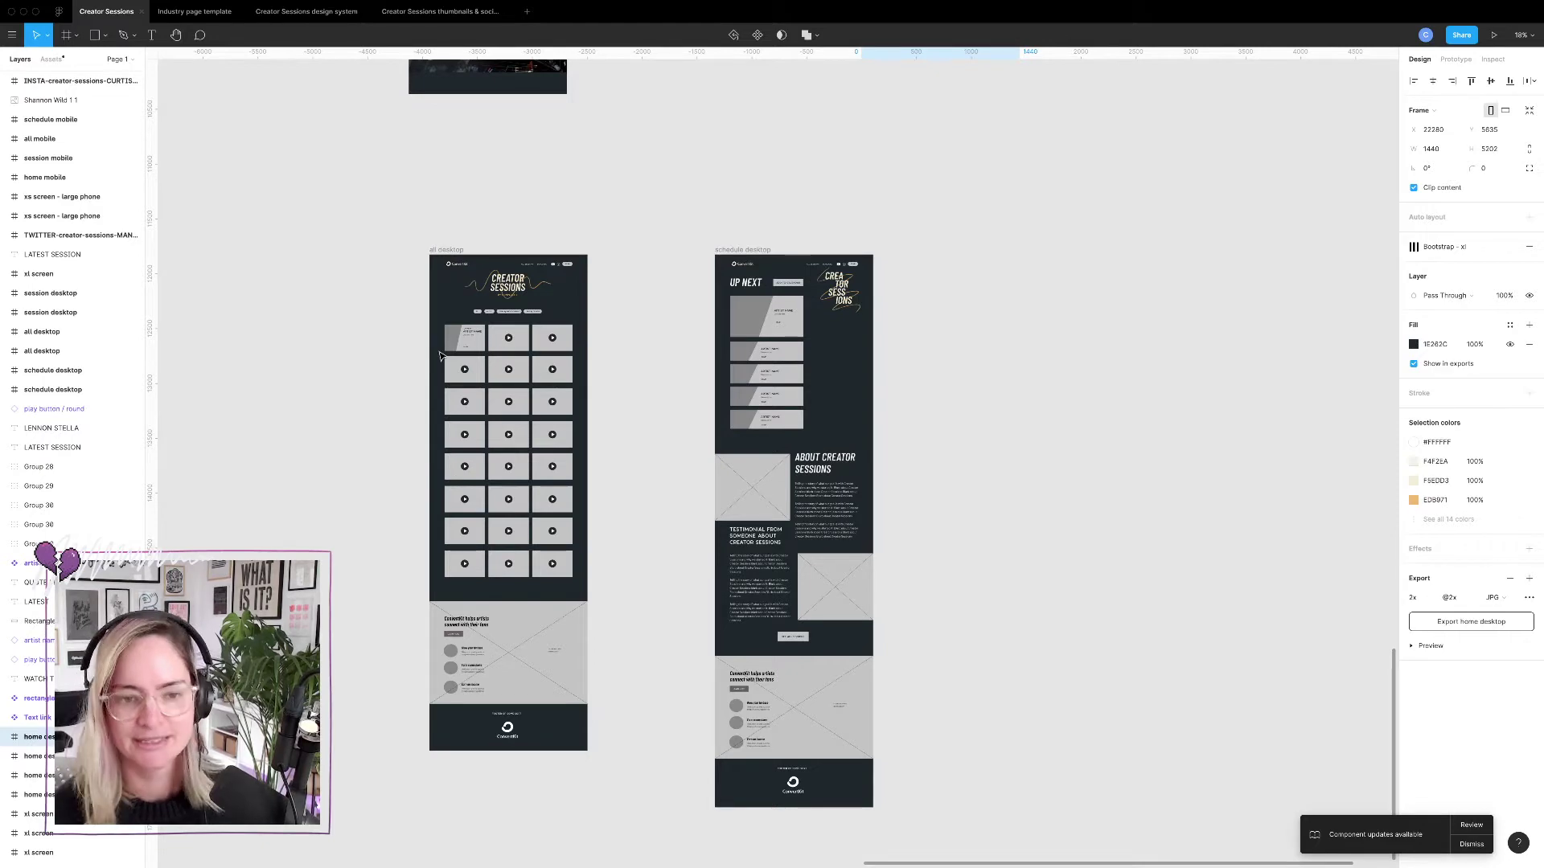
Clear the selection and survey the canvas to locate the row of desktop and mobile wireframes.
left_click(745, 148)
scroll(603, 128, "up", 5)
scroll(603, 128, "left", 5)
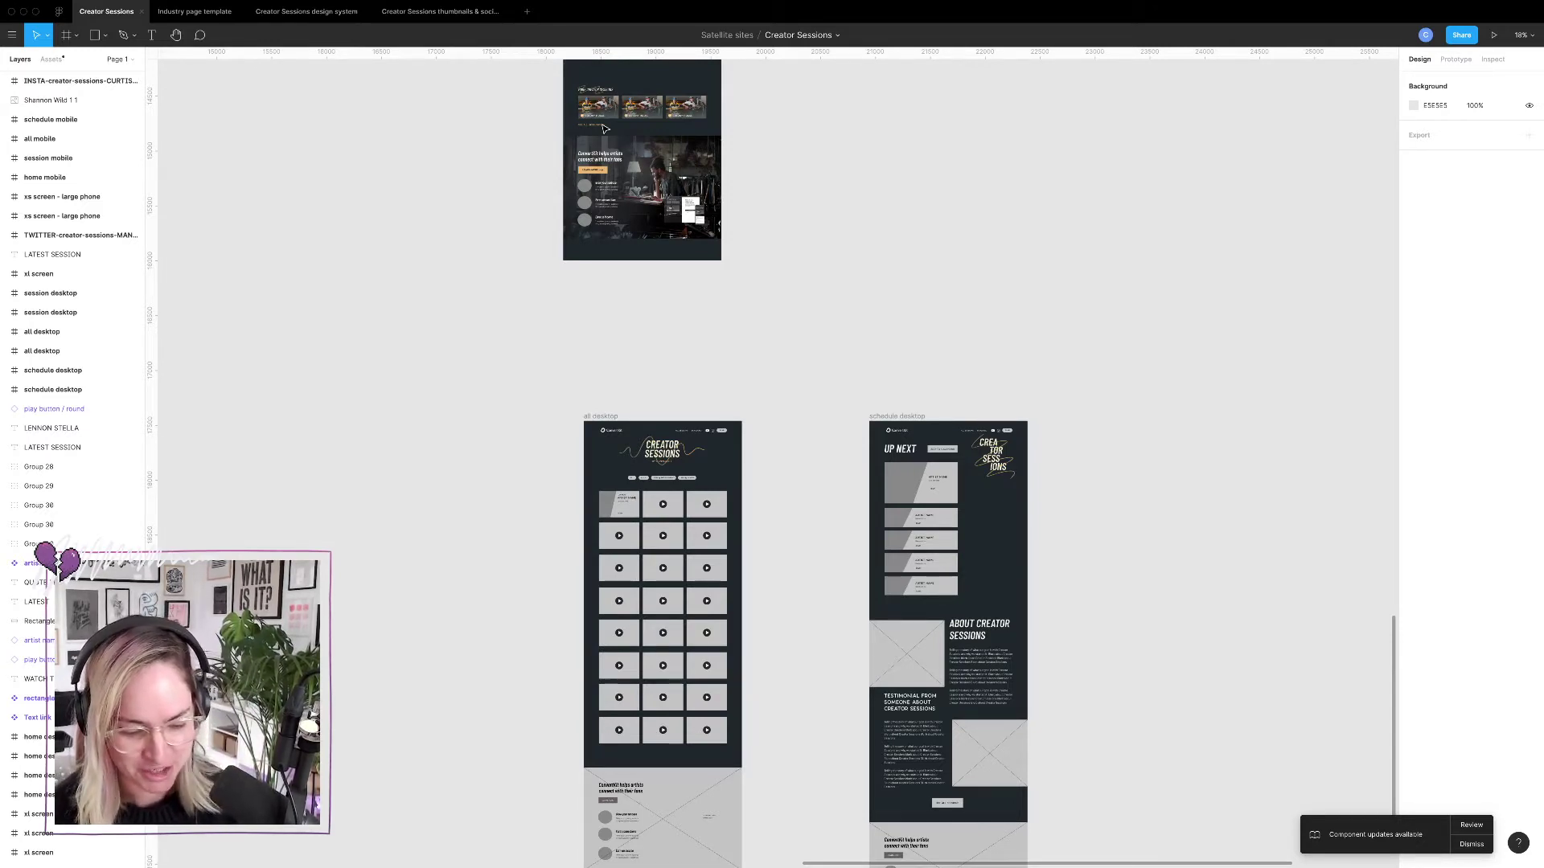
left_click(605, 129)
left_click(809, 221)
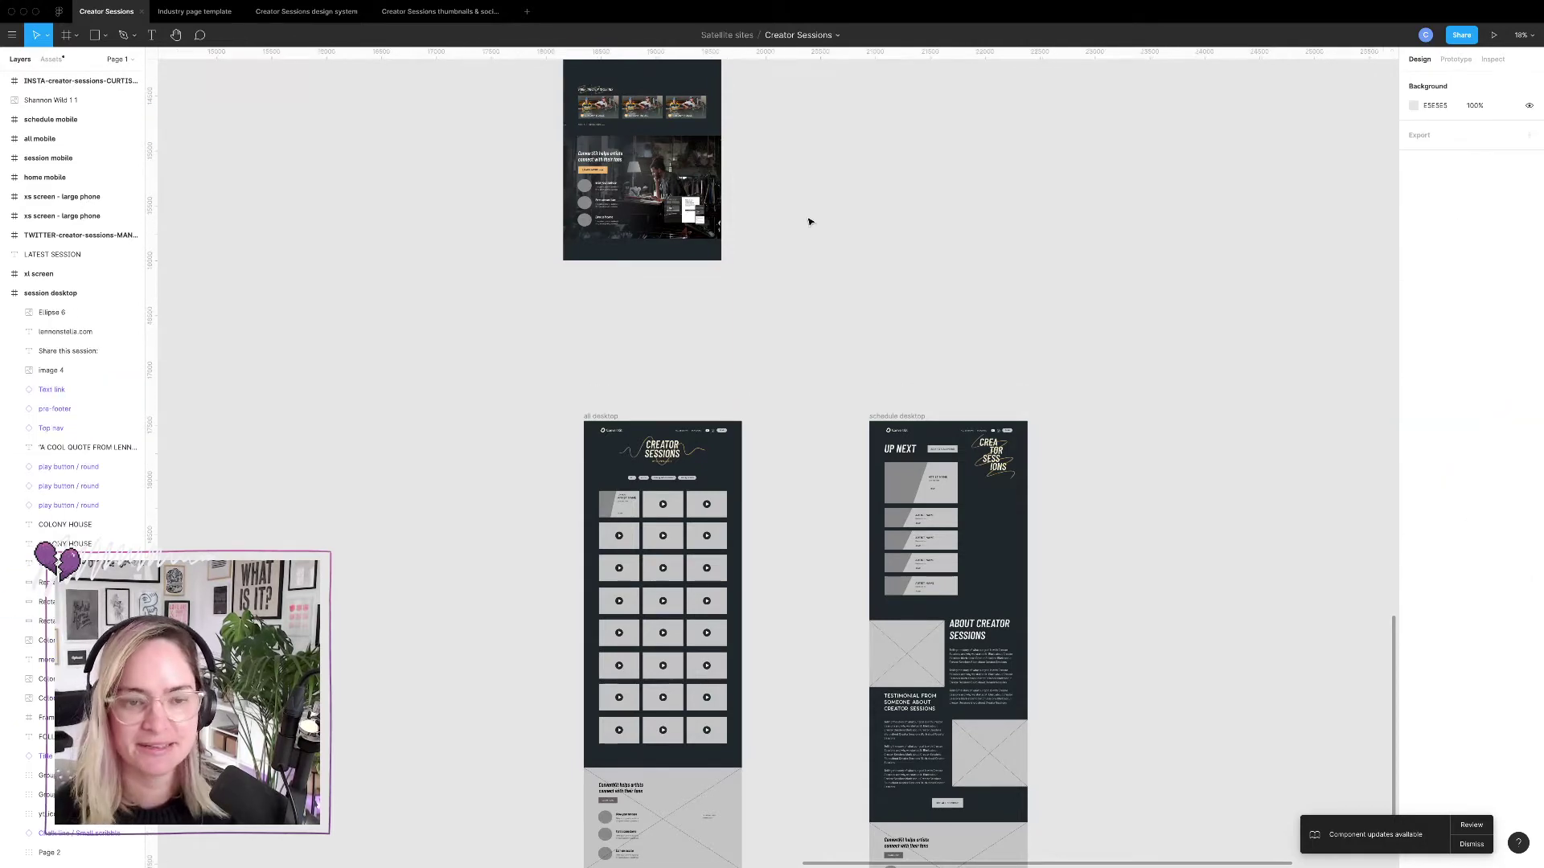
scroll(743, 191, "up", 2)
scroll(743, 192, "up", 3)
scroll(743, 192, "down", 5)
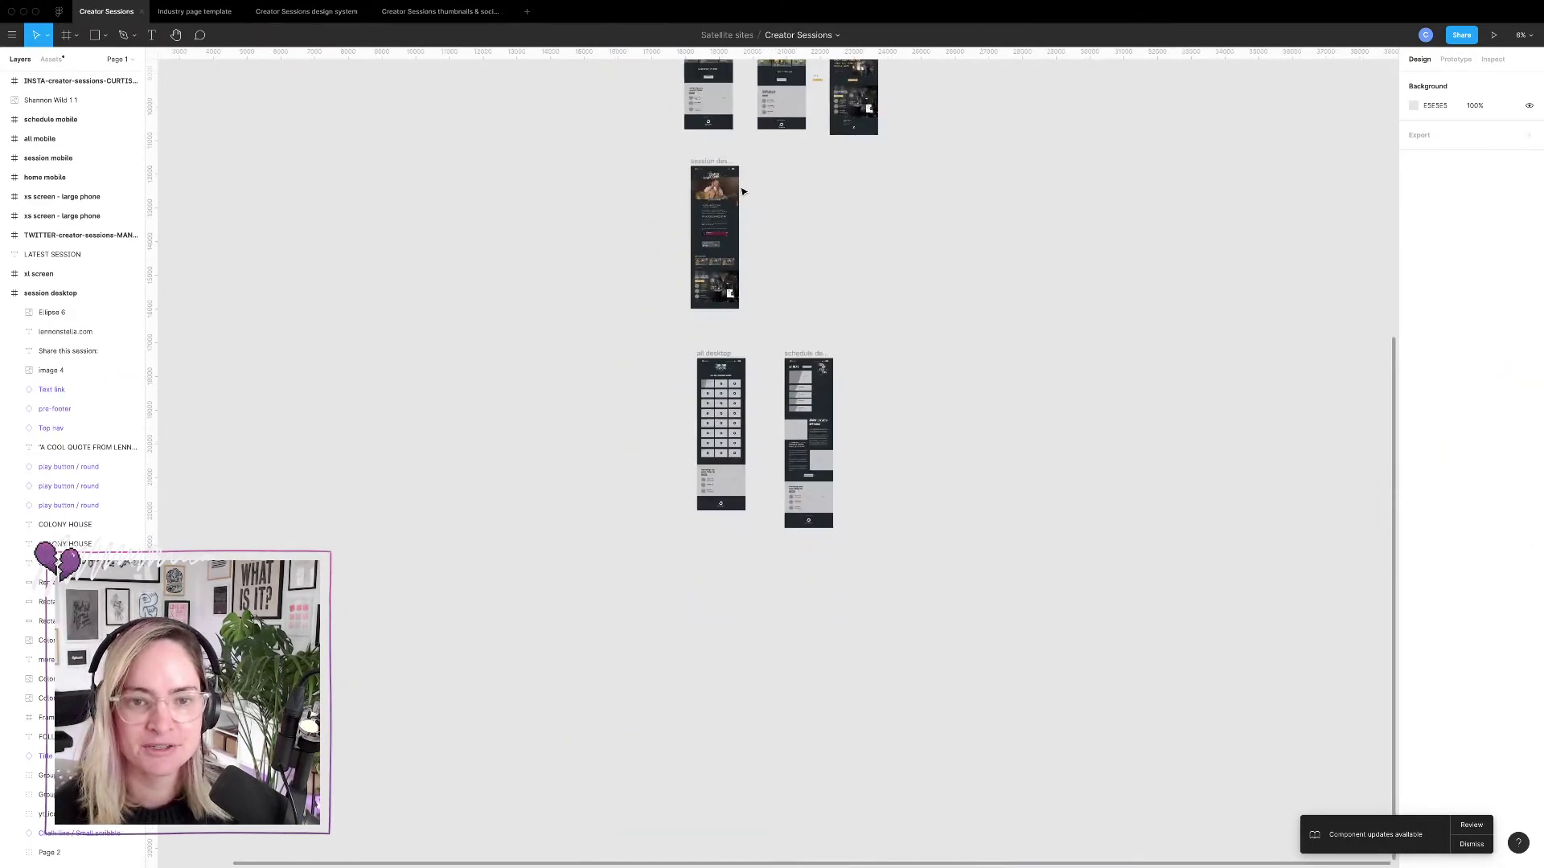
scroll(704, 274, "up", 3)
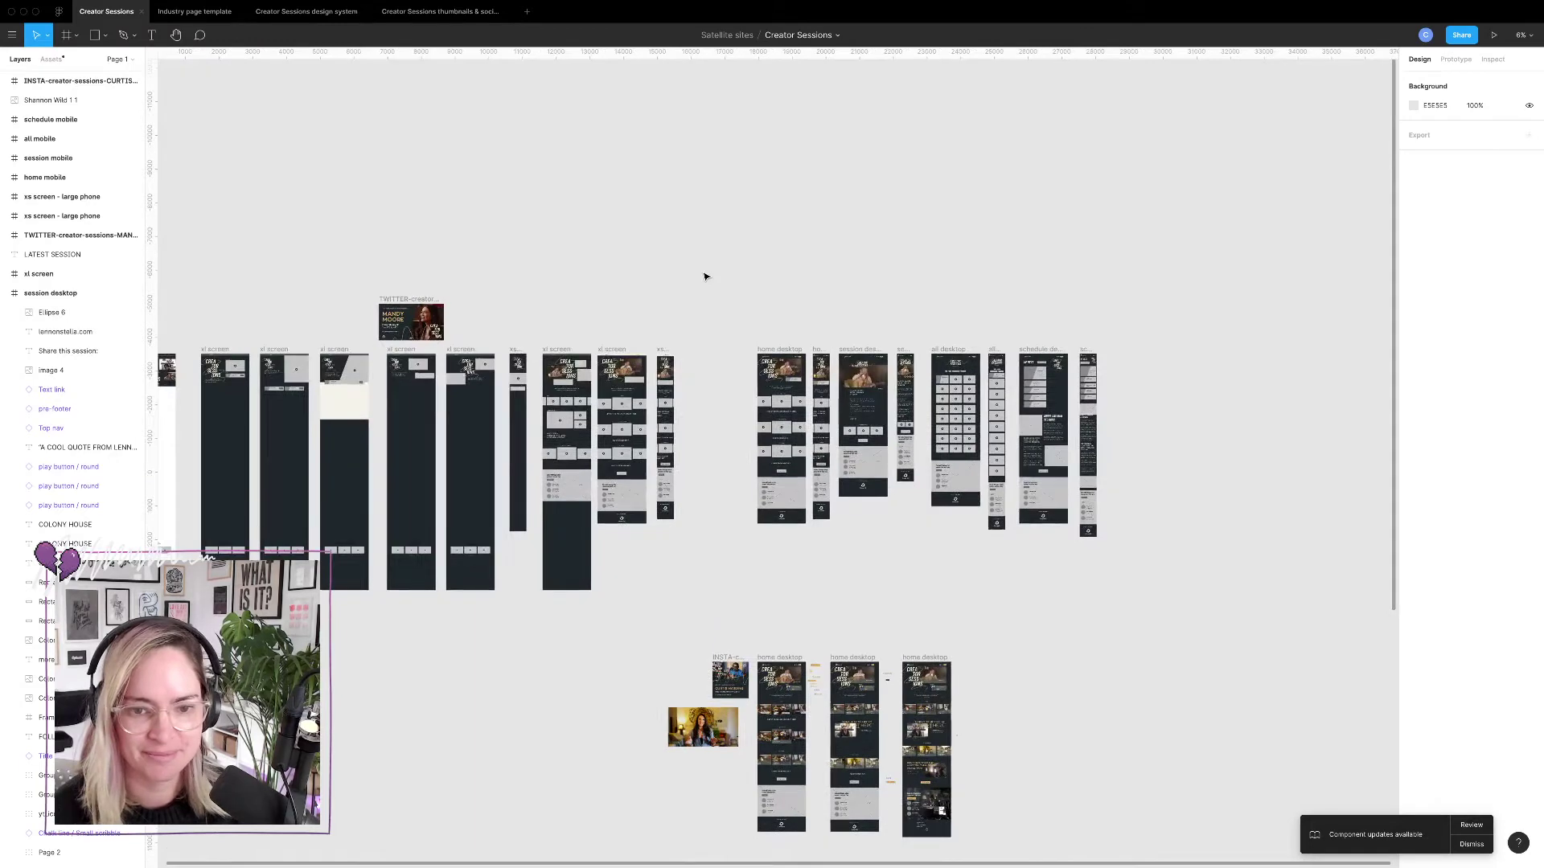
scroll(704, 277, "right", 3)
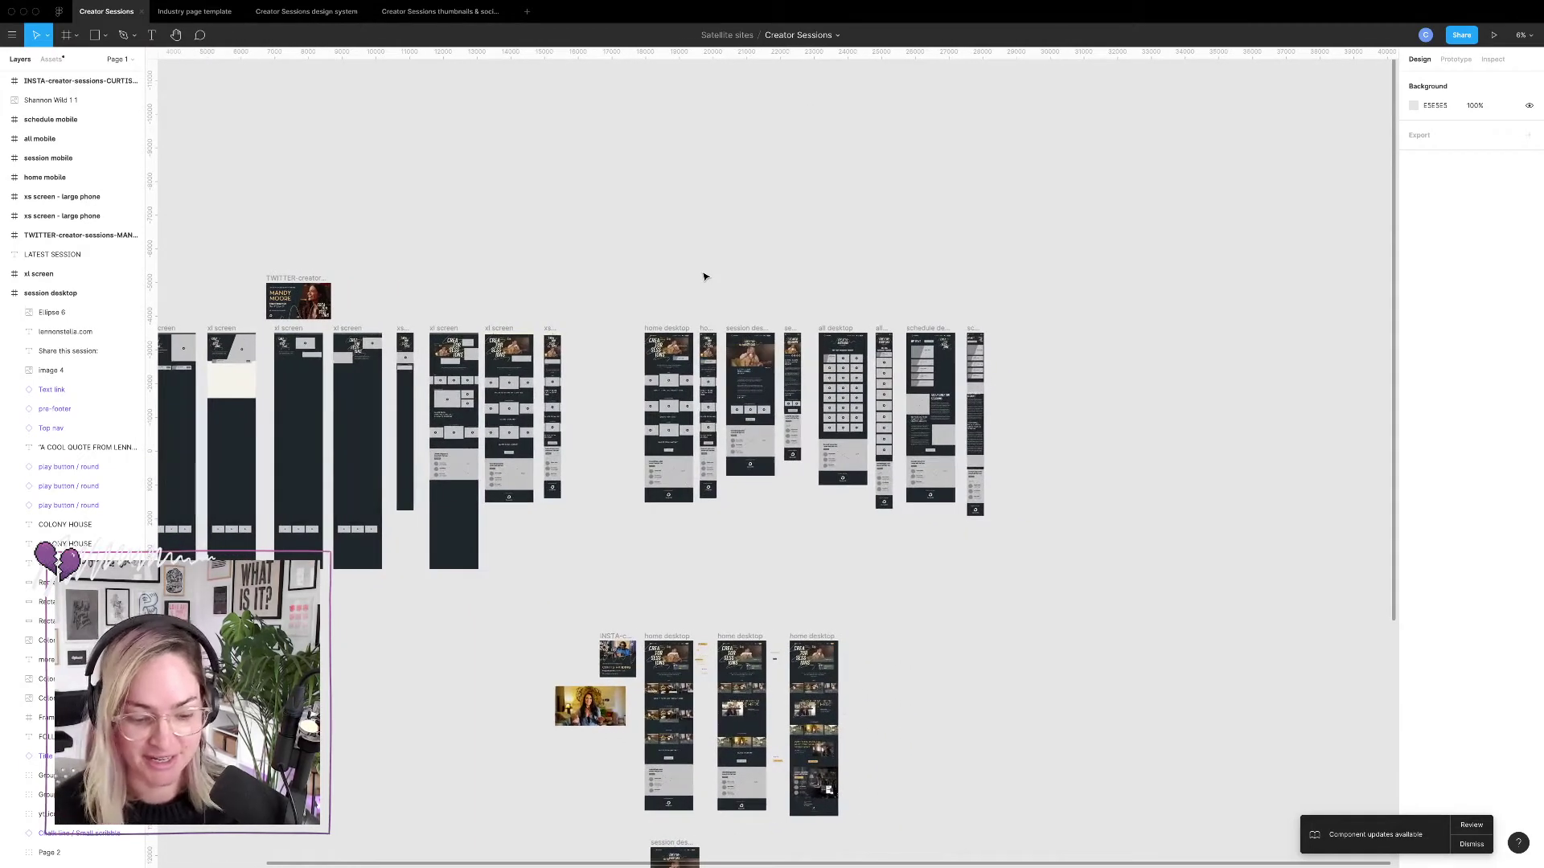
scroll(769, 244, "right", 2)
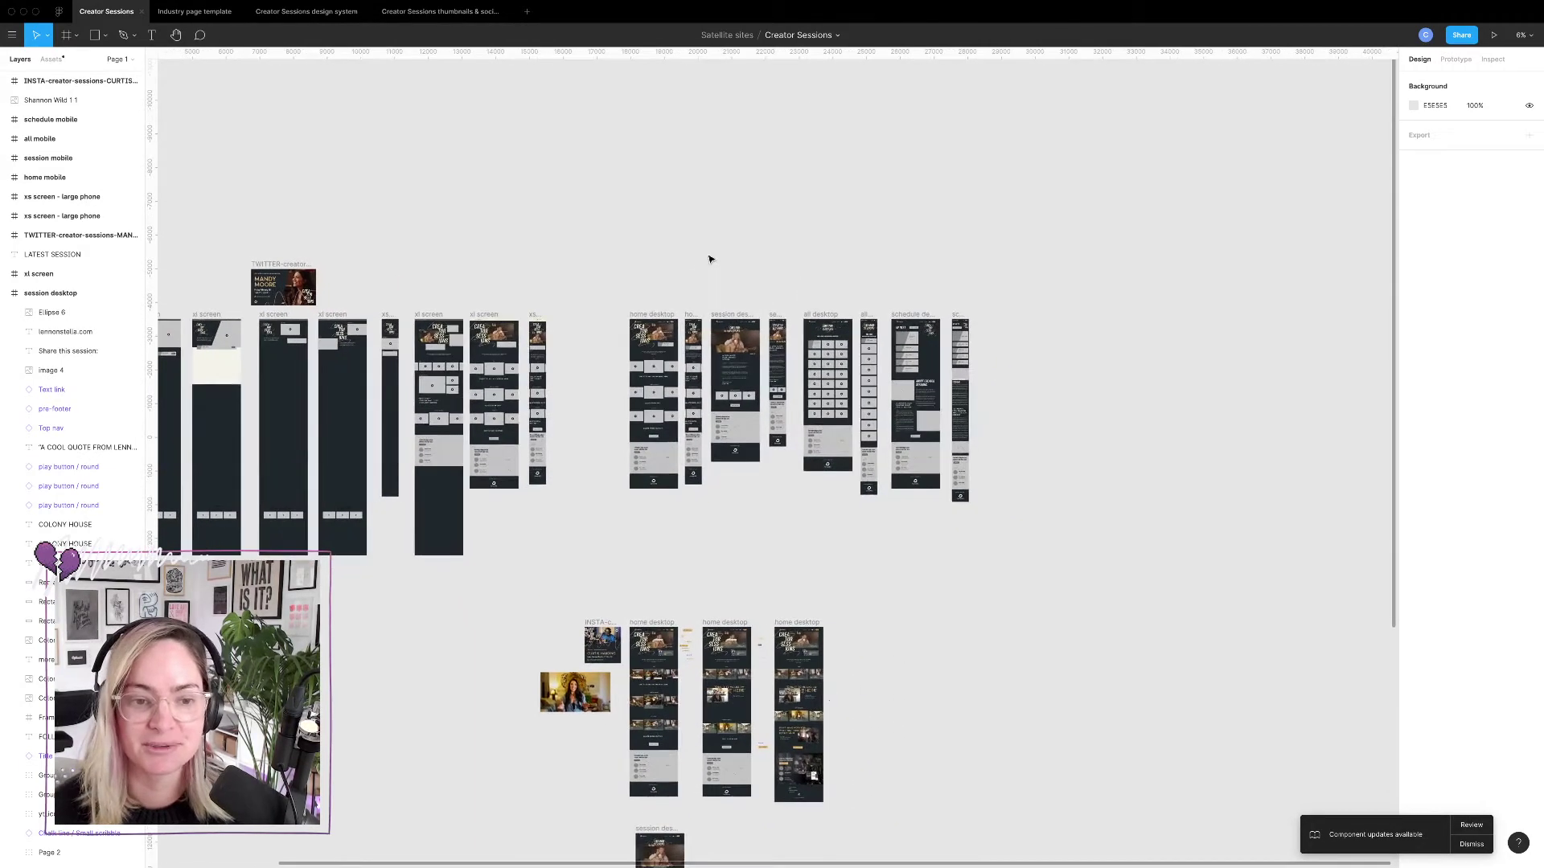
scroll(807, 286, "up", 10)
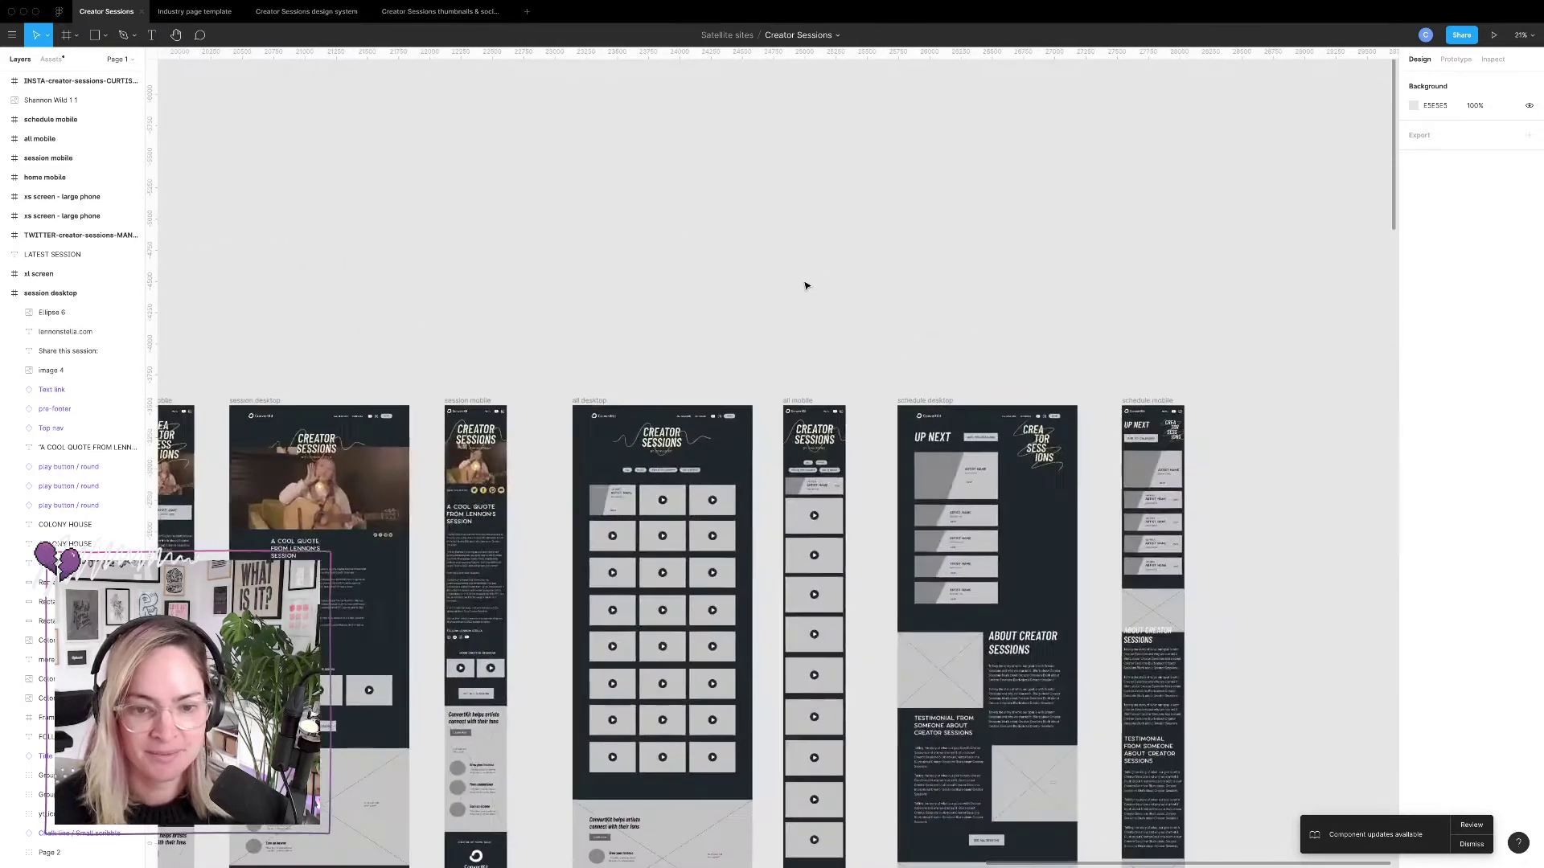
Examine the home and session page wireframes in their desktop and mobile layouts.
scroll(806, 285, "left", 4)
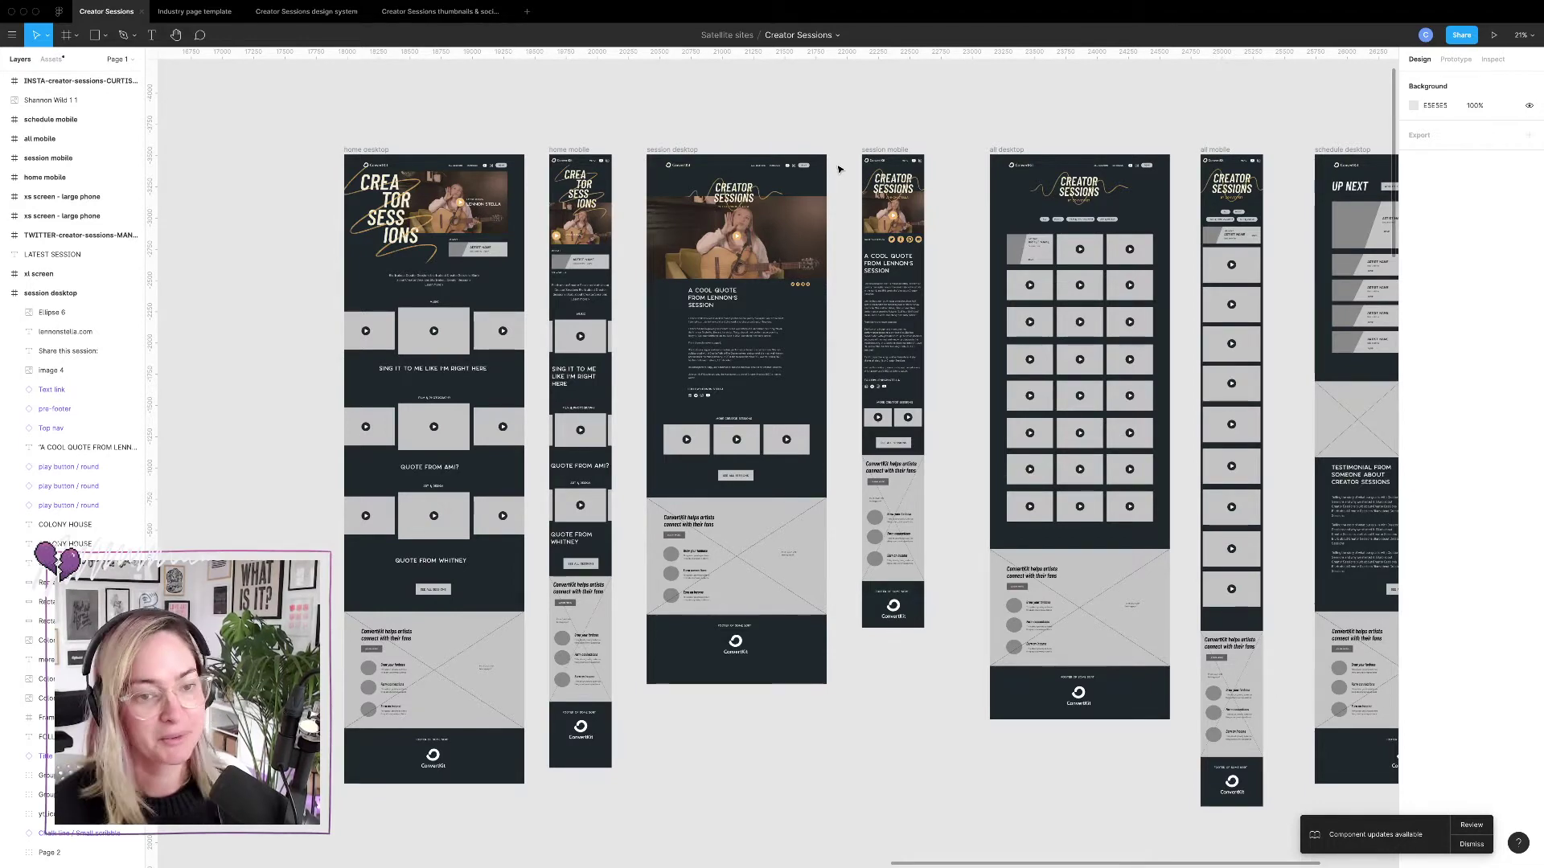
scroll(838, 169, "right", 5)
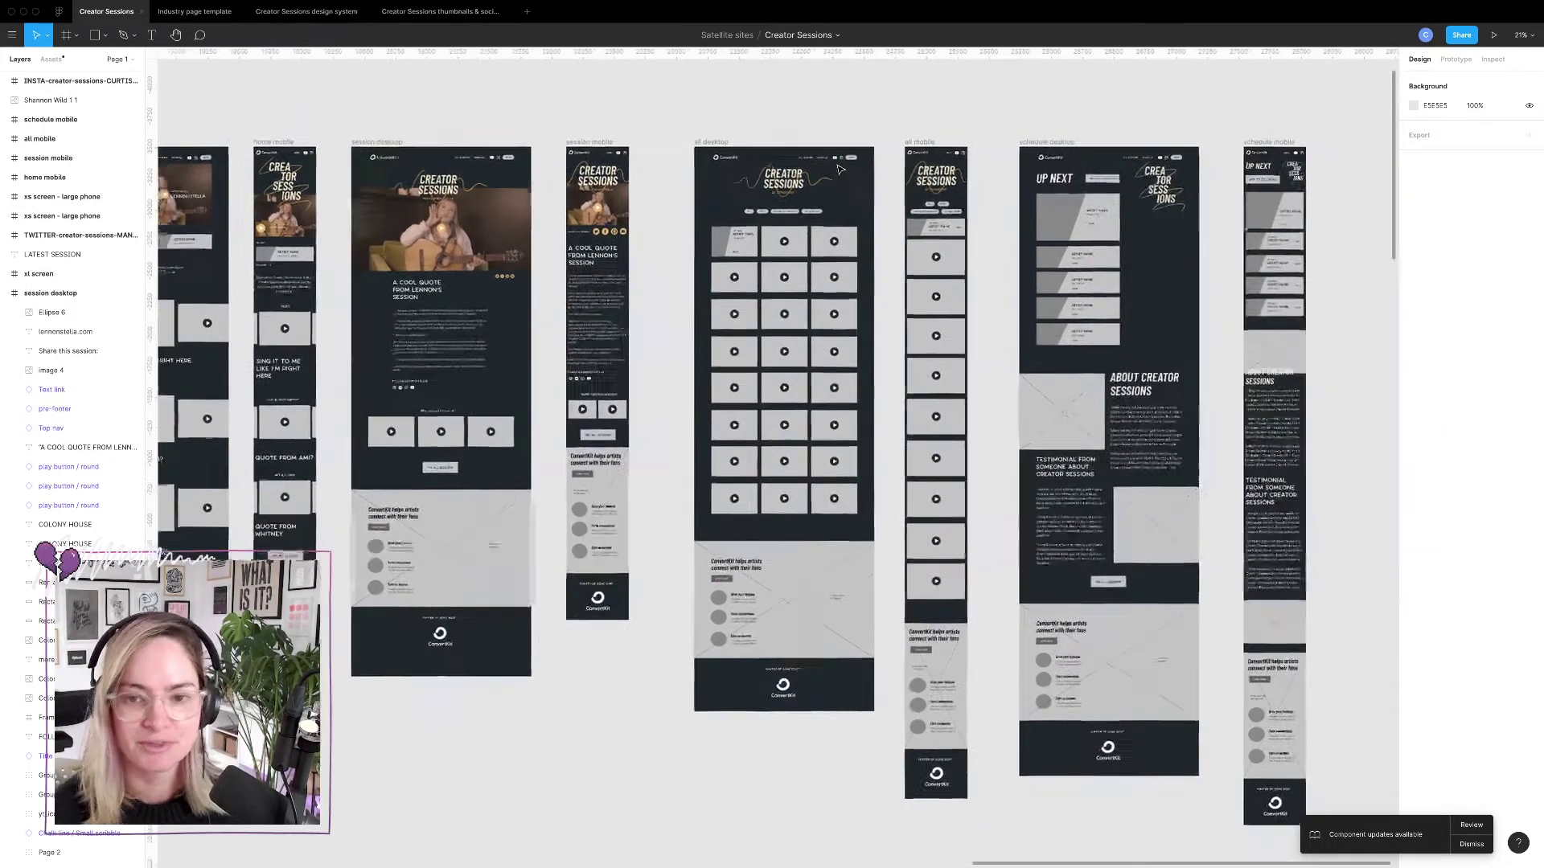
scroll(838, 169, "left", 7)
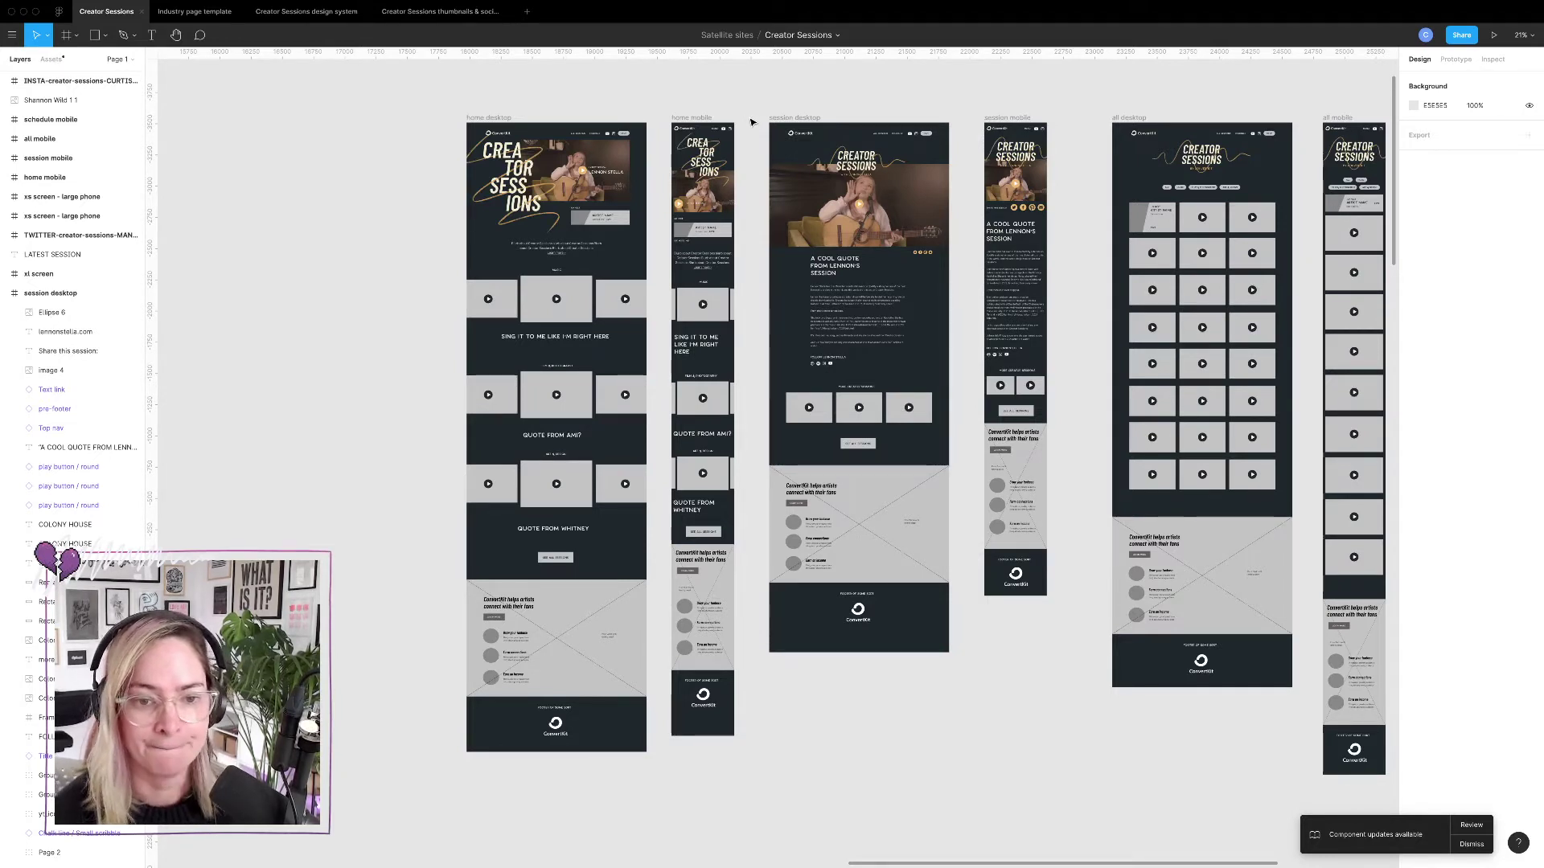
scroll(554, 133, "up", 5)
scroll(714, 351, "left", 3)
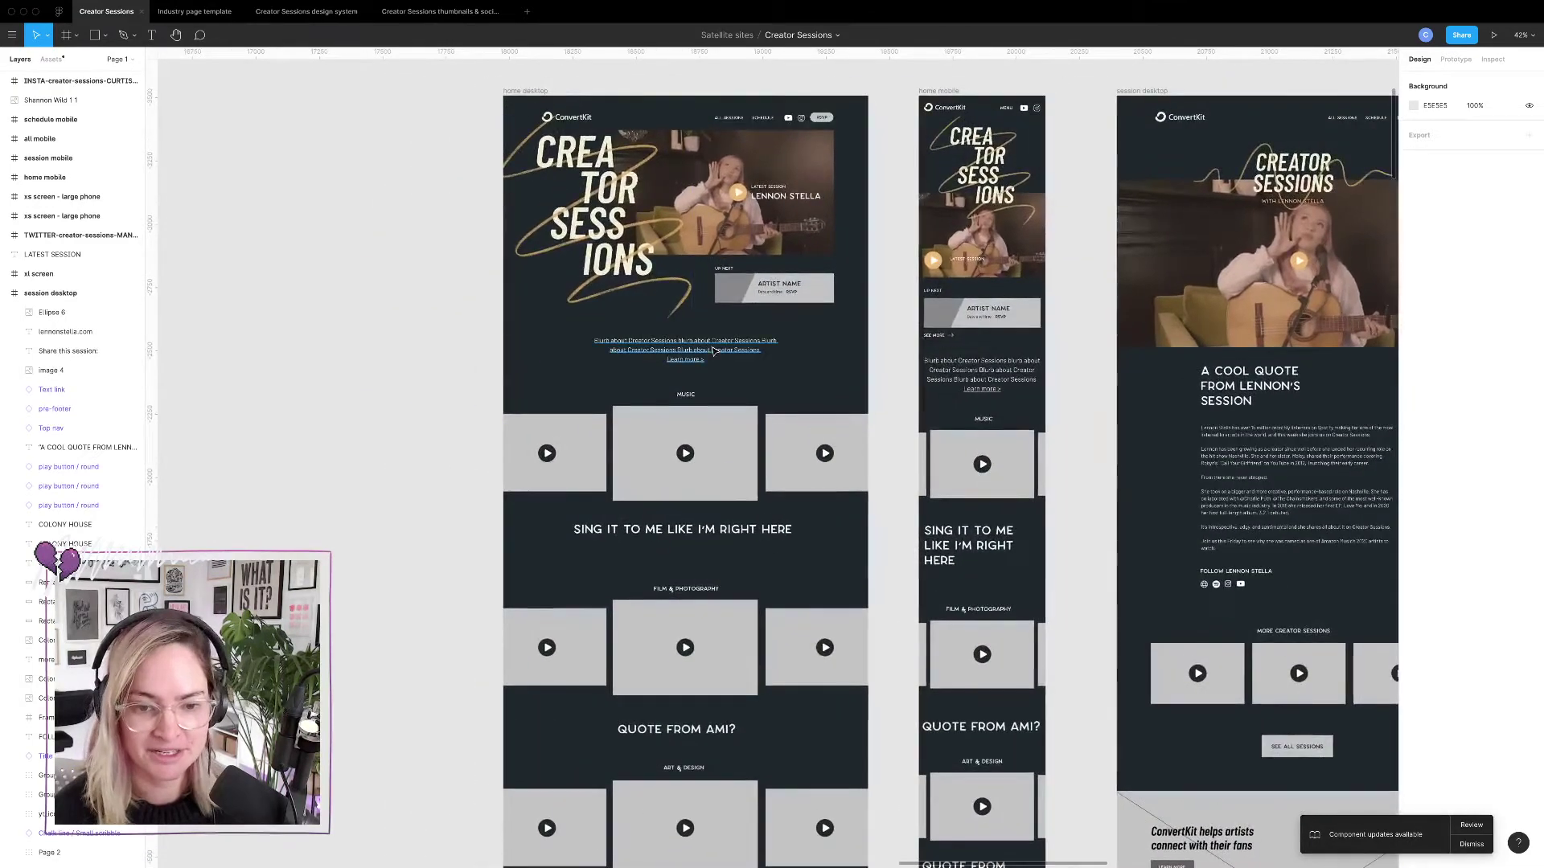
scroll(715, 352, "down", 4)
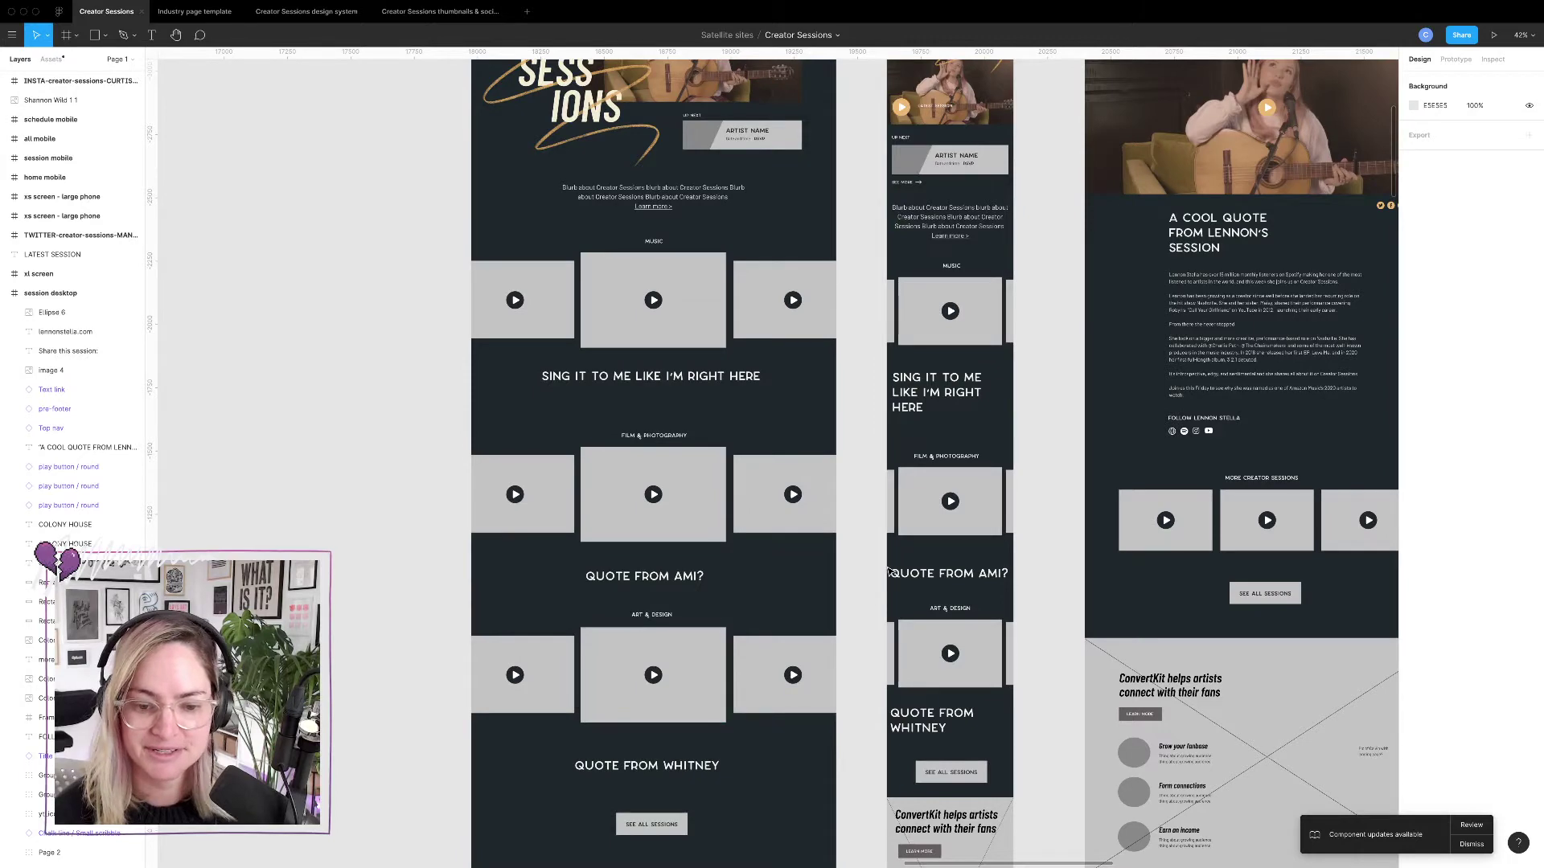
scroll(889, 571, "up", 3)
scroll(862, 537, "down", 2)
scroll(861, 538, "right", 10)
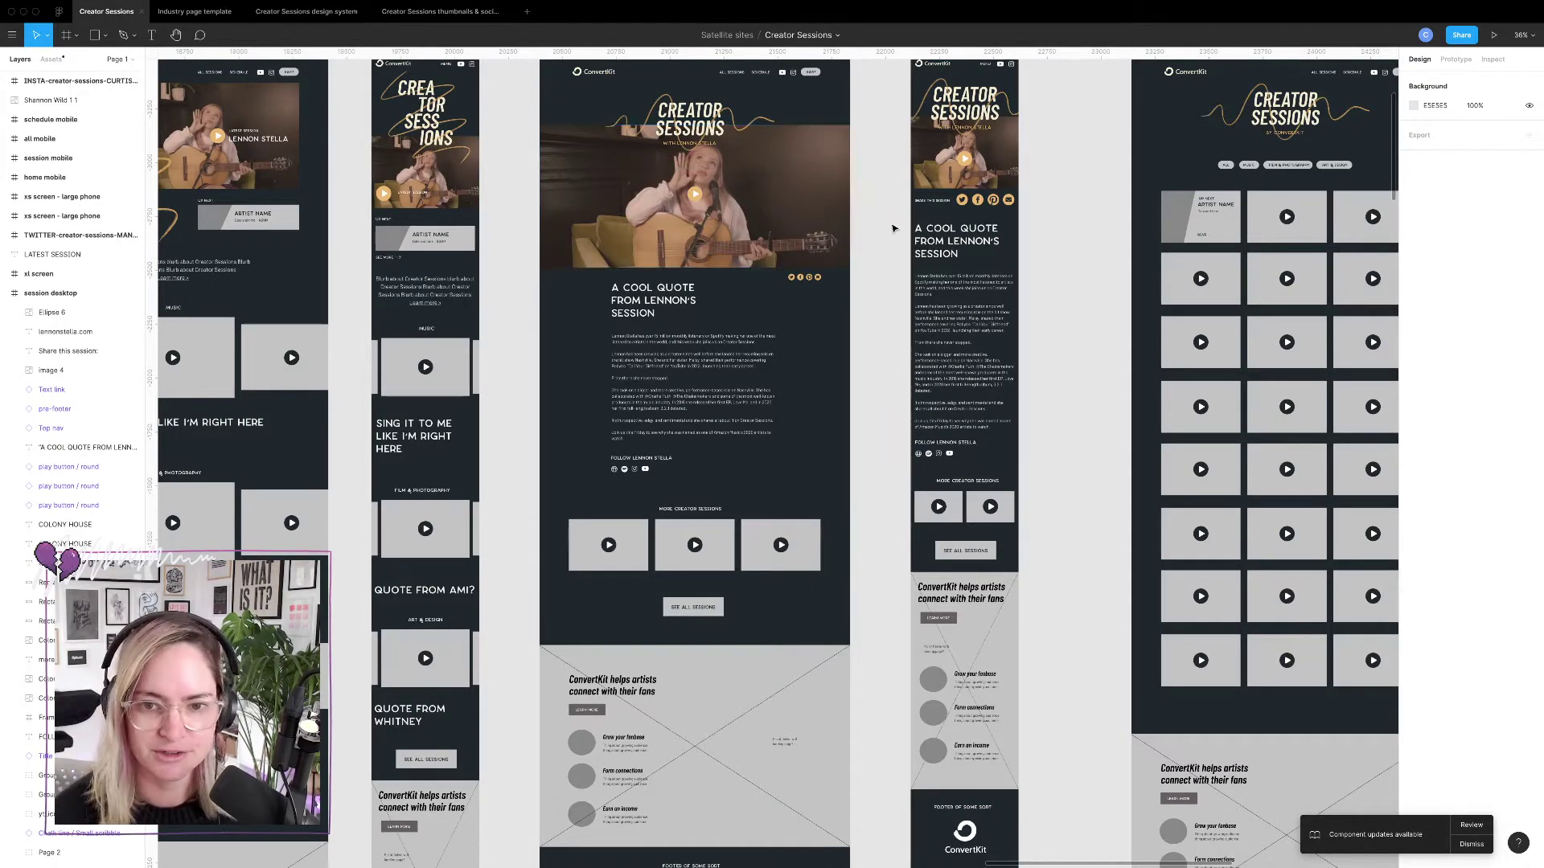
Examine the all-sessions and schedule page wireframes, including the Up Next section, in desktop and mobile layouts.
scroll(891, 229, "right", 2)
scroll(895, 228, "right", 10)
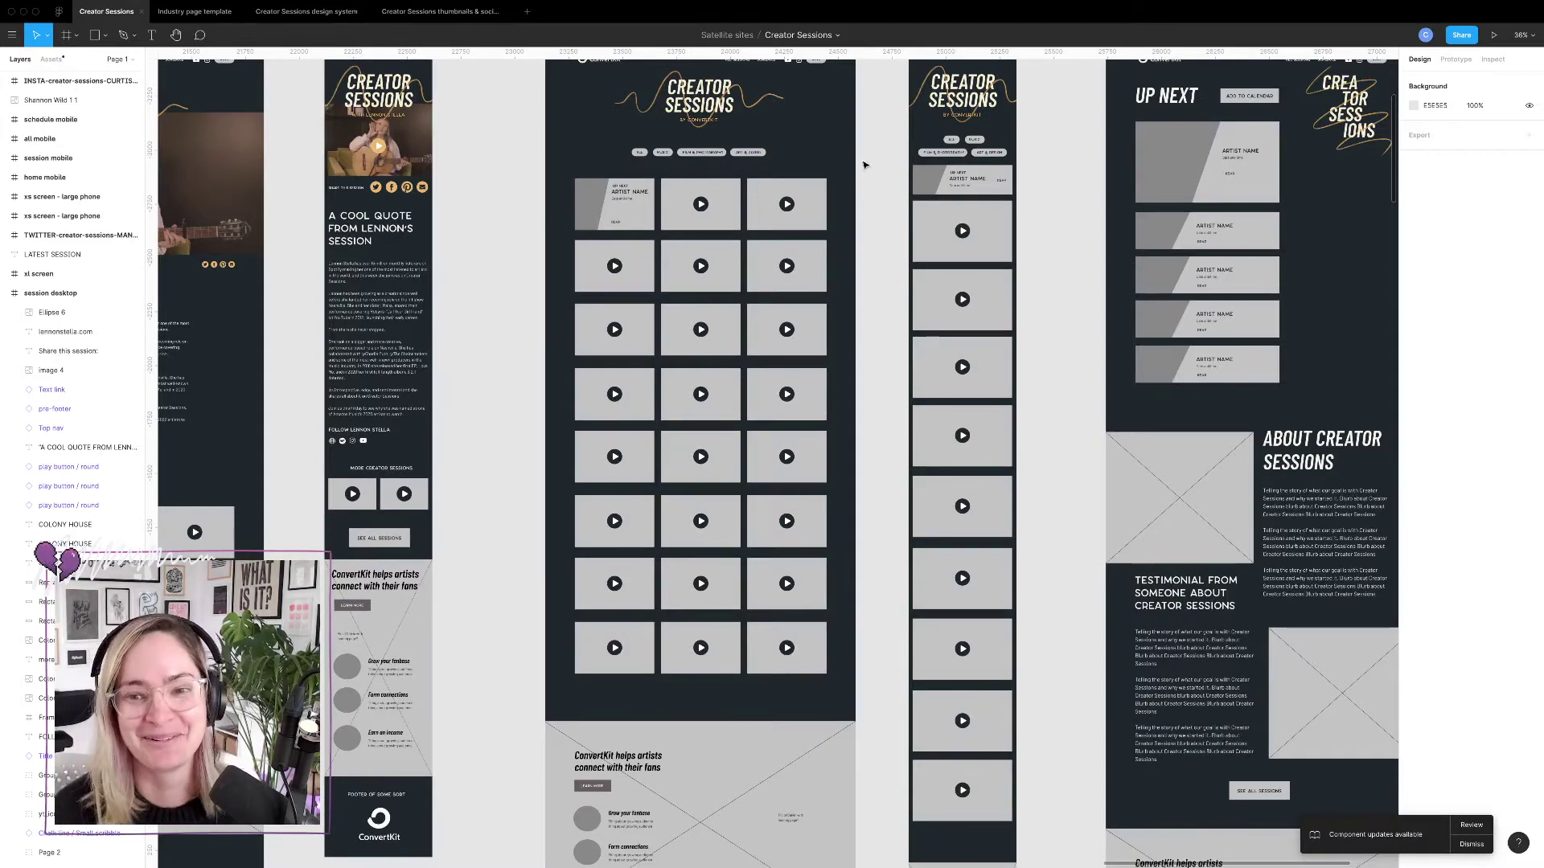
scroll(879, 166, "right", 13)
scroll(882, 170, "up", 3)
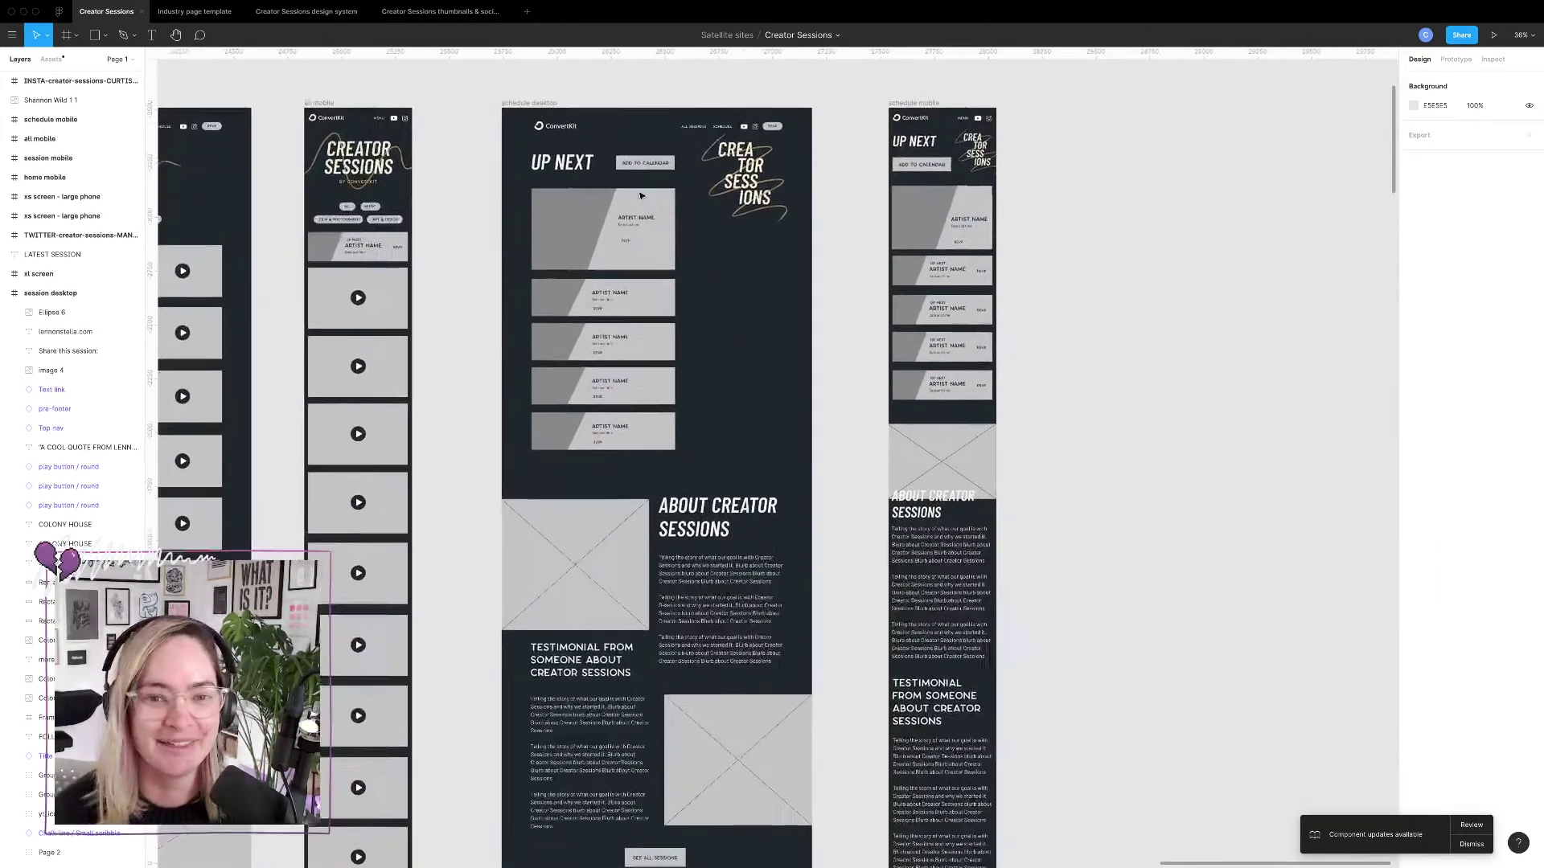
scroll(644, 191, "up", 4)
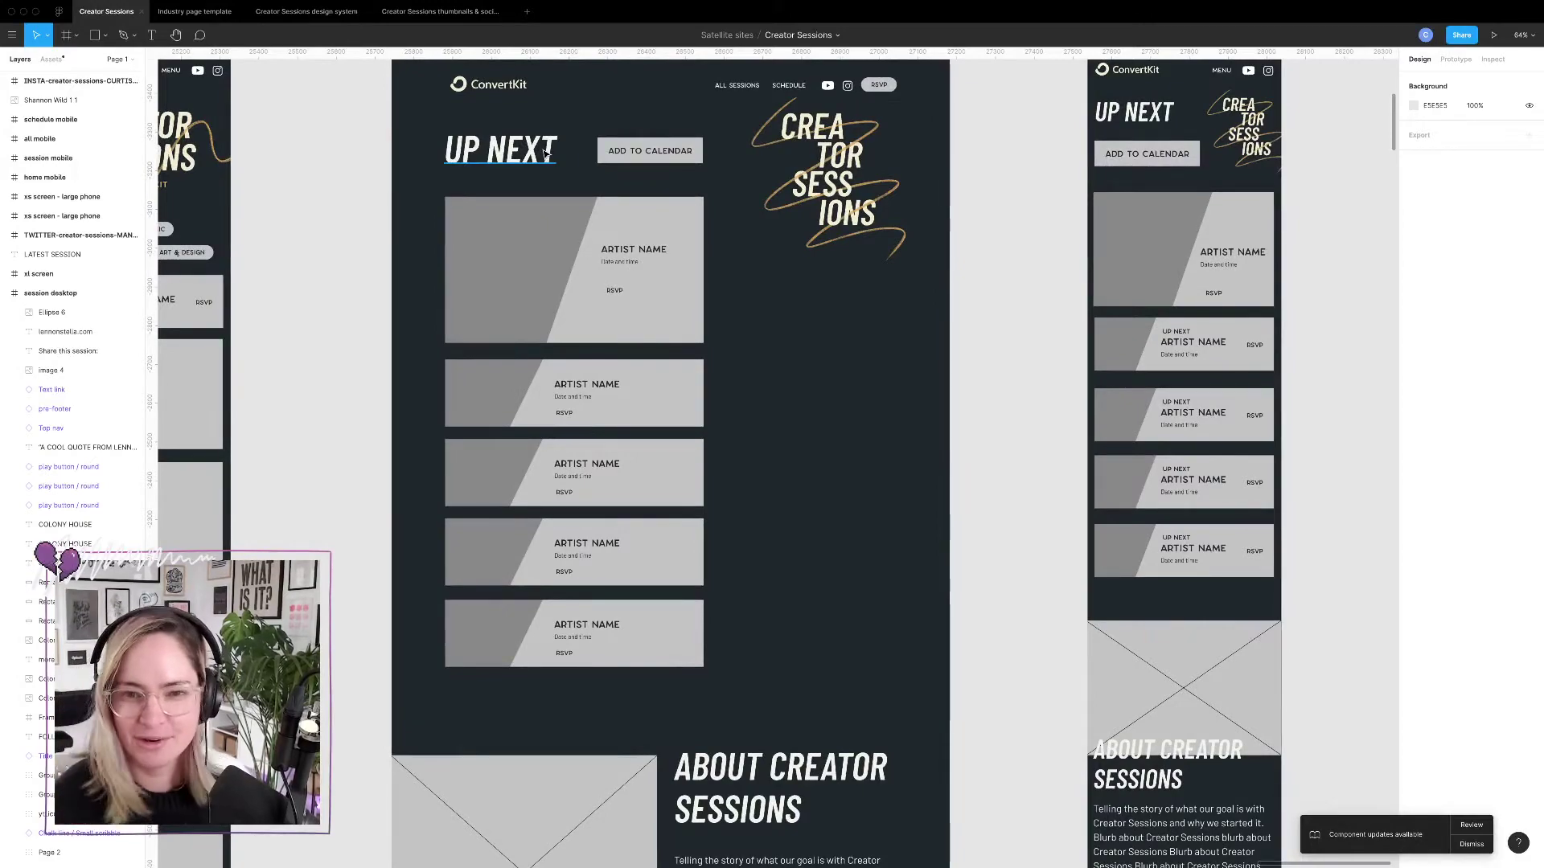
scroll(698, 375, "down", 10)
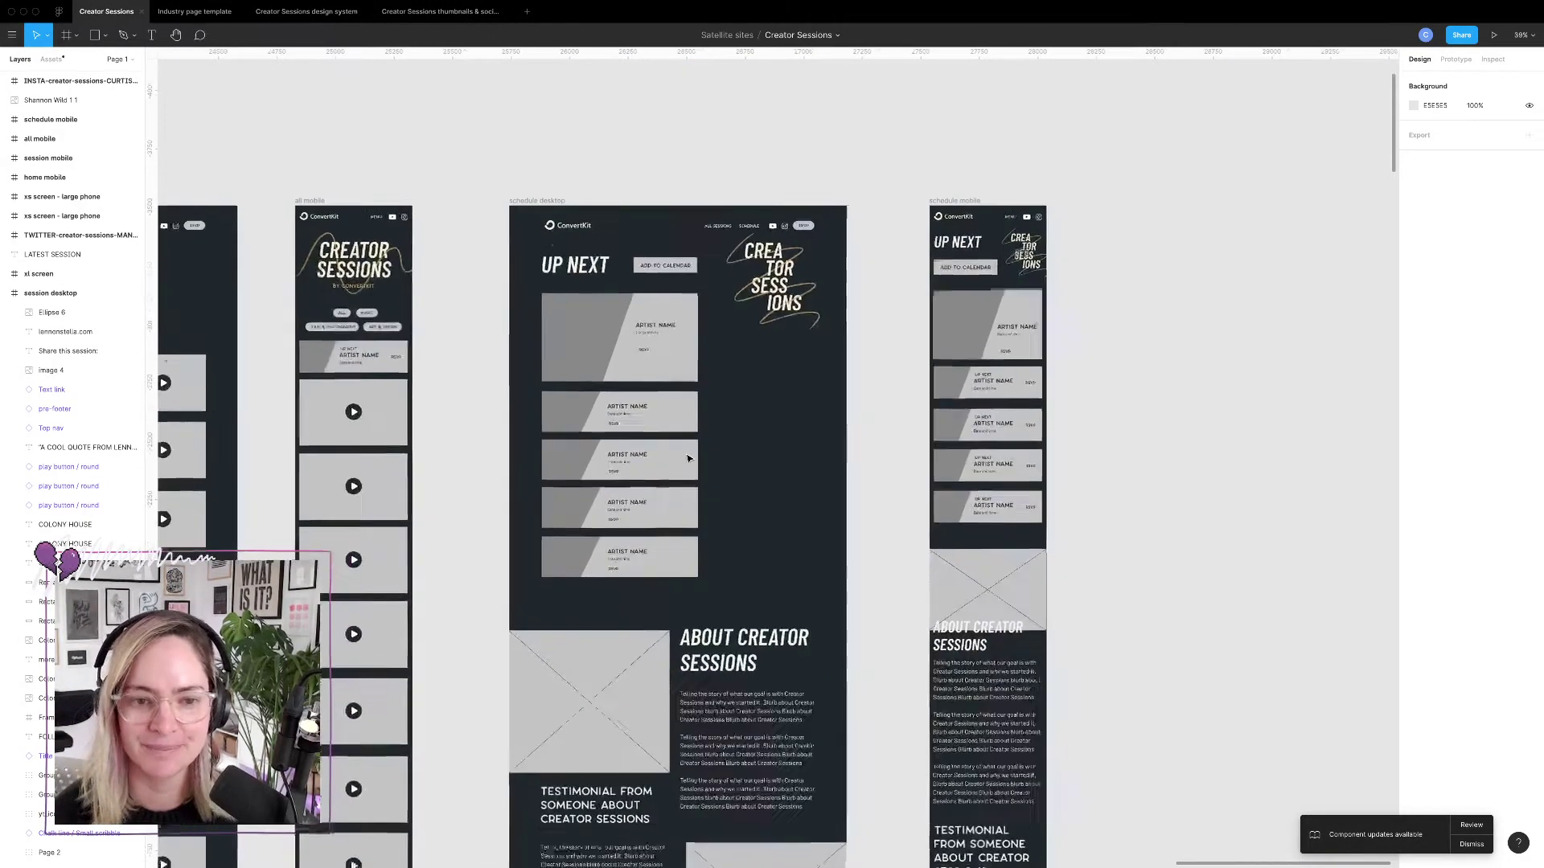
Compare the three styled home desktop versions placed below the wireframes.
scroll(687, 458, "down", 7)
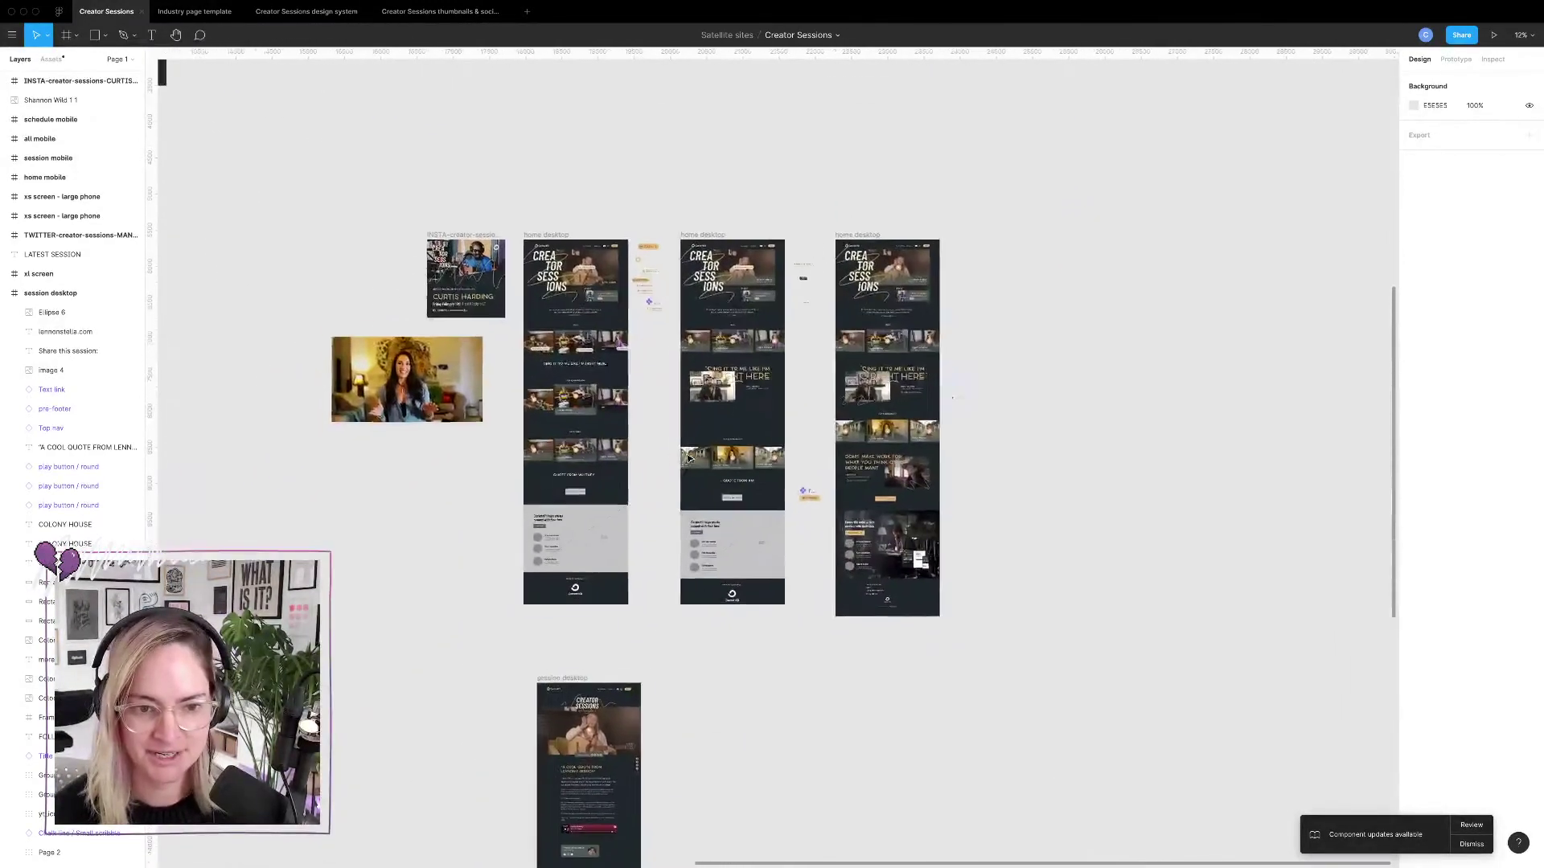
scroll(628, 364, "up", 6)
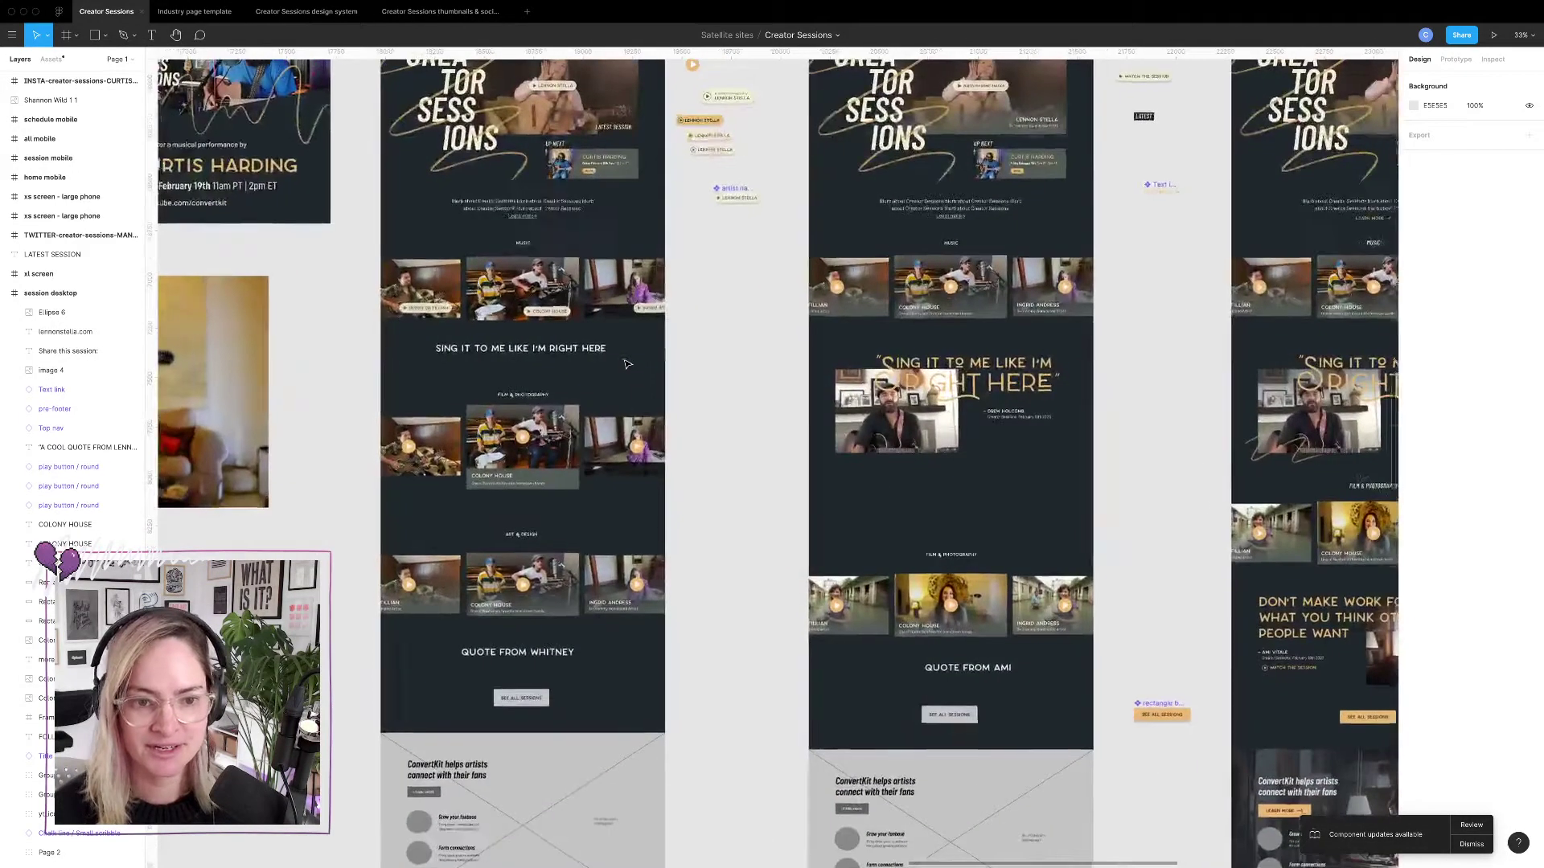
scroll(625, 365, "down", 8)
scroll(620, 354, "down", 3)
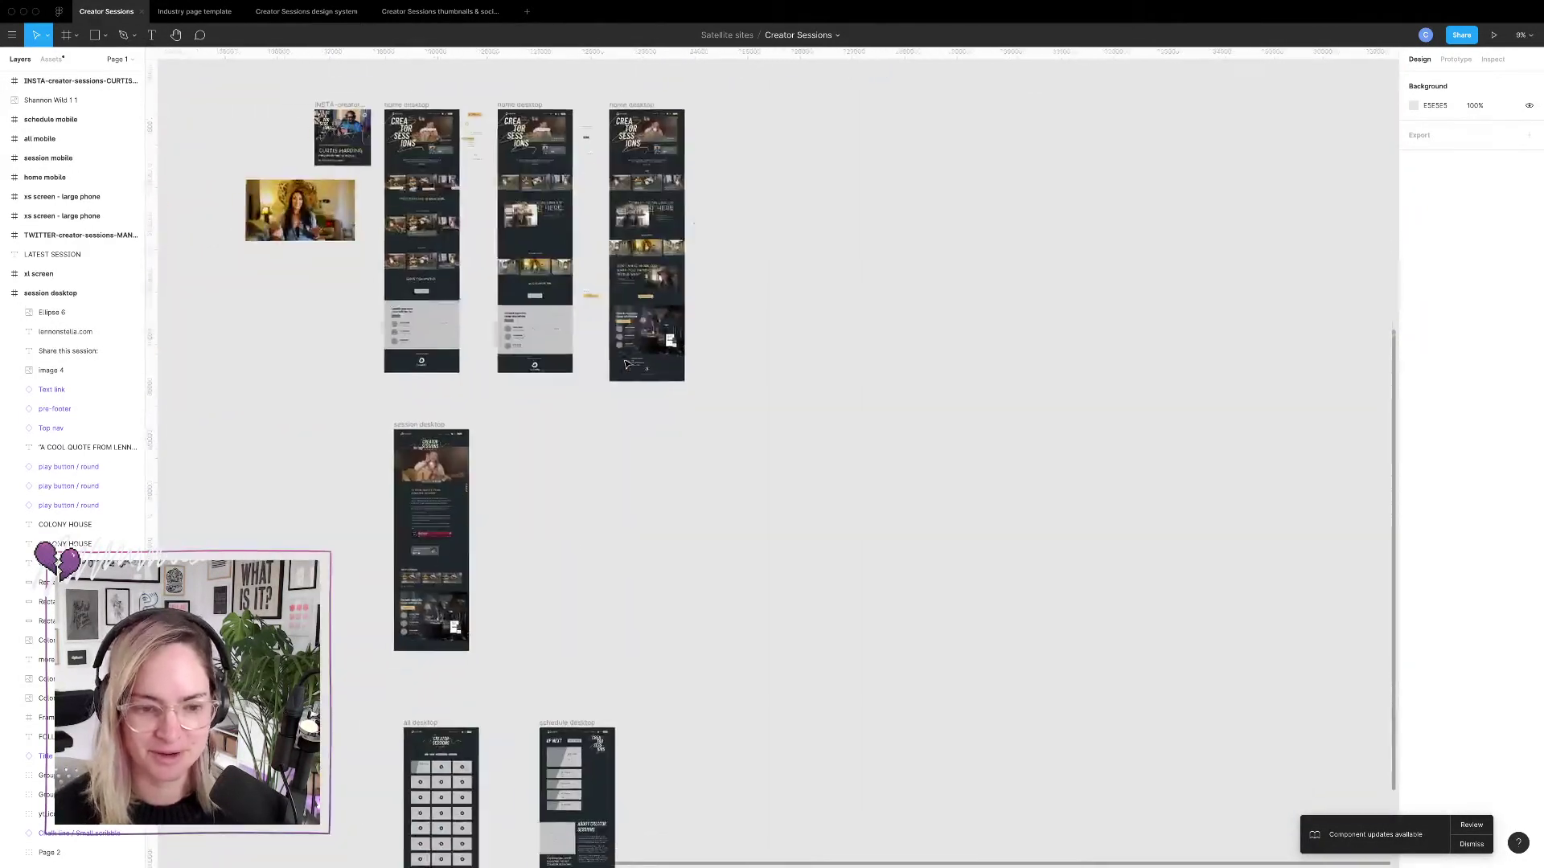
scroll(612, 346, "up", 3)
scroll(611, 346, "up", 8)
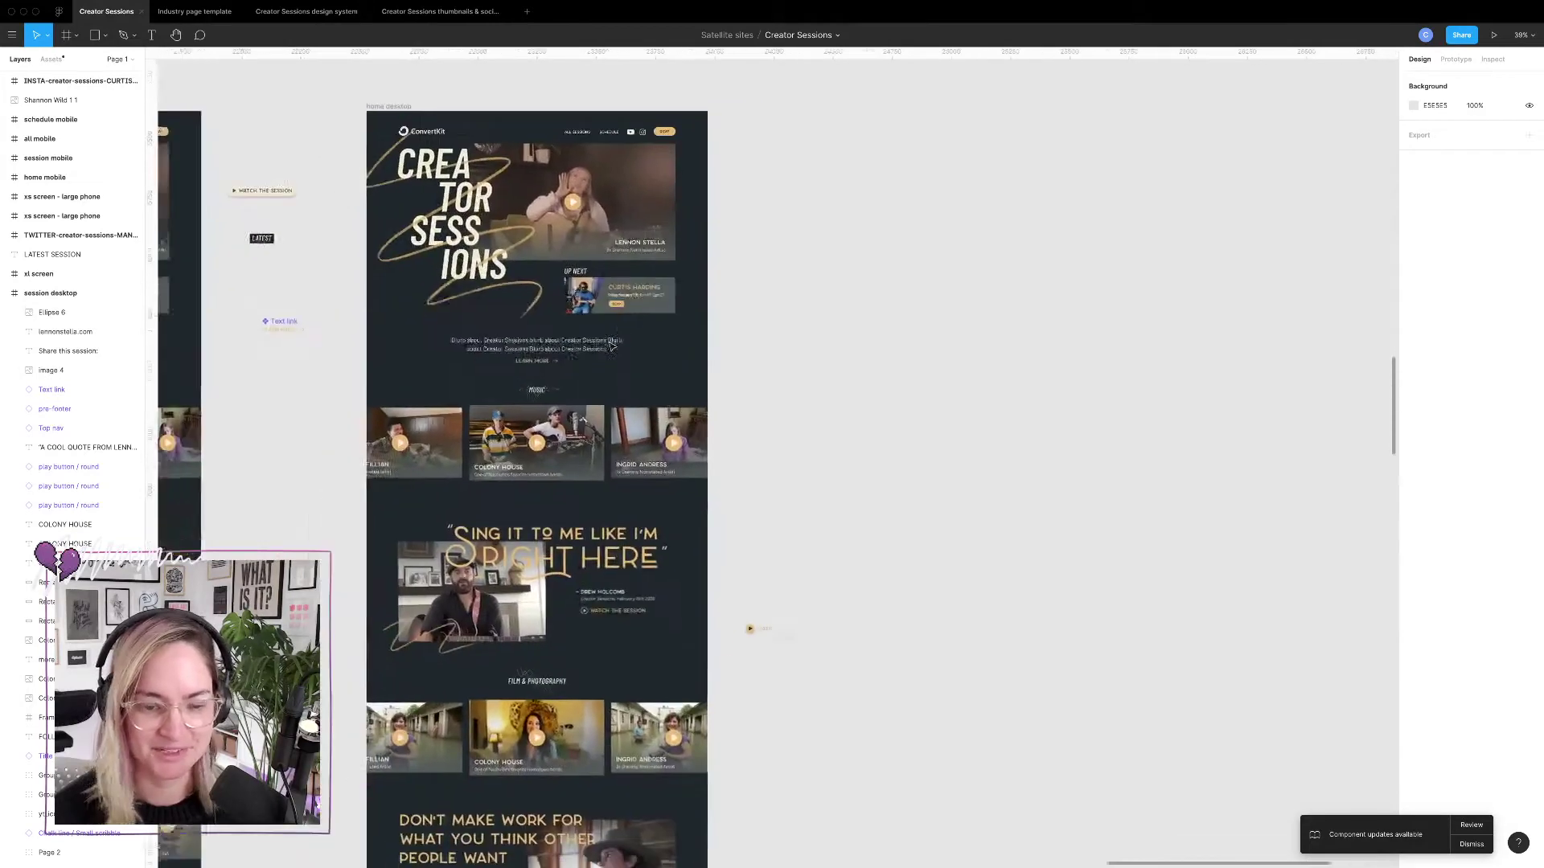
Review the most developed home desktop design from its hero through the Music, Film & Photography and quote sections.
scroll(611, 345, "up", 6)
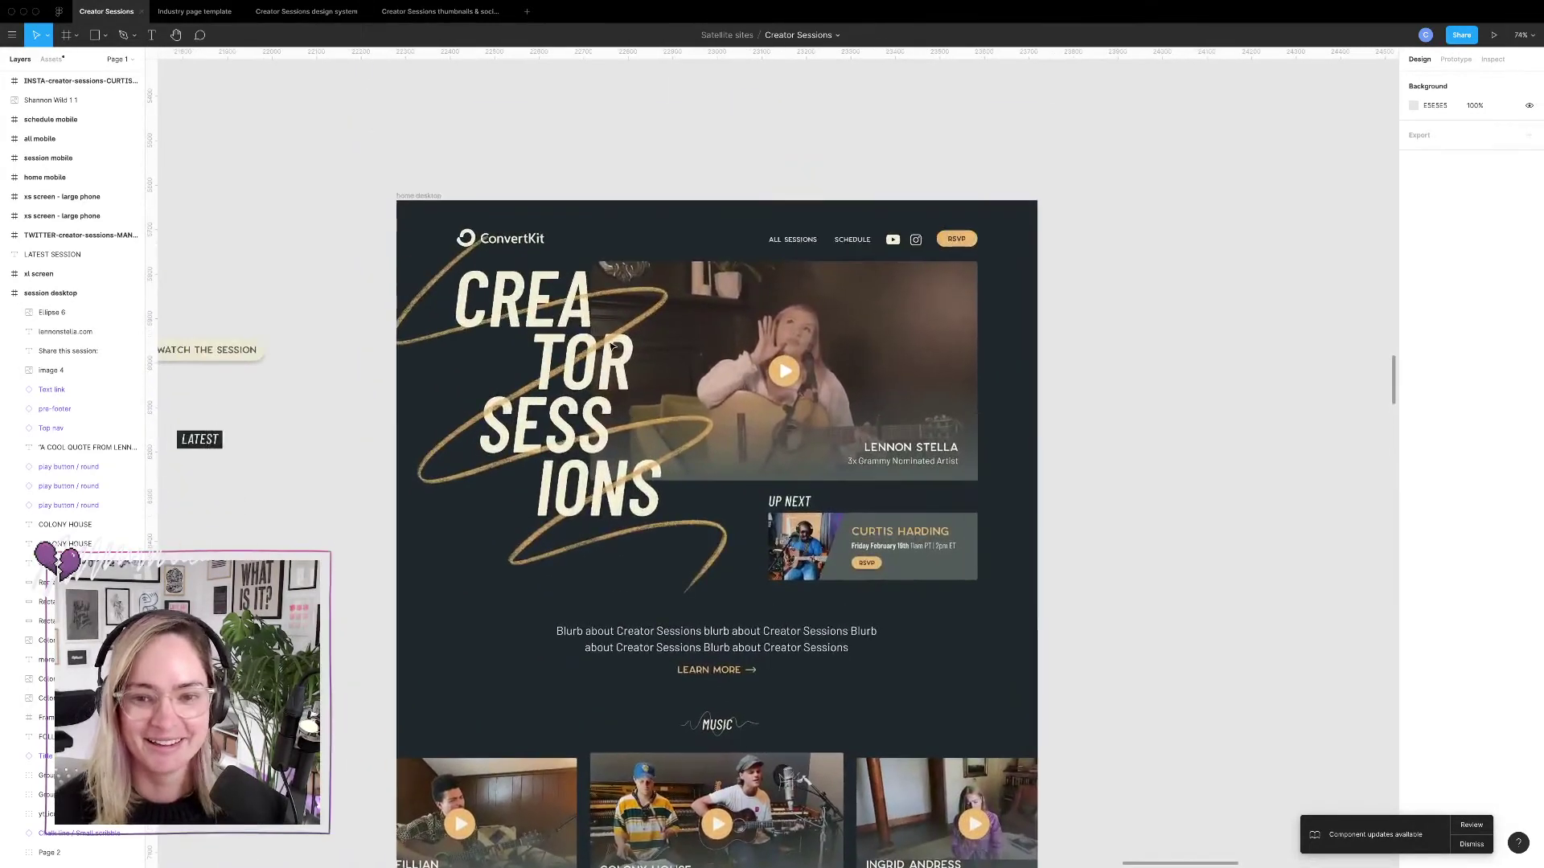
scroll(611, 345, "down", 1)
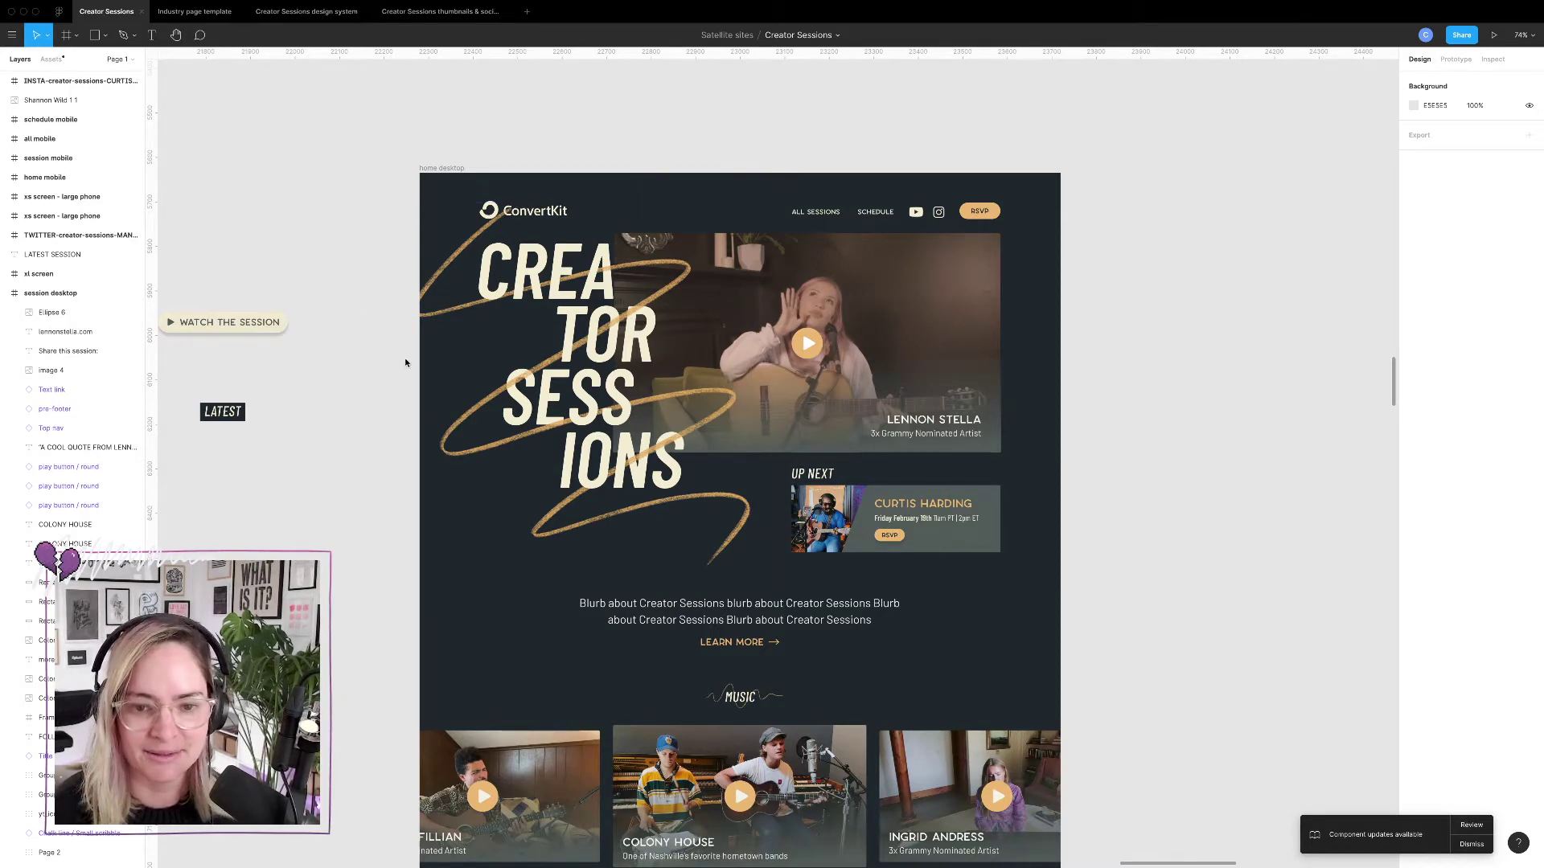
scroll(402, 365, "down", 2)
scroll(402, 369, "down", 4)
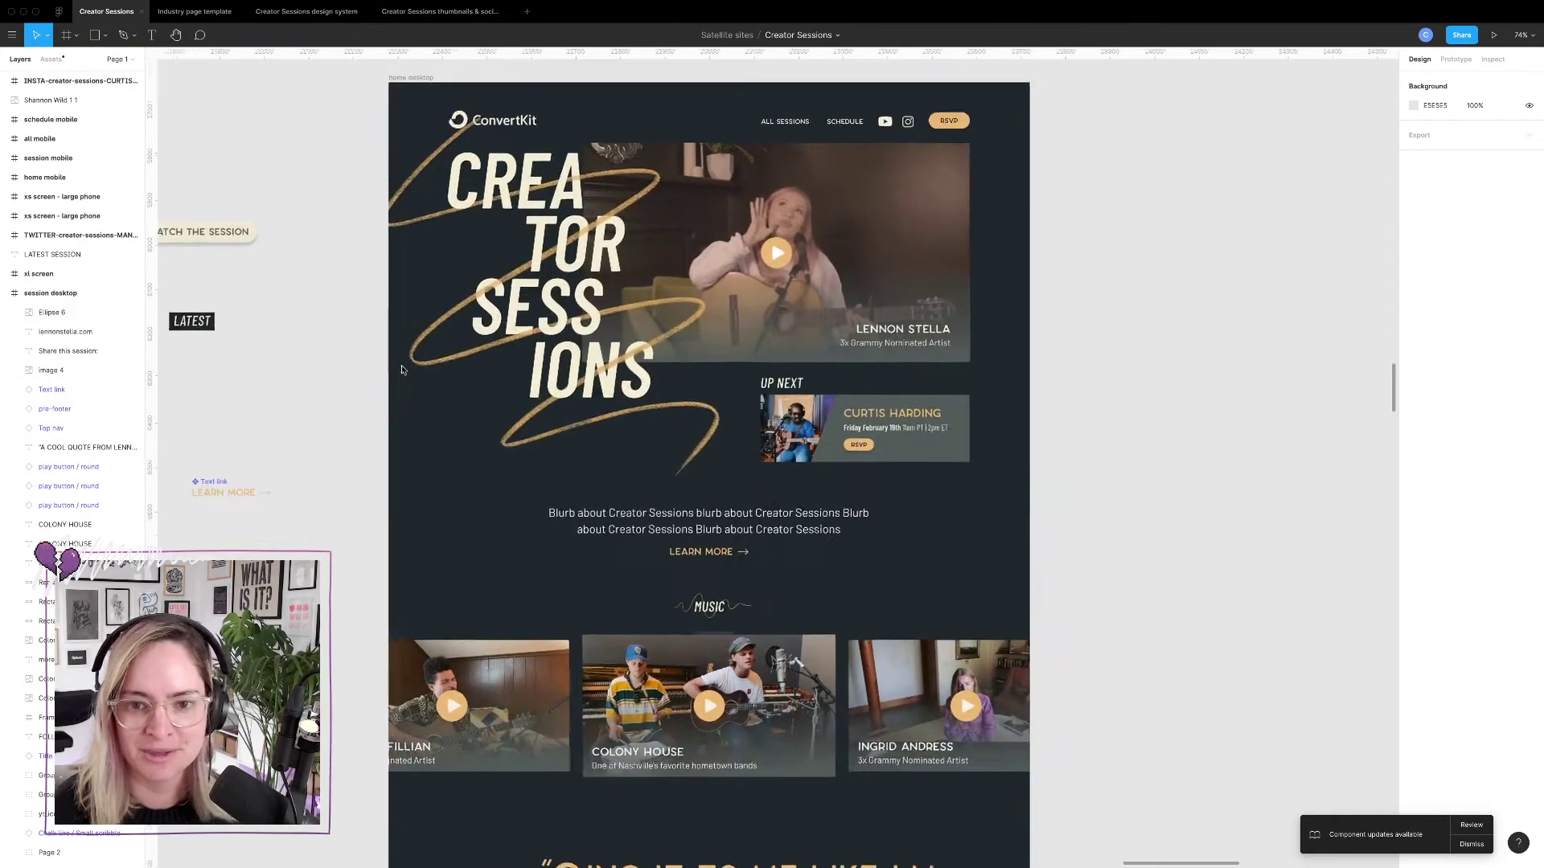
scroll(402, 370, "down", 4)
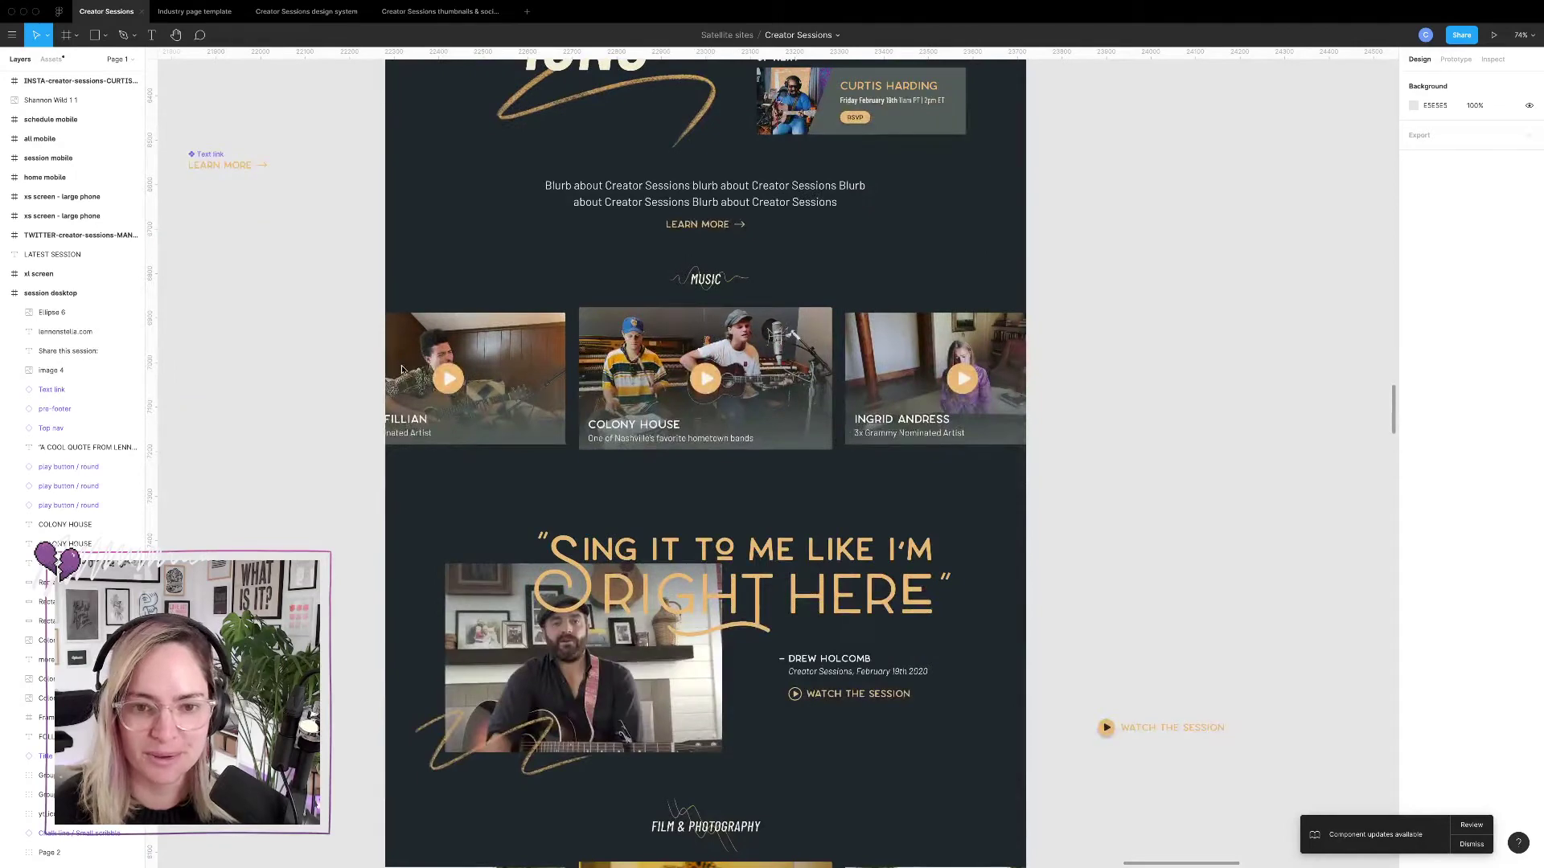
scroll(402, 369, "down", 4)
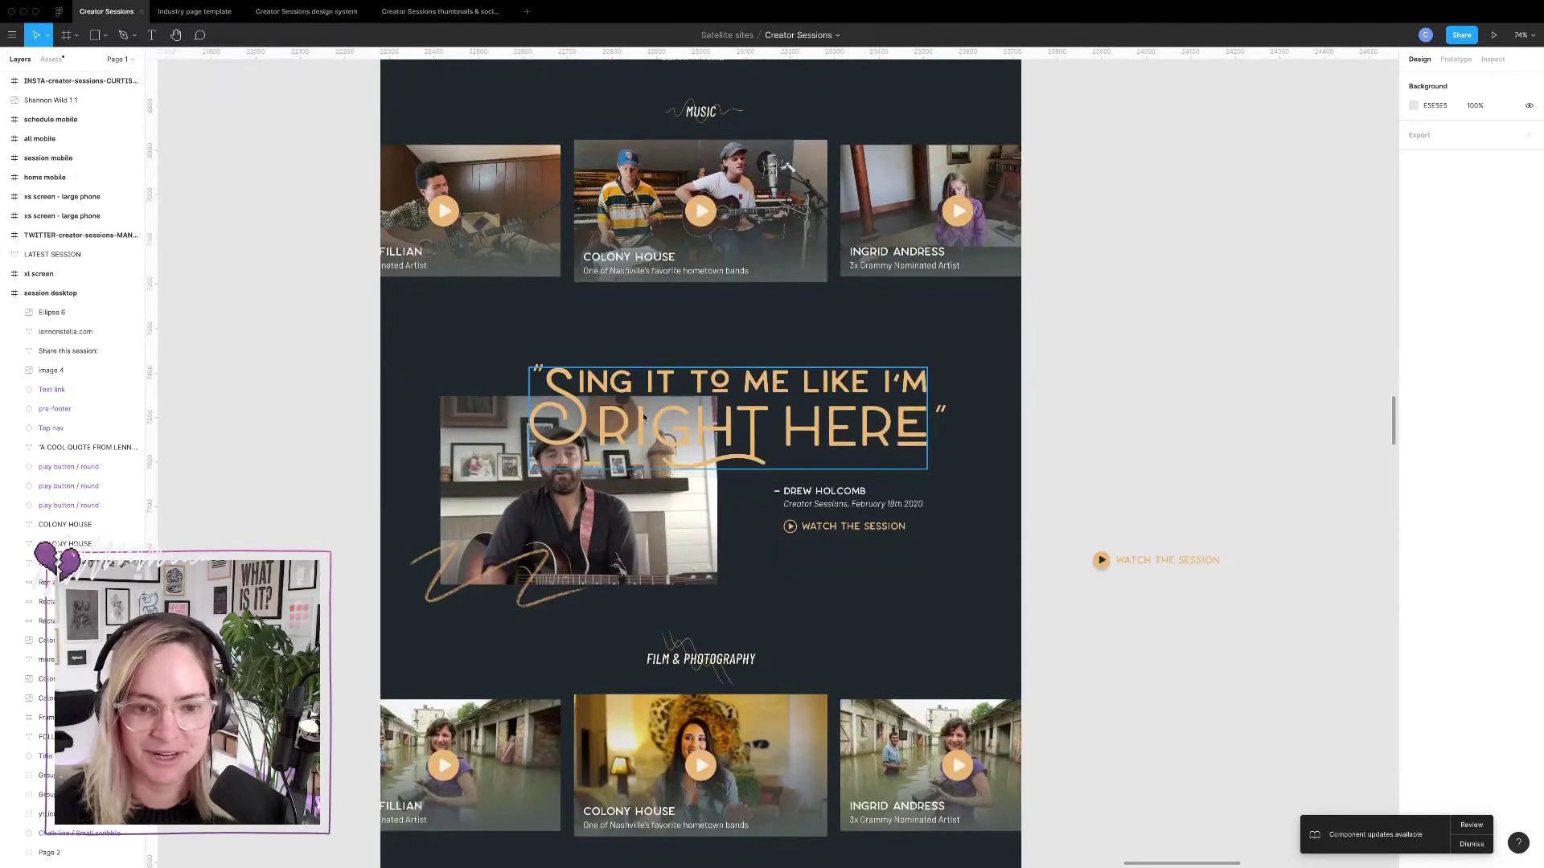
scroll(534, 476, "down", 4)
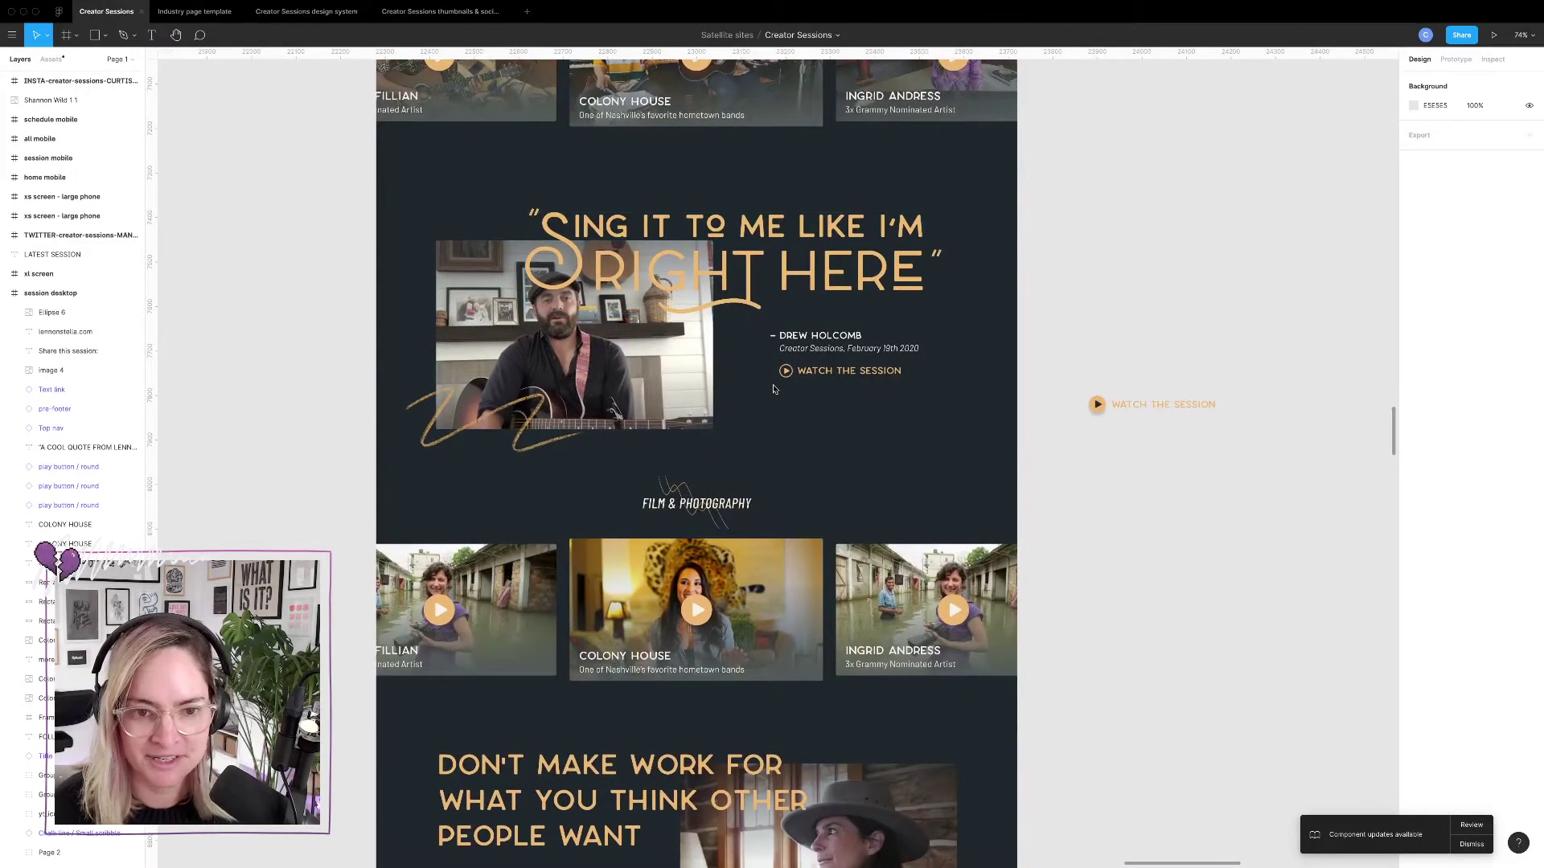
scroll(575, 476, "down", 7)
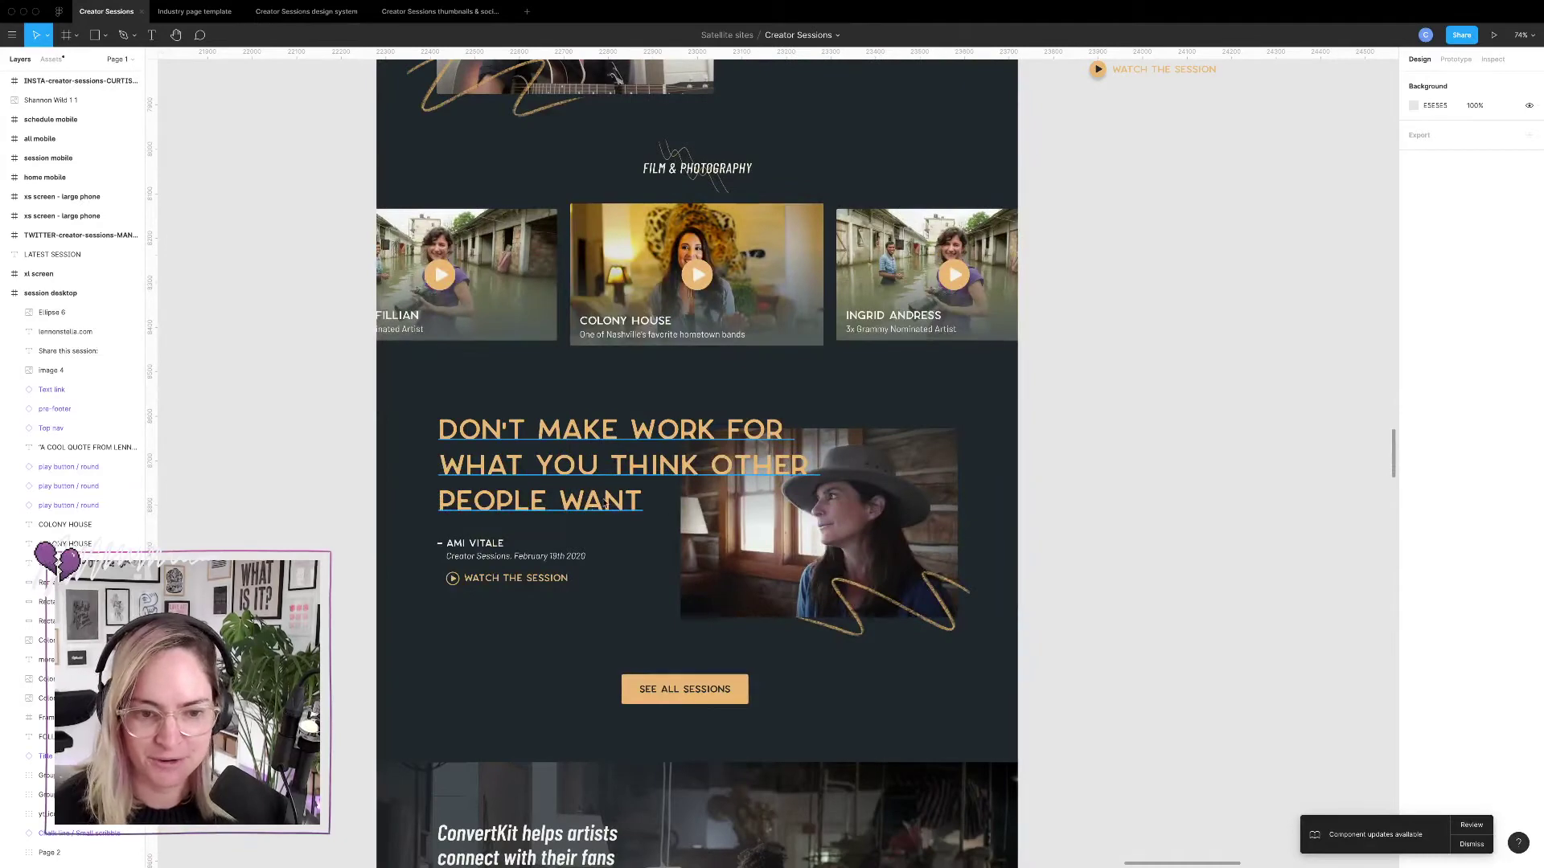
scroll(566, 509, "up", 2)
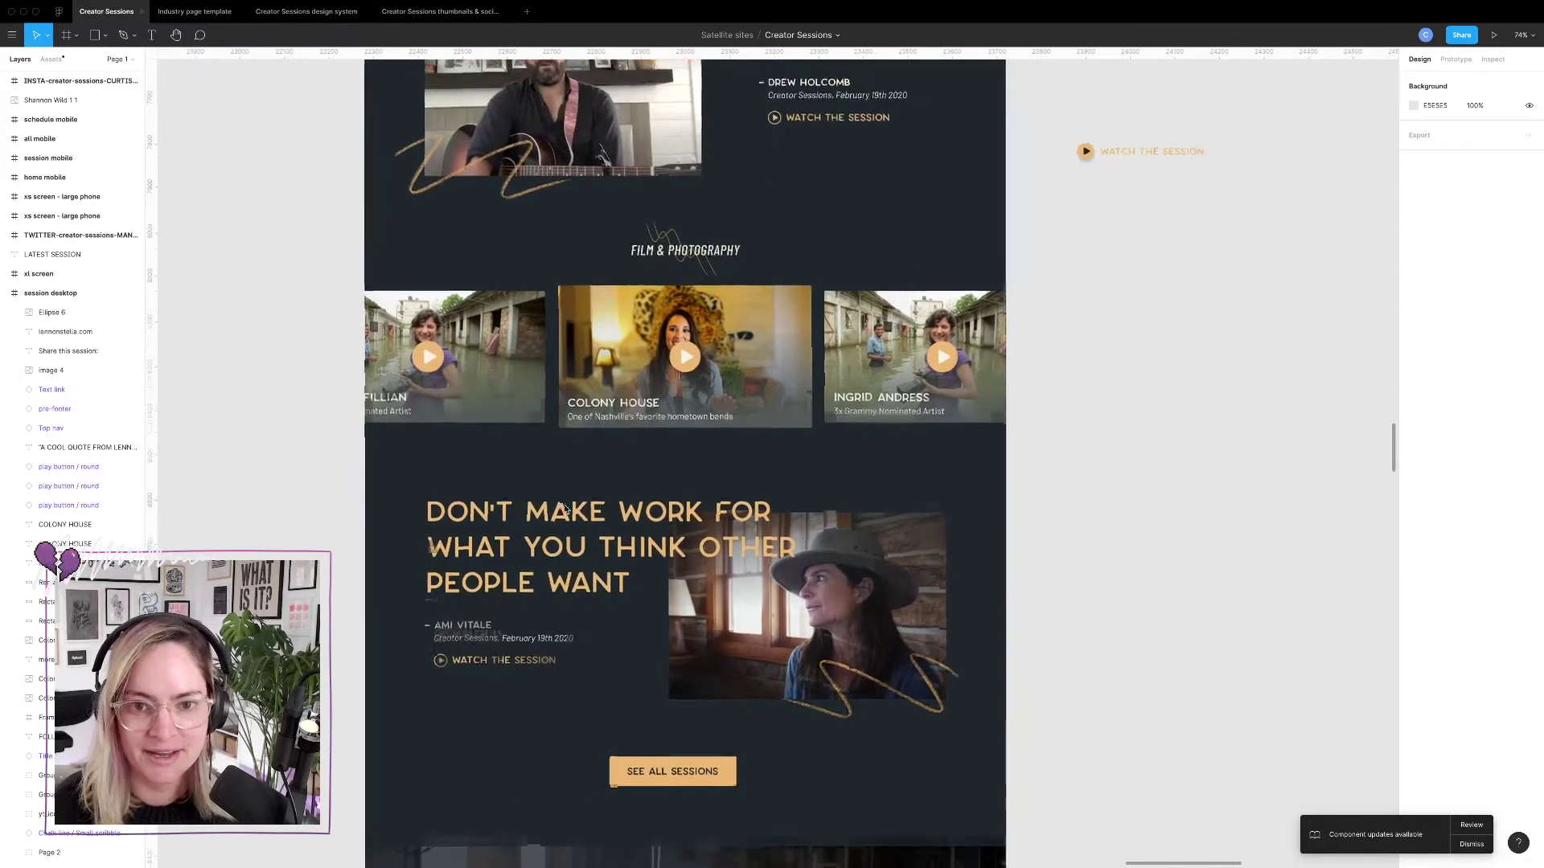
Inspect the "ConvertKit helps artists connect with their fans" section and the footer of the home desktop design.
scroll(566, 509, "down", 11)
scroll(566, 509, "down", 3)
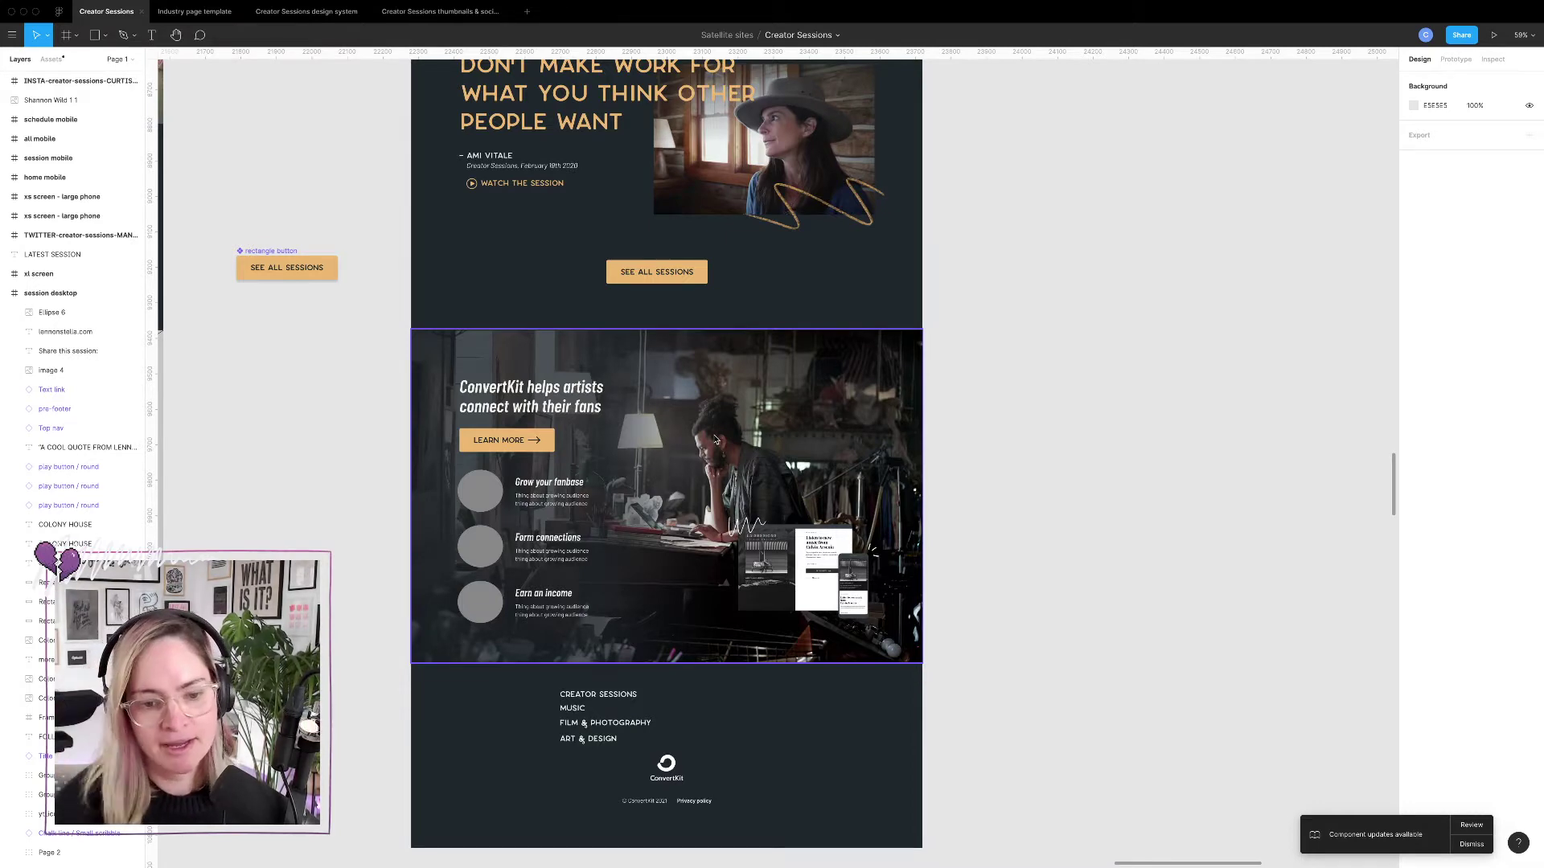
scroll(605, 721, "up", 2)
scroll(606, 721, "up", 2)
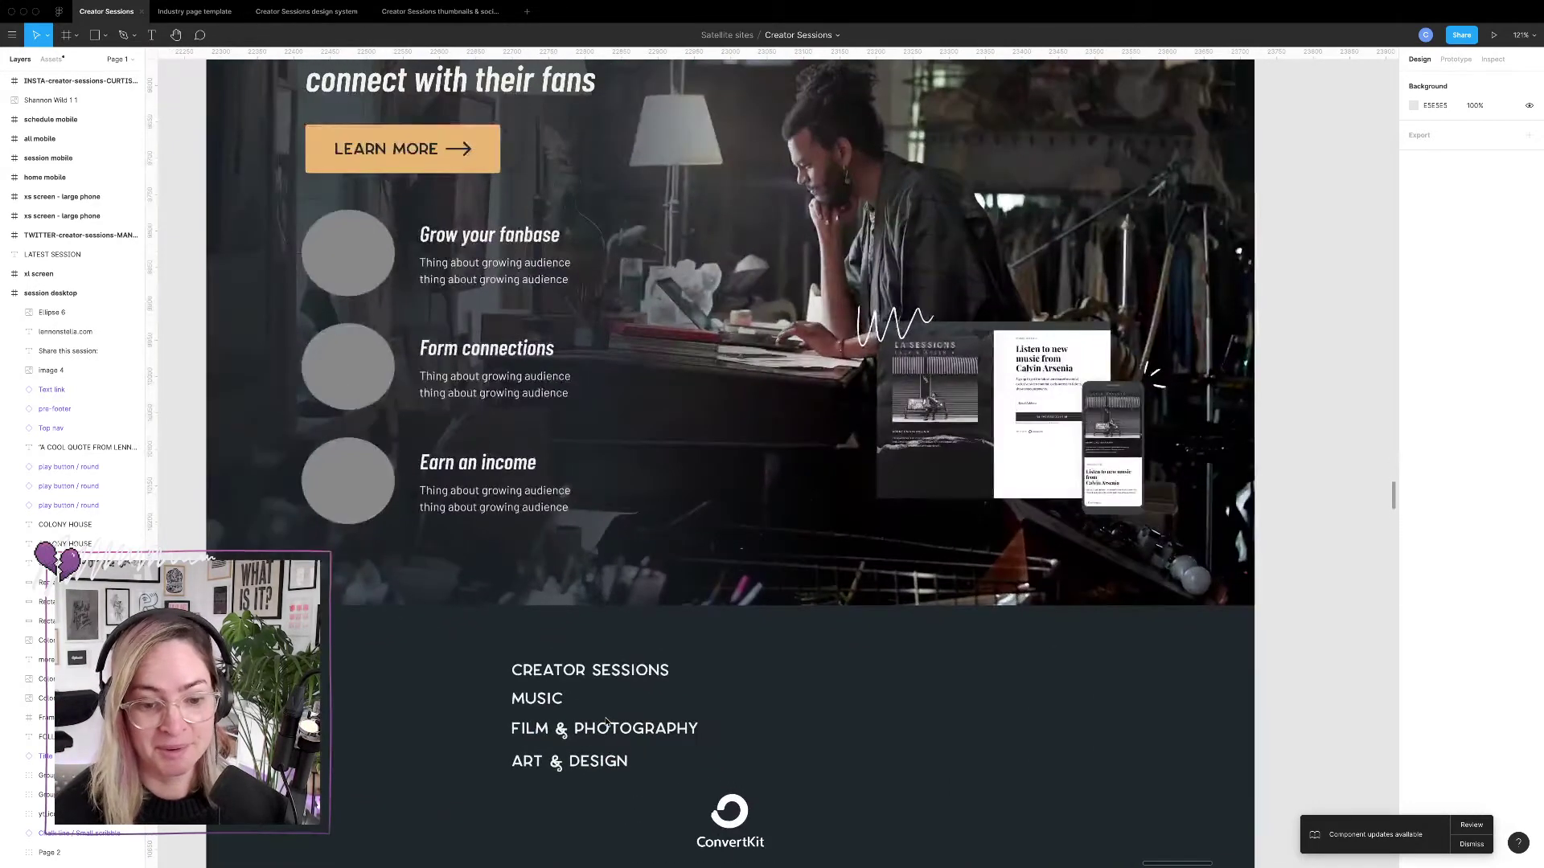
scroll(606, 721, "down", 5)
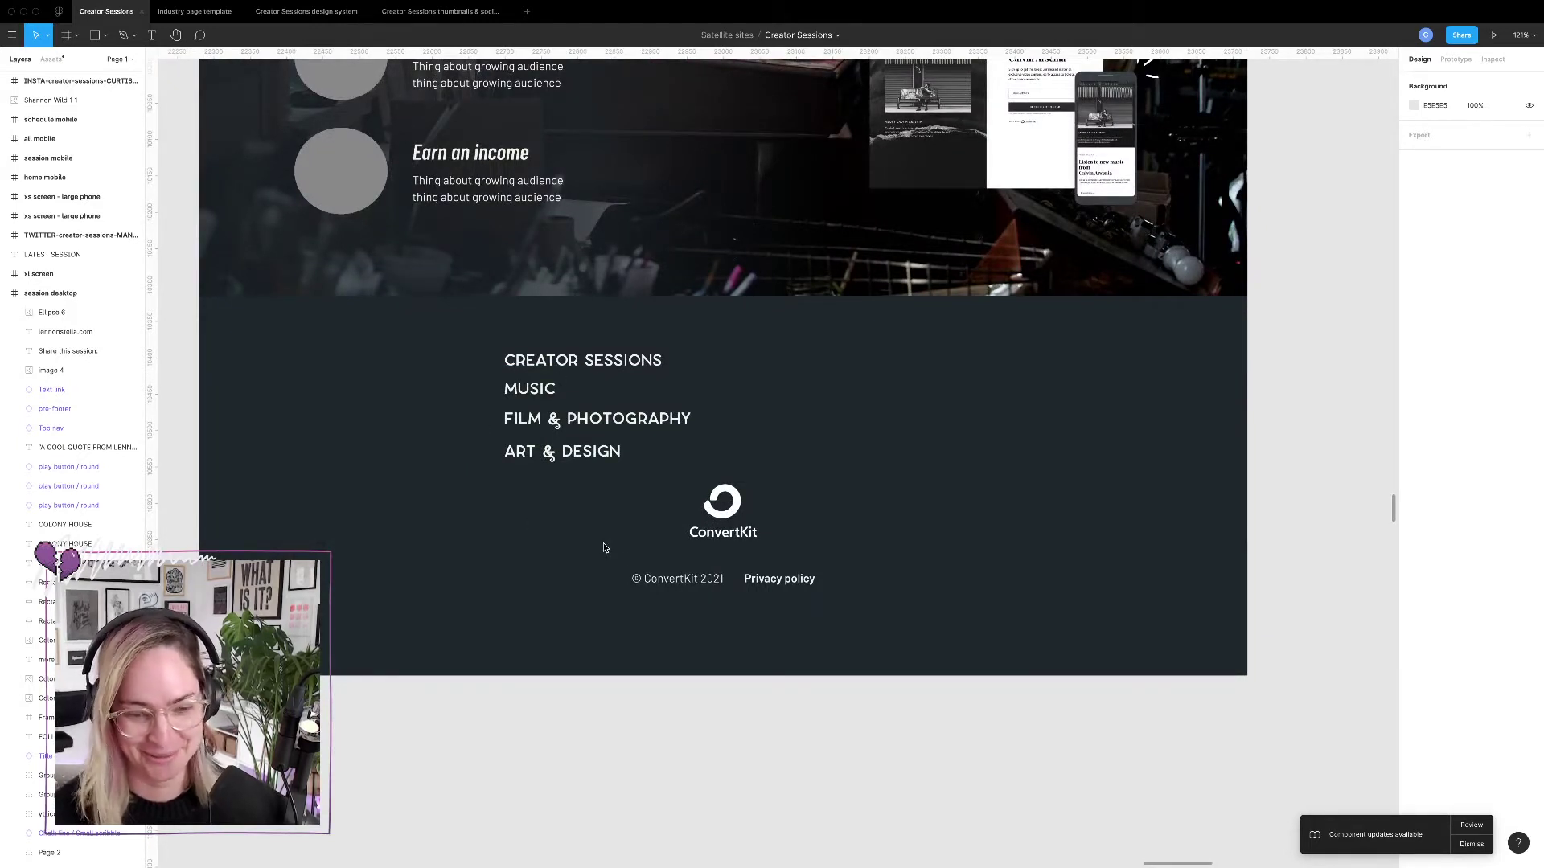
Examine the styled session desktop design, focusing on its video header, share bar and quote section.
scroll(670, 411, "down", 5)
scroll(670, 410, "down", 3)
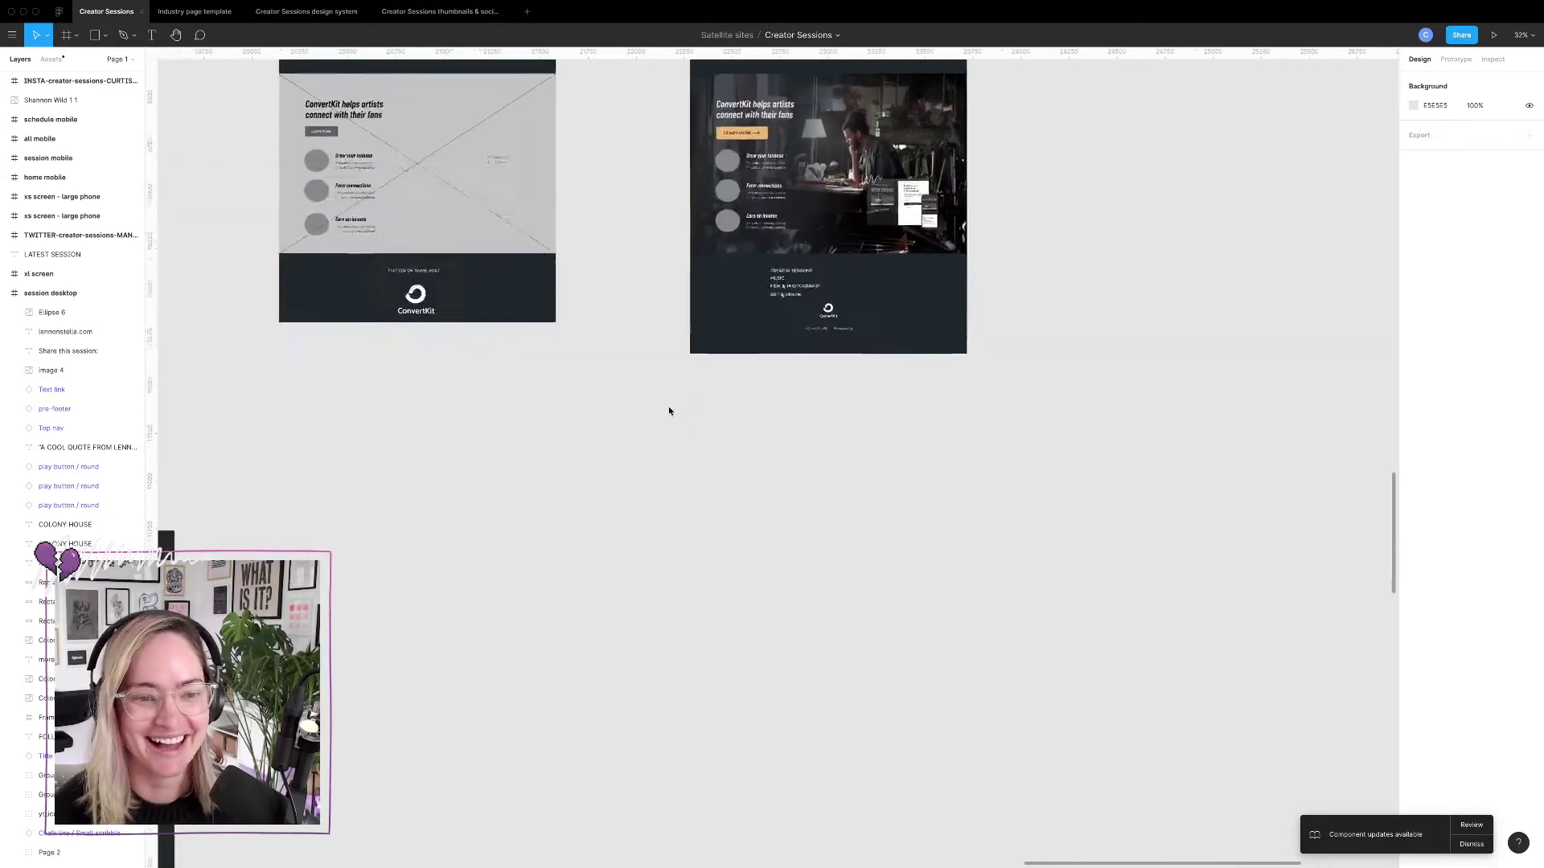
scroll(670, 410, "down", 5)
scroll(670, 410, "down", 3)
scroll(594, 401, "up", 3)
scroll(594, 401, "up", 8)
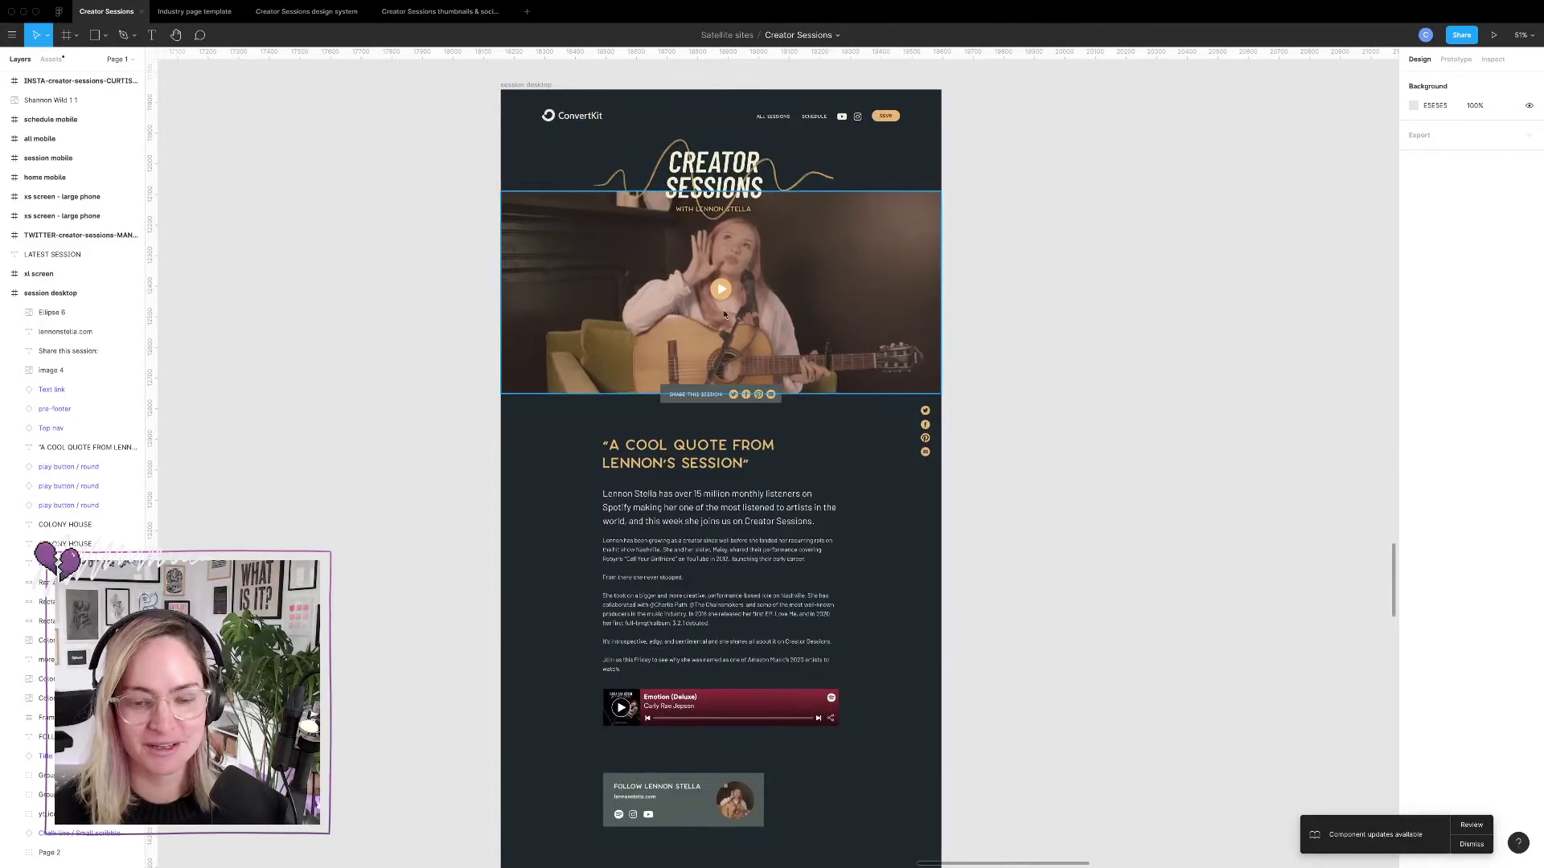
scroll(738, 299, "up", 5)
scroll(738, 300, "up", 5)
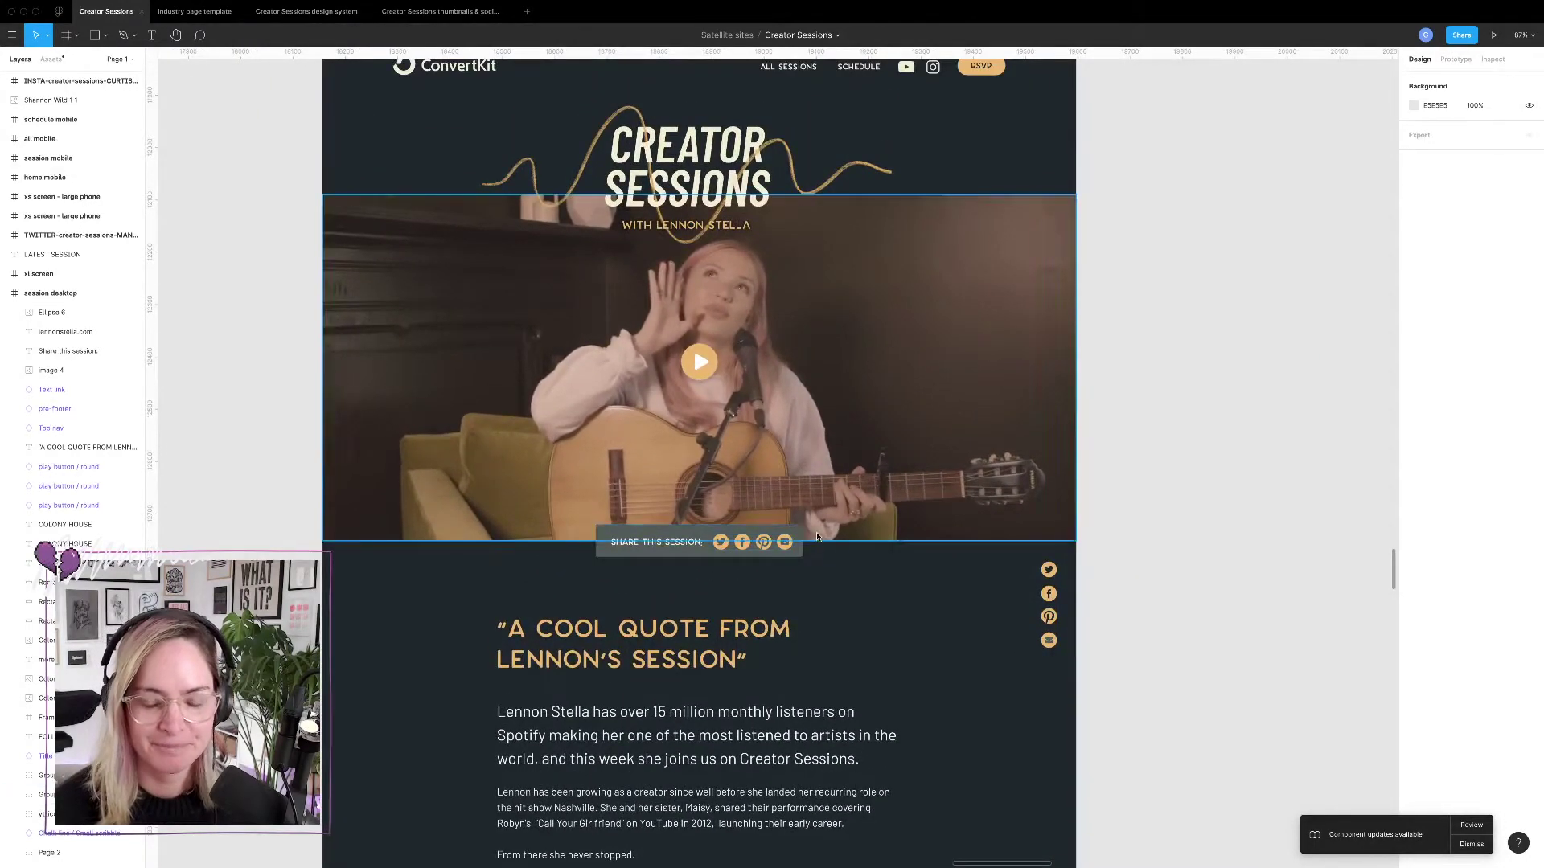
Review the session desktop design's body text, music player, follow card and More Creator Sessions section.
scroll(935, 617, "down", 5)
scroll(935, 616, "down", 2)
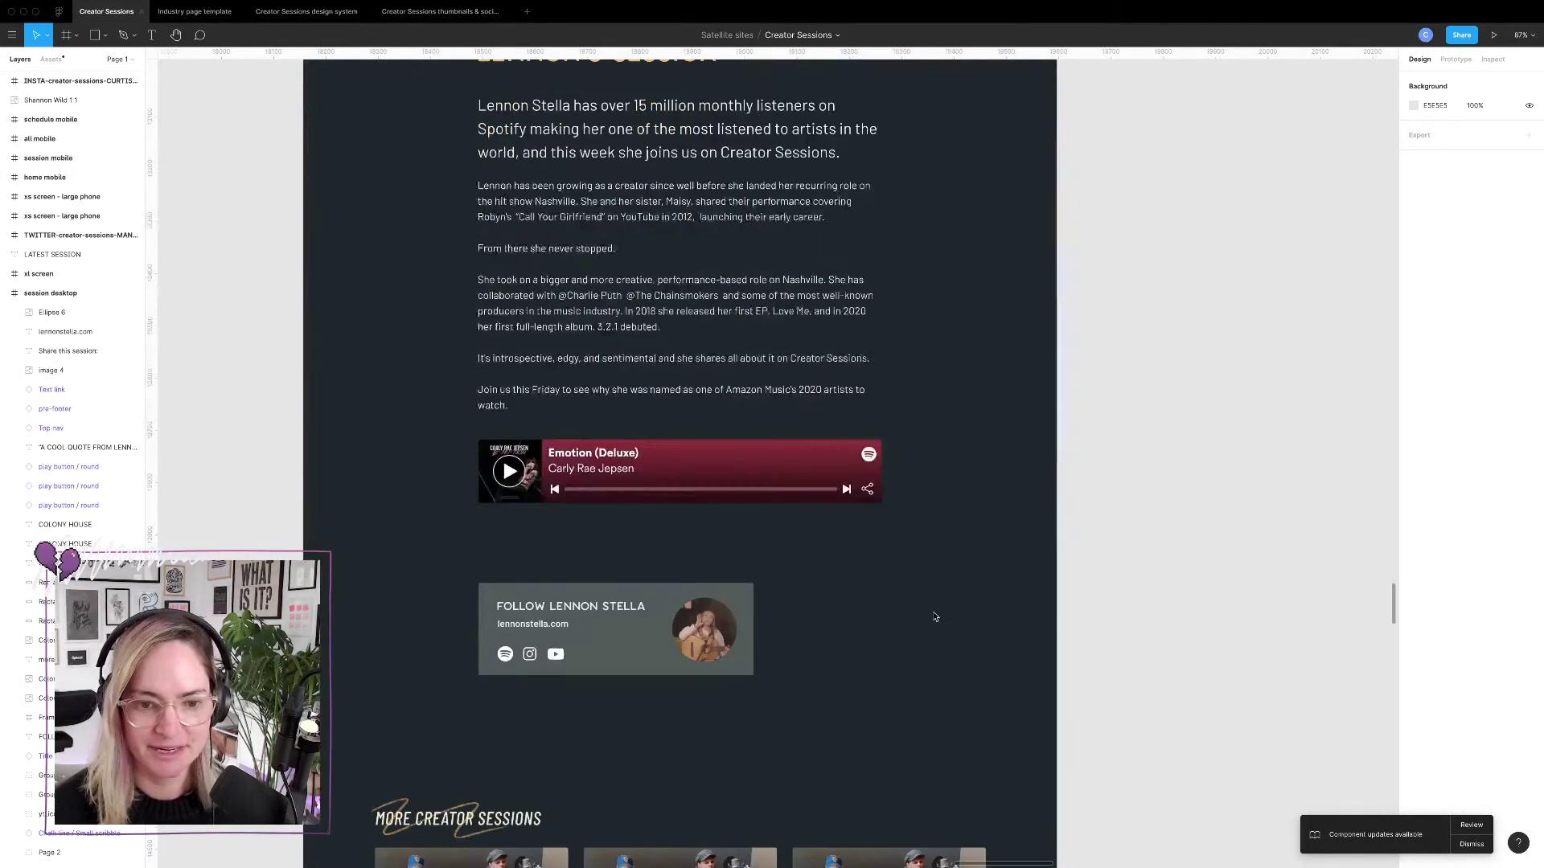
scroll(934, 617, "up", 8)
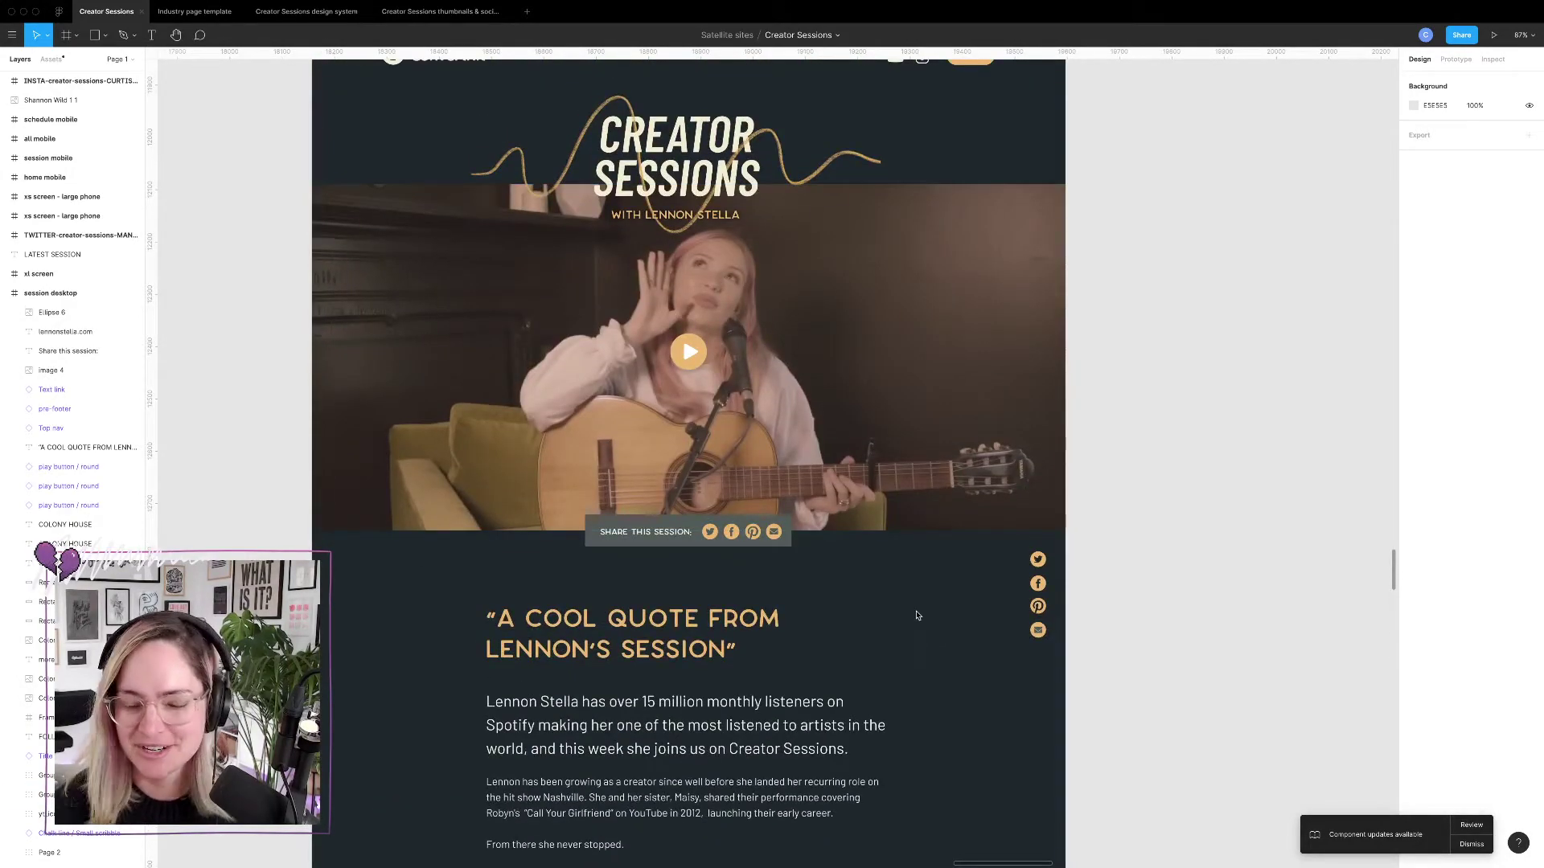
scroll(865, 670, "down", 15)
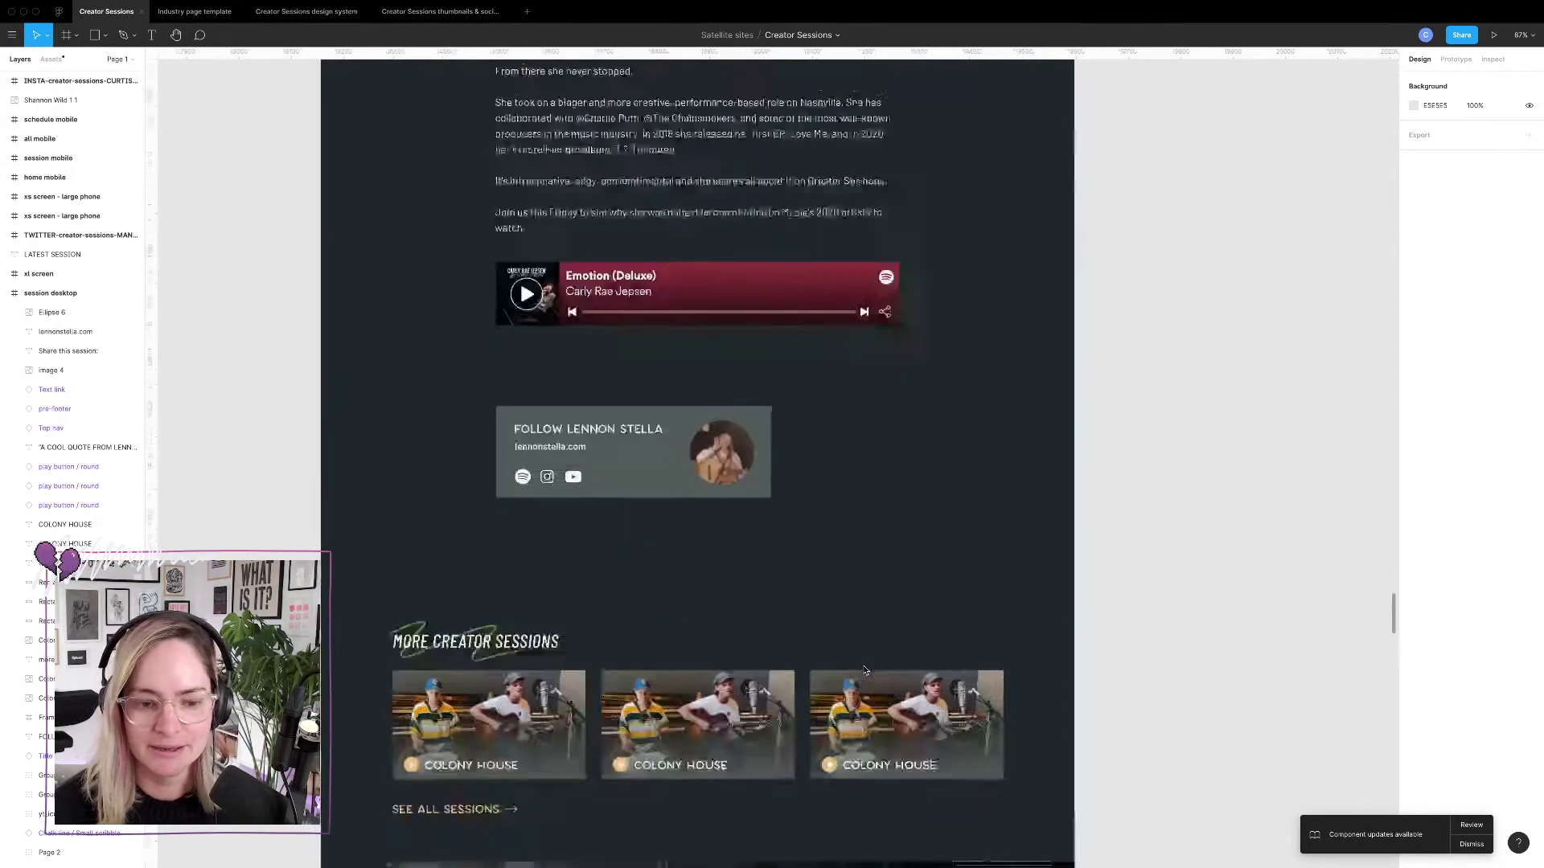
scroll(866, 671, "down", 10)
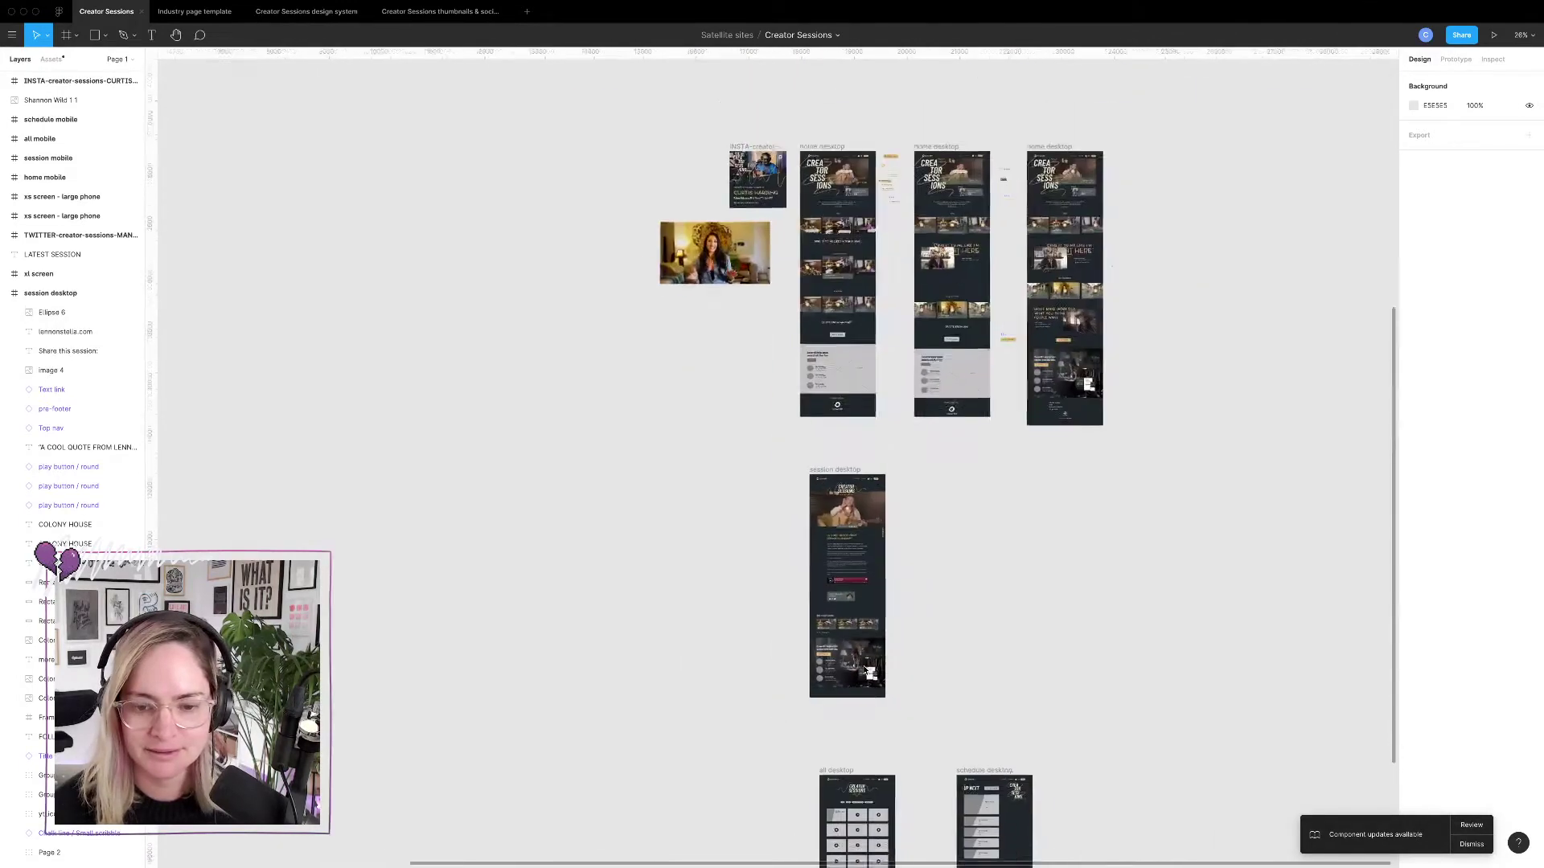
Compare the all desktop and schedule desktop wireframes with the styled home and session desktop pages.
scroll(864, 670, "up", 8)
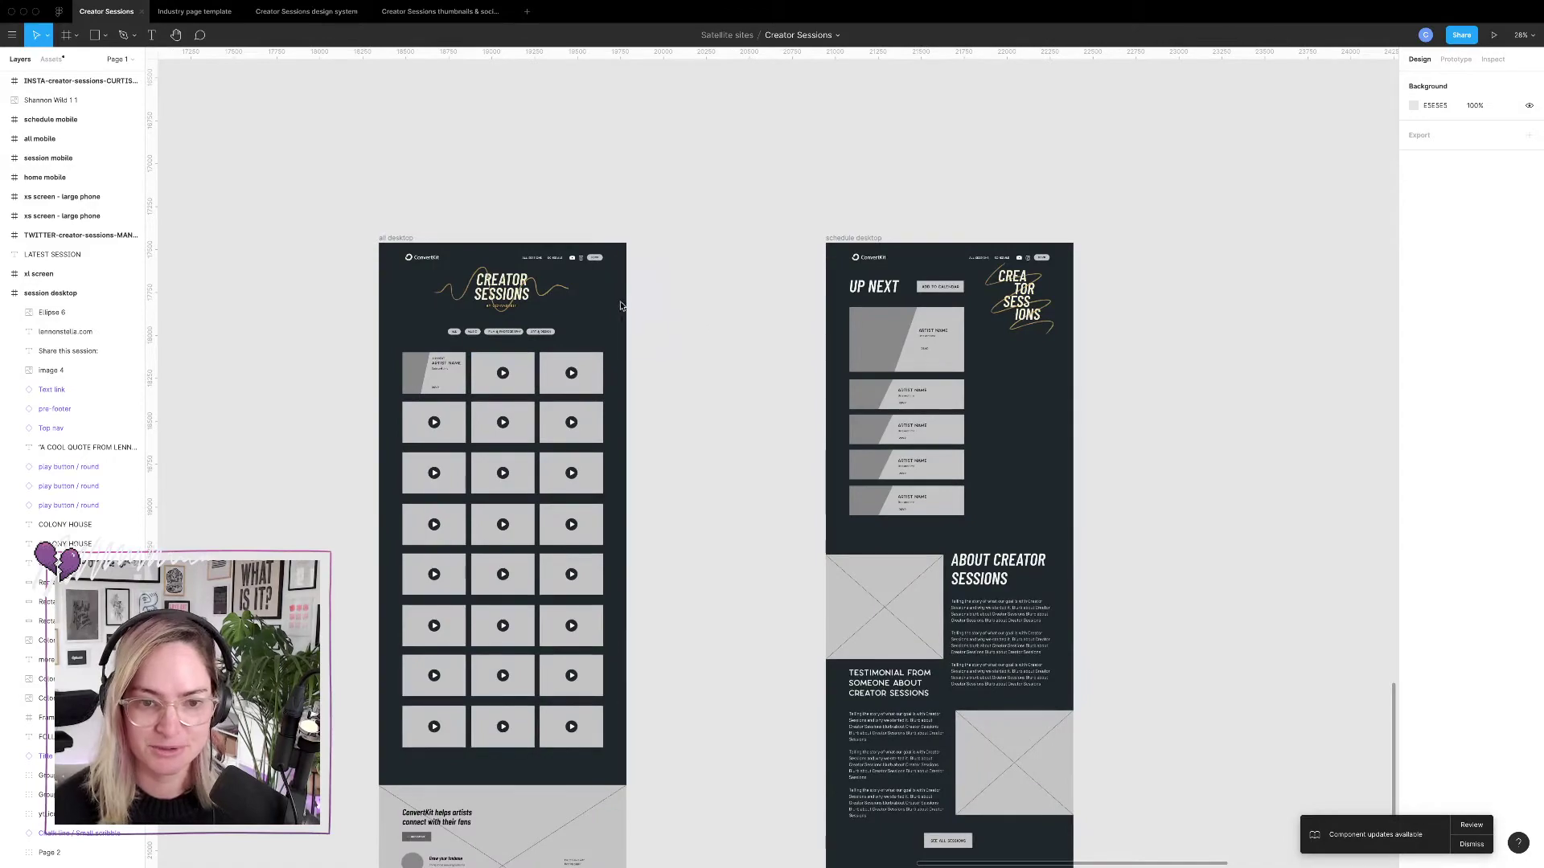
scroll(654, 275, "up", 10)
scroll(656, 274, "up", 10)
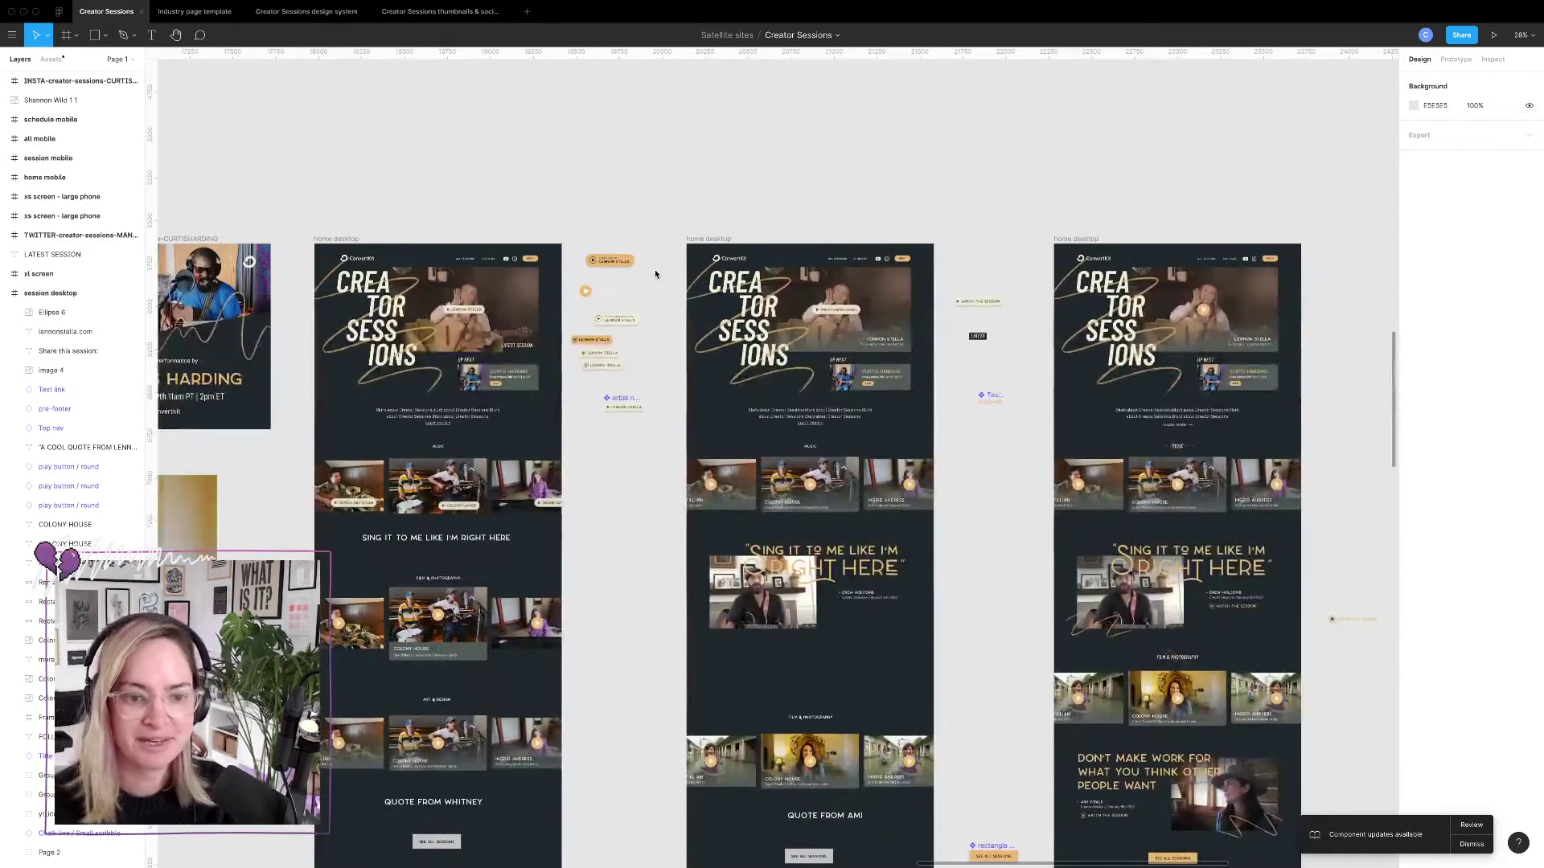
scroll(616, 312, "down", 5)
scroll(962, 538, "down", 8)
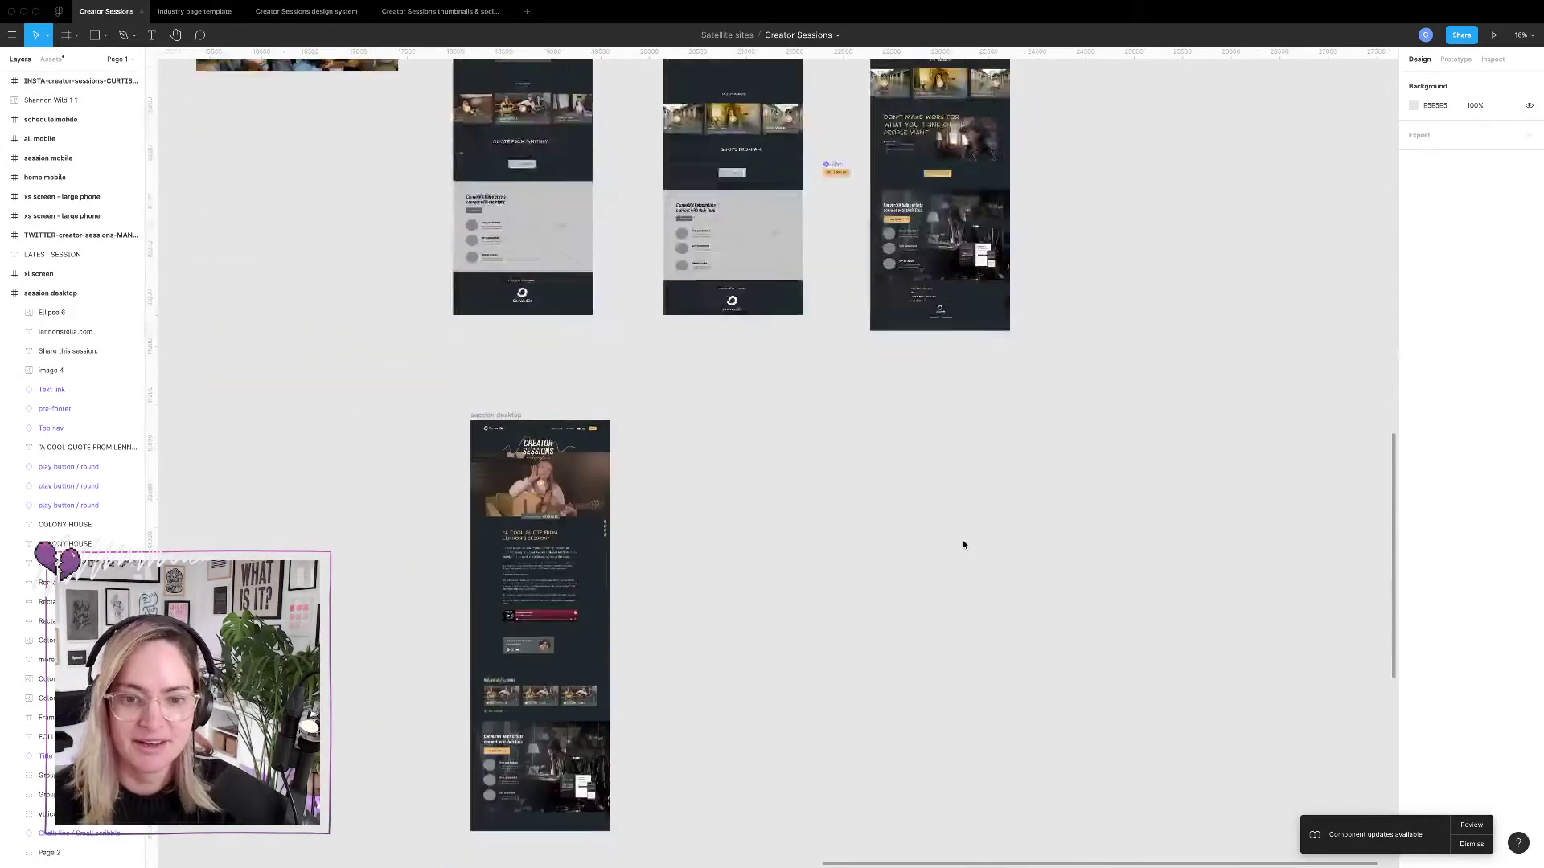
scroll(963, 539, "up", 7)
scroll(963, 539, "up", 3)
scroll(933, 507, "down", 4)
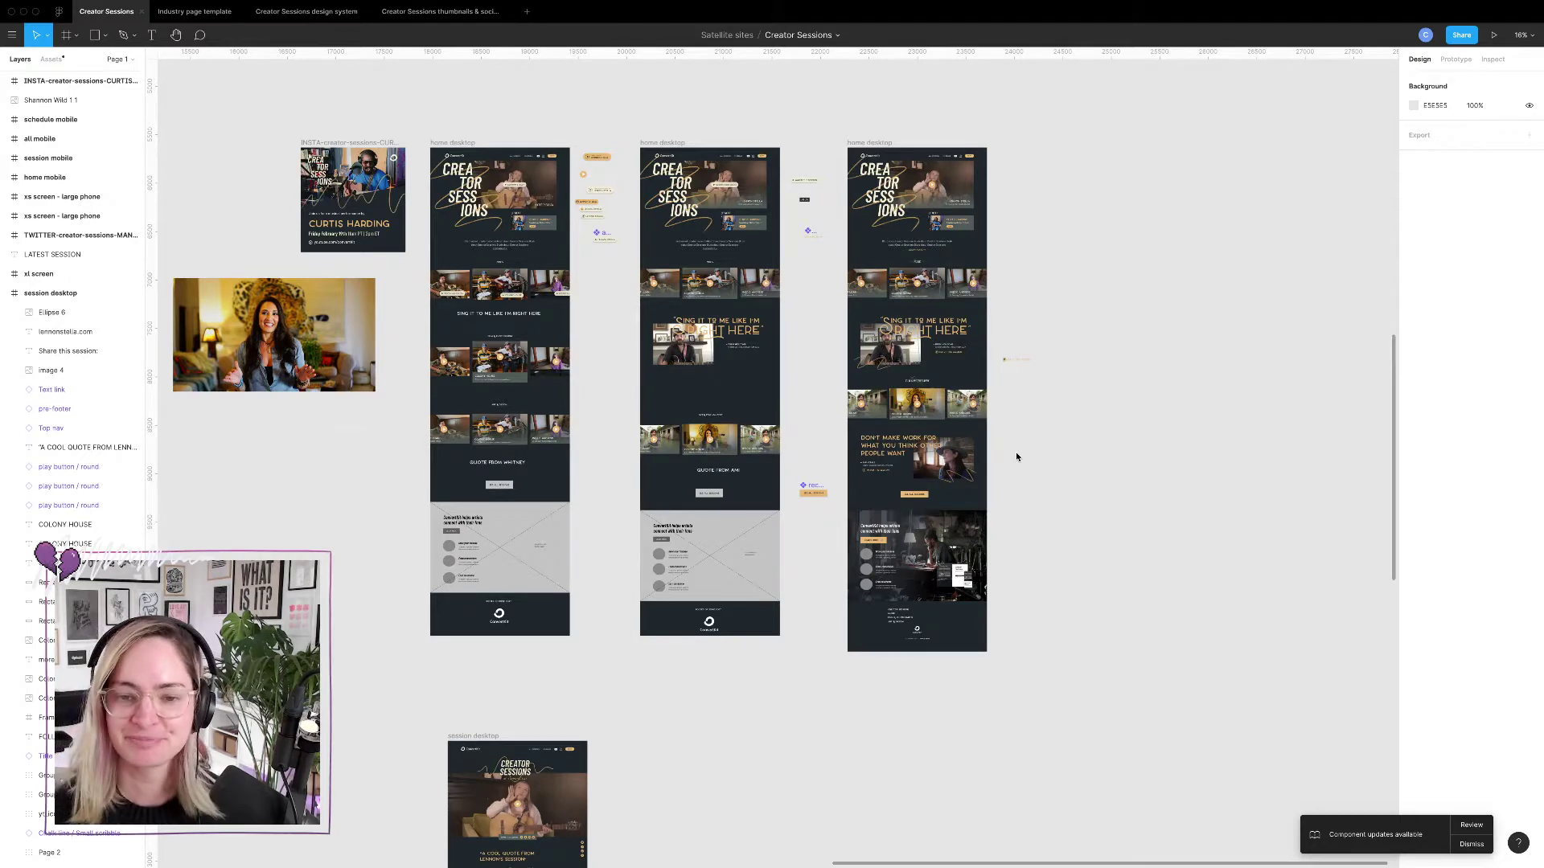
Examine the third home desktop design from its hero and quote sections through the ConvertKit section to the footer links.
scroll(1066, 317, "up", 5)
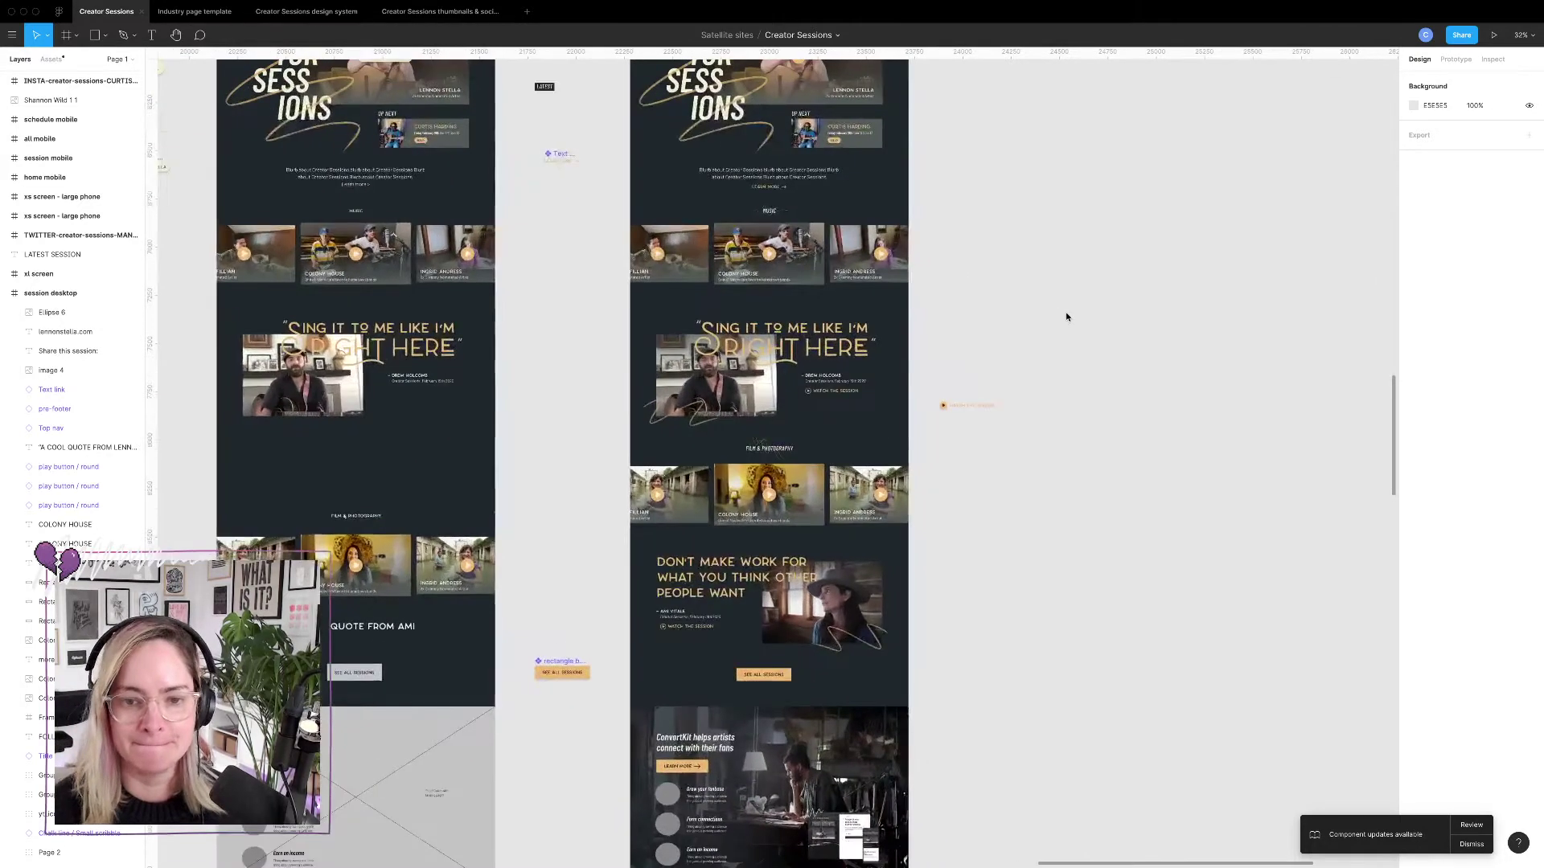
scroll(1068, 314, "up", 3)
scroll(724, 266, "up", 5)
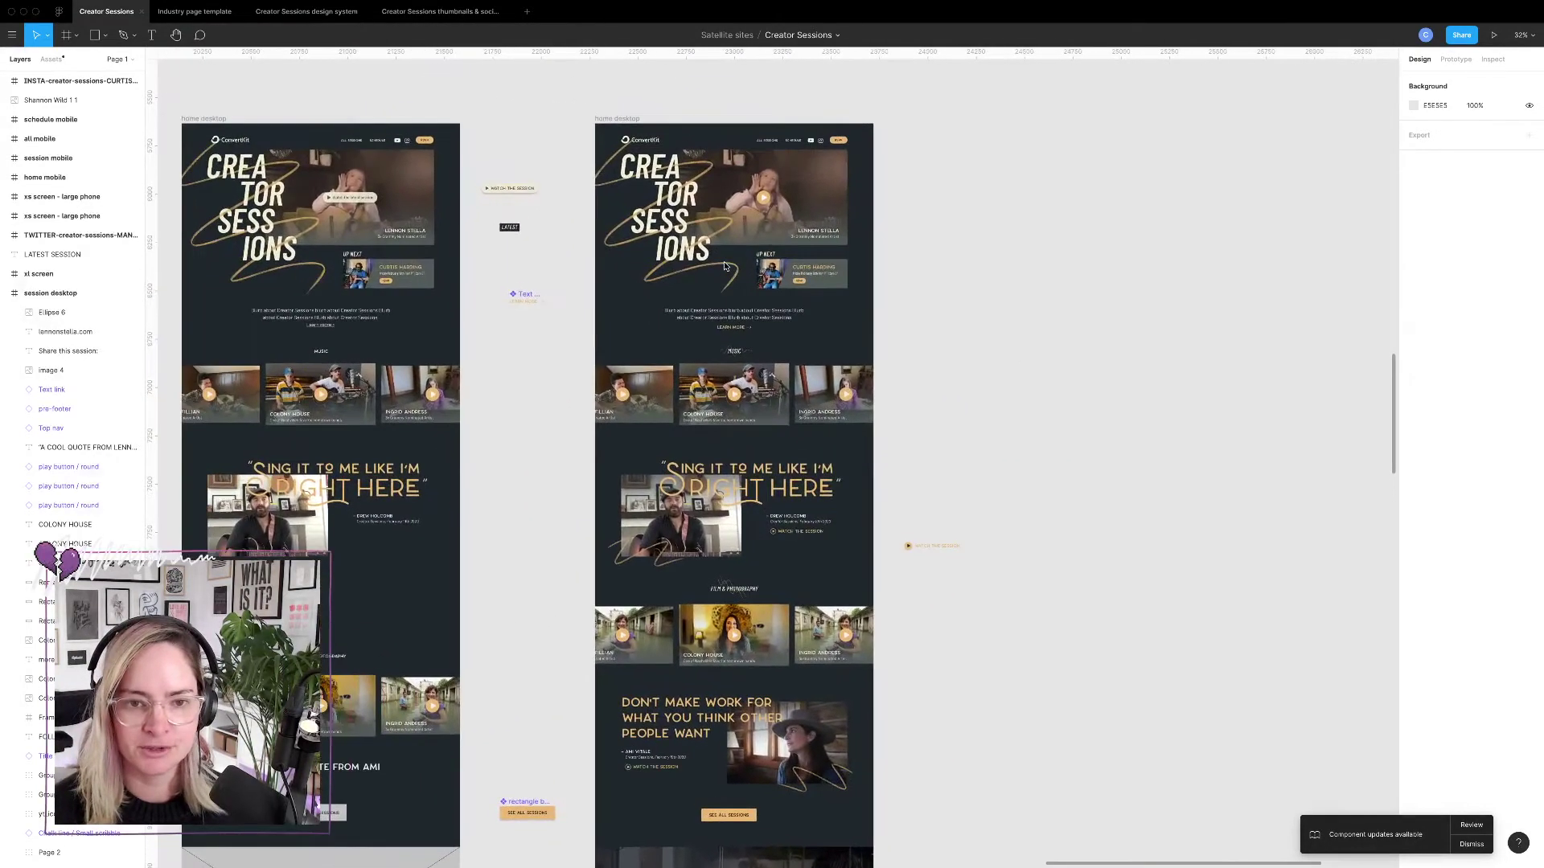
scroll(724, 262, "up", 1)
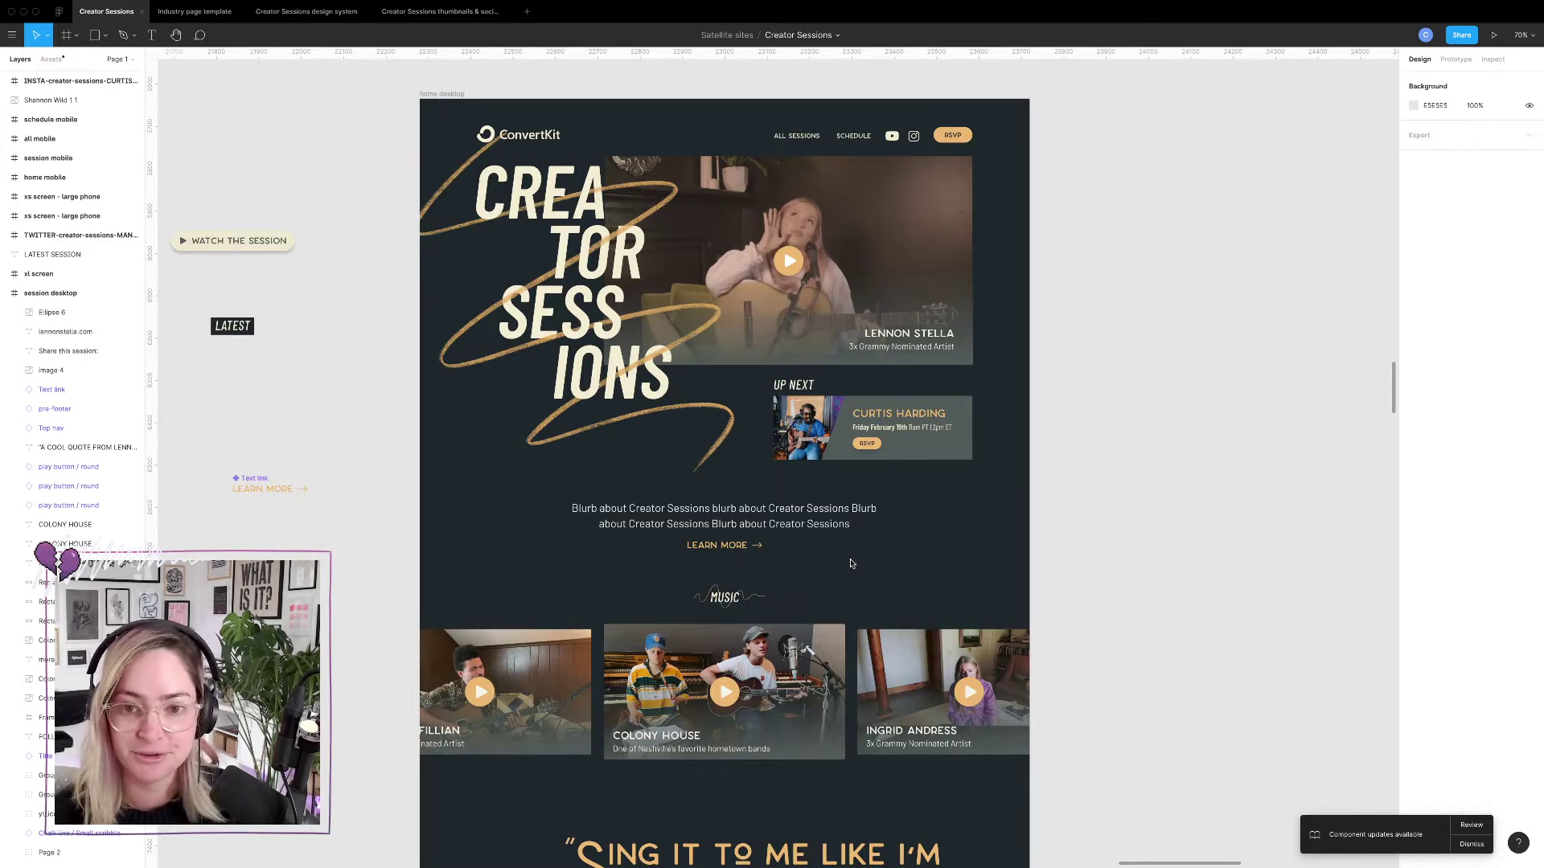
scroll(1039, 475, "down", 10)
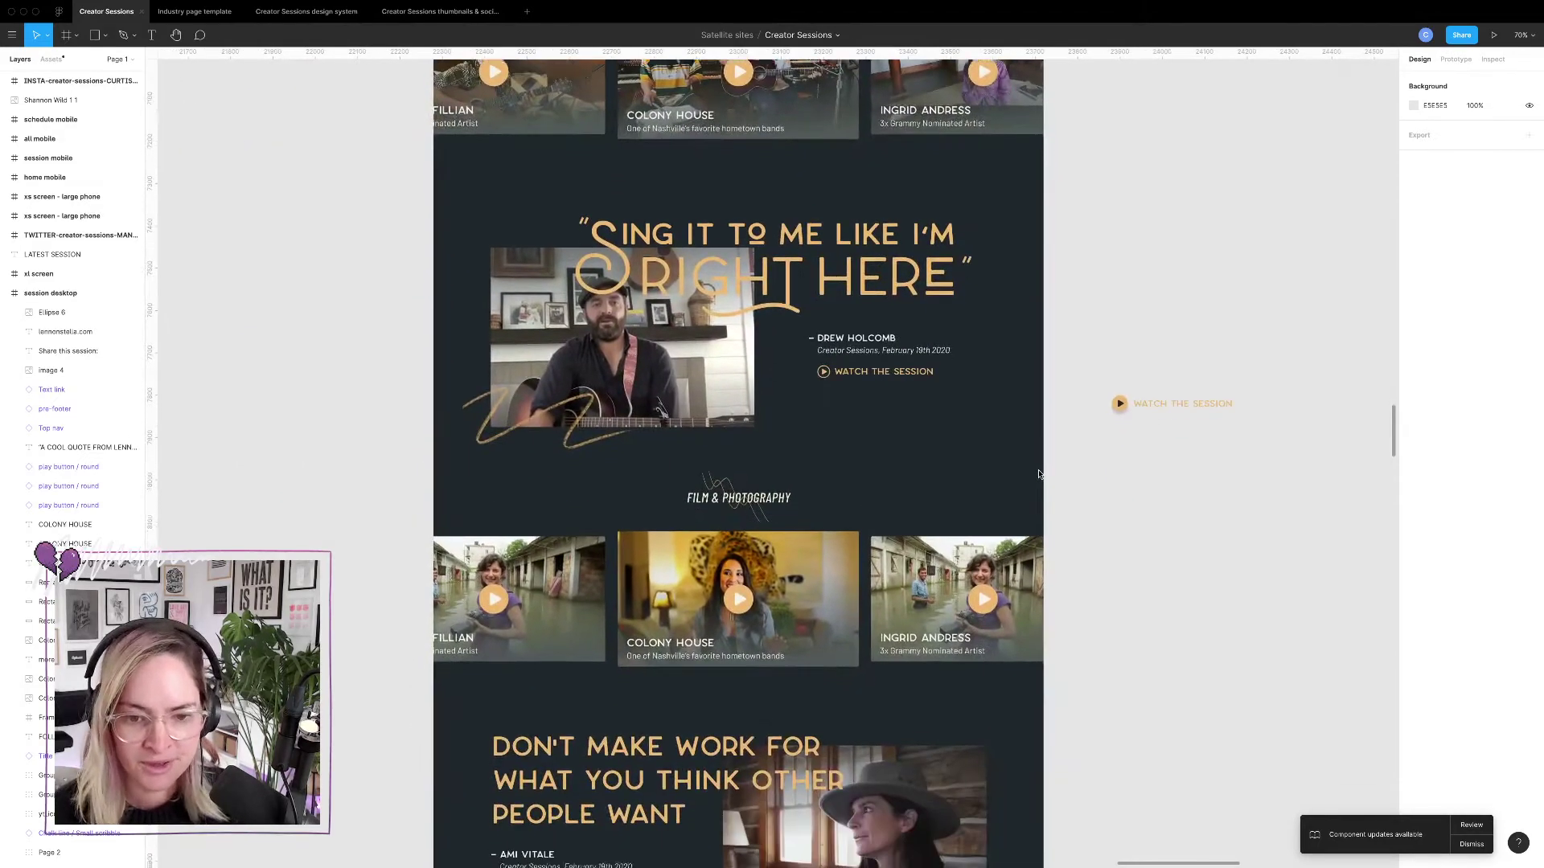
scroll(1039, 474, "down", 3)
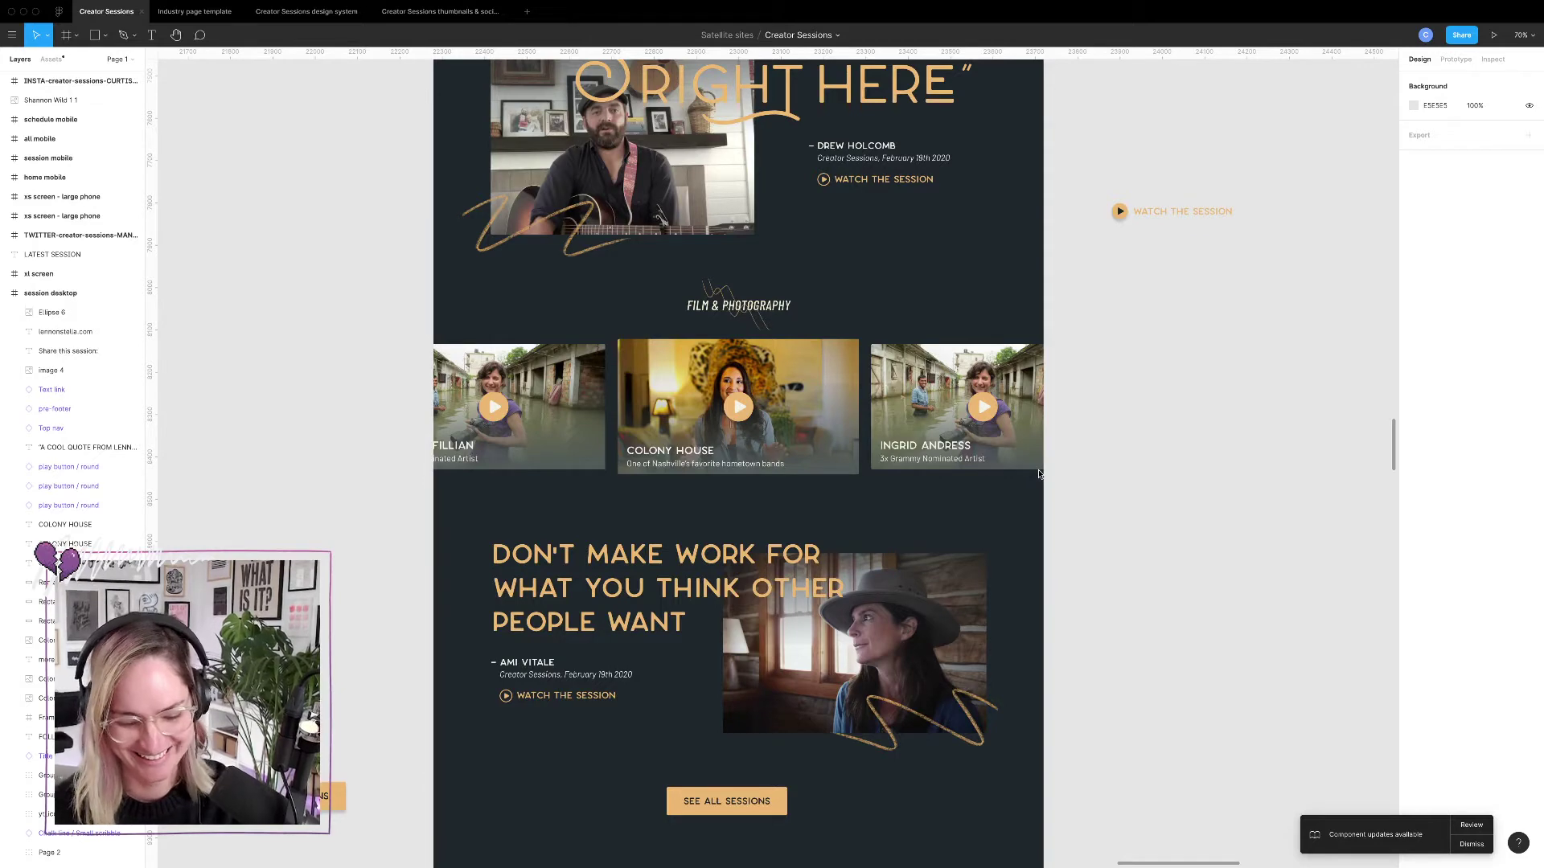
scroll(836, 492, "down", 7)
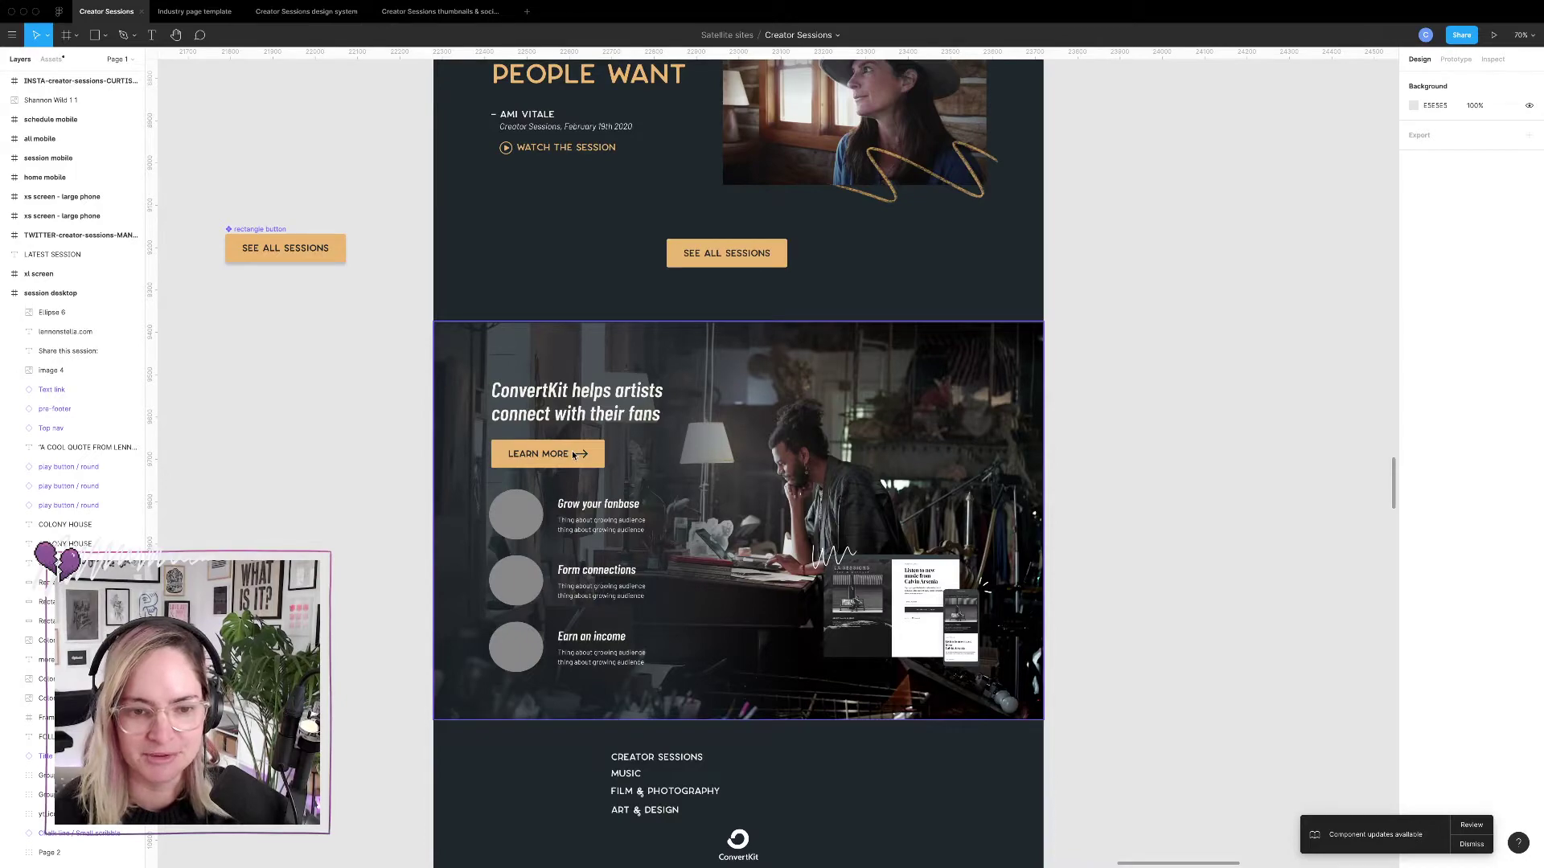
scroll(853, 433, "down", 3)
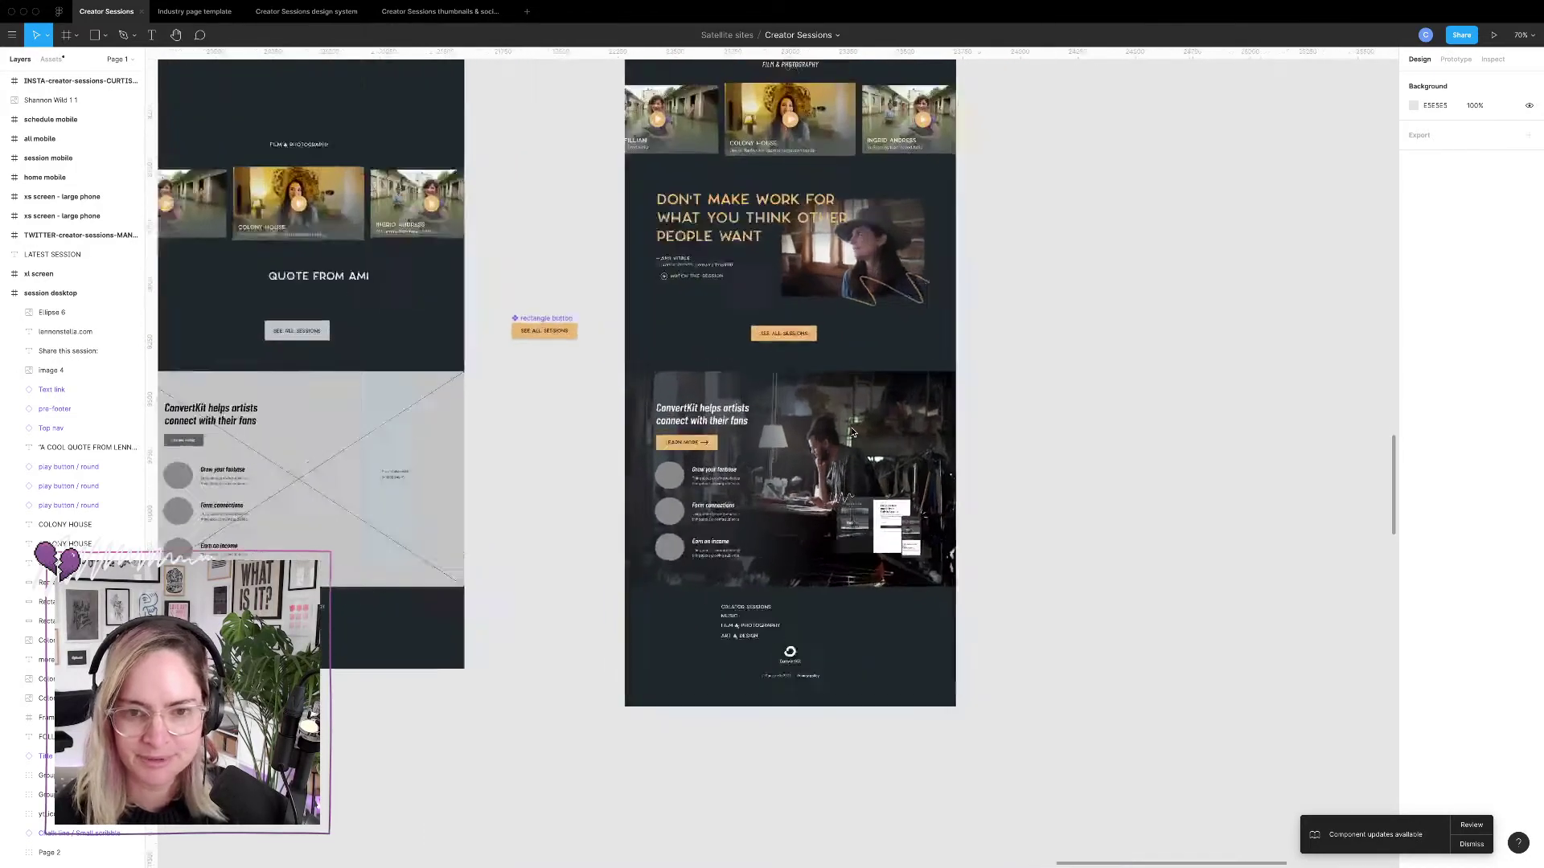
scroll(853, 433, "up", 5)
scroll(853, 433, "down", 2)
scroll(853, 433, "down", 3)
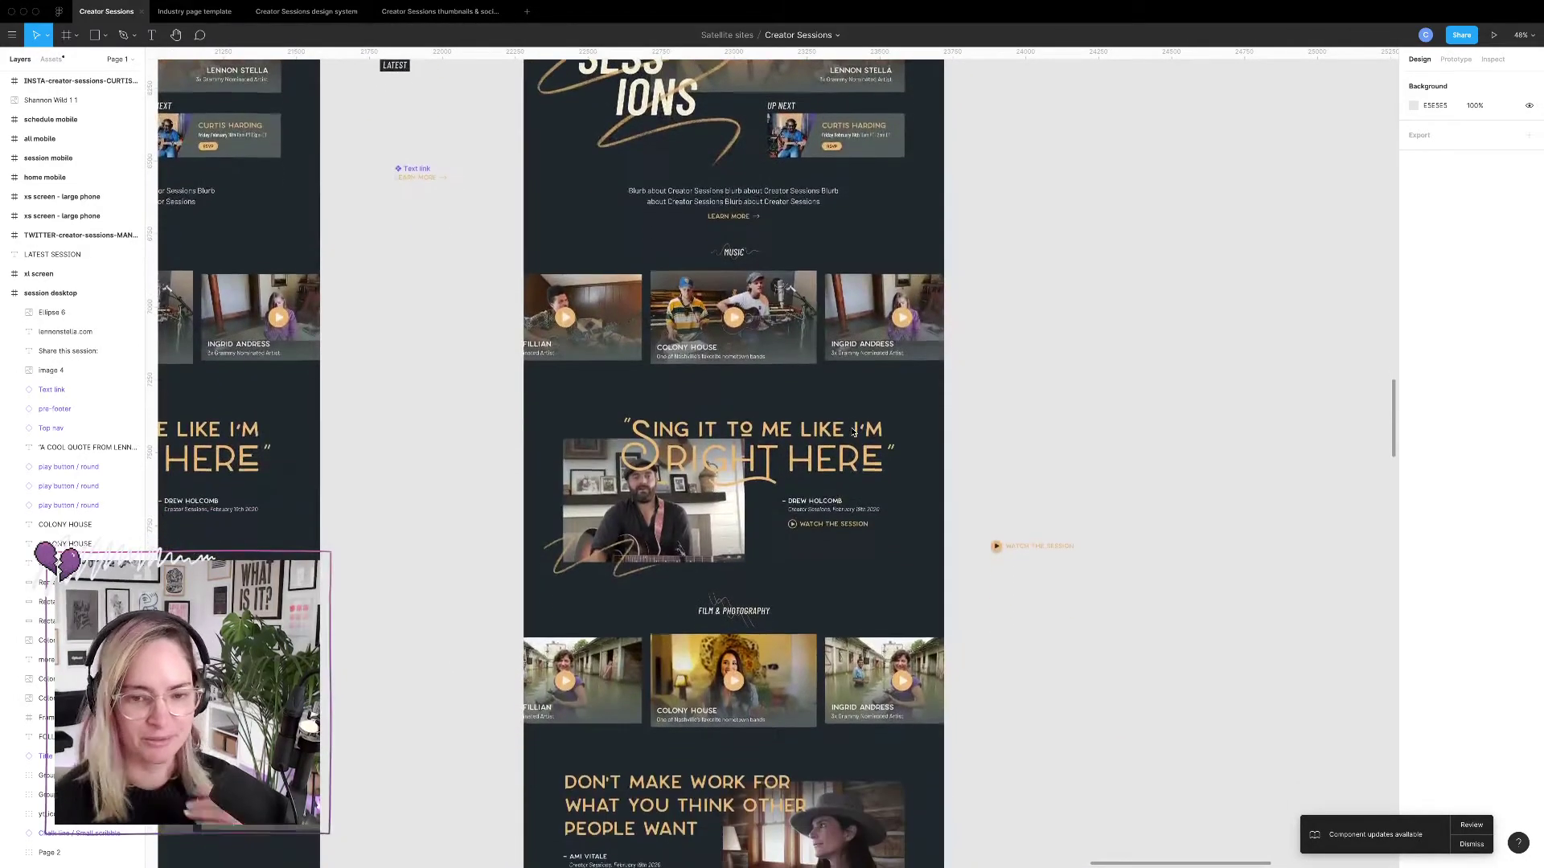
scroll(853, 433, "down", 9)
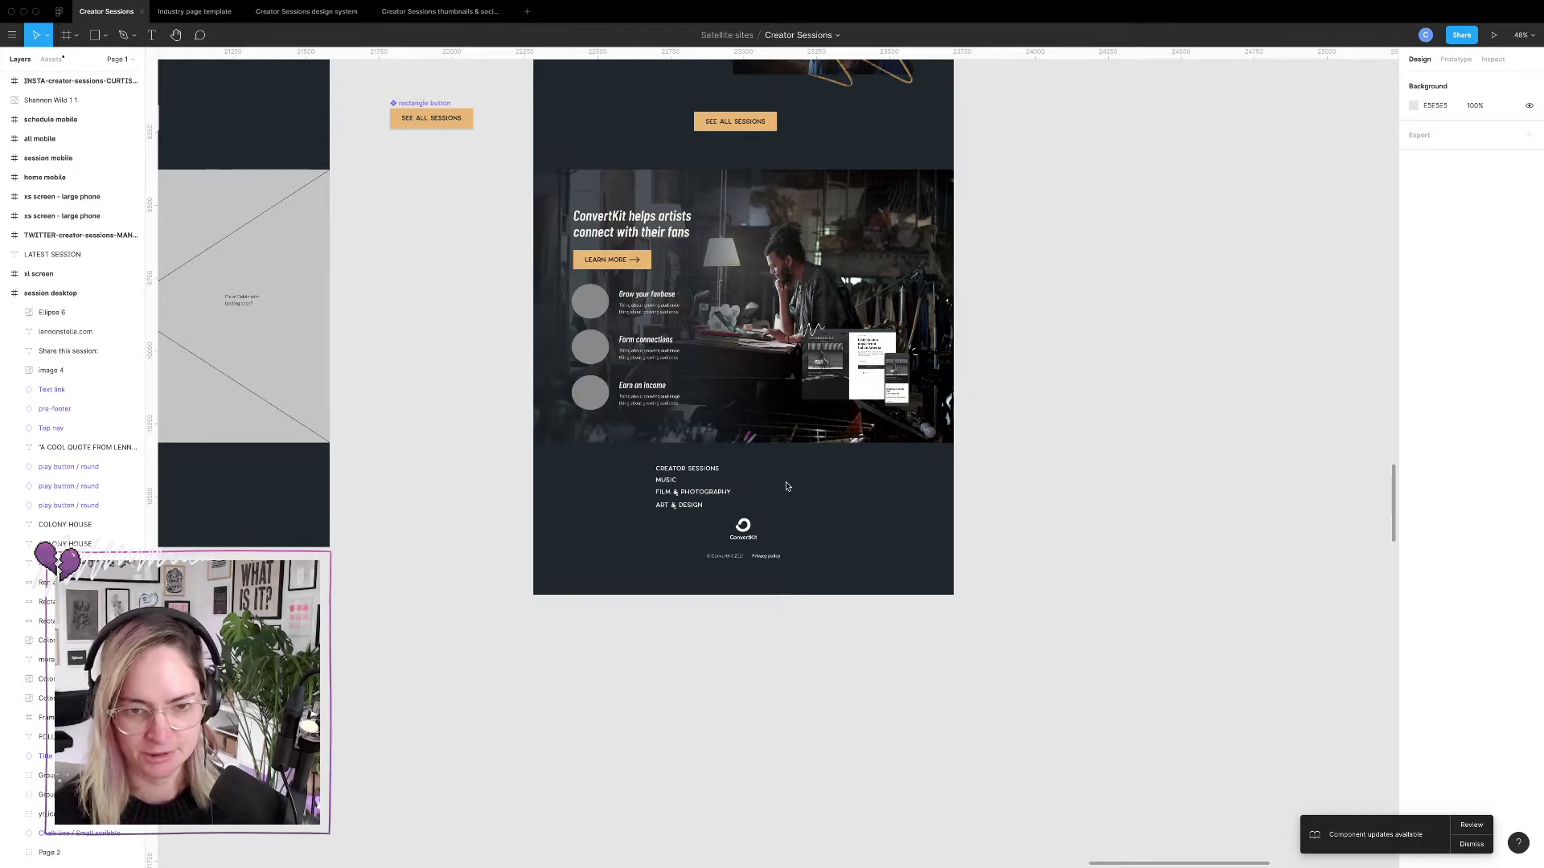
Try FILM & PHOTOGRAPHY beside CREATOR SESSIONS with MUSIC centred beneath in the home desktop footer, and restack the links in one column.
left_click(678, 490)
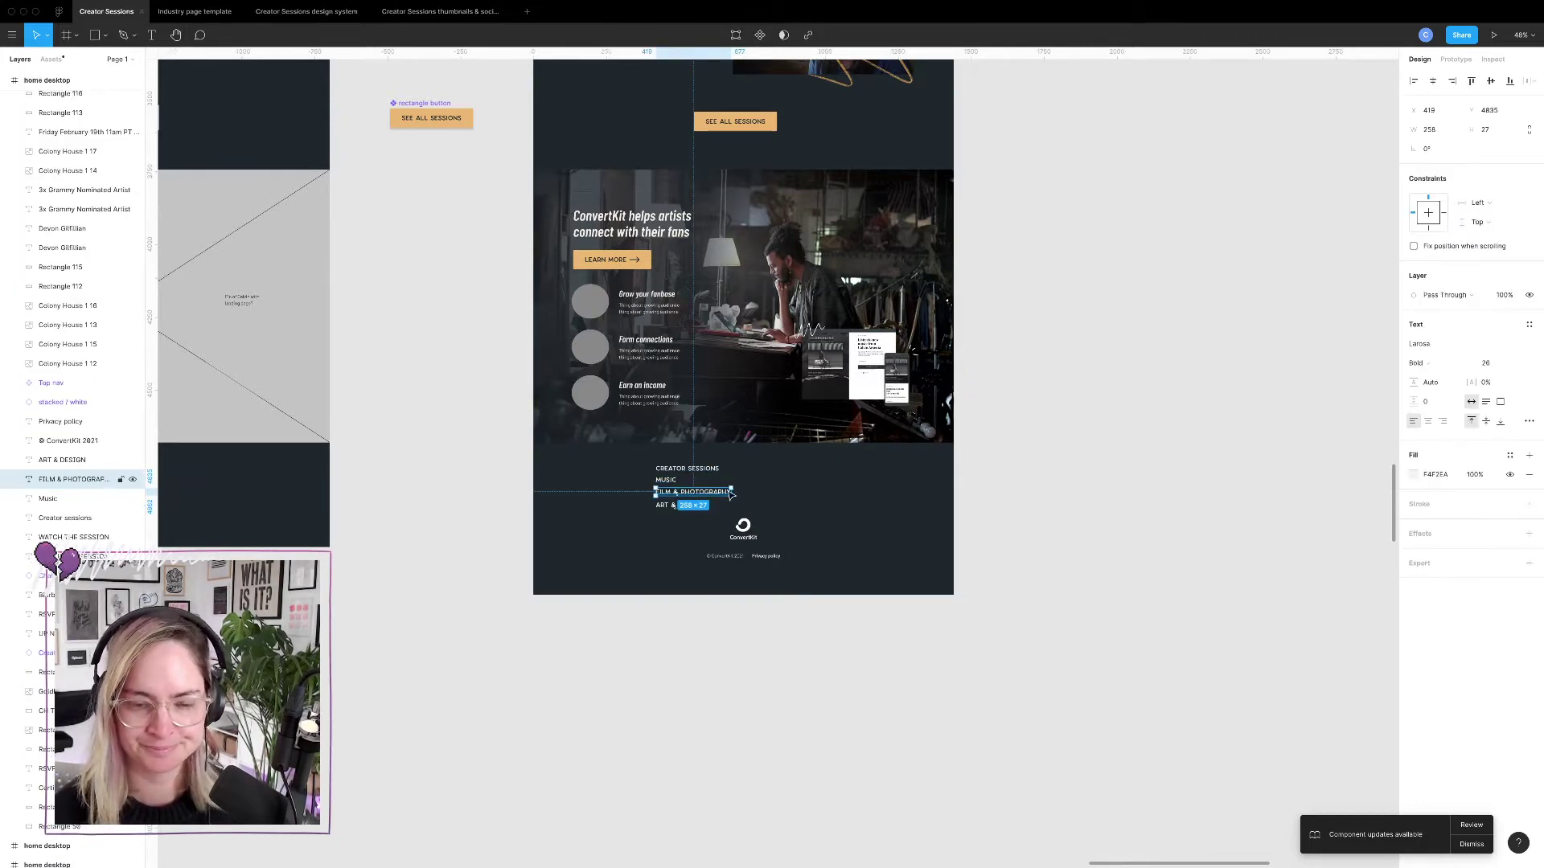
scroll(708, 486, "up", 5)
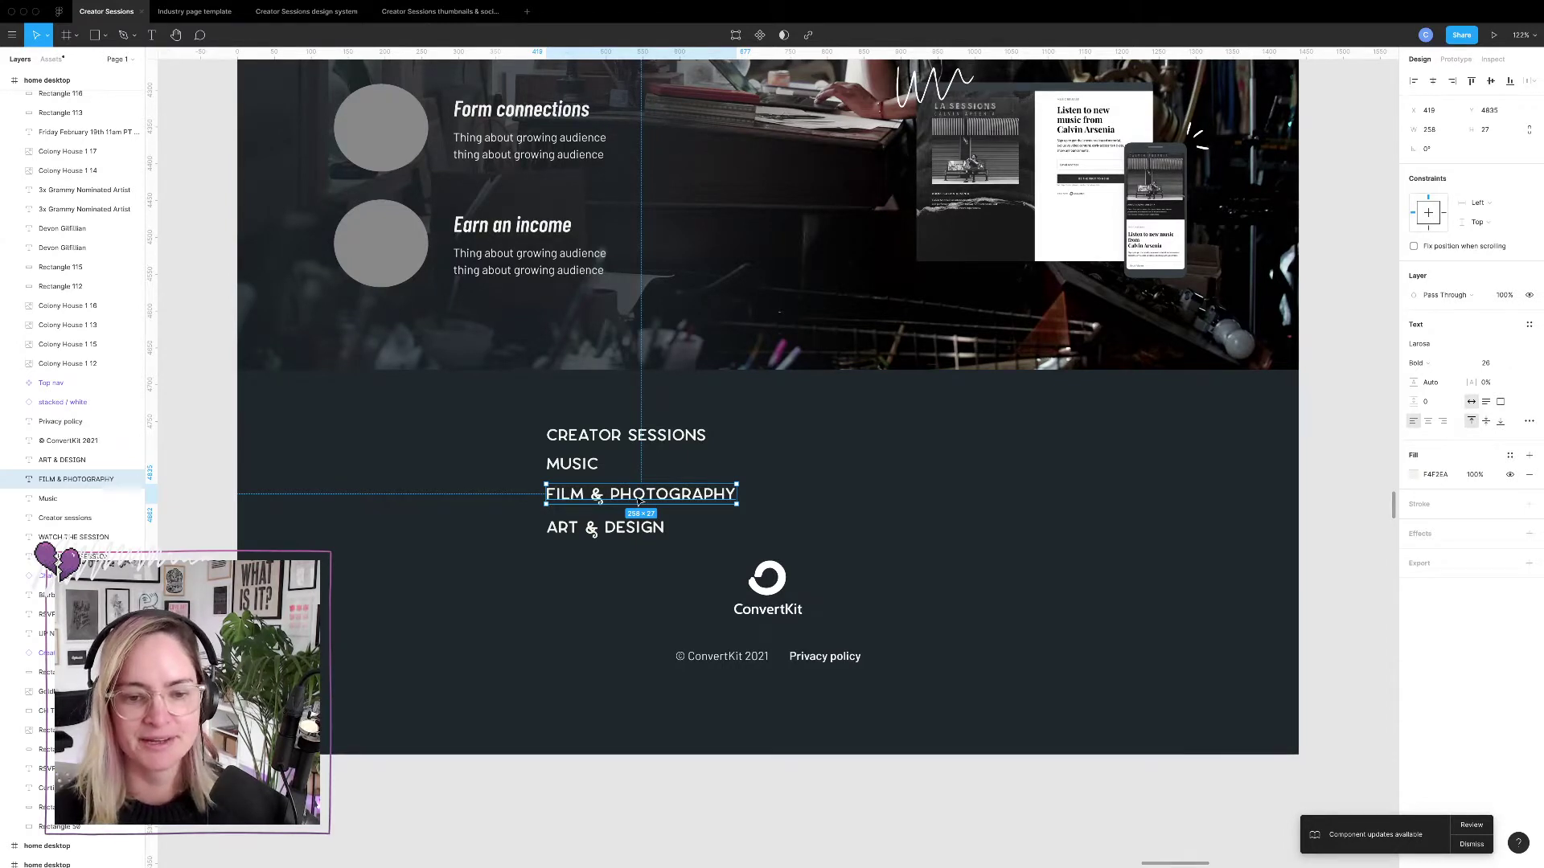
left_click_drag(639, 500, 852, 441)
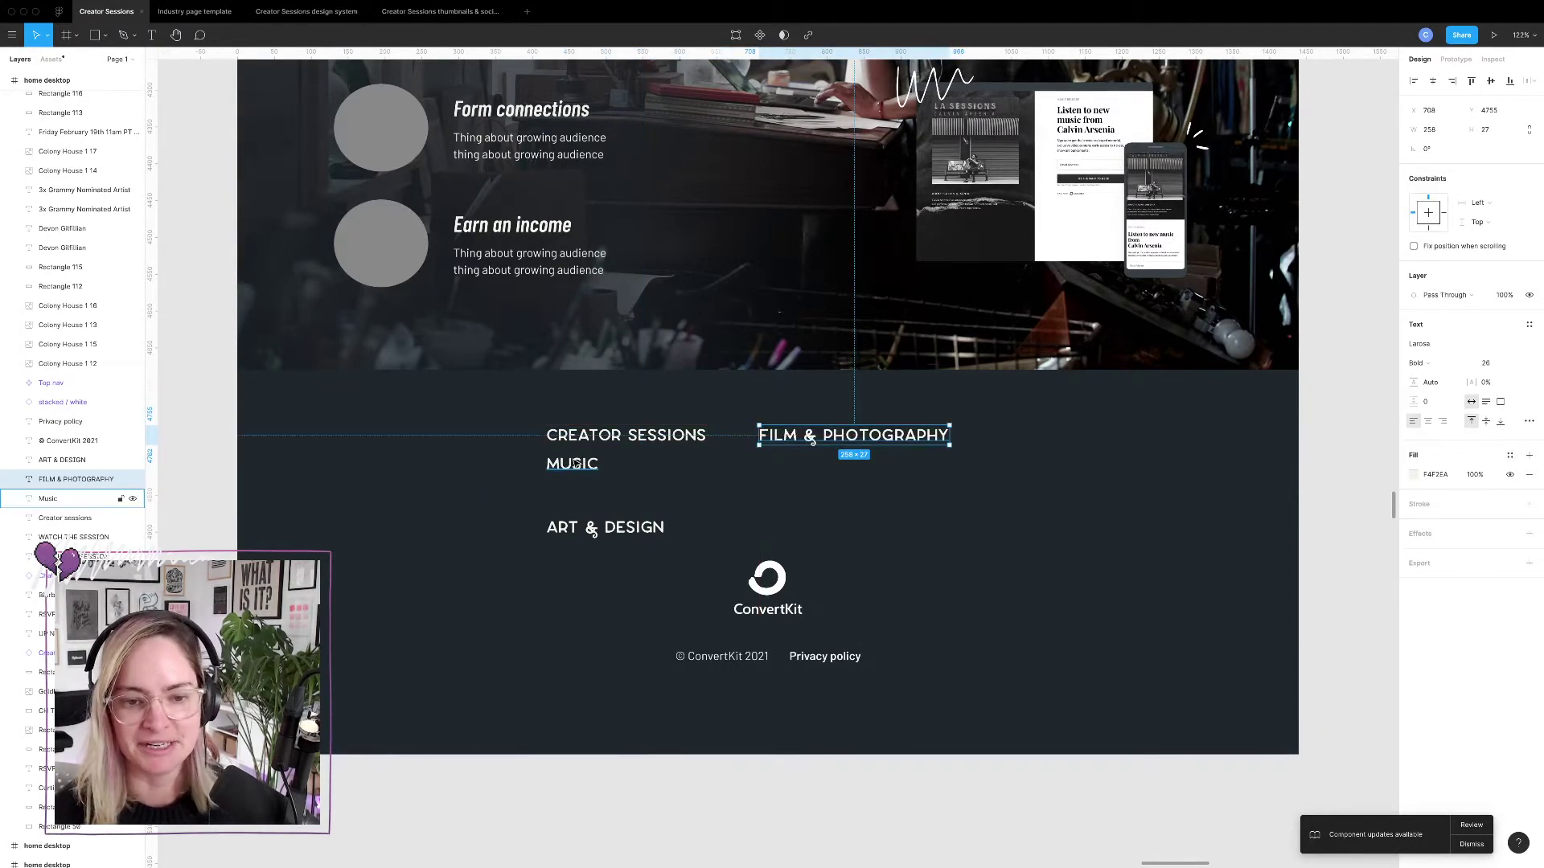
left_click_drag(576, 464, 736, 472)
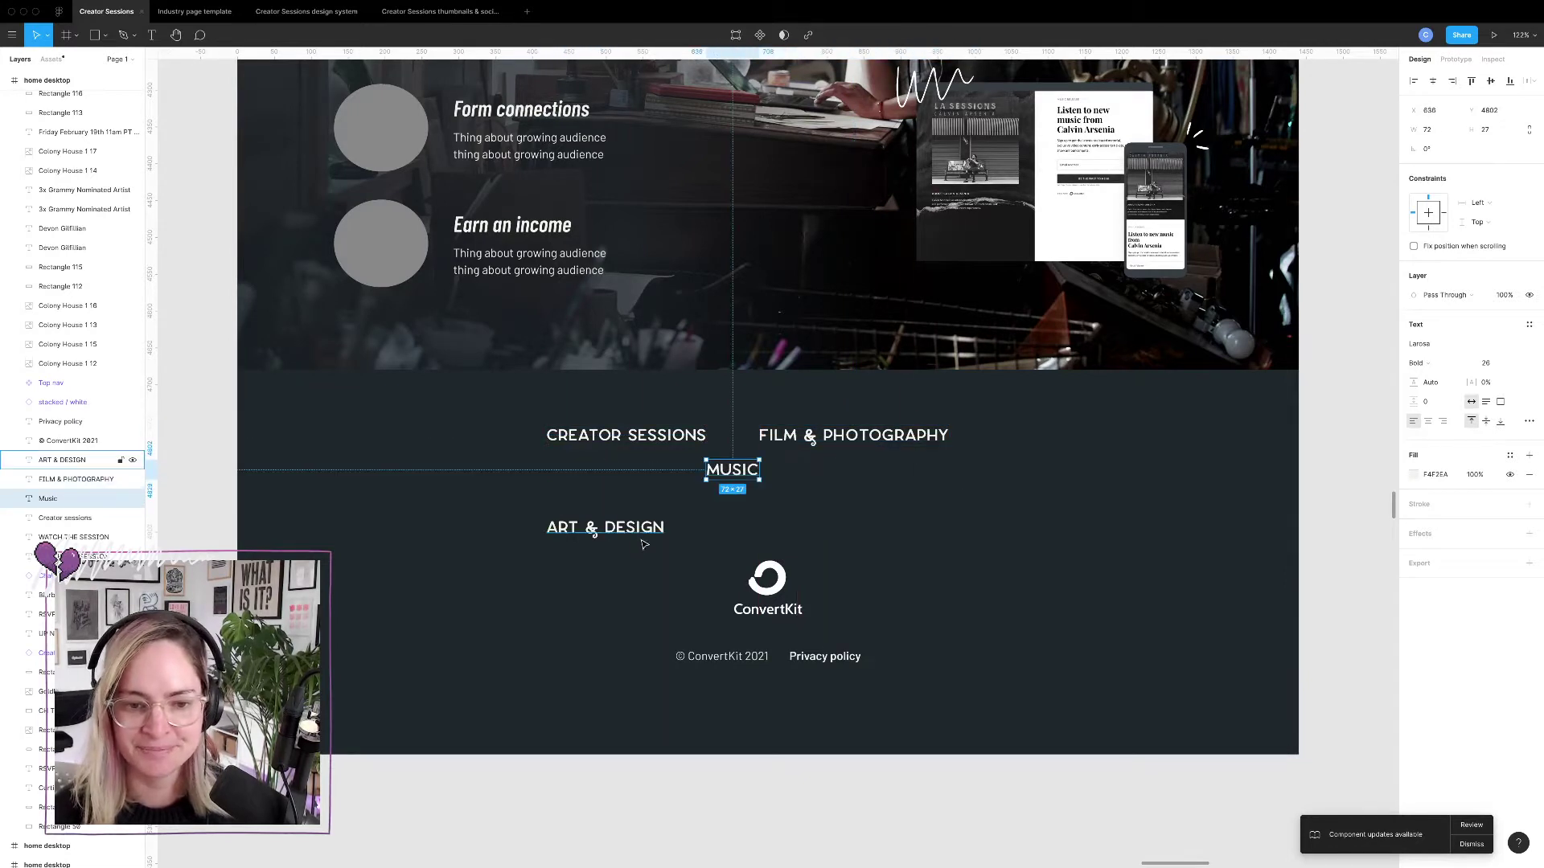
left_click_drag(880, 437, 603, 470)
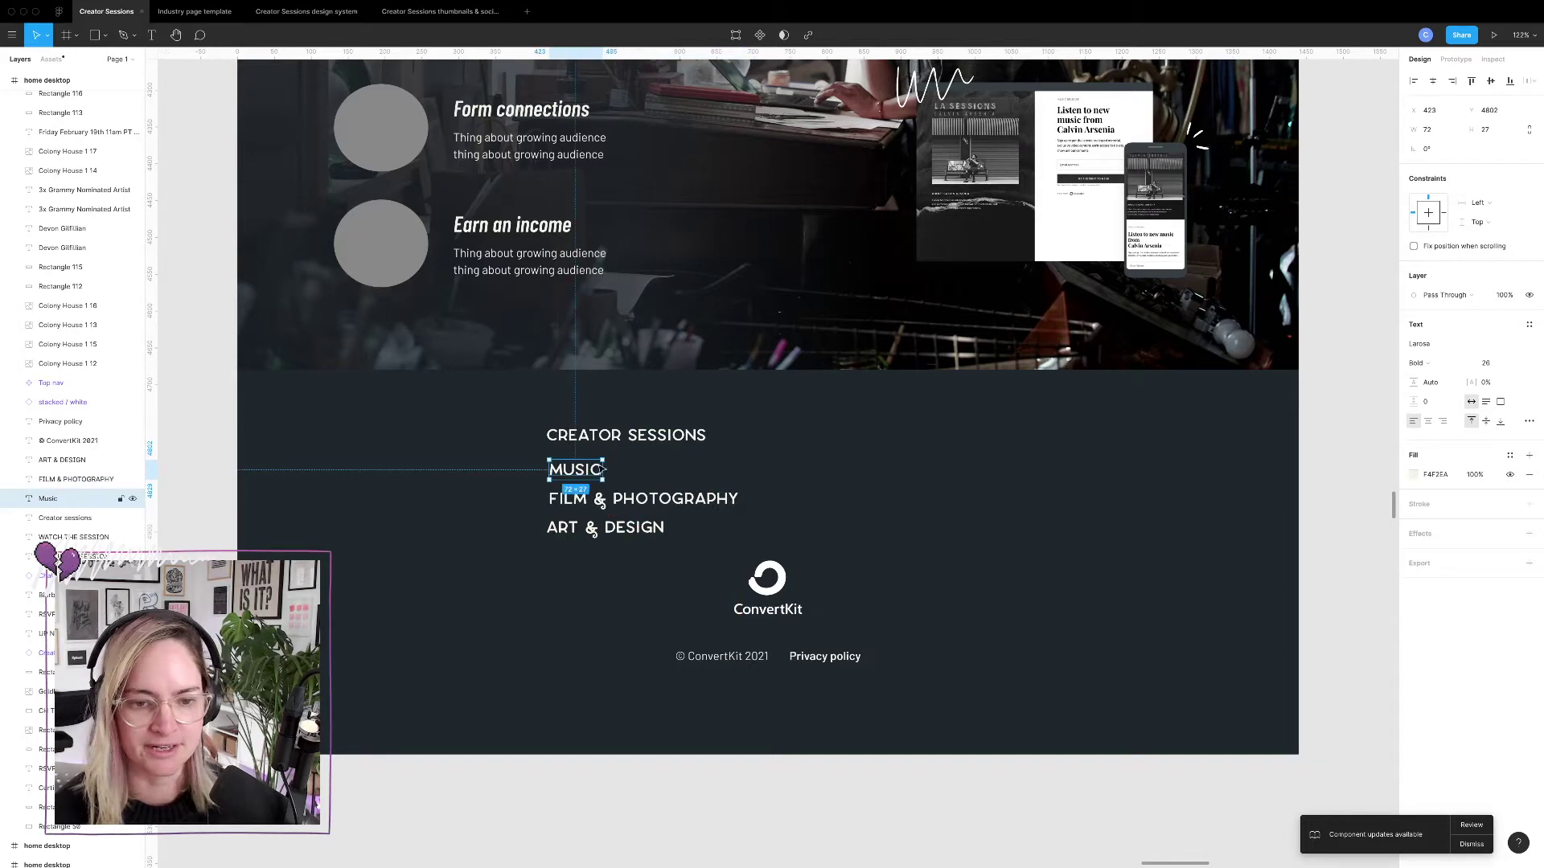
Duplicate the footer's MUSIC link to the right on the same line and change the copy's text to ABOUT.
scroll(848, 451, "down", 10)
scroll(795, 437, "up", 2)
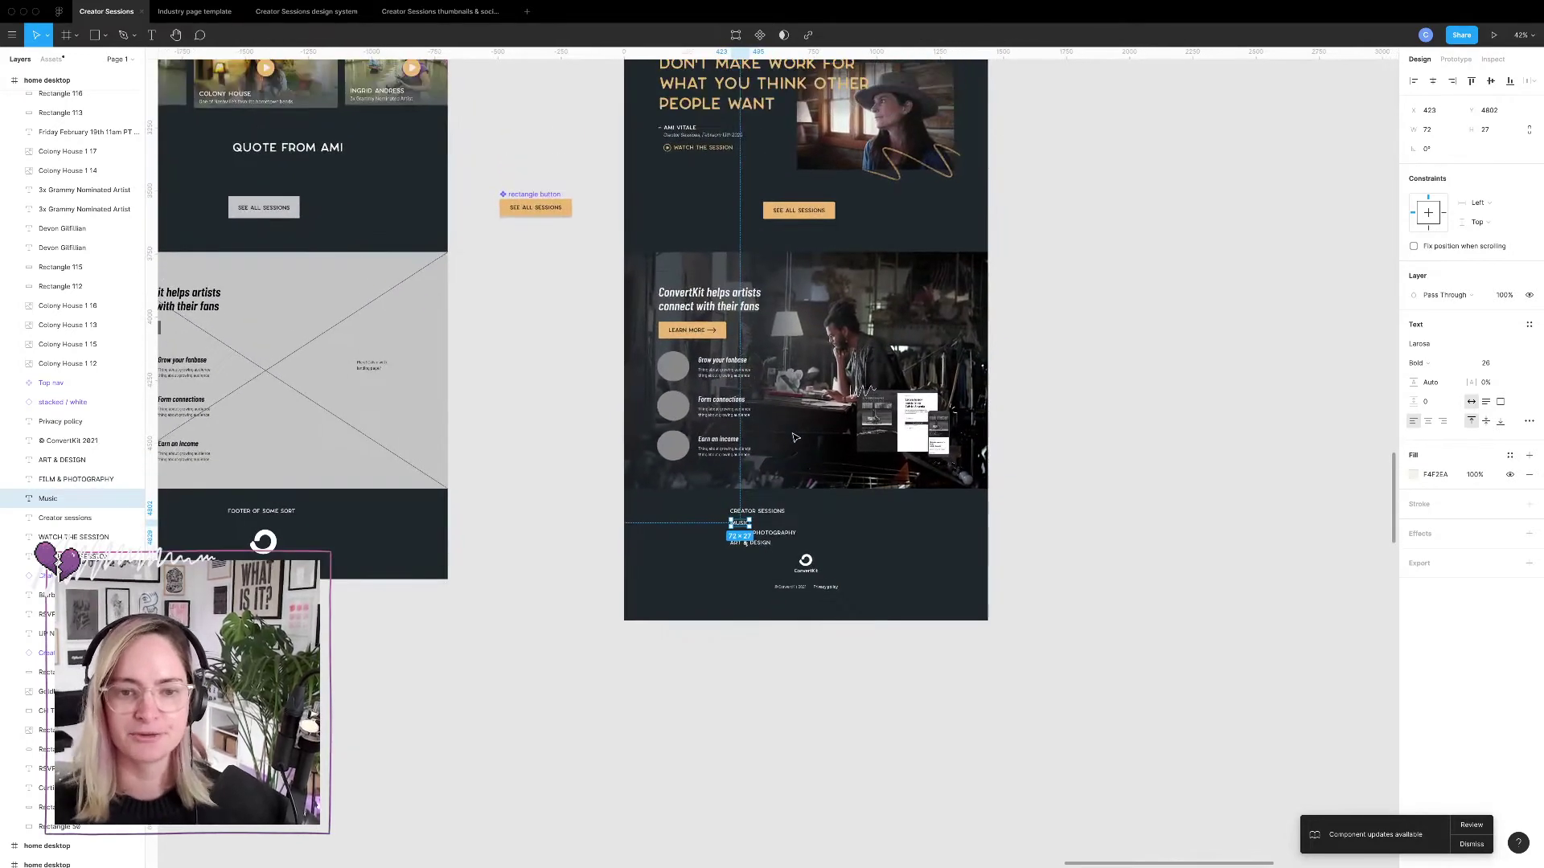
scroll(795, 438, "up", 1)
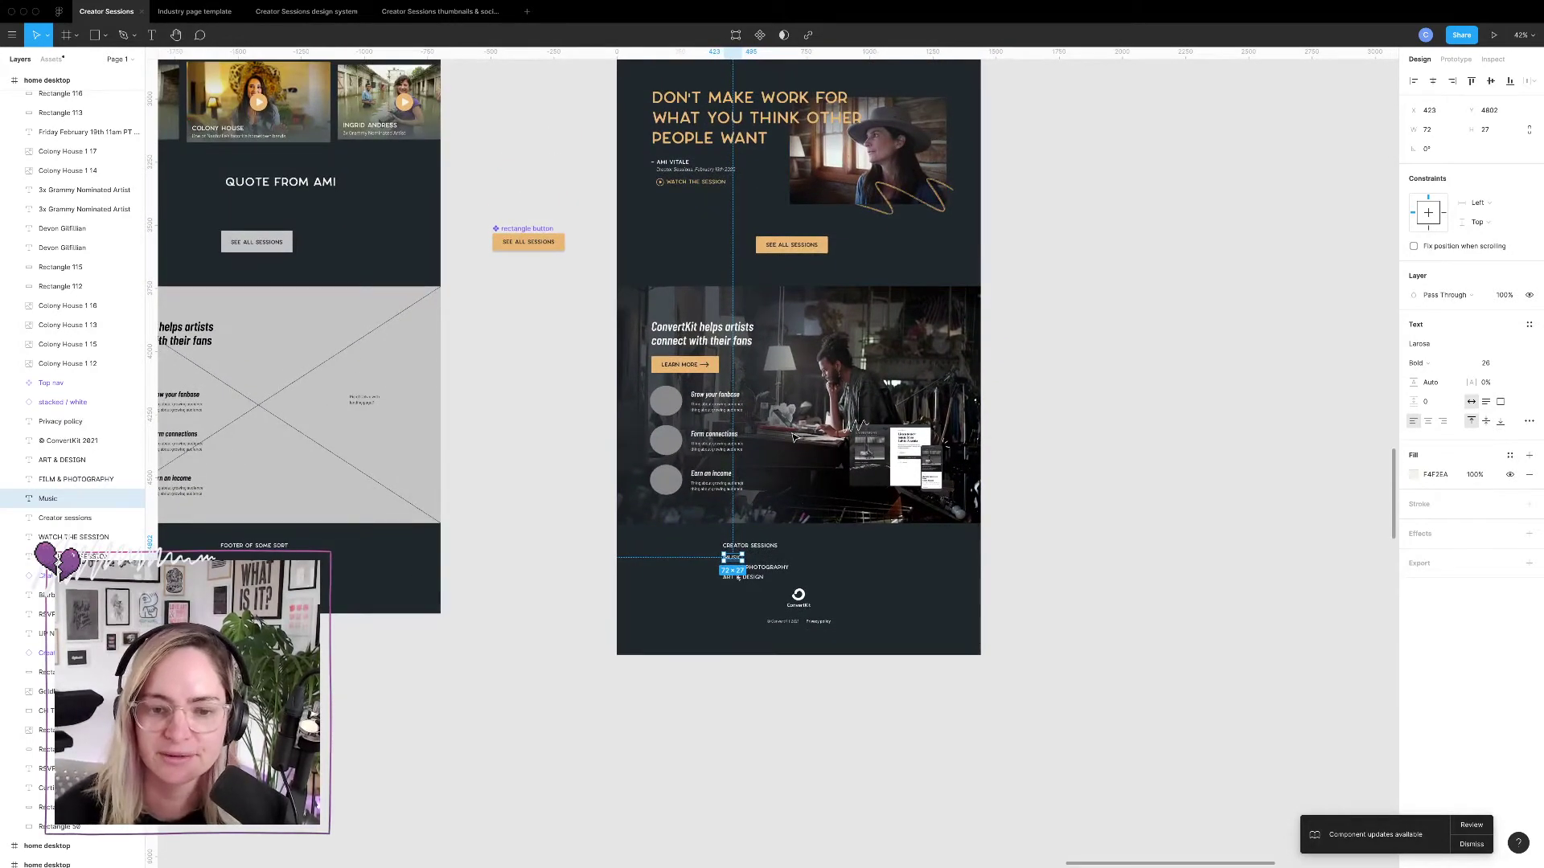
scroll(793, 436, "up", 5)
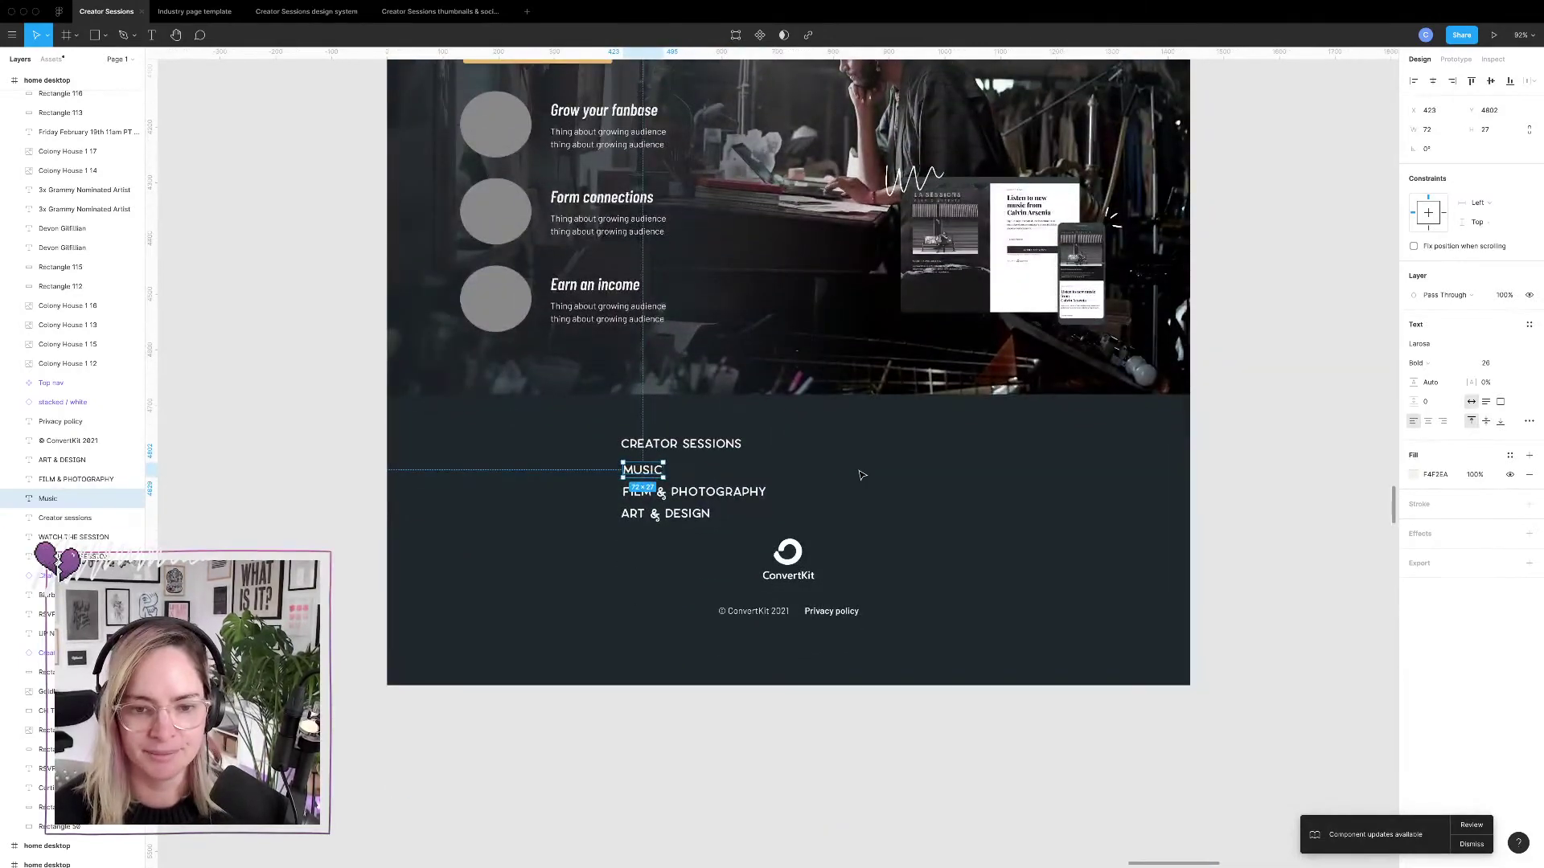
left_click(862, 475)
left_click(643, 473)
left_click_drag(648, 481, 936, 471)
key("ctrl+z")
double_click(932, 471)
type("ABOU")
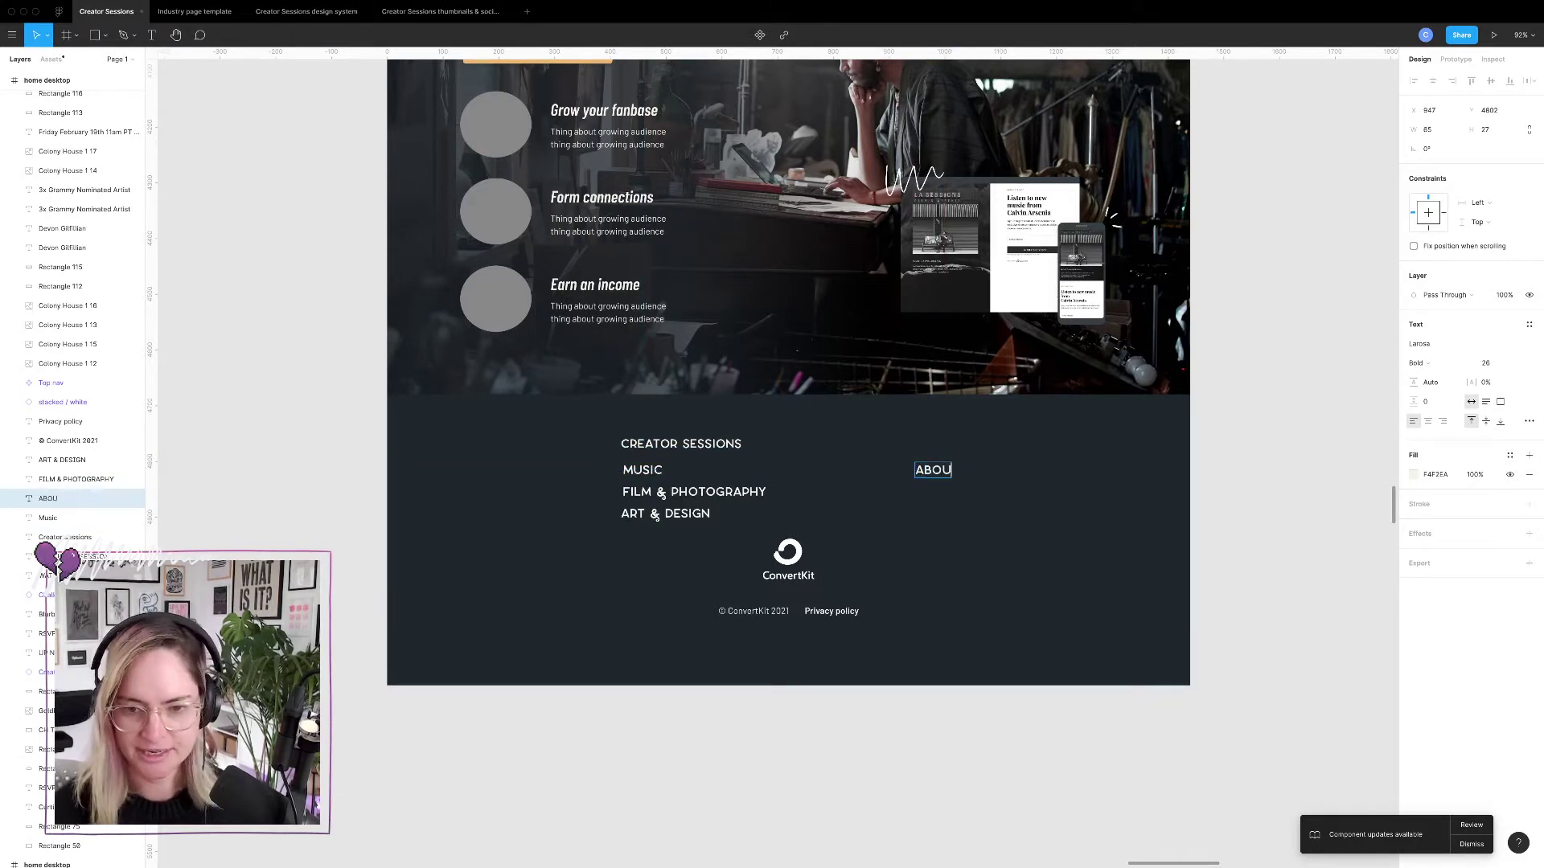
type("T")
key("Escape")
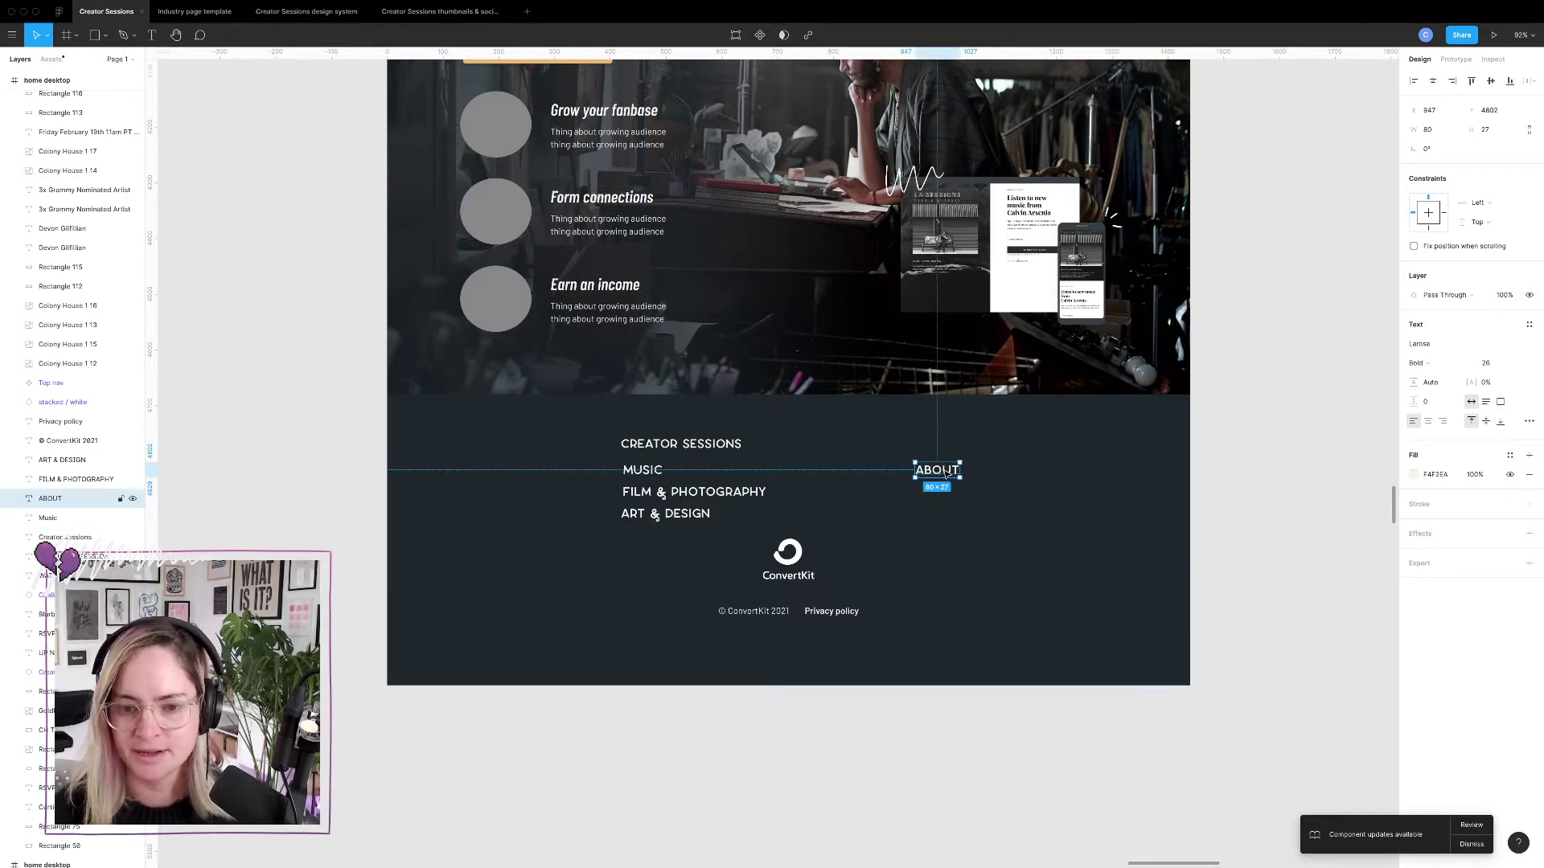
Duplicate the ABOUT link directly below itself and change the copy's text to "SIGN UP?".
left_click_drag(939, 474, 927, 503)
double_click(926, 502)
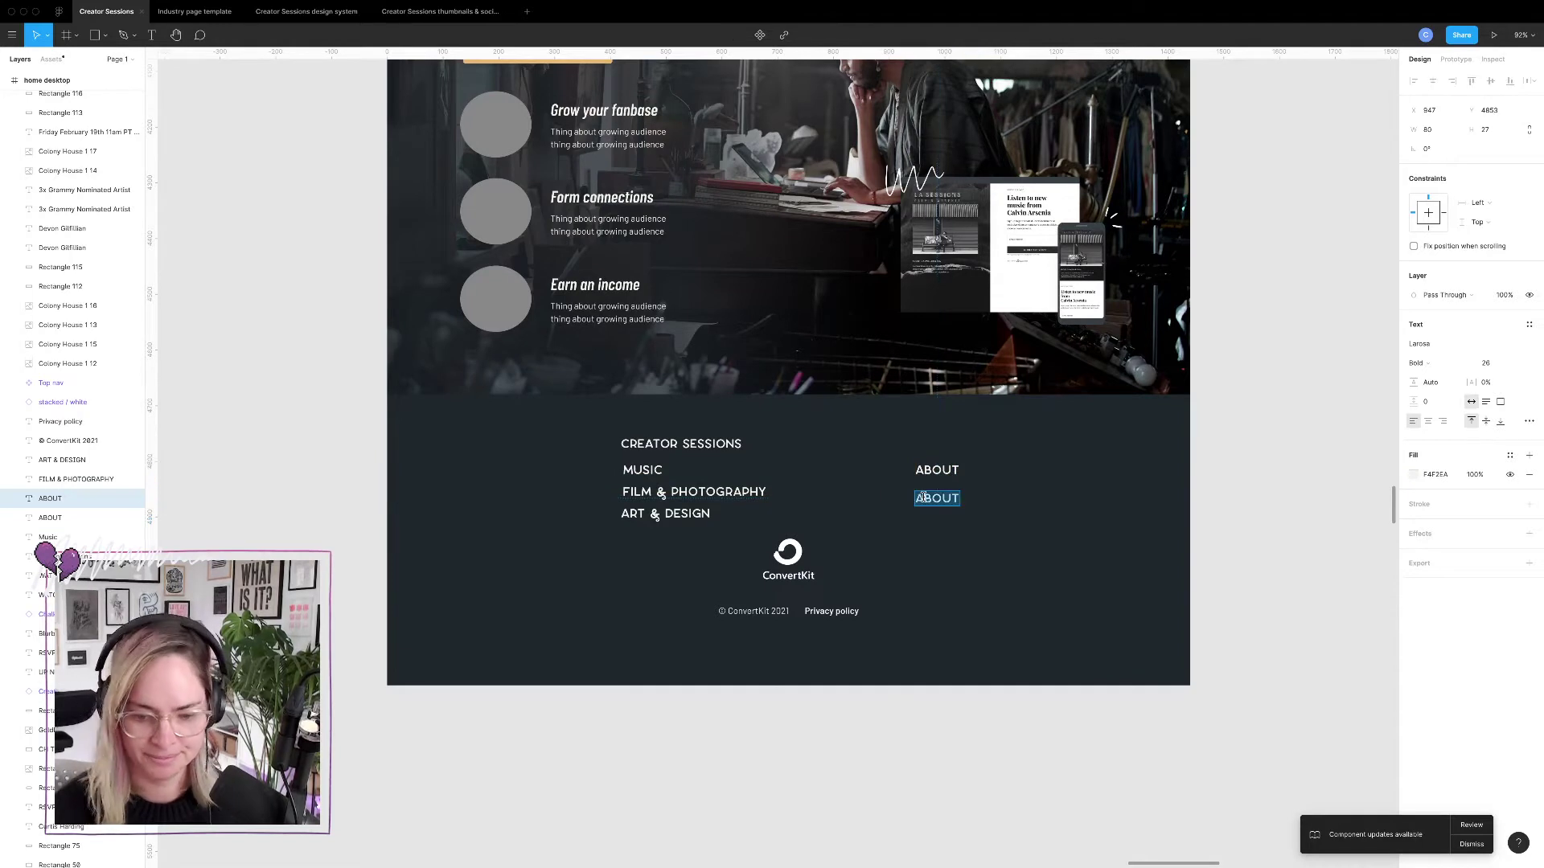
type("SIGN UP>")
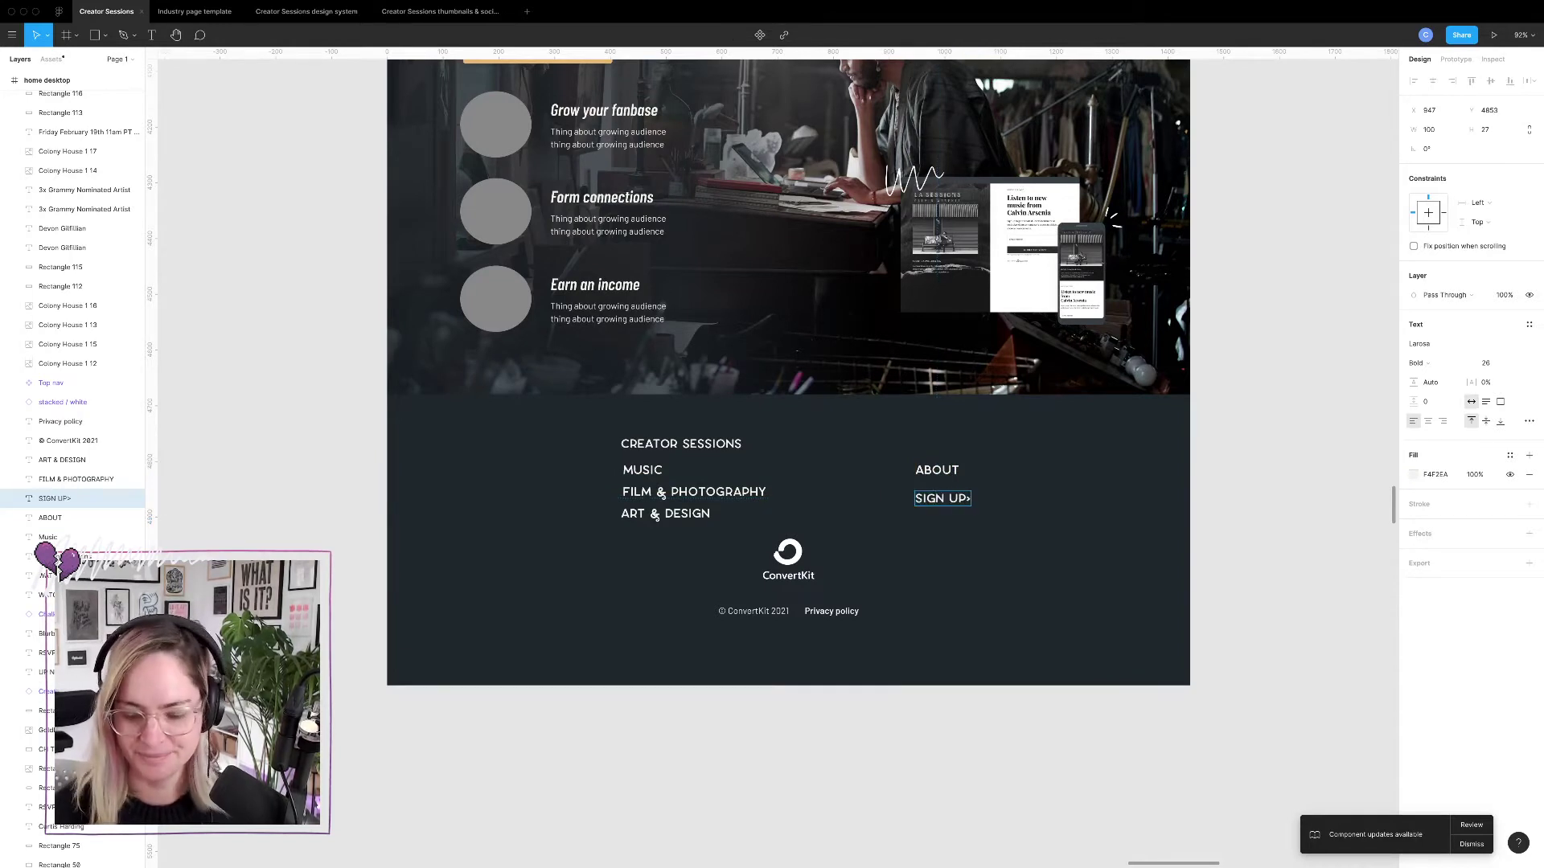
key("BackSpace")
type("?")
Duplicate the ABOUT link directly above itself and change the copy's text to SCHEDULE.
left_click_drag(933, 463, 930, 435)
double_click(930, 439)
type("S")
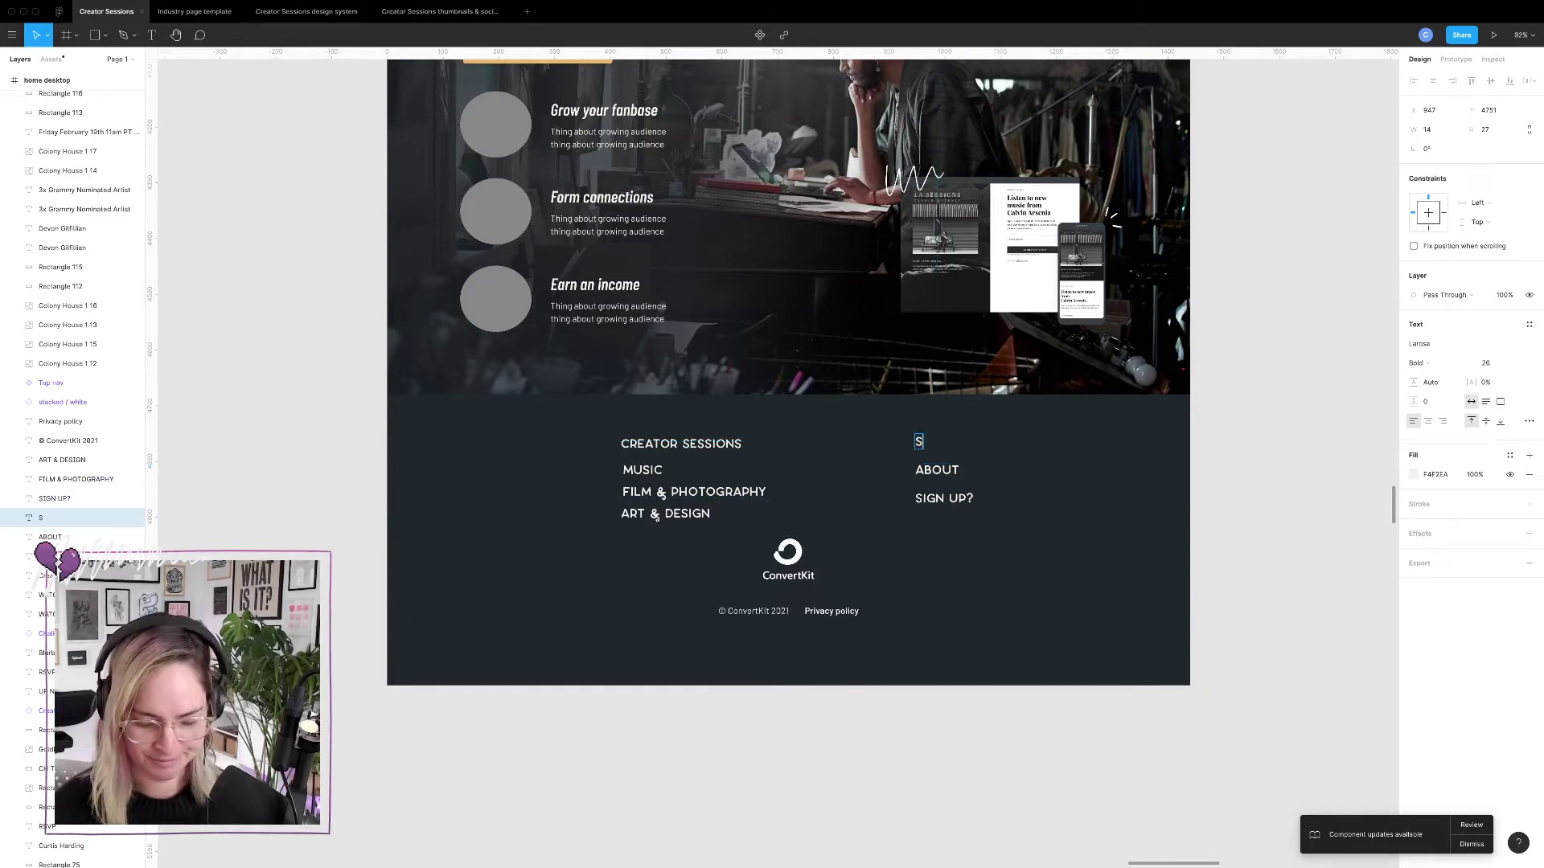
type("CHEDULE")
key("Escape")
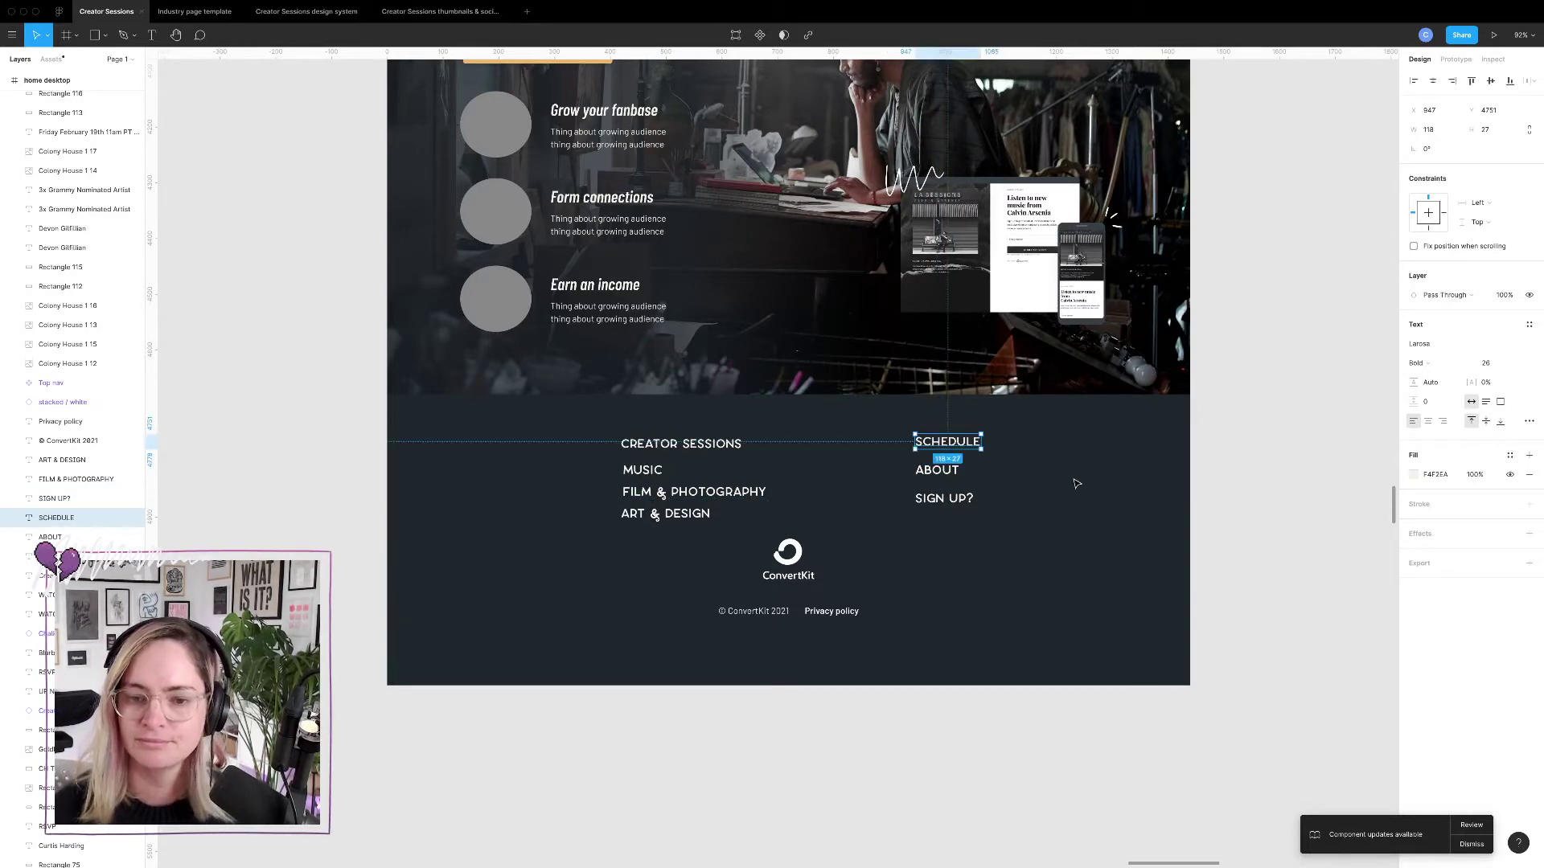
key("Escape")
Look over the updated home desktop page among the other designs and examine its top navigation and hero.
scroll(938, 370, "up", 10)
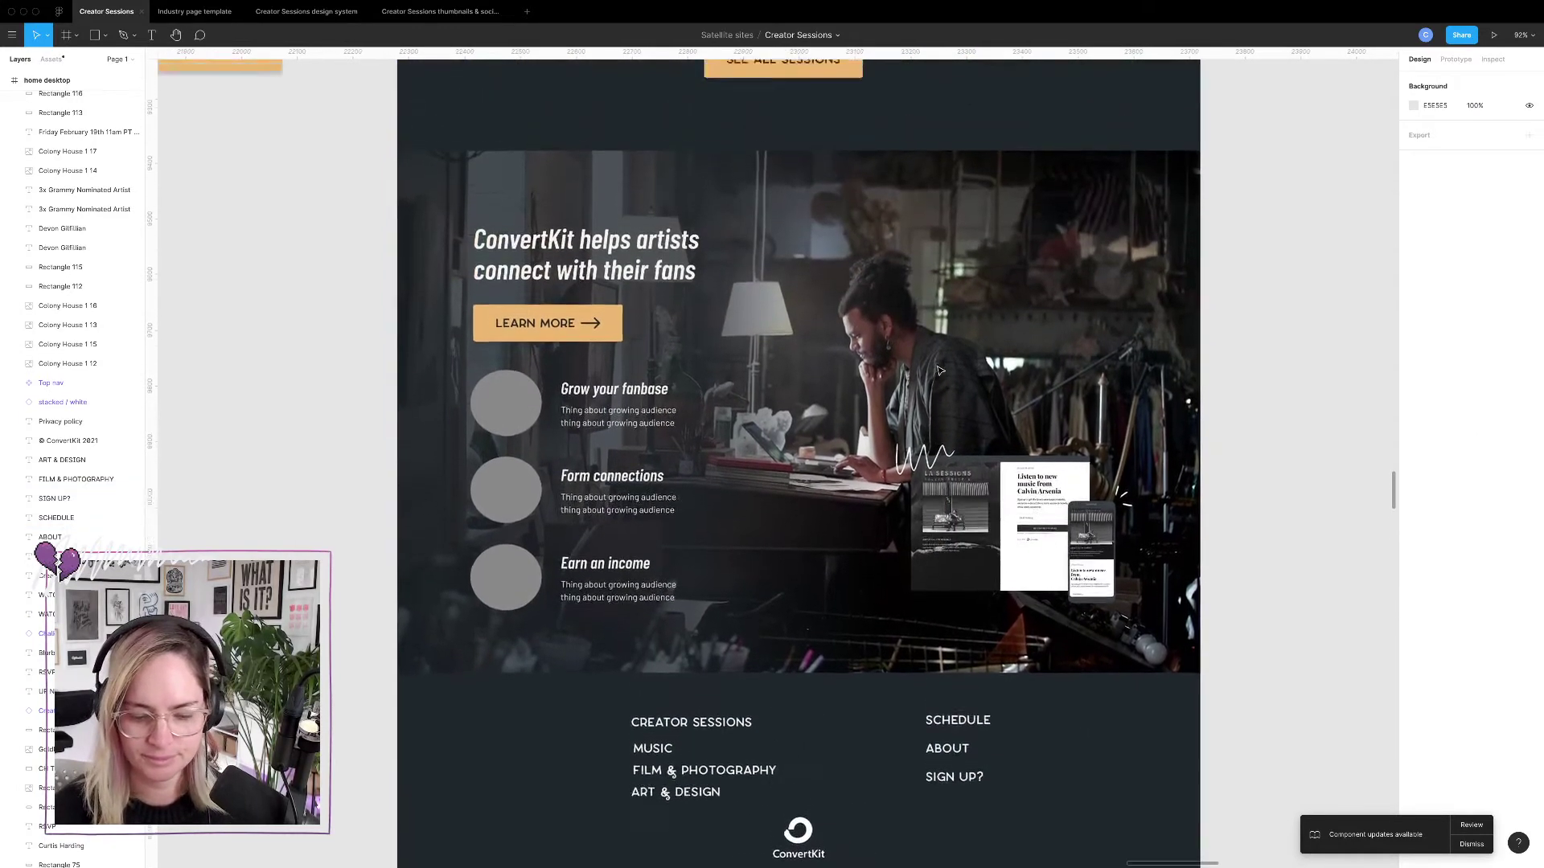
scroll(938, 370, "down", 15)
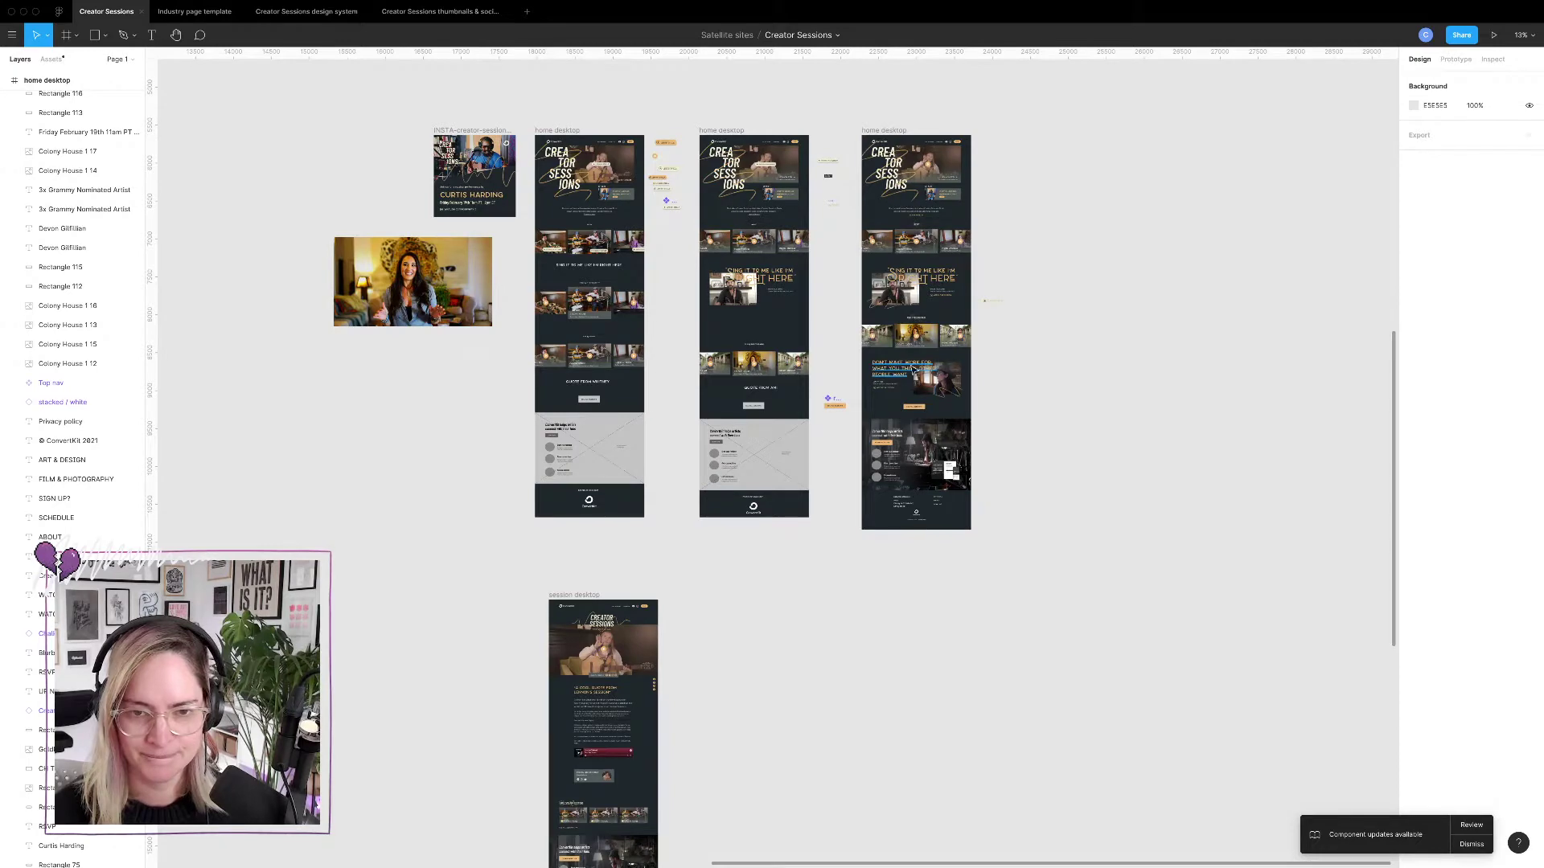
scroll(912, 406, "down", 1)
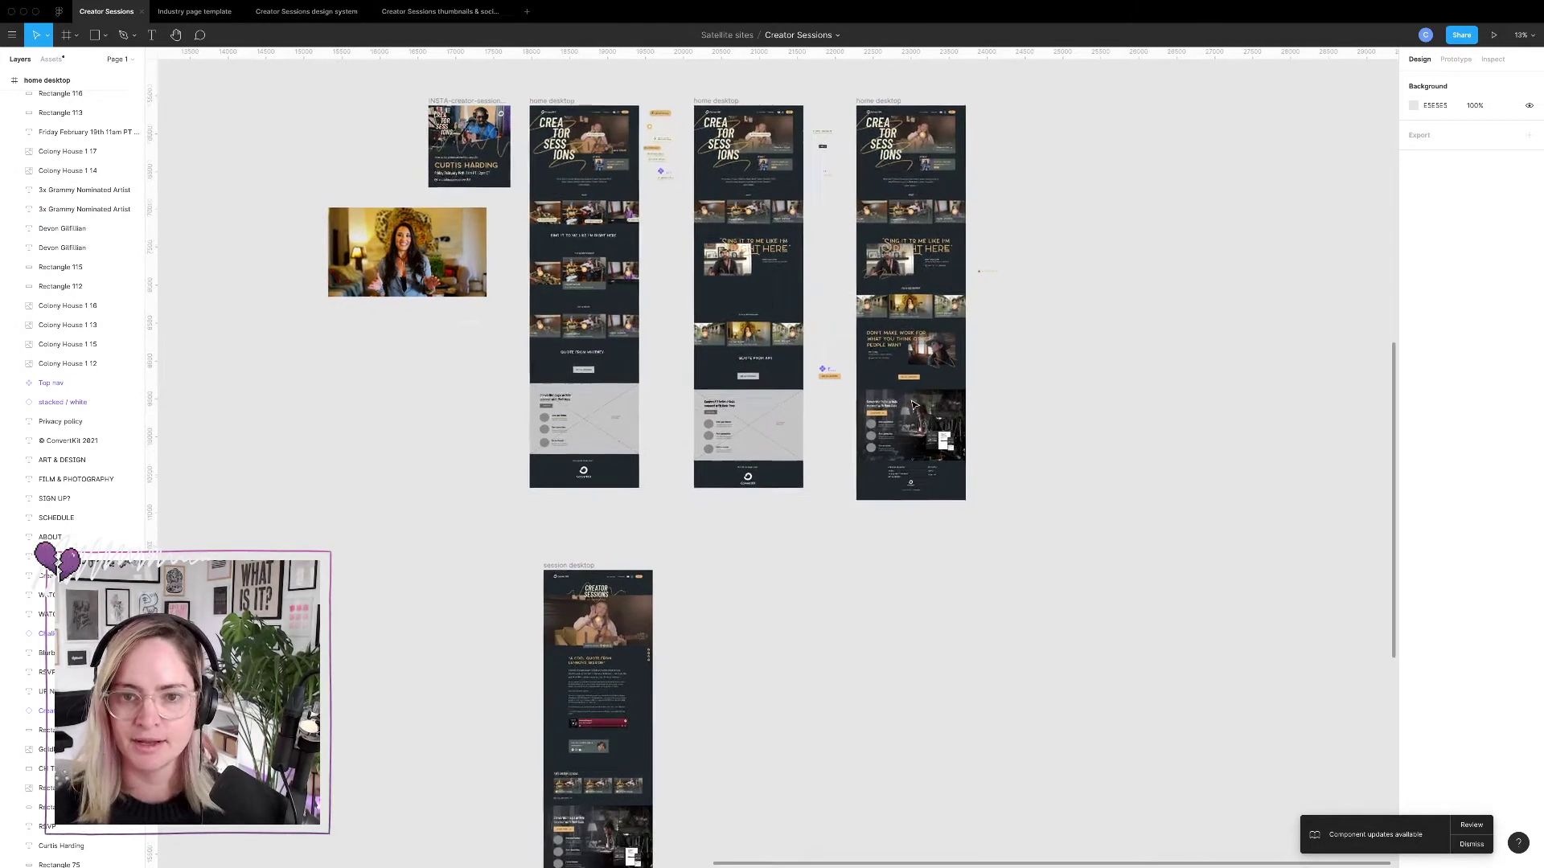
scroll(978, 142, "up", 5, "ctrl")
scroll(979, 142, "up", 4)
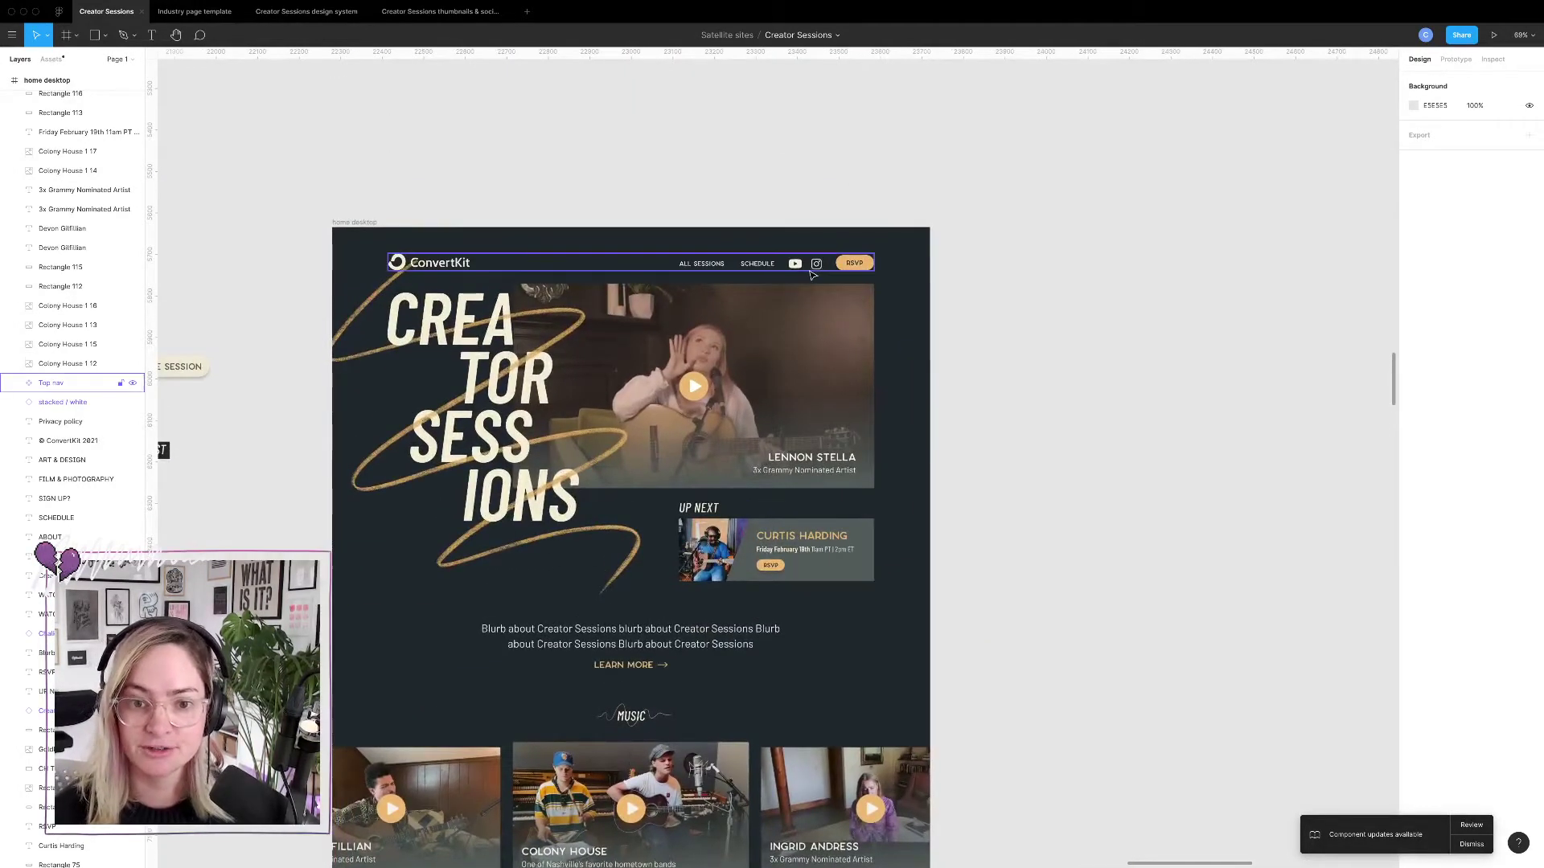
Copy the YouTube and Instagram icons from the top navigation into the footer, just below and to the right of the SIGN UP? link.
left_click(816, 266)
double_click(816, 266)
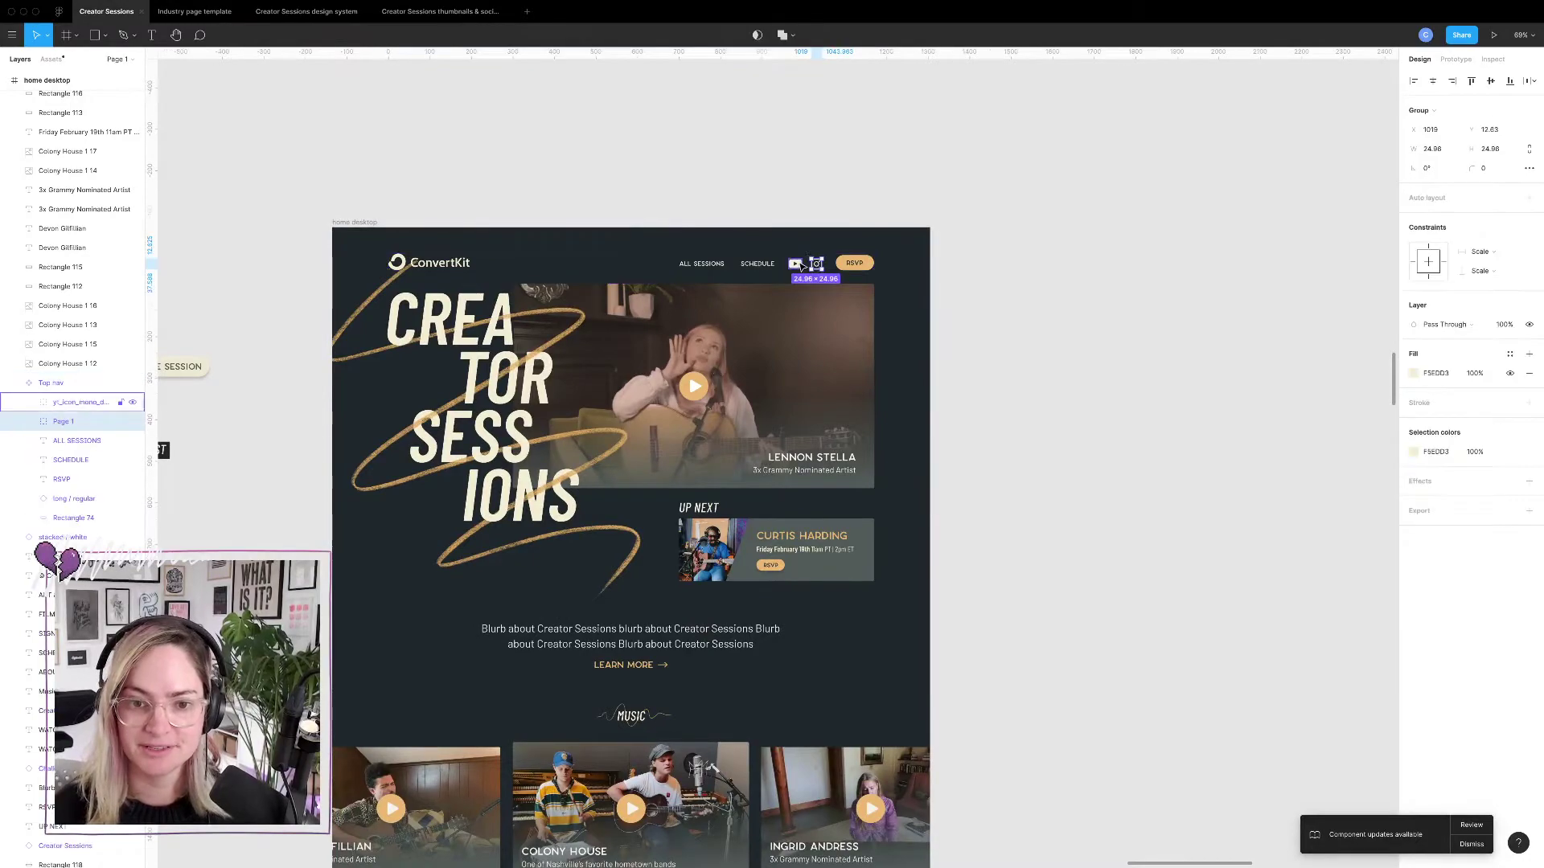
left_click(794, 264, "shift")
scroll(802, 400, "down", 20)
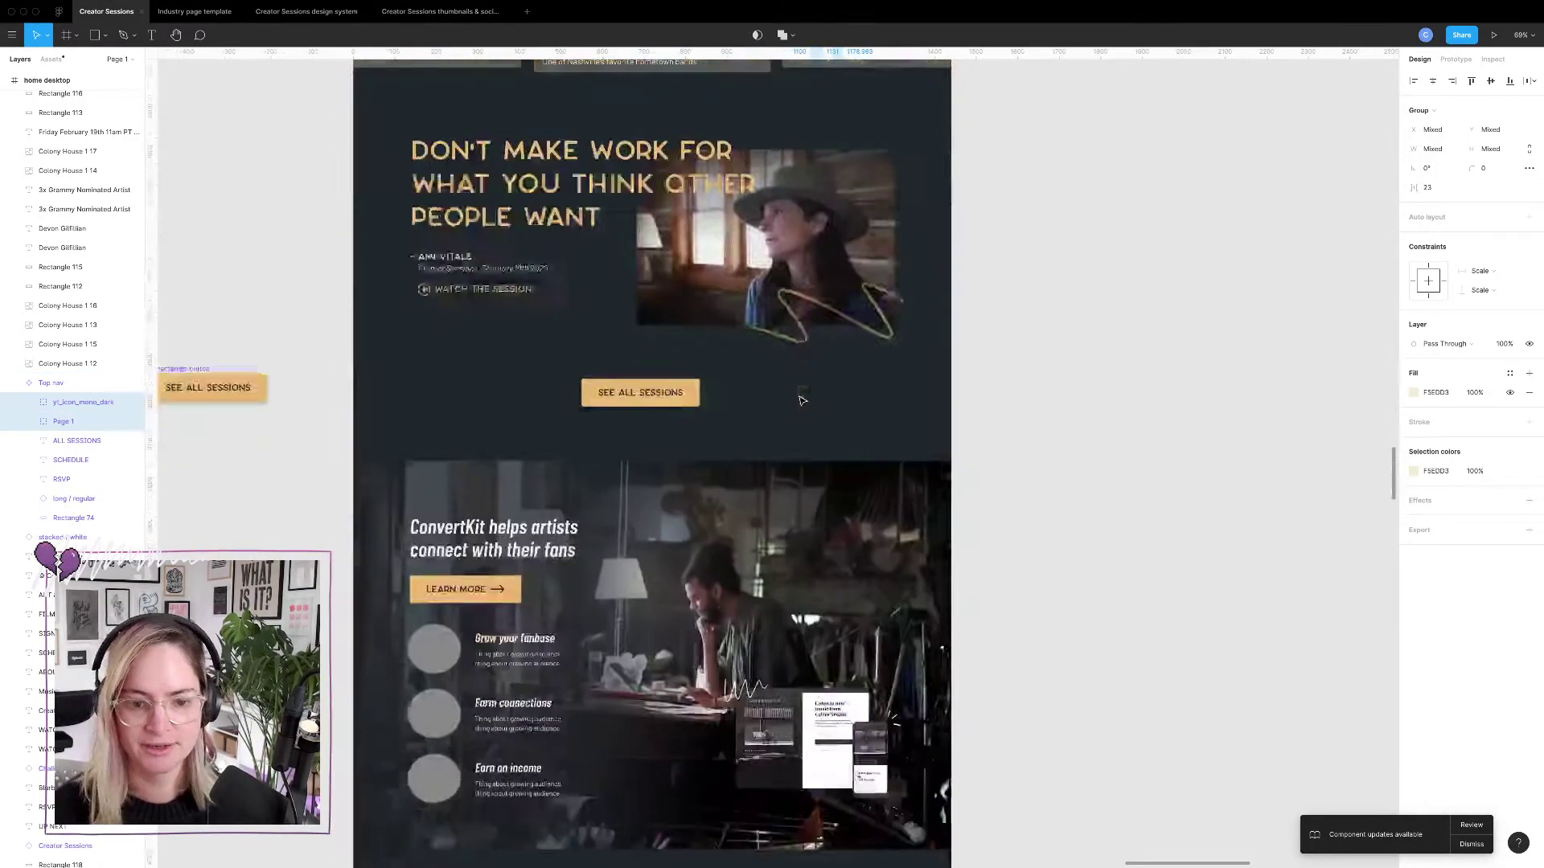
scroll(758, 384, "up", 3, "ctrl")
scroll(758, 385, "up", 3, "ctrl")
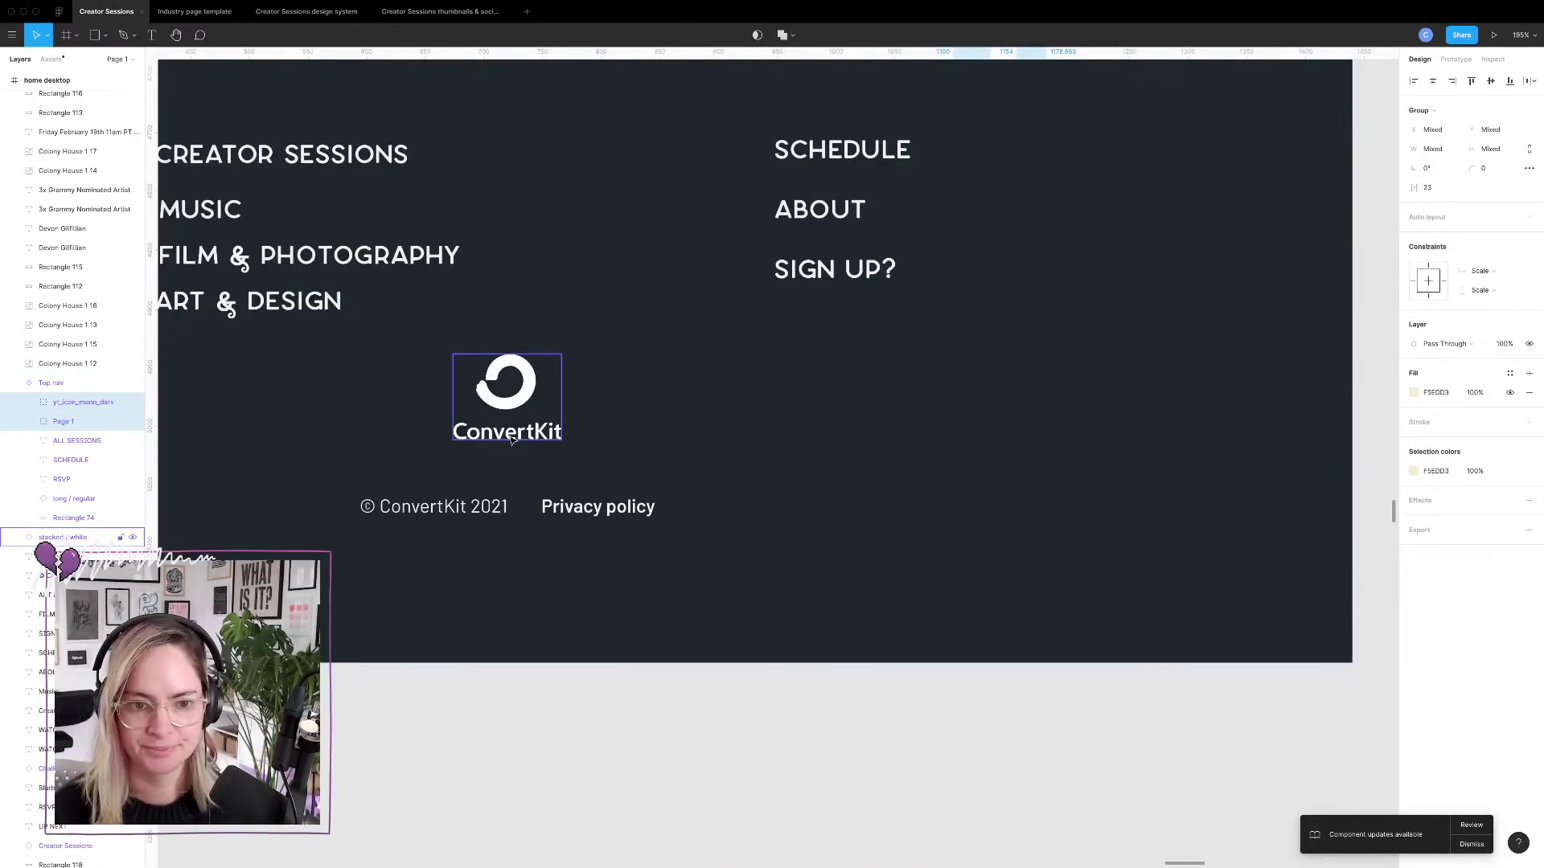
key("Escape")
key("ctrl+v")
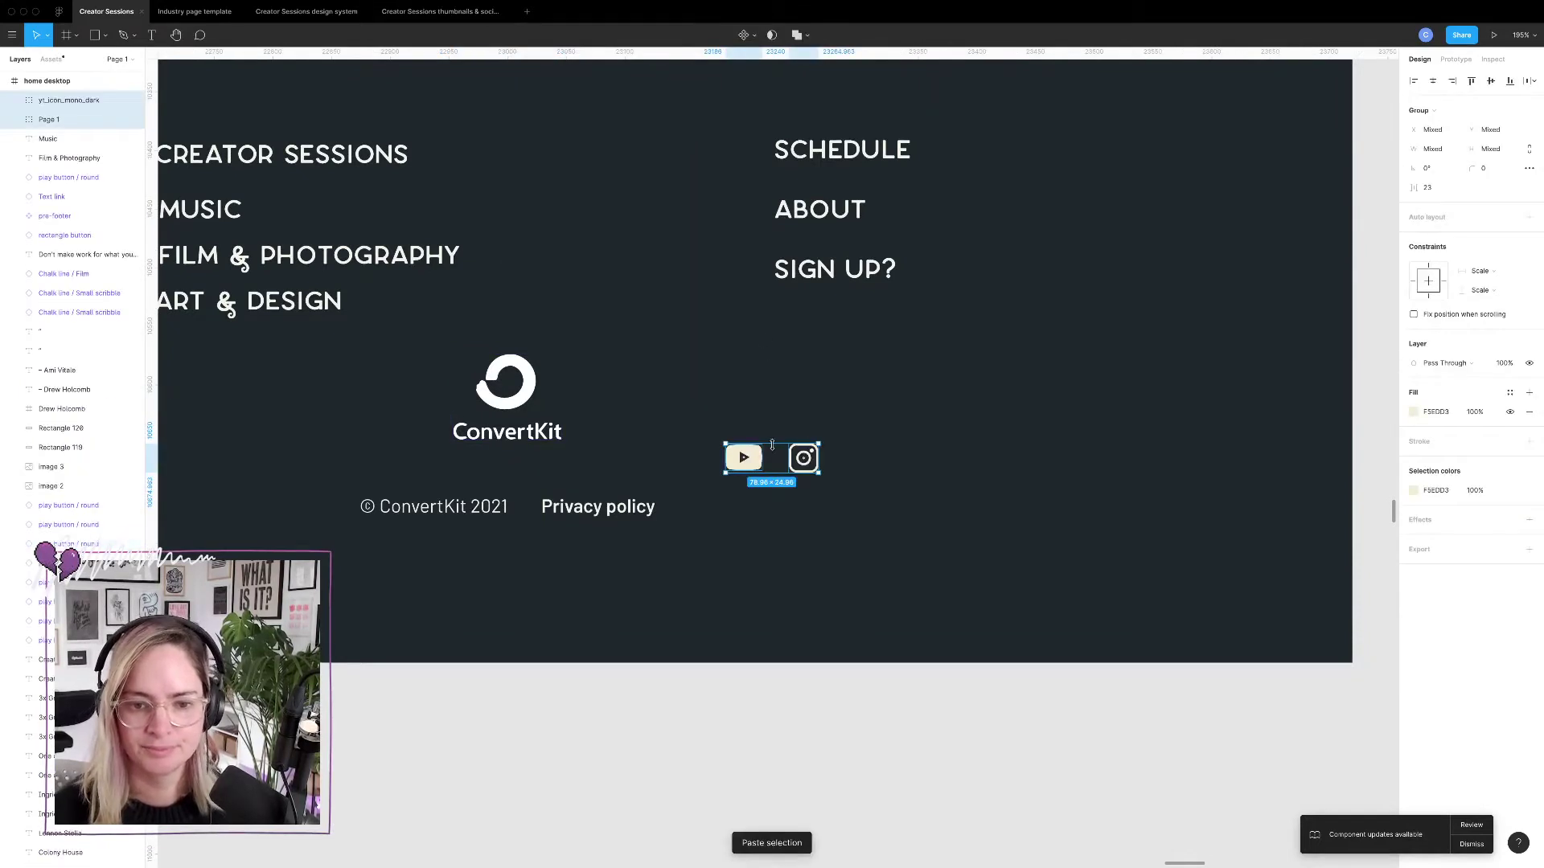
left_click_drag(755, 464, 972, 329)
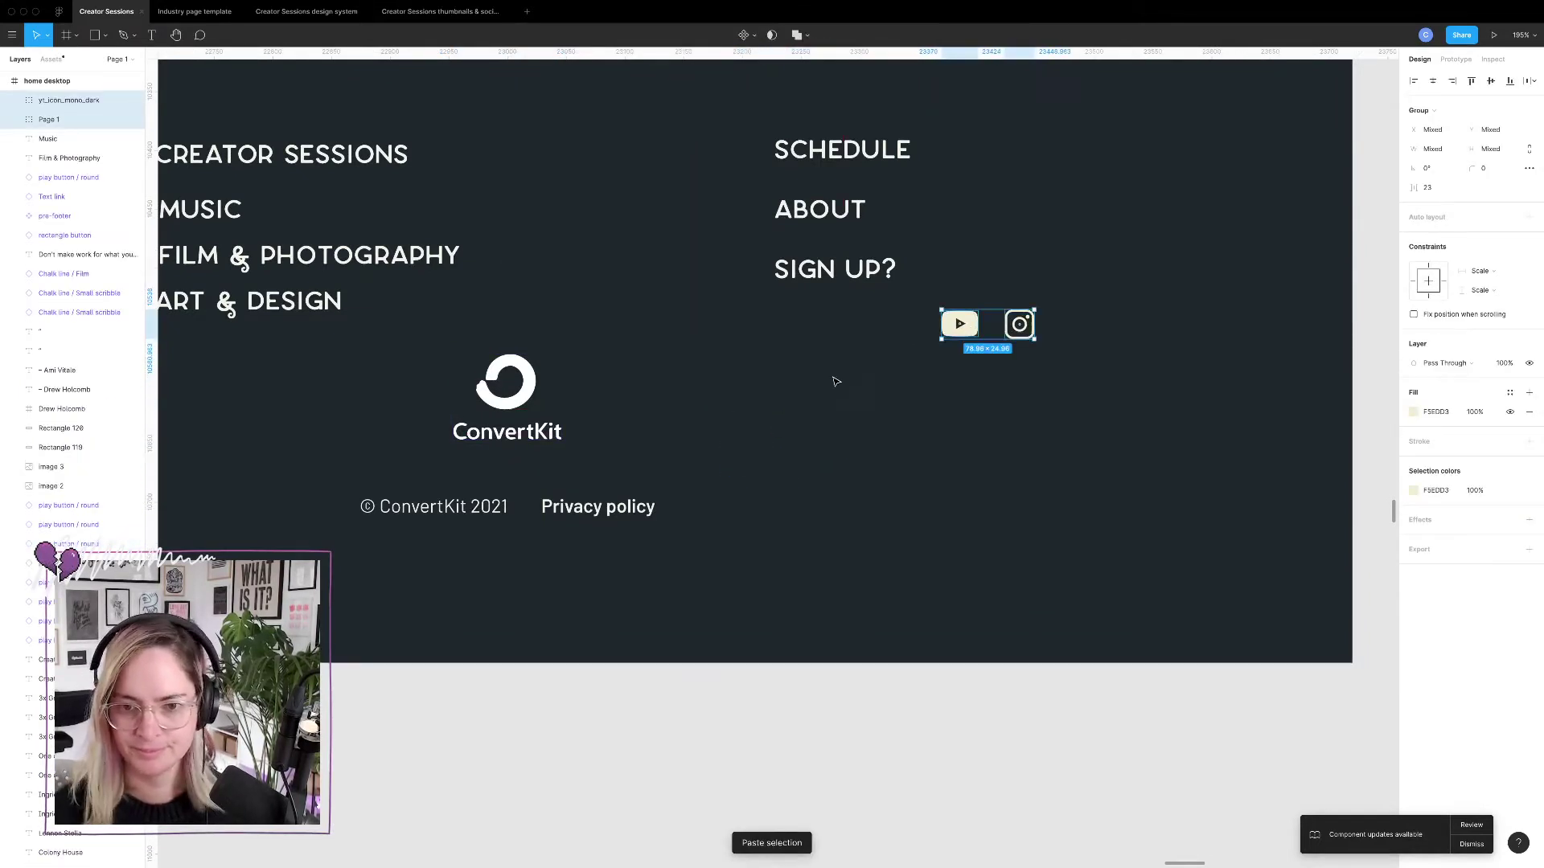
key("Escape")
scroll(831, 379, "down", 5, "ctrl")
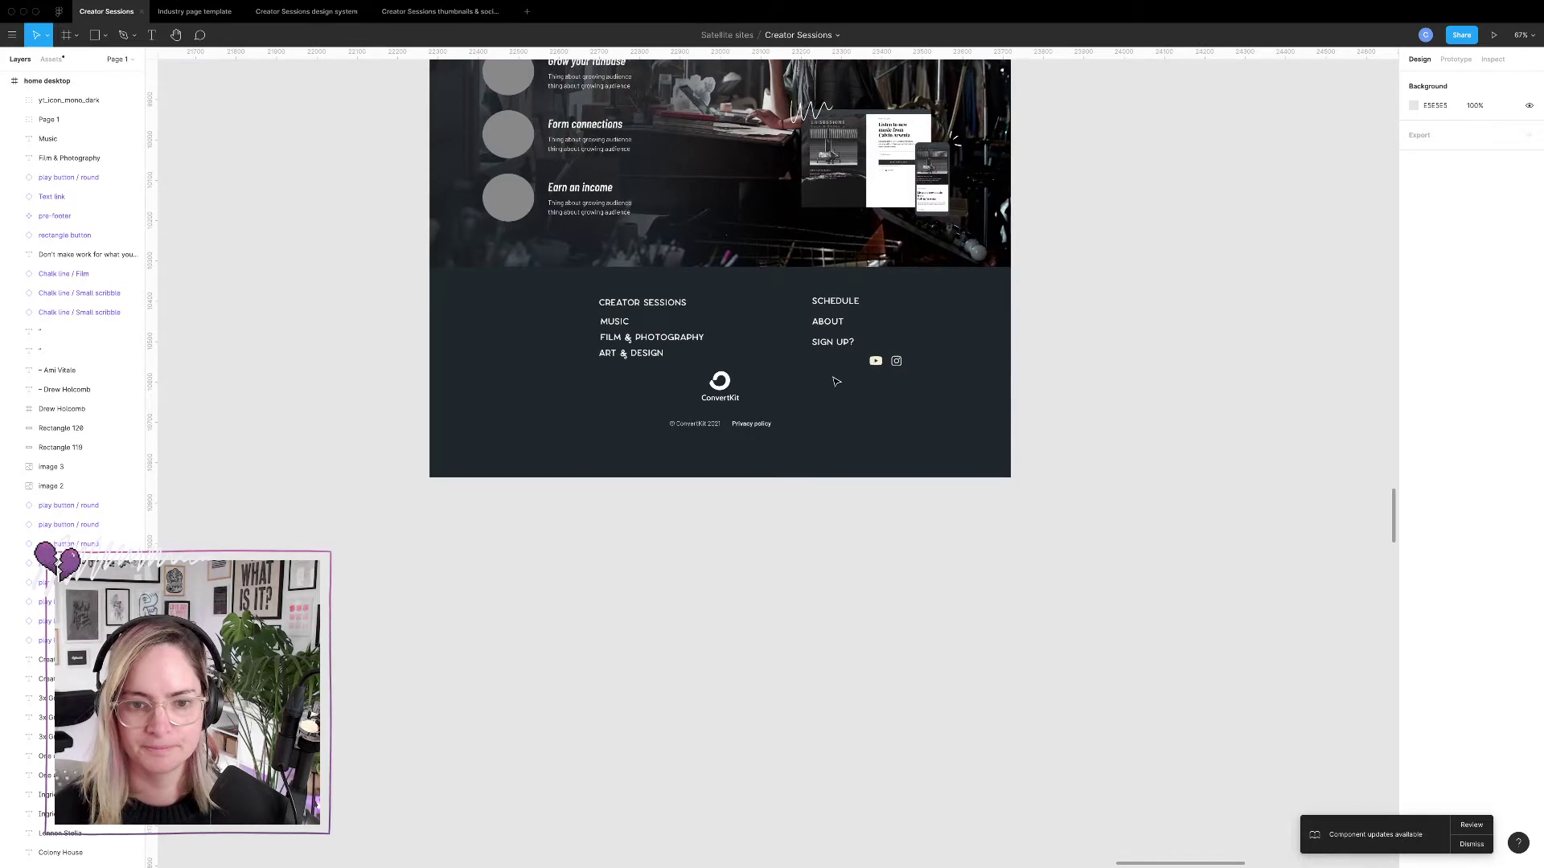
Copy the horizontal ConvertKit logo from the top navigation into the footer's lower left, aligned with the page content's left margin.
scroll(836, 381, "up", 5)
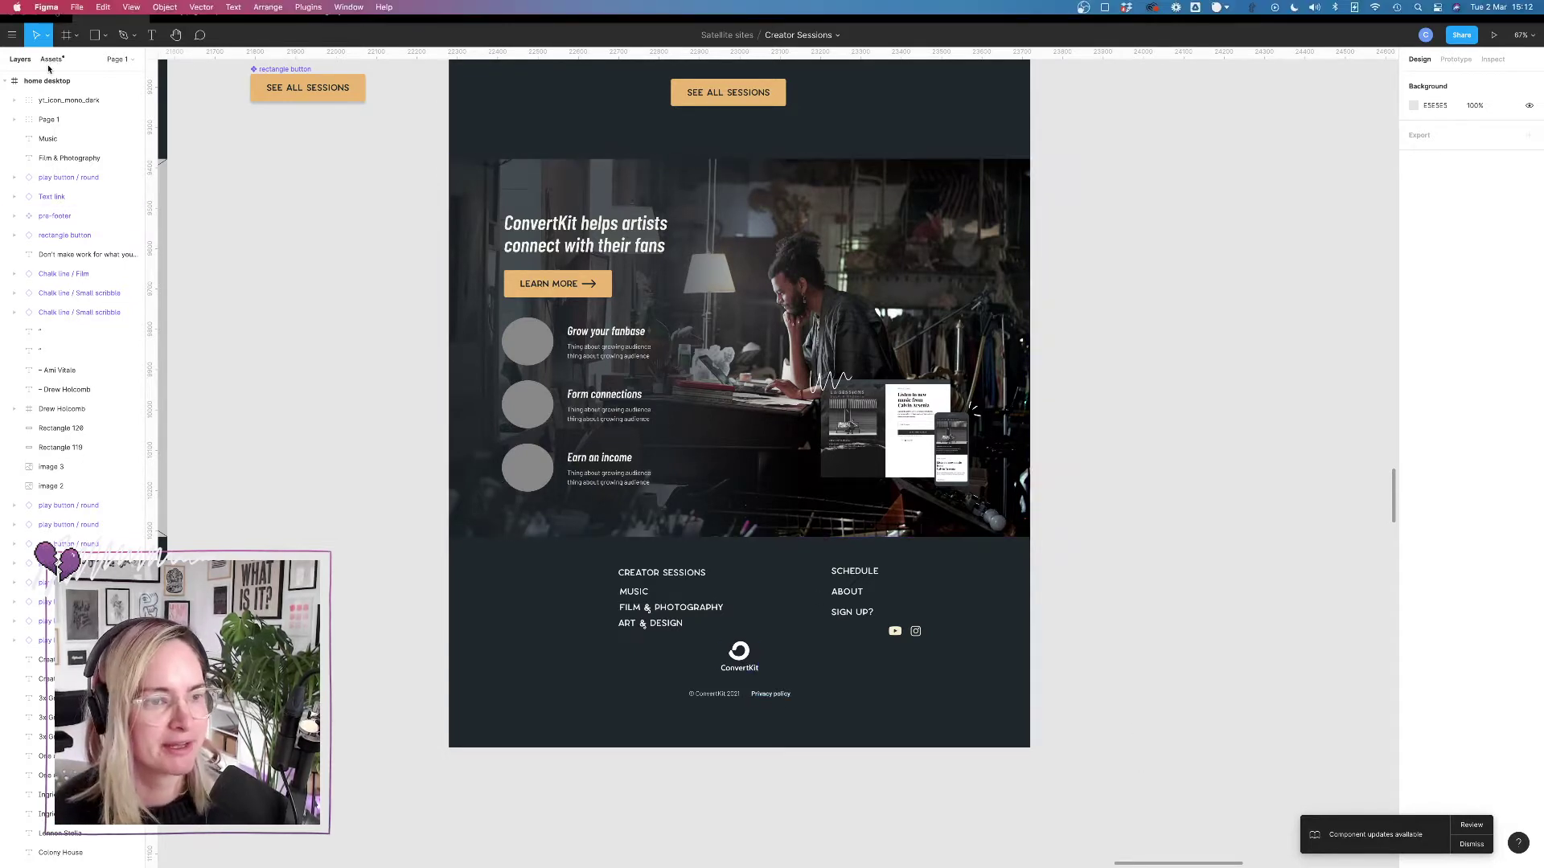
scroll(665, 217, "down", 5)
scroll(665, 217, "up", 5)
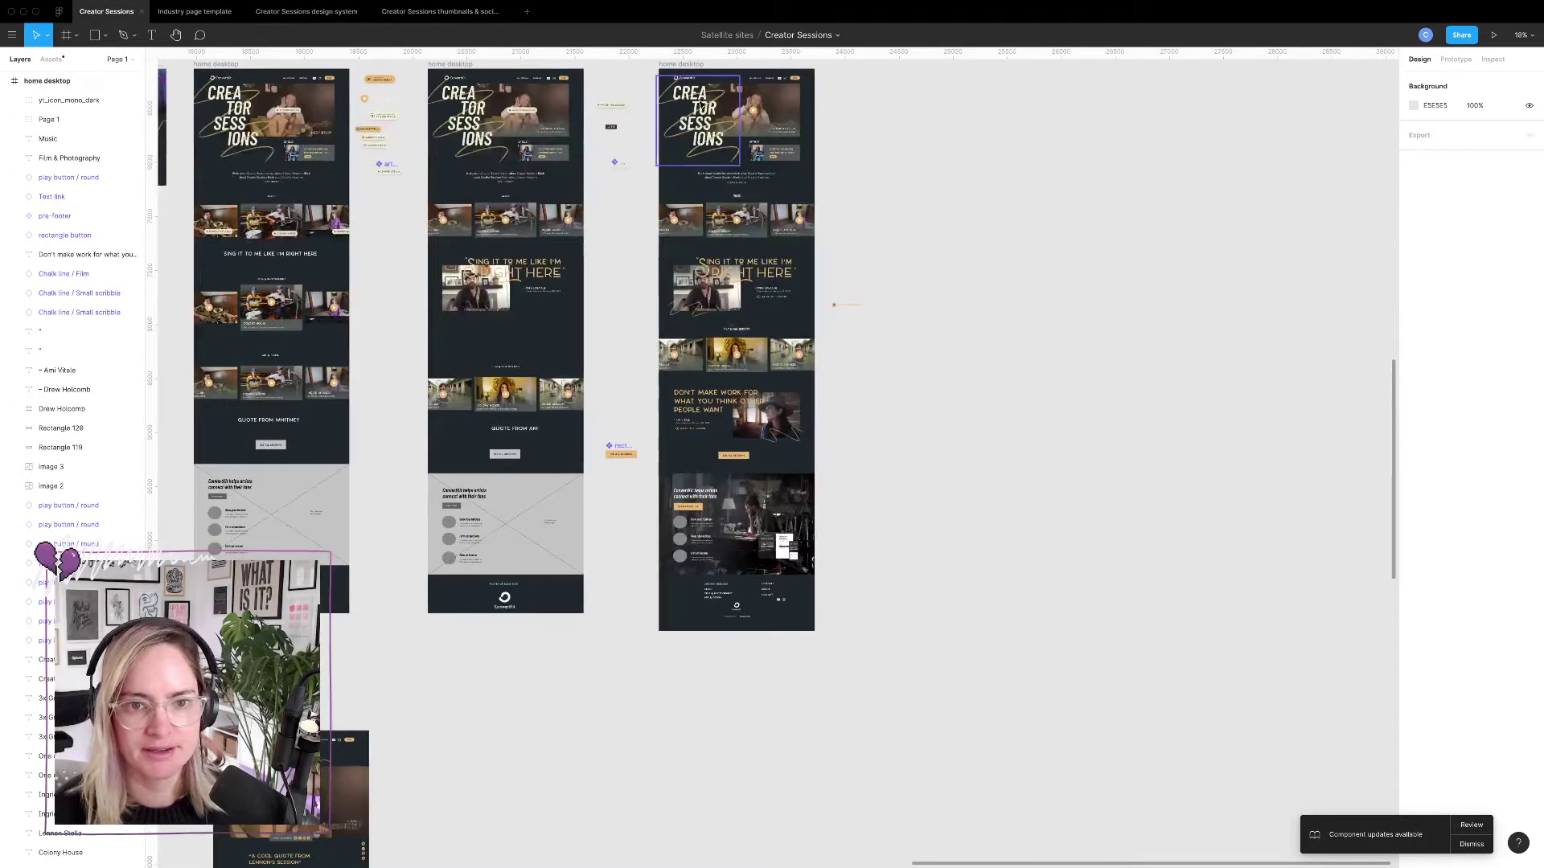
left_click(688, 80)
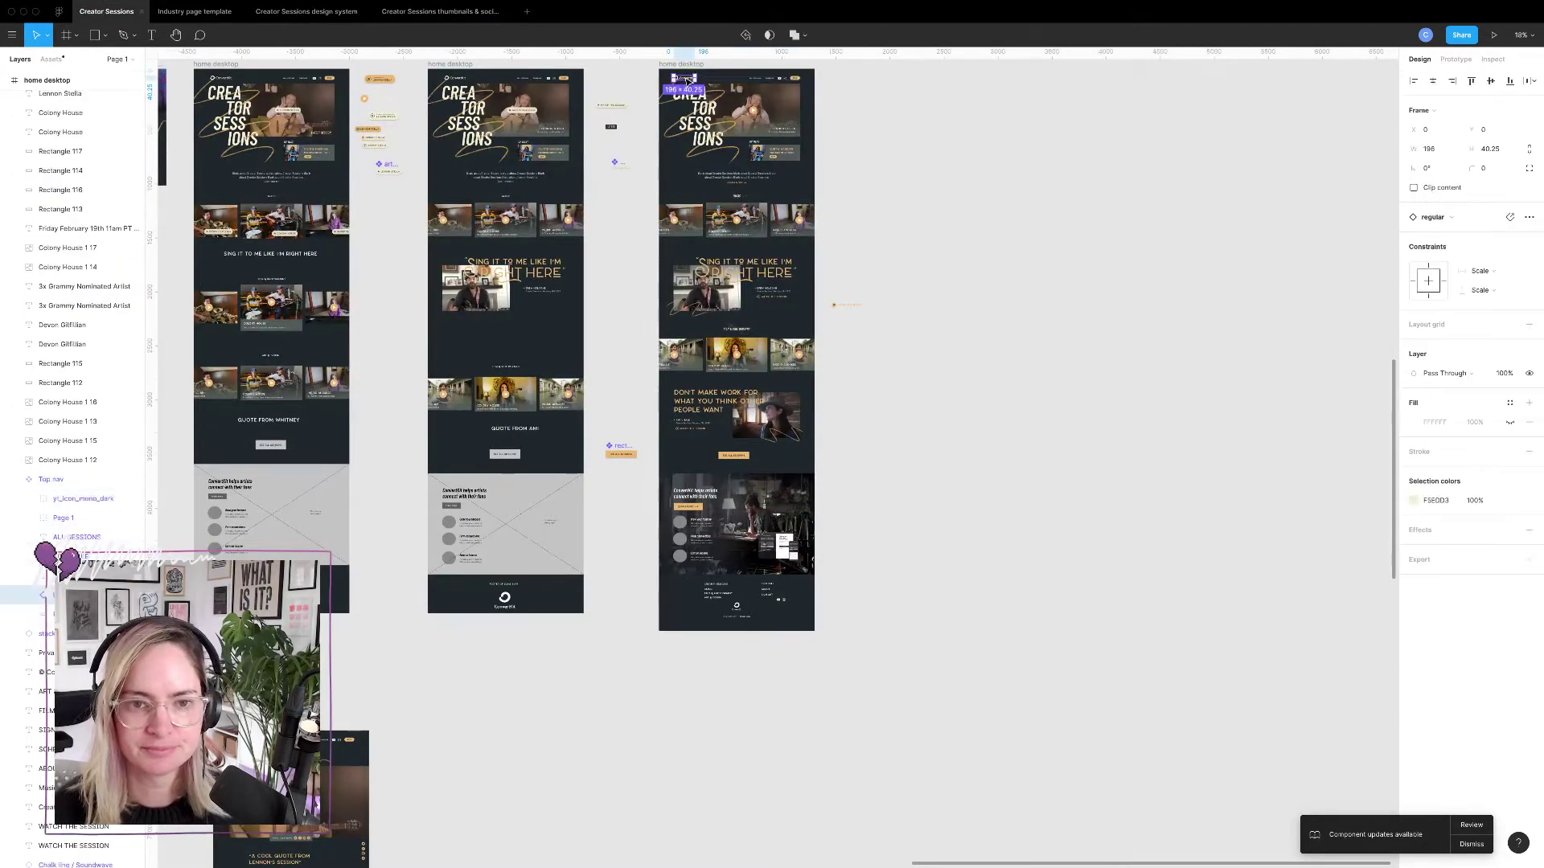
scroll(744, 435, "up", 5)
scroll(745, 435, "up", 3)
scroll(745, 435, "down", 10)
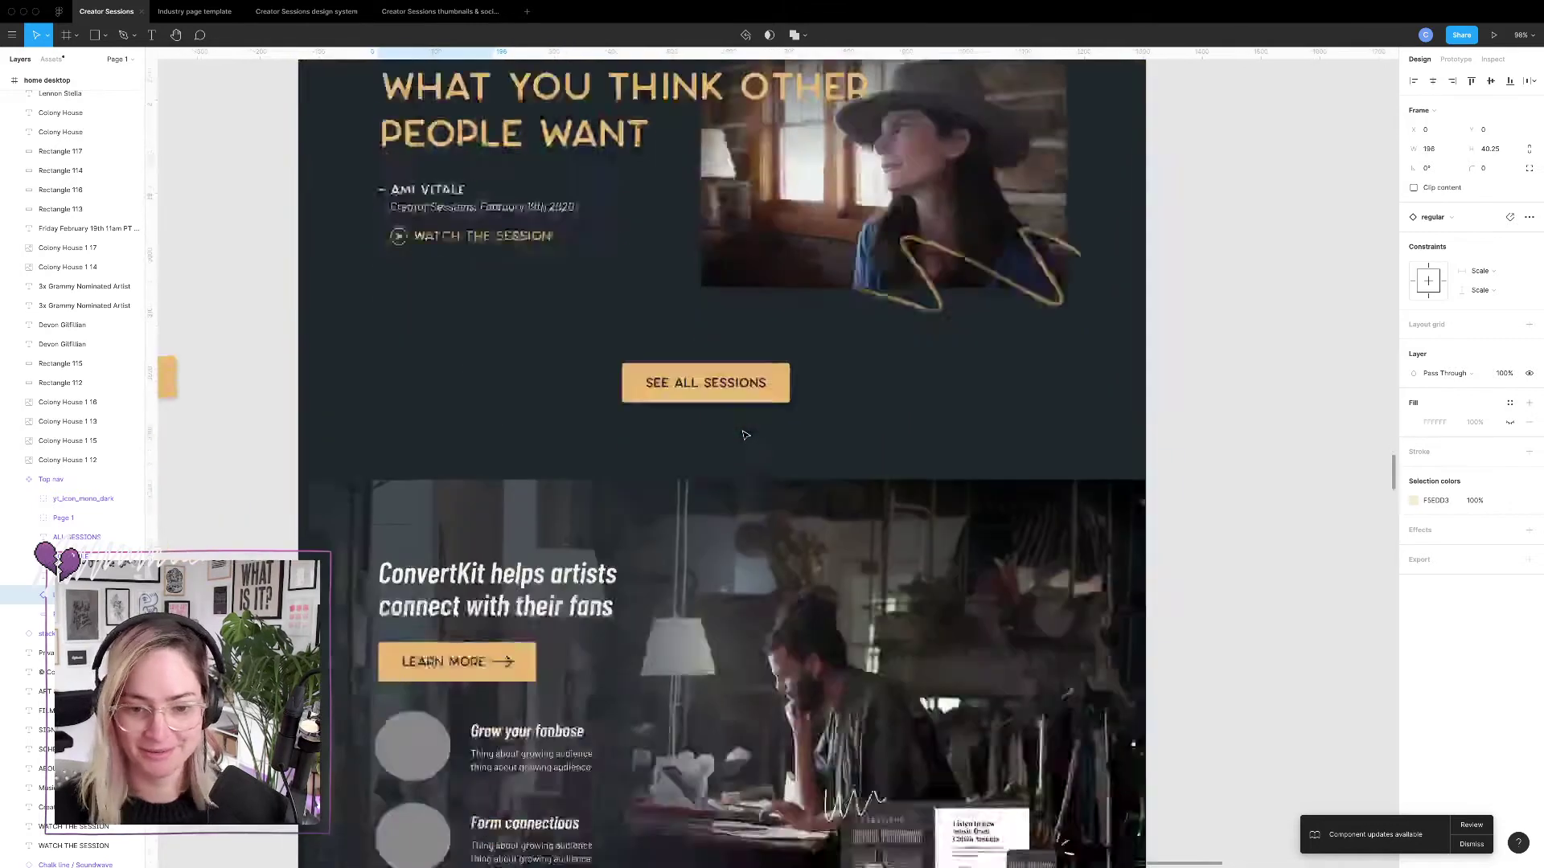
left_click(722, 691)
key("super+v")
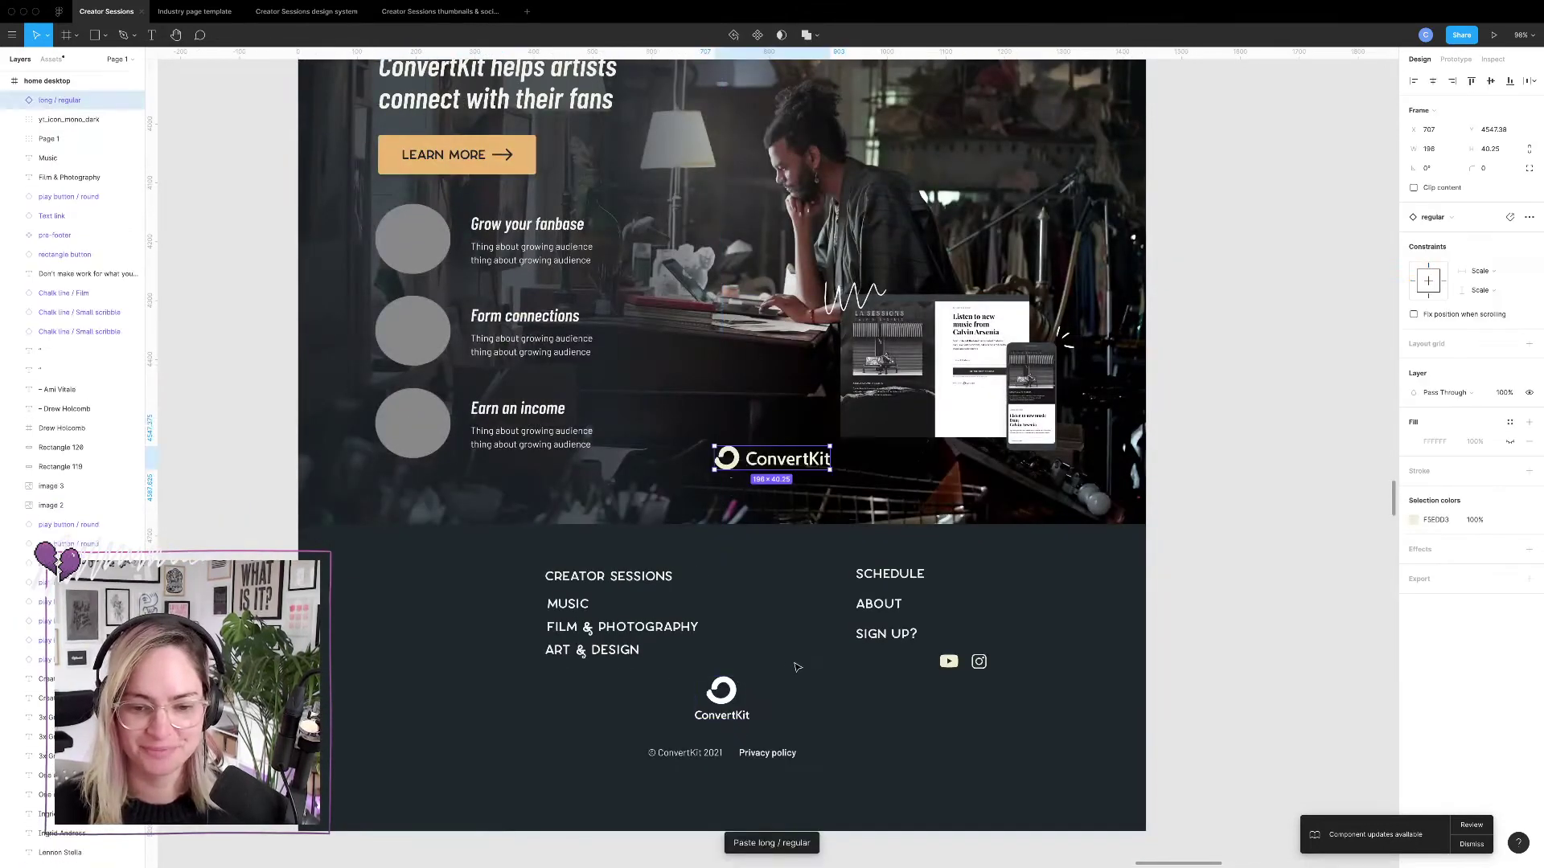
left_click_drag(779, 459, 478, 746)
Show the layout grids and move the footer's stacked ConvertKit logo out of the frame onto the canvas at its right.
key("ctrl+g")
left_click(560, 730)
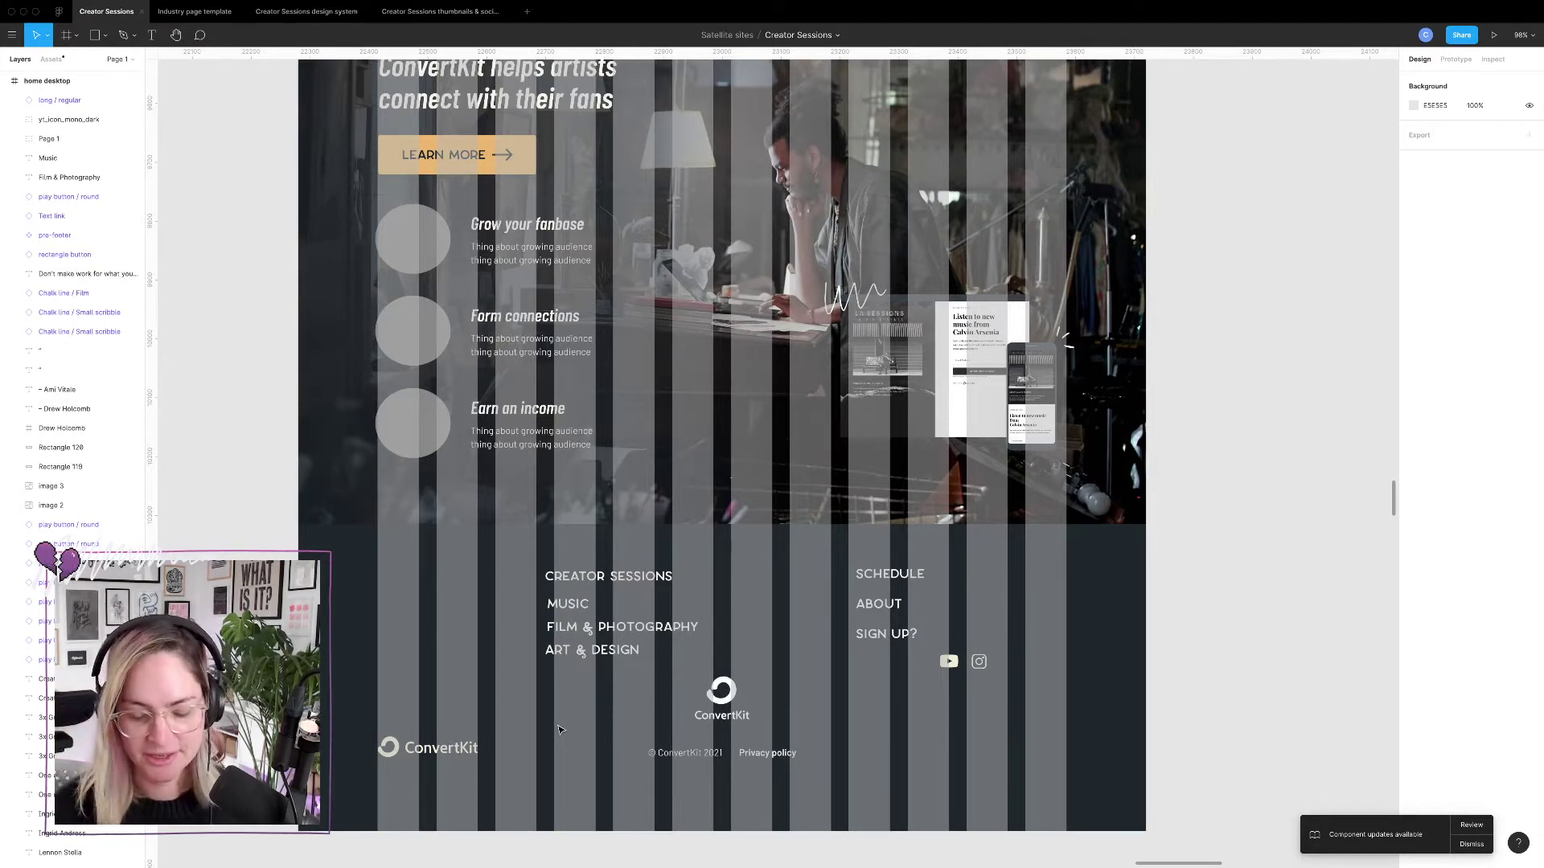
left_click(737, 691)
left_click_drag(725, 691, 1255, 685)
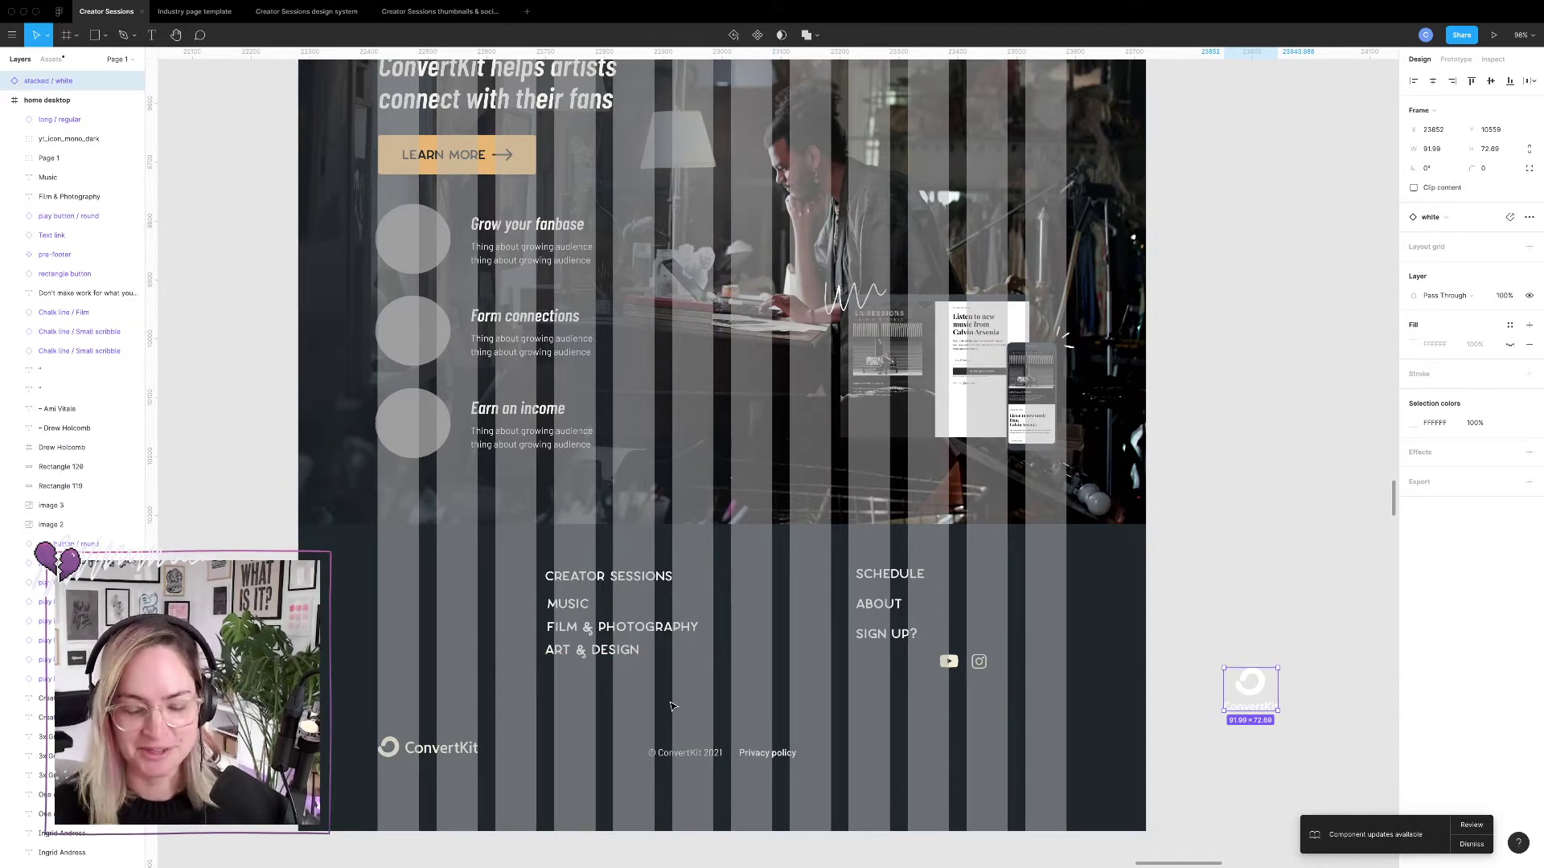
Move the copyright text and Privacy policy link together to directly below the horizontal ConvertKit logo, left-aligned with it.
left_click(764, 759)
left_click(687, 752, "shift")
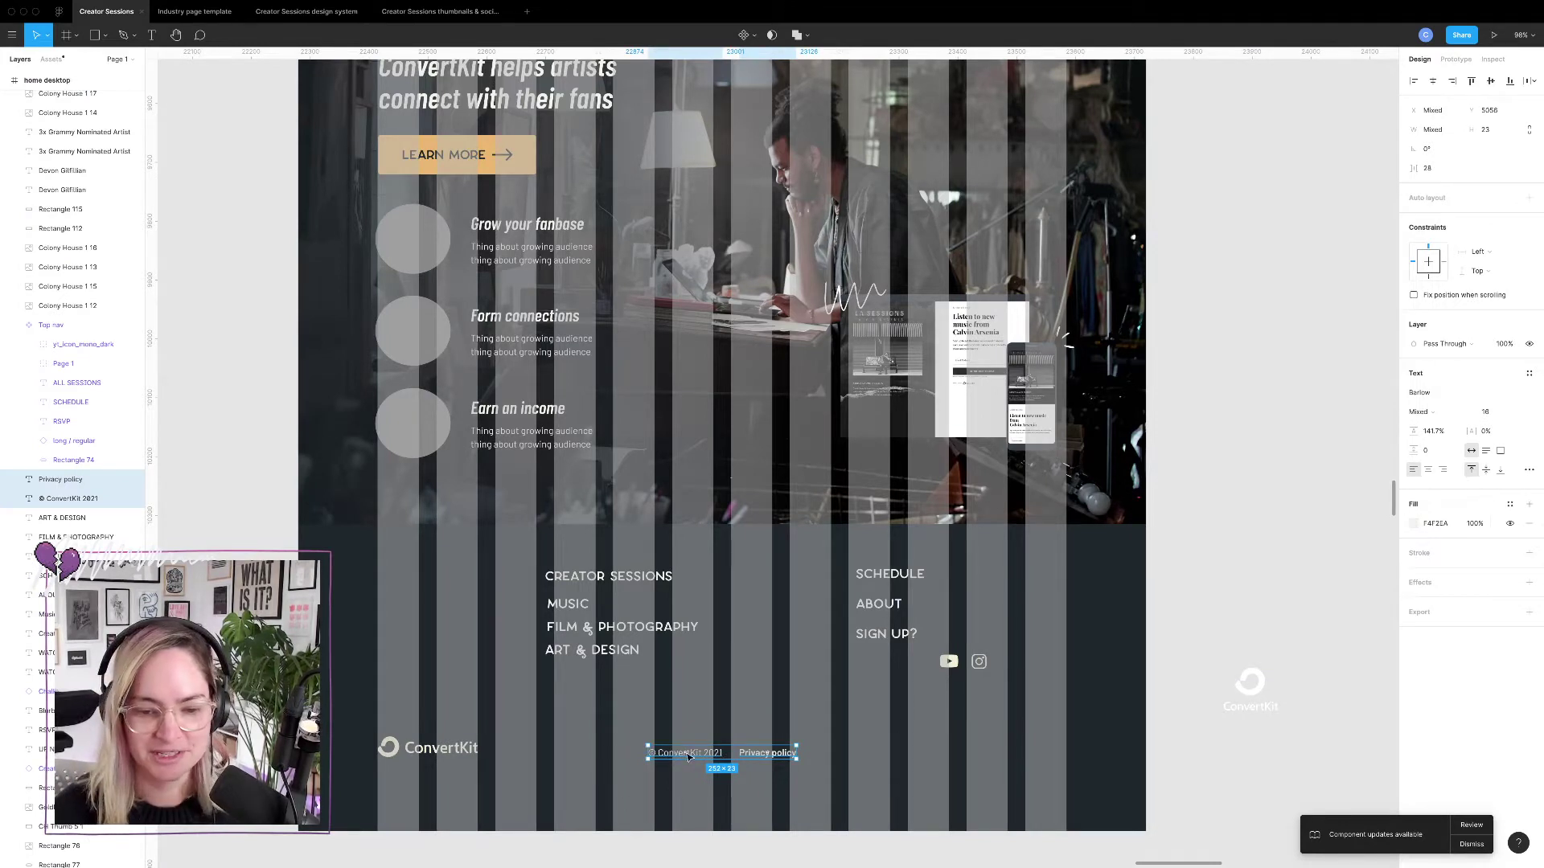
left_click_drag(689, 757, 445, 796)
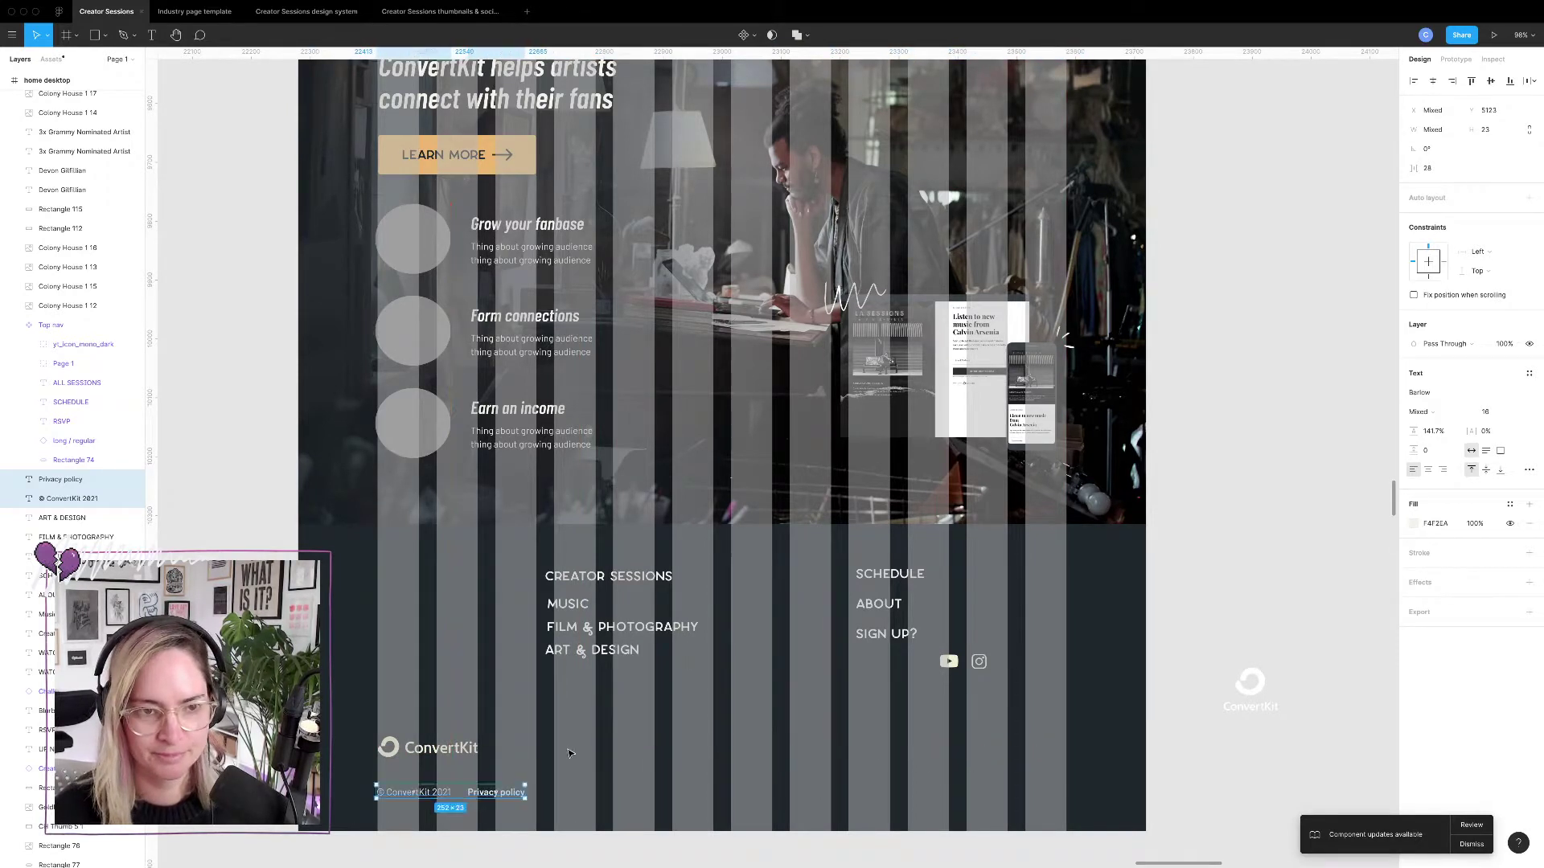
Switch to Chrome and open convertkit.com in a new tab.
key("ctrl+Left")
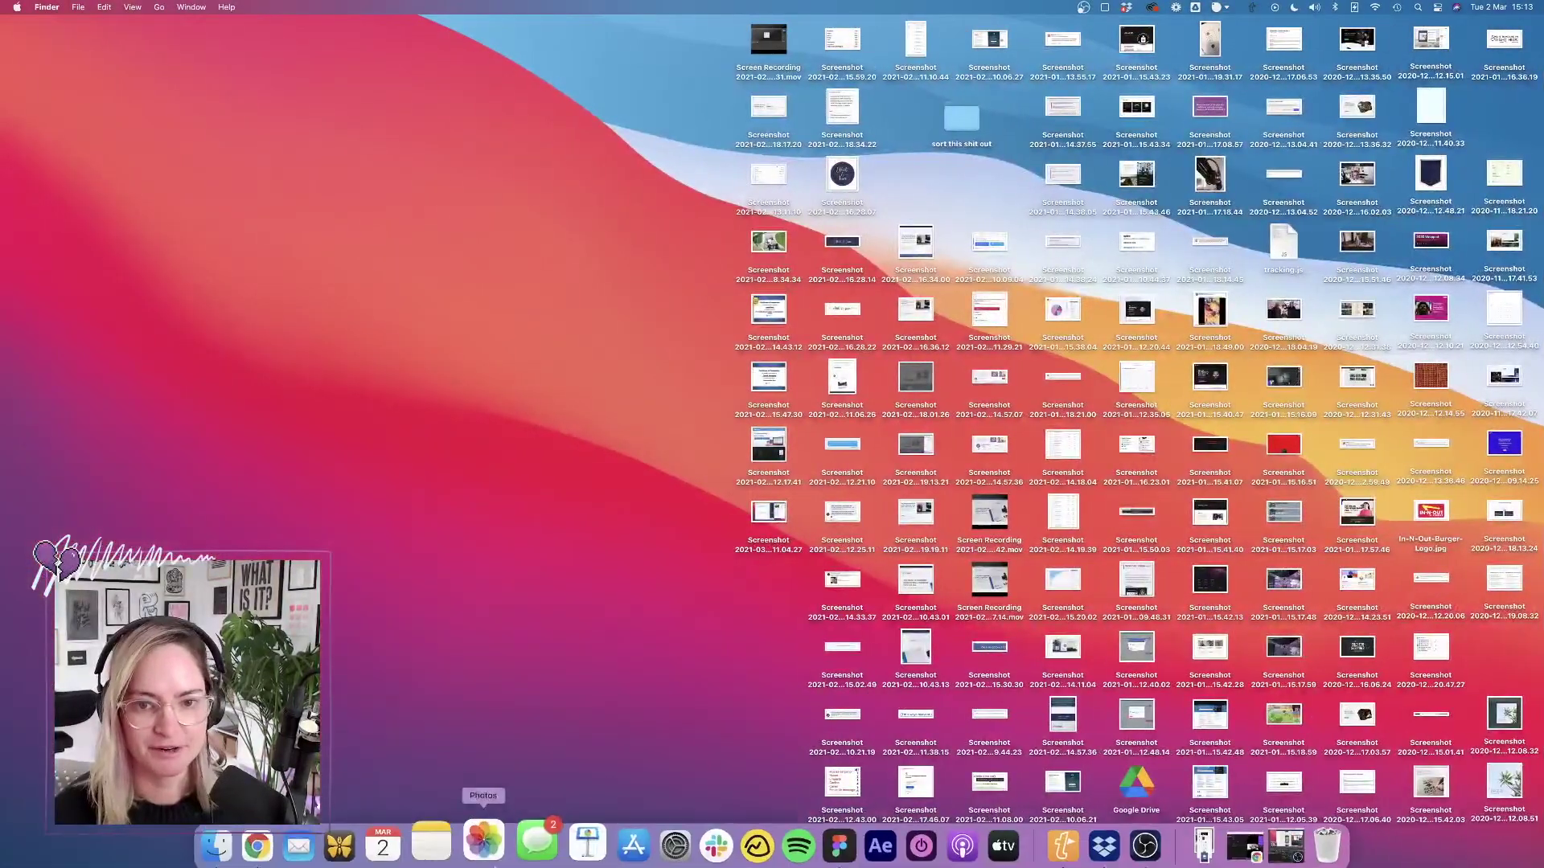
left_click(258, 844)
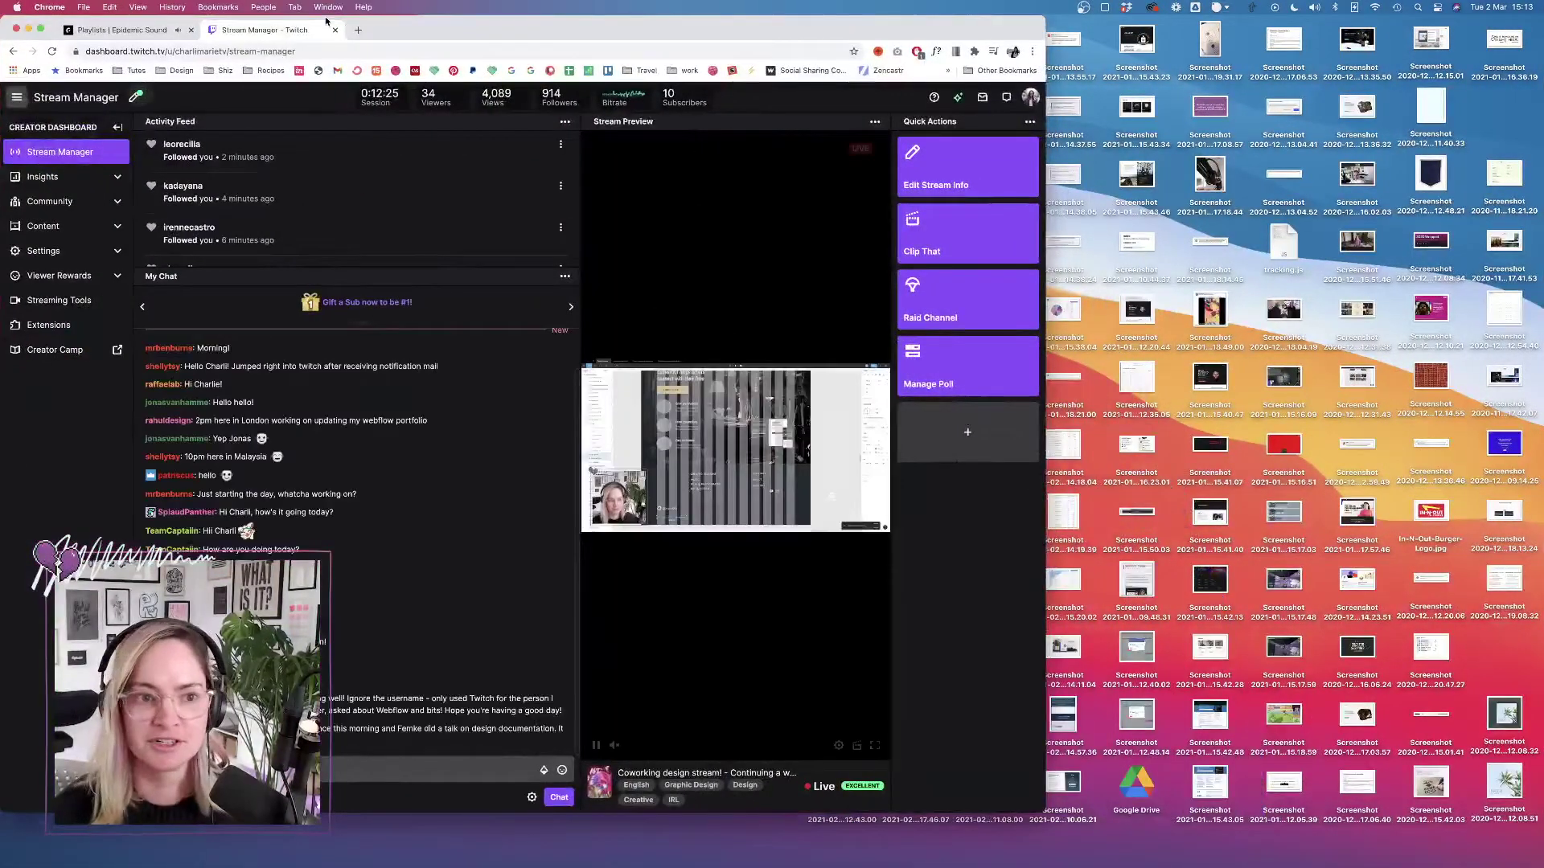
left_click(358, 30)
left_click_drag(576, 30, 752, 29)
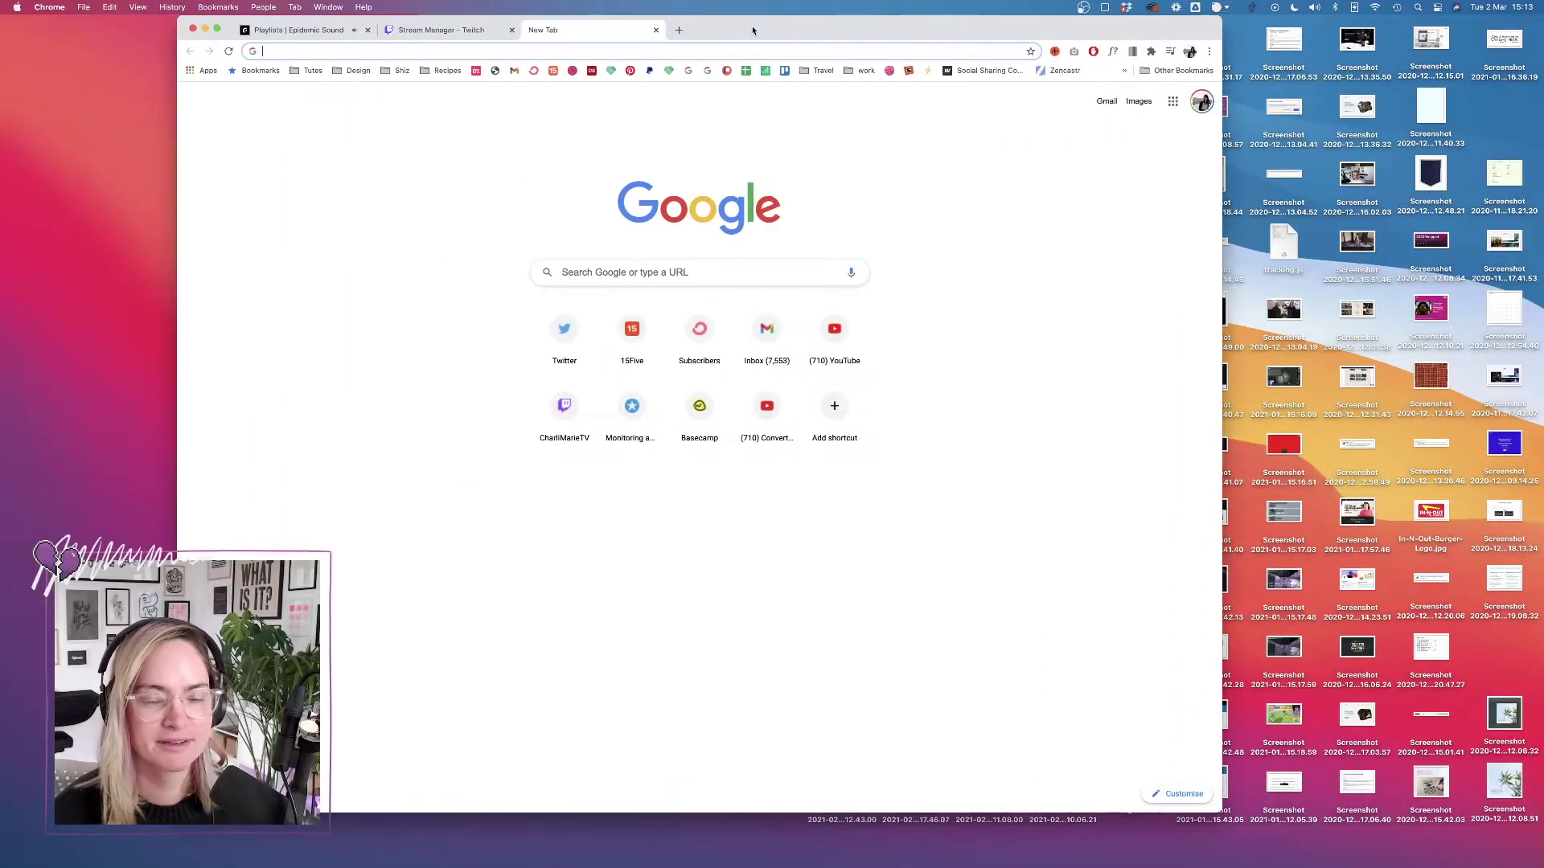
type("convertkit.com")
key("Return")
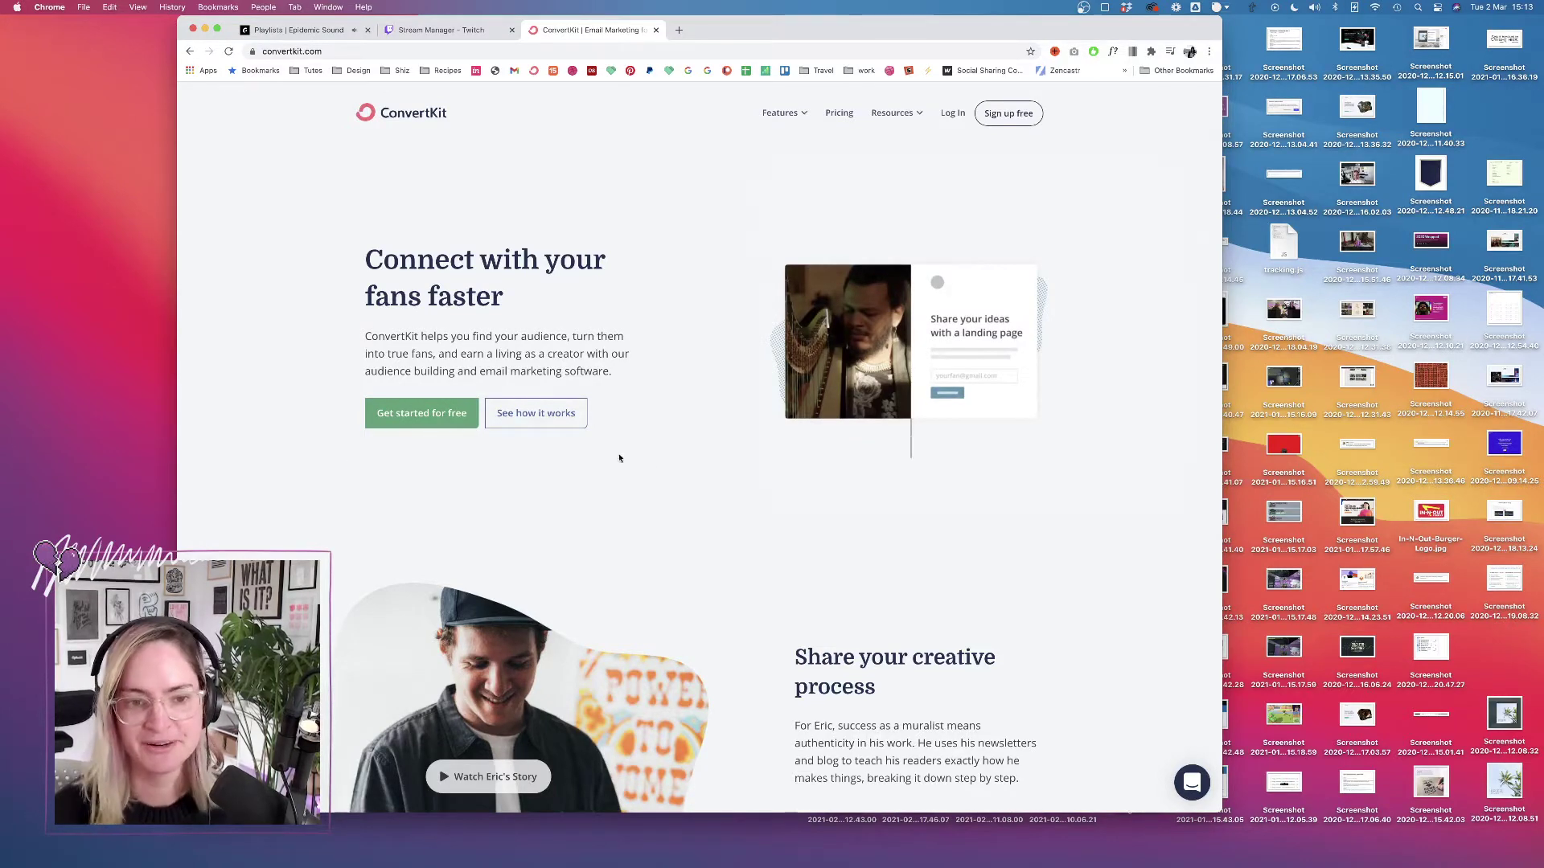
Examine the footer layout at the end of the ConvertKit home page for reference.
scroll(693, 423, "down", 20)
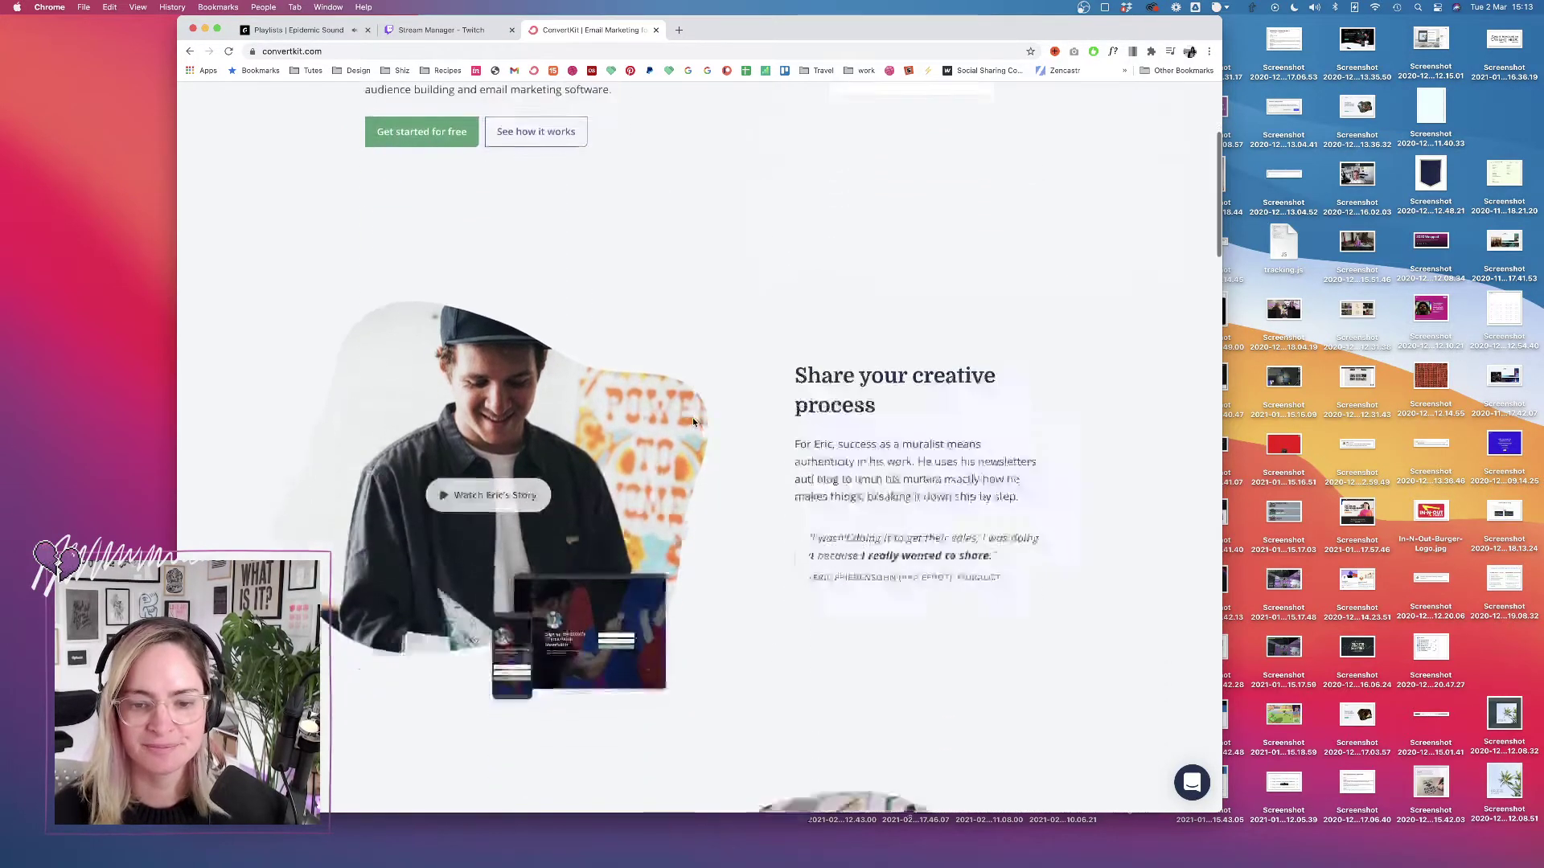
scroll(693, 422, "down", 20)
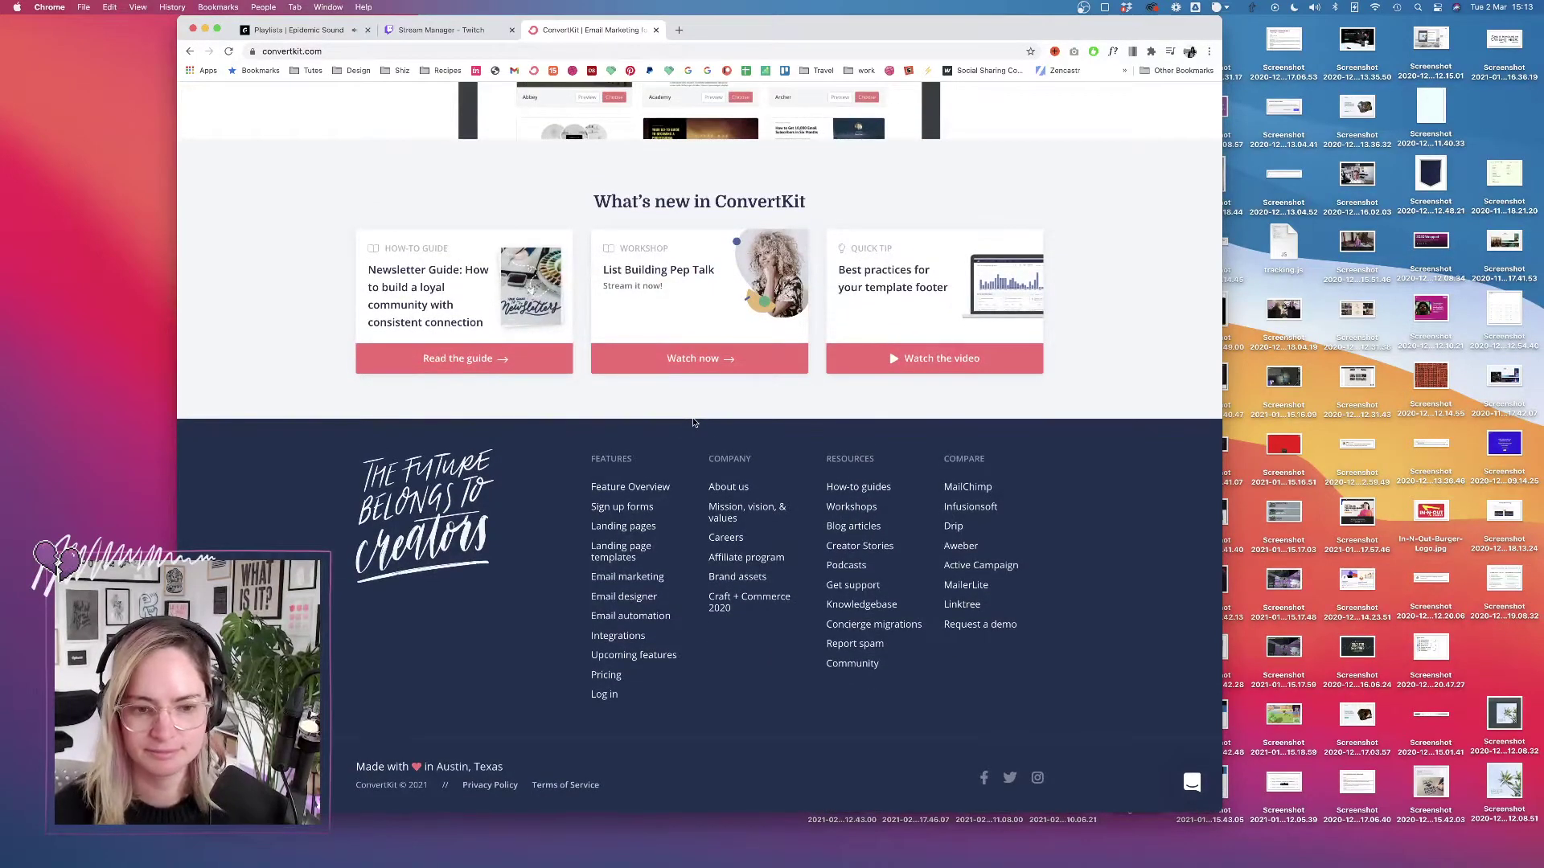
scroll(693, 422, "up", 20)
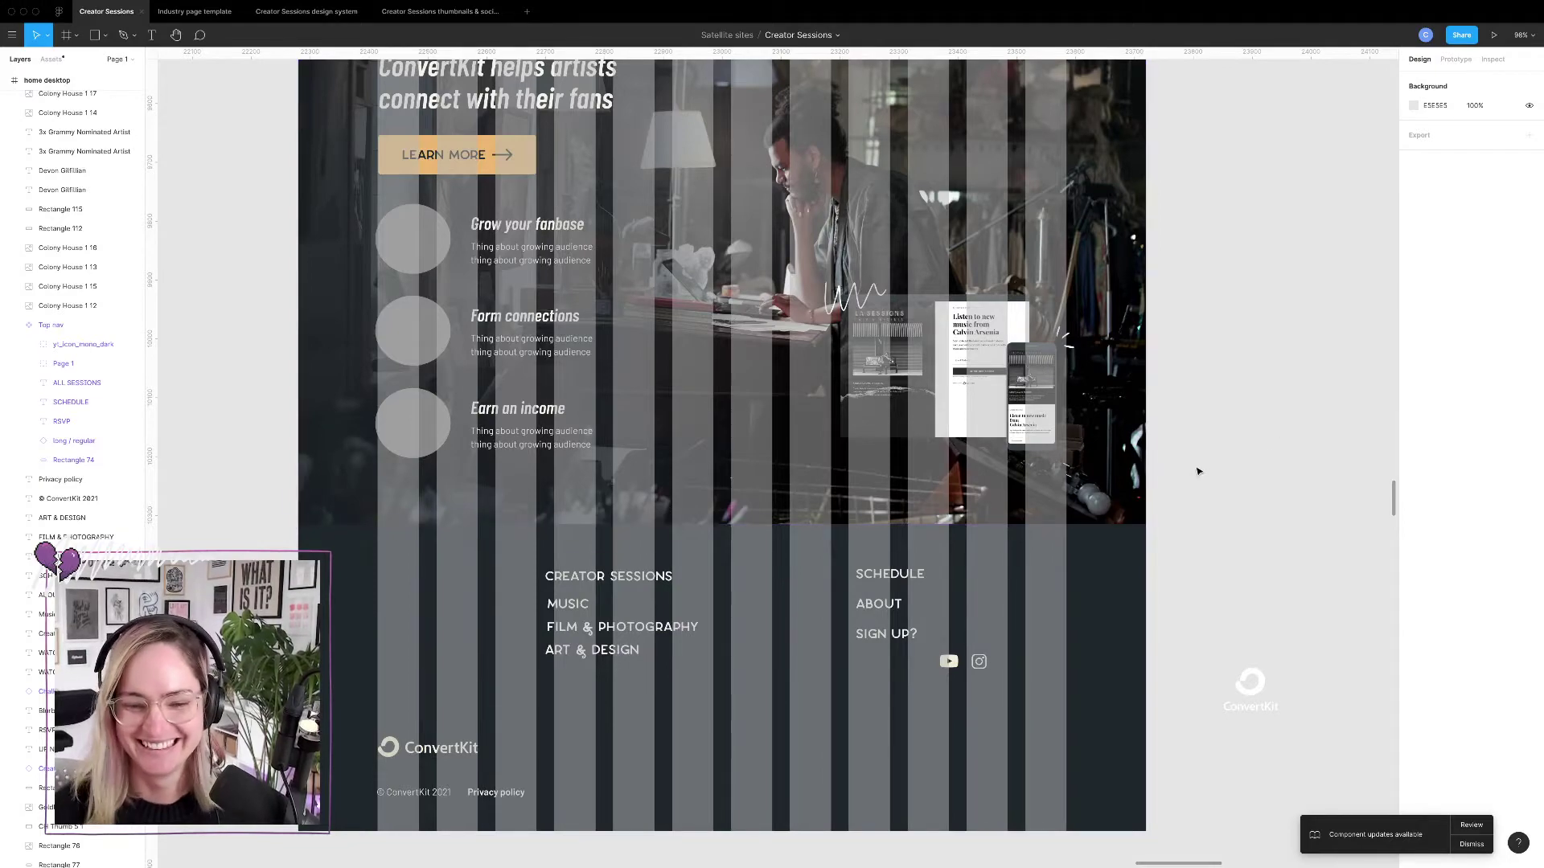
In the Figma design, inspect the text properties of the SCHEDULE link in the home desktop top navigation.
scroll(693, 496, "down", 10)
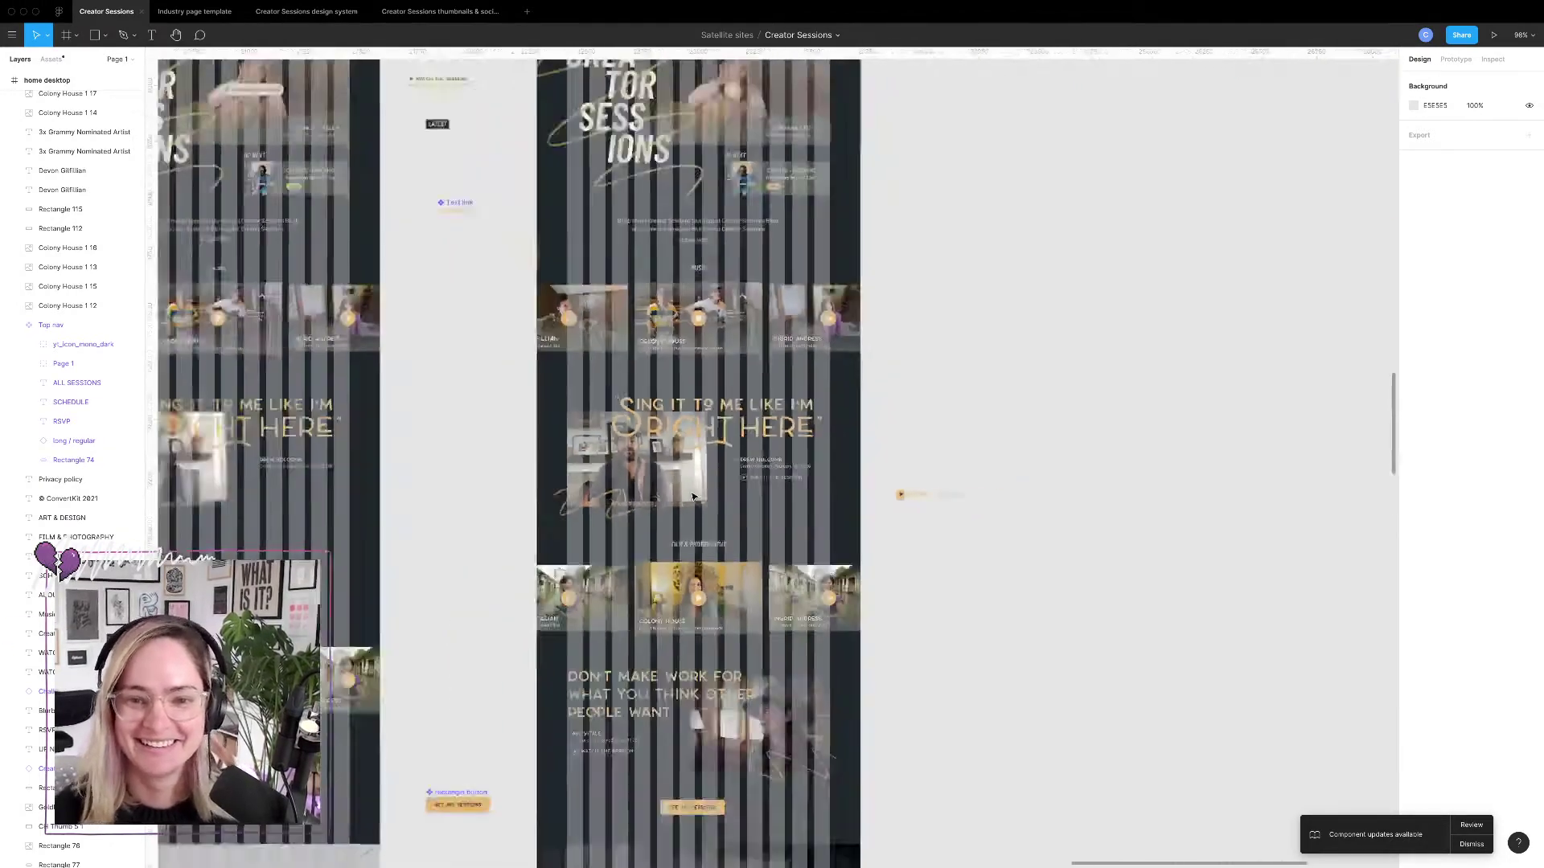
scroll(695, 492, "up", 10)
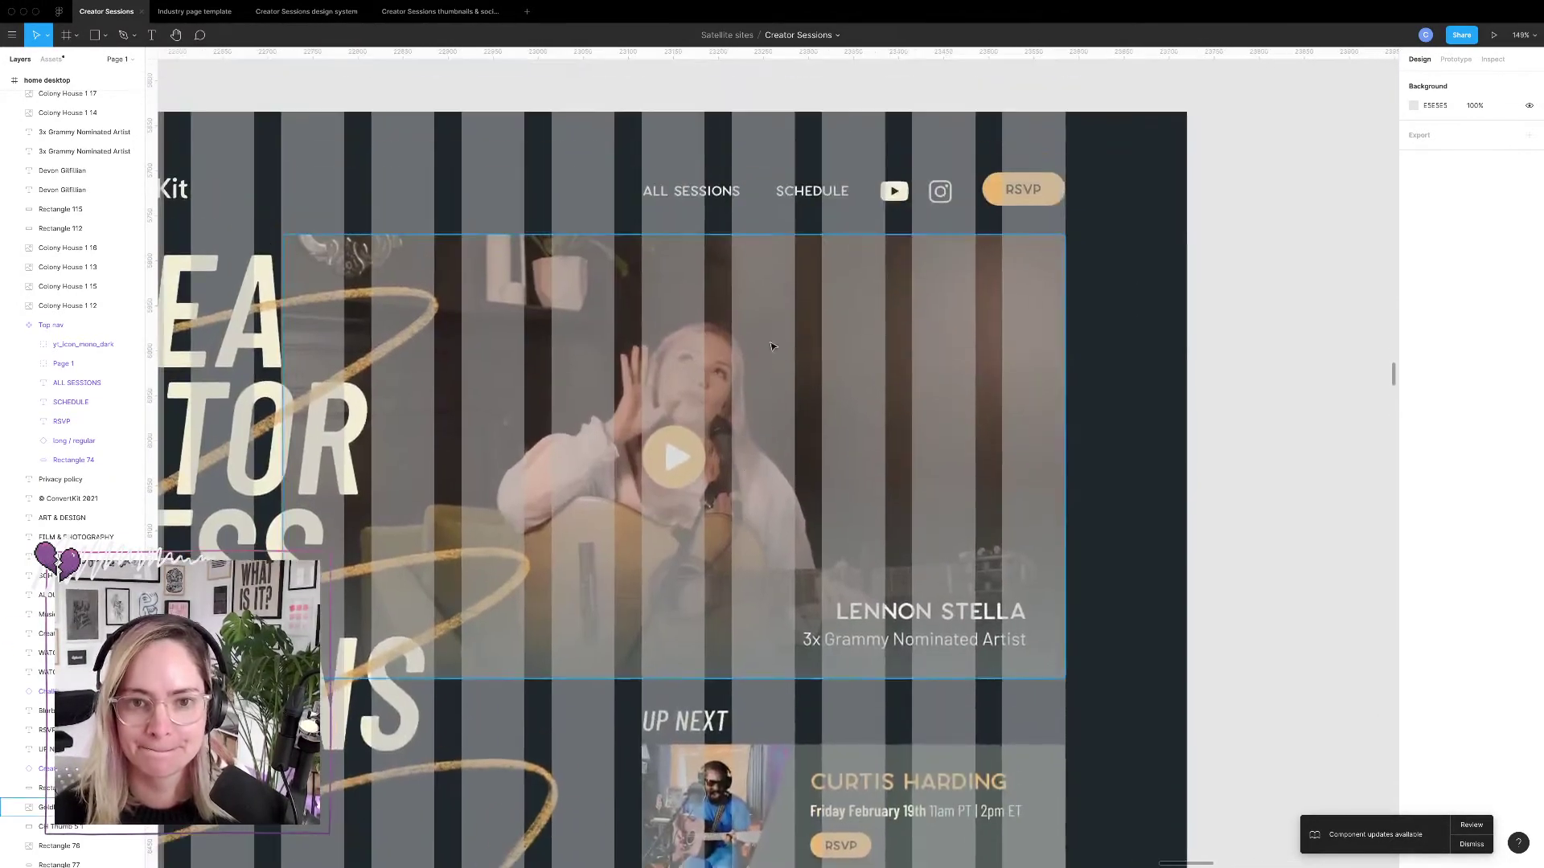
left_click(830, 190)
left_click(831, 191)
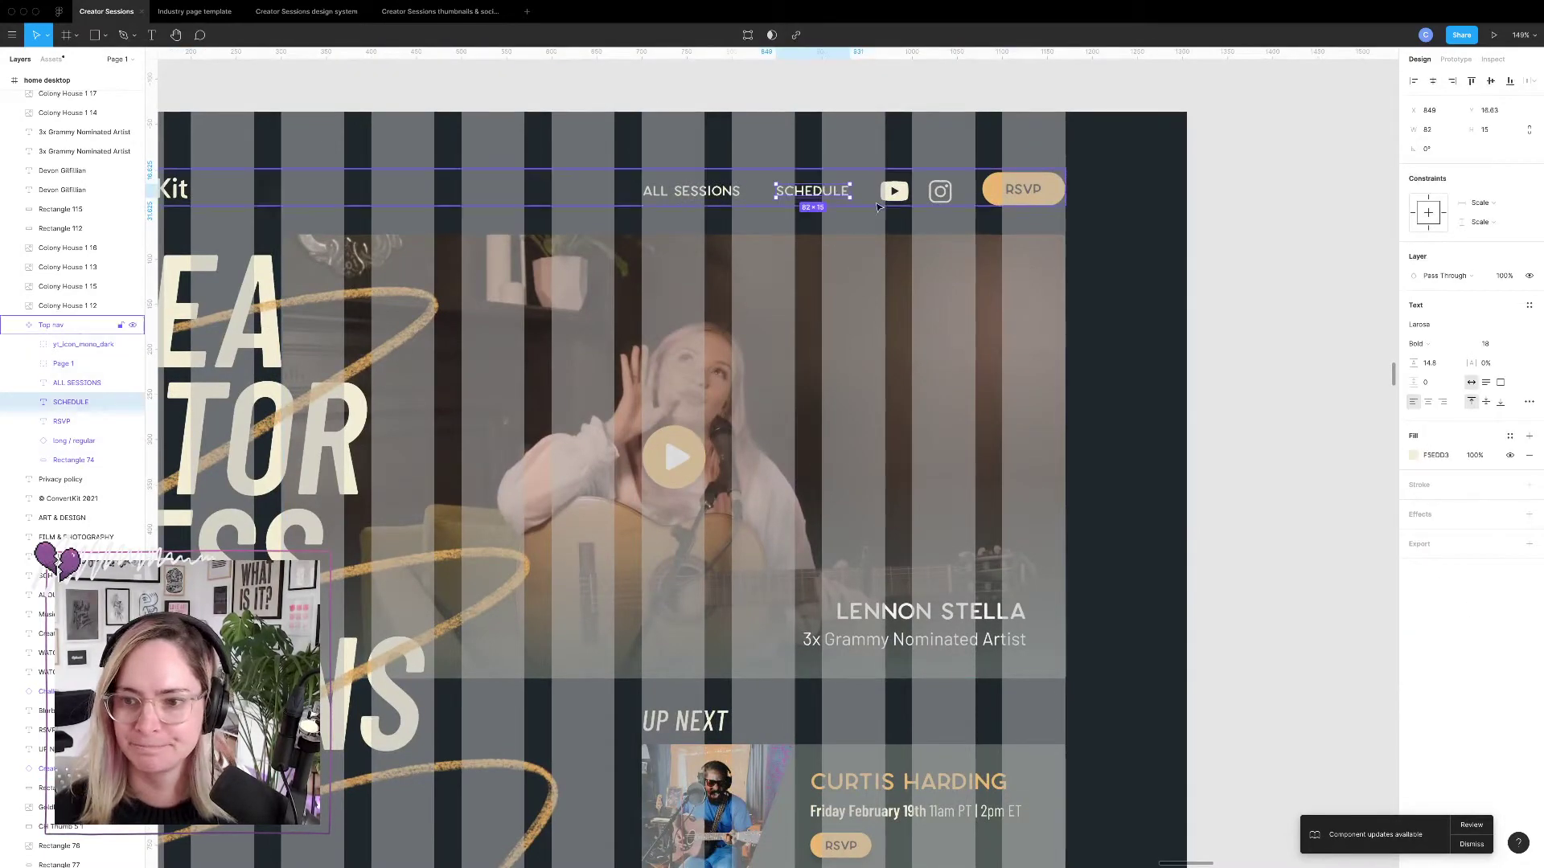
scroll(706, 433, "down", 10)
scroll(706, 433, "down", 5)
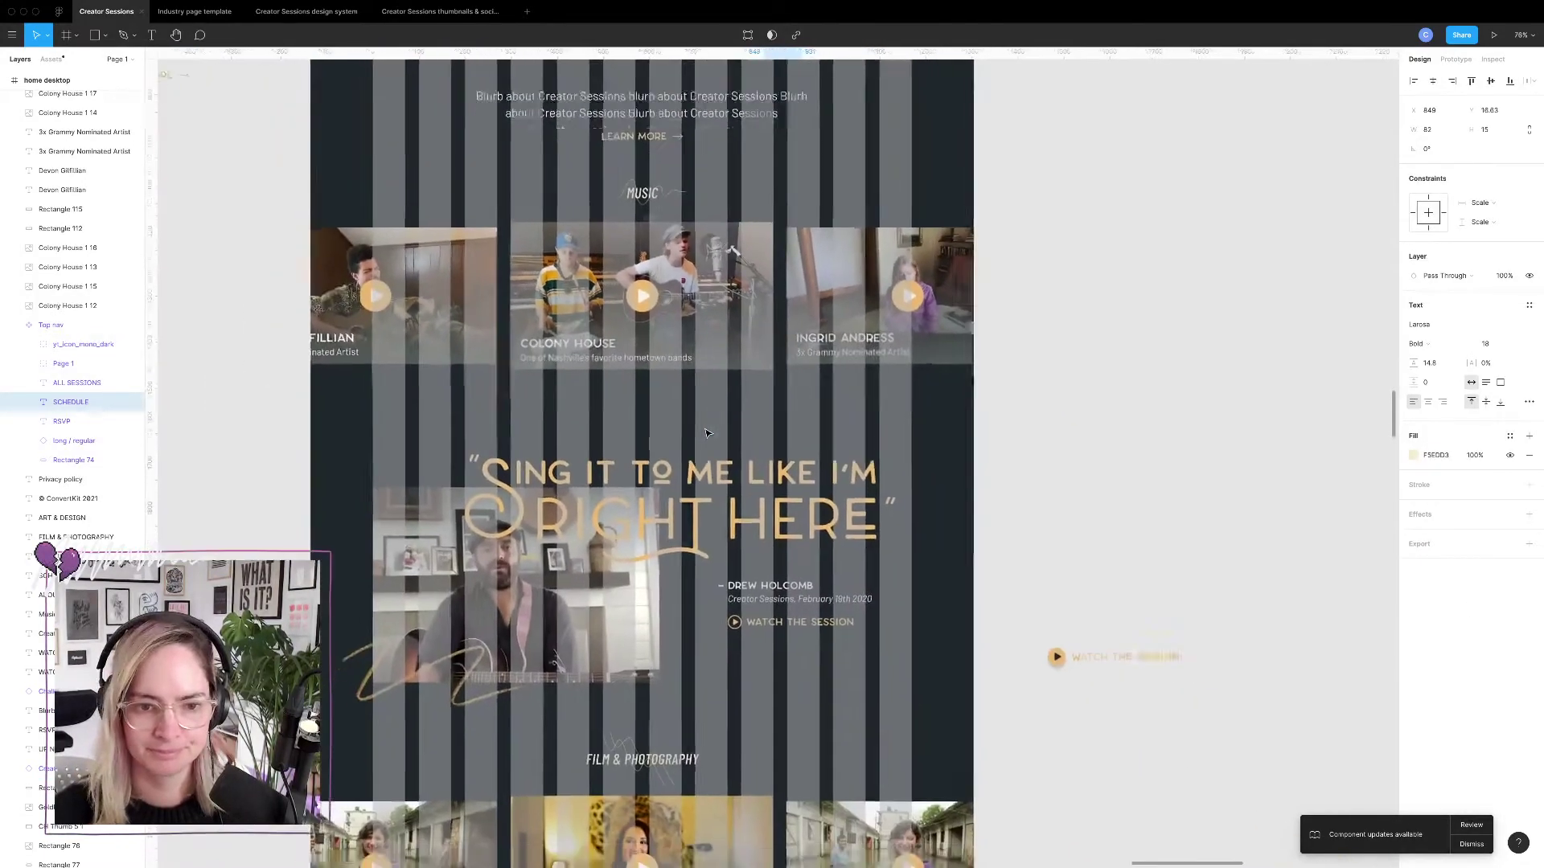
Hide the layout grids and look over the home desktop page down to its footer.
key("ctrl+g")
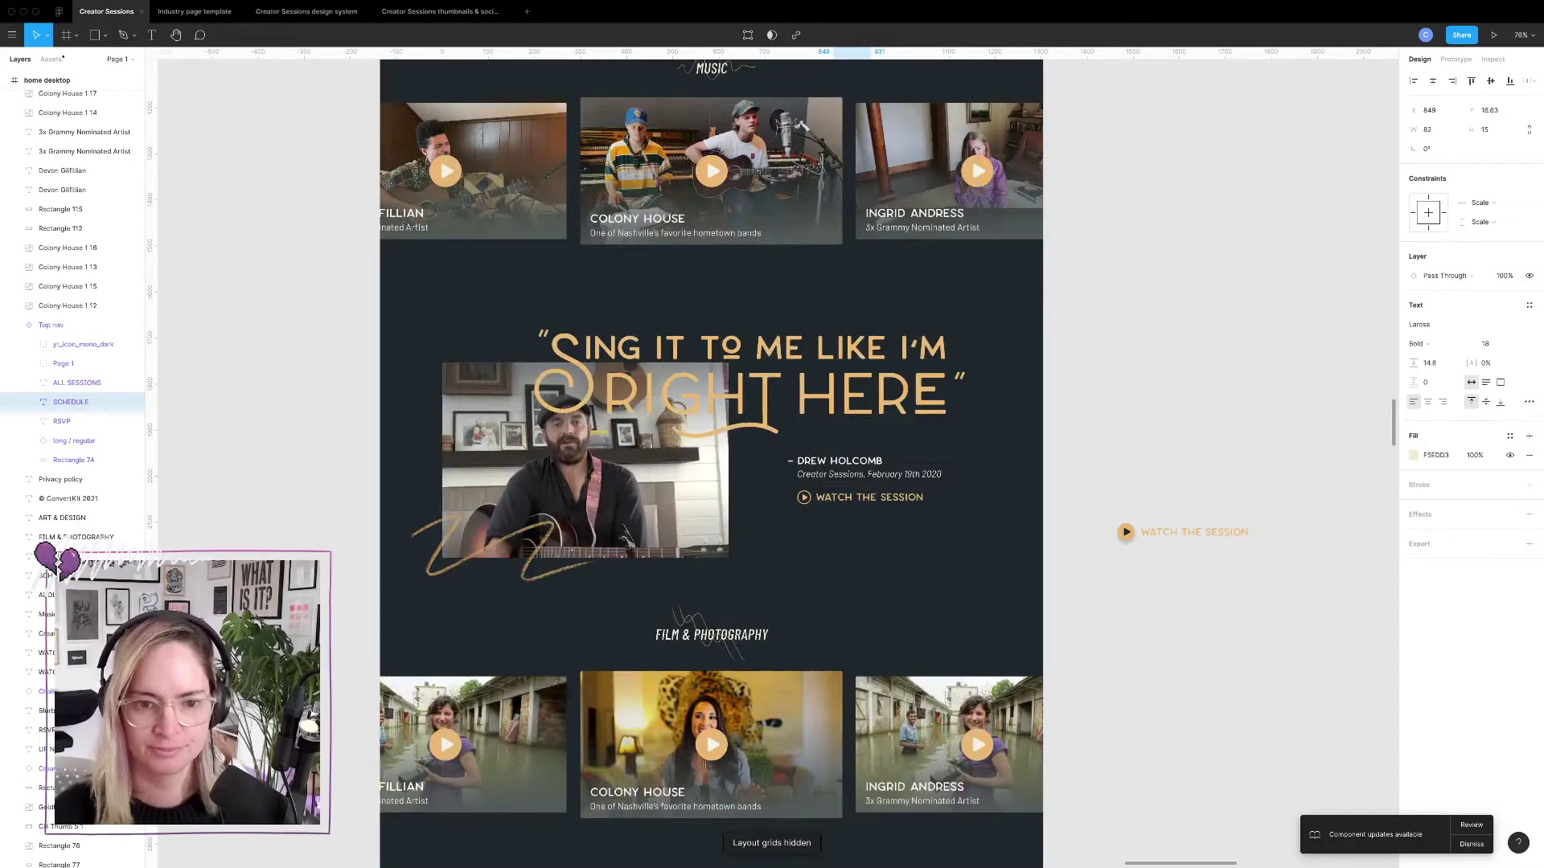
scroll(706, 433, "down", 3)
scroll(790, 412, "down", 7)
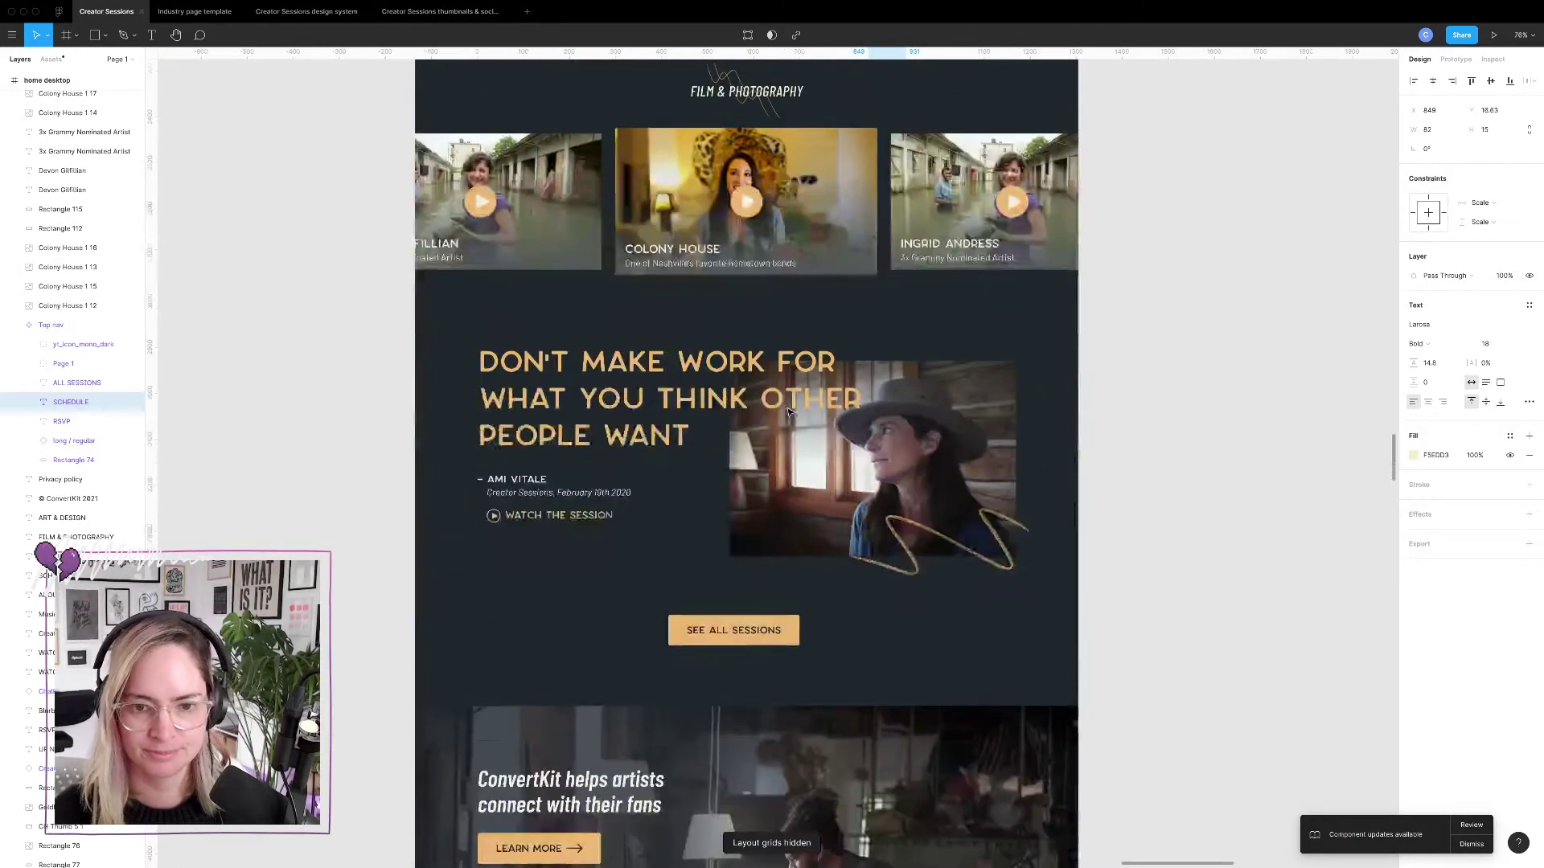
scroll(804, 434, "down", 7)
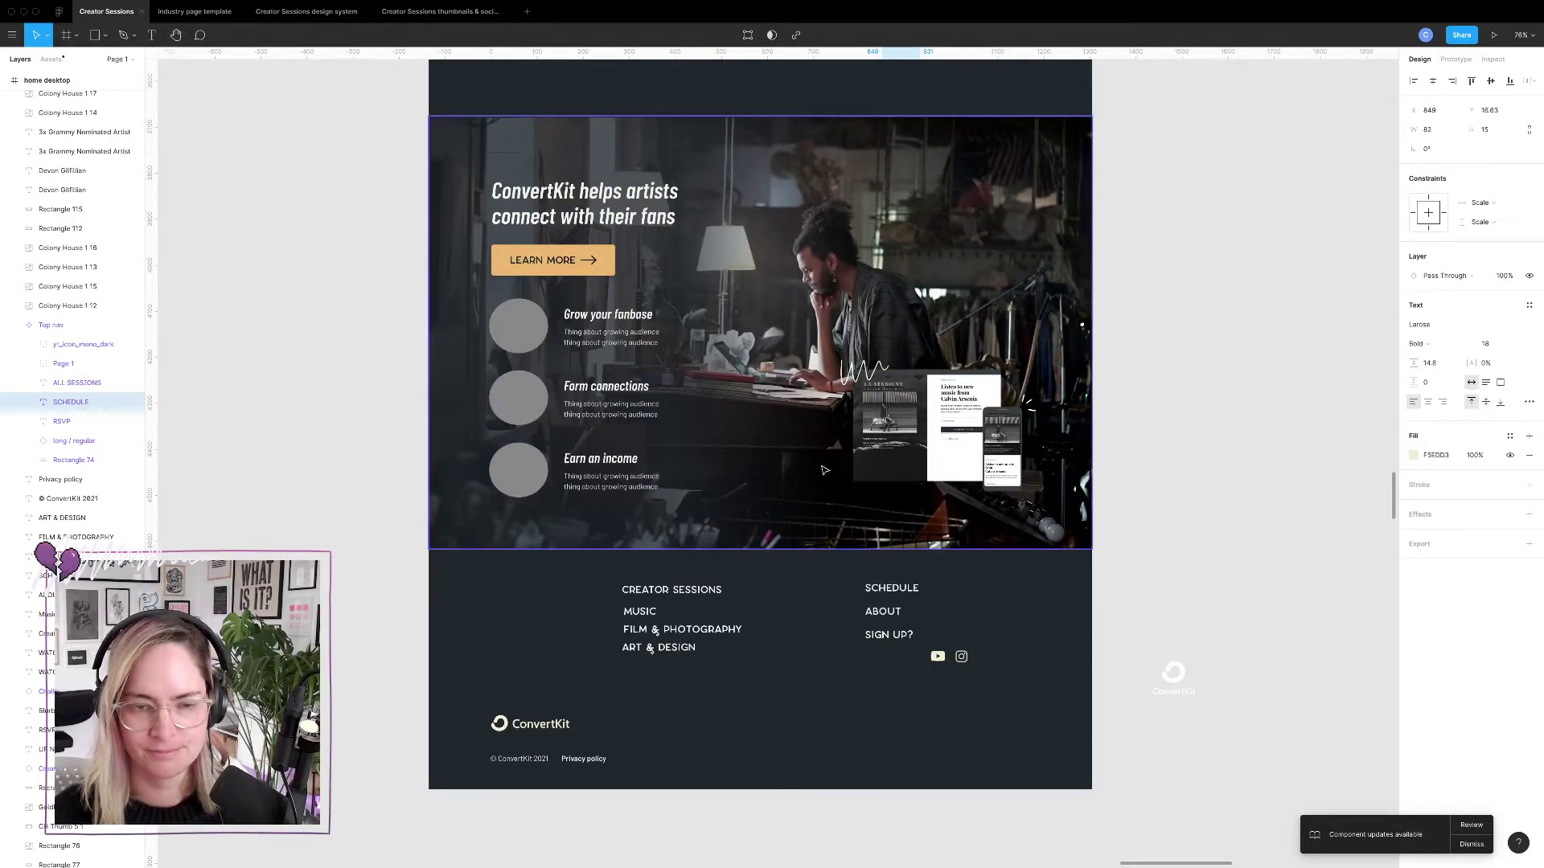
scroll(812, 482, "down", 2)
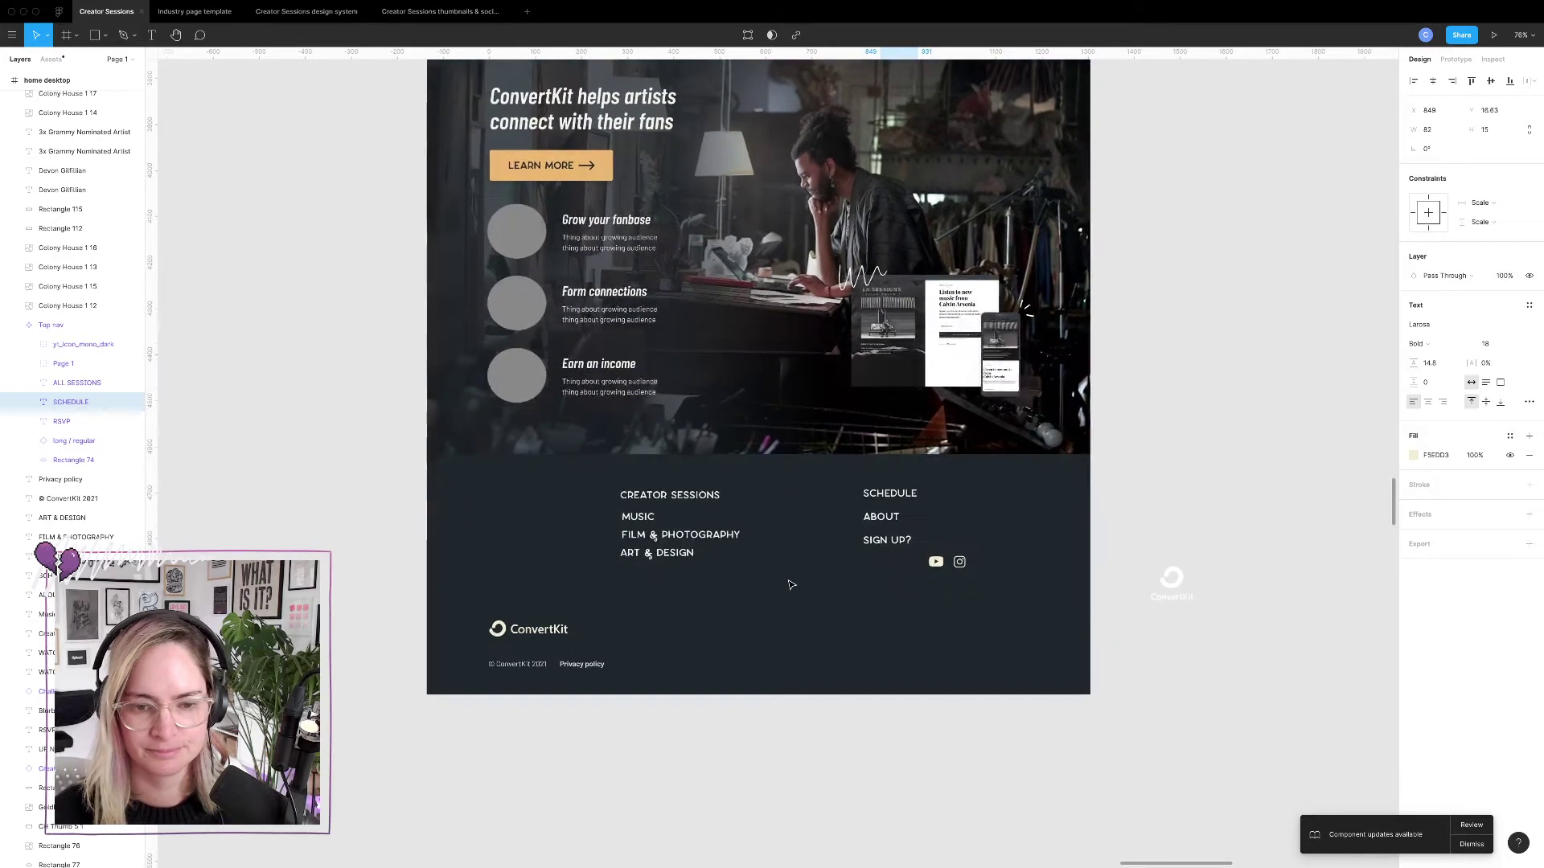
Show the layout grids and draw a small horizontal rectangle in the footer to the right of the SCHEDULE link.
left_click(689, 499)
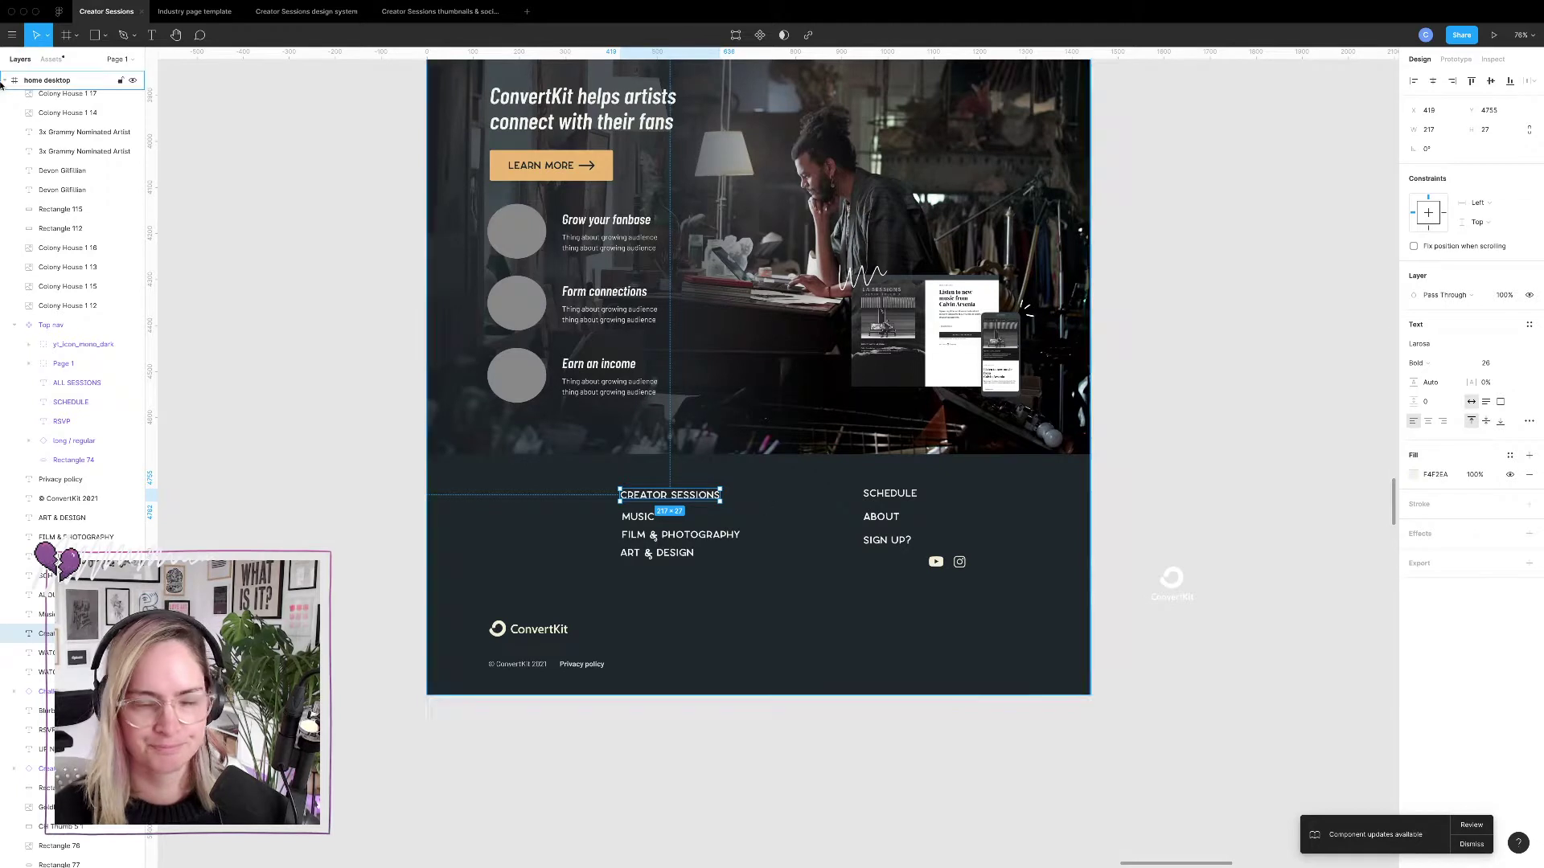
left_click(95, 42)
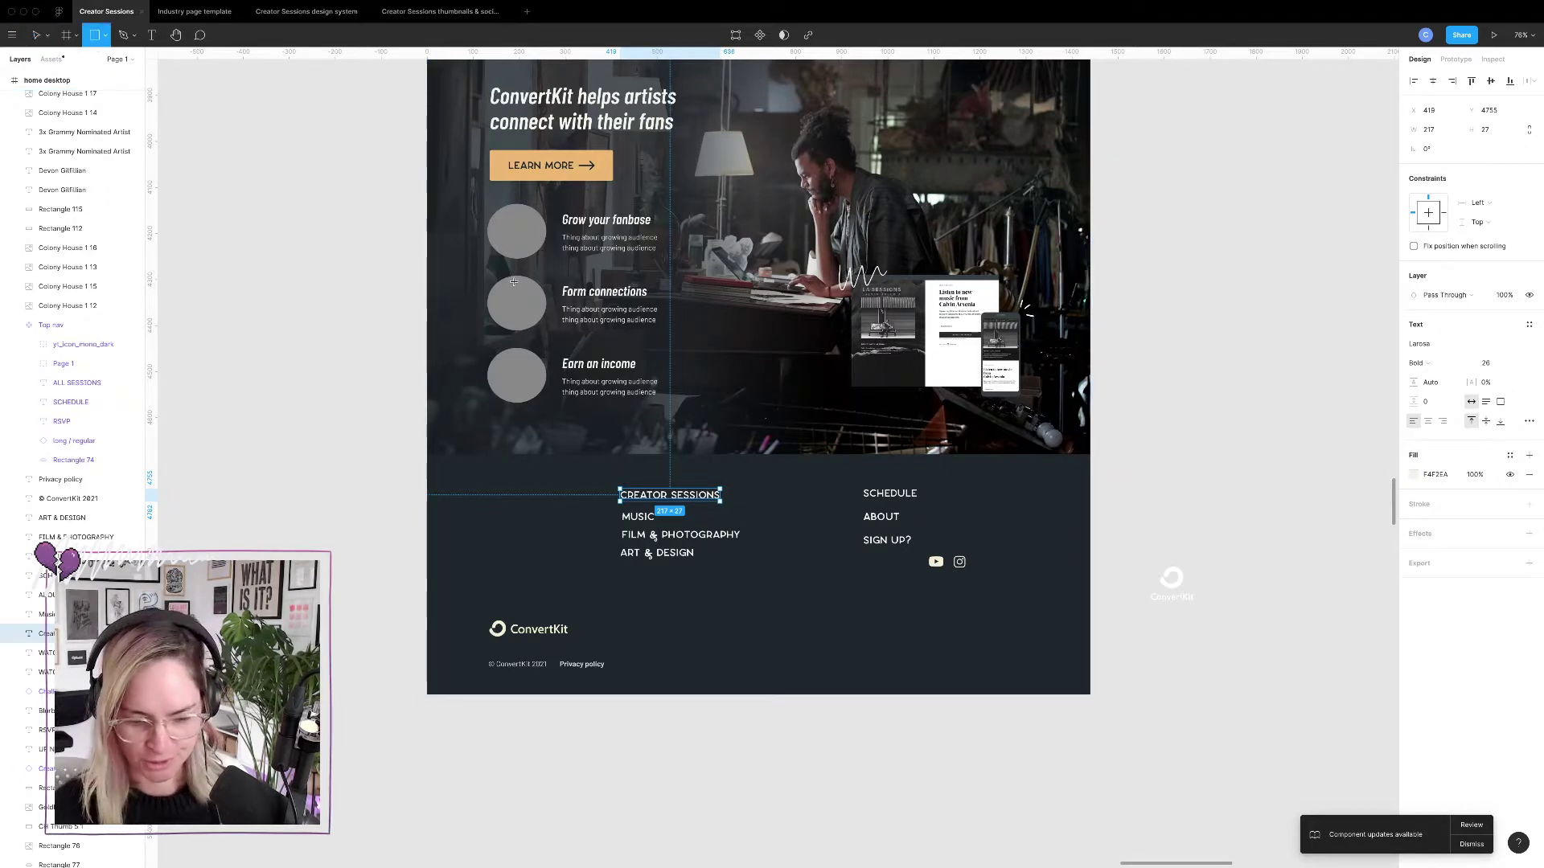
key("ctrl+g")
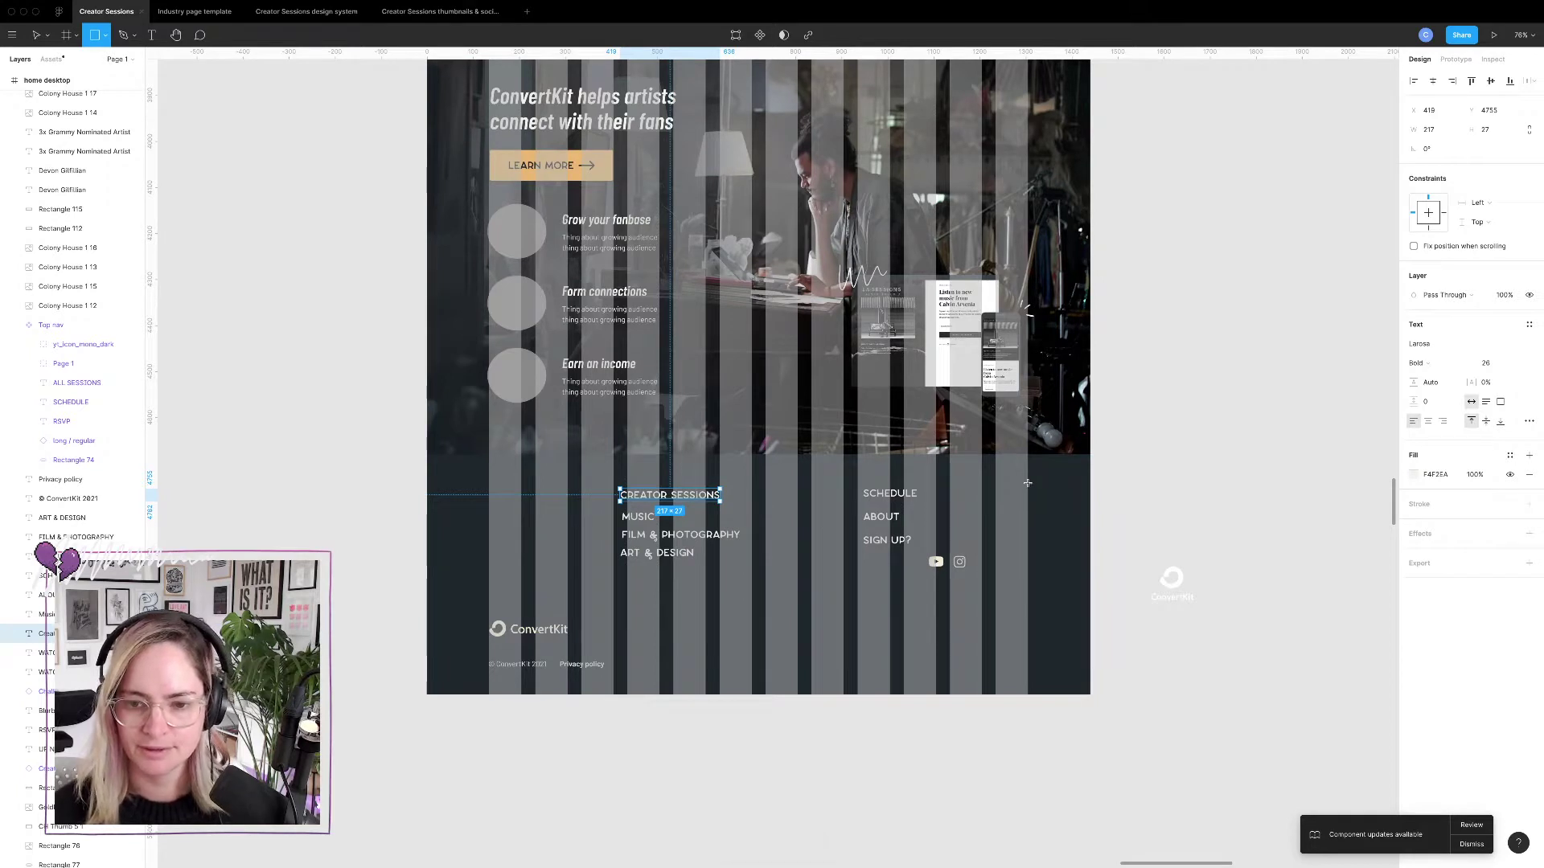
left_click_drag(1029, 484, 950, 501)
Move the SCHEDULE, ABOUT and SIGN UP? footer links together down and left, to about x 720.
left_click(880, 493)
left_click(881, 517, "shift")
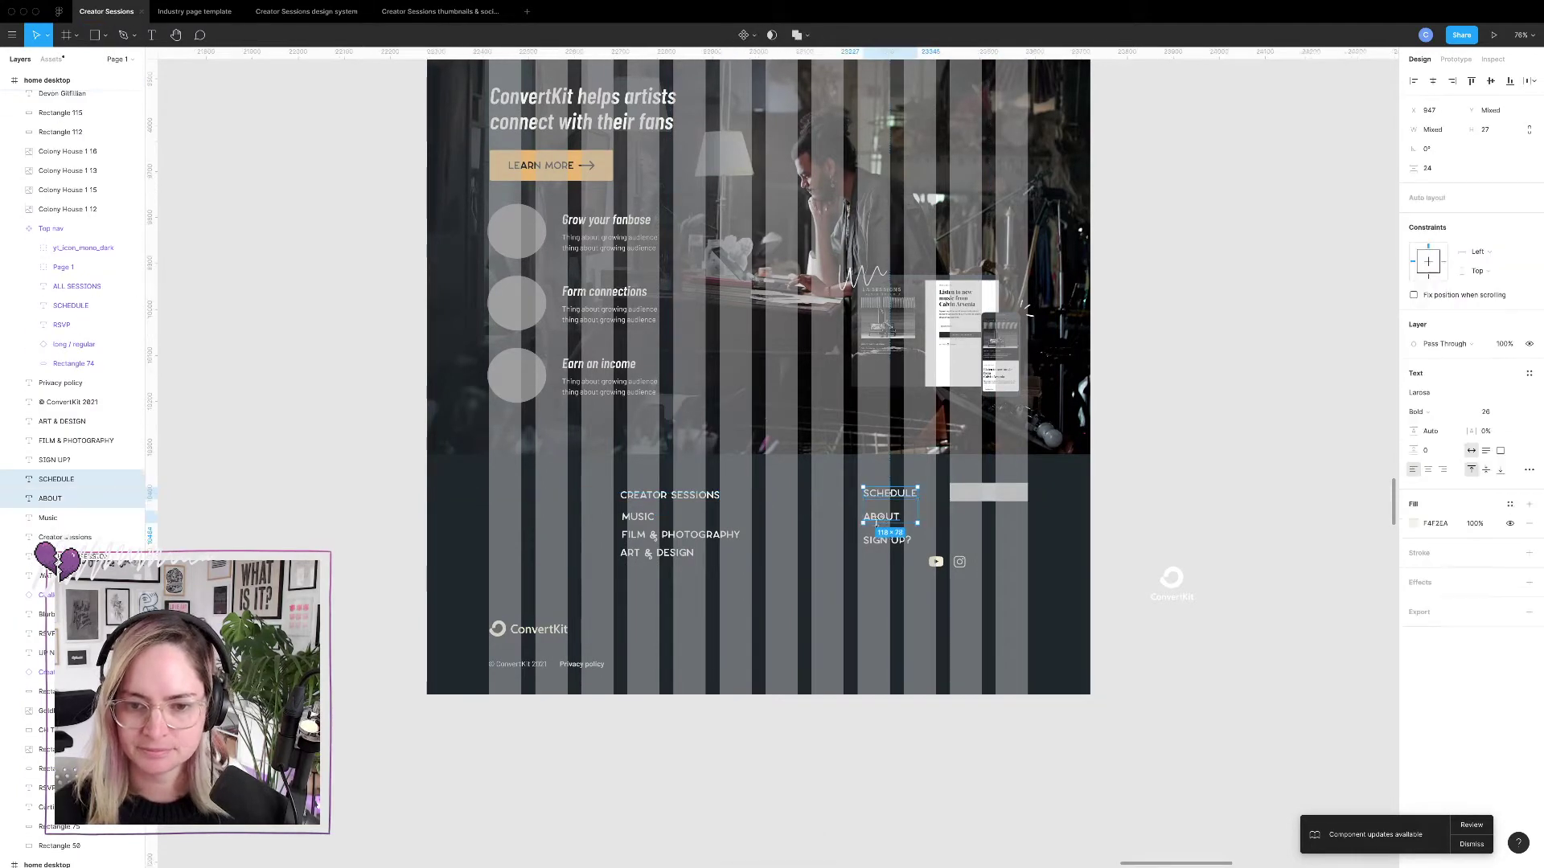
left_click(887, 539, "shift")
left_click_drag(885, 521, 781, 604)
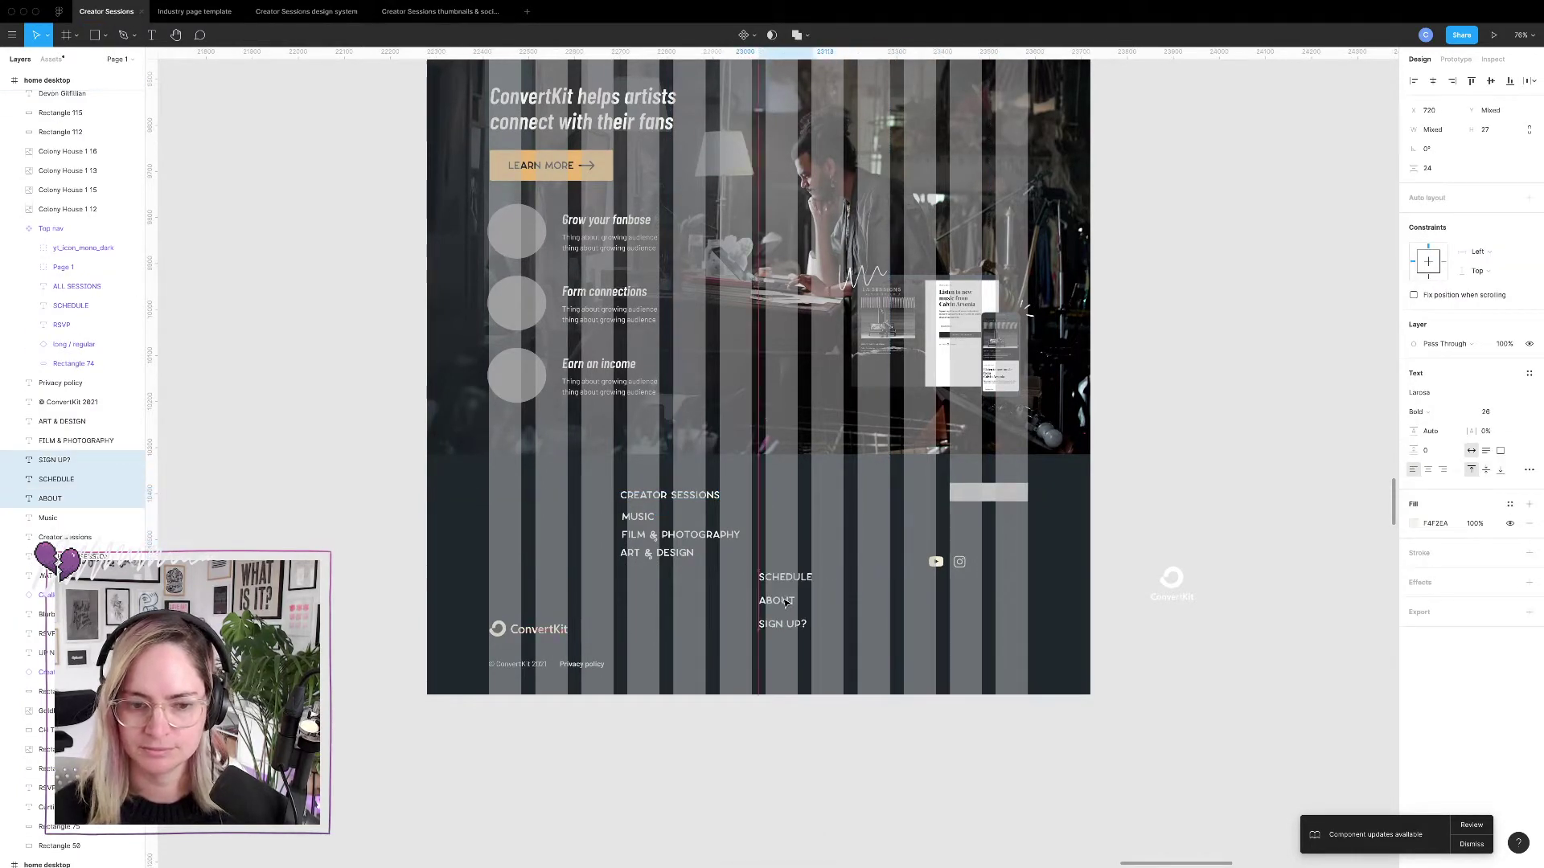
Move the YouTube and Instagram icons down and right, level with the ConvertKit logo and flush with the last grid column.
left_click(935, 563)
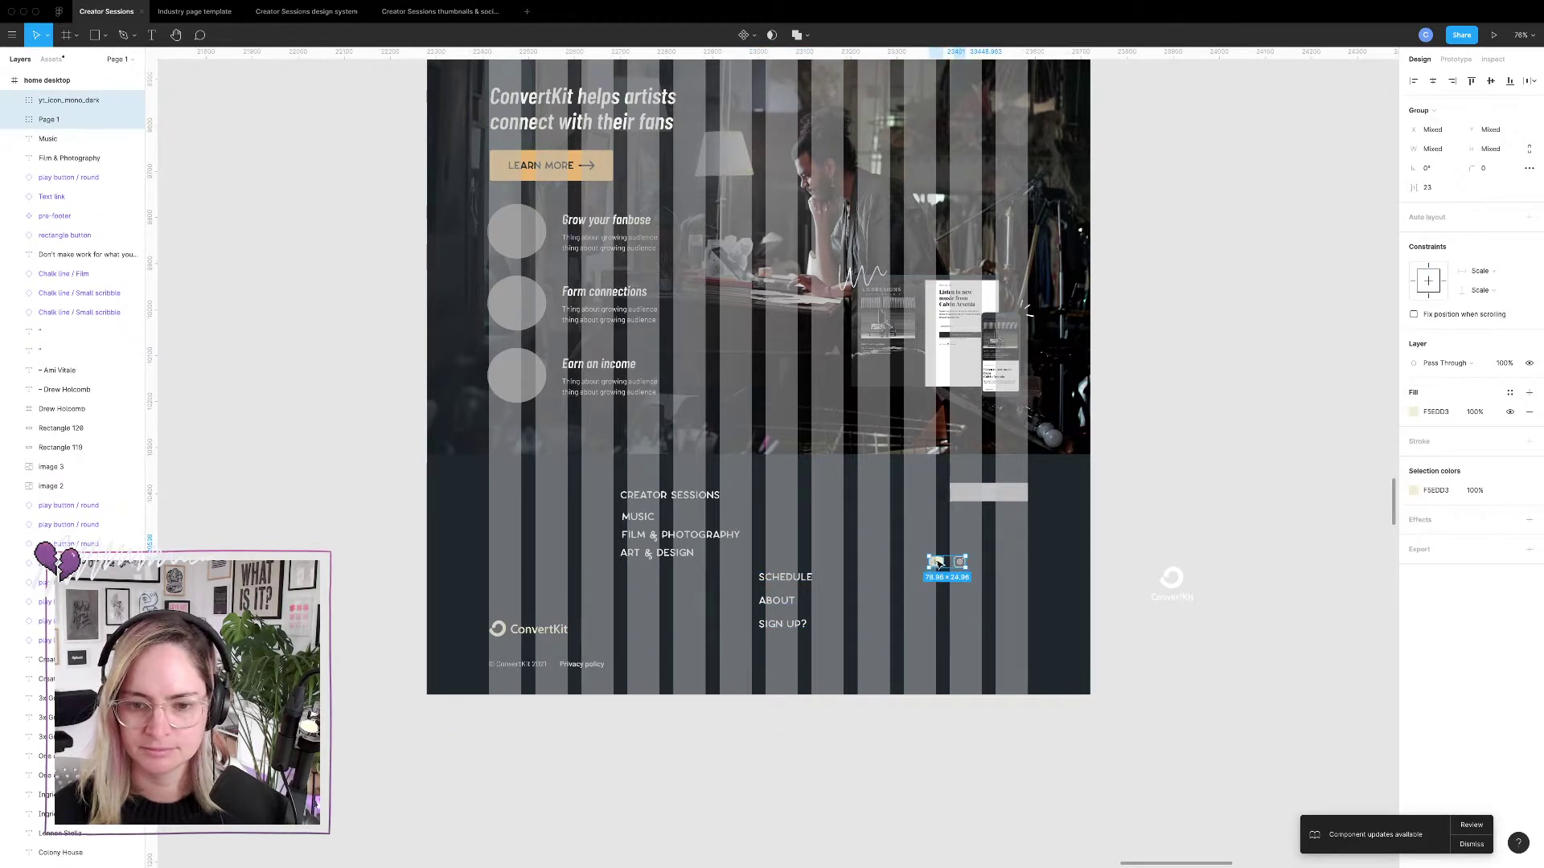
left_click_drag(940, 563, 1002, 628)
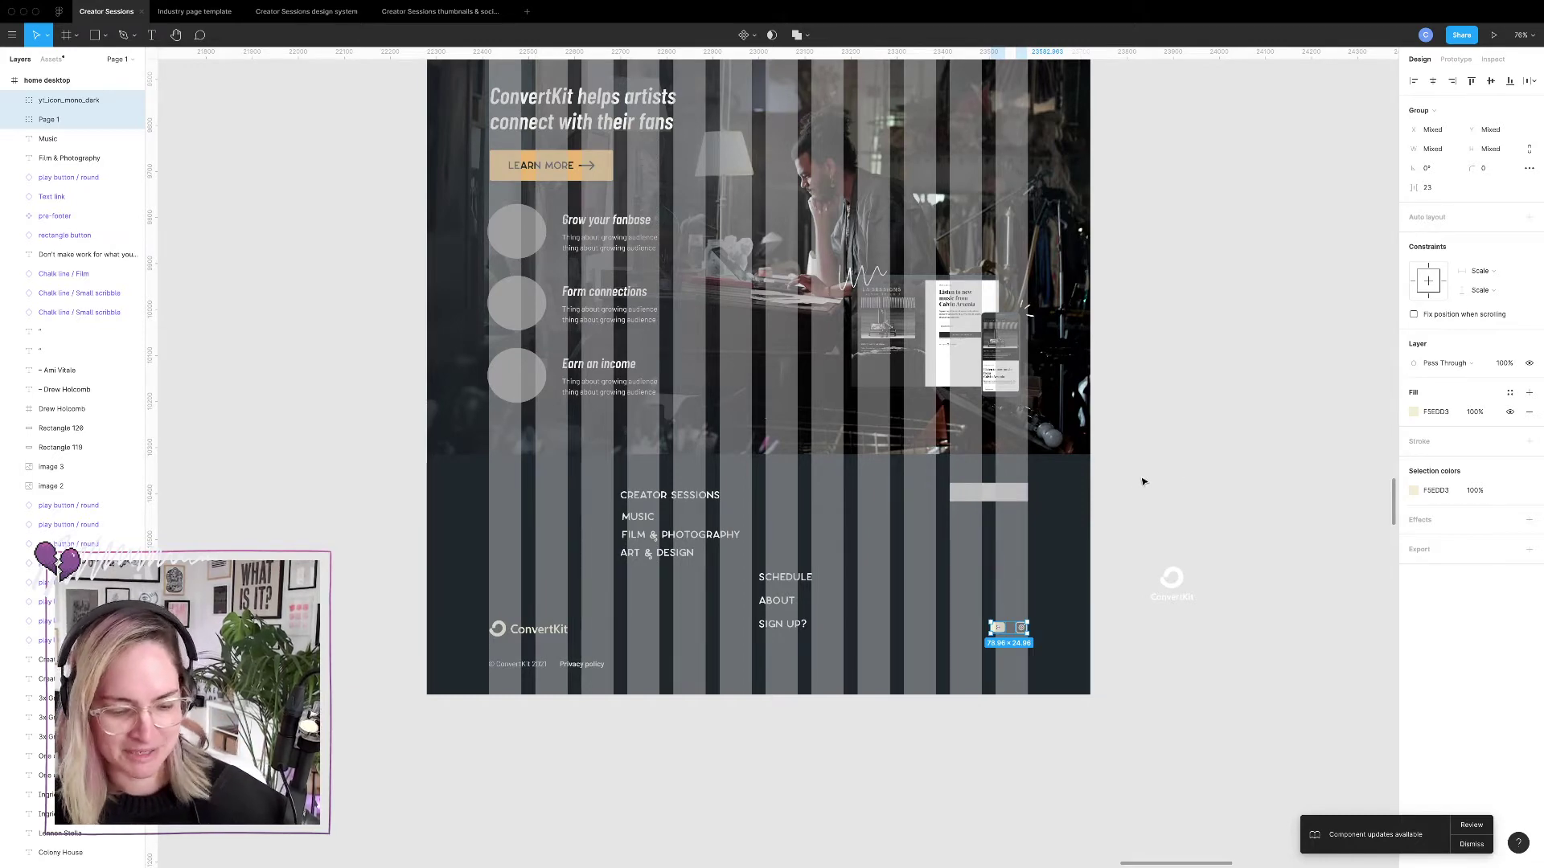
key("ctrl+Left")
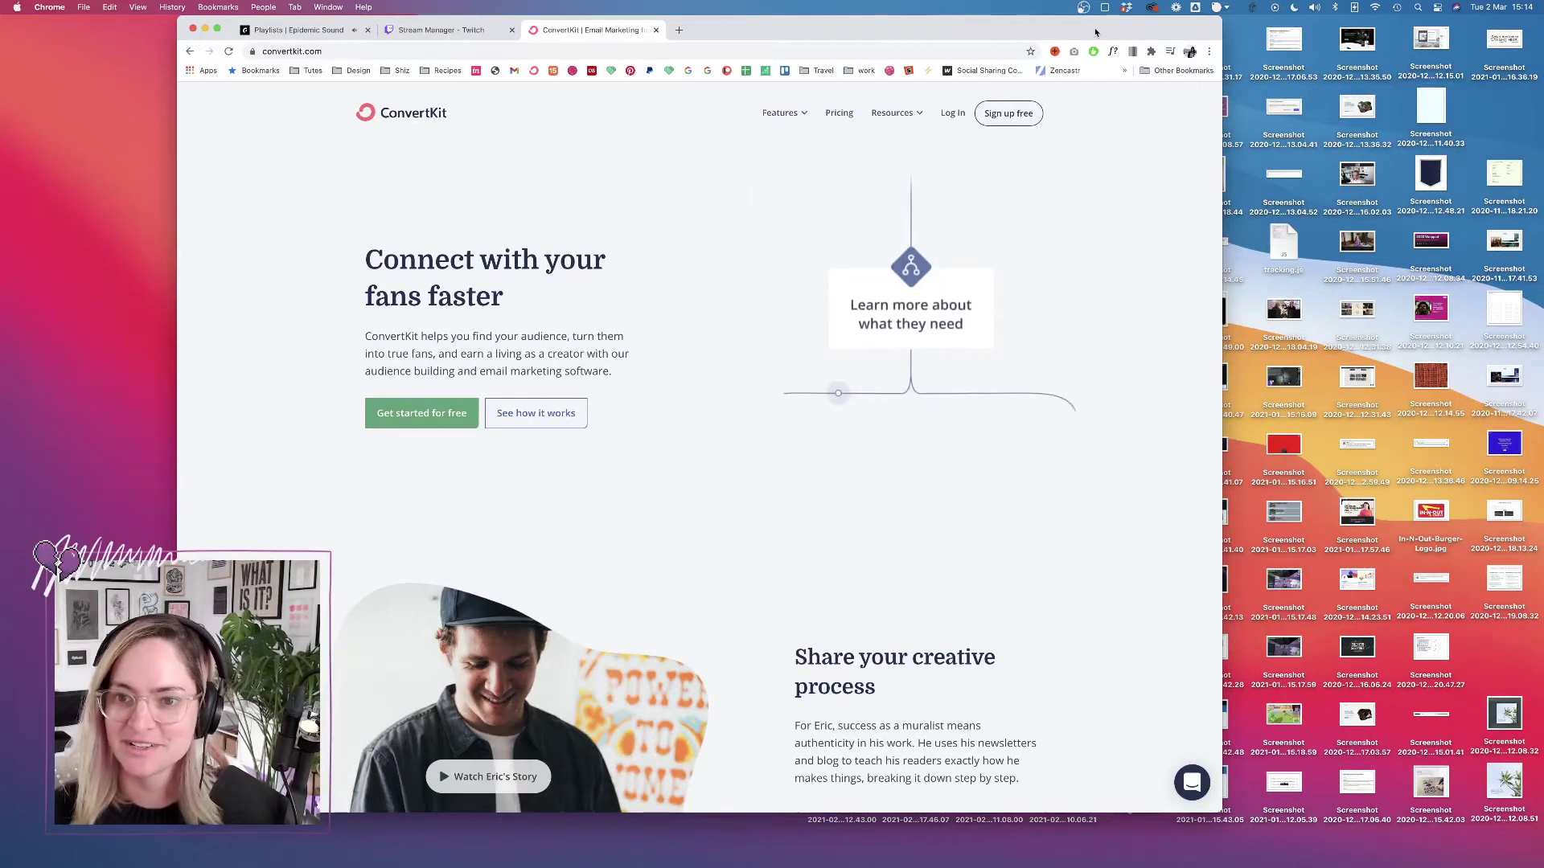
left_click_drag(1058, 29, 616, 27)
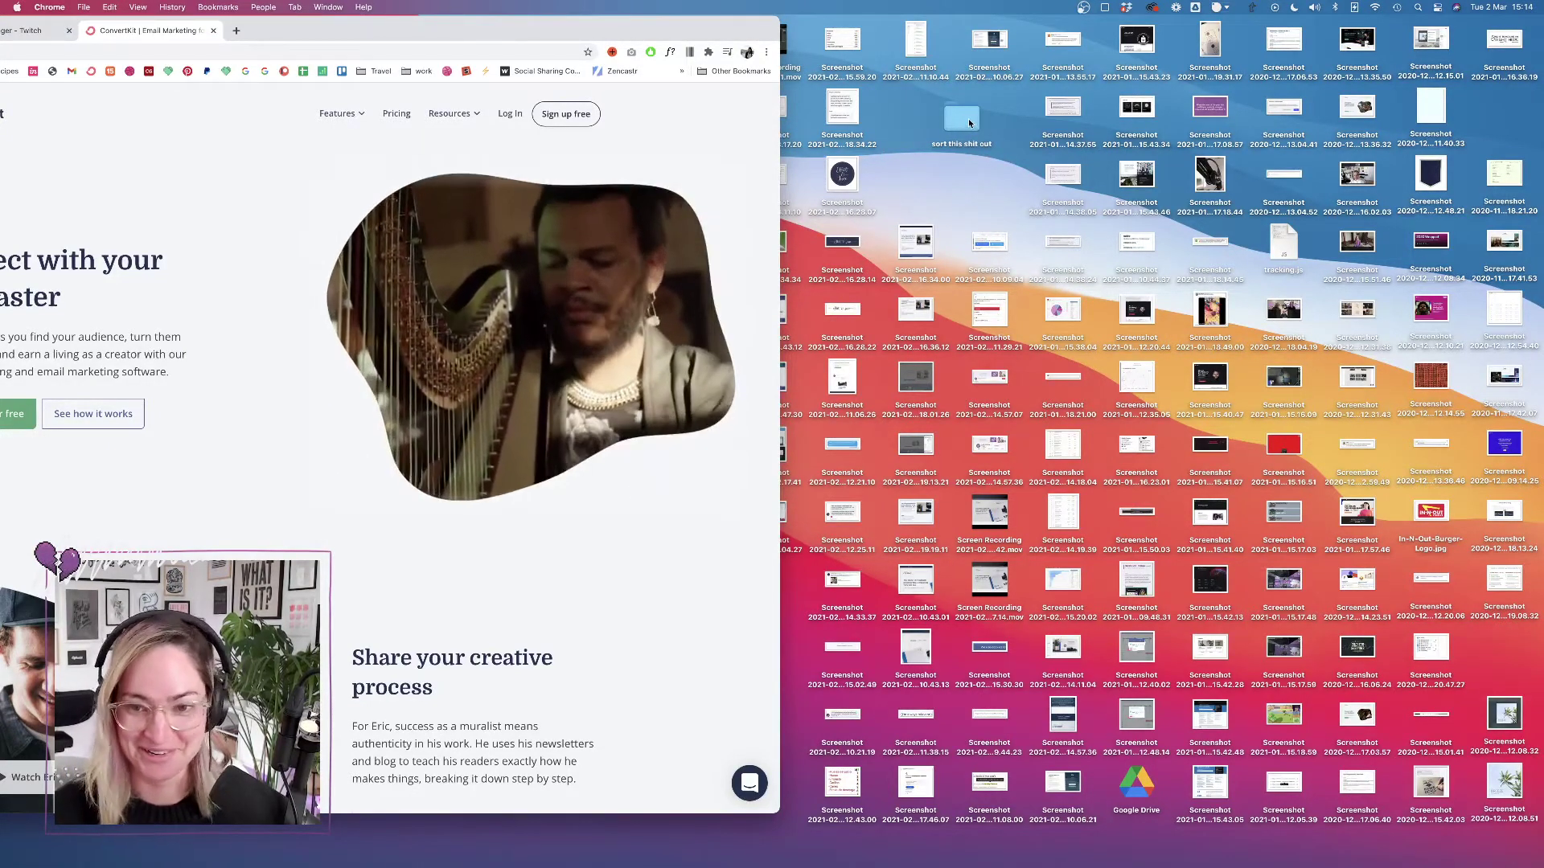
left_click_drag(539, 28, 1201, 47)
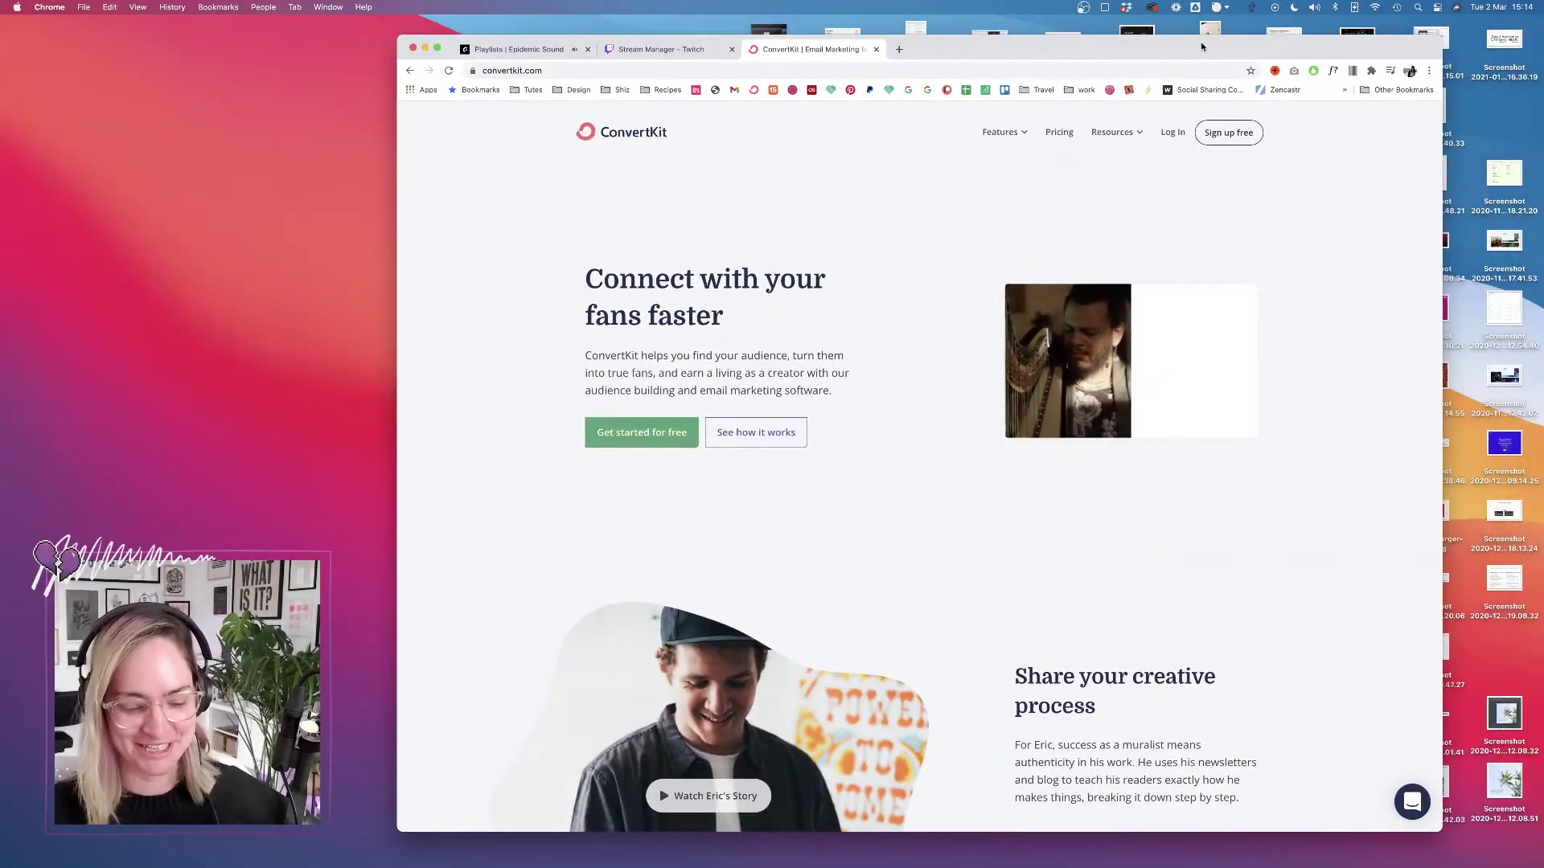
key("super+Tab")
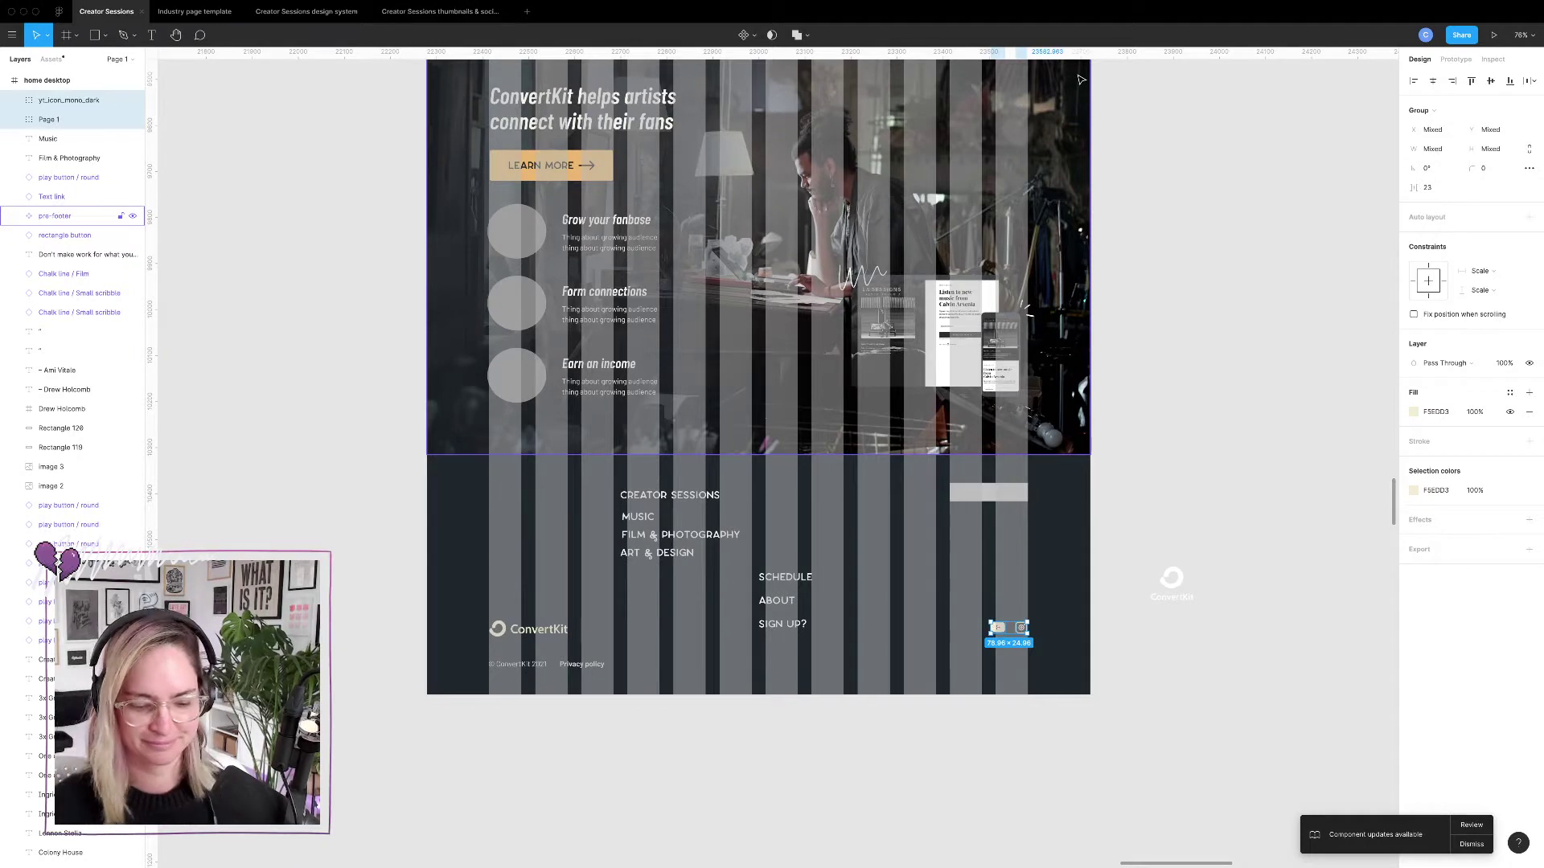
Resize the grey footer rectangle to 370 by 49 at x 935, y 4823, and fill it with white FFFFFF.
left_click(1138, 427)
left_click(989, 492)
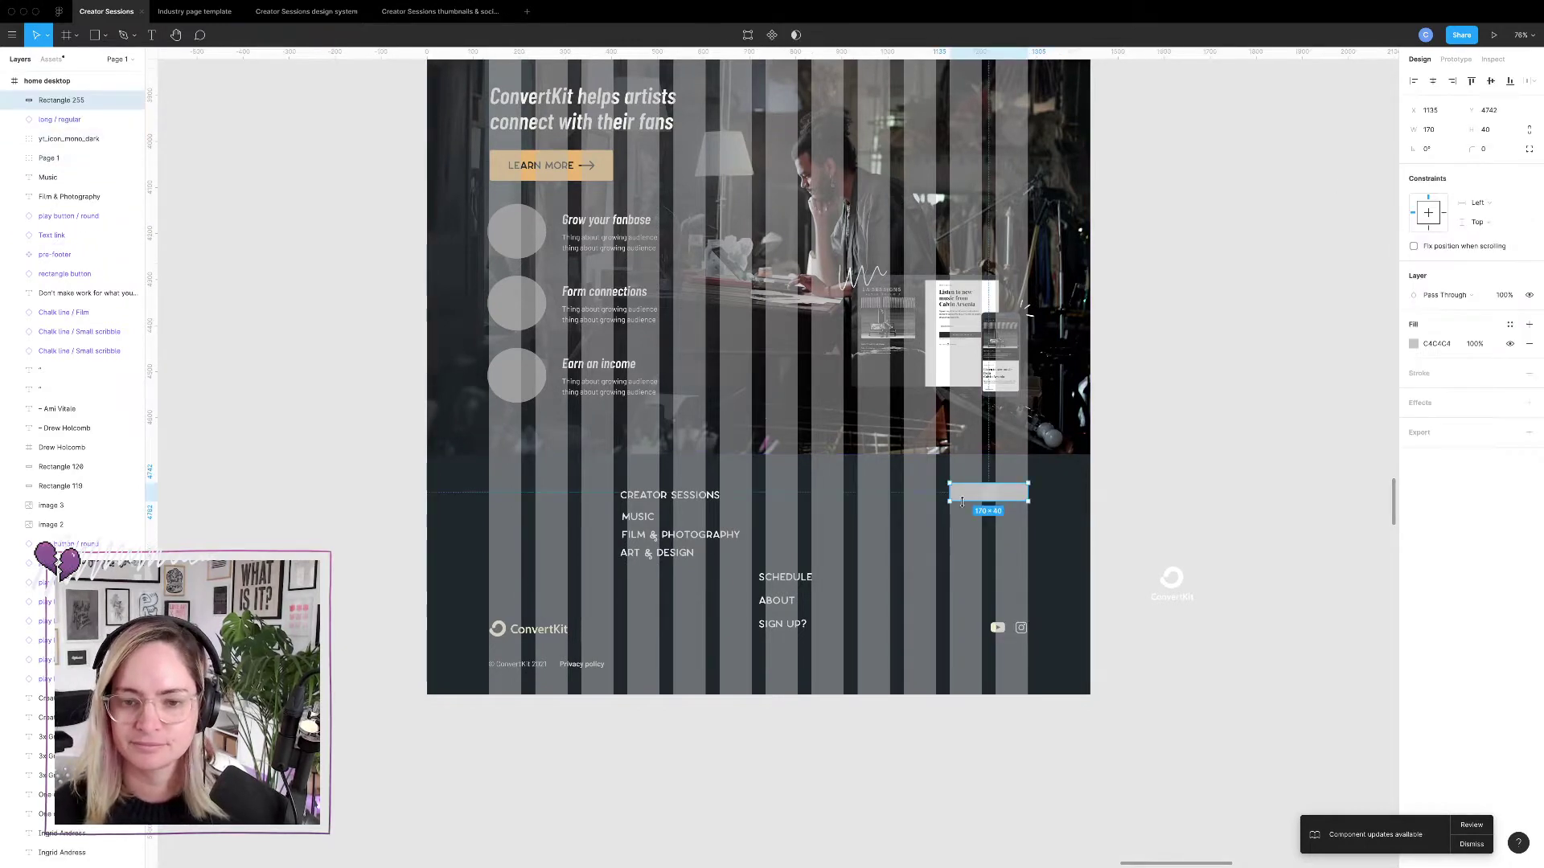
left_click_drag(950, 501, 907, 539)
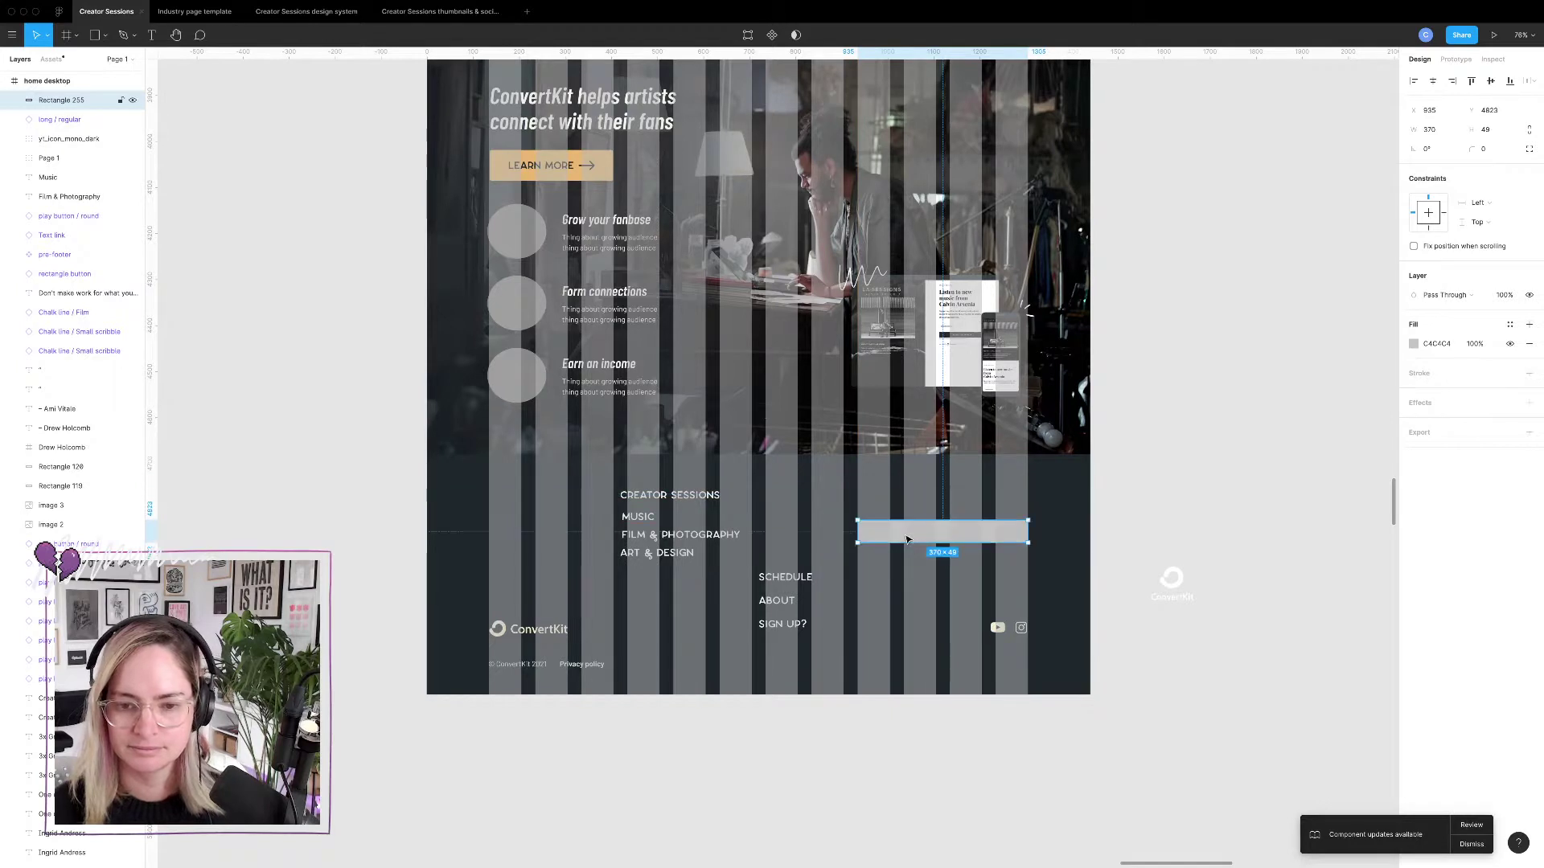
left_click(1414, 345)
left_click(1270, 601)
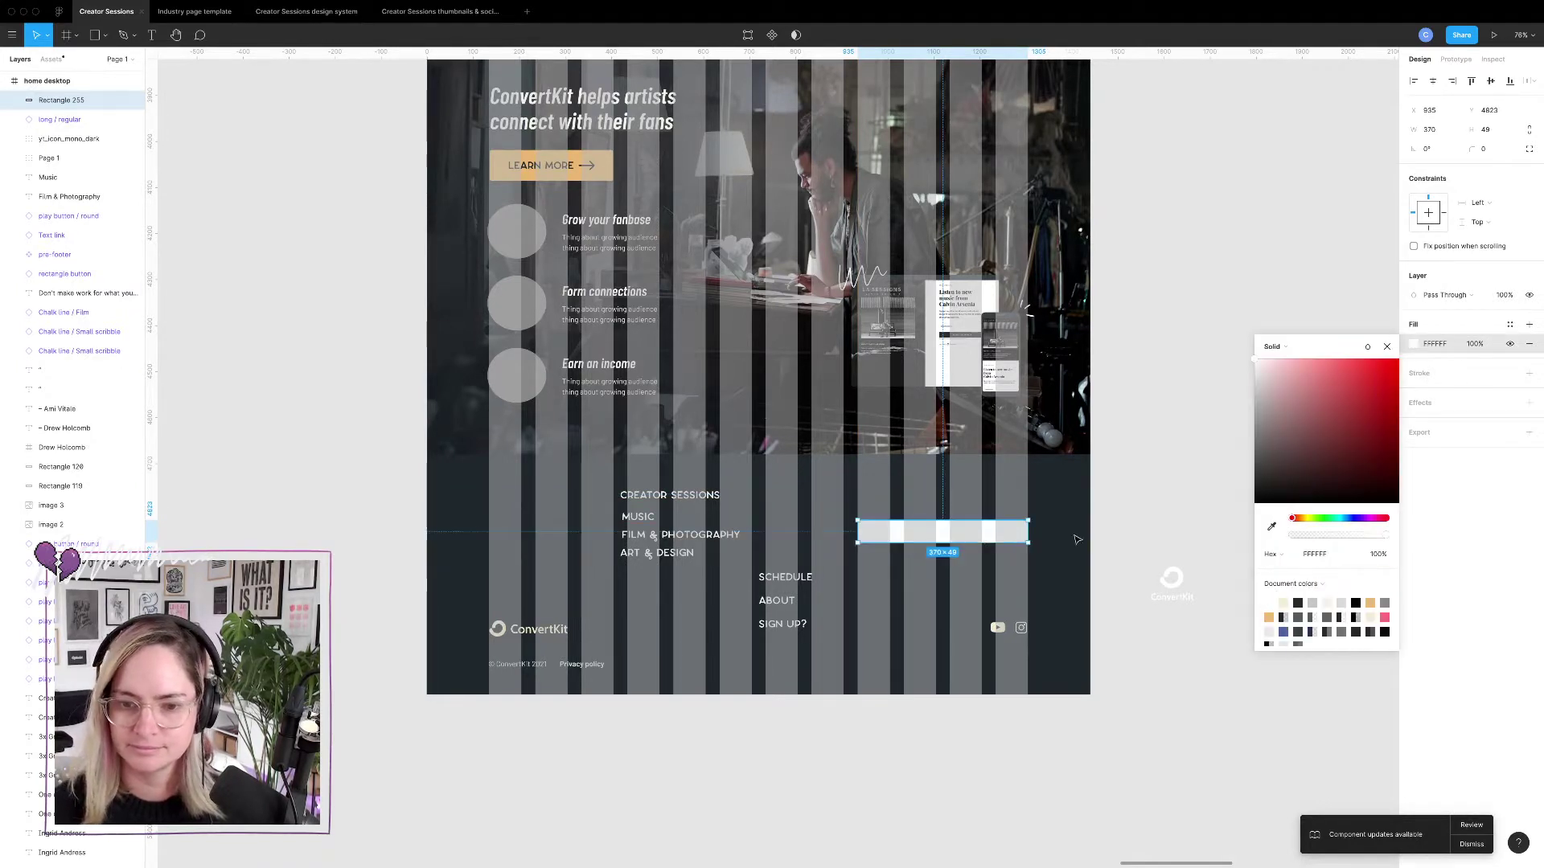
left_click(1175, 535)
Duplicate the SIGN UP? footer link and place the copy below the original at the footer's lower edge.
left_click(765, 631)
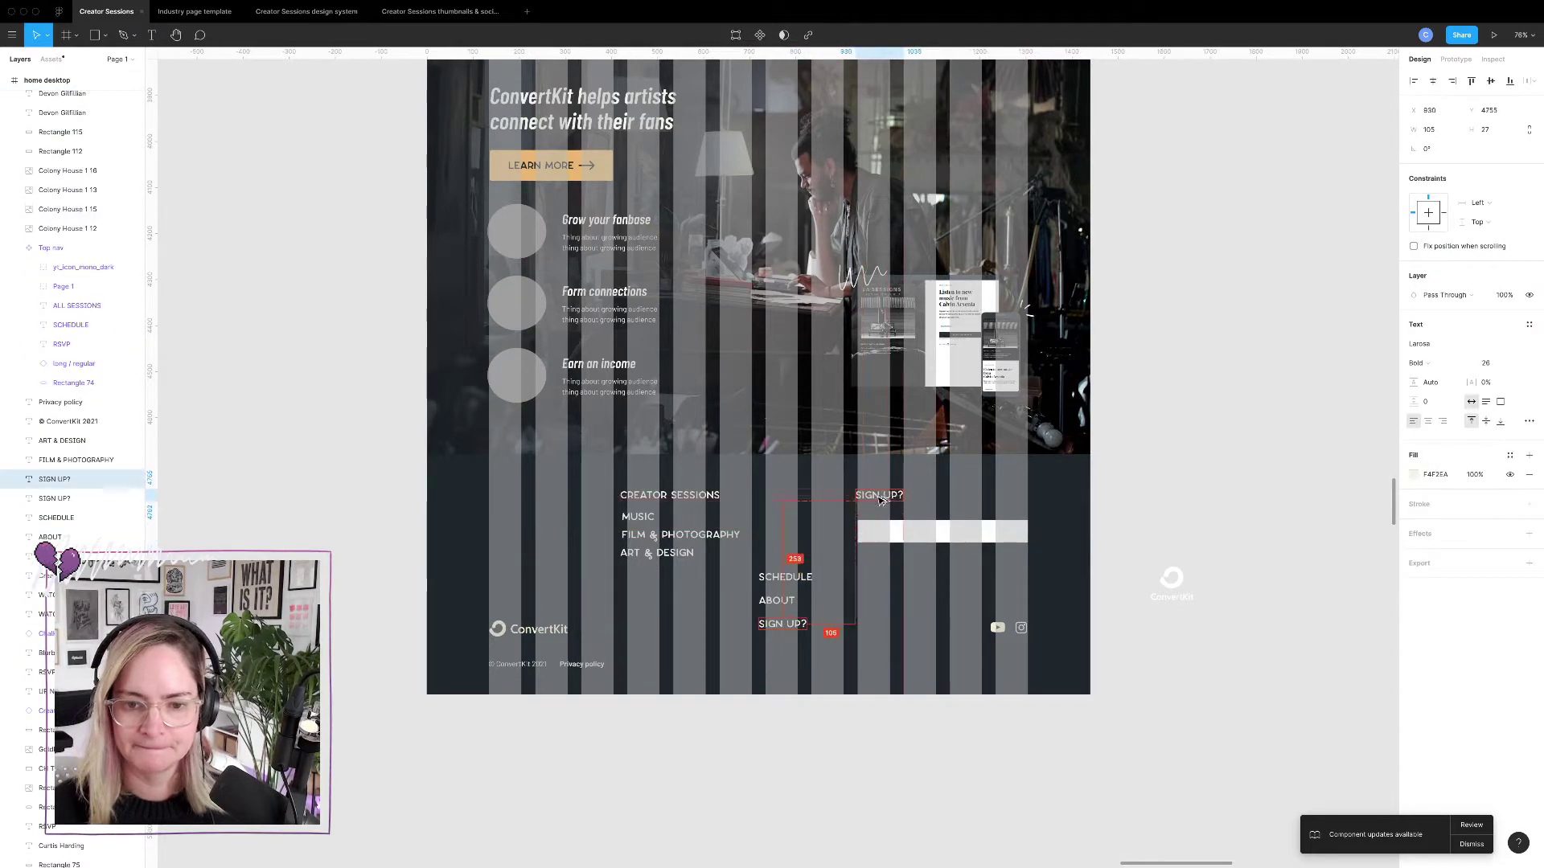
left_click_drag(785, 629, 788, 689)
Duplicate the Earn an income heading and place the copy just above the white footer rectangle at x 935, y 4769.
double_click(613, 365)
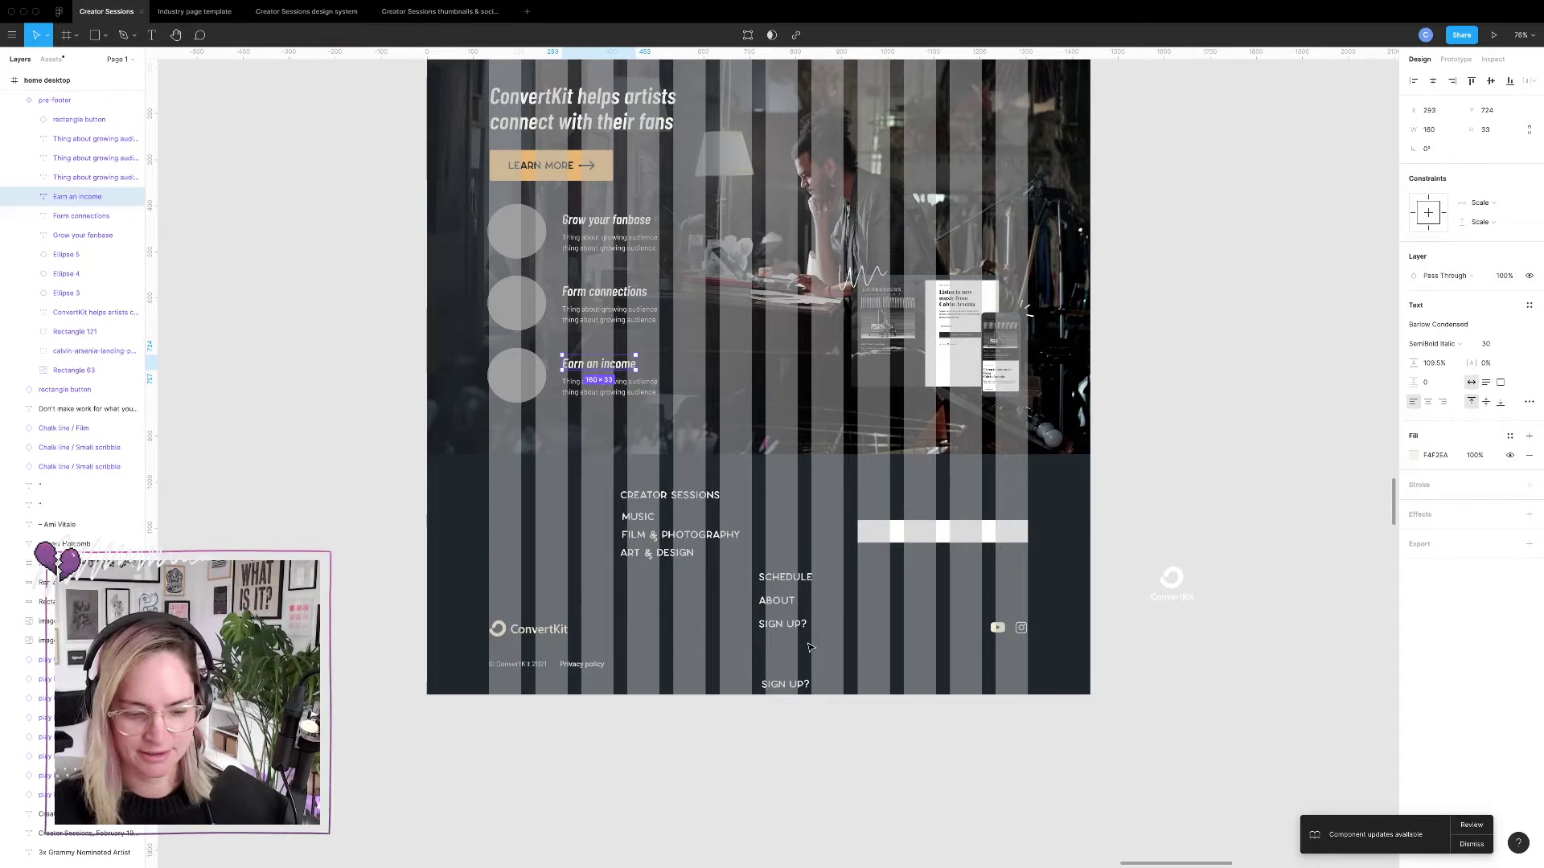
key("Escape")
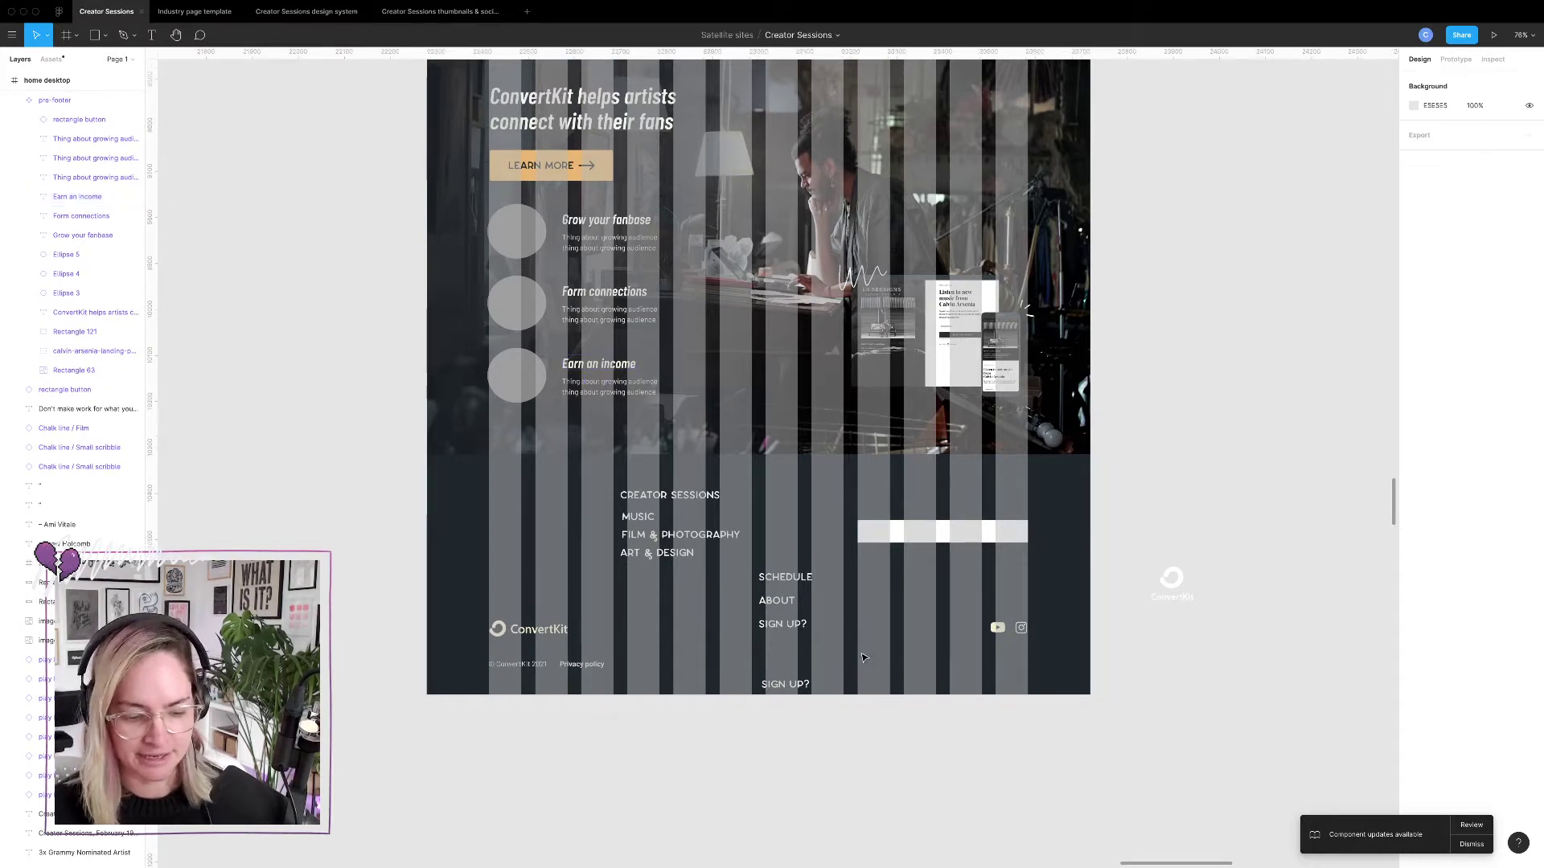
key("ctrl+v")
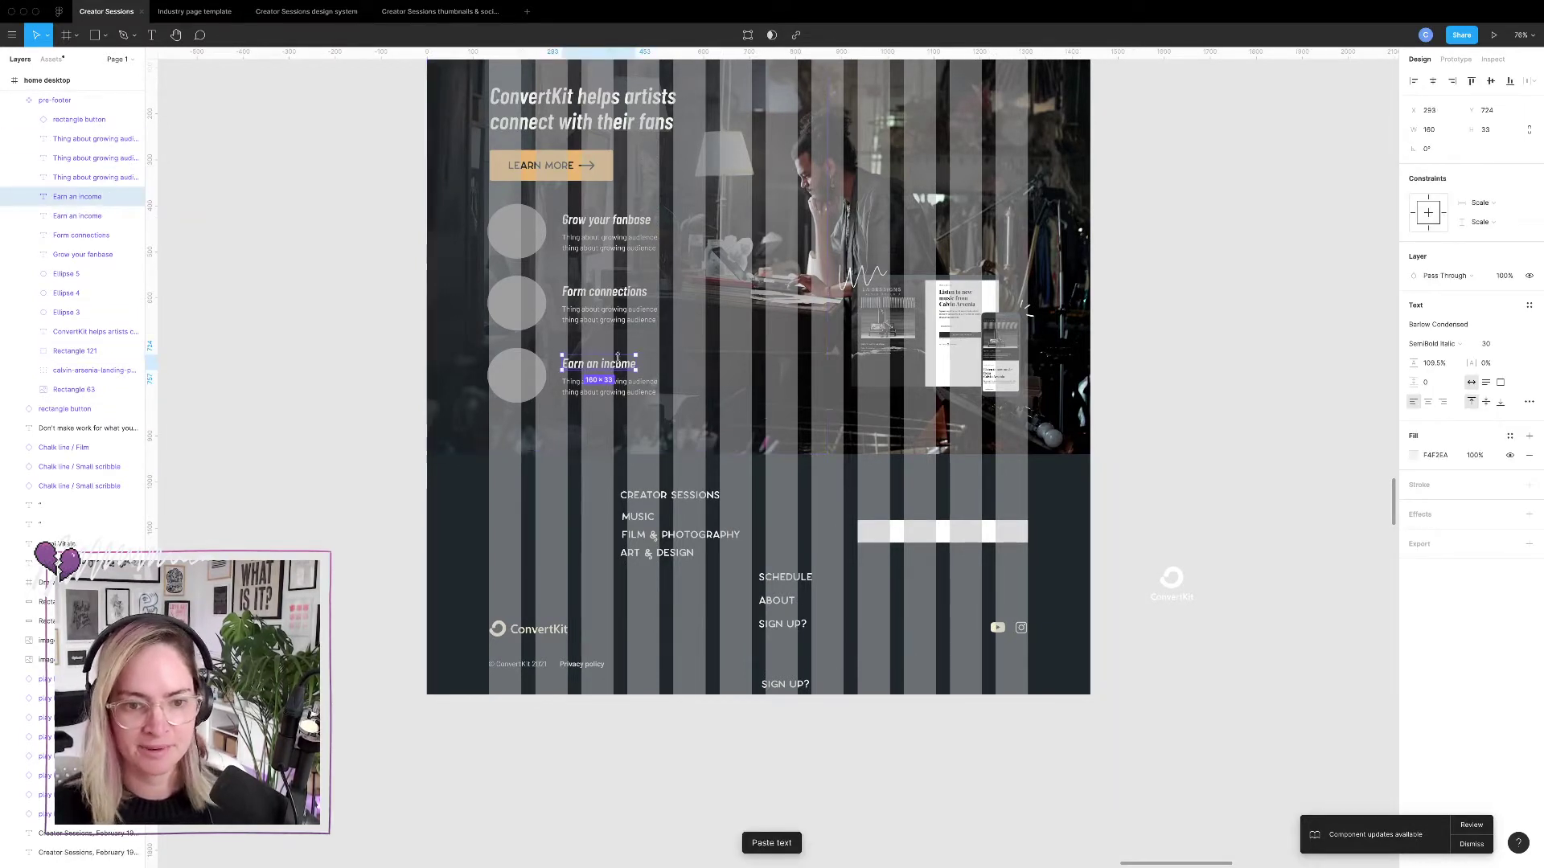
left_click_drag(620, 364, 922, 499)
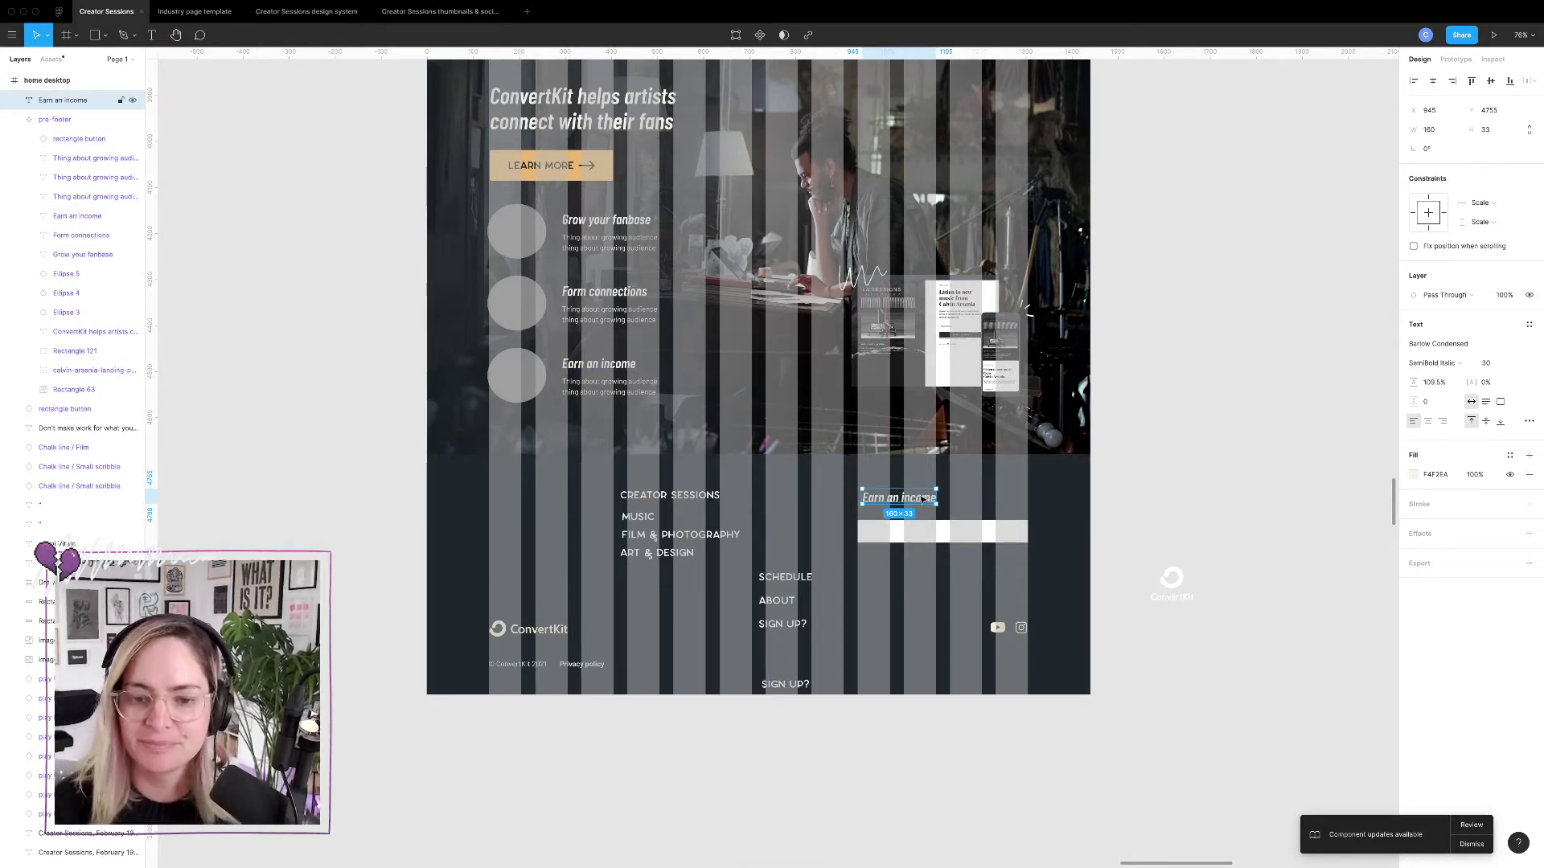
left_click_drag(919, 490, 918, 505)
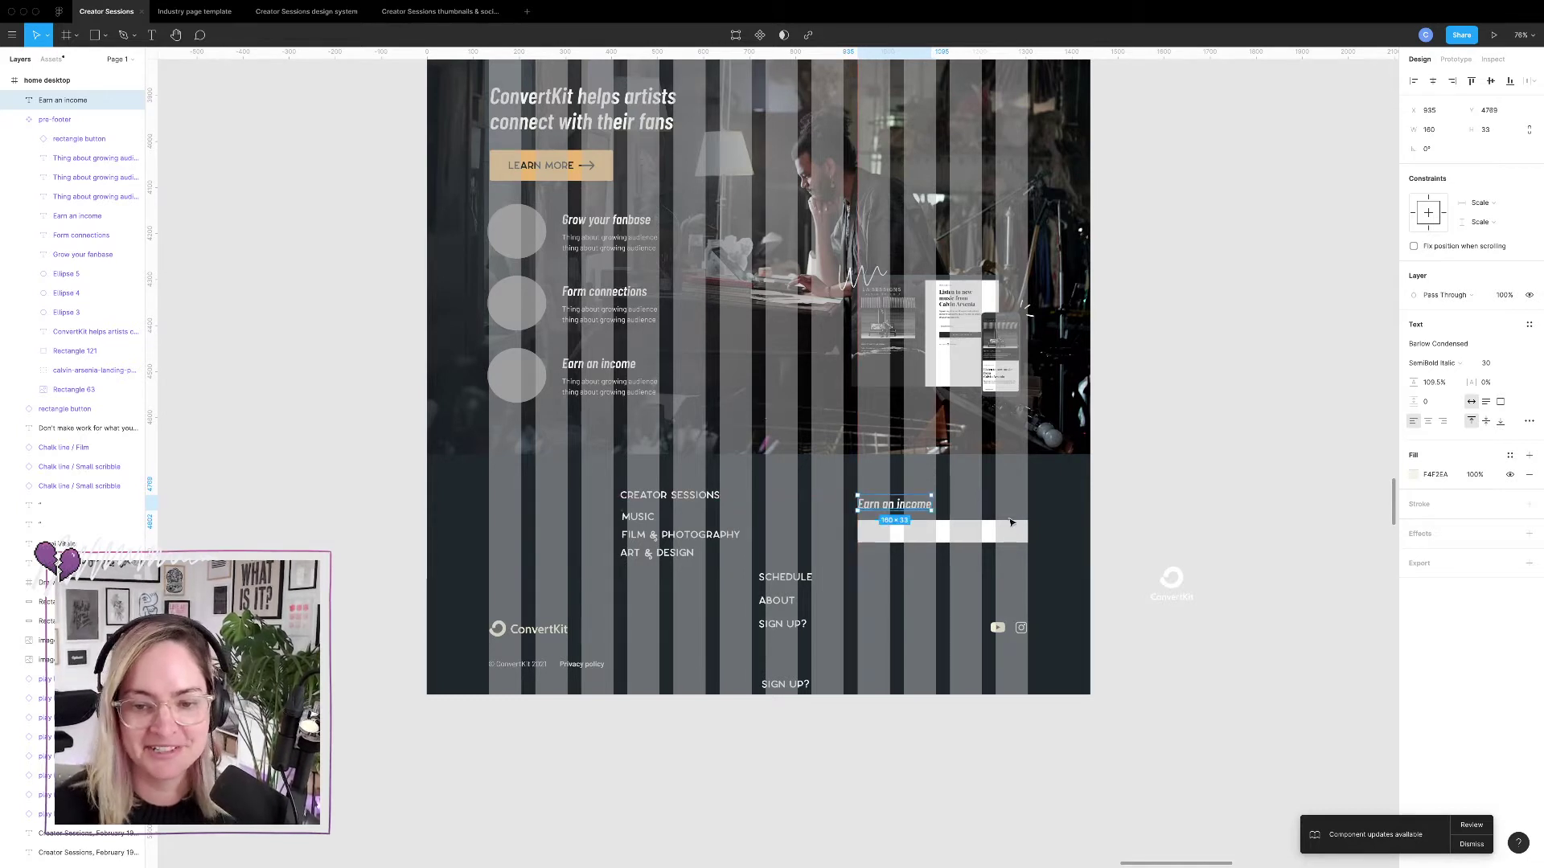
Give the white footer rectangle a corner radius of 3 and a height of 57, and duplicate it below at y 4887.
left_click(917, 531)
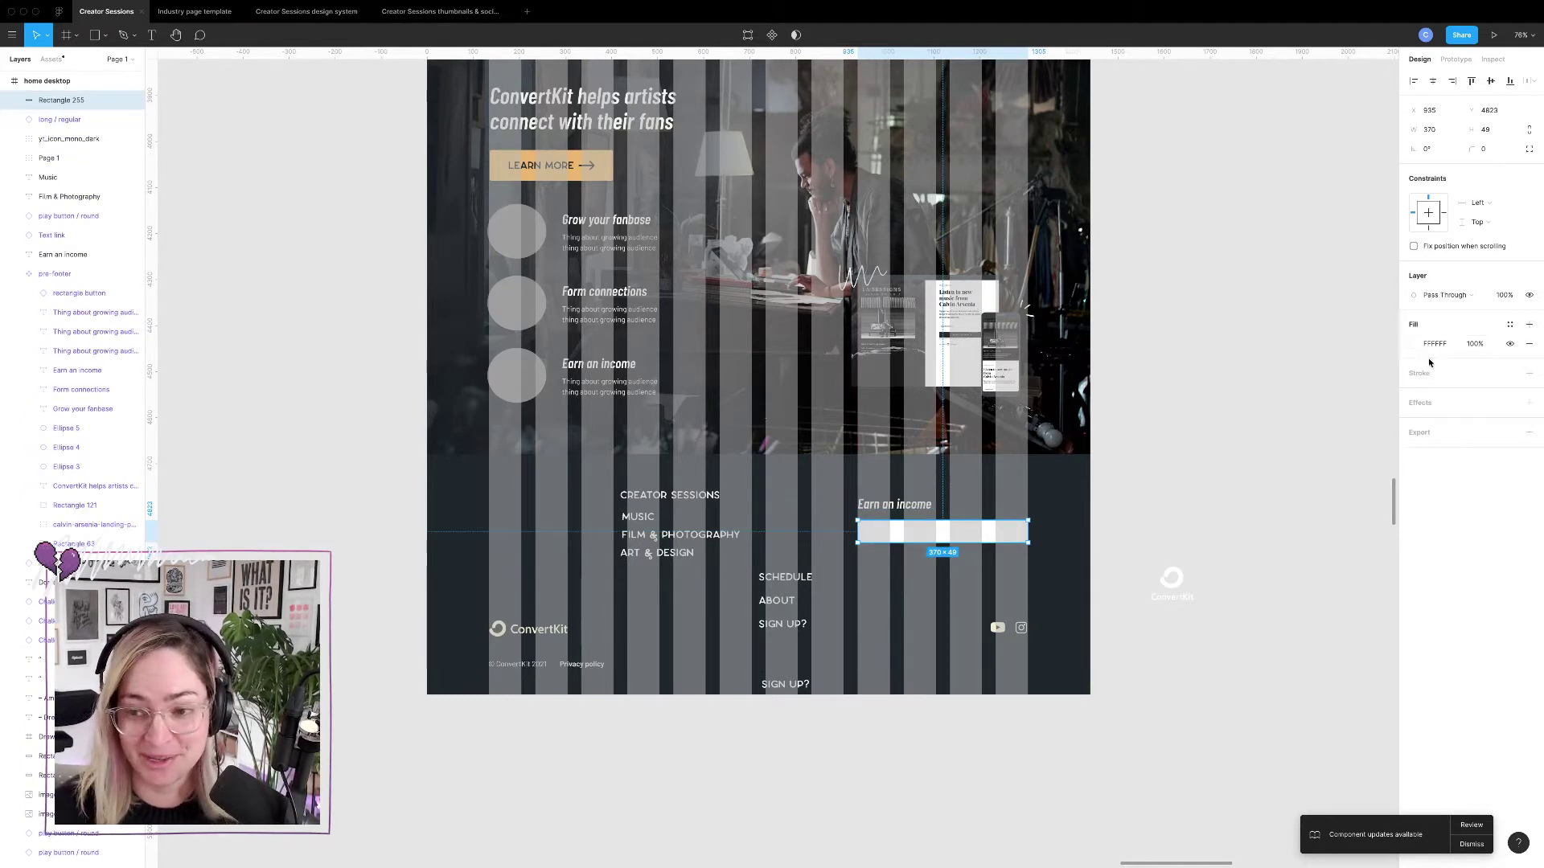
left_click(1484, 149)
type("1")
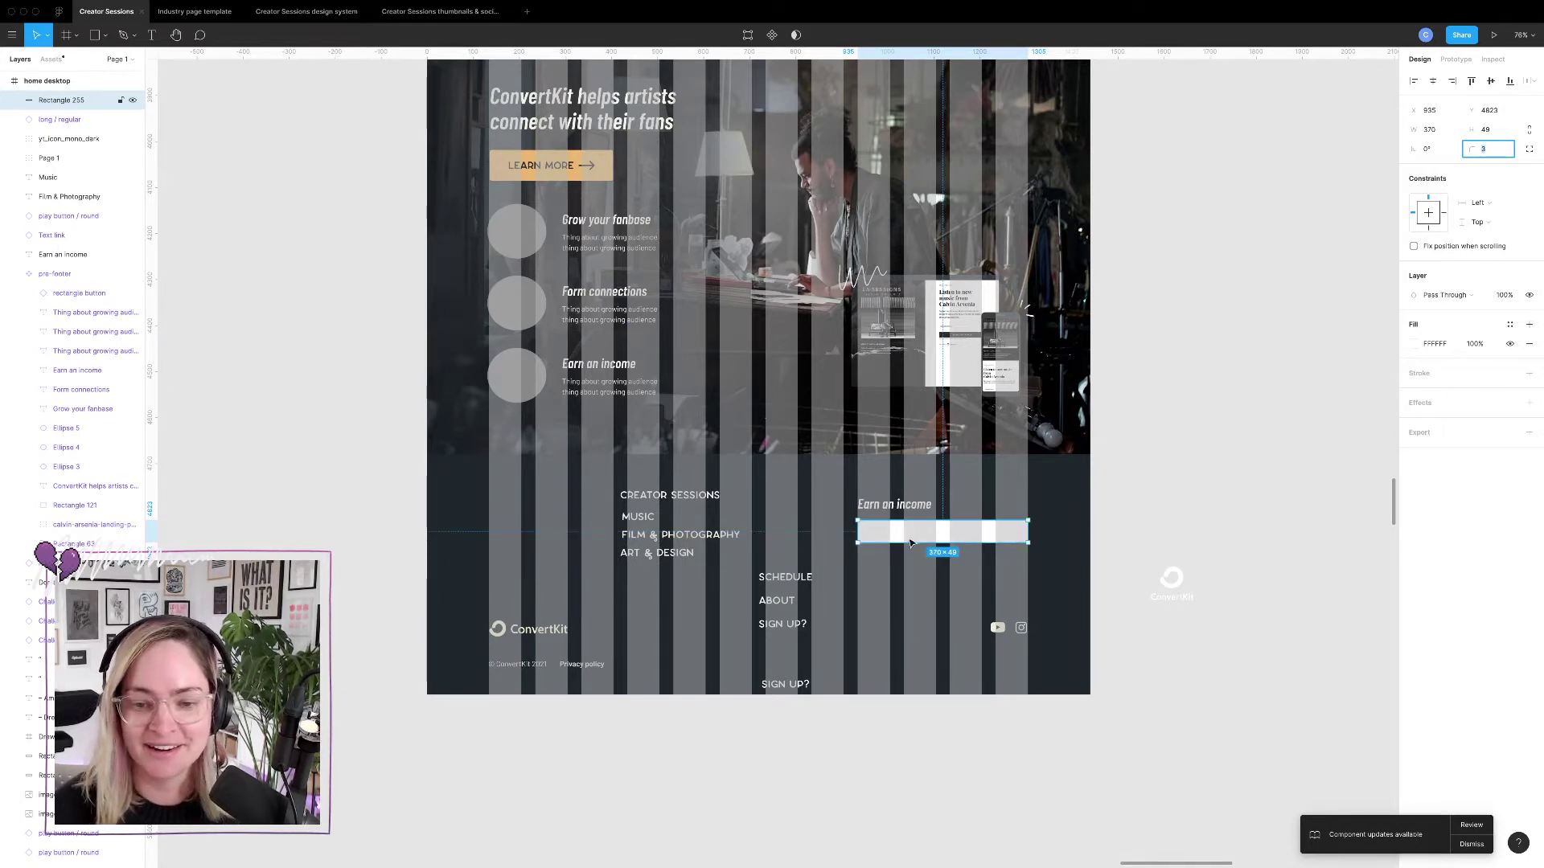
left_click_drag(911, 544, 919, 571)
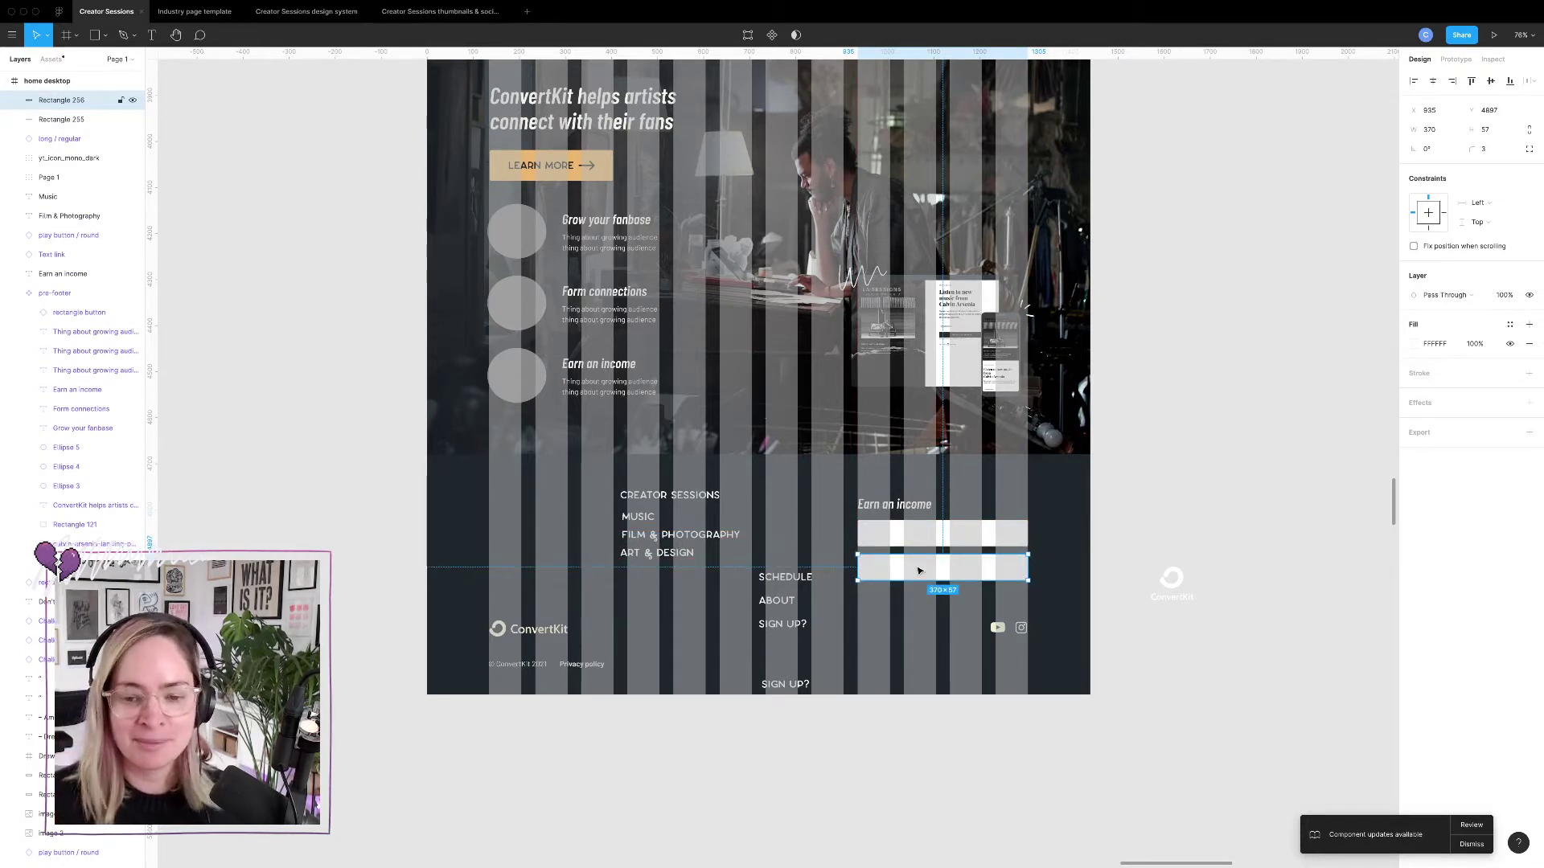
Change the copied heading above the white rectangles to "Never miss a session".
double_click(906, 500)
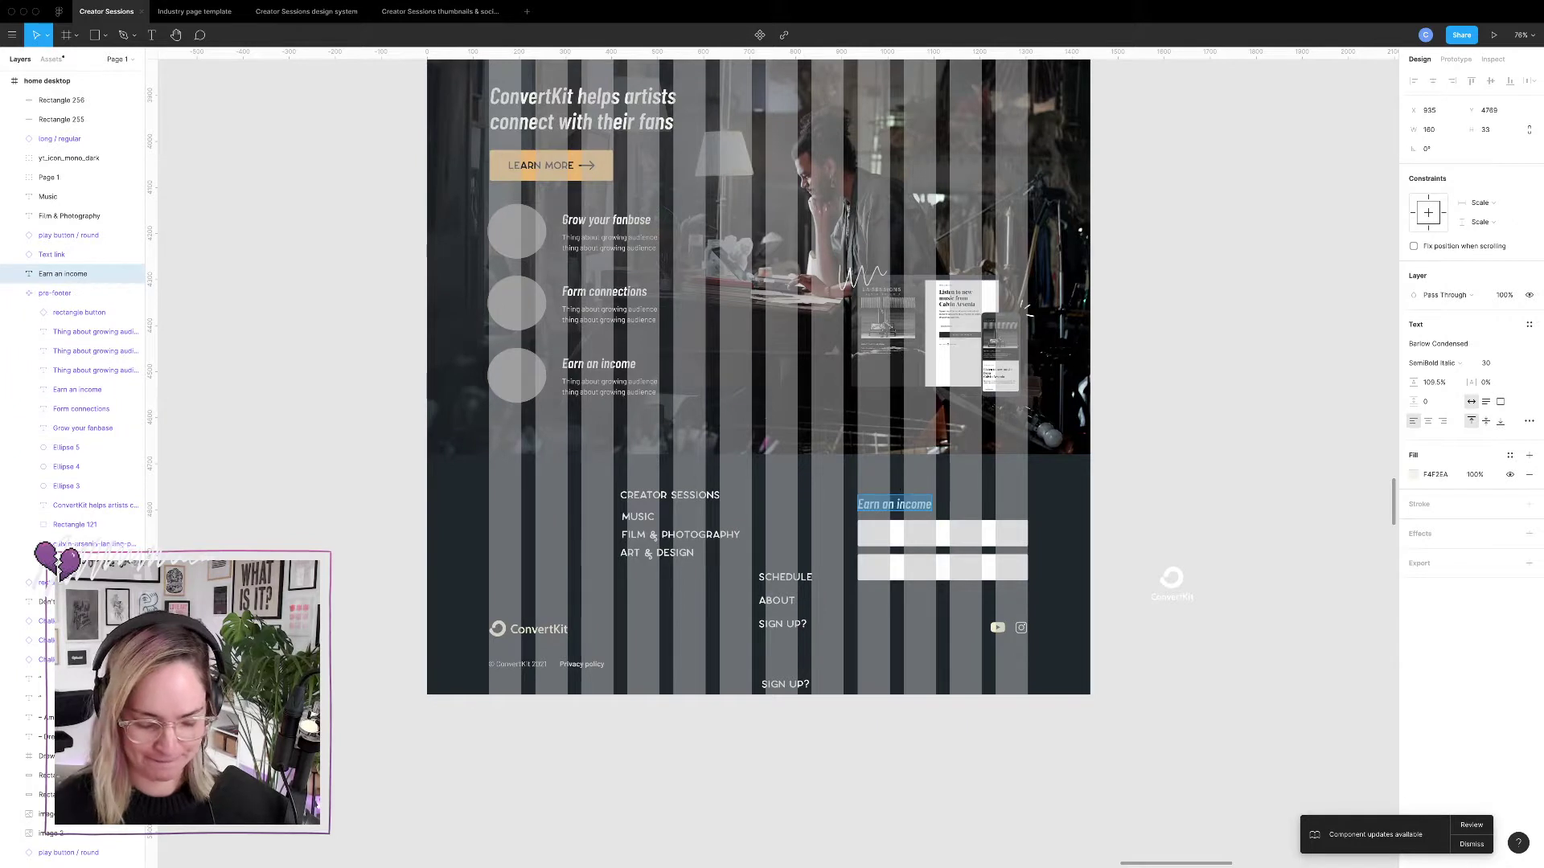
type("Never miss a session")
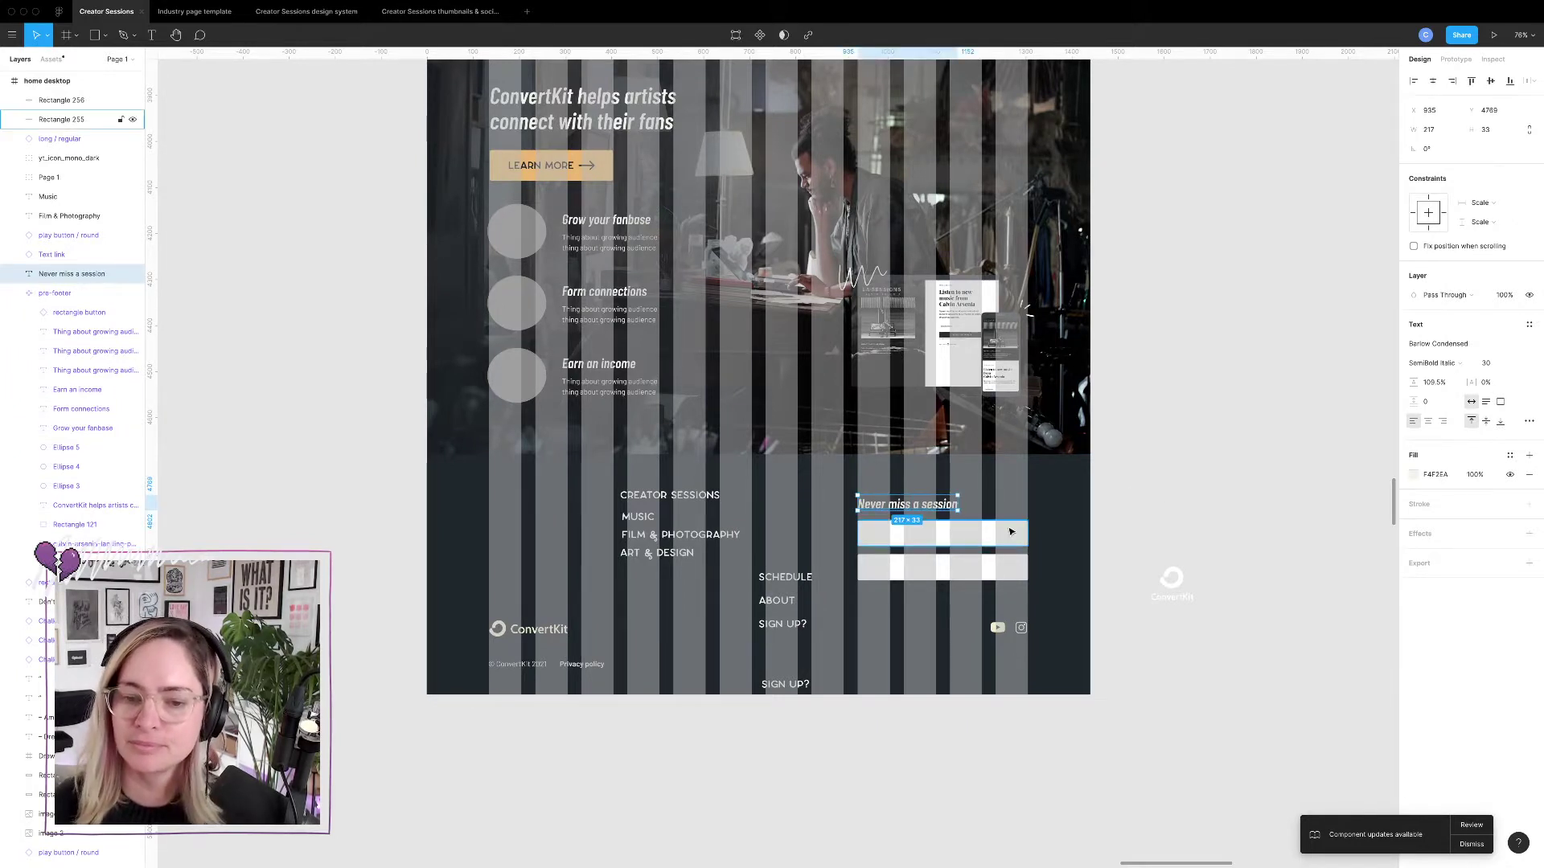
Set the fill opacity of both white footer rectangles to 40%.
left_click(1007, 534)
left_click(979, 569, "shift")
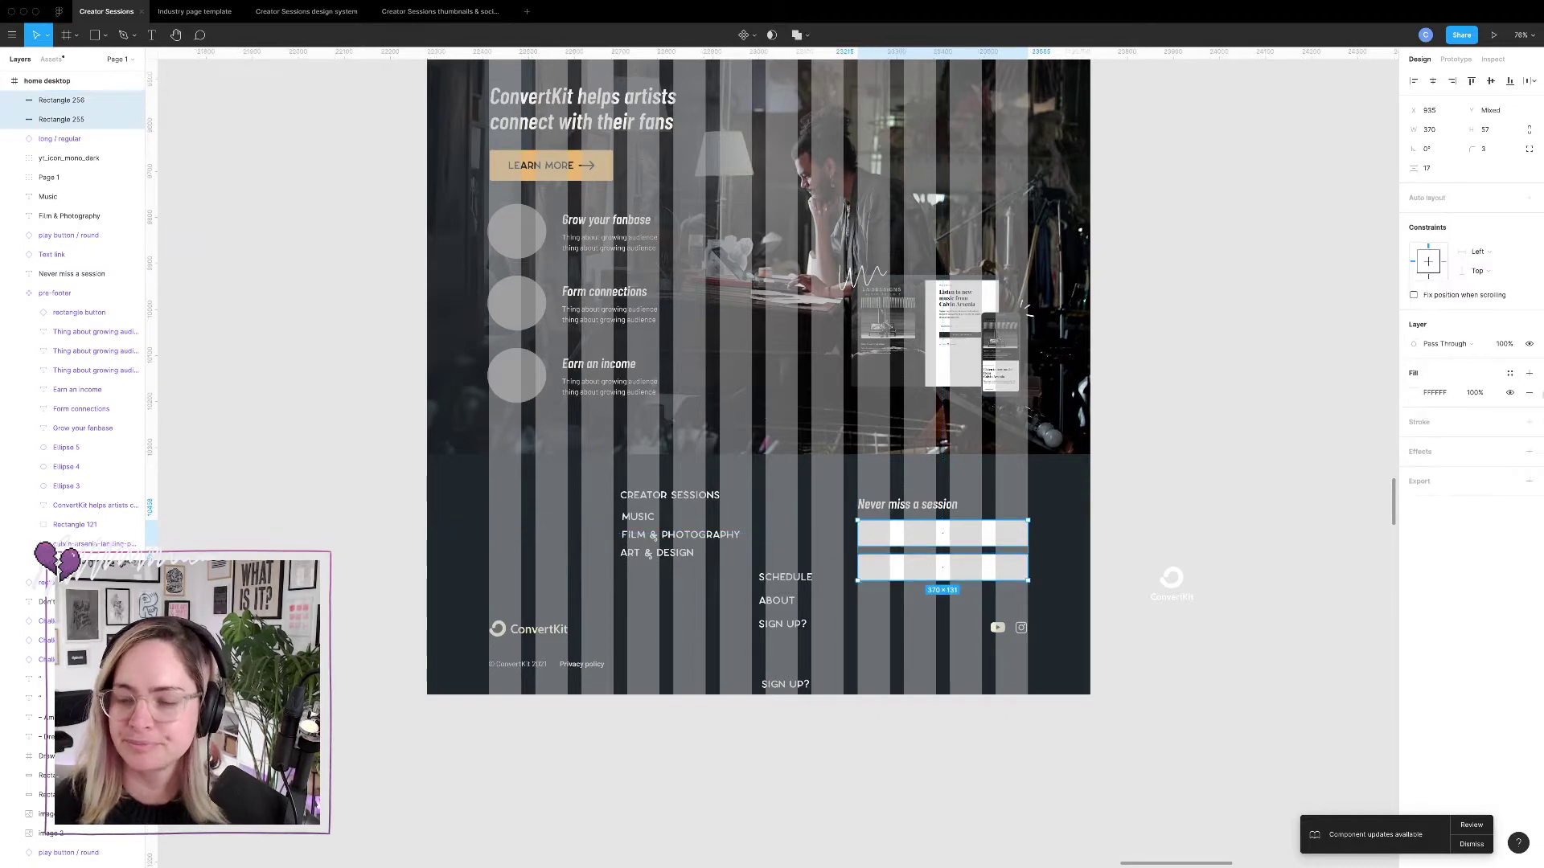
left_click(1474, 392)
type("50")
key("Return")
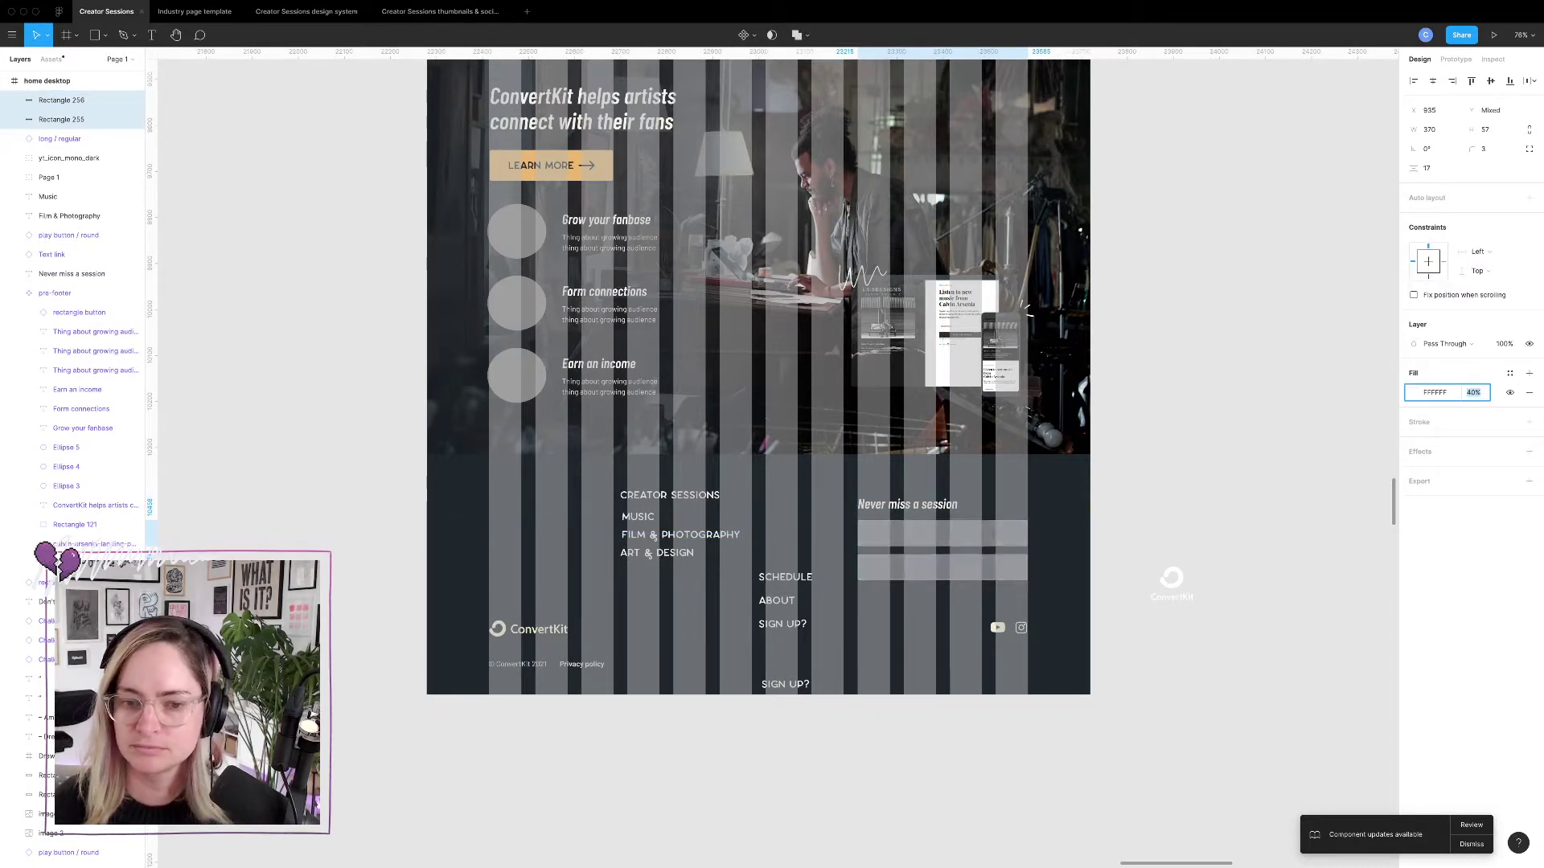
left_click(1153, 484)
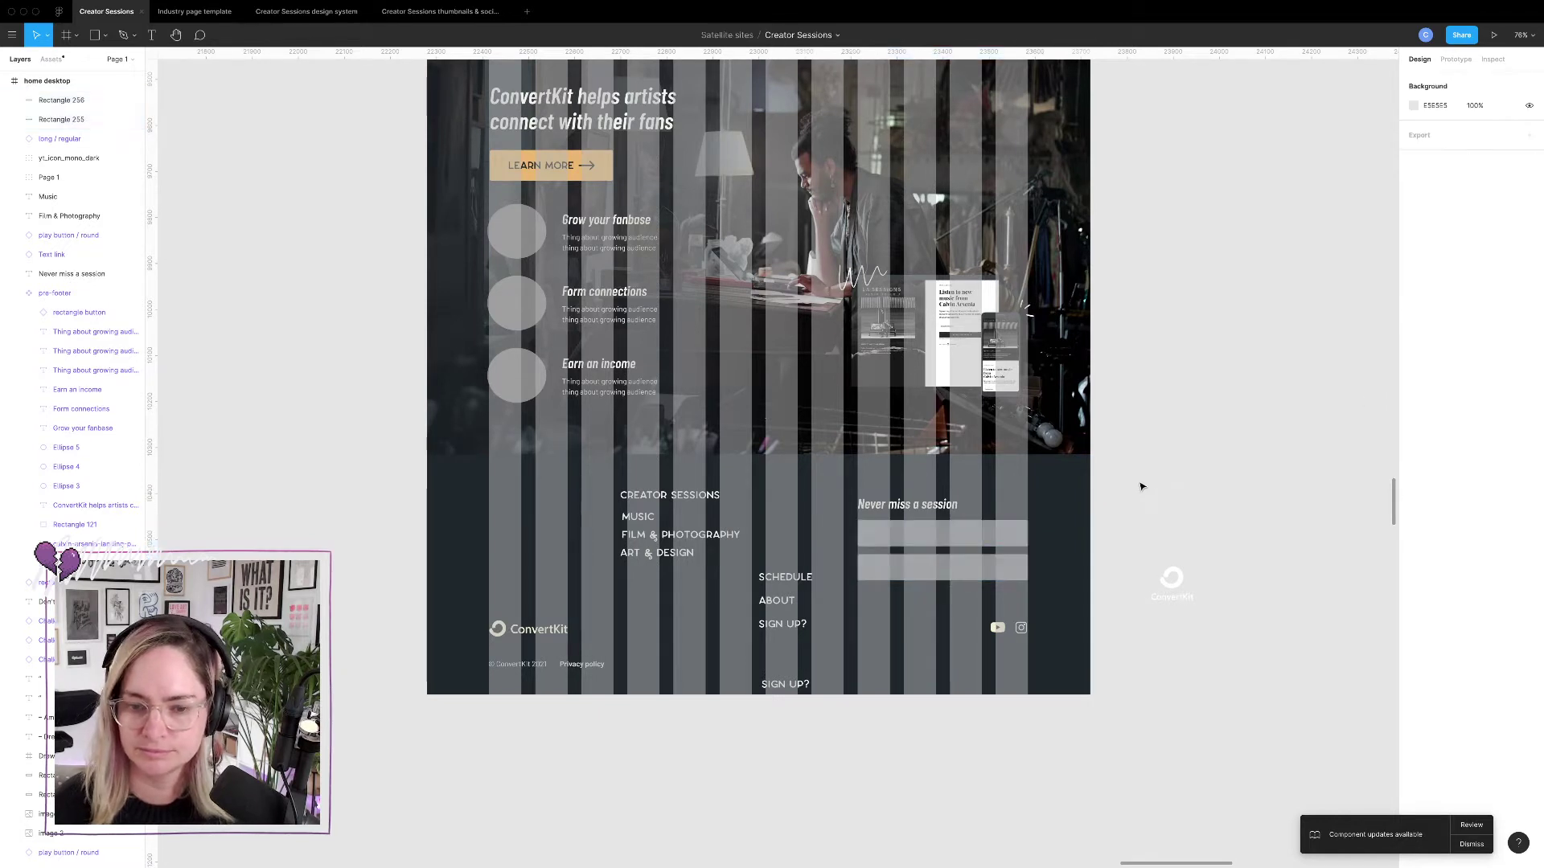
Add the placeholder text "Your name" inside the upper form rectangle in the footer.
left_click(153, 36)
left_click(876, 524)
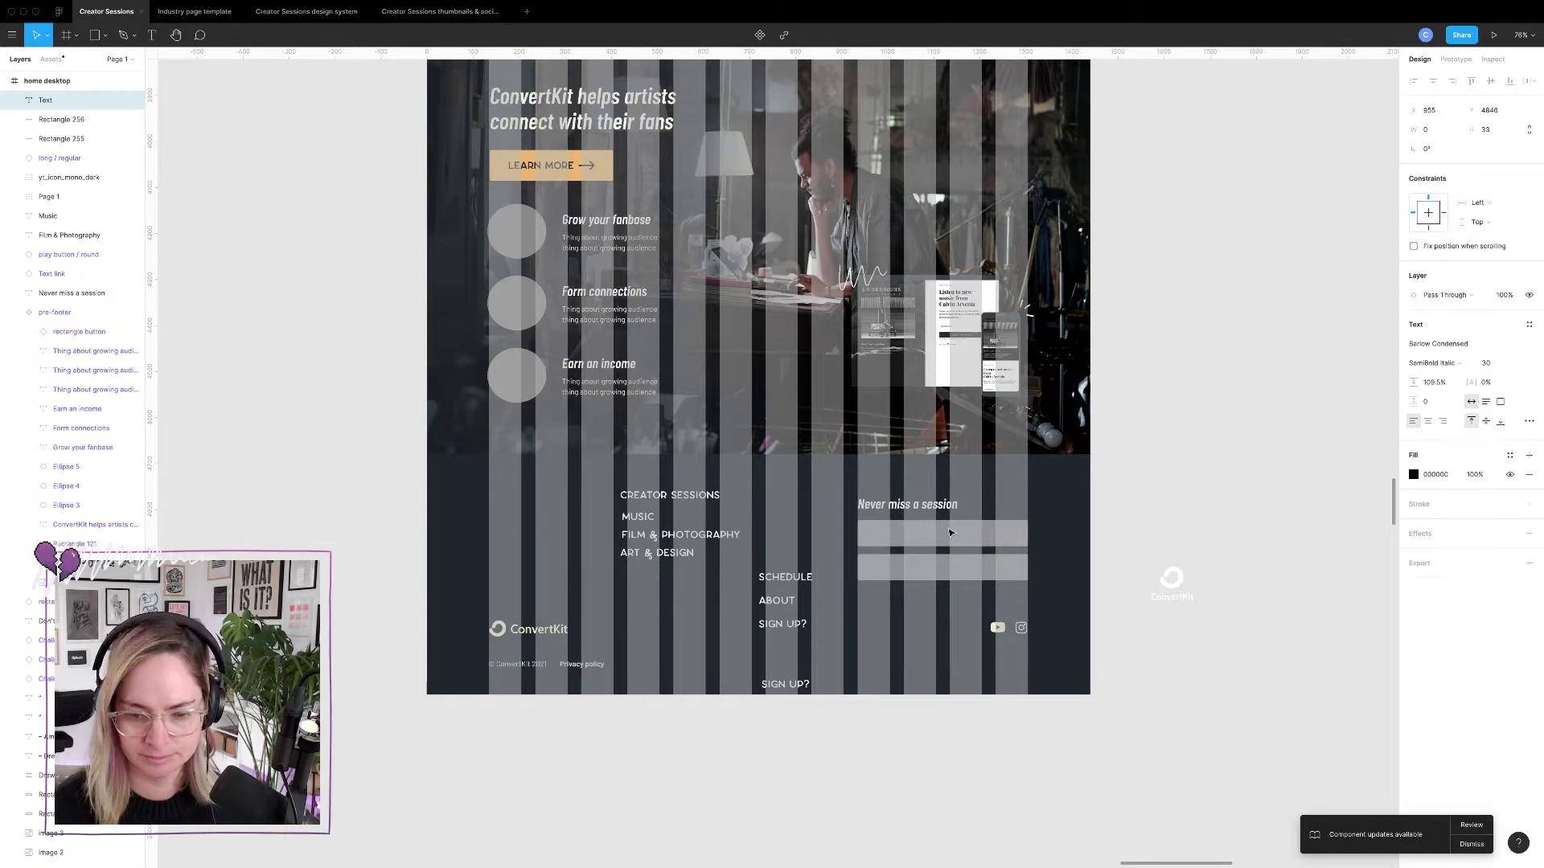
type("Name")
key("BackSpace")
key("BackSpace")
key("BackSpace")
key("BackSpace")
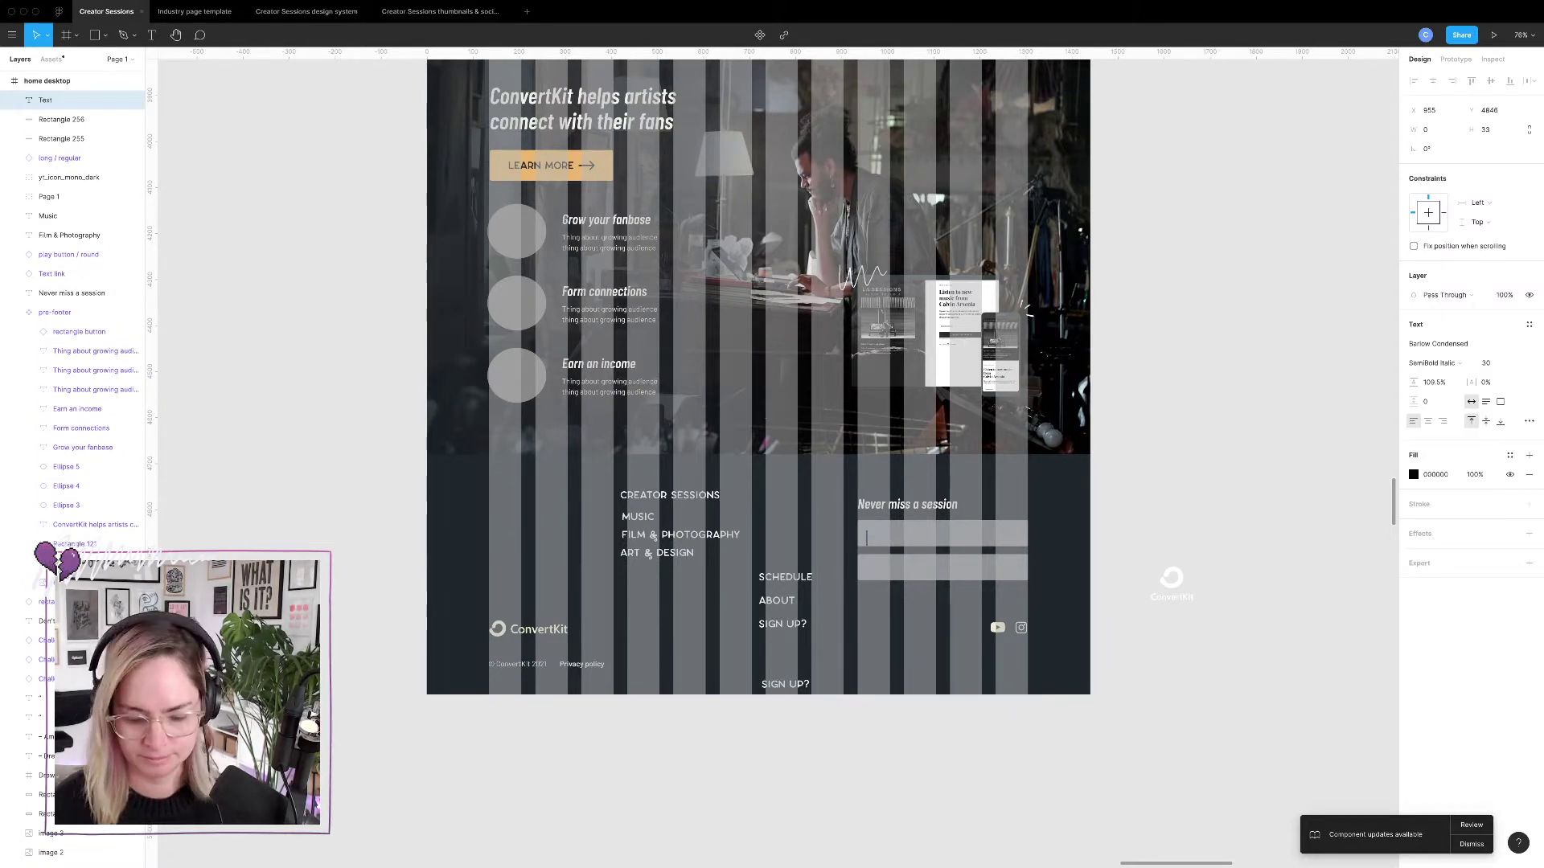
type("Your name")
key("Escape")
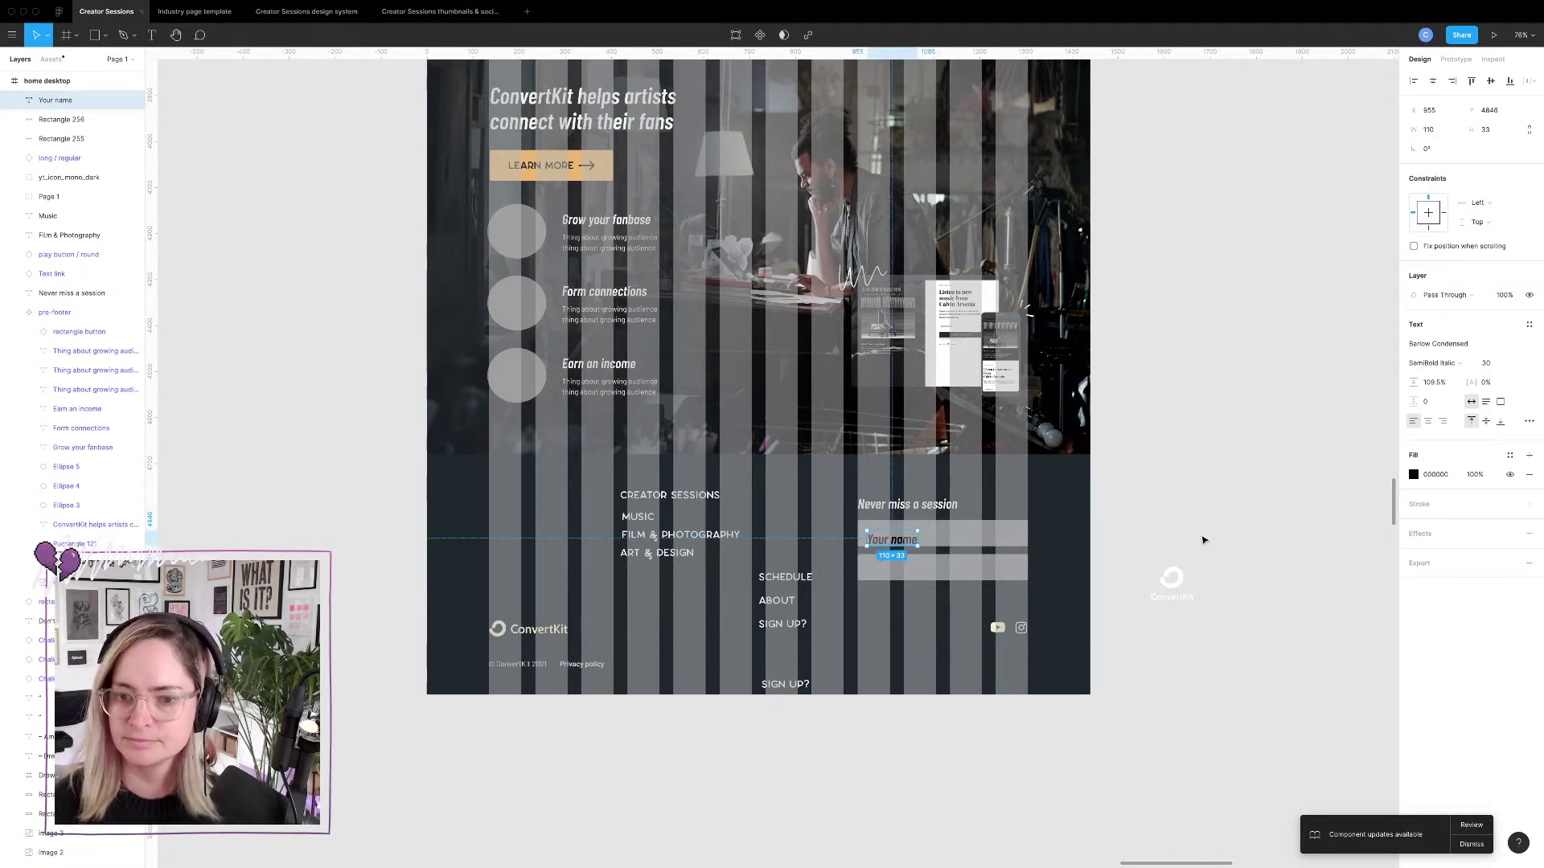
Set the "Your name" placeholder in Barlow Regular with a white FFFFFF fill.
left_click(1474, 345)
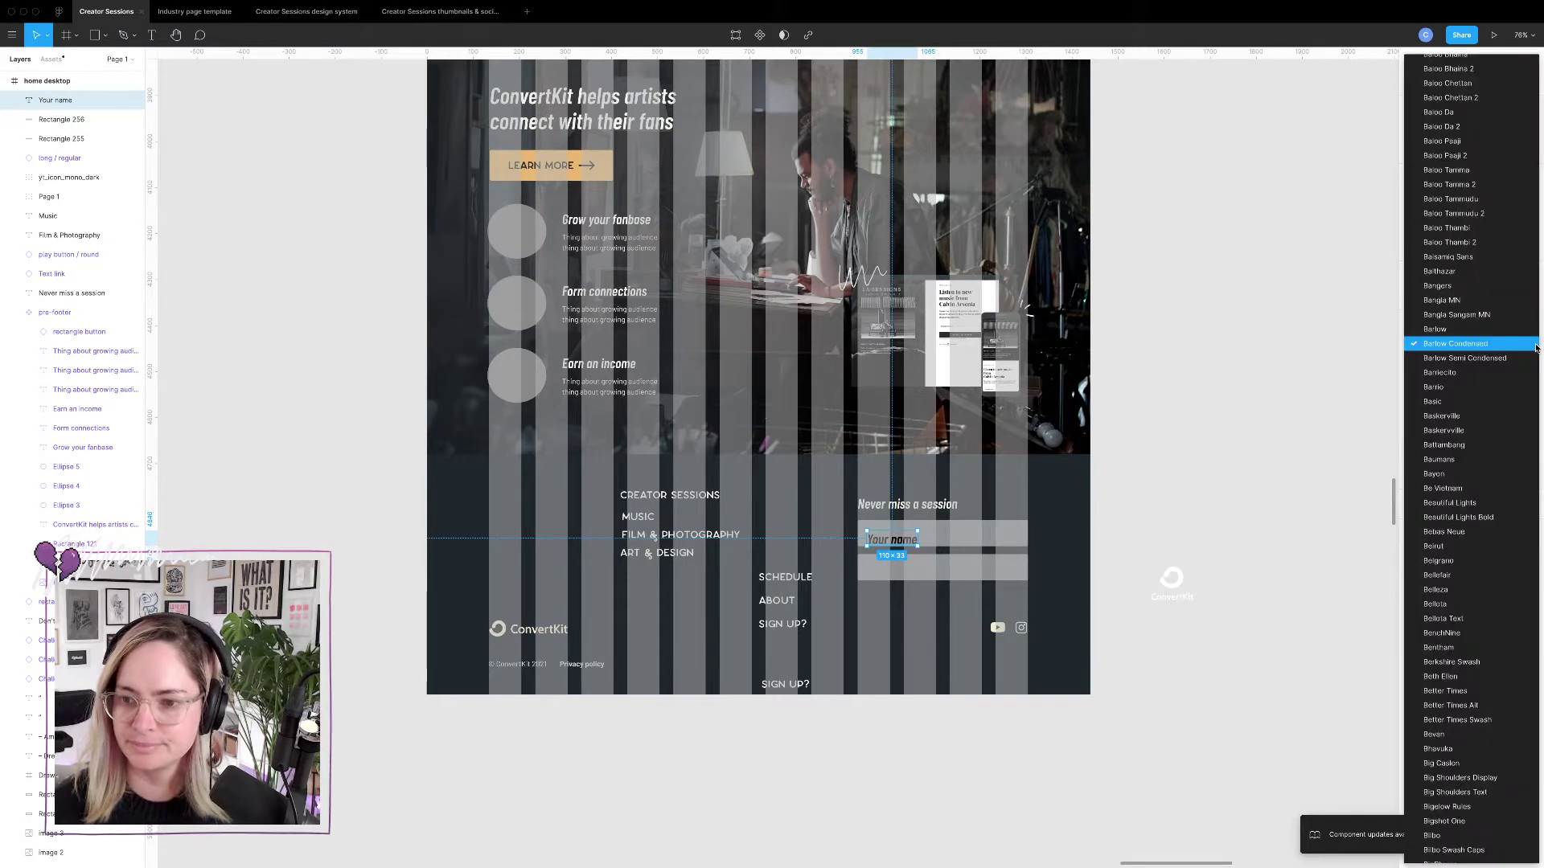
left_click(1428, 331)
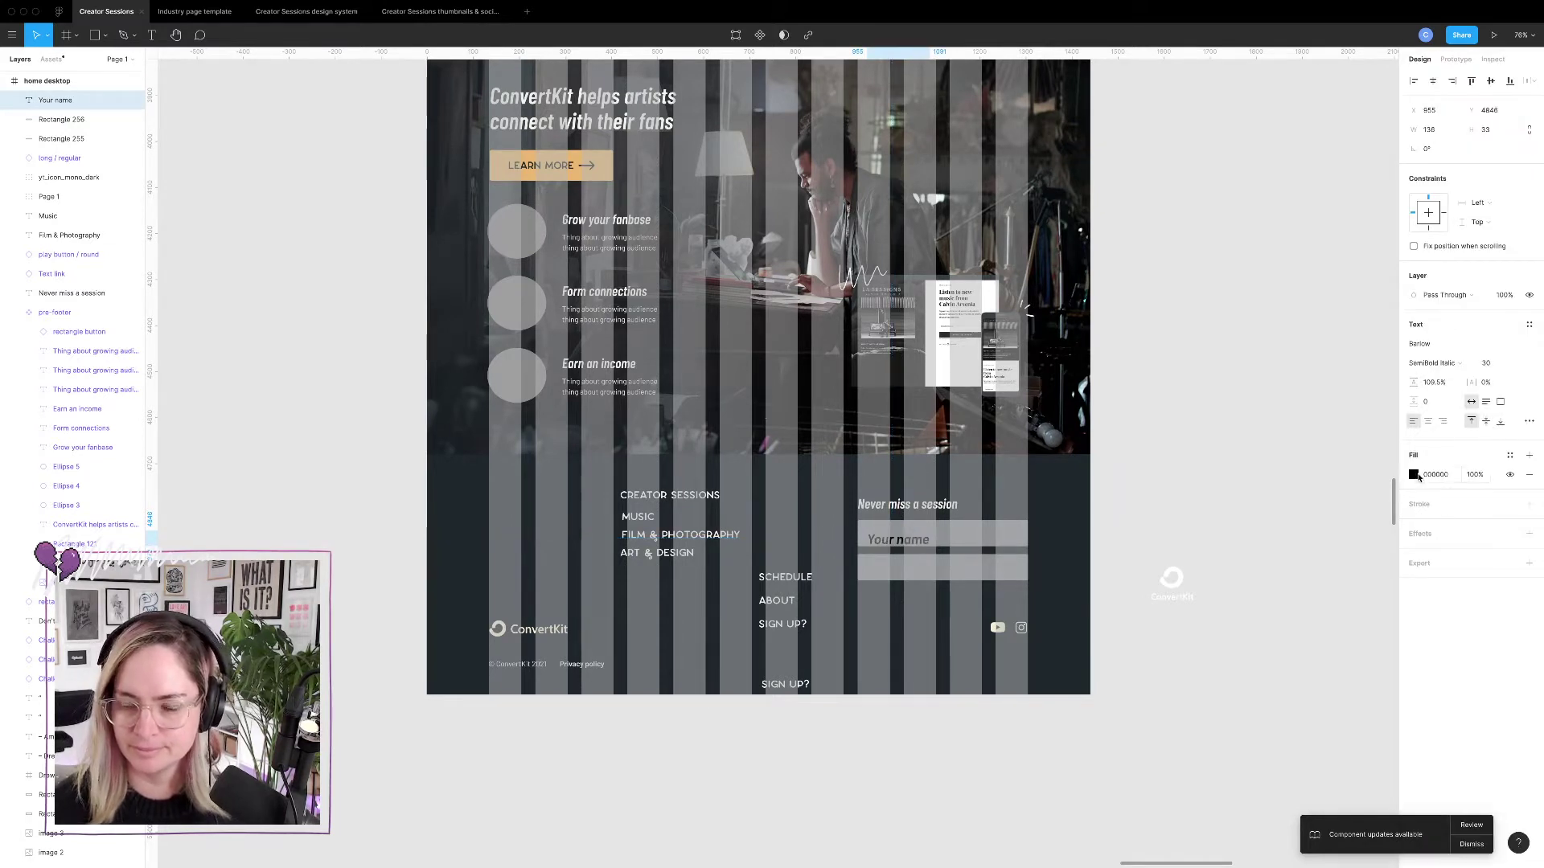
left_click(1470, 363)
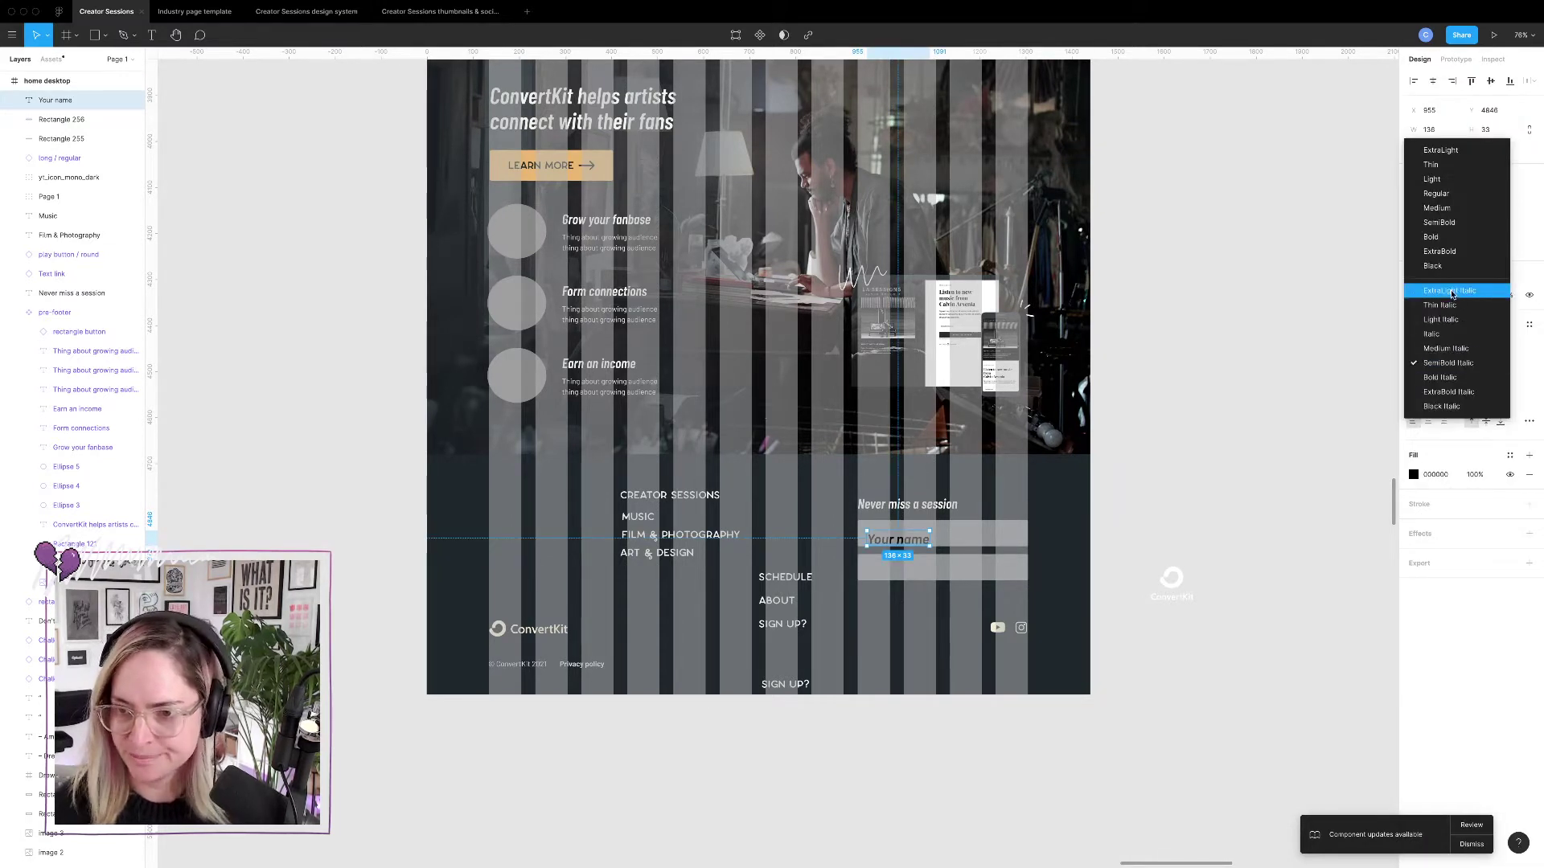
left_click(1455, 196)
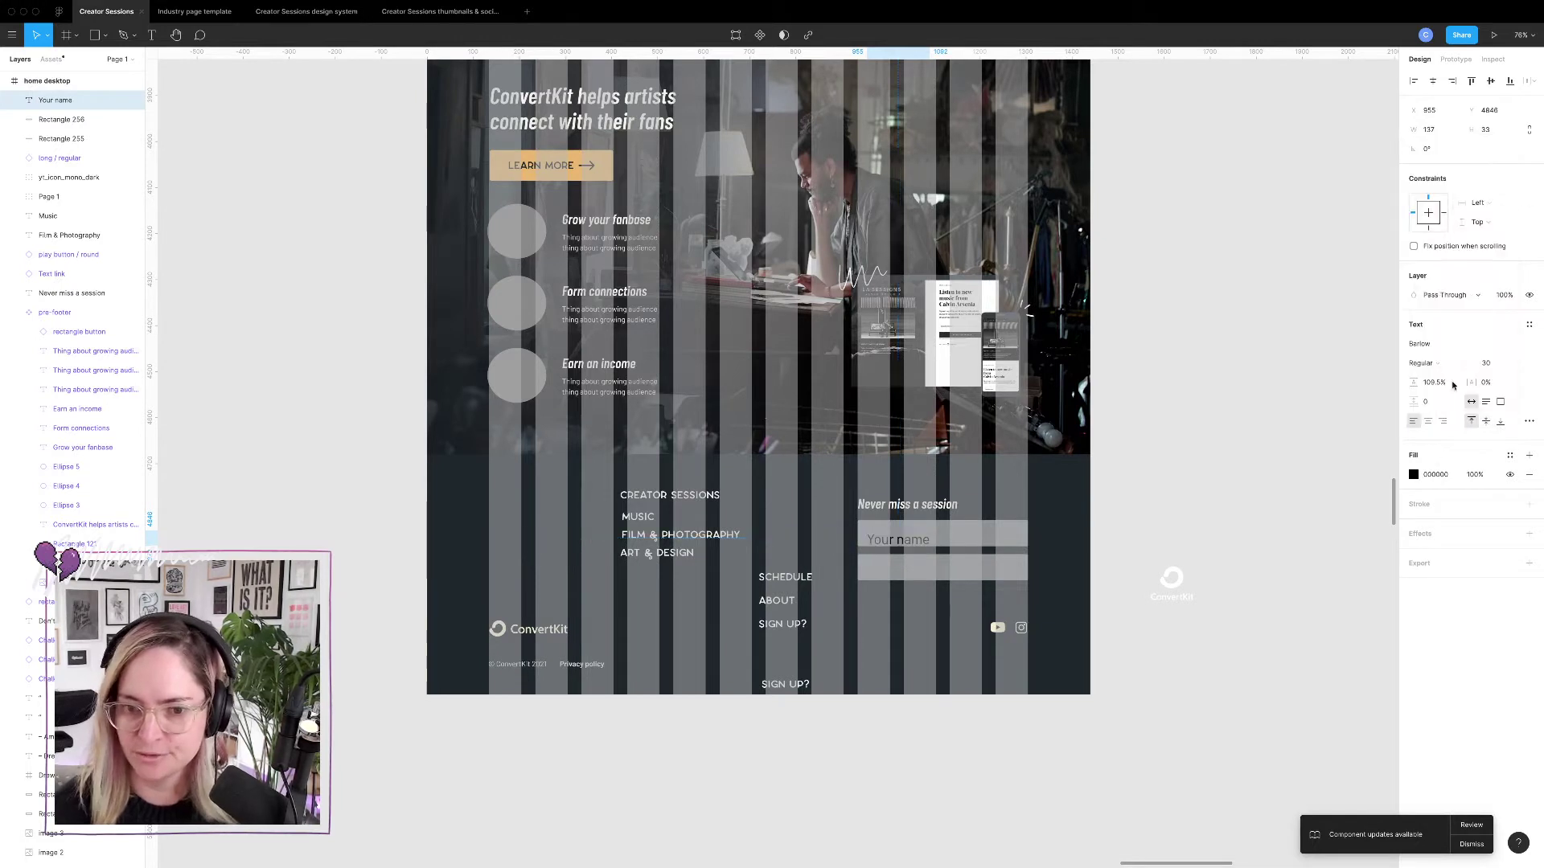
left_click(1413, 474)
left_click(1270, 733)
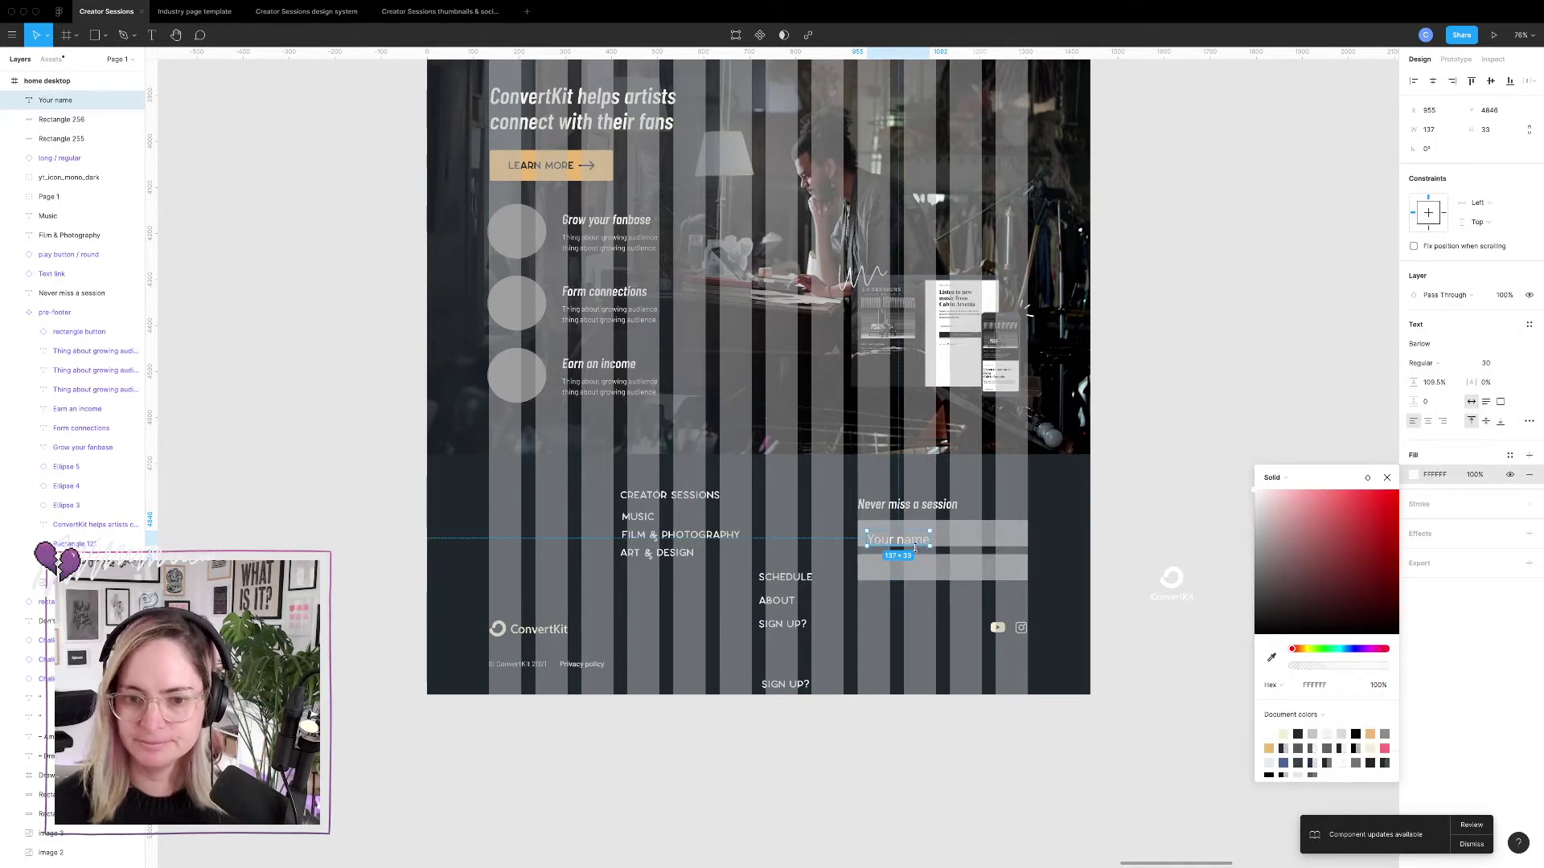
Move the "Your name" placeholder to x 947, y 4833 and set its font size to 17.
left_click_drag(915, 547, 910, 538)
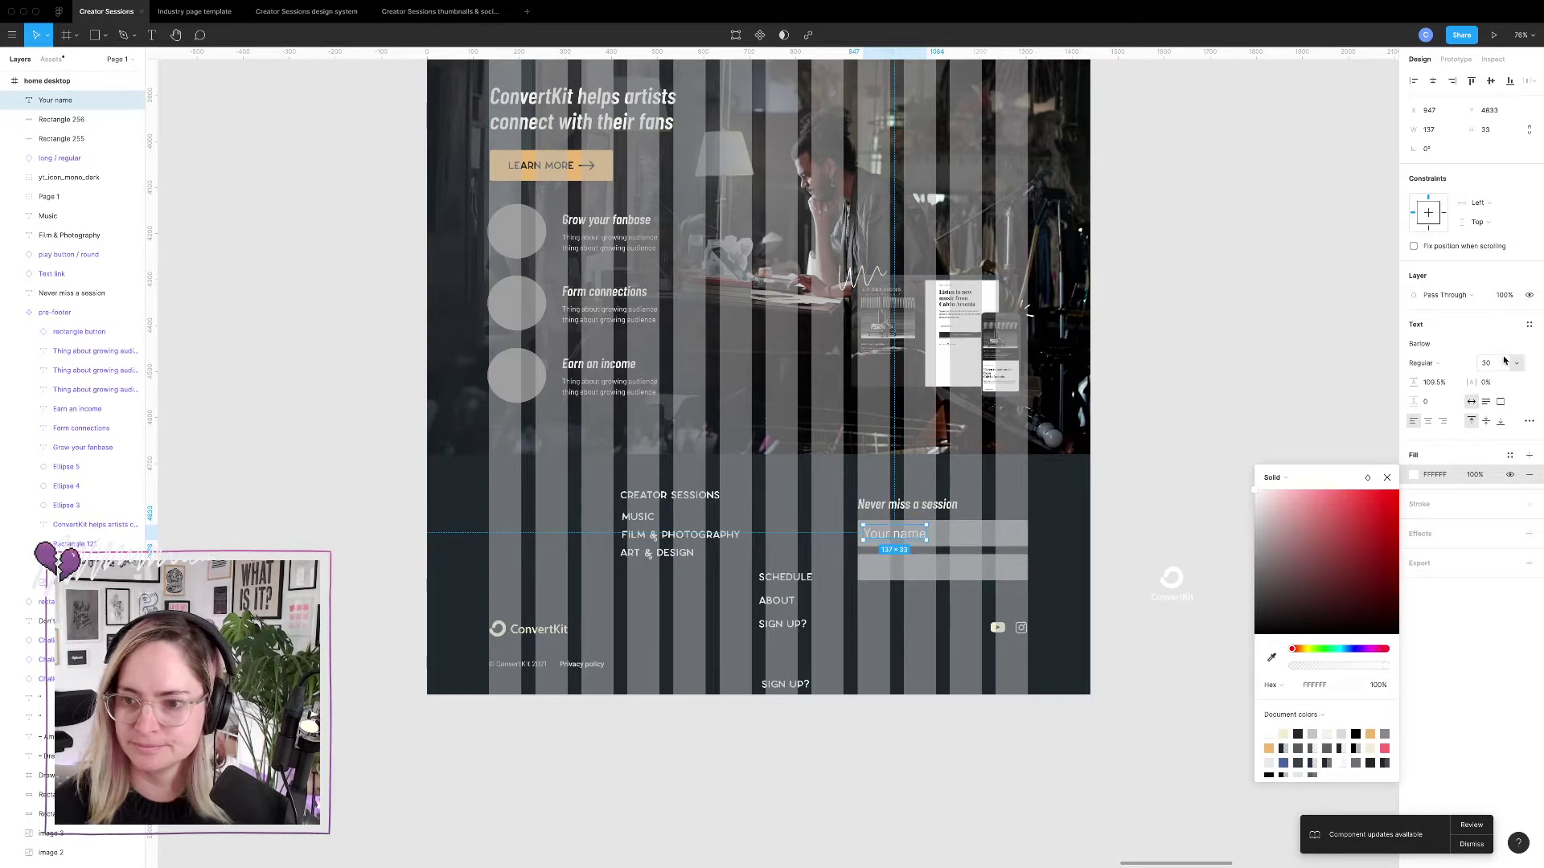
left_click(1495, 363)
type("11")
key("Return")
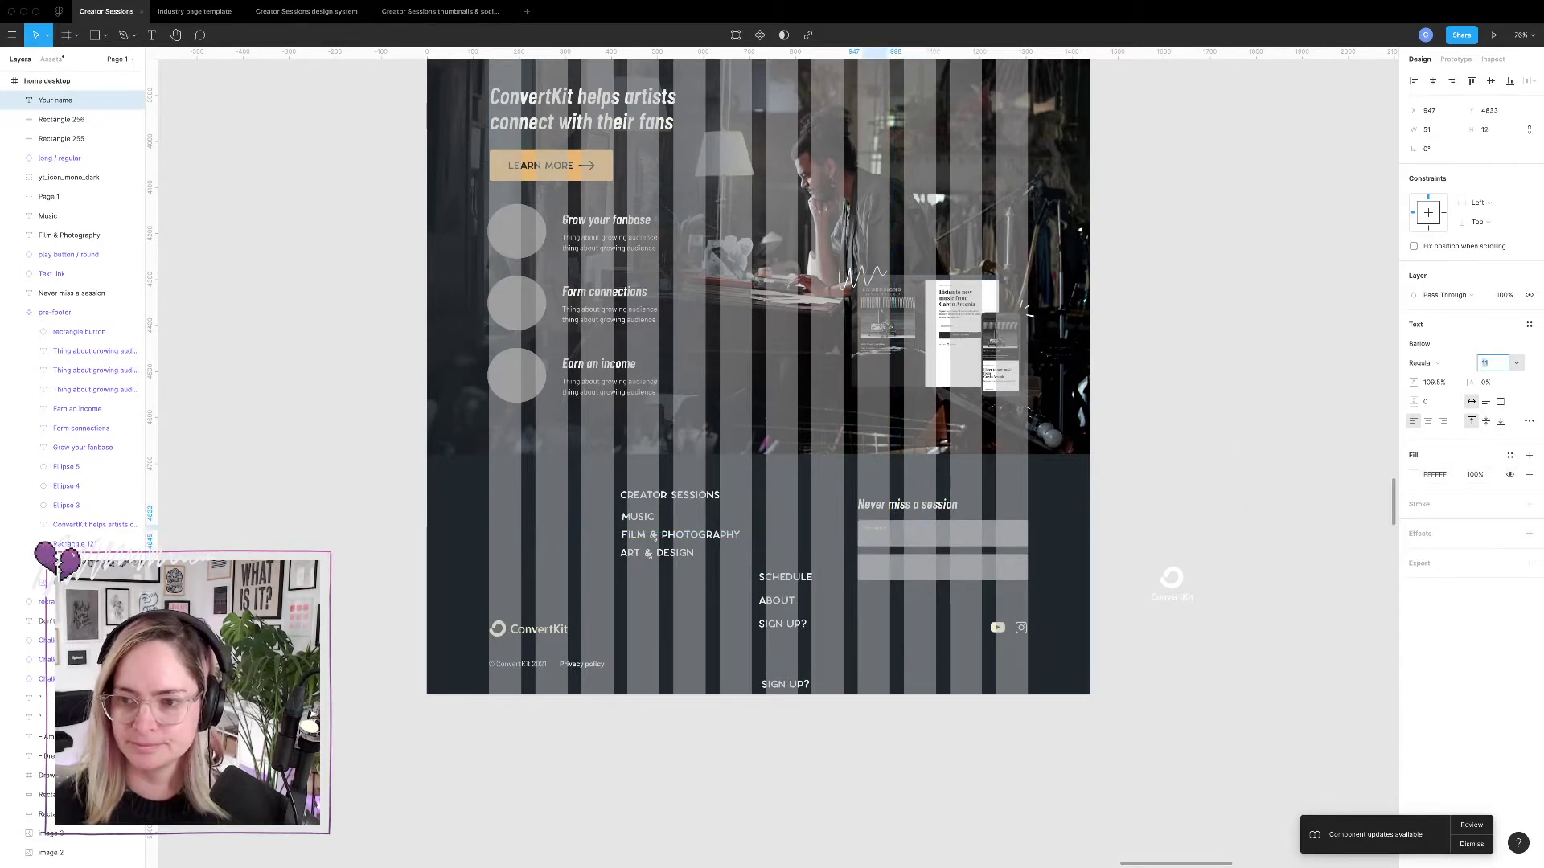
type("15")
key("Return")
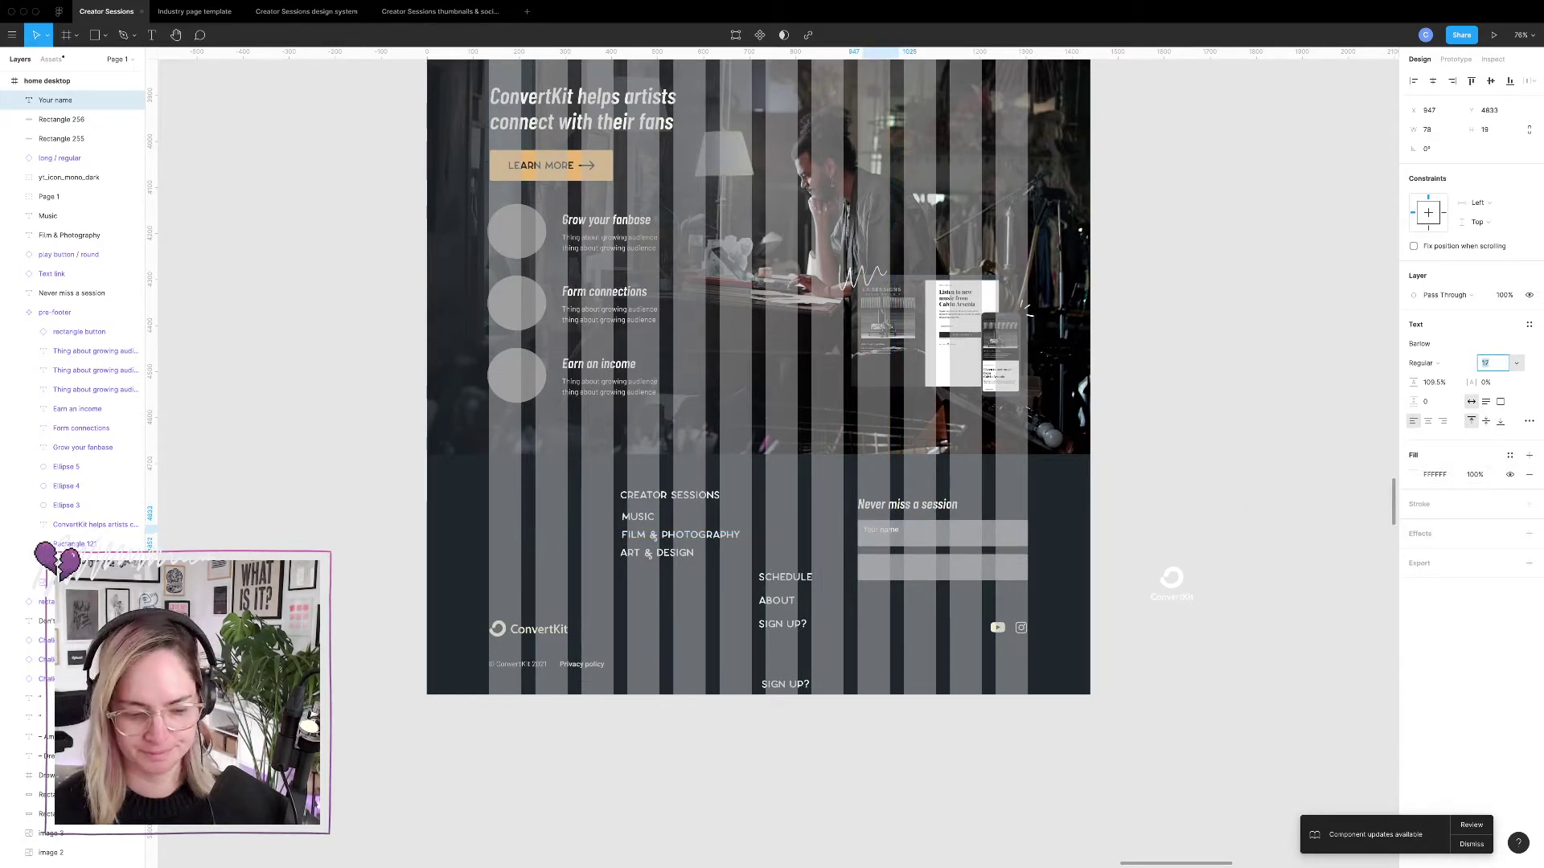
scroll(747, 489, "up", 5)
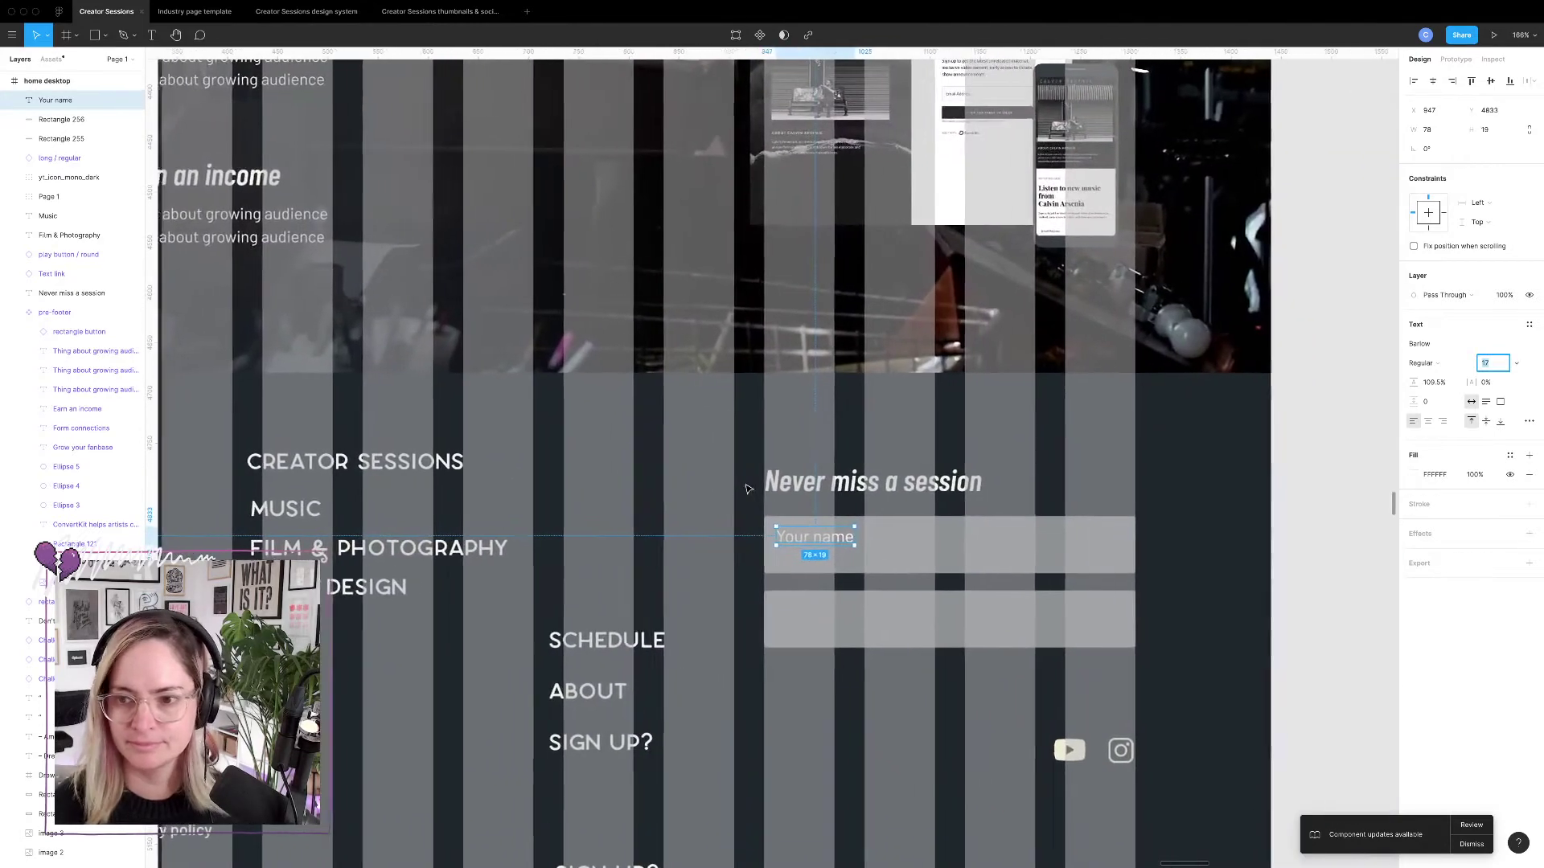
Set the "Your name" placeholder's font size to 18 and move it to x 953, y 4841, with the layout grids hidden.
scroll(748, 489, "right", 2)
key("Up")
left_click_drag(813, 541, 821, 552)
key("ctrl+g")
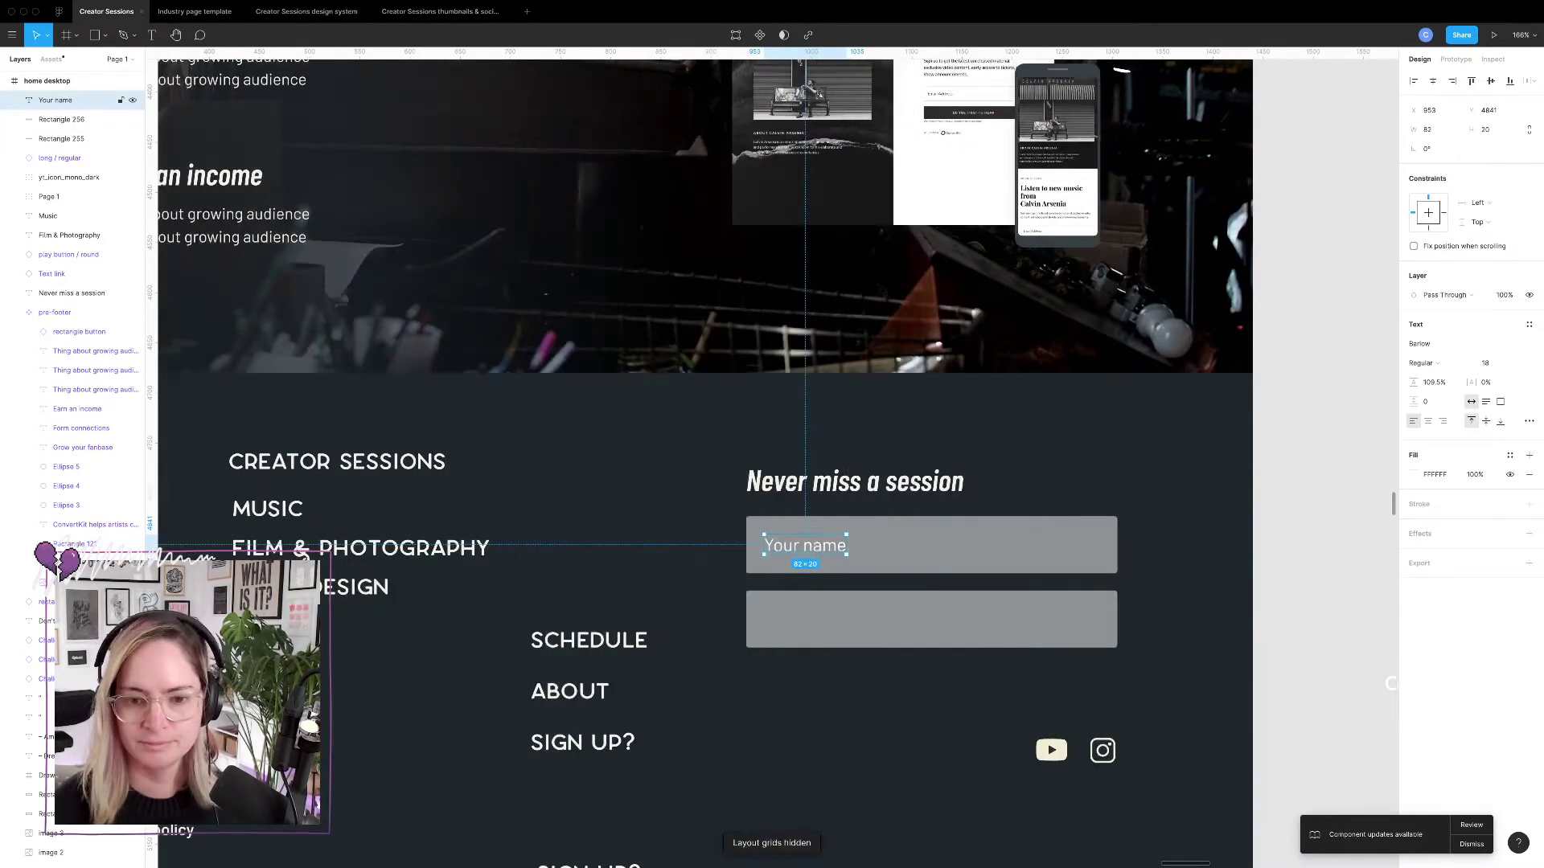
Set the fill opacity of both white footer form rectangles to 30%.
left_click(921, 552)
left_click(965, 635, "shift")
left_click(1474, 392)
type("40")
key("Return")
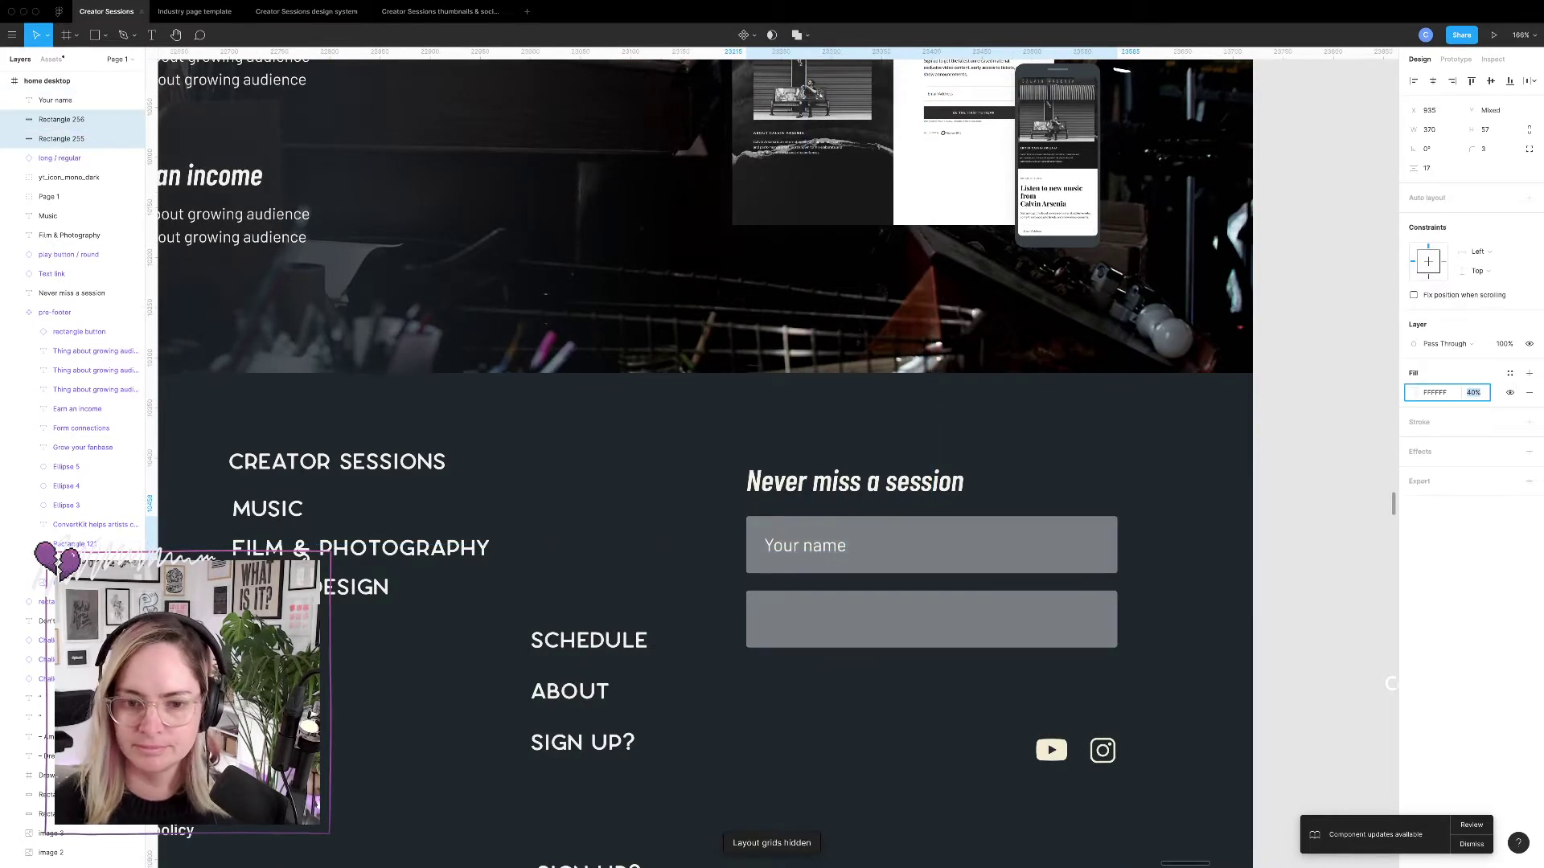
type("30")
key("Return")
key("Escape")
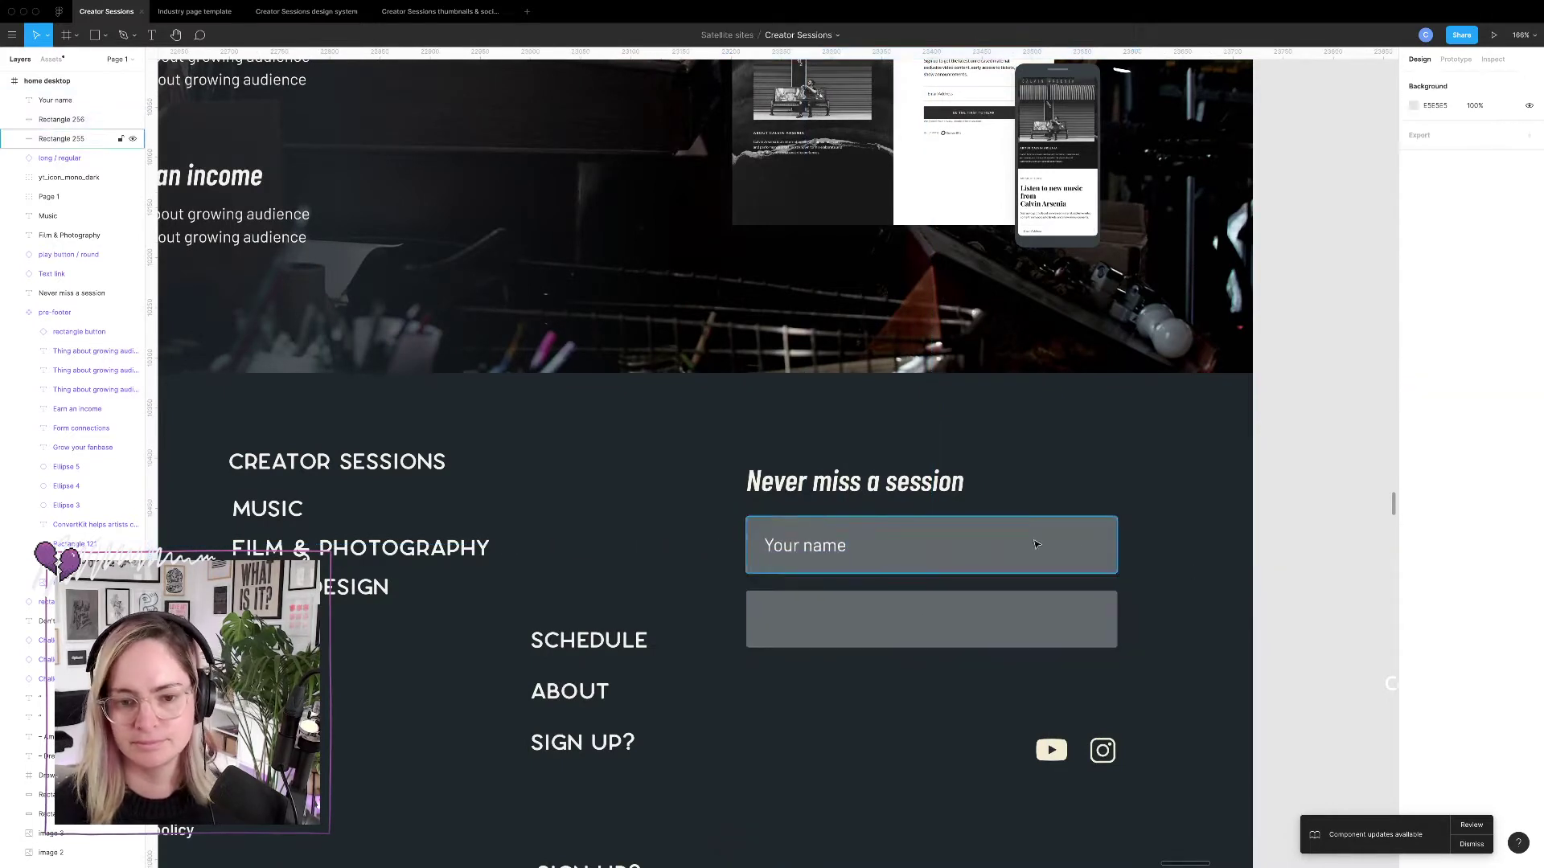
Duplicate the "Your name" placeholder into the lower form rectangle and change its text to "Your email".
left_click(828, 550)
left_click_drag(829, 552, 821, 627, "alt")
double_click(815, 627)
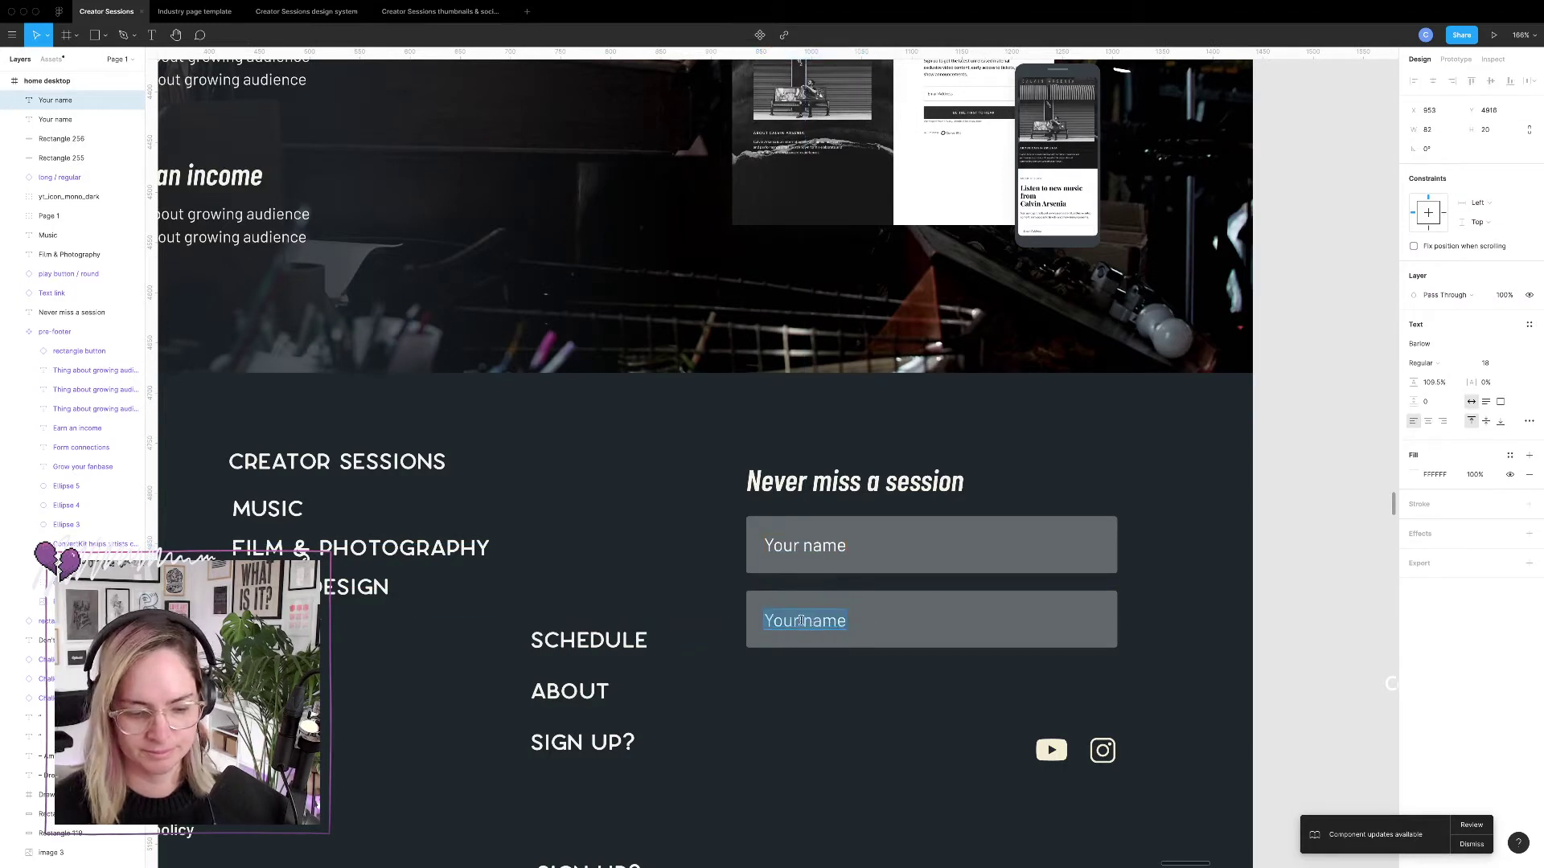
left_click(789, 612)
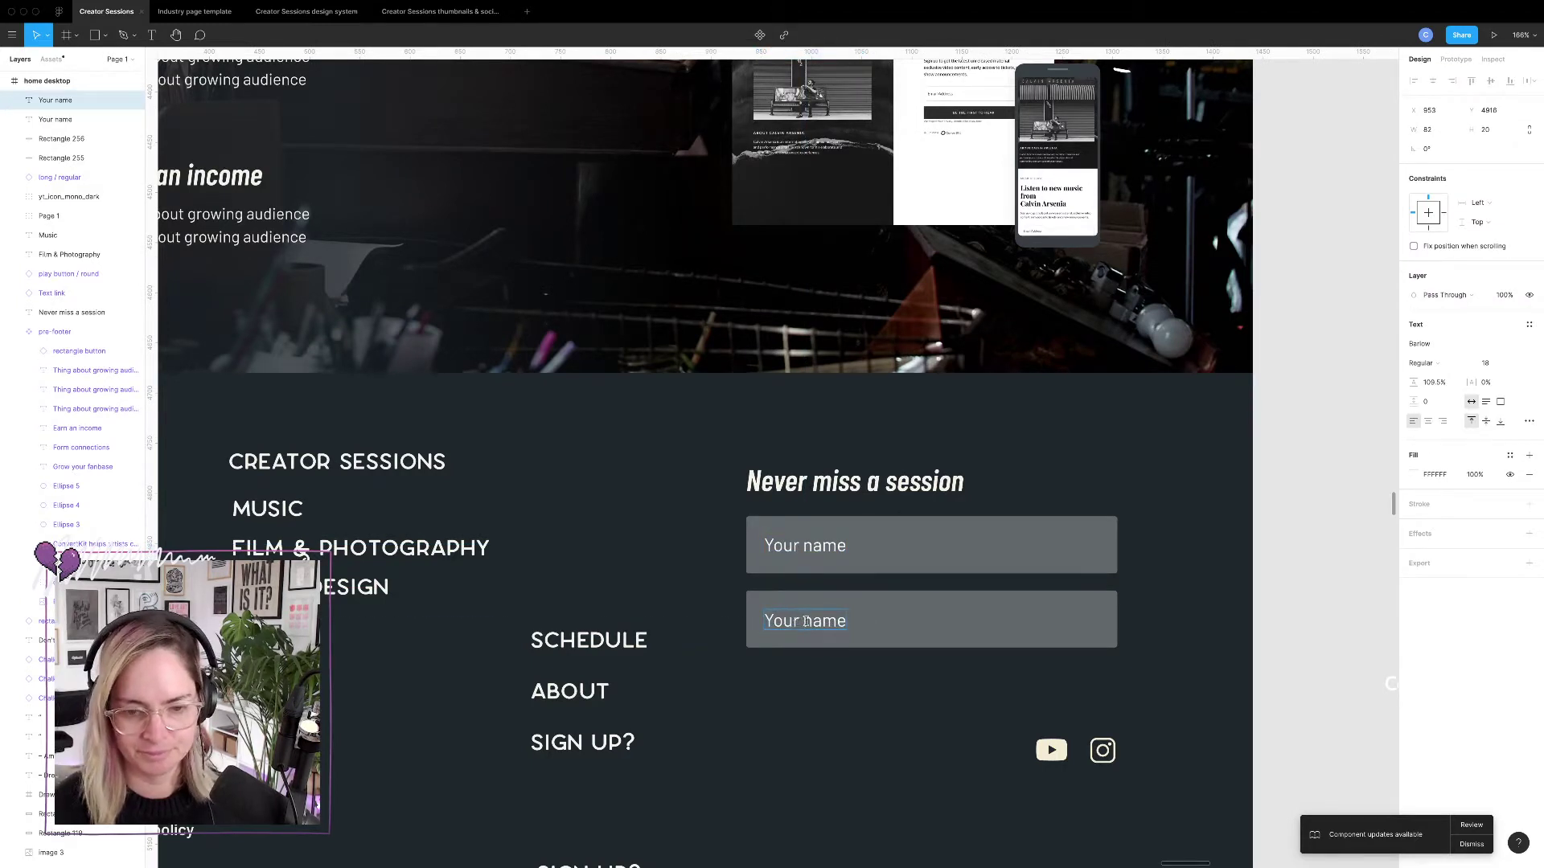
left_click_drag(804, 620, 907, 621)
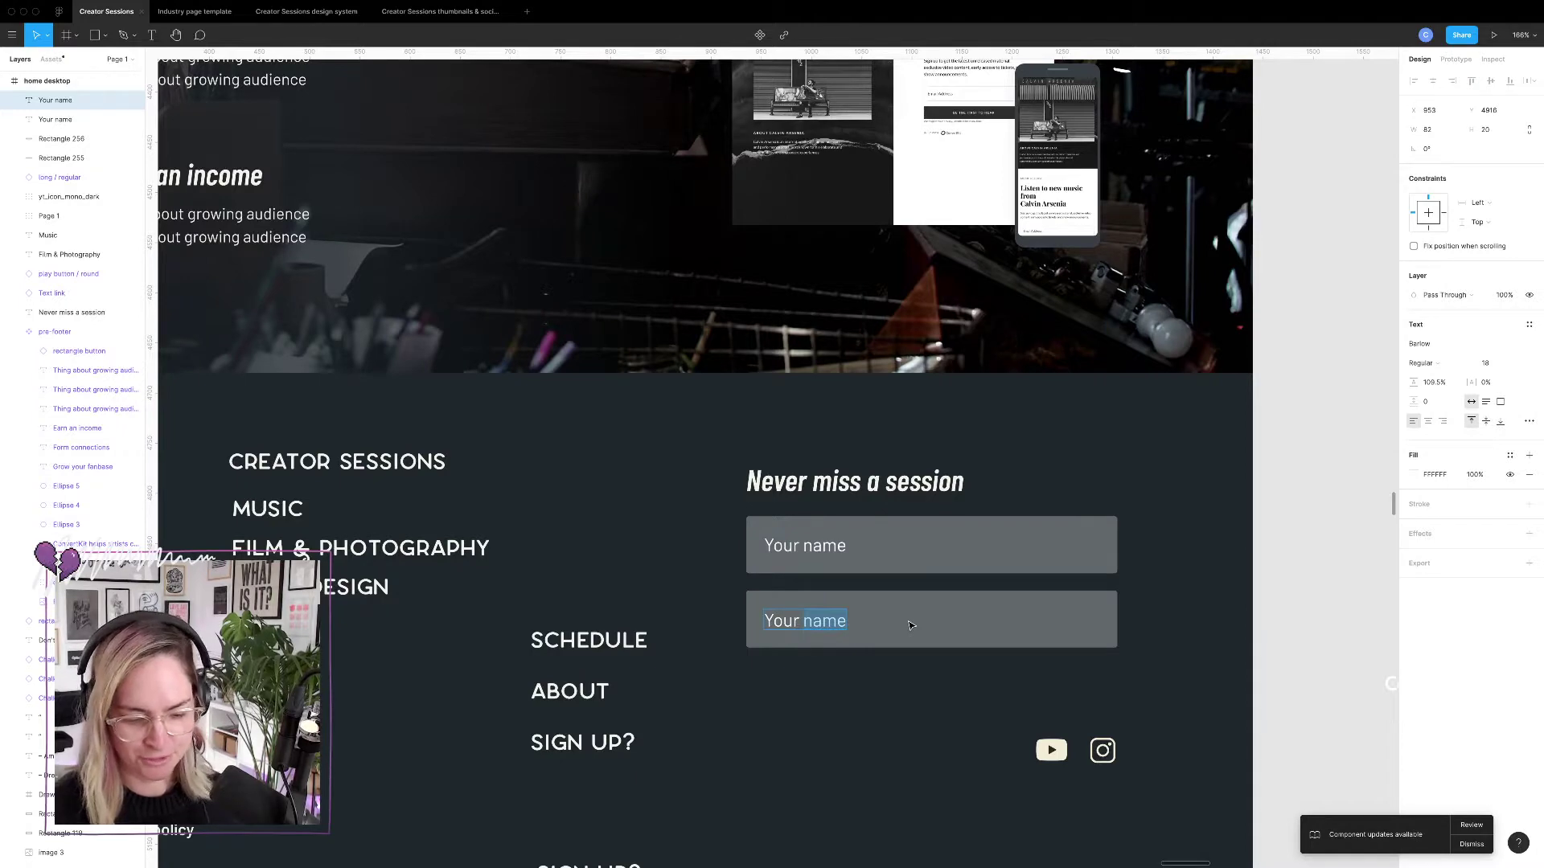
type("email")
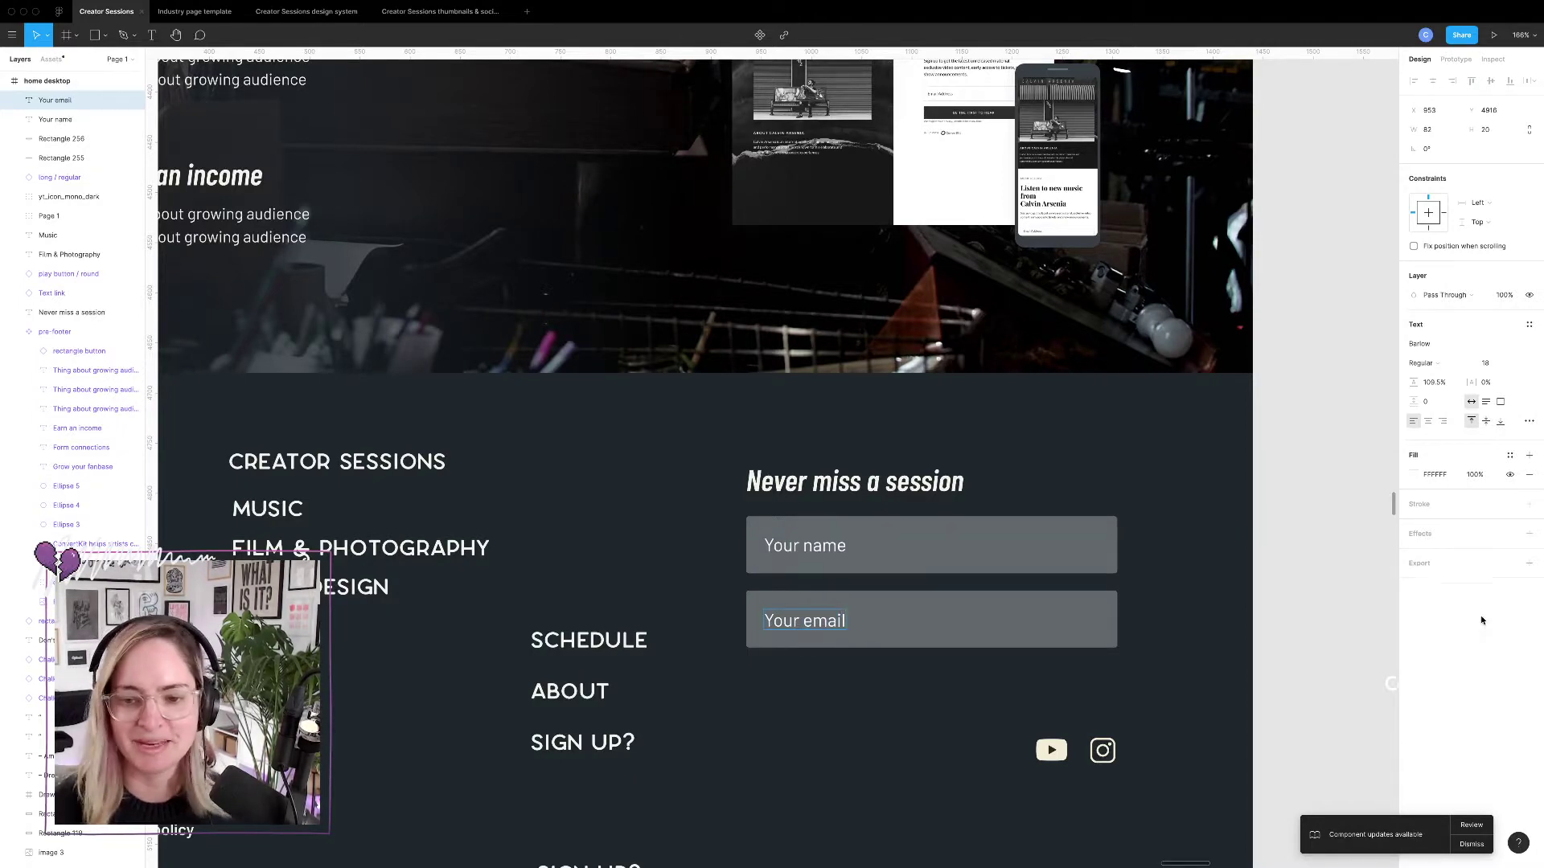
key("Escape")
left_click(1263, 581)
Add a variant to the rectangle button component and name its Property 1 value "md".
scroll(1175, 568, "down", 3)
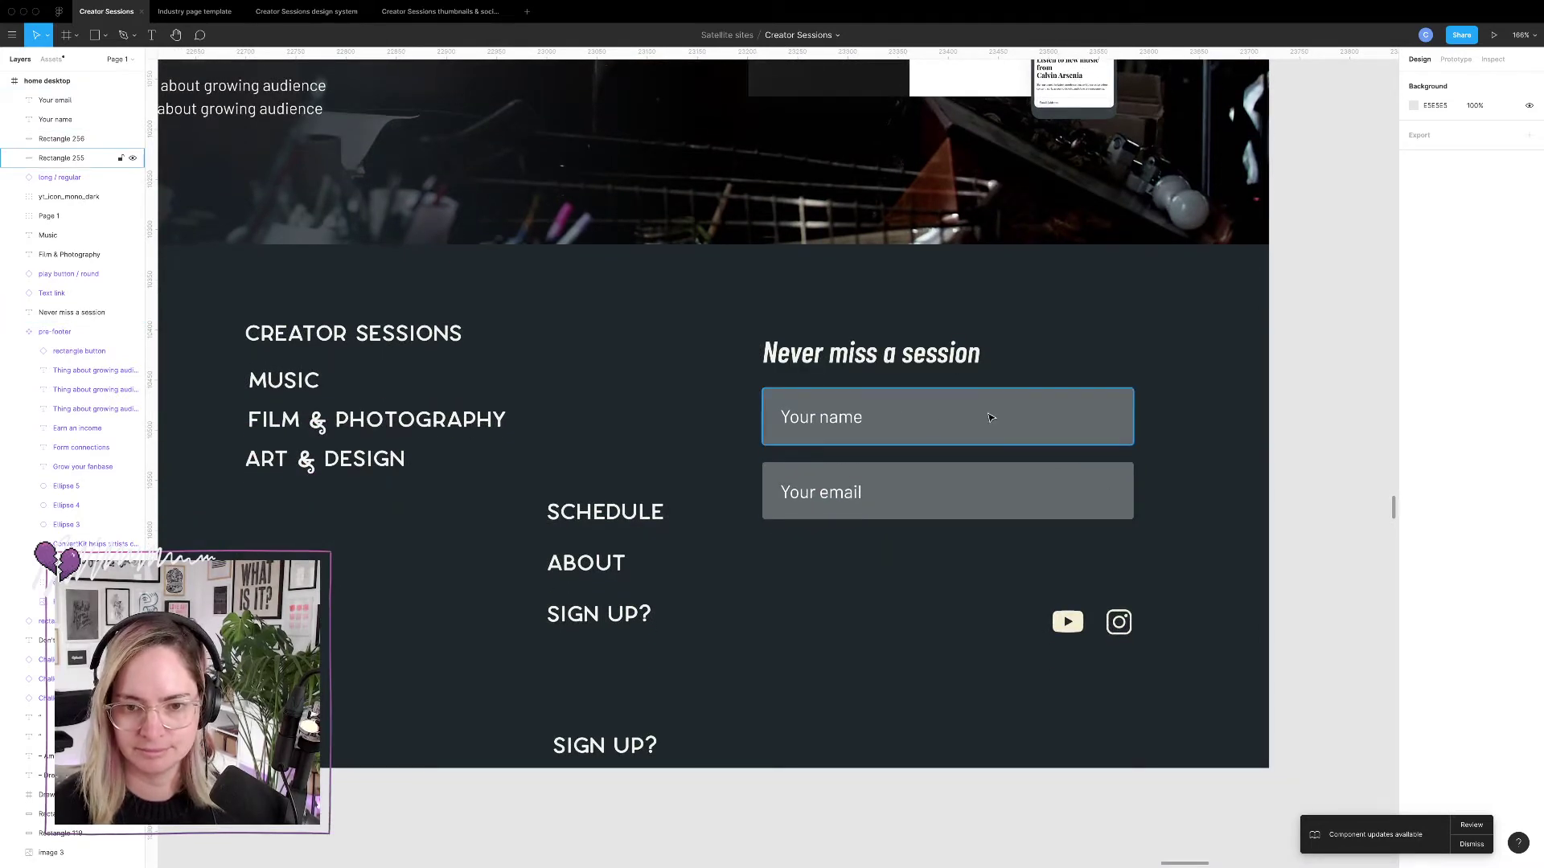
scroll(897, 421, "down", 5)
scroll(896, 420, "up", 3)
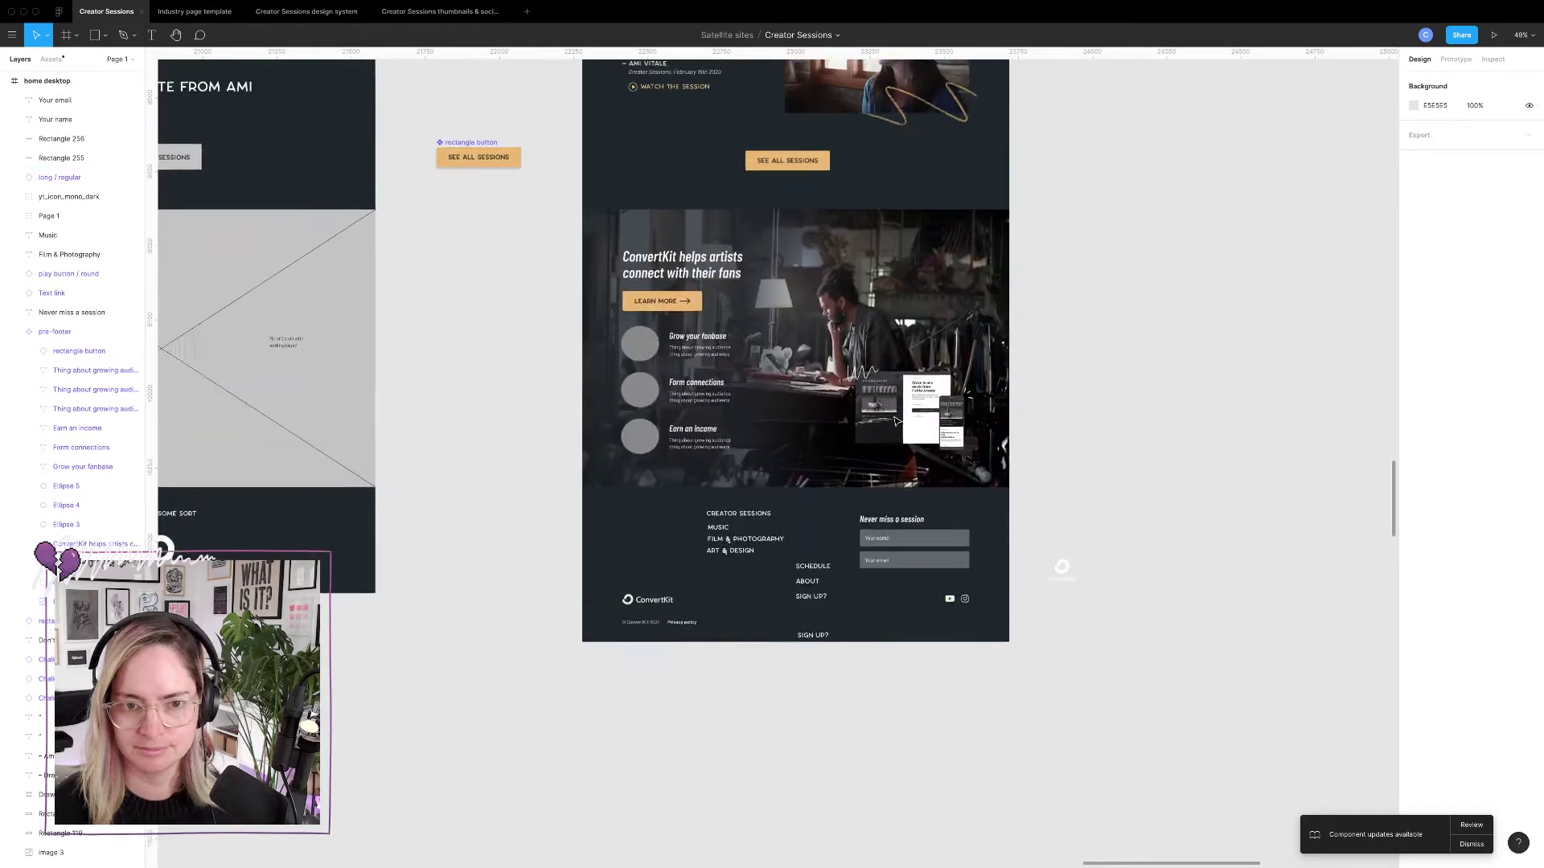
left_click(469, 222)
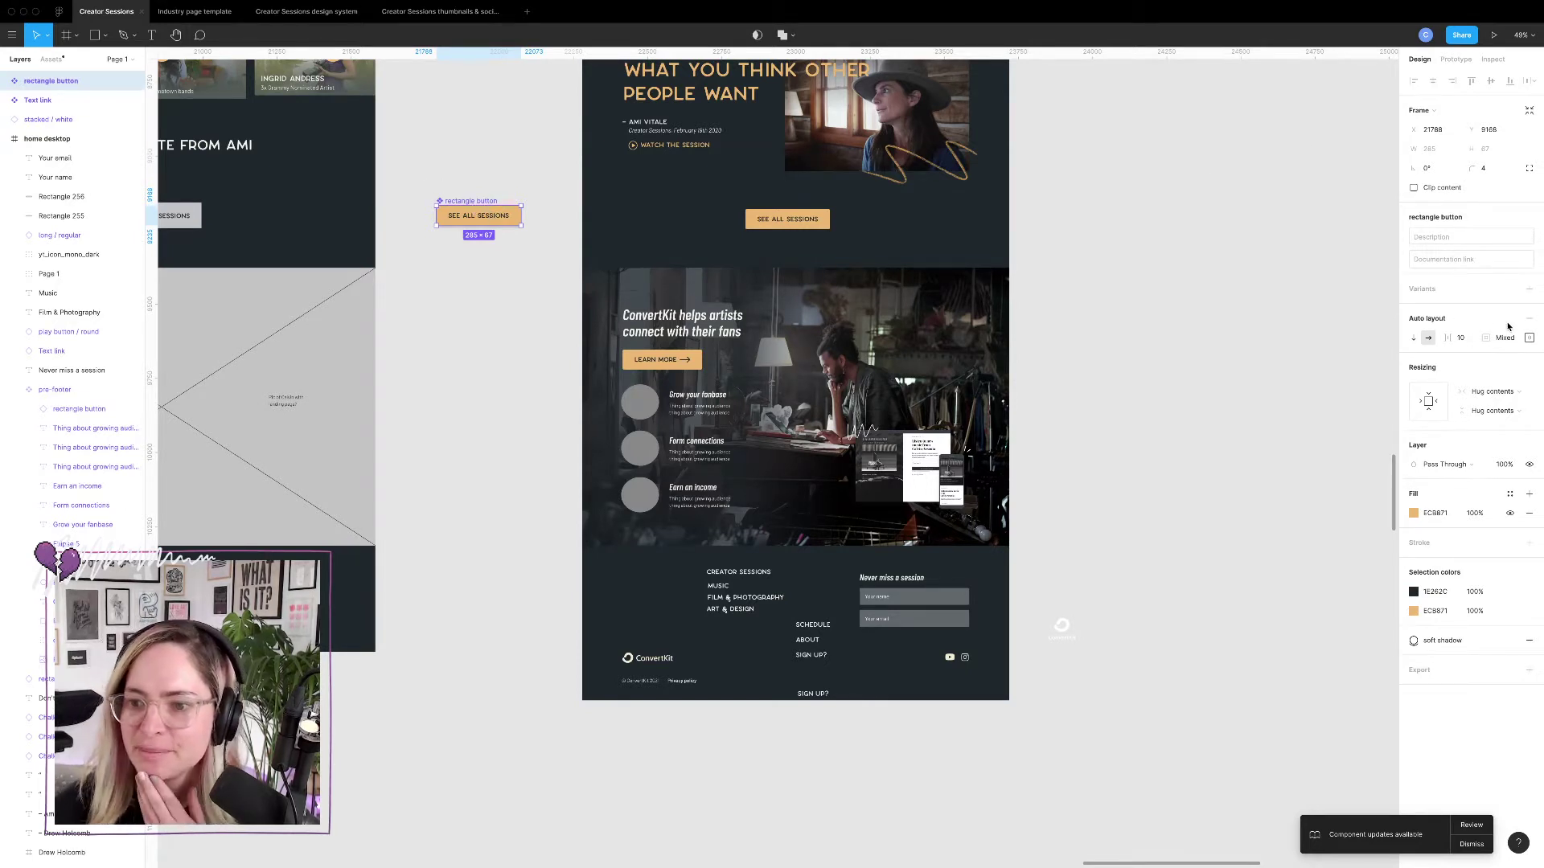
left_click(1528, 288)
left_click(1482, 266)
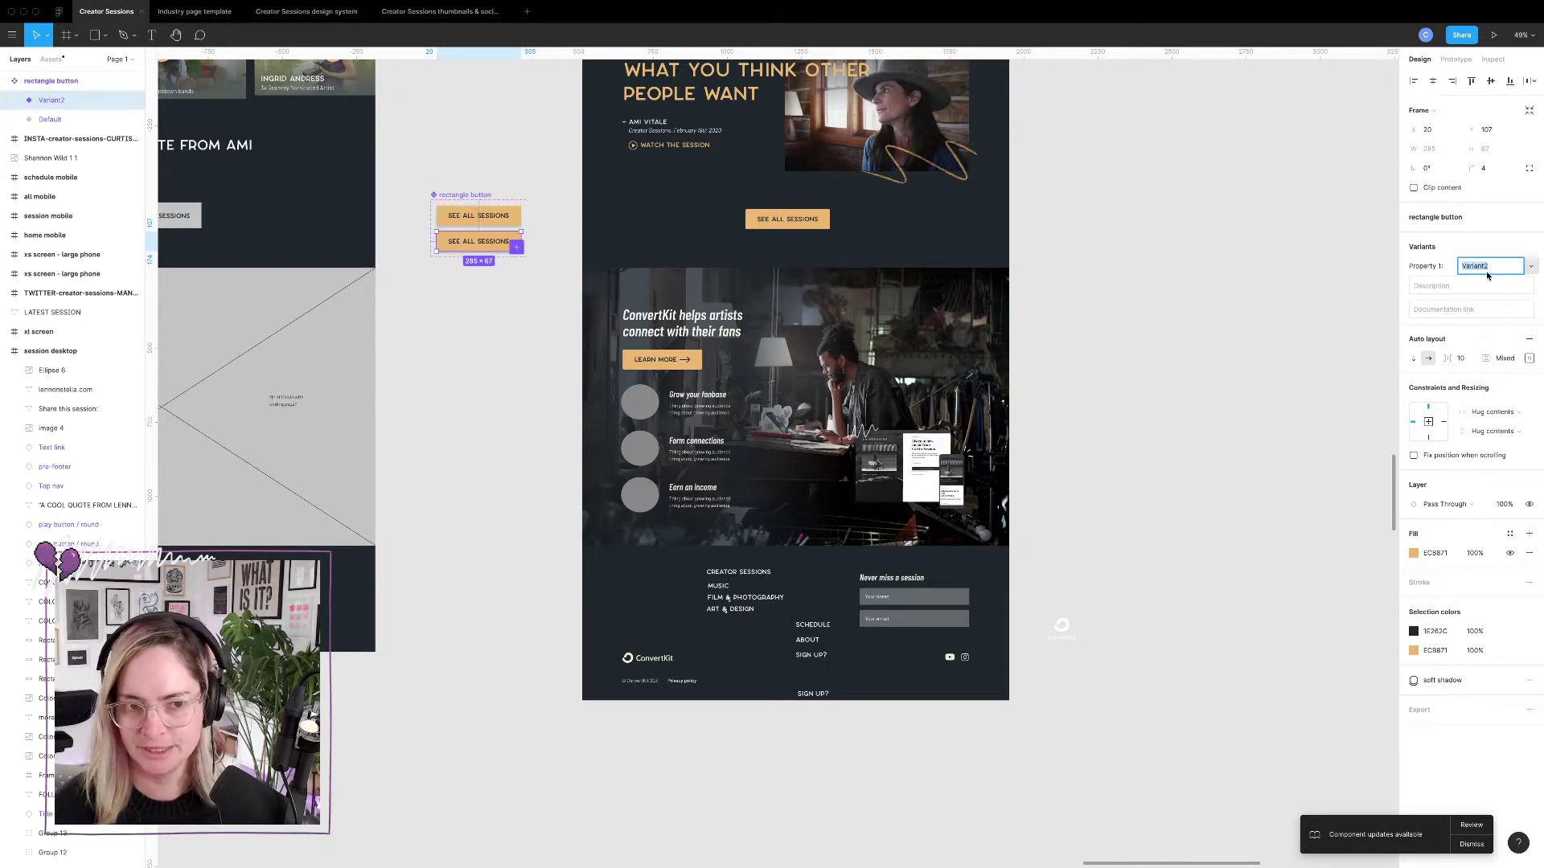
type("mo")
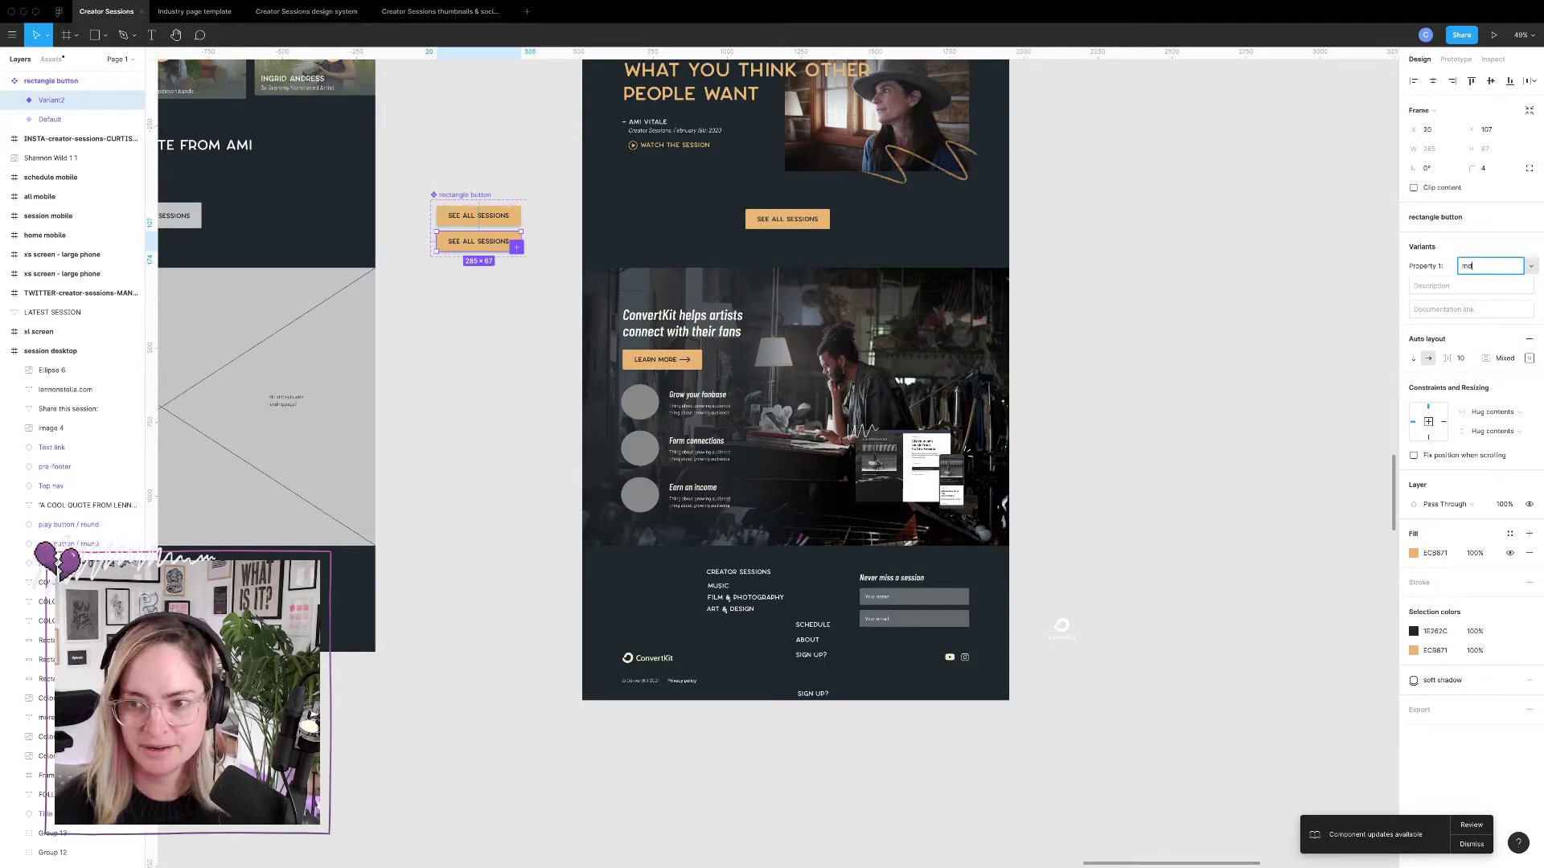
key("Return")
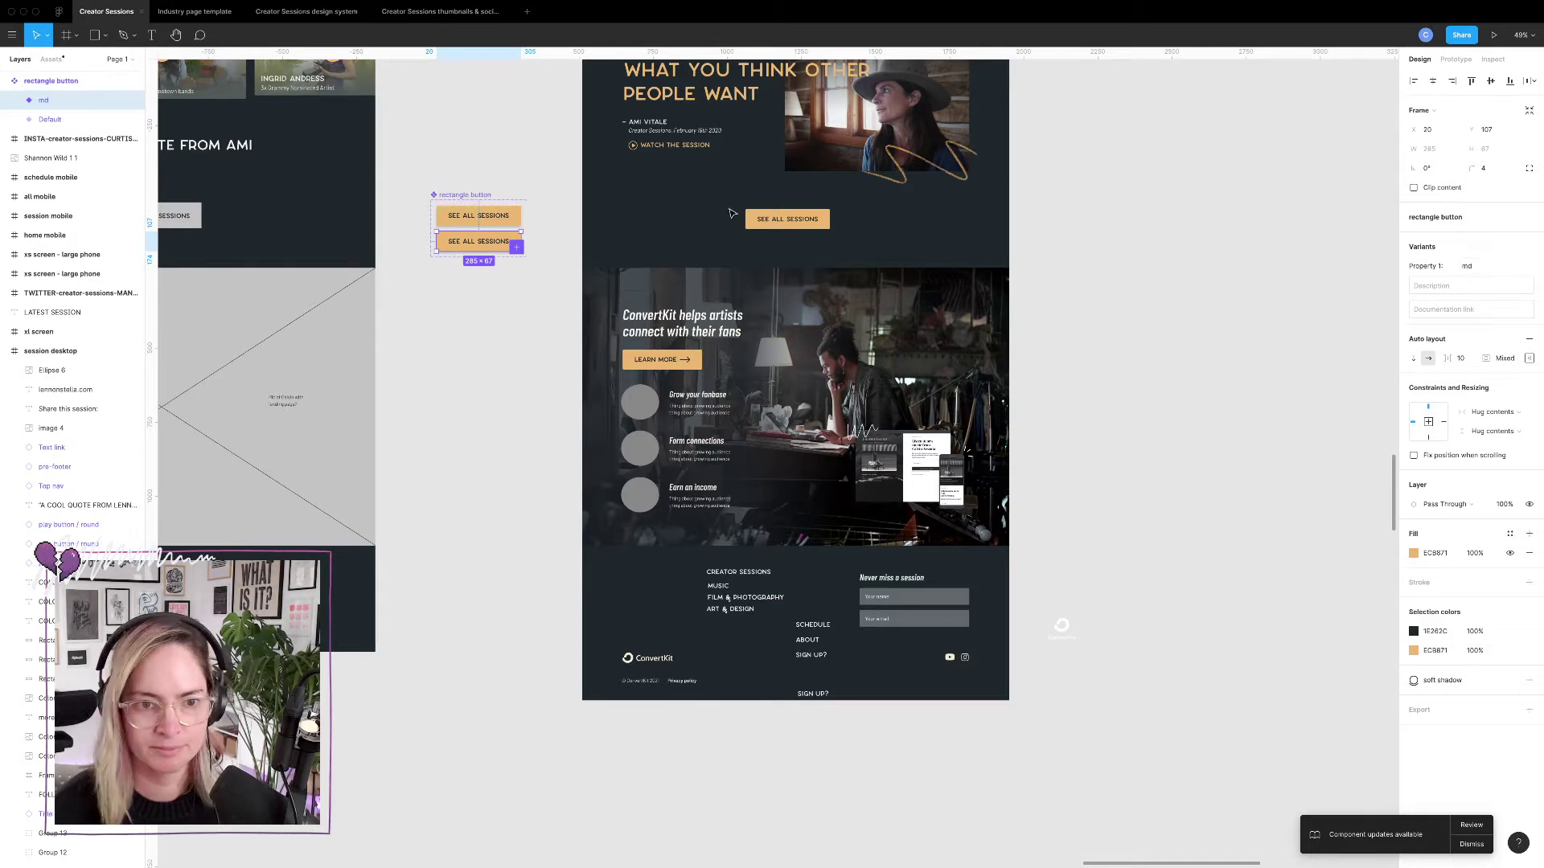
Rename the rectangle button's Default variant as "lg".
left_click(520, 217)
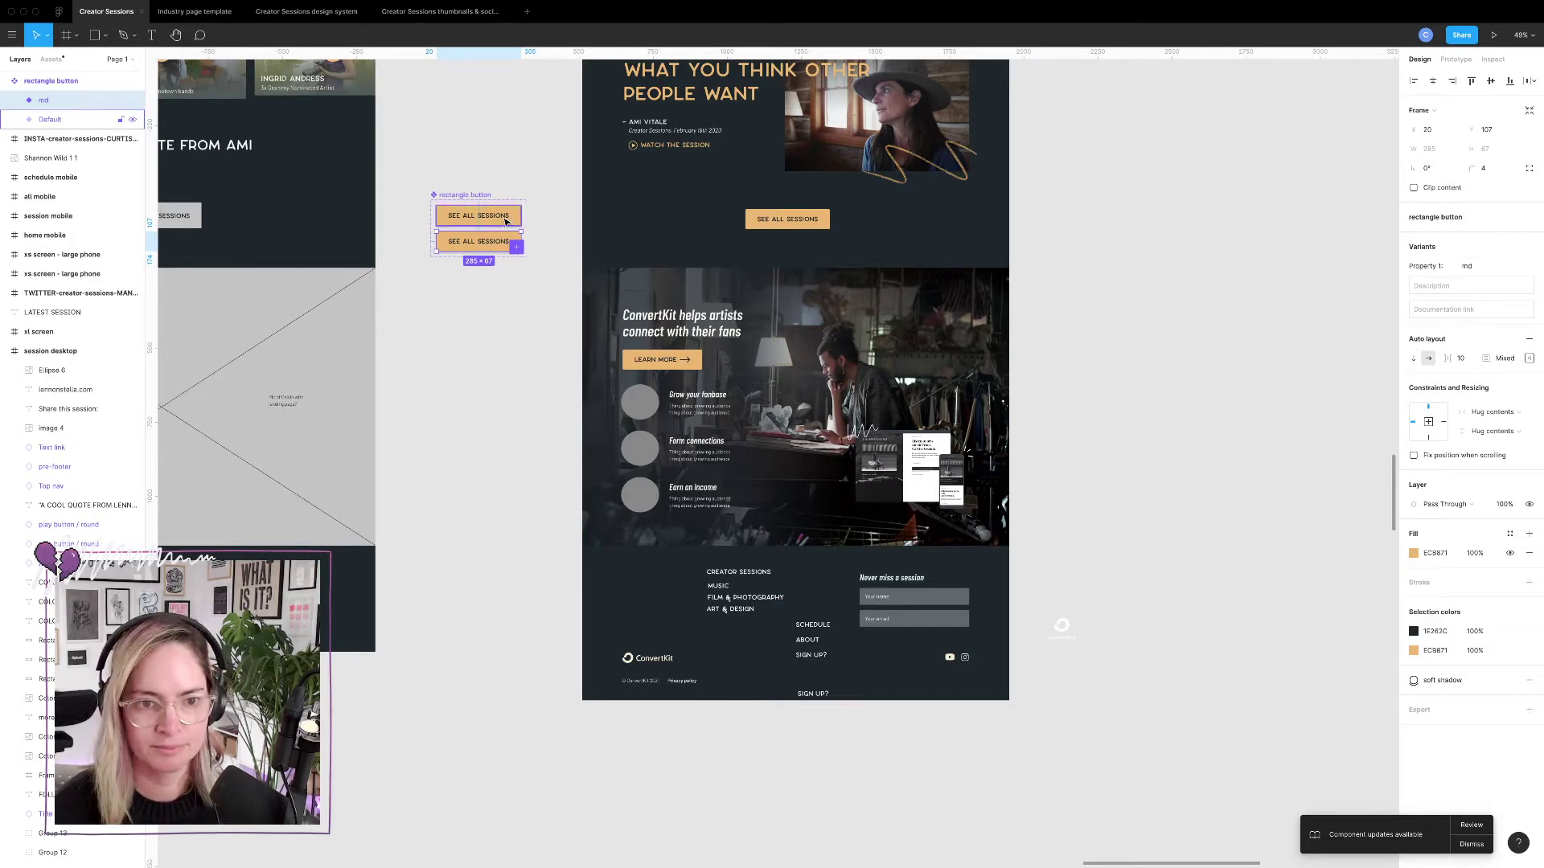
left_click(1490, 265)
type("lg")
key("Return")
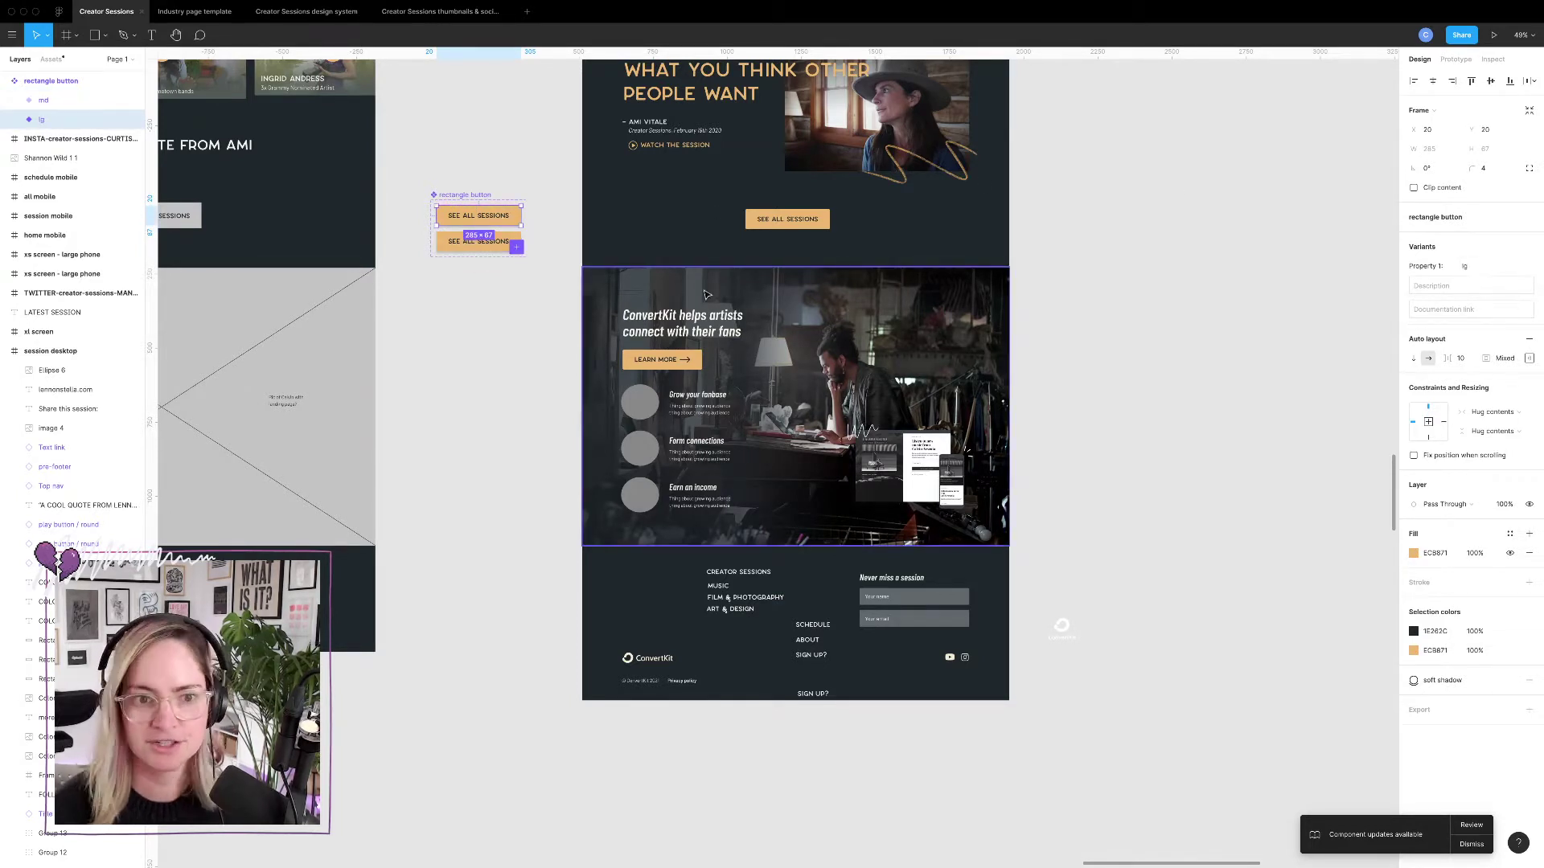
Select the "SEE ALL SESSIONS" text label inside the md variant of the rectangle button.
left_click(491, 246)
scroll(491, 246, "up", 5)
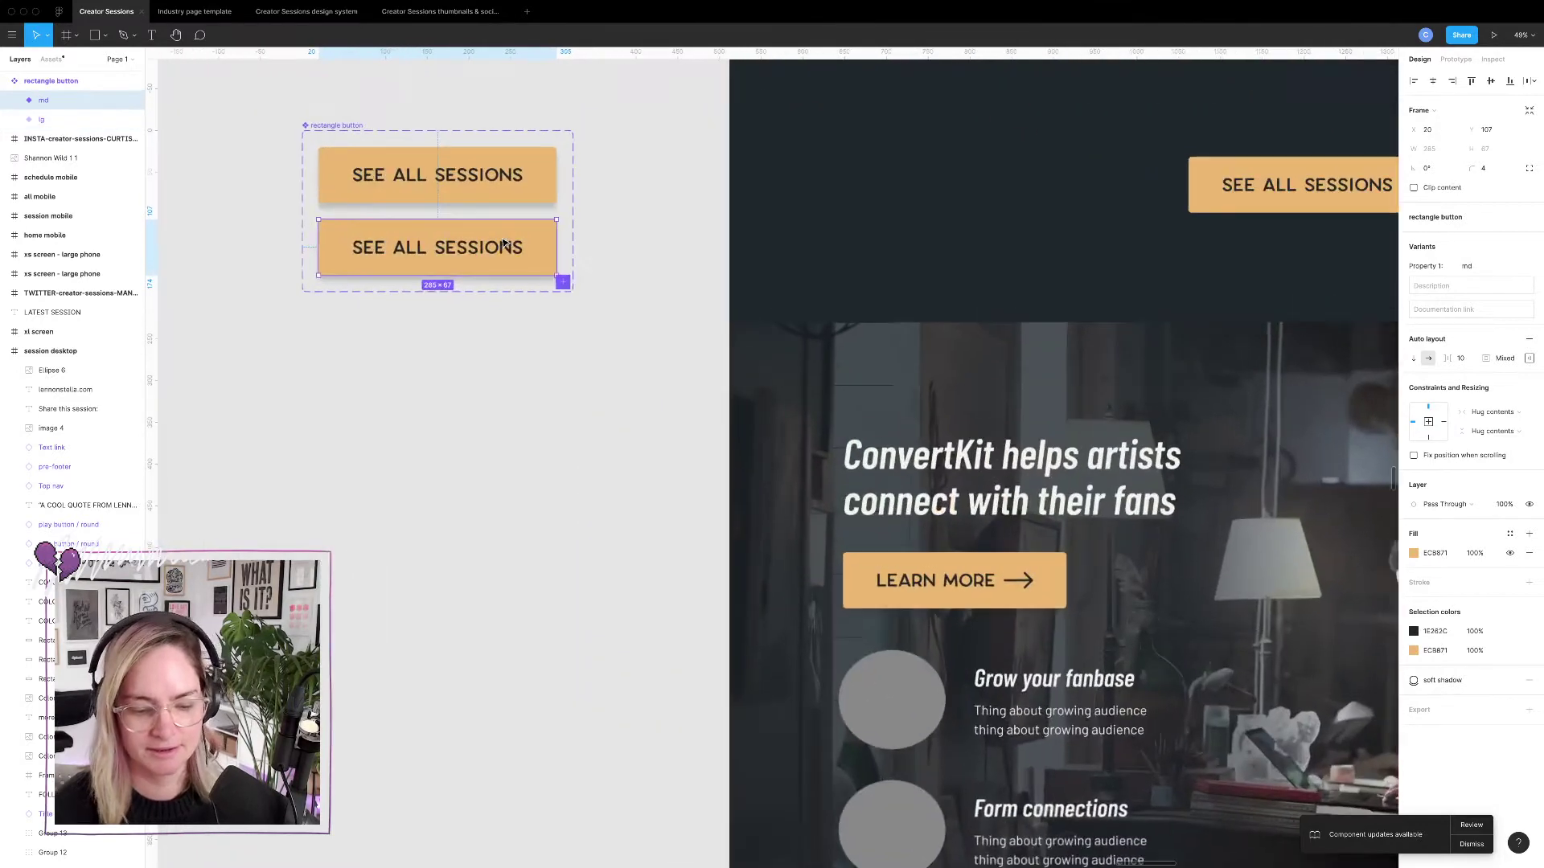
scroll(503, 241, "left", 4)
scroll(698, 338, "up", 3)
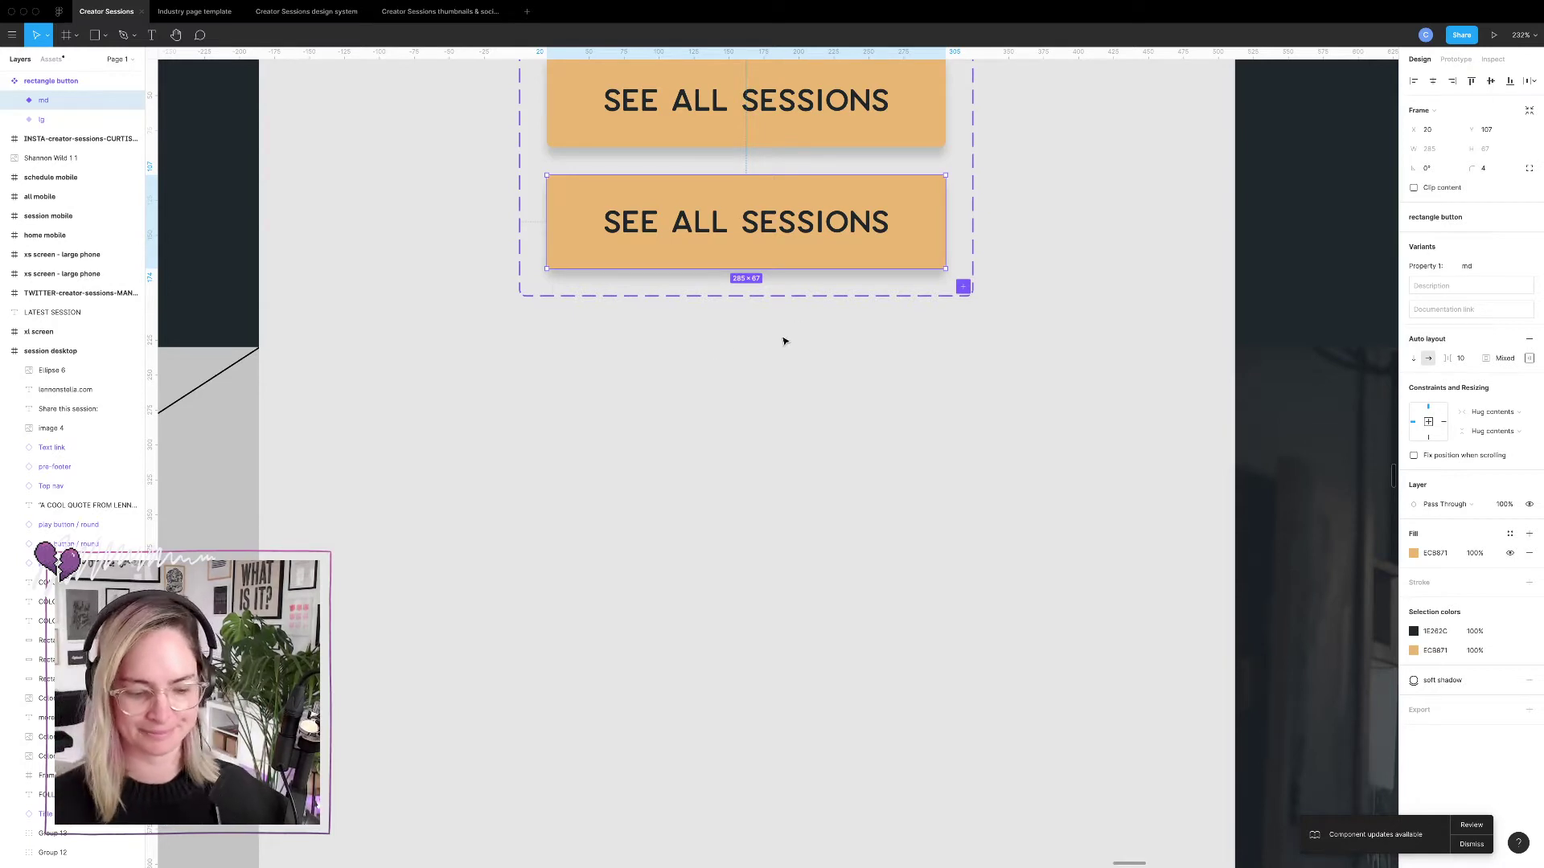
scroll(785, 338, "up", 3)
scroll(780, 295, "up", 3)
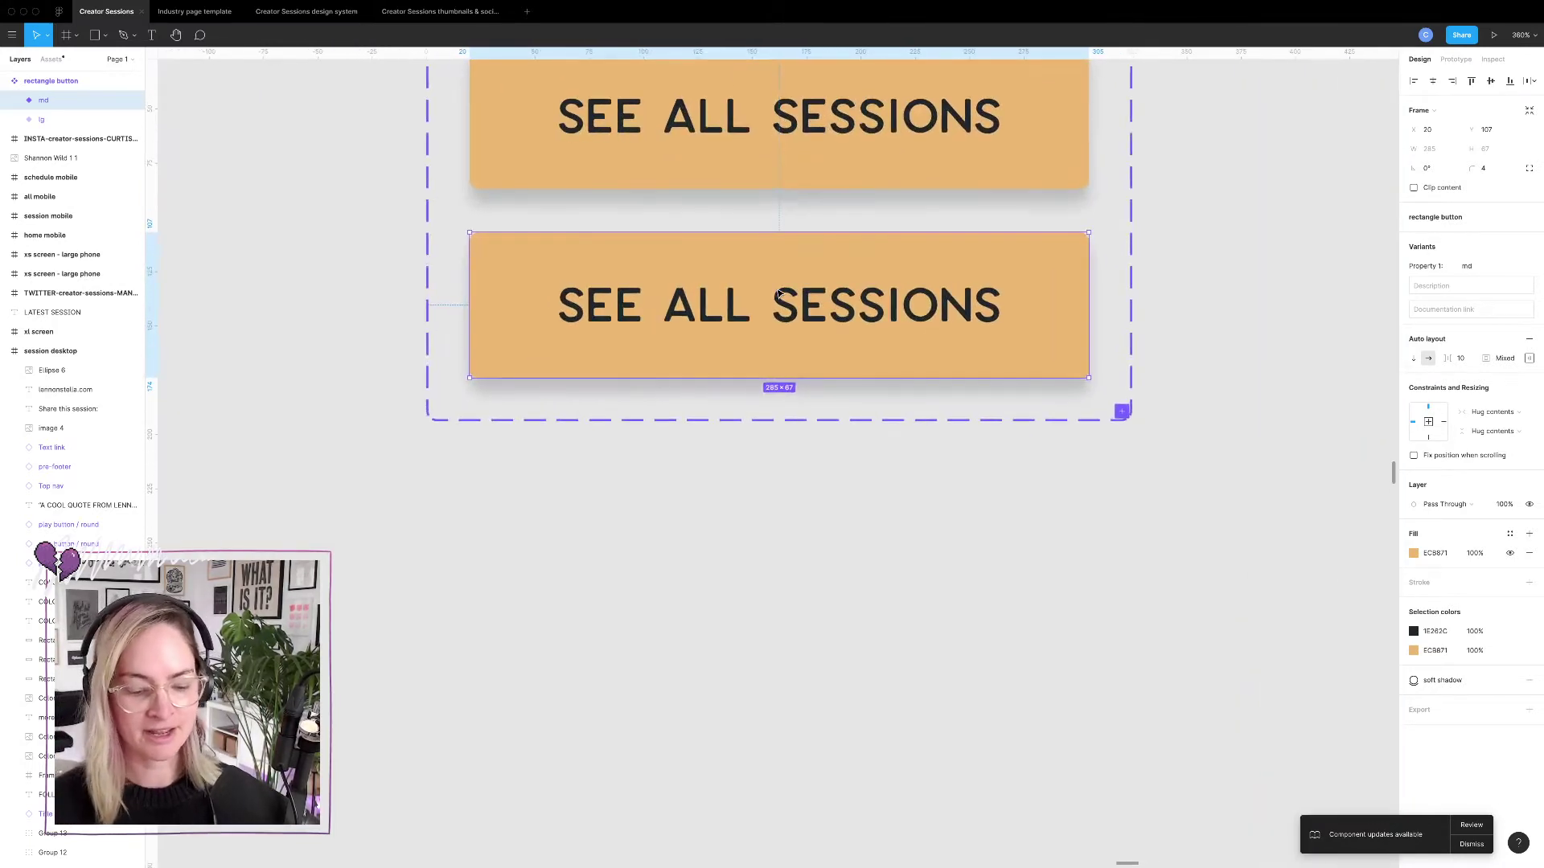
scroll(800, 305, "up", 4)
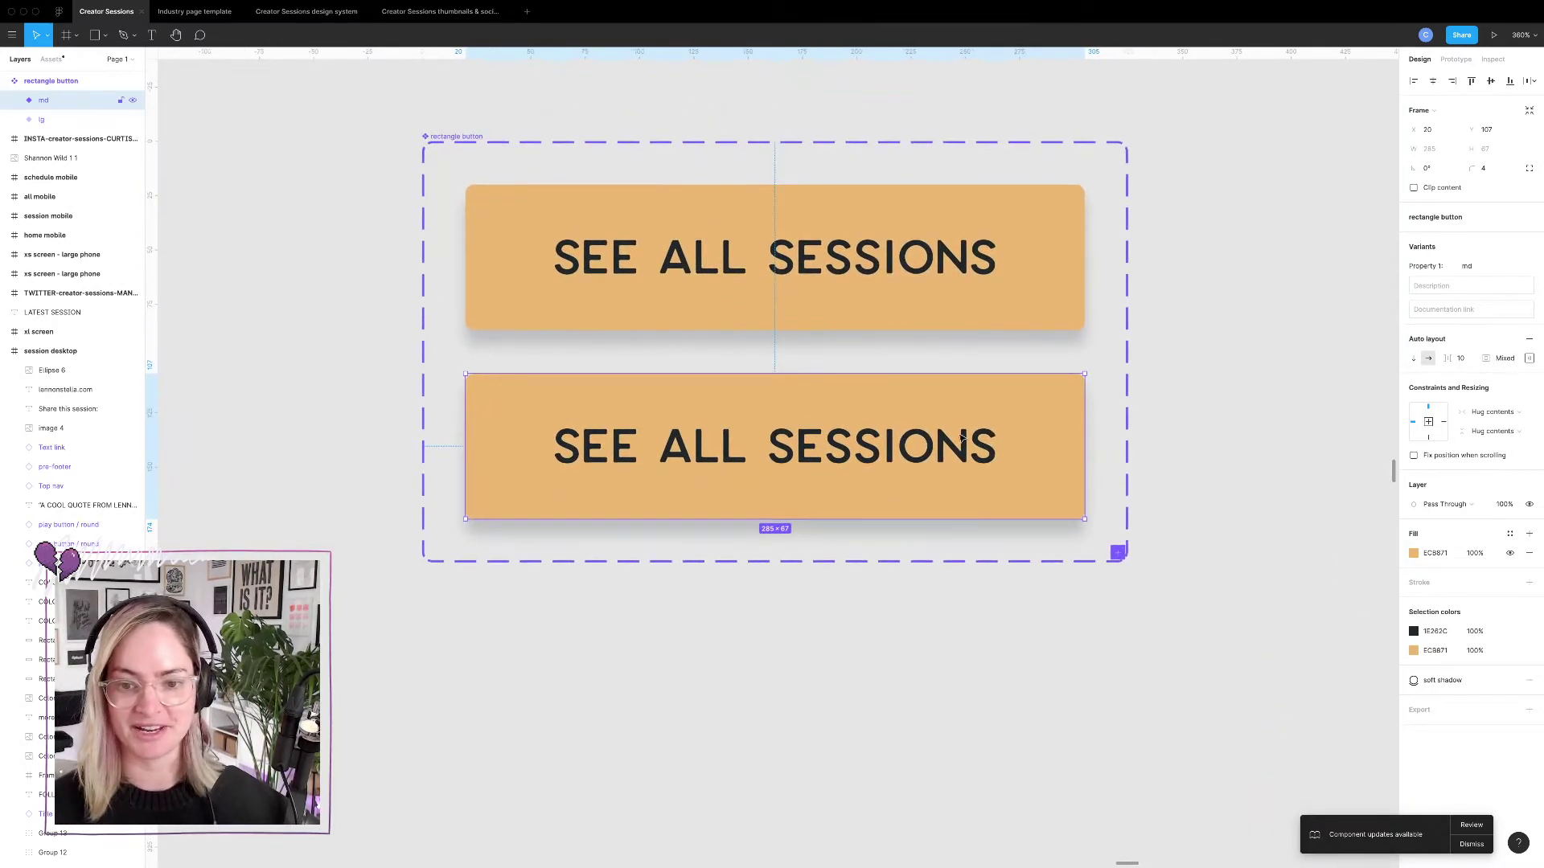
left_click(930, 276)
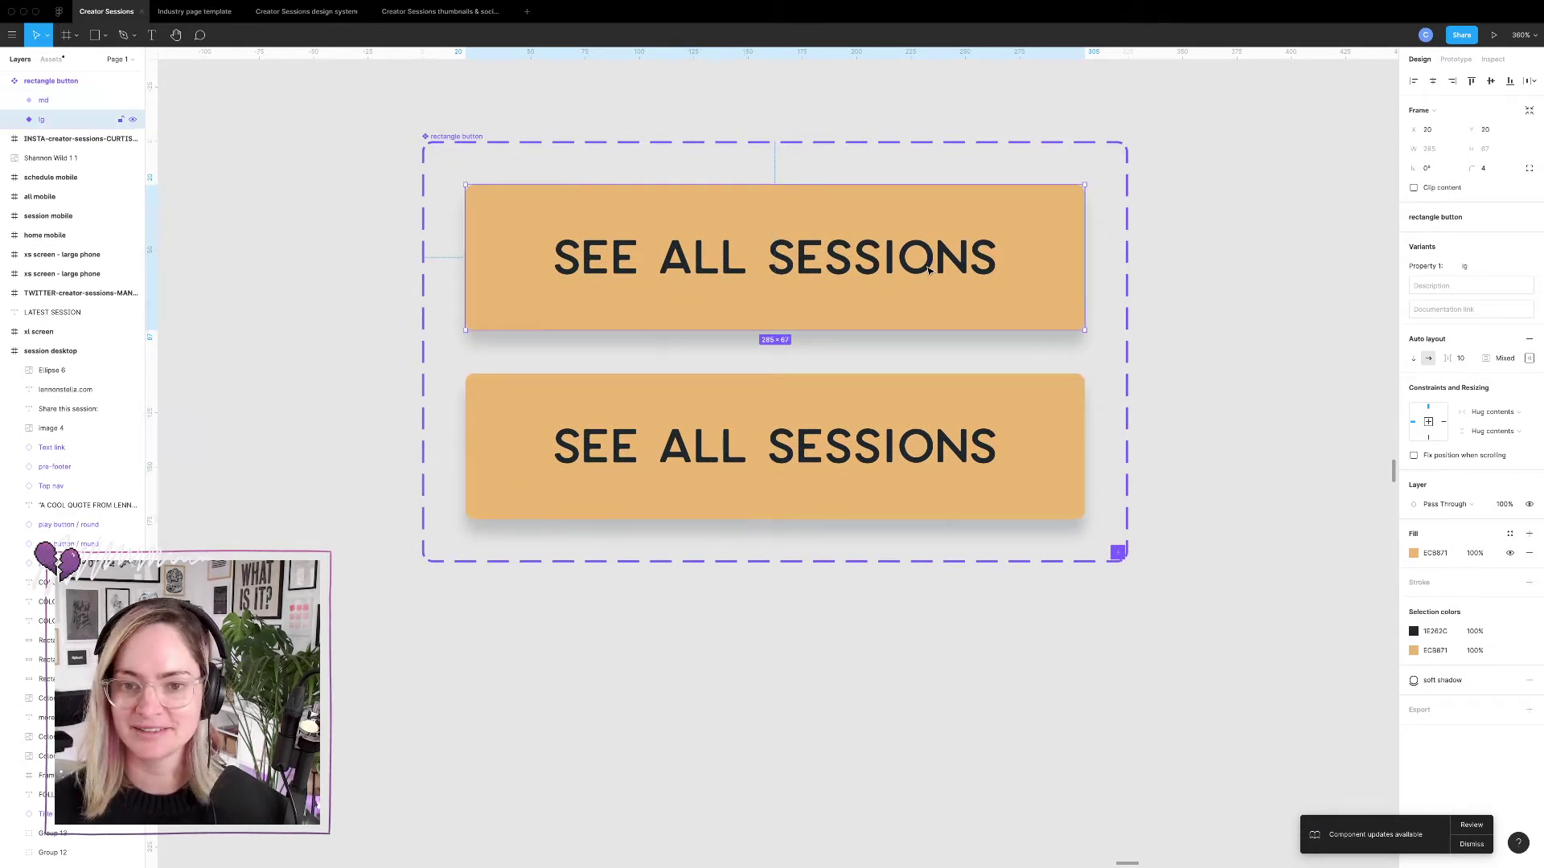
double_click(941, 451)
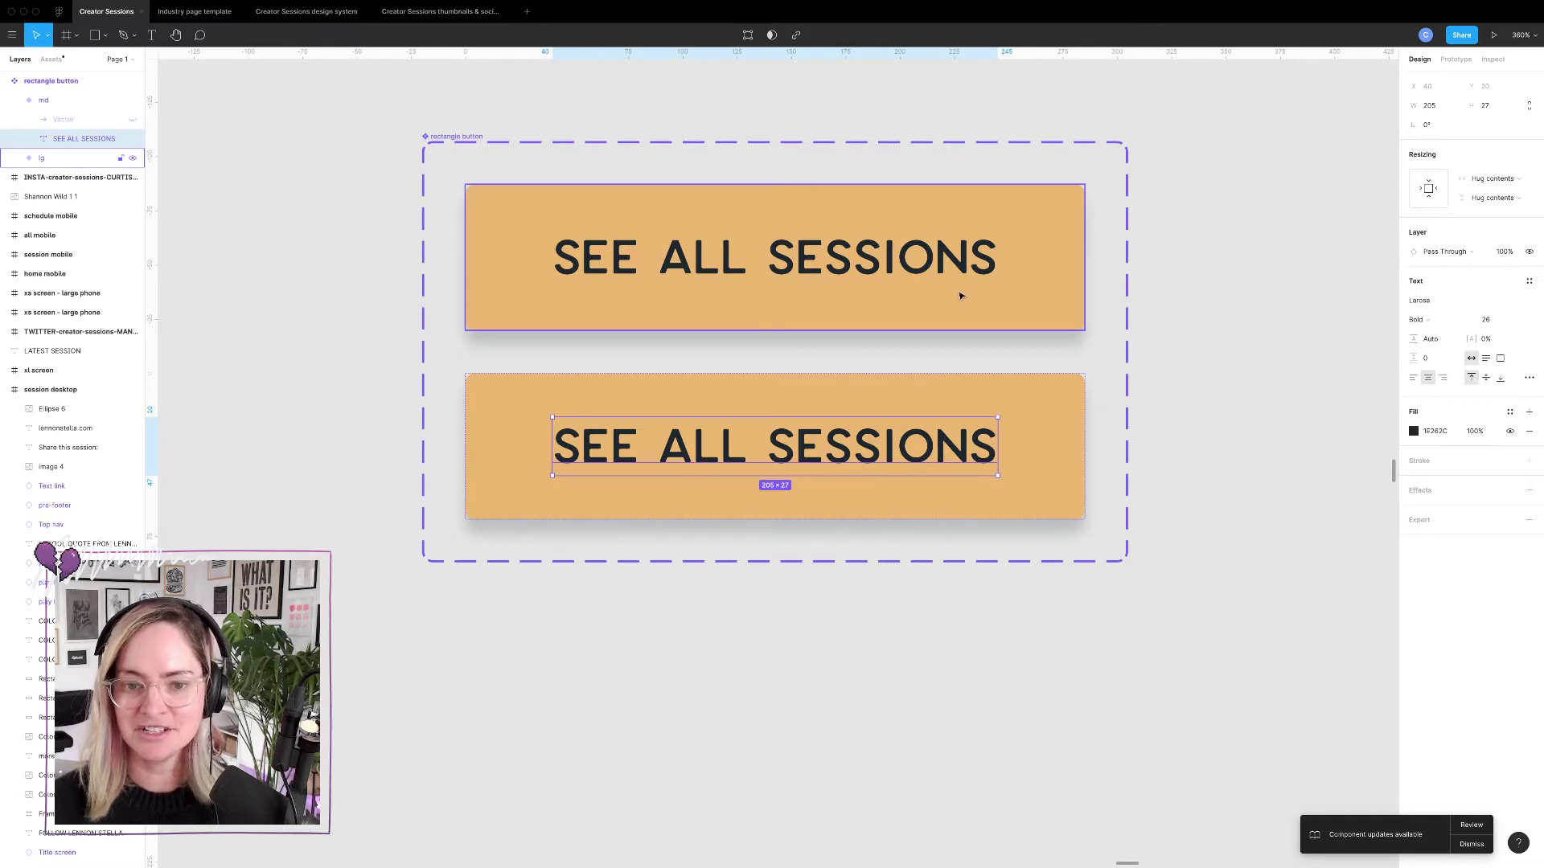
Examine the size of the "SEE ALL SESSIONS" button on the home desktop page against the button variants.
scroll(962, 297, "down", 10)
scroll(962, 296, "up", 10)
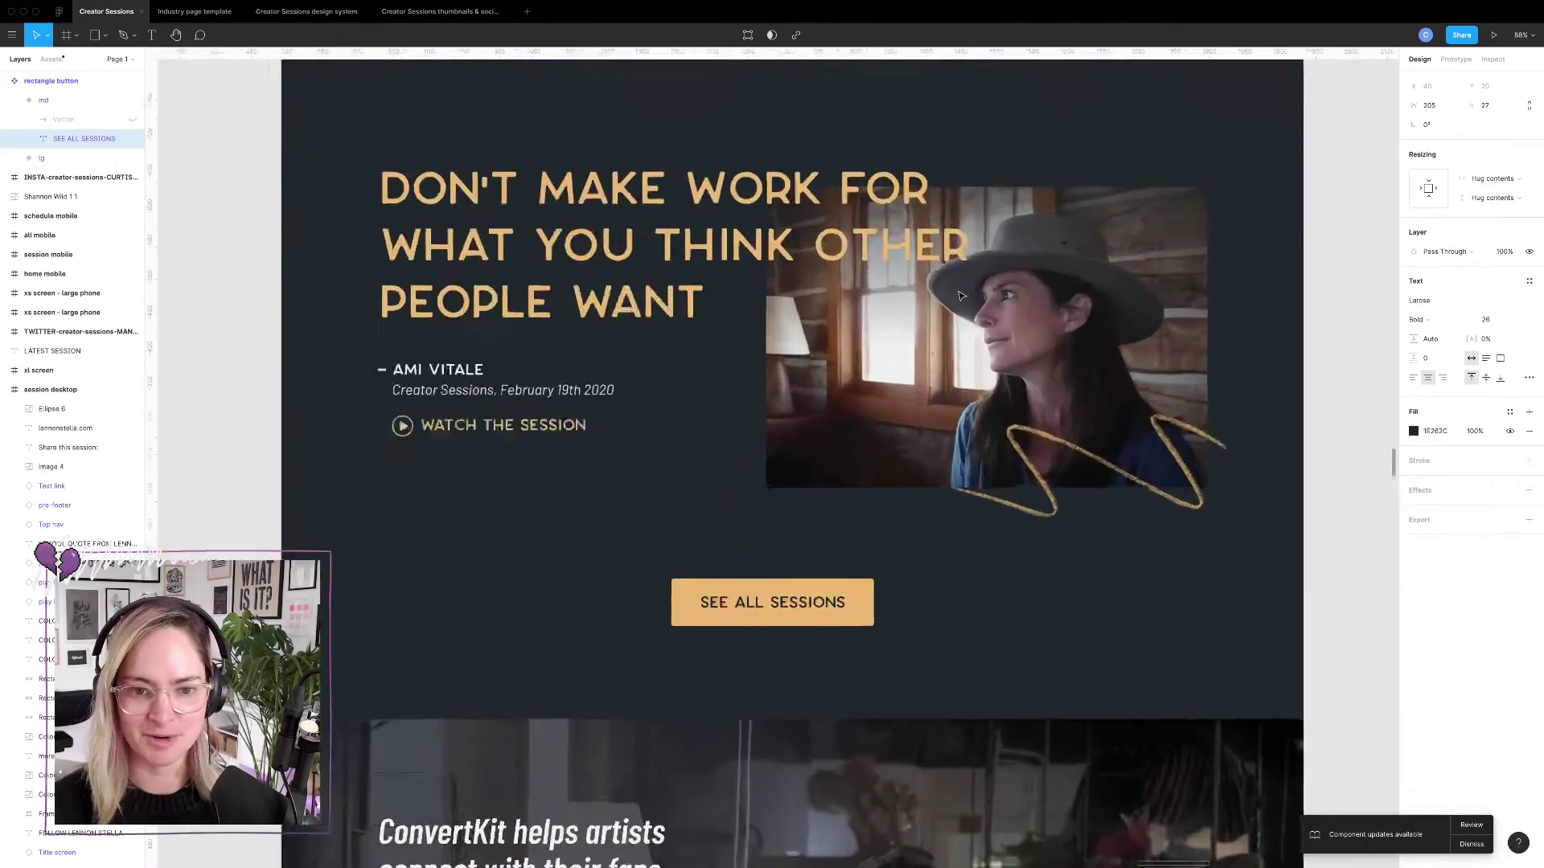
scroll(839, 608, "down", 1)
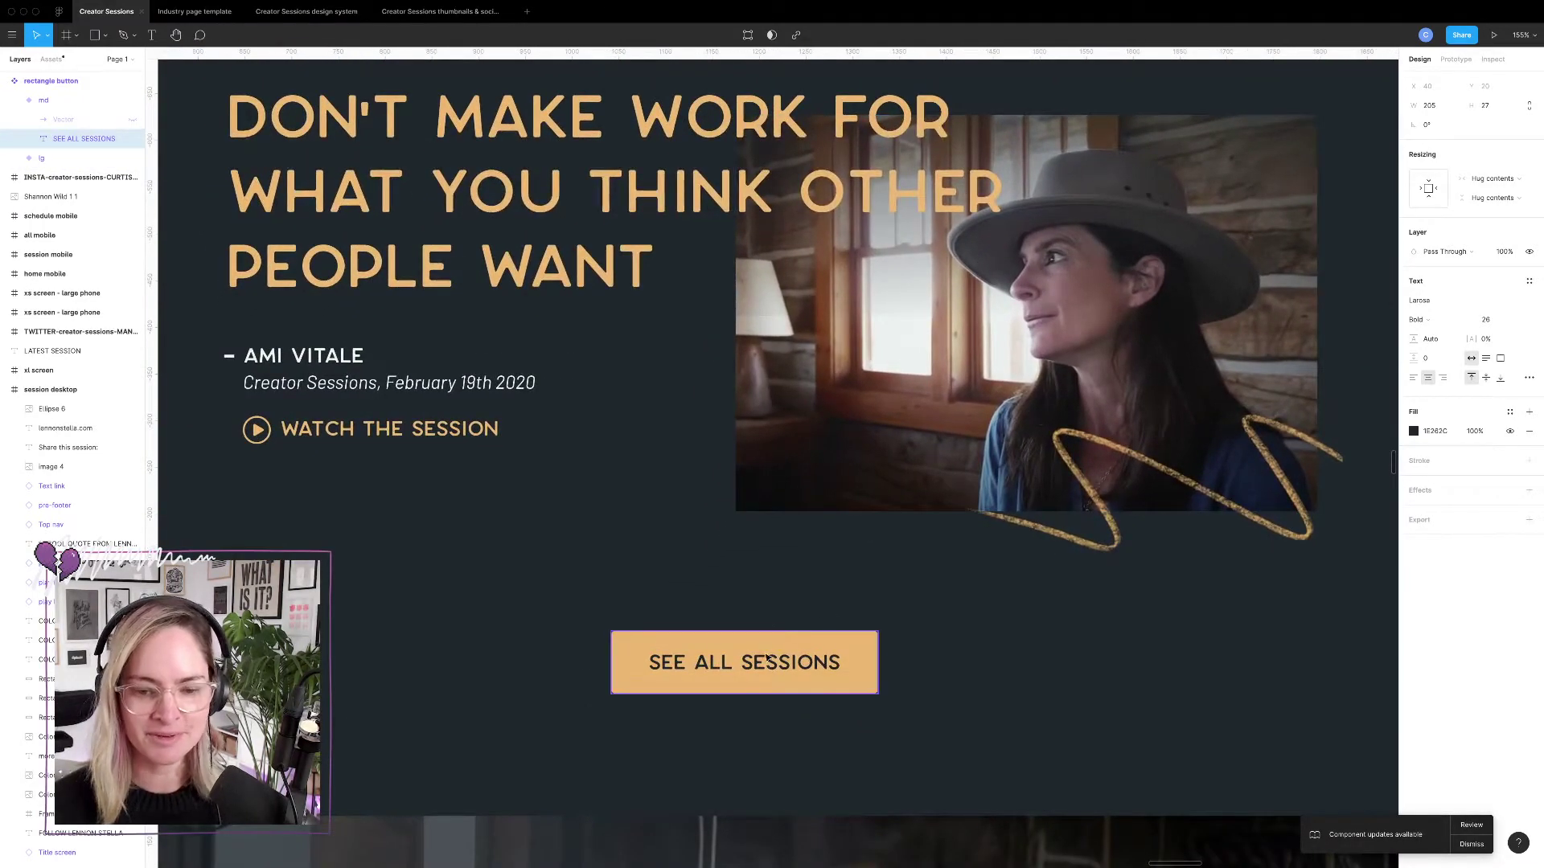
scroll(832, 655, "down", 1)
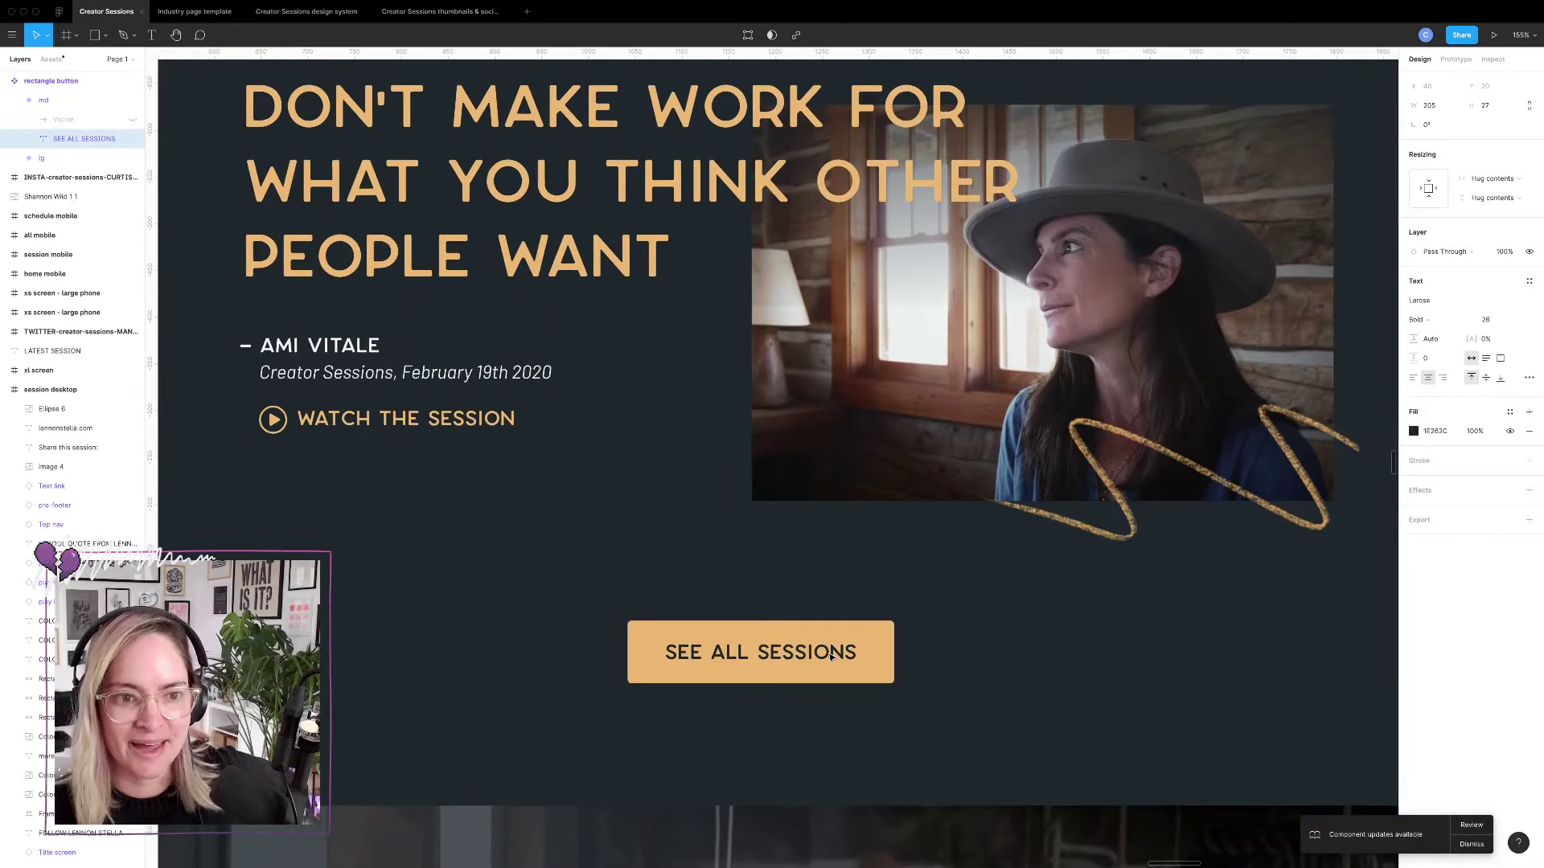
scroll(832, 655, "down", 5)
scroll(810, 665, "left", 2)
scroll(792, 659, "left", 5)
scroll(792, 660, "down", 2)
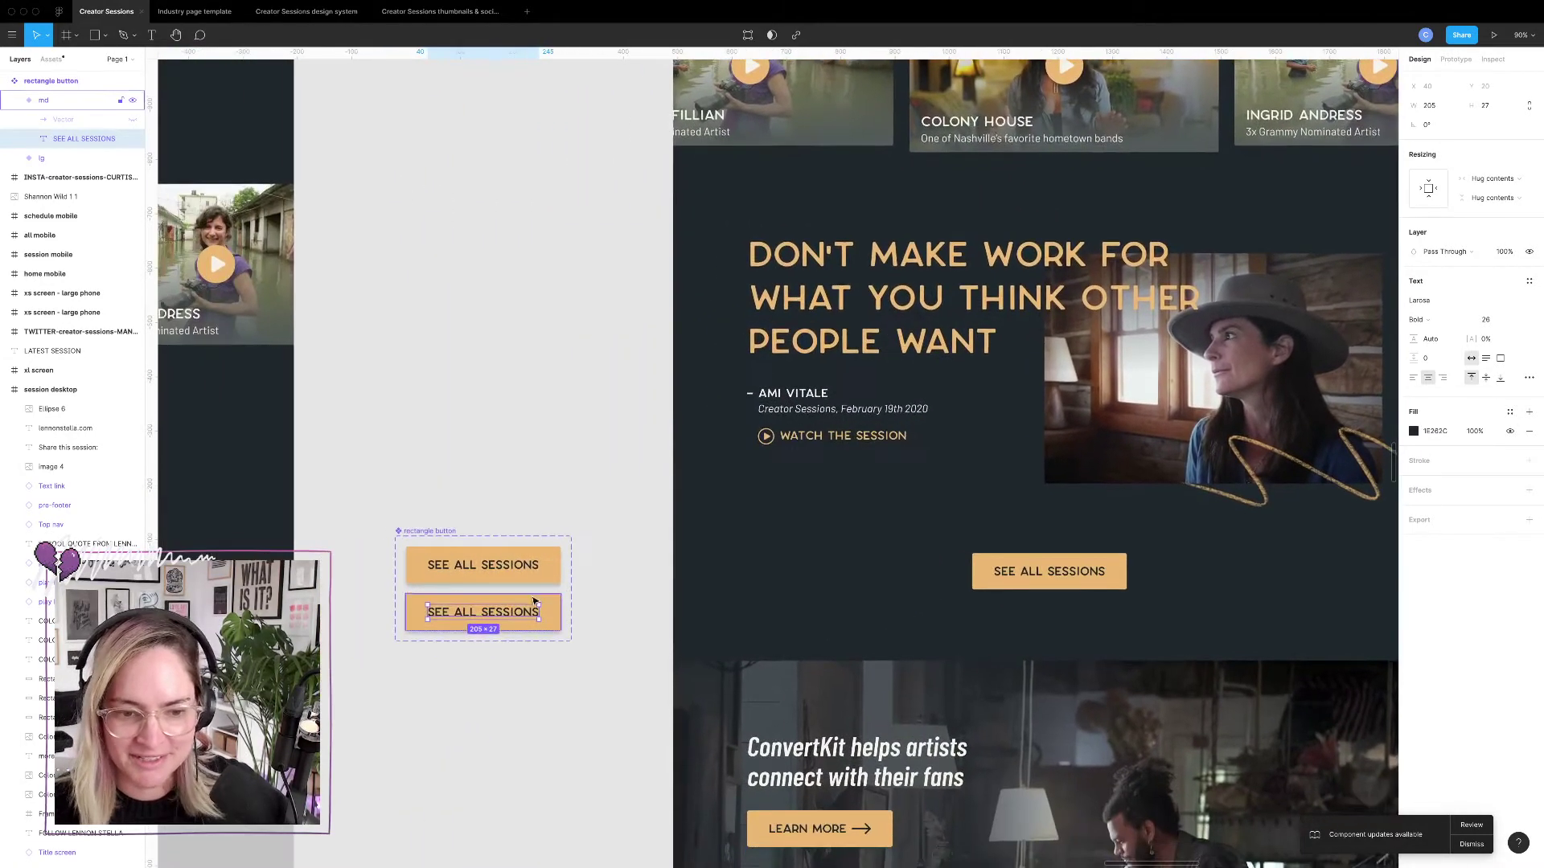
Set the font size of the md variant's "SEE ALL SESSIONS" label to 18.
left_click(1489, 320)
type("16")
key("Return")
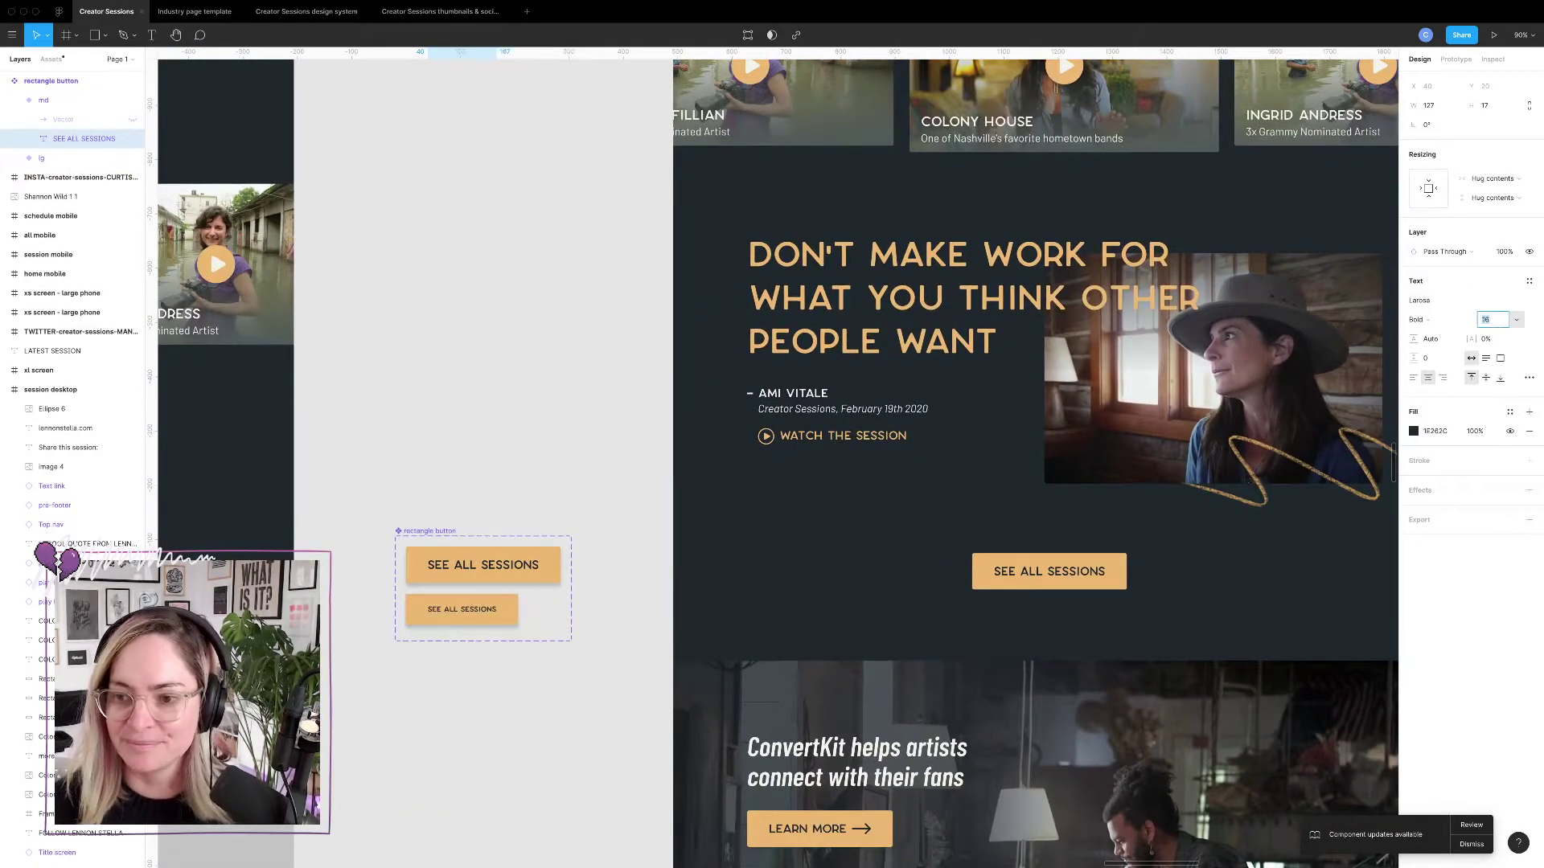
type("18")
key("Return")
scroll(534, 541, "up", 5)
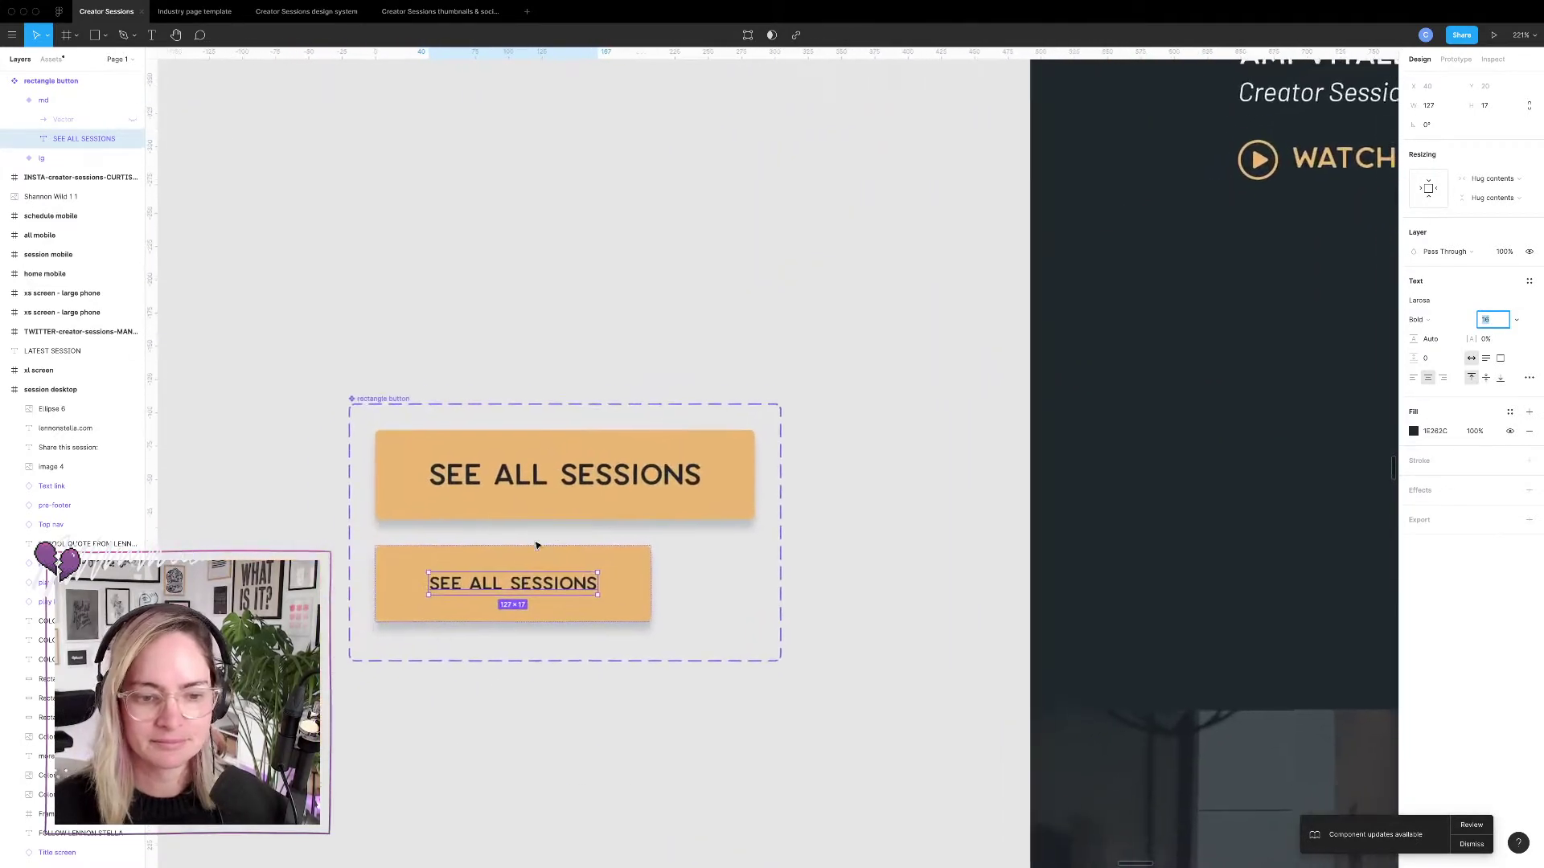
scroll(535, 542, "down", 1)
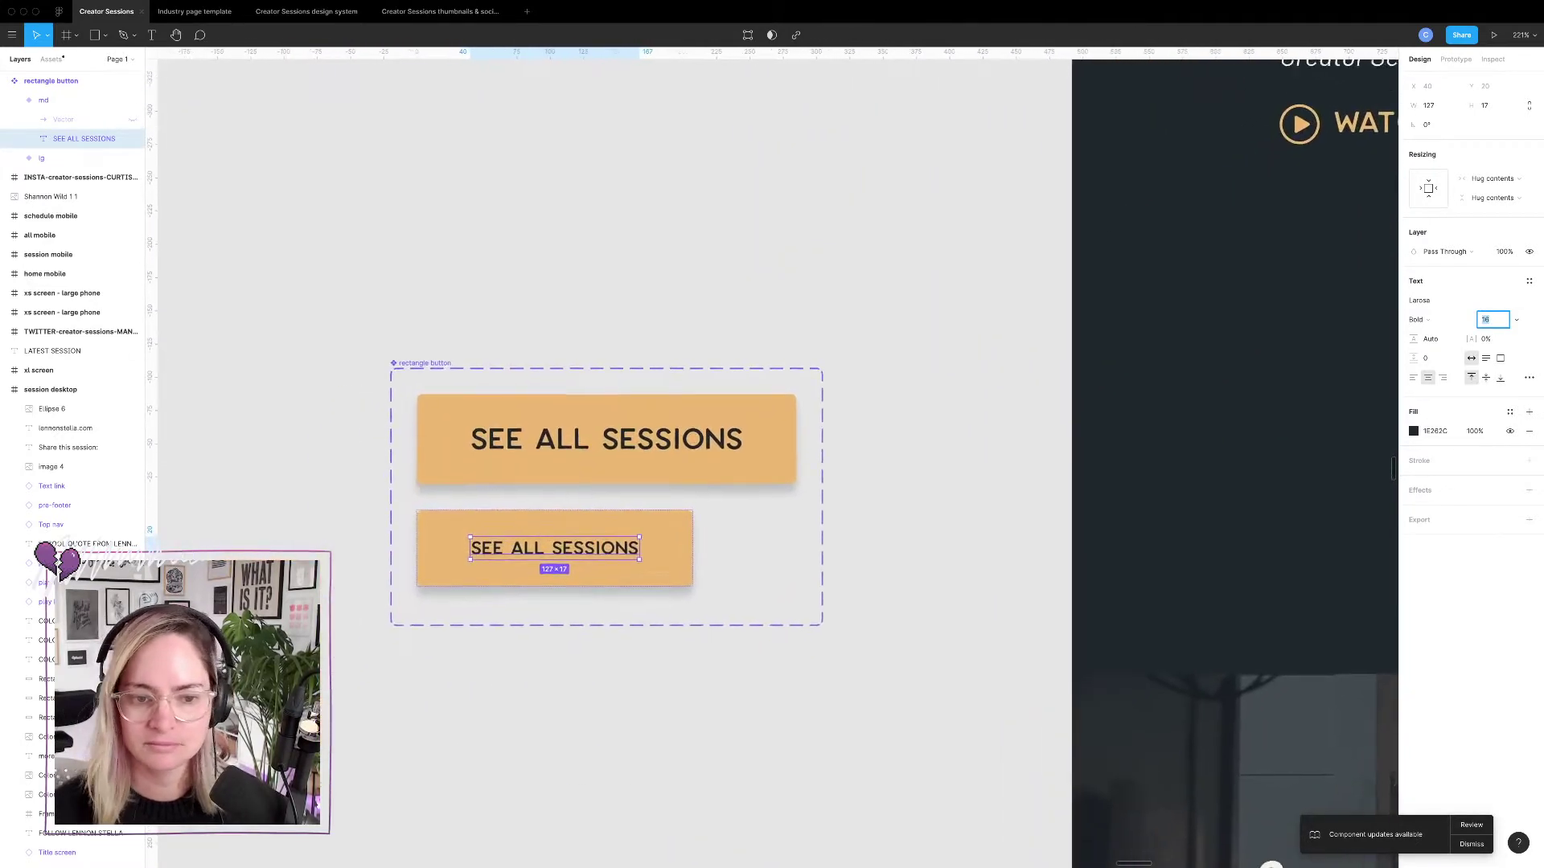
Resize the md button variant to about 192 wide and 42 high.
left_click(690, 533)
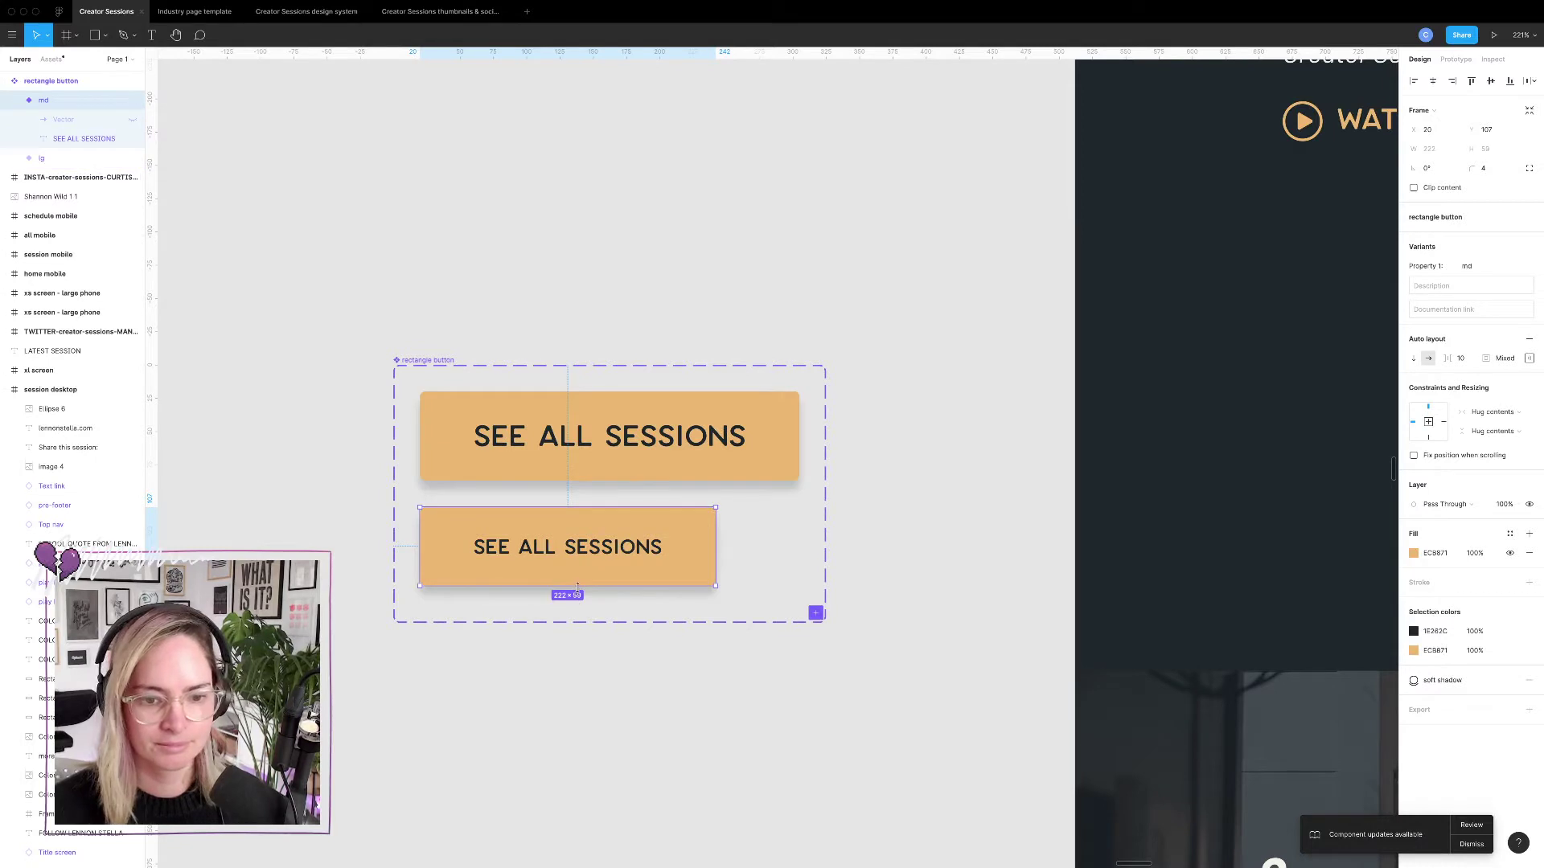
left_click_drag(578, 588, 574, 564)
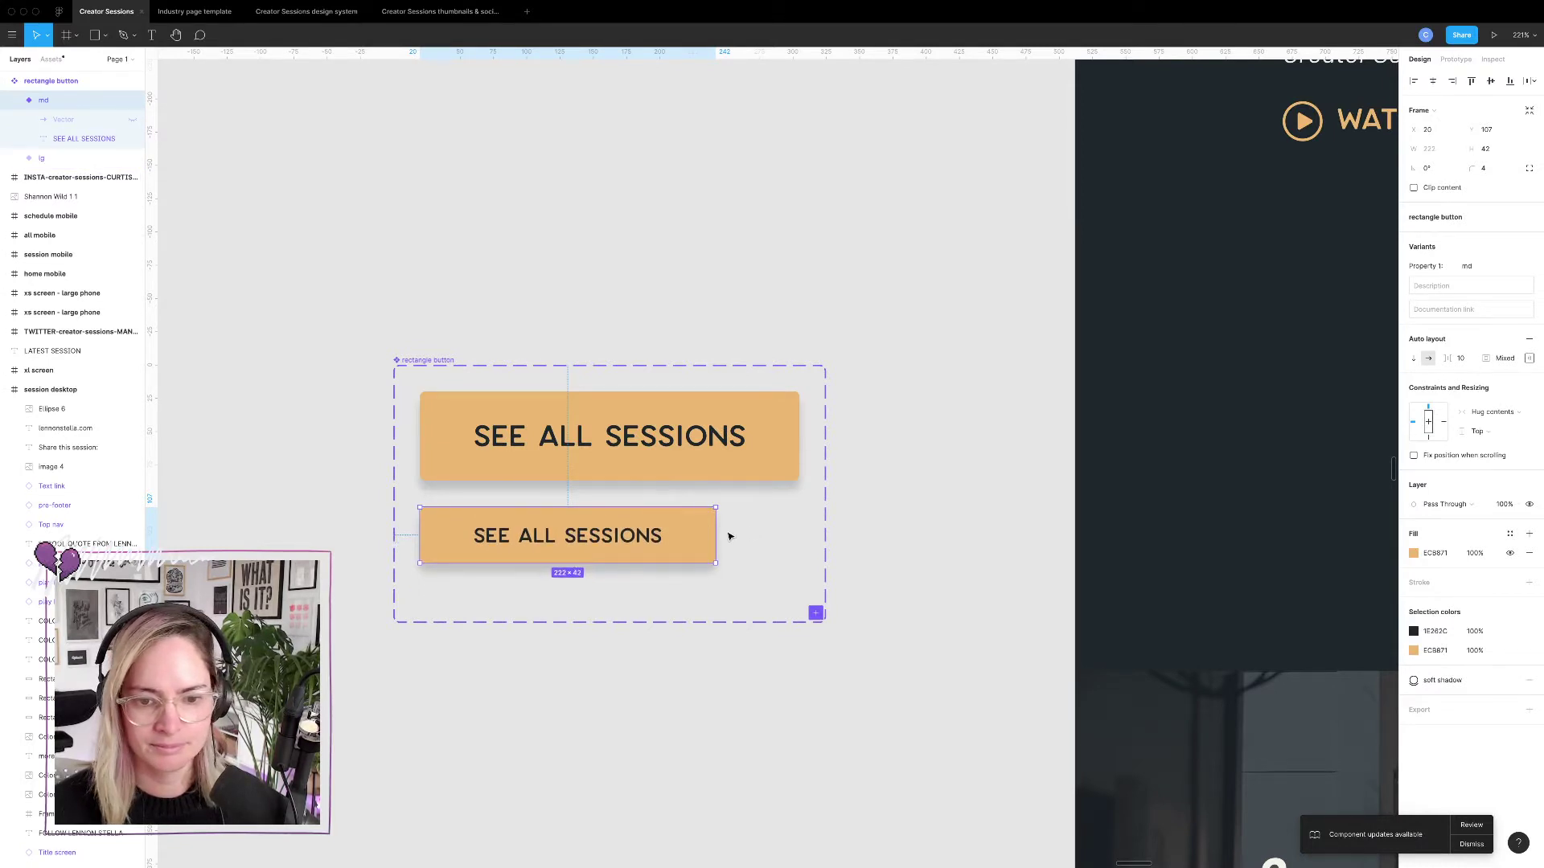
left_click_drag(715, 537, 674, 539)
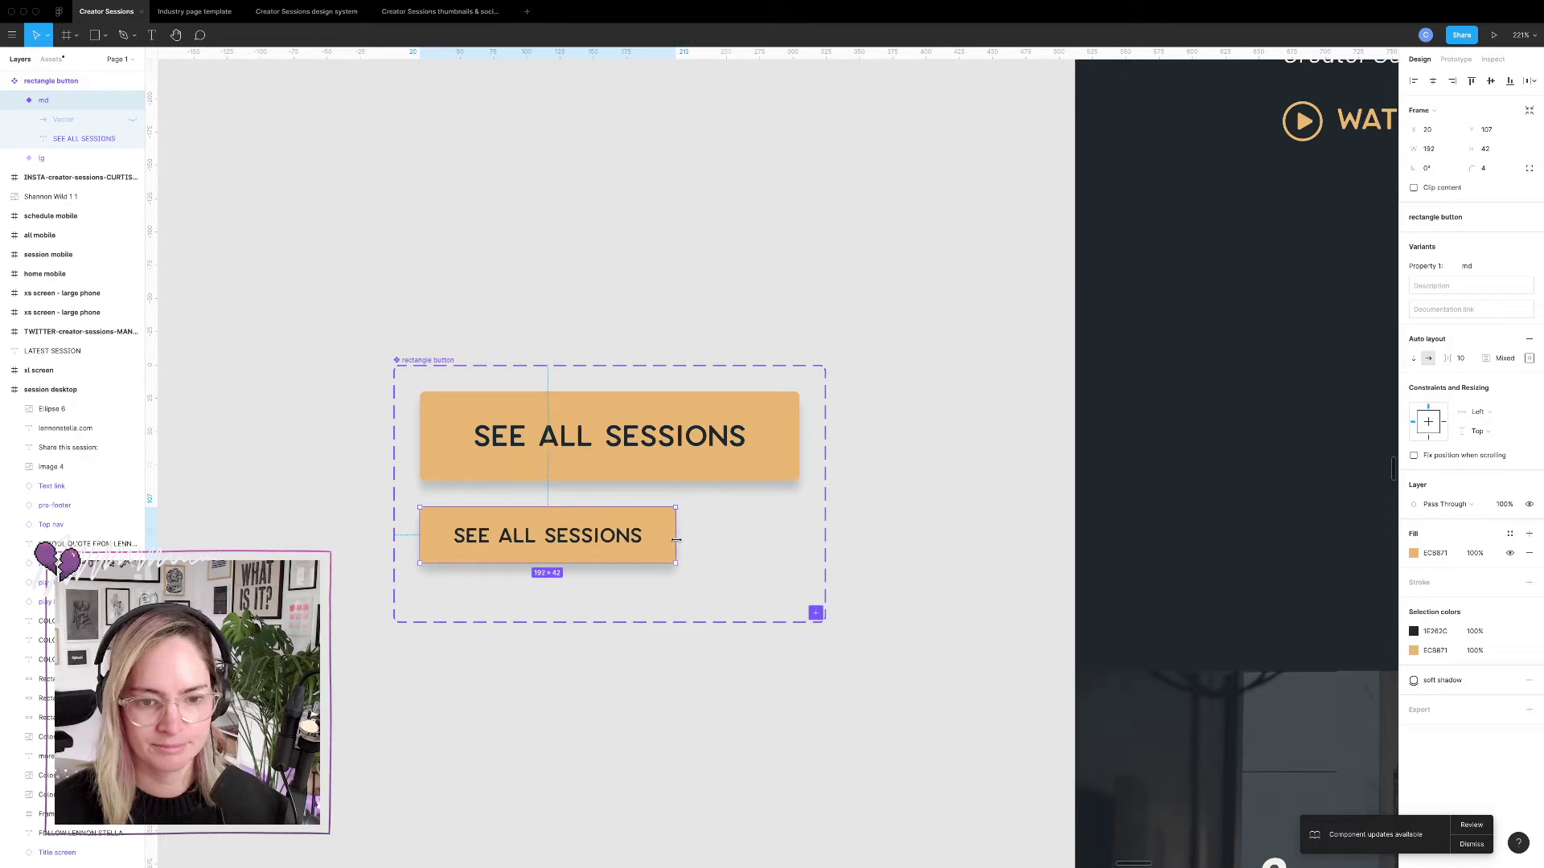
left_click(943, 553)
Place an instance of the rectangle button component below the "Your email" field in the home desktop footer.
scroll(943, 553, "down", 5)
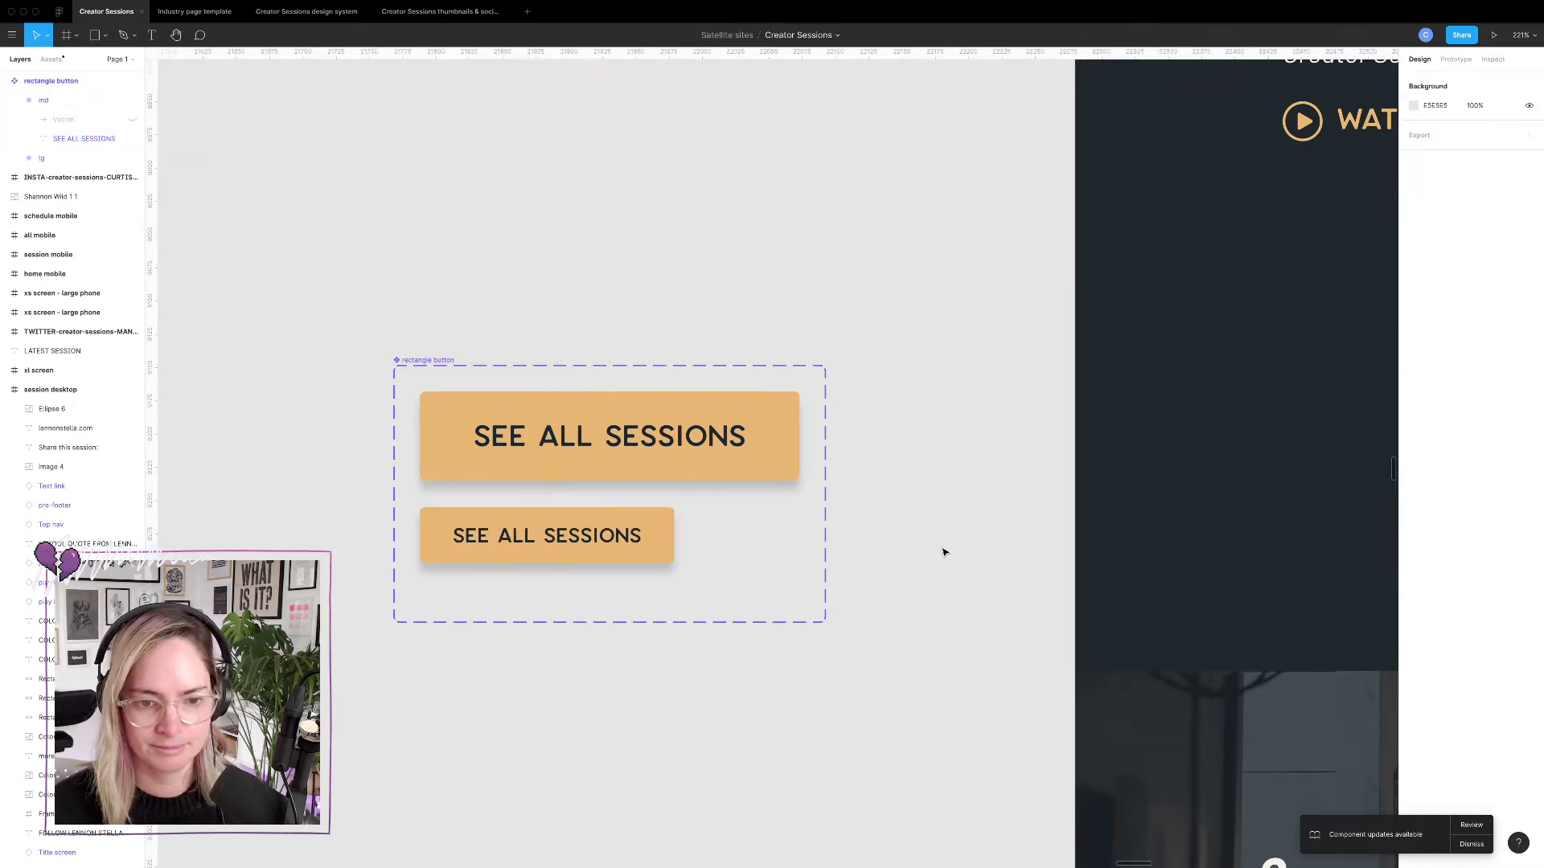
scroll(943, 553, "right", 10)
scroll(943, 553, "down", 6)
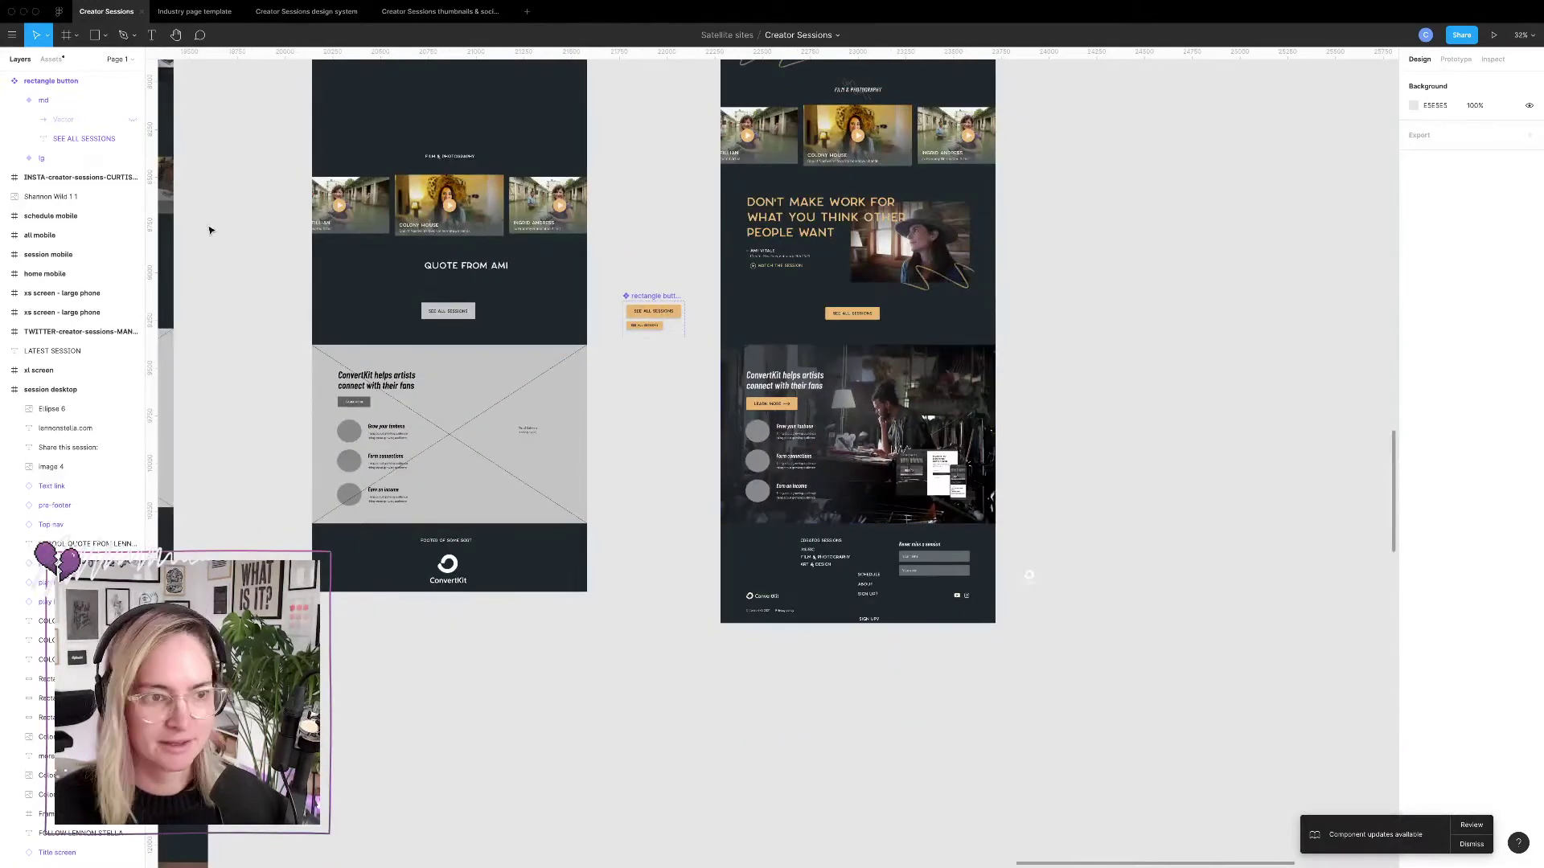
left_click(52, 59)
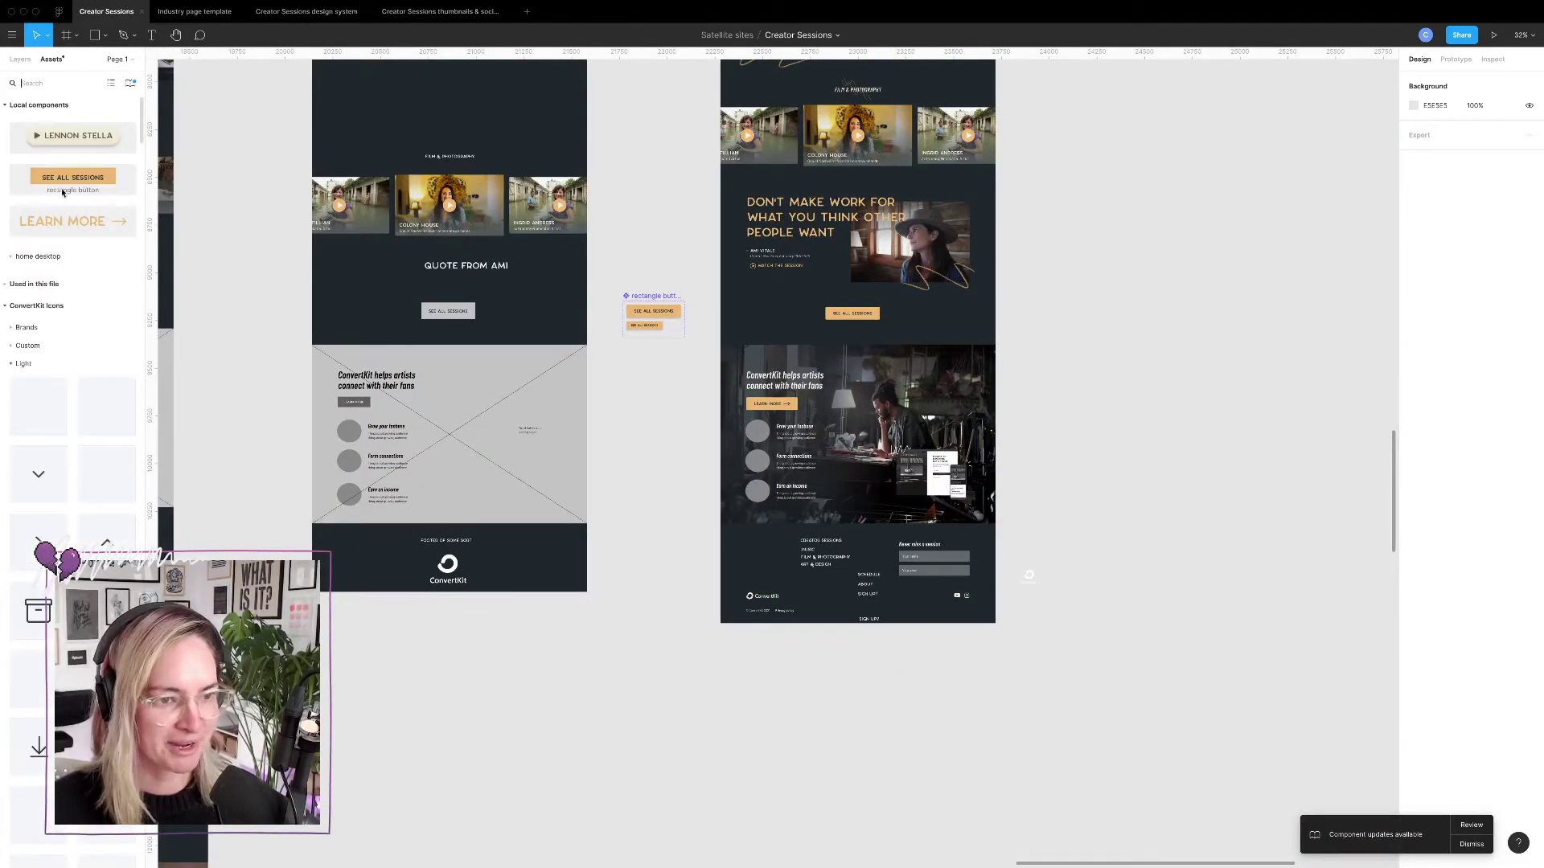
left_click_drag(73, 178, 935, 593)
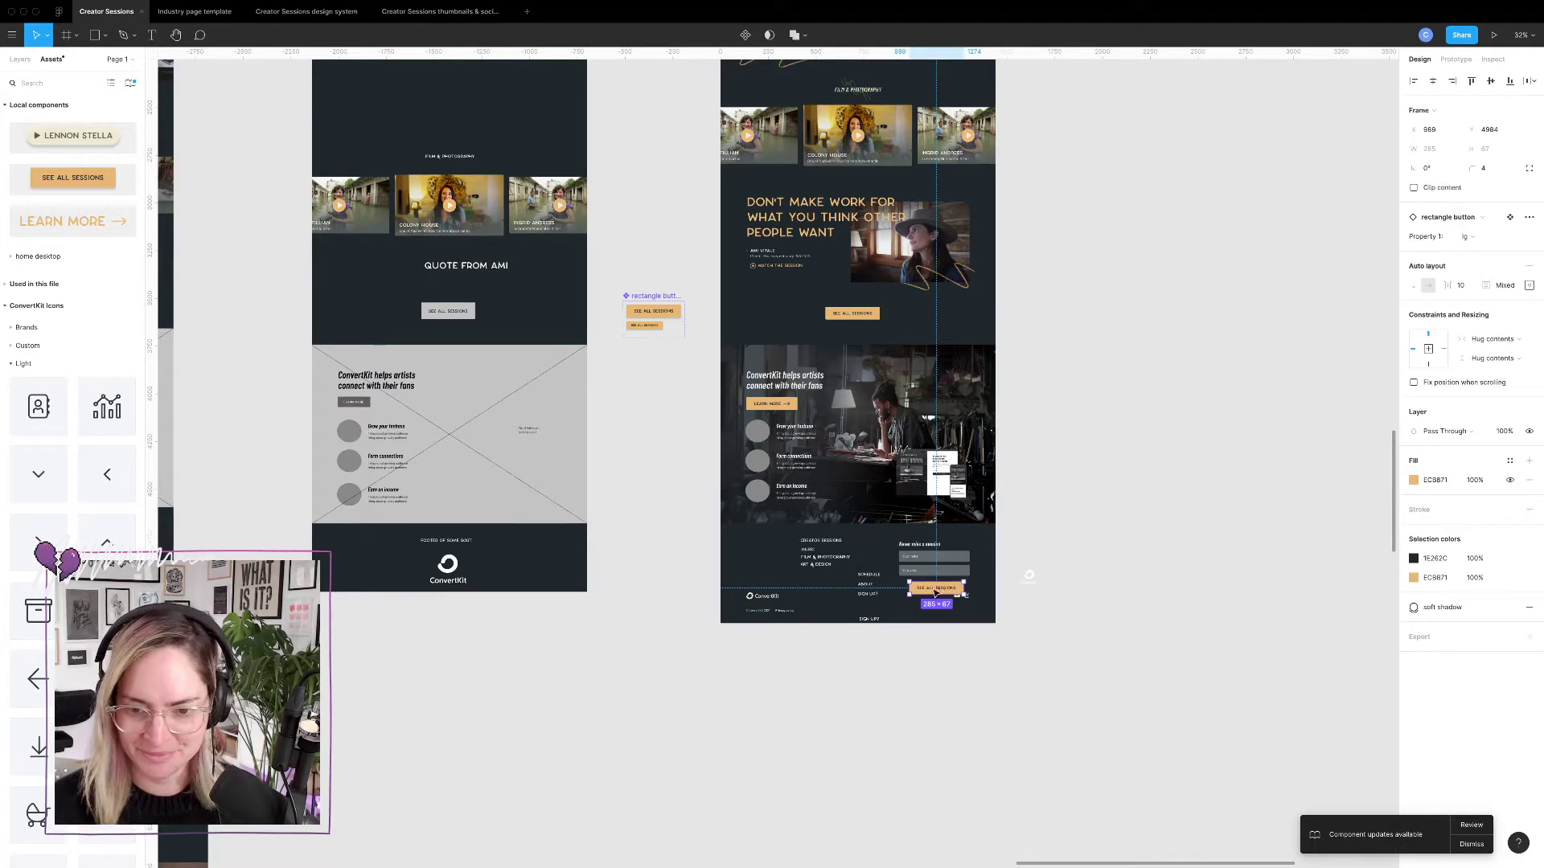
Switch the footer form's button instance to the md variant and line it up beneath the "Your email" field.
left_click(1486, 238)
left_click(1494, 254)
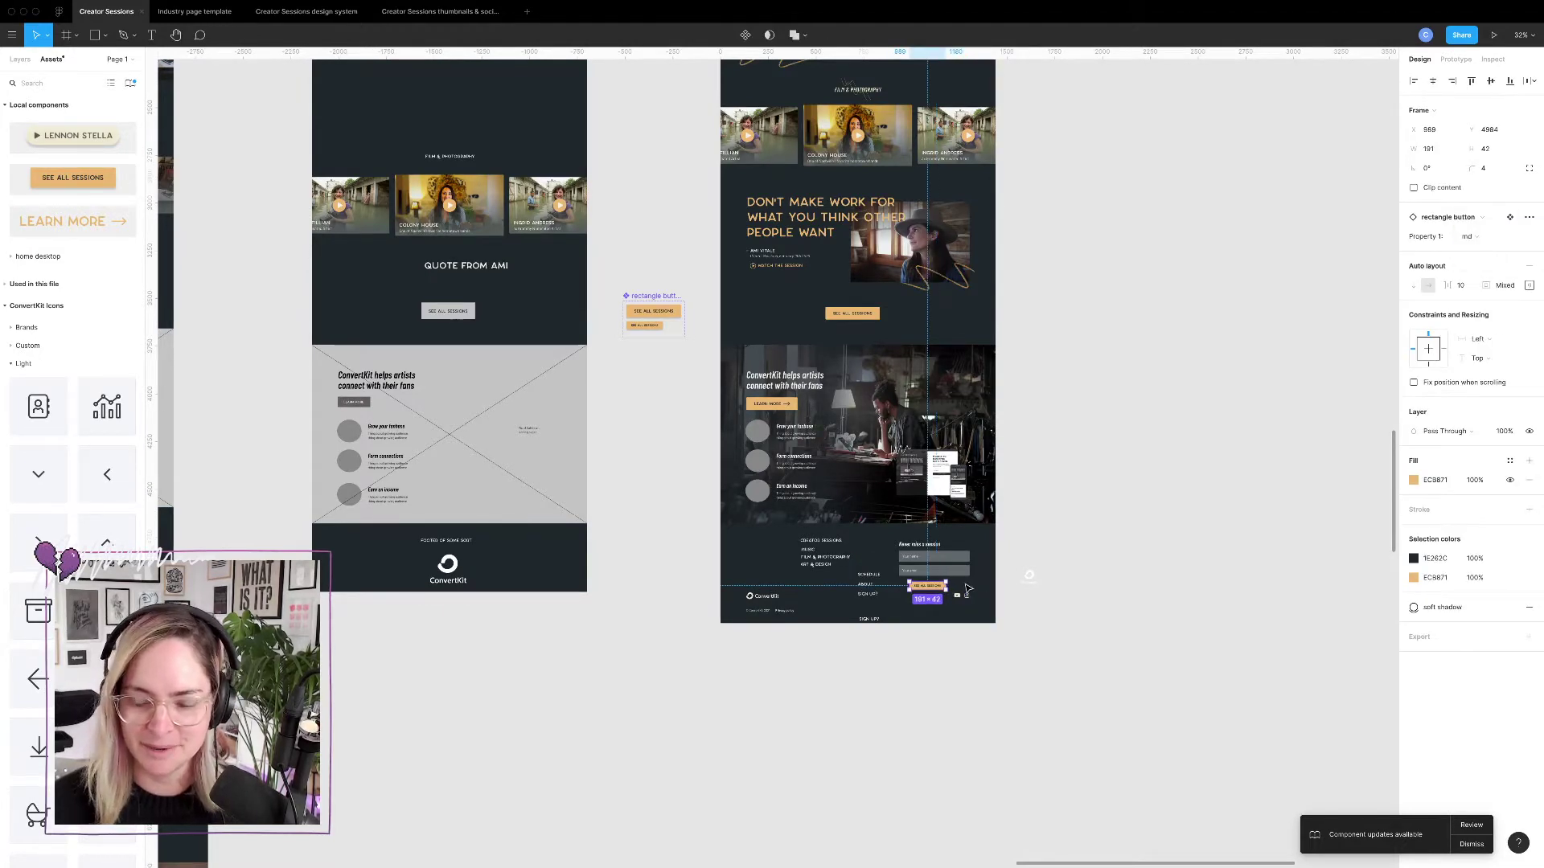
scroll(967, 591, "up", 10)
left_click_drag(837, 591, 792, 586)
Change the footer form button's label to "SEND ME UPDATES".
double_click(773, 586)
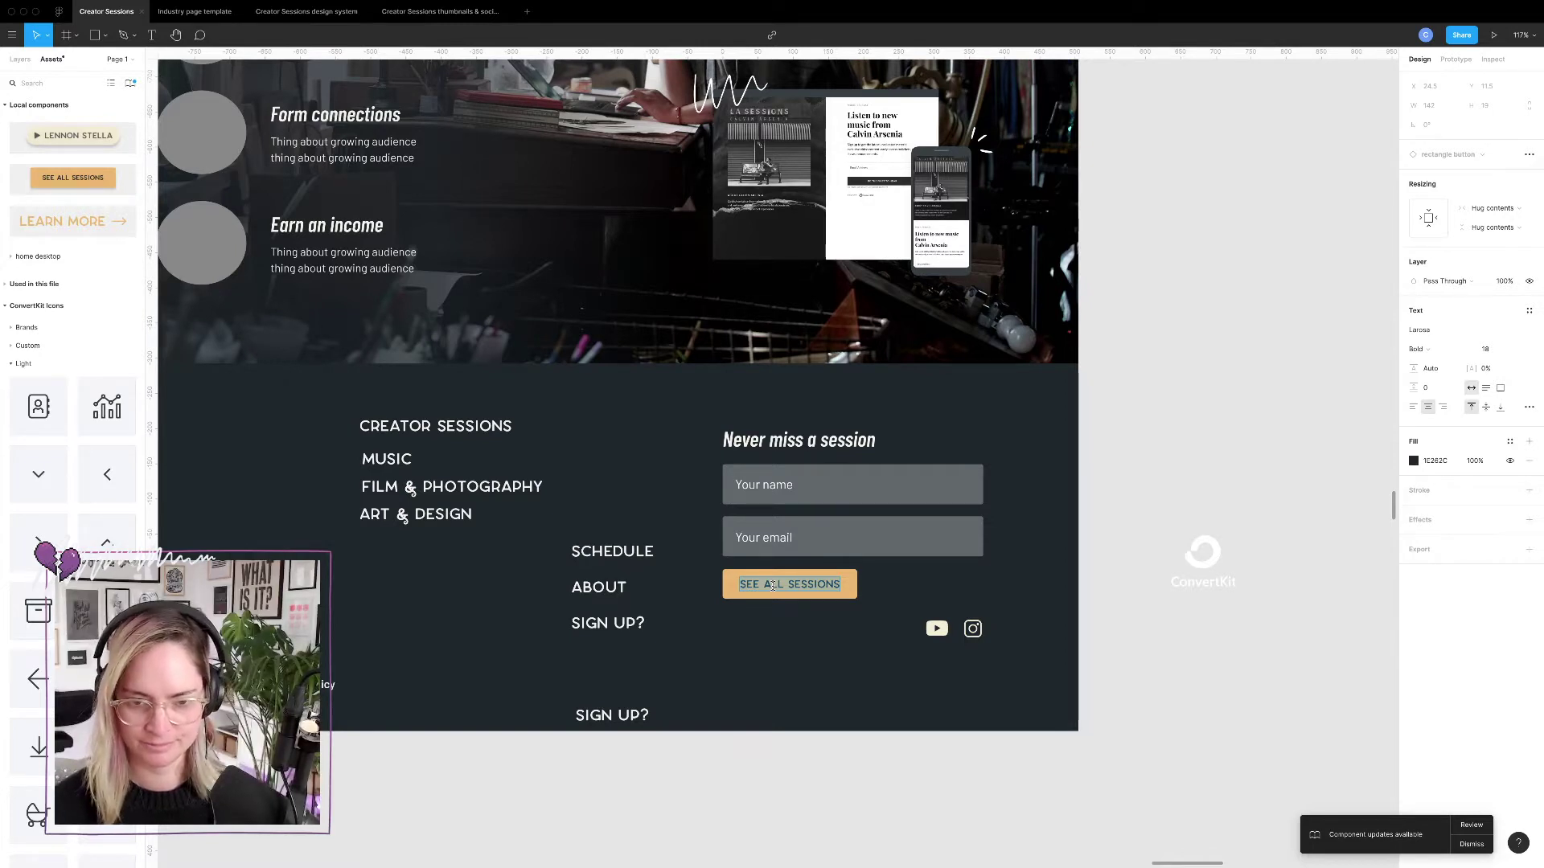
key("BackSpace")
type("SE")
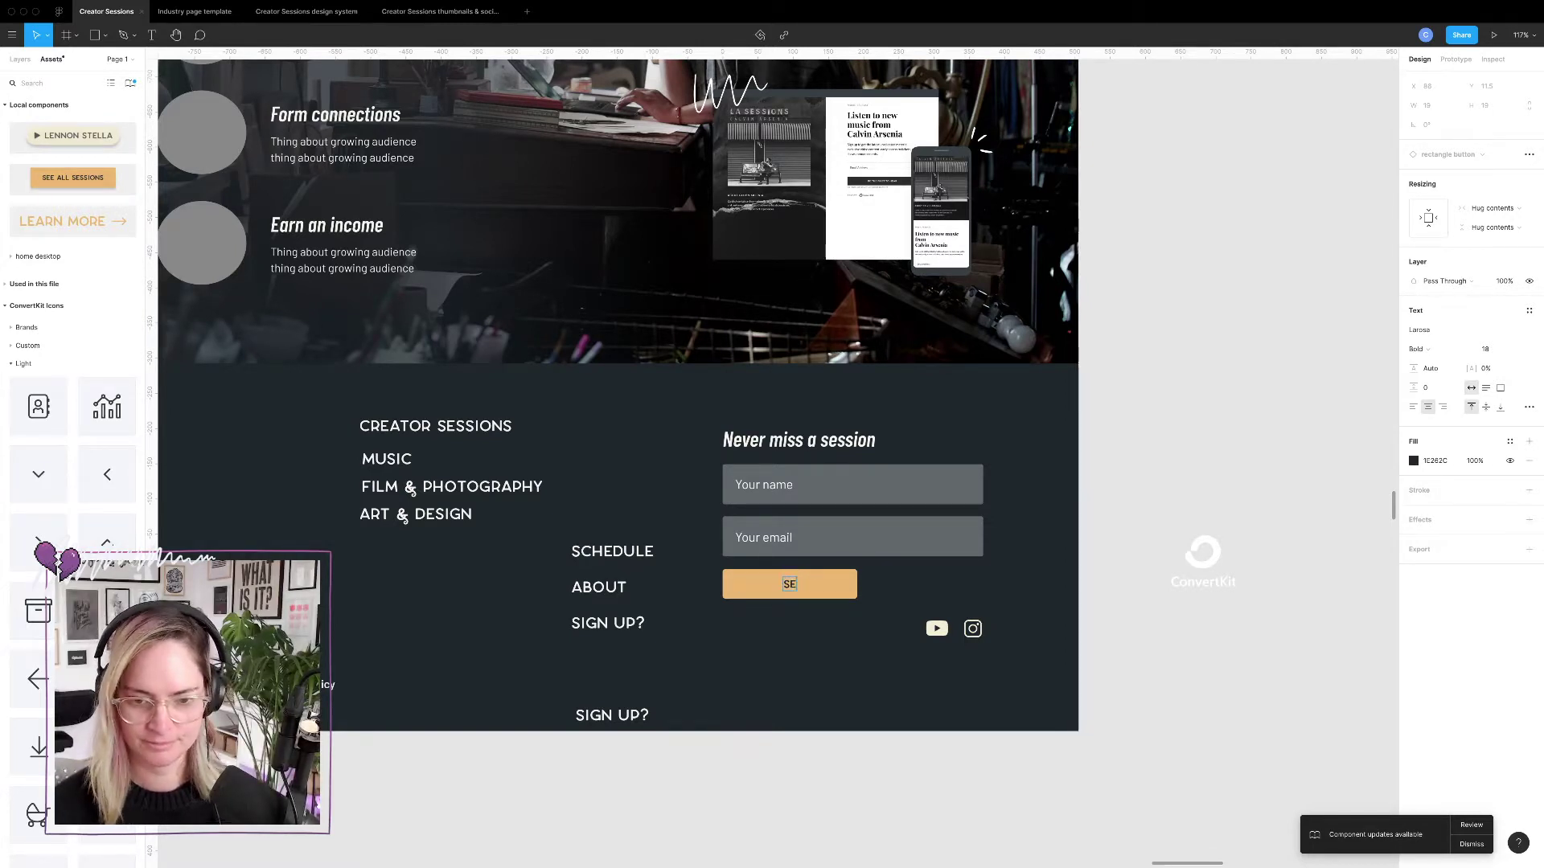
type("ND ME U")
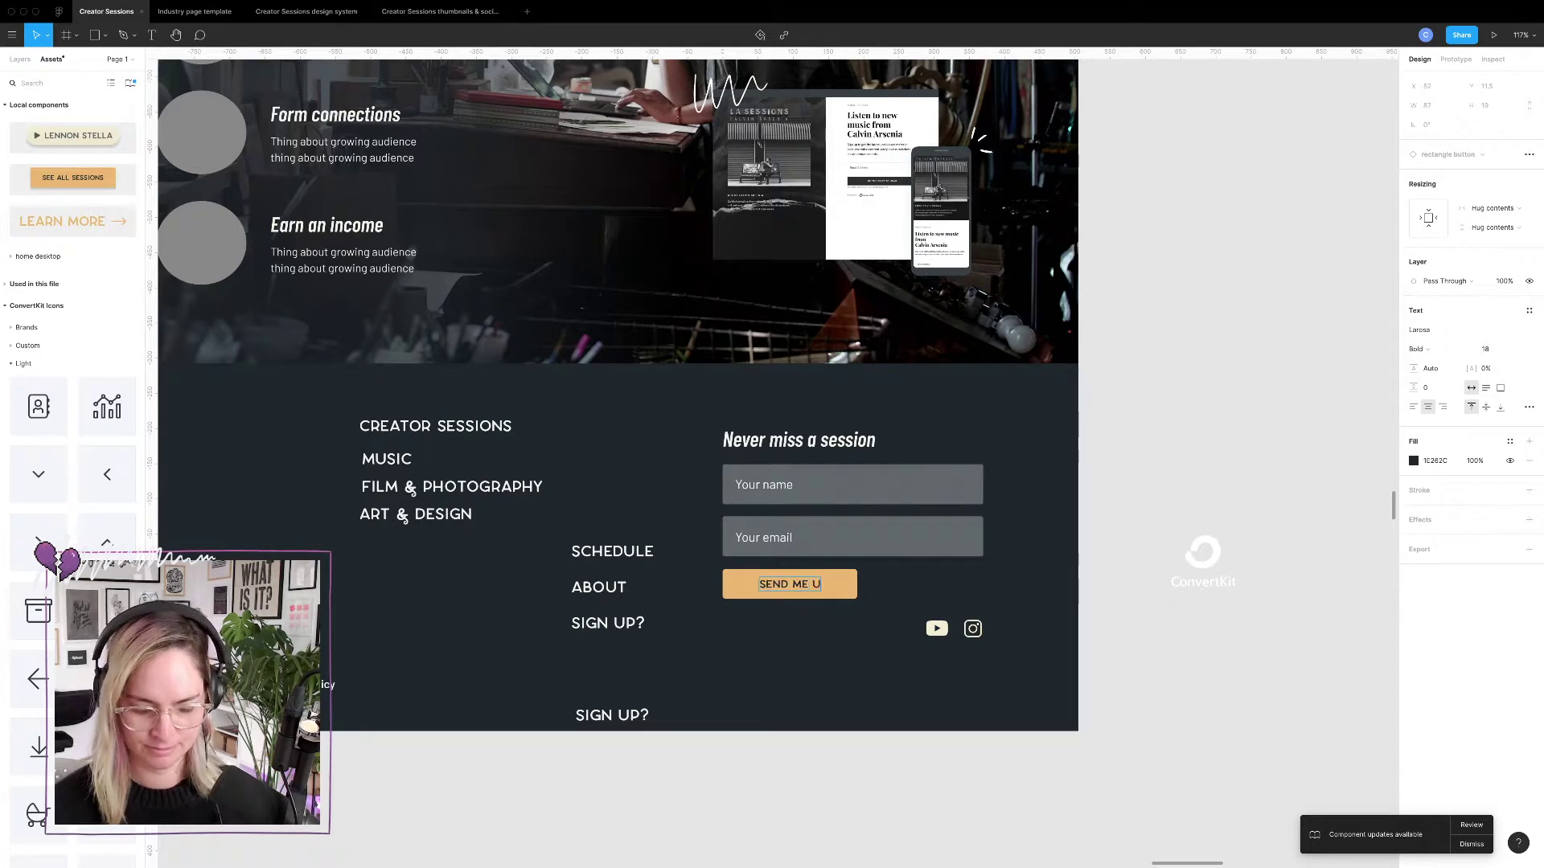
type("PDATES")
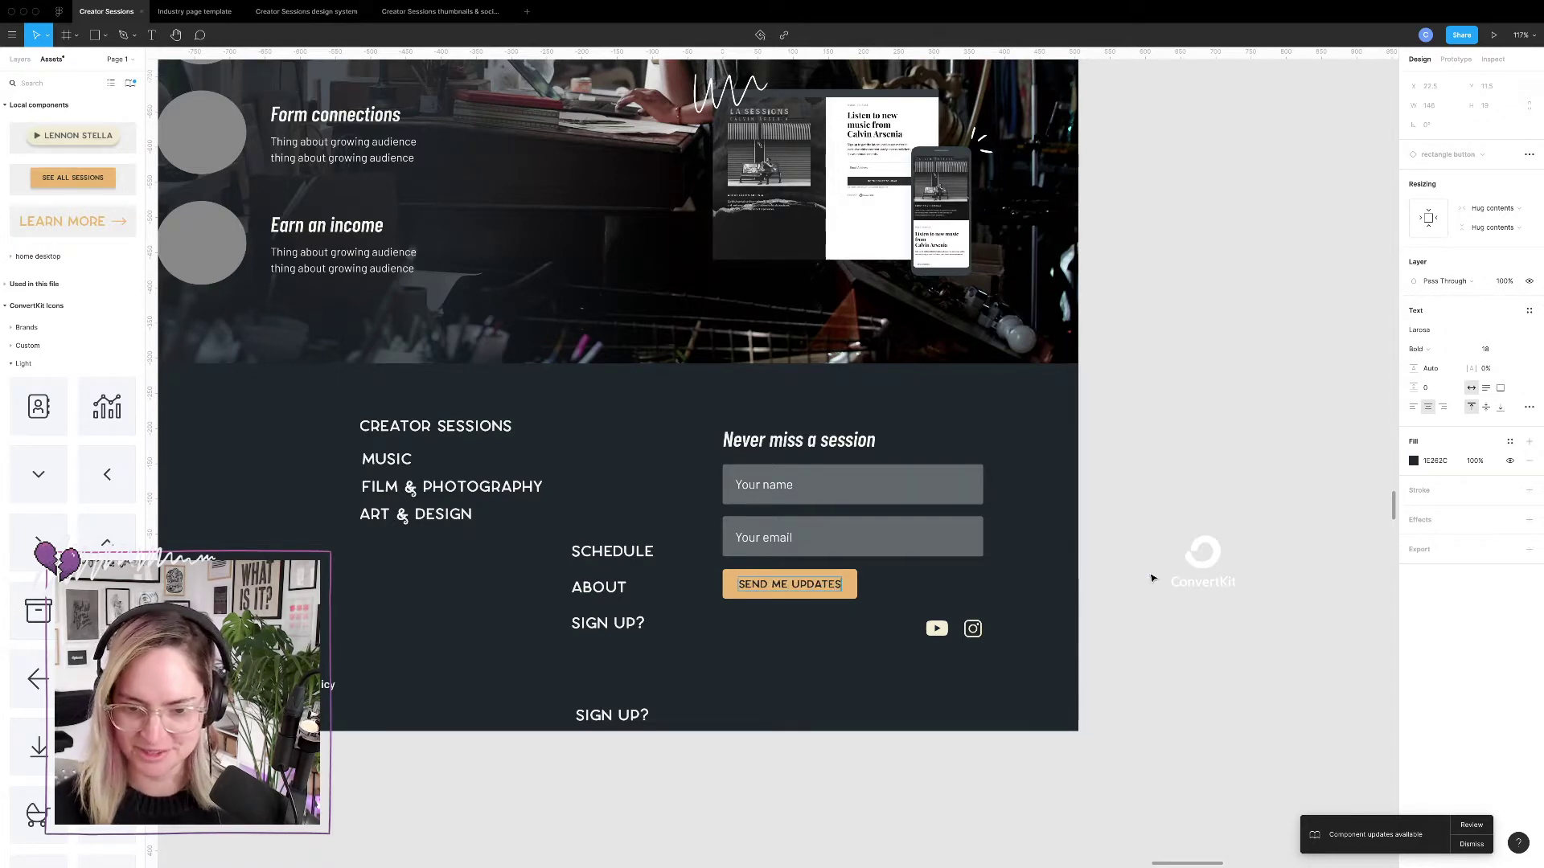
left_click(1082, 541)
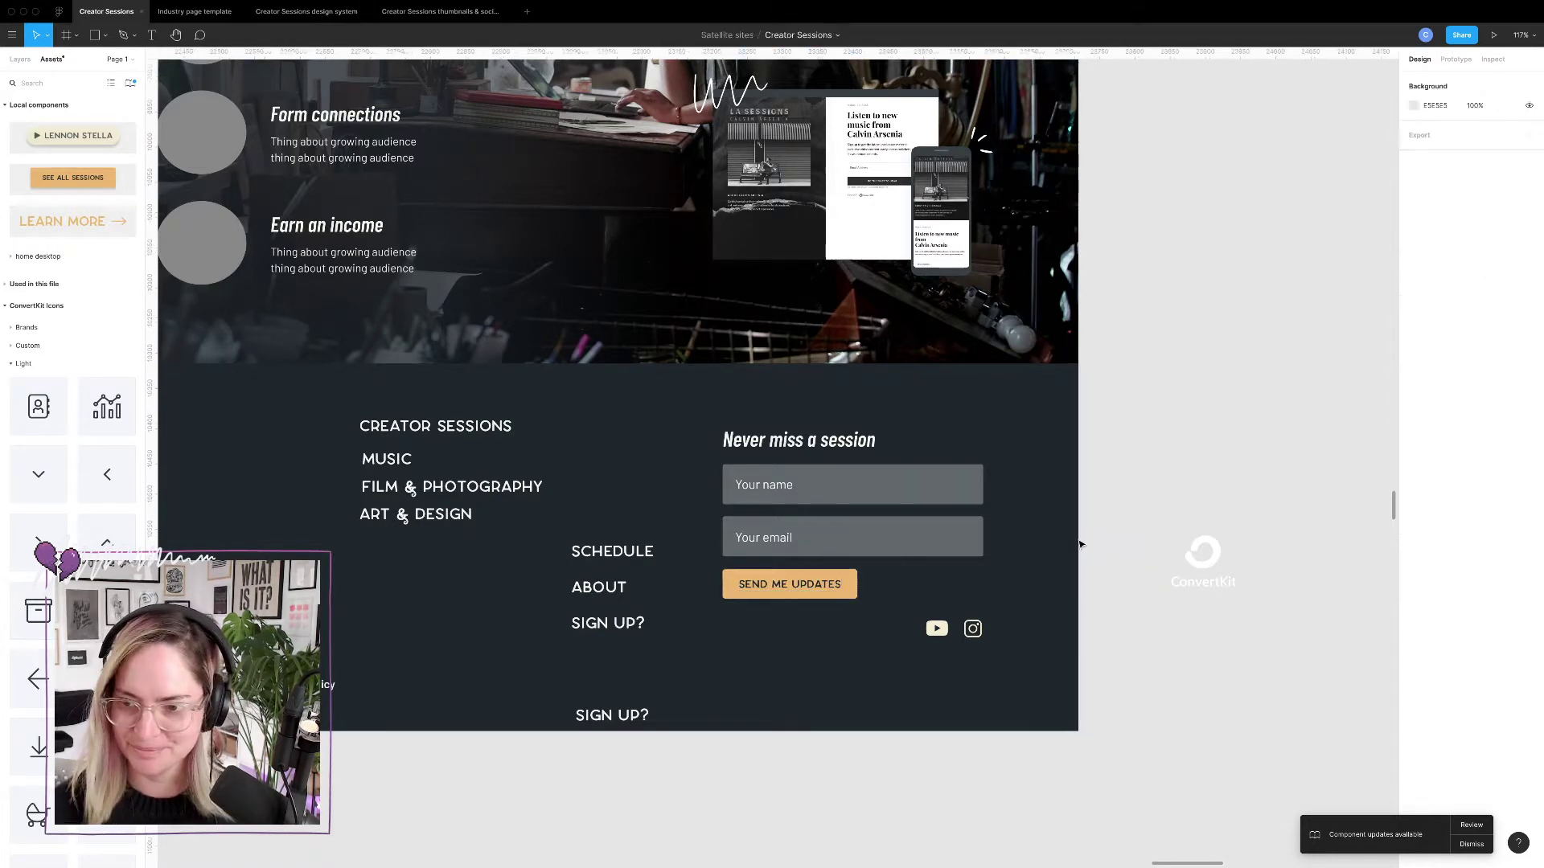
left_click(841, 589)
left_click(1134, 476)
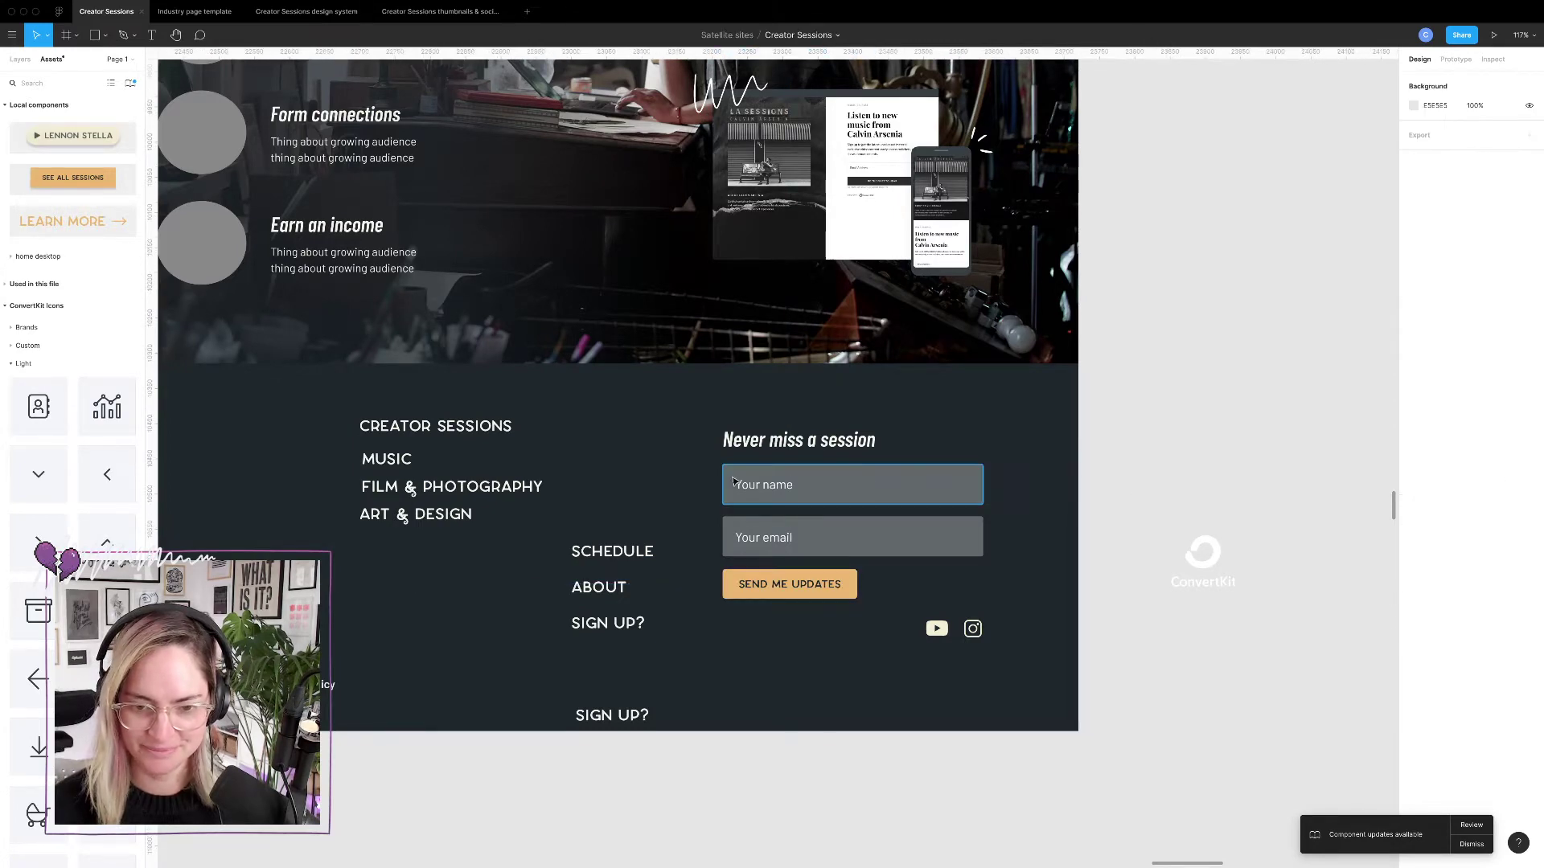
Try to narrow the md variant of the rectangle button component.
scroll(296, 275, "left", 15)
scroll(296, 276, "up", 10)
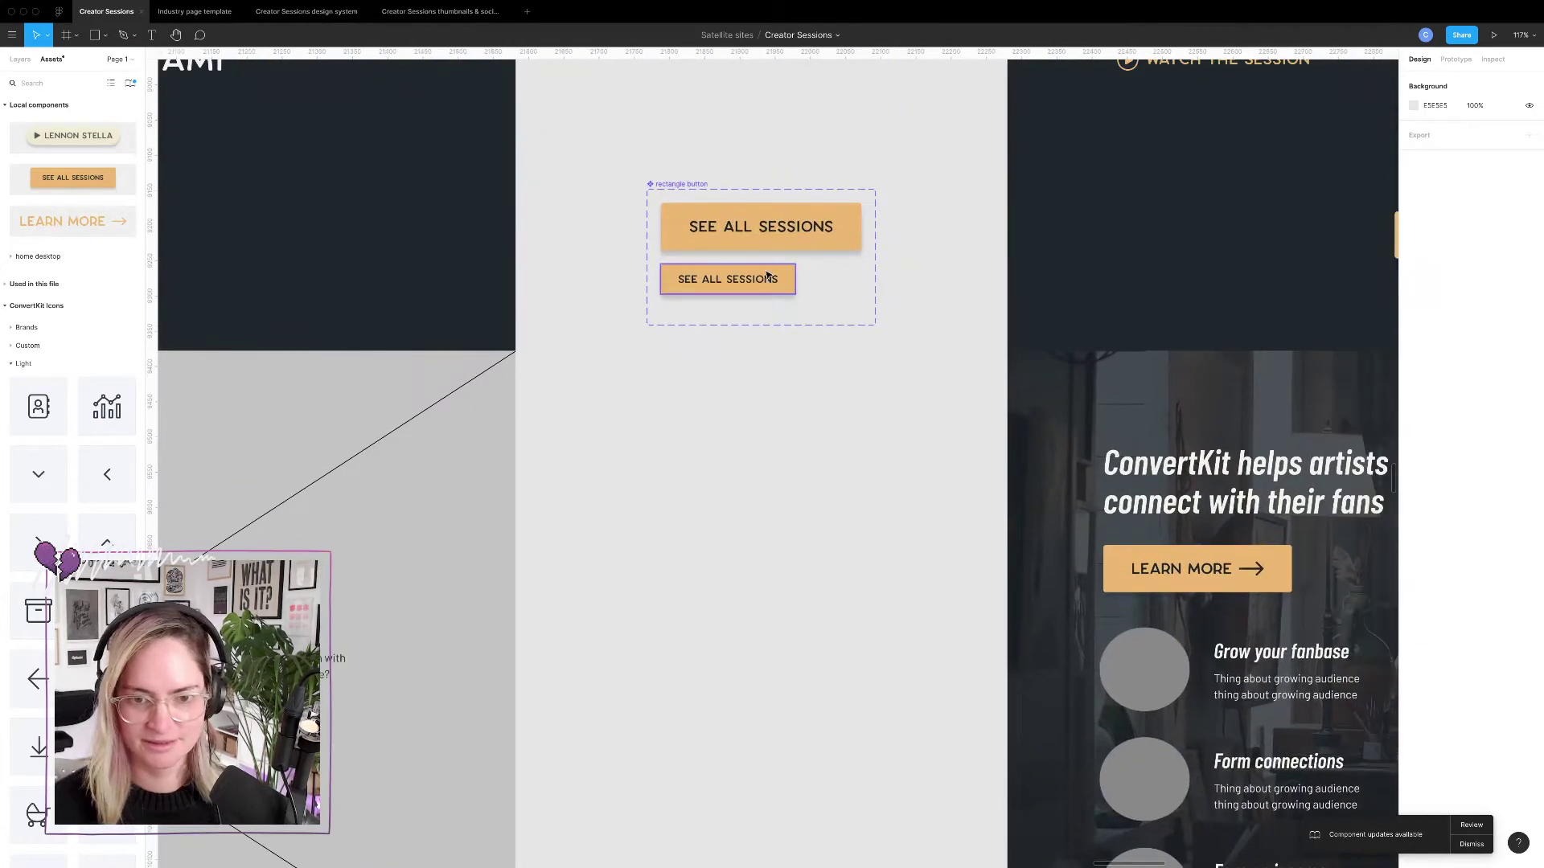
left_click(766, 278)
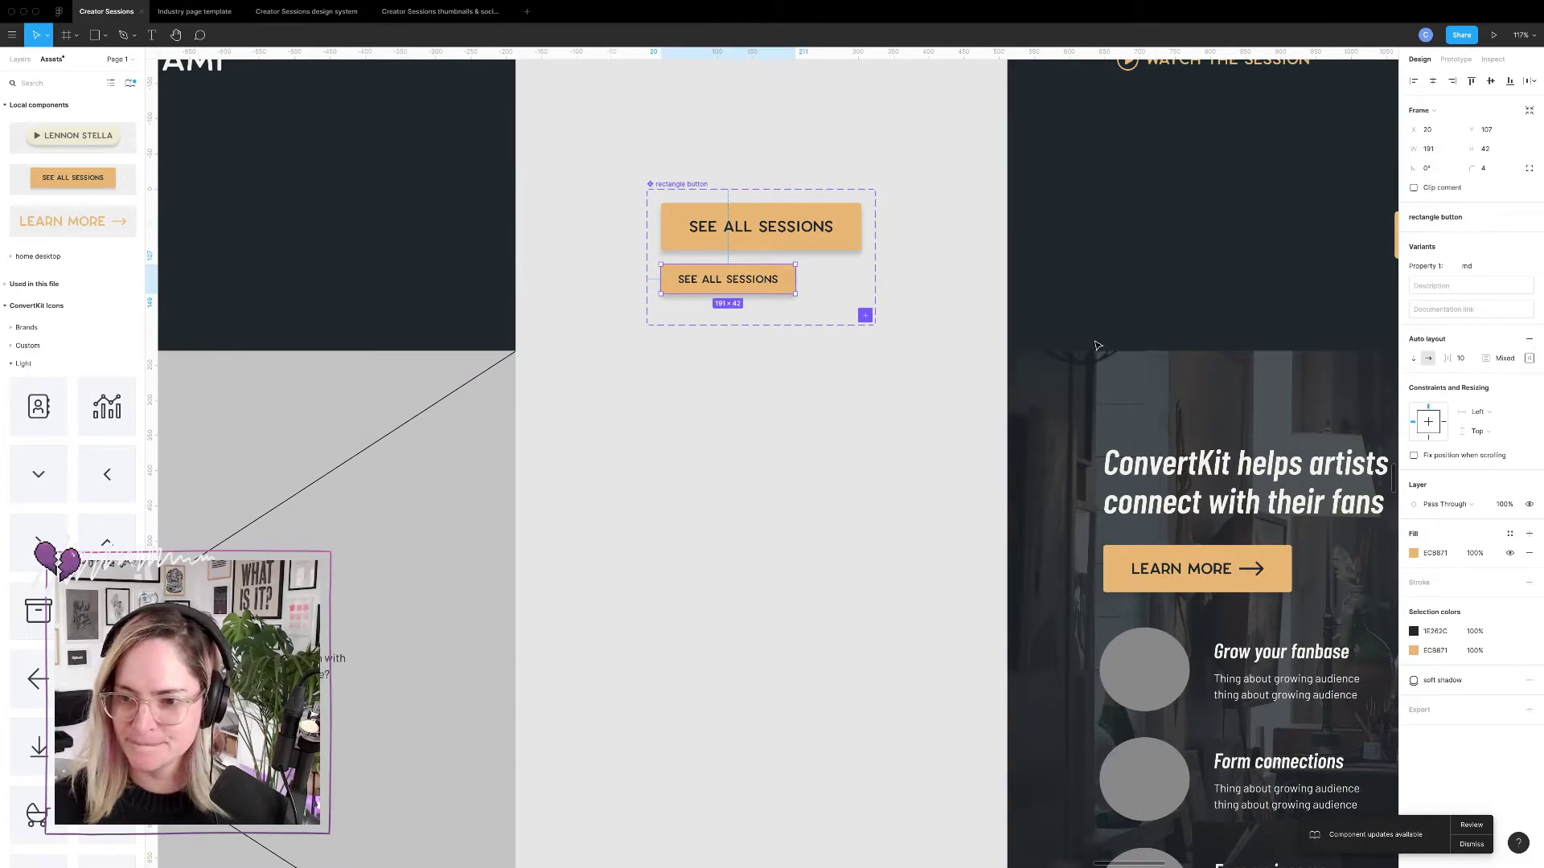
left_click_drag(797, 277, 700, 279)
key("ctrl+z")
Replace the label of the rectangle button's md variant with "TEXT".
double_click(766, 281)
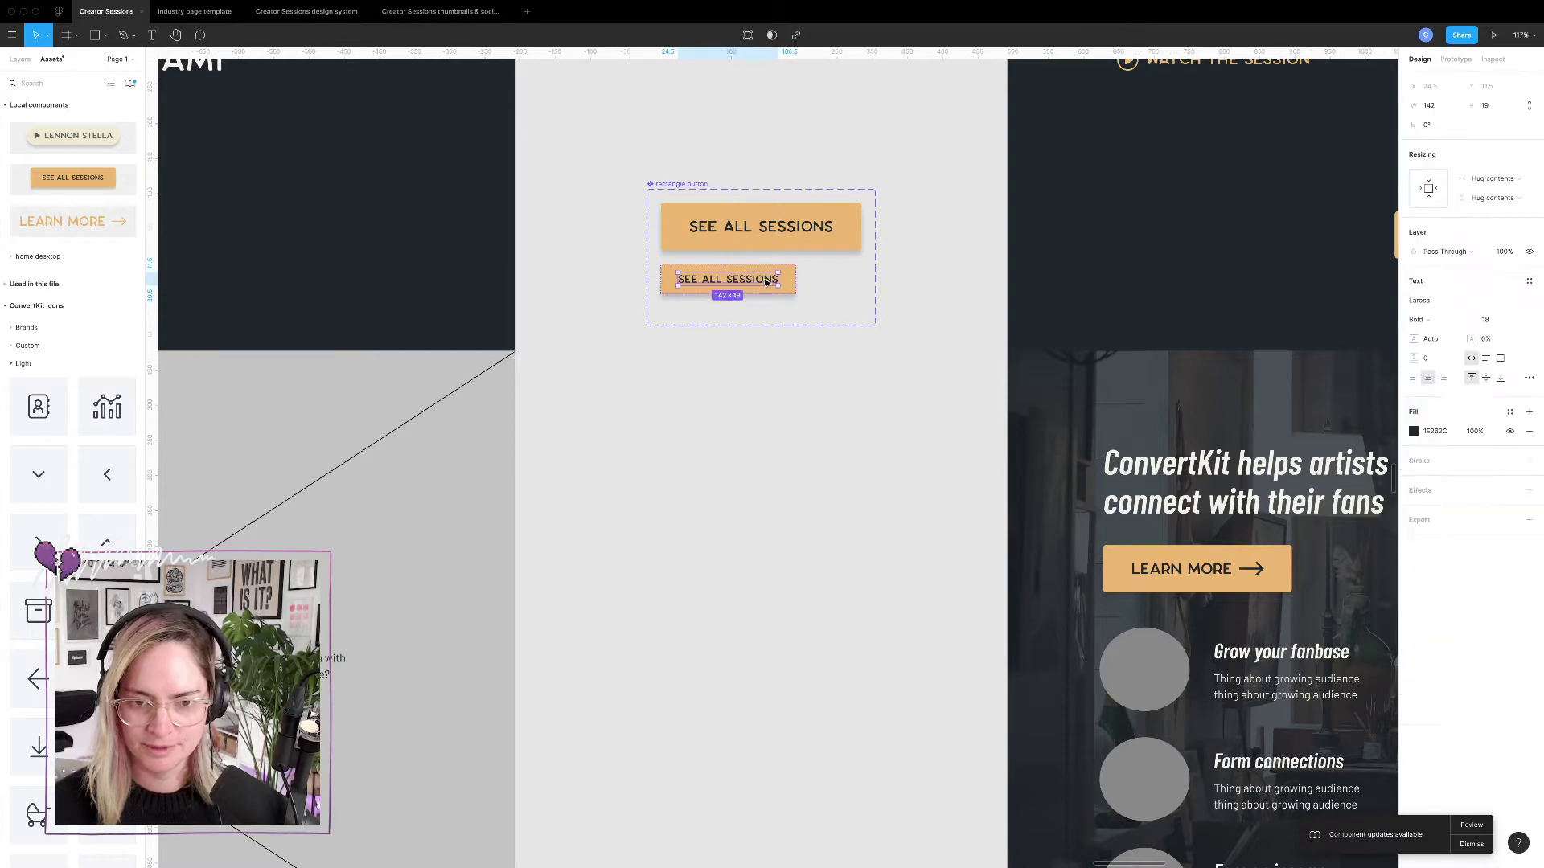
double_click(763, 278)
type("TES")
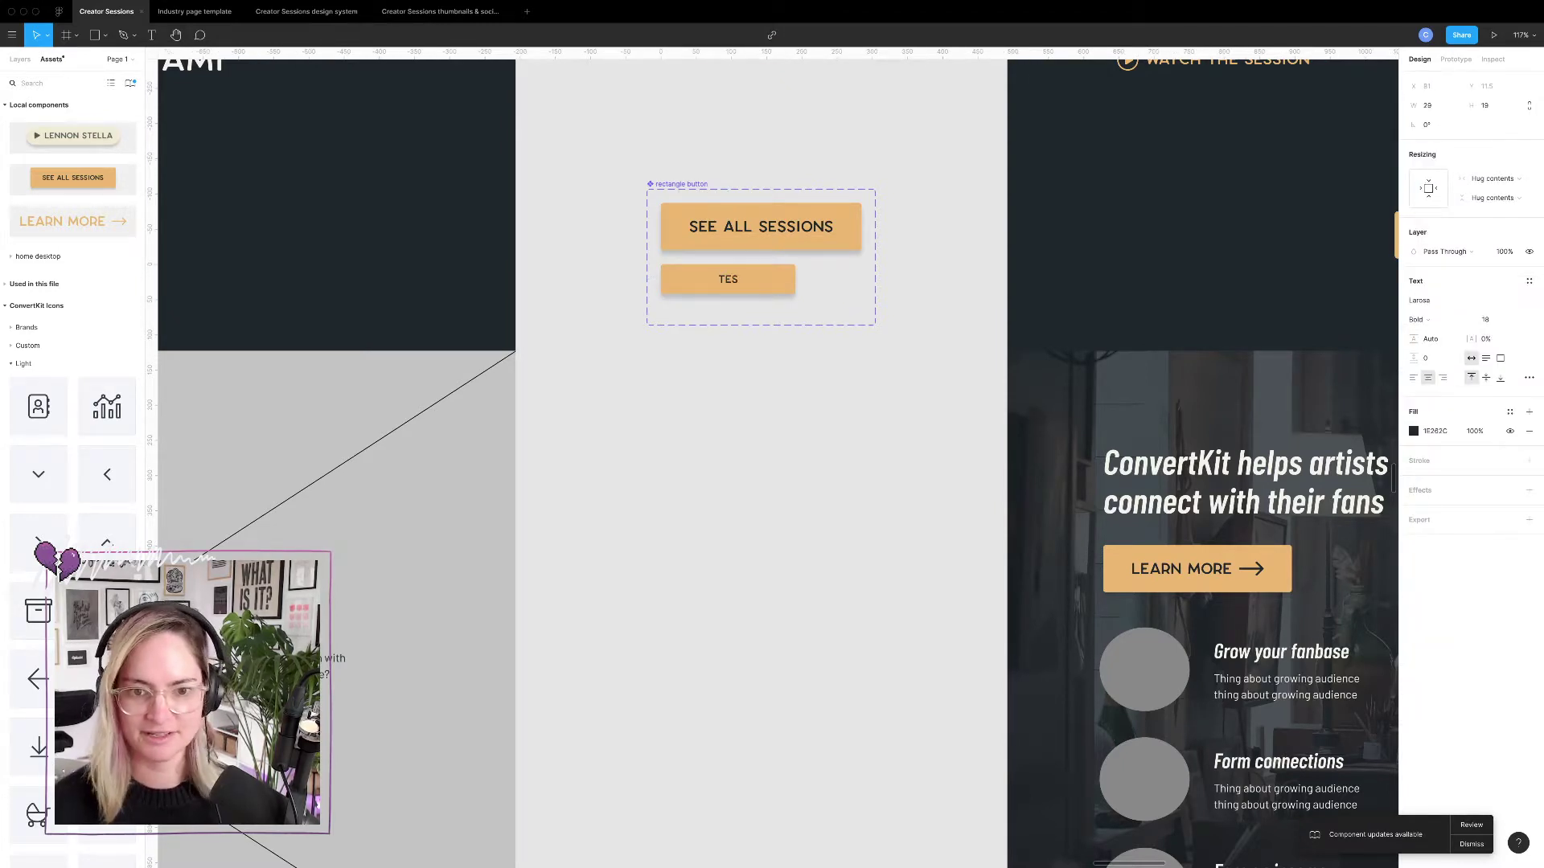
key("BackSpace")
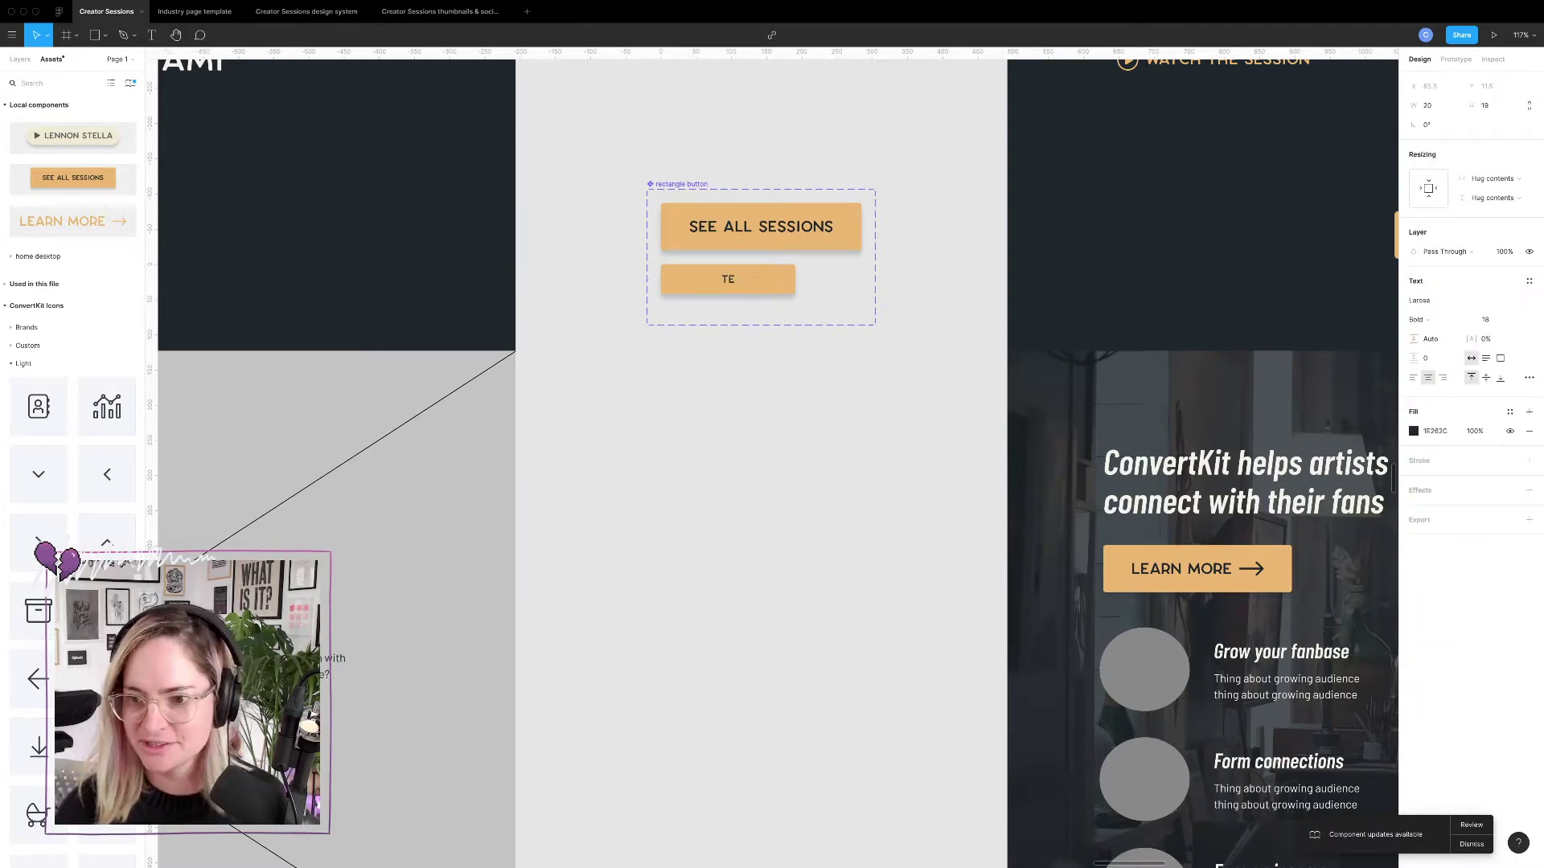
left_click(23, 63)
left_click(49, 100)
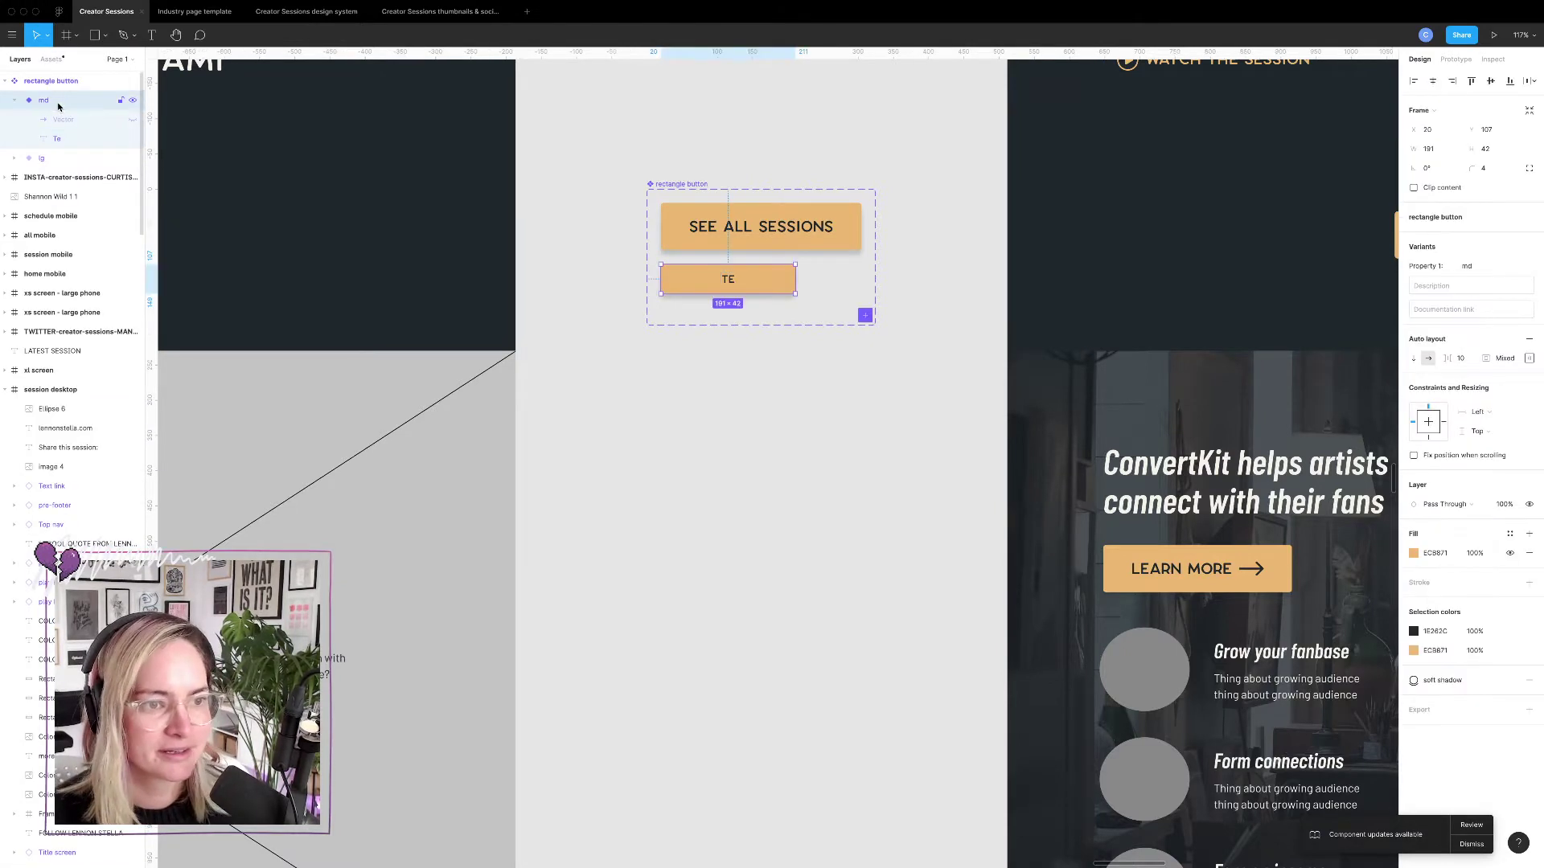
left_click(730, 281)
double_click(729, 279)
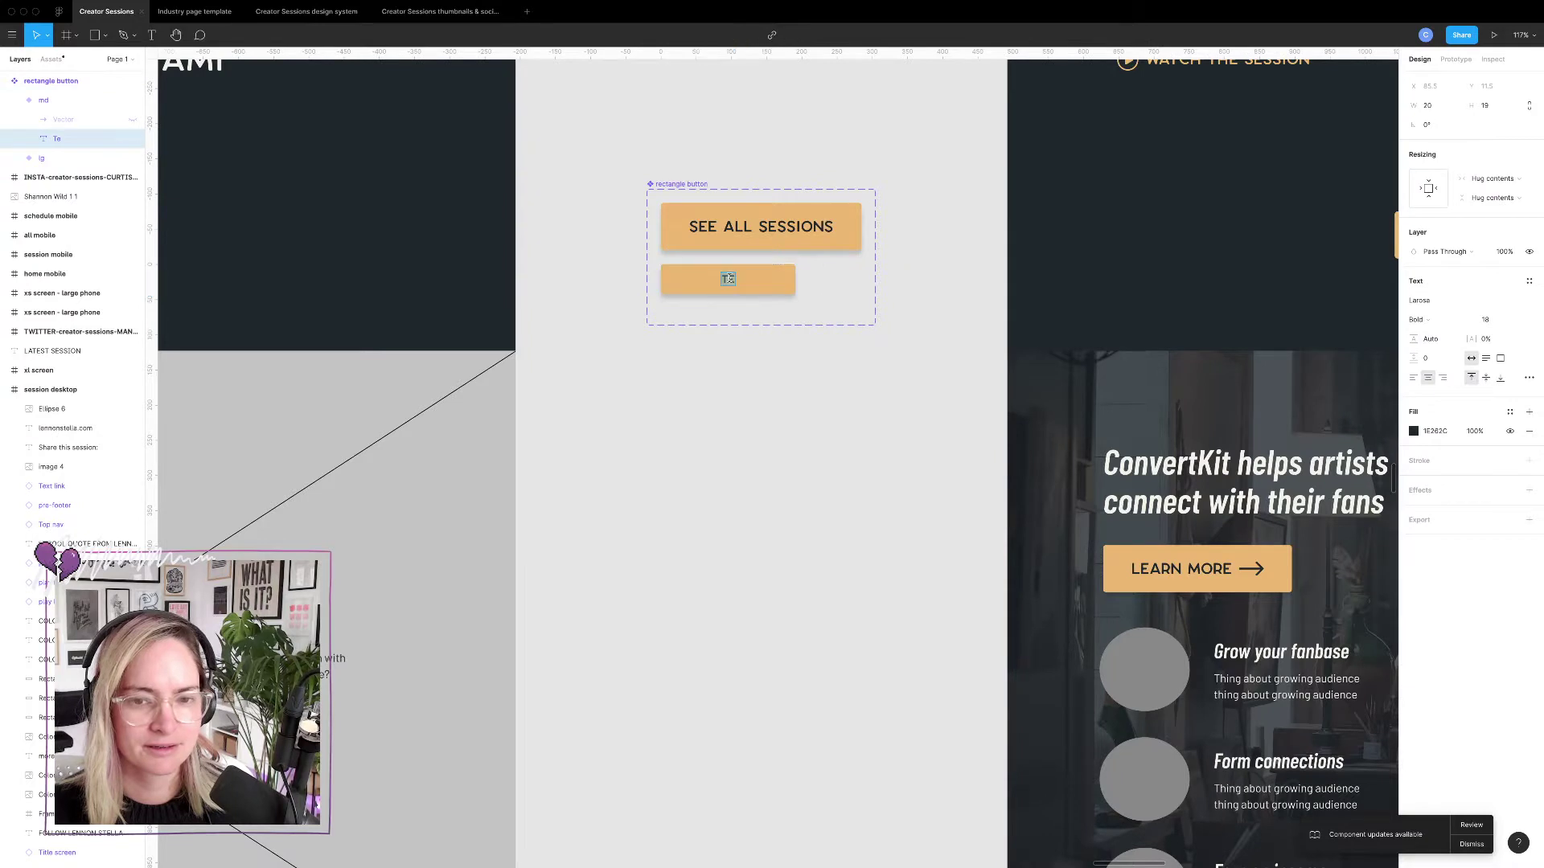
type("TEXT")
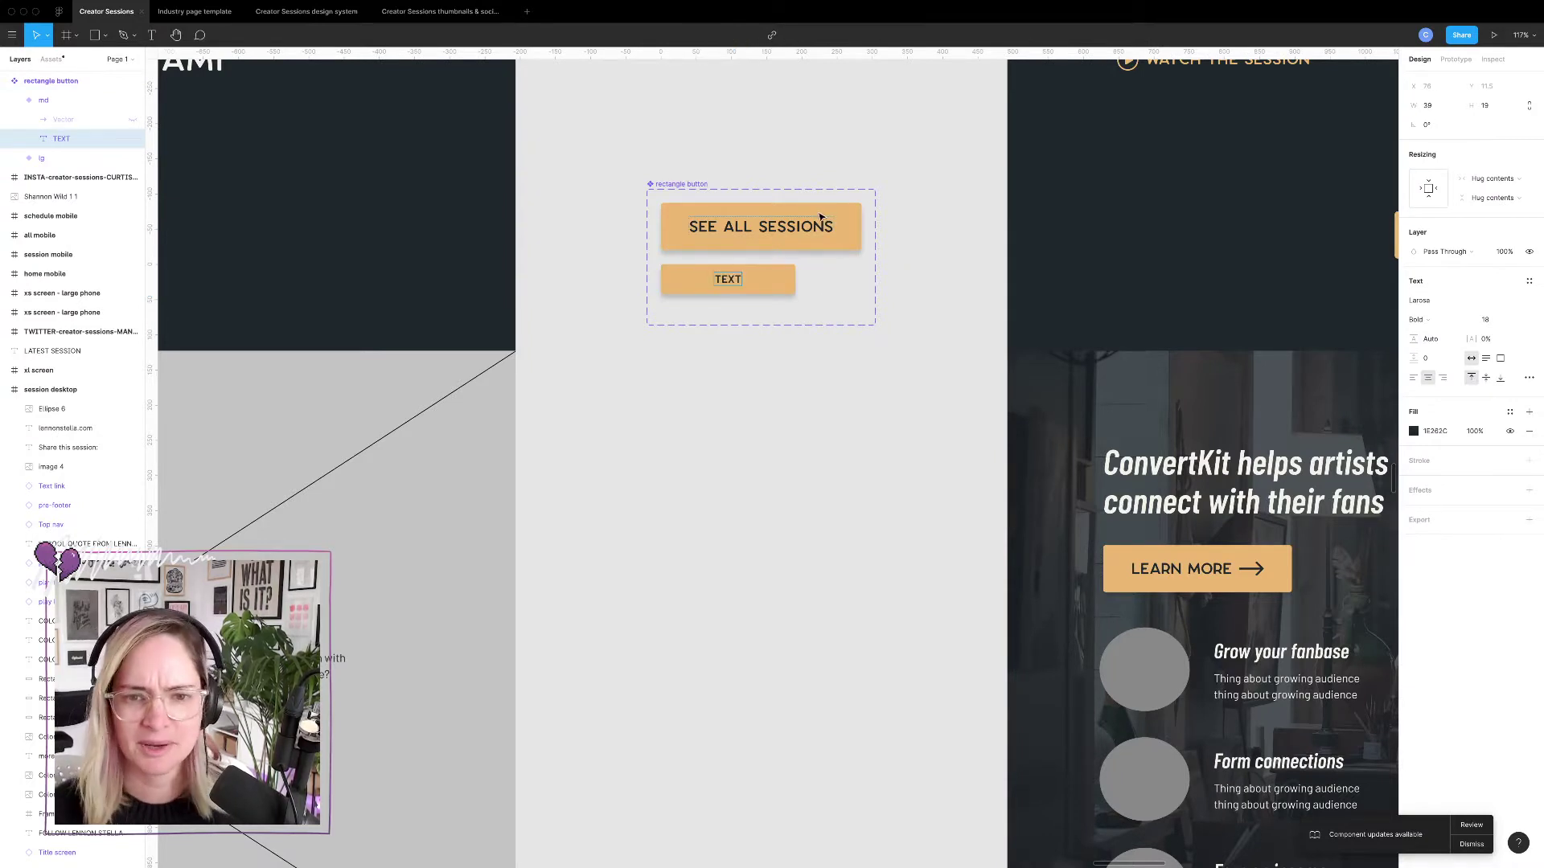
Try to change the lg variant's label to "TEXT".
left_click(812, 223)
double_click(806, 228)
type("TEXT")
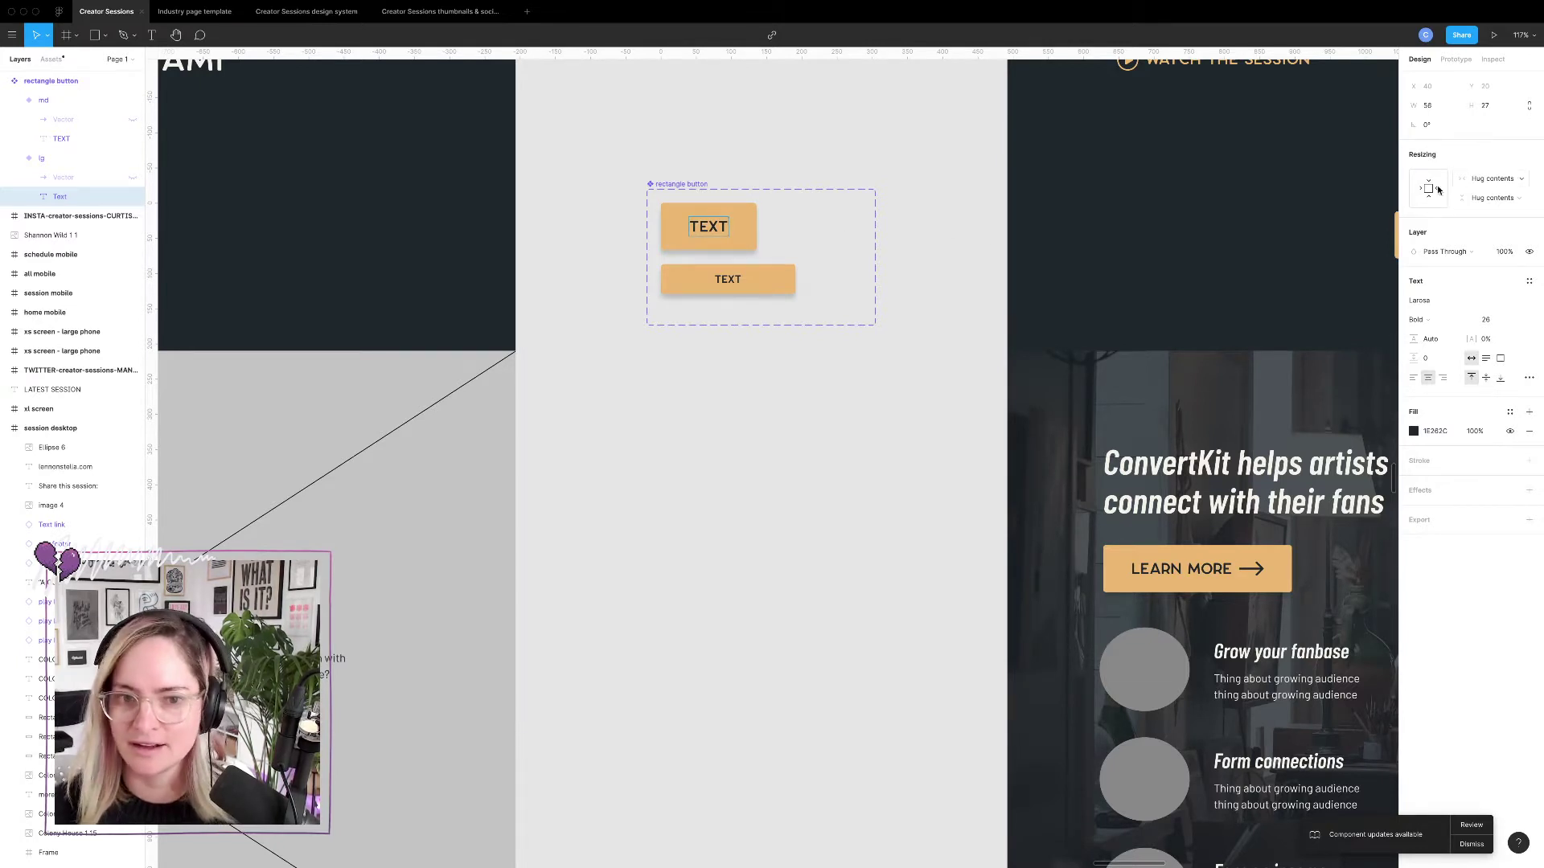
key("super+z")
key("Escape")
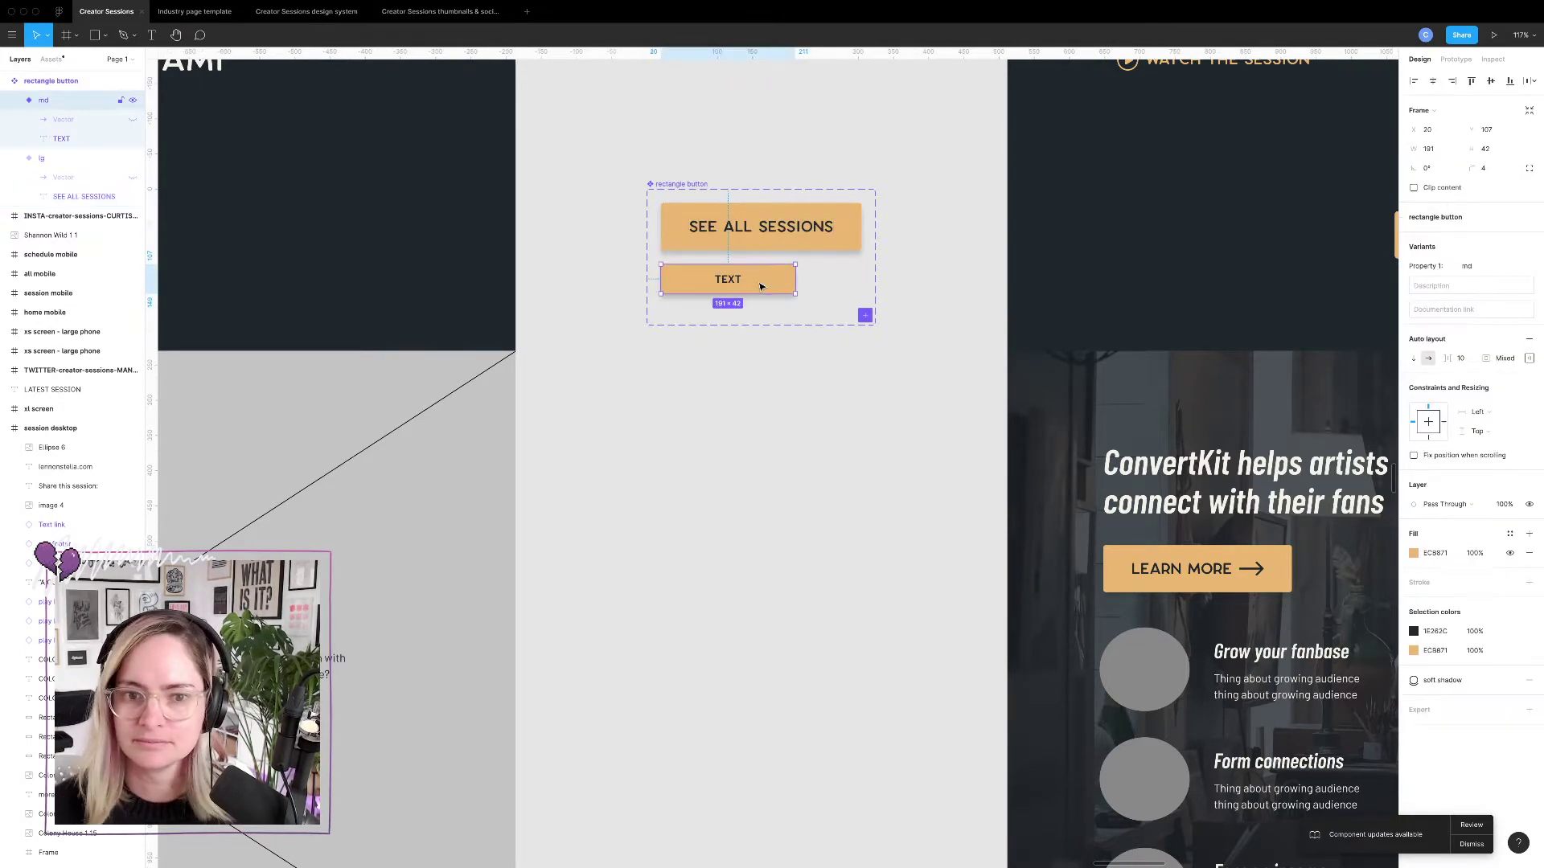
Compare the lg variant's resizing options and set the md variant to hug contents both horizontally and vertically.
left_click(764, 282)
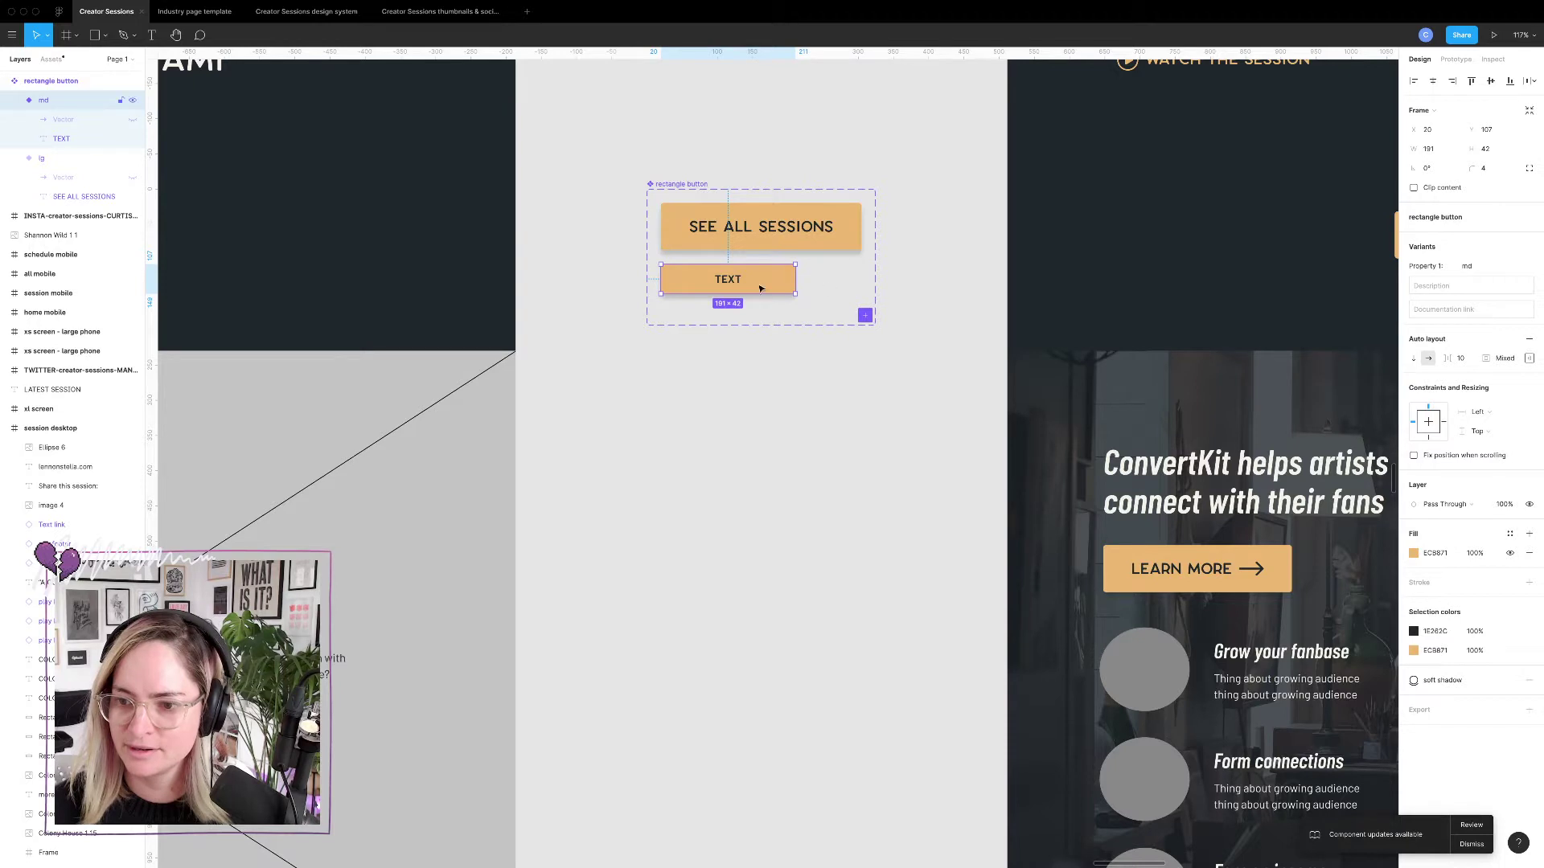
left_click(812, 222)
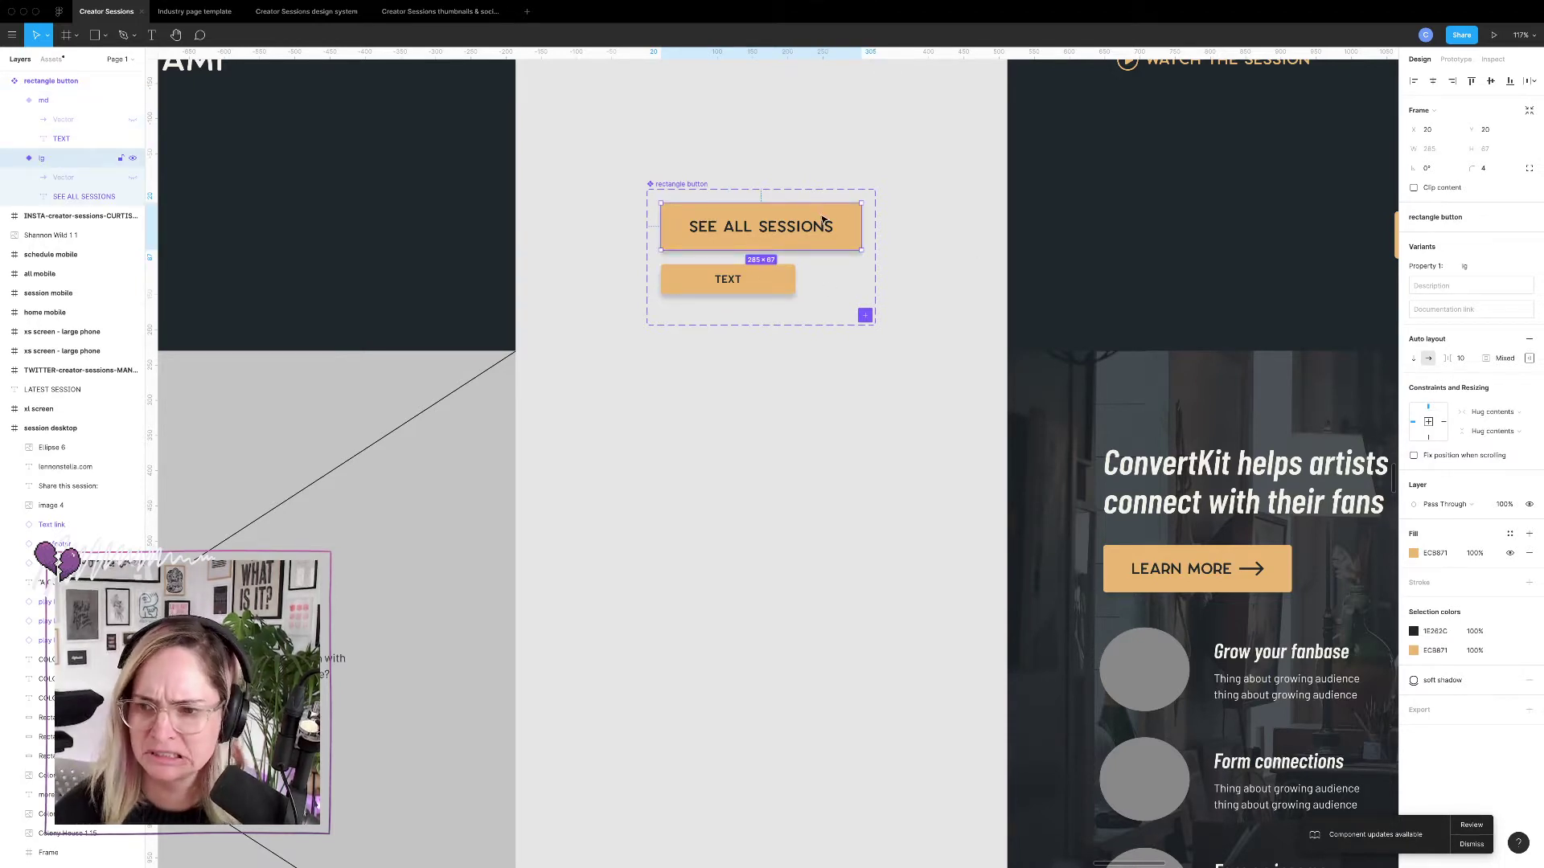
left_click(784, 285)
left_click(1479, 411)
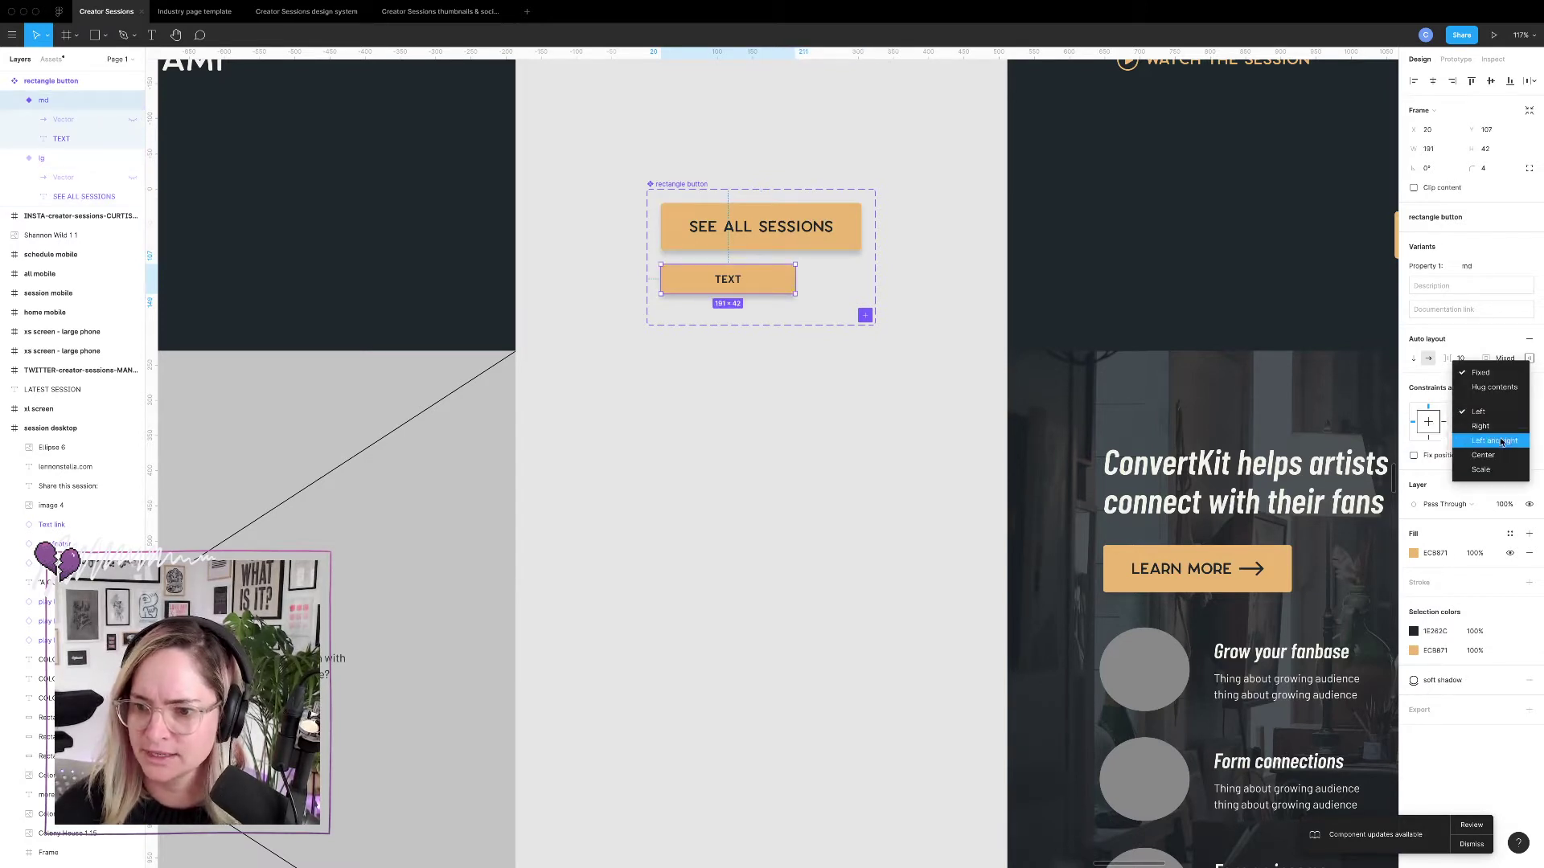
left_click(1499, 392)
left_click(1494, 434)
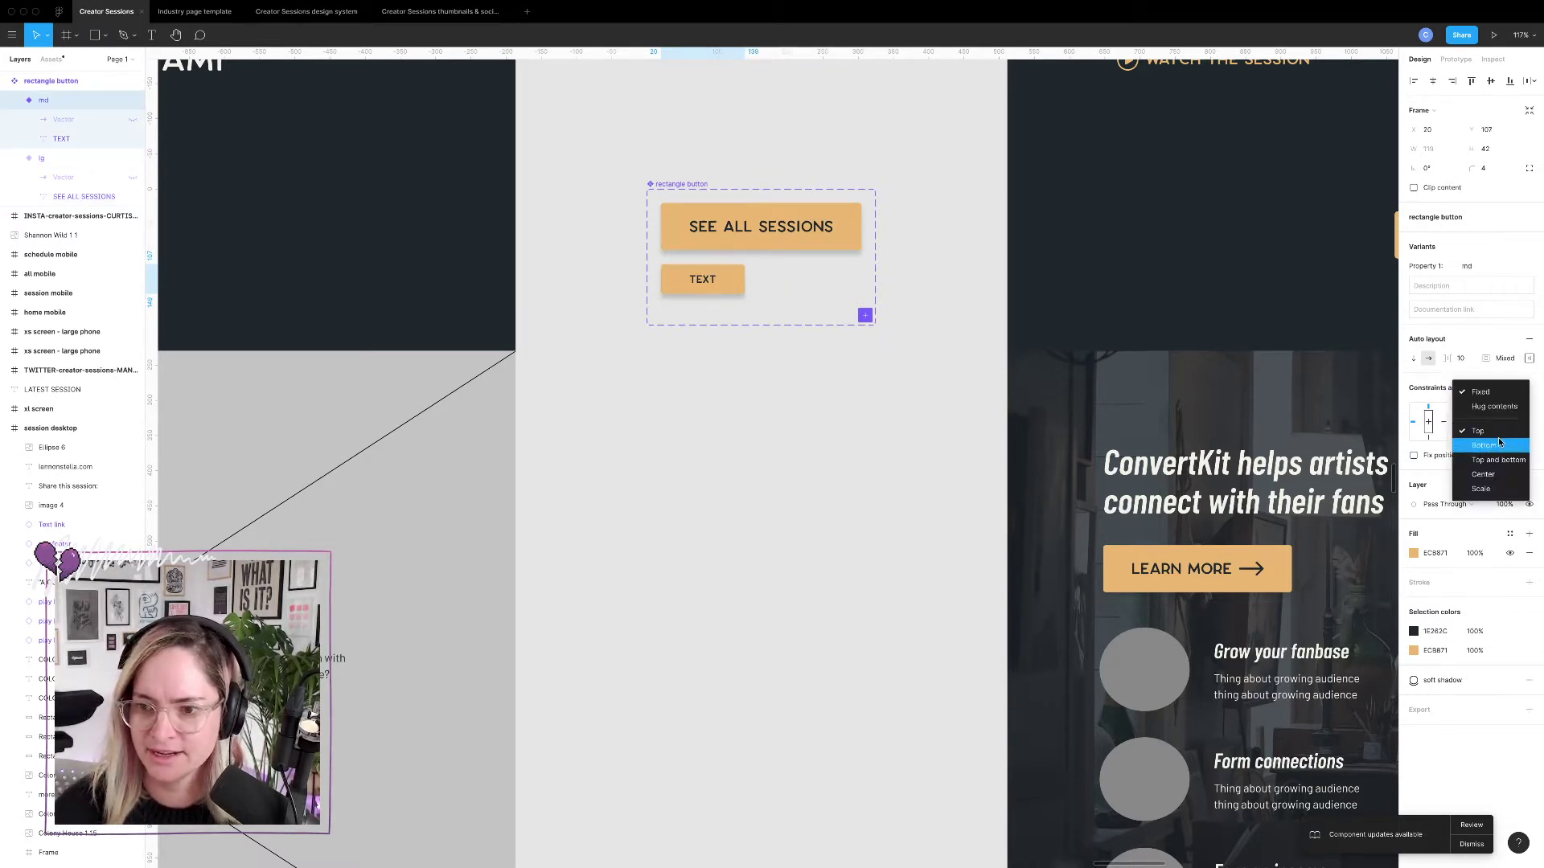
left_click(1488, 408)
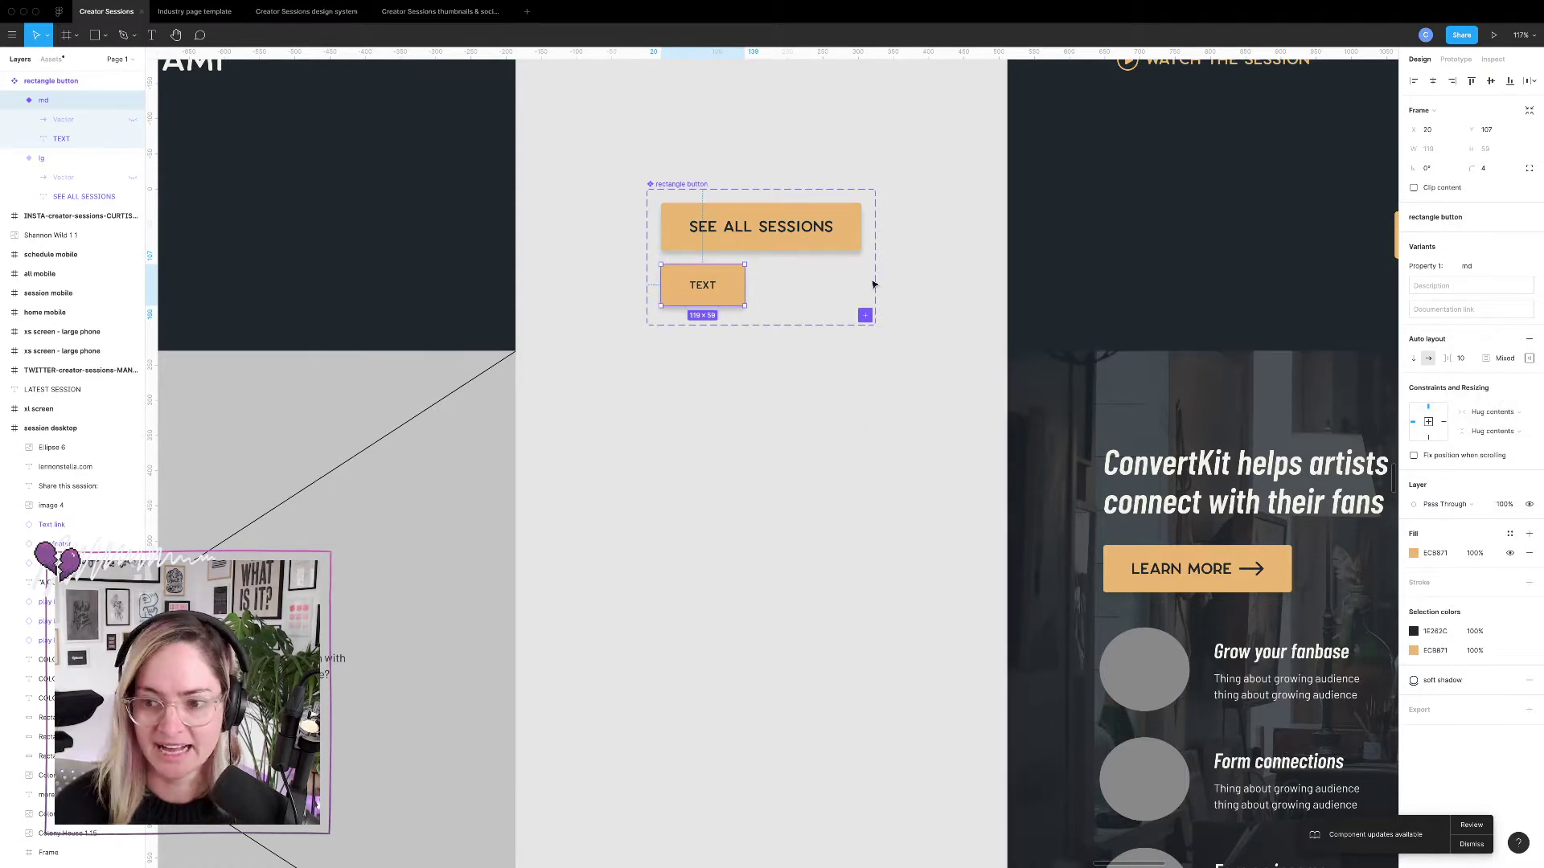
Try to shrink the md variant's height to about 39.
left_click_drag(705, 306, 704, 292)
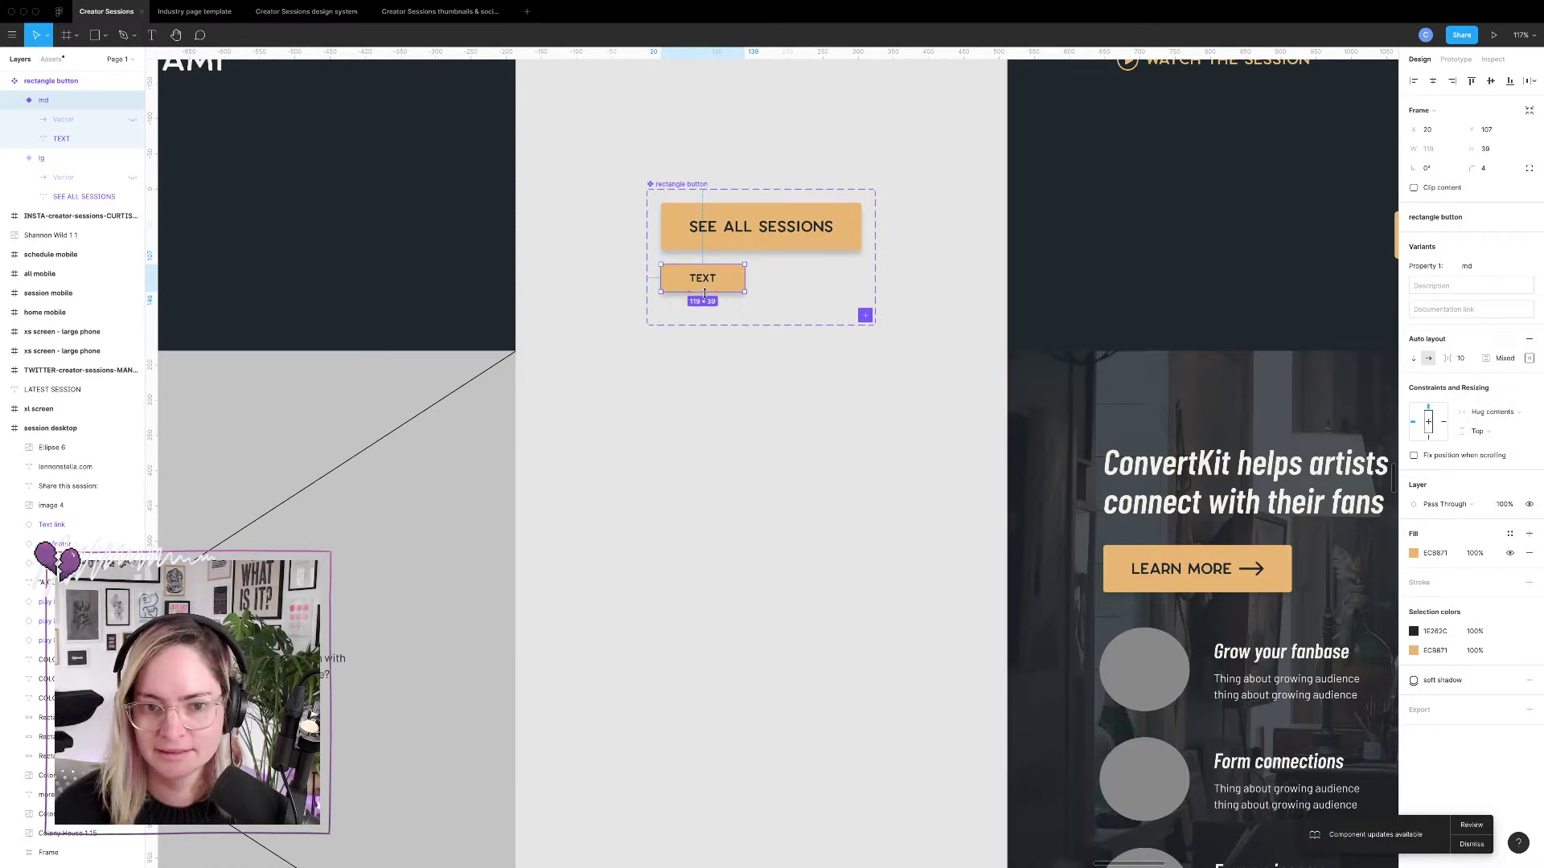
left_click(1528, 359)
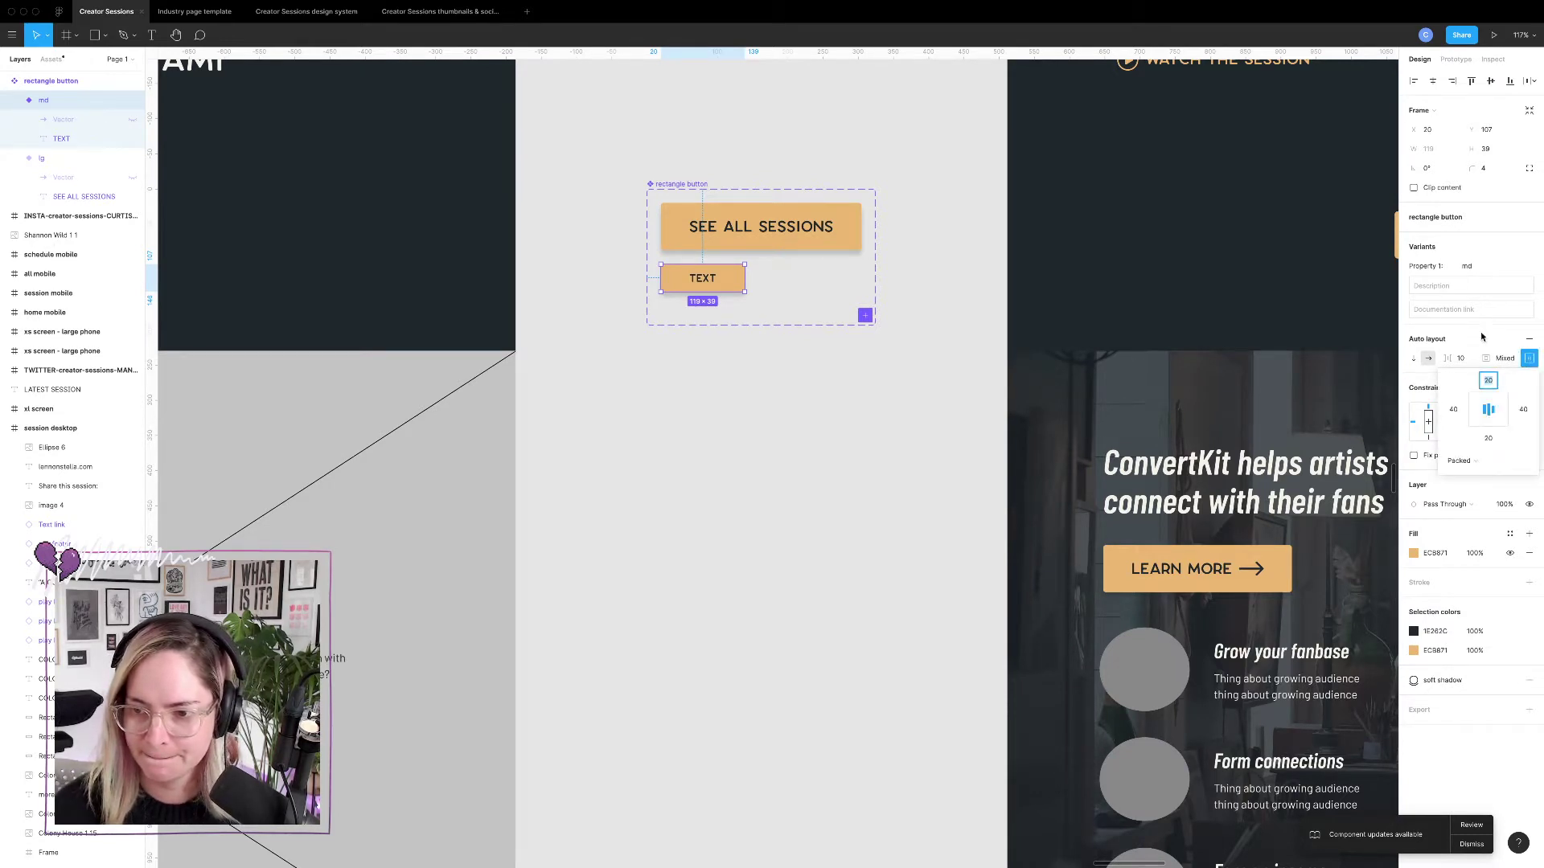
key("Return")
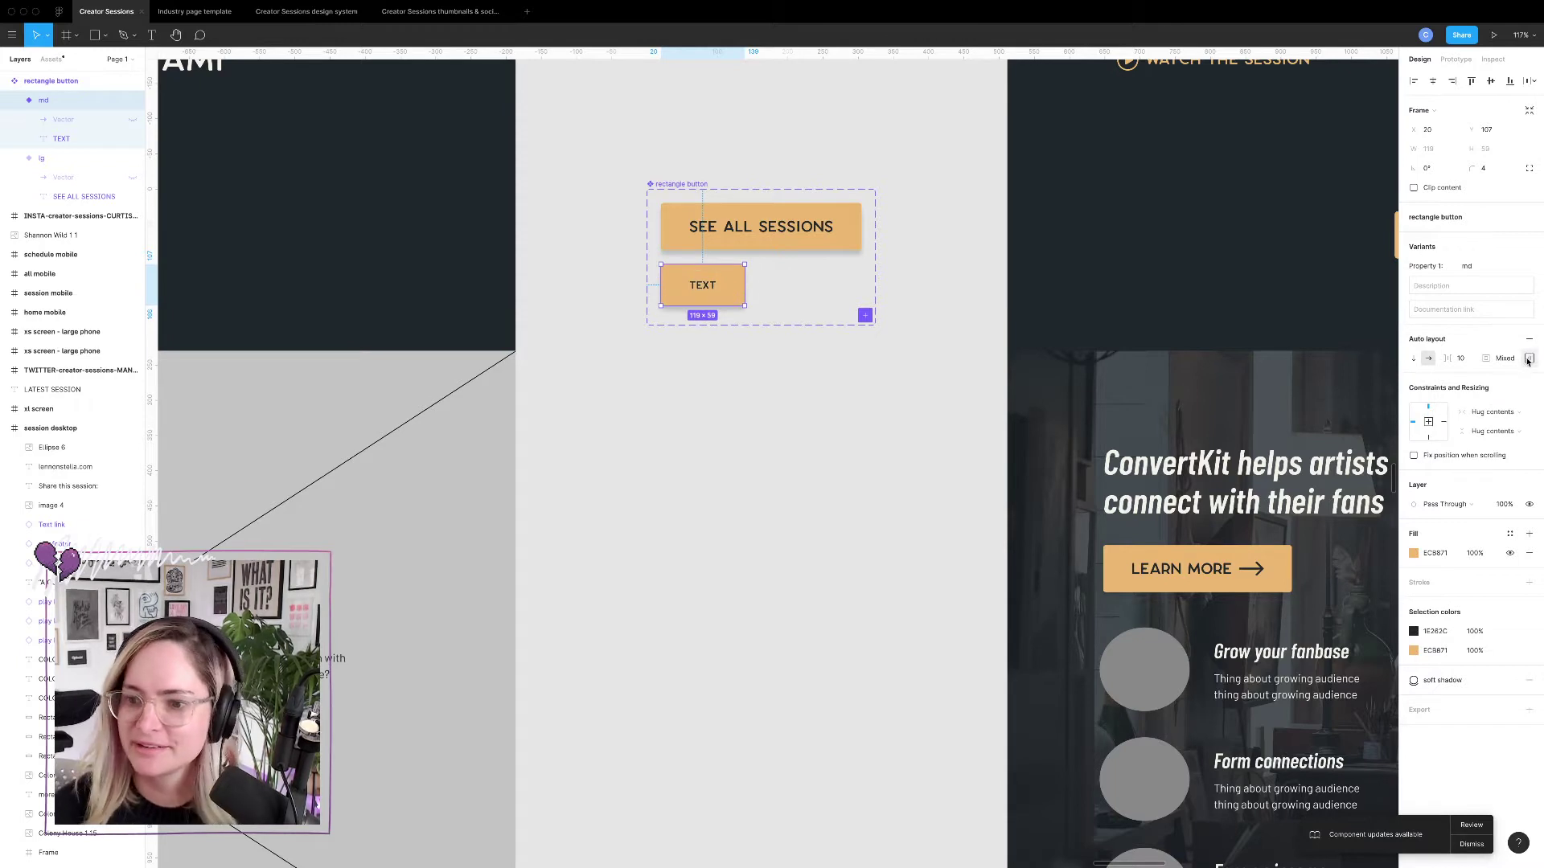
Set the md variant's auto layout padding to 10 at the top and bottom and 20 on the left and right.
type("10")
key("Tab")
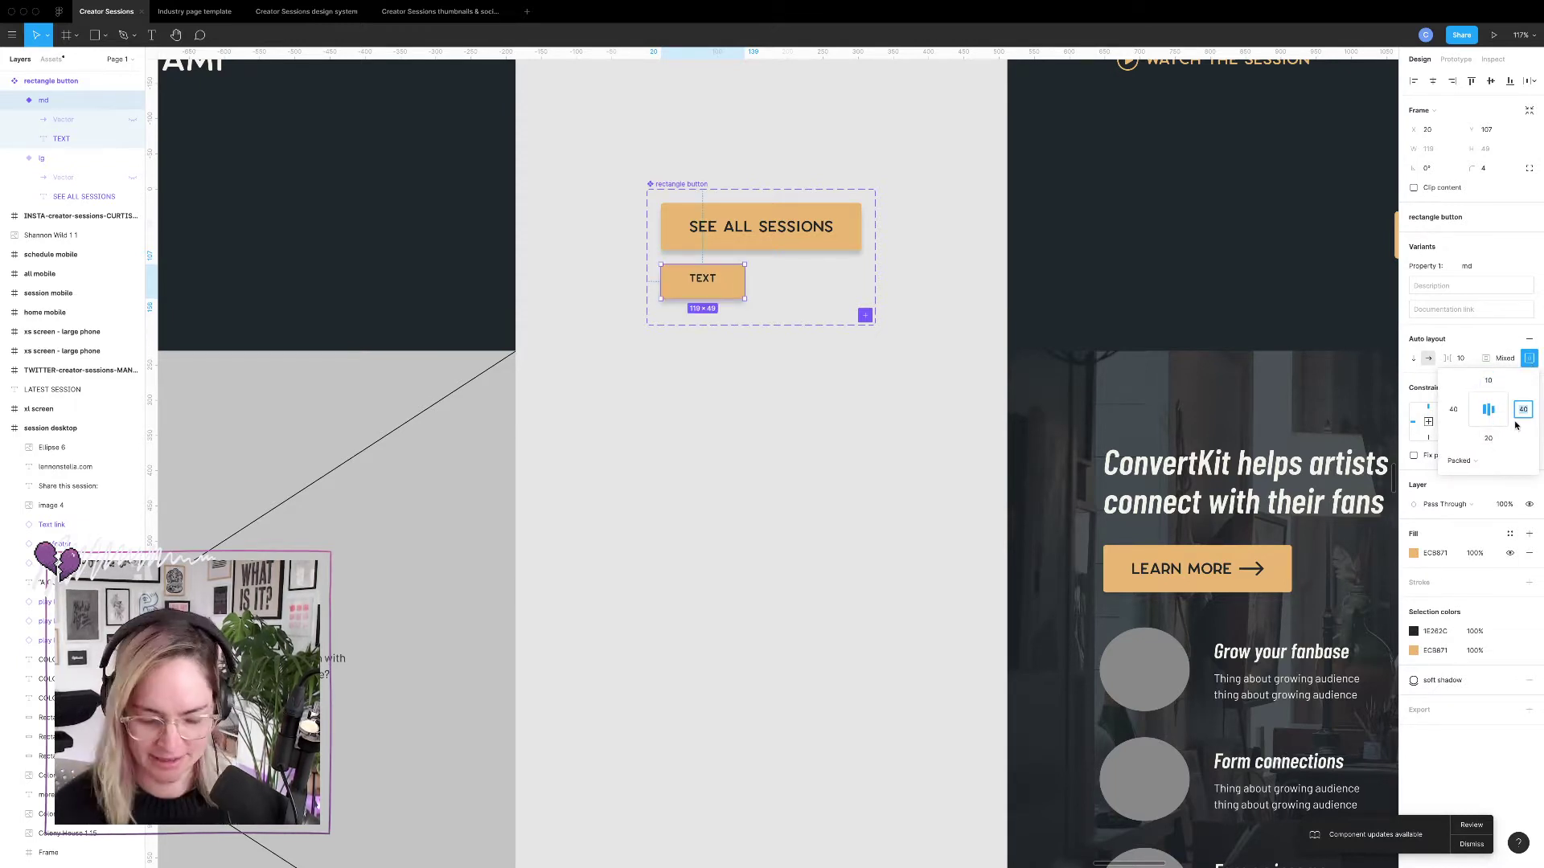
type("20")
key("Tab")
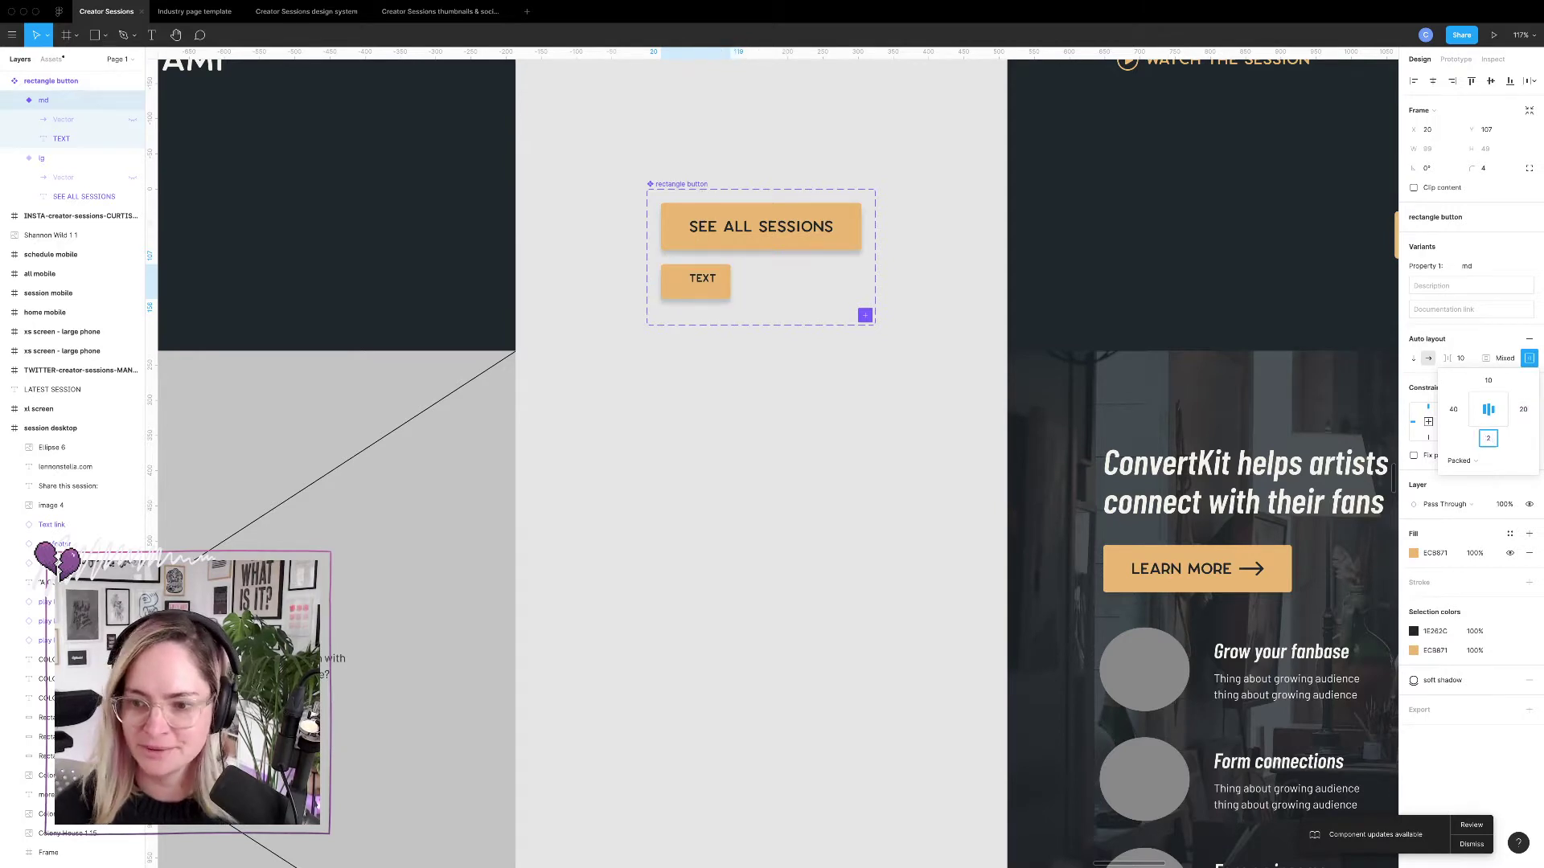
type("10")
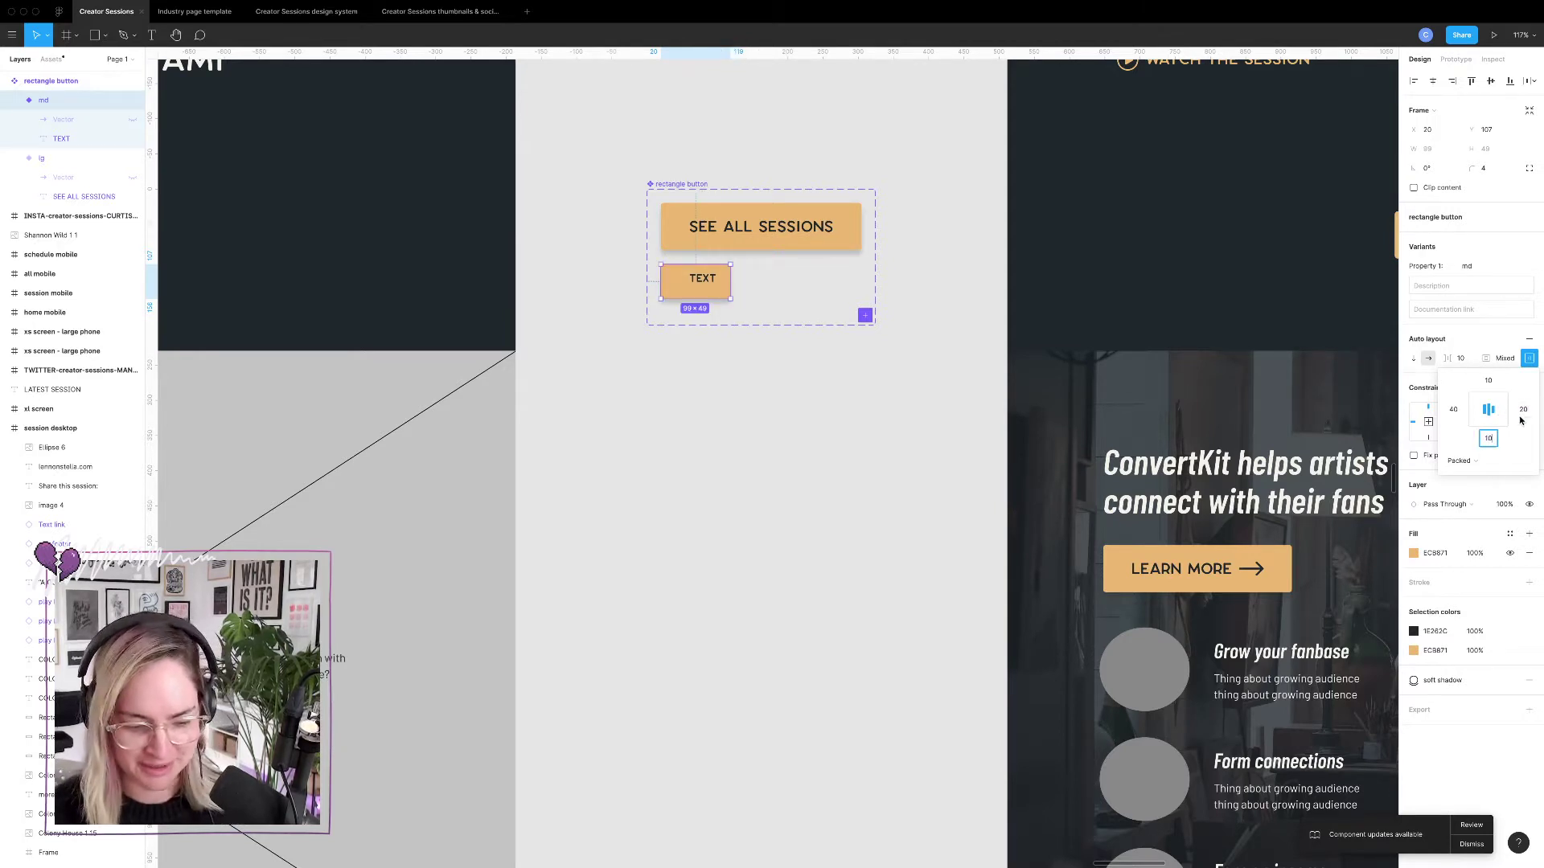
left_click(1454, 410)
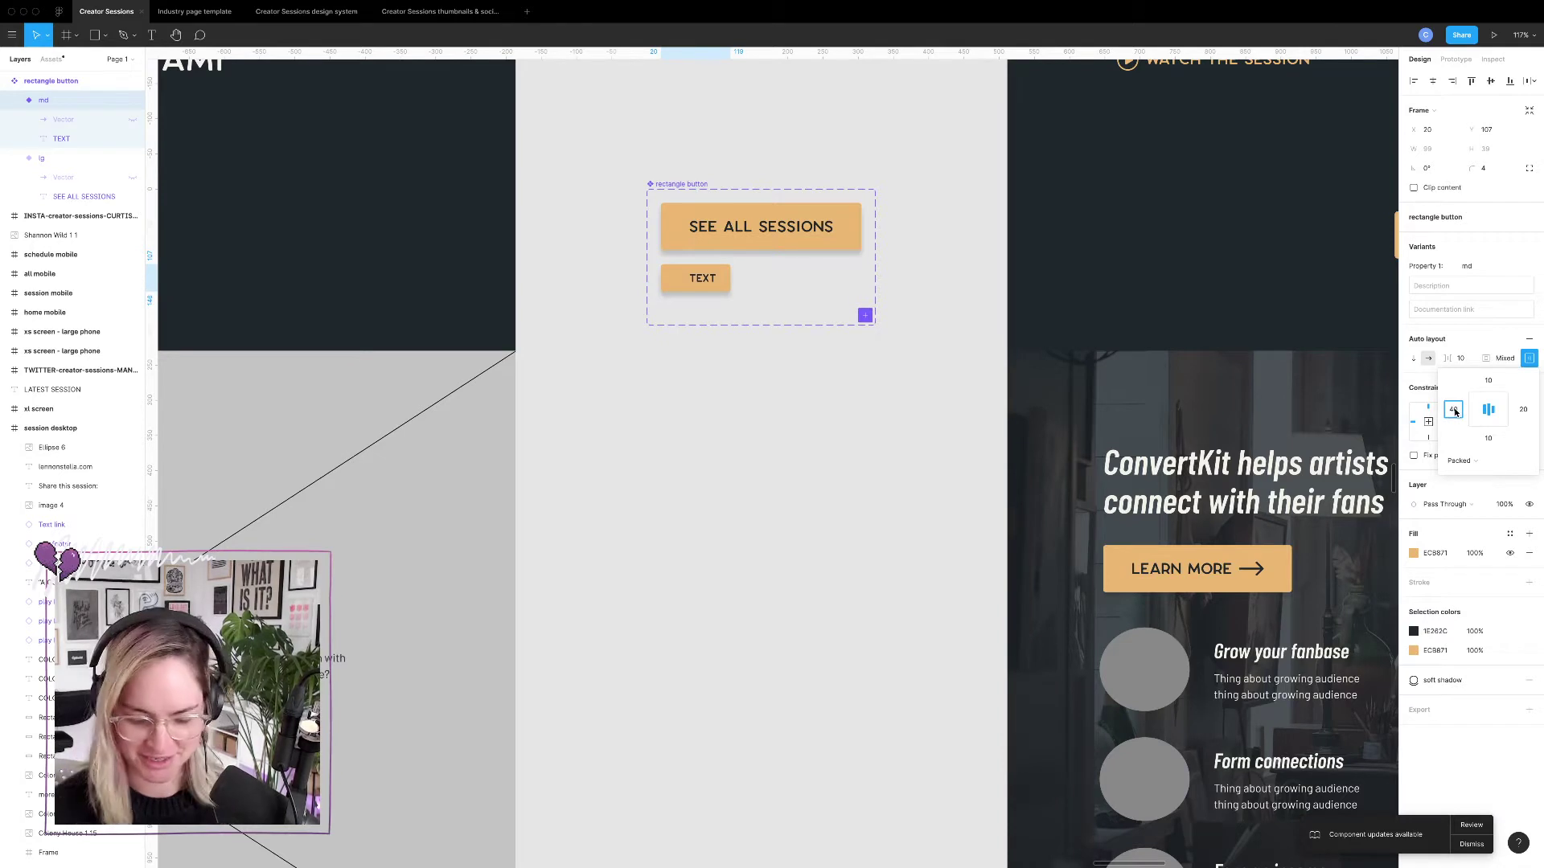
type("4200")
key("Tab")
left_click(1454, 410)
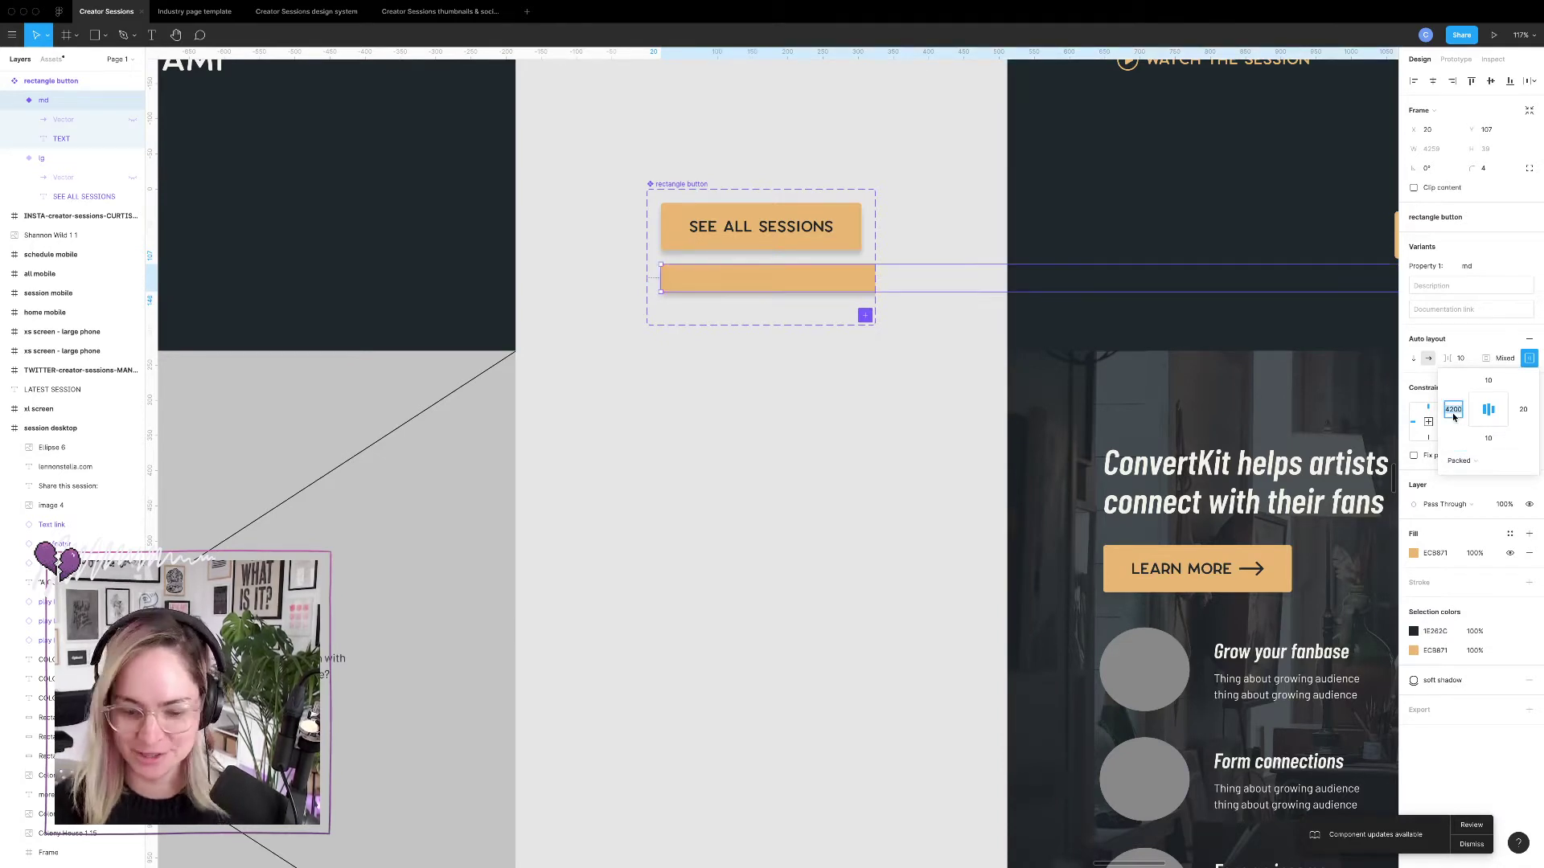
type("20")
key("Tab")
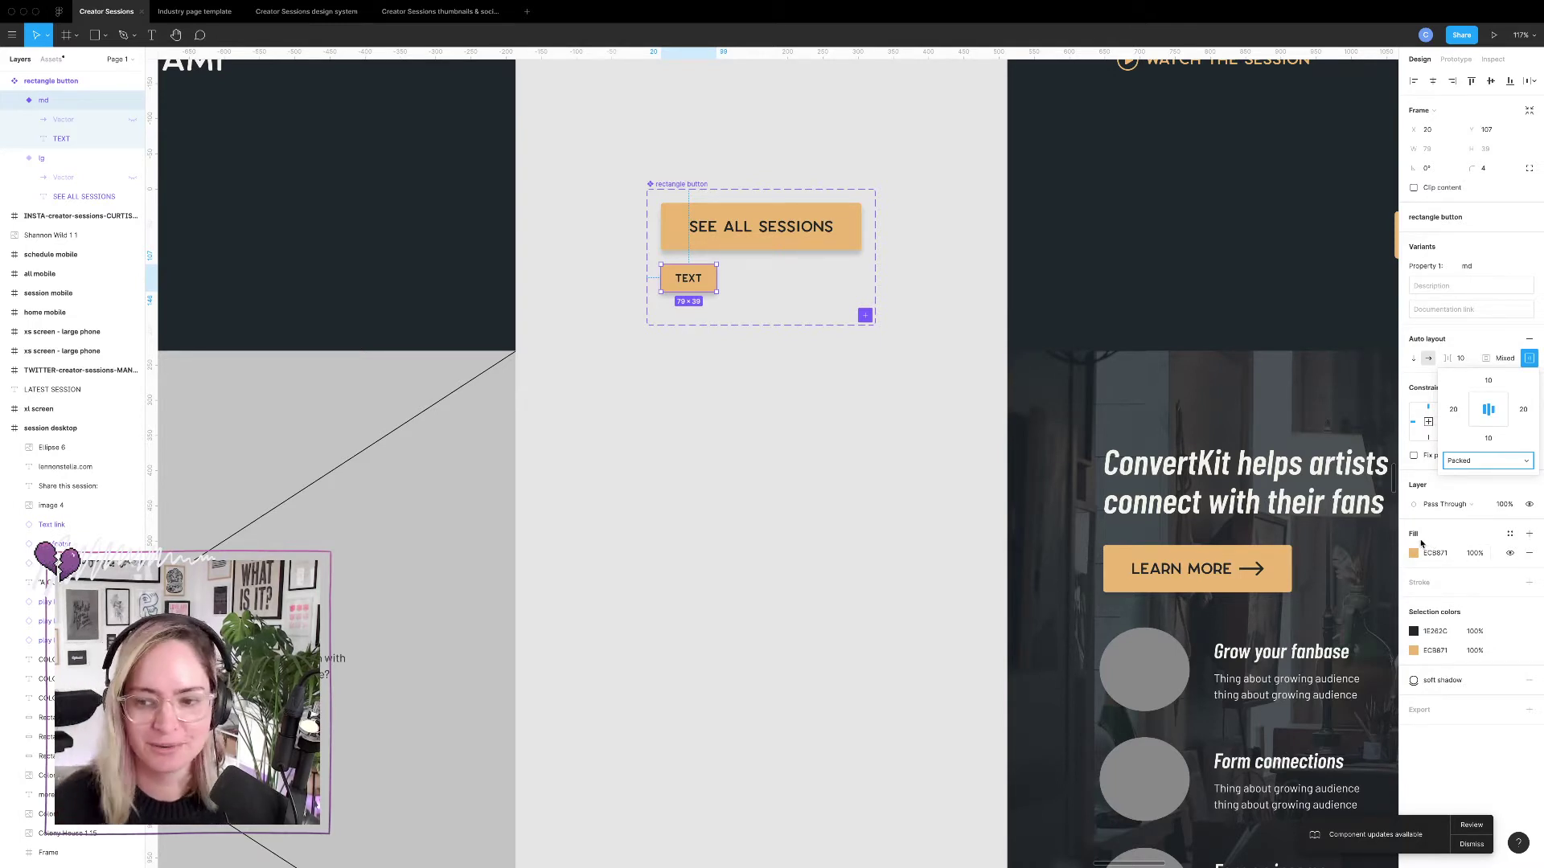
left_click(1475, 329)
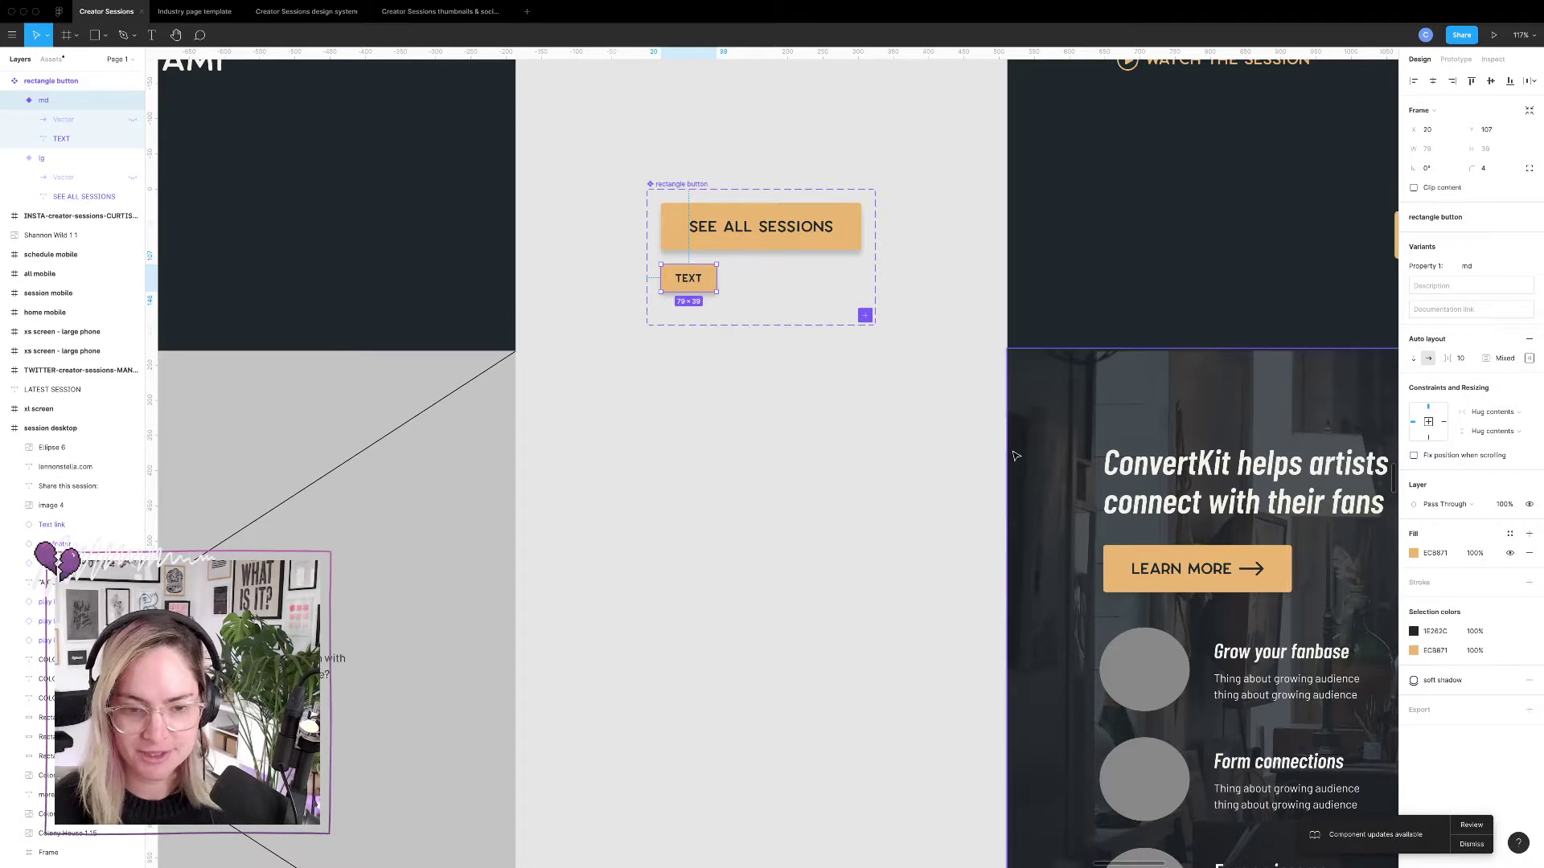
scroll(1016, 451, "right", 10)
scroll(1017, 447, "down", 5)
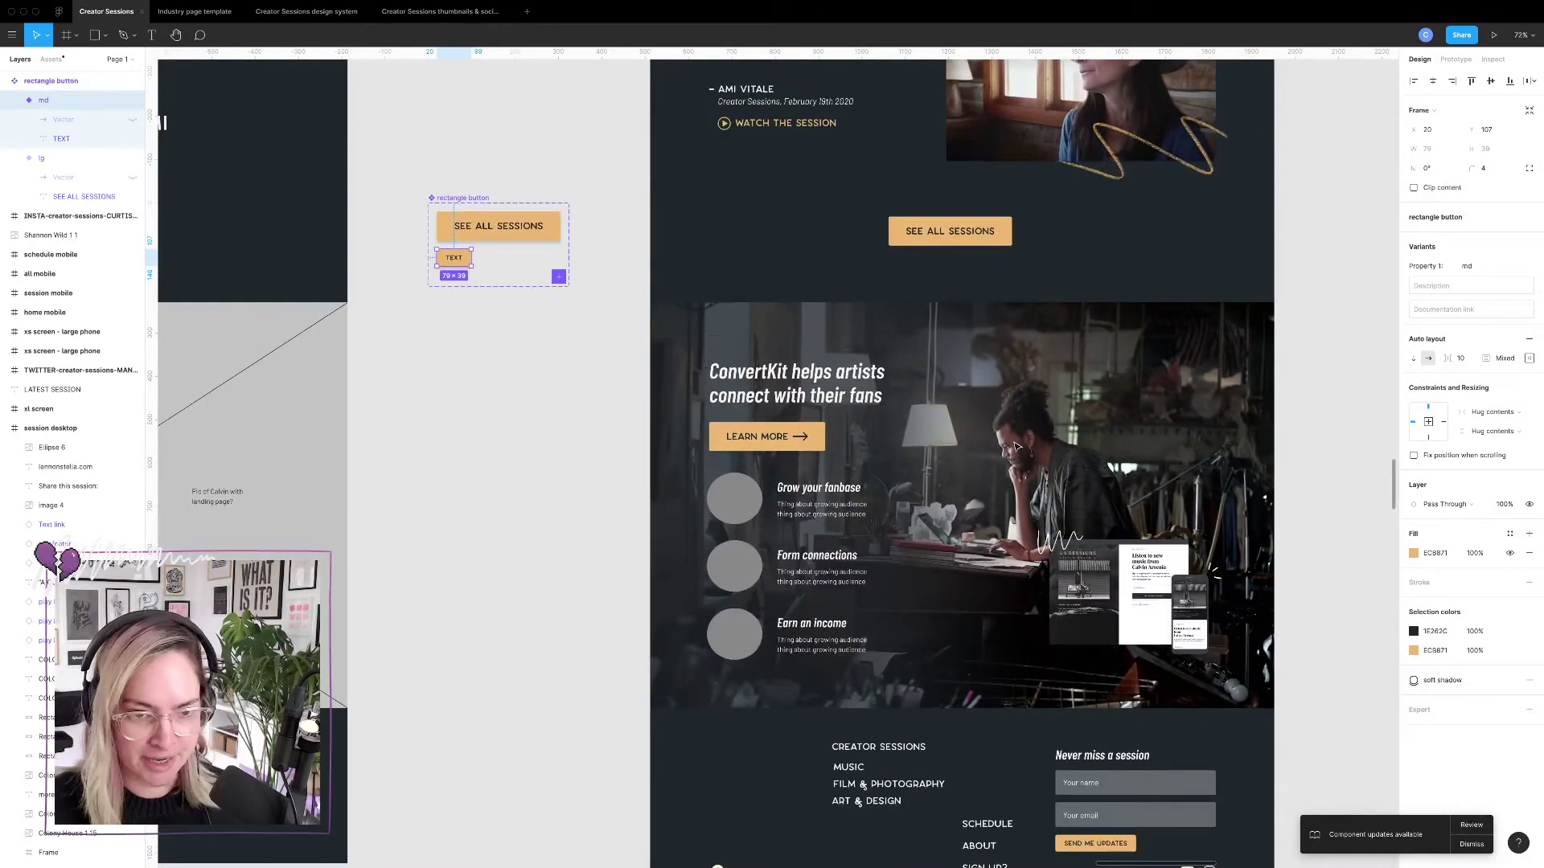
scroll(1016, 447, "down", 1)
scroll(1016, 447, "right", 1)
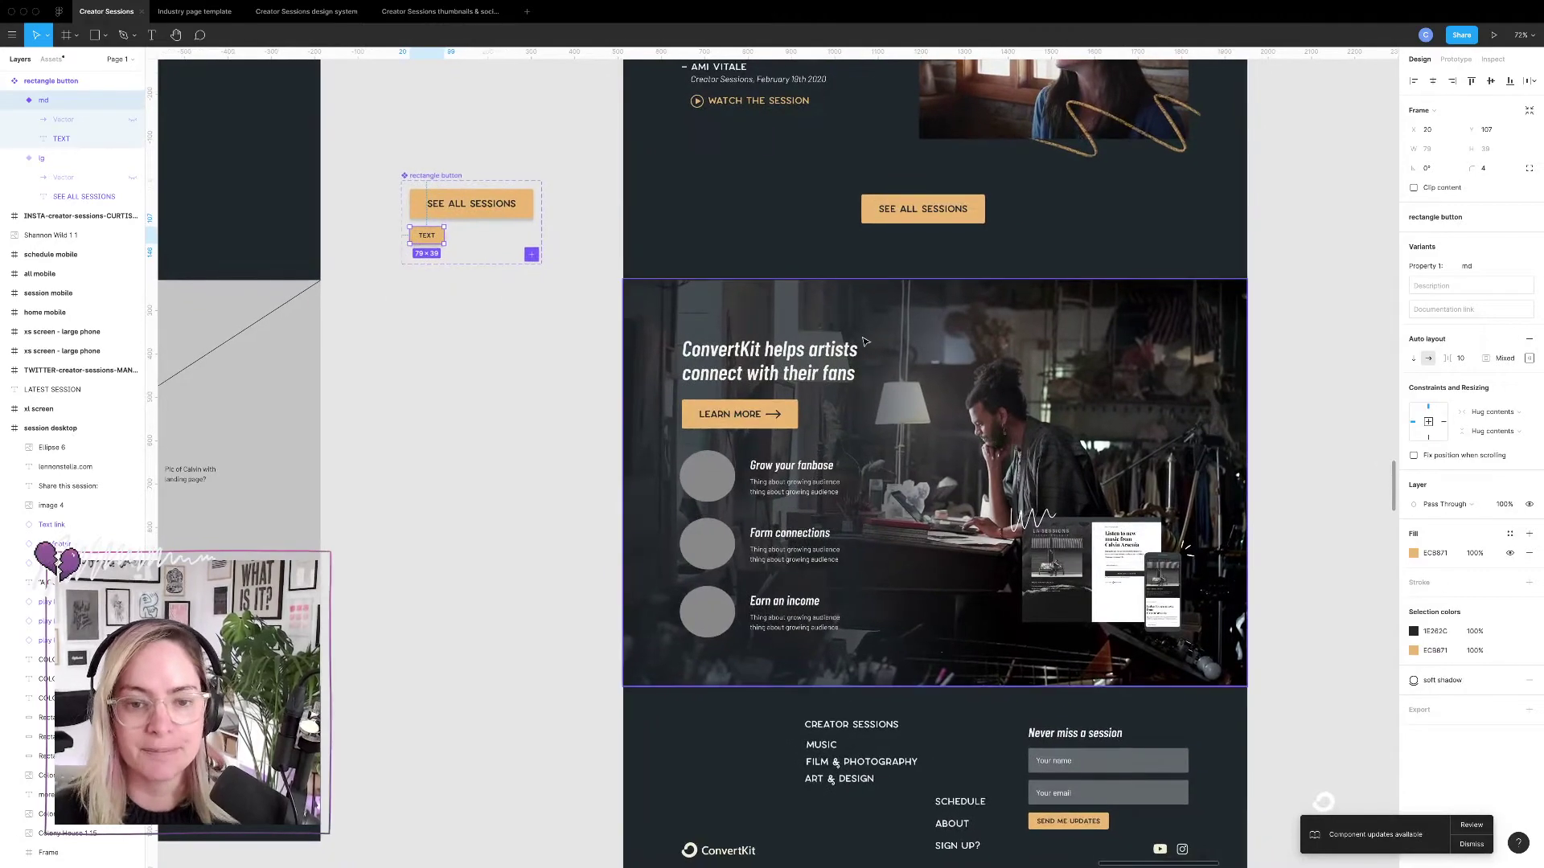
scroll(740, 234, "up", 8)
scroll(741, 234, "down", 7)
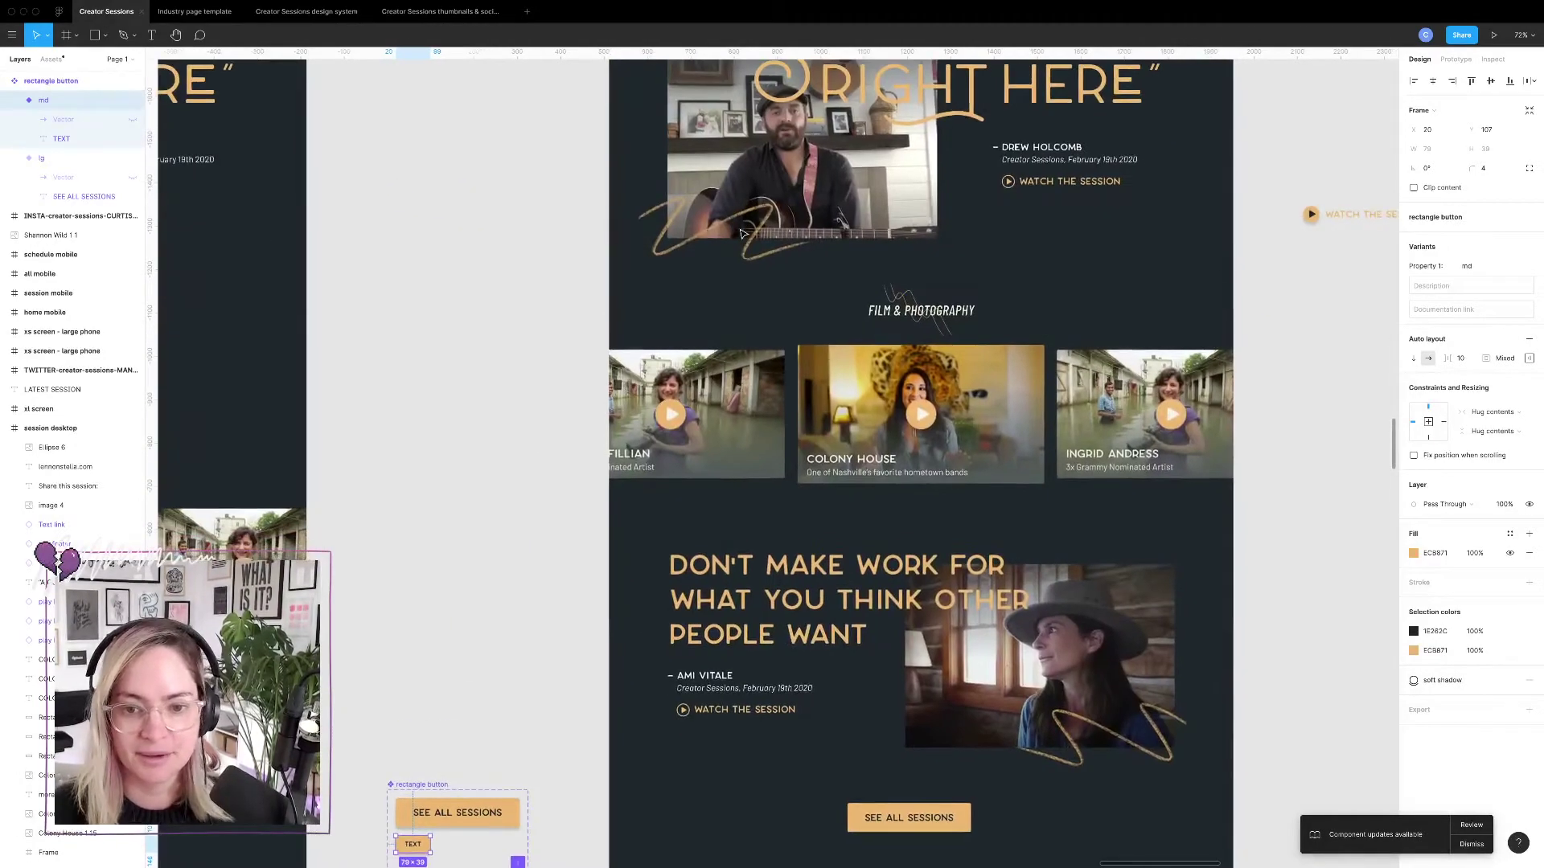
Examine the footer's send button and compare it with the md variant of the rectangle button component.
scroll(740, 234, "down", 4)
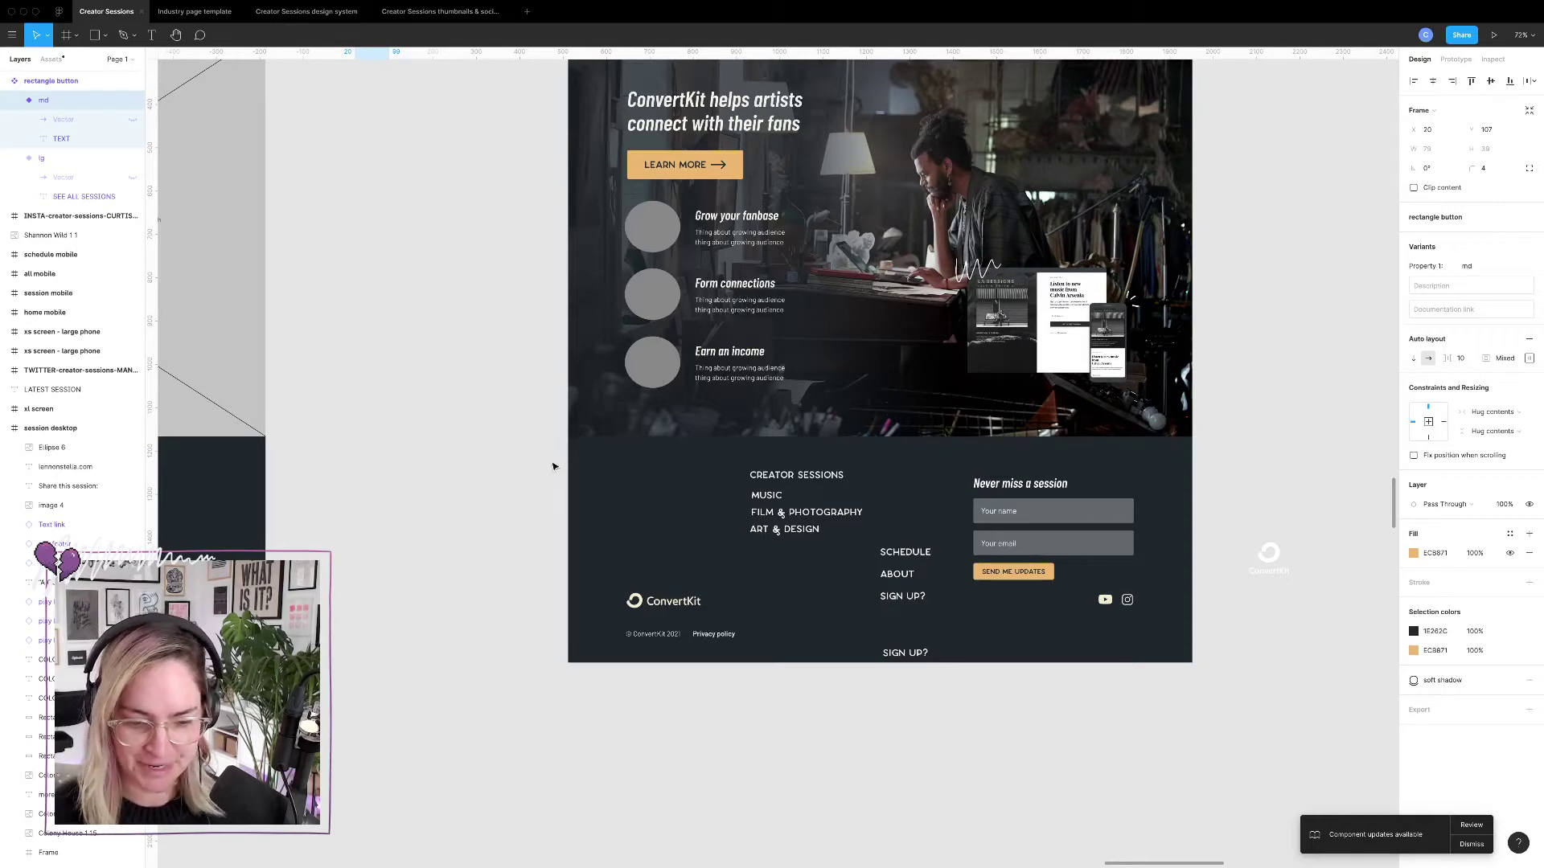
scroll(1021, 565, "up", 5)
left_click(1017, 569)
scroll(1072, 576, "down", 6)
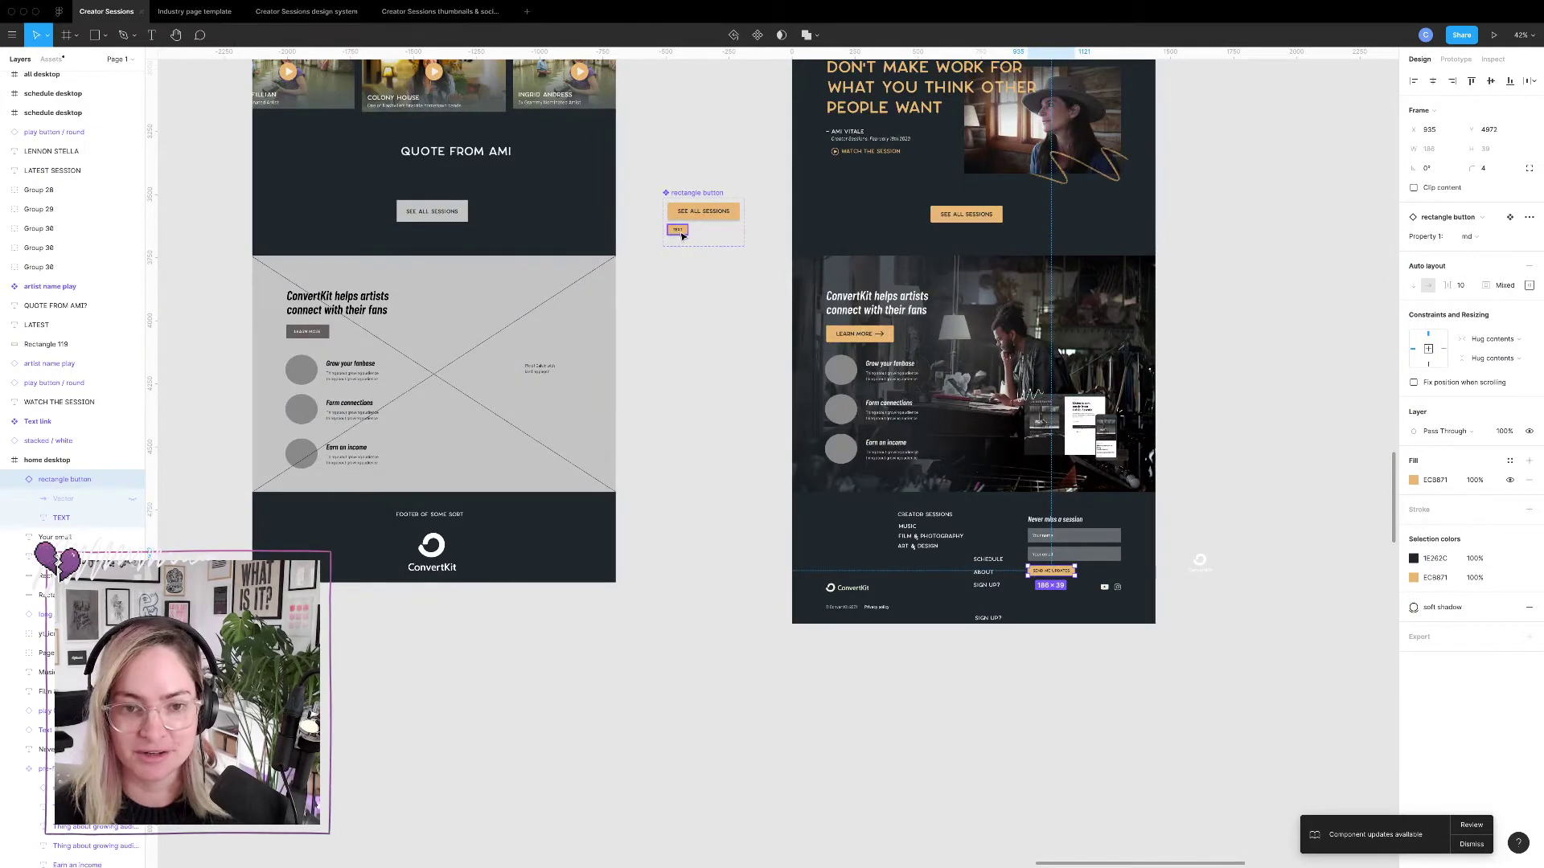
scroll(682, 236, "up", 8)
left_click(645, 221)
scroll(856, 417, "down", 5)
scroll(855, 418, "right", 4)
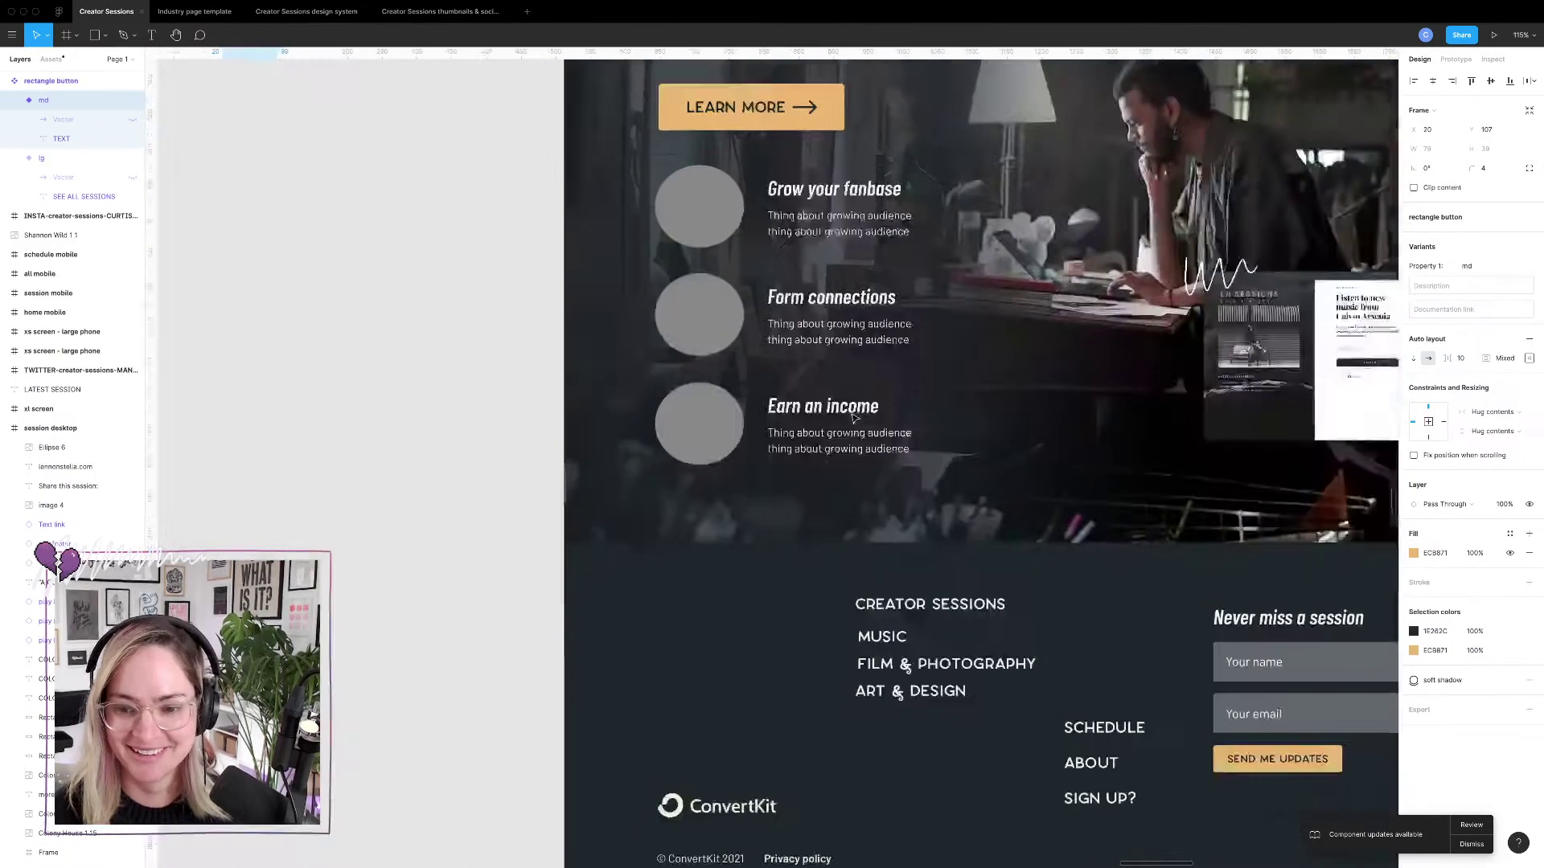
Retype the label of the button below the footer's email field as "SEND ME UPDATES".
scroll(854, 418, "down", 2)
scroll(854, 417, "right", 2)
double_click(1204, 699)
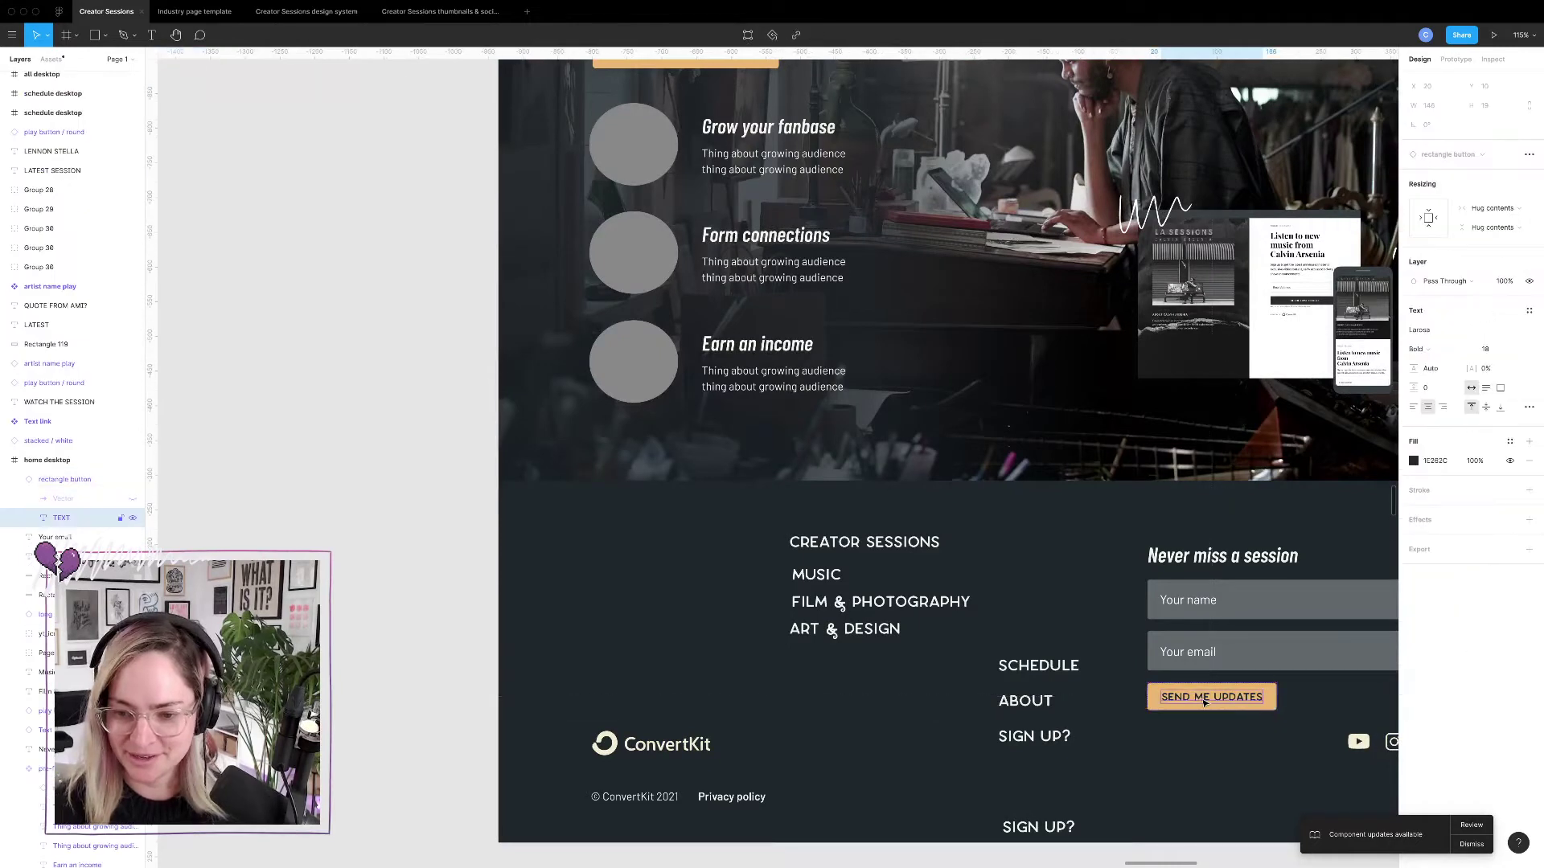
key("Return")
type("SE")
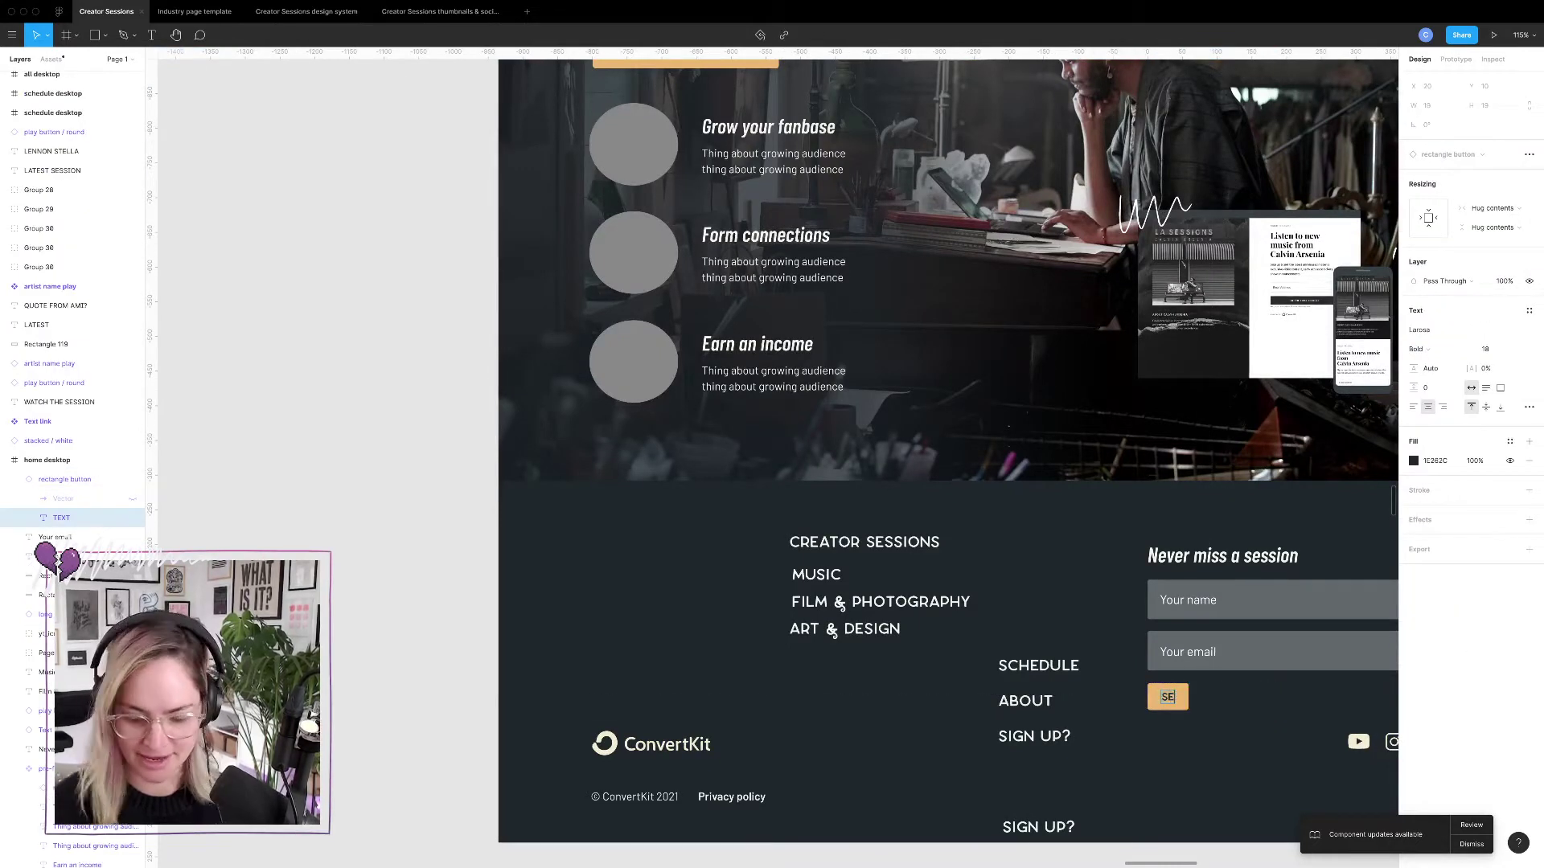
type("ND ME UPDATE")
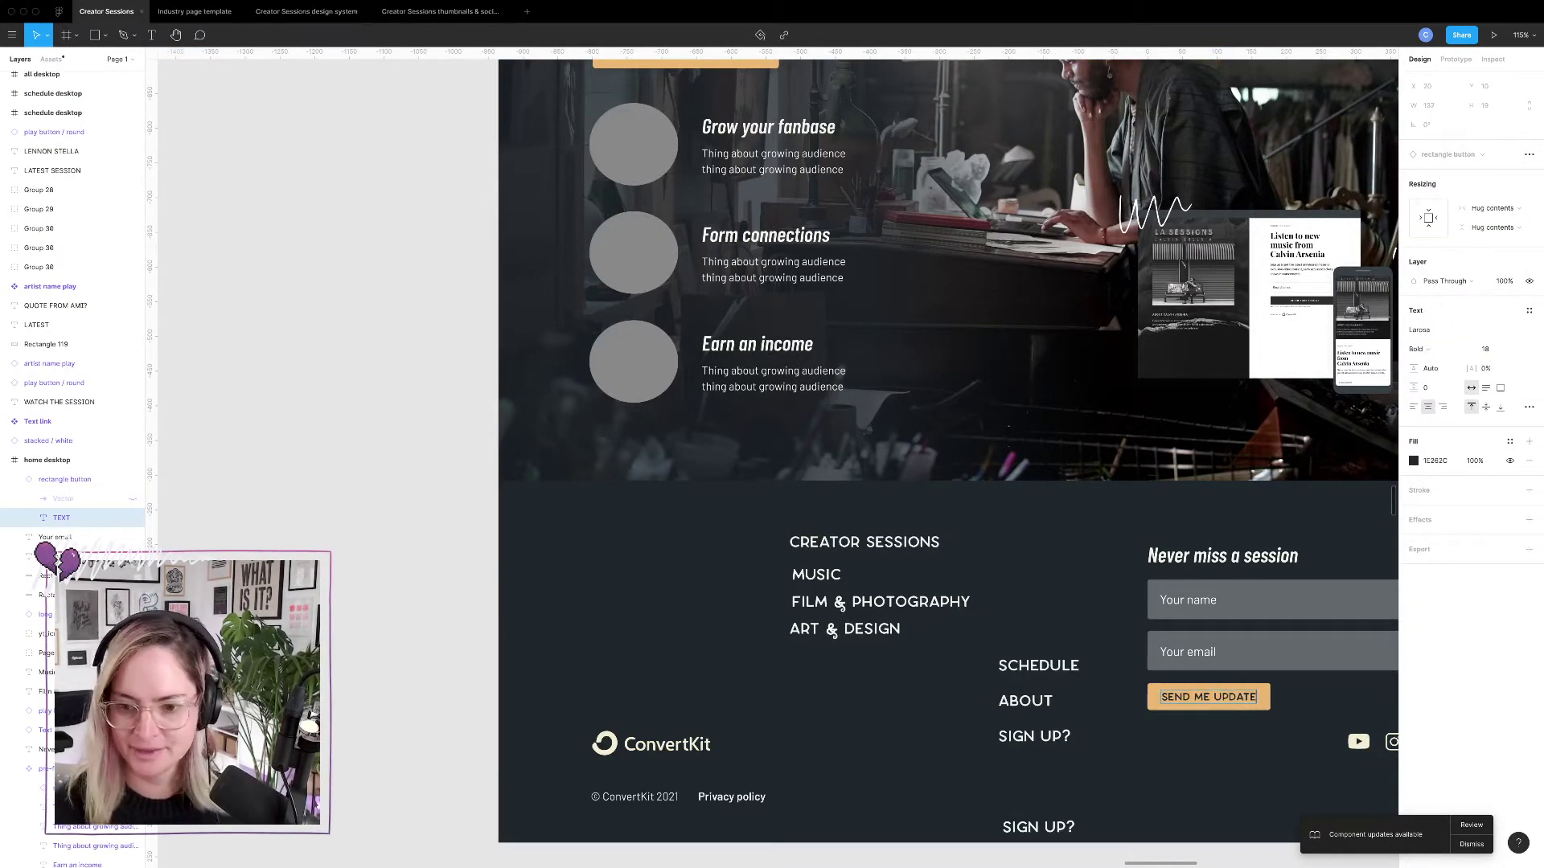
type("S")
key("Escape")
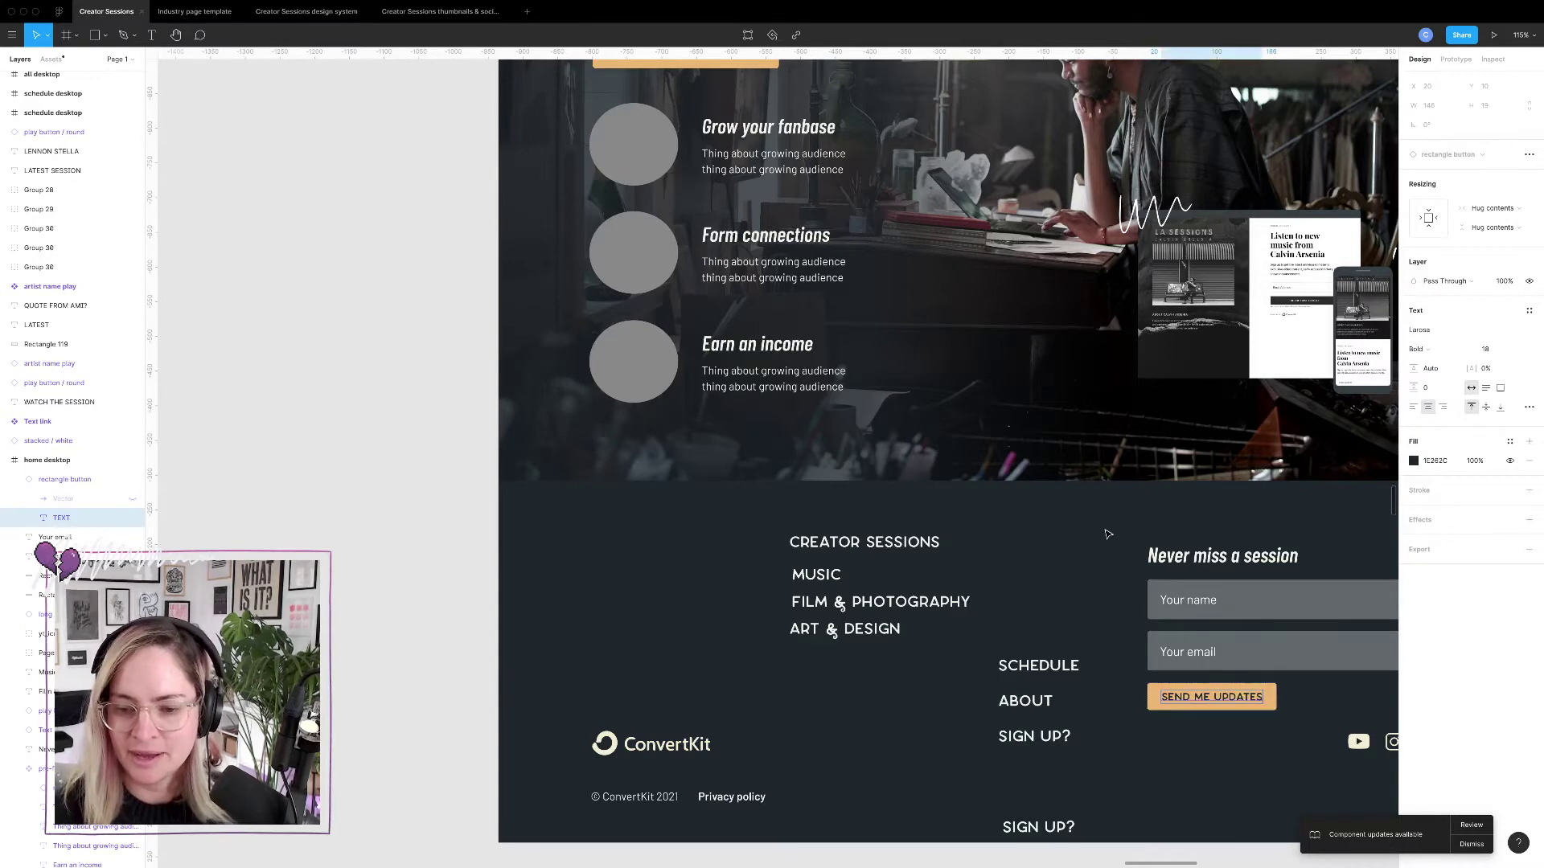
key("Escape")
Go from the footer button to its main component and set the md variant's corner radius to 3.
scroll(1248, 542, "right", 6)
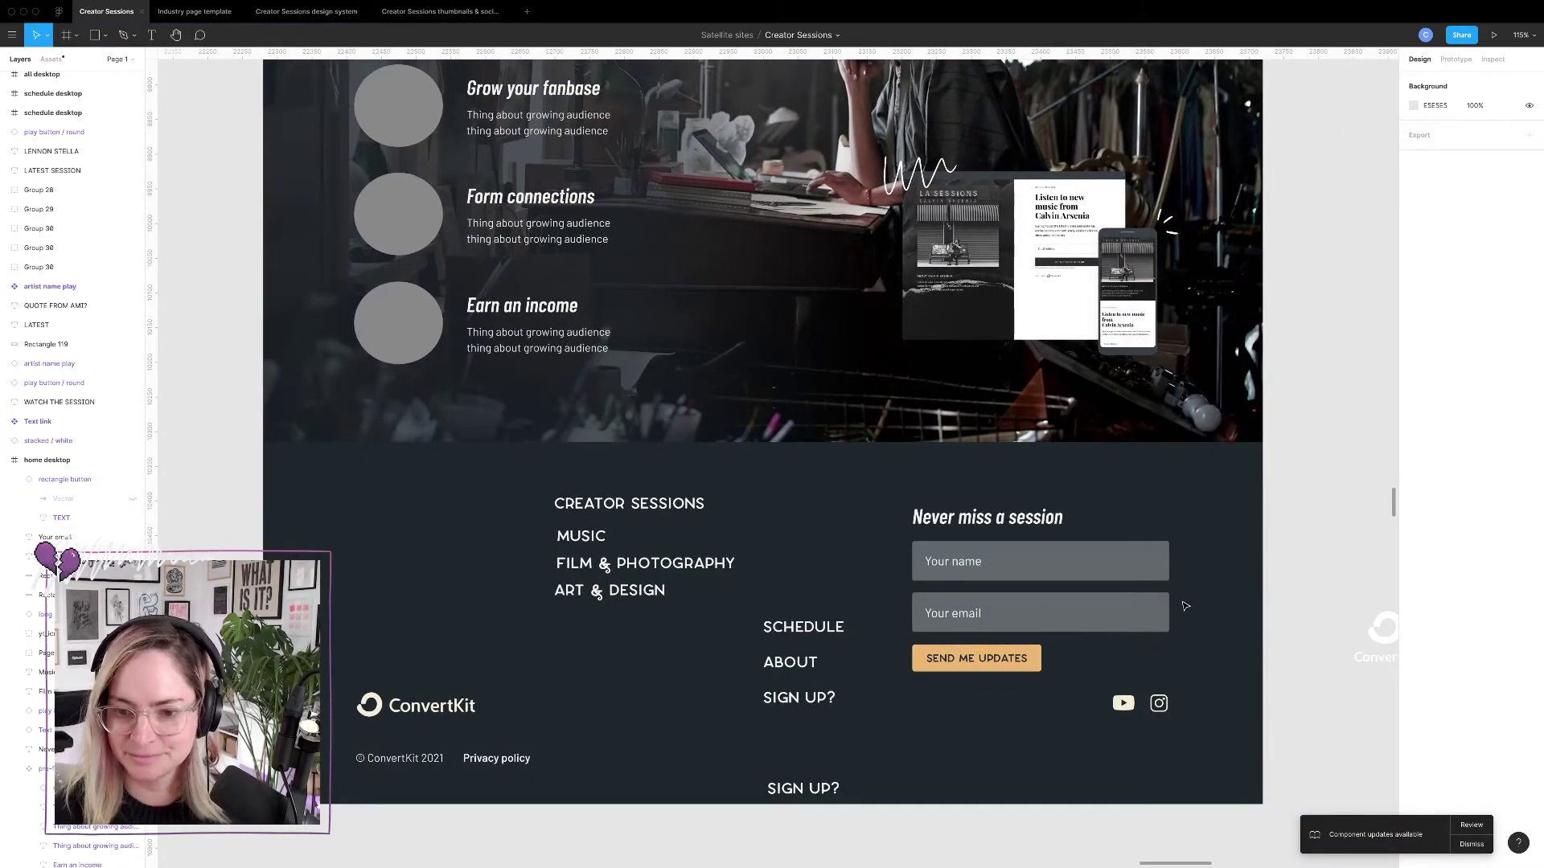
left_click(1033, 661)
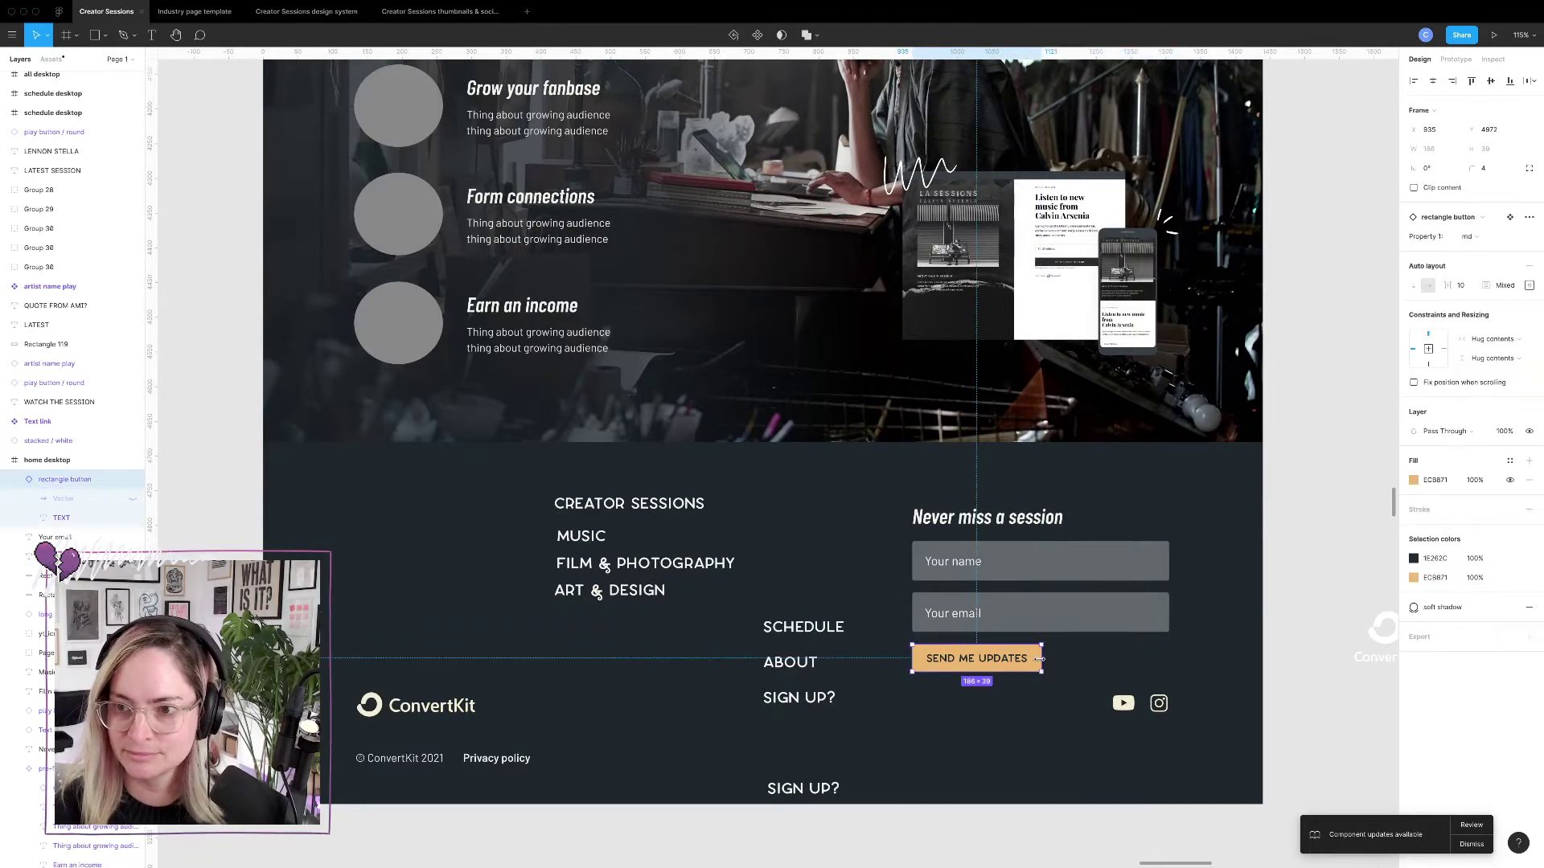
key("ctrl+alt+k")
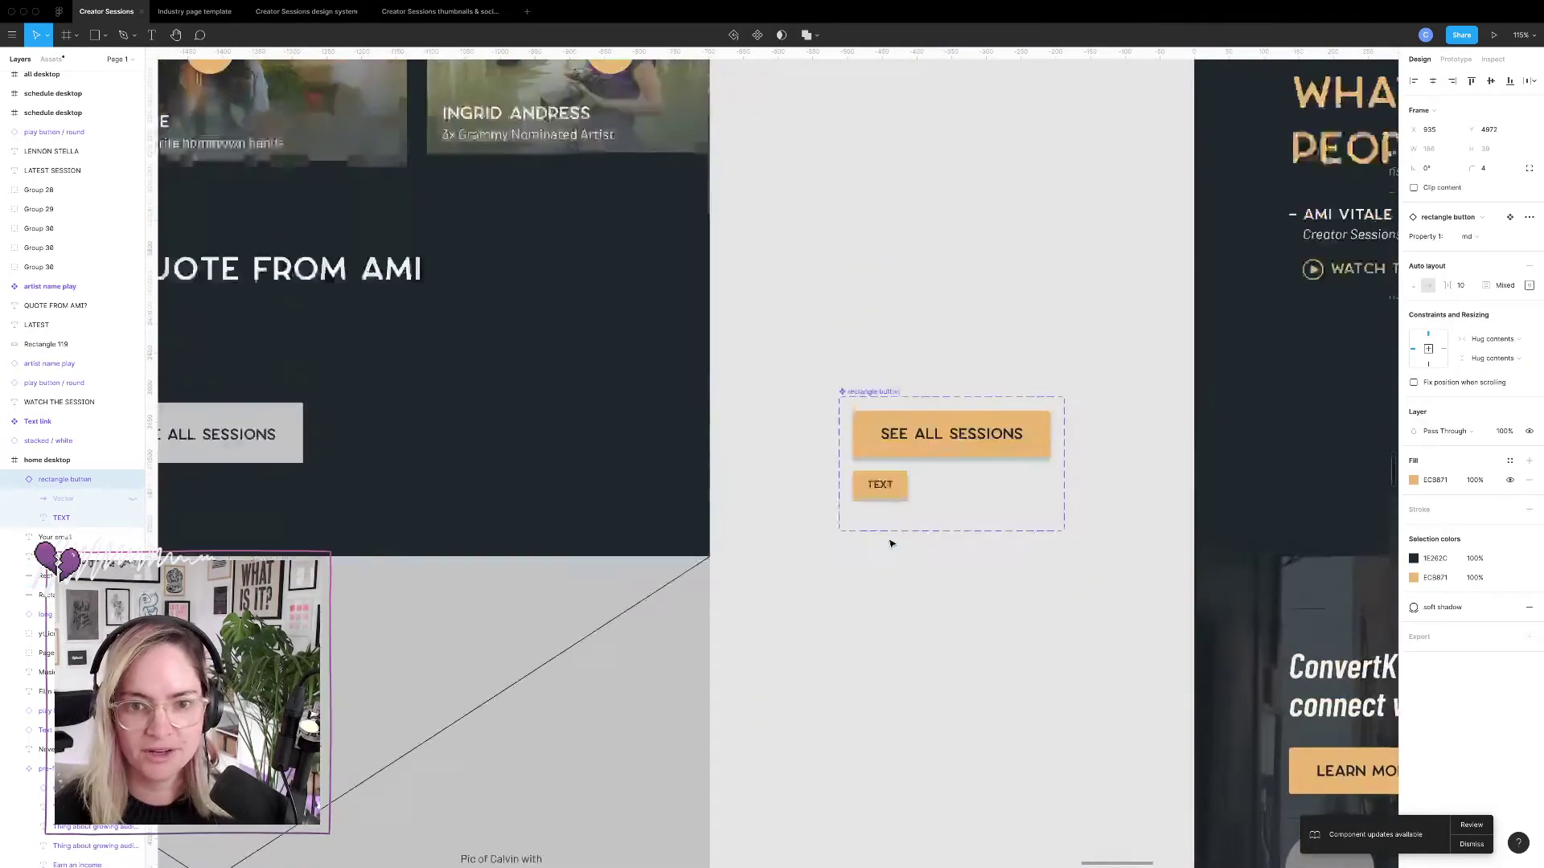
left_click(1043, 601)
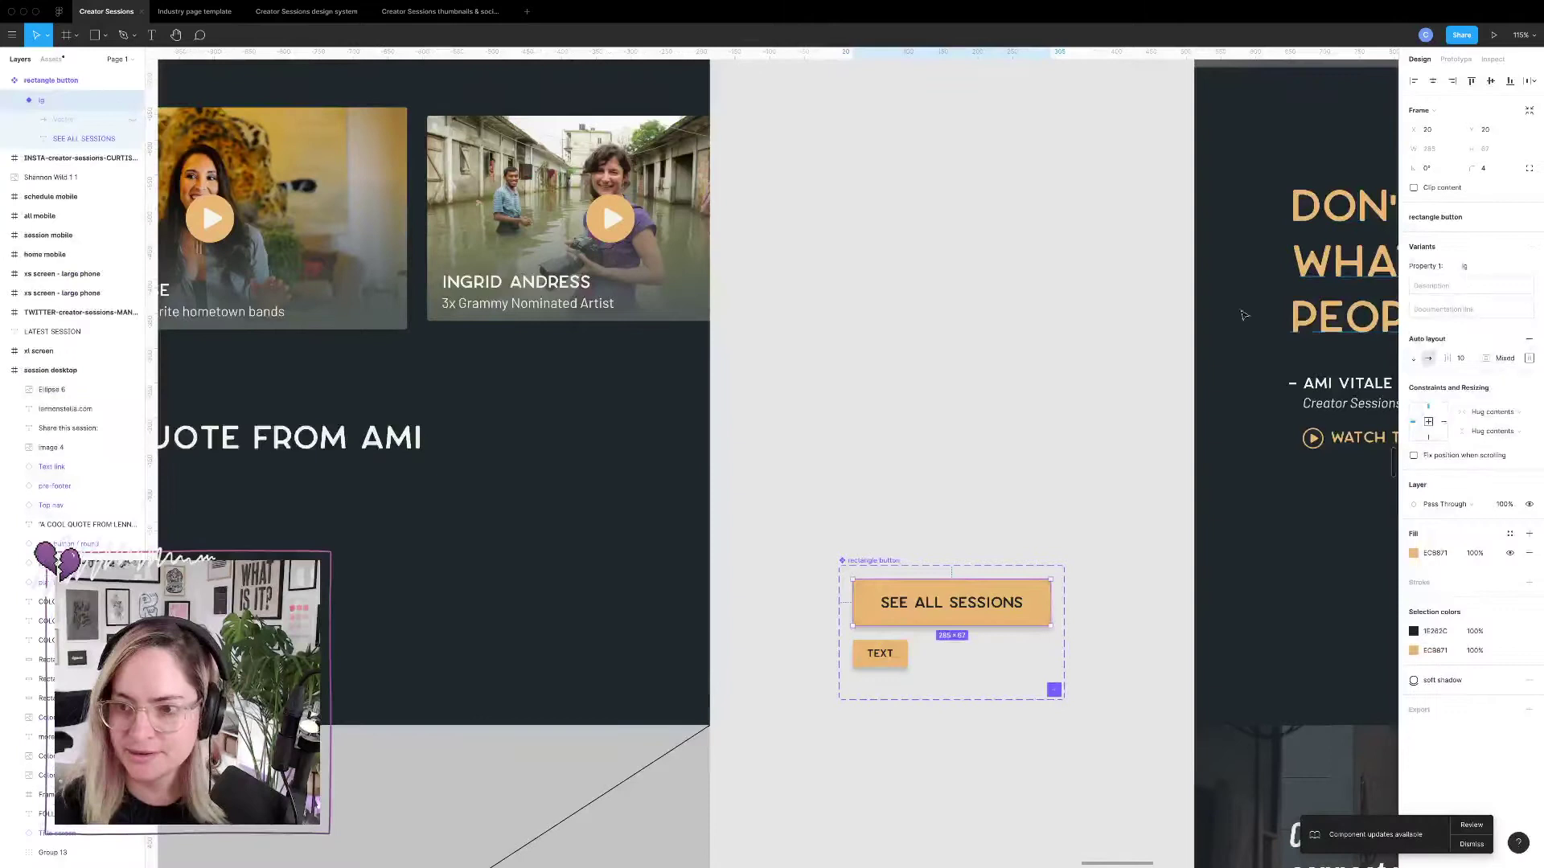
left_click(903, 656)
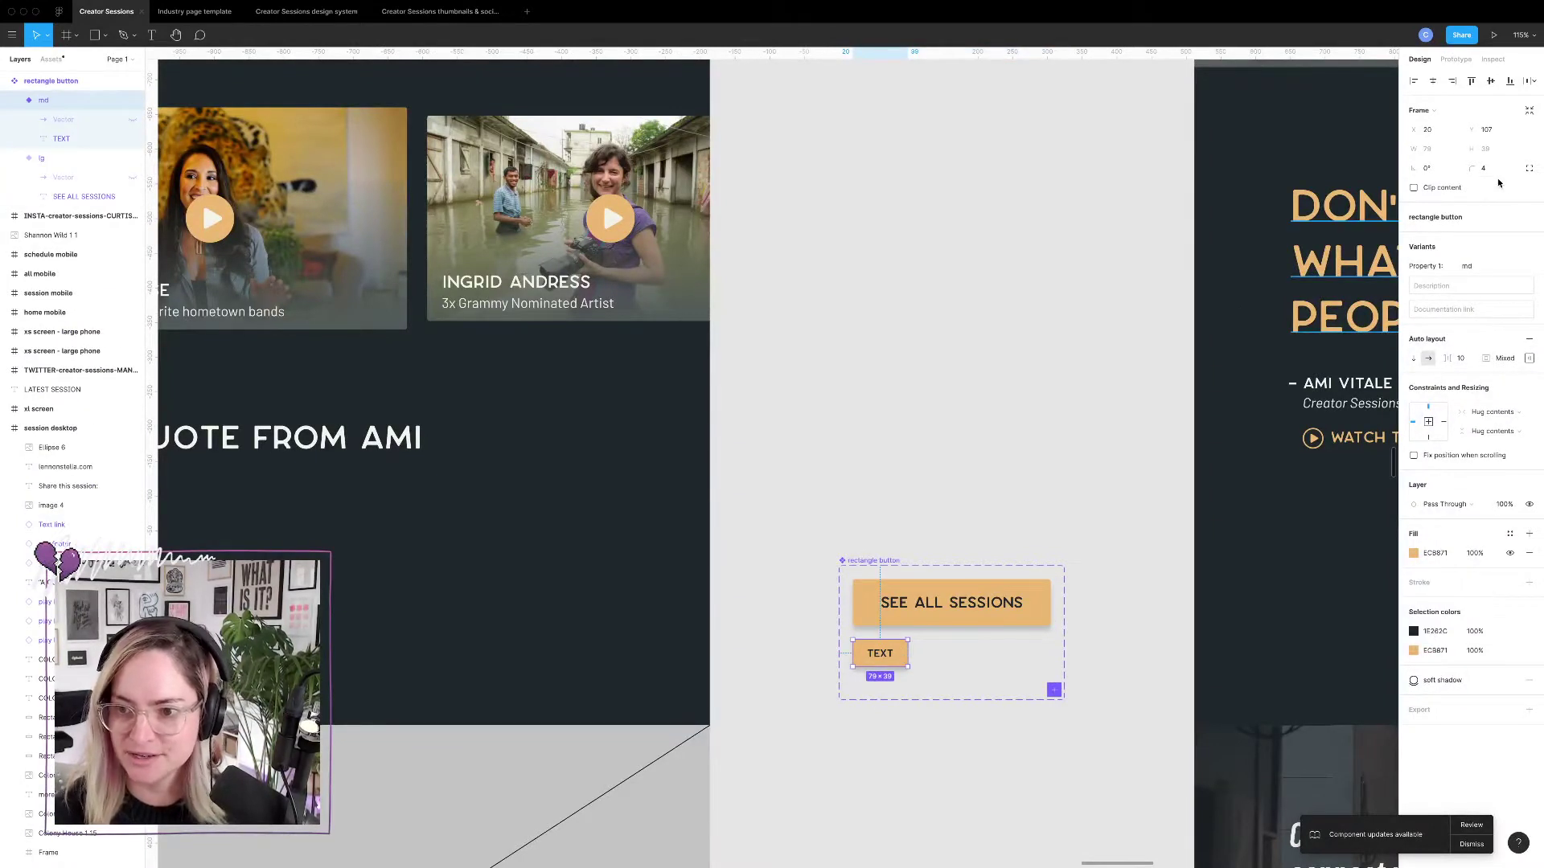
left_click(1496, 174)
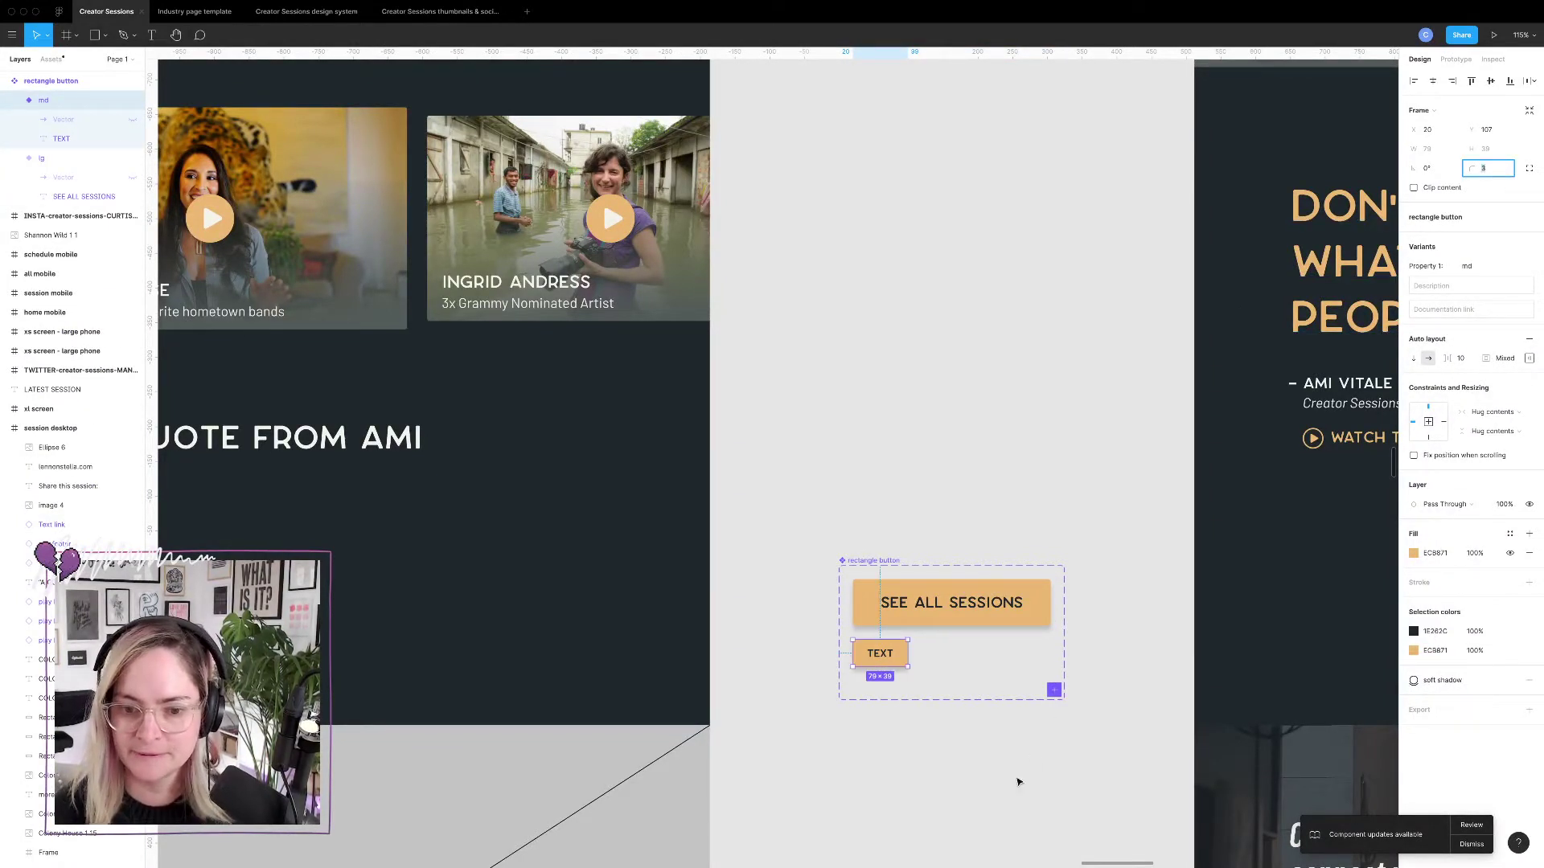
left_click(1010, 741)
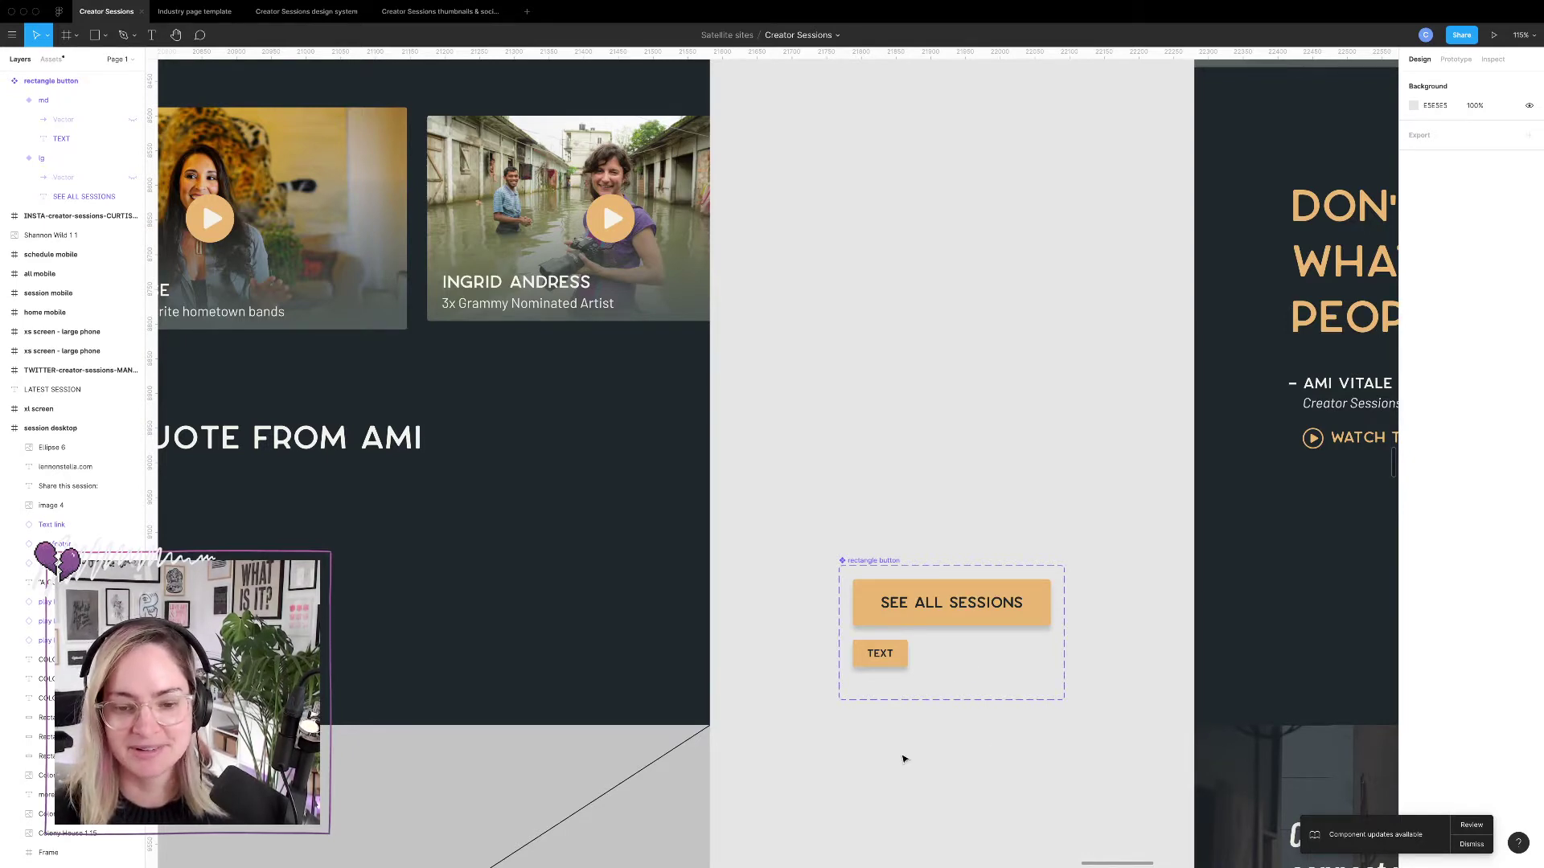
Delete both "SIGN UP?" links from the home desktop footer.
scroll(903, 756, "down", 7)
scroll(904, 756, "right", 10)
scroll(904, 758, "down", 7)
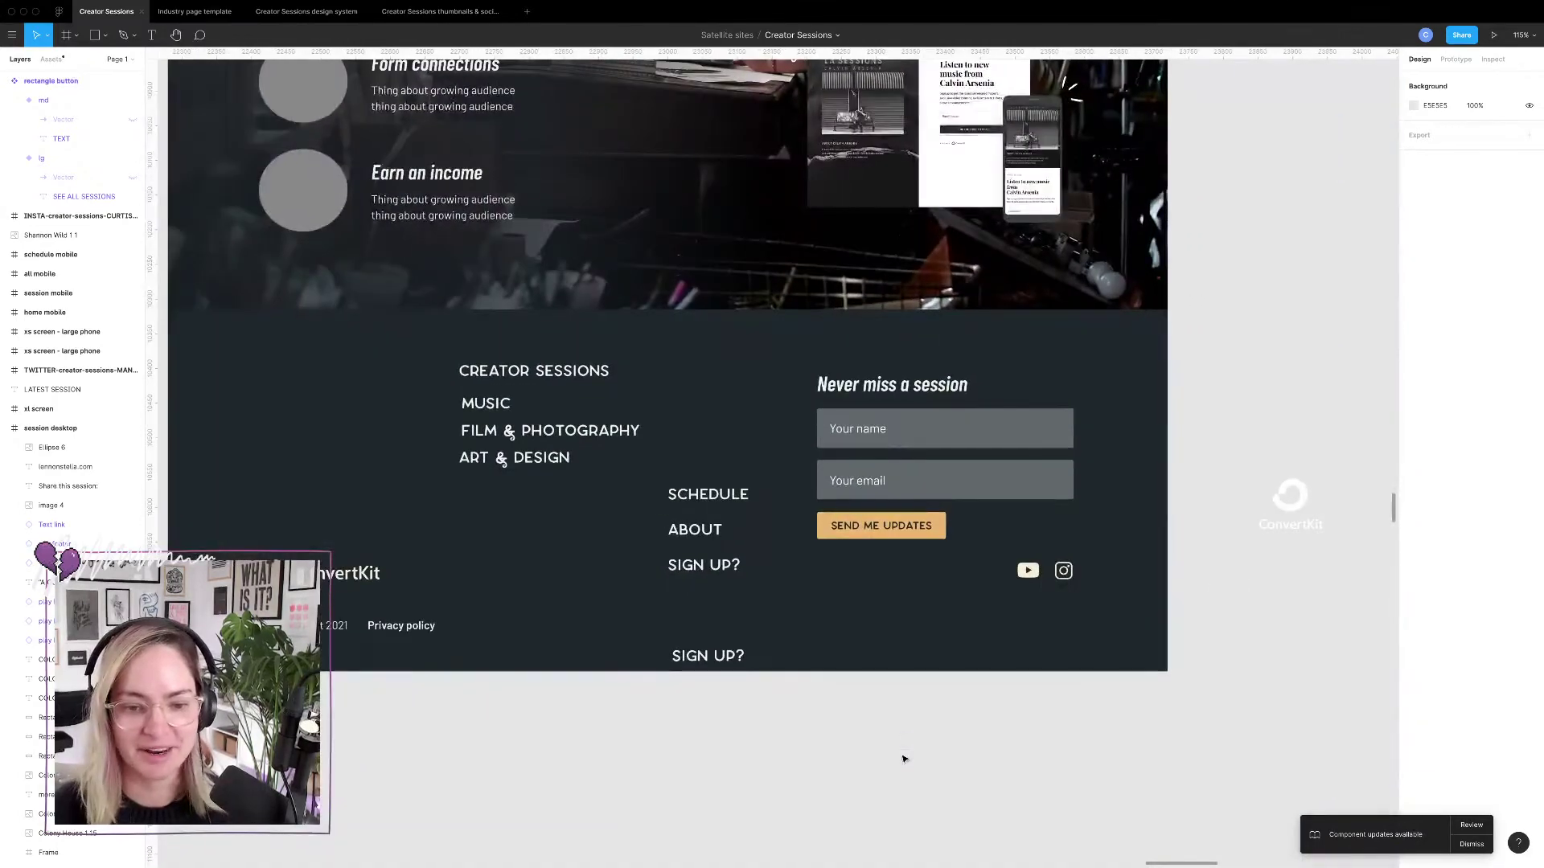
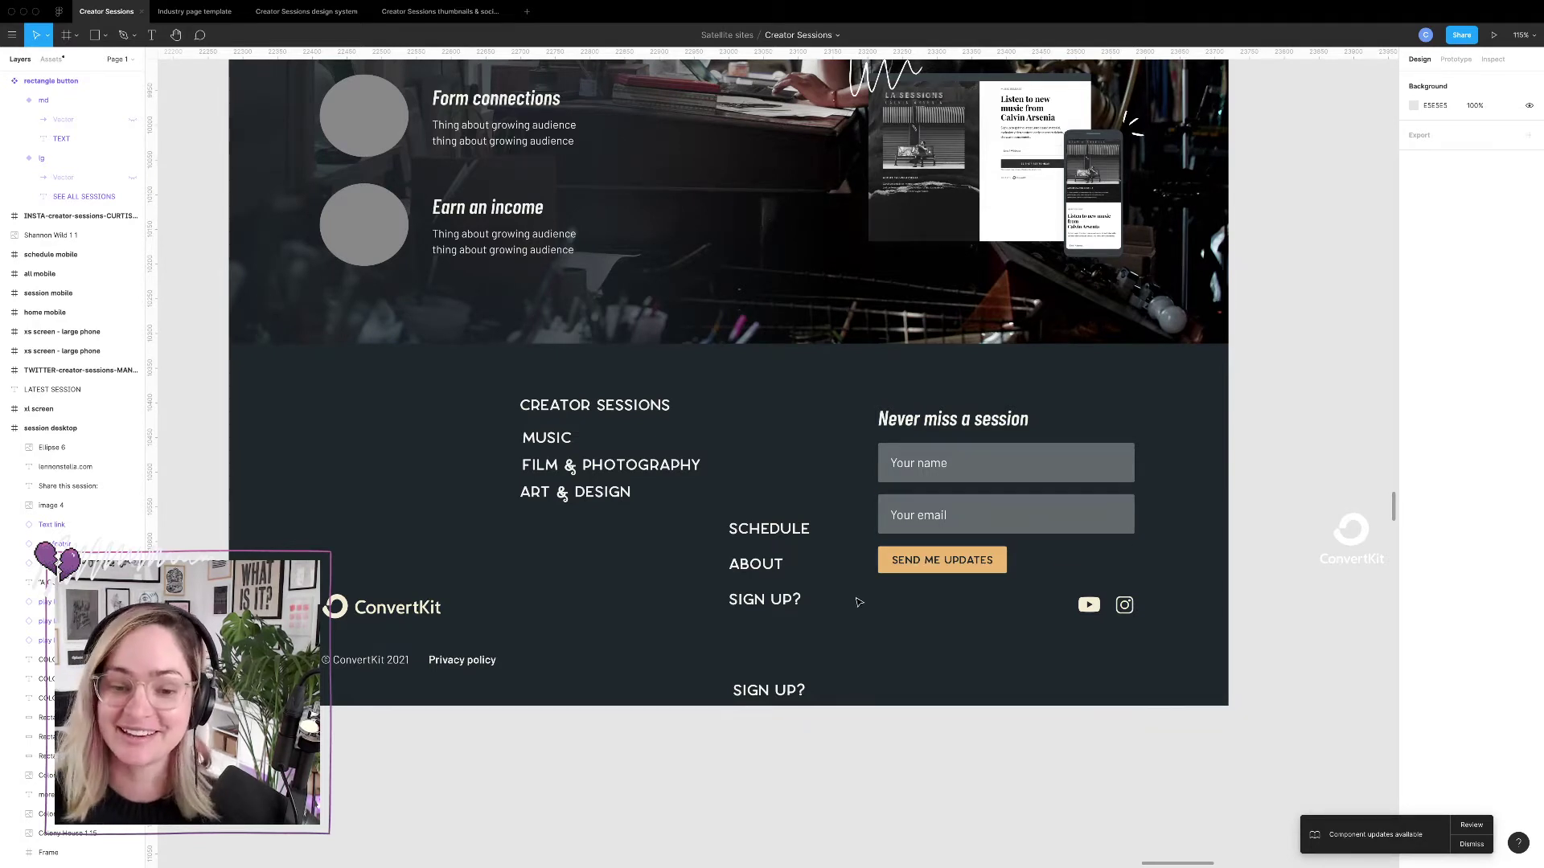
left_click(767, 599)
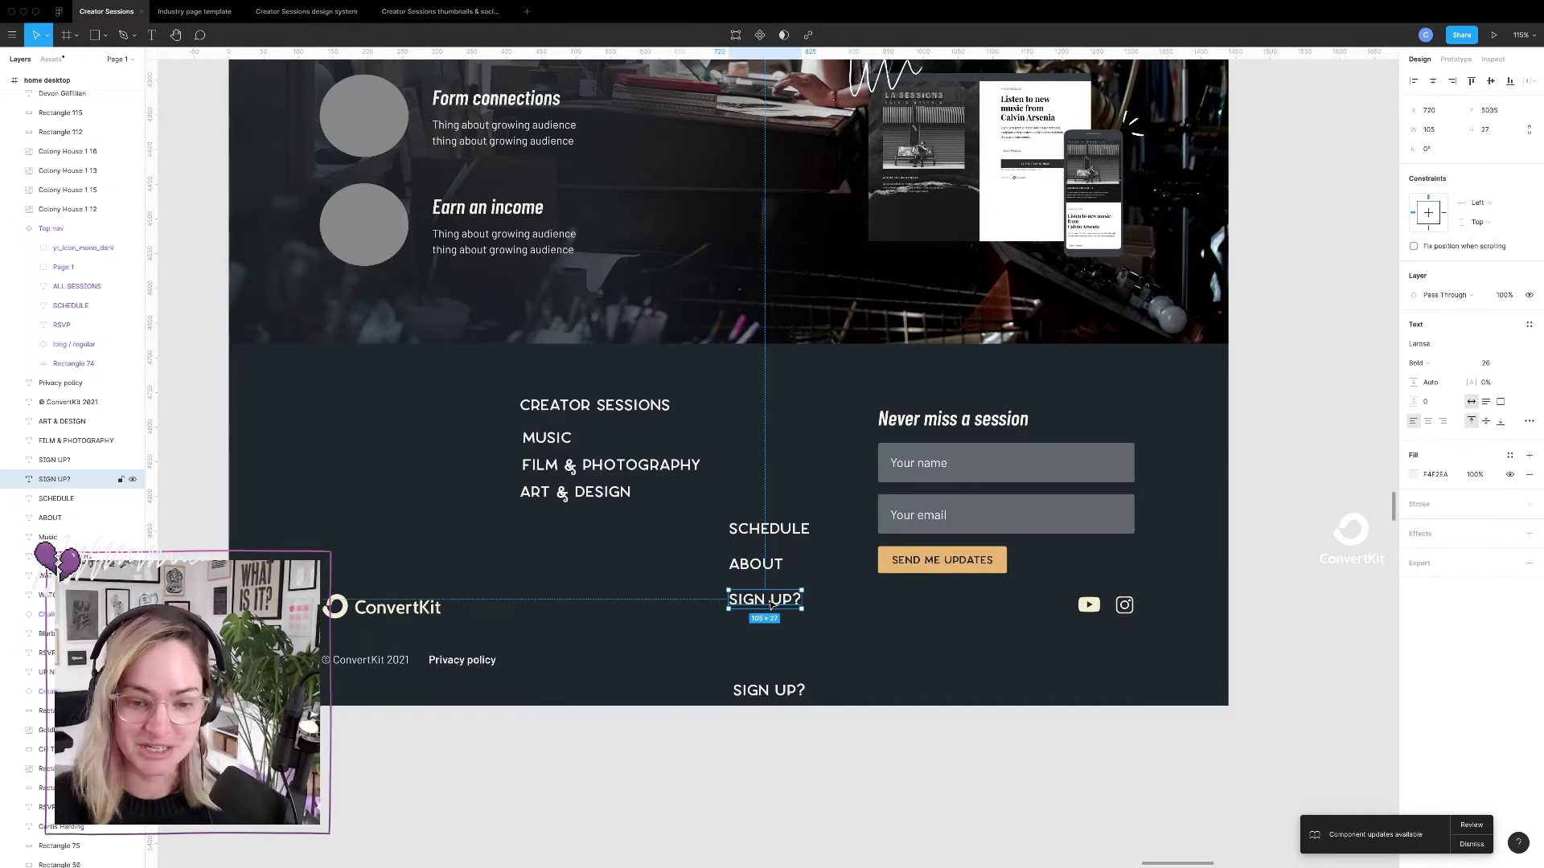
key("Delete")
left_click(772, 605)
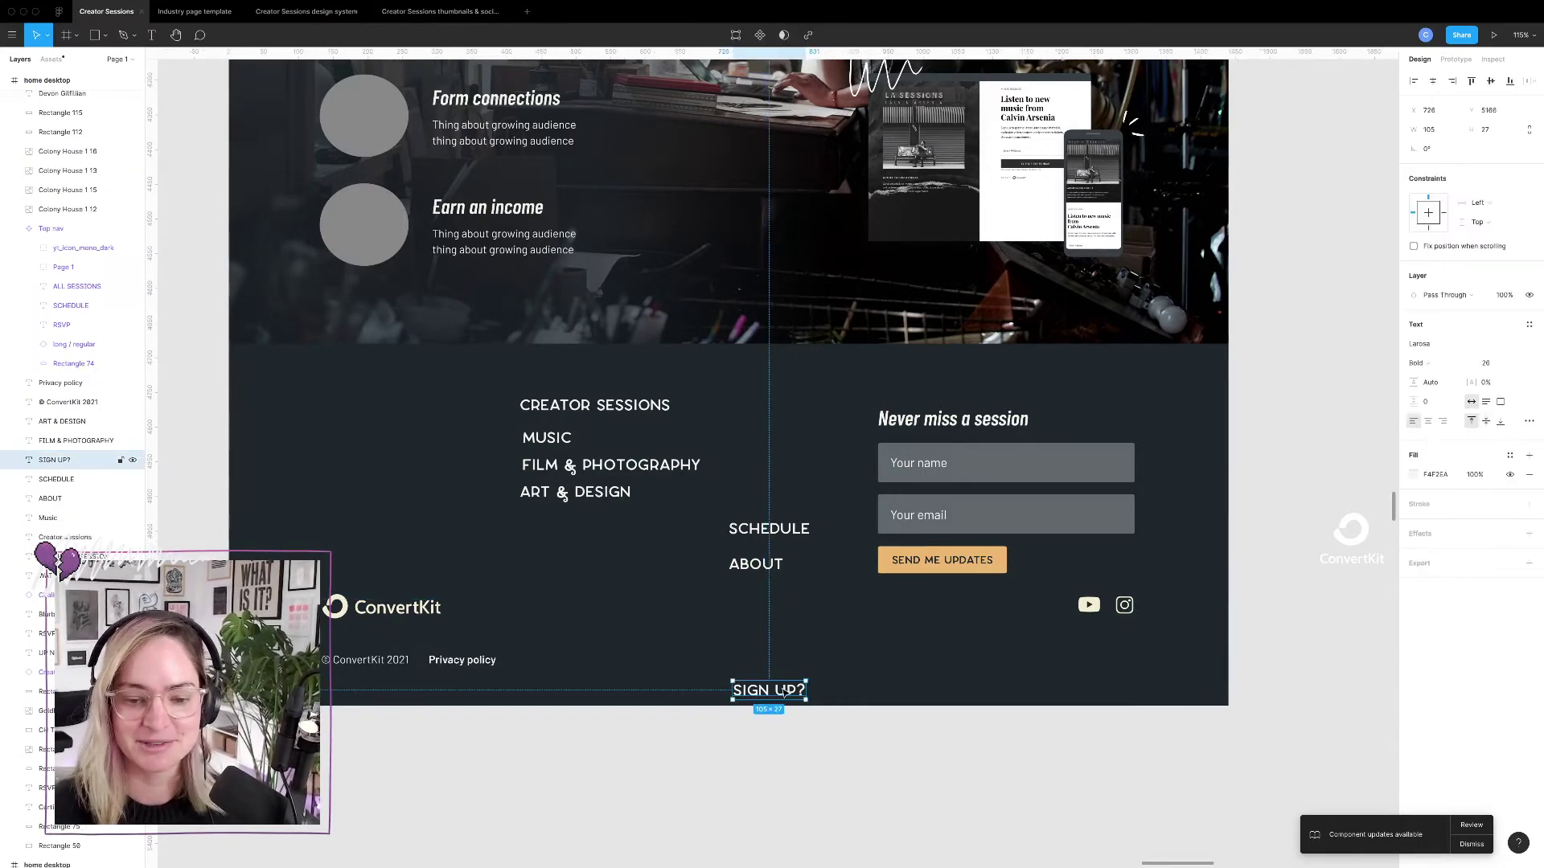
key("Delete")
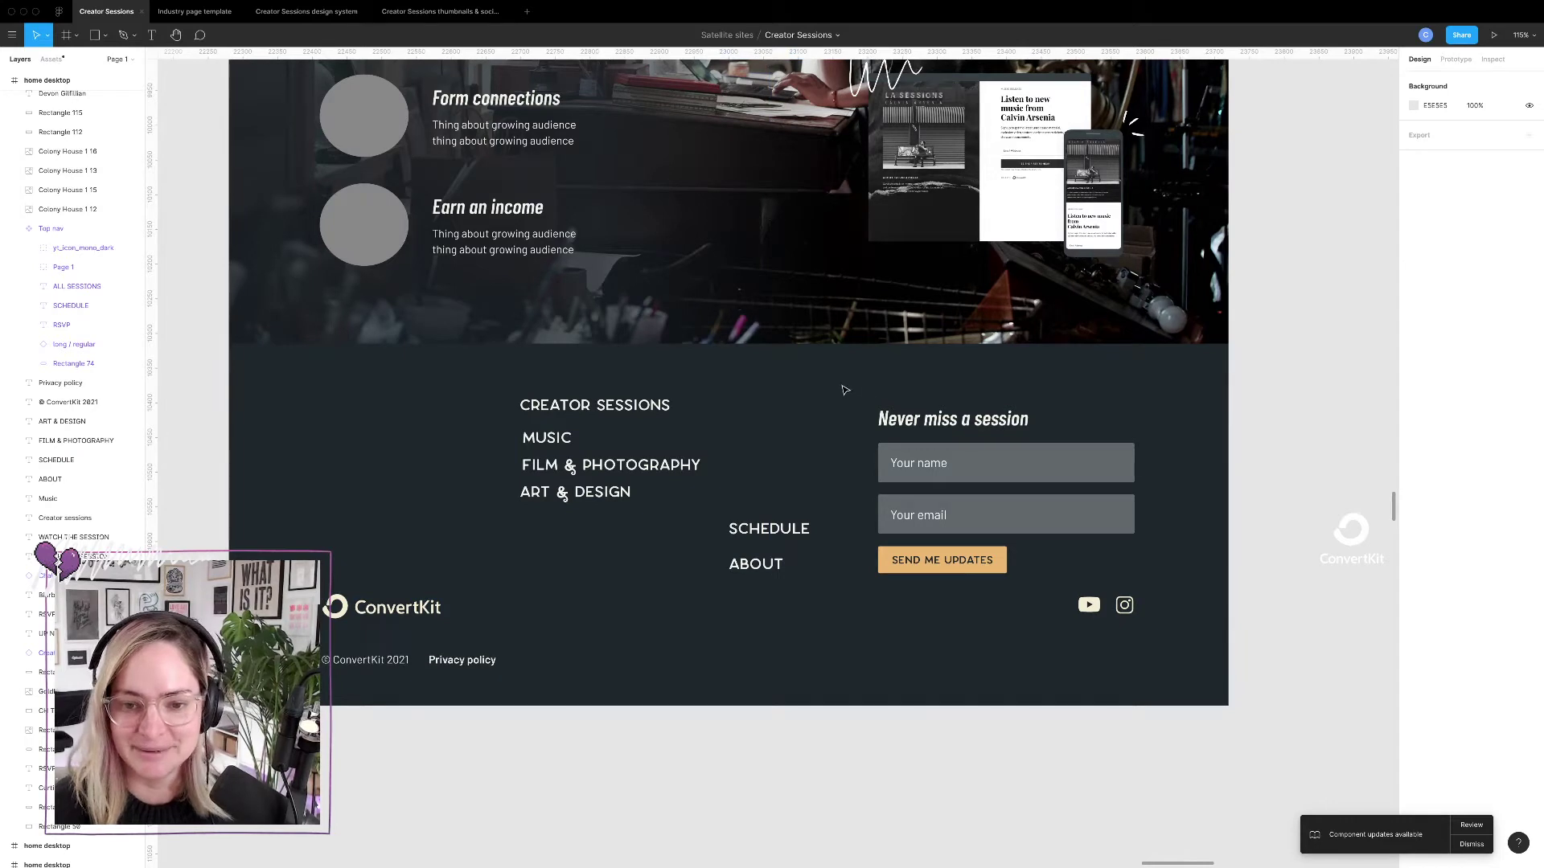
Show the layout grid and line up CREATOR SESSIONS, SCHEDULE and ABOUT in one row at Y 4777, starting from the first grid column.
key("ctrl+g")
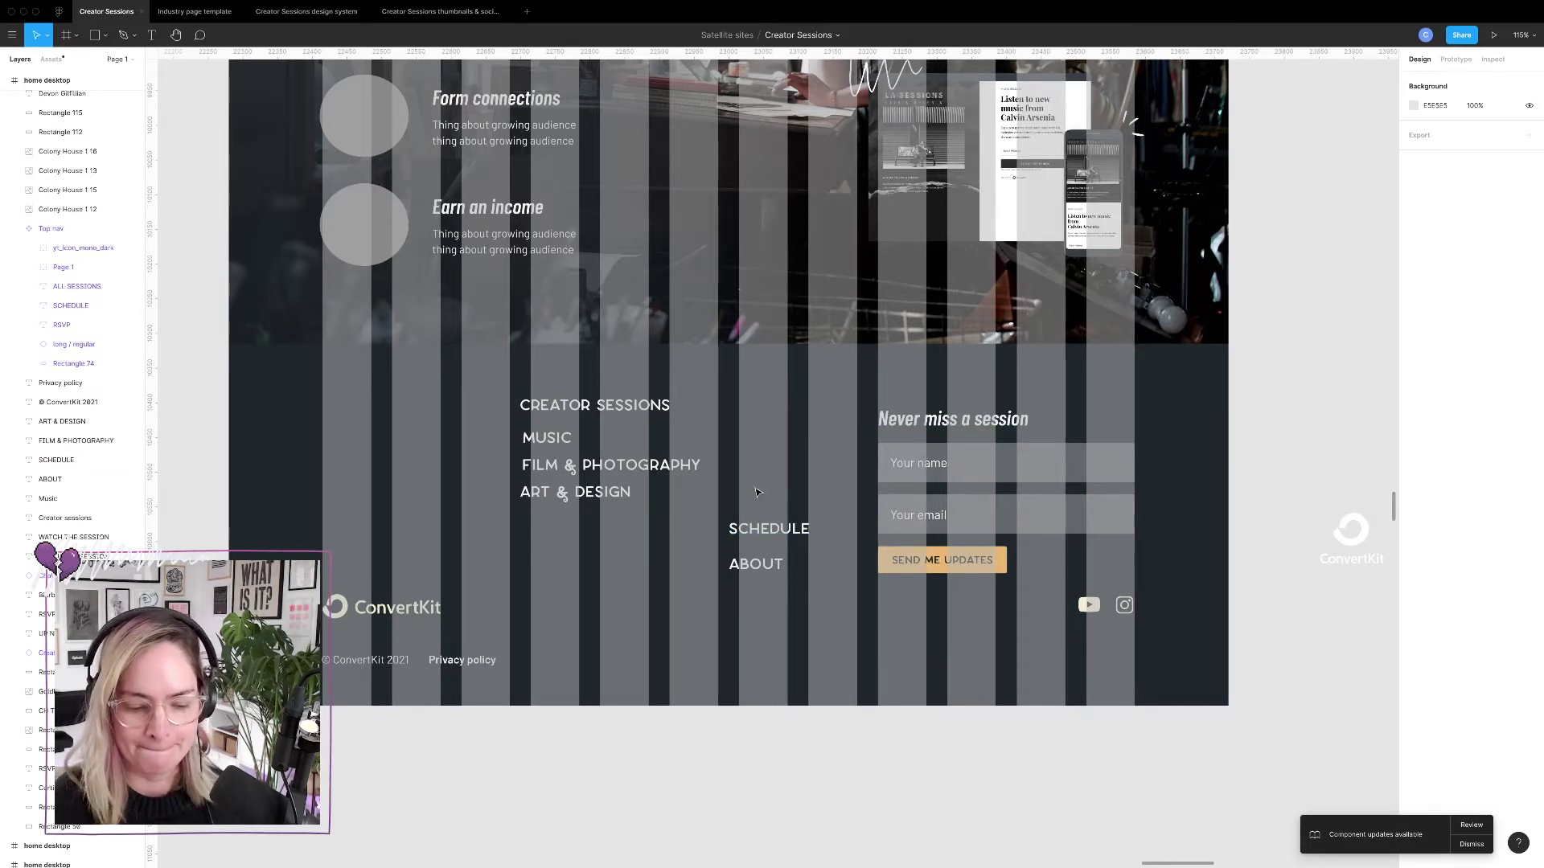
scroll(755, 492, "left", 5)
left_click(768, 412)
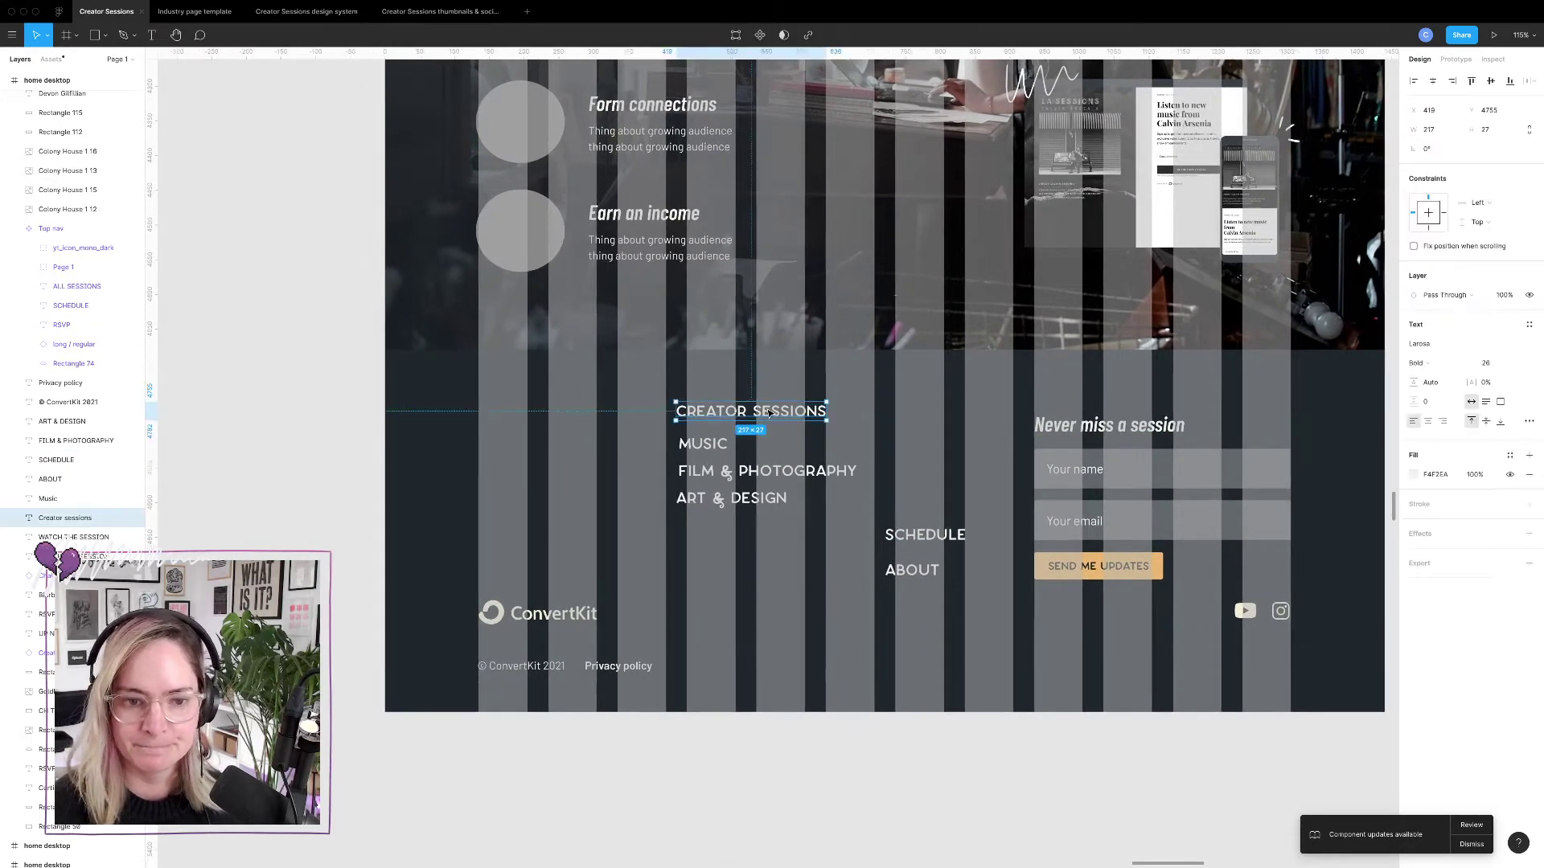
left_click_drag(767, 412, 571, 428)
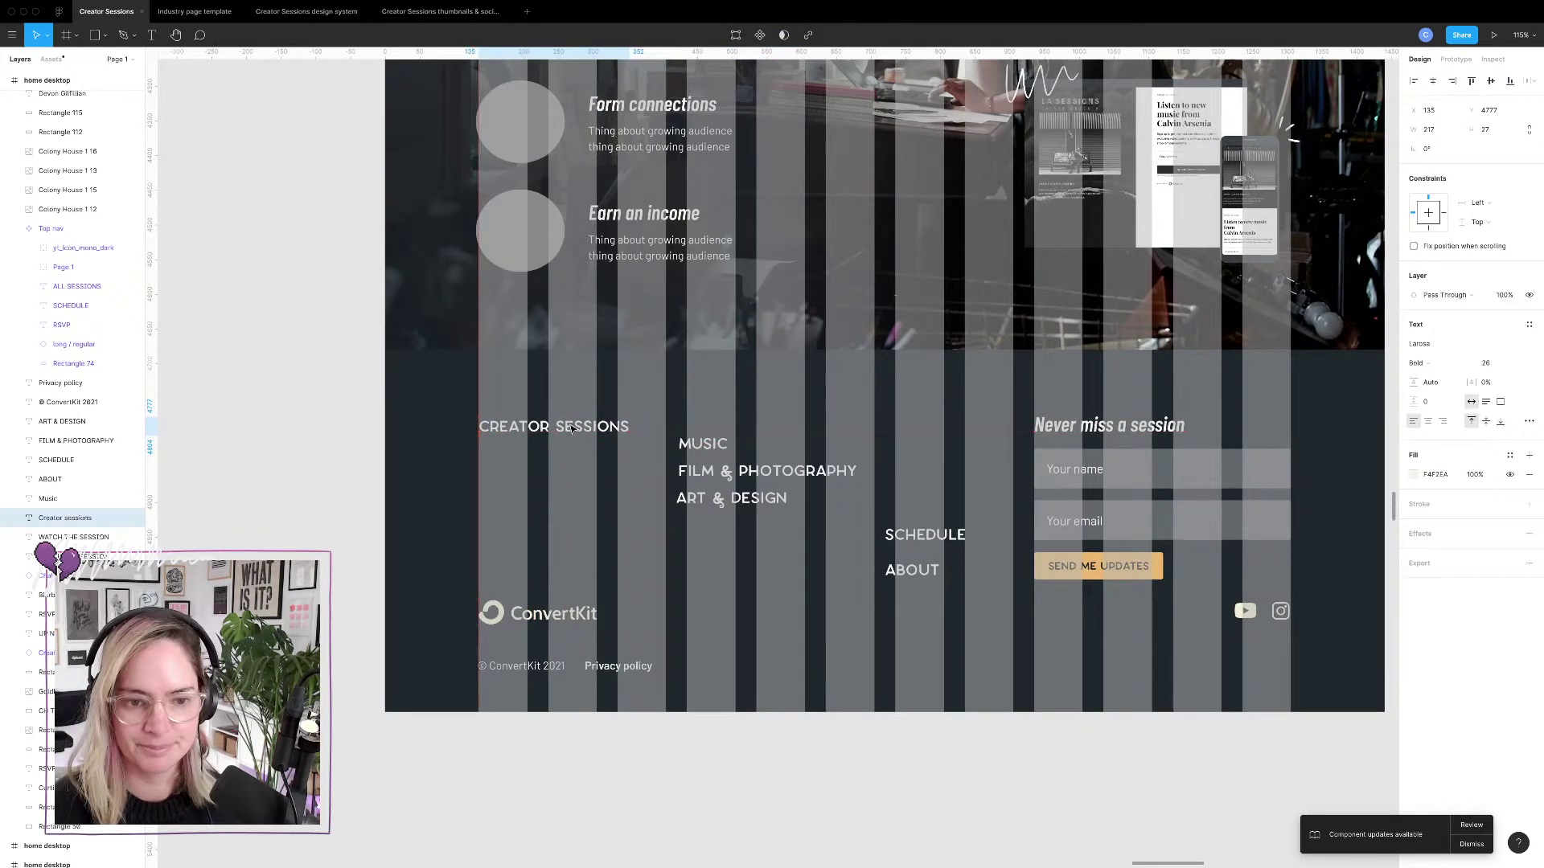
left_click_drag(927, 538, 749, 428)
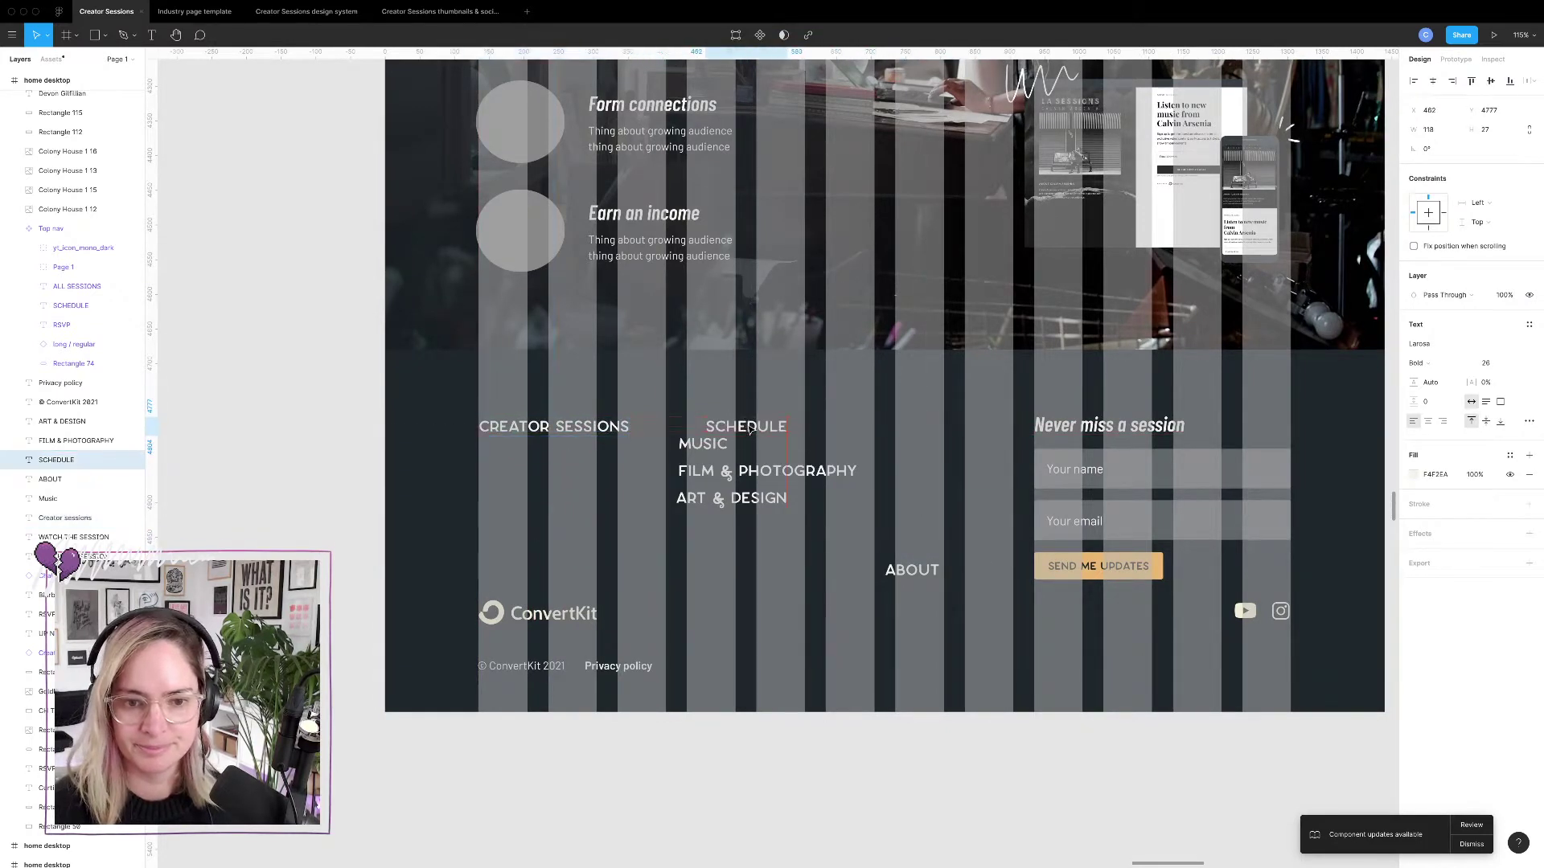
left_click_drag(921, 572, 924, 430)
key("Escape")
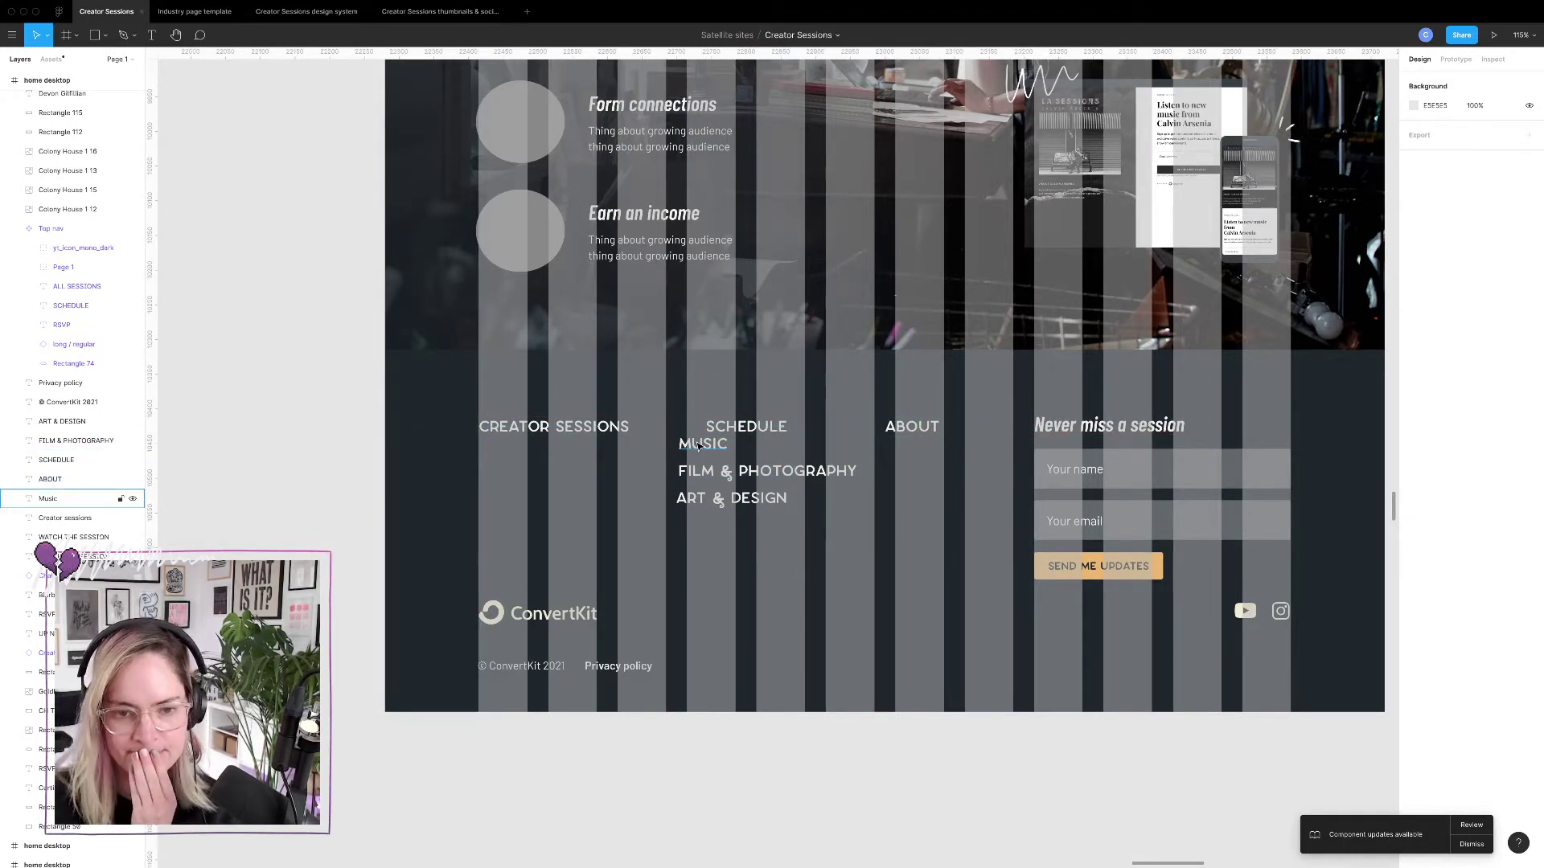
Move the MUSIC, FILM & PHOTOGRAPHY and ART & DESIGN links beneath the CREATOR SESSIONS heading, along its left edge.
left_click_drag(699, 446, 515, 459)
left_click_drag(764, 476, 565, 489)
left_click_drag(721, 504, 523, 518)
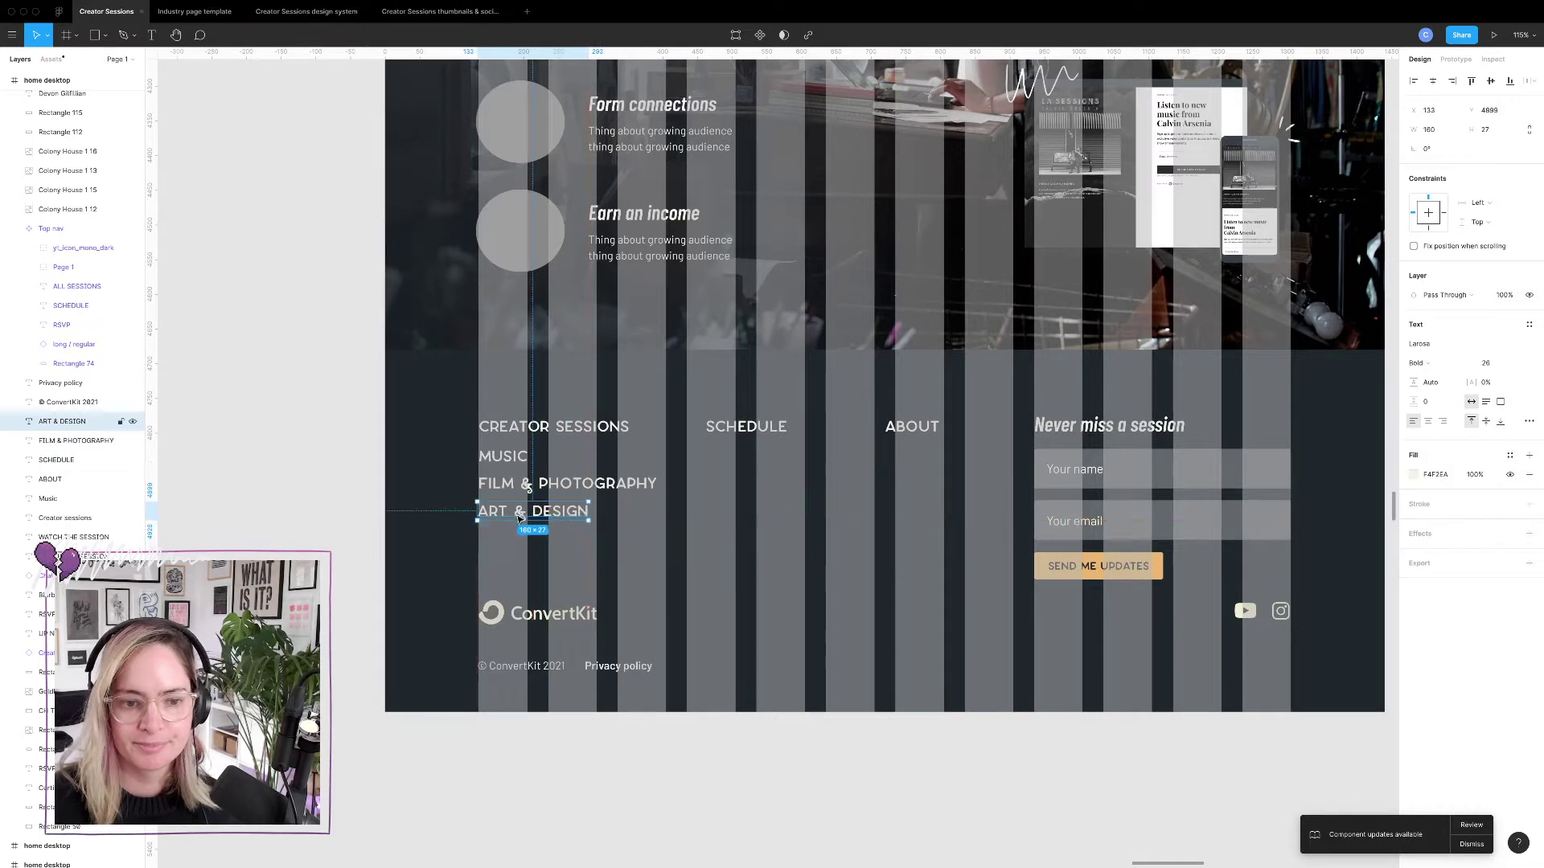
Reduce the font size of the MUSIC, FILM & PHOTOGRAPHY and ART & DESIGN links to 18.
left_click(550, 488, "shift")
left_click(503, 457, "shift")
left_click(1488, 411)
type("25")
key("Return")
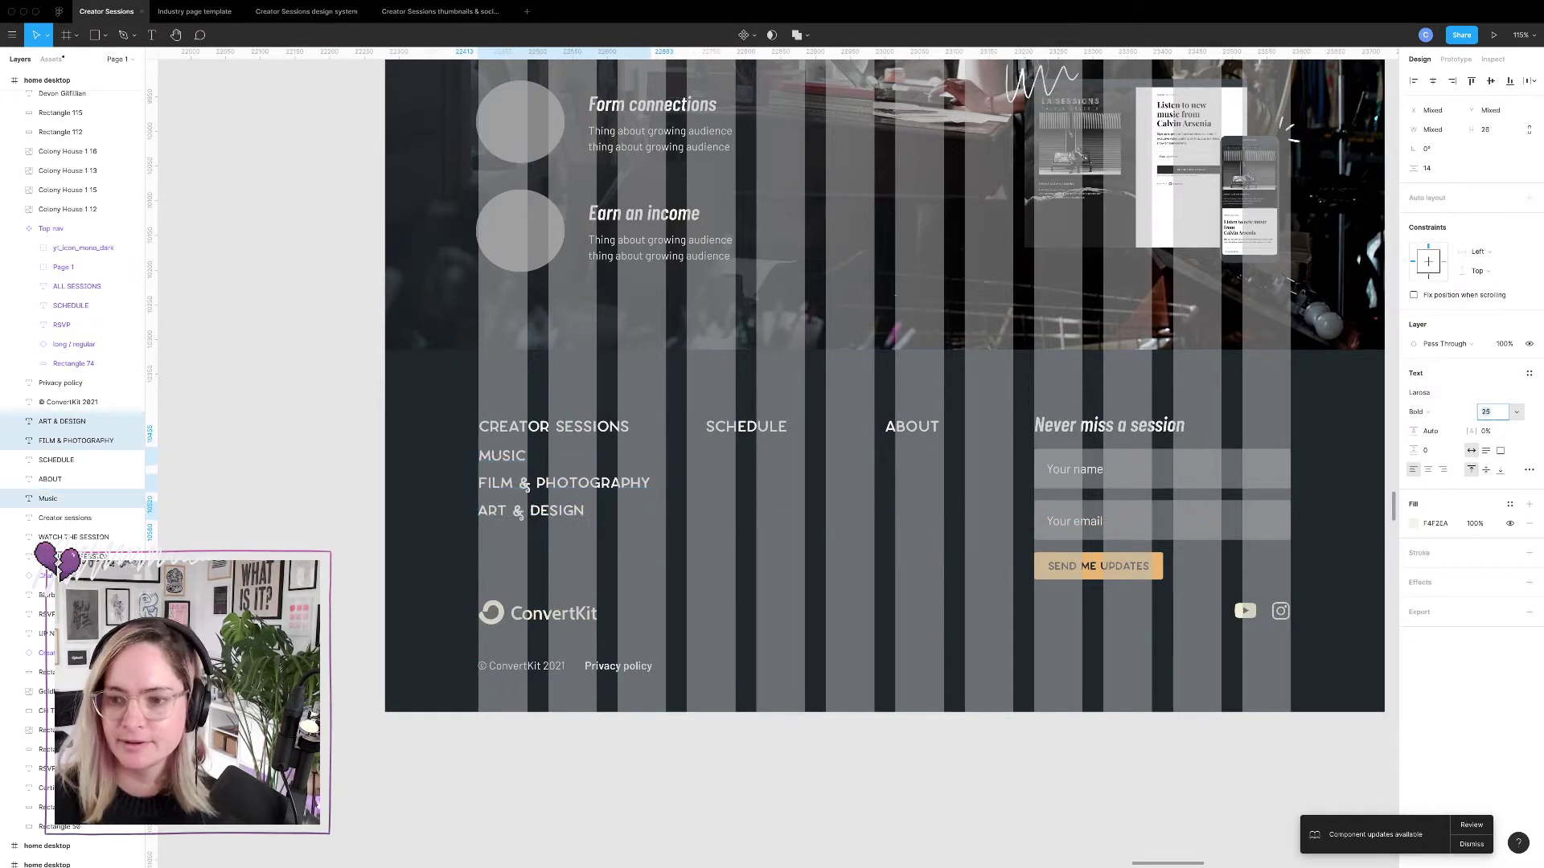
key("Down")
key("Down")
key("Down")
key("Down")
key("Down")
key("Down")
key("Down")
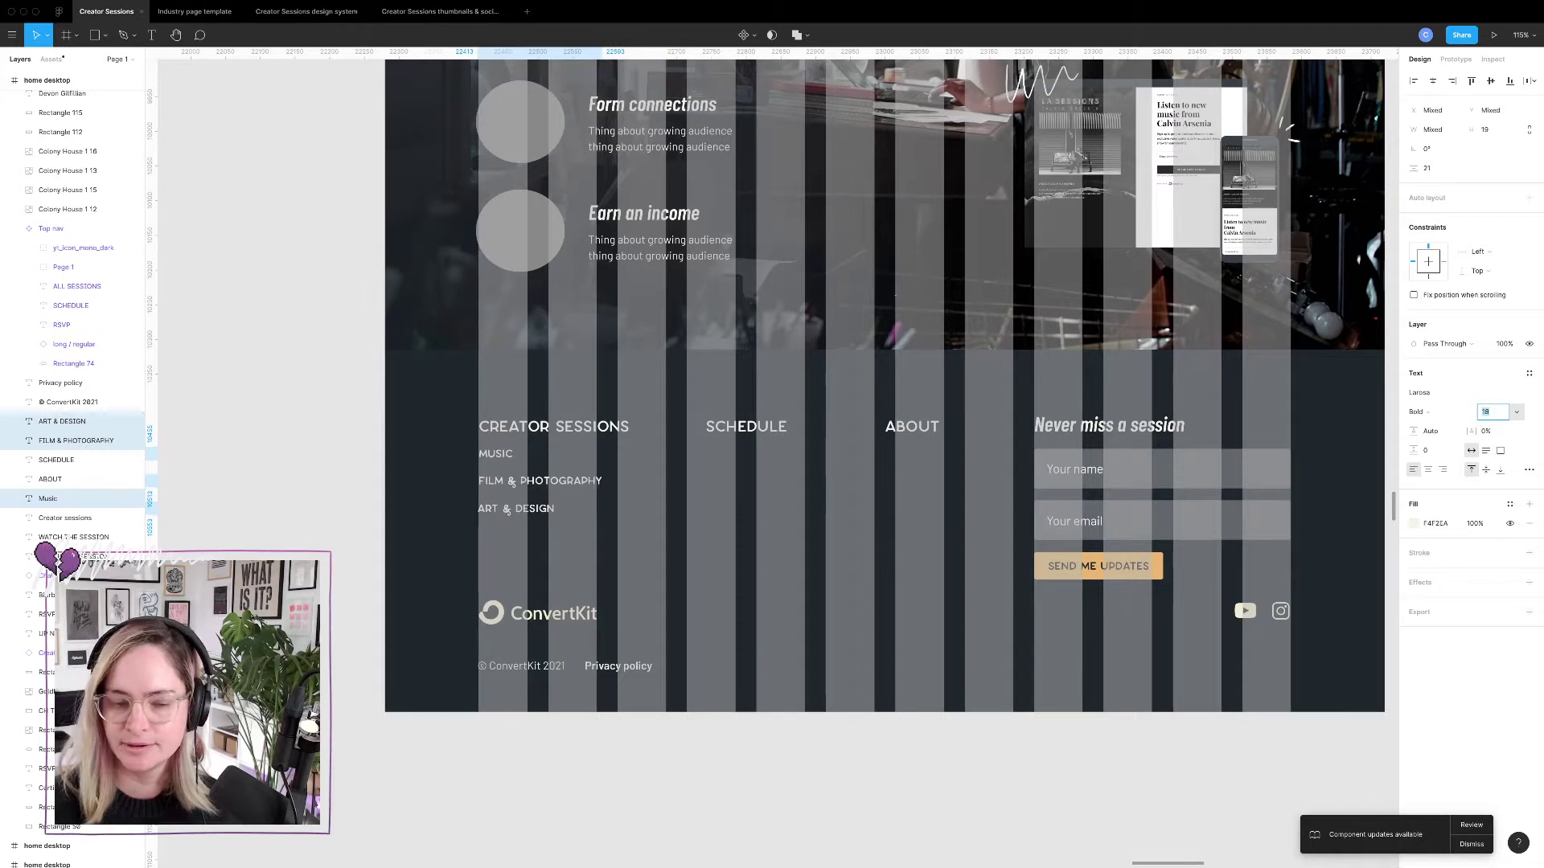
left_click(596, 427)
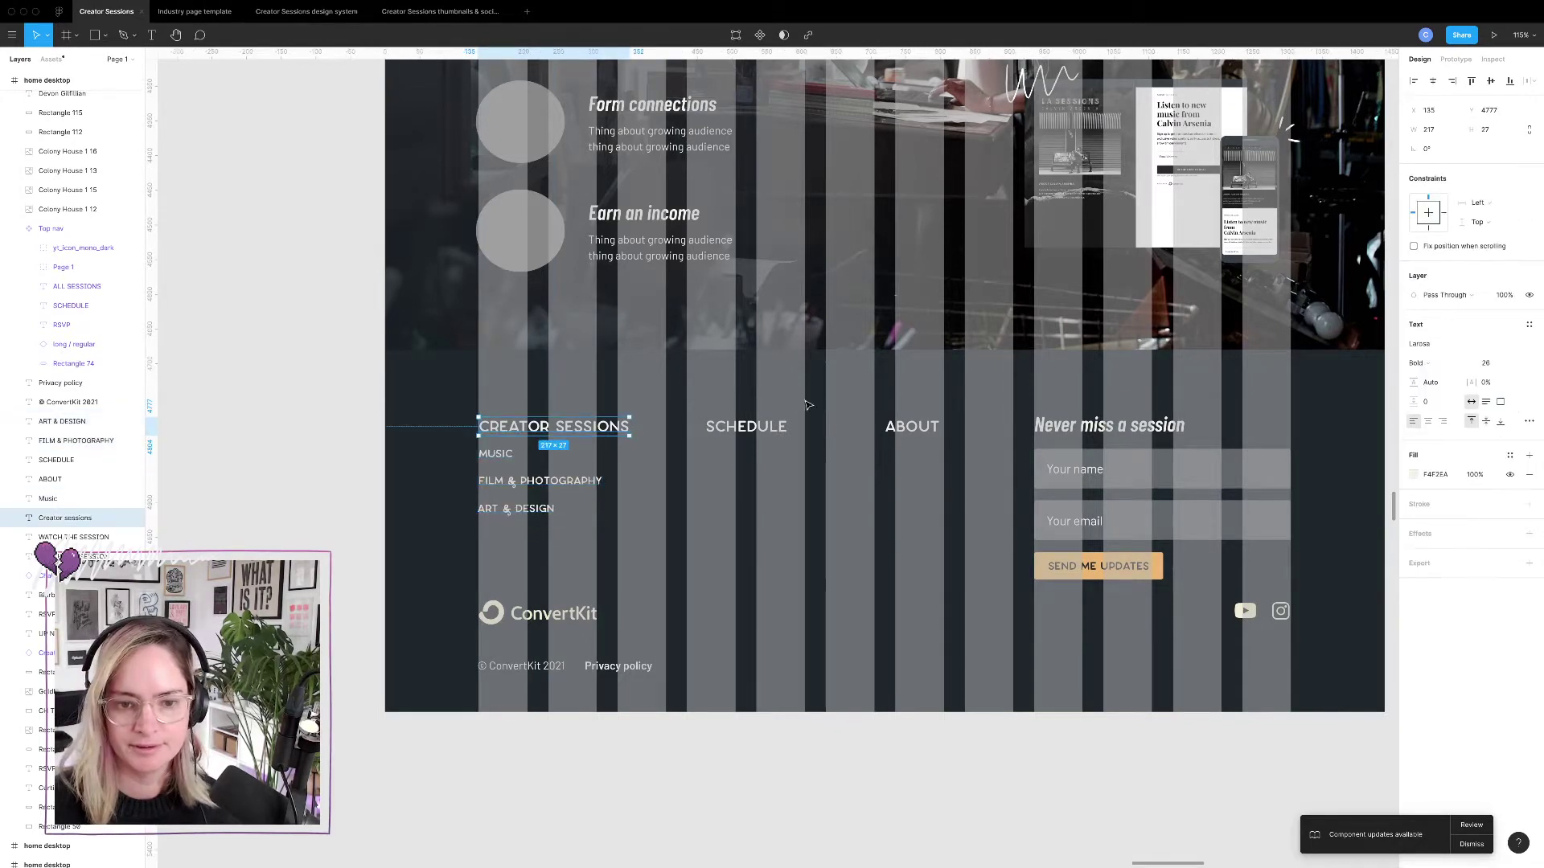
left_click(836, 404)
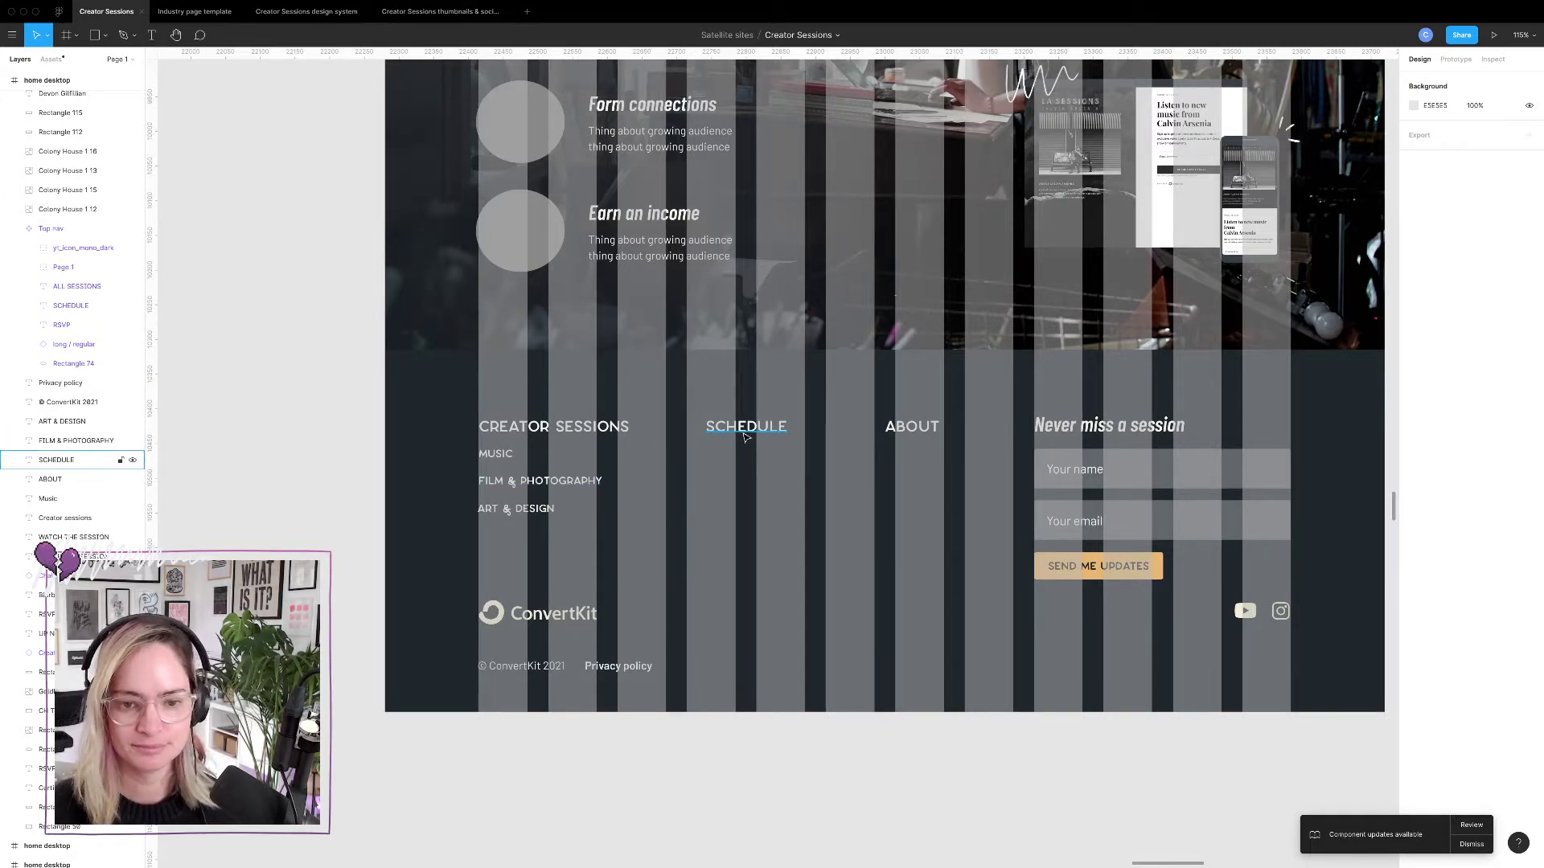
Shift the SCHEDULE heading right to X 478 and check the footer spacing with the layout grid hidden and shown.
left_click_drag(770, 429, 781, 429)
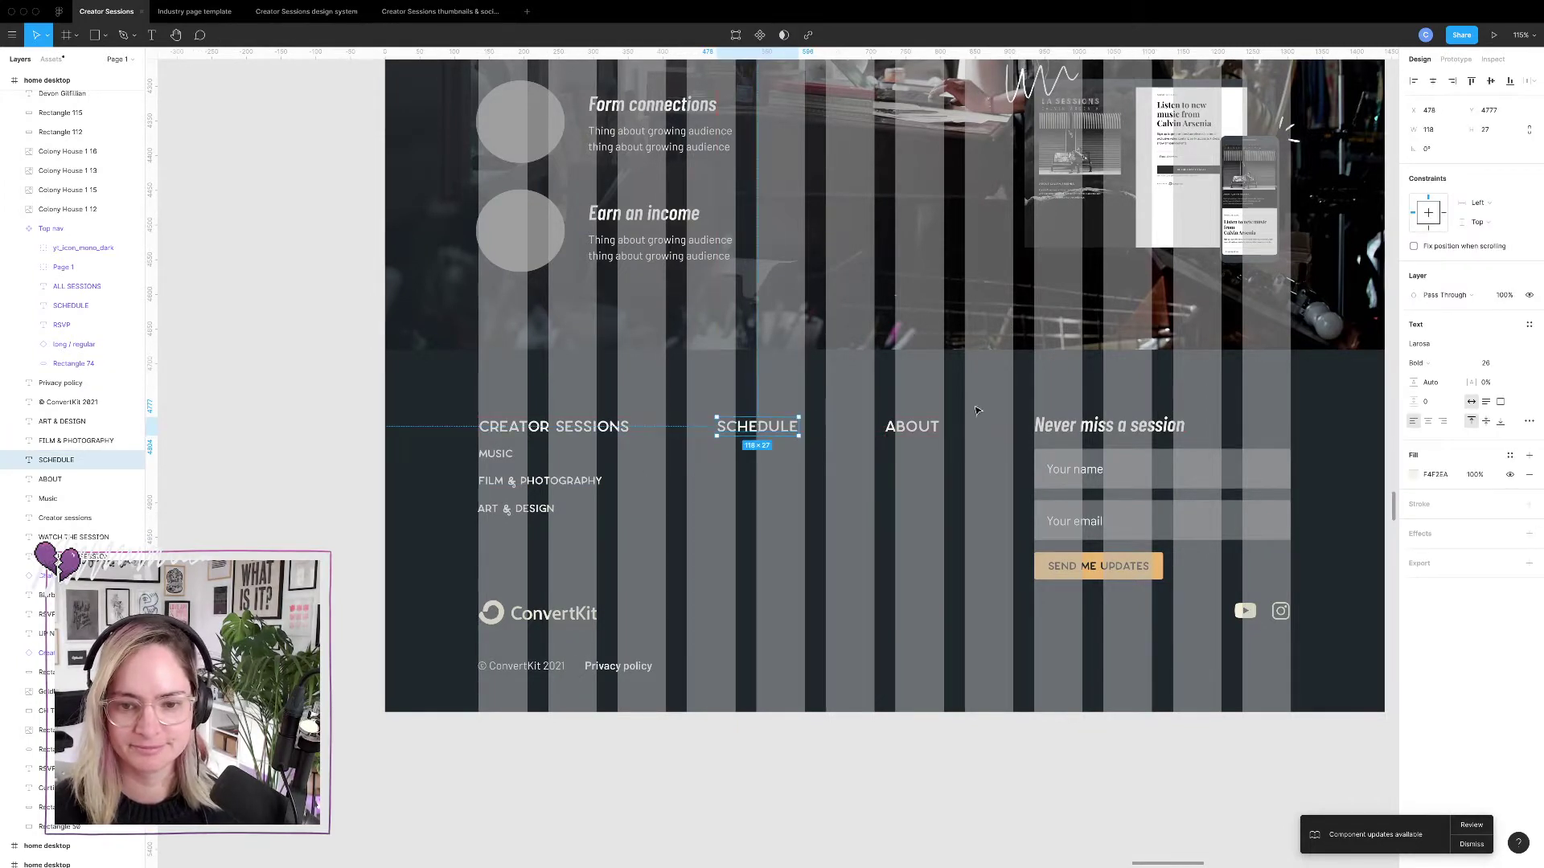
key("ctrl+g")
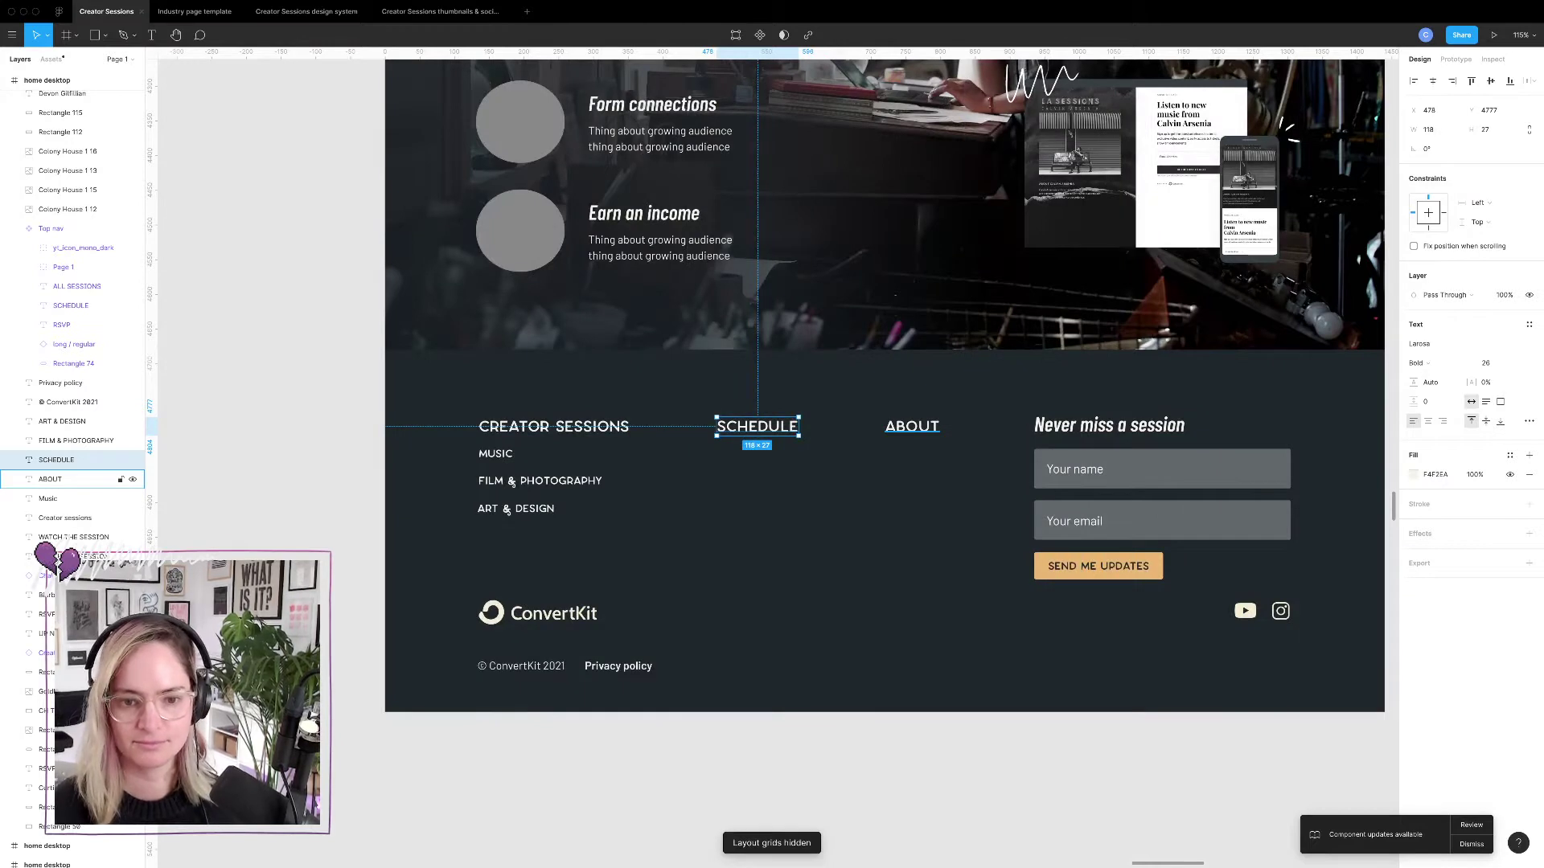
key("ctrl+g")
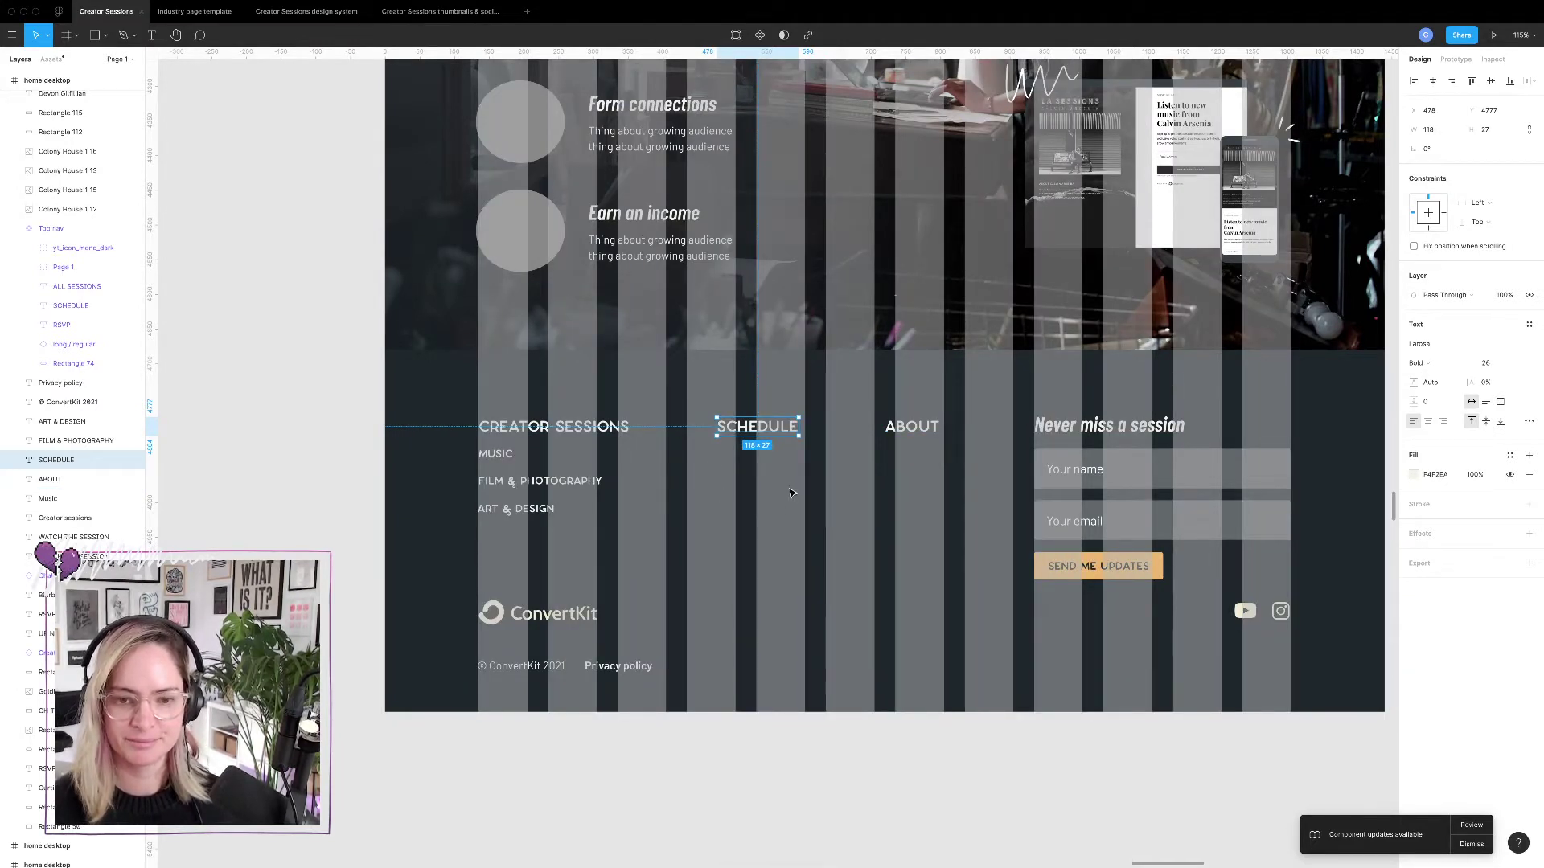
scroll(807, 489, "down", 5)
scroll(807, 490, "up", 10)
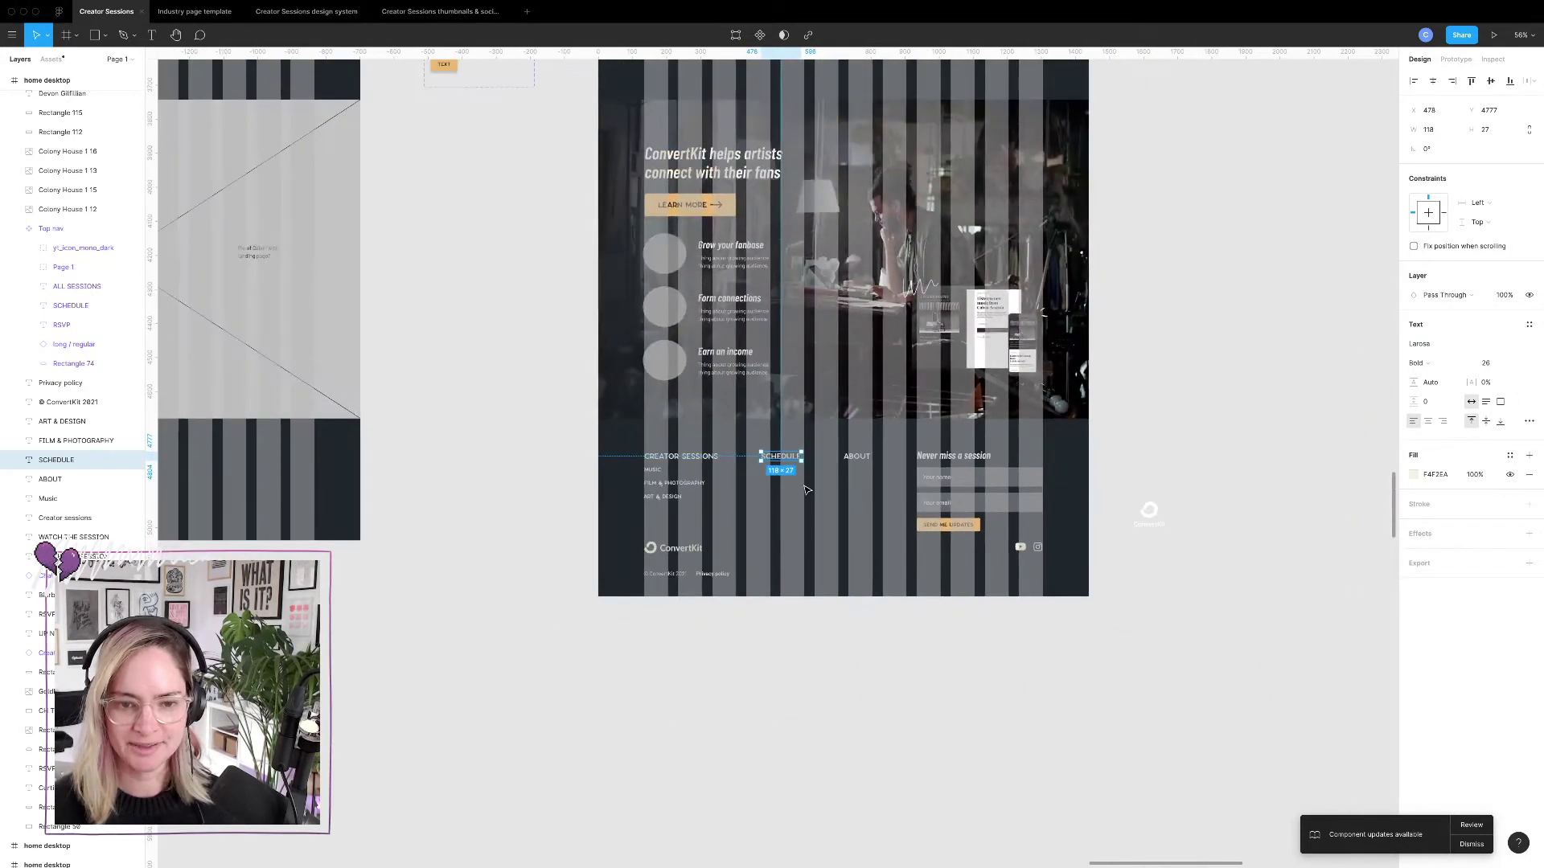
scroll(807, 490, "down", 10)
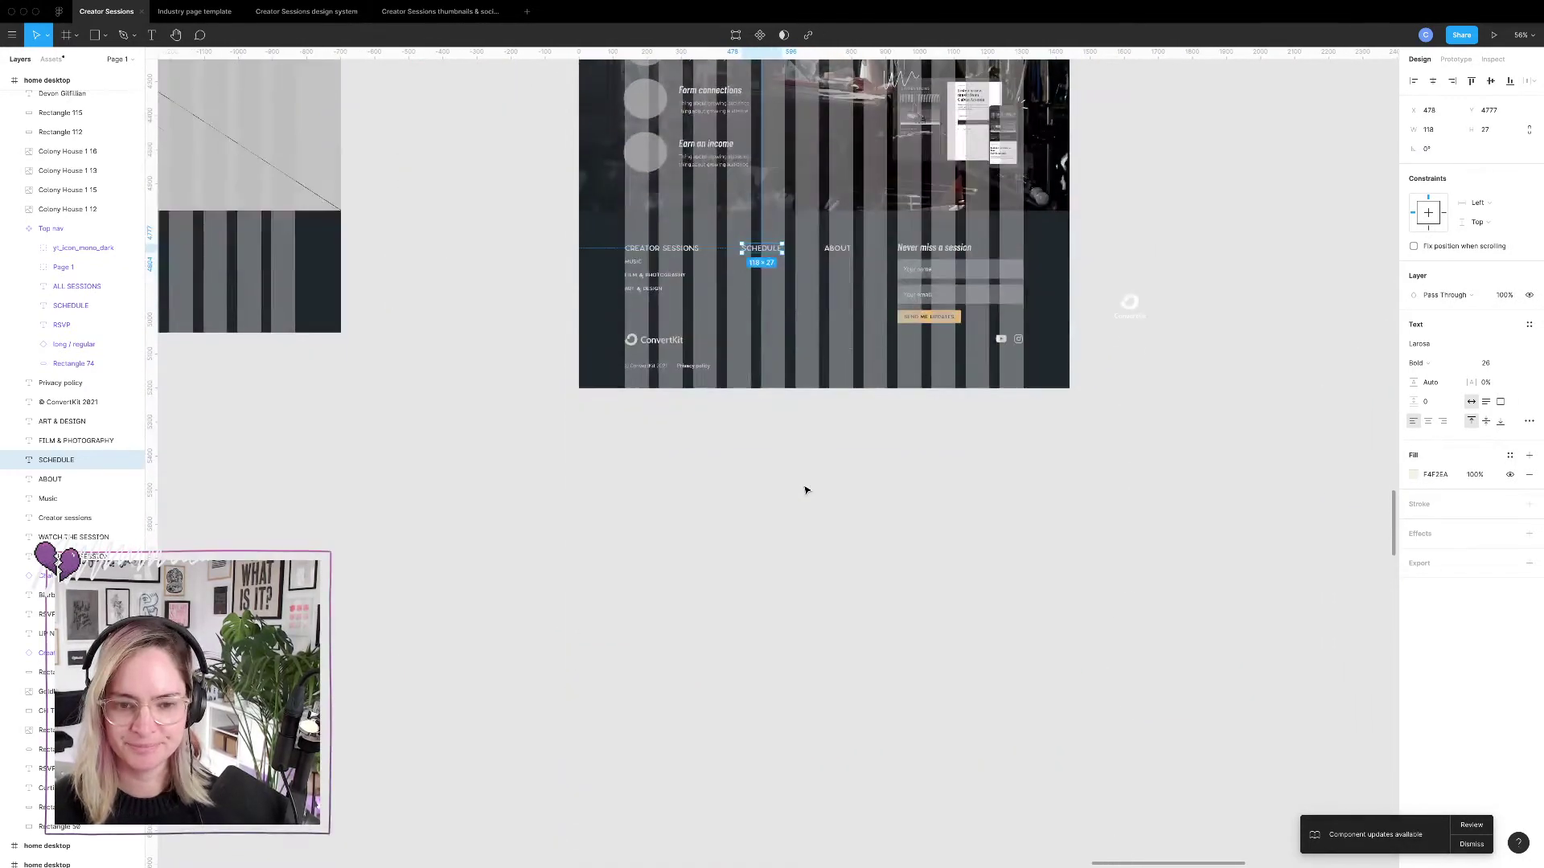
scroll(763, 406, "up", 5)
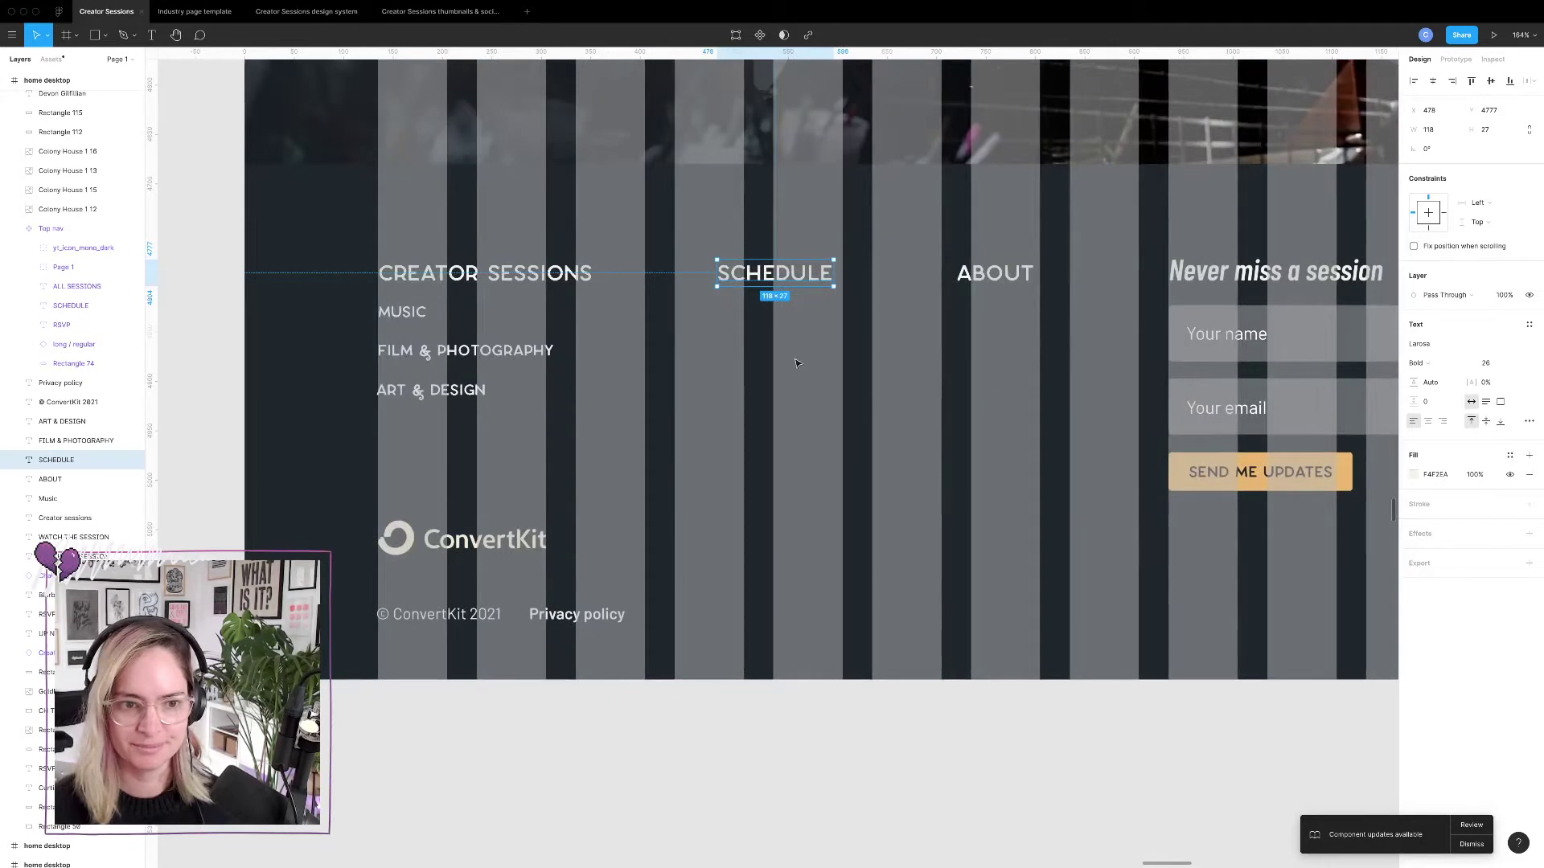
Duplicate the MUSIC link and place the copy beside the YouTube icon at the footer's lower edge.
left_click(1009, 275)
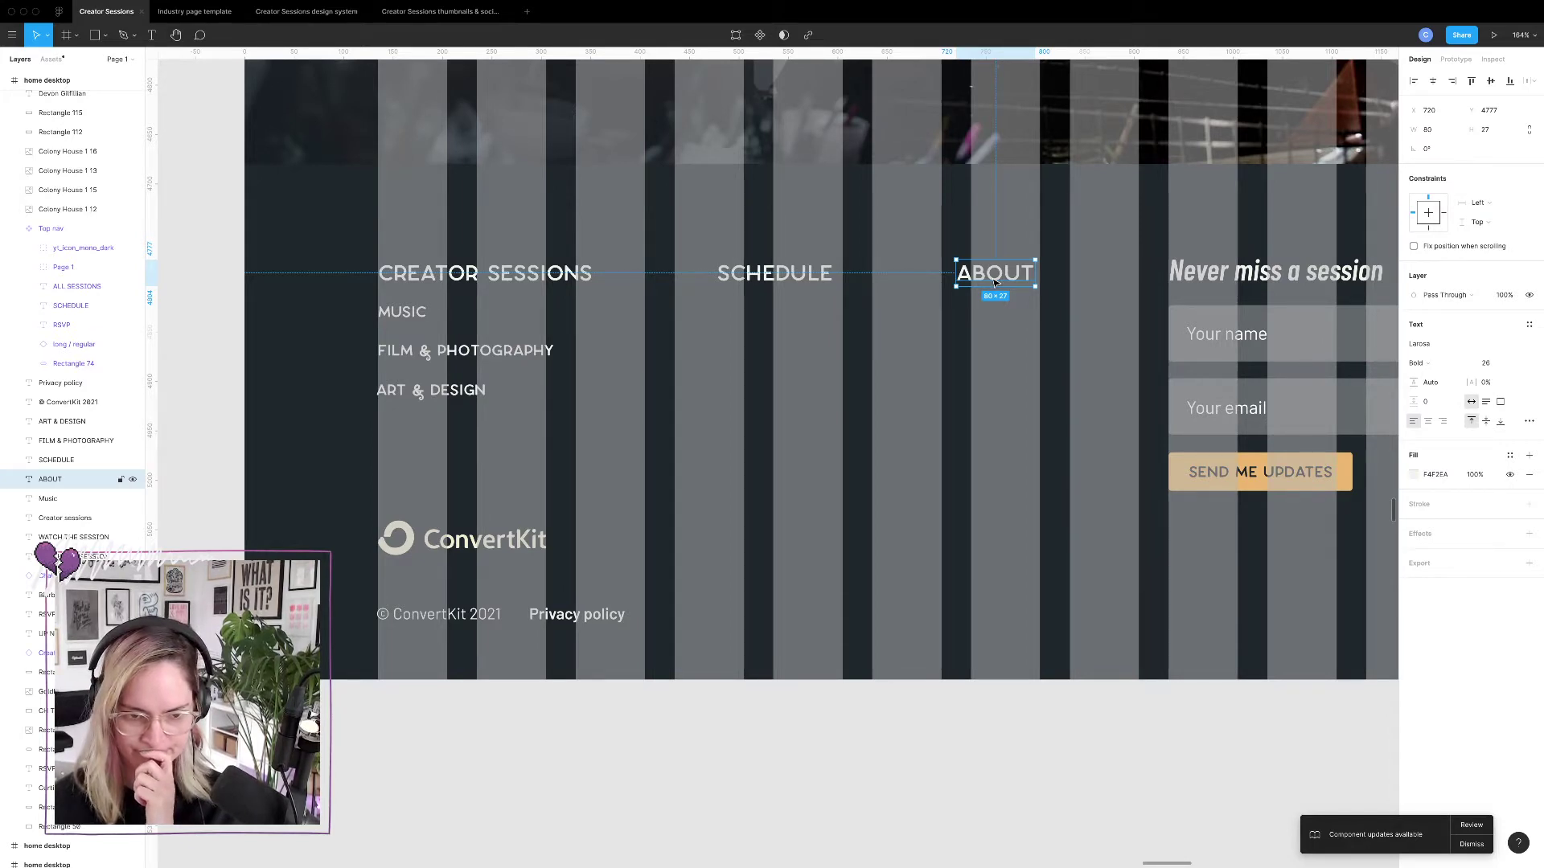
scroll(994, 282, "right", 5)
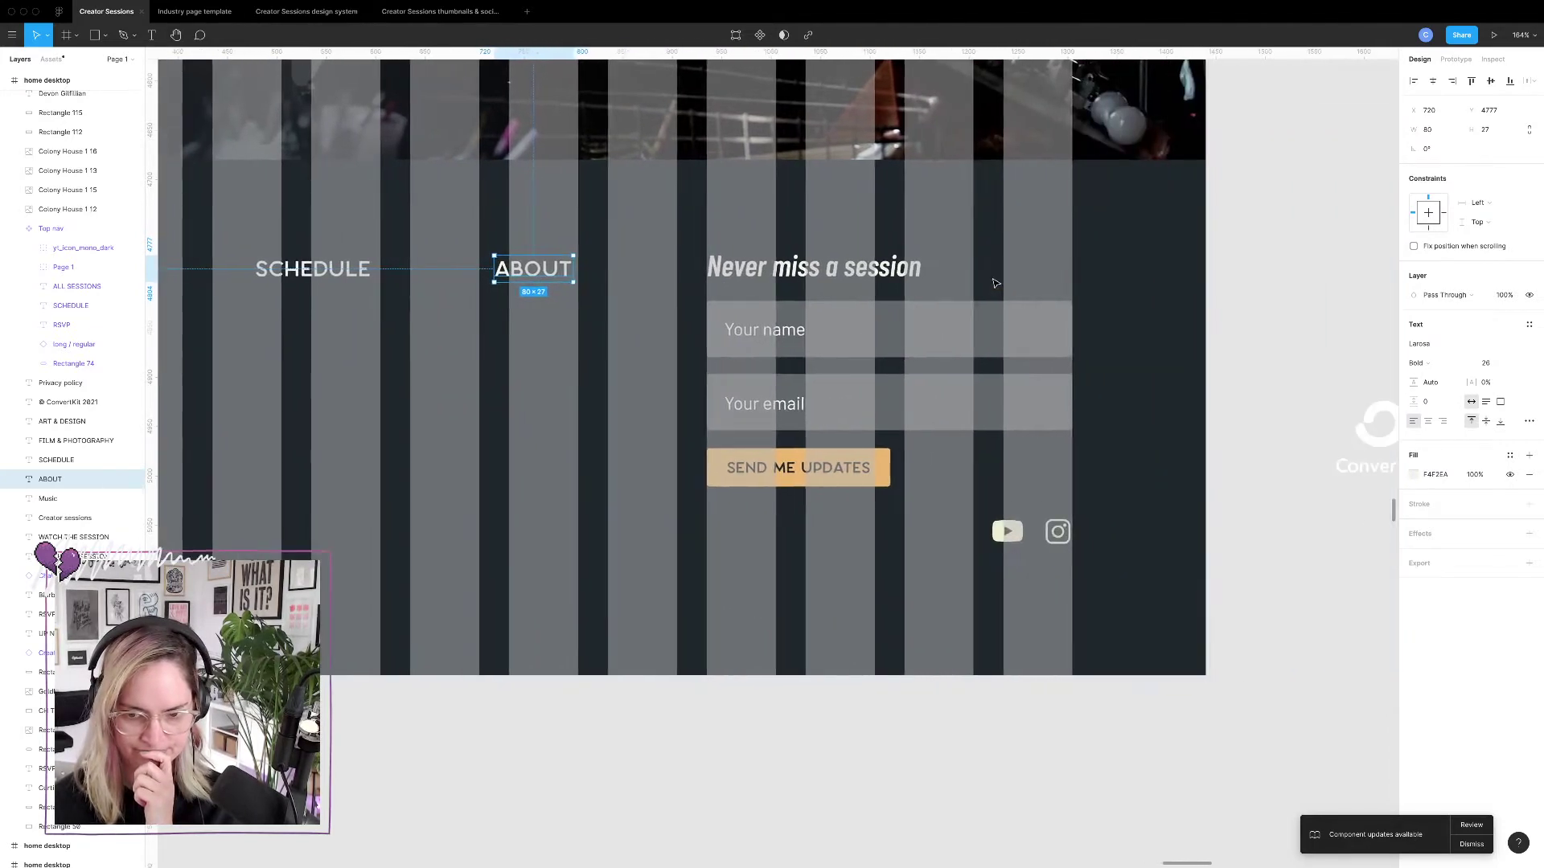
scroll(424, 511, "down", 5)
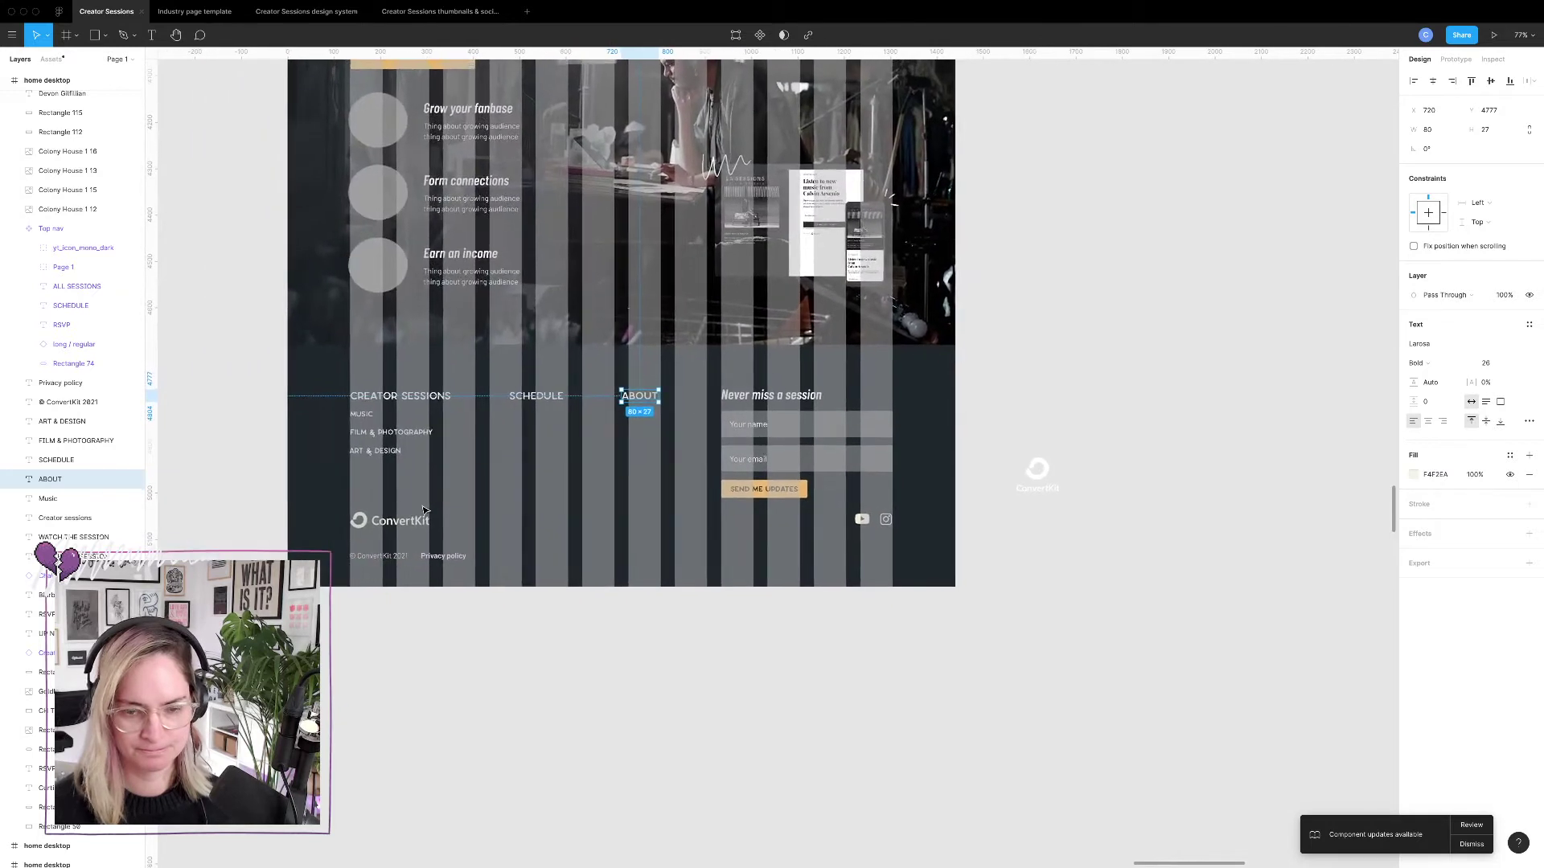
left_click(524, 402)
left_click(363, 414)
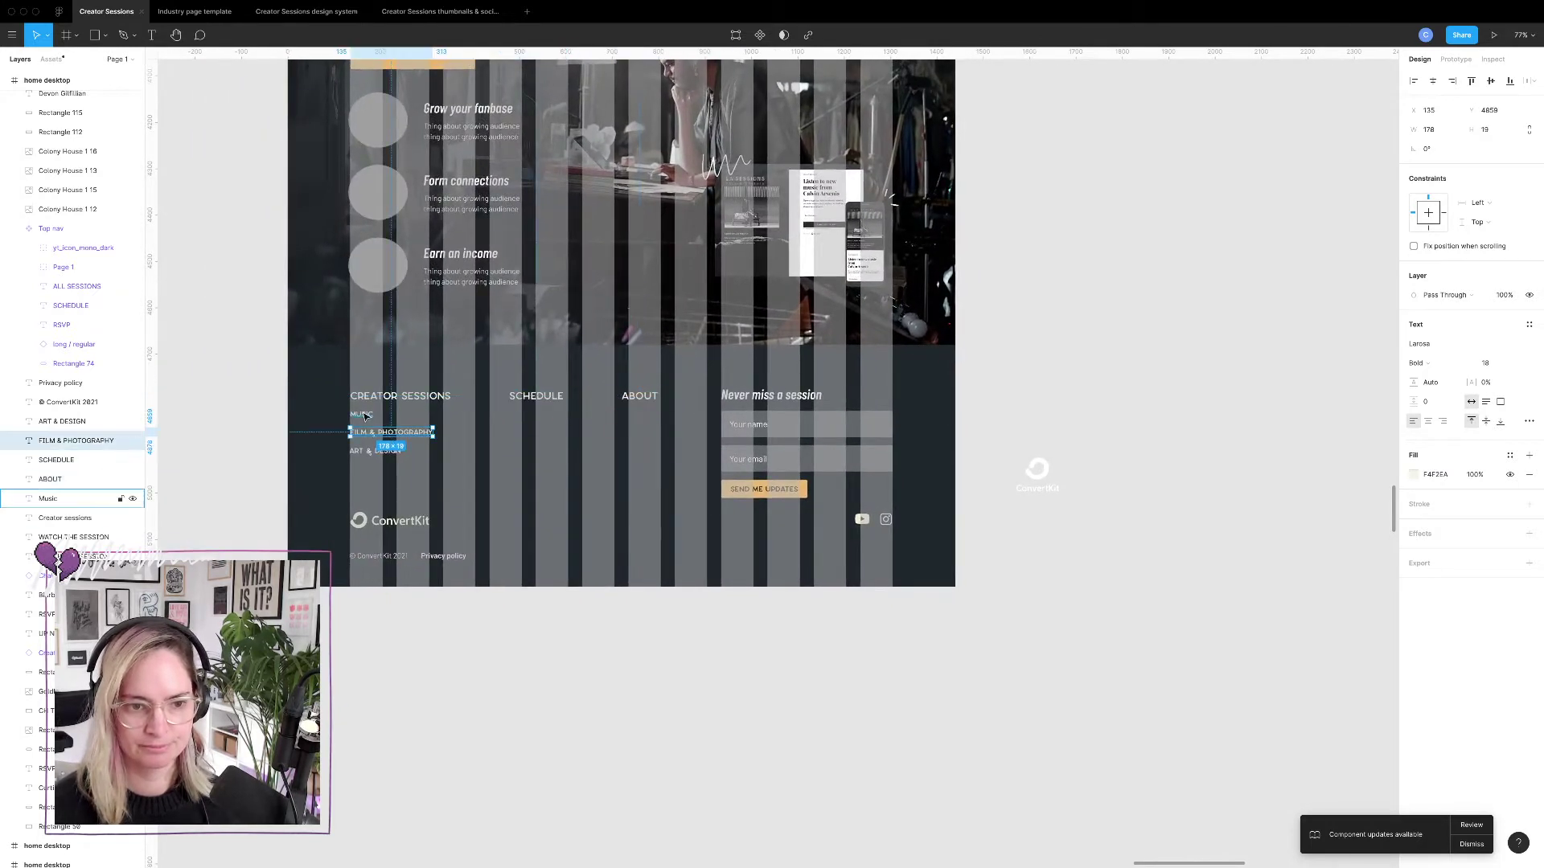
left_click_drag(365, 415, 828, 523)
Find the external-link-square icon in the ConvertKit Icons Light library and place it beside the ConvertKit logo in the footer.
scroll(534, 509, "up", 5)
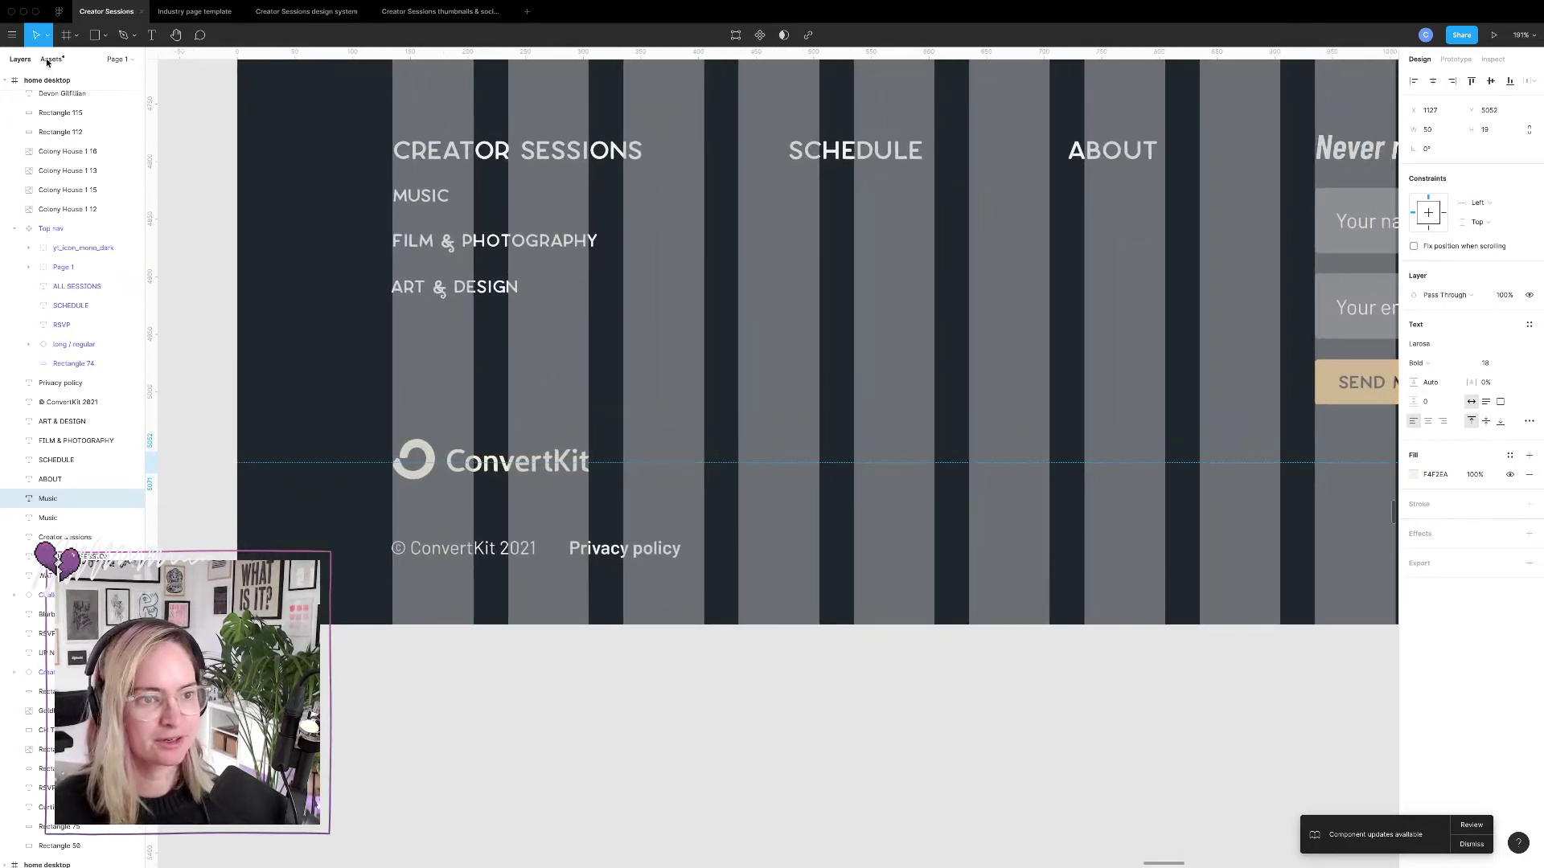
left_click(51, 59)
scroll(80, 375, "down", 10)
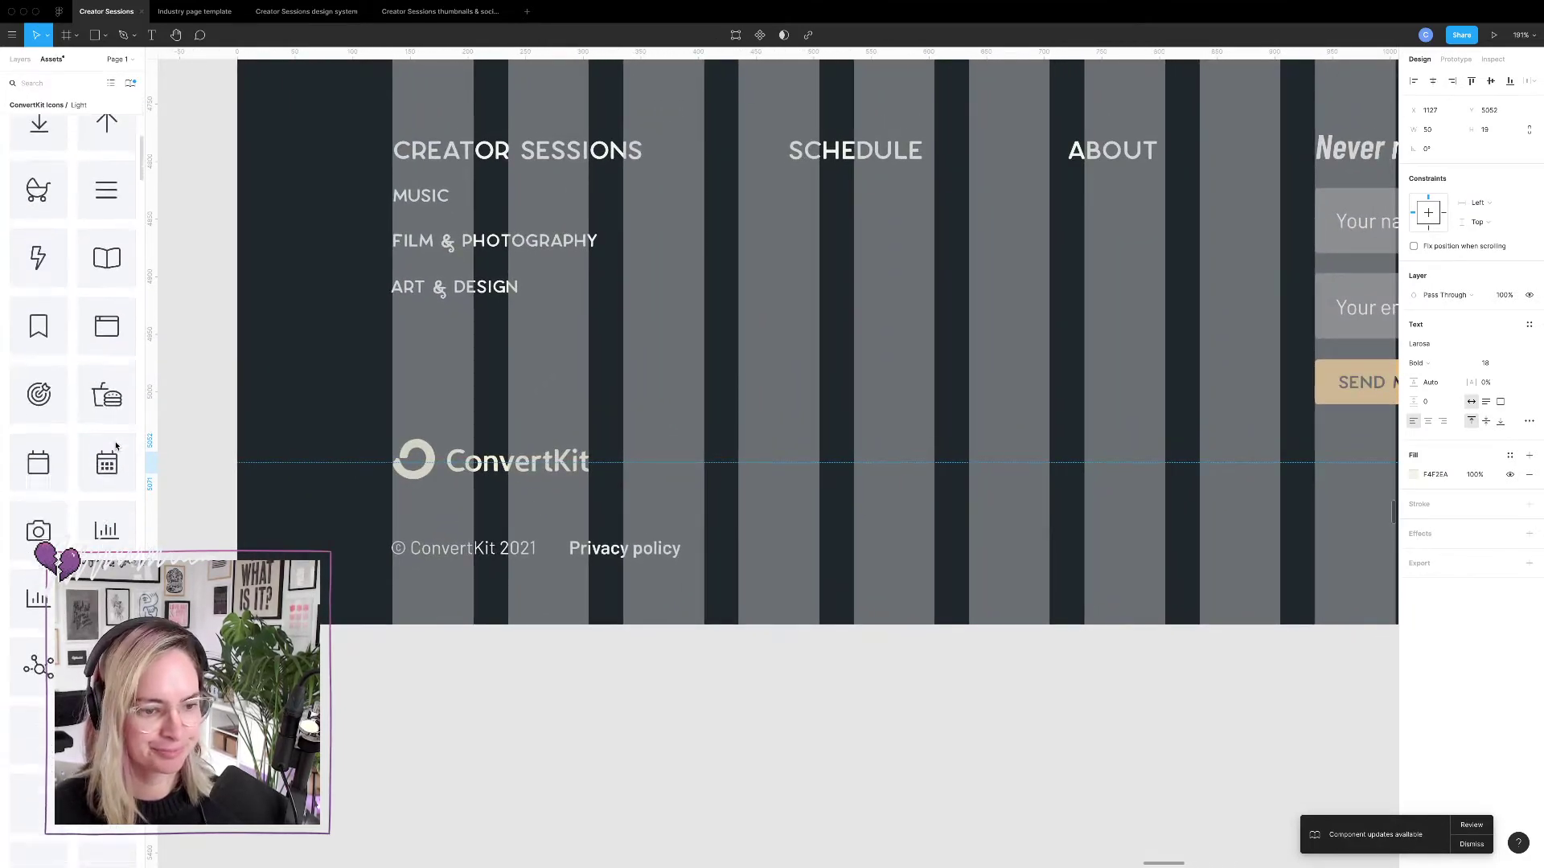
scroll(112, 450, "down", 6)
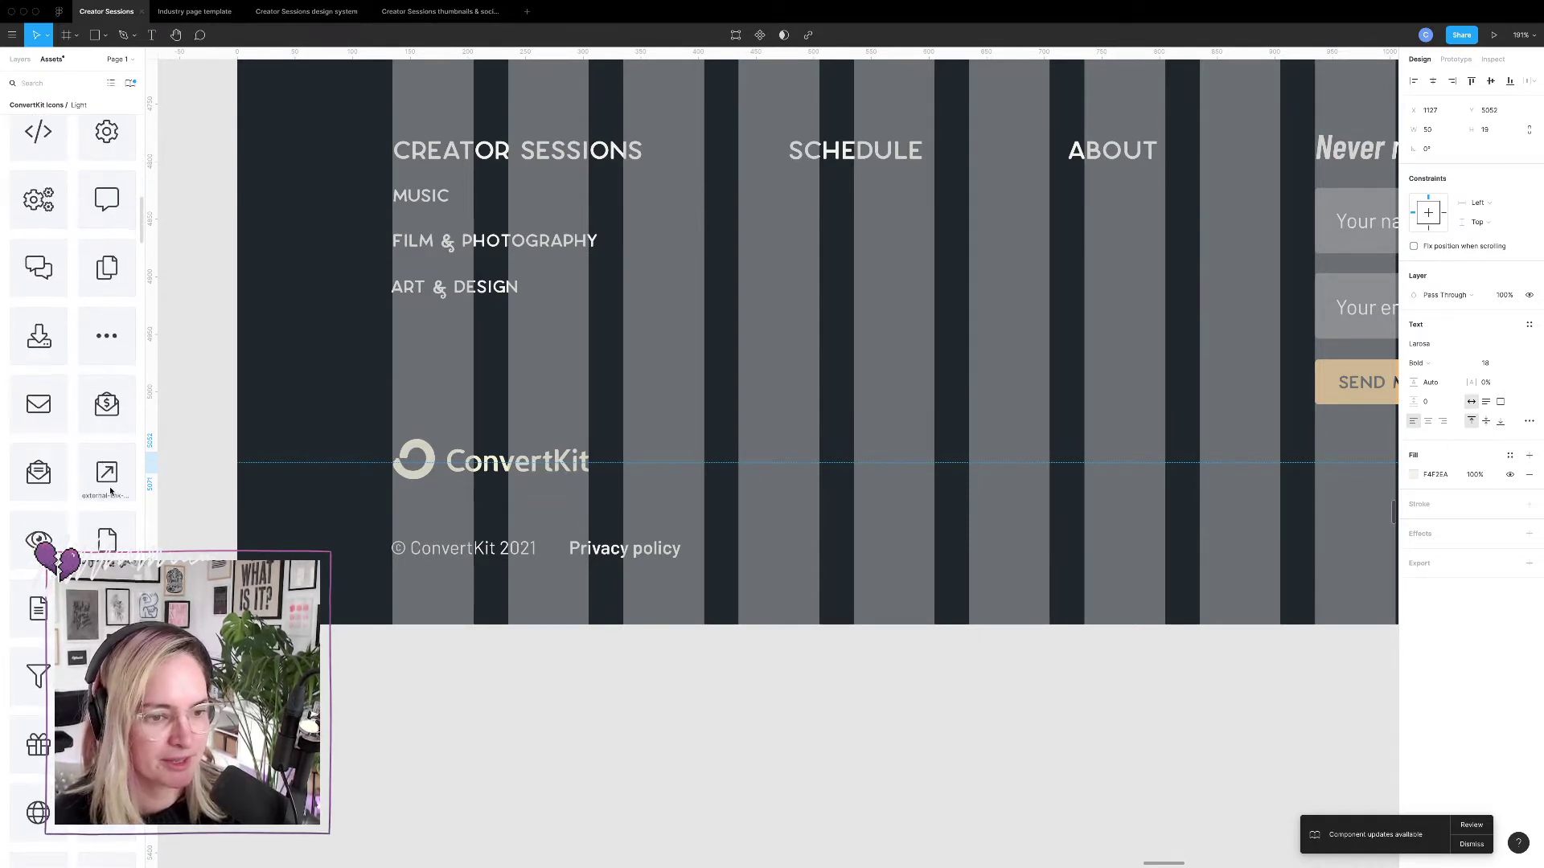
left_click_drag(108, 471, 693, 431)
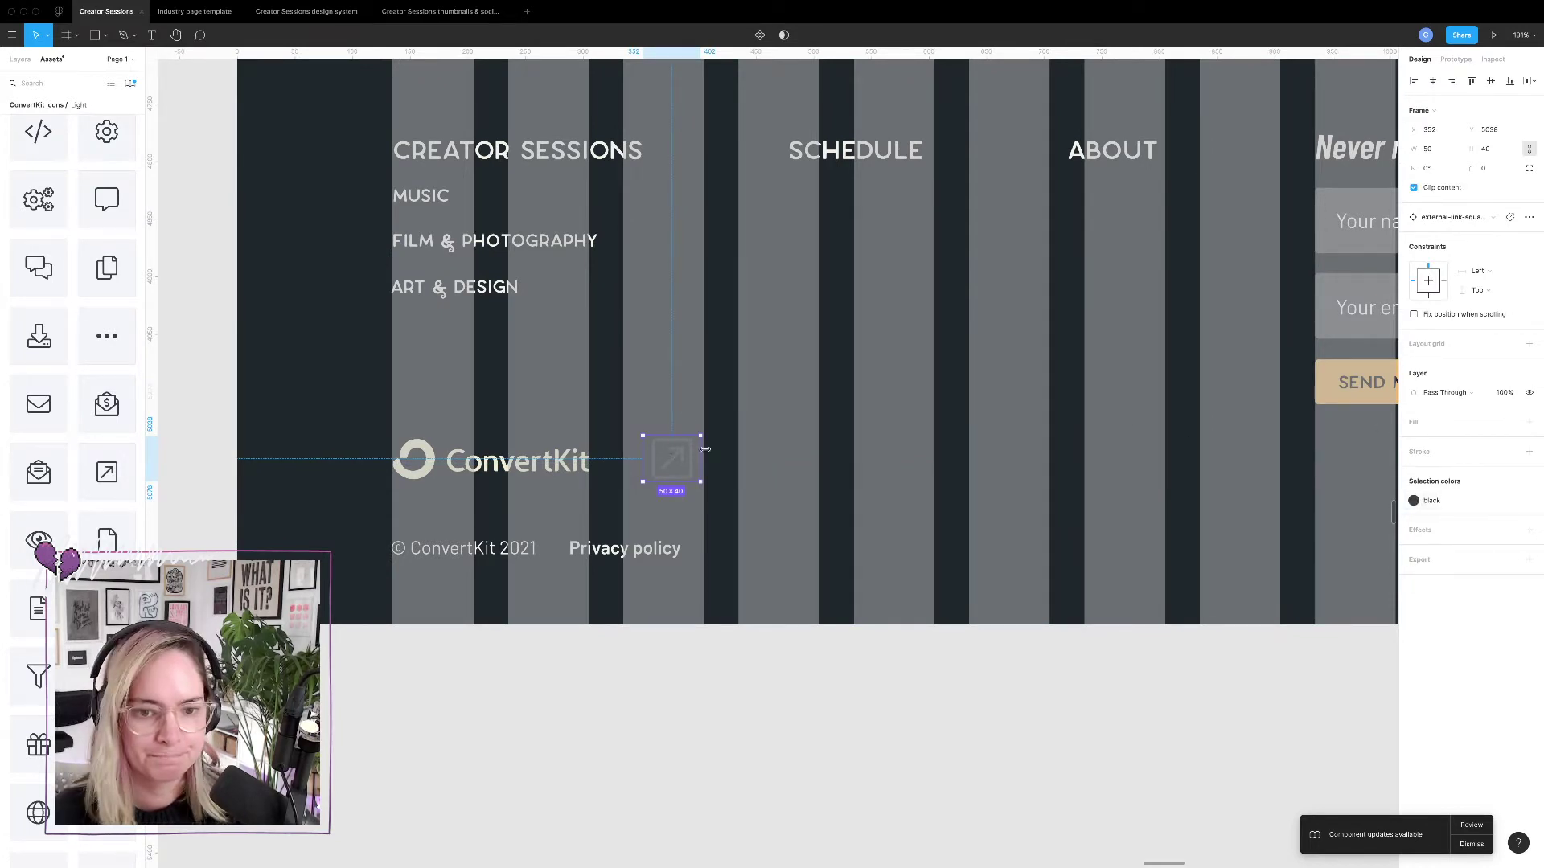
Replace the external-link icon's black colour style with an F4F2EA fill from the Creator Sessions design system.
double_click(674, 462)
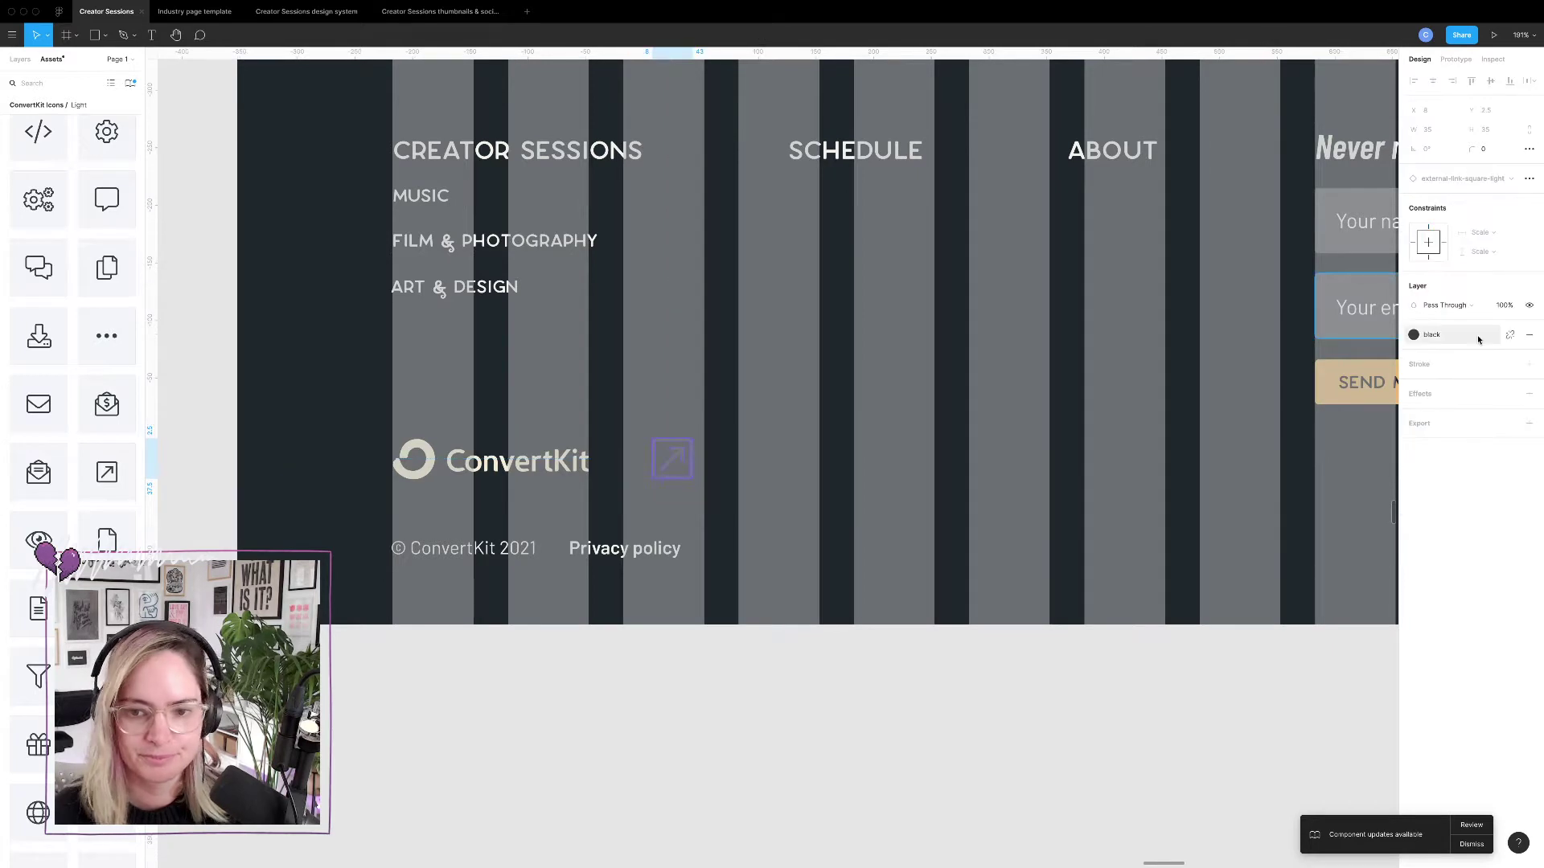
left_click(1525, 336)
left_click(1522, 338)
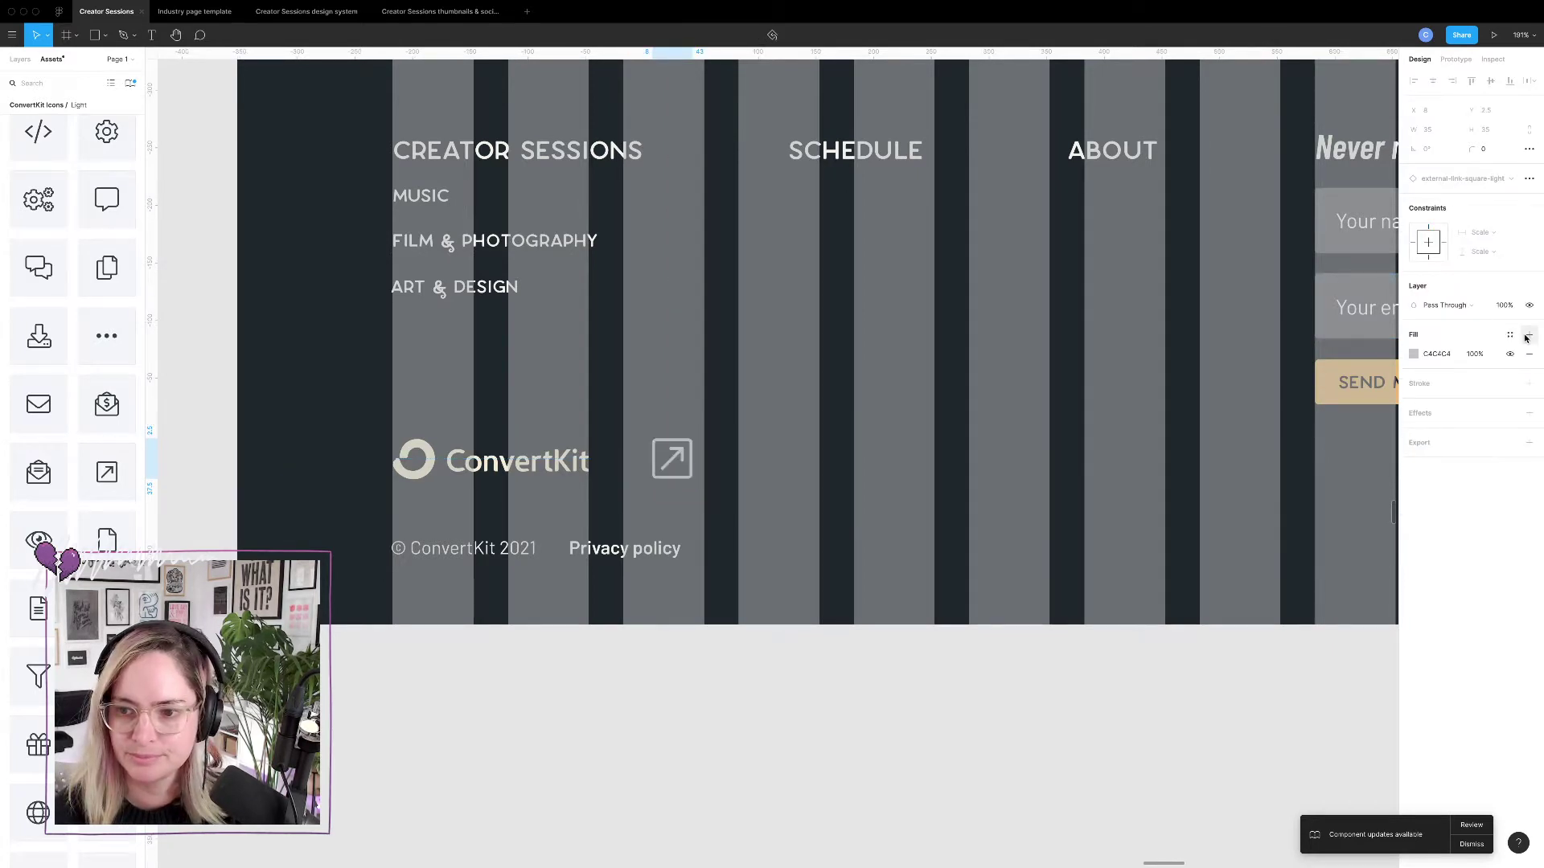
left_click(1412, 355)
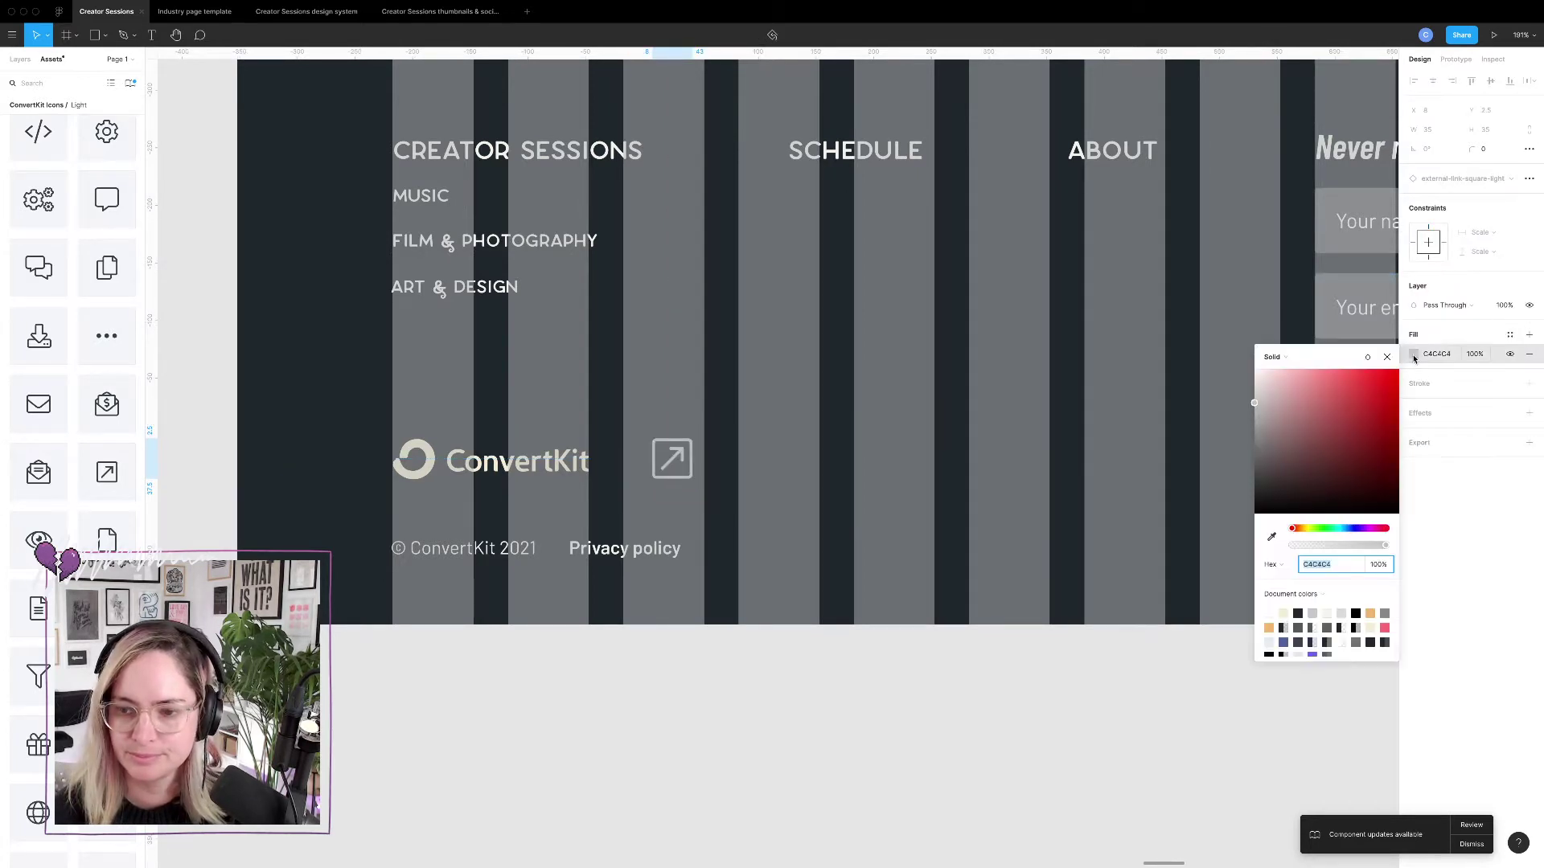
left_click(1291, 594)
left_click(1318, 625)
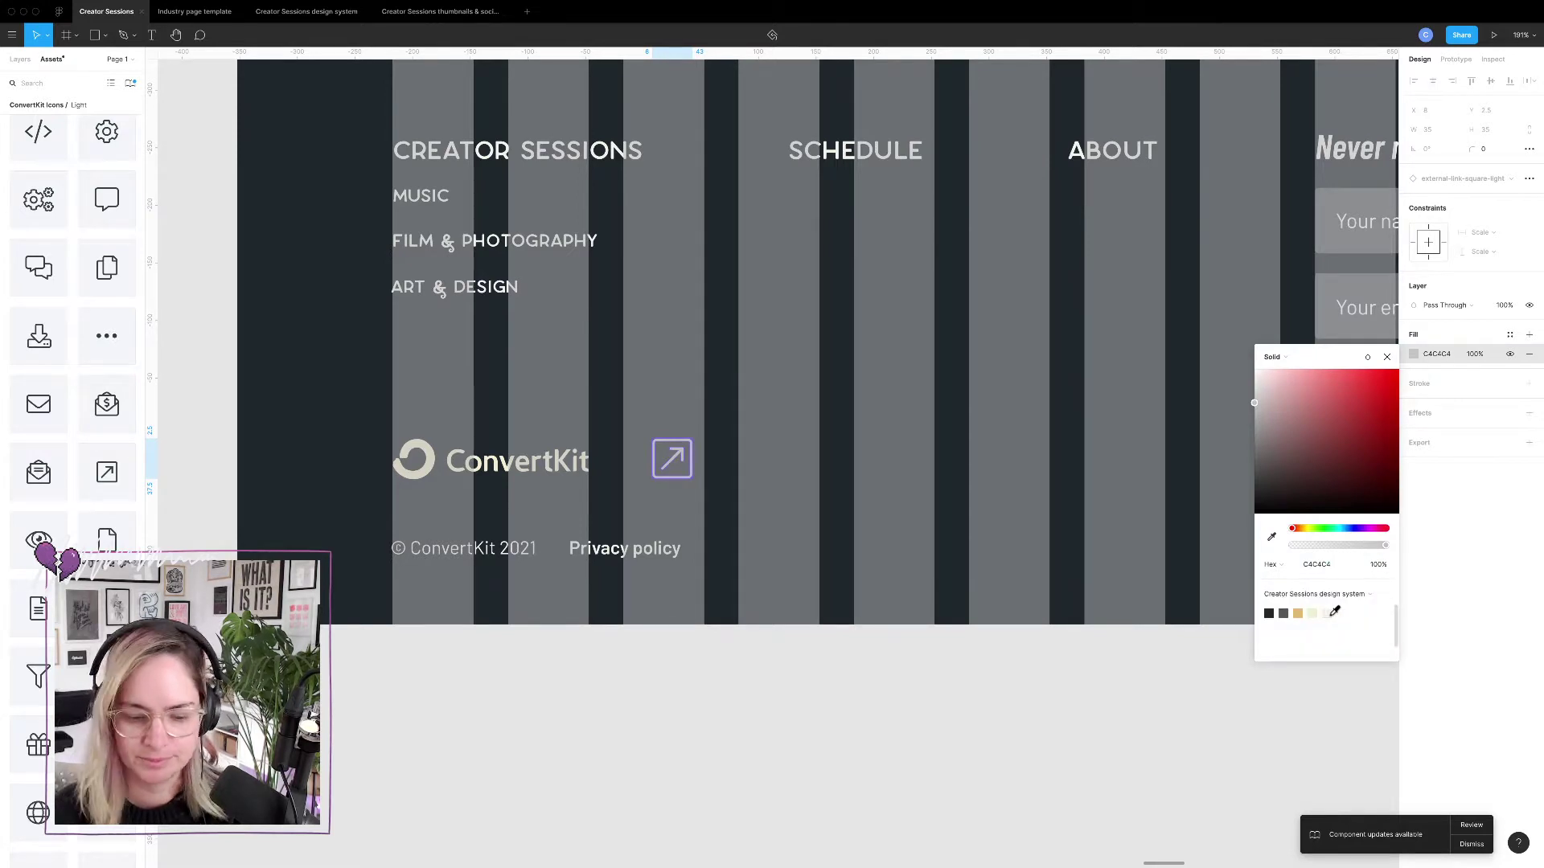
type("F4F2EA")
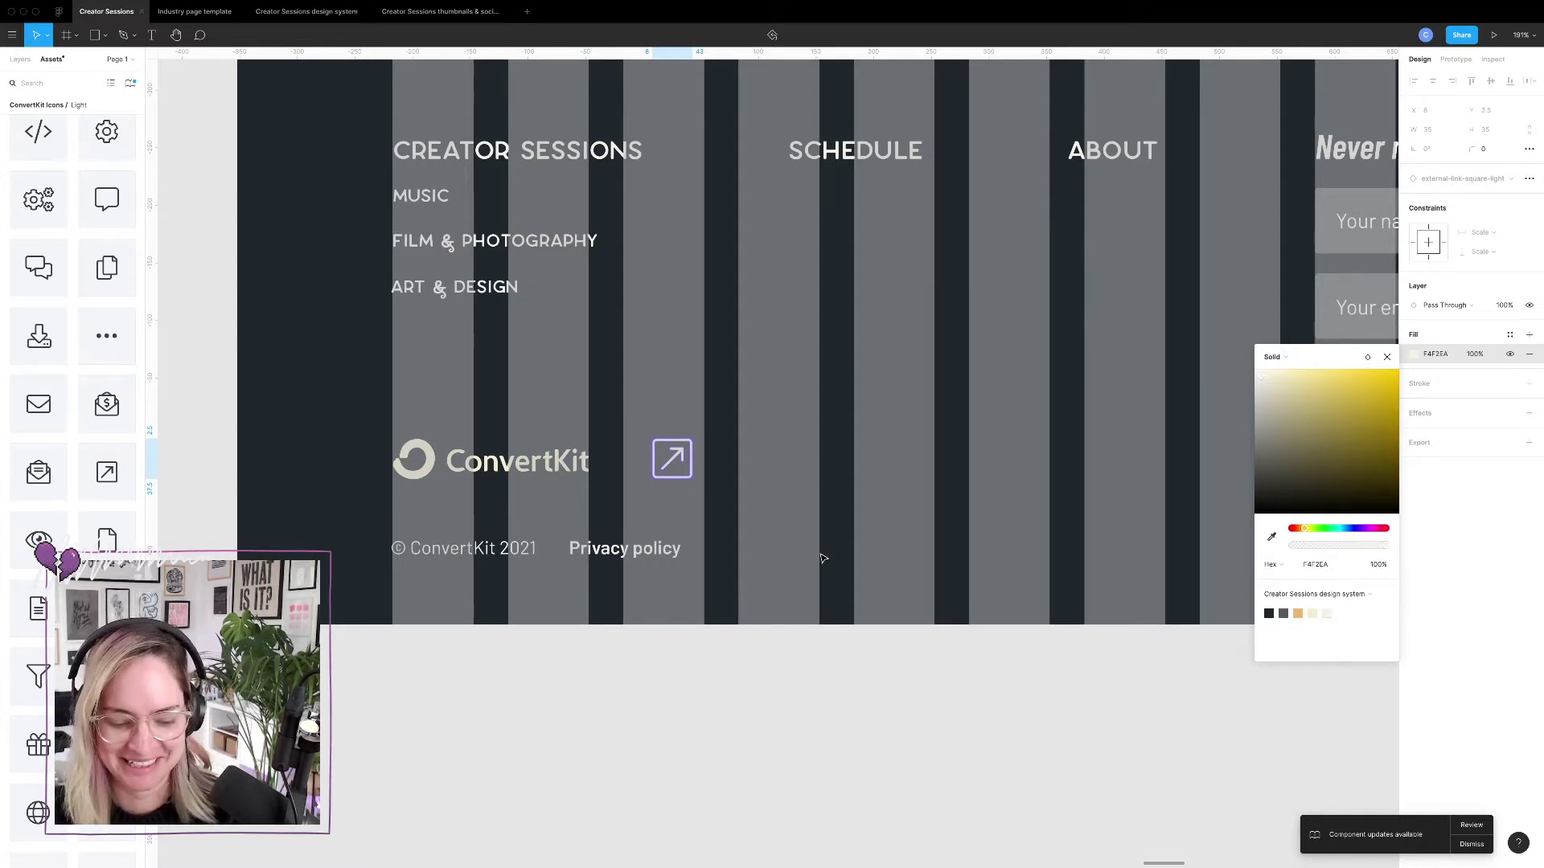
key("Escape")
Shrink the external-link icon to about 28 × 22 right beside the ConvertKit logo and lower its colour opacity to 60%.
left_click(674, 444)
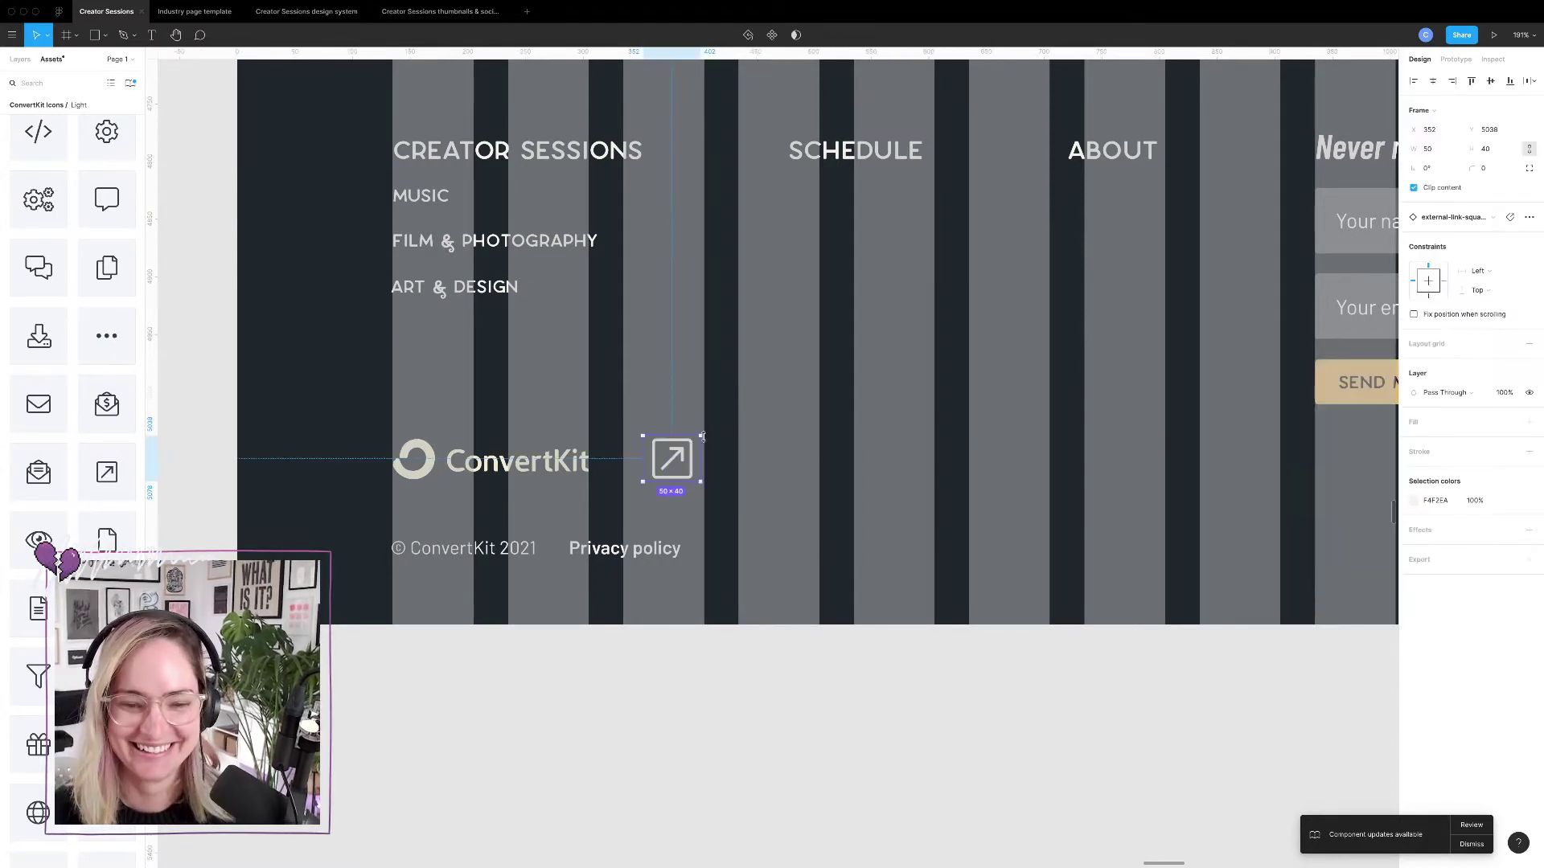
left_click_drag(674, 444, 623, 464)
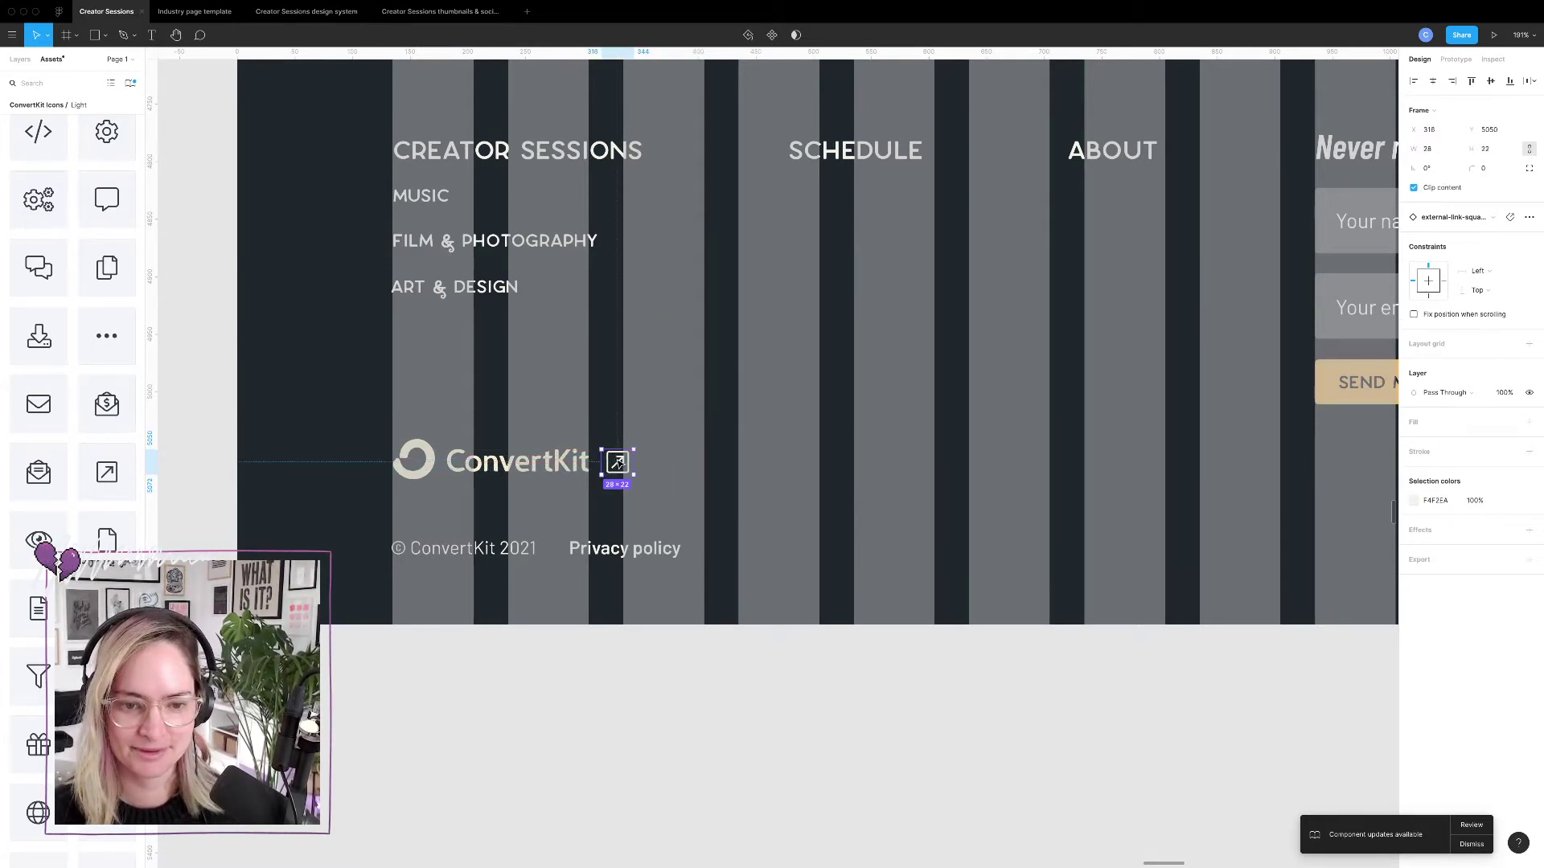
left_click(1475, 500)
type("70")
key("Return")
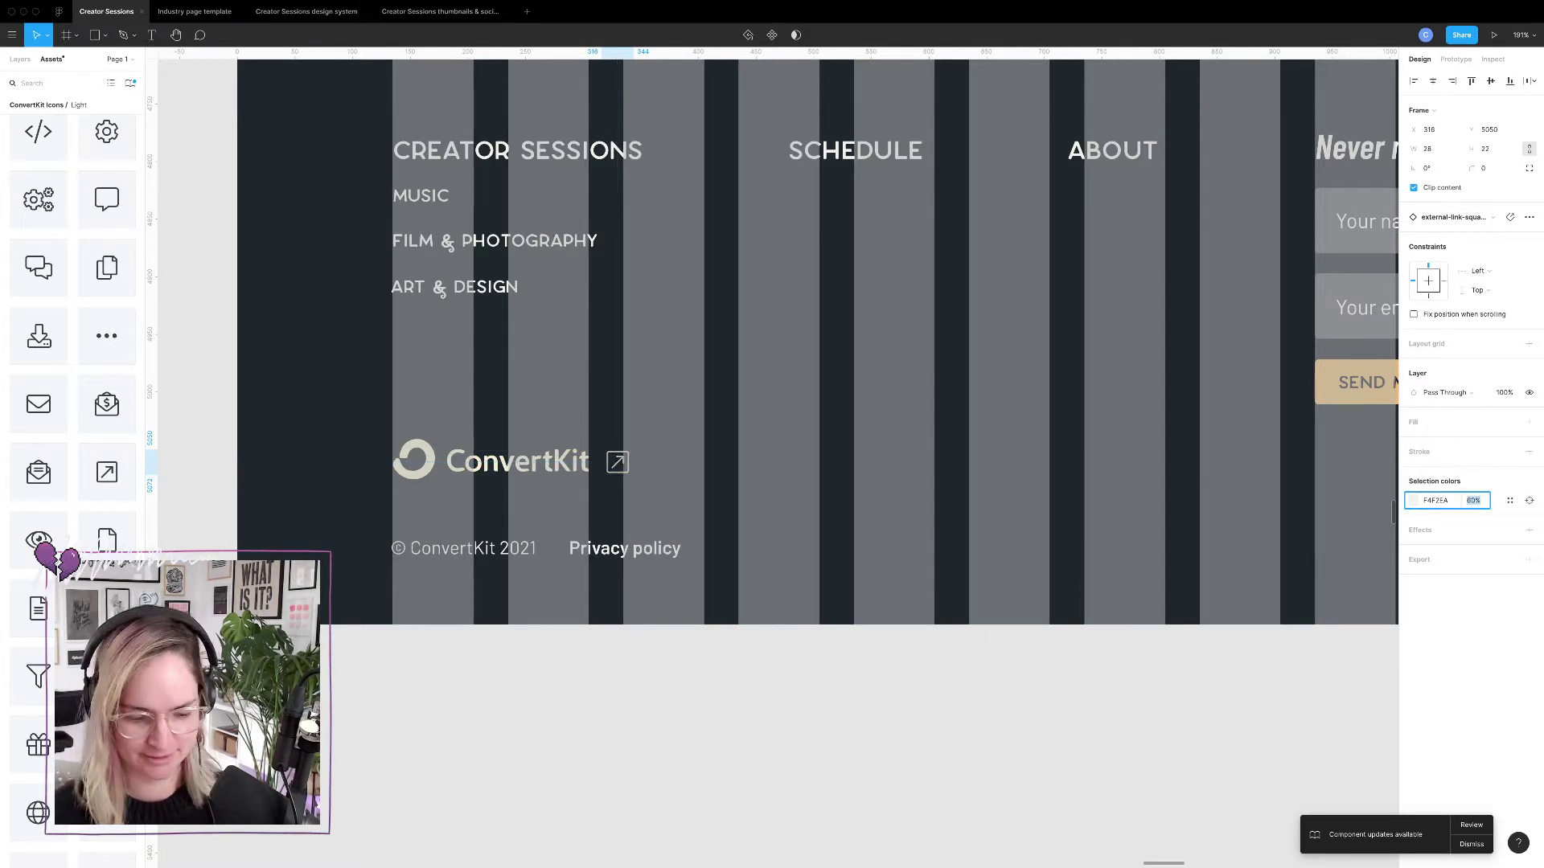
Hide the layout grid and shrink the external-link icon further to about 21 × 16 beside the ConvertKit logo.
key("ctrl+g")
left_click(882, 423)
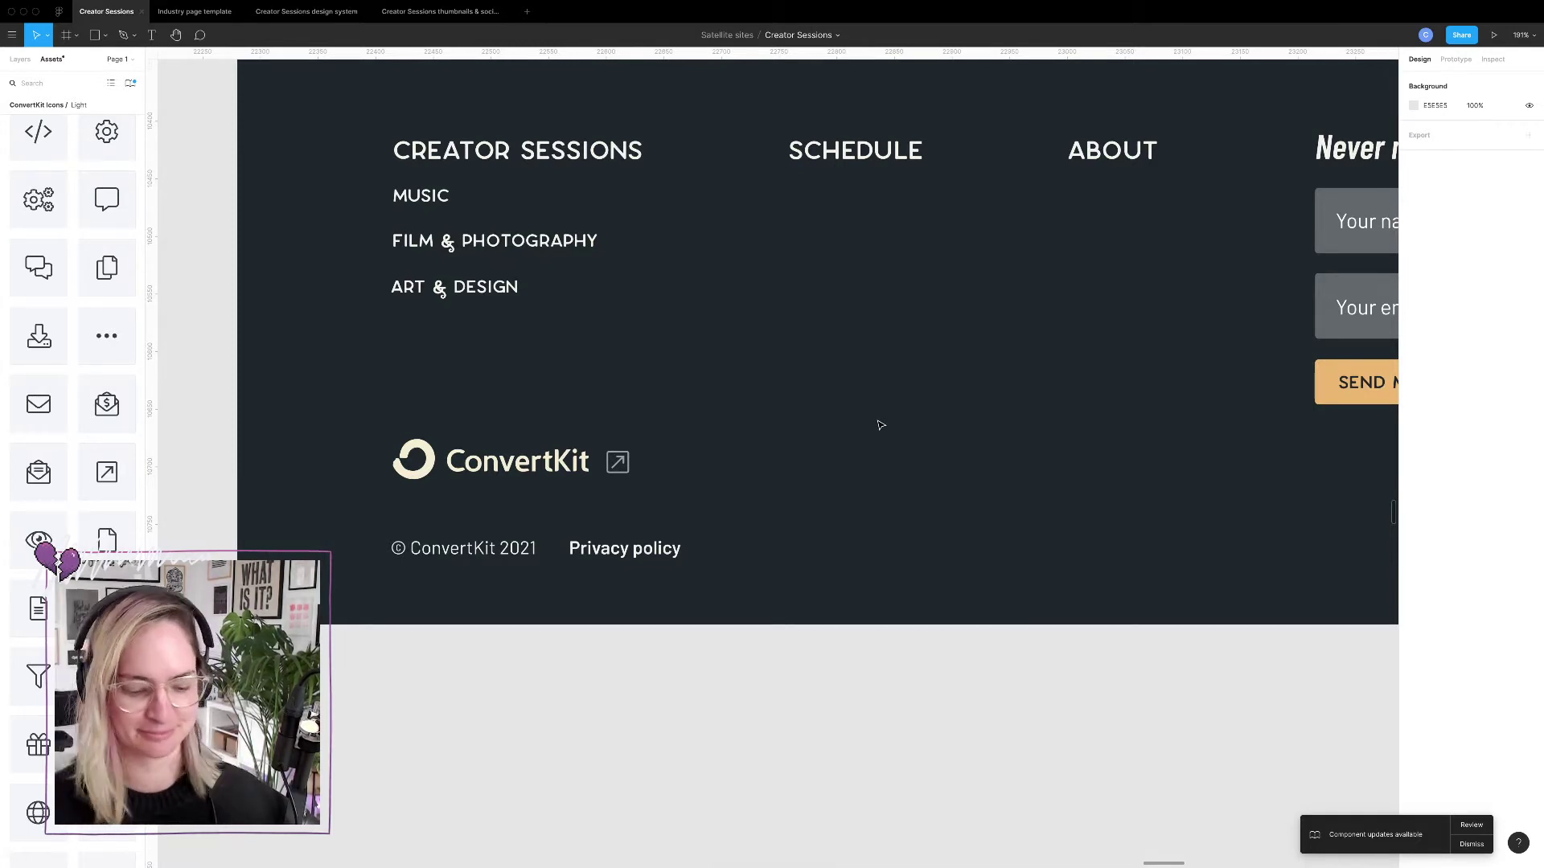
left_click(618, 476)
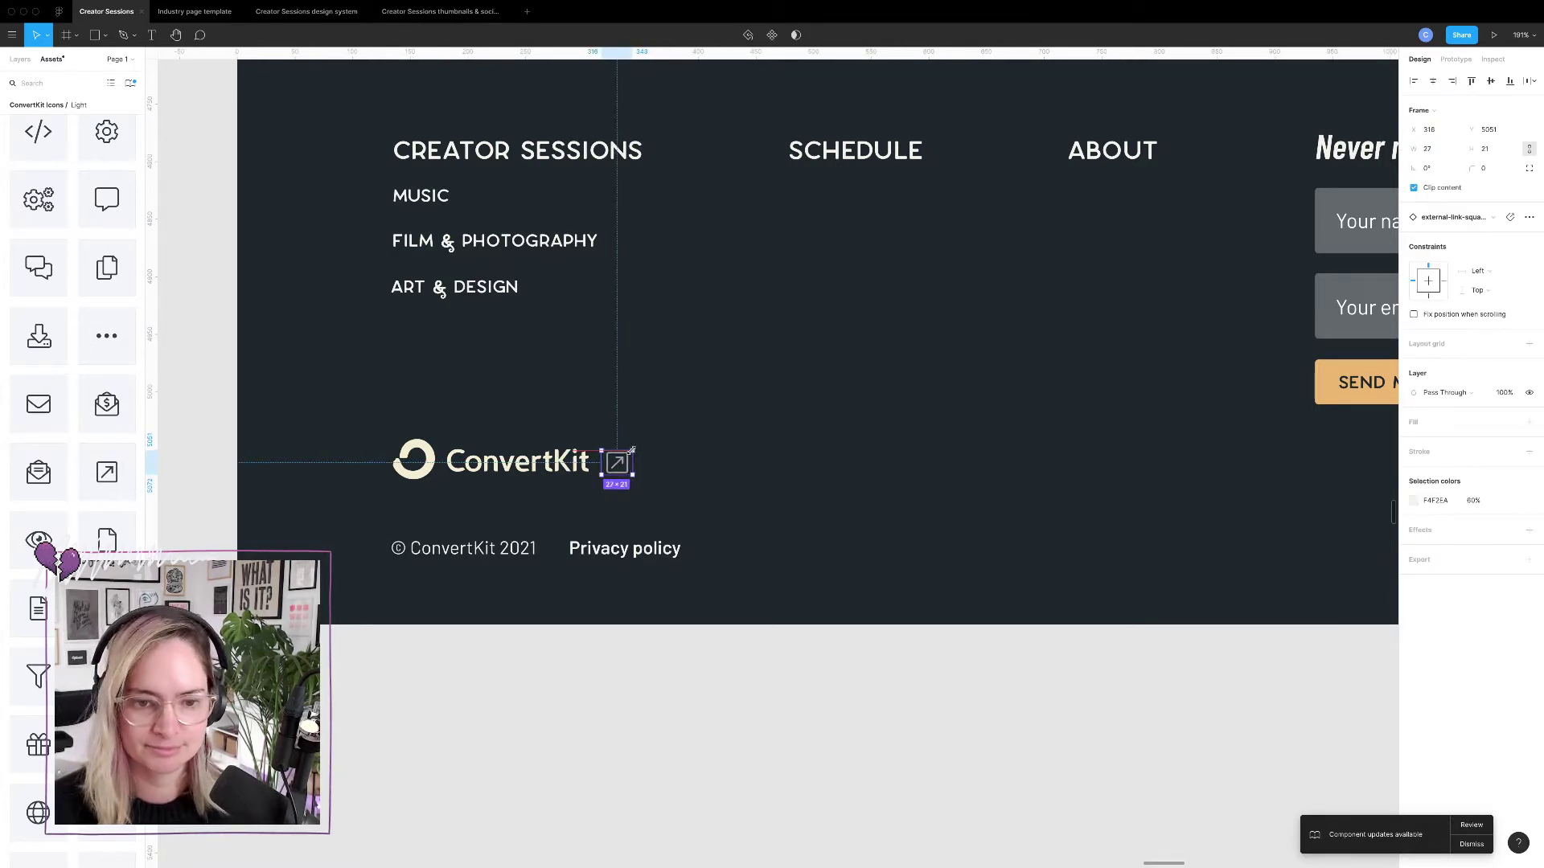
left_click_drag(632, 451, 614, 469)
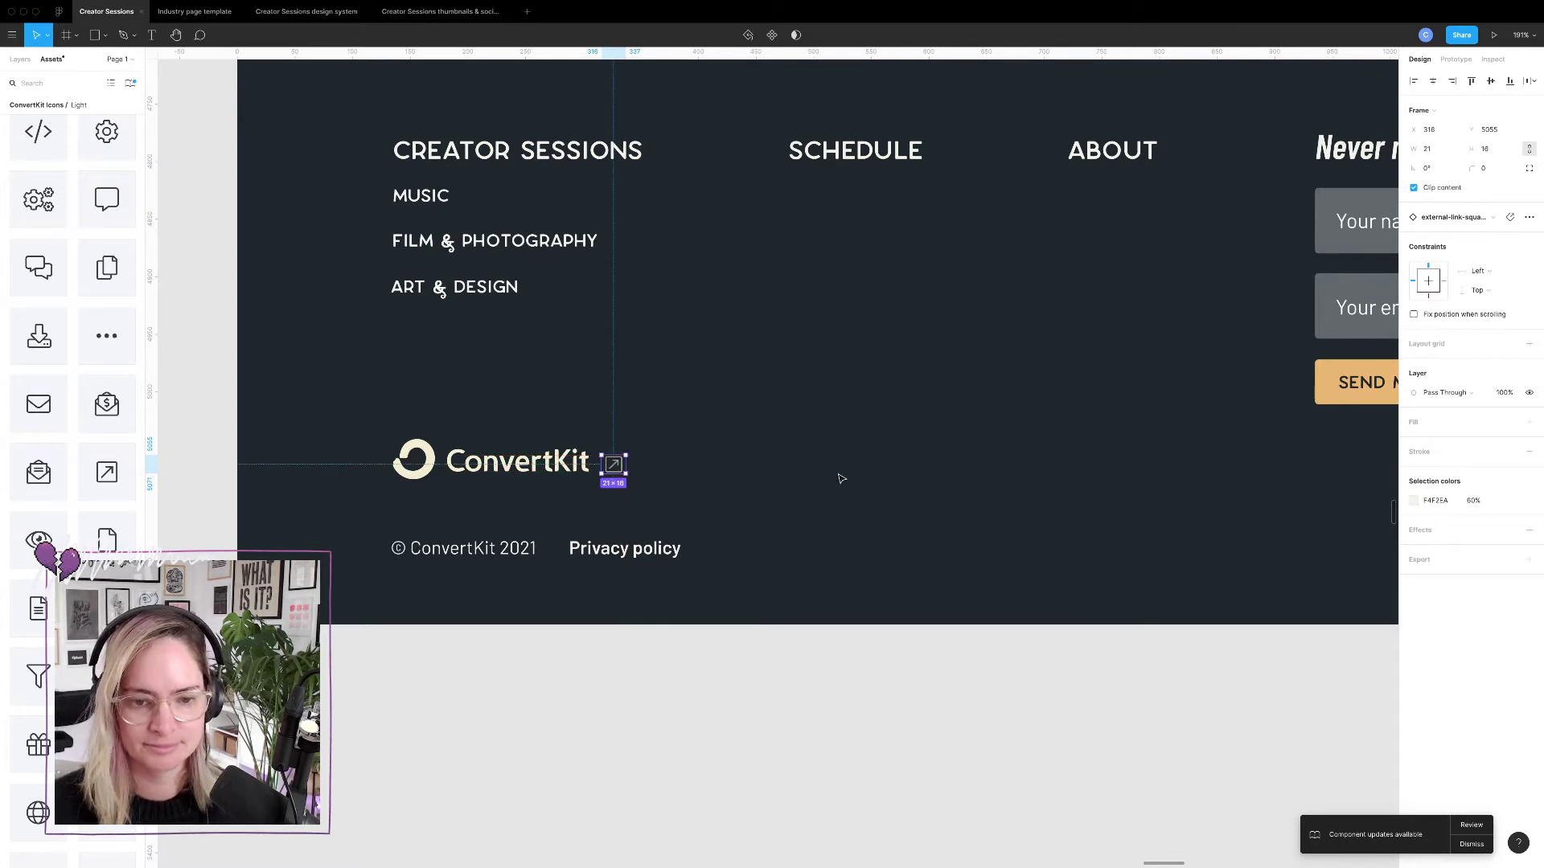
left_click(696, 445)
left_click(614, 470)
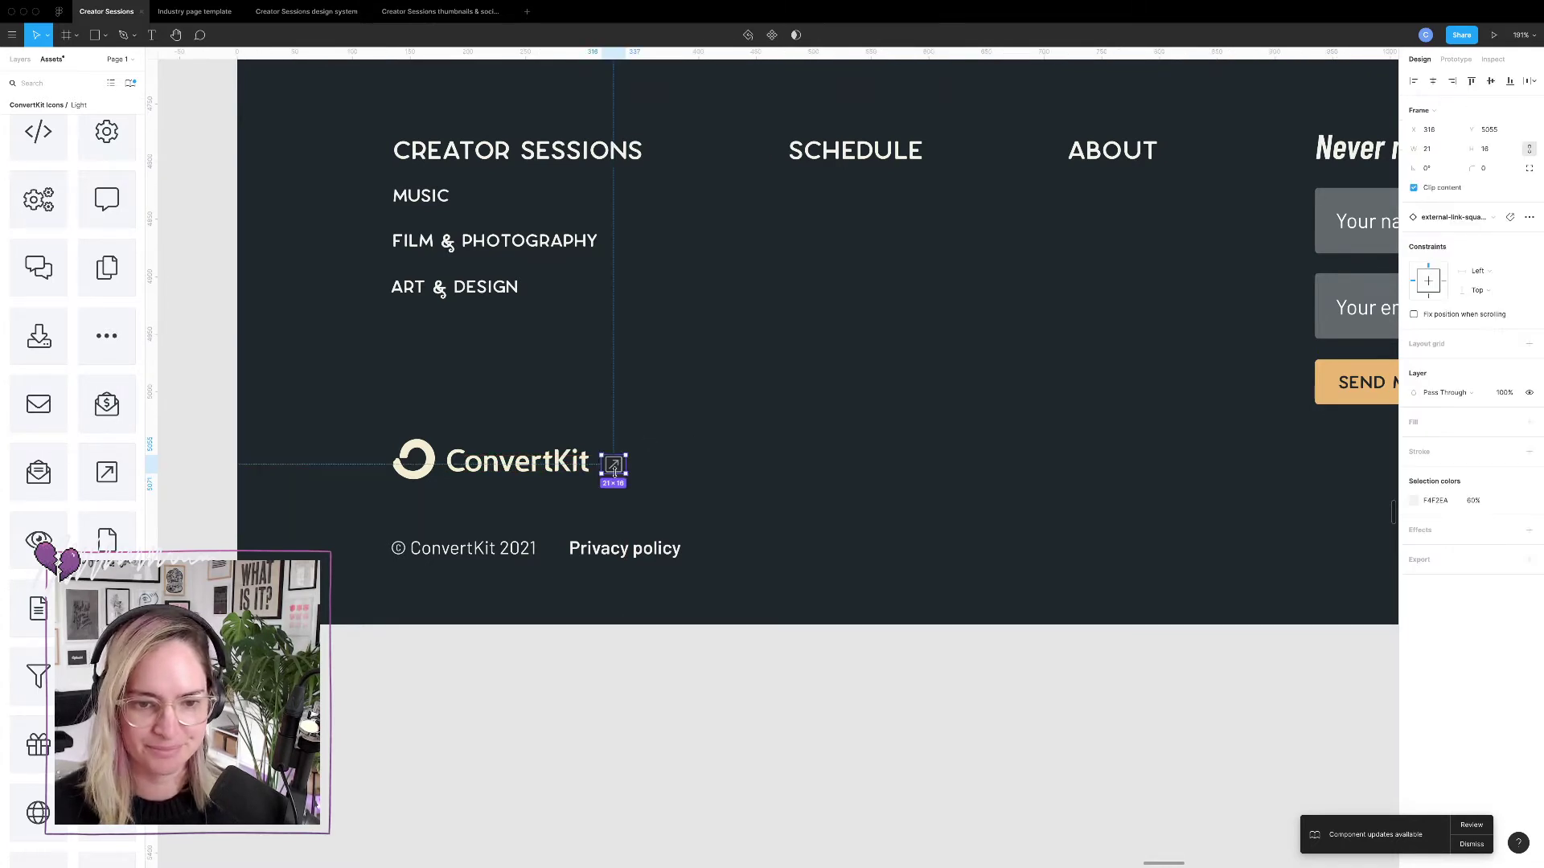
left_click(783, 448)
Copy the ConvertKit logo from the home desktop top nav and place it above the original, scaled down to about 106 × 22.
scroll(783, 448, "up", 2)
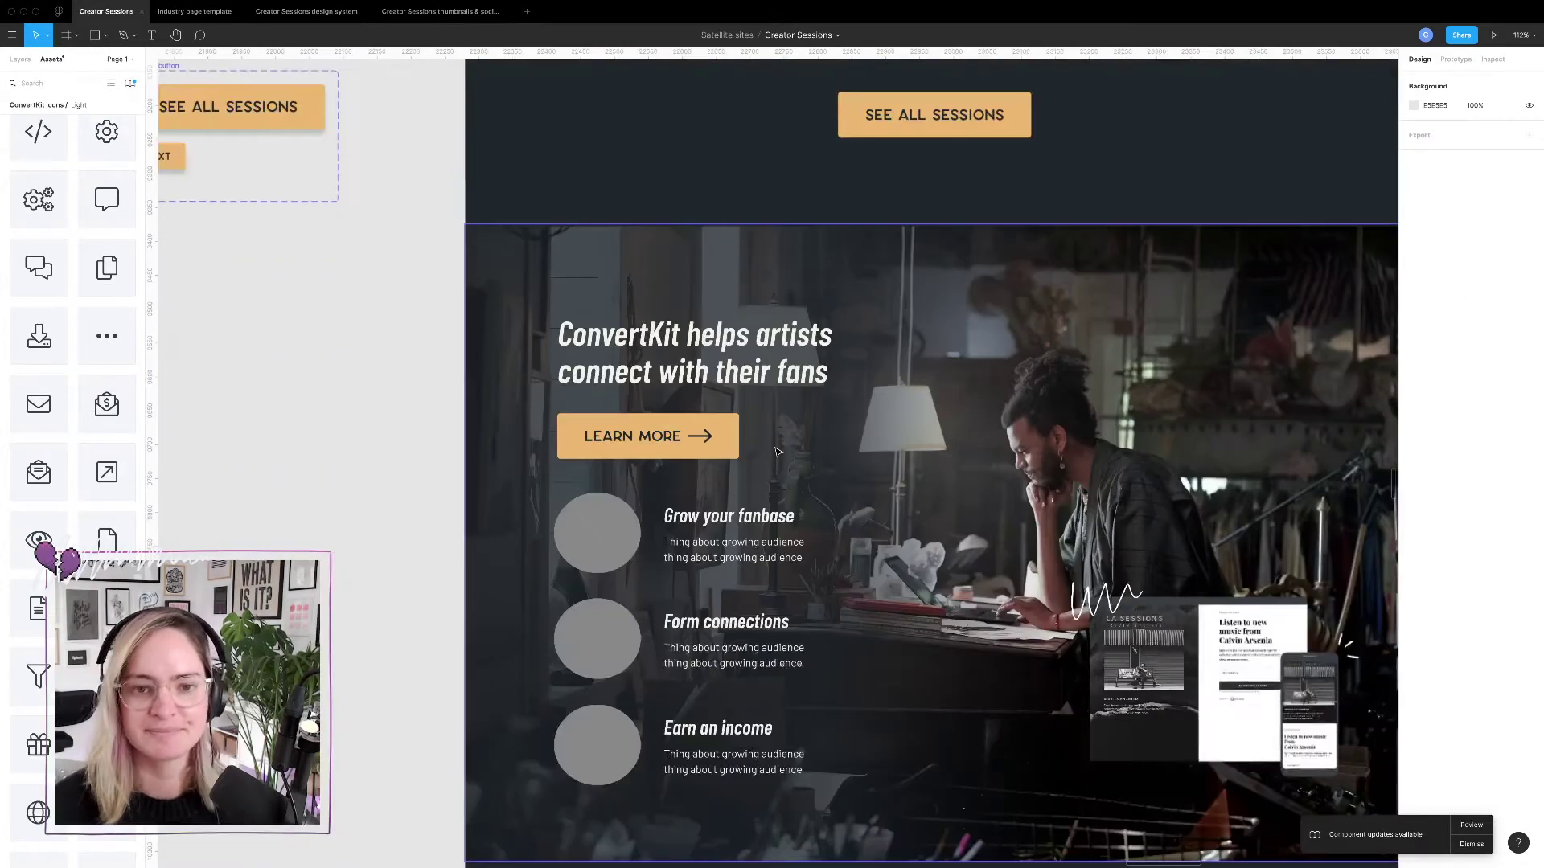
scroll(778, 452, "down", 5)
scroll(1113, 665, "up", 10)
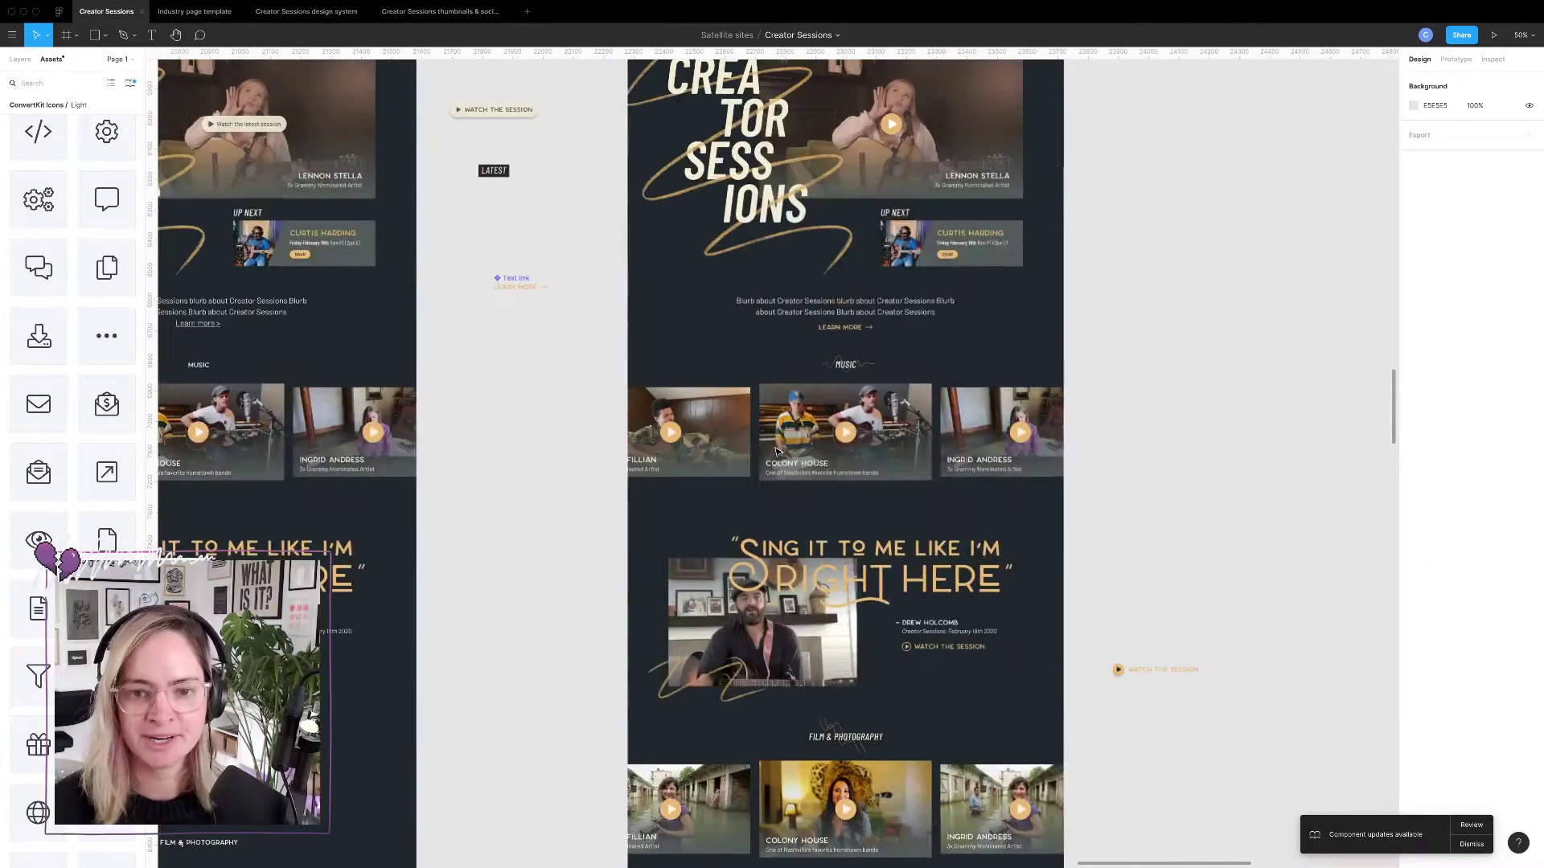
scroll(823, 271, "up", 5)
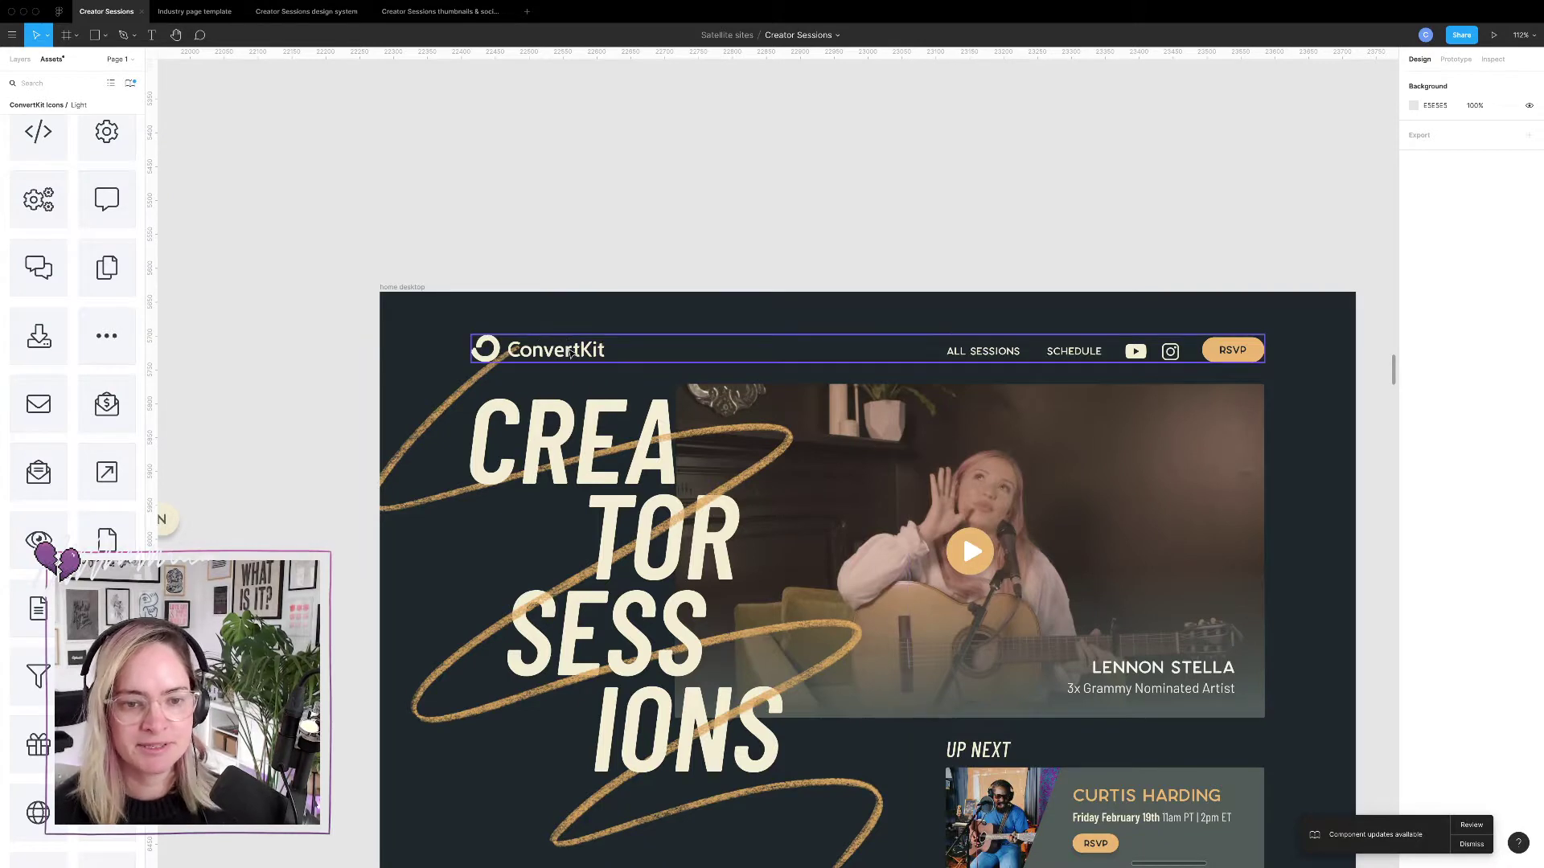
left_click(570, 353)
double_click(567, 353)
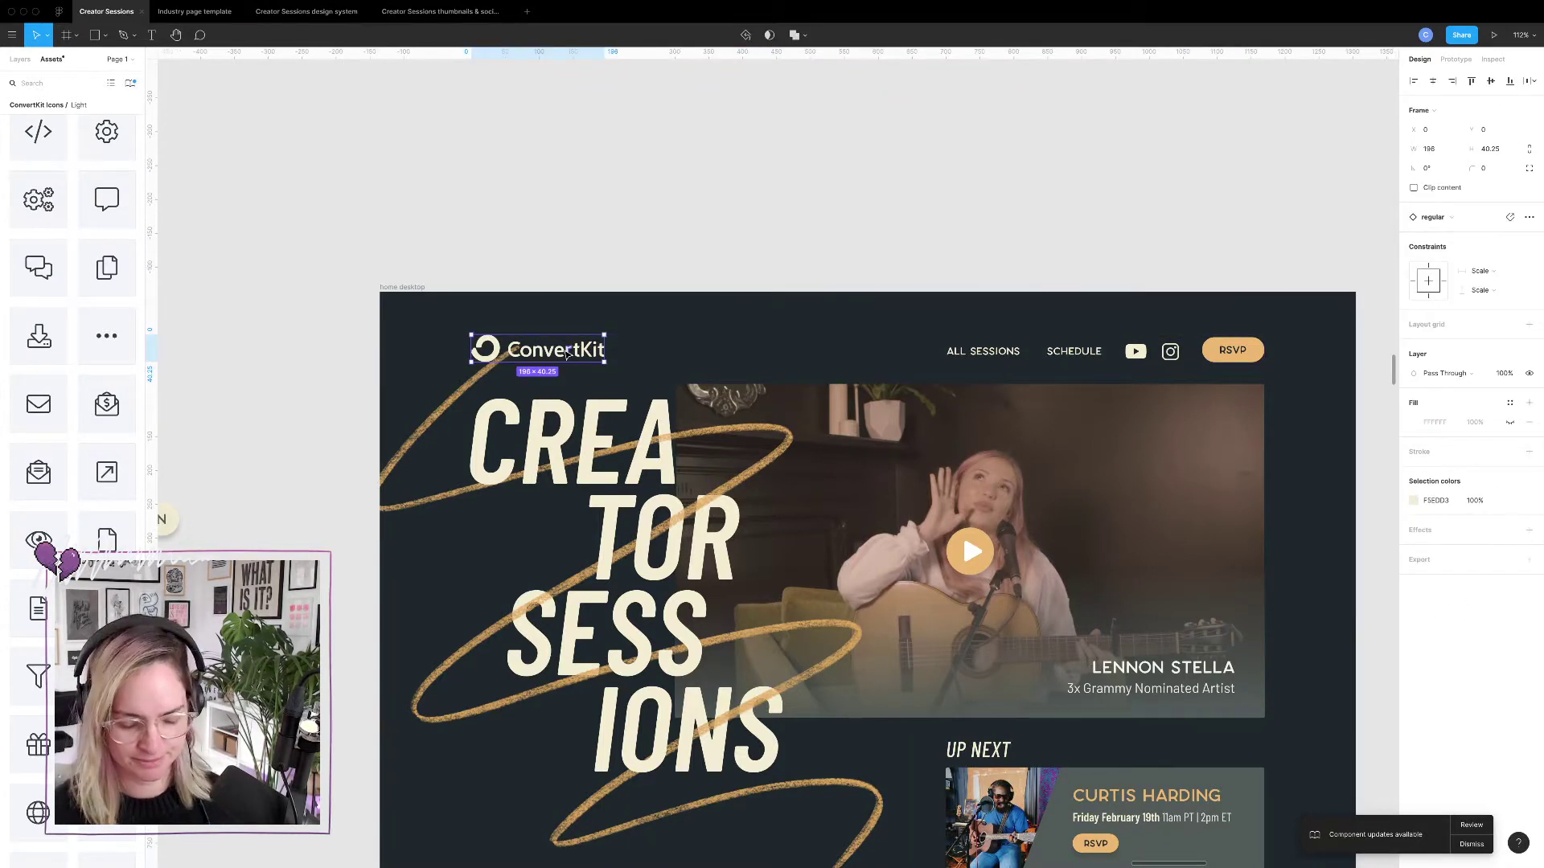
left_click(624, 324)
left_click(593, 350)
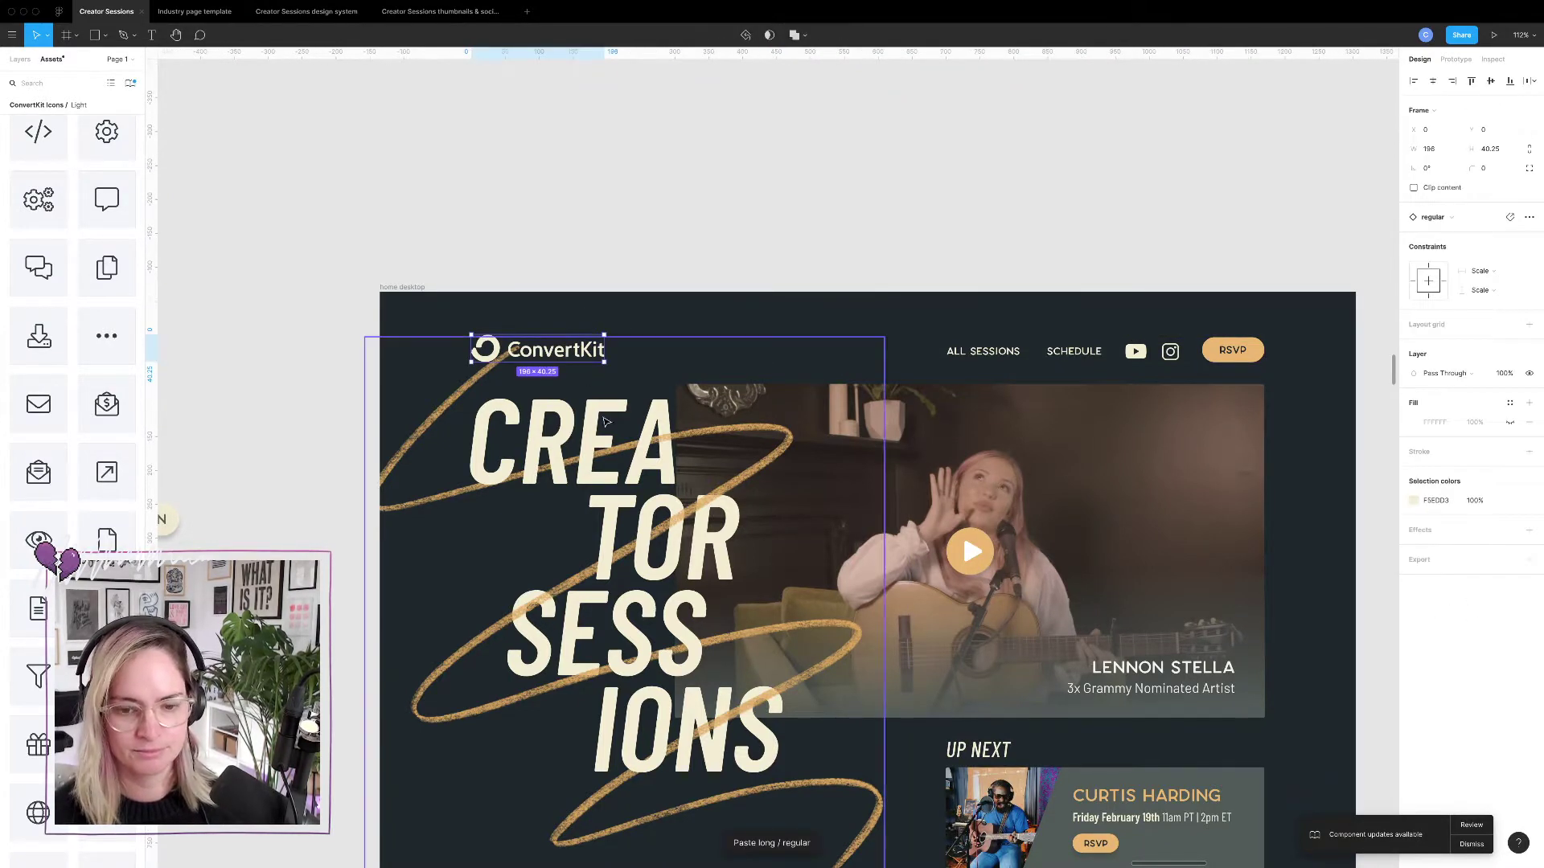
left_click_drag(575, 353, 546, 318)
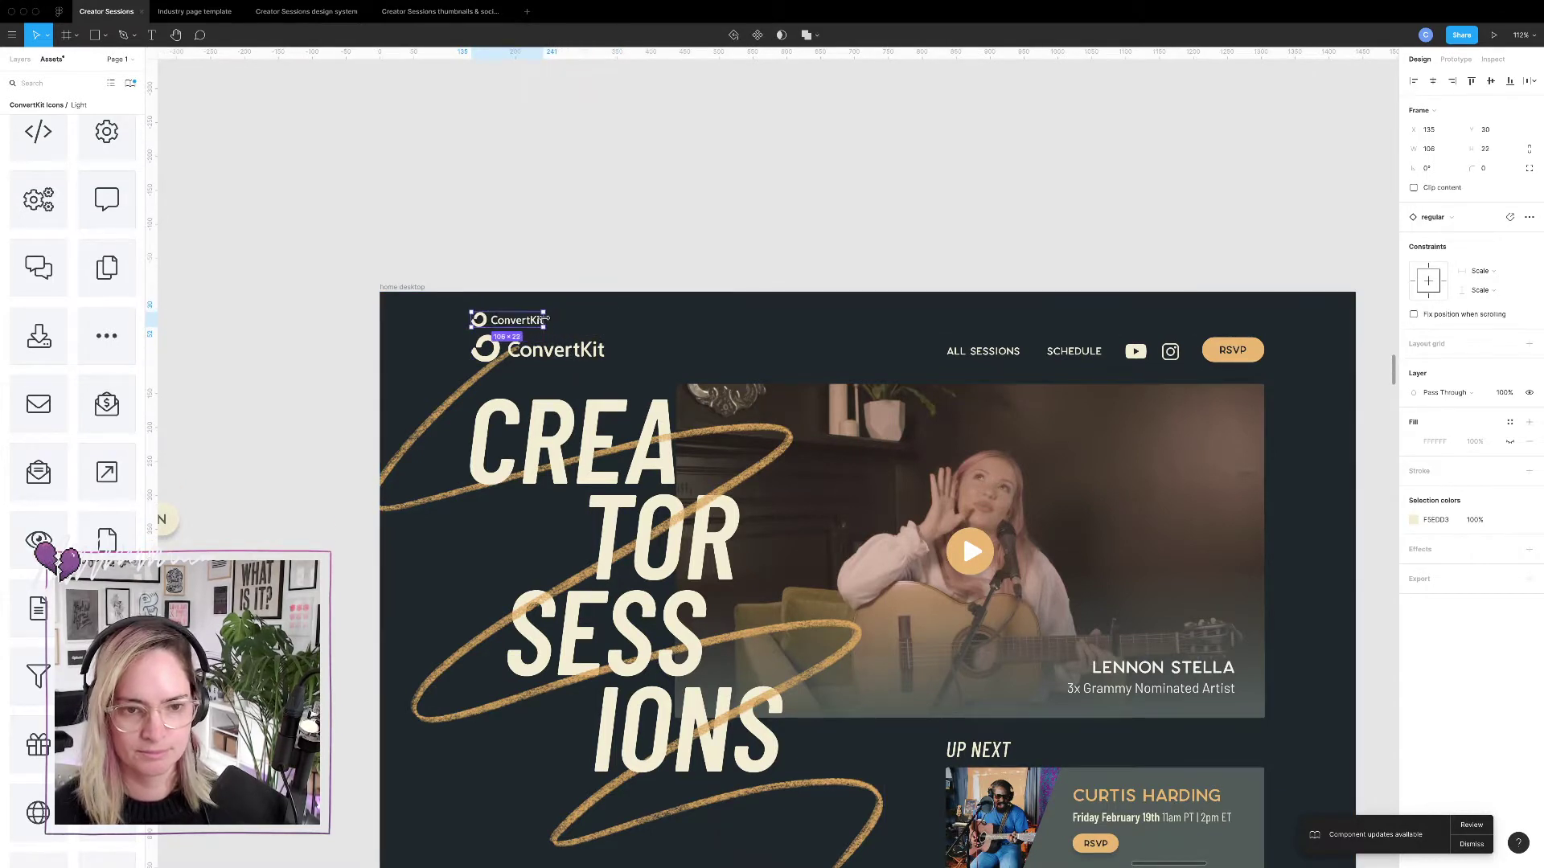
left_click(599, 287)
Add the text CREATOR SESSIONS beside the small ConvertKit logo at the top of the page.
left_click(151, 34)
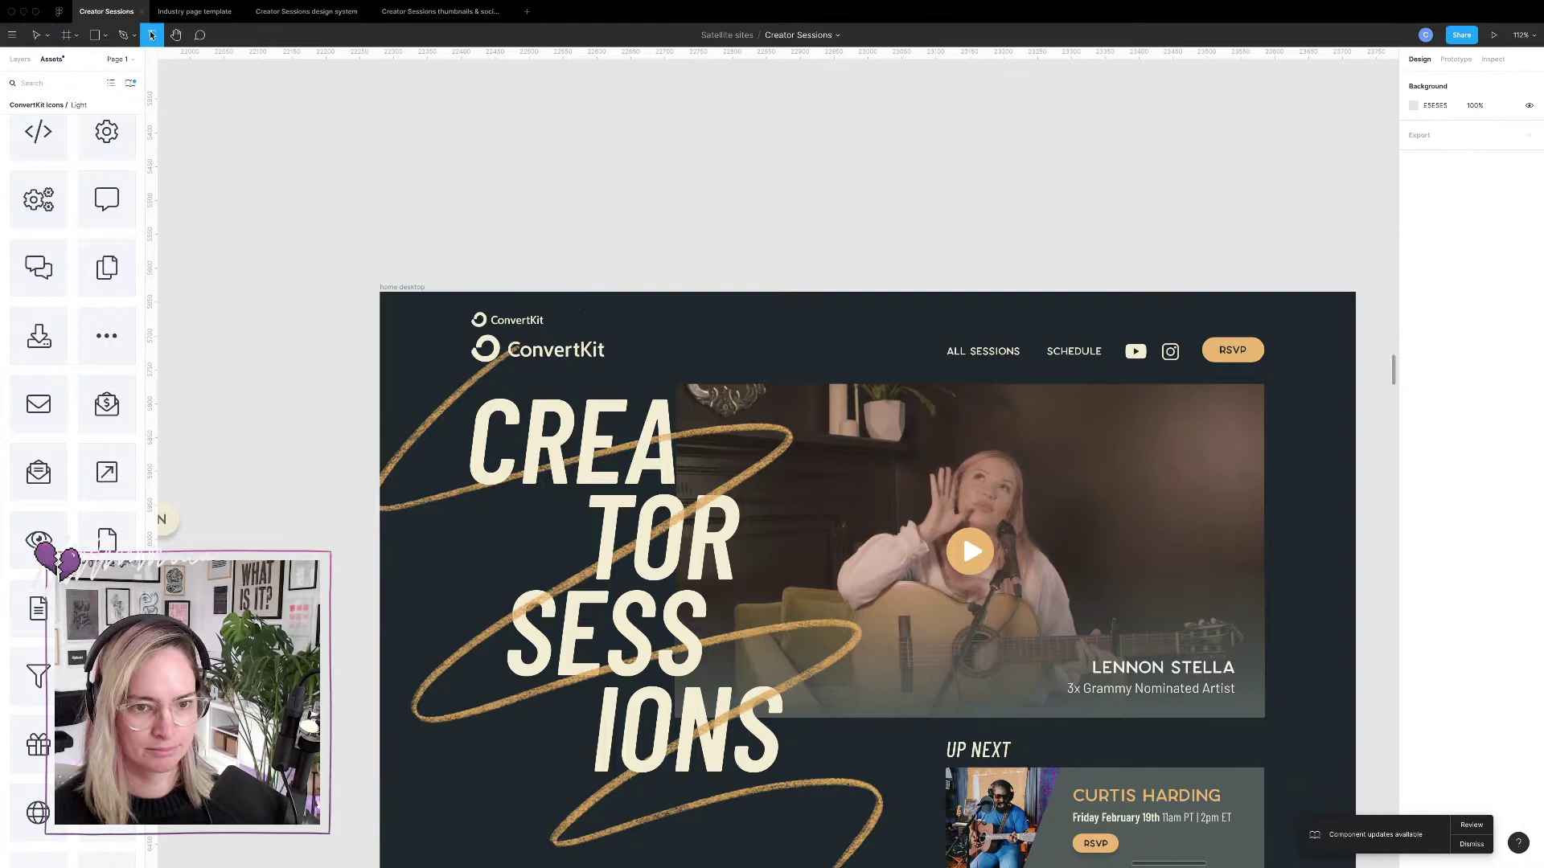
left_click(561, 317)
type("CRE")
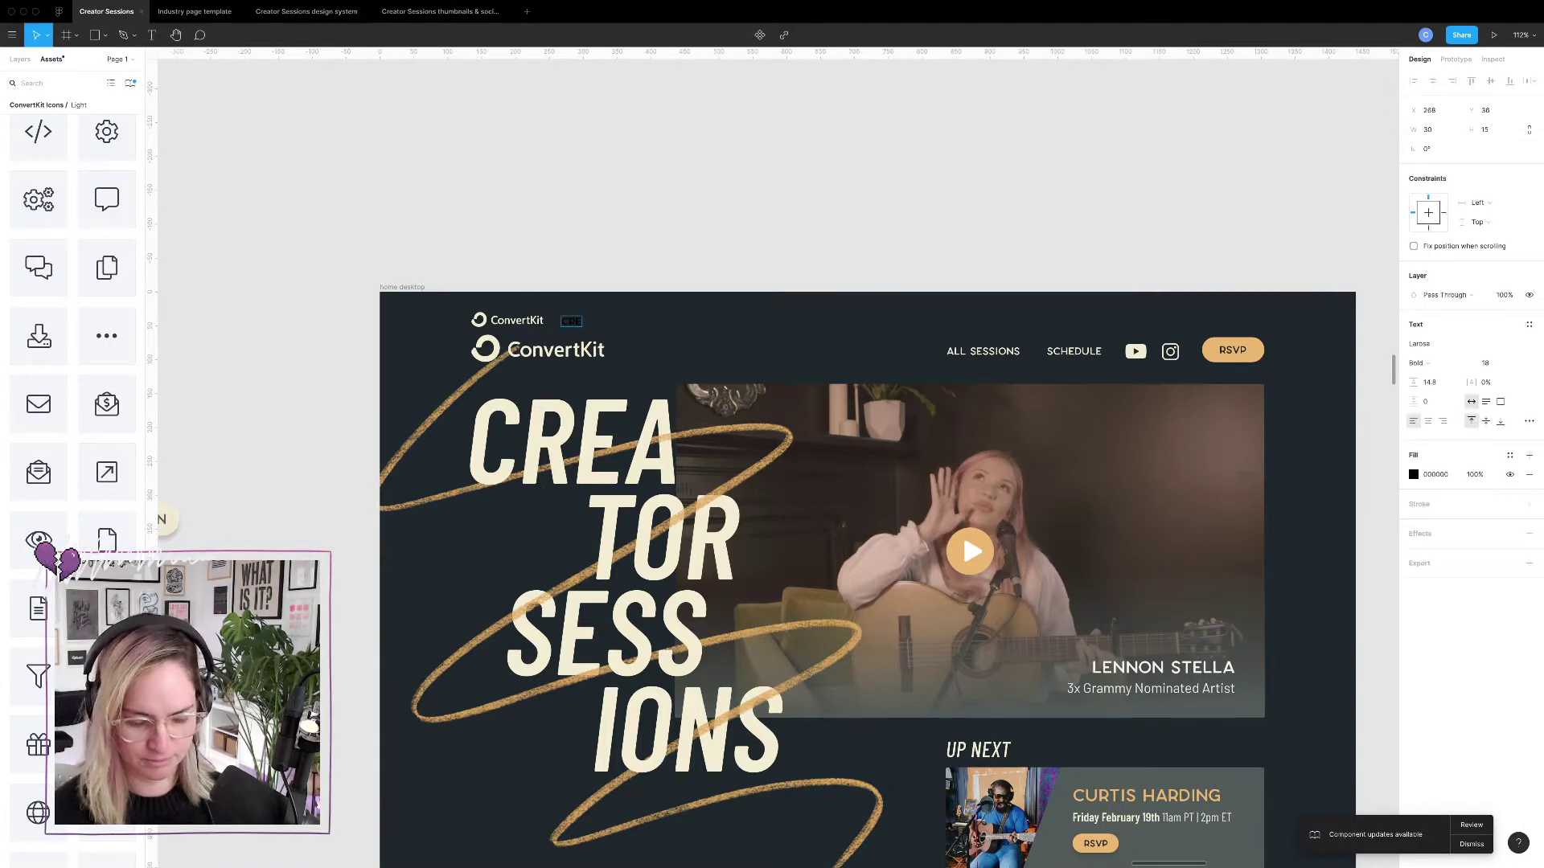
type("ATOR SESSIONS")
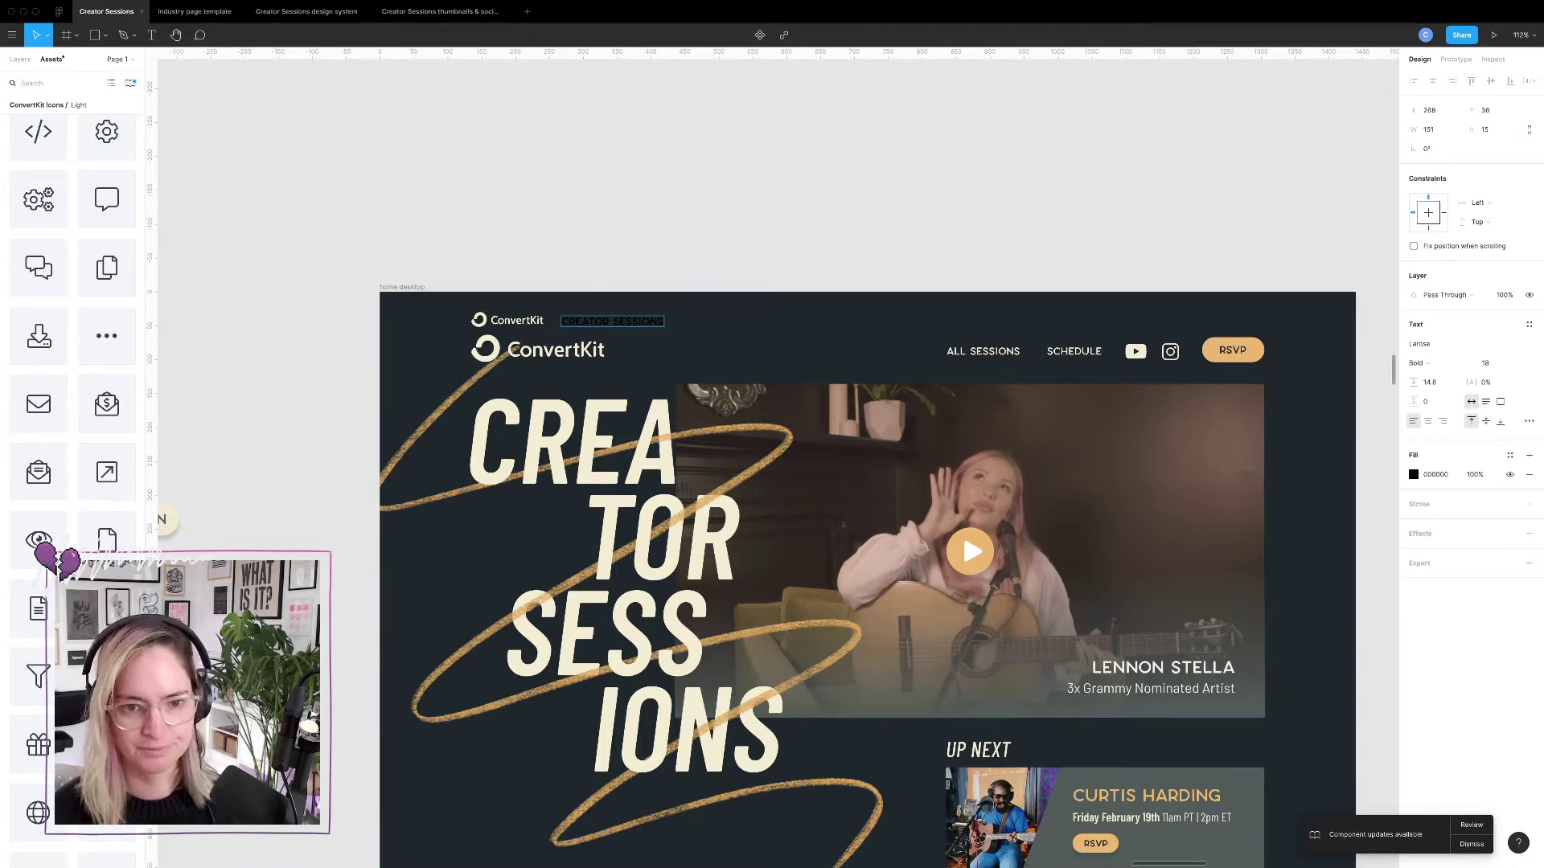
key("Escape")
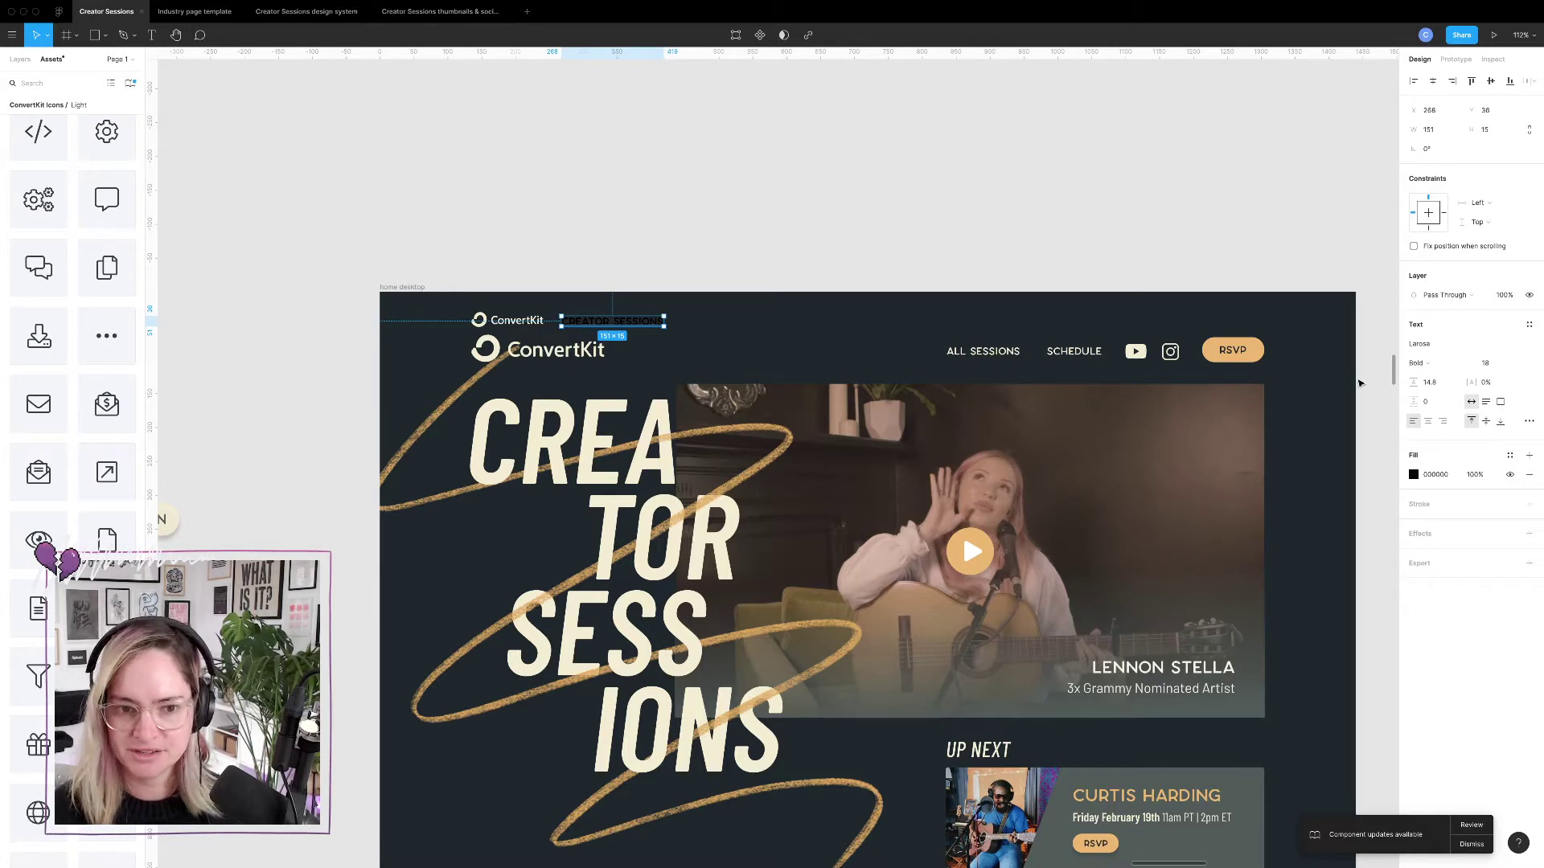
Fill the new CREATOR SESSIONS text with F4F2EA and move it closer to the small logo, to about X 257, Y 33.
left_click(1414, 474)
left_click(1326, 734)
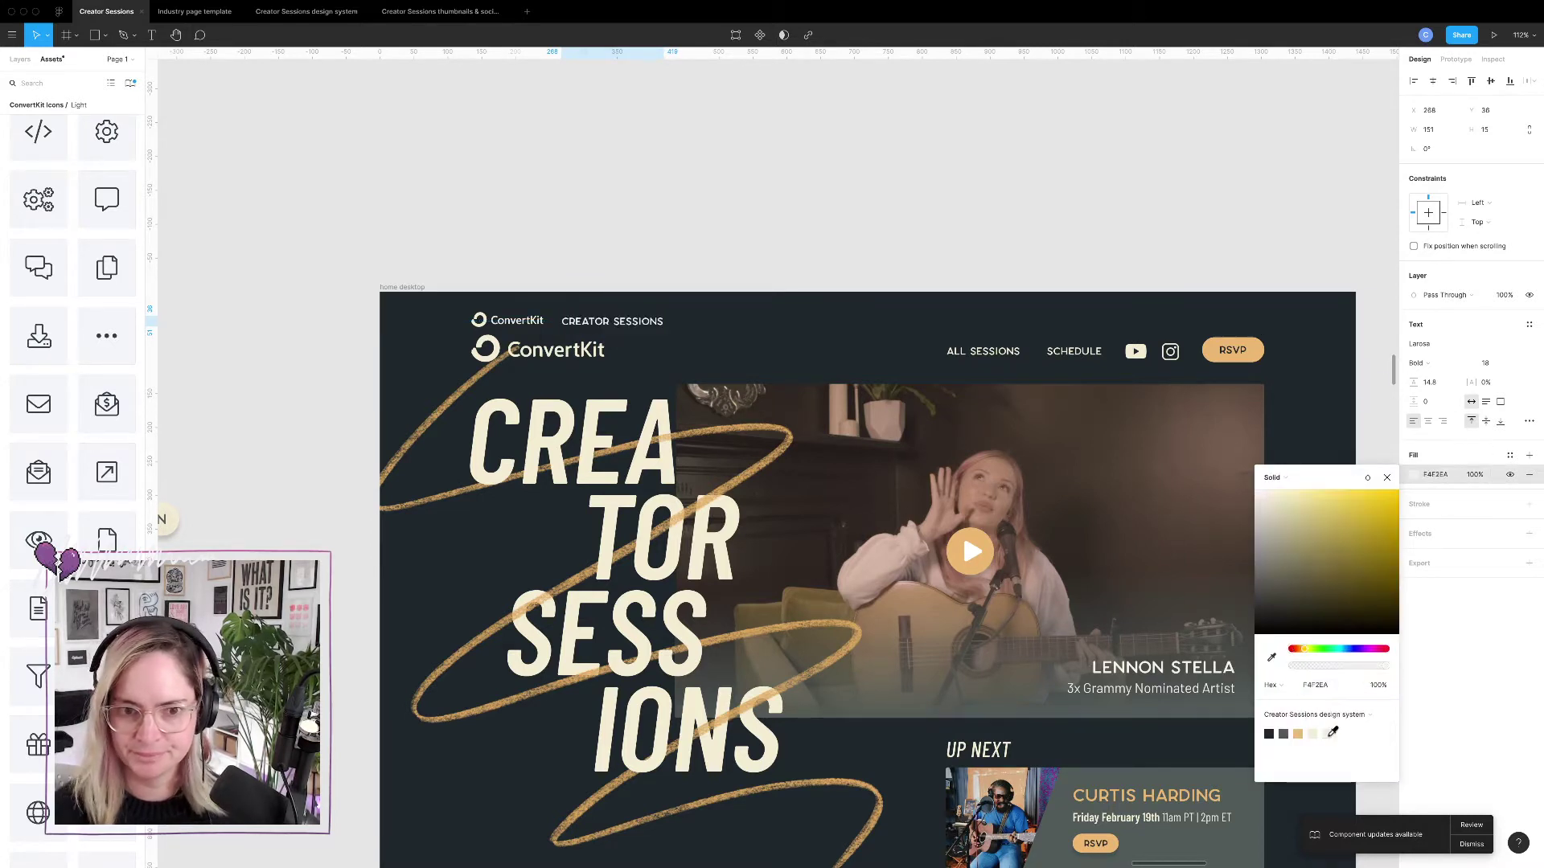
left_click(676, 245)
left_click_drag(606, 321, 598, 321)
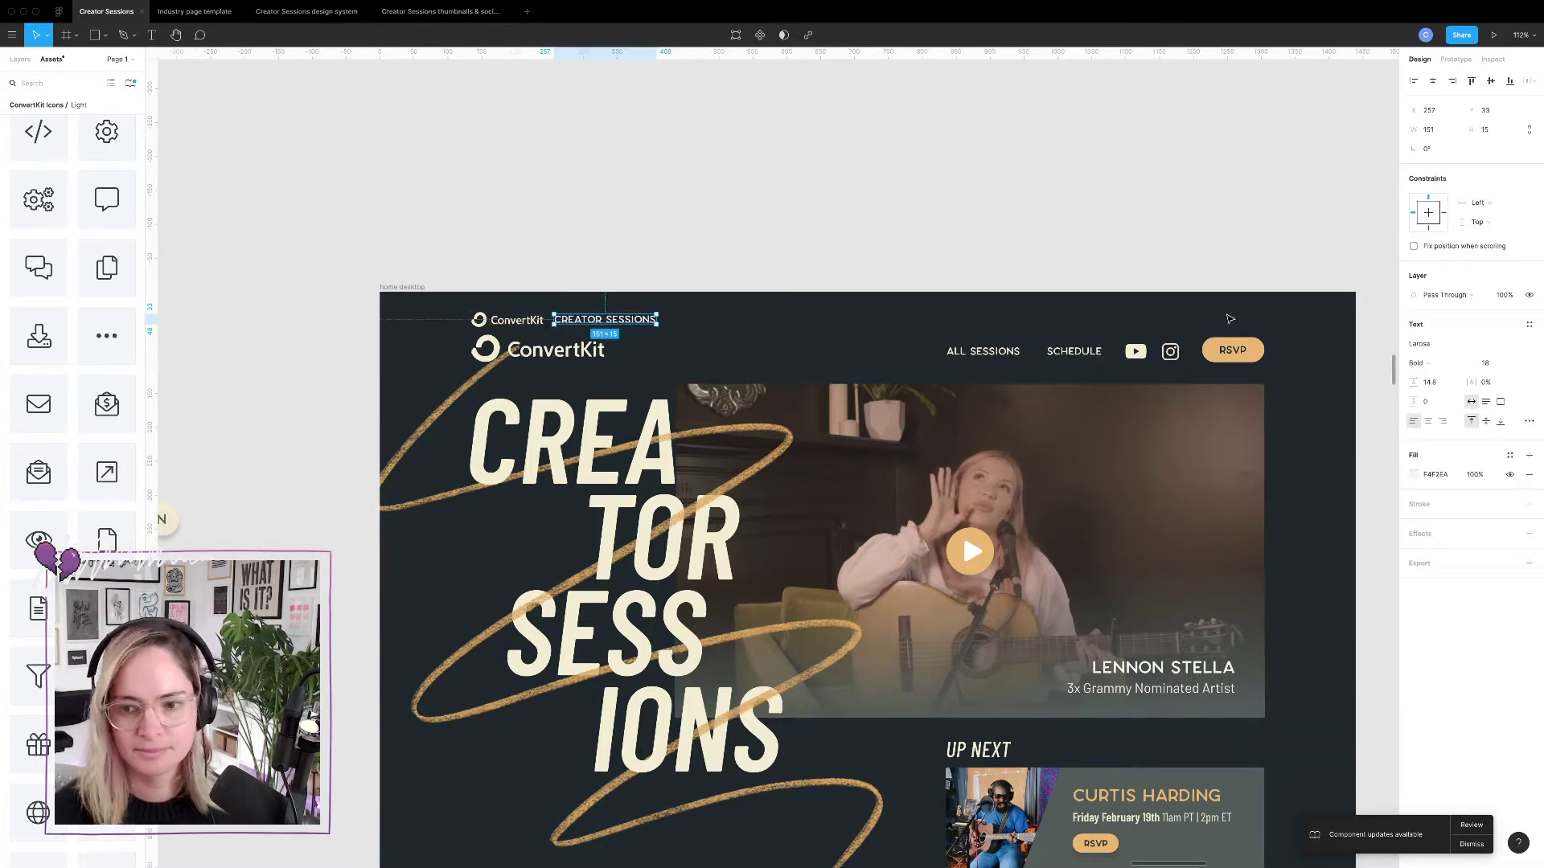
left_click(1527, 346)
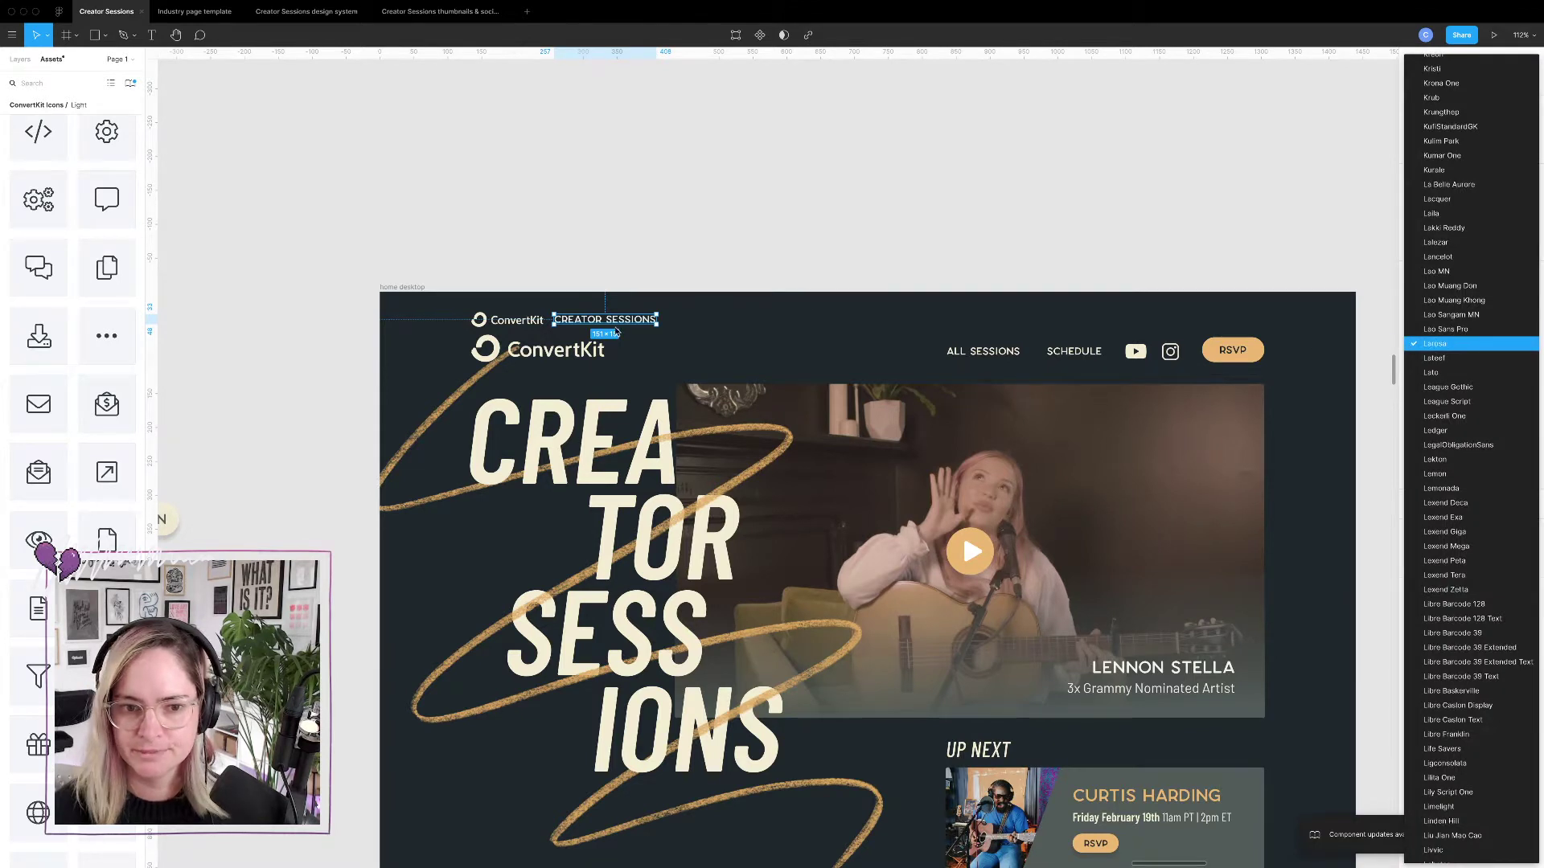
left_click(643, 323)
left_click(1439, 348)
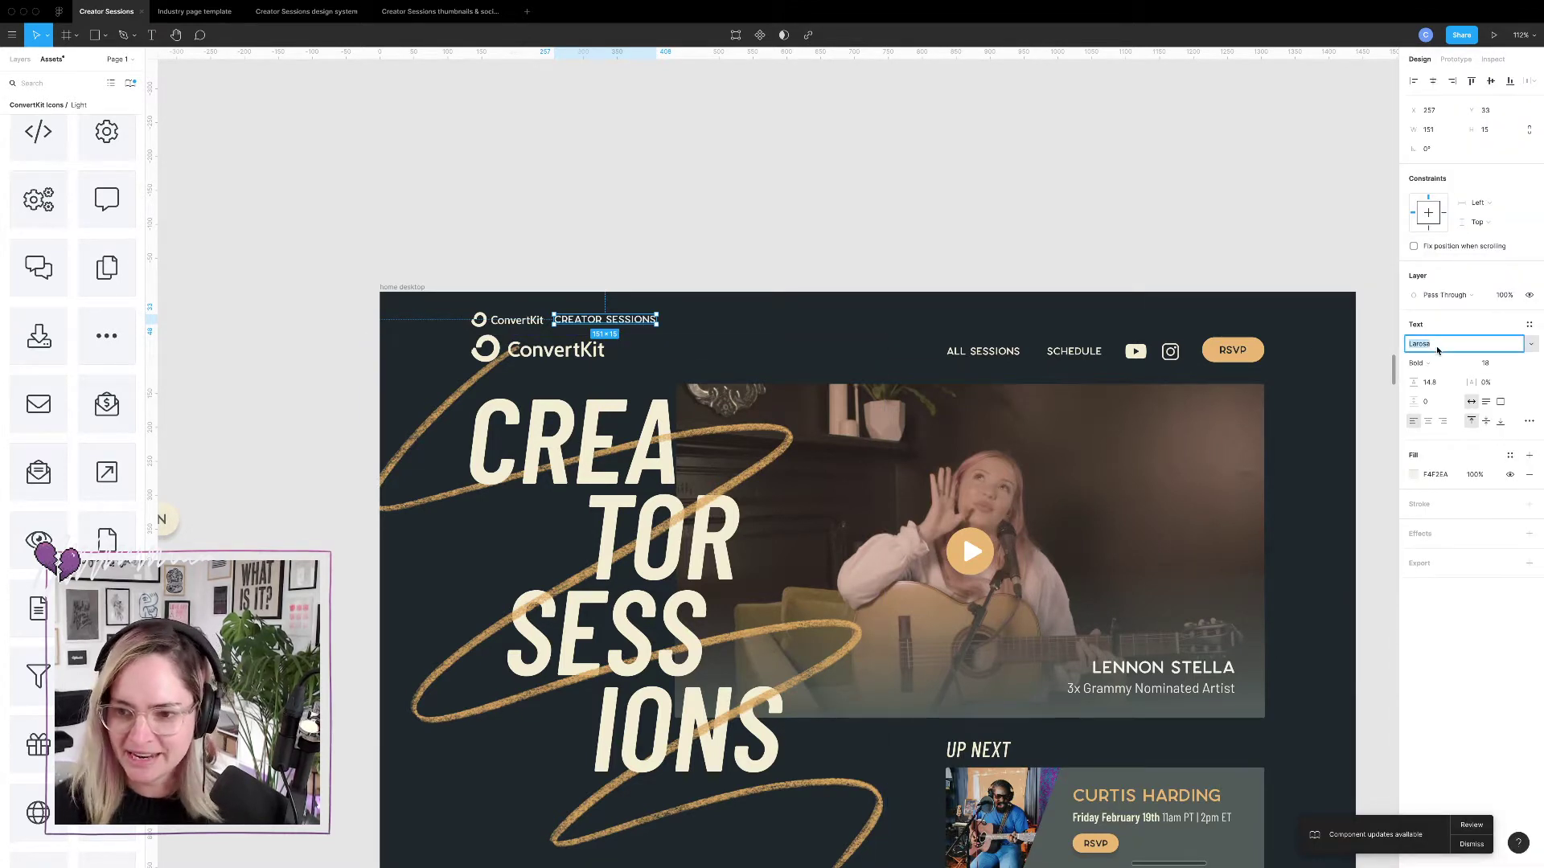
type("Barl")
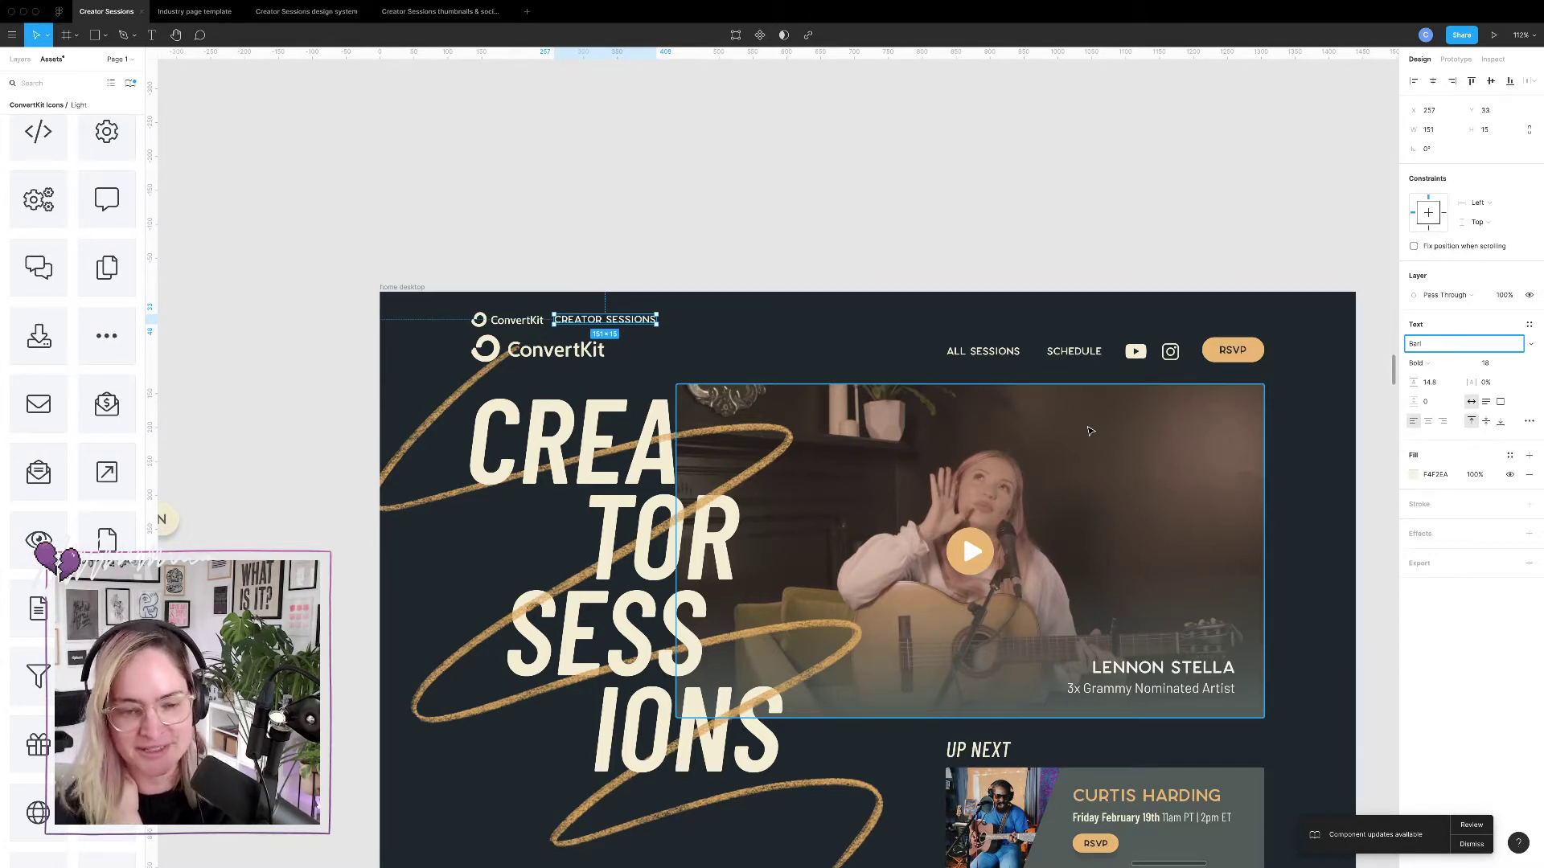
left_click(982, 255)
Examine the A PROJECT BY ConvertKit top bar on the earlier wireframe screen below the Twitter graphic.
scroll(929, 236, "down", 10)
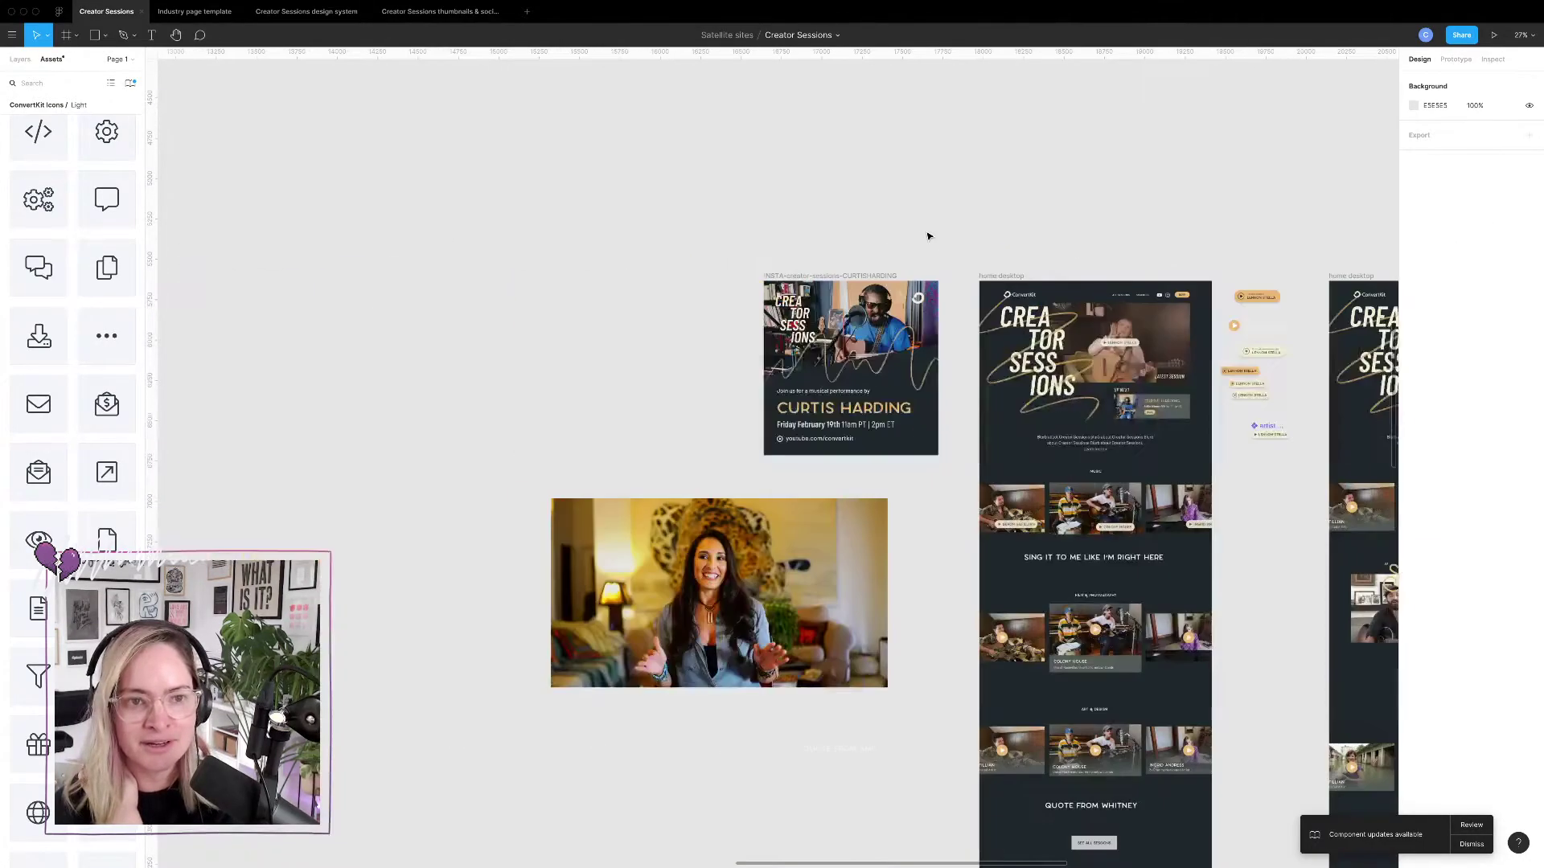
scroll(929, 236, "down", 6)
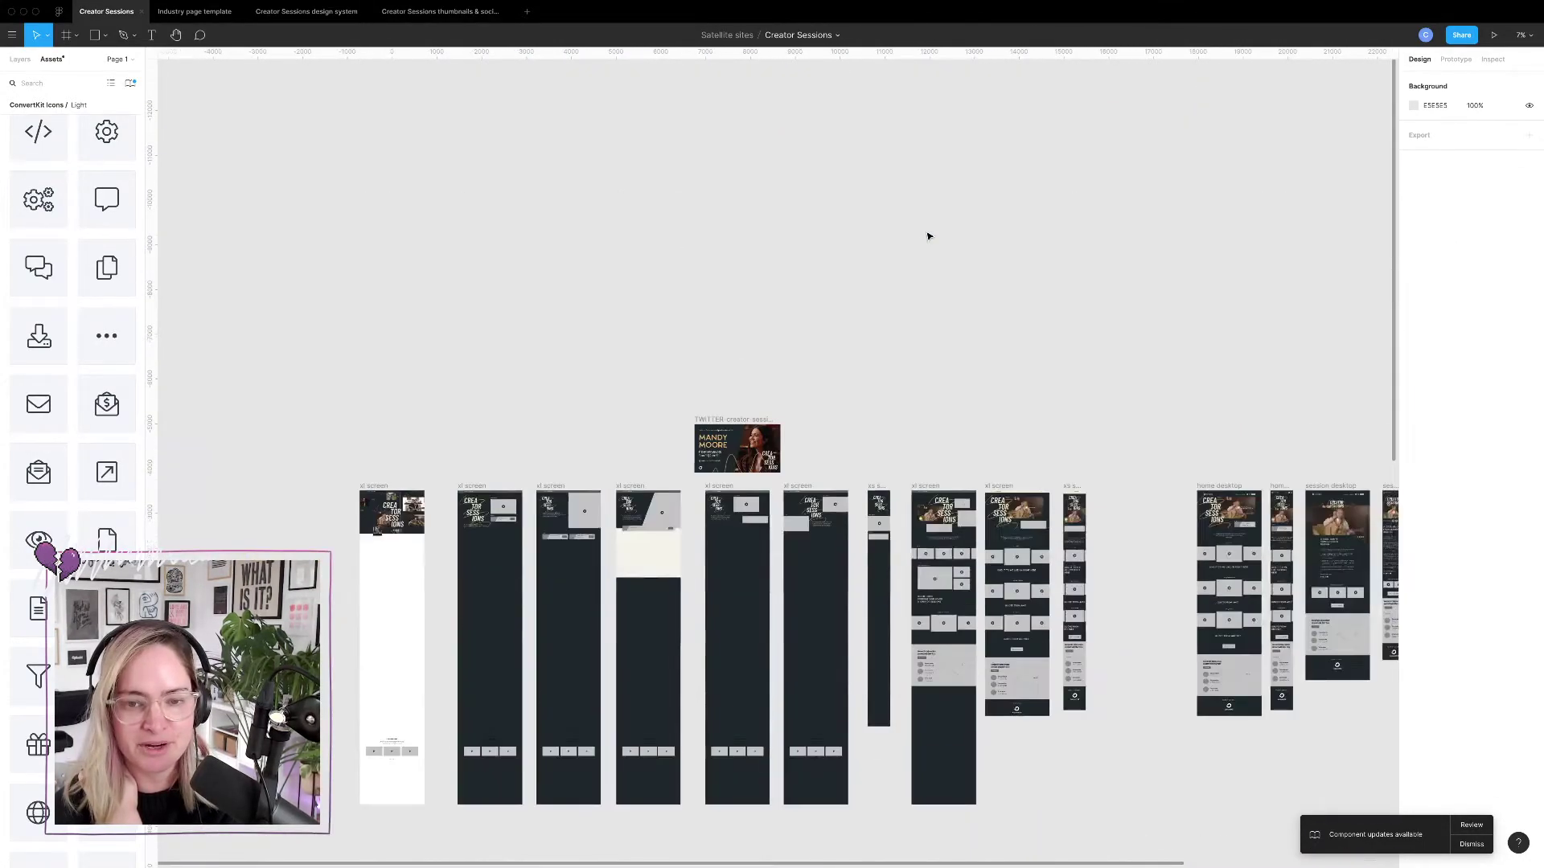
scroll(929, 236, "down", 4)
scroll(748, 308, "up", 10)
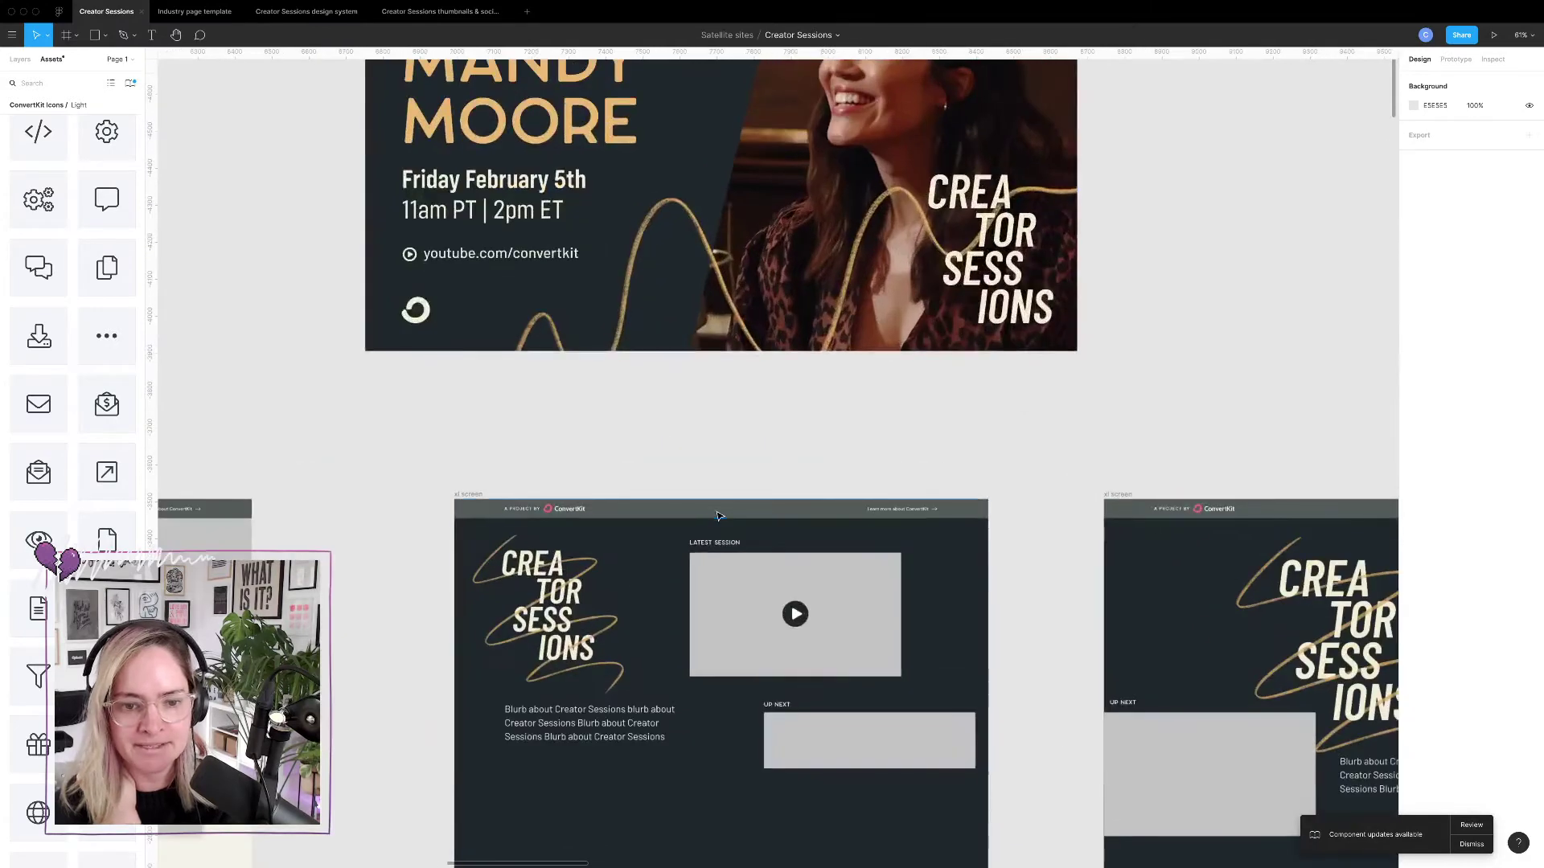
scroll(720, 515, "up", 5)
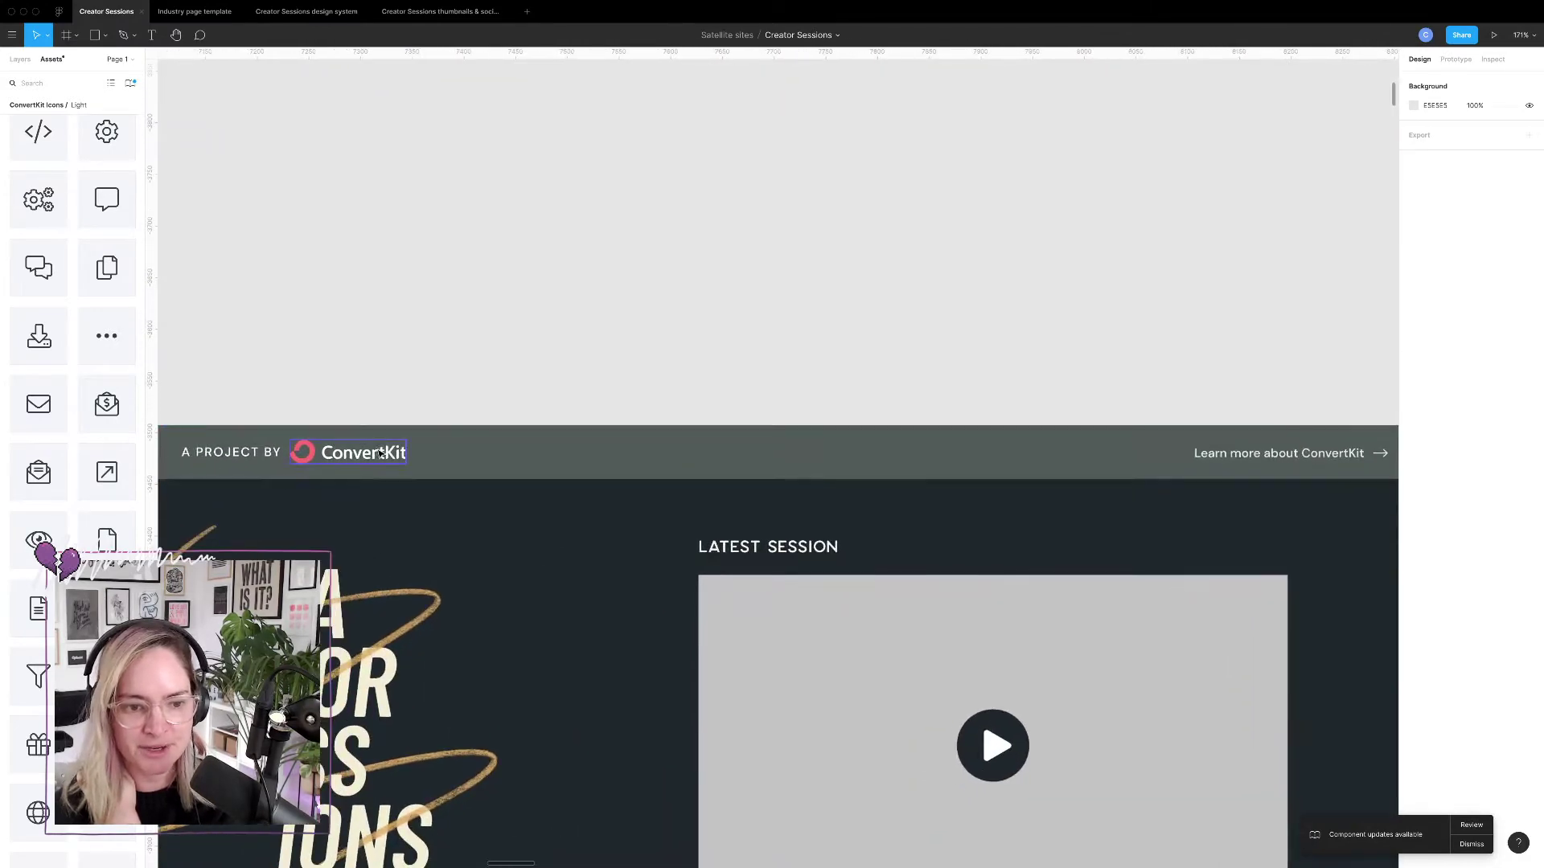
scroll(872, 506, "down", 3)
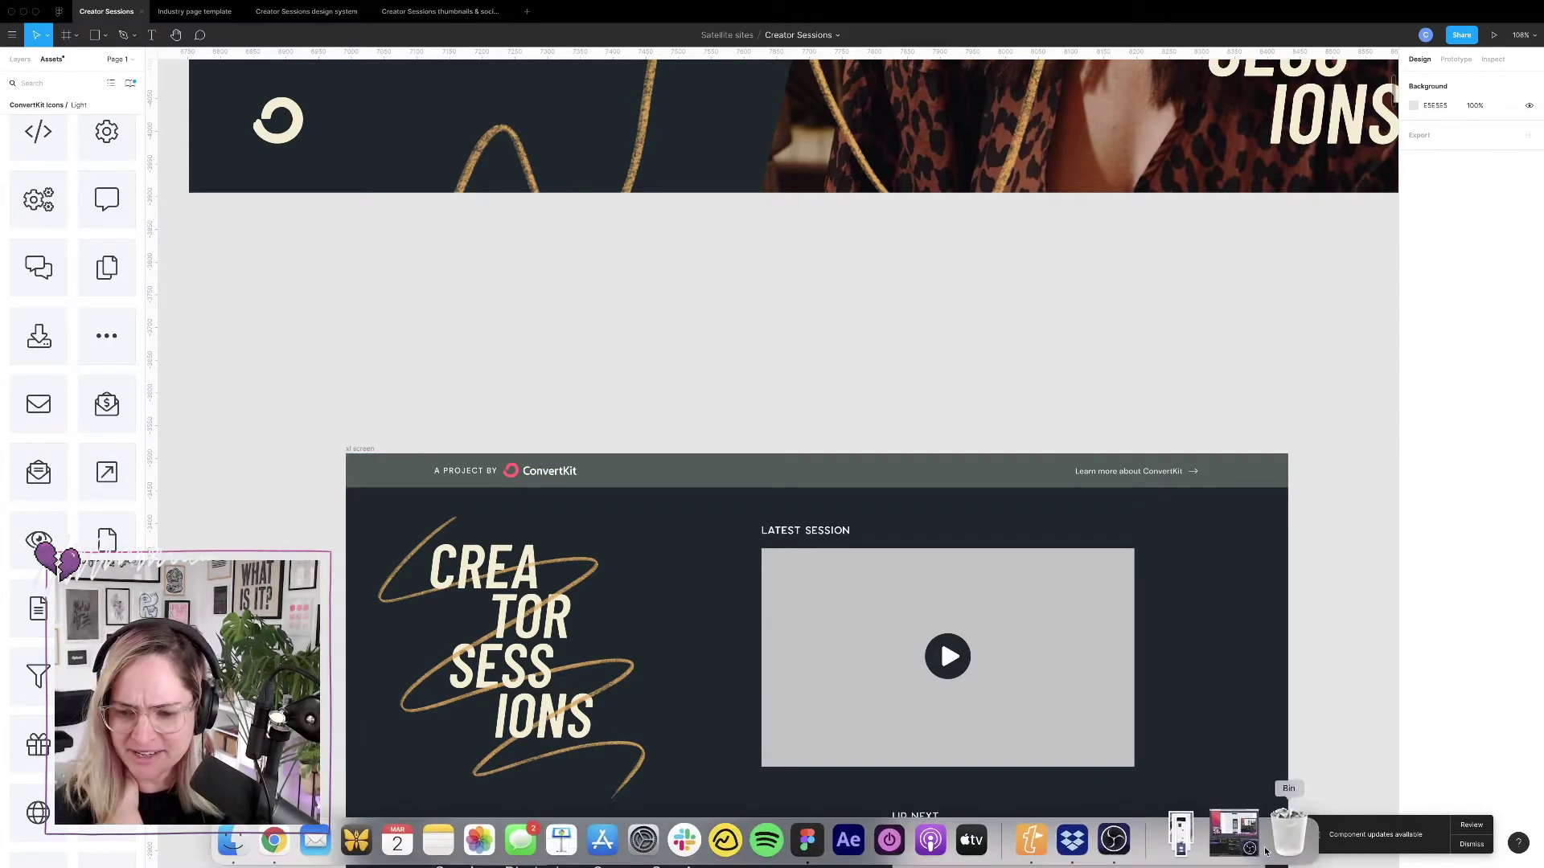
Switch to OBS, lower the Desktop Audio volume slightly, hide its window and return to the Creator Sessions file in Figma.
left_click(1241, 844)
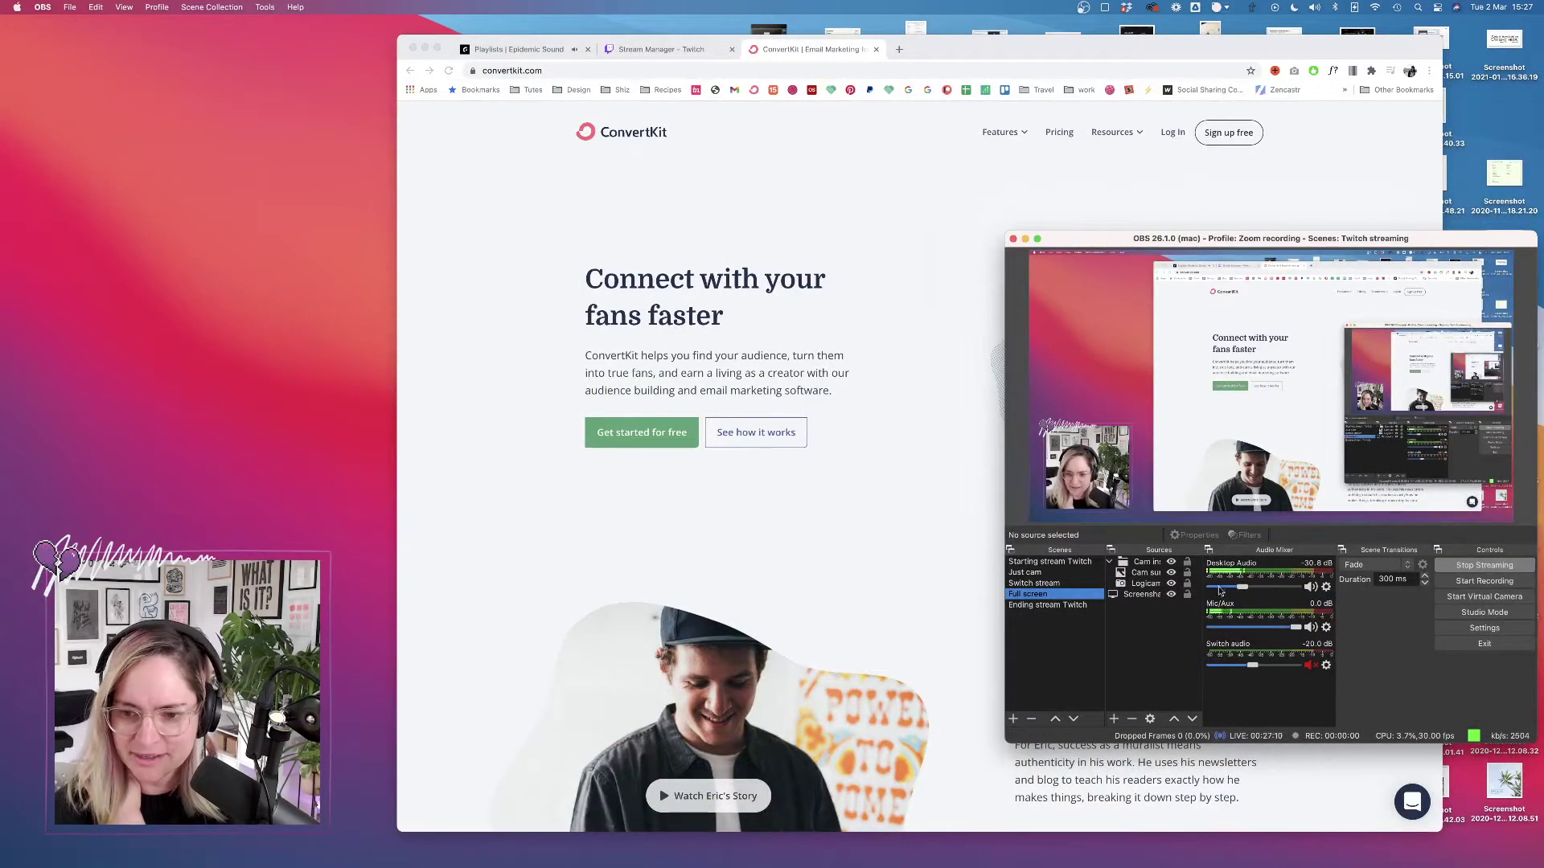
left_click(1243, 587)
left_click_drag(1243, 587, 1237, 587)
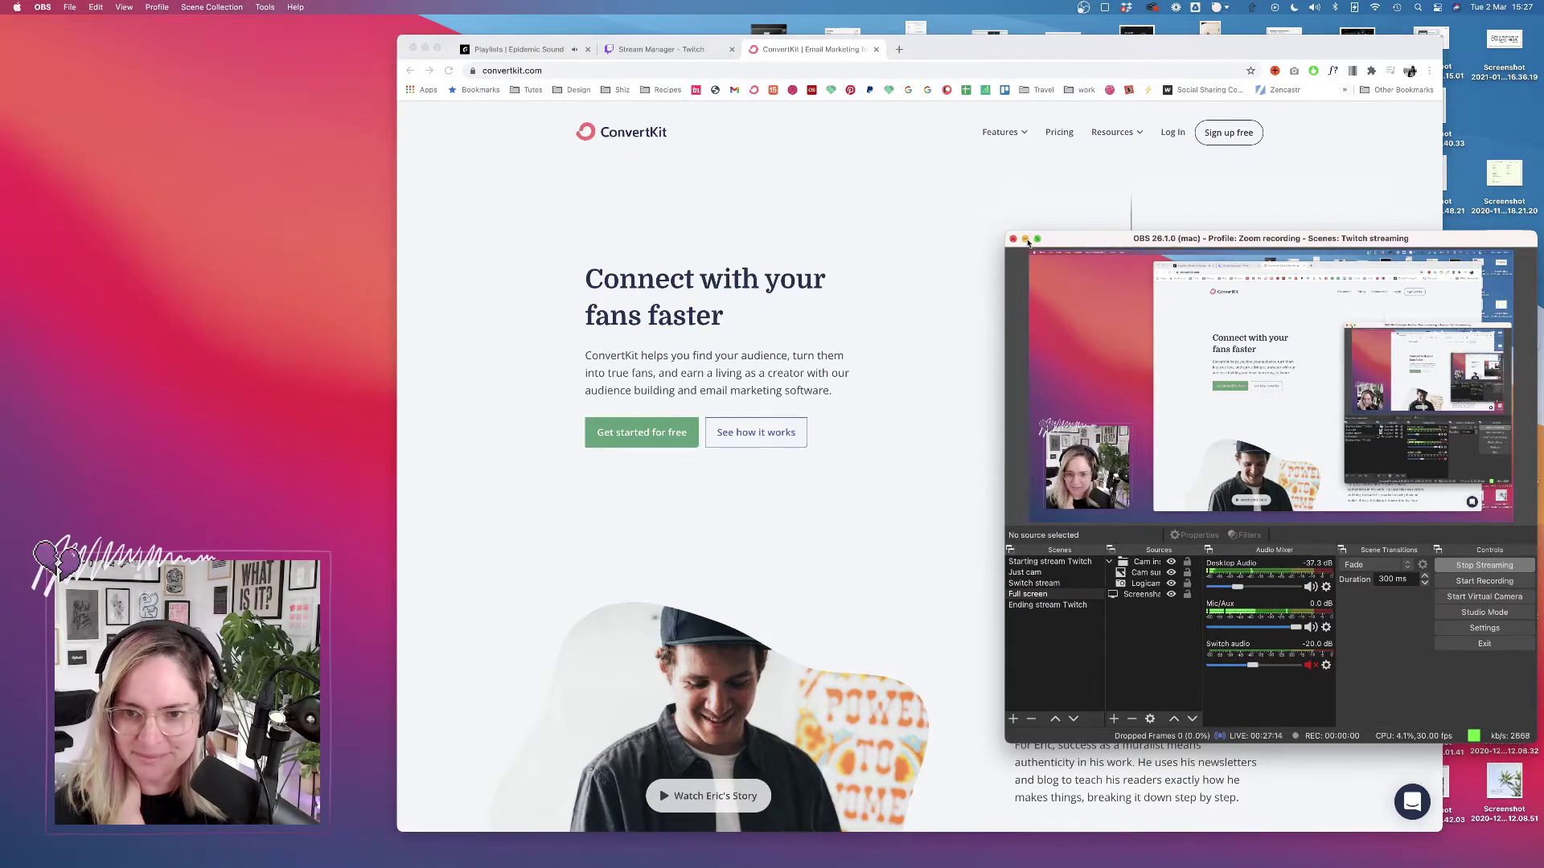
key("super+h")
key("super+Tab")
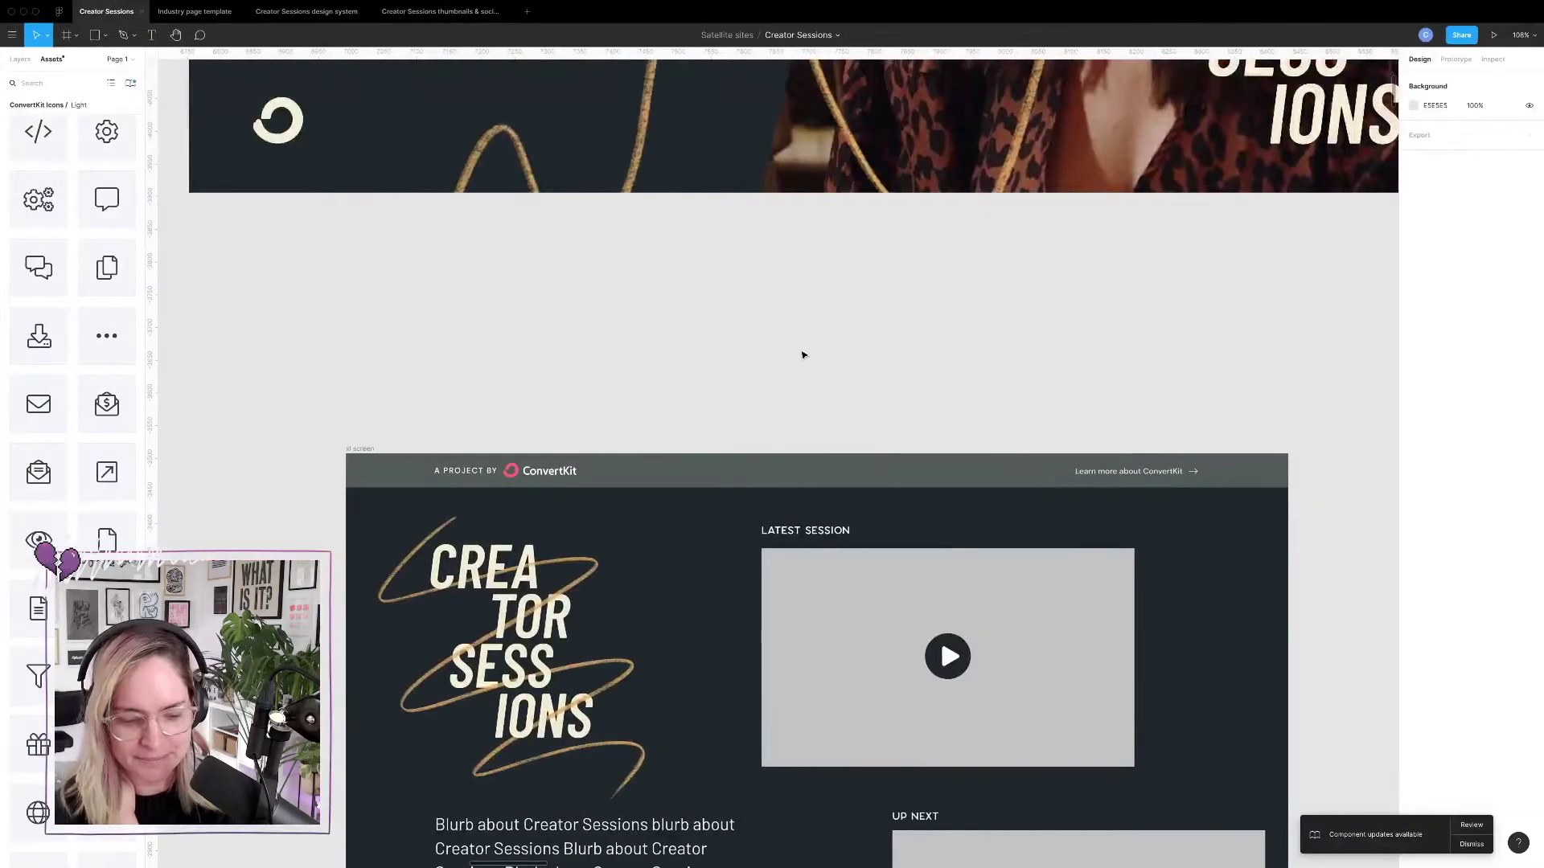
Compare the top bars and hero layouts of the earlier desktop and mobile wireframes with the current home desktop header.
scroll(703, 447, "down", 3)
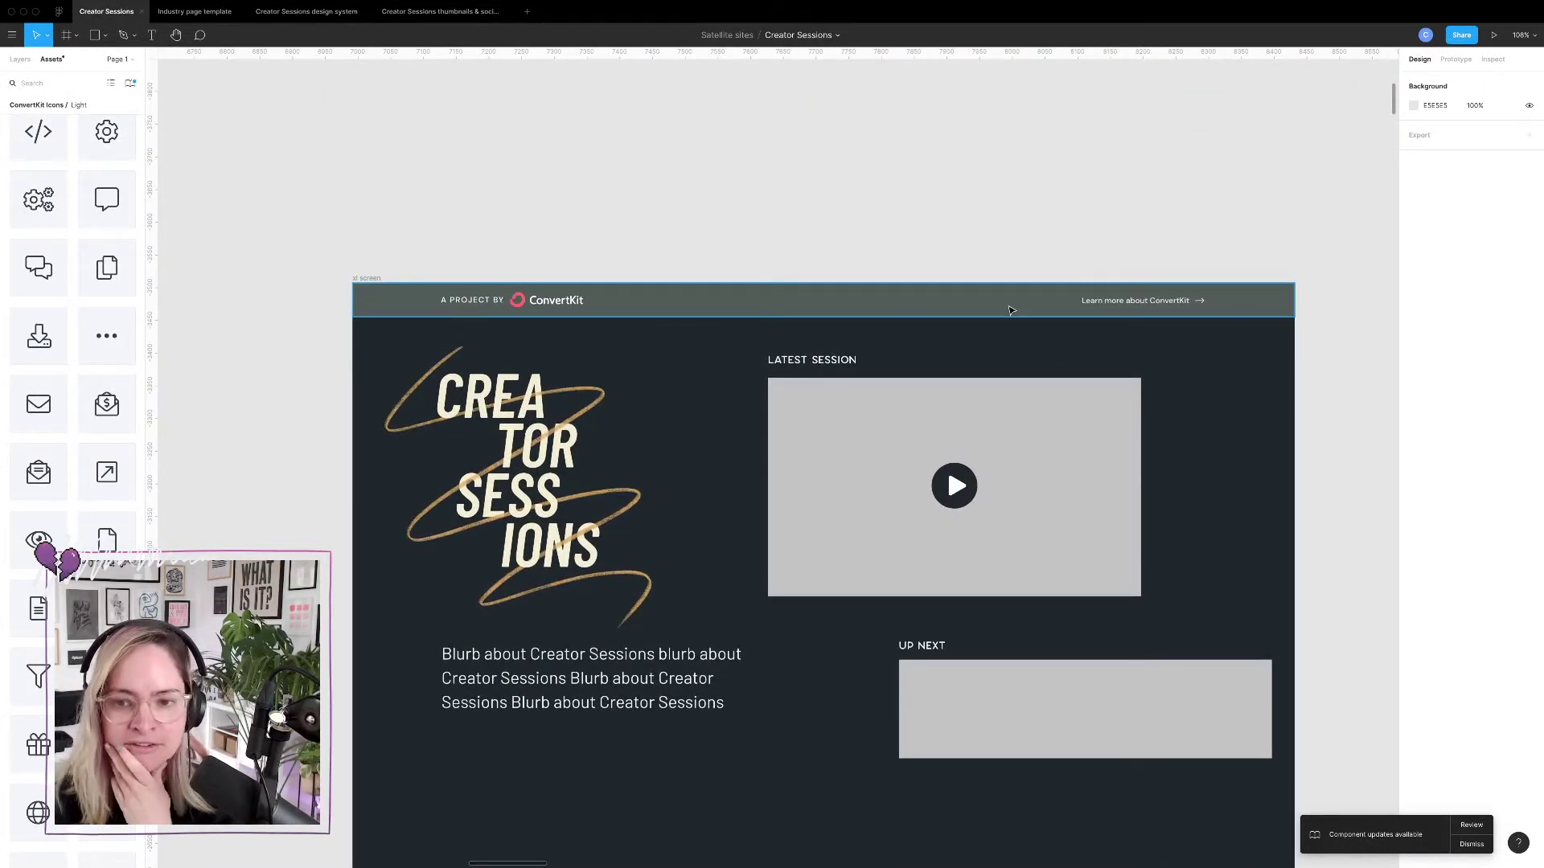
scroll(680, 420, "down", 5)
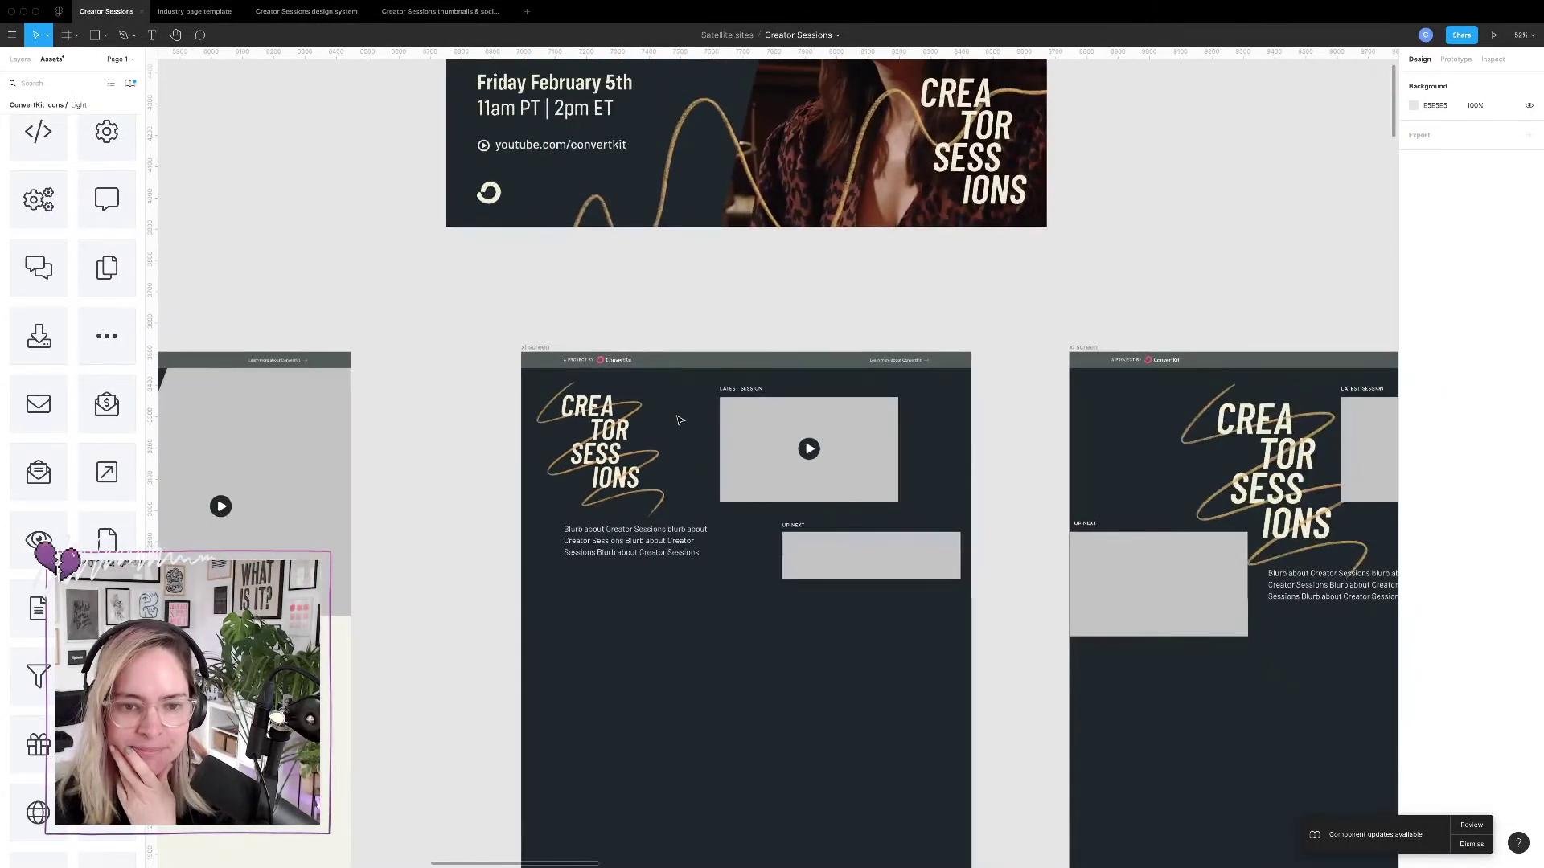
scroll(681, 421, "down", 5)
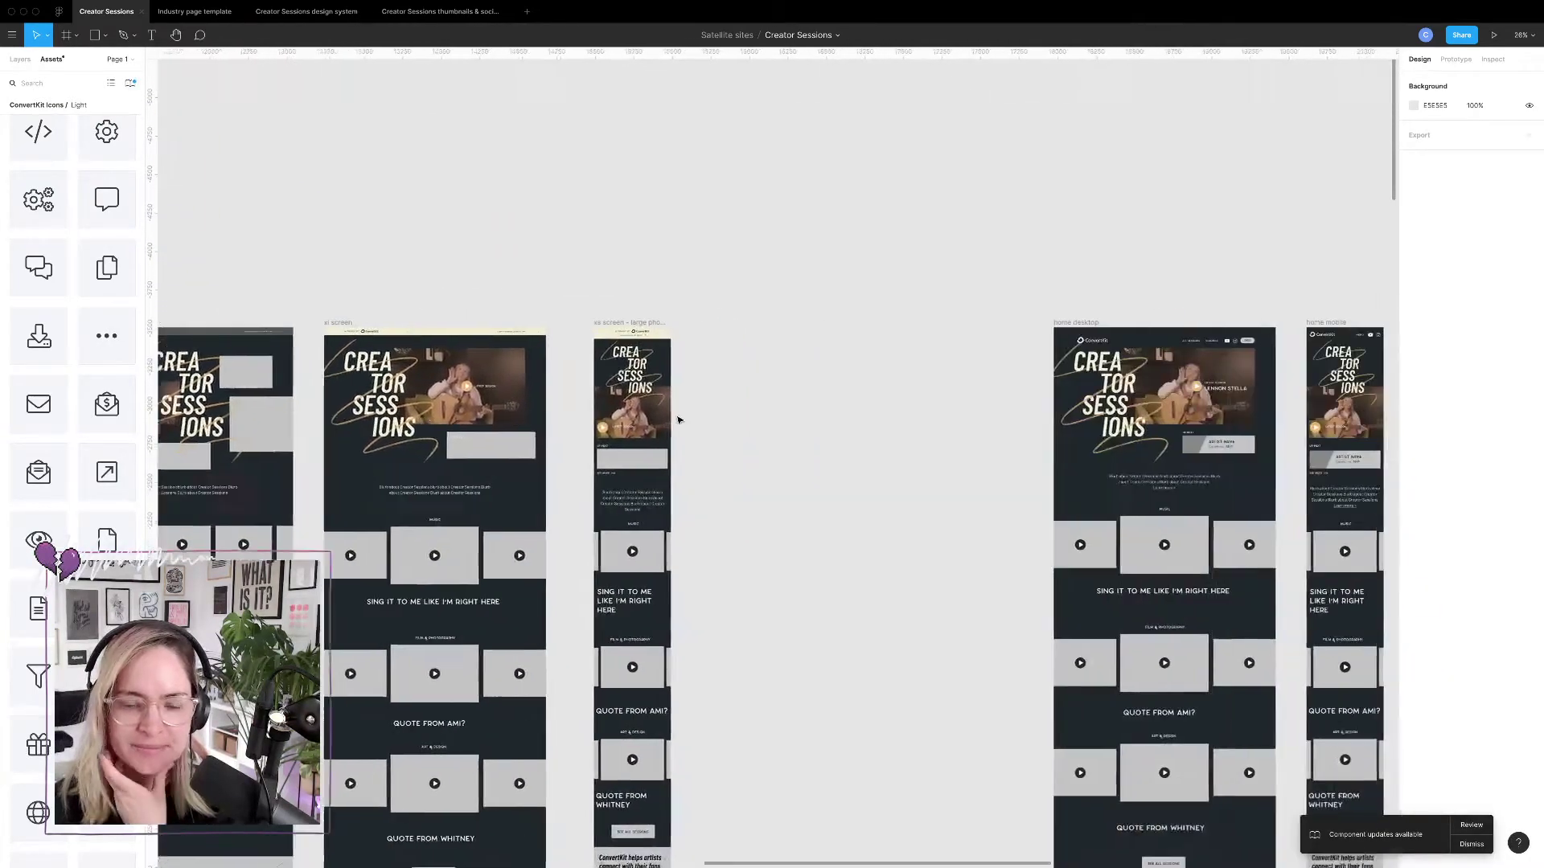
scroll(678, 420, "left", 5)
scroll(678, 420, "right", 6)
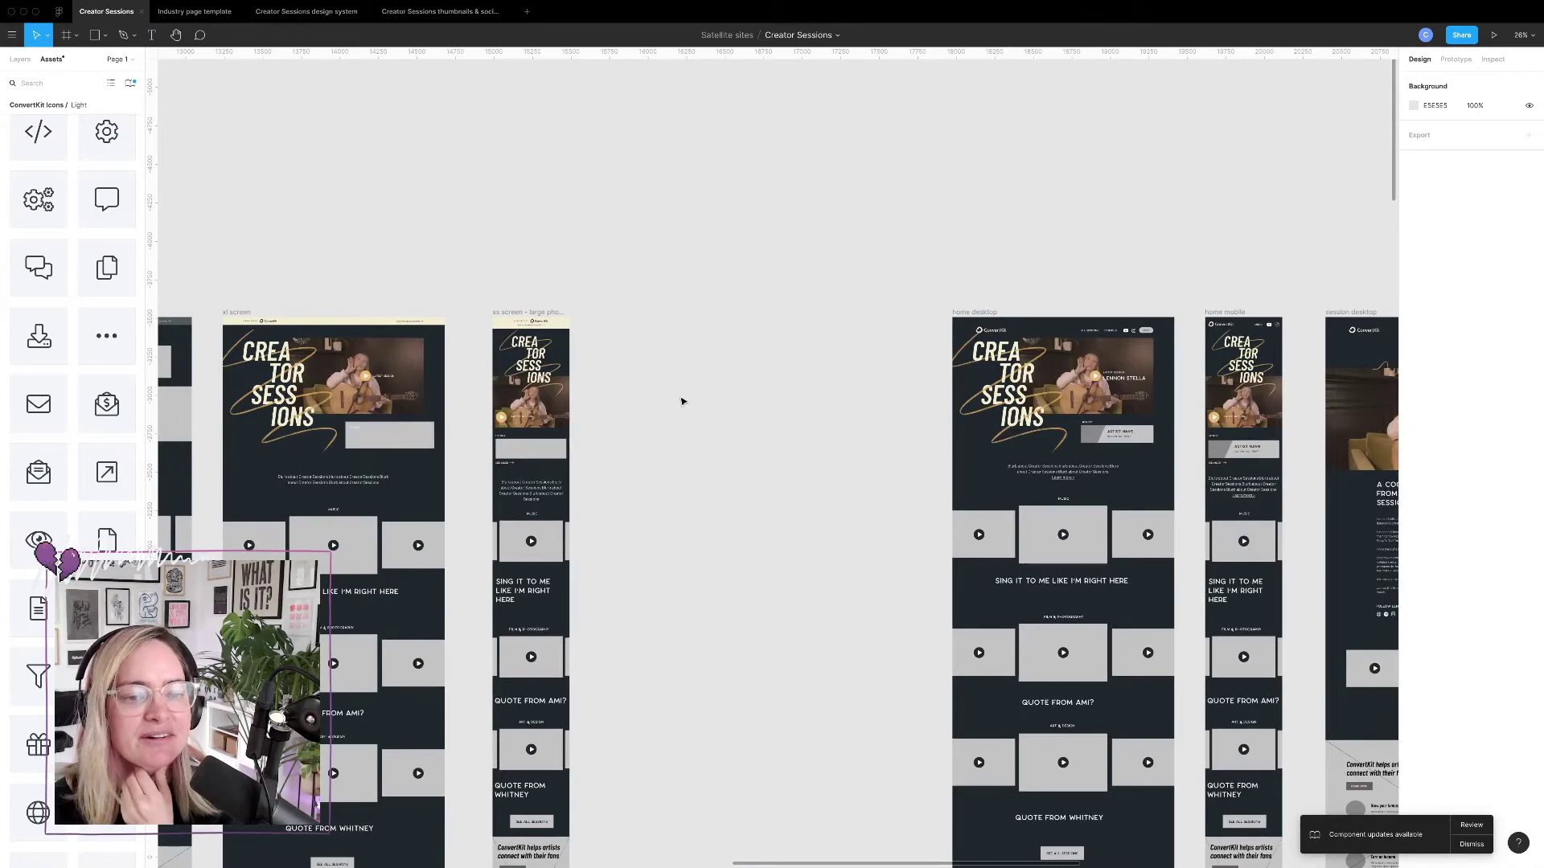
scroll(681, 402, "right", 15)
scroll(681, 402, "down", 5)
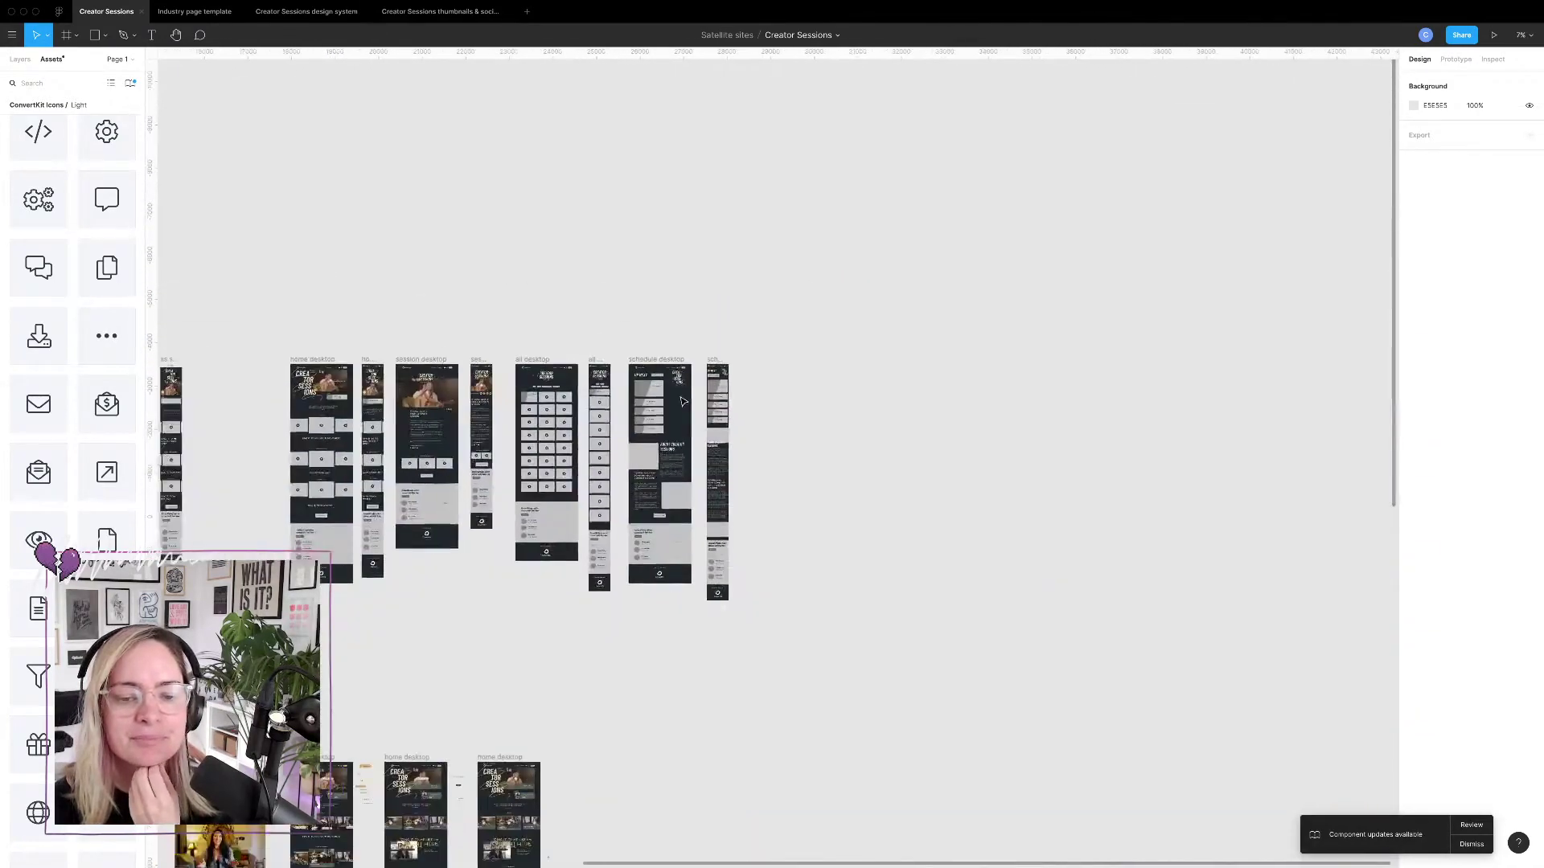
scroll(683, 399, "down", 3)
scroll(683, 400, "left", 2)
scroll(676, 395, "up", 6)
scroll(675, 395, "up", 10)
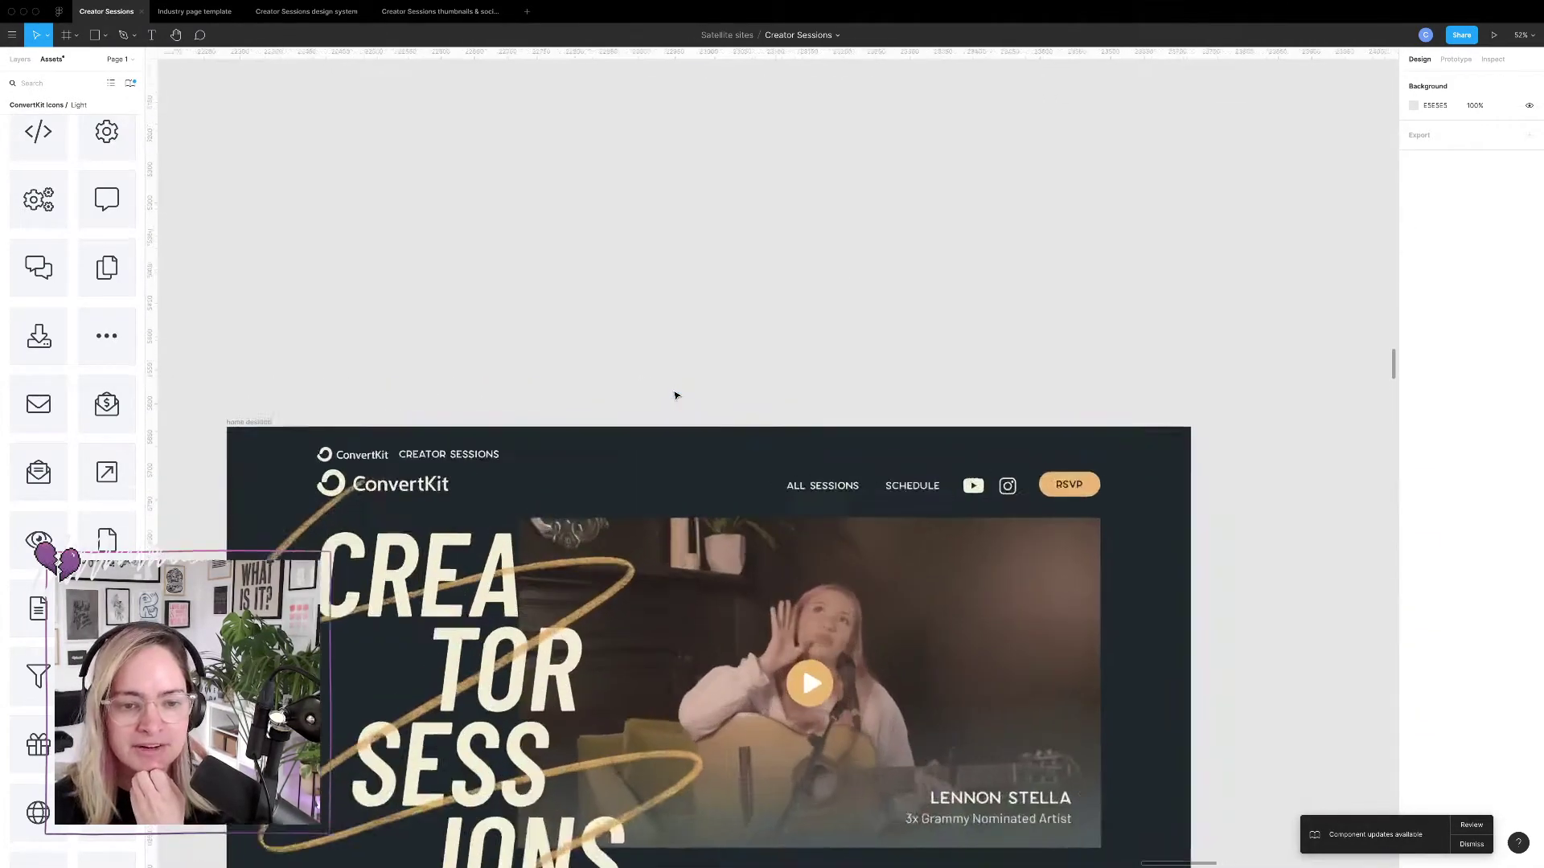
Select the small CREATOR SESSIONS header text, and examine the header and title treatment of the session desktop page for comparison.
left_click(426, 465)
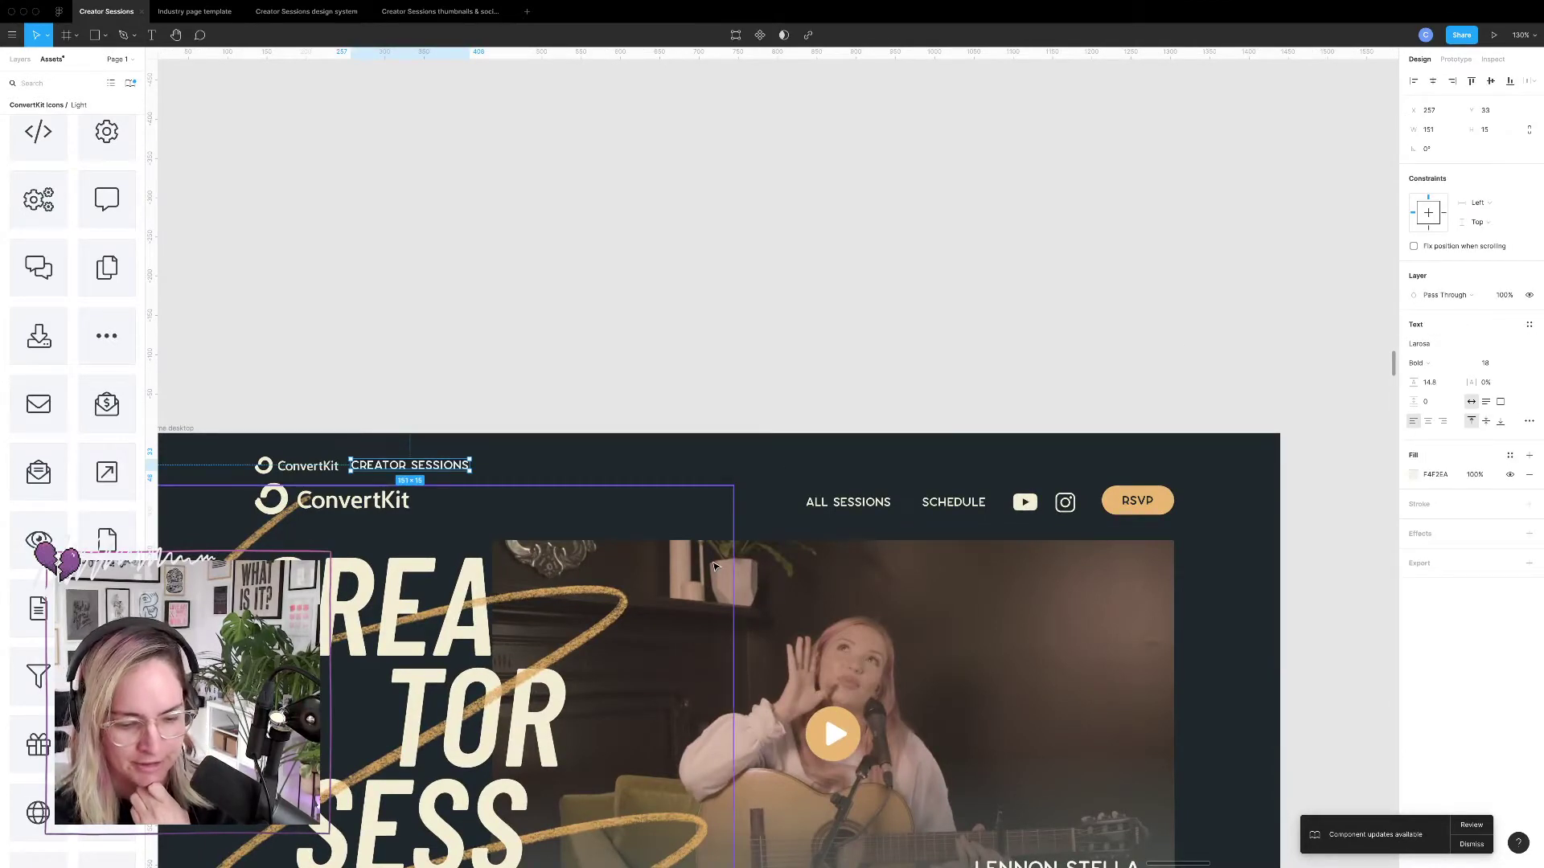
scroll(714, 566, "down", 7)
scroll(714, 566, "left", 3)
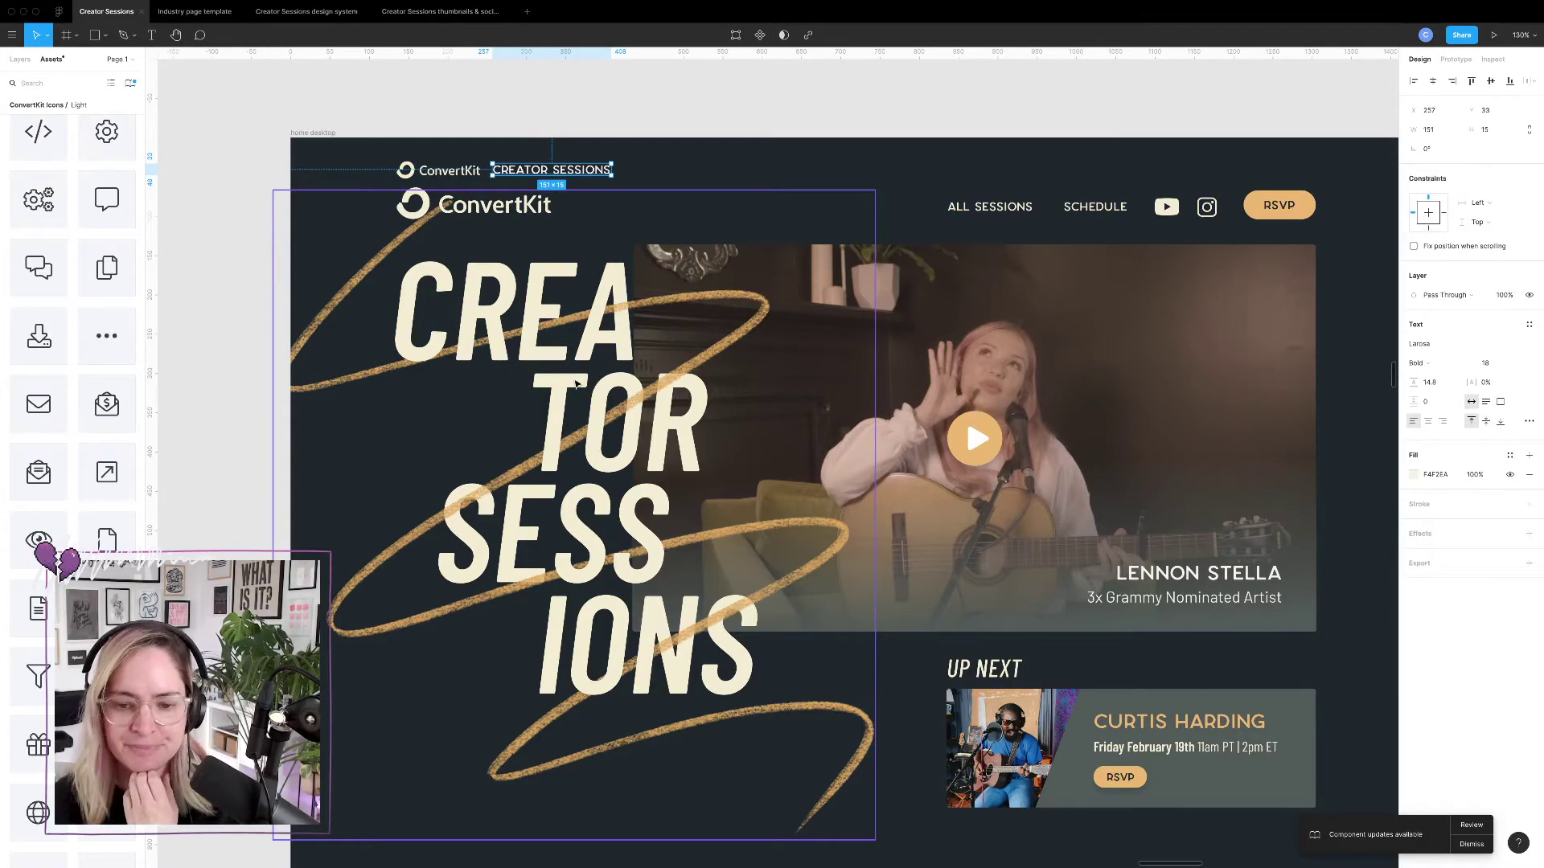
scroll(595, 378, "down", 5)
scroll(575, 384, "down", 5)
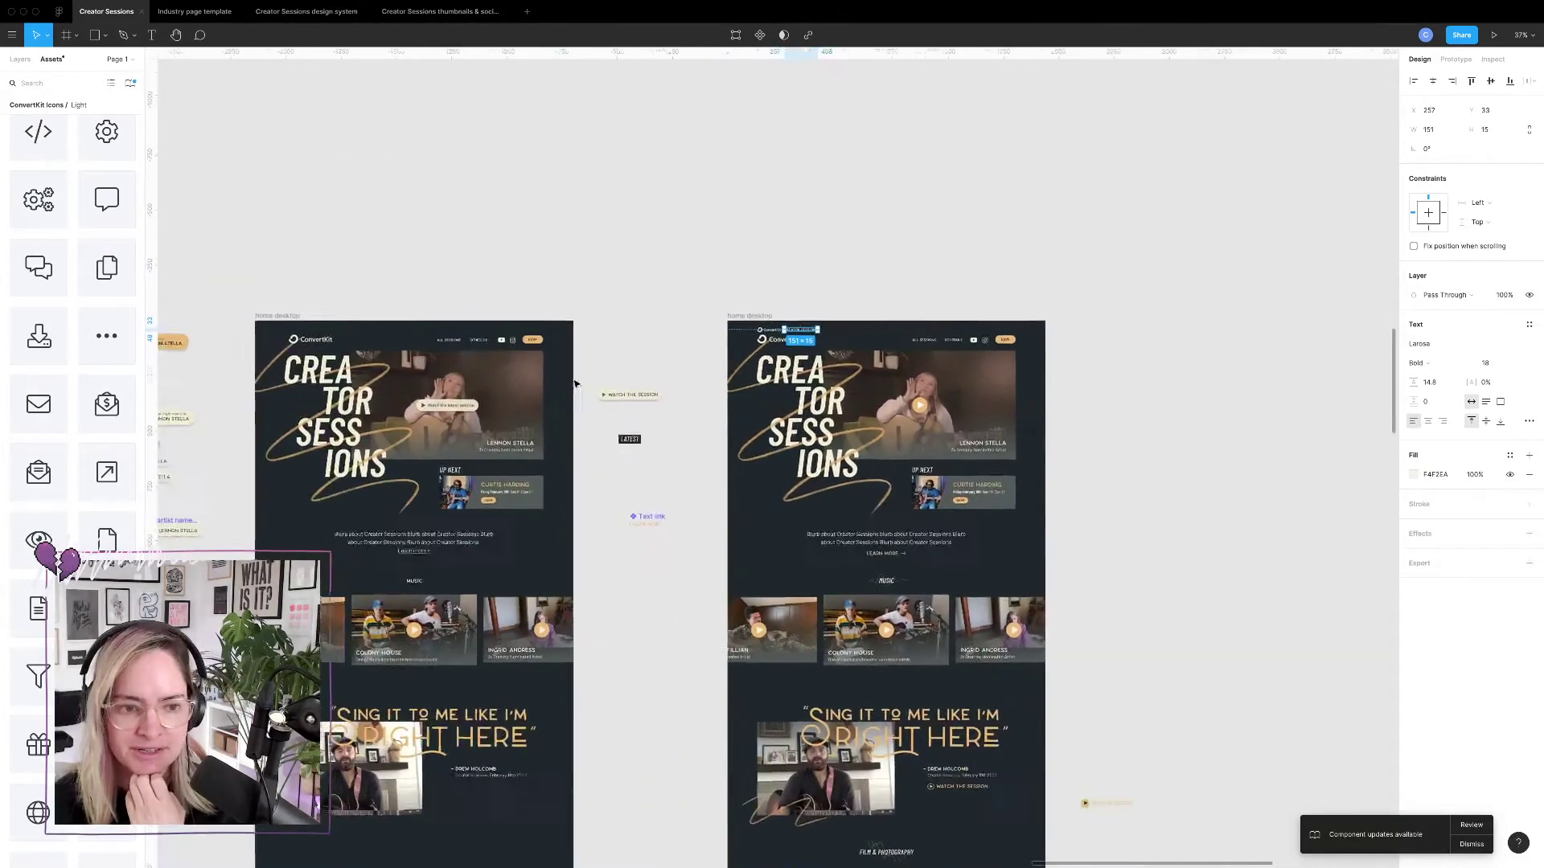
scroll(576, 385, "left", 2)
scroll(575, 384, "down", 10)
scroll(576, 384, "down", 5)
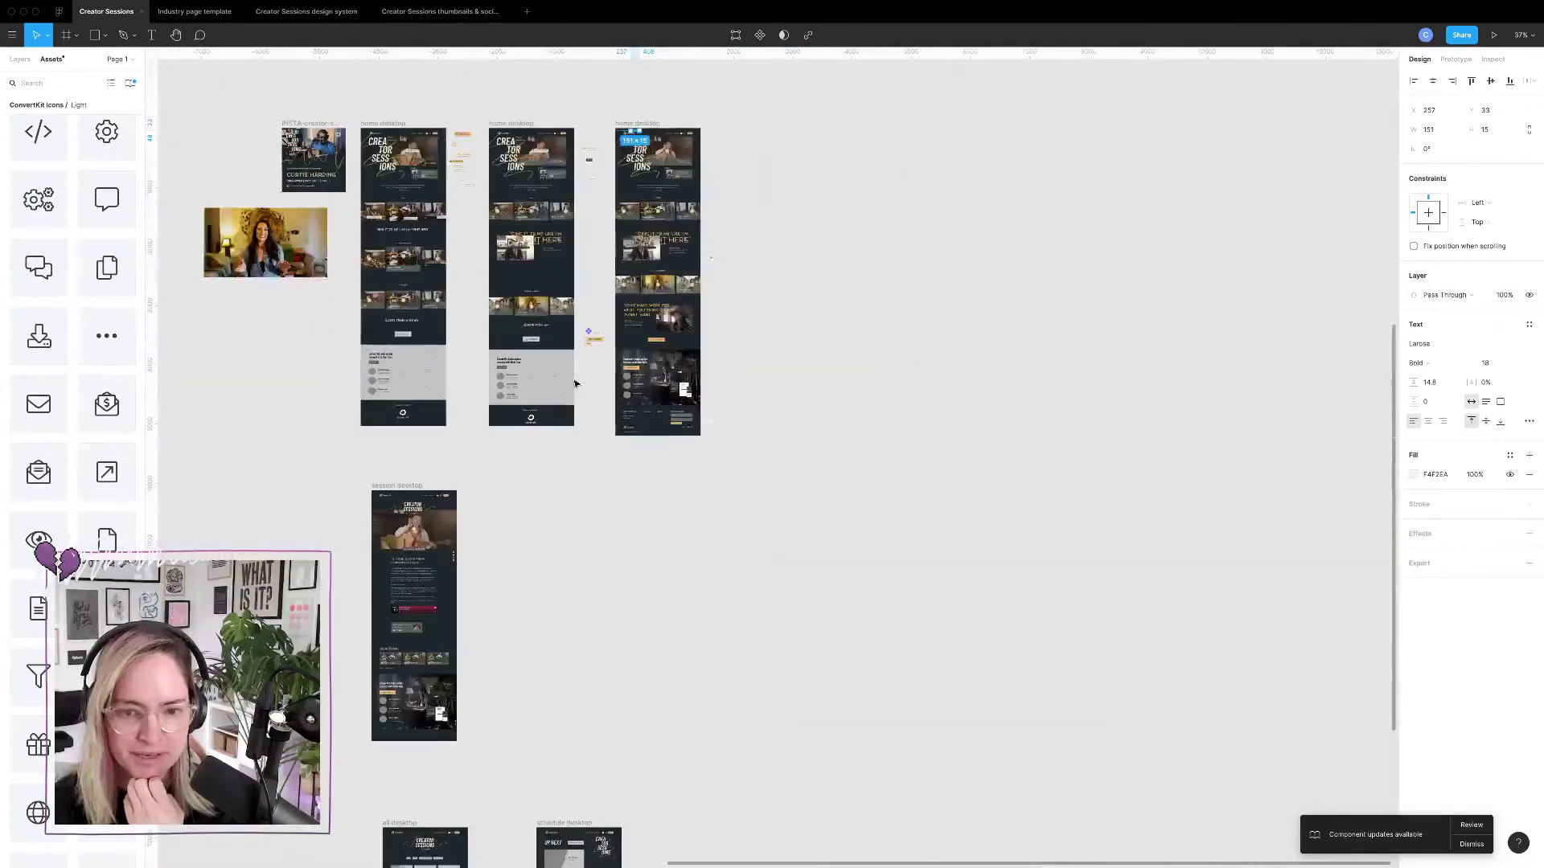
scroll(575, 384, "left", 3)
scroll(750, 393, "up", 15)
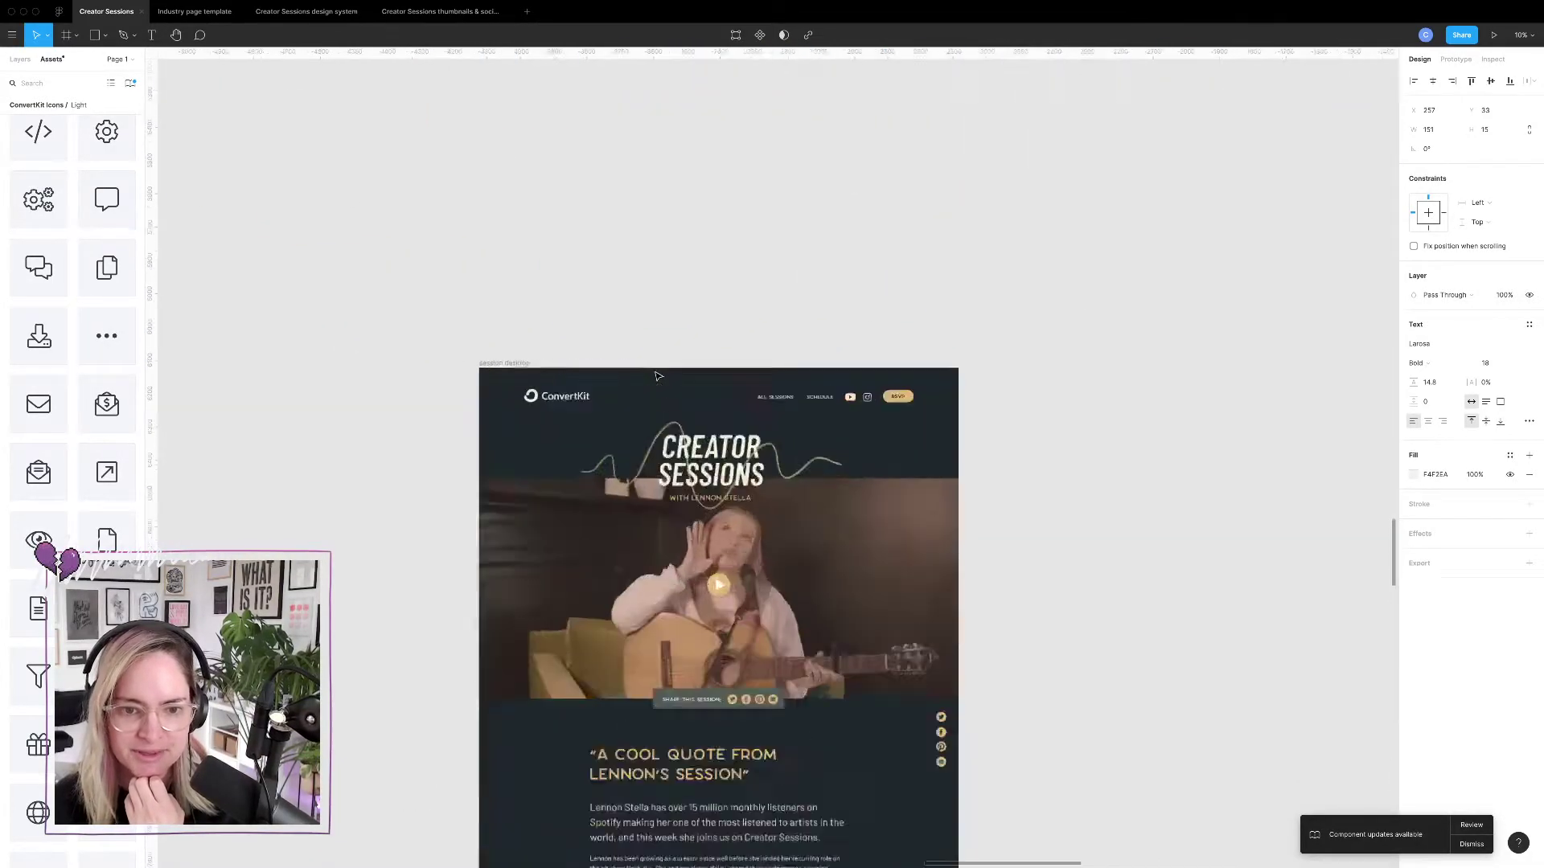
scroll(734, 492, "up", 4)
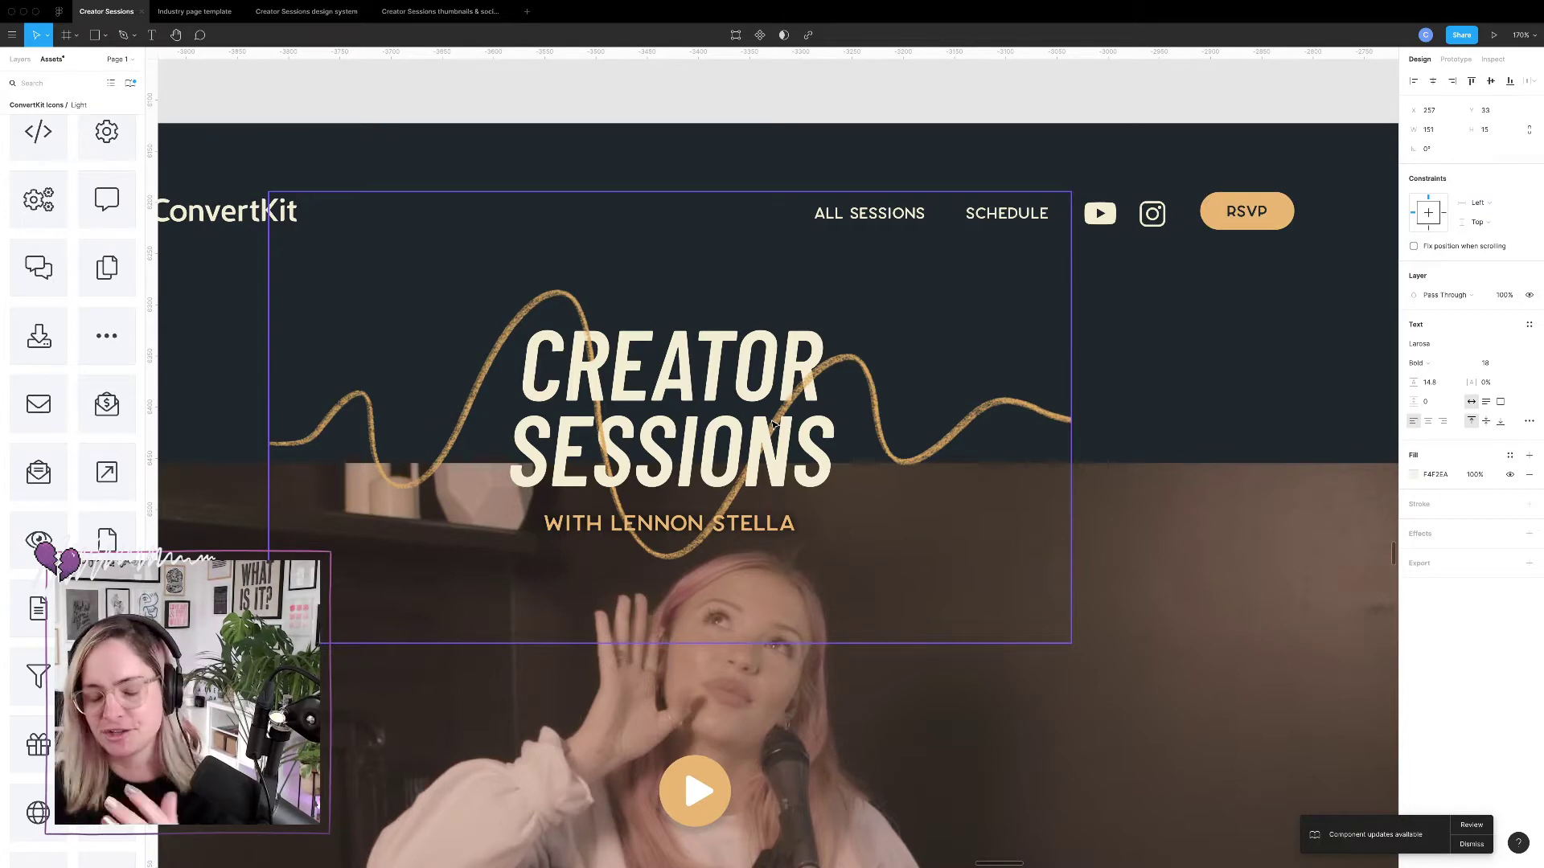
scroll(772, 425, "down", 10)
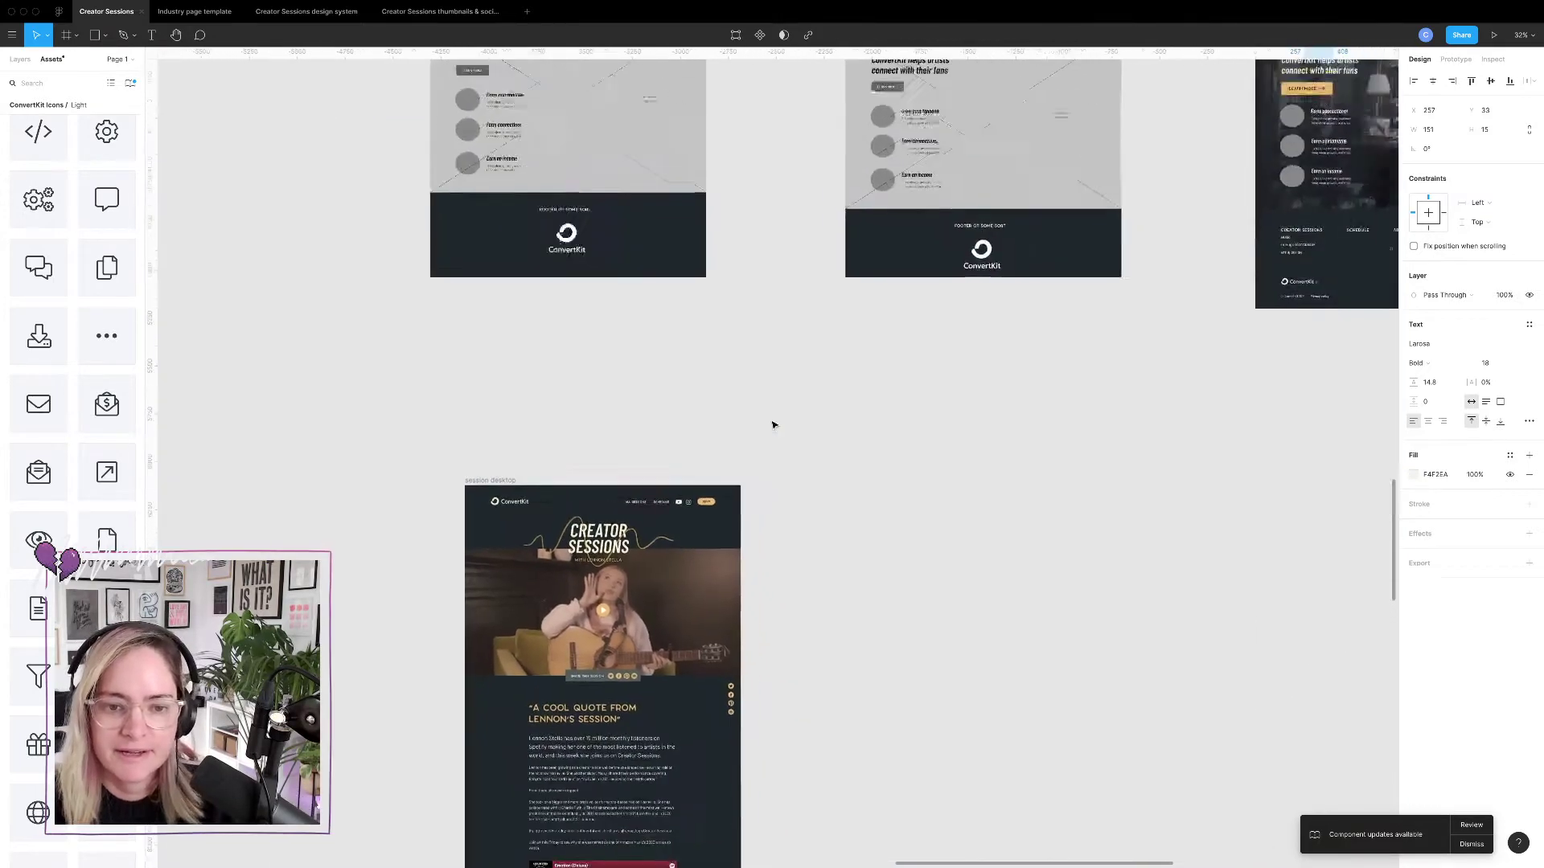
Change the font of the small CREATOR SESSIONS text in the home desktop header to Barlow Condensed.
scroll(773, 424, "right", 8)
scroll(772, 425, "up", 4)
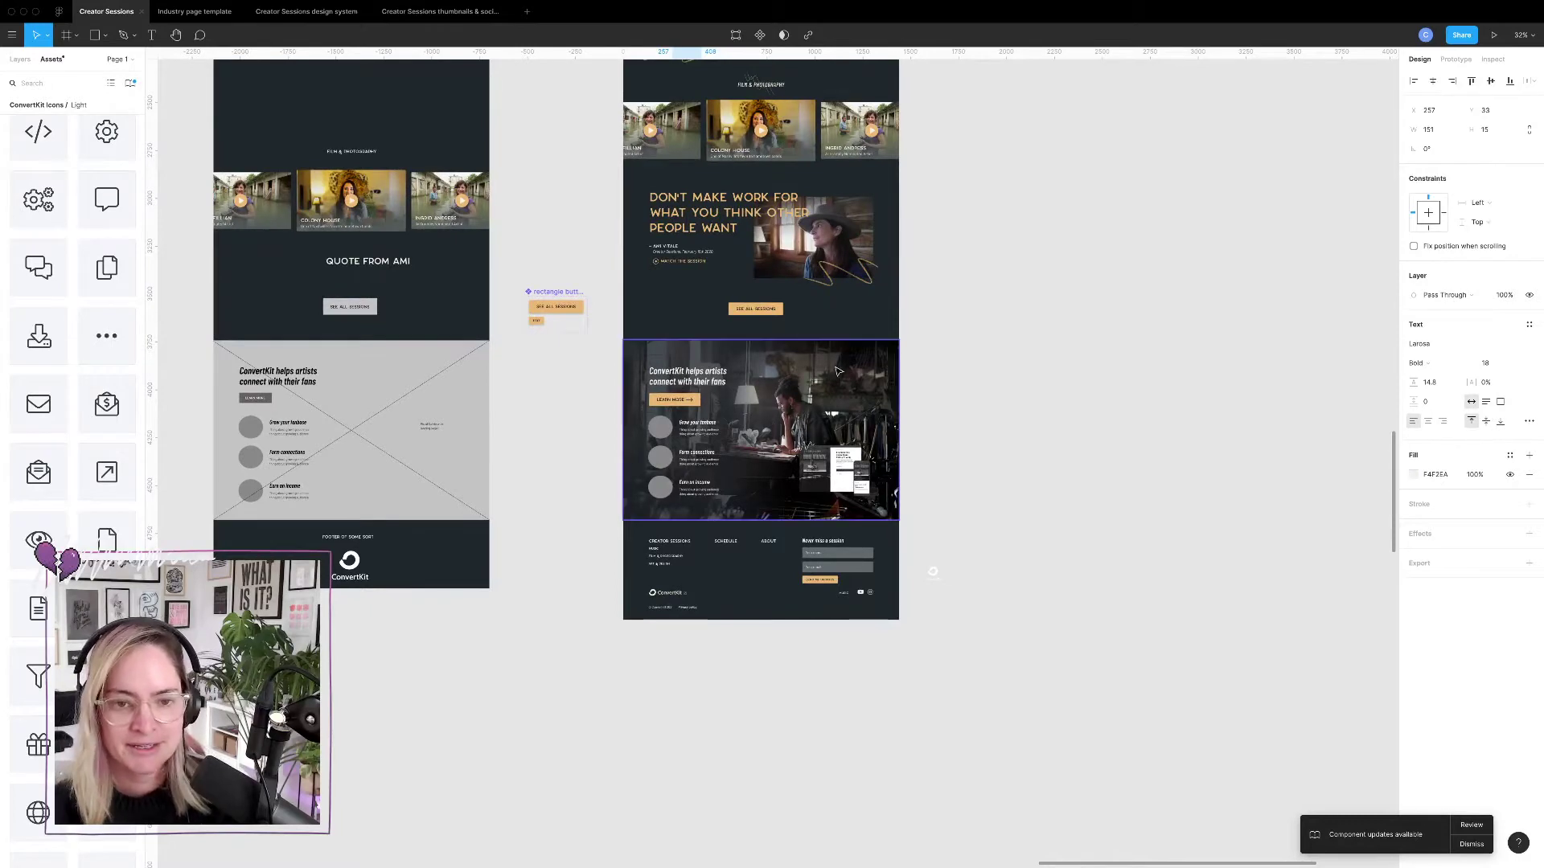
scroll(773, 425, "up", 3)
scroll(833, 266, "up", 5)
scroll(833, 266, "up", 10)
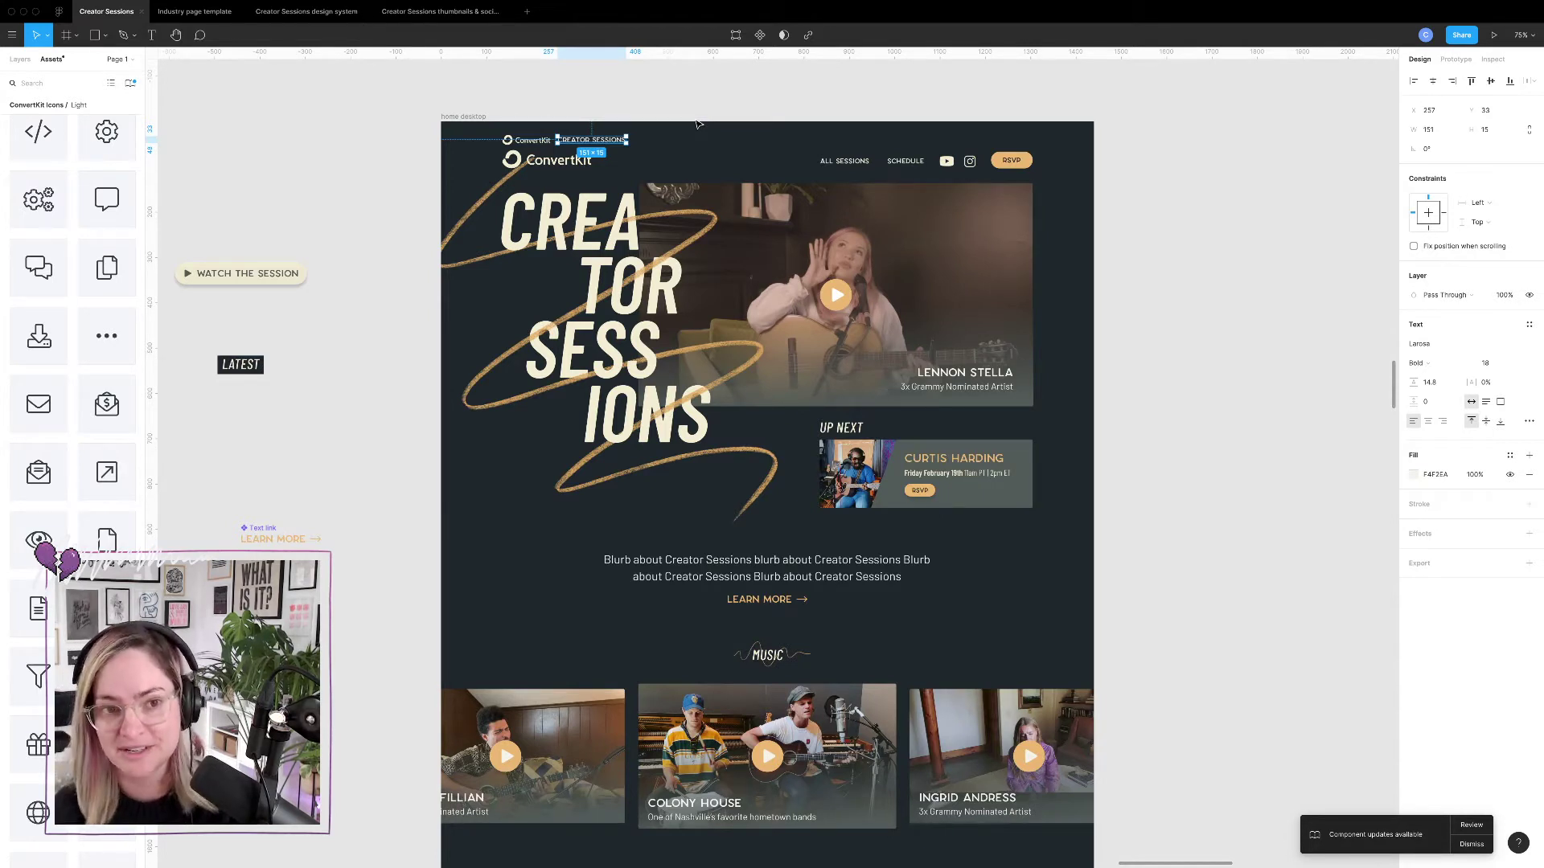
scroll(639, 124, "up", 5)
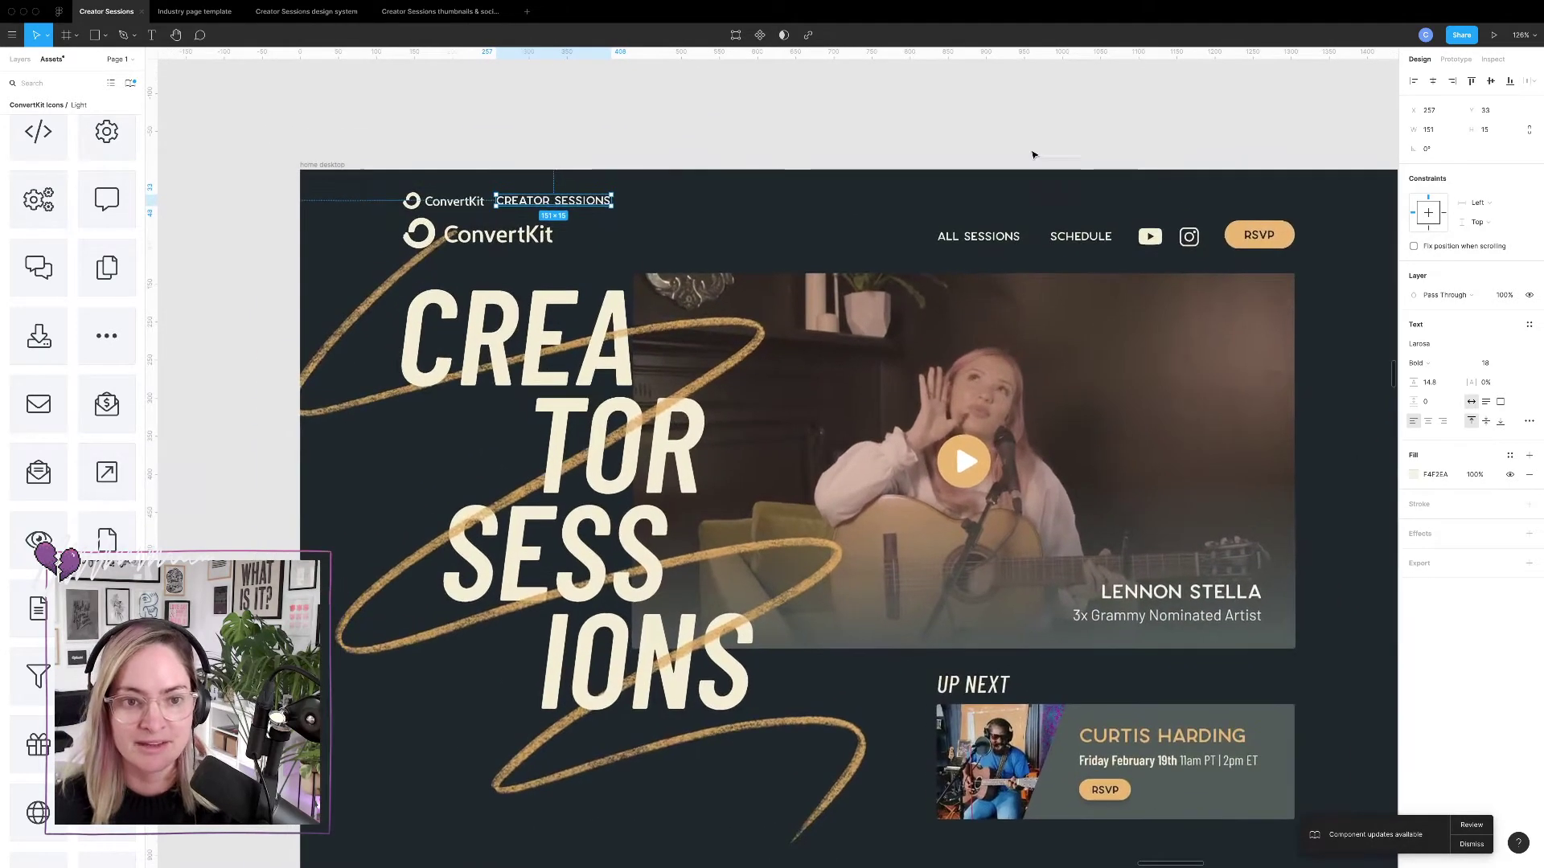
left_click(1445, 346)
type("Barlow")
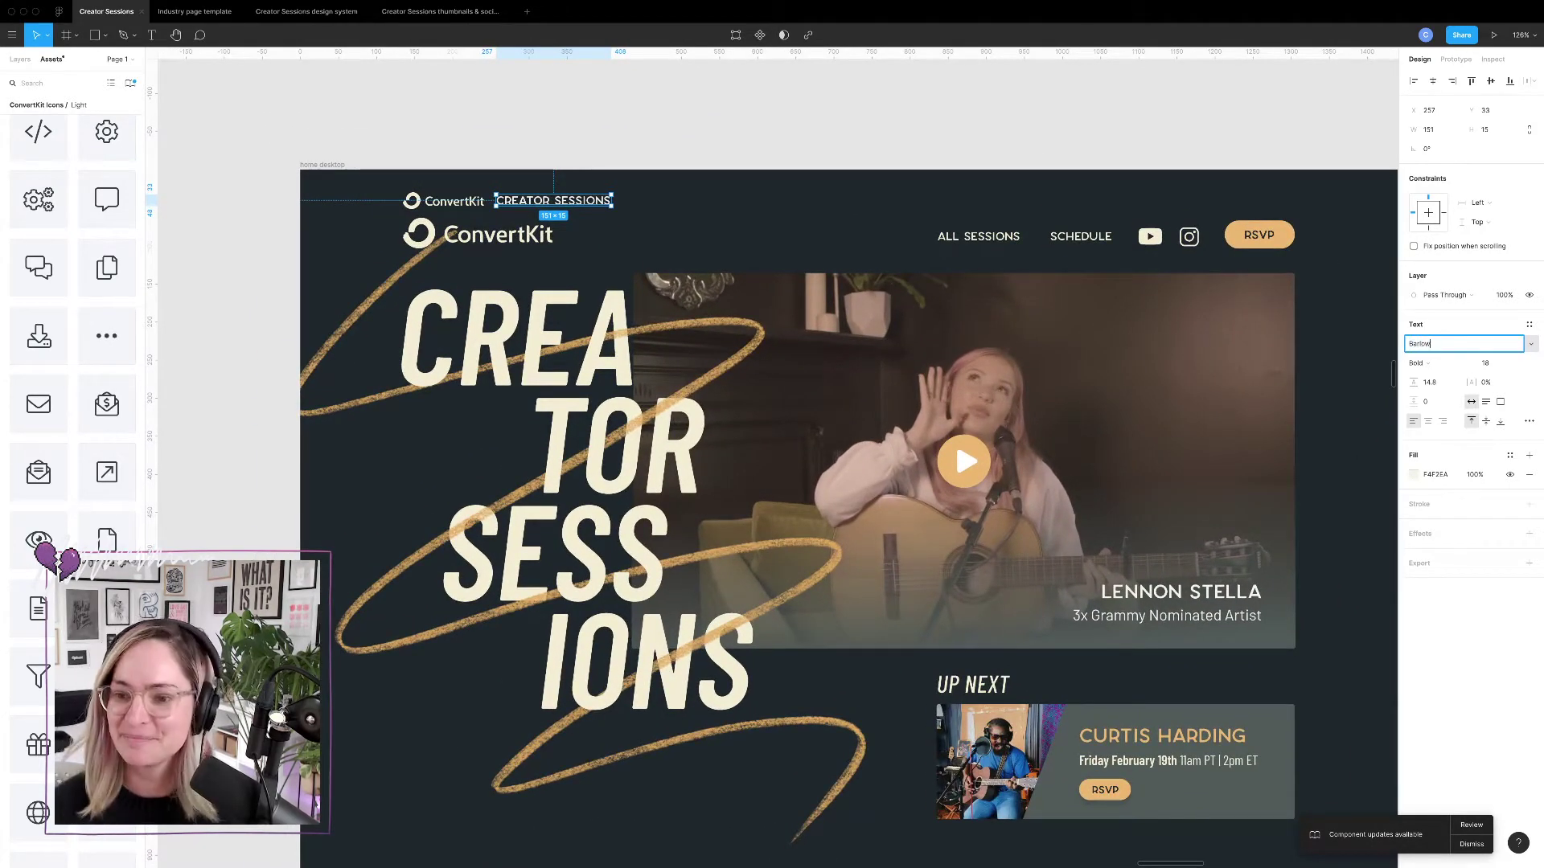
type(" Condensed")
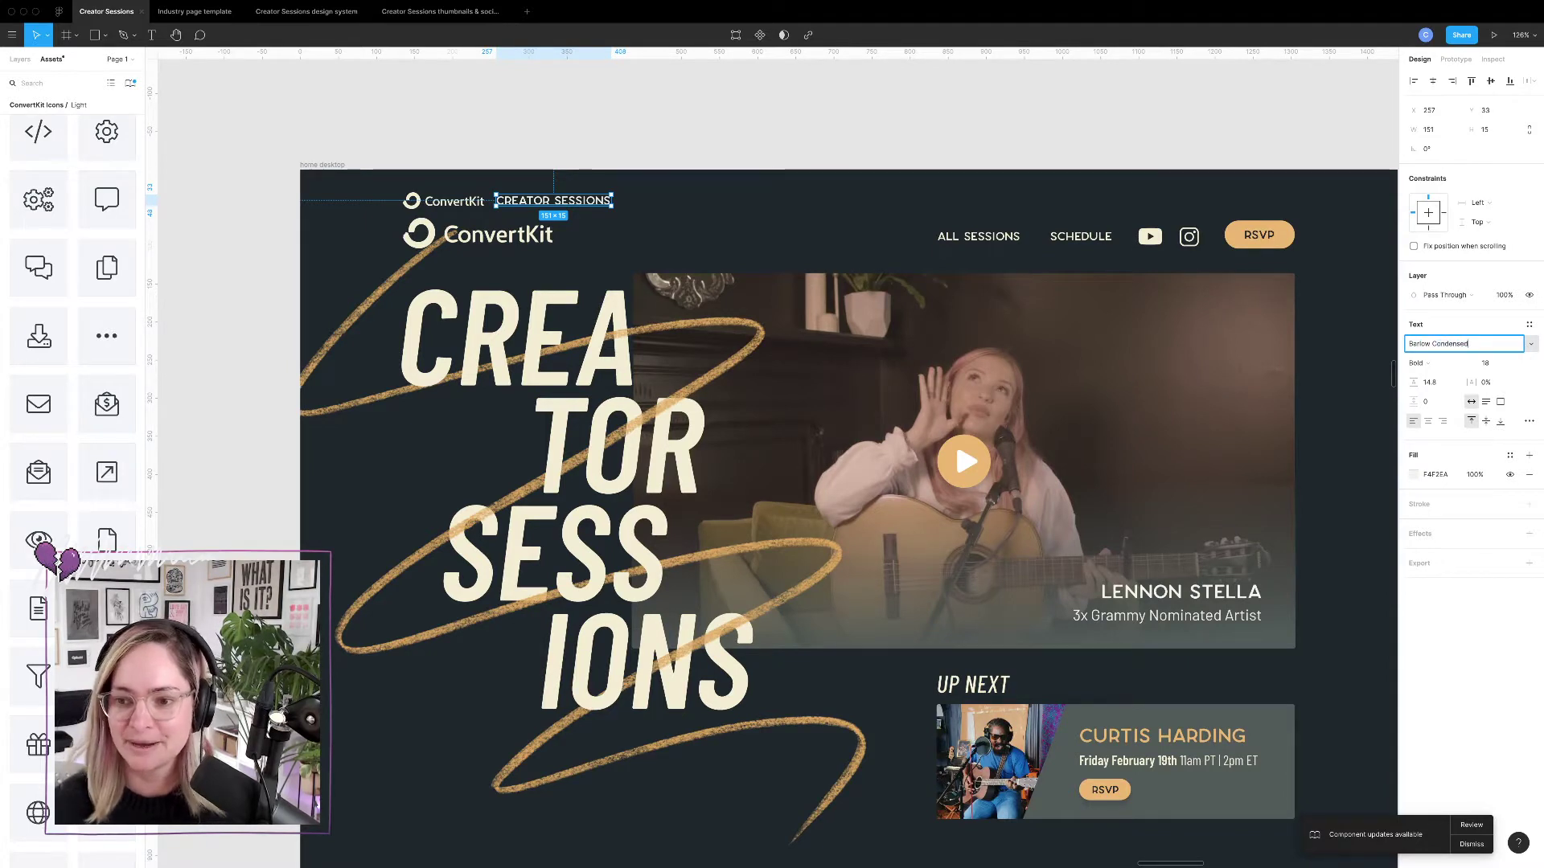
key("Return")
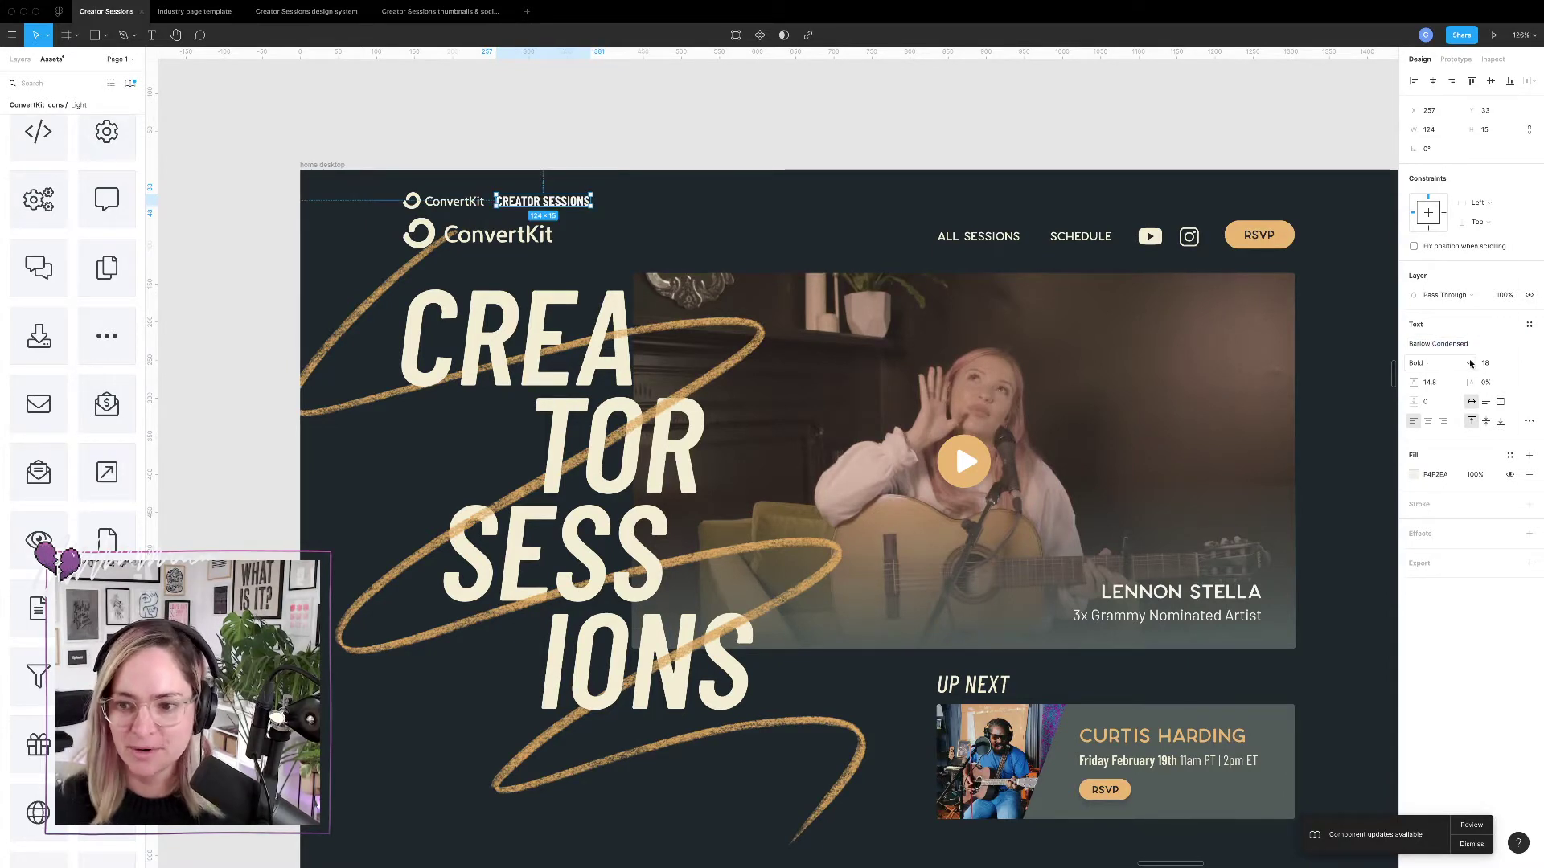
Try the SemiBold weight on the small CREATOR SESSIONS header text and settle on SemiBold Italic.
left_click(1471, 363)
left_click(1443, 332)
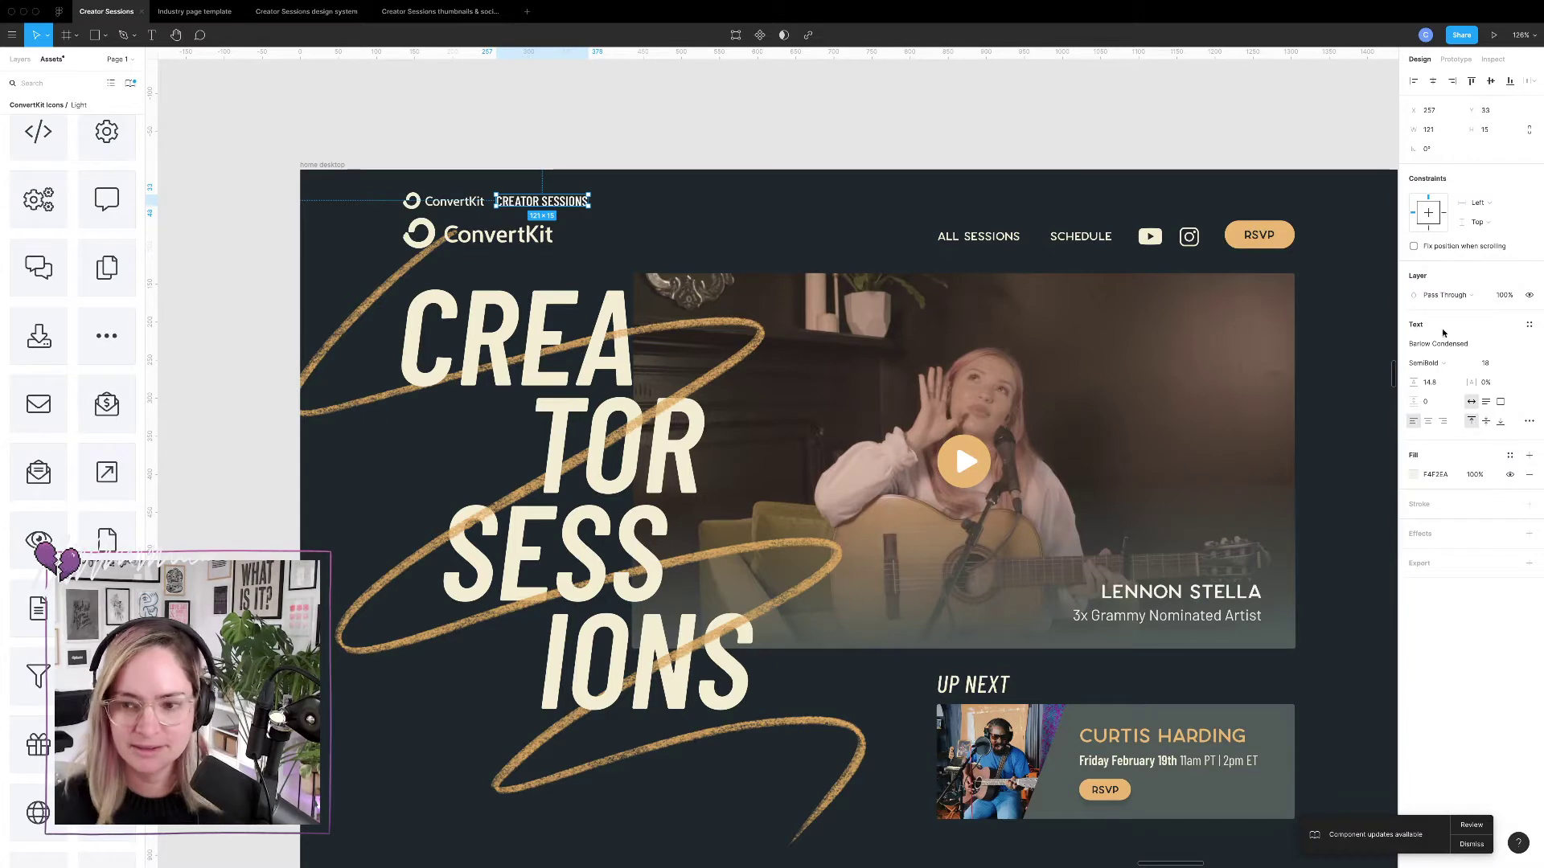
left_click(1435, 363)
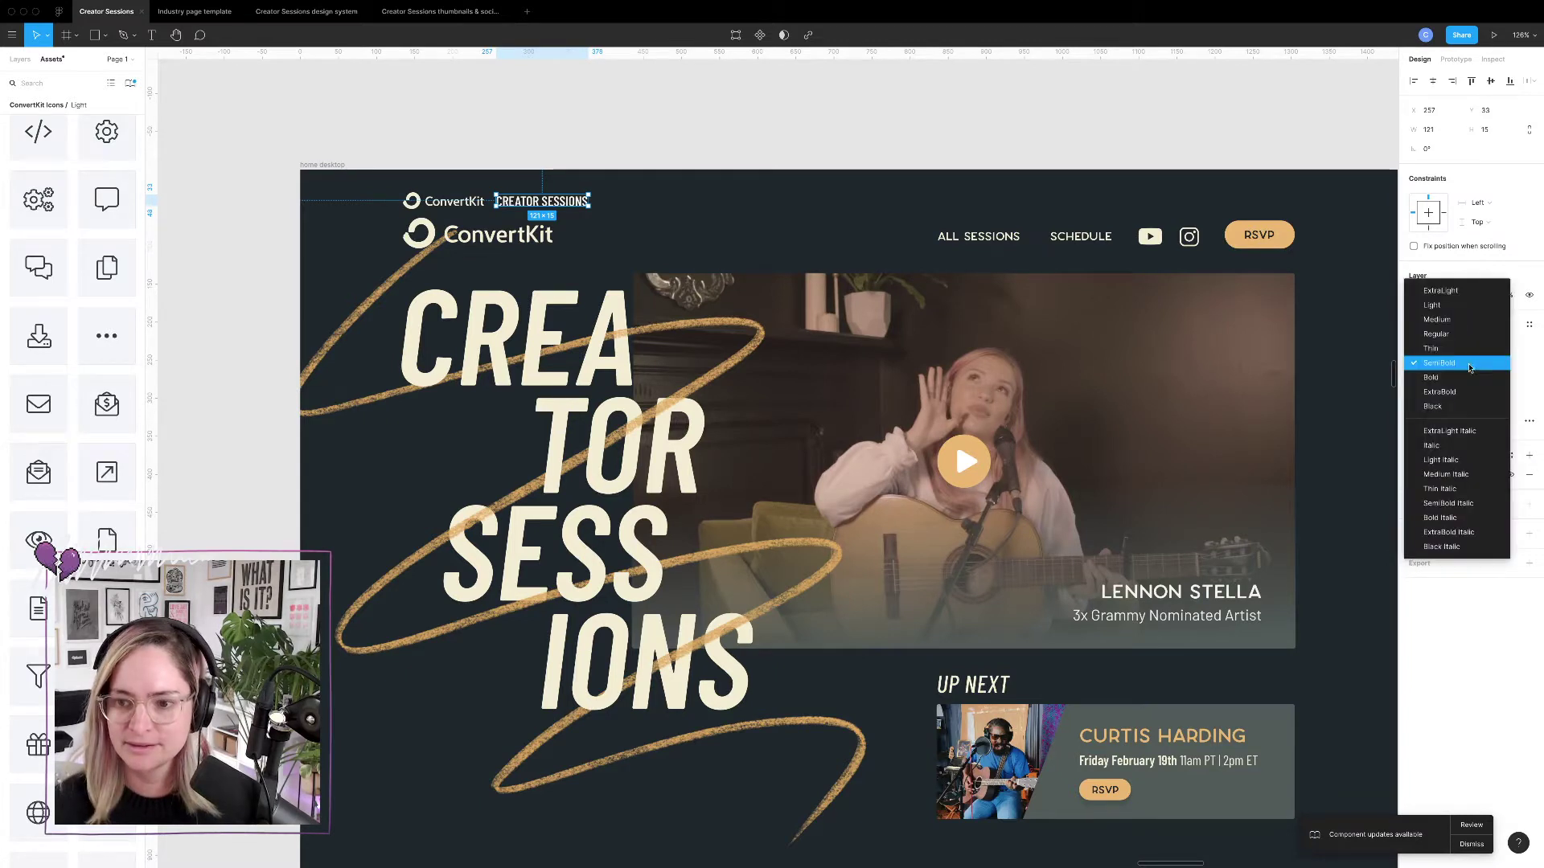
left_click(1462, 504)
left_click(689, 138)
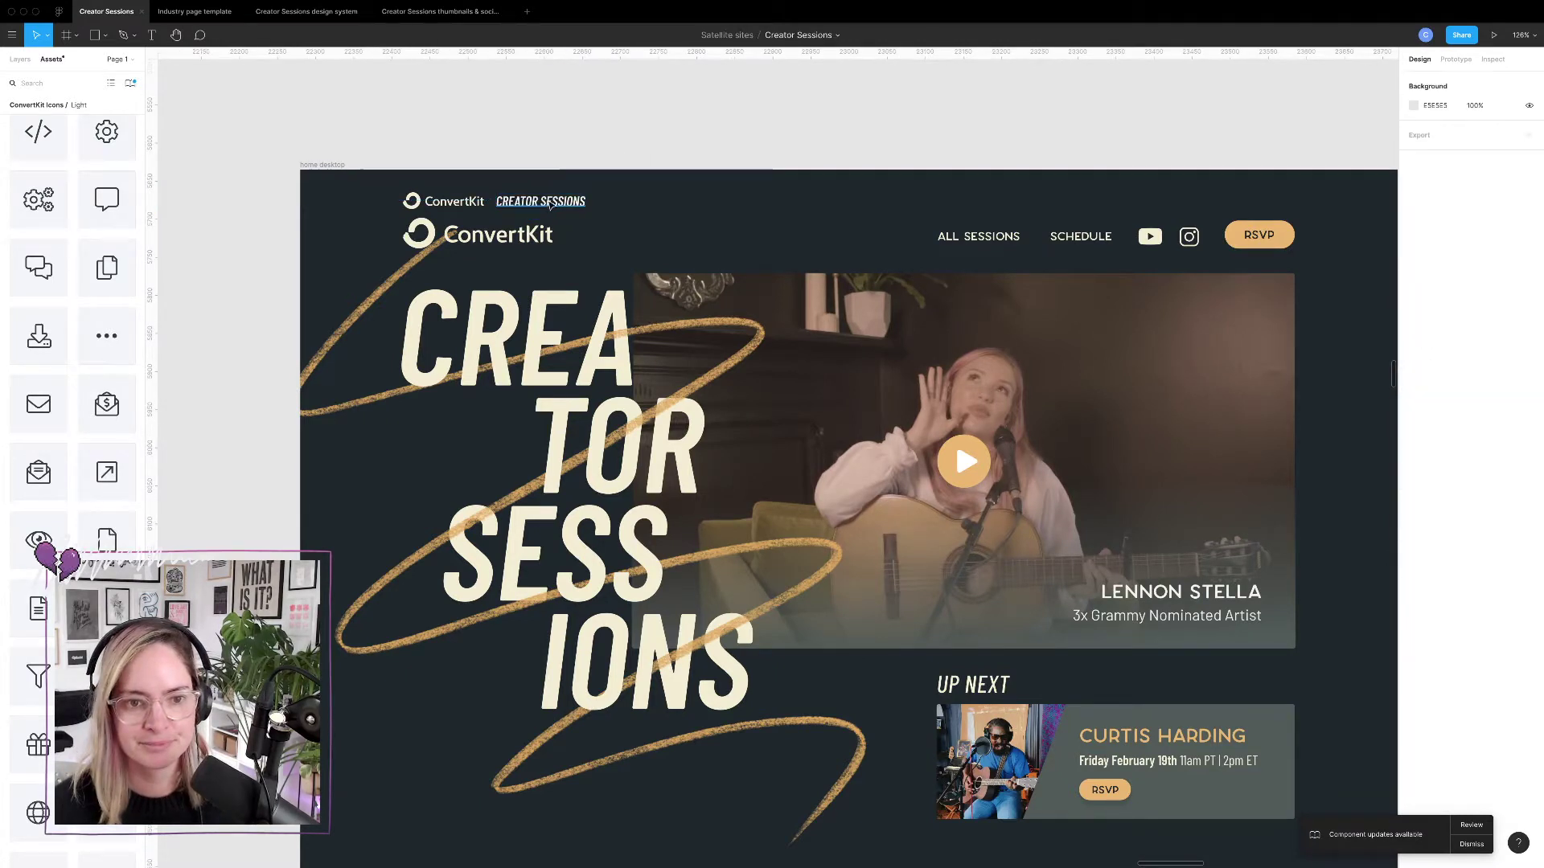
Move the small CREATOR SESSIONS text slightly closer to the small ConvertKit logo and delete it from the header.
left_click_drag(550, 206, 544, 206)
left_click(530, 193)
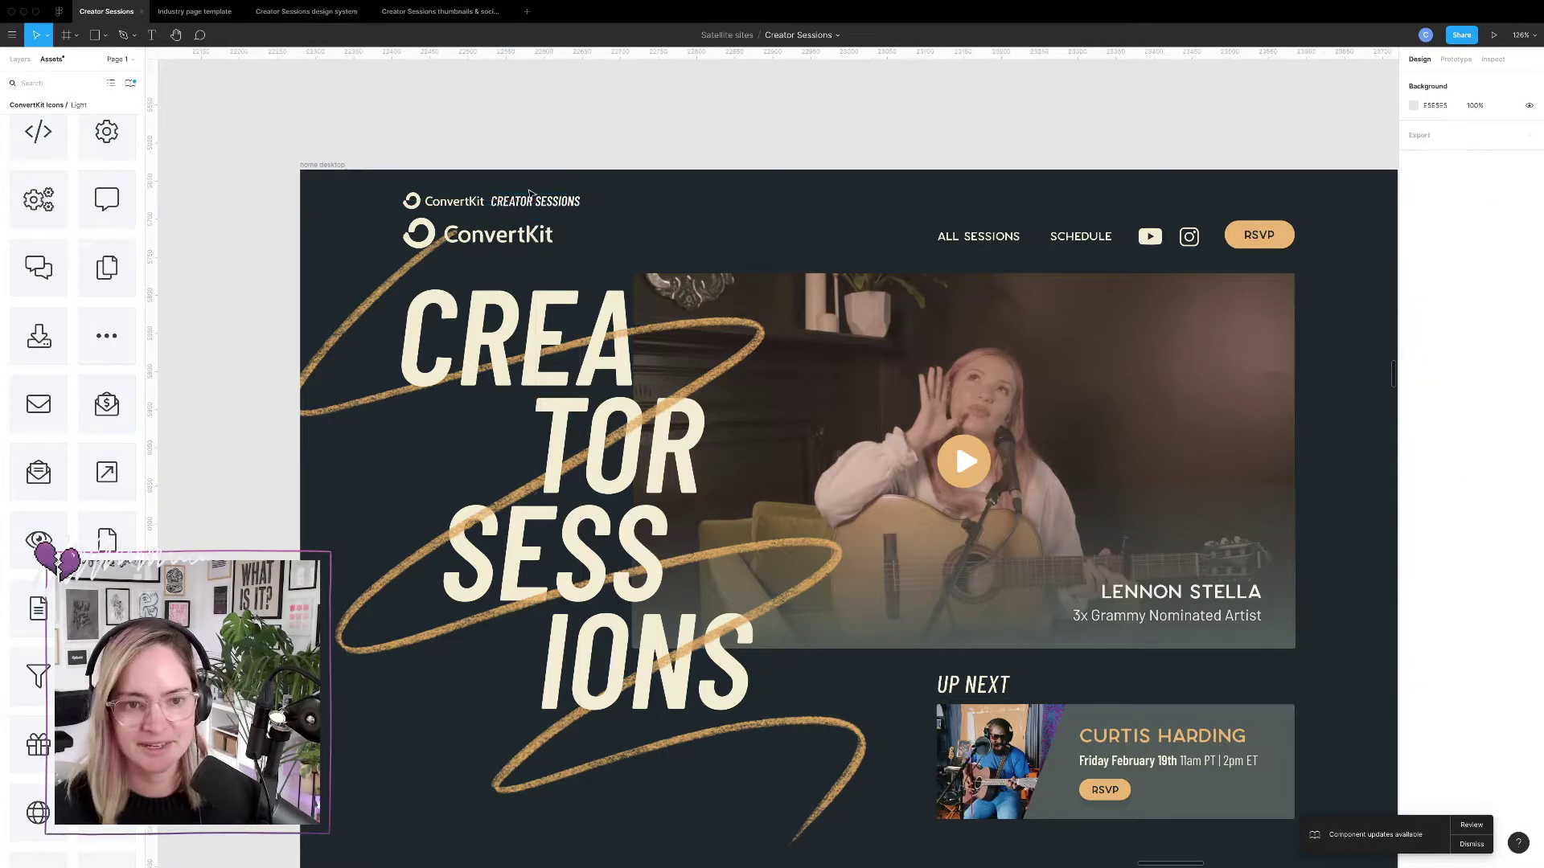
left_click(554, 207)
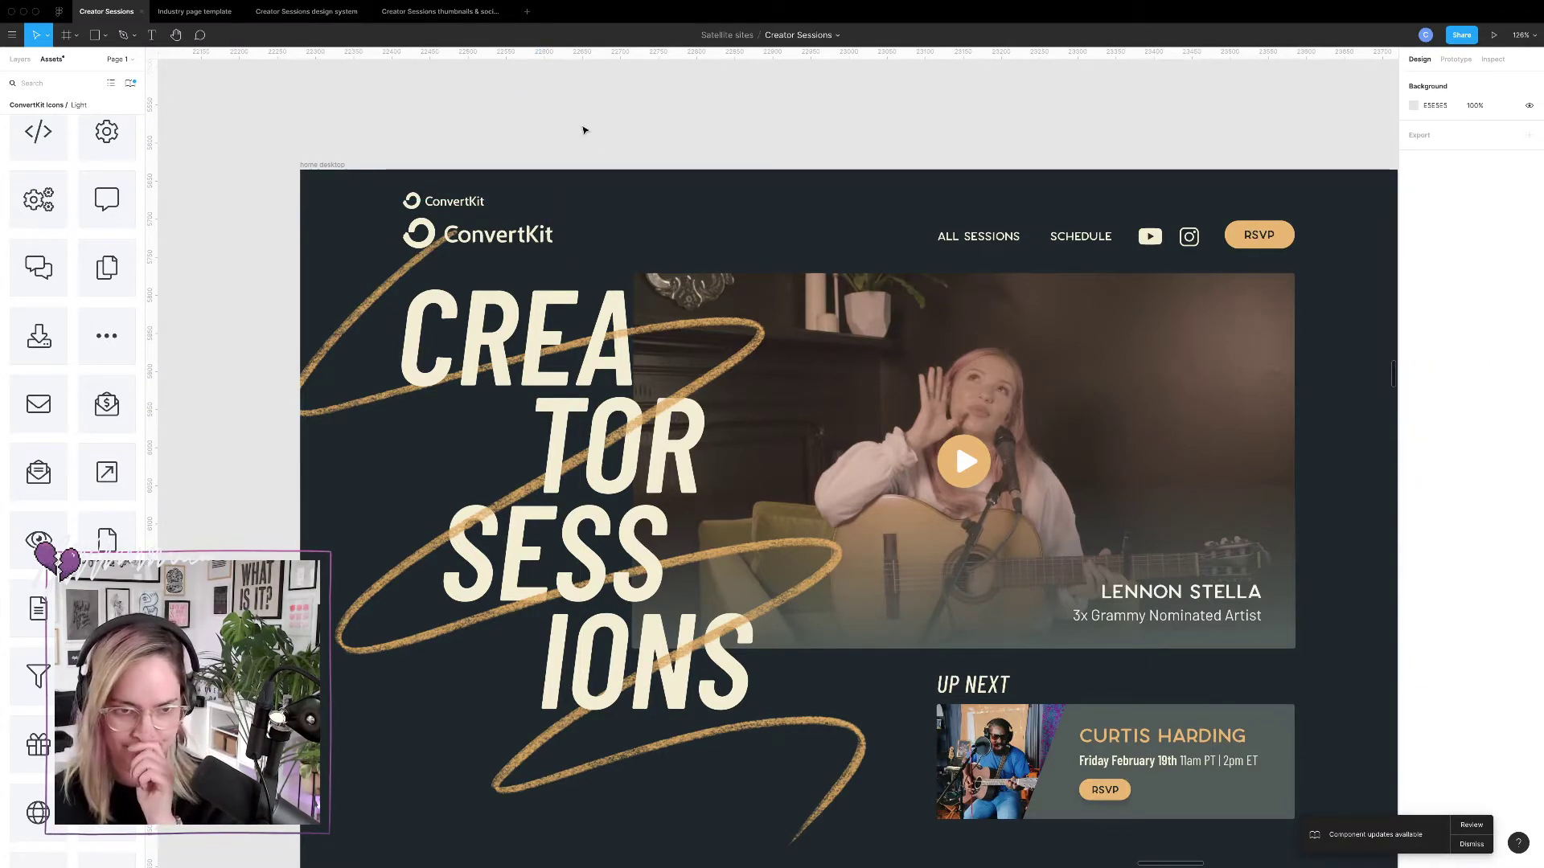
left_click(477, 203)
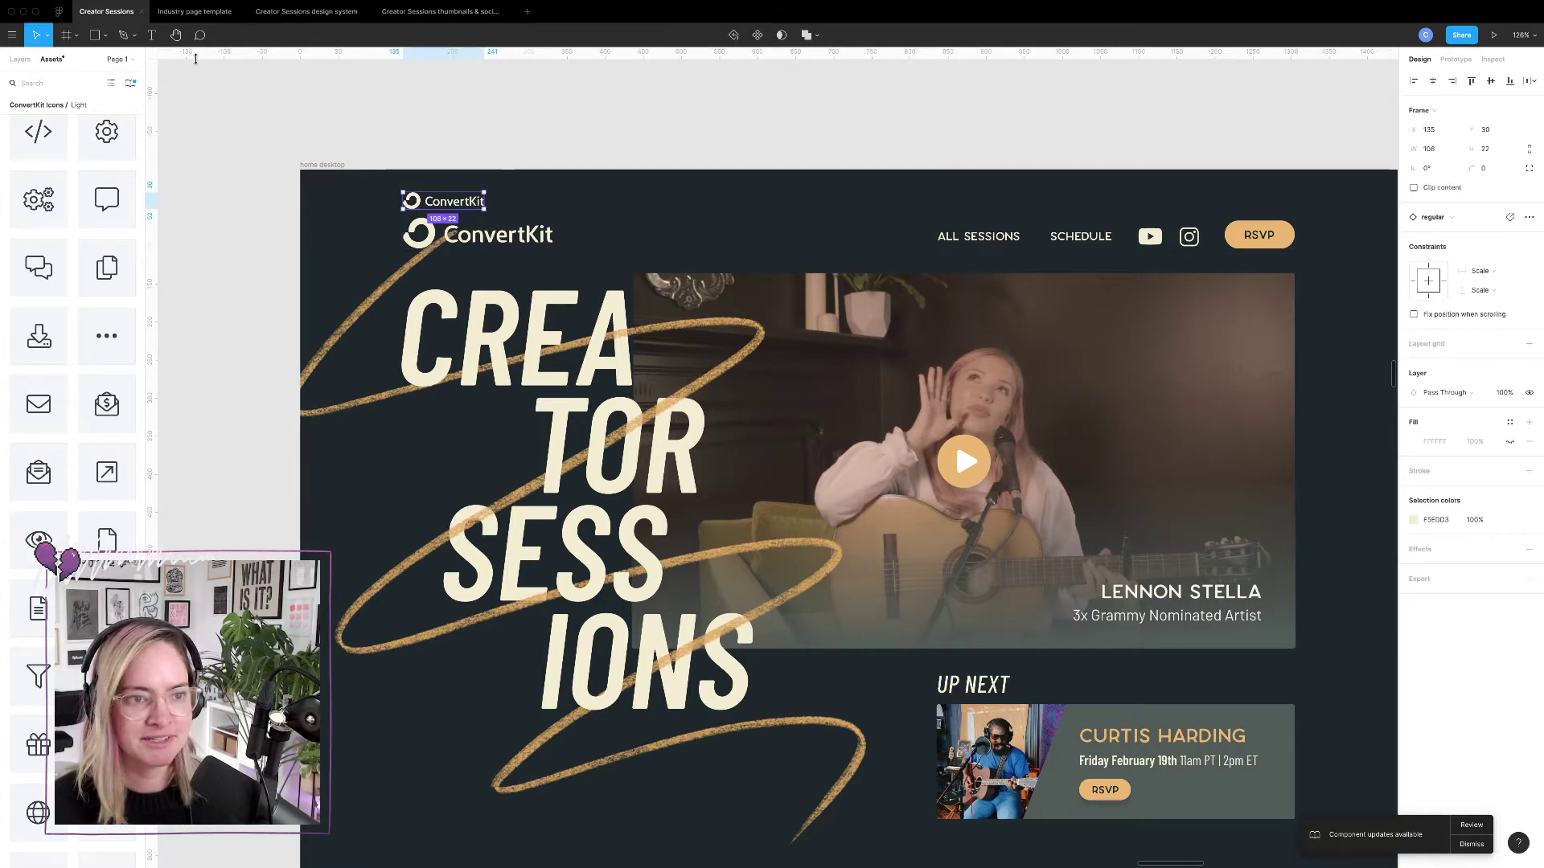
left_click(151, 34)
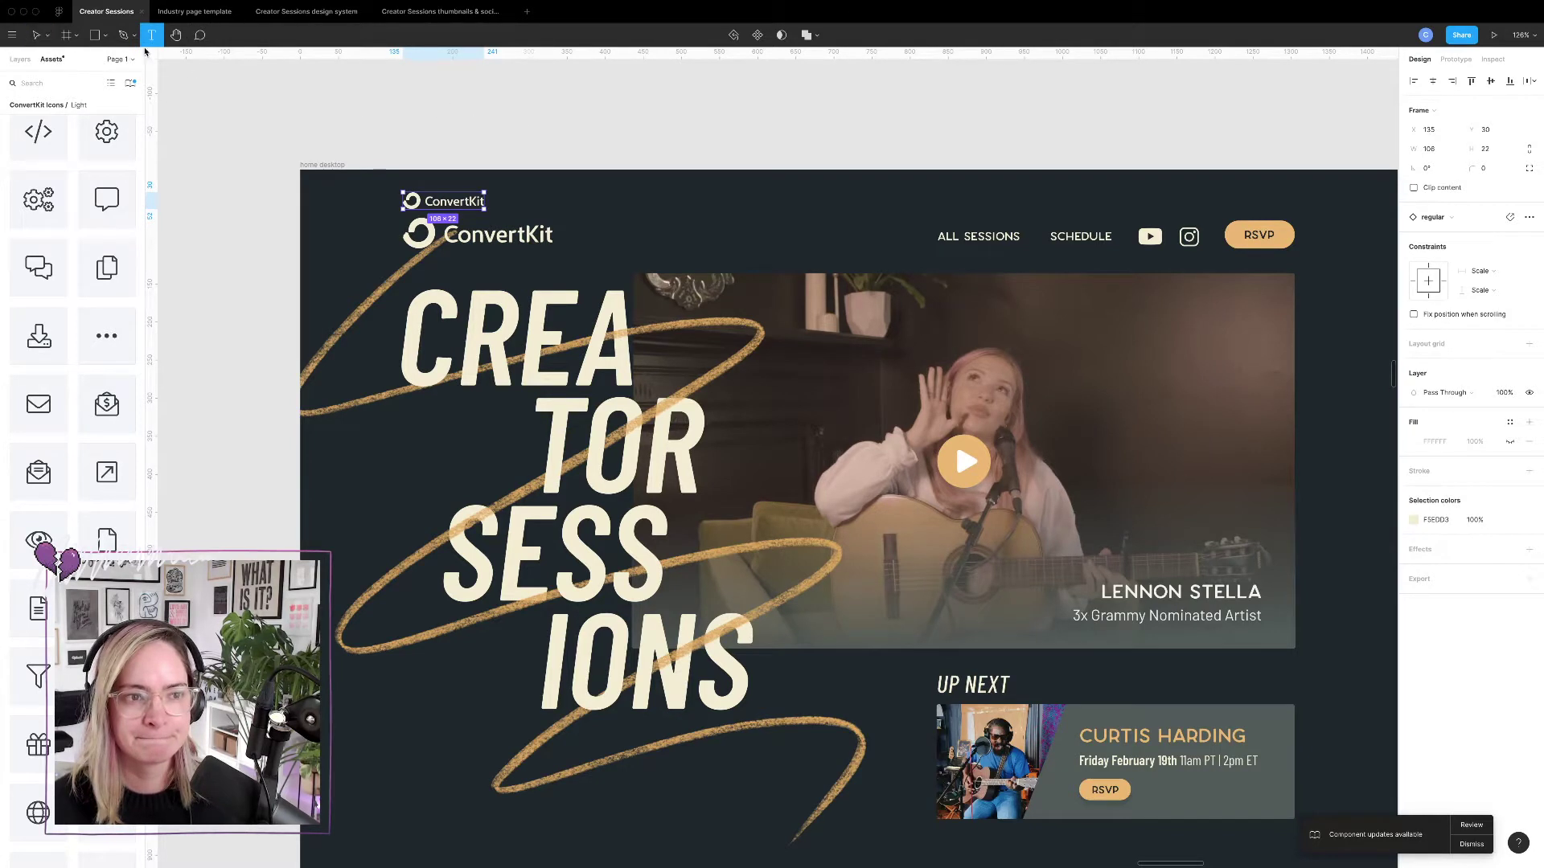
left_click(37, 36)
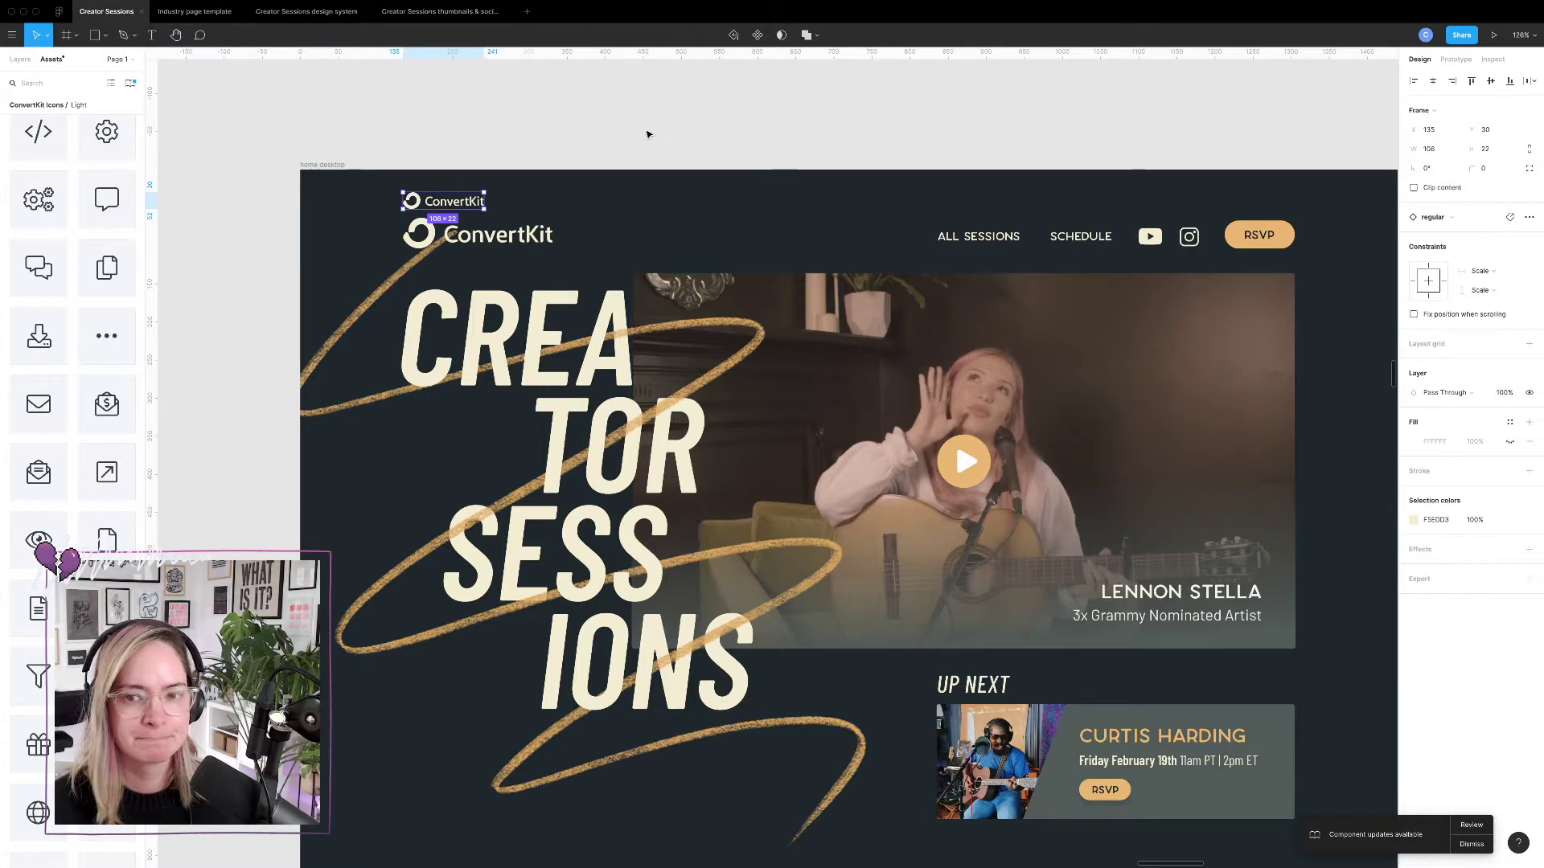
left_click(648, 134)
Try a HOME link in the header navigation by duplicating ALL SESSIONS, retyping it as HOME and spacing it beside the original.
double_click(1004, 238)
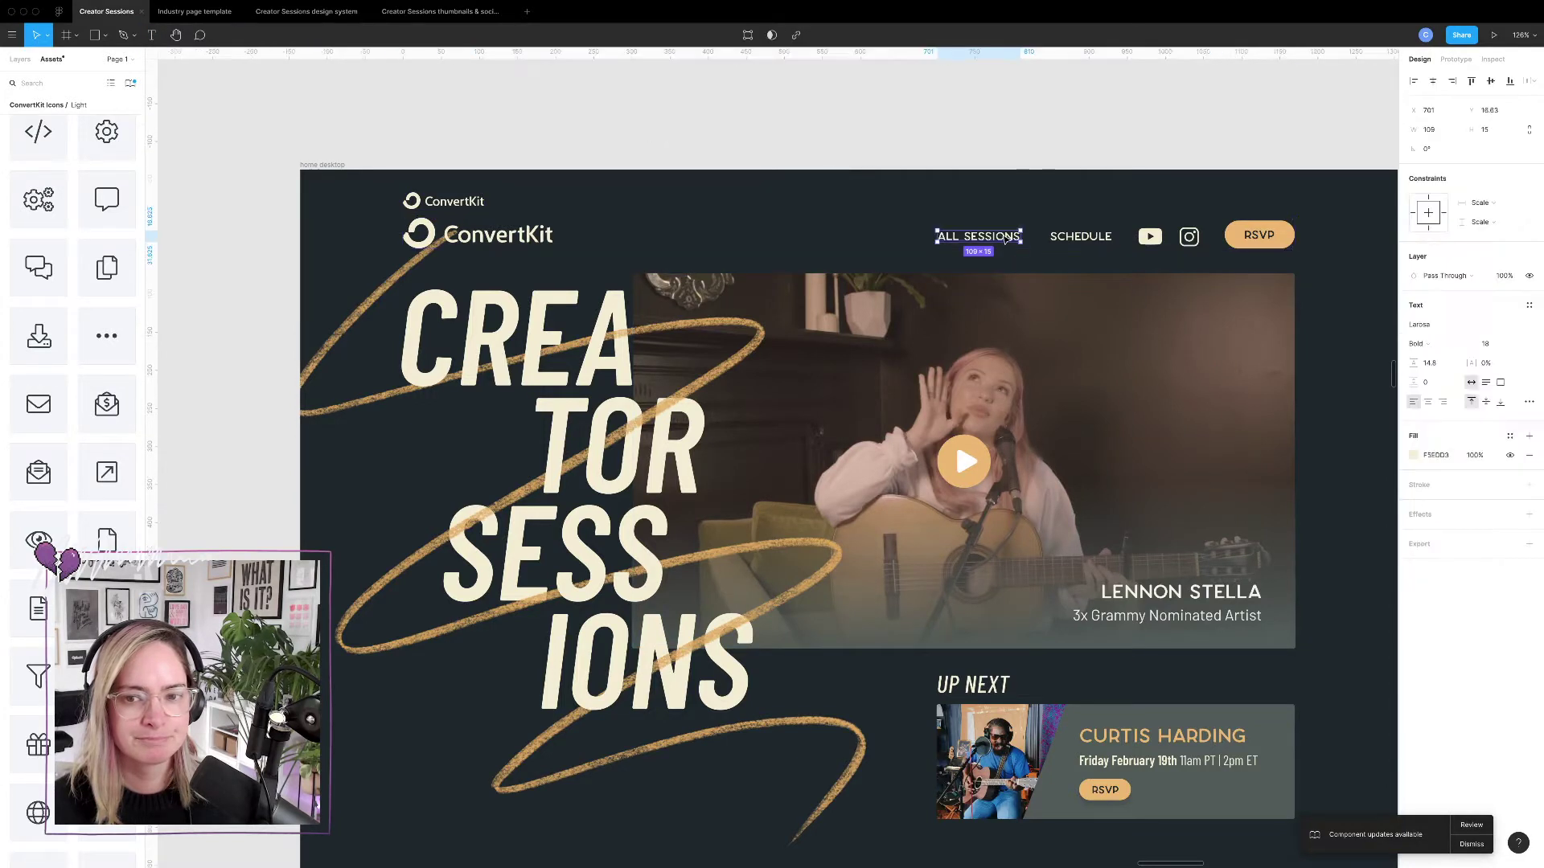
left_click_drag(1008, 238, 896, 239)
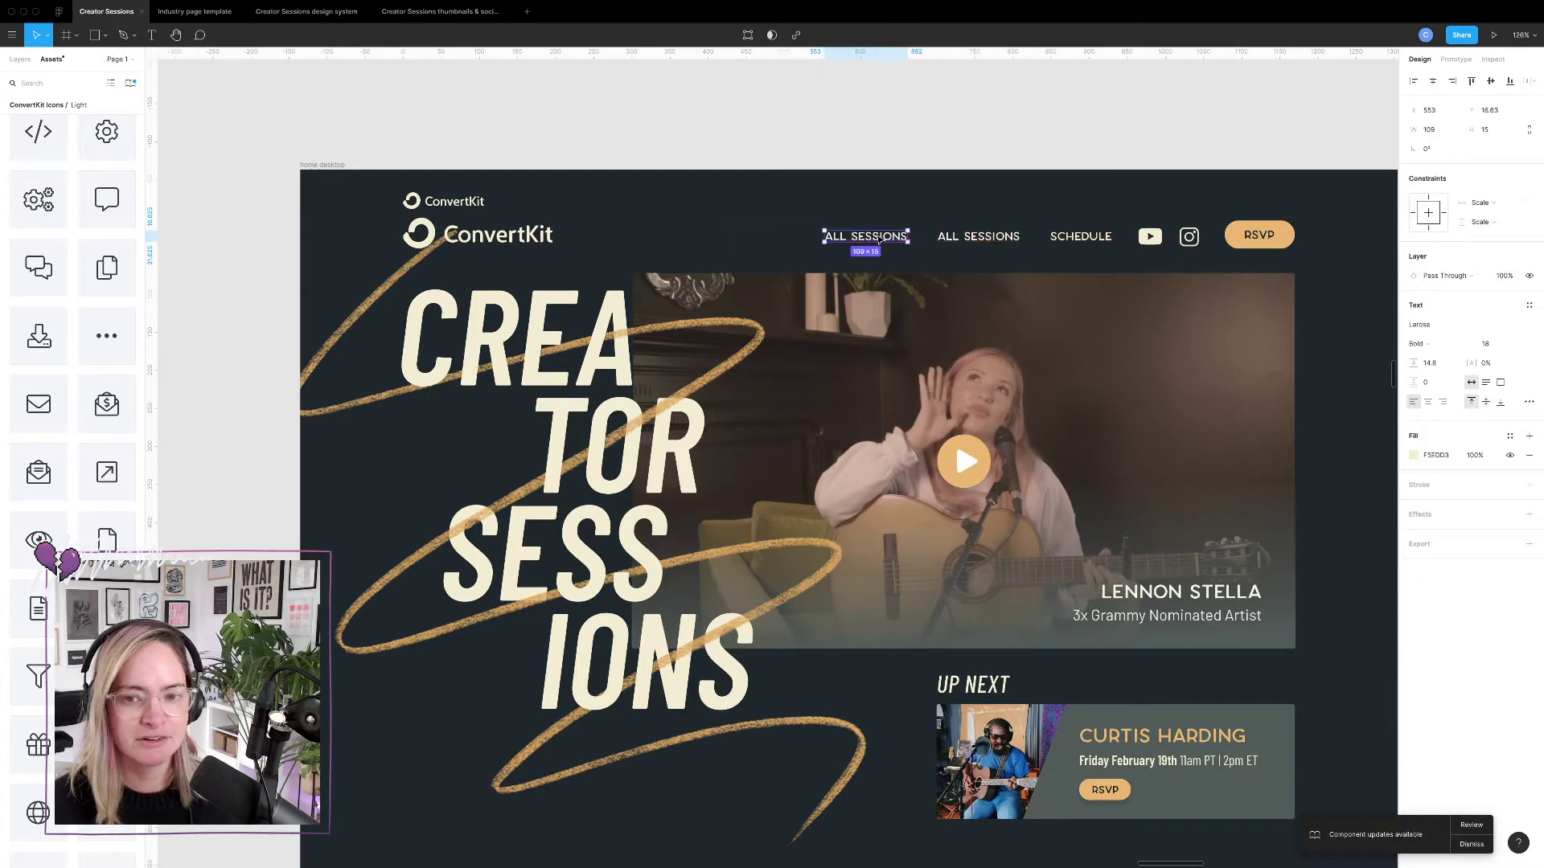
double_click(876, 236)
type("HOME")
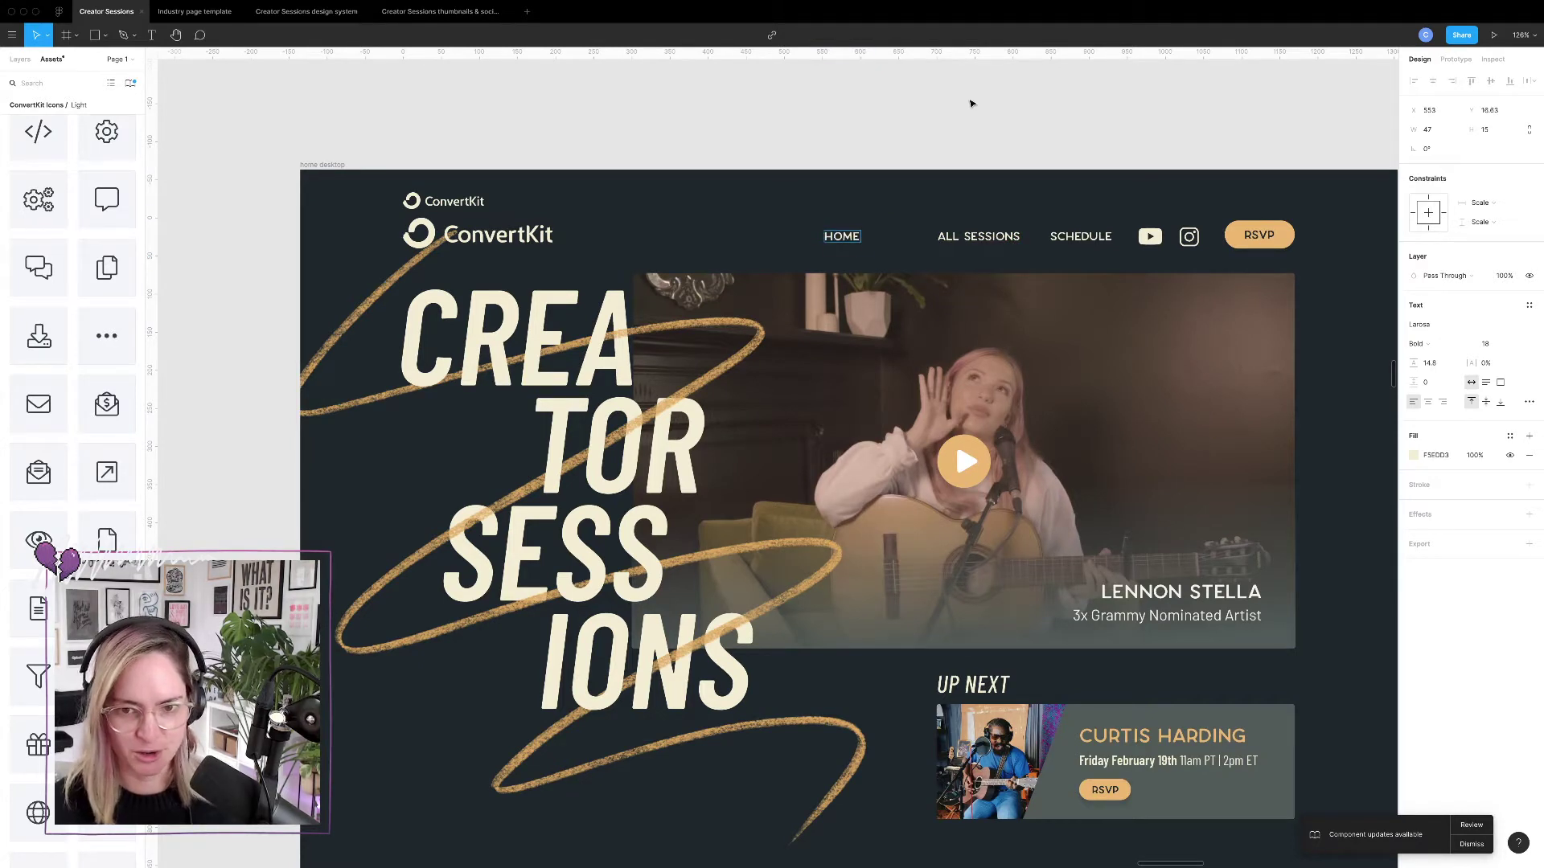
key("Escape")
left_click_drag(843, 237, 880, 237)
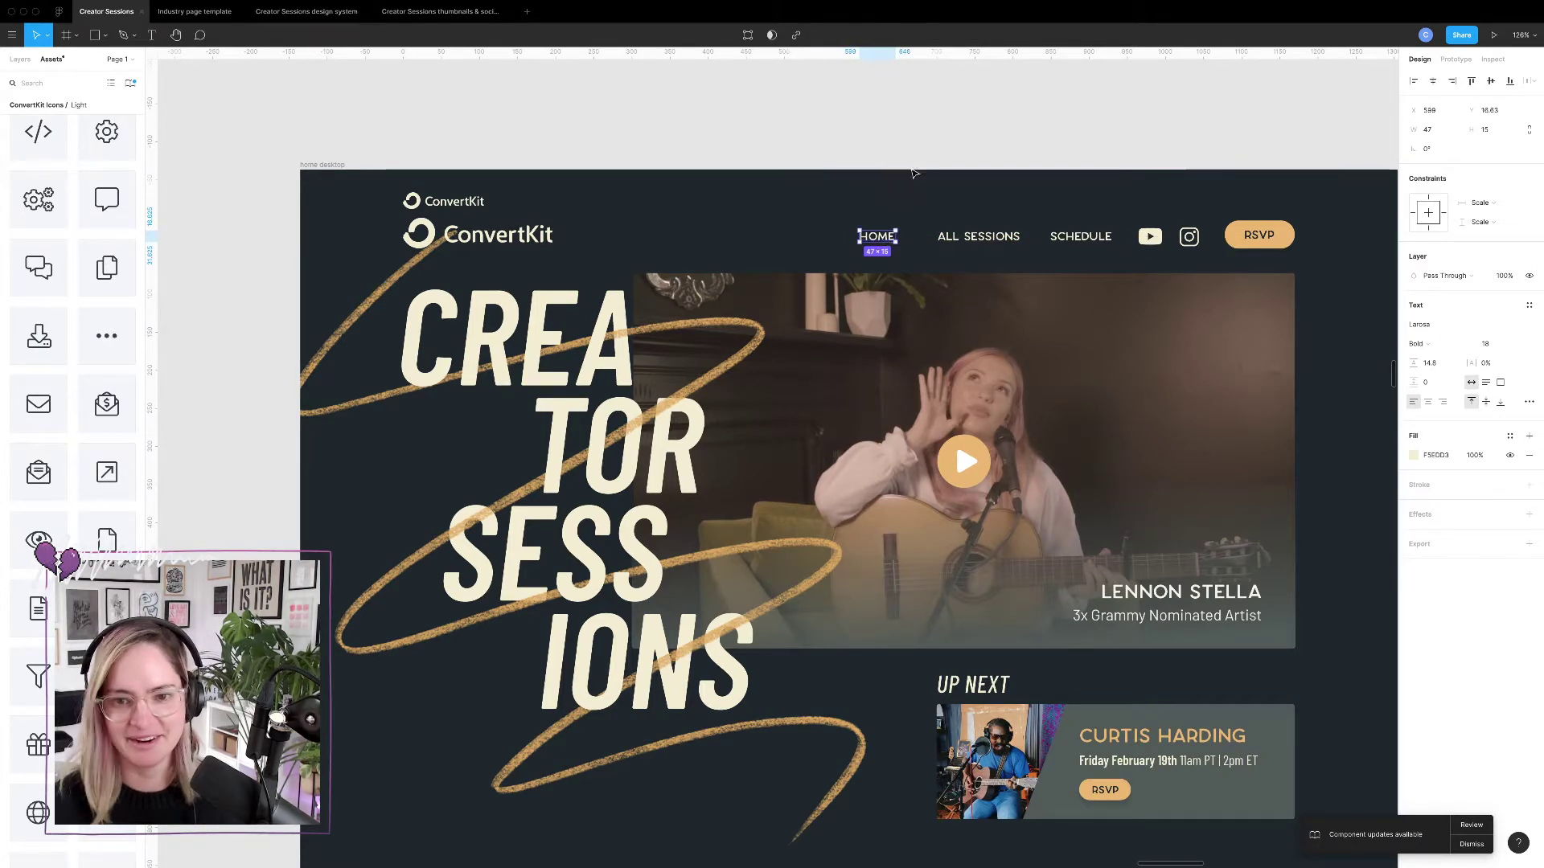
Delete the trial HOME link from the header navigation.
key("Delete")
key("ctrl+z")
key("Delete")
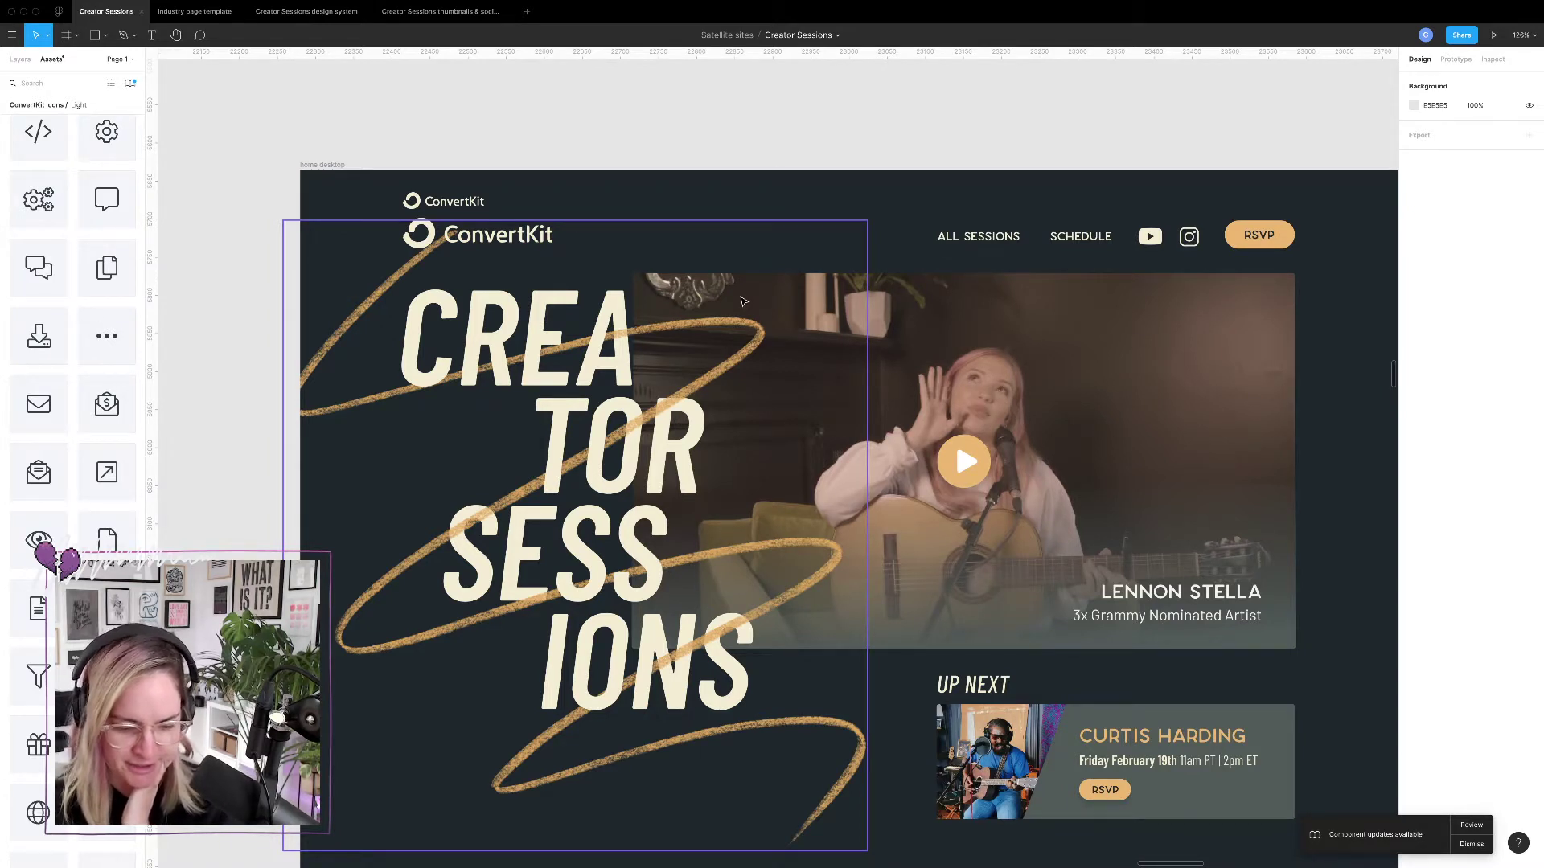
Move the small ConvertKit logo beside the larger one in the header, to about X 305, Y 45.
left_click(463, 203)
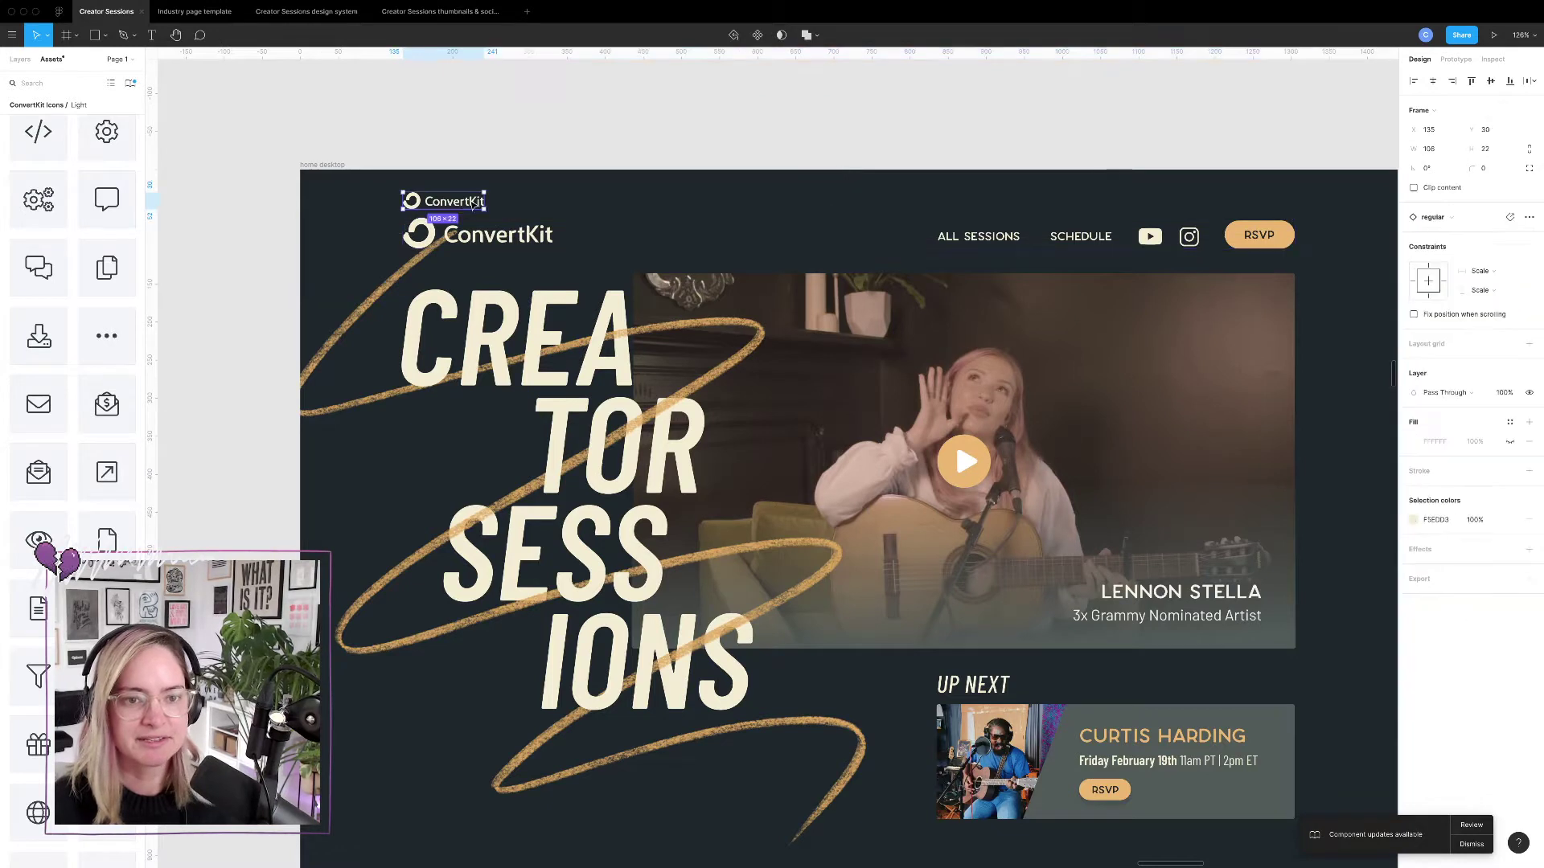
left_click_drag(463, 206, 580, 218)
Copy the cream A PROJECT BY ConvertKit banner, including its logo and Learn more about ConvertKit link, from the earlier desktop screen.
scroll(619, 193, "down", 10)
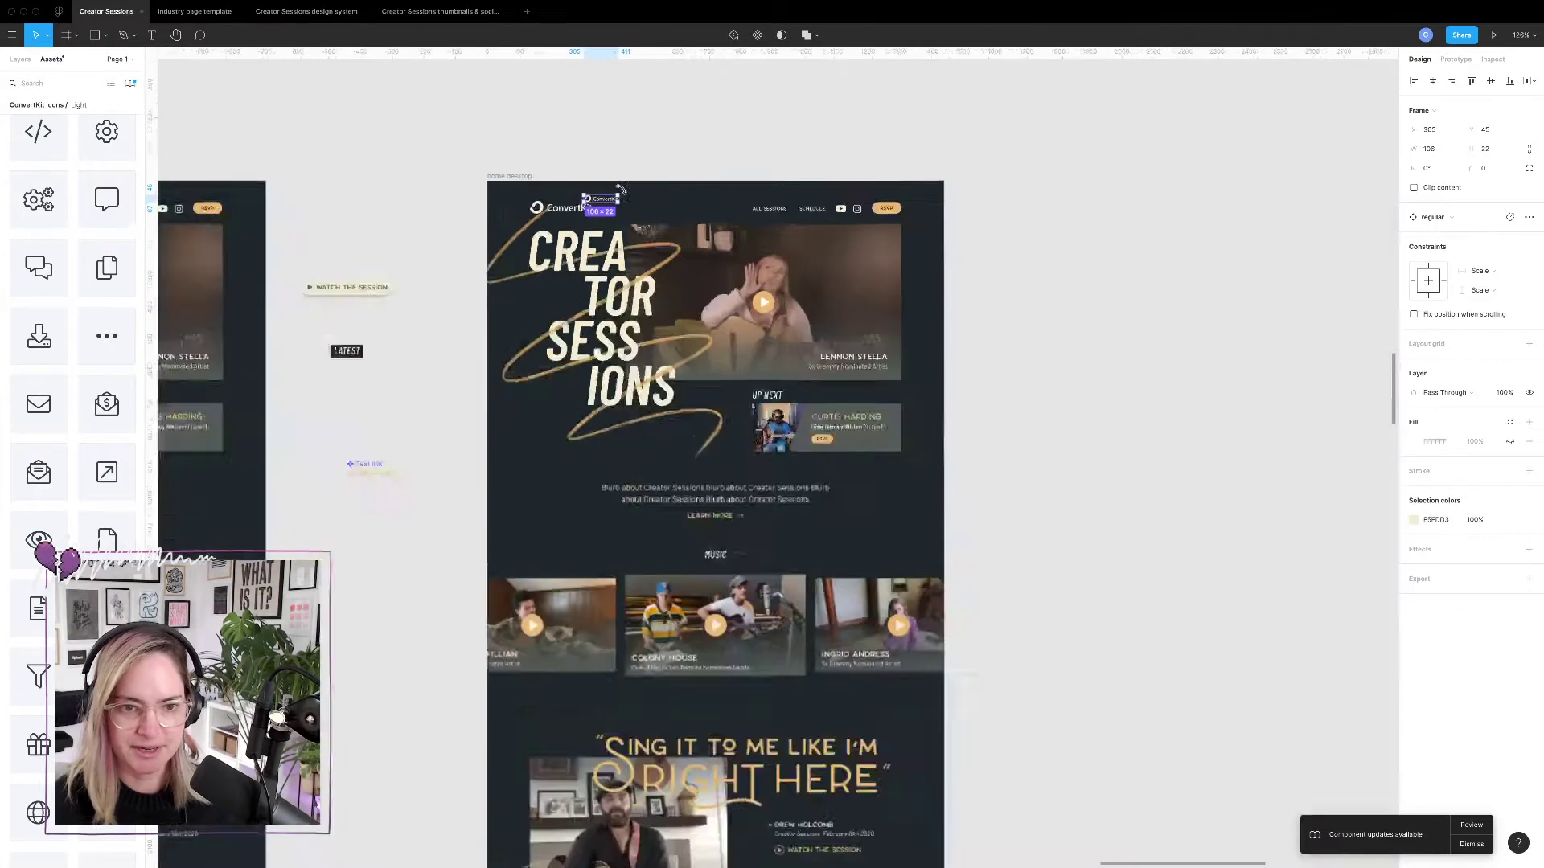
scroll(619, 193, "down", 5)
scroll(651, 269, "up", 10)
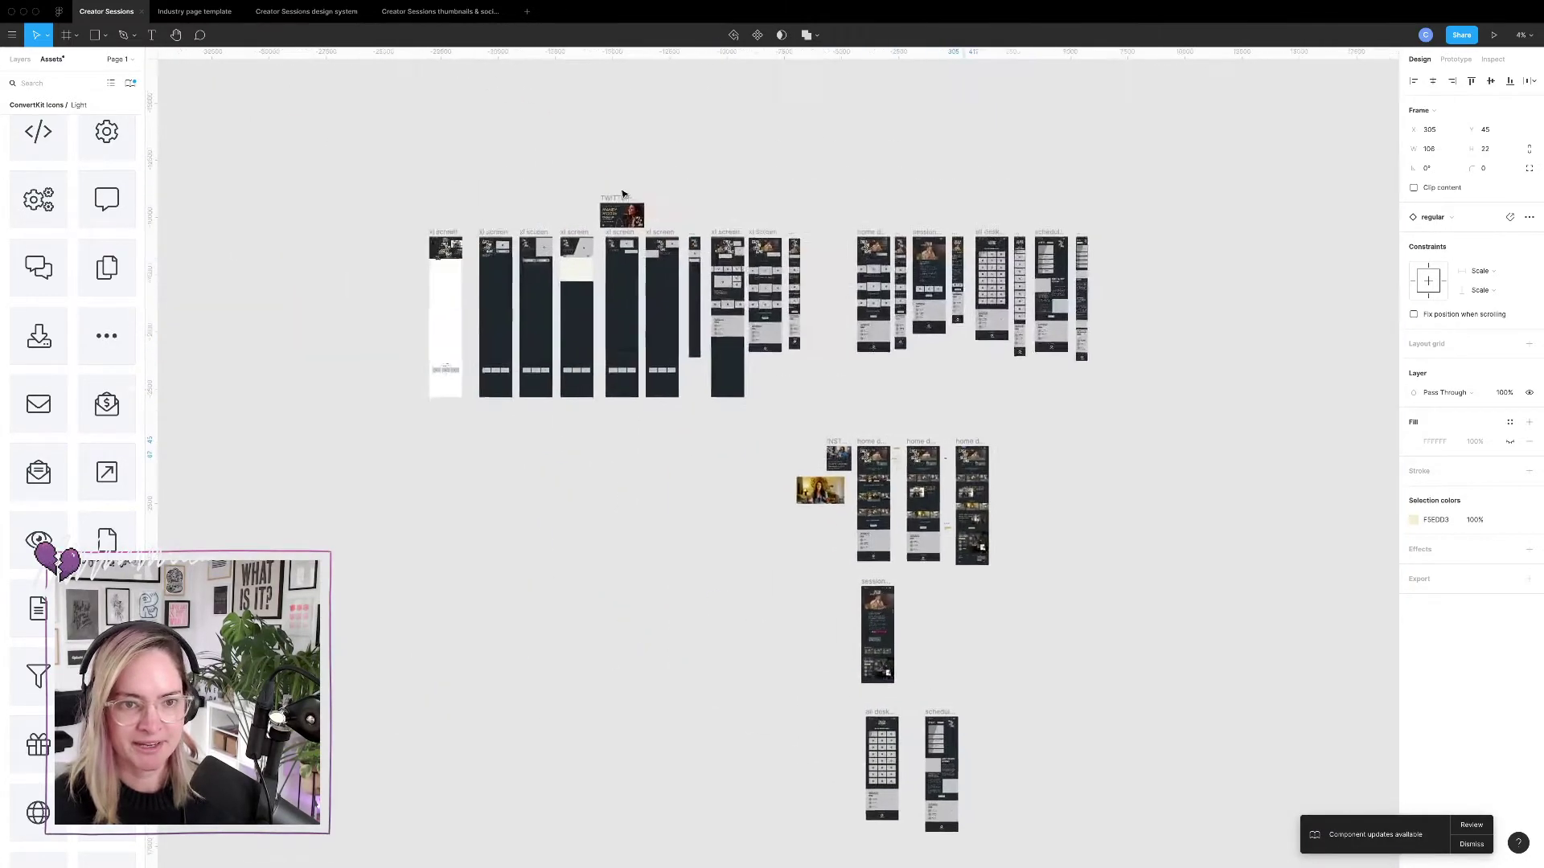
scroll(648, 274, "up", 10)
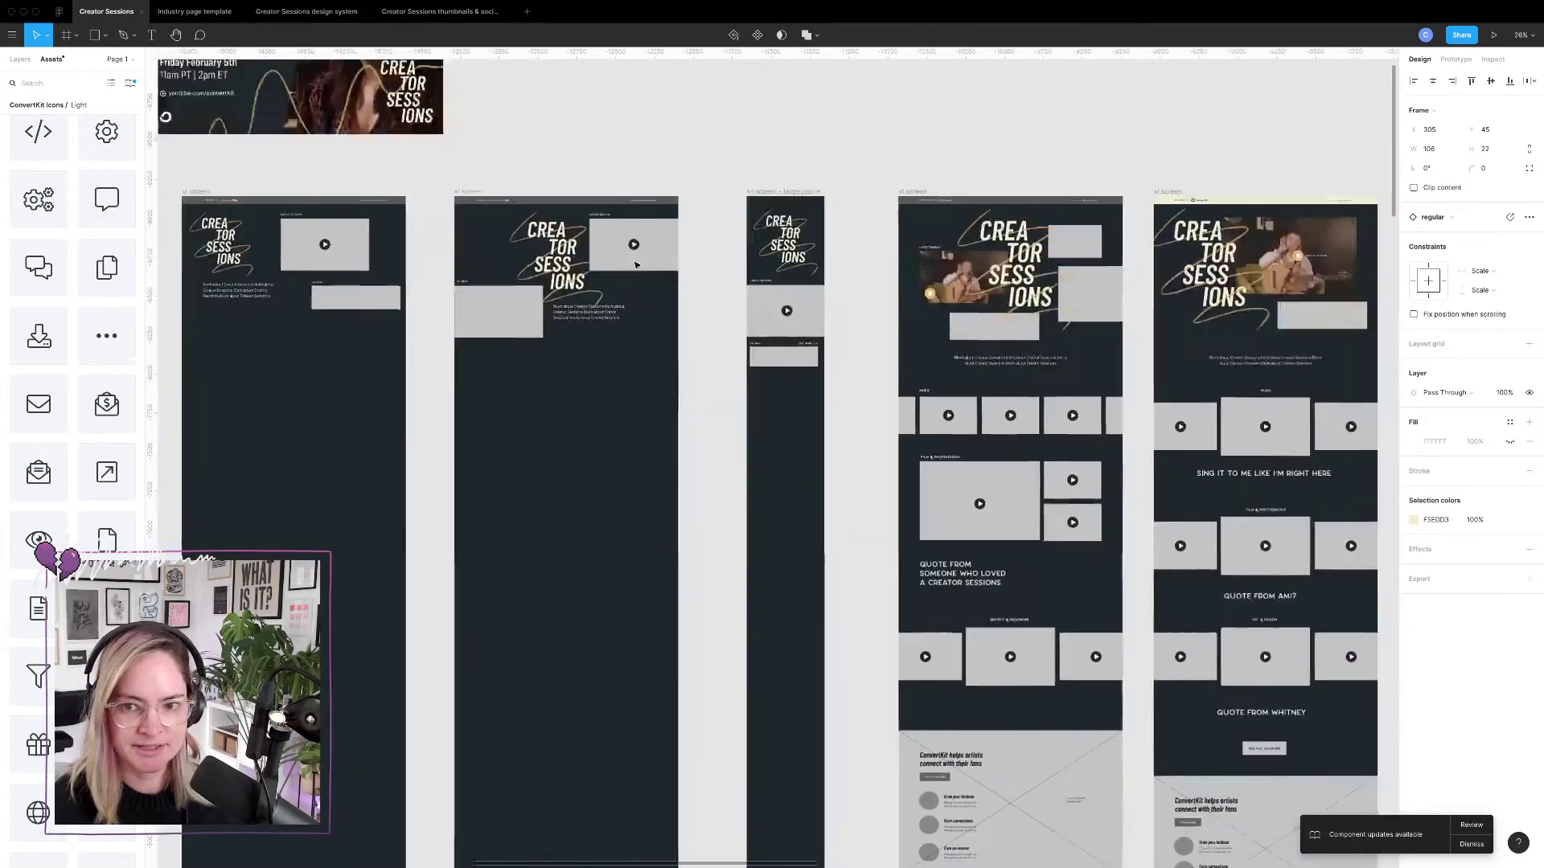
scroll(338, 190, "up", 6)
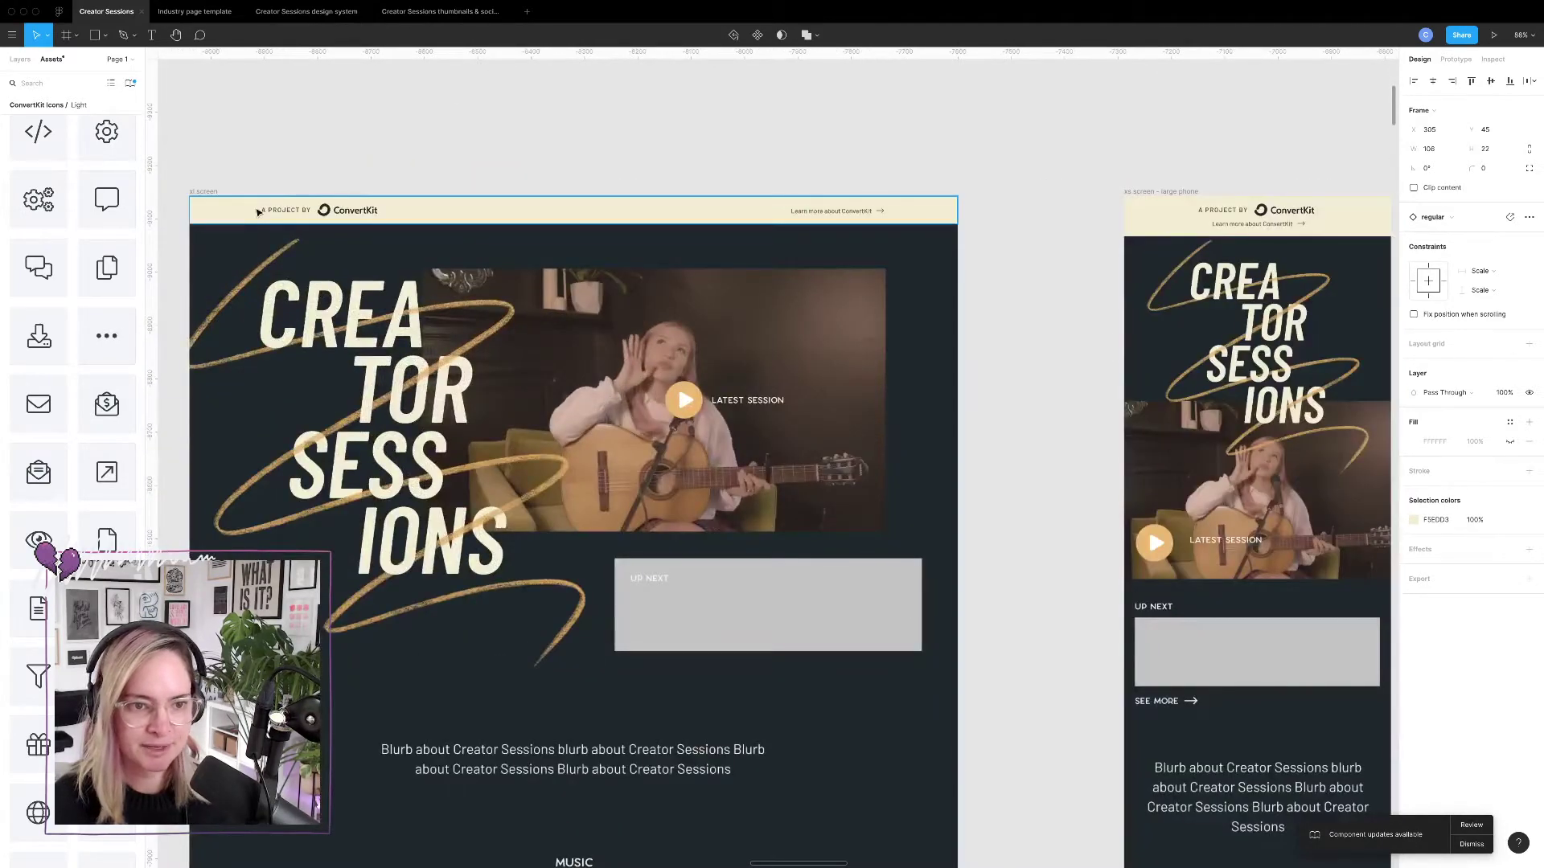
left_click(364, 214)
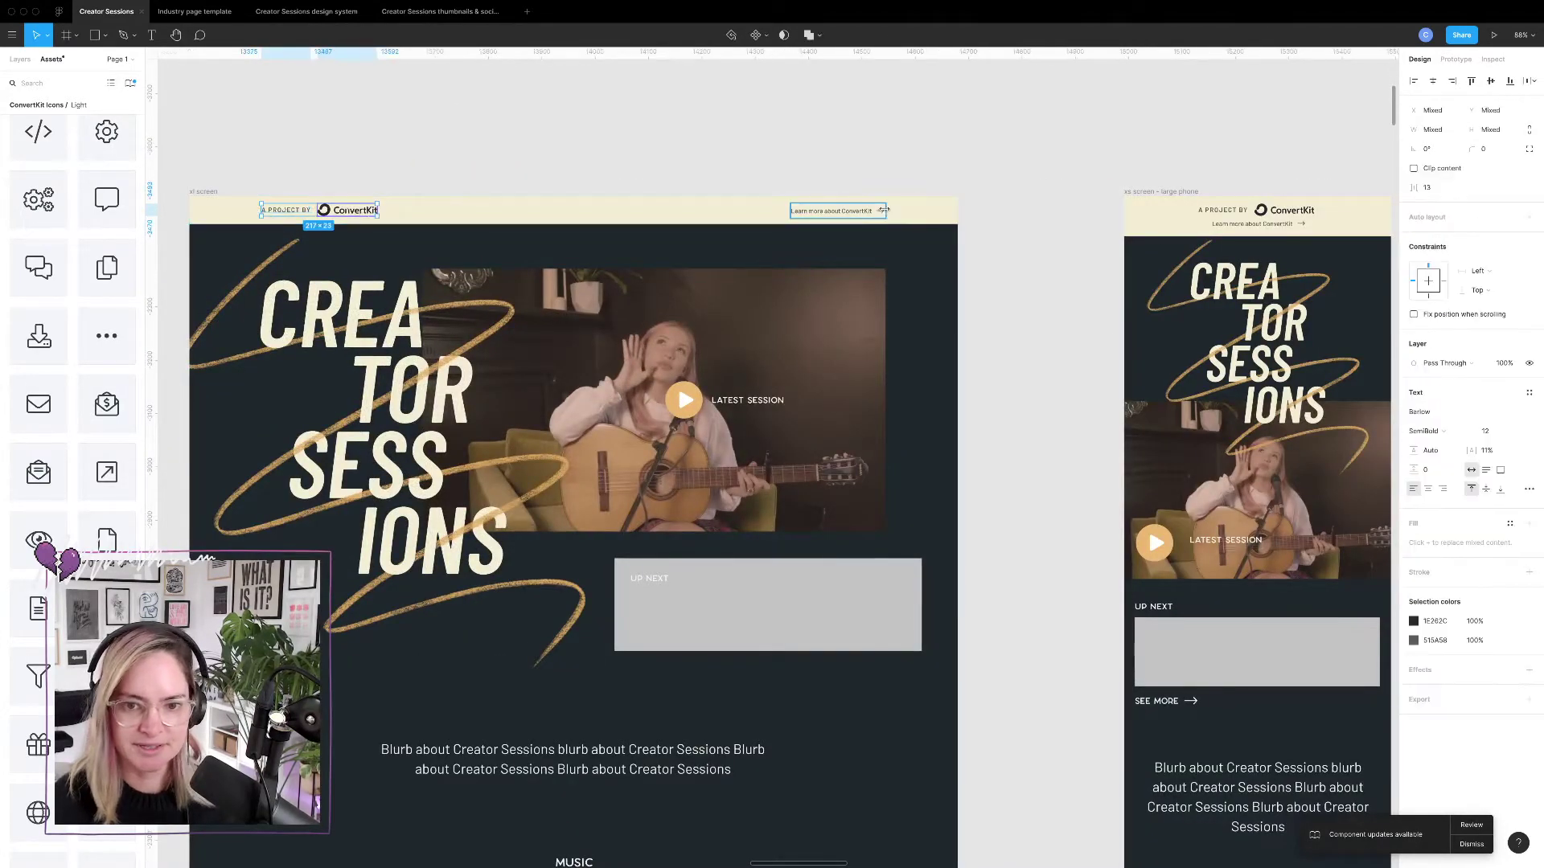
left_click(840, 211, "shift")
left_click(949, 223)
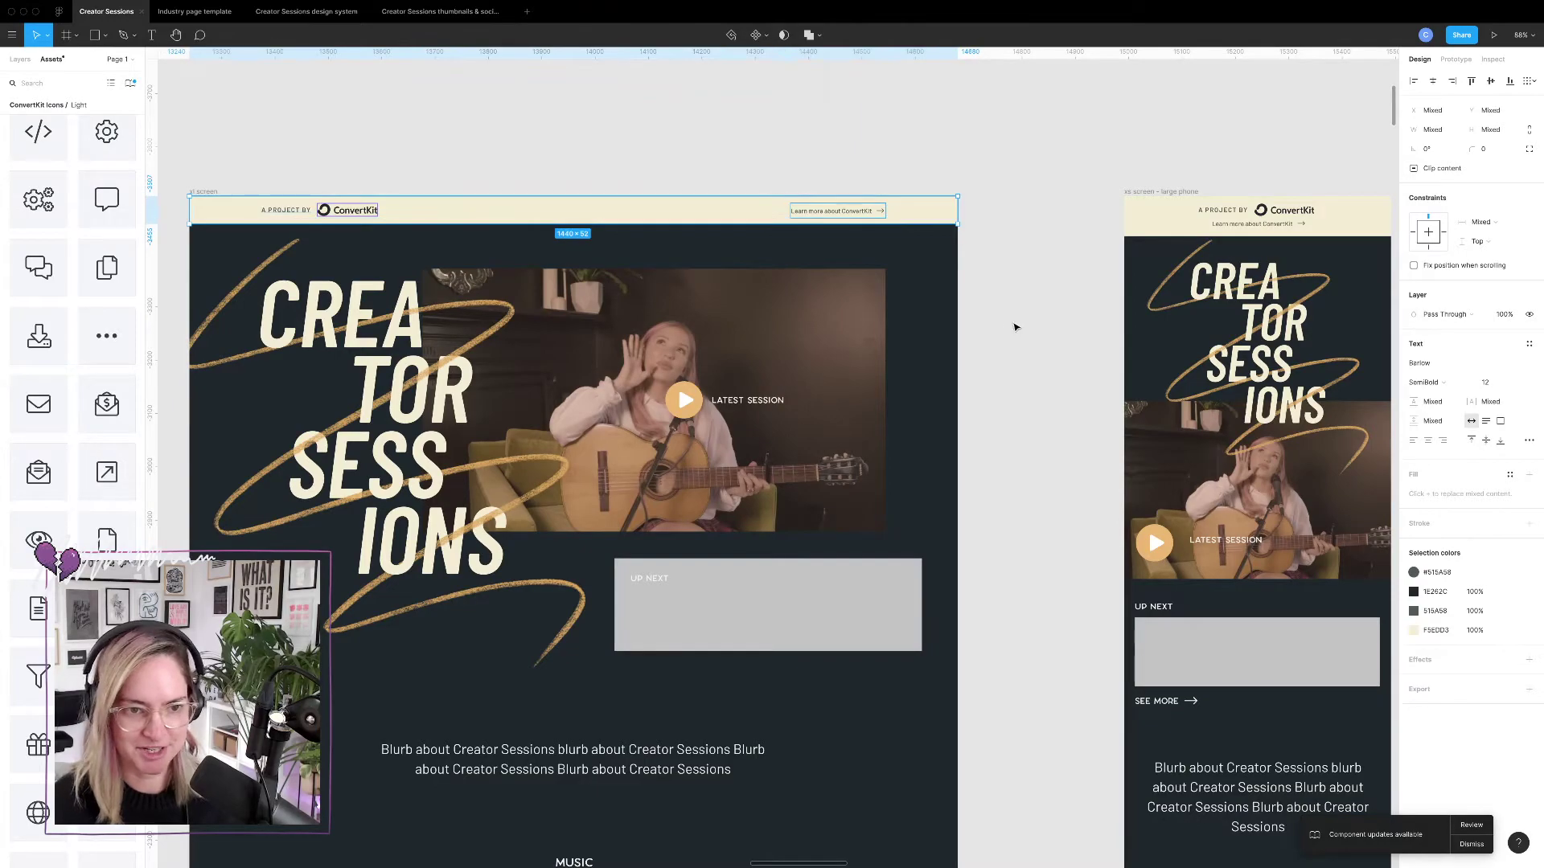
Examine the home desktop versions and the session desktop page's header and title treatment.
scroll(1000, 322, "down", 10)
scroll(999, 321, "up", 10)
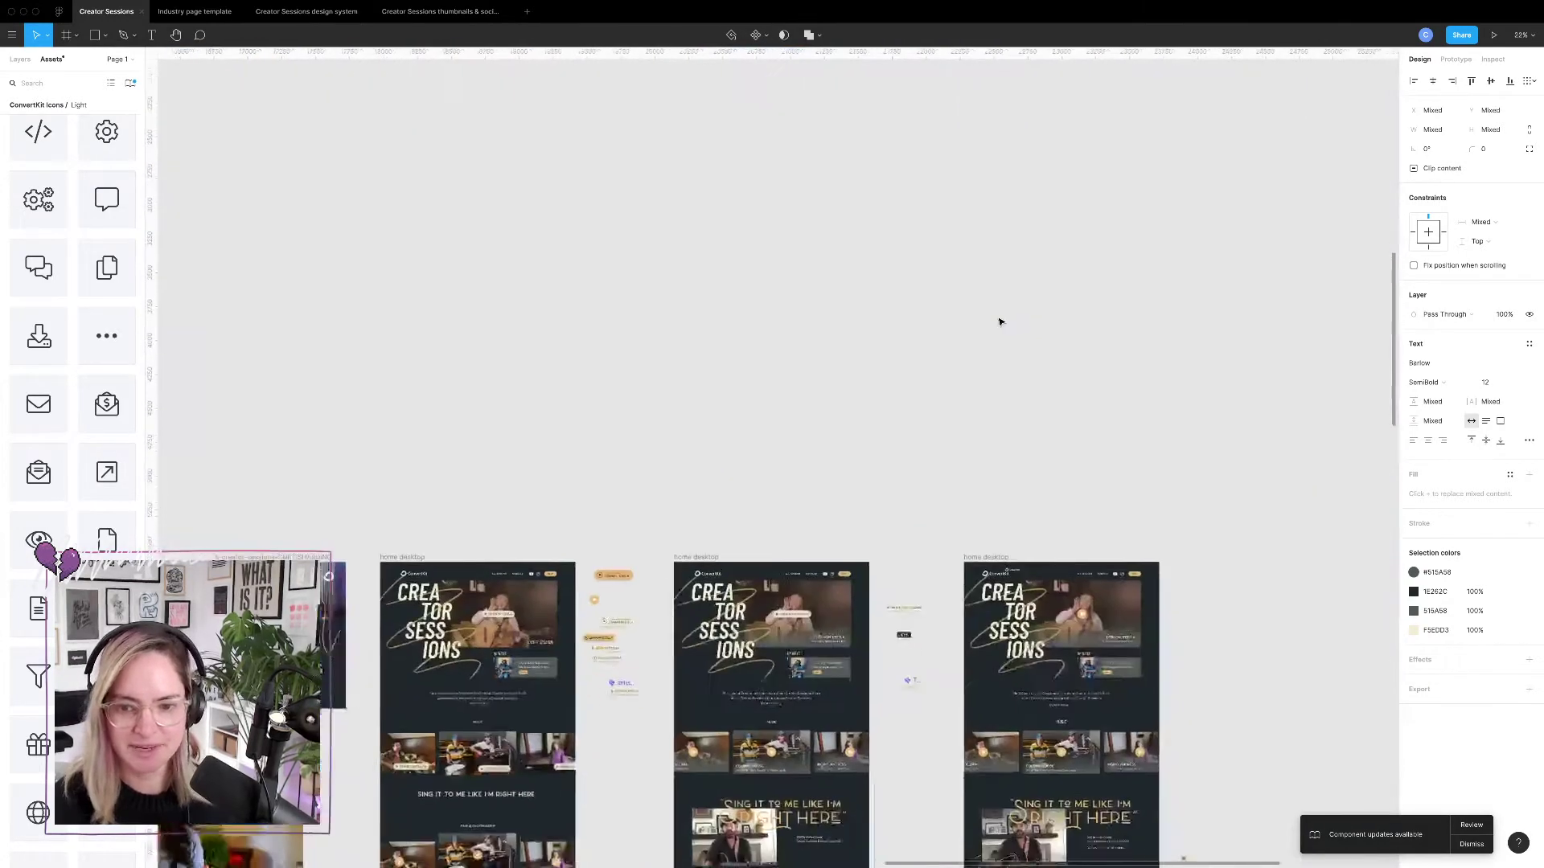
scroll(980, 414, "right", 3)
scroll(979, 414, "up", 10)
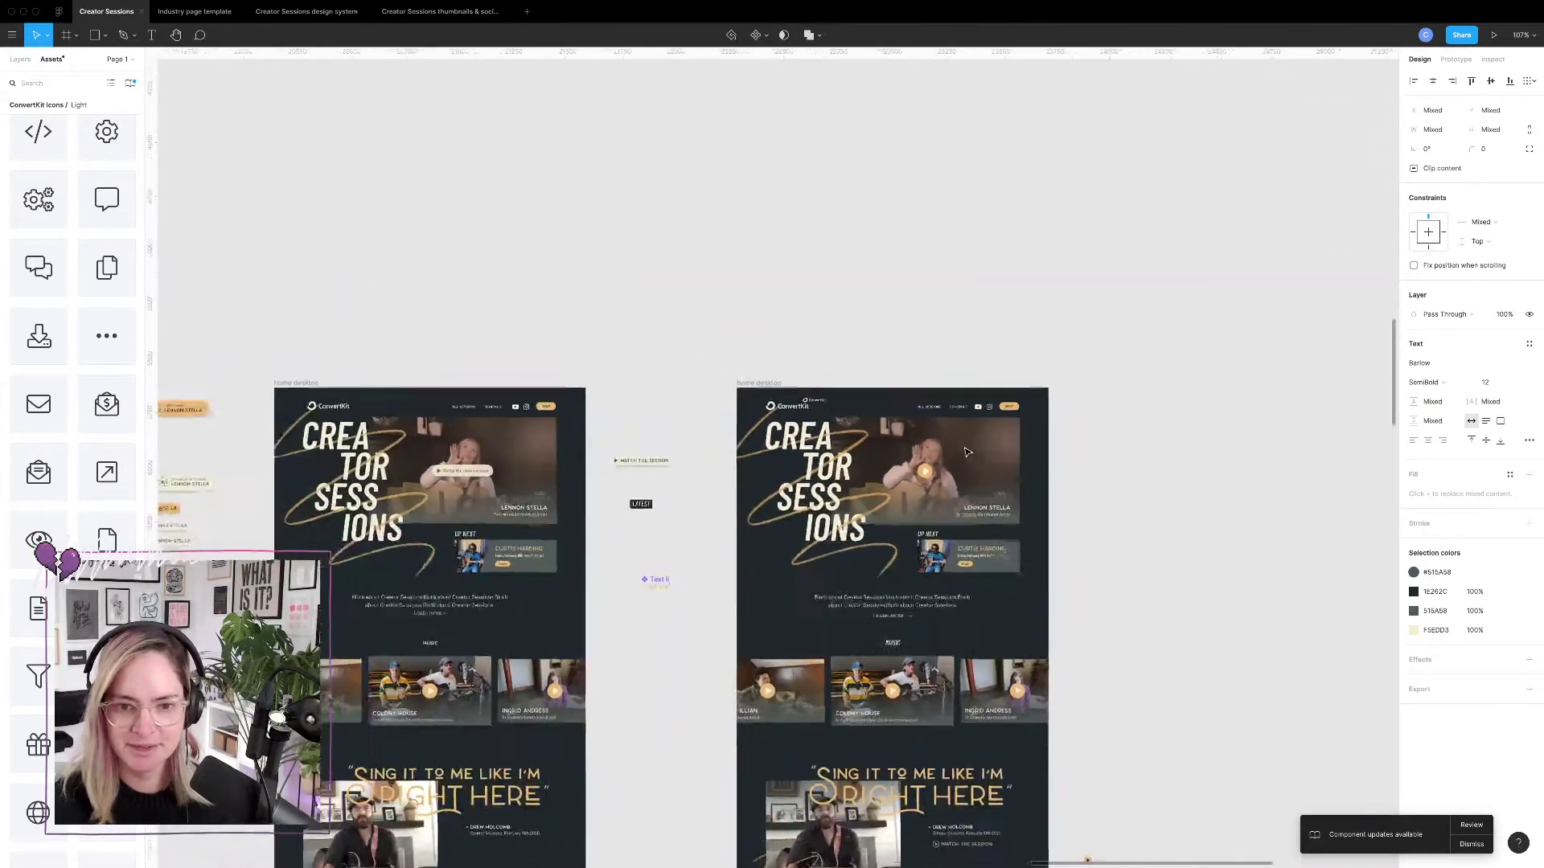
scroll(967, 451, "down", 10)
scroll(967, 452, "down", 8)
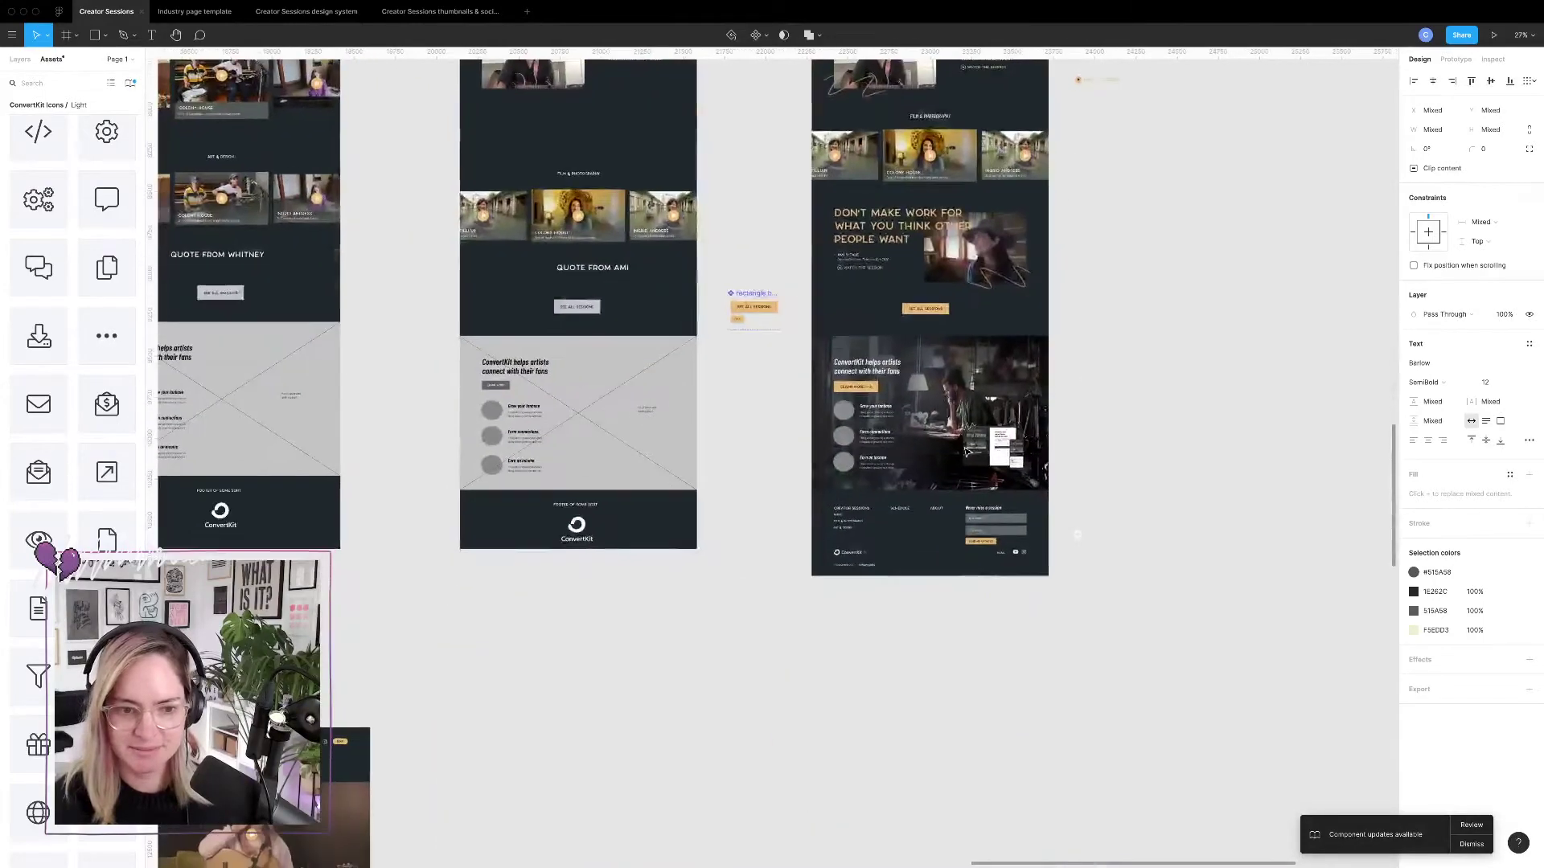
scroll(614, 547, "up", 5)
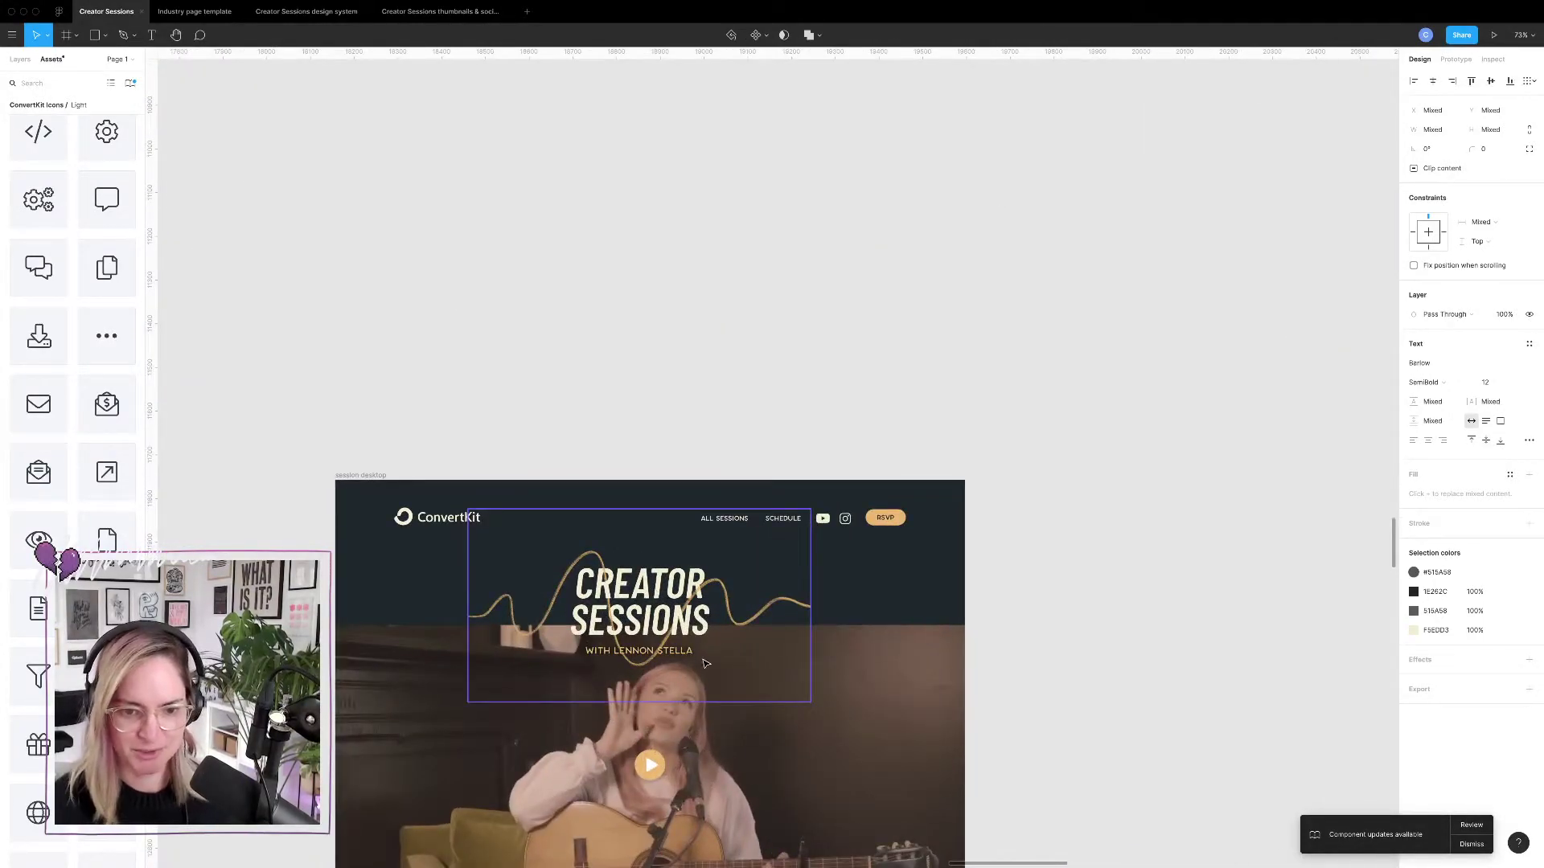
scroll(1071, 492, "down", 10)
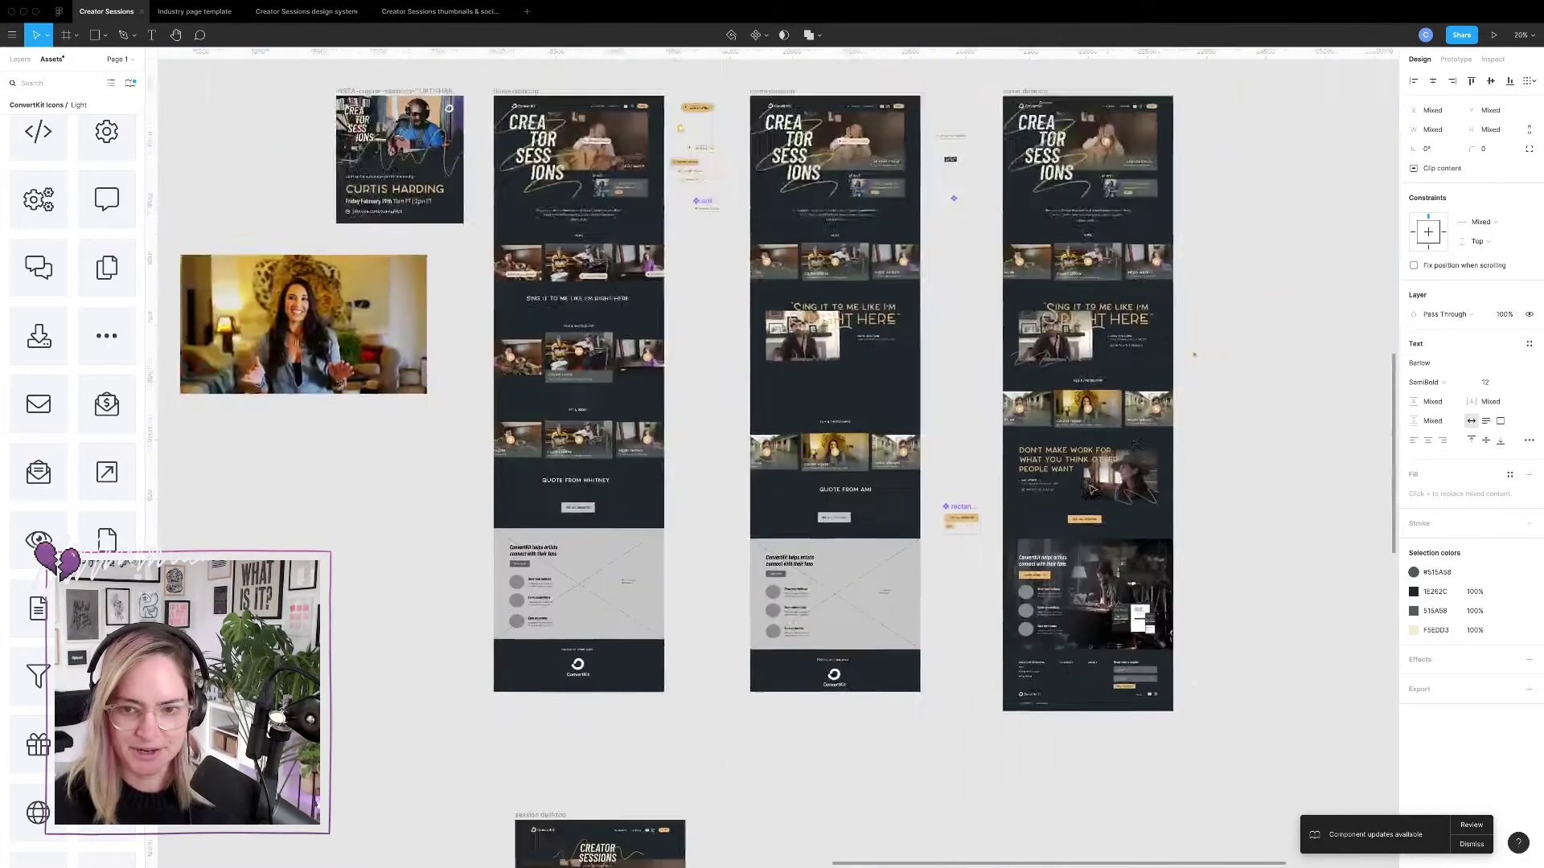
Remove the small ConvertKit logo from the latest home desktop header, keeping only the large one.
scroll(1041, 254, "up", 3)
scroll(1042, 253, "up", 8)
scroll(1041, 250, "down", 2)
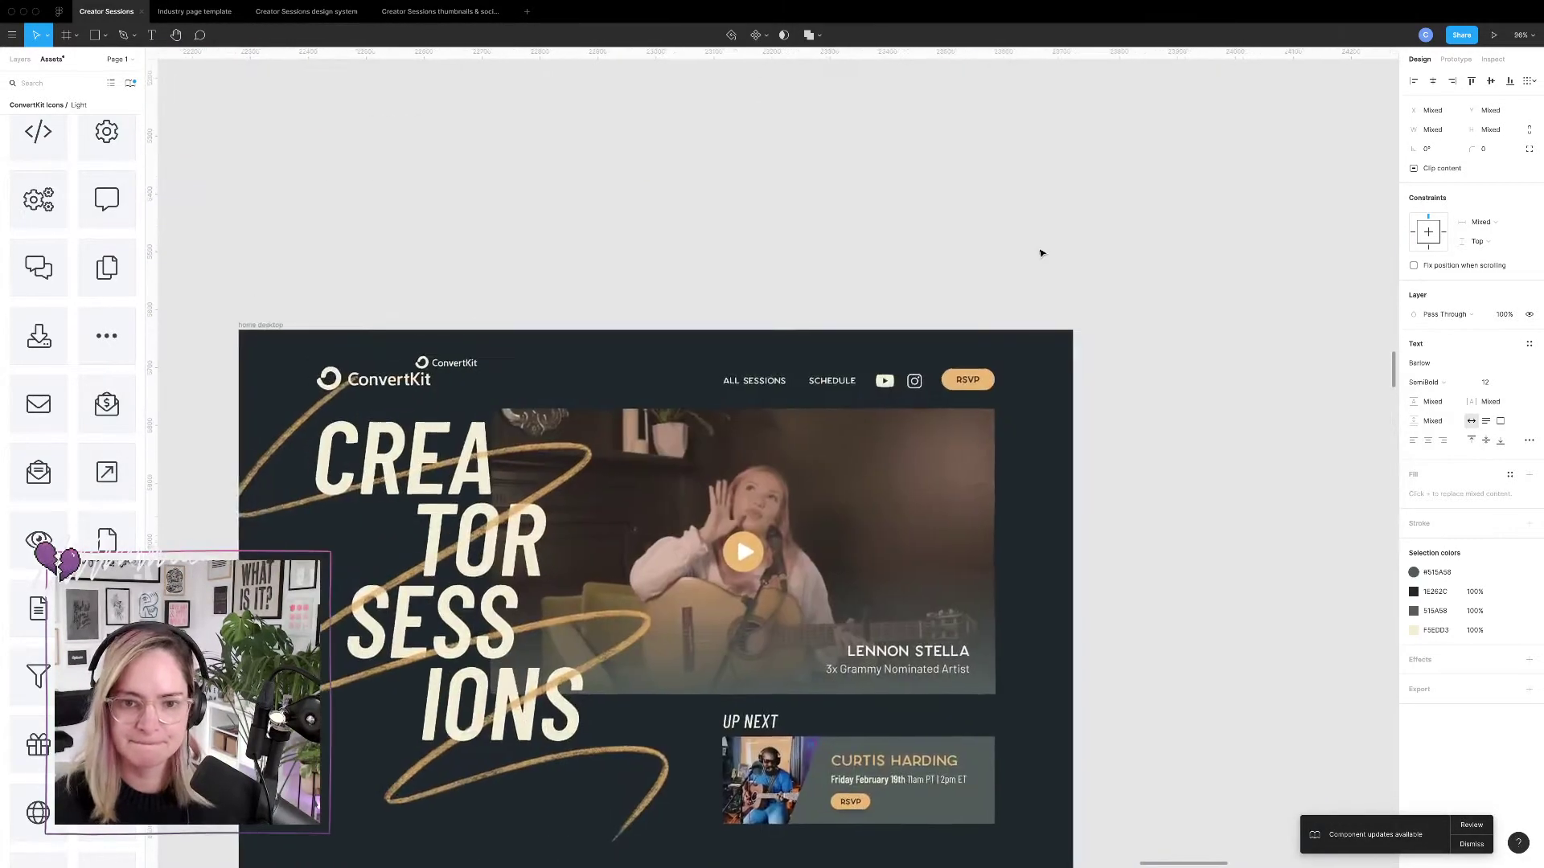
scroll(532, 274, "up", 1)
key("Escape")
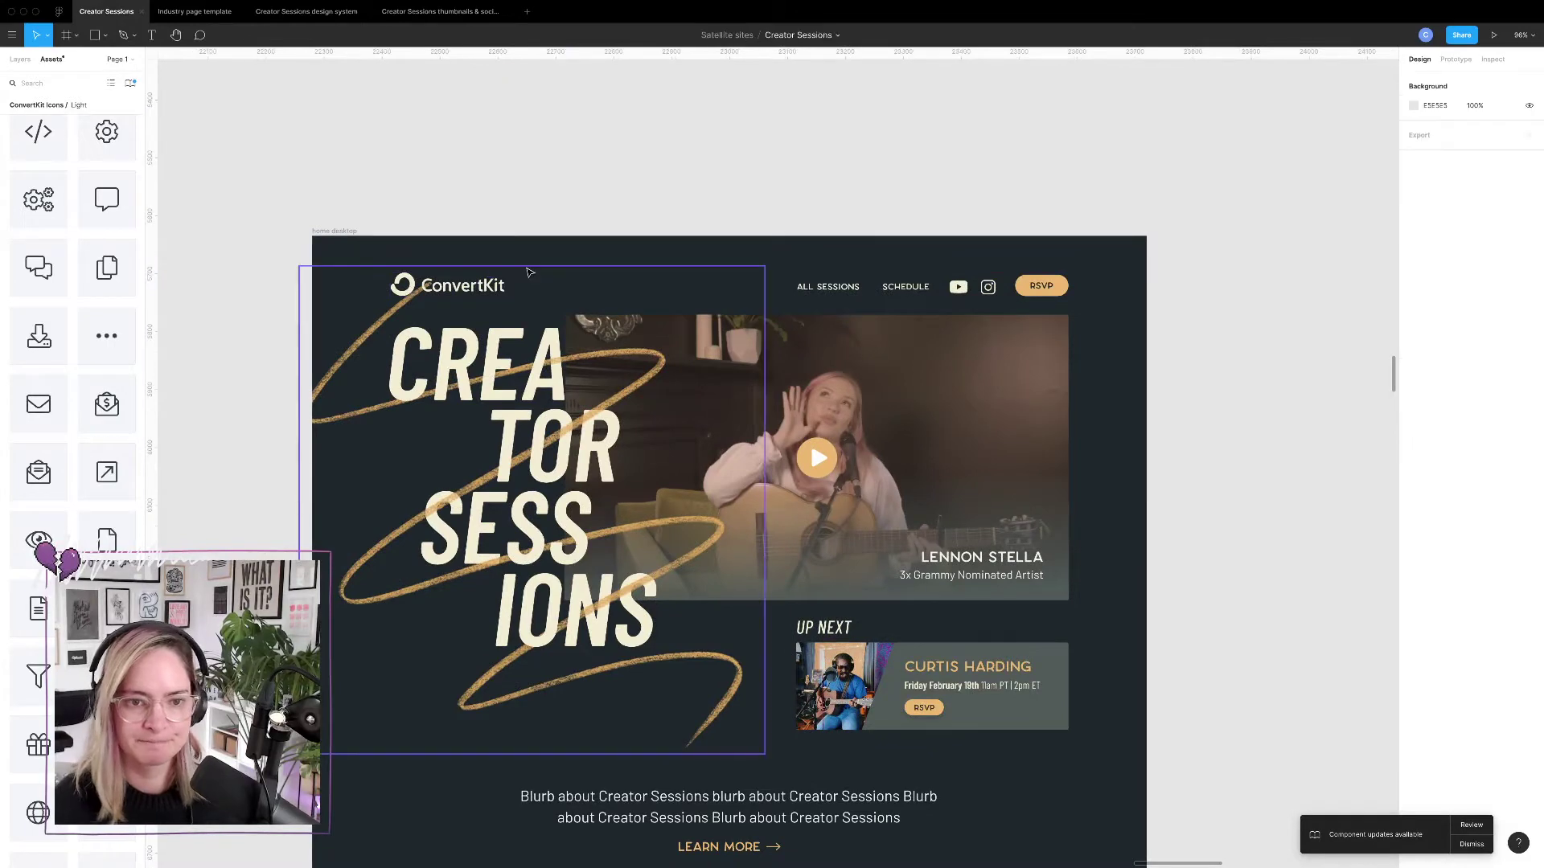
Duplicate the latest home desktop page beside the original and paste the copied ConvertKit banner at the top of the duplicate.
scroll(514, 241, "down", 5)
left_click_drag(497, 235, 790, 233)
scroll(804, 282, "up", 8)
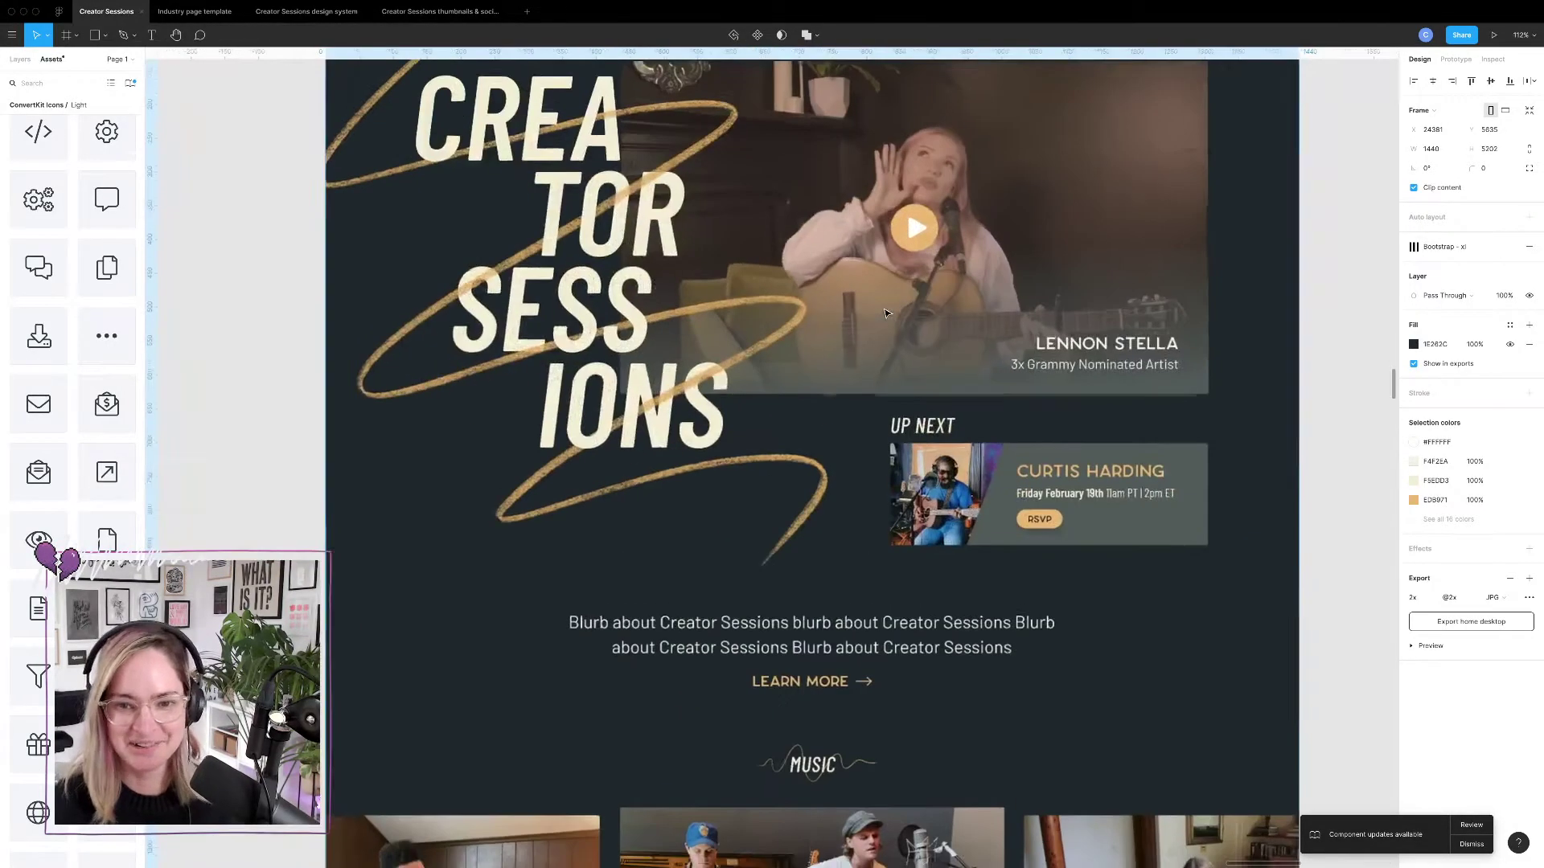
scroll(763, 406, "up", 5)
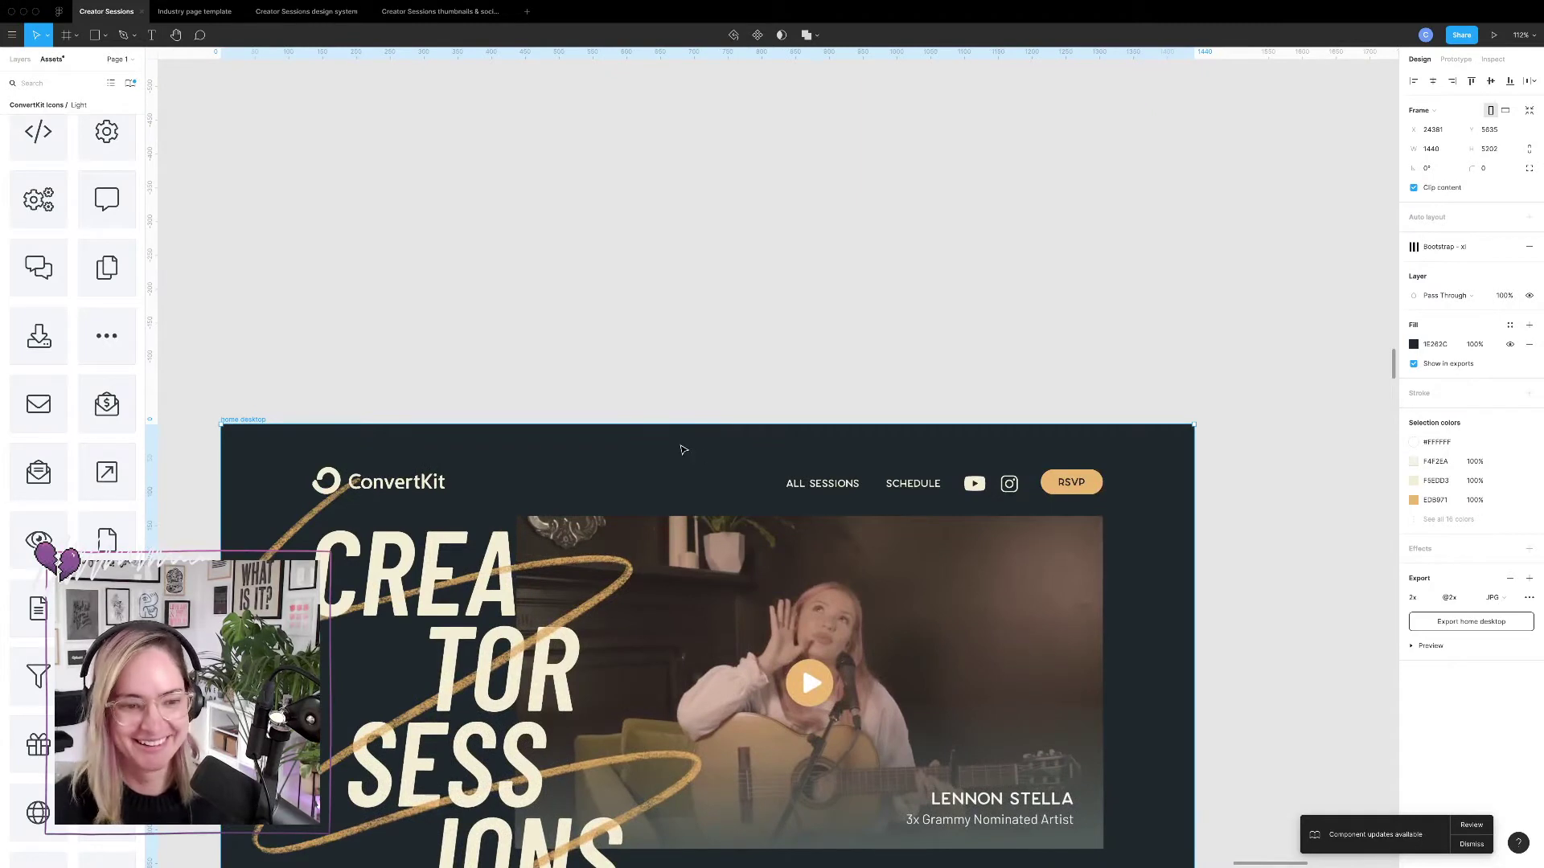
key("super+v")
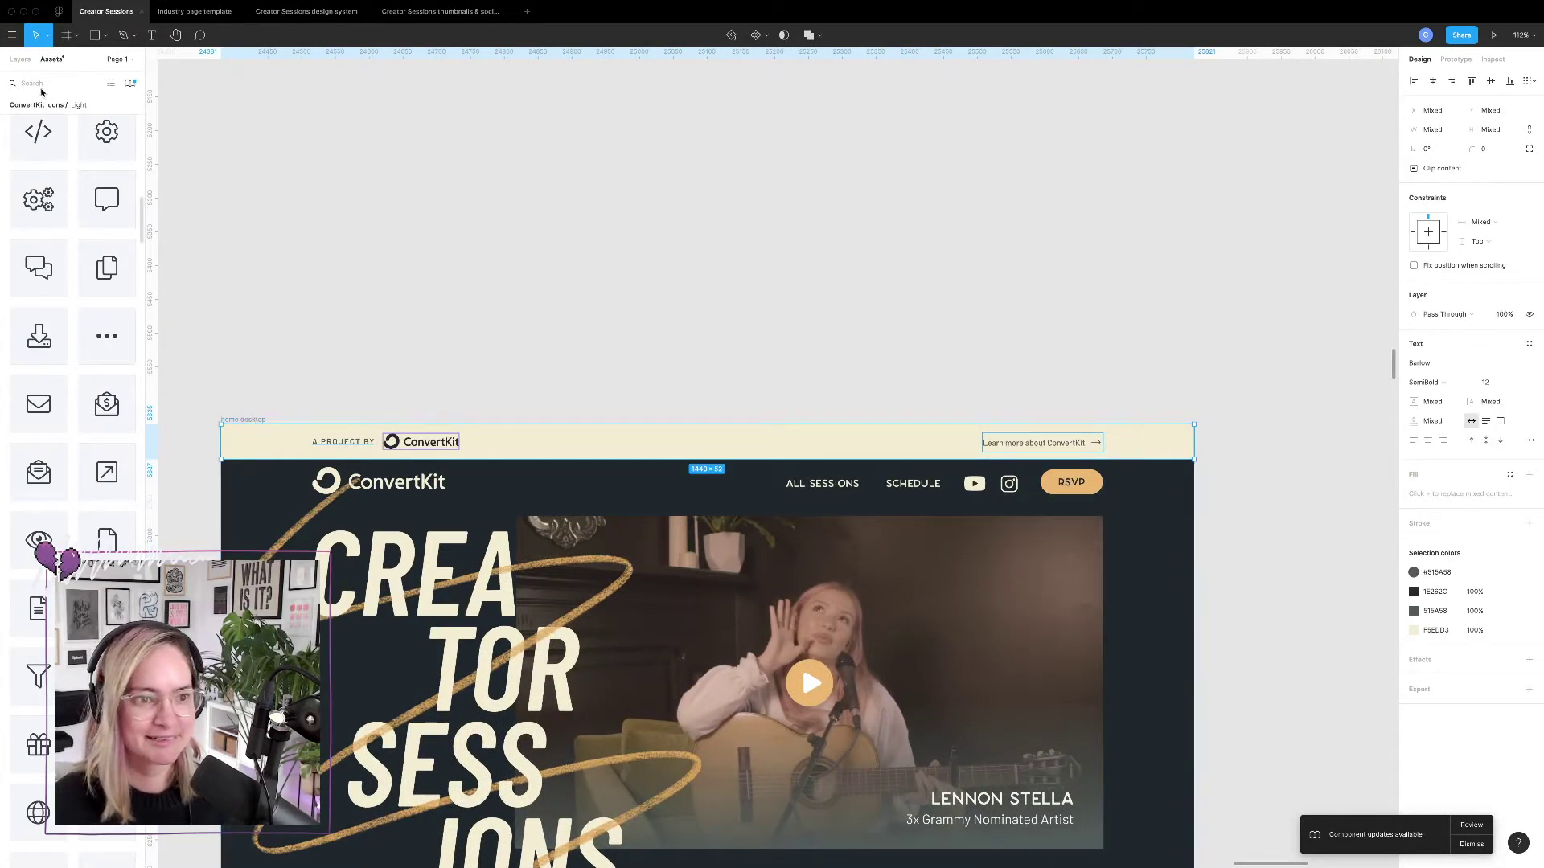
Extend the duplicated home desktop frame upward from its top edge to a height of about 5332.
left_click(20, 59)
left_click(244, 419)
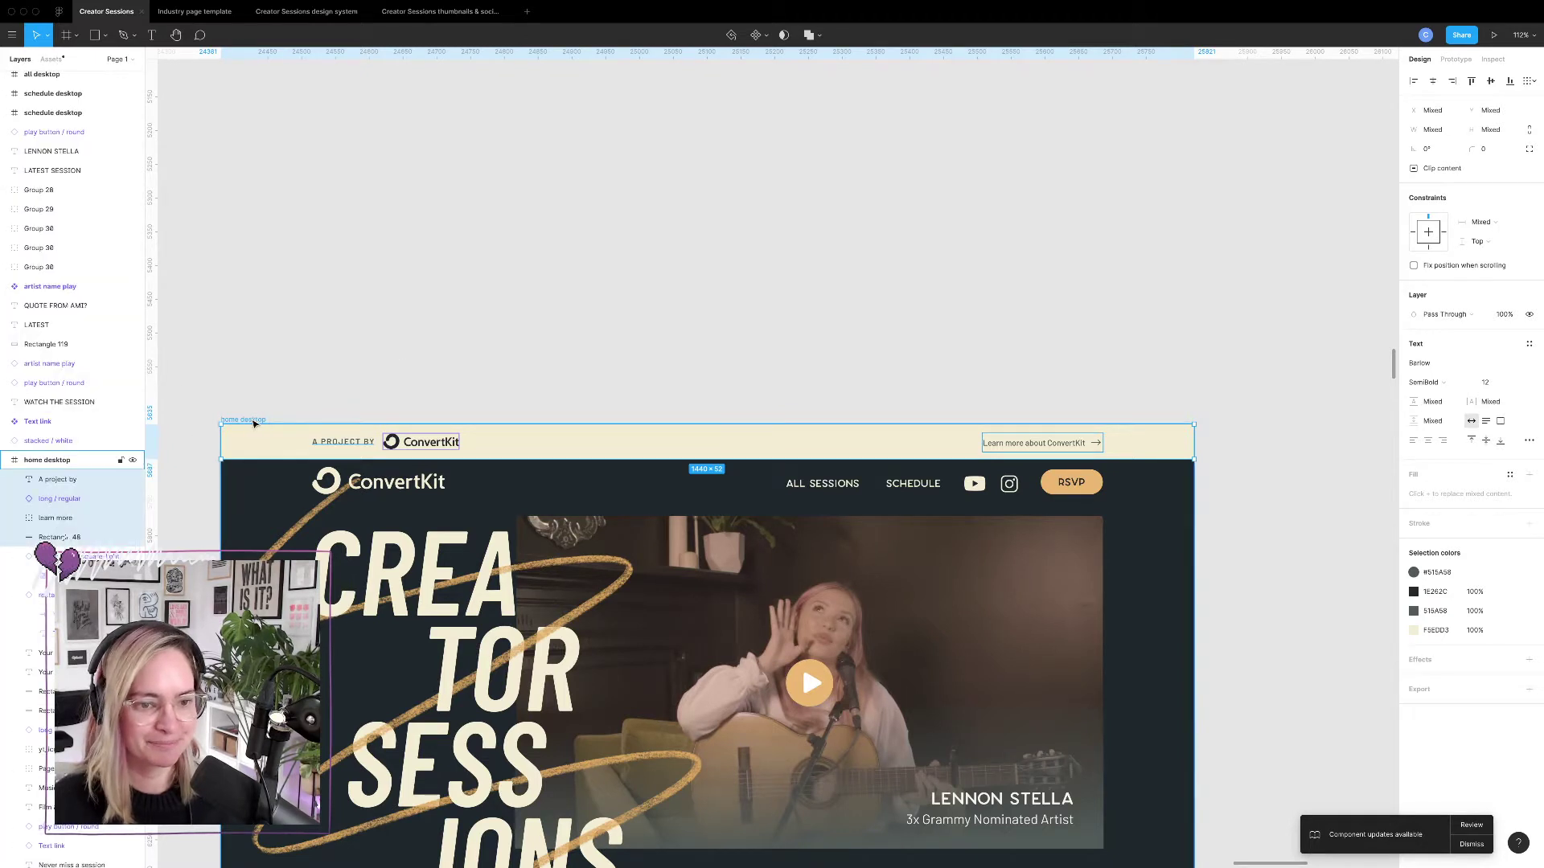
left_click_drag(767, 422, 768, 400)
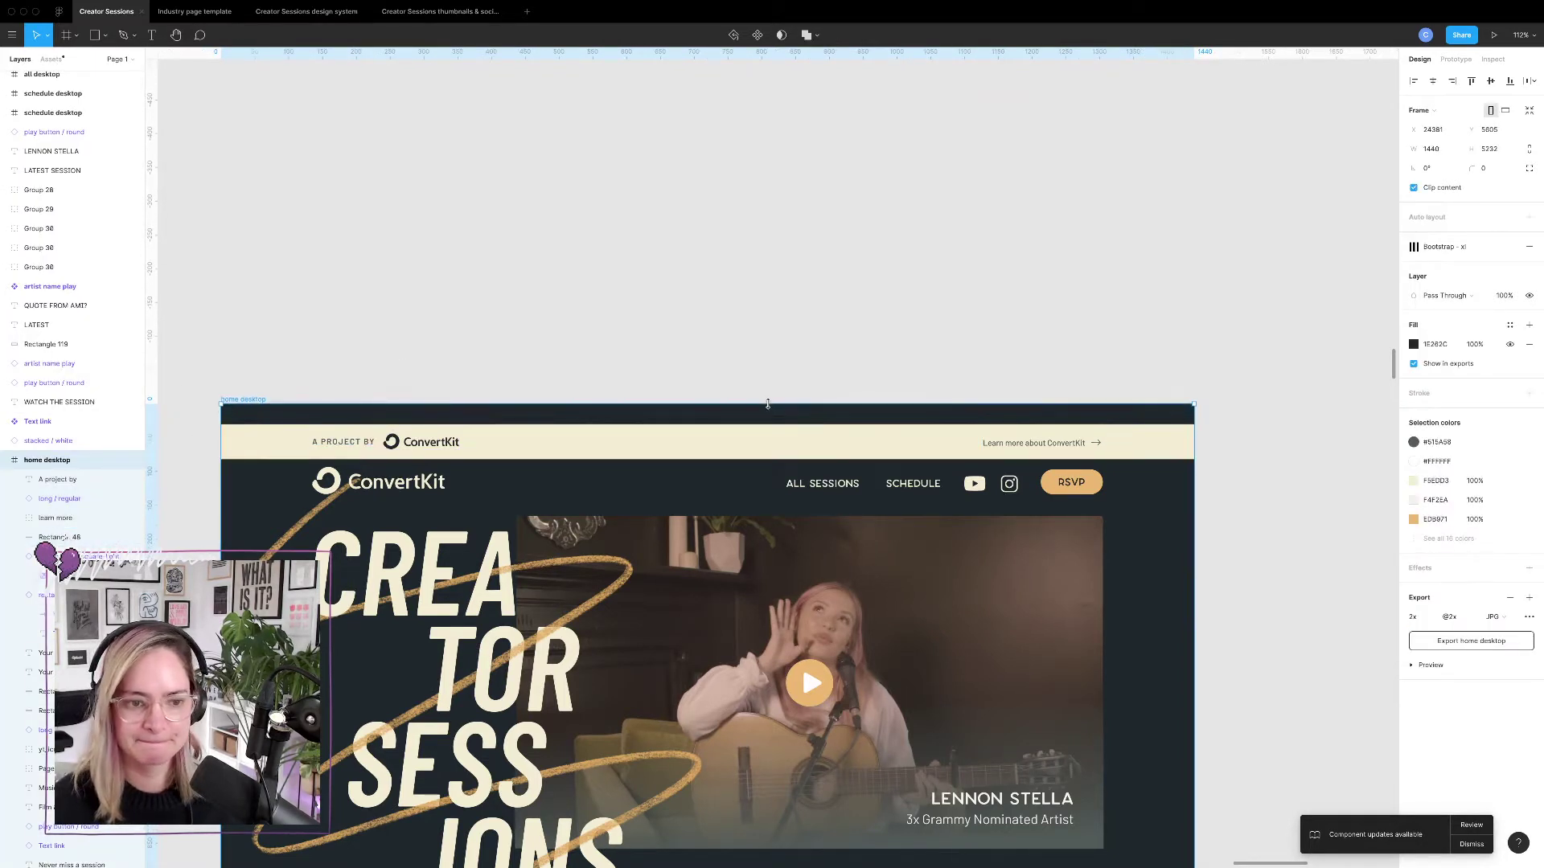
Select the banner background, Learn more link, ConvertKit logo and A PROJECT BY text, and move them up flush with the frame's top edge.
left_click(1090, 447)
left_click(764, 441, "shift")
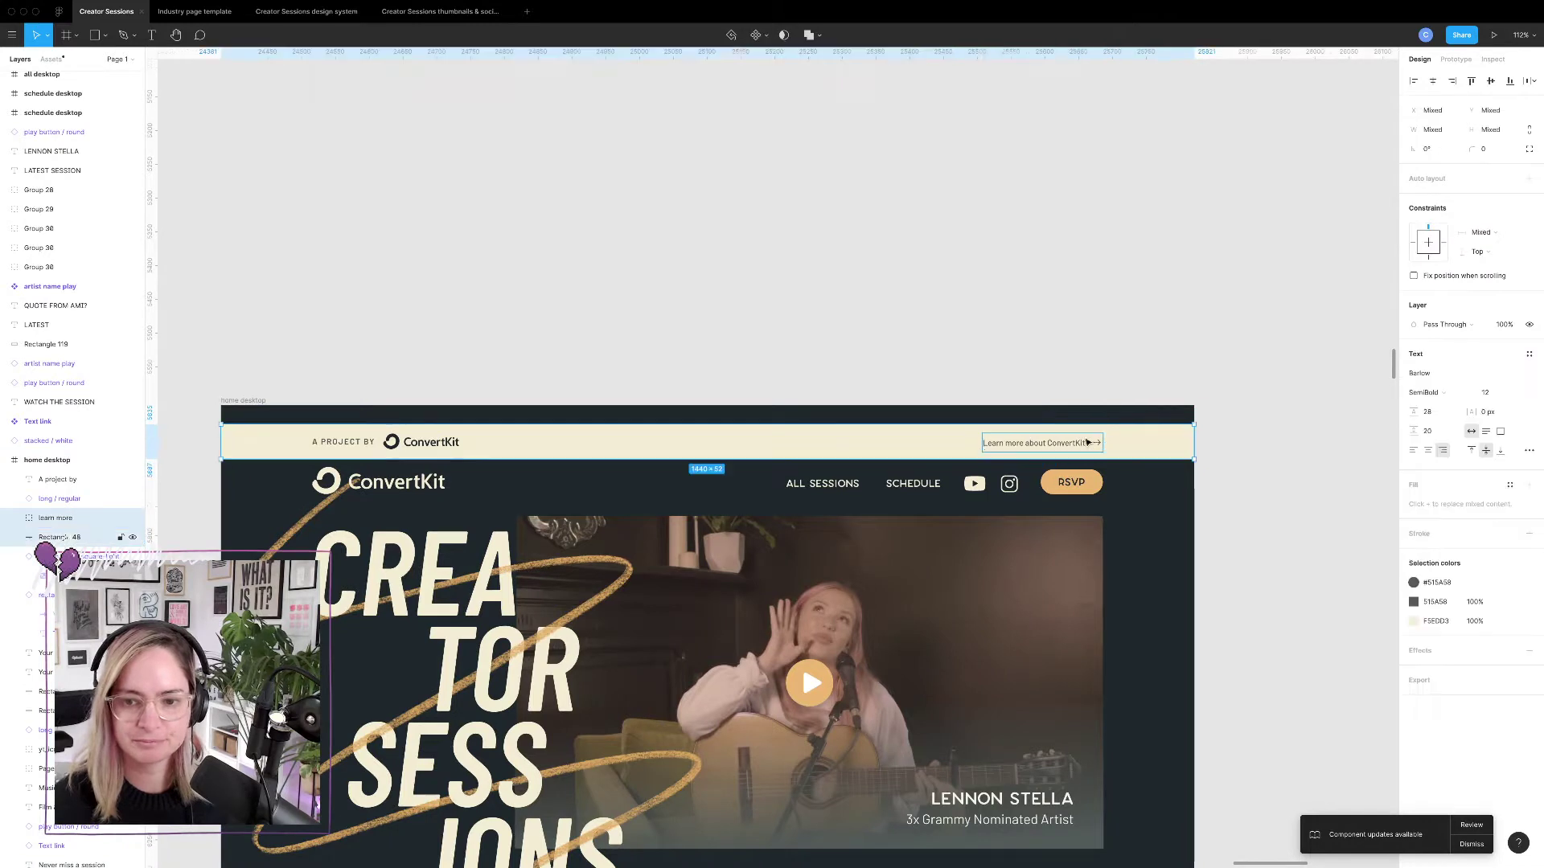
left_click(420, 442, "shift")
left_click(343, 441, "shift")
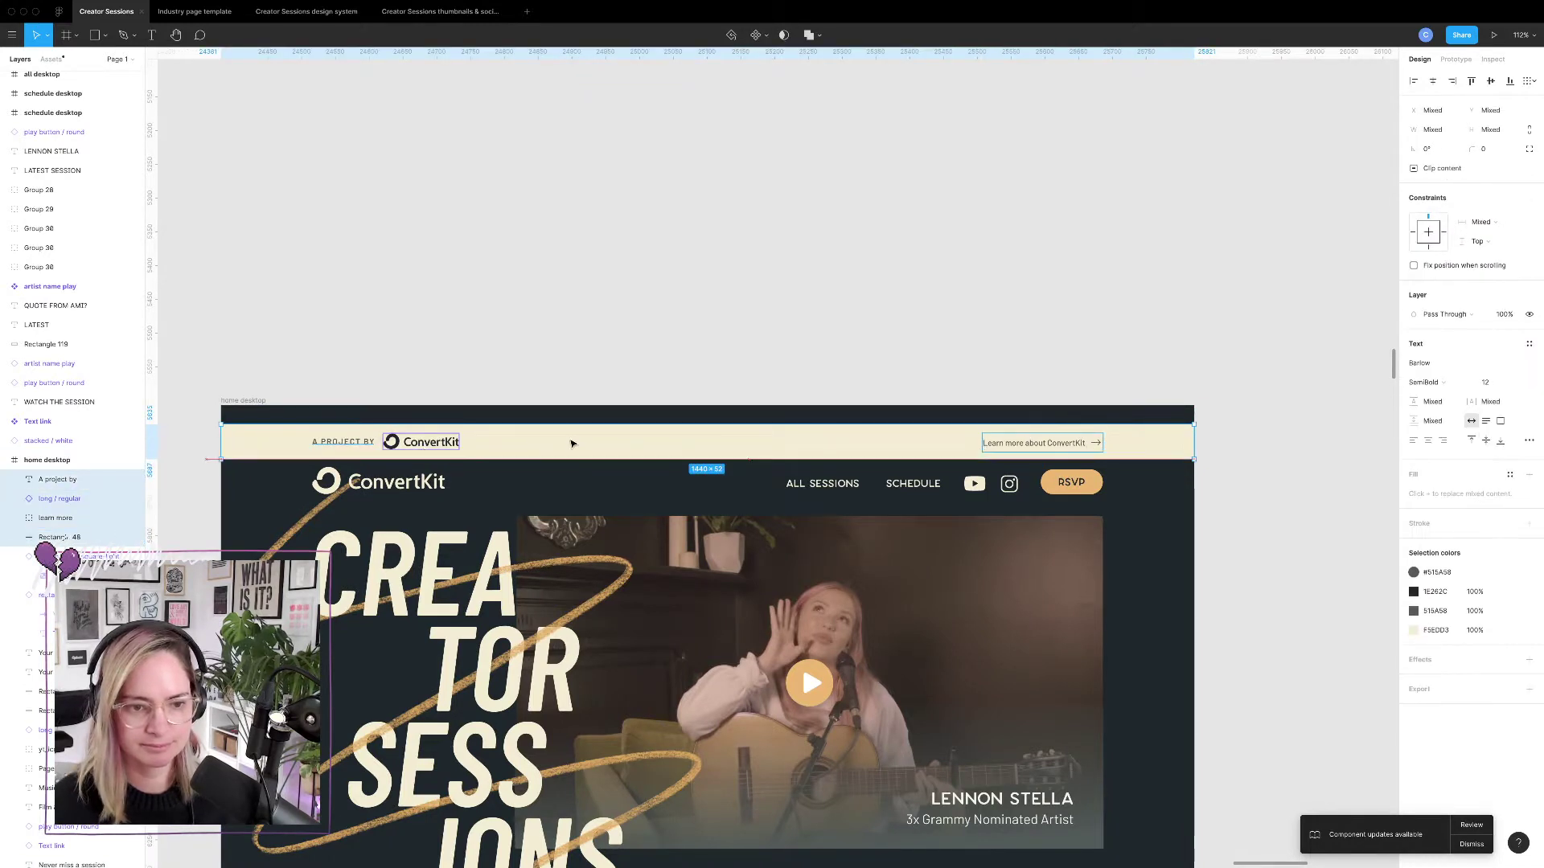
left_click_drag(572, 441, 572, 424)
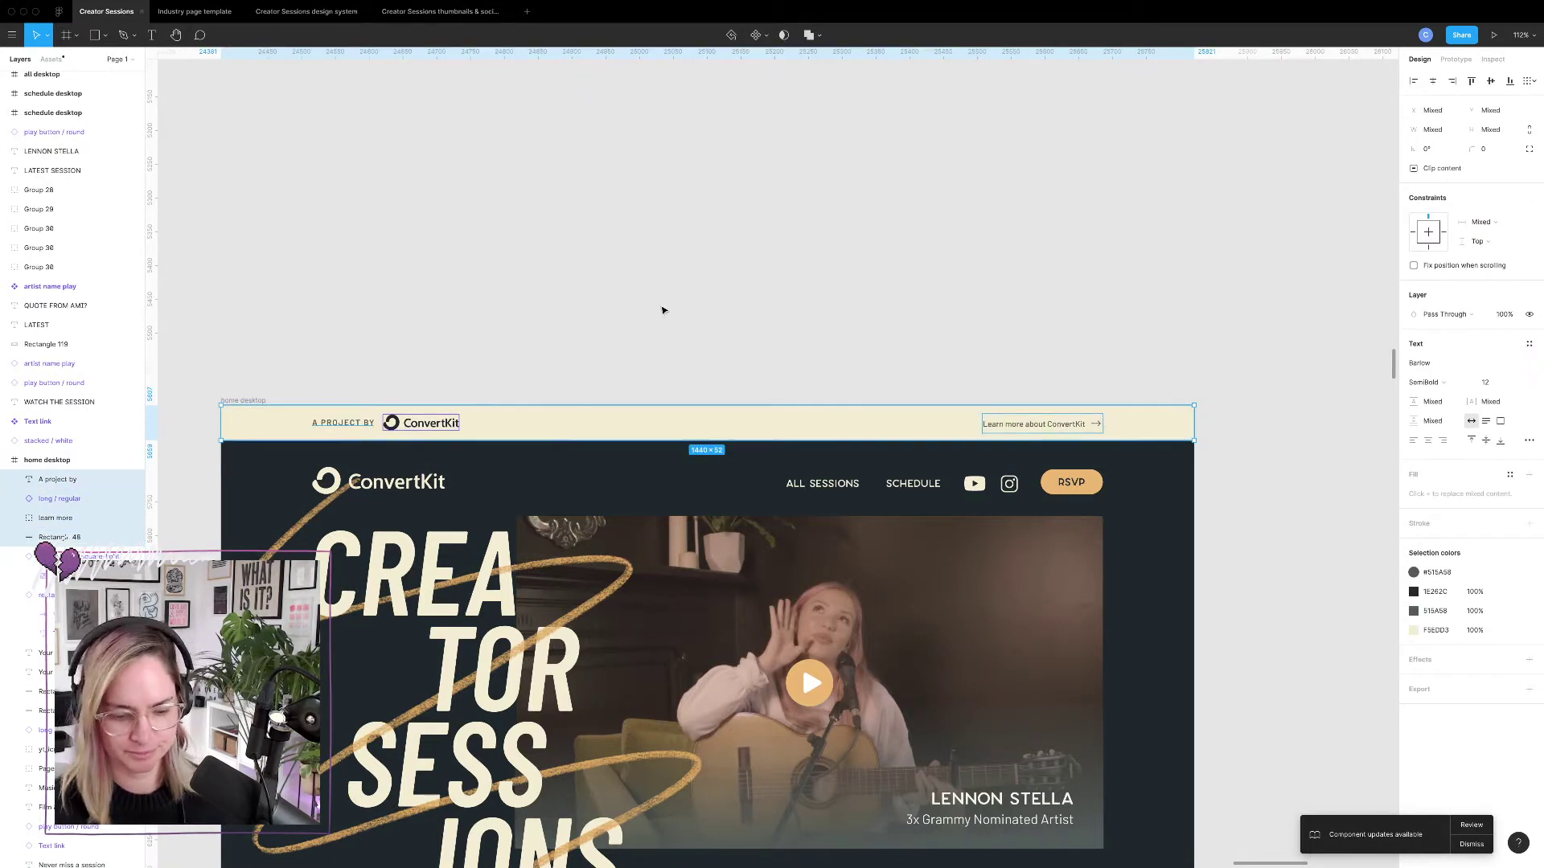
left_click(663, 310)
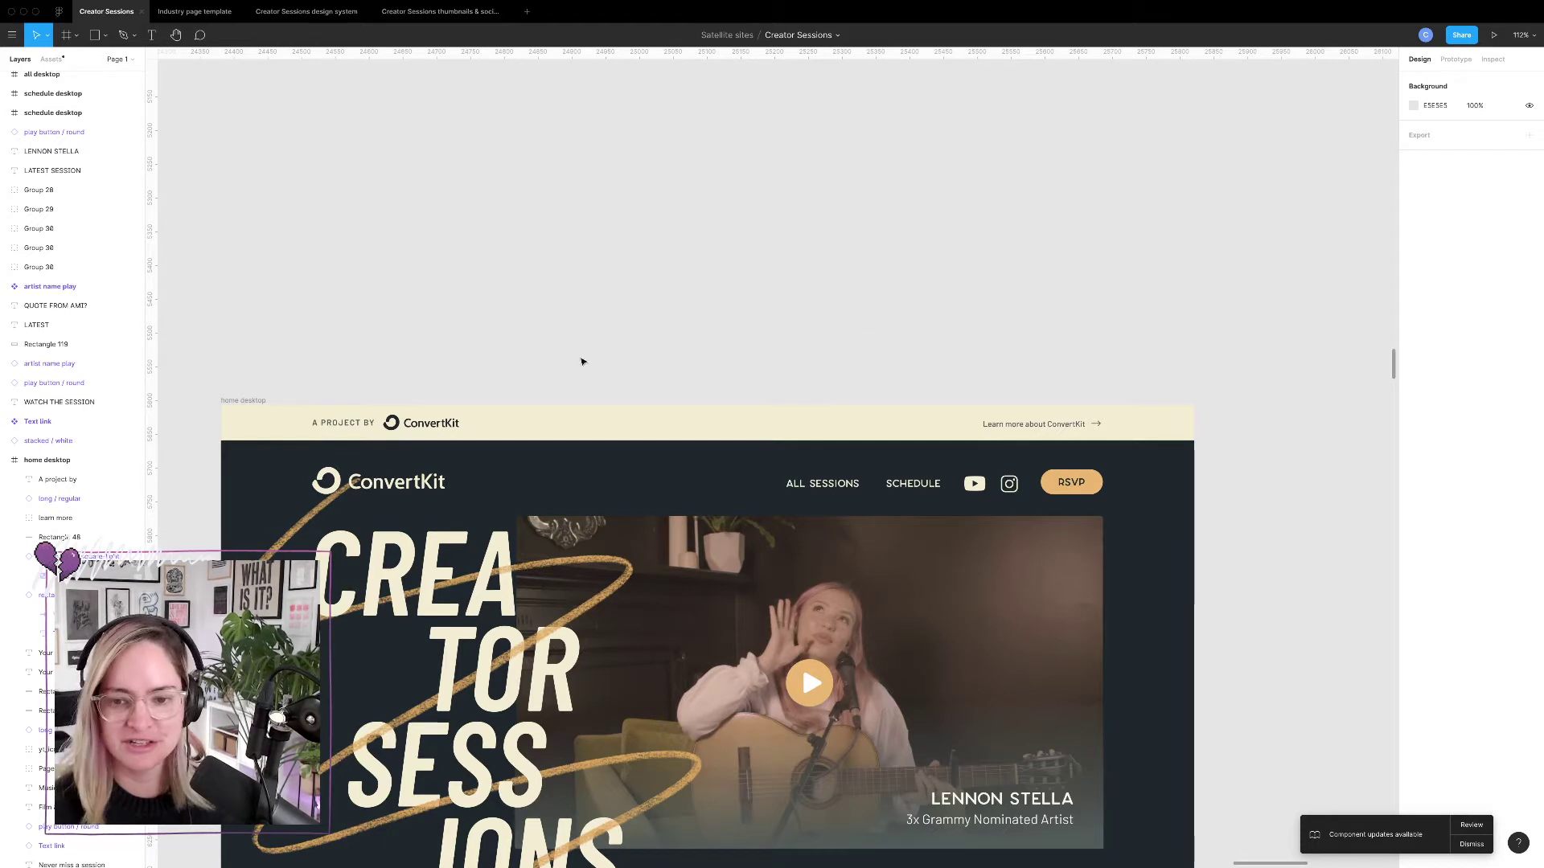
Change the fill of the top banner's background rectangle to the near-black colour 00080E.
left_click(421, 421)
left_click(537, 427)
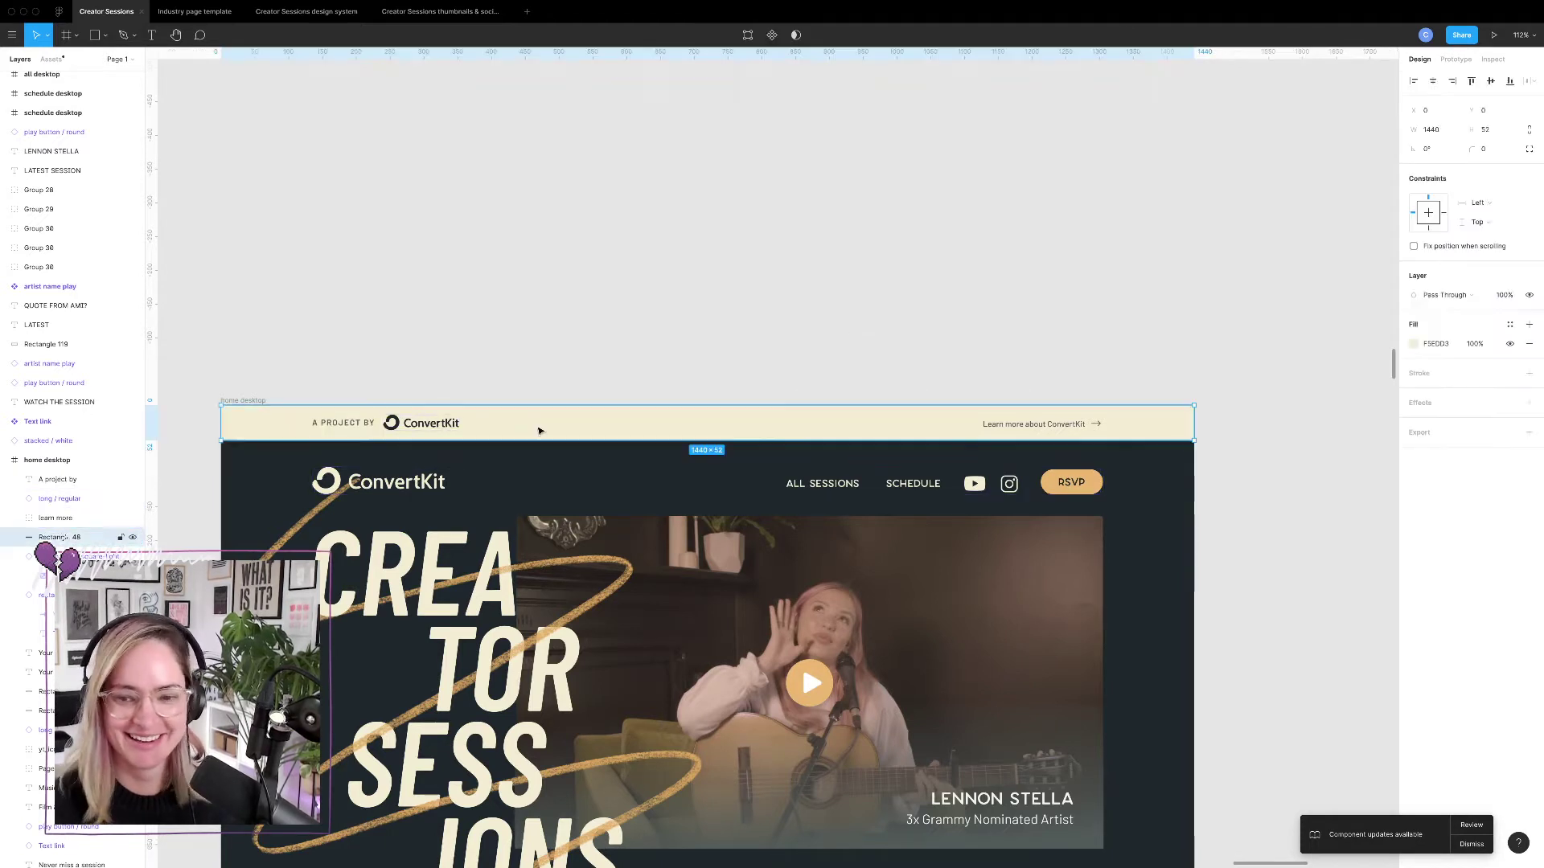
left_click(1413, 344)
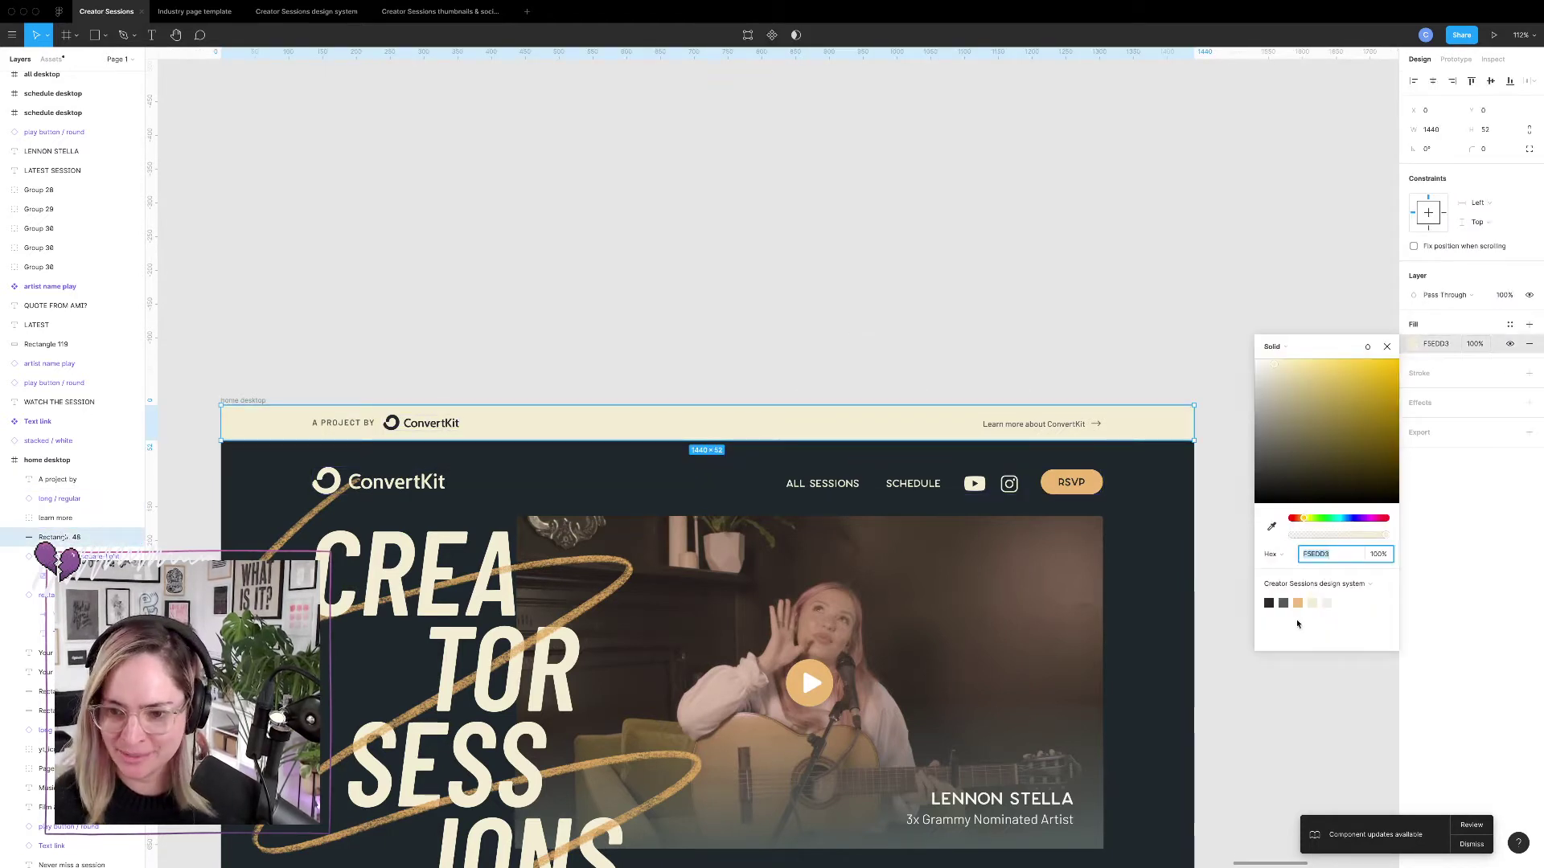
left_click(1270, 603)
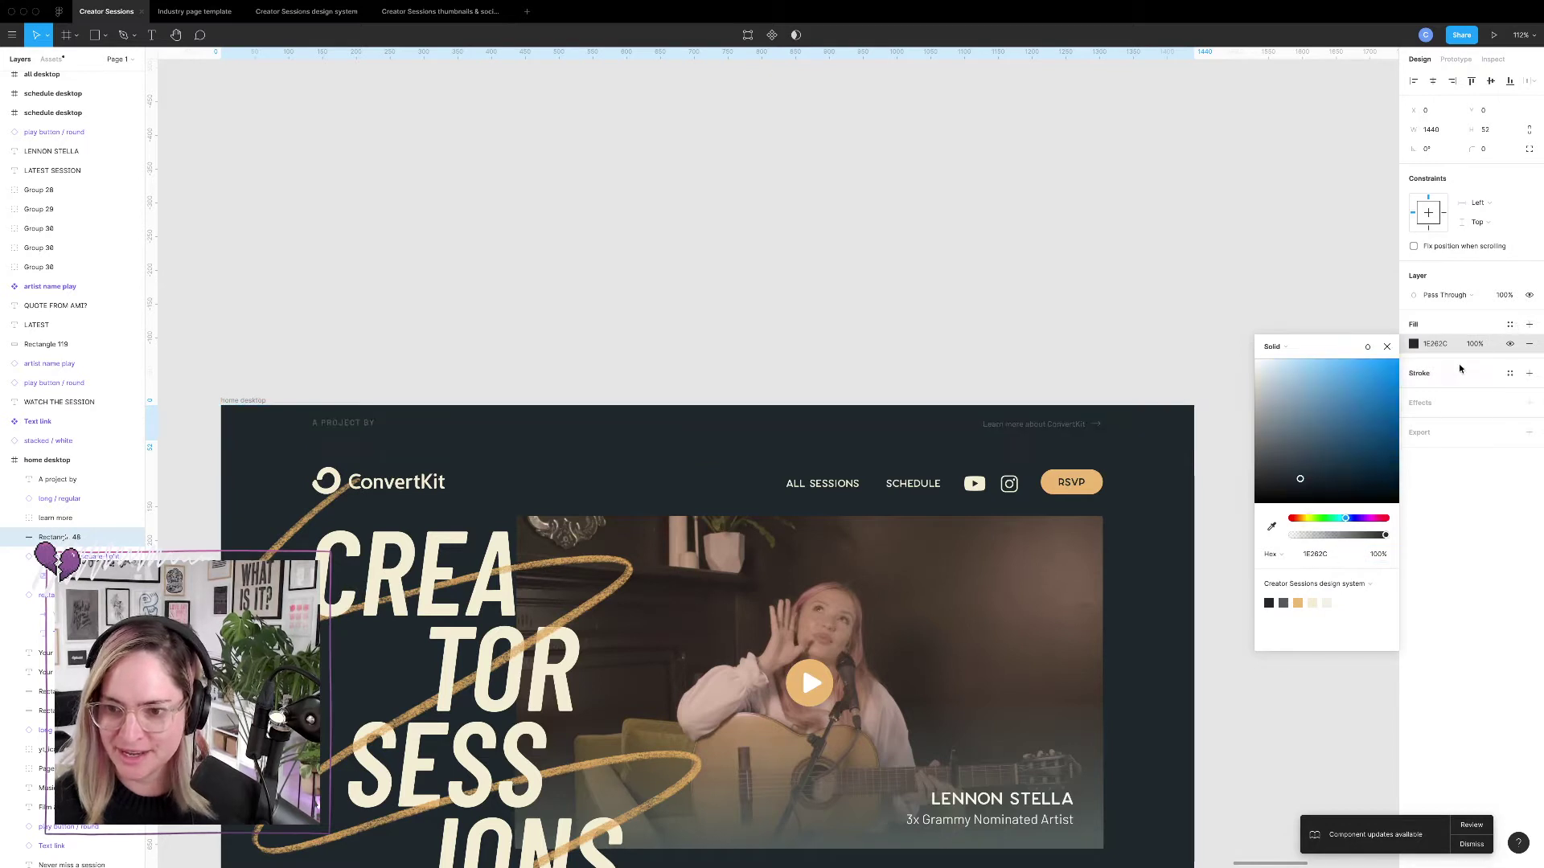
left_click(1319, 554)
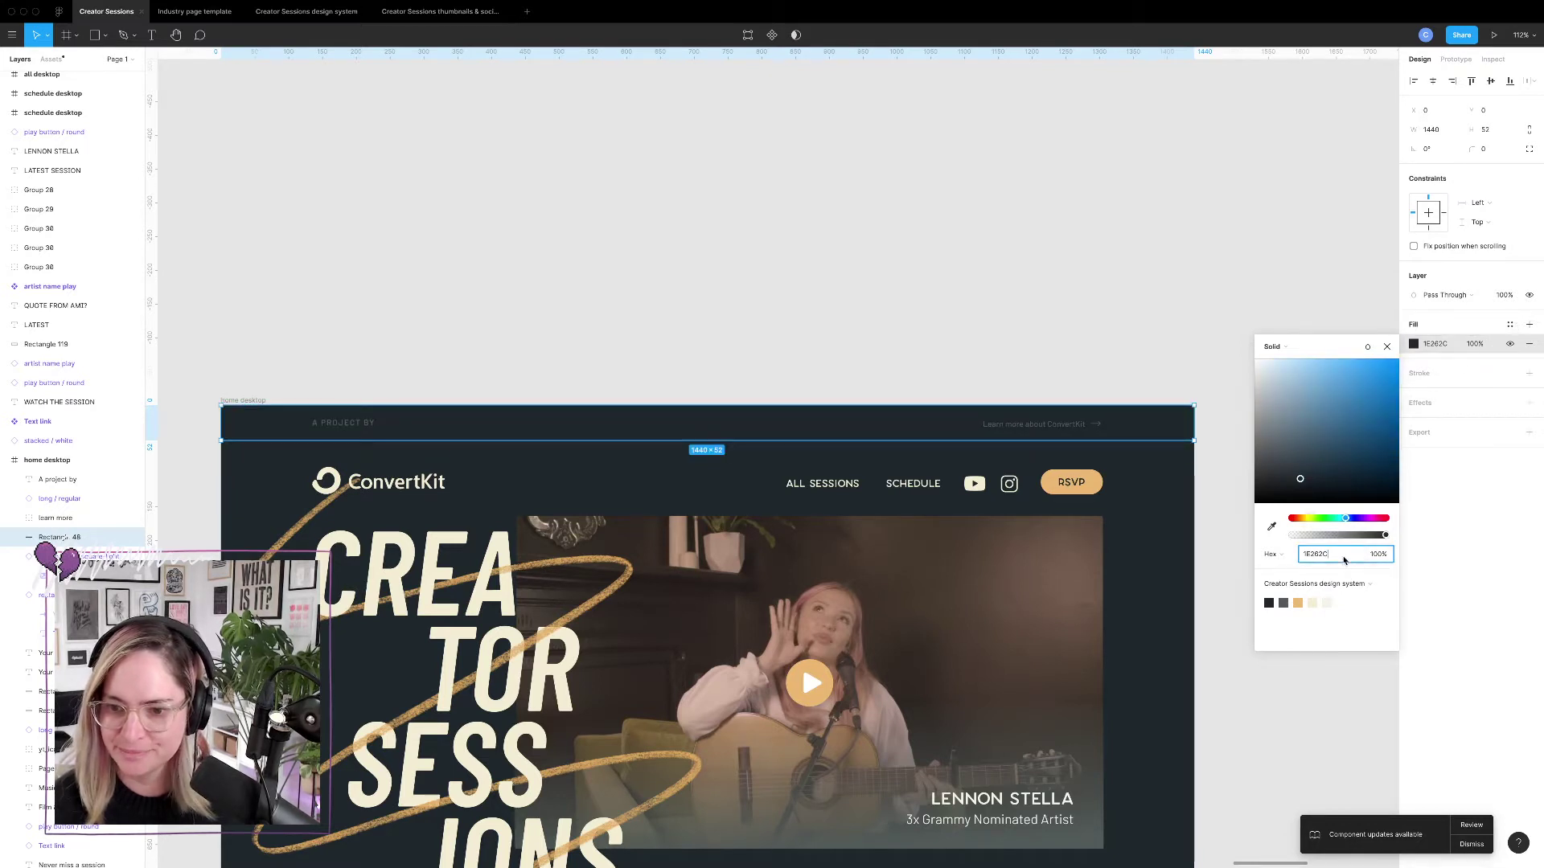
type("0A1218")
key("Return")
type("00080E")
key("Return")
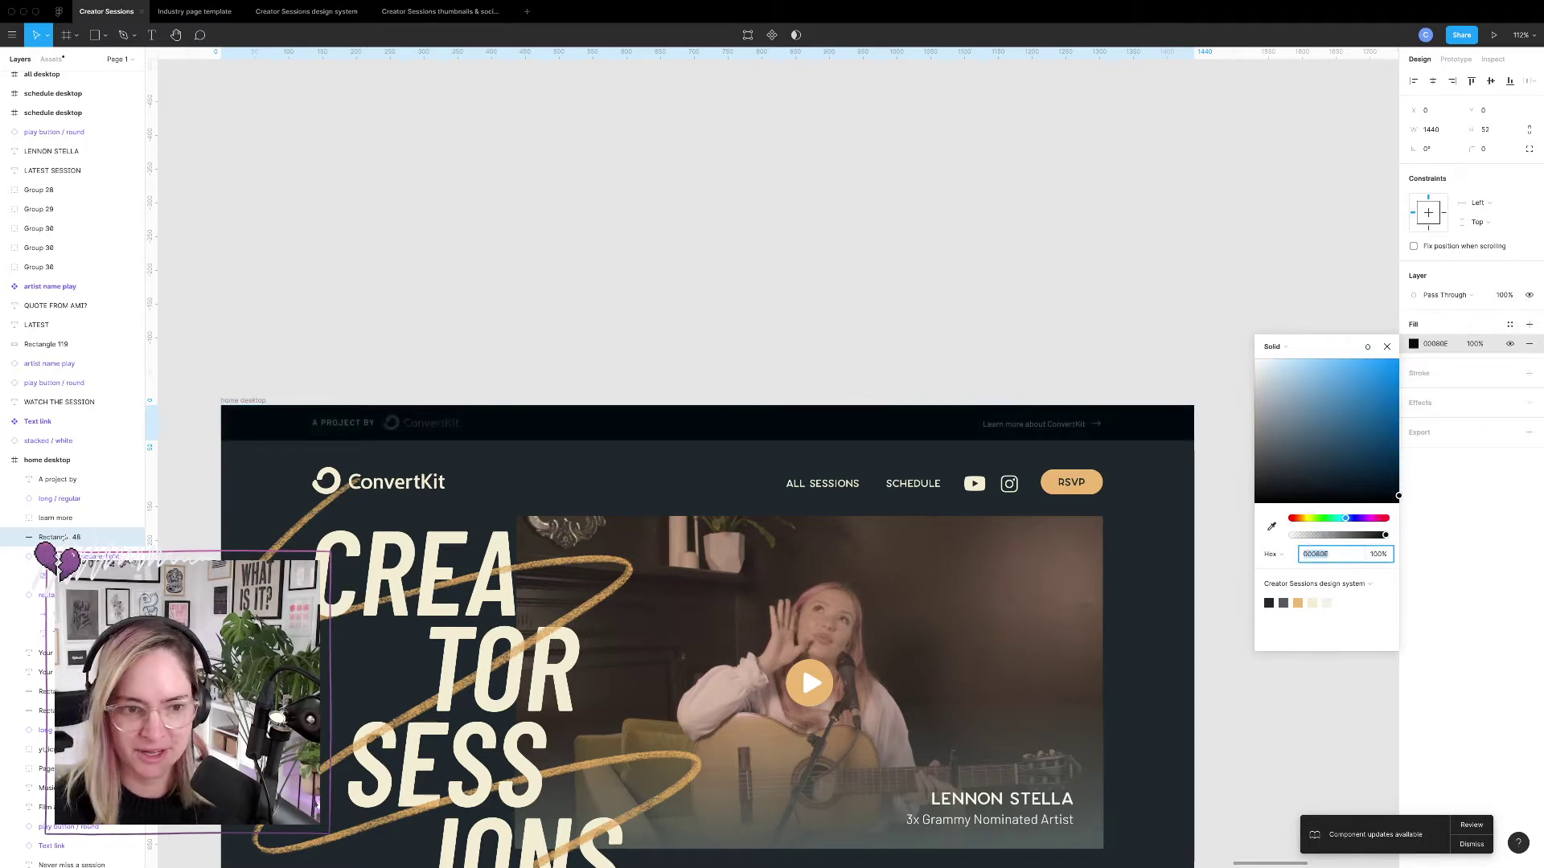
left_click(1170, 342)
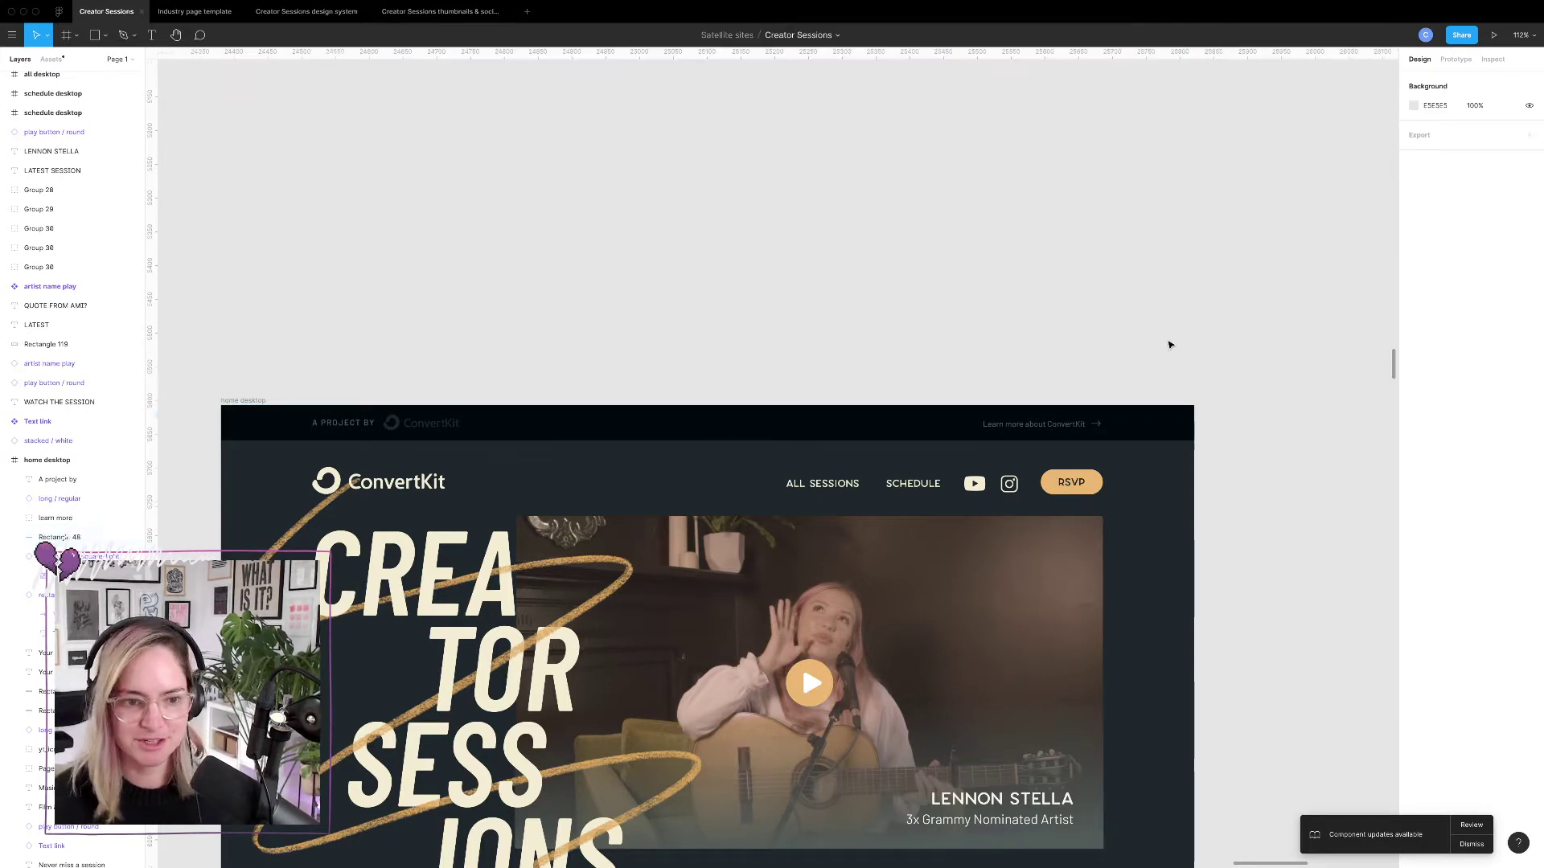
Recolour the banner's ConvertKit logo and A PROJECT BY text with the design system's cream colour F5EDD3.
left_click(430, 435)
left_click(353, 426, "shift")
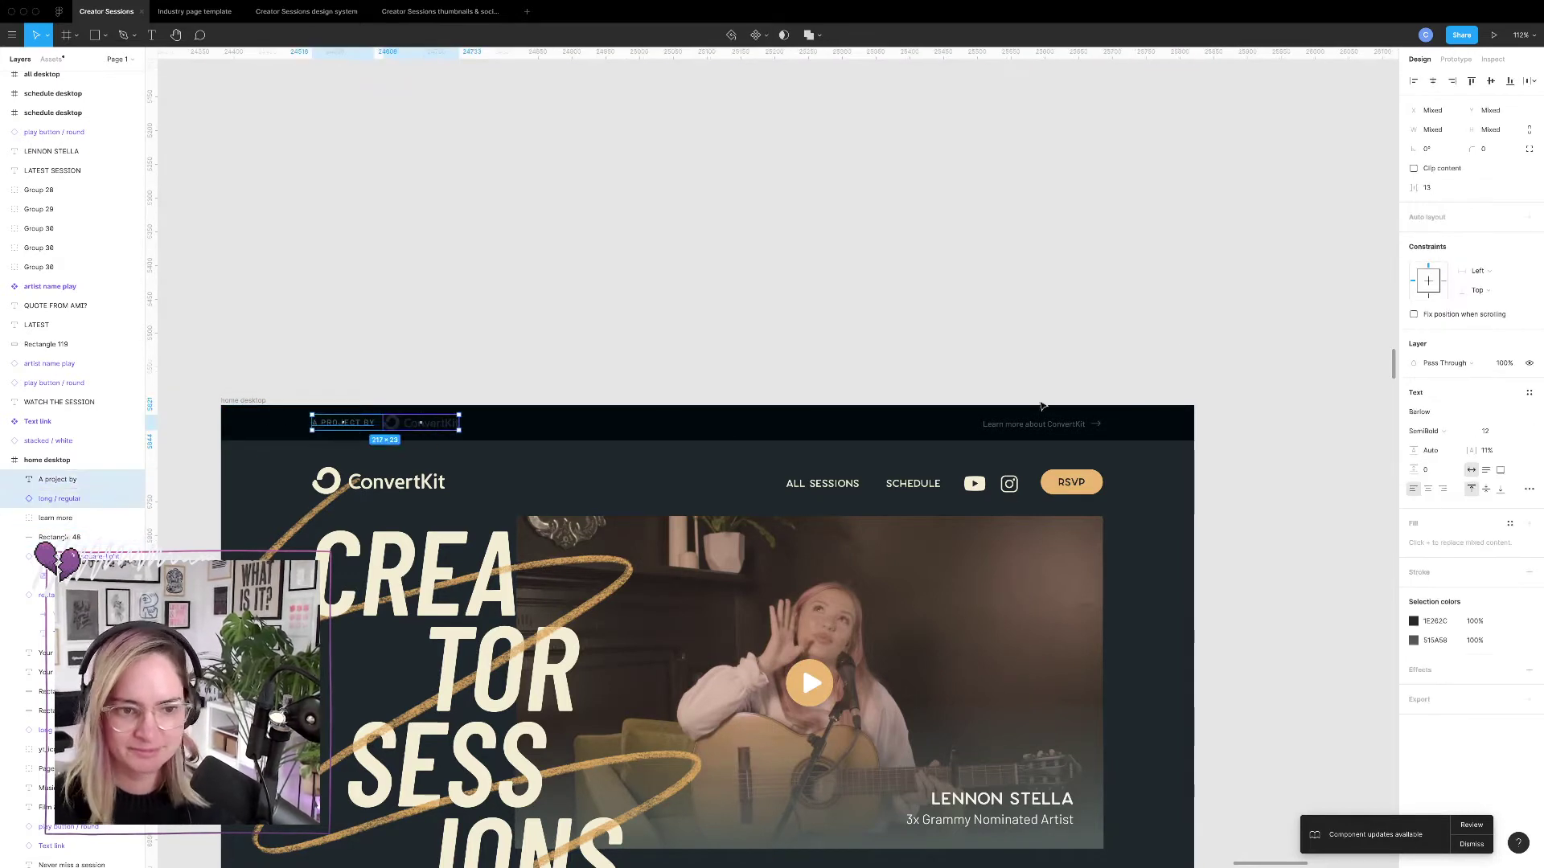
left_click(1413, 621)
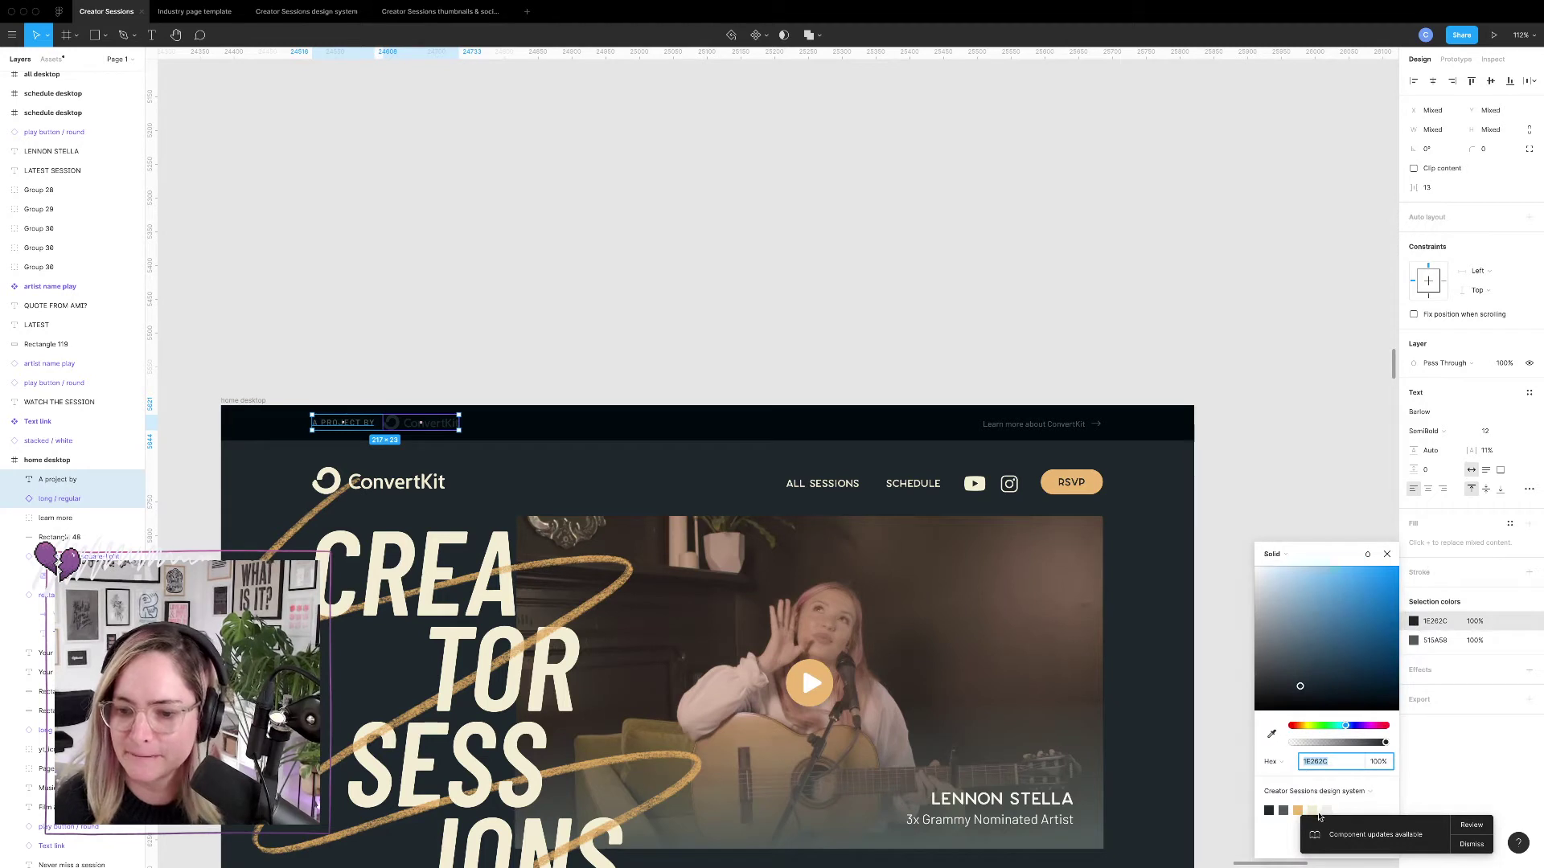
left_click(1474, 844)
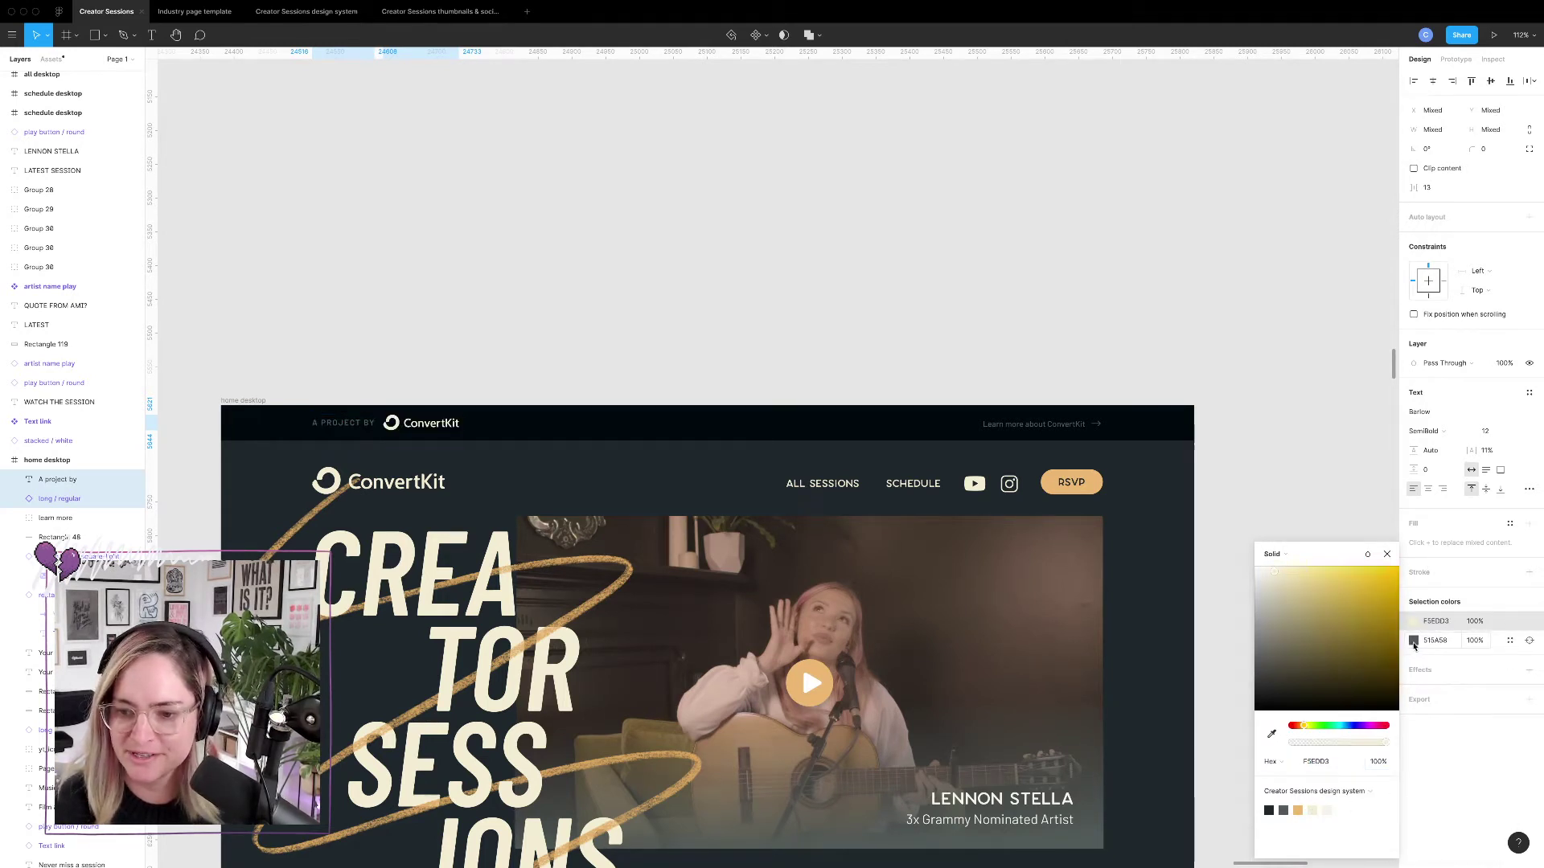
left_click(1414, 640)
left_click(1312, 810)
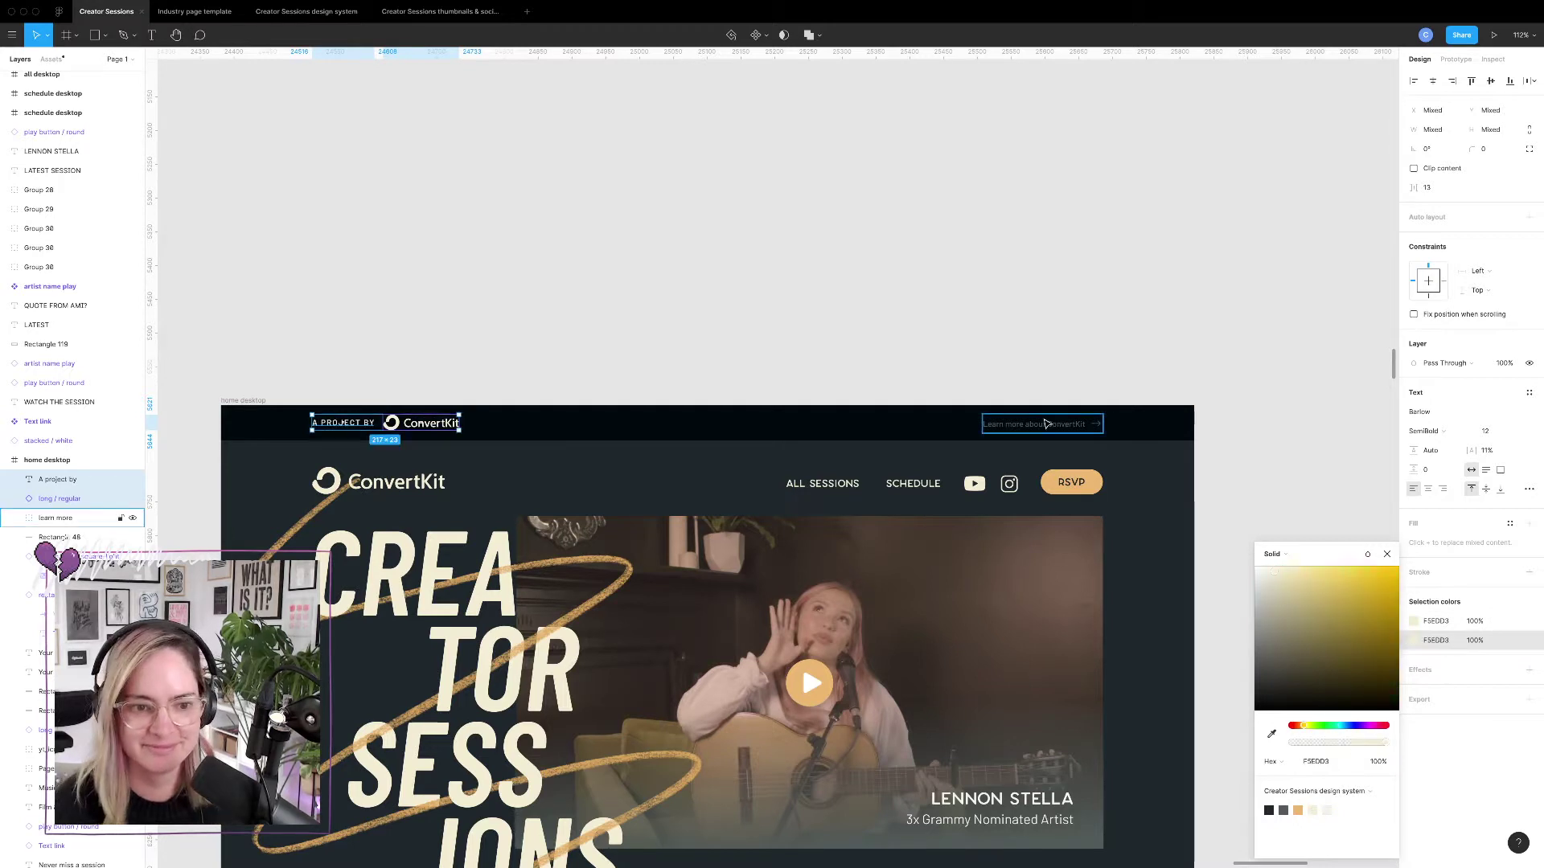
Give the arrow shape inside the banner's Learn more group a cream F5EDD3 fill.
left_click(1057, 430)
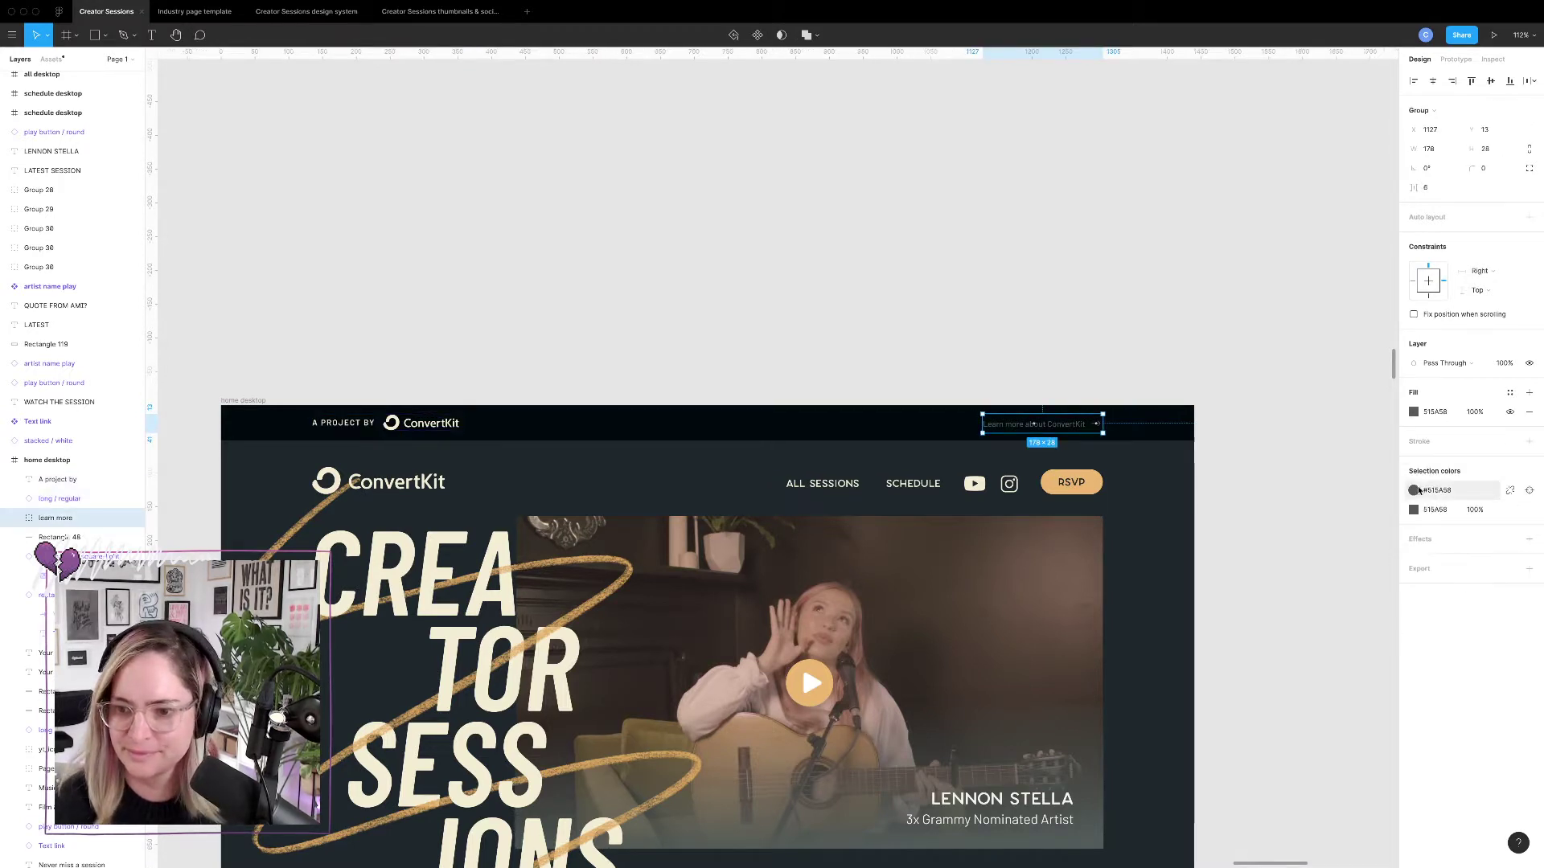
double_click(1097, 425)
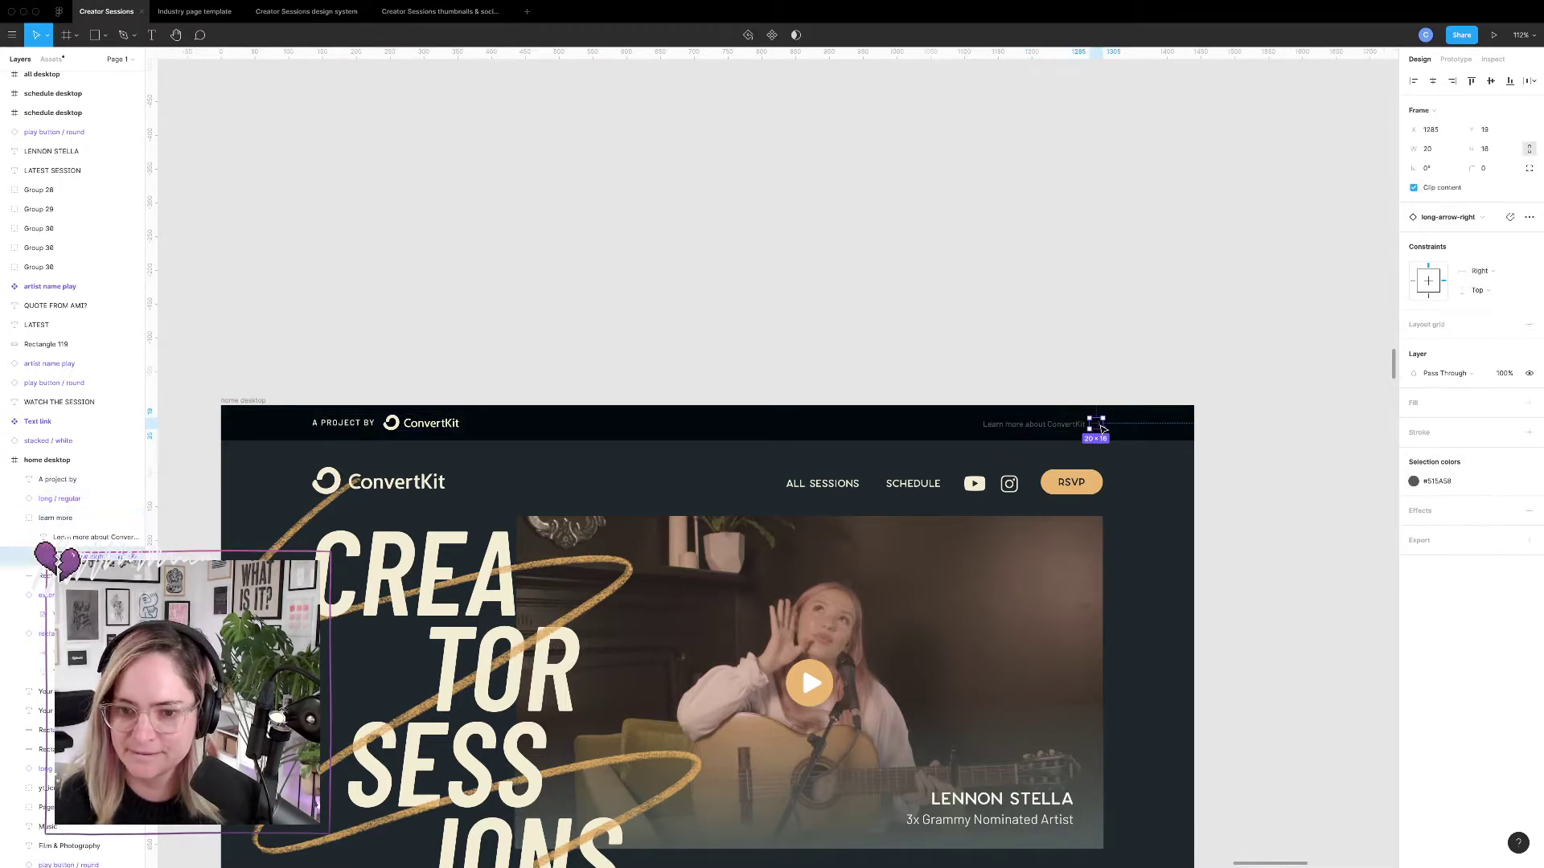
left_click(26, 561)
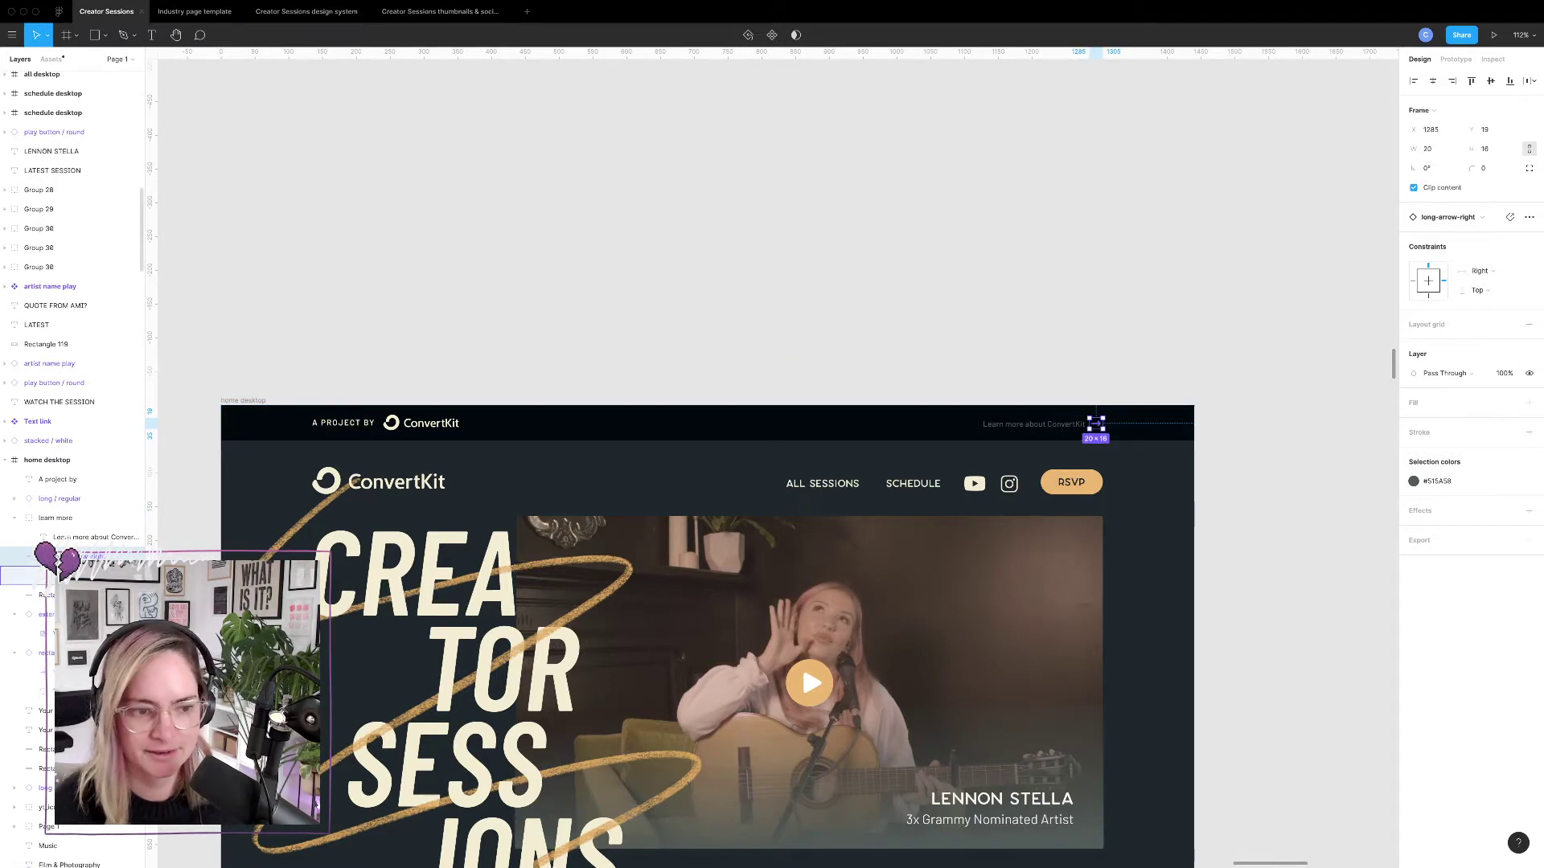
left_click(48, 576)
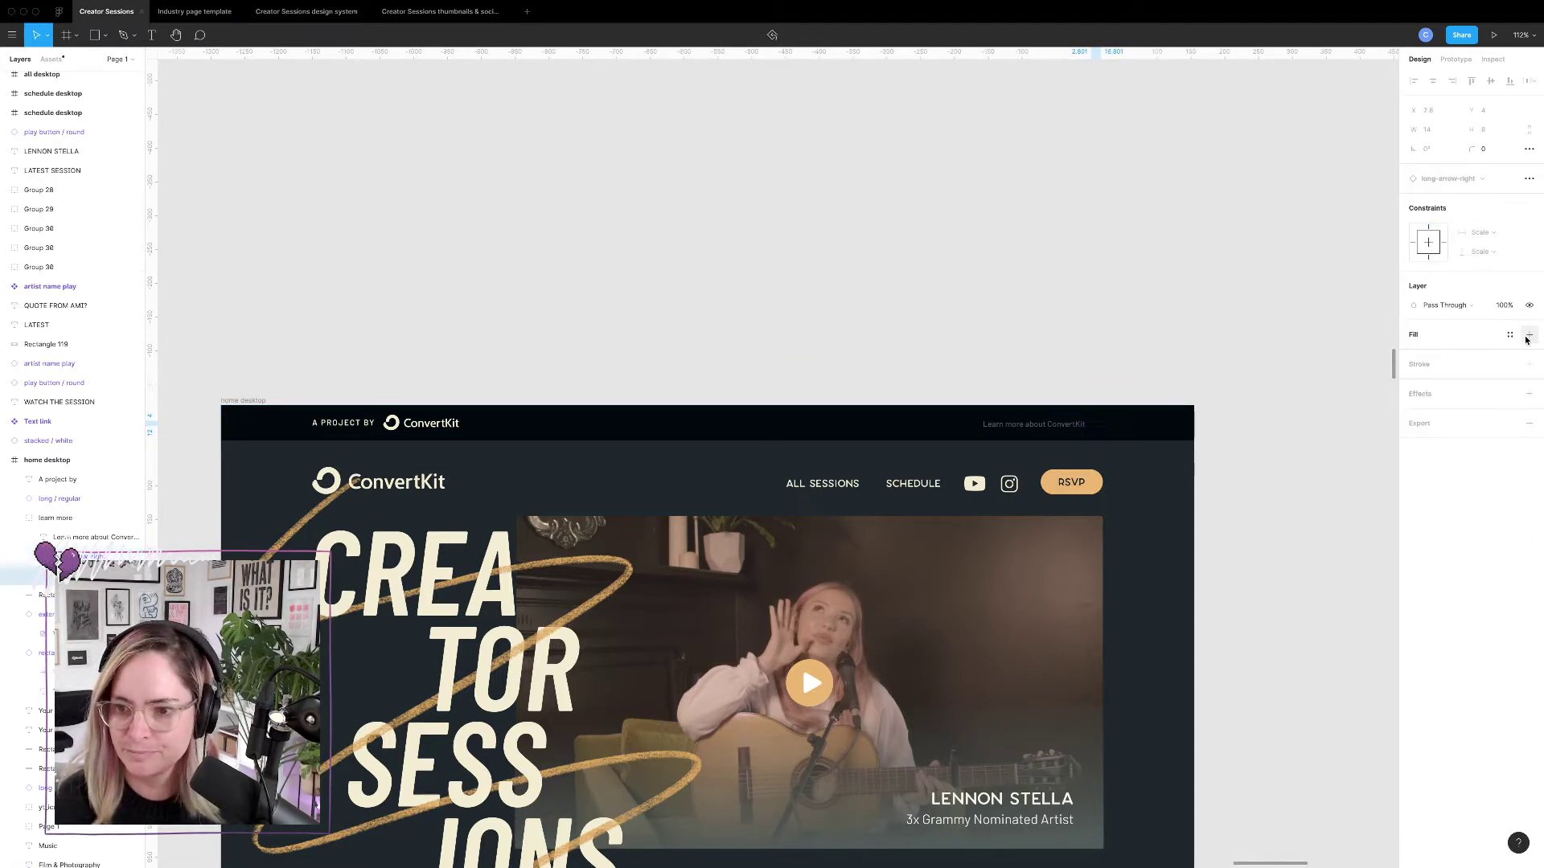
left_click(1527, 335)
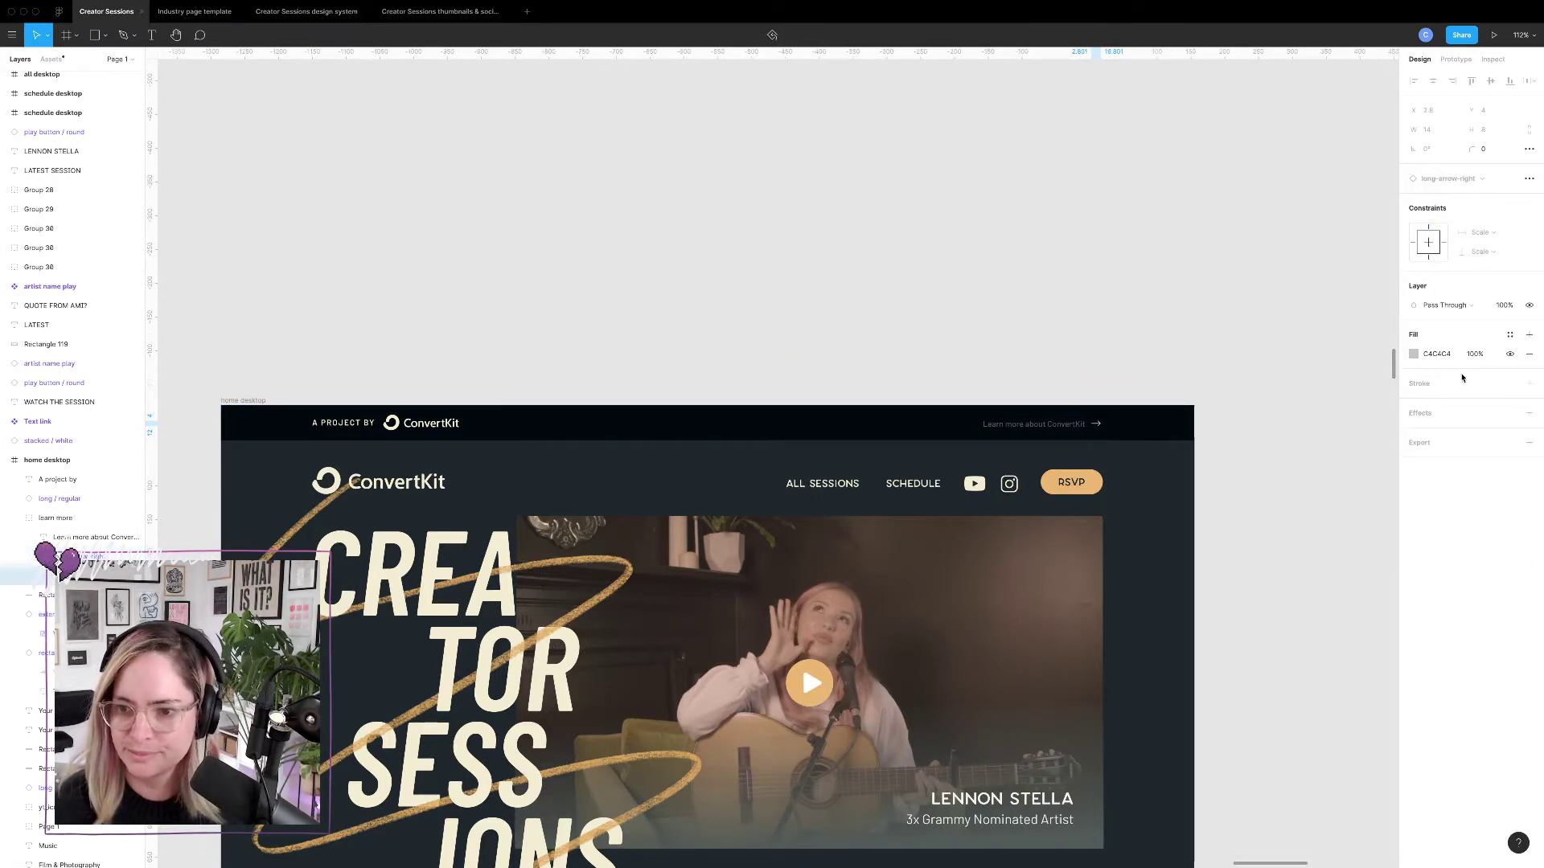
left_click(1414, 354)
left_click(1317, 611)
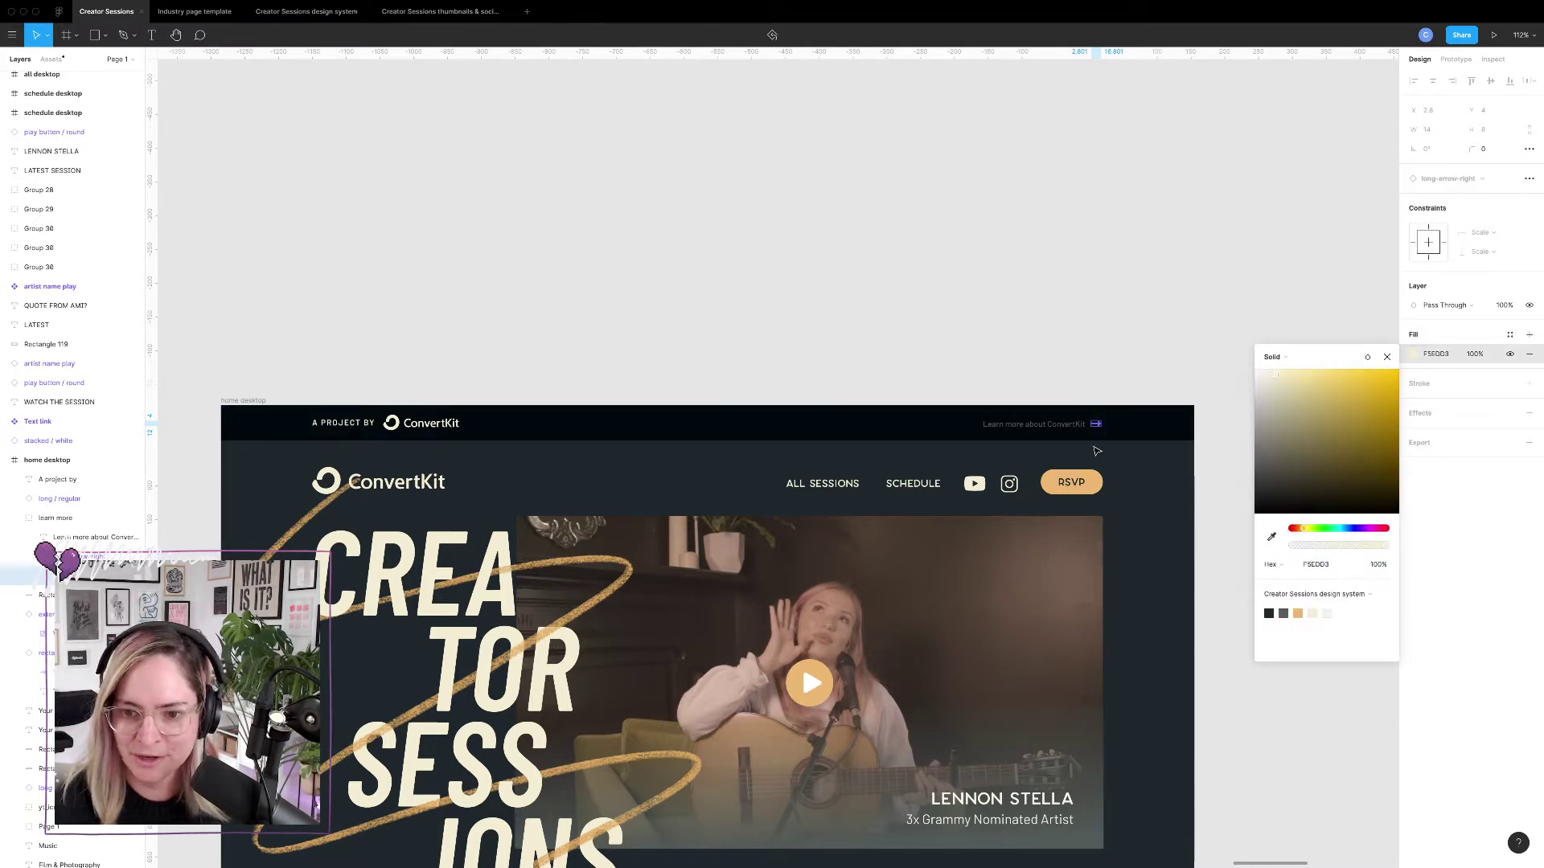
Recolour the banner's Learn more about ConvertKit text with the design system's cream swatch.
left_click(1033, 424)
left_click(1413, 455)
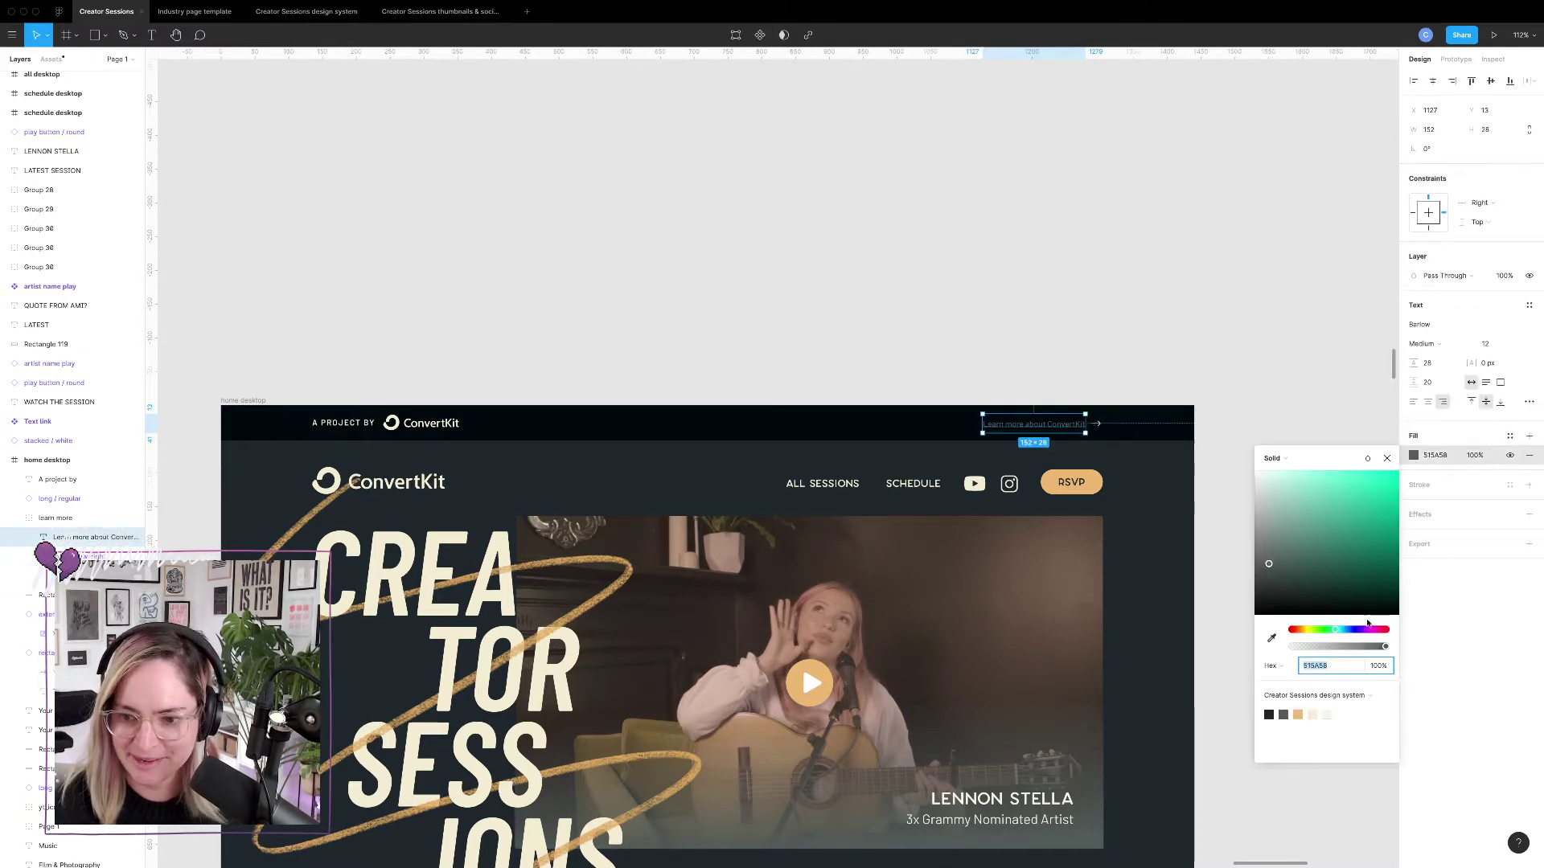
left_click(1317, 710)
left_click(1230, 317)
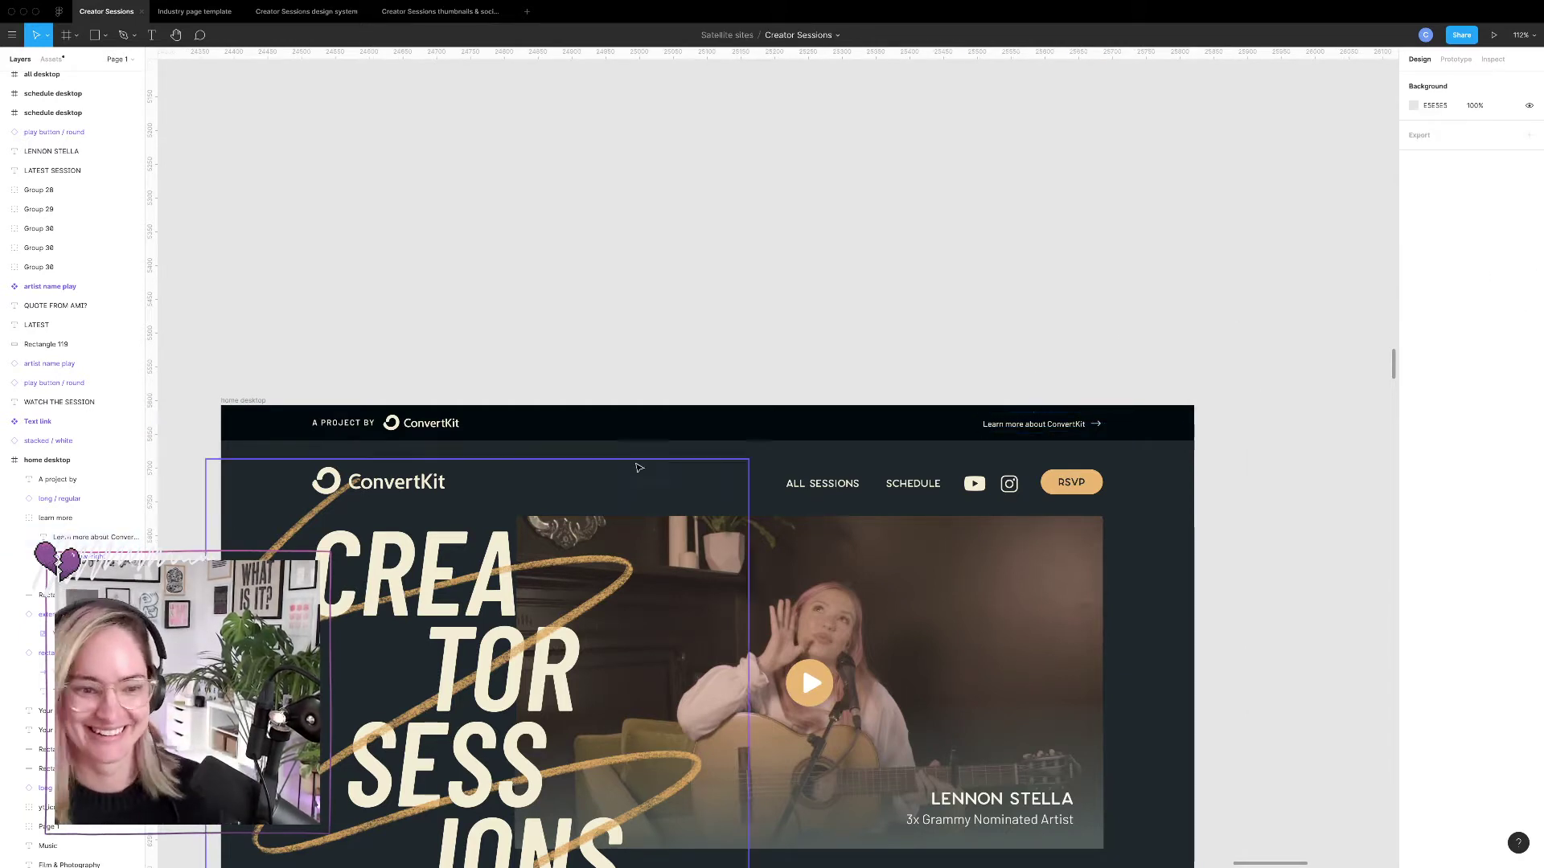
Detach the Top nav instance on the duplicated home desktop page and delete its large ConvertKit logo.
double_click(419, 473)
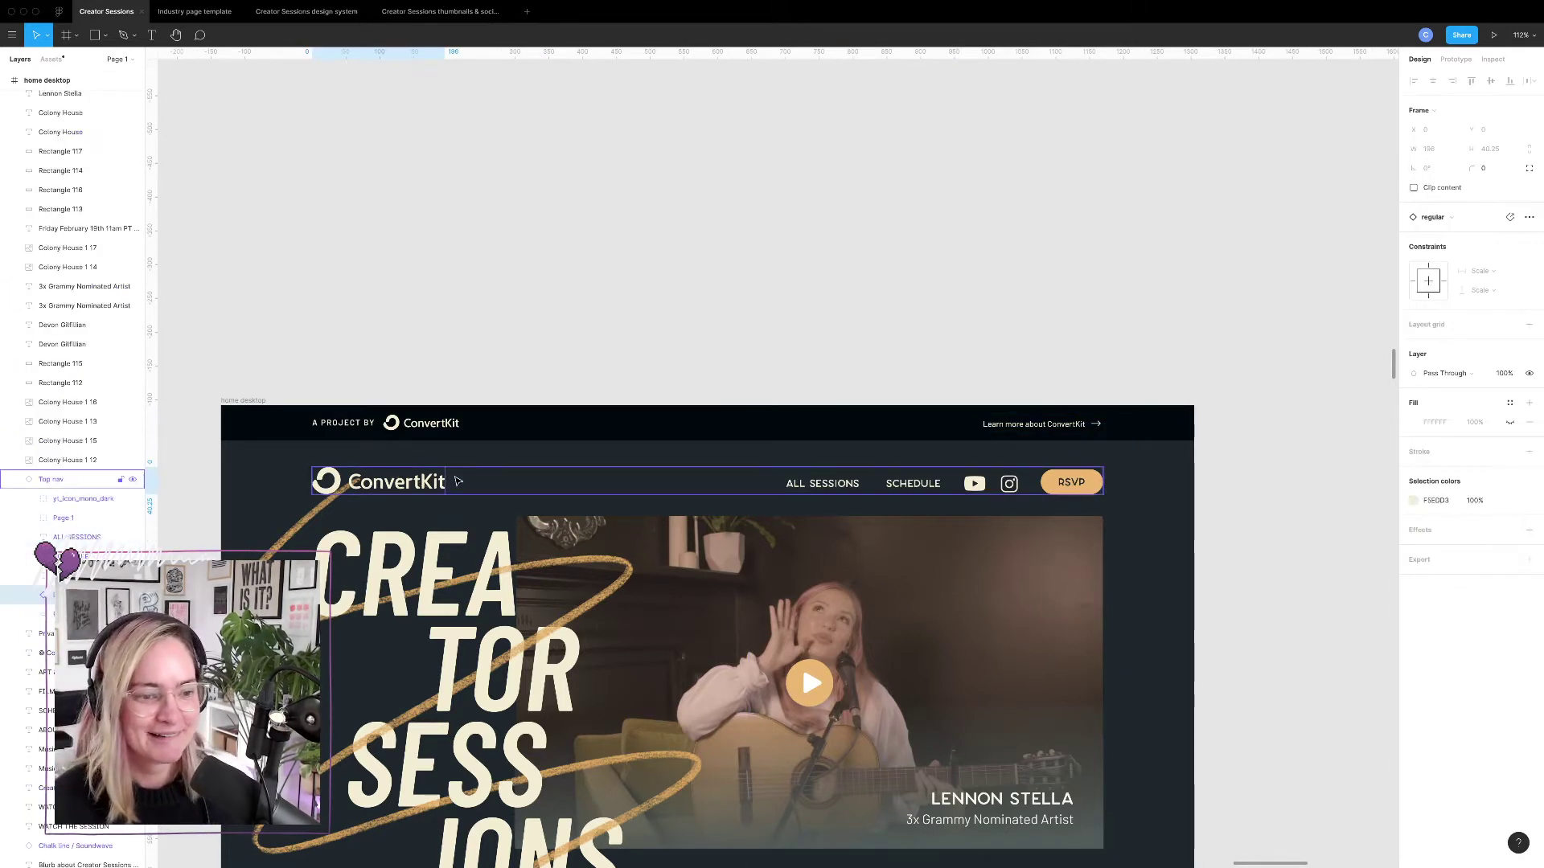
scroll(445, 479, "down", 6)
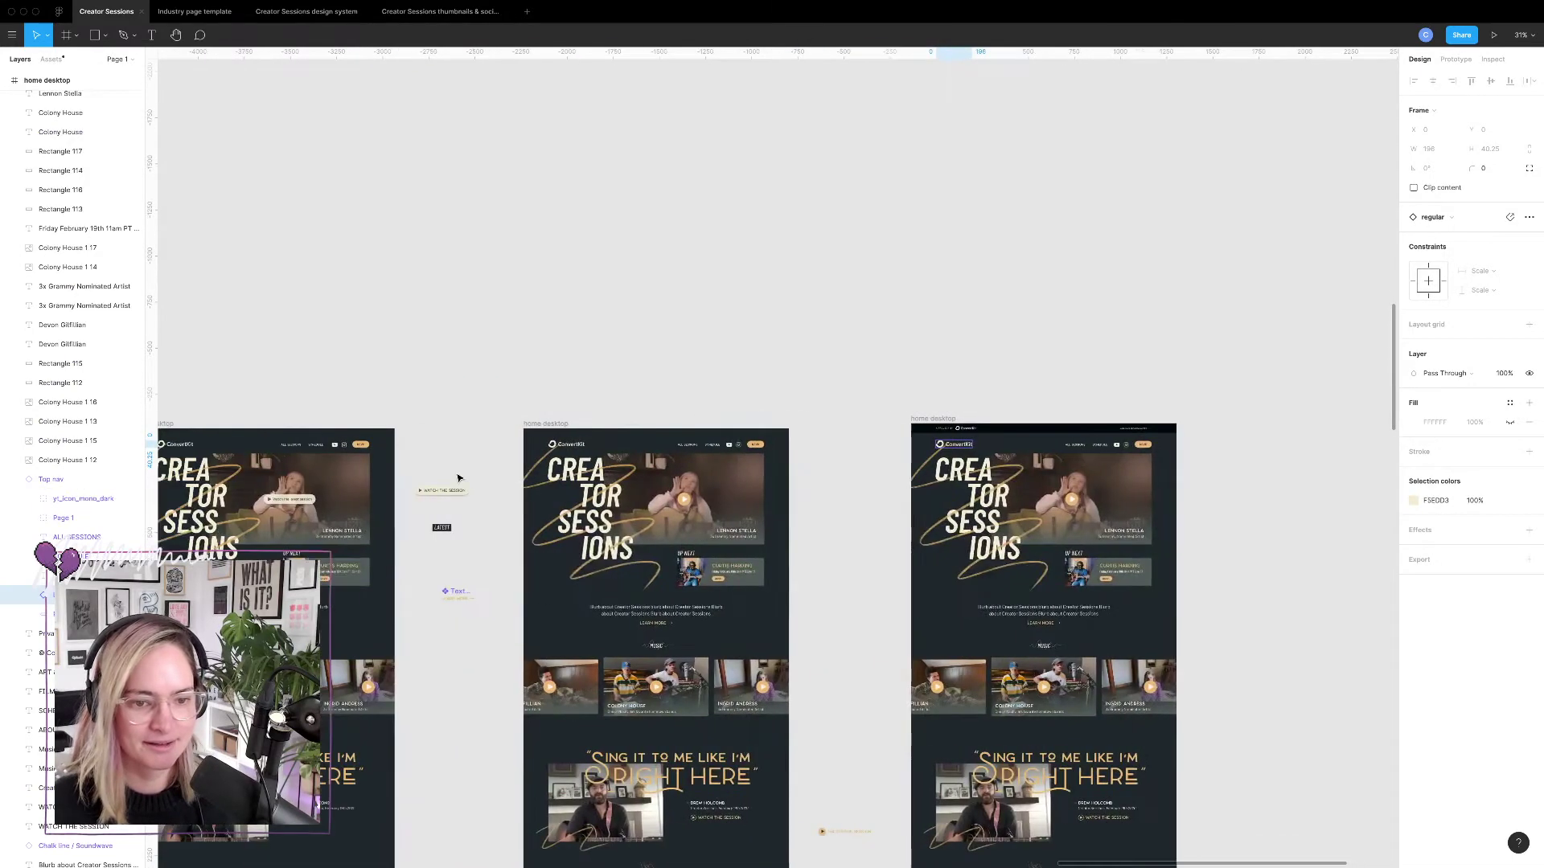
scroll(459, 478, "right", 4)
scroll(842, 463, "up", 4)
left_click(856, 383)
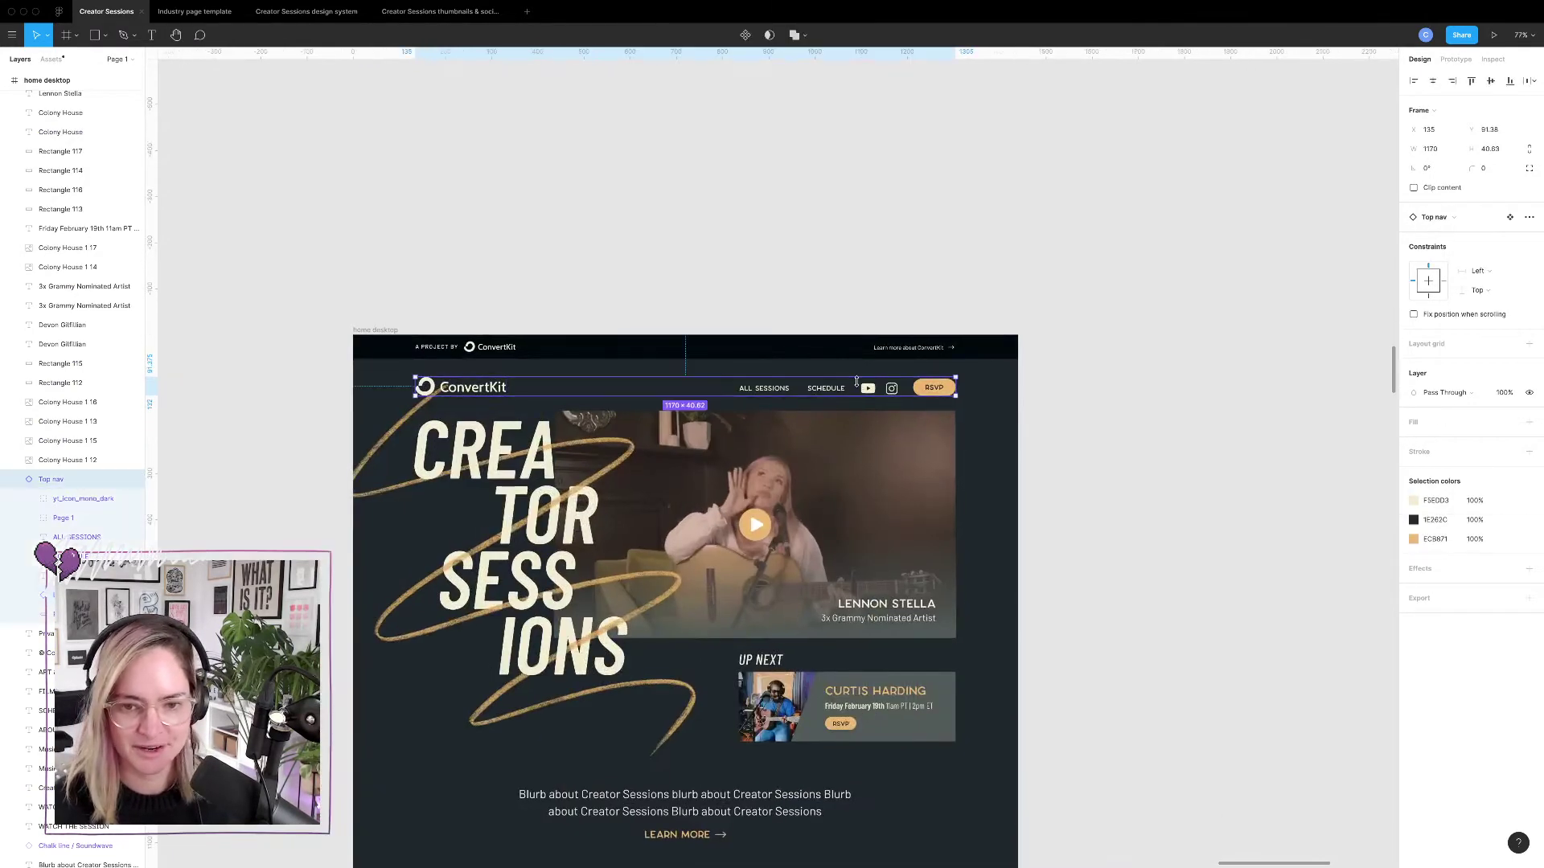
right_click(842, 389)
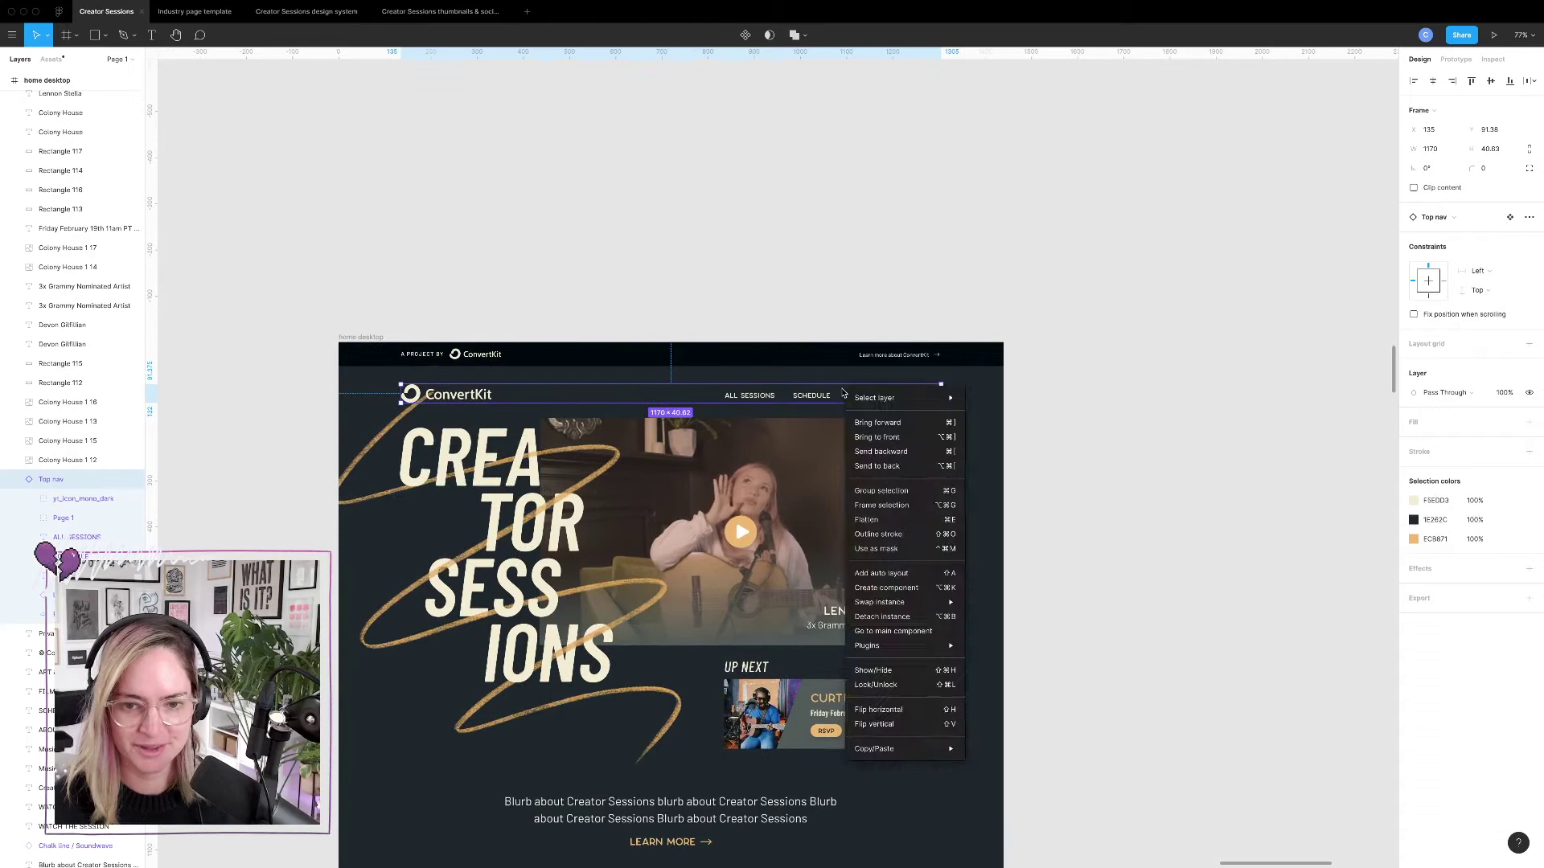
left_click(884, 618)
left_click(1089, 463)
left_click(475, 395)
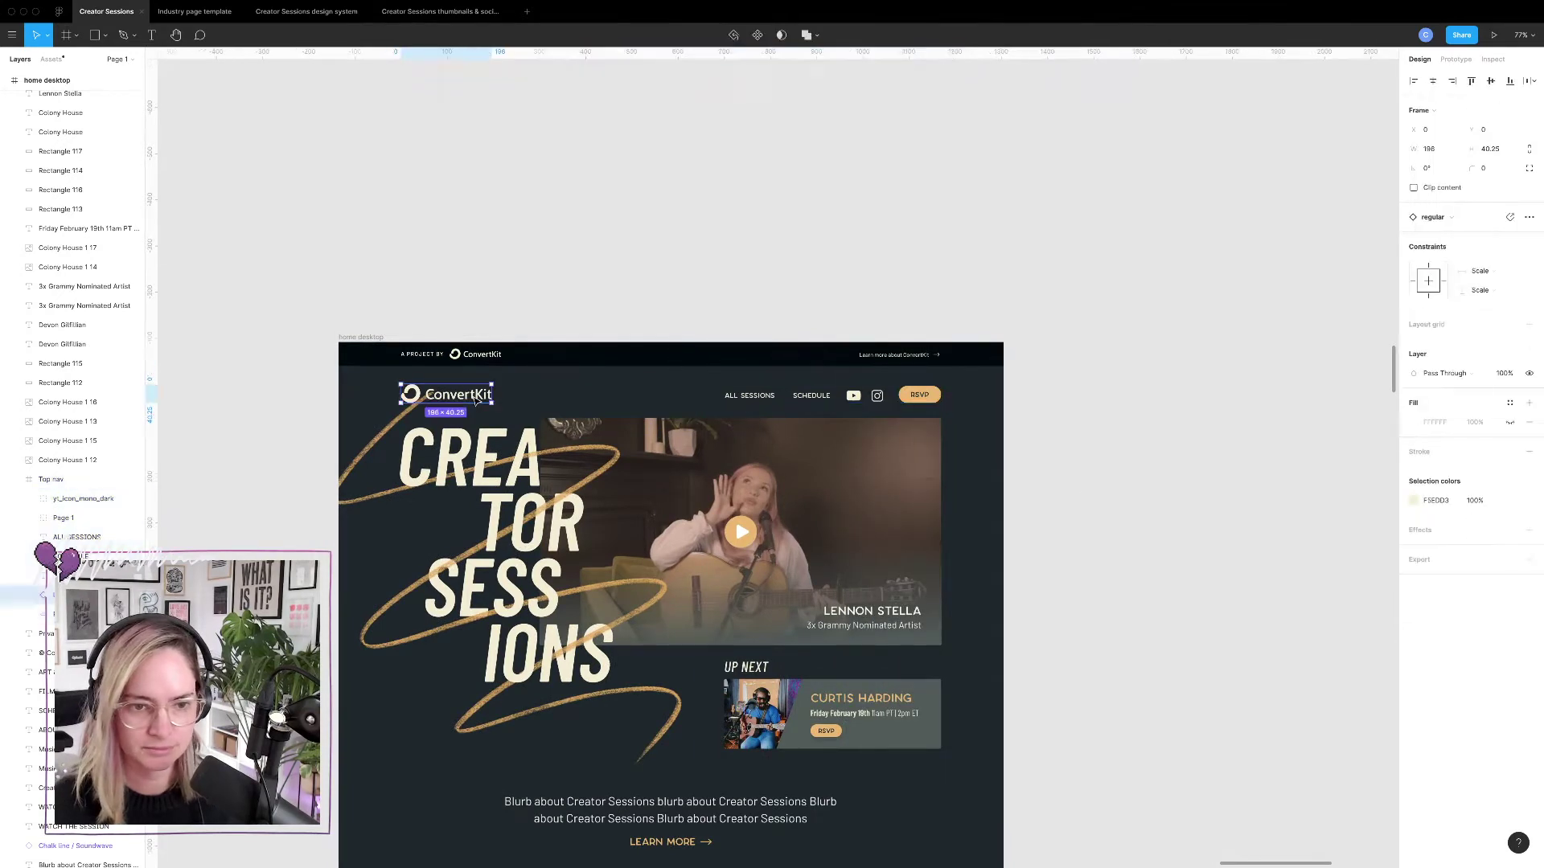
Move the Creator Sessions title with its chalk line straight up to Y 10, beside the navigation links.
left_click(507, 475)
left_click_drag(519, 487, 518, 447)
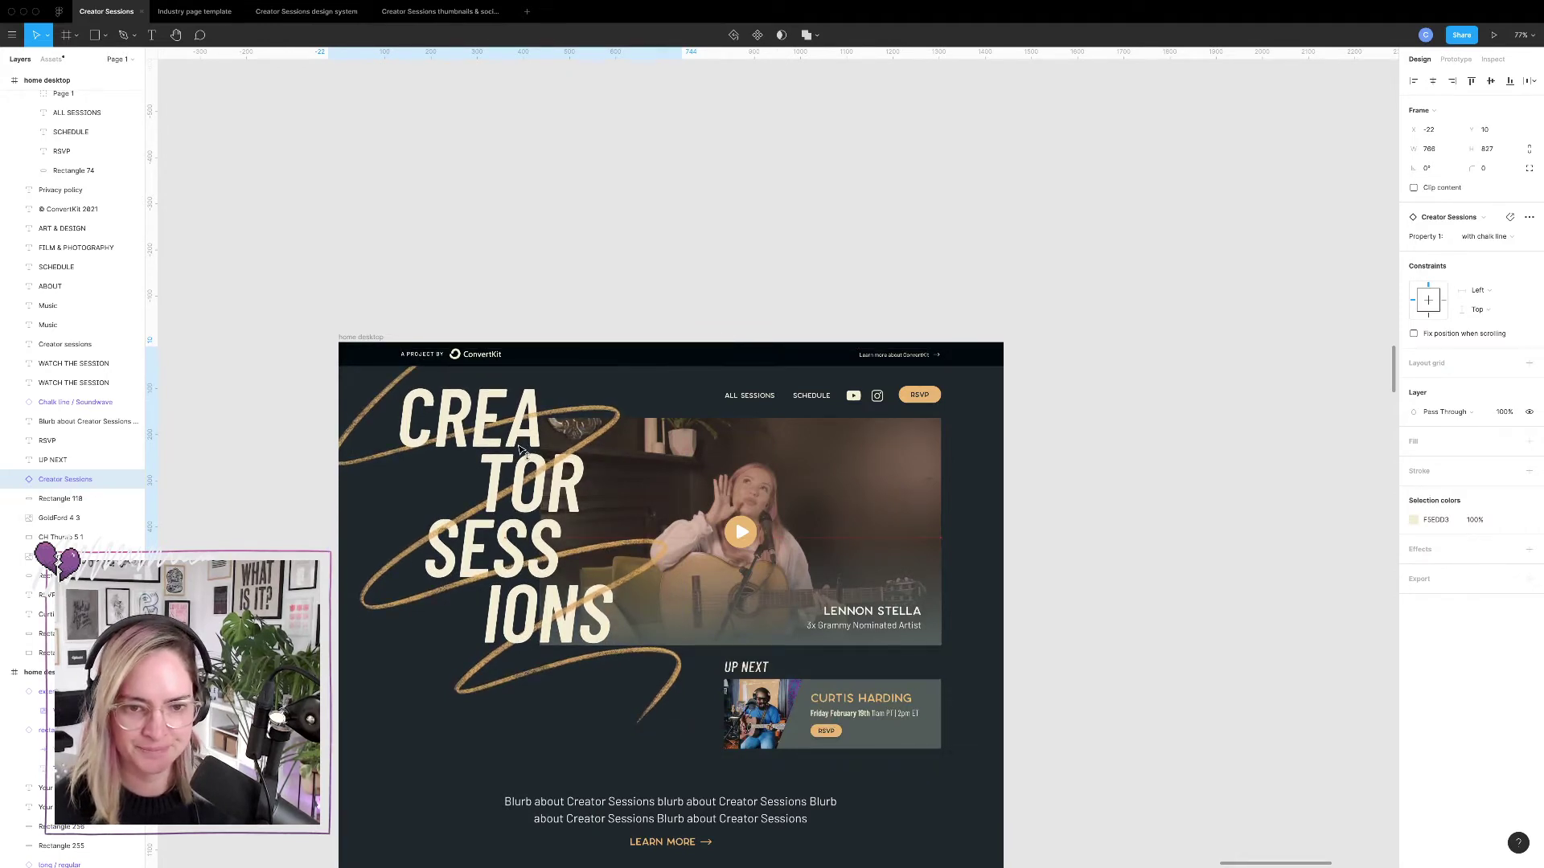
left_click(649, 299)
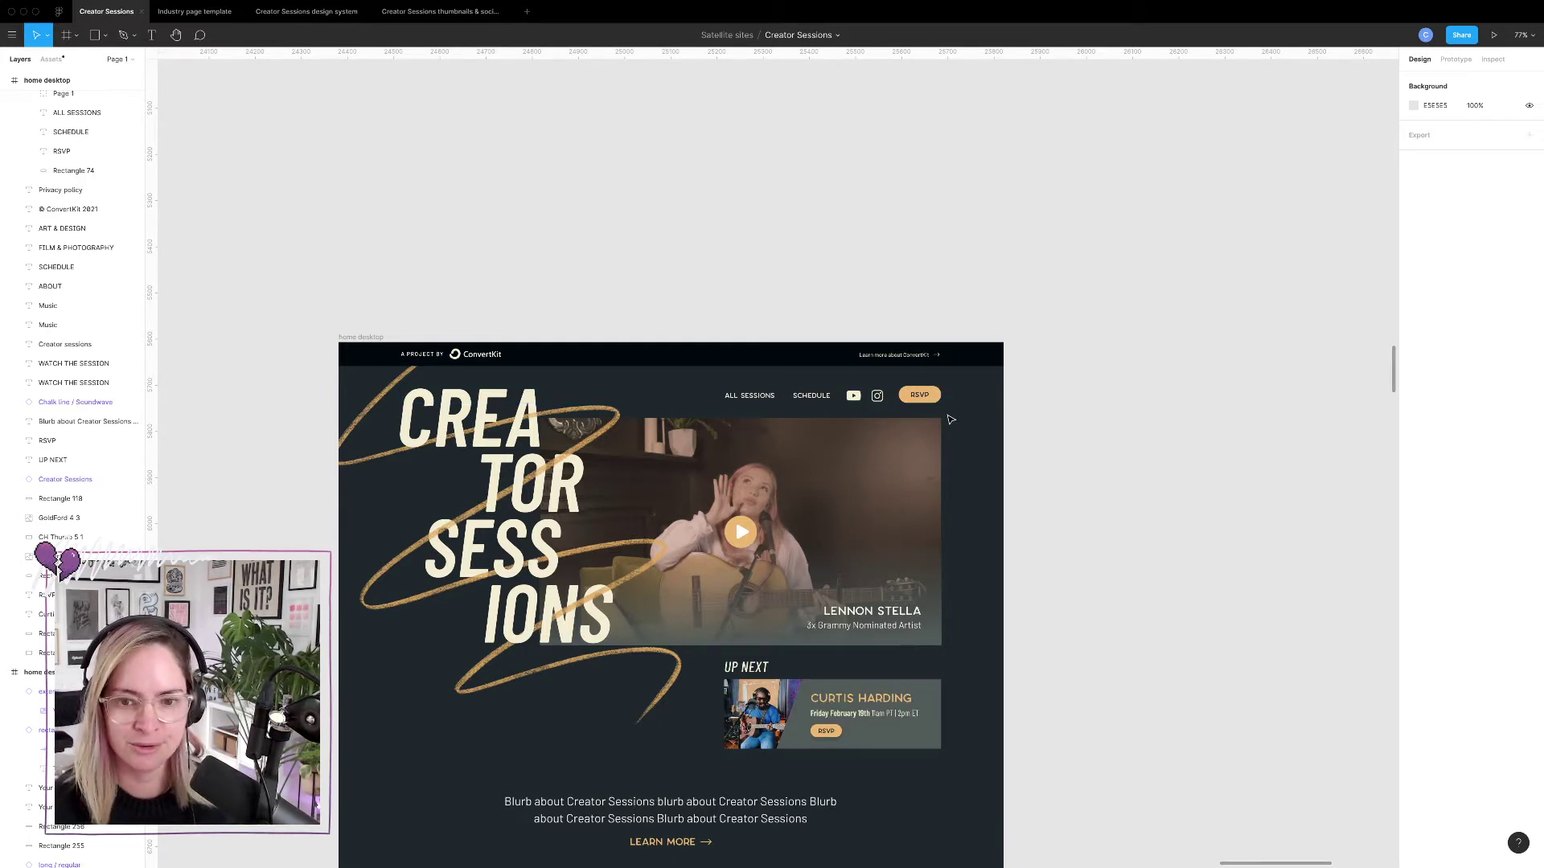
scroll(951, 420, "up", 5)
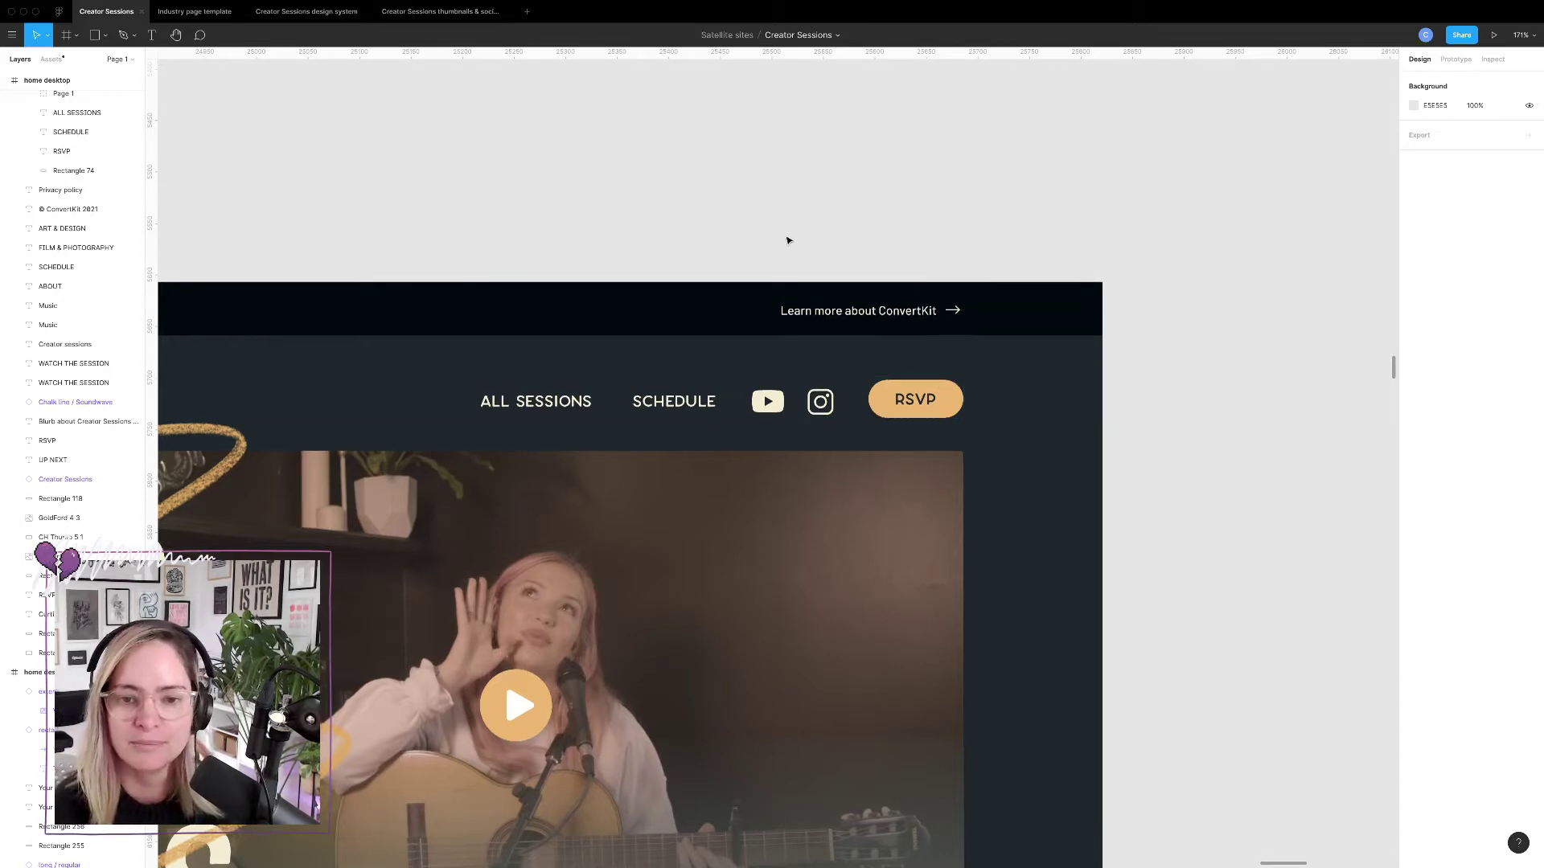
scroll(789, 241, "down", 6, "ctrl")
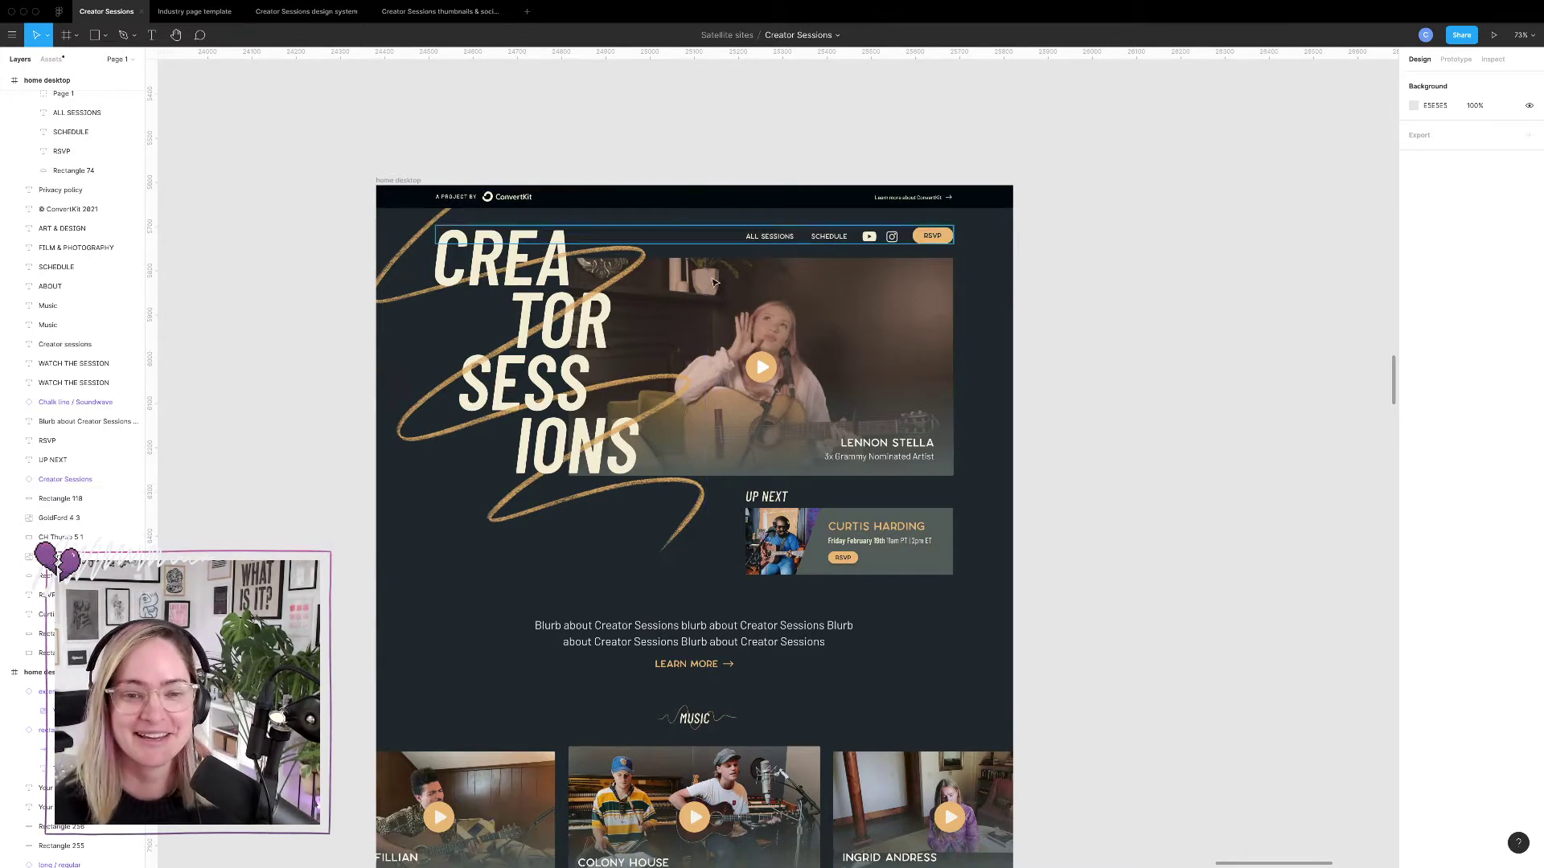
Open the Creator Sessions brand file from the Events project.
left_click(58, 12)
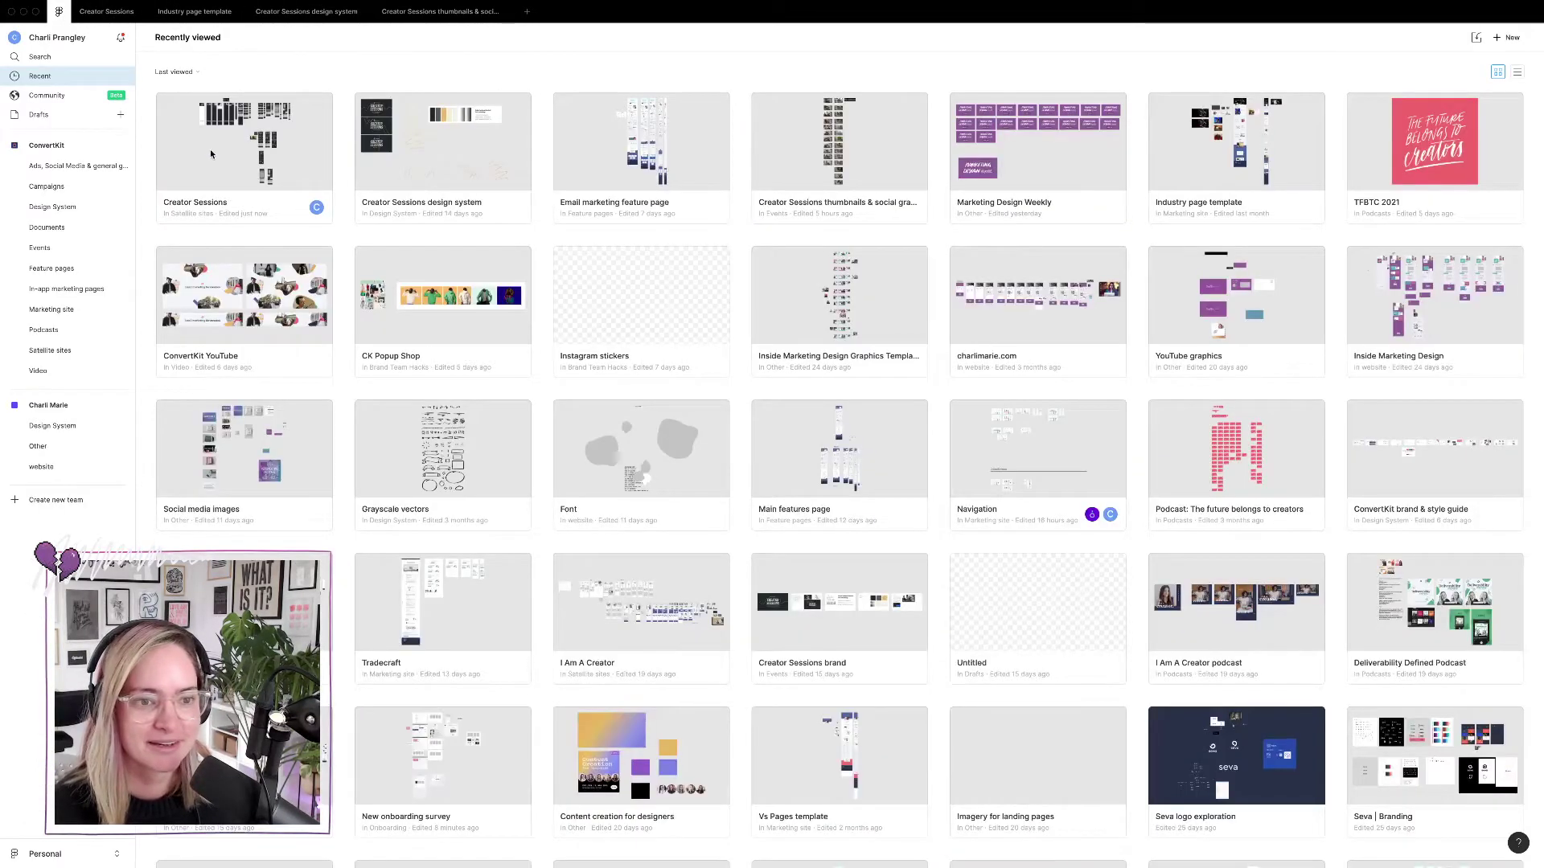
left_click(45, 250)
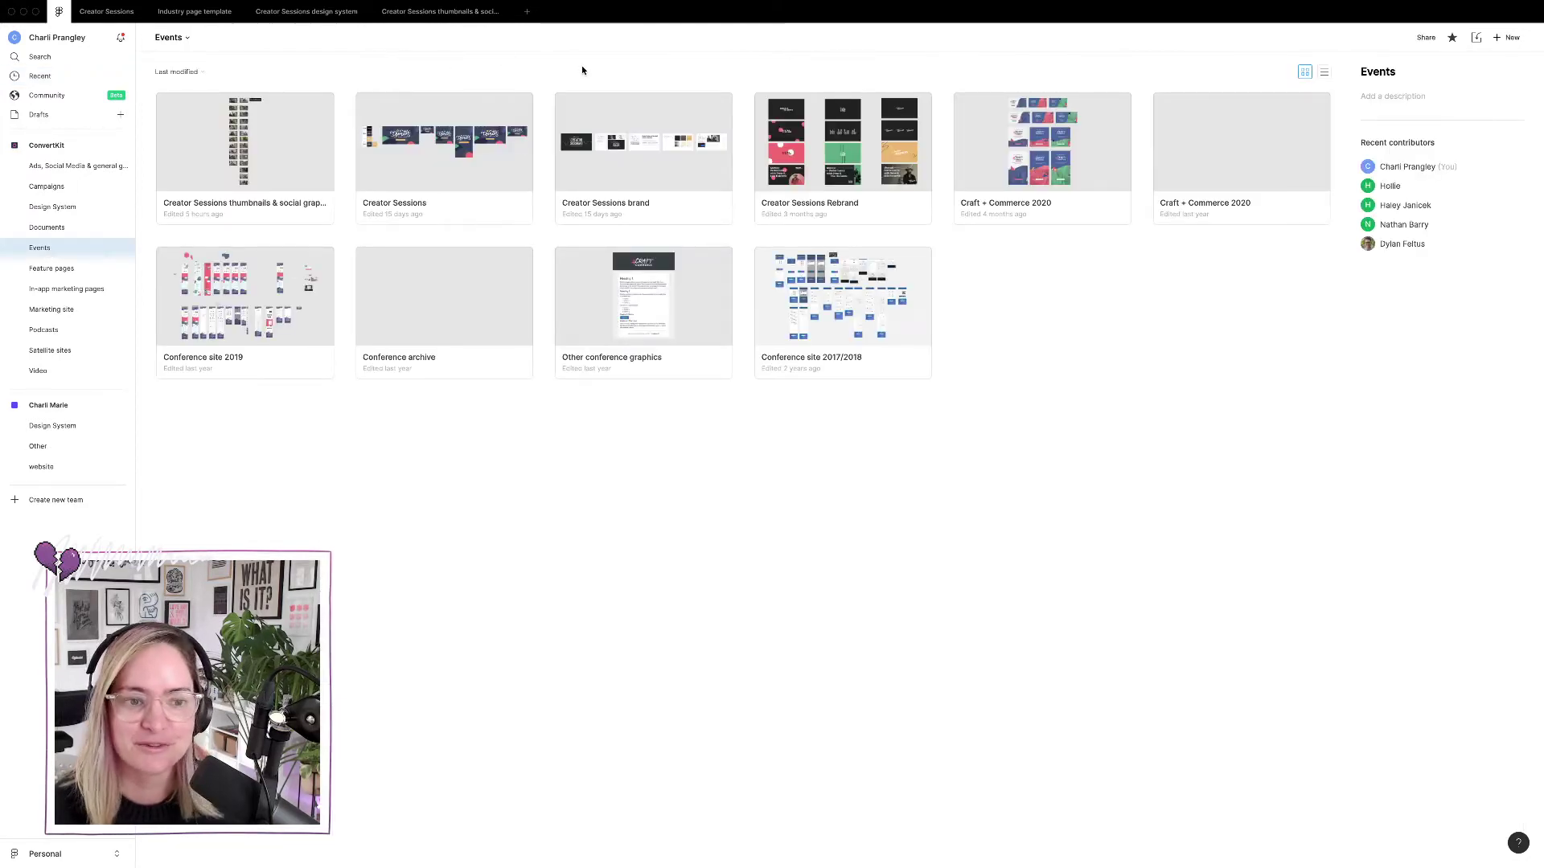
double_click(643, 101)
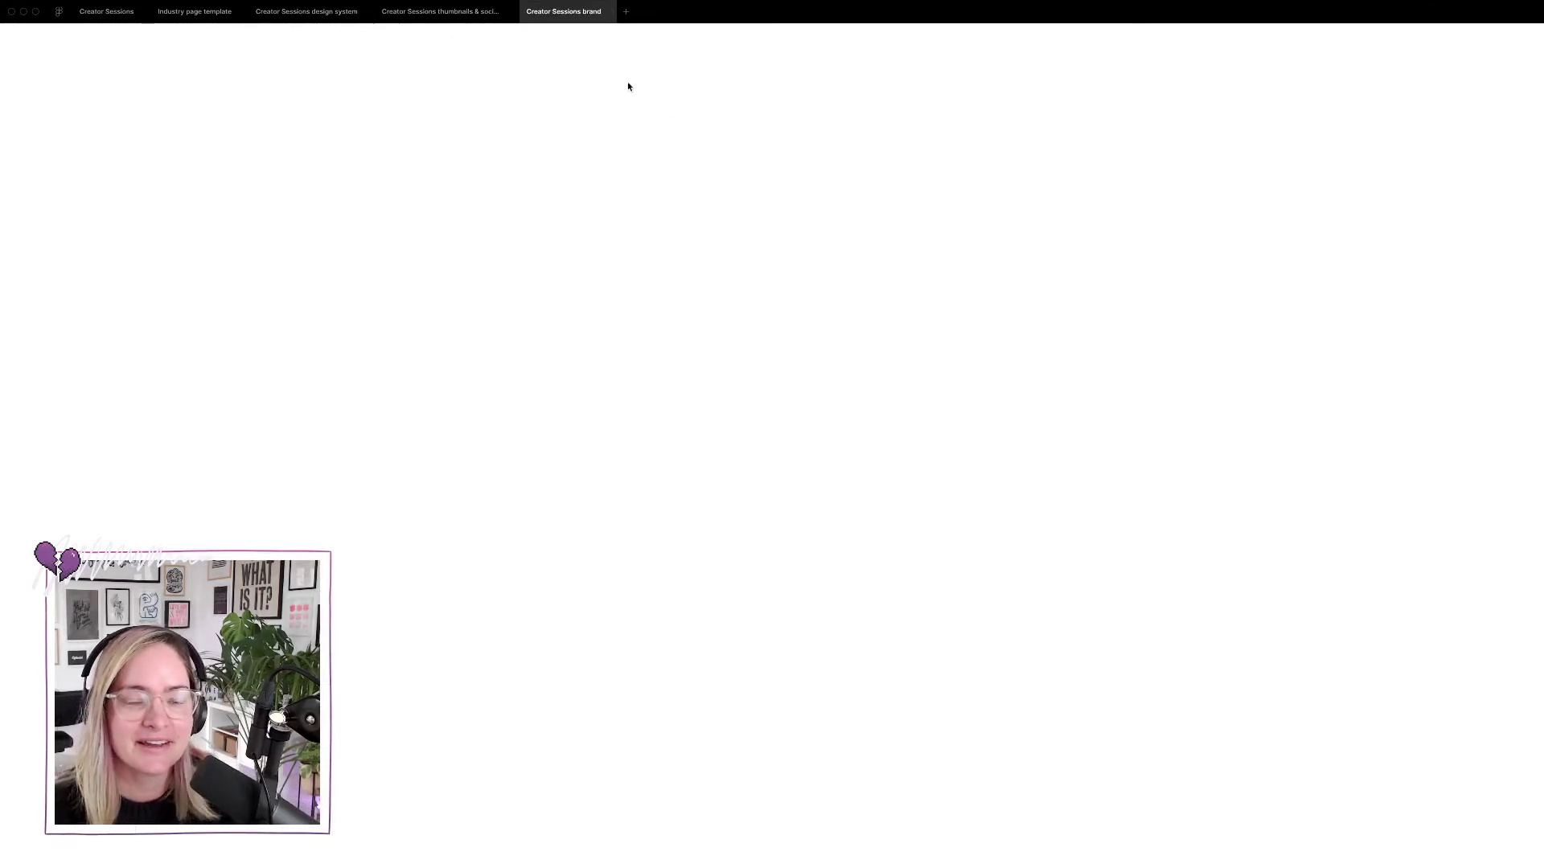
Open the Creator Sessions Rebrand file from the Events project, view its v4 page, and close the file.
left_click(60, 12)
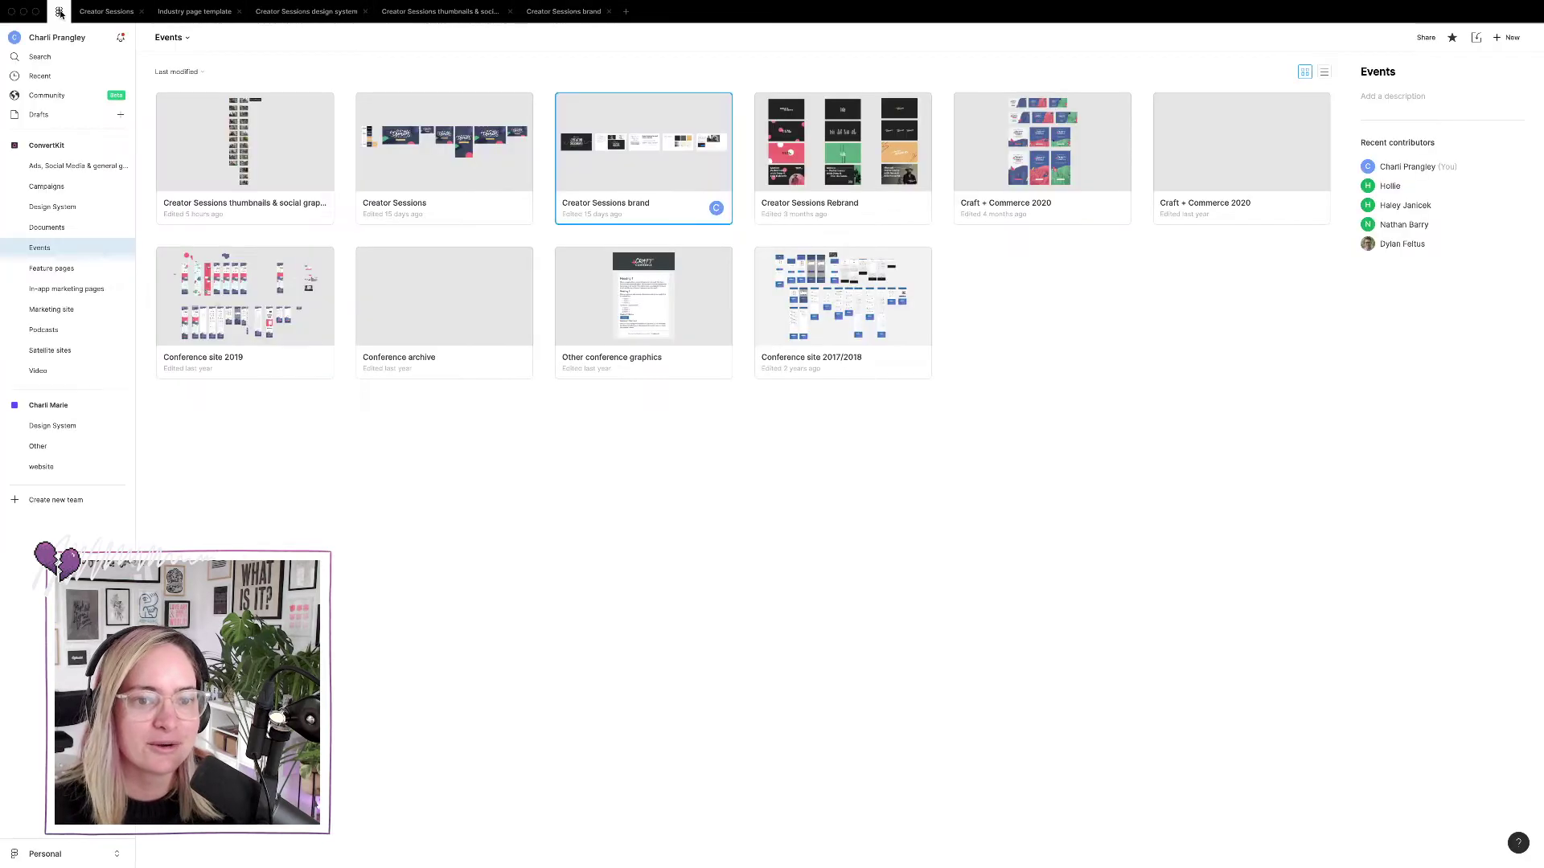
double_click(872, 143)
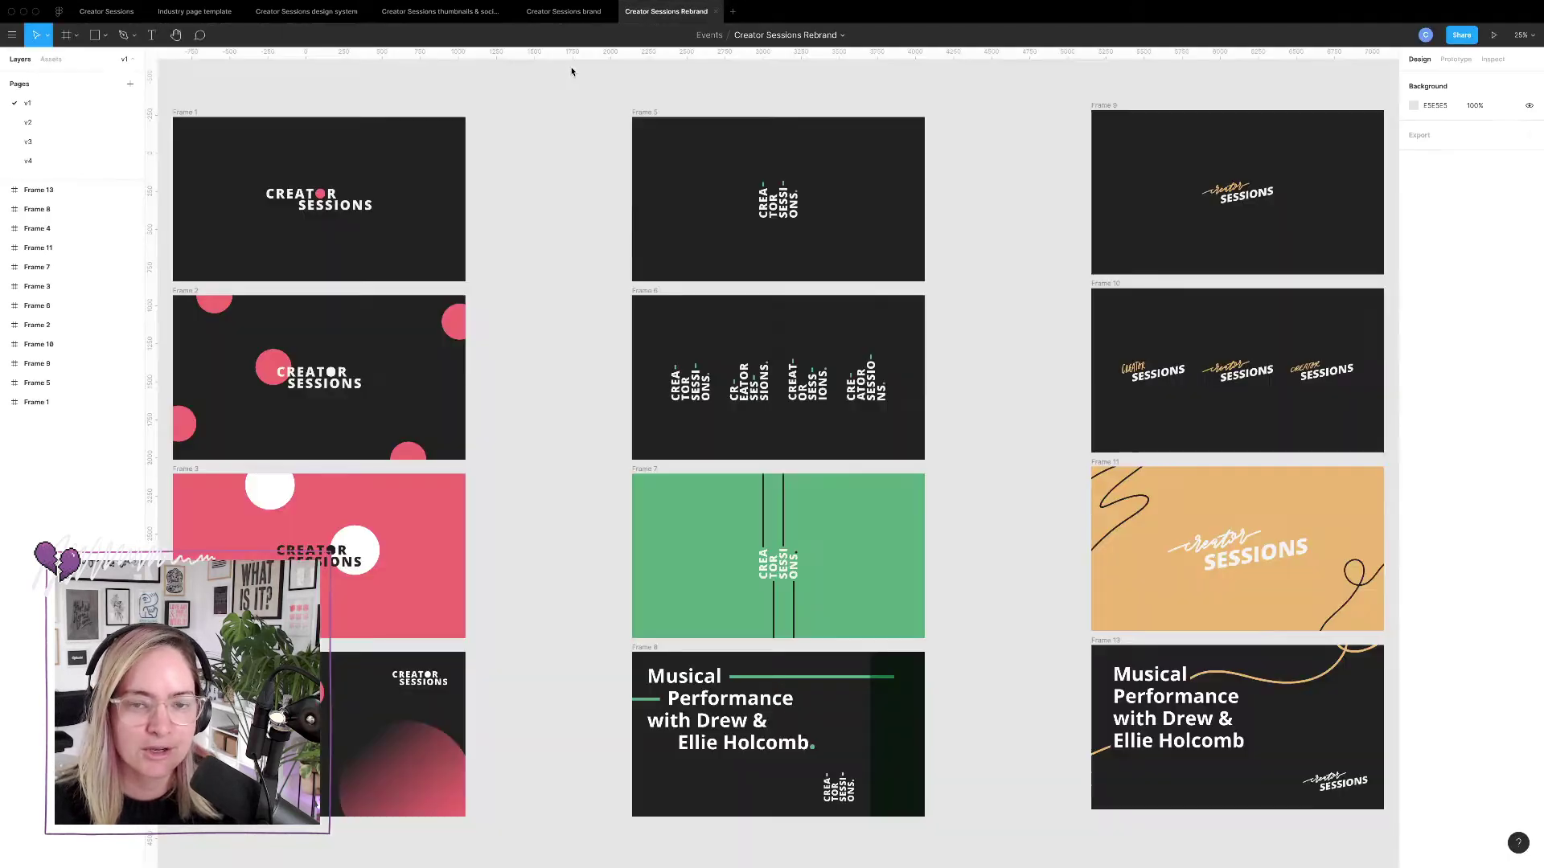
left_click(39, 162)
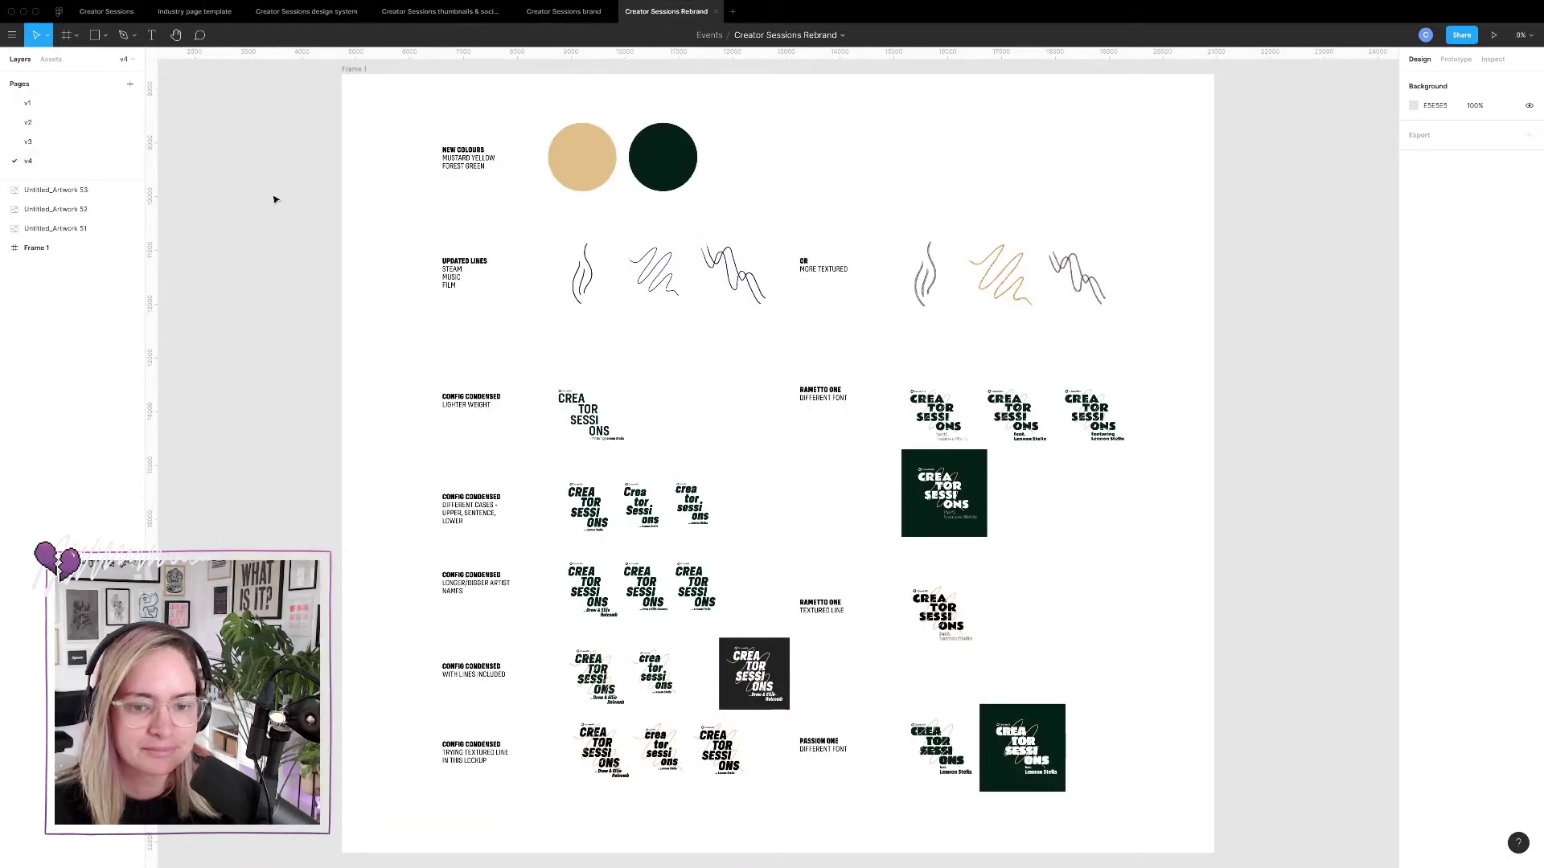
mouse_move(47, 4)
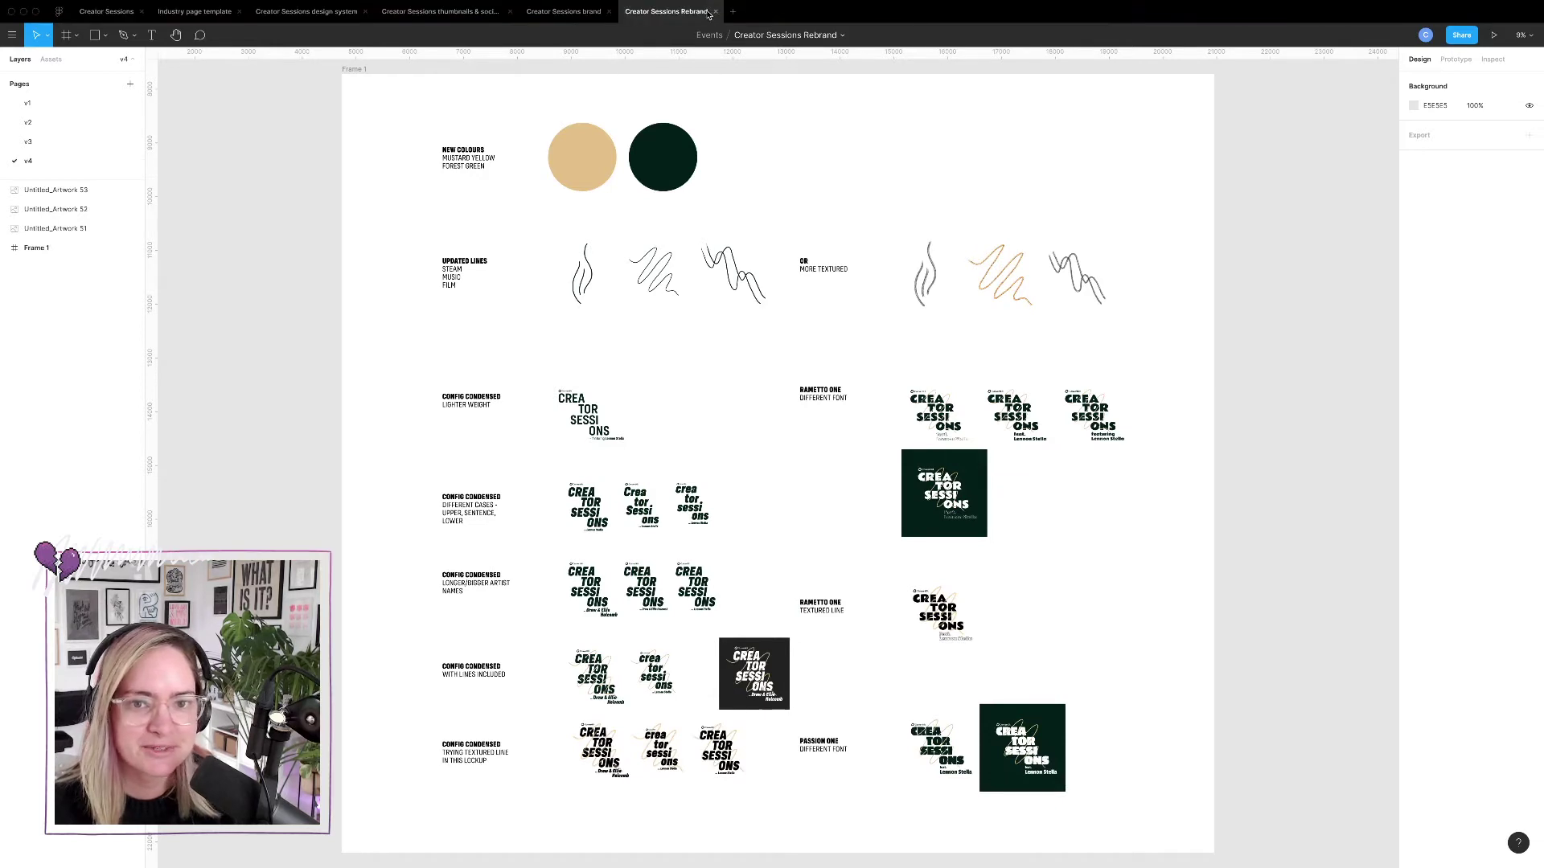
left_click(718, 12)
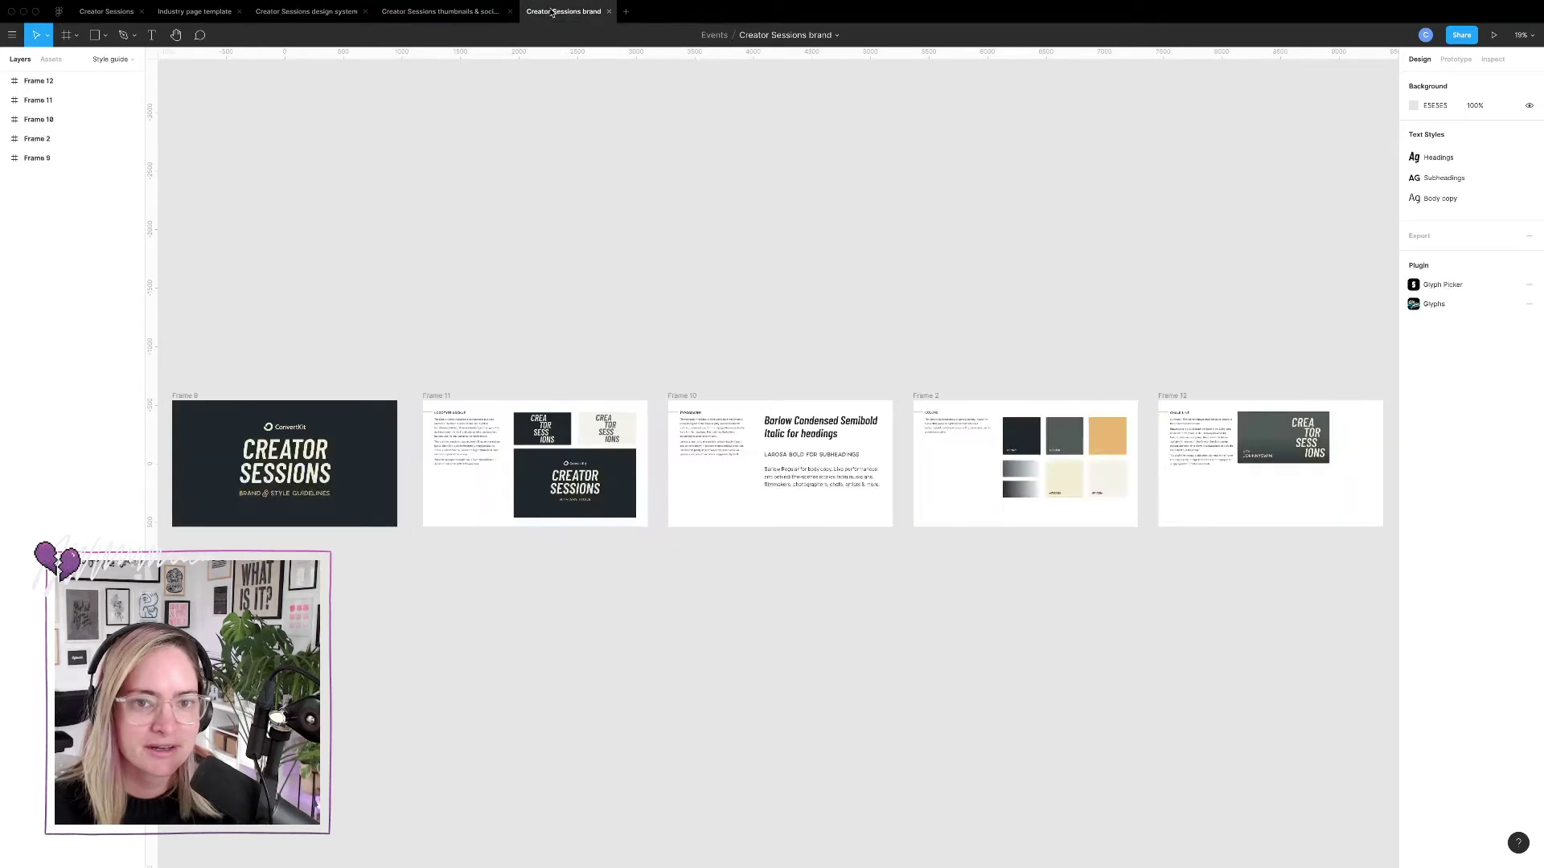
Switch the Creator Sessions brand file to its working page.
left_click(106, 59)
left_click(118, 62)
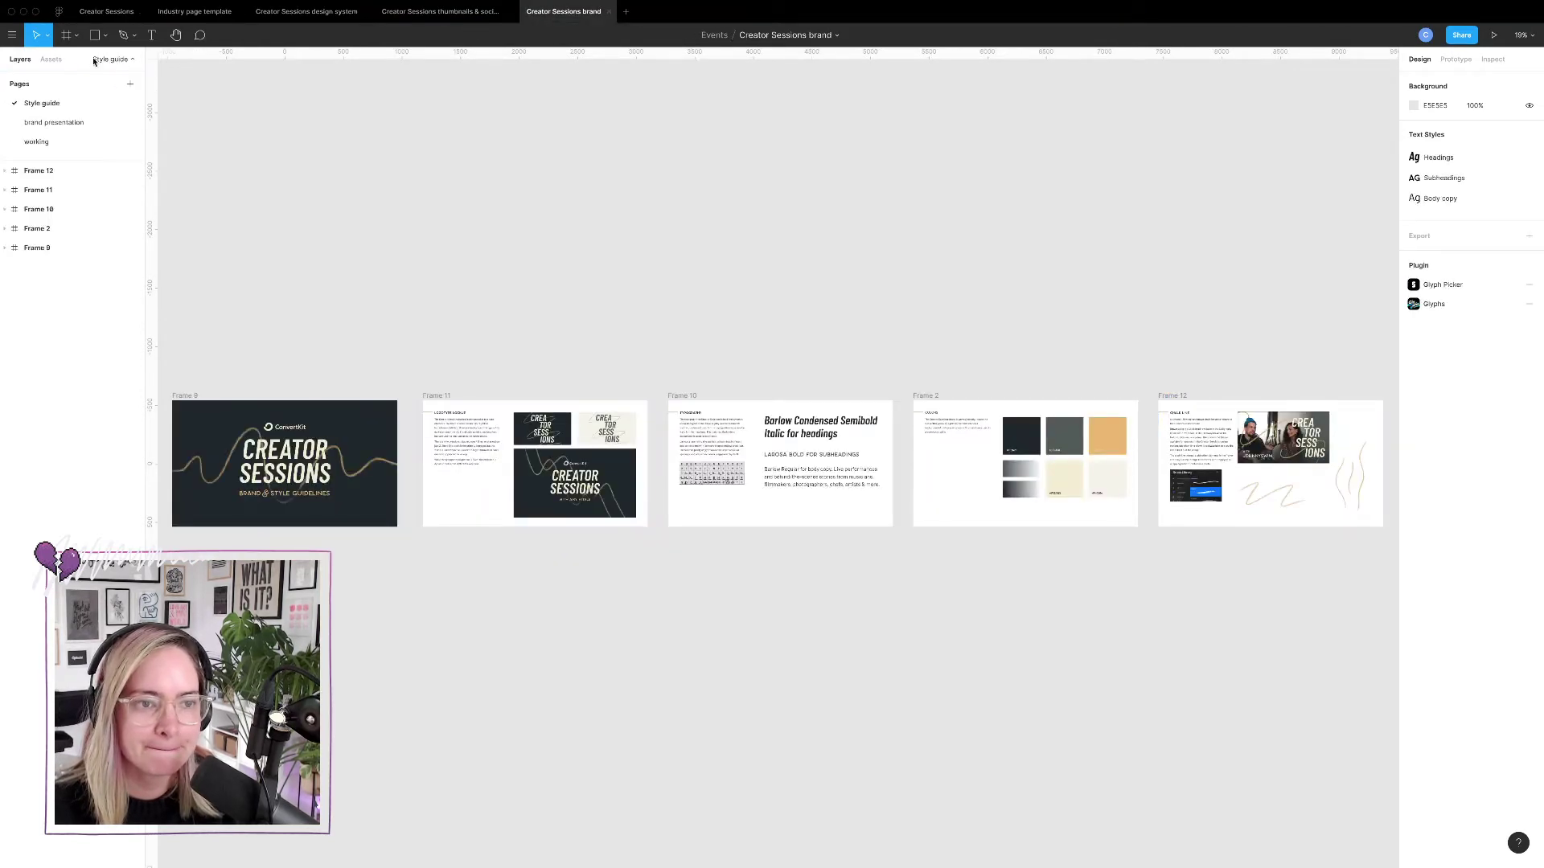
left_click(36, 142)
Examine the overall spread of brand explorations and the Creator Sessions title cards on pastel and green backgrounds.
scroll(804, 322, "left", 2)
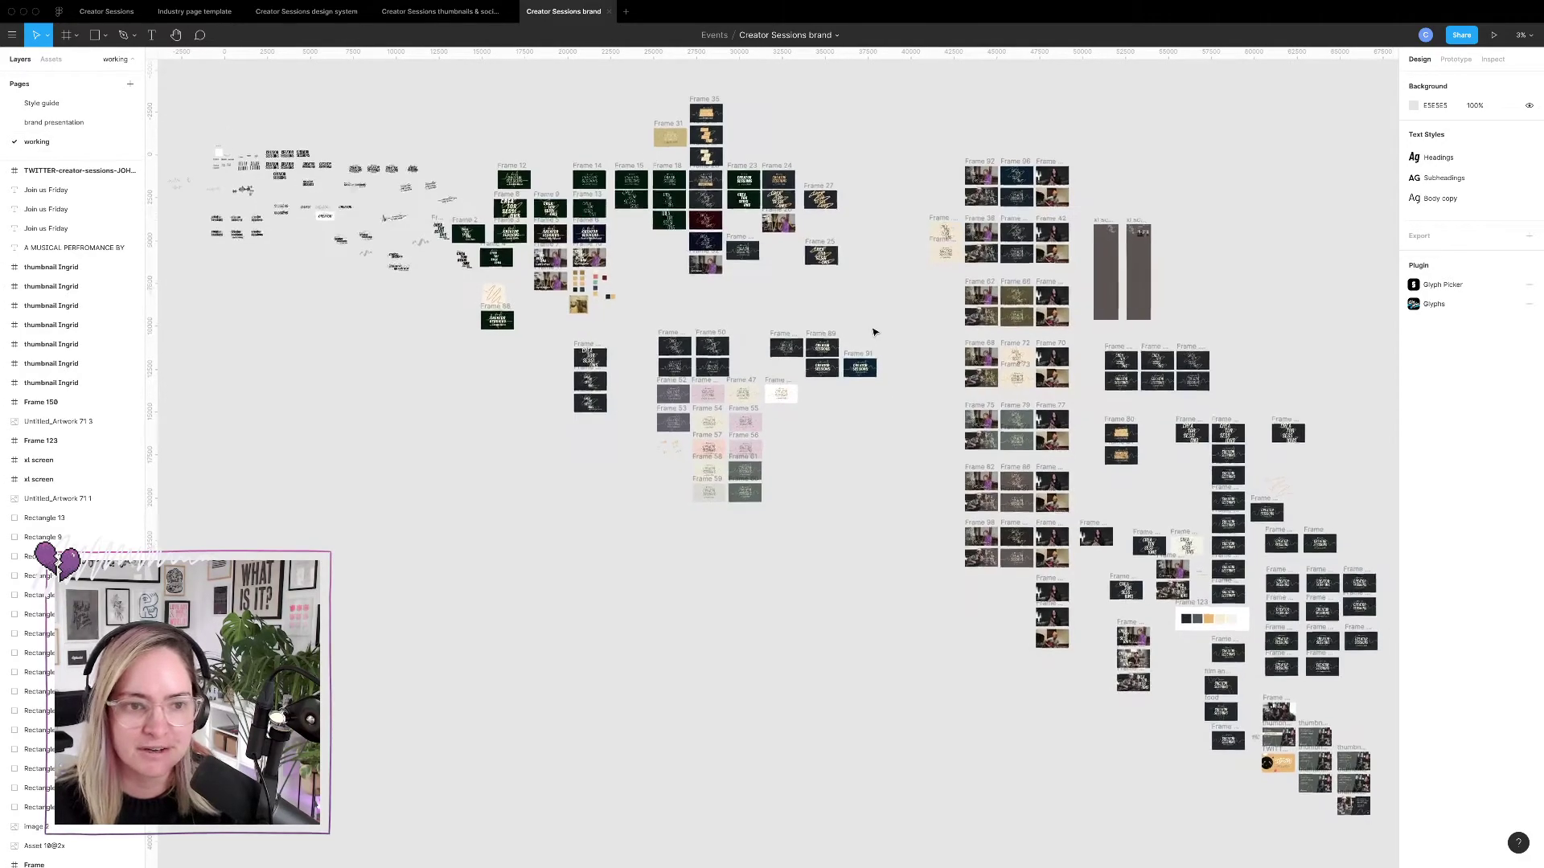
scroll(803, 322, "down", 3)
scroll(804, 321, "right", 4)
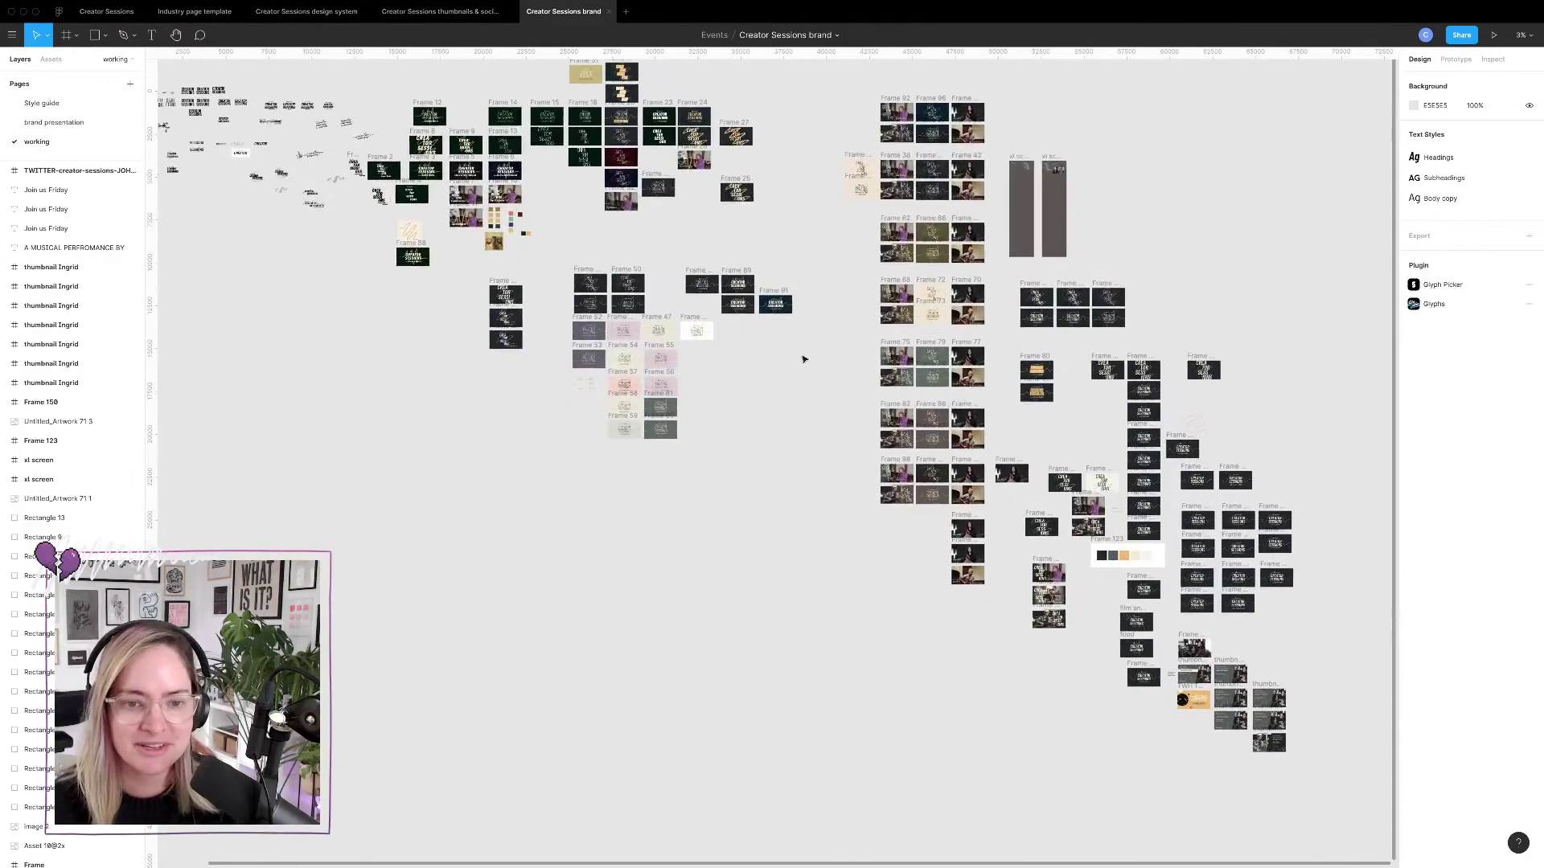
scroll(697, 341, "up", 5)
scroll(697, 338, "left", 5)
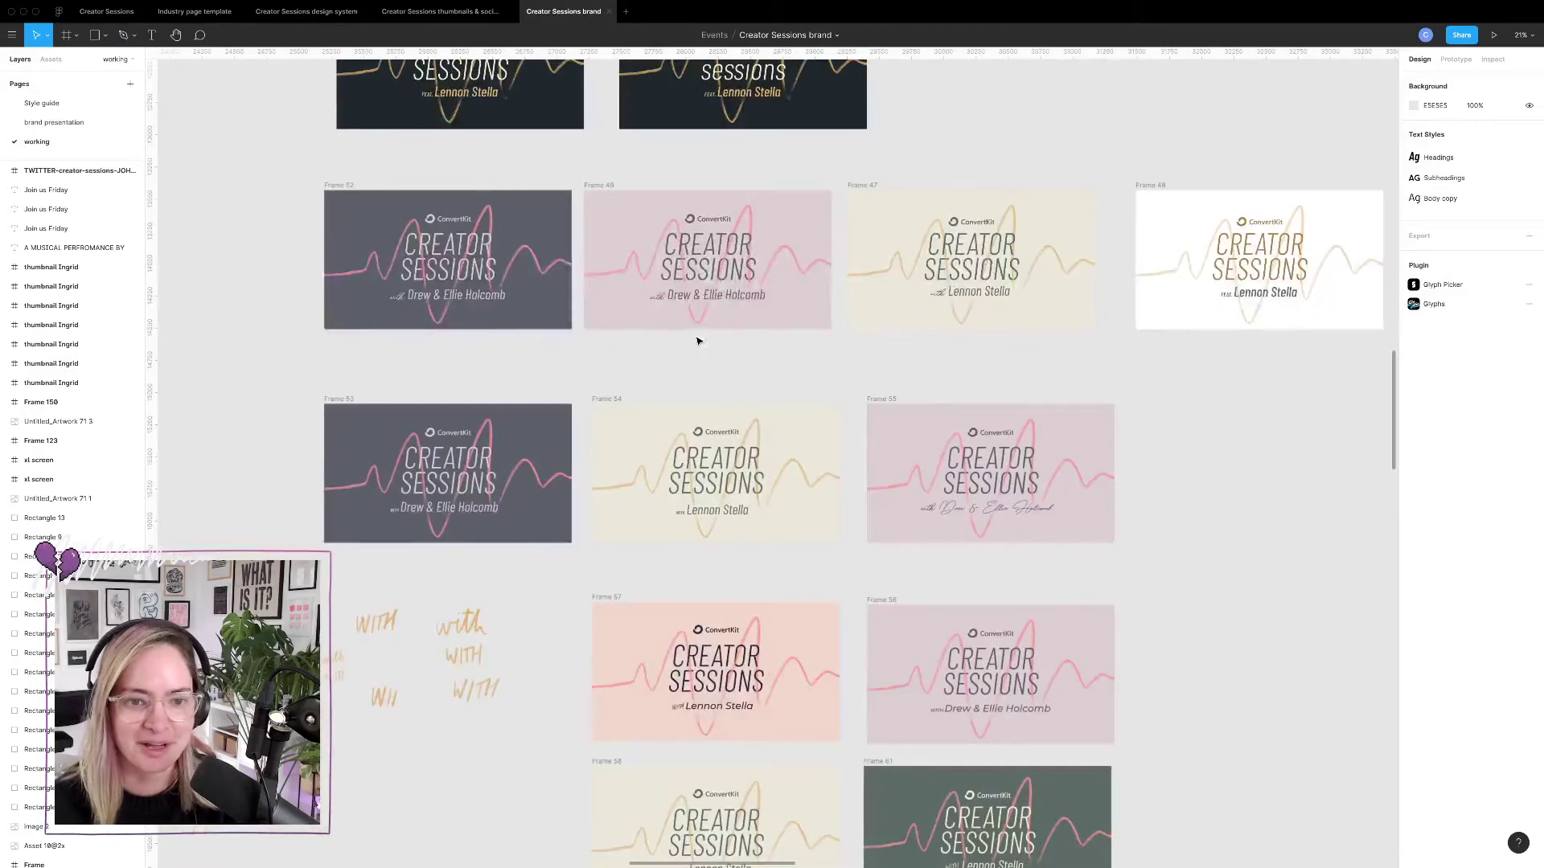
scroll(857, 487, "down", 5)
scroll(856, 486, "right", 1)
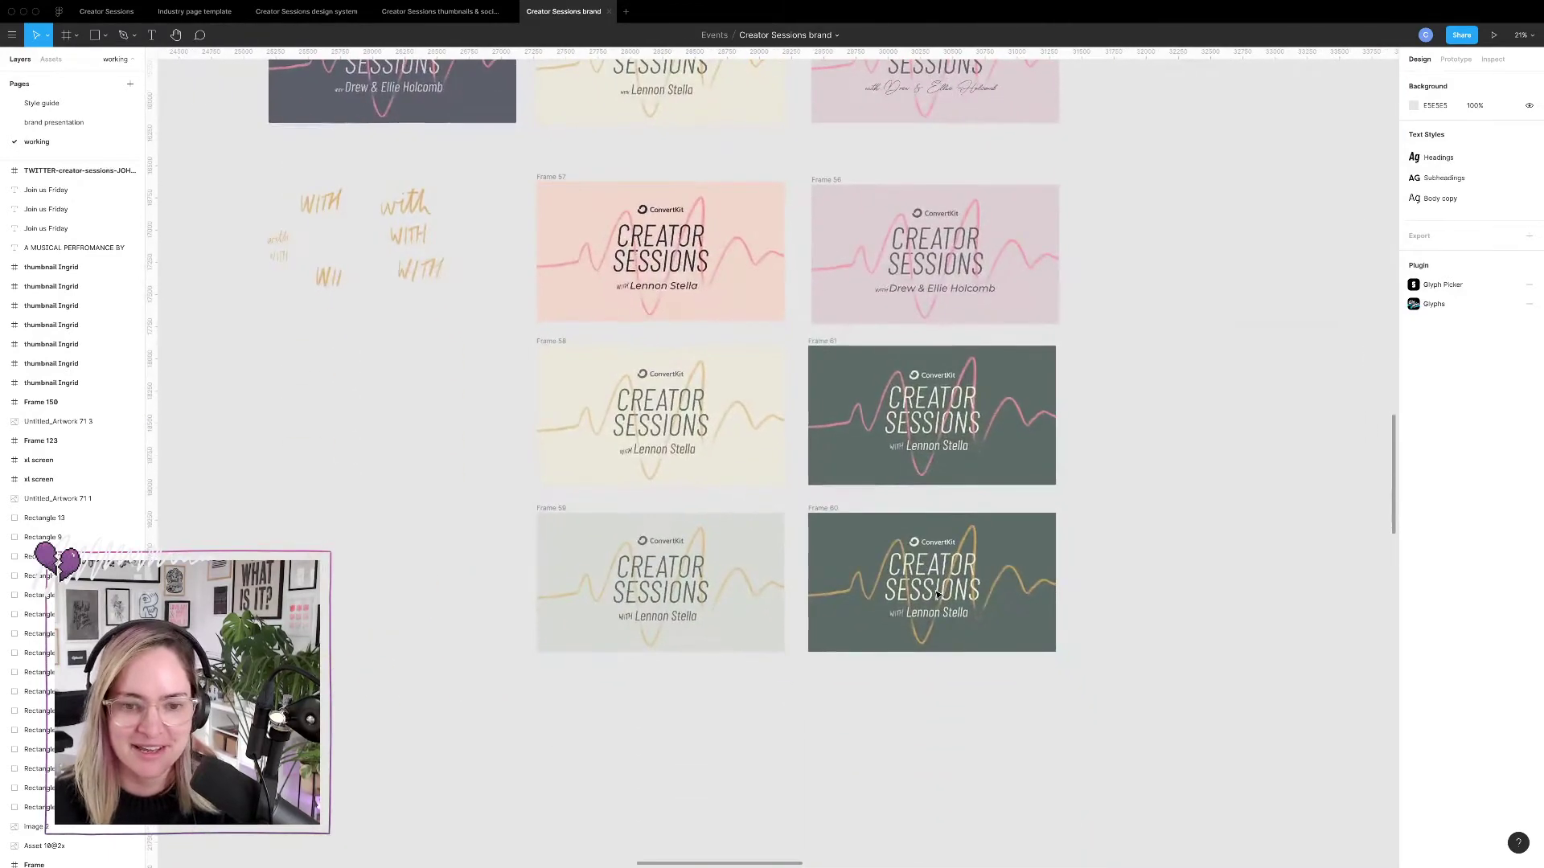
scroll(921, 500, "down", 5)
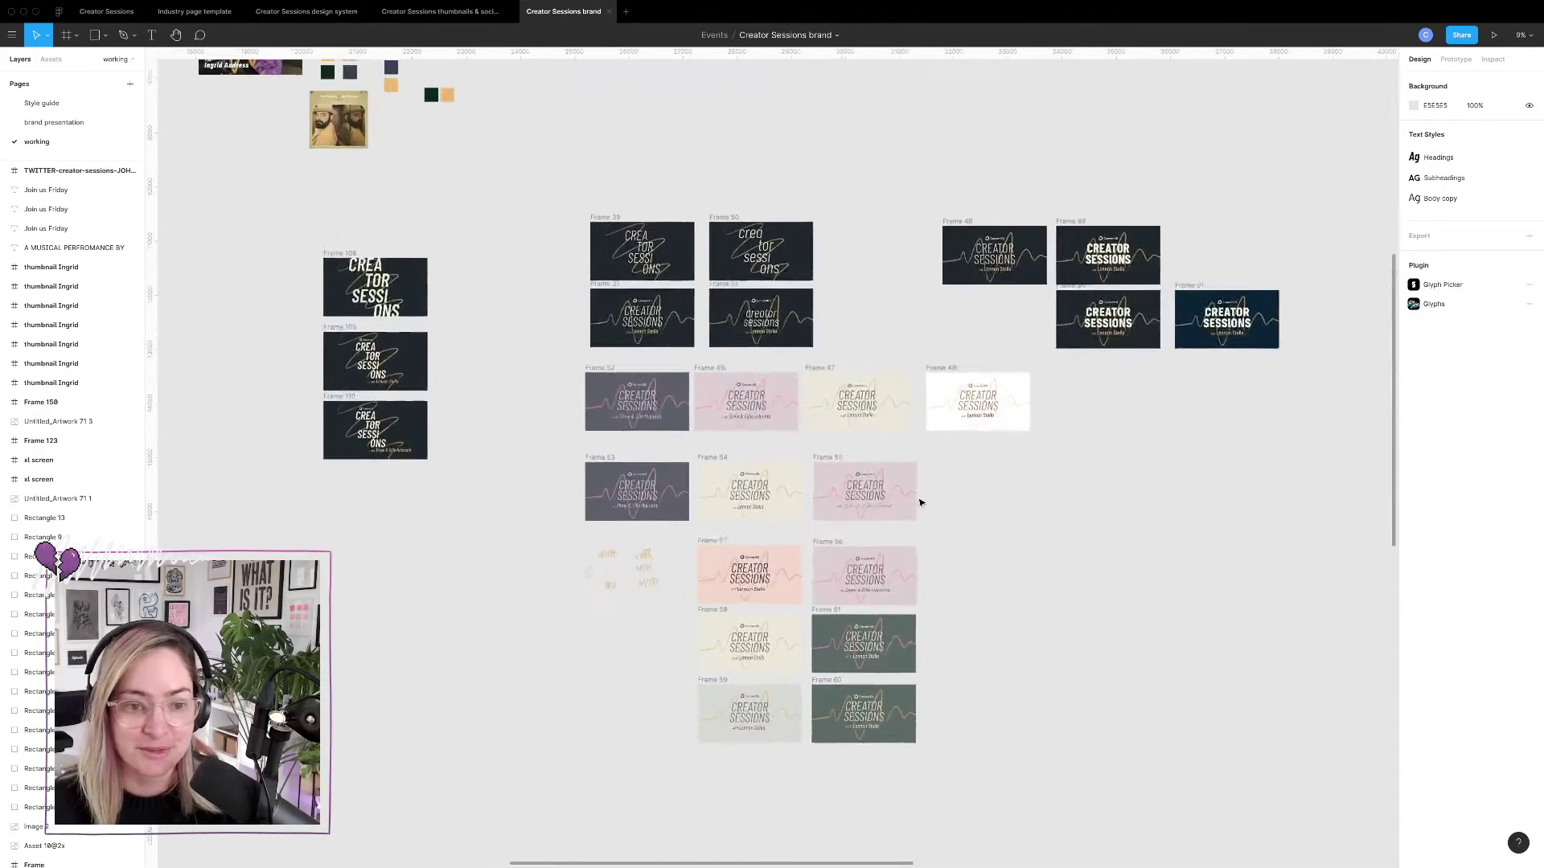
Examine the early Creator Sessions wordmark sketches and the stacked logo variations on dark red and navy backgrounds.
scroll(921, 502, "left", 8)
scroll(921, 503, "up", 6)
scroll(933, 466, "left", 7)
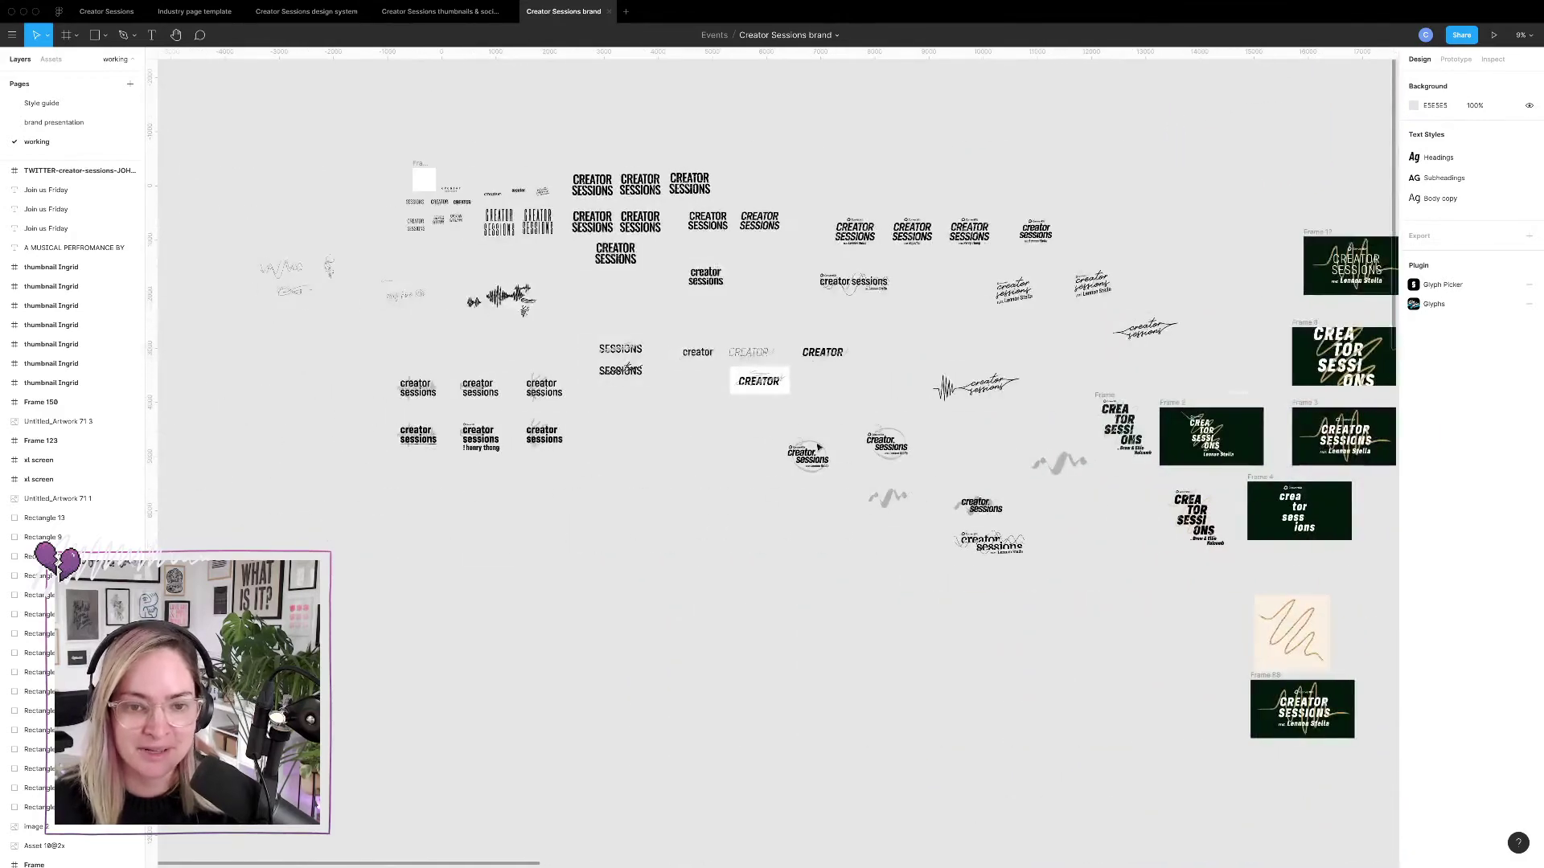
scroll(943, 437, "right", 6)
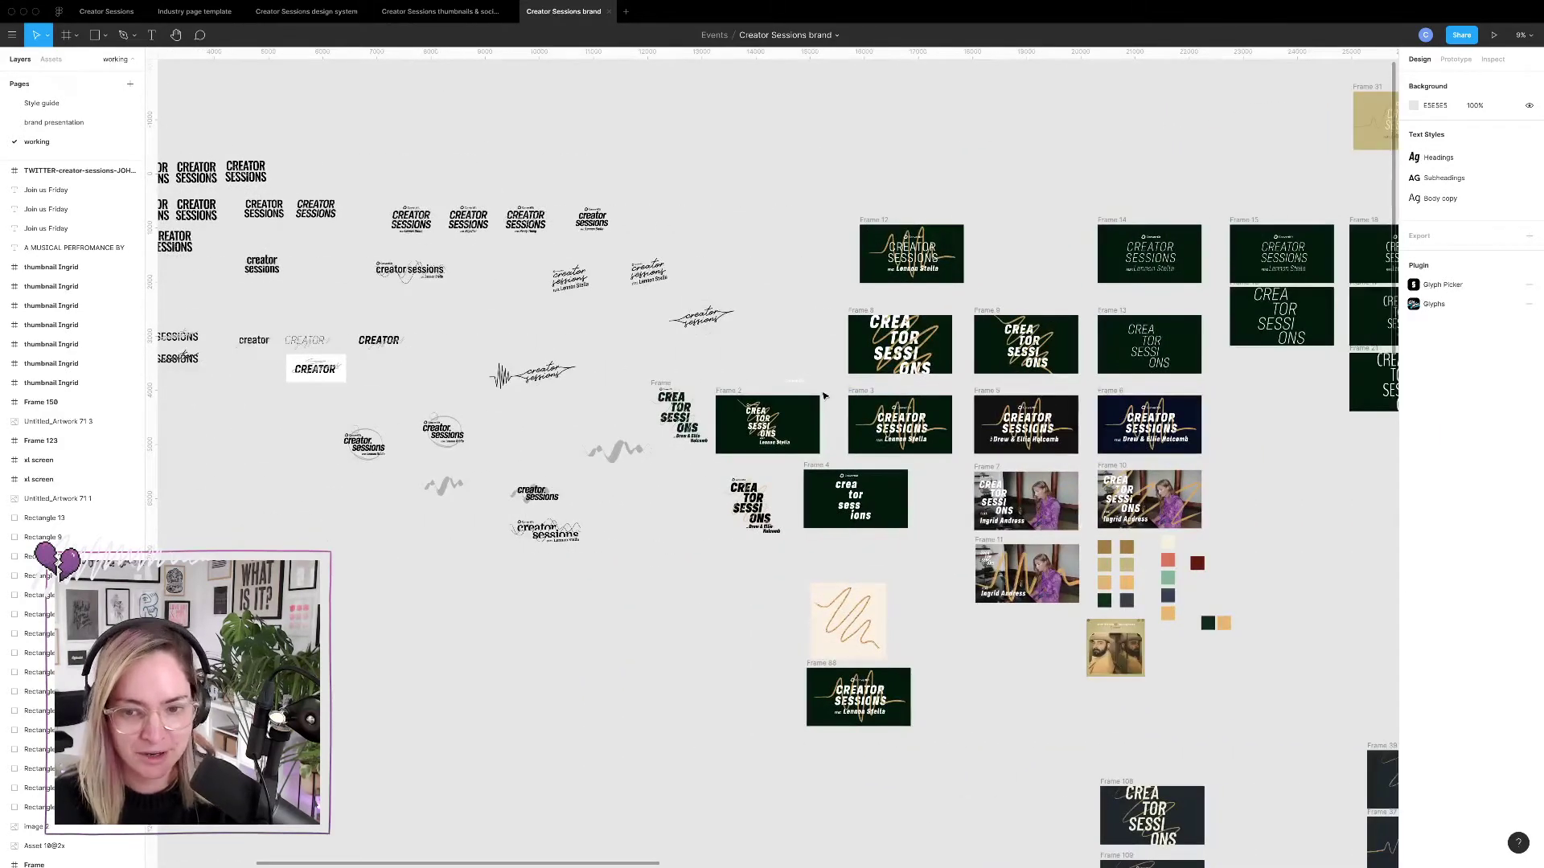
scroll(824, 395, "right", 15)
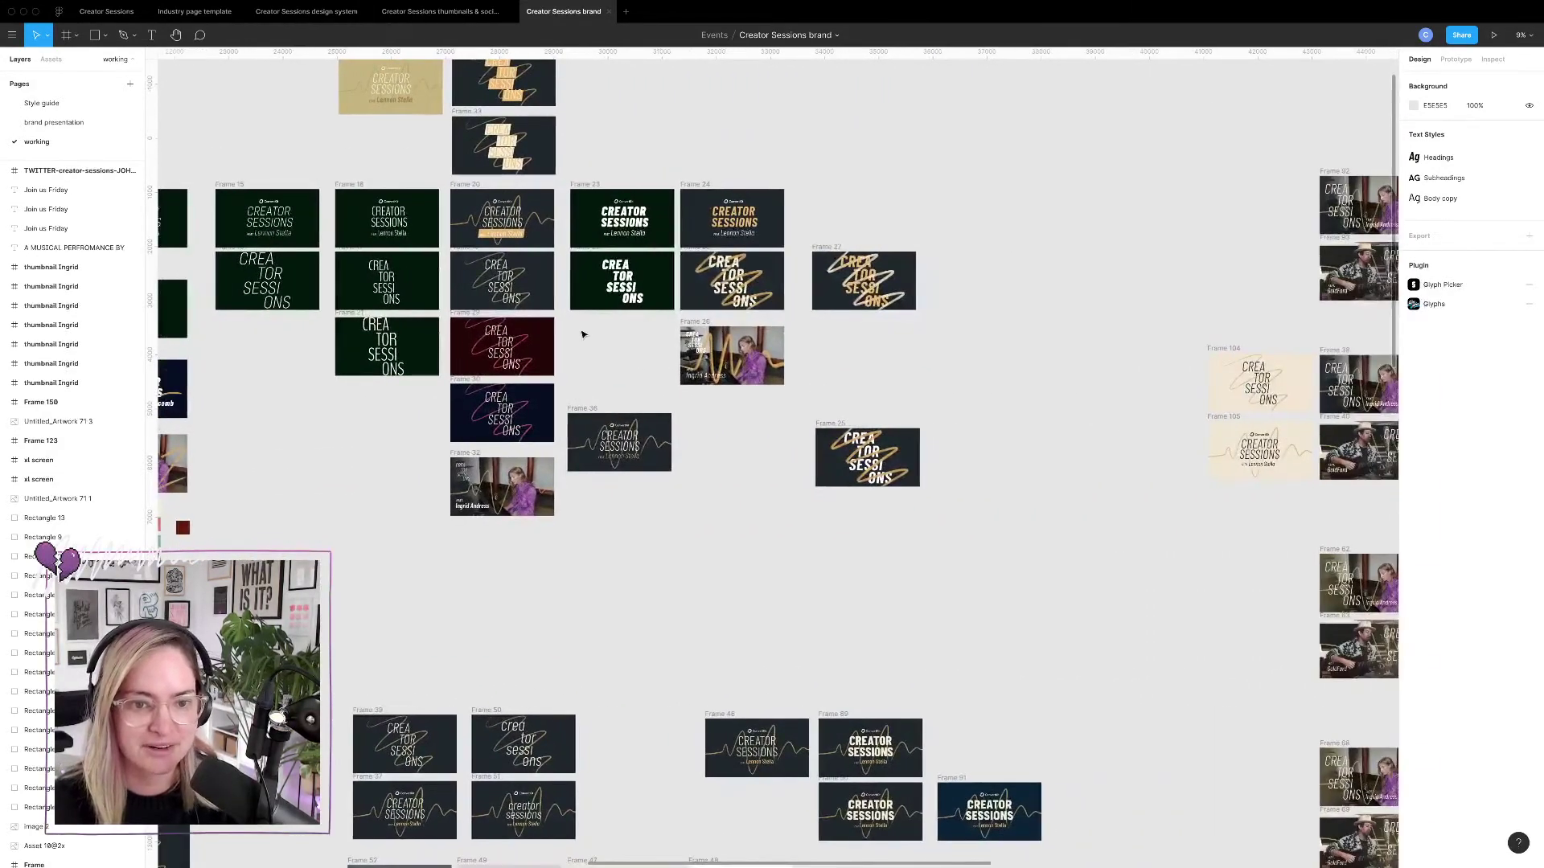
scroll(582, 333, "up", 10)
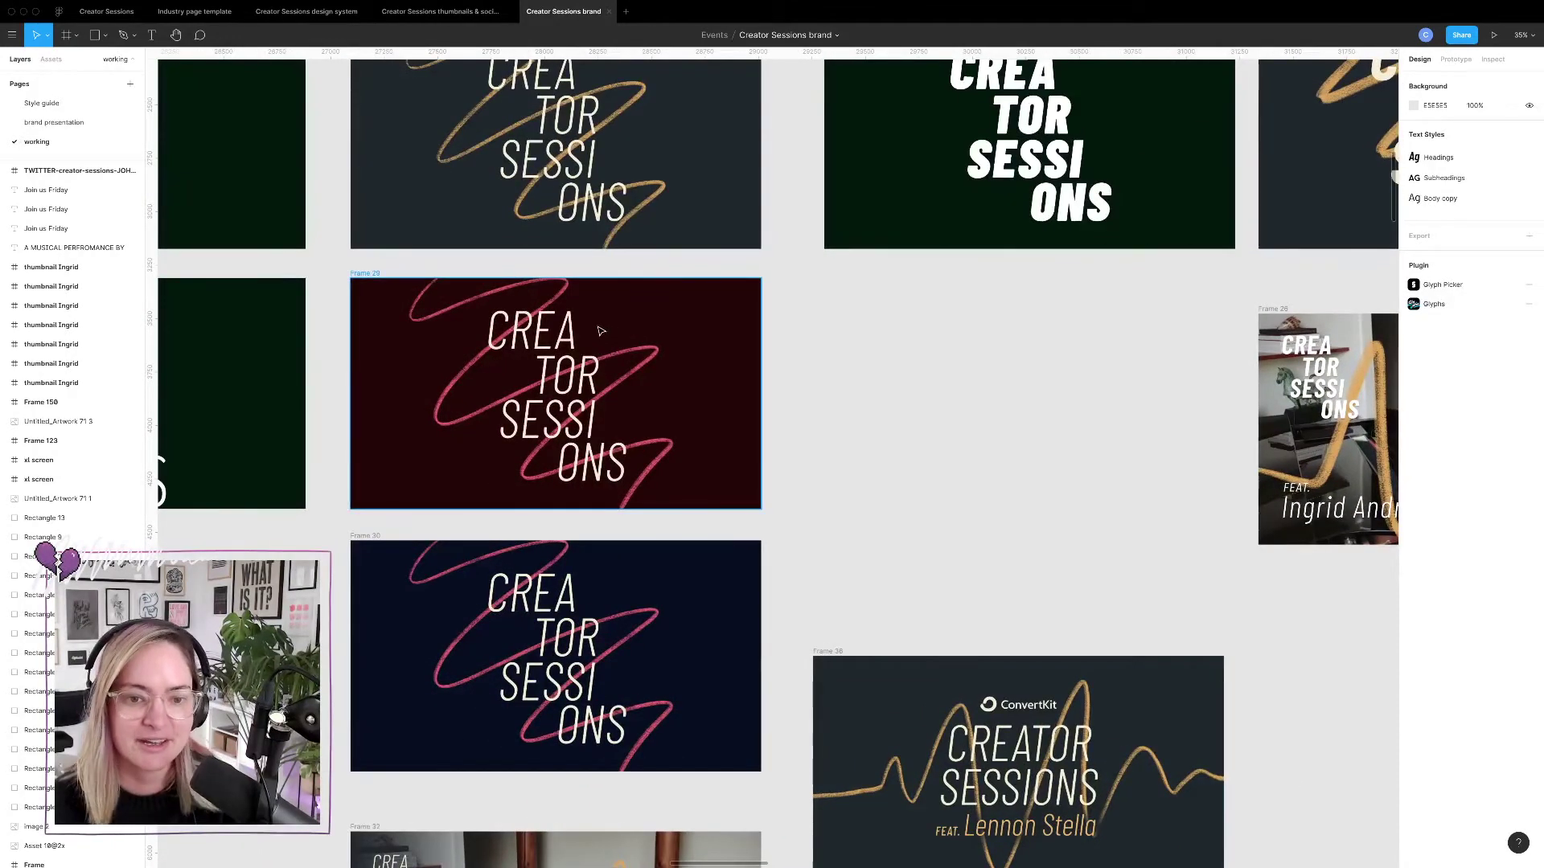
scroll(601, 331, "up", 1)
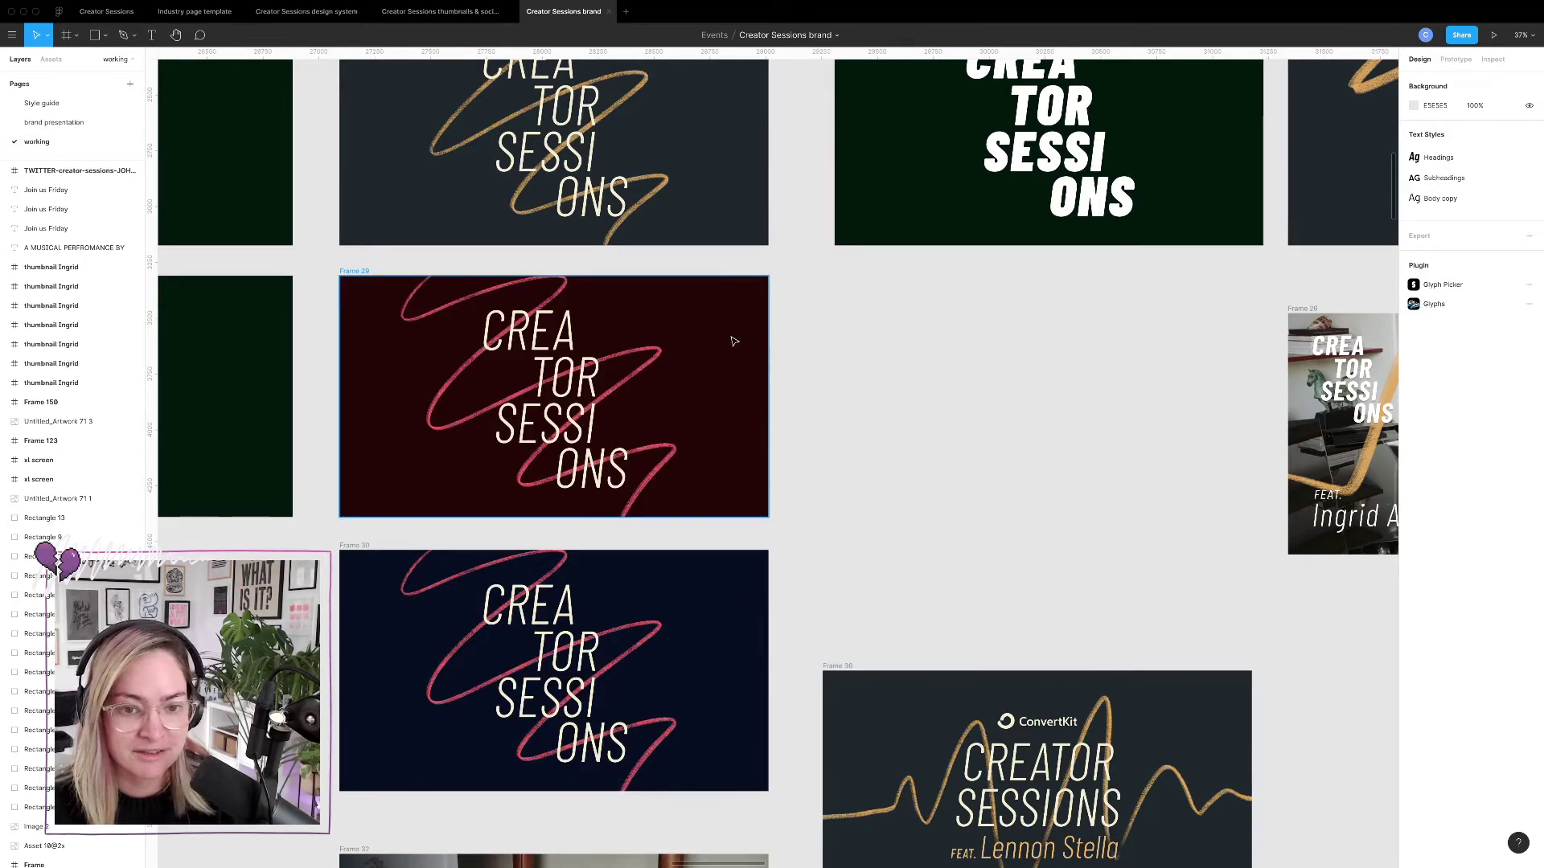
scroll(924, 437, "down", 5)
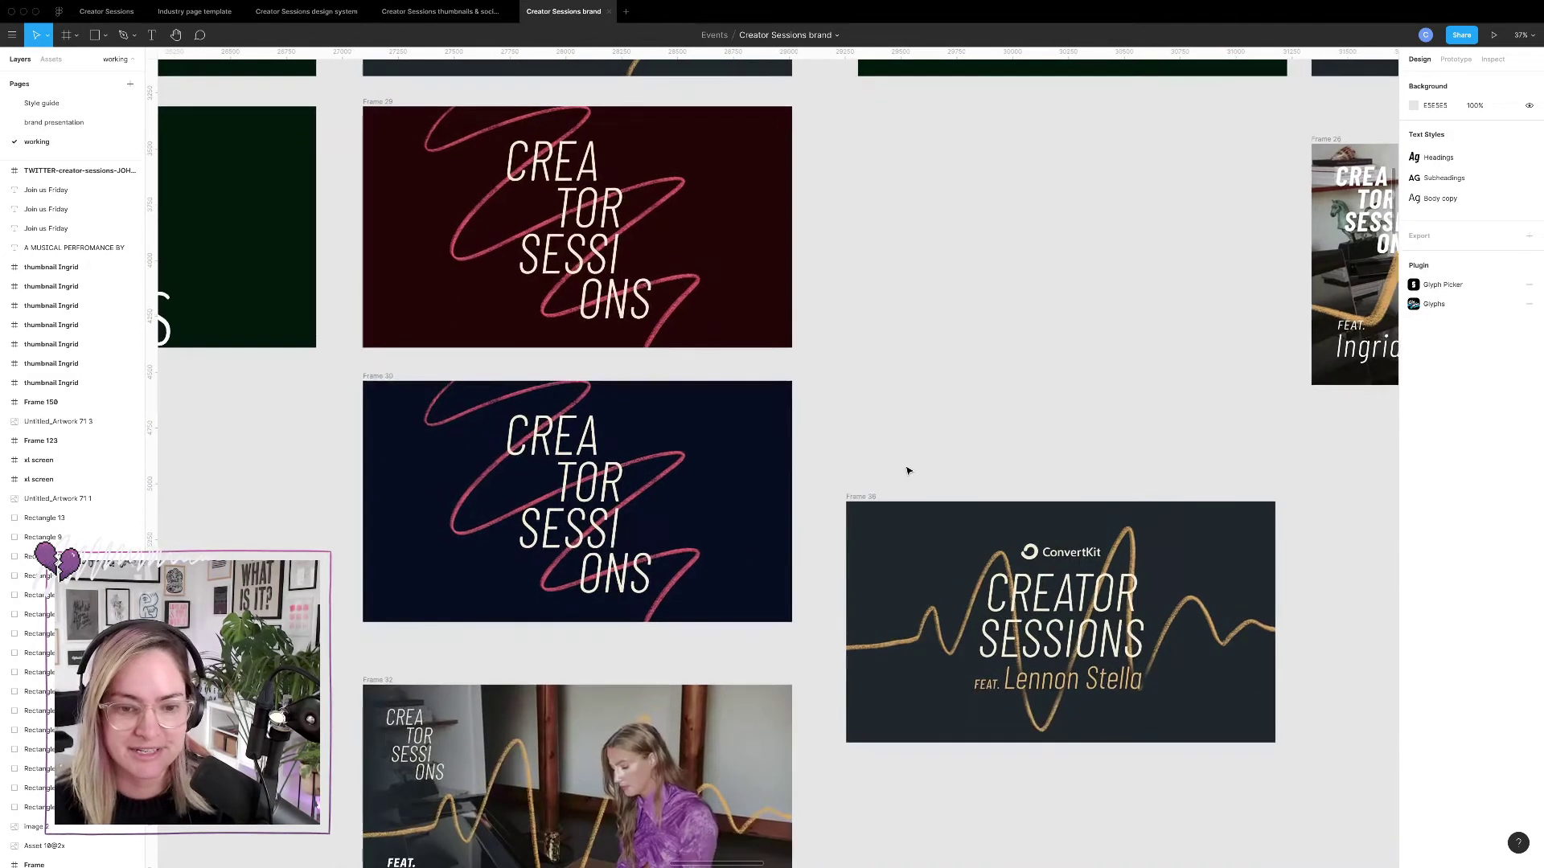
scroll(906, 469, "down", 3)
scroll(906, 468, "down", 6)
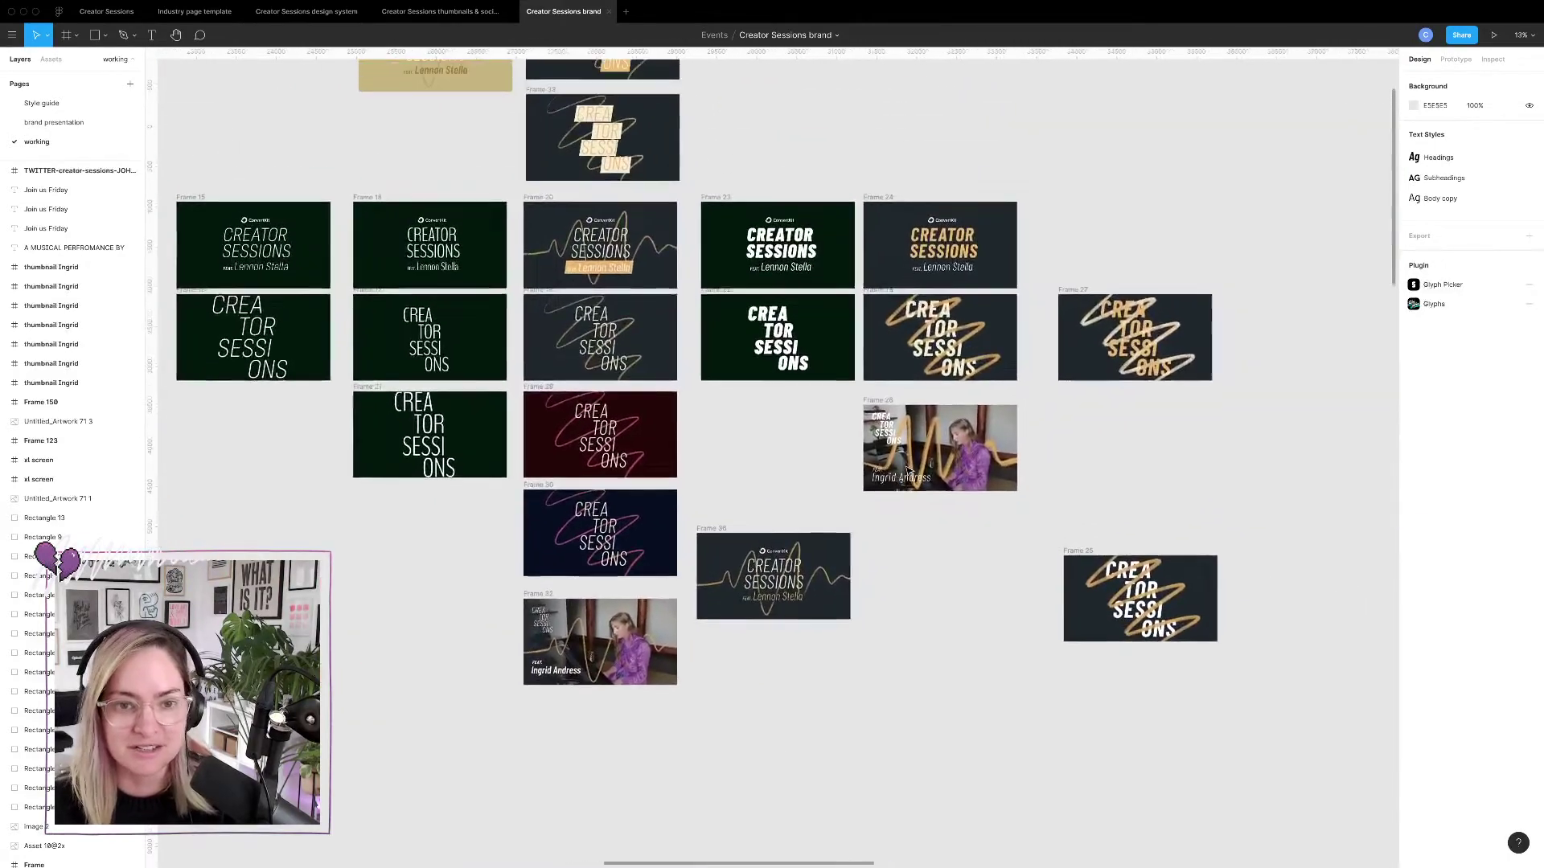
Compare the bold orange logo with the pale scribble against the thin-lettered versions on olive and grey-brown backgrounds.
scroll(907, 469, "up", 2)
scroll(907, 470, "right", 5)
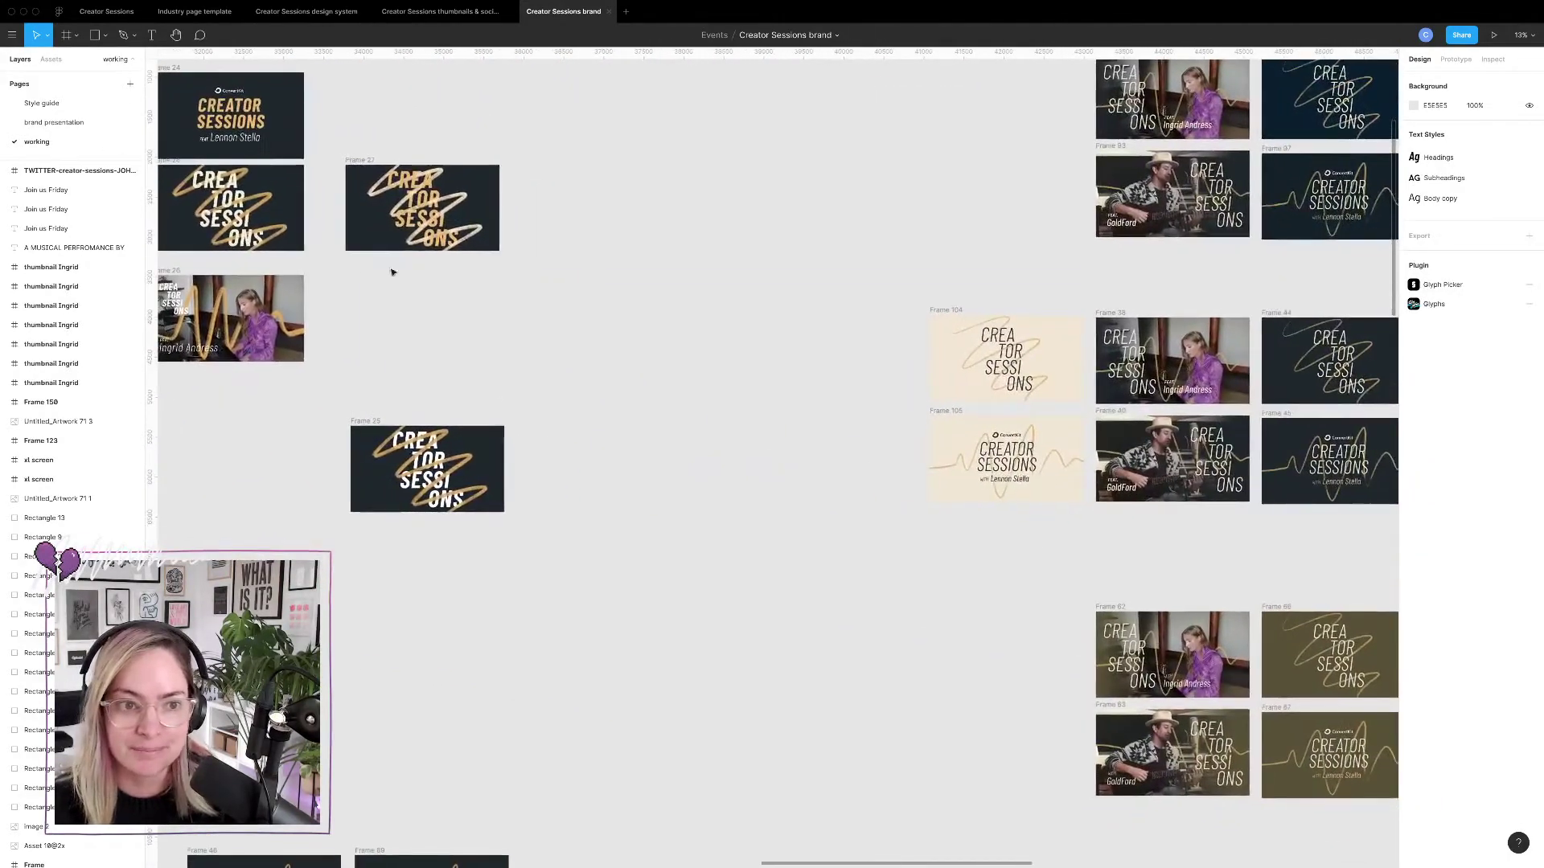
scroll(390, 265, "left", 3)
scroll(607, 259, "up", 10)
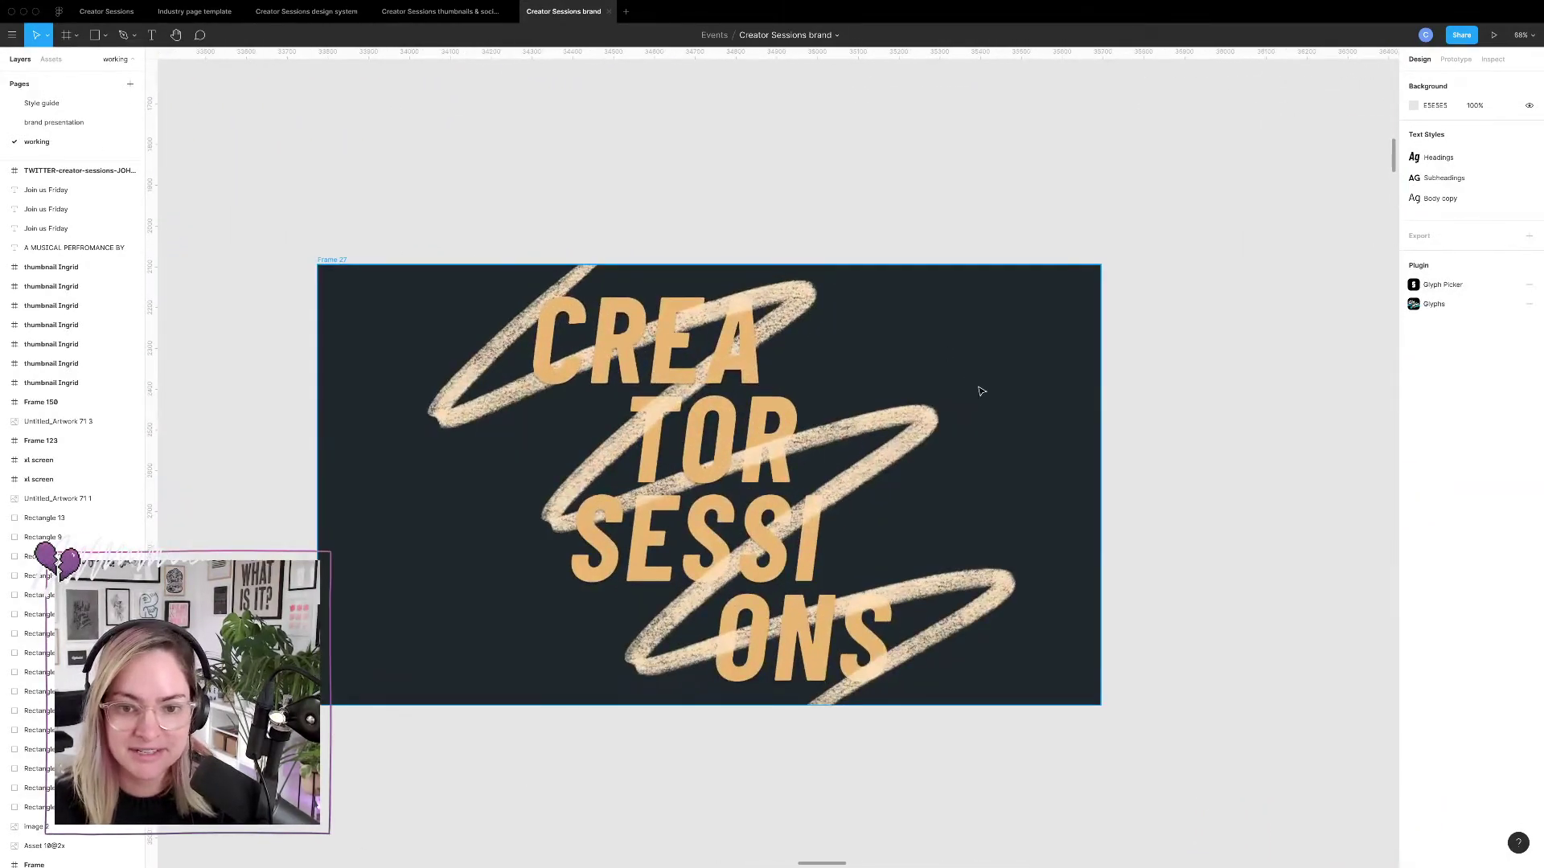
scroll(981, 391, "down", 12)
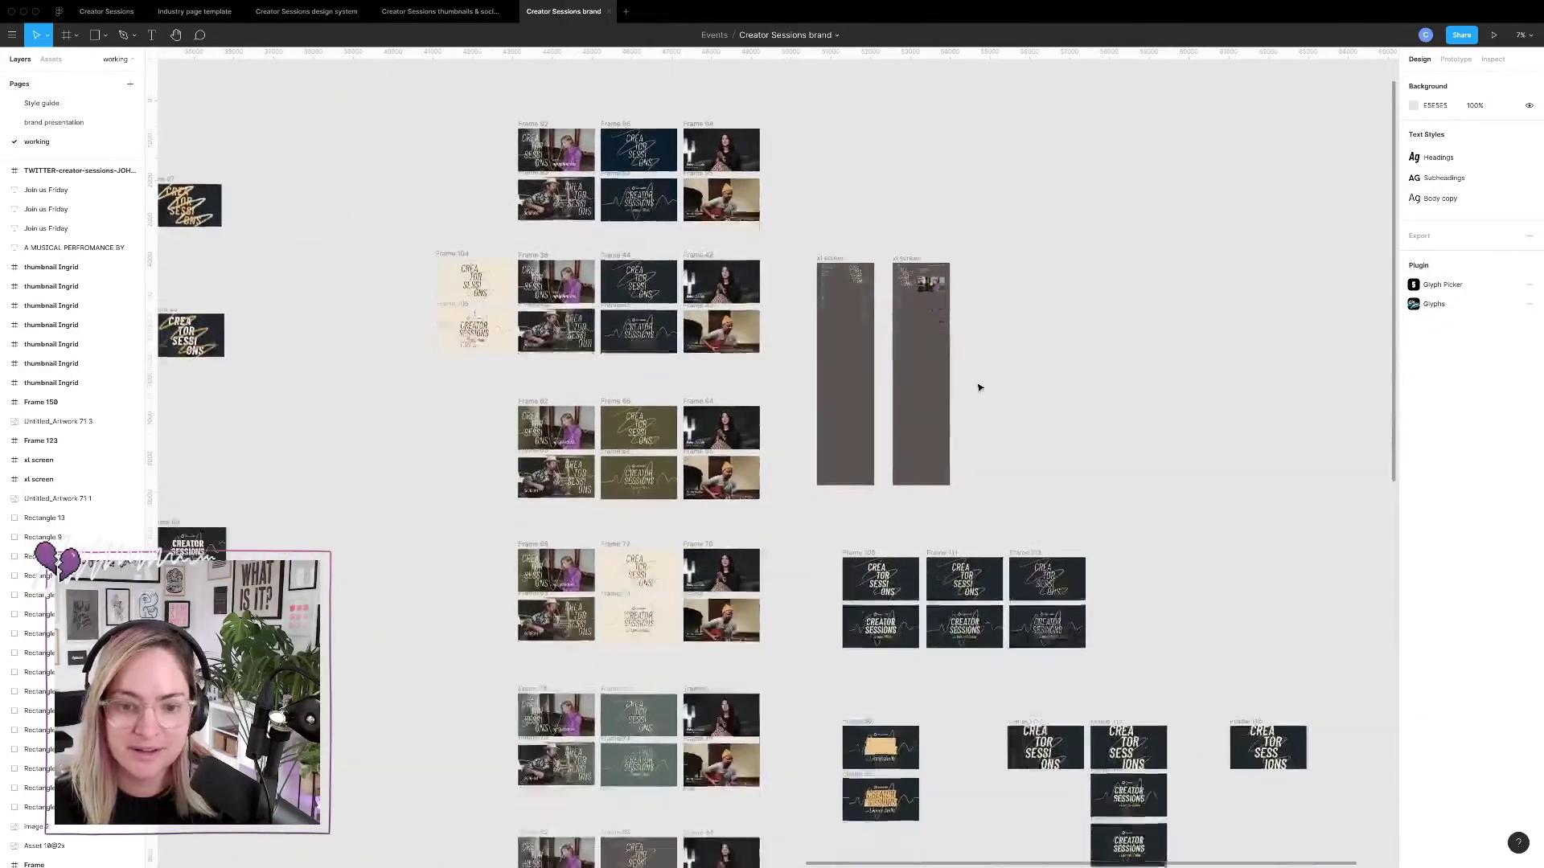
scroll(748, 262, "up", 8)
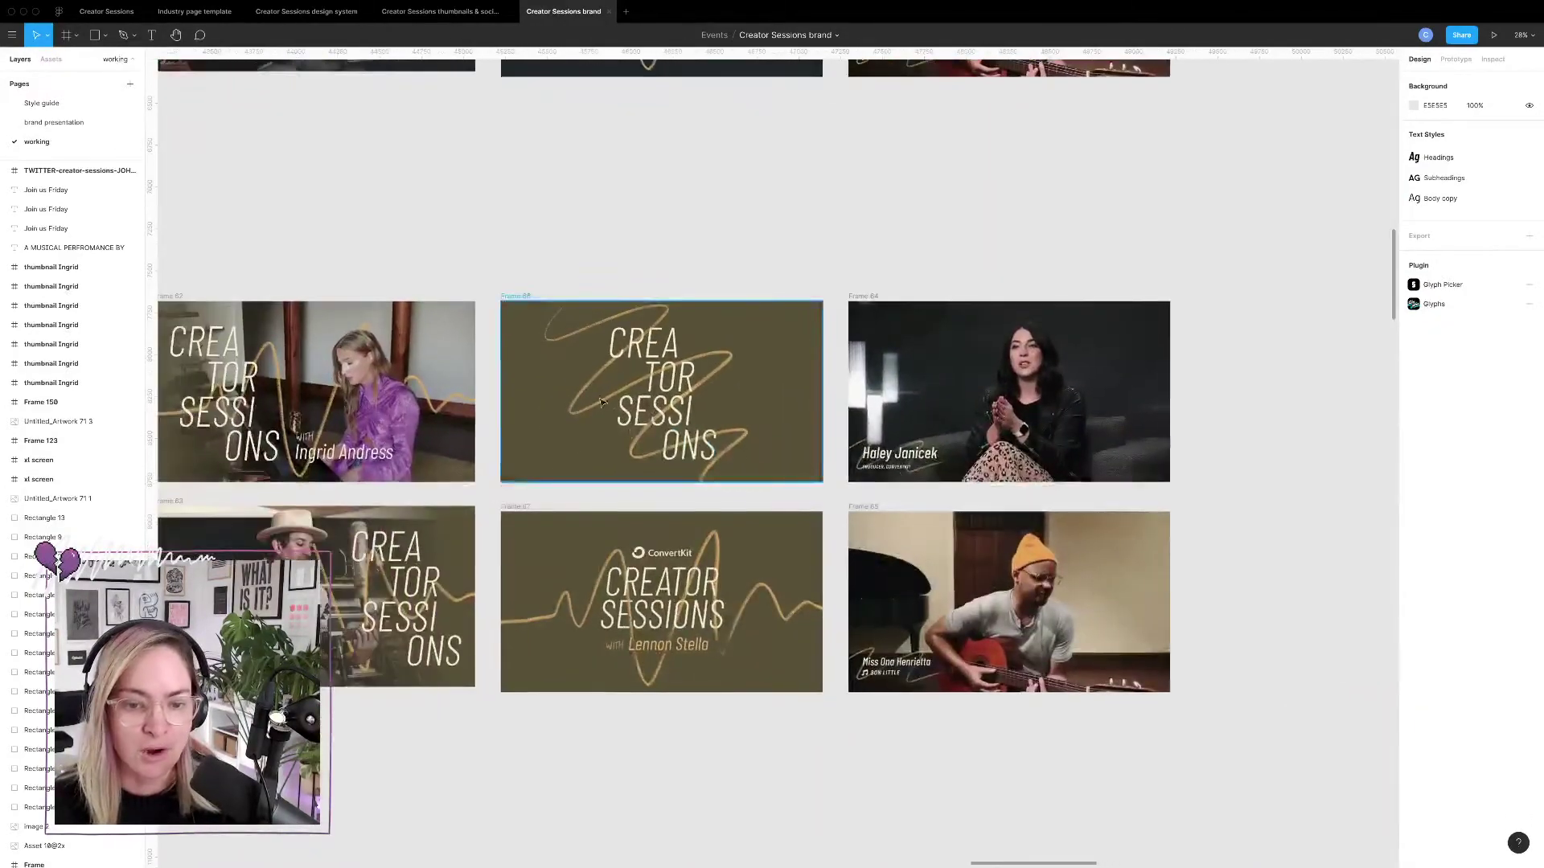
scroll(601, 400, "down", 8)
scroll(758, 441, "down", 1)
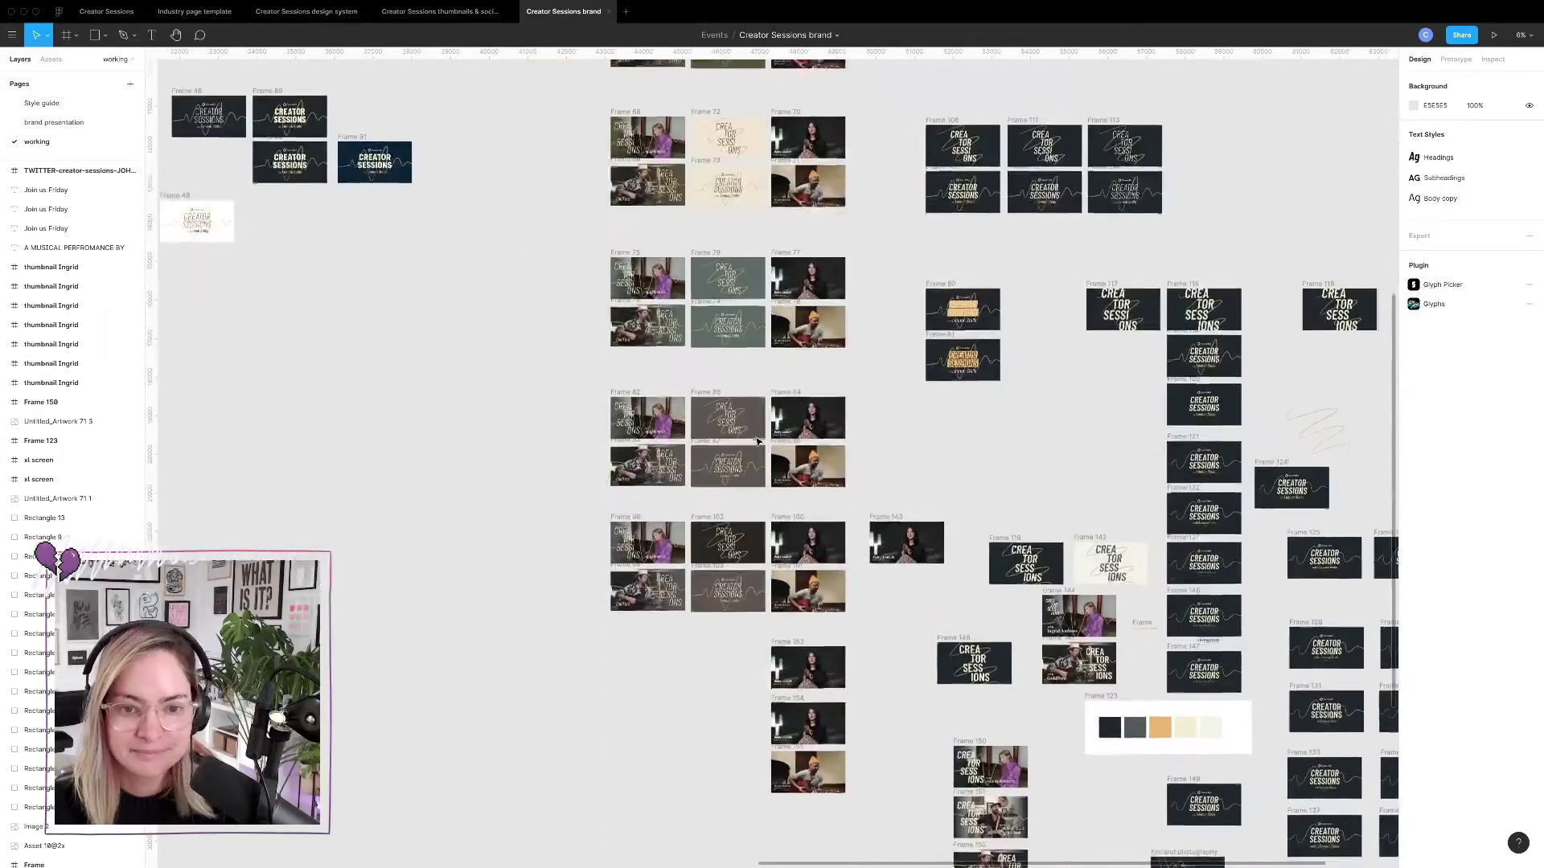
scroll(758, 441, "up", 10)
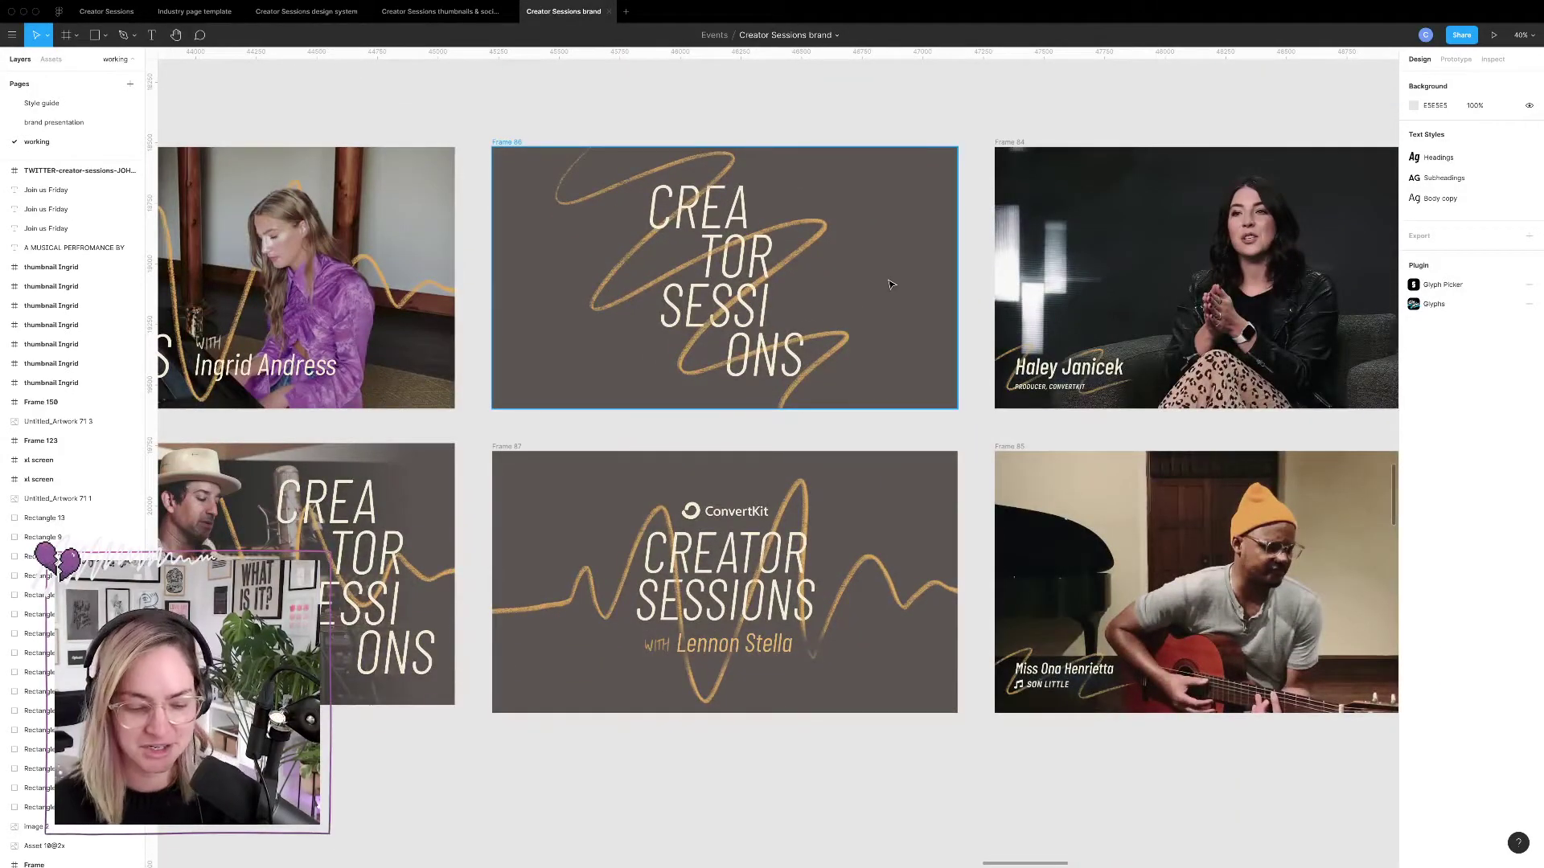
scroll(902, 254, "down", 10)
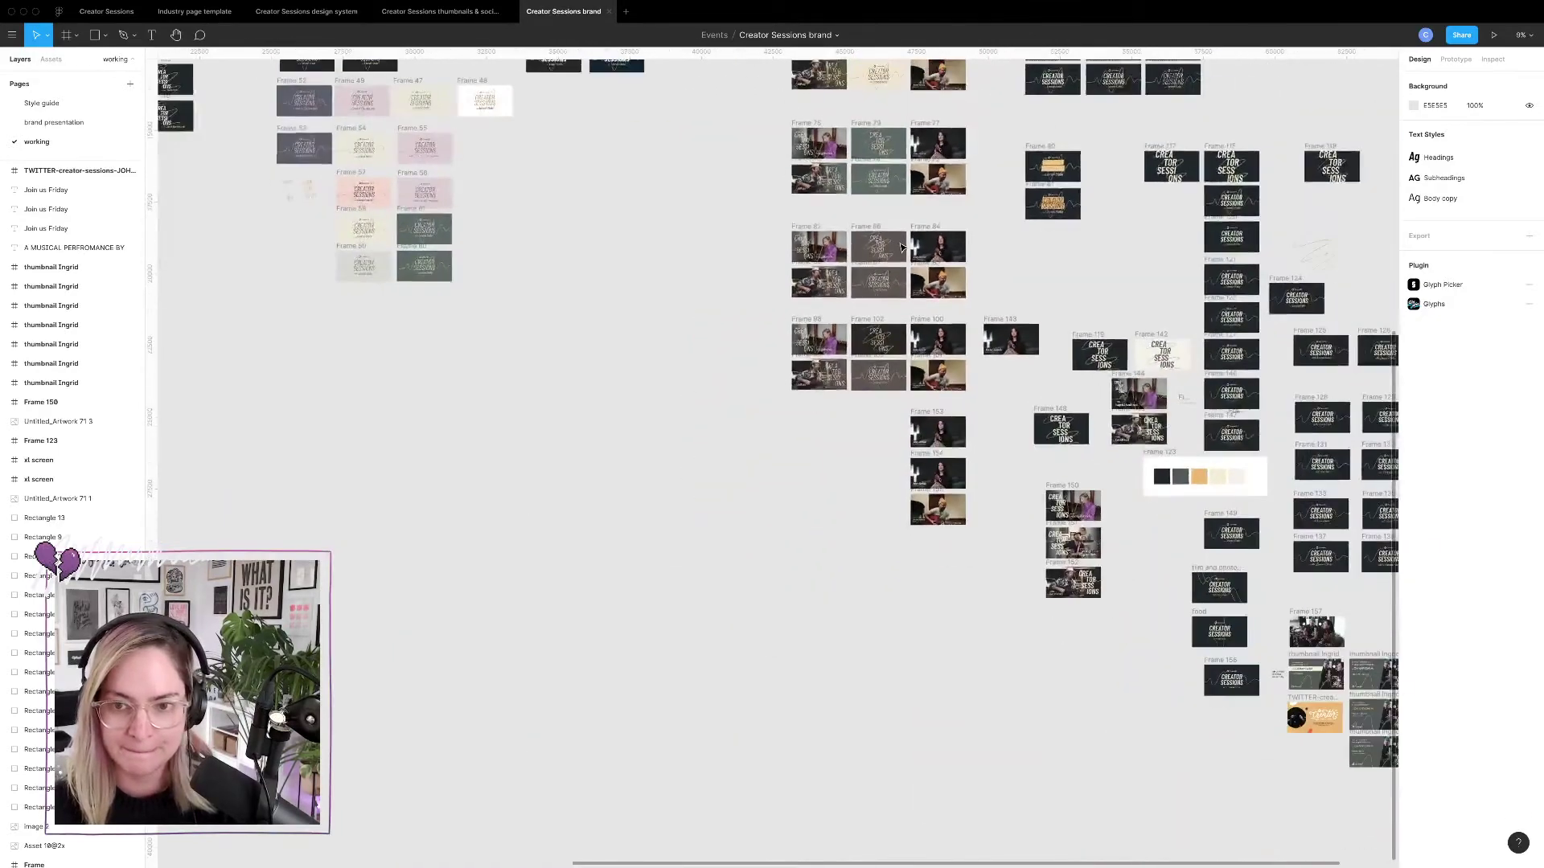
Inspect the five-swatch colour palette in Frame 123 among the later brand explorations.
scroll(902, 249, "right", 3)
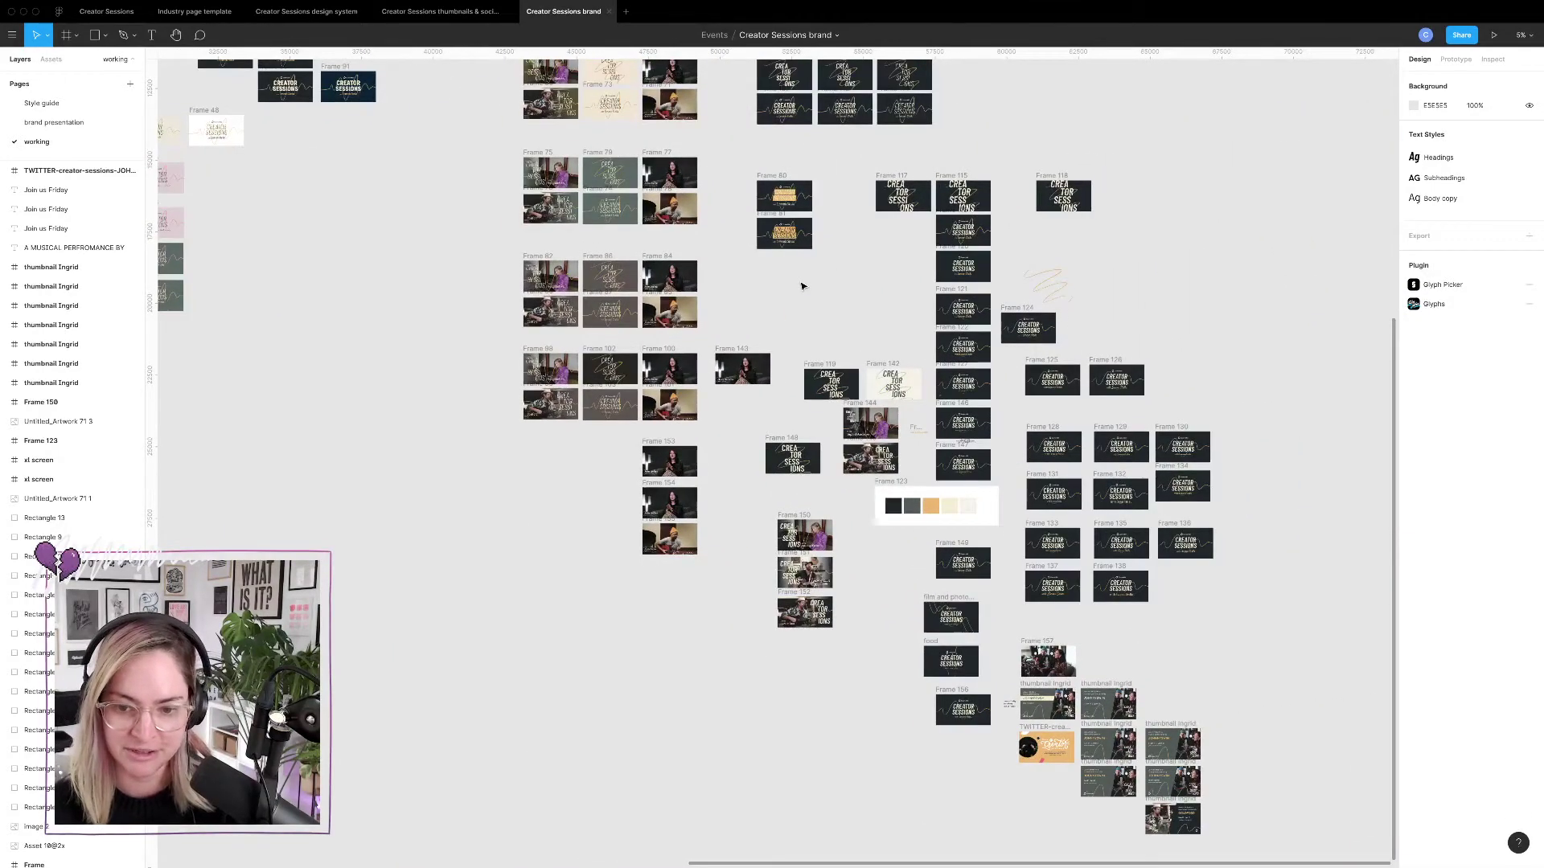
scroll(802, 286, "down", 1)
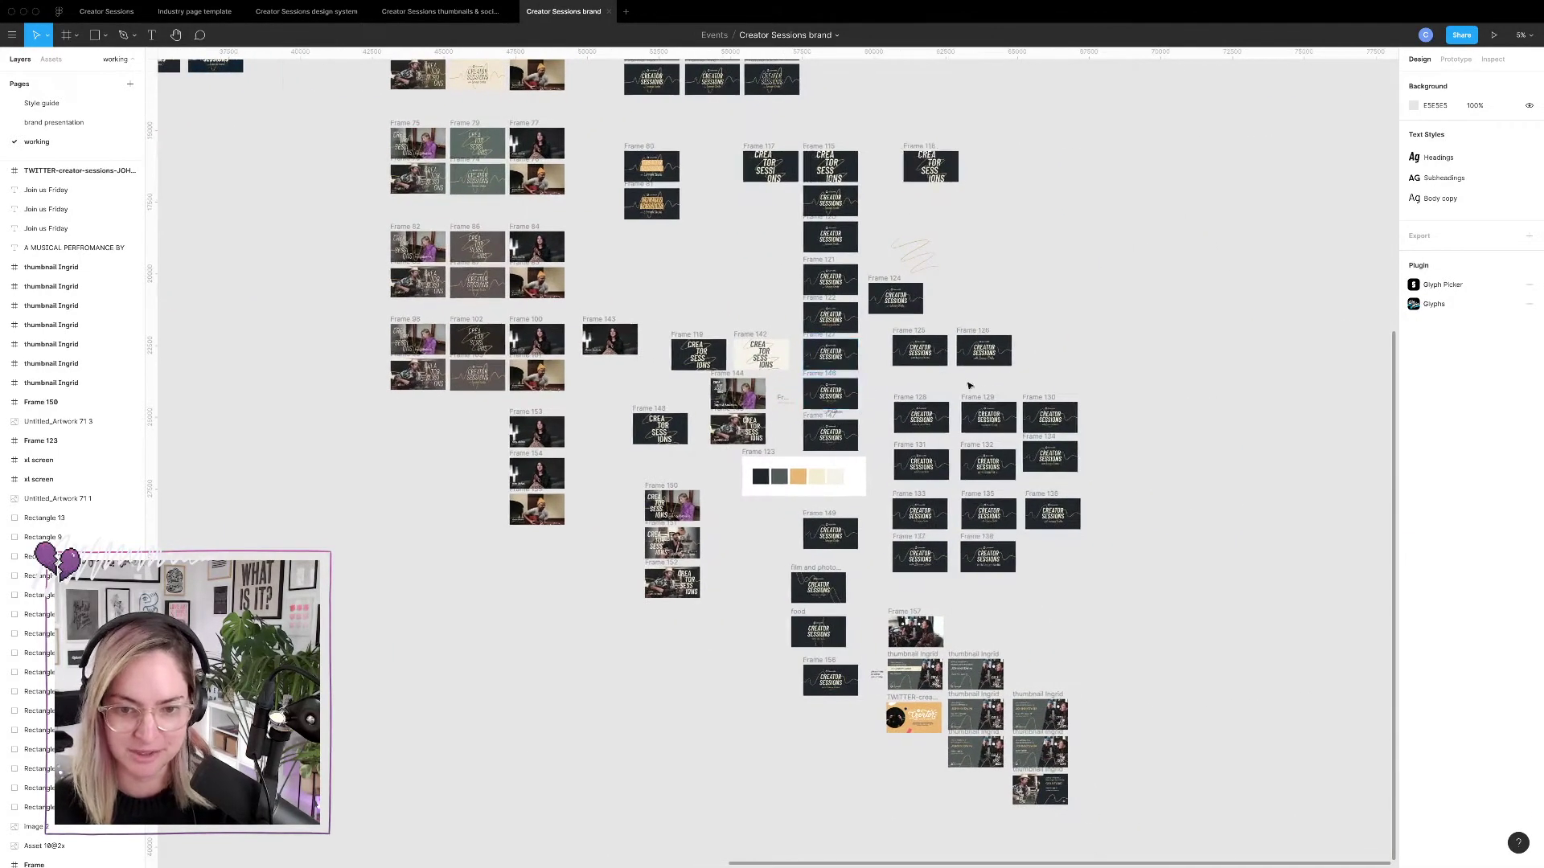
scroll(797, 459, "up", 5)
scroll(798, 456, "up", 3)
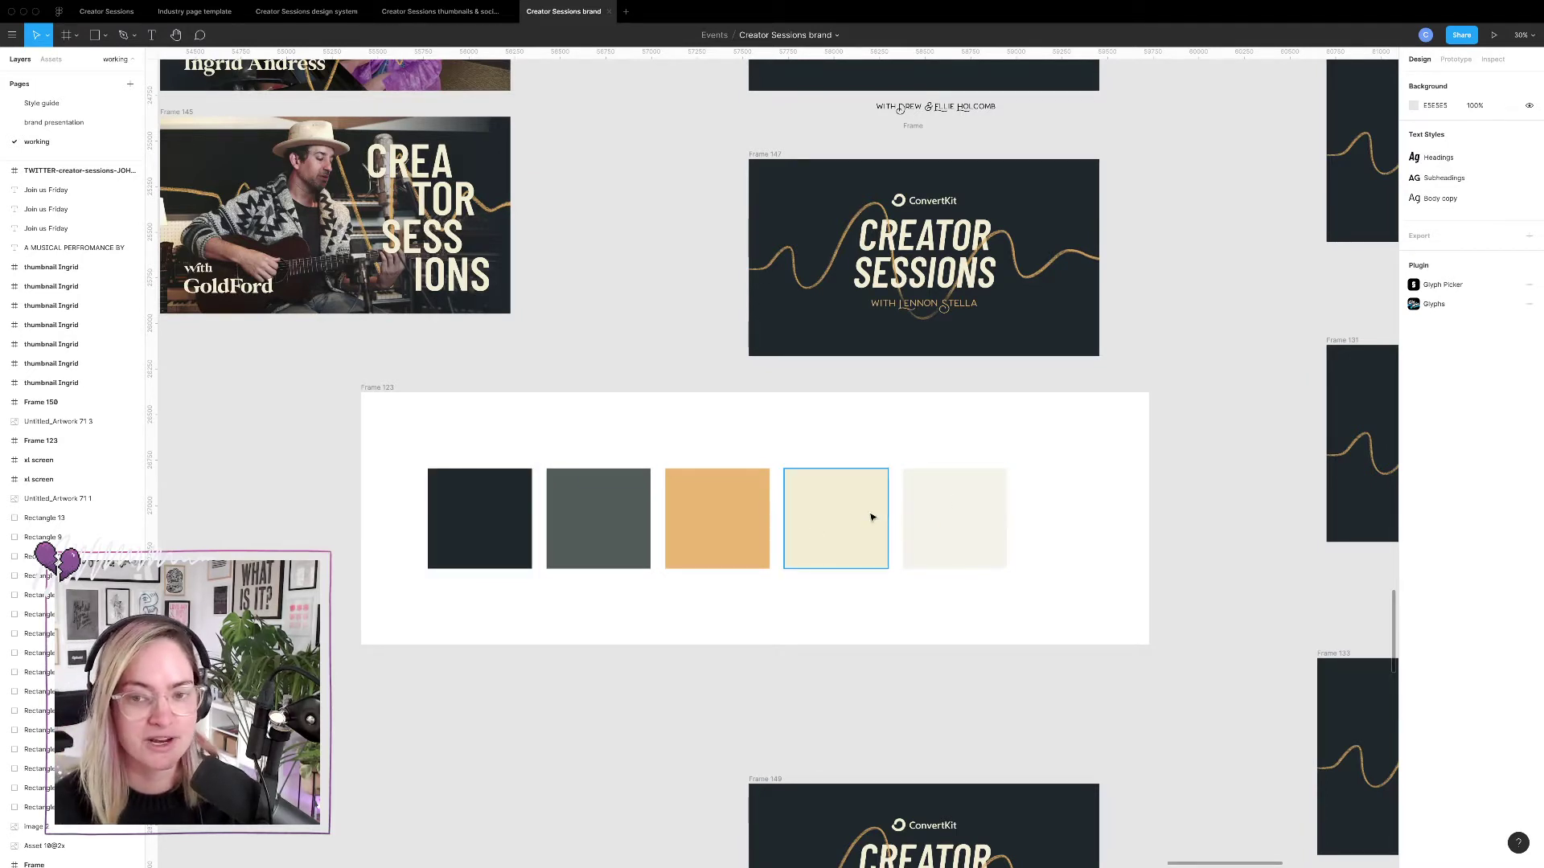
scroll(818, 438, "up", 1)
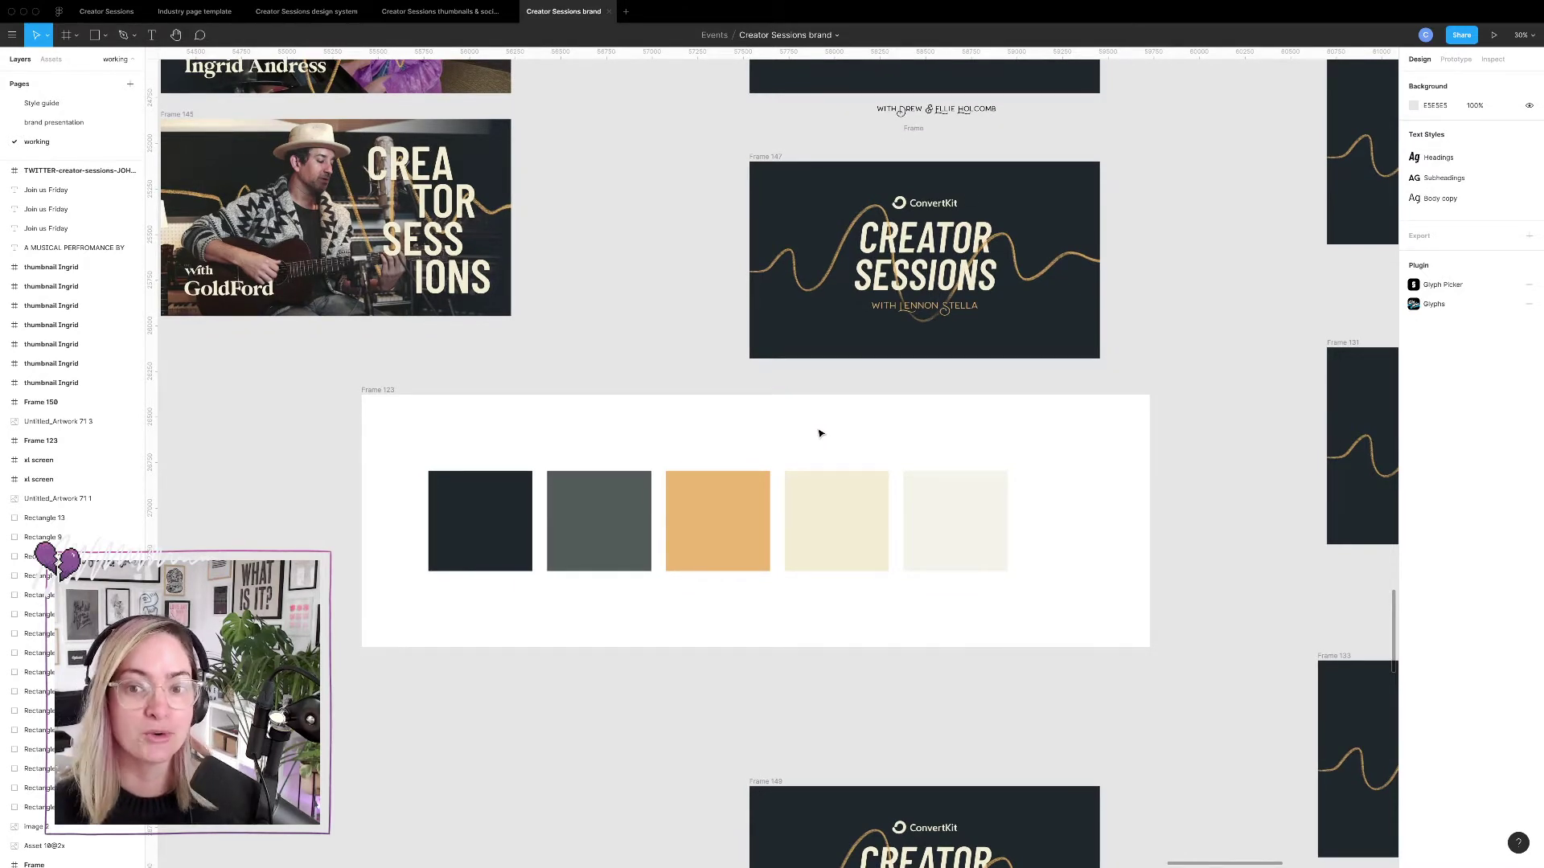
Inspect the orange TWITTER-creator-sessions-JOHNNYSWIM graphic beside the green session thumbnails.
scroll(820, 434, "down", 10)
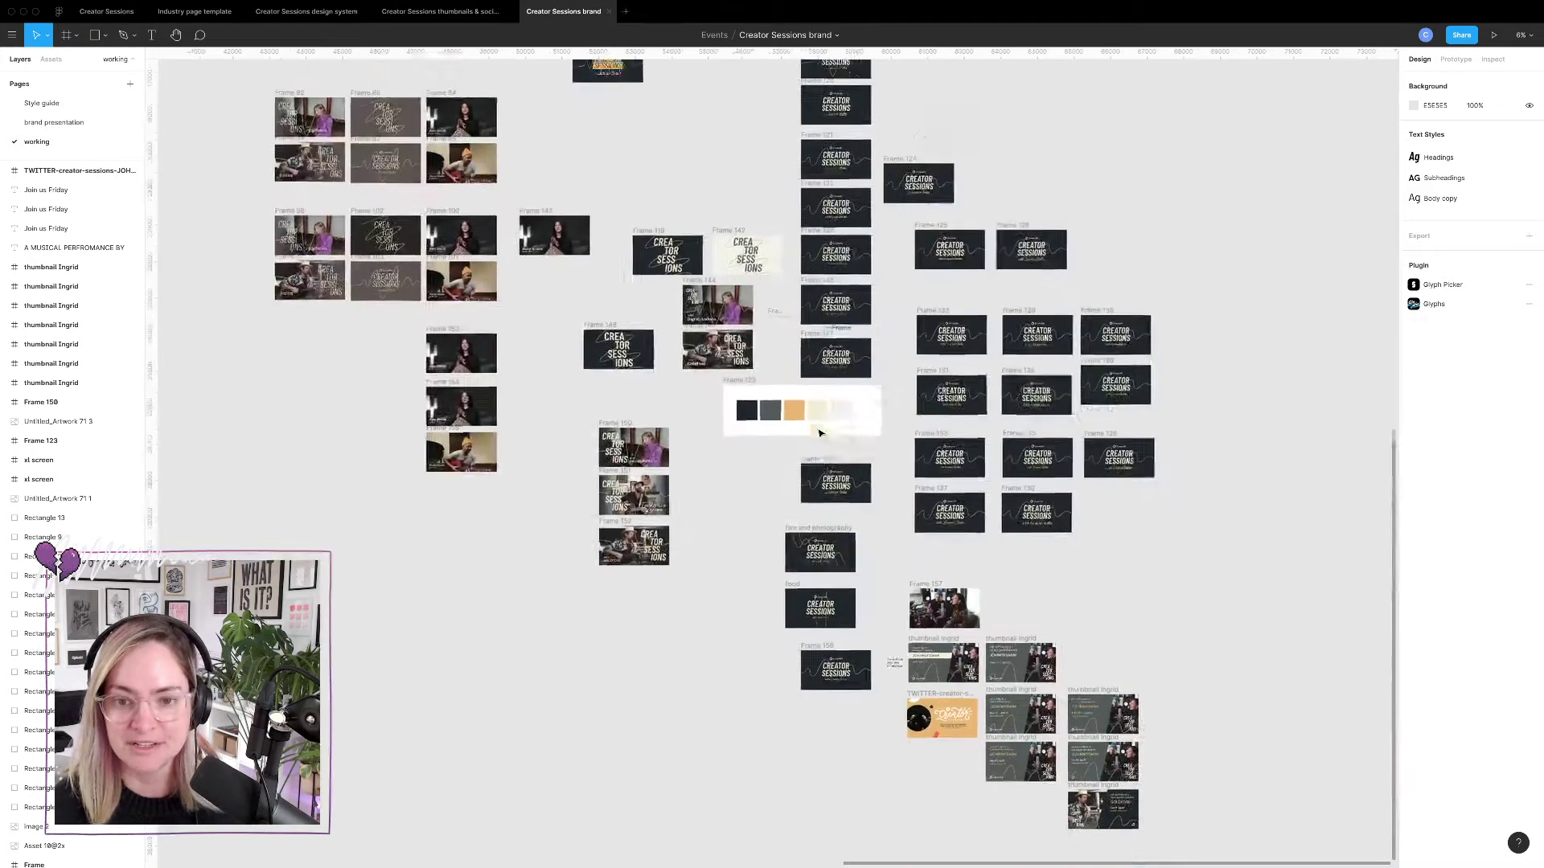
scroll(818, 435, "right", 3)
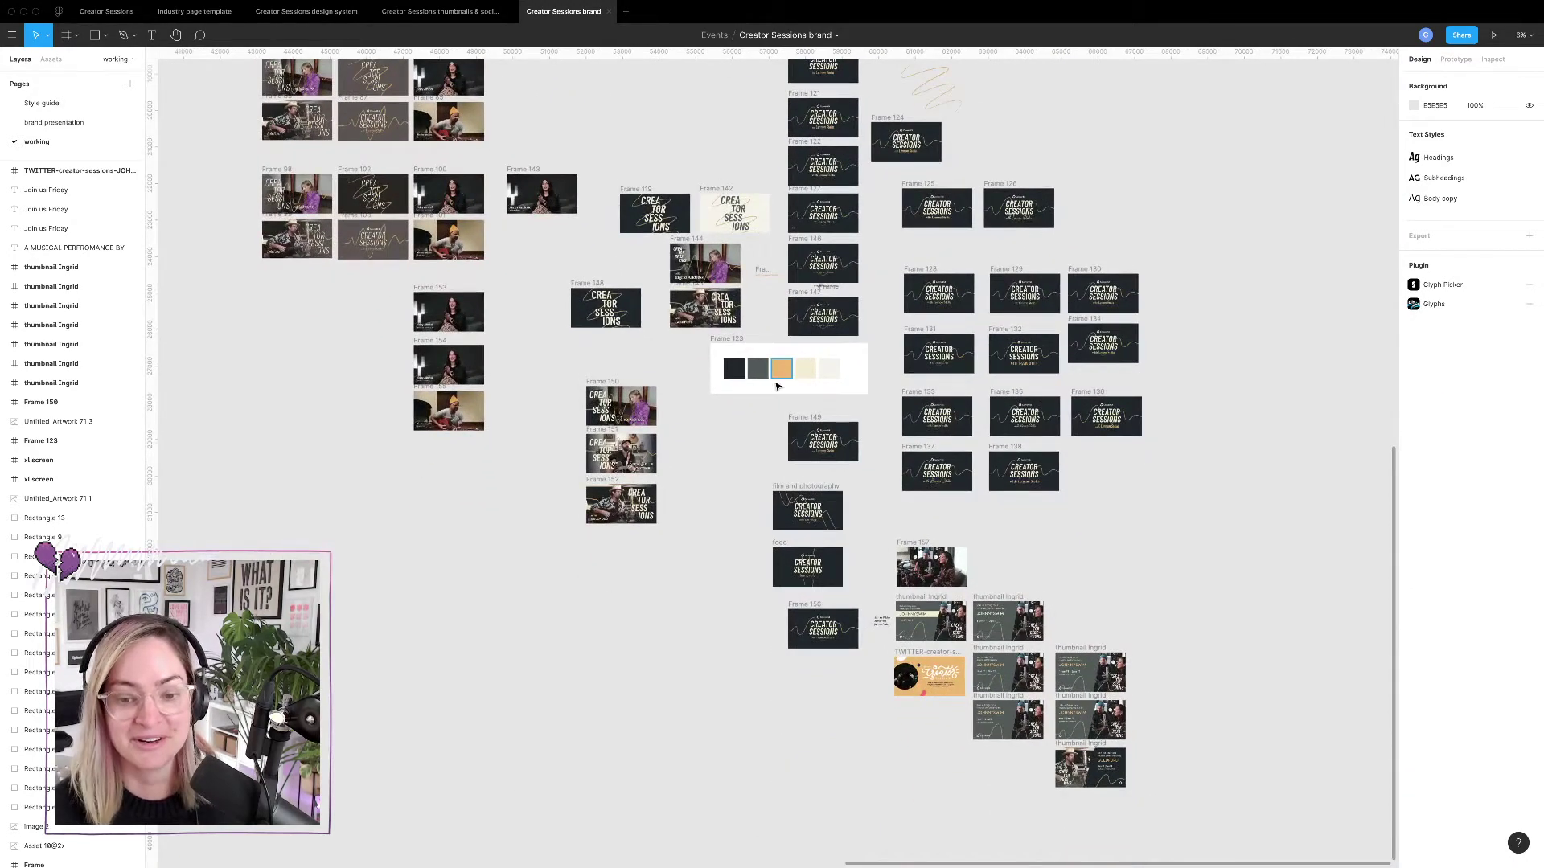
scroll(816, 498, "down", 3)
scroll(813, 563, "up", 10)
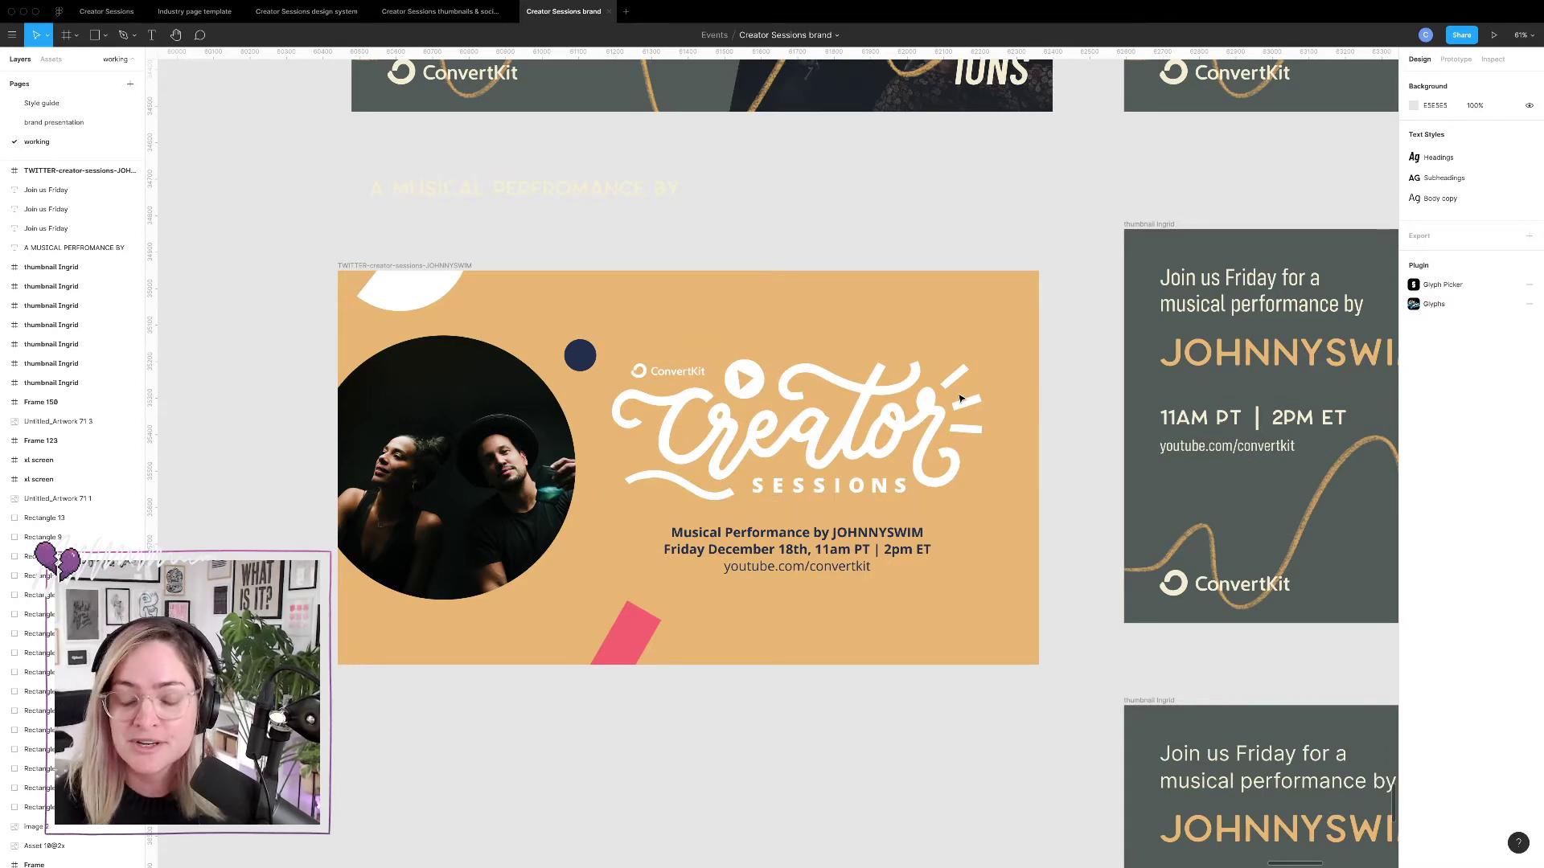
Look over the JOHNNYSWIM thumbnails around the orange Twitter graphic, and switch to the Creator Sessions website file.
scroll(964, 405, "down", 5)
scroll(950, 395, "right", 2)
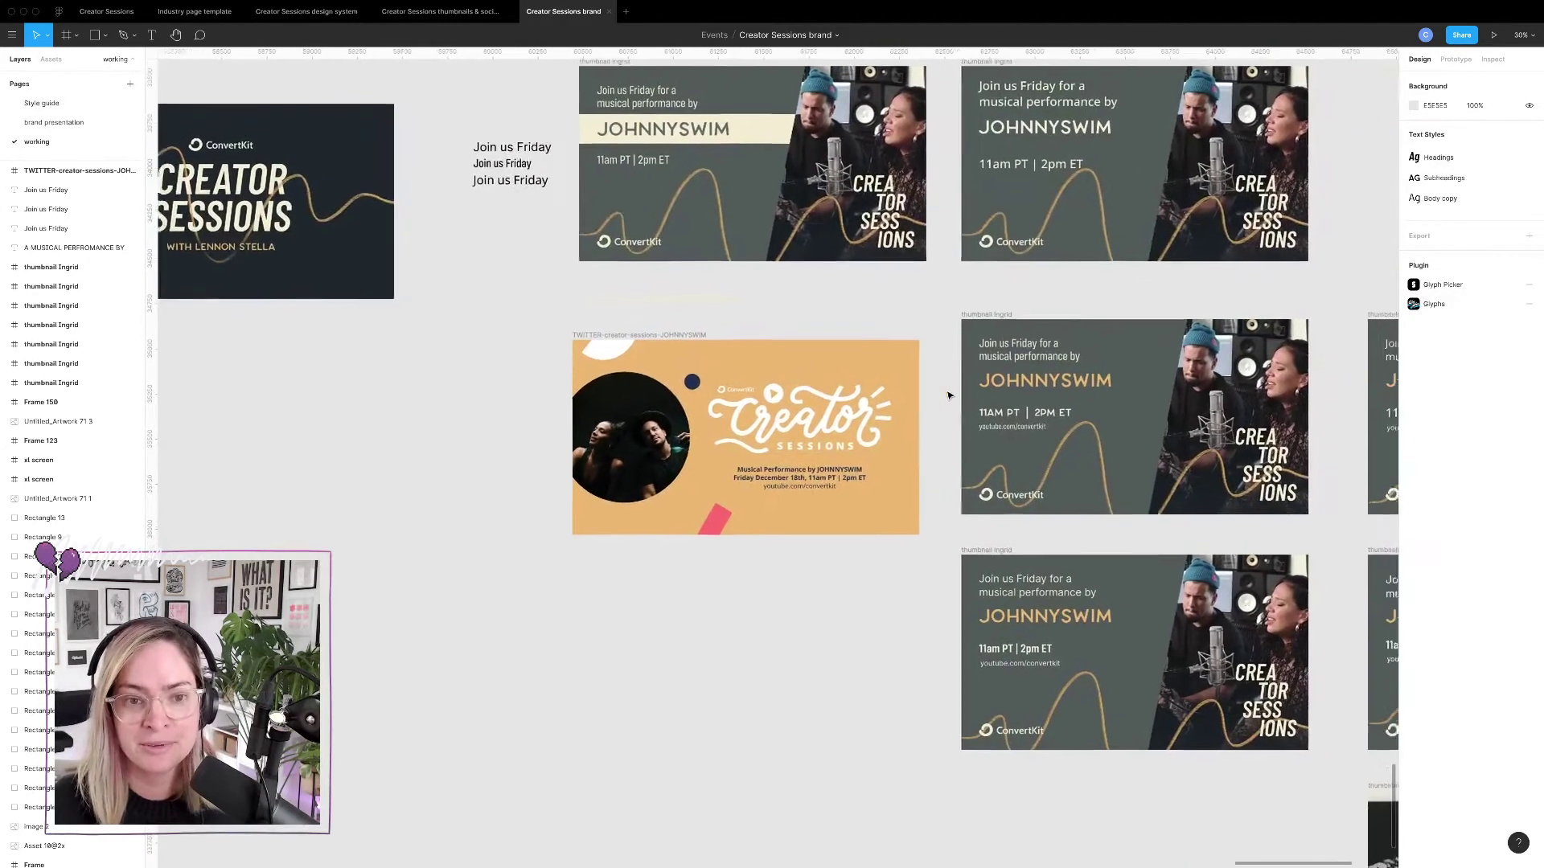
scroll(950, 395, "left", 3)
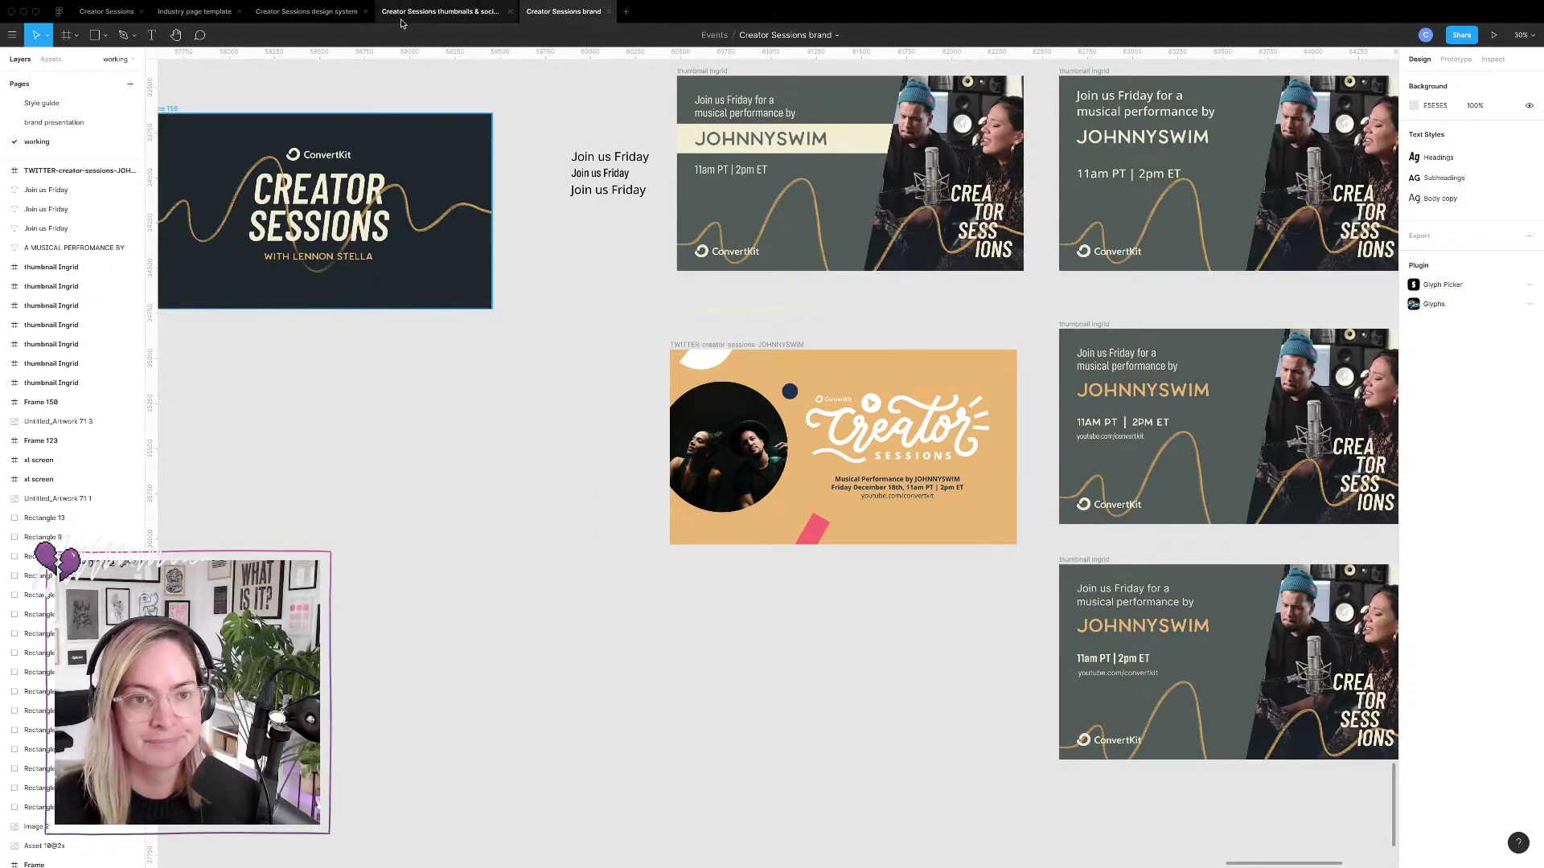
left_click(107, 11)
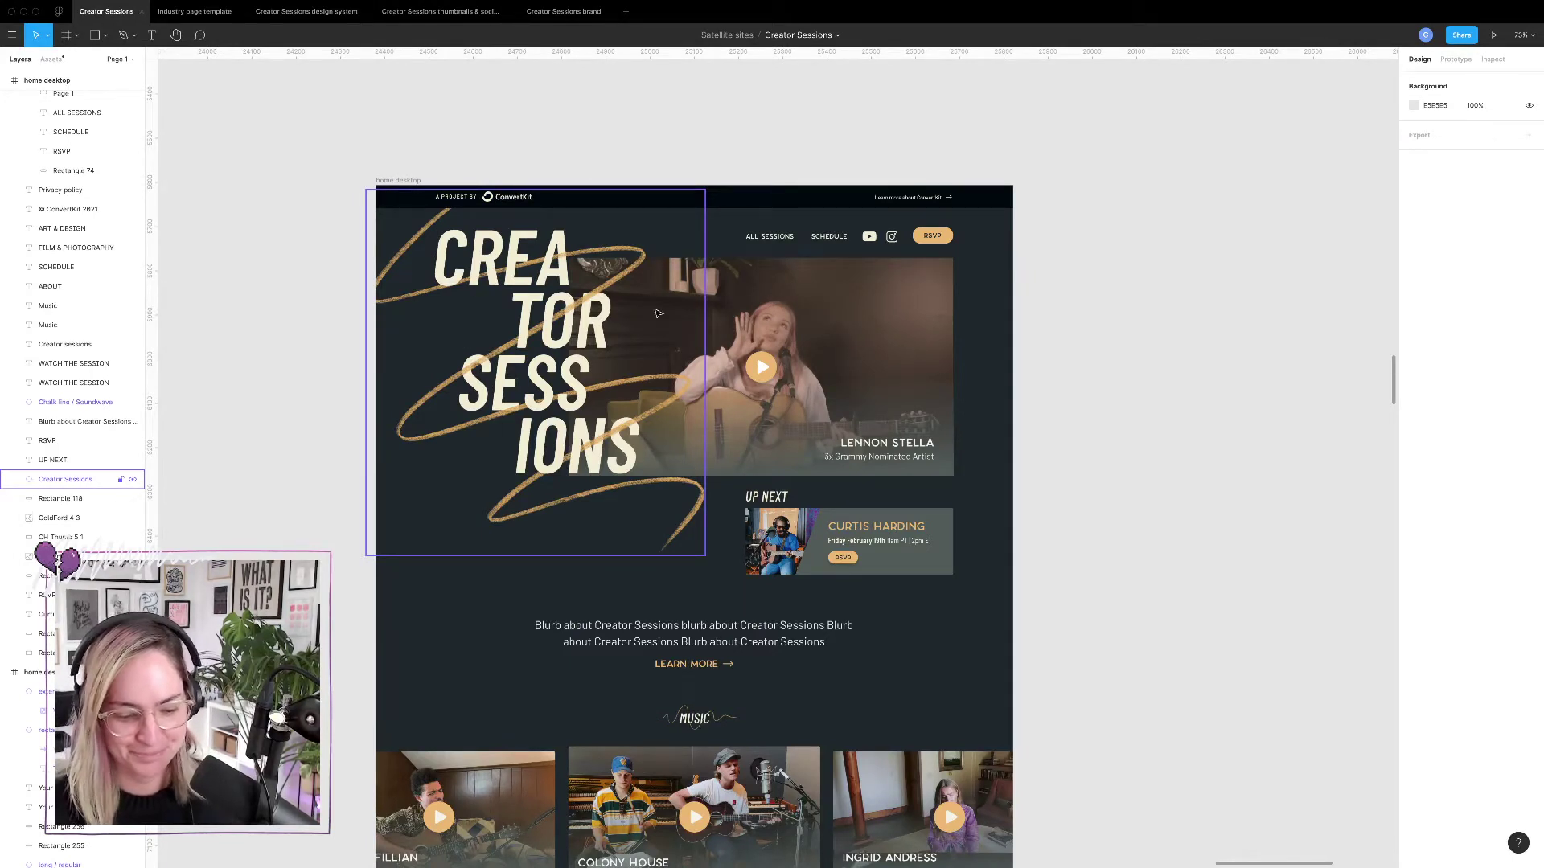
Extend the home desktop frame upward to a height of 5354 for extra space above the header.
left_click(557, 340)
scroll(787, 277, "up", 3)
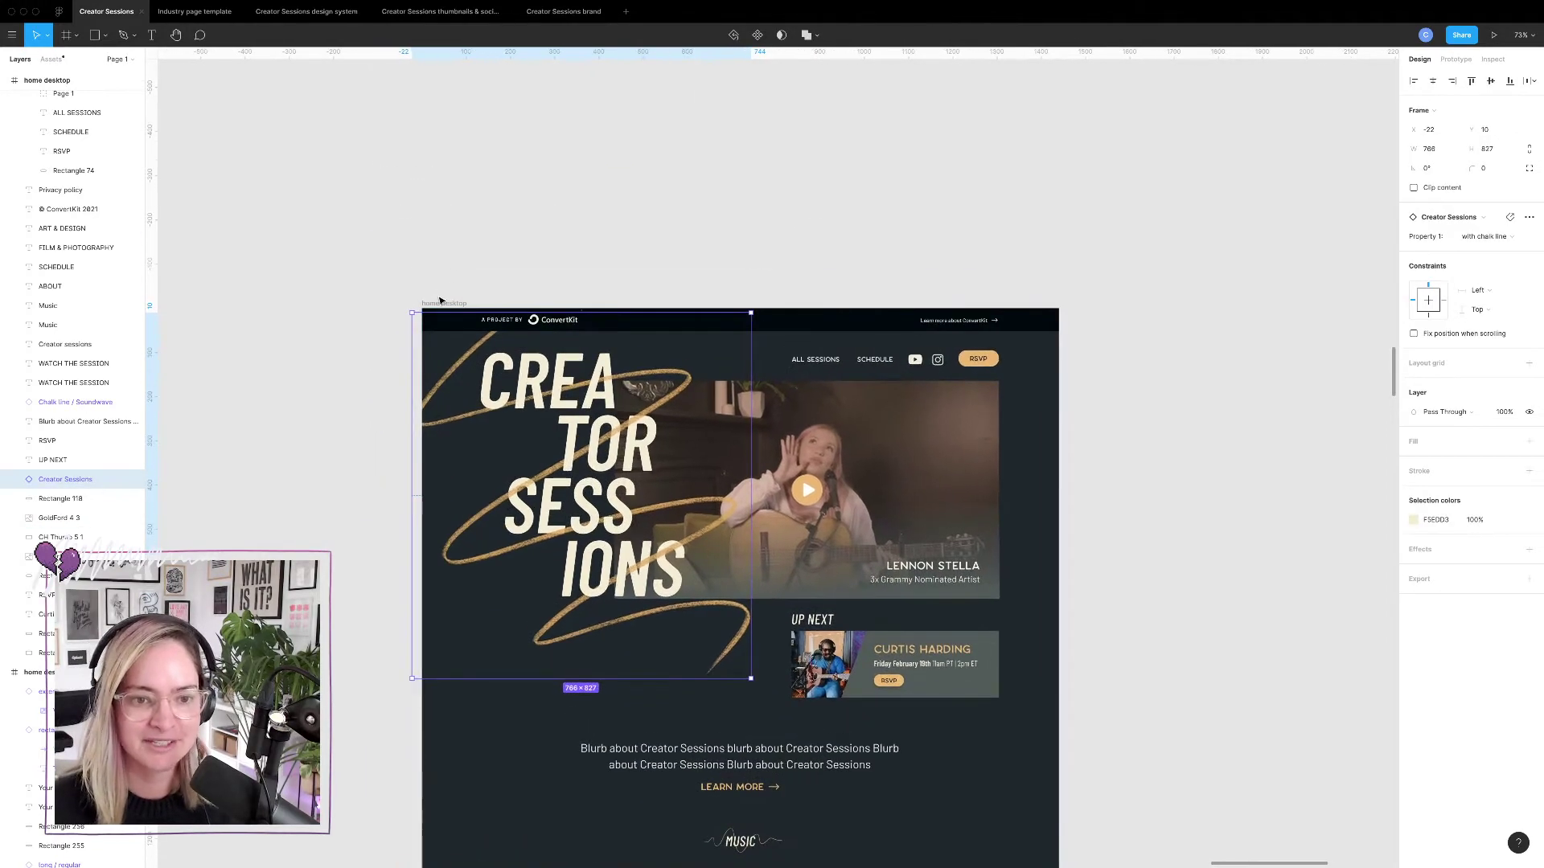
key("shift+Return")
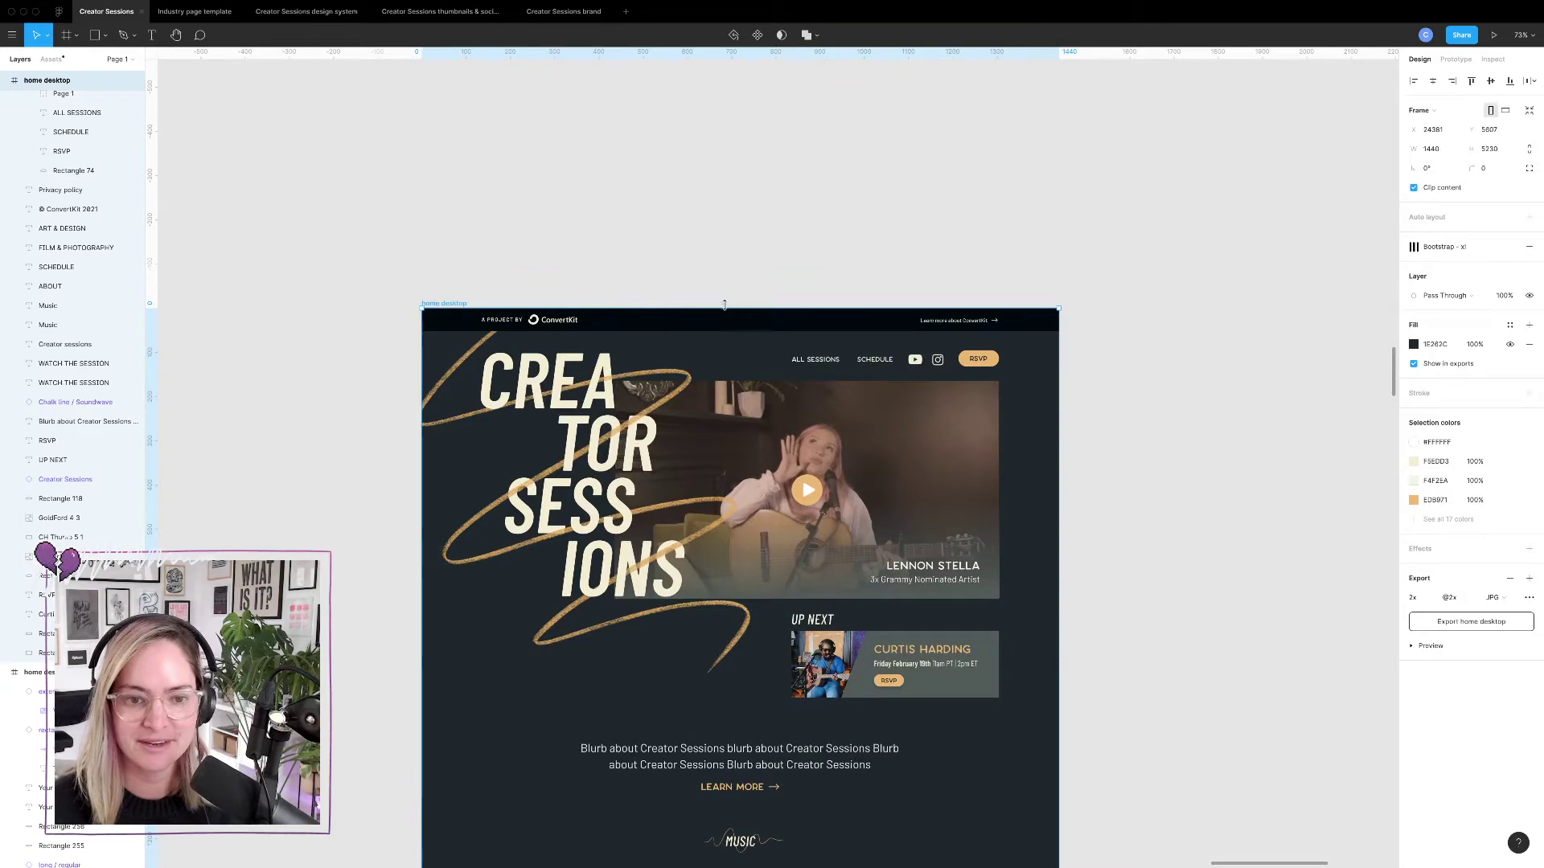
left_click(723, 266)
Move the black bar with its A PROJECT BY label, ConvertKit logo and learn-more link up to the frame's top edge.
left_click(969, 320)
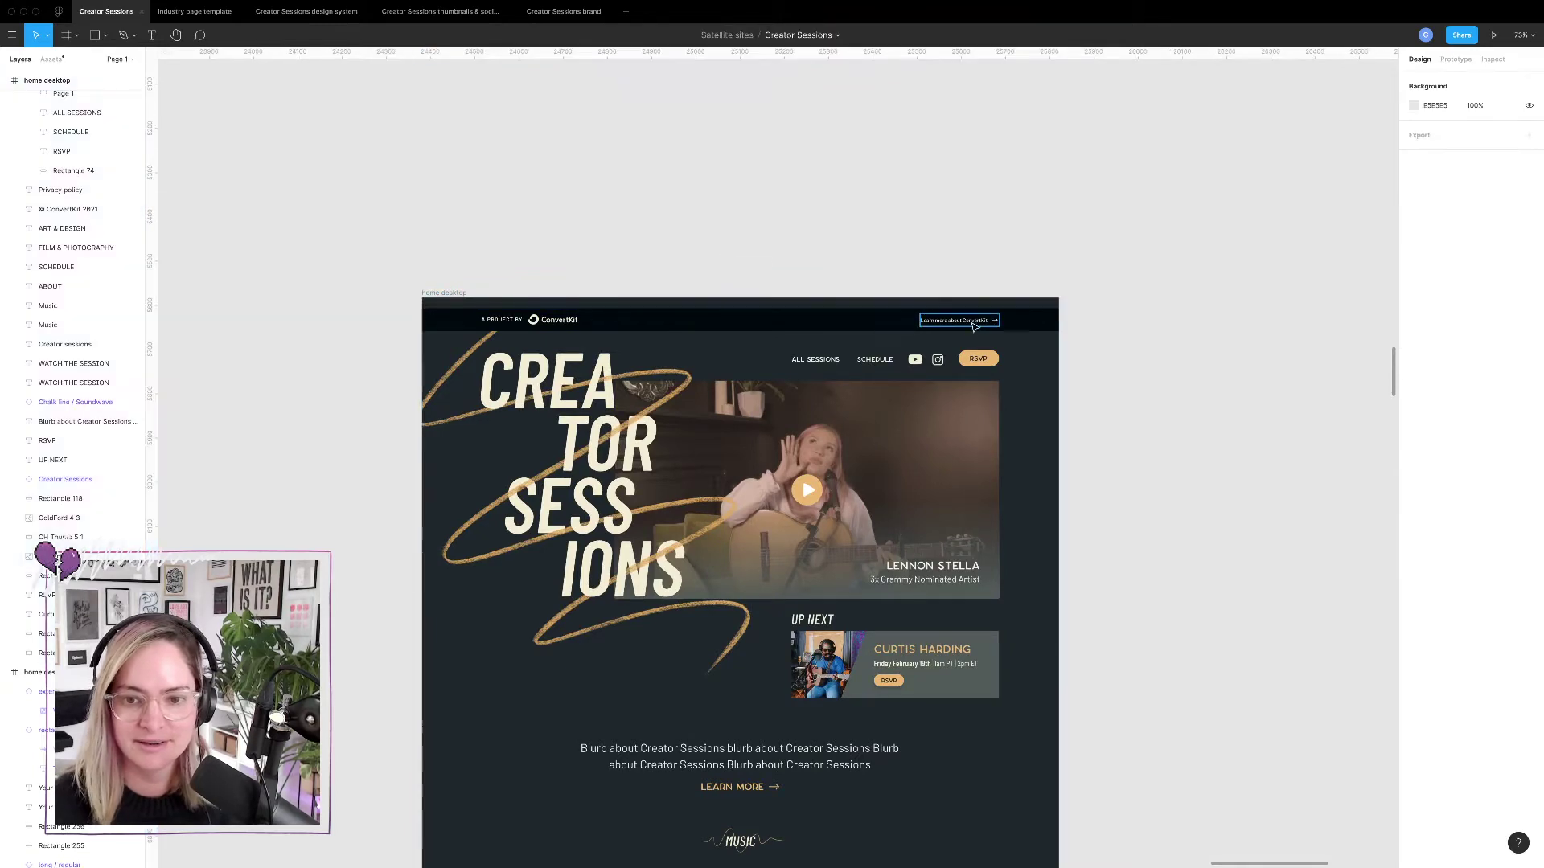
left_click(756, 327, "shift")
left_click(553, 320, "shift")
left_click(497, 320, "shift")
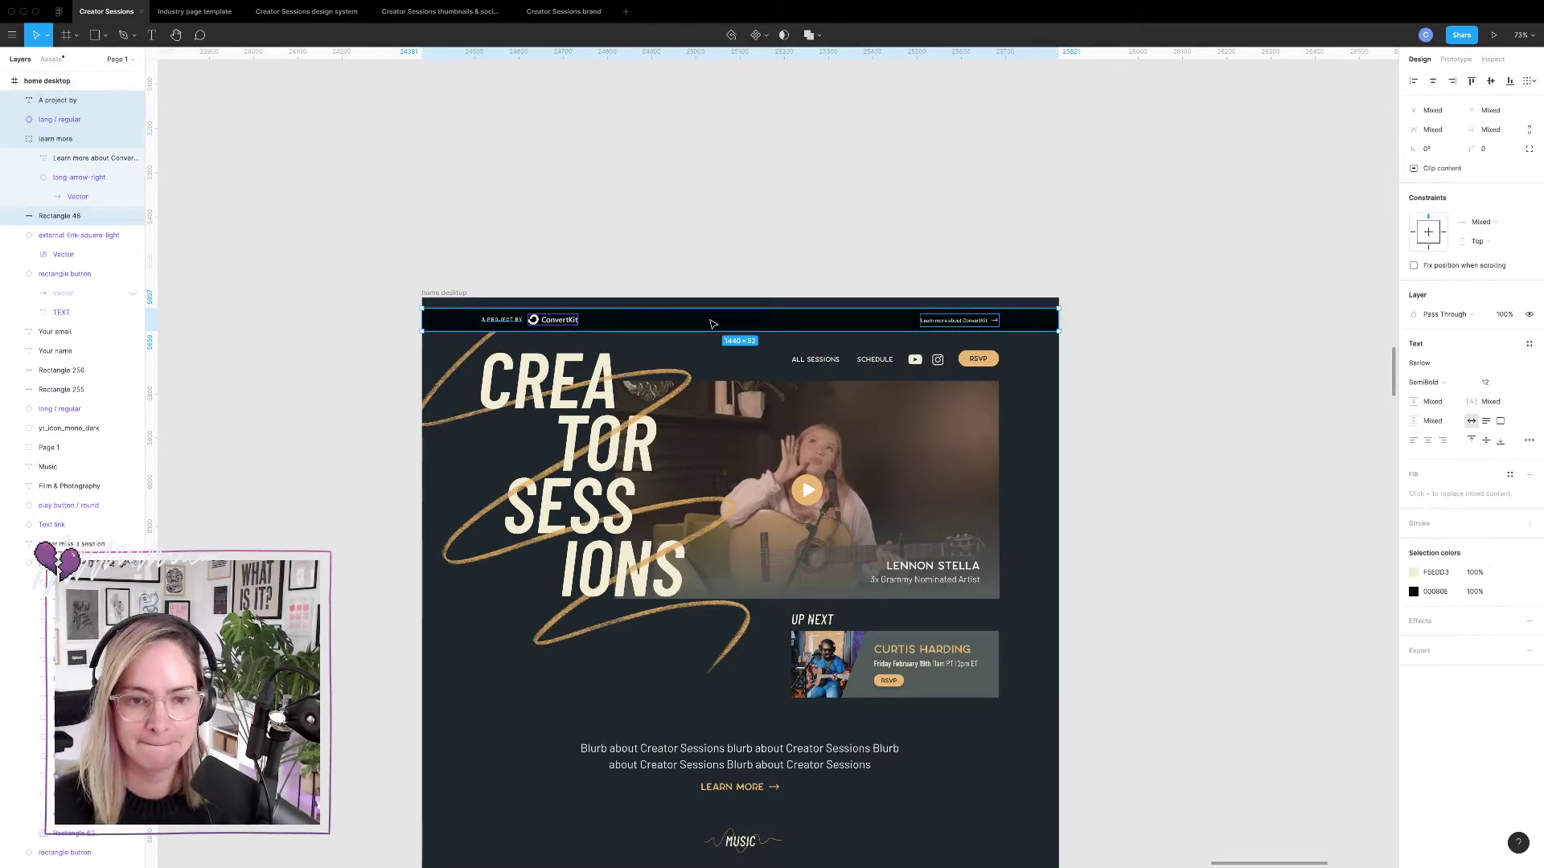
scroll(711, 324, "up", 5)
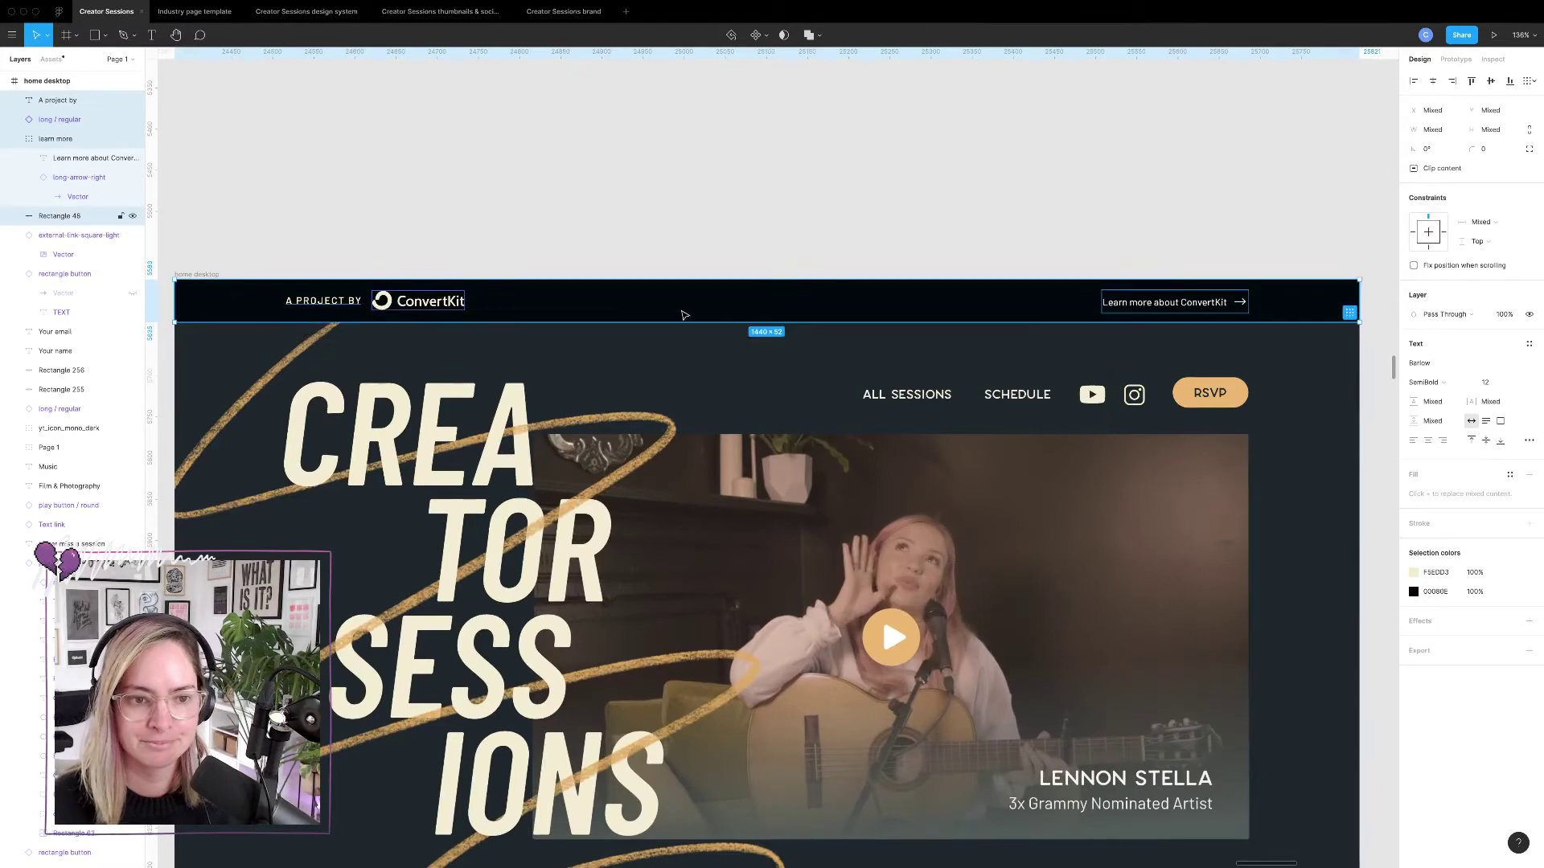
left_click(706, 217)
scroll(727, 200, "down", 3)
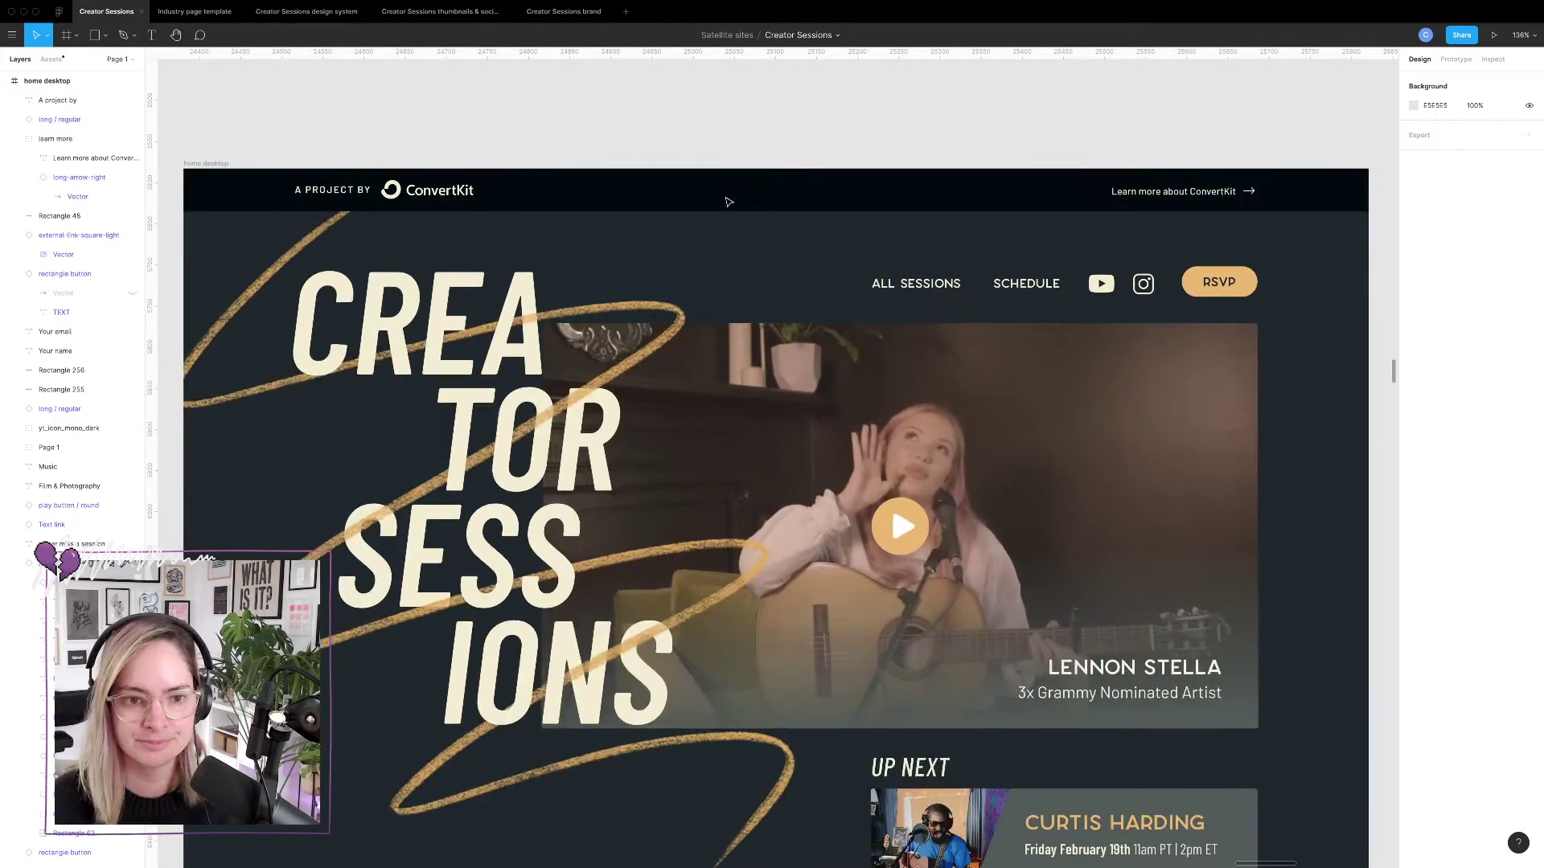
Place a horizontal guide through the header navigation row, with the layout grids shown temporarily to check alignment.
left_click(713, 209)
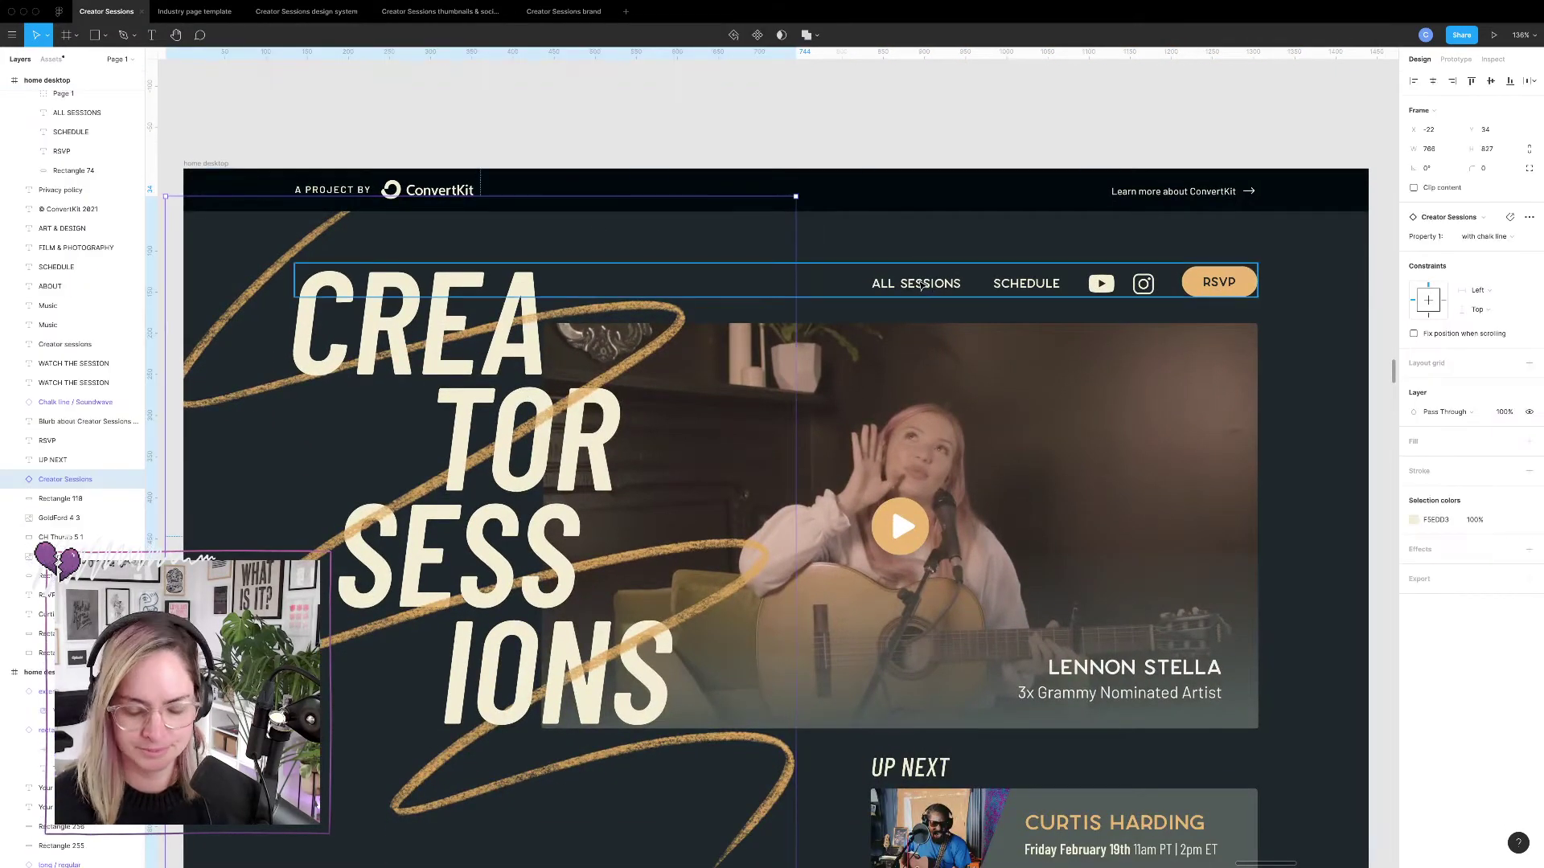
key("ctrl+g")
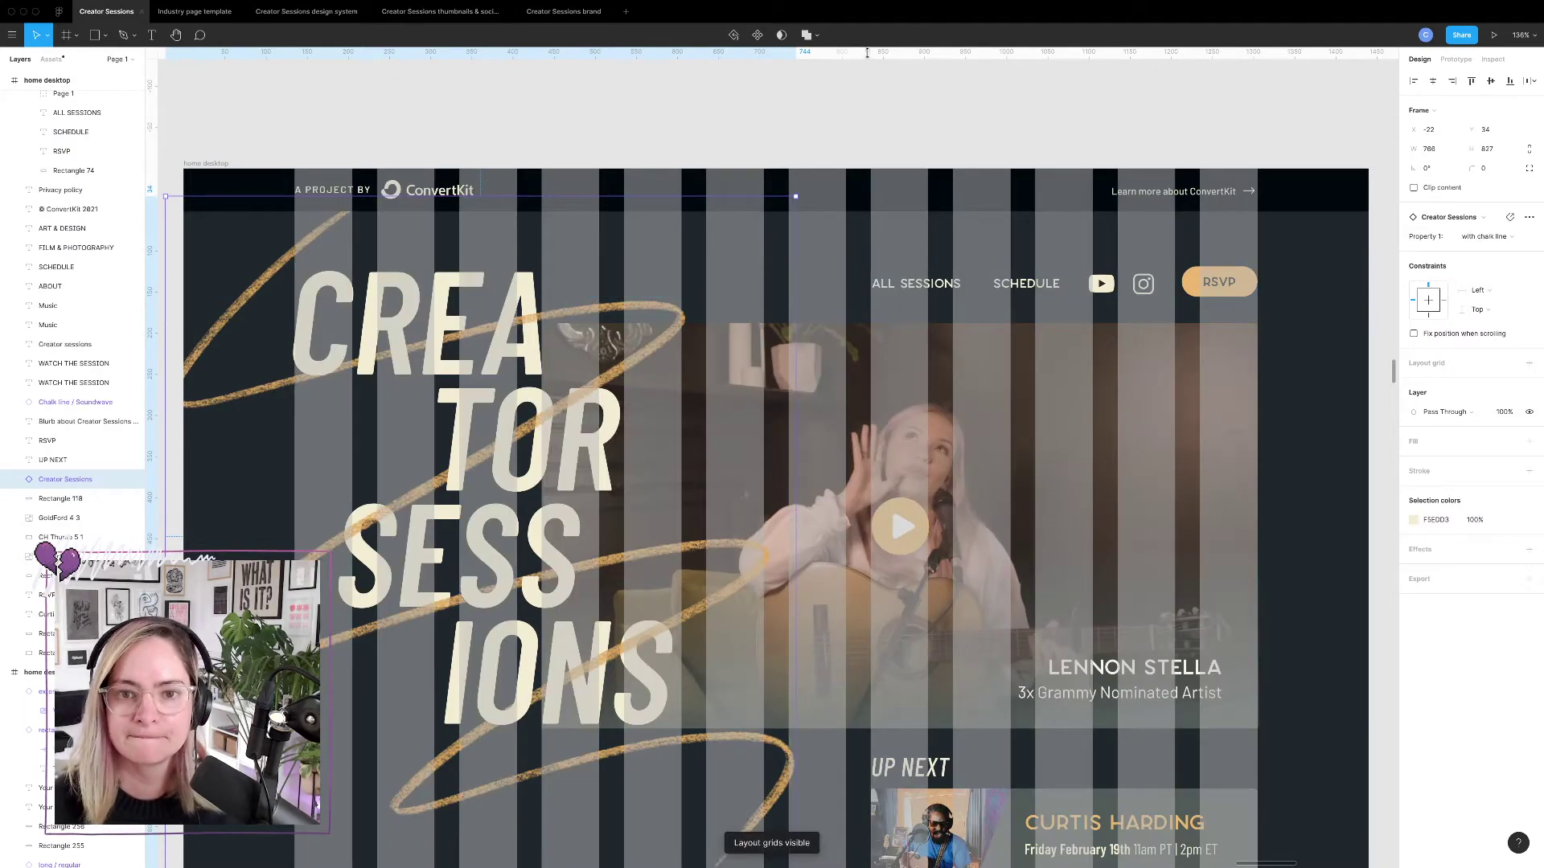
left_click_drag(867, 53, 862, 283)
left_click(837, 105)
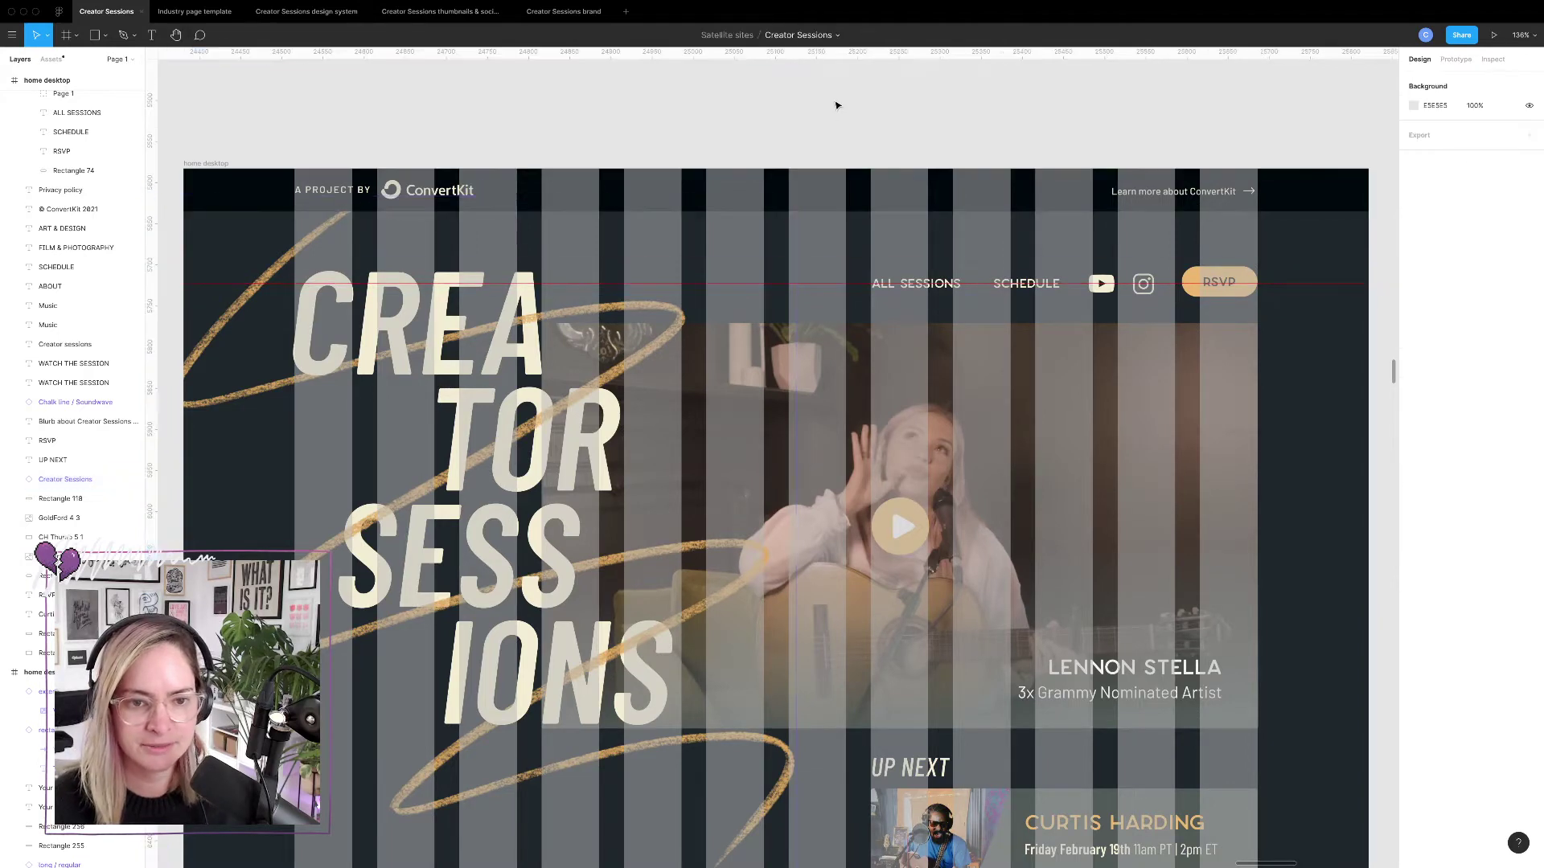
scroll(837, 105, "down", 5)
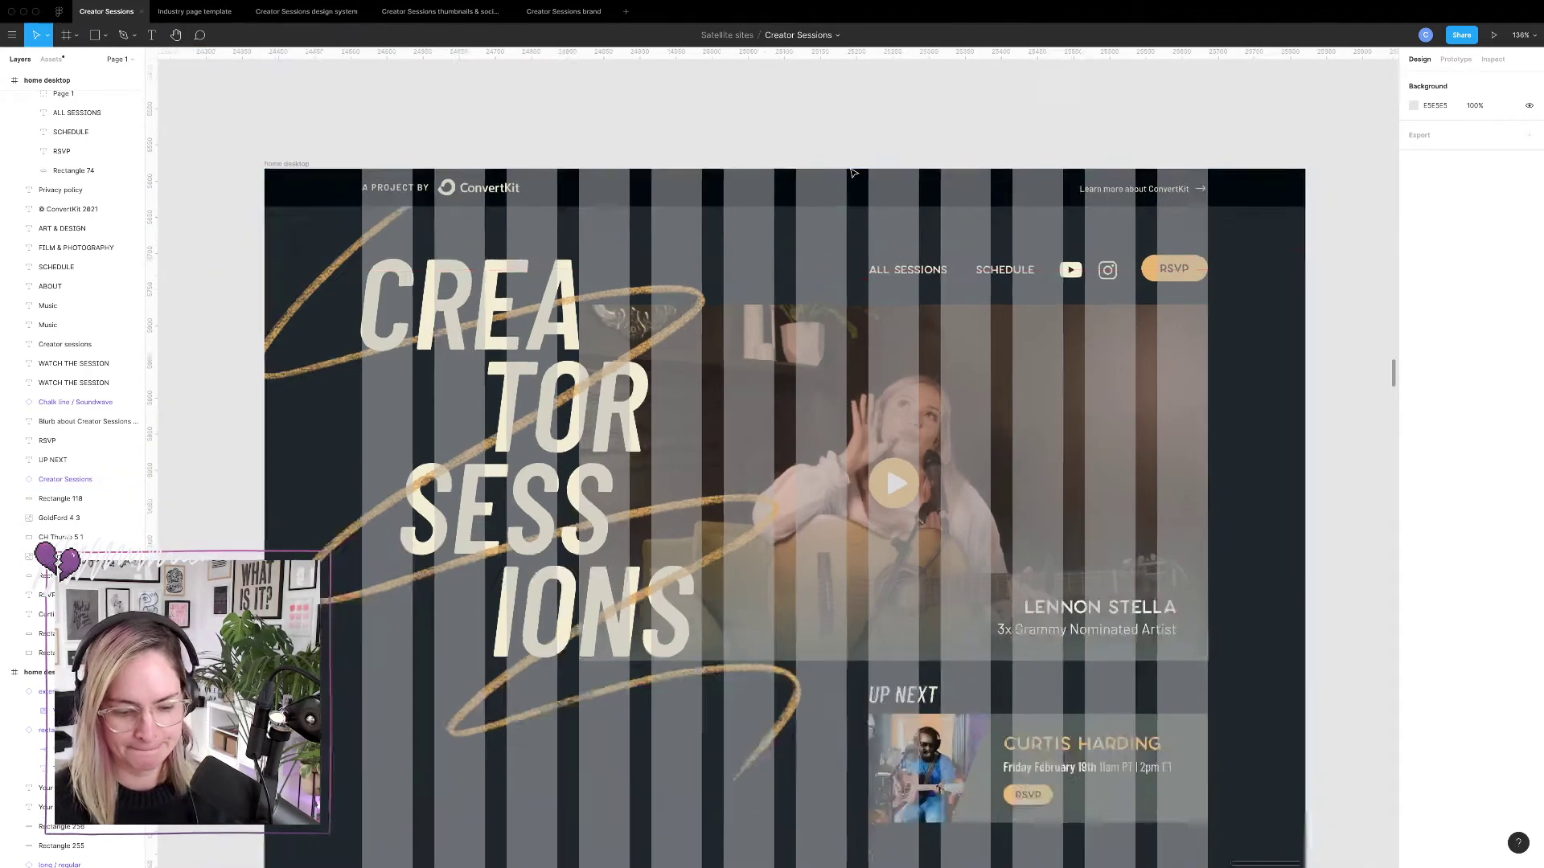
scroll(848, 152, "up", 4)
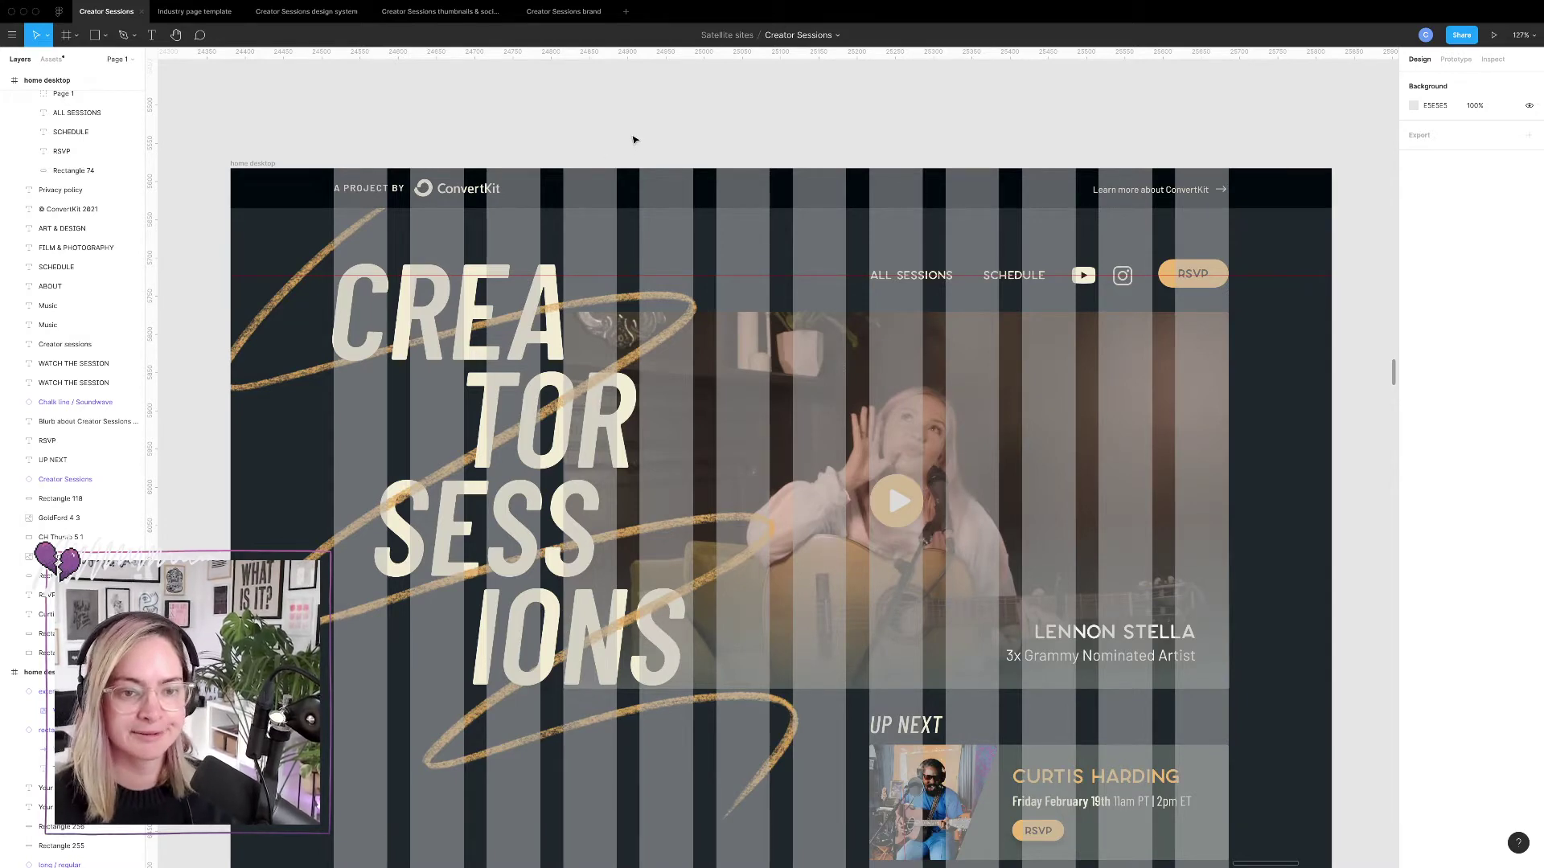
key("ctrl+g")
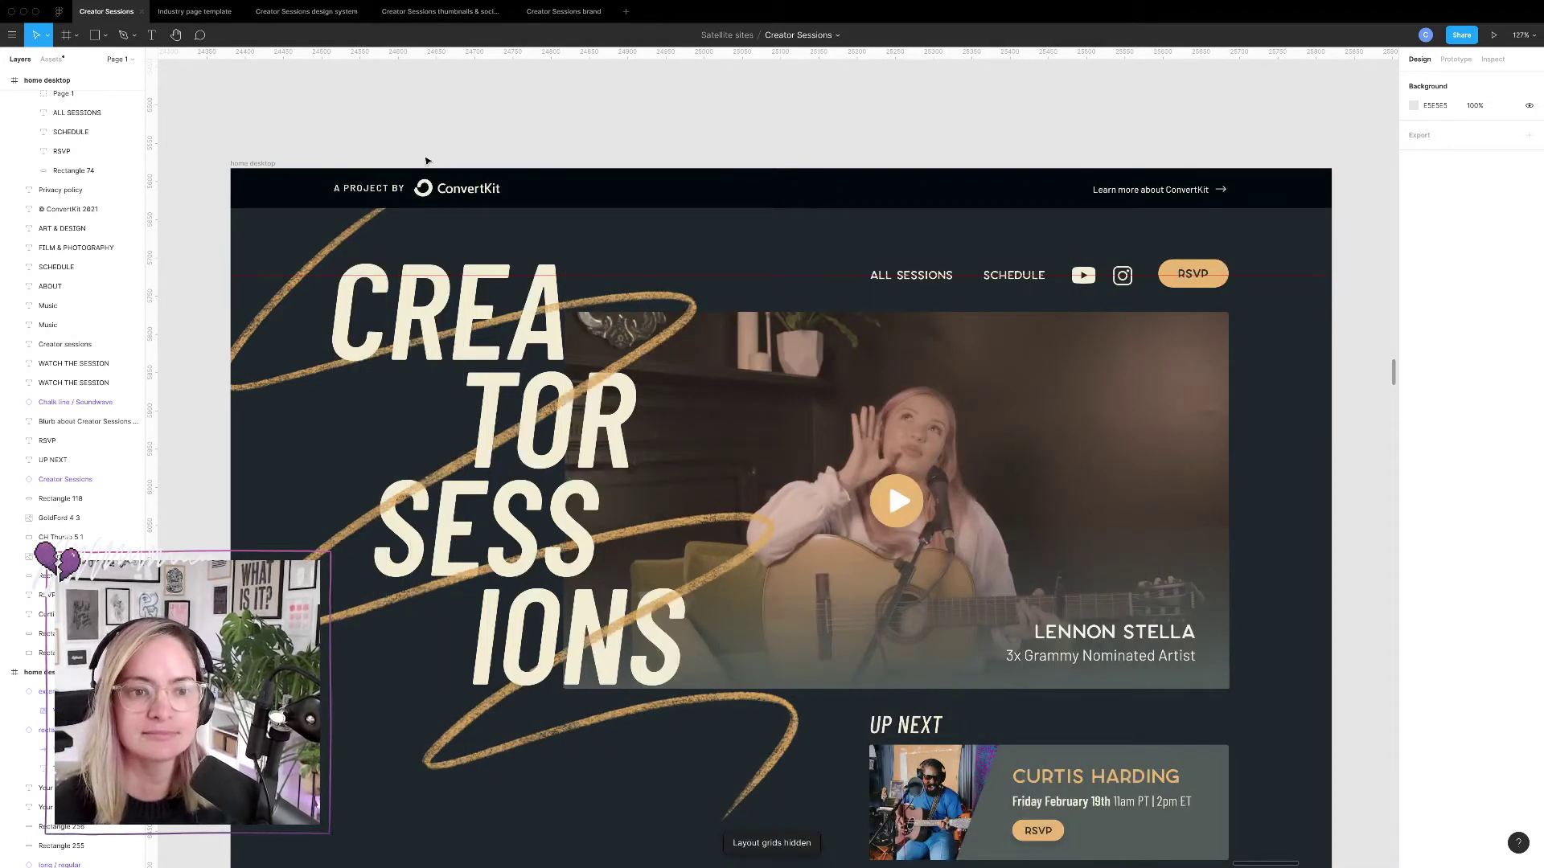
Try rewording the bar's label as PRESENTS after the ConvertKit logo and moving both above the CREATOR SESSIONS title.
left_click_drag(388, 191, 542, 191)
key("Return")
type("PRESENTS")
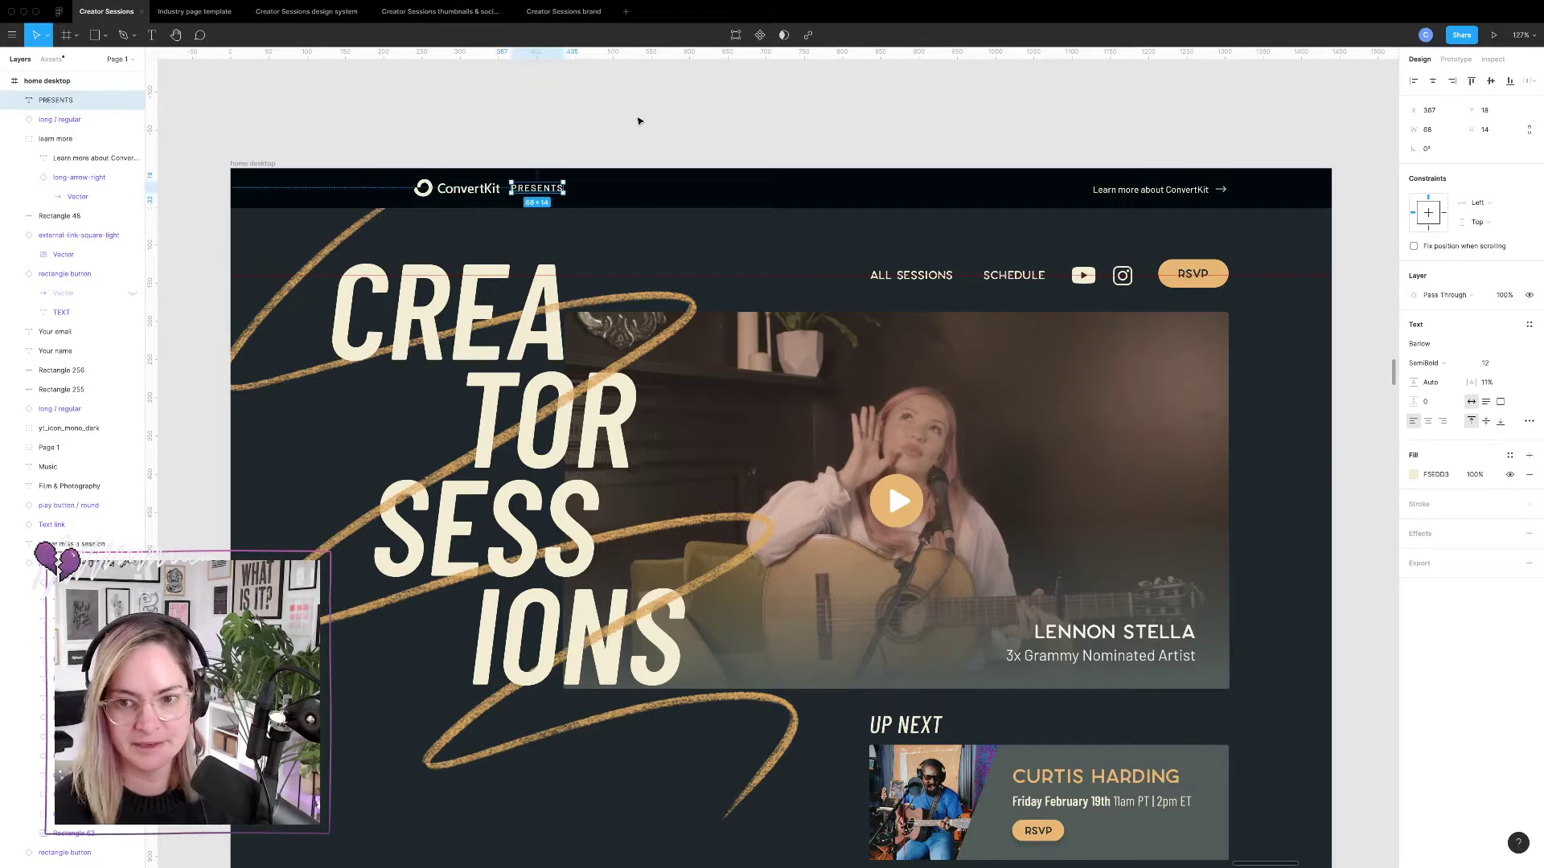
left_click(485, 193, "shift")
left_click_drag(486, 193, 415, 250)
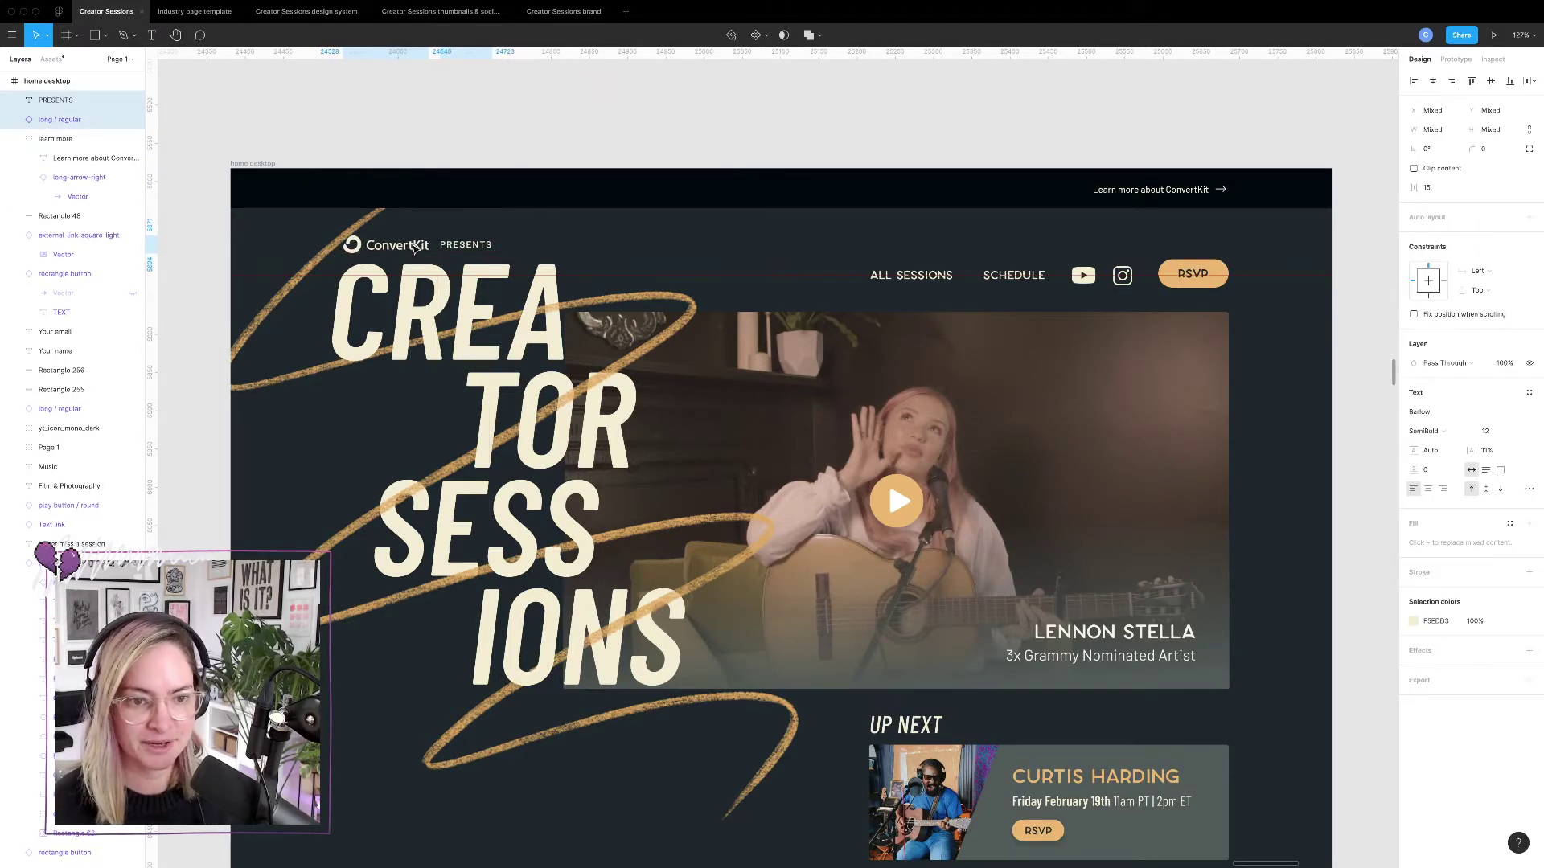
Undo the PRESENTS rewording and the label and logo moves in the header.
key("super+z")
key("super+z")
key("super+z")
key("super+z")
key("super+z")
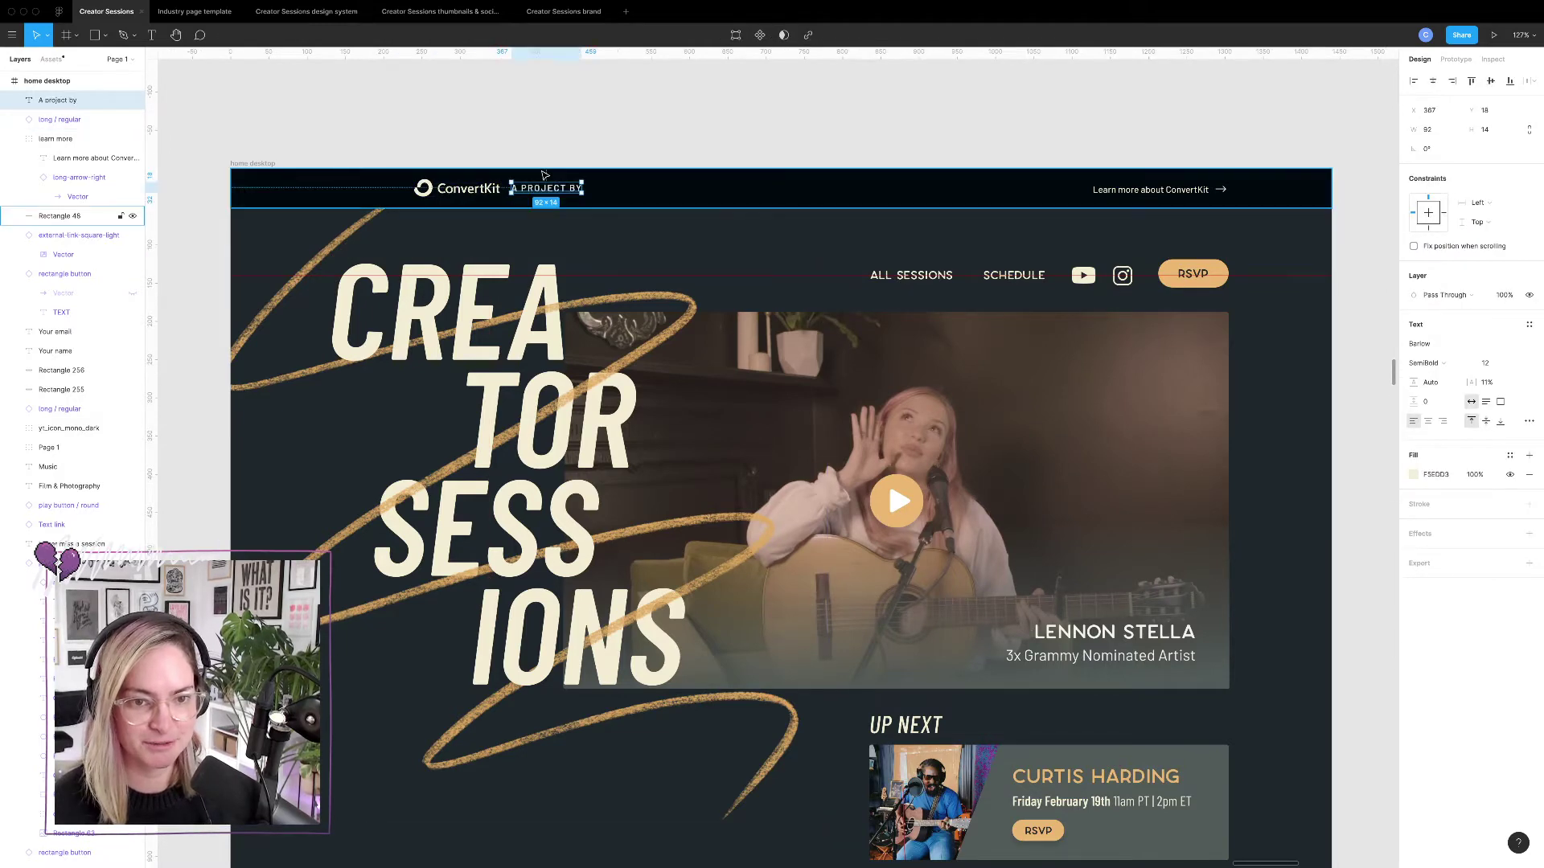
key("super+z")
left_click(592, 144)
Duplicate the home desktop frame with the black top bar, placing the copy to its right.
scroll(591, 143, "down", 10)
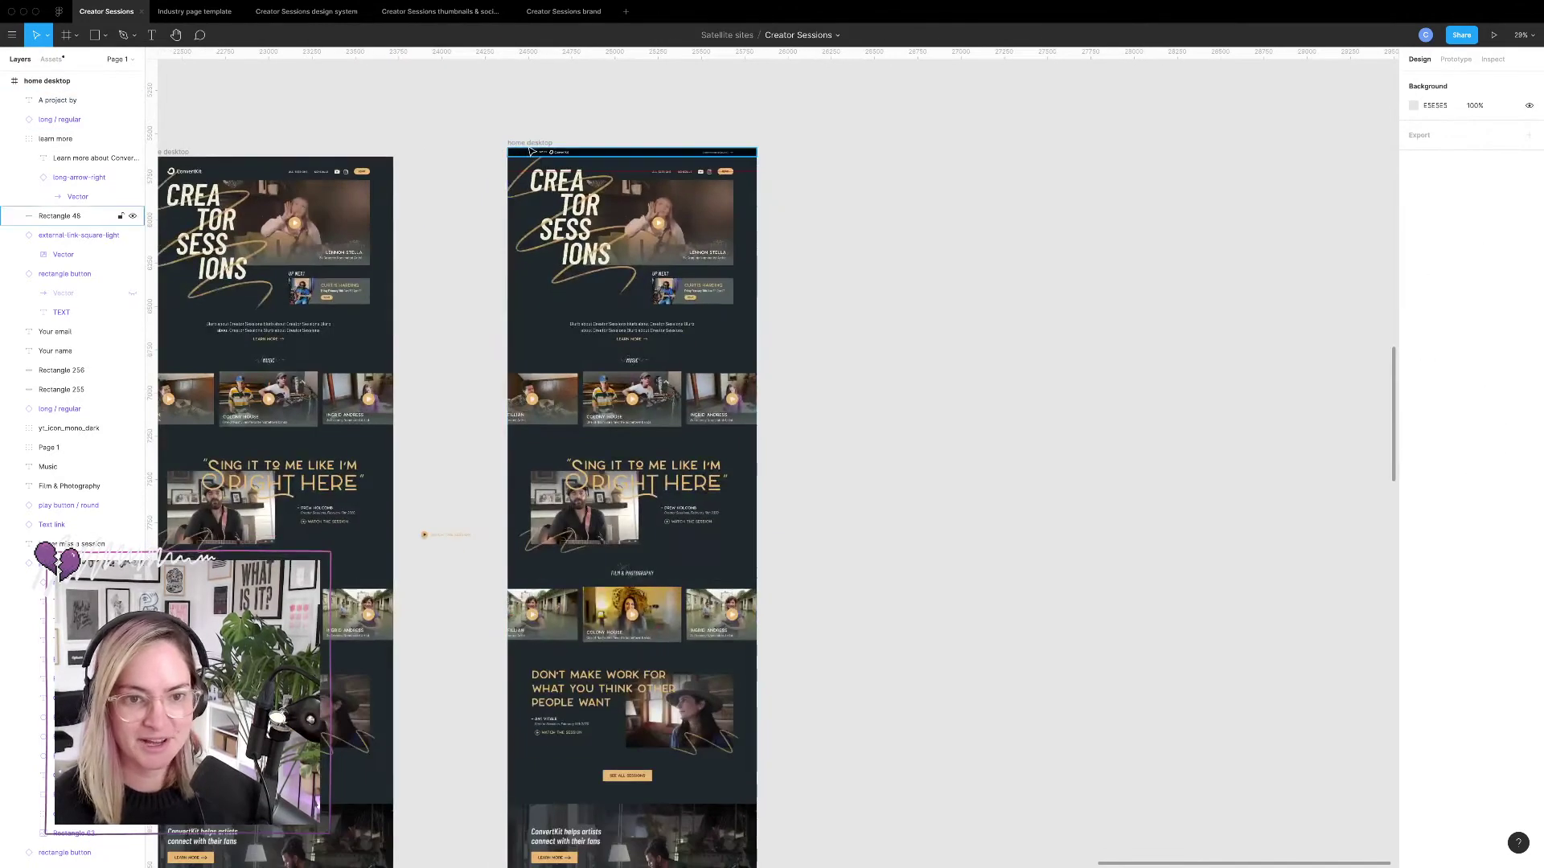
left_click_drag(531, 151, 858, 153)
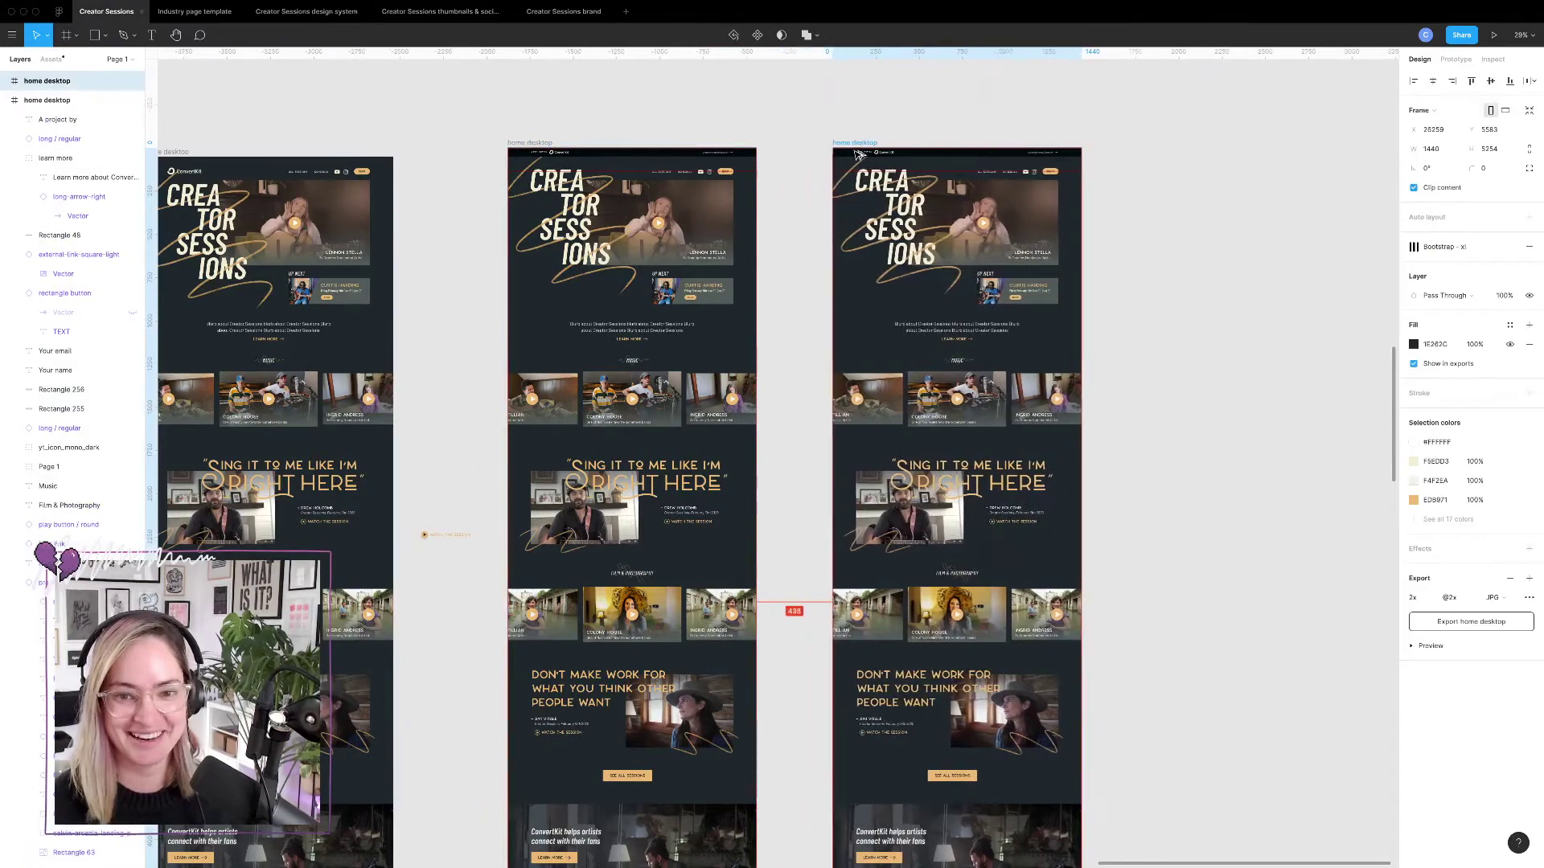
scroll(858, 153, "up", 10)
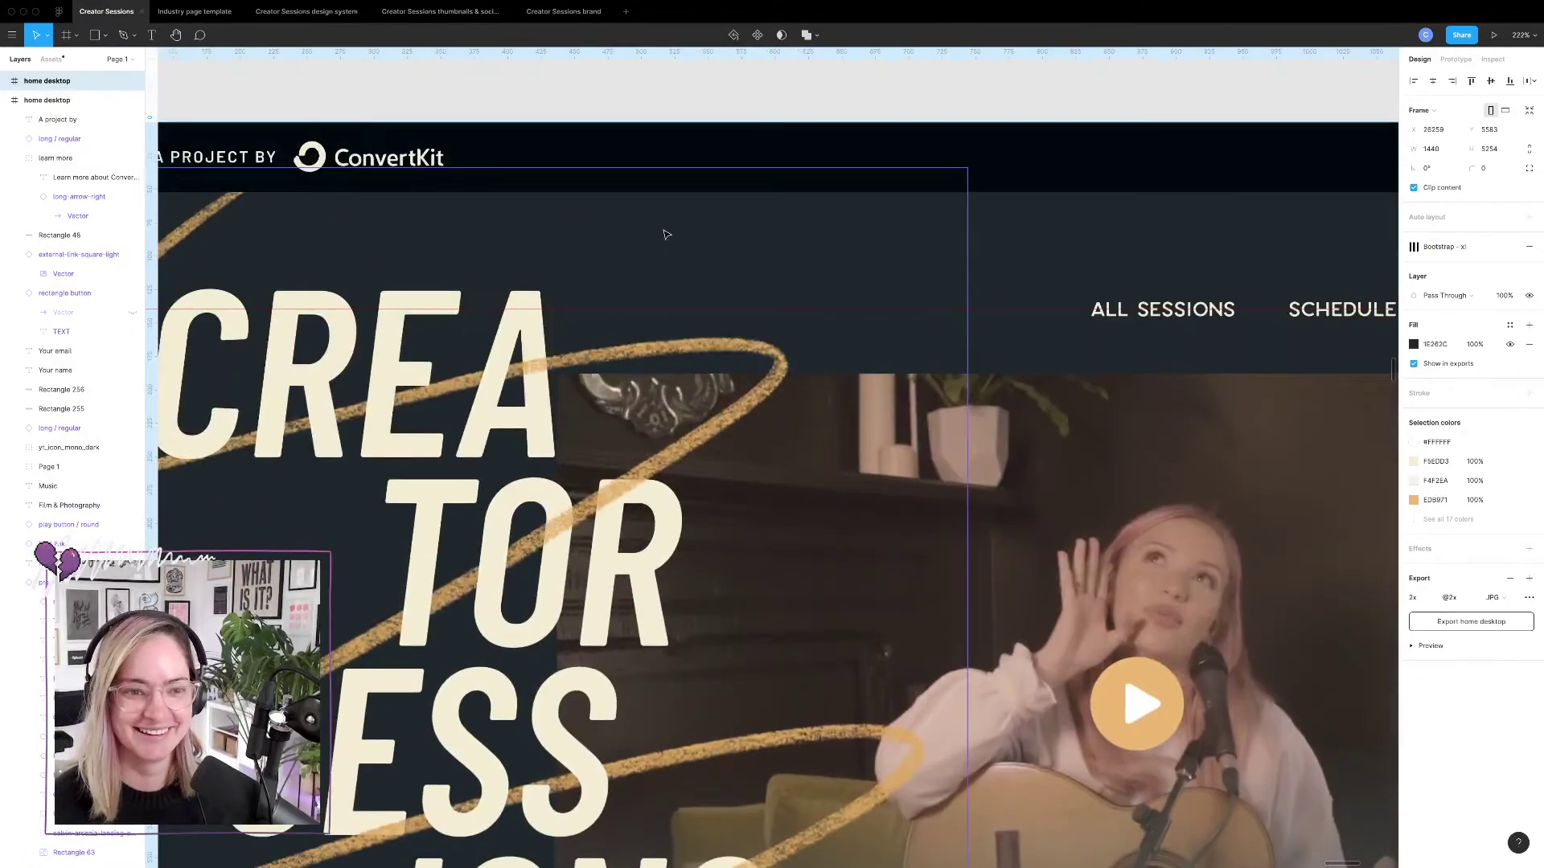
Move the ConvertKit logo in the duplicated frame from the black bar to just above the CREATOR SESSIONS title.
scroll(667, 234, "left", 5)
left_click(725, 190)
left_click_drag(725, 190, 603, 283)
Copy the A PROJECT BY label to the right of the moved ConvertKit logo and change its text to PRESENTS.
left_click(557, 187)
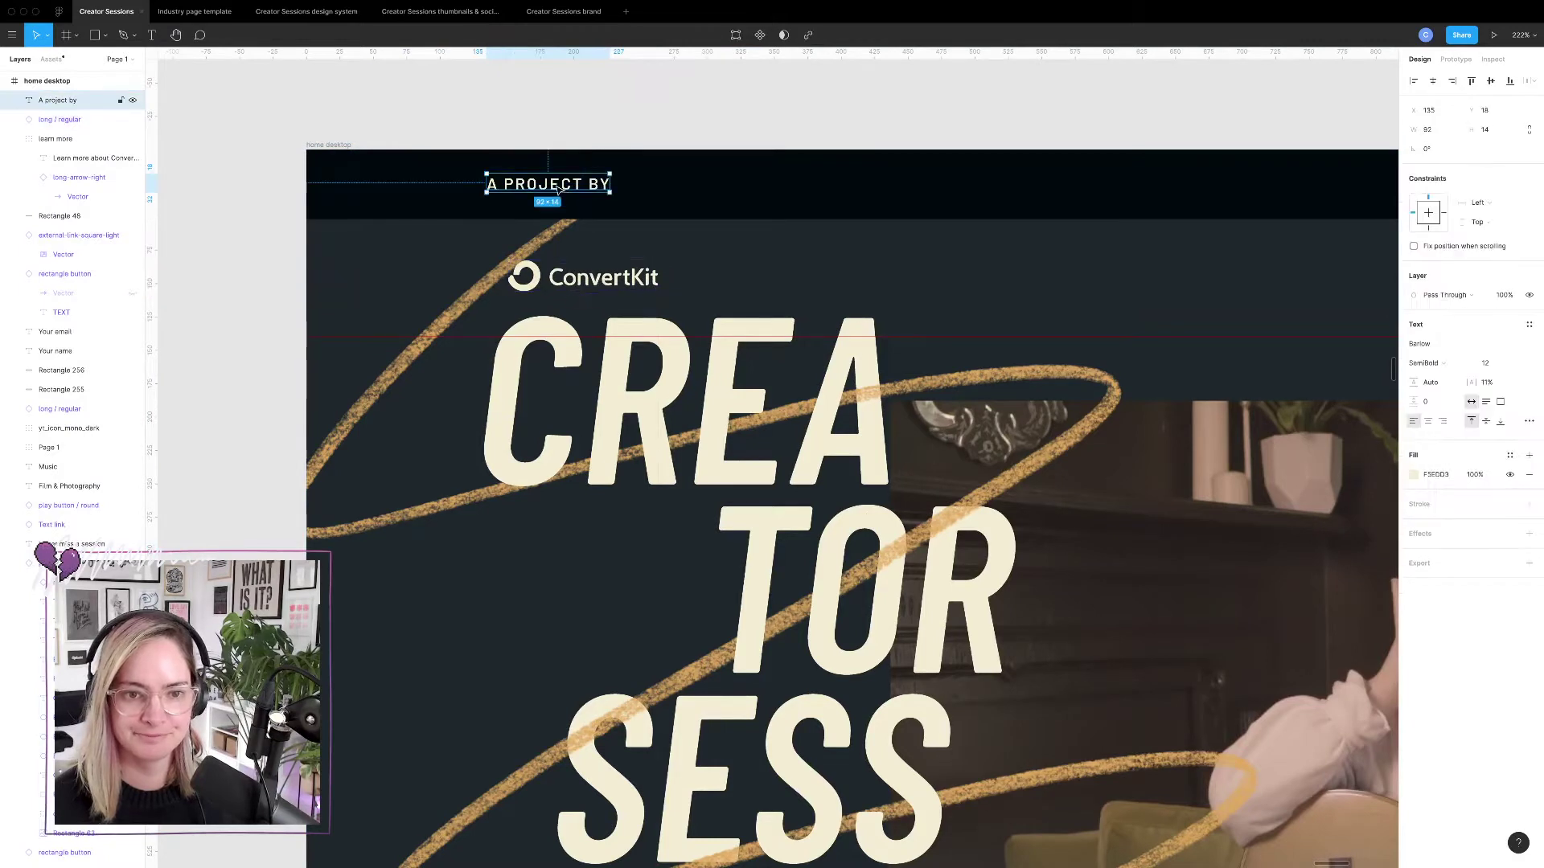
left_click_drag(557, 187, 751, 281)
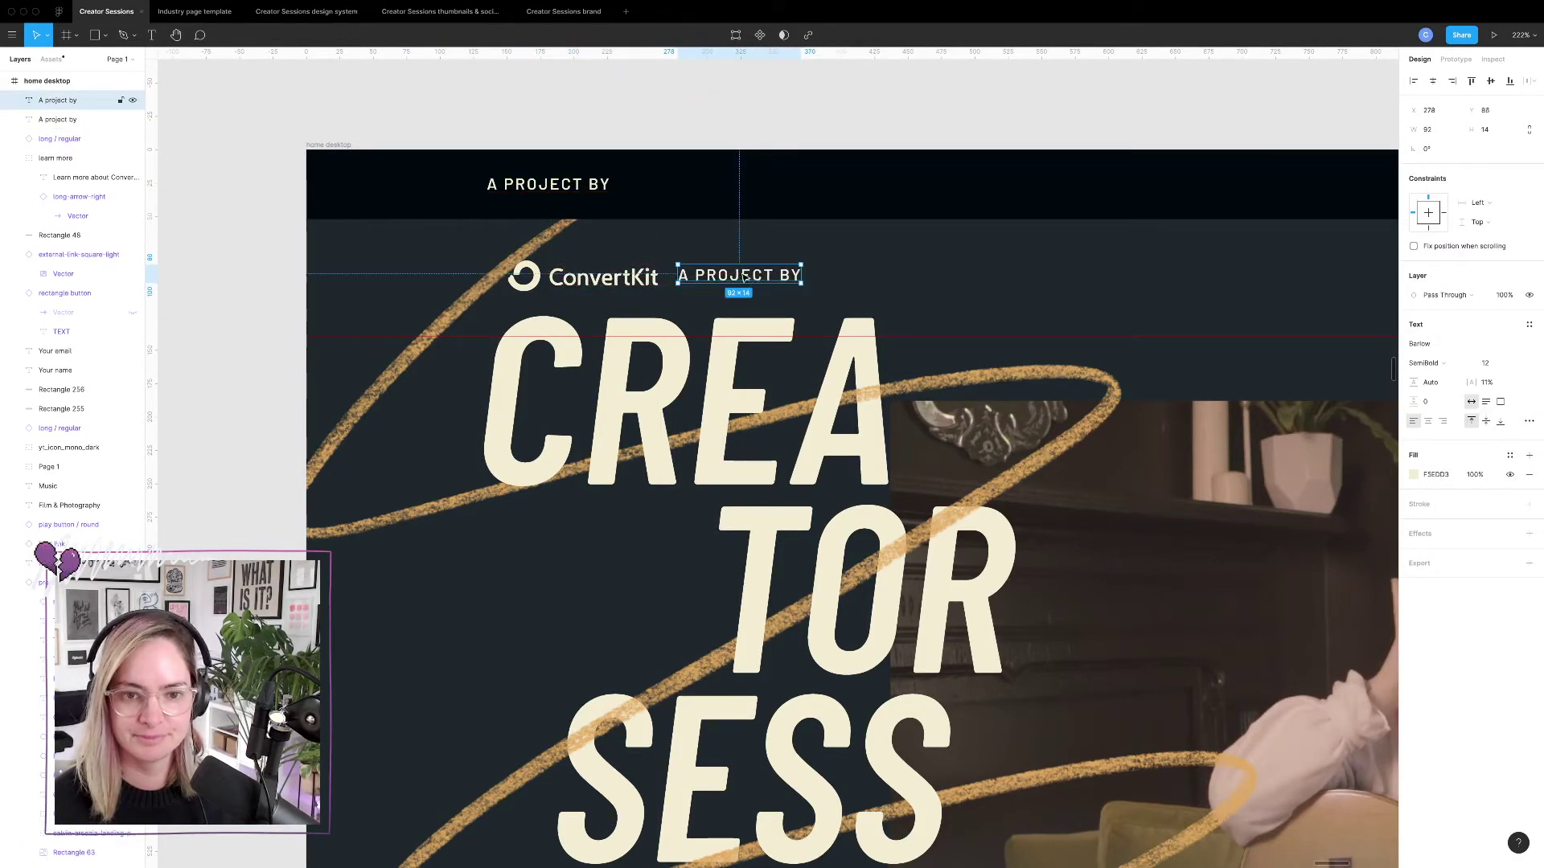
double_click(742, 274)
type("PRE")
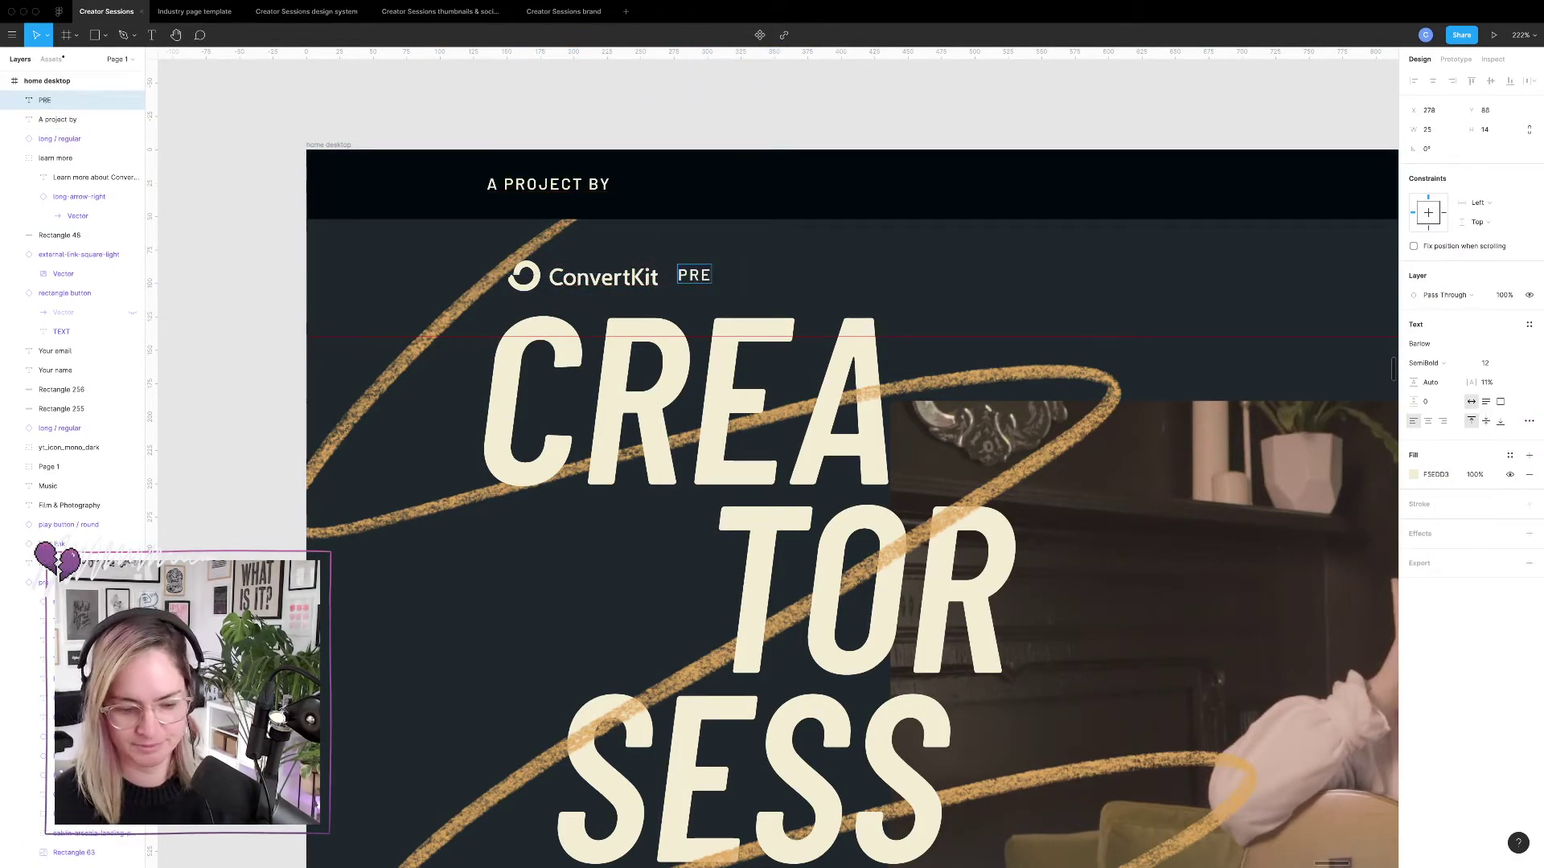
type("ENTS")
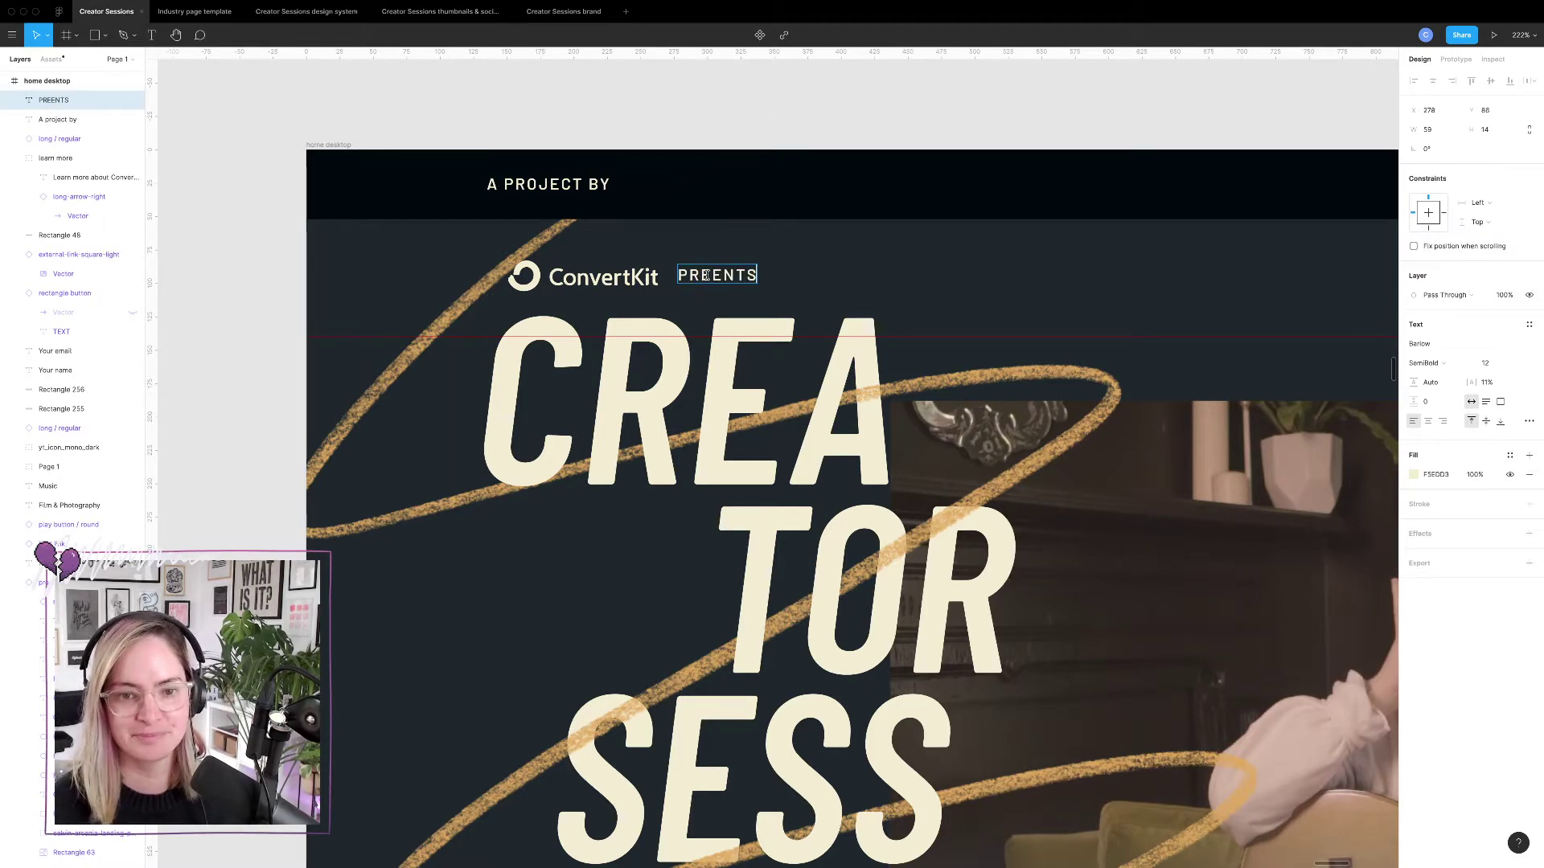
left_click(707, 275)
type("S")
key("Escape")
Delete the original A PROJECT BY label, the learn-more link and the black bar from the duplicated frame.
left_click(579, 191)
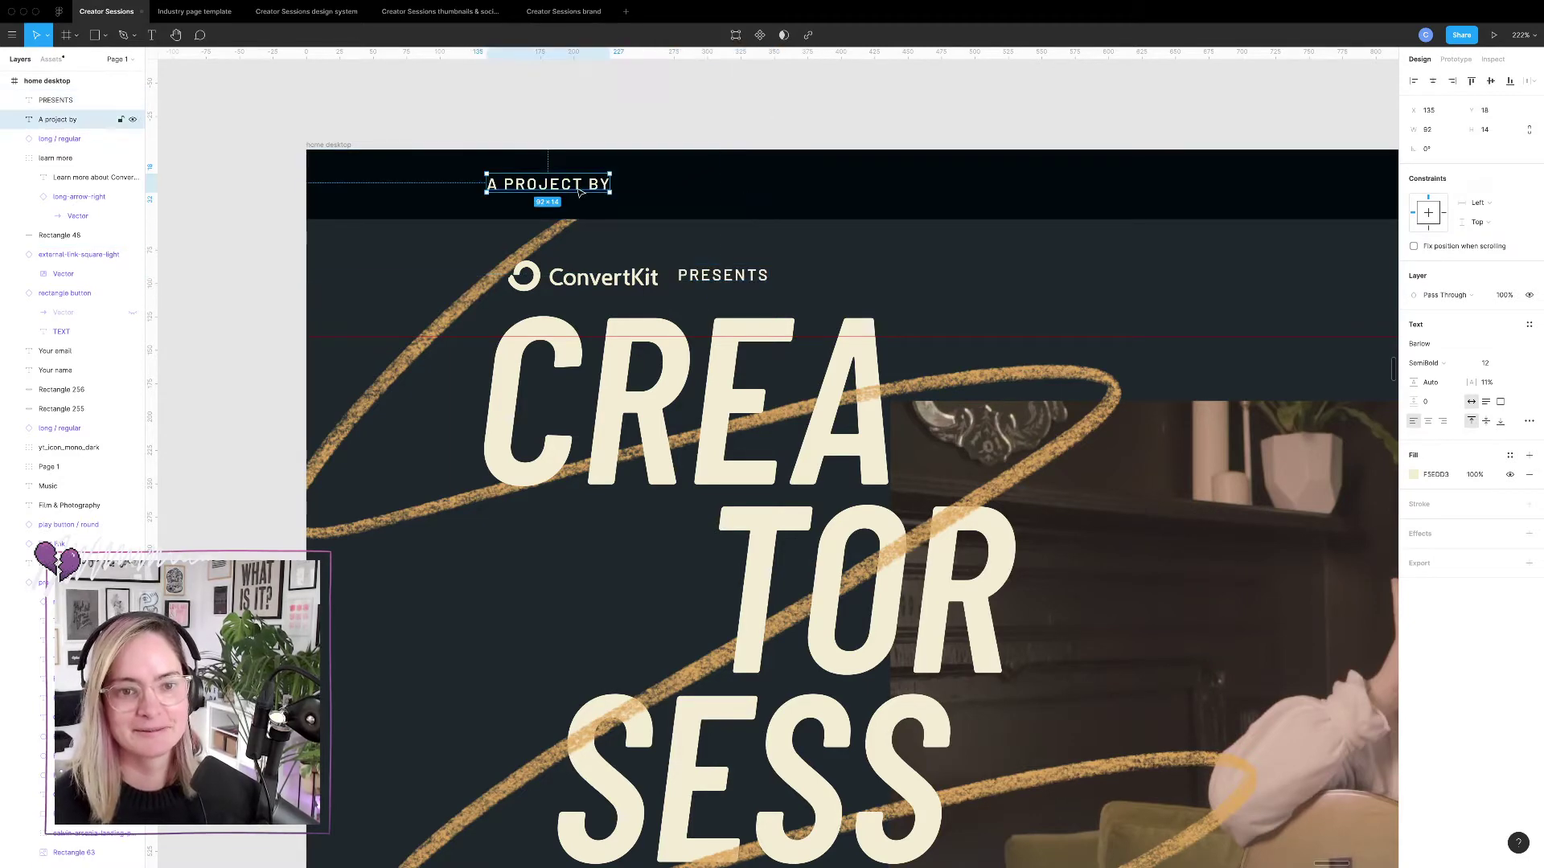
scroll(786, 471, "up", 3)
scroll(630, 171, "down", 6)
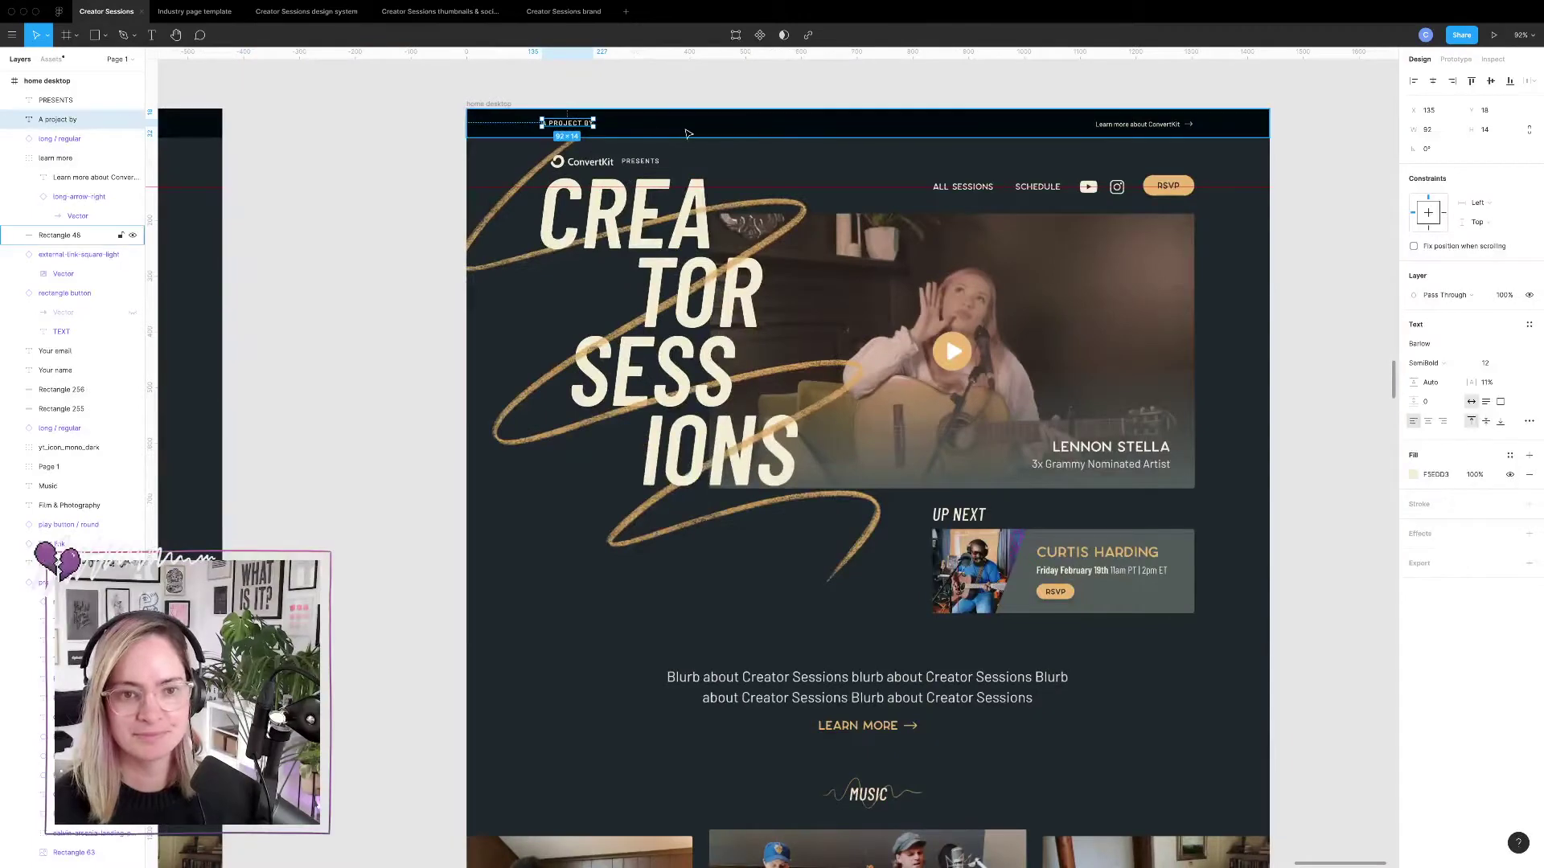
key("Delete")
left_click(1154, 129)
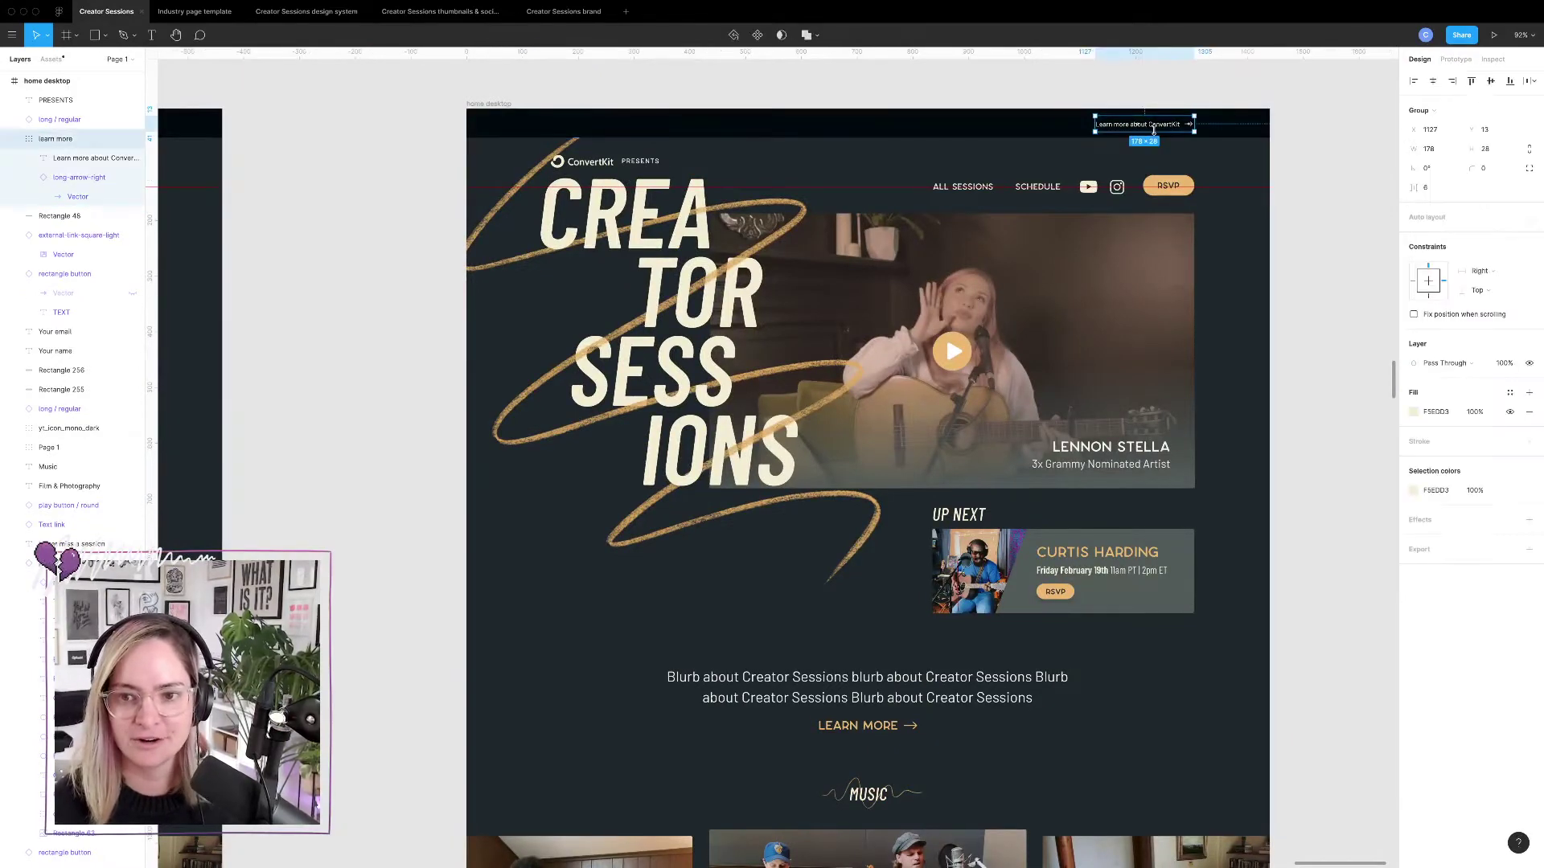
left_click(59, 215, "shift")
key("Delete")
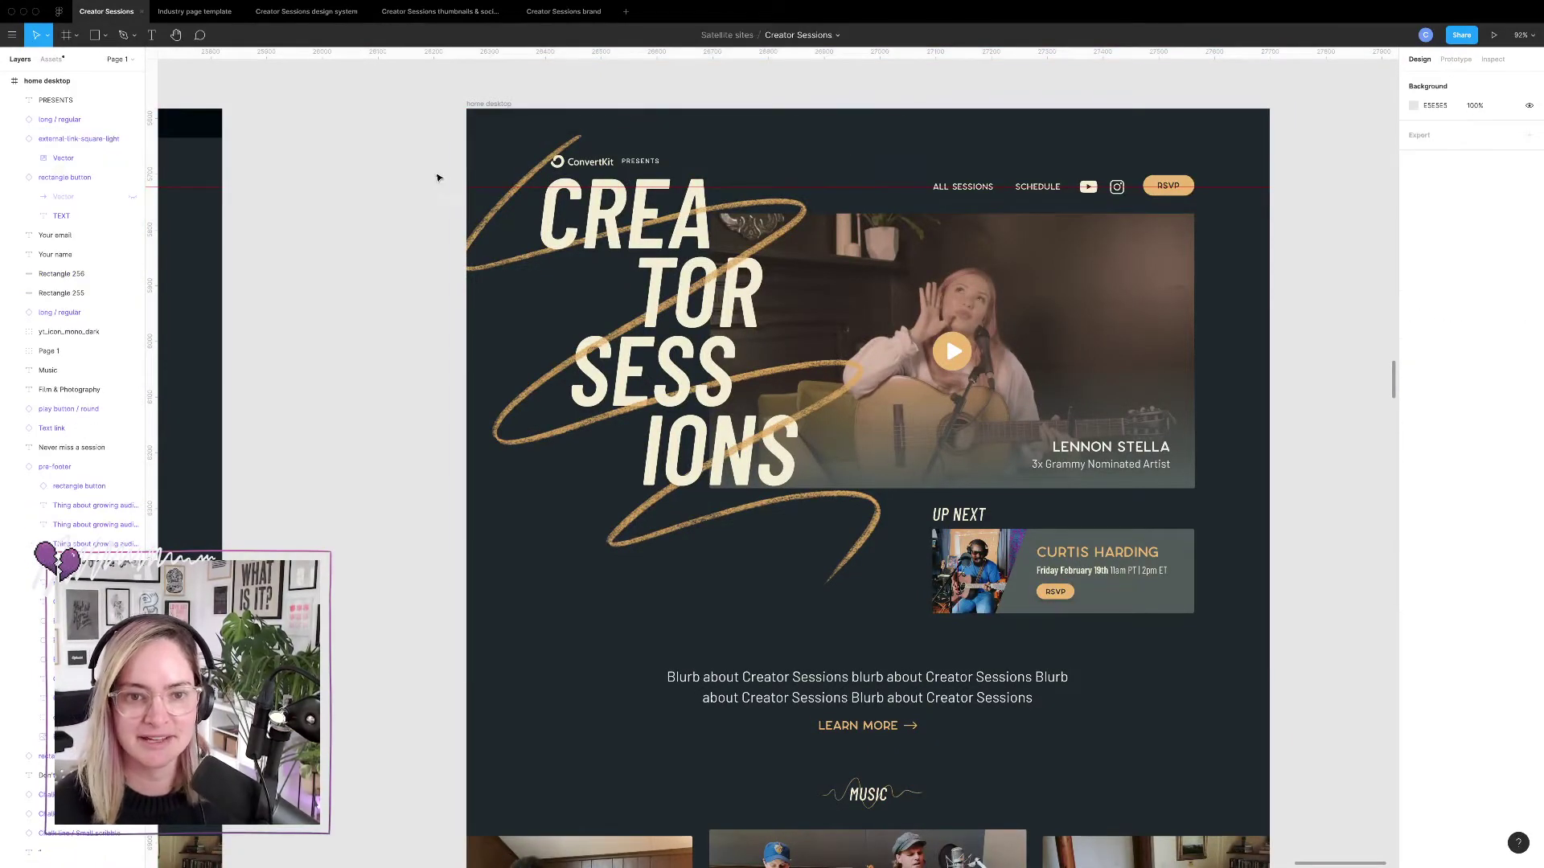
Lower the PRESENTS text to Y 90 to line it up with the ConvertKit logo lettering.
scroll(605, 137, "up", 5)
left_click(640, 161)
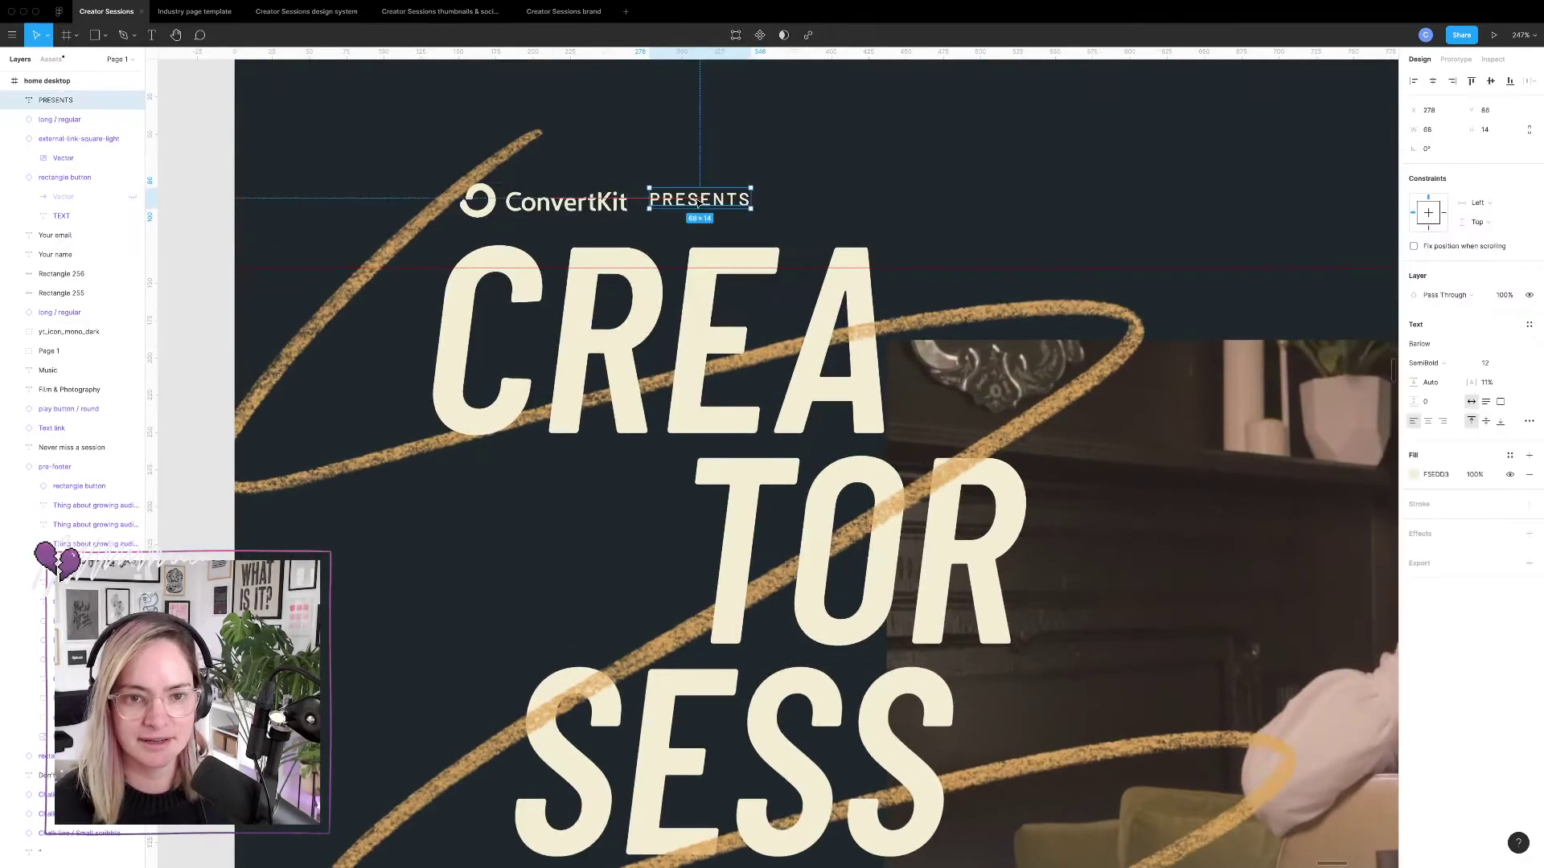
left_click_drag(699, 204, 699, 209)
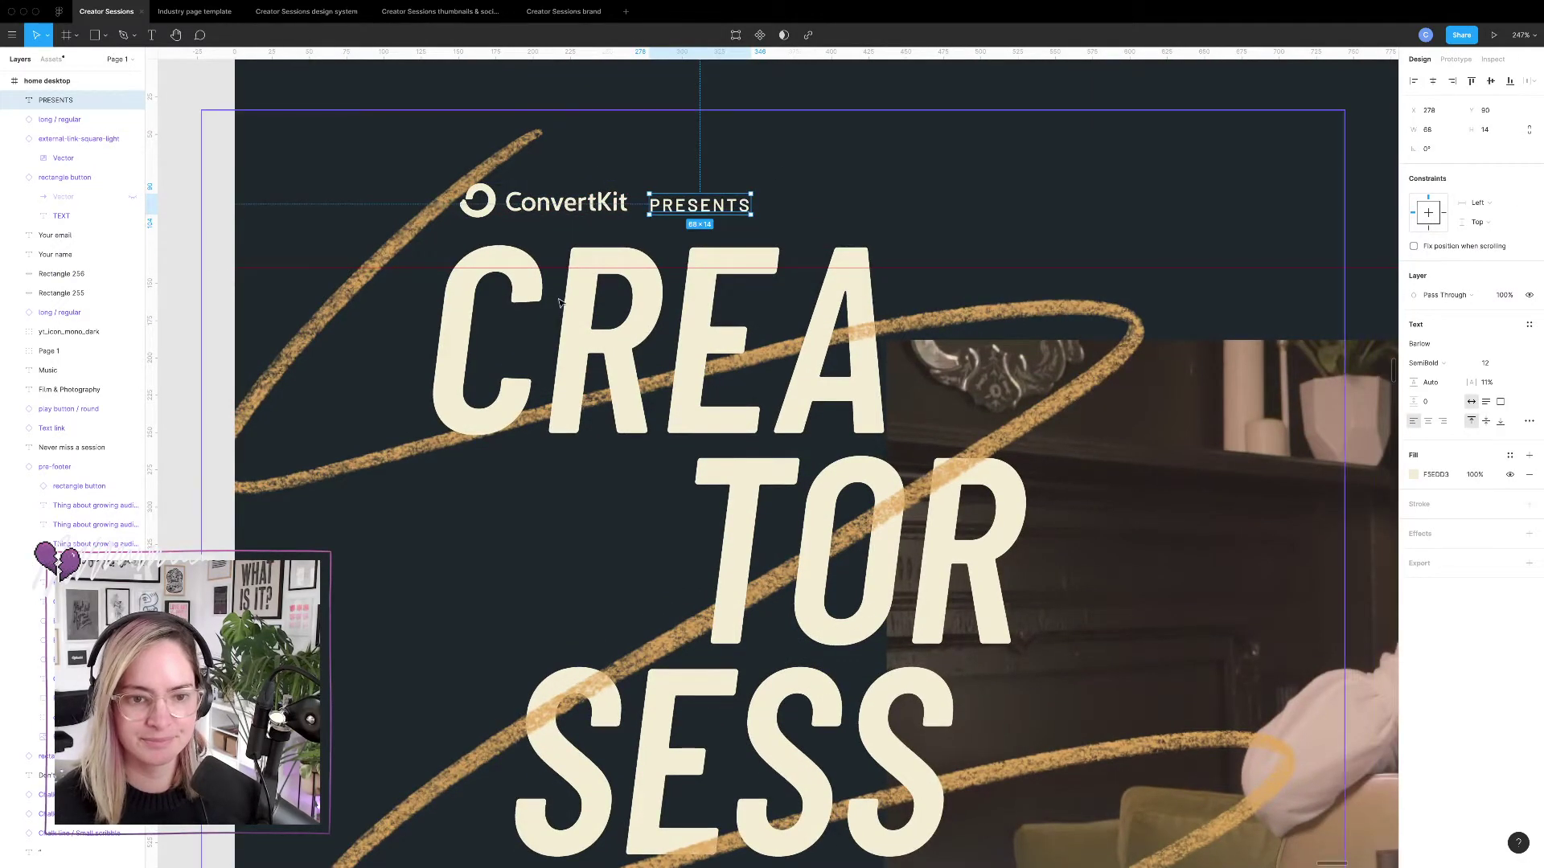
Shift the ConvertKit logo left to X 144 and move PRESENTS slightly left to keep it close to the logo.
left_click(366, 253)
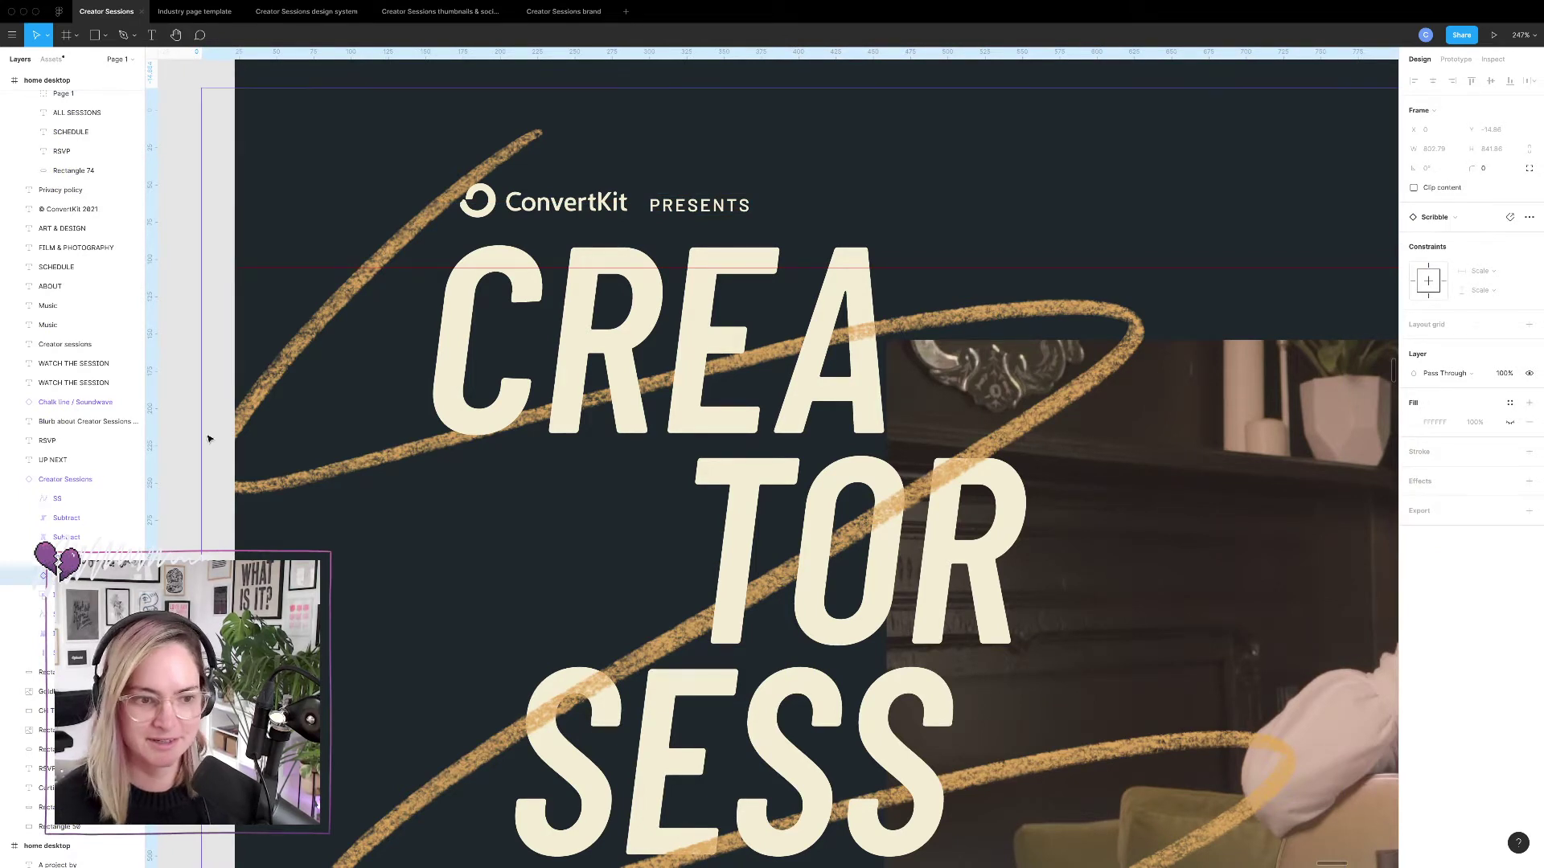
left_click(537, 208)
left_click_drag(537, 209, 527, 211)
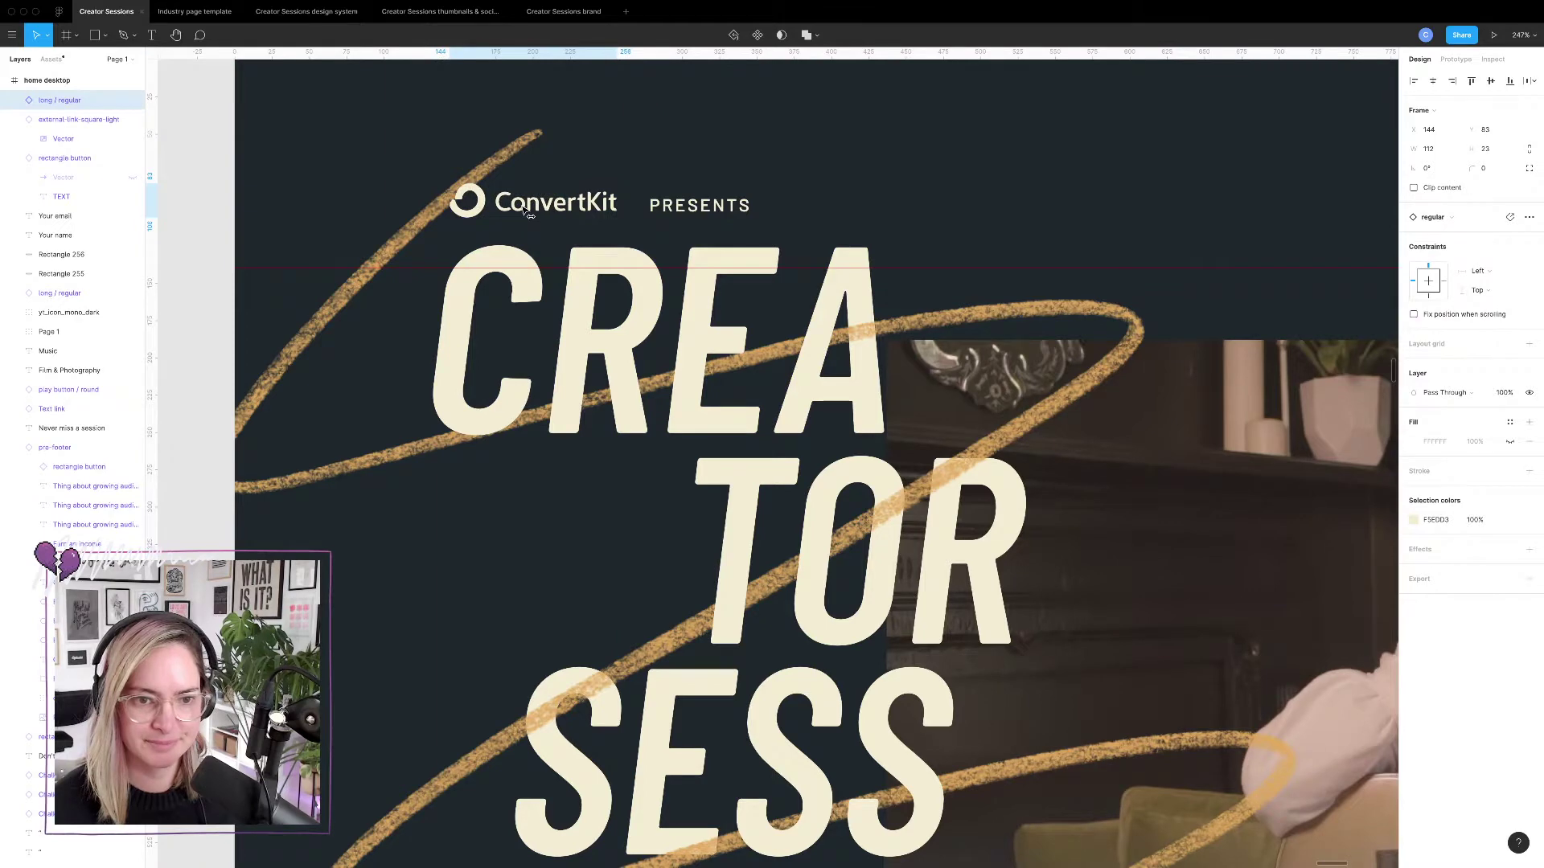
left_click(693, 206)
left_click_drag(693, 206, 682, 206)
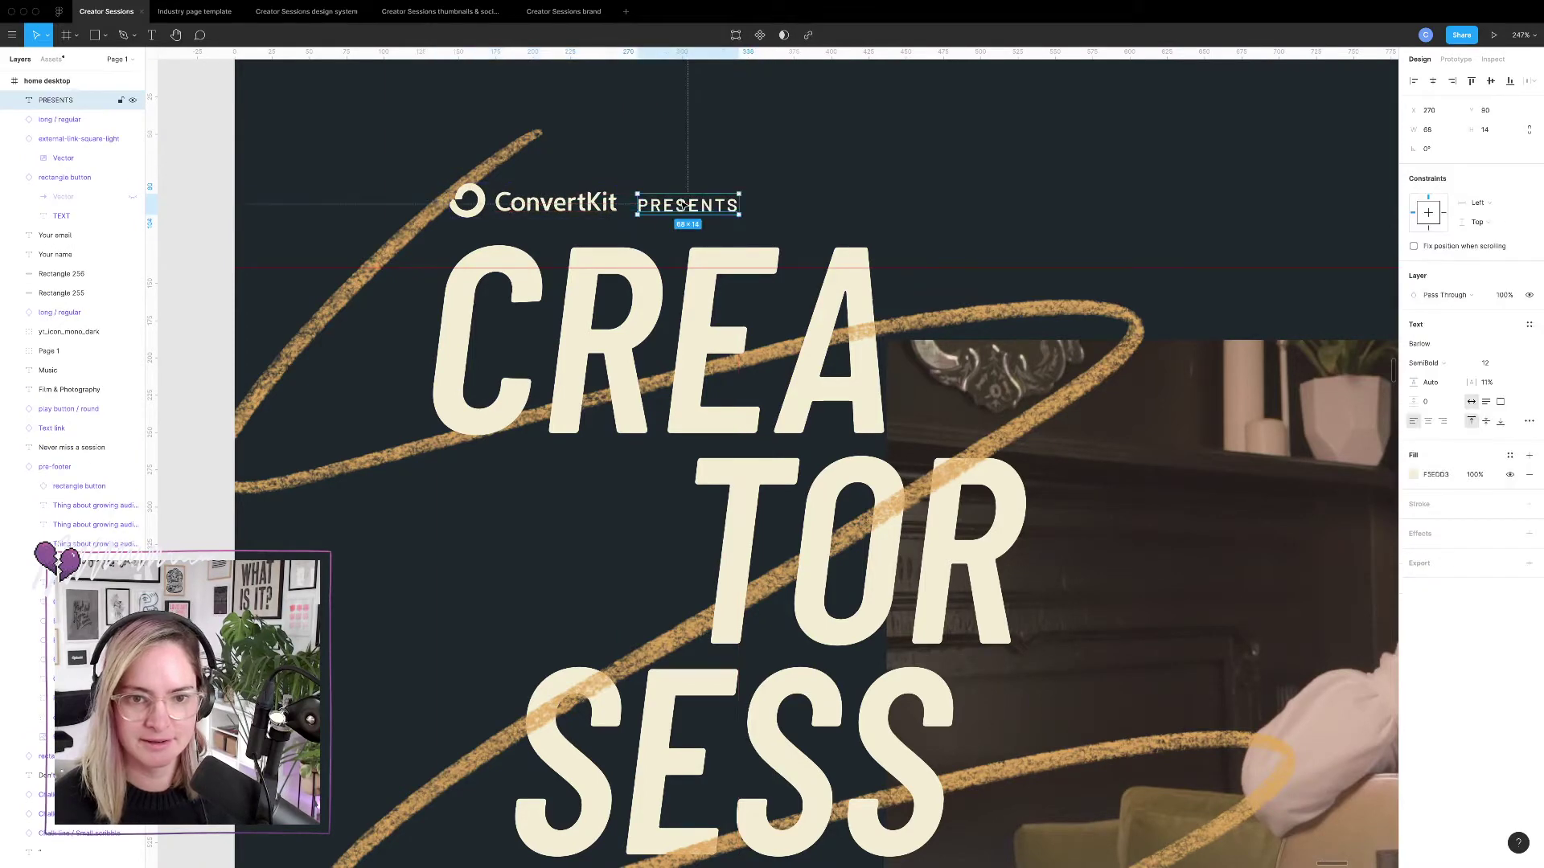
scroll(682, 205, "down", 10)
scroll(723, 161, "right", 2)
left_click(781, 126)
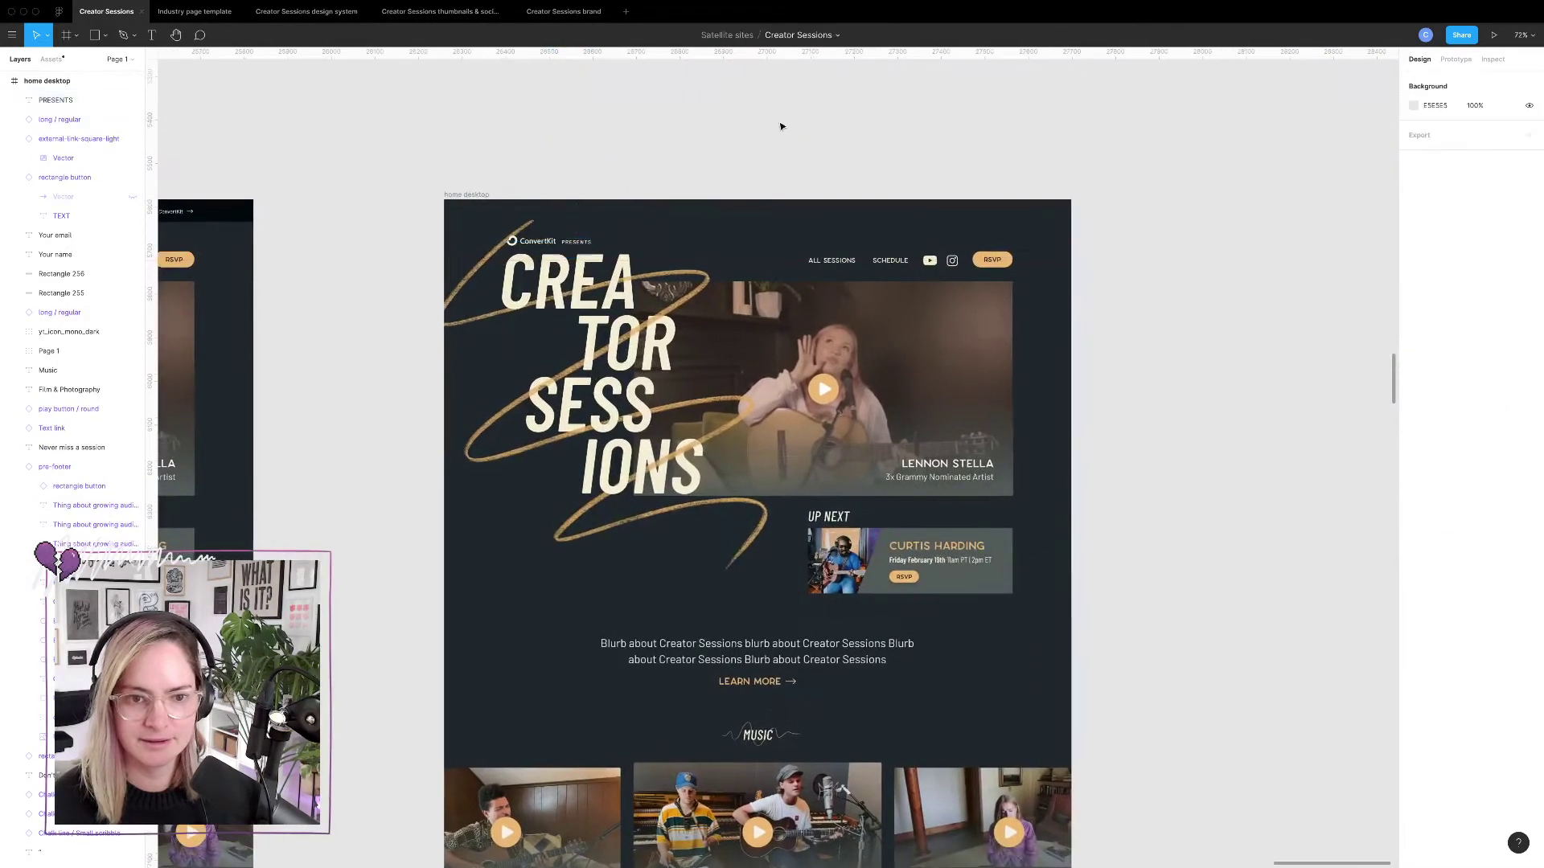
Try moving the ConvertKit PRESENTS lockup and the Creator Sessions title up together in the header, and undo the move.
left_click(535, 241)
left_click(594, 300, "shift")
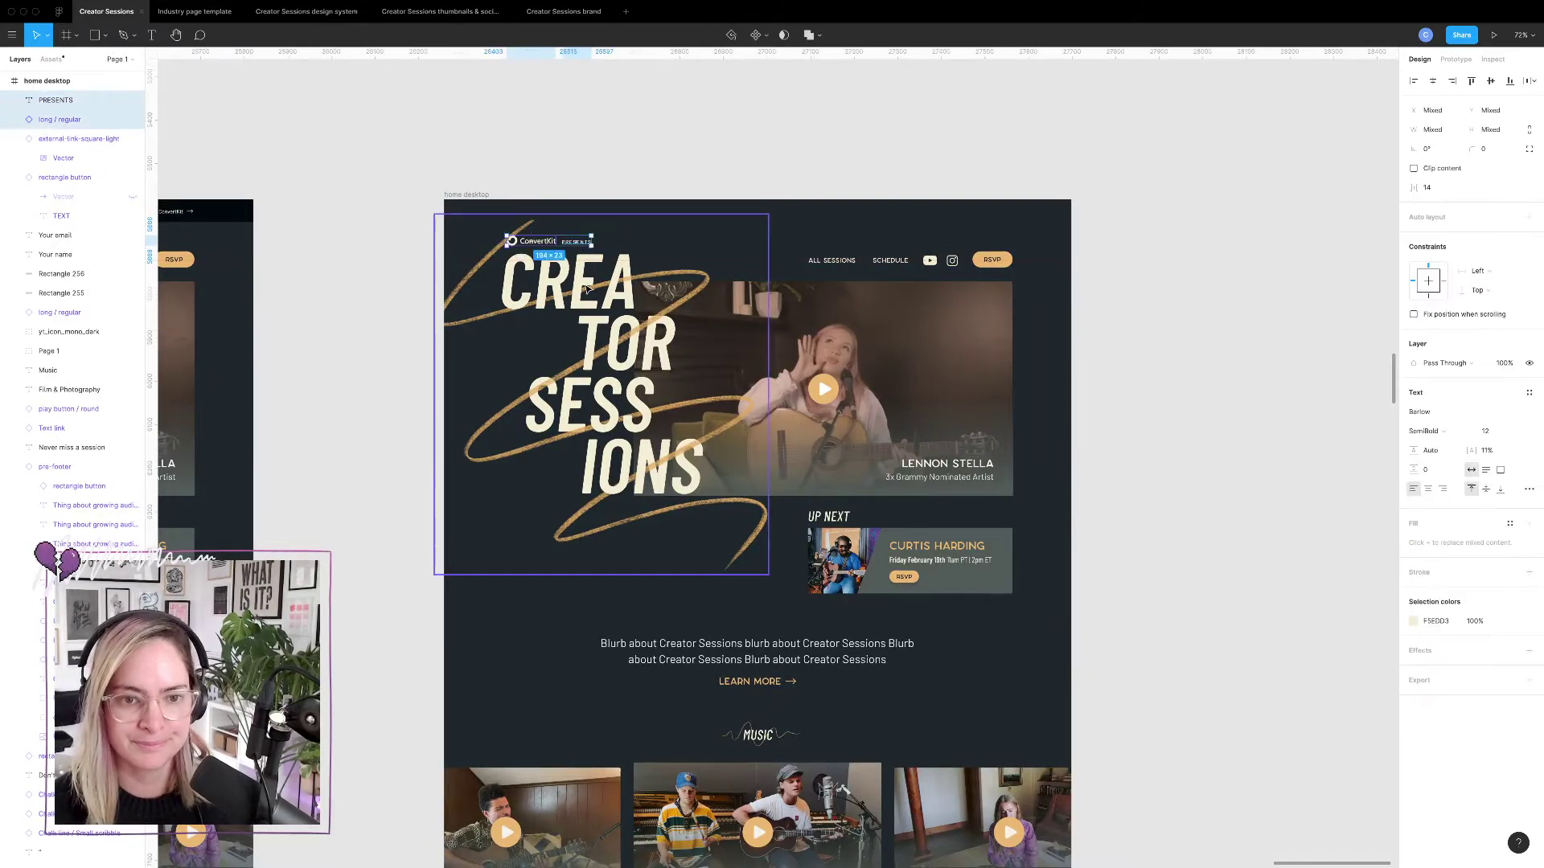
left_click_drag(593, 301, 591, 282)
left_click(769, 152)
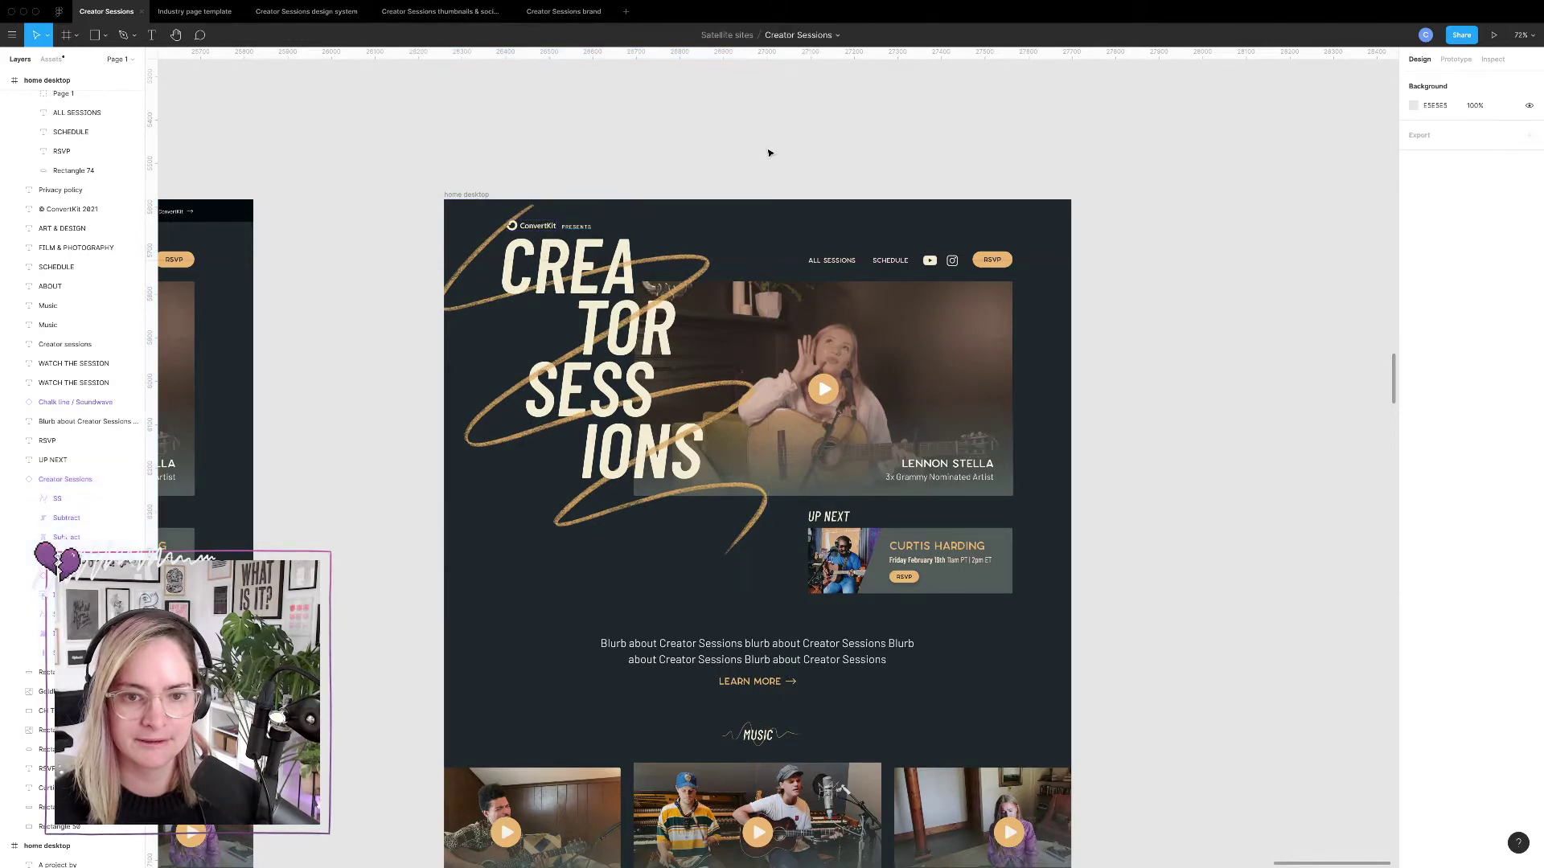
scroll(770, 153, "down", 1)
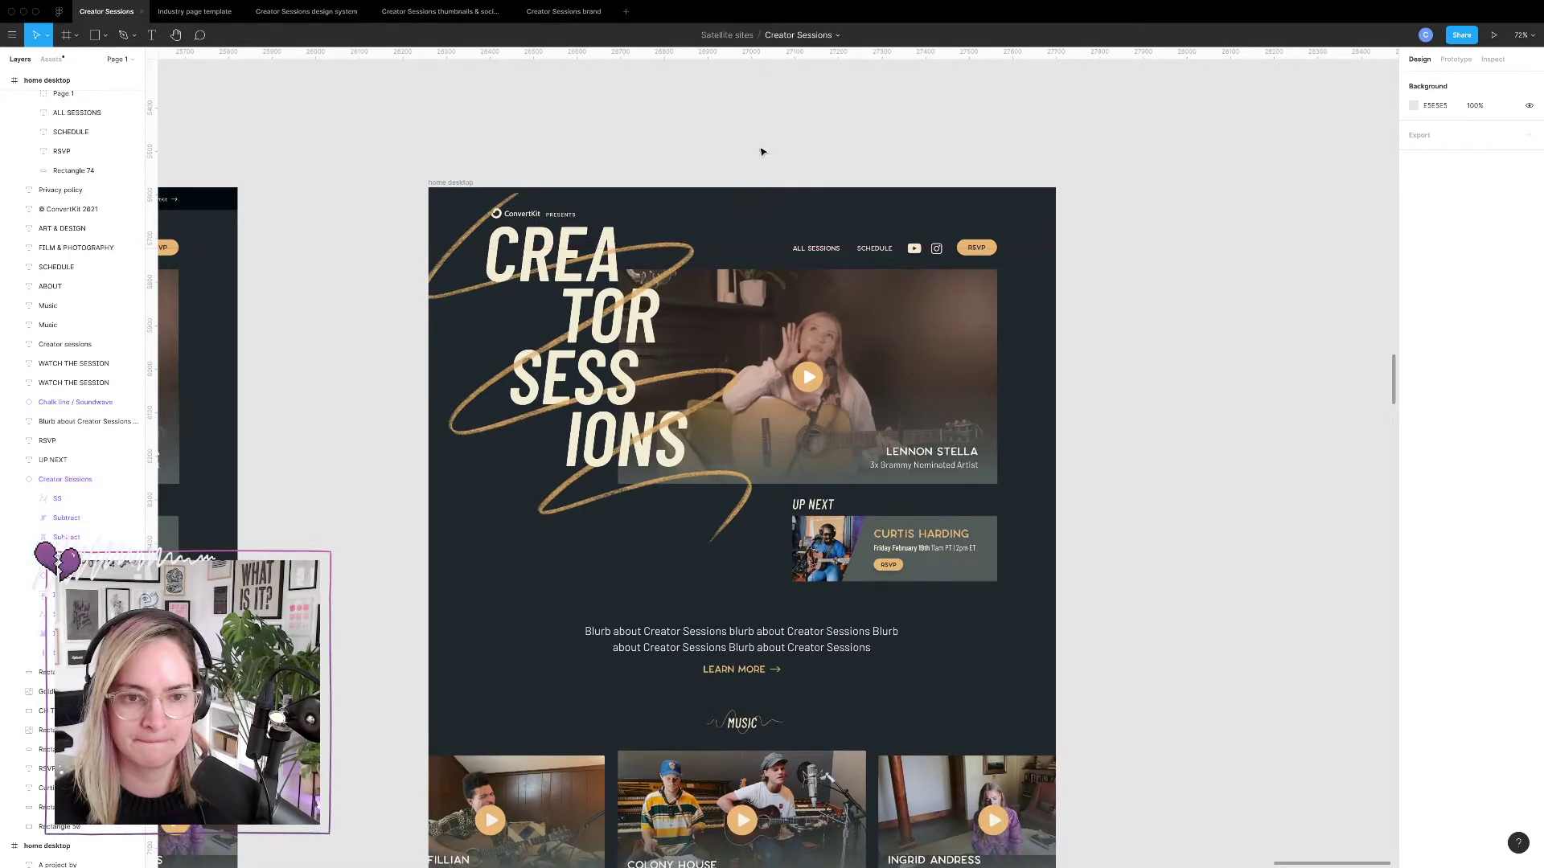
key("super+z")
key("super+z")
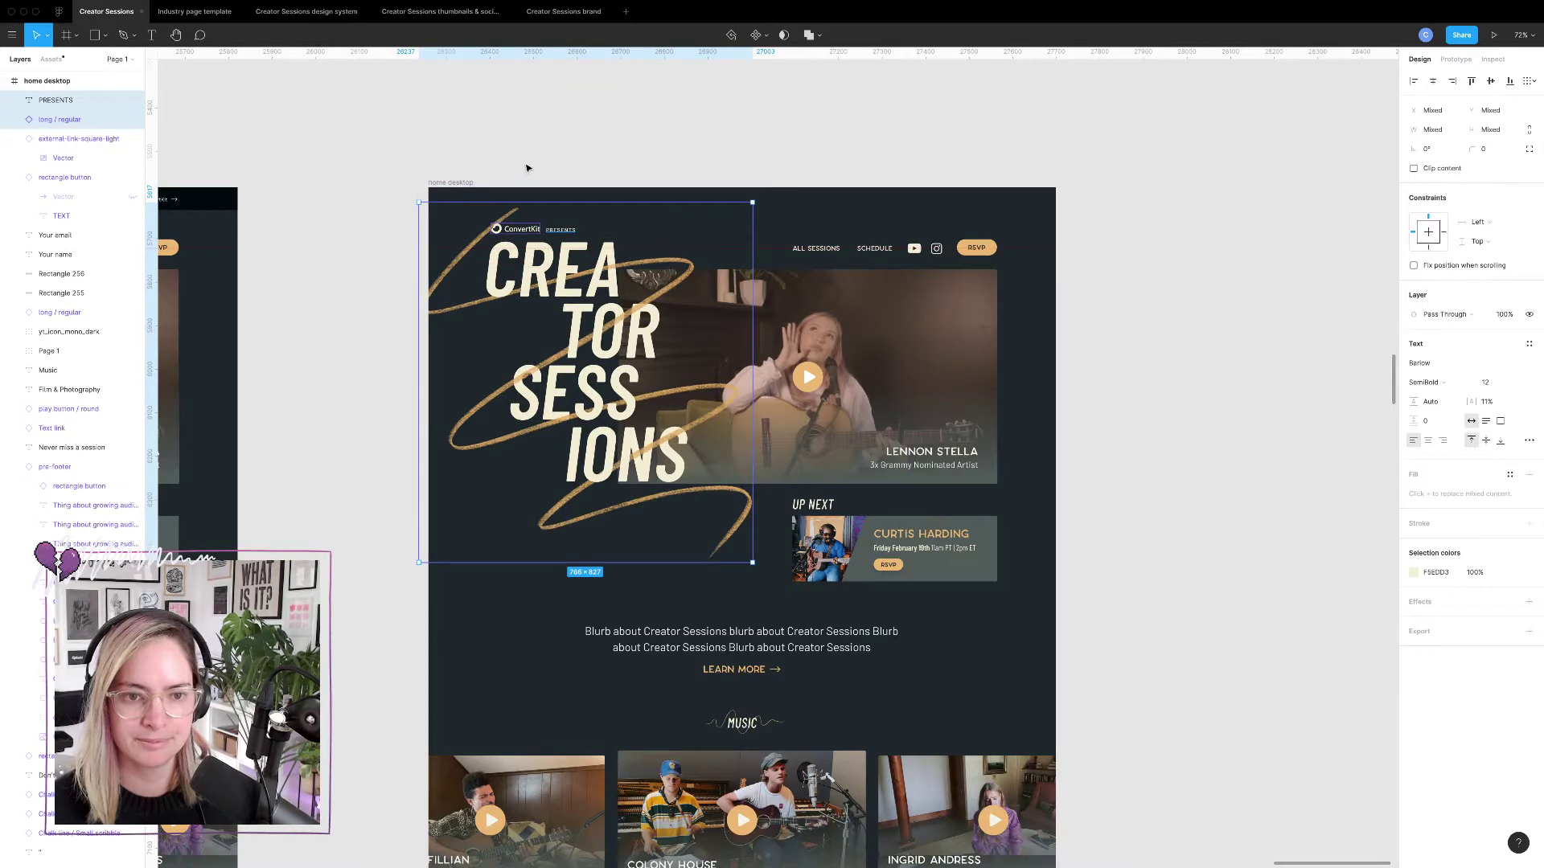
Crop the duplicated home desktop frame by lowering its top edge about 60 px, closer to the ConvertKit PRESENTS lockup.
left_click(455, 183)
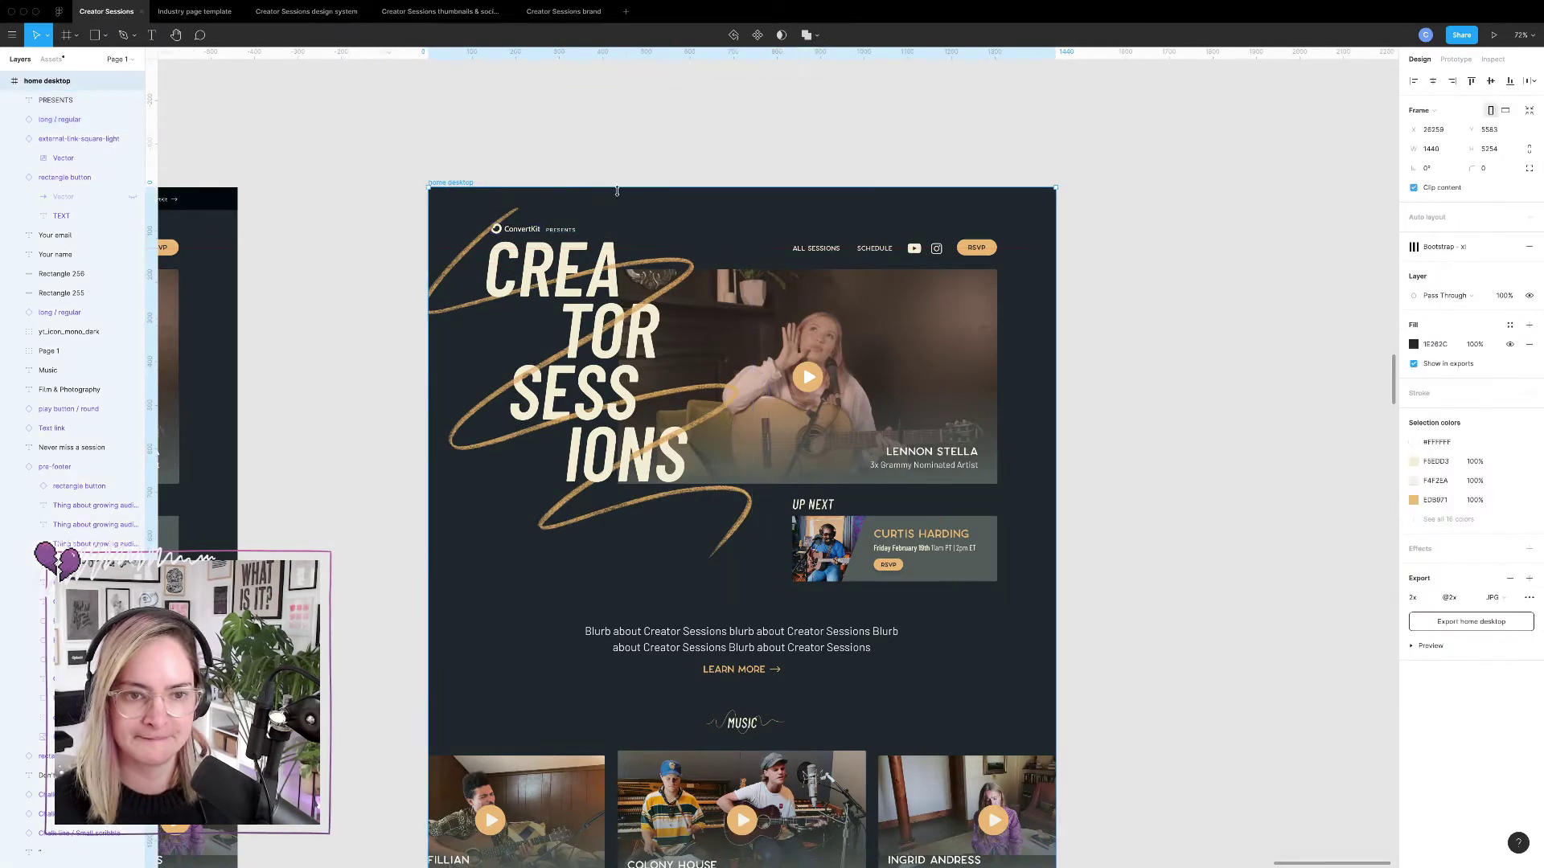
left_click_drag(618, 191, 613, 213)
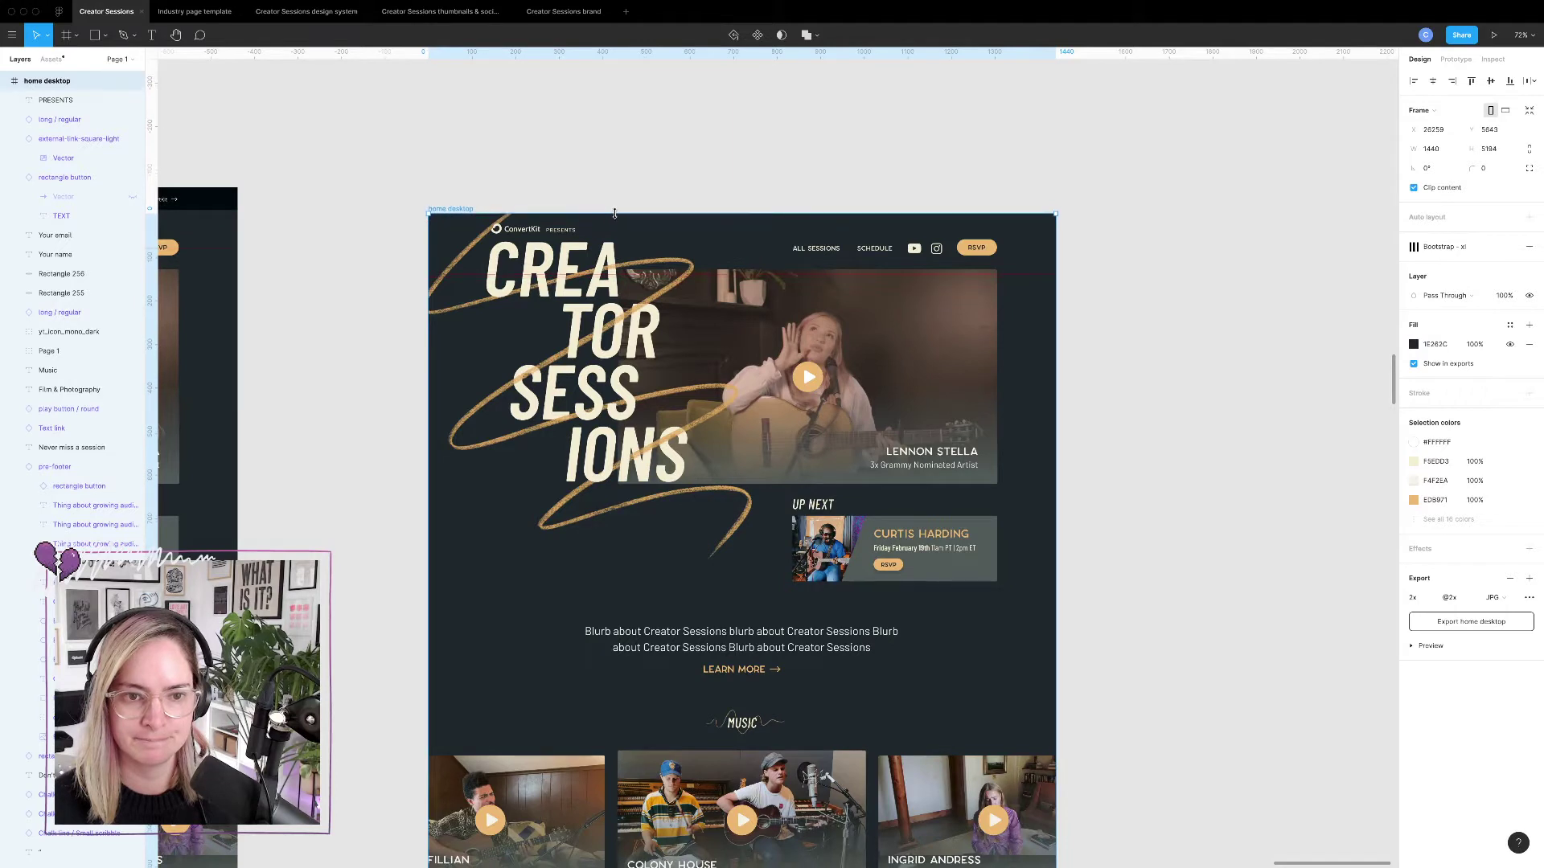
left_click(632, 173)
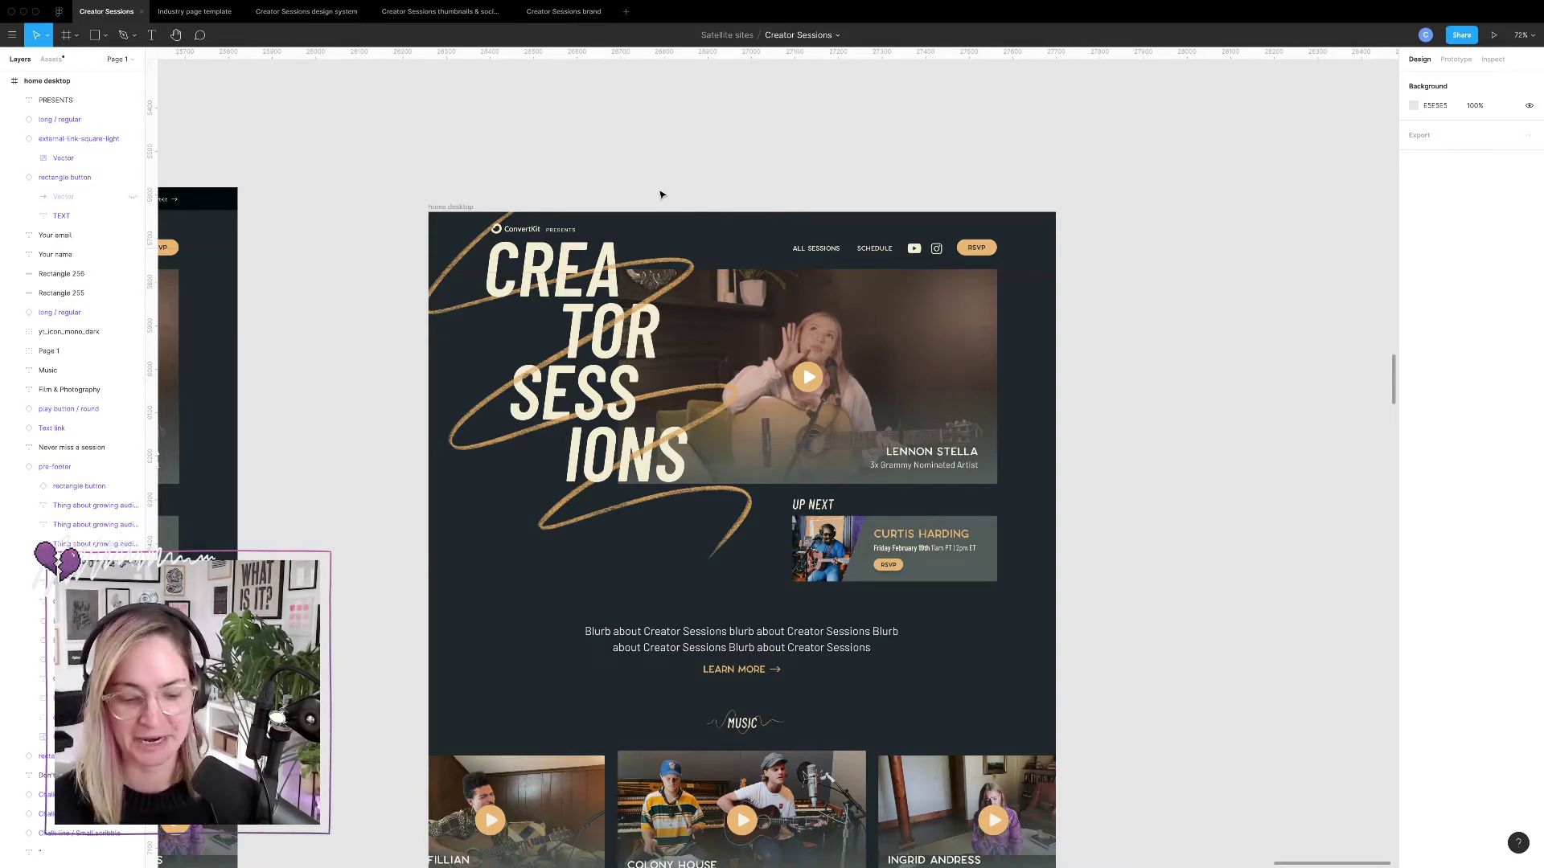
Detach the Creator Sessions title instance in the duplicated home desktop frame from its main component.
scroll(655, 201, "up", 5)
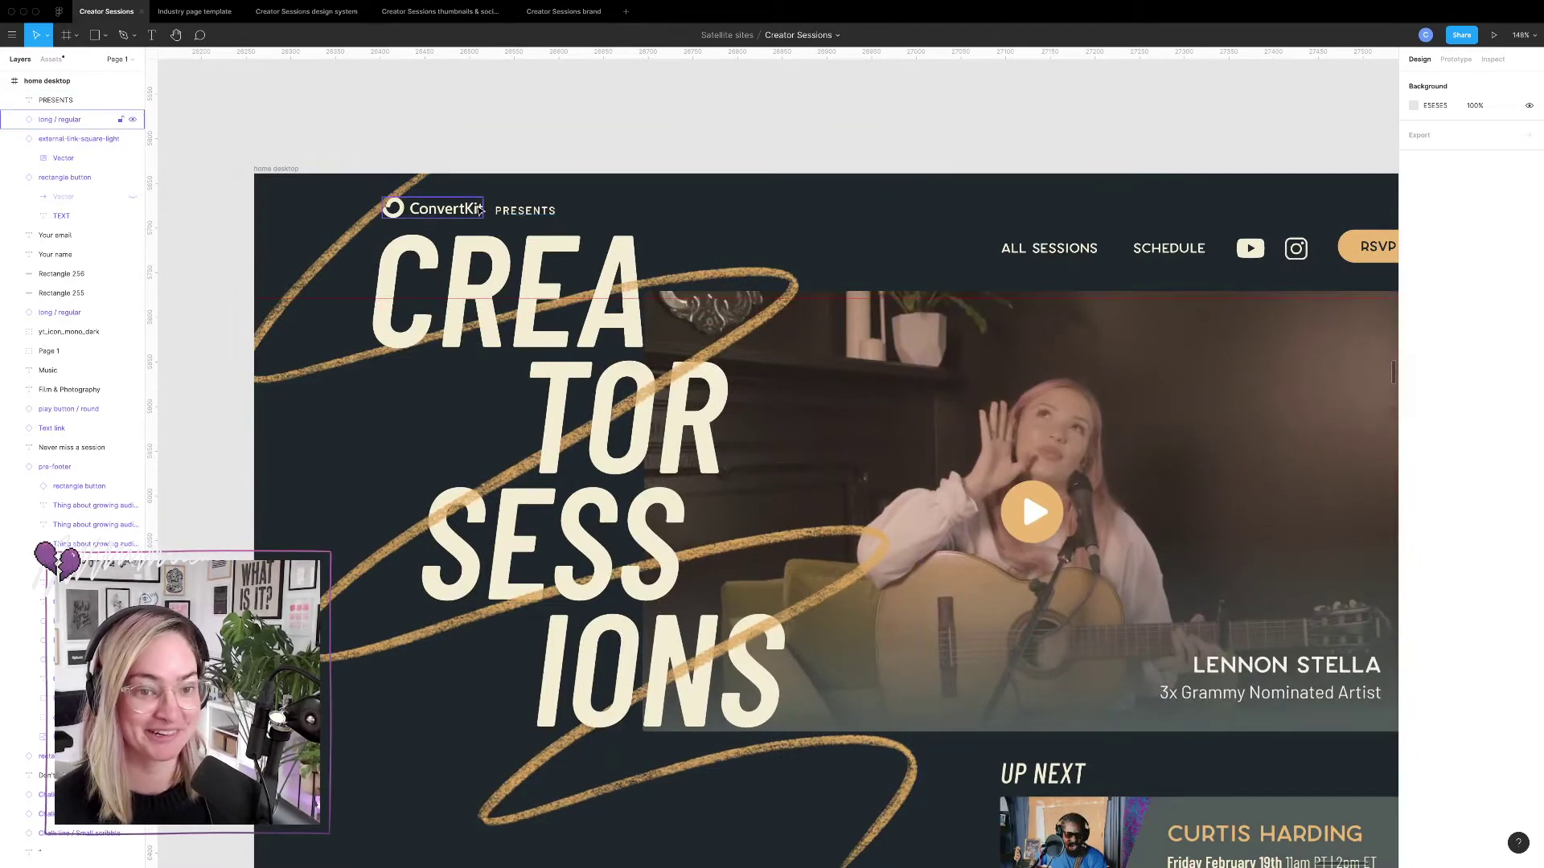
scroll(478, 211, "down", 5)
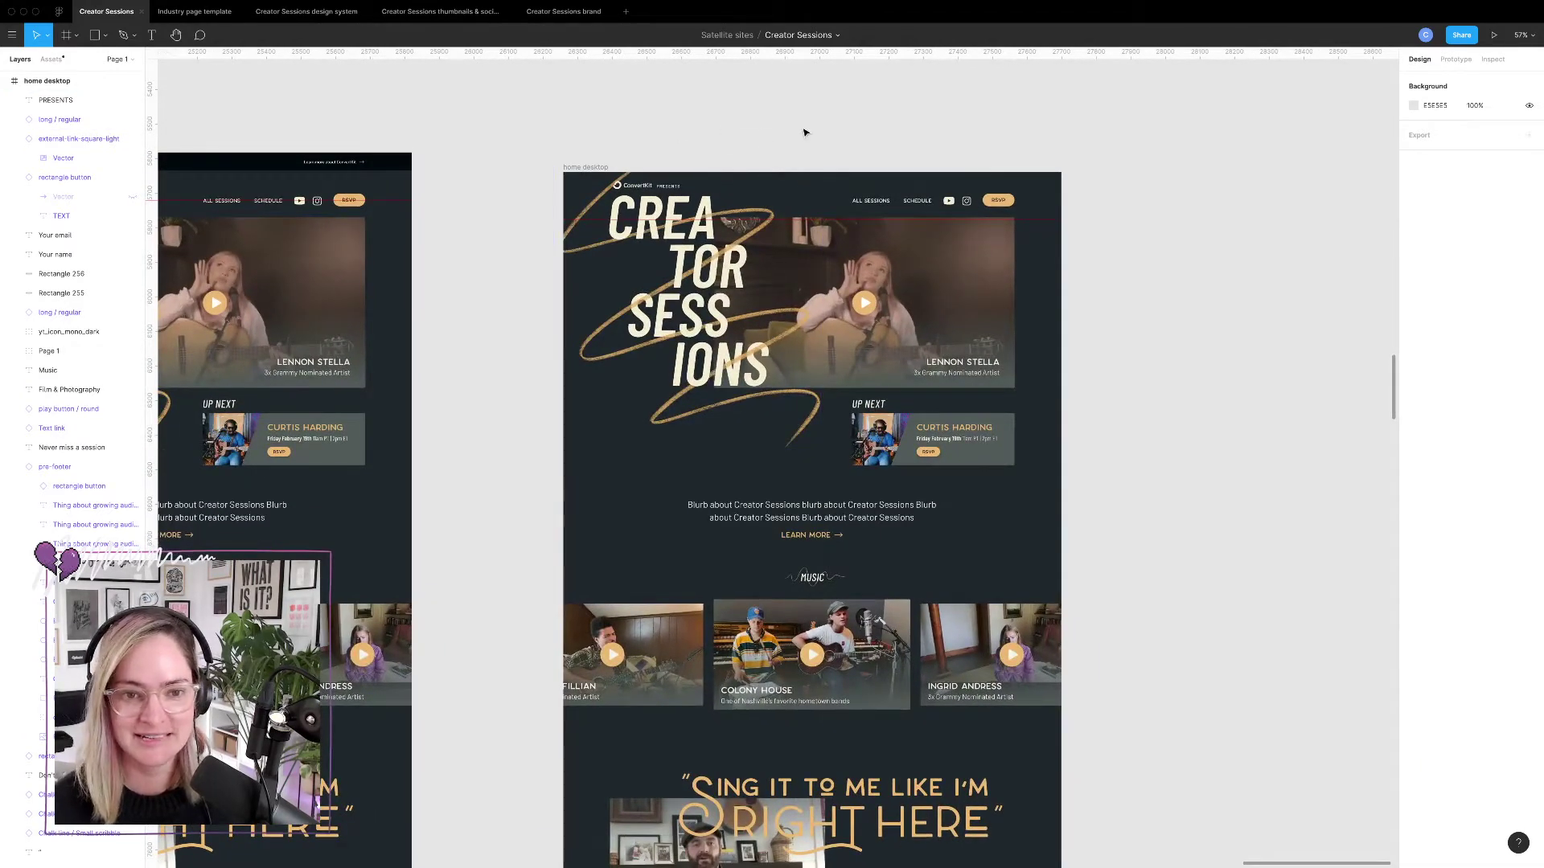
left_click(611, 215)
scroll(605, 208, "up", 5)
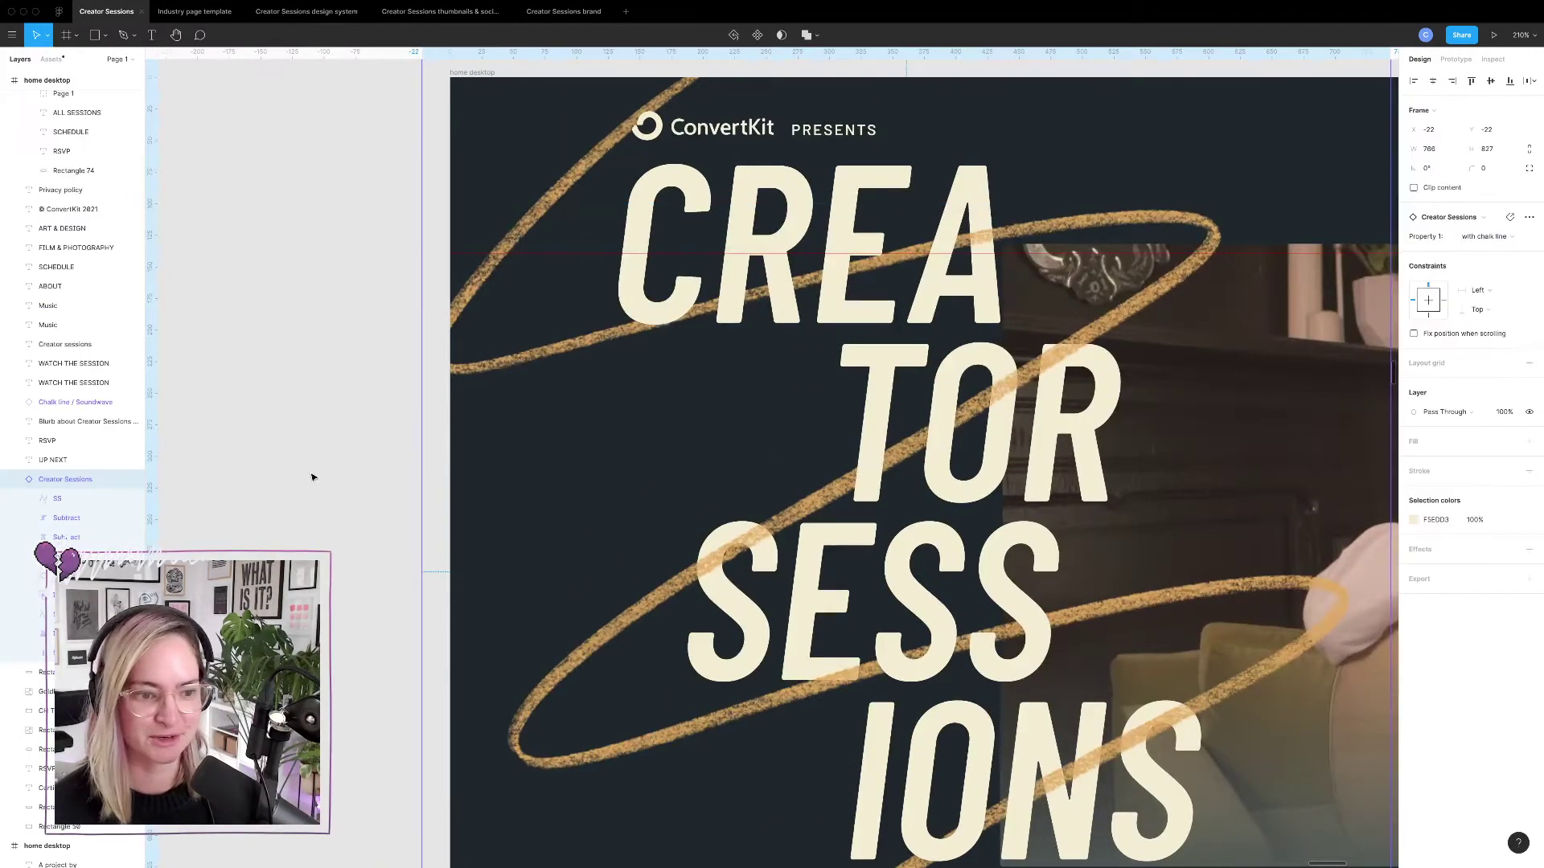
right_click(468, 294)
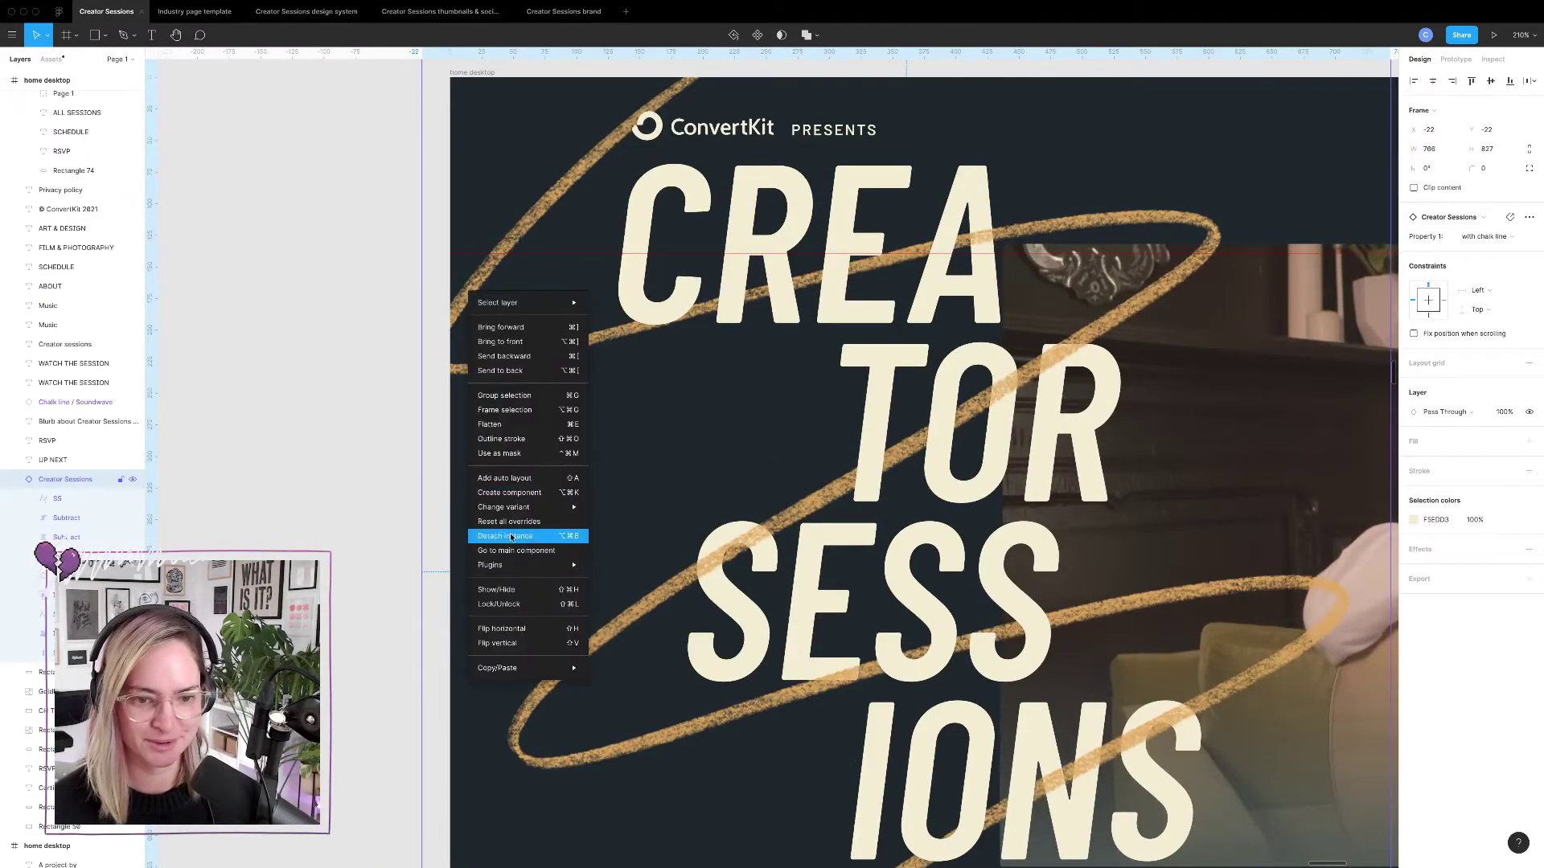
left_click(512, 536)
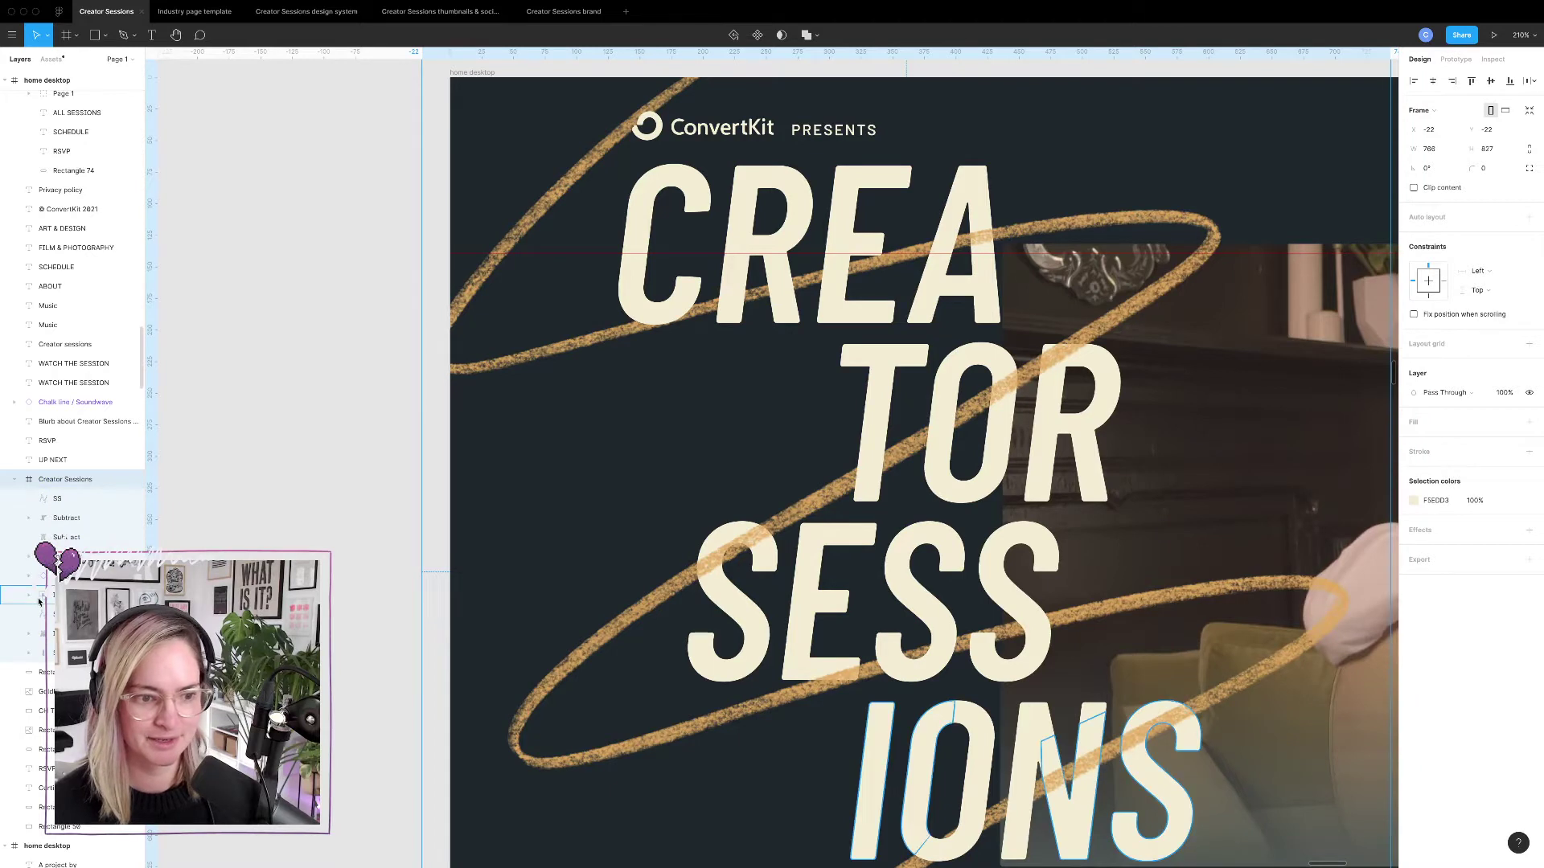
Select the gold scribble inside the detached title and nudge it to X -28, Y -13.86.
double_click(513, 238)
key("shift+Left")
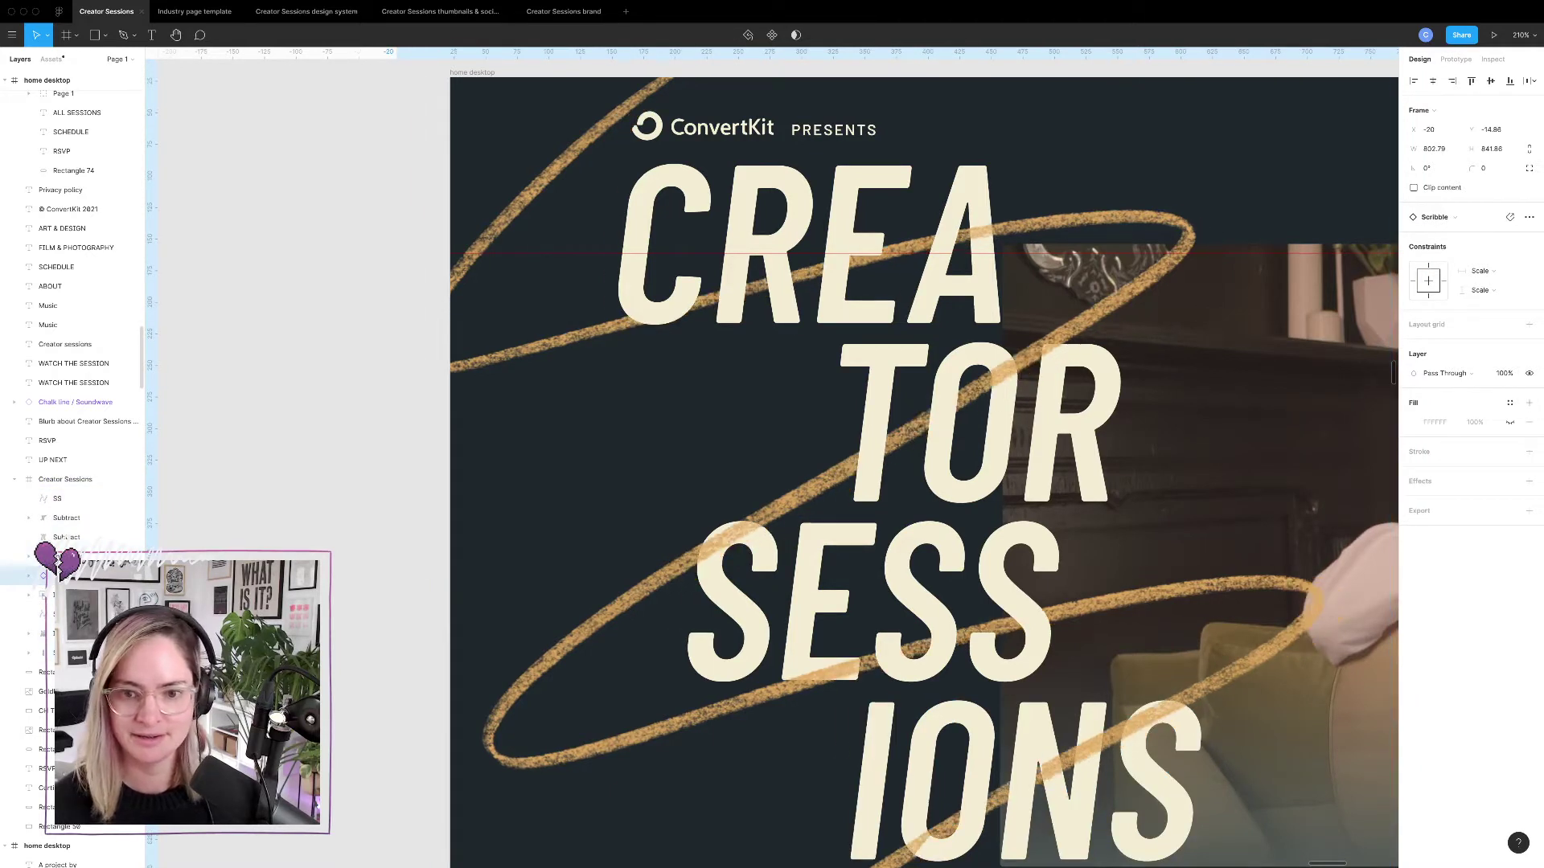
key("Down")
key("Down")
key("Down")
key("Down")
key("Down")
key("Down")
key("Down")
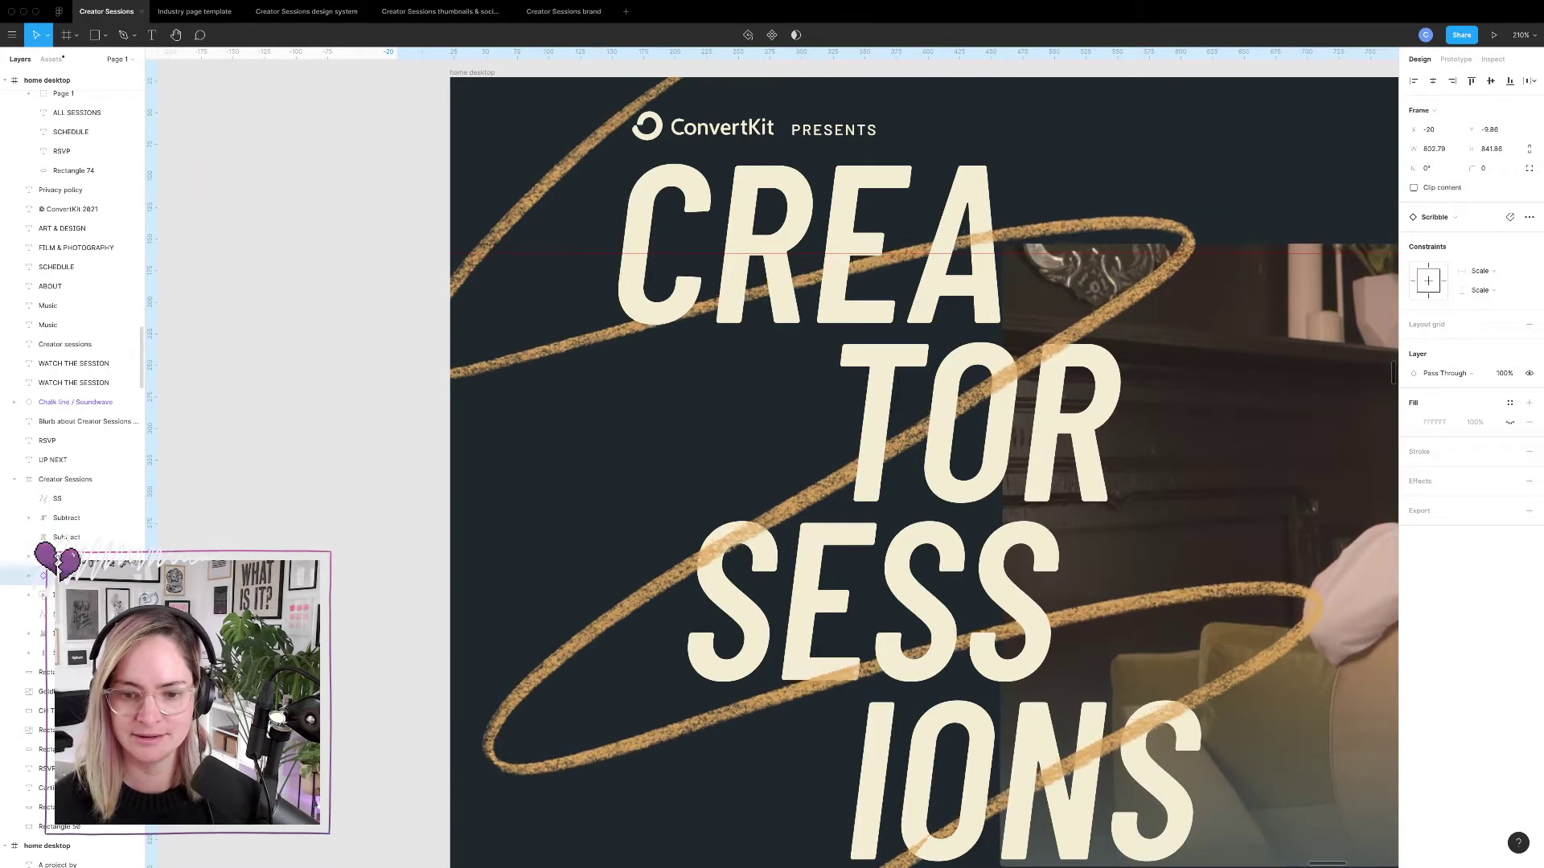
key("Down")
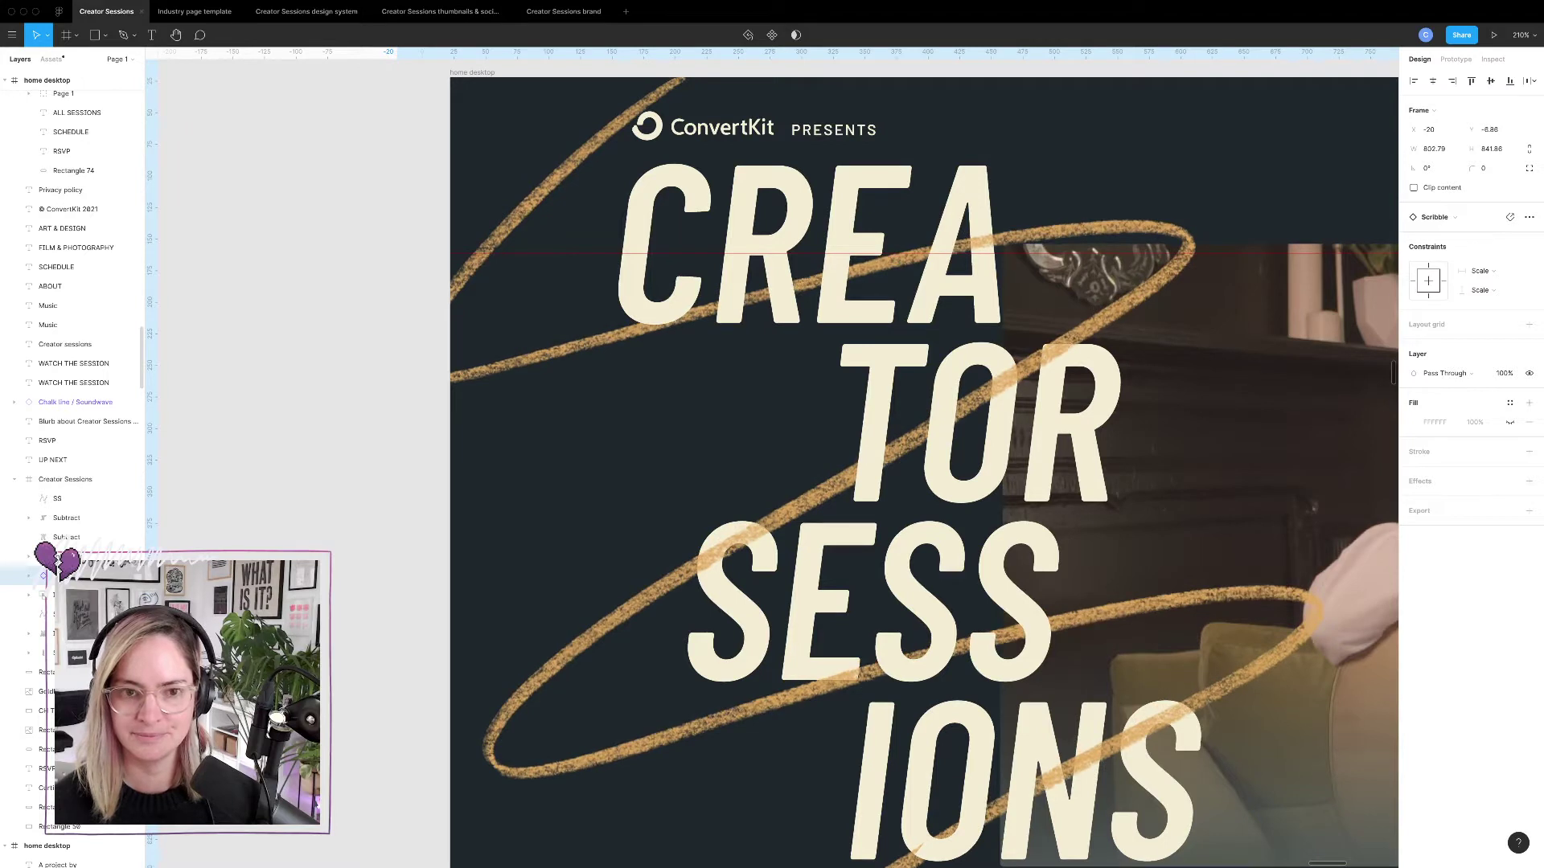
key("Left")
key("Left")
key("Left")
key("Left")
key("Left")
key("Left")
key("Left")
key("Left")
key("Left")
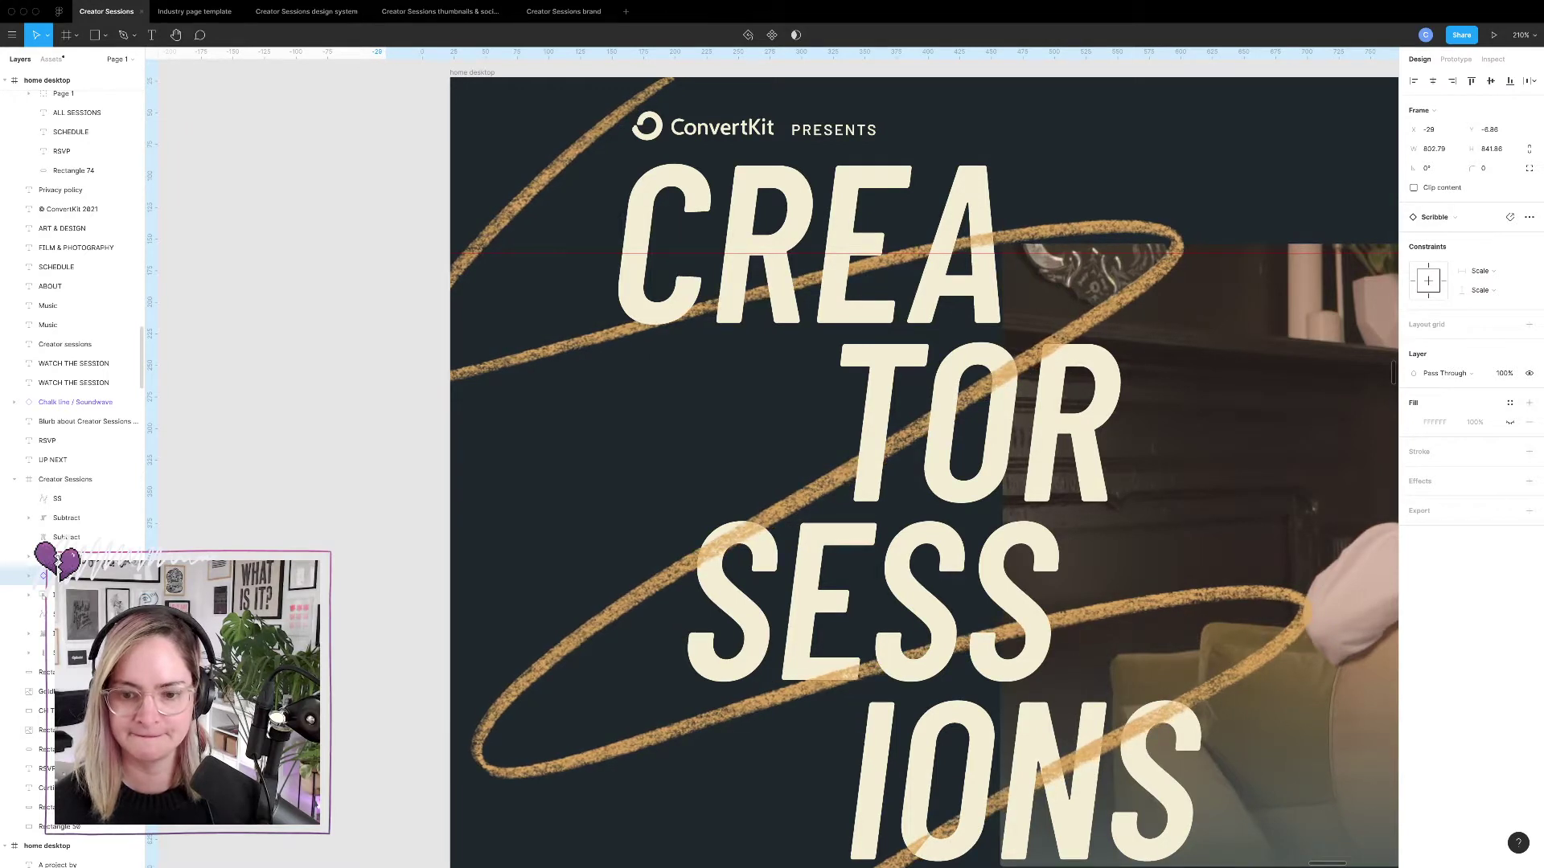
key("Left")
key("Left")
key("Down")
key("Down")
key("Down")
key("Down")
key("Down")
key("Down")
key("Down")
key("Down")
key("Down")
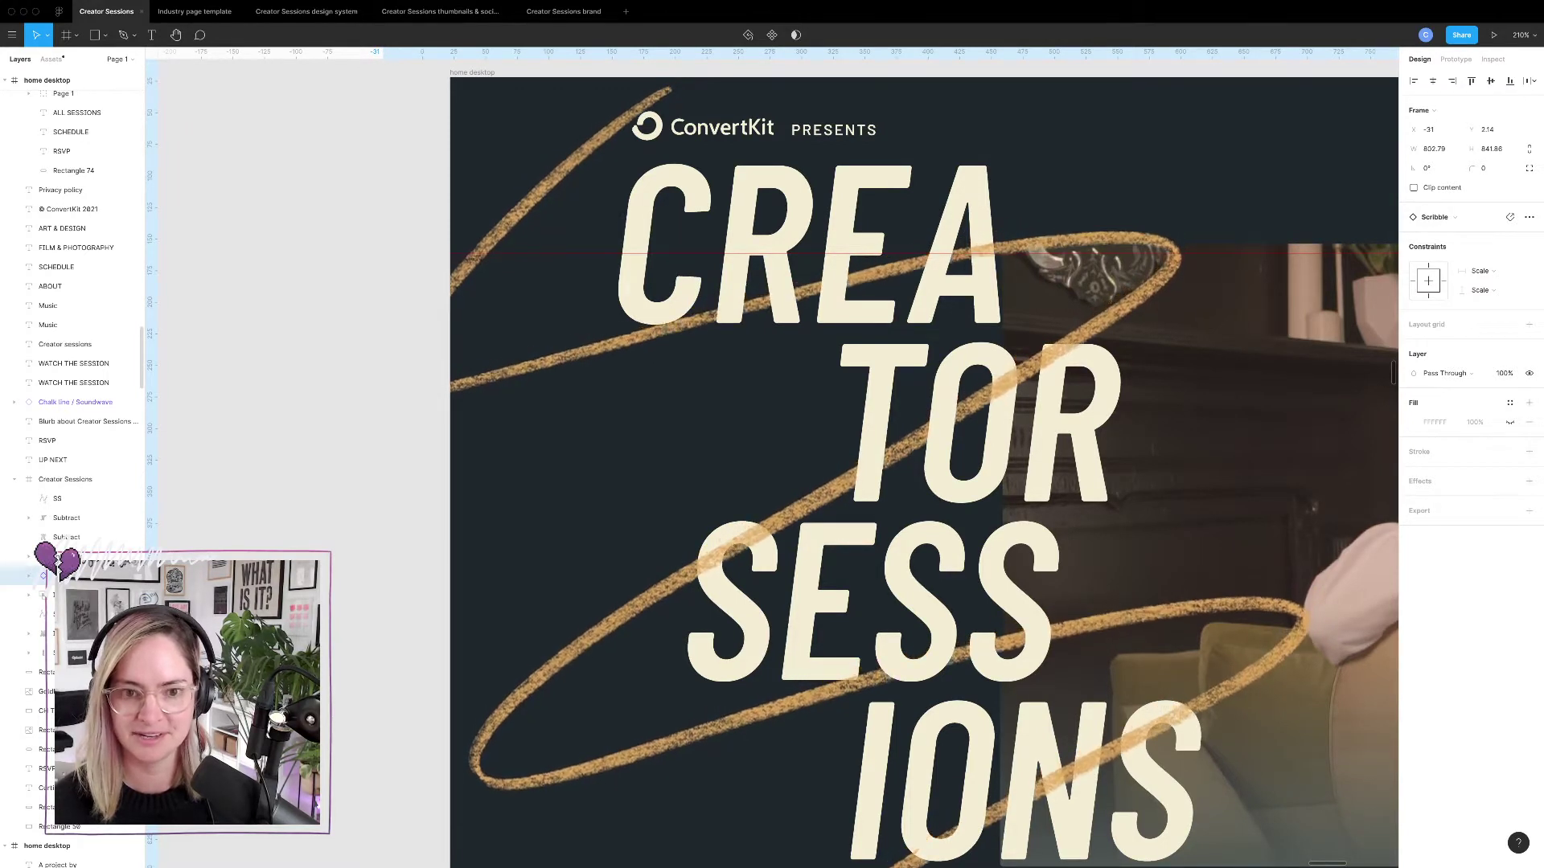
key("Down")
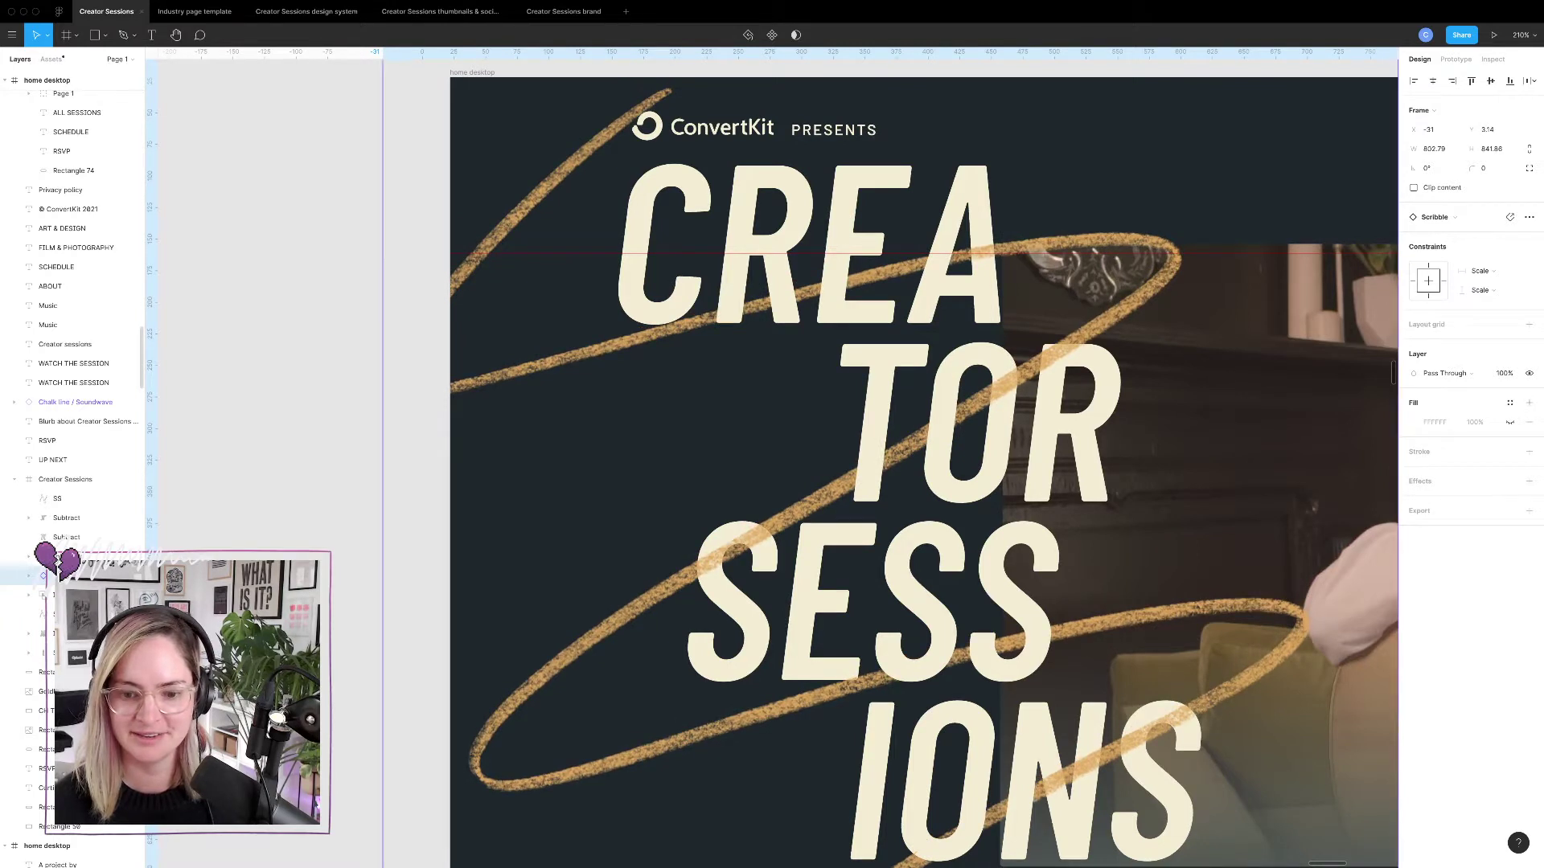
key("Down")
key("Down")
key("Down")
key("Down")
key("Down")
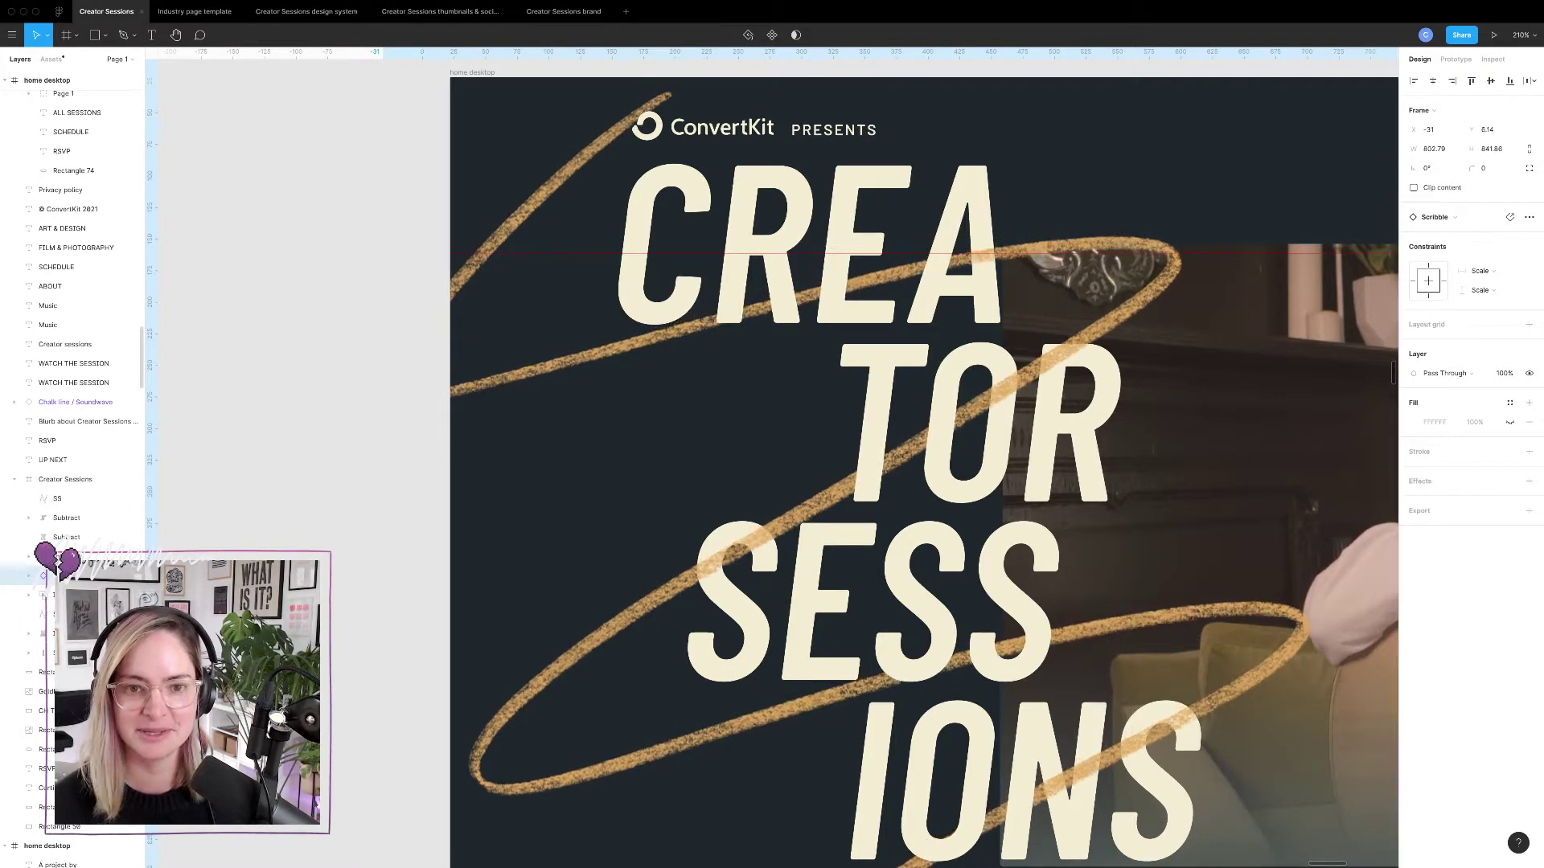
key("shift+Up")
key("shift+Up")
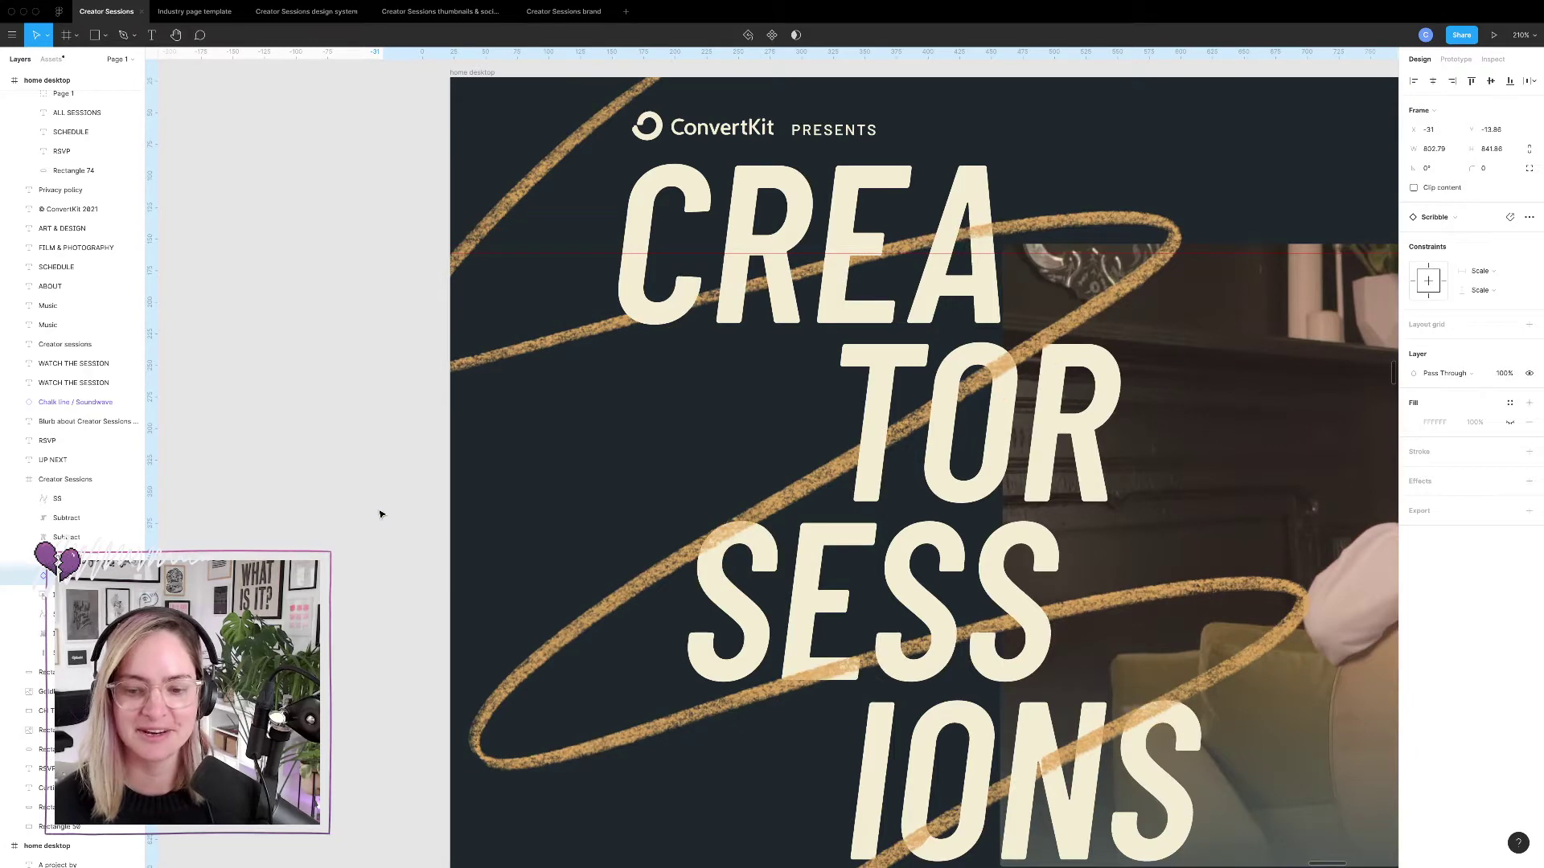
key("Right")
key("Right")
key("Right")
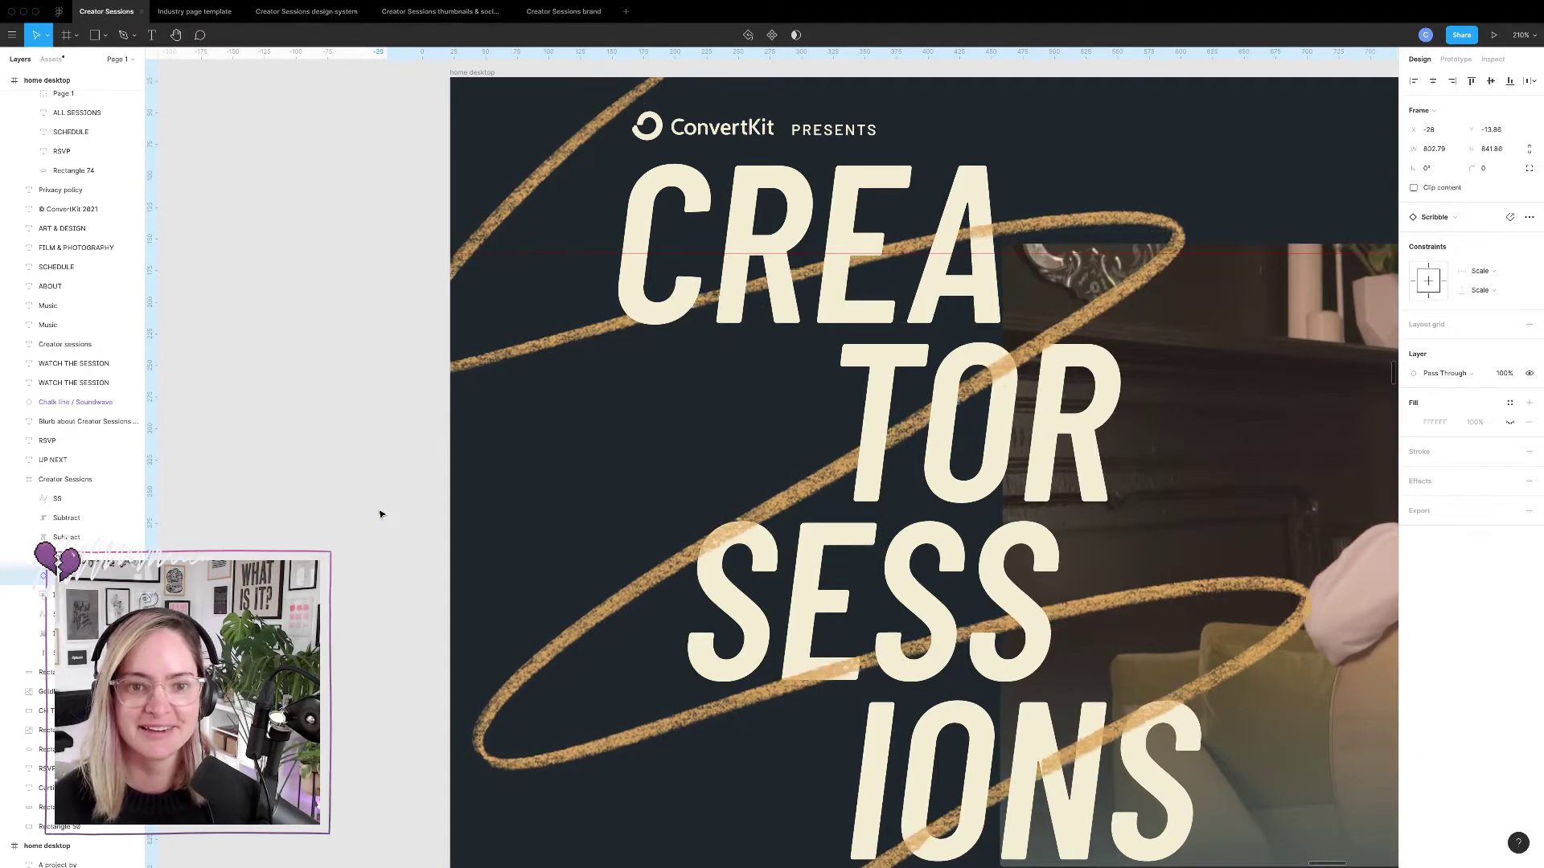
Review the home page header with the repositioned scribble and the ConvertKit PRESENTS lockup.
scroll(853, 693, "down", 3)
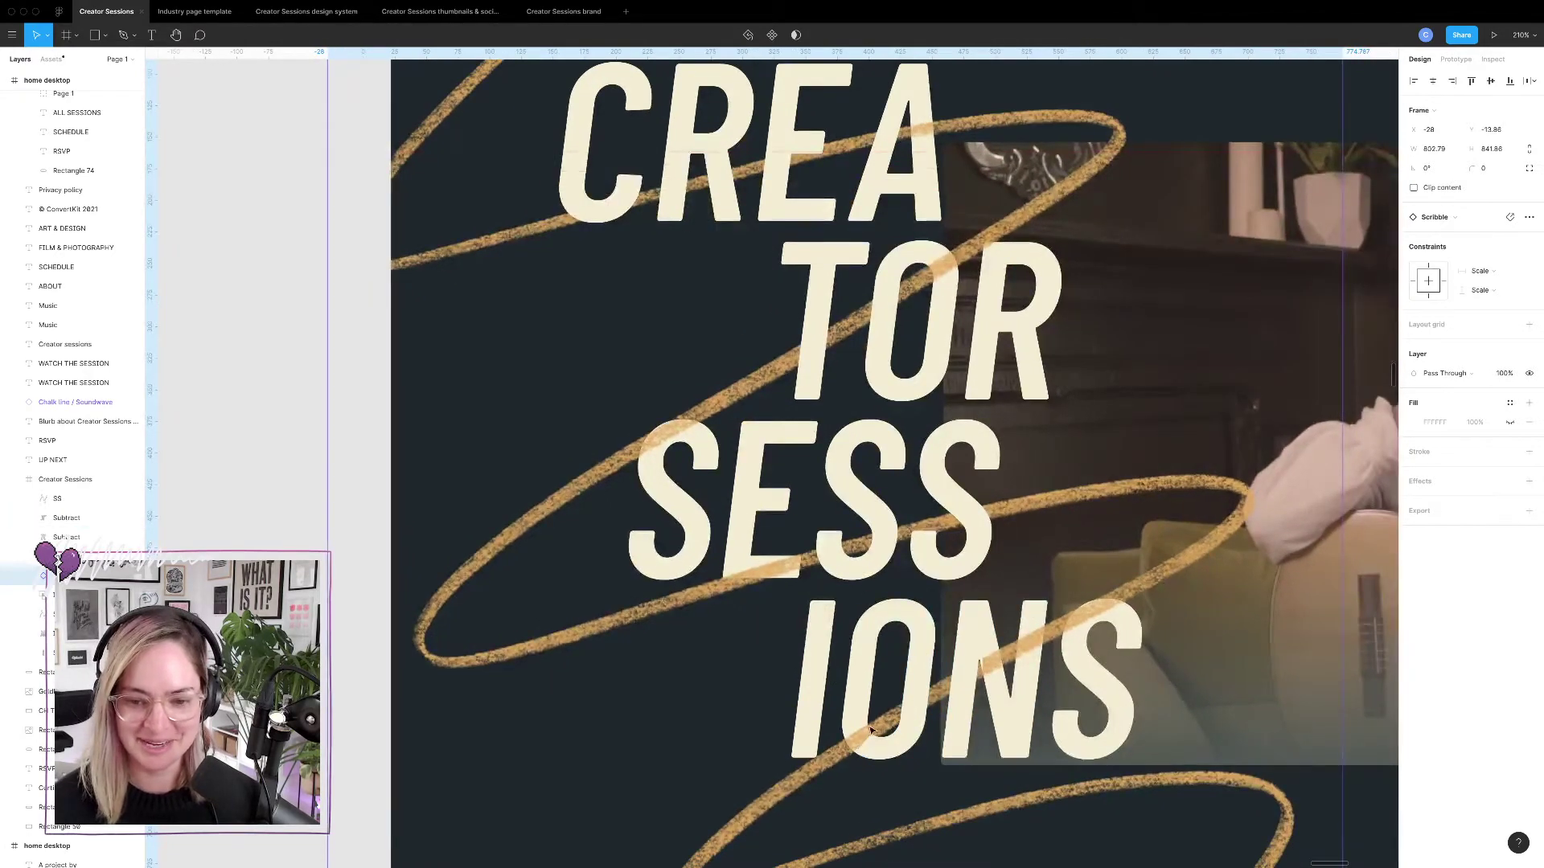
scroll(870, 729, "down", 5)
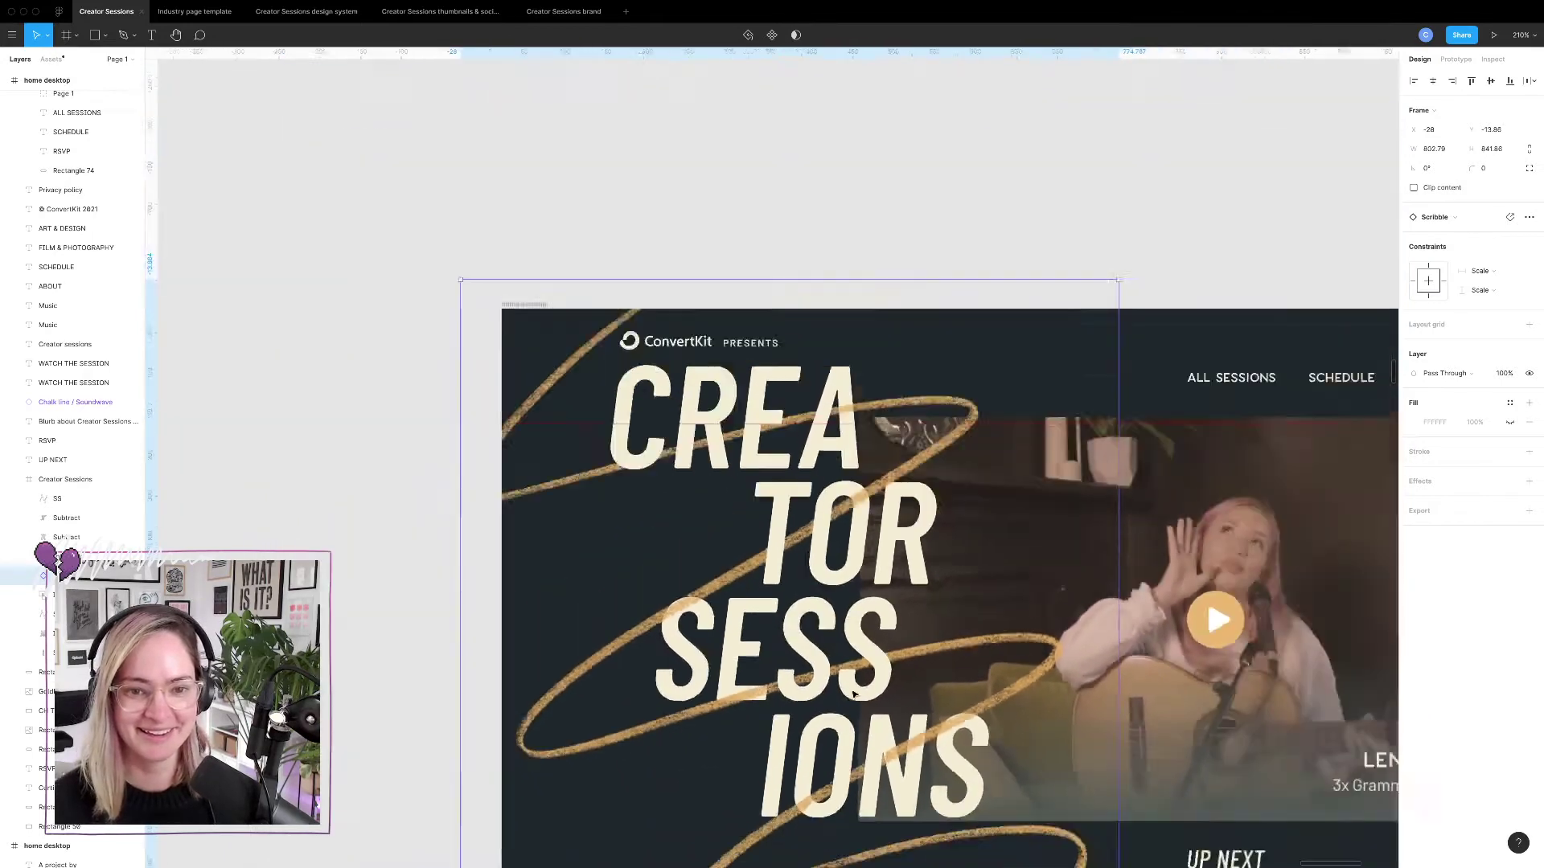
scroll(853, 693, "down", 5)
scroll(907, 390, "up", 2)
left_click(907, 321)
scroll(859, 348, "down", 1)
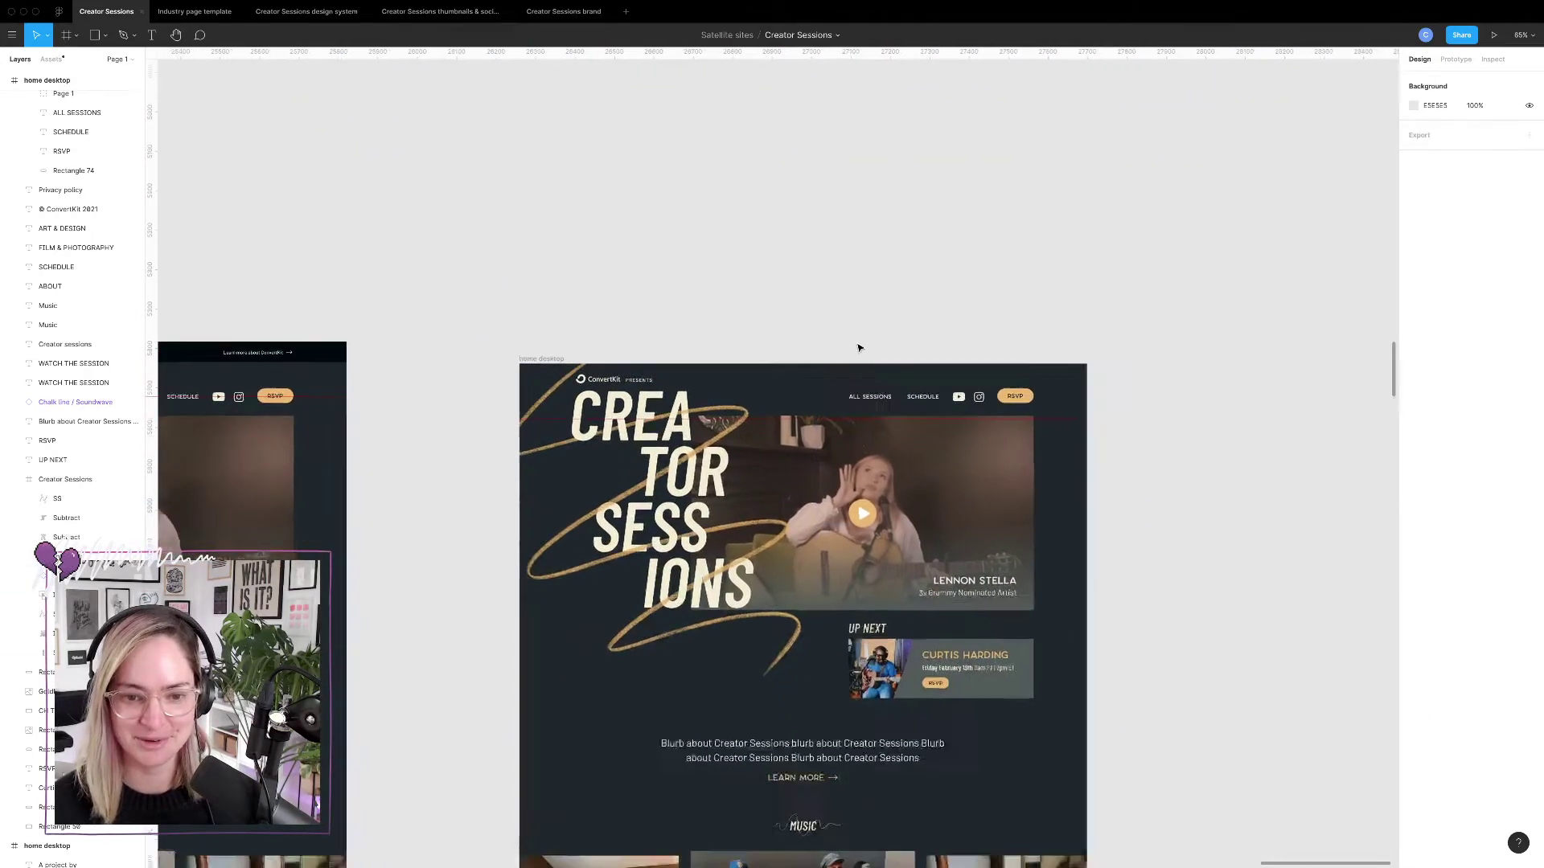
scroll(859, 347, "down", 3)
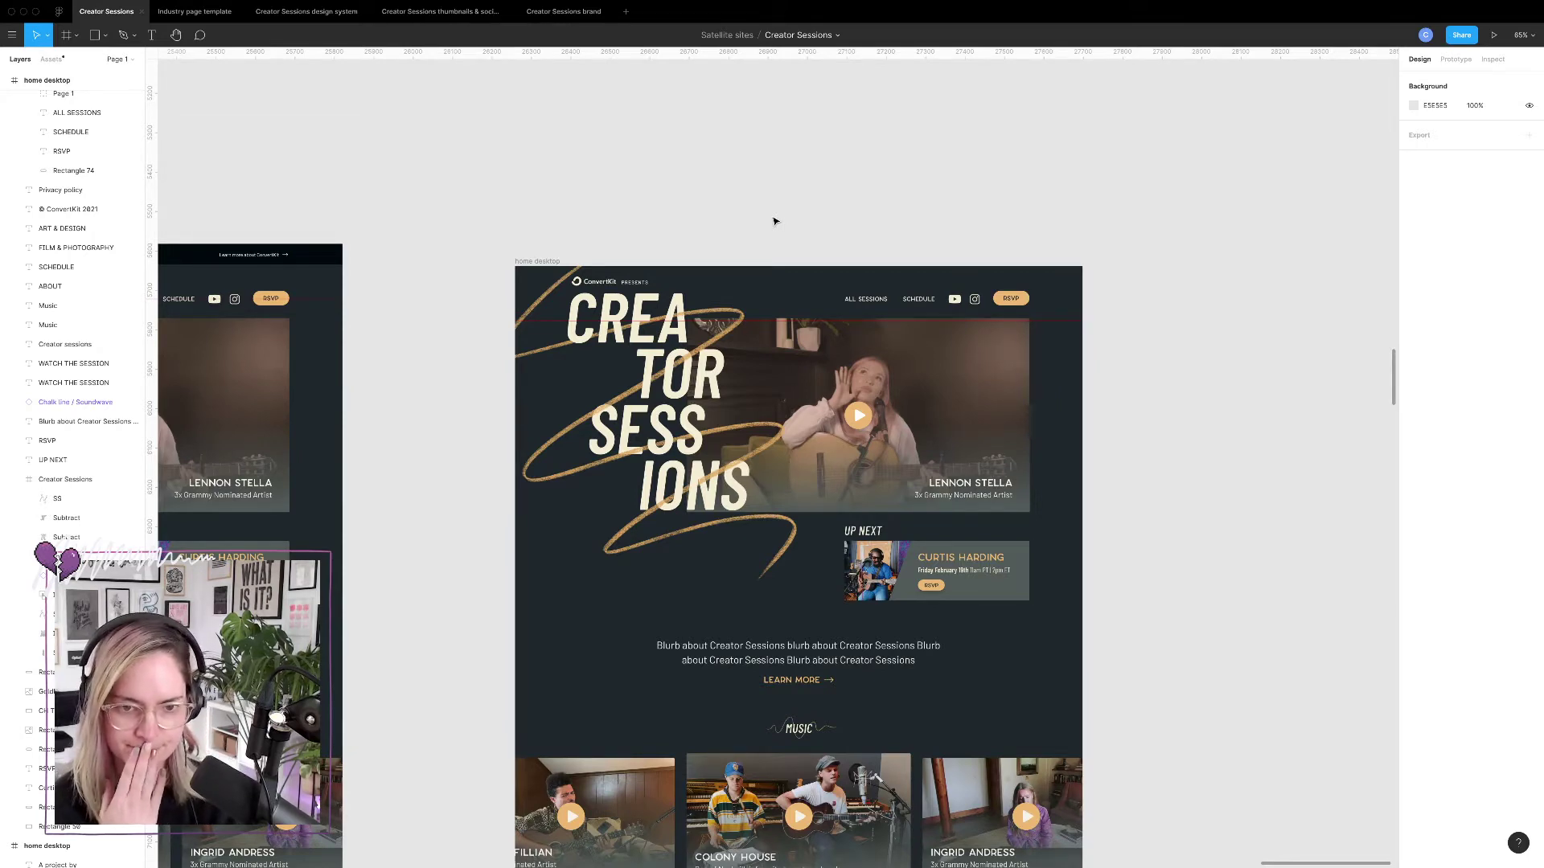
Show the hidden long / white ConvertKit logo above the title in the Title screen instance of the session desktop frame.
scroll(774, 222, "down", 10)
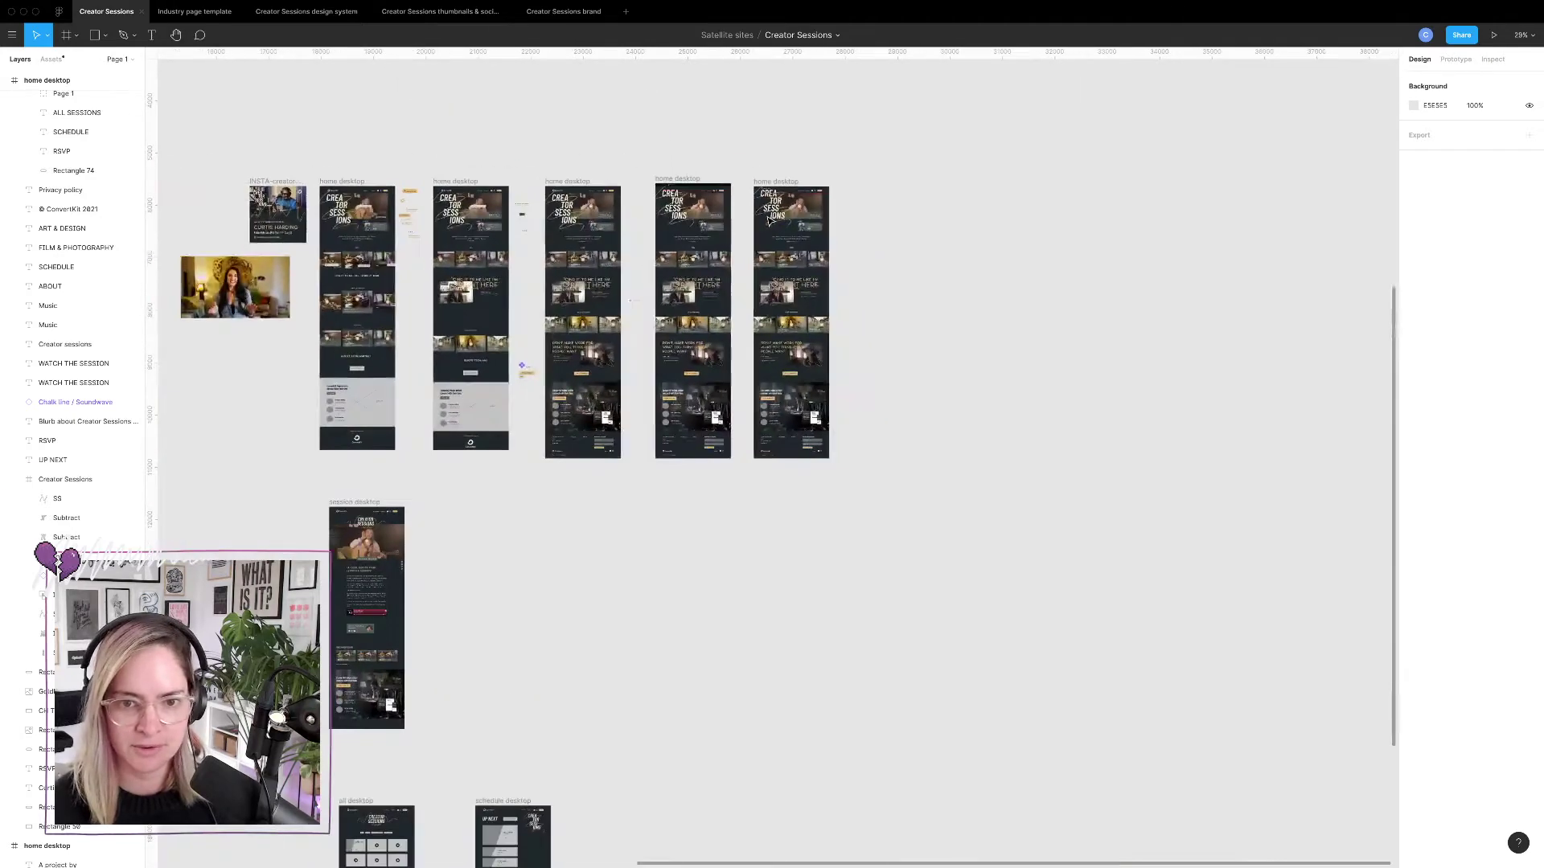
scroll(438, 451, "up", 5)
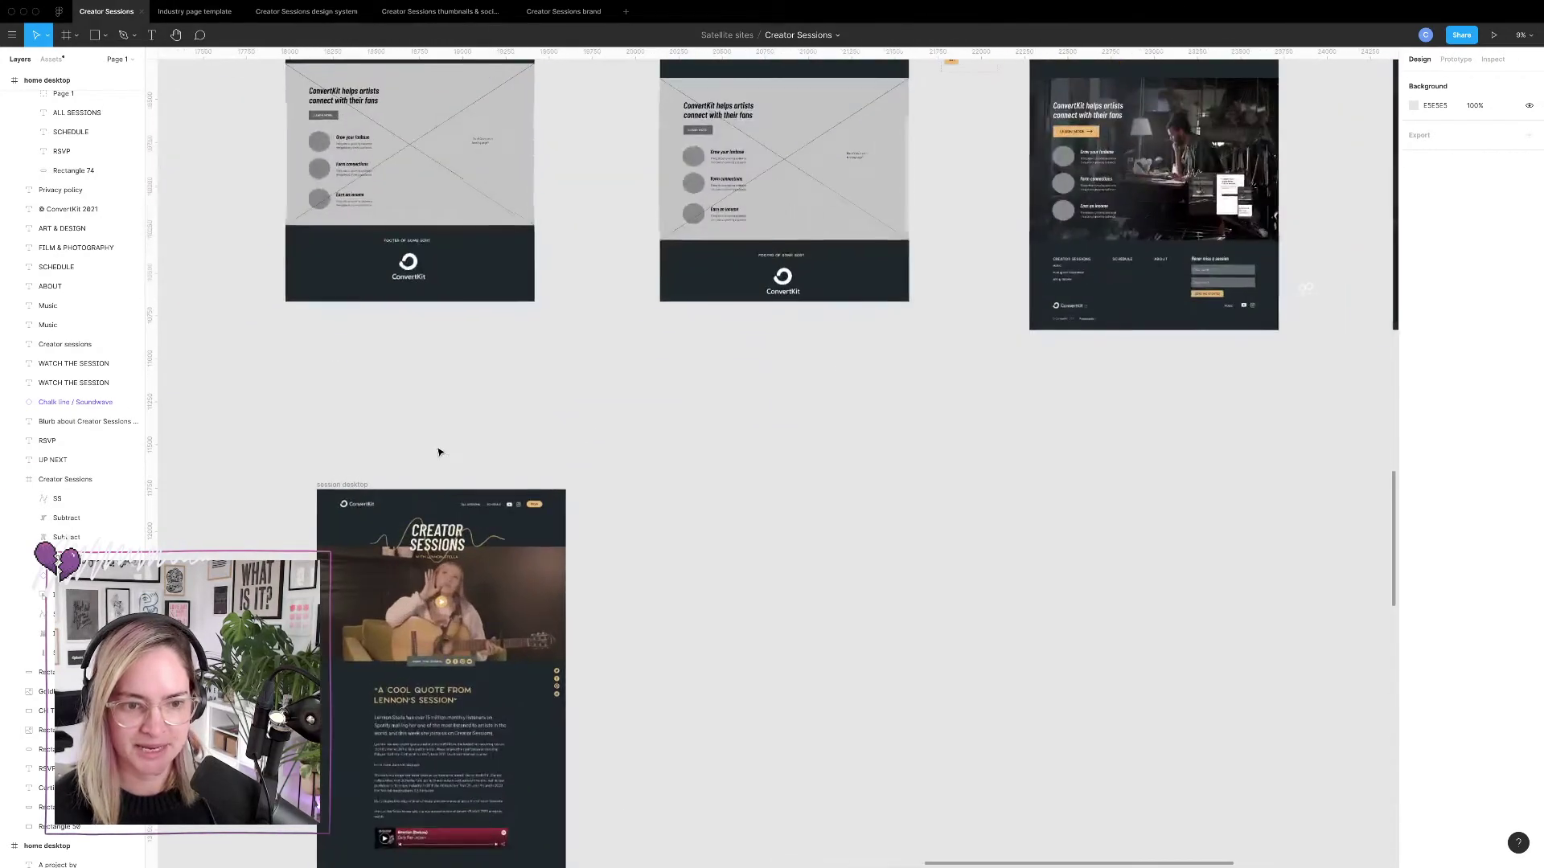
scroll(438, 451, "down", 2)
scroll(438, 449, "up", 6)
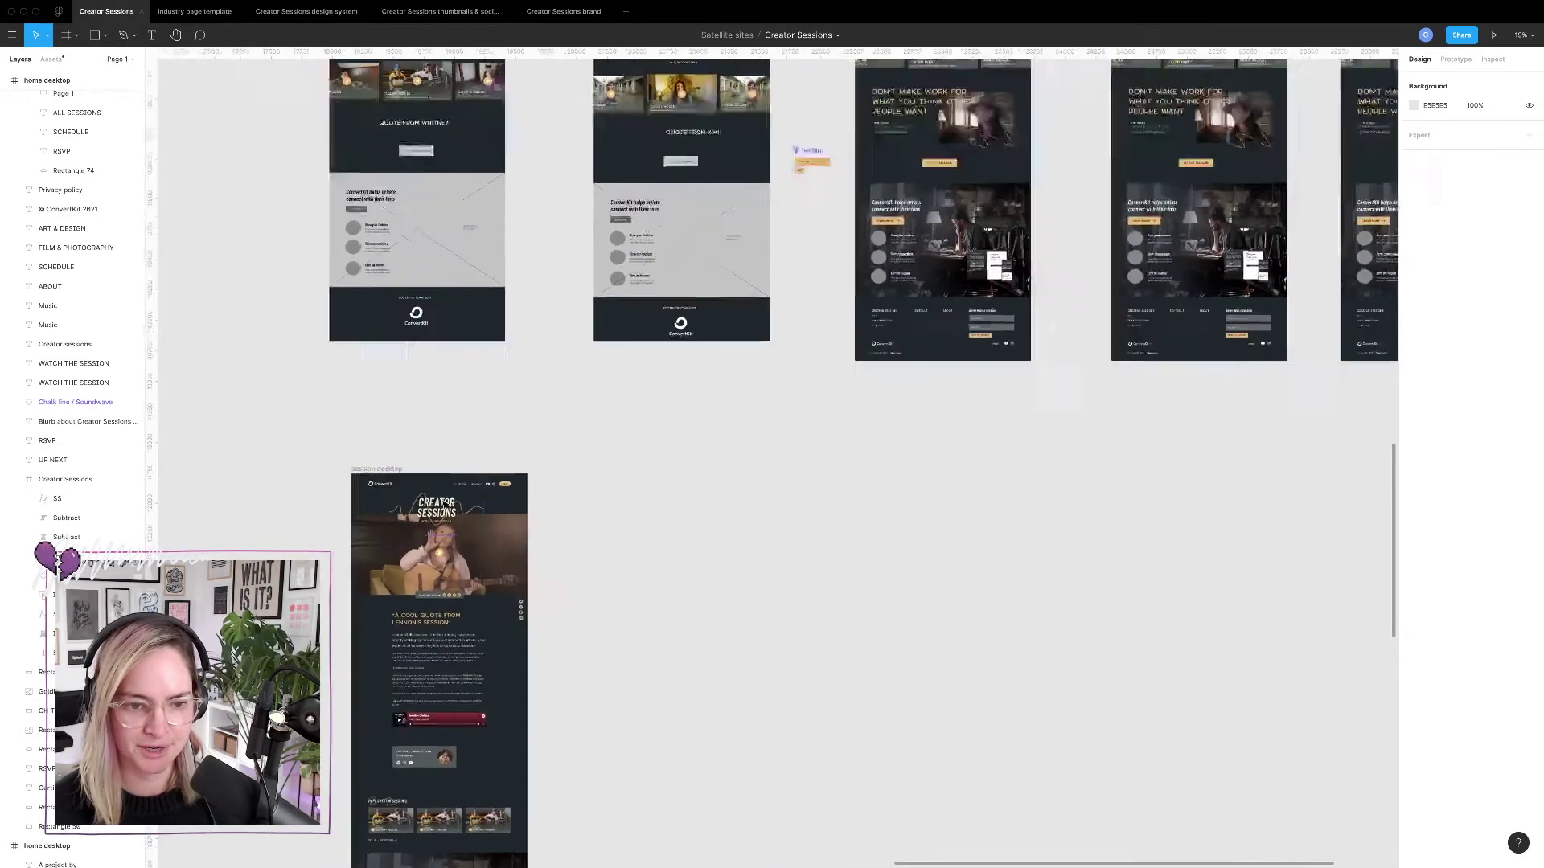
scroll(444, 504, "down", 2)
scroll(445, 505, "left", 2)
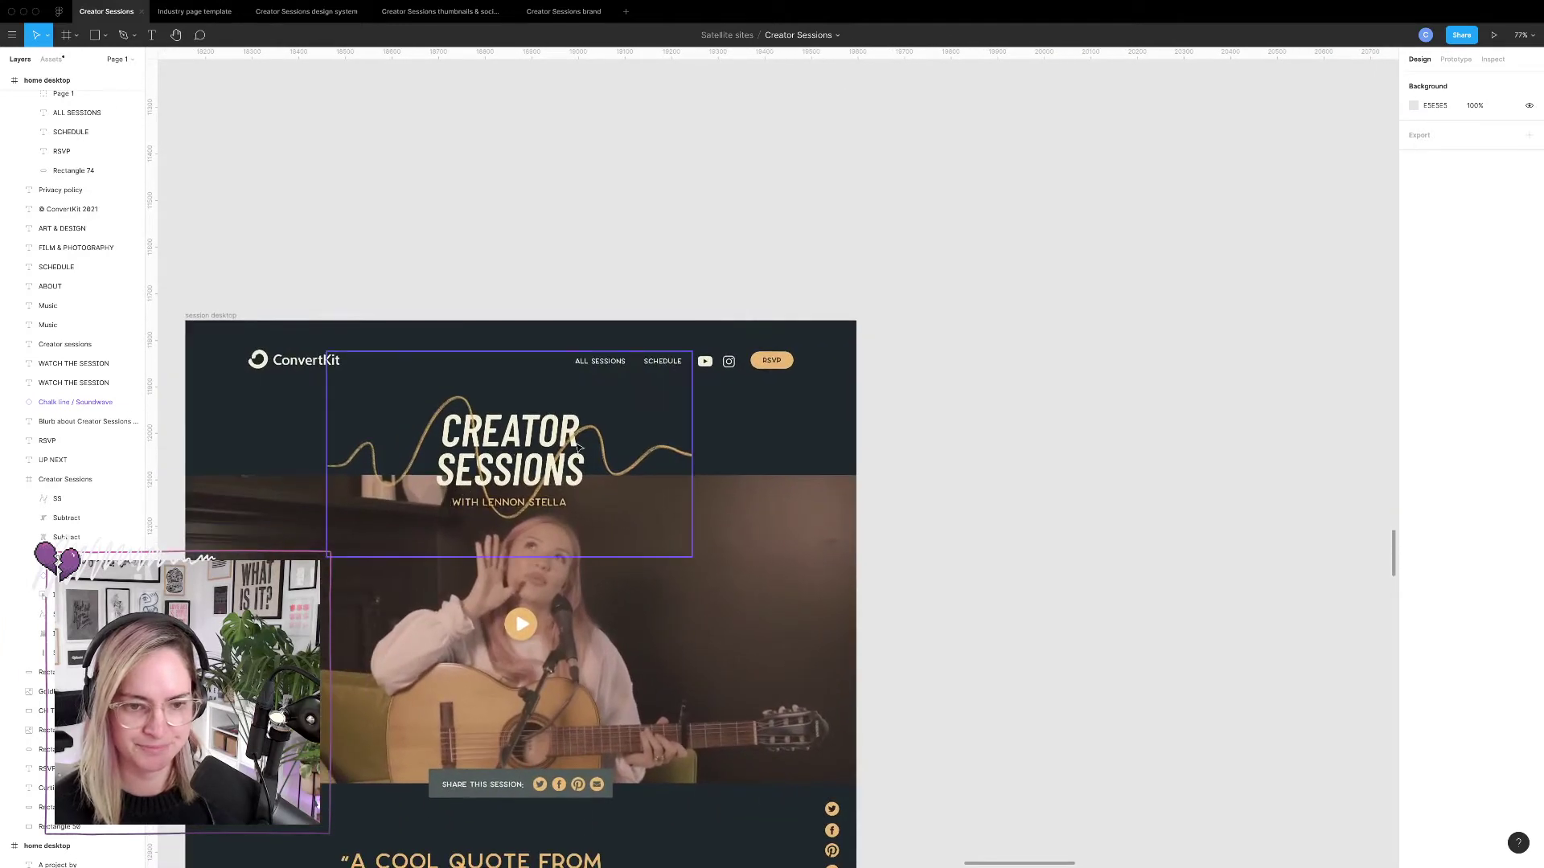
left_click(524, 448)
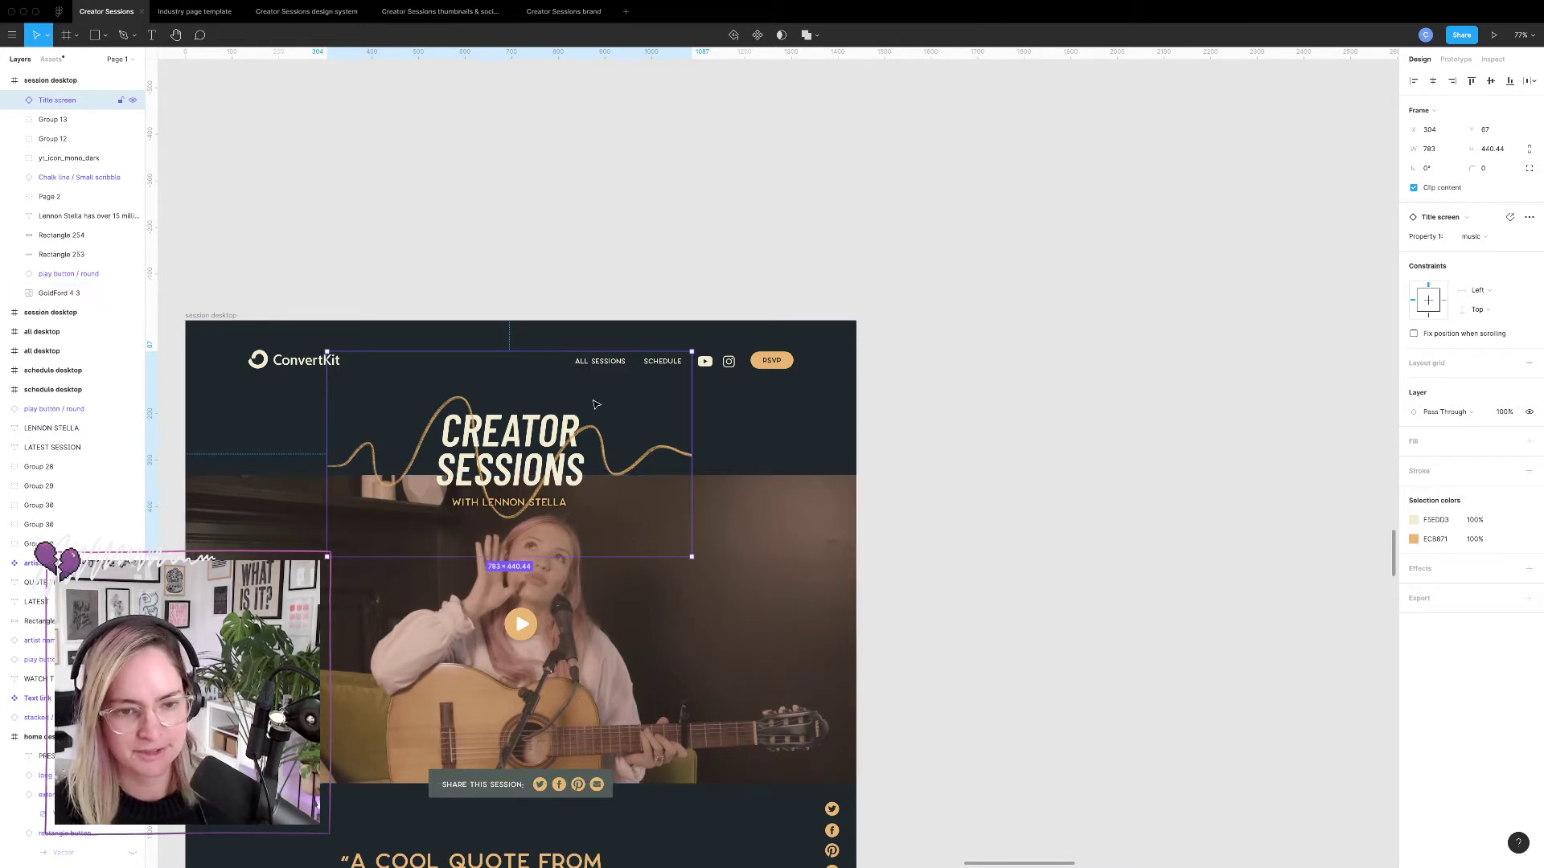
left_click(15, 100)
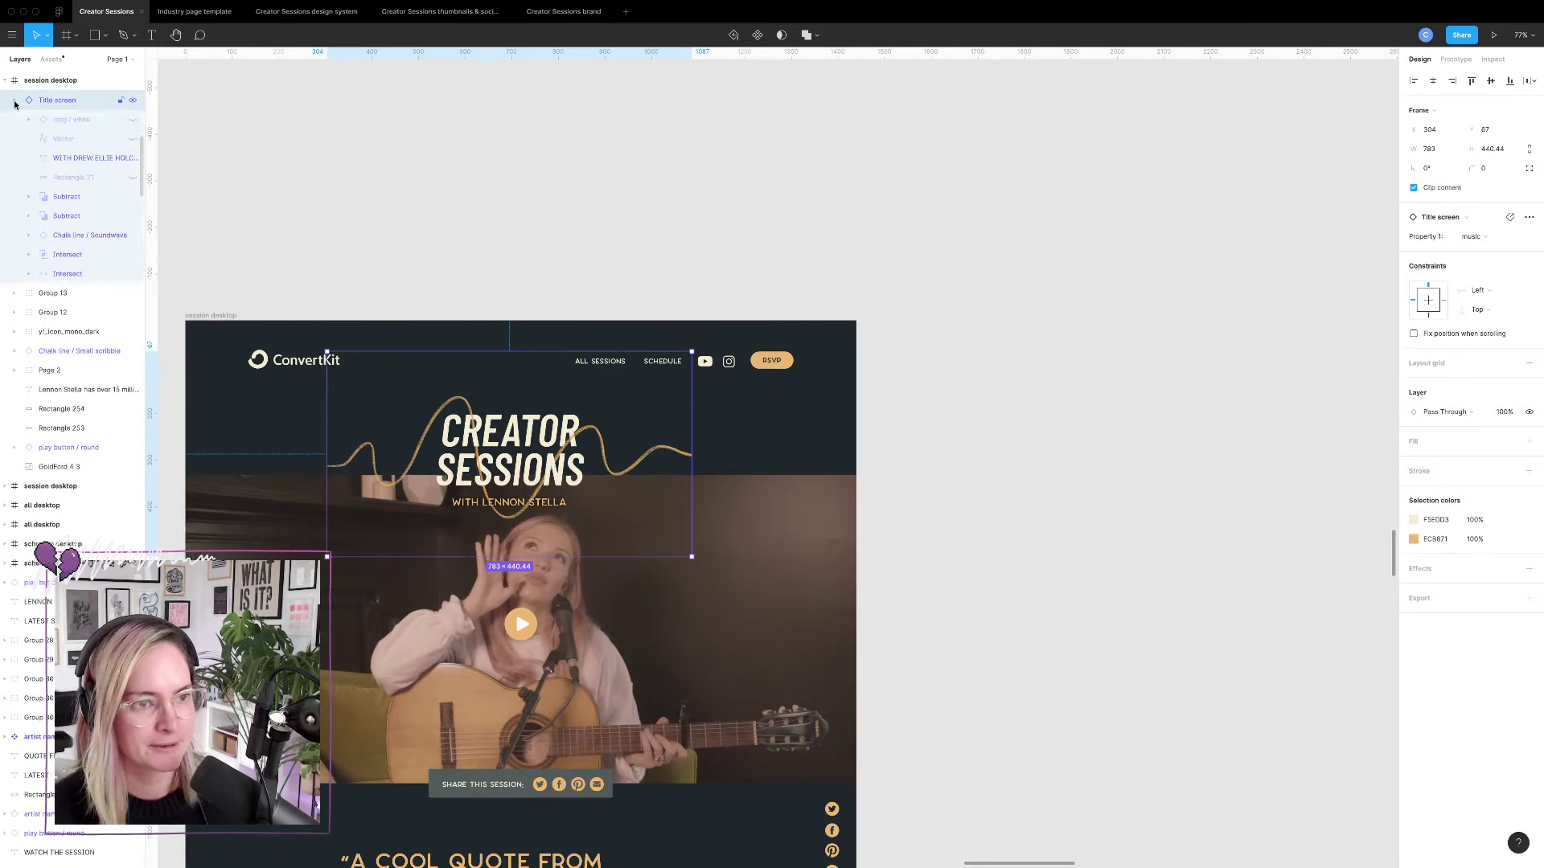
left_click(132, 119)
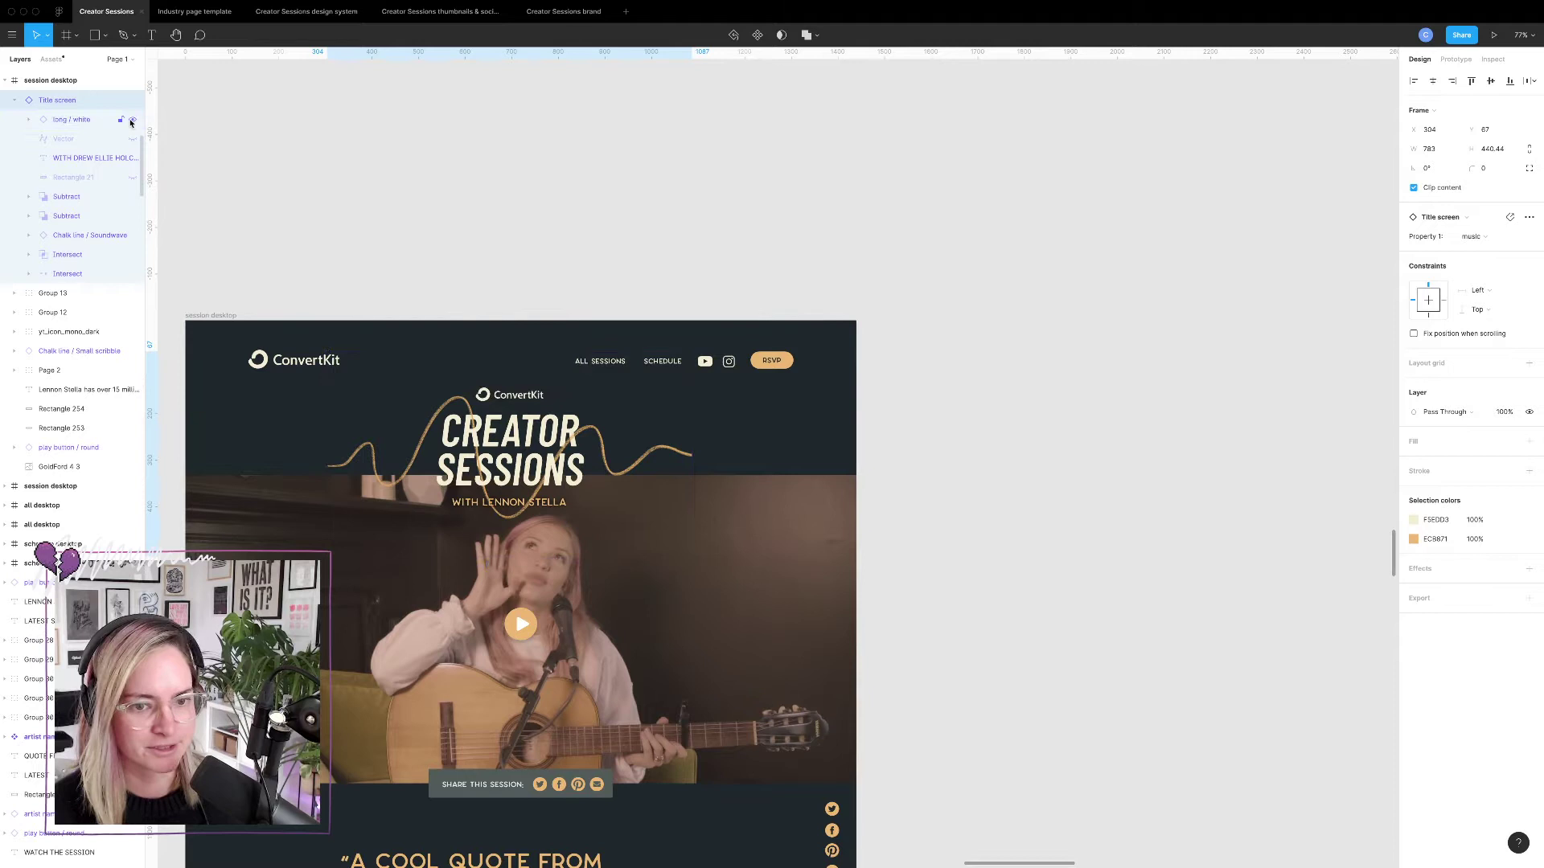
left_click(672, 193)
Hide the long / regular ConvertKit logo in the top nav of the session desktop frame.
double_click(328, 363)
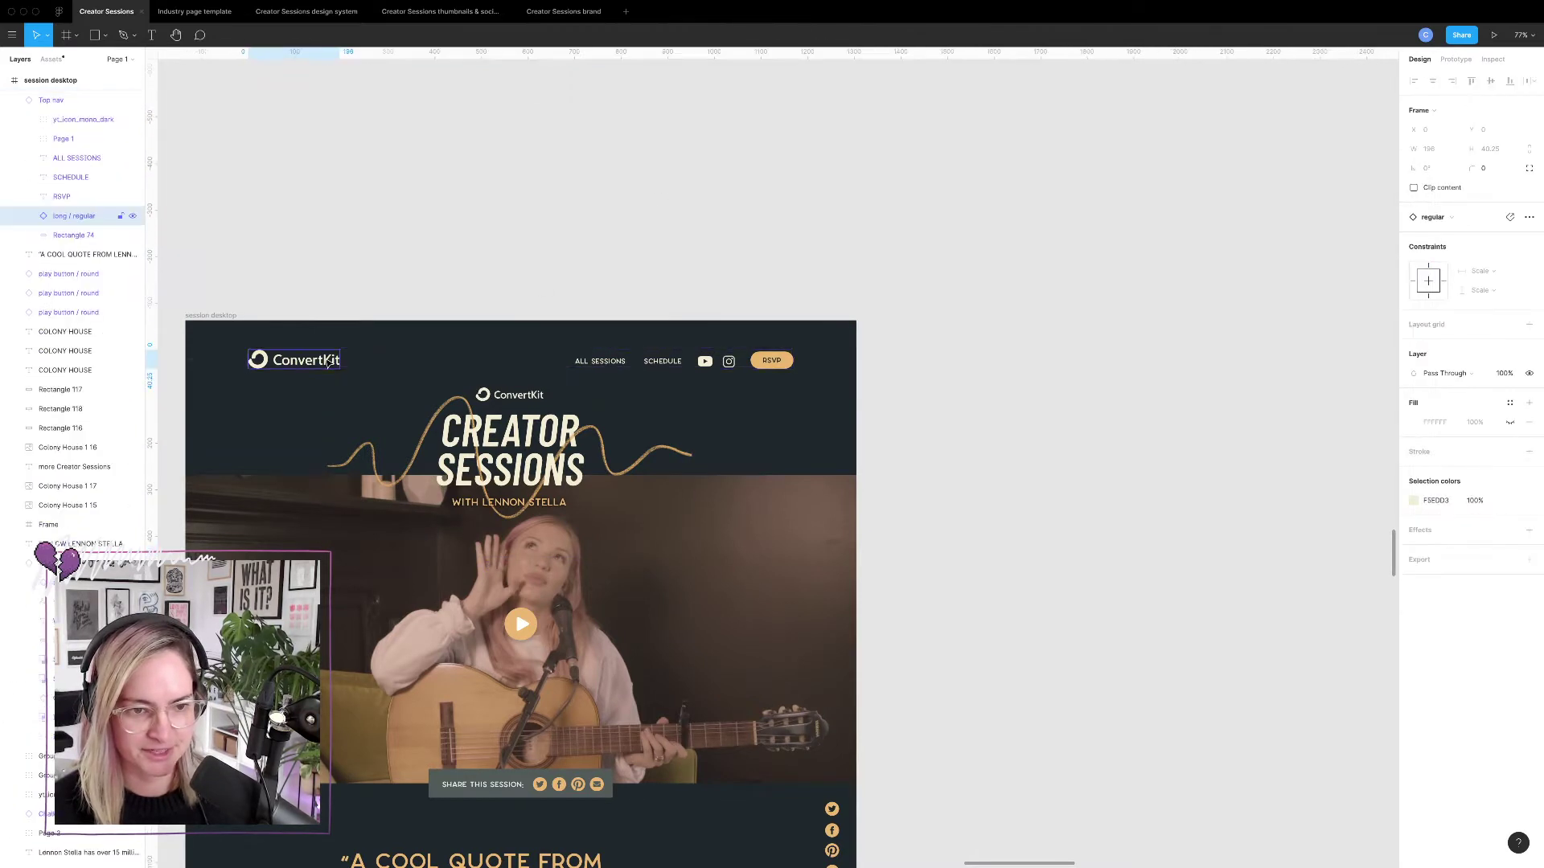
left_click(132, 216)
left_click(519, 210)
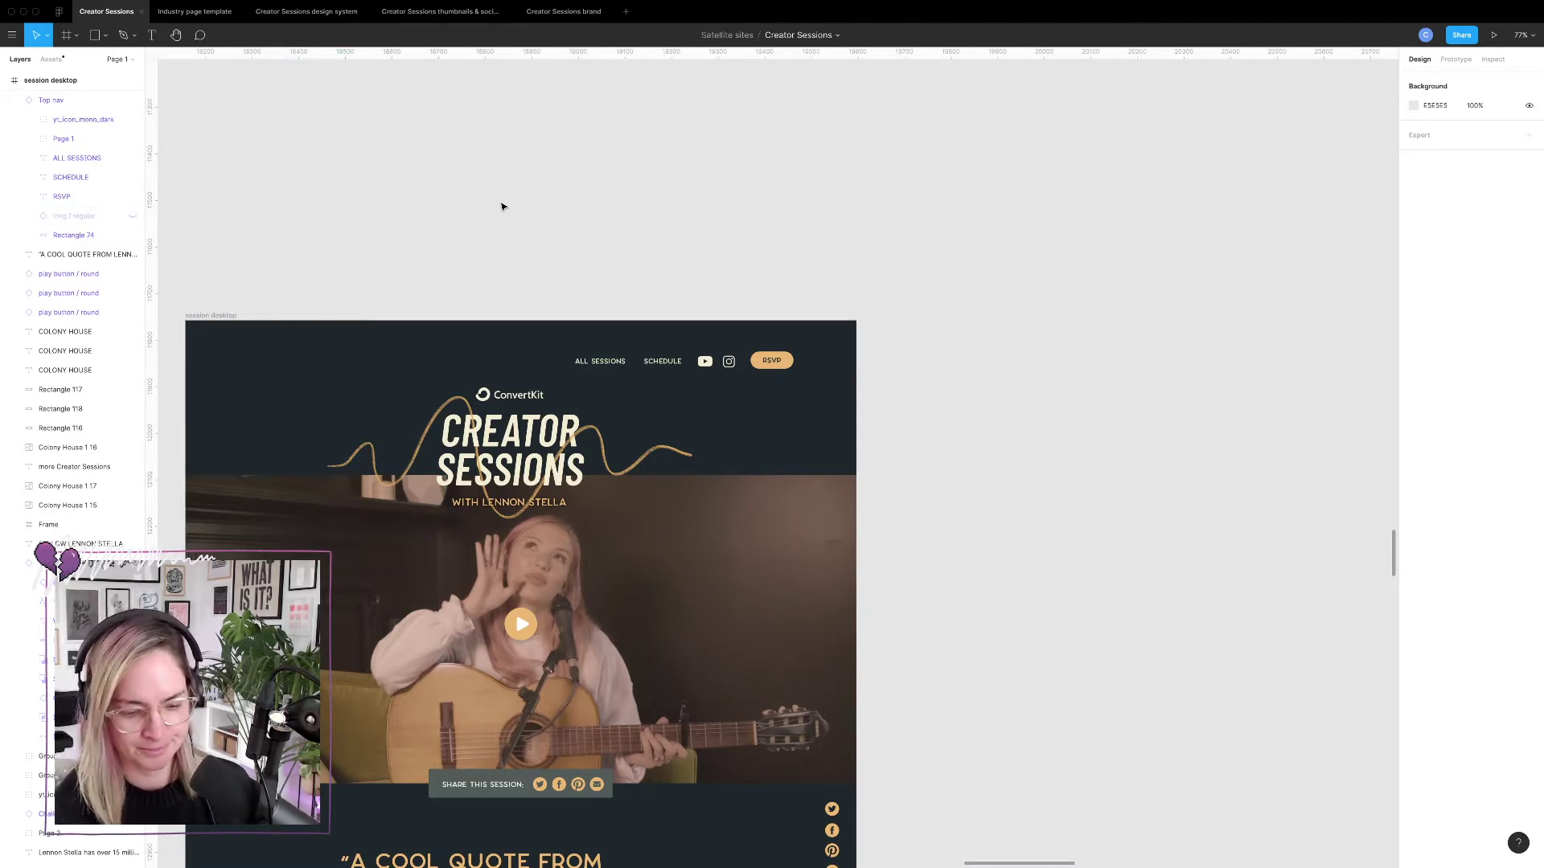
scroll(493, 351, "down", 3)
scroll(493, 351, "left", 2)
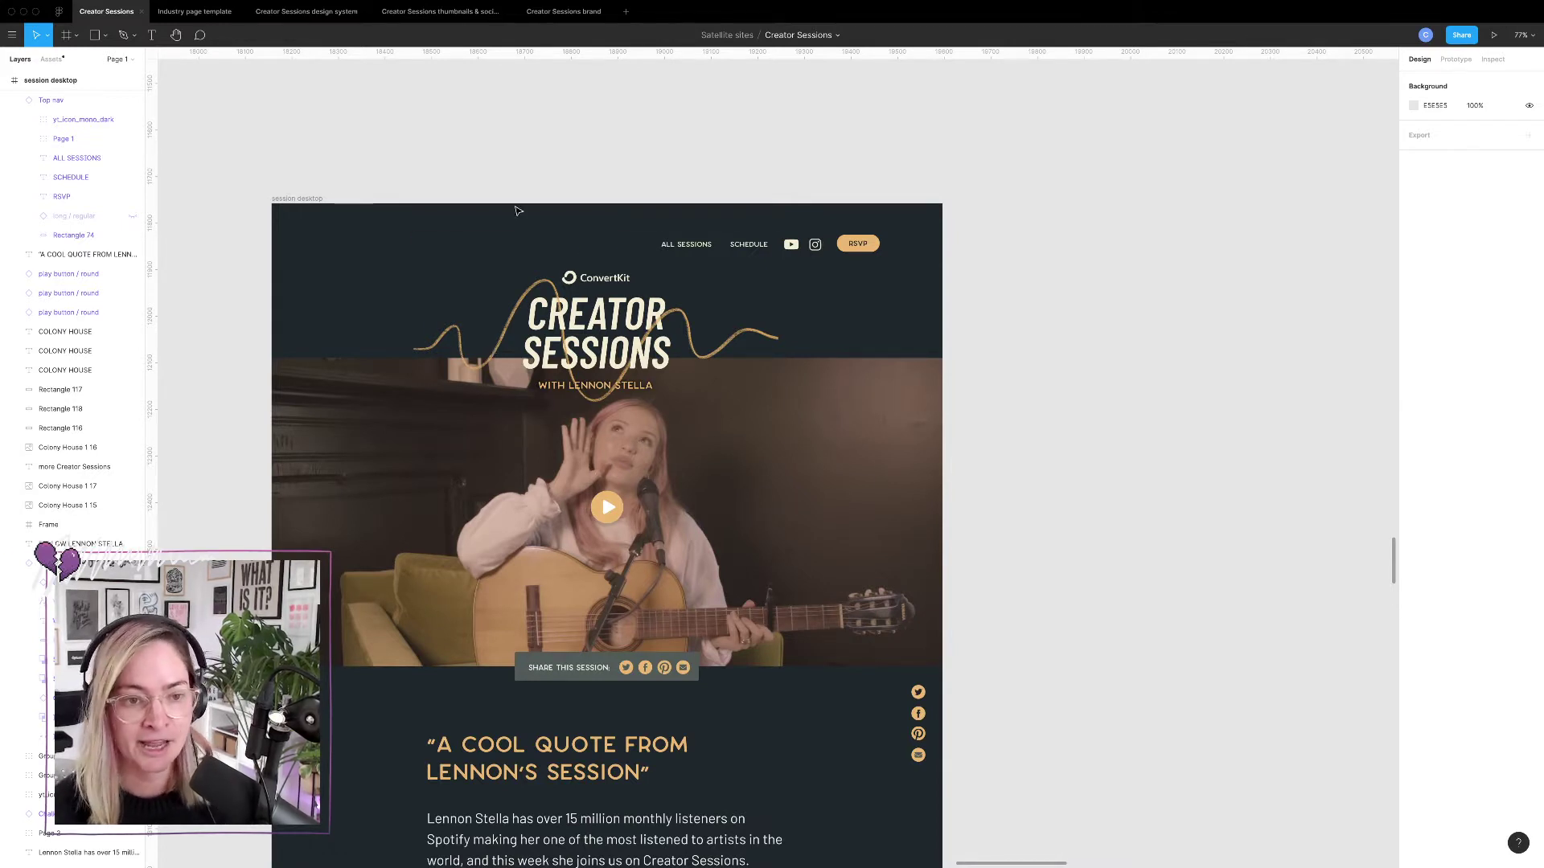
Try moving the session page title to the frame's left margin at X -98, Y -7, with the layout grid shown.
left_click(625, 304)
left_click_drag(619, 313, 610, 278)
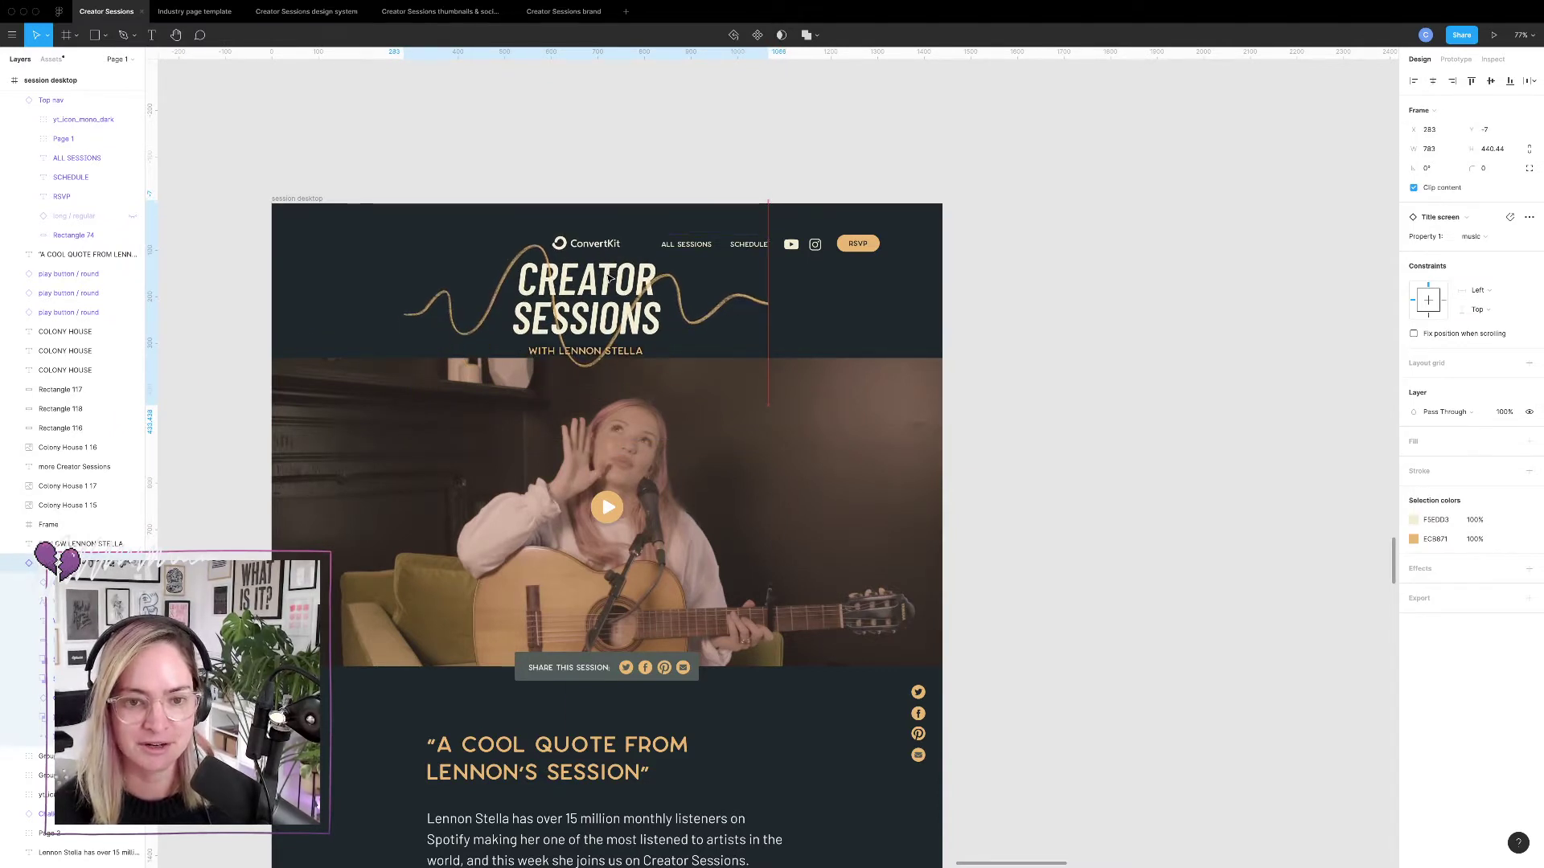
left_click_drag(609, 277, 421, 294)
key("ctrl+g")
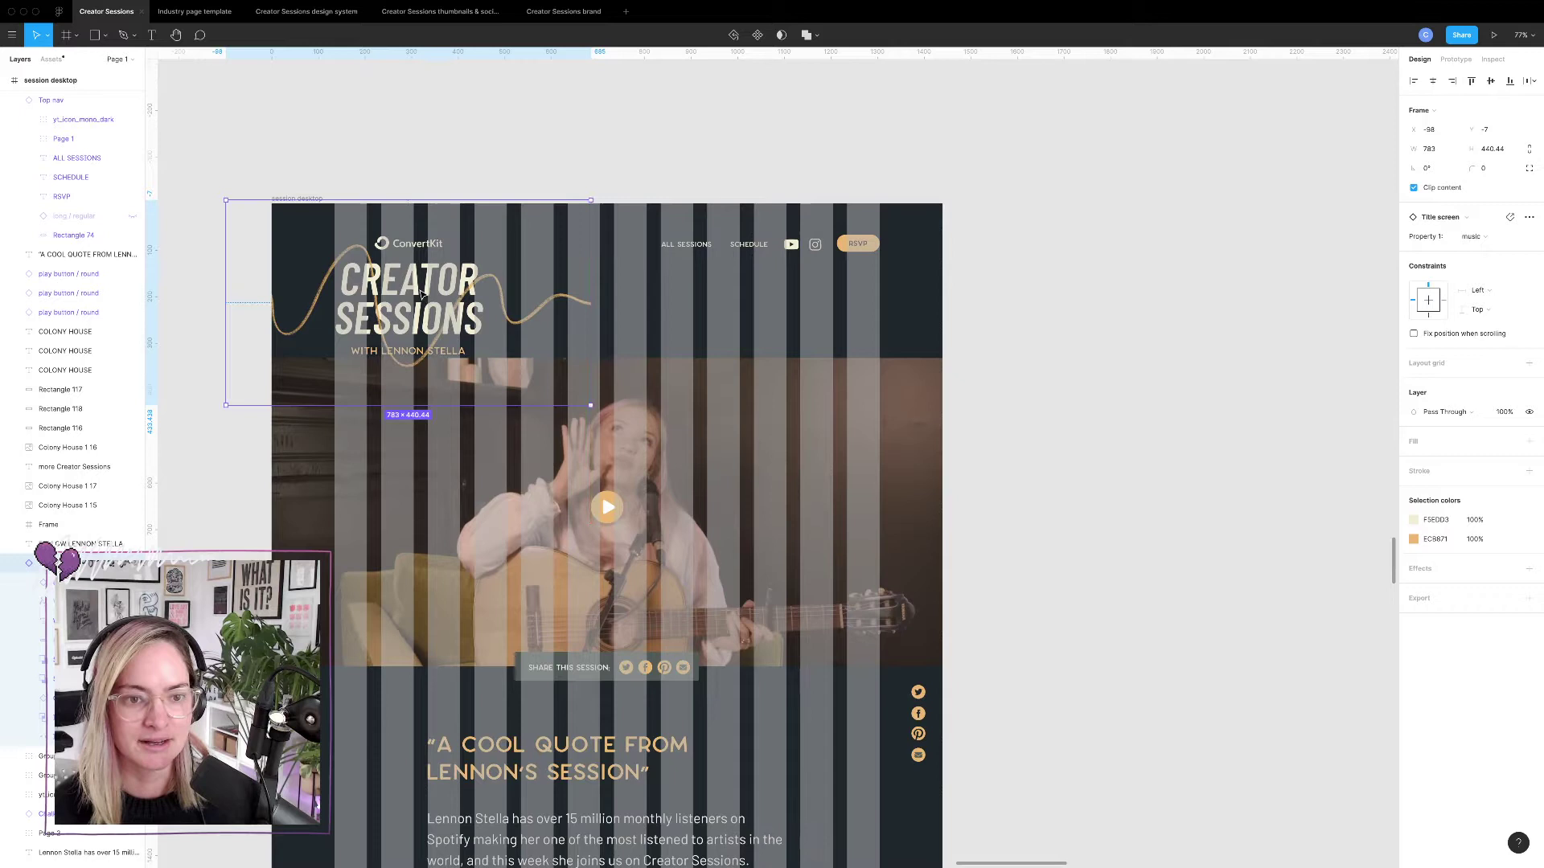
left_click(555, 121)
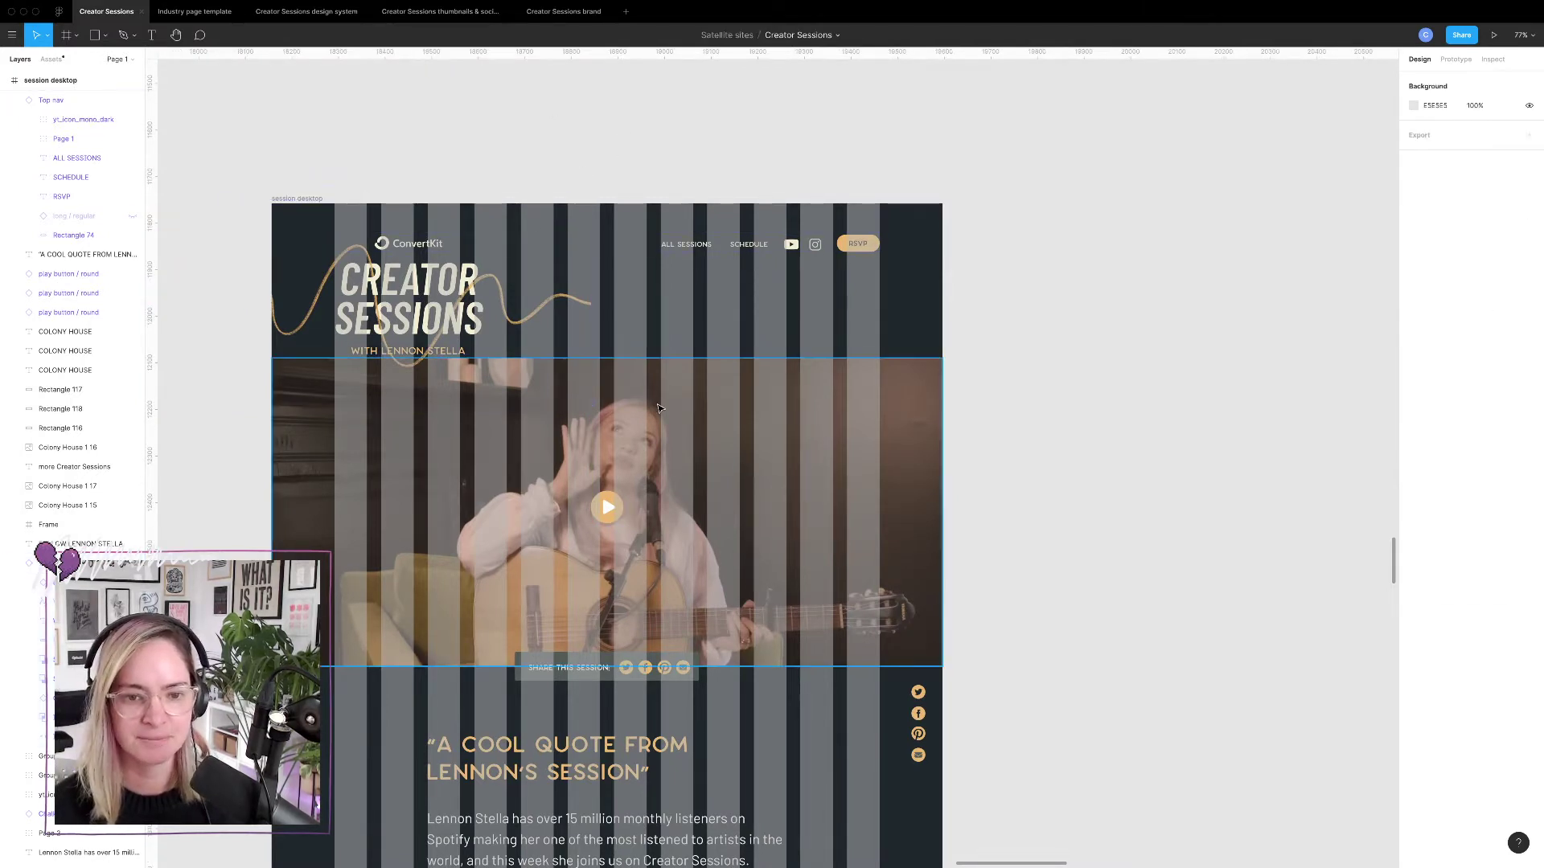
left_click(653, 362)
scroll(653, 358, "down", 5)
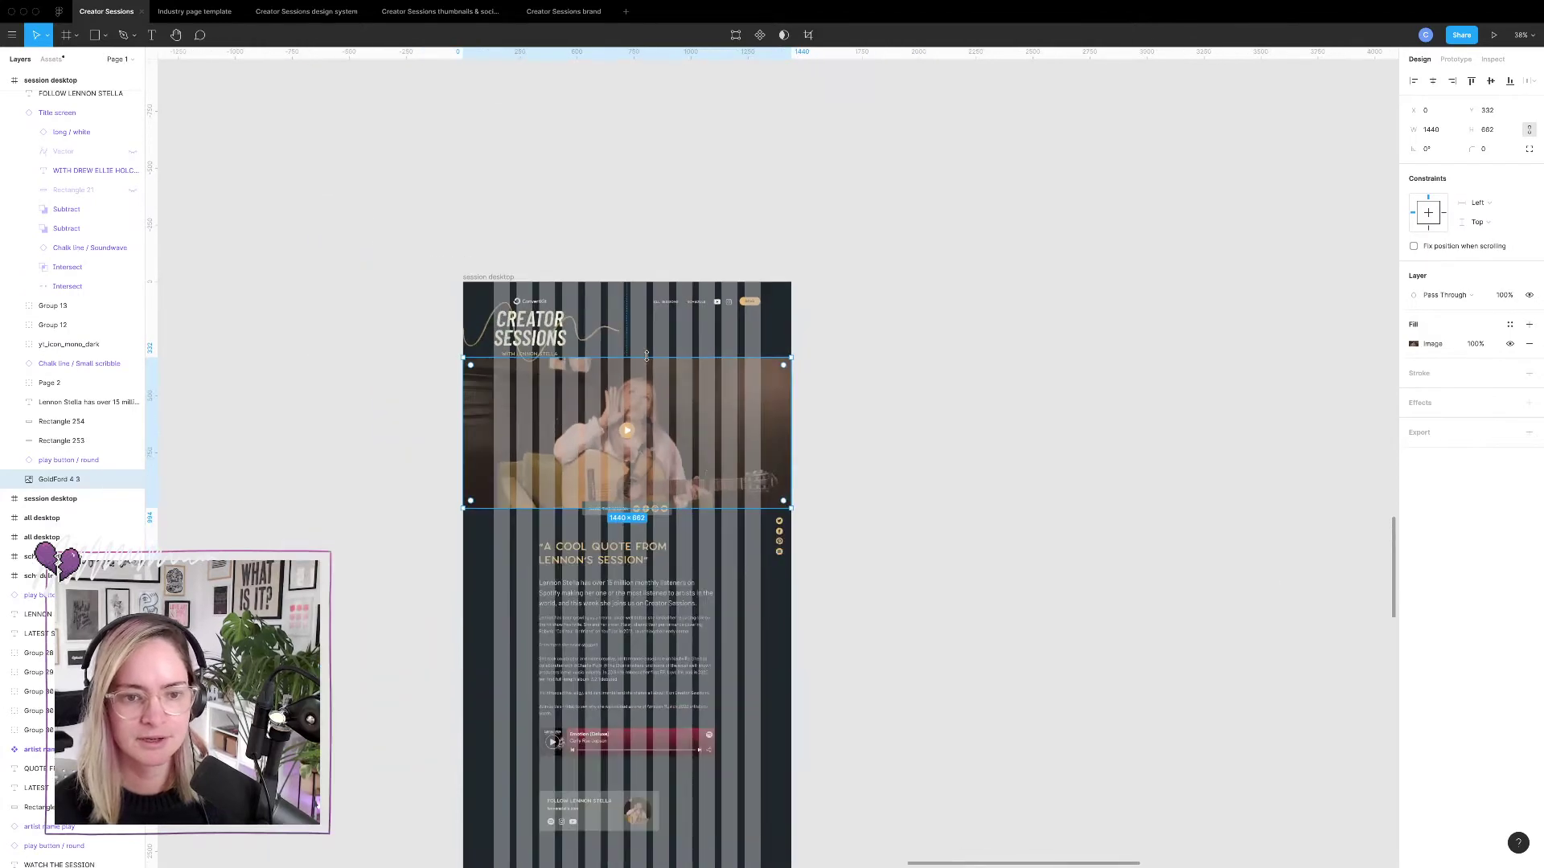
key("Escape")
left_click(650, 360)
key("Escape")
left_click(649, 359)
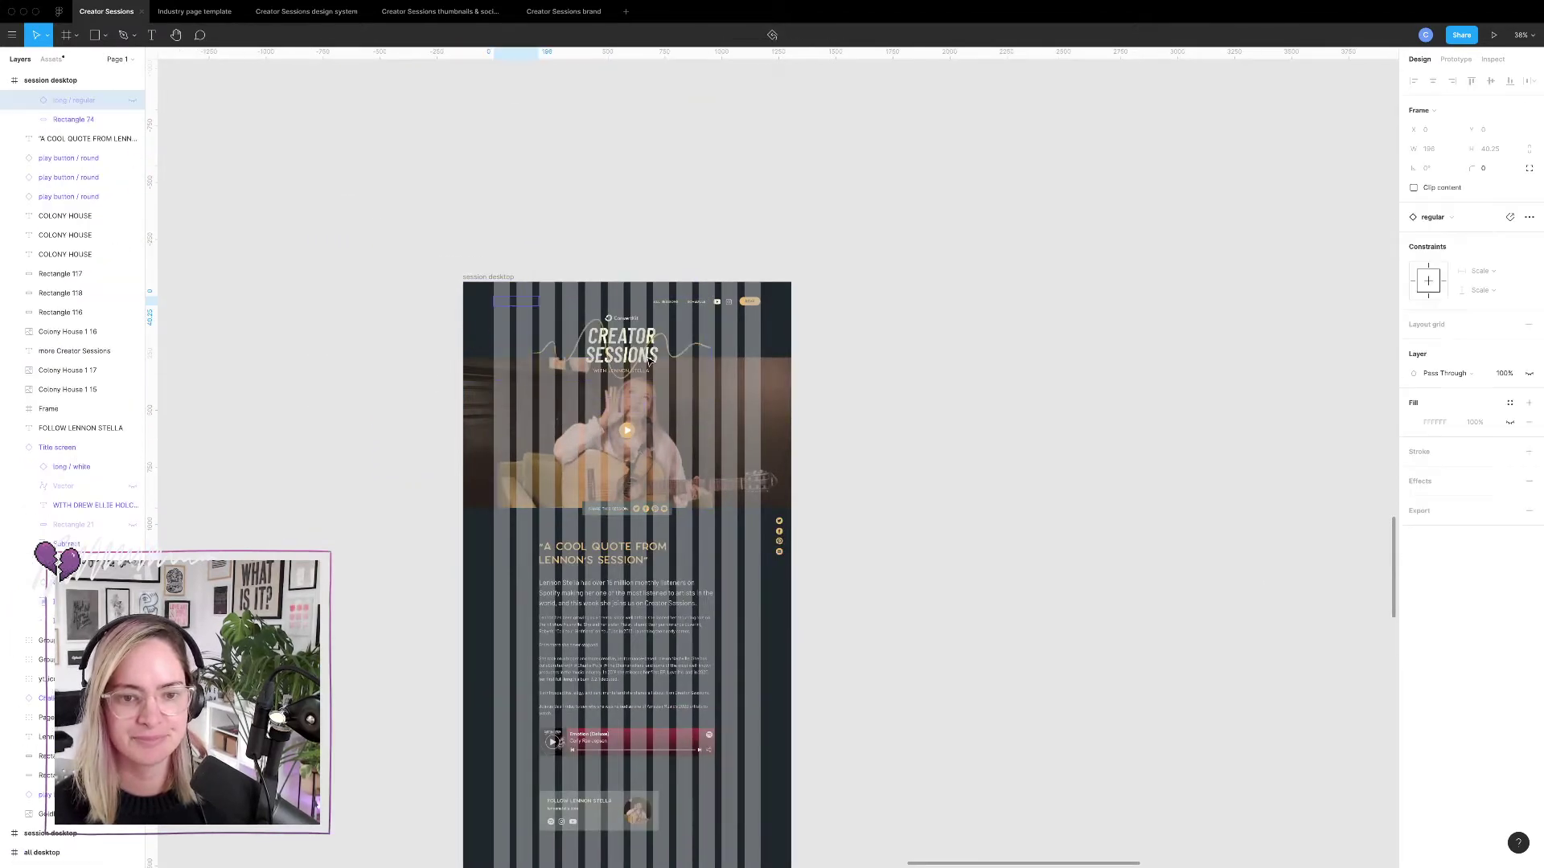
Duplicate the session desktop frame and place the copy to the right of the original.
left_click(917, 372)
left_click(488, 275)
key("super+d")
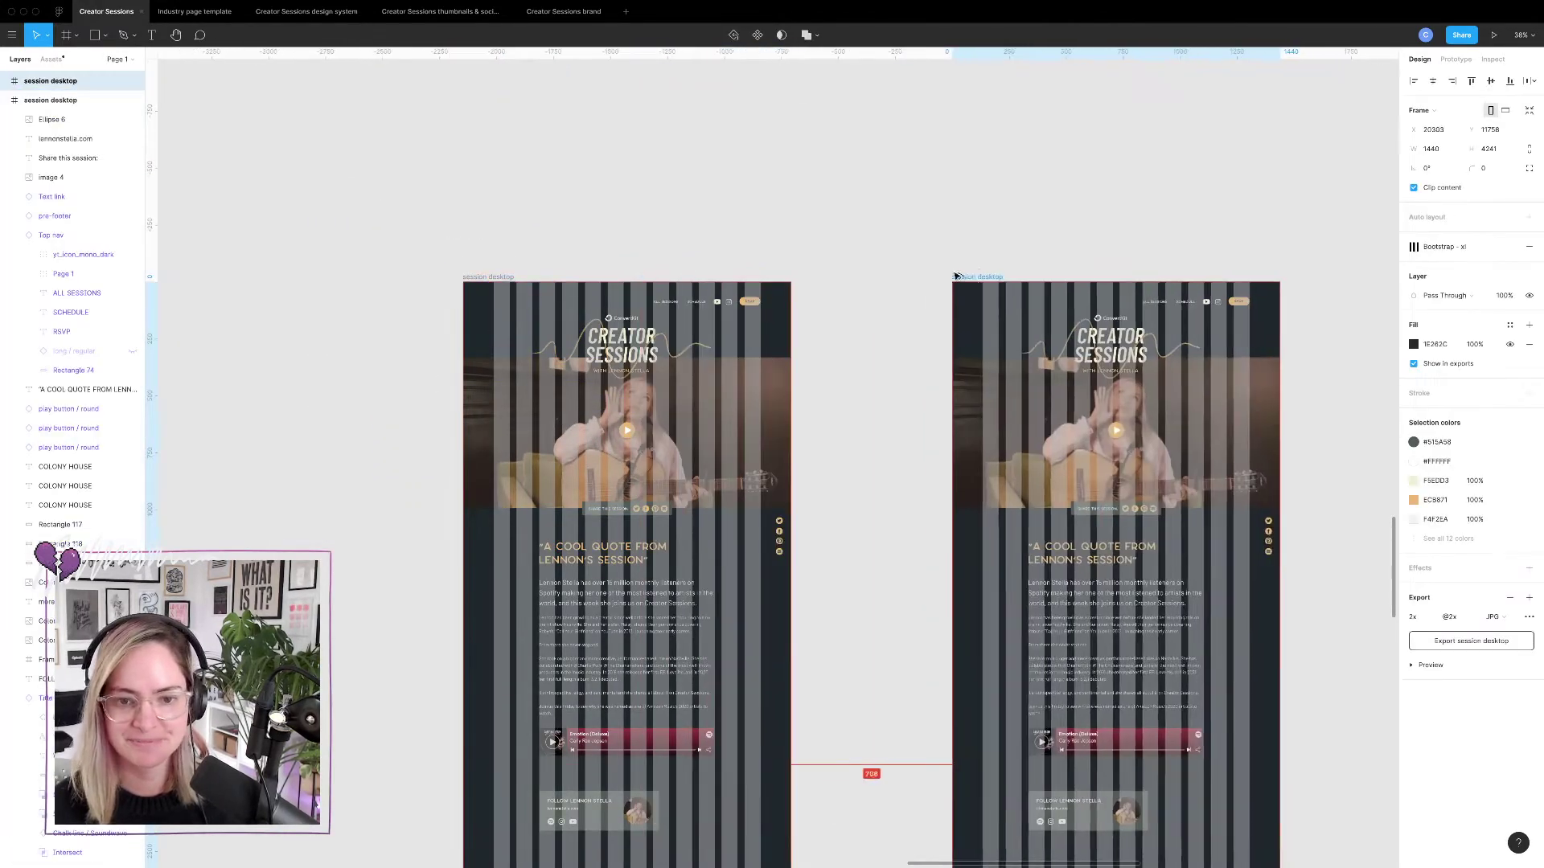
In the original session desktop frame, hide the ConvertKit logo above the title and show the long / regular logo in the top nav.
left_click(632, 344)
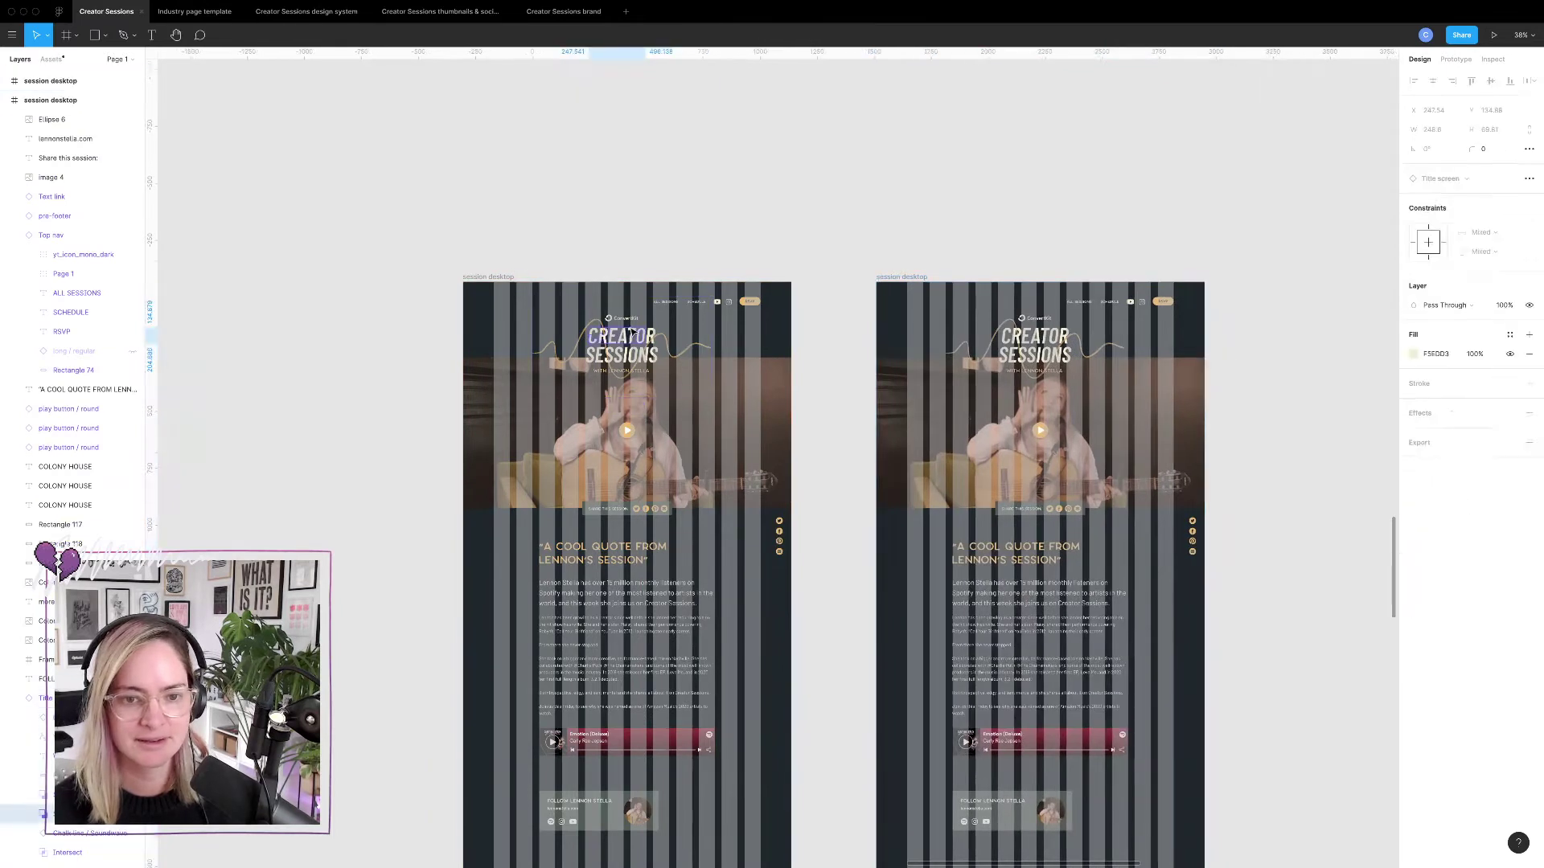
double_click(625, 318)
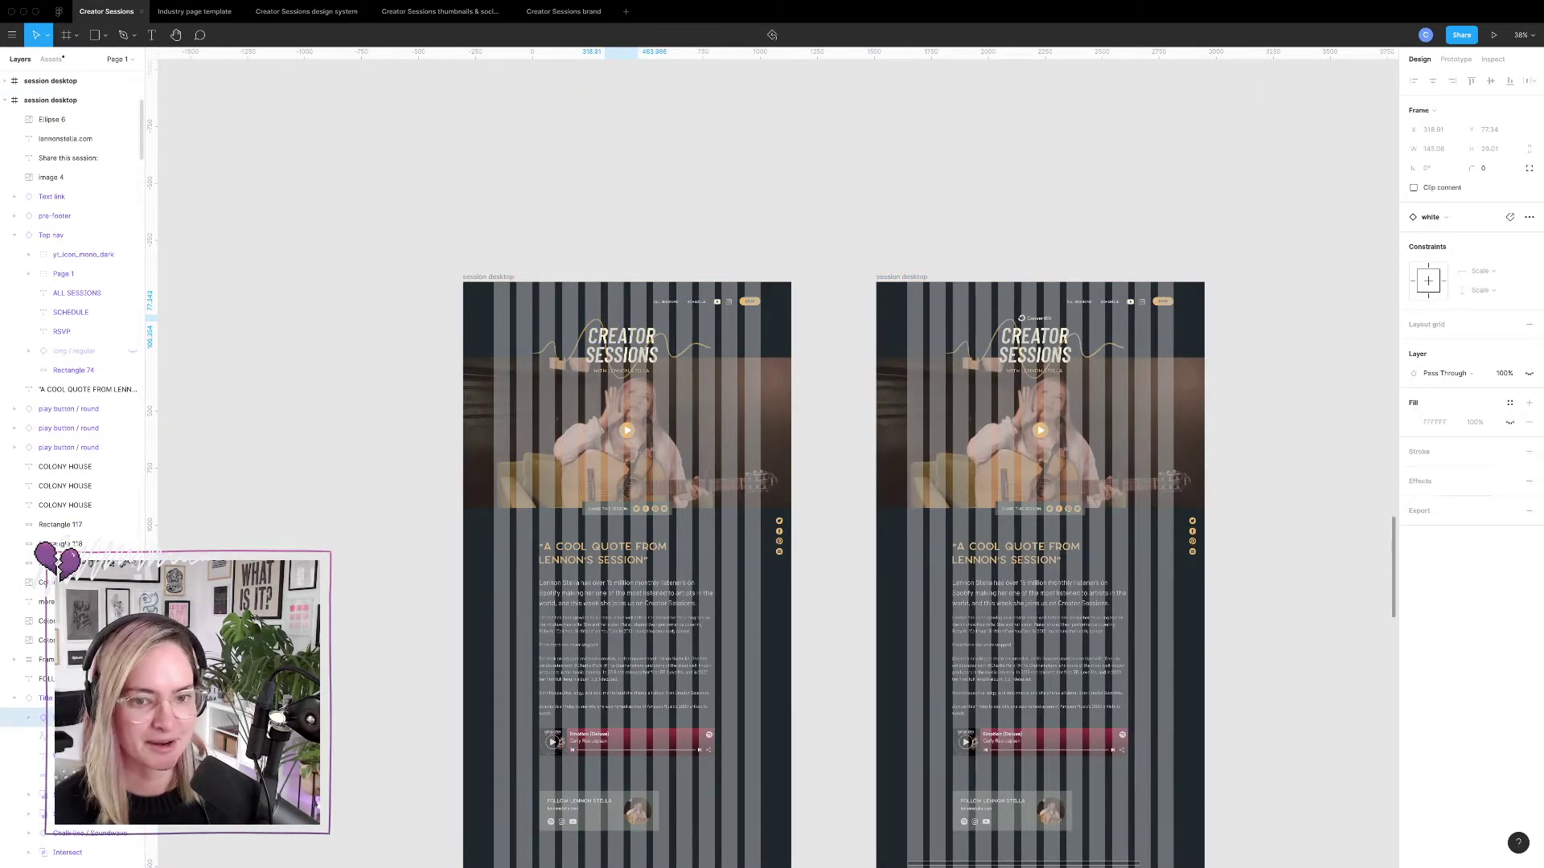
left_click(555, 308)
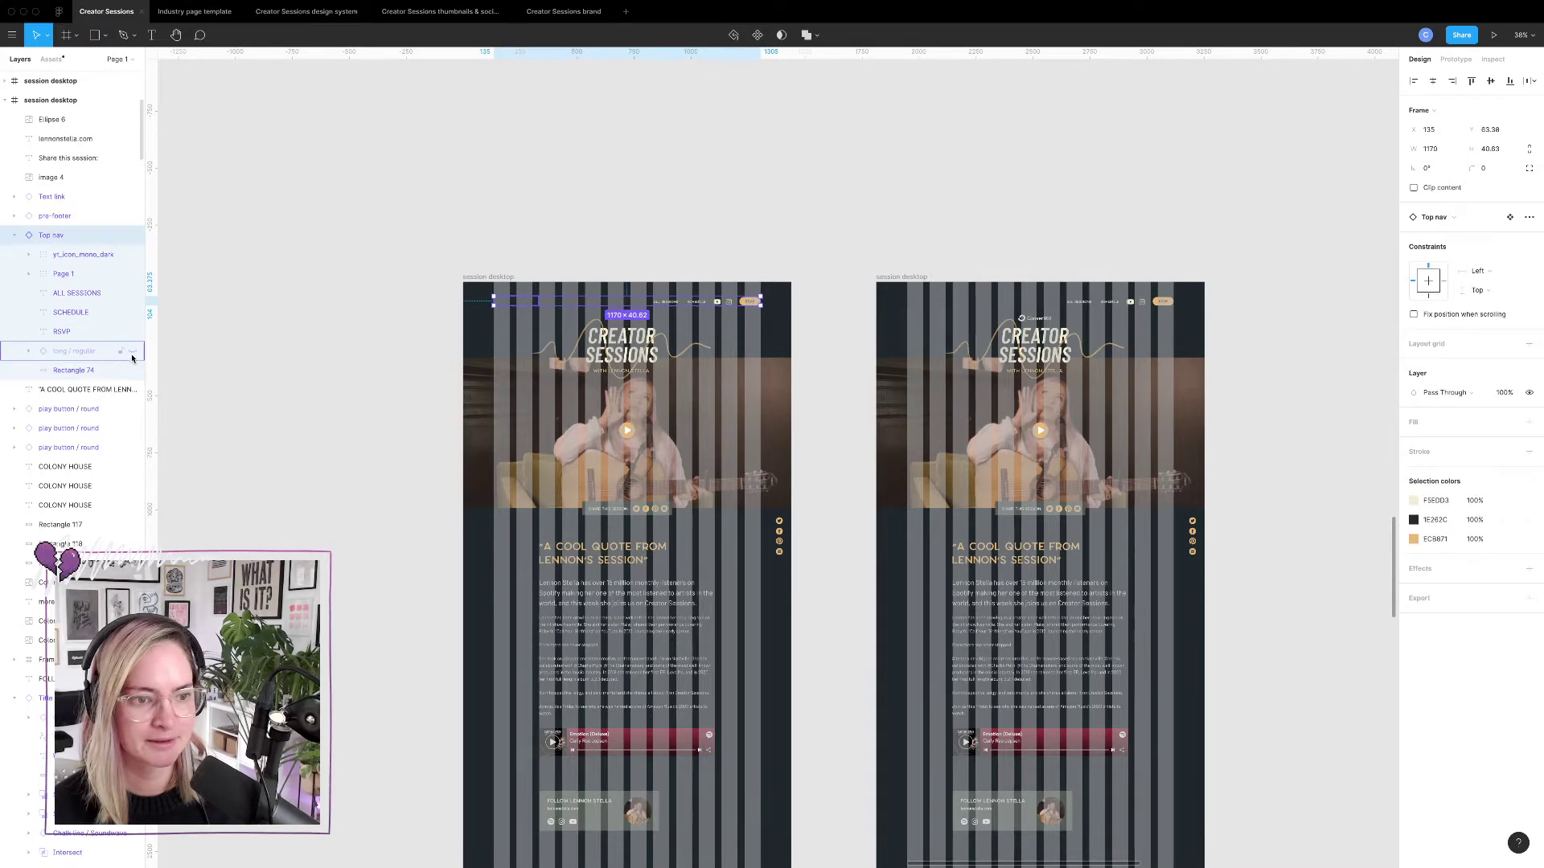
left_click(957, 253)
scroll(1013, 285, "right", 5)
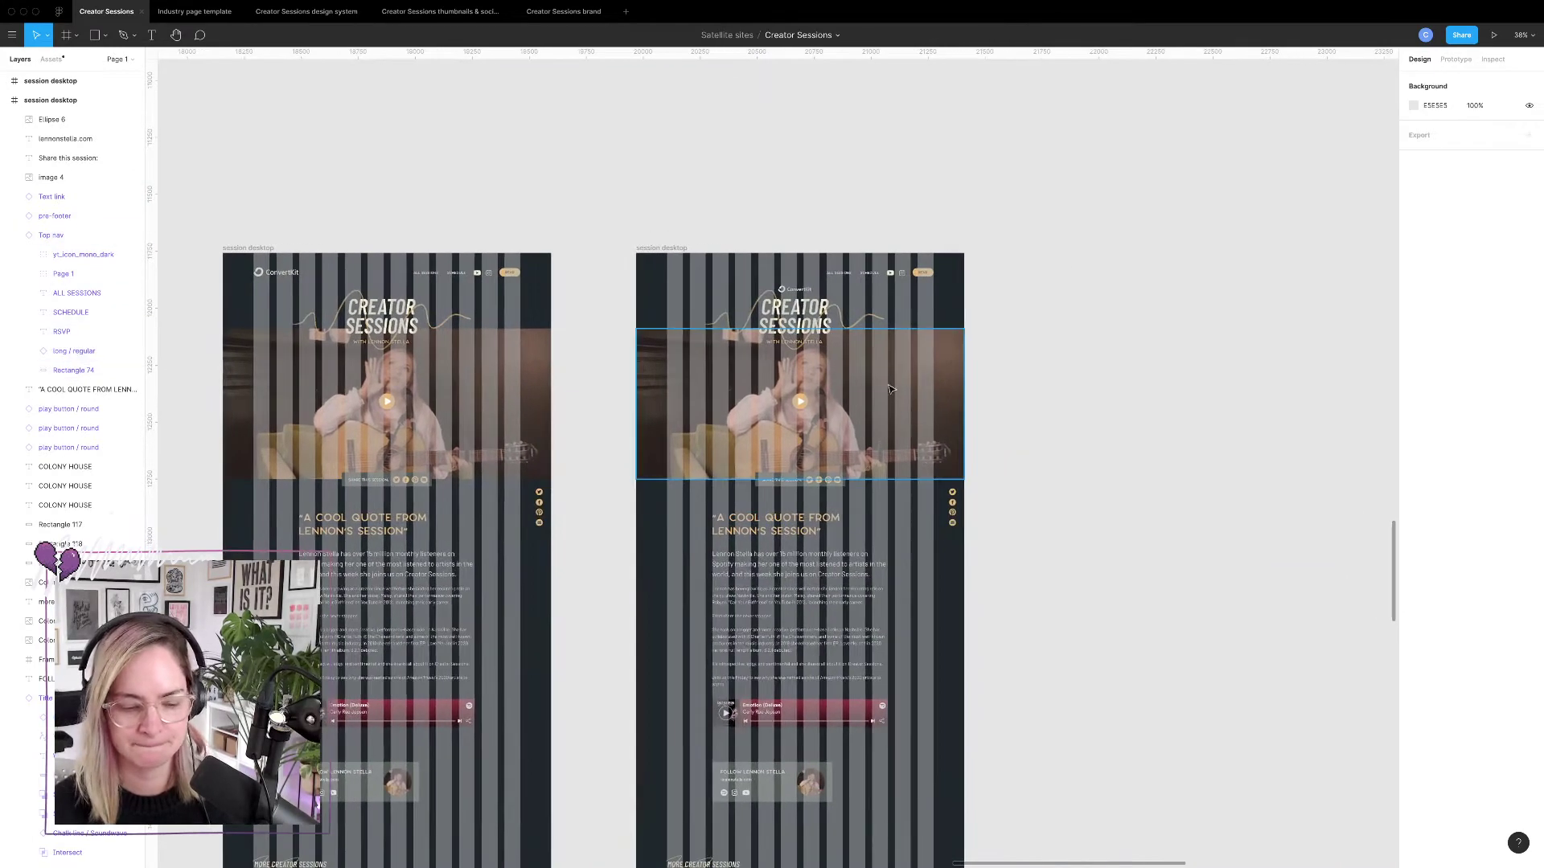
Move the Title screen instance in the duplicated session frame to the left grid margin at X -98, Y -8, level with the nav.
scroll(822, 397, "up", 10)
scroll(823, 397, "down", 3)
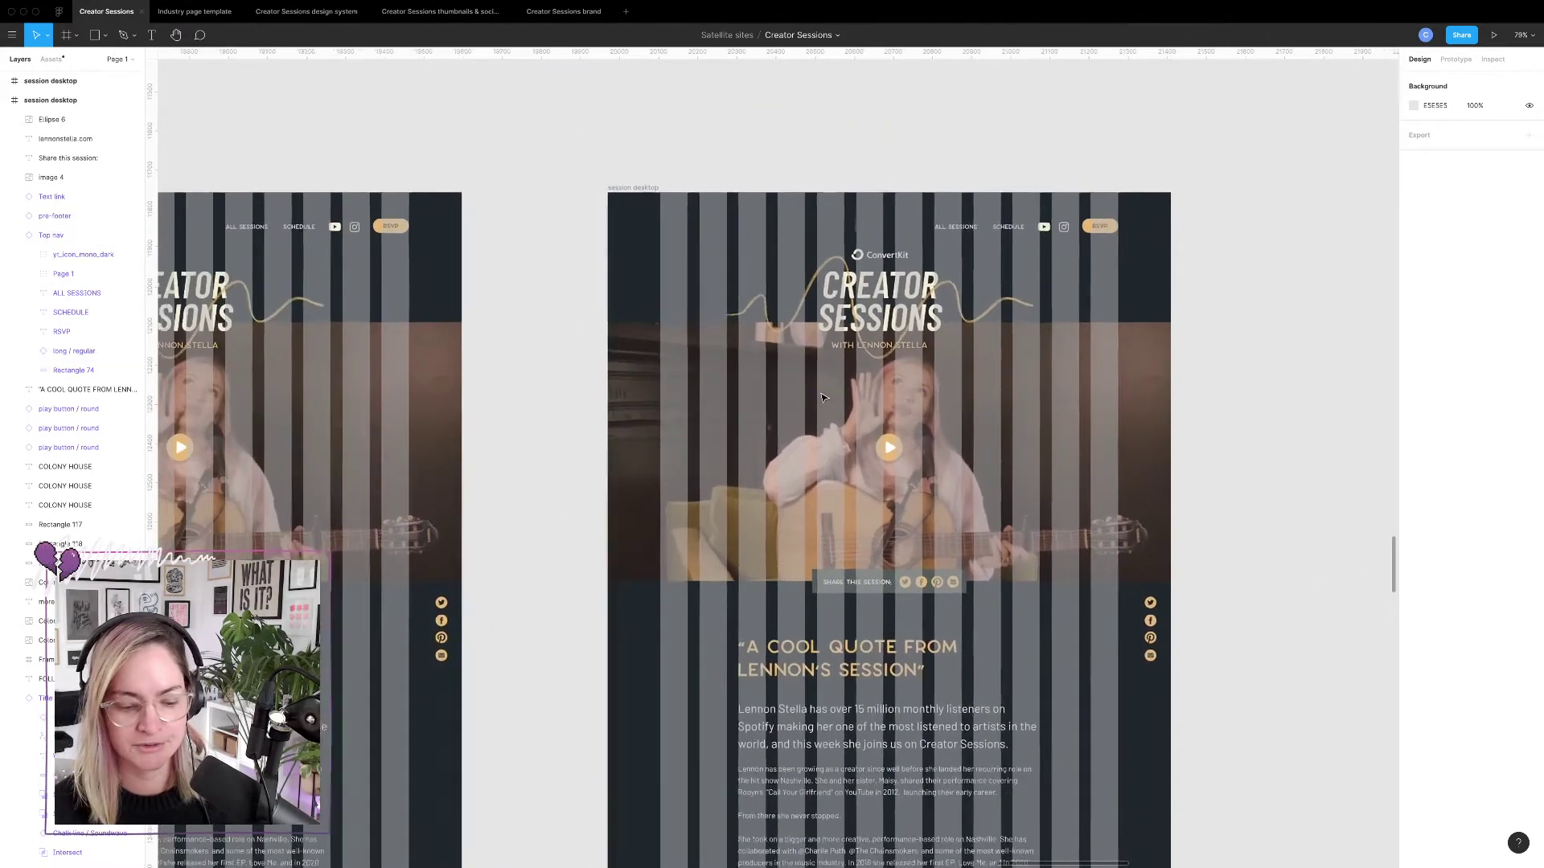
left_click(917, 316)
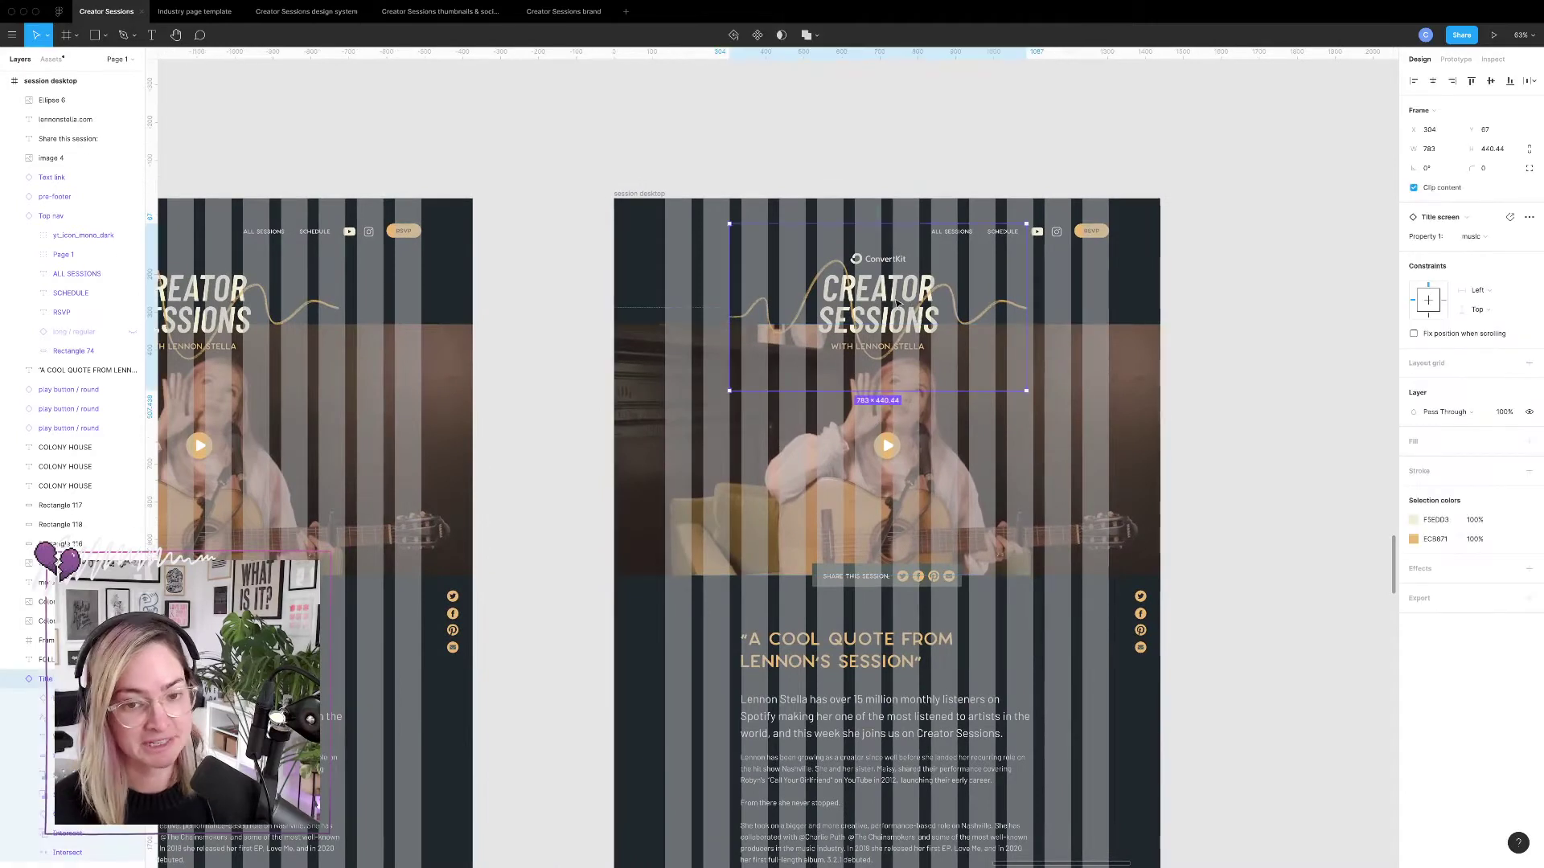
left_click_drag(895, 302, 754, 307)
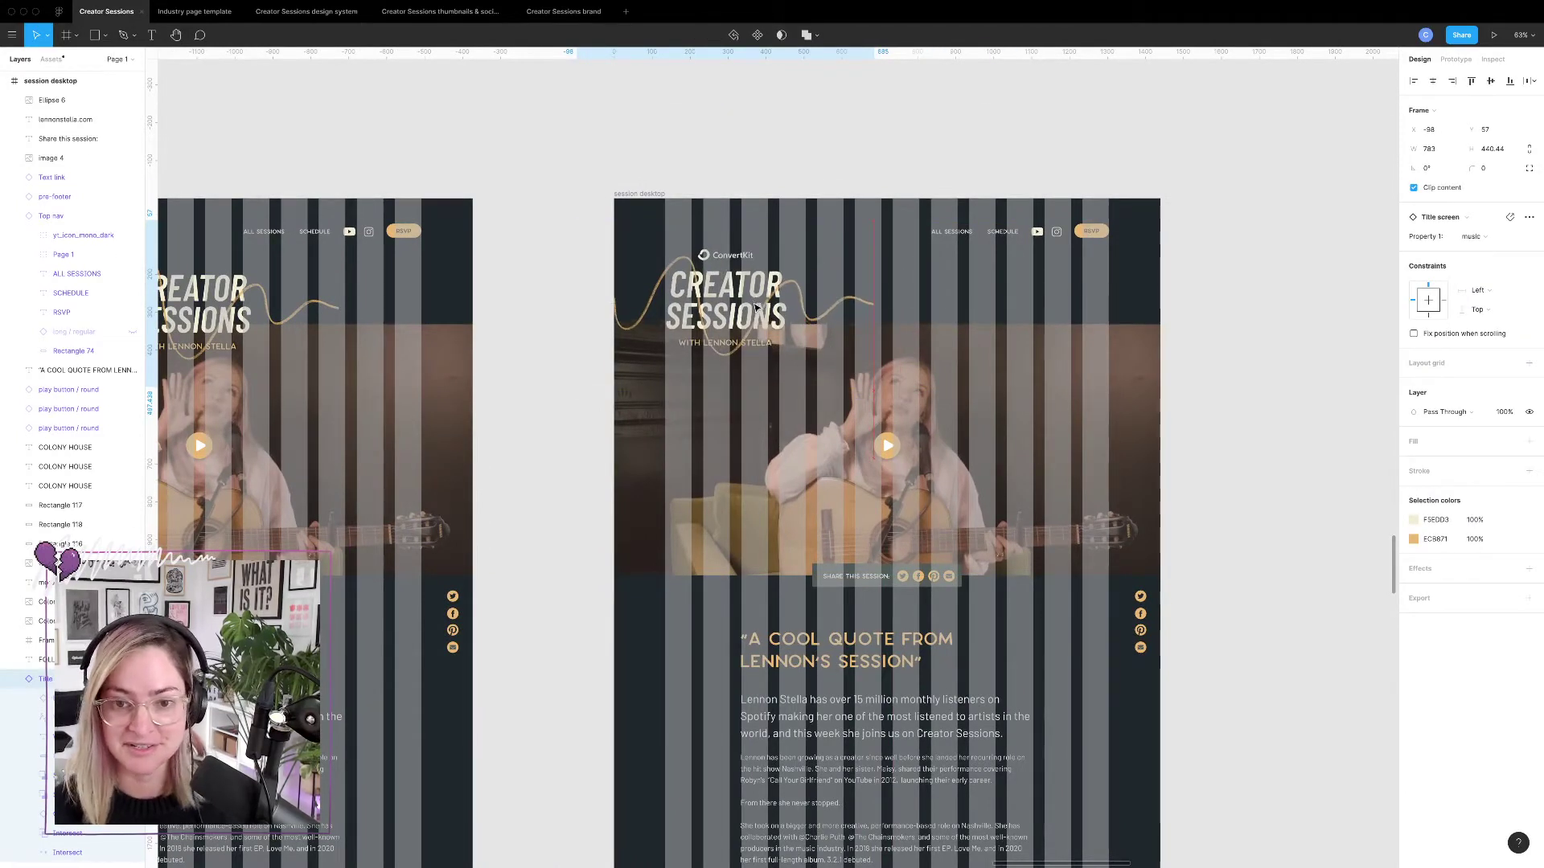
key("shift+Up")
key("shift+Up")
key("shift+Up")
key("shift+Up")
key("shift+Up")
key("shift+Up")
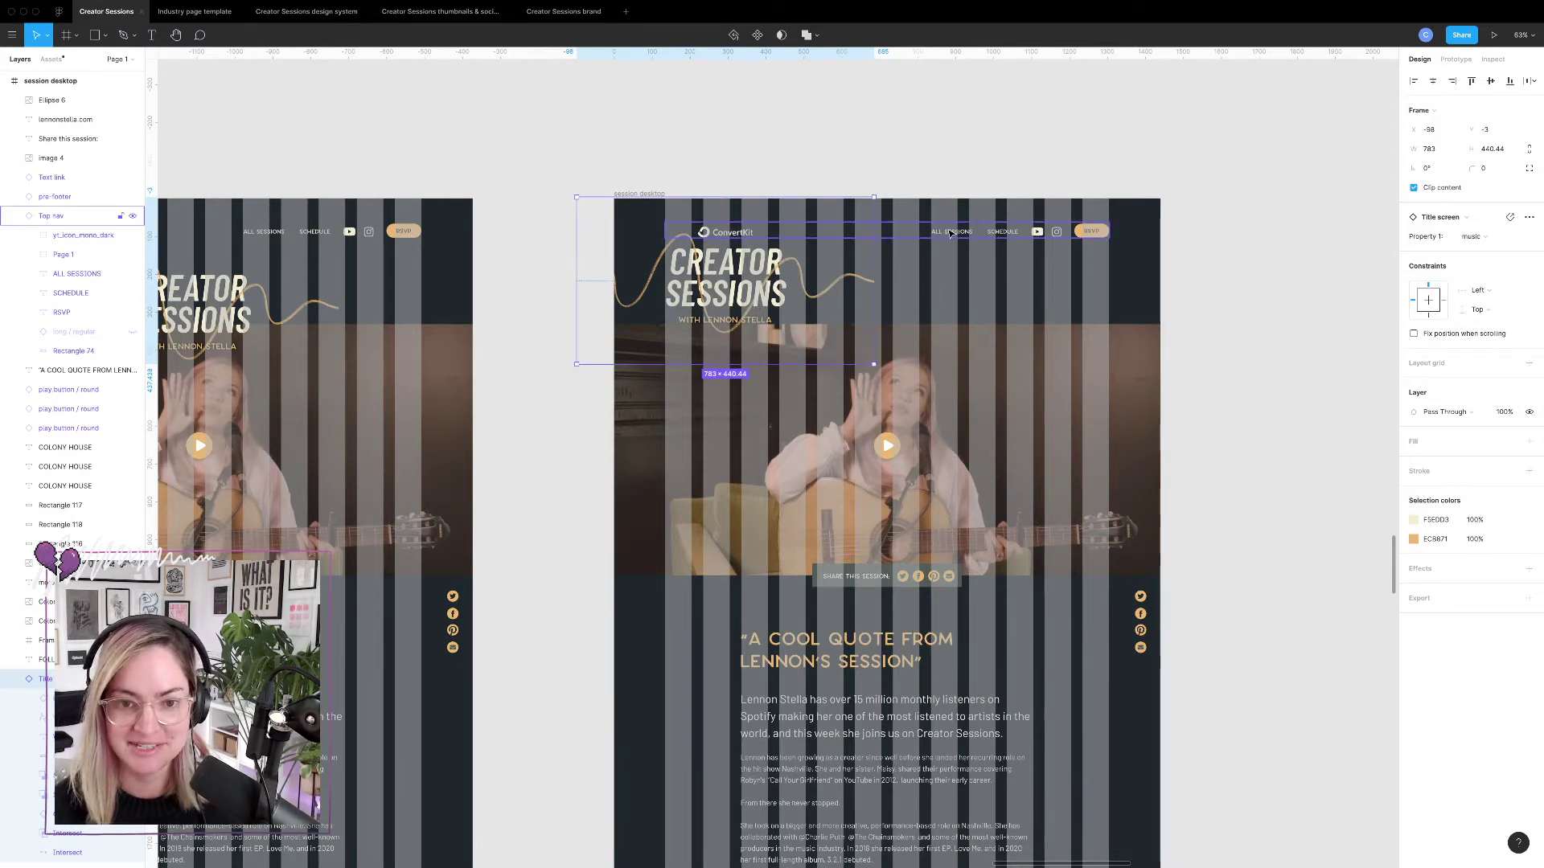
left_click_drag(765, 295, 764, 291)
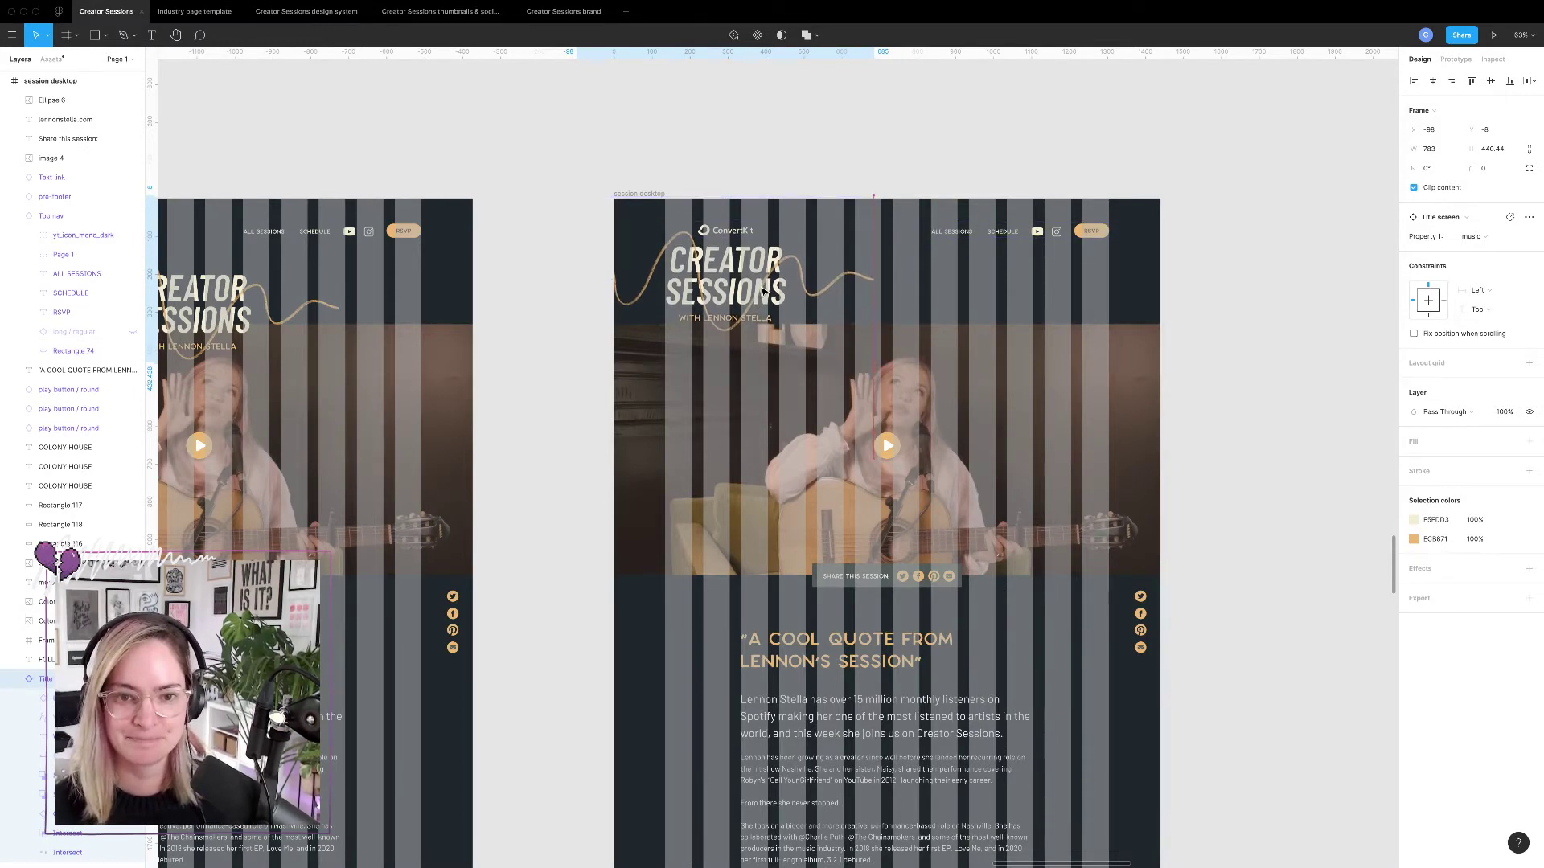
Extend the hero photo's upper edge behind the title in the duplicated frame, and hide the layout grids.
left_click(764, 362)
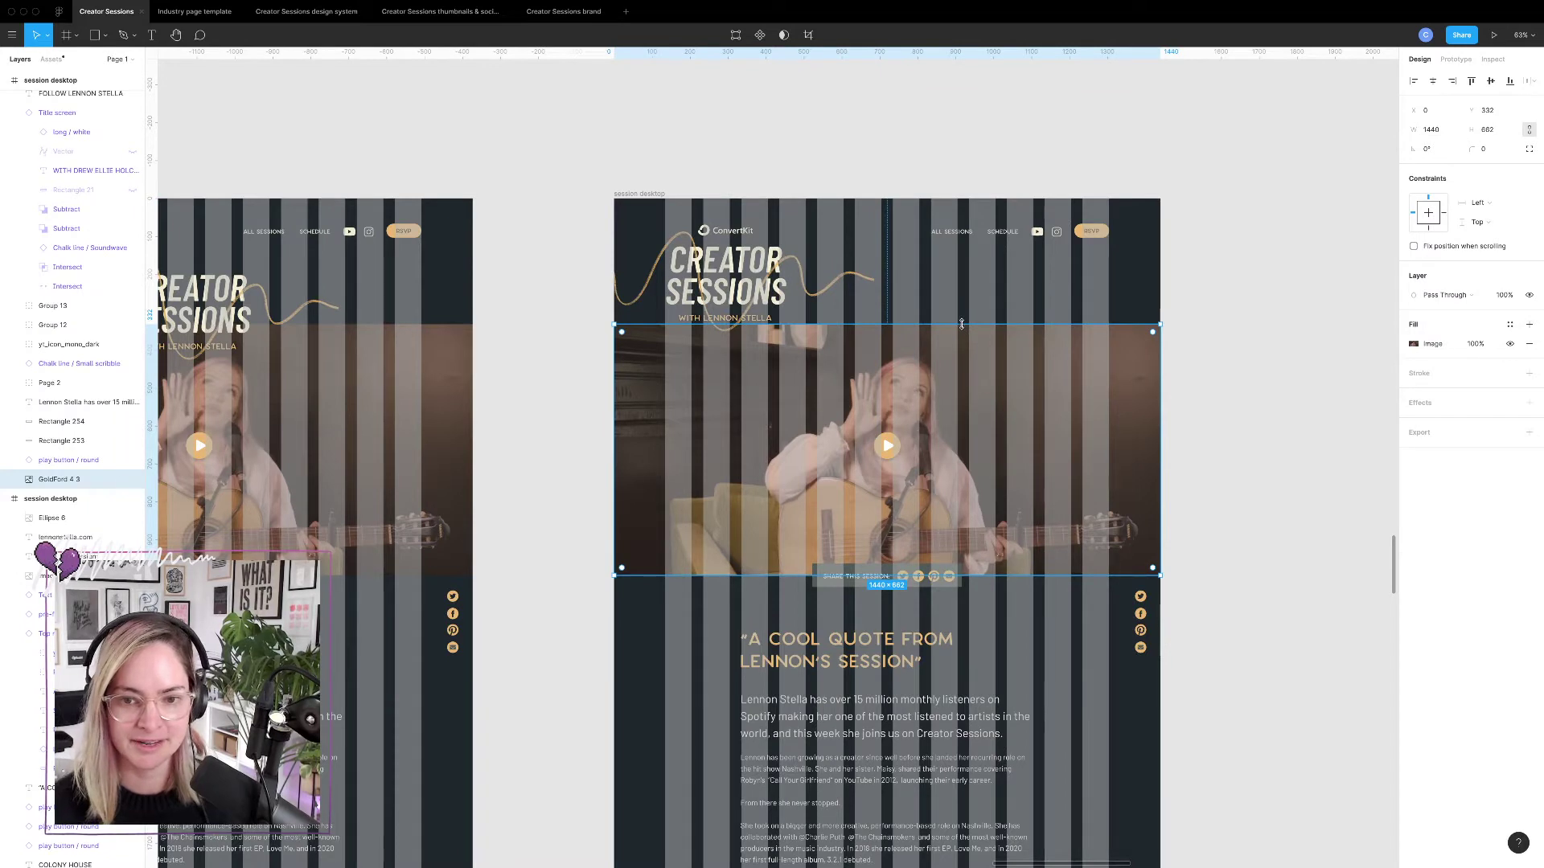
left_click_drag(962, 324, 963, 288)
left_click(1251, 368)
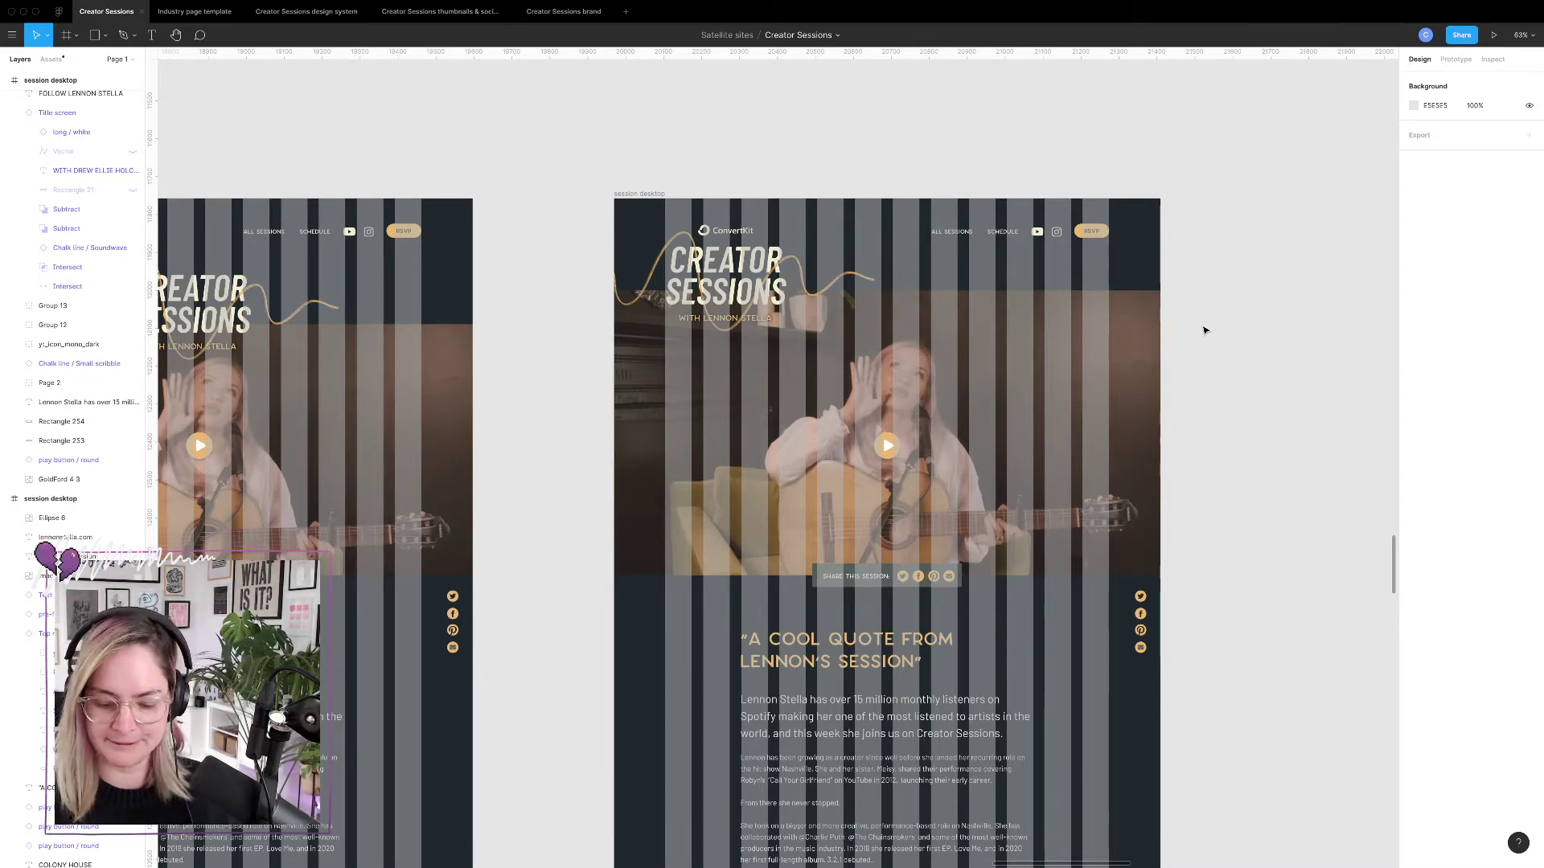
key("ctrl+g")
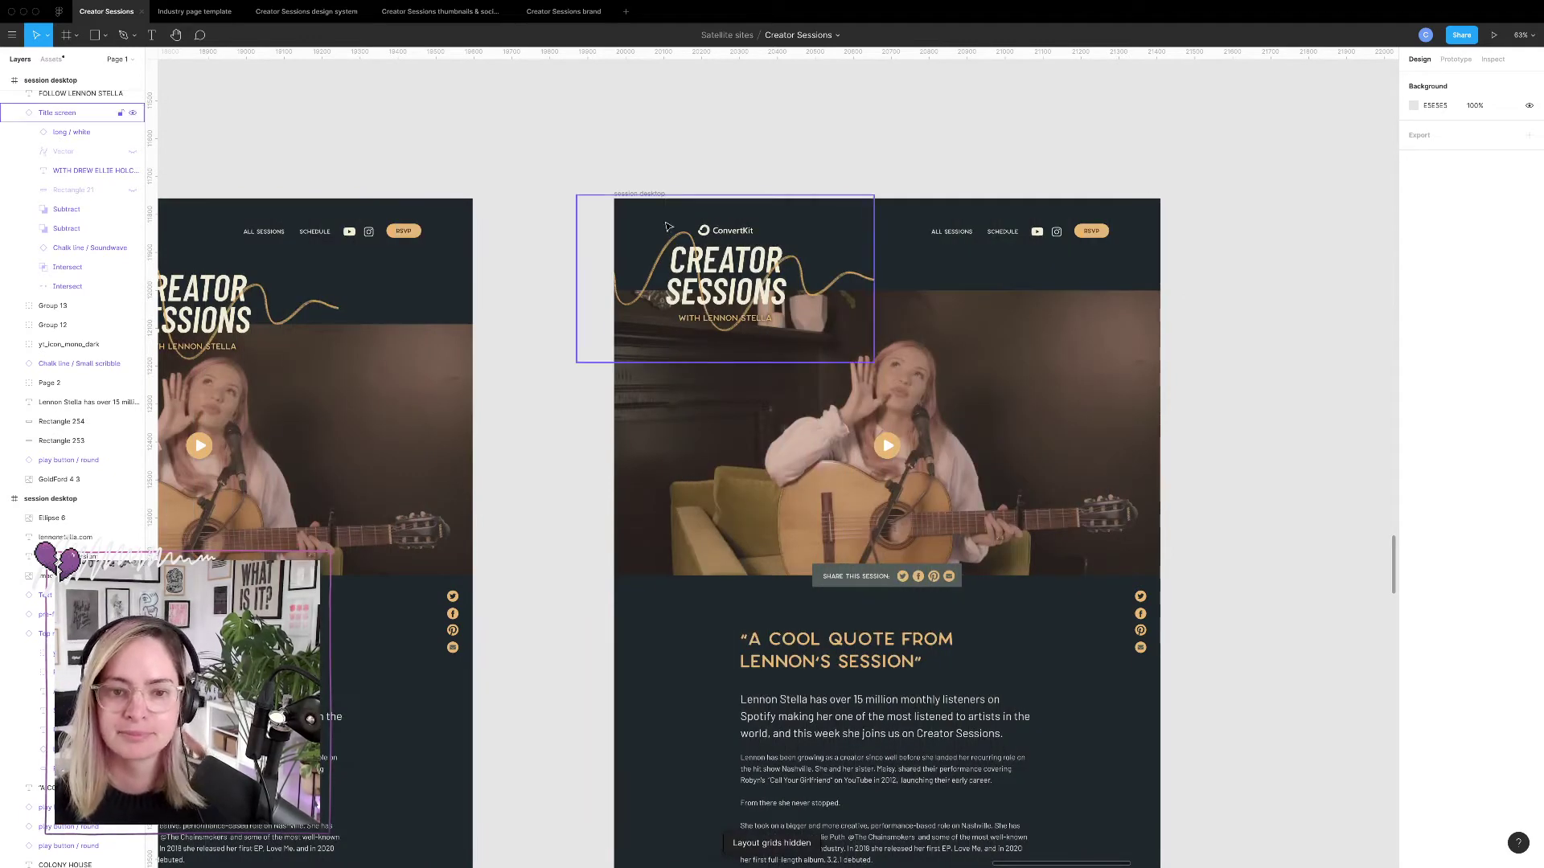
Detach the Title screen instance in the duplicated session desktop frame.
scroll(872, 162, "up", 5)
scroll(875, 164, "down", 1)
scroll(875, 165, "right", 2)
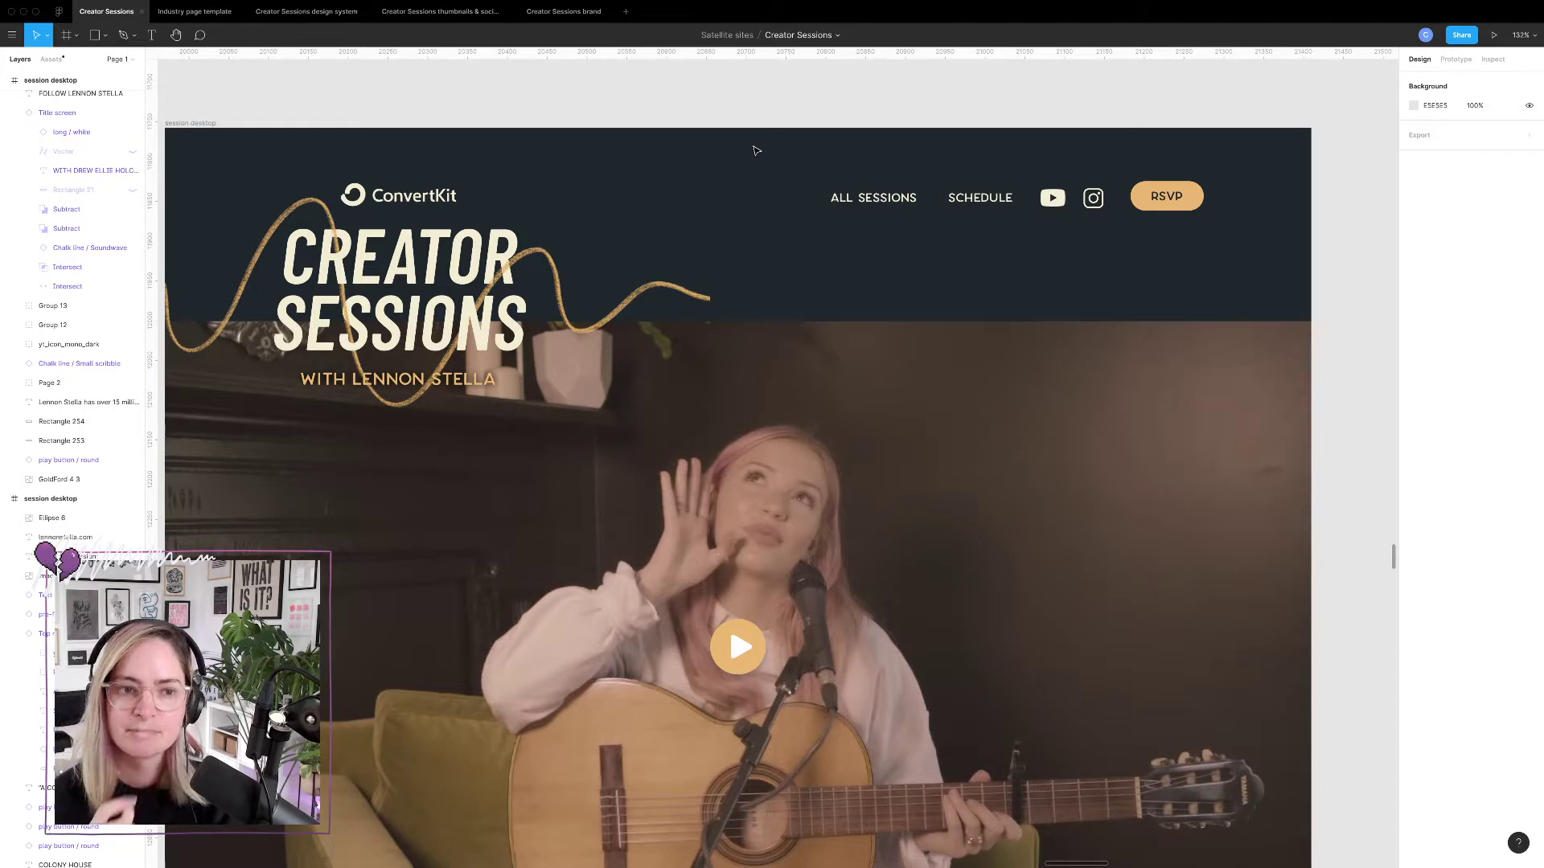
left_click(404, 209)
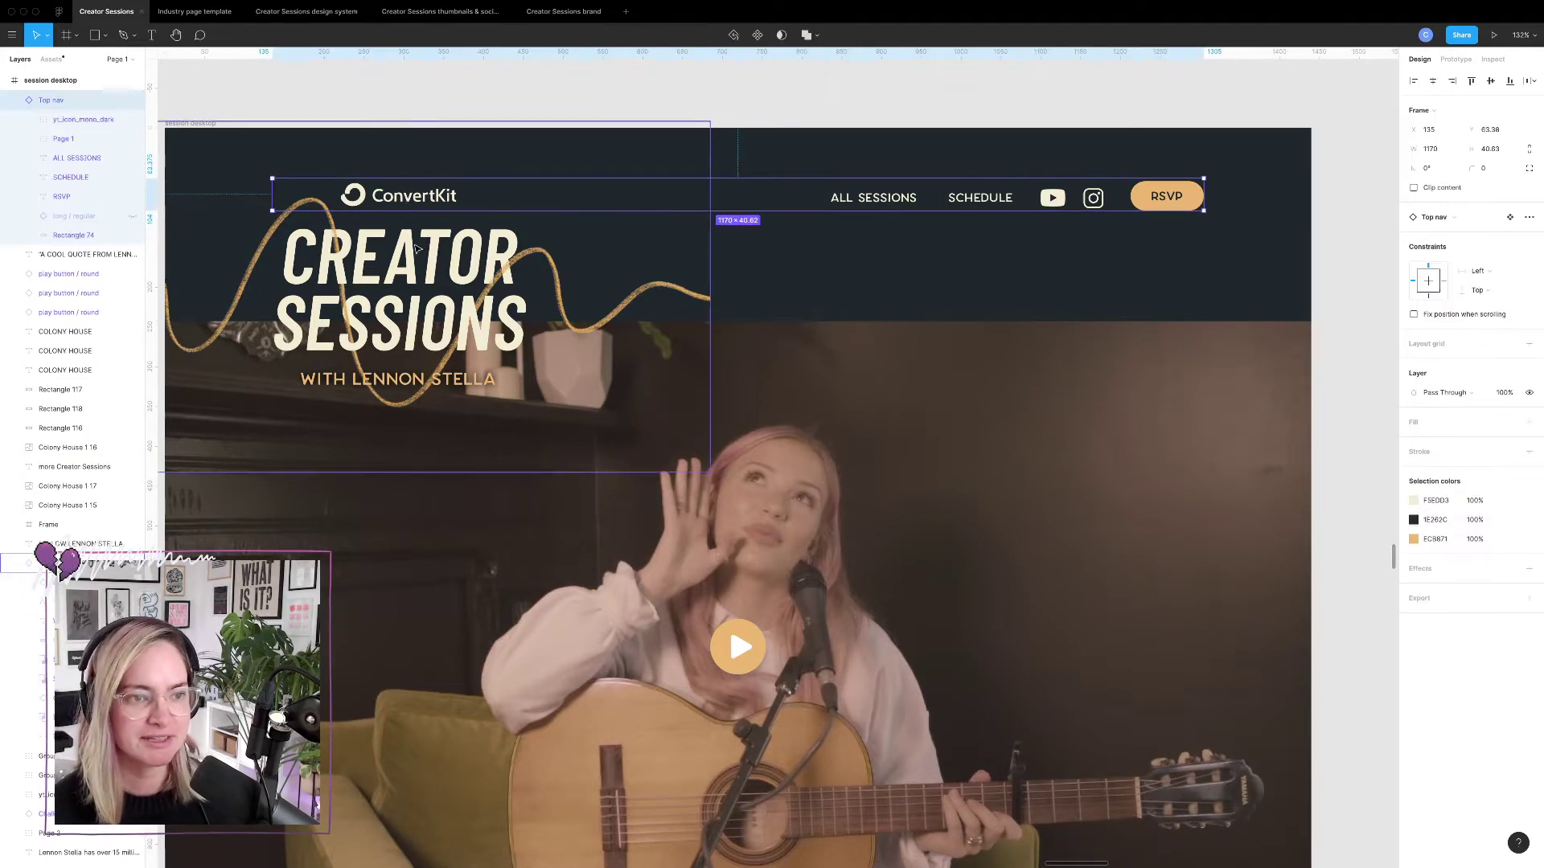
left_click(412, 287)
right_click(413, 288)
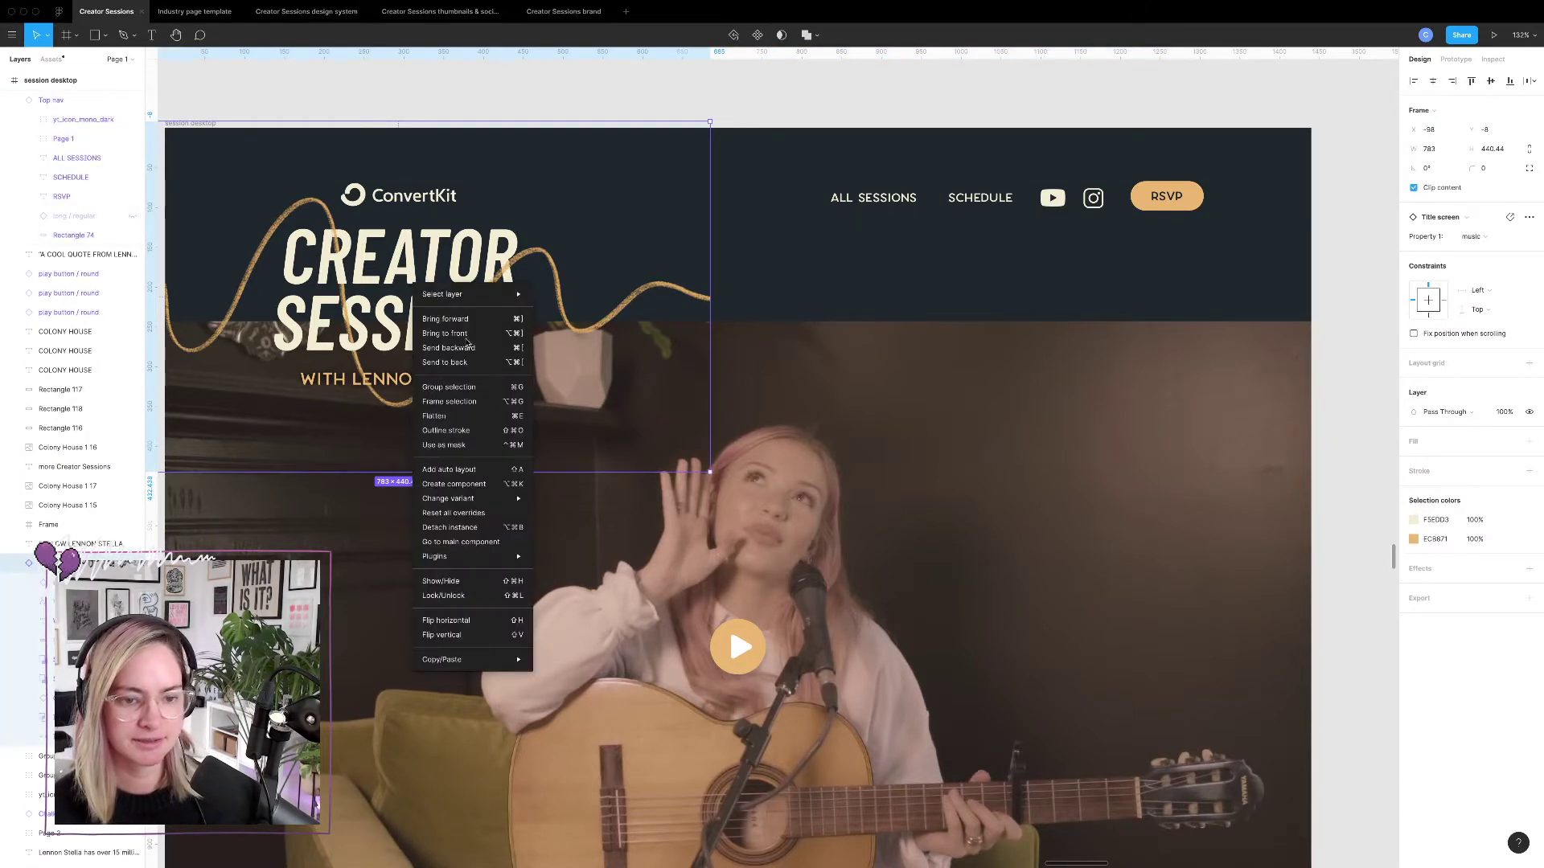
left_click(457, 527)
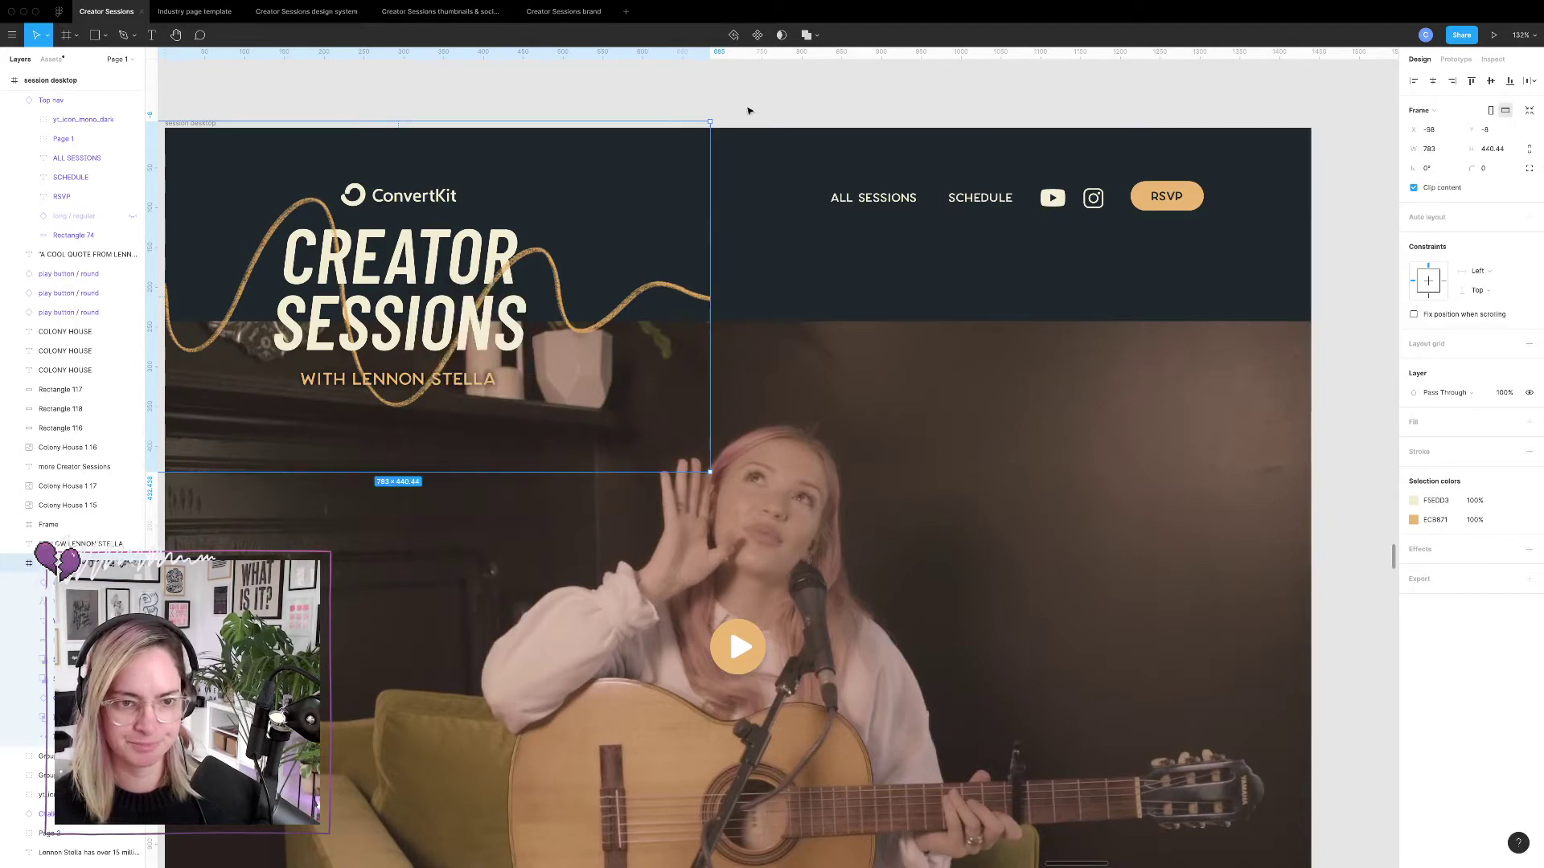
left_click(748, 111)
Copy the ConvertKit logo and PRESENTS text from the home desktop header.
scroll(775, 104, "down", 10)
scroll(1014, 105, "up", 10)
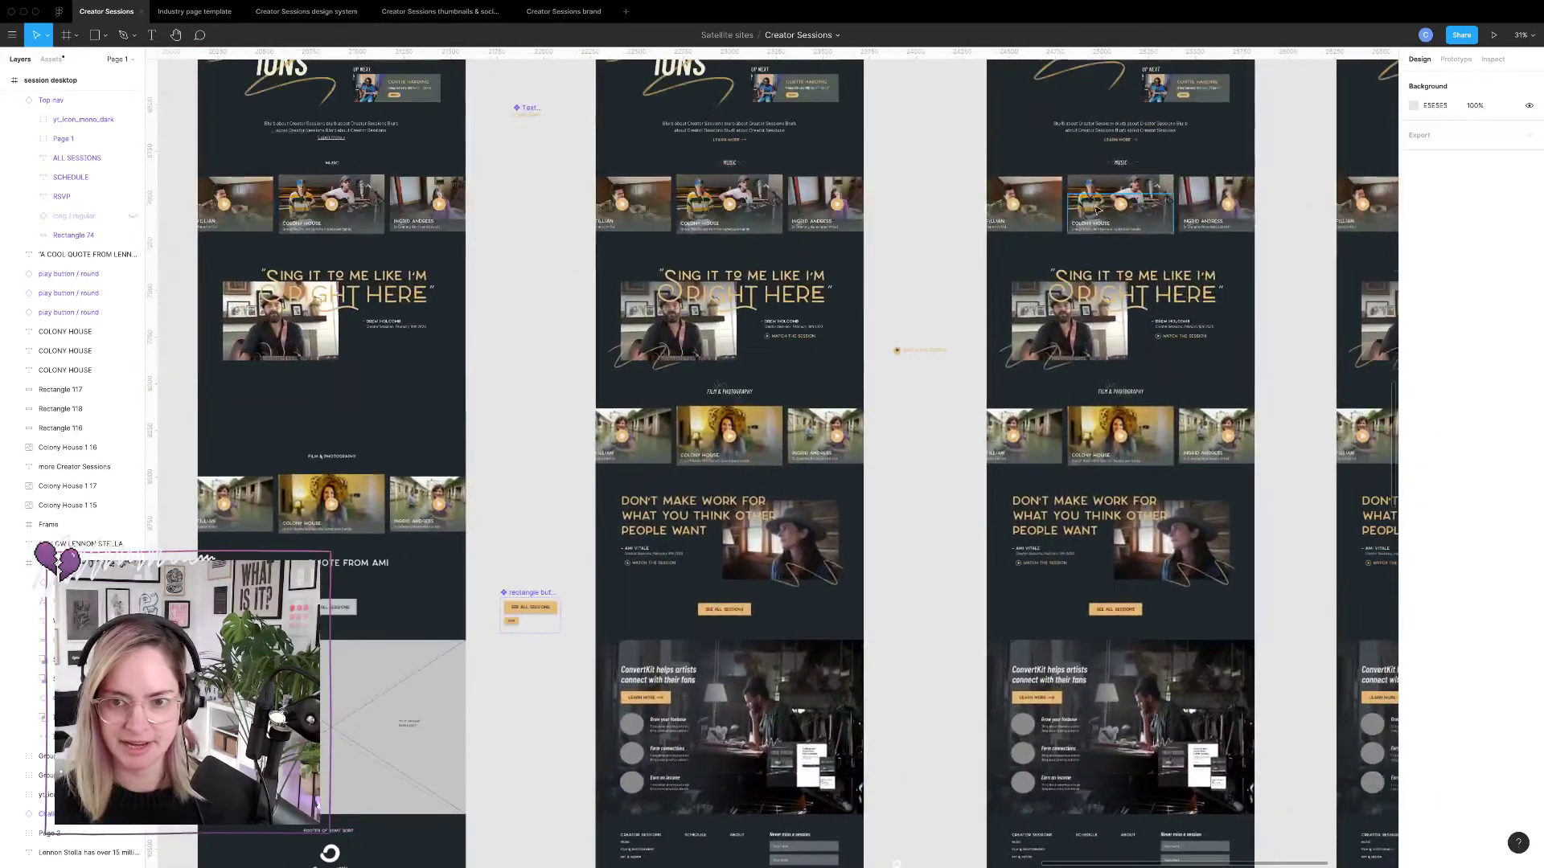
scroll(710, 335, "up", 10)
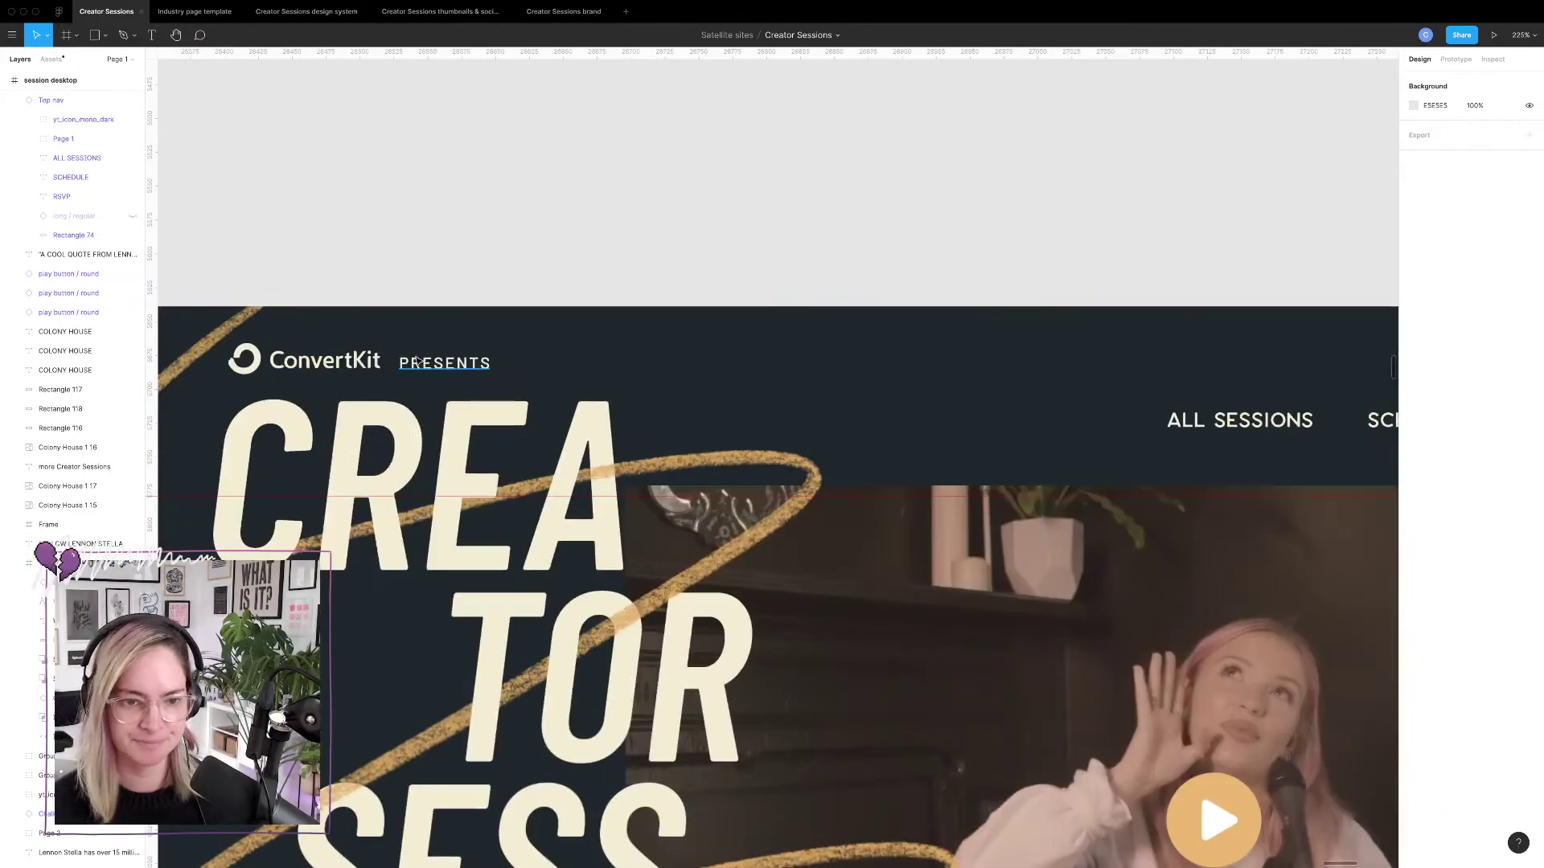
left_click(445, 363)
left_click(321, 359, "shift")
scroll(467, 374, "down", 5)
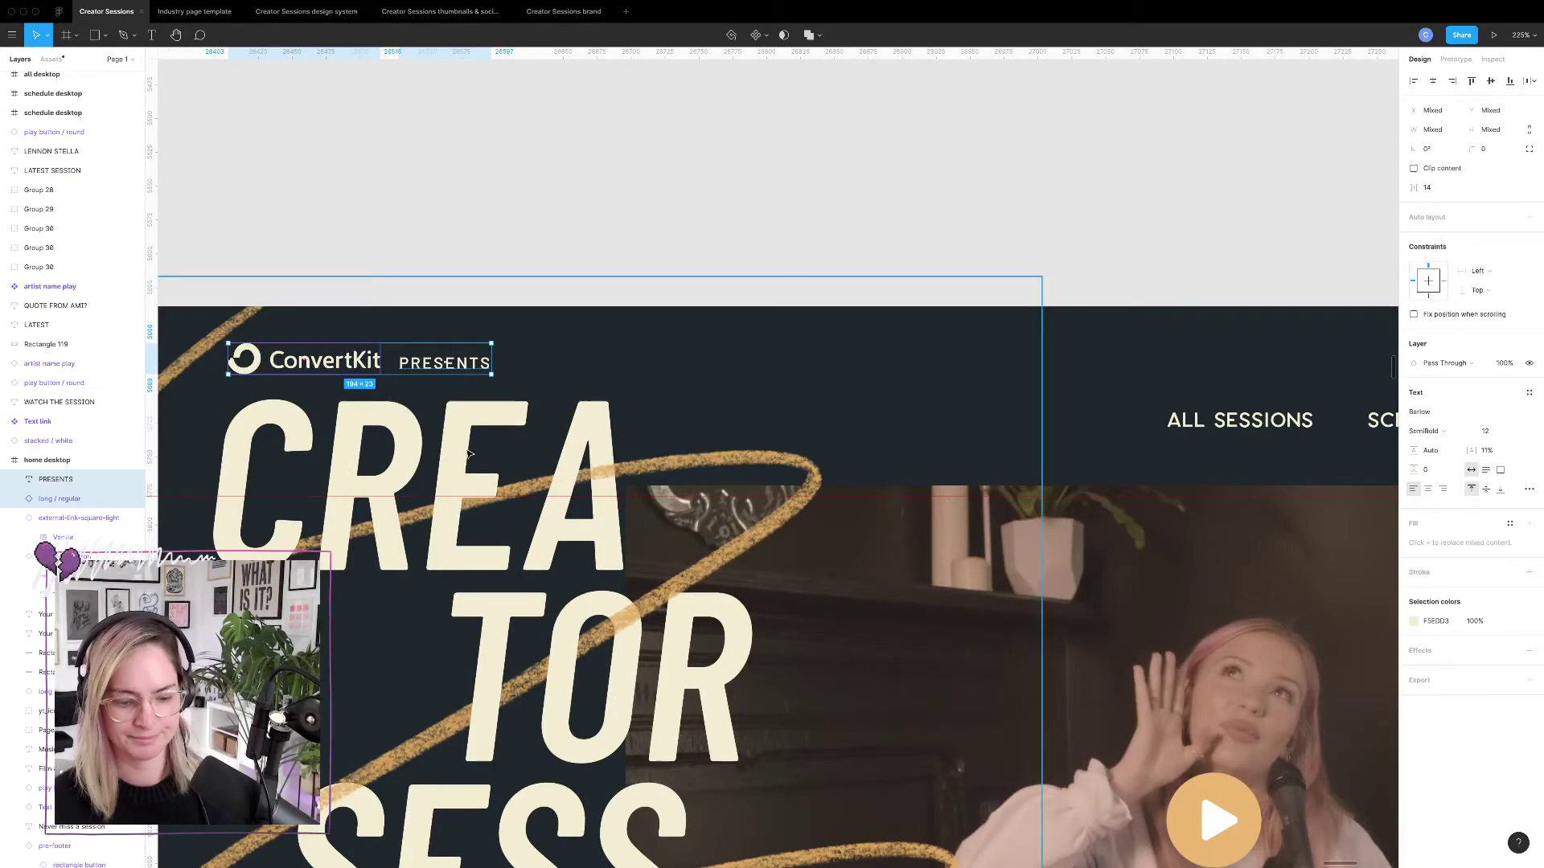
Paste the ConvertKit PRESENTS lockup into the duplicated frame's detached title and place it just above CREATOR SESSIONS.
scroll(470, 418, "down", 15)
scroll(469, 454, "left", 5)
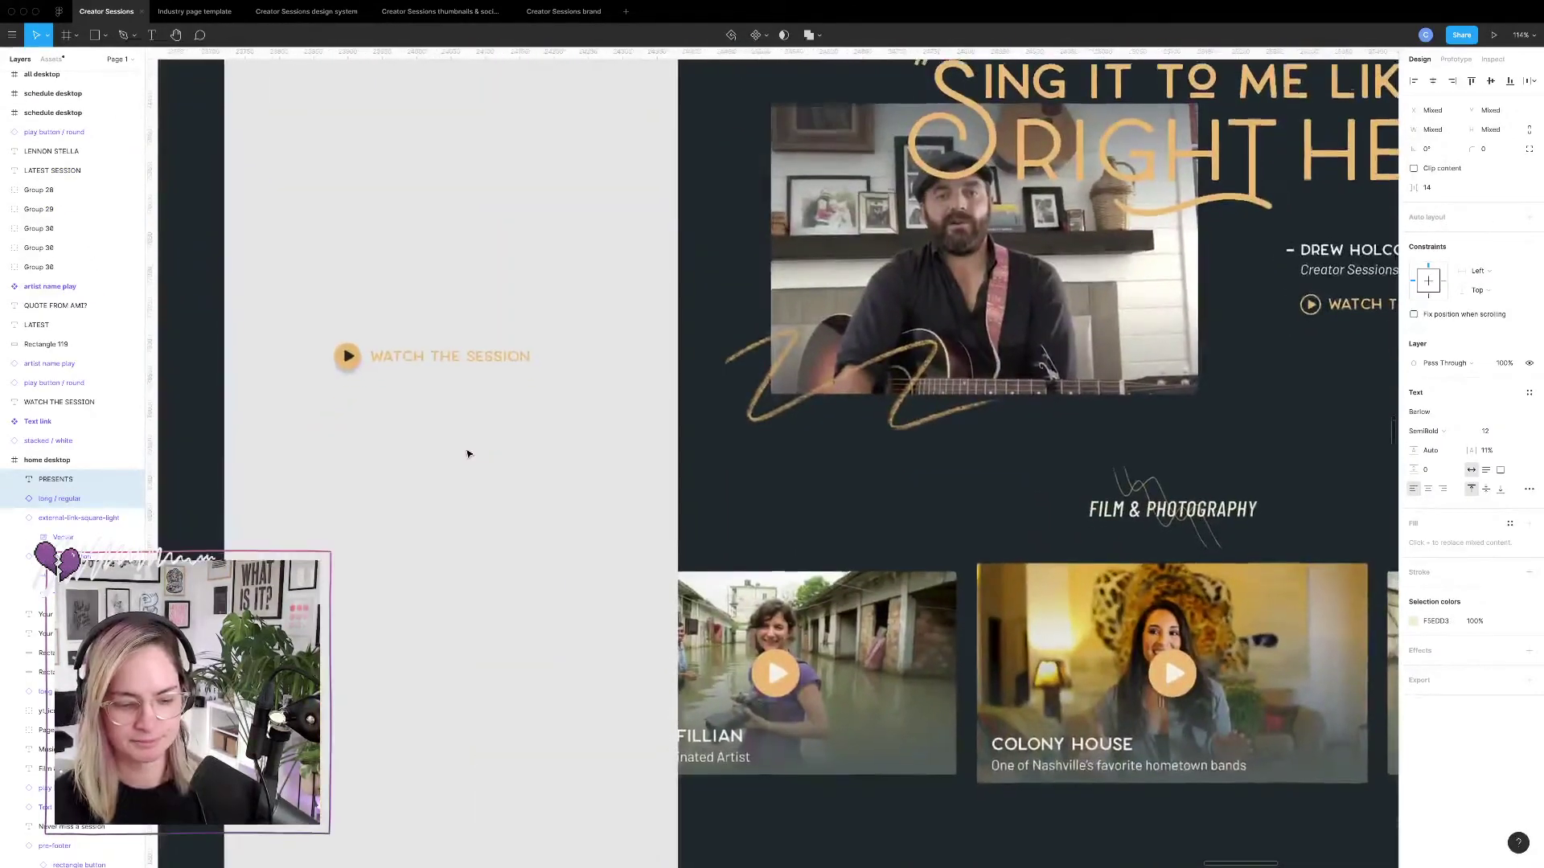
scroll(468, 454, "down", 10)
scroll(469, 454, "down", 10)
scroll(469, 454, "right", 10)
scroll(467, 454, "left", 10)
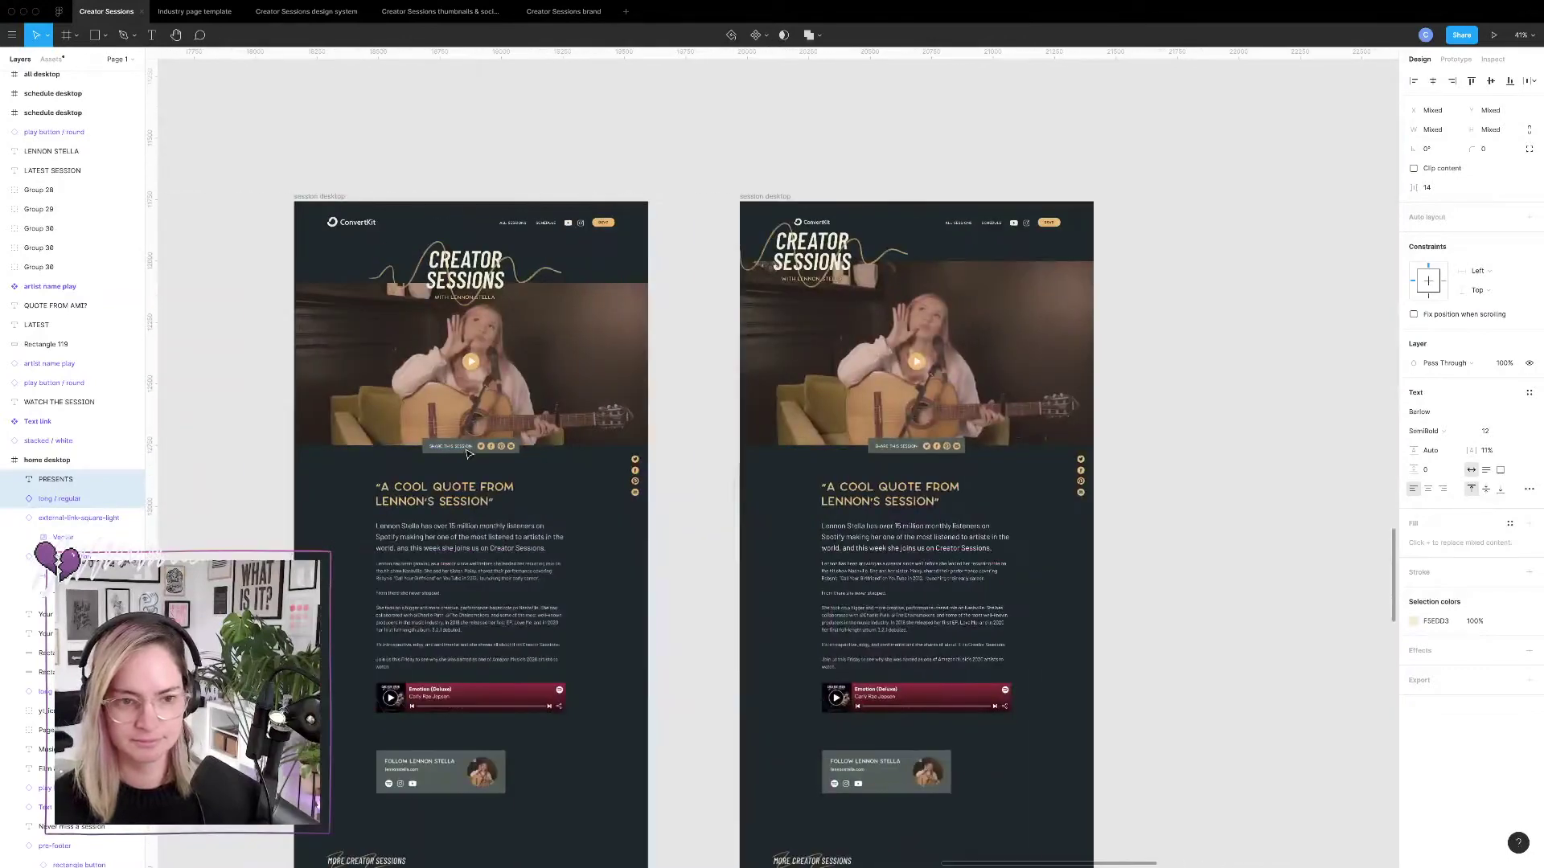
scroll(842, 317, "up", 10)
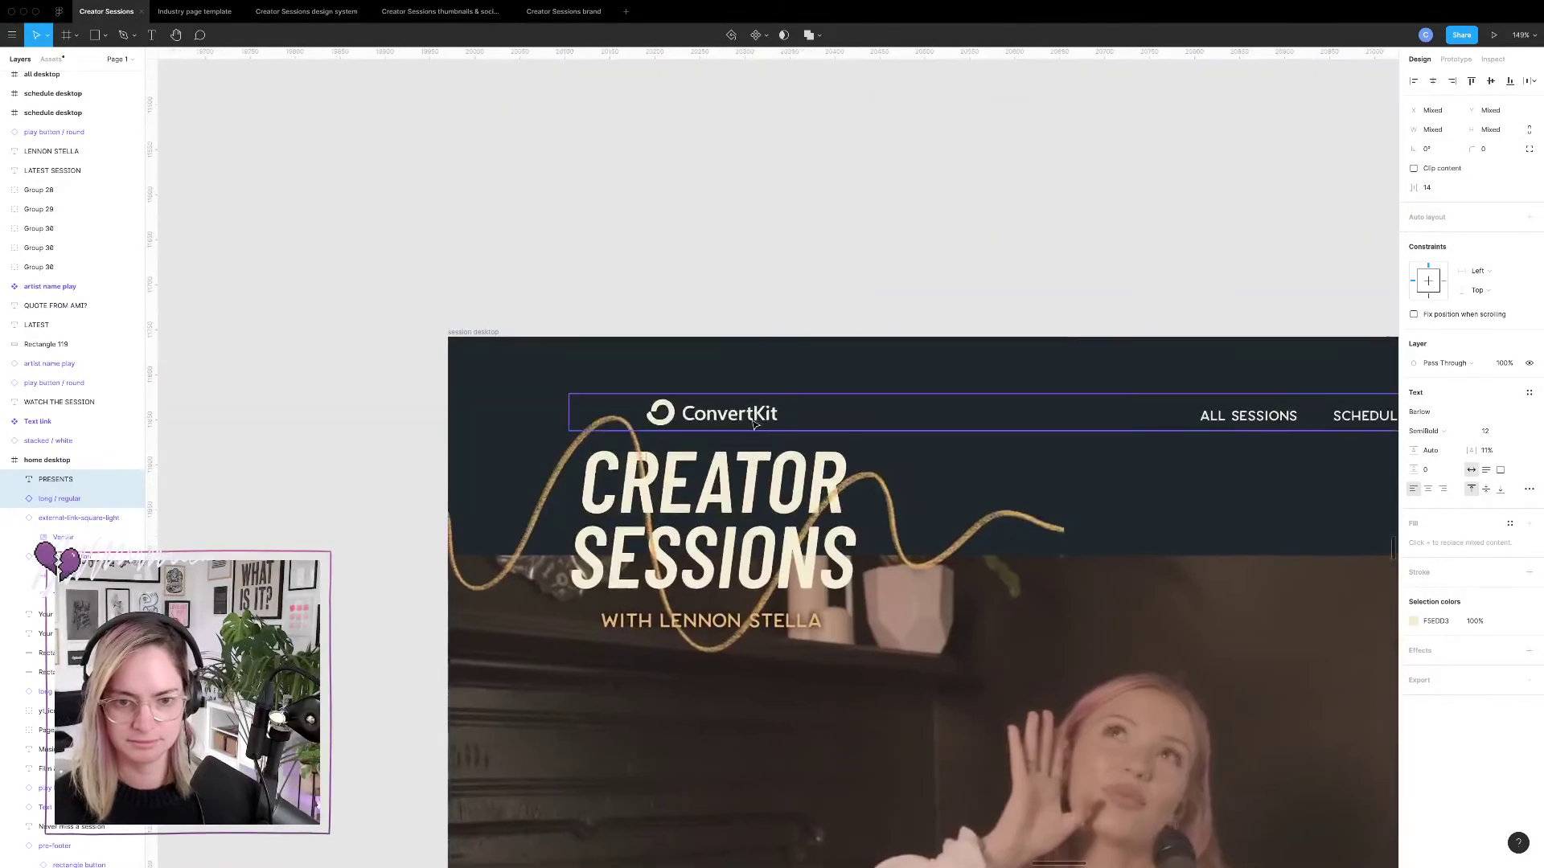
key("ctrl+v")
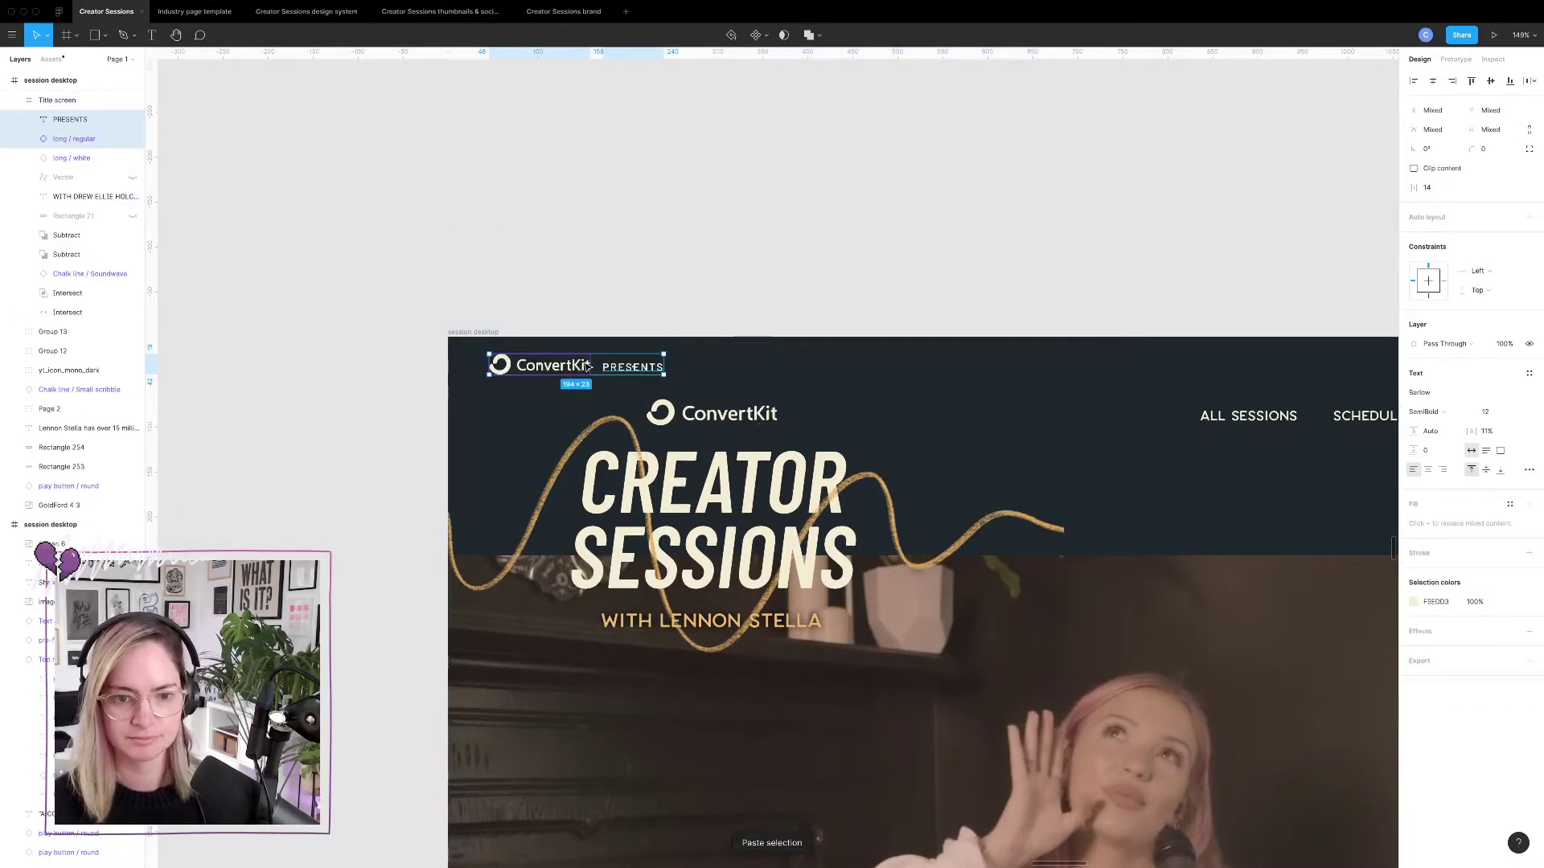
left_click_drag(576, 368, 679, 427)
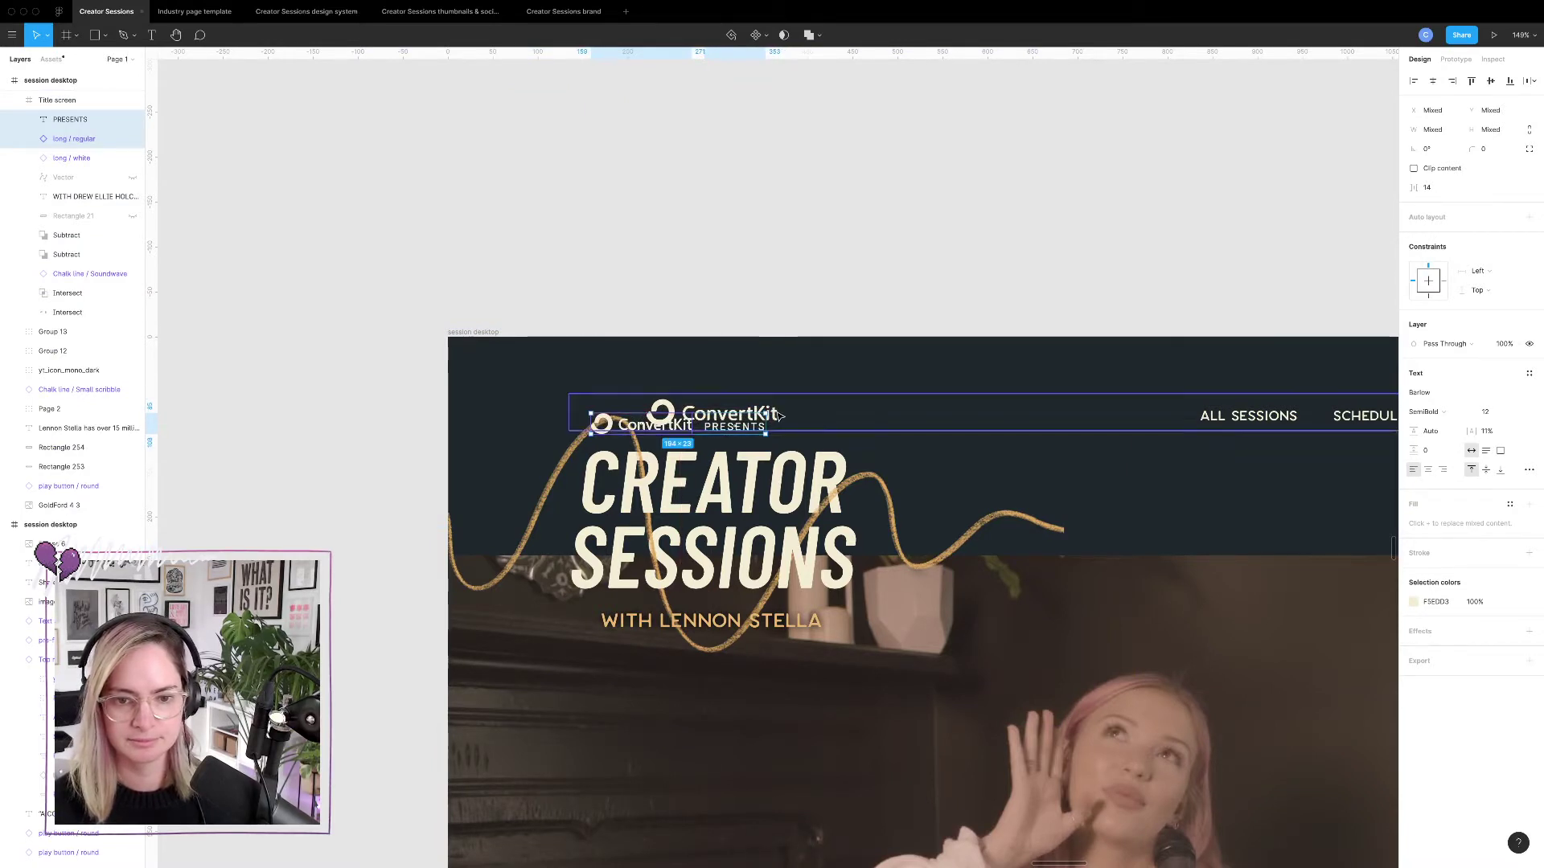
Hide the old long / white ConvertKit logo inside the duplicated frame's detached title.
left_click(113, 273)
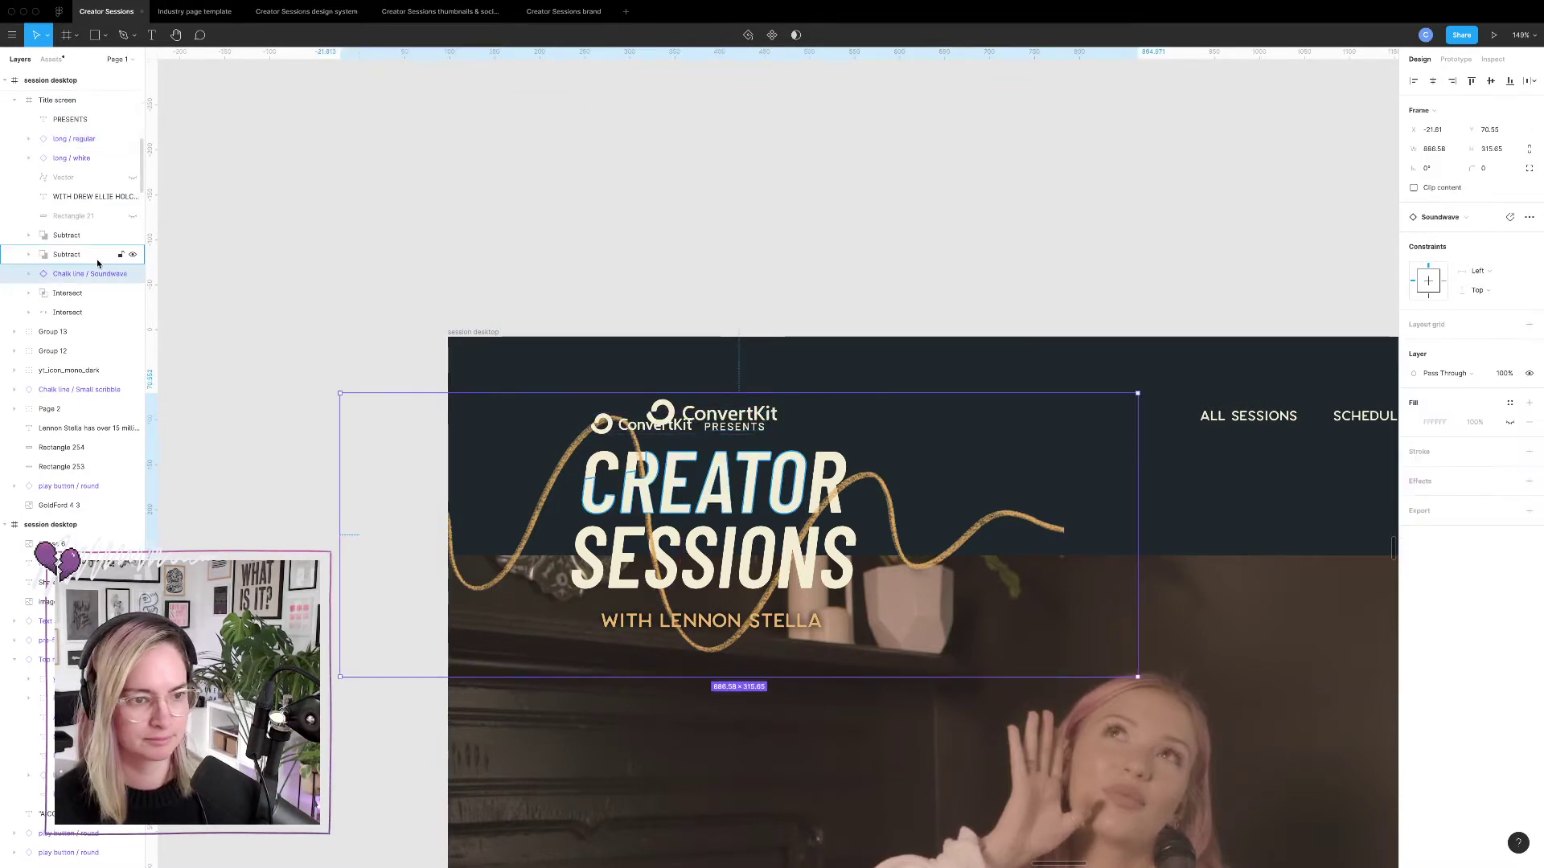
left_click(134, 159)
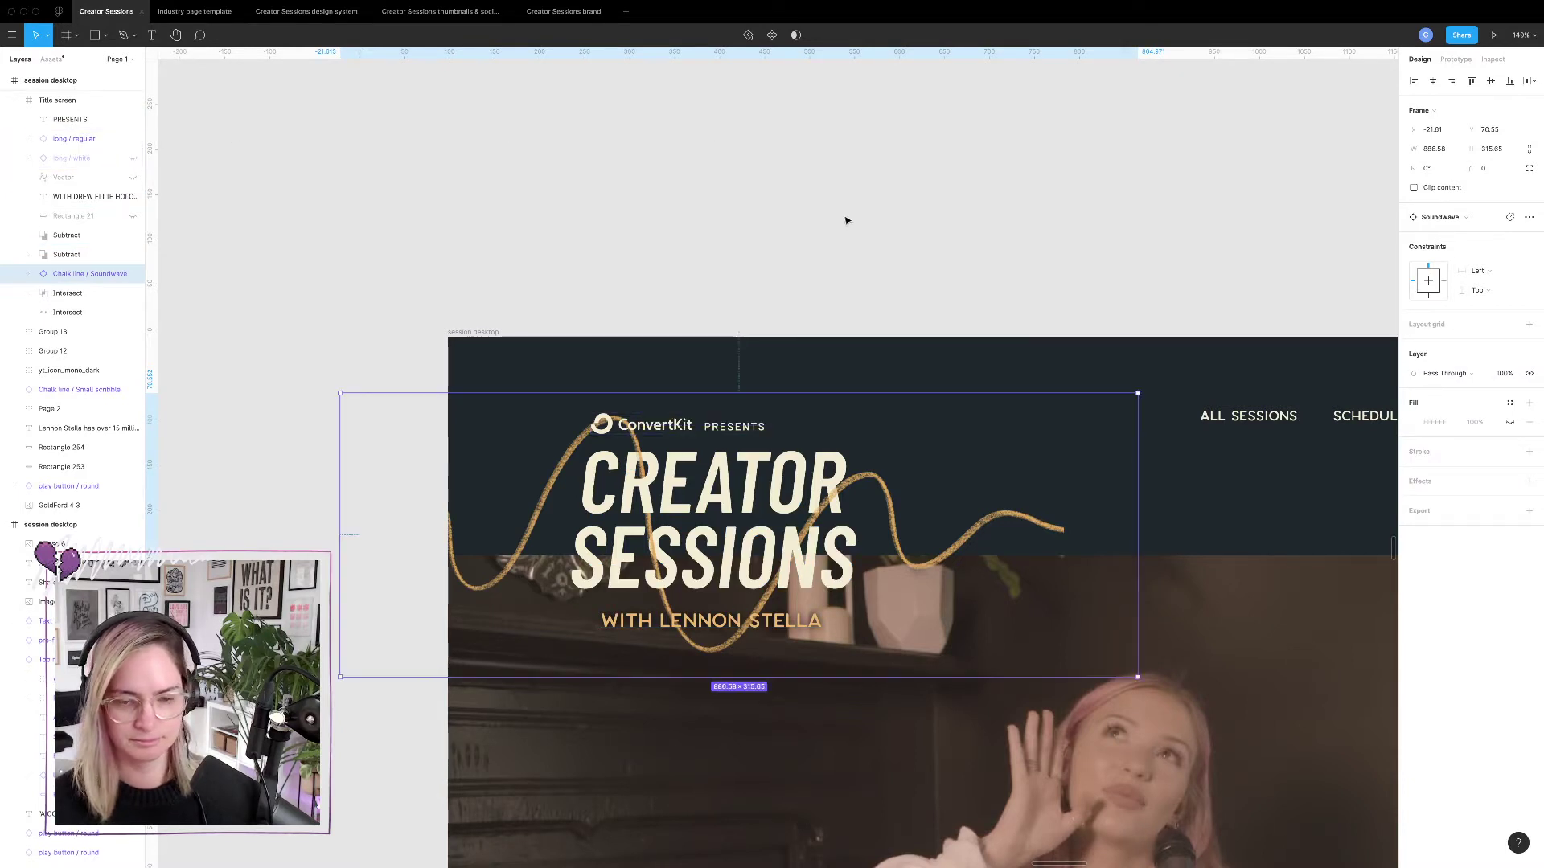
left_click(820, 210)
scroll(857, 278, "down", 2)
scroll(857, 279, "right", 2)
scroll(857, 278, "down", 2)
scroll(857, 278, "right", 3)
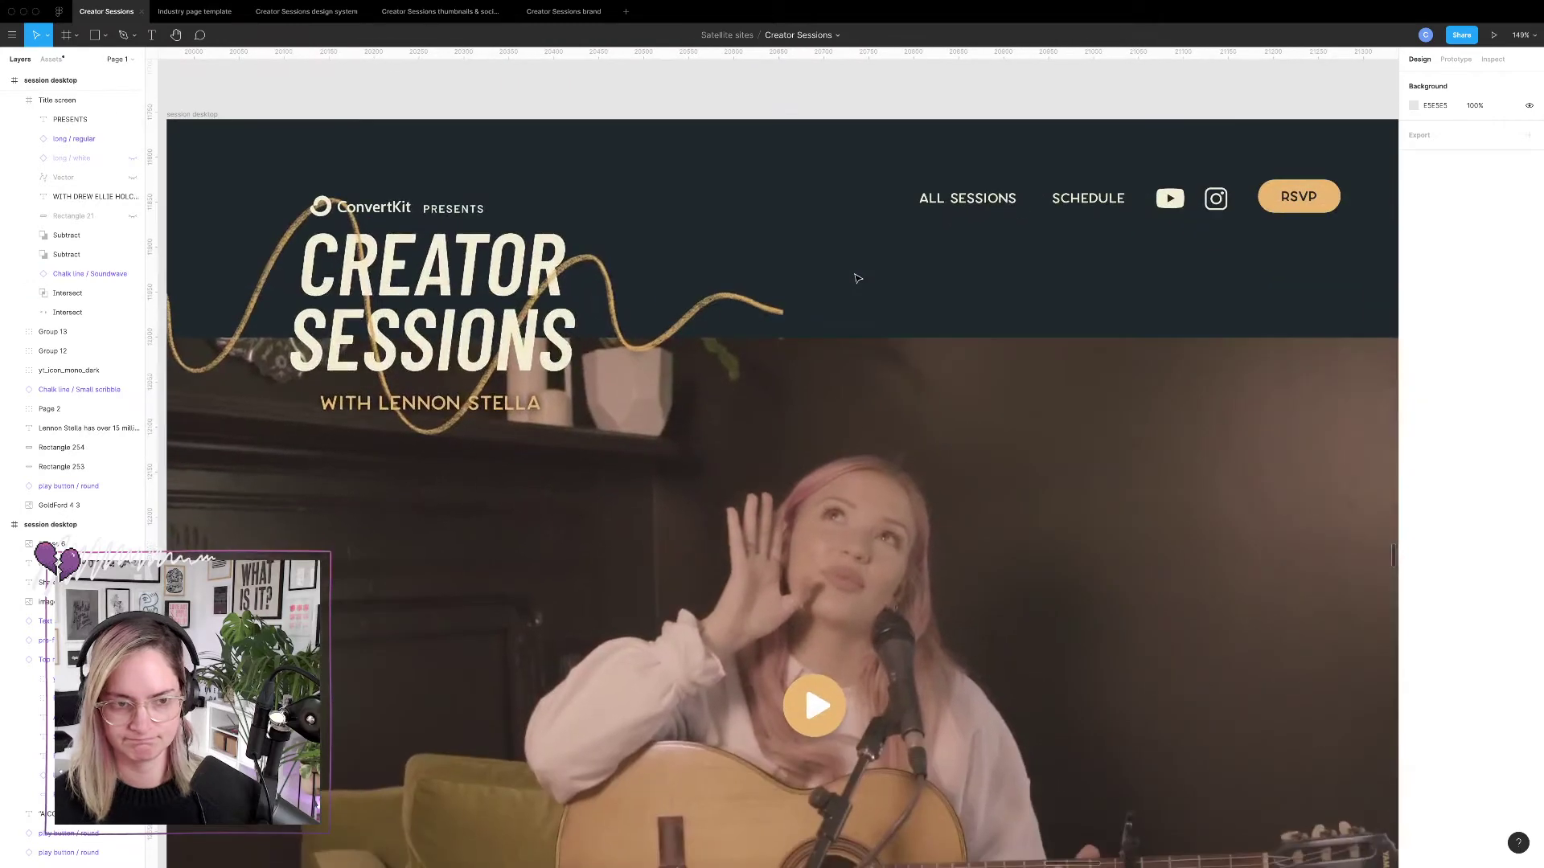
scroll(858, 278, "down", 5)
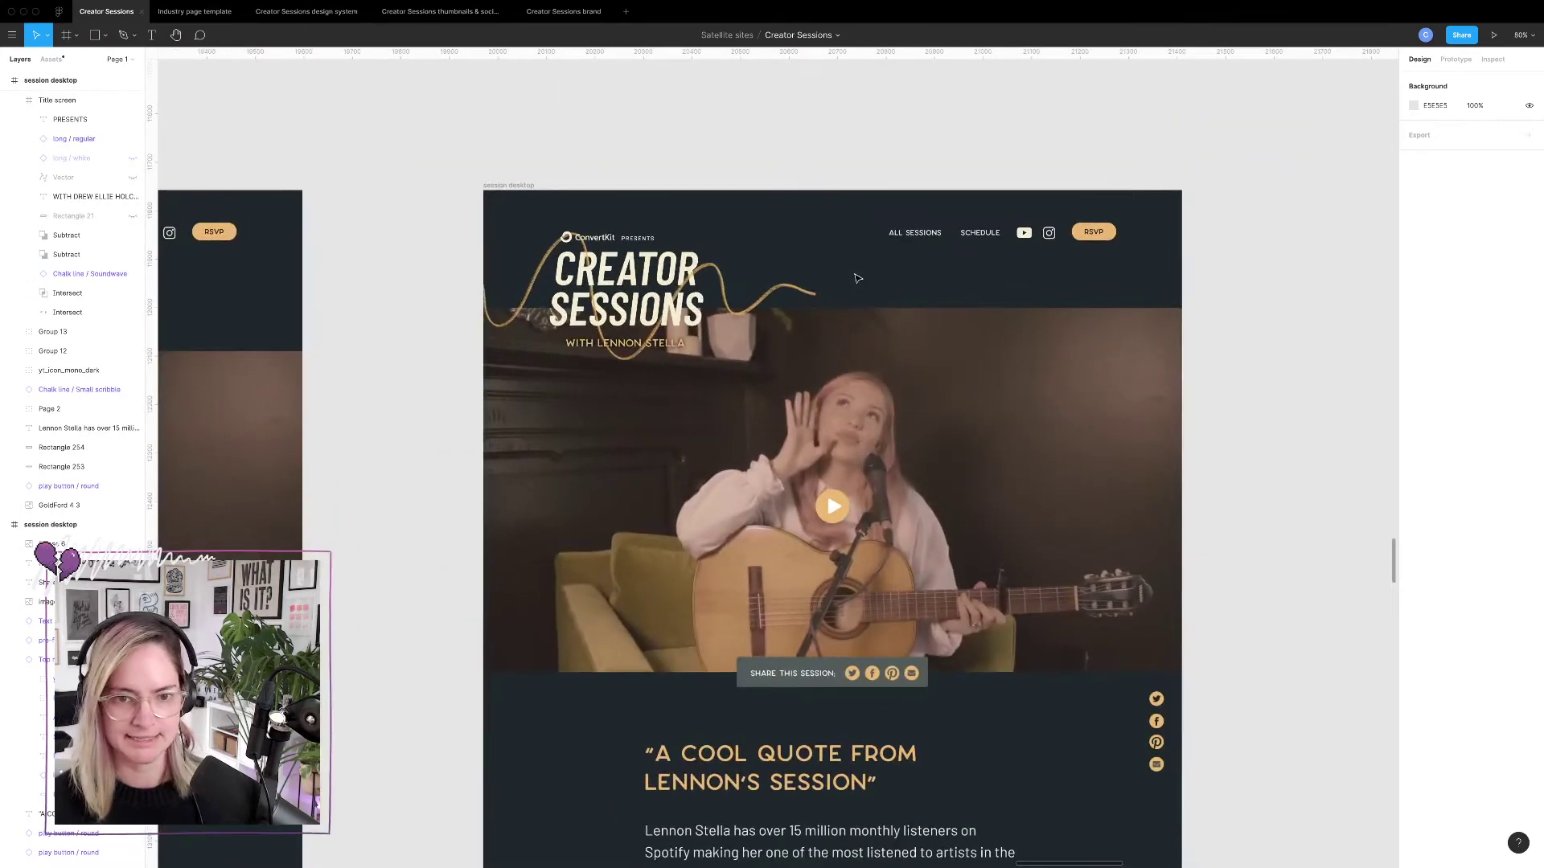
scroll(777, 167, "down", 5)
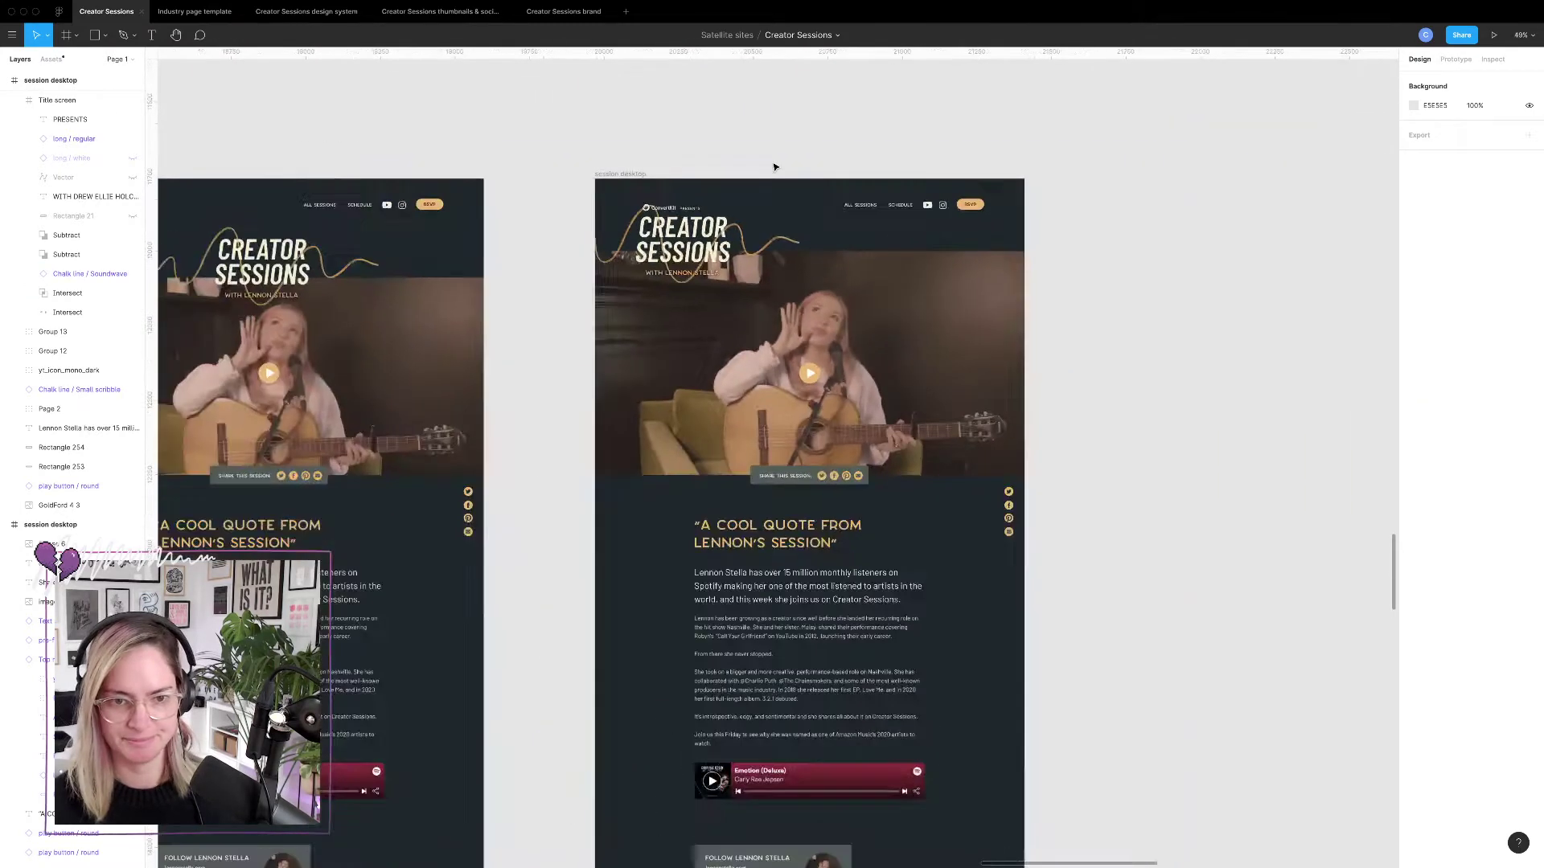
Move the PRESENTS text and long / regular logo out of the Title screen layer and raise the lockup in line with the navigation links.
left_click(686, 242)
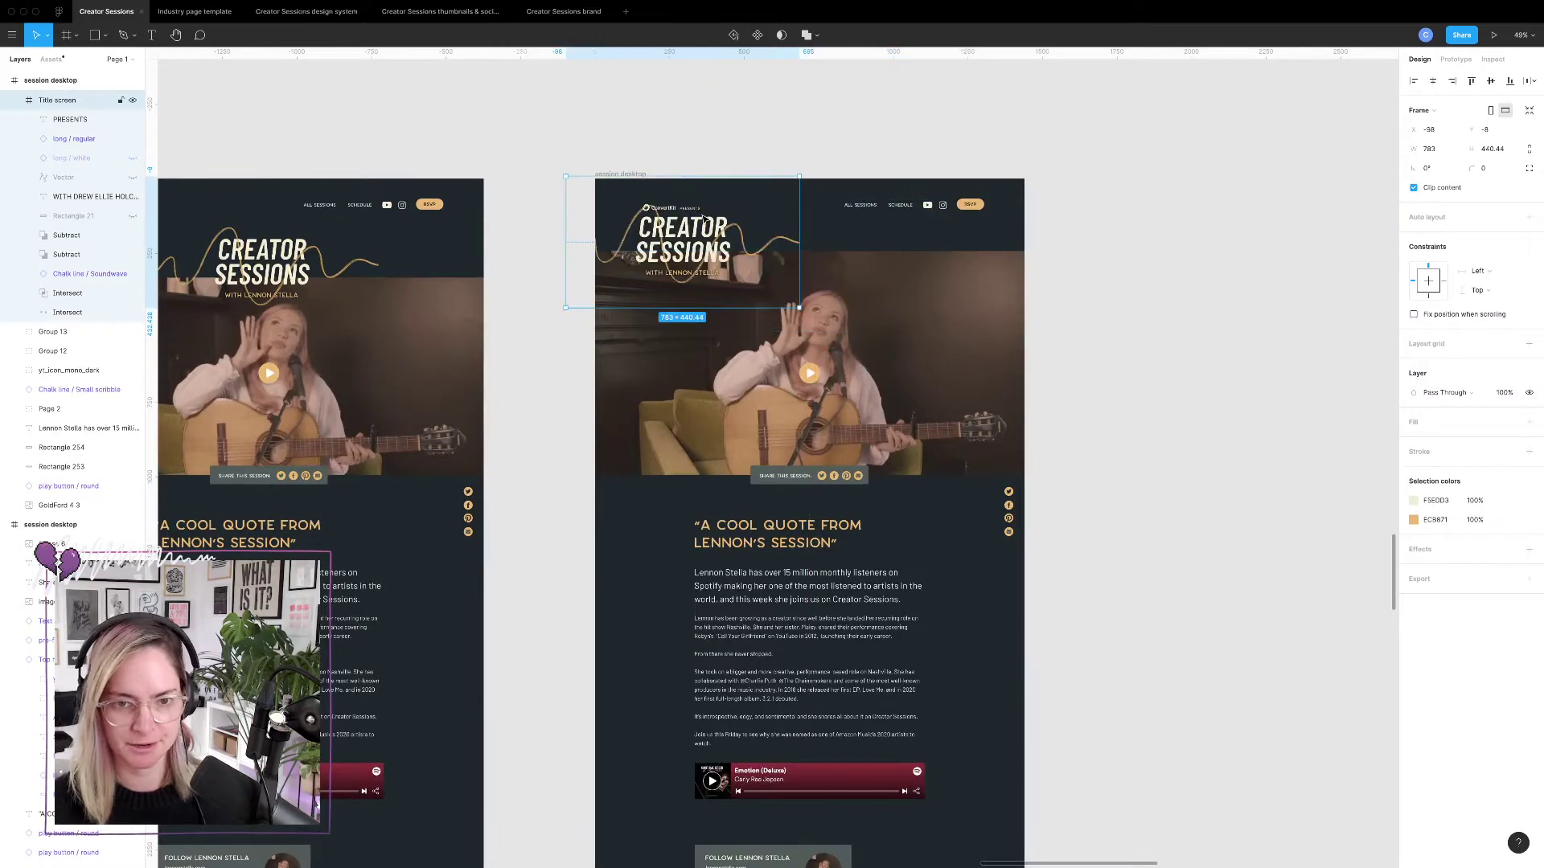
scroll(699, 213, "up", 5)
left_click(667, 199)
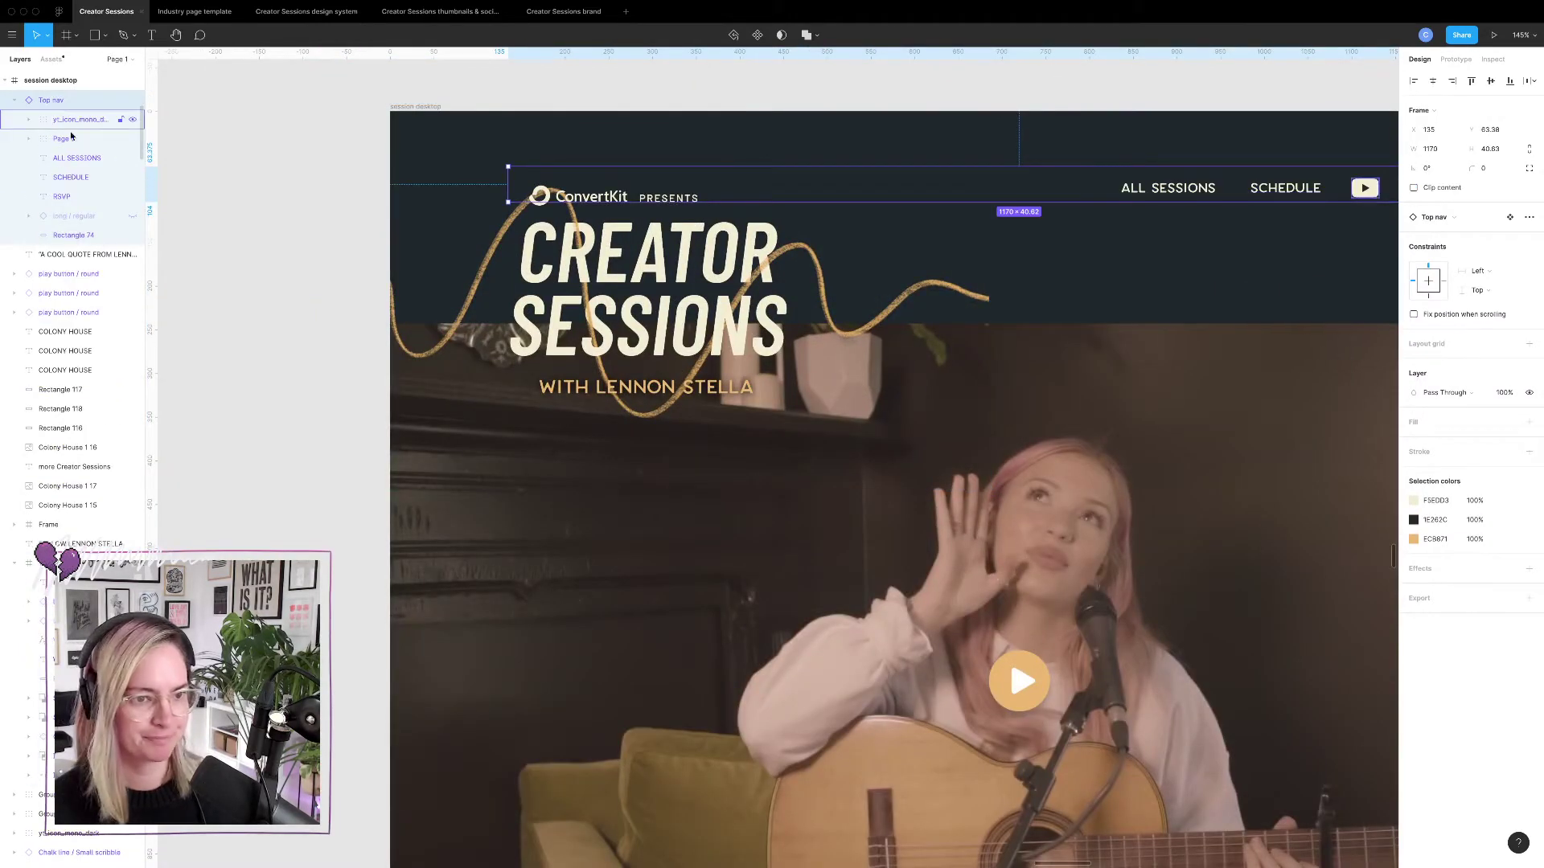
scroll(93, 160, "up", 5)
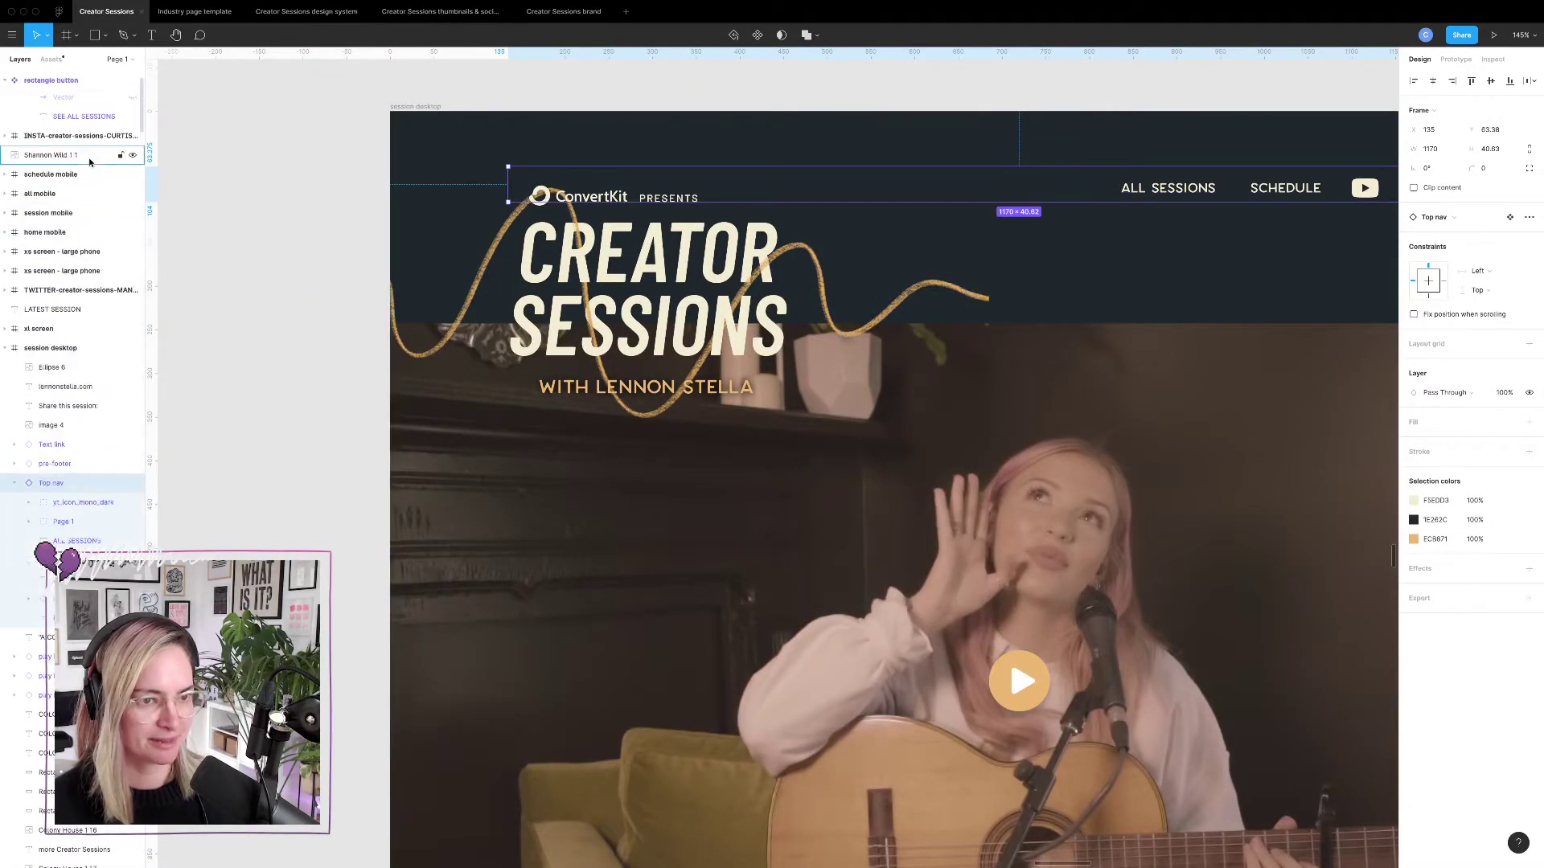
scroll(72, 449, "down", 5)
left_click(58, 480)
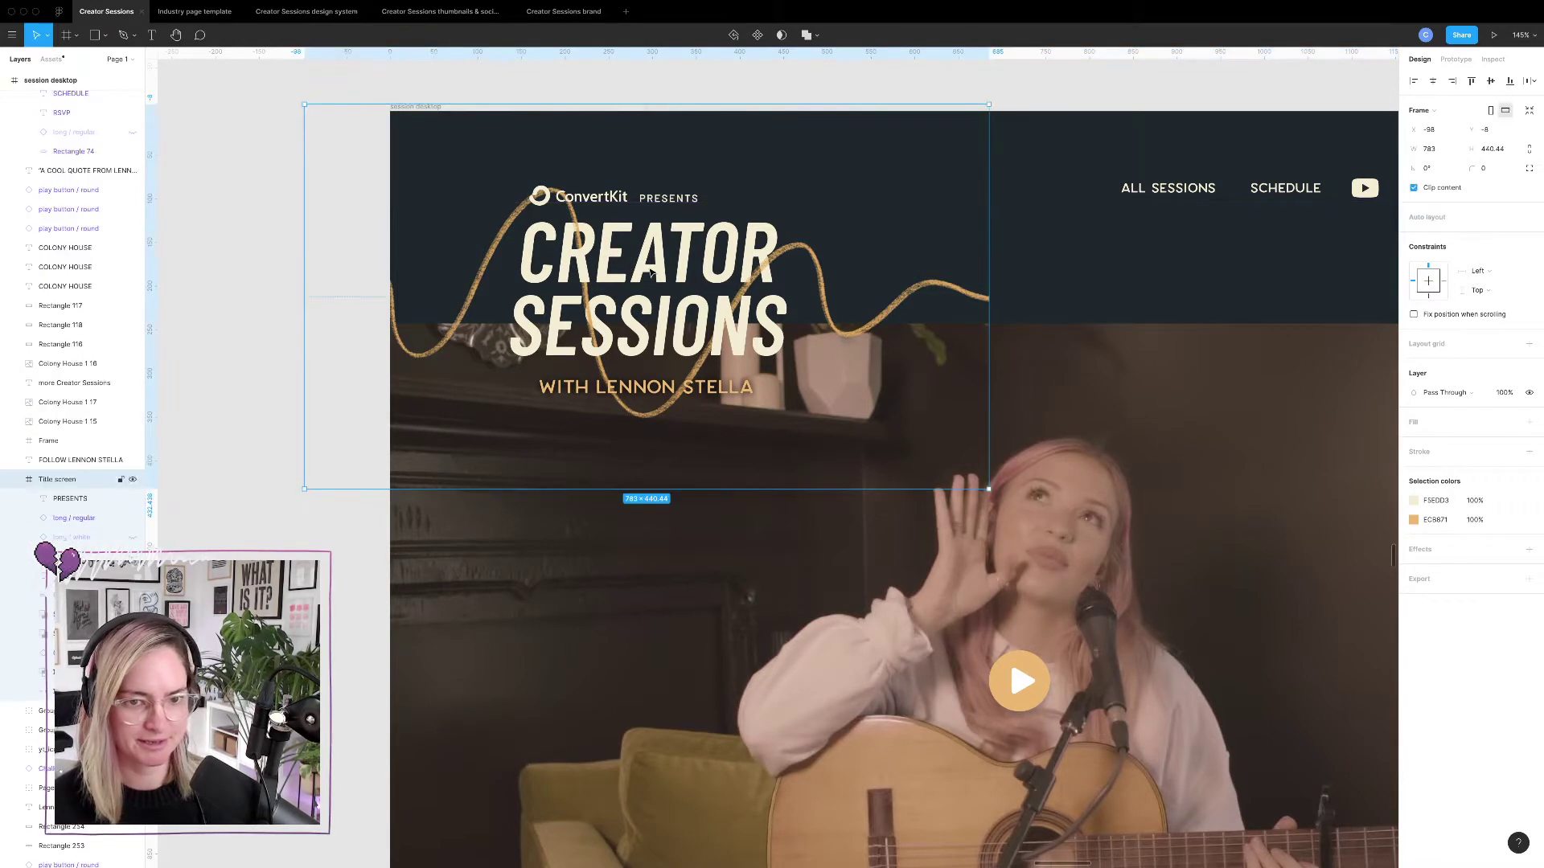
left_click(66, 520)
left_click(72, 500, "shift")
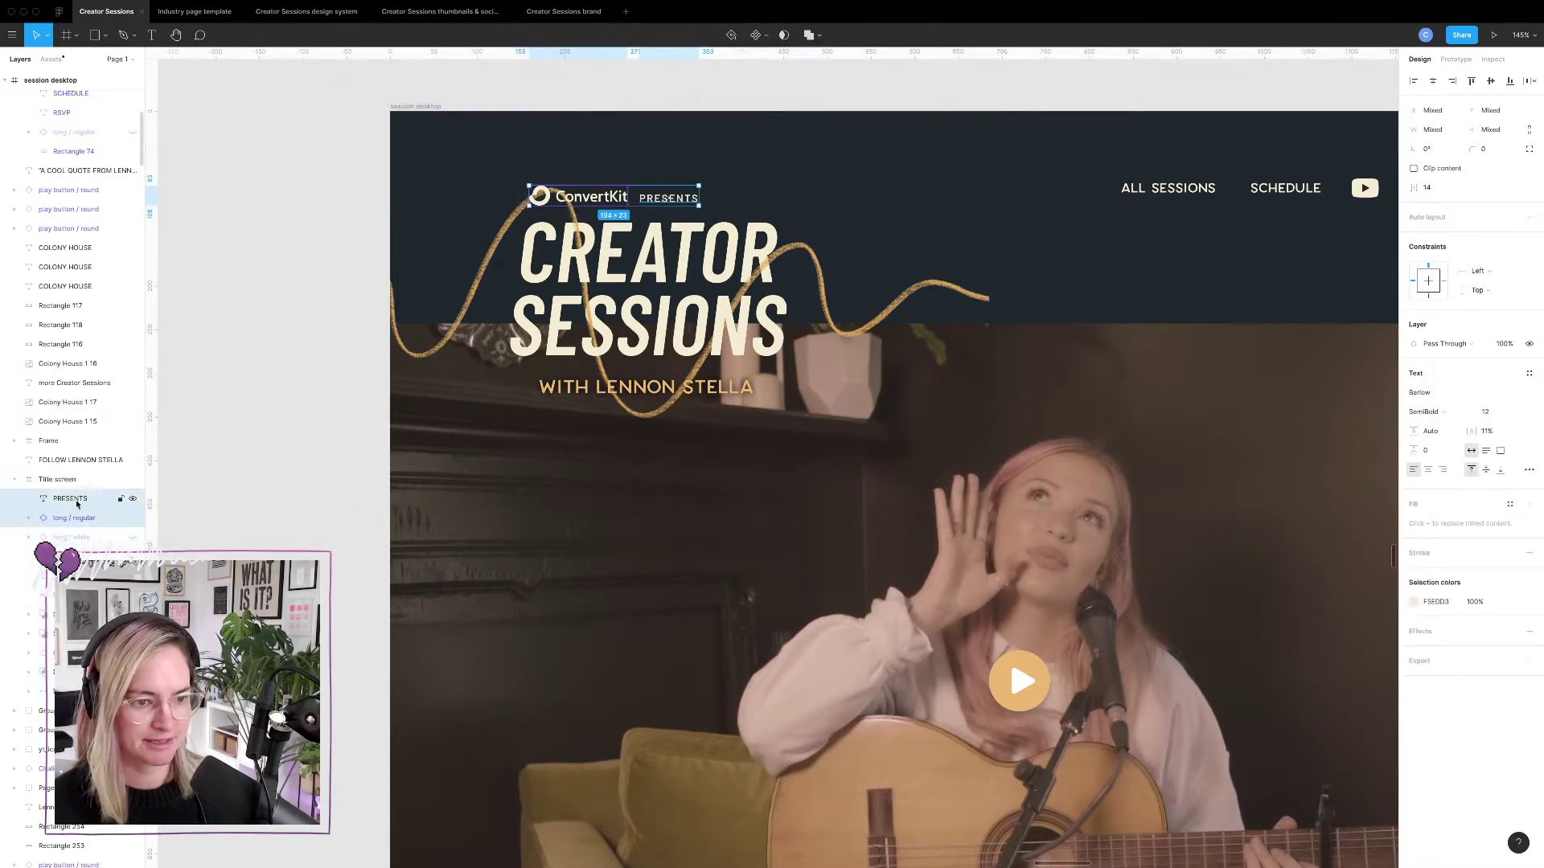
left_click_drag(73, 499, 57, 477)
left_click_drag(712, 200, 682, 192)
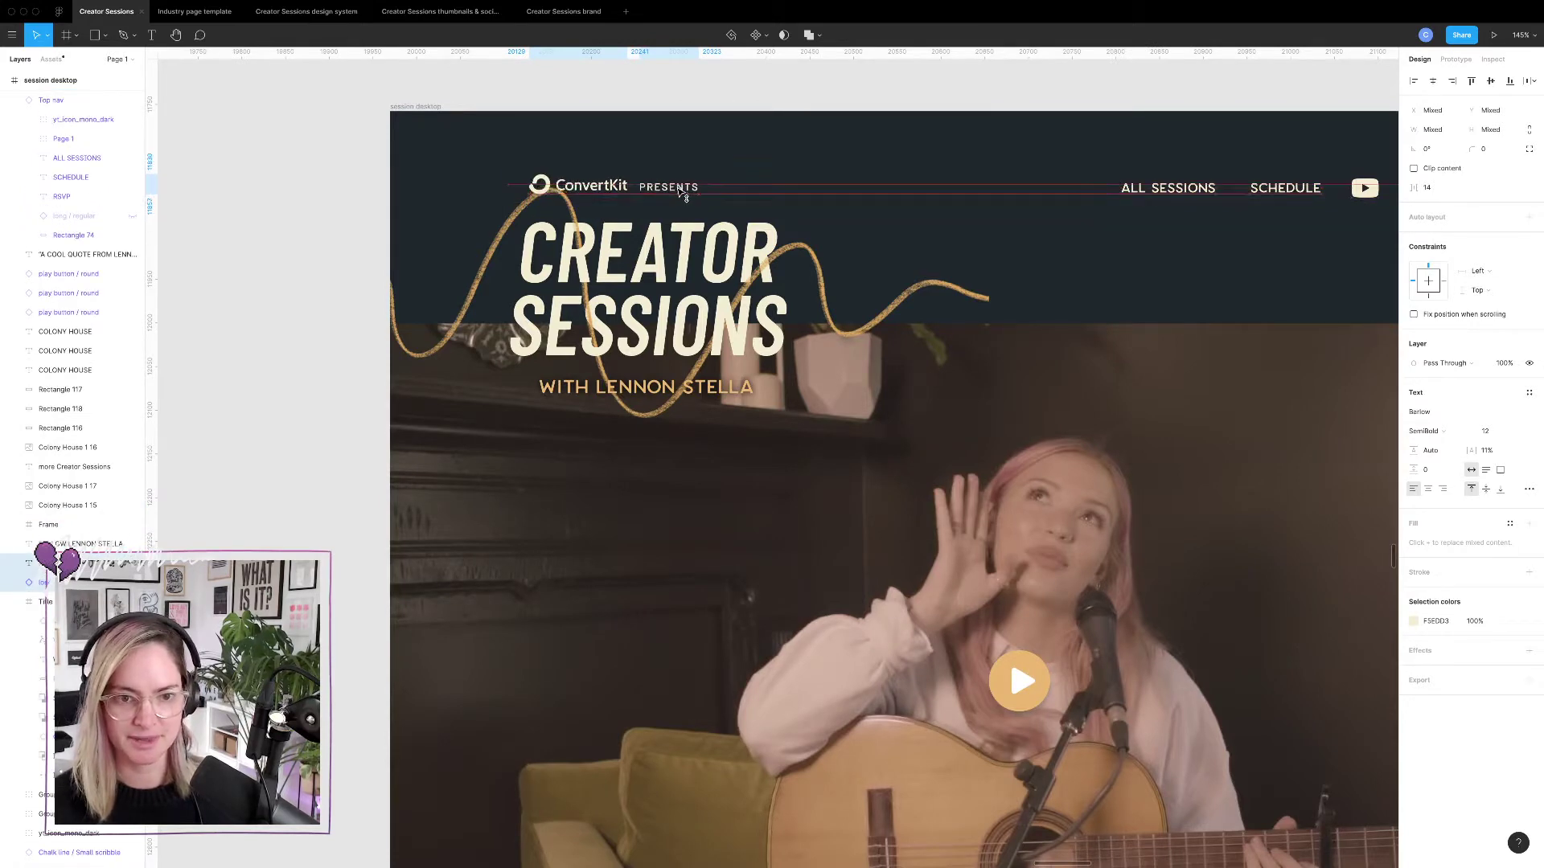
Show the layout grids and centre the Title screen horizontally in the duplicated session desktop frame, at about X 327, Y 34.
left_click(656, 286)
left_click_drag(656, 285, 955, 321)
scroll(955, 321, "down", 5)
scroll(955, 322, "right", 5)
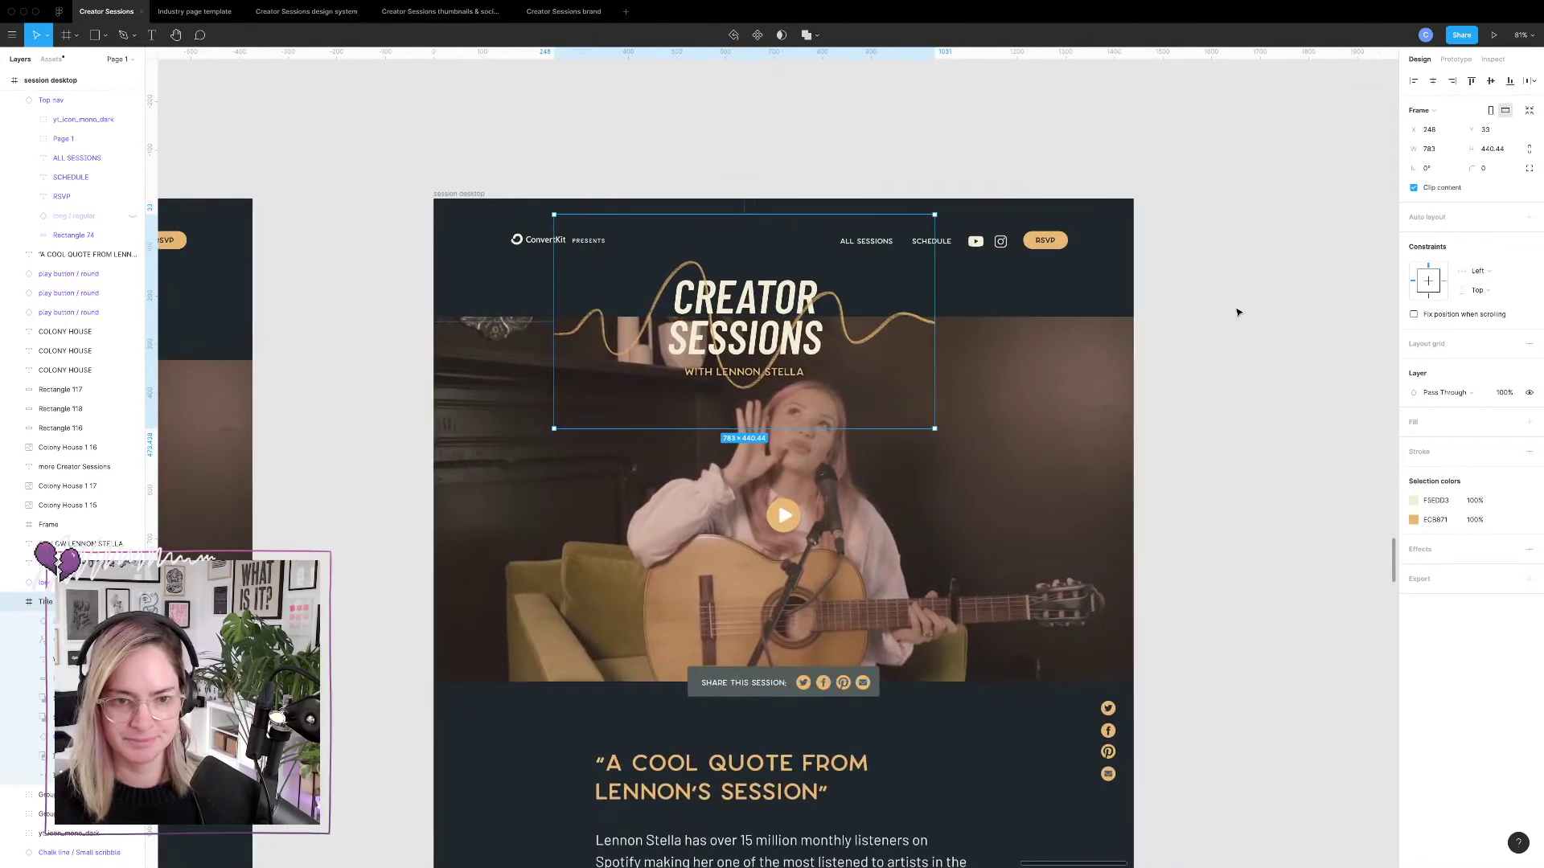
key("ctrl+g")
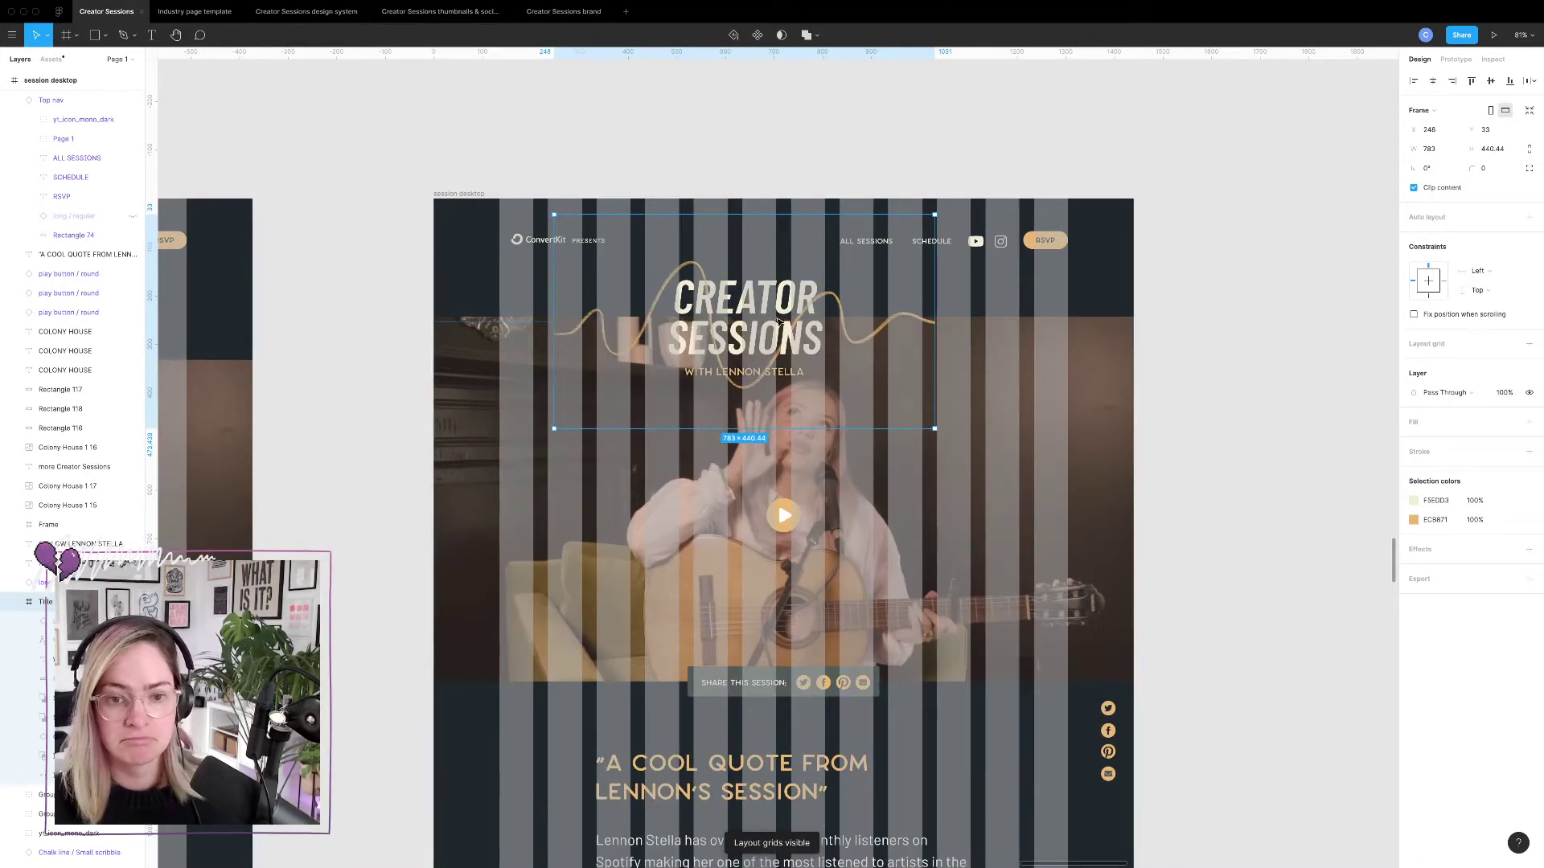
left_click_drag(784, 327, 824, 330)
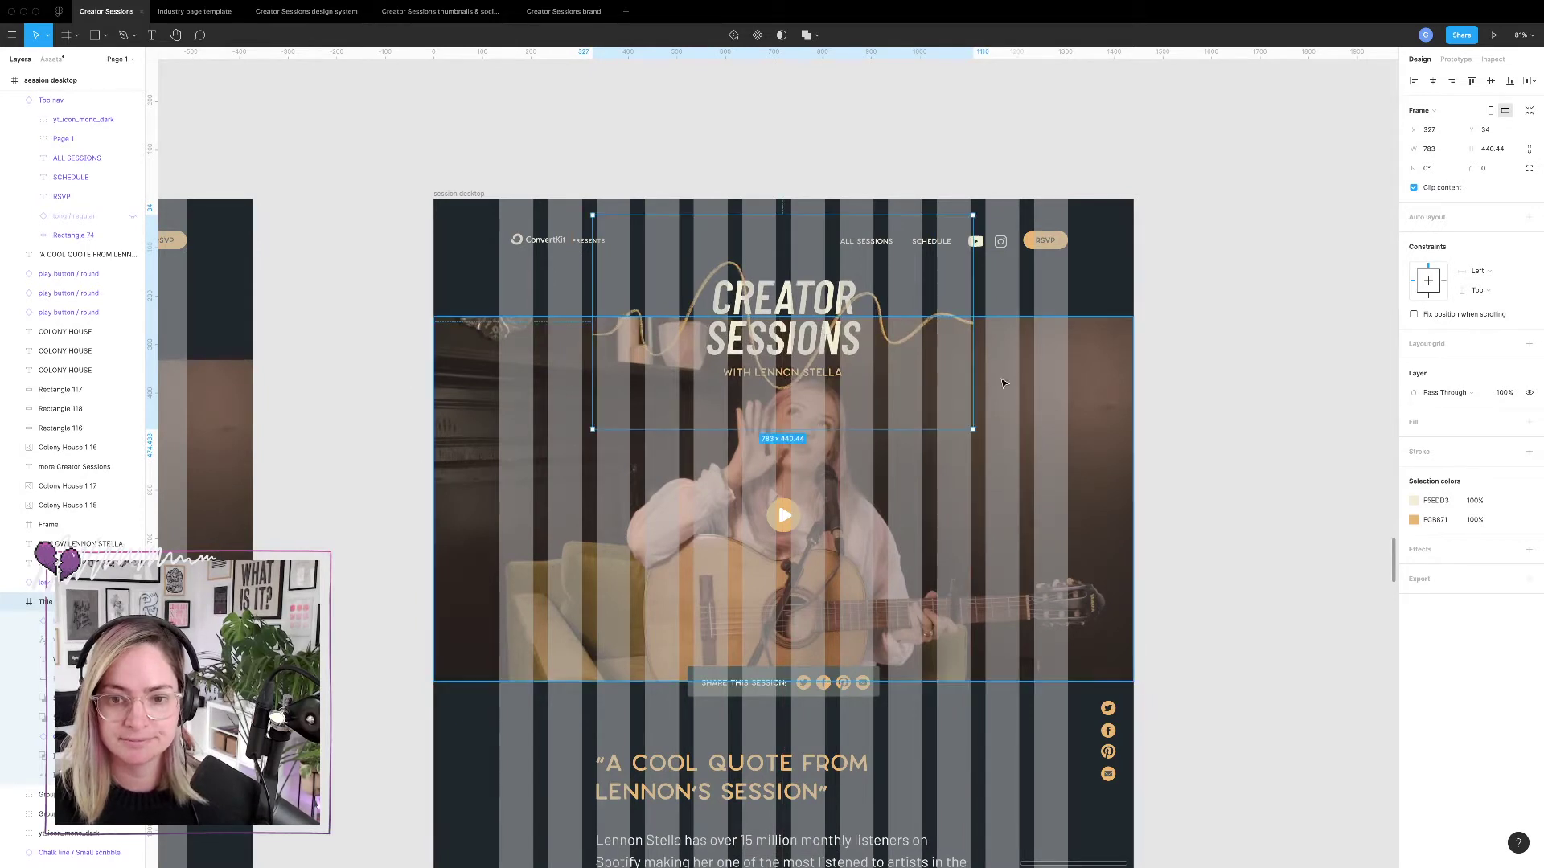
Lower the top edge of the hero image behind the title so the image is 700 px high.
left_click(1006, 337)
left_click_drag(1006, 337, 1006, 342)
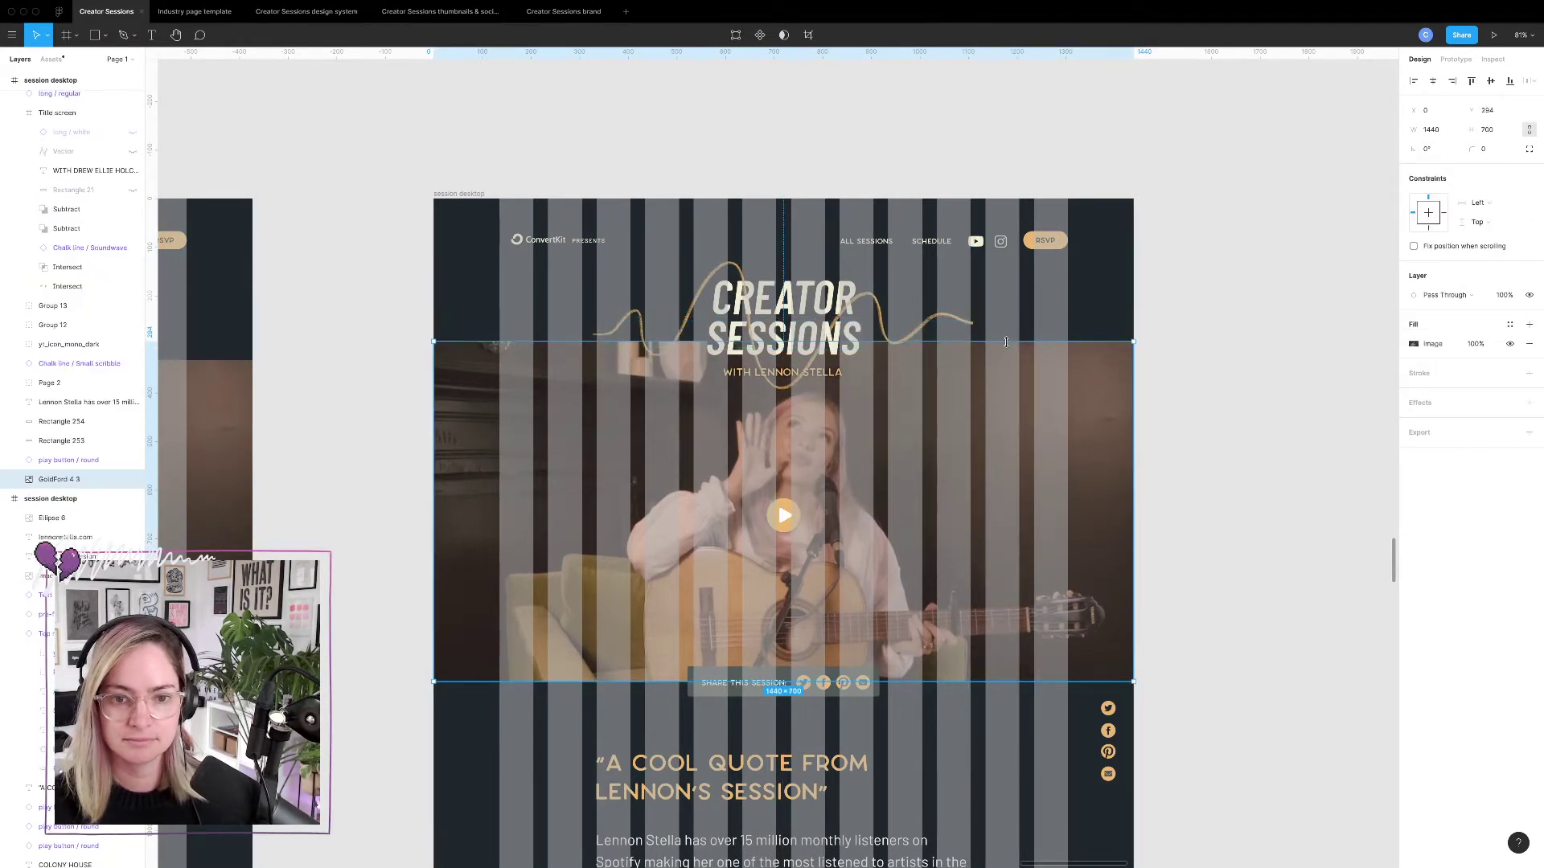
left_click(1236, 379)
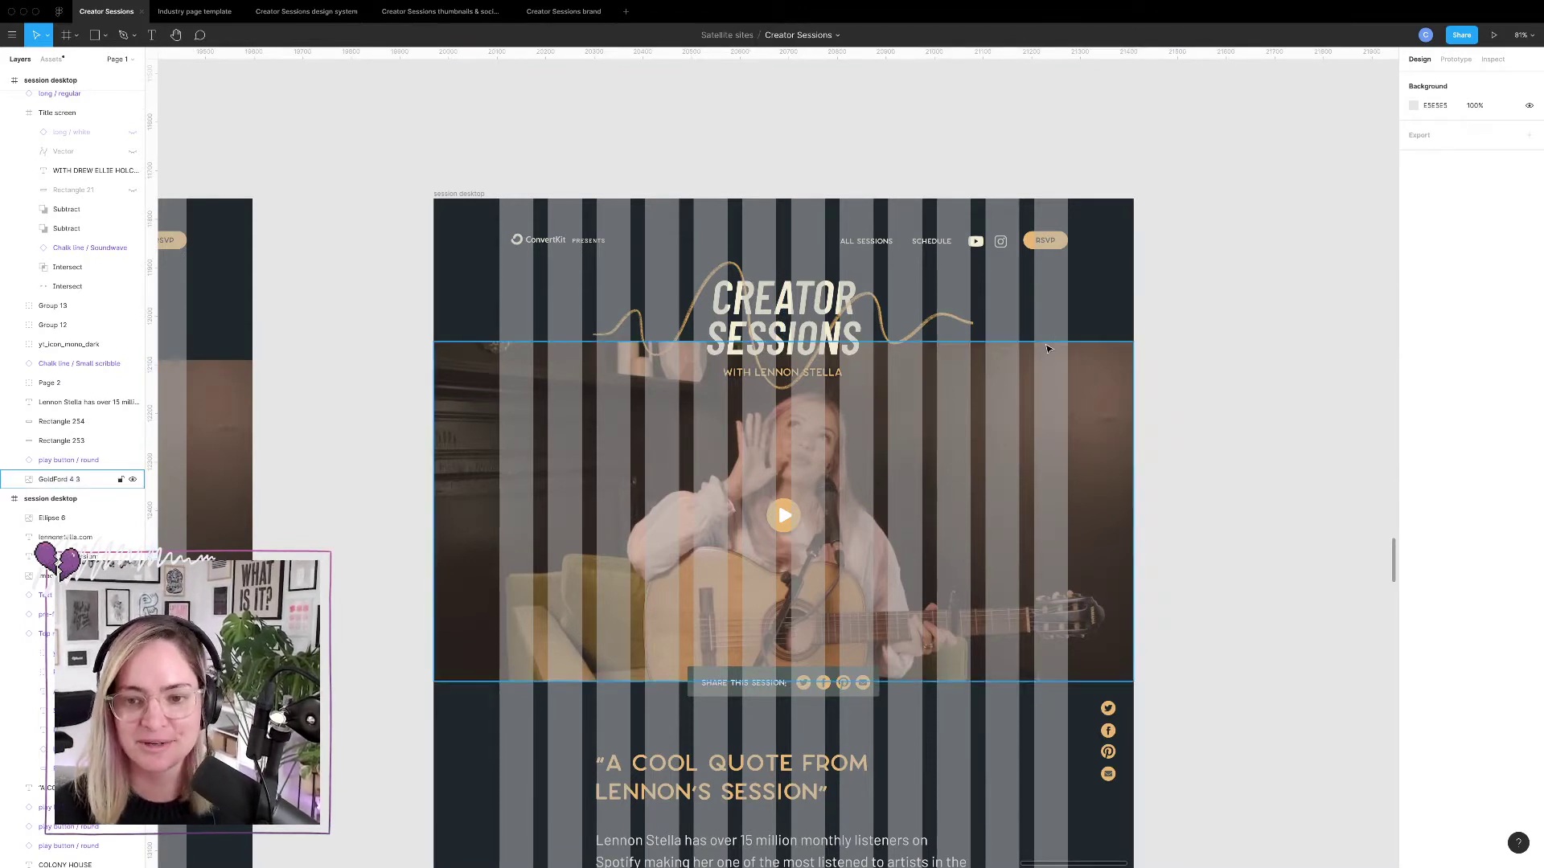
left_click(1051, 348)
left_click(1193, 346)
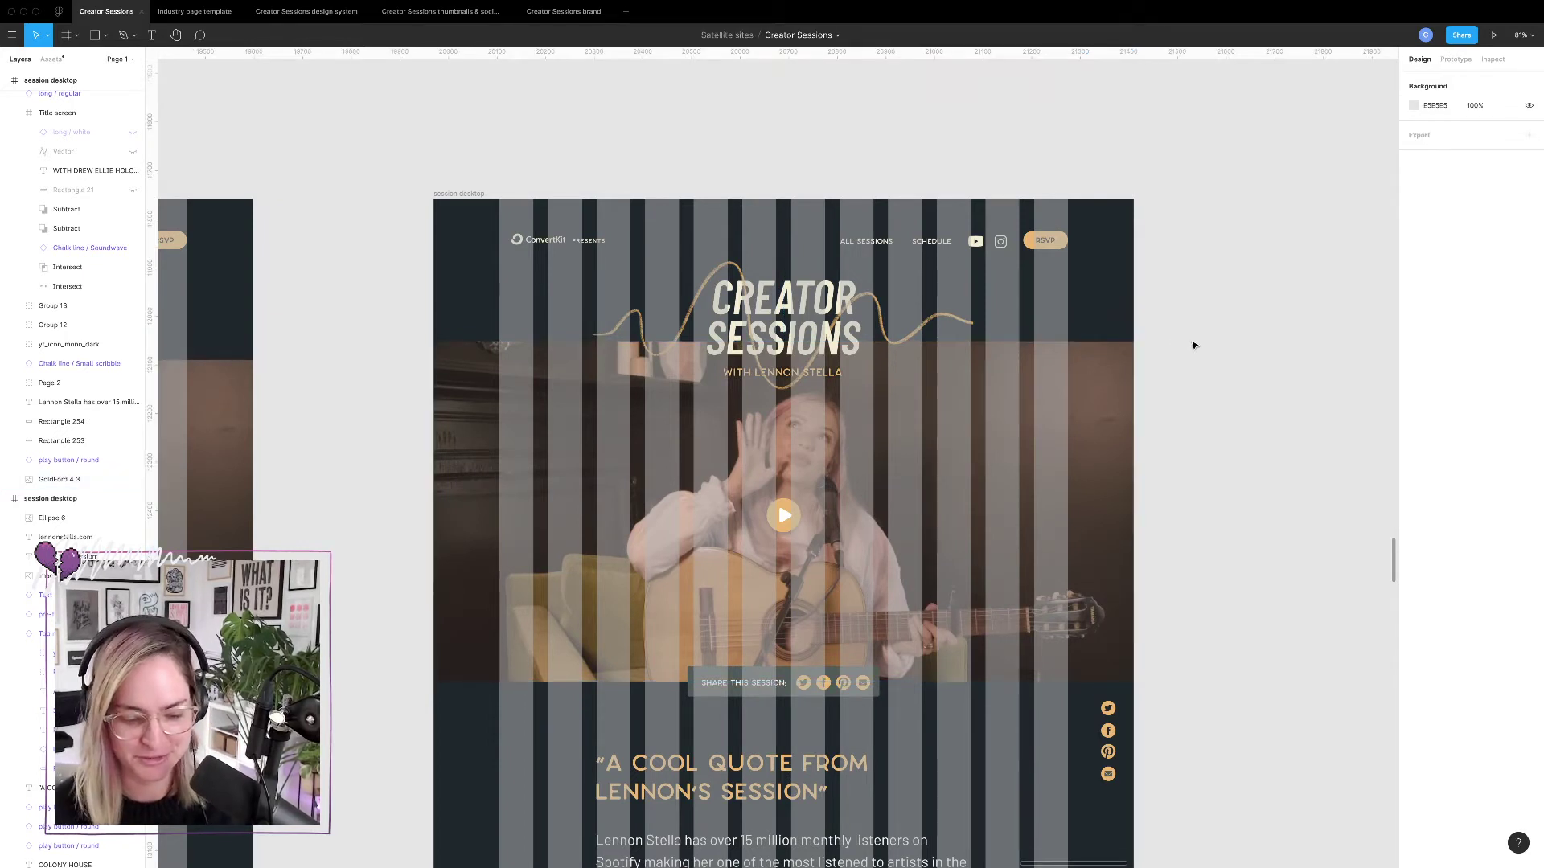
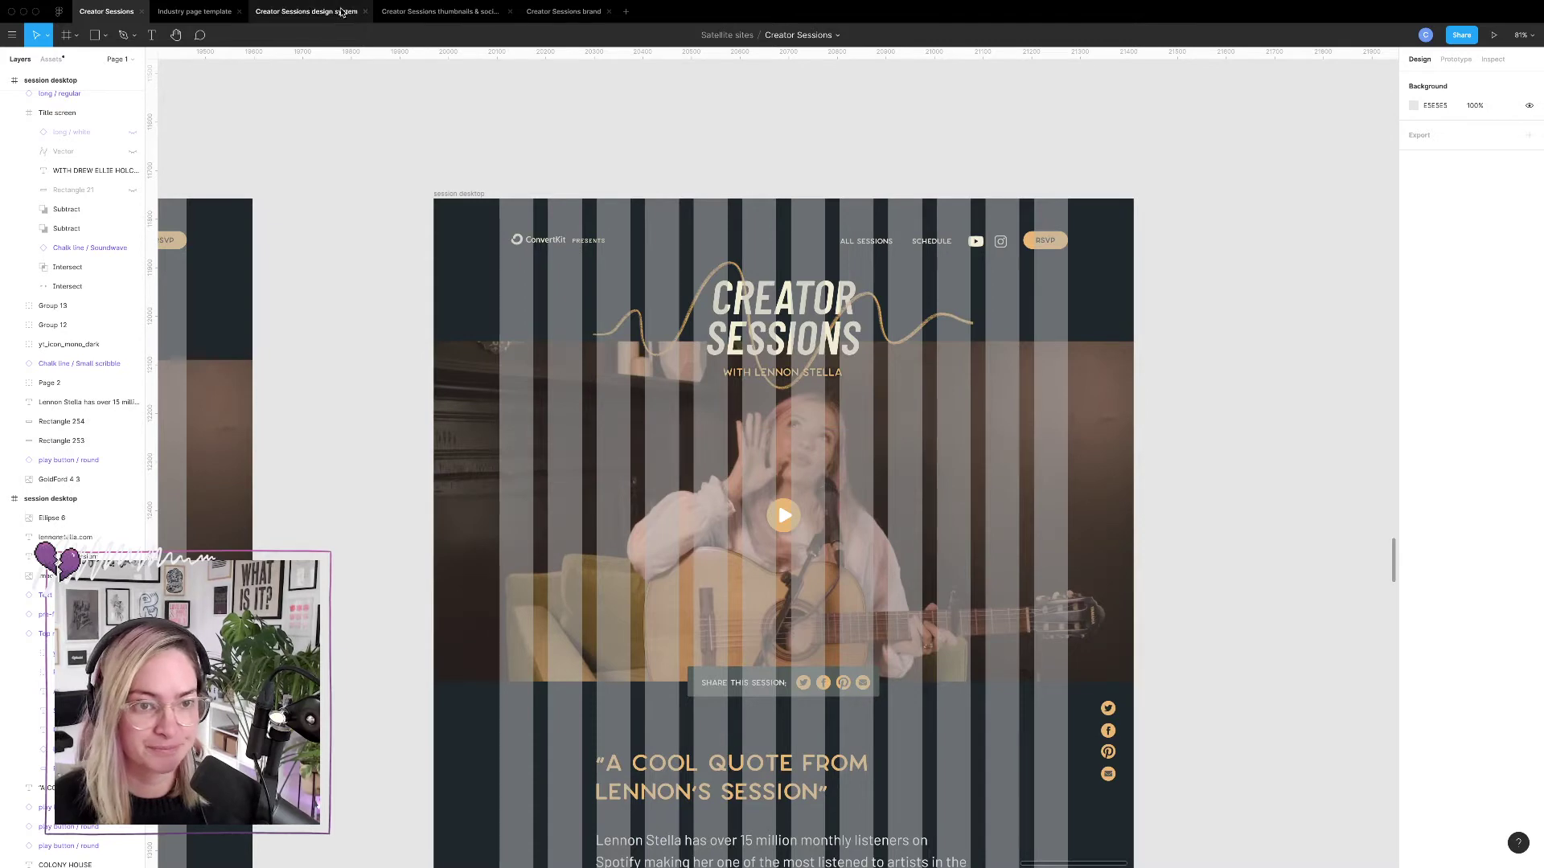
Examine the logotype lockup rules and the two-line lockup example on the Style guide page of the Creator Sessions brand file.
left_click(563, 13)
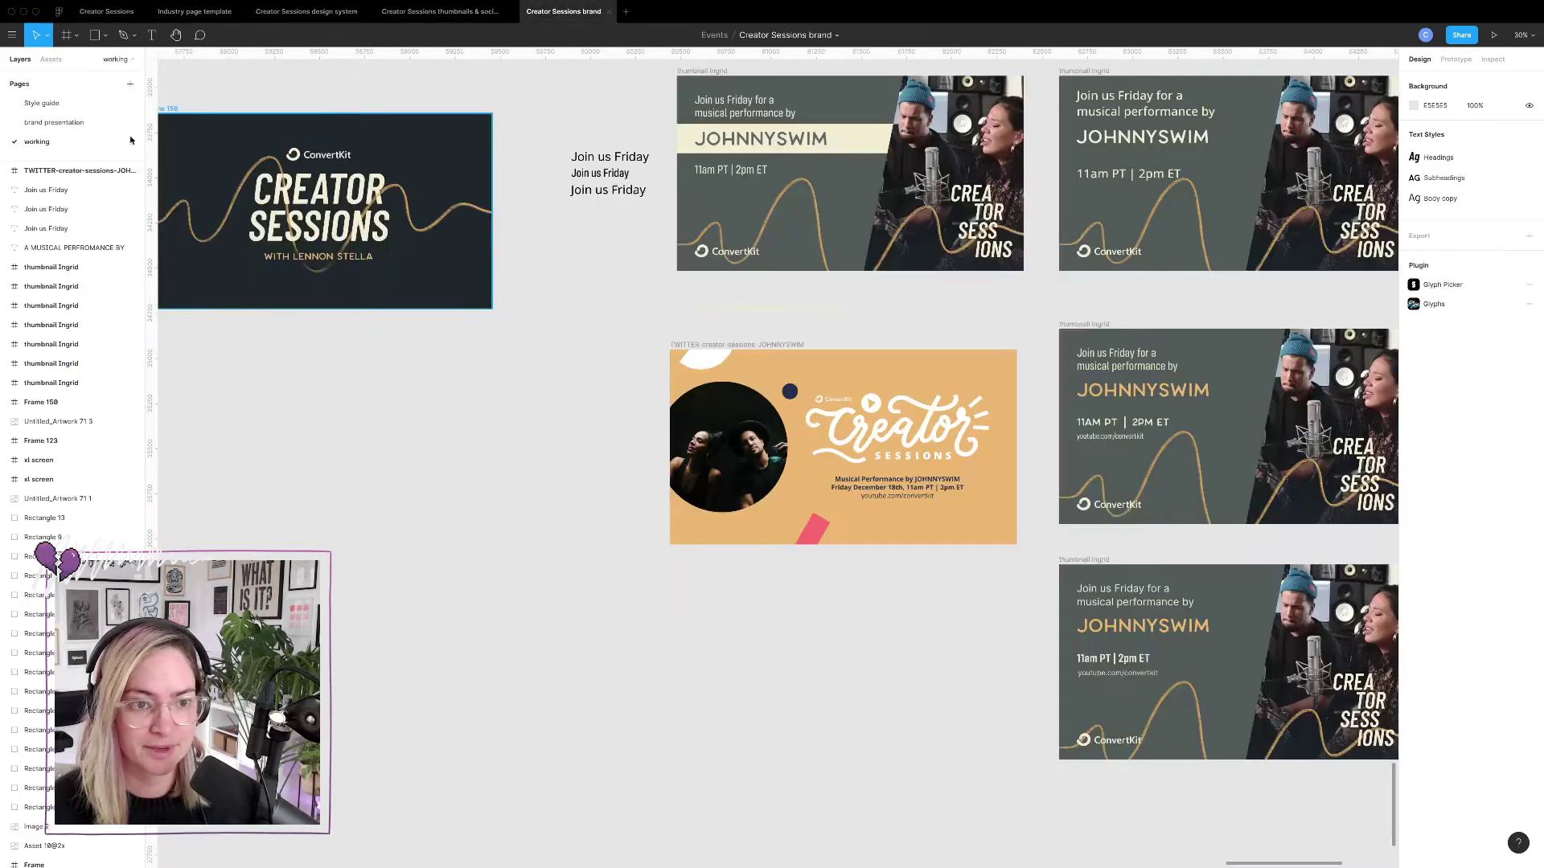
left_click(59, 109)
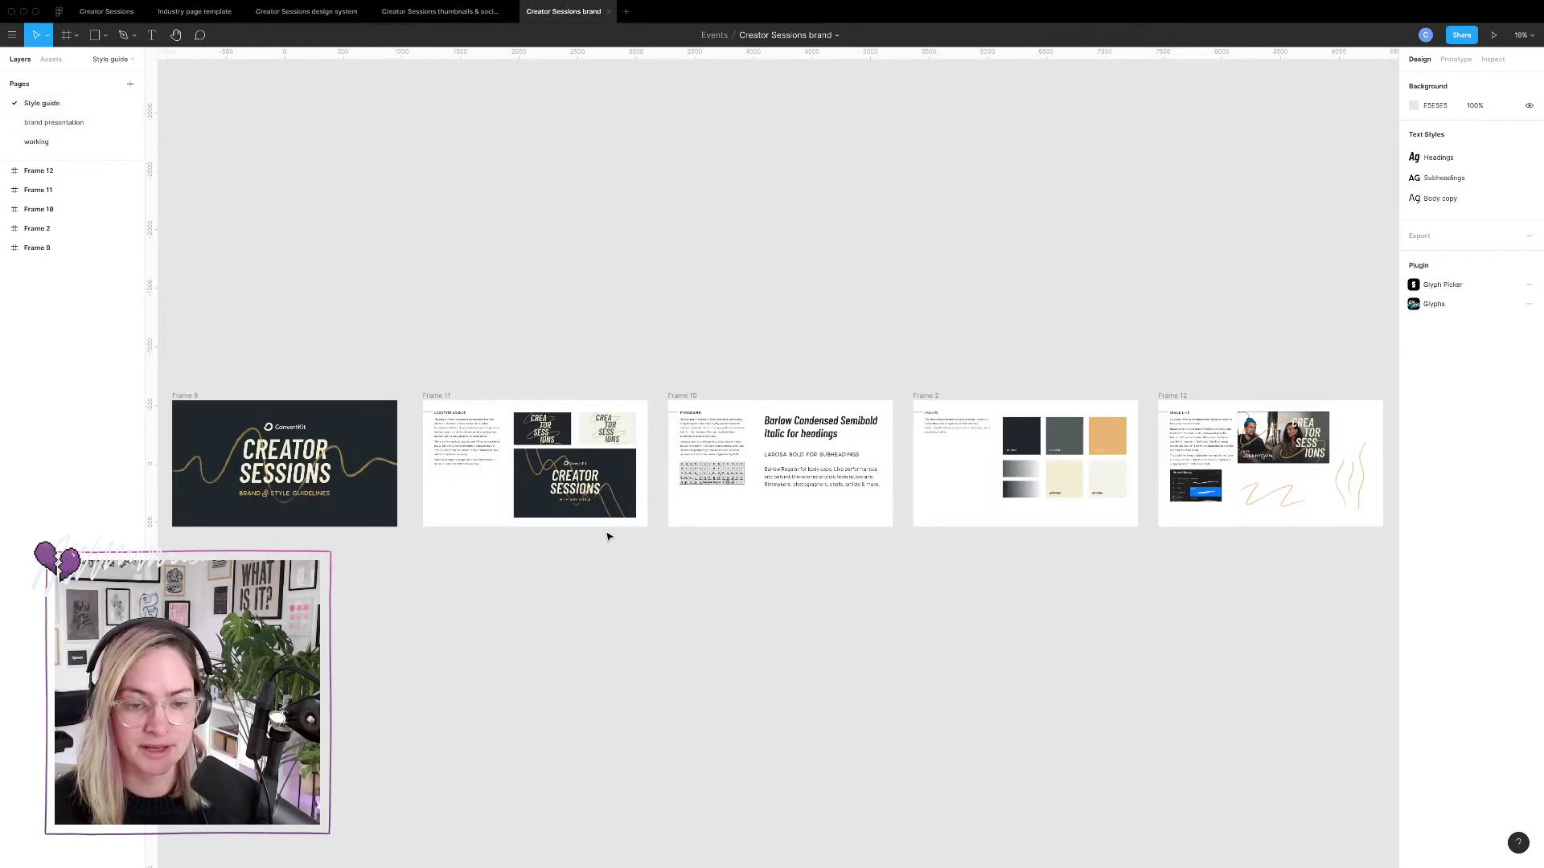
scroll(547, 535, "up", 10)
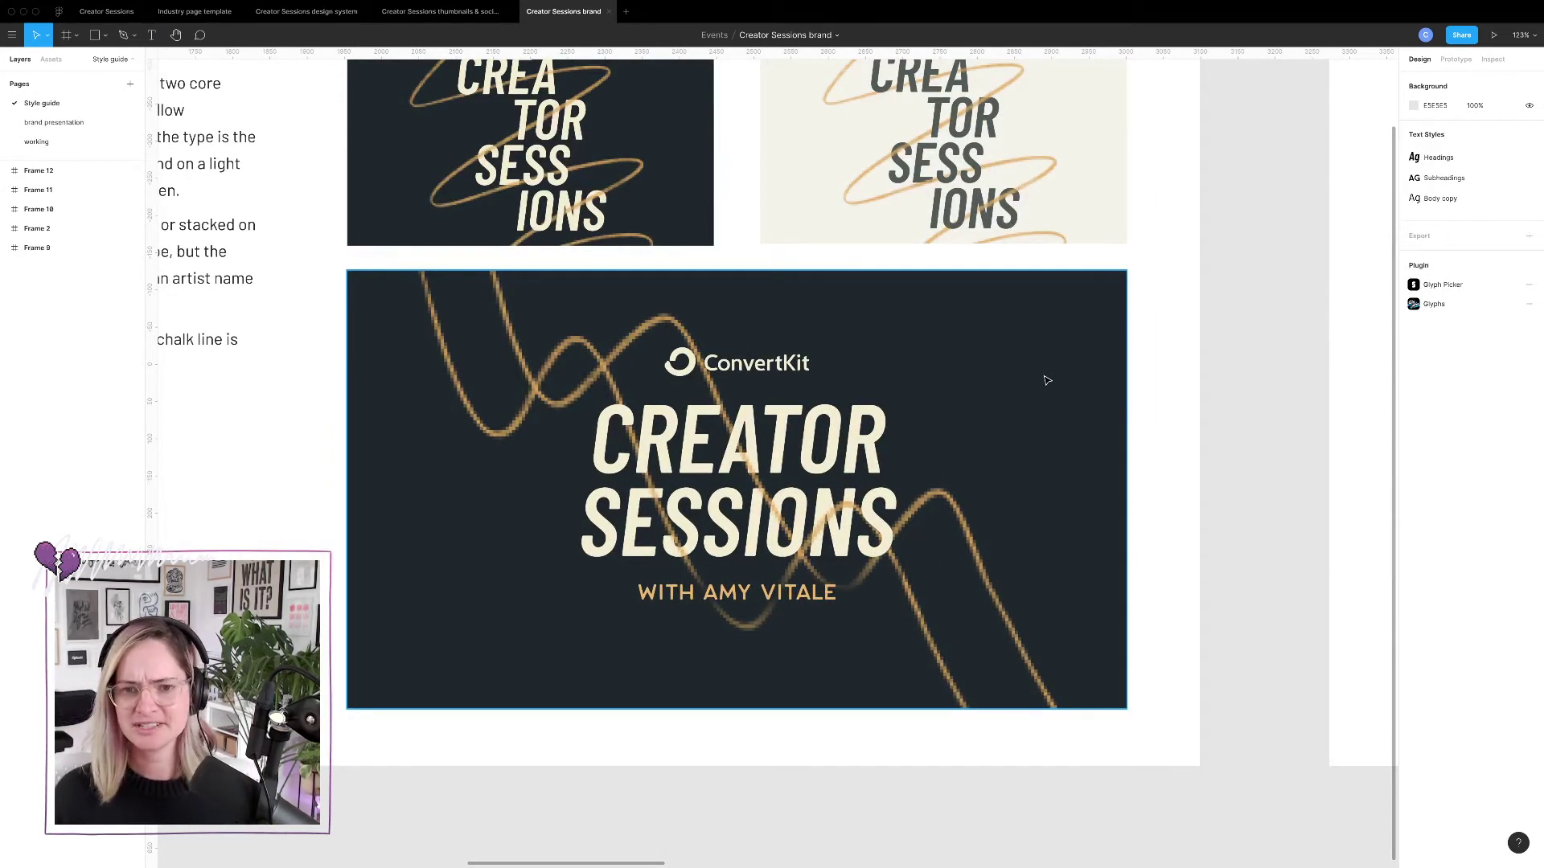
scroll(1046, 380, "down", 3)
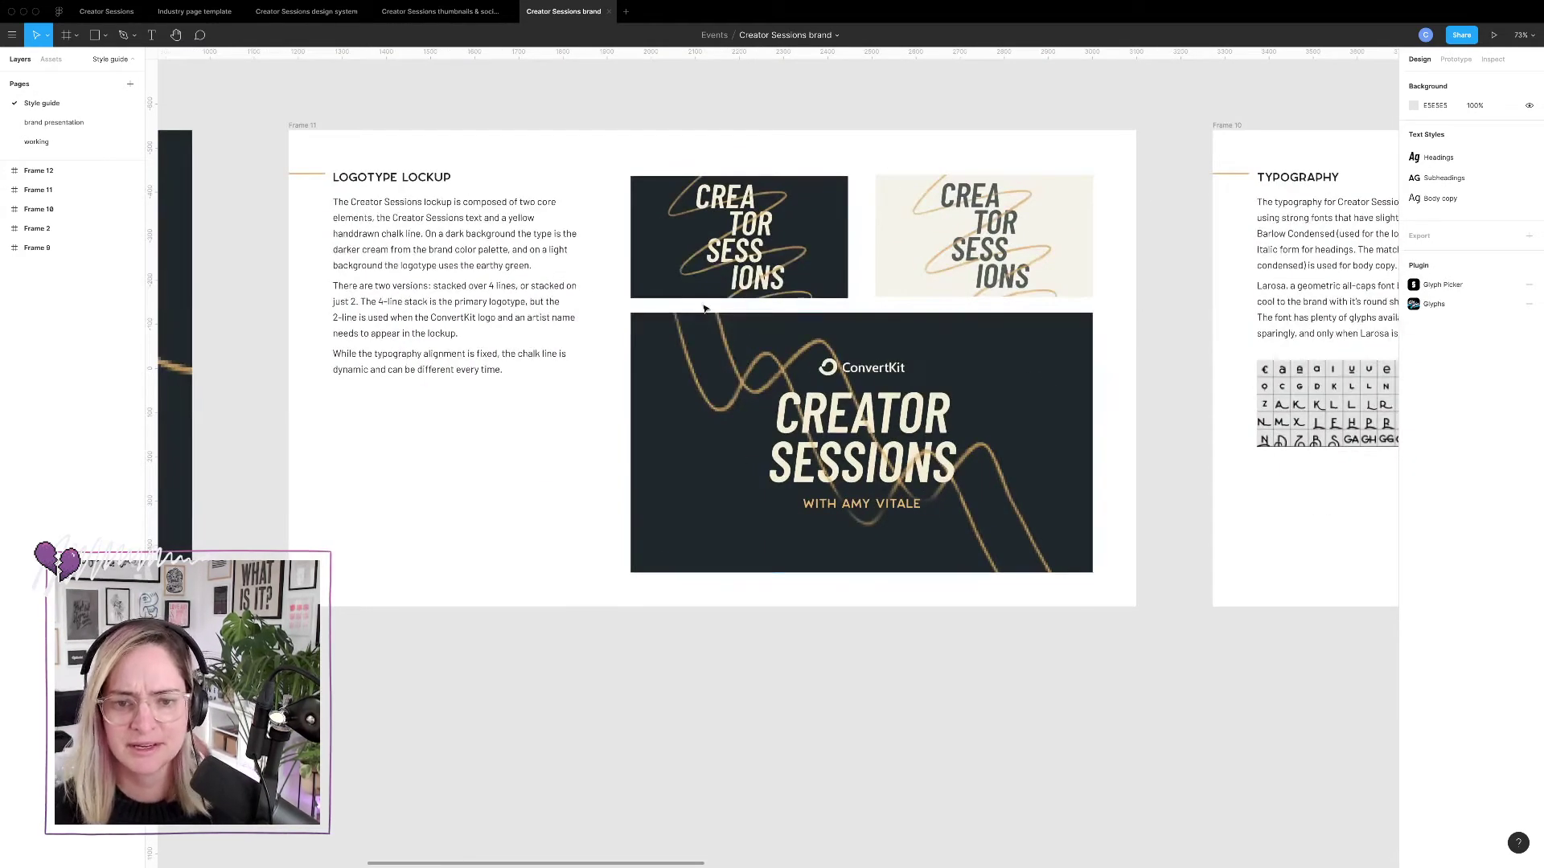
left_click(760, 375)
scroll(764, 375, "down", 2)
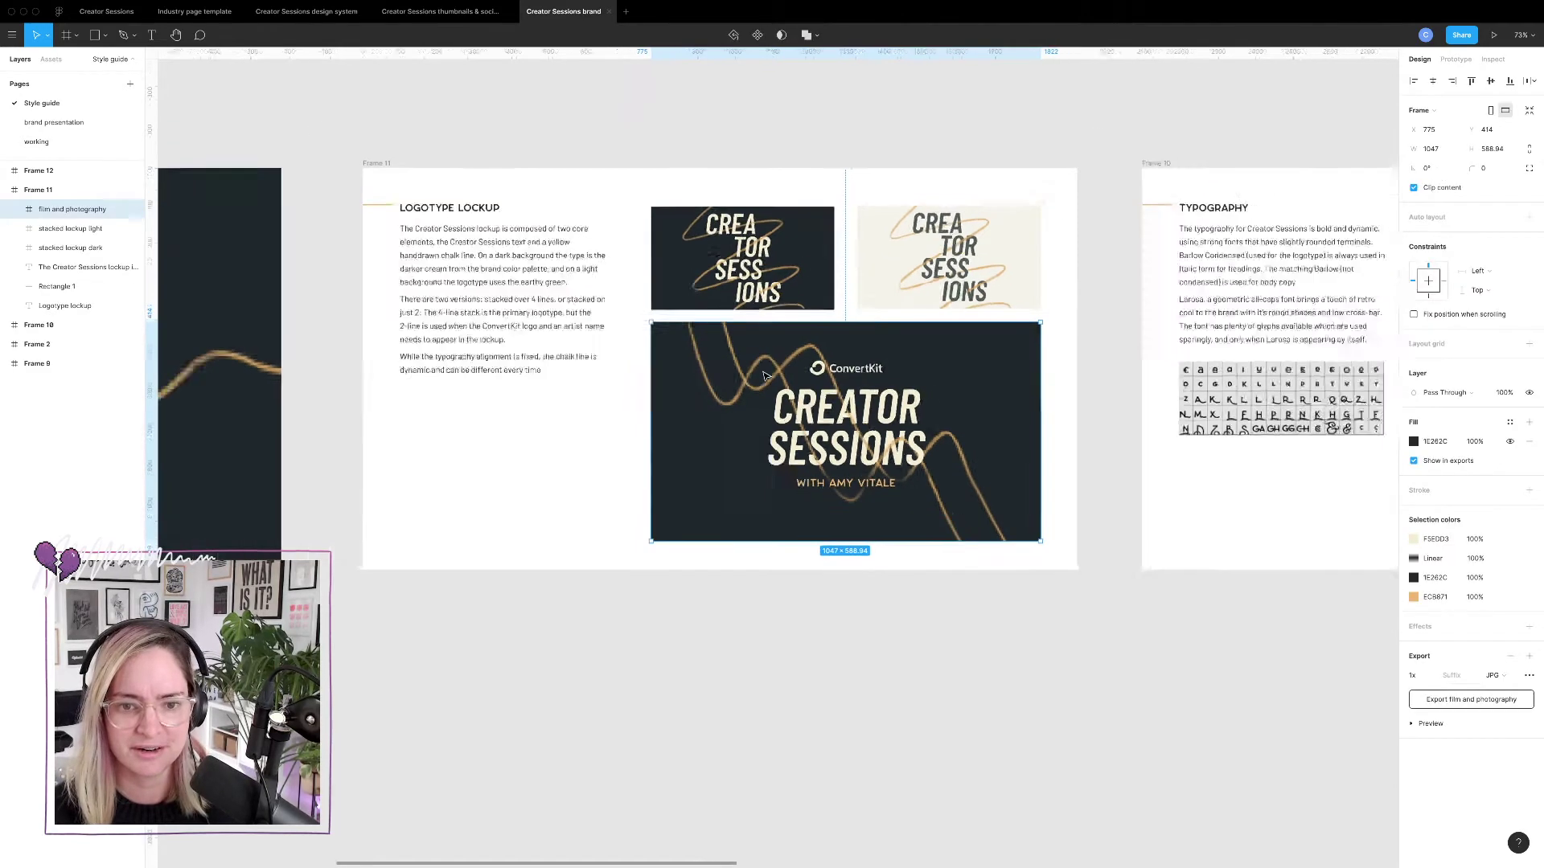
scroll(764, 375, "down", 1)
scroll(764, 376, "up", 3)
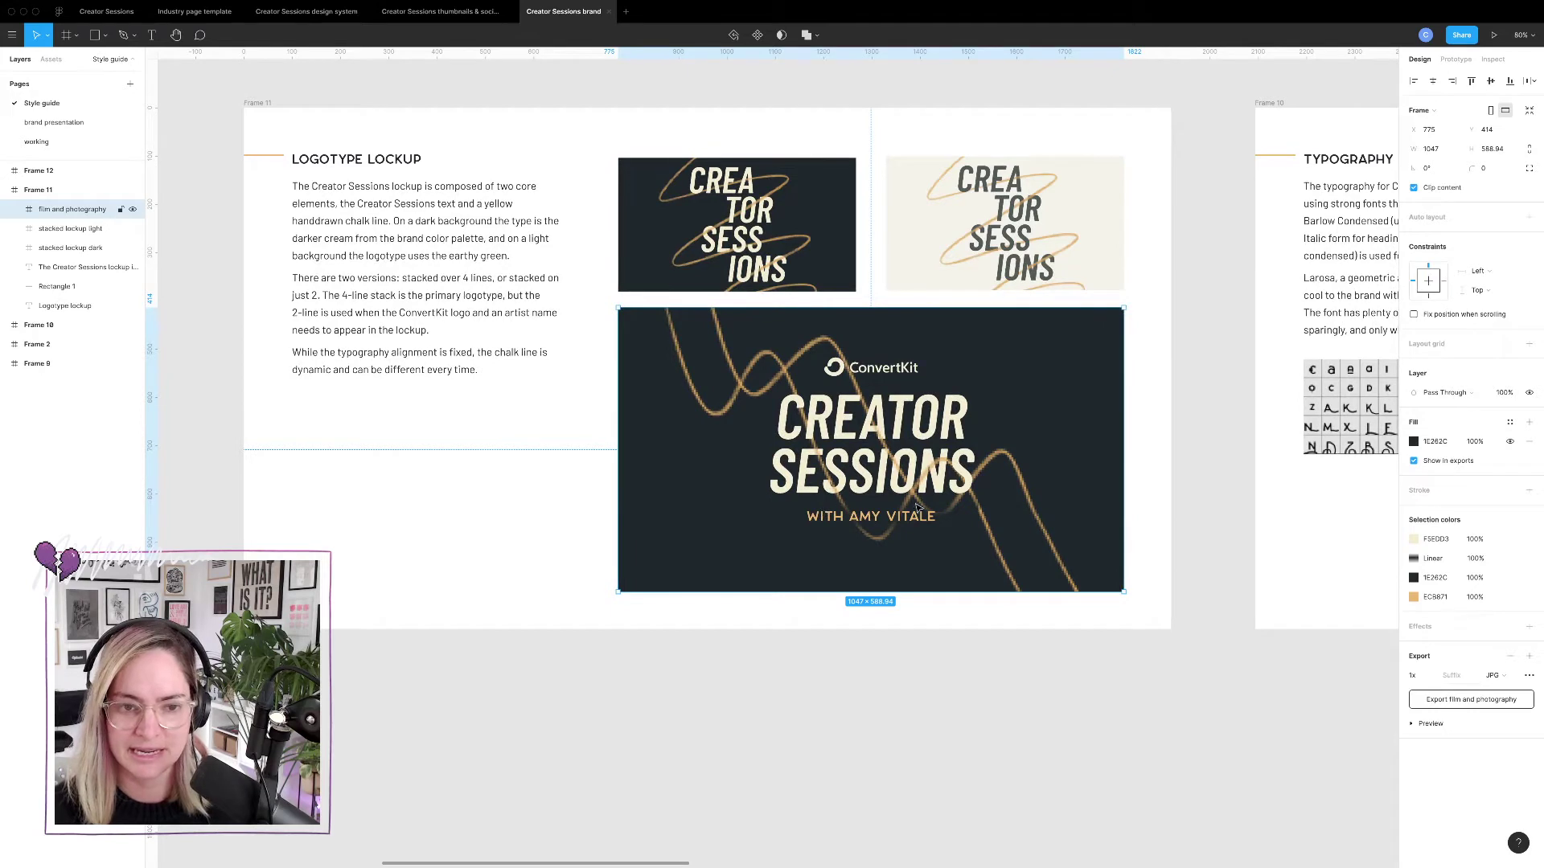
mouse_move(441, 12)
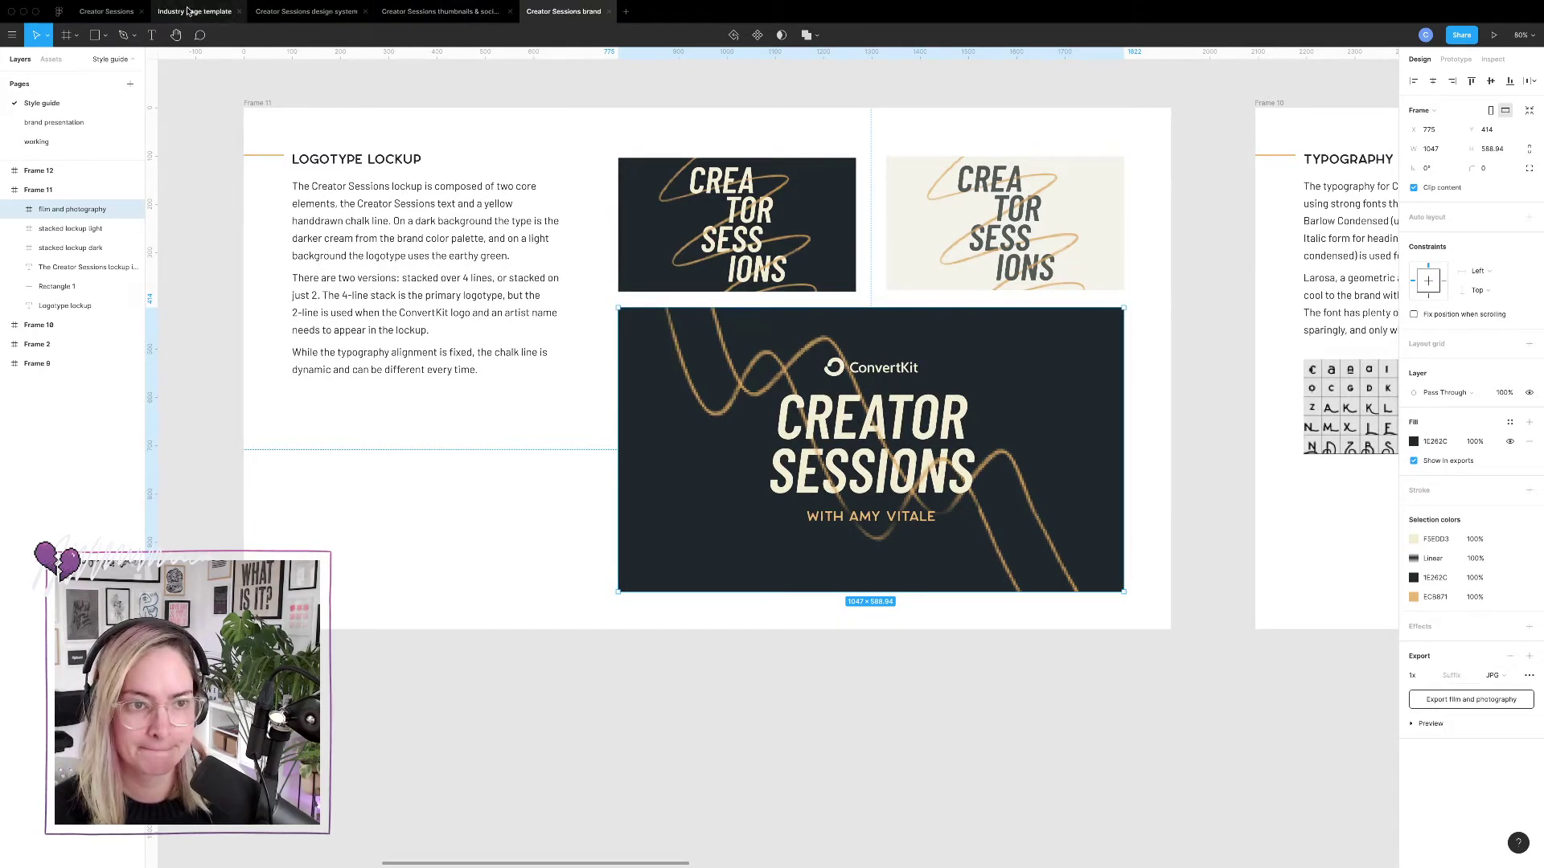
Return to the Creator Sessions file and reorder the PRESENTS and long / regular layers above Top nav, directly below image 4.
left_click(111, 14)
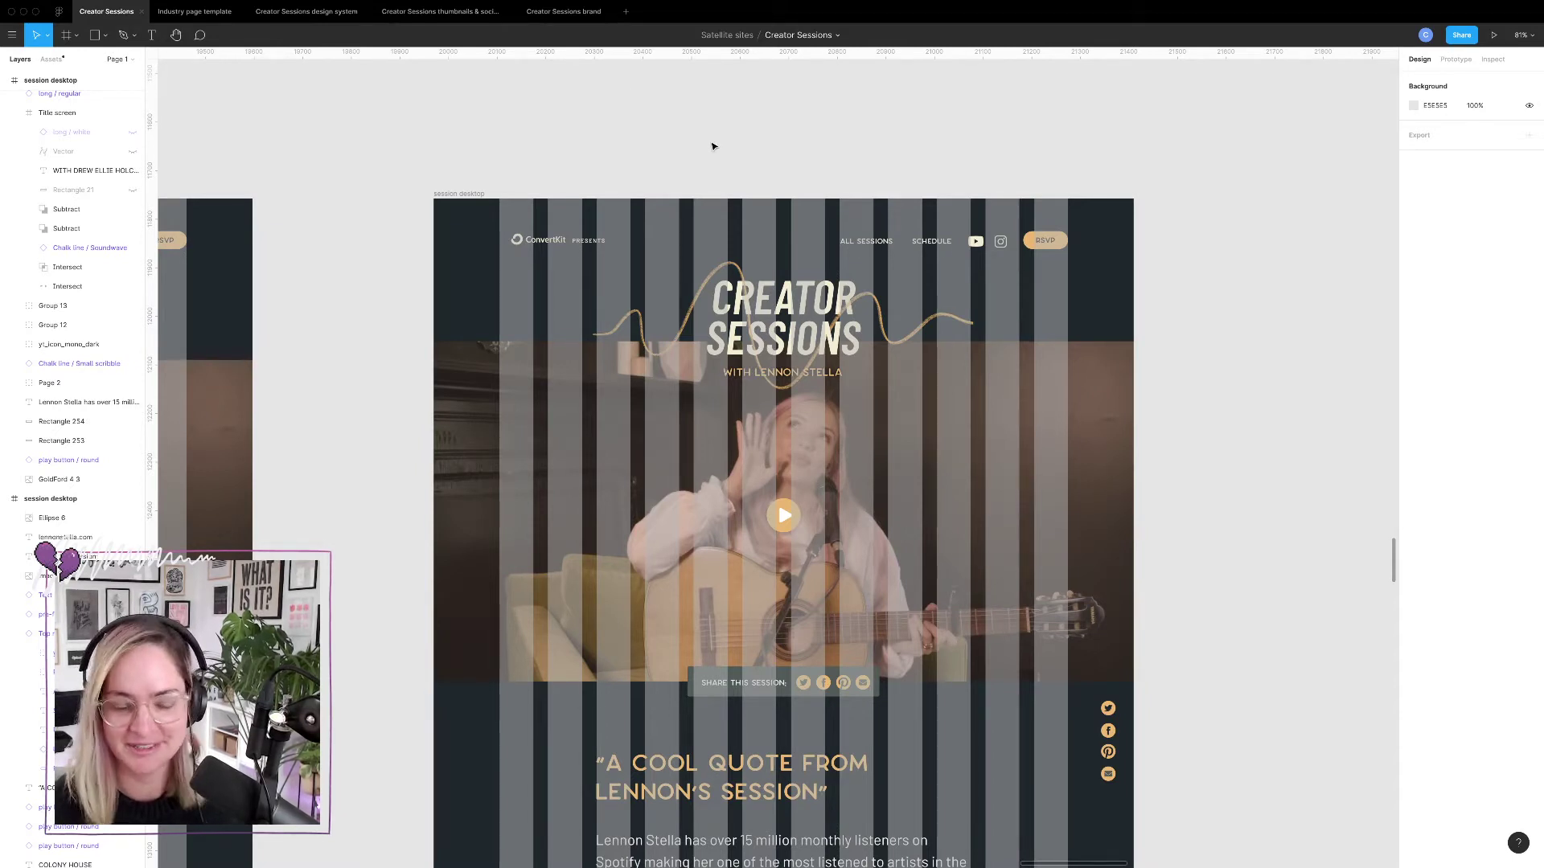
left_click(821, 351)
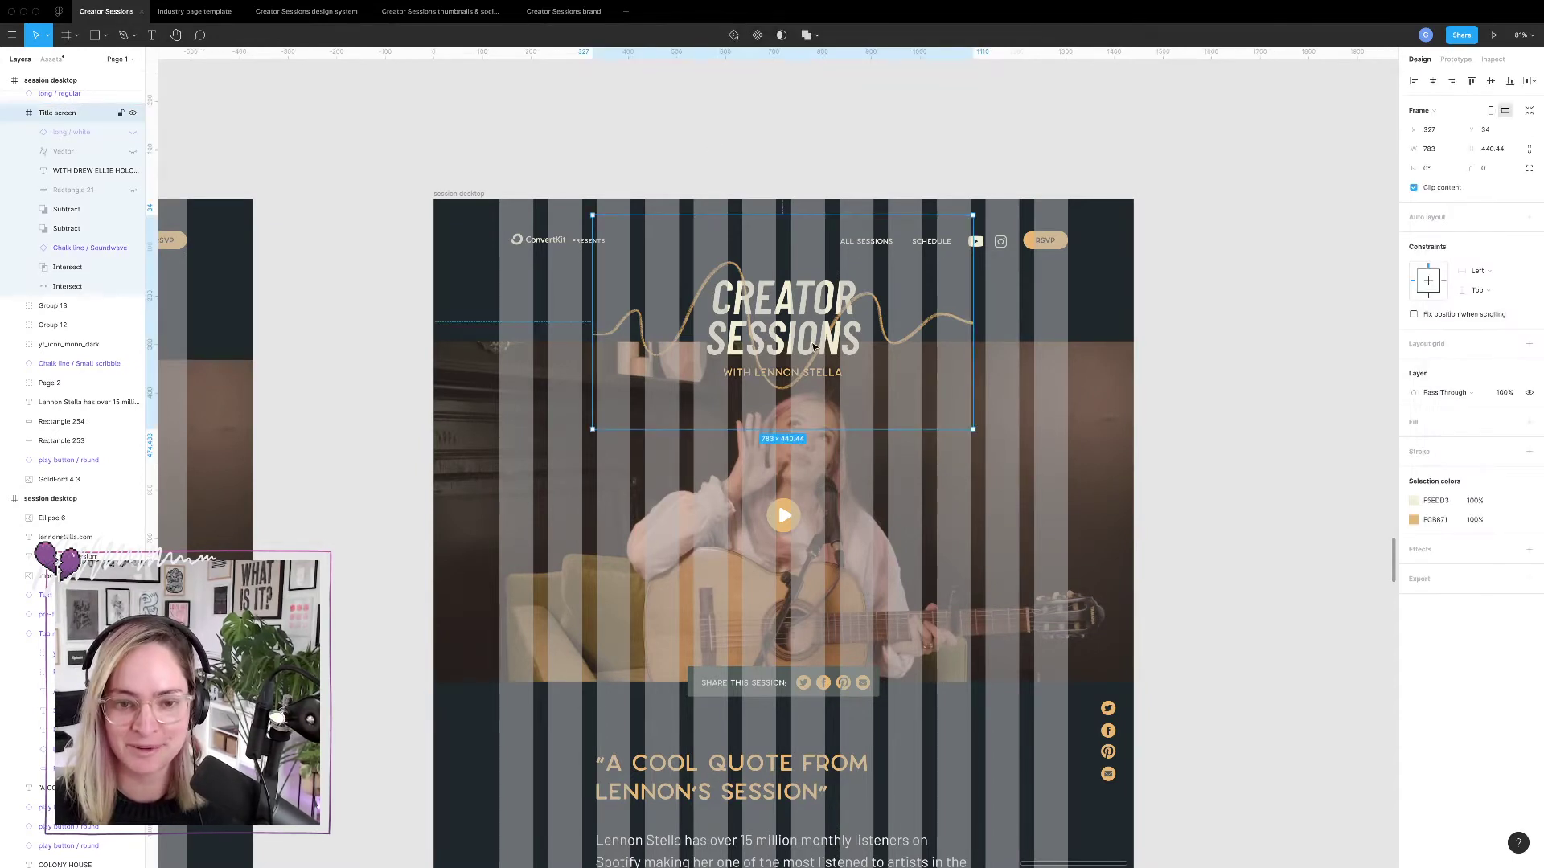
left_click(1209, 378)
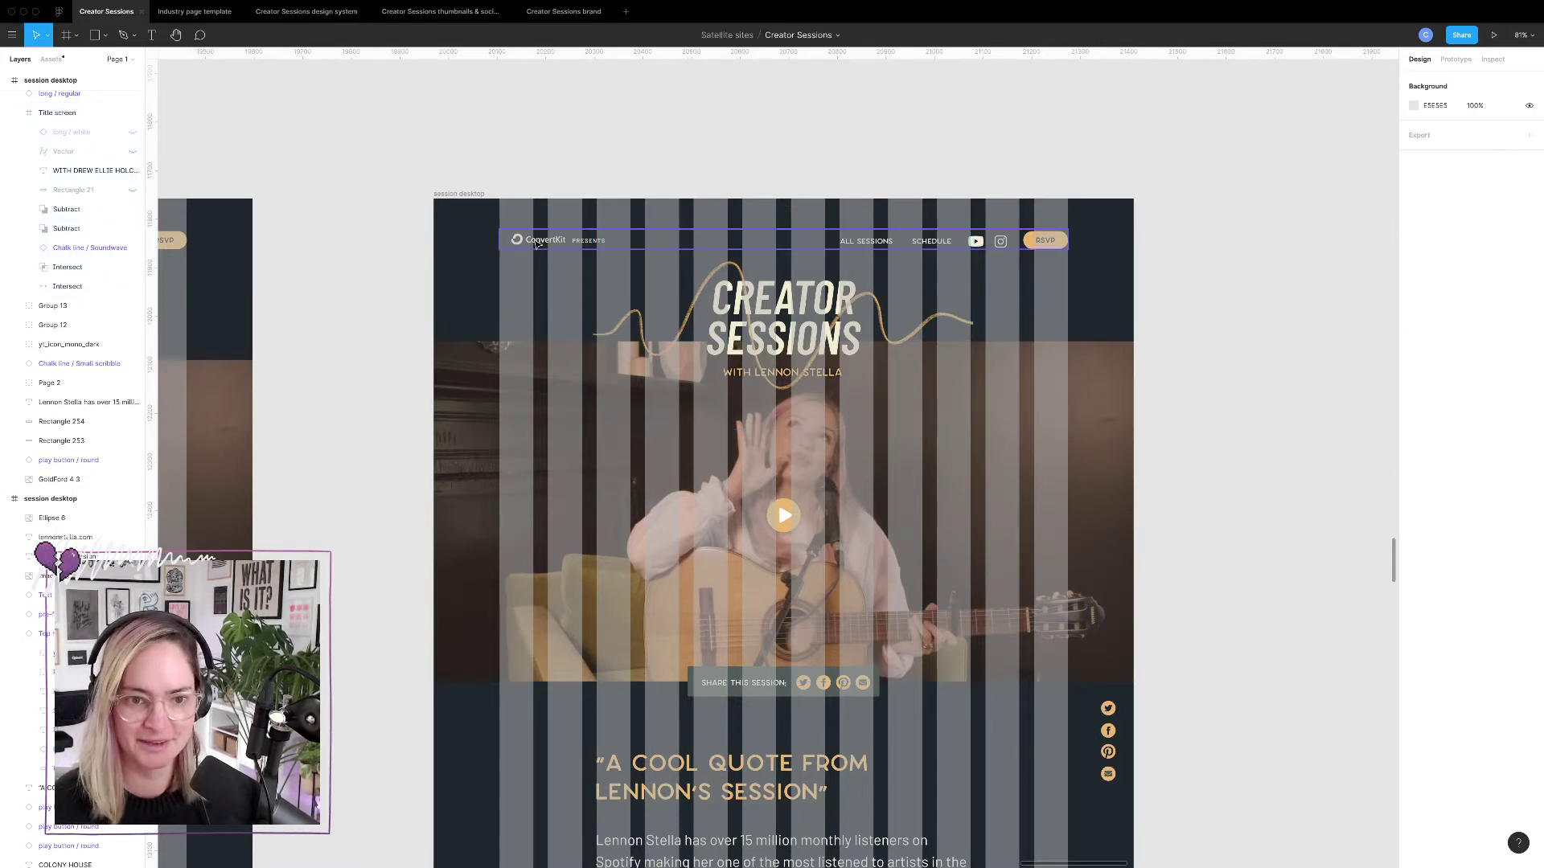
left_click(922, 232)
scroll(94, 155, "up", 5)
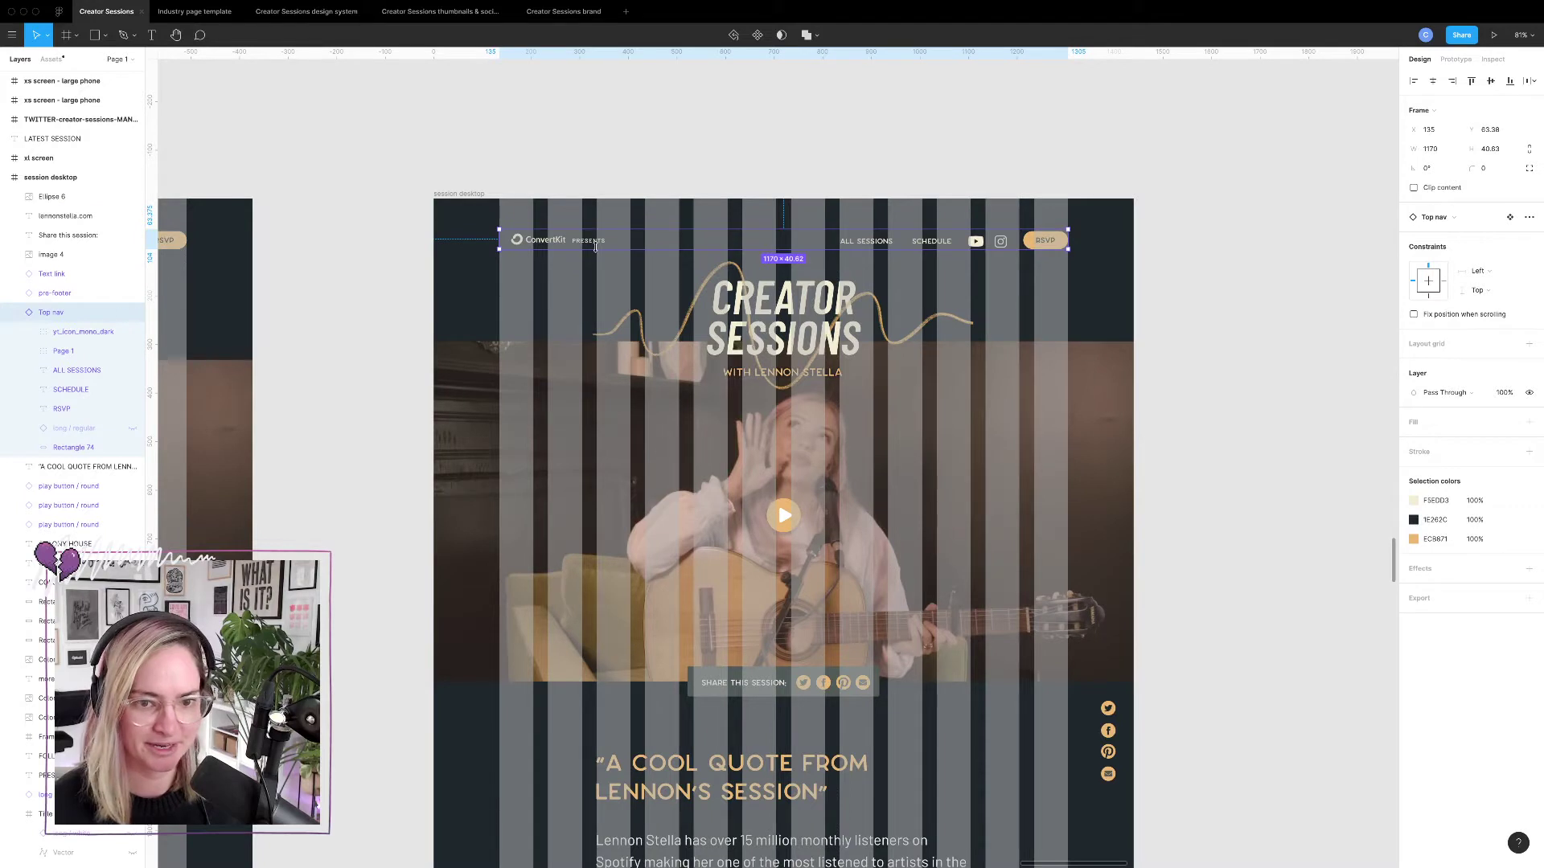
scroll(76, 499, "down", 5)
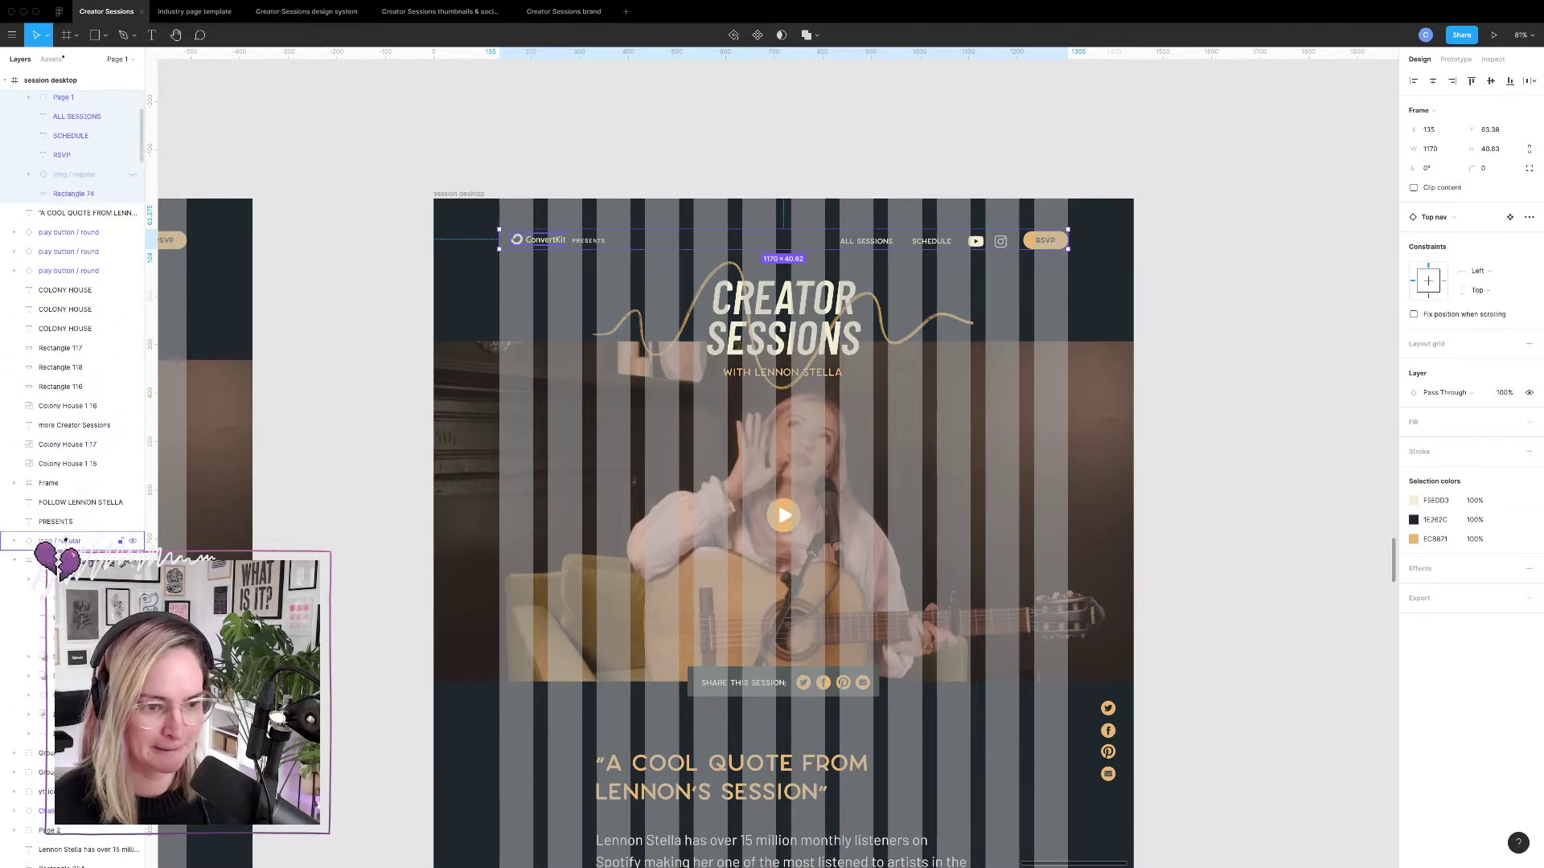
left_click(62, 540)
left_click(63, 523, "shift")
scroll(72, 254, "up", 5)
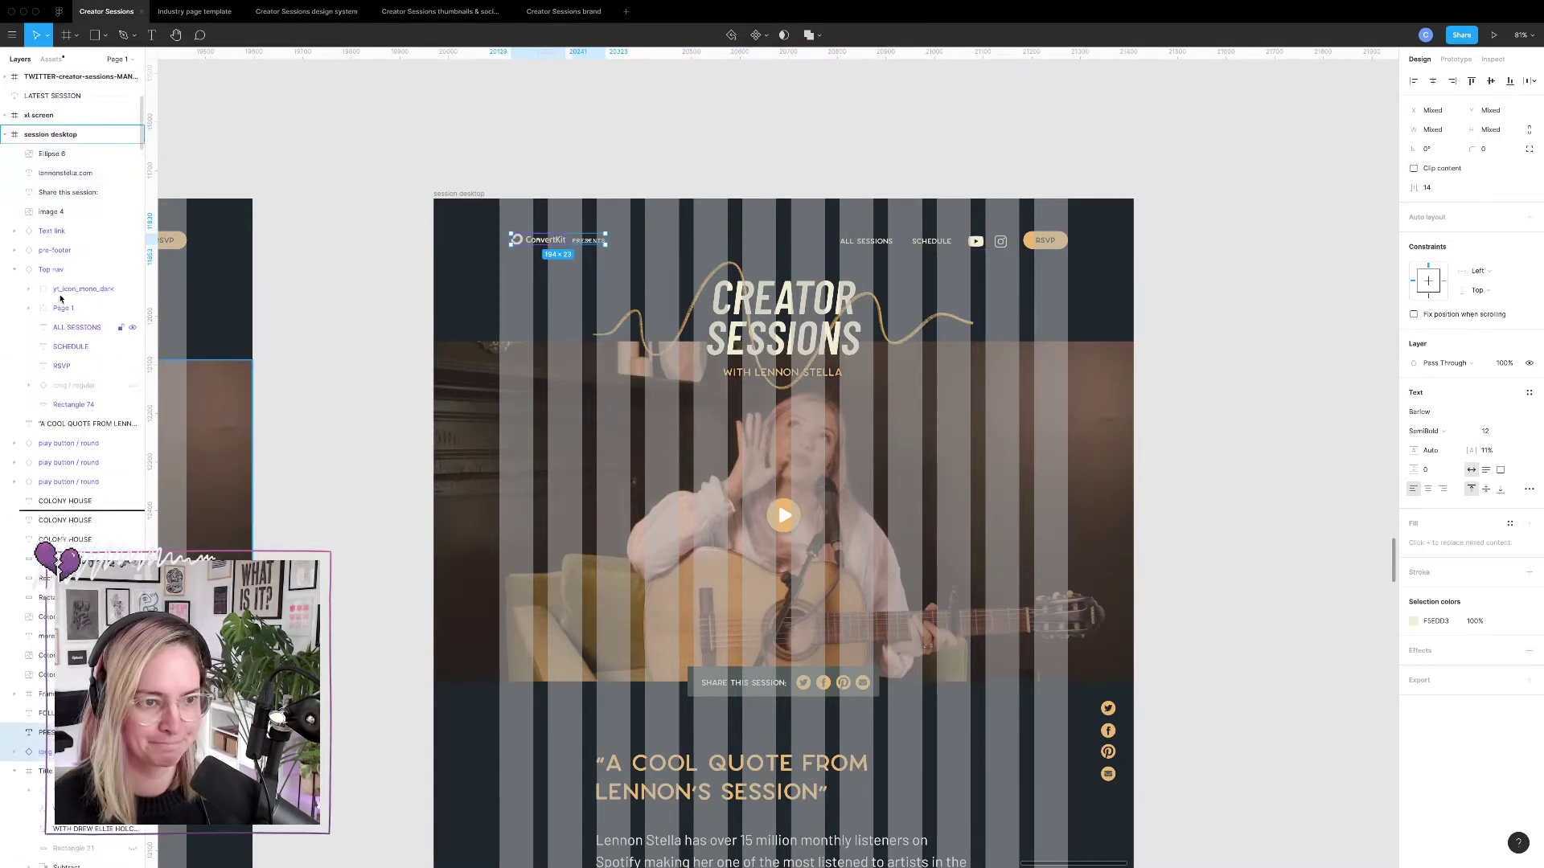
left_click_drag(70, 255, 71, 249)
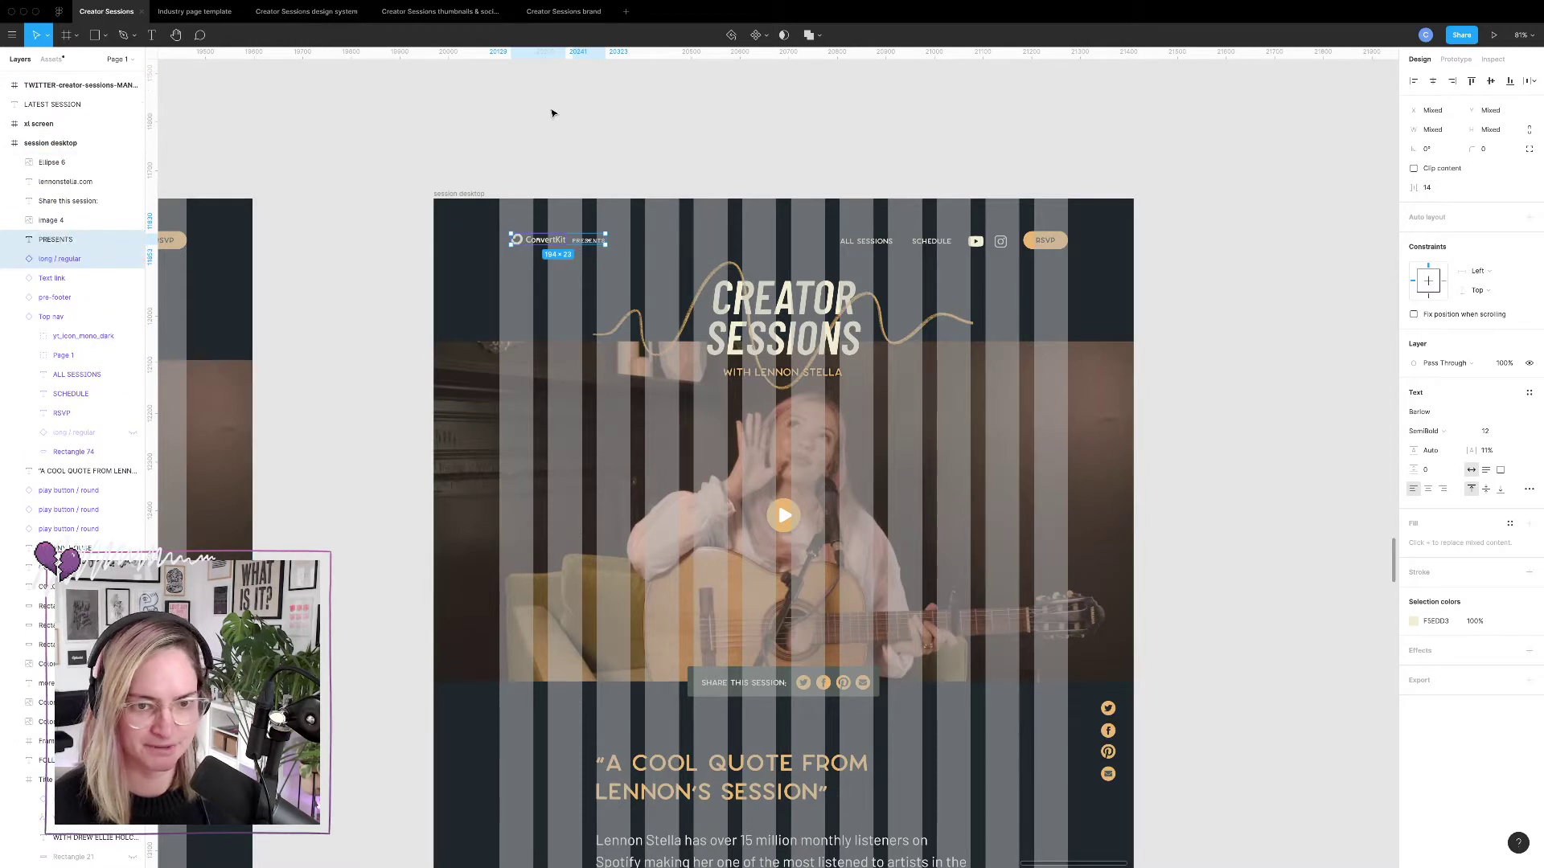
Nudge the ConvertKit PRESENTS lockup left to the outer edge of the first grid column and hide the layout grids.
key("shift+Left")
key("Left")
key("Left")
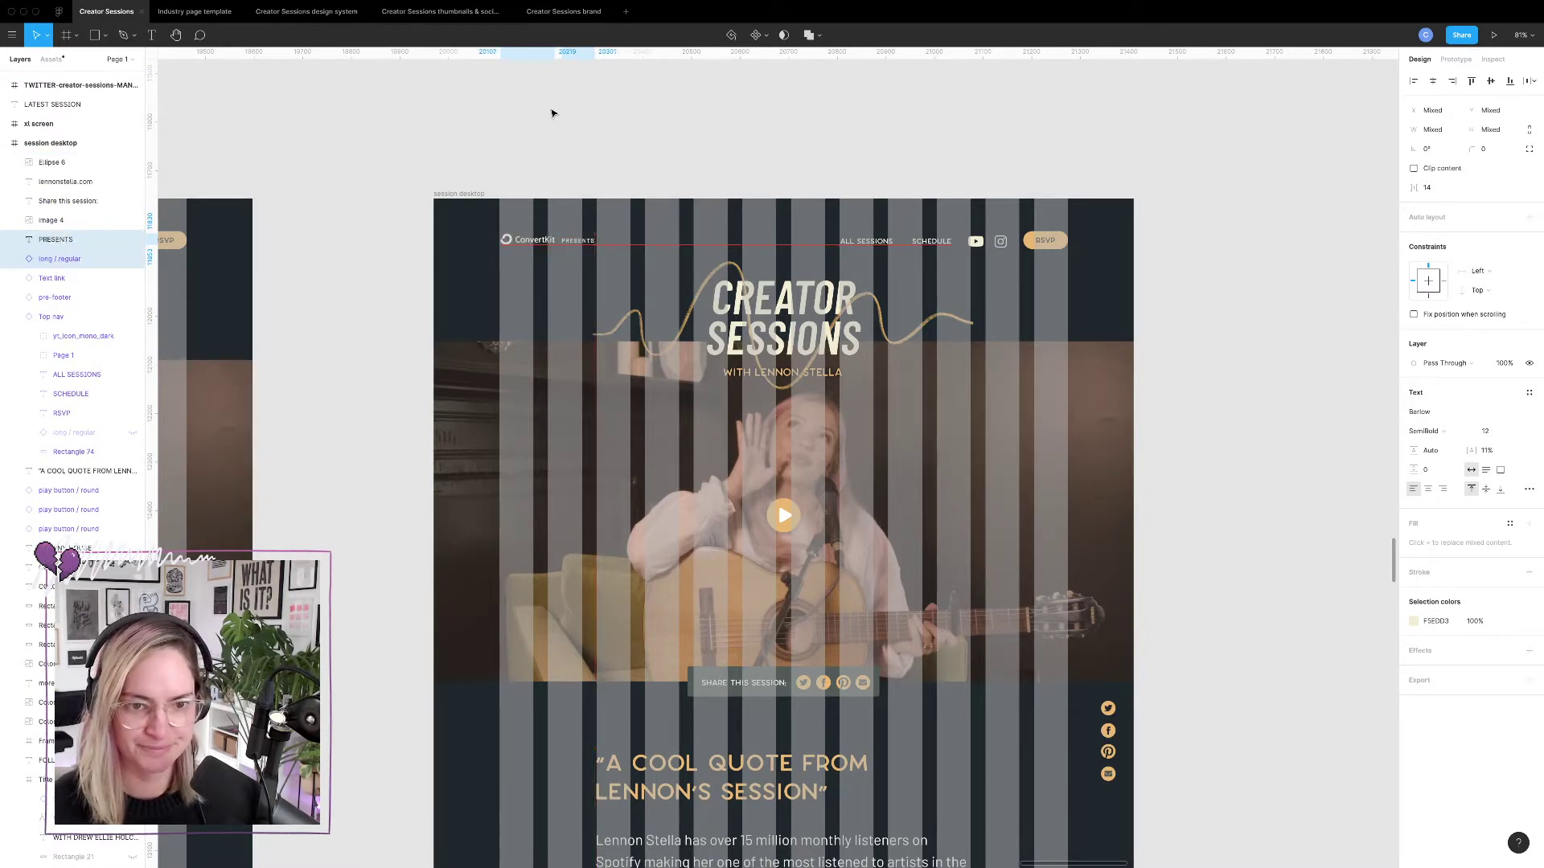
left_click(787, 131)
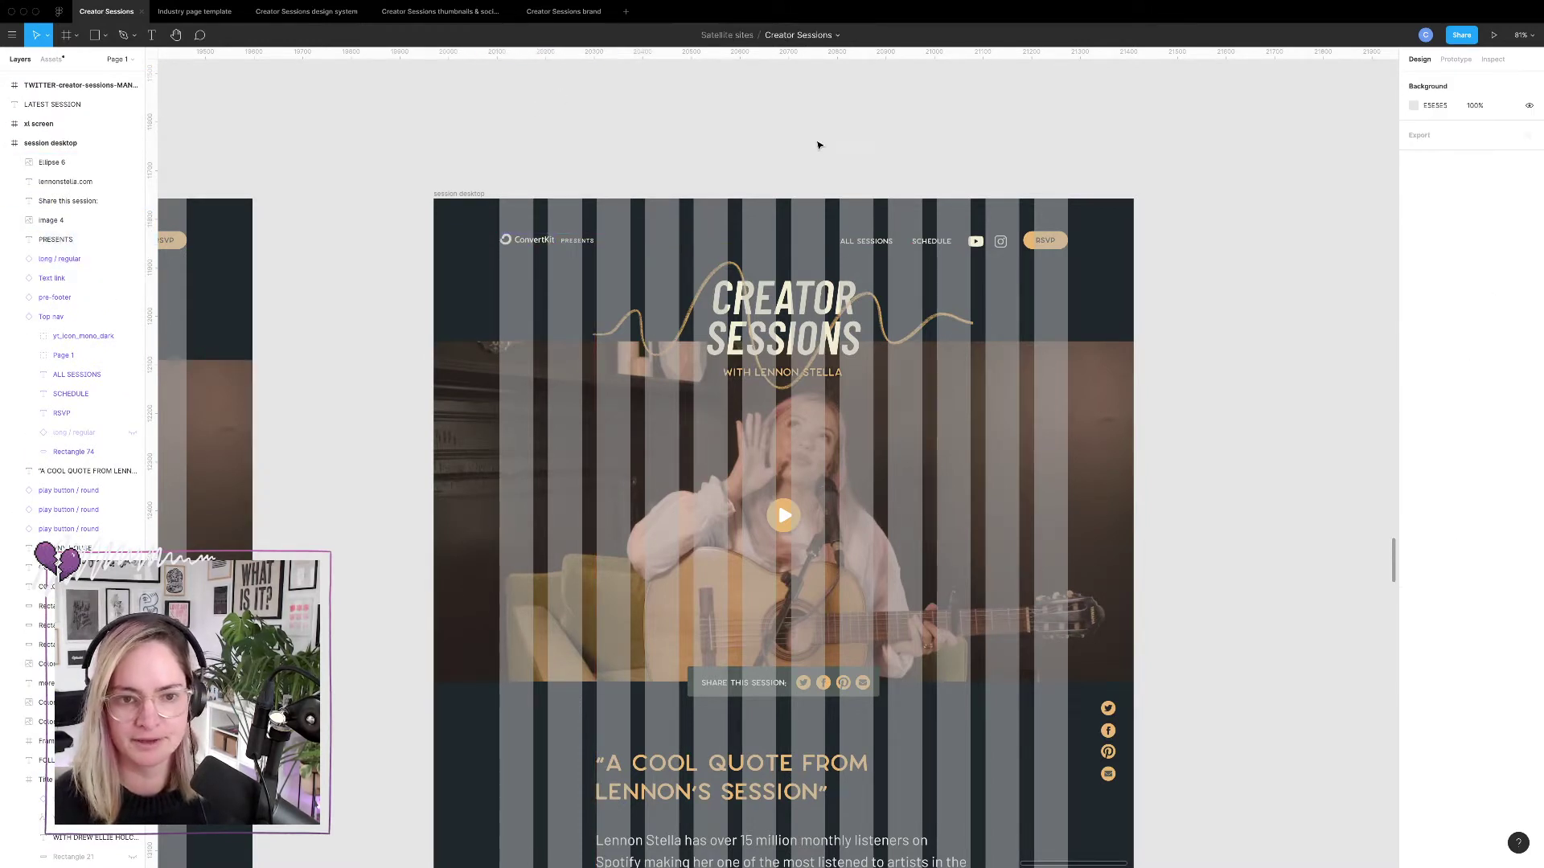
key("ctrl+g")
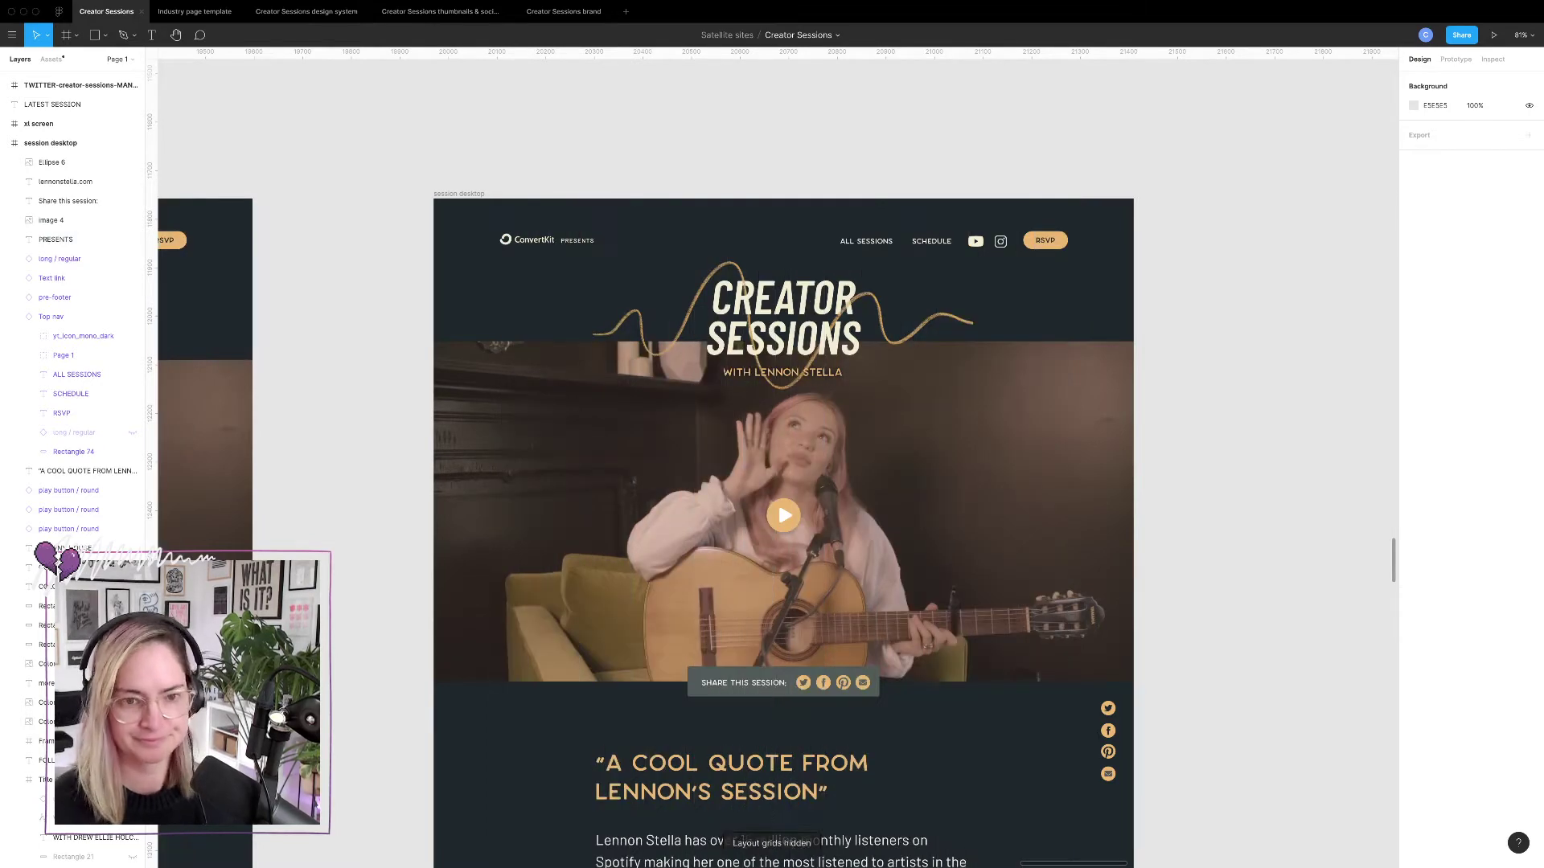
Compare the revised session page header with the previous session frame and the home desktop versions.
scroll(792, 157, "up", 5)
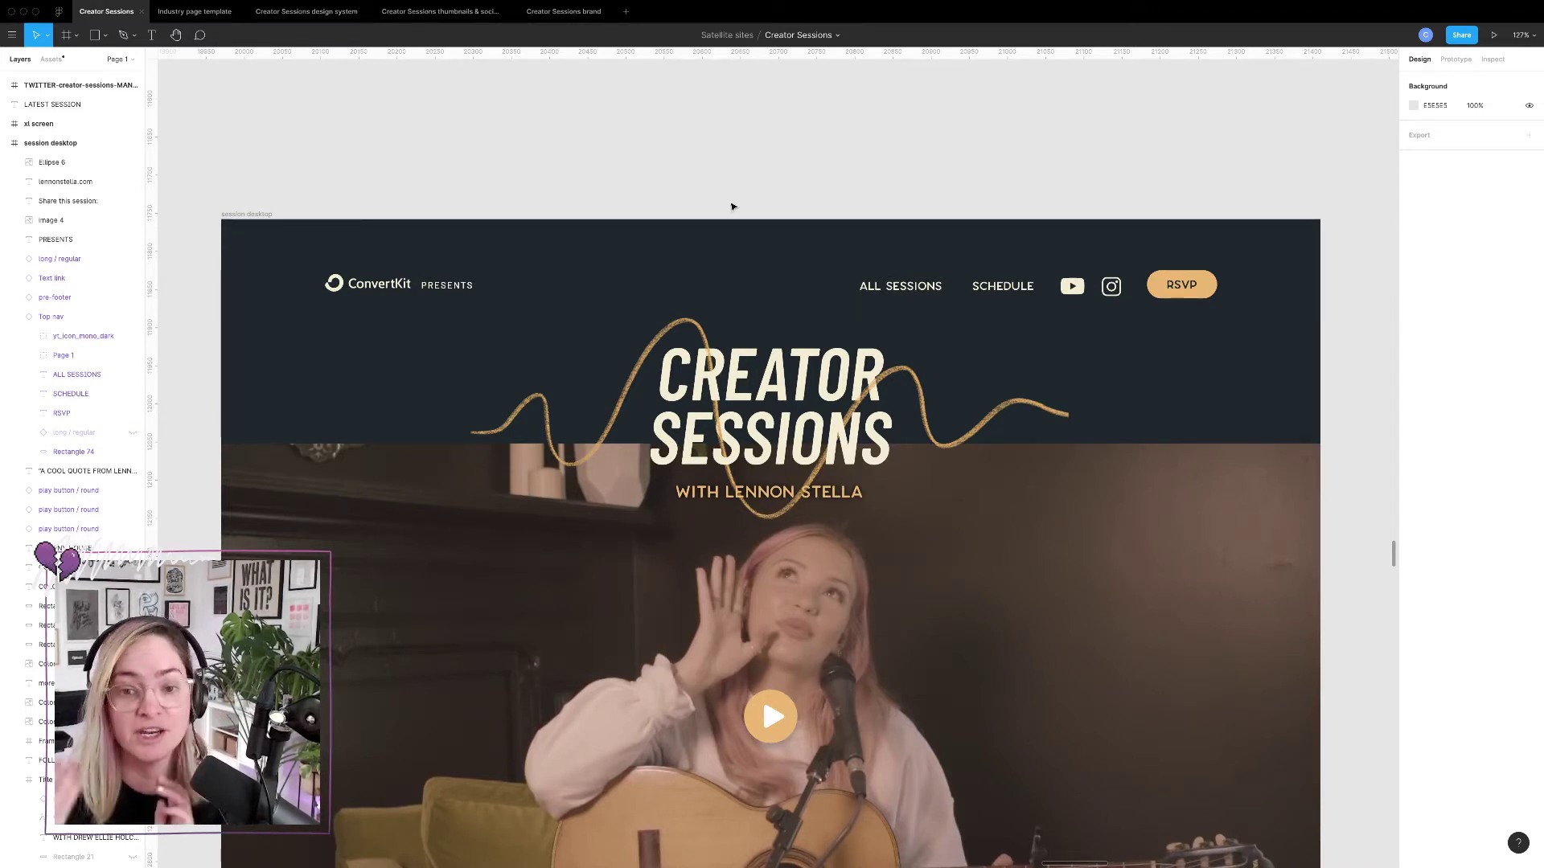
scroll(733, 207, "down", 10)
scroll(733, 207, "up", 10)
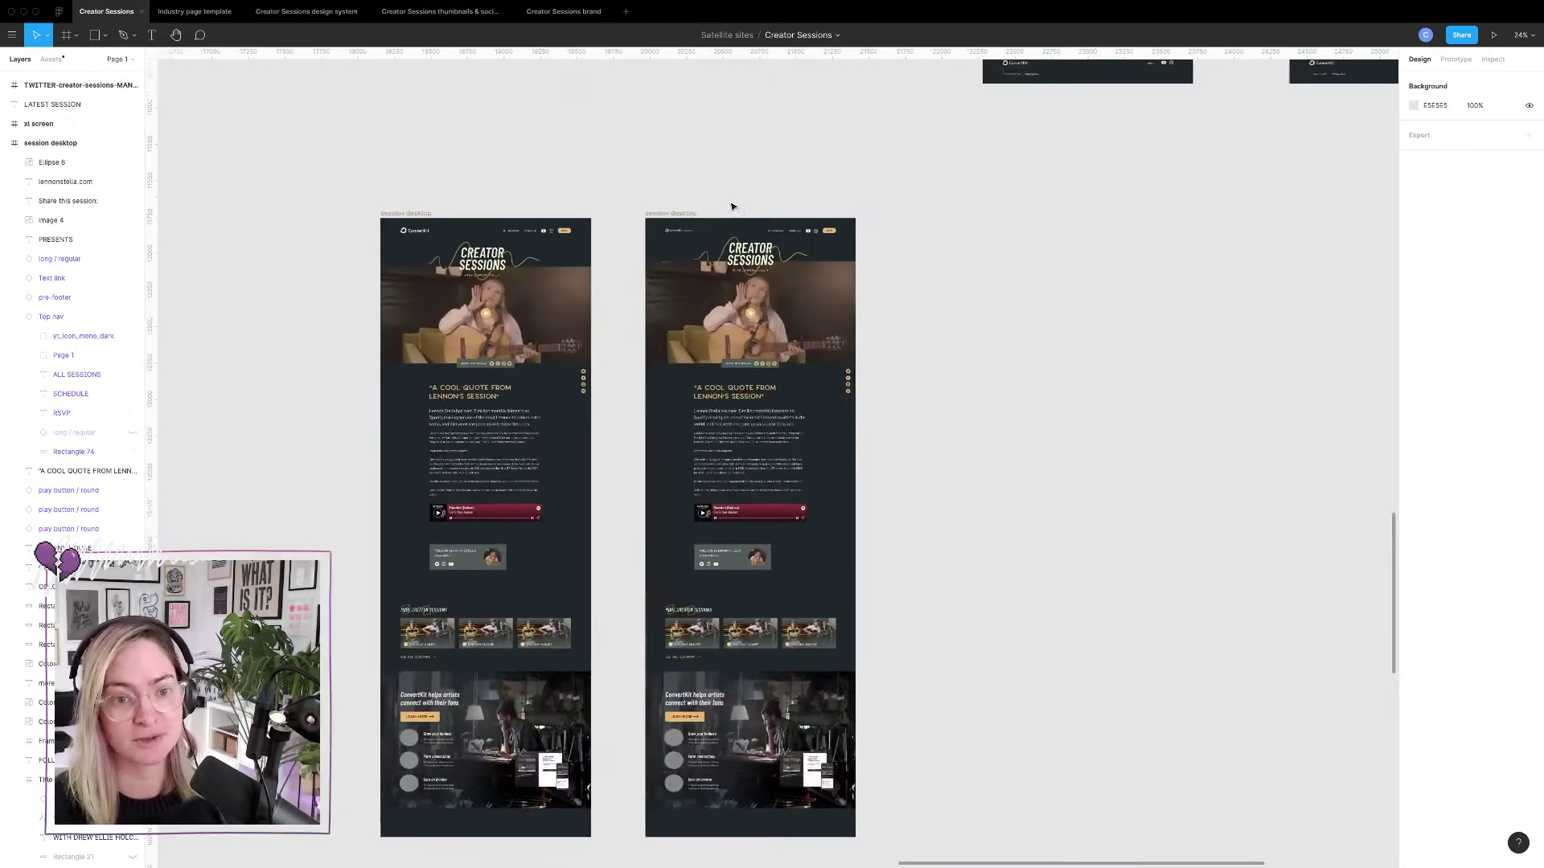
scroll(572, 321, "up", 5)
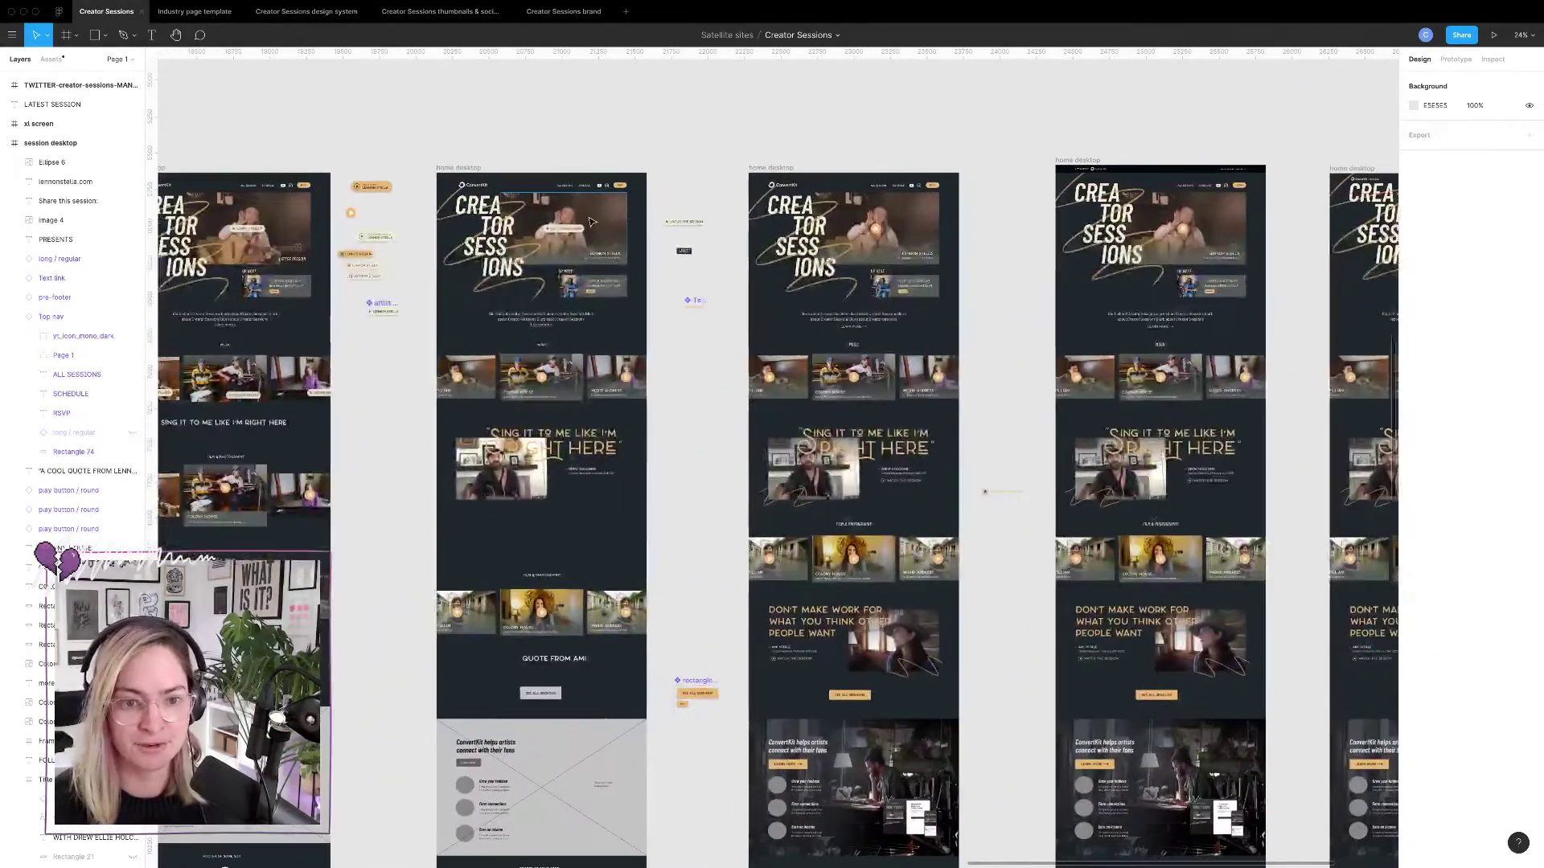
scroll(573, 322, "down", 10)
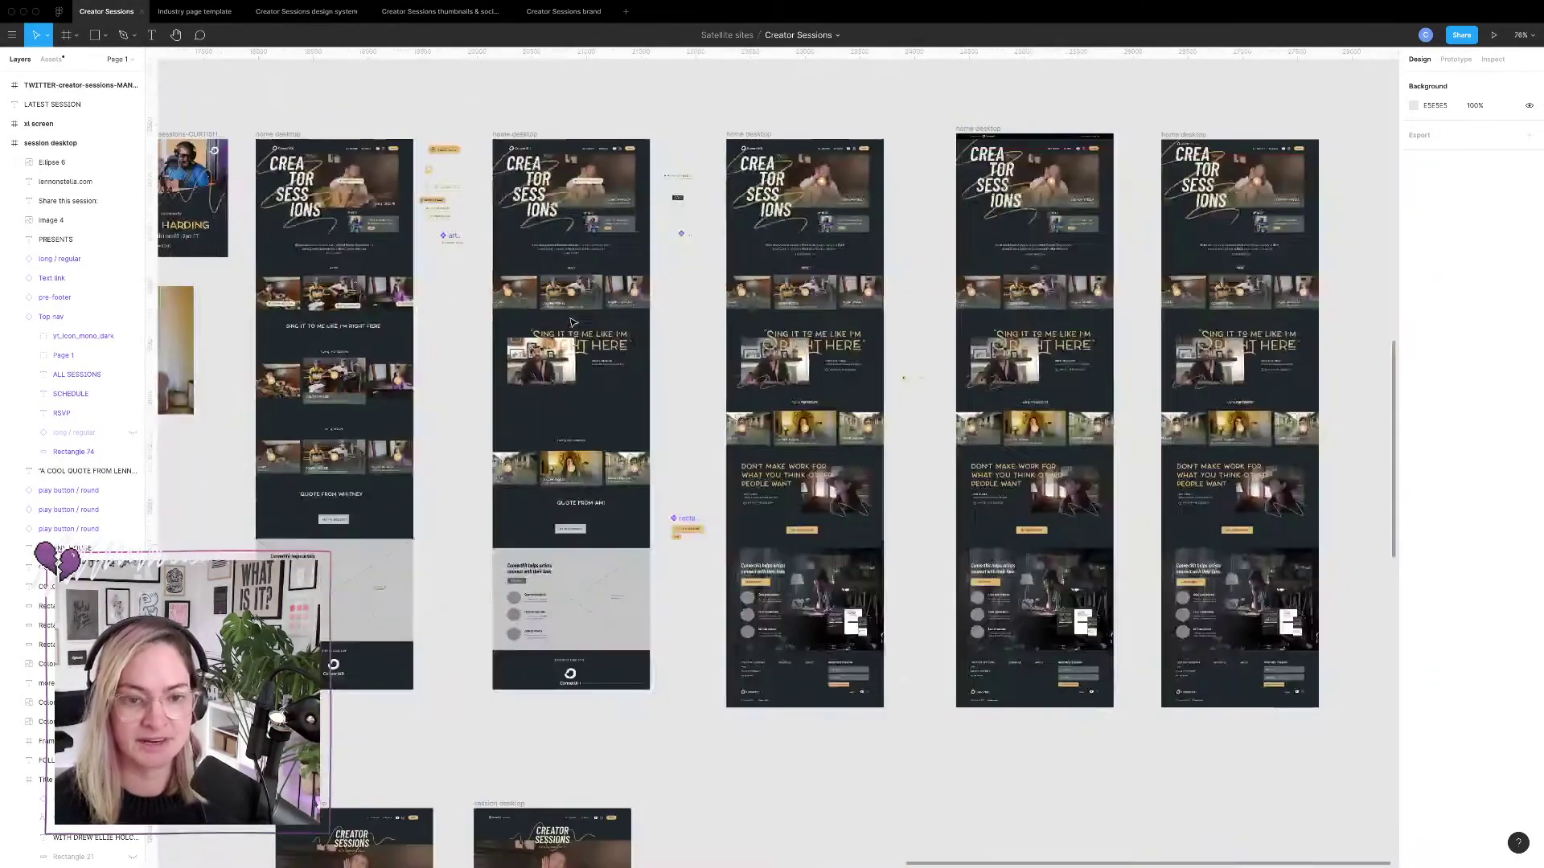
scroll(627, 402, "down", 5)
scroll(678, 496, "up", 5)
scroll(678, 496, "up", 3)
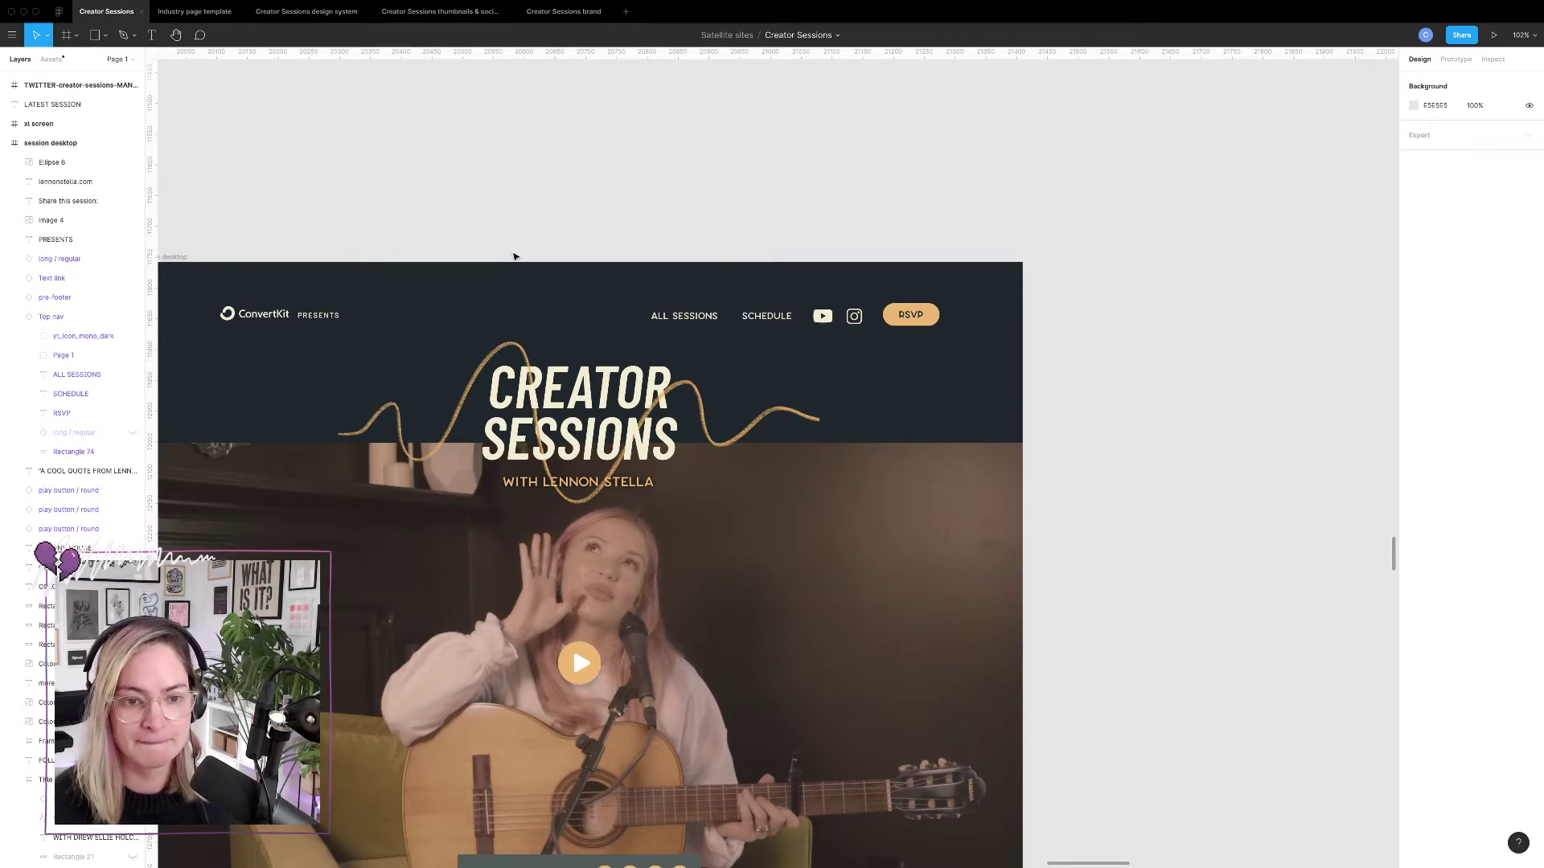
Duplicate the revised session desktop frame beside the original and delete the centred title from the copy.
scroll(515, 256, "down", 5)
left_click(441, 258)
left_click_drag(441, 258, 726, 259)
left_click(968, 330)
left_click(813, 293)
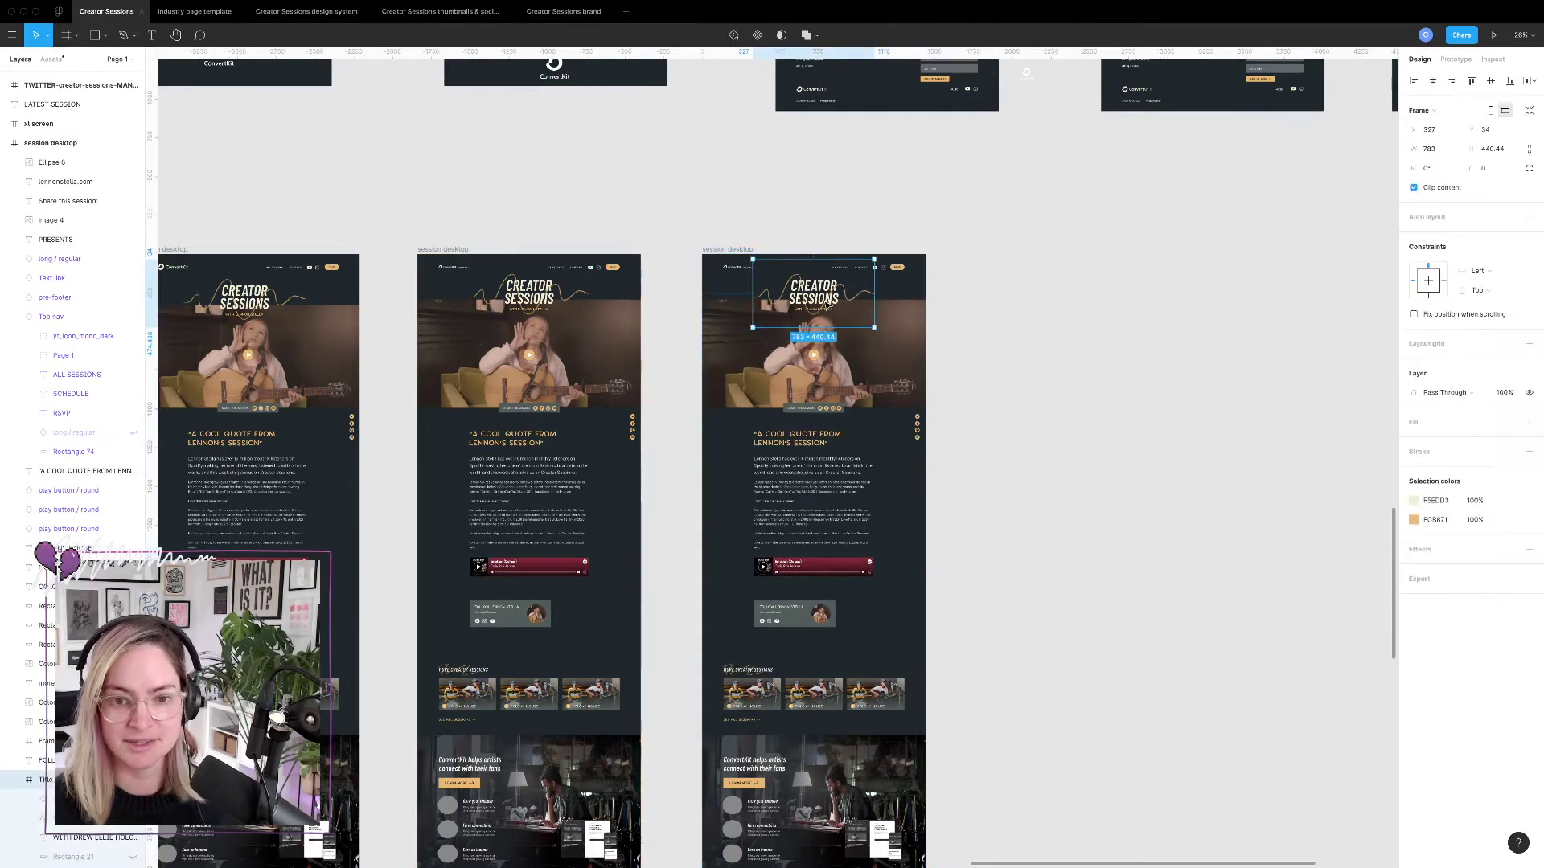
key("Escape")
Copy the stacked Creator Sessions title with chalk line from a home desktop frame into the header of the new session desktop copy.
scroll(715, 306, "down", 5)
scroll(768, 266, "up", 3)
scroll(767, 266, "up", 4)
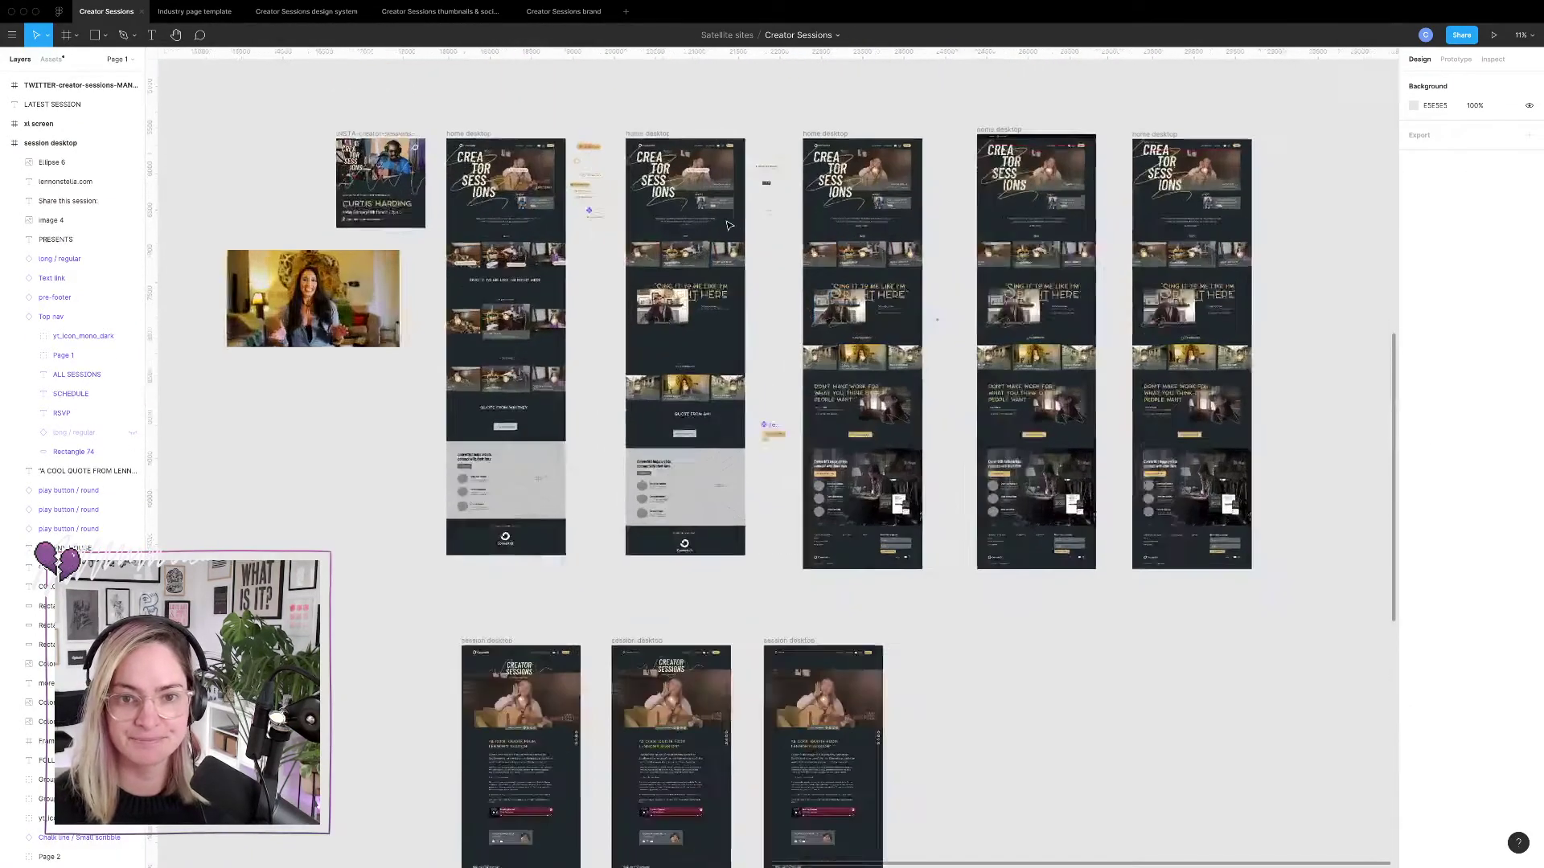
left_click(917, 193)
scroll(851, 454, "down", 6)
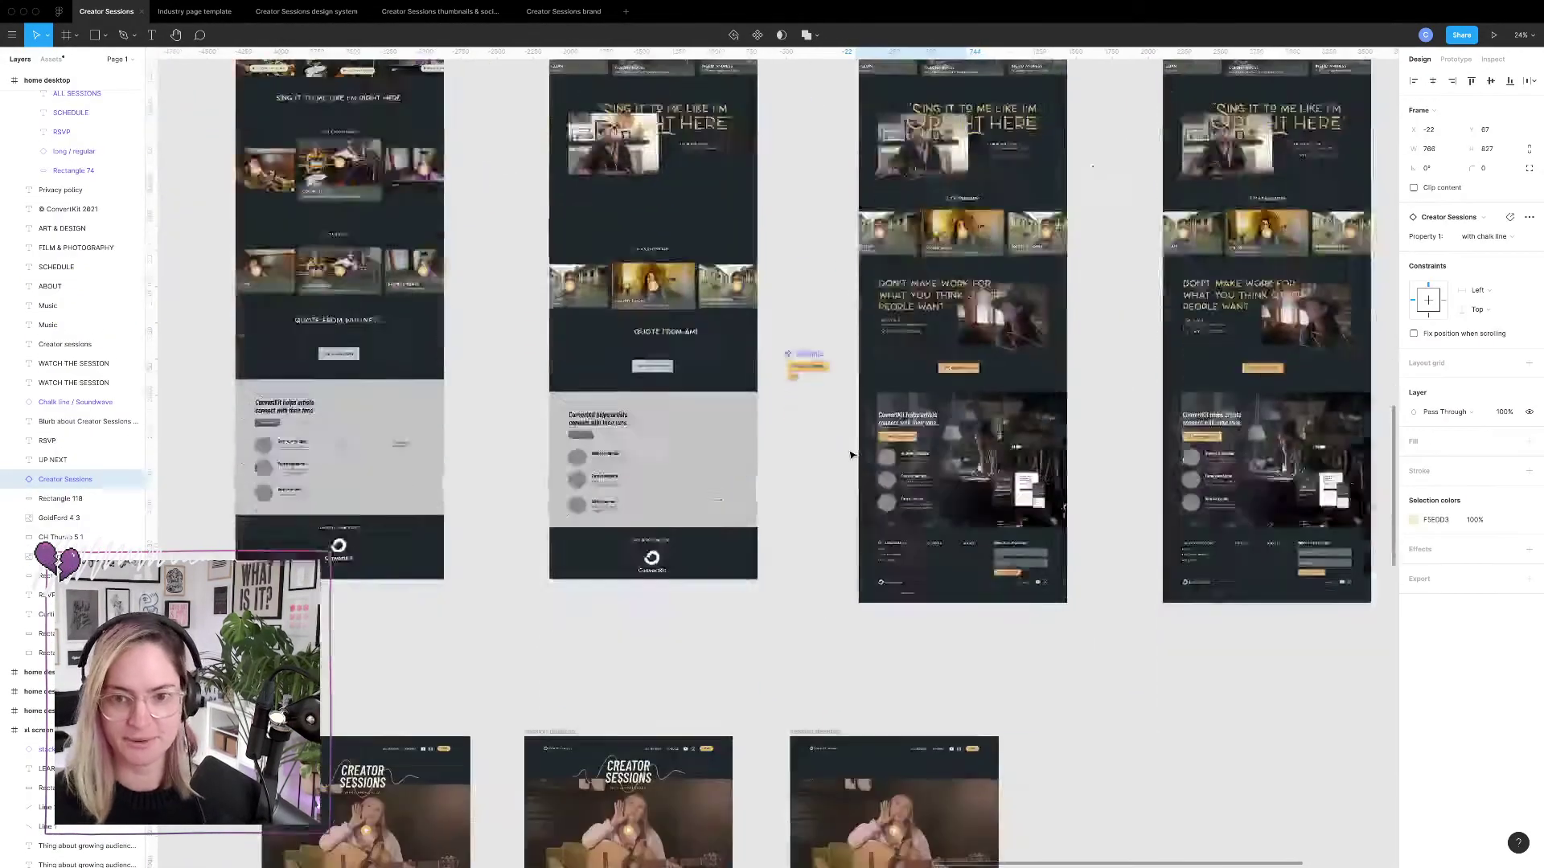
left_click(828, 555)
scroll(829, 526, "up", 5)
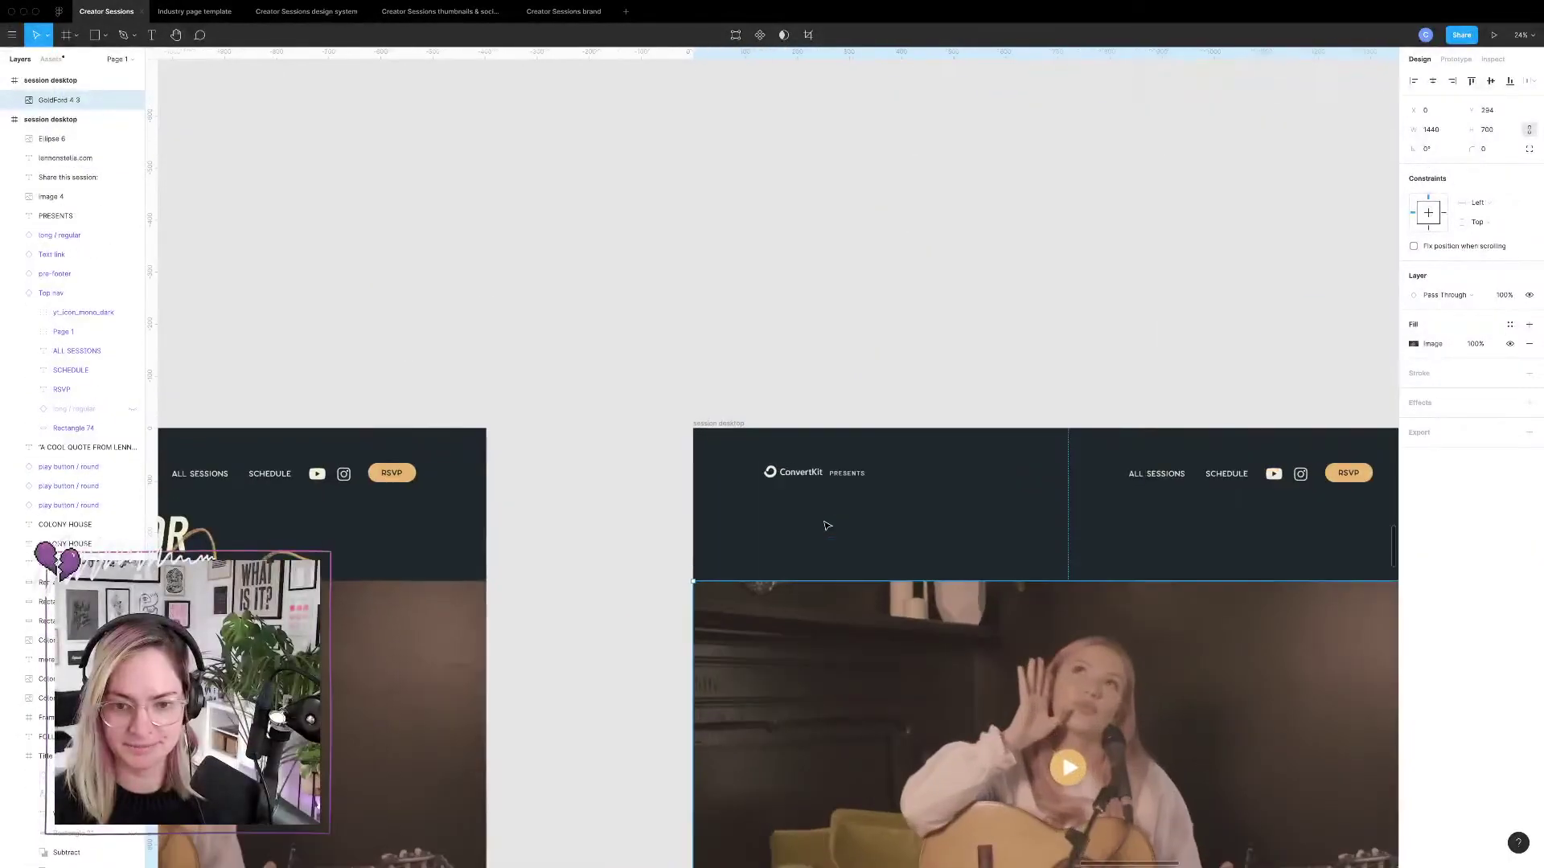
key("super+v")
left_click_drag(849, 547, 842, 523)
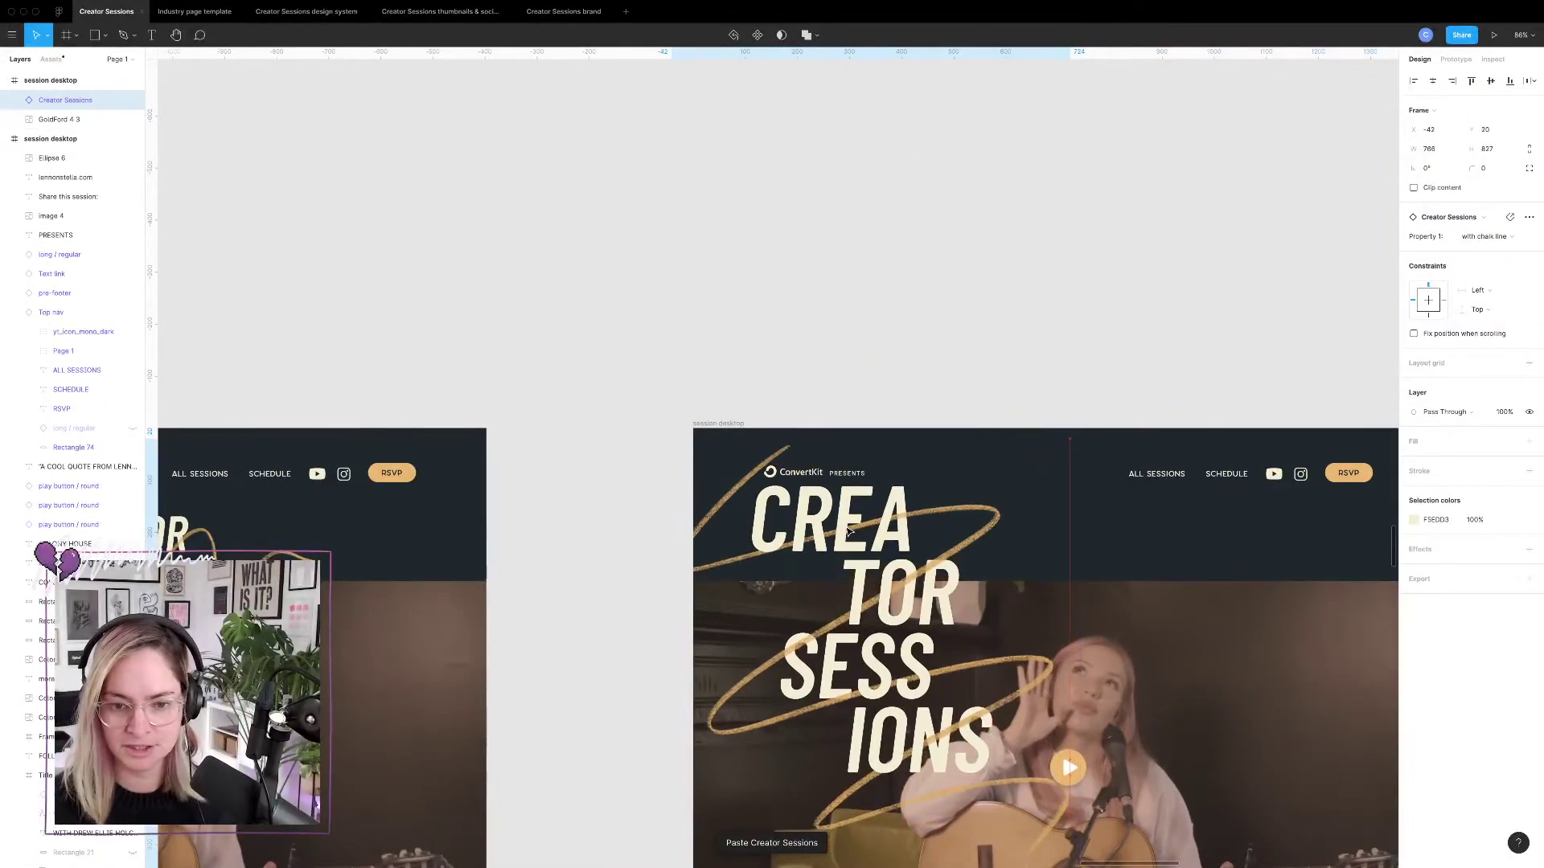
Scale down the stacked Creator Sessions title and place it directly beneath the ConvertKit PRESENTS lockup, overlapping the session video.
scroll(885, 627, "down", 3)
scroll(884, 627, "right", 2)
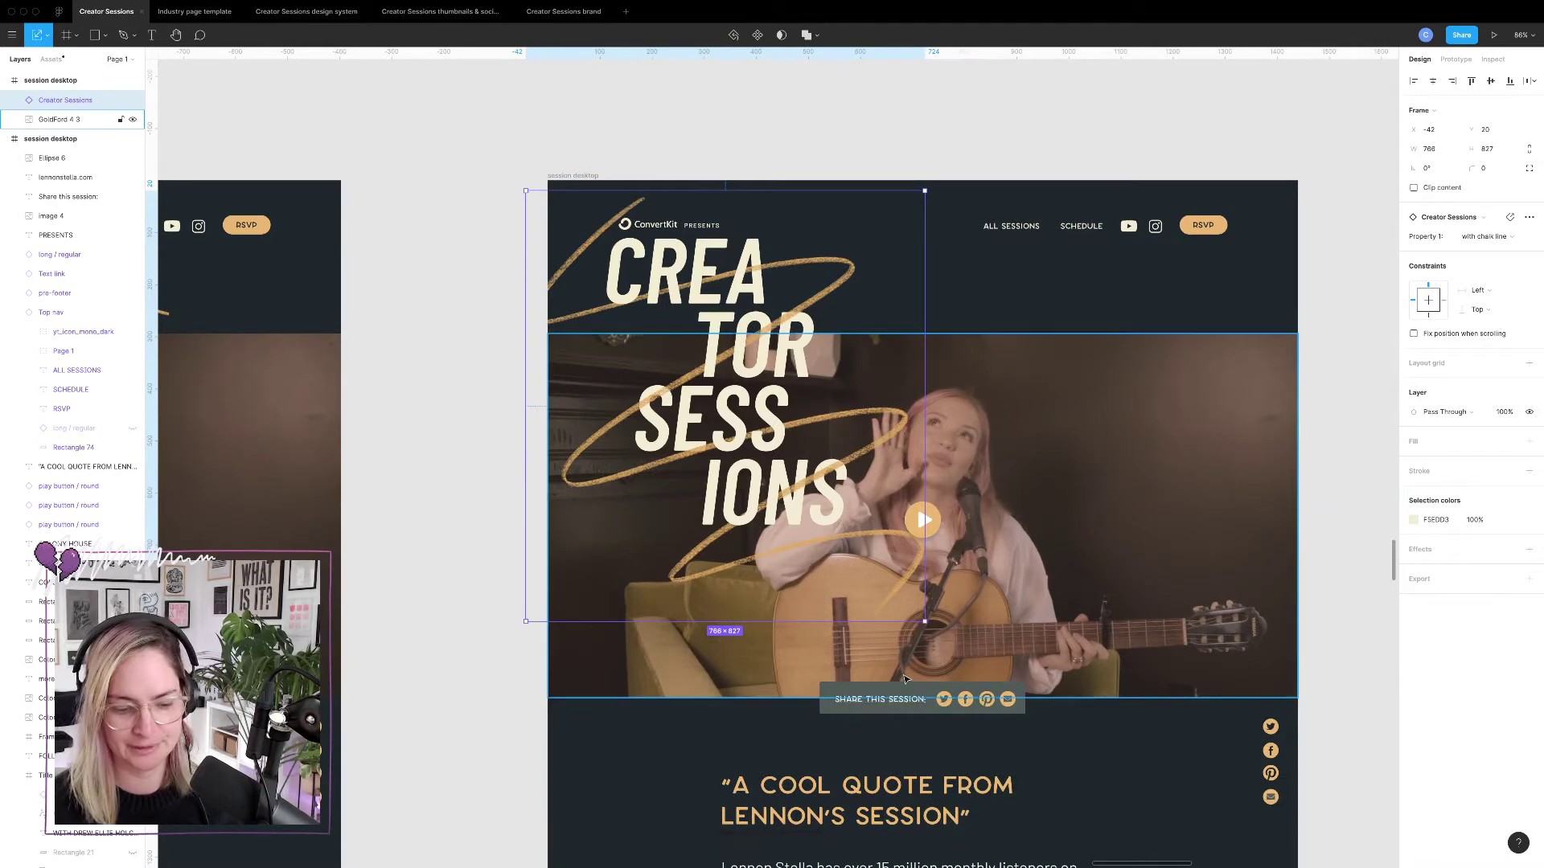
left_click_drag(924, 624, 671, 347)
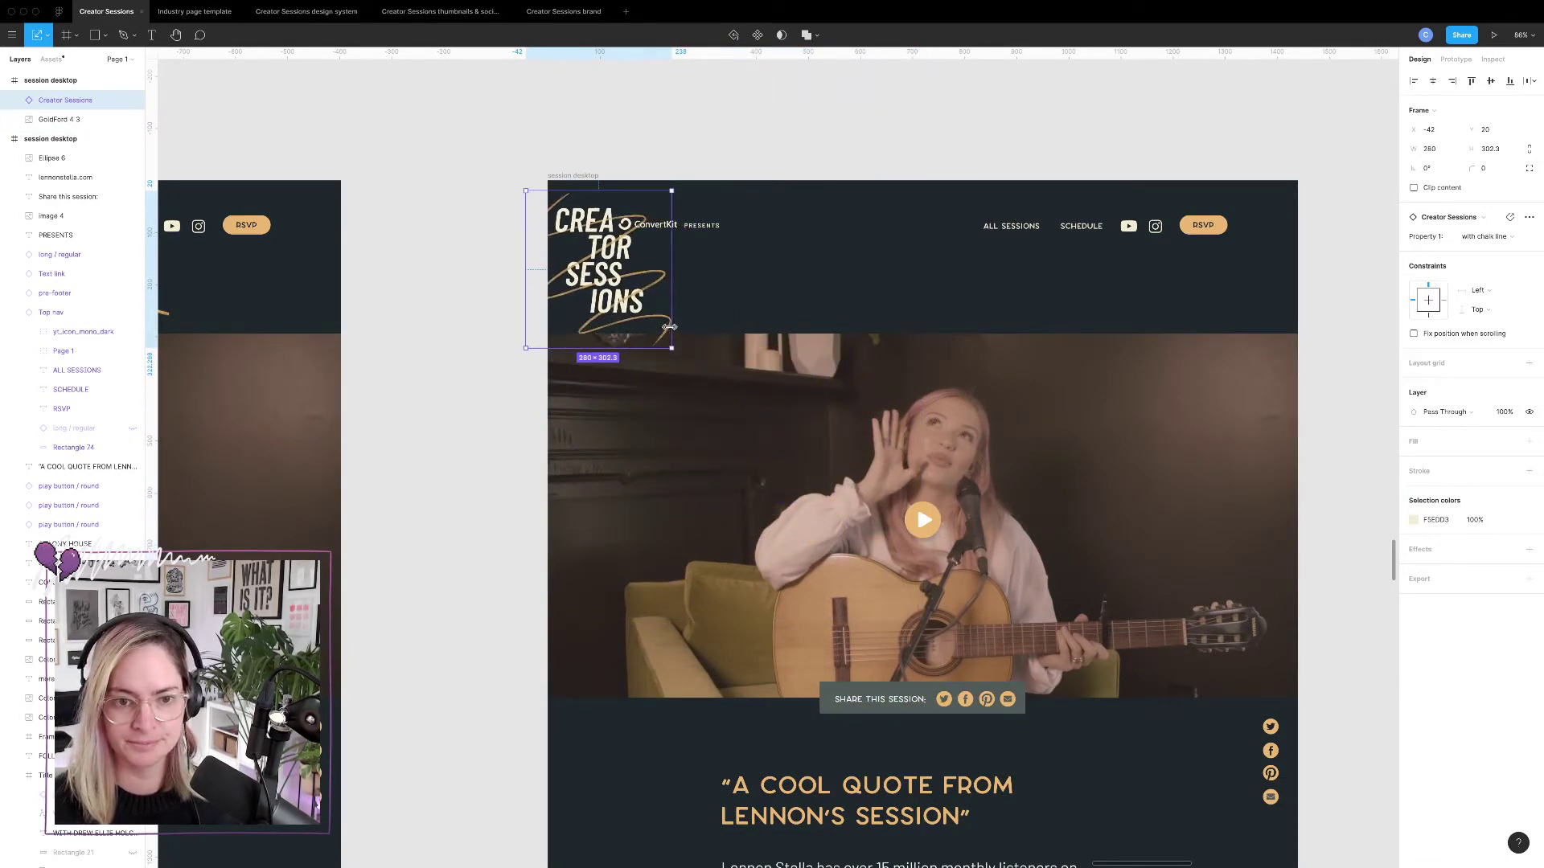
left_click_drag(597, 264, 655, 296)
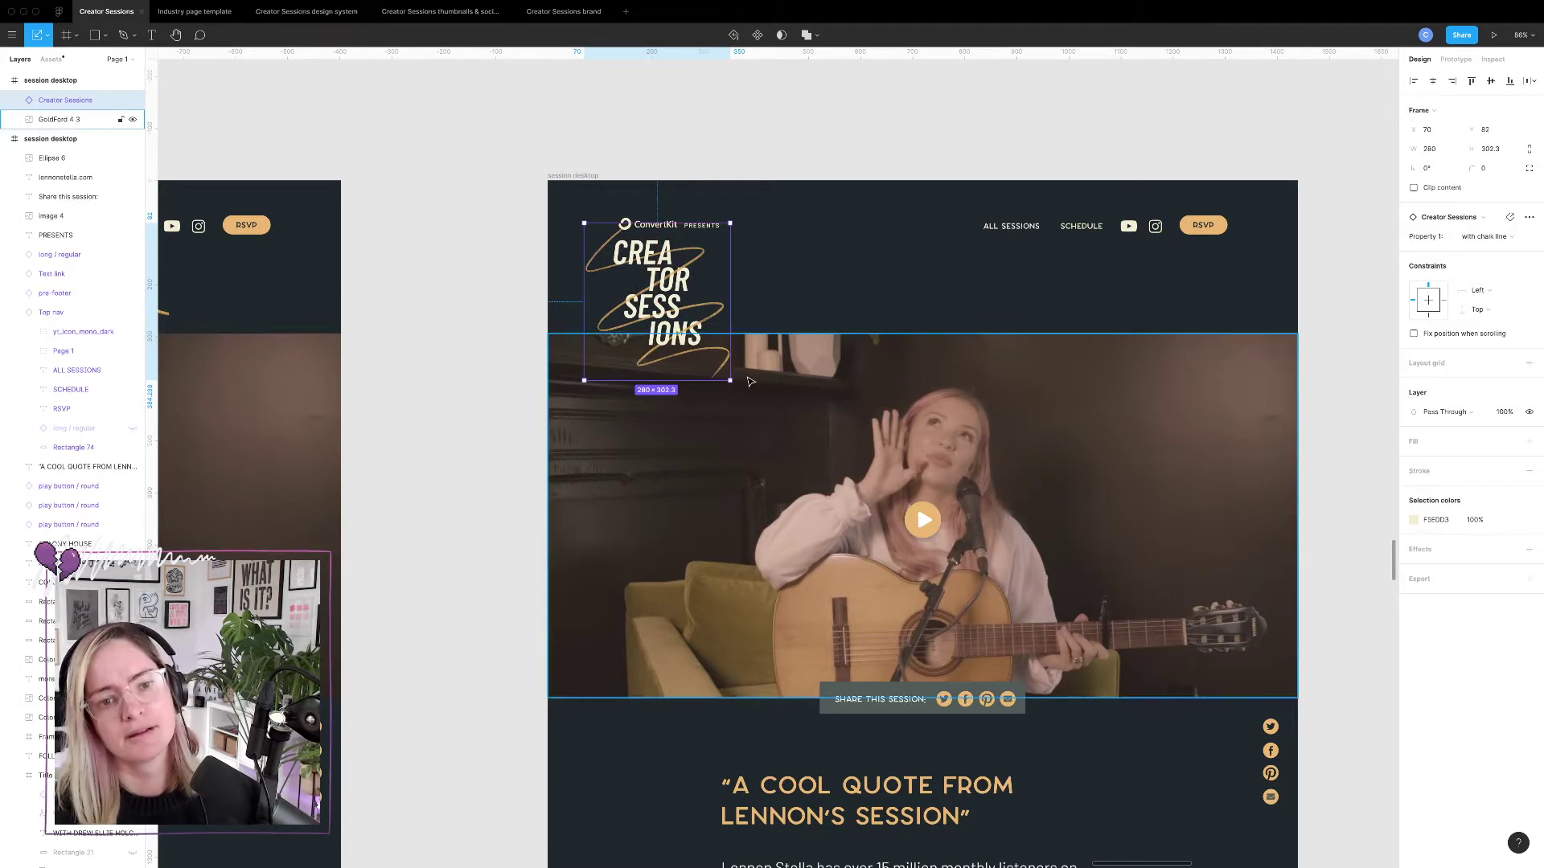
left_click_drag(730, 380, 699, 376)
left_click(499, 396)
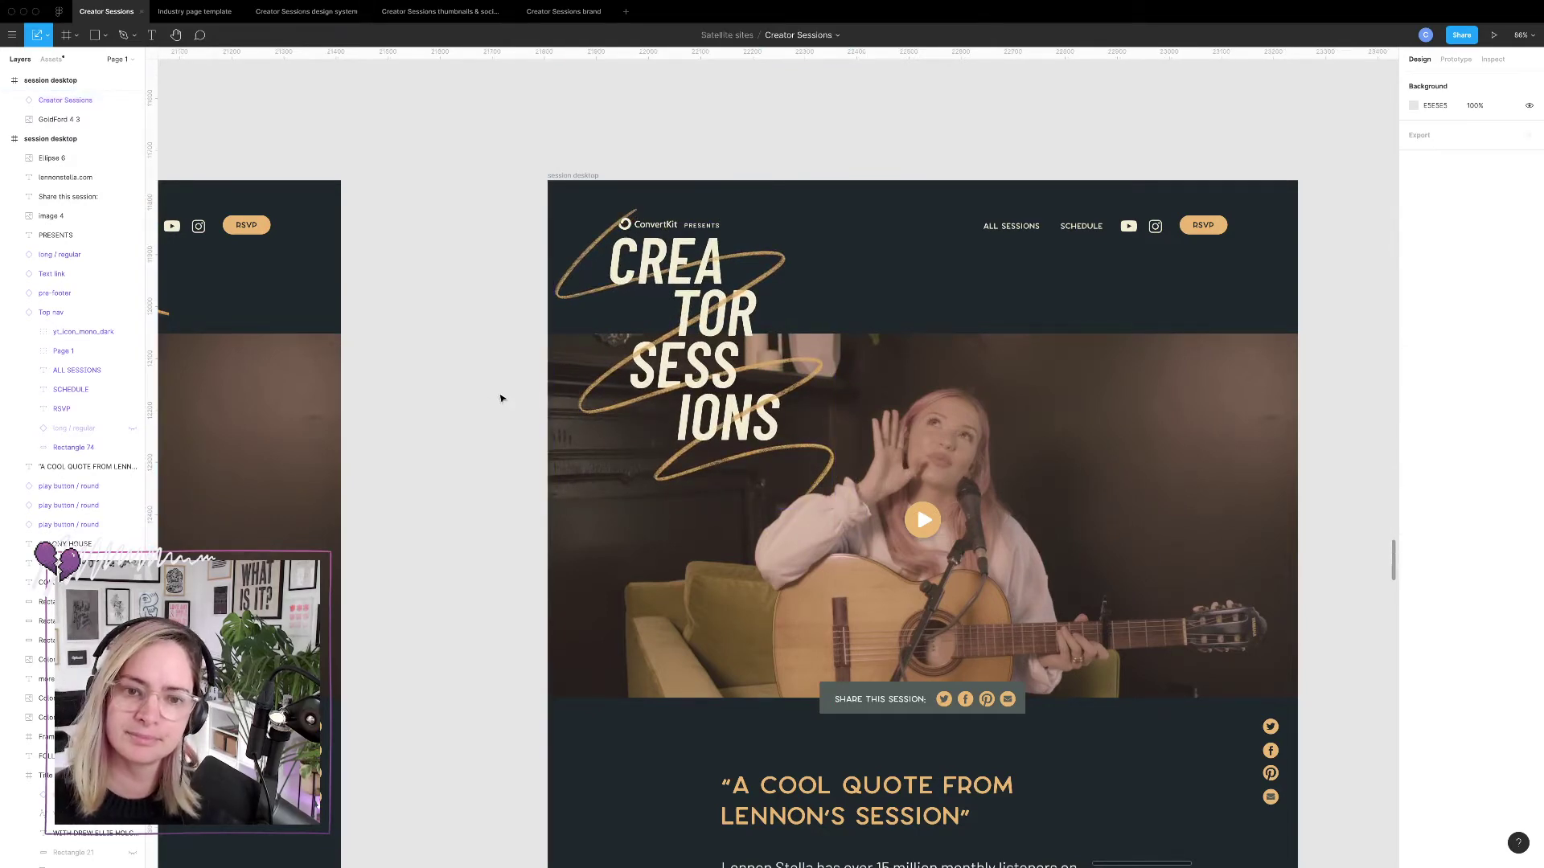
In the last home desktop frame, move the ConvertKit PRESENTS lockup and stacked Creator Sessions title down together towards the navigation line.
scroll(499, 396, "down", 5)
scroll(499, 395, "down", 10)
scroll(500, 398, "down", 5)
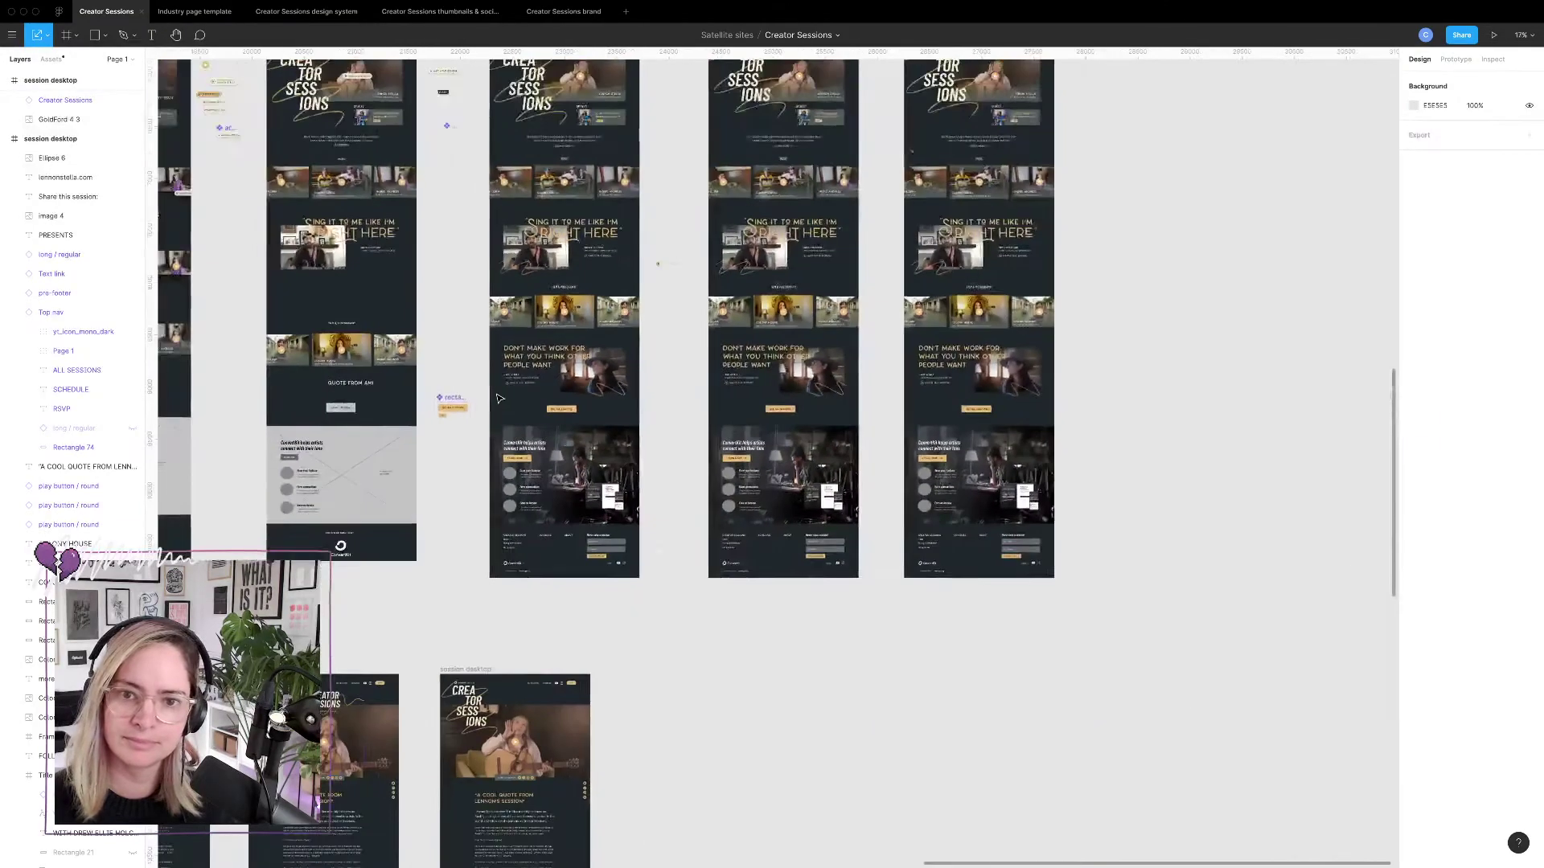
scroll(499, 398, "up", 5)
scroll(819, 423, "up", 10)
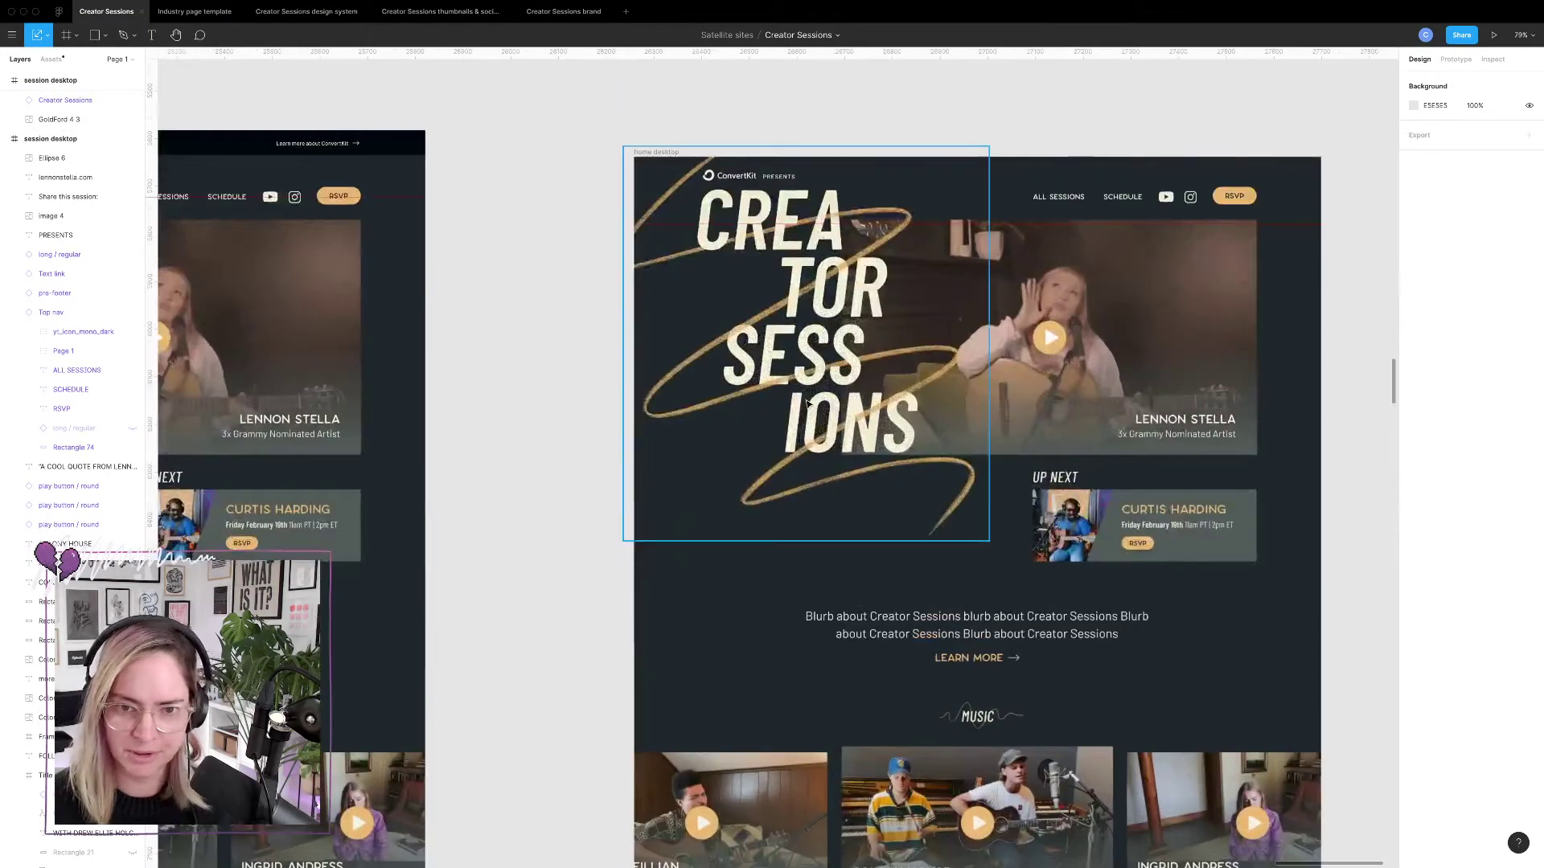
left_click(780, 177)
left_click(776, 194, "shift")
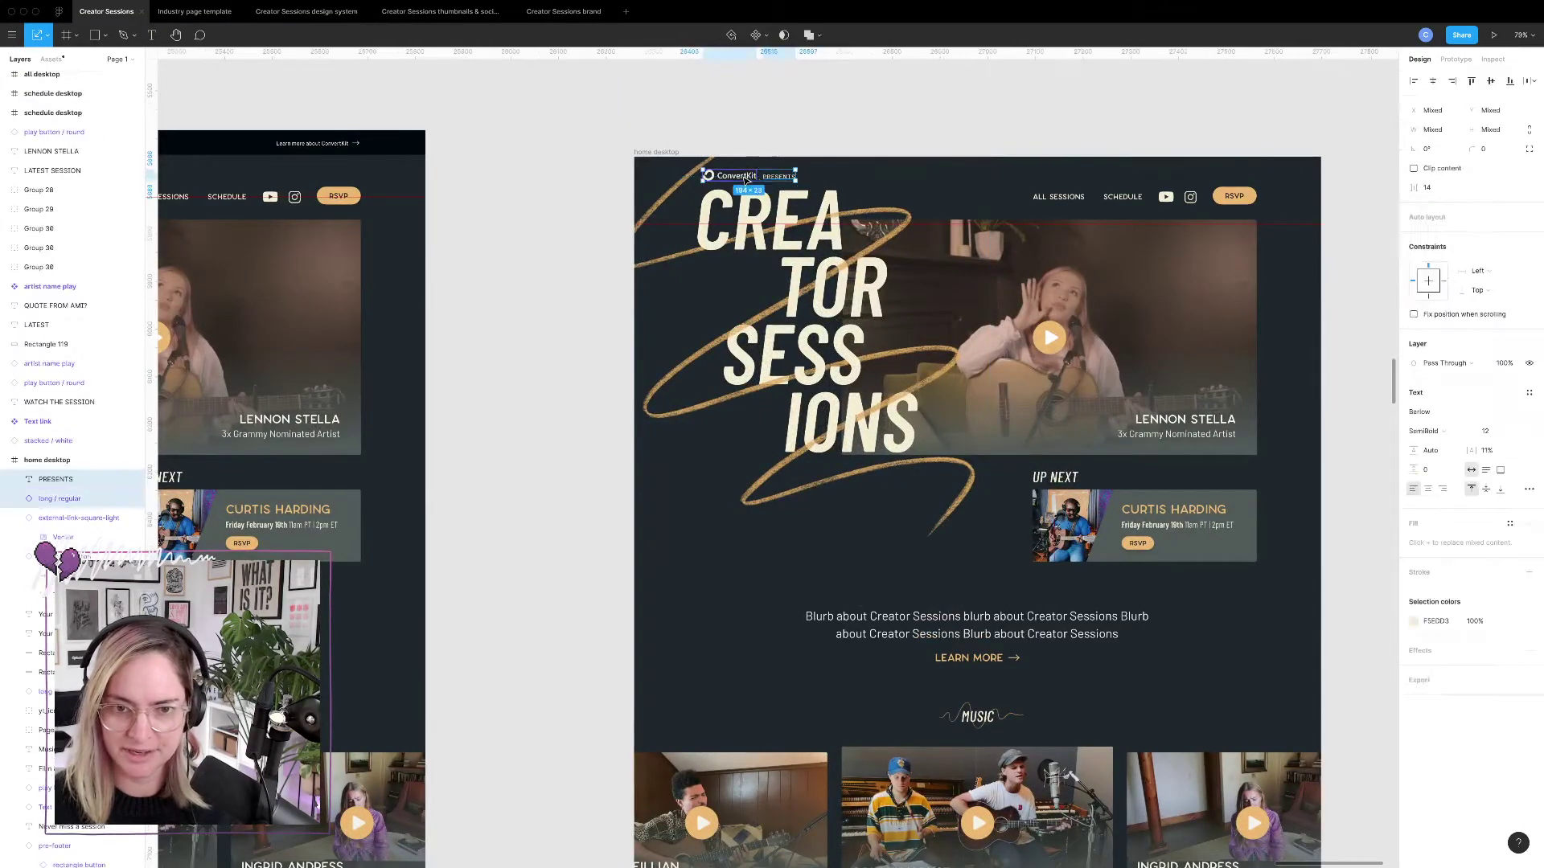
left_click(786, 227, "shift")
key("shift+Down")
key("shift+Down")
key("shift+Down")
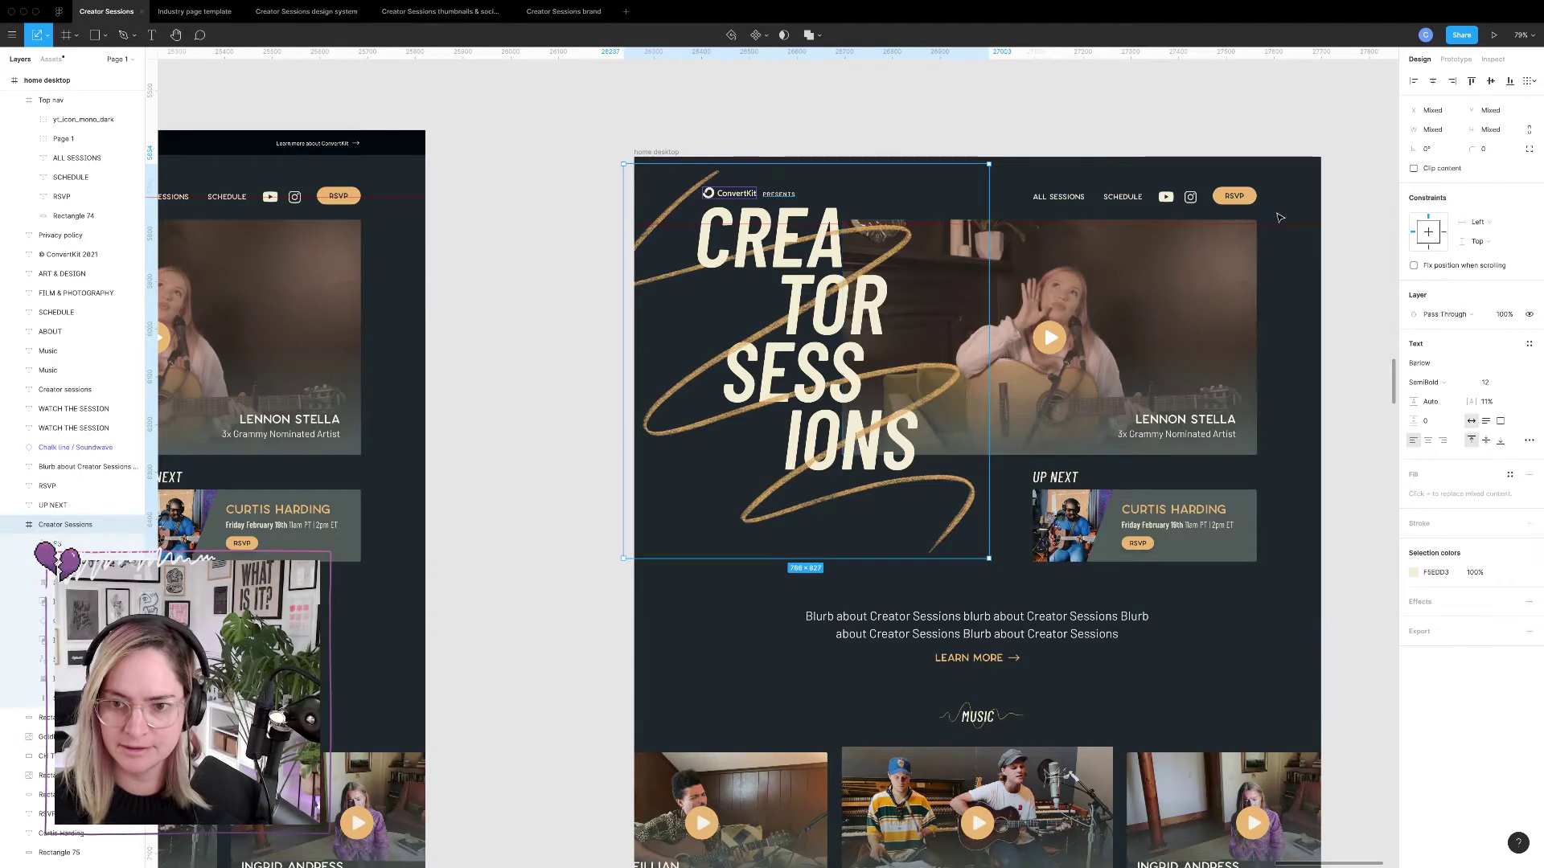
key("Escape")
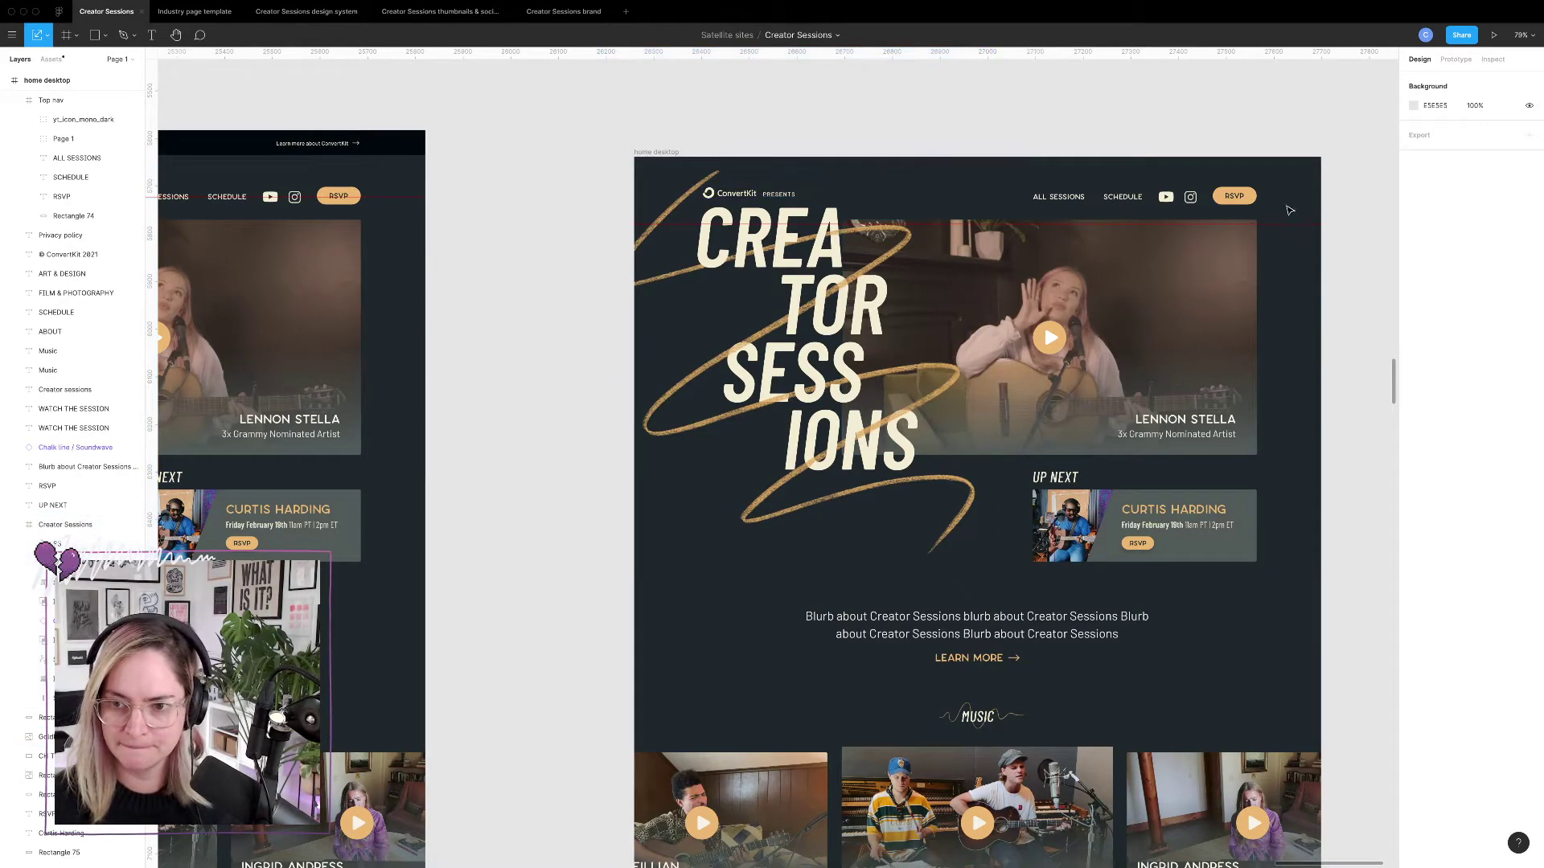
Show the layout grids and add a horizontal guide through the navigation row of the home desktop frame.
key("ctrl+g")
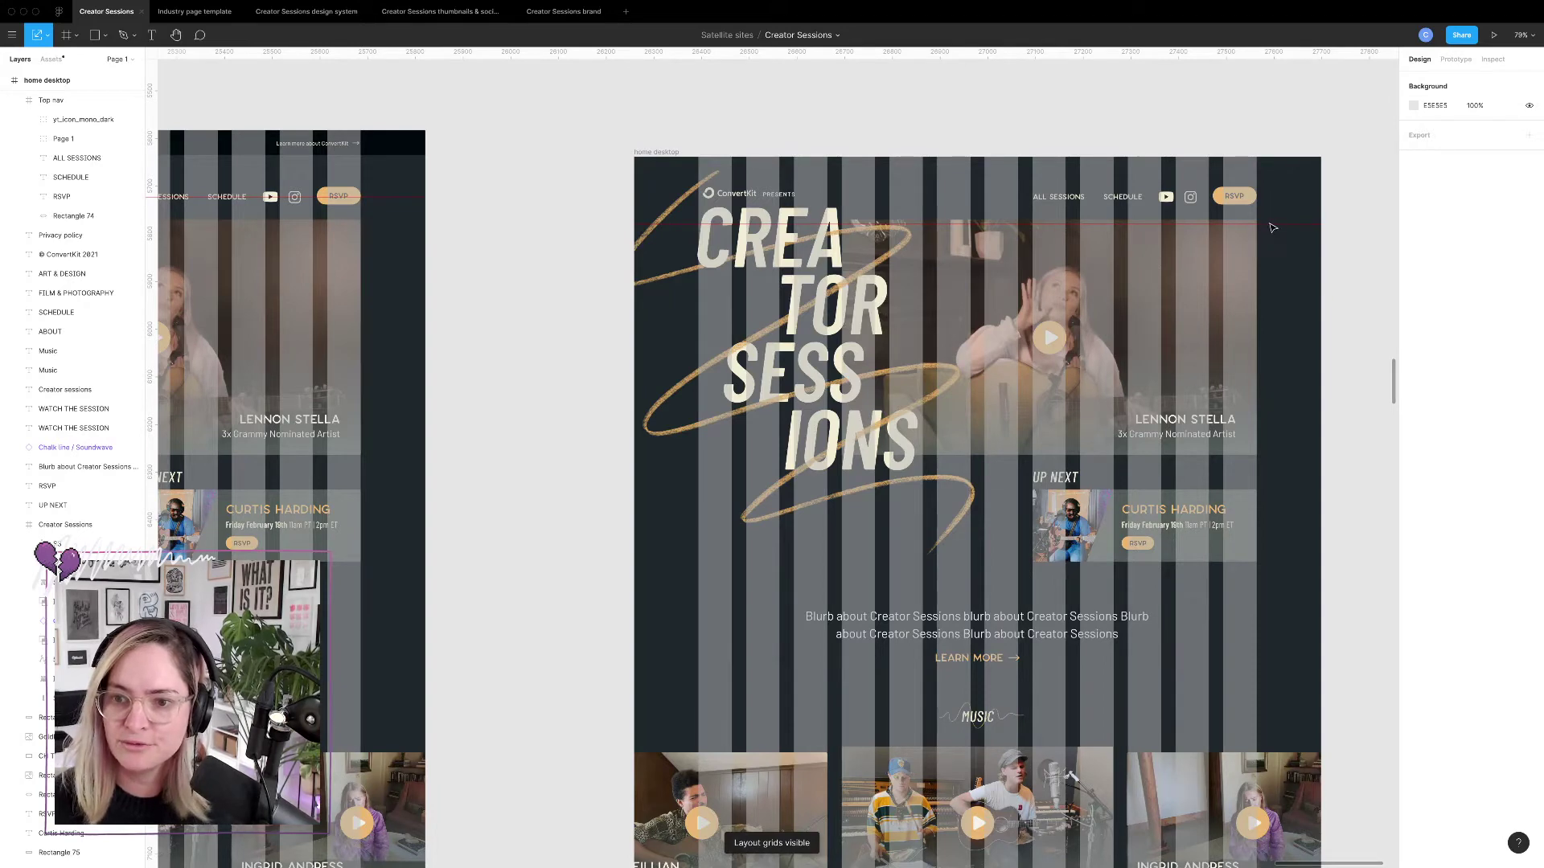
left_click(1242, 215)
left_click(670, 166)
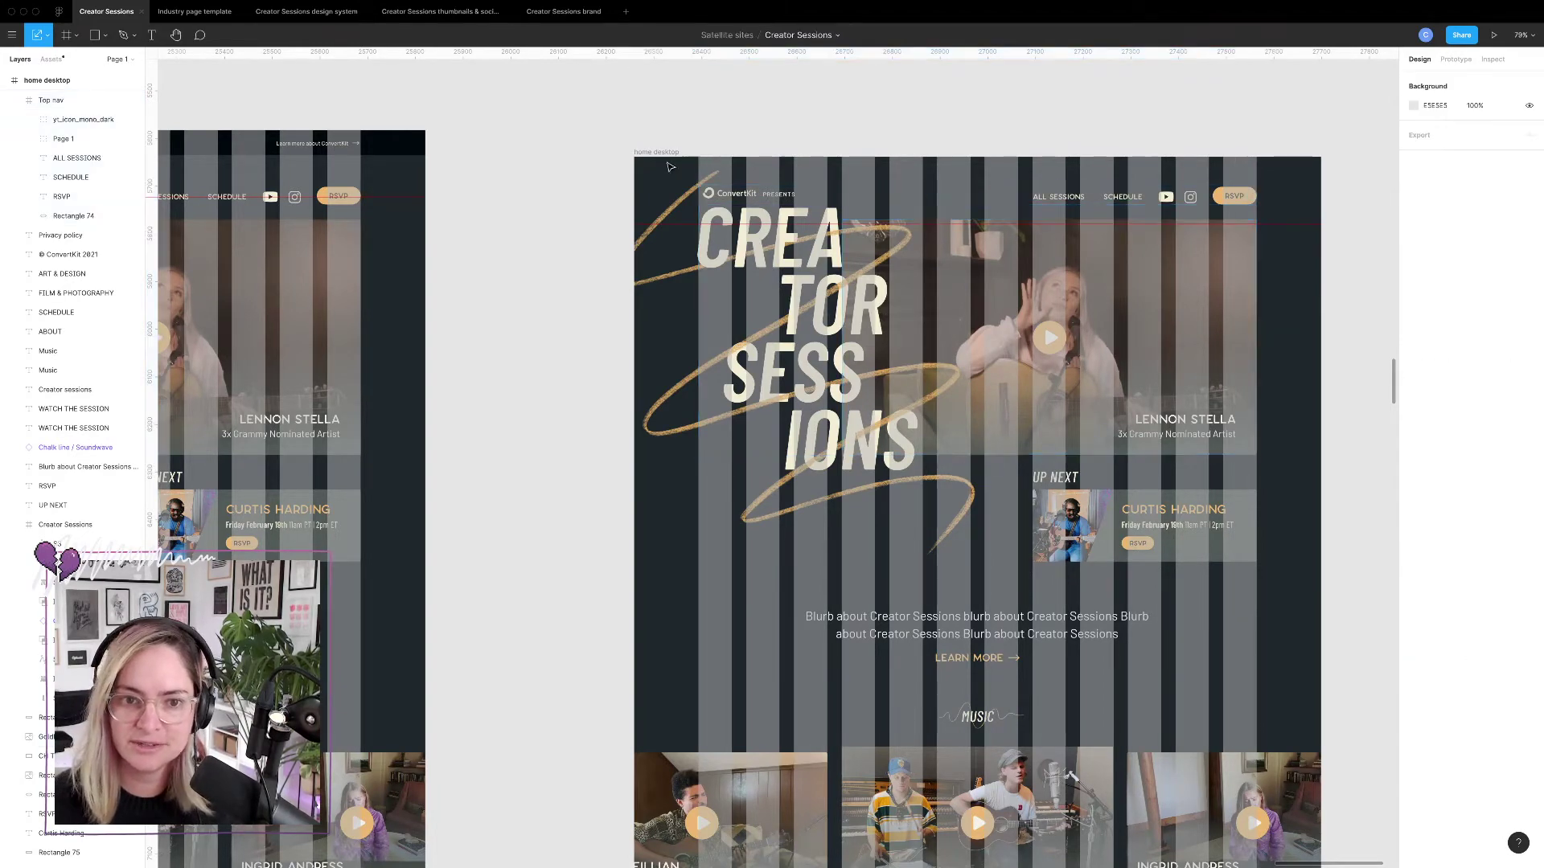
right_click(643, 226)
left_click(620, 234)
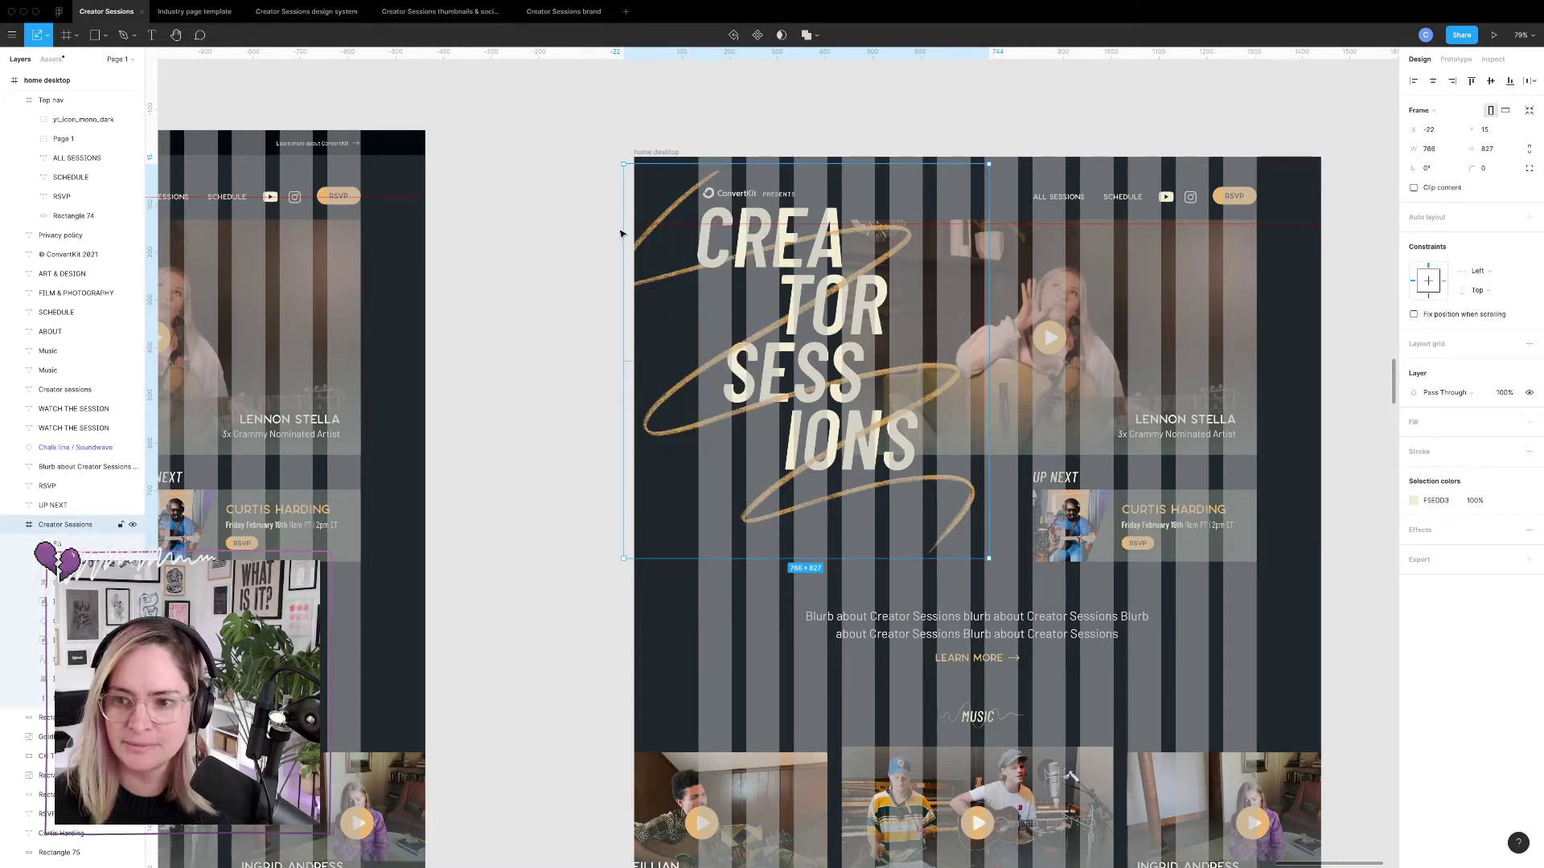
left_click_drag(1074, 53, 1081, 199)
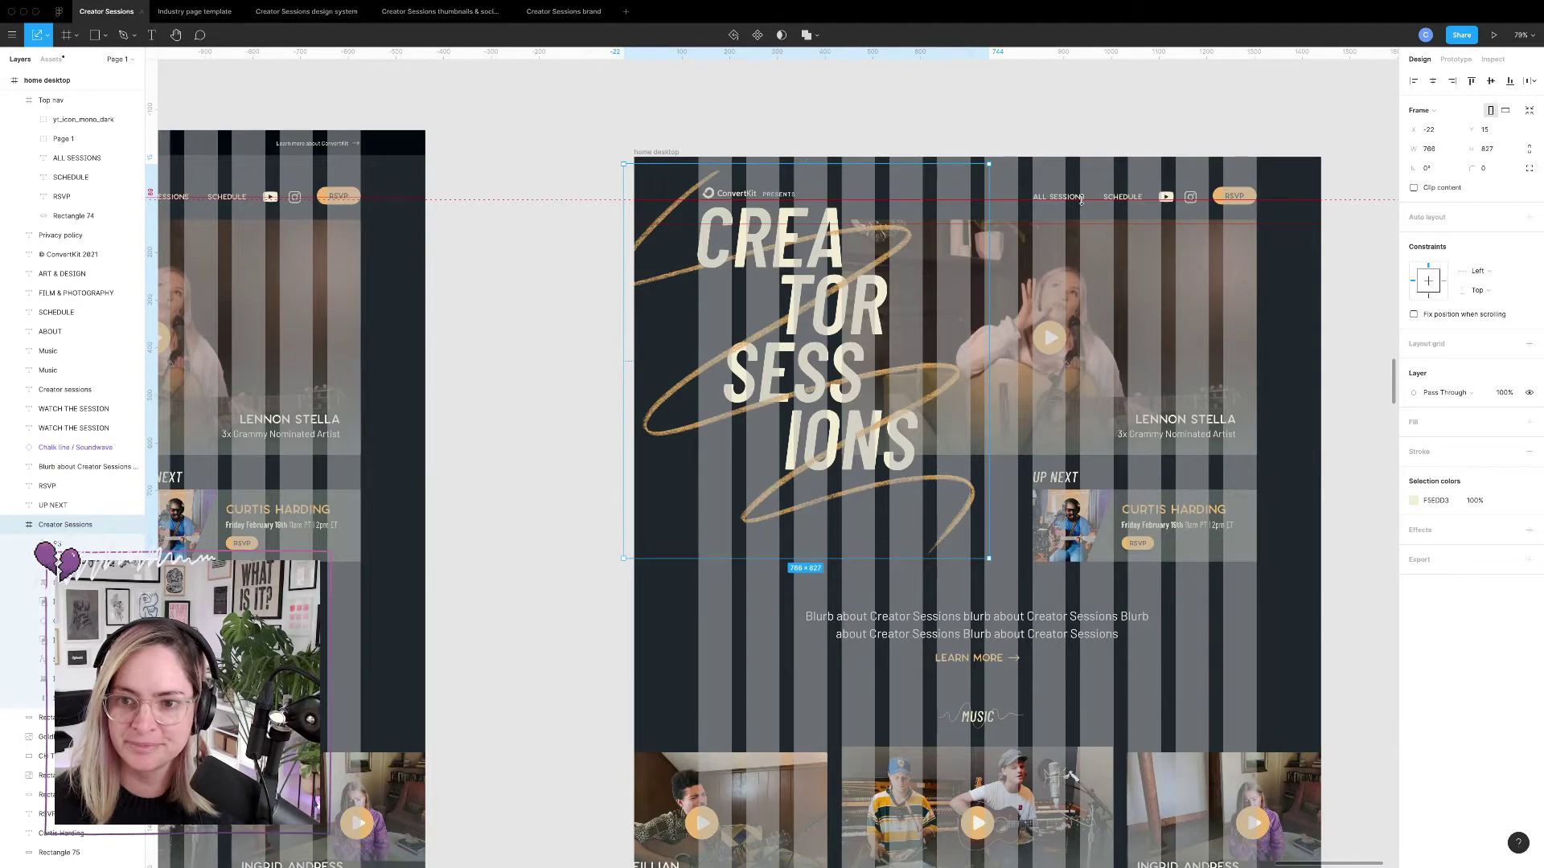
Nudge the ConvertKit PRESENTS lockup down in line with the navigation links and left to the first grid column's outer edge.
scroll(943, 169, "up", 5)
left_click(779, 194)
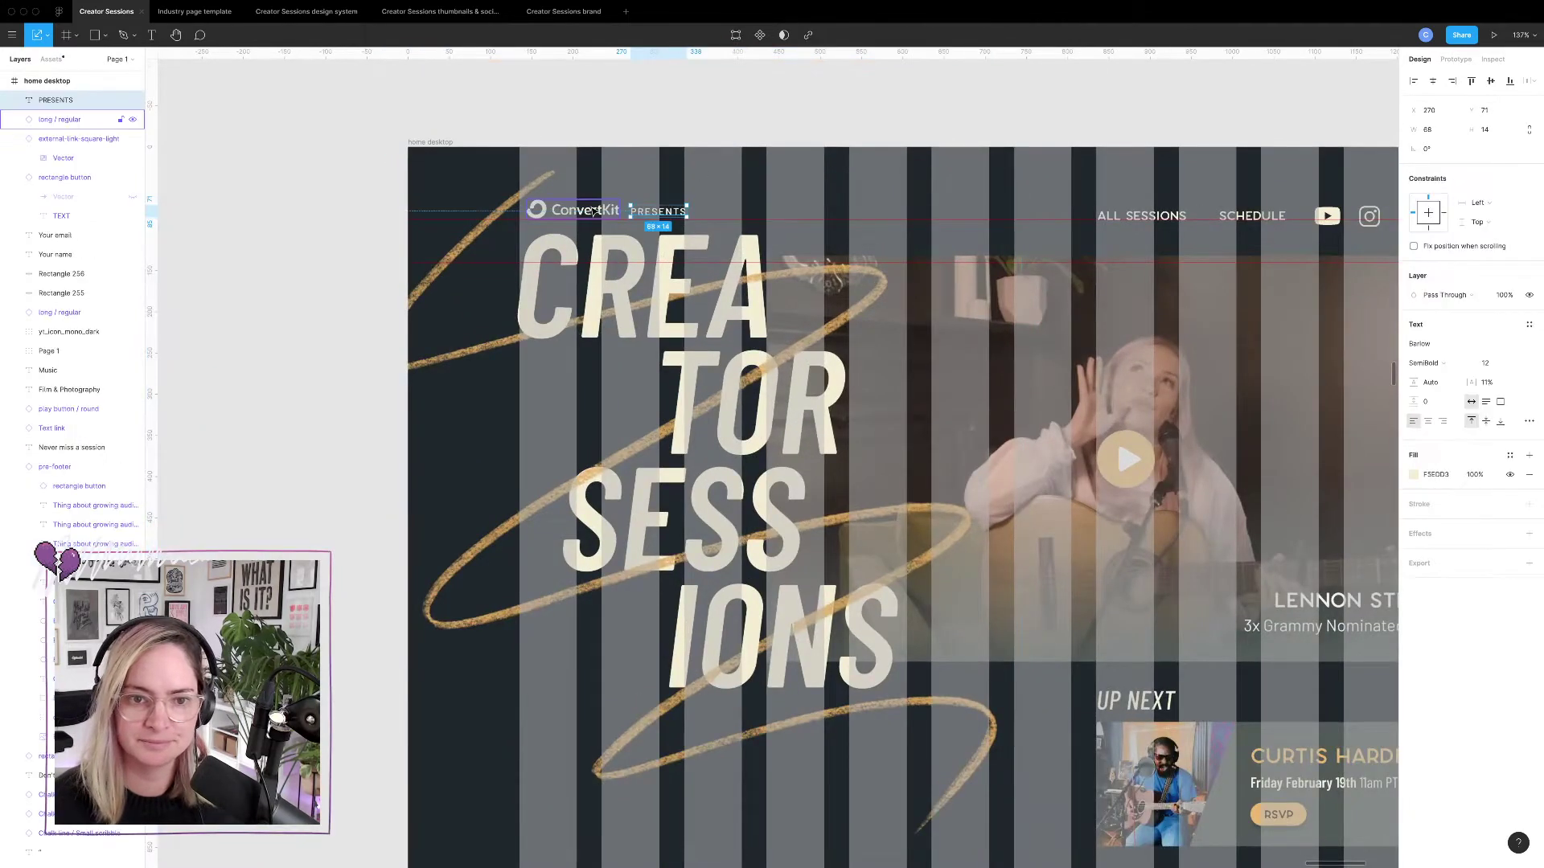
left_click(593, 210, "shift")
key("Down")
key("Down")
key("Down")
key("Down")
key("Left")
key("Left")
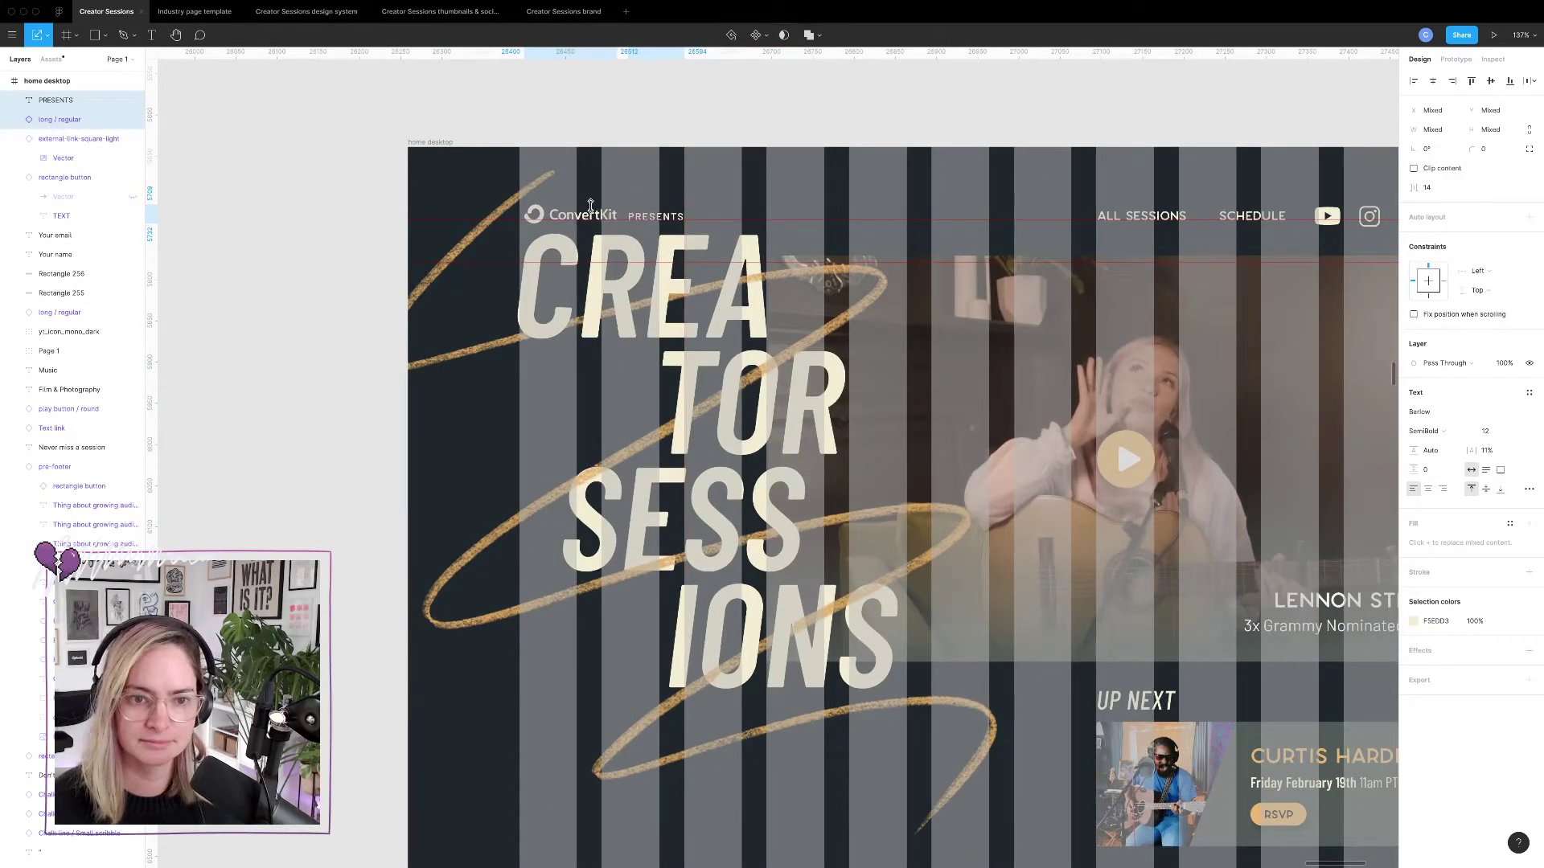
key("Left")
key("Left")
key("Left")
Move the stacked Creator Sessions title down to Y 25 to open space below the ConvertKit PRESENTS lockup.
left_click(654, 344)
key("Down")
key("Down")
key("Down")
key("Down")
key("Left")
key("Left")
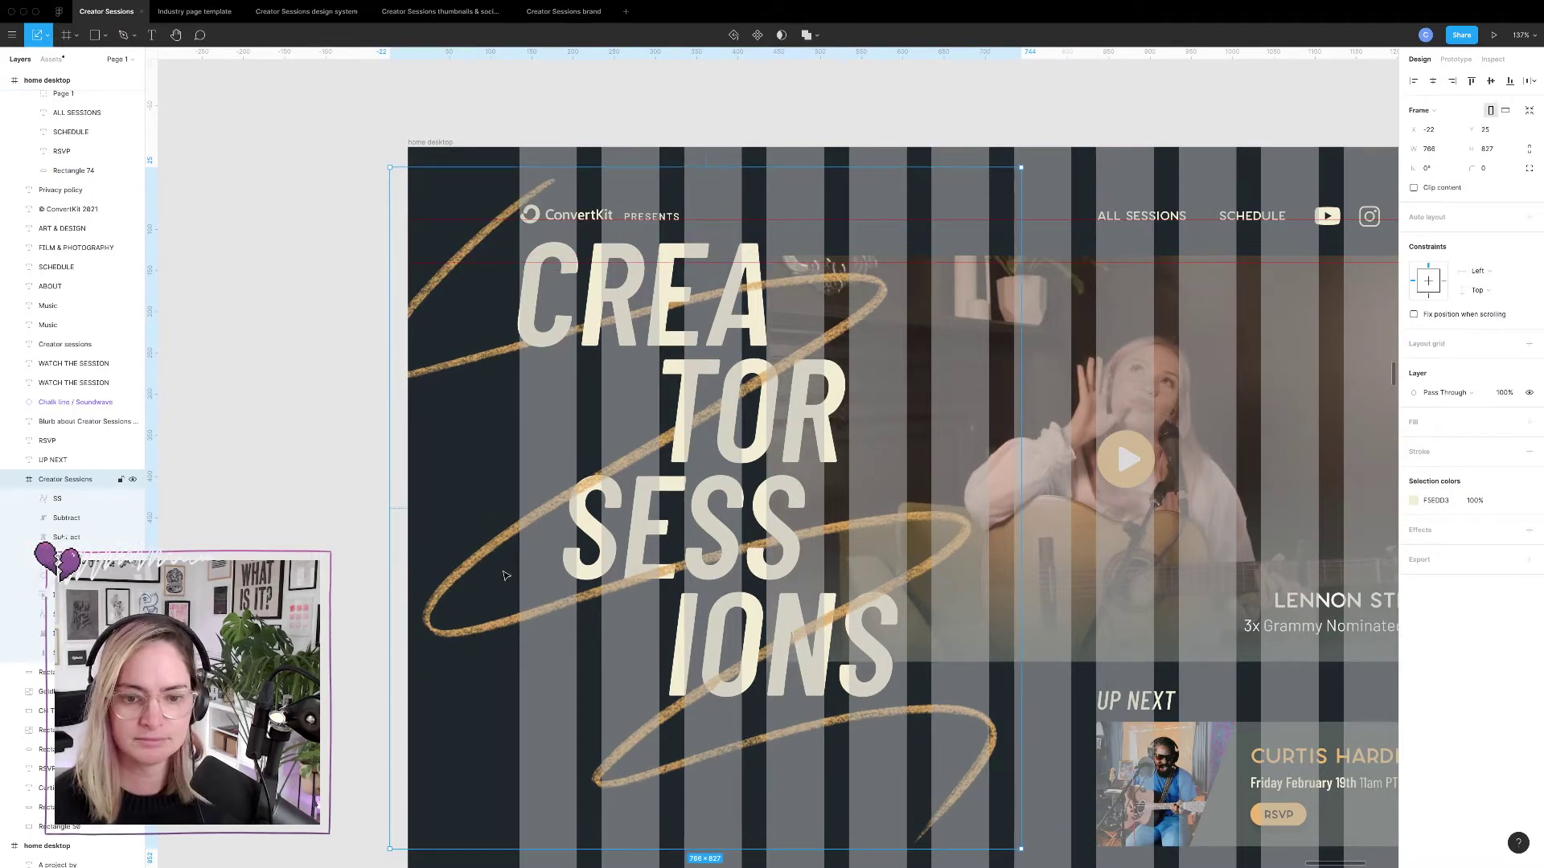
Shift the Scribble layer inside the Creator Sessions title 20 px left and 10 px up.
left_click(60, 576)
key("shift+Left")
key("shift+Left")
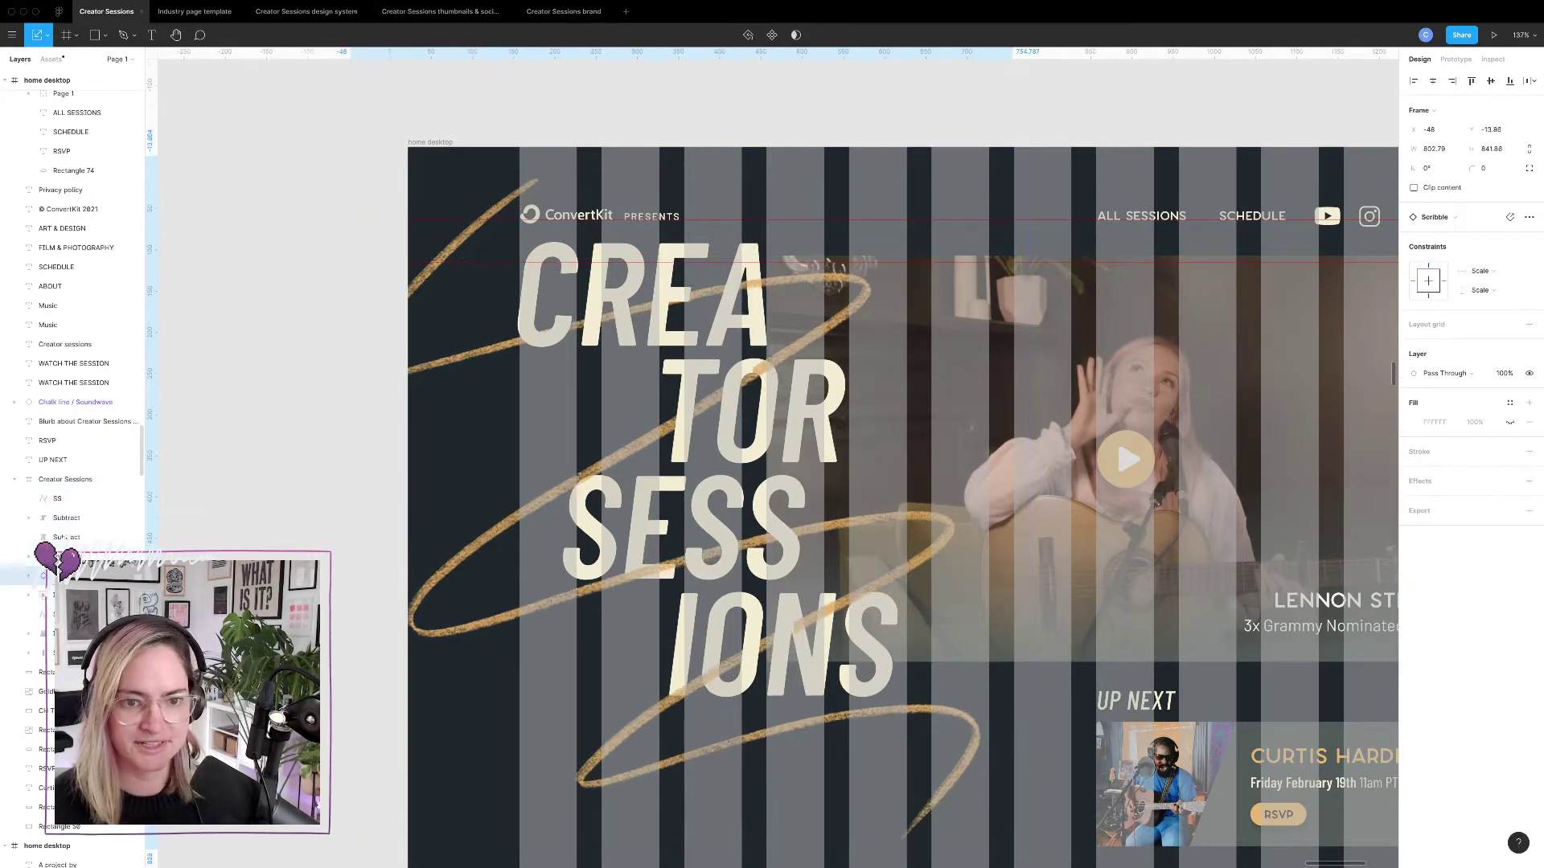
key("shift+Up")
key("shift+Up")
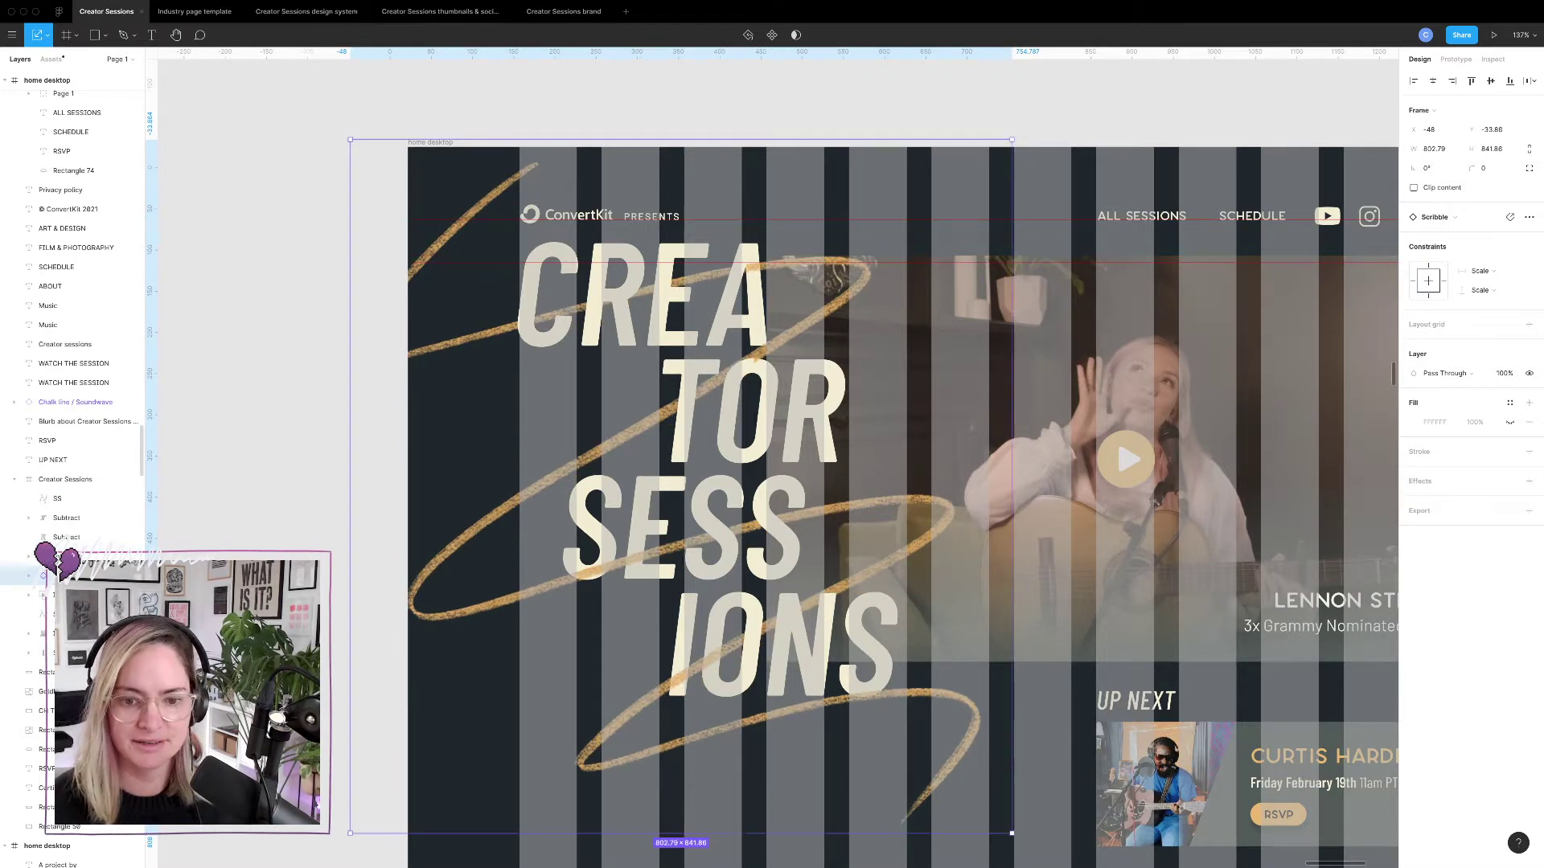
key("shift+Down")
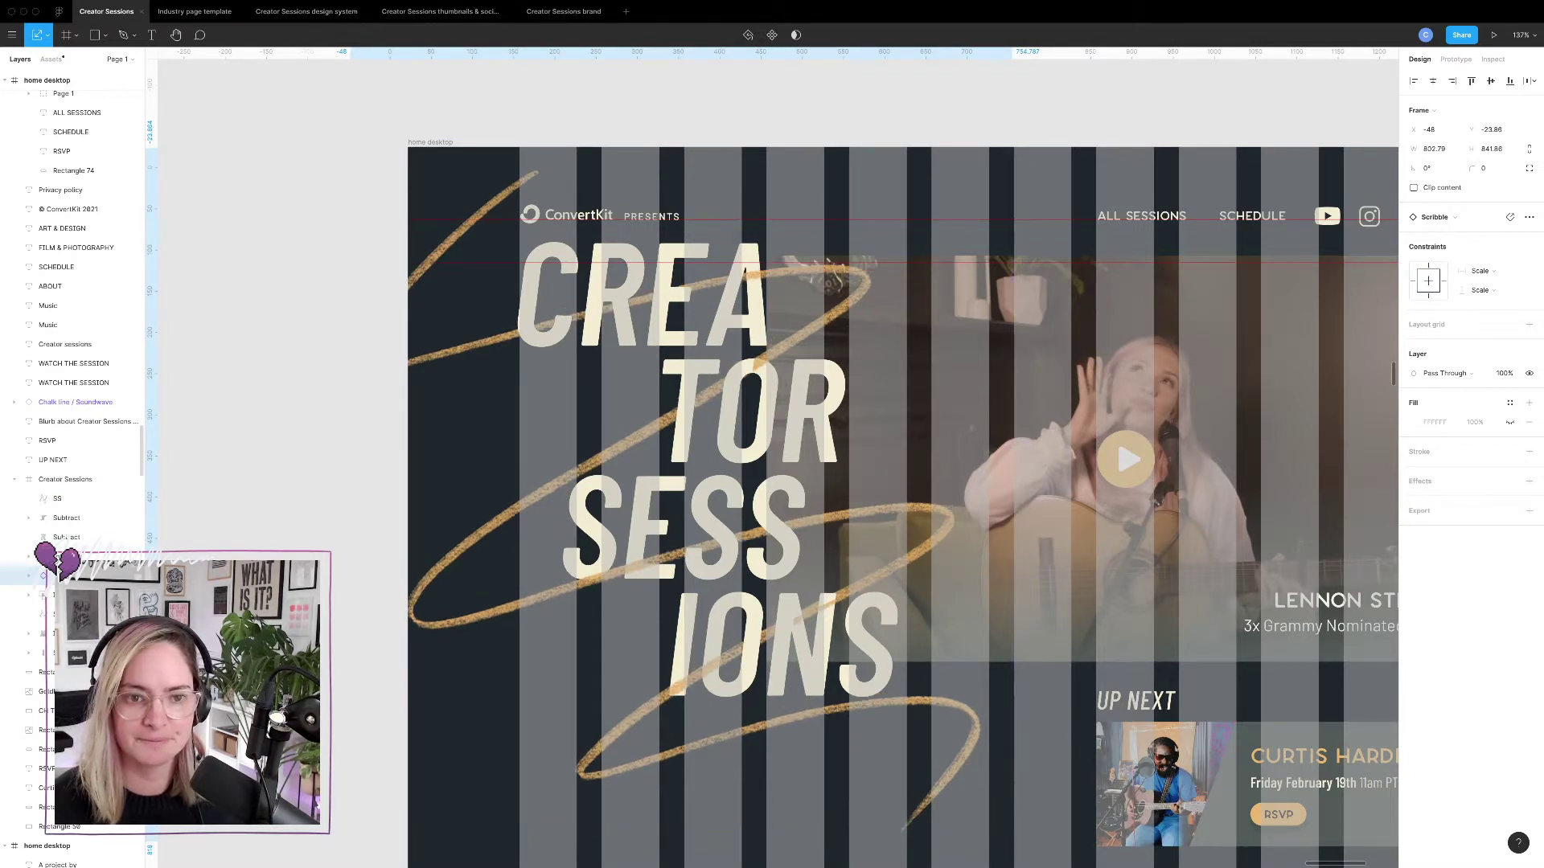
left_click(255, 549)
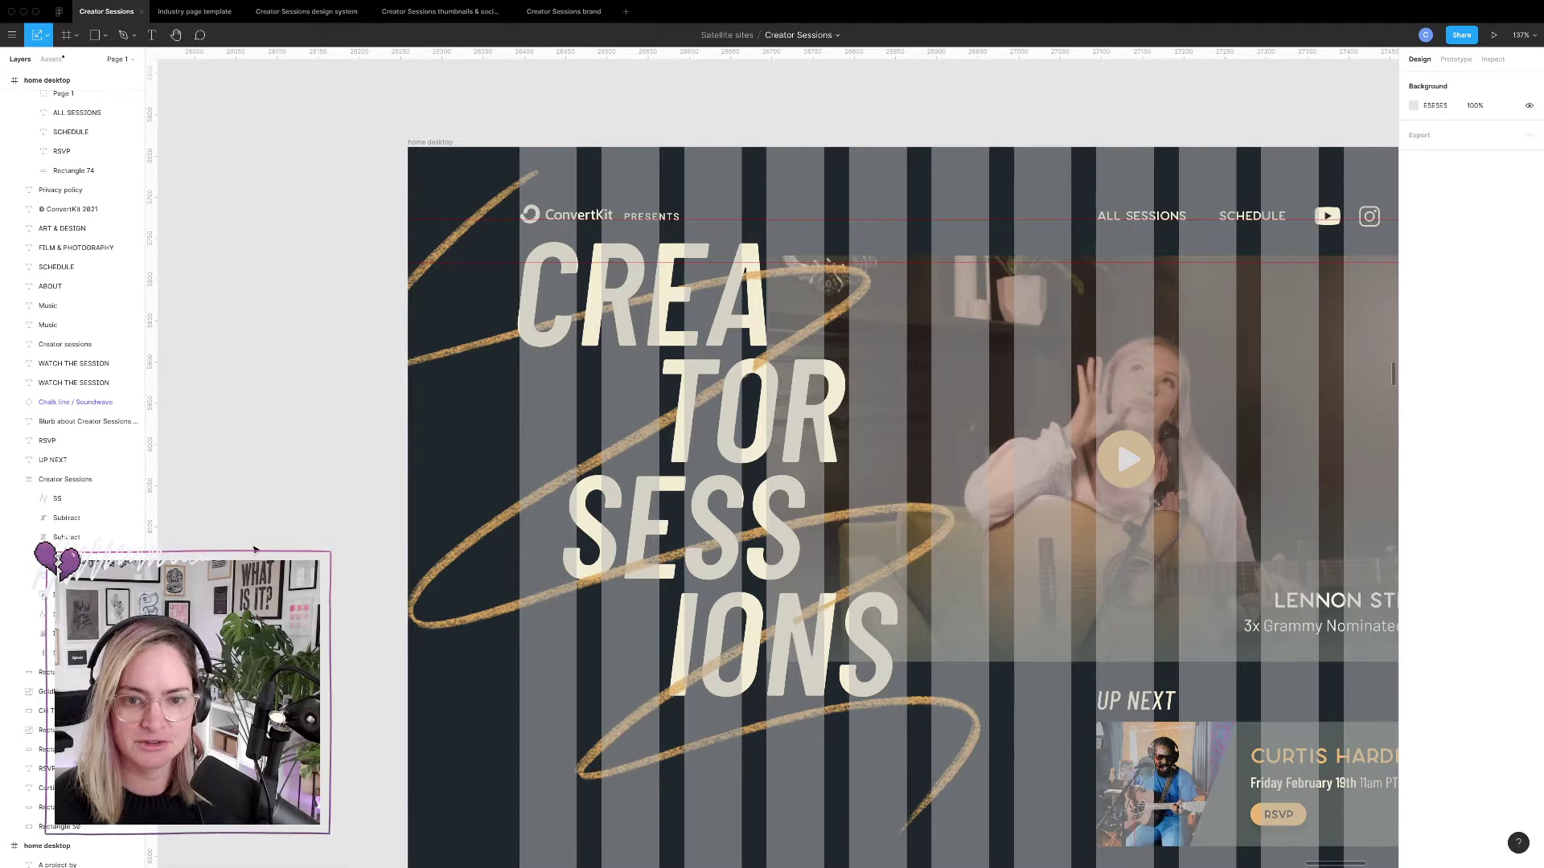
Hide the layout grids and review the home desktop header up close.
scroll(254, 549, "down", 10, "ctrl")
scroll(254, 549, "left", 5)
scroll(254, 550, "down", 3)
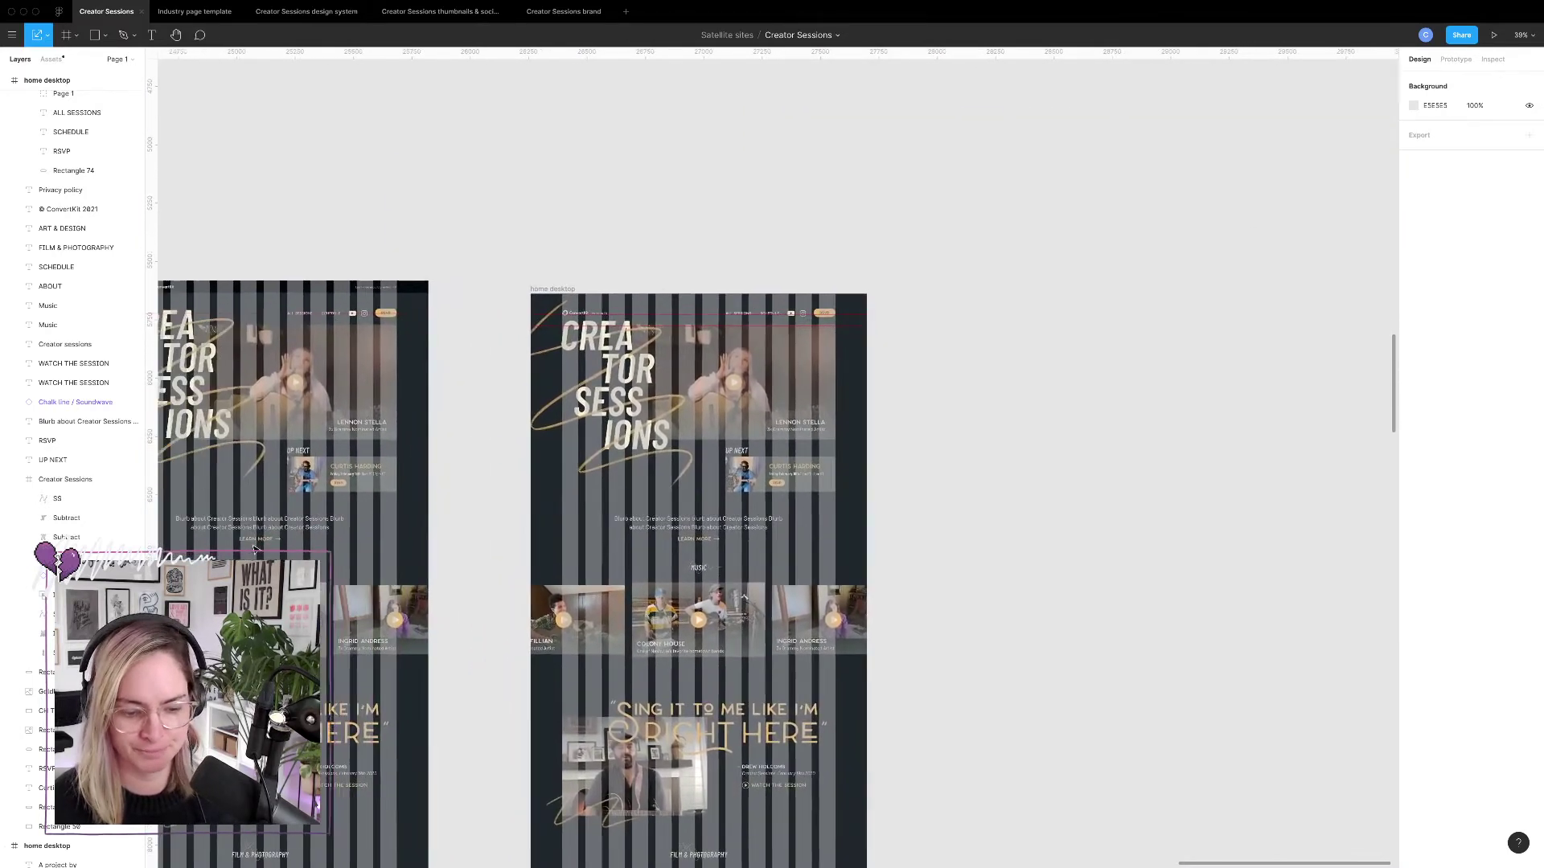
scroll(598, 504, "up", 5, "ctrl")
key("ctrl+g")
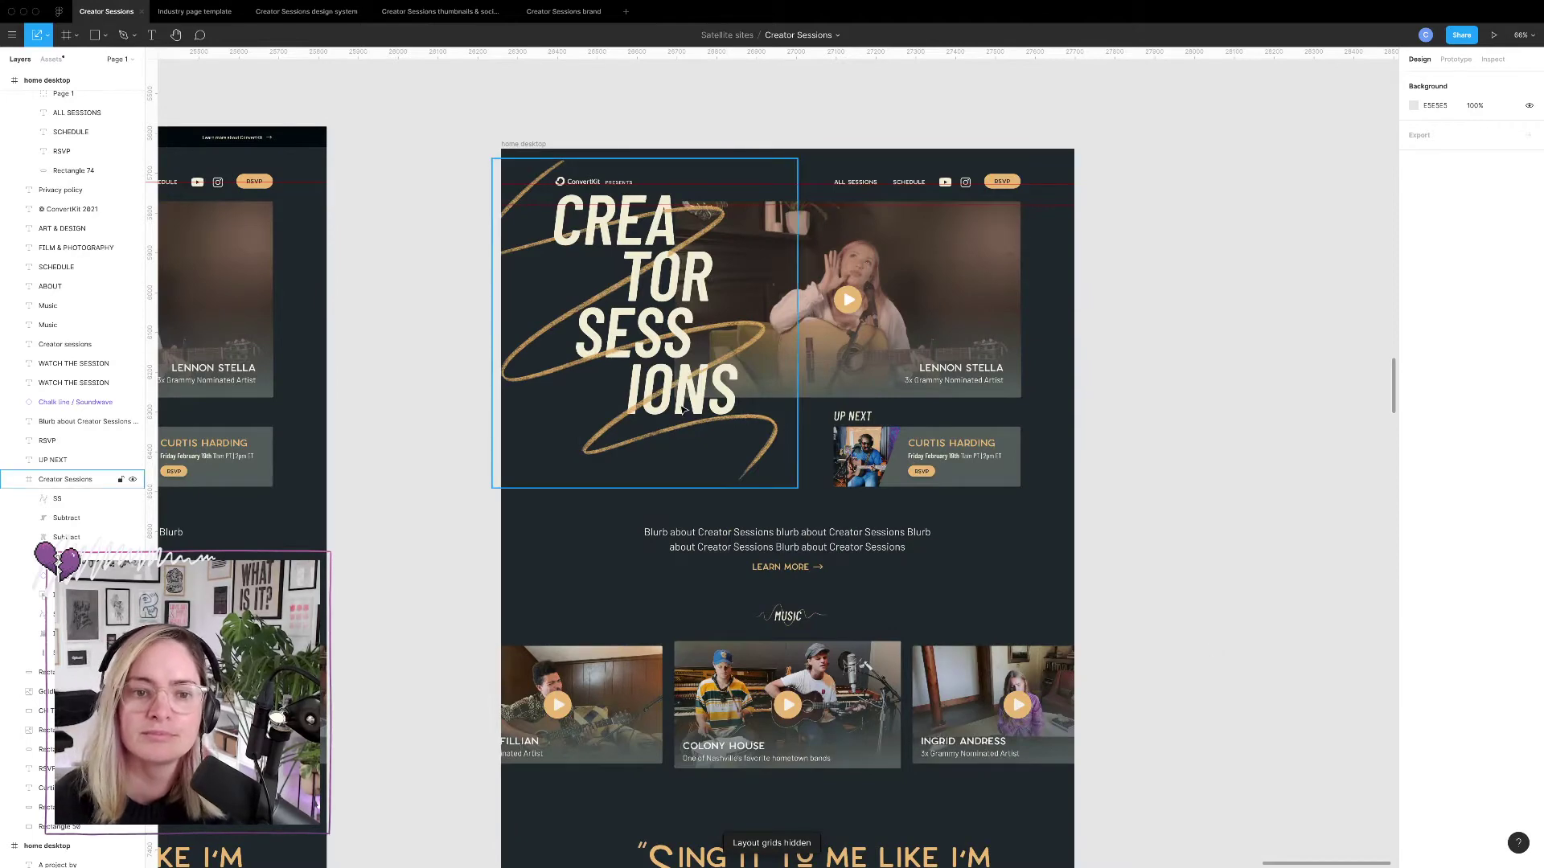
scroll(682, 410, "up", 6, "ctrl")
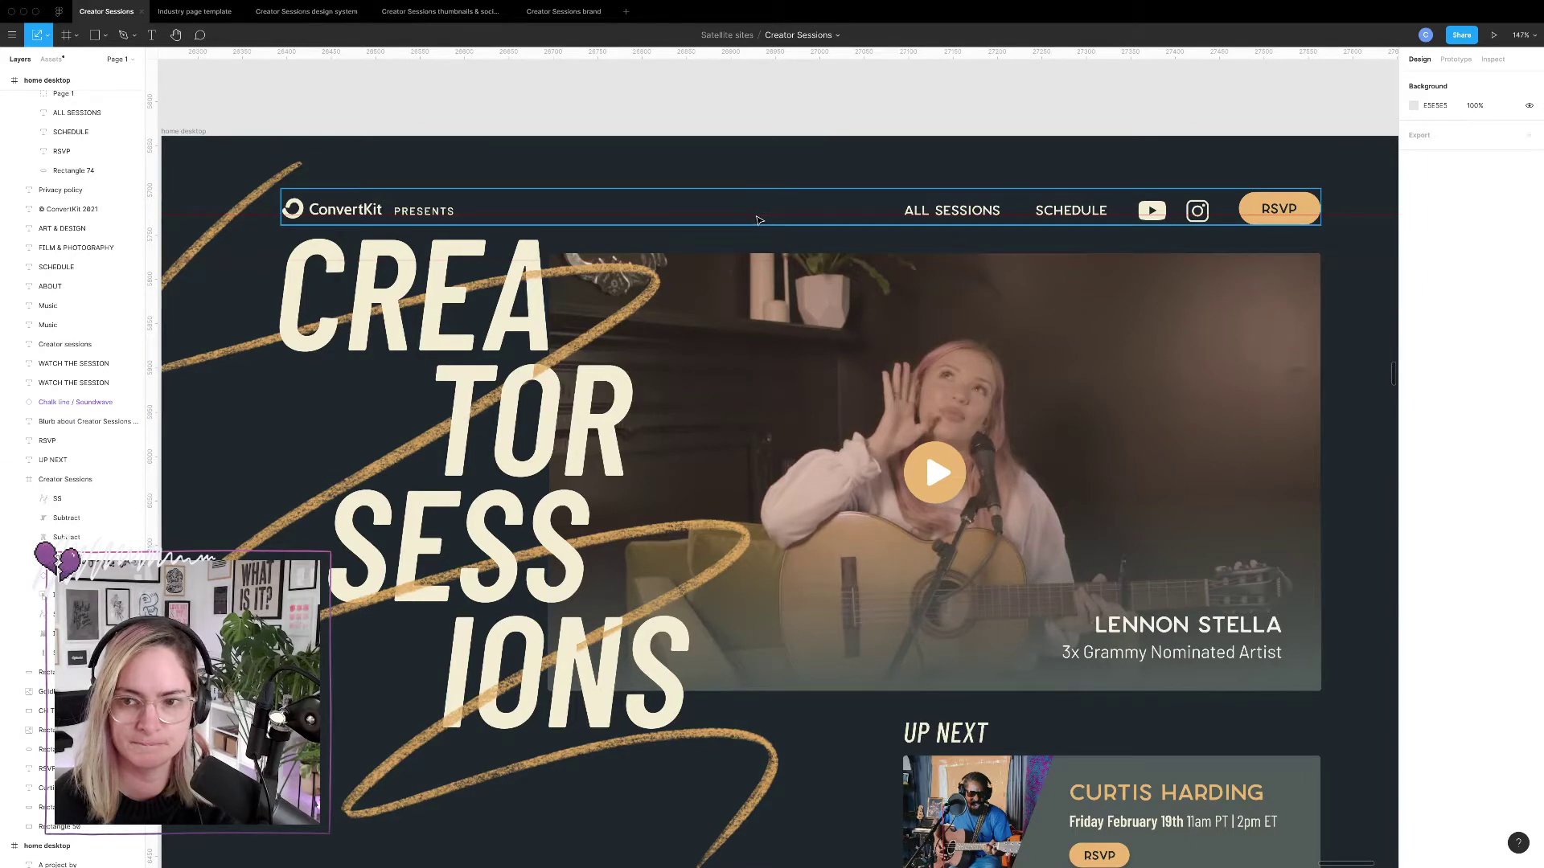
mouse_move(283, 4)
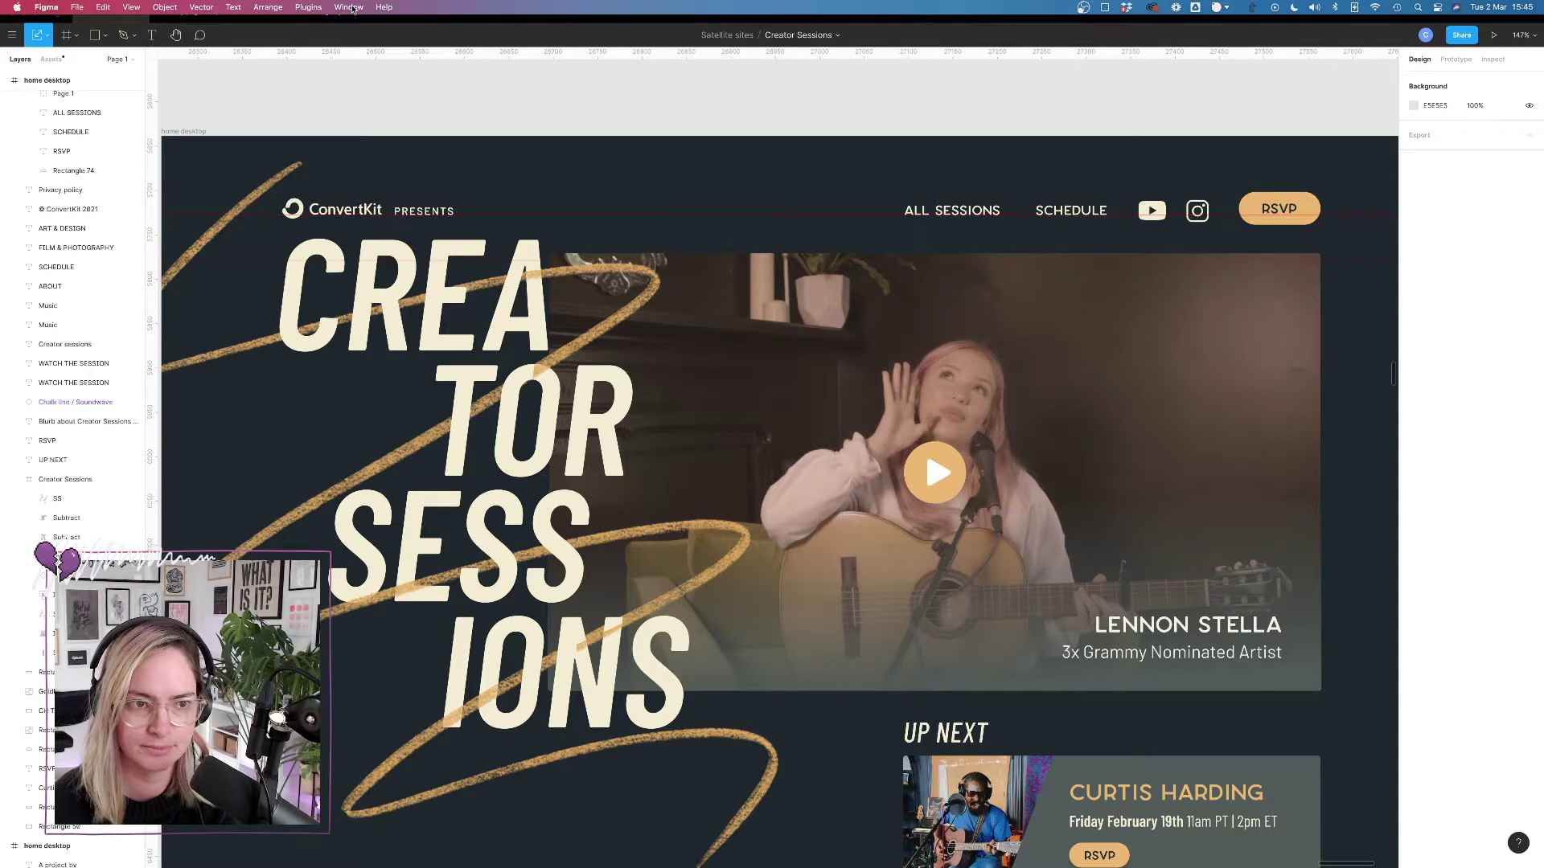
left_click(129, 7)
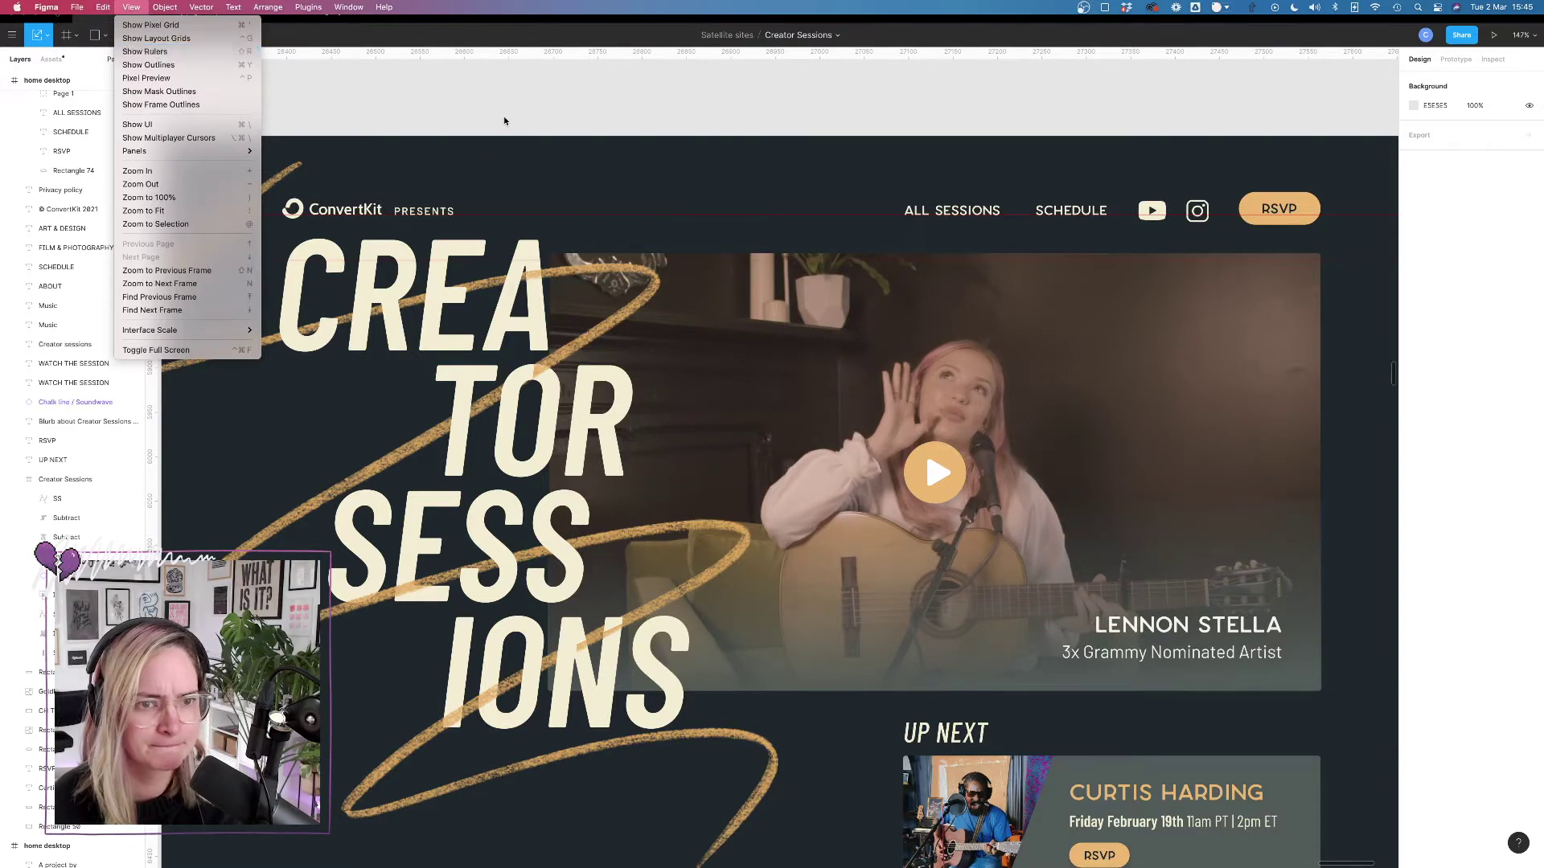
left_click(558, 118)
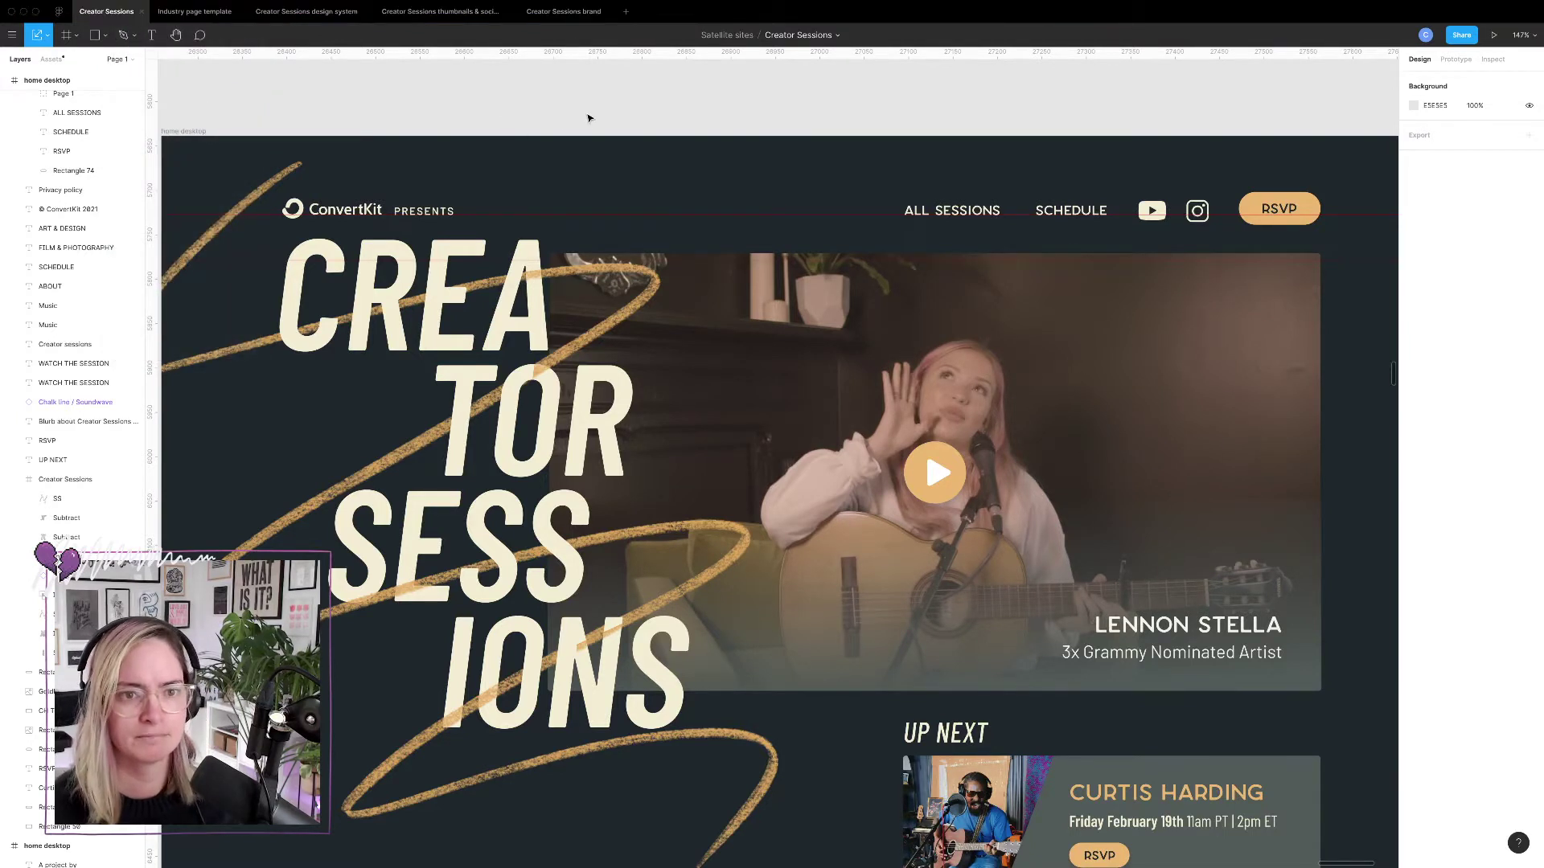
left_click(131, 7)
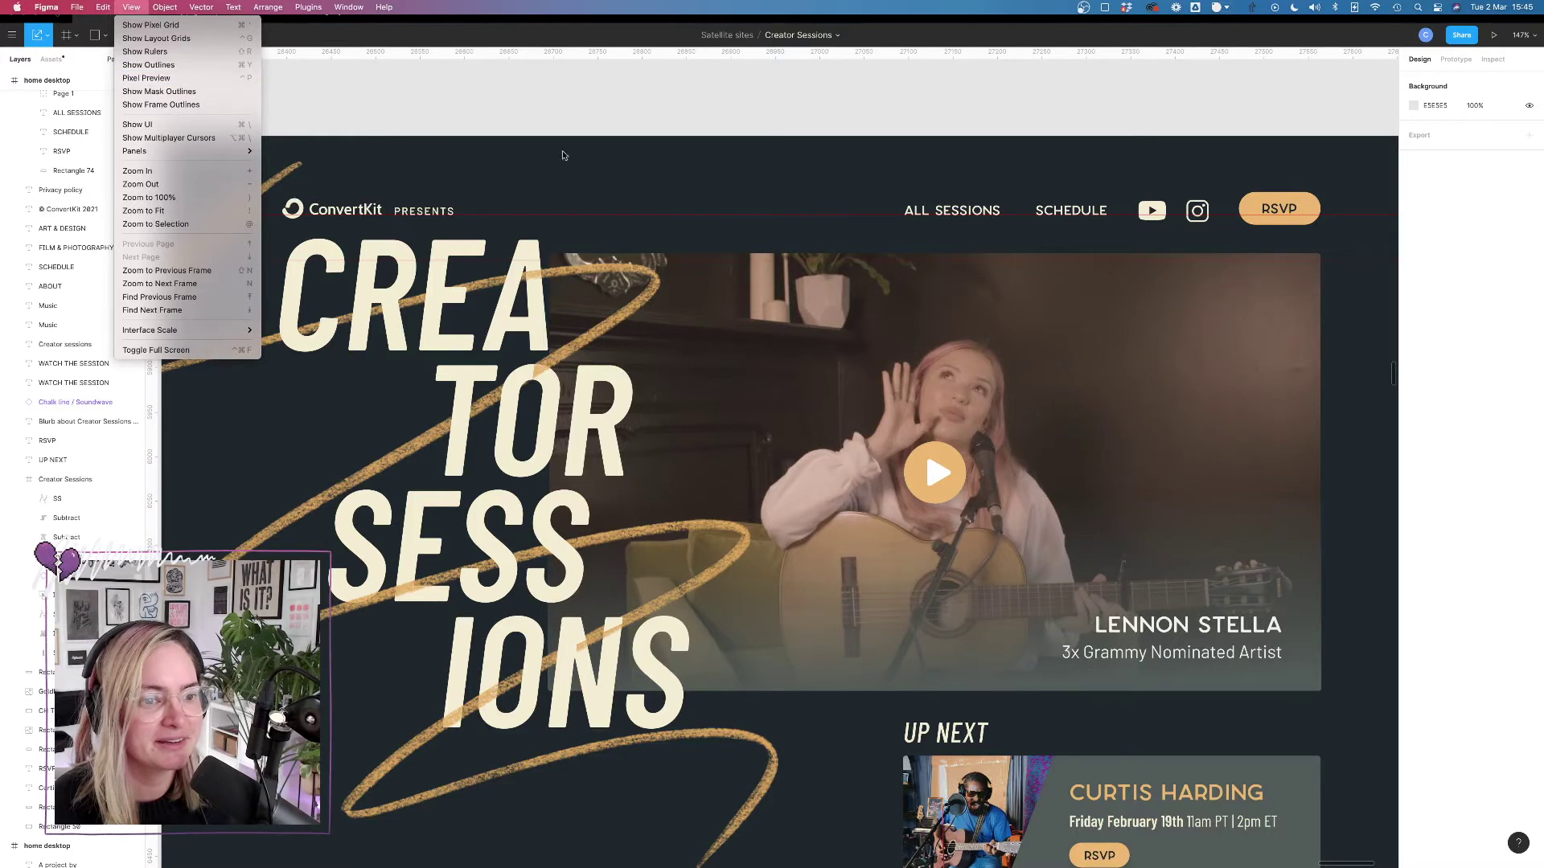
left_click(599, 100)
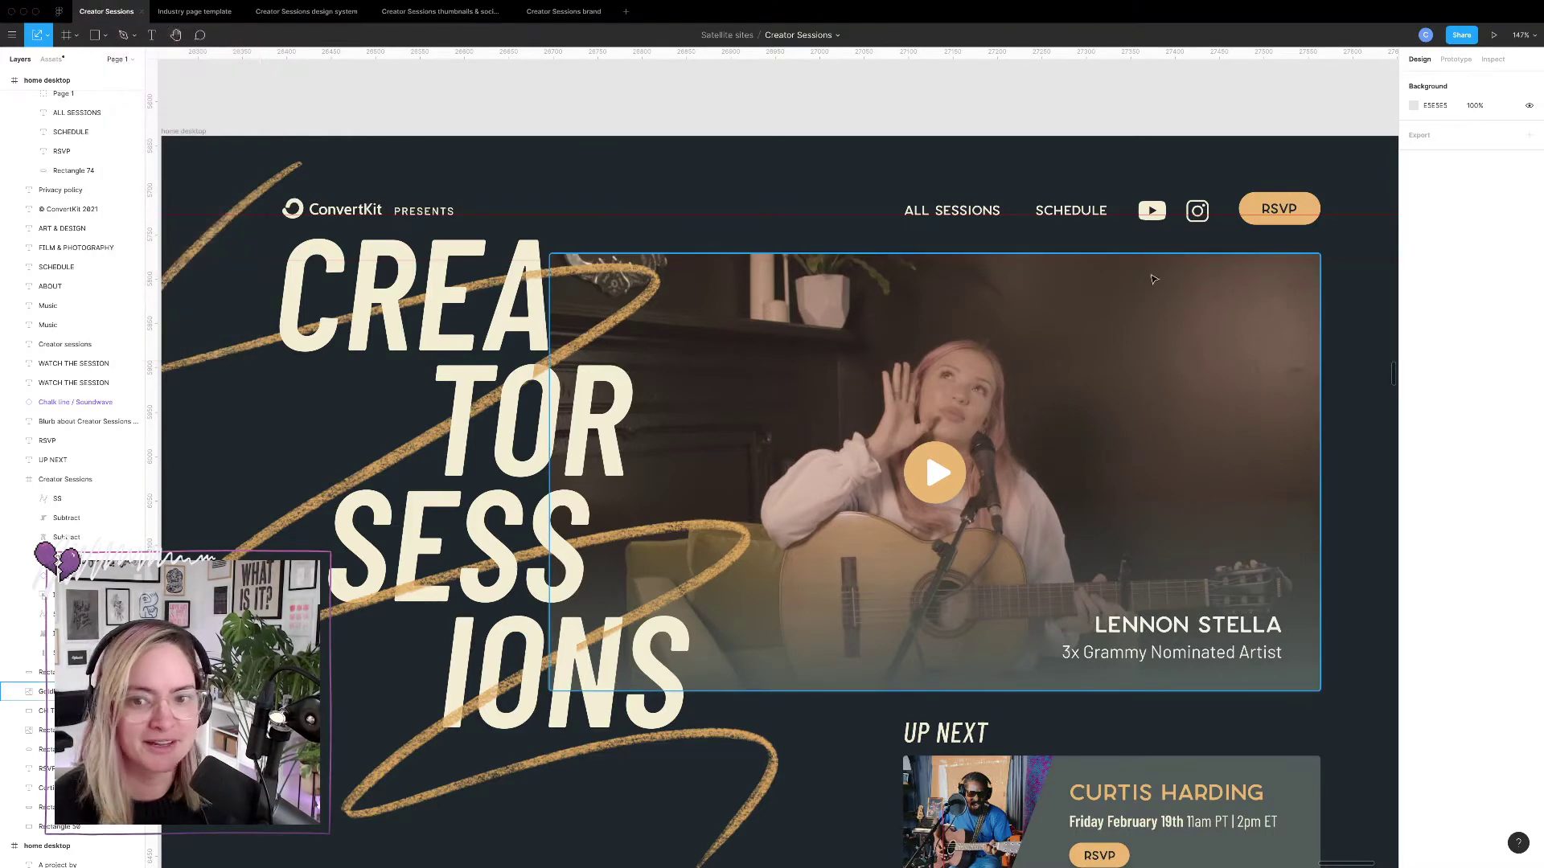
left_click(1025, 265)
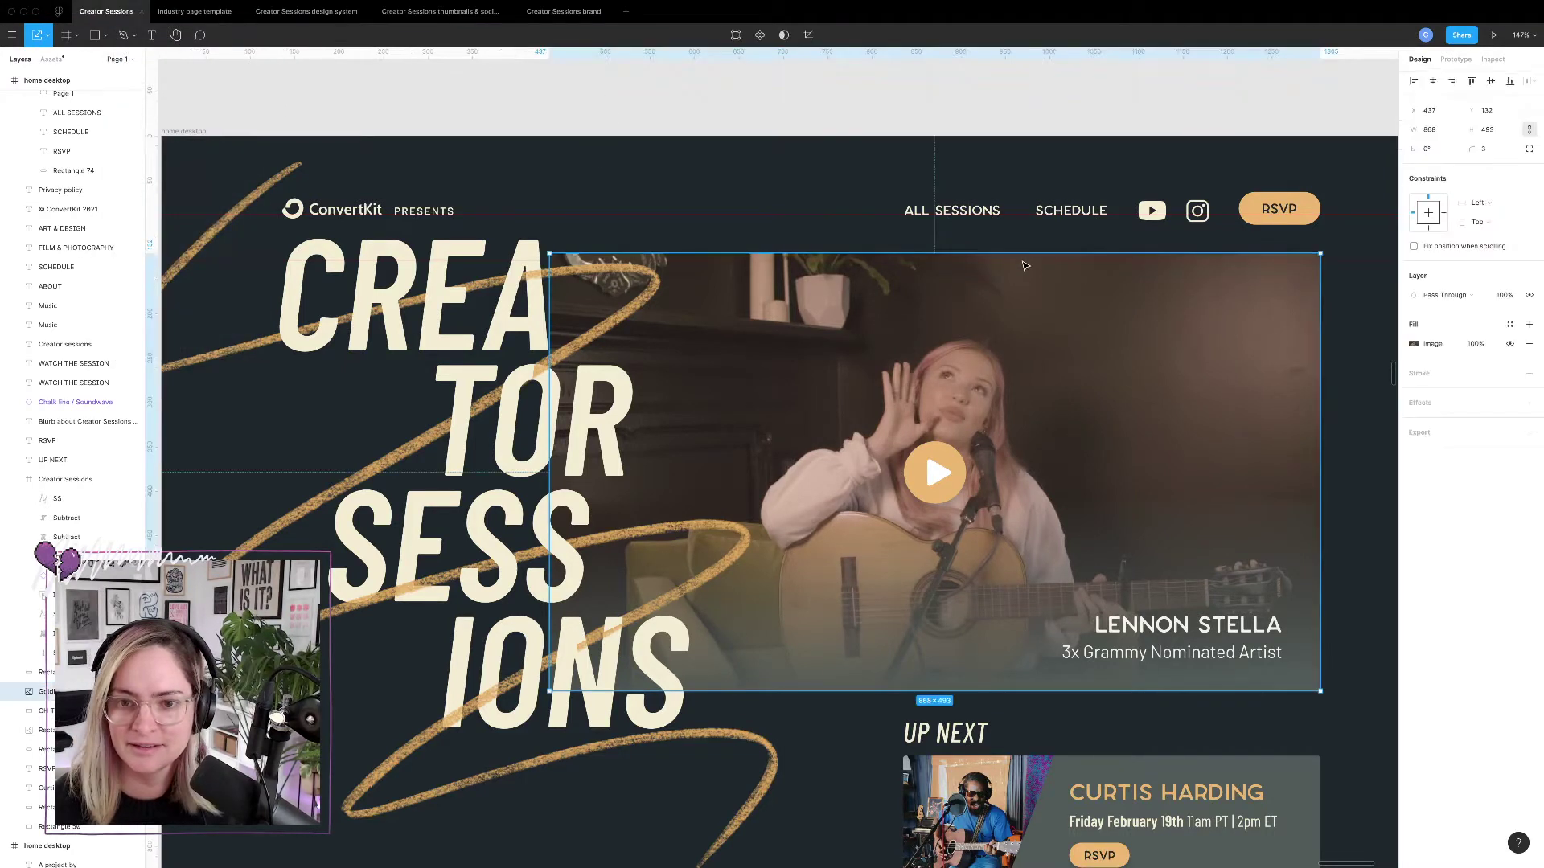
left_click(887, 194)
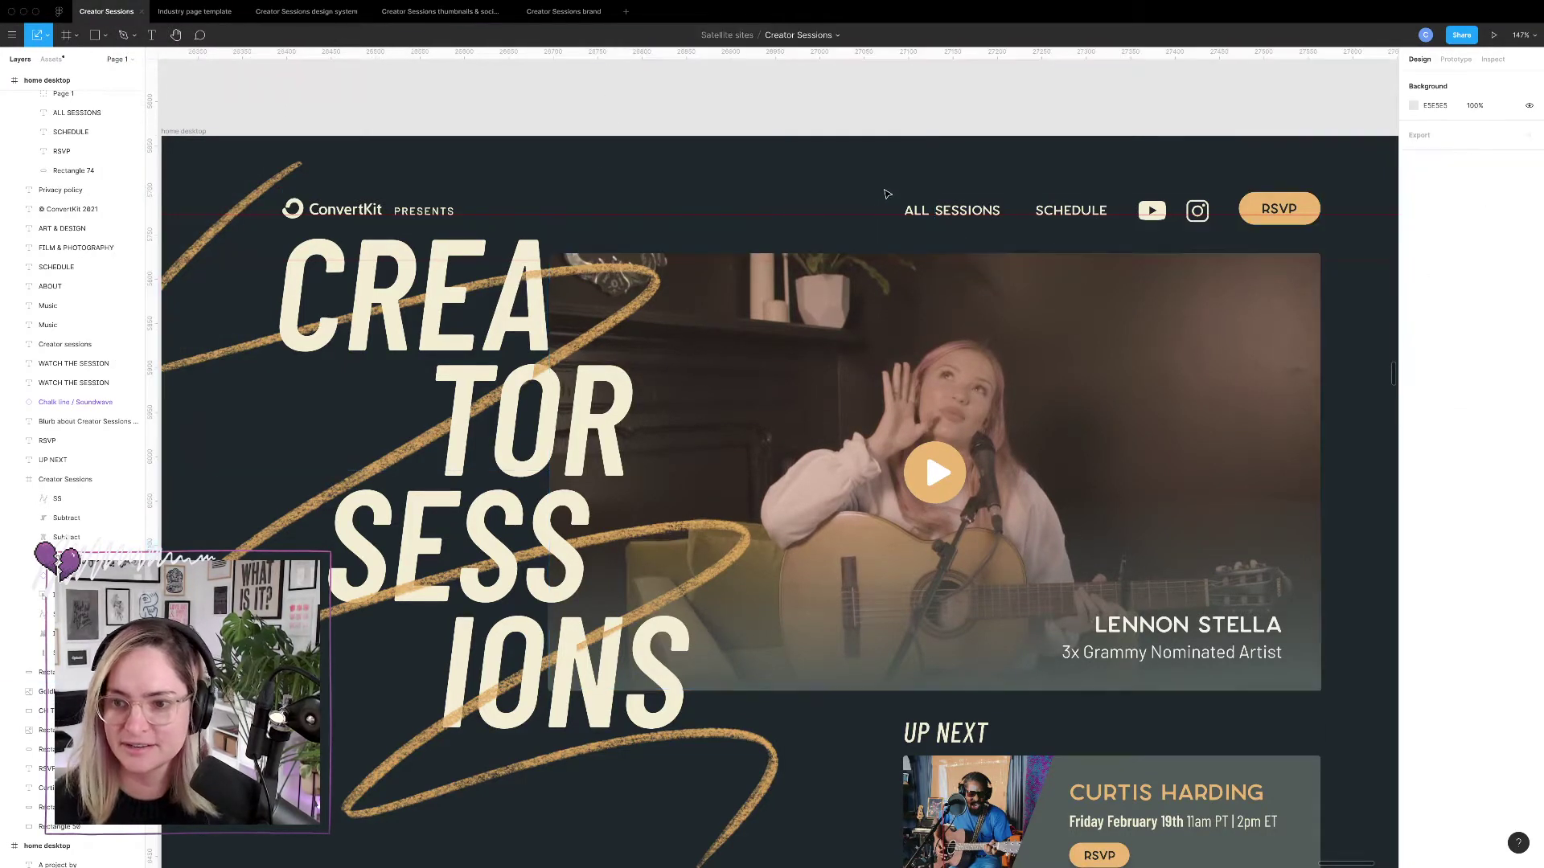
Examine the home desktop header and page at different zooms, and compare it with the stacked title on the session desktop page.
left_click(841, 219)
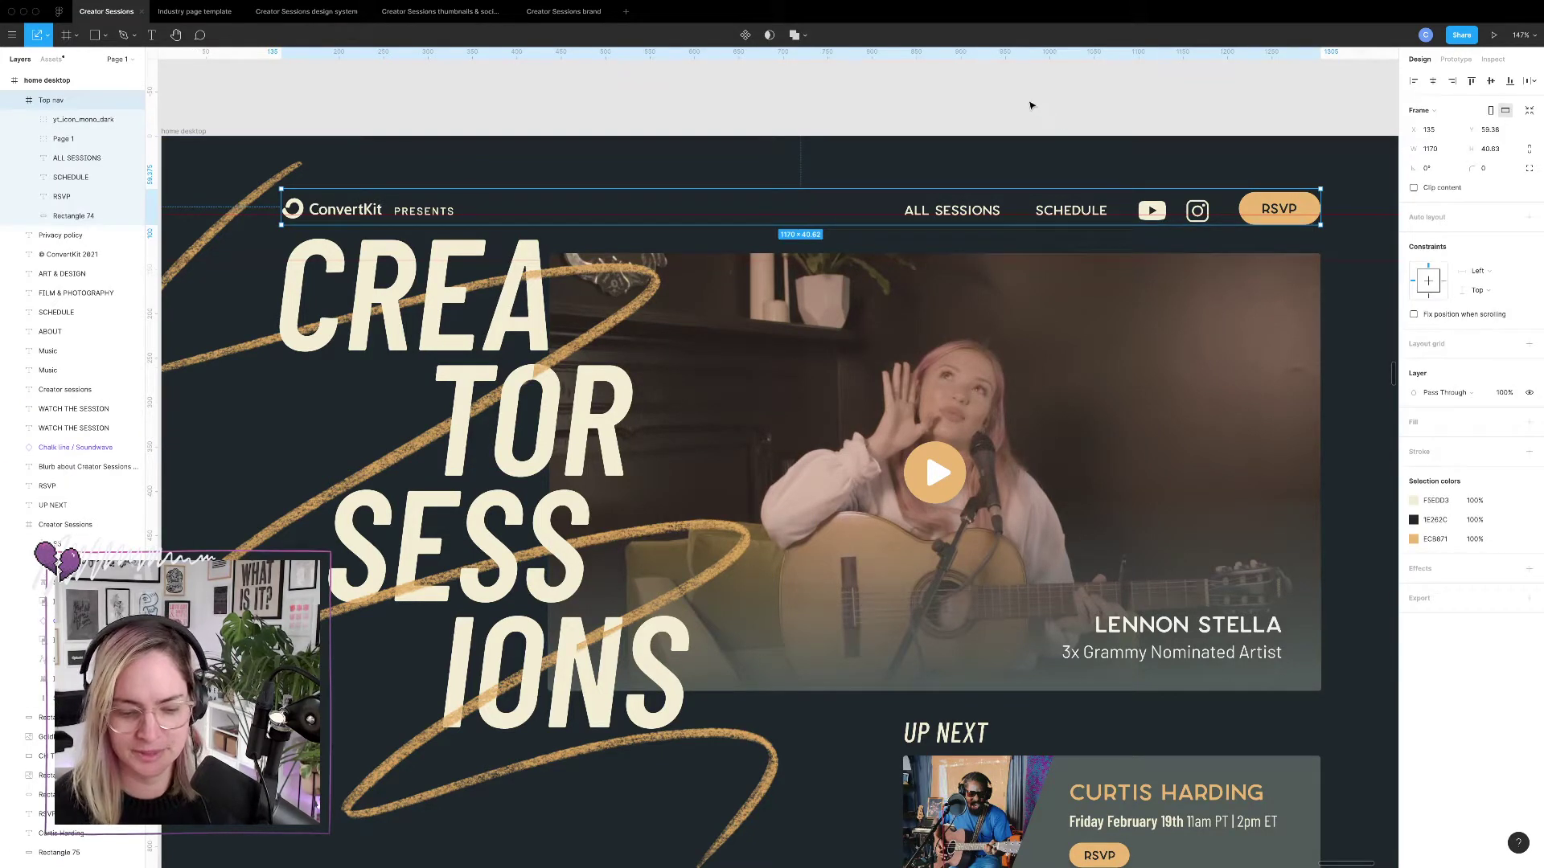
left_click(976, 100)
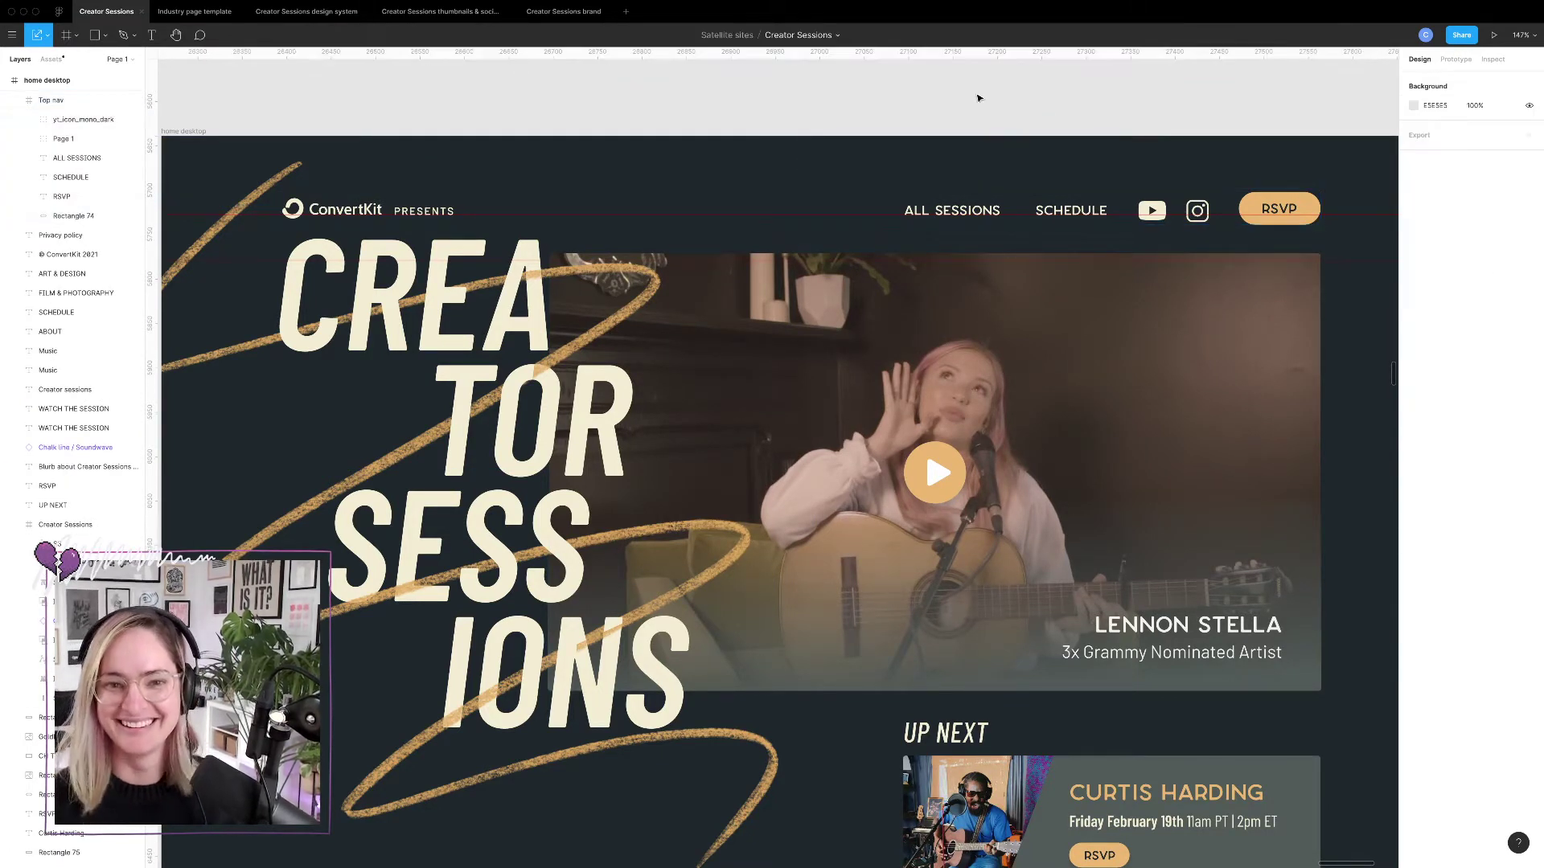
scroll(978, 98, "down", 3)
scroll(976, 96, "down", 1)
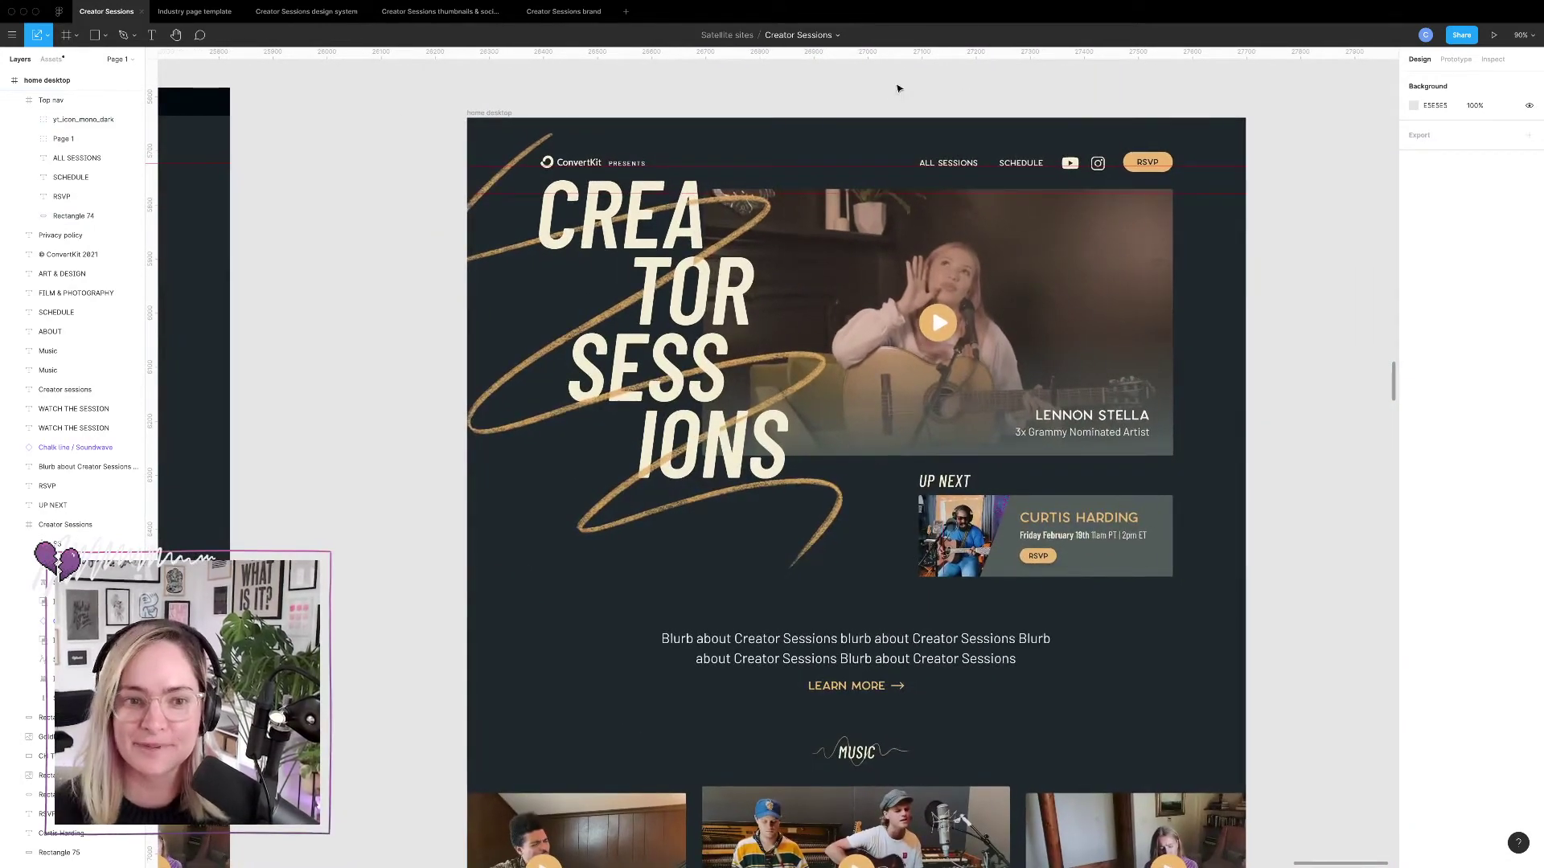
scroll(844, 161, "down", 5)
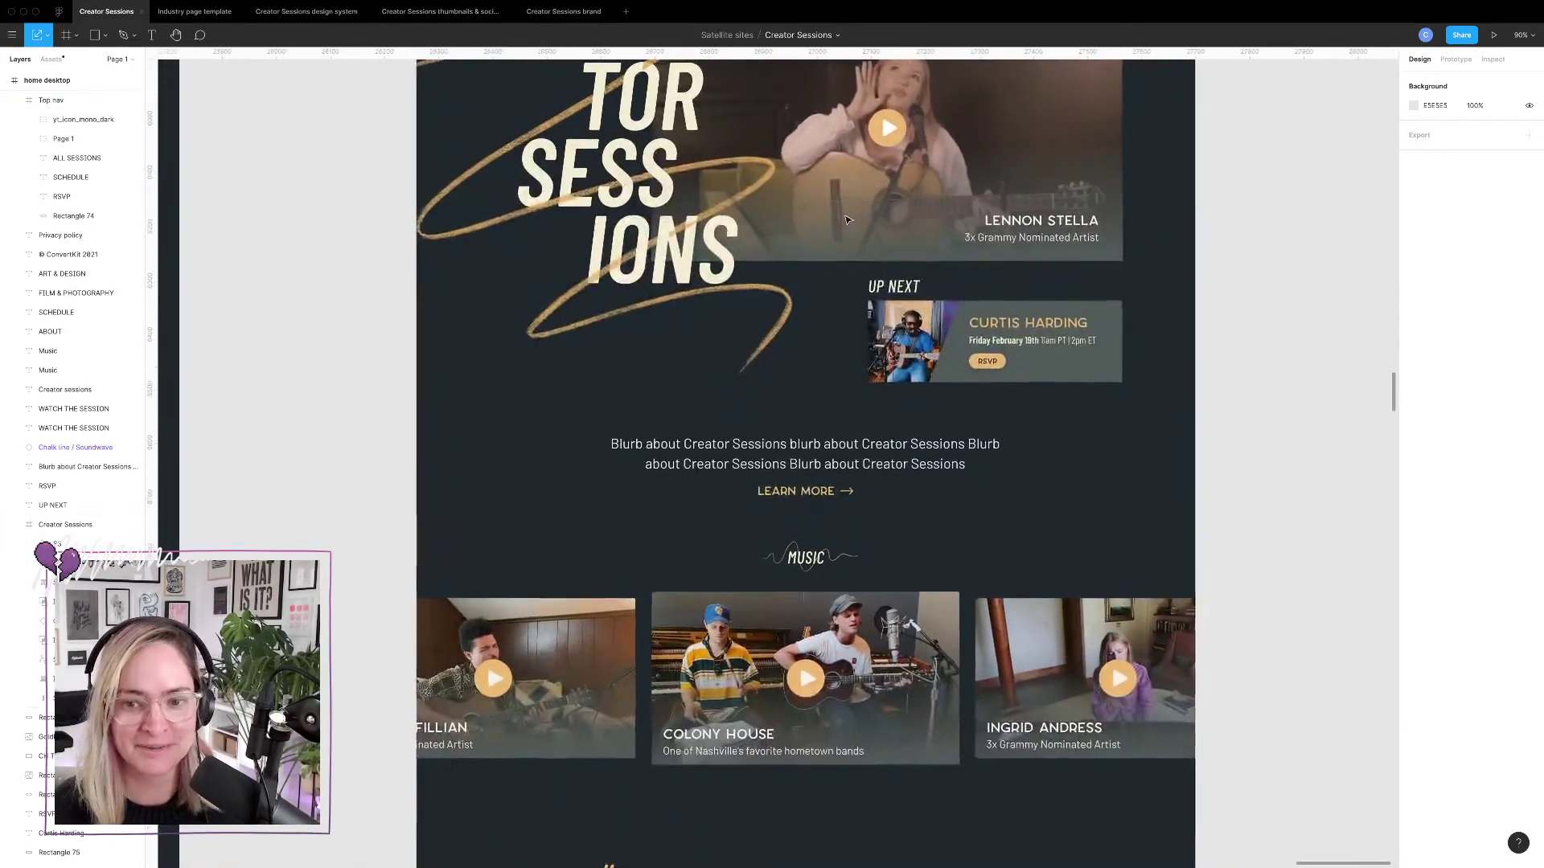
scroll(846, 219, "down", 2)
scroll(847, 219, "down", 10)
scroll(846, 219, "down", 5)
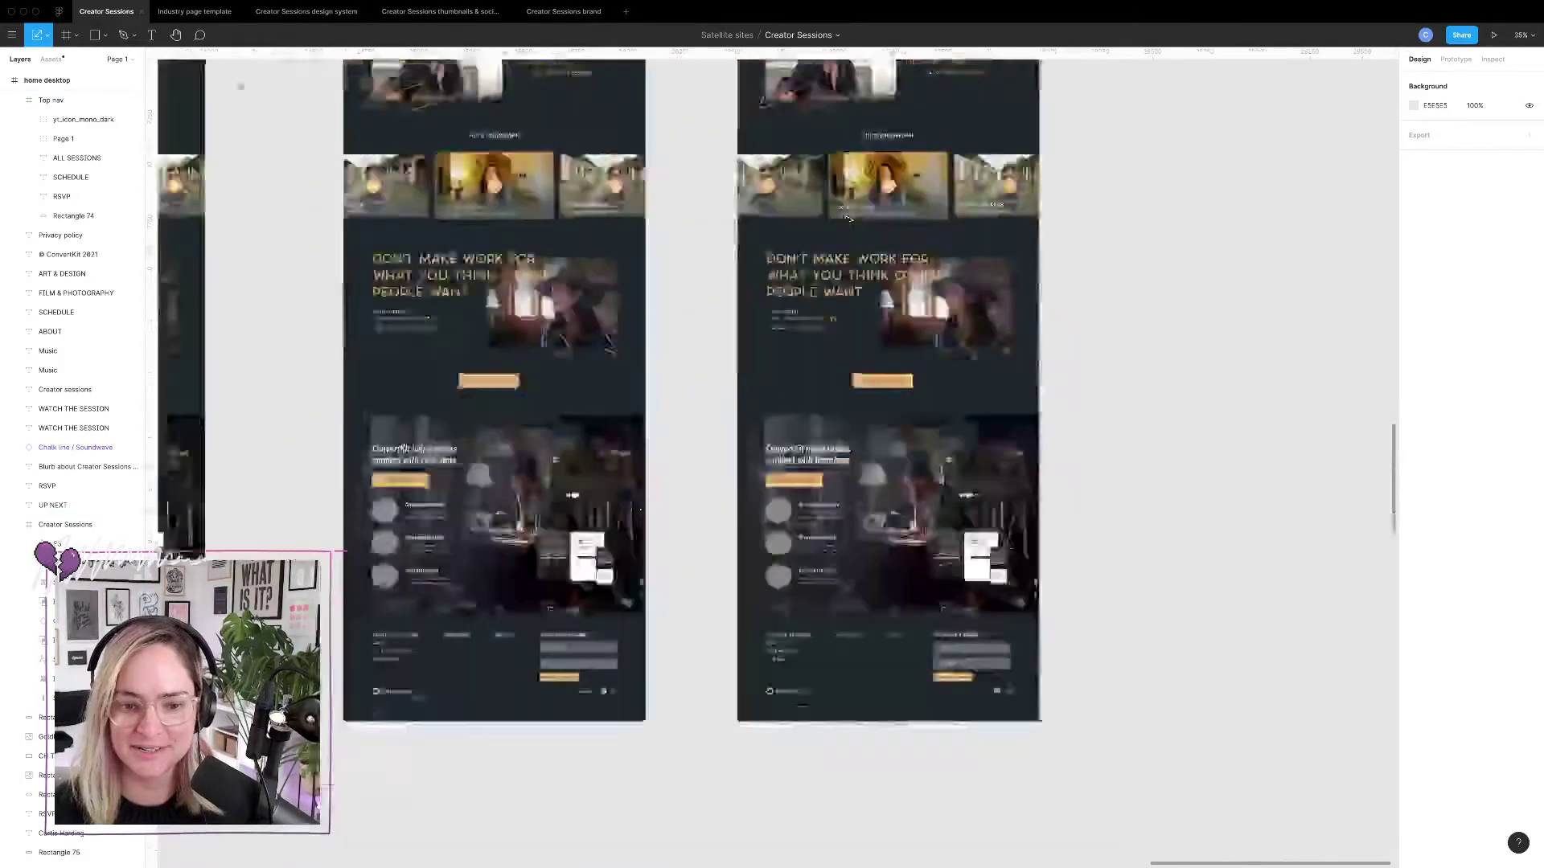
scroll(632, 153, "up", 10)
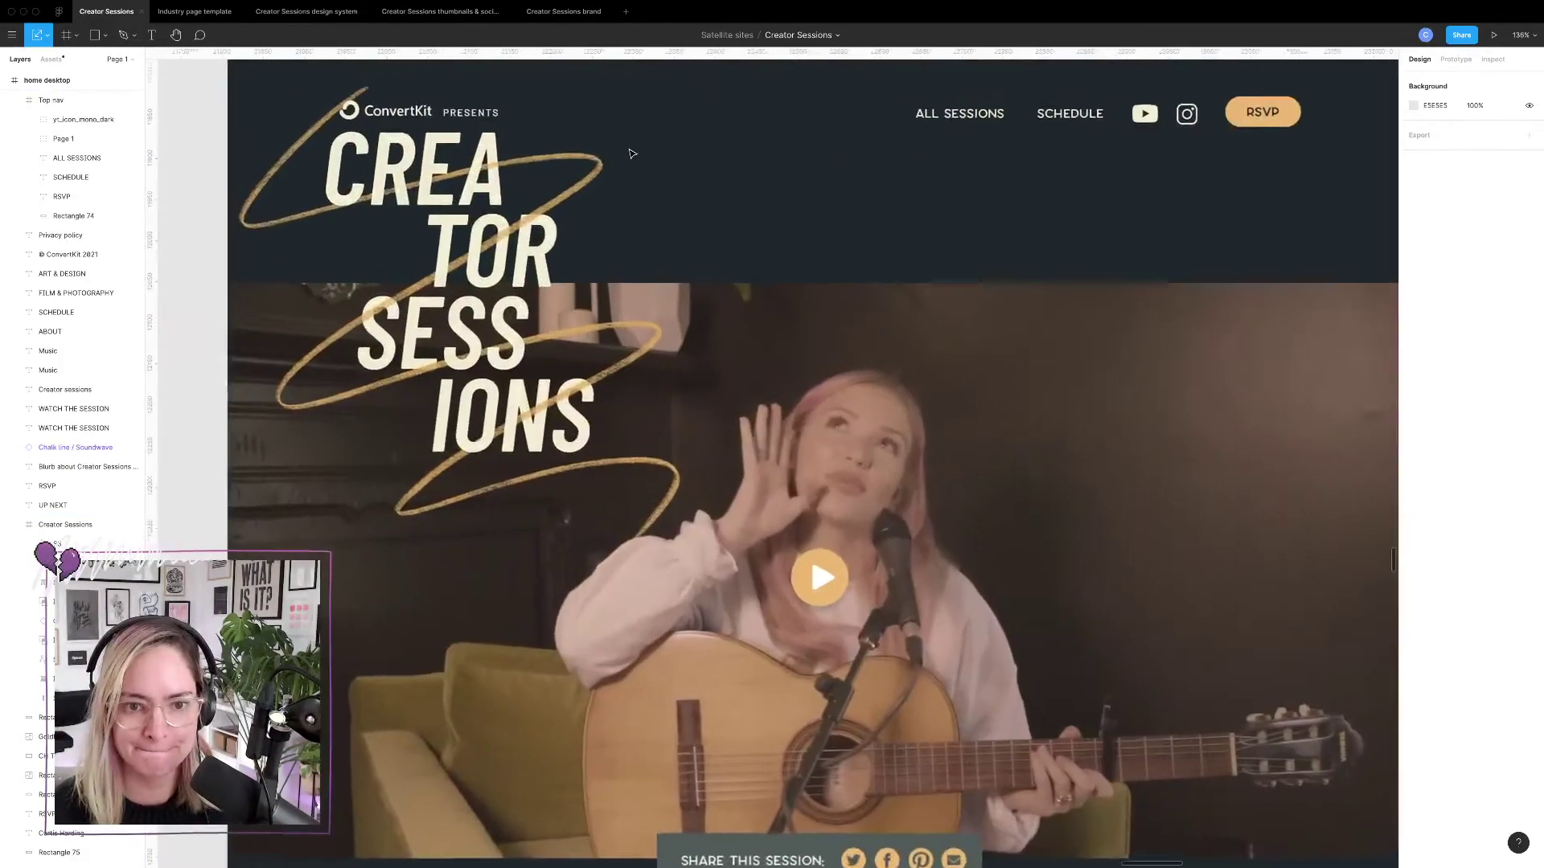
scroll(632, 153, "down", 5)
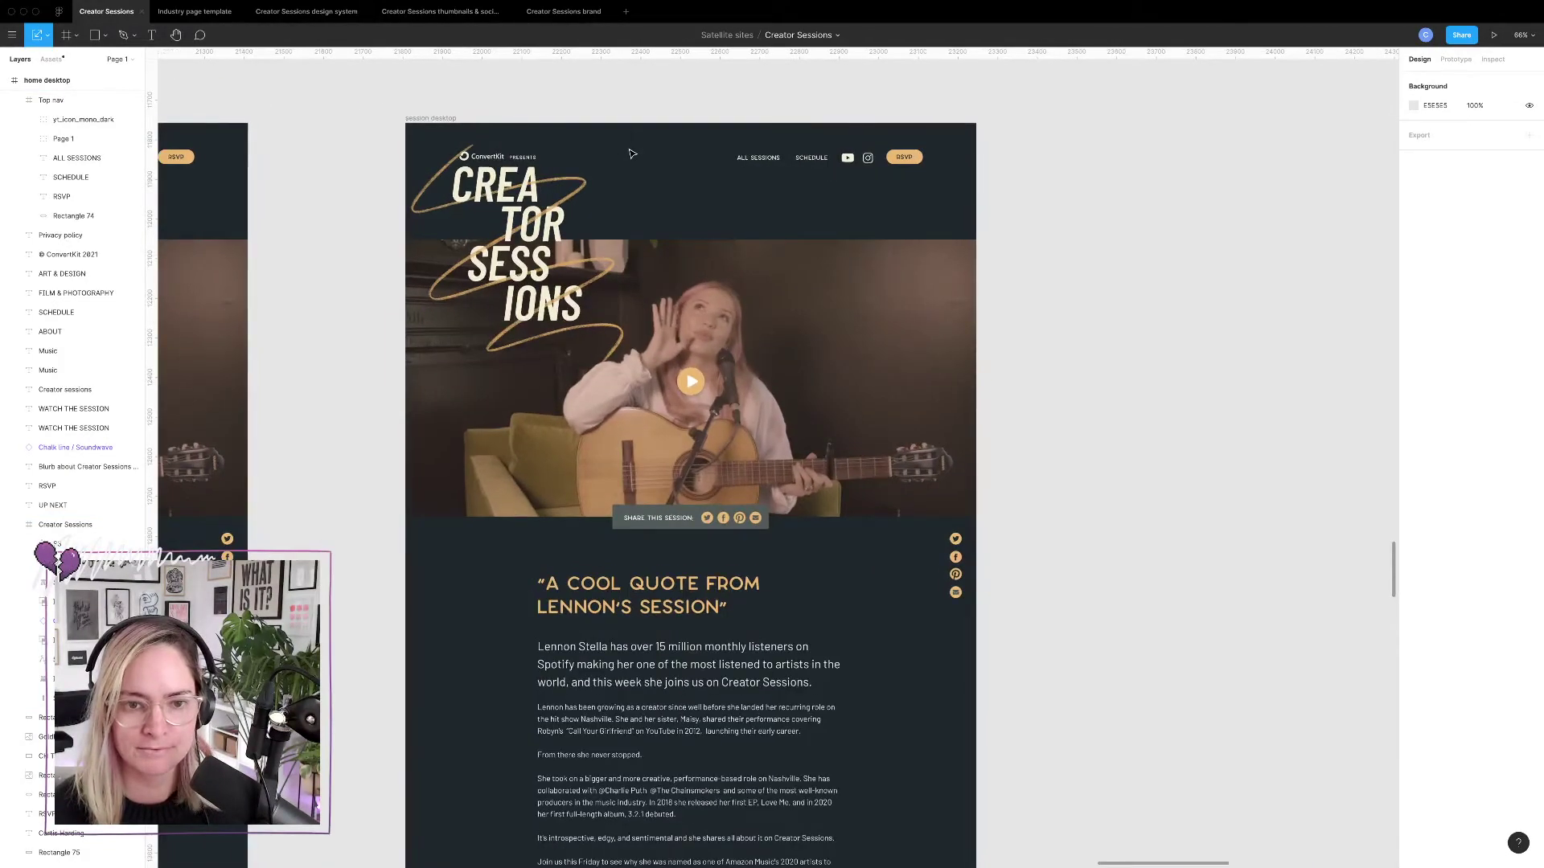
Activate the Text tool and examine how artist names pair with the stacked logo in the Creator Sessions thumbnails and social graphics file.
left_click(152, 36)
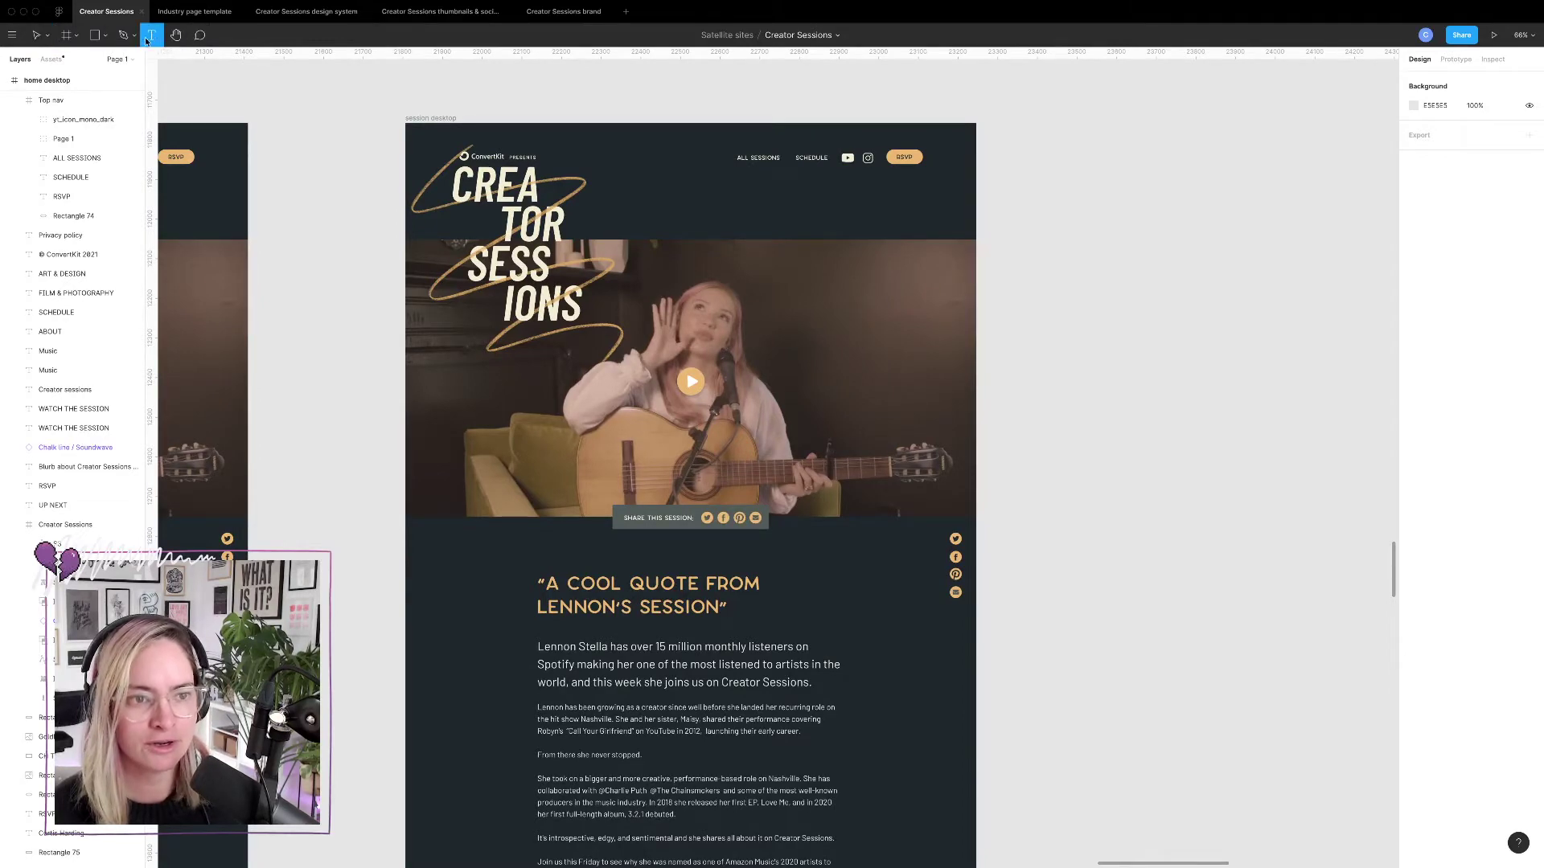
scroll(741, 234, "down", 10)
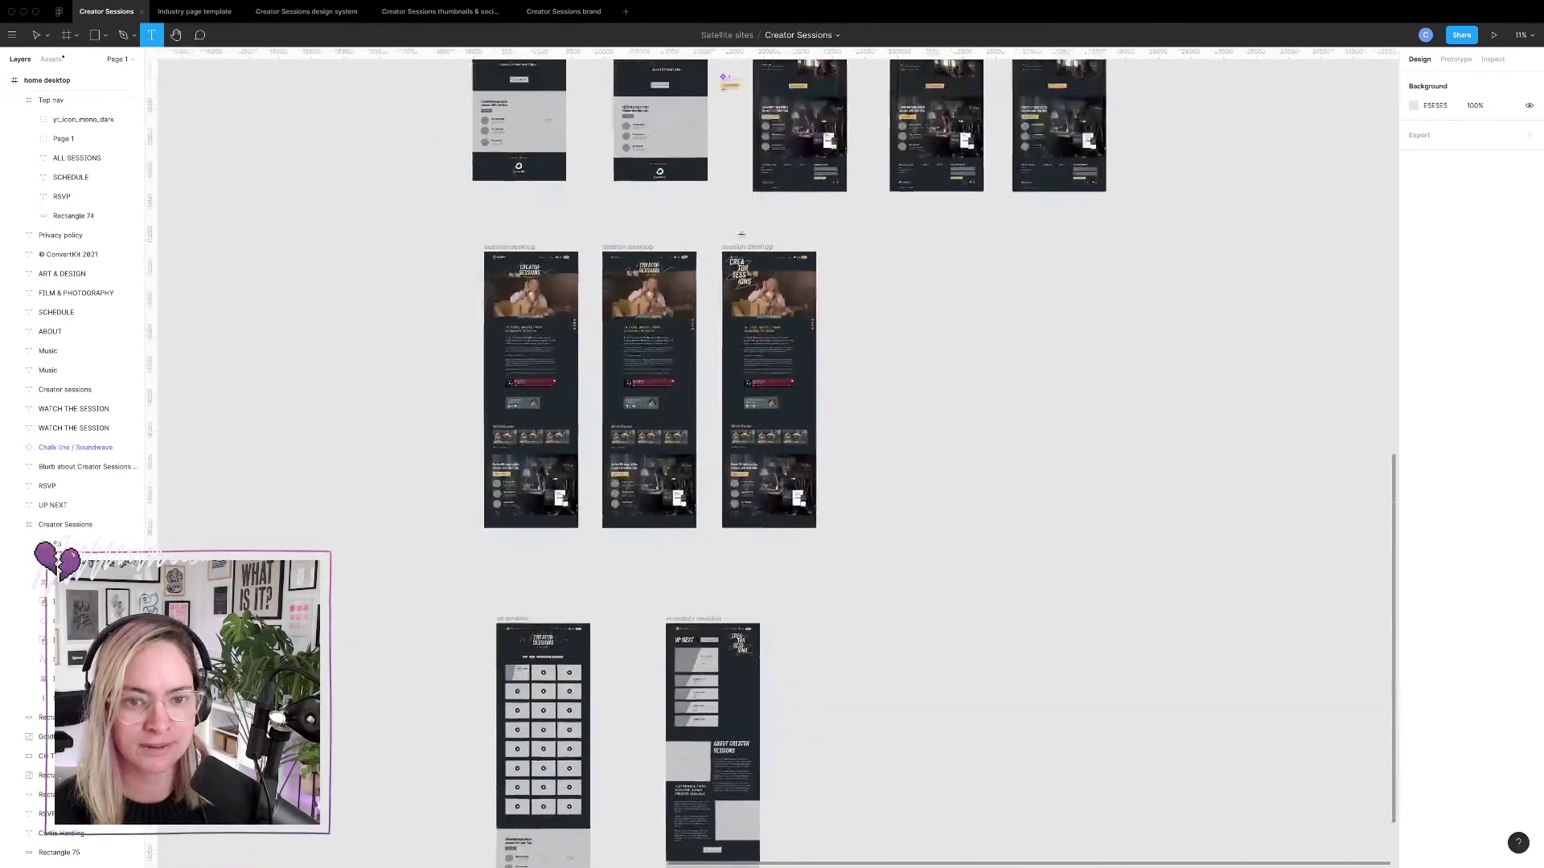
scroll(666, 453, "down", 5)
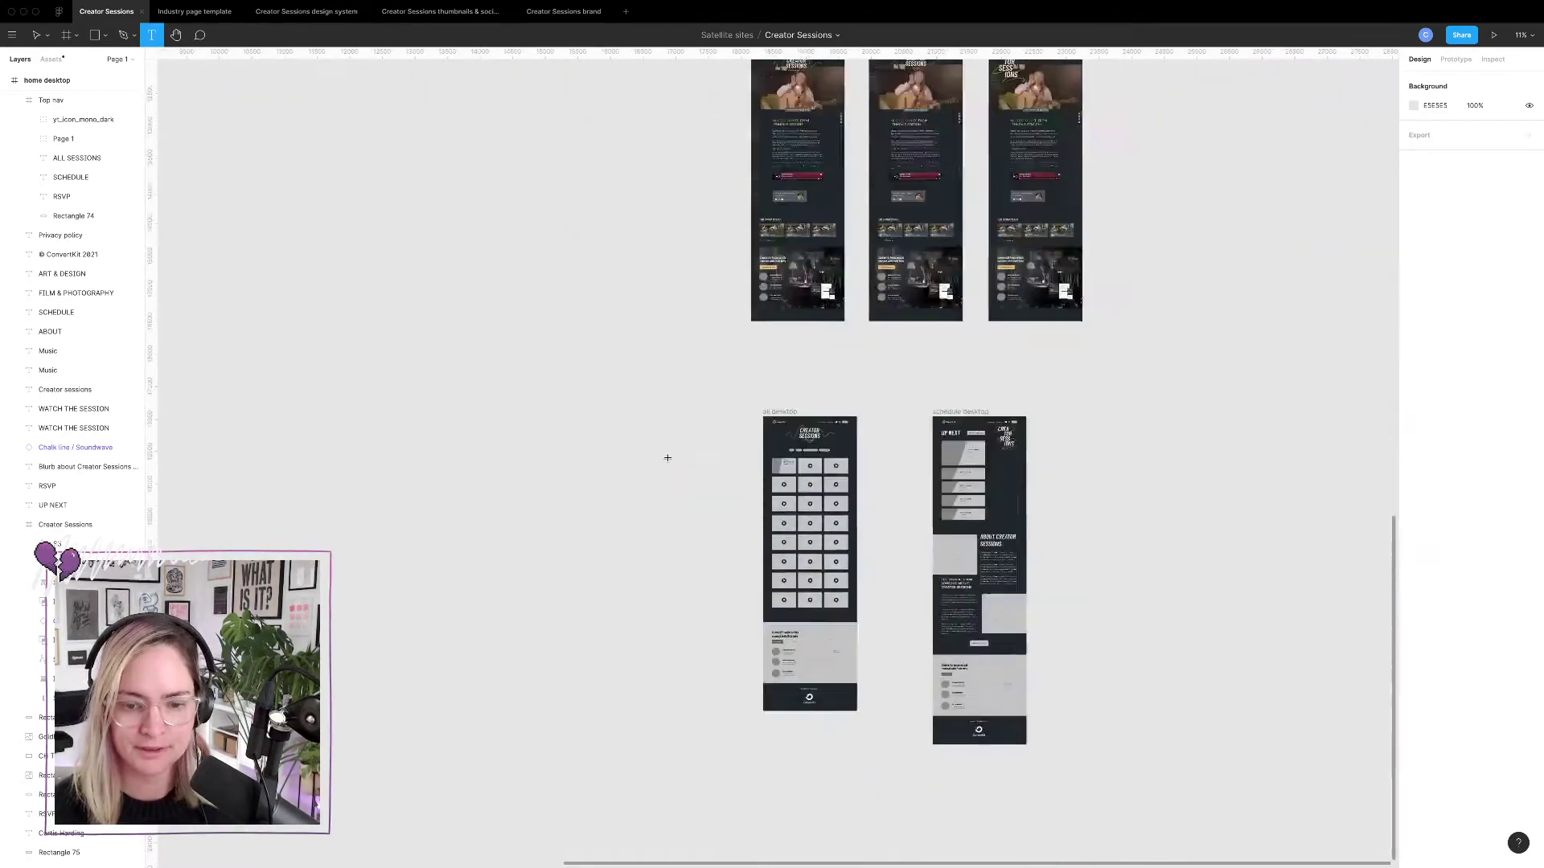
left_click(441, 11)
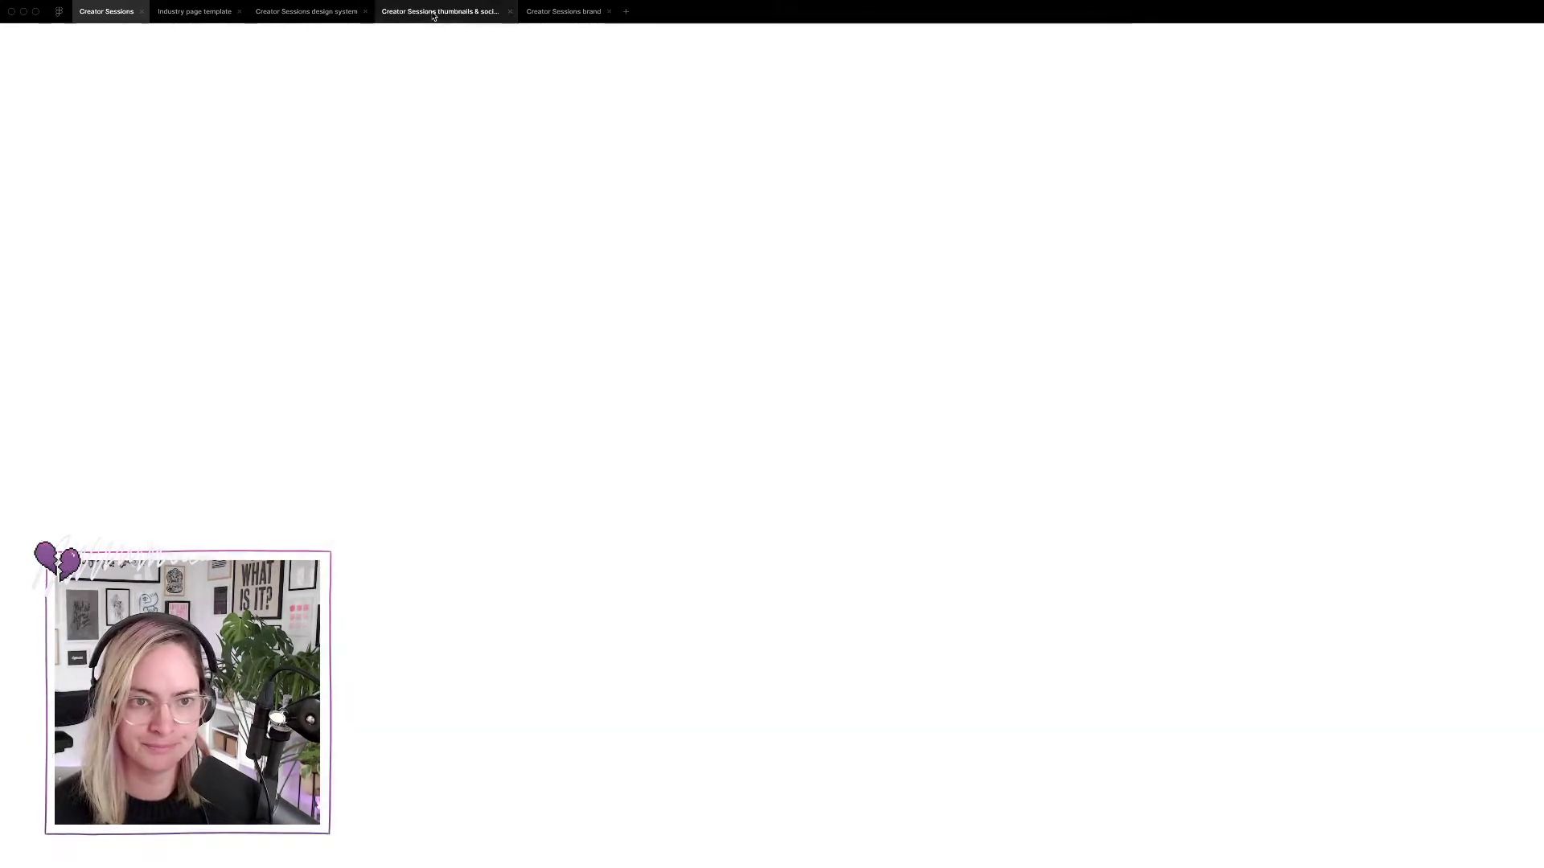
scroll(917, 394, "down", 5)
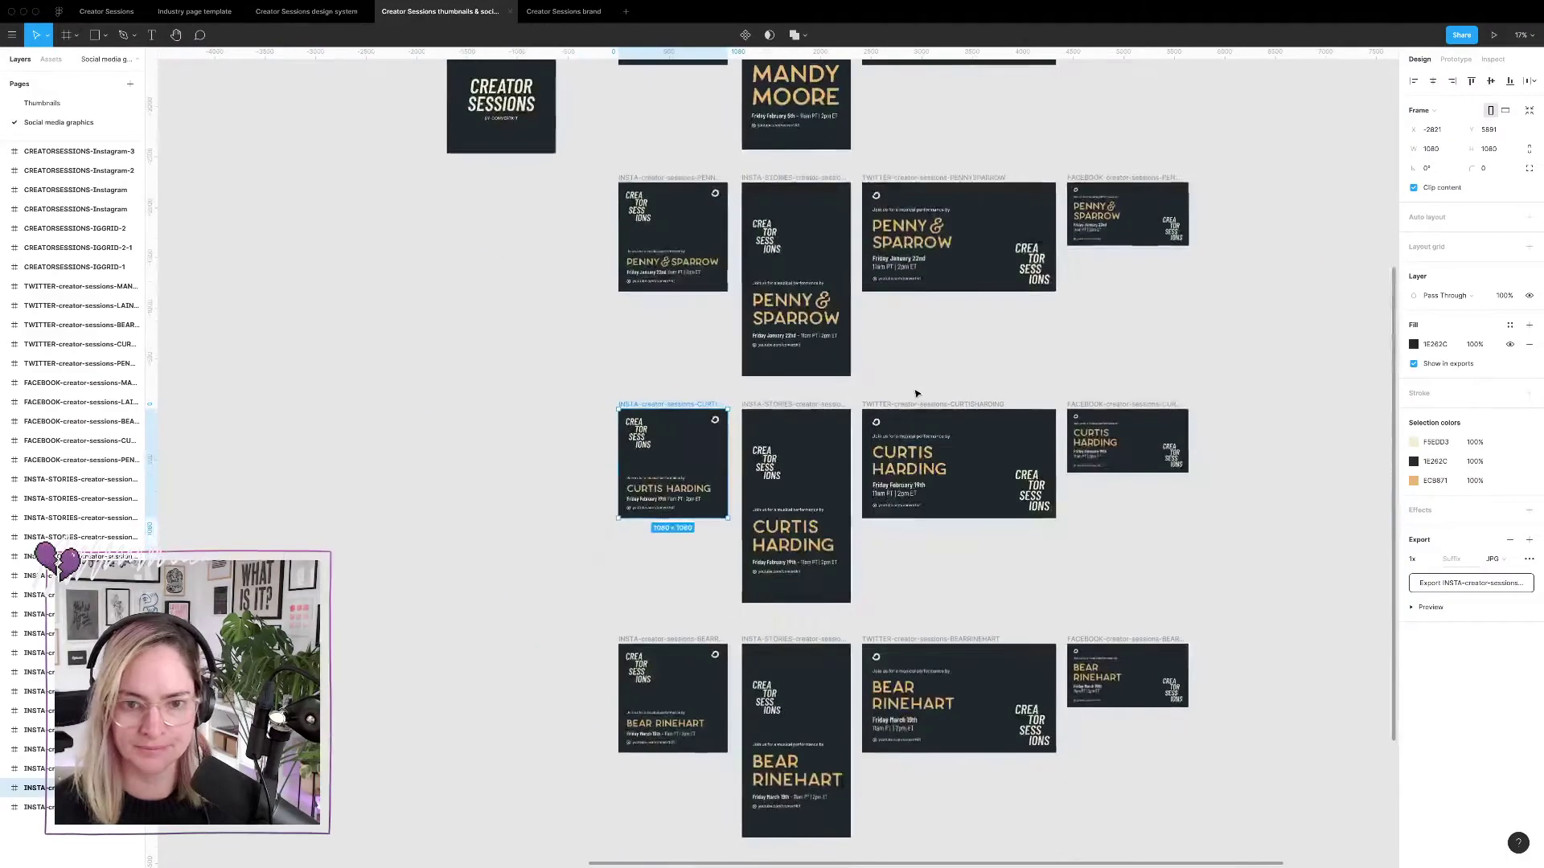
scroll(799, 311, "up", 4)
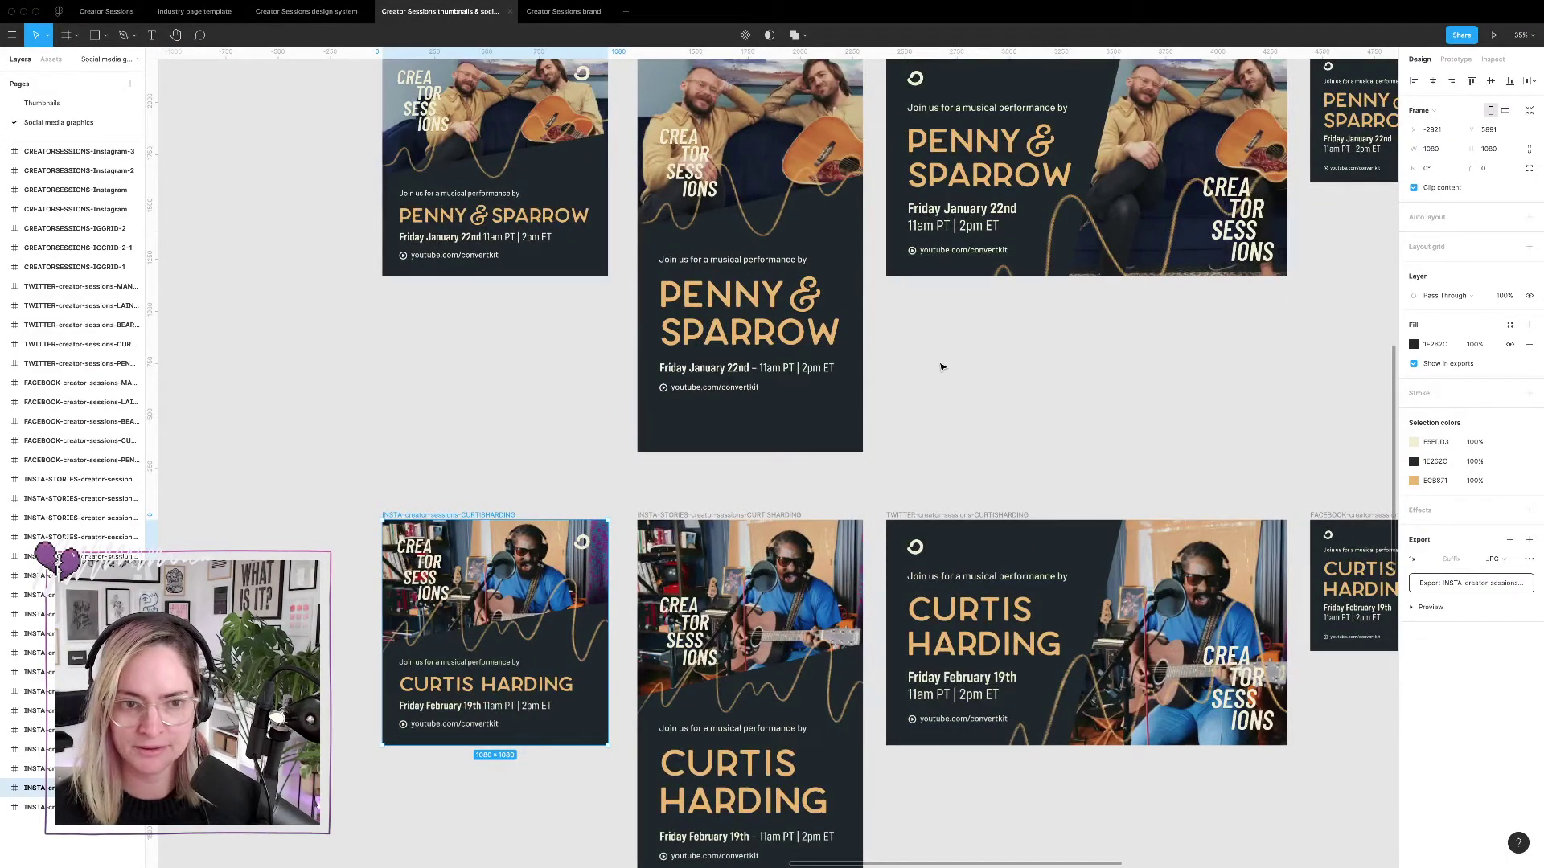
scroll(941, 366, "down", 6)
scroll(942, 367, "right", 2)
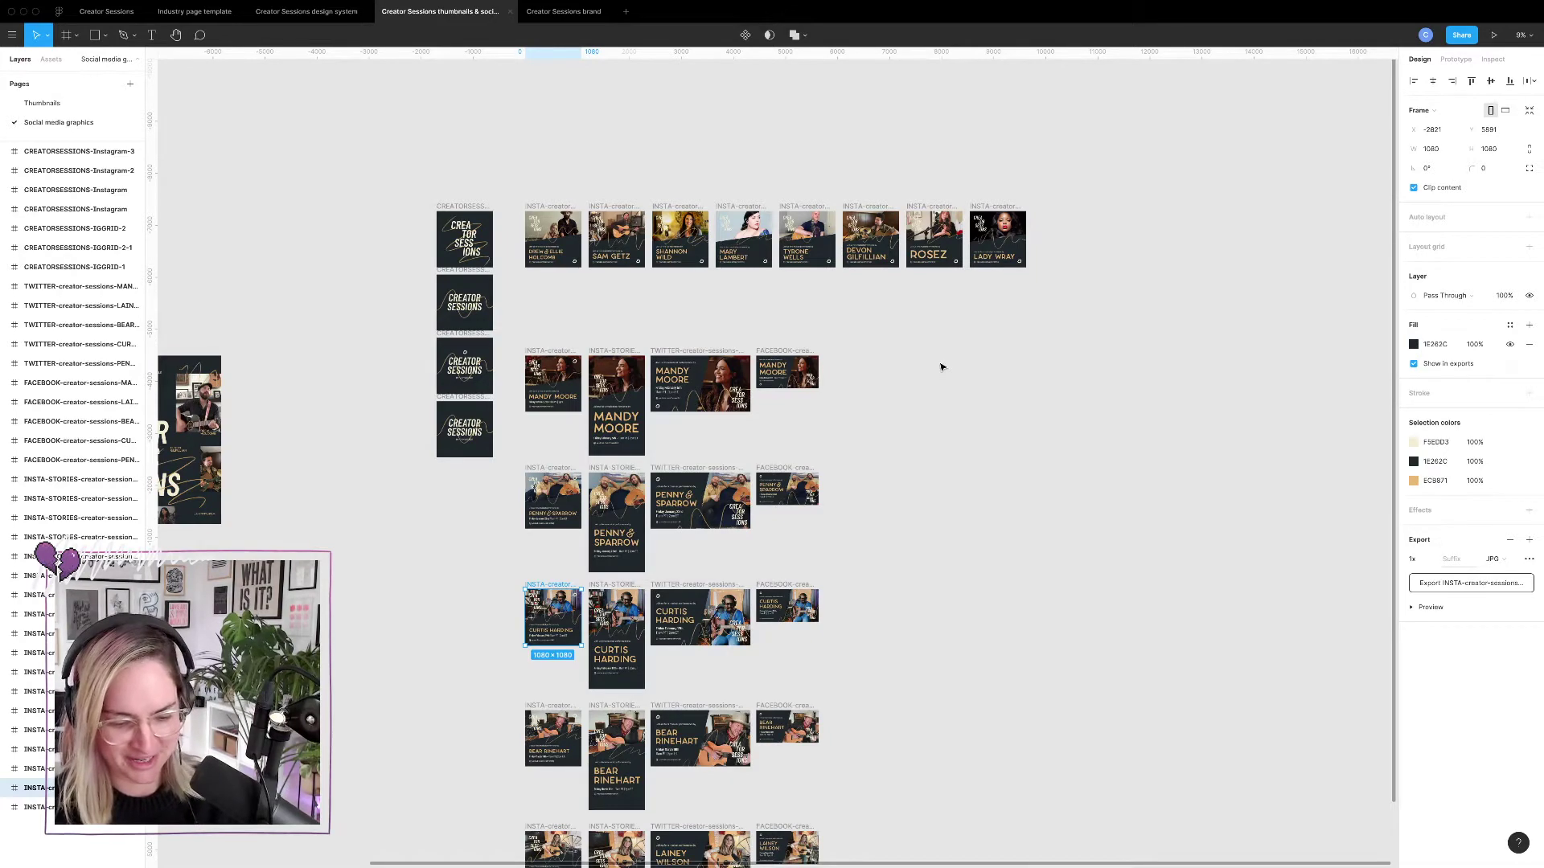
scroll(889, 355, "down", 10)
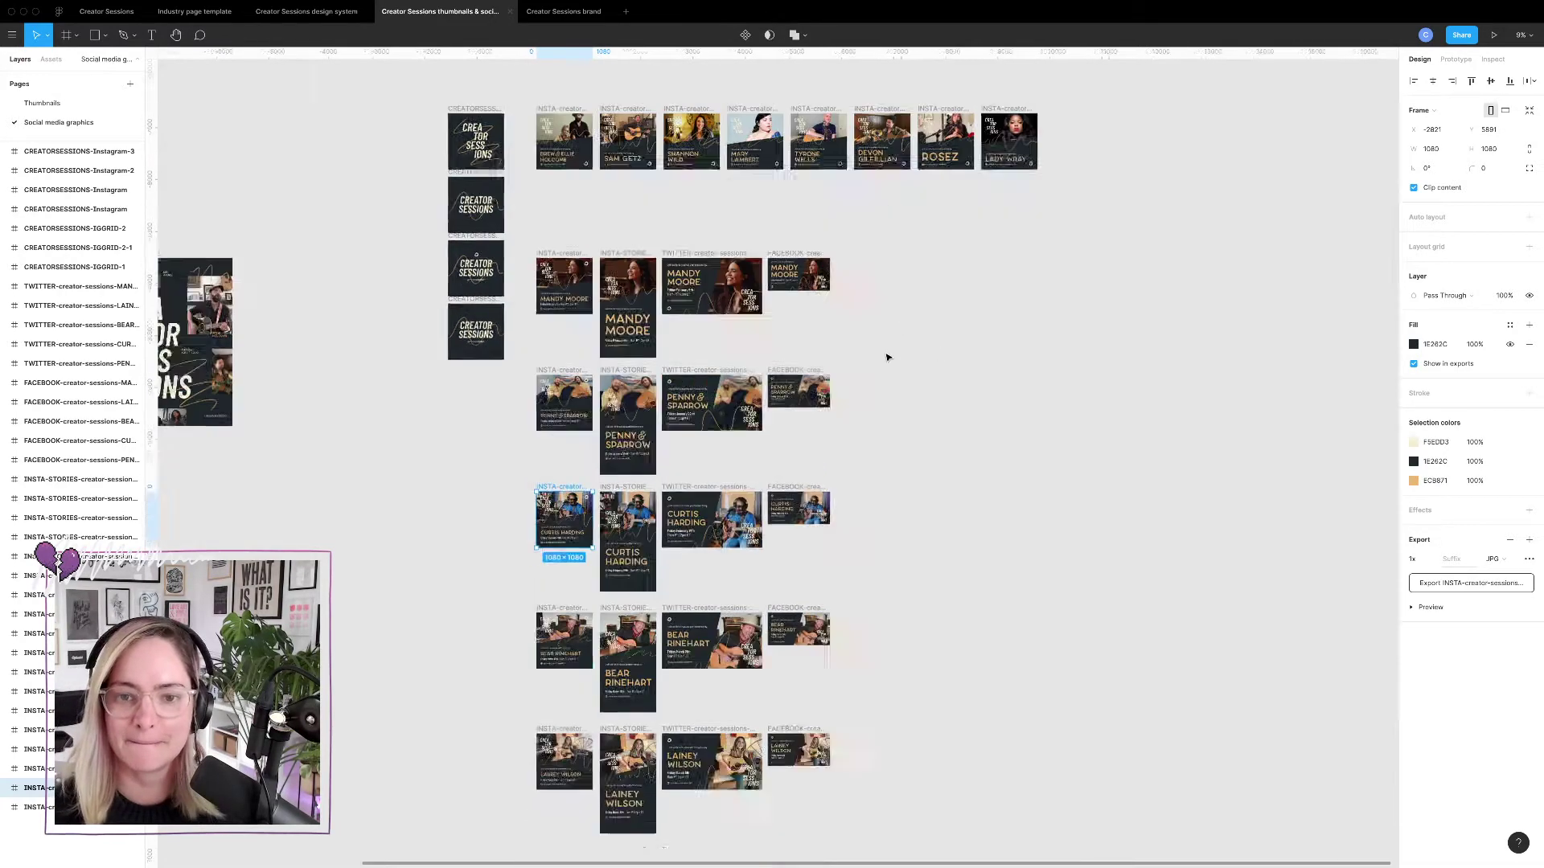
scroll(779, 435, "up", 5, "ctrl")
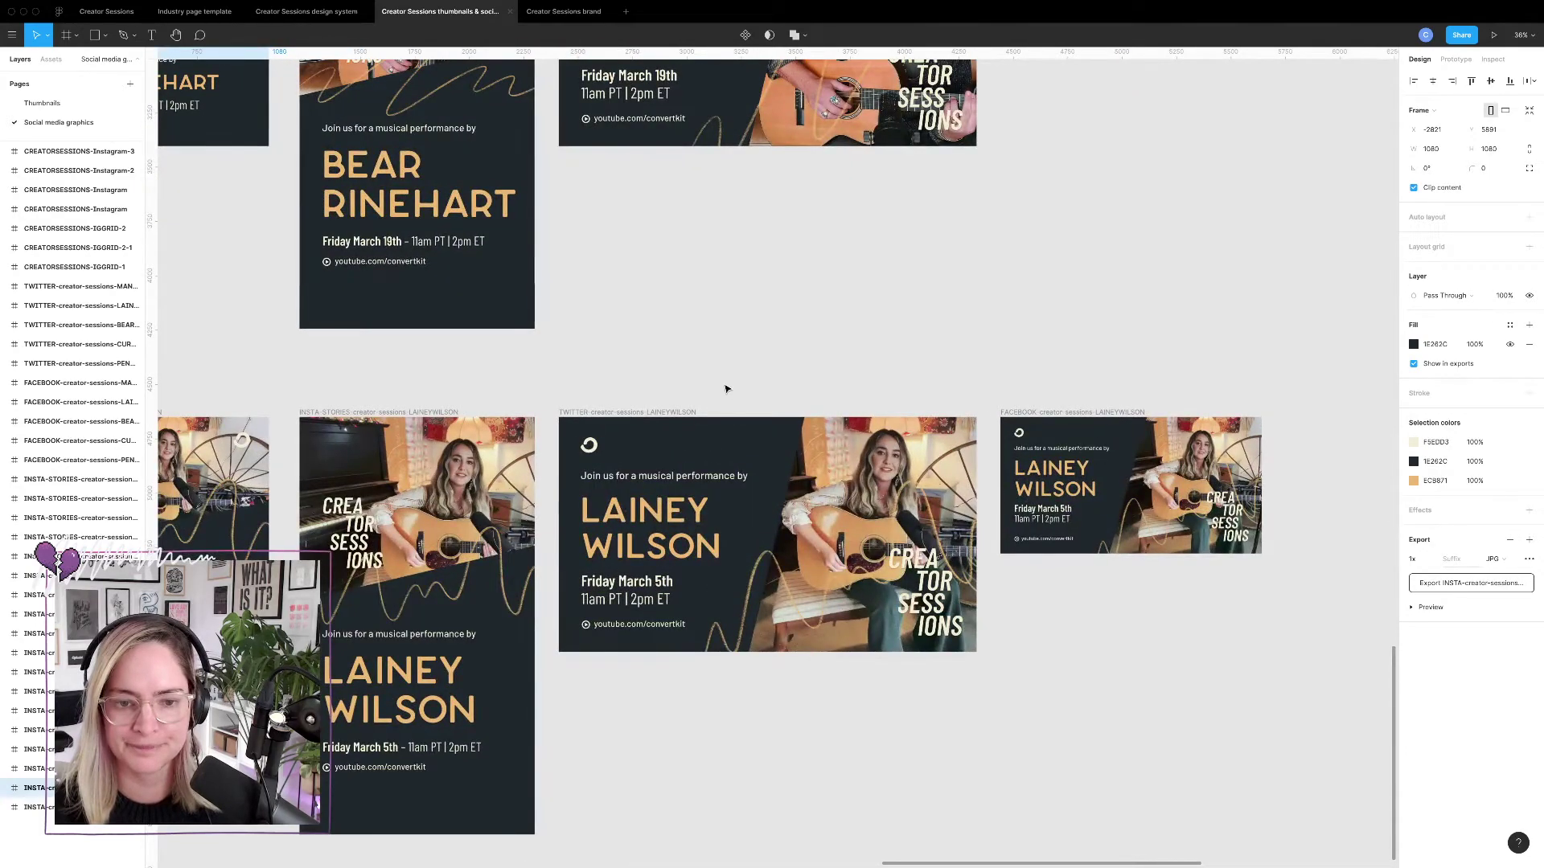
scroll(728, 390, "left", 5)
scroll(728, 390, "down", 2)
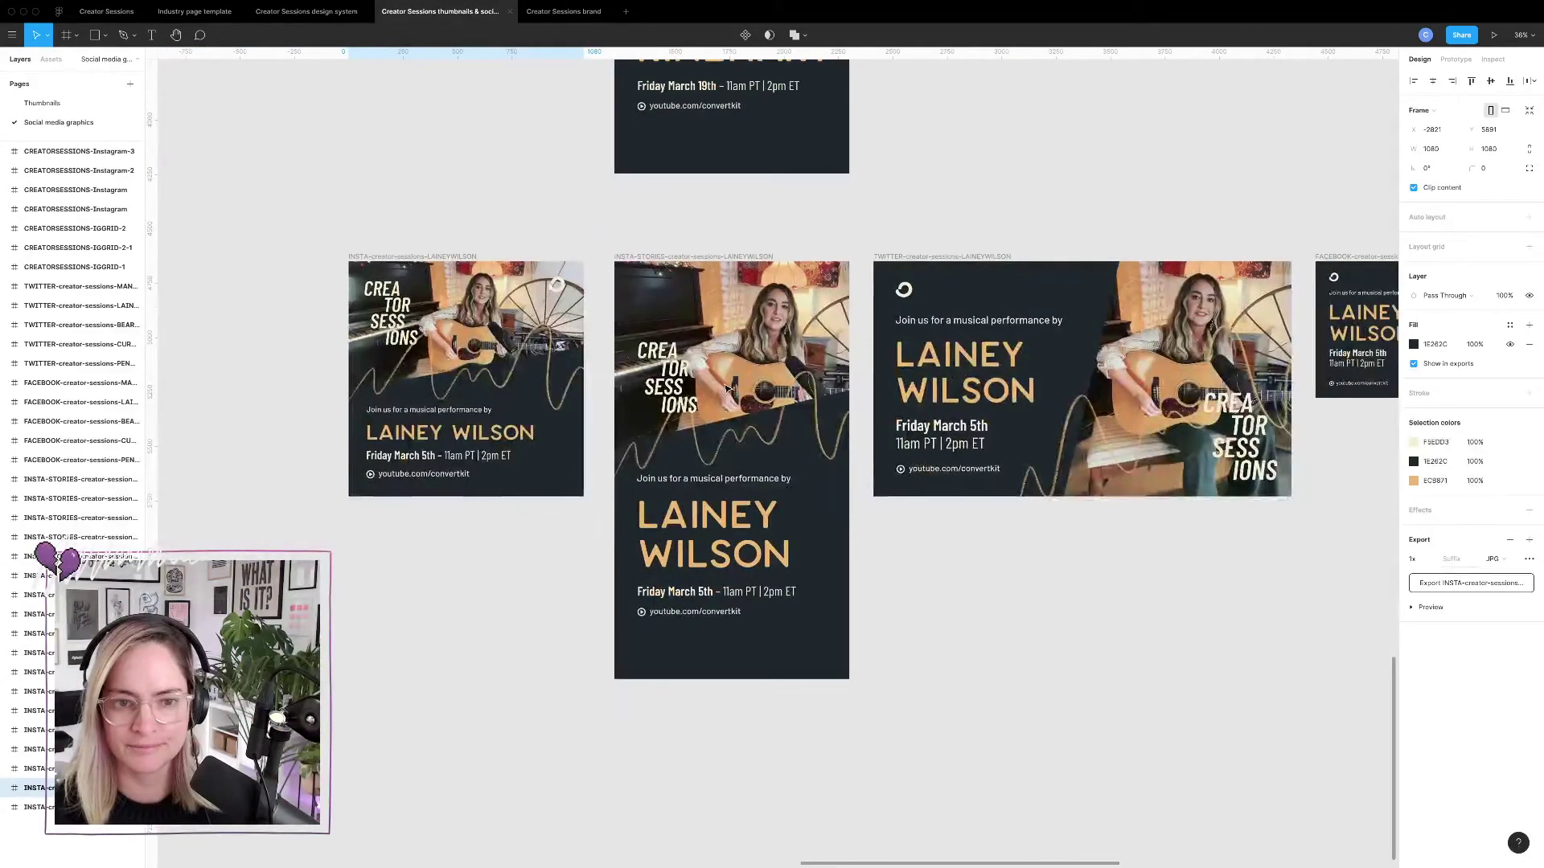
scroll(726, 389, "up", 9)
scroll(726, 390, "right", 2)
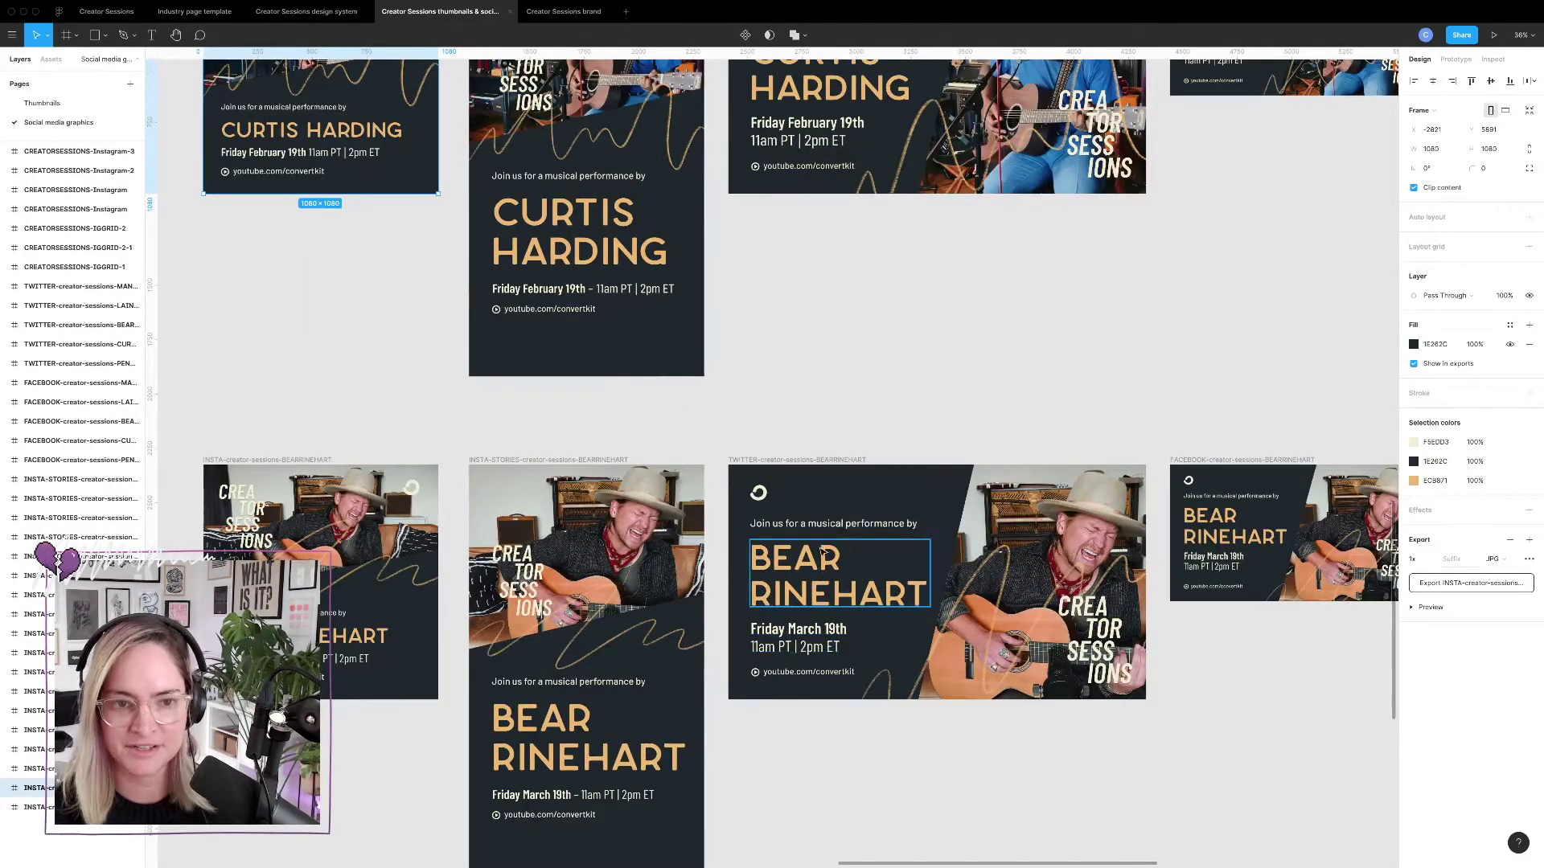
Return to the Creator Sessions website file and add the two-line text "LENNON Stella" over the hero video of the stacked-title session page.
left_click(118, 13)
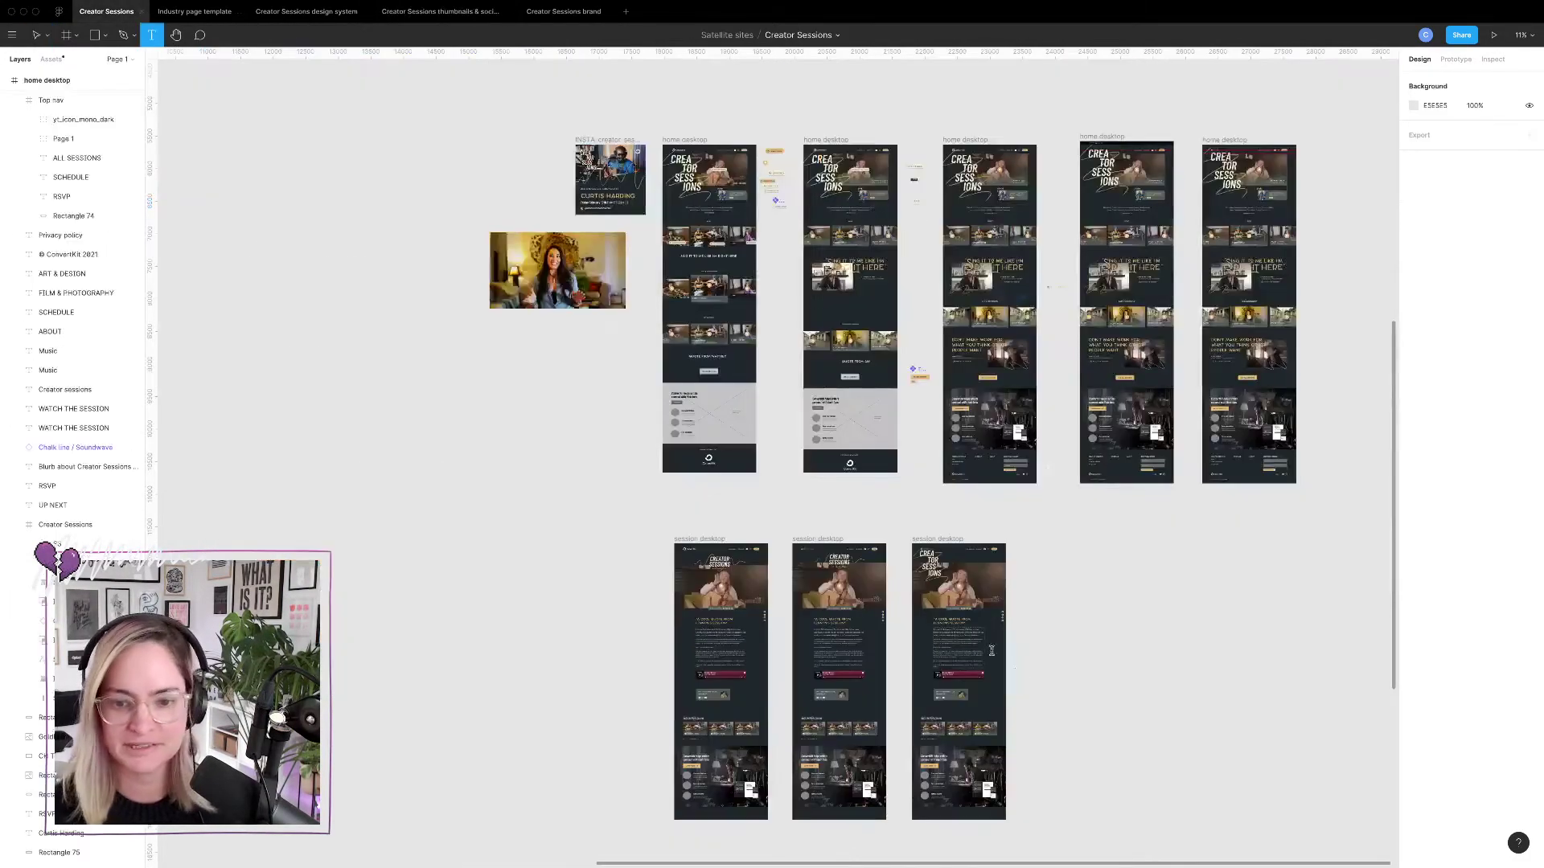
scroll(992, 650, "up", 10)
scroll(738, 276, "up", 3)
left_click(738, 276)
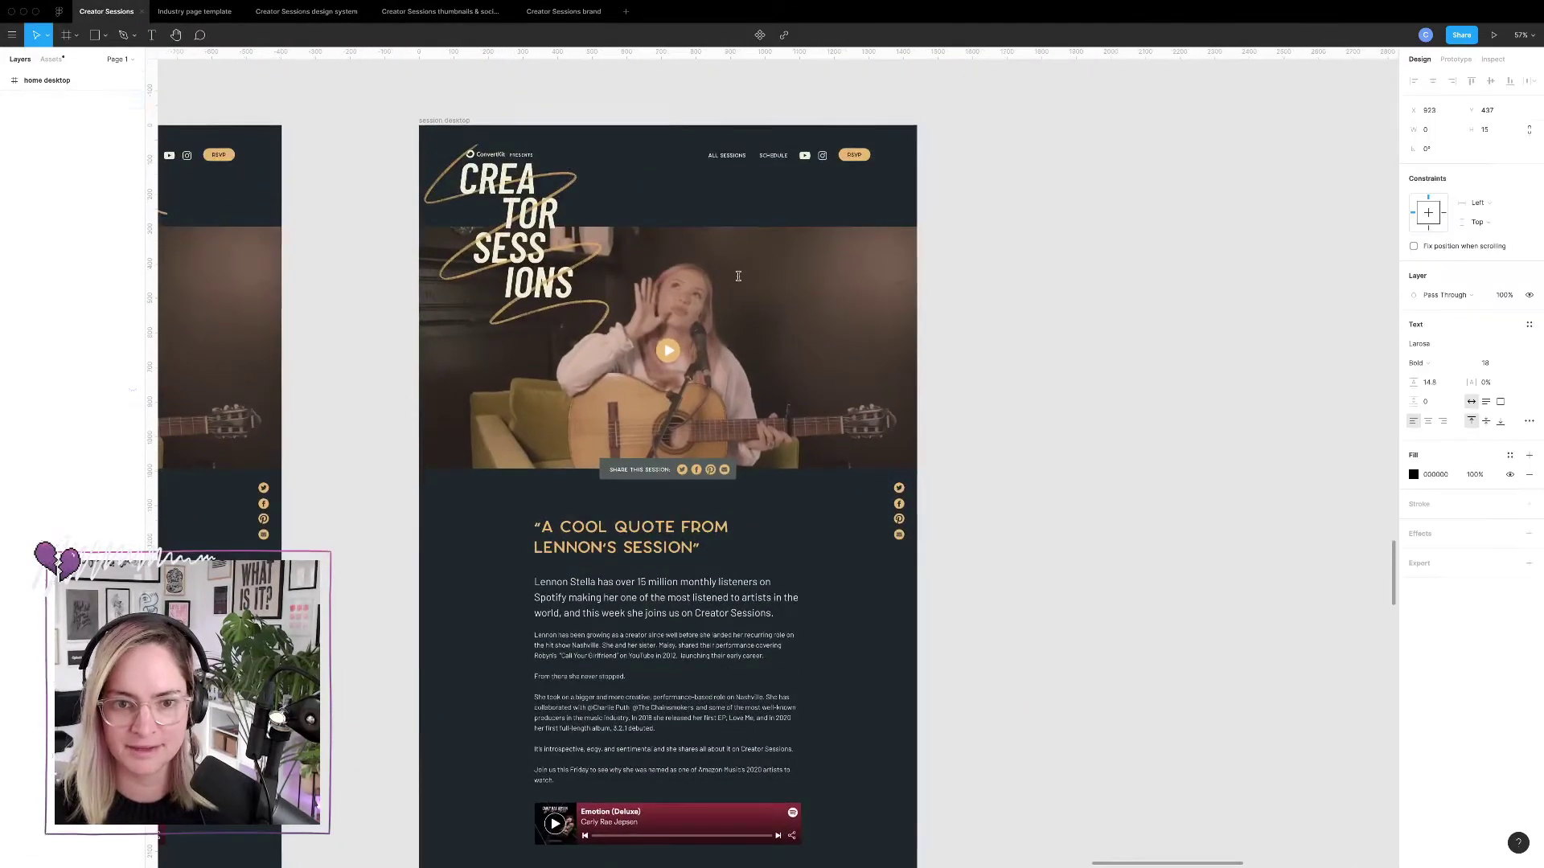
type("LENNO")
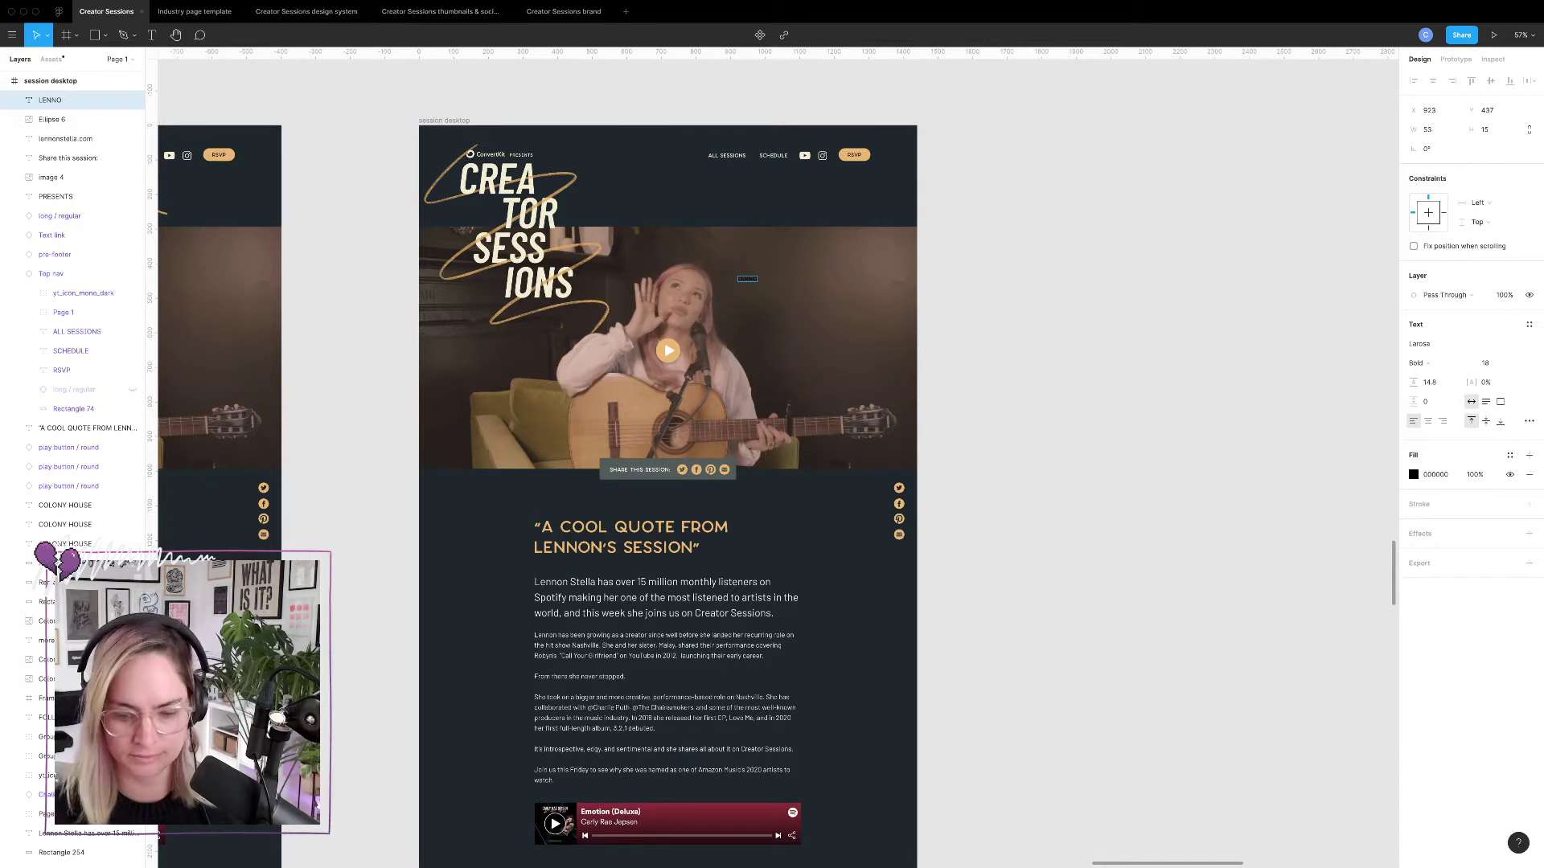
type("N Stella")
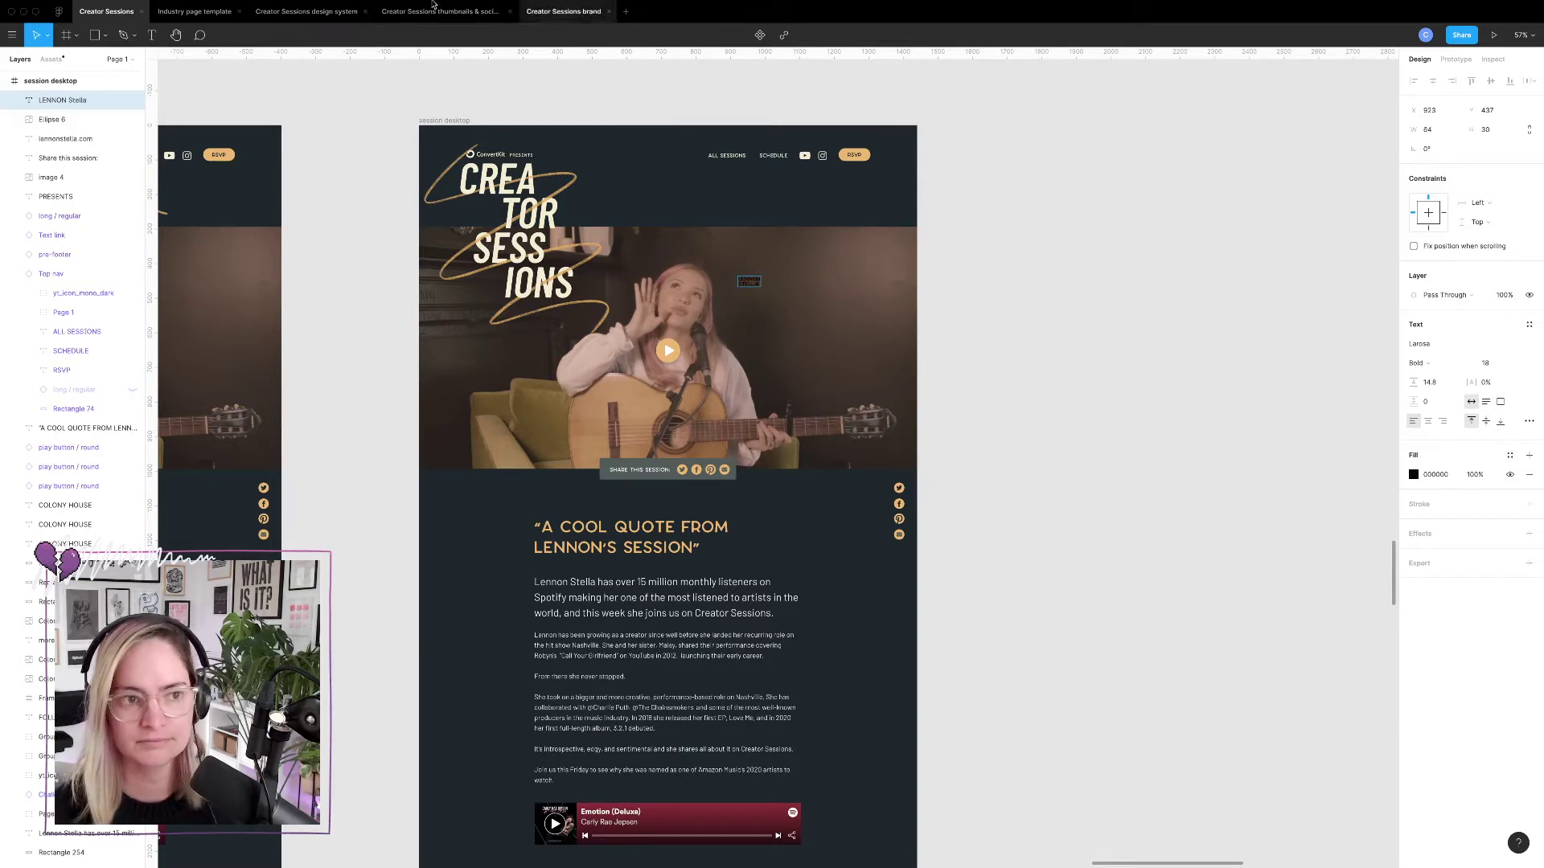
key("Escape")
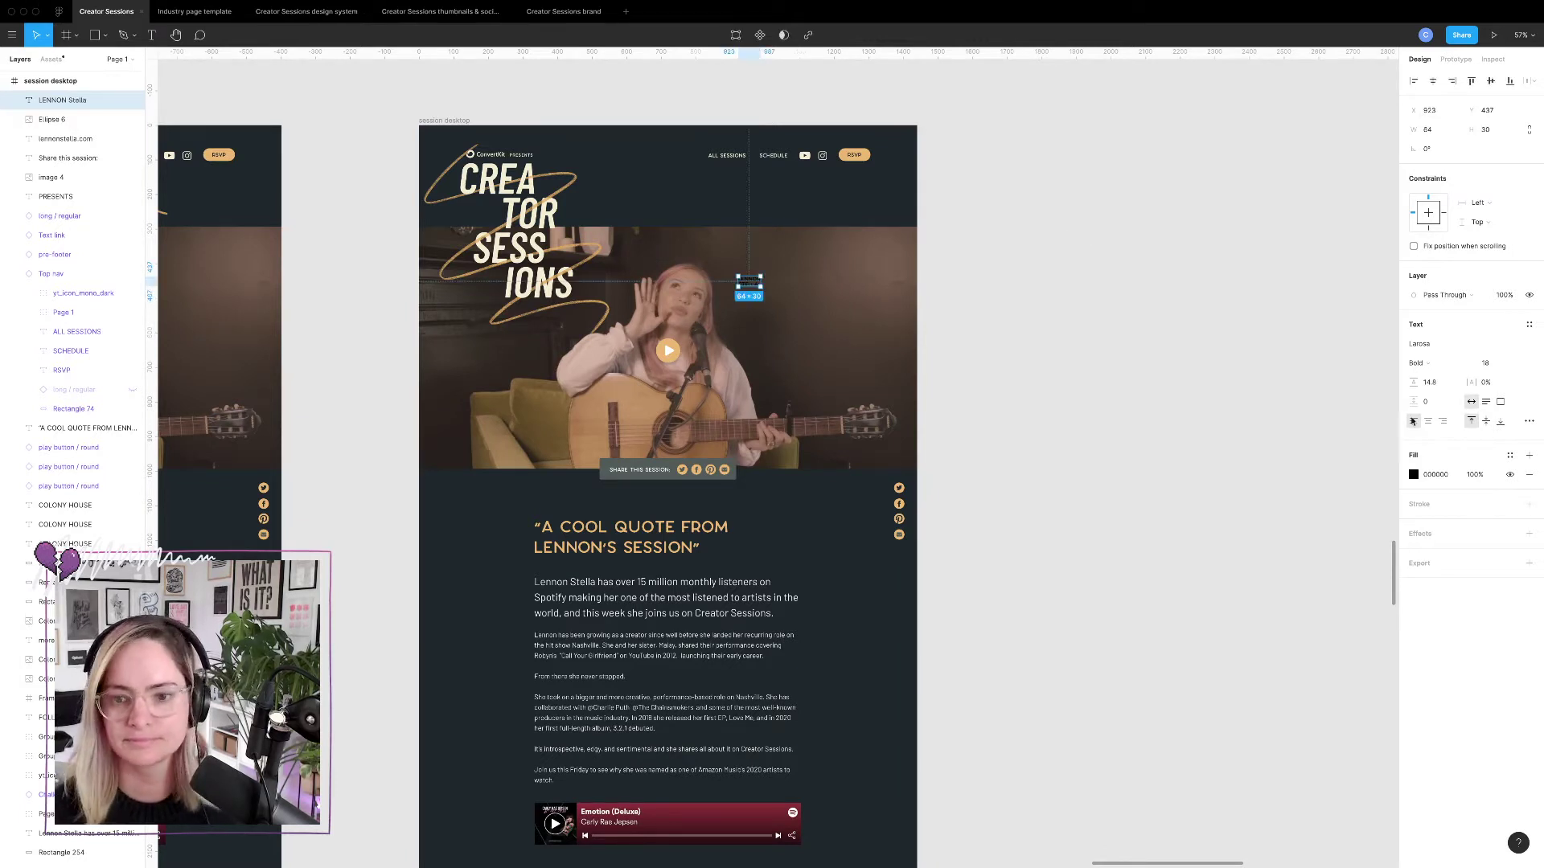
Fill the LENNON Stella text with the design system's gold swatch and enlarge its font size to 58.
left_click(1414, 475)
left_click(1300, 733)
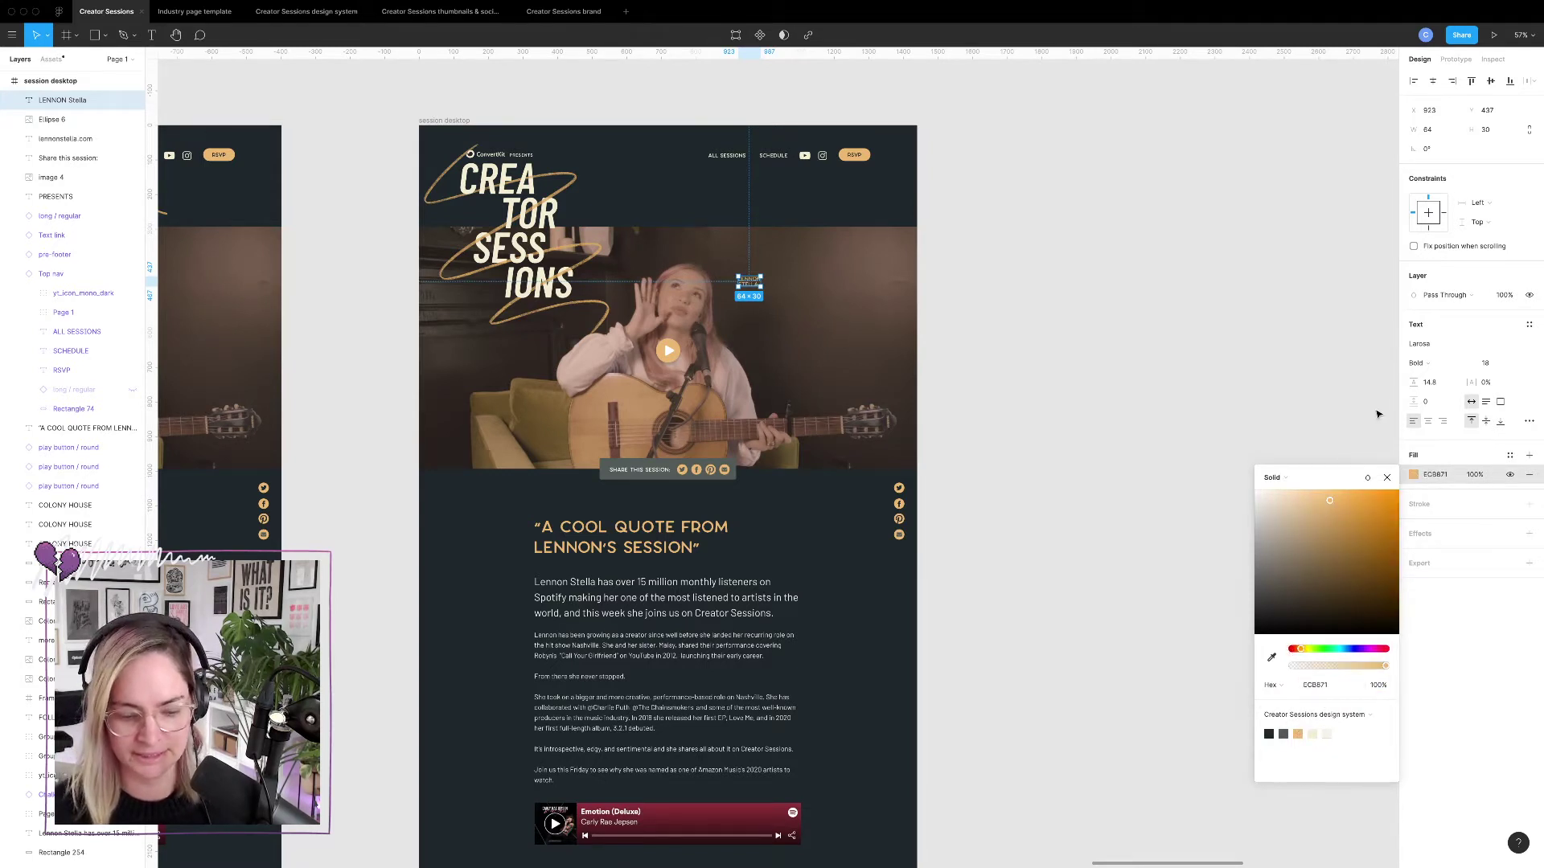
left_click(1488, 363)
type("48")
key("Return")
key("shift+Up")
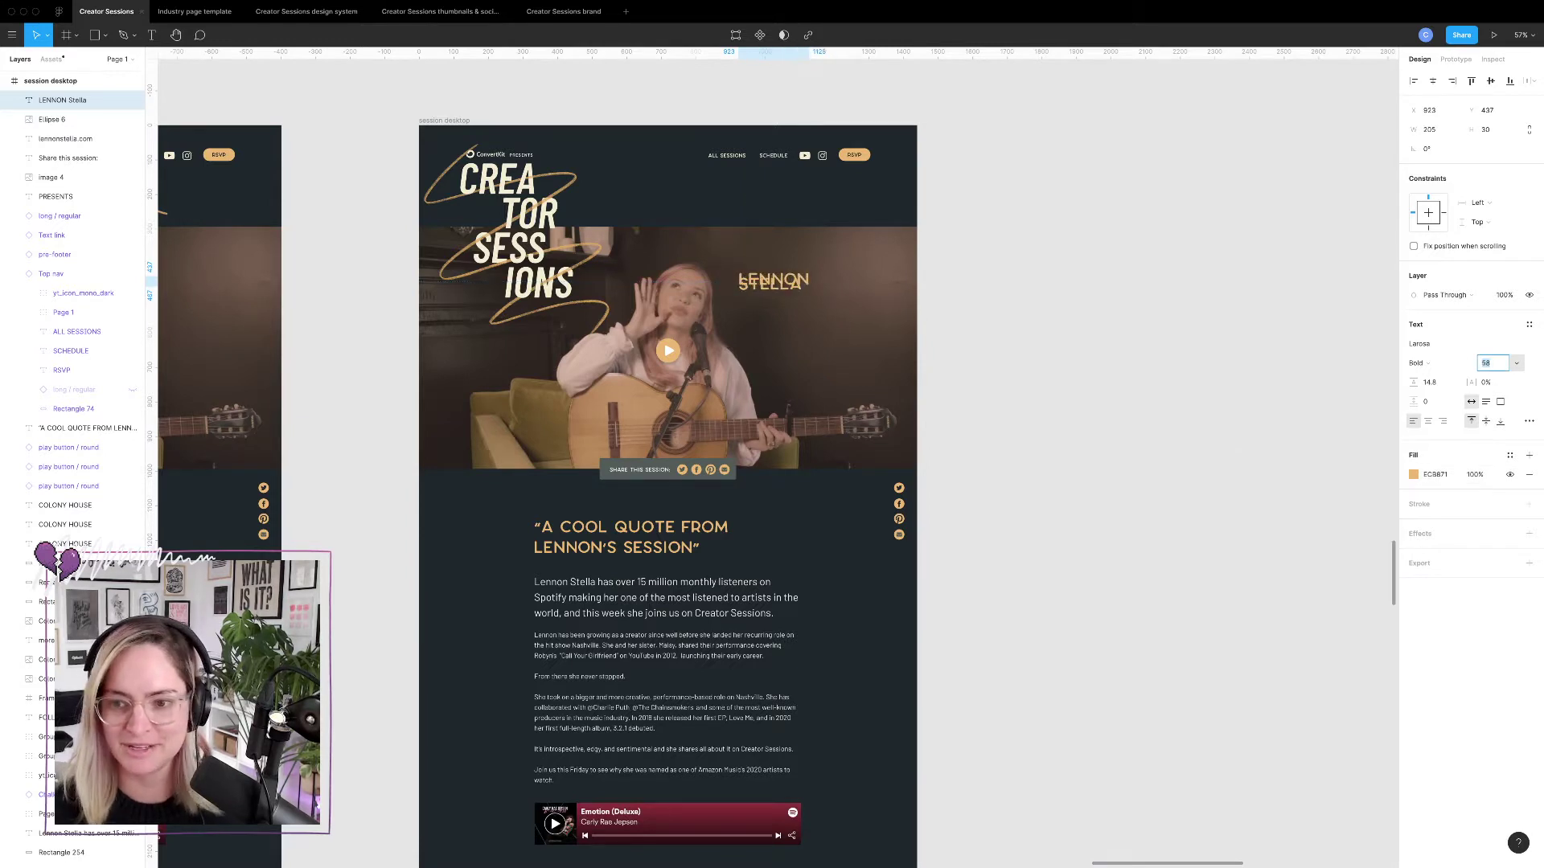
Set the LENNON Stella text's line height to 100% and its font size to 78.
left_click(1438, 383)
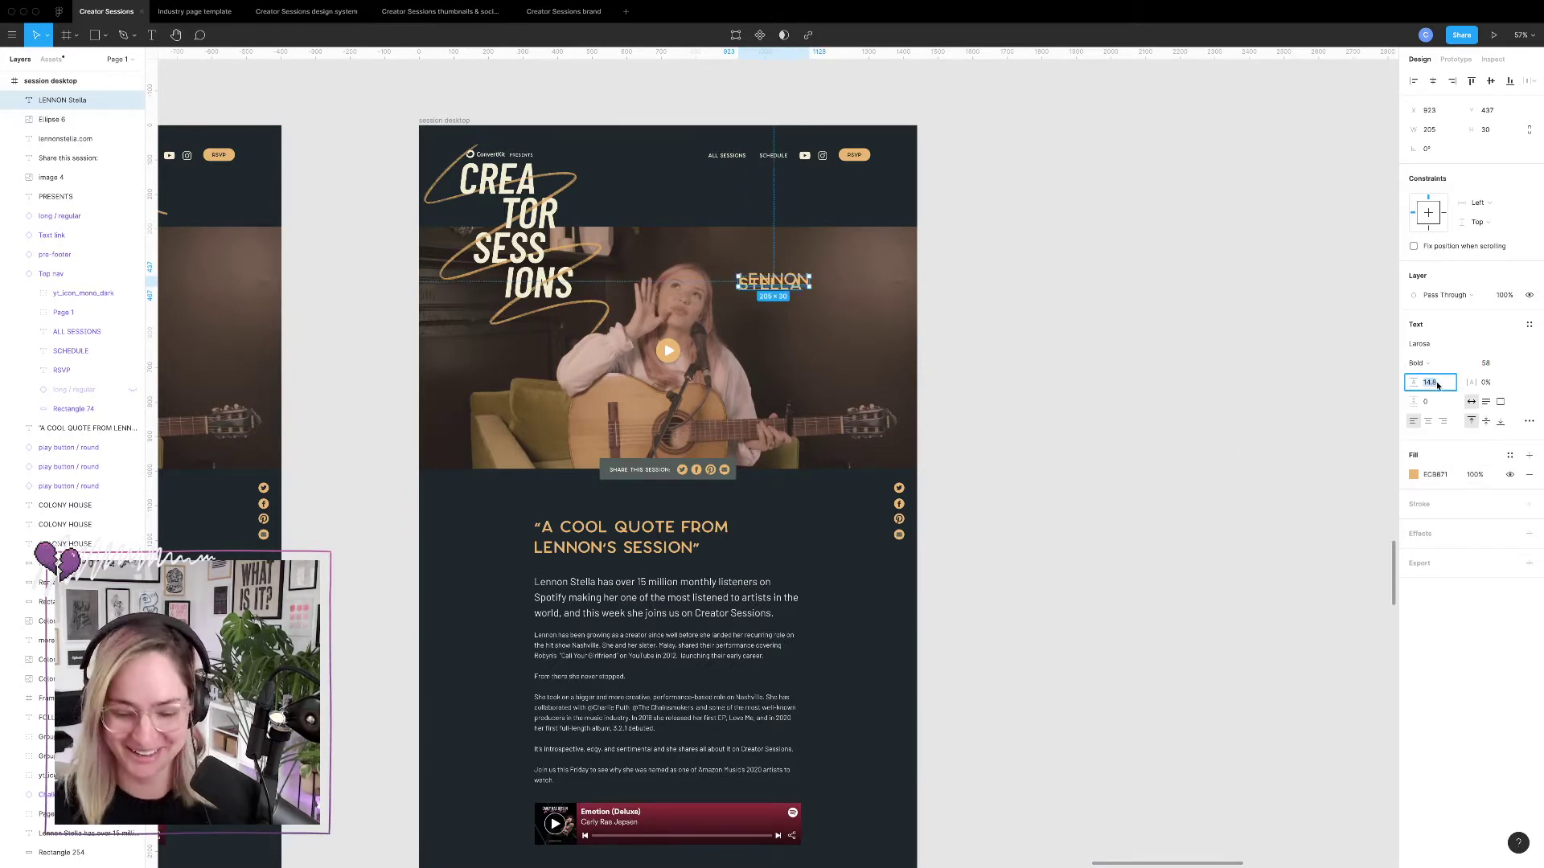
type("100%")
key("Return")
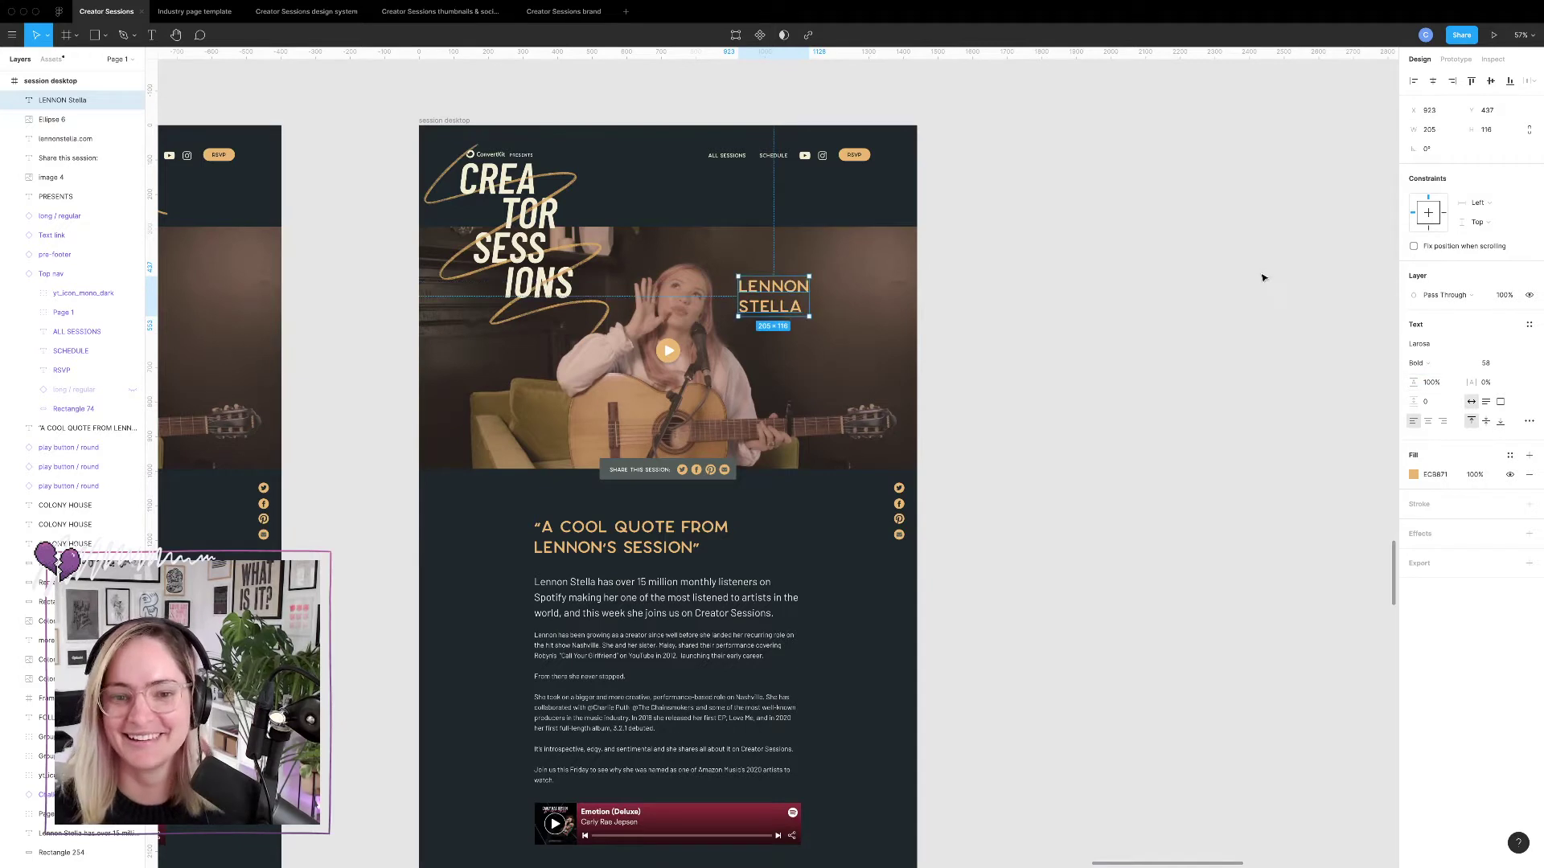
left_click(1488, 363)
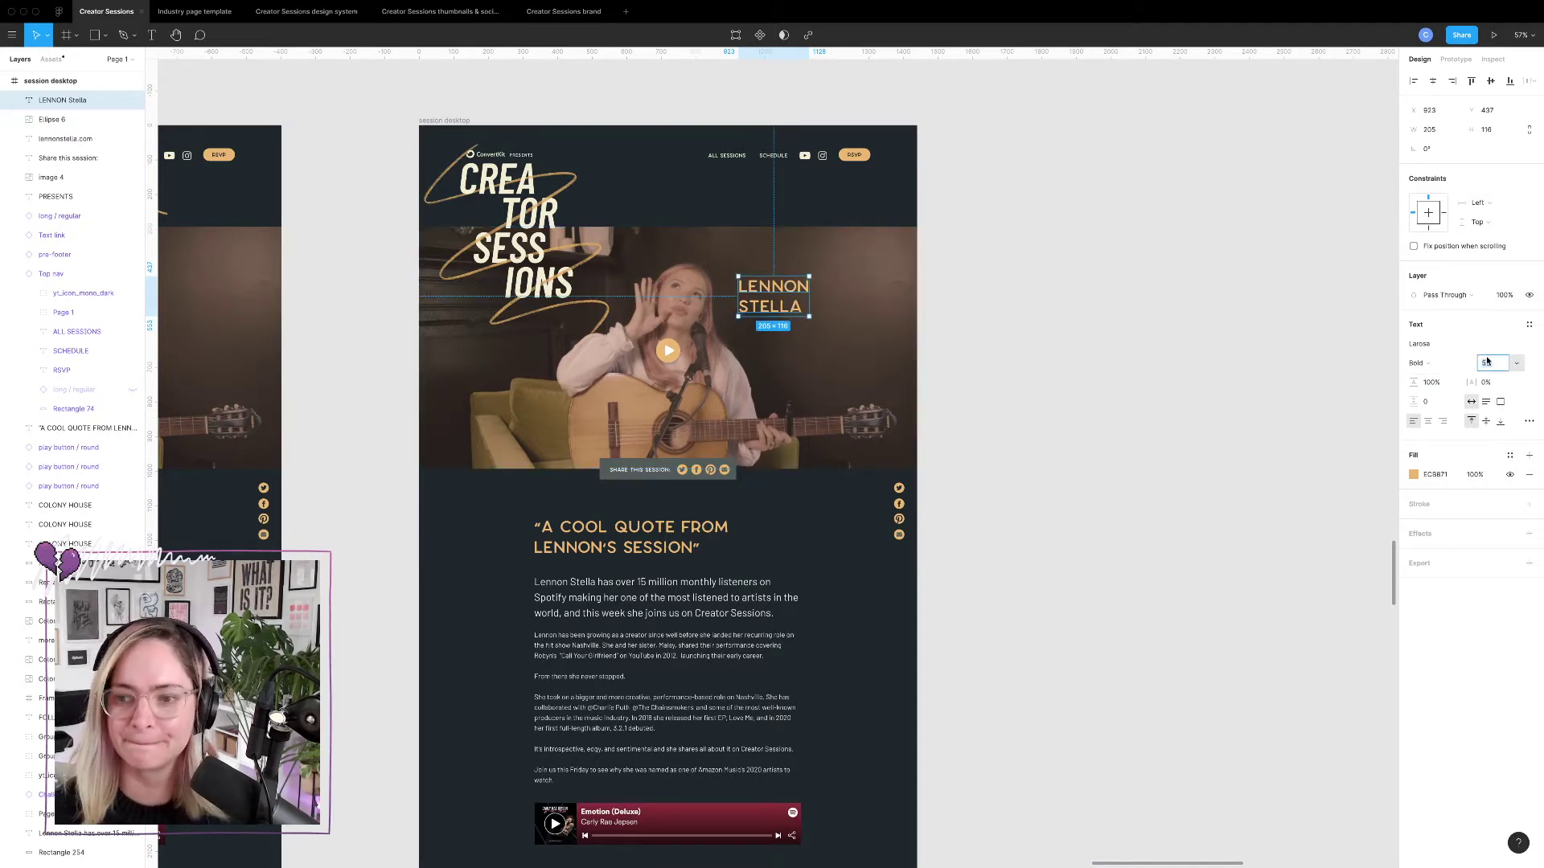
key("shift+Up")
key("shift+Up")
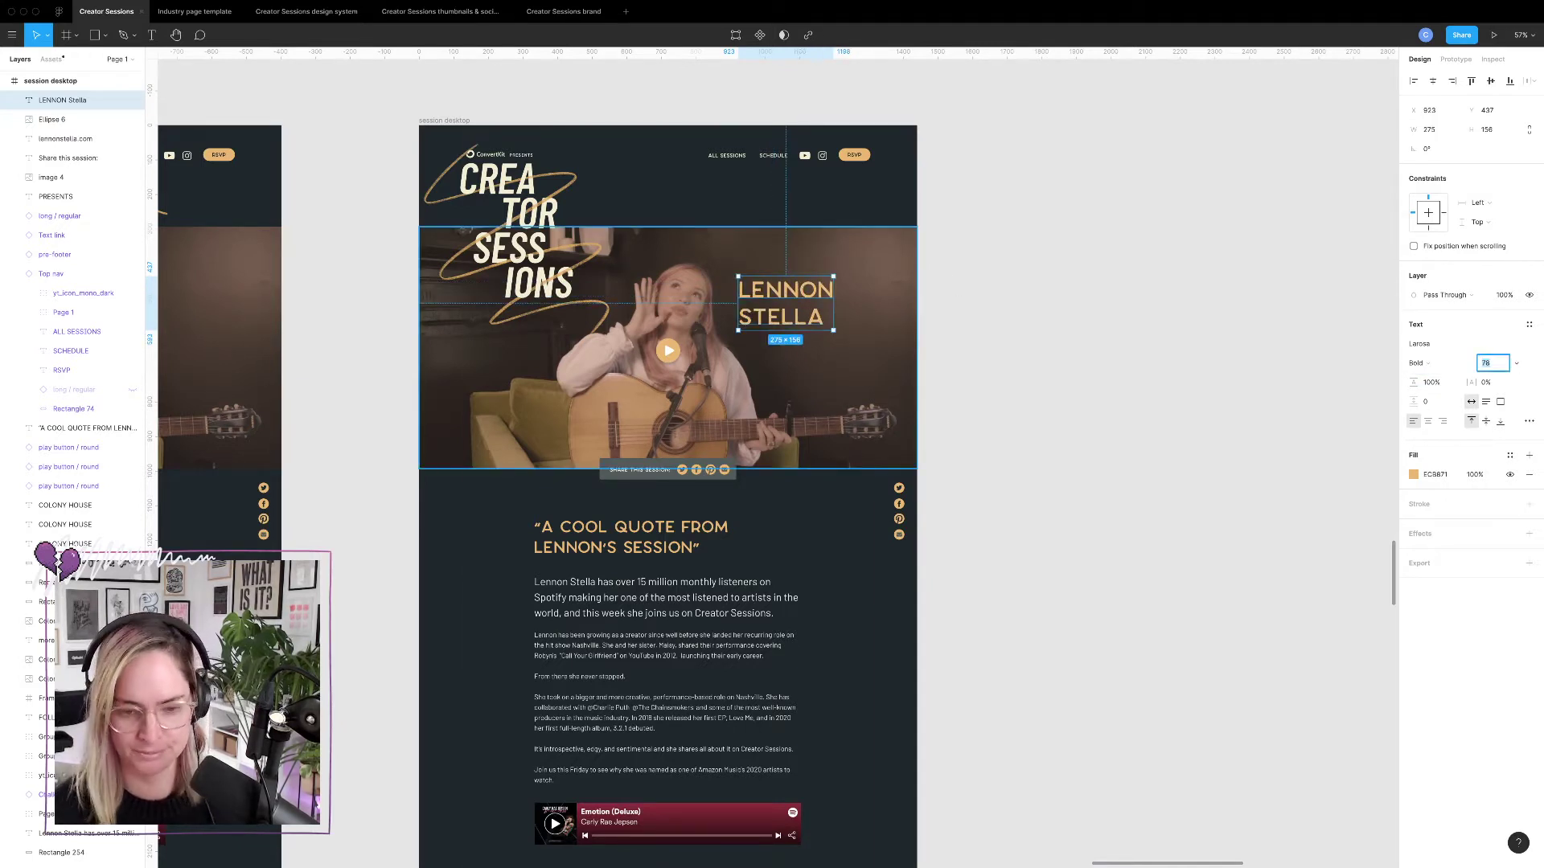
Show the layout grids and move the LENNON Stella text about 180 px up, overlapping the hero video's upper edge.
key("ctrl+g")
left_click_drag(773, 308, 775, 242)
key("Escape")
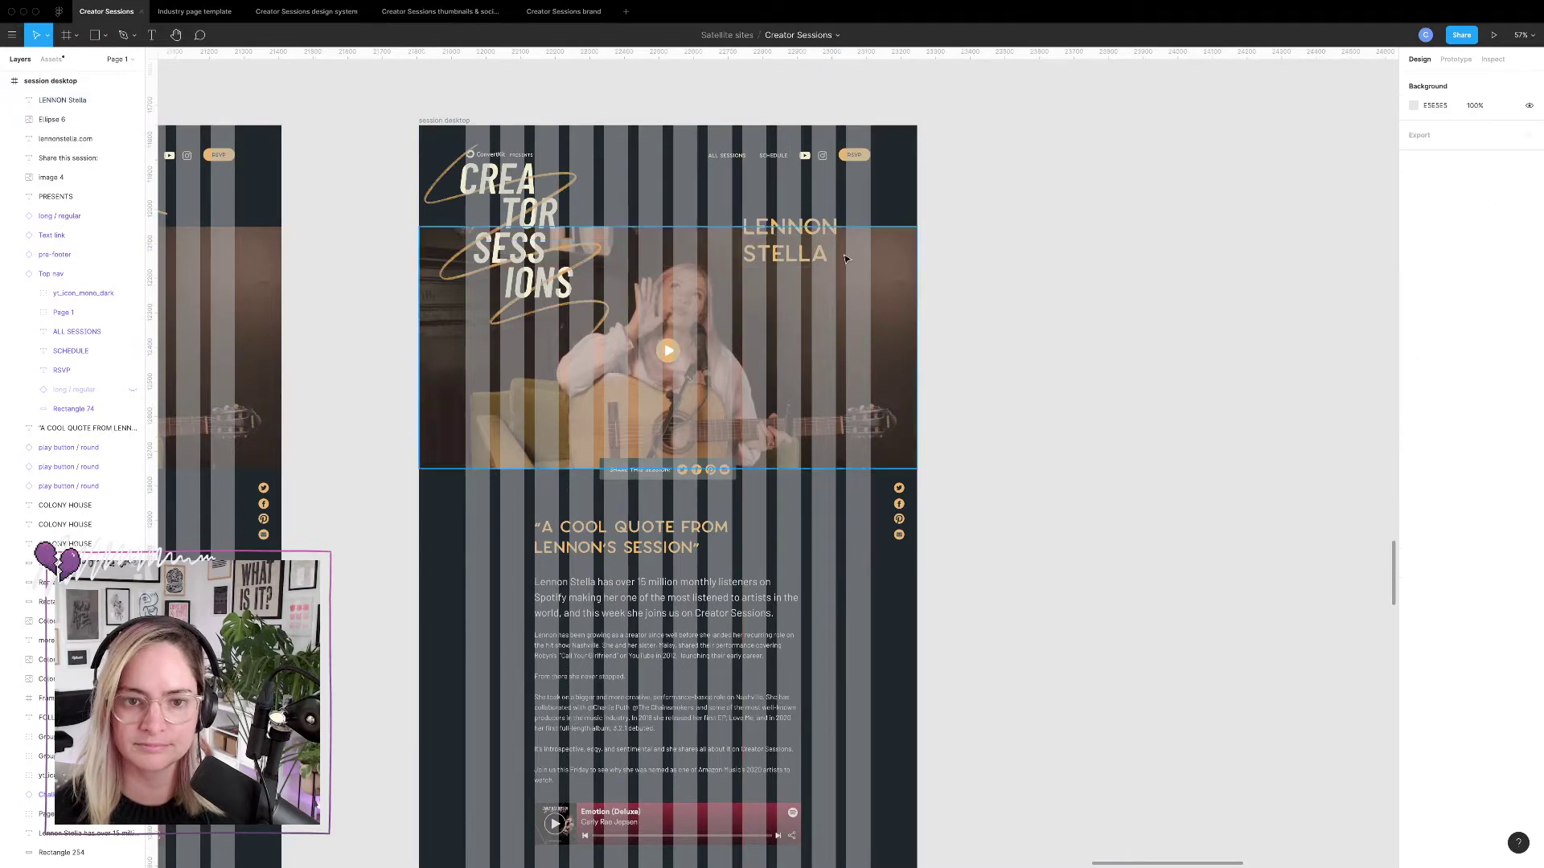
Detach the "A cool quote from Lennon's session" heading from its Subheadings text style and reduce its font size to 36.
scroll(845, 259, "up", 5)
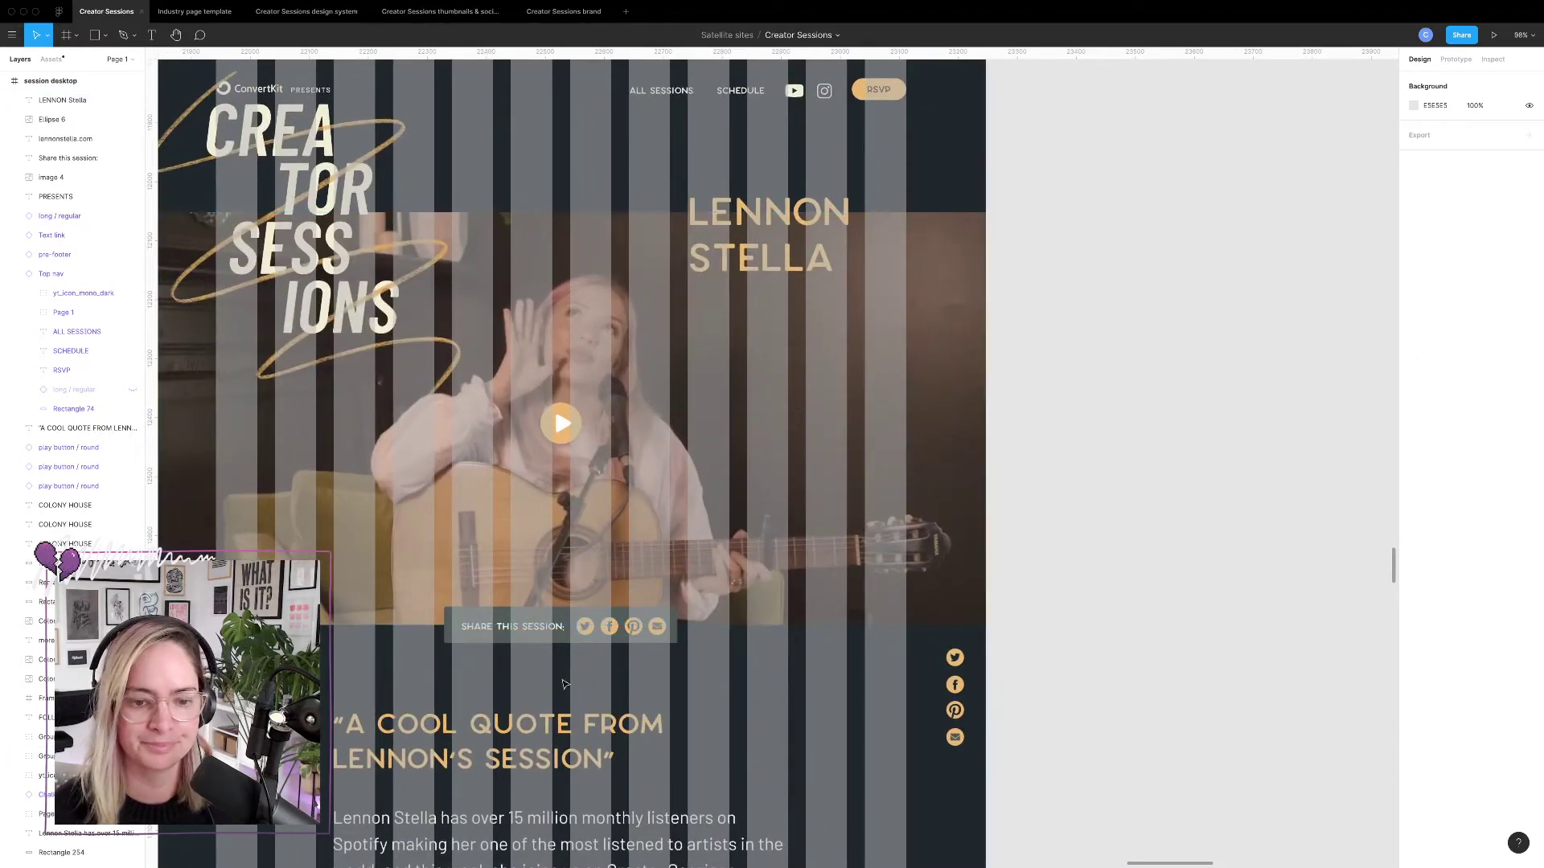
left_click(563, 723)
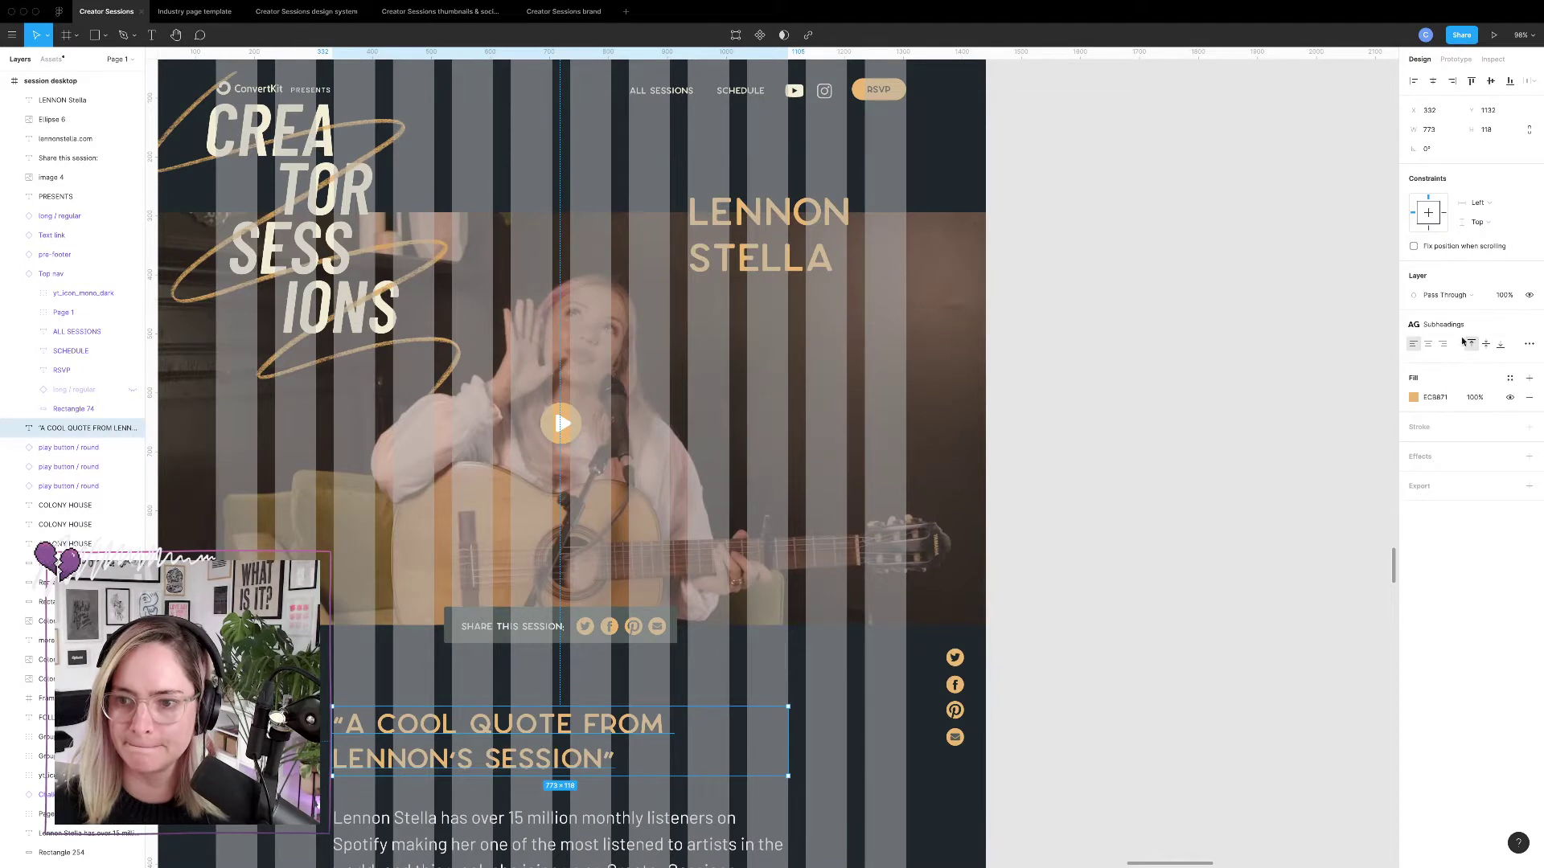
left_click(1530, 324)
left_click(1493, 363)
type("46")
key("Return")
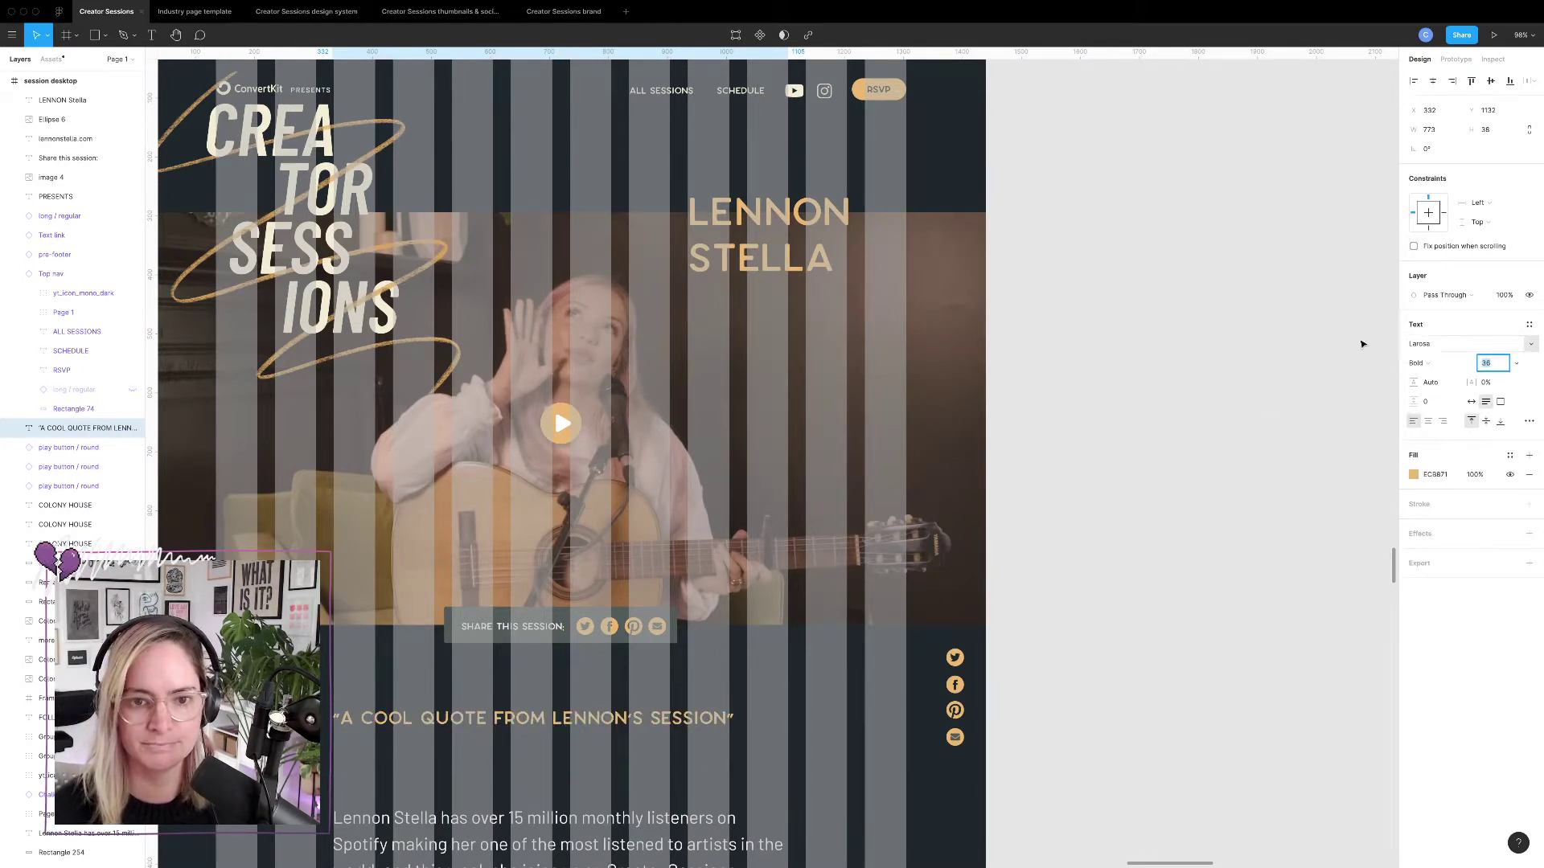
left_click(1254, 393)
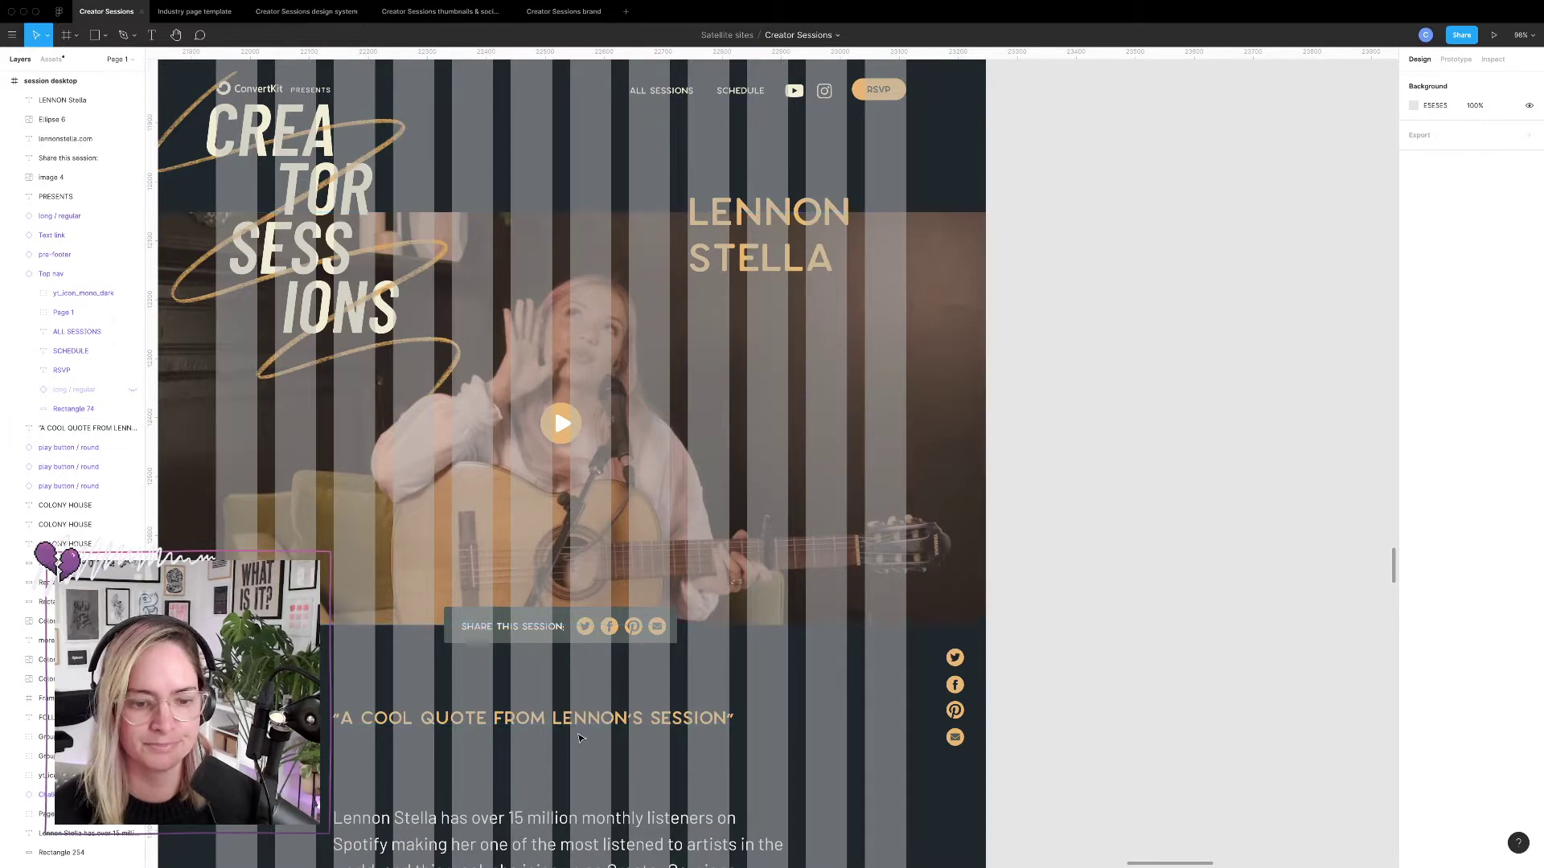
scroll(395, 295, "down", 3)
scroll(394, 295, "down", 5)
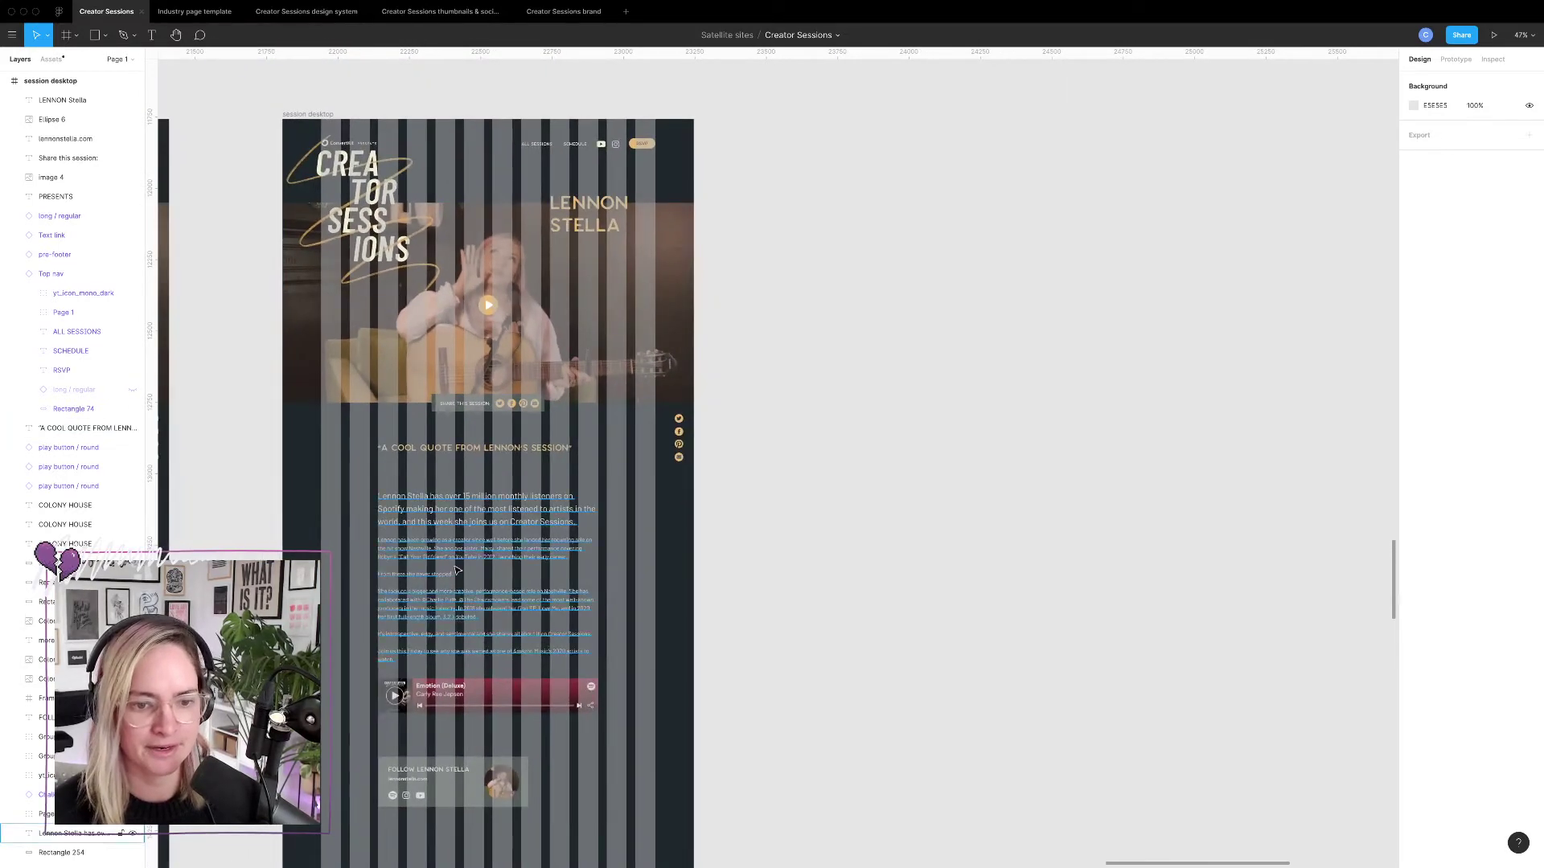
Add the text "A musical performance by" above the LENNON Stella name and set its font to Barlow Regular.
left_click(153, 40)
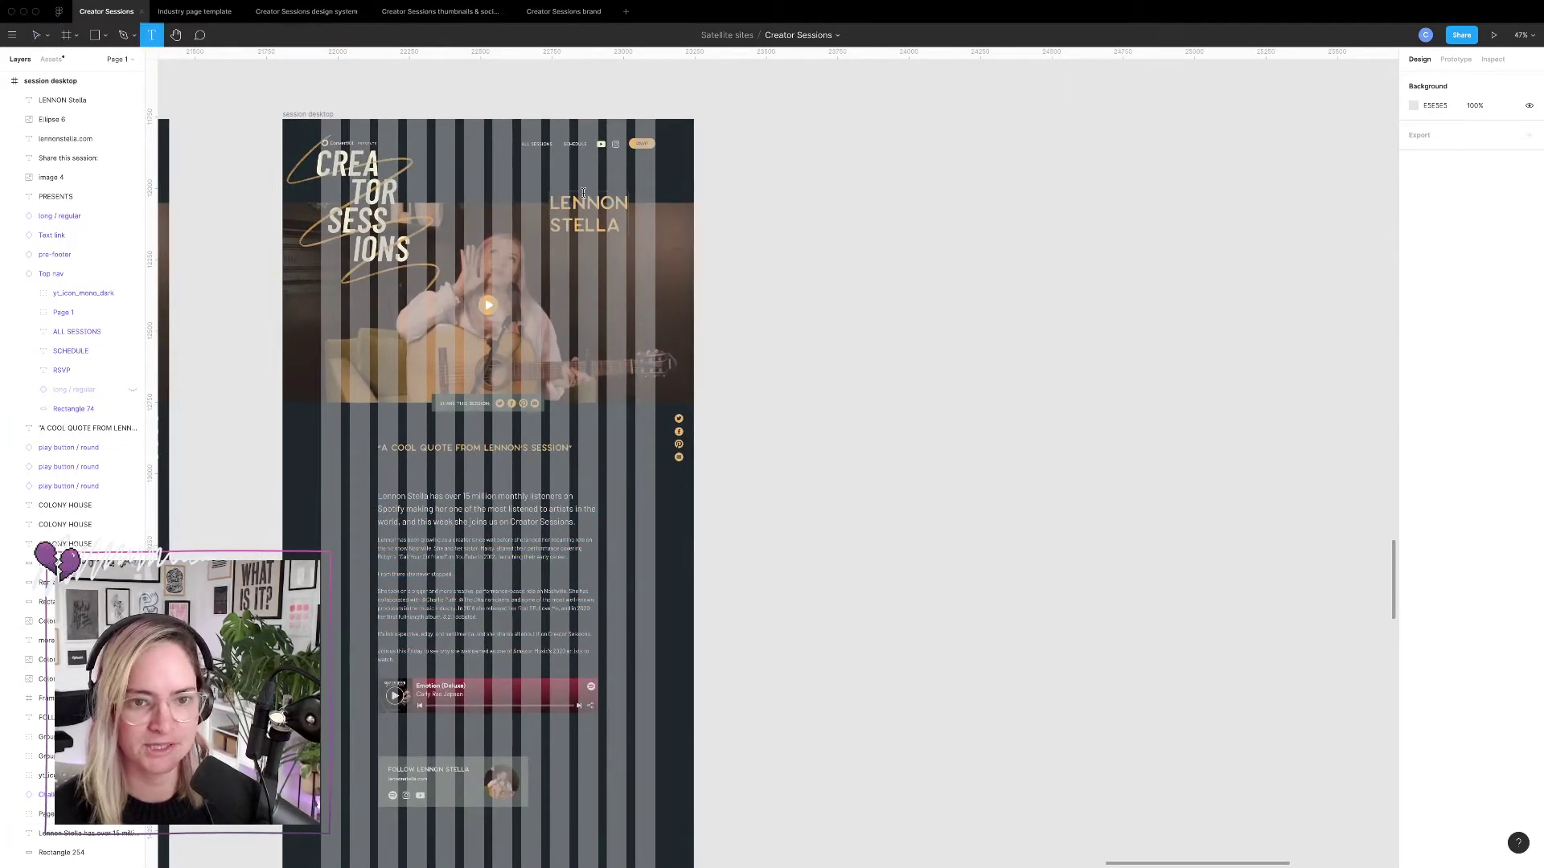
left_click(531, 178)
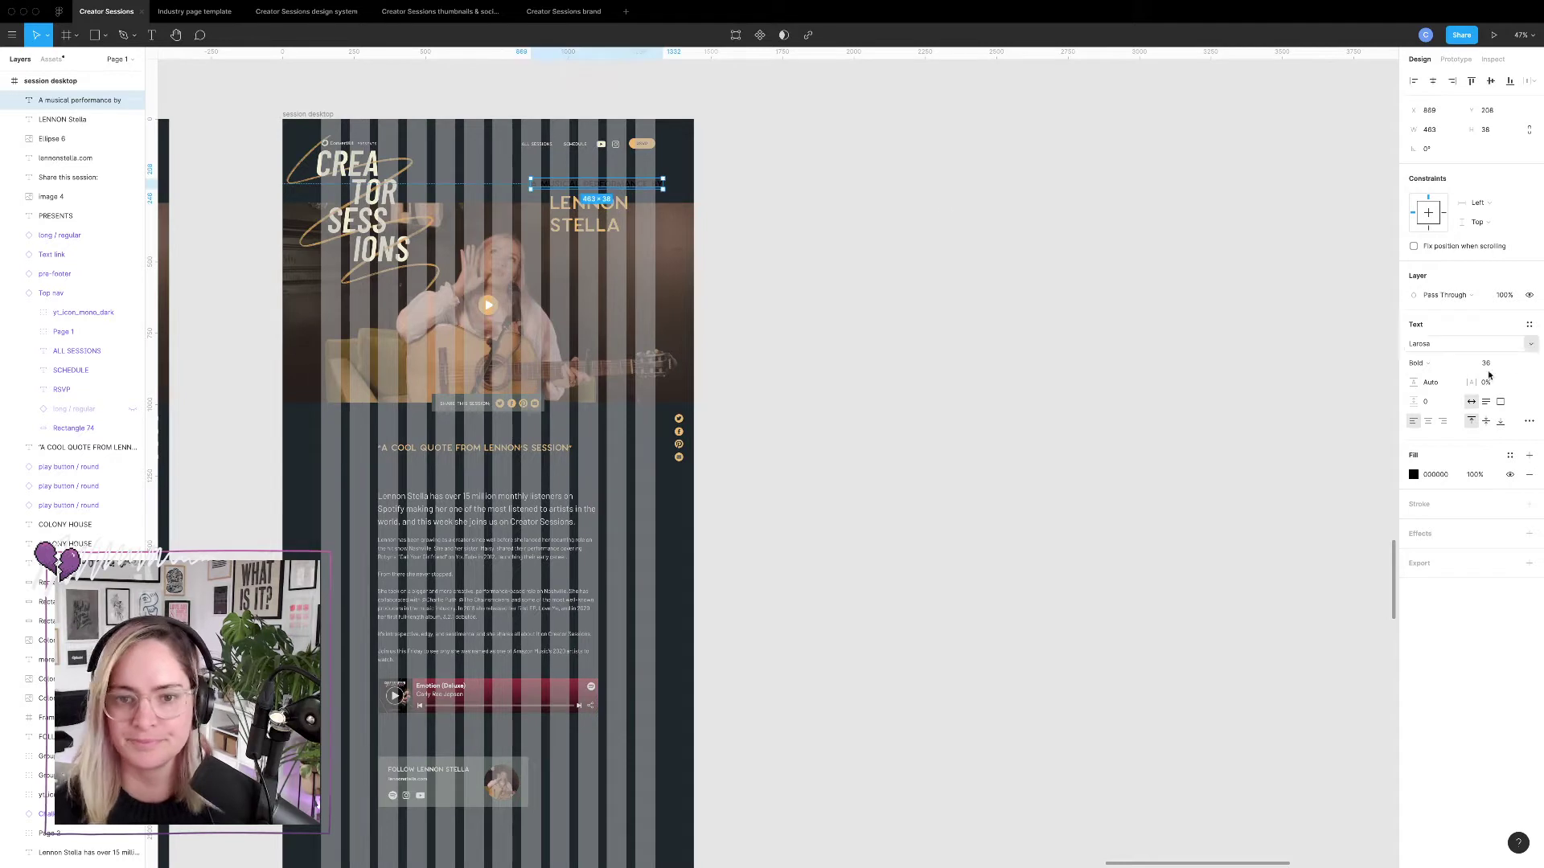
left_click(1439, 343)
type("barlow")
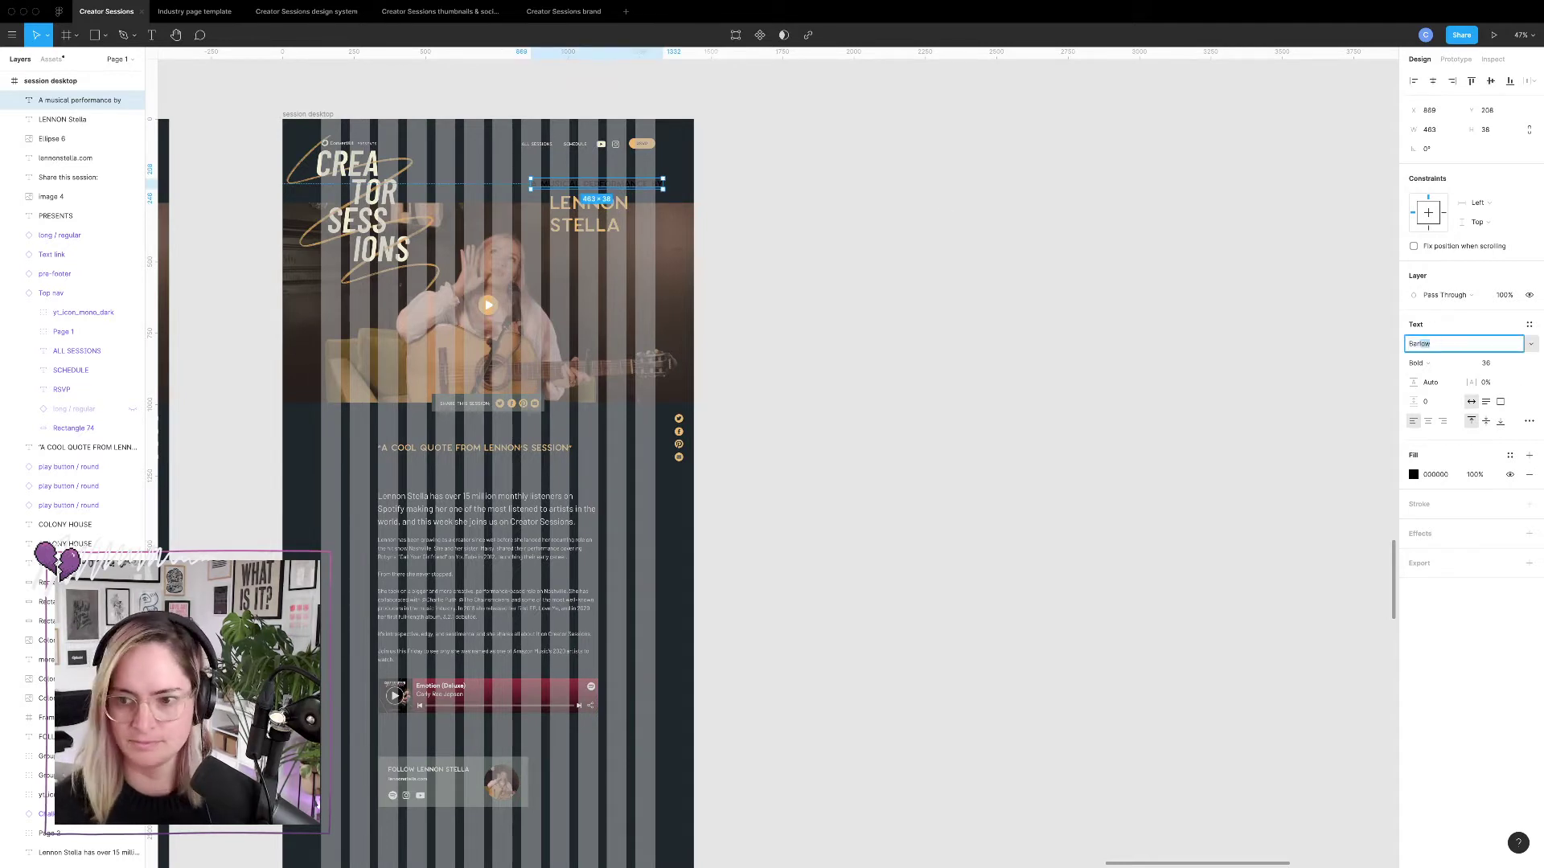
key("Return")
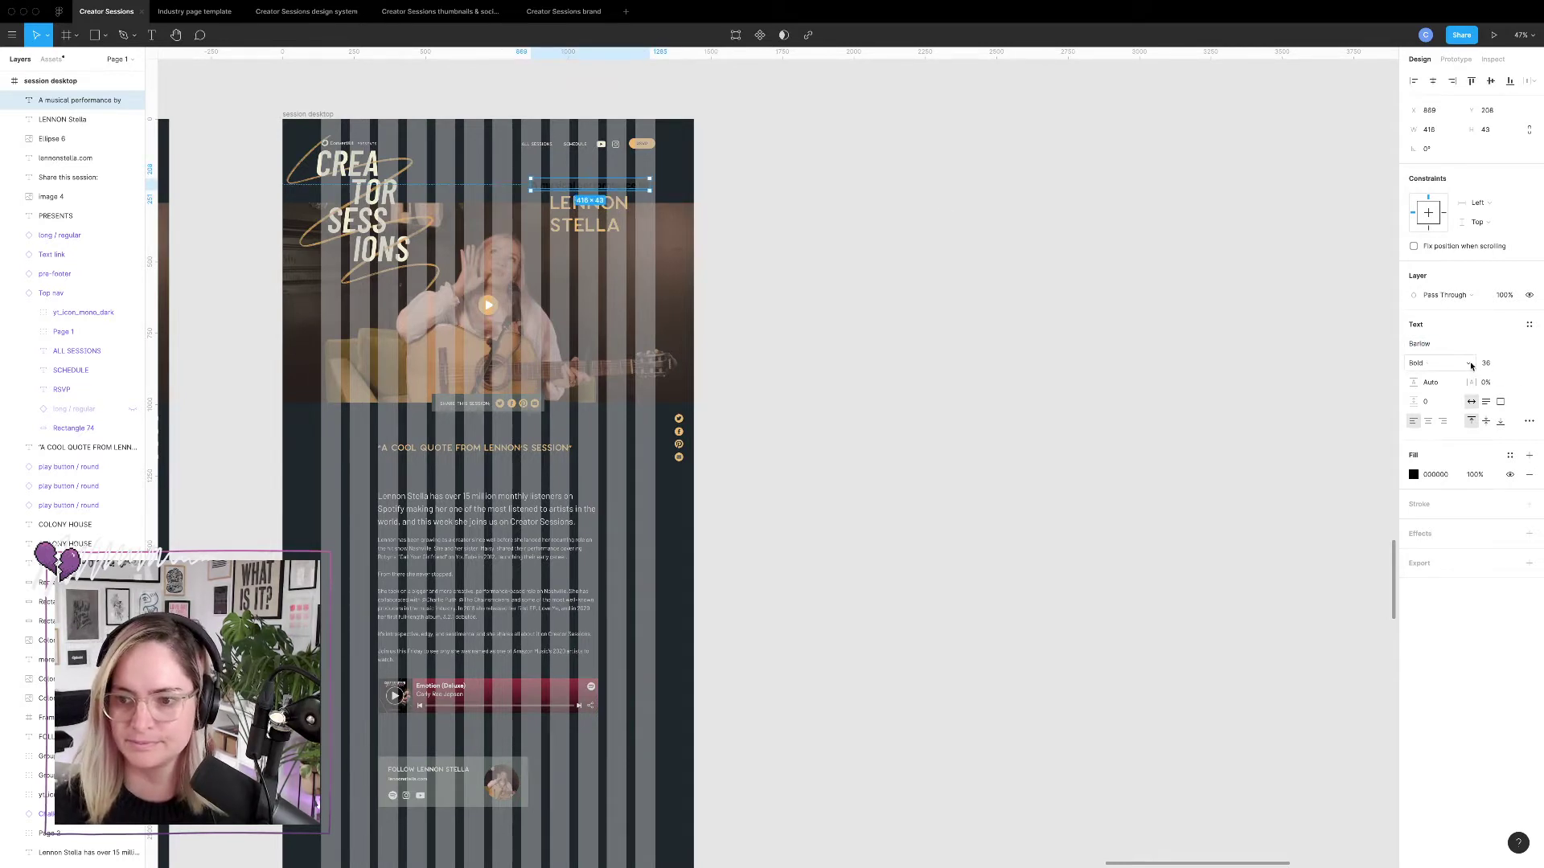
left_click(1469, 363)
left_click(1440, 329)
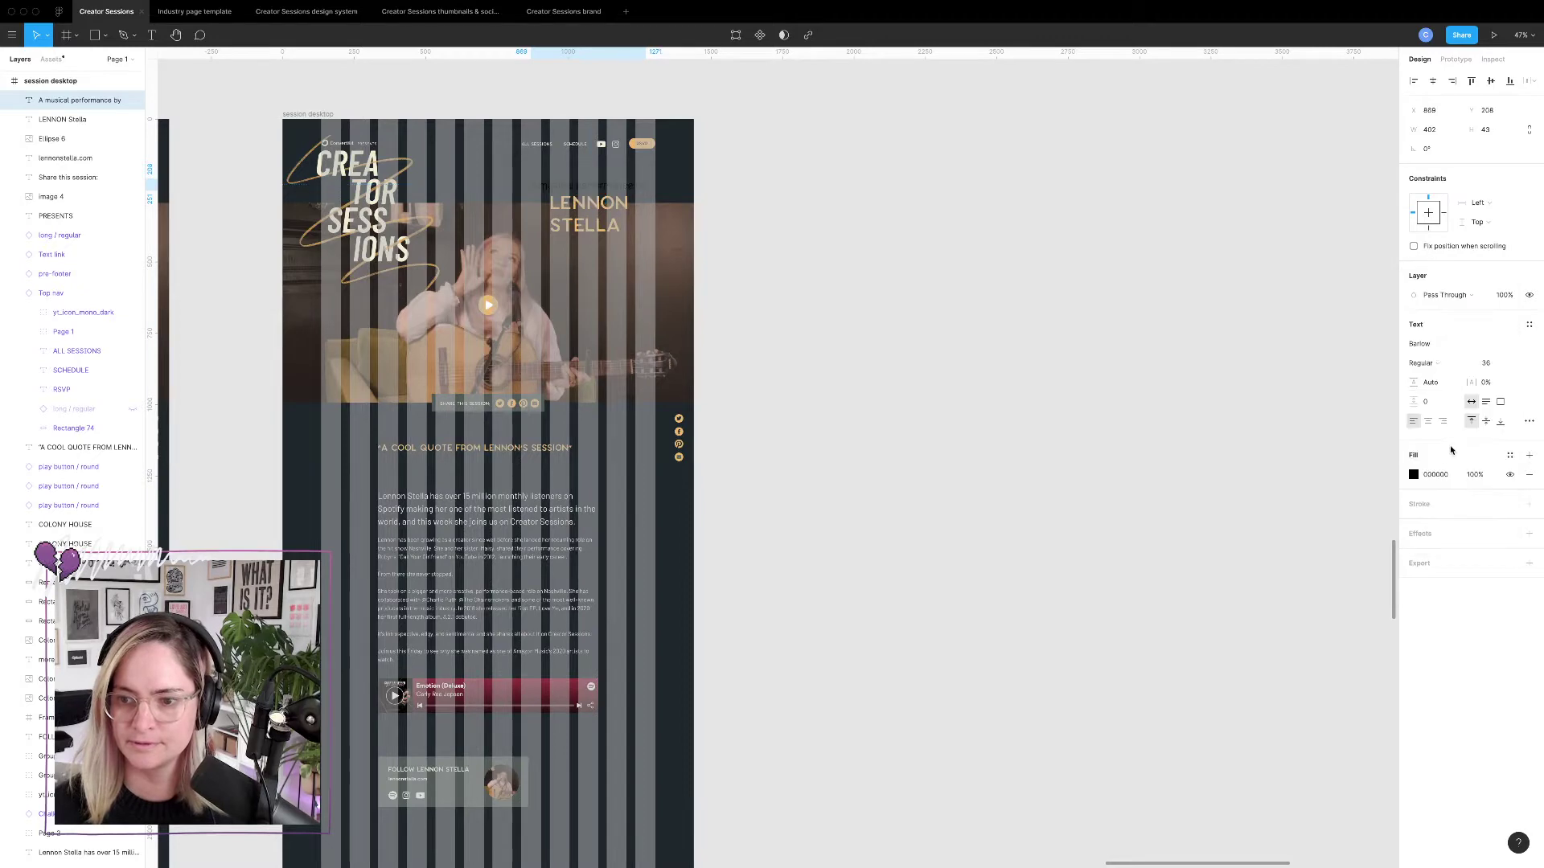
Fill the "A musical performance by" text with the design system's off-white swatch F4F2EA.
left_click(1413, 475)
left_click(1343, 686)
left_click(1326, 734)
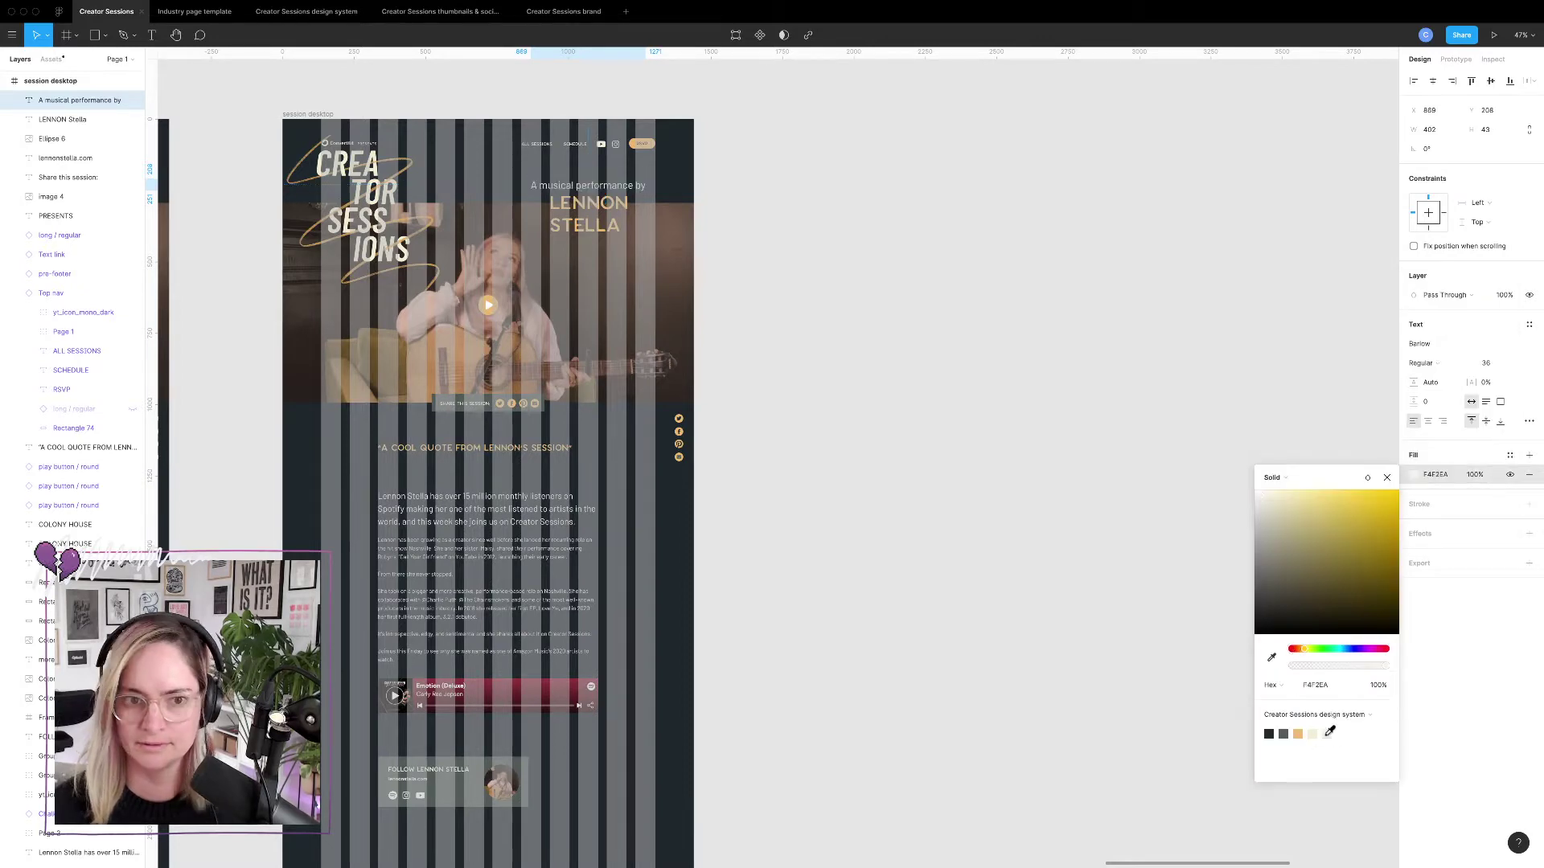
left_click(893, 338)
Set the "A musical performance by" text's font size to 20 and line up its left edge with the LENNON Stella text.
scroll(673, 309, "up", 3)
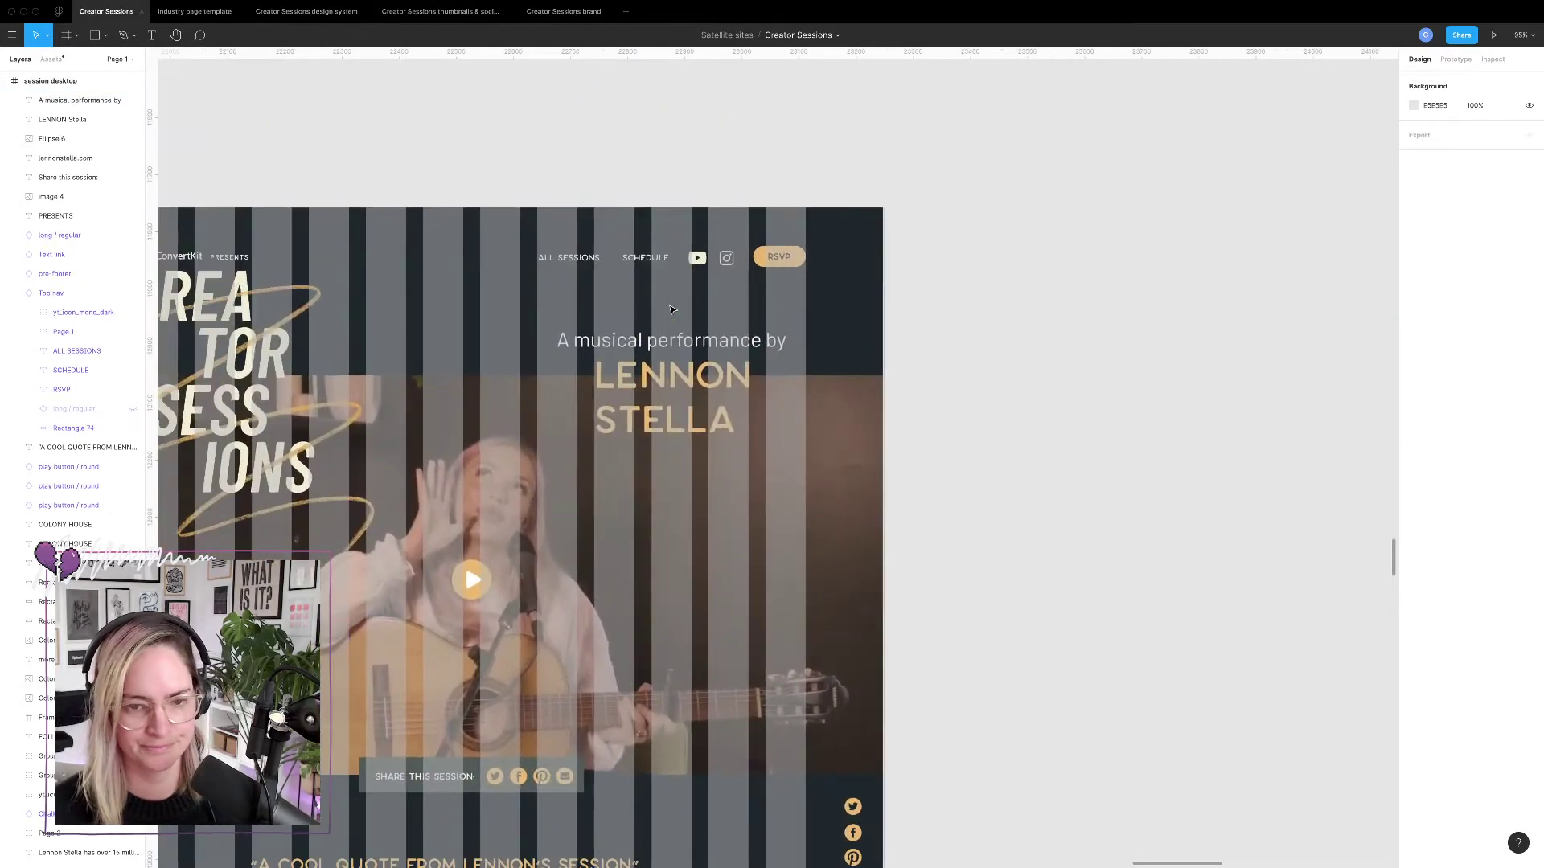
left_click(743, 348)
left_click(1487, 363)
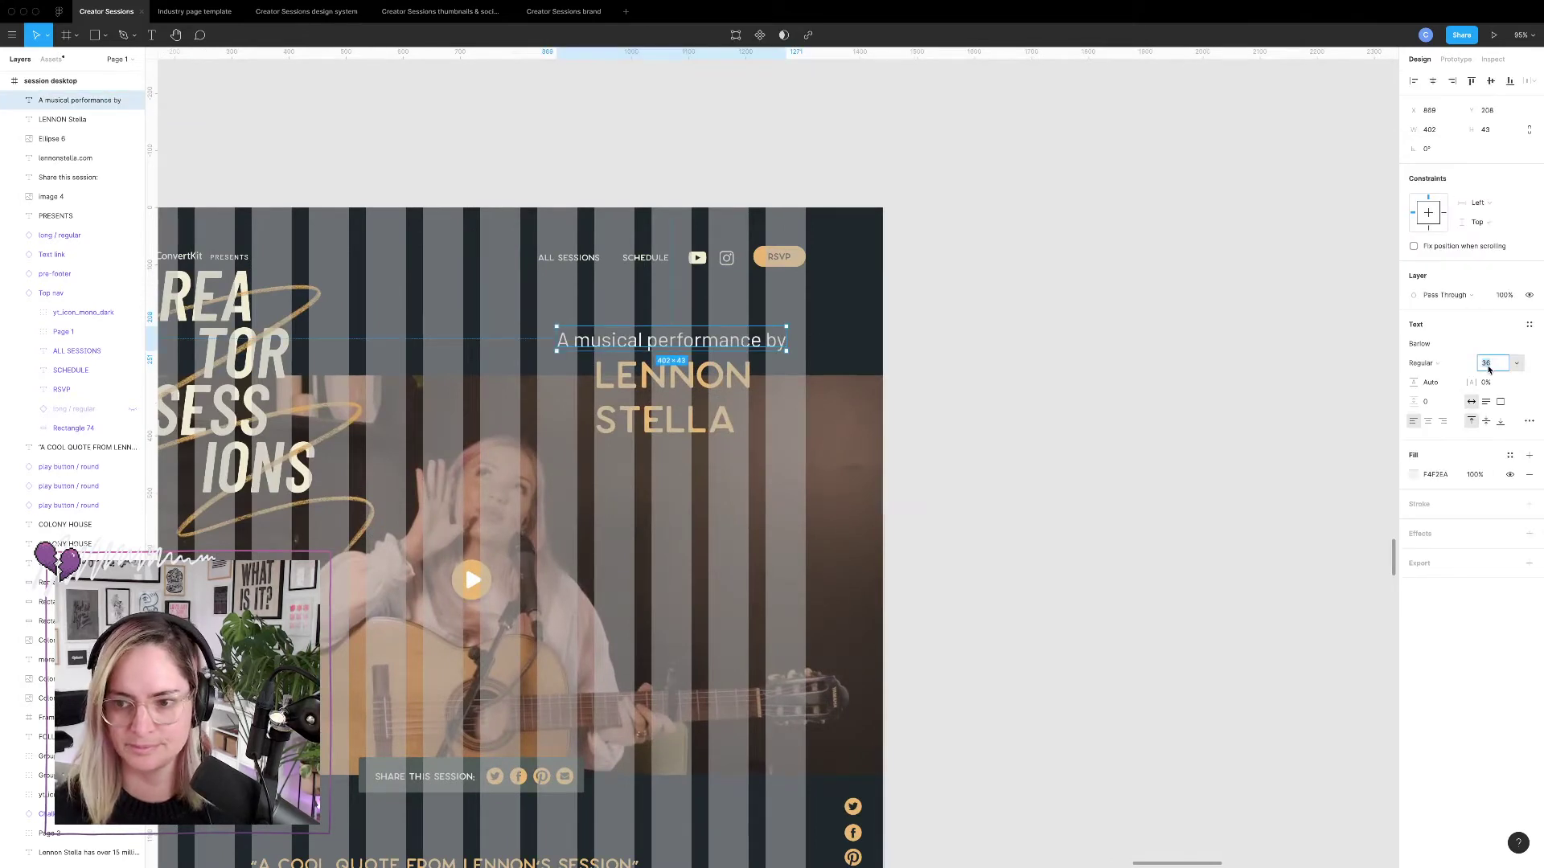
type("25")
key("Return")
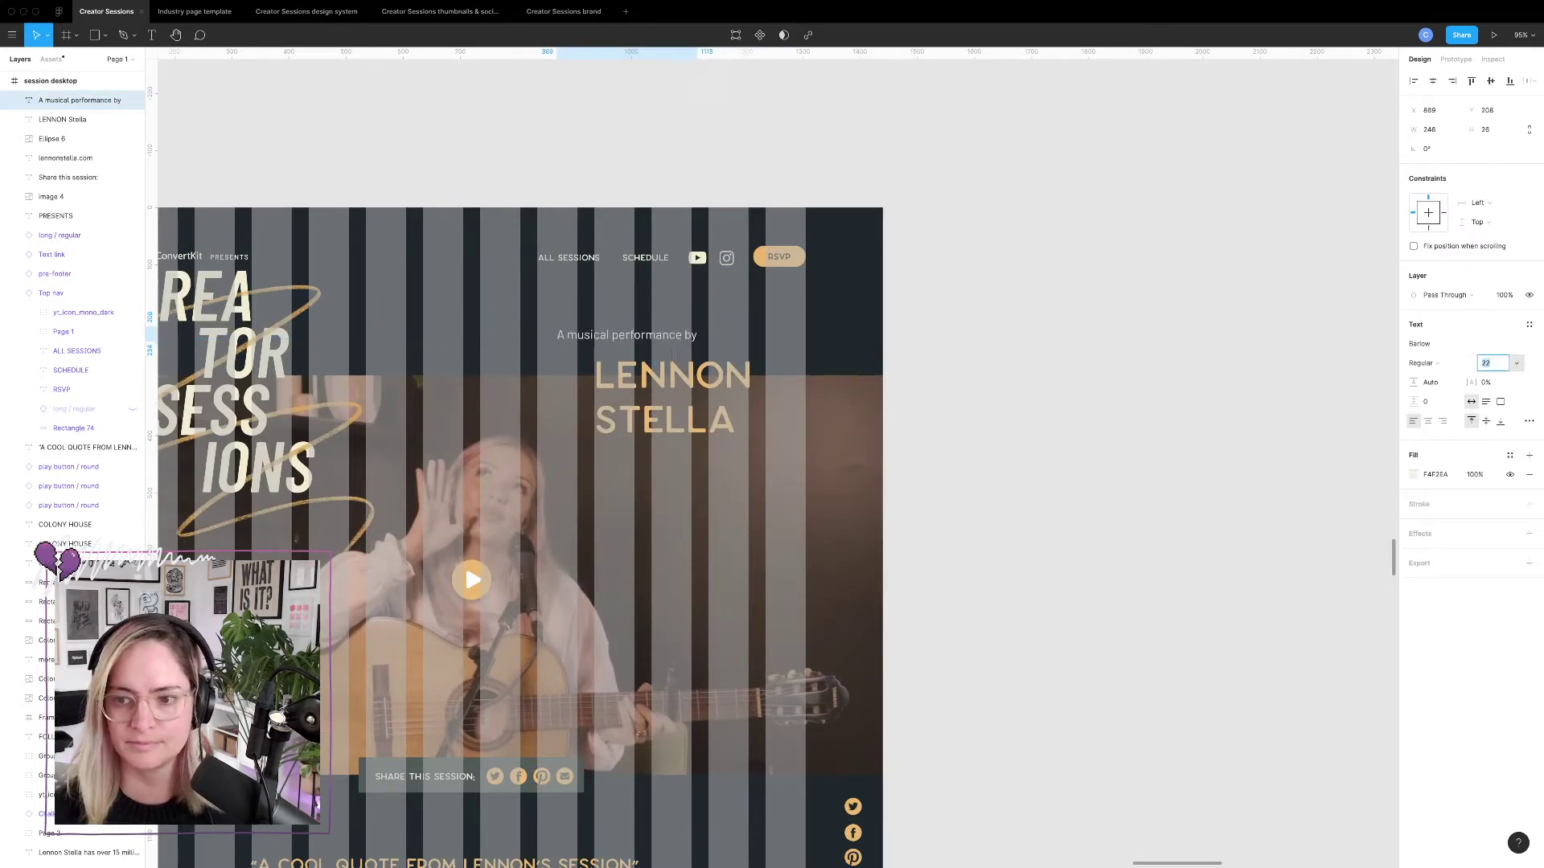
type("20")
key("Return")
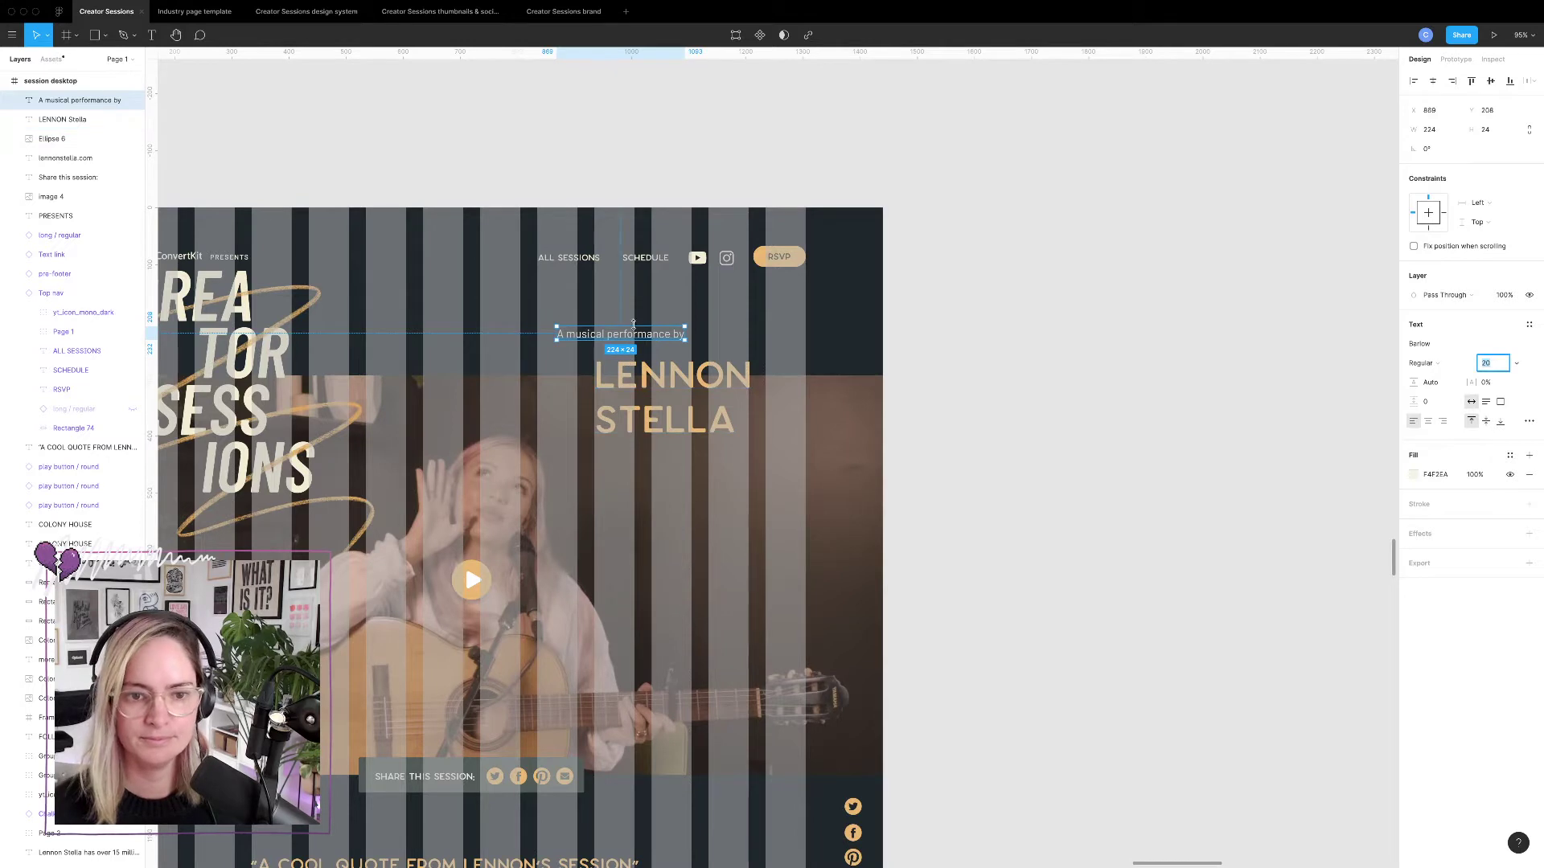
left_click_drag(634, 334, 672, 341)
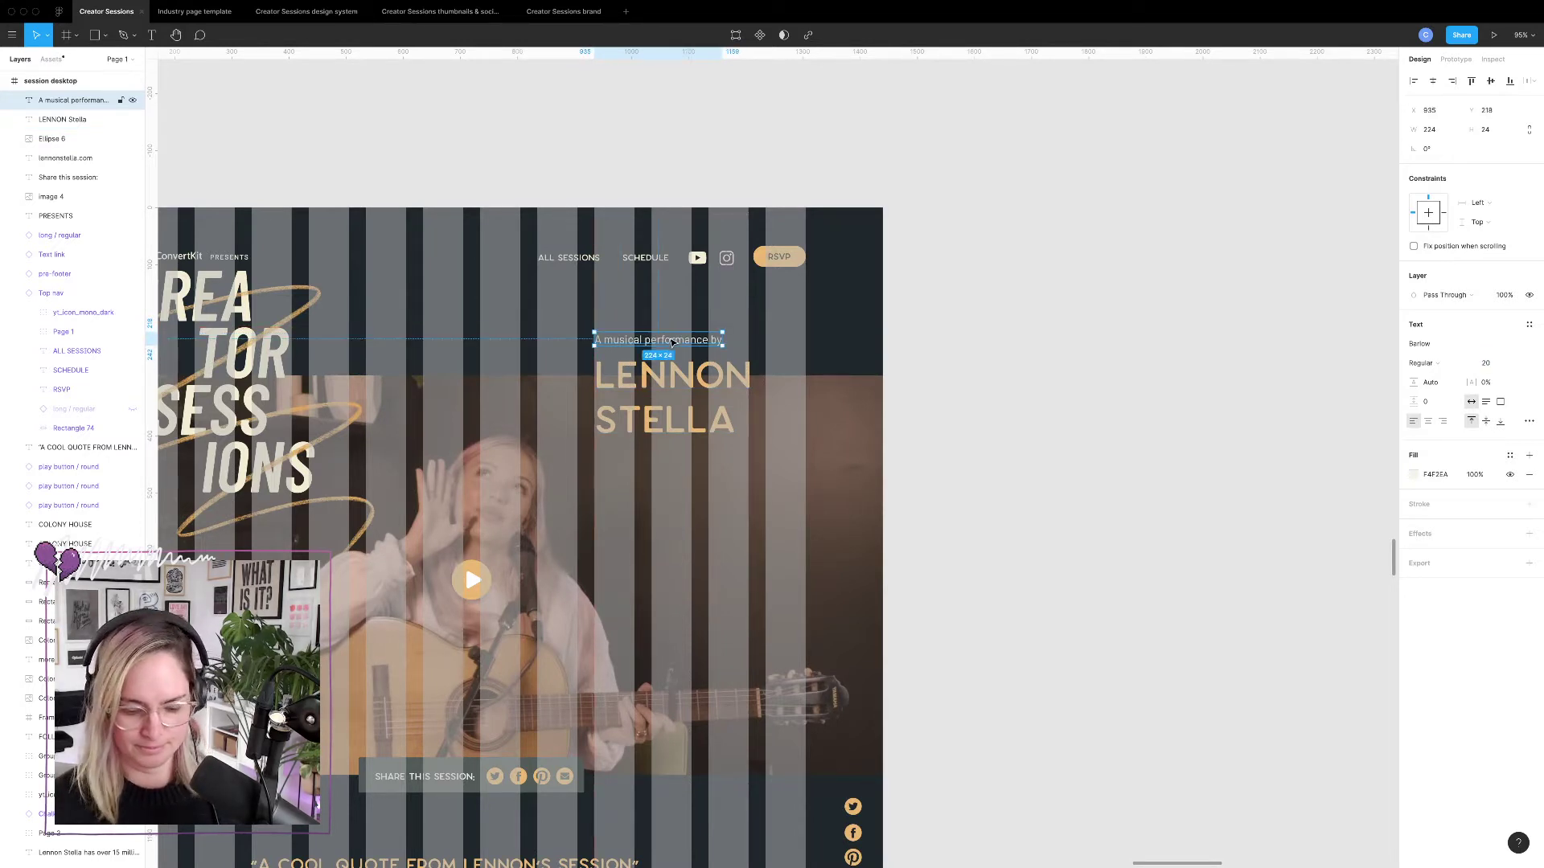
Hide the layout grids, then right-align both header texts, "A musical performance by" and LENNON Stella, with each other.
key("ctrl+g")
left_click(692, 394, "shift")
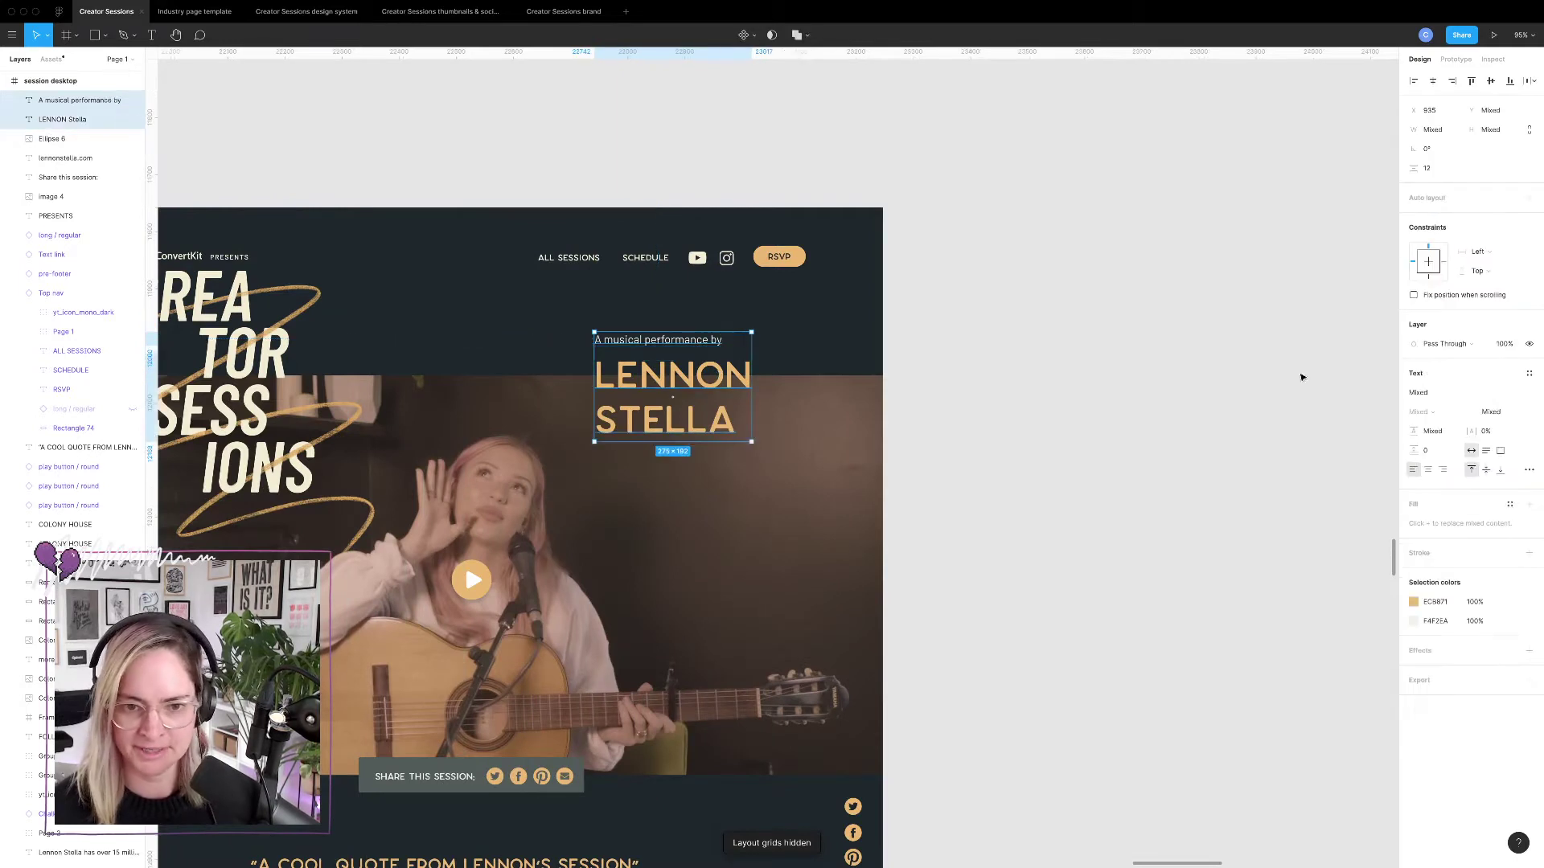
left_click(1441, 471)
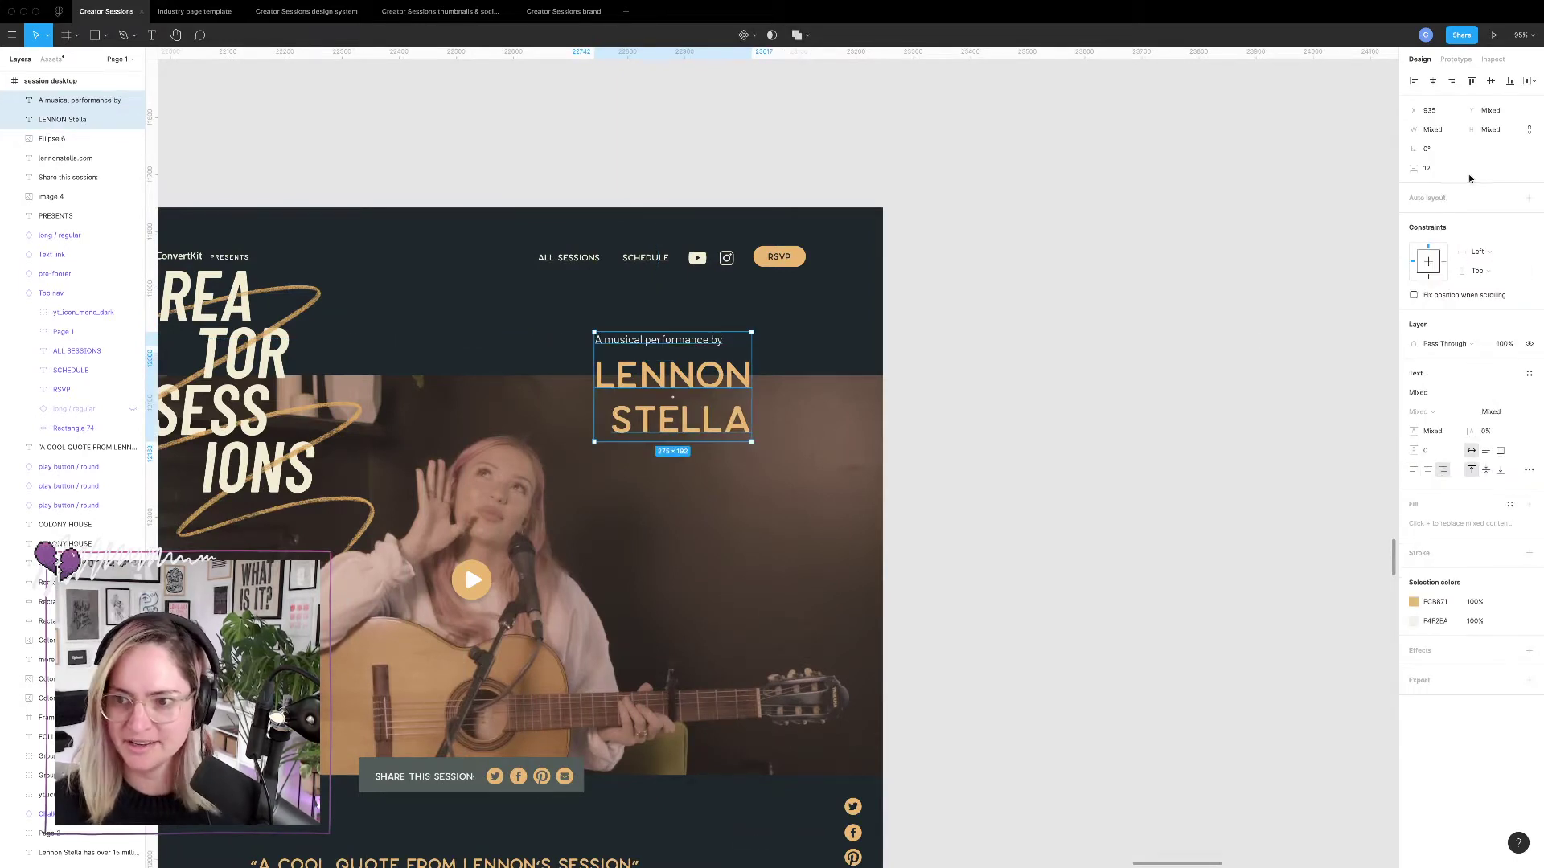
left_click(1452, 81)
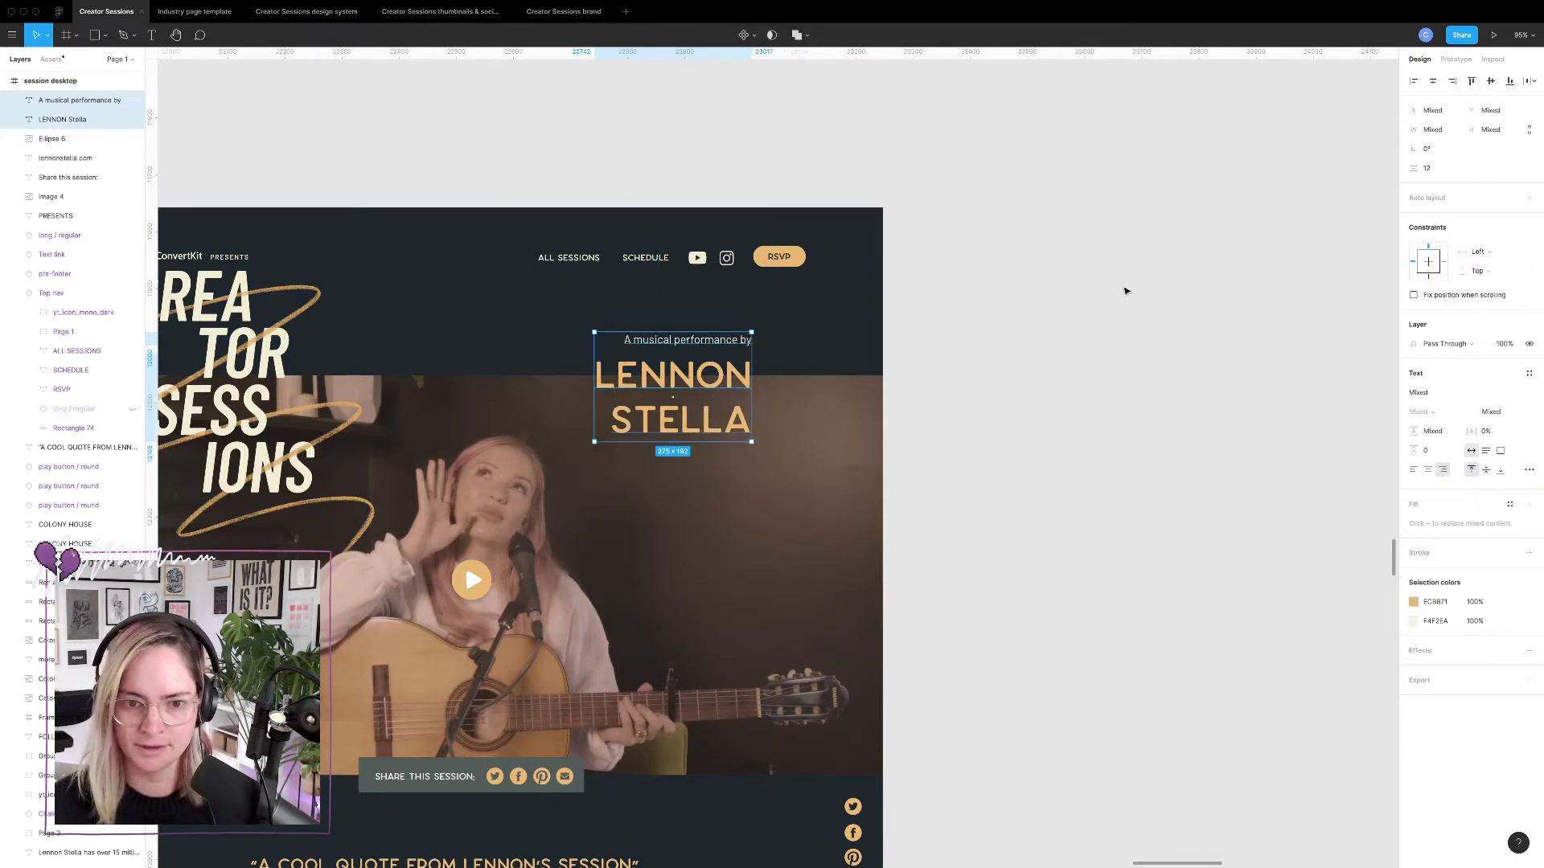
left_click(1126, 291)
Using the layout grids as a guide, move both header texts right to the last column's edge, under the RSVP button, then hide the grids.
key("ctrl+g")
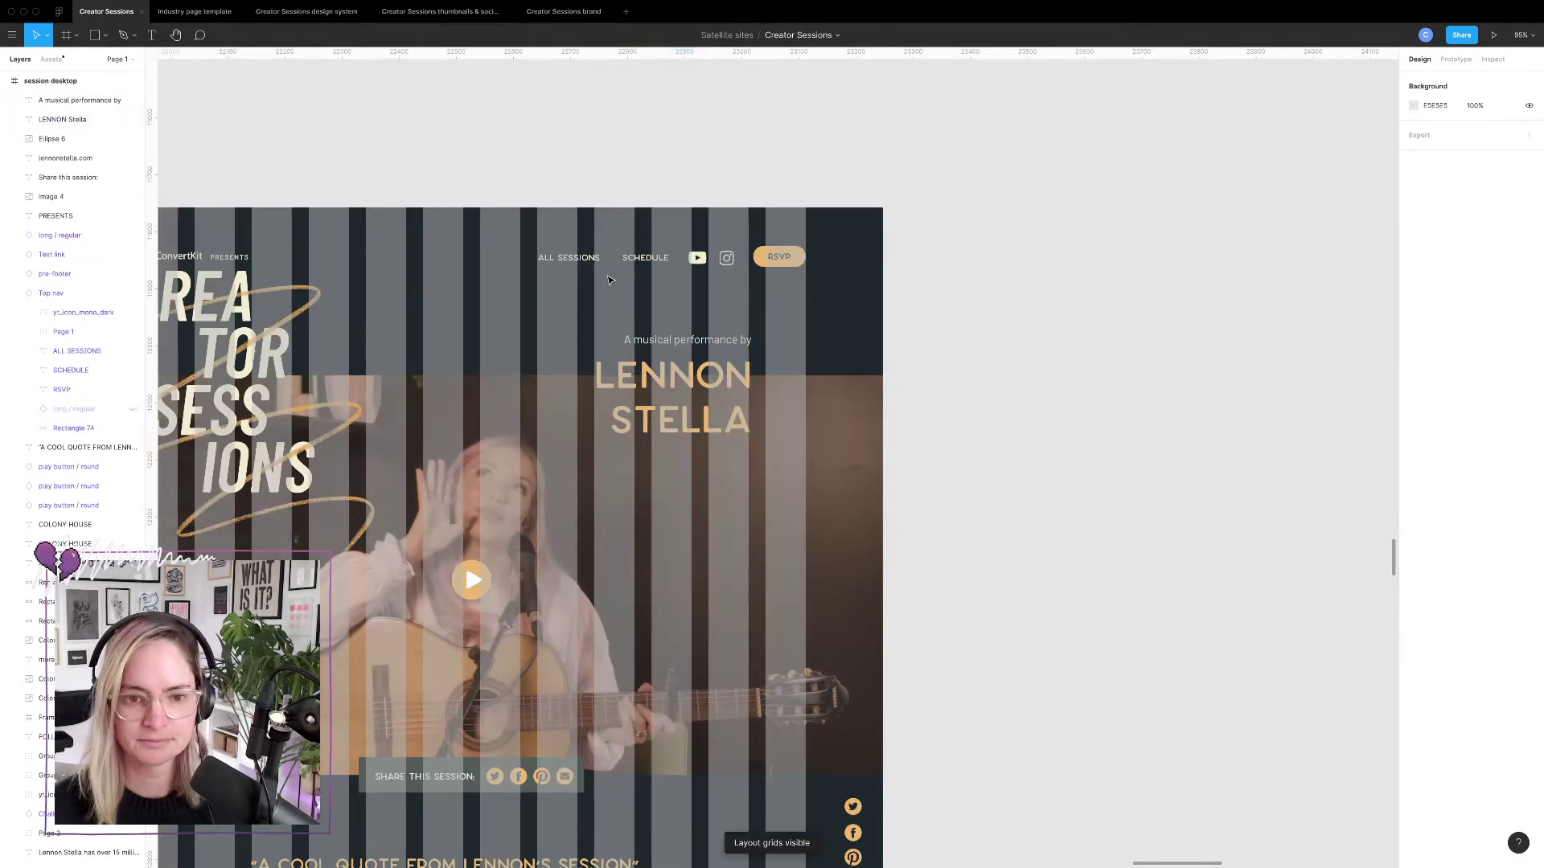
left_click(726, 344)
left_click(733, 378, "shift")
left_click_drag(733, 378, 792, 381)
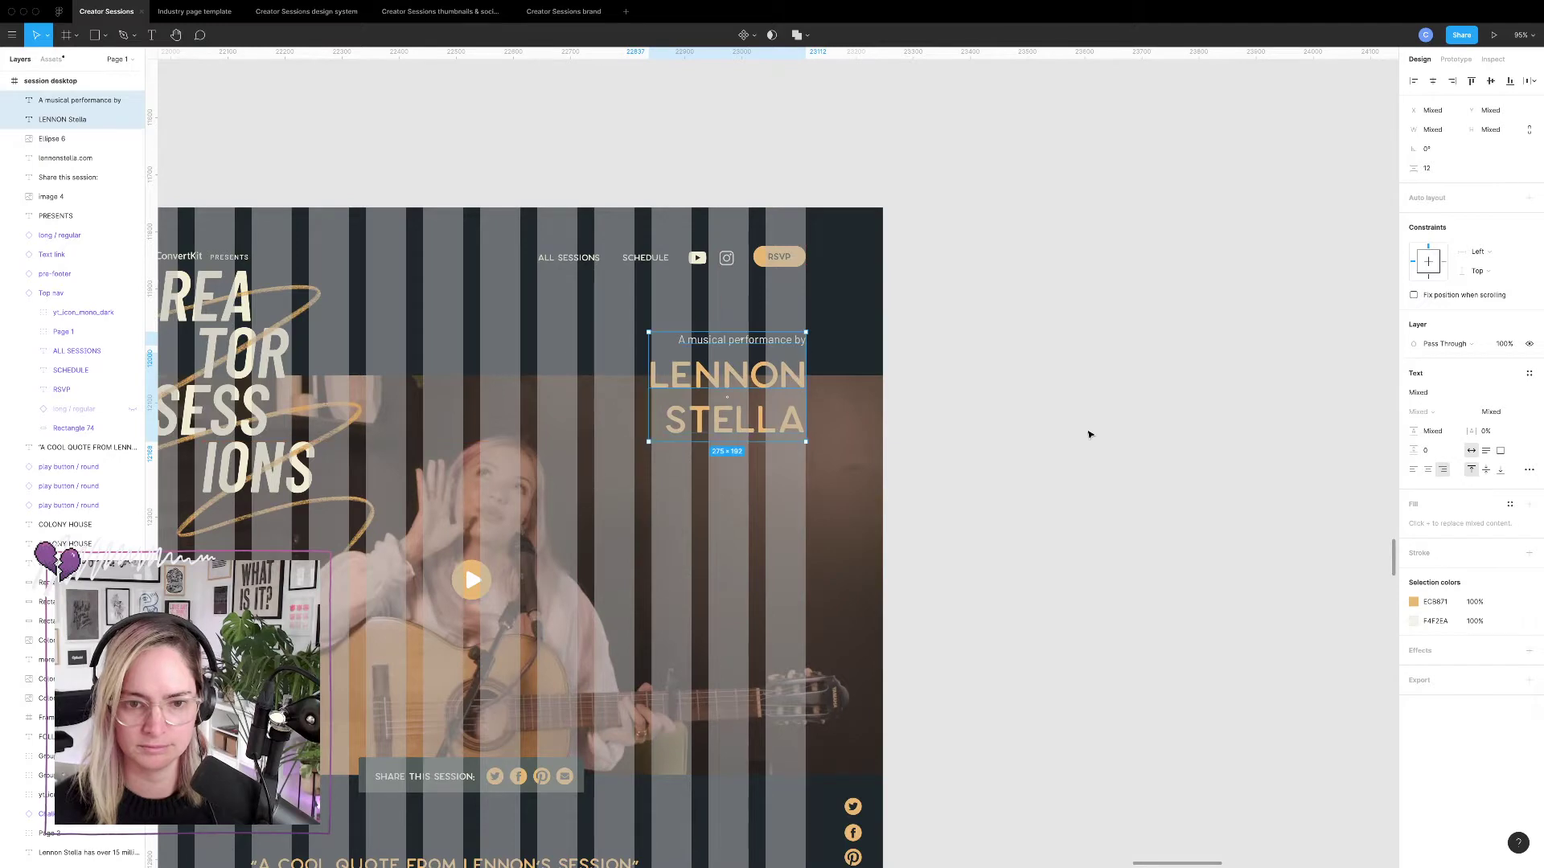
left_click(961, 355)
key("ctrl+g")
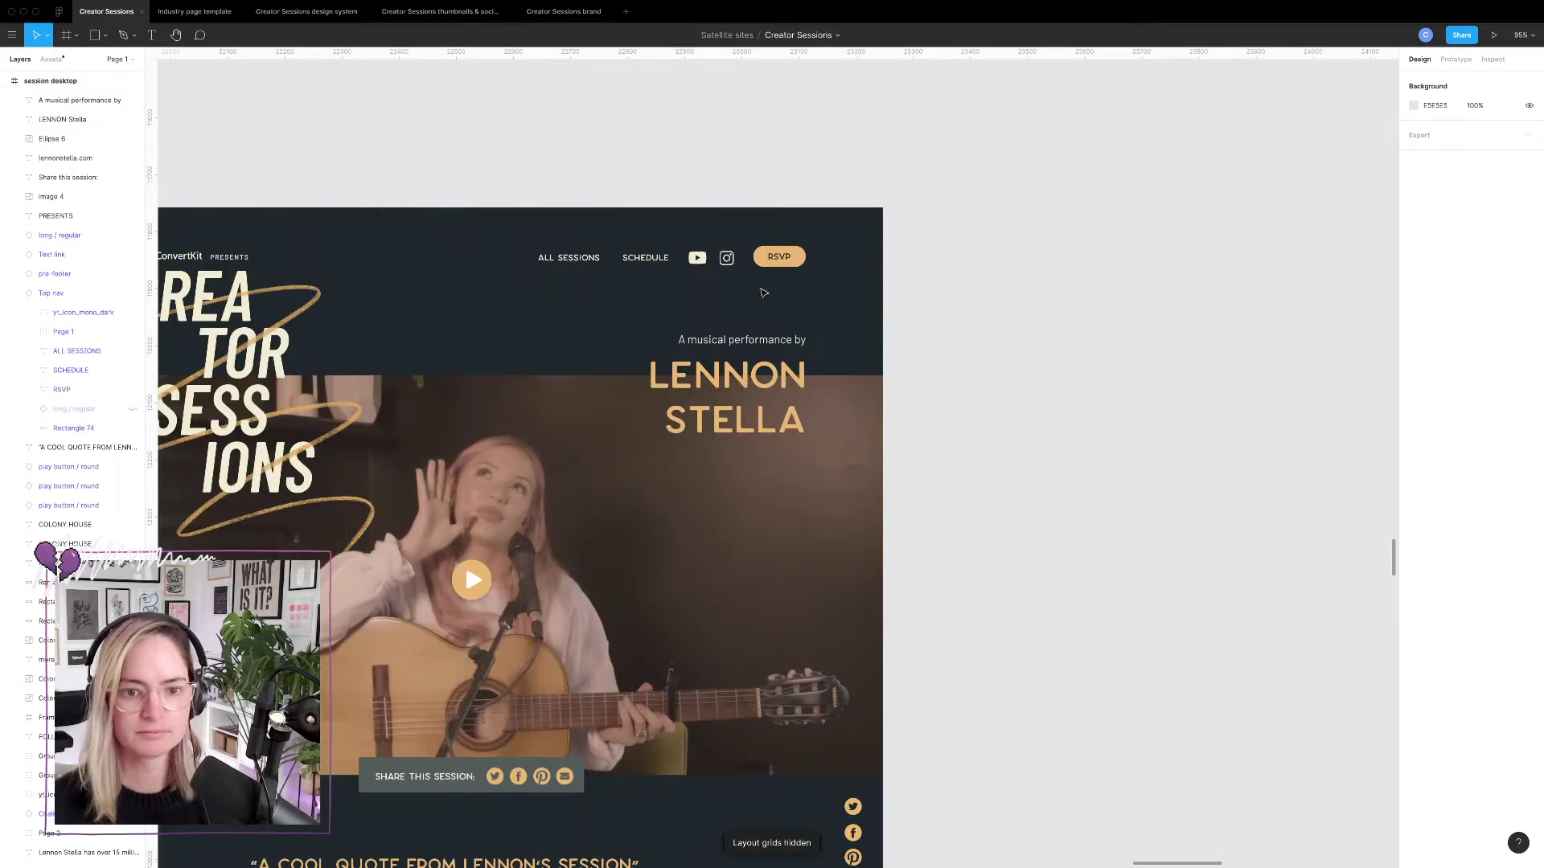
Detach the stacked Creator Sessions title instance from its component.
scroll(665, 120, "left", 5)
scroll(664, 121, "down", 2)
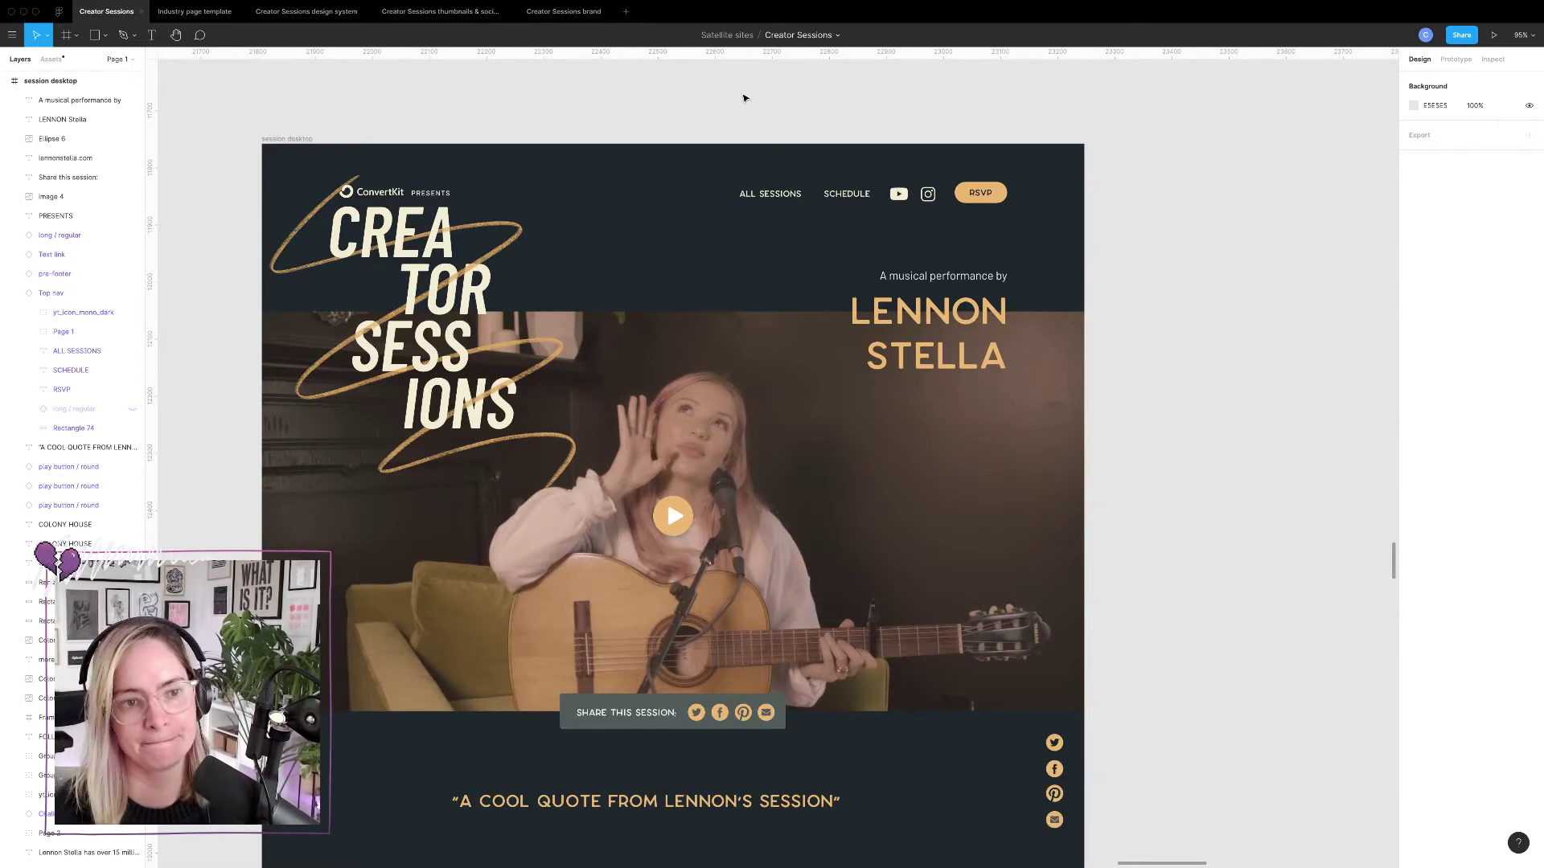
left_click(413, 483)
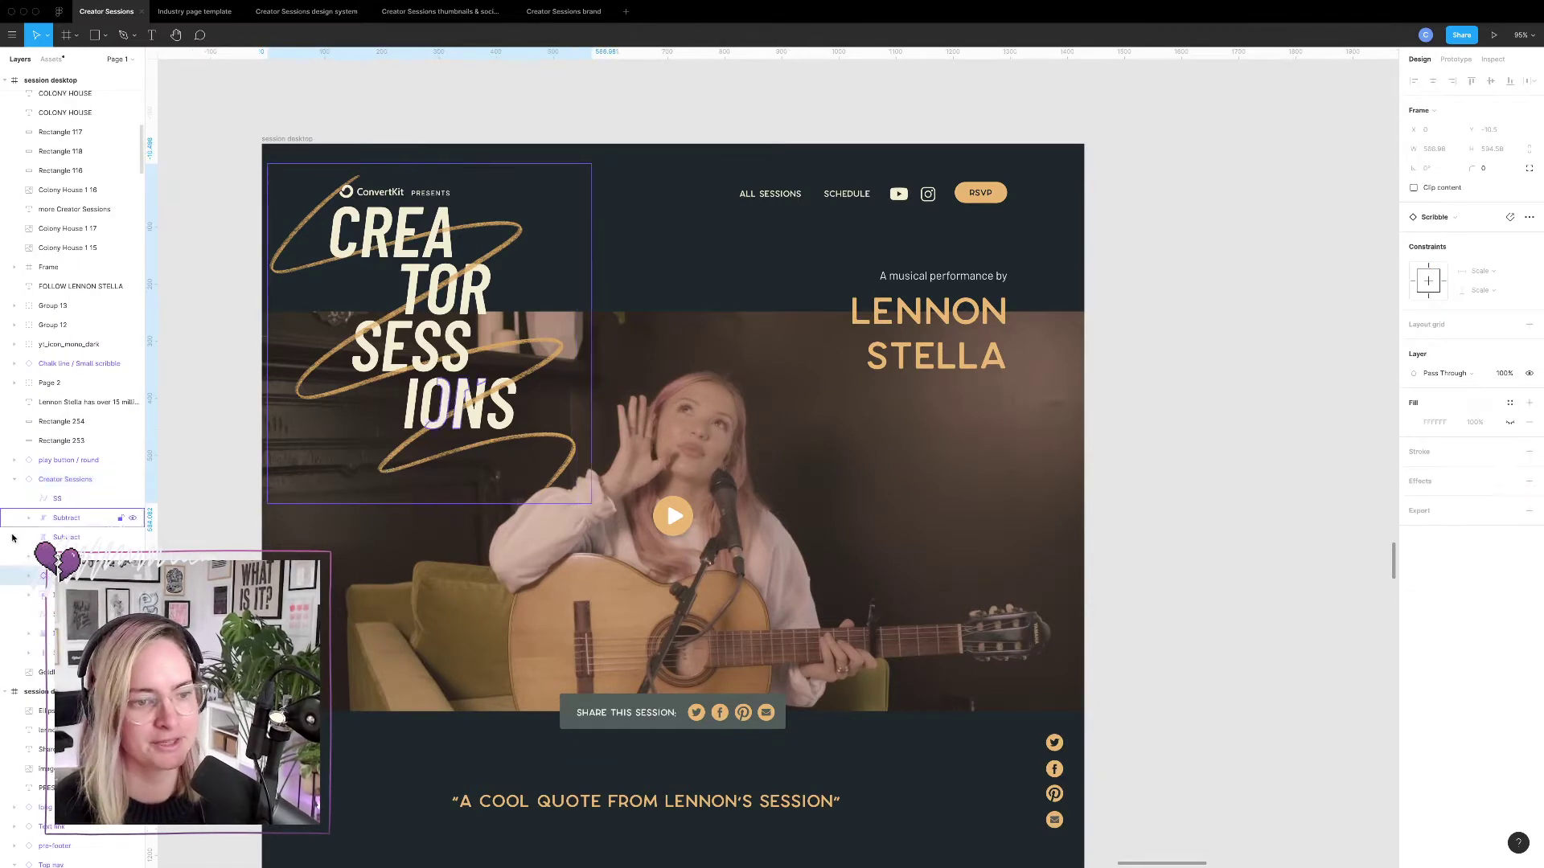
left_click(56, 481)
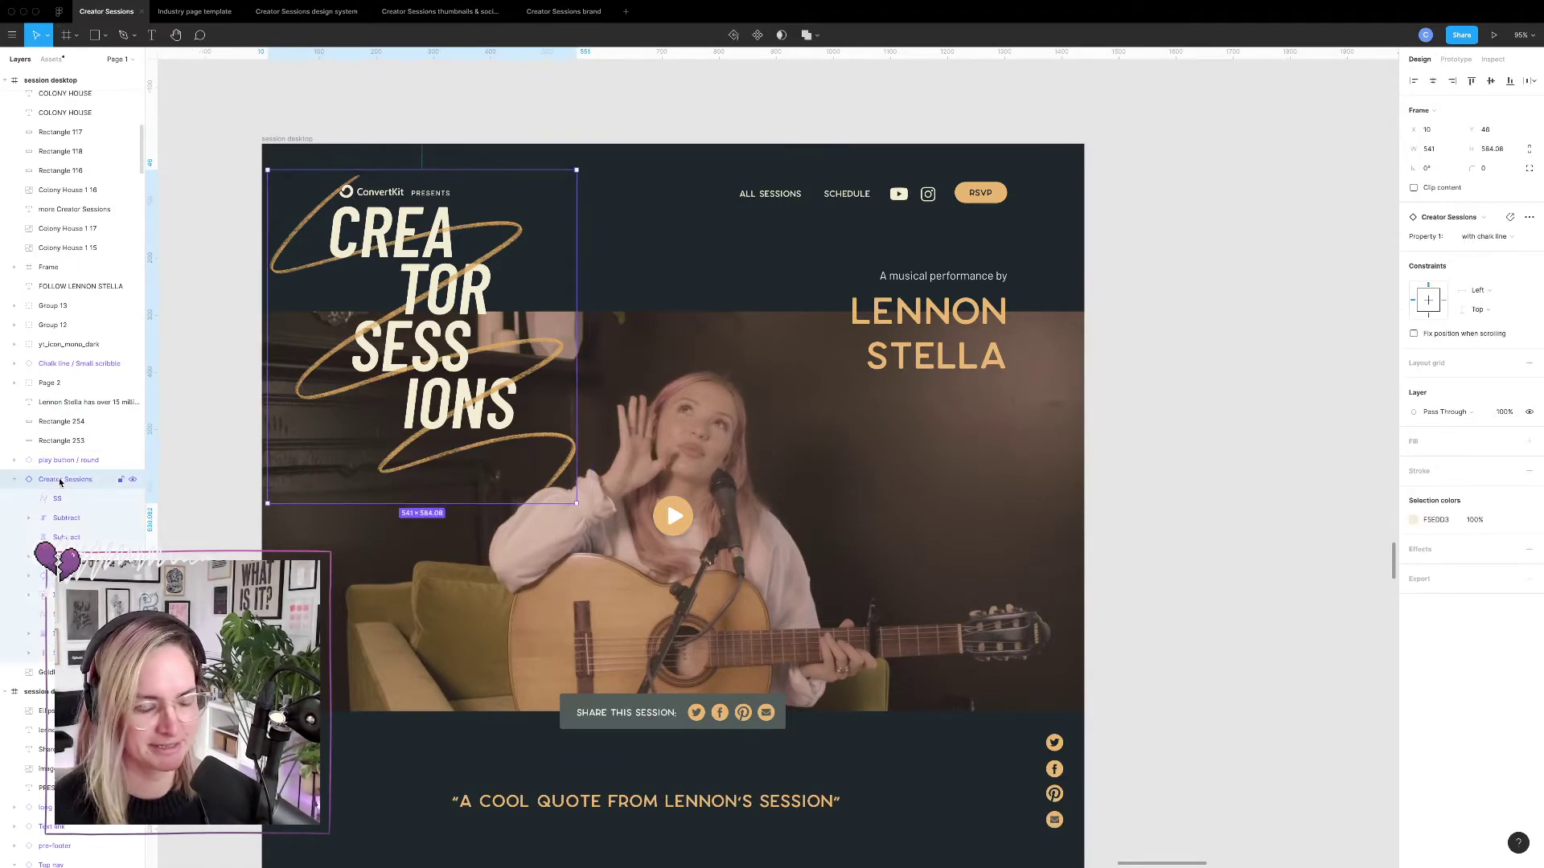
right_click(61, 479)
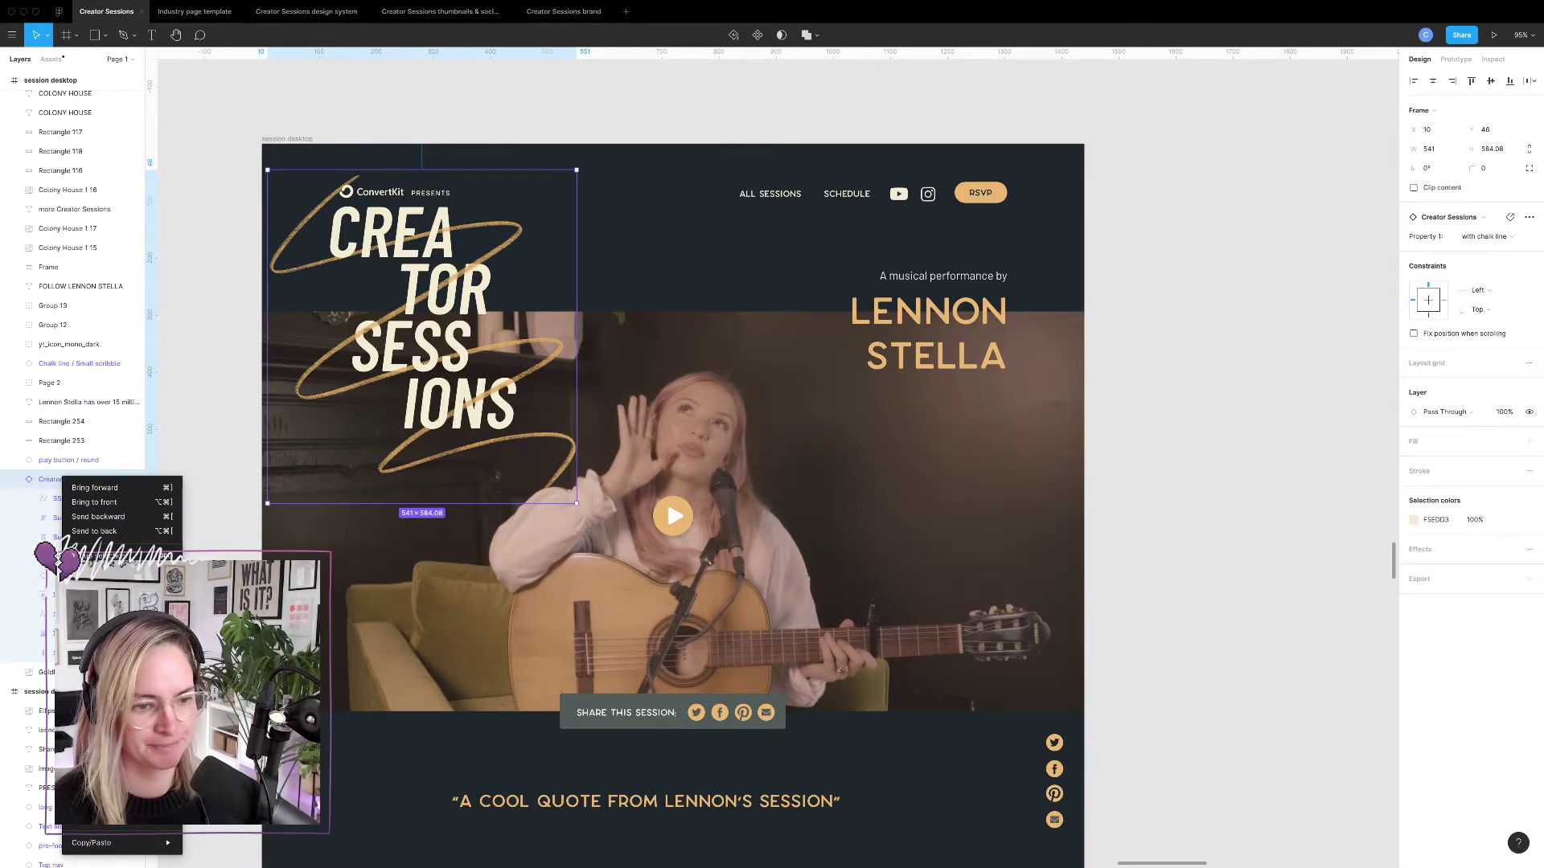
key("alt+super+b")
Nudge the Scribble inside the stacked Creator Sessions title left and down to X -30, Y -0.5.
left_click(80, 576)
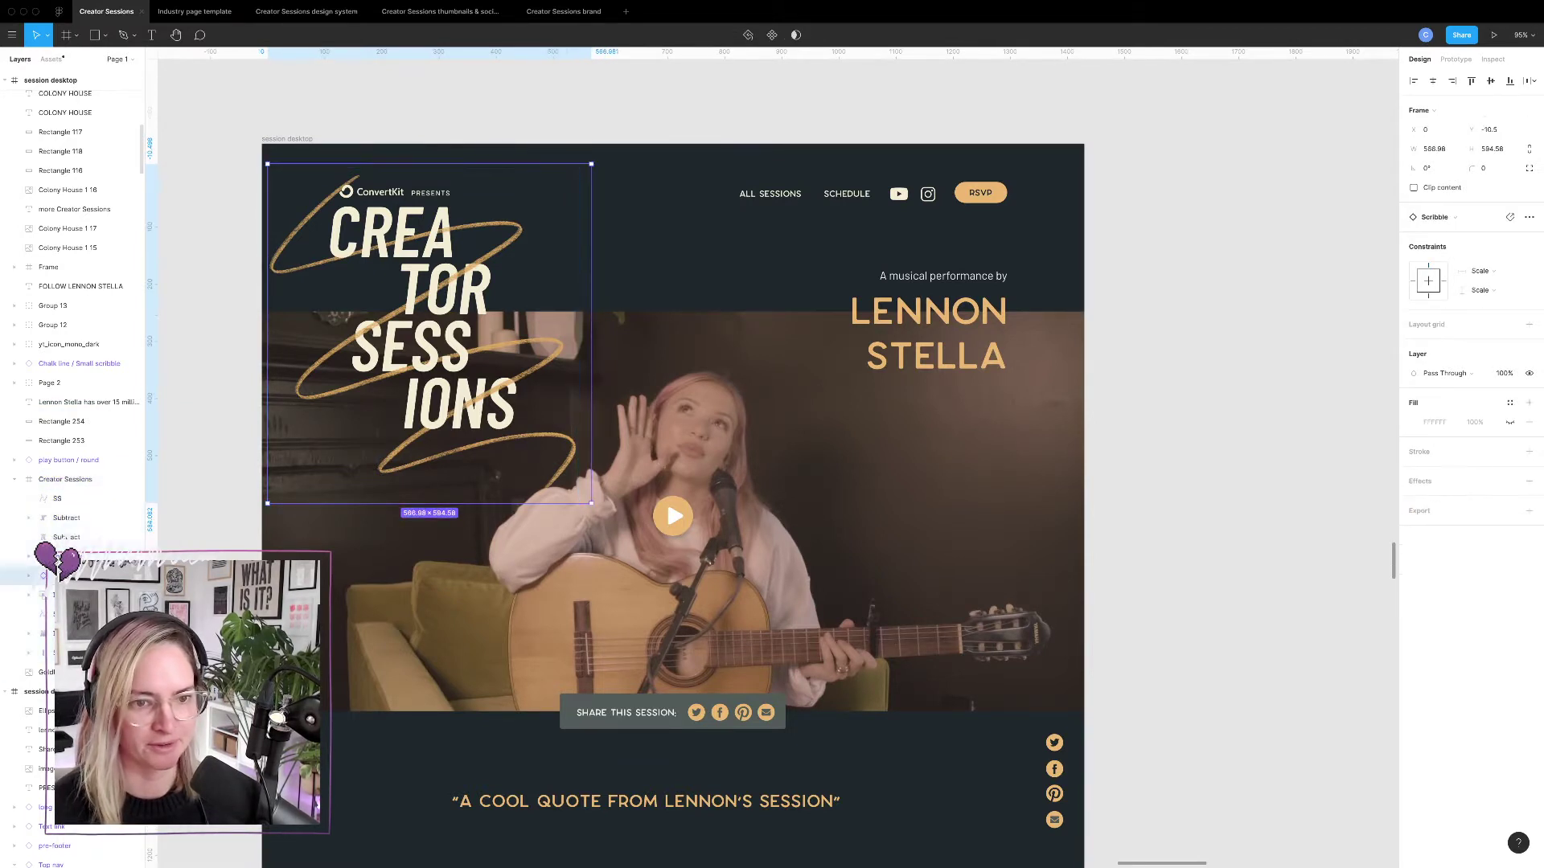
key("shift+Left")
key("shift+Left")
key("shift+Left")
key("shift+Left")
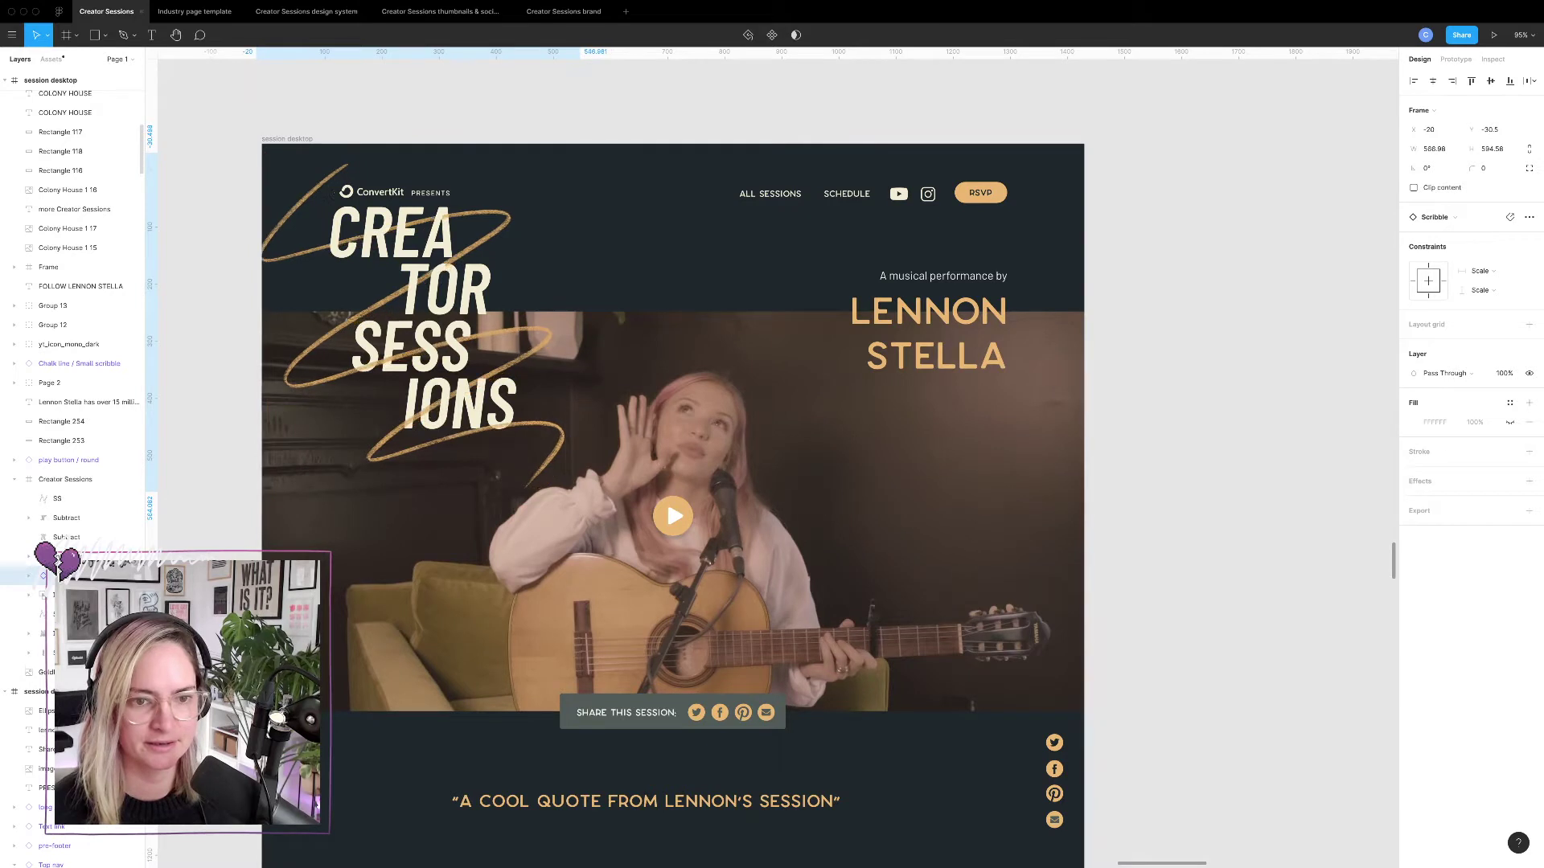
key("shift+Down")
key("shift+Down")
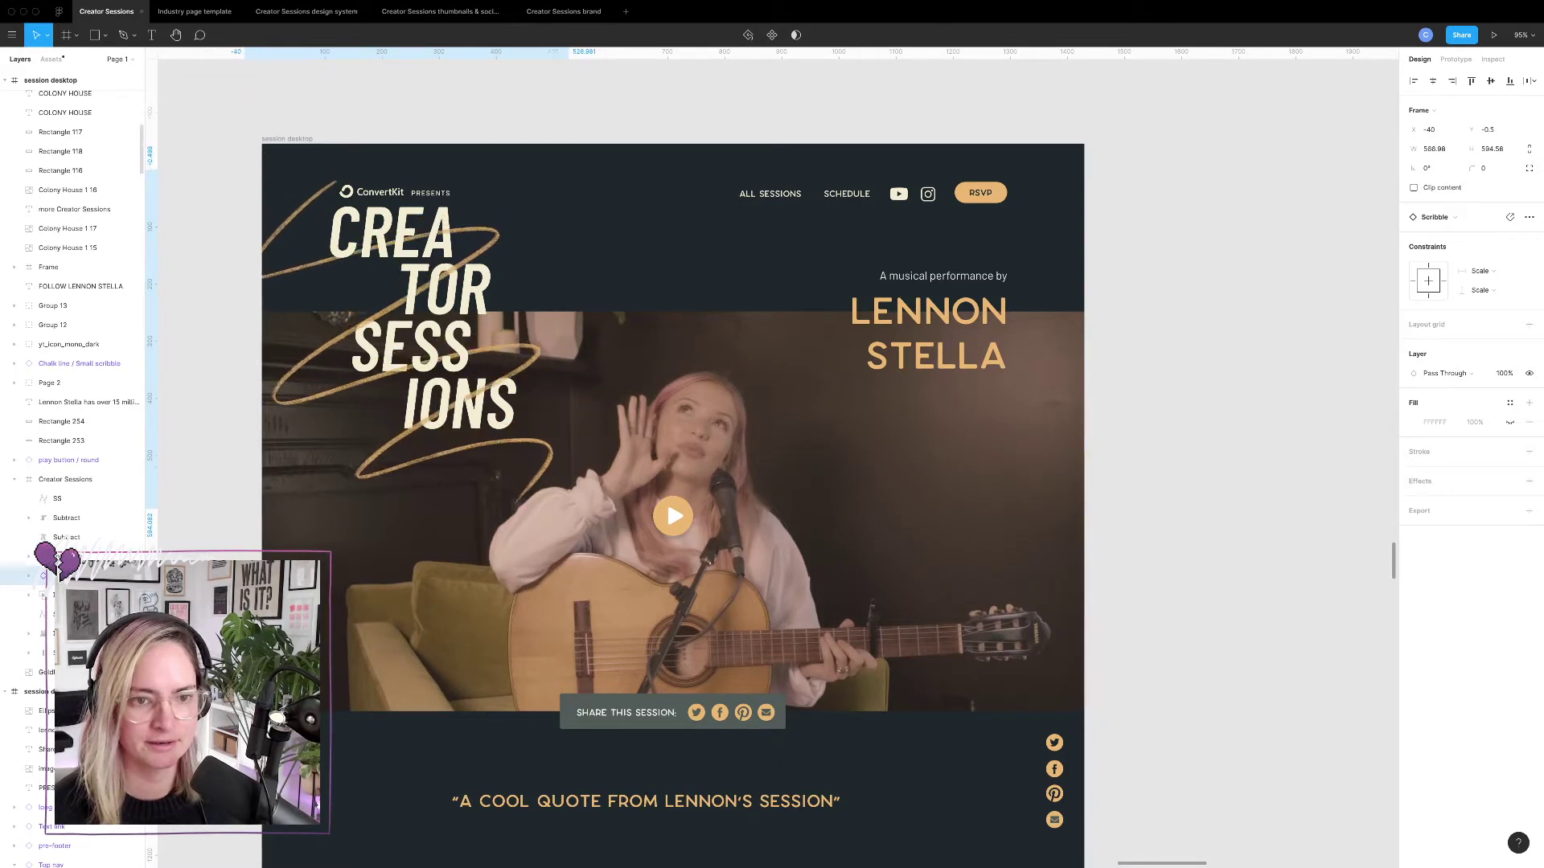
key("shift+Right")
Scale the whole stacked Creator Sessions title down to about 376 px wide and reposition it just below the ConvertKit logo.
key("shift+Return")
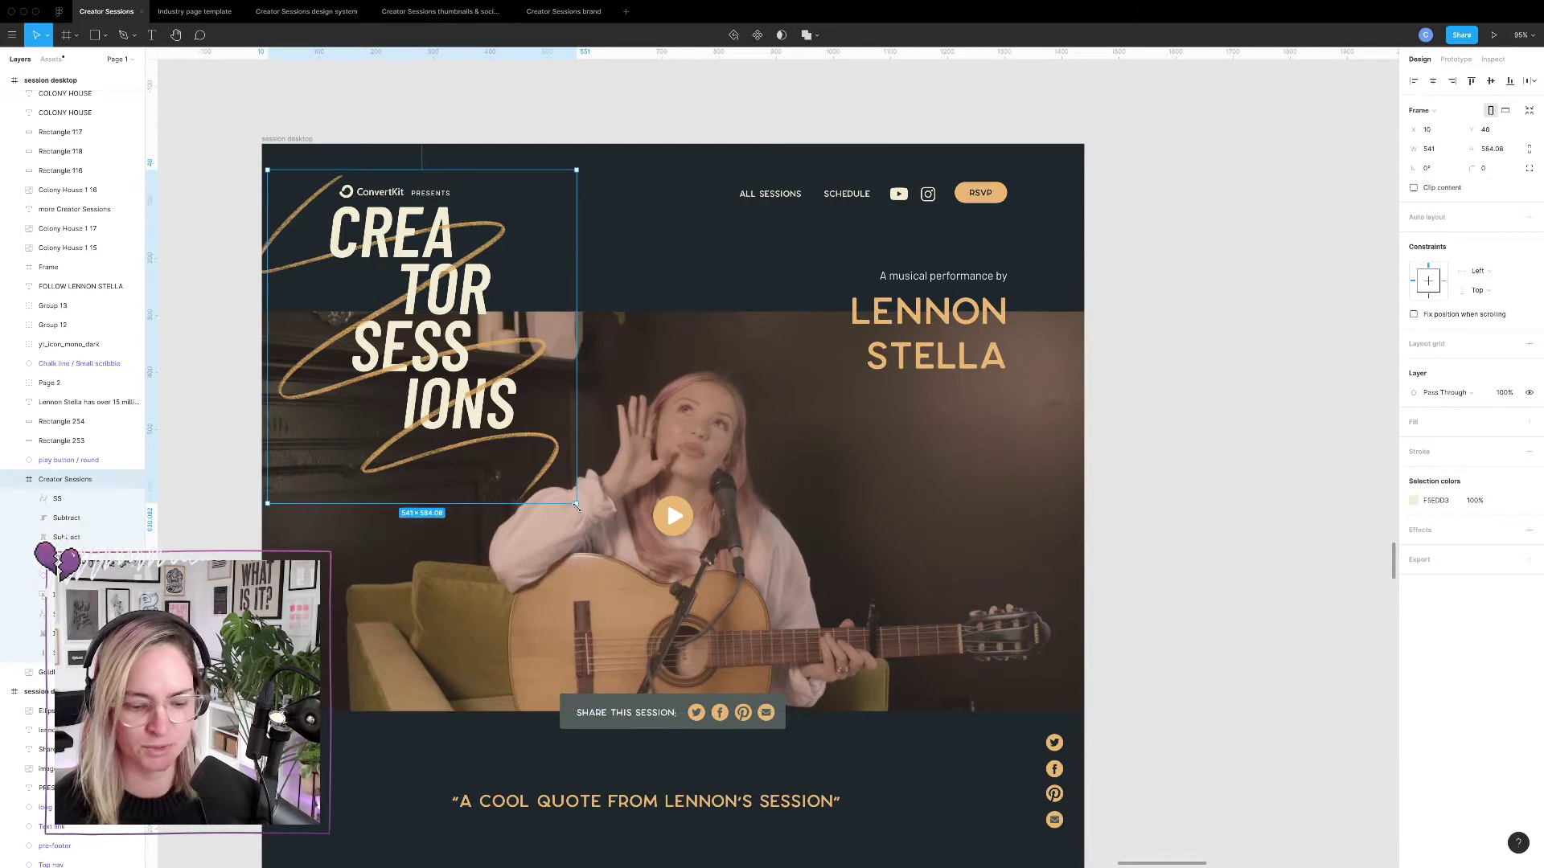
left_click_drag(575, 506, 524, 412)
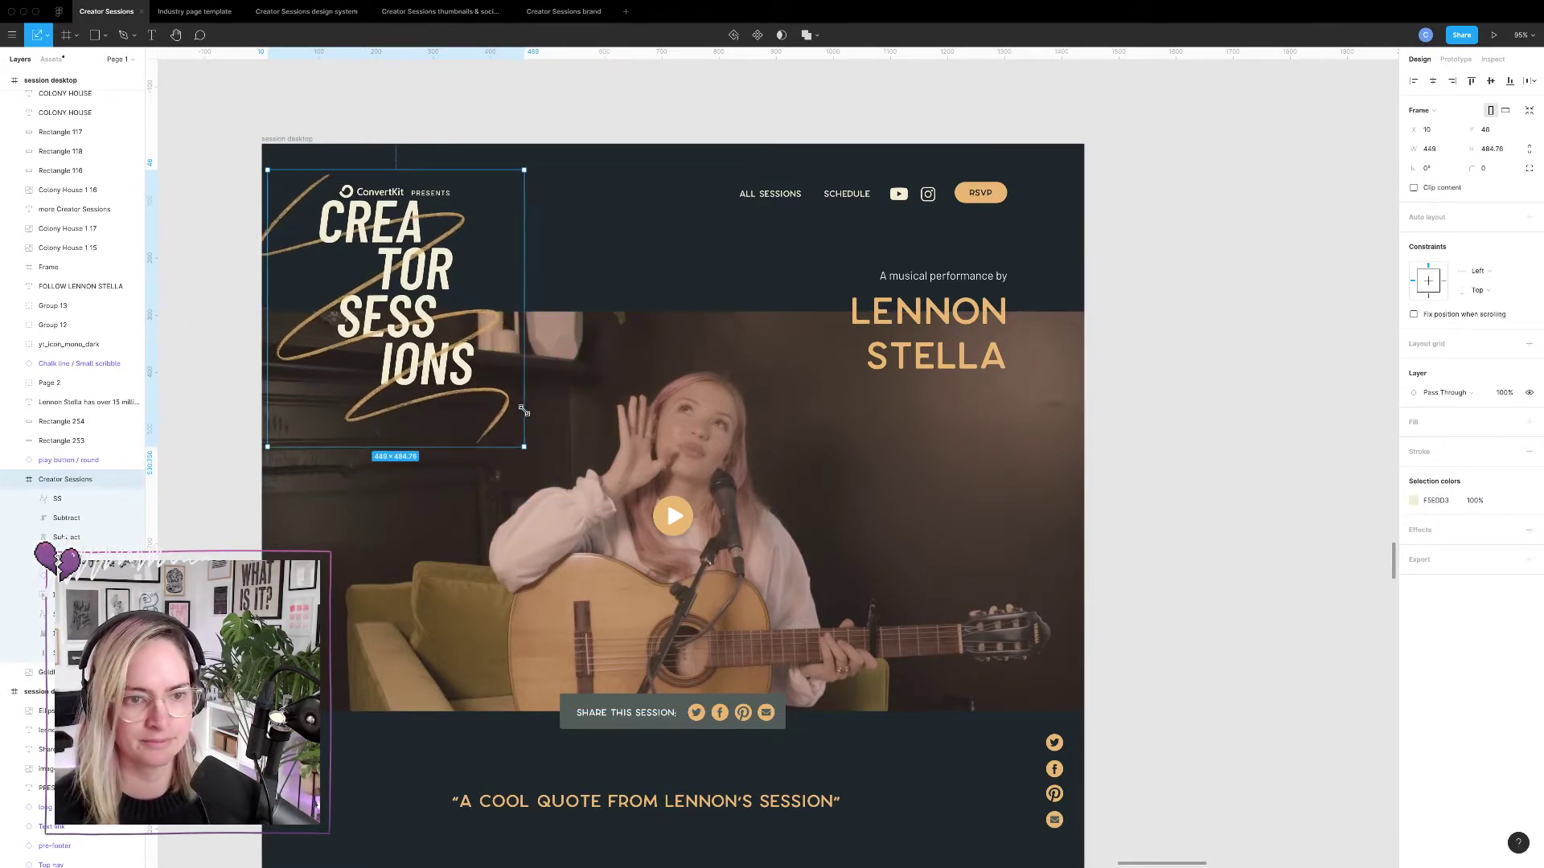
left_click_drag(400, 291, 409, 303)
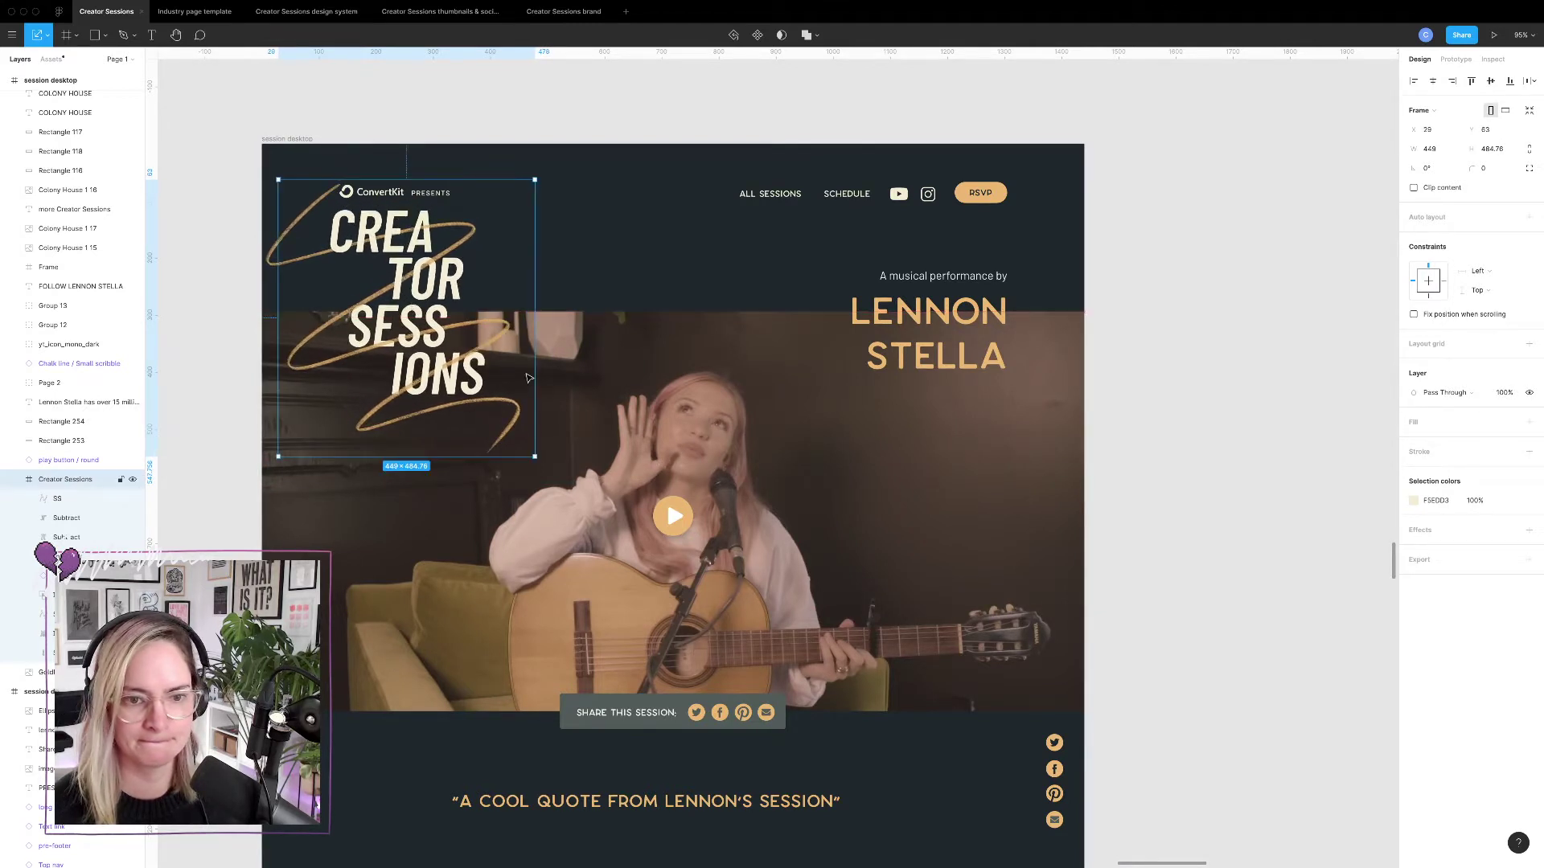
left_click_drag(537, 456, 492, 412)
left_click_drag(380, 321, 391, 328)
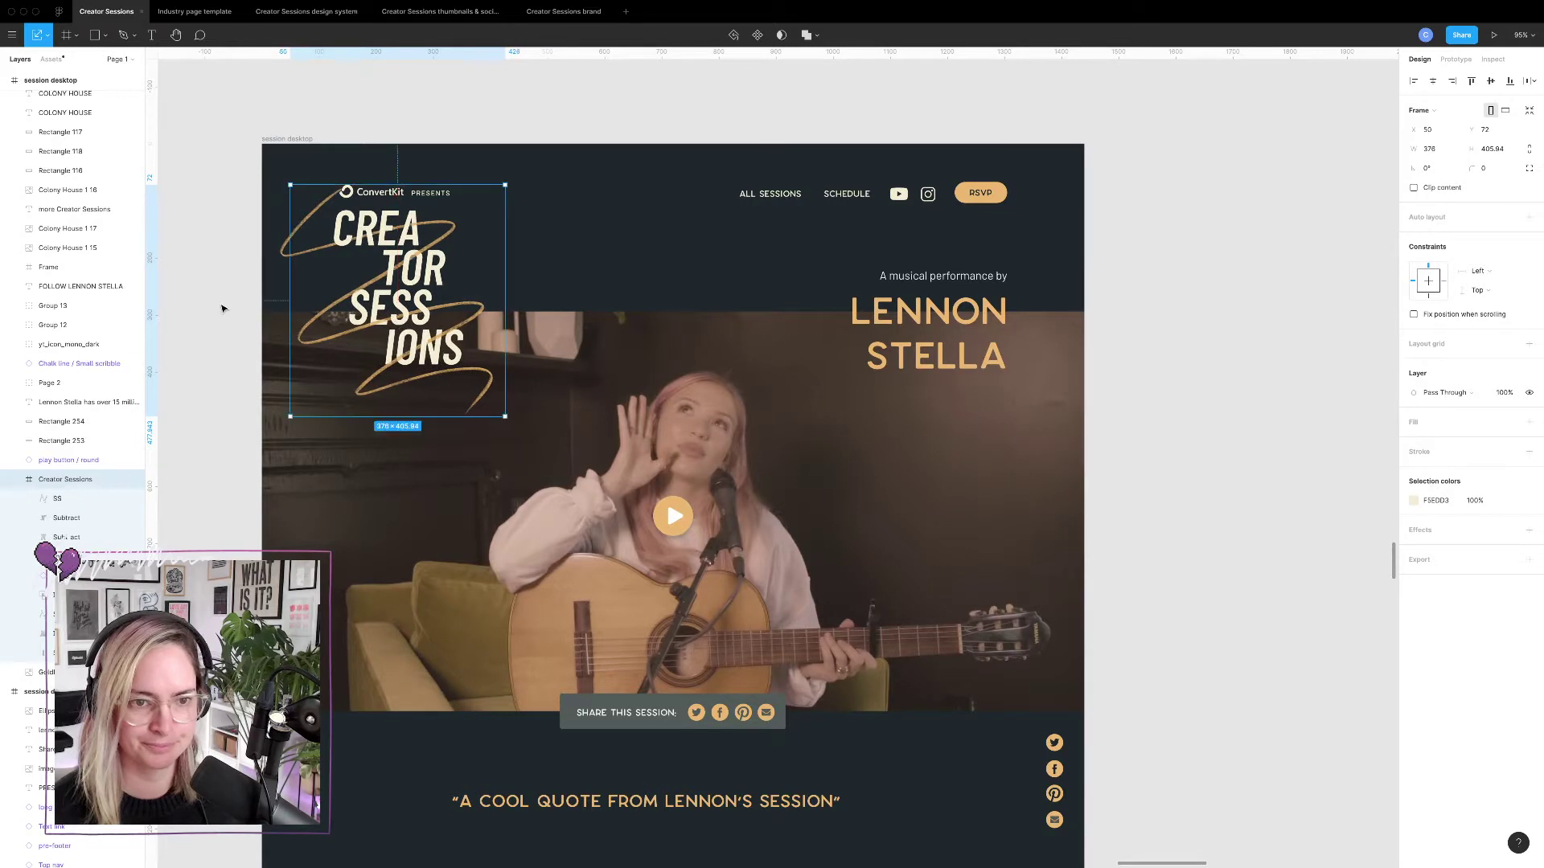
left_click(224, 309)
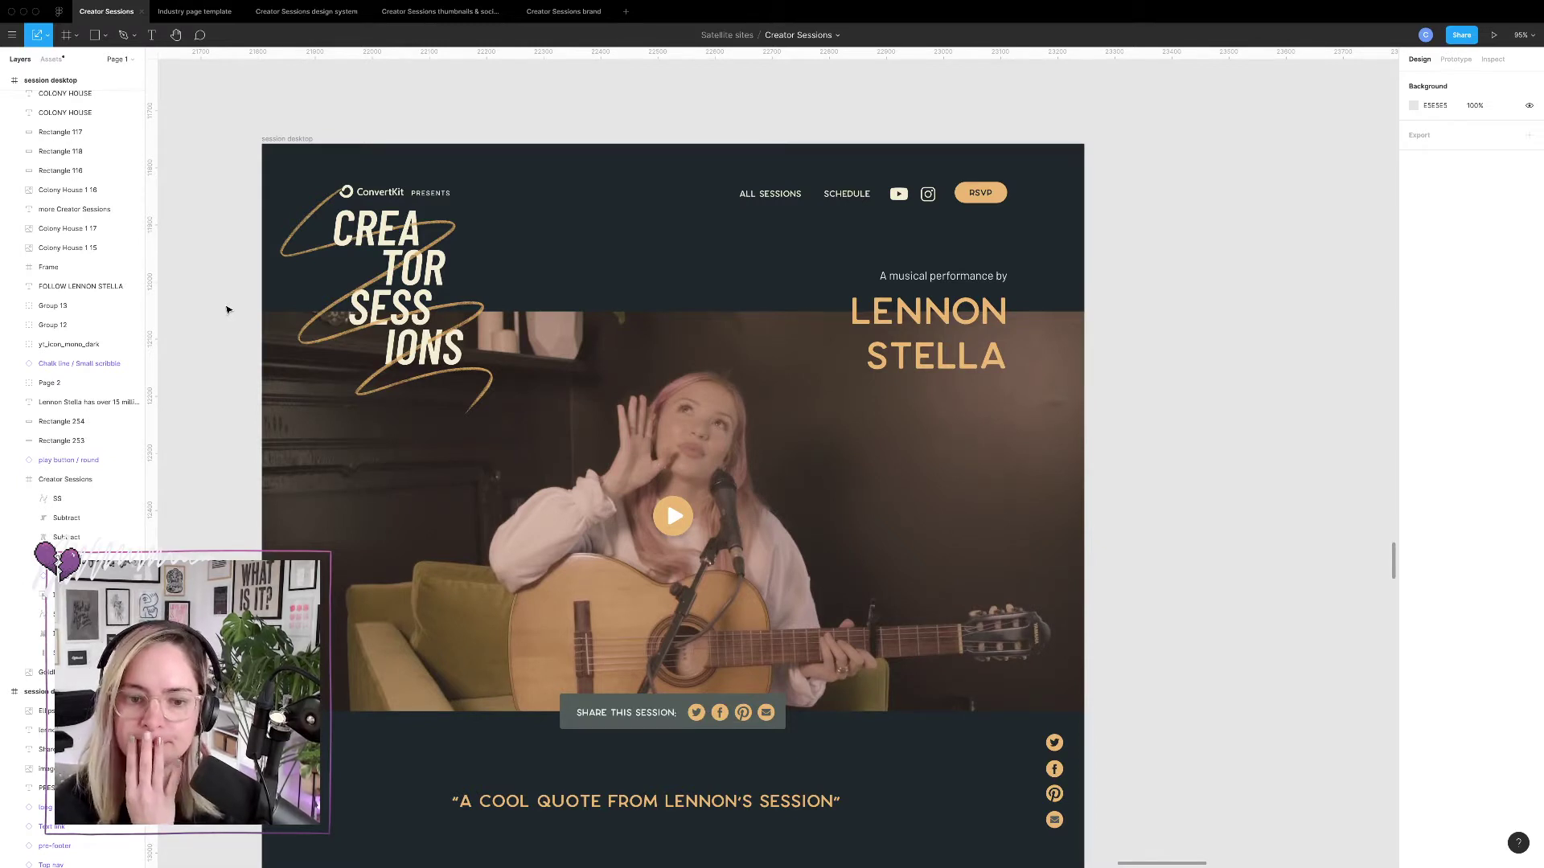
Move "A musical performance by" and LENNON Stella down together so they sit entirely over the hero video, checking against the layout grids.
left_click(943, 277)
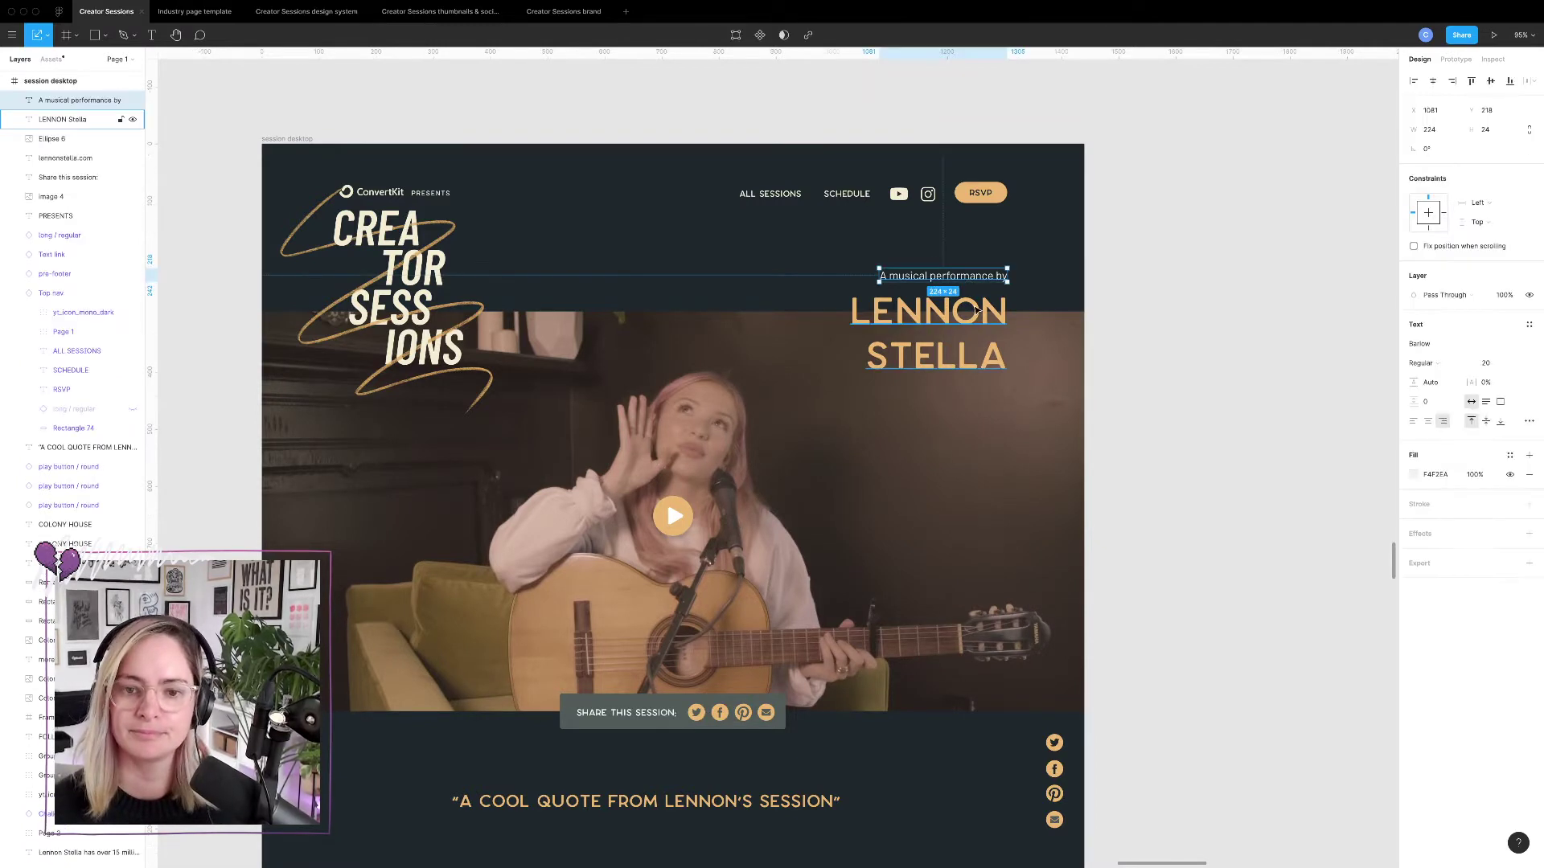
left_click(957, 332, "shift")
left_click_drag(956, 331, 963, 399)
key("ctrl+g")
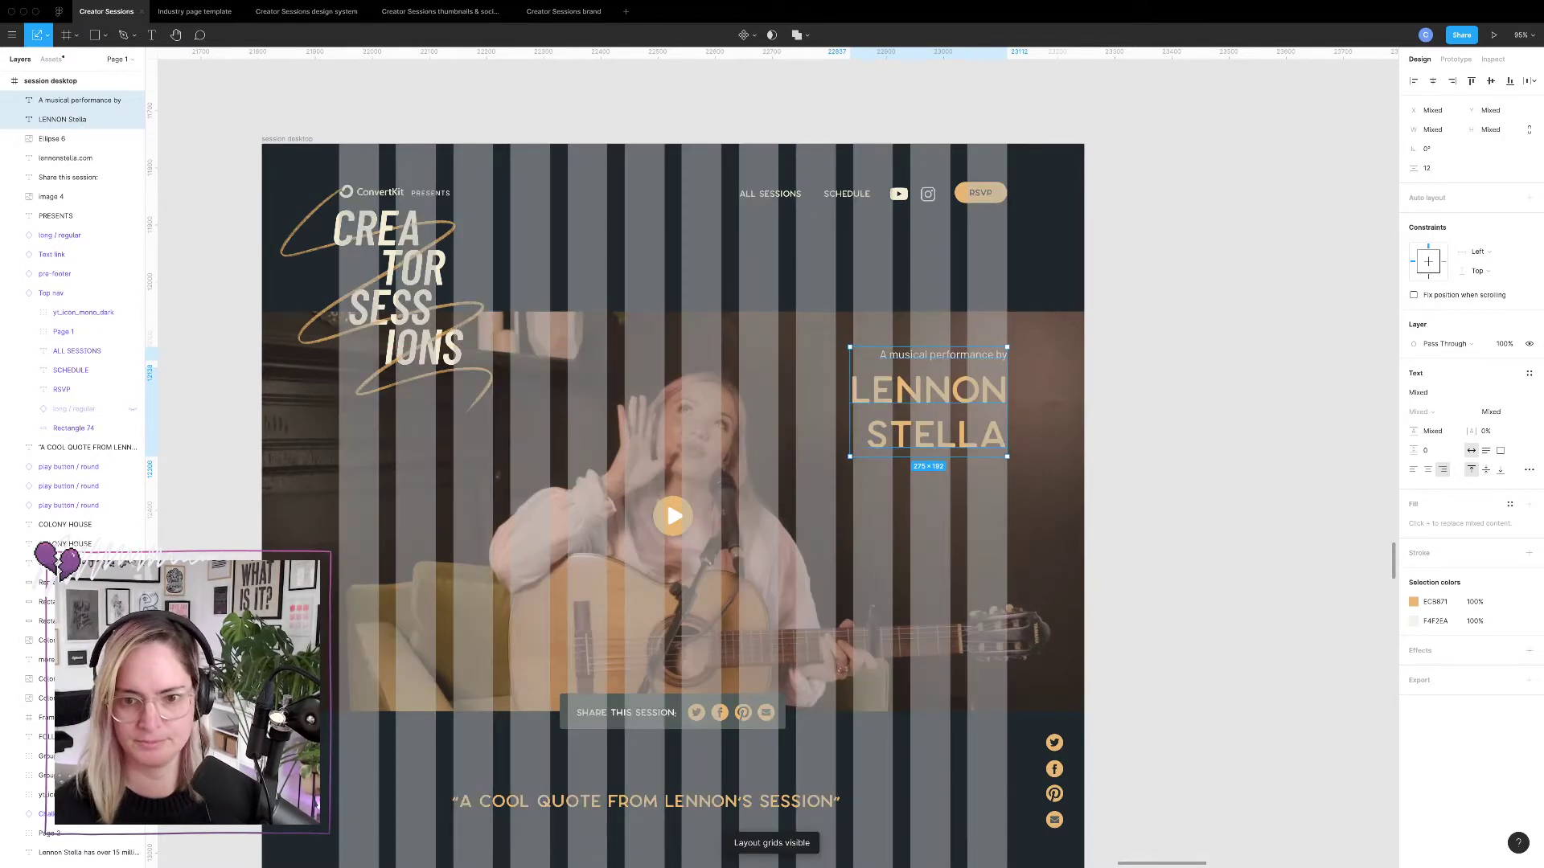
left_click(1213, 438)
key("ctrl+g")
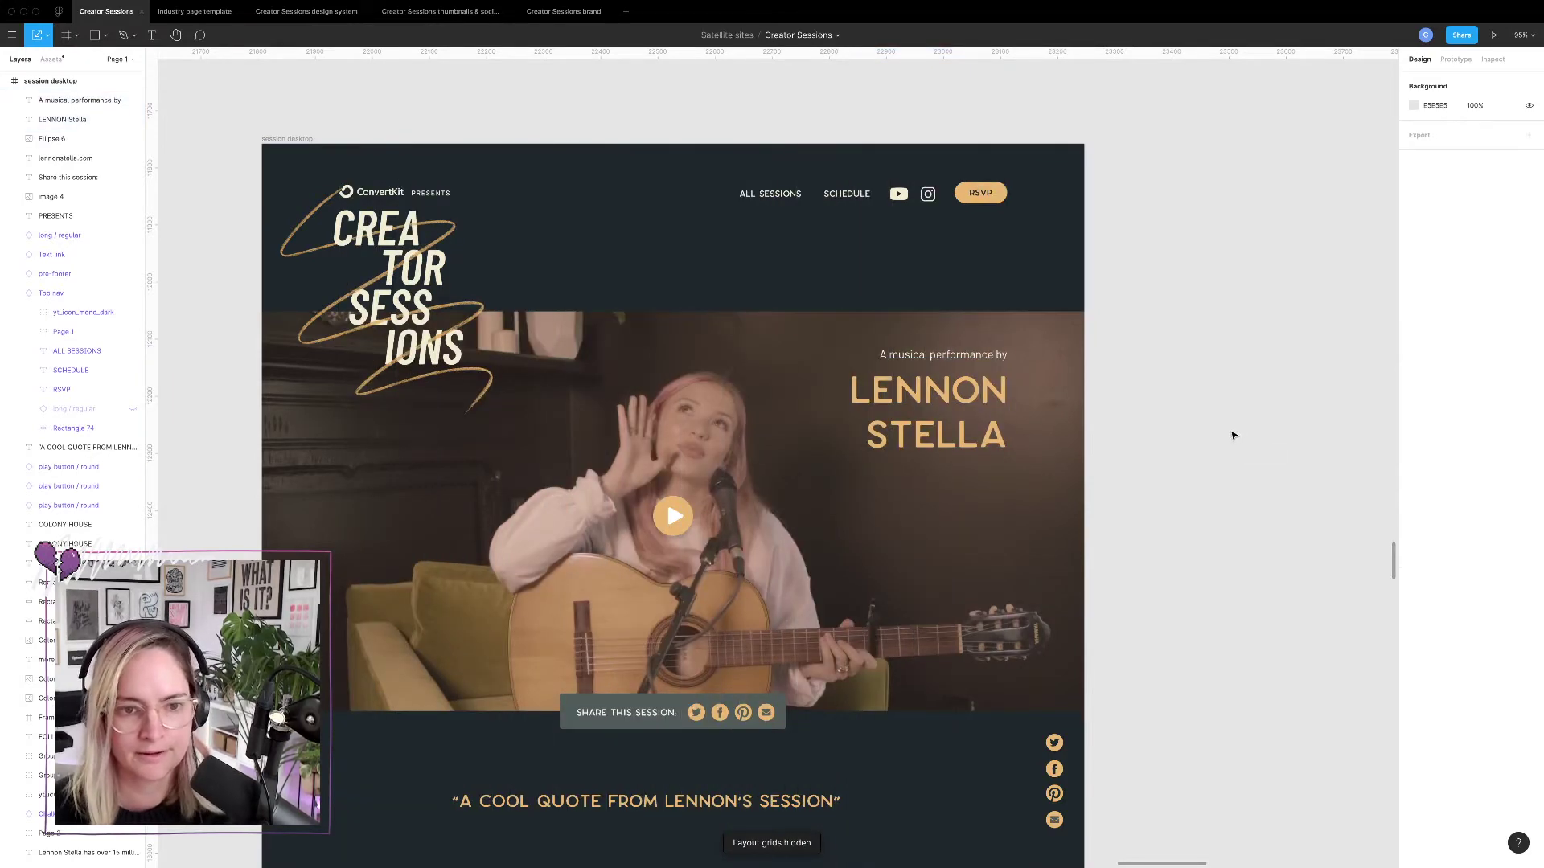
Compare the centered-title session page's header with the stacked-title version.
scroll(1208, 428, "down", 5)
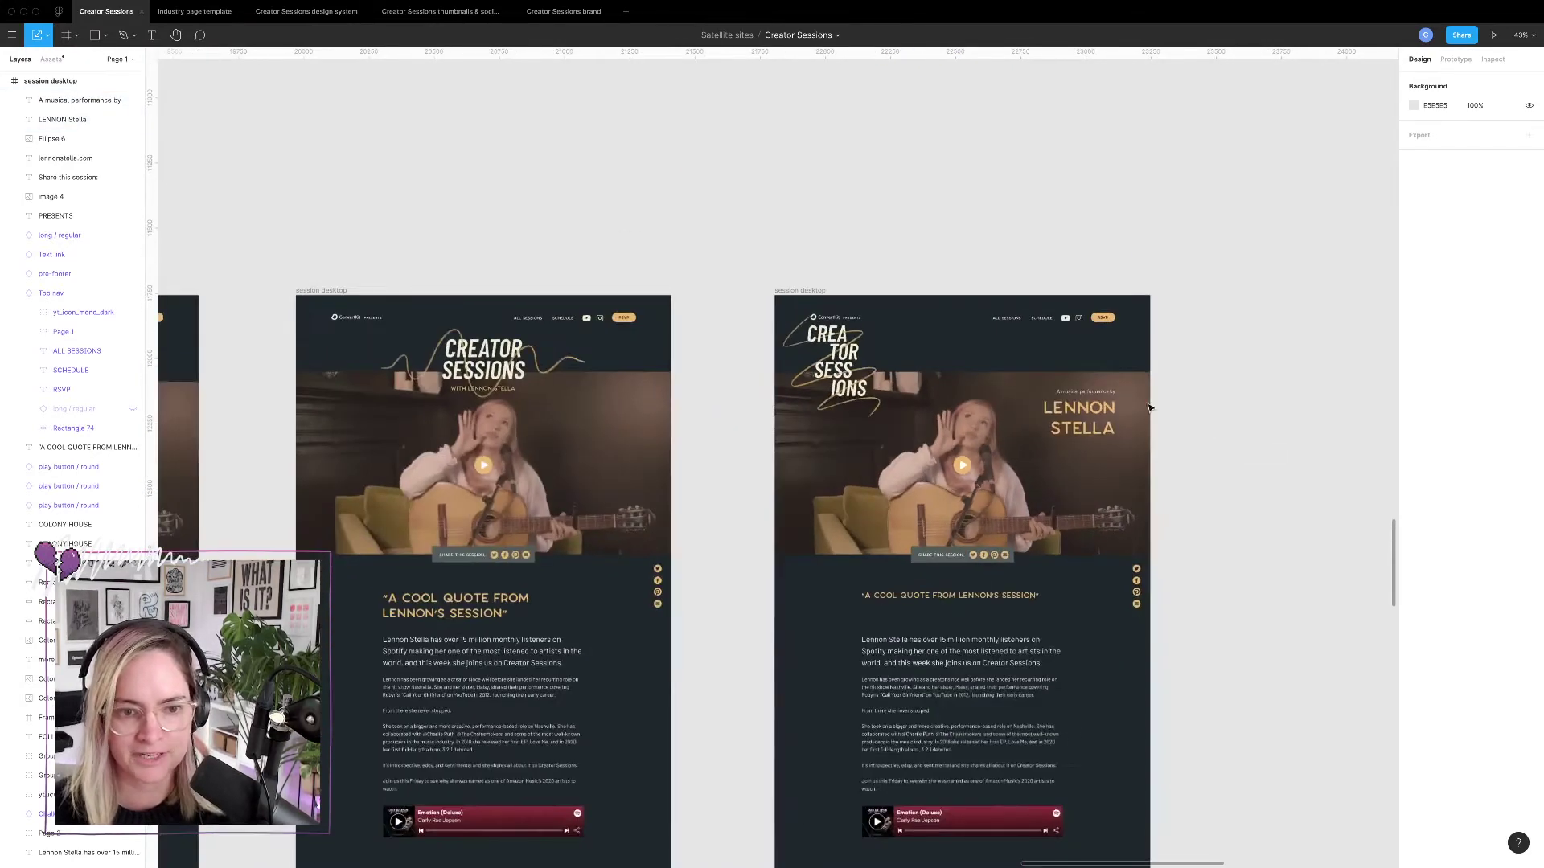
scroll(1092, 380, "up", 5)
scroll(1092, 381, "left", 10)
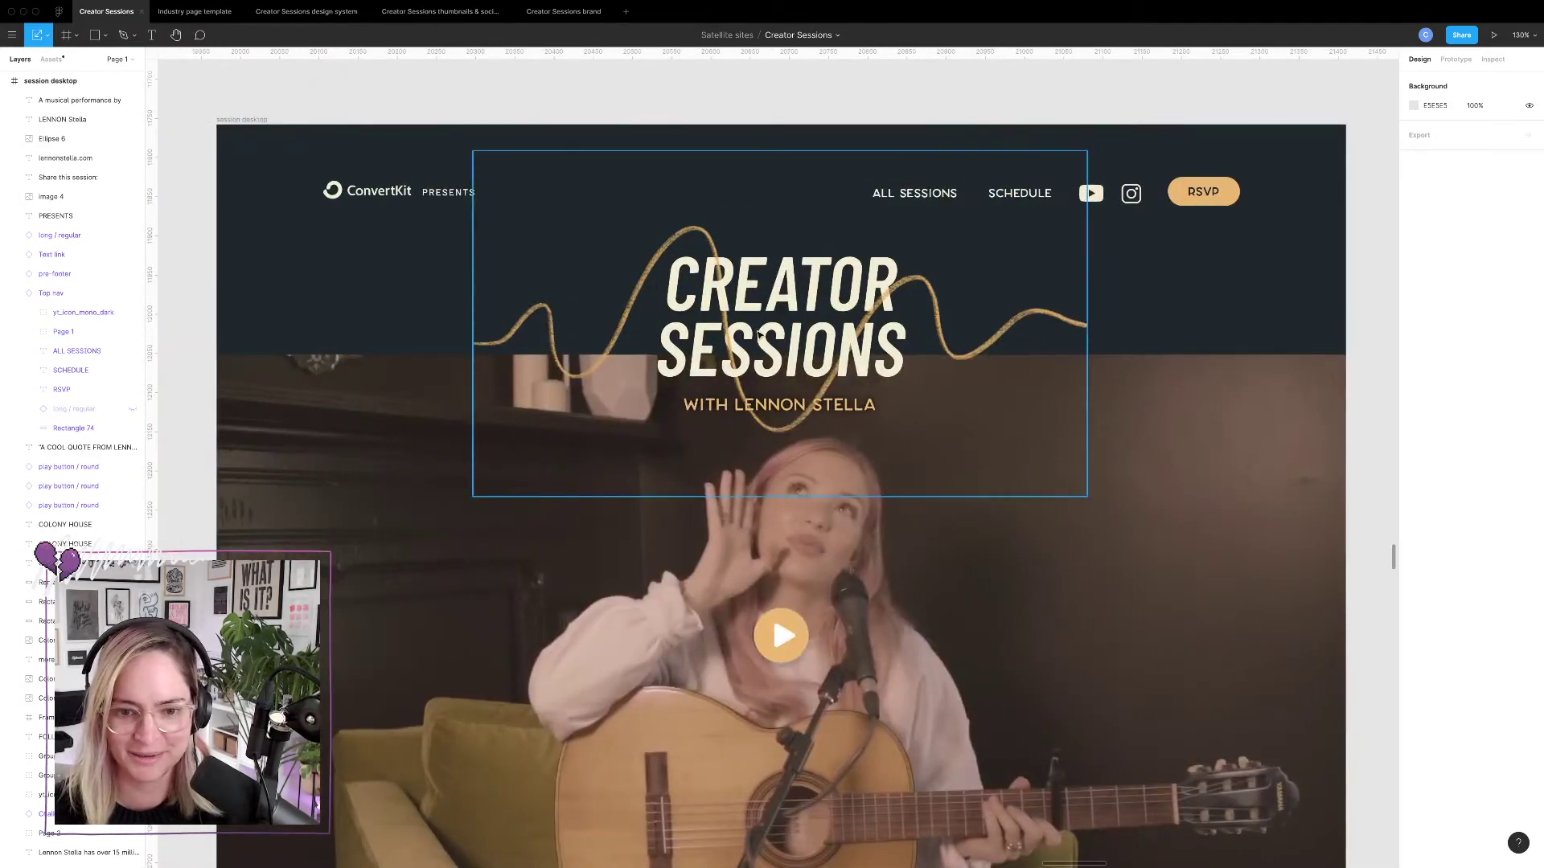
scroll(1014, 359, "down", 5)
scroll(1013, 358, "right", 10)
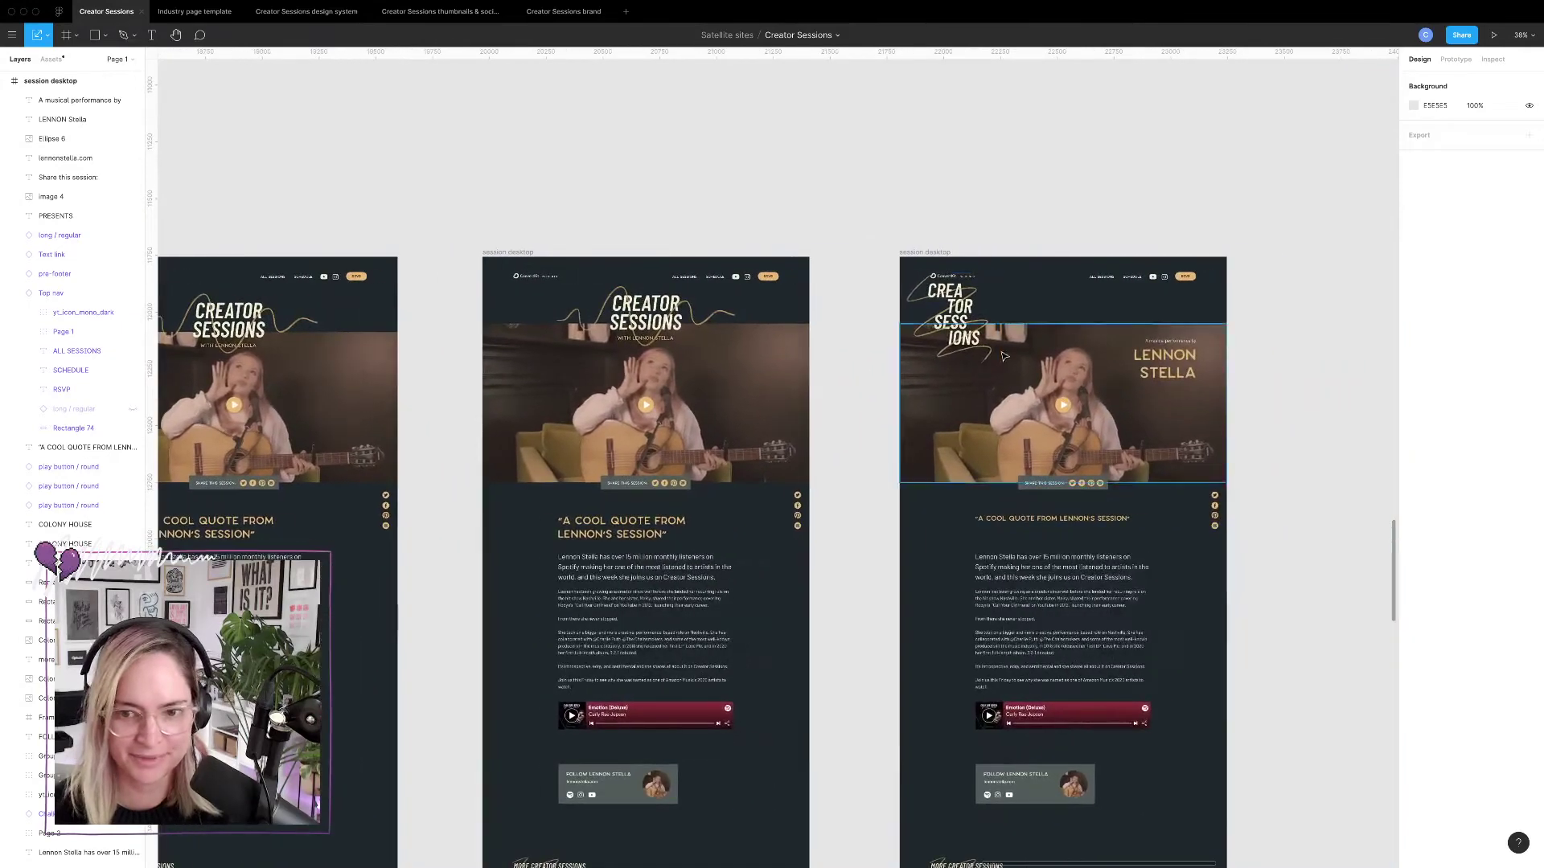
Extend the PRESENTS text beside the ConvertKit logo on the centered-title session page to read PRESENTS CREATOR SESSIONS.
scroll(803, 409, "down", 1)
scroll(802, 409, "left", 1)
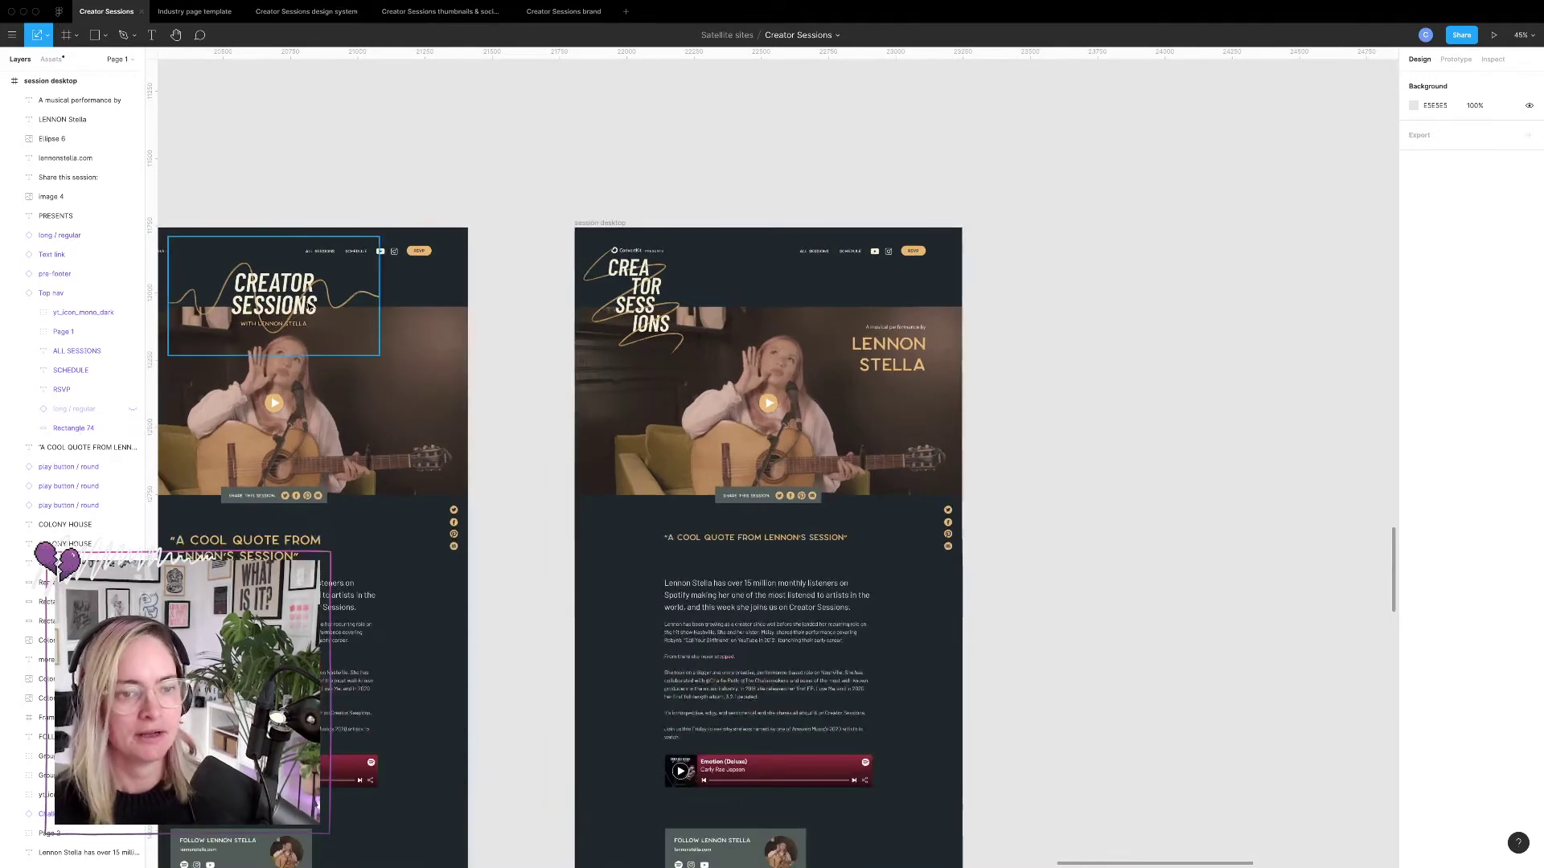
scroll(362, 266, "up", 5)
scroll(446, 295, "up", 10)
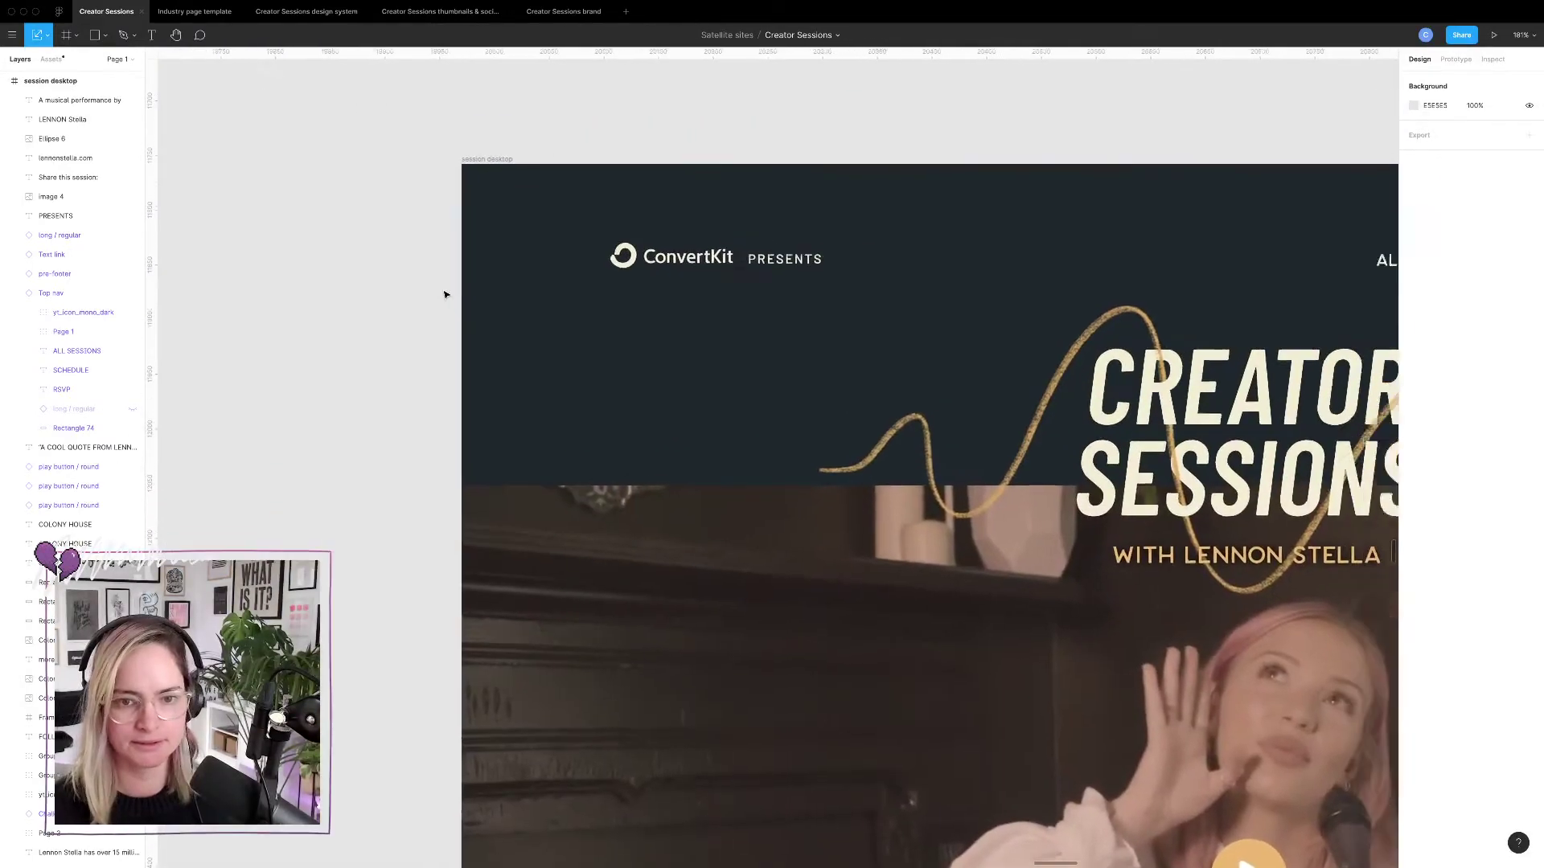
scroll(611, 337, "right", 3)
left_click(613, 304)
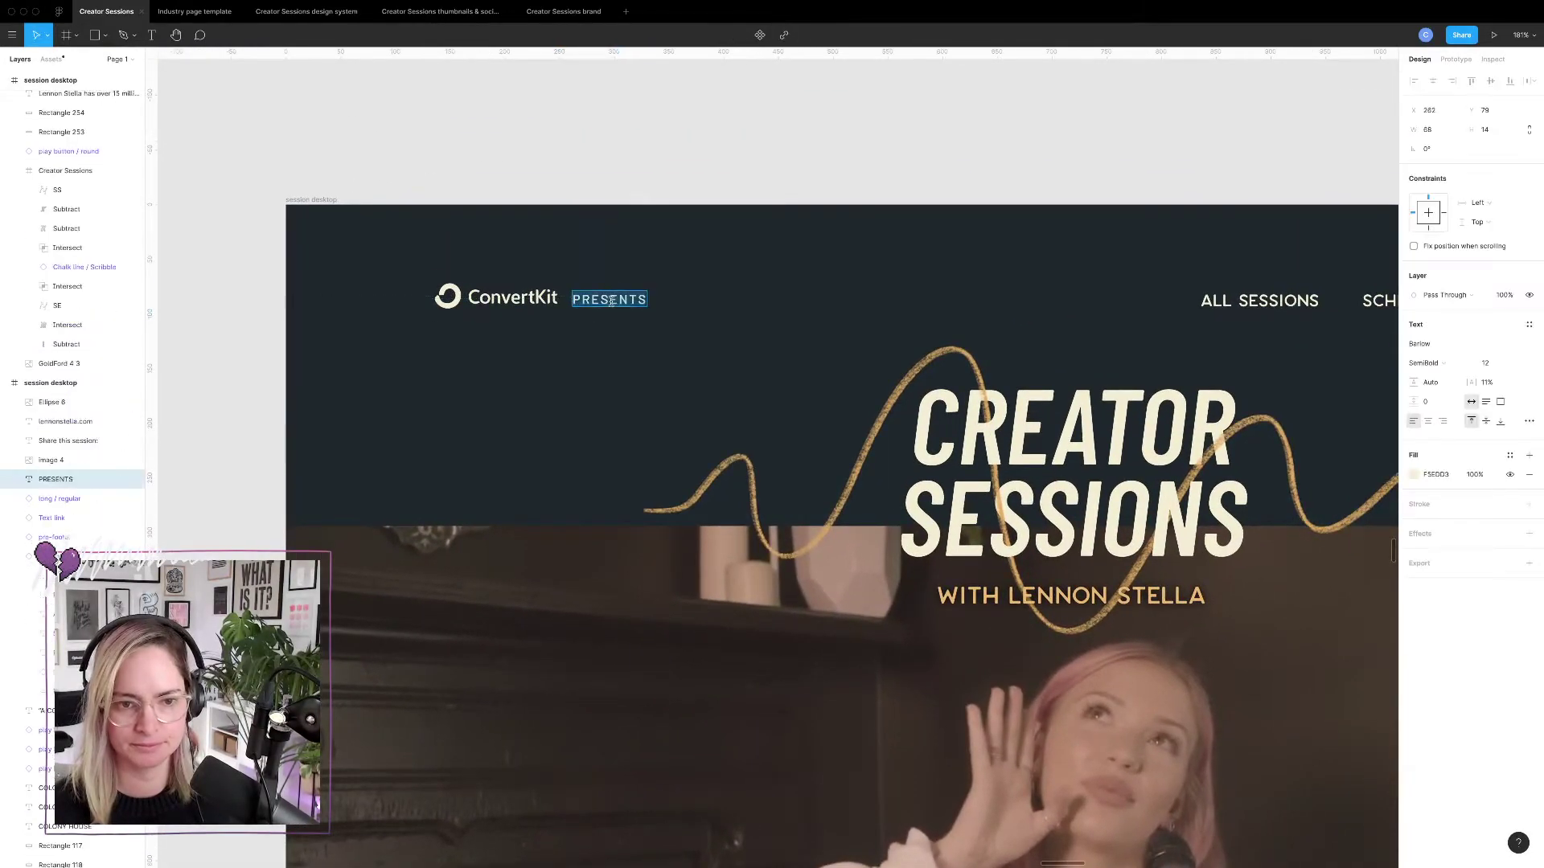
left_click(634, 299)
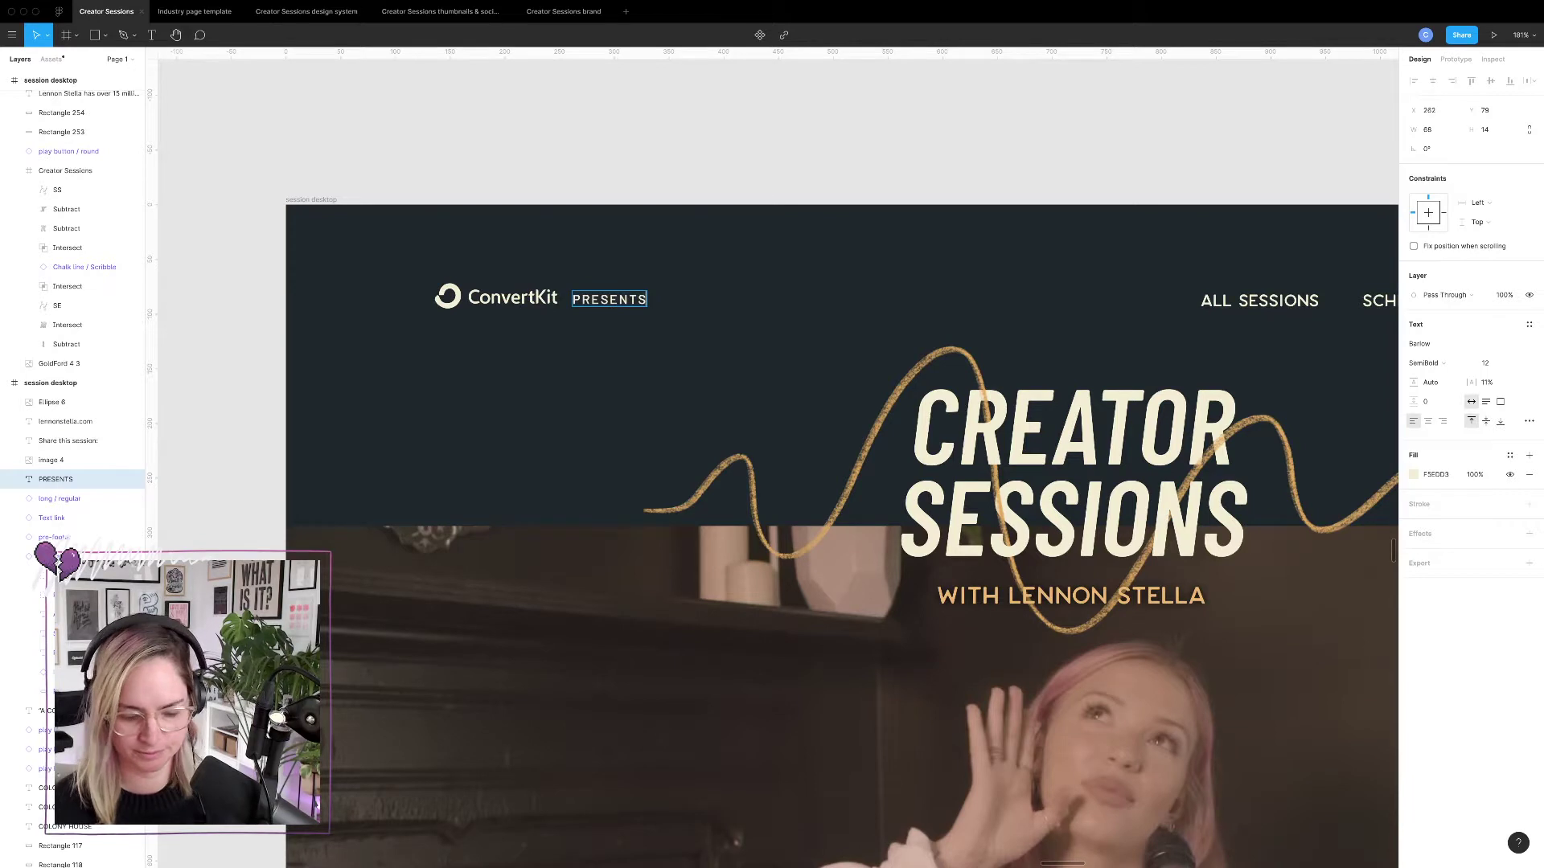
type("CREATOR SESSIONS")
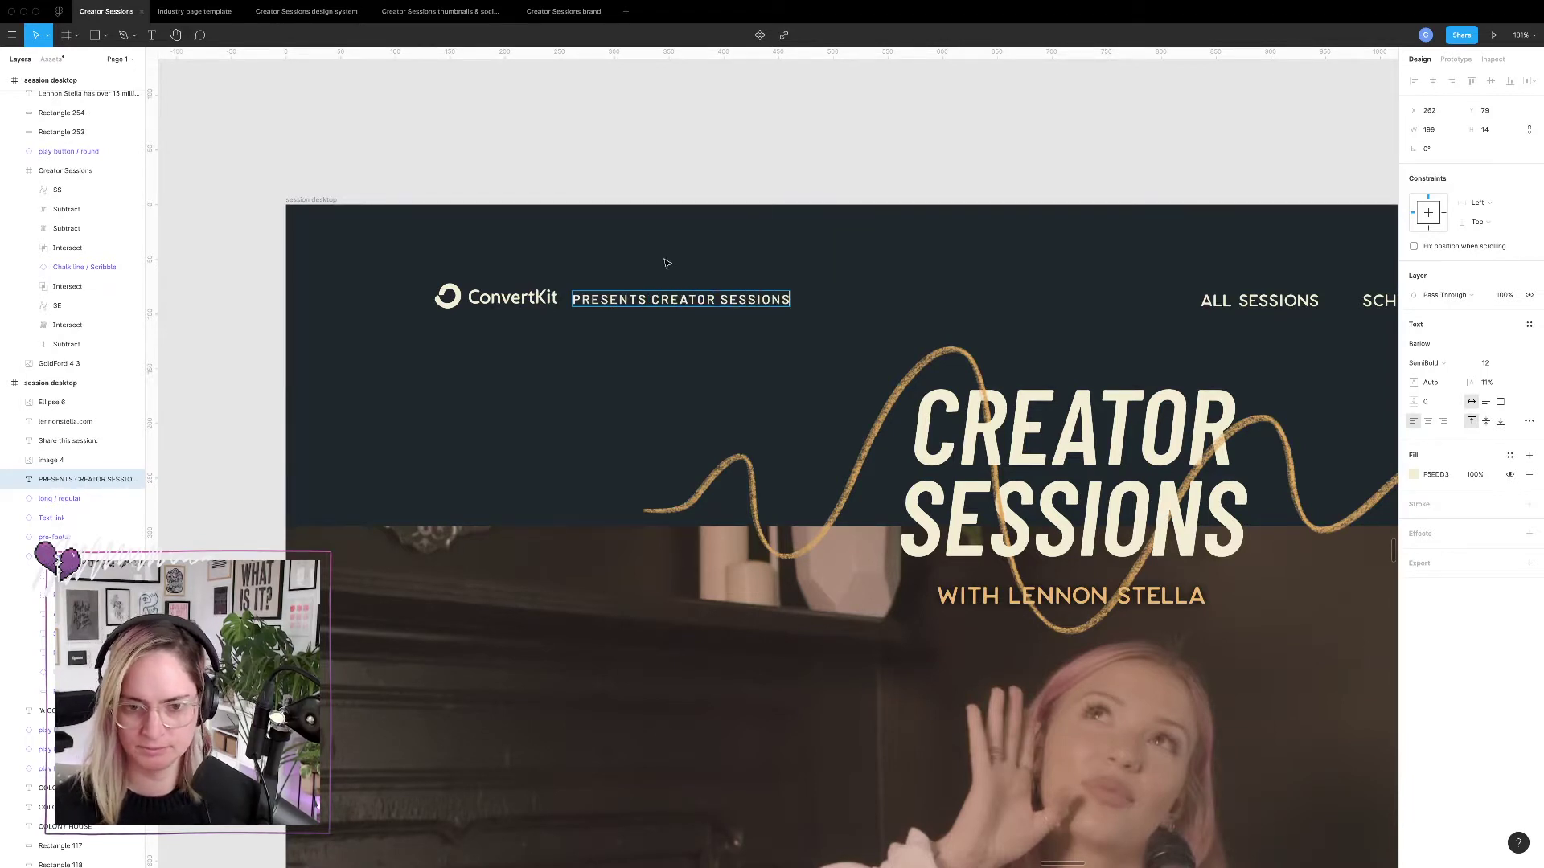
key("Escape")
left_click(754, 183)
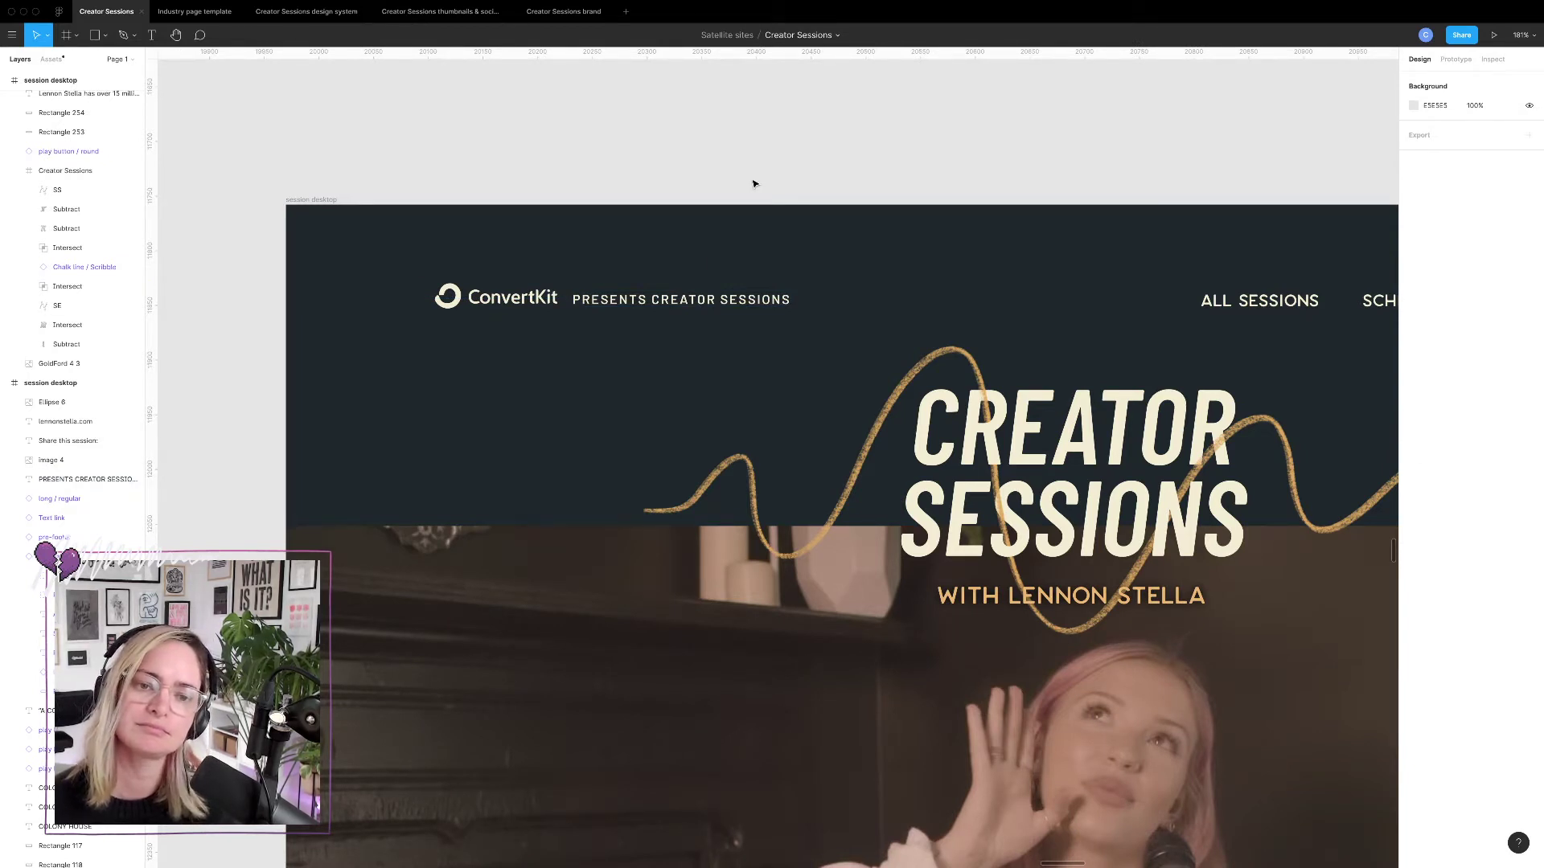
Compare the stacked-title session page's header with the centered-title version carrying the longer PRESENTS line.
scroll(754, 184, "right", 15)
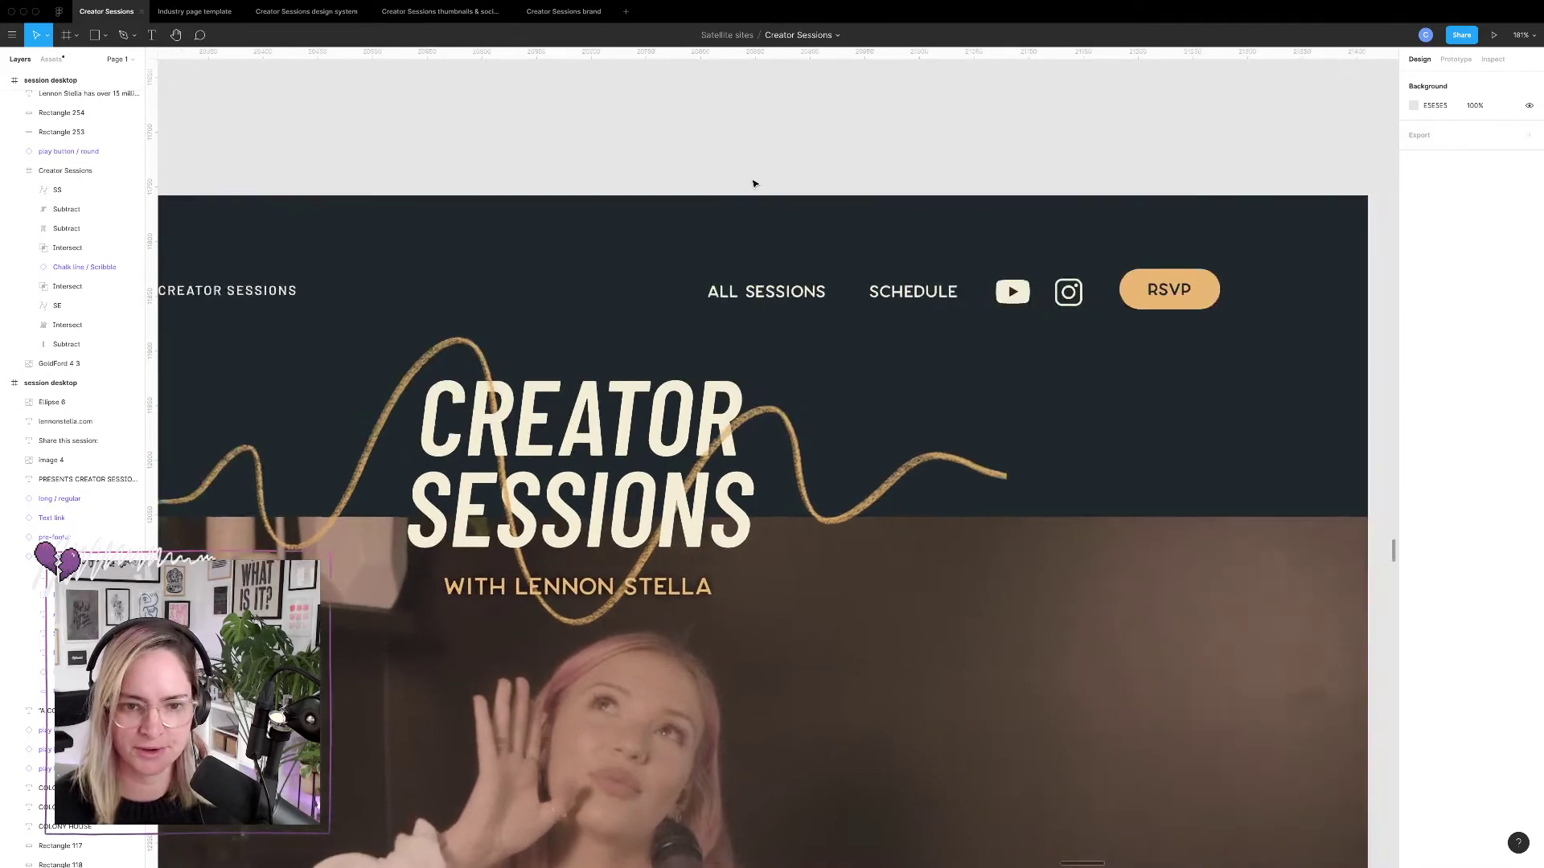
scroll(754, 184, "down", 5)
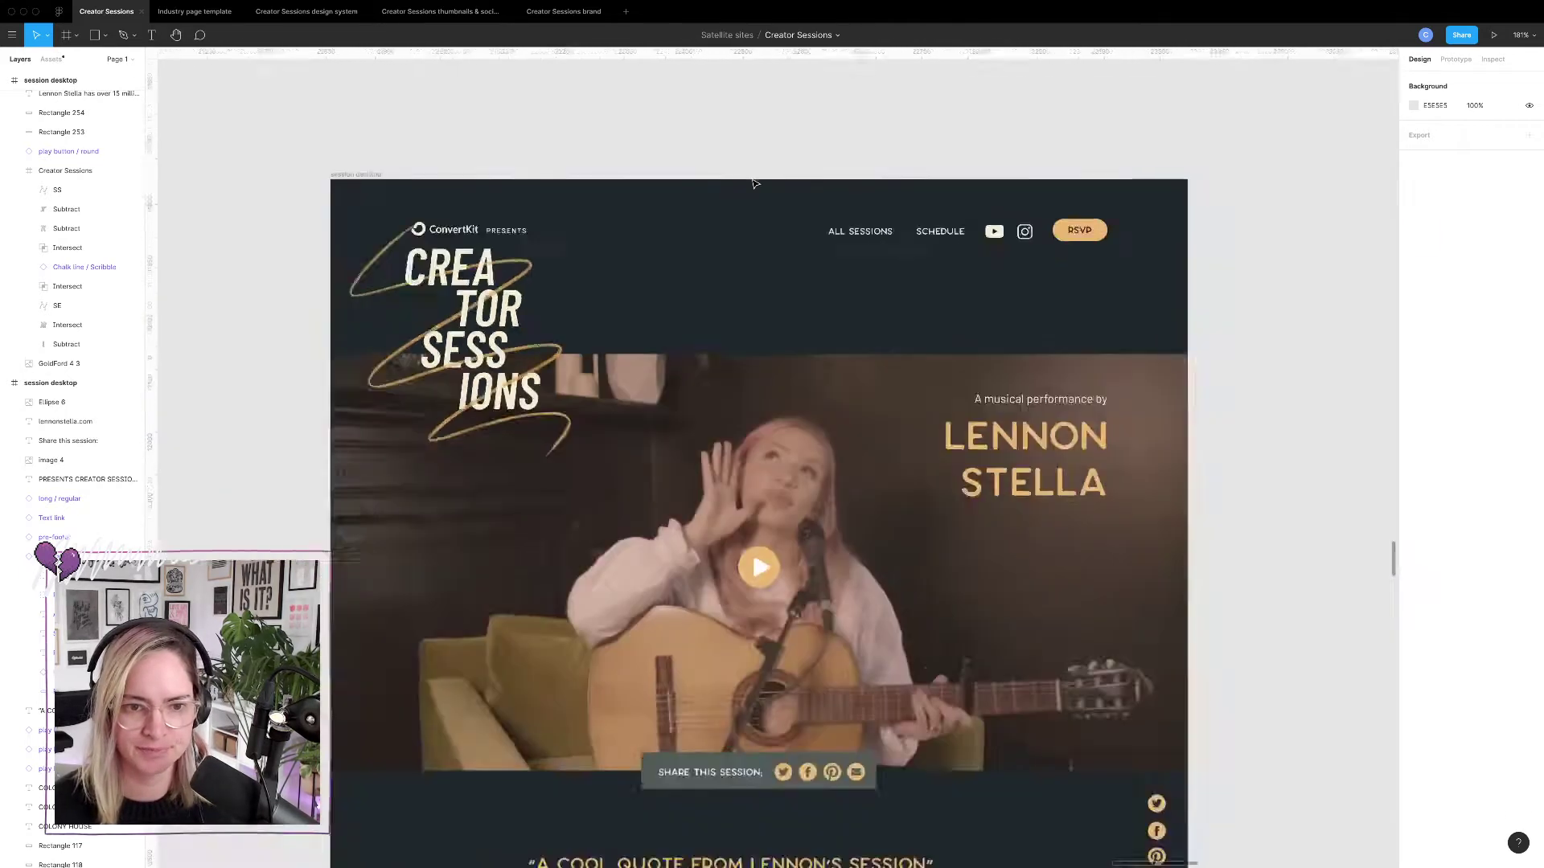
scroll(741, 188, "up", 3)
left_click(404, 344)
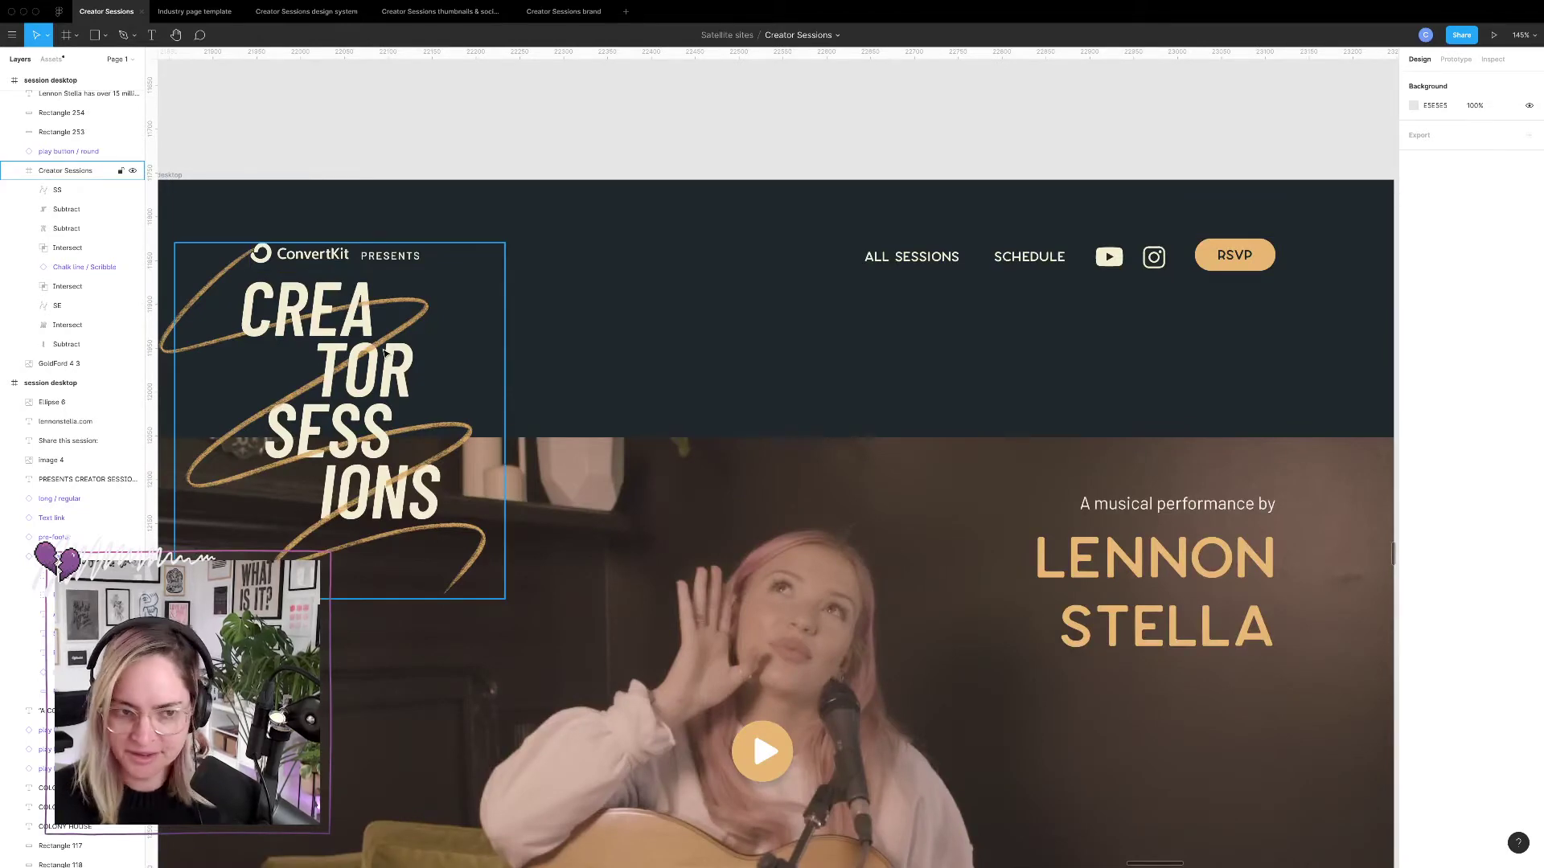
left_click(785, 288)
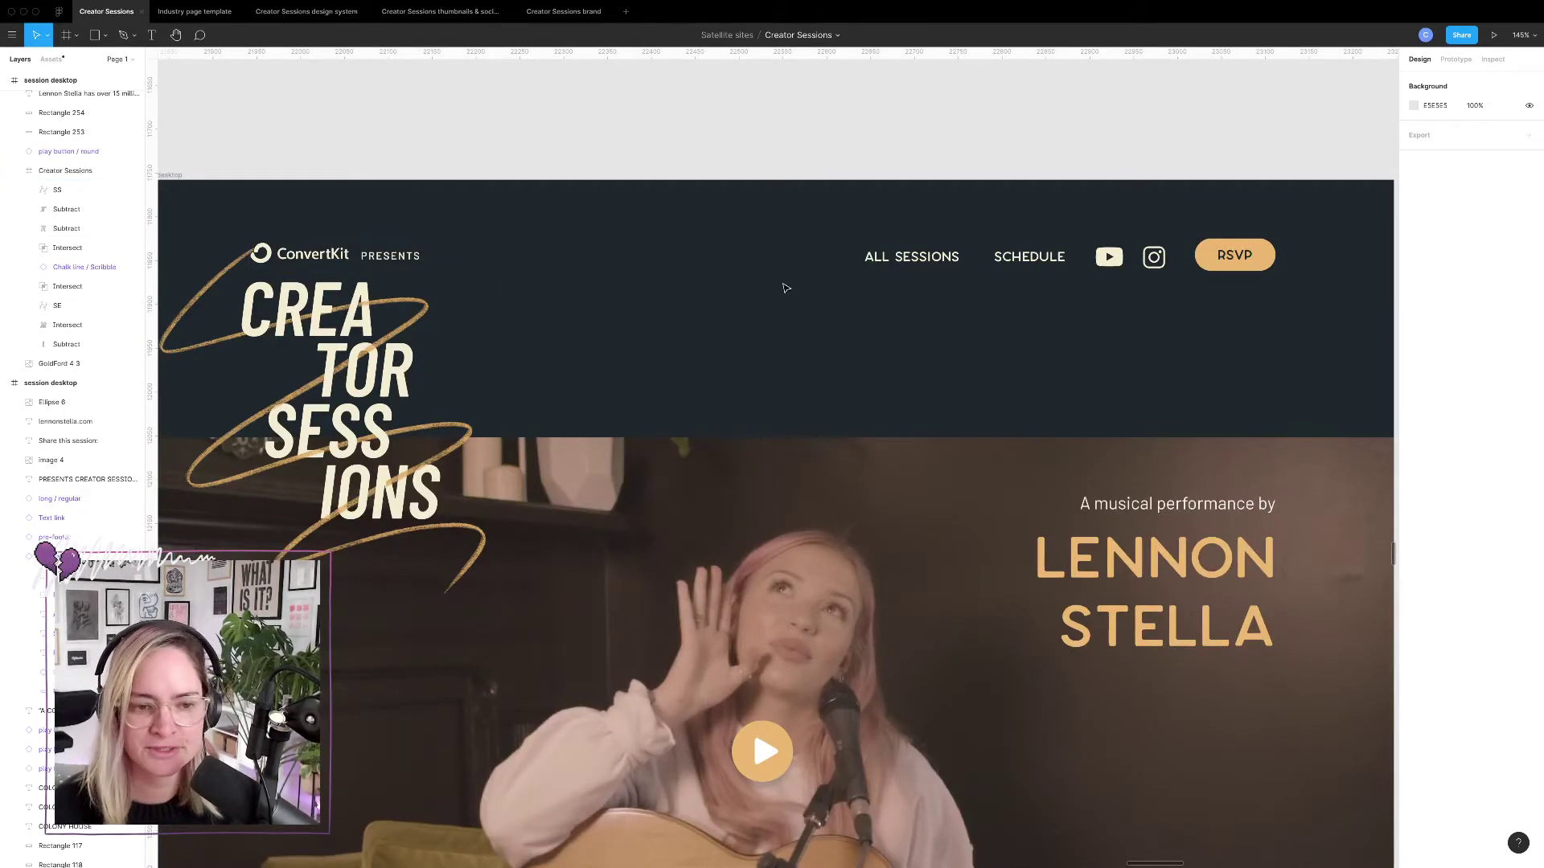
scroll(786, 288, "down", 5)
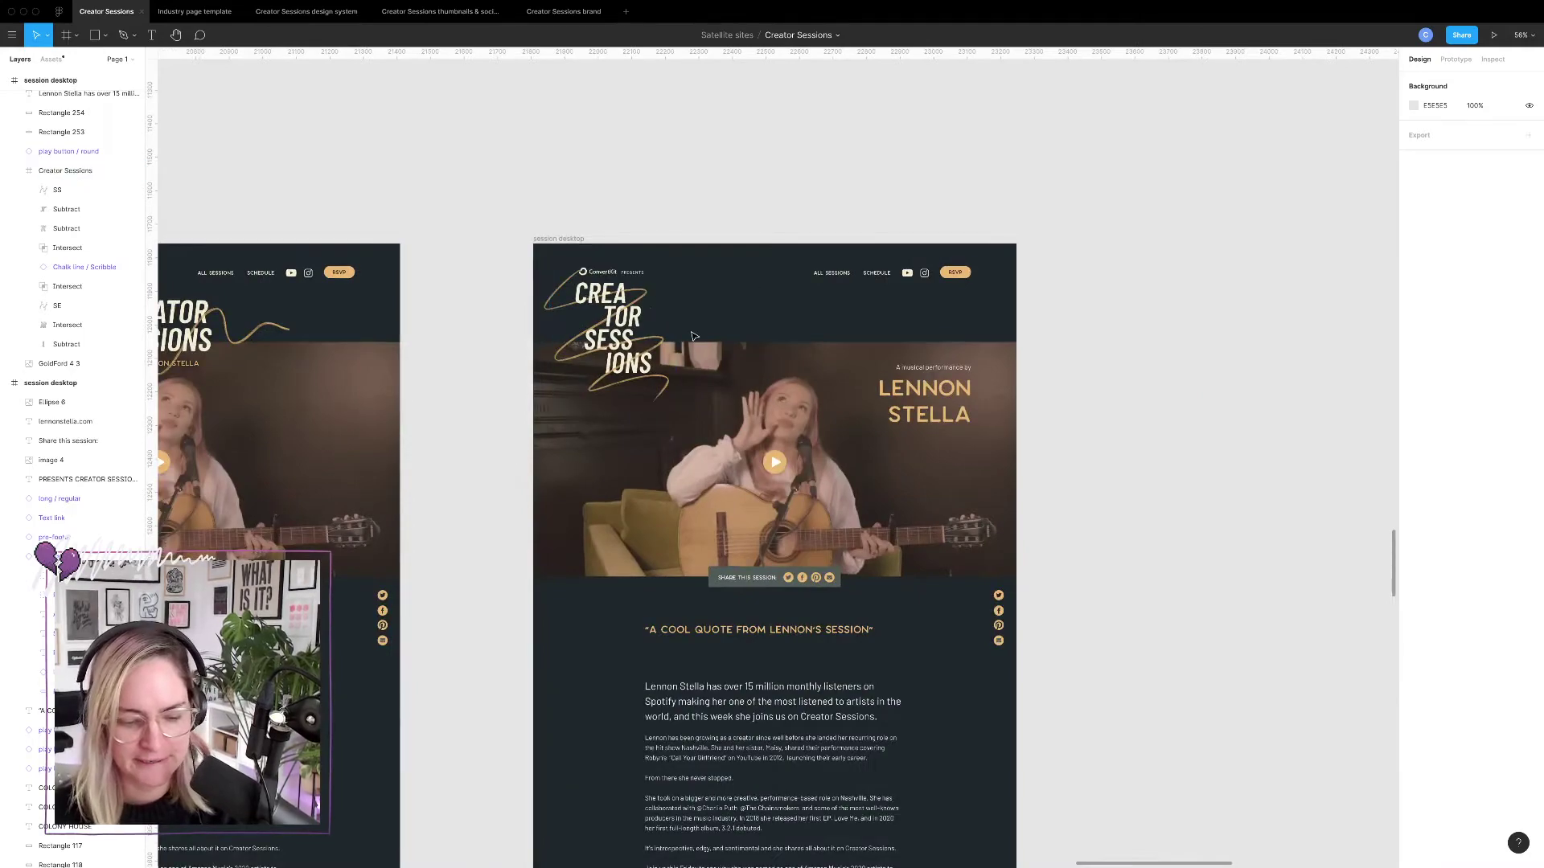
scroll(694, 336, "down", 1)
left_click(813, 344)
scroll(857, 343, "up", 1)
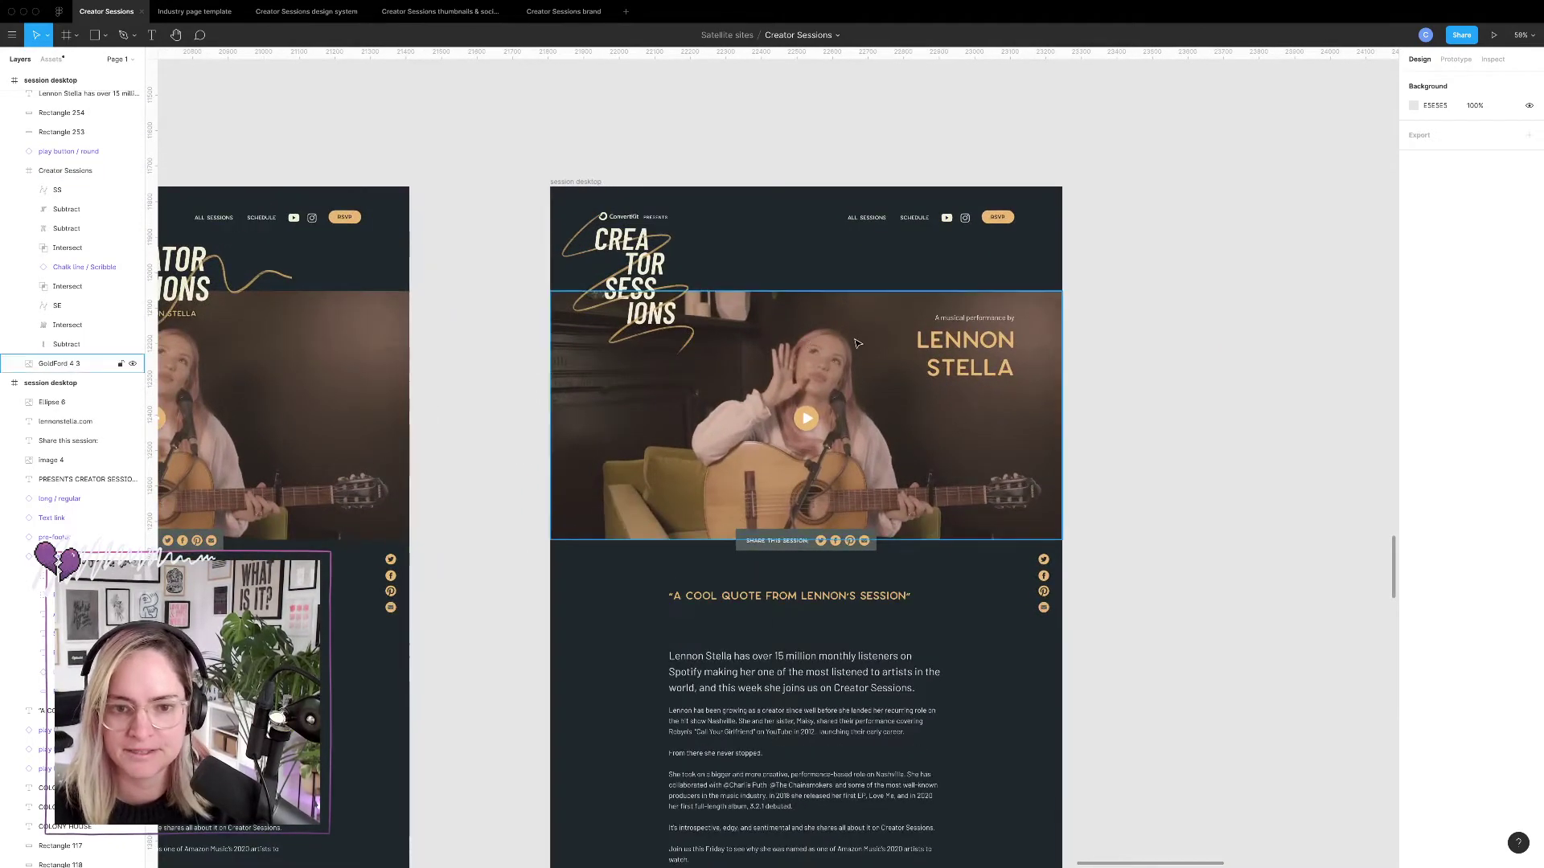
key("Escape")
scroll(857, 344, "left", 10)
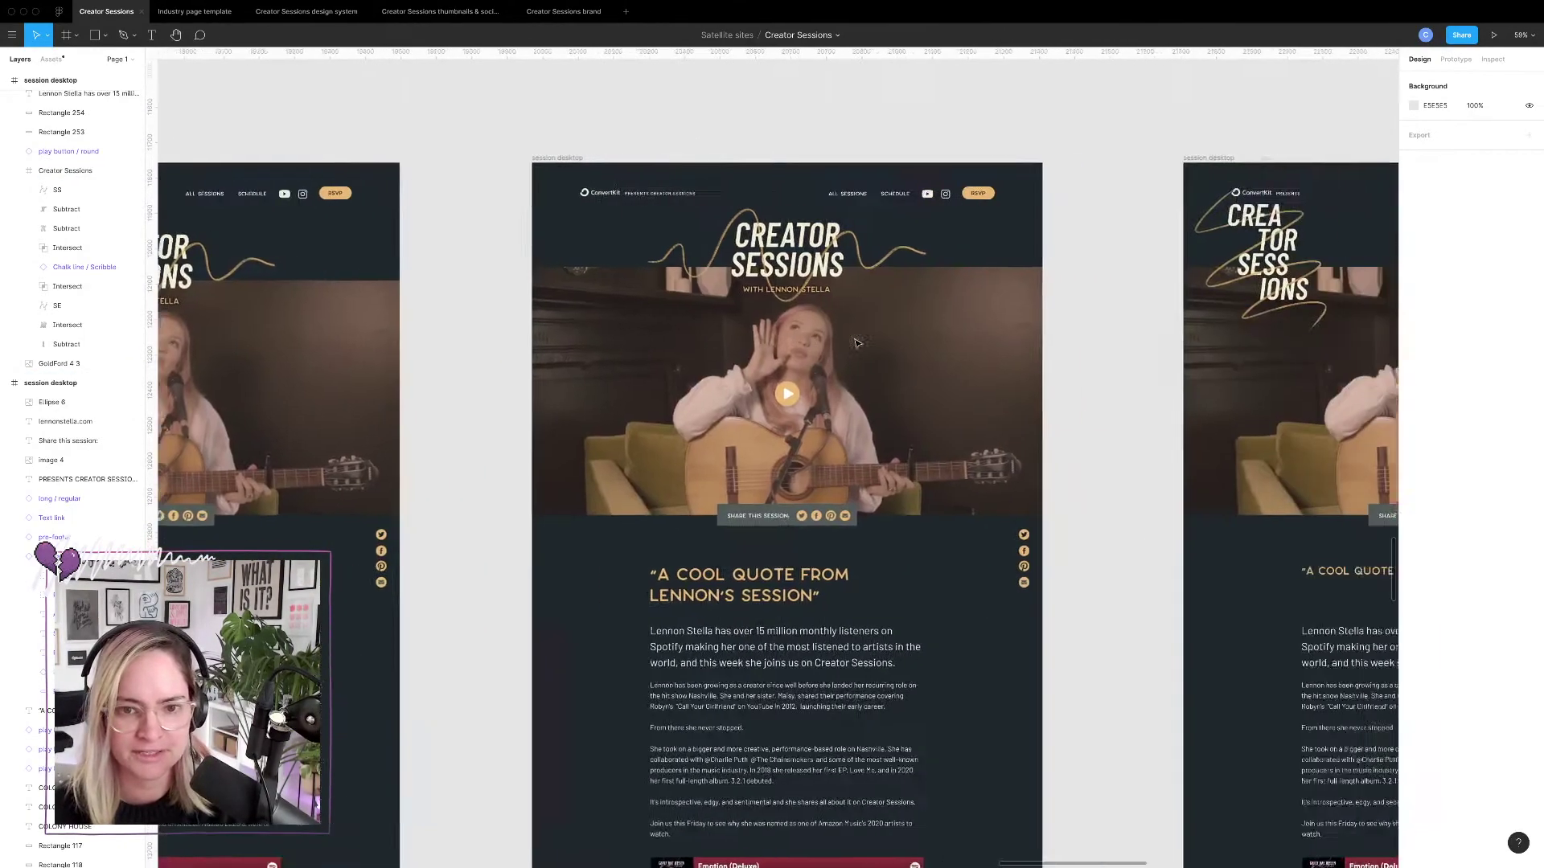
scroll(855, 343, "right", 2)
Examine the home desktop version that has a black A PROJECT BY ConvertKit bar above its header.
scroll(856, 343, "down", 5)
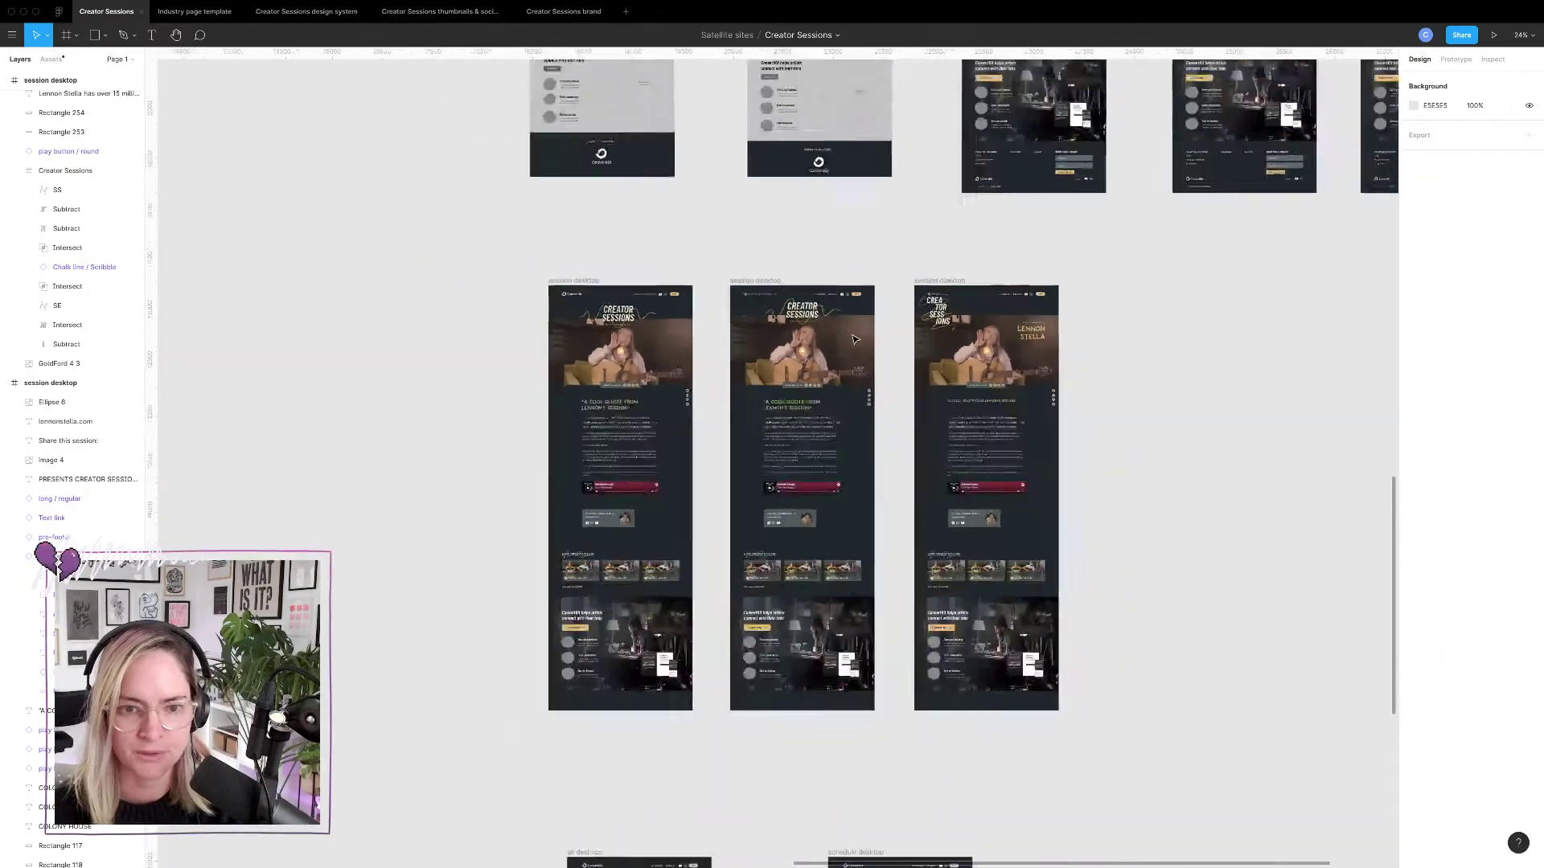
scroll(854, 339, "down", 3)
scroll(968, 303, "up", 6)
scroll(968, 303, "right", 6)
scroll(885, 281, "left", 1)
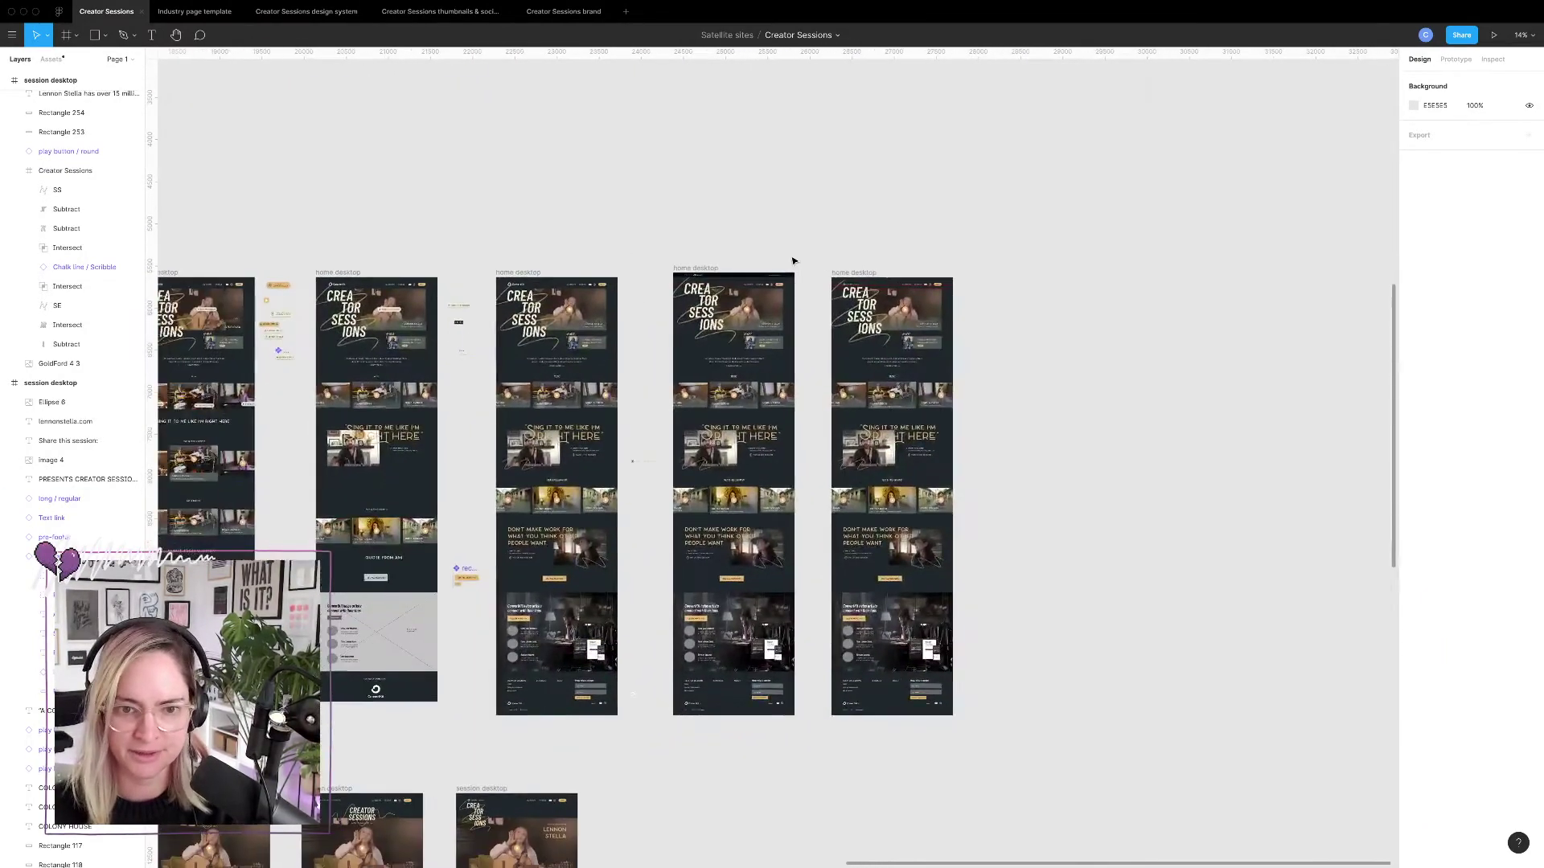
scroll(793, 259, "up", 8)
scroll(793, 258, "left", 3)
scroll(599, 247, "down", 3)
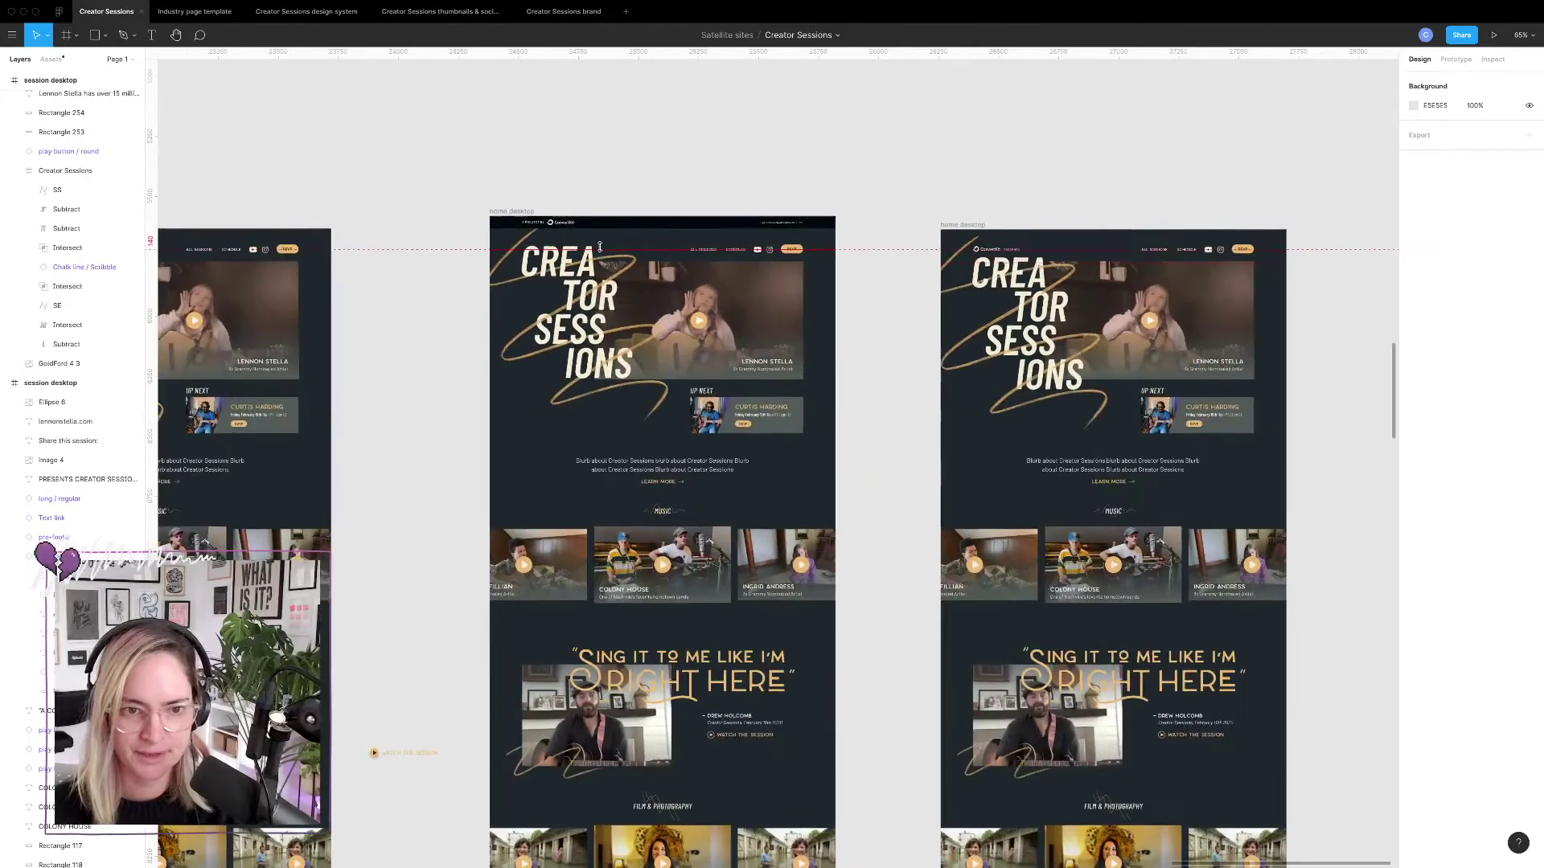
scroll(600, 221, "up", 5)
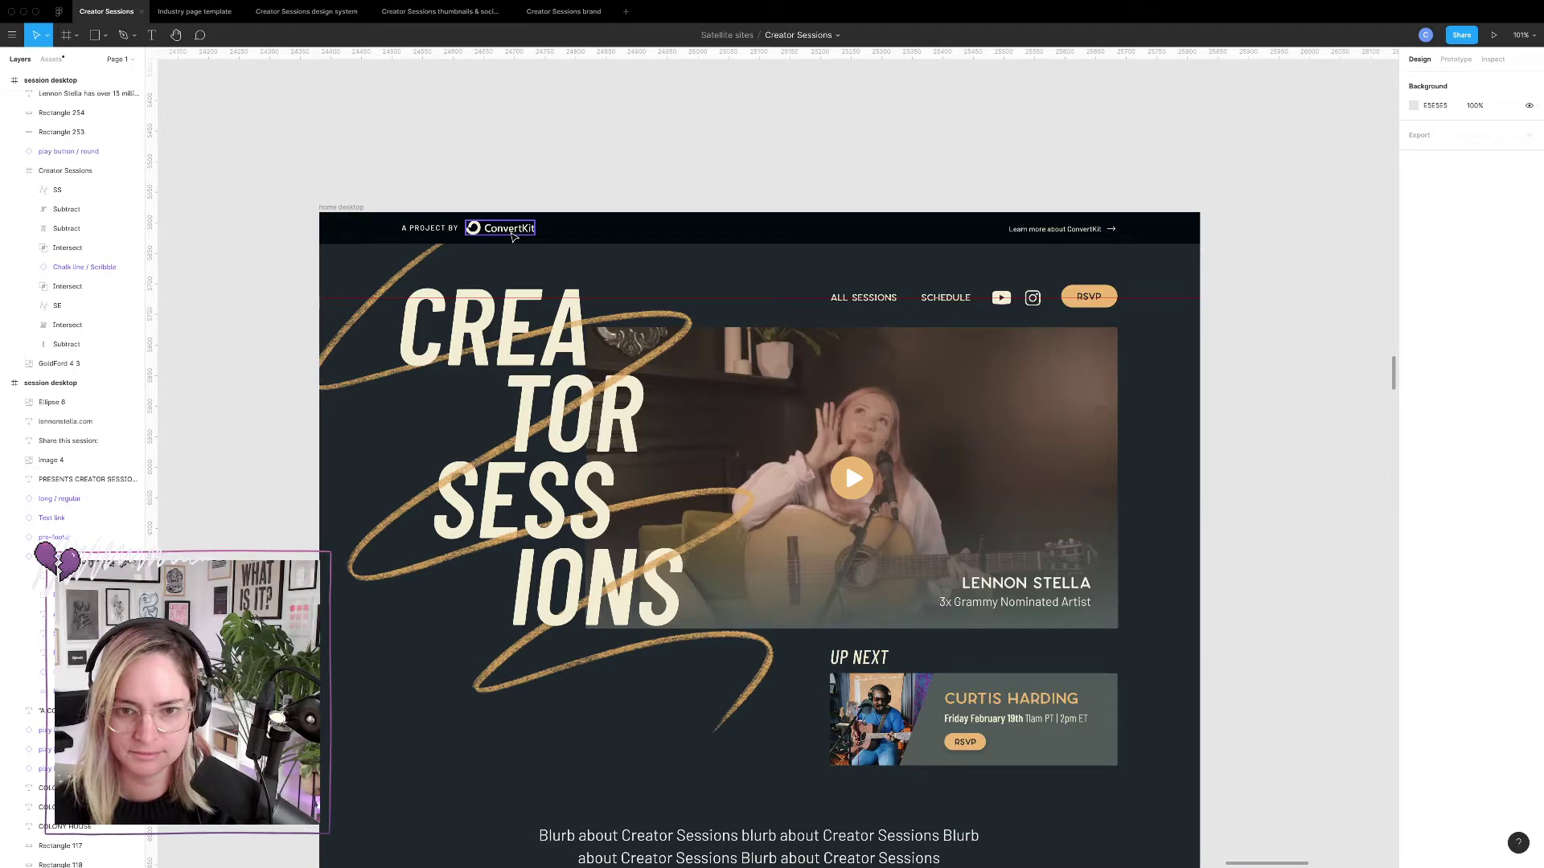
scroll(706, 252, "down", 2)
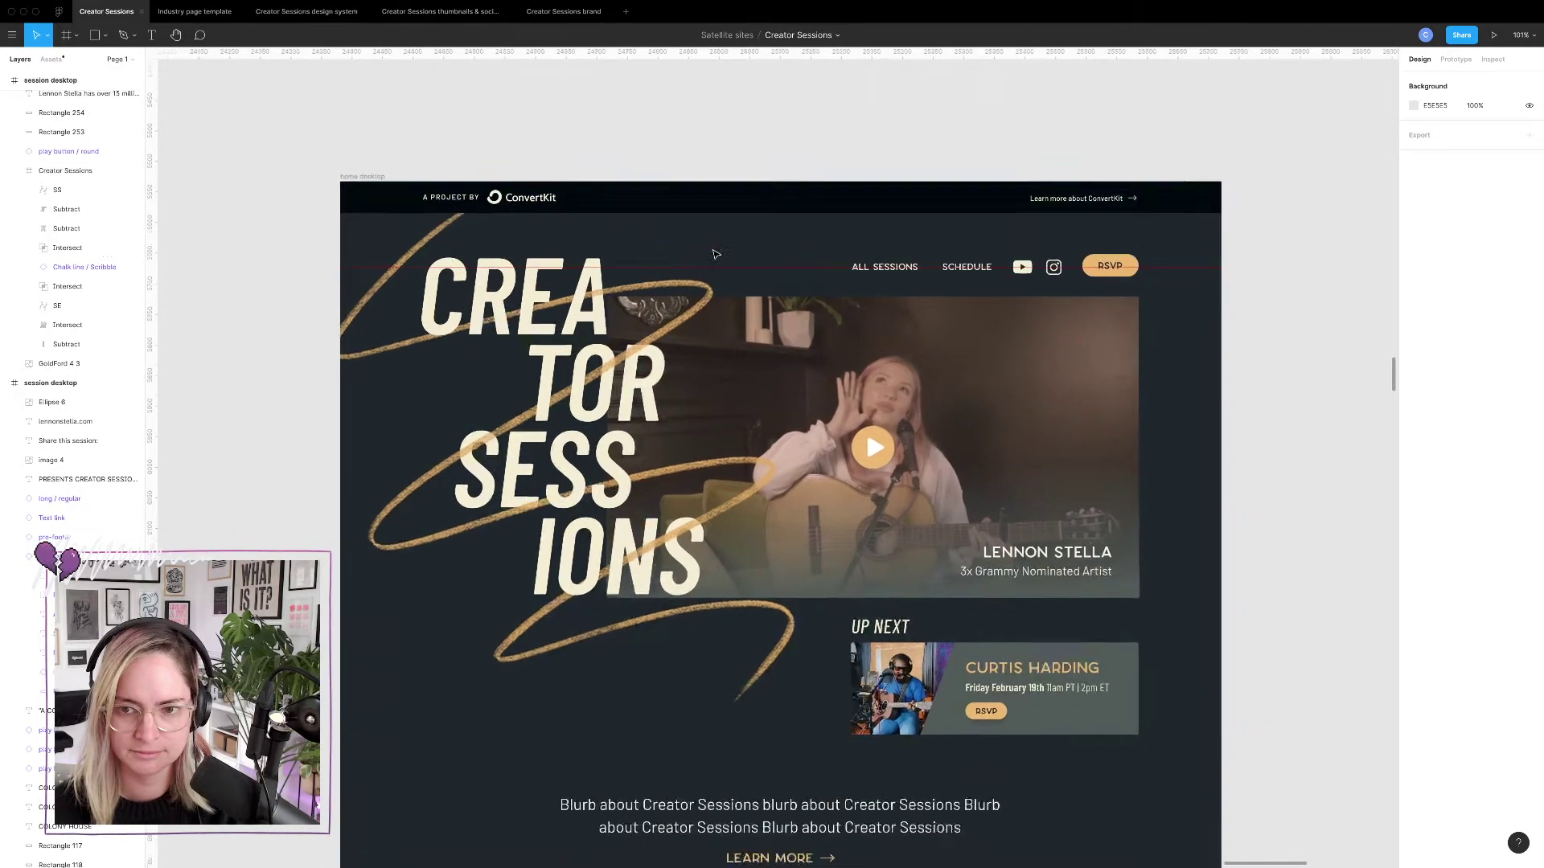
scroll(715, 255, "down", 1)
scroll(716, 254, "right", 2)
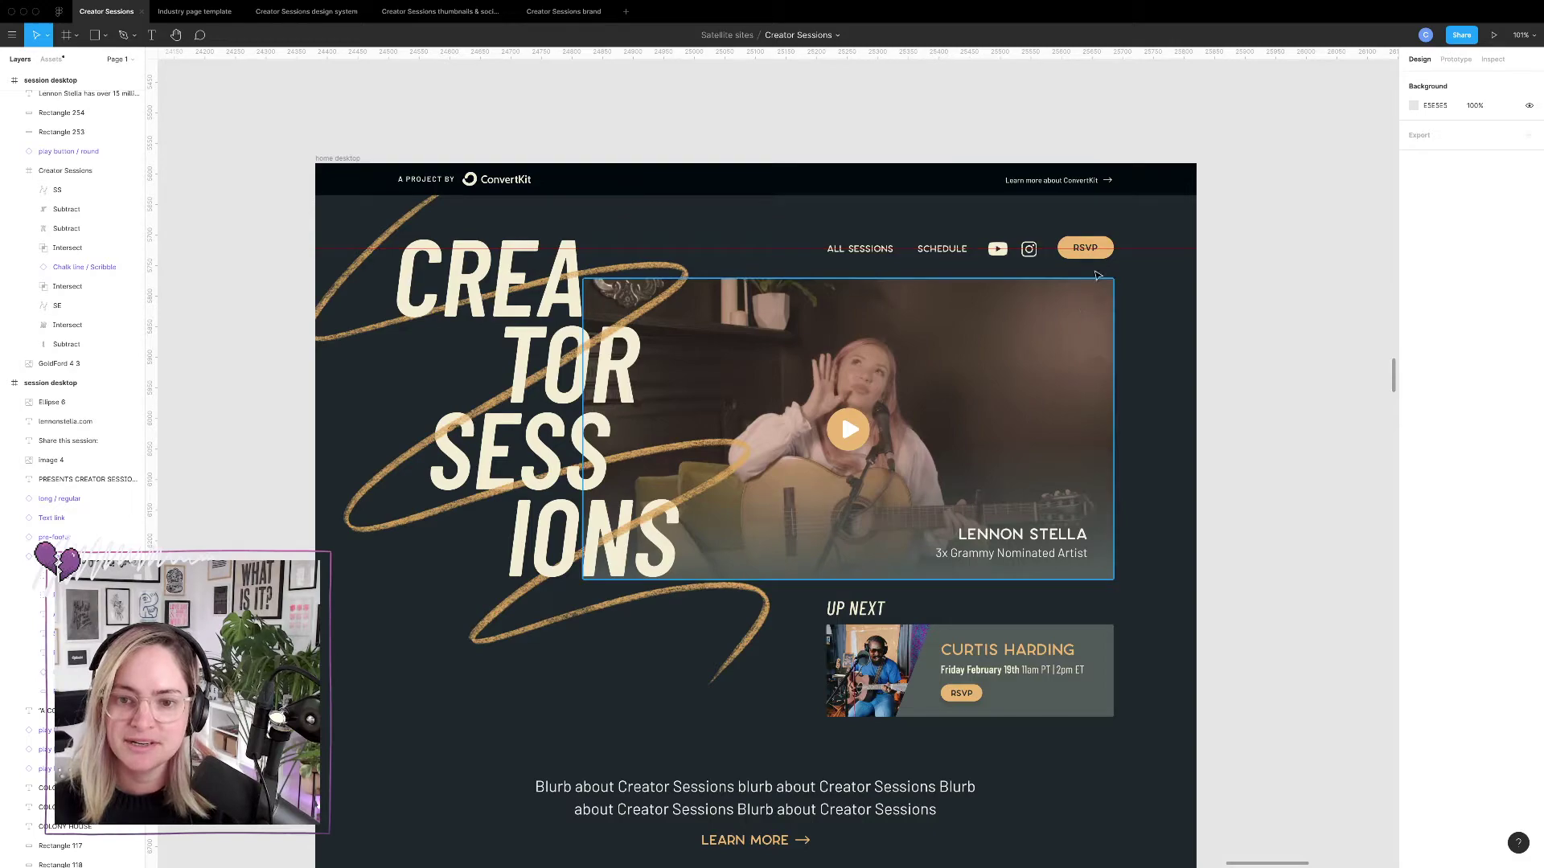
Review the session, all-sessions and schedule desktop pages against the home page's top-bar approach.
scroll(1096, 290, "down", 5)
scroll(1086, 344, "down", 5)
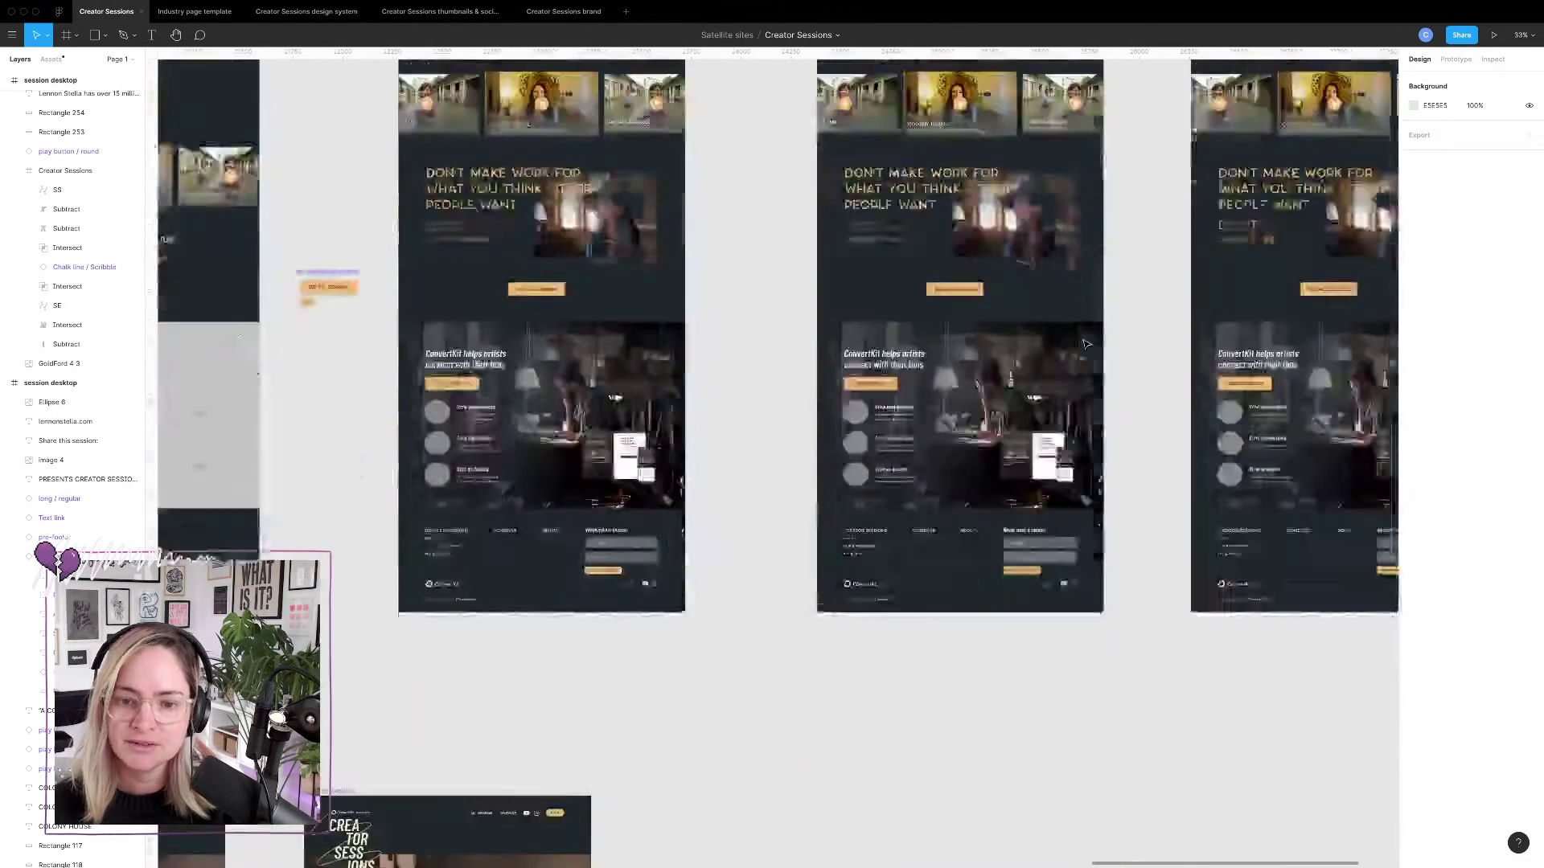
scroll(1086, 344, "down", 3)
scroll(1061, 403, "down", 6)
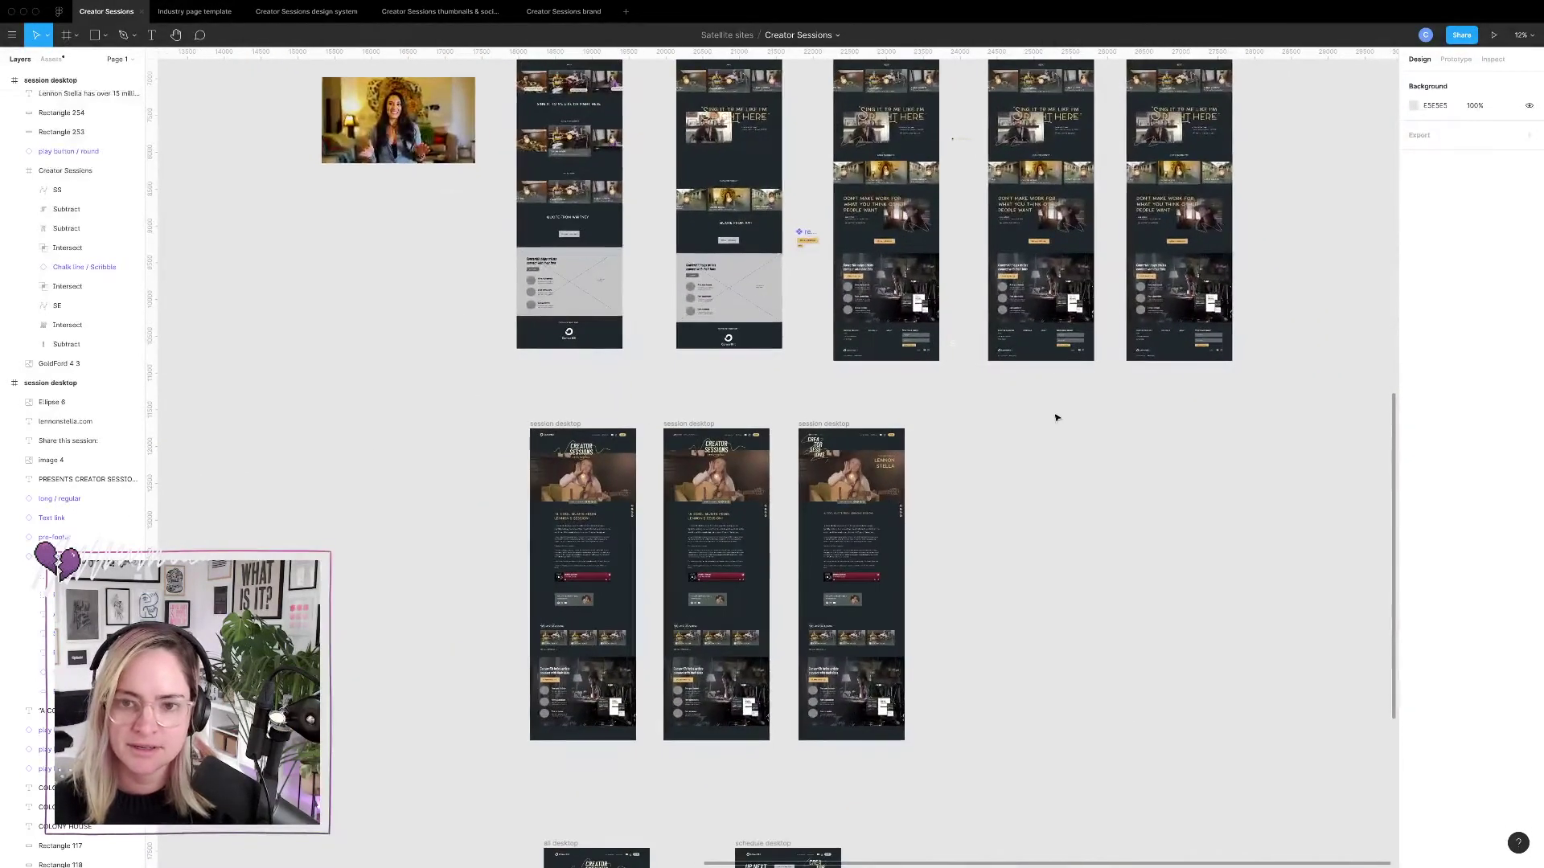
scroll(1018, 496, "down", 5)
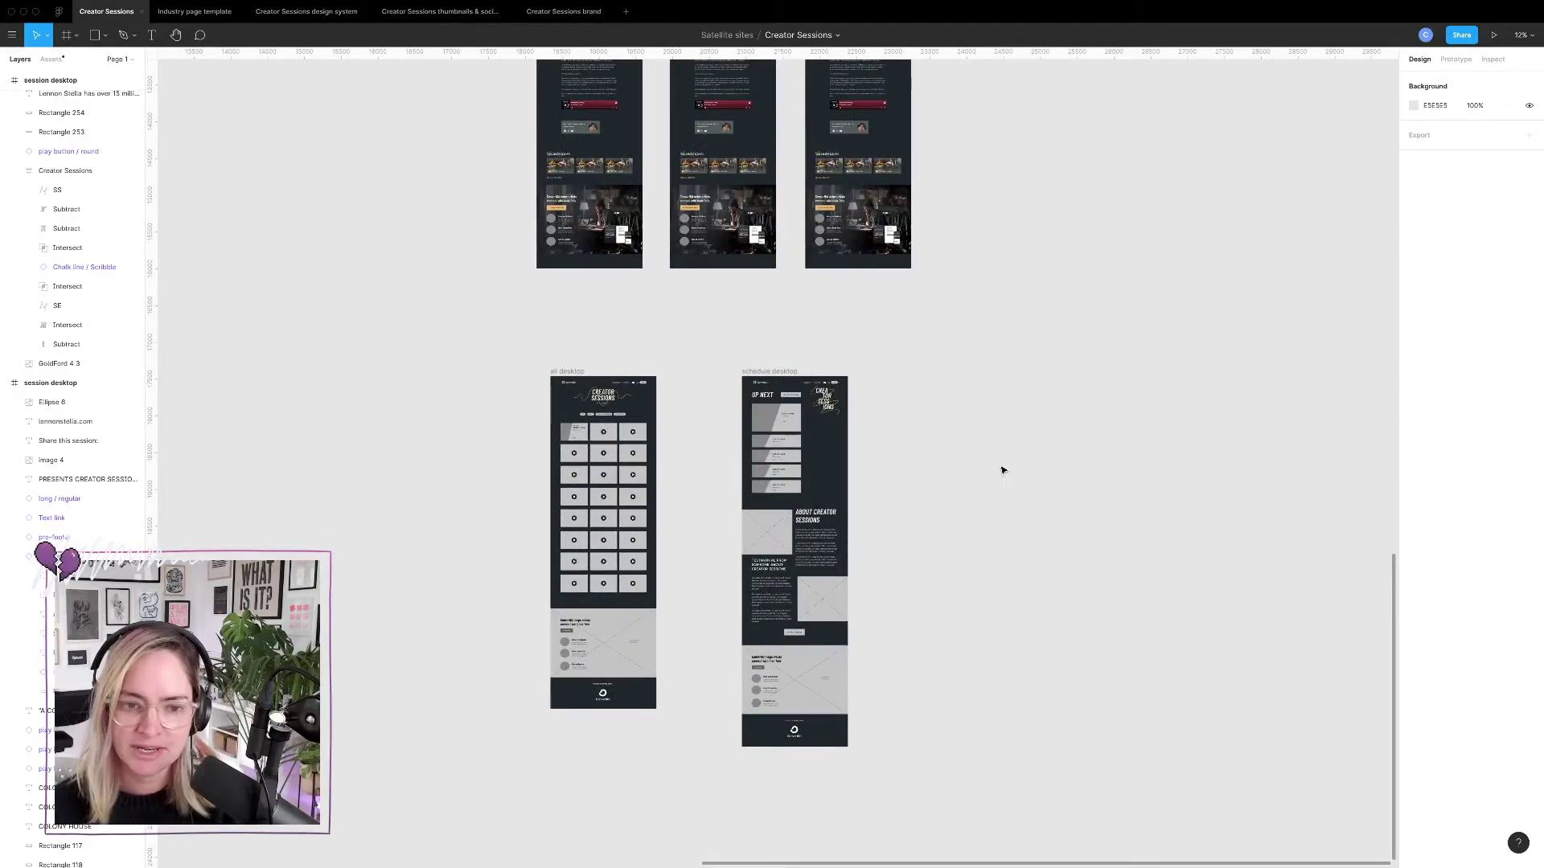
scroll(977, 460, "up", 5)
scroll(977, 459, "right", 2)
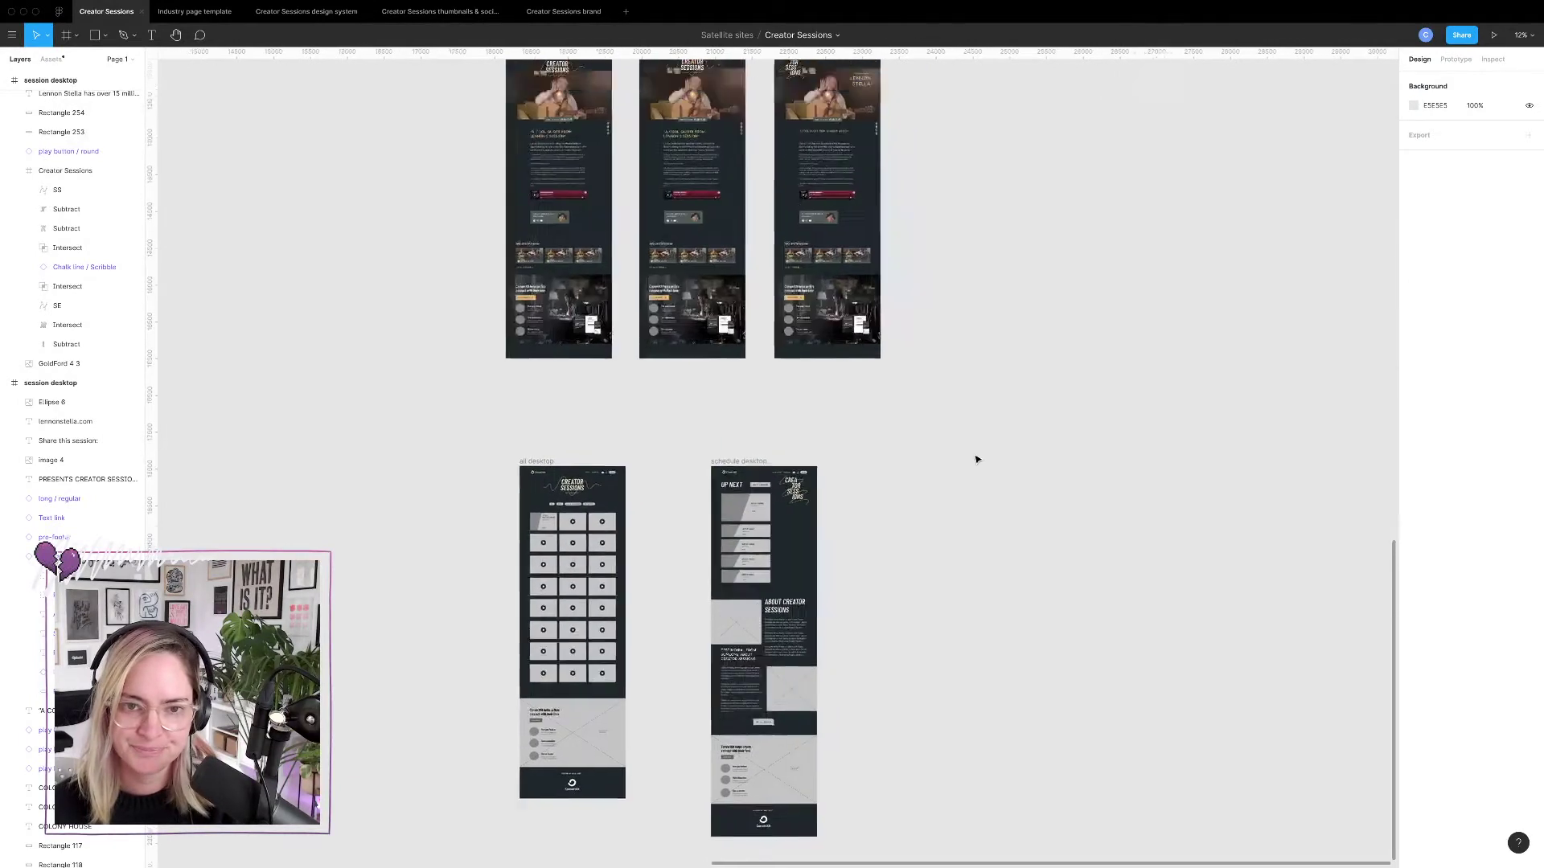
scroll(977, 459, "up", 5)
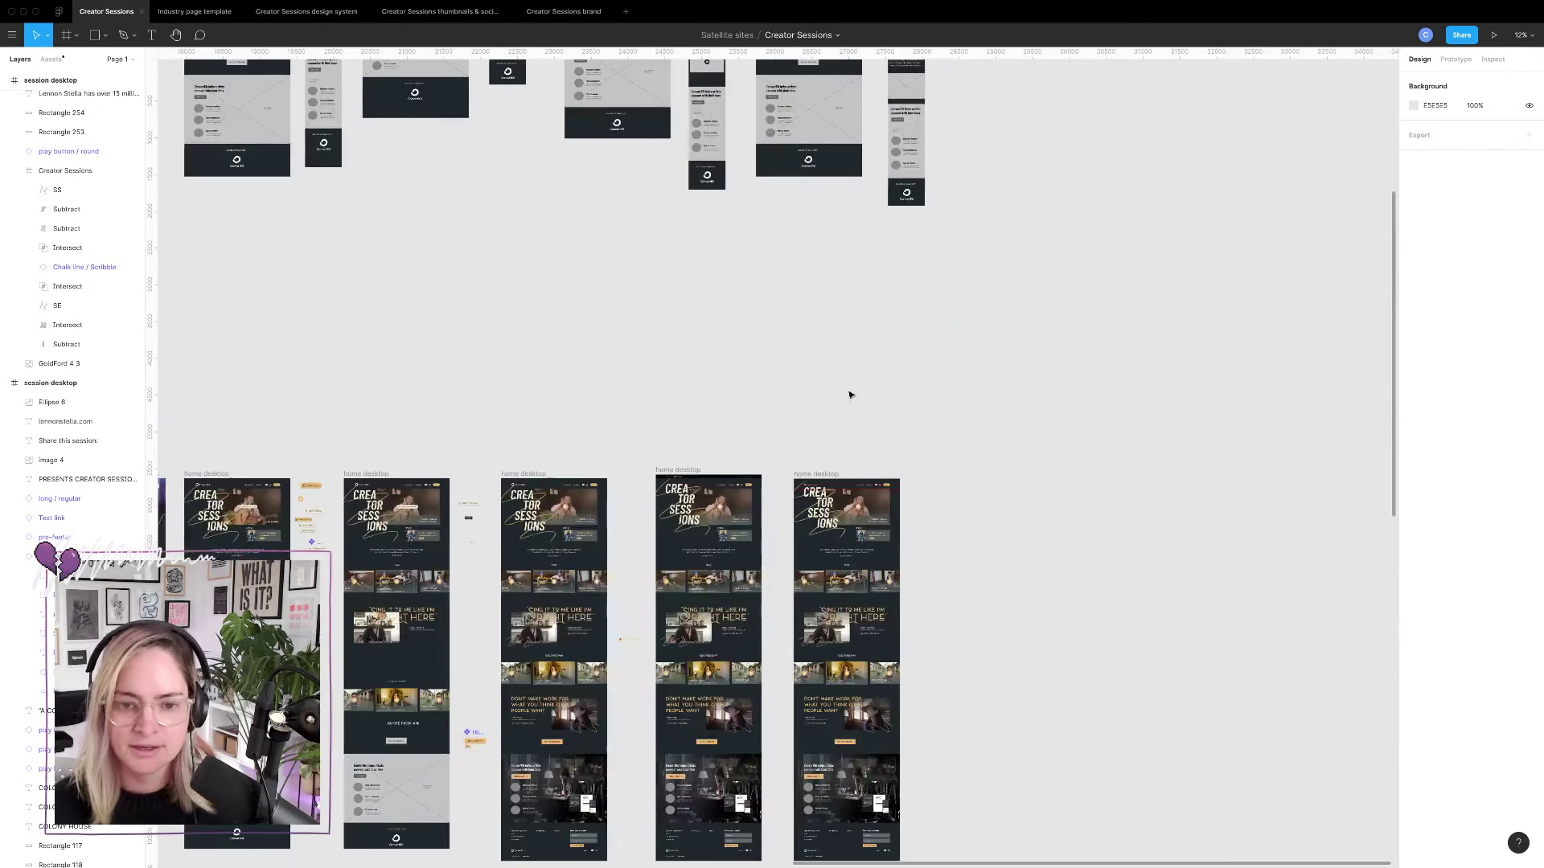
Copy the home page's black top bar with its A PROJECT BY text, ConvertKit logo and Learn more about ConvertKit link.
scroll(728, 475, "up", 5)
scroll(715, 487, "up", 10)
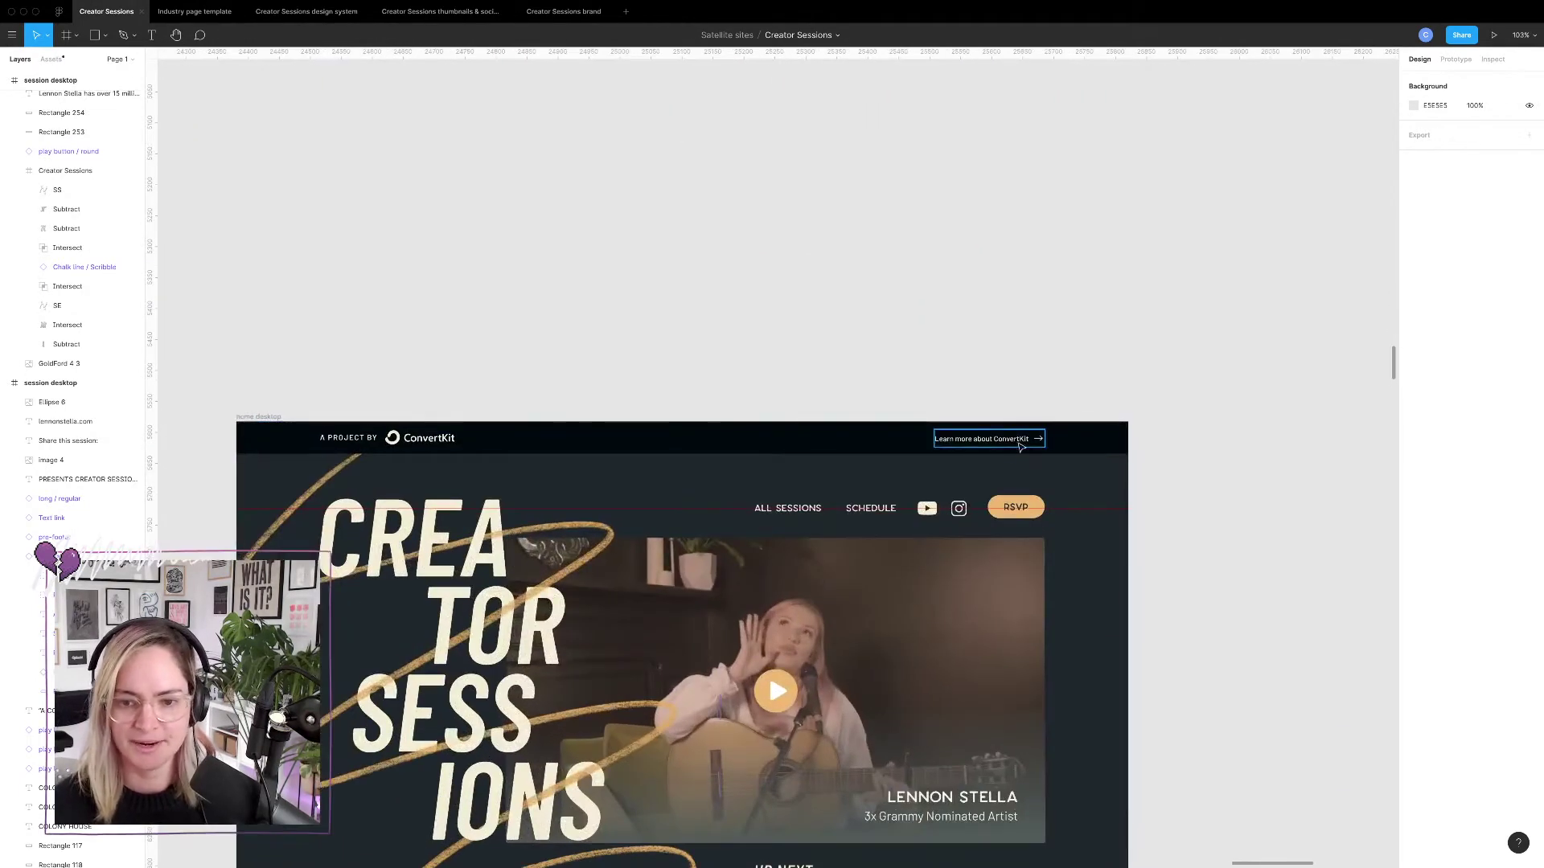
left_click(1098, 450)
left_click(420, 438, "shift")
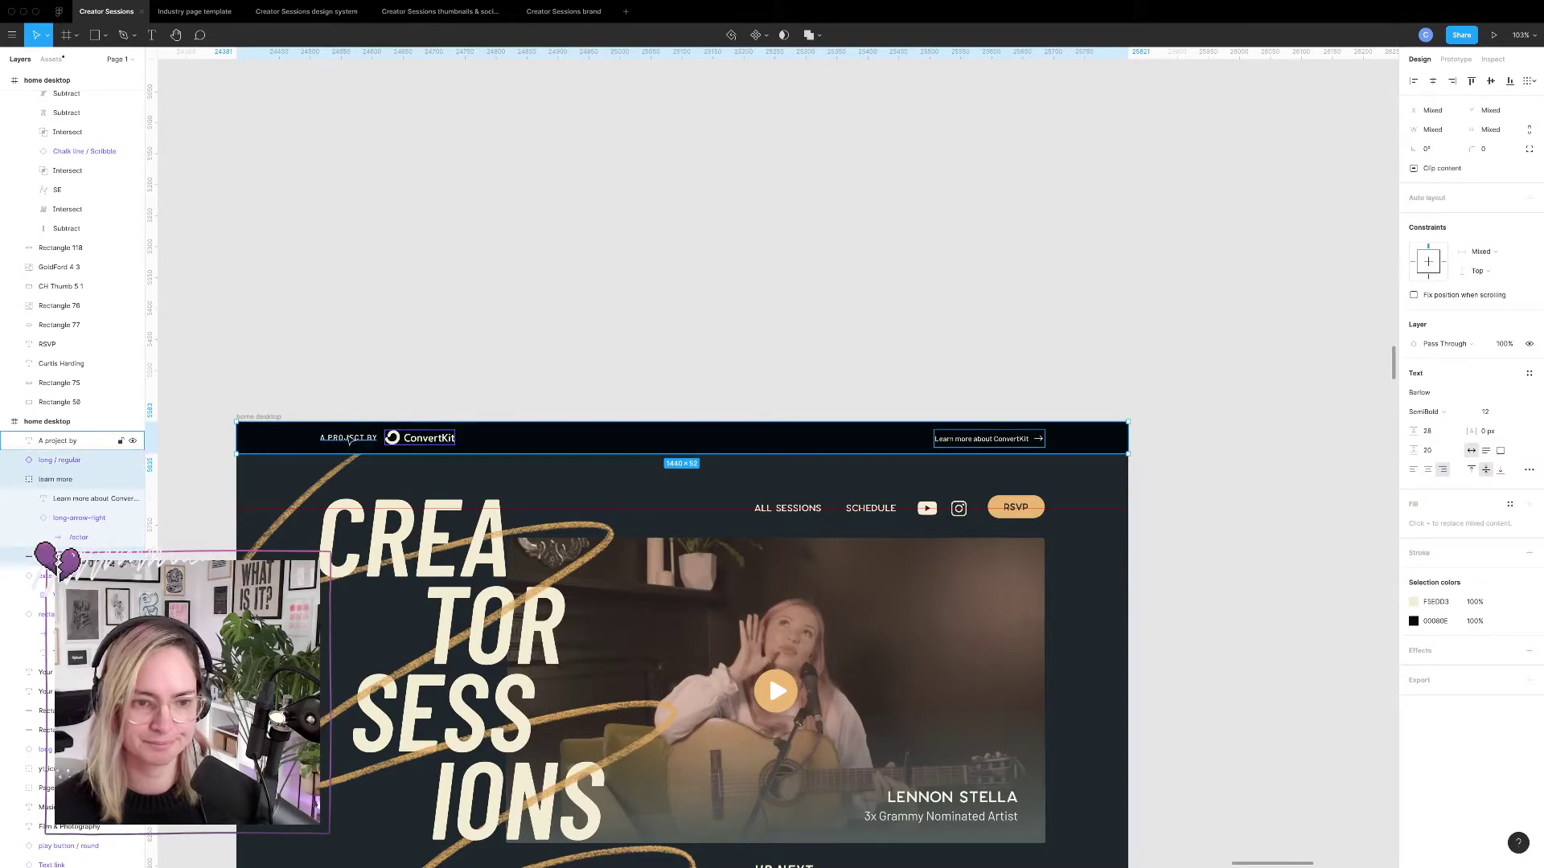
left_click(349, 438, "shift")
Duplicate the centered-title session page beside the stacked-title version and delete the copy's ConvertKit logo and PRESENTS CREATOR SESSIONS text.
scroll(585, 415, "down", 10)
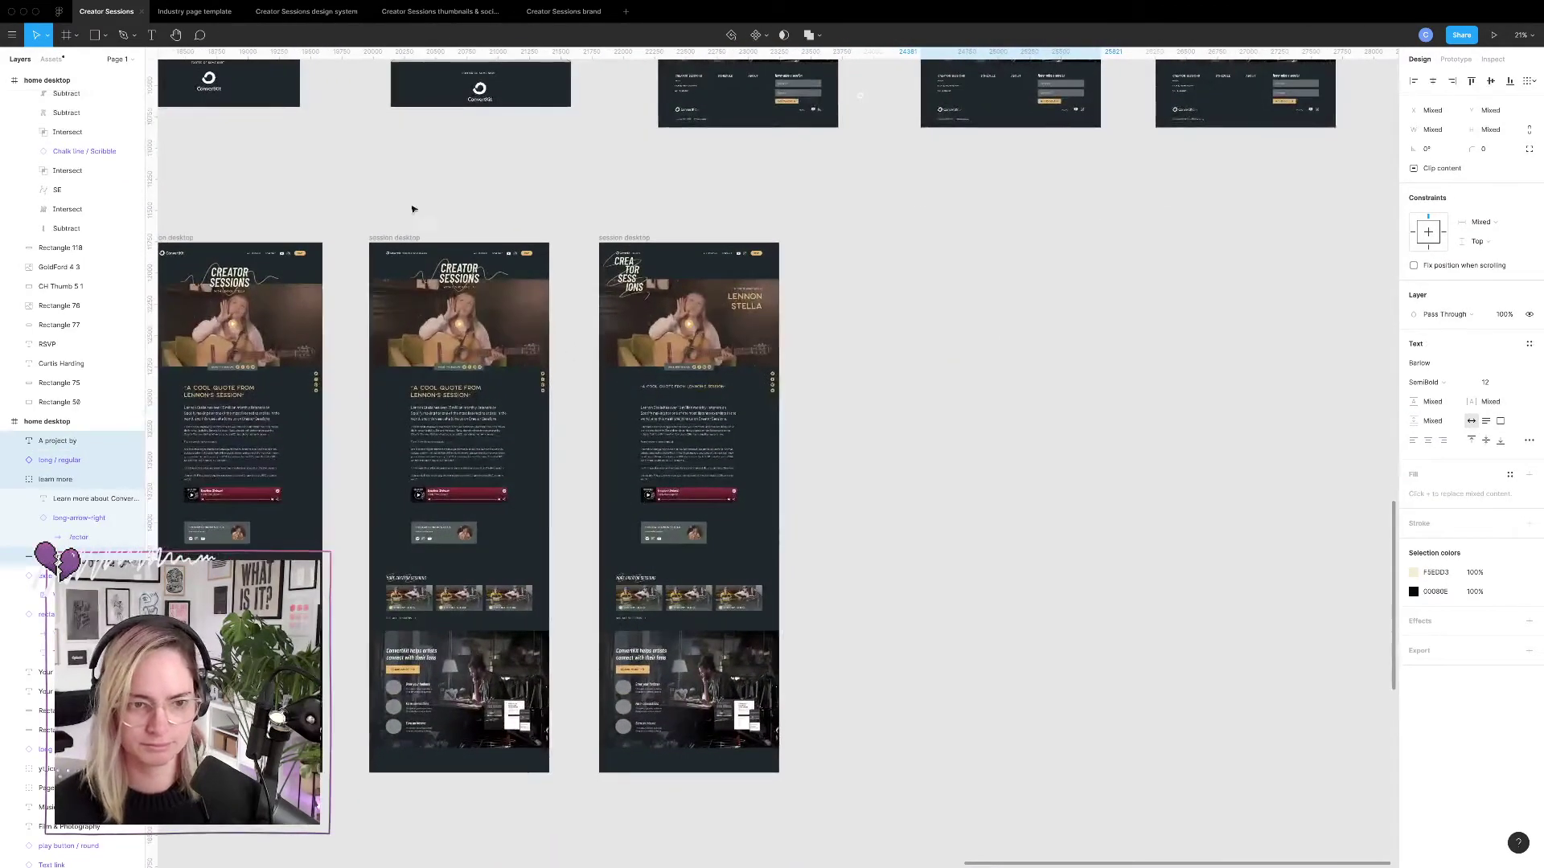
left_click_drag(397, 270, 866, 268)
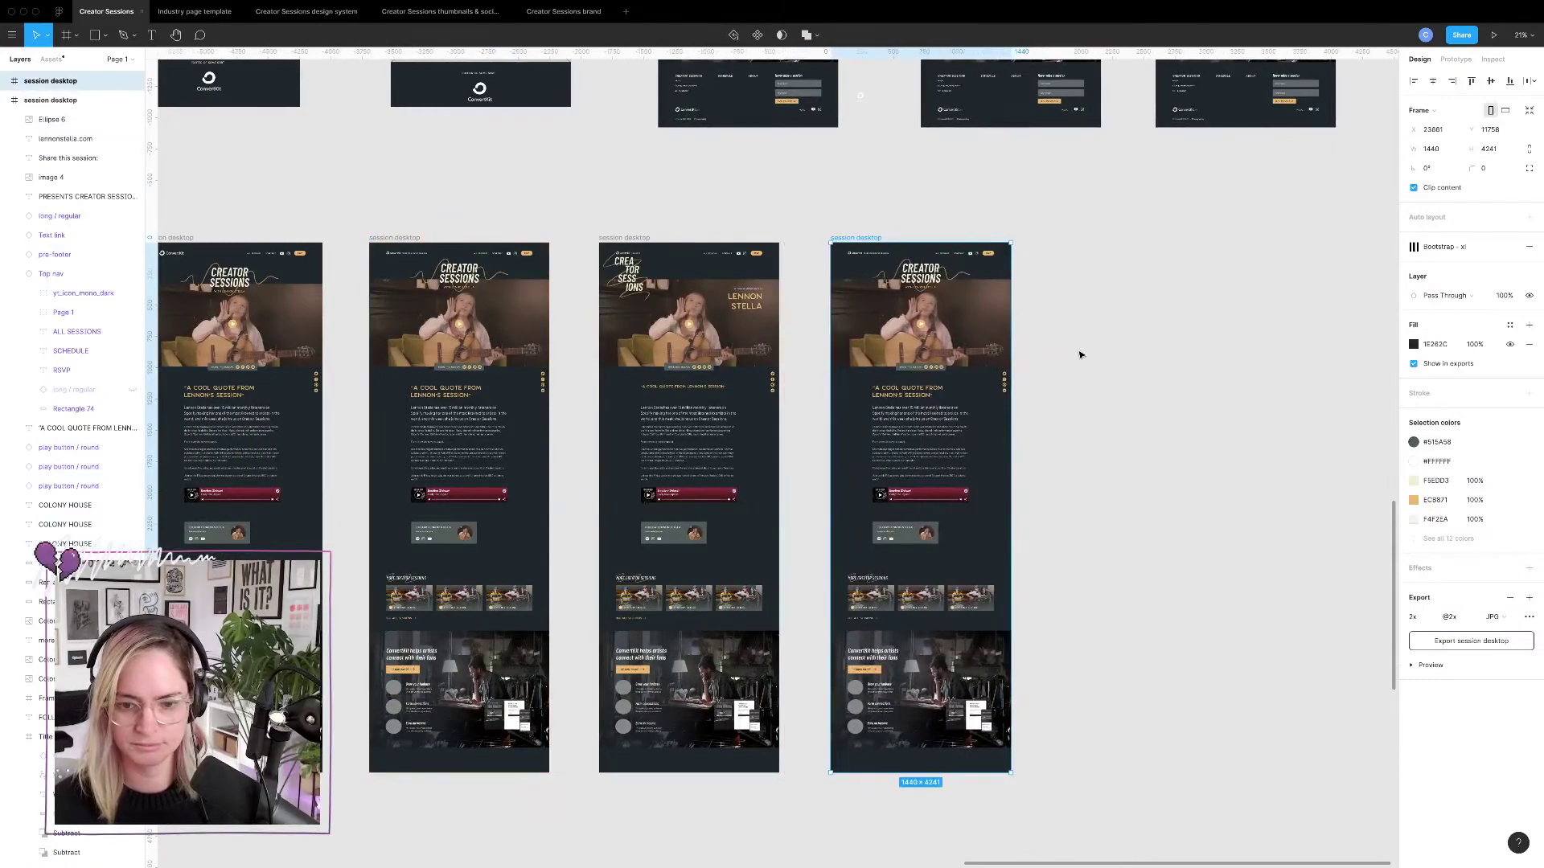
left_click(1078, 352)
scroll(676, 314, "up", 8)
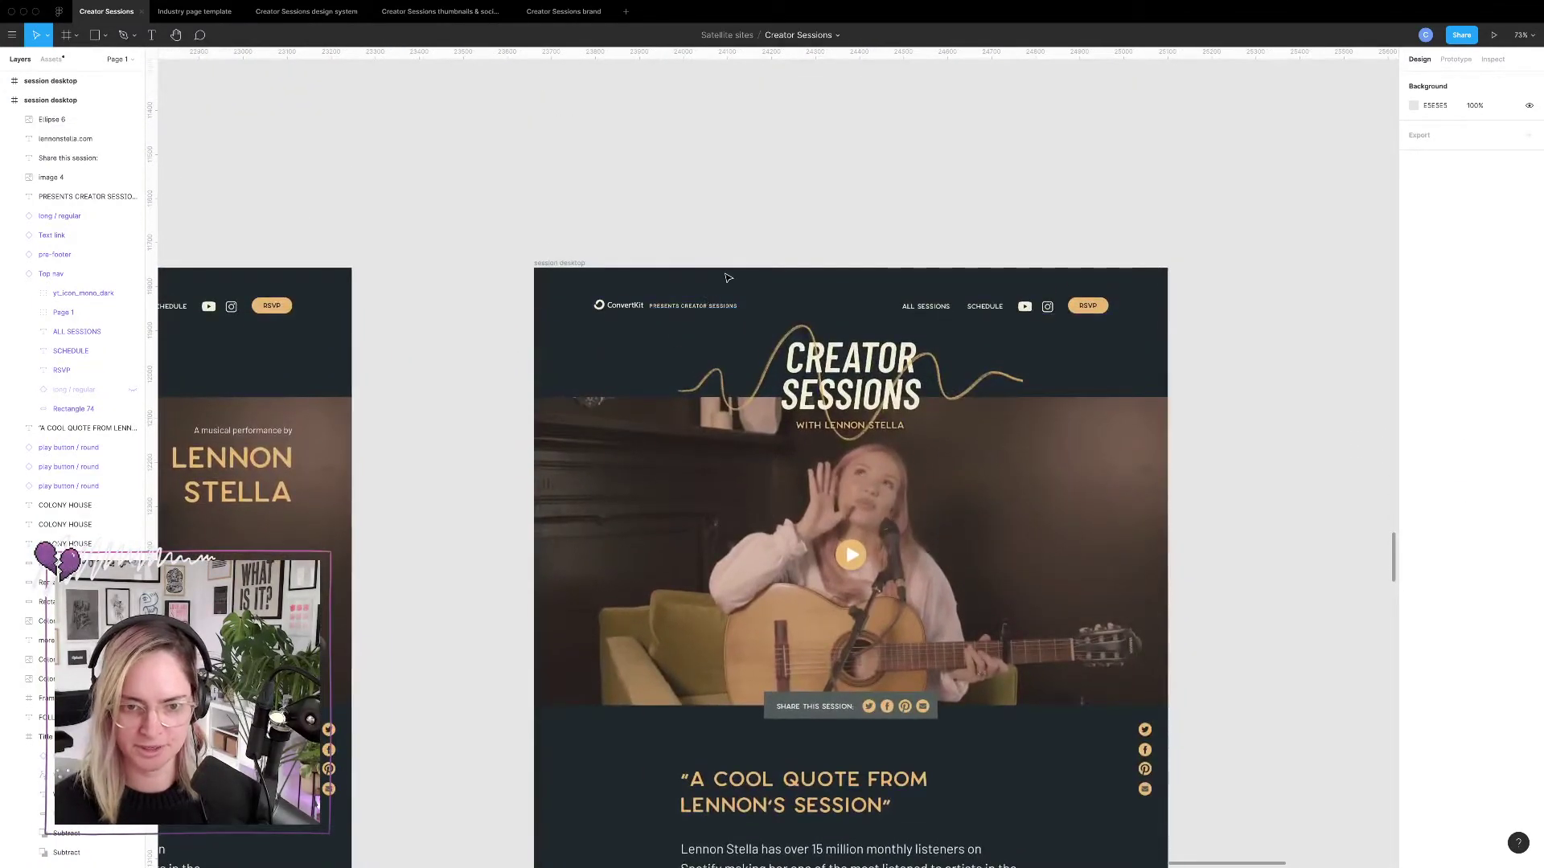
left_click(676, 309)
left_click(632, 306, "shift")
key("Delete")
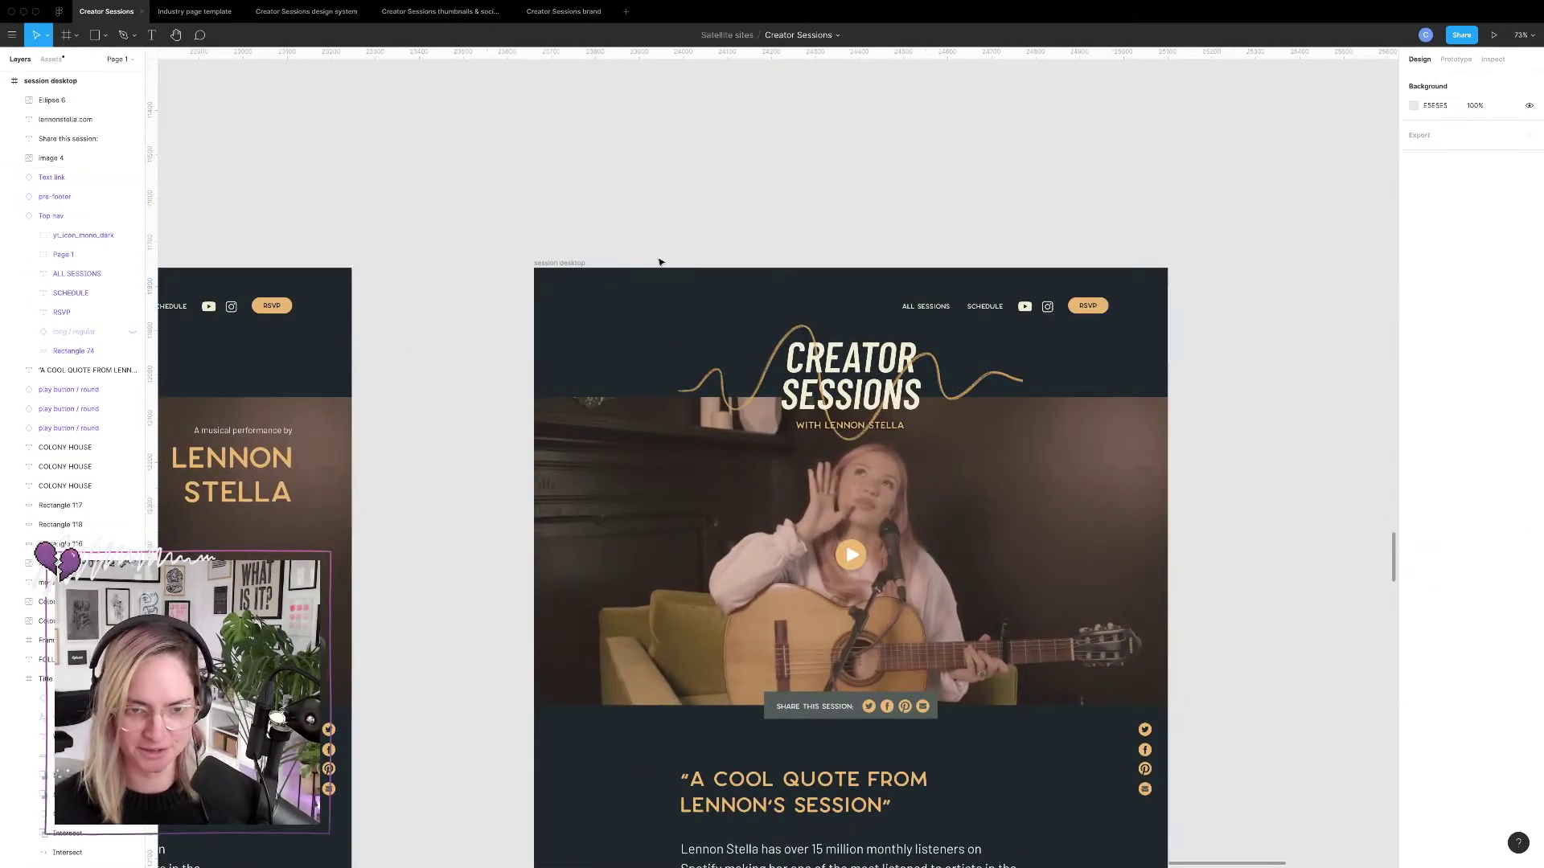
Paste the black ConvertKit bar into the duplicated session page and extend the frame upward above it.
left_click(562, 264)
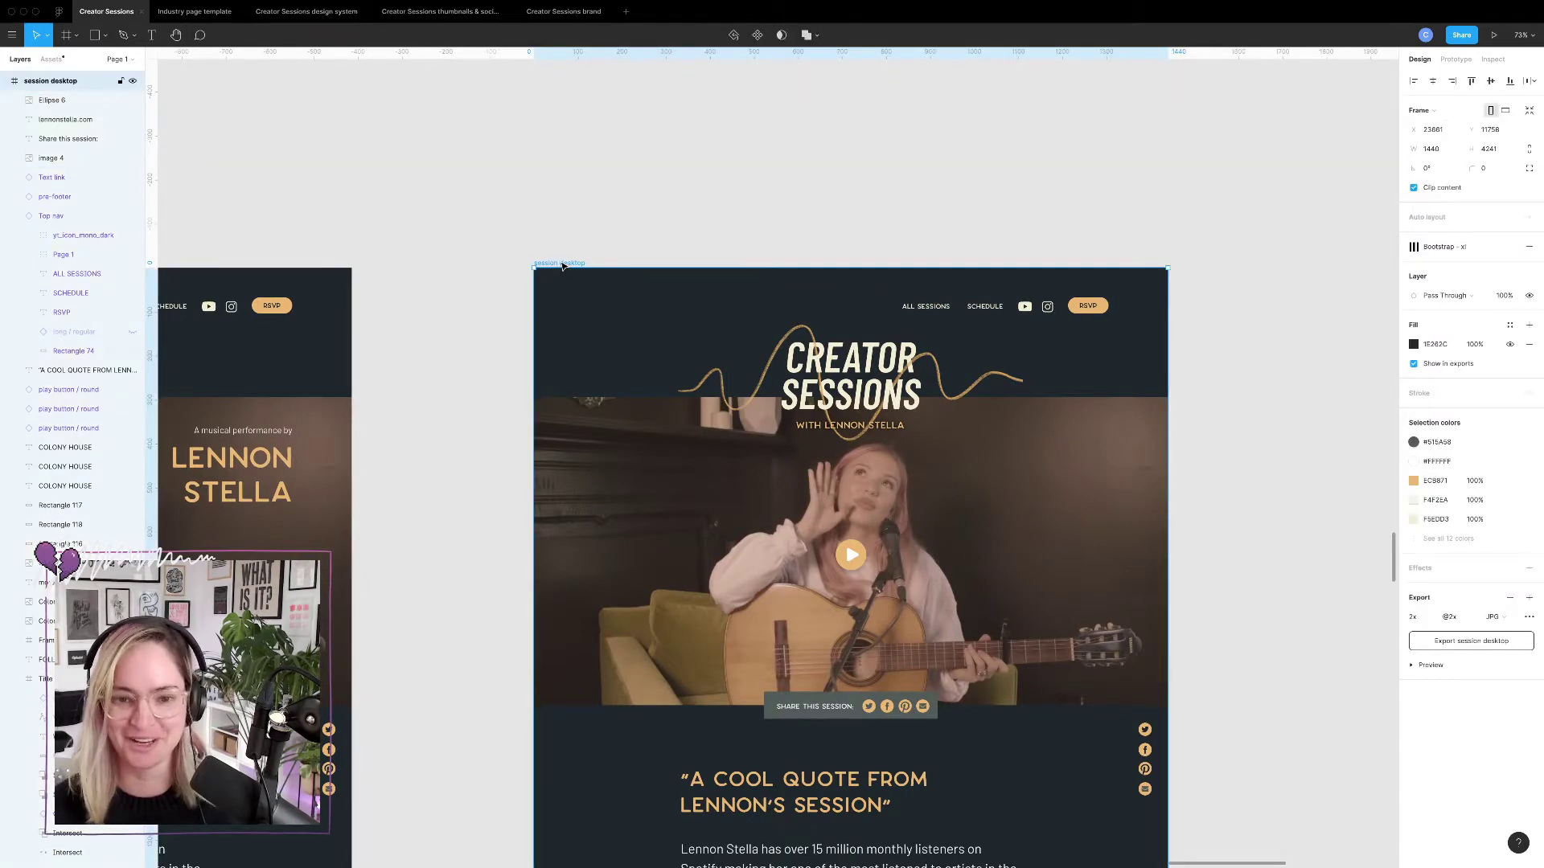
key("super+v")
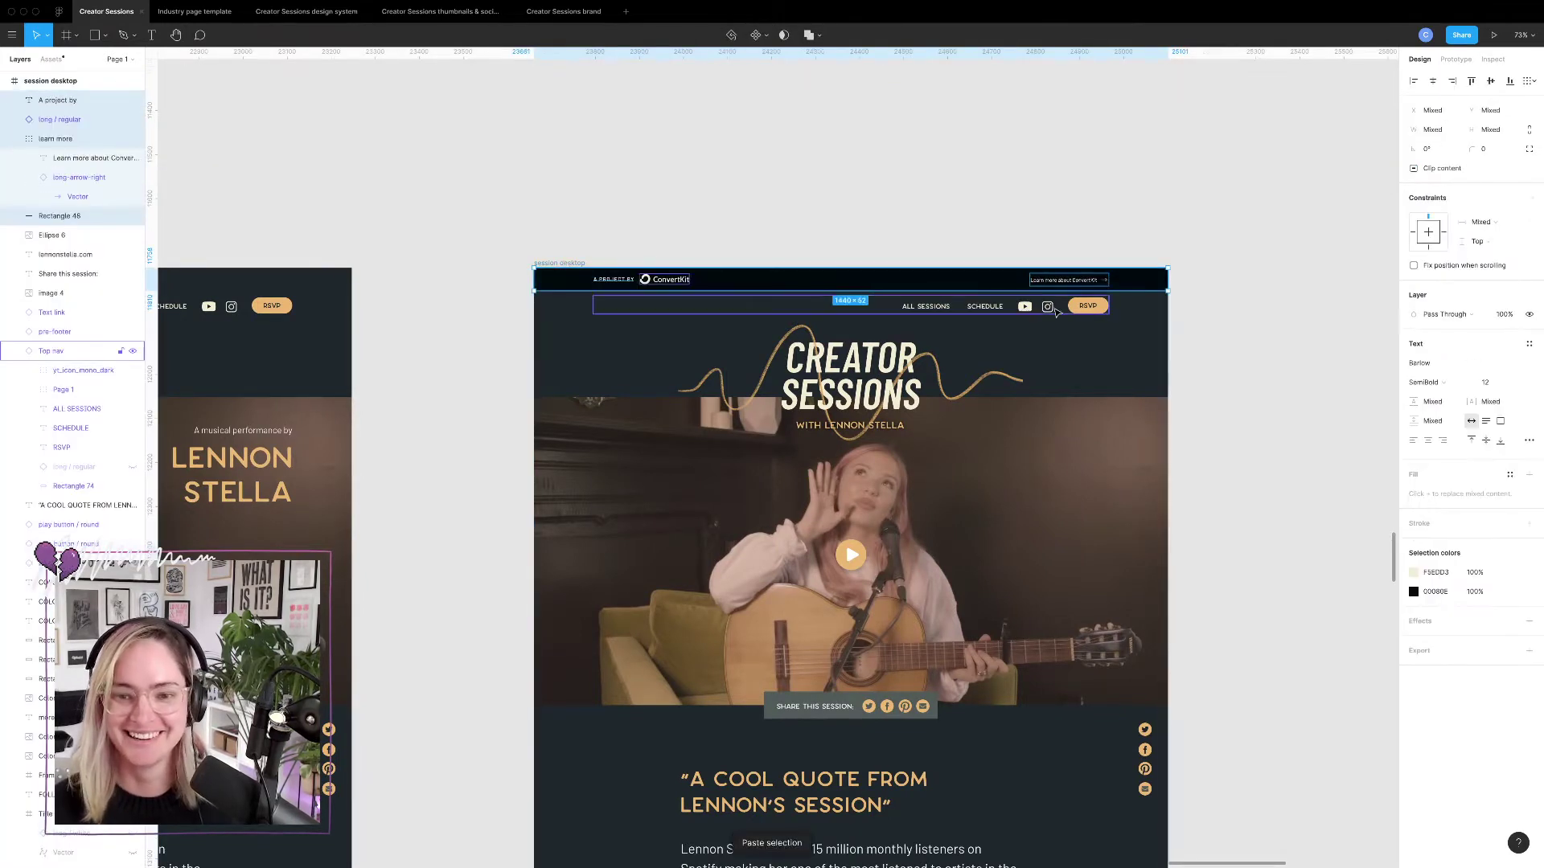
left_click(581, 264)
left_click_drag(809, 268, 808, 248)
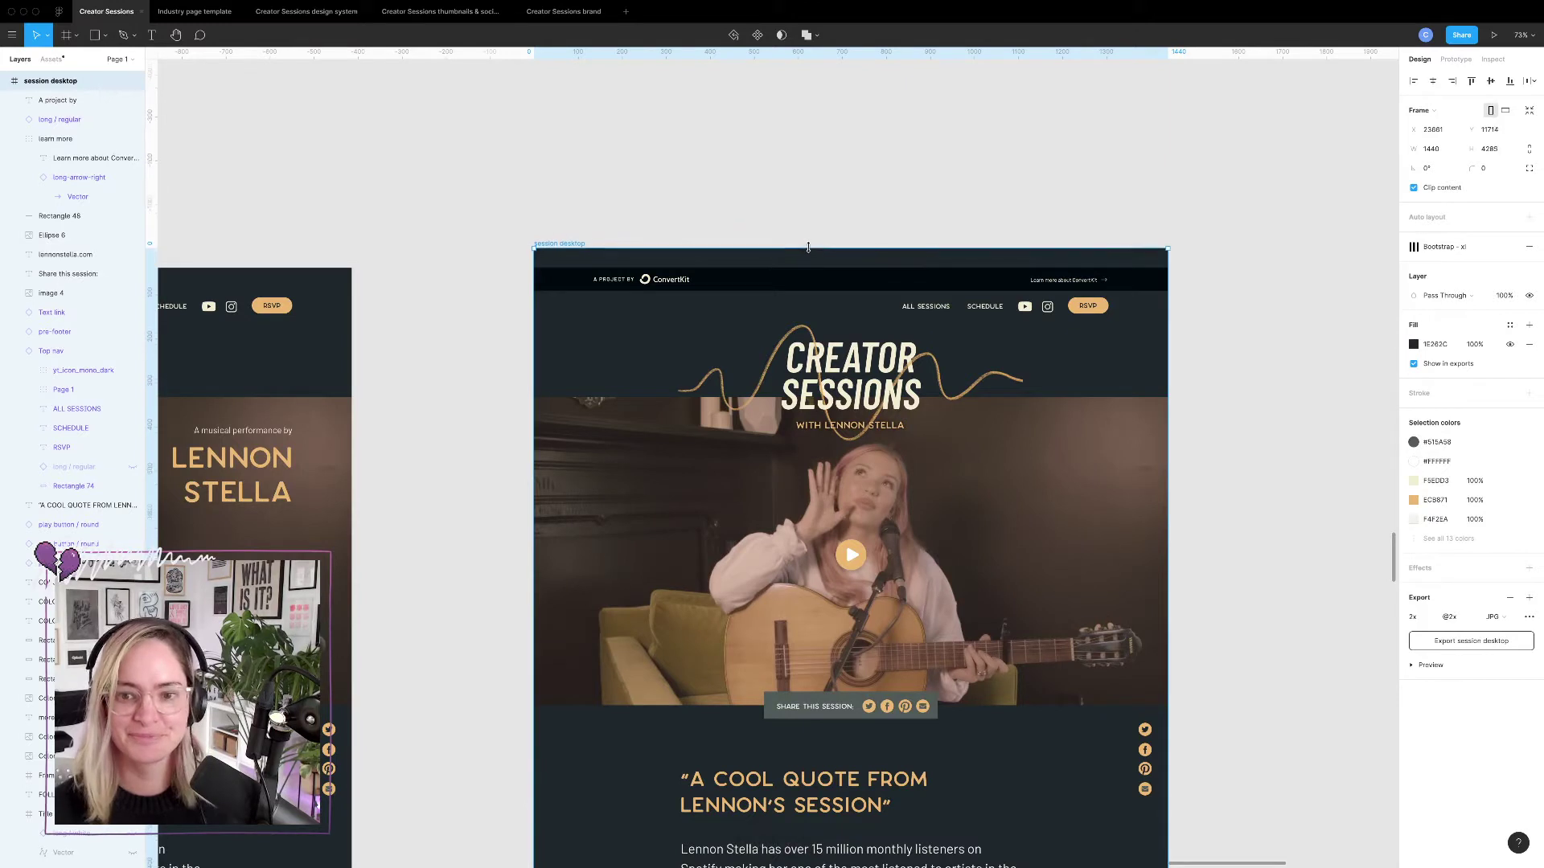
left_click(837, 199)
Move the black ConvertKit bar with its A PROJECT BY text, logo and Learn more link up to the session frame's upper edge.
left_click(1063, 280)
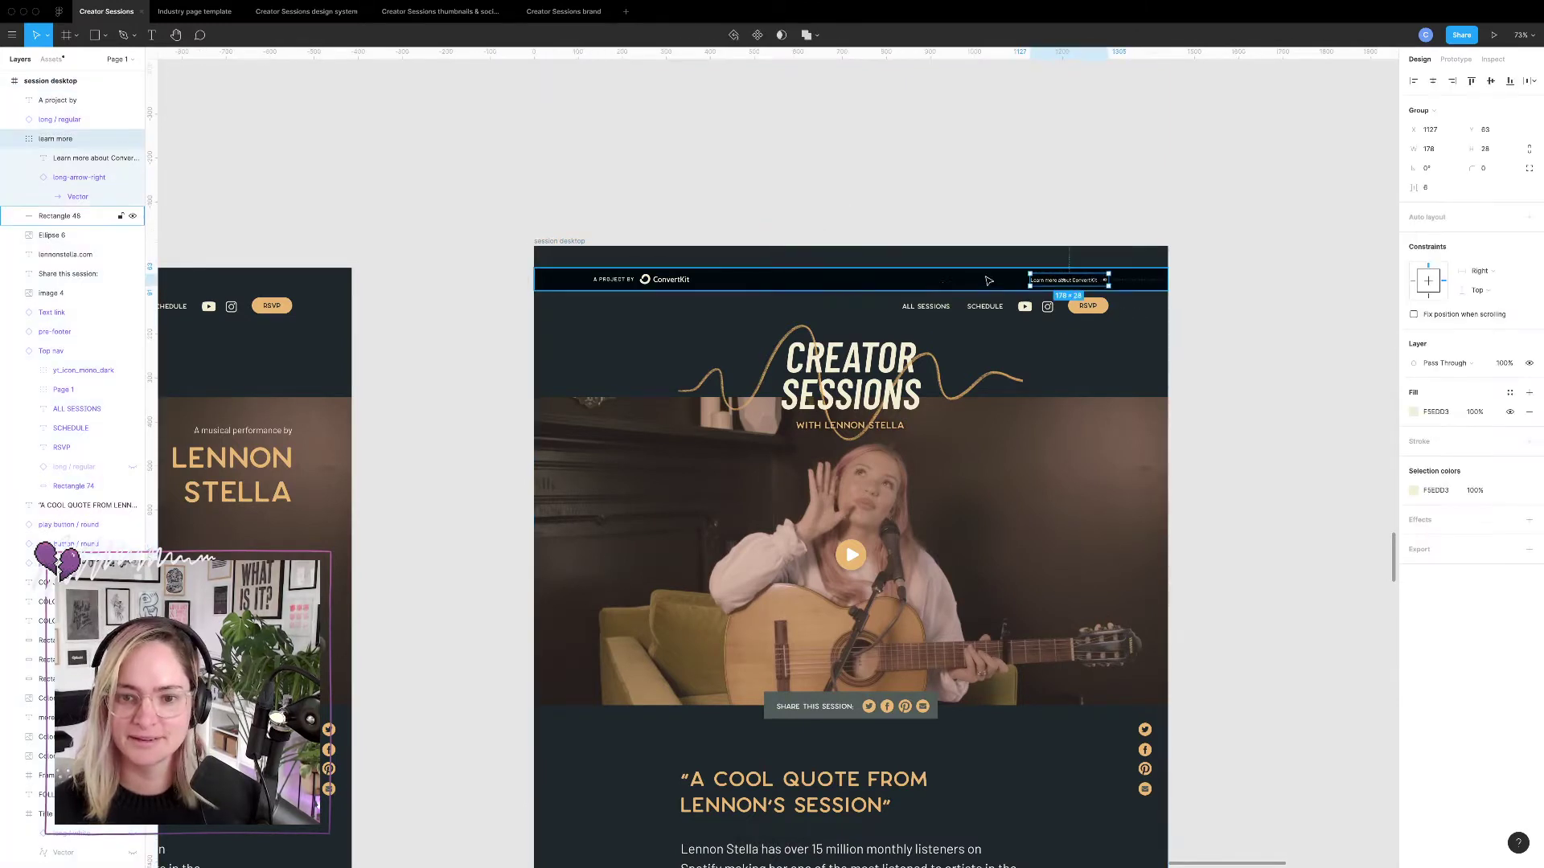
left_click(945, 287, "shift")
left_click(666, 279, "shift")
left_click(613, 279, "shift")
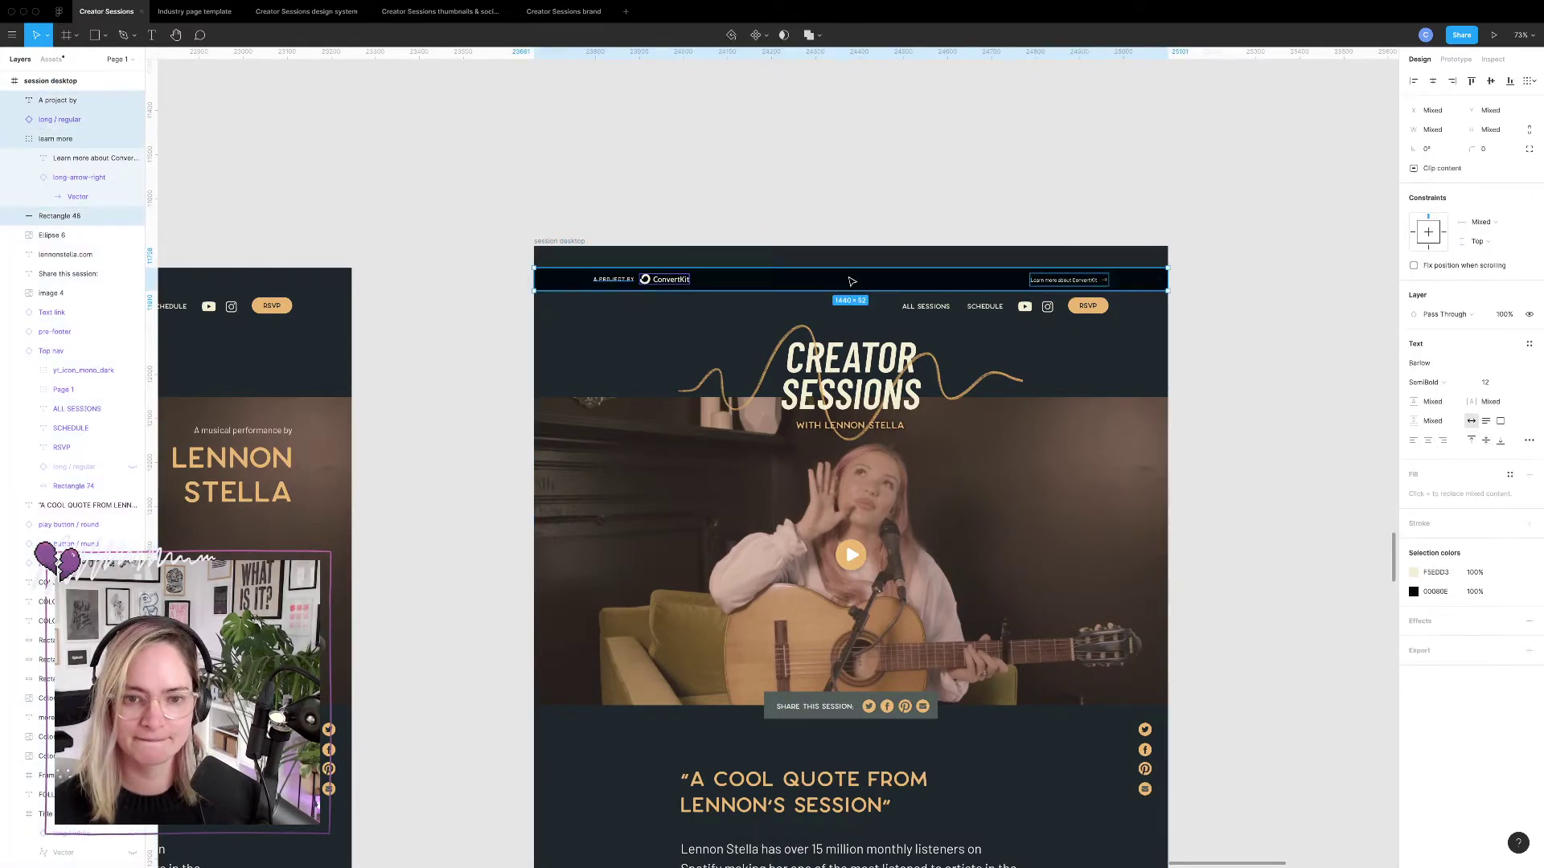
left_click_drag(852, 281, 851, 263)
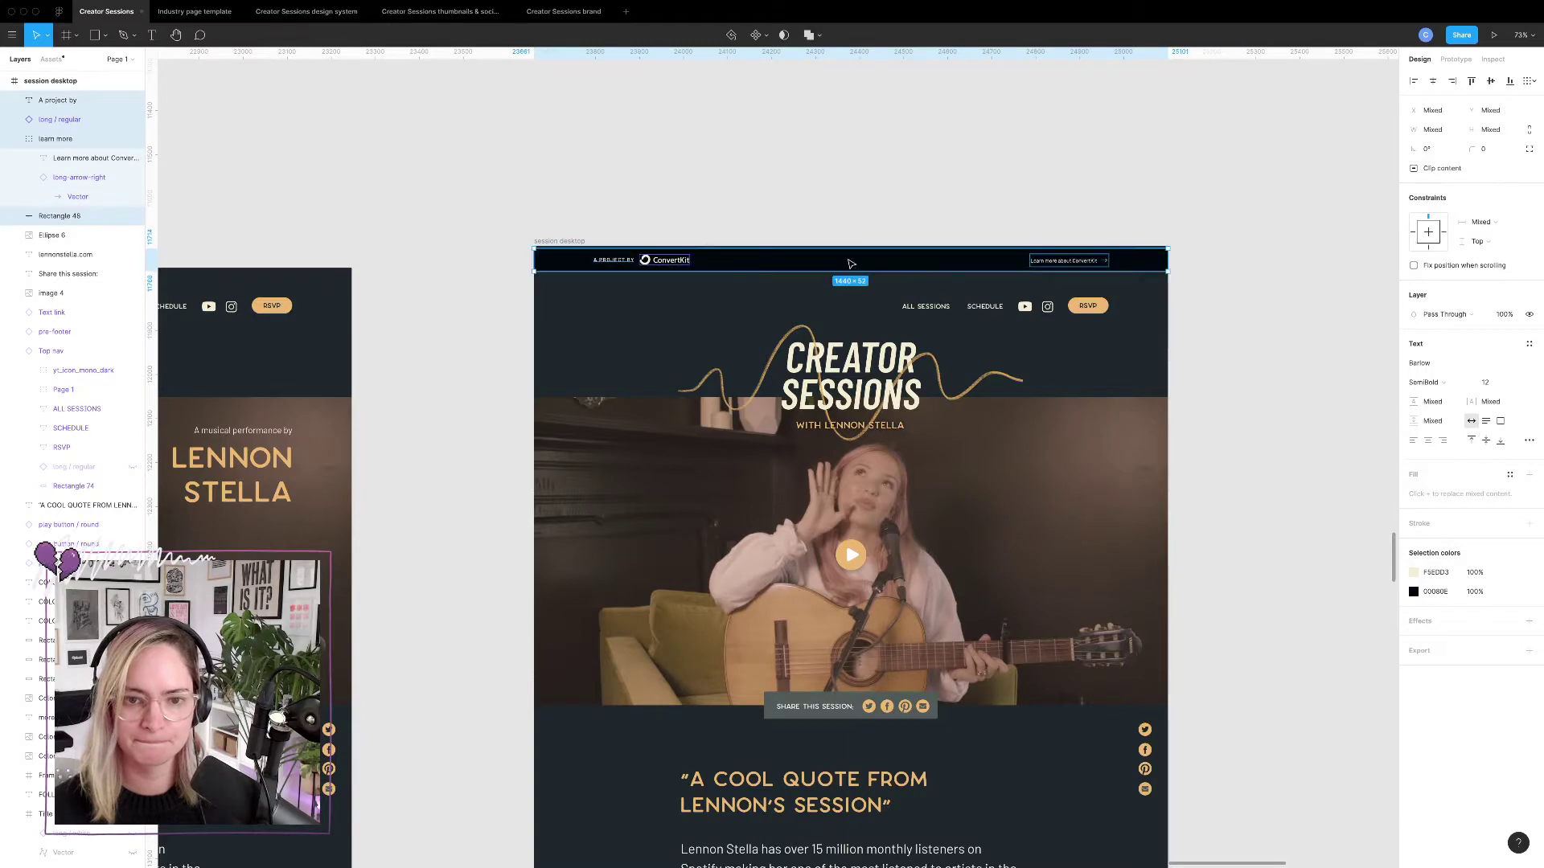
scroll(850, 263, "up", 5, "ctrl")
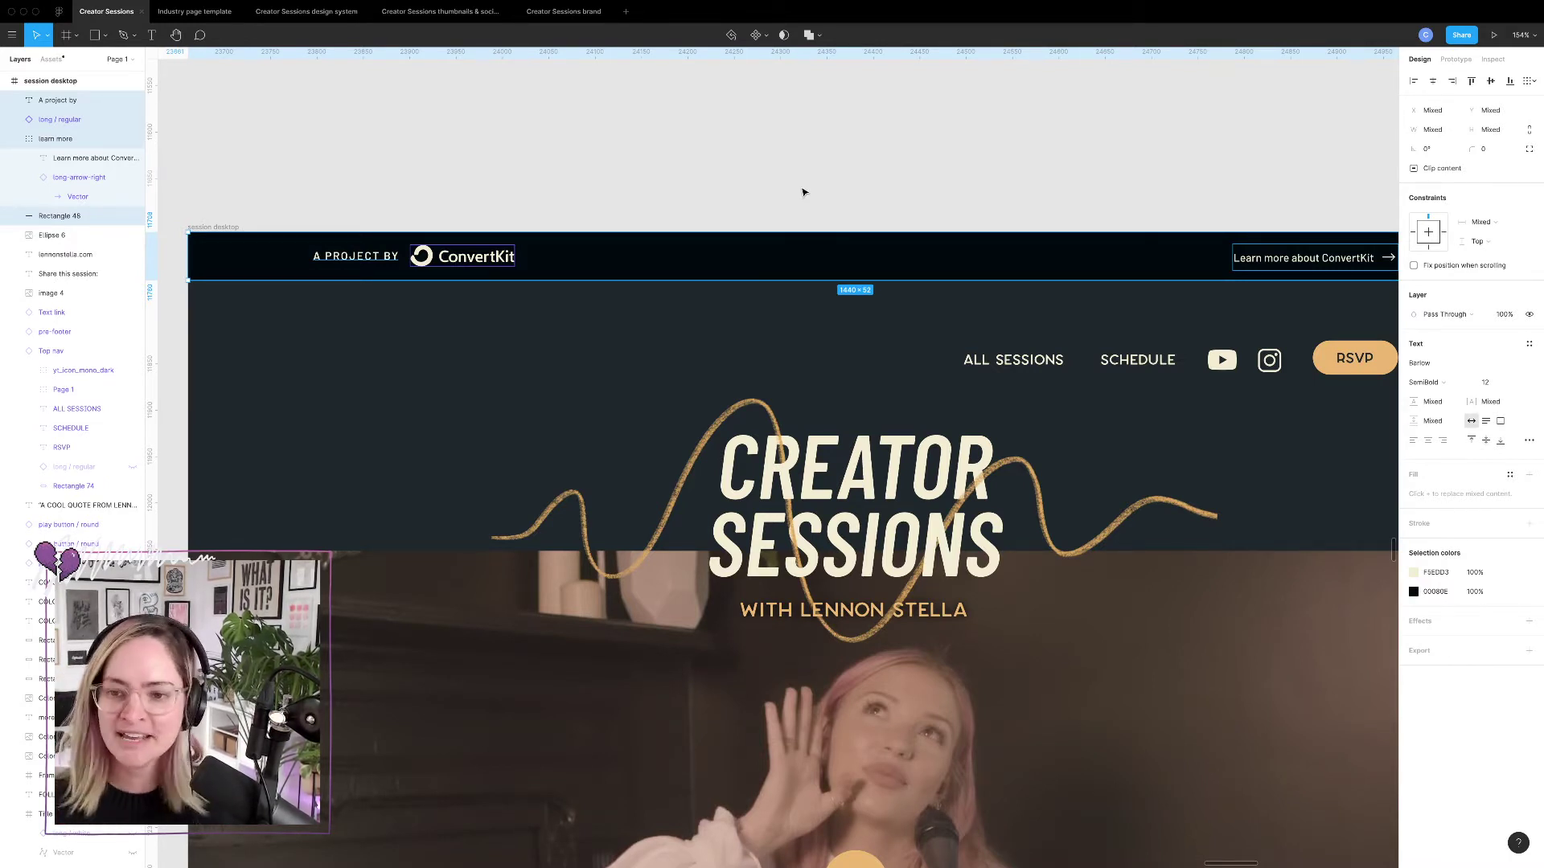
left_click(804, 192)
scroll(861, 216, "down", 6)
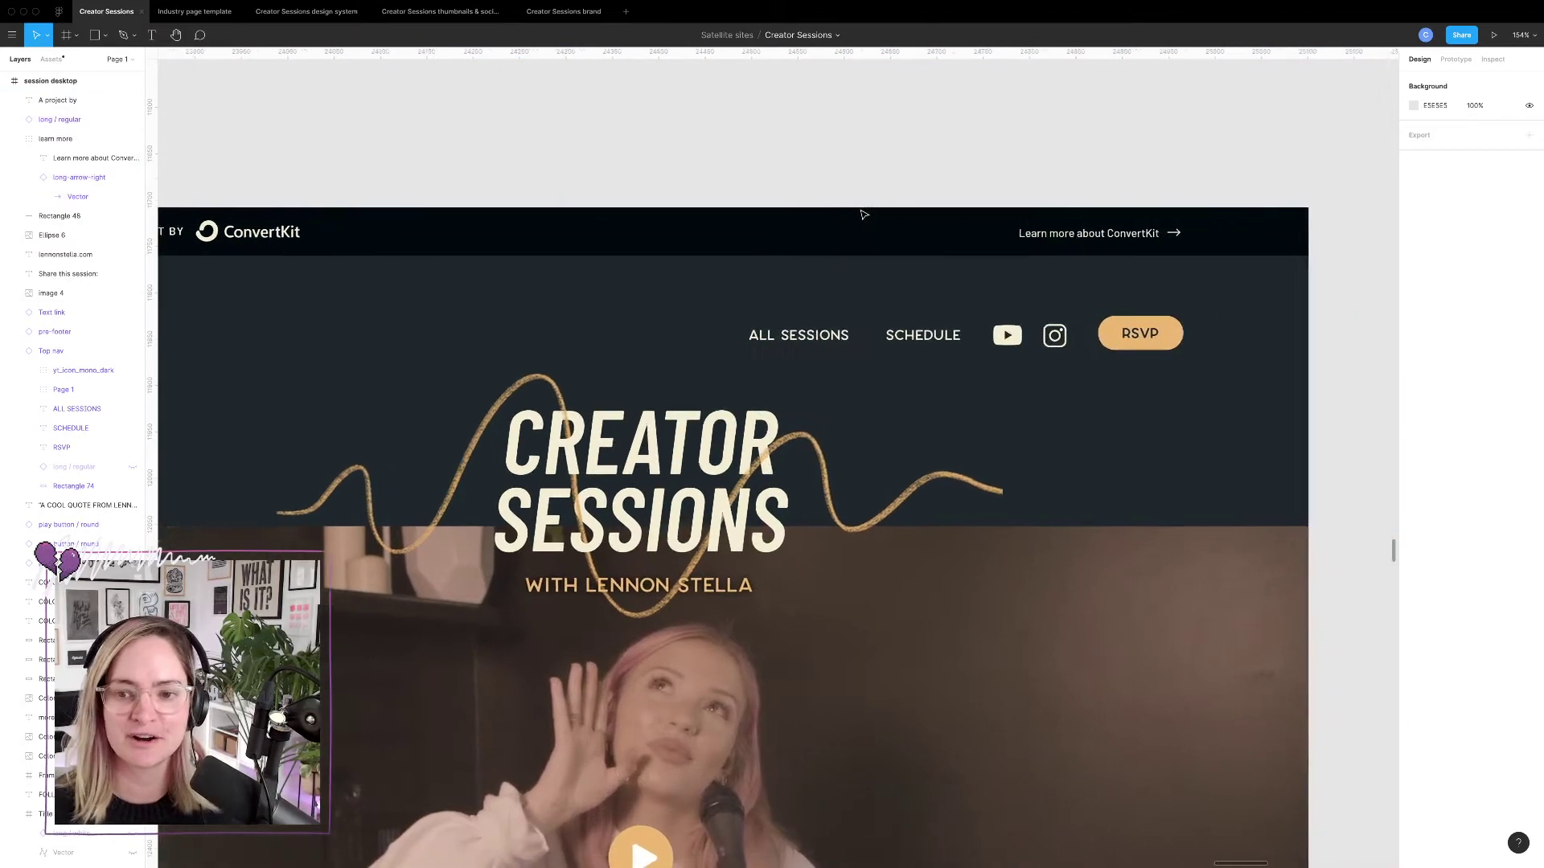
Lower the complete ConvertKit bar slightly and crop the session frame's upper edge down to meet it.
left_click(616, 213)
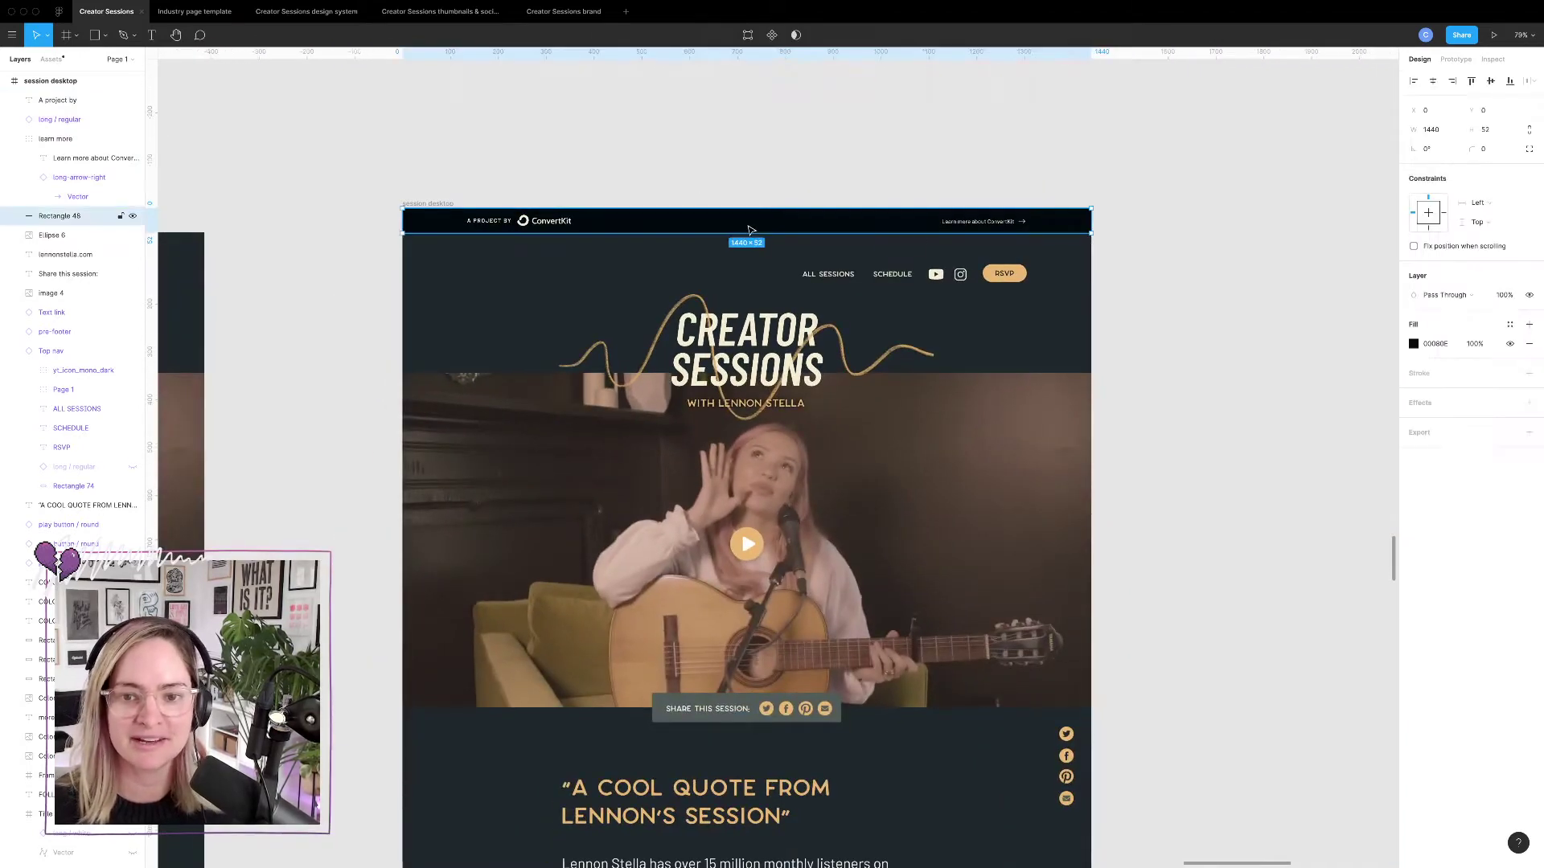
left_click(545, 220, "shift")
left_click(489, 220, "shift")
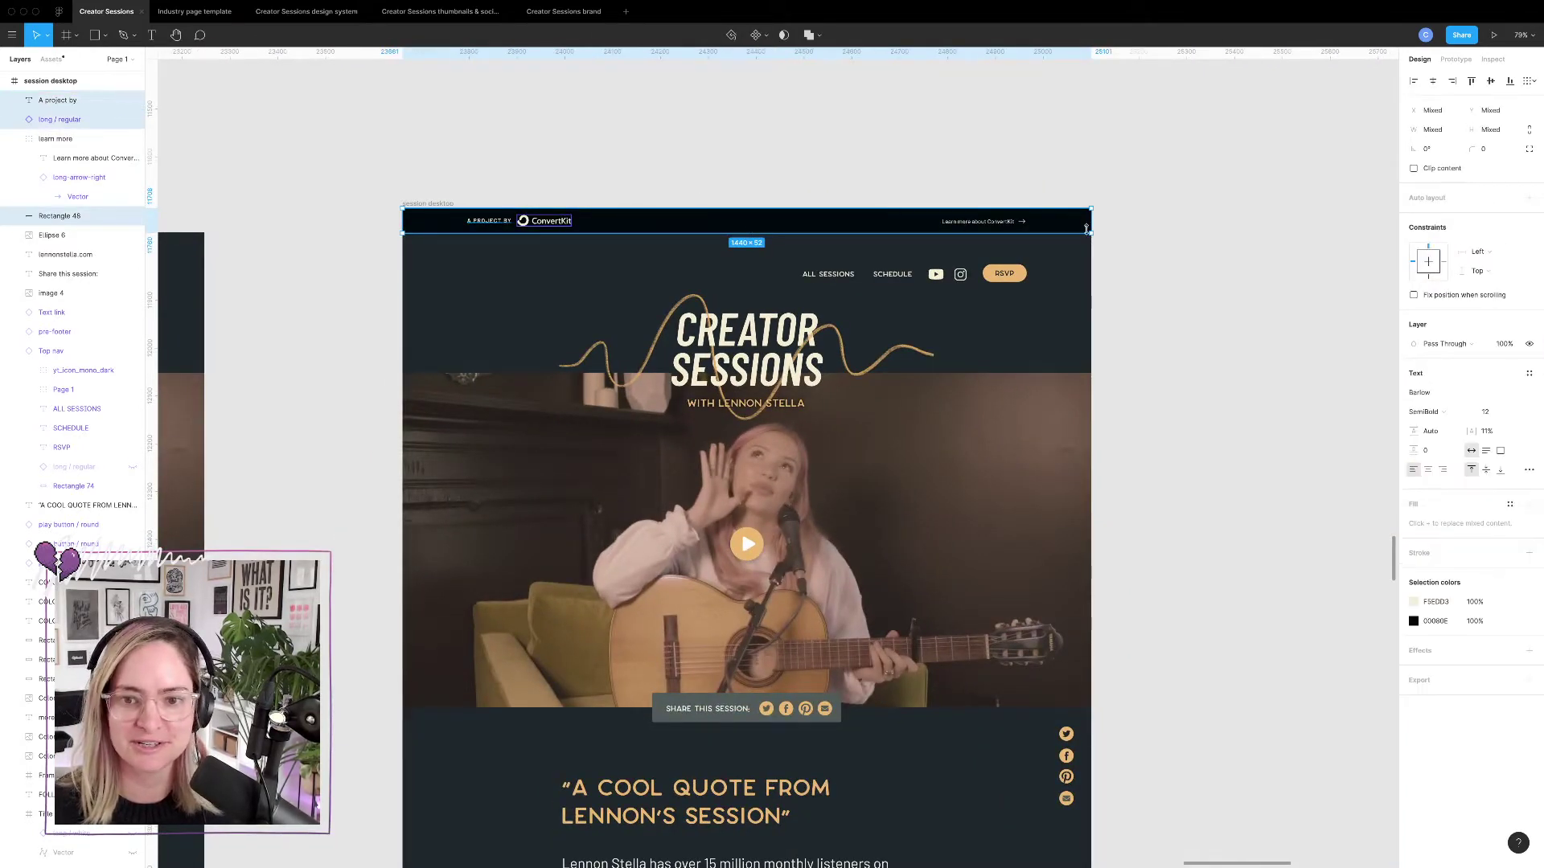
left_click(989, 222, "shift")
left_click_drag(989, 221, 989, 233)
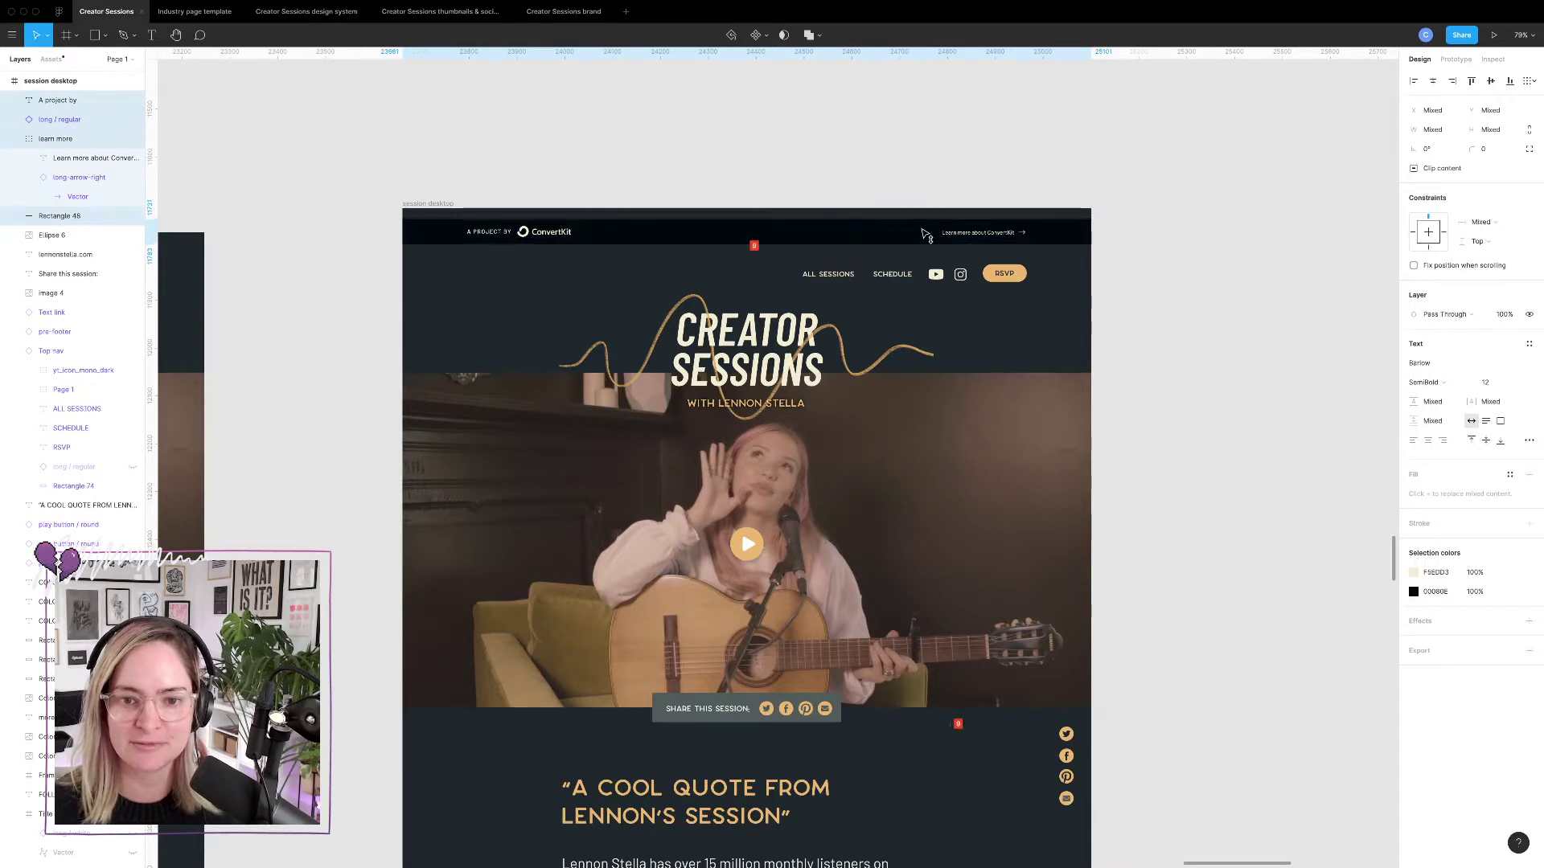
left_click(430, 204)
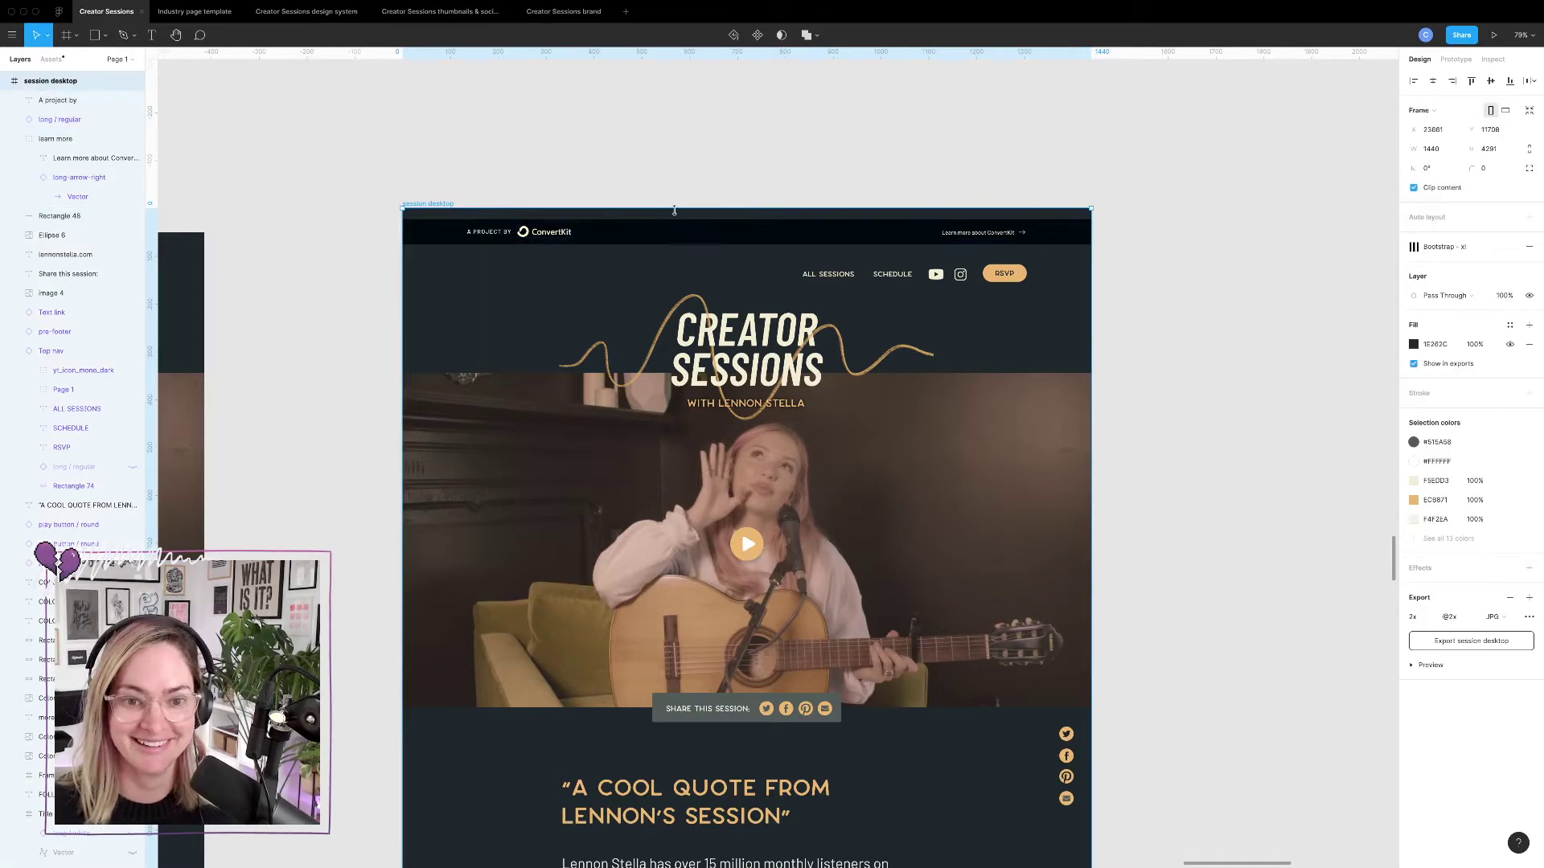
left_click_drag(673, 213, 673, 219)
left_click(732, 171)
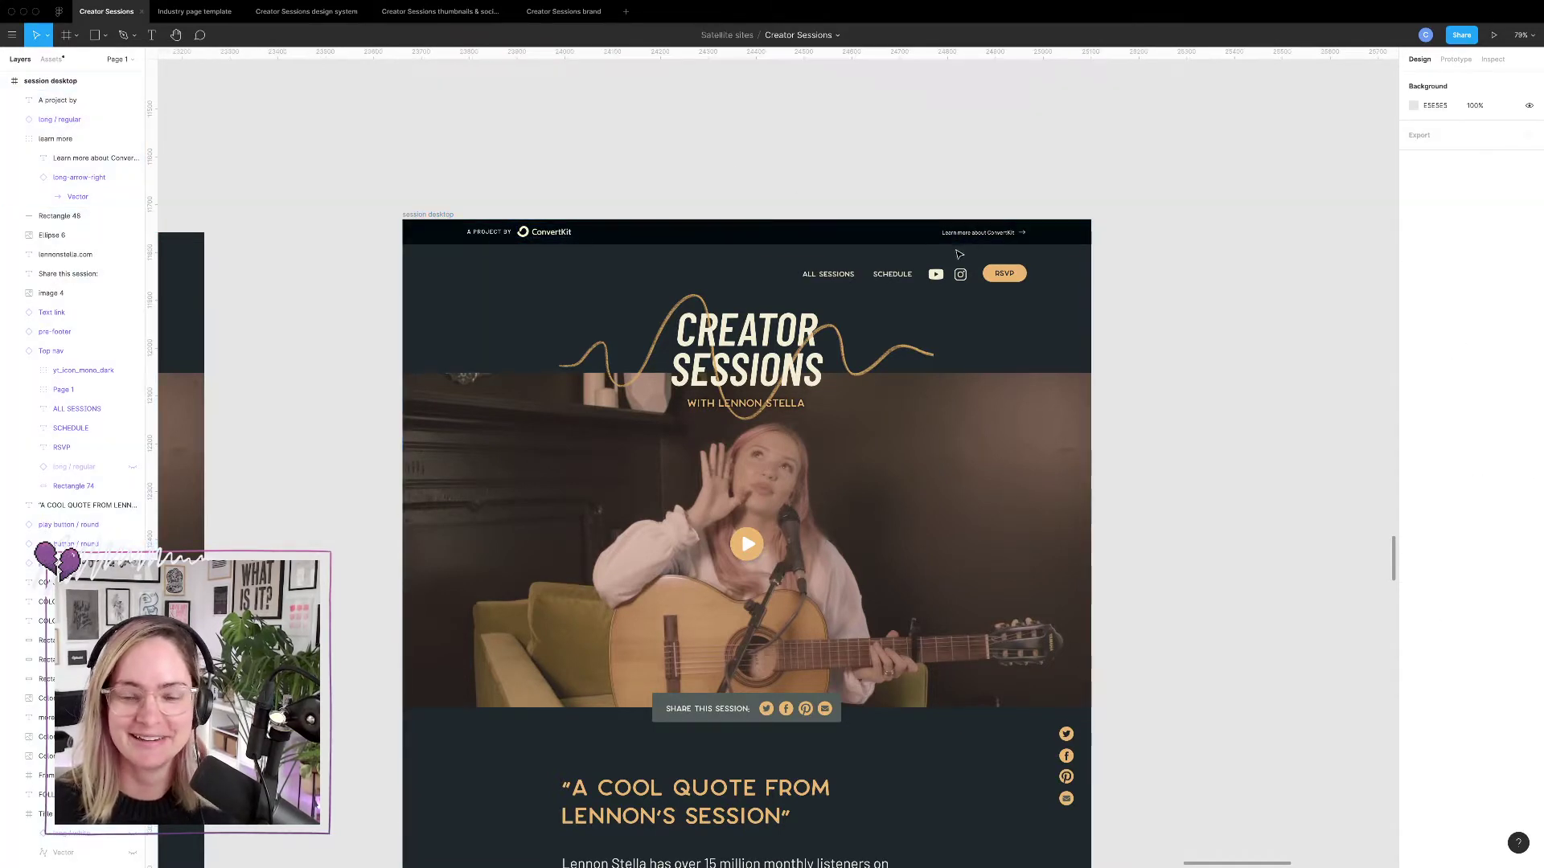
Detach the Top nav instance, delete its hidden long / regular logo and shrink the nav frame to 470 px wide.
left_click(1011, 273)
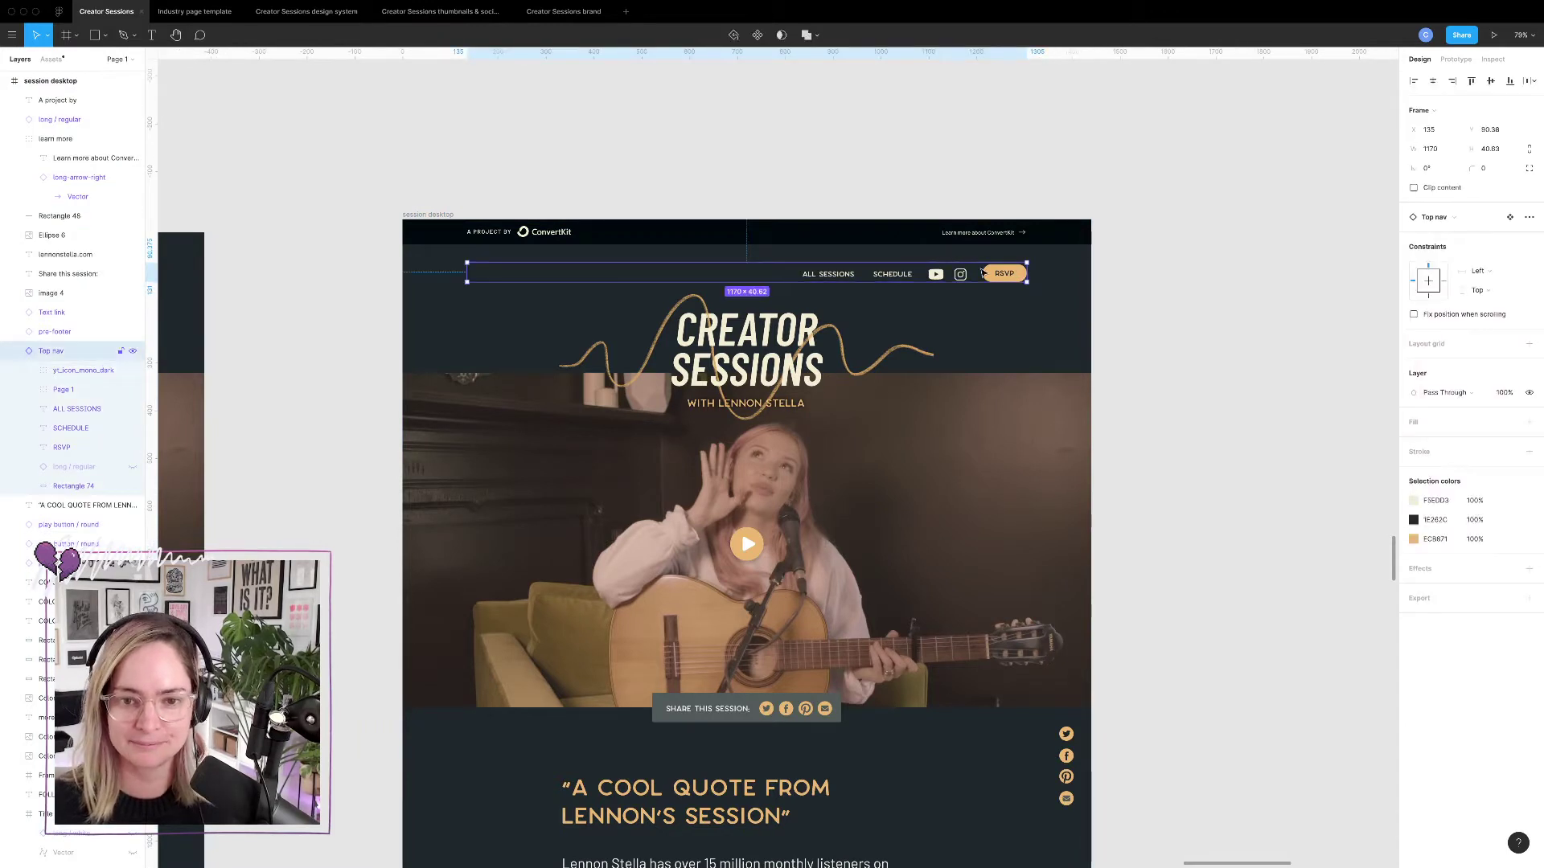
right_click(73, 359)
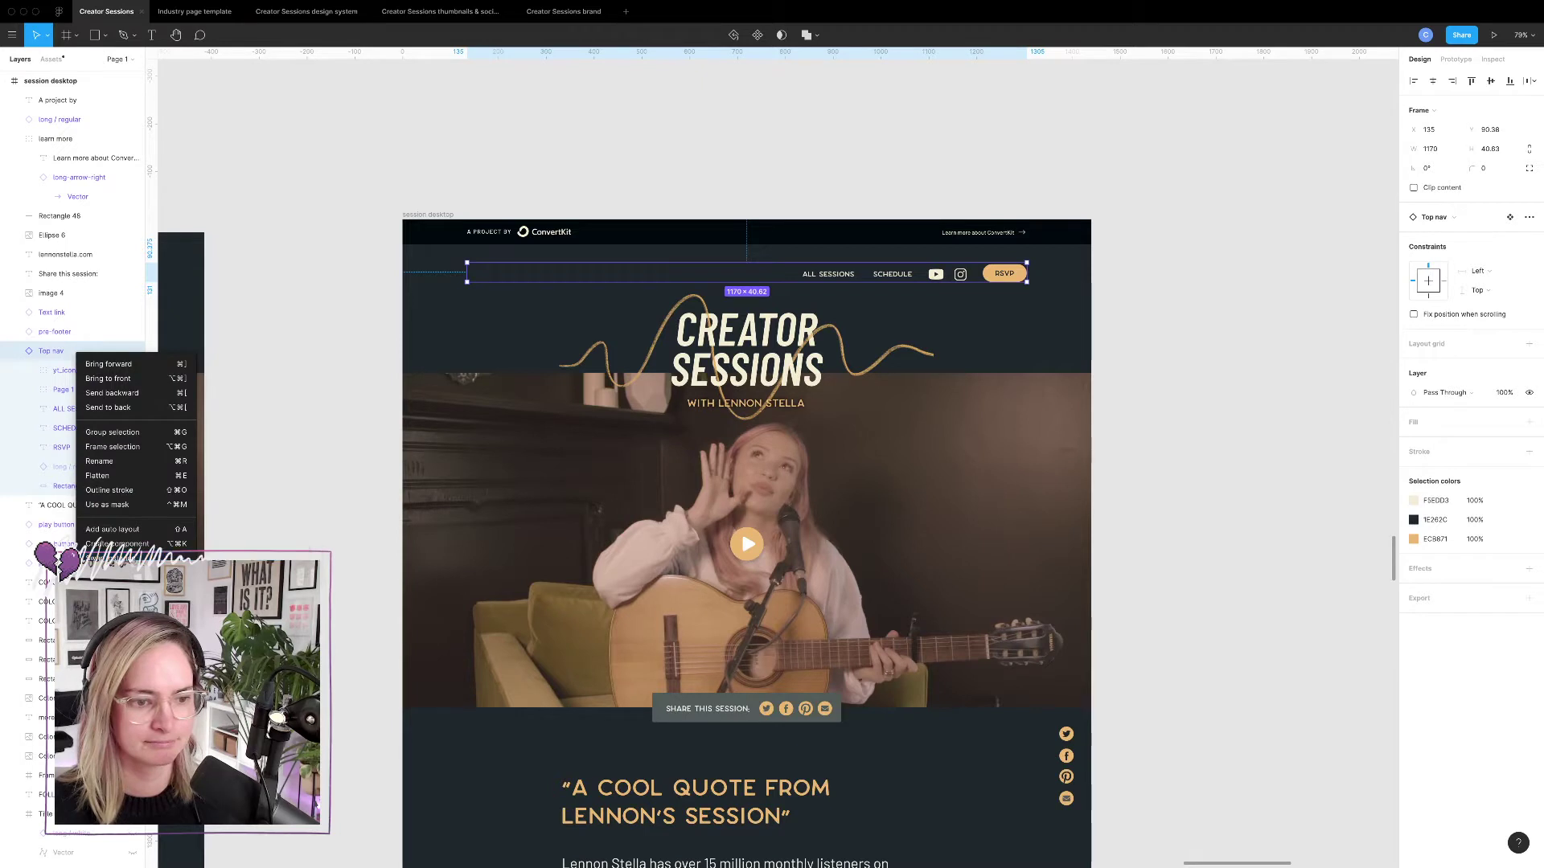
left_click(113, 572)
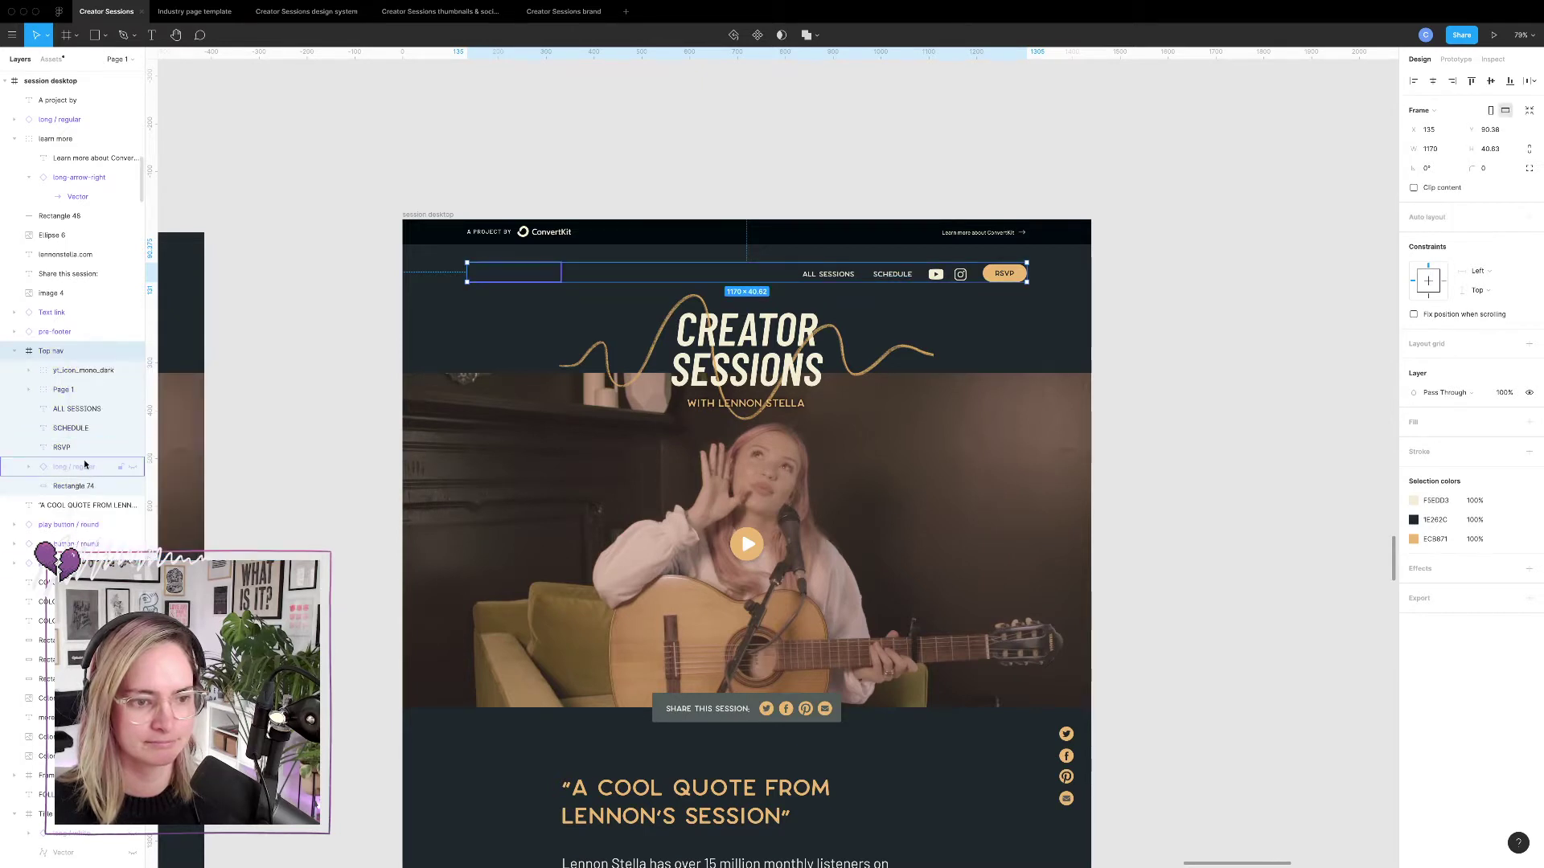
left_click(84, 463)
key("Delete")
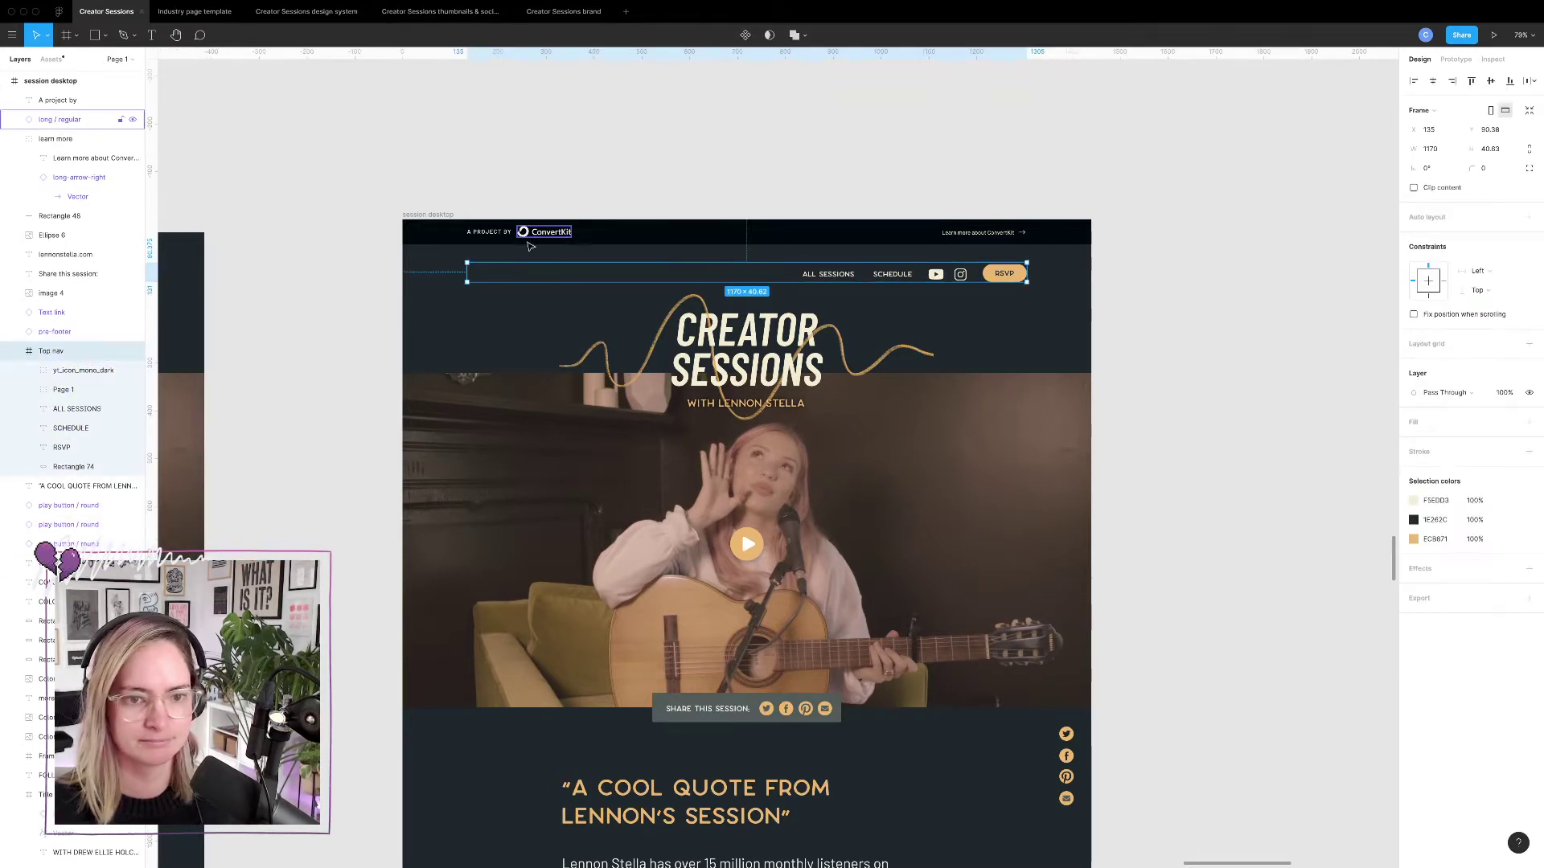
left_click_drag(467, 274, 801, 291)
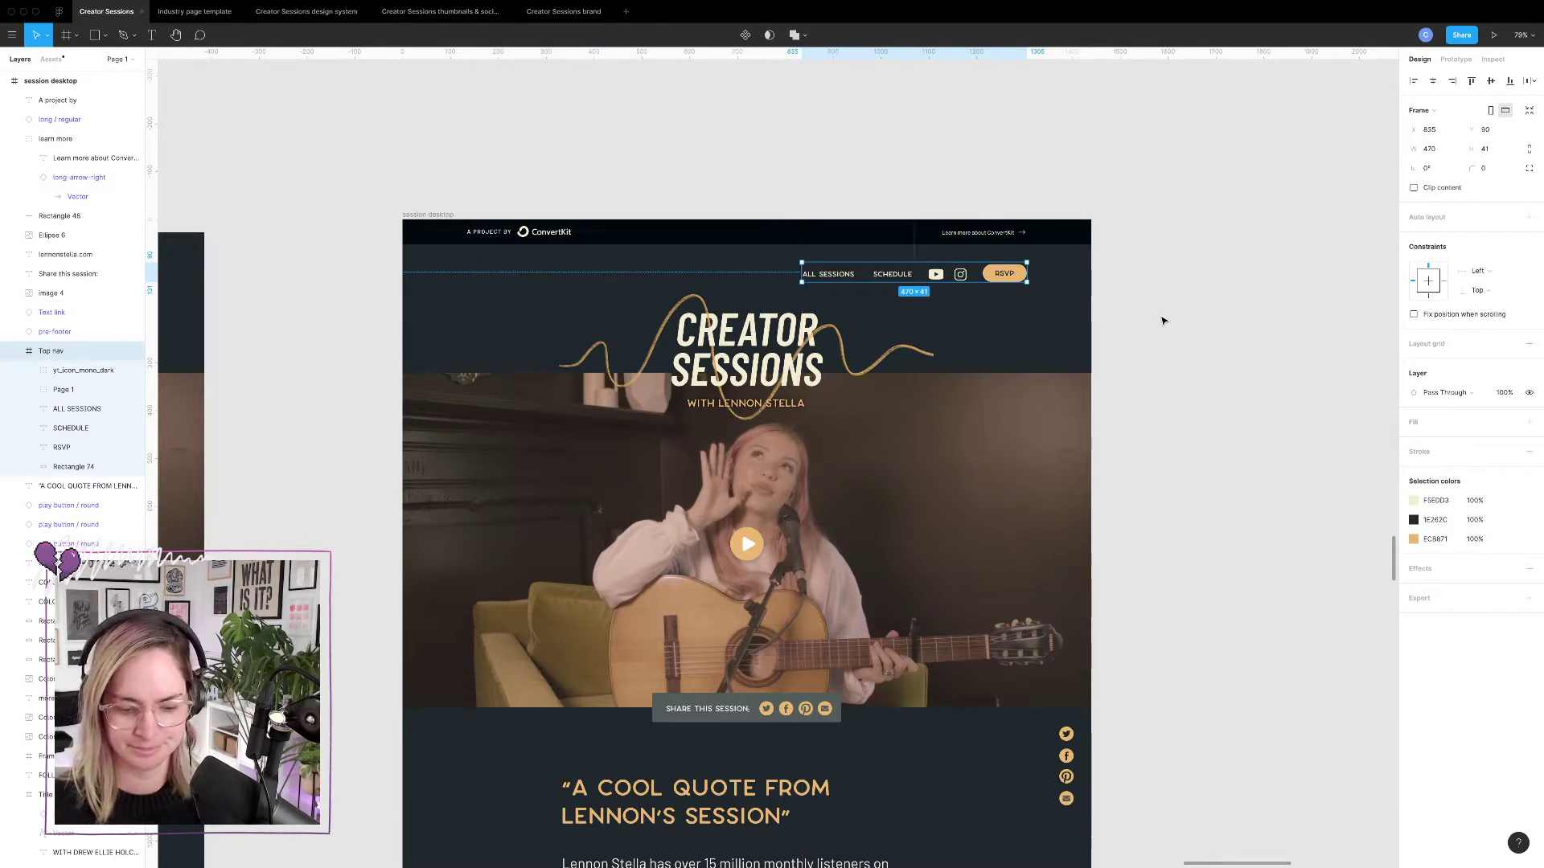
Center the nav links horizontally above the CREATOR SESSIONS title.
left_click(1125, 314)
left_click_drag(1017, 276, 850, 277)
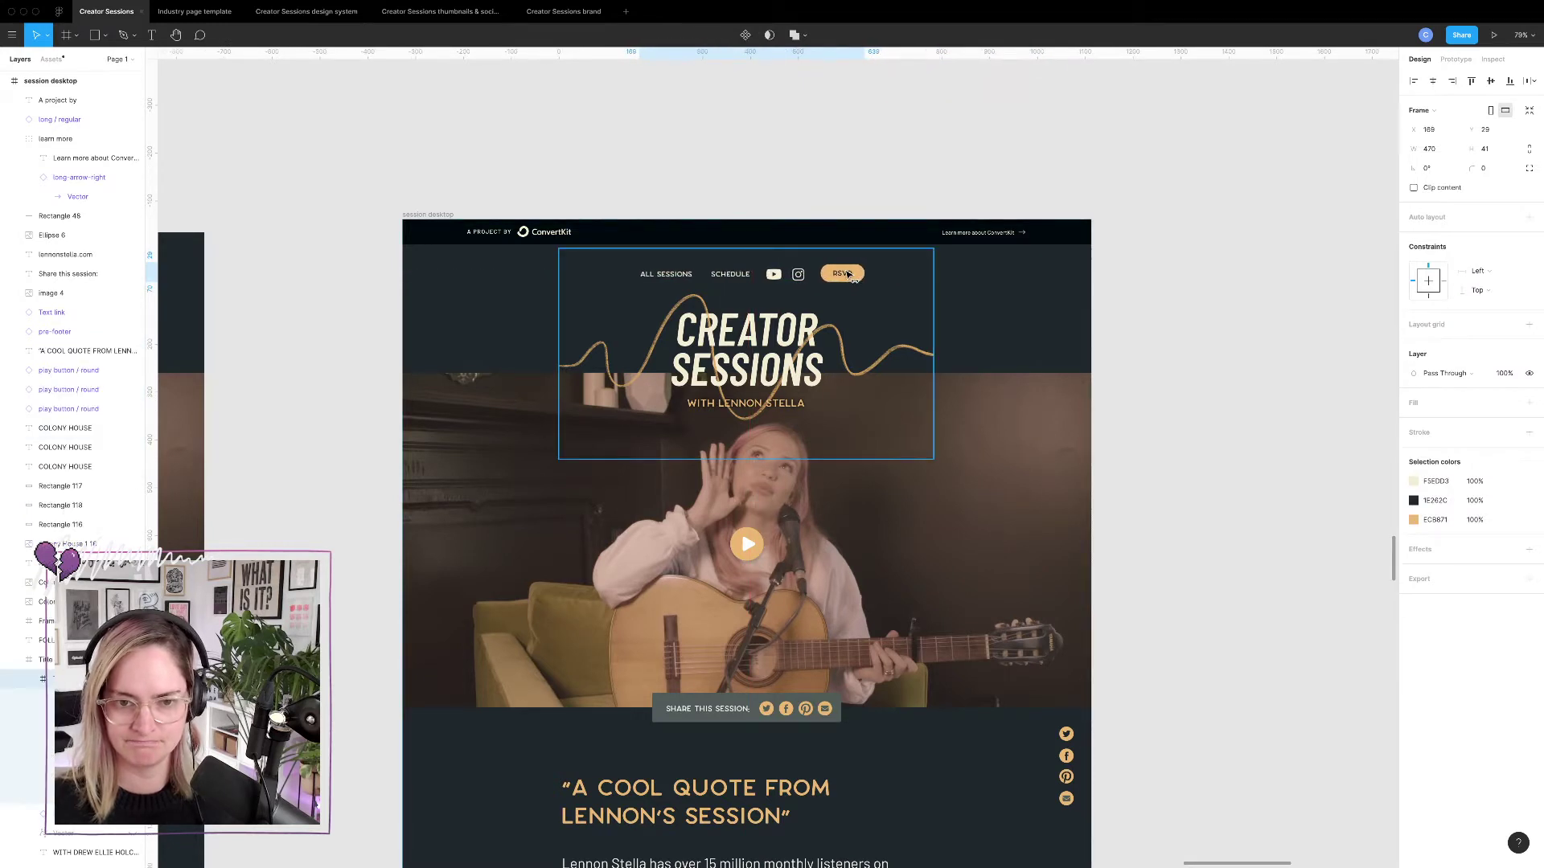
left_click(1154, 326)
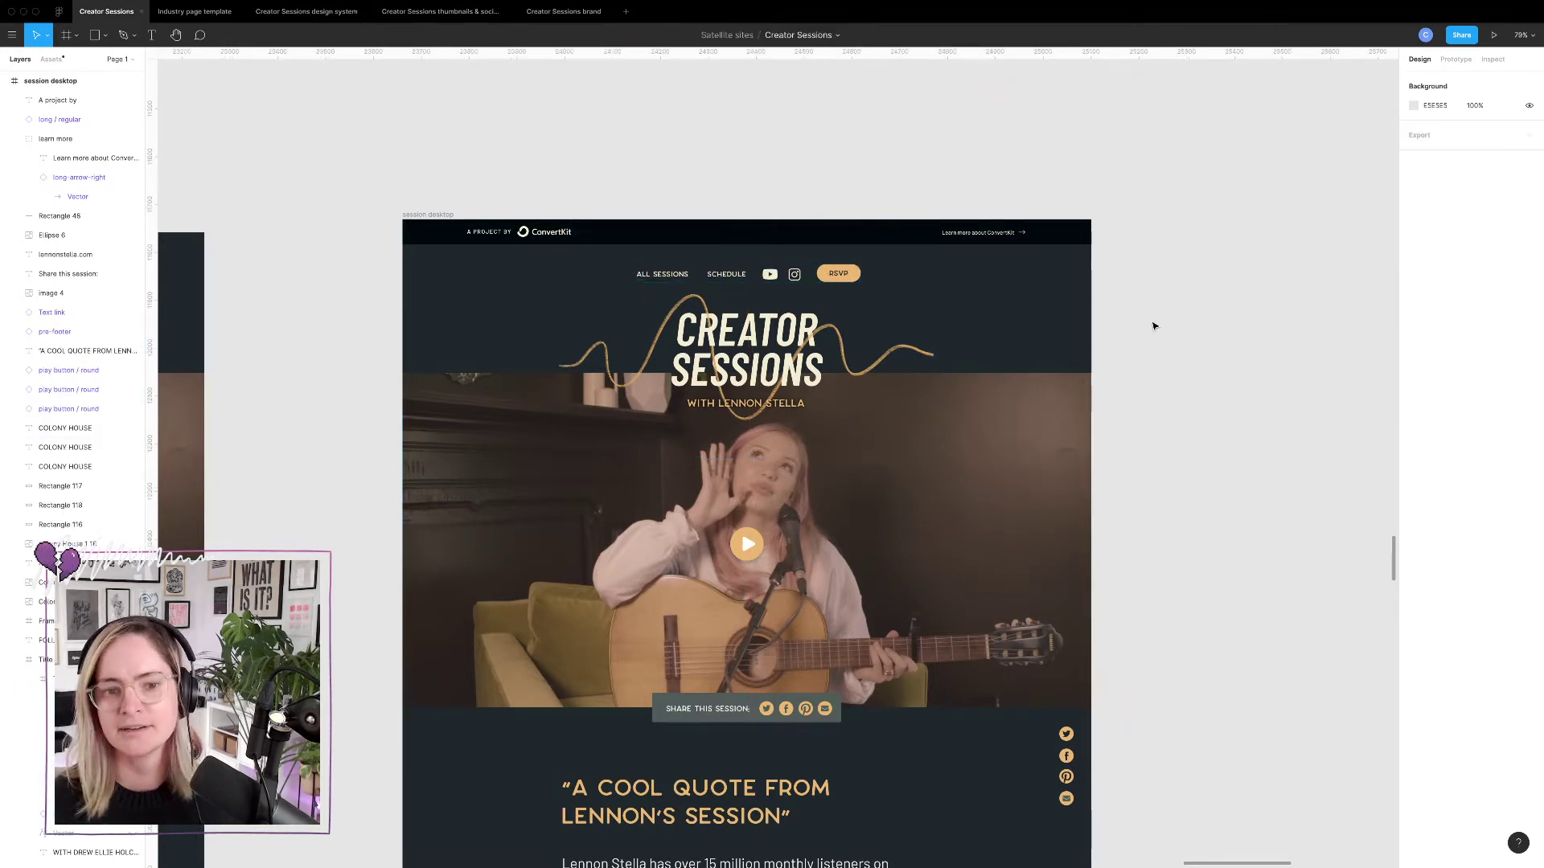
Extend the session frame upward and raise the complete ConvertKit bar to add space above the centered nav.
left_click(424, 214)
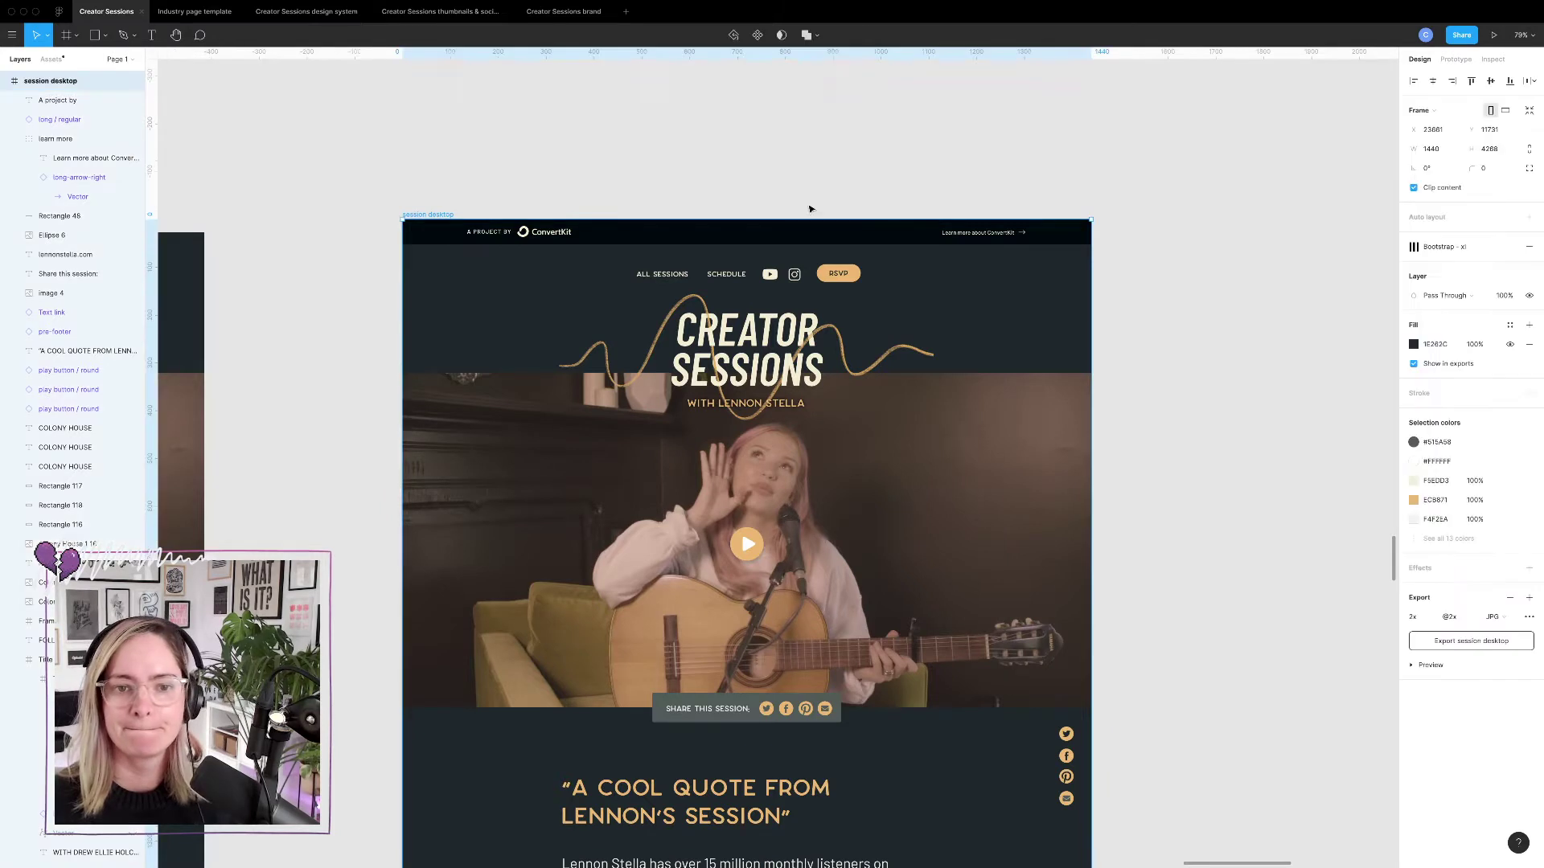
left_click_drag(808, 220, 808, 185)
left_click(1000, 233)
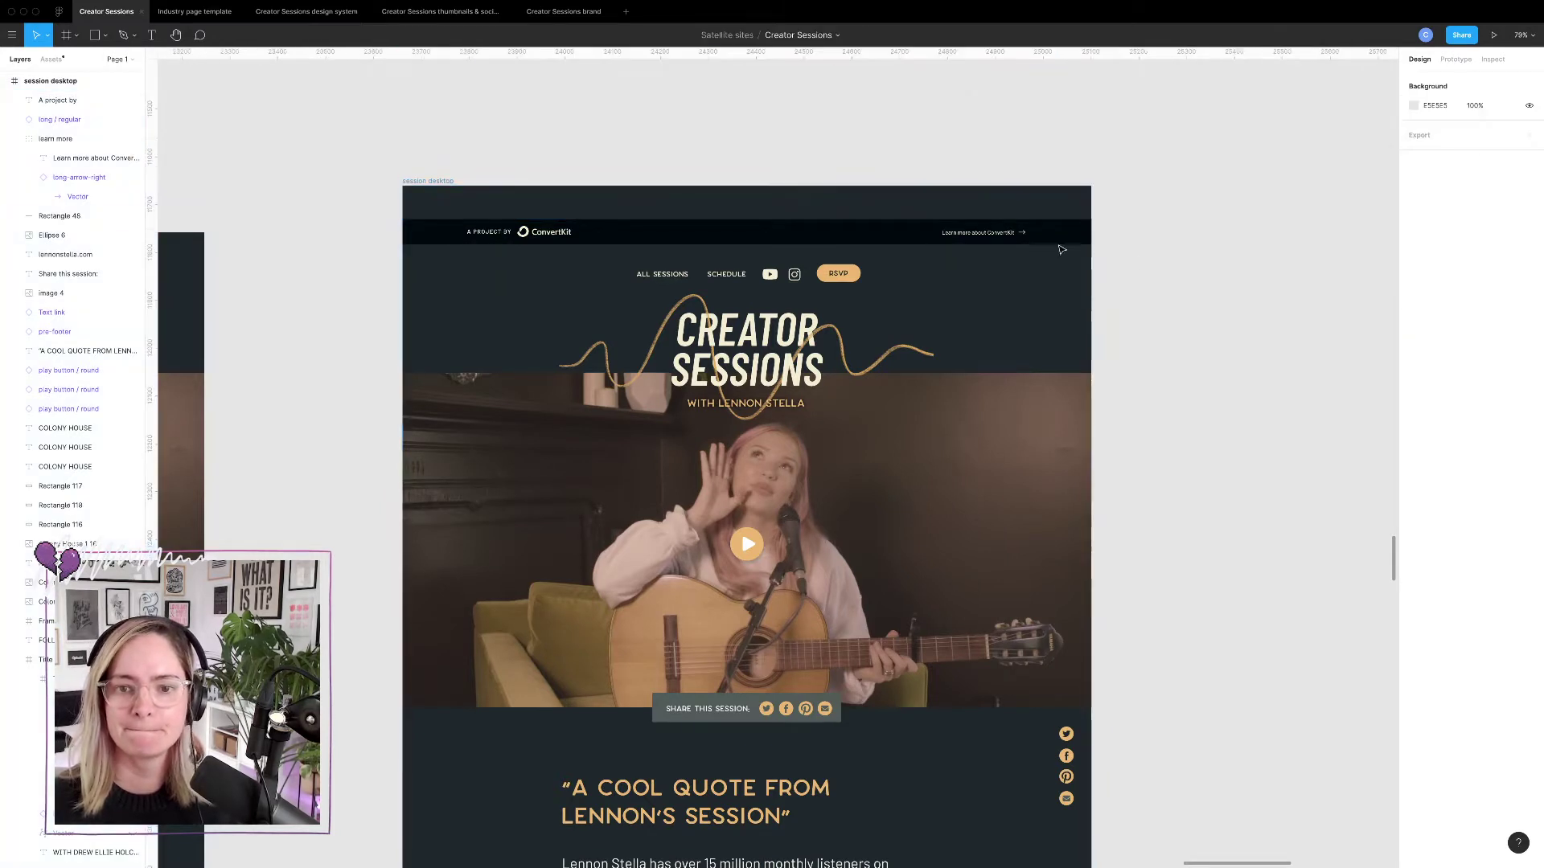
left_click(724, 234, "shift")
left_click(546, 232, "shift")
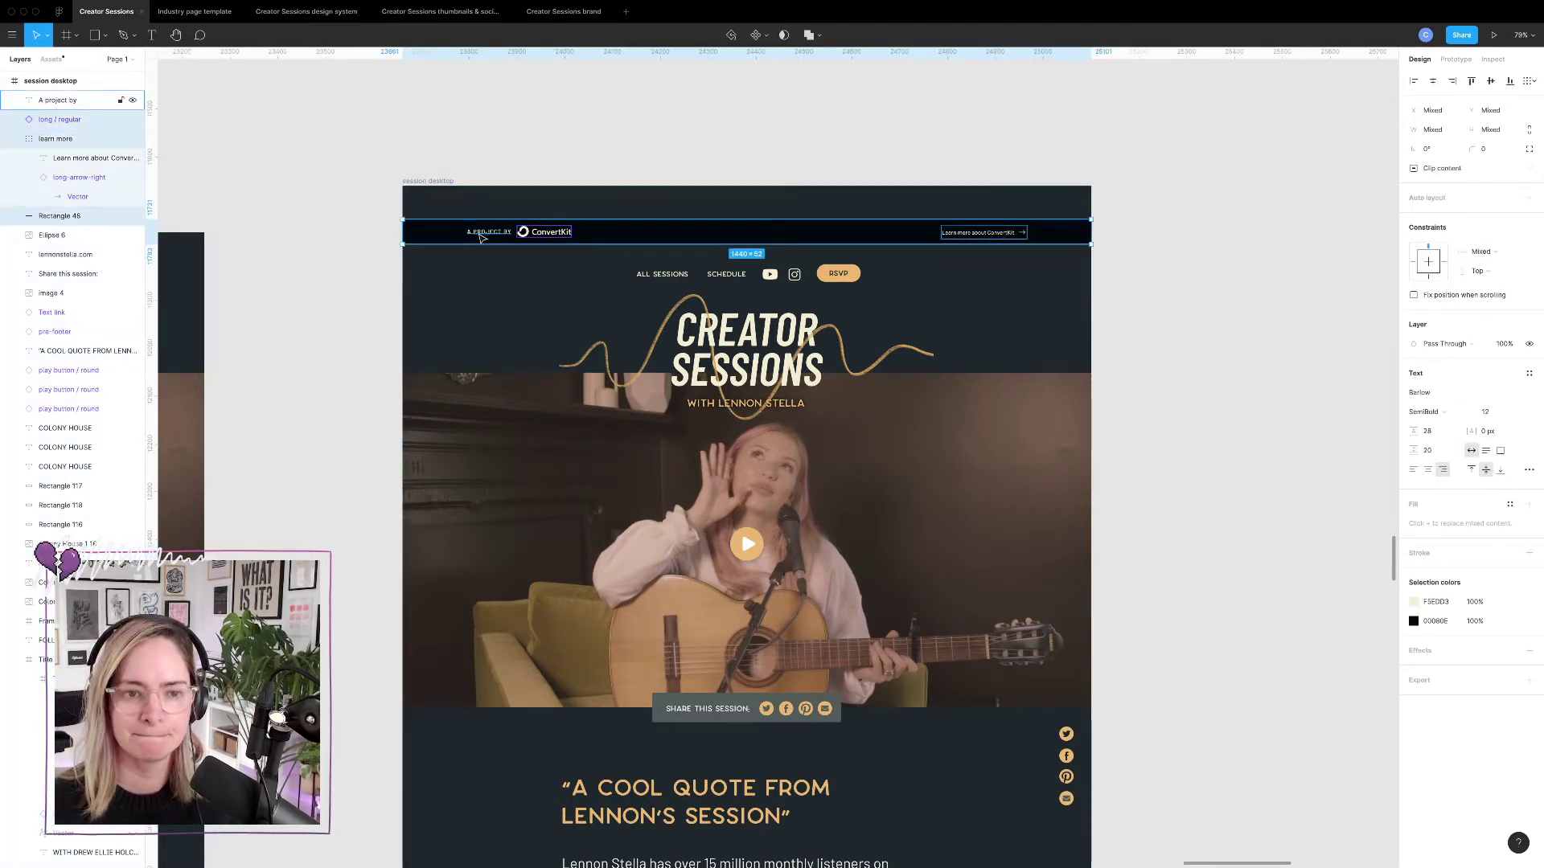
left_click(482, 233, "shift")
left_click_drag(692, 243, 693, 230)
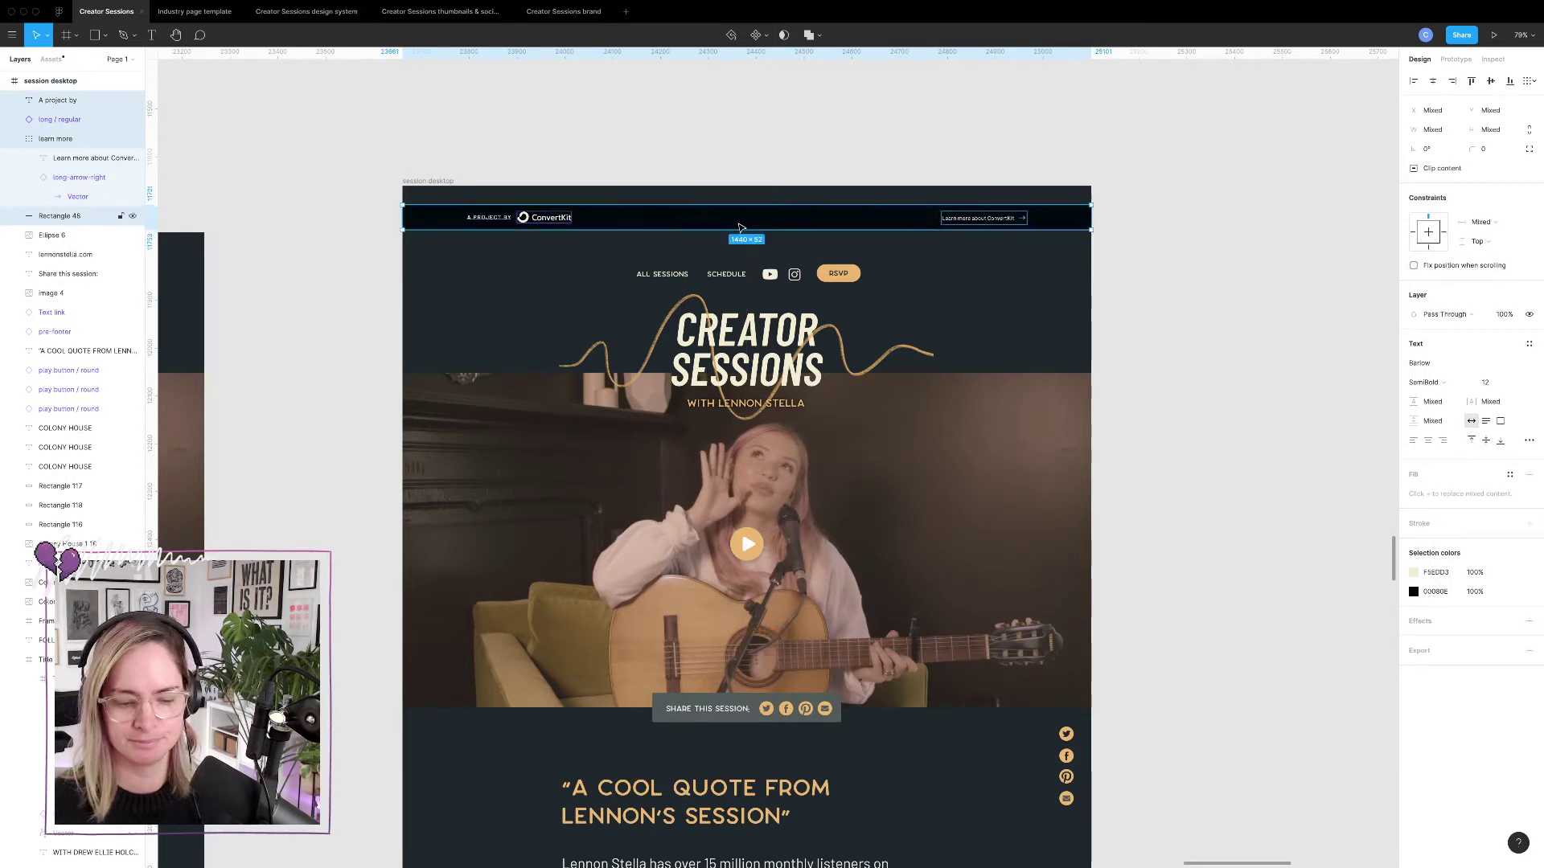
Move the centered nav up closer to the black bar and take its layer out of the title frame.
left_click(1141, 300)
left_click_drag(824, 275, 823, 262)
left_click_drag(651, 286, 651, 285)
left_click_drag(769, 260, 770, 255)
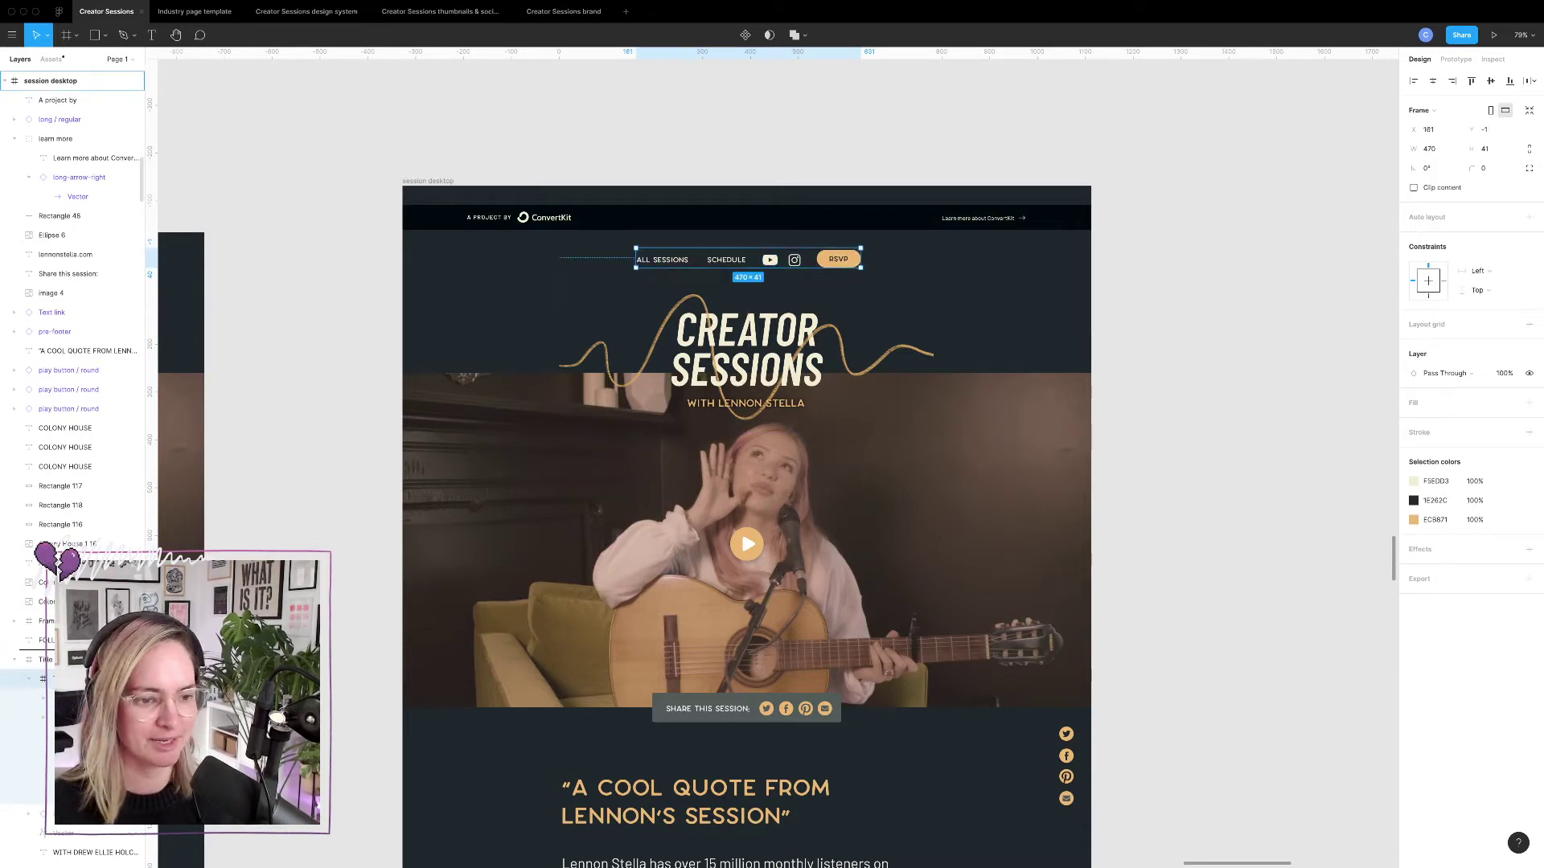
key("Down")
key("Down")
key("Down")
key("Down")
key("Down")
key("Down")
key("Down")
key("Down")
key("Down")
key("Down")
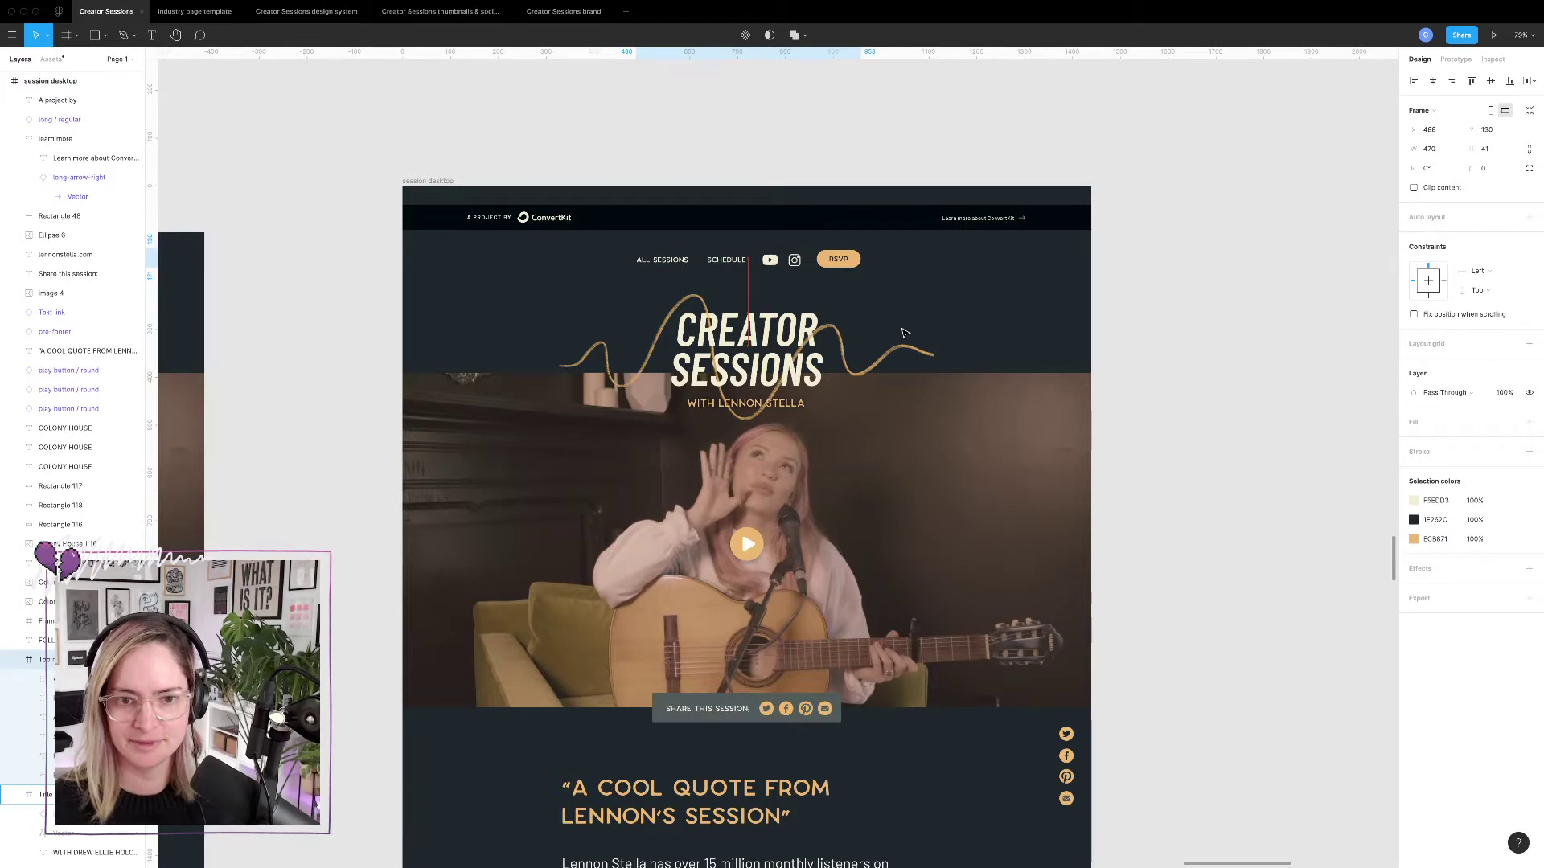
Raise the ConvertKit bar a little further and crop the excess frame area above it.
left_click(1020, 225)
left_click(900, 223, "shift")
left_click(543, 217, "shift")
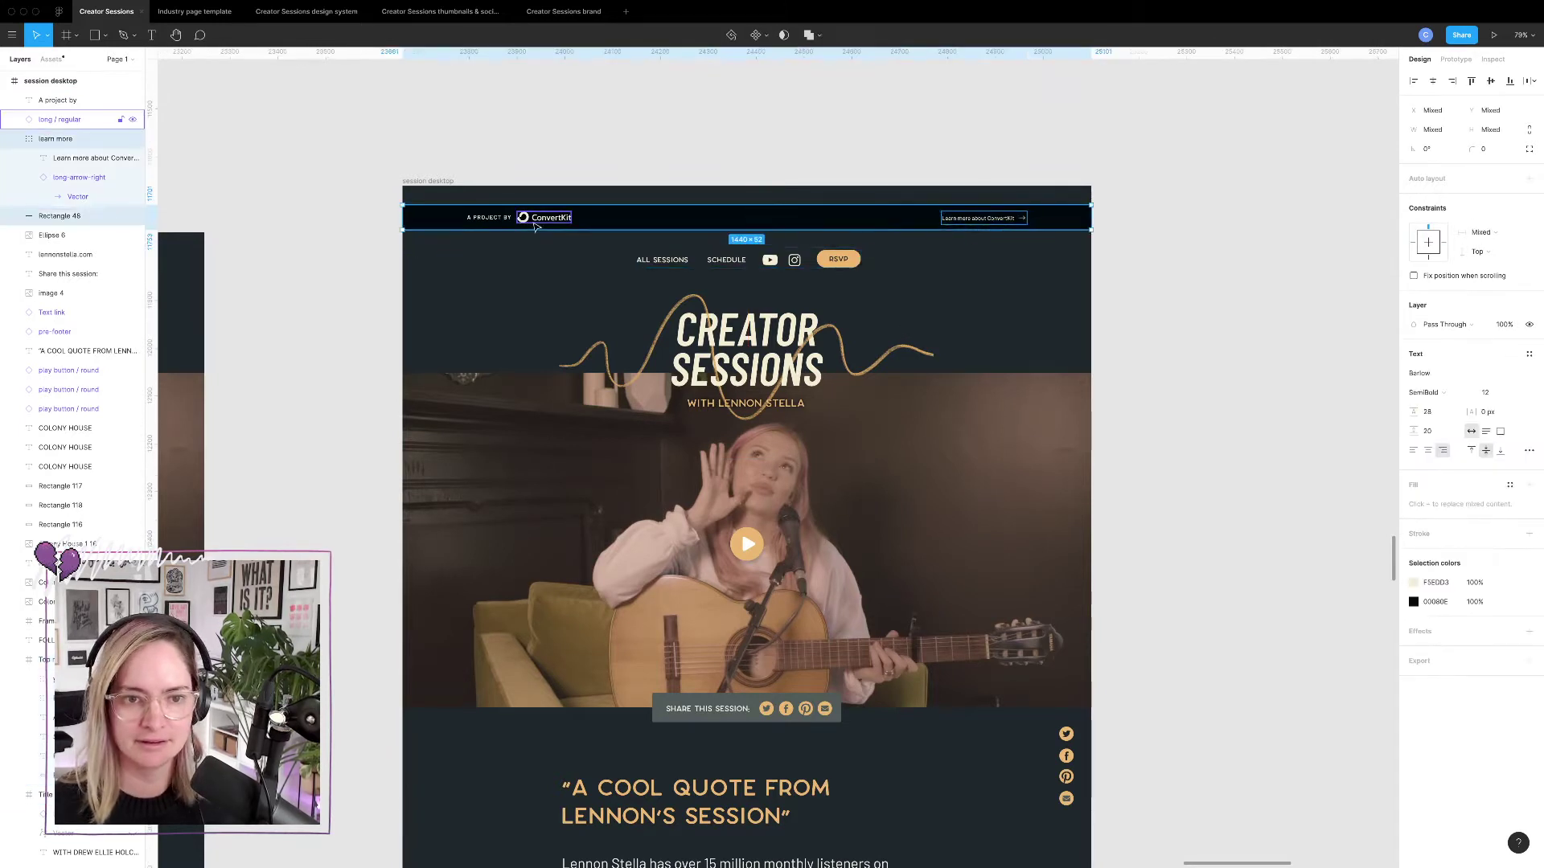
left_click(485, 217, "shift")
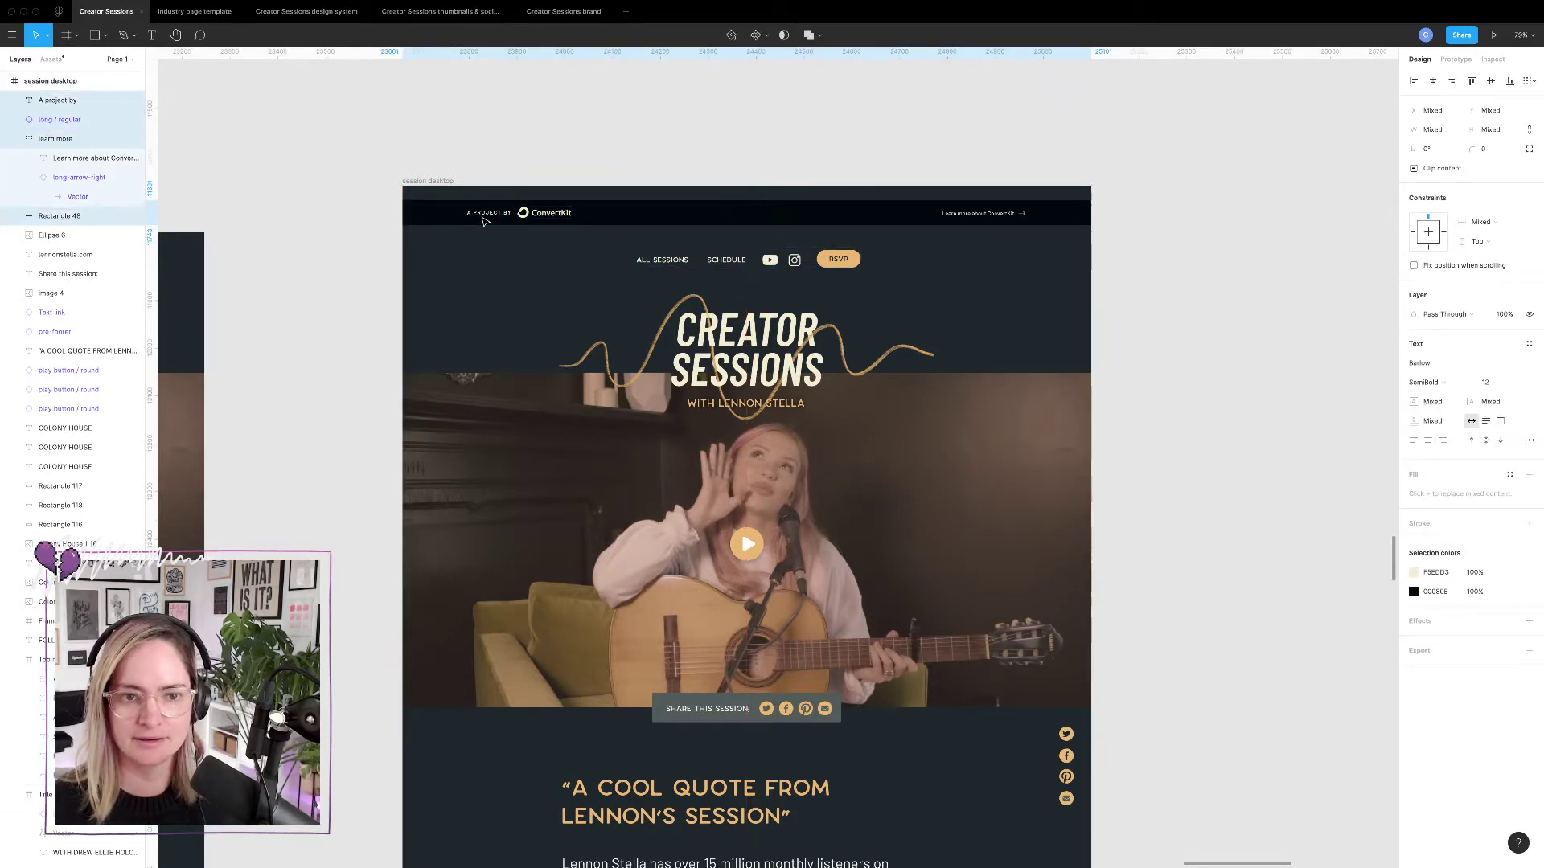
left_click_drag(485, 221, 485, 216)
left_click(438, 182)
left_click_drag(753, 183, 756, 199)
left_click(789, 147)
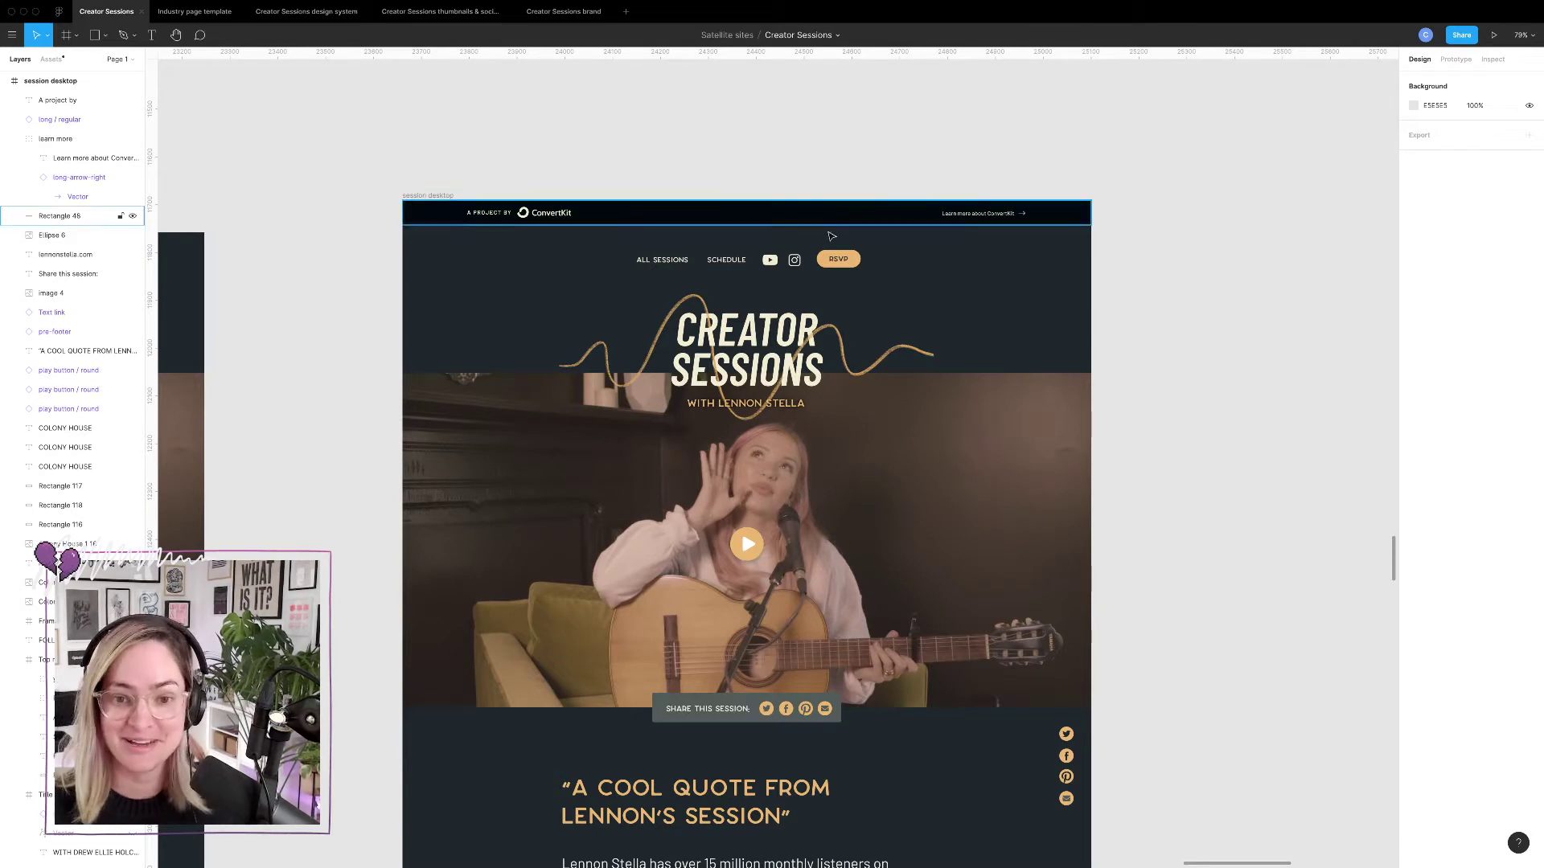
Nudge the centered nav up to Y 91 and inspect the finished header.
left_click_drag(836, 264, 836, 261)
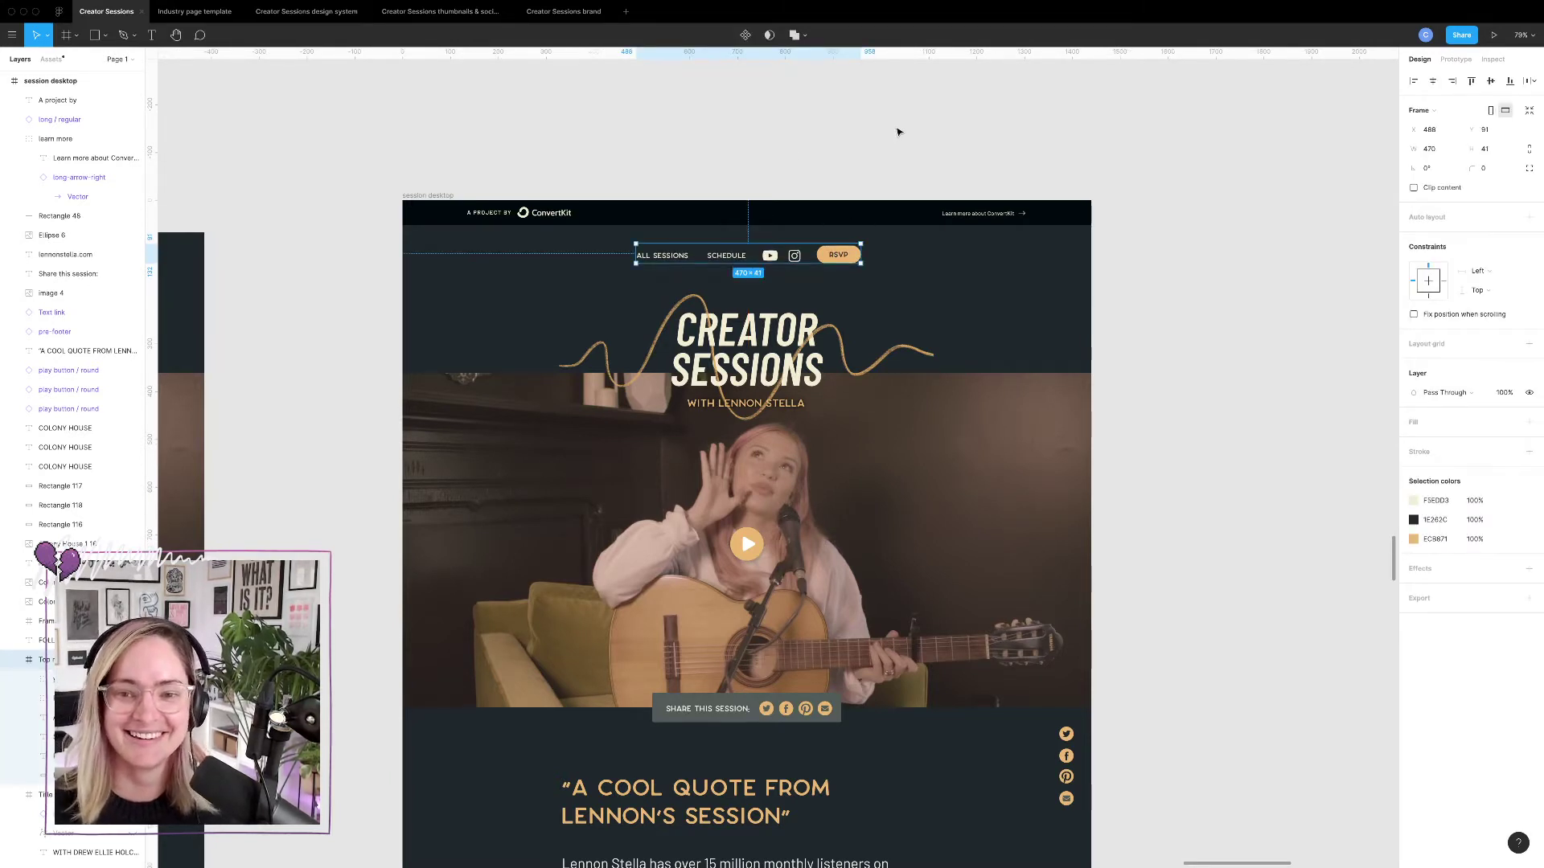
left_click(899, 132)
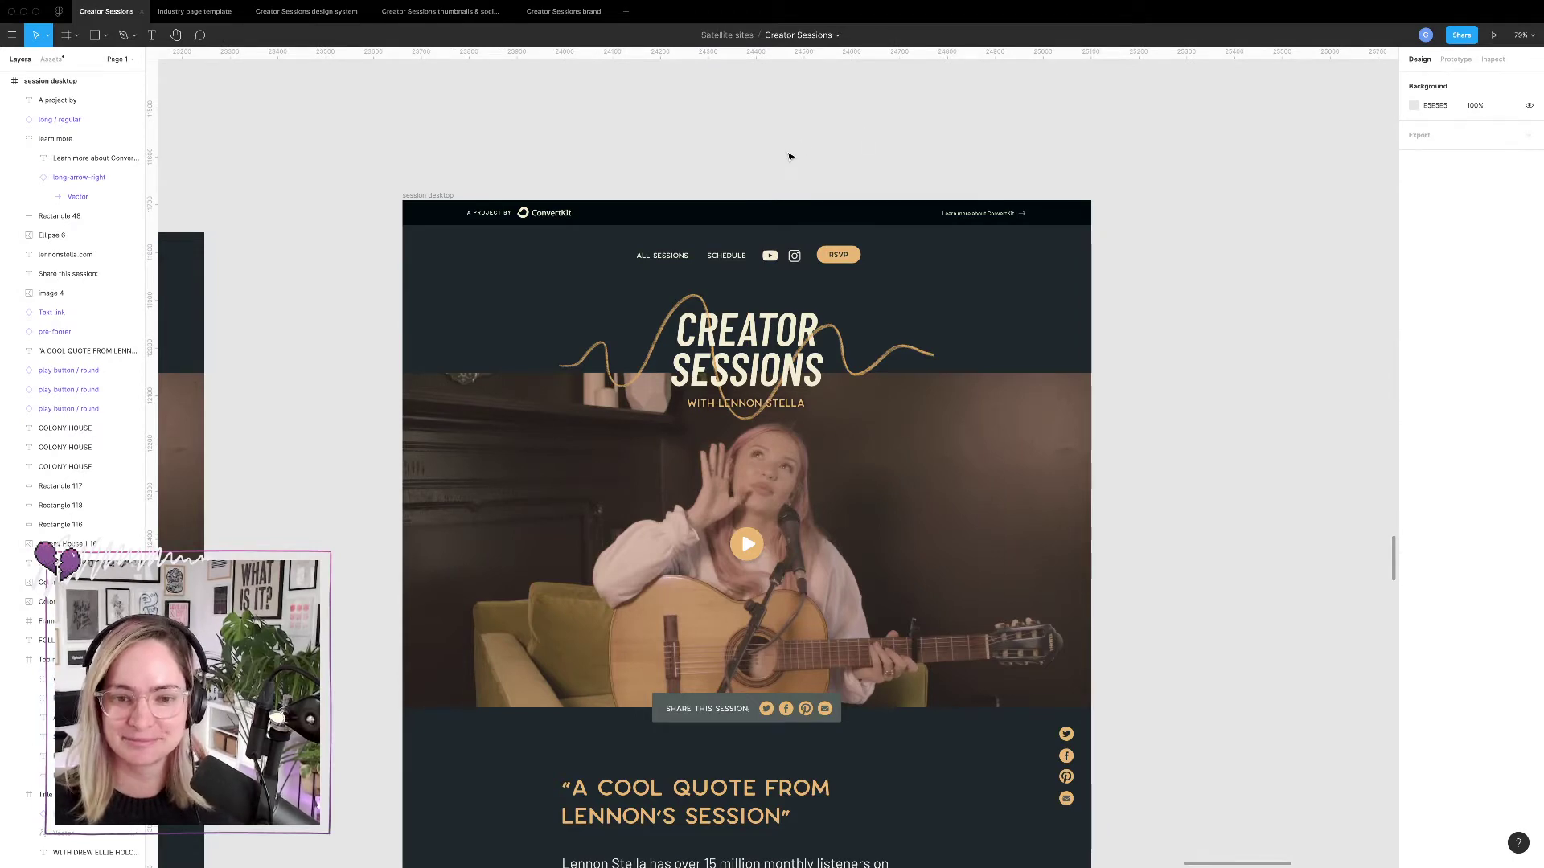
scroll(790, 157, "up", 5)
scroll(790, 157, "down", 2)
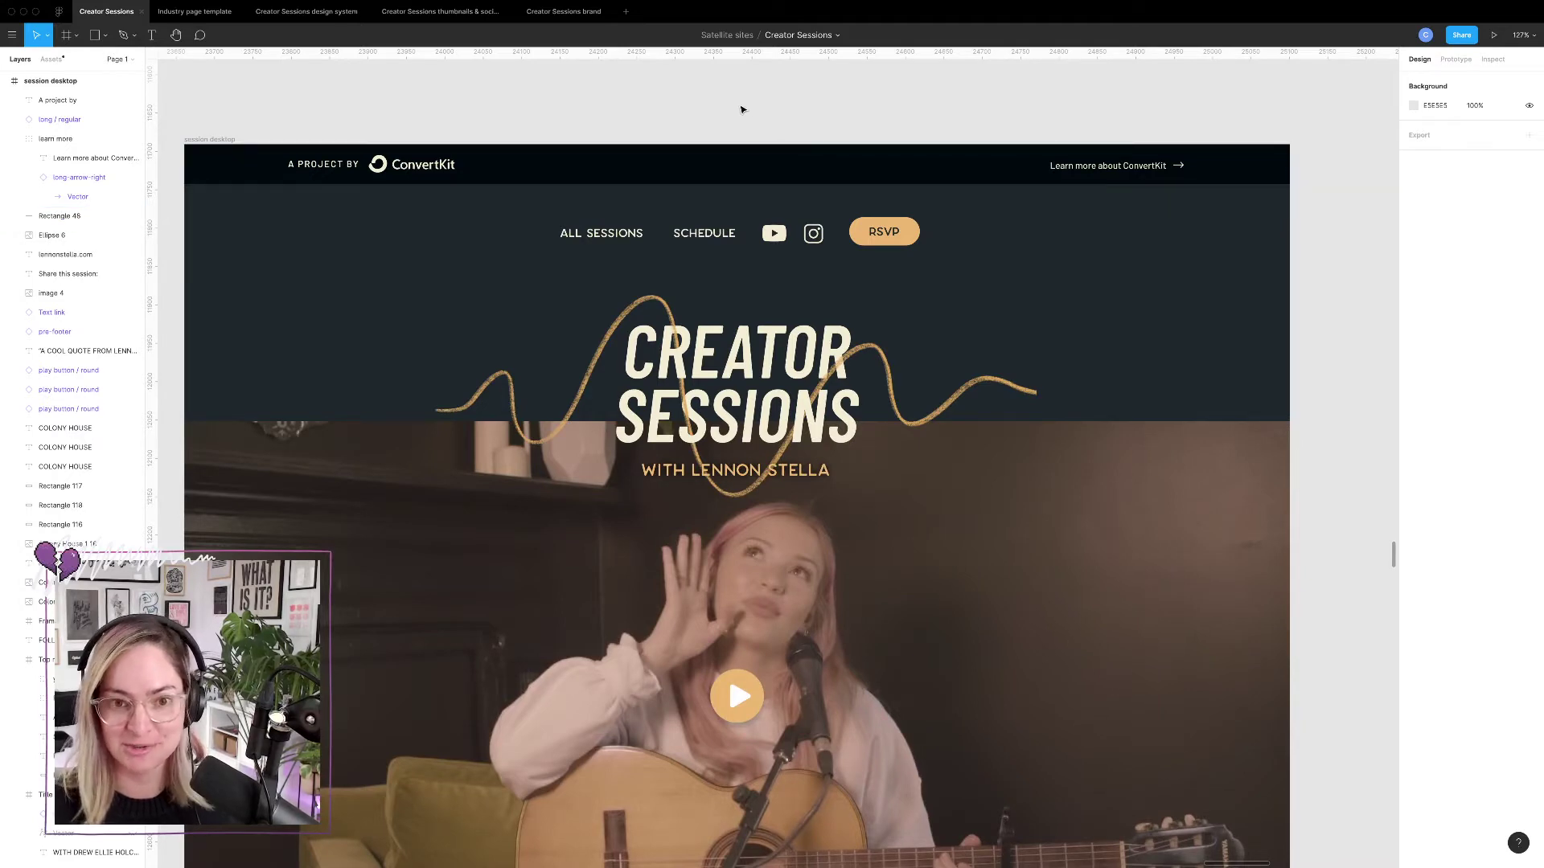
scroll(741, 109, "down", 5)
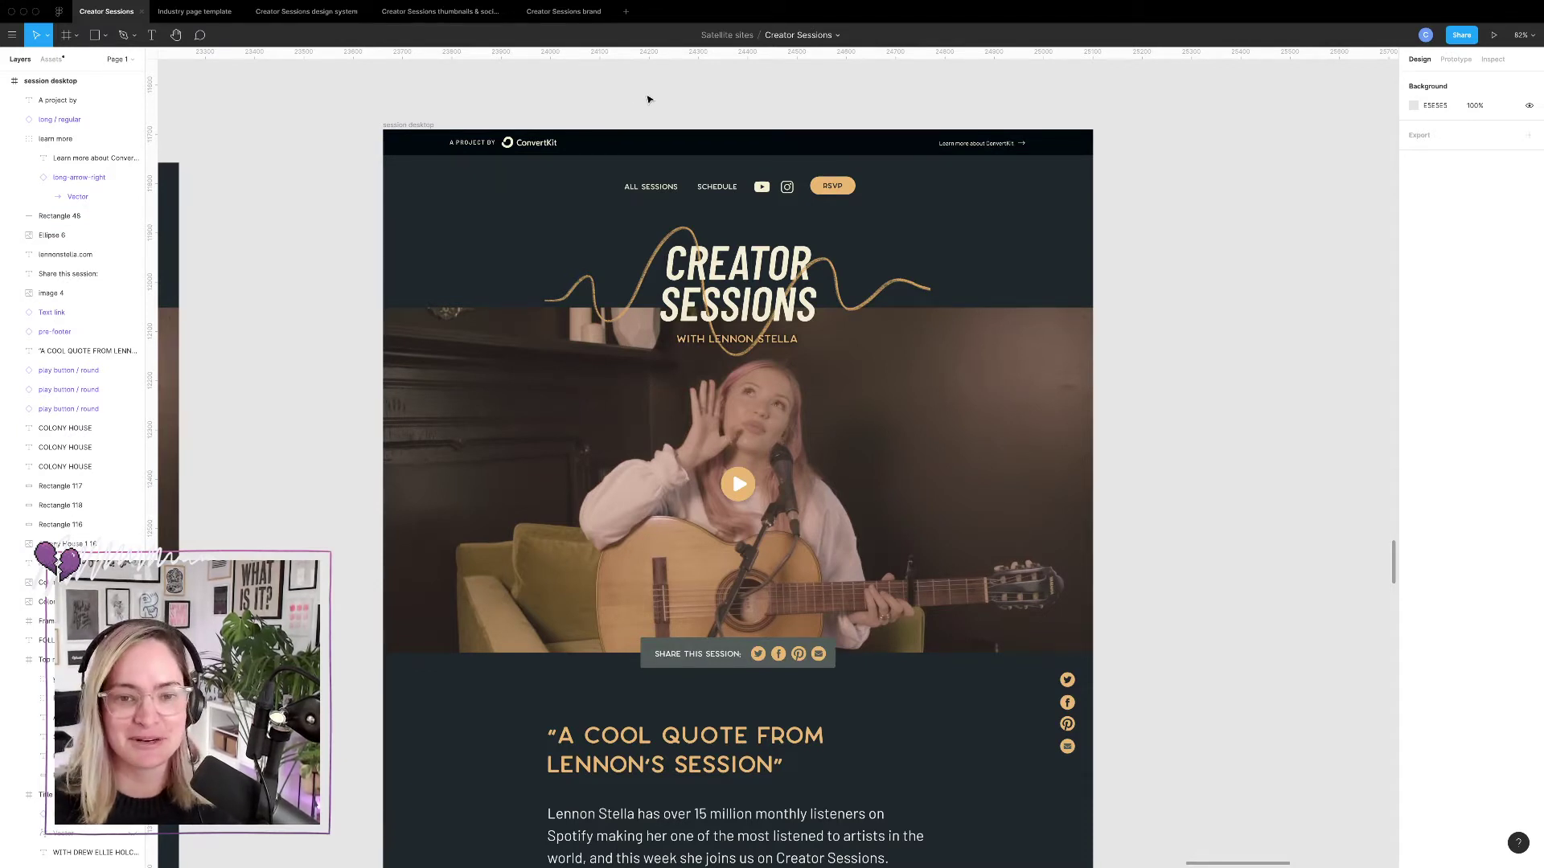
Duplicate the session page with the black ConvertKit bar and centered nav, placing the copy beside the original.
scroll(714, 114, "down", 5)
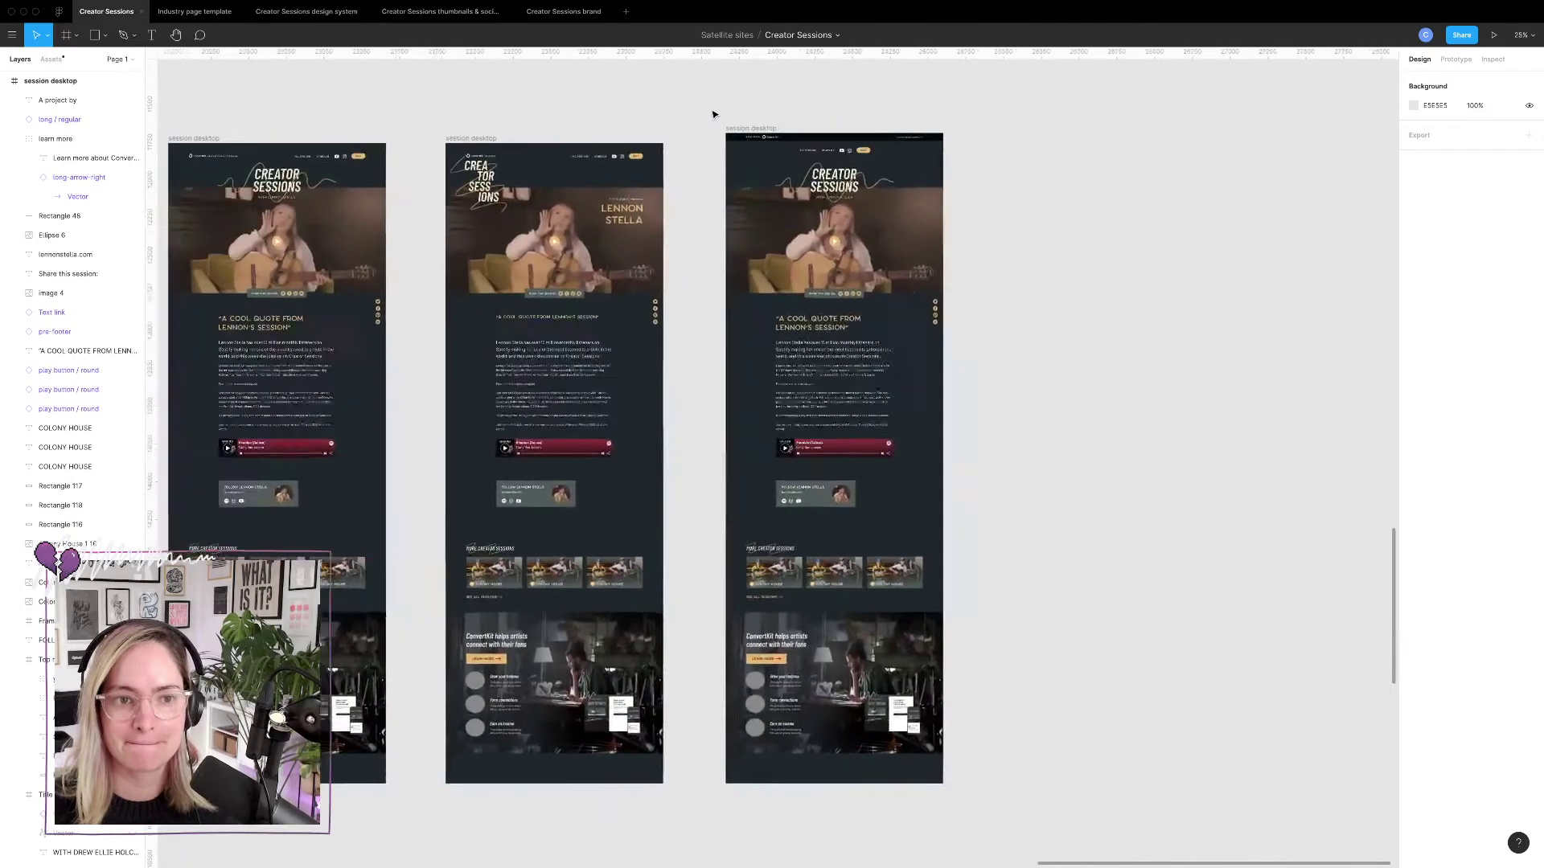
scroll(820, 135, "up", 5)
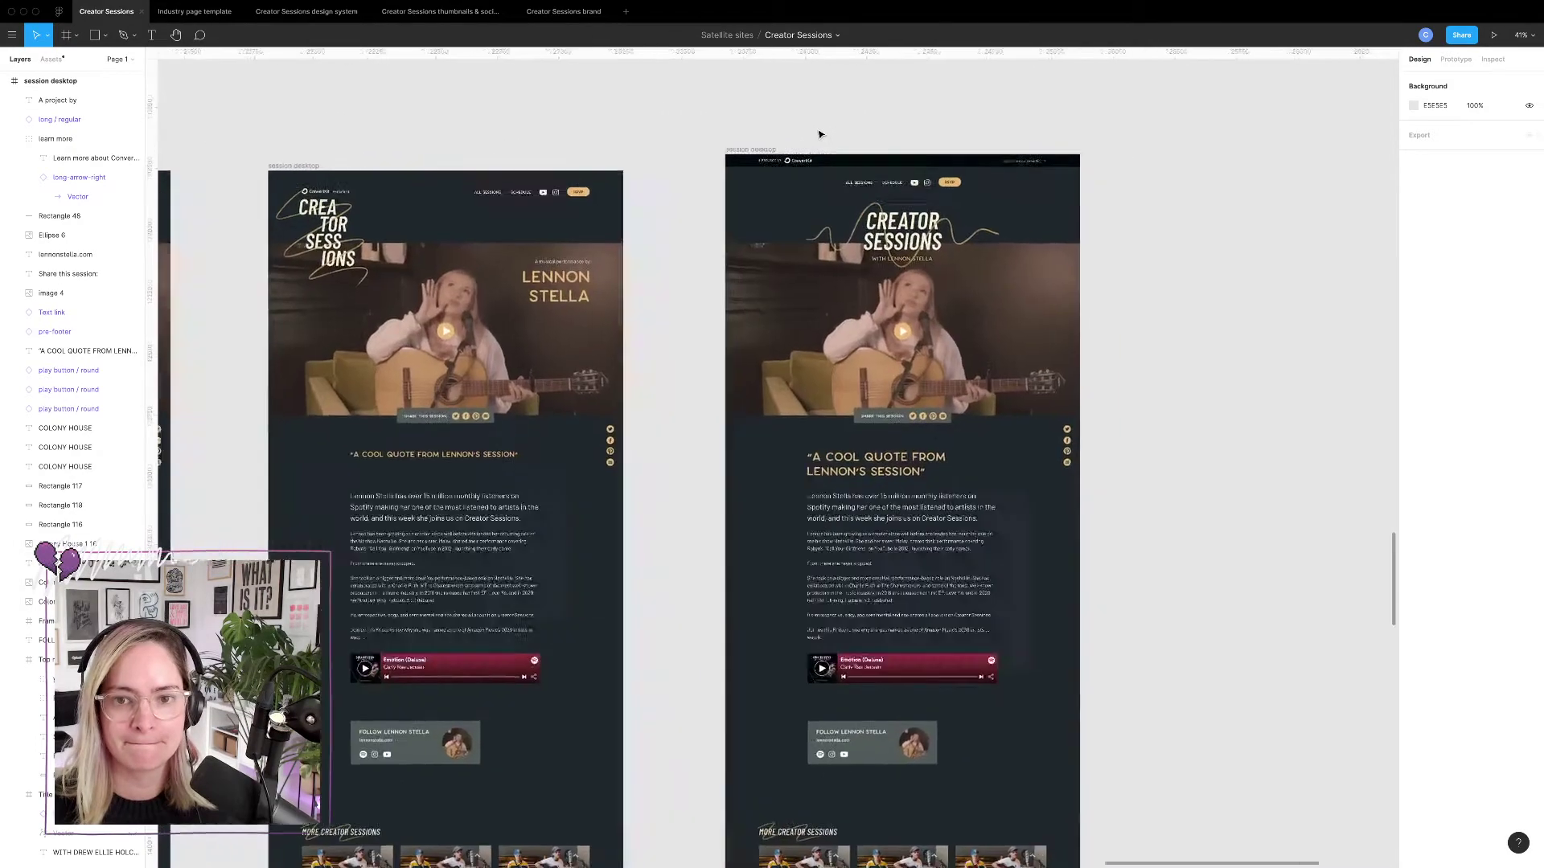
scroll(821, 131, "right", 5)
left_click(587, 142)
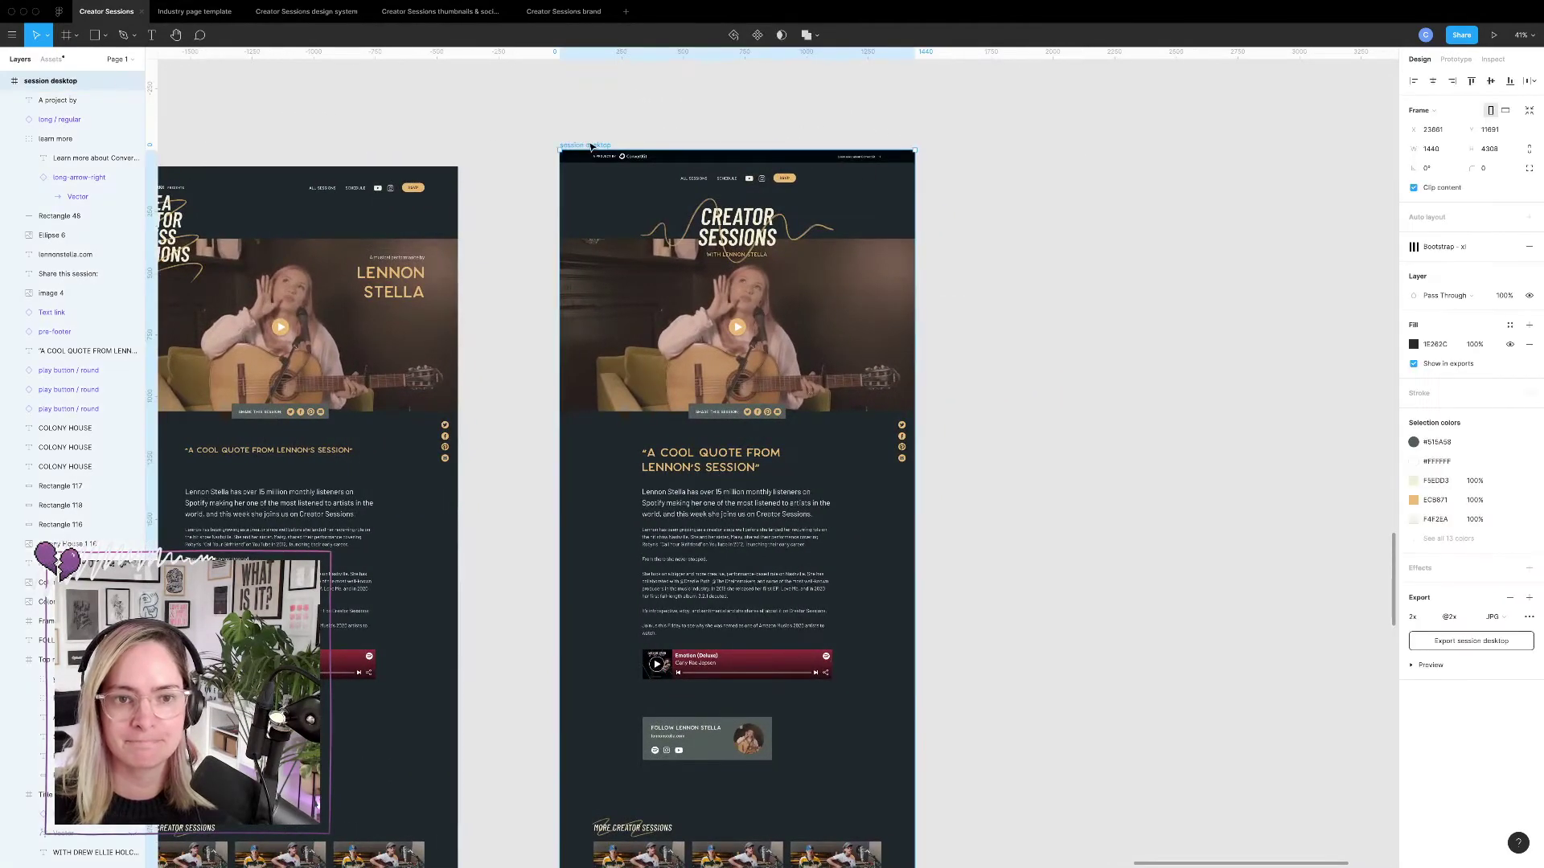
left_click_drag(587, 141, 1019, 173, "alt")
scroll(1019, 173, "right", 2)
scroll(1020, 172, "right", 5)
left_click(1120, 196)
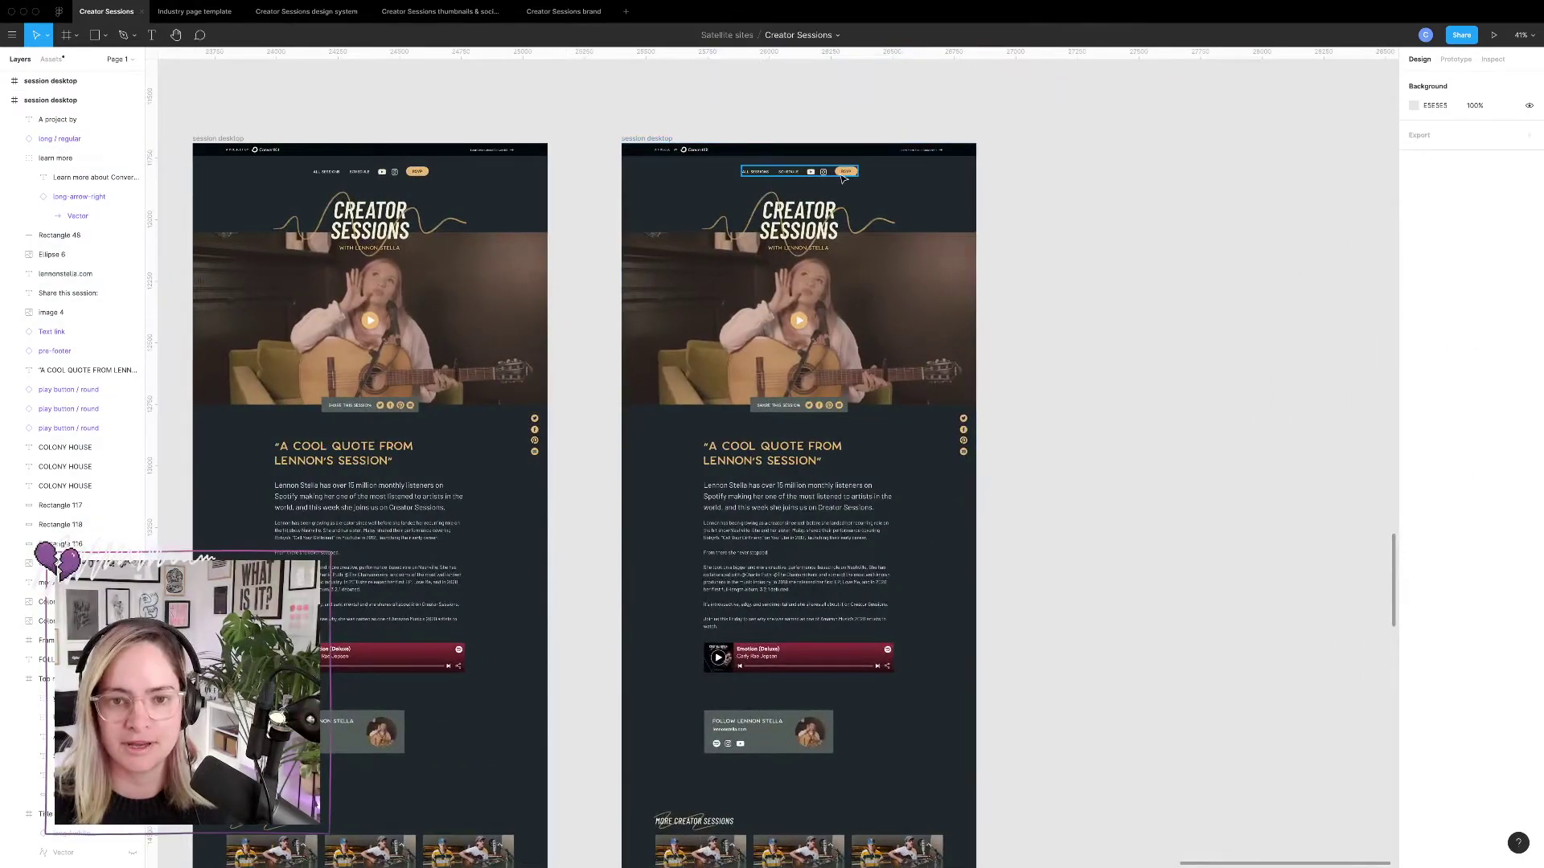
Show the layout grids and move the duplicated page's nav across to the right edge of the content columns at X 835.
left_click(800, 170)
key("ctrl+g")
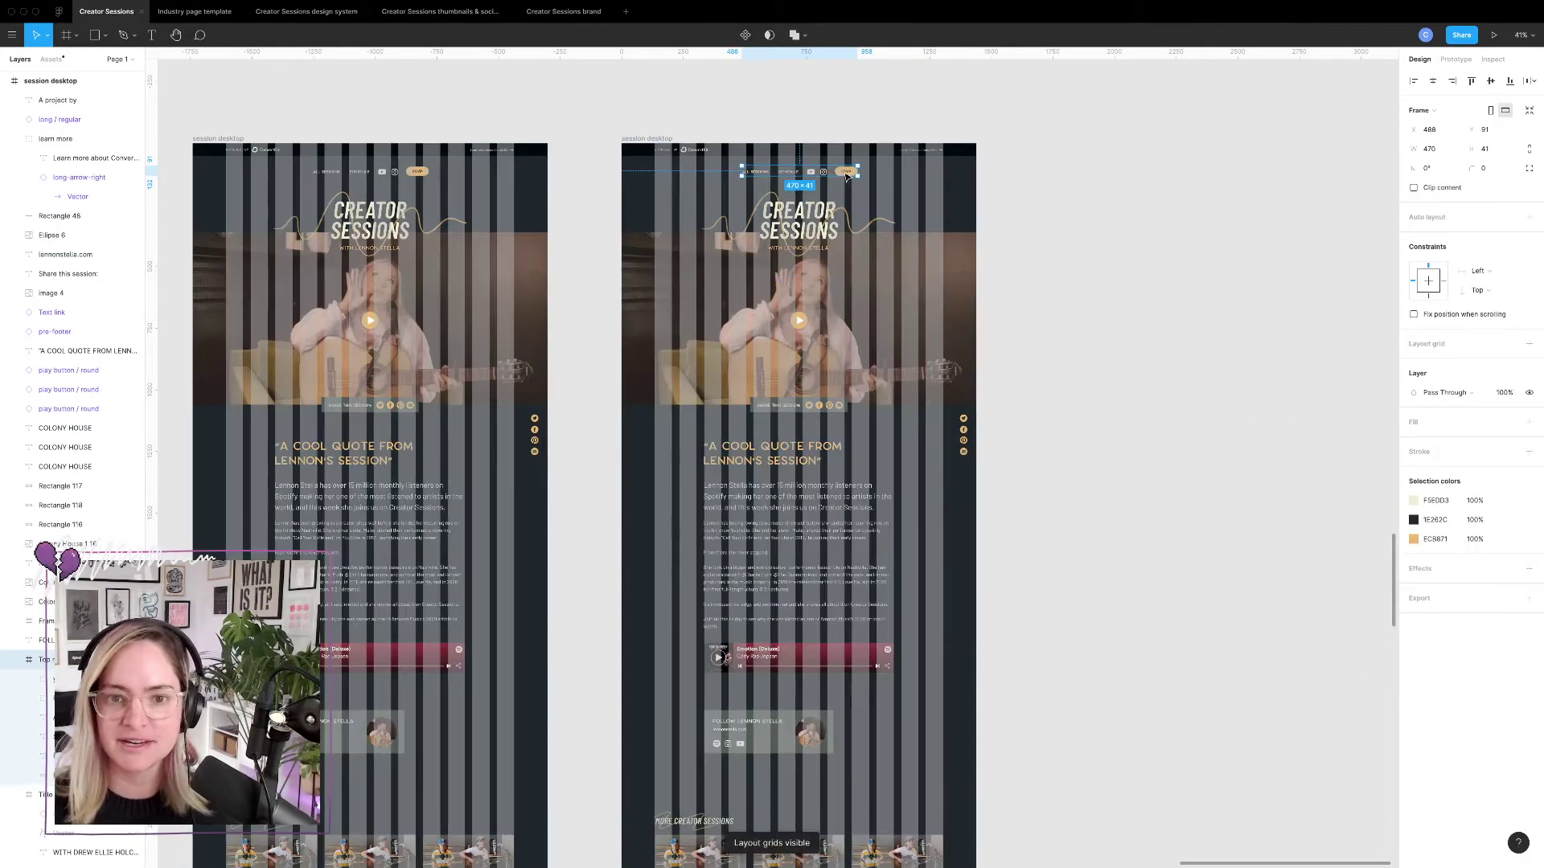
left_click_drag(819, 171, 935, 180)
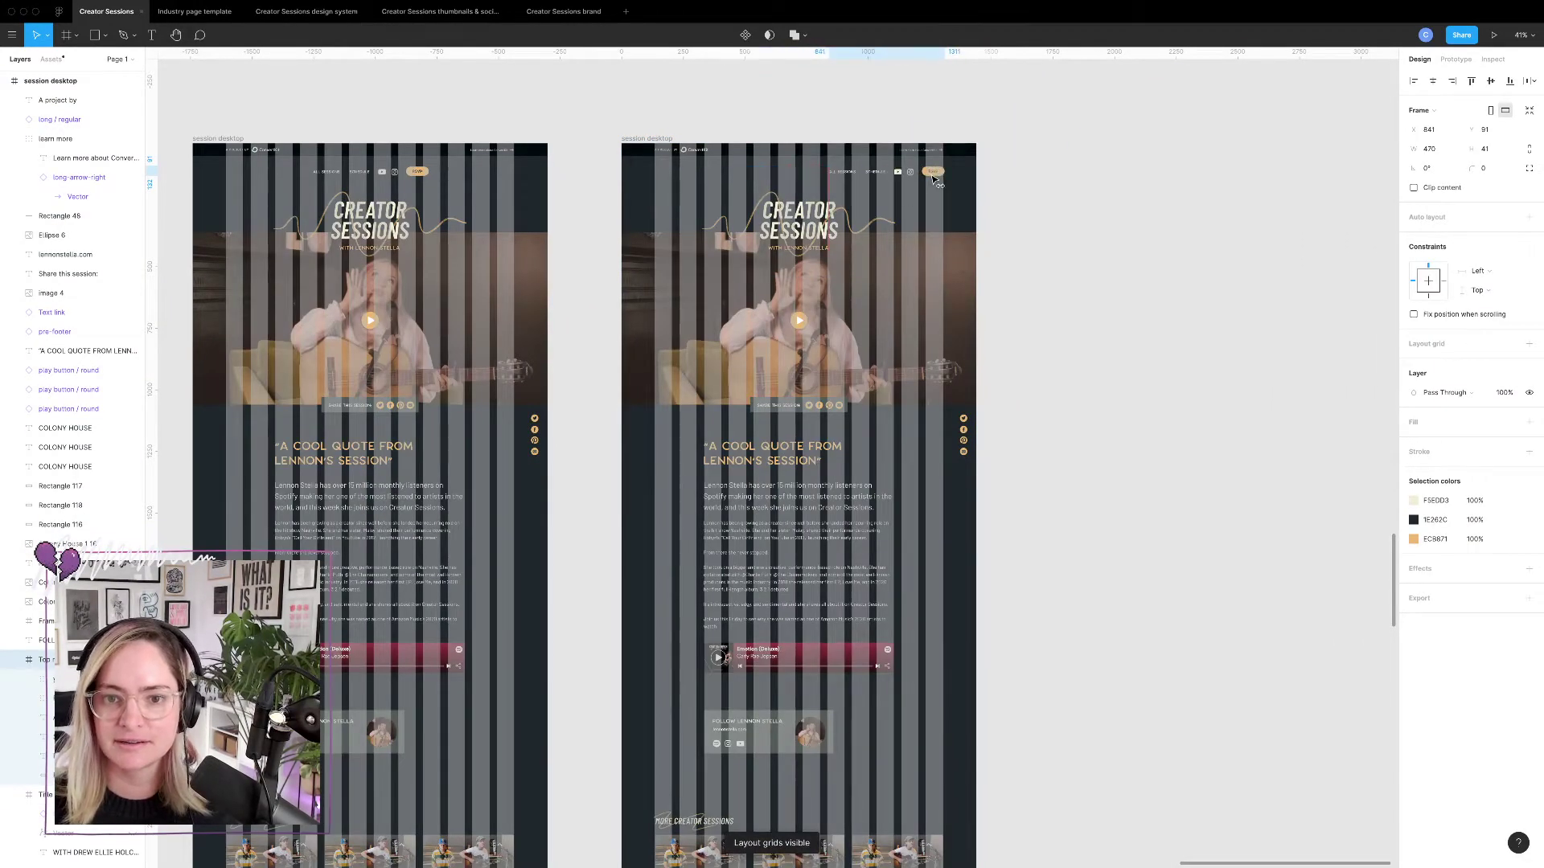
left_click(1093, 230)
scroll(879, 201, "up", 5)
Copy the ALL SESSIONS link to the left margin at X 135, change its text to CREATOR SESSIONS and hide the layout grids.
double_click(822, 151)
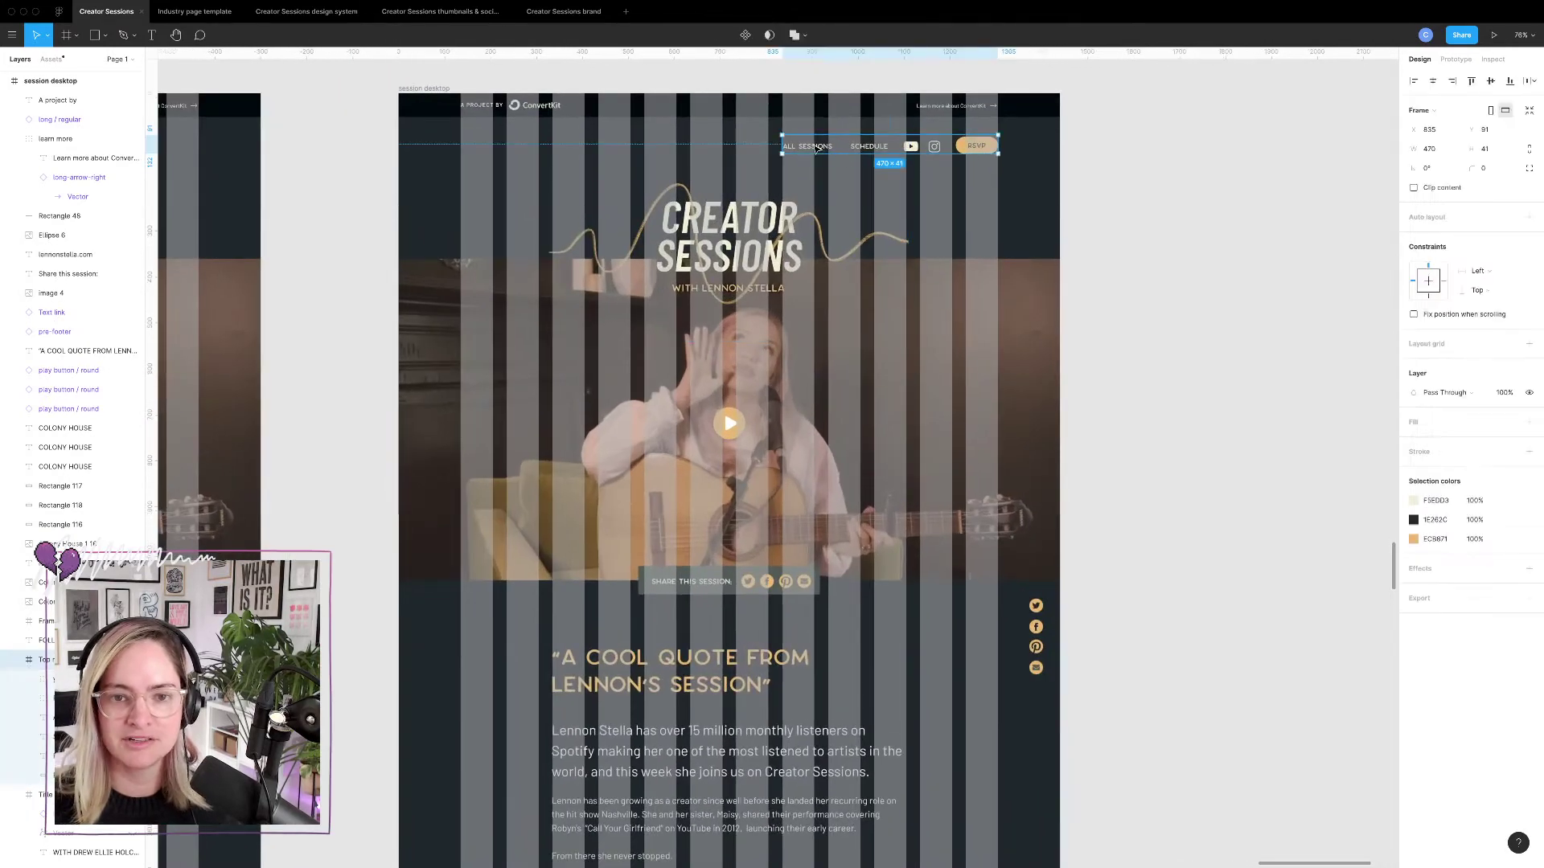
left_click_drag(821, 150, 496, 141)
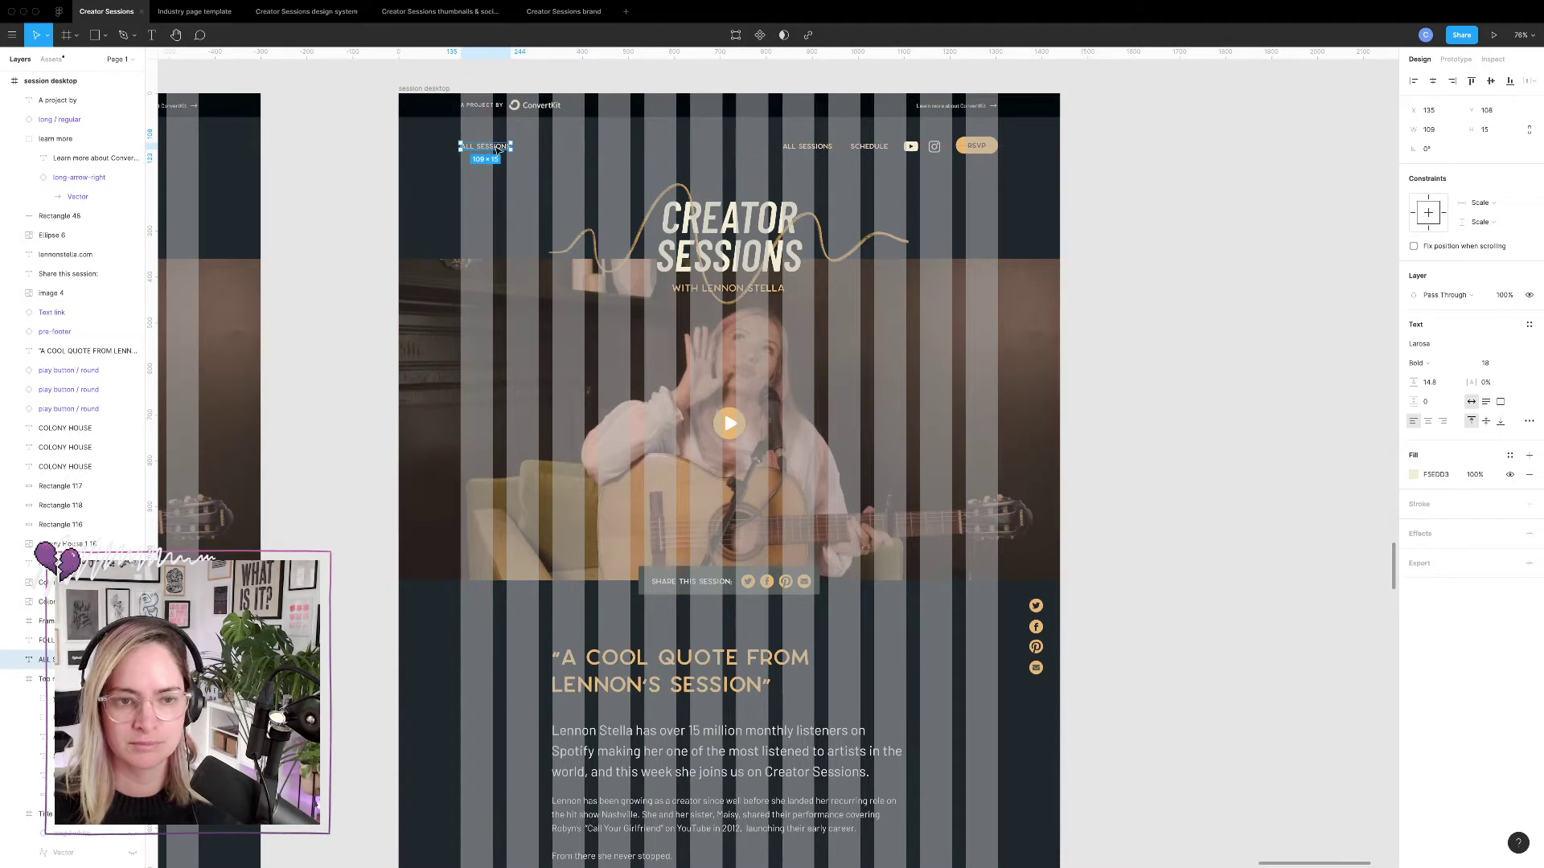
double_click(497, 150)
type("CREATOR")
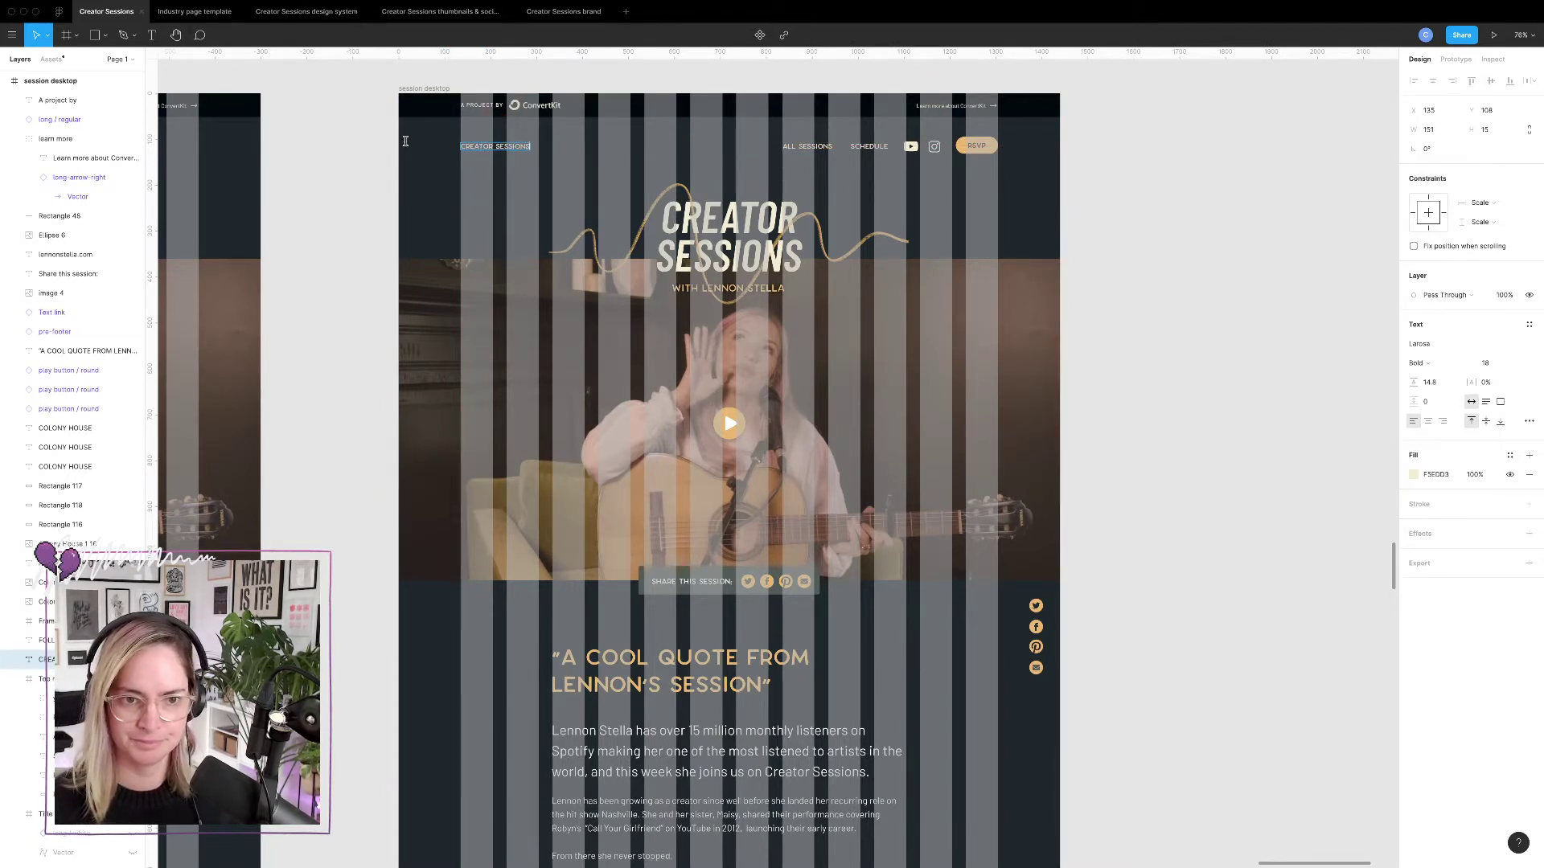
left_click(314, 158)
key("ctrl+g")
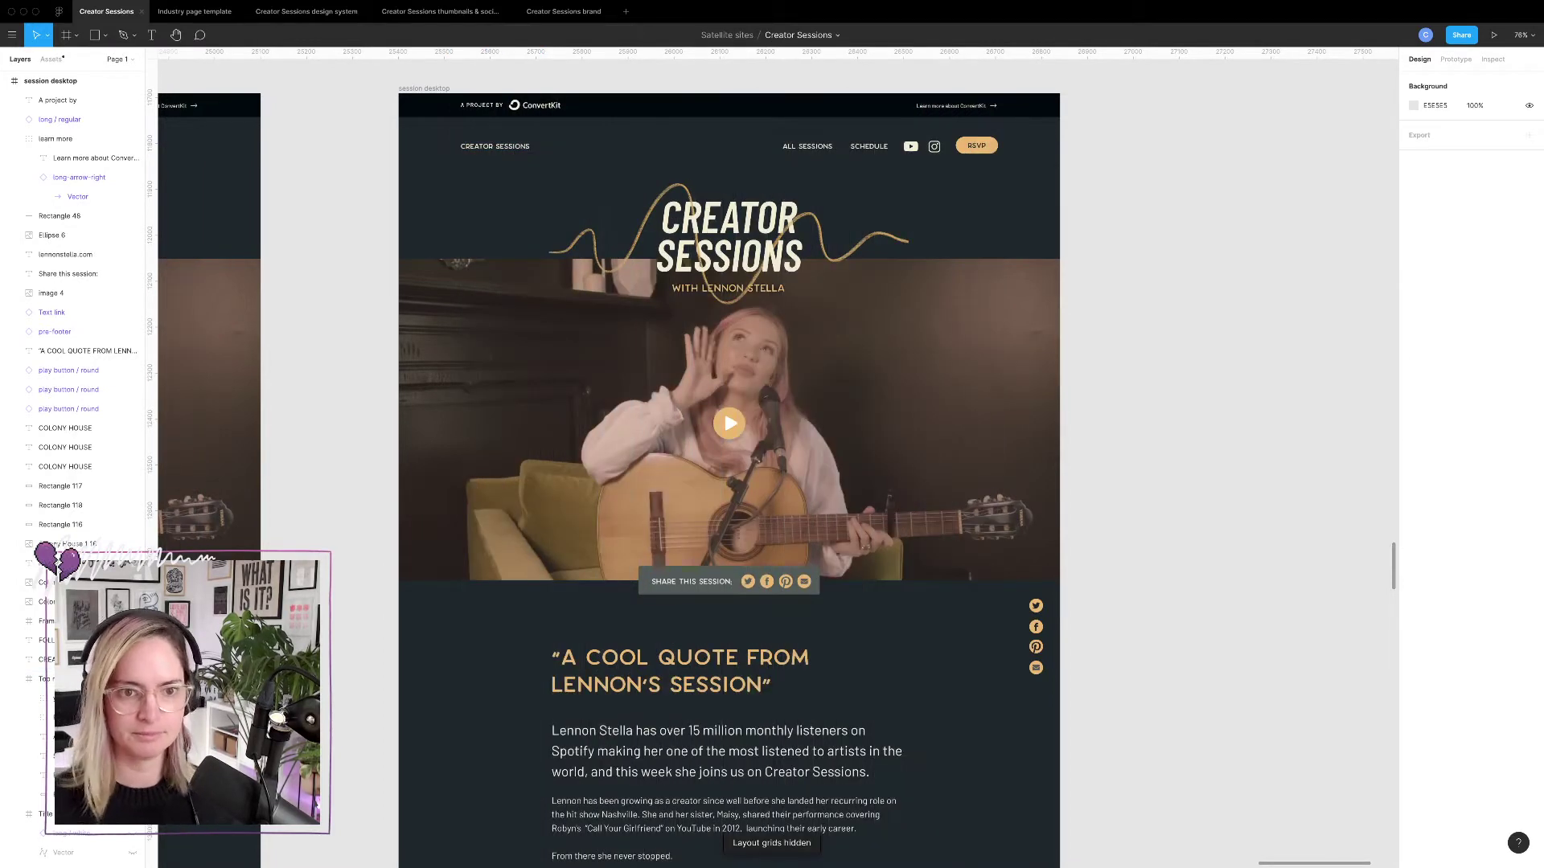
Inspect the small CREATOR SESSIONS label in the header and delete it.
scroll(386, 165, "right", 2)
scroll(386, 165, "up", 1)
left_click(458, 172)
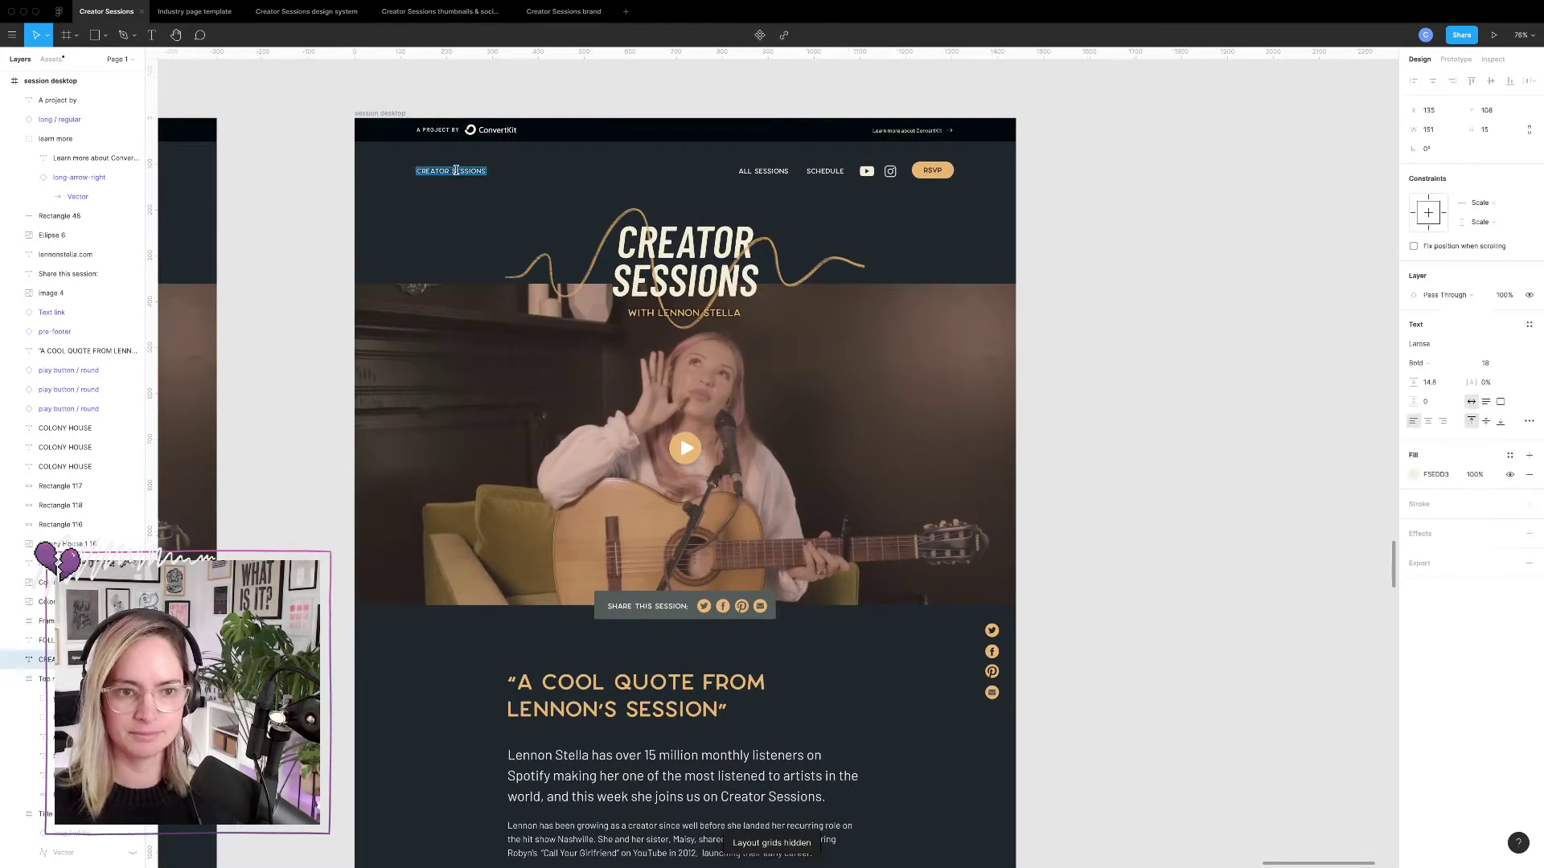
scroll(684, 112, "up", 5)
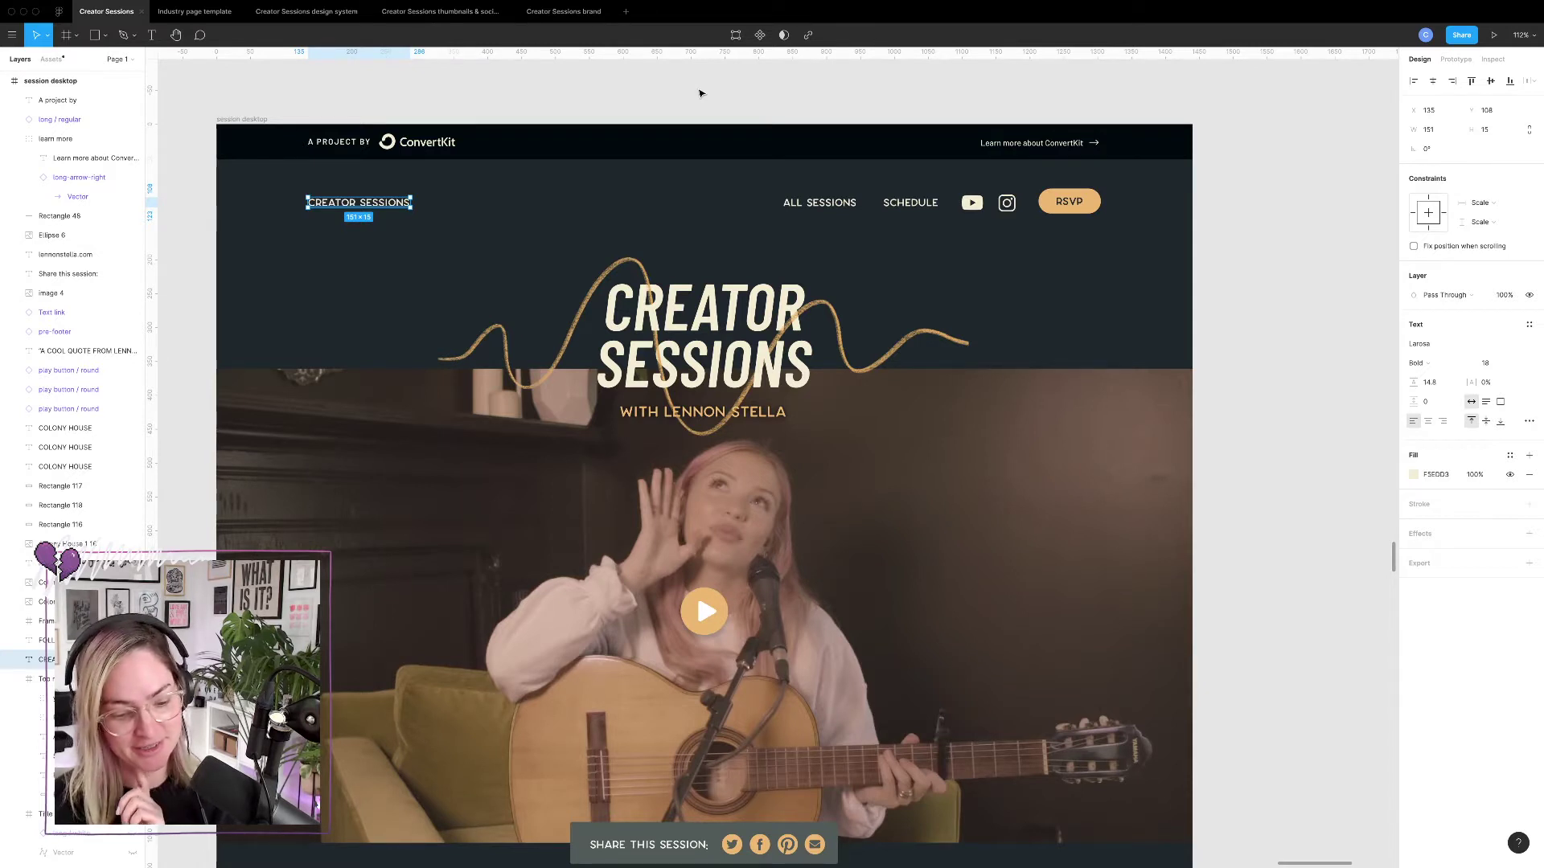
left_click(619, 87)
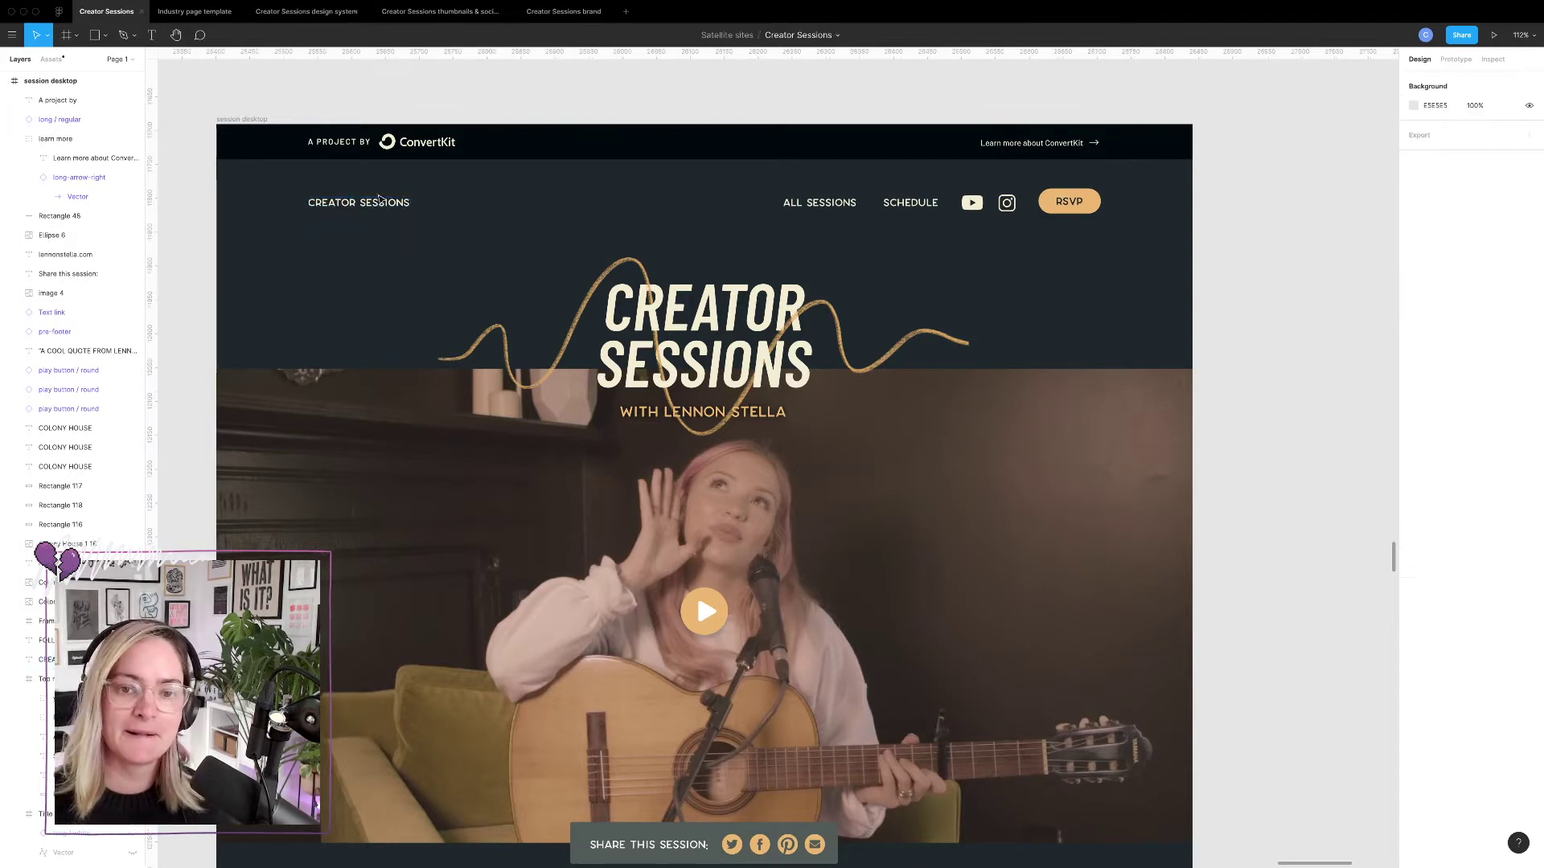
left_click(368, 208)
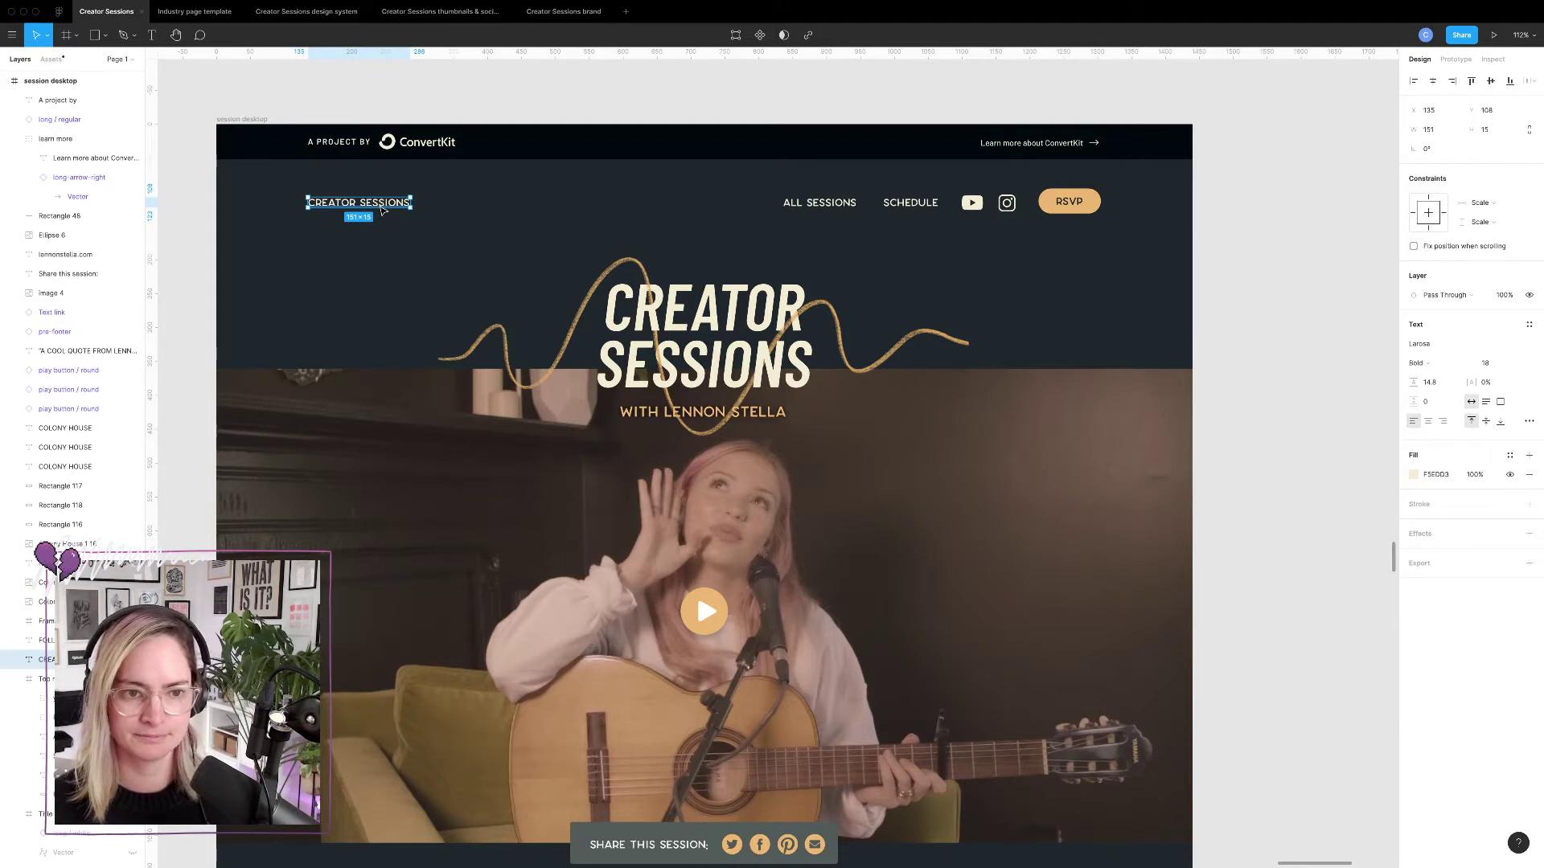
key("Delete")
Move the centered title frame over toward the left margin and scale it up to about 1275 × 717, positioned at X -278, Y -88.
left_click_drag(740, 346, 436, 280)
key("k")
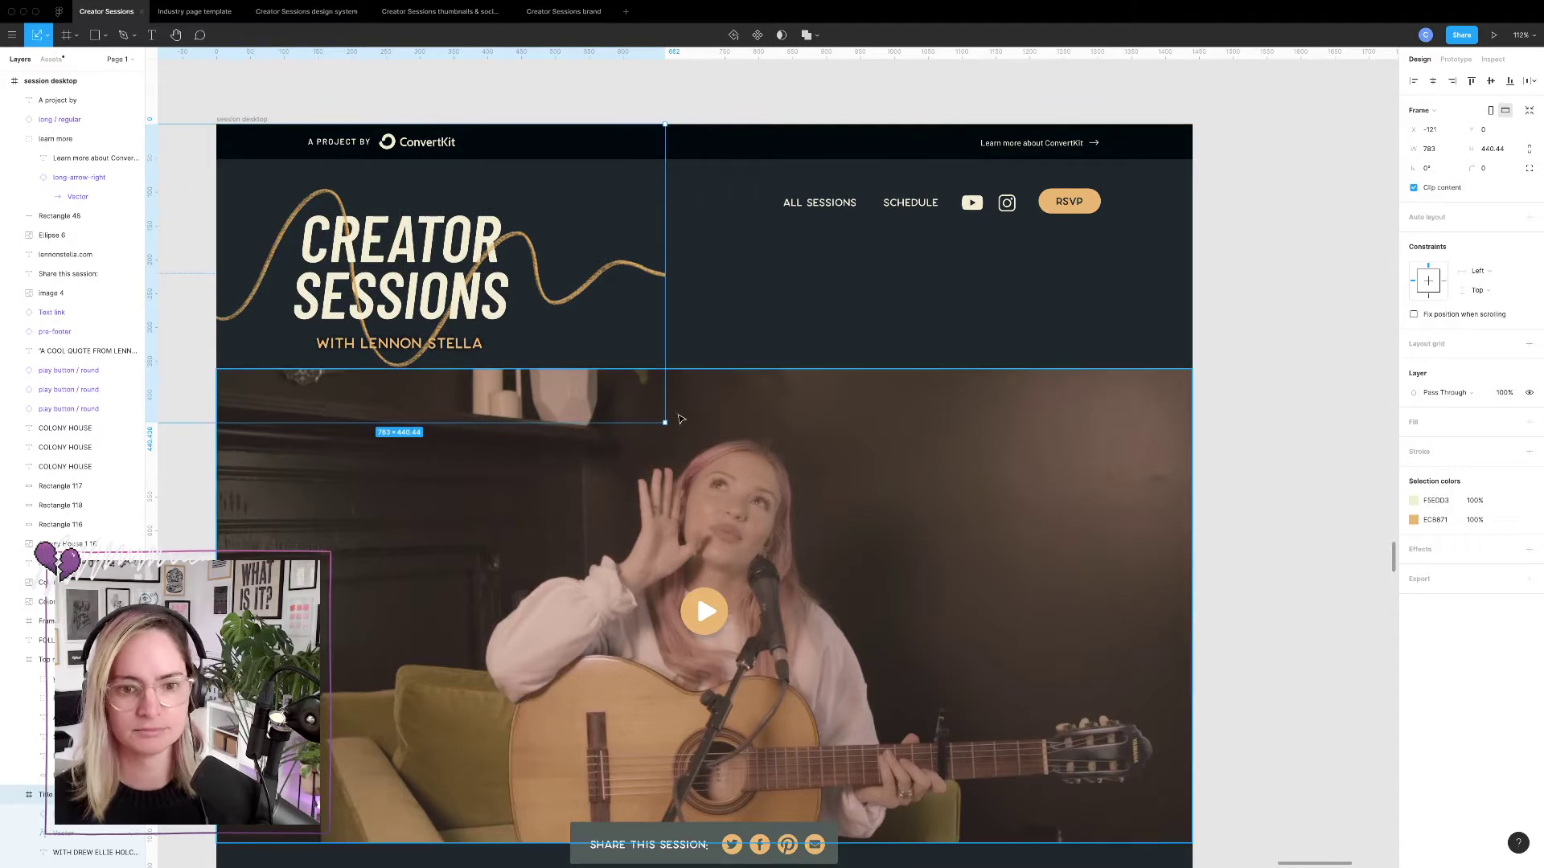
left_click_drag(664, 421, 841, 545)
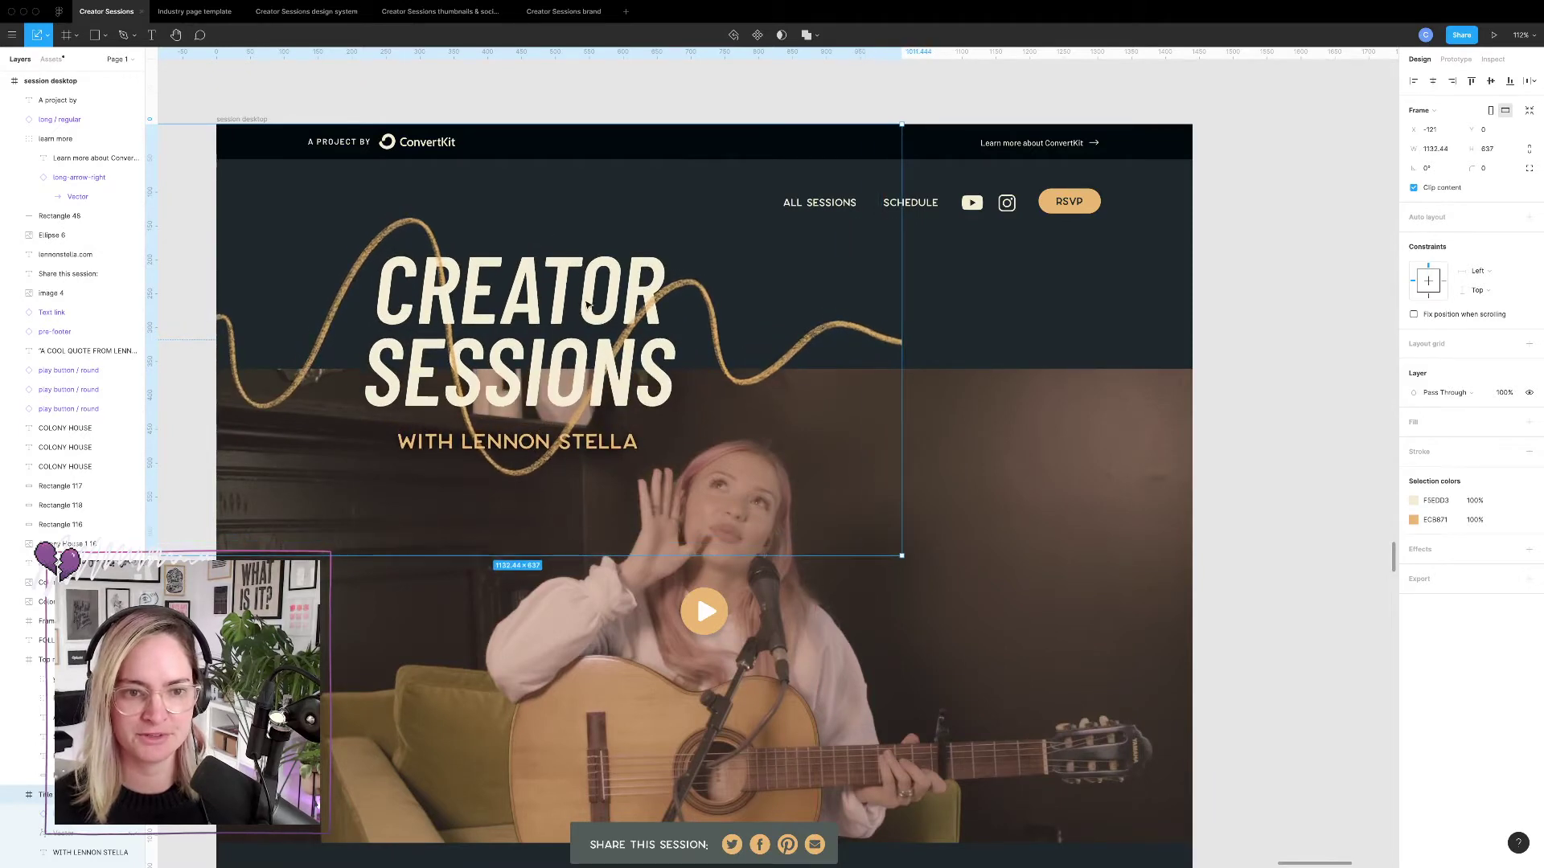
left_click_drag(586, 304, 539, 296)
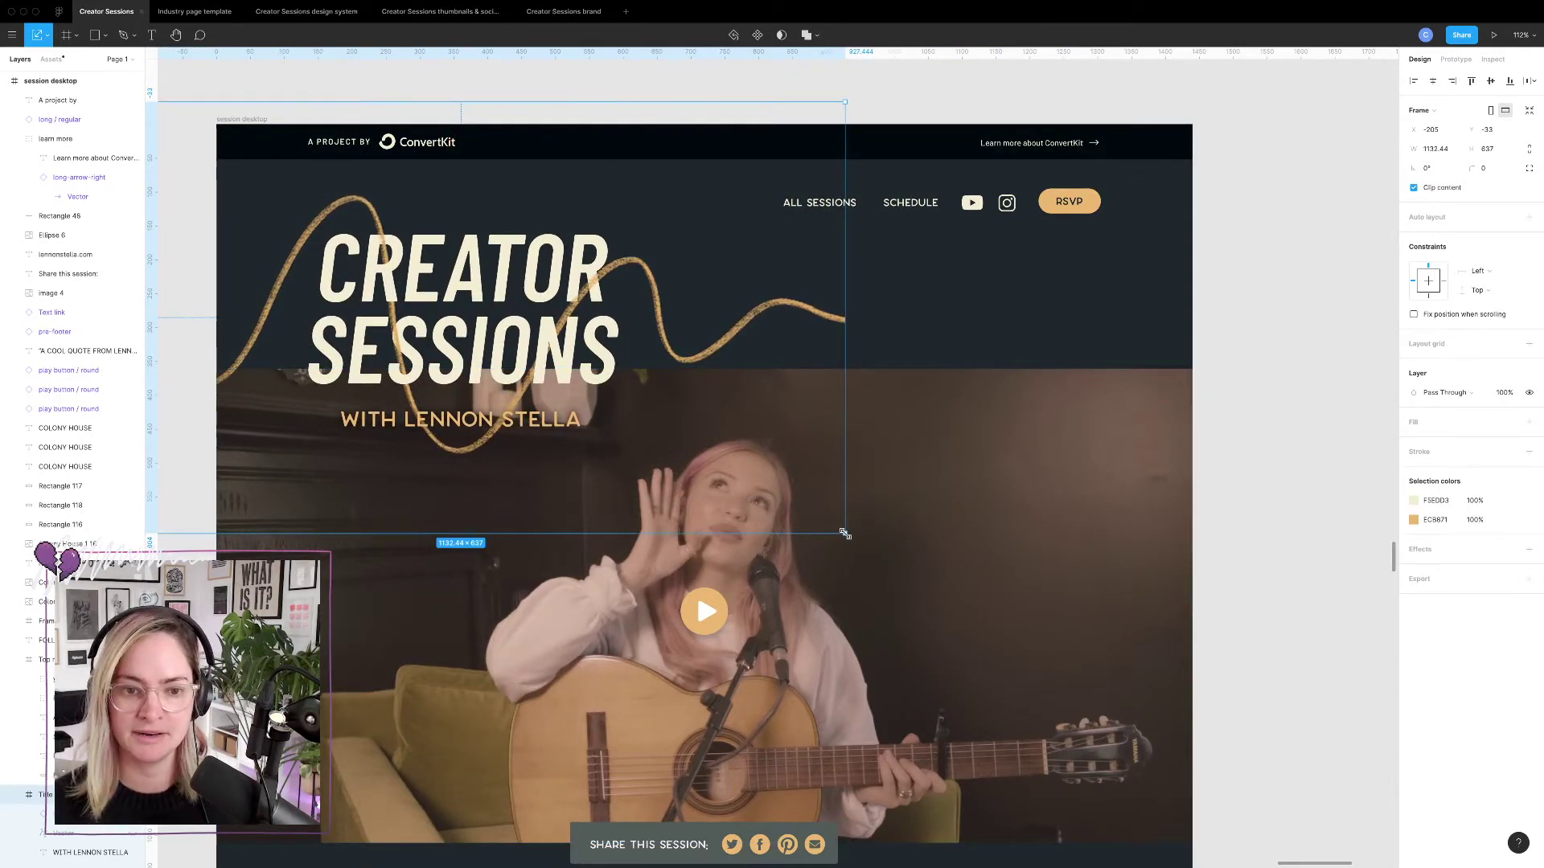
left_click_drag(844, 533, 923, 603)
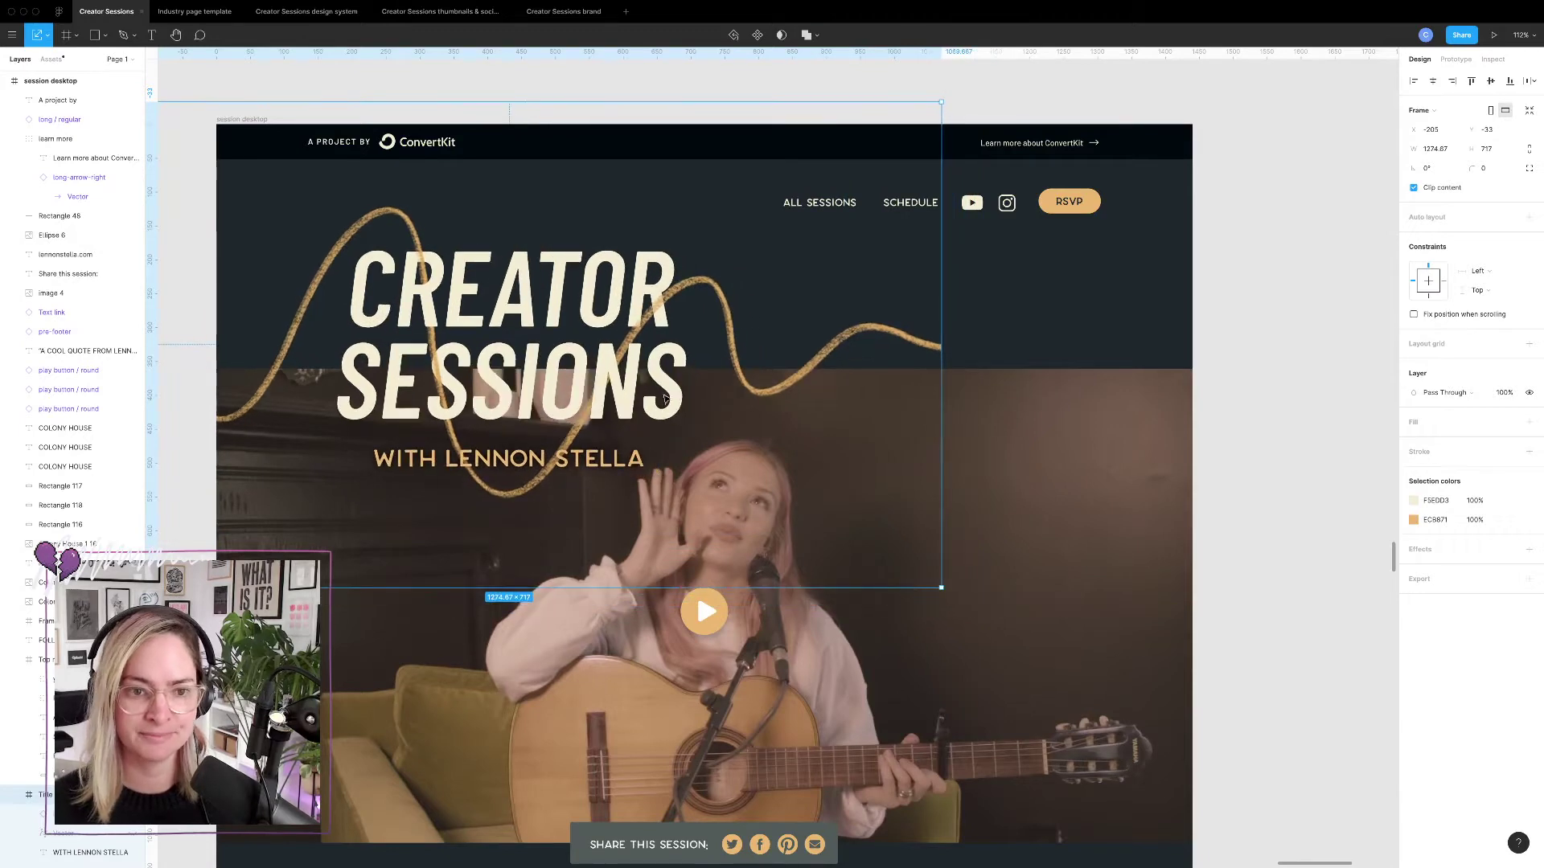
left_click_drag(546, 341, 502, 308)
Copy the stacked Creator Sessions title from the home page and place it over the session page title at X 0, Y 41.
scroll(503, 308, "down", 10)
left_click(903, 349)
scroll(903, 348, "up", 5)
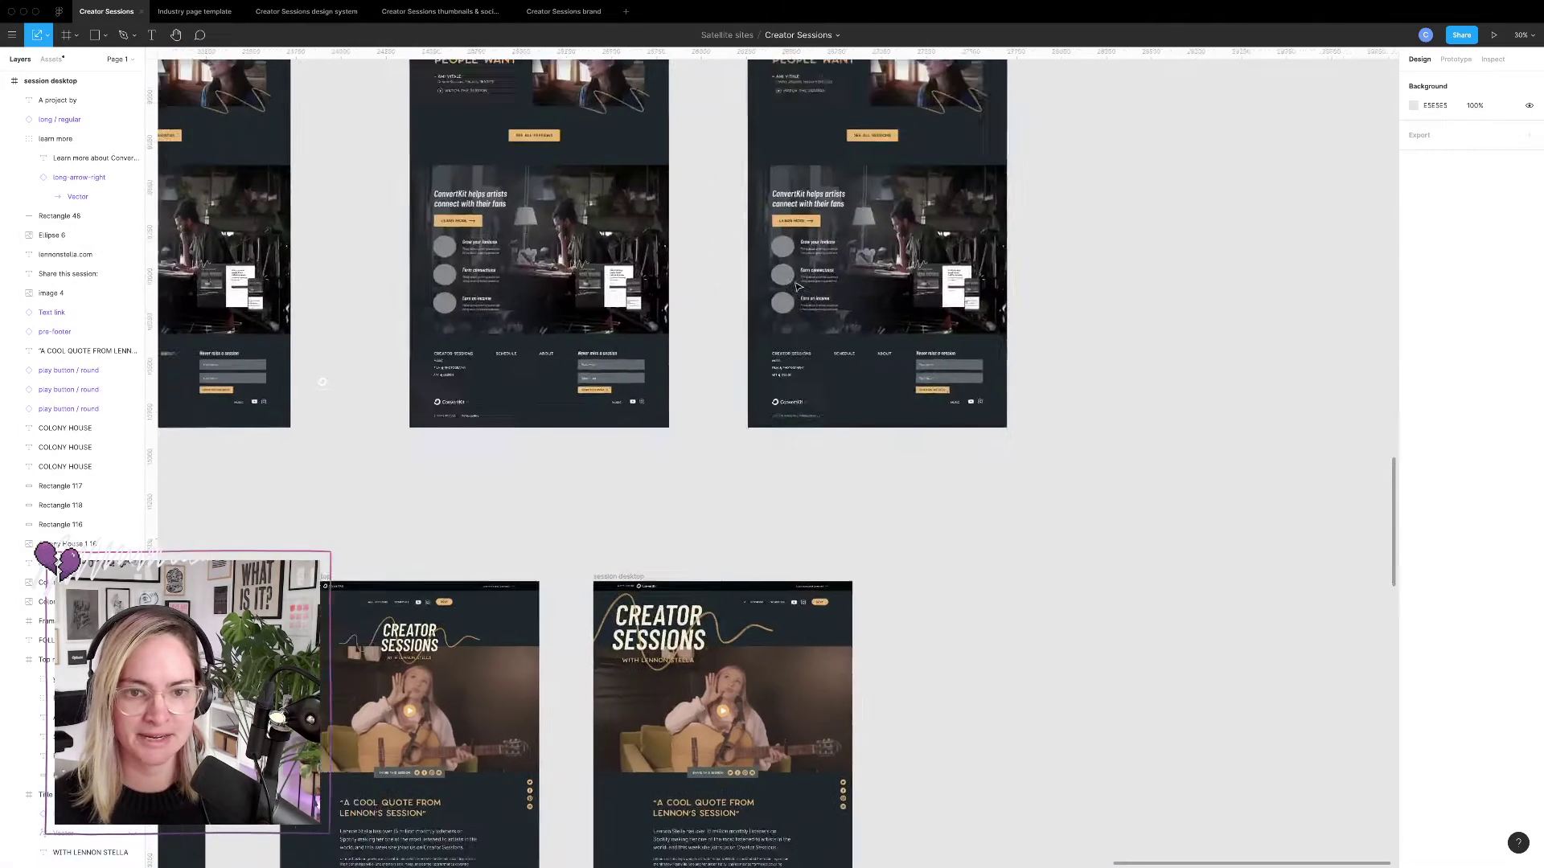
scroll(804, 161, "up", 10)
left_click(828, 211)
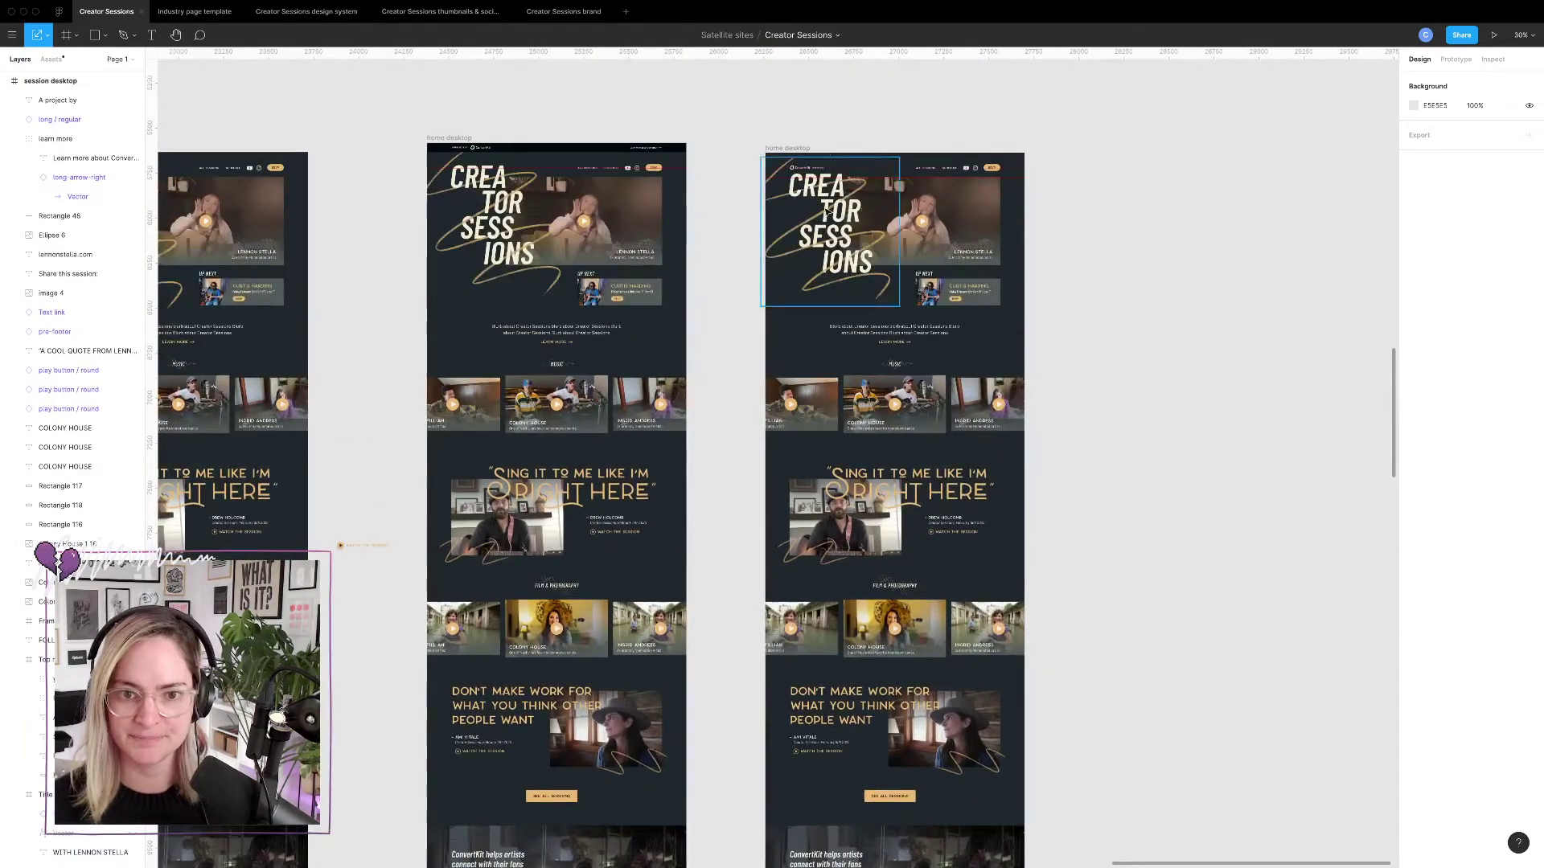
scroll(823, 214, "down", 10)
scroll(834, 417, "up", 6)
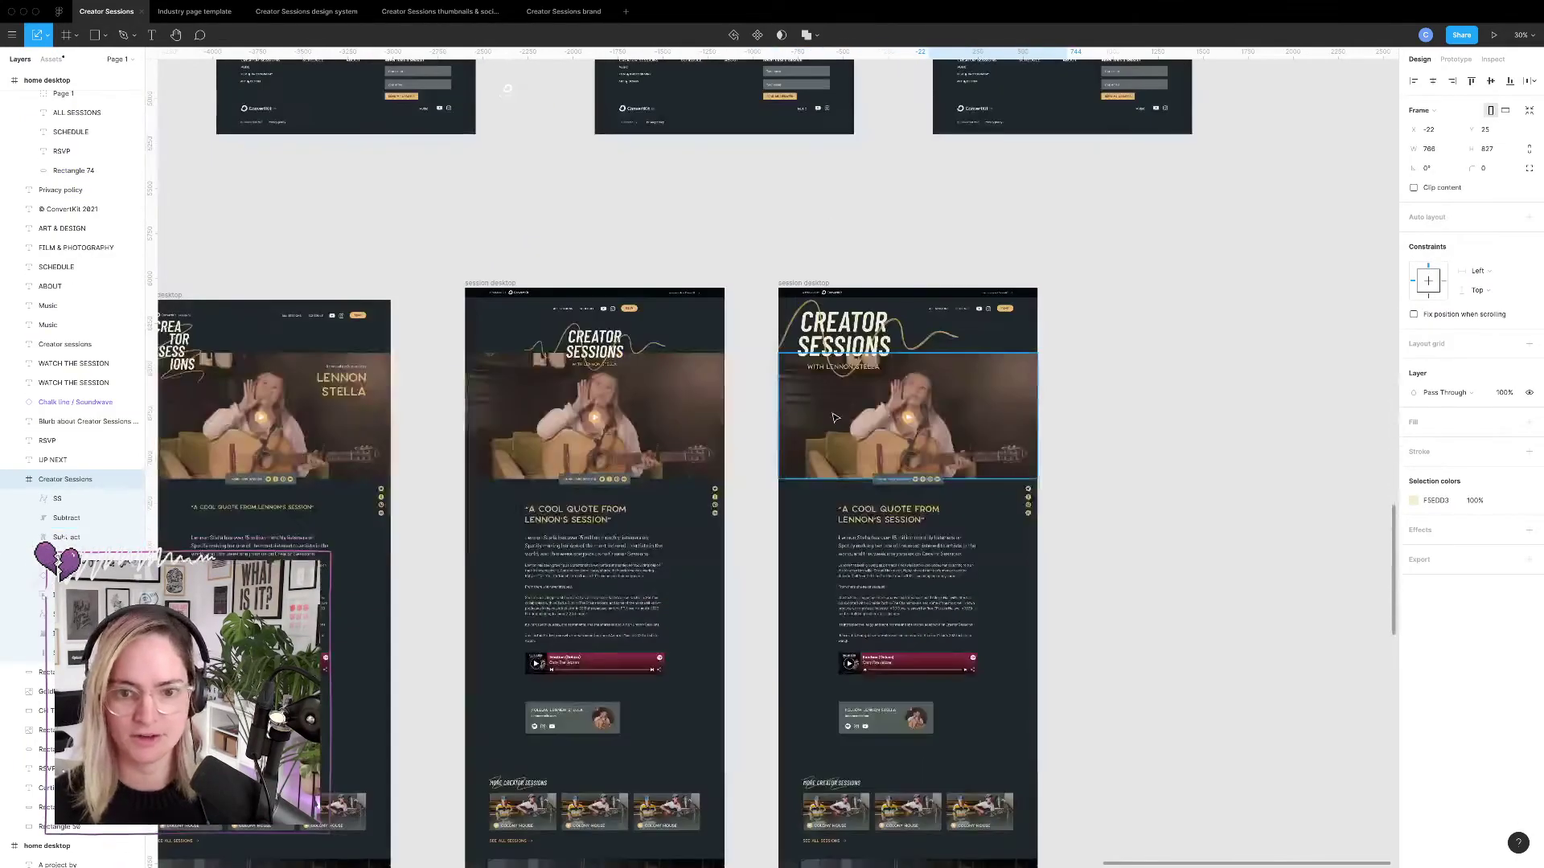
scroll(834, 417, "right", 8)
scroll(834, 418, "up", 2)
key("ctrl+v")
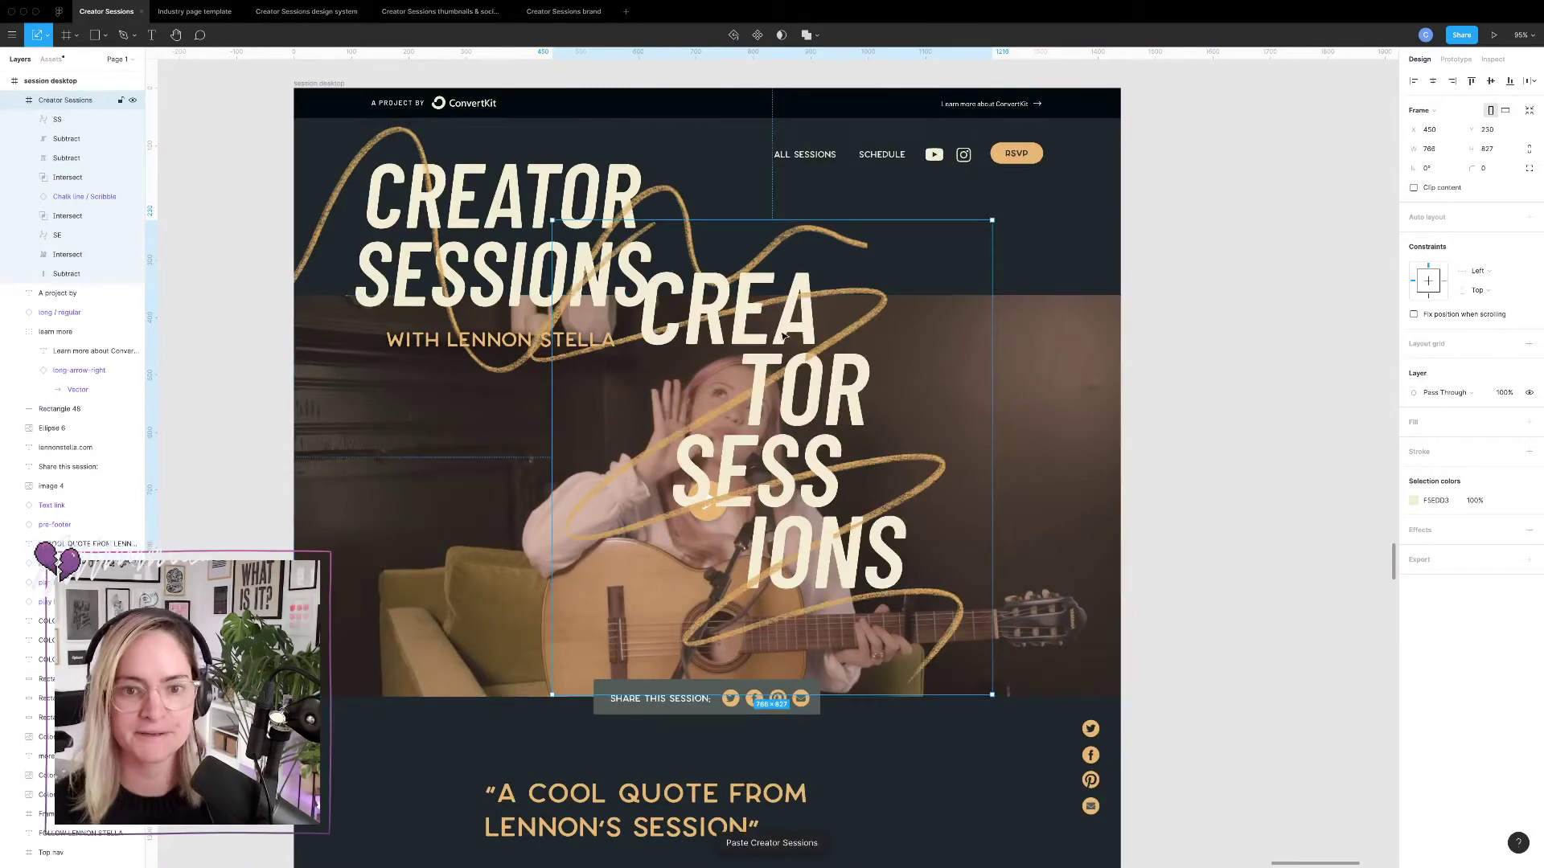
left_click_drag(784, 337, 528, 231)
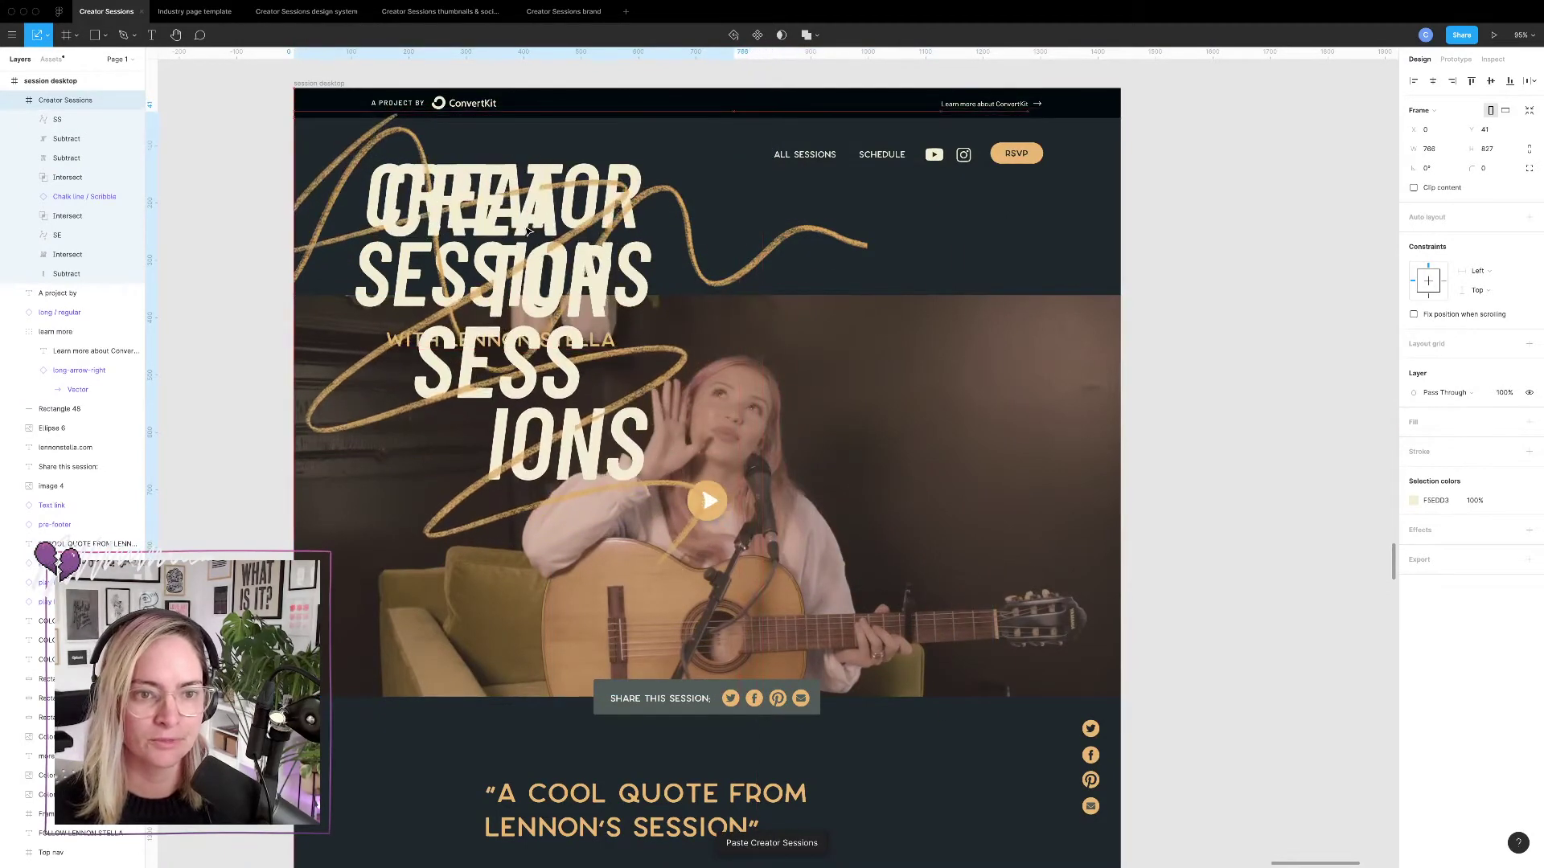
Enlarge the session title frame to 1372 × 772 using the pasted home title as a size reference, and delete the pasted title.
left_click(794, 242)
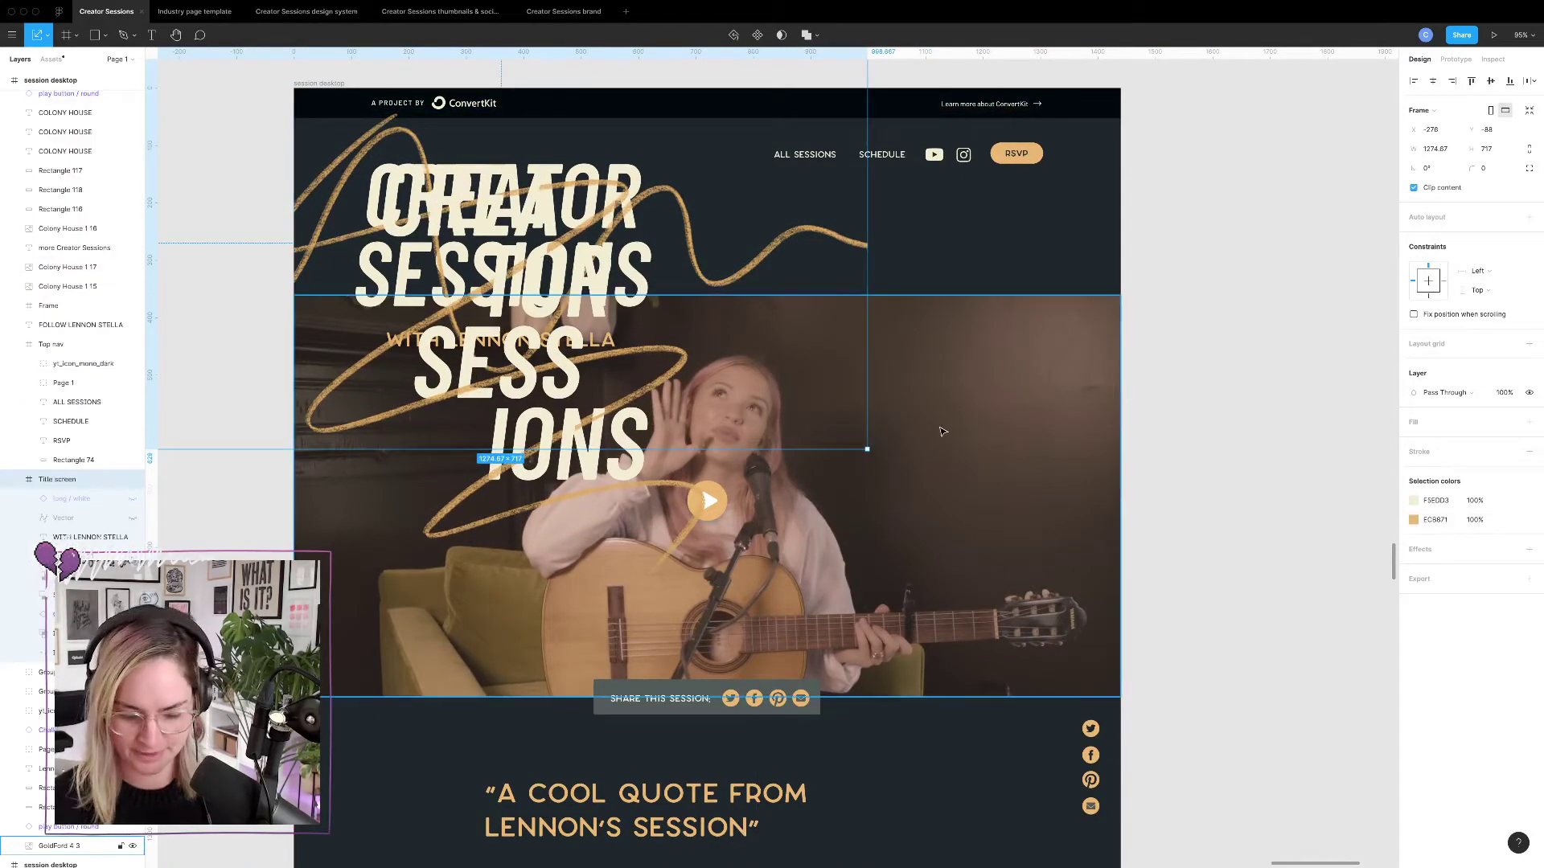
mouse_move(868, 449)
left_mouse_down()
mouse_move(925, 494)
mouse_move(845, 445)
left_mouse_up()
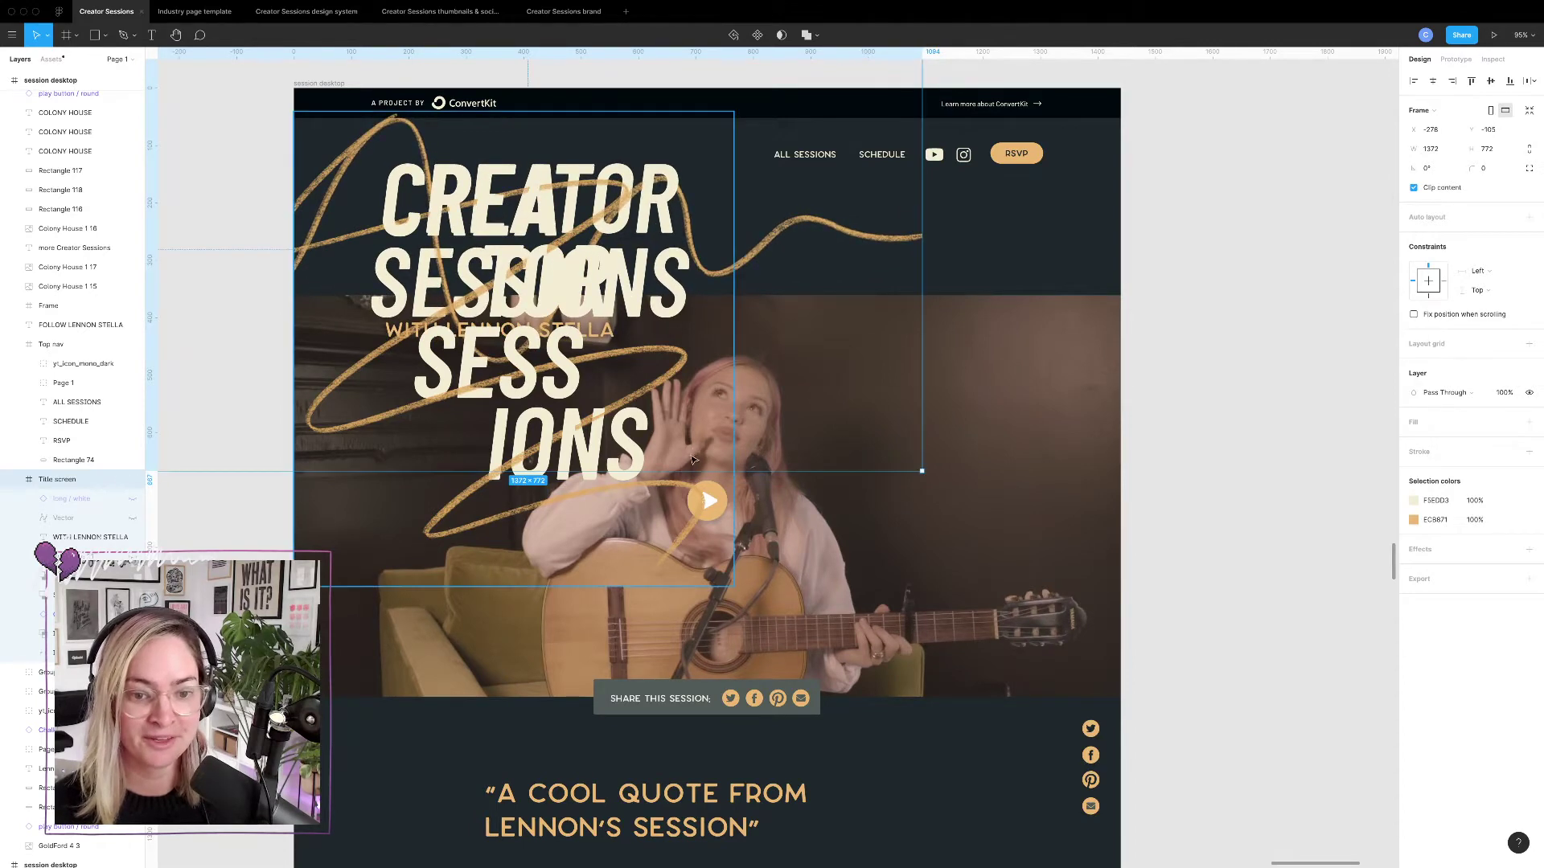
left_click(632, 512)
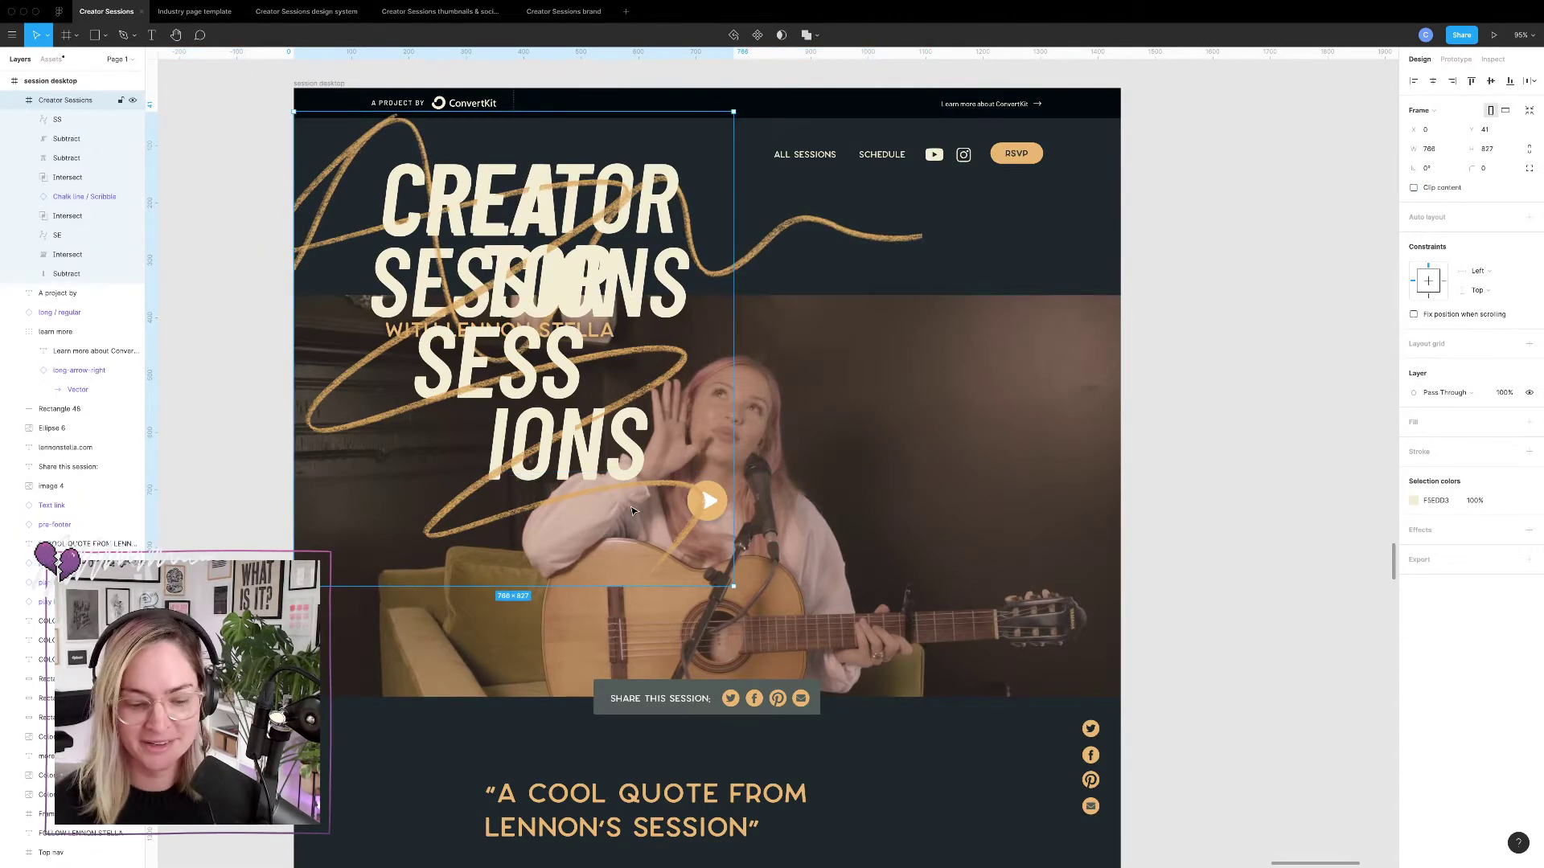
key("Delete")
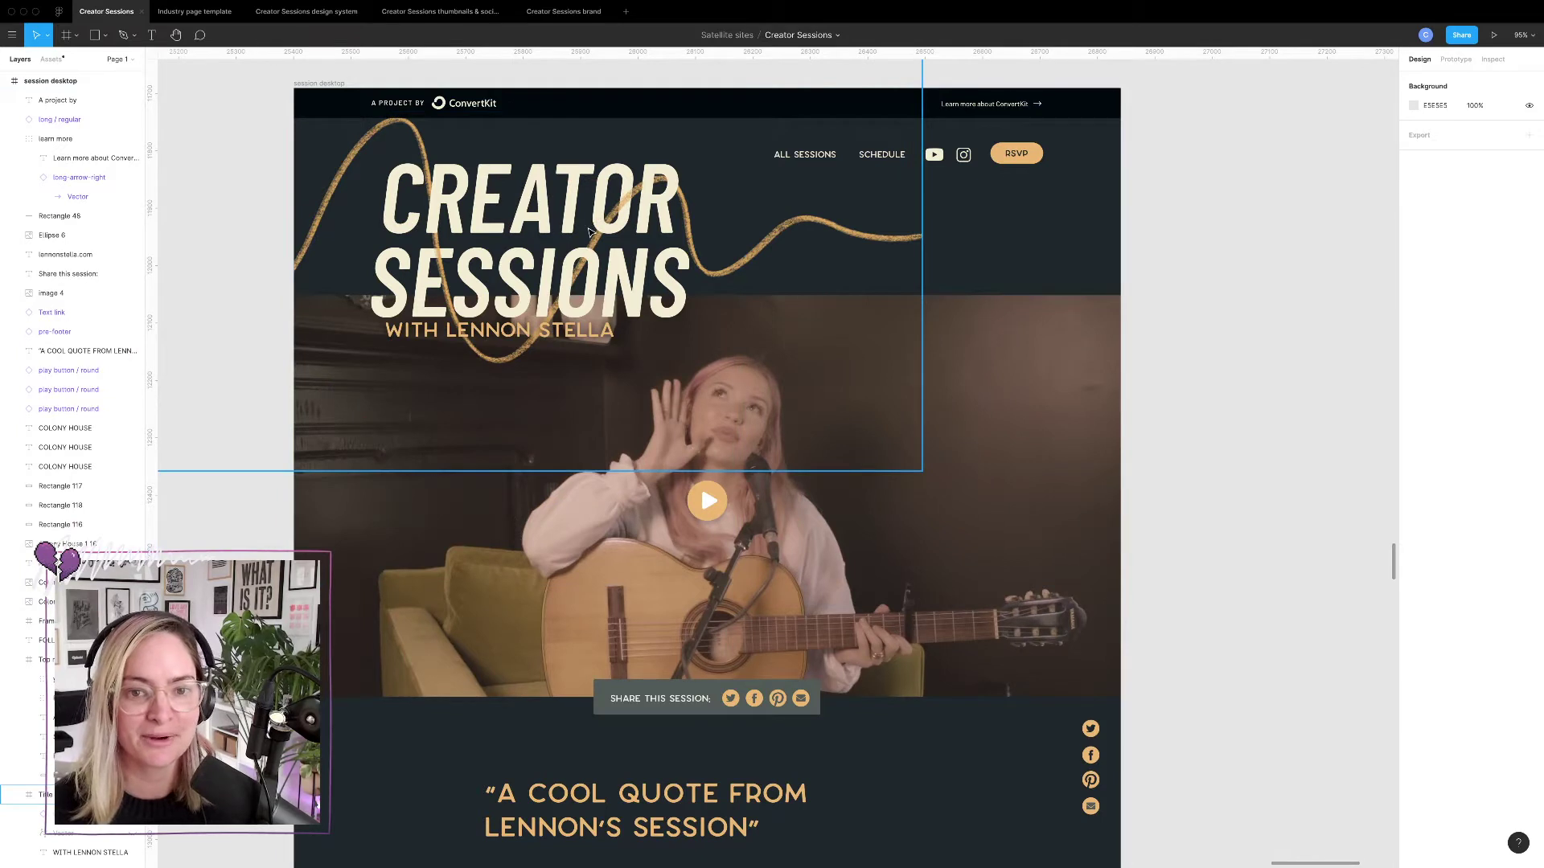
Reposition the large Creator Sessions title artwork to X -294, Y -80, and offset its "WITH LENNON STELLA" subtitle to X 485, Y 528.
left_click(585, 195)
left_click_drag(584, 195, 509, 195)
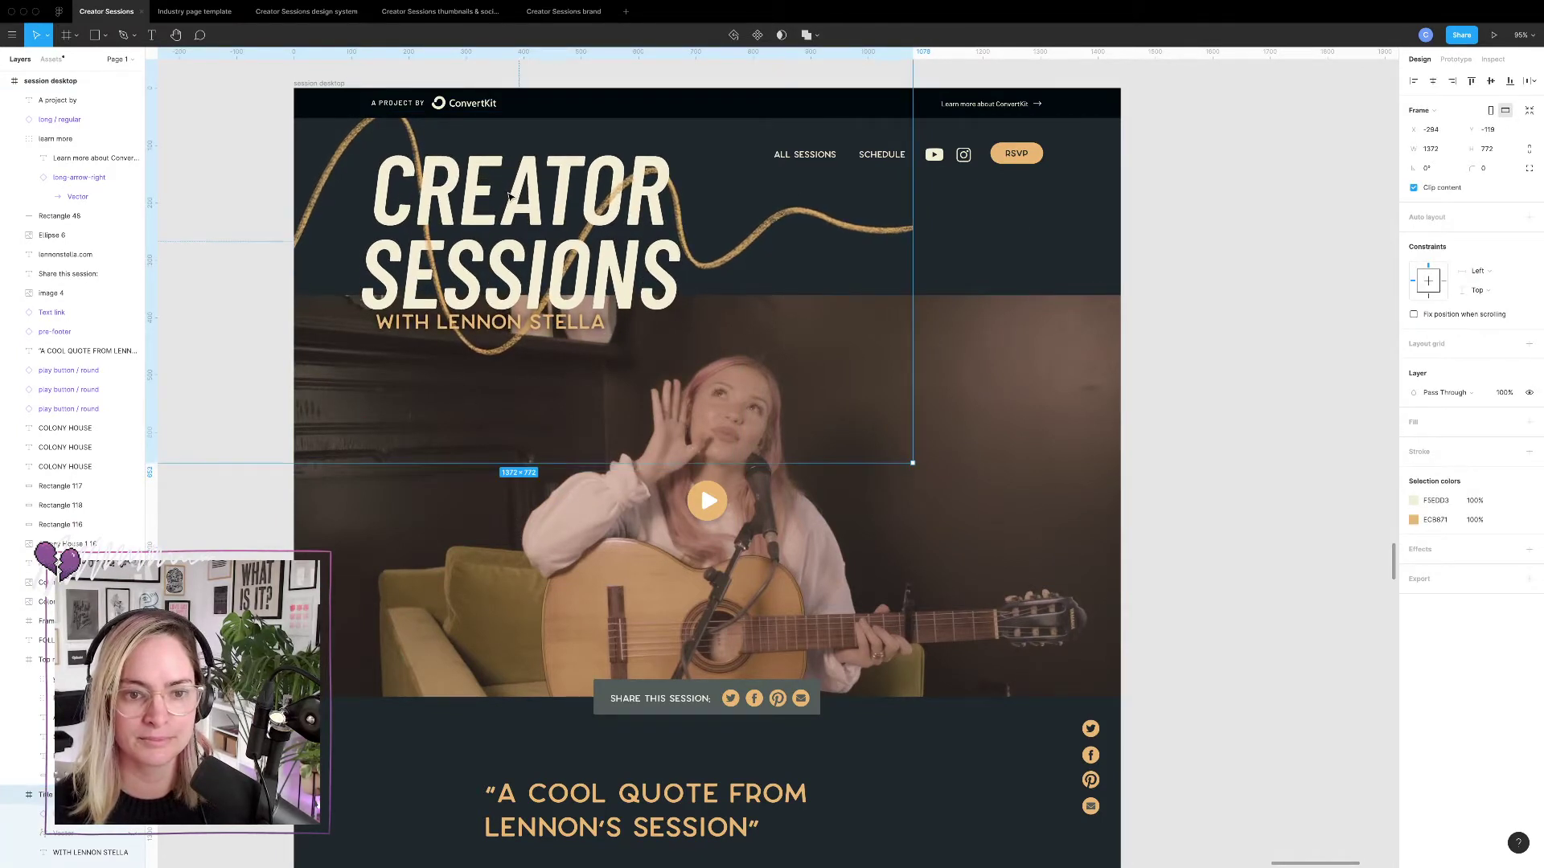
left_click_drag(557, 336, 592, 346)
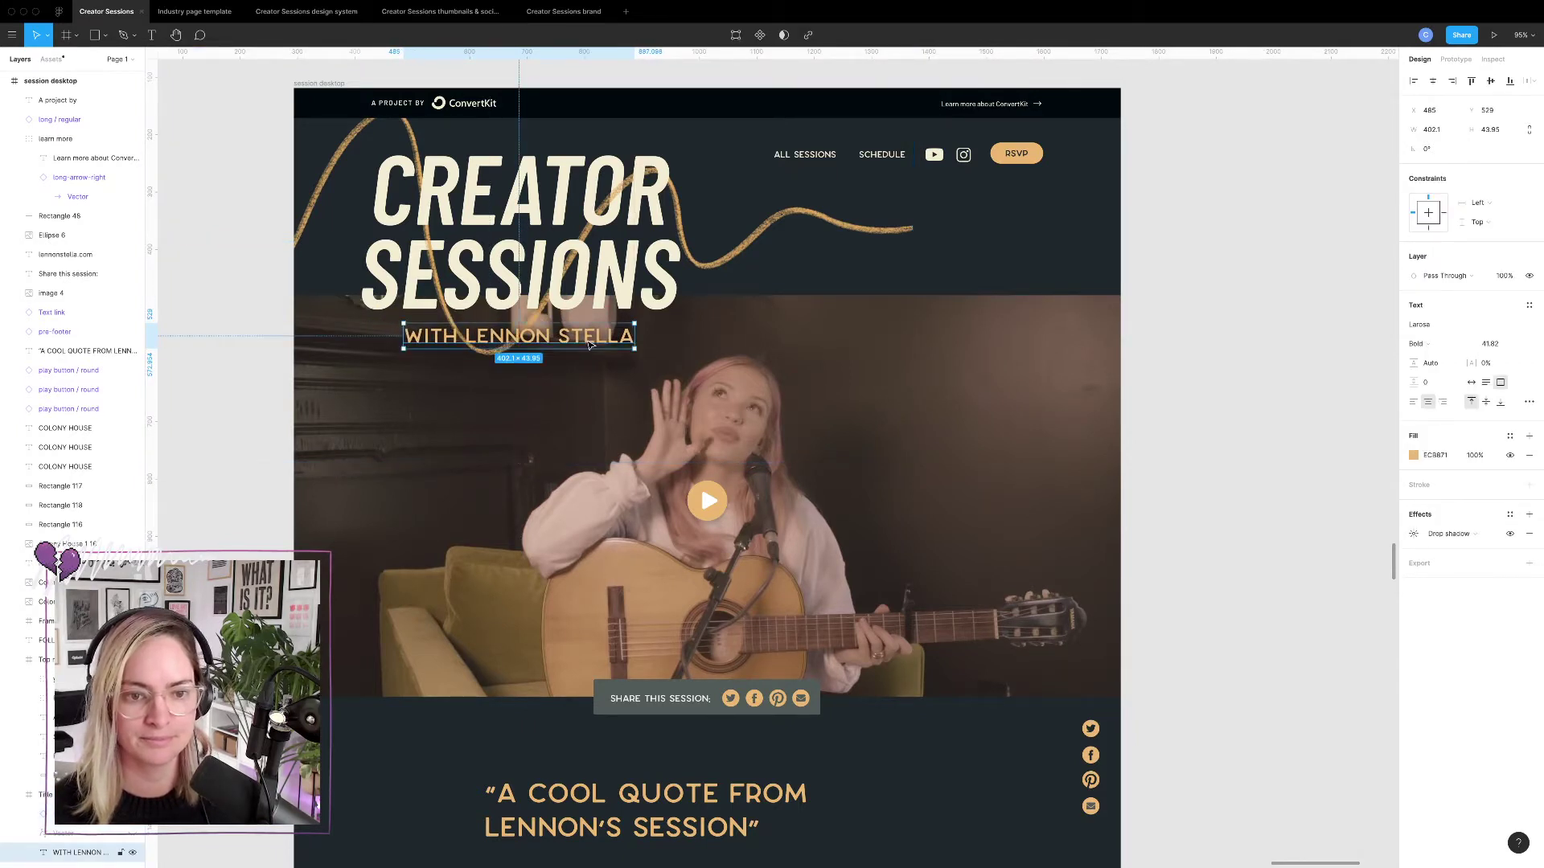
left_click(1150, 391)
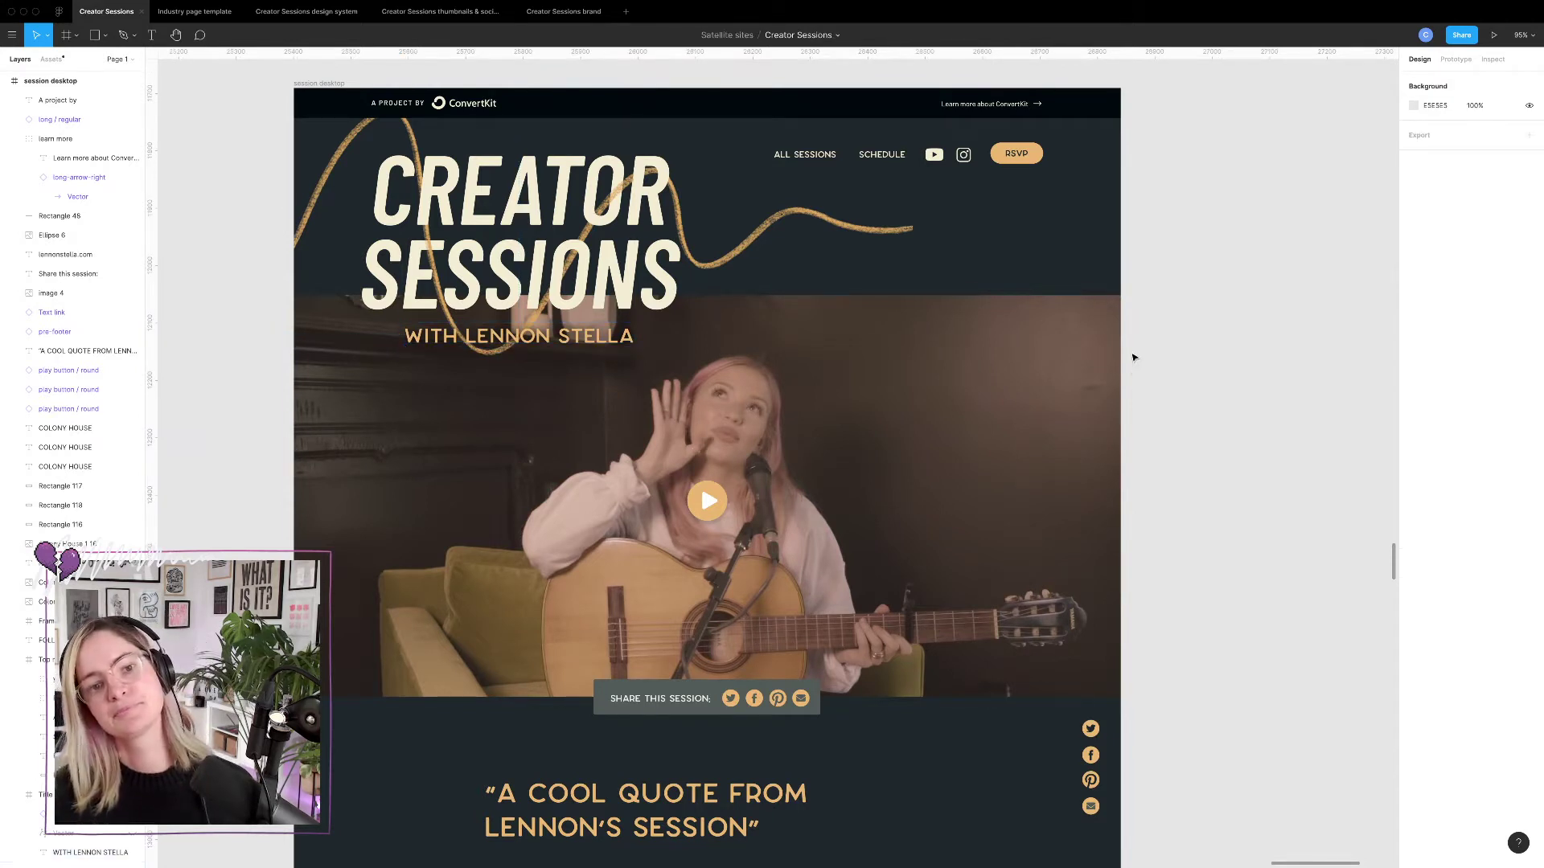
left_click_drag(562, 221, 562, 243)
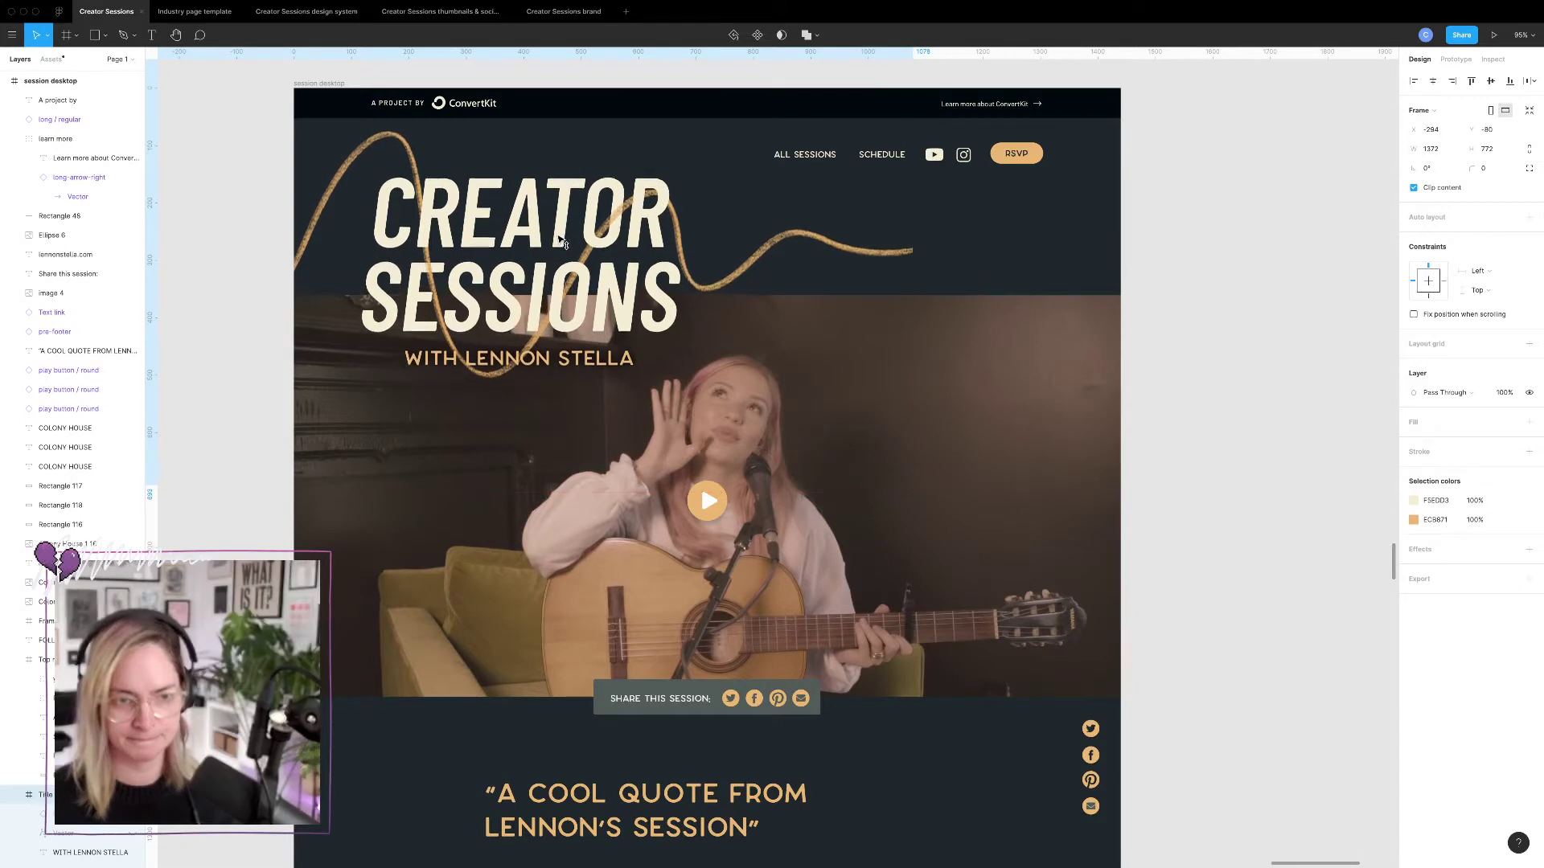
left_click(1212, 367)
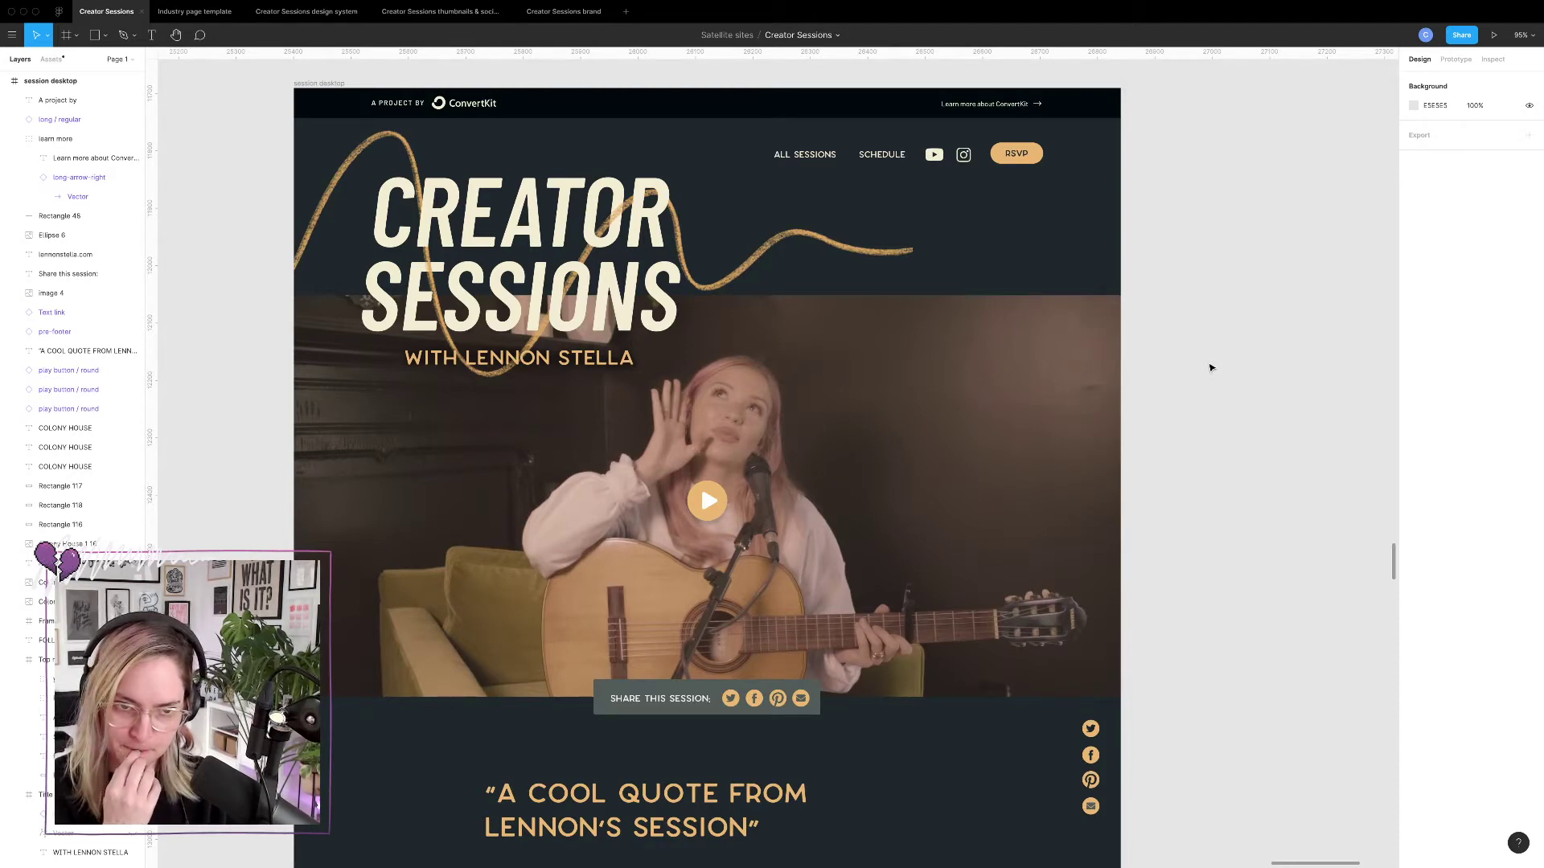
Compare the large-title header with the smaller centred-title header on the neighbouring session desktop frames.
scroll(844, 283, "down", 5)
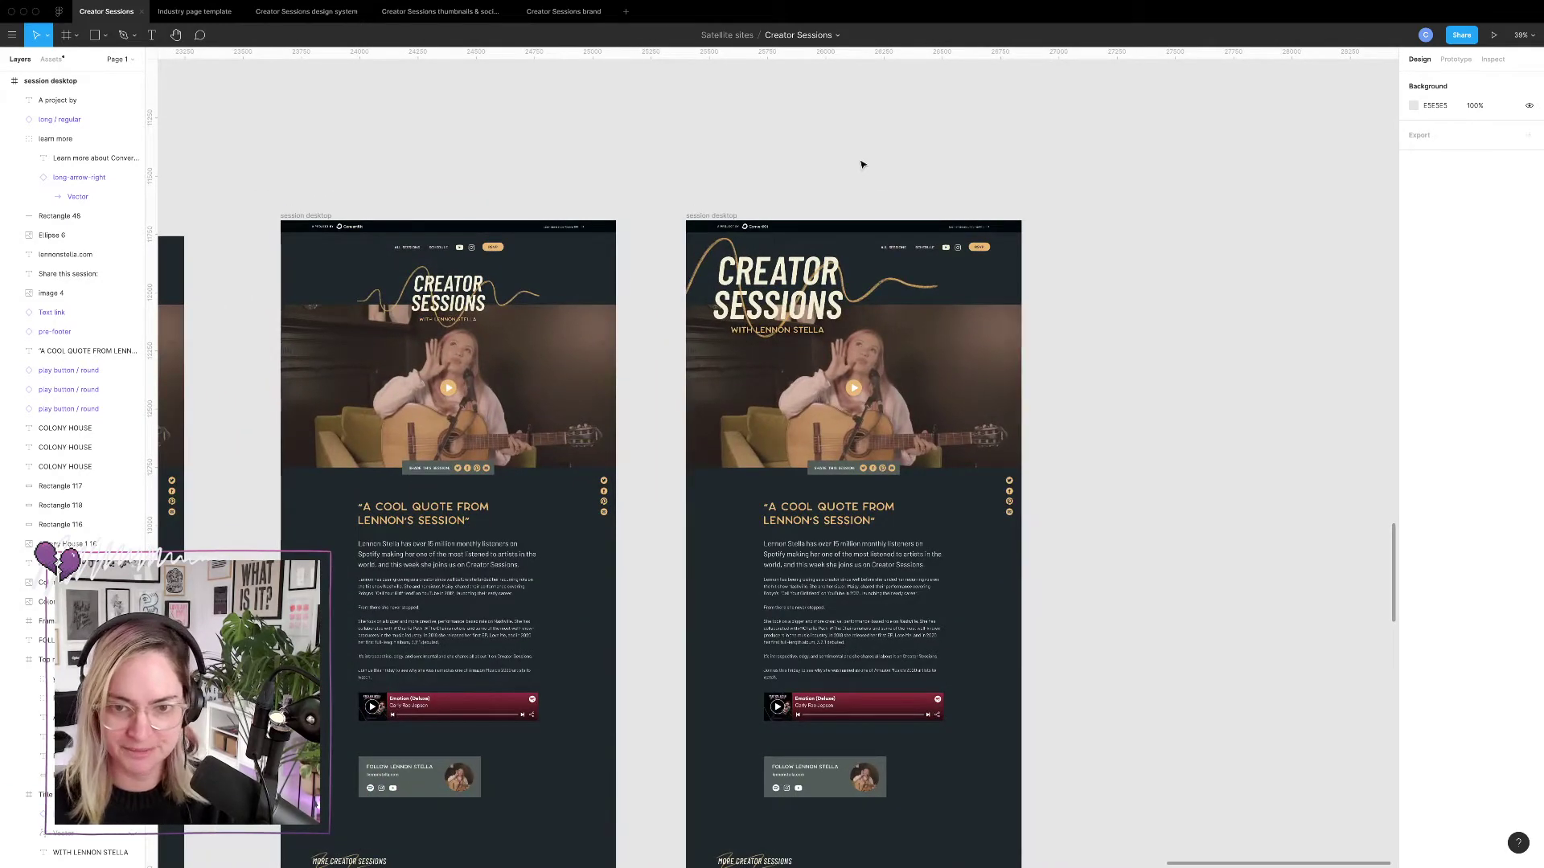
scroll(844, 173, "up", 6)
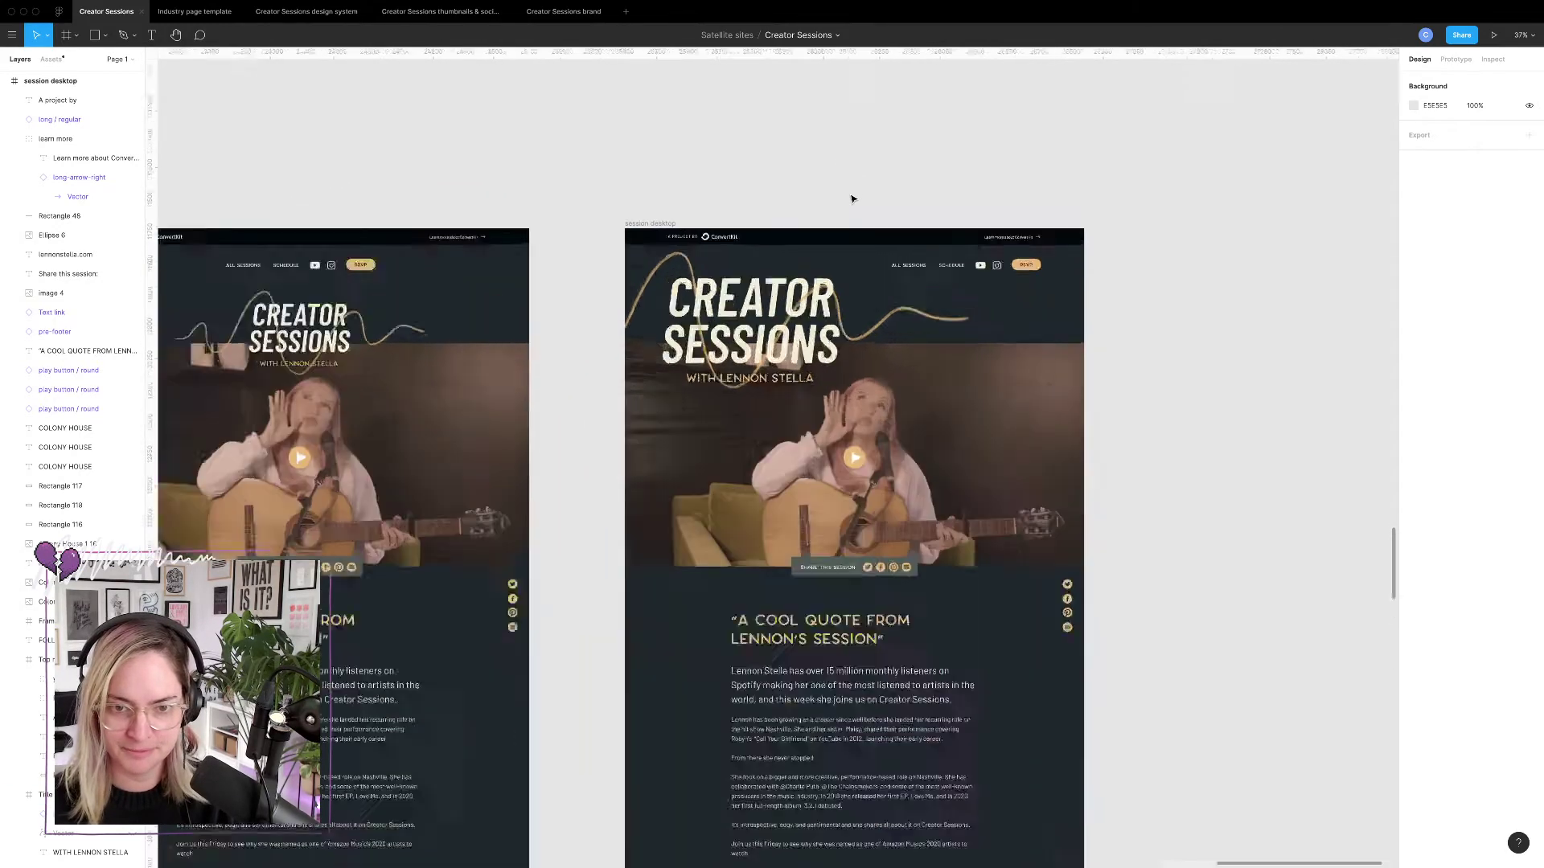
scroll(853, 198, "down", 6)
scroll(851, 198, "up", 3)
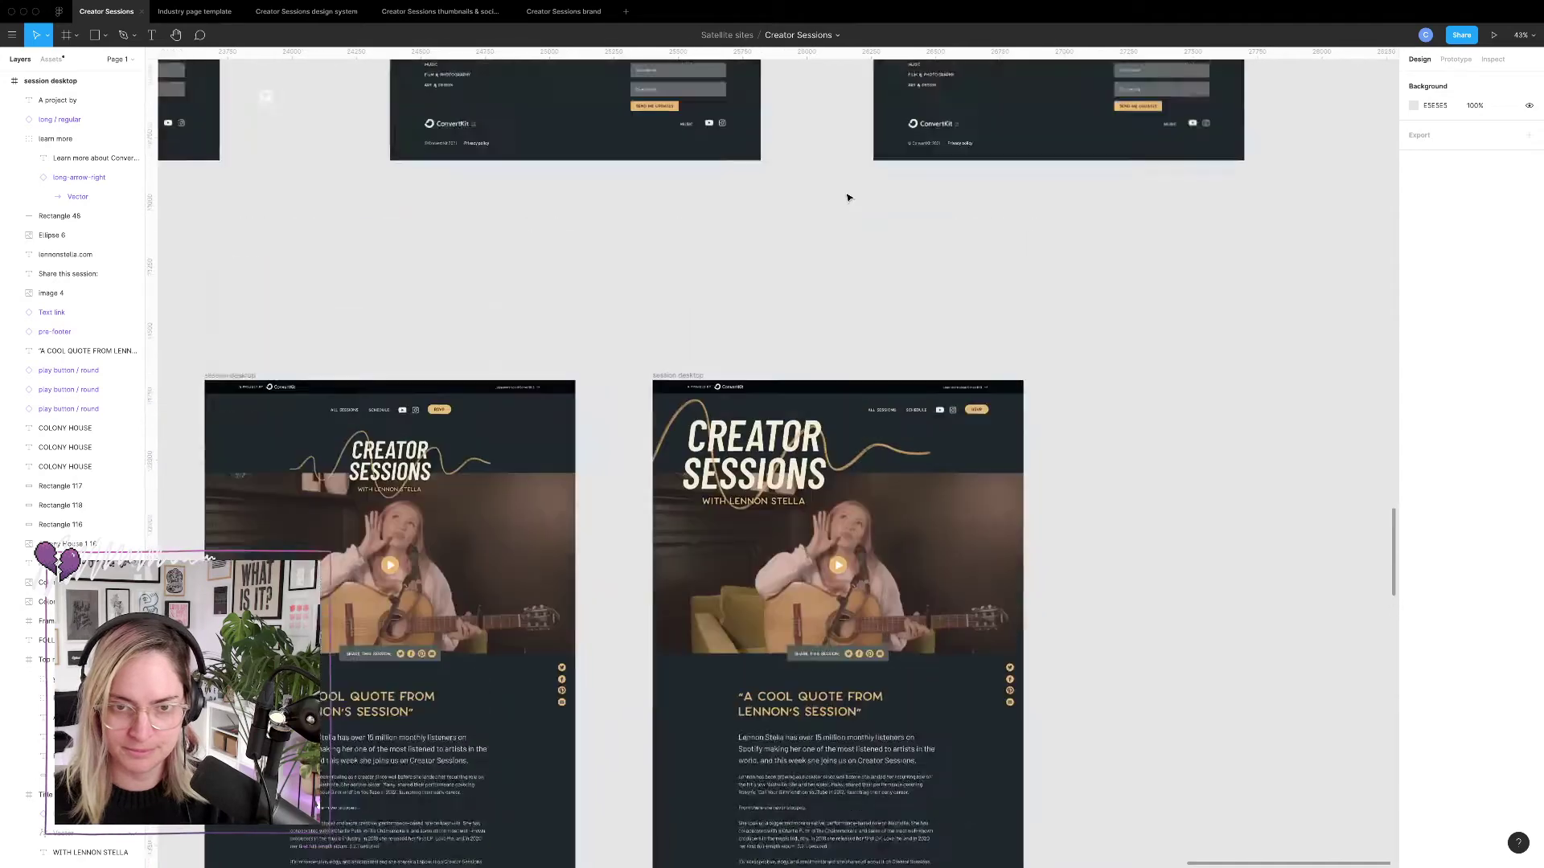
scroll(849, 197, "up", 2)
scroll(848, 197, "up", 5)
scroll(845, 257, "down", 8)
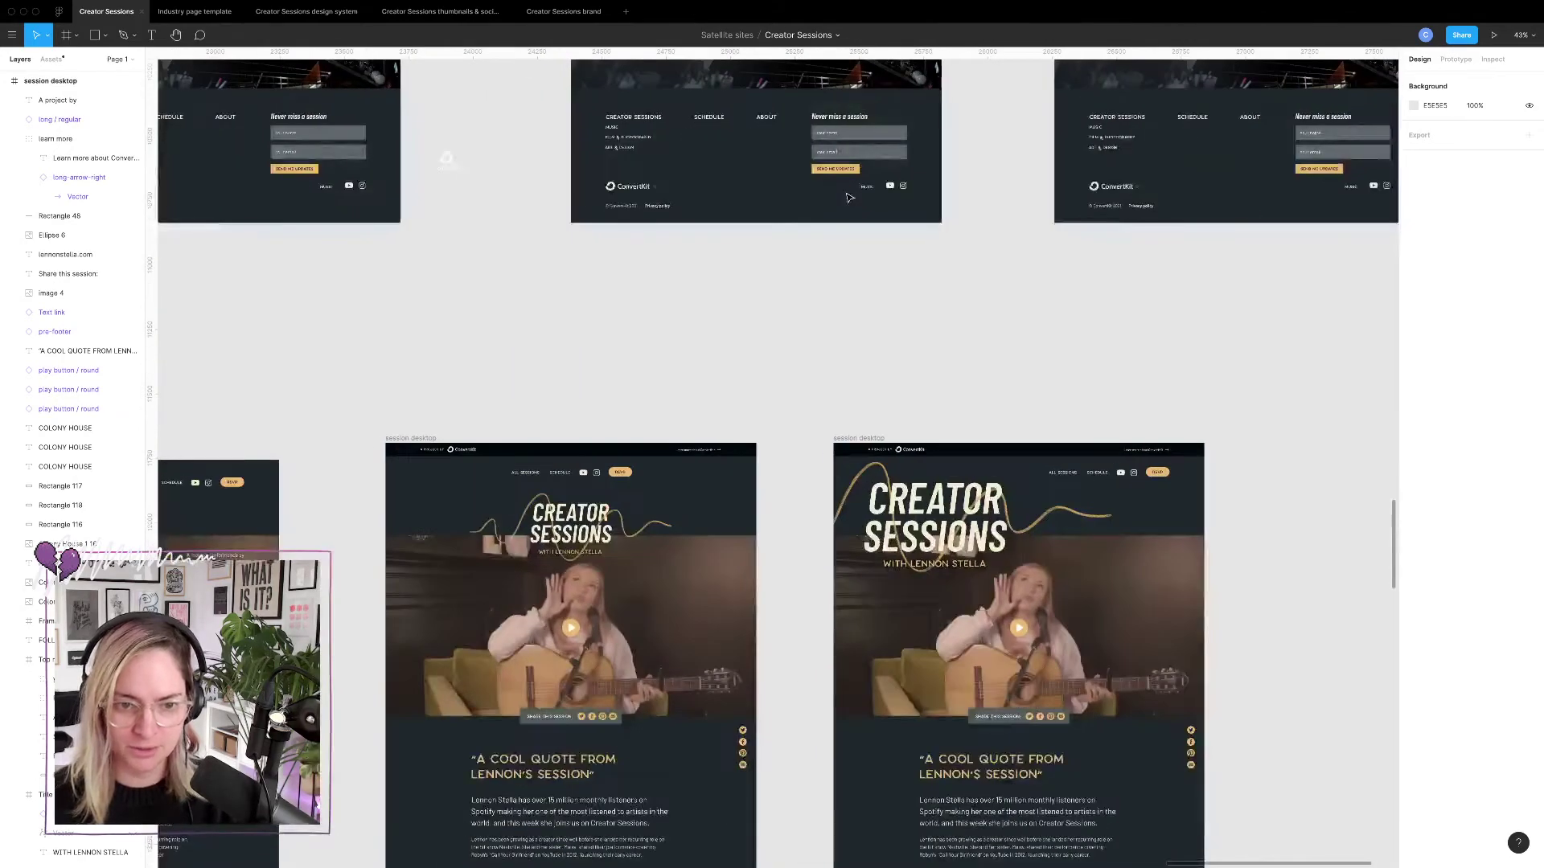
scroll(844, 322, "right", 5)
scroll(844, 321, "down", 2)
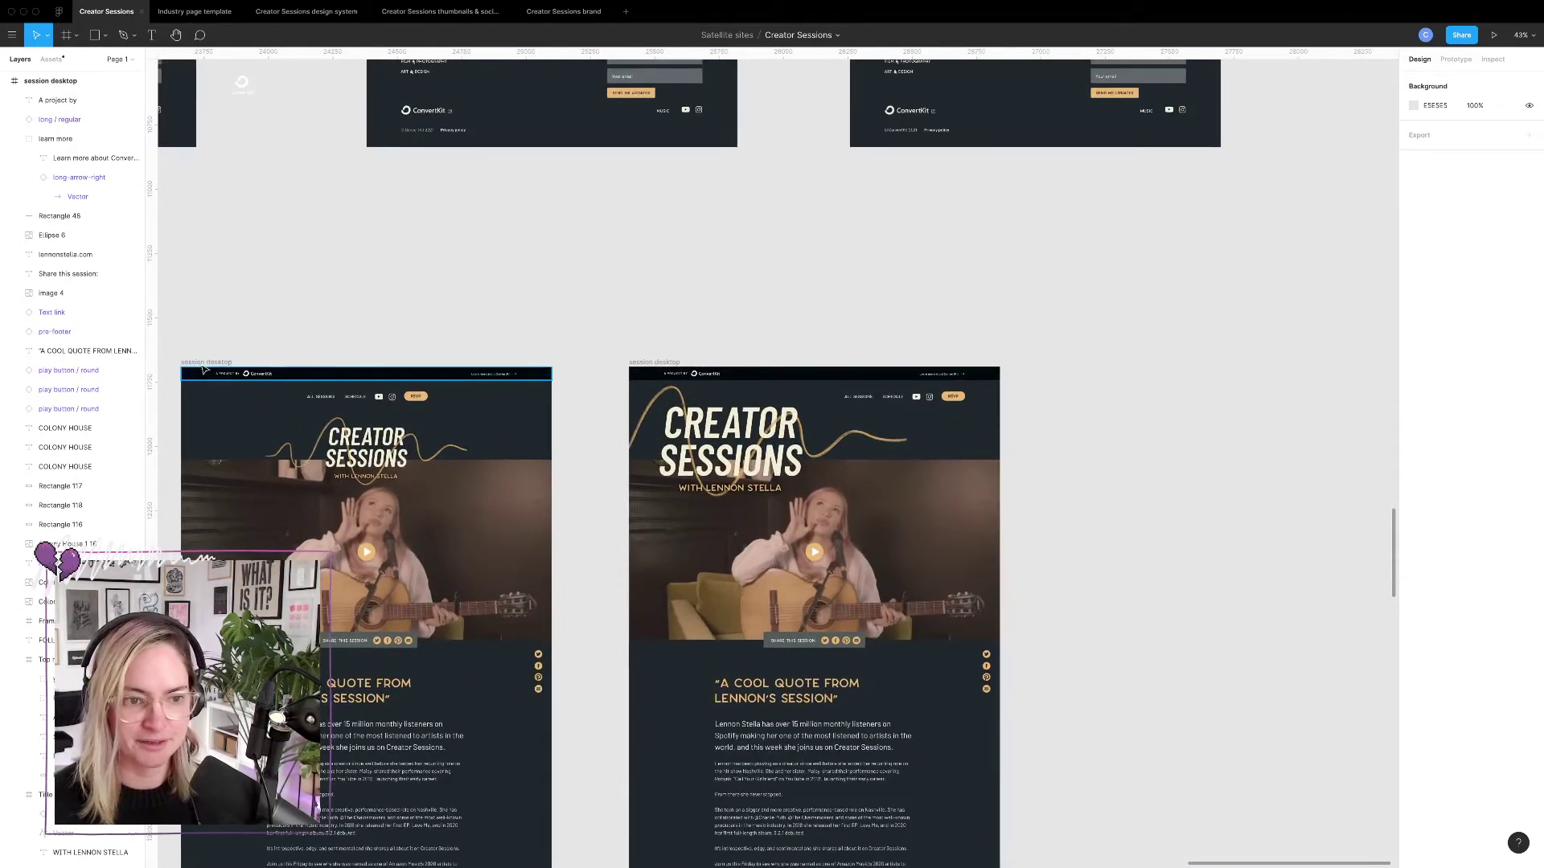
Duplicate the session desktop frame that has the small centred title, placing the copy after the large-title version.
left_click(208, 362)
key("ctrl+d")
scroll(1041, 496, "right", 4)
scroll(1042, 496, "down", 2)
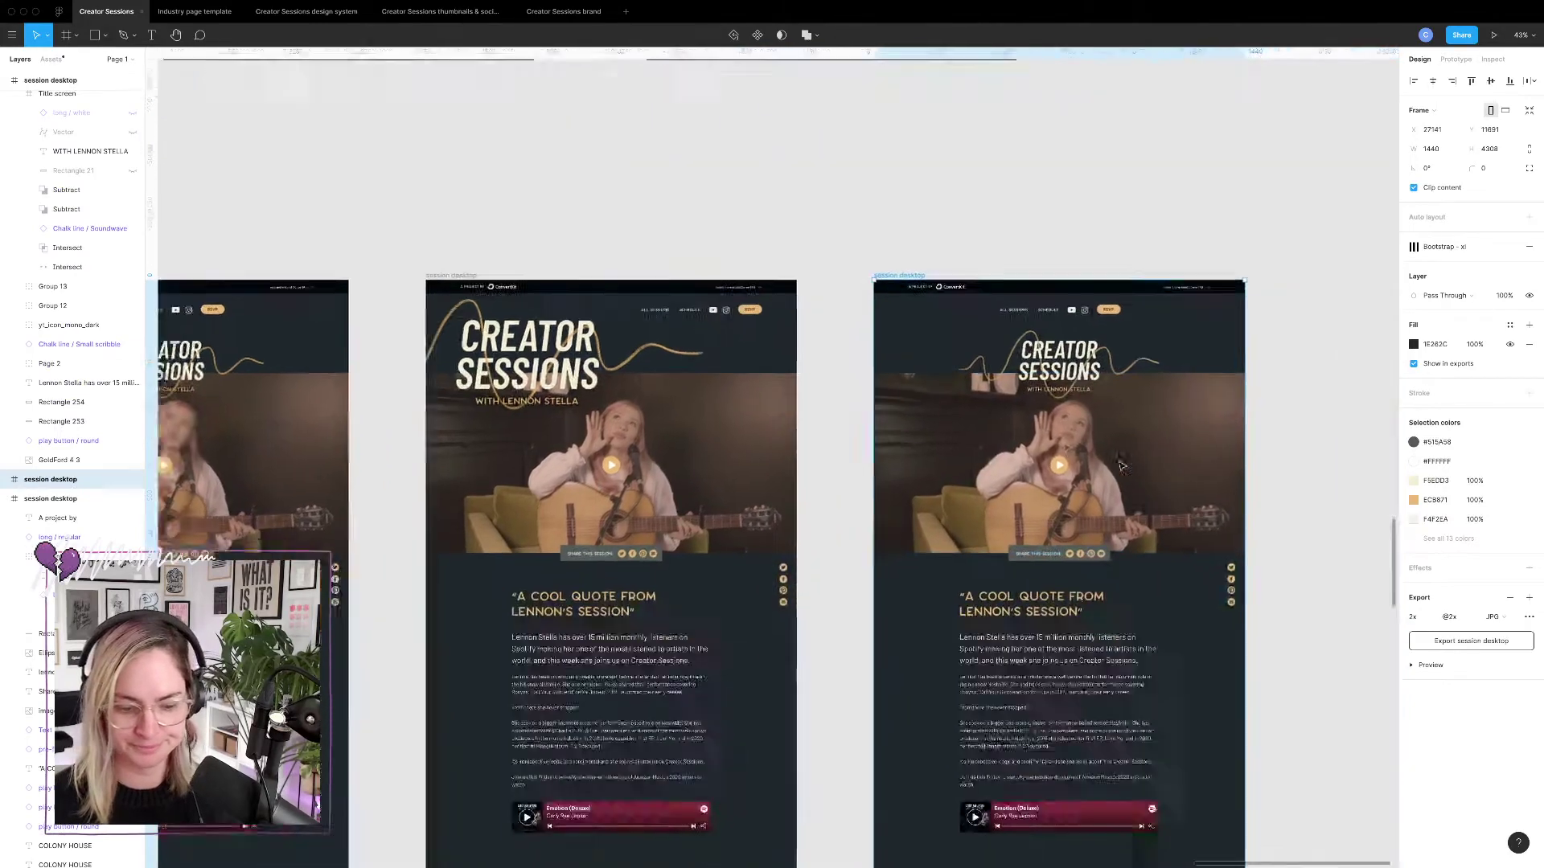
Show the layout grids and move the duplicated frame's top navigation so its RSVP button ends at the last grid column.
scroll(1041, 496, "up", 6)
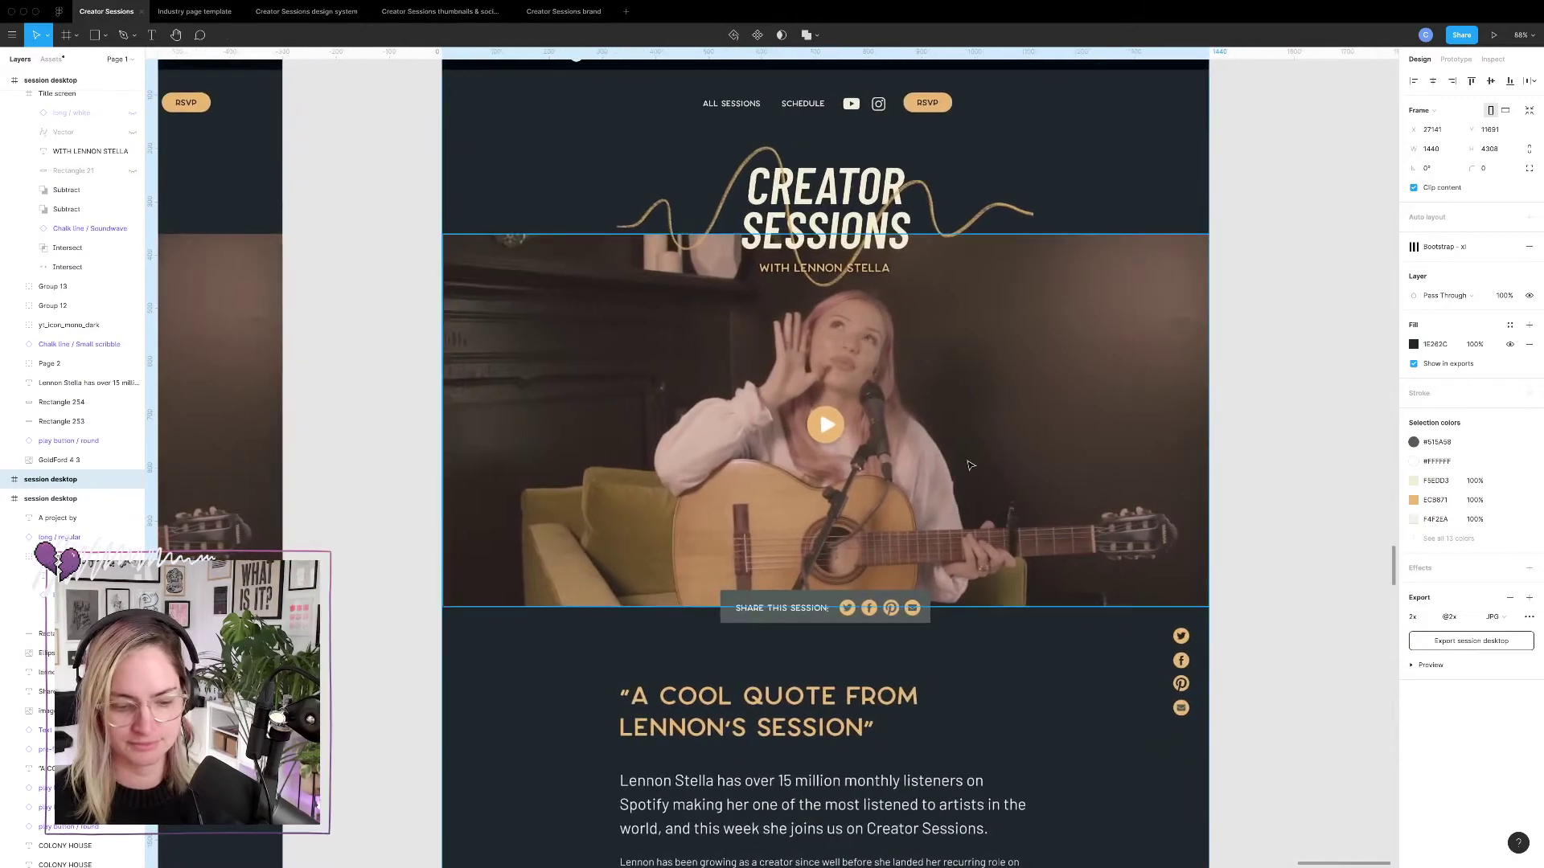
scroll(971, 454, "right", 2)
scroll(971, 454, "up", 1)
scroll(830, 416, "up", 3)
scroll(830, 416, "down", 4)
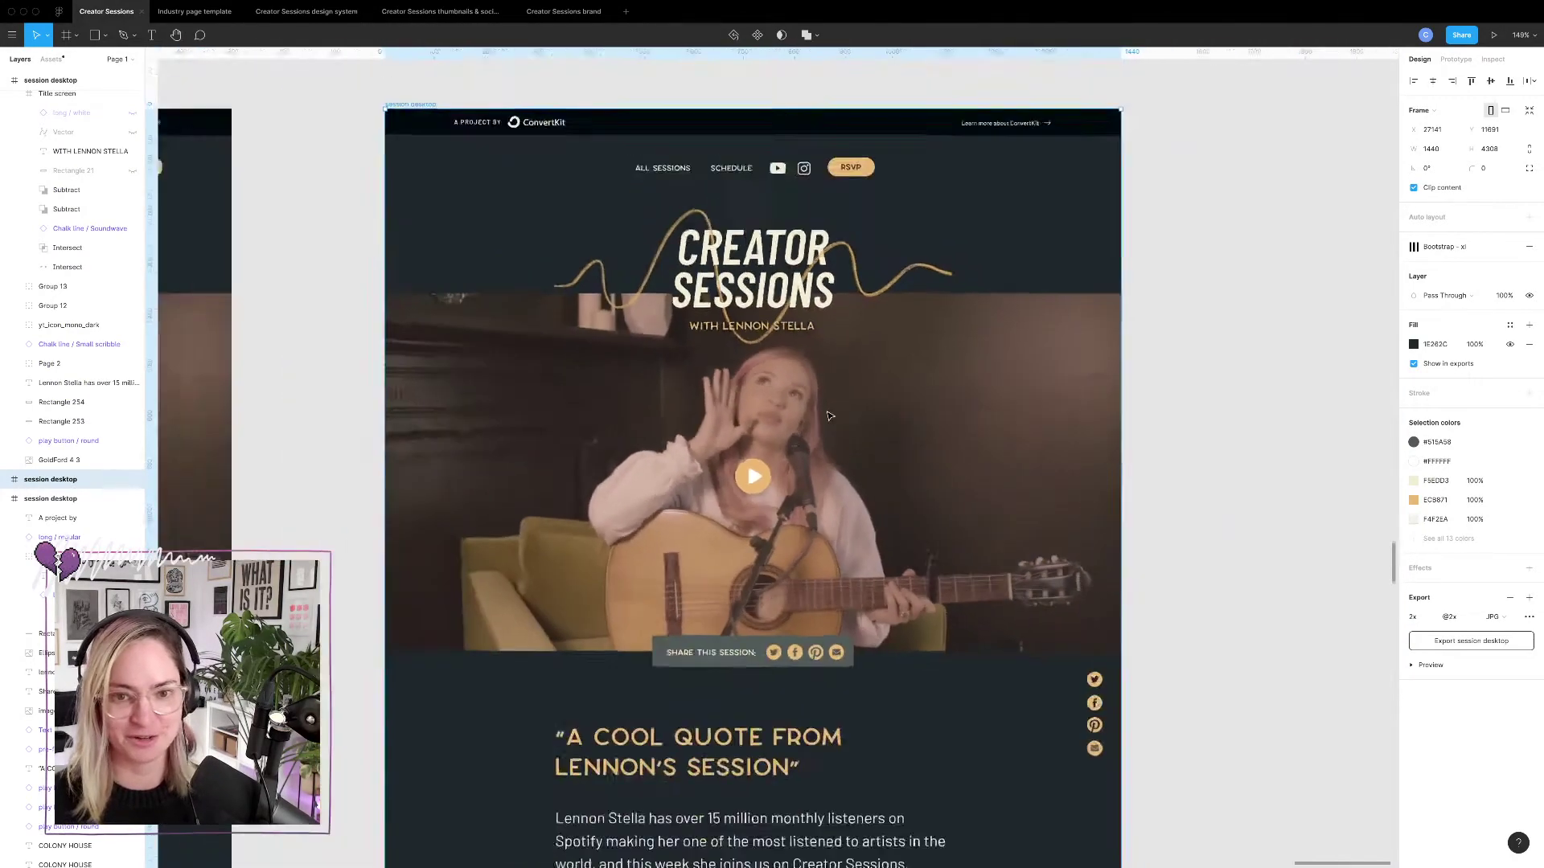
scroll(830, 416, "up", 2)
scroll(830, 416, "right", 1)
key("ctrl+g")
left_click(808, 277)
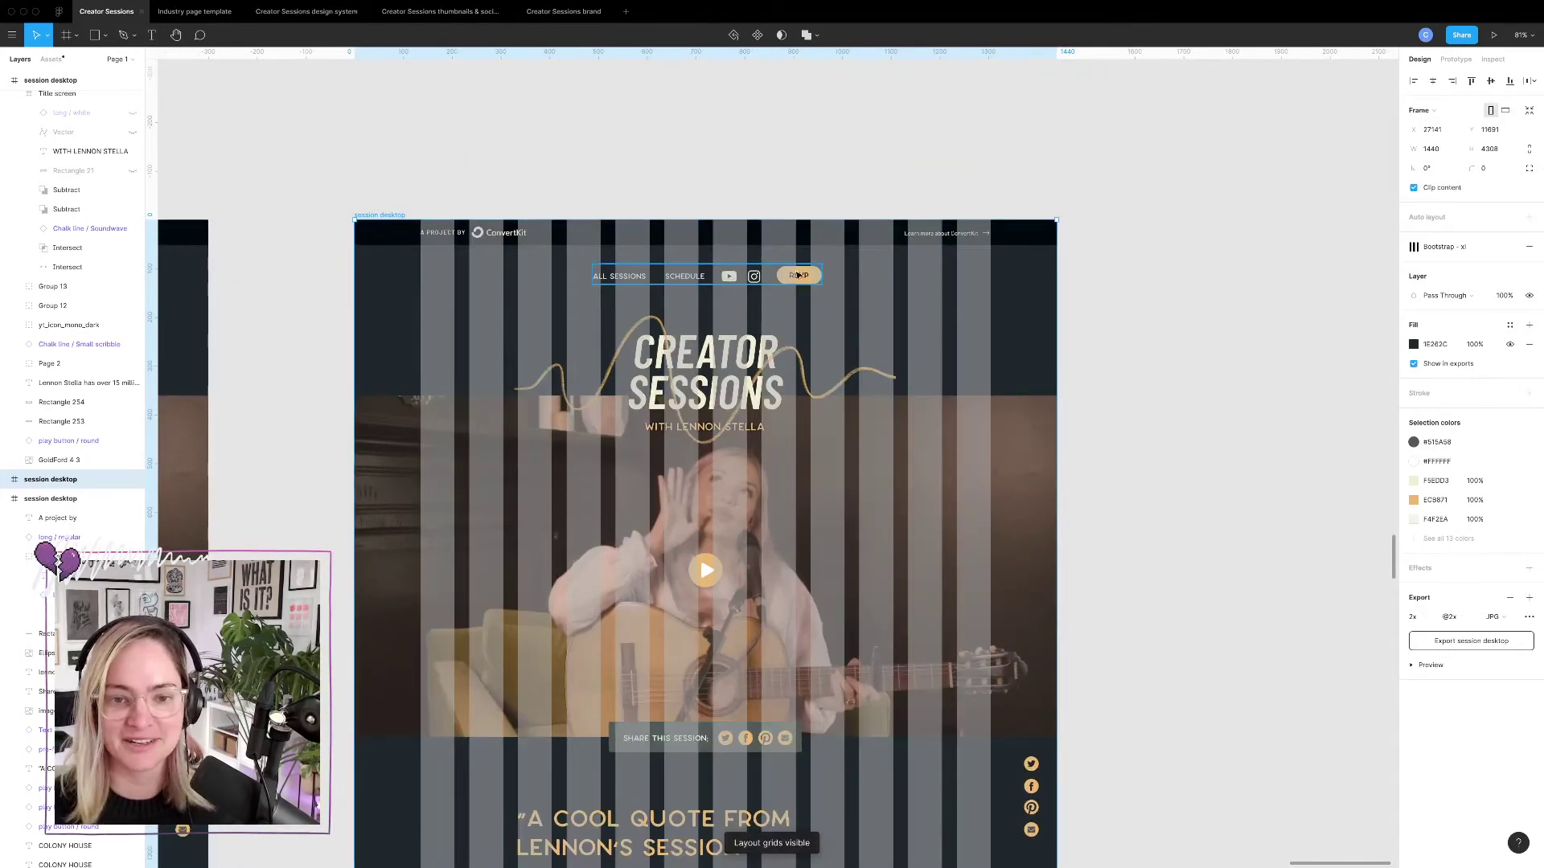
left_click_drag(808, 277, 973, 281)
left_click(1244, 348)
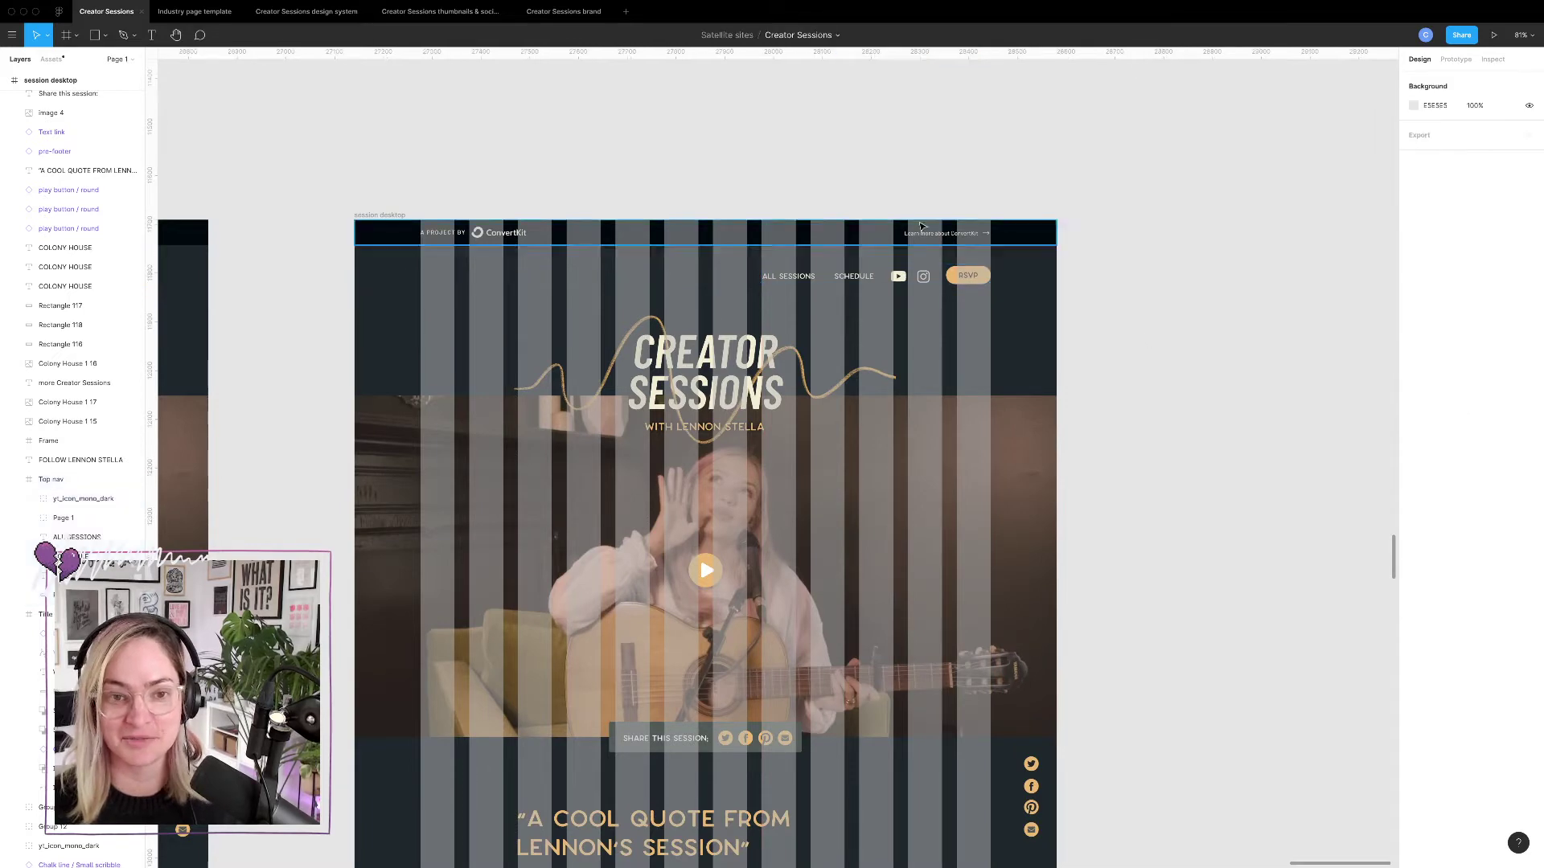
Open the working page of the Creator Sessions brand file and survey its logo and colour explorations.
left_click(563, 11)
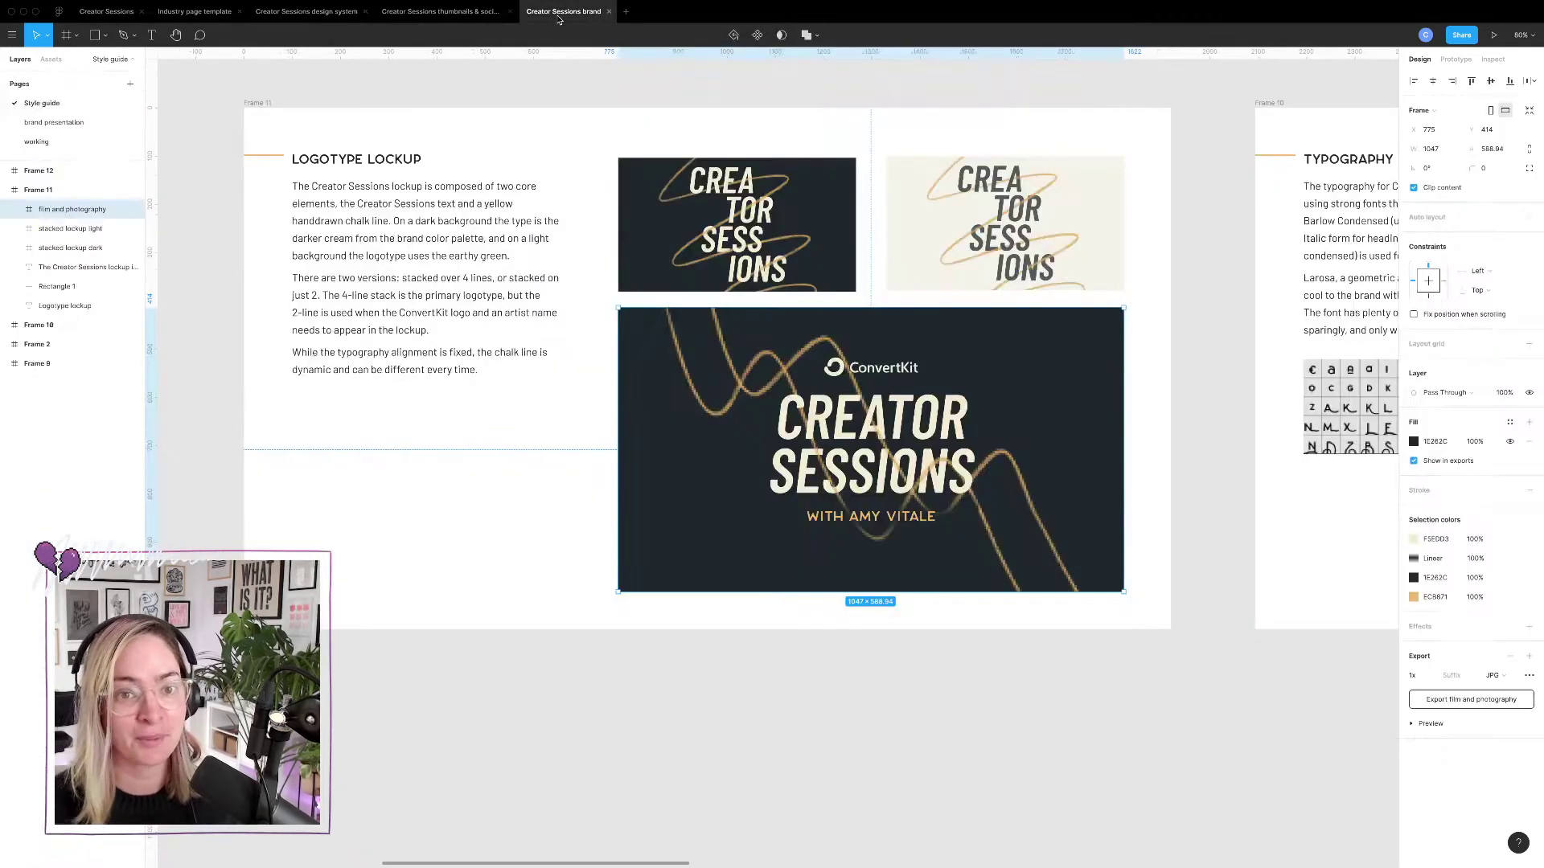
left_click(36, 142)
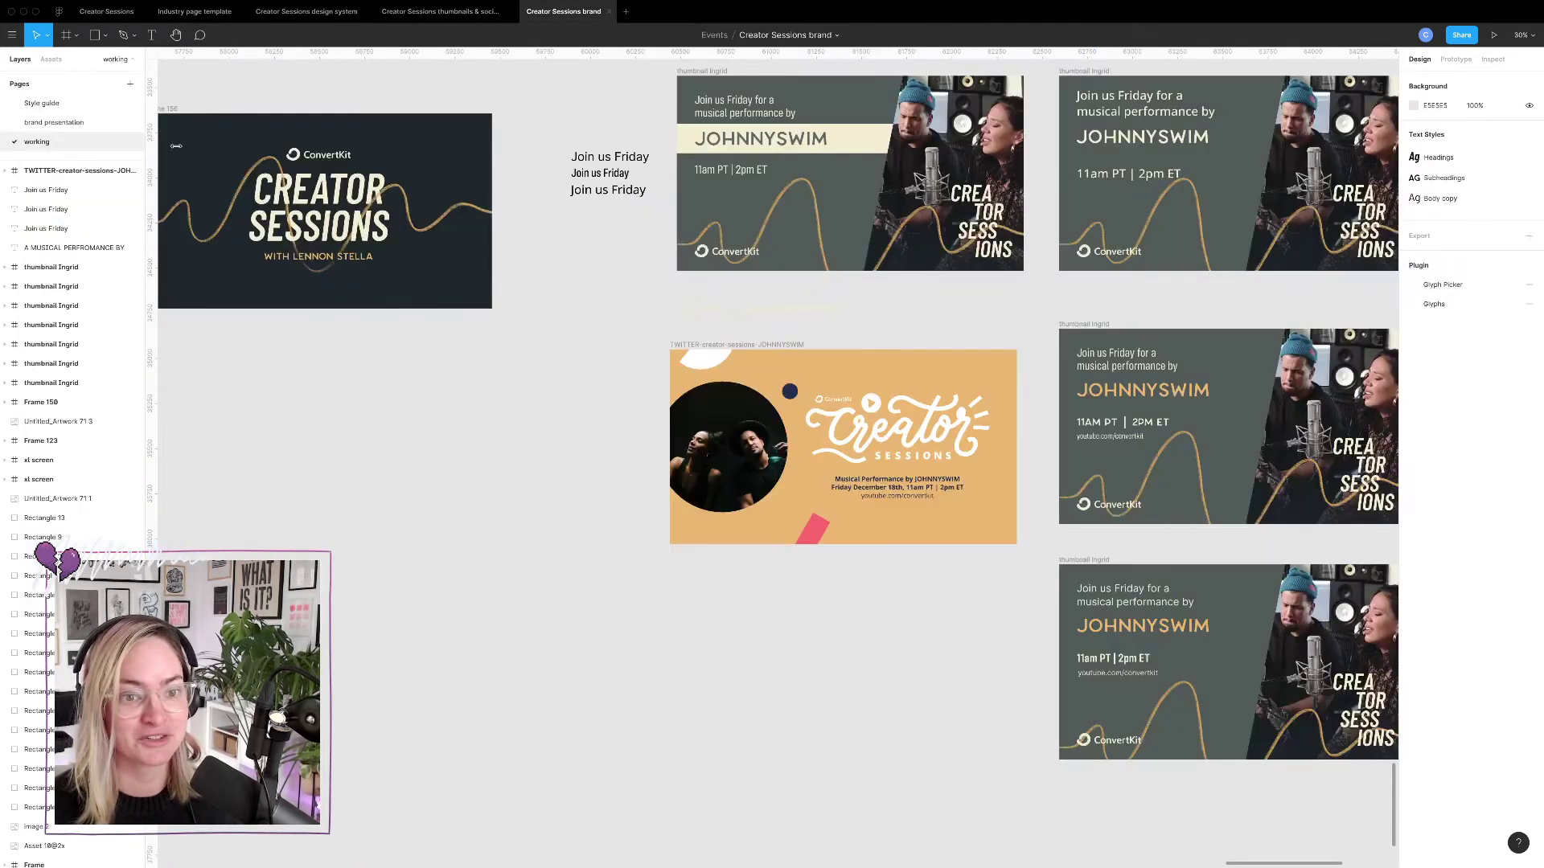
scroll(745, 304, "down", 10)
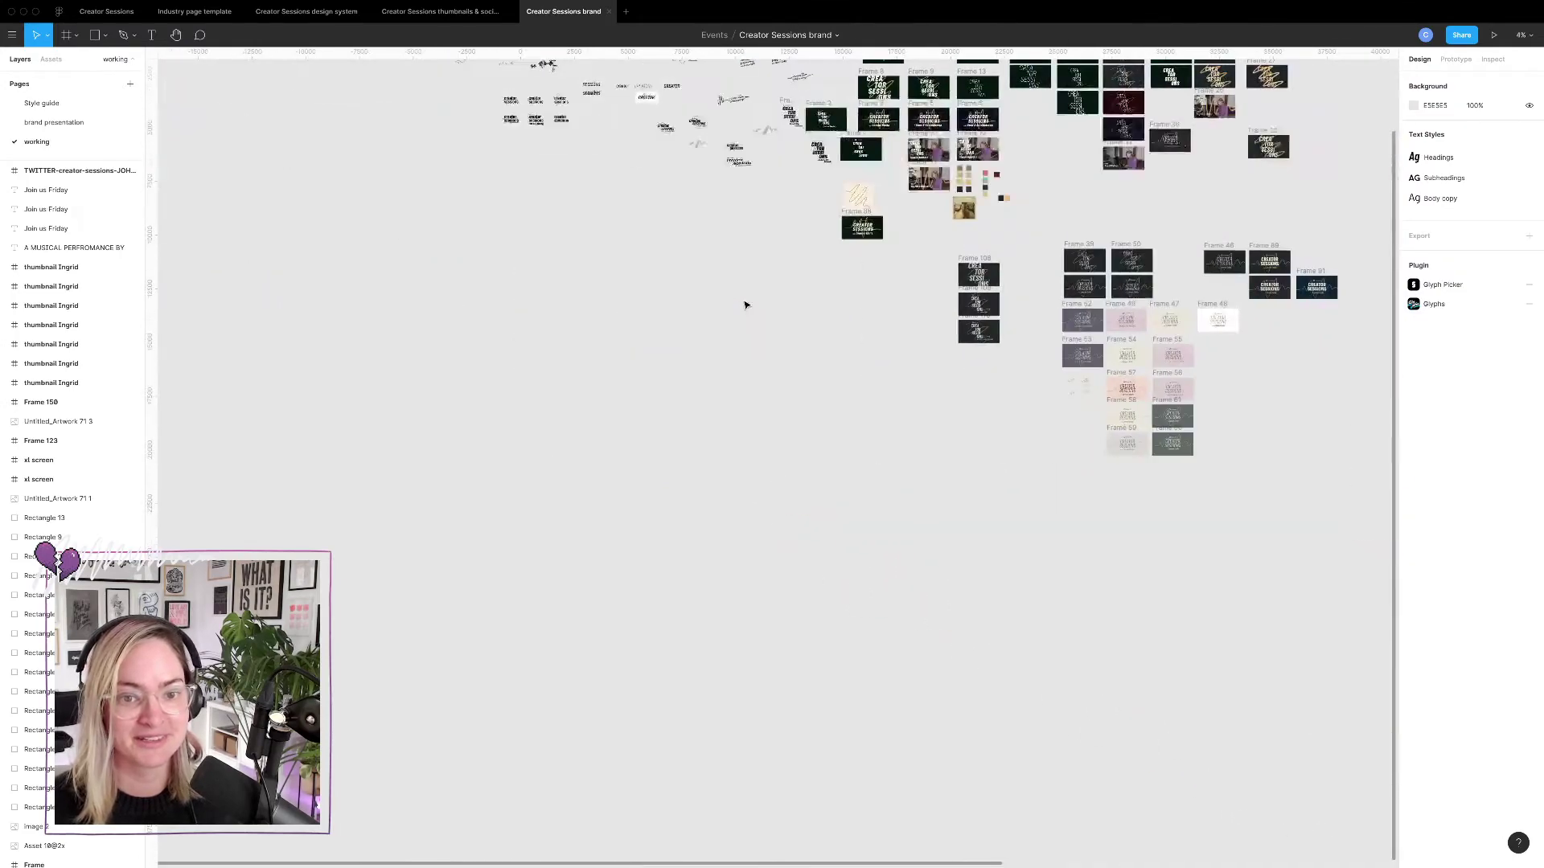
scroll(745, 305, "down", 2)
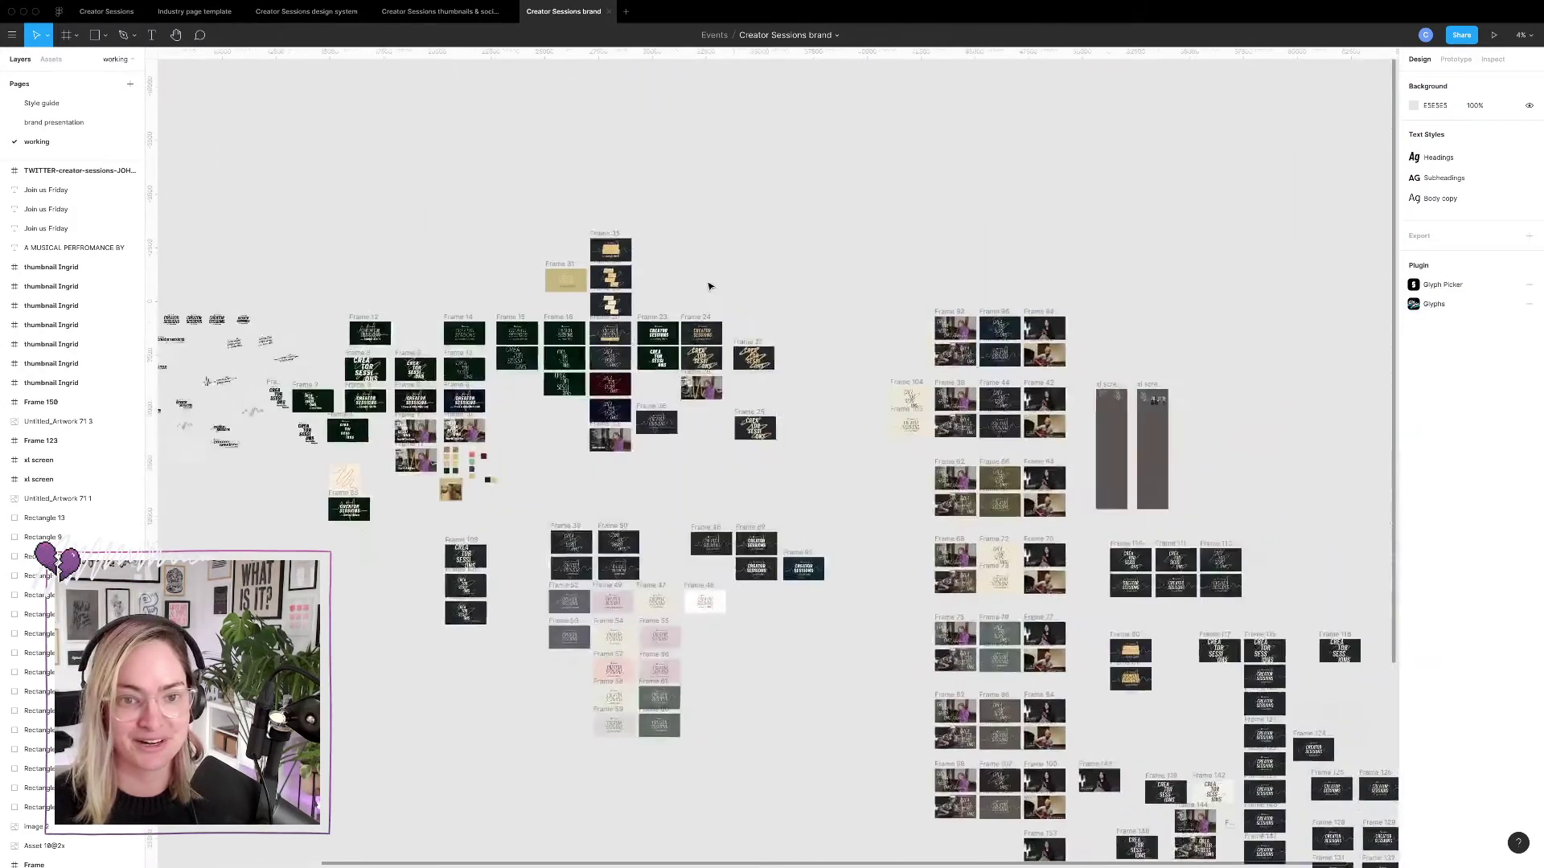
scroll(710, 286, "down", 1)
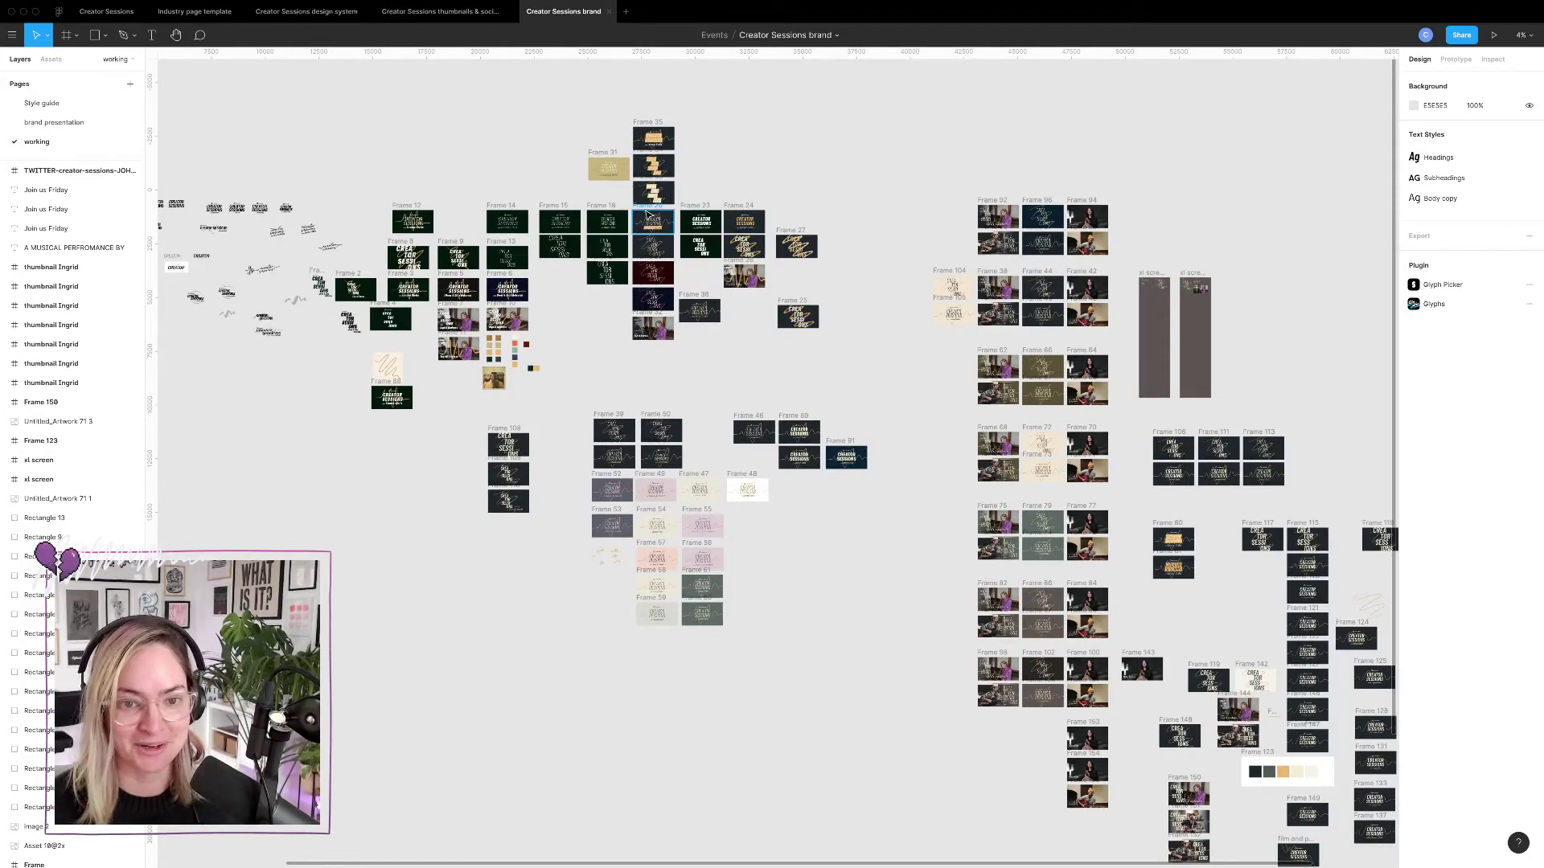
Return to the Creator Sessions file, search the component assets for "home", and clear the search.
left_click(107, 11)
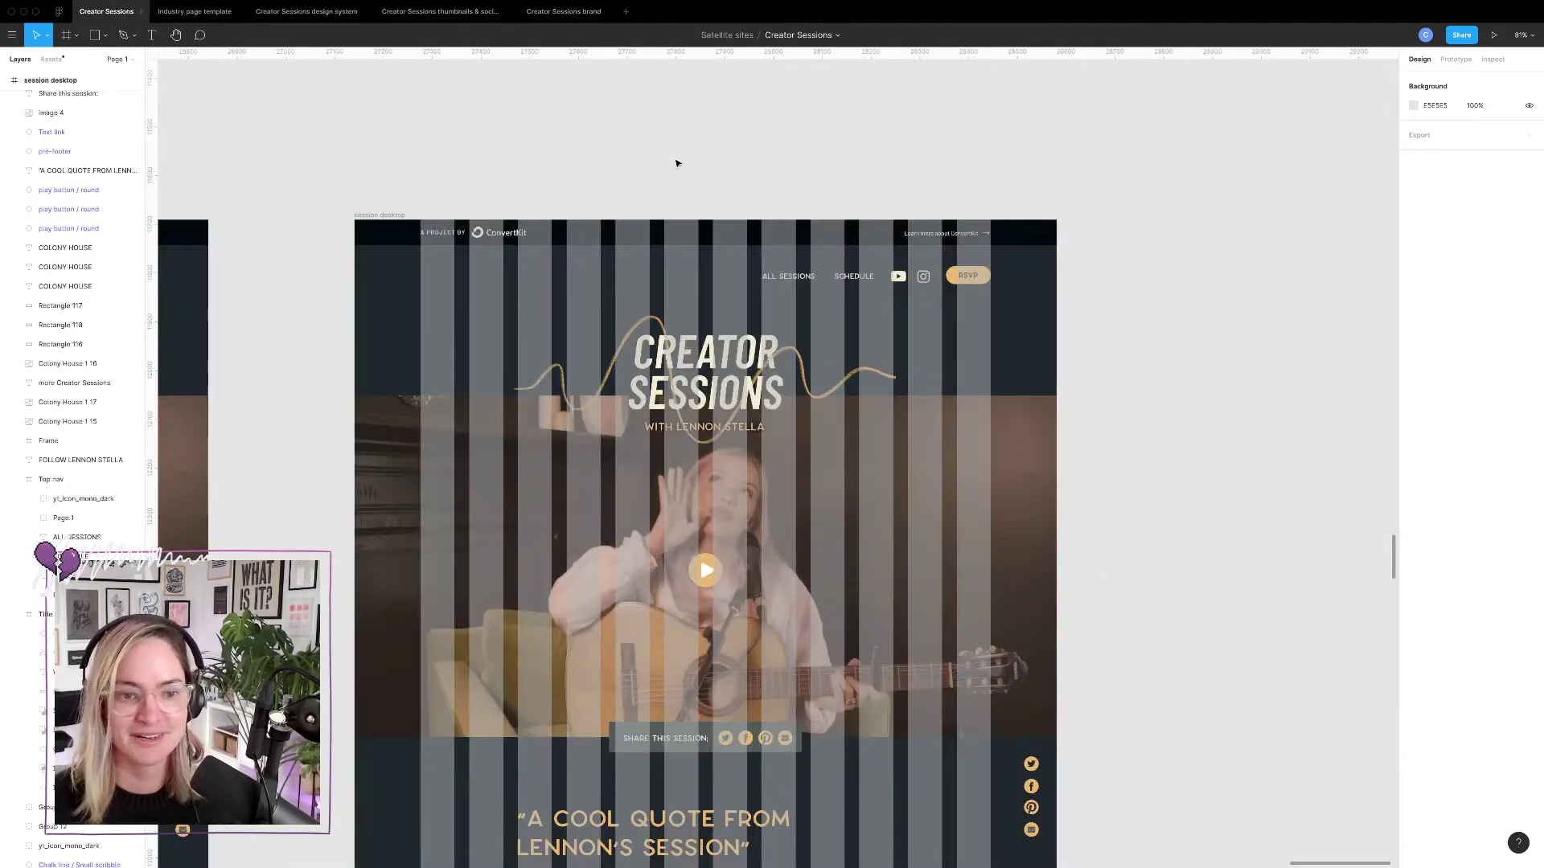
left_click(64, 62)
type("home")
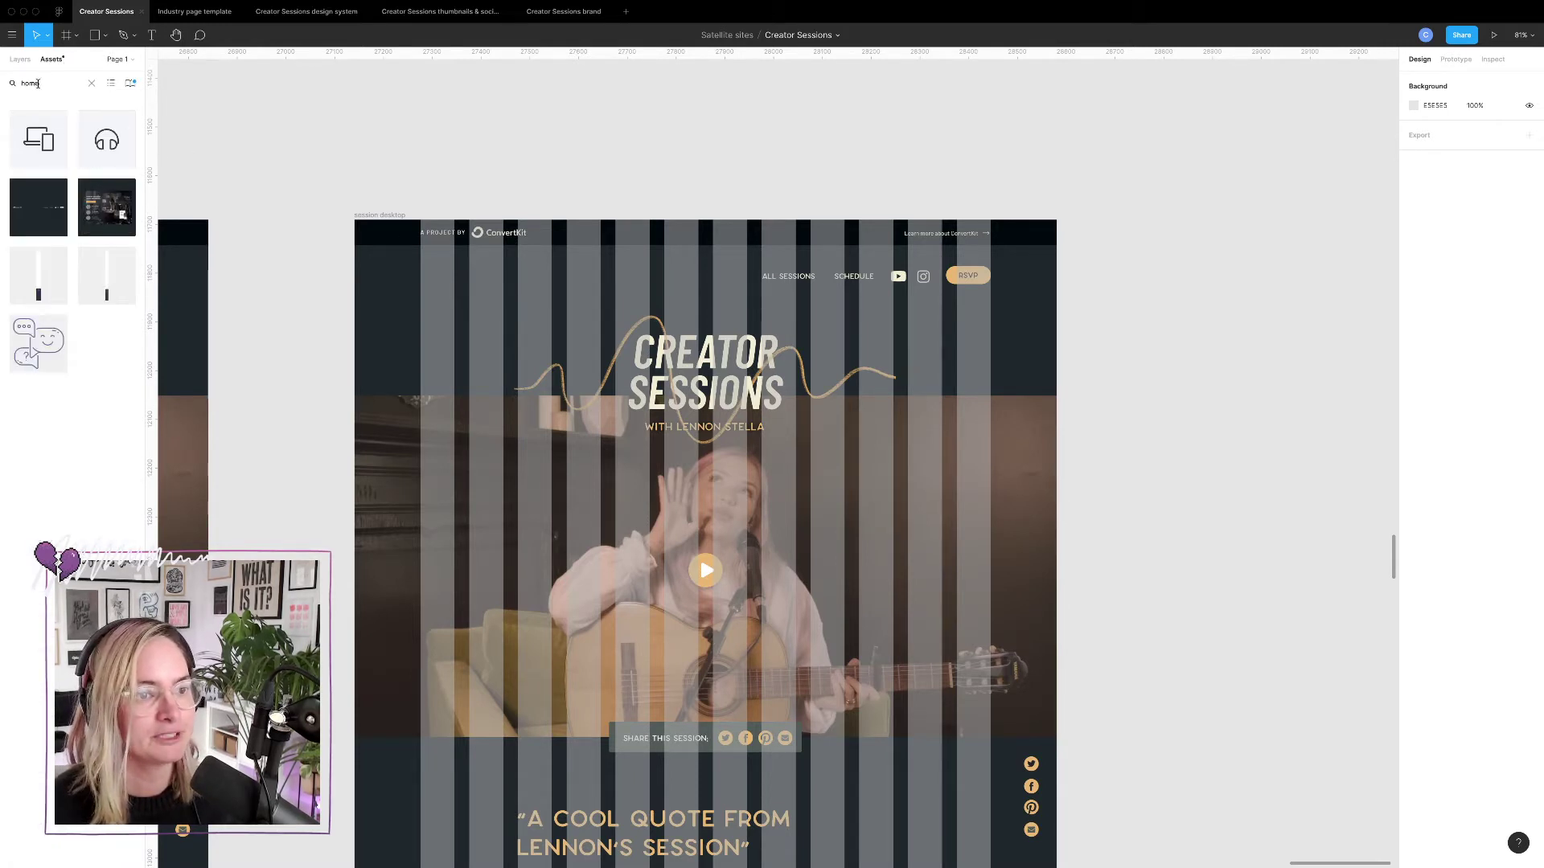
key("BackSpace")
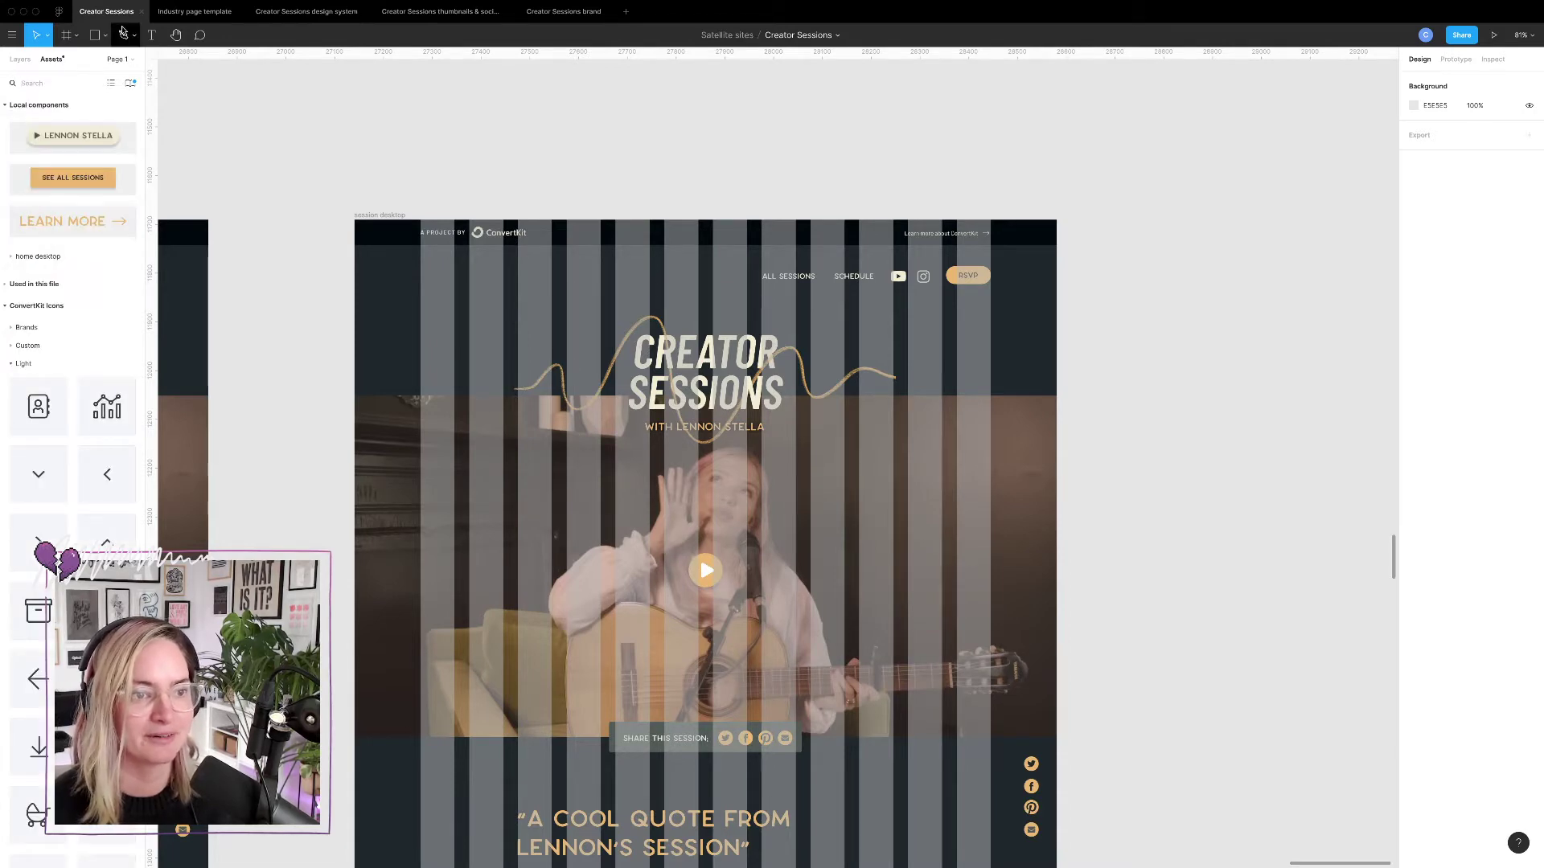
Draw a rectangle about 24 × 25 at the first grid column's edge, below the "A PROJECT BY" bar.
key("r")
scroll(445, 279, "up", 2)
scroll(444, 279, "up", 3)
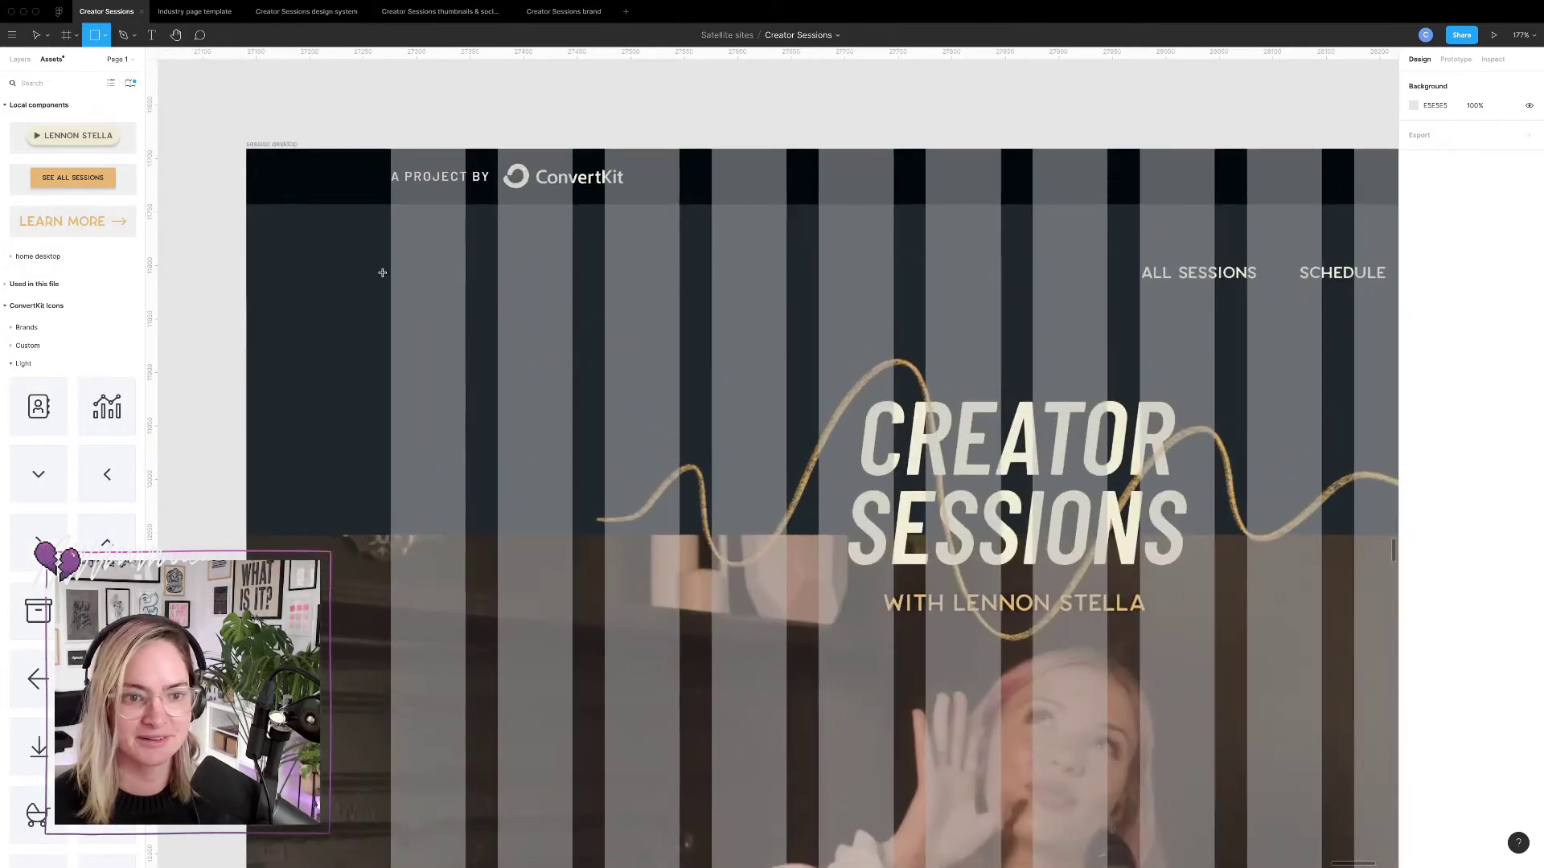
left_click_drag(391, 278, 416, 304)
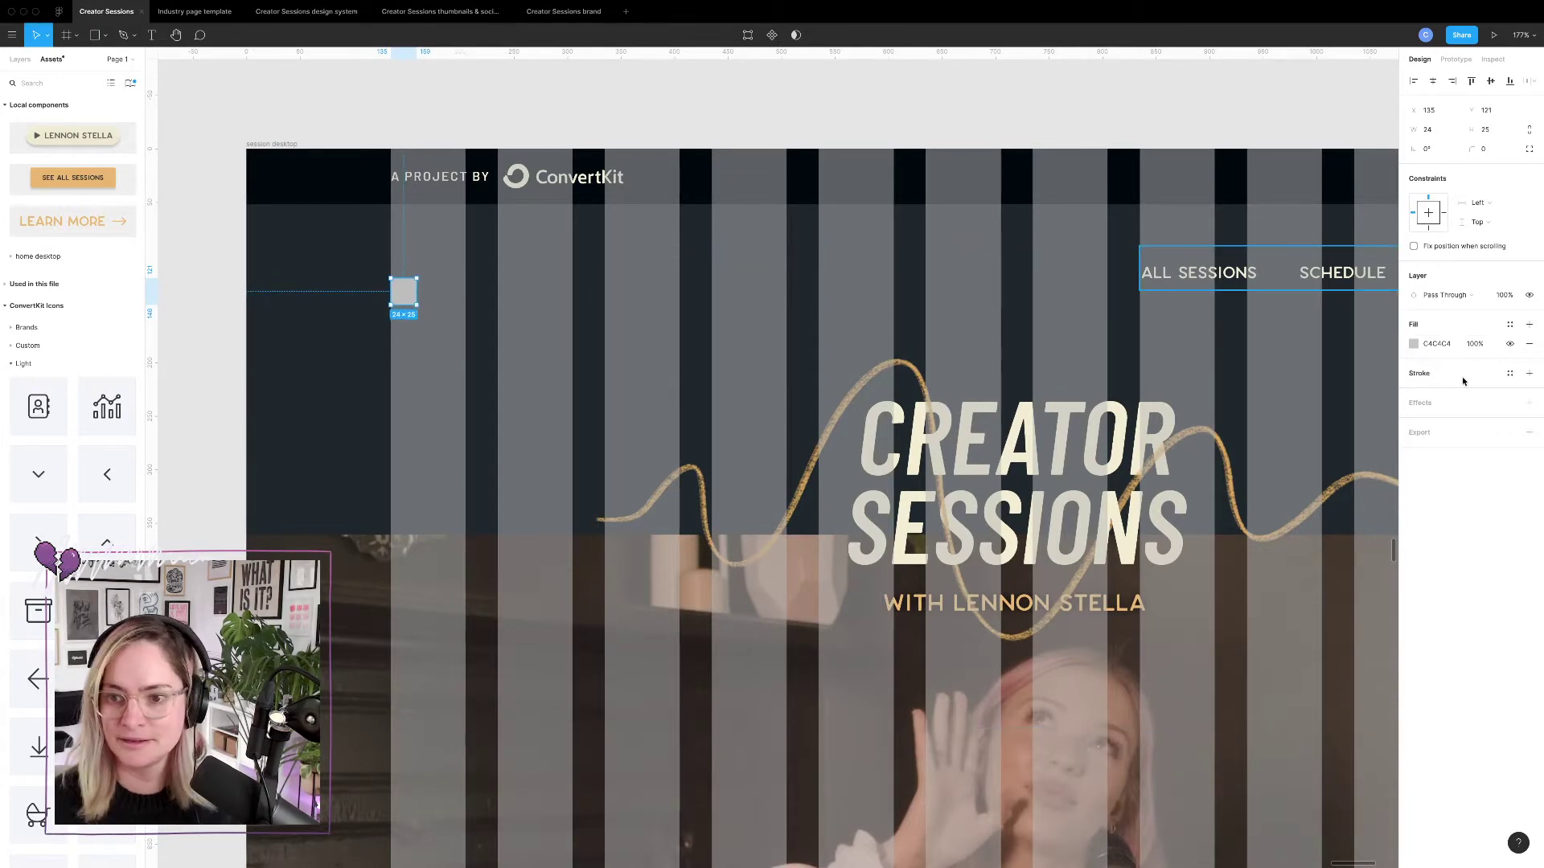
Remove the small rectangle's fill and give it a 1 px inside stroke in off-white F4F2EA from the design system colours.
left_click(1529, 373)
left_click(1528, 344)
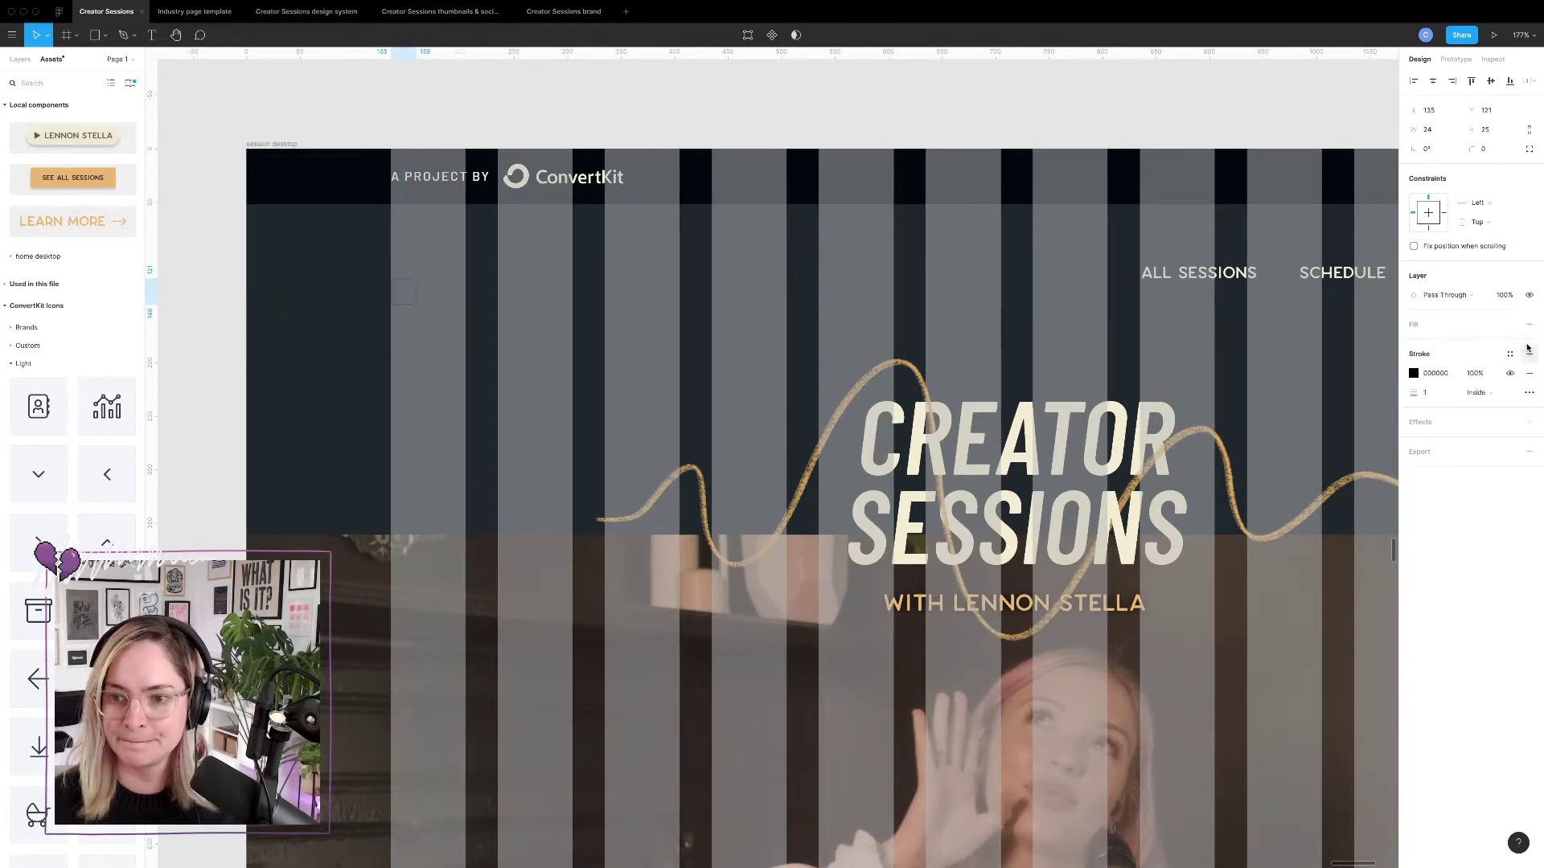
left_click(1414, 373)
left_click(1329, 632)
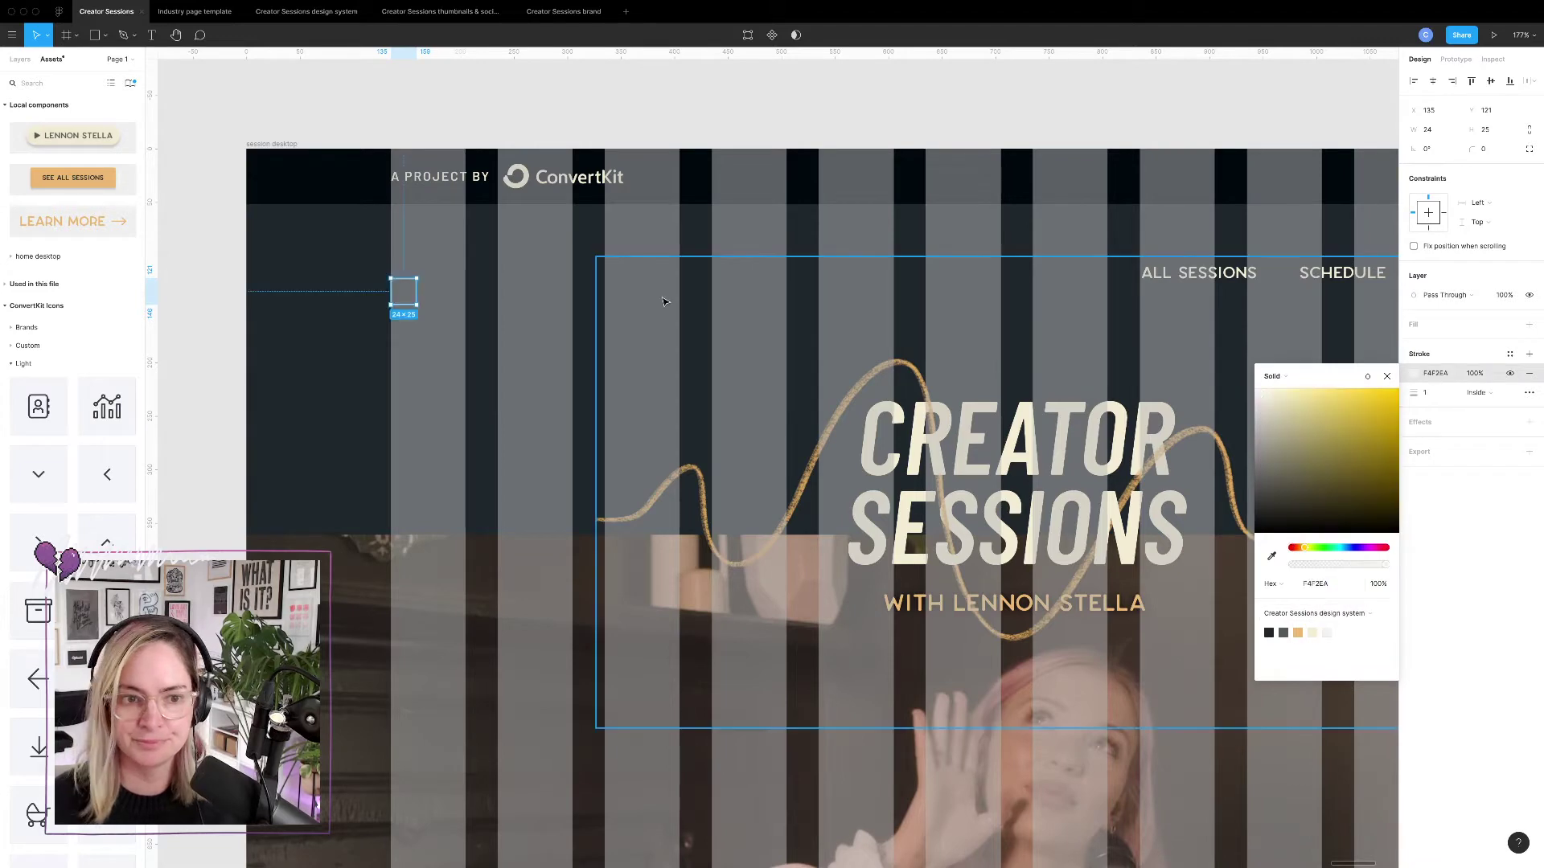
Draw a closed triangular roof about 37 × 12.5 over the top edge of the small rectangle with the Pen tool.
scroll(408, 259, "up", 5)
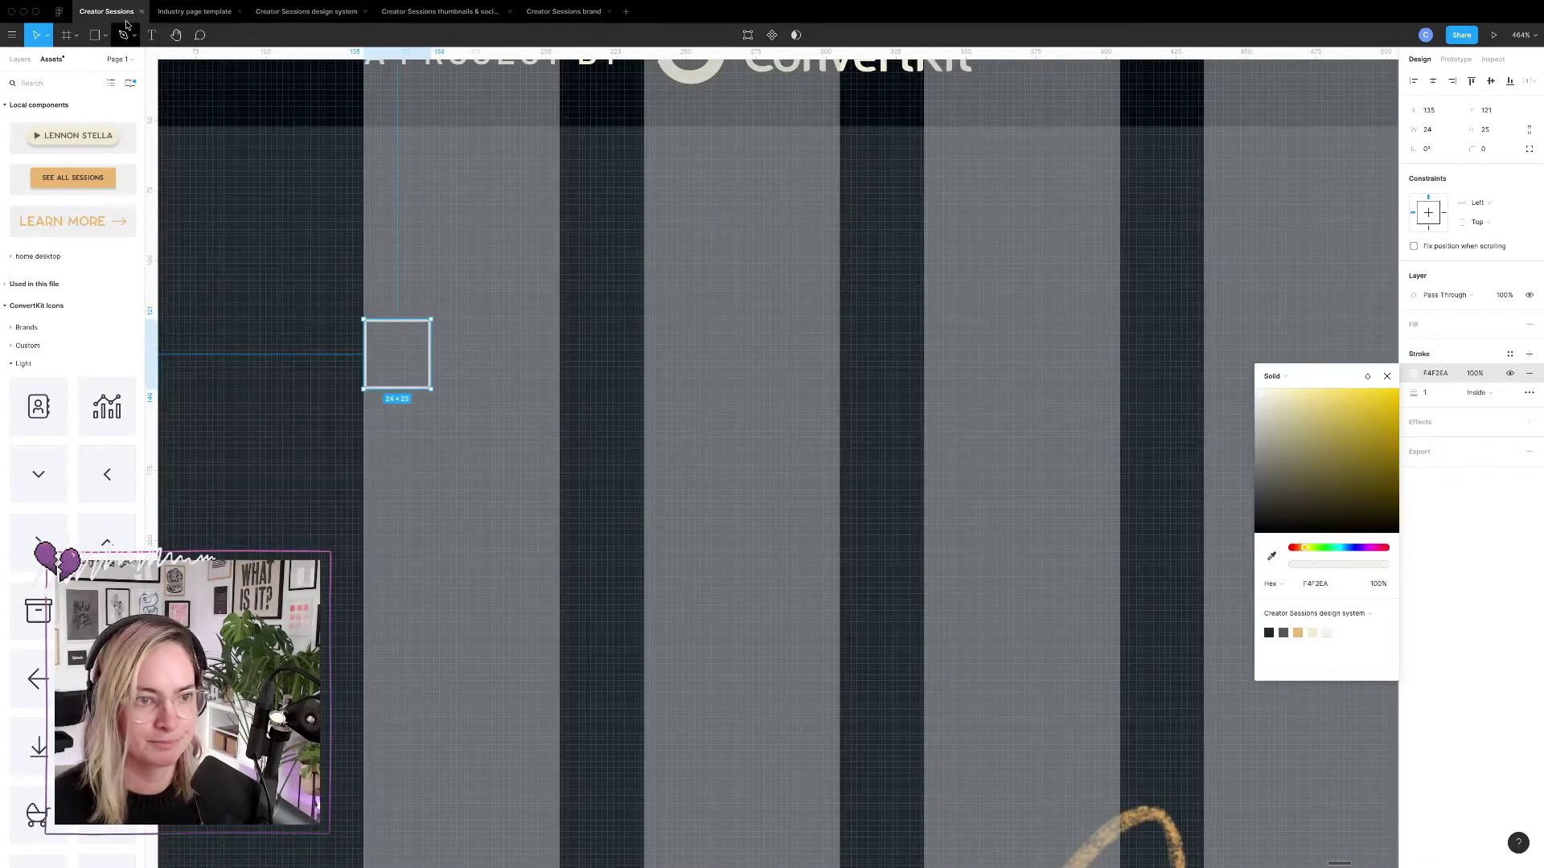
right_click(415, 337)
left_click(448, 378)
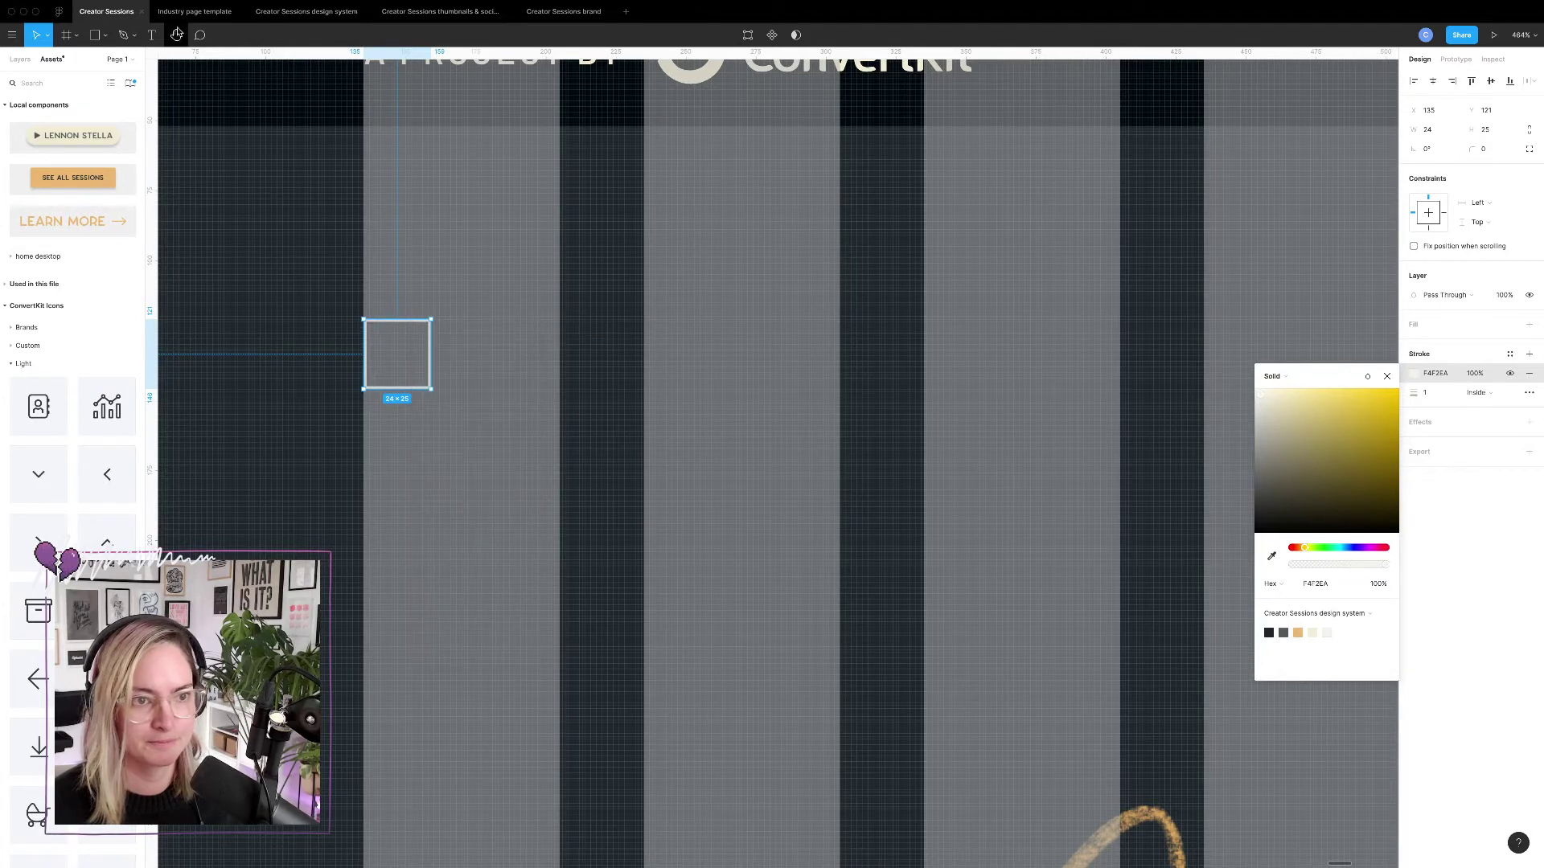
left_click(103, 38)
left_click(127, 38)
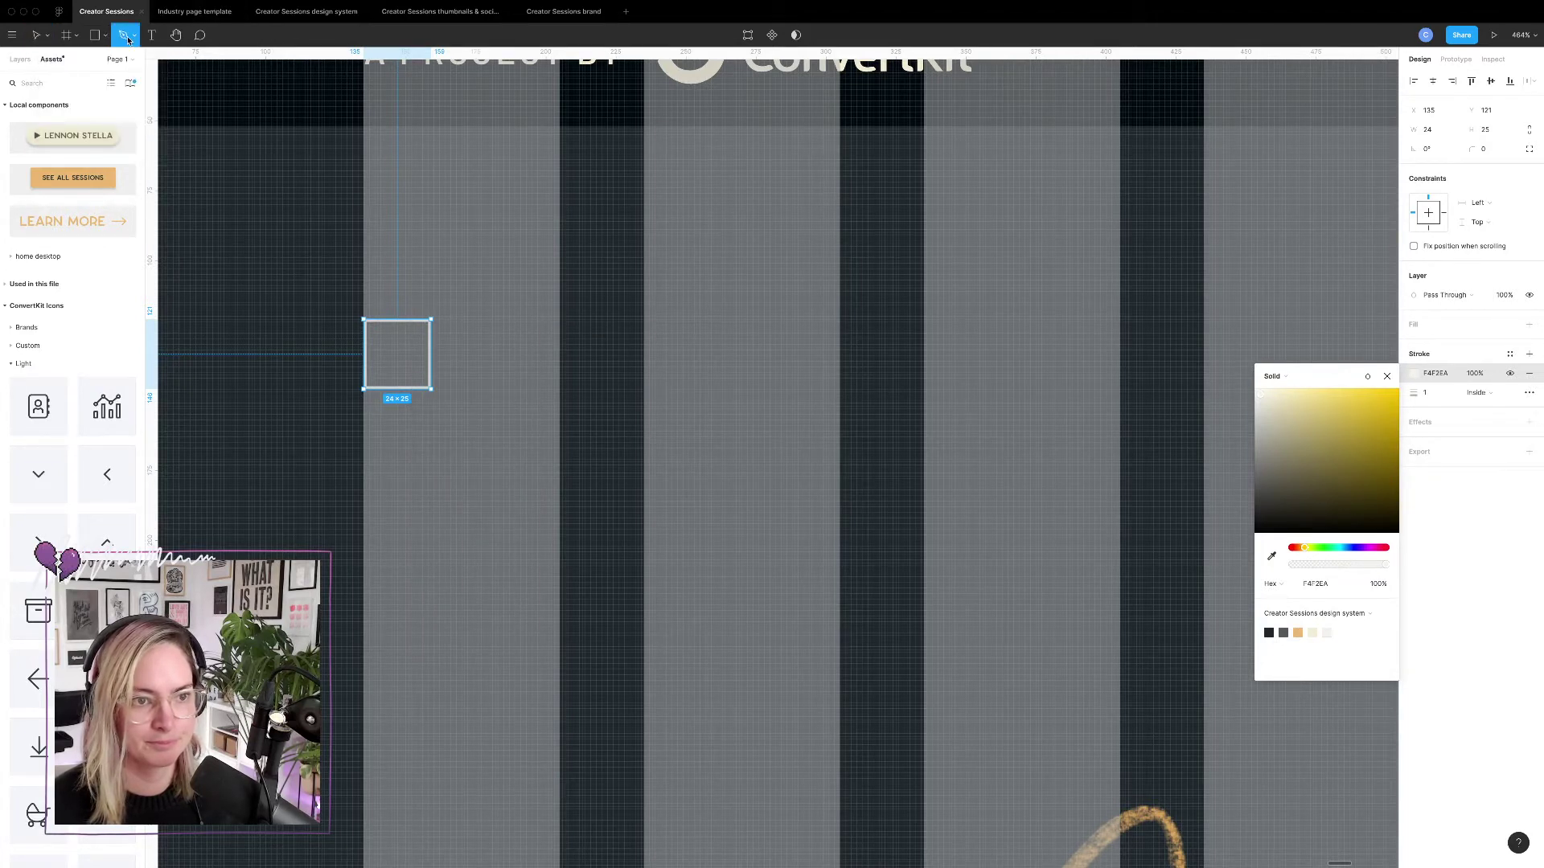
left_click(133, 38)
left_click(133, 38)
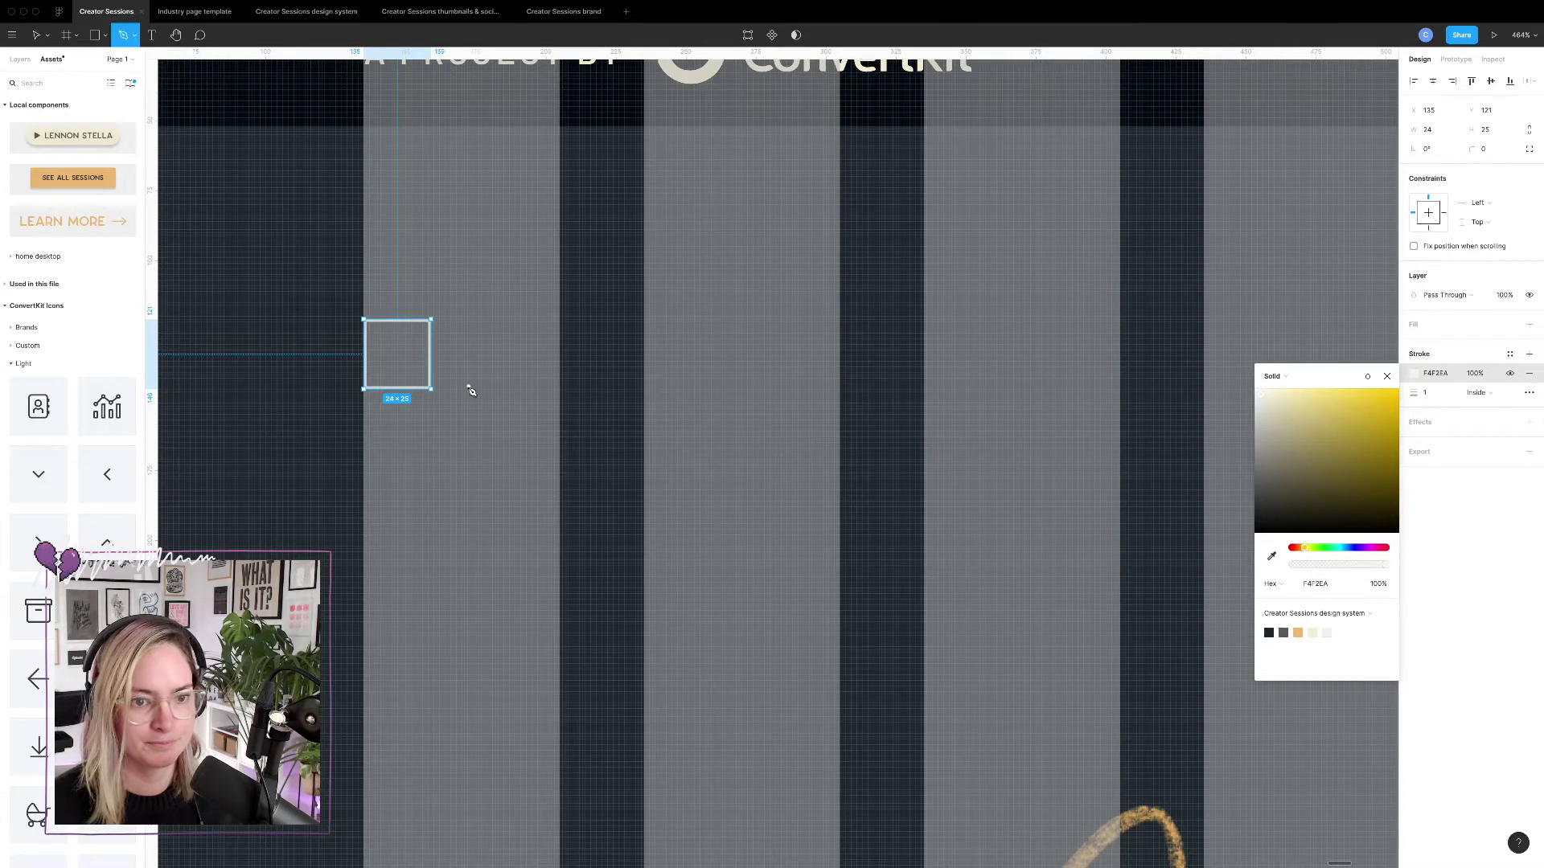
left_click(346, 322)
left_click(447, 322)
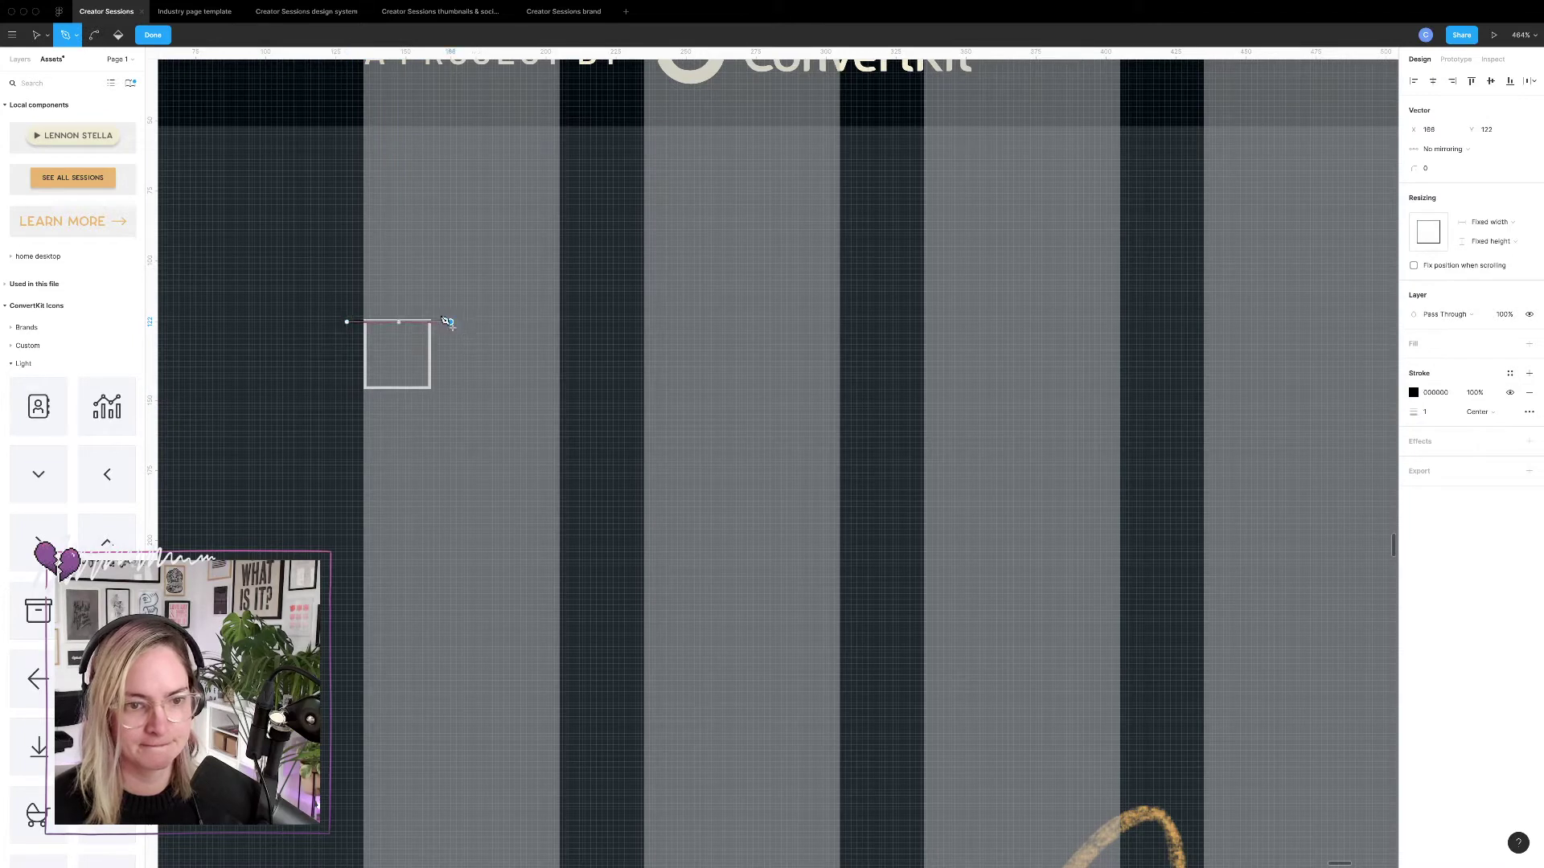
left_click(401, 287)
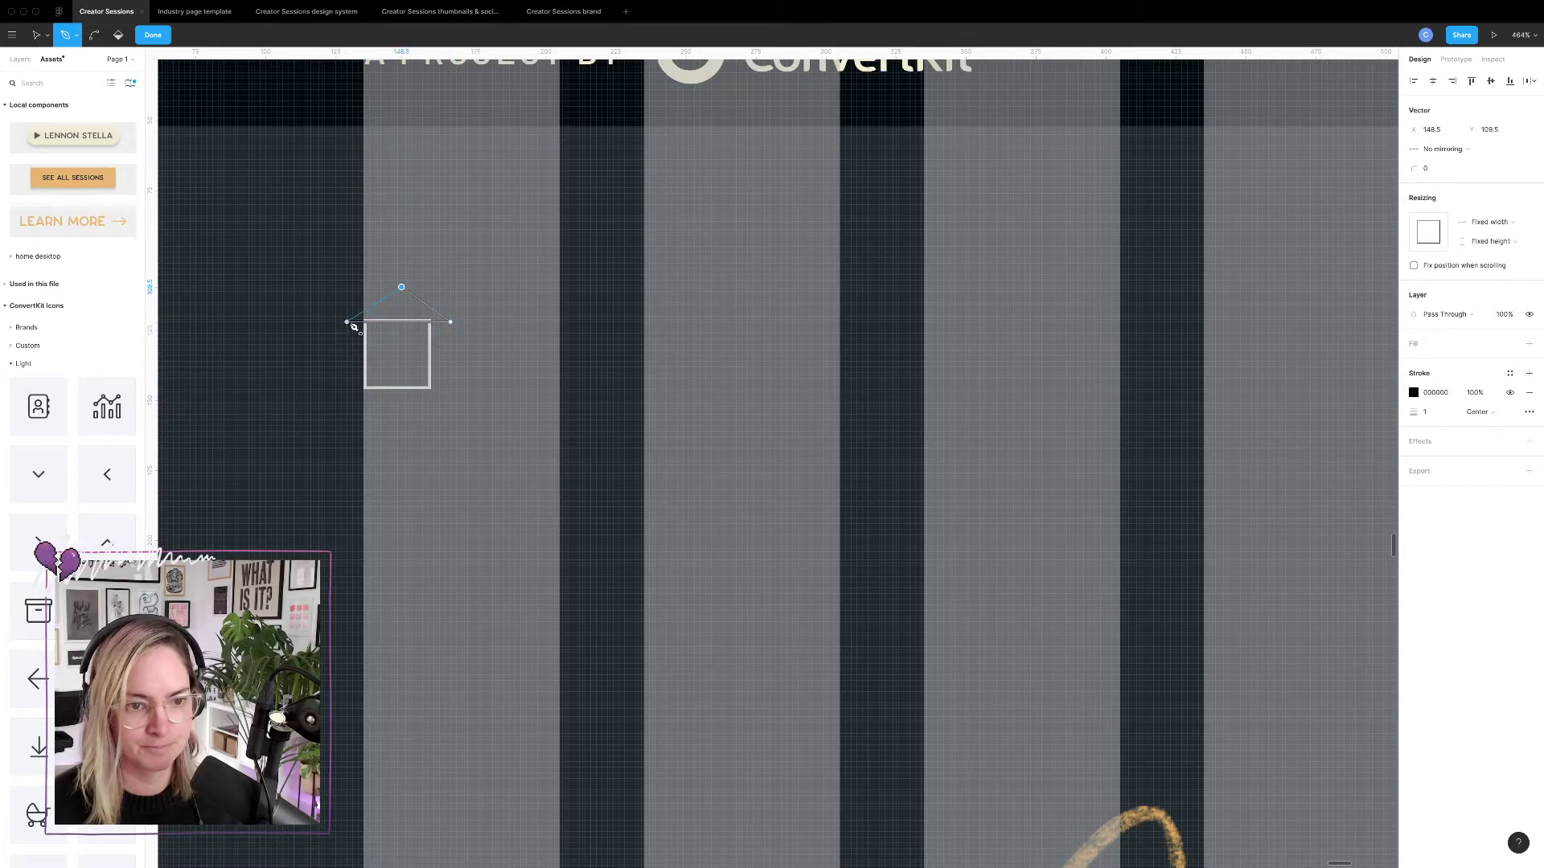
left_click(349, 324)
key("Escape")
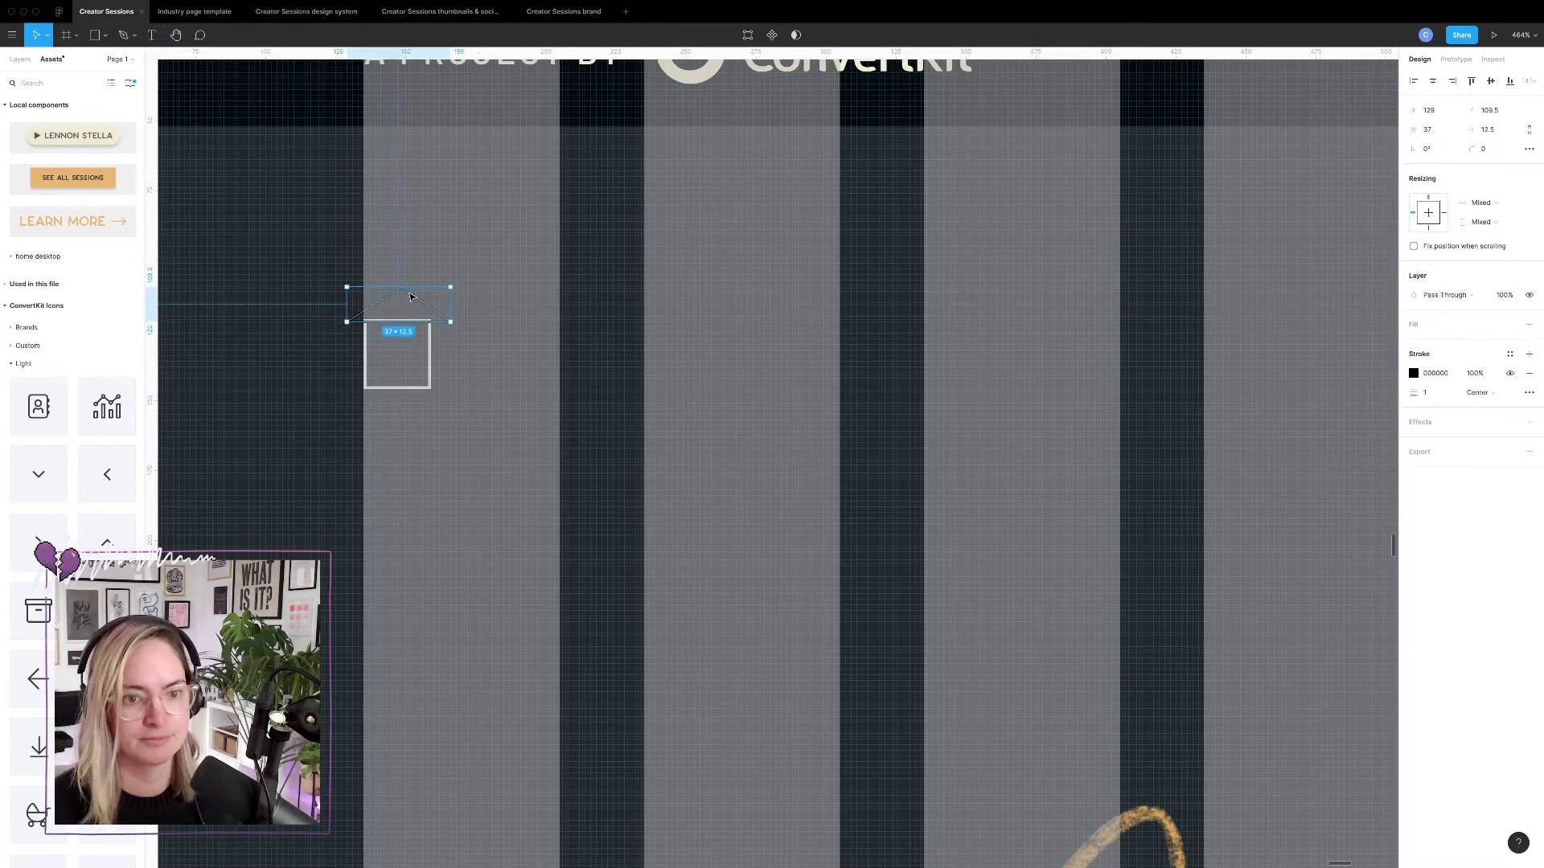
Raise the roof's apex point by 1 px and give it a corner radius of 3.
double_click(402, 288)
left_click(400, 287)
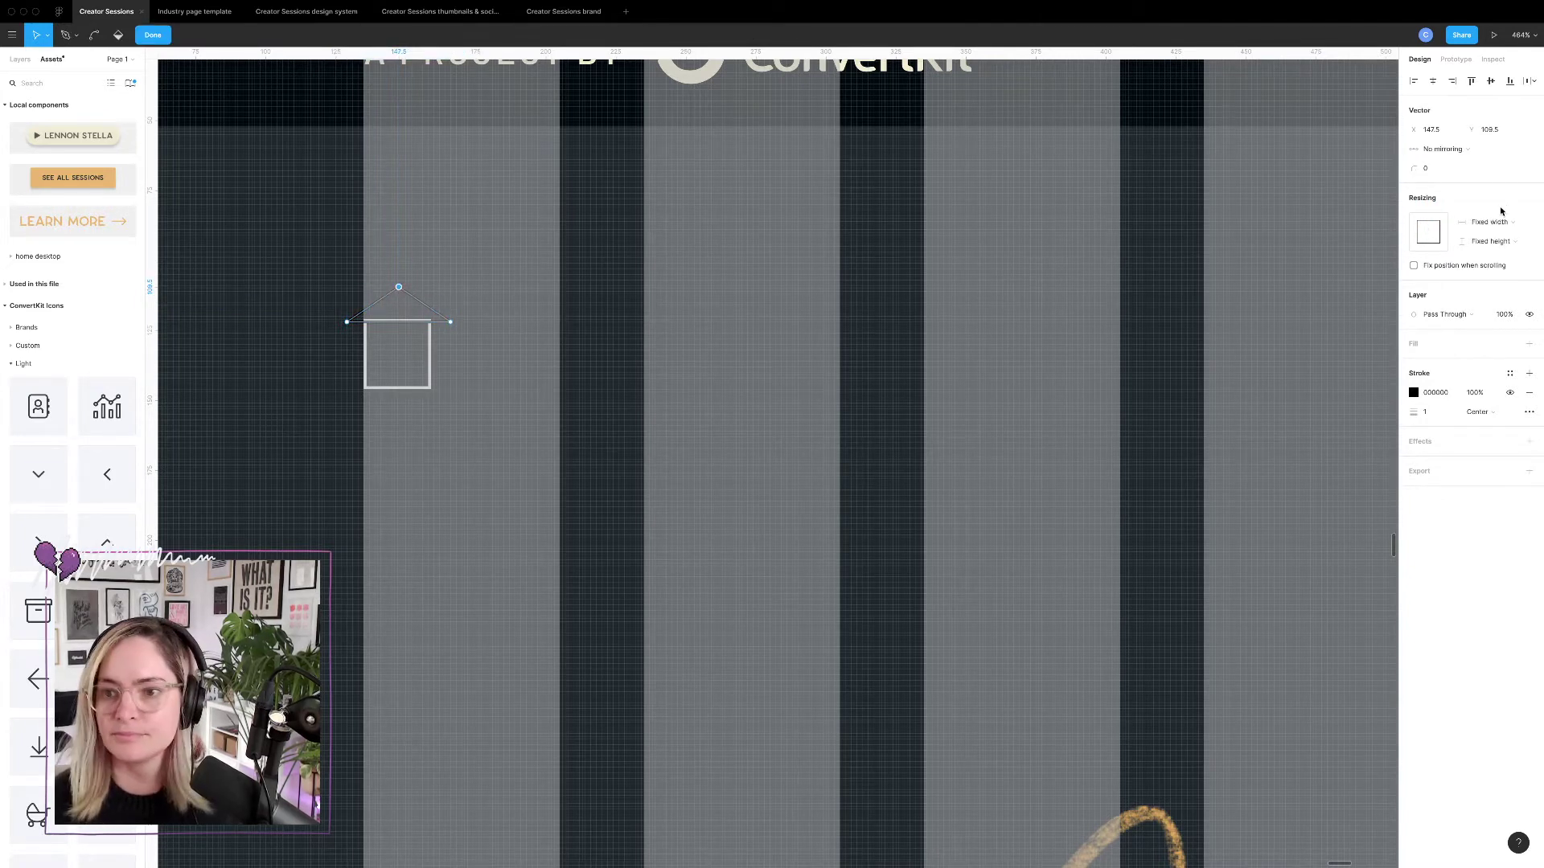
left_click(1438, 169)
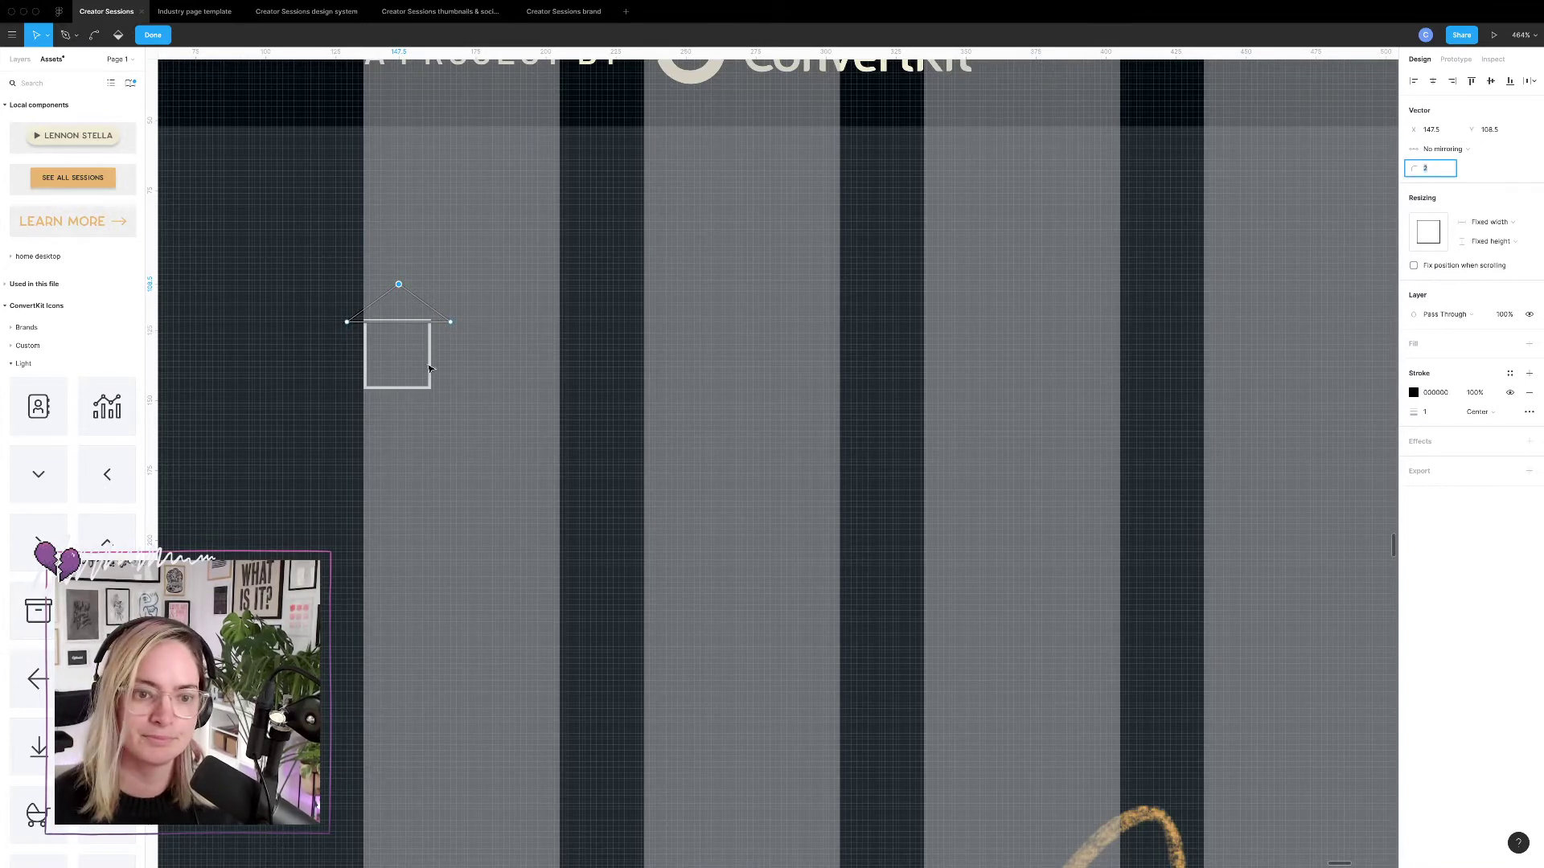
key("Return")
key("Escape")
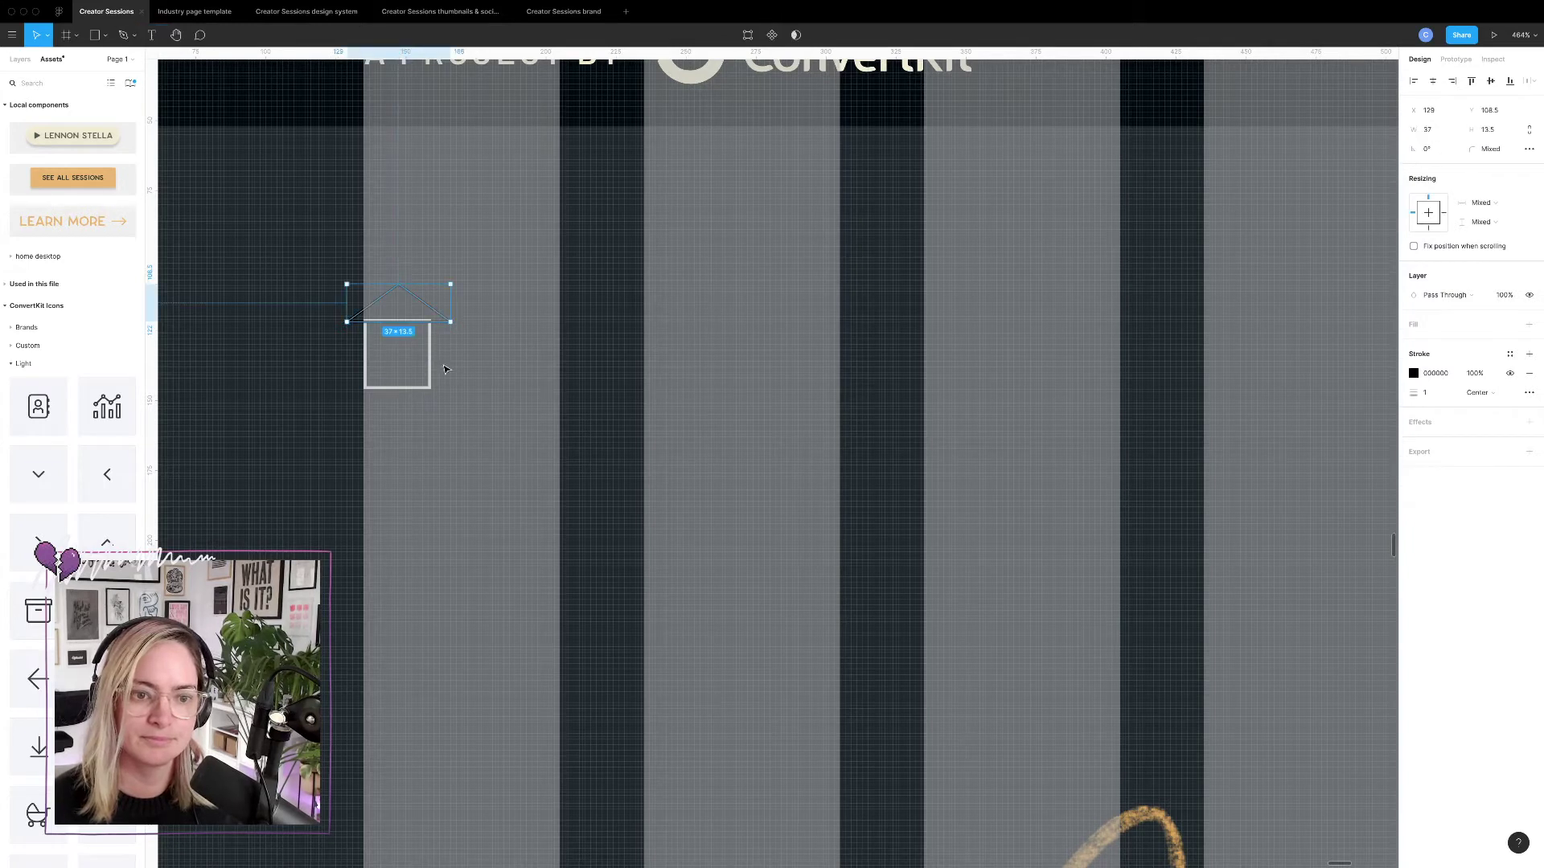
Combine the triangular roof and the small rectangle below it with a Union selection.
left_click(431, 363, "shift")
left_click(798, 35)
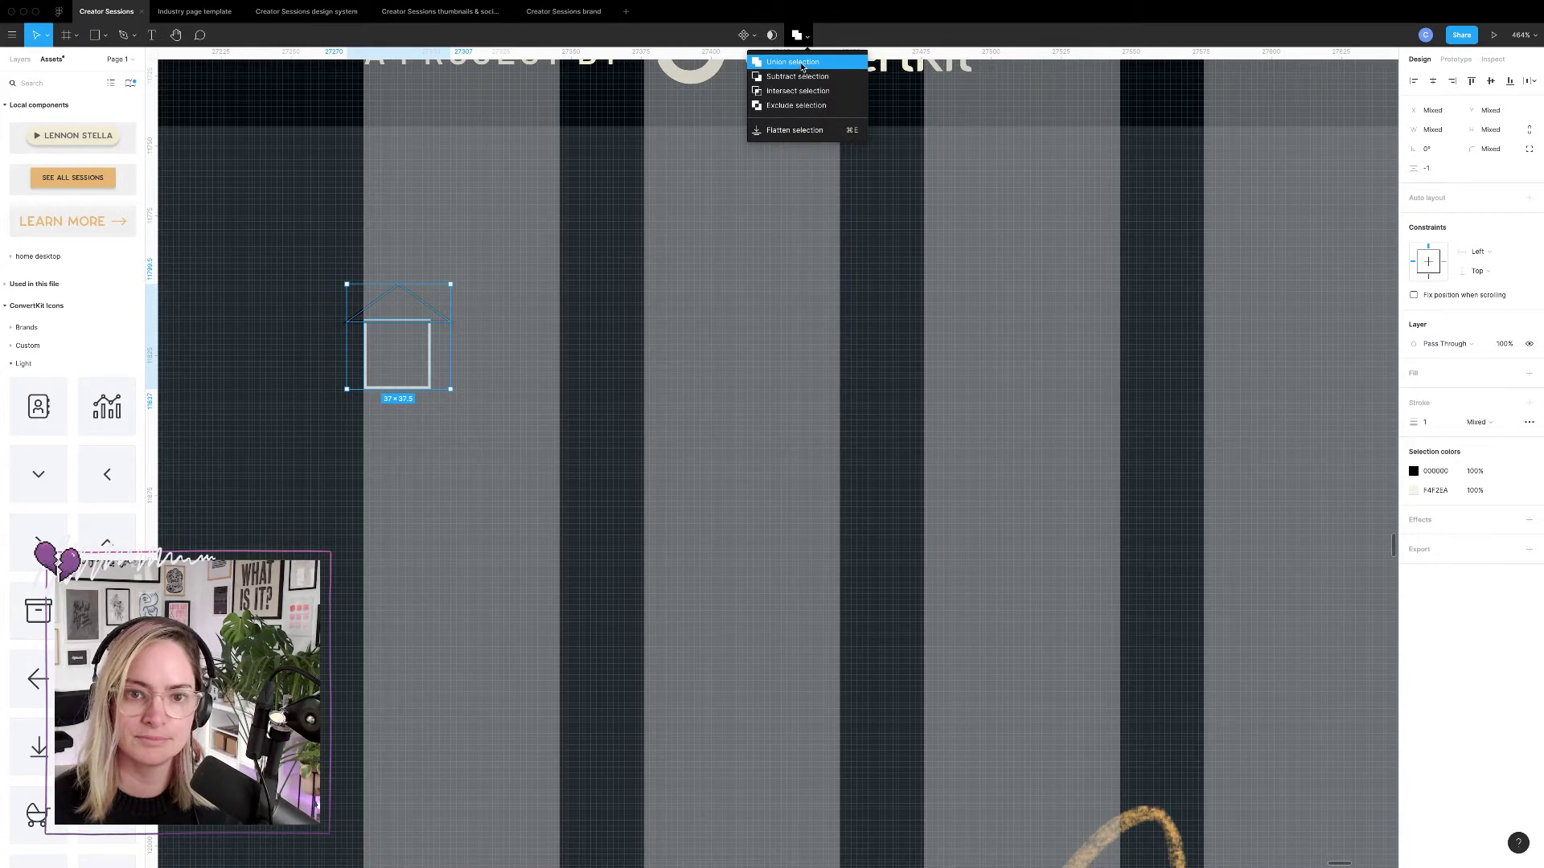
left_click(801, 64)
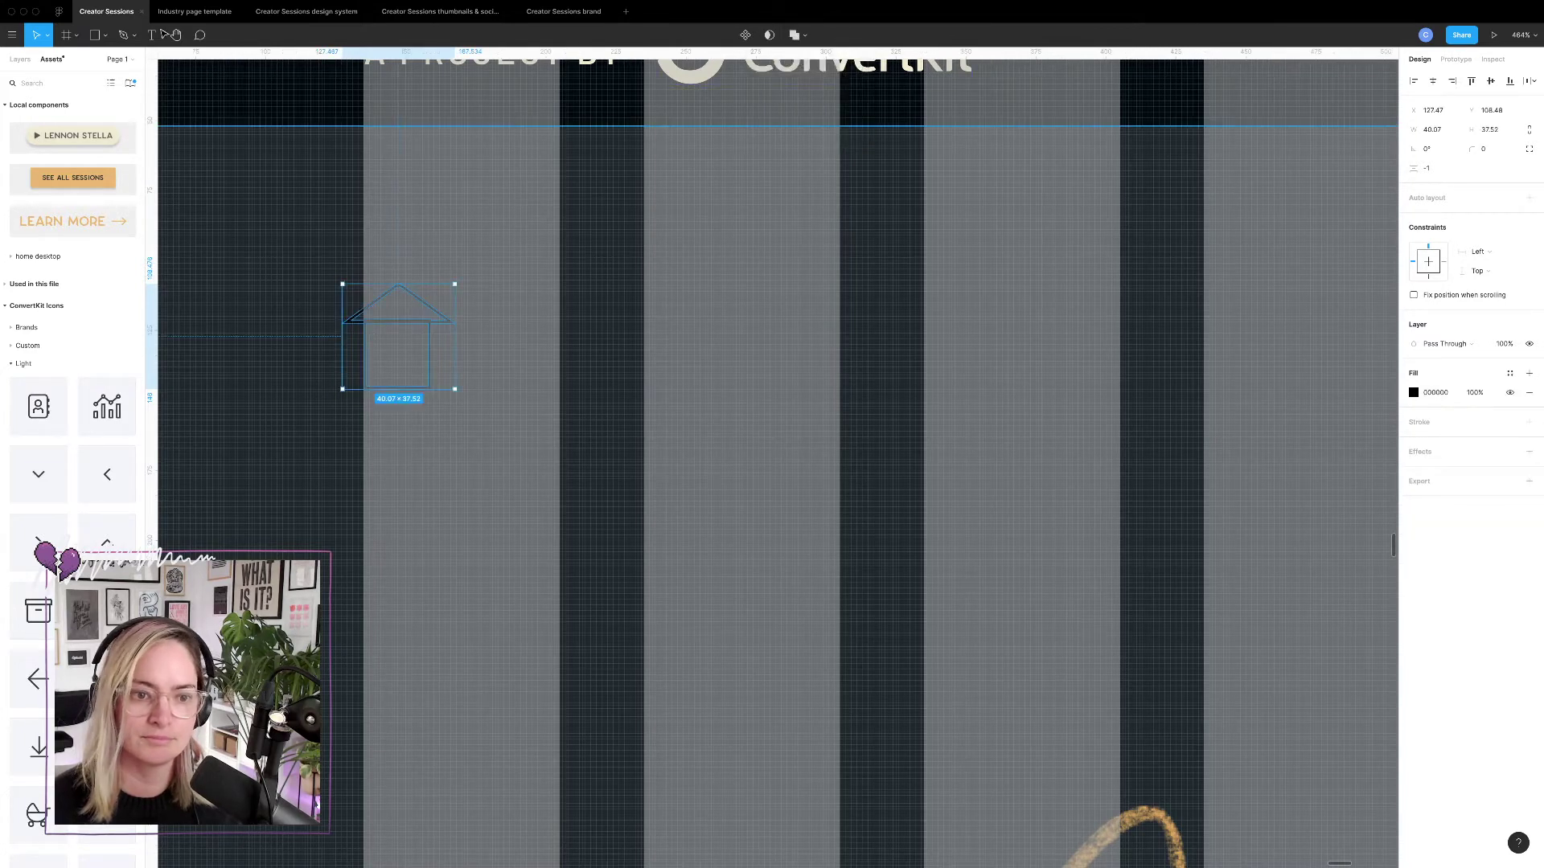
key("ctrl+z")
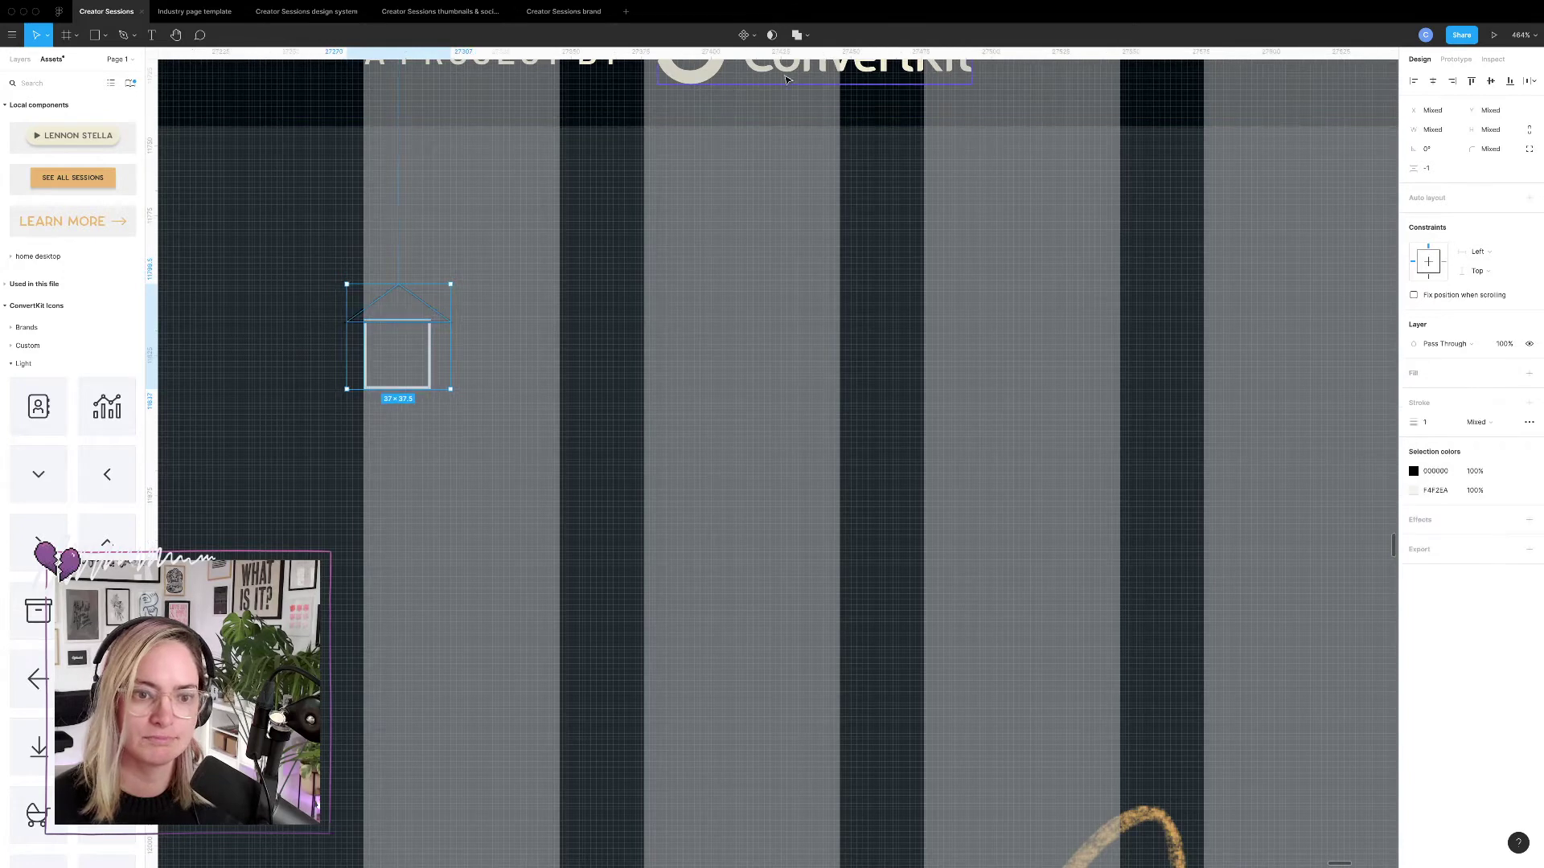
left_click(808, 37)
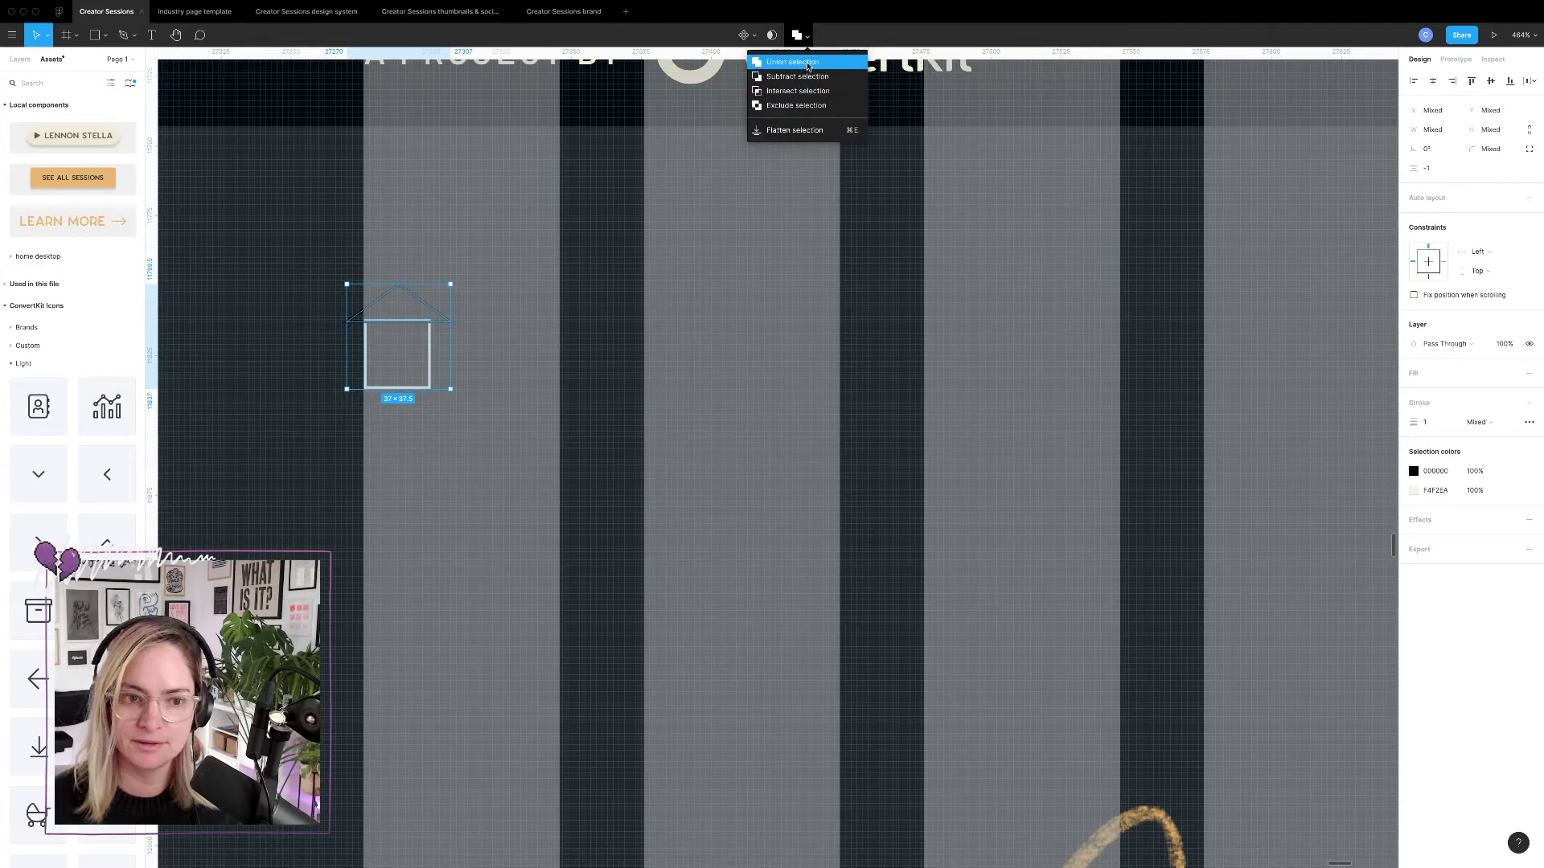
left_click(793, 62)
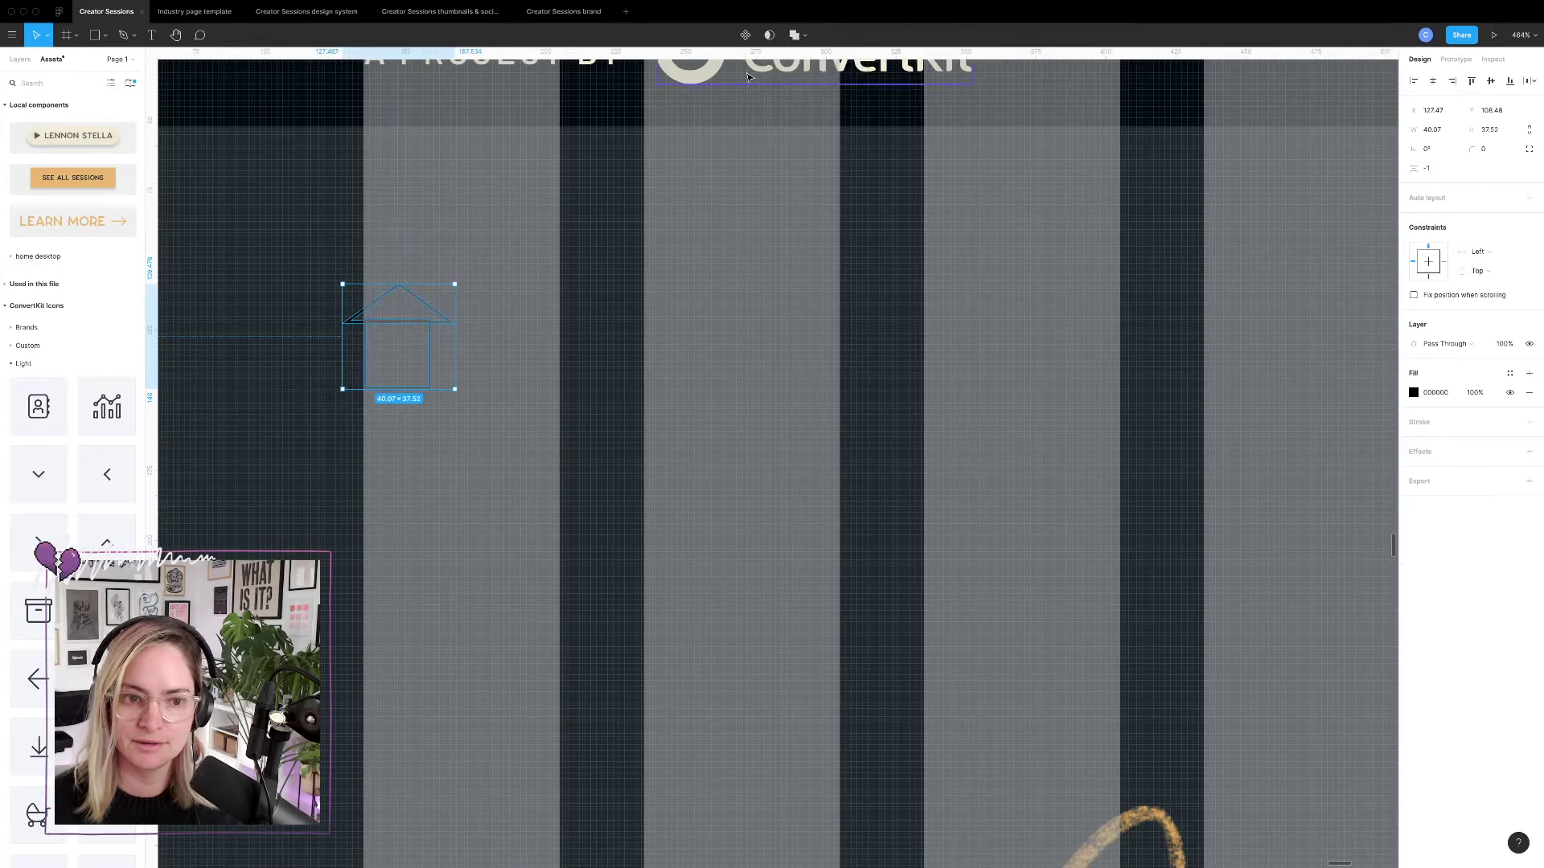
Select the roof vector inside the union and align its 1 px stroke to Inside.
left_click(21, 59)
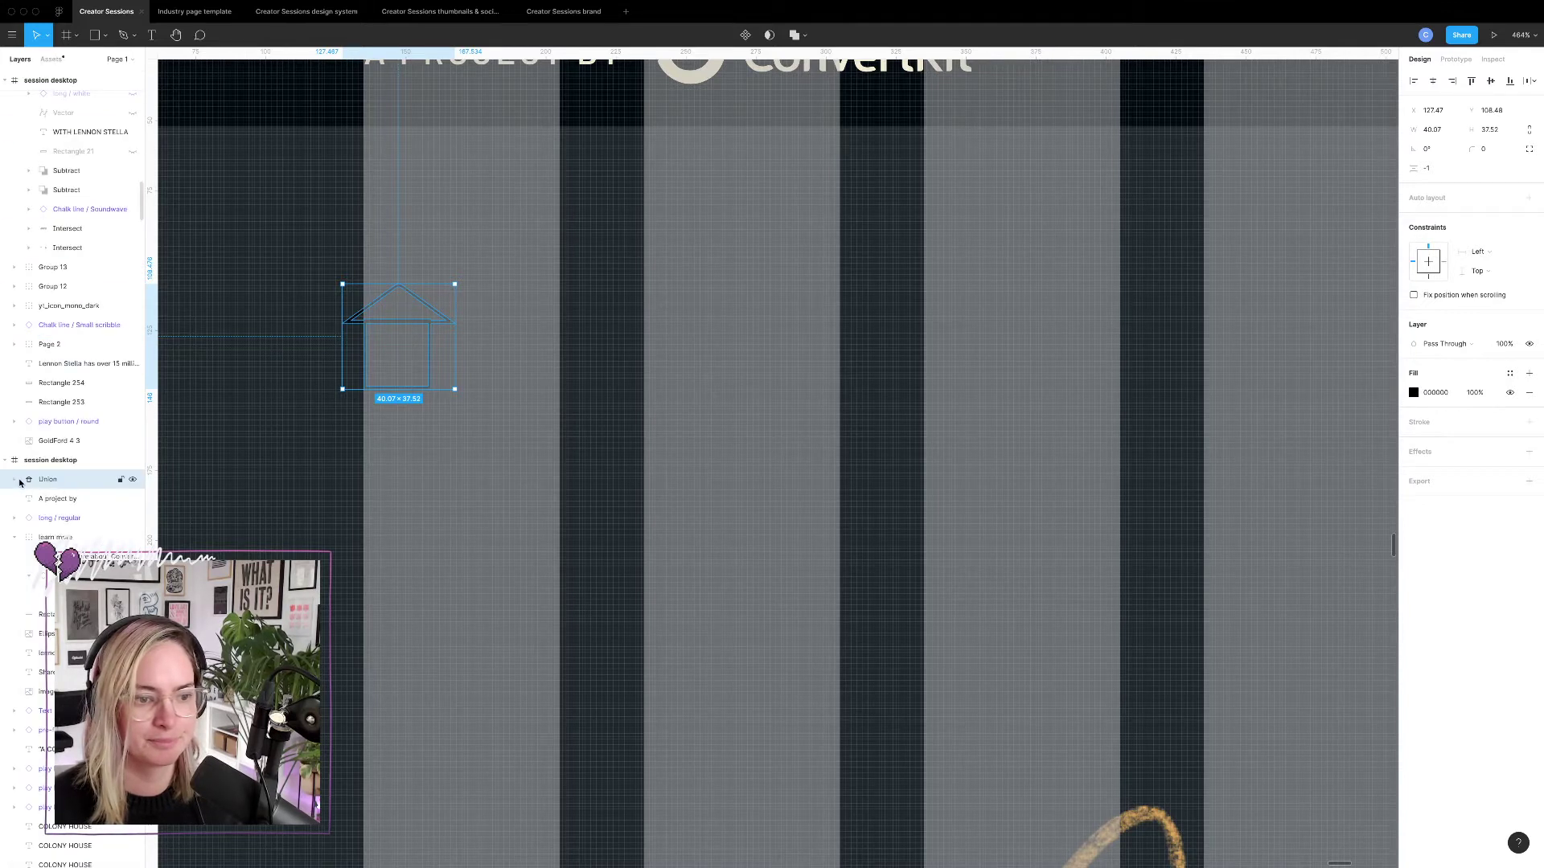
left_click(16, 480)
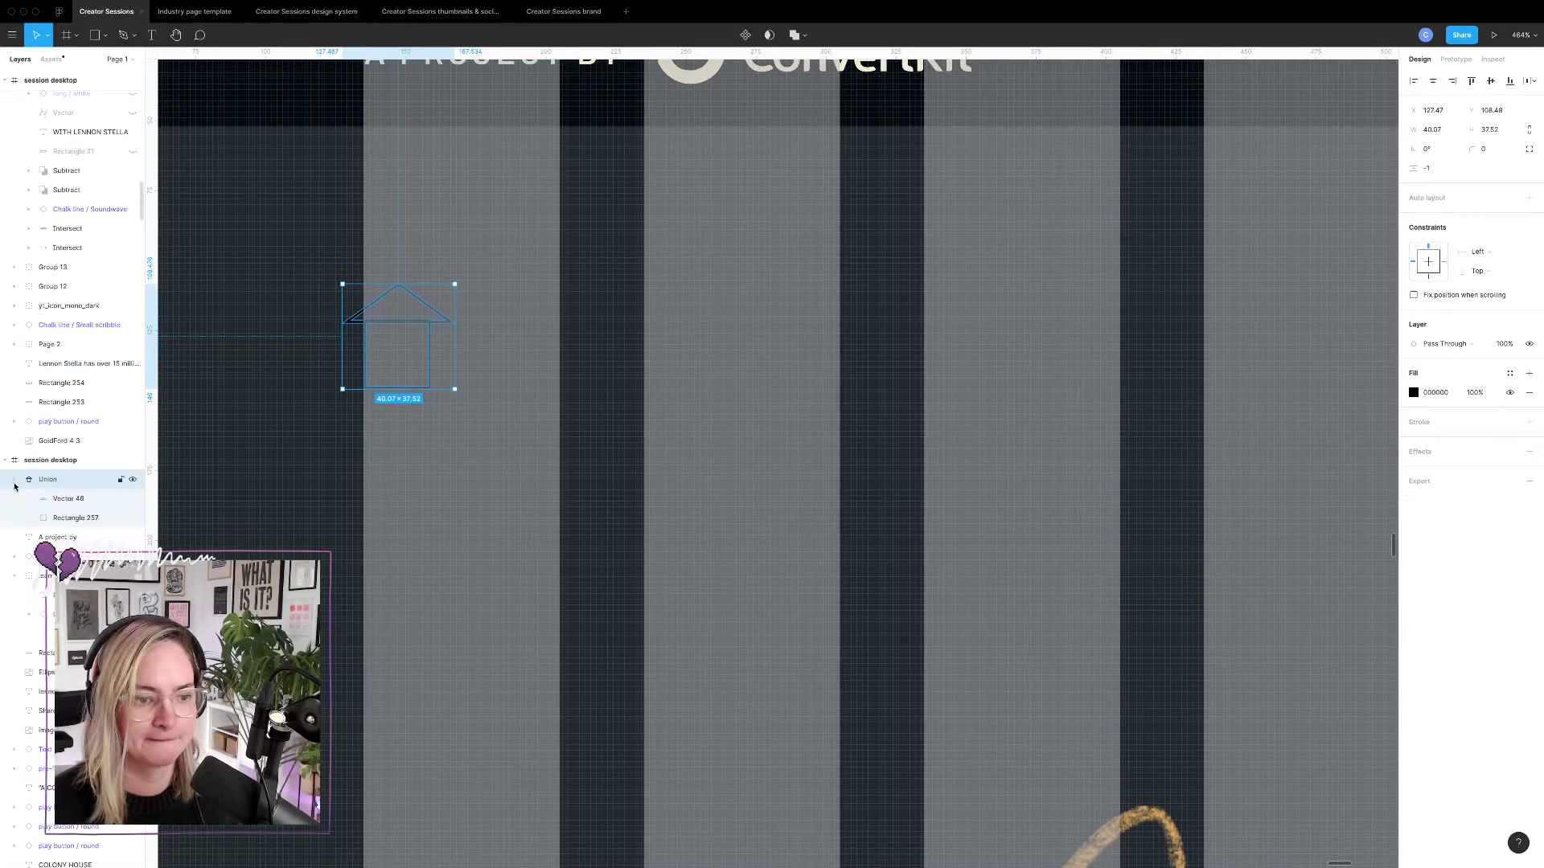
left_click(88, 503)
key("shift+2")
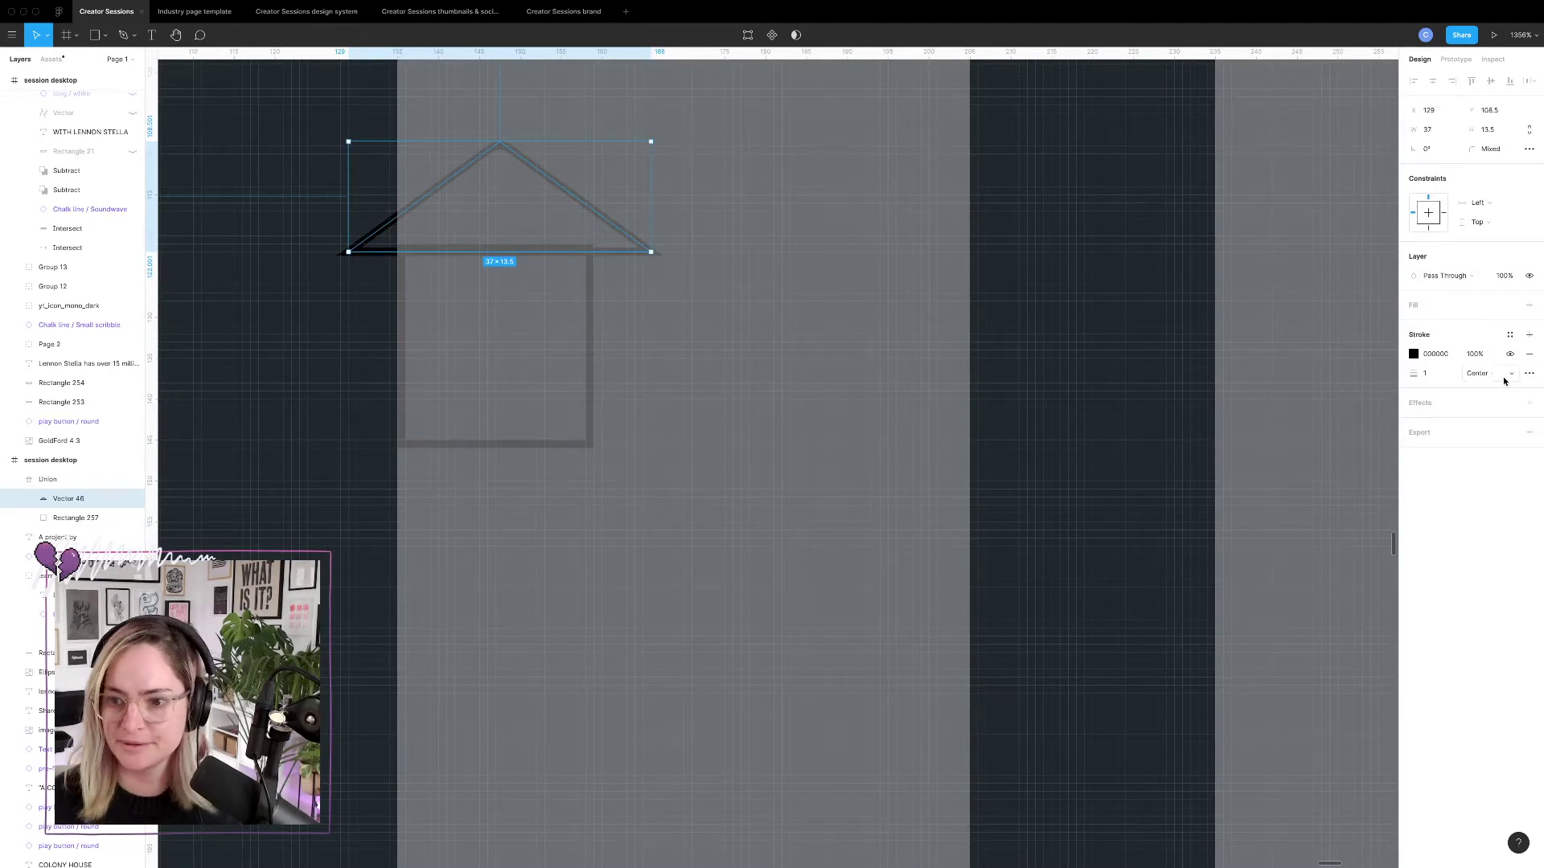
left_click(1479, 373)
left_click(1480, 368)
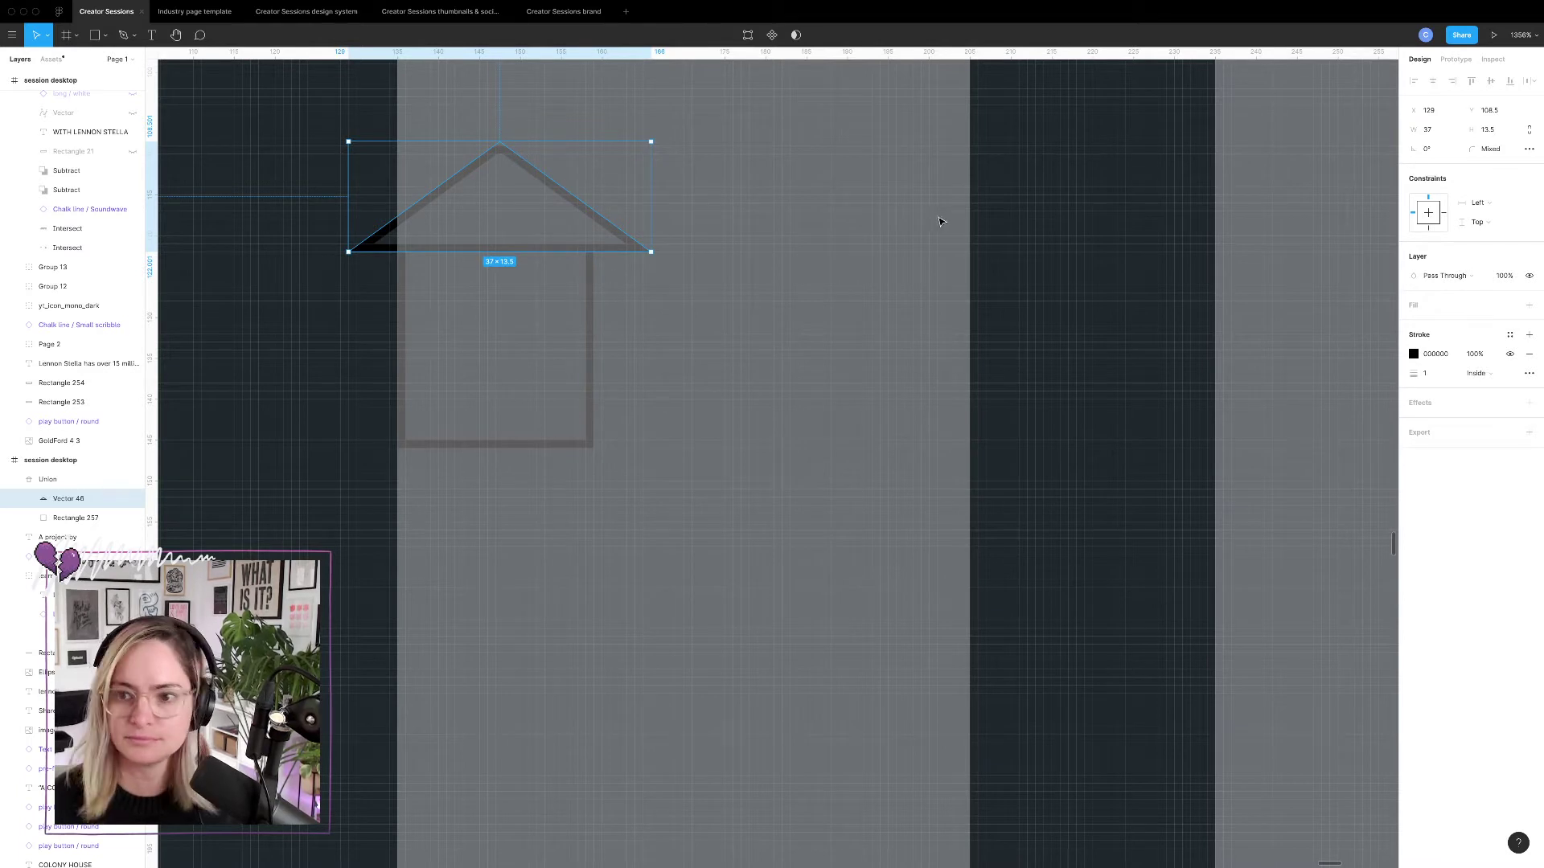
Round the roof's two lower corner points with a corner radius of 1 each.
double_click(633, 250)
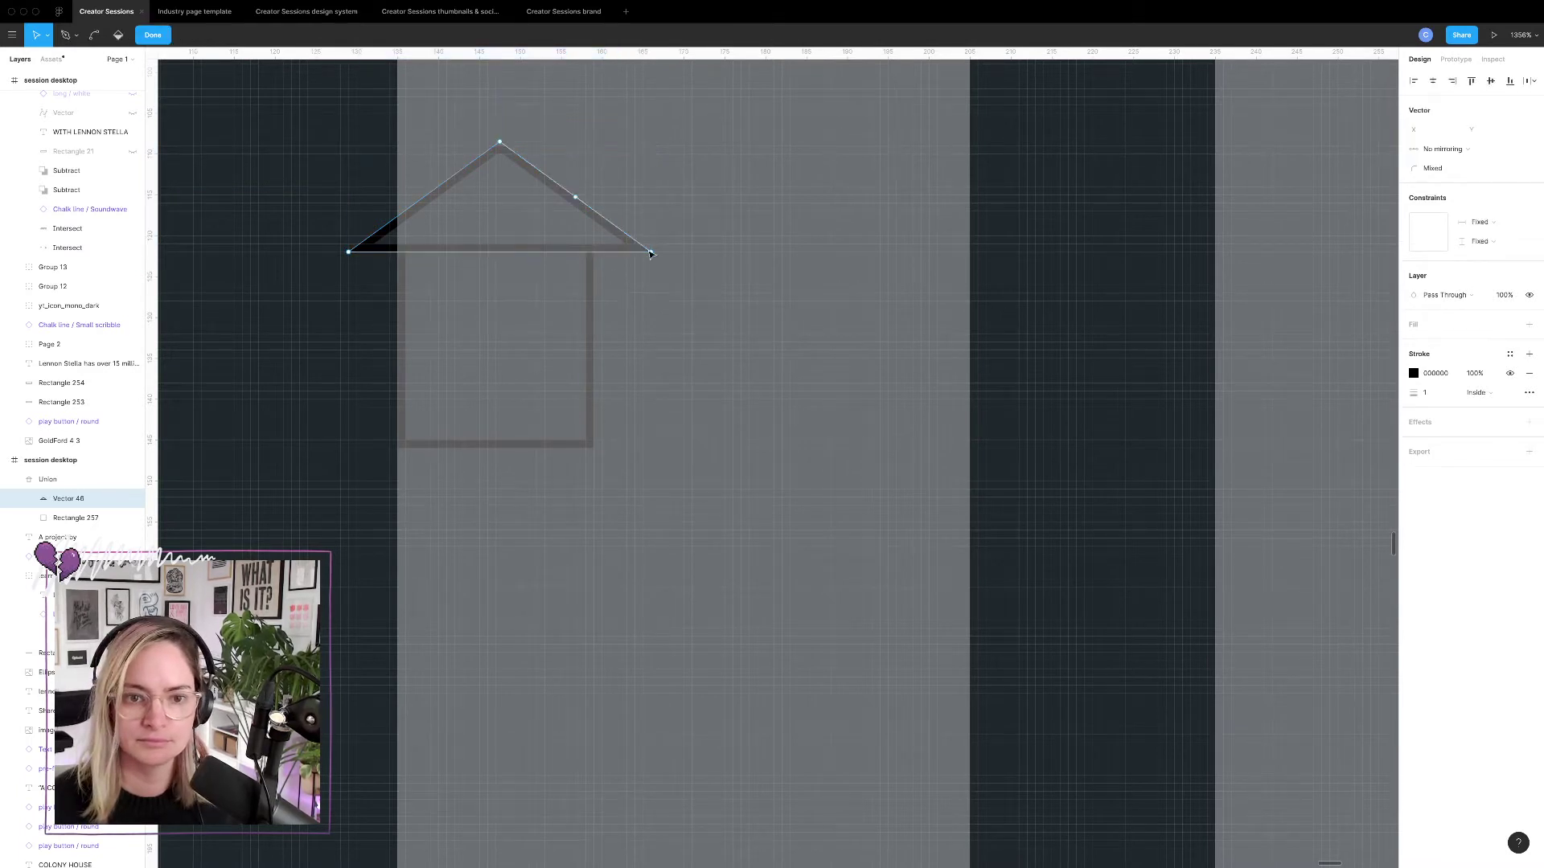
left_click(652, 254)
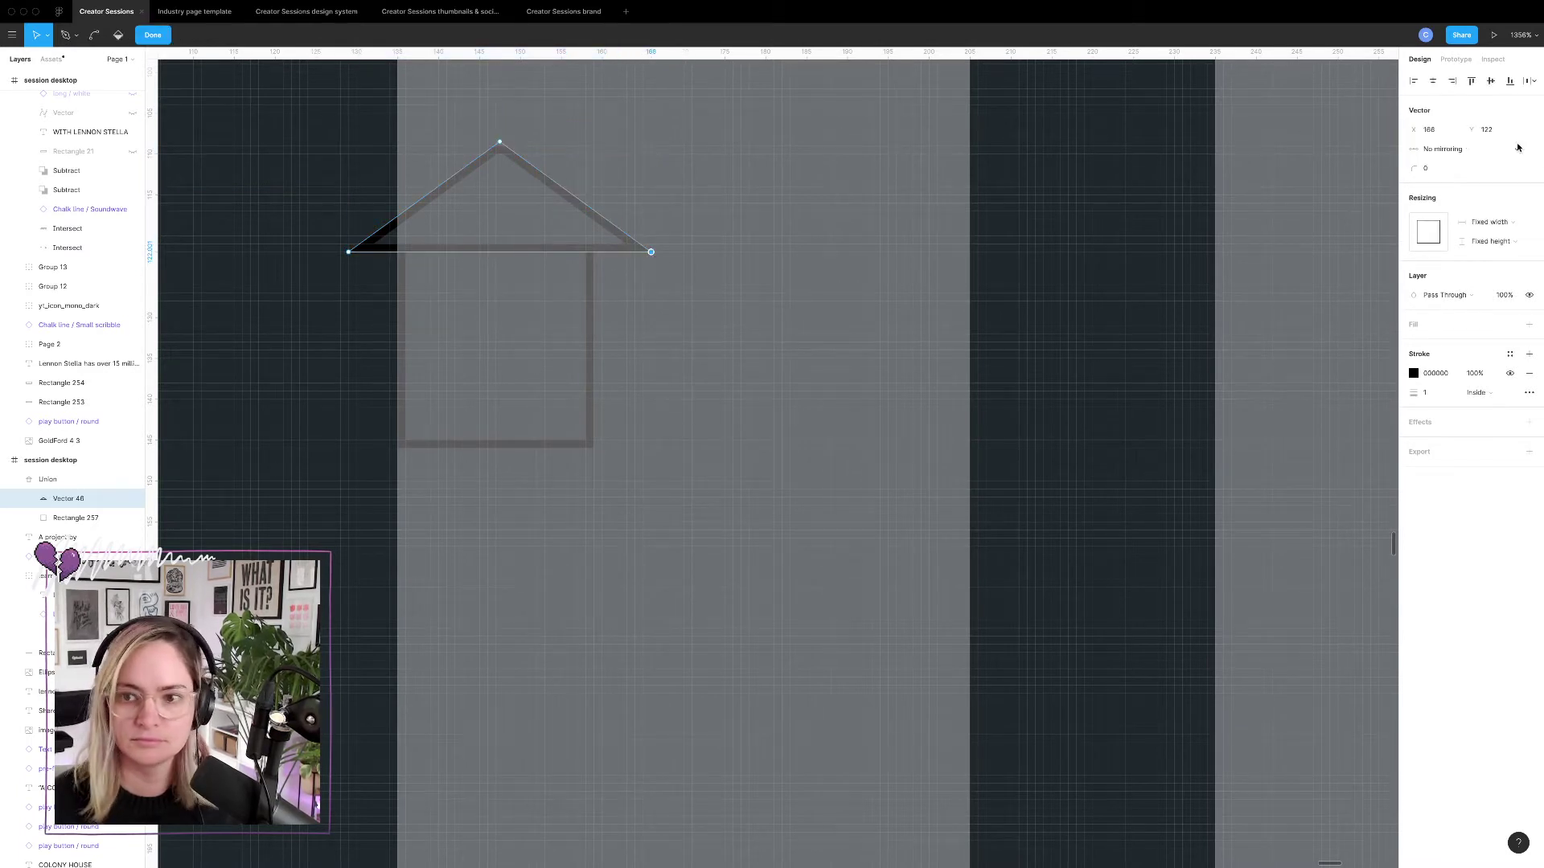
left_click(1439, 170)
type("1")
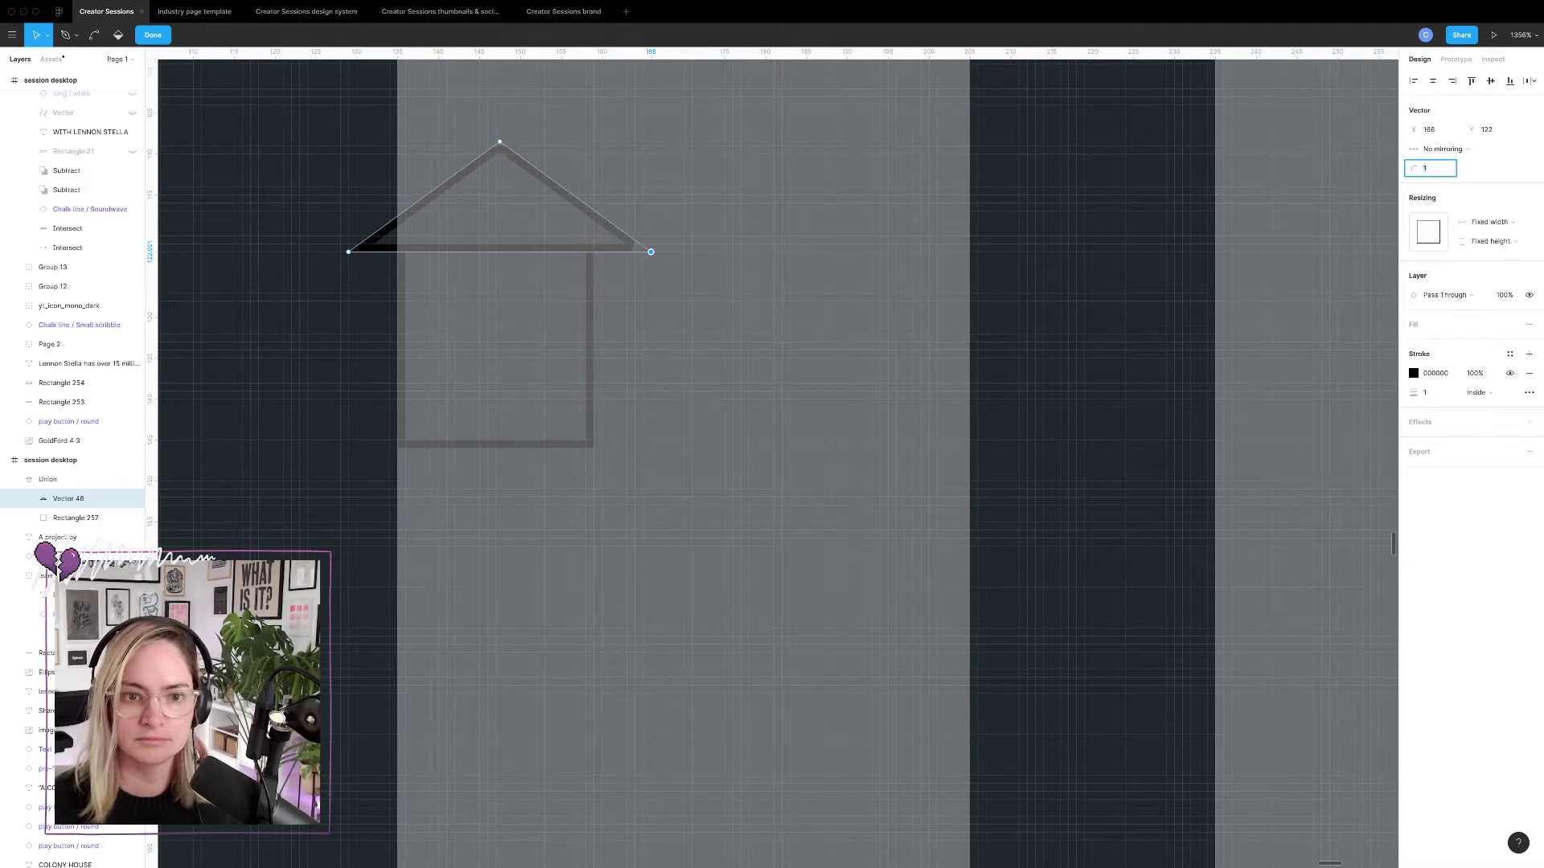
left_click(350, 254)
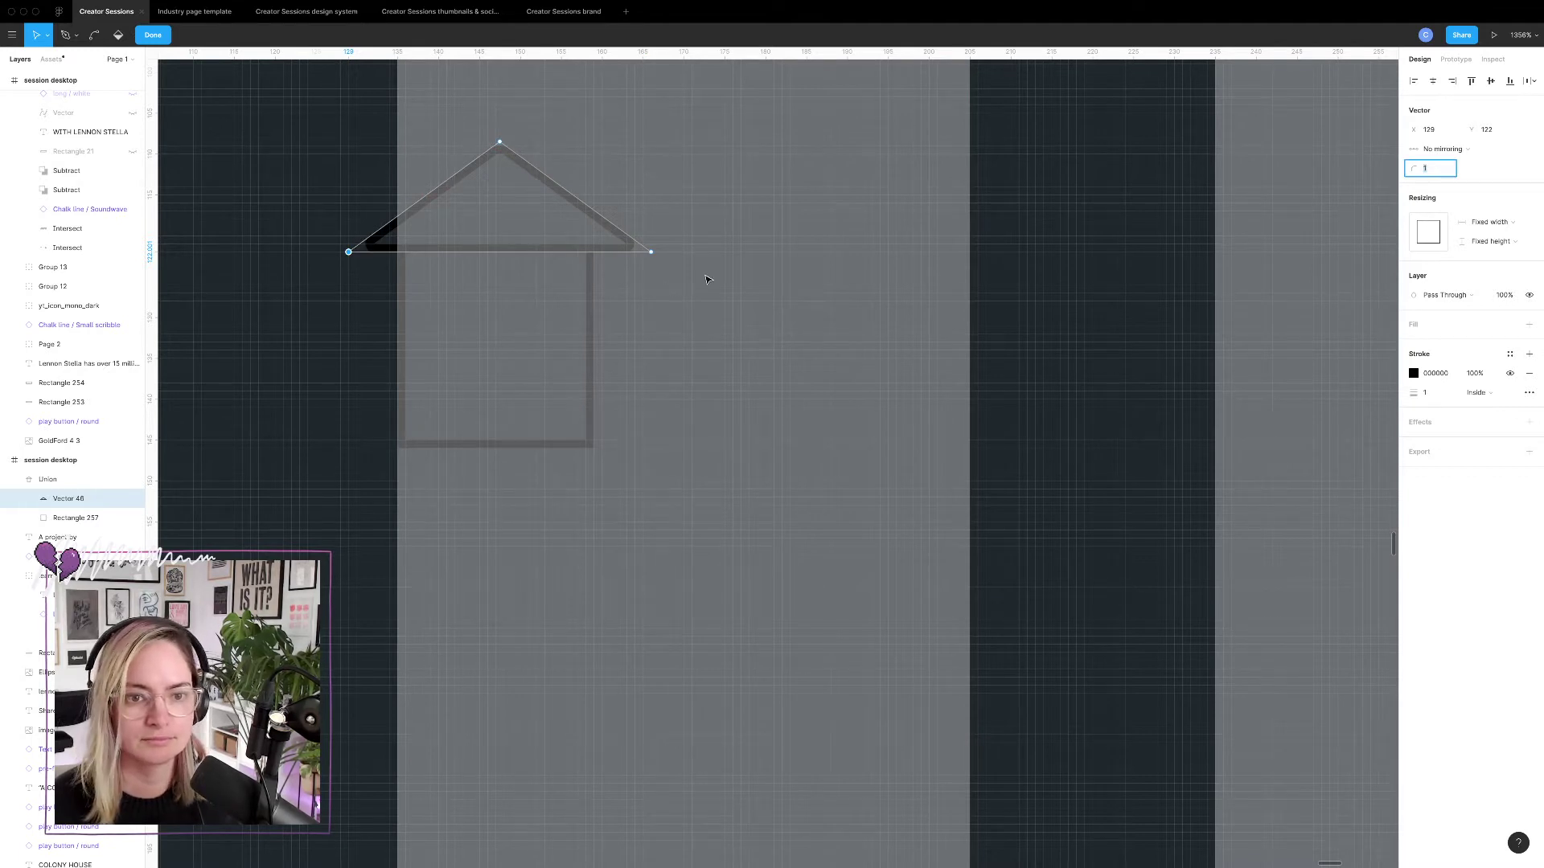
type("1")
key("Return")
key("Escape")
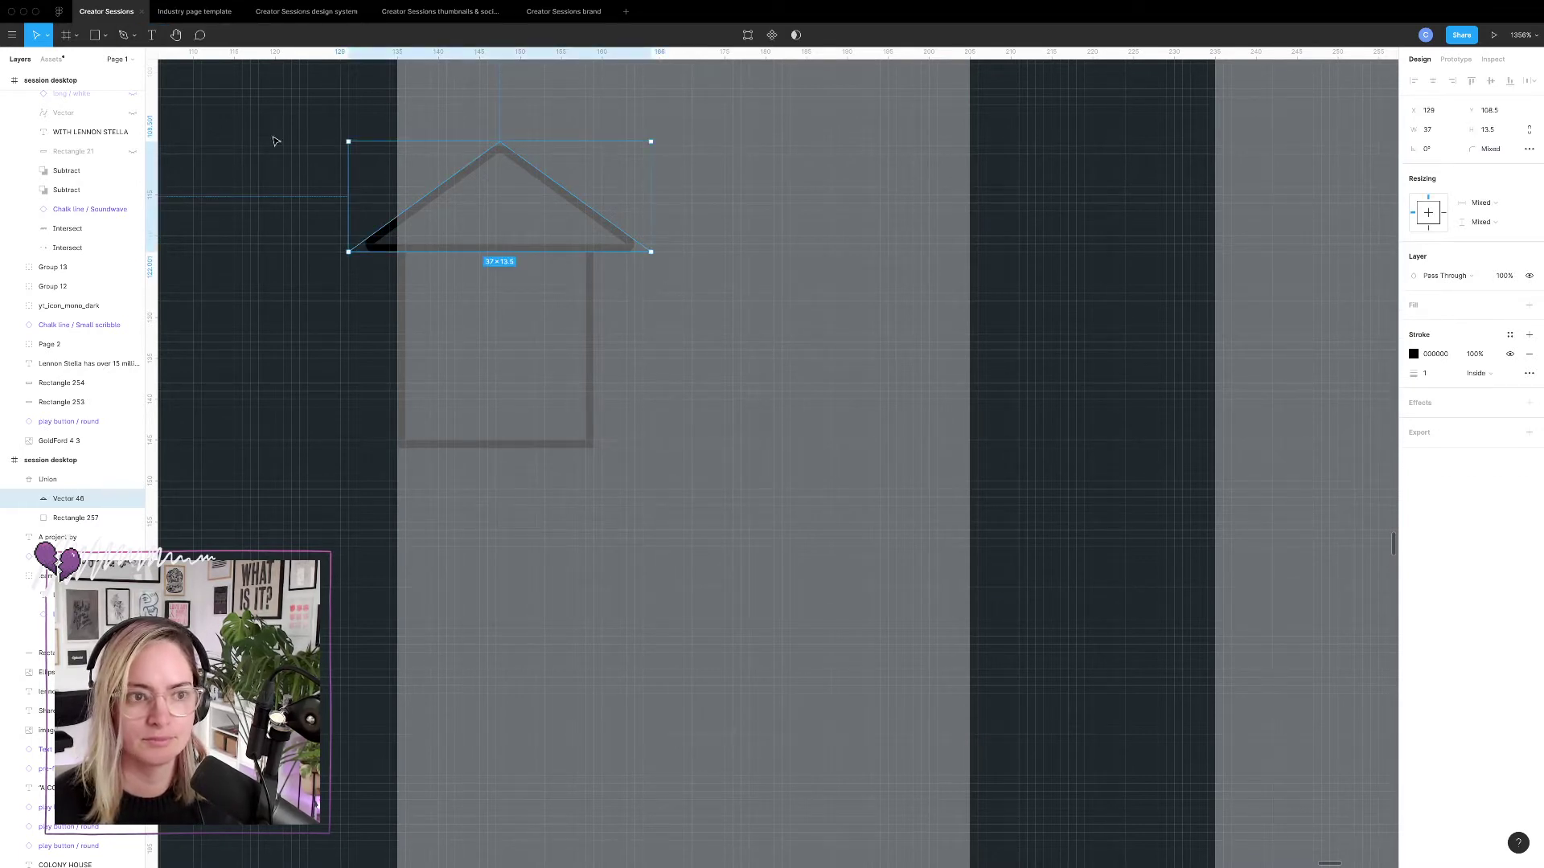
scroll(473, 242, "up", 8)
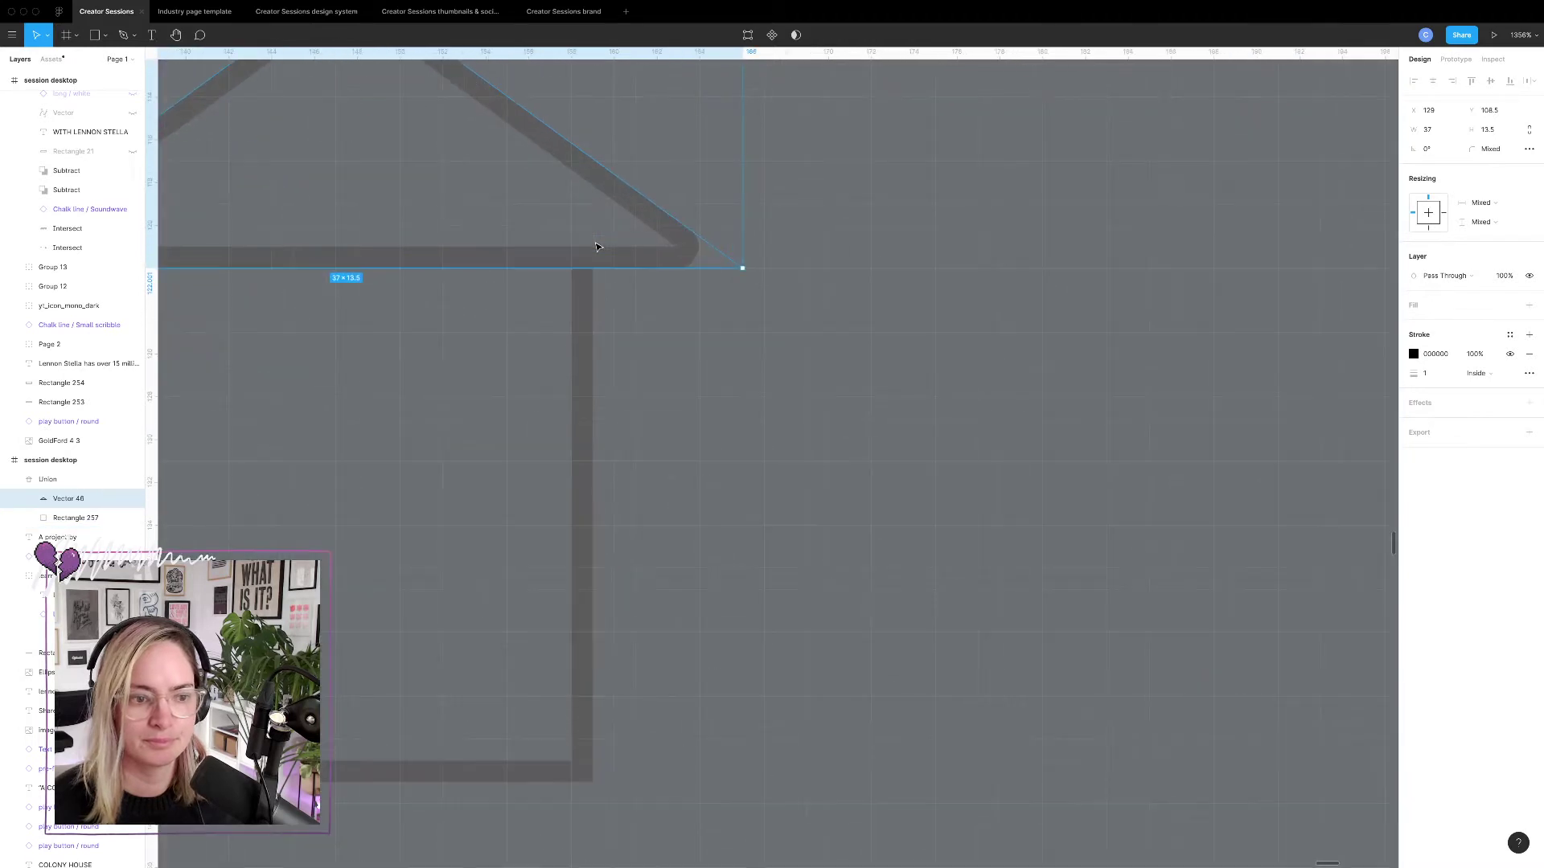
scroll(472, 242, "left", 5)
key("p")
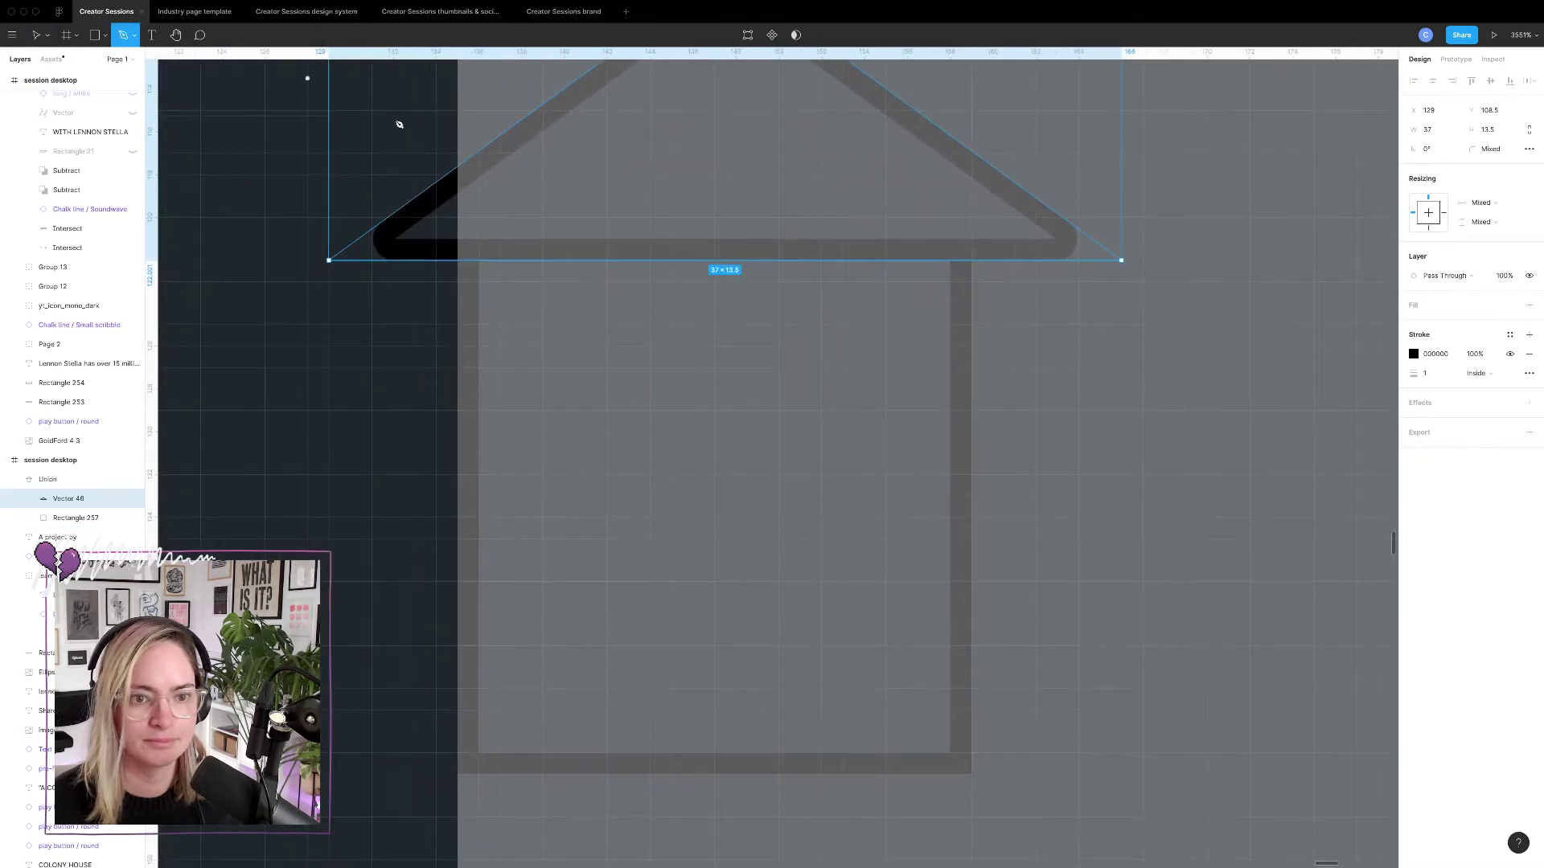
left_click(479, 260)
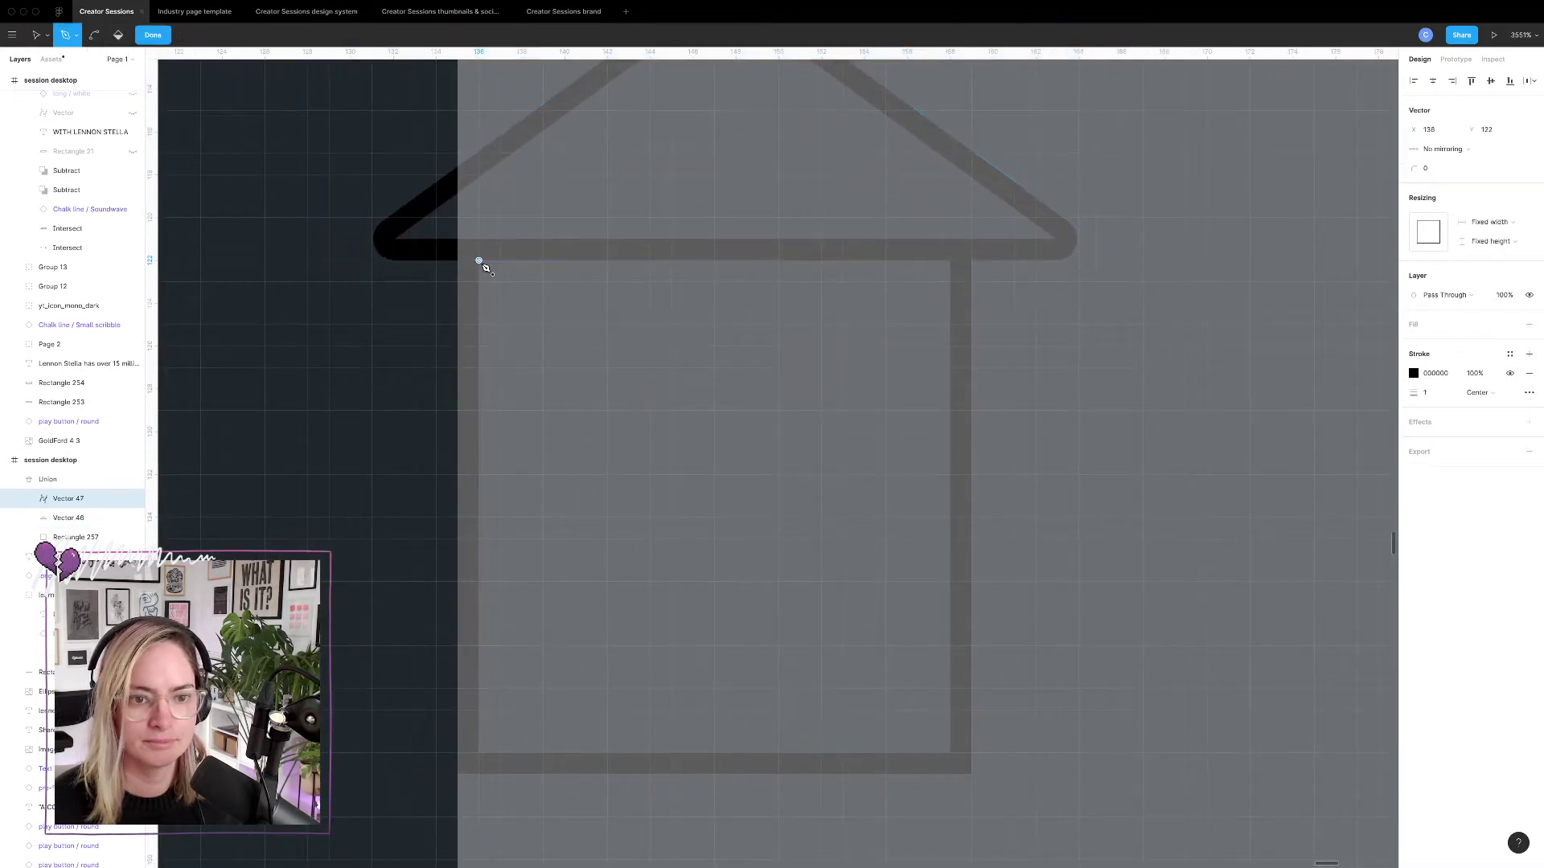
key("Escape")
key("Escape")
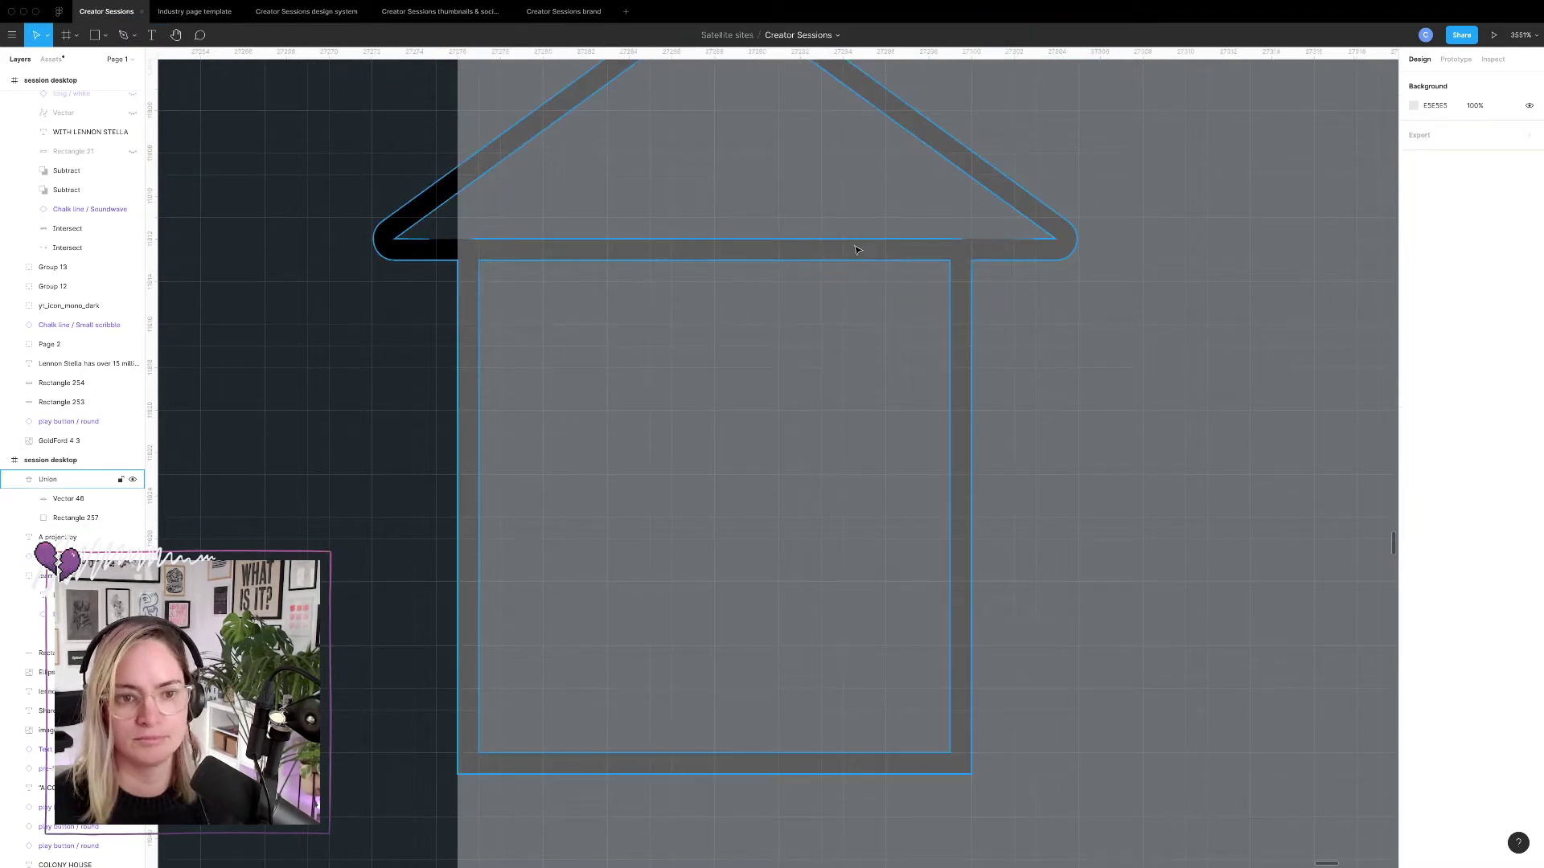
Add points to the roof's base line at the inner wall edges, X 136 and X 158, and delete the segment between them.
double_click(1003, 257)
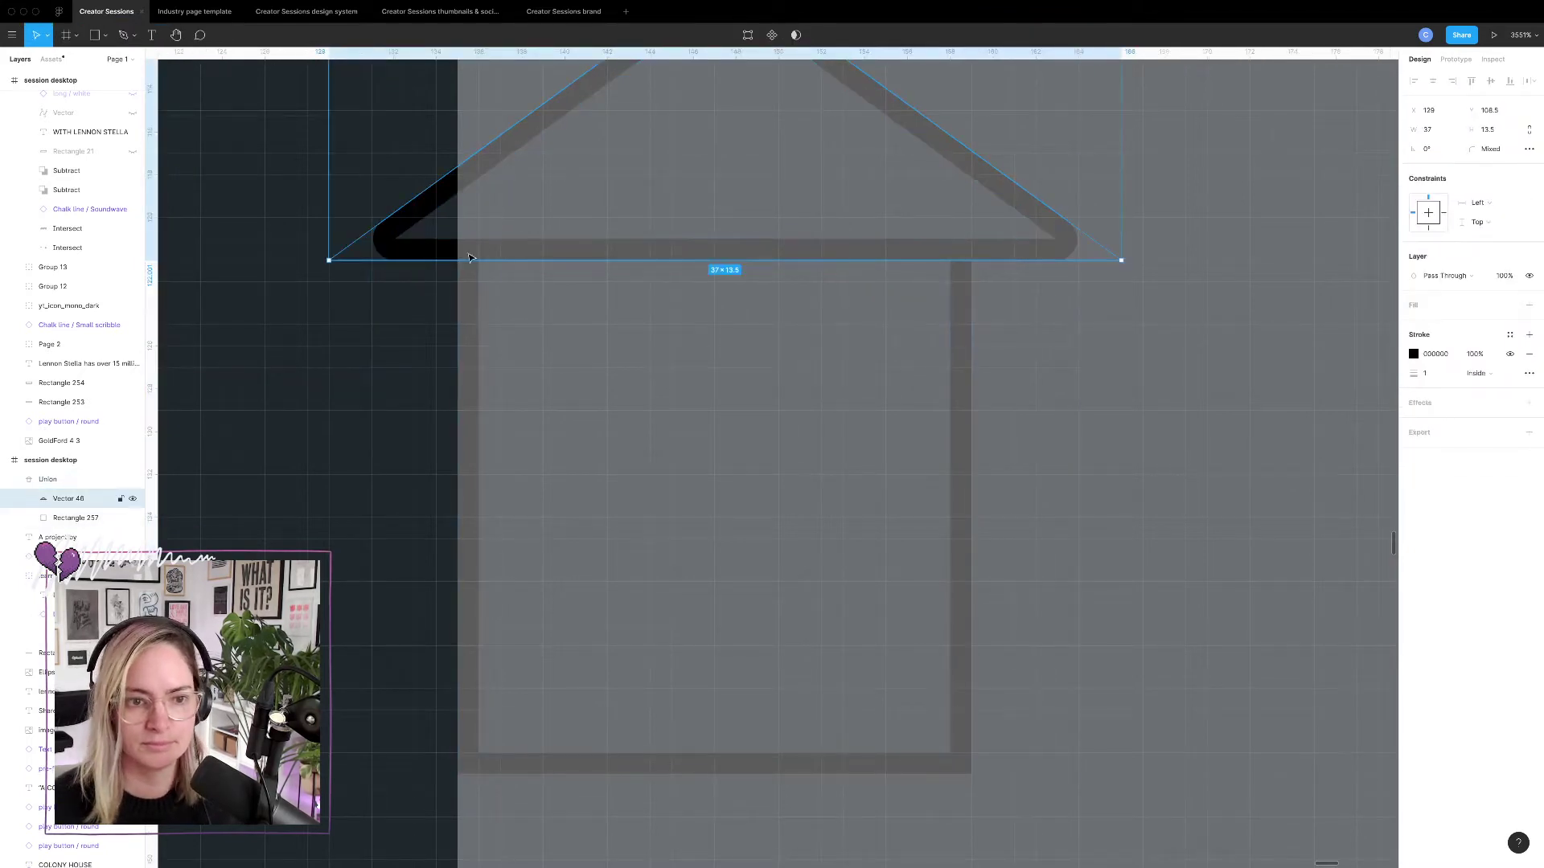
double_click(421, 250)
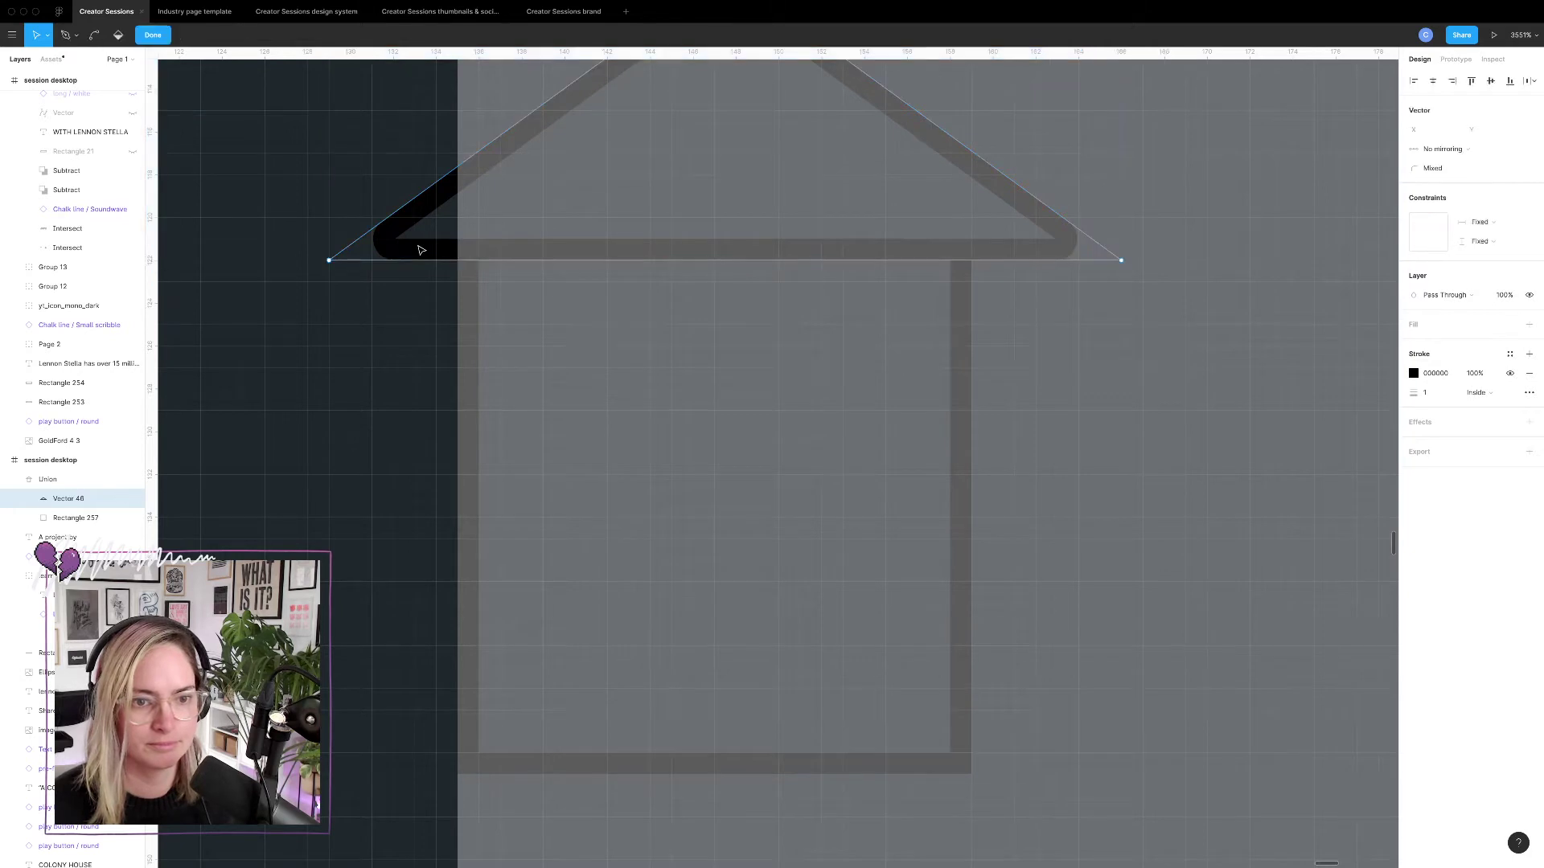
left_click(65, 35)
left_click(479, 261)
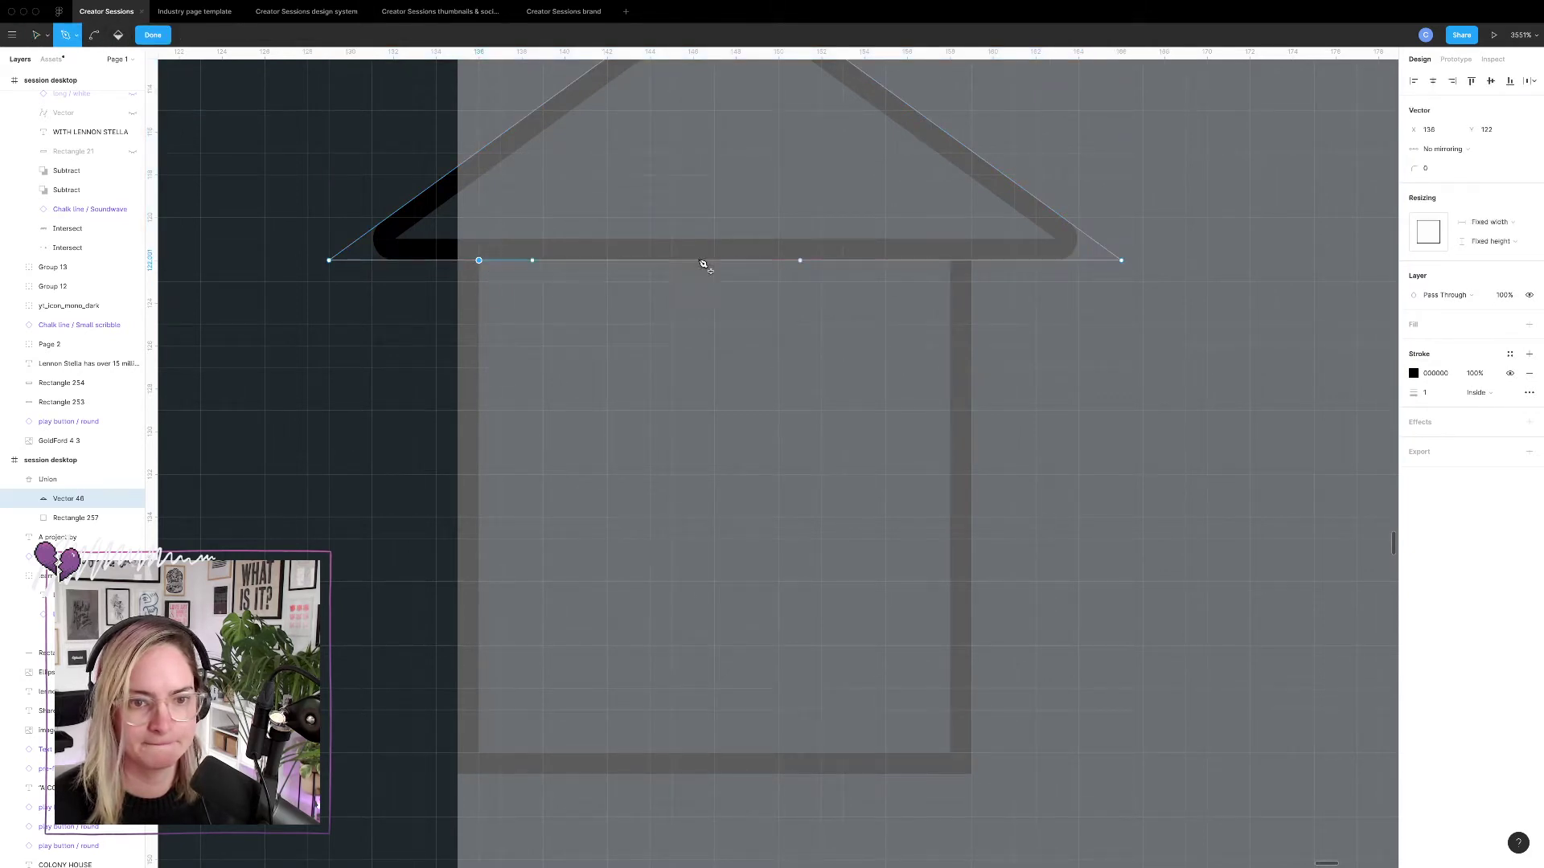
left_click(954, 260)
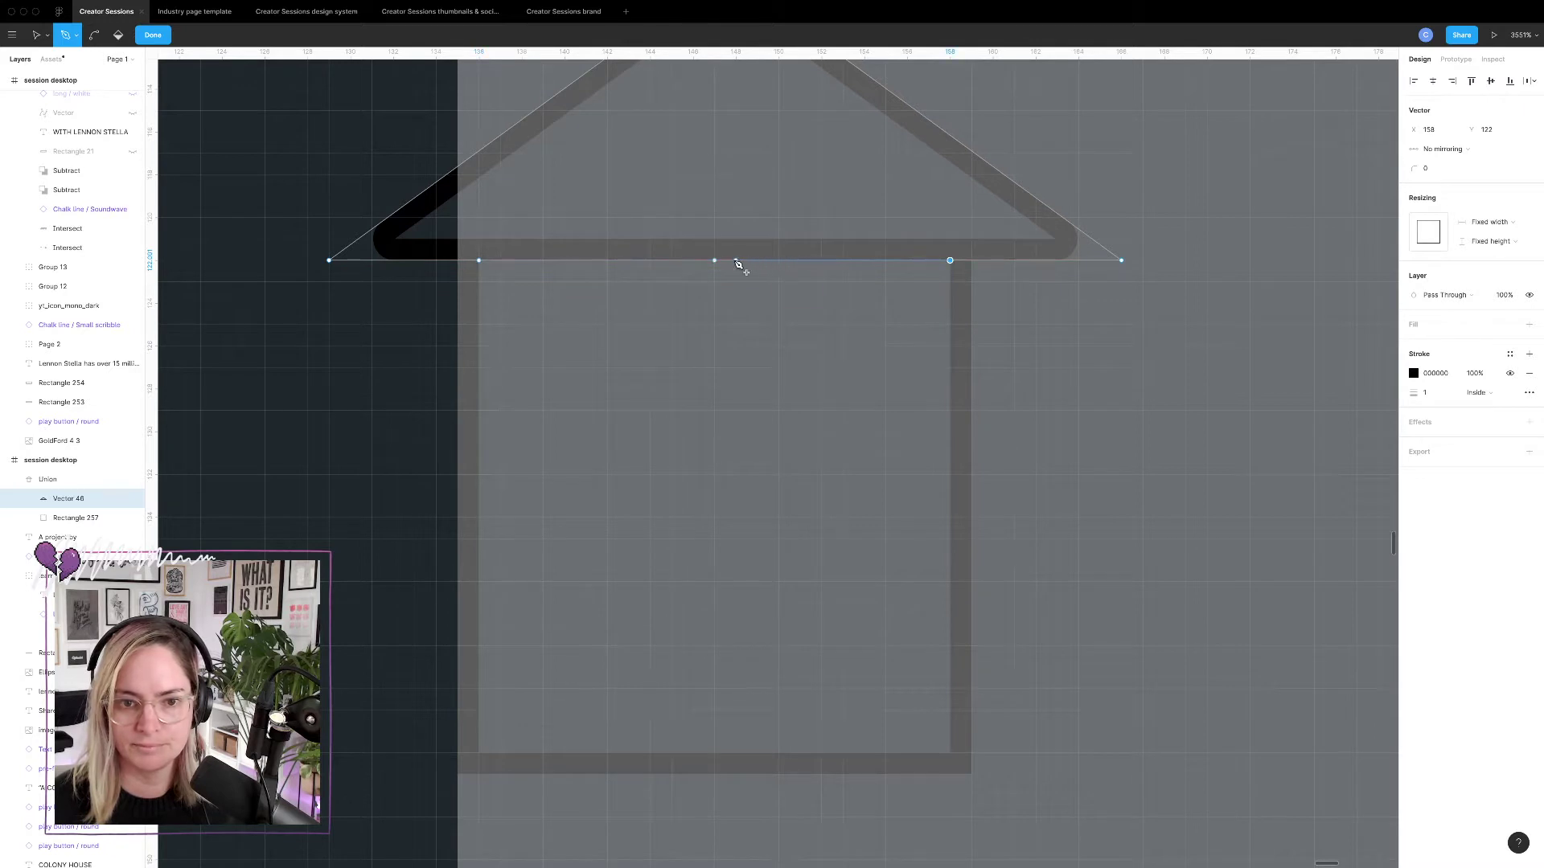
left_click_drag(735, 260, 724, 248)
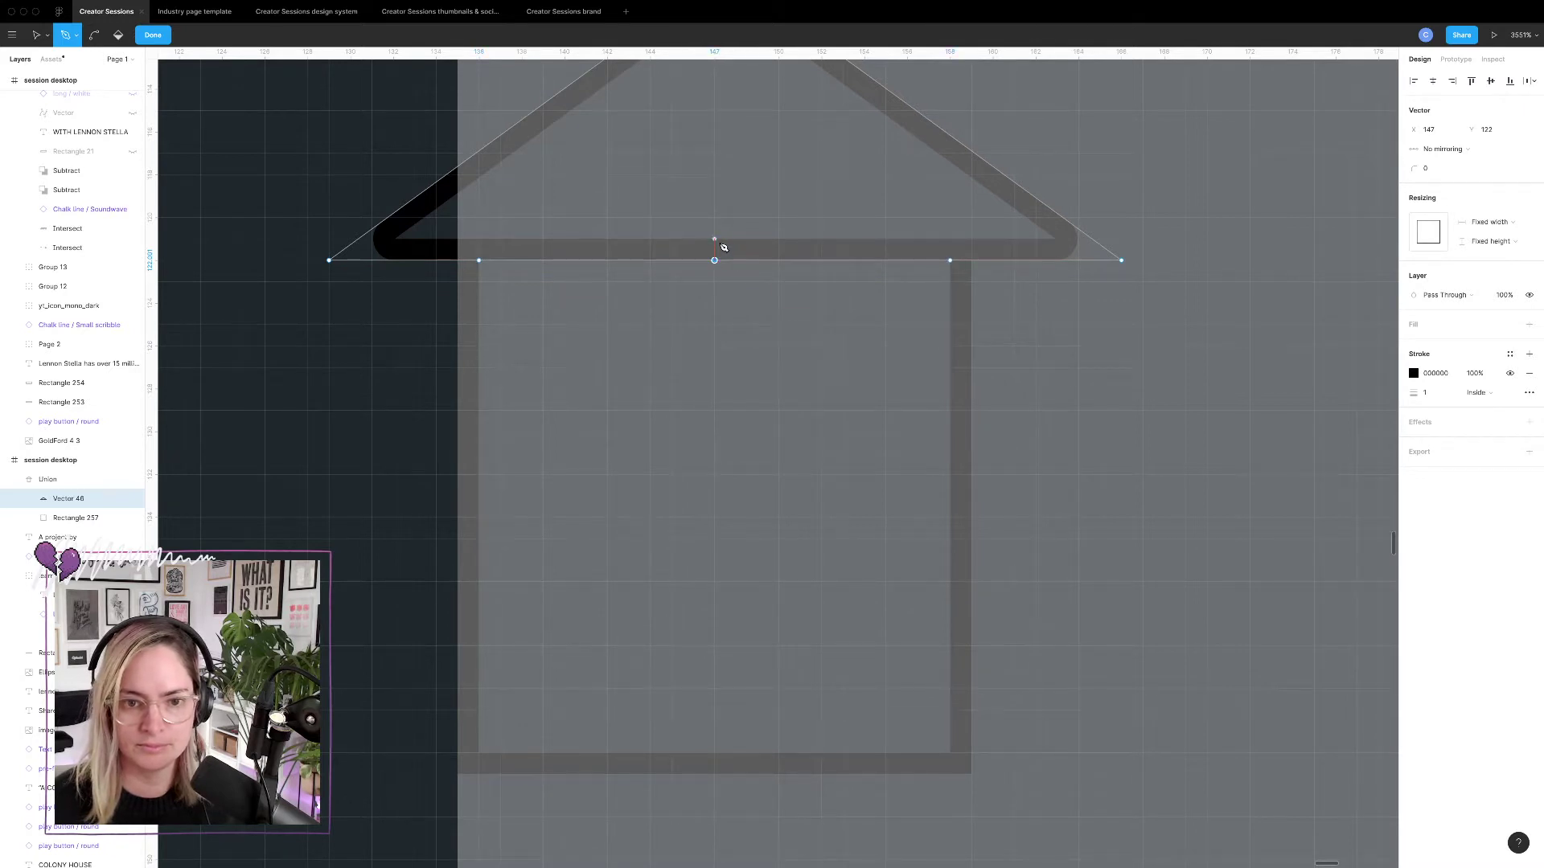
key("Delete")
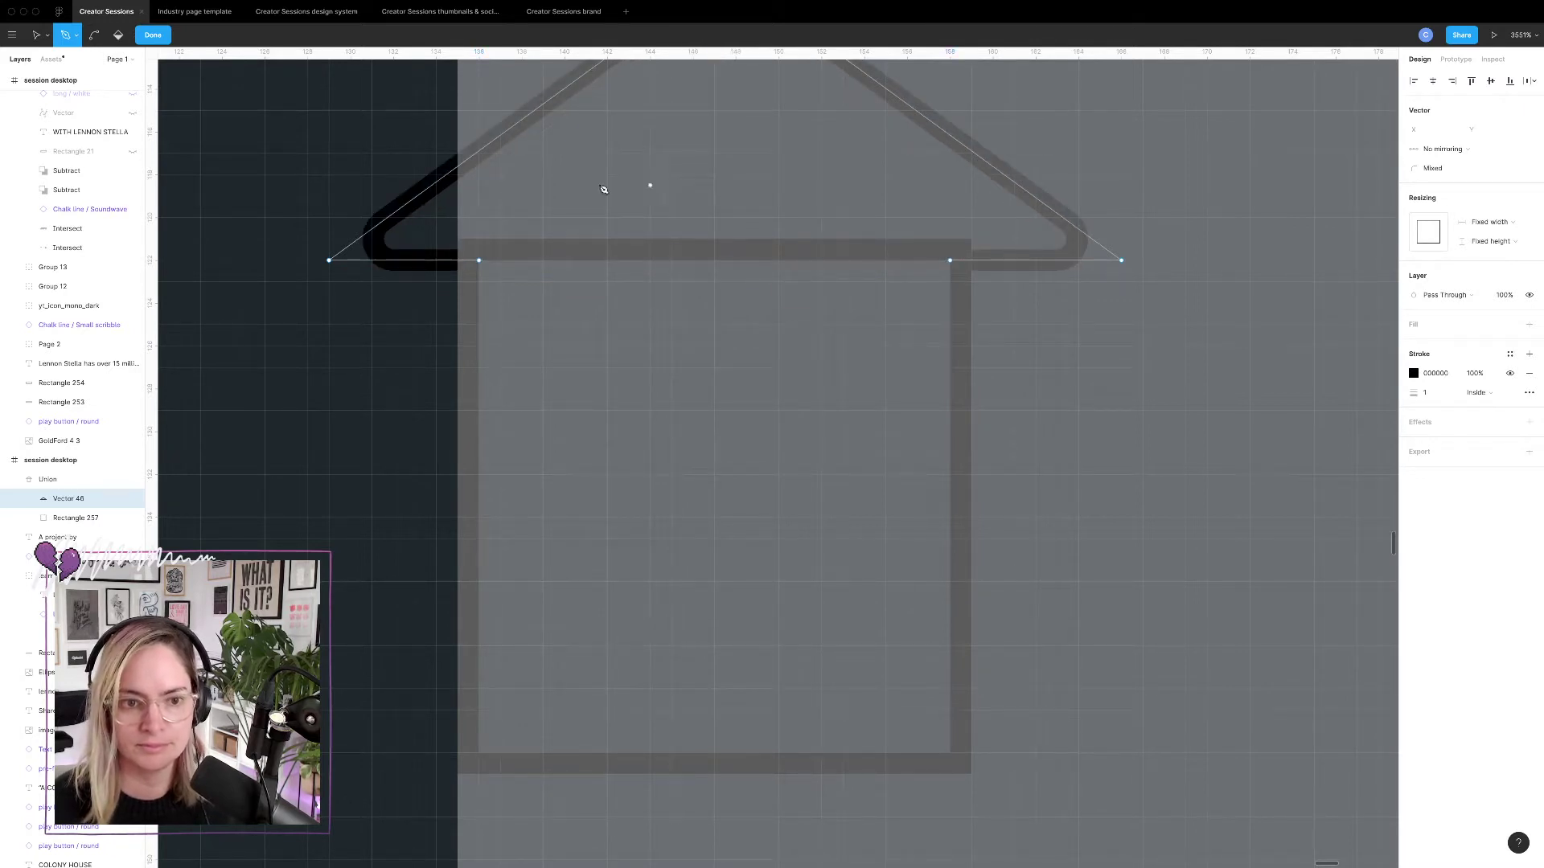
Draw the house's walls and floor with the Pen tool between the two base points, going down to Y 145, to close the outline.
left_click(479, 261)
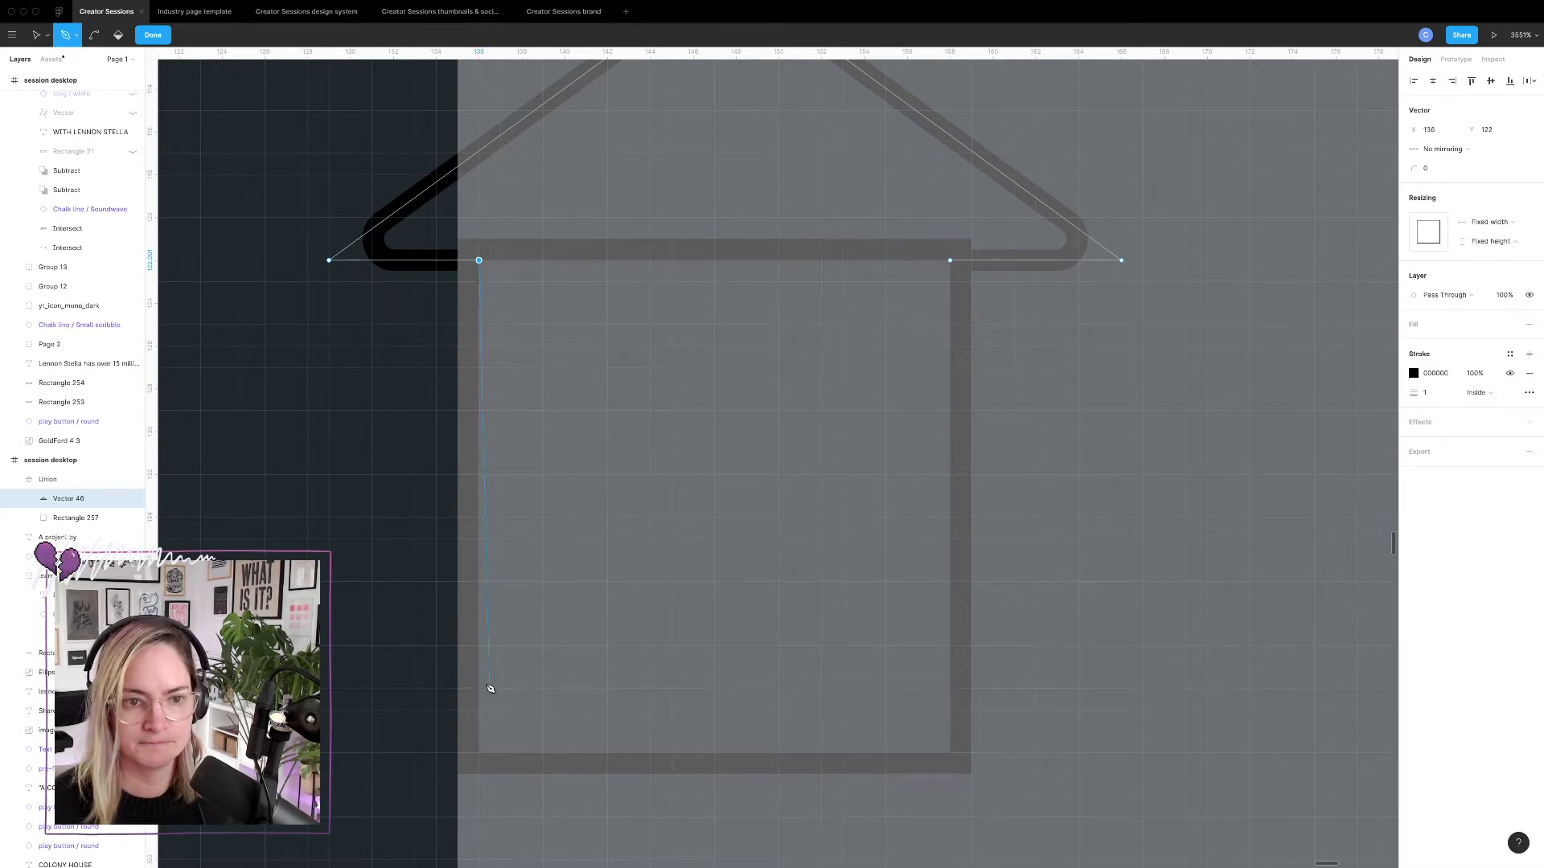
left_click(480, 753)
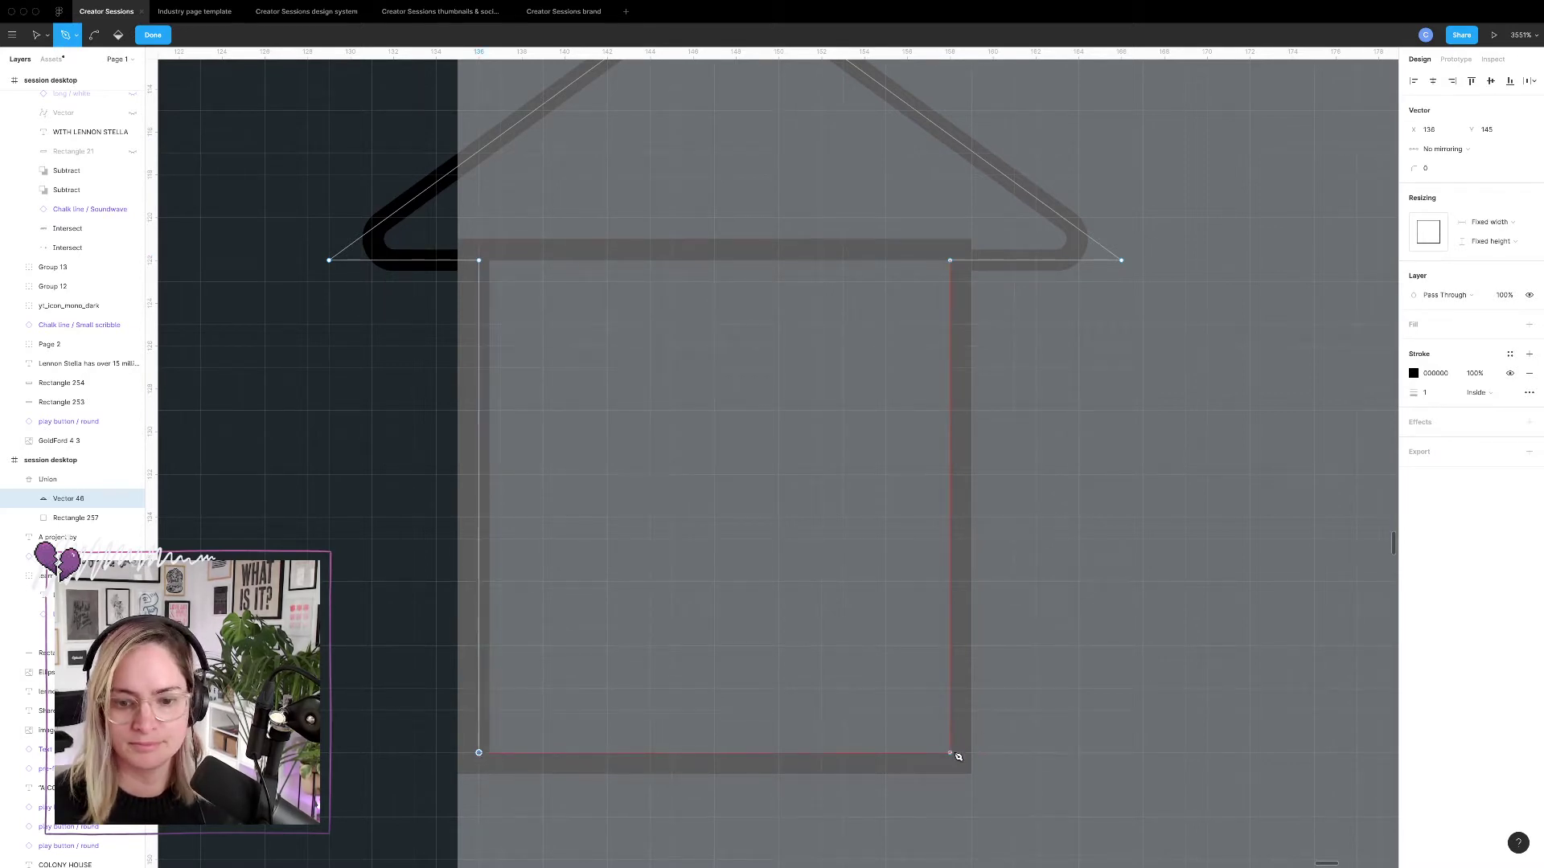
left_click(950, 753)
left_click(951, 262)
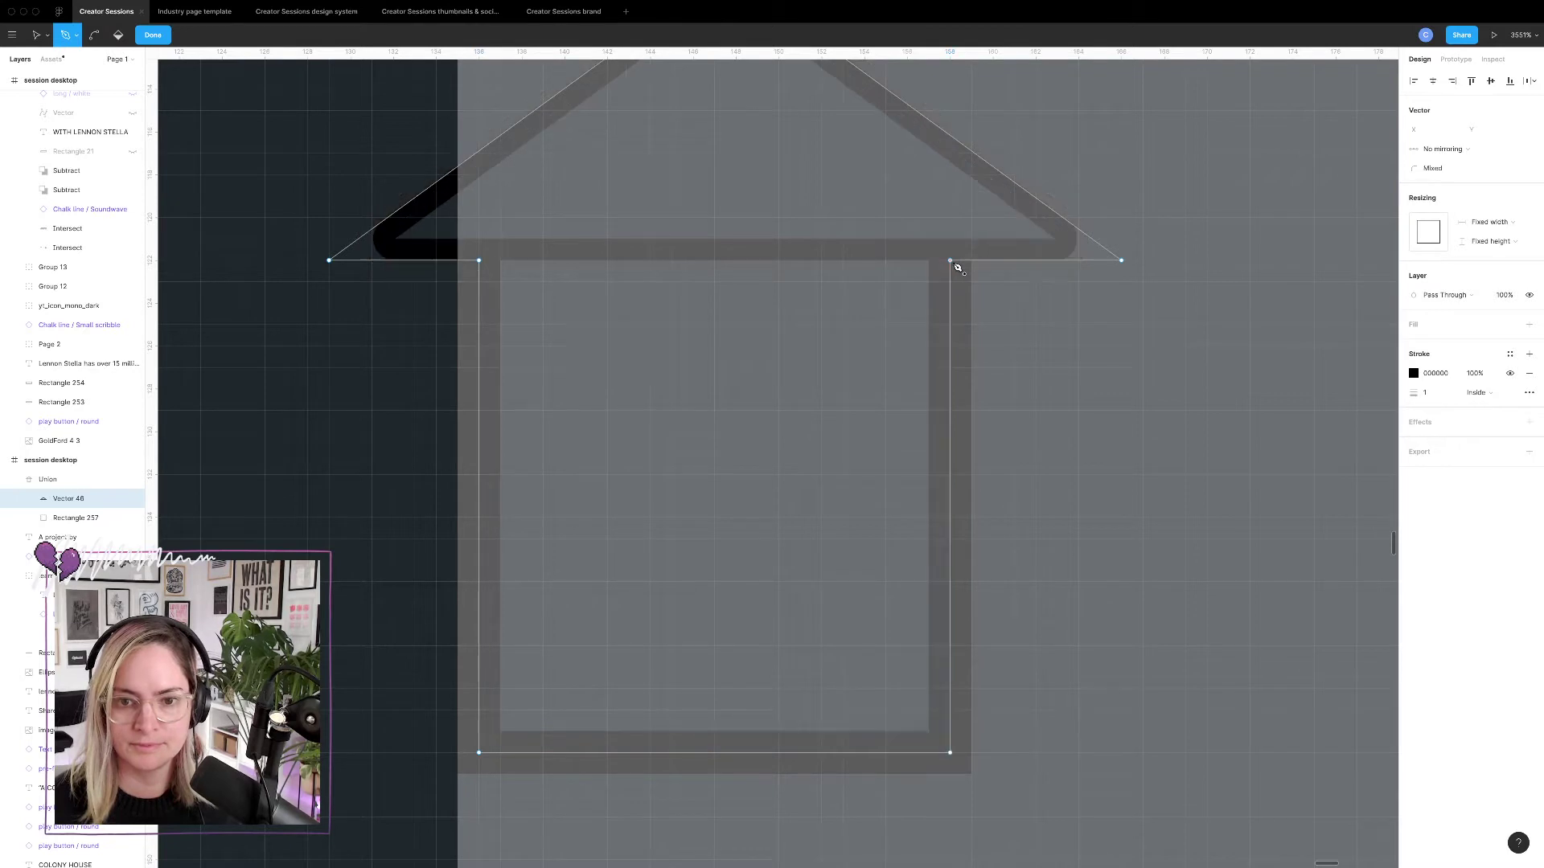
left_click(65, 38)
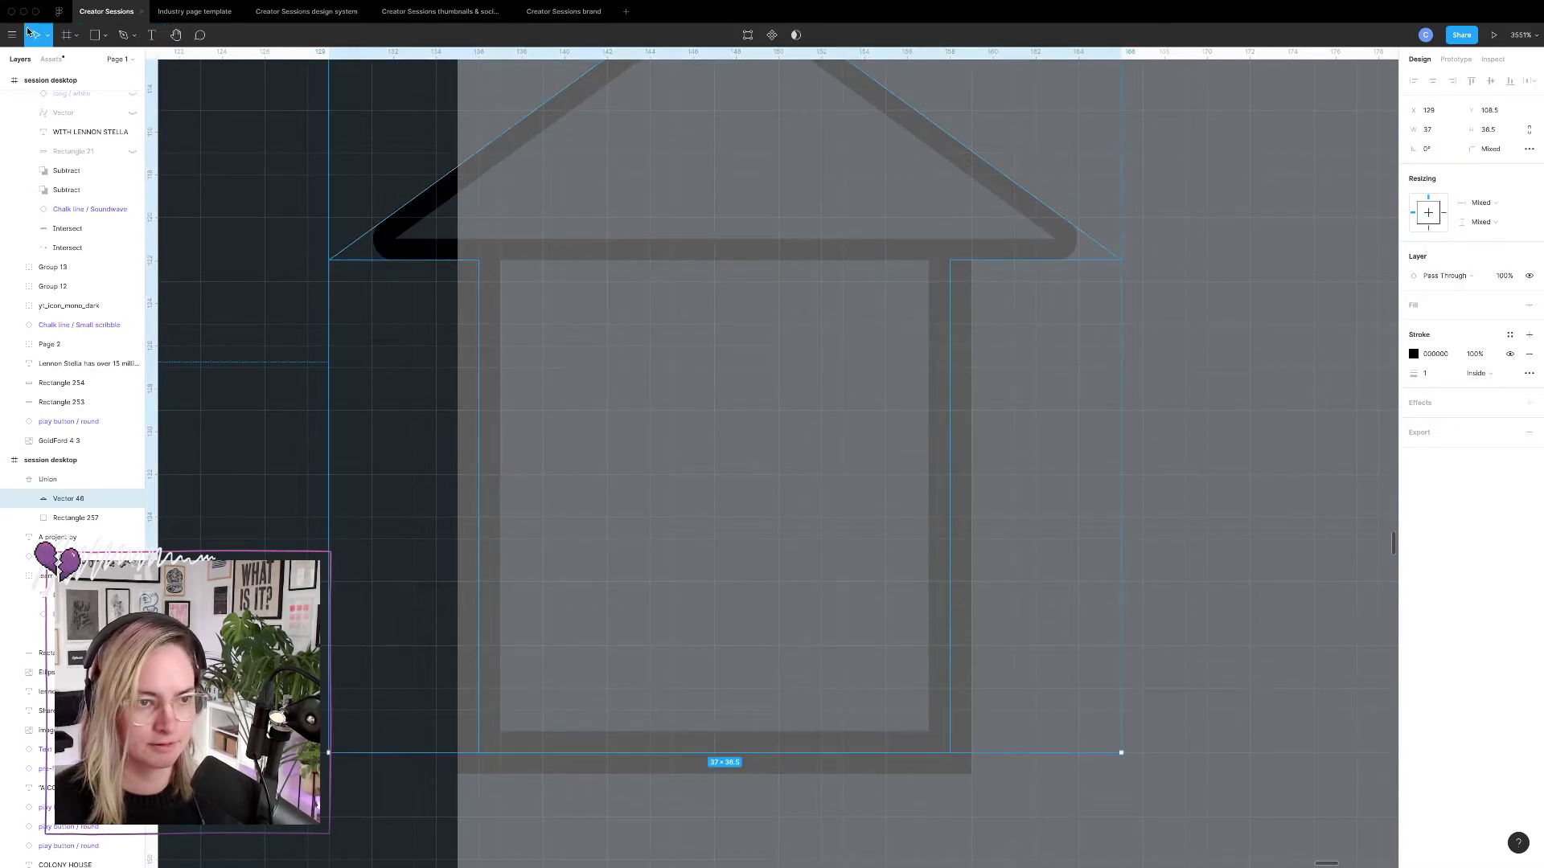
Take the house outline out of the union and delete the leftover union with its rectangle.
left_click_drag(69, 499, 68, 480)
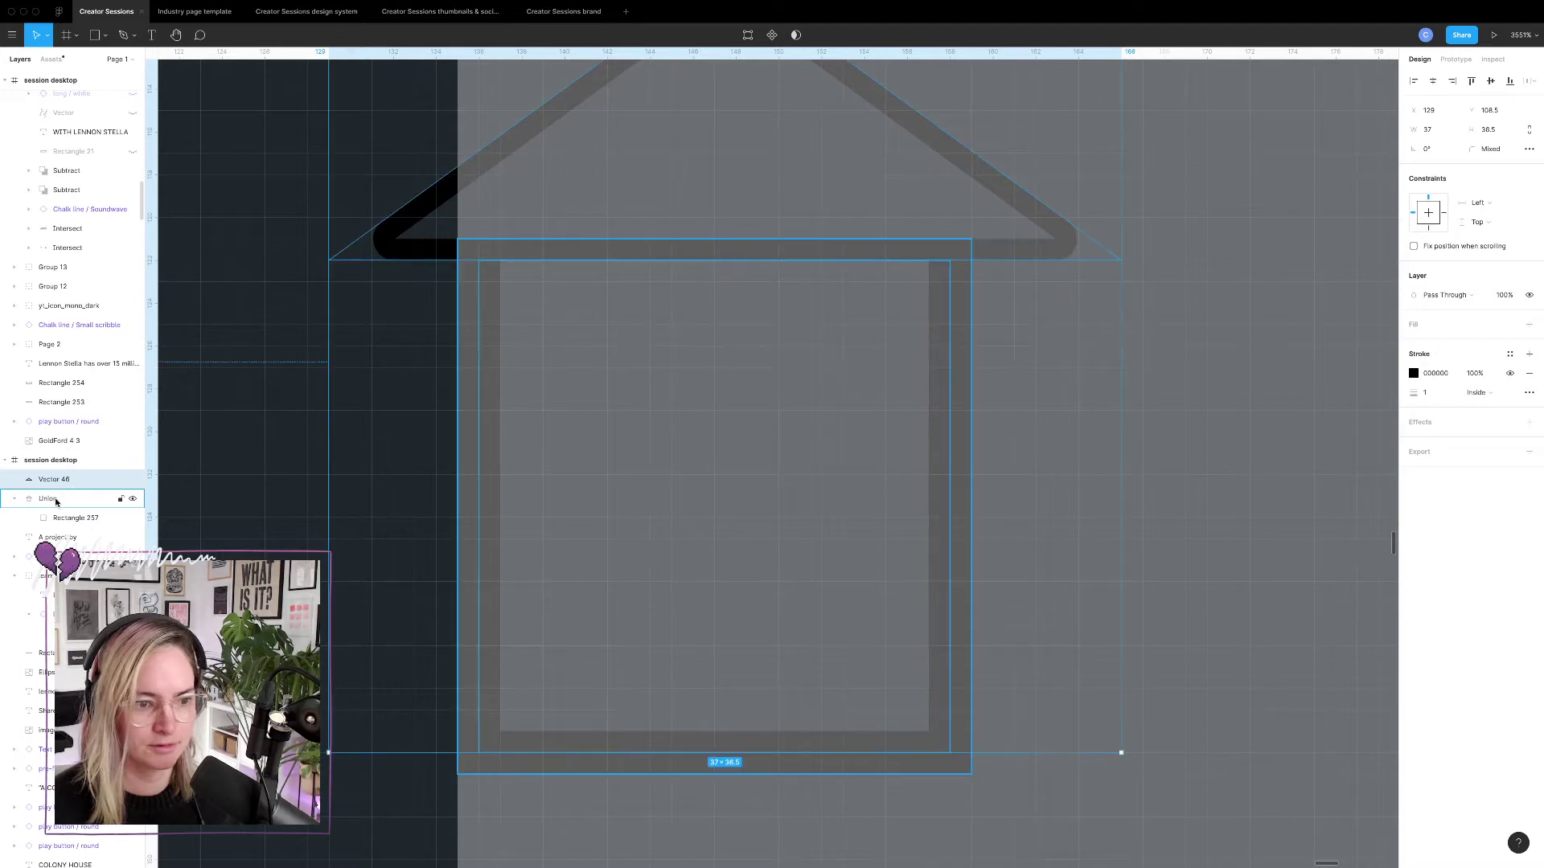
key("Delete")
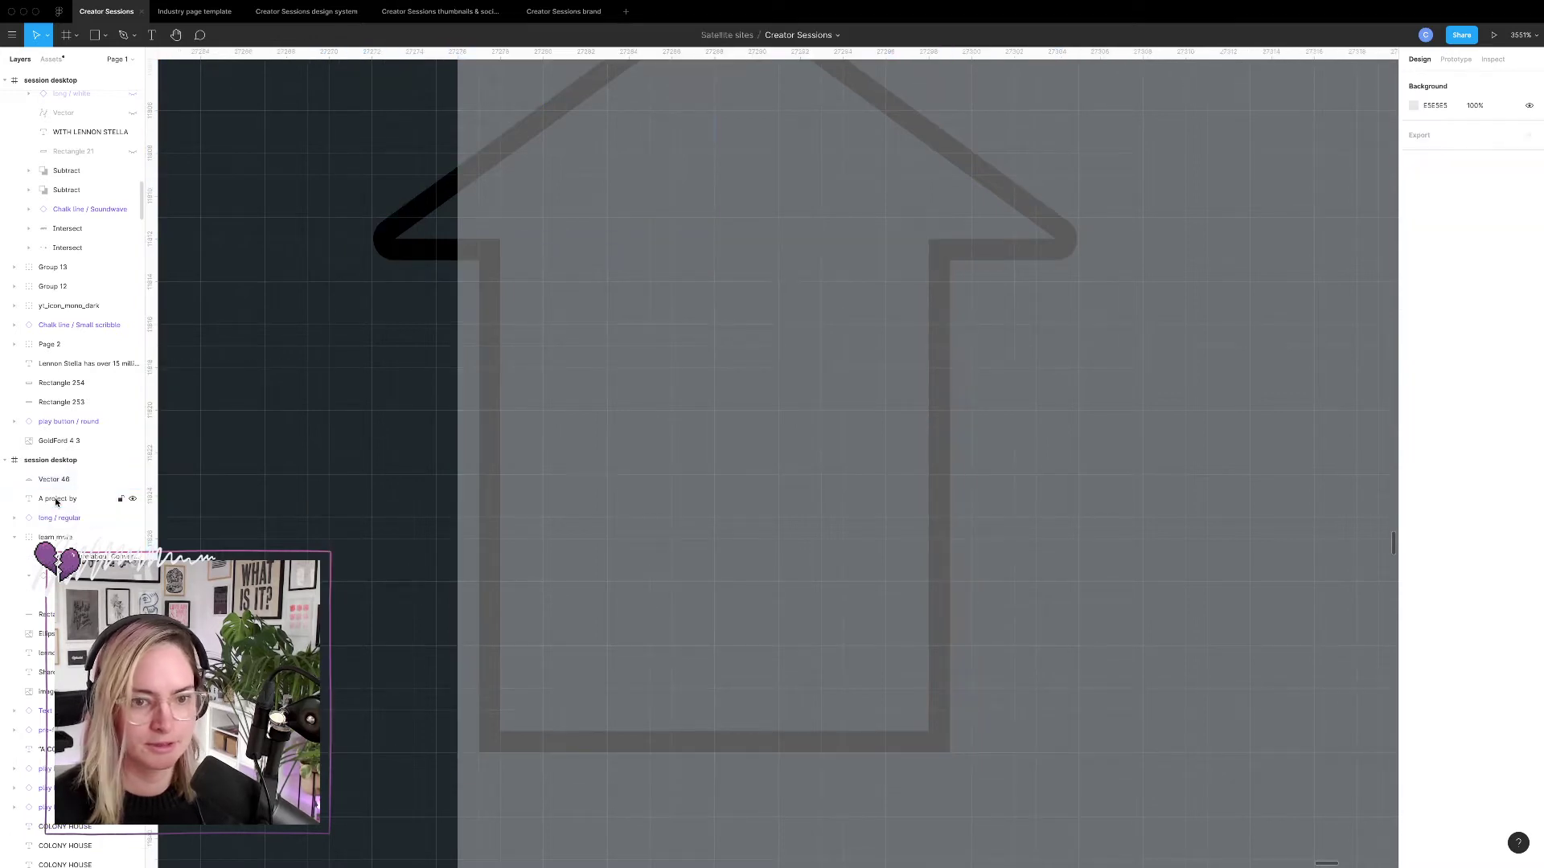
Move the house outline onto the first grid column at X 138, Y 109.
left_click(478, 320)
scroll(478, 319, "down", 5)
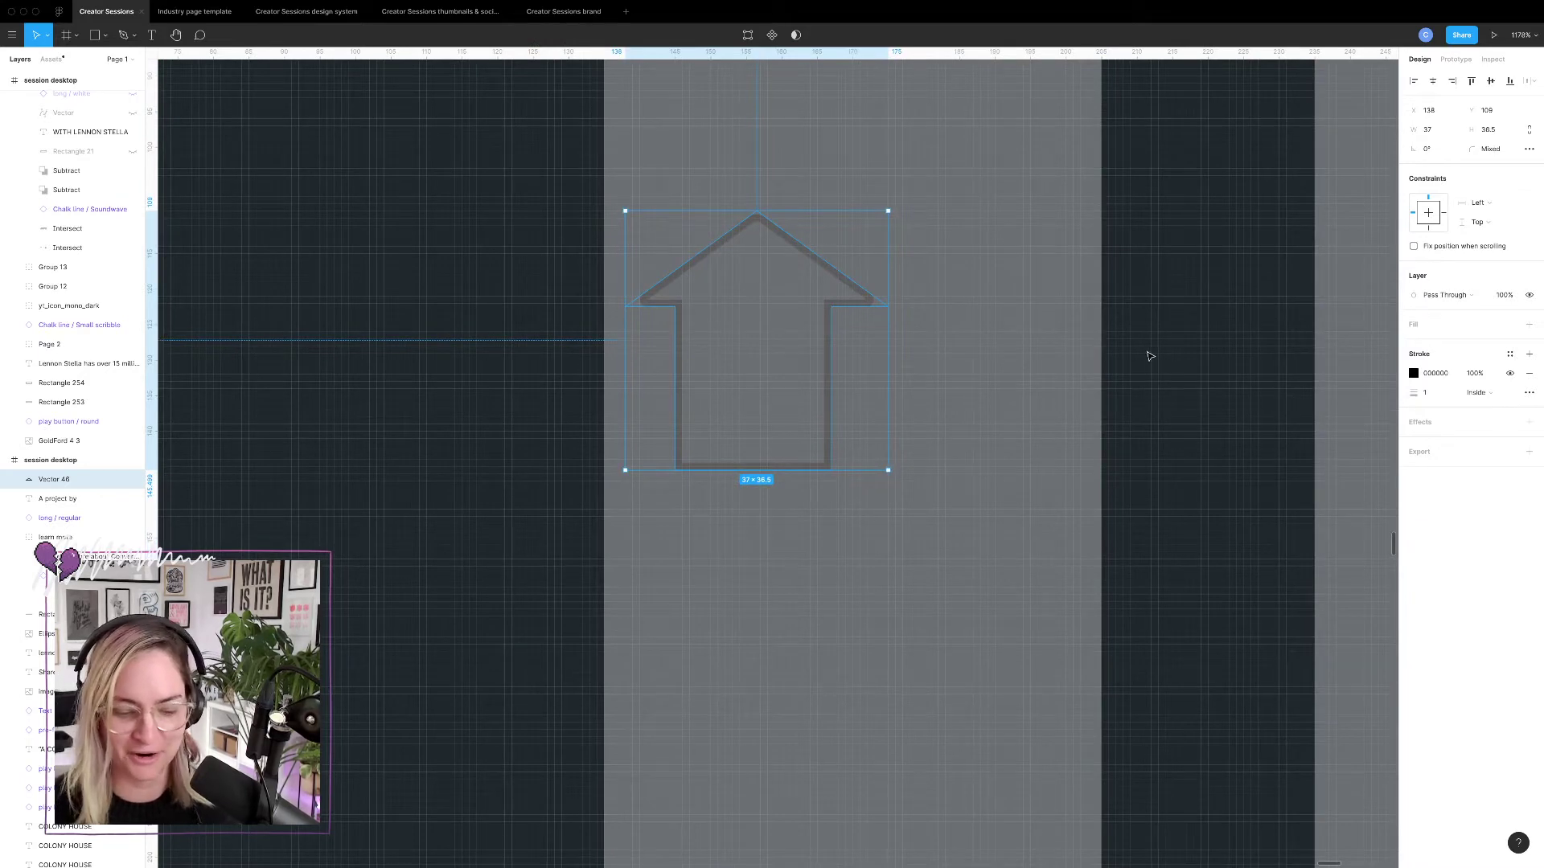
scroll(1029, 344, "down", 5)
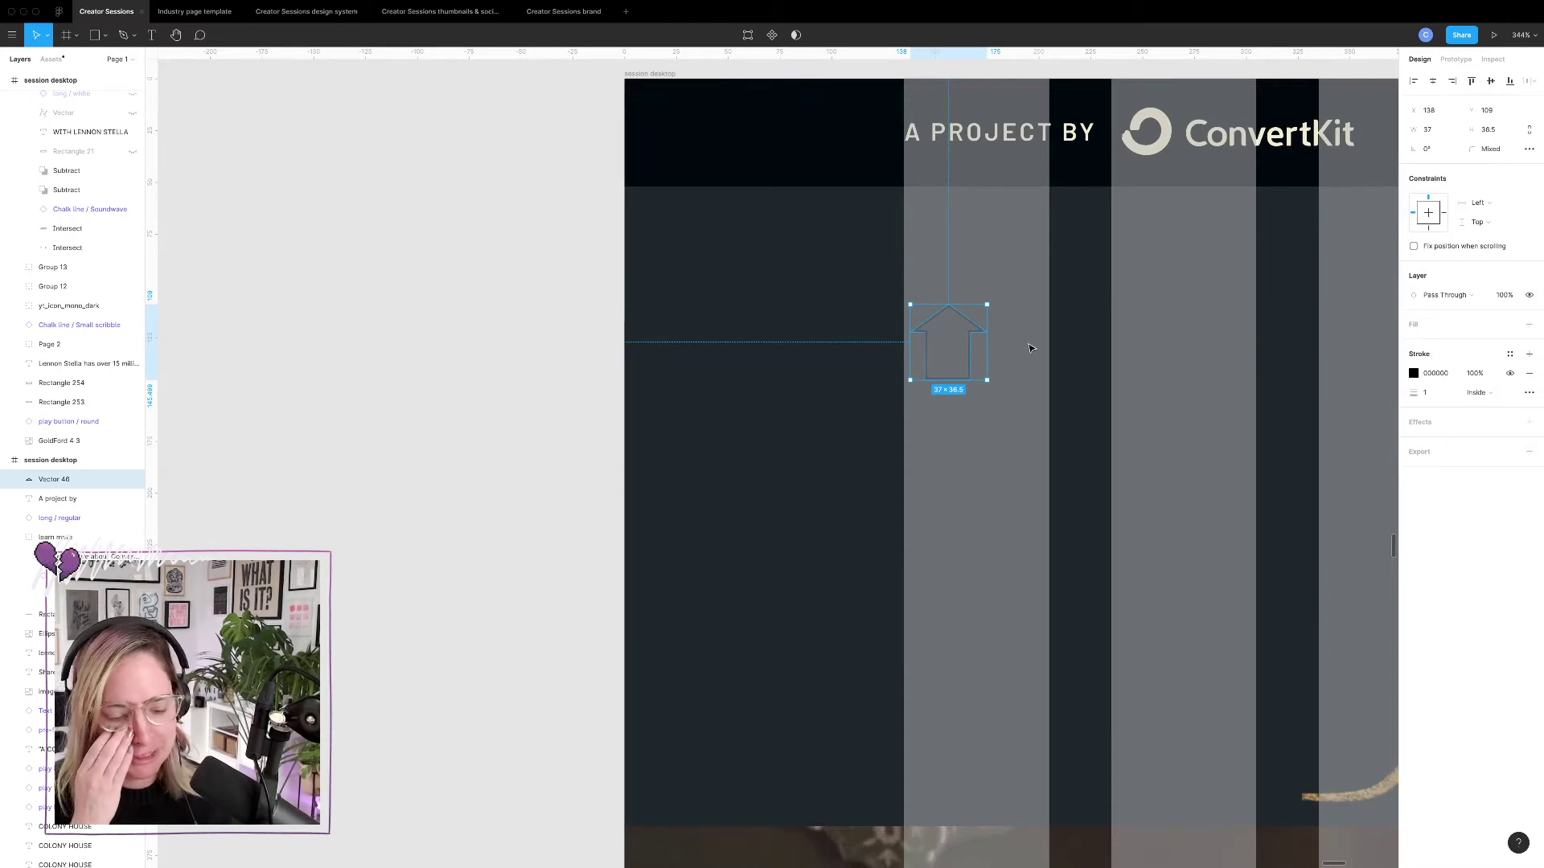
Recolour the house outline's black stroke with the cream swatch from the Creator Sessions design system.
scroll(1017, 338, "right", 5)
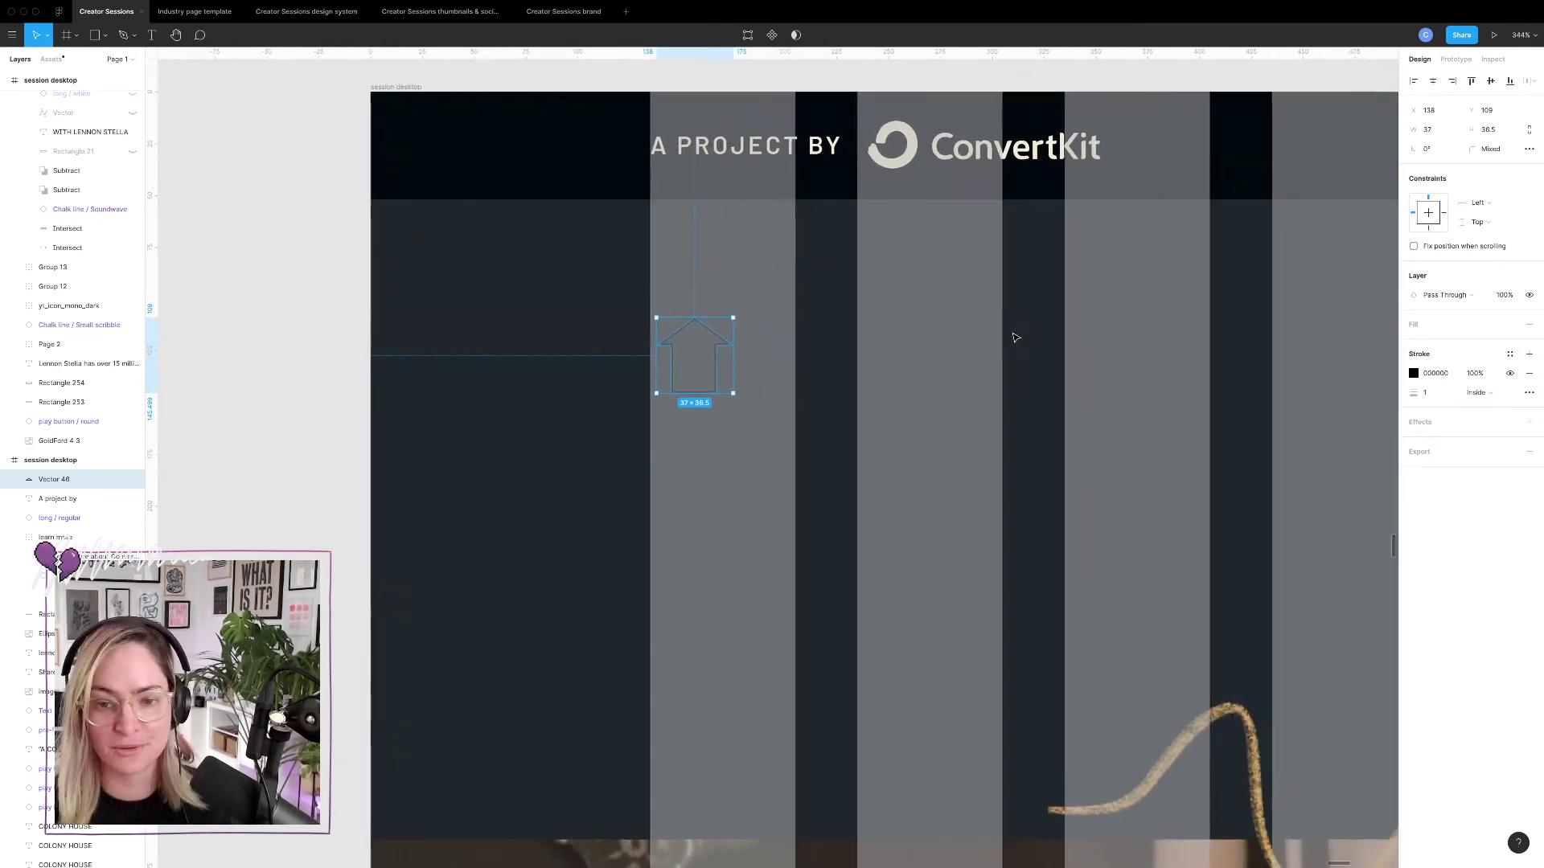
left_click(1413, 374)
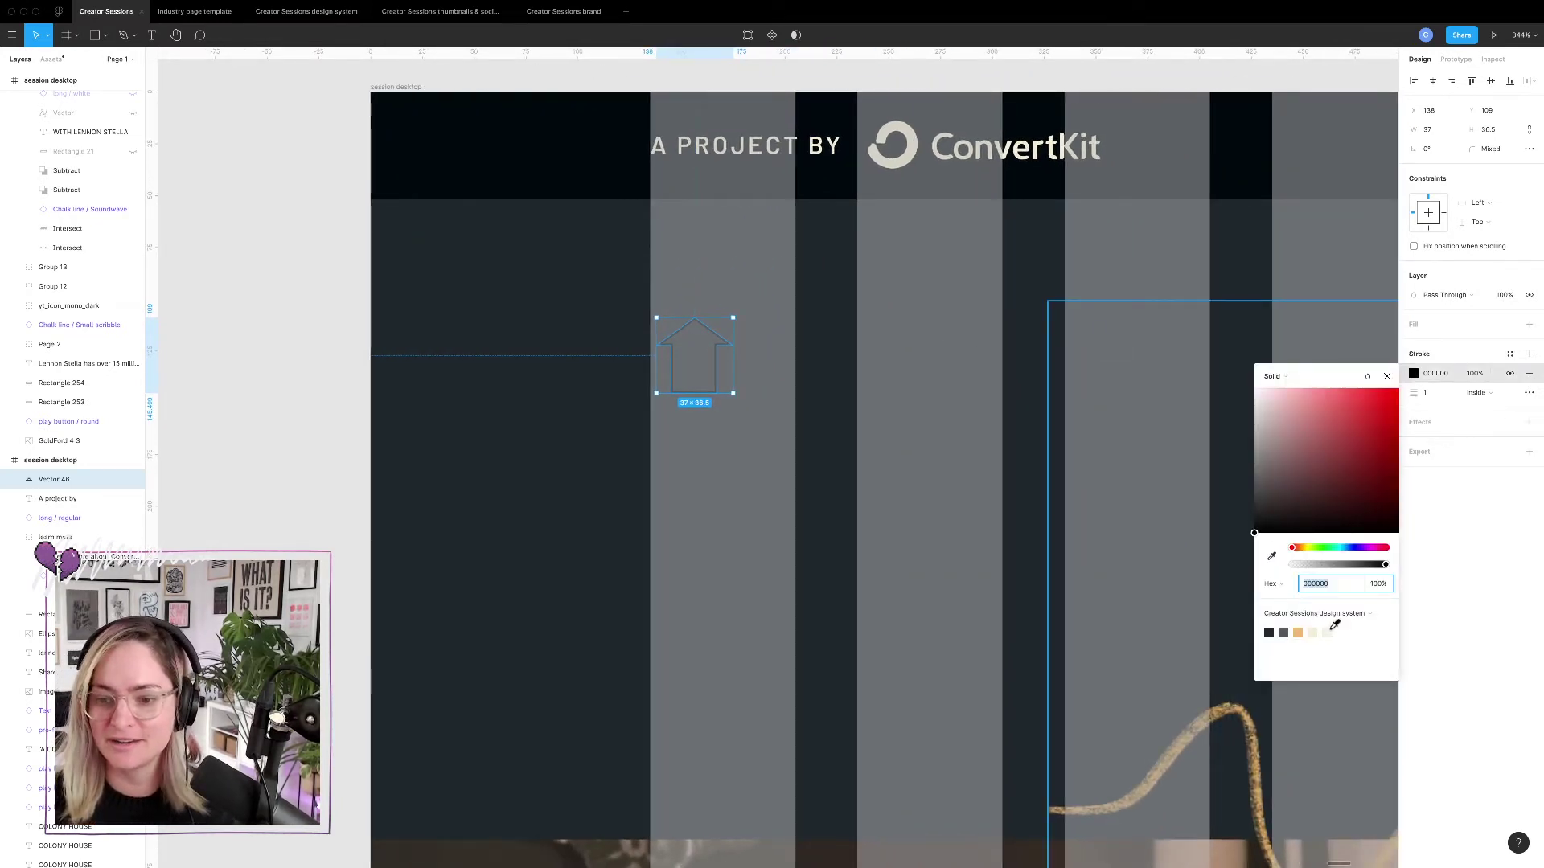
left_click(1326, 632)
left_click(801, 326)
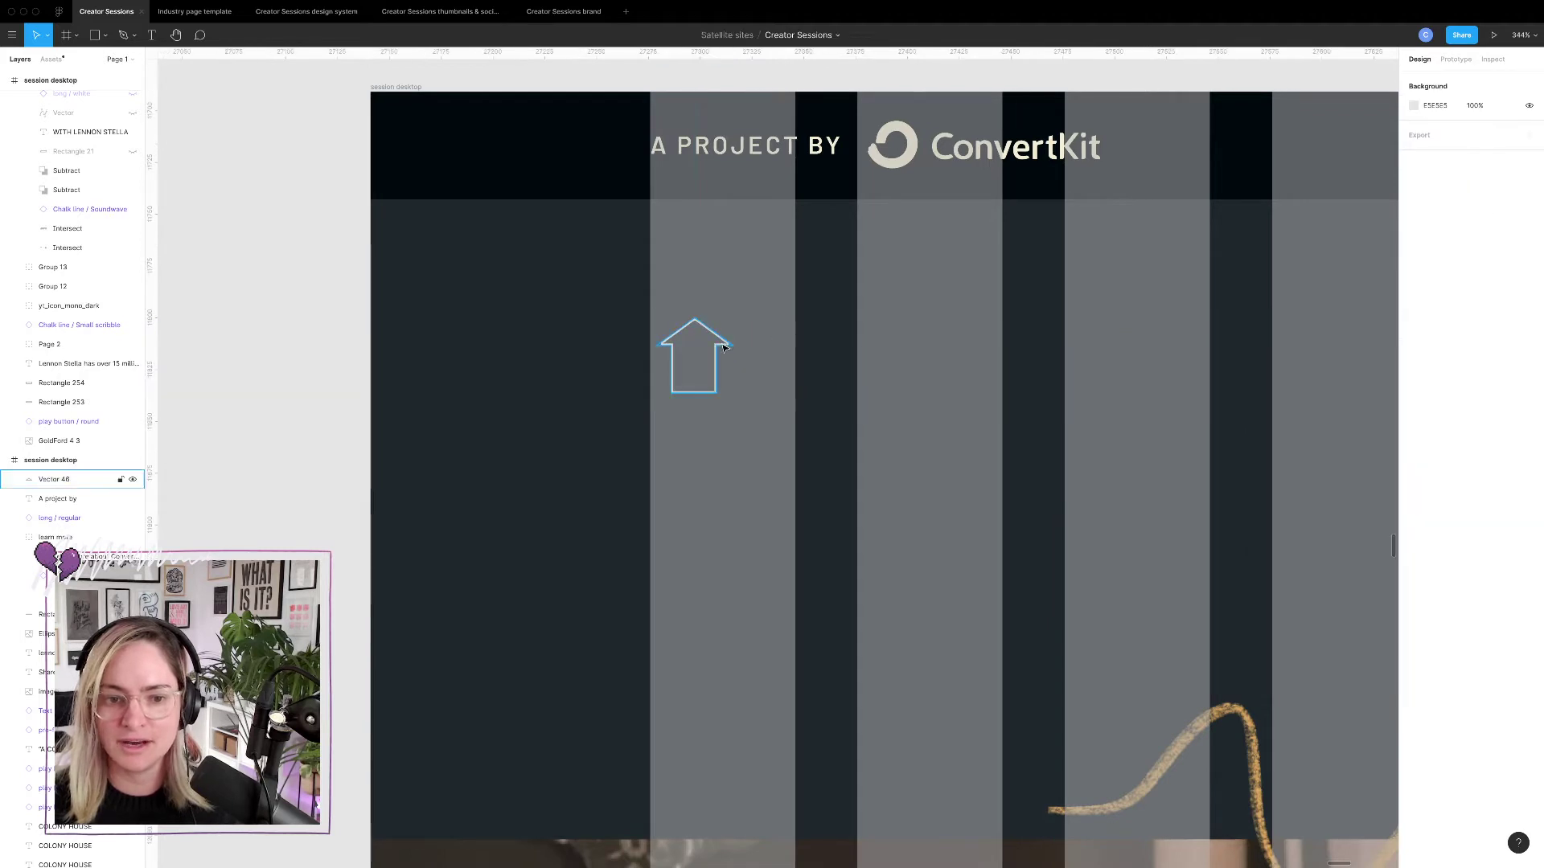
Undo the house outline's recolouring and move, and the deletion of the leftover union.
left_click(724, 347)
key("super+z")
key("super+z")
key("super+z")
key("super+z")
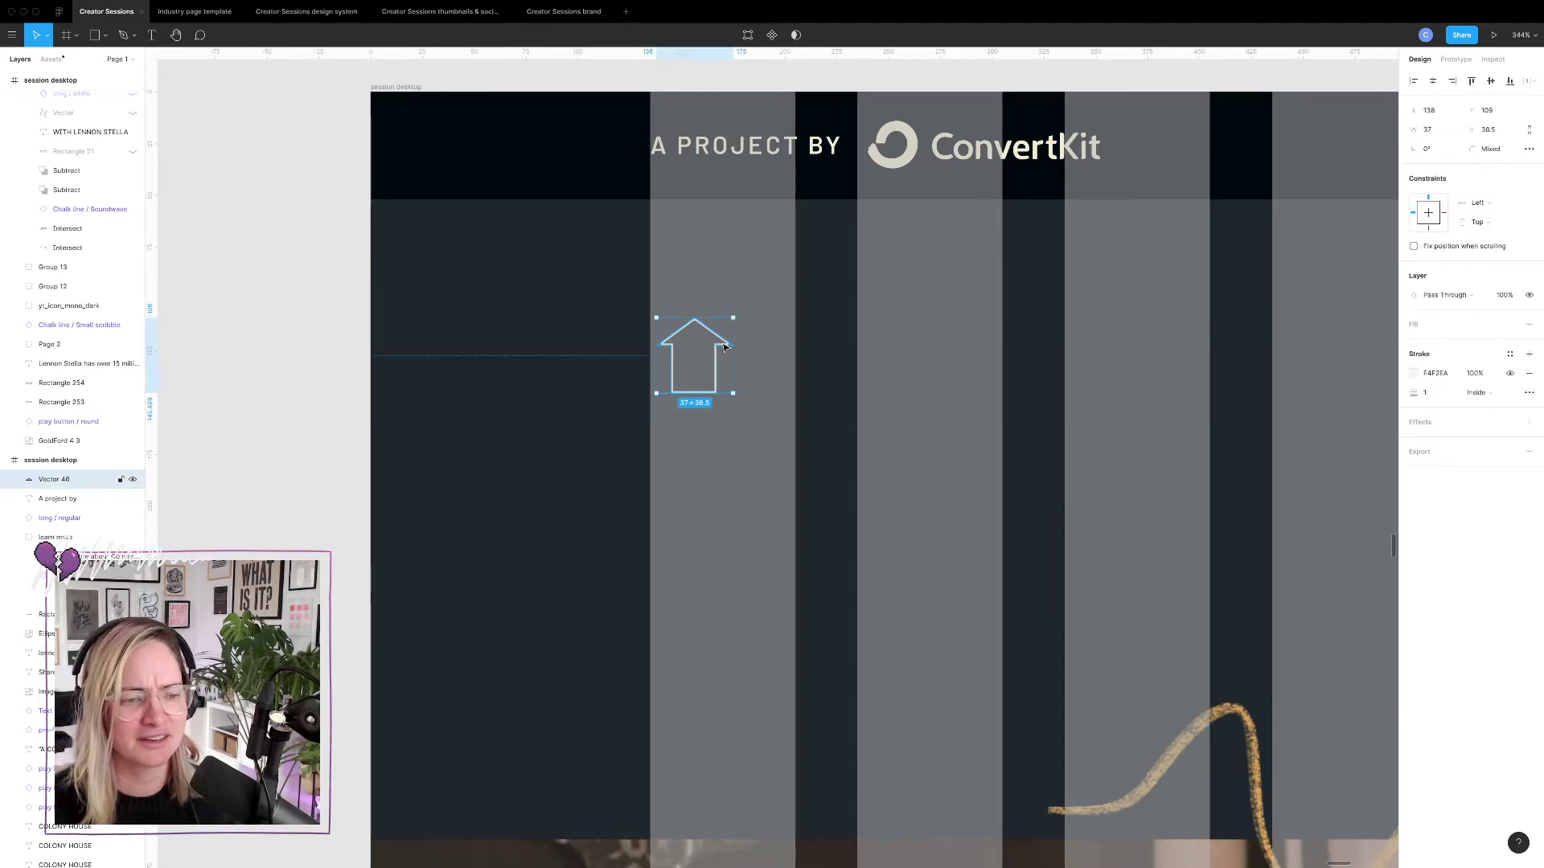
key("super+z")
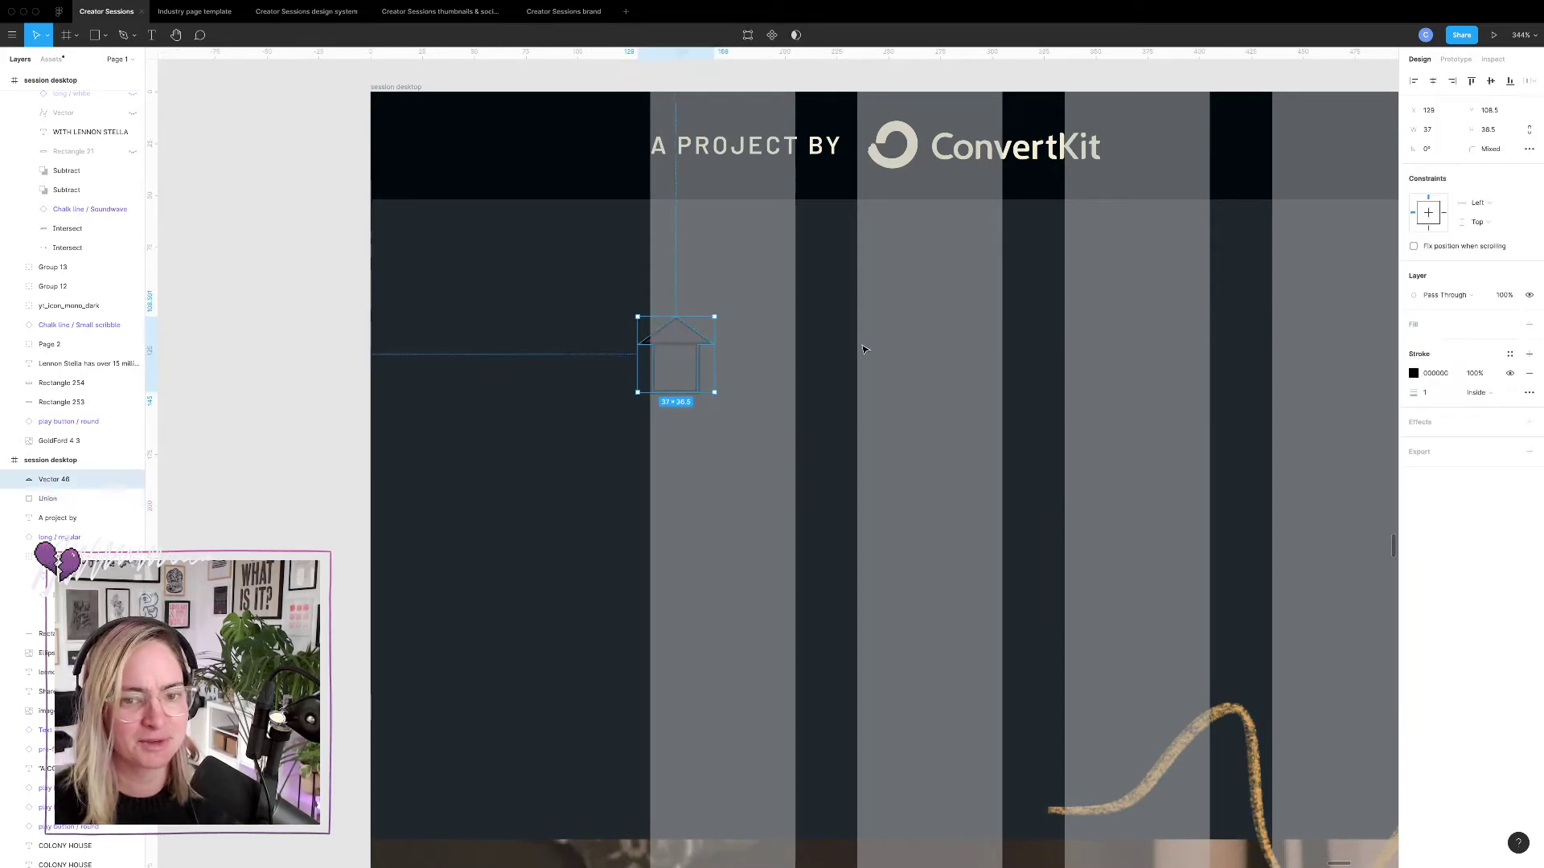
left_click(738, 338)
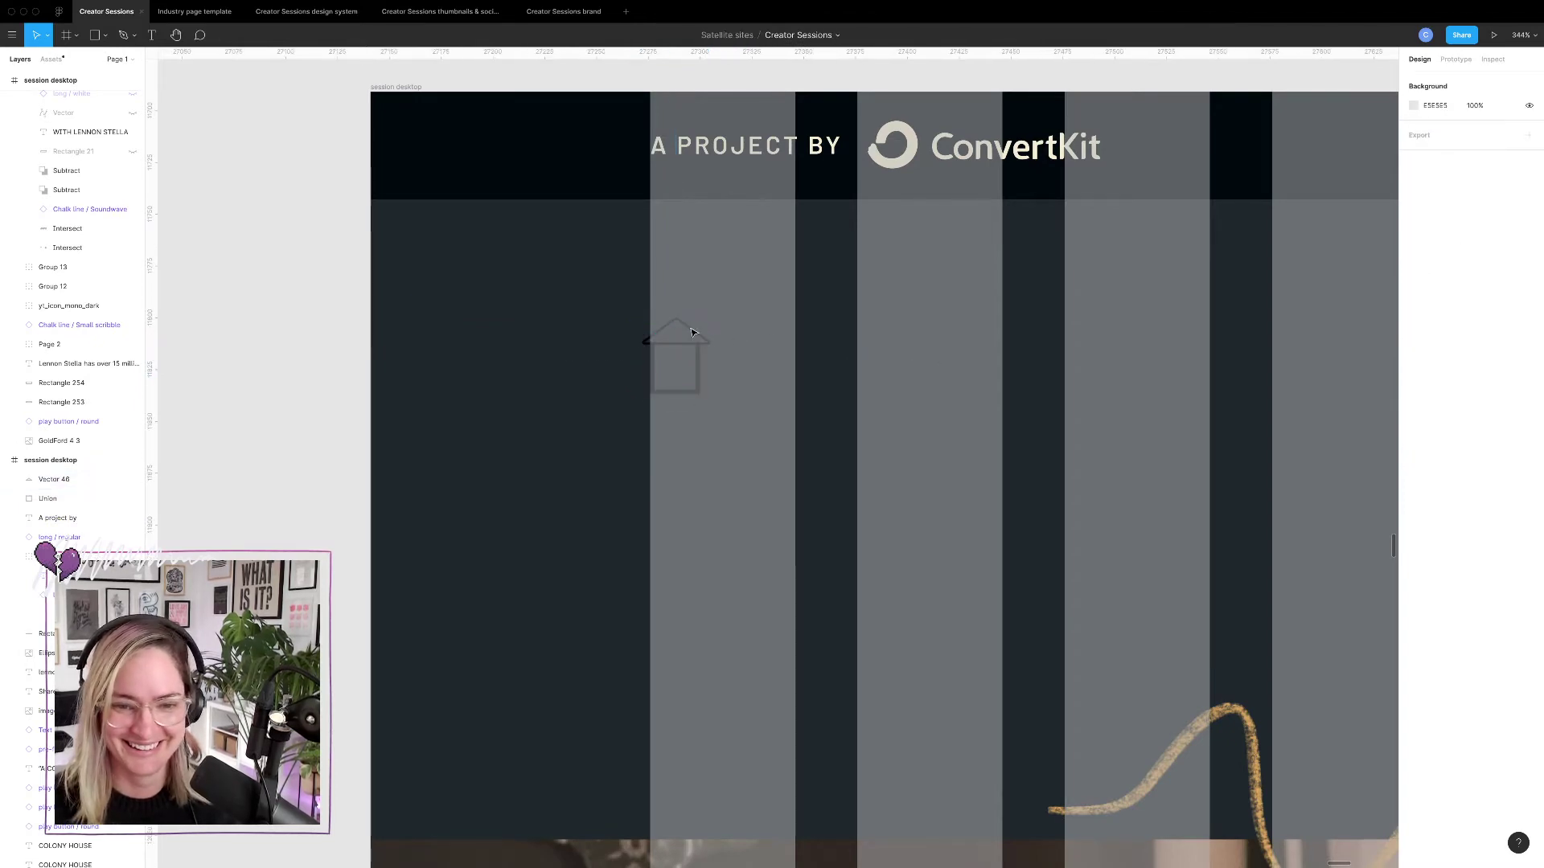
scroll(739, 340, "up", 5)
Switch to Chrome and open the Dribbble website in the current browser tab.
key("ctrl+Left")
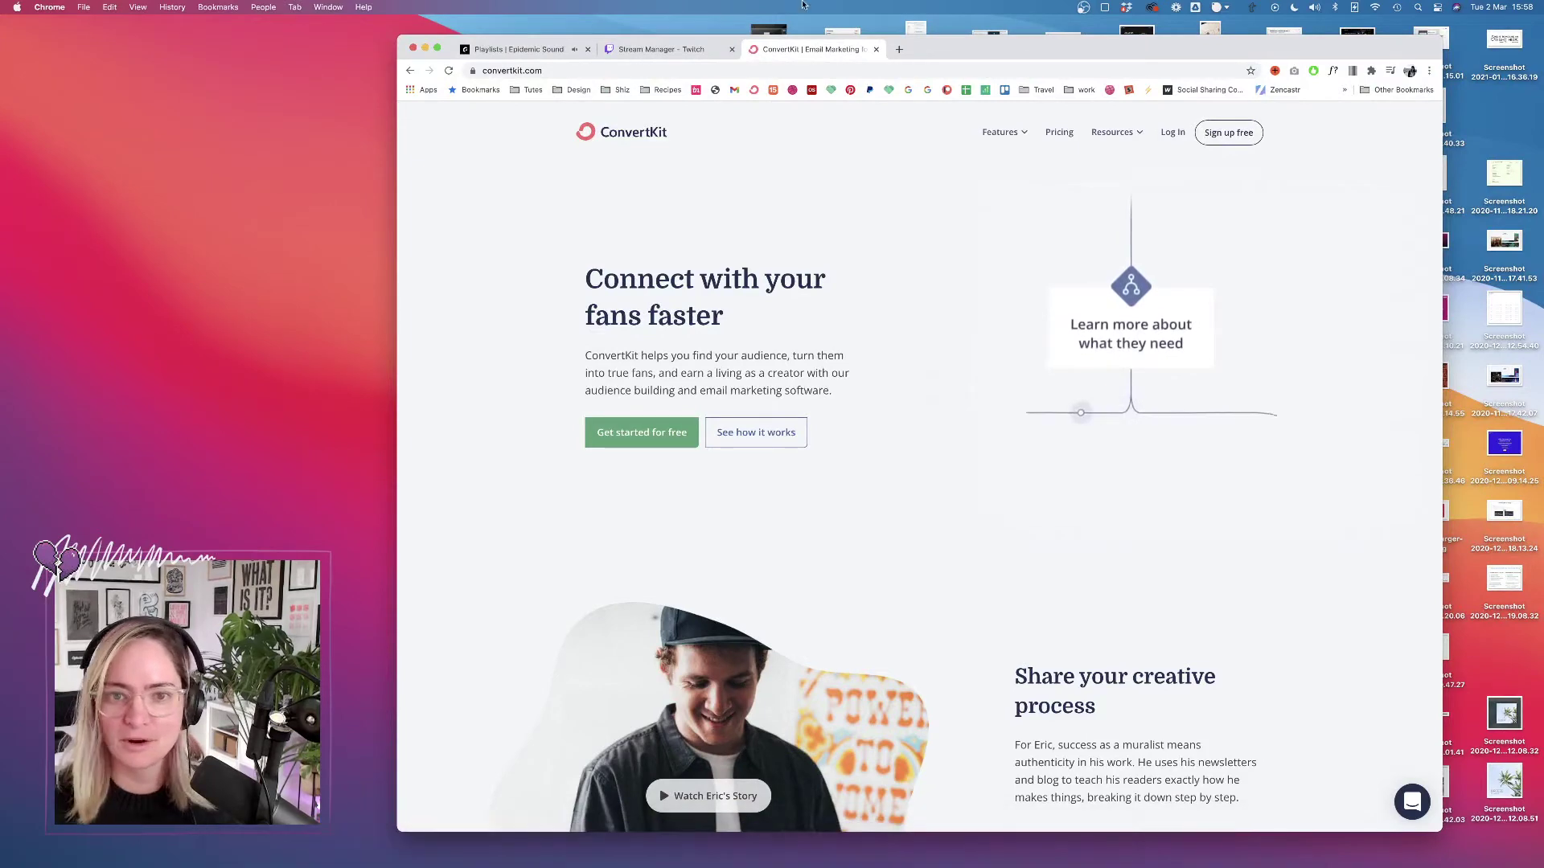
left_click(852, 67)
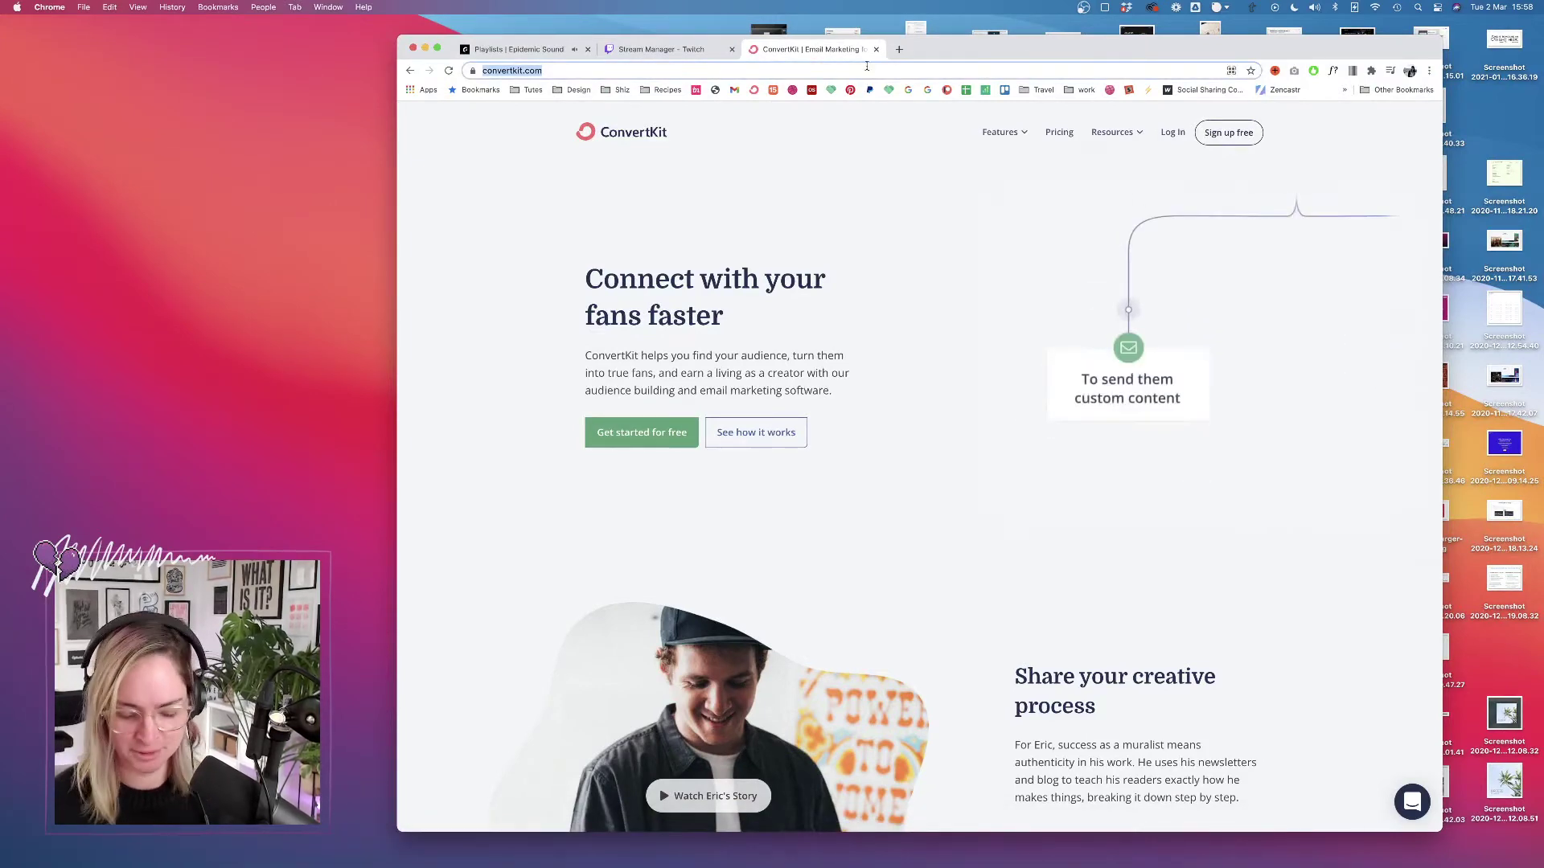
type("dribbble")
key("Return")
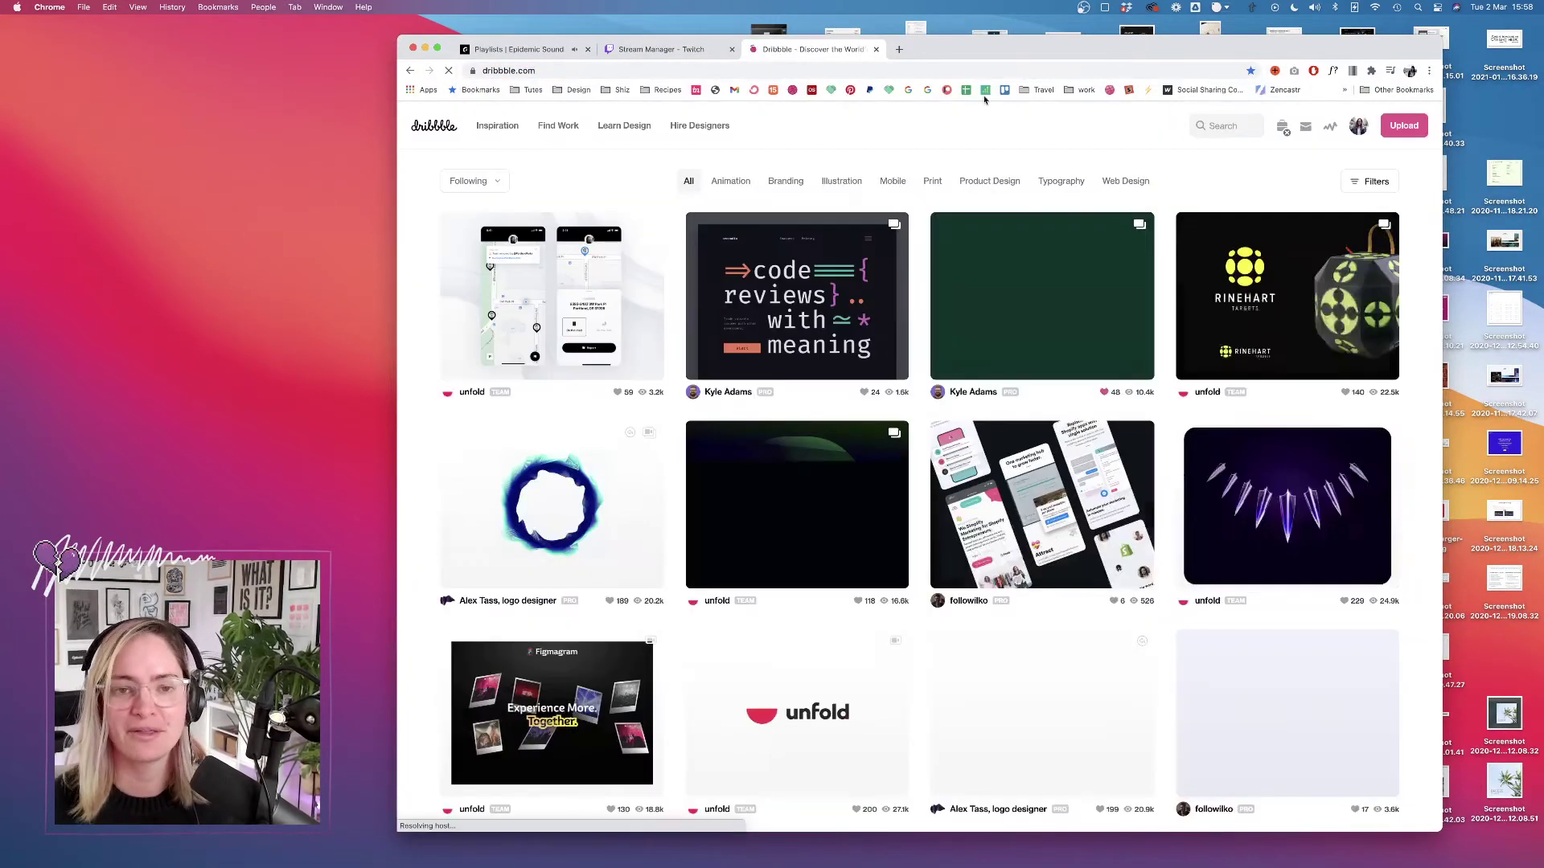
Search Dribbble for "home icon".
left_click(1221, 127)
type("hoem ico")
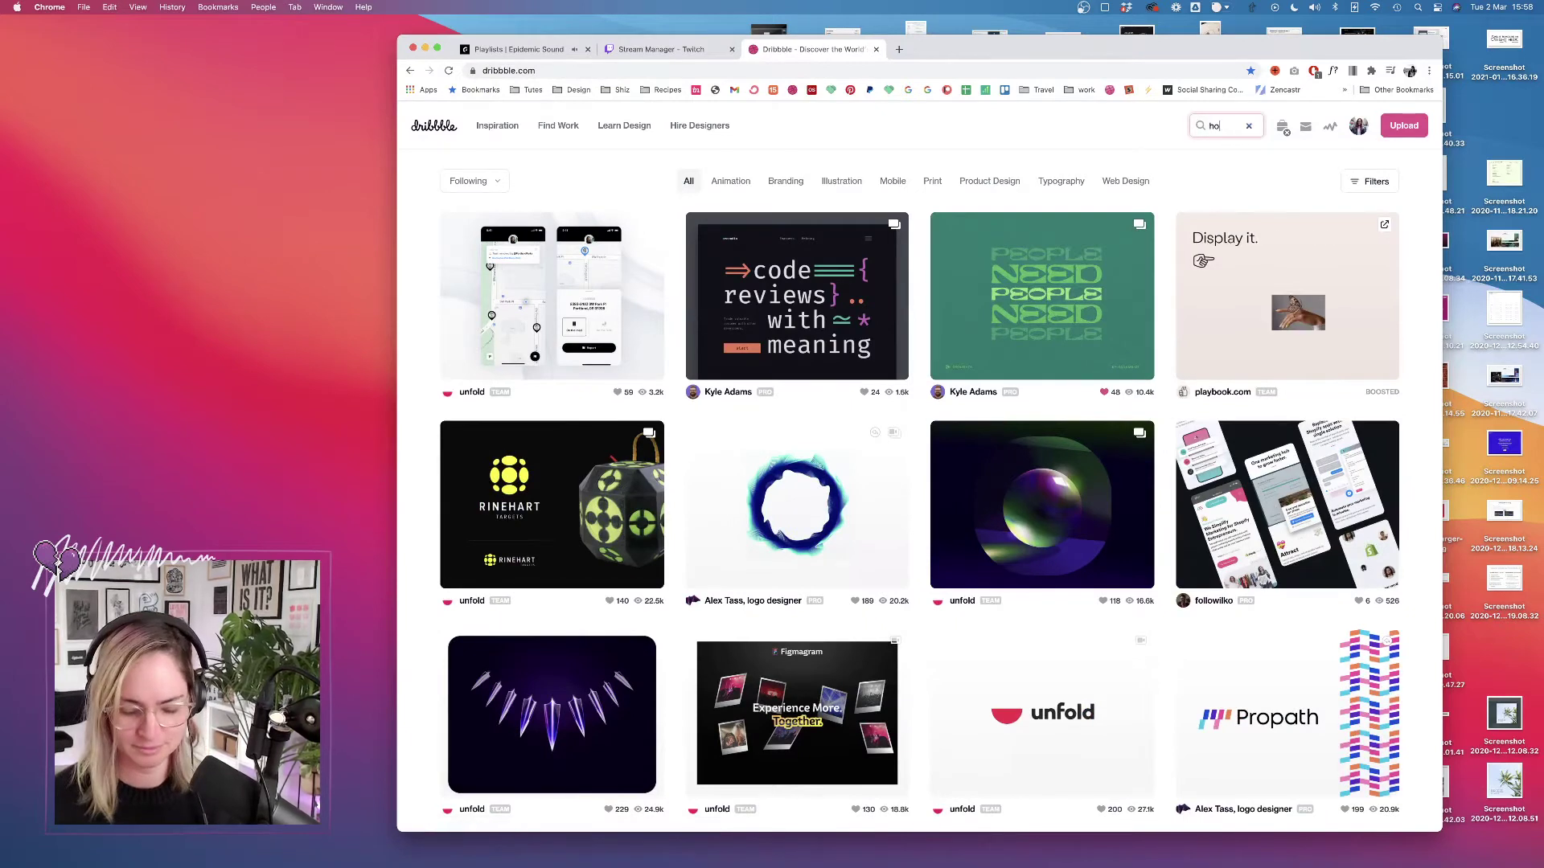
key("BackSpace")
key("BackSpace")
key("BackSpace")
key("BackSpace")
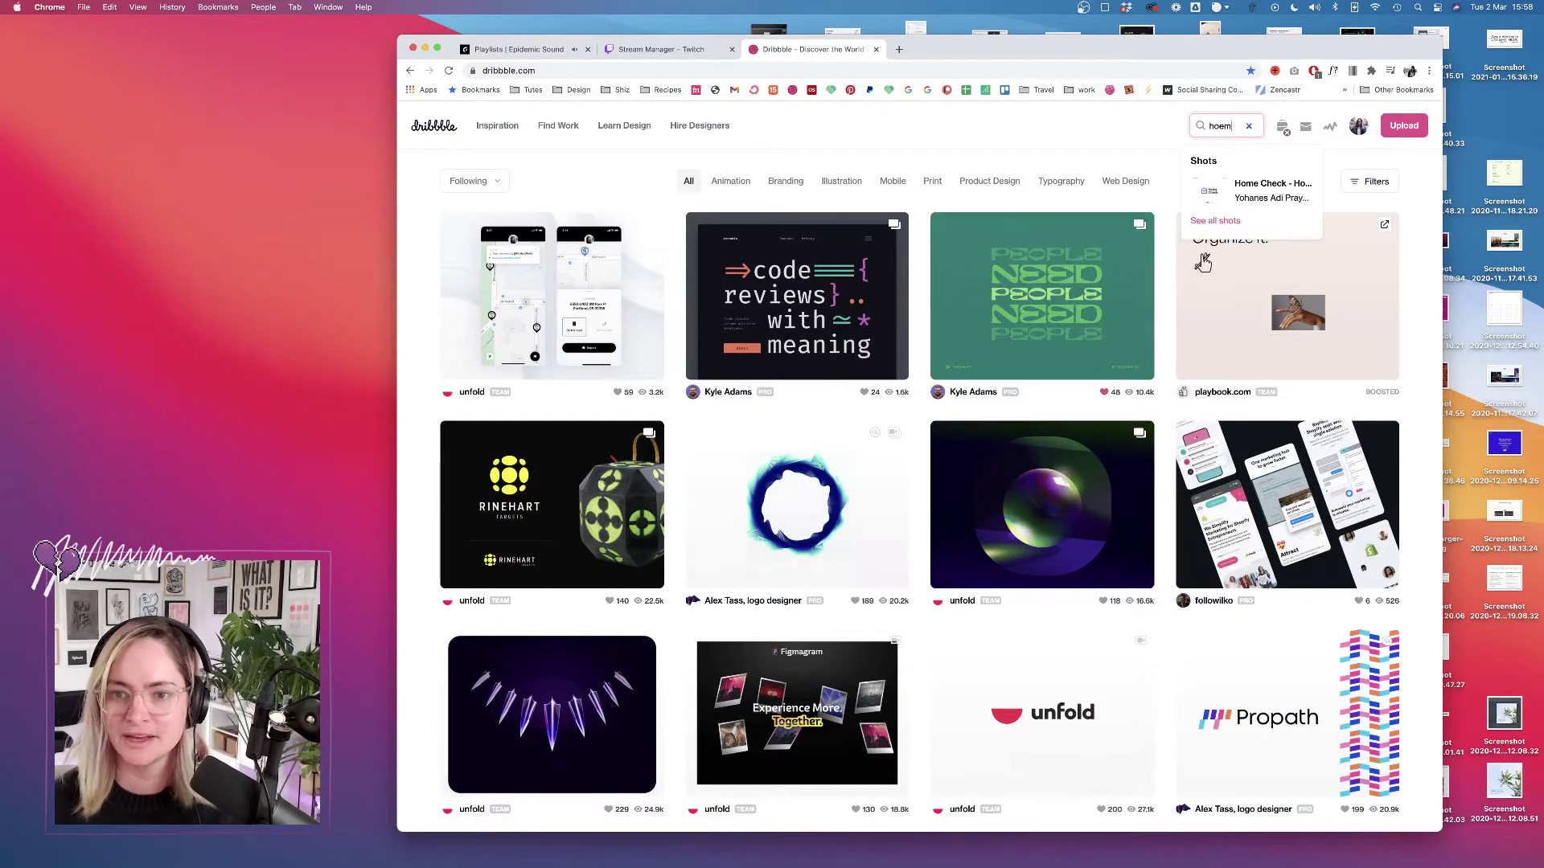
type("me icon")
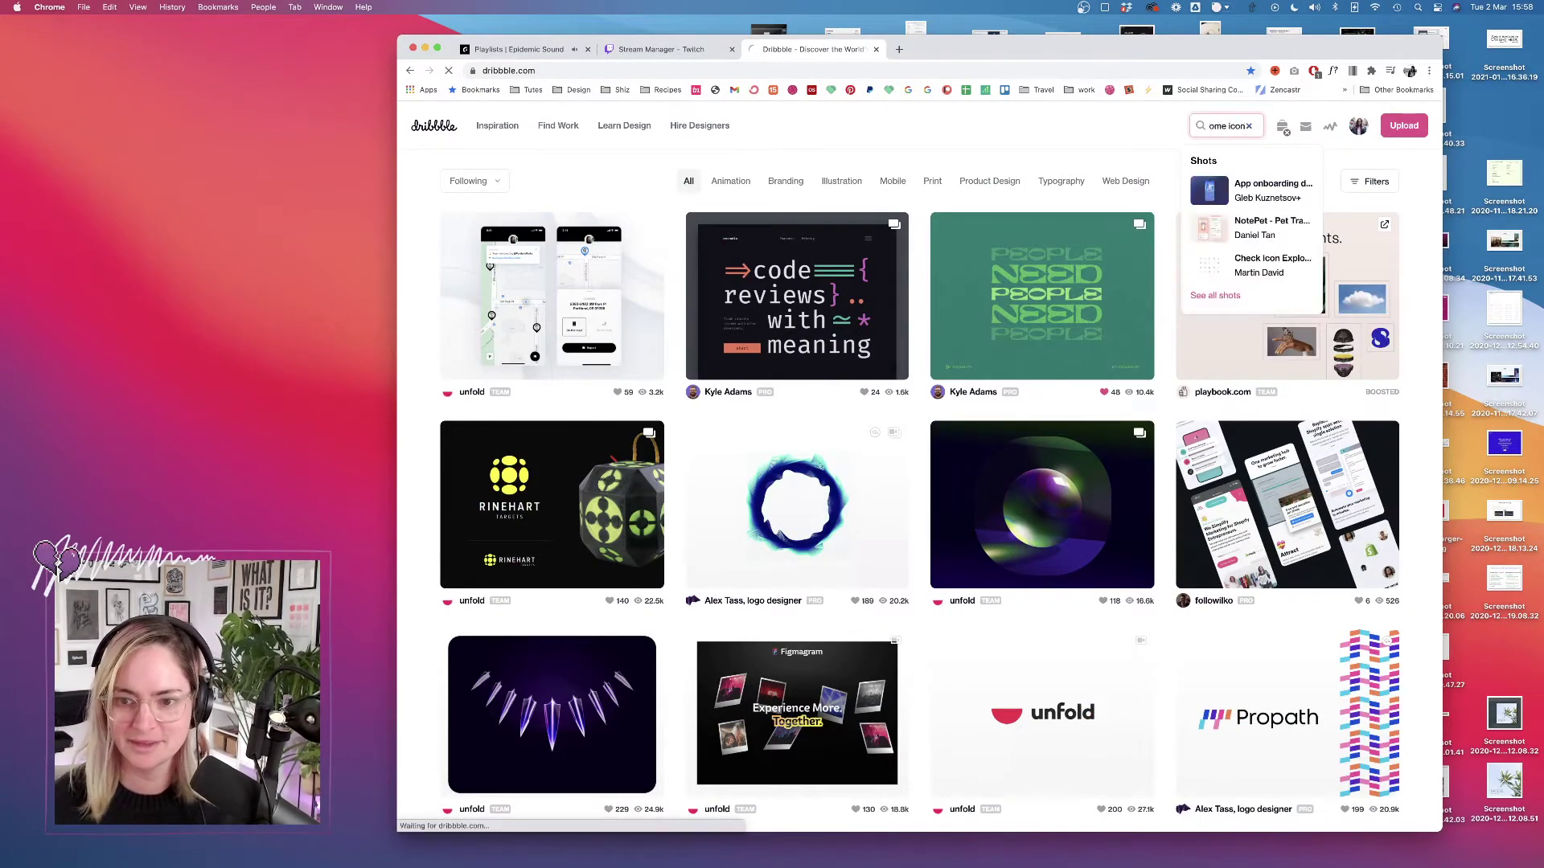
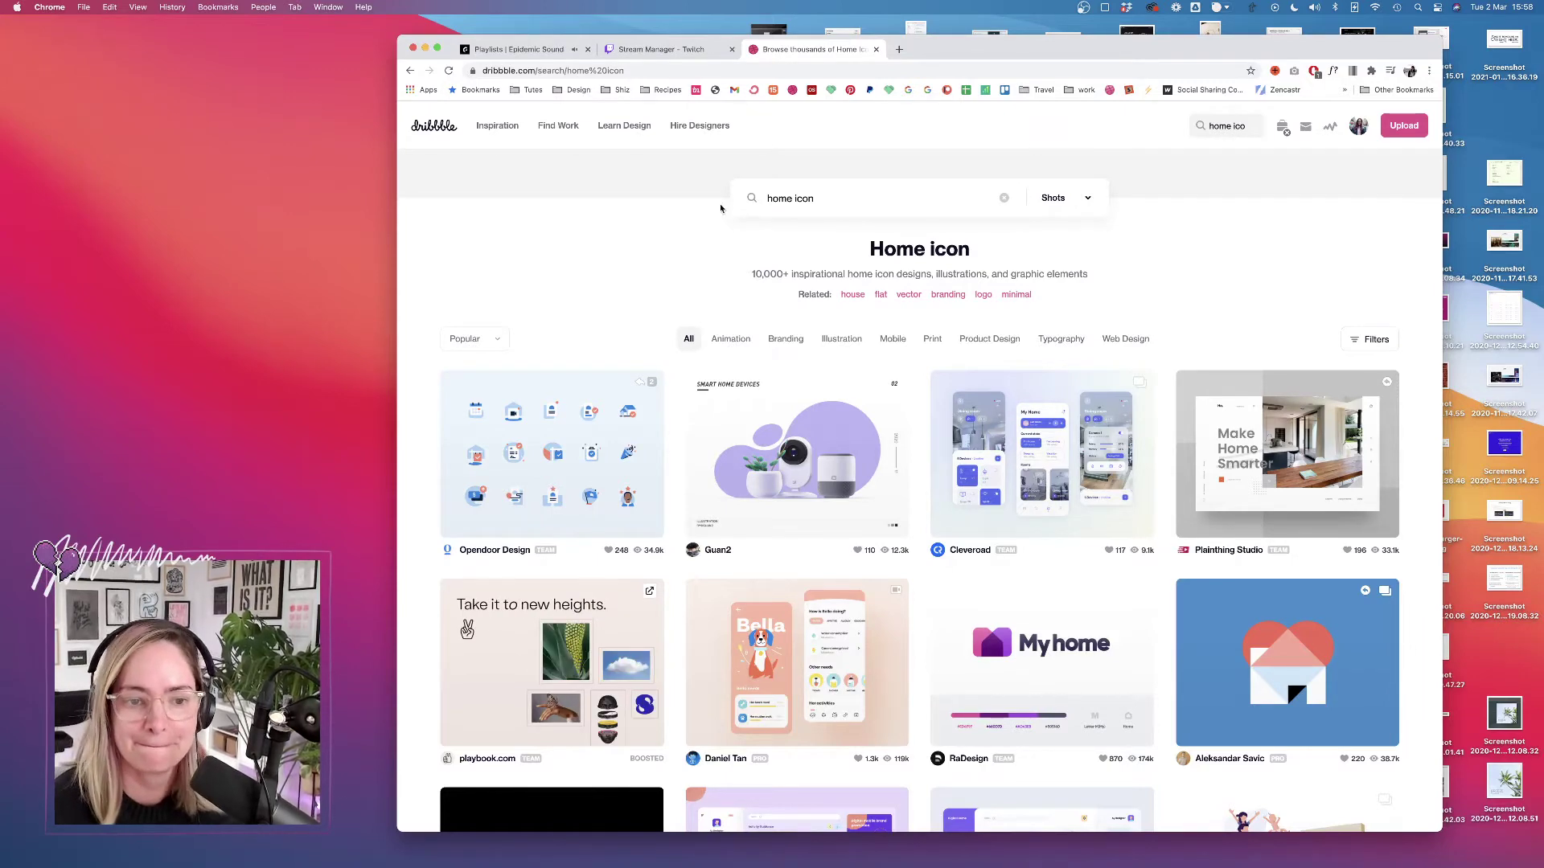
Skim the home icon results and refine the search to "home icon navigation".
scroll(1265, 193, "down", 3)
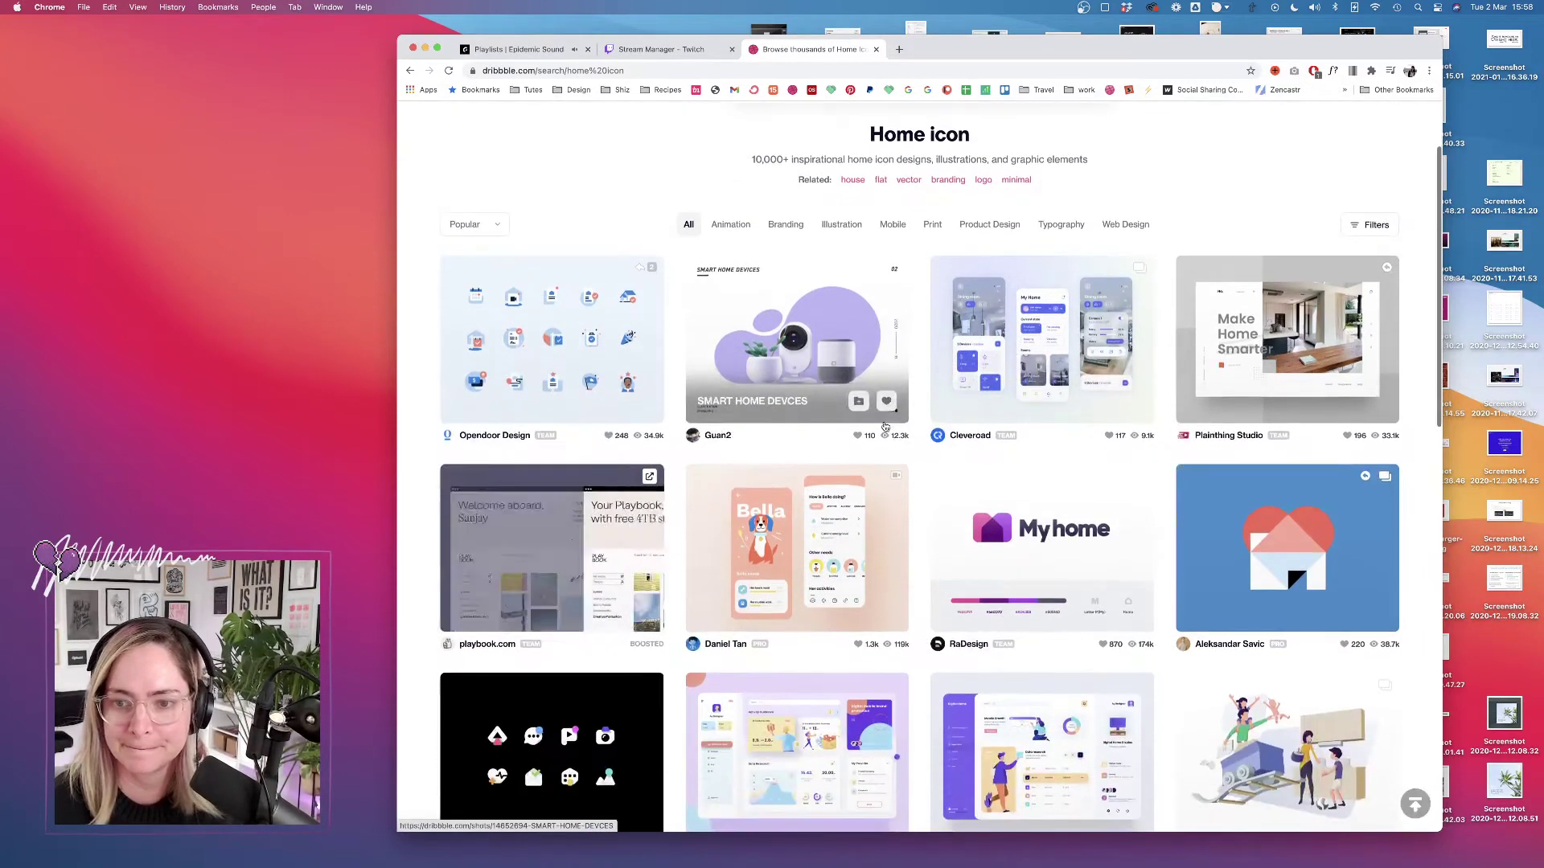
scroll(1204, 225, "down", 7)
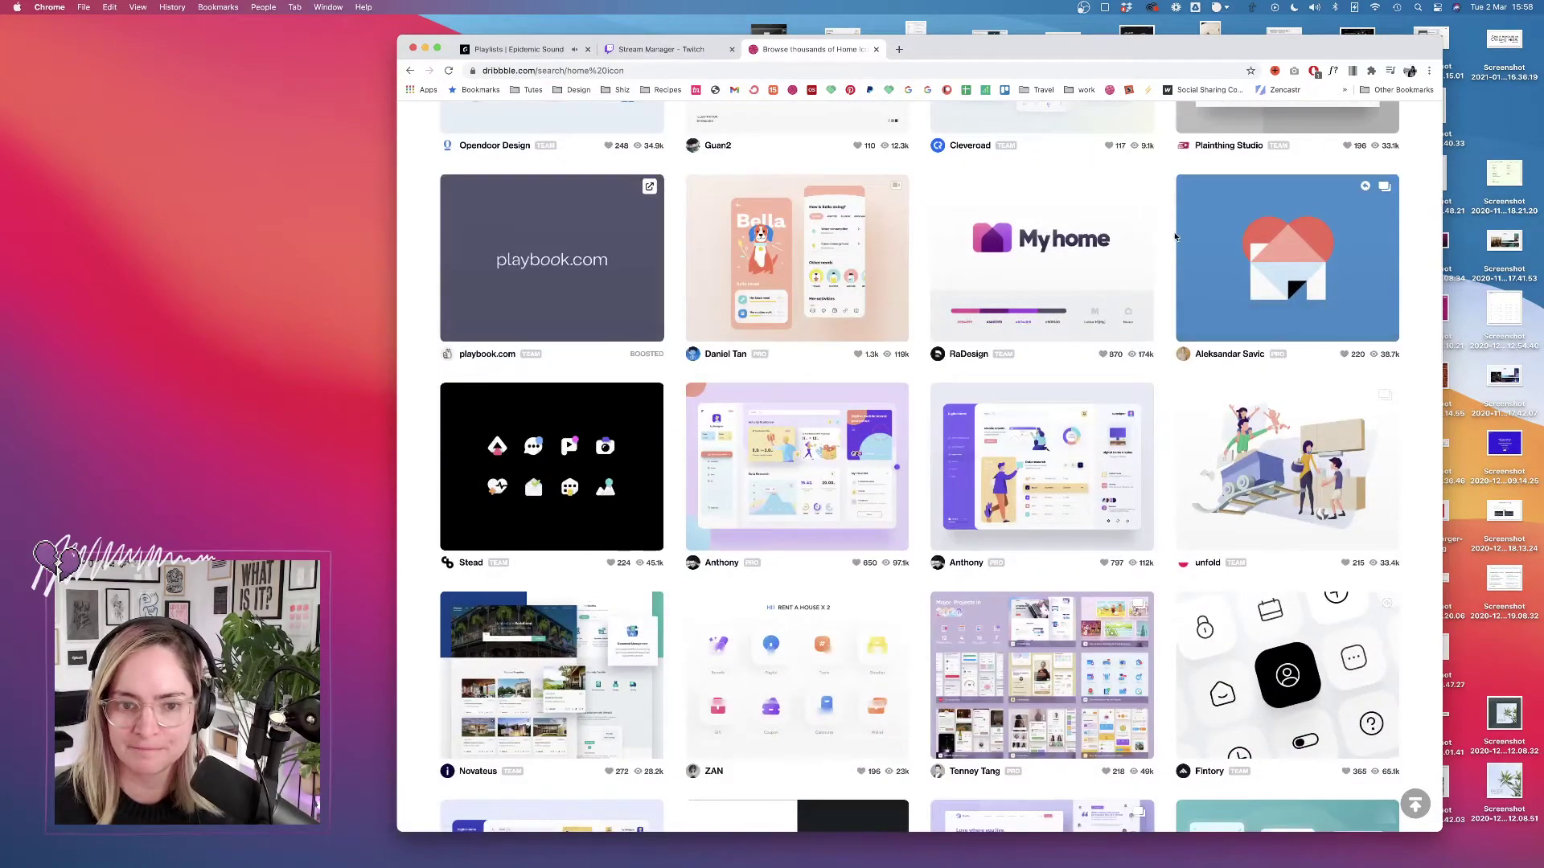
scroll(1175, 236, "down", 4)
scroll(1190, 209, "up", 12)
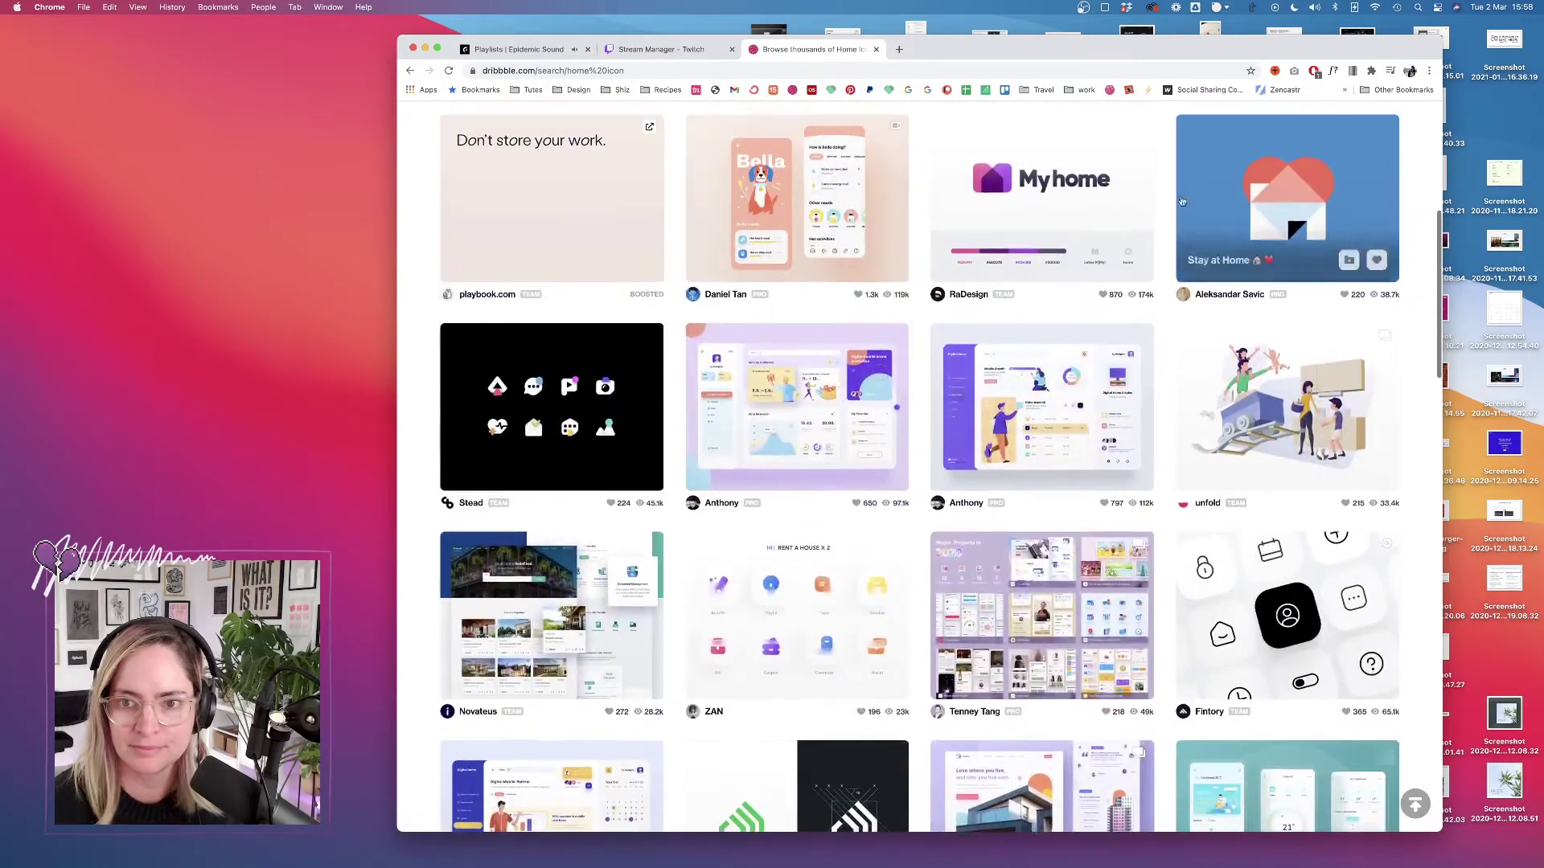
left_click(845, 198)
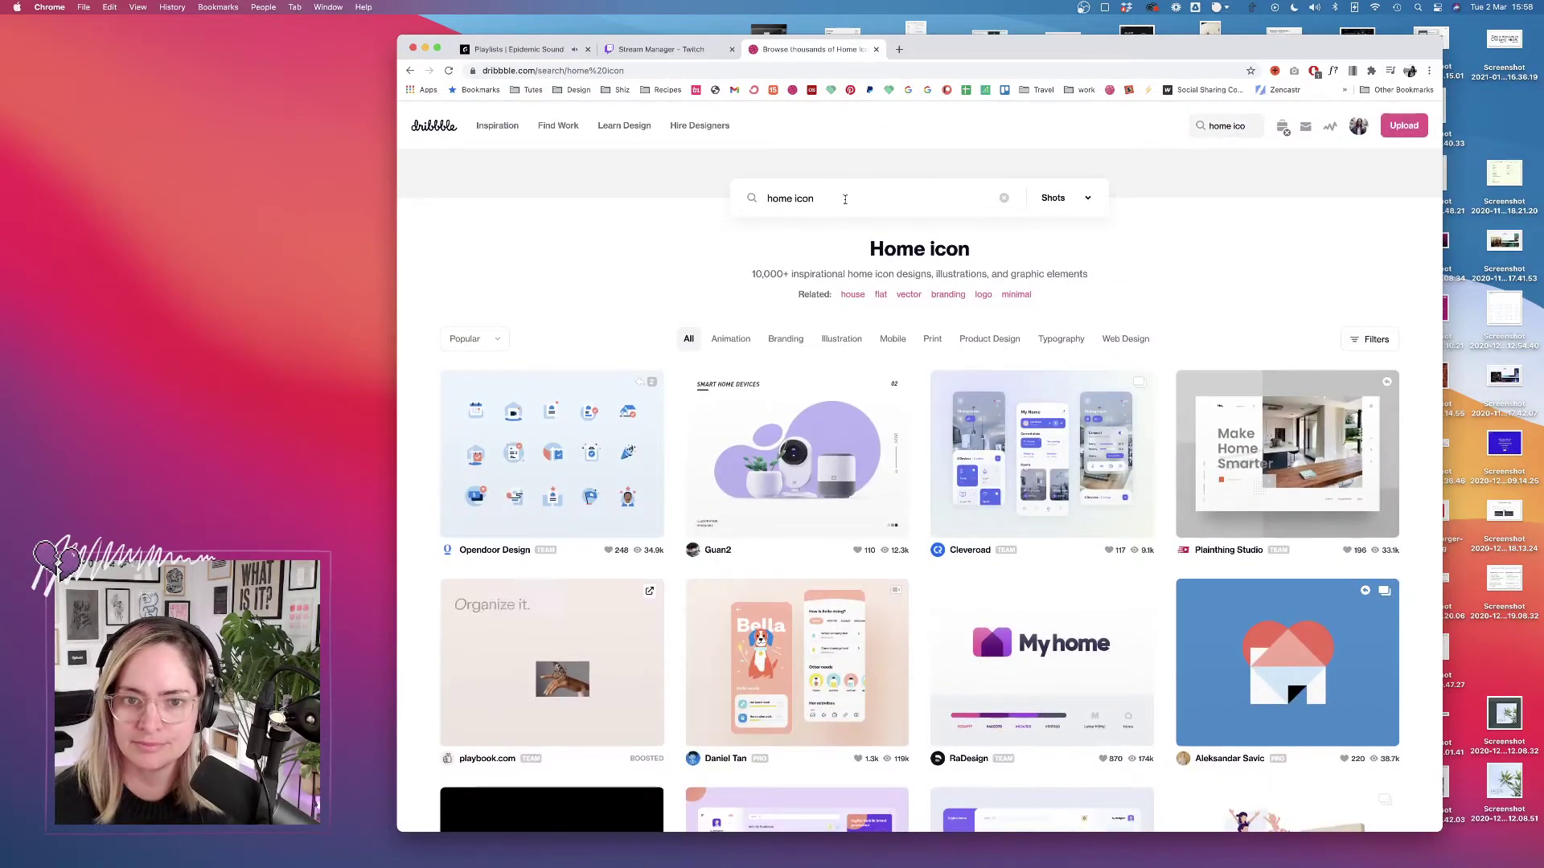
type("navigation")
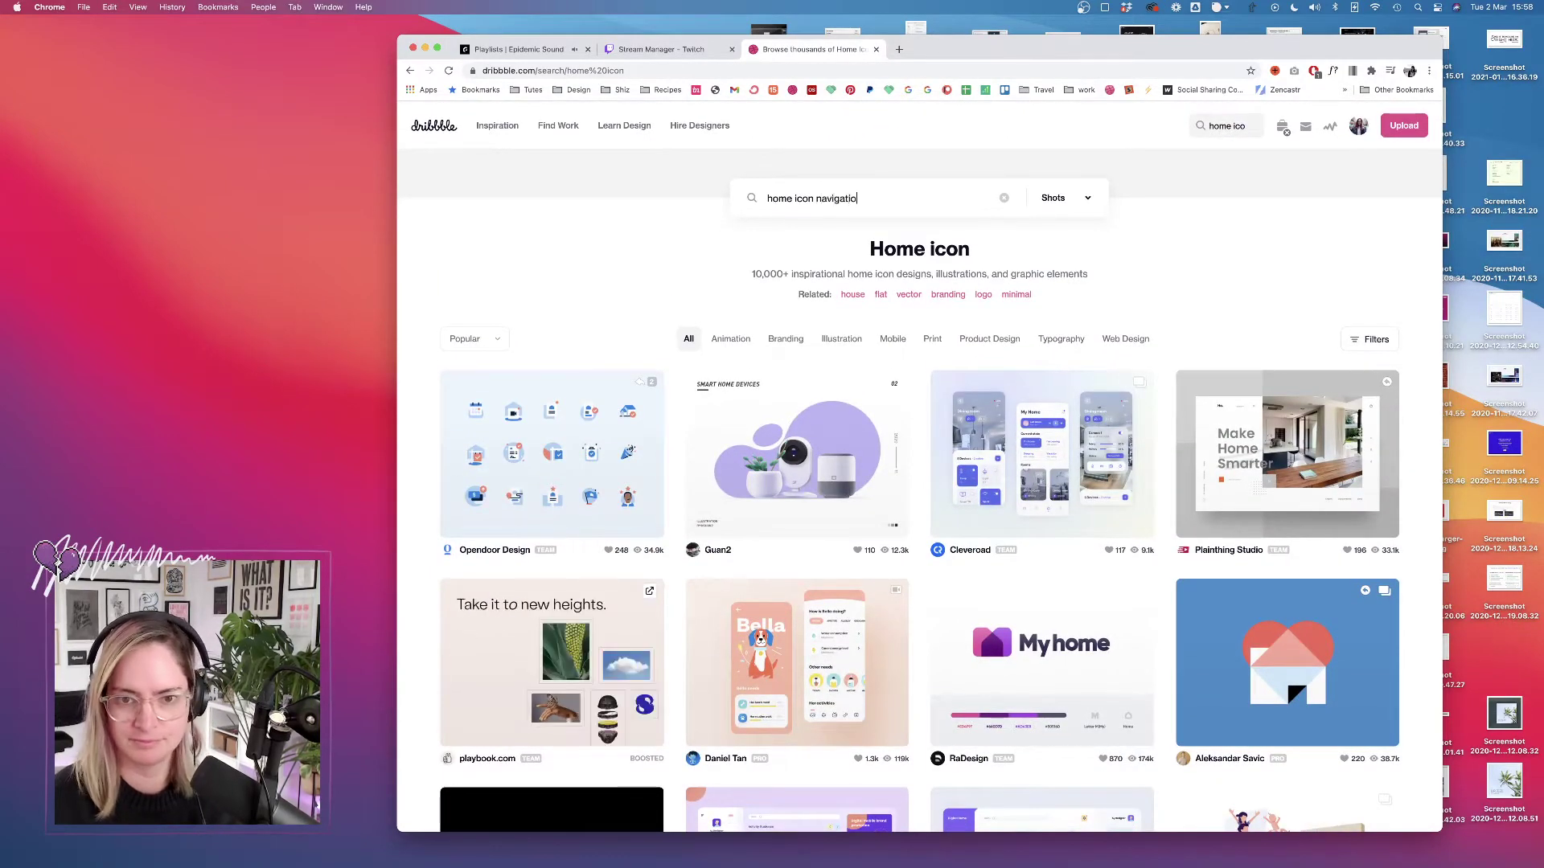
key("Return")
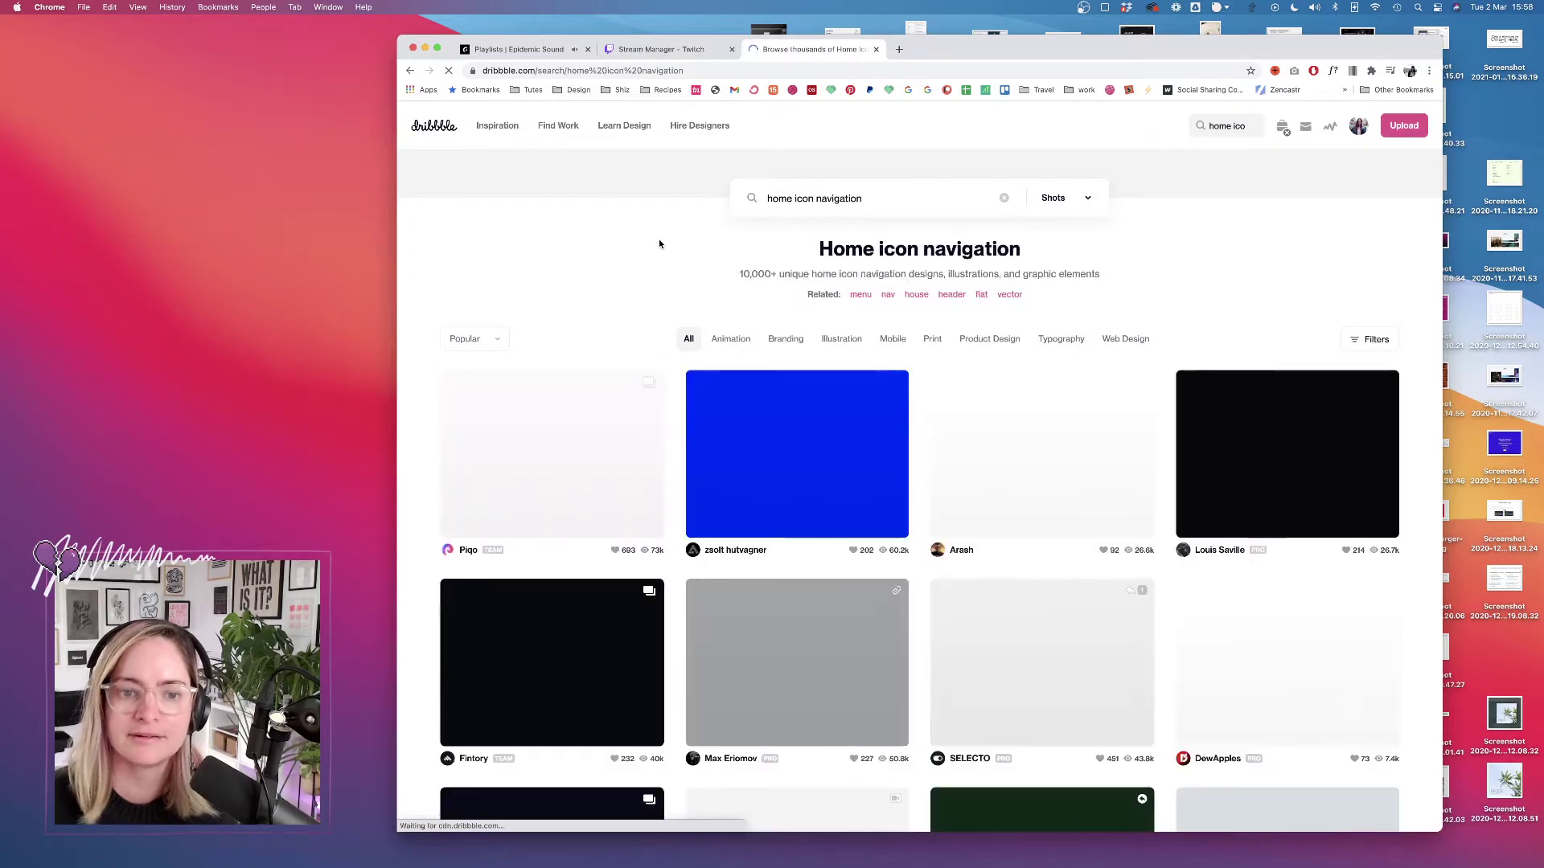
Examine the navigation results for home icon and header ideas, viewing and closing the Parking App Landing Page shot.
mouse_move(763, 418)
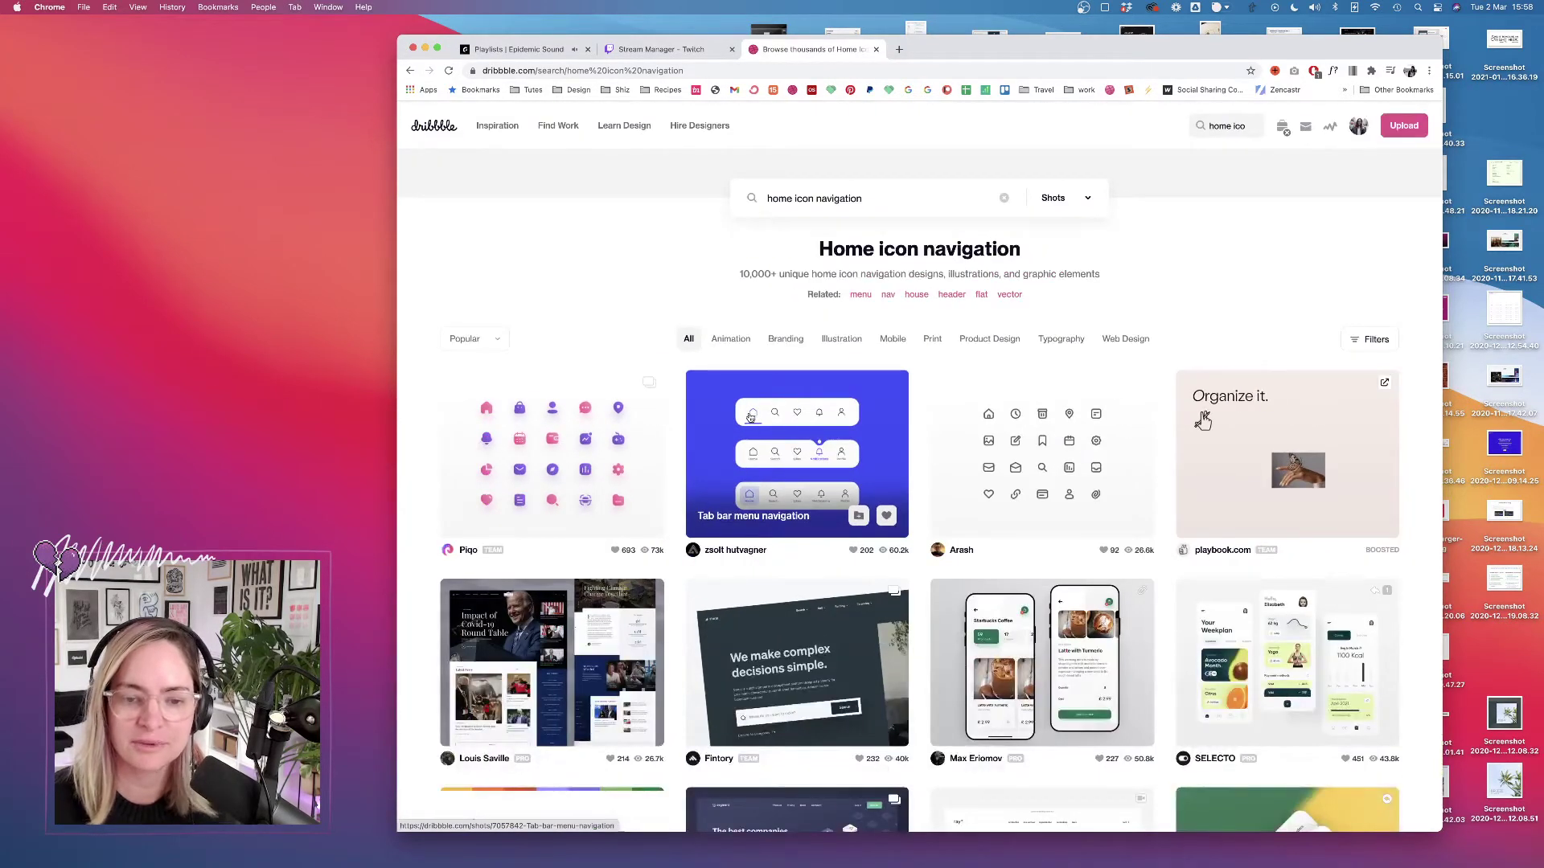
scroll(739, 460, "down", 5)
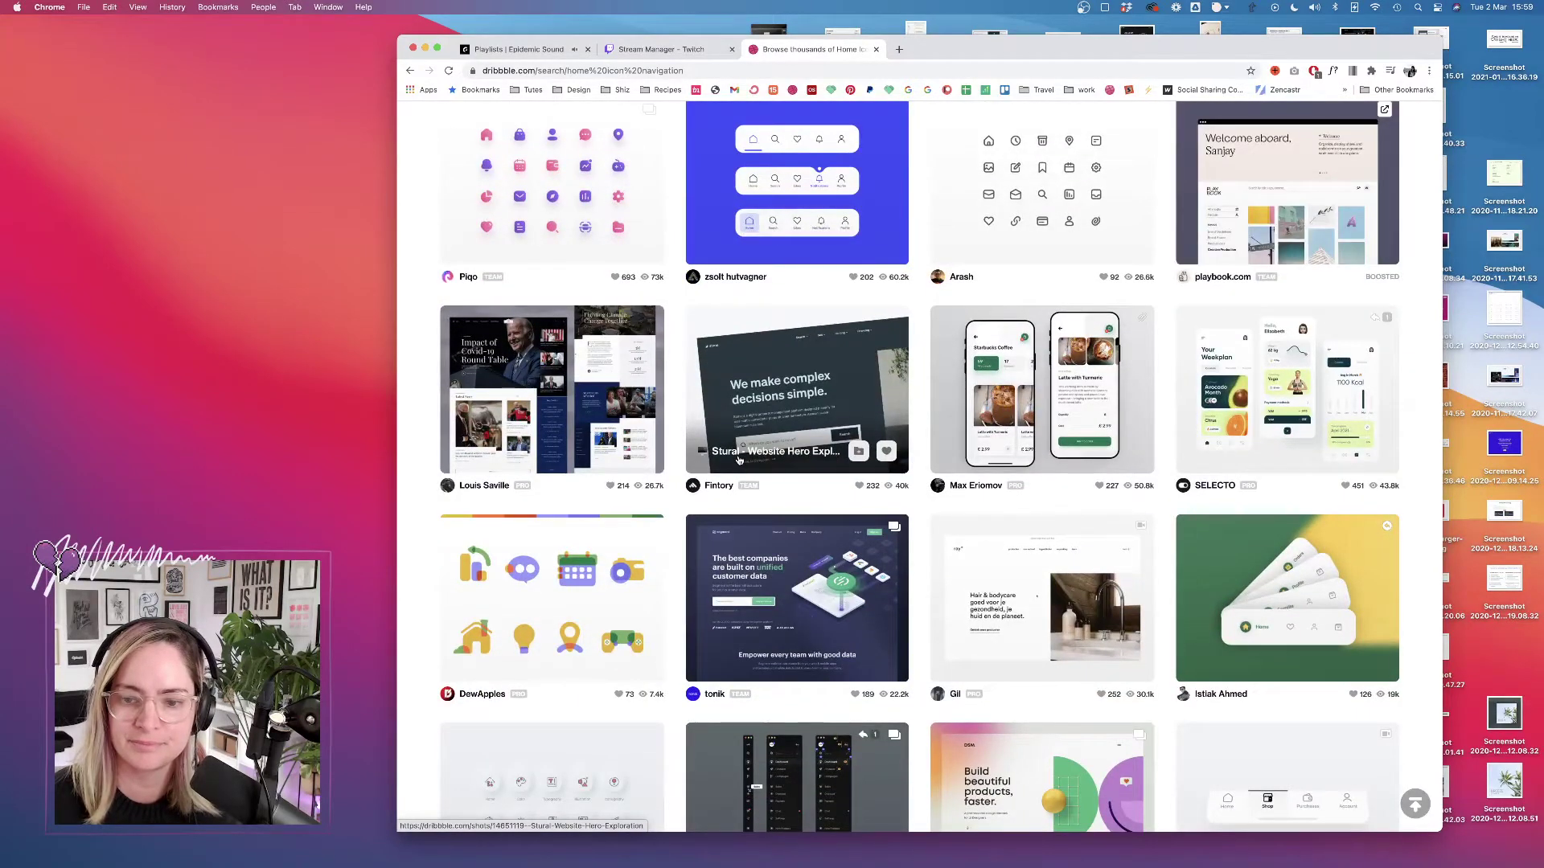
scroll(739, 460, "down", 7)
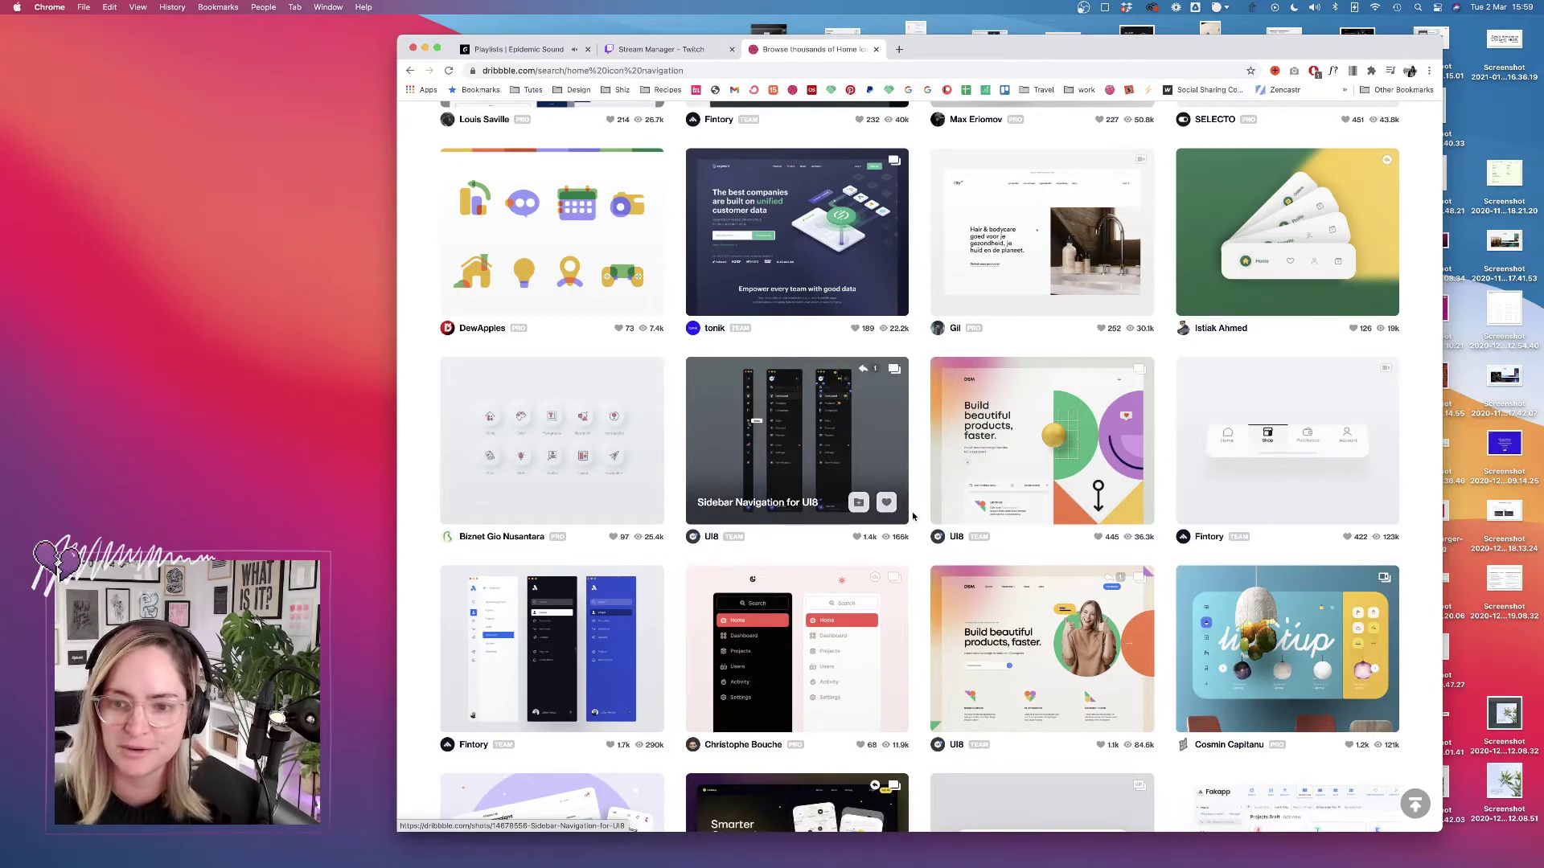
scroll(914, 516, "down", 6)
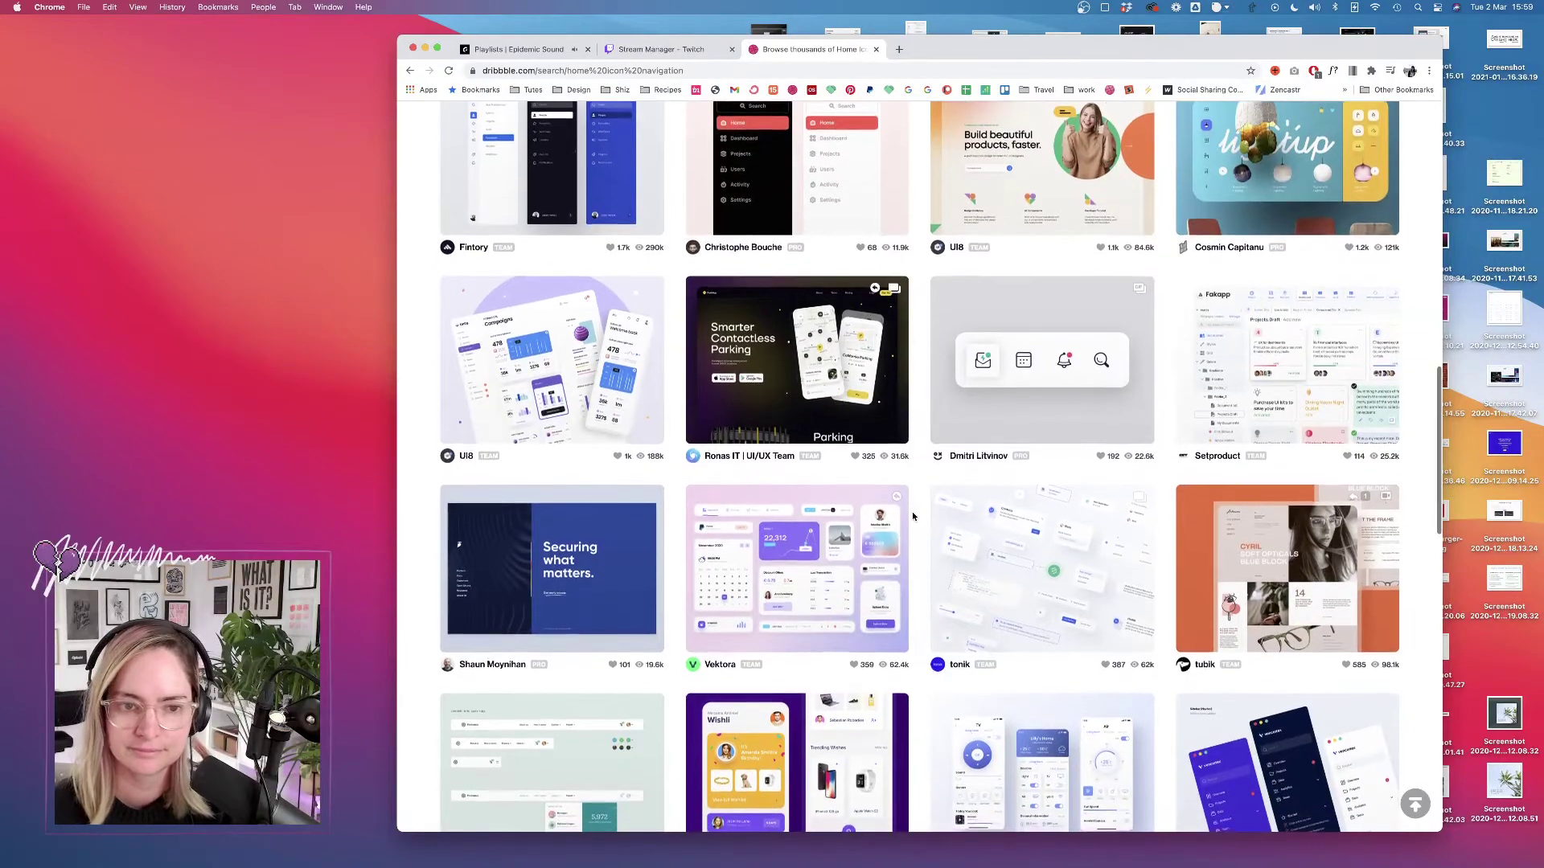
scroll(913, 516, "down", 1)
scroll(913, 516, "up", 2)
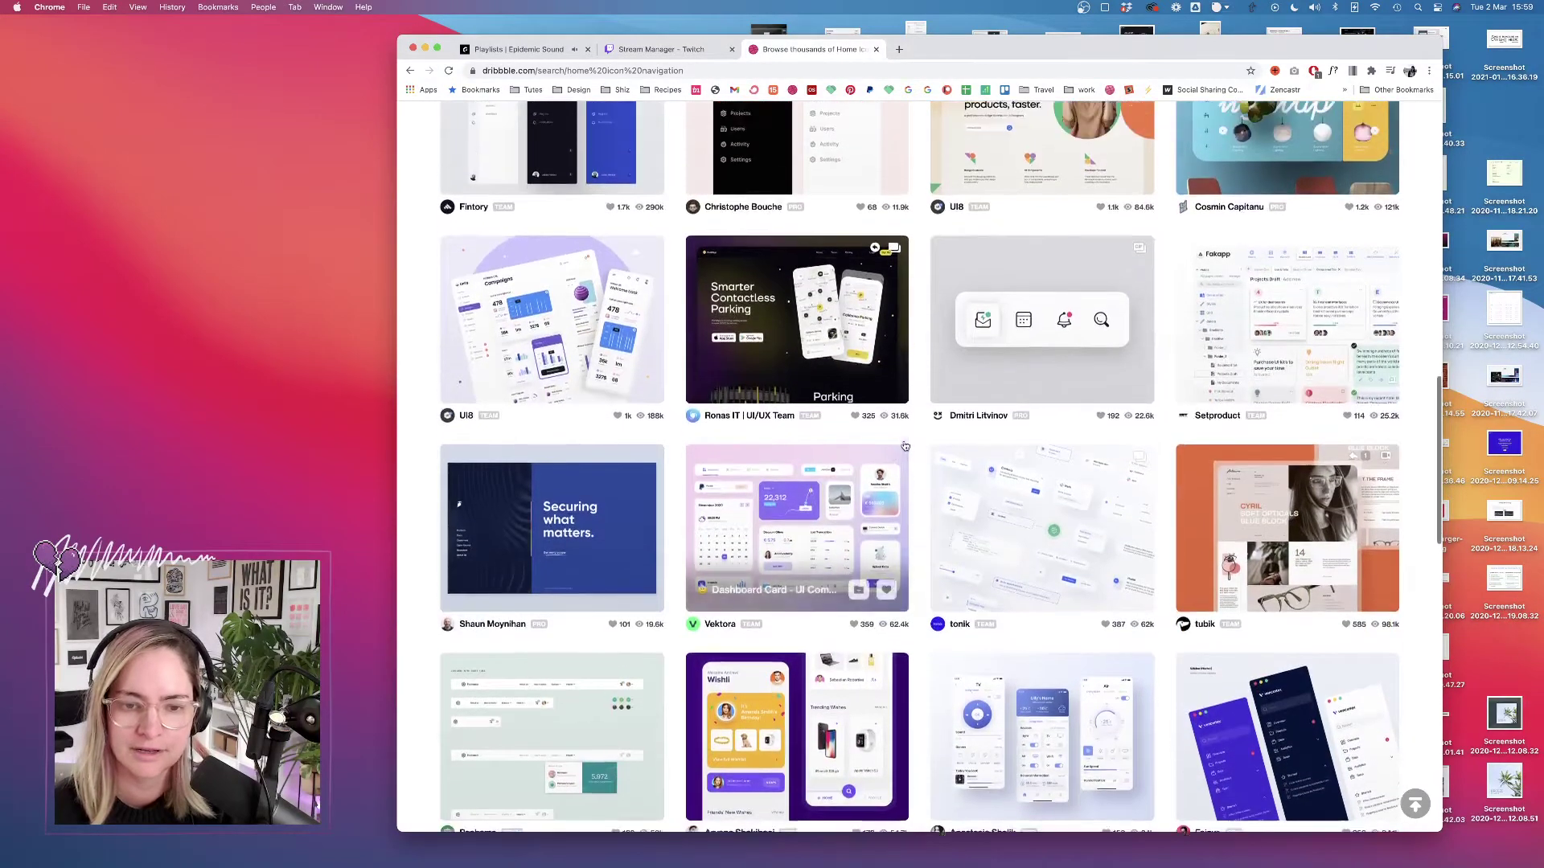
left_click(765, 408)
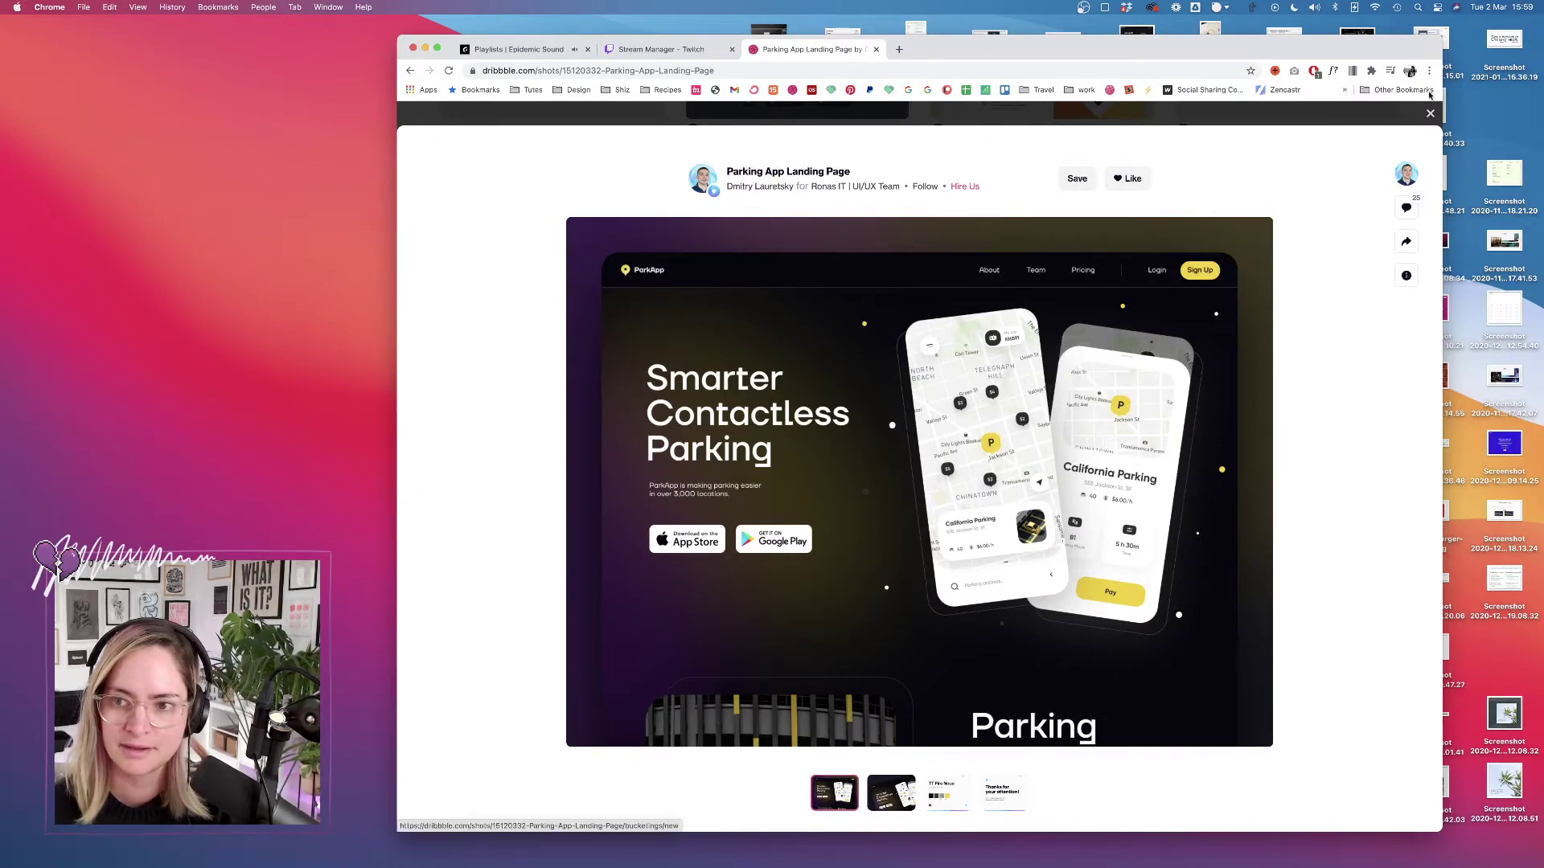
left_click(1431, 115)
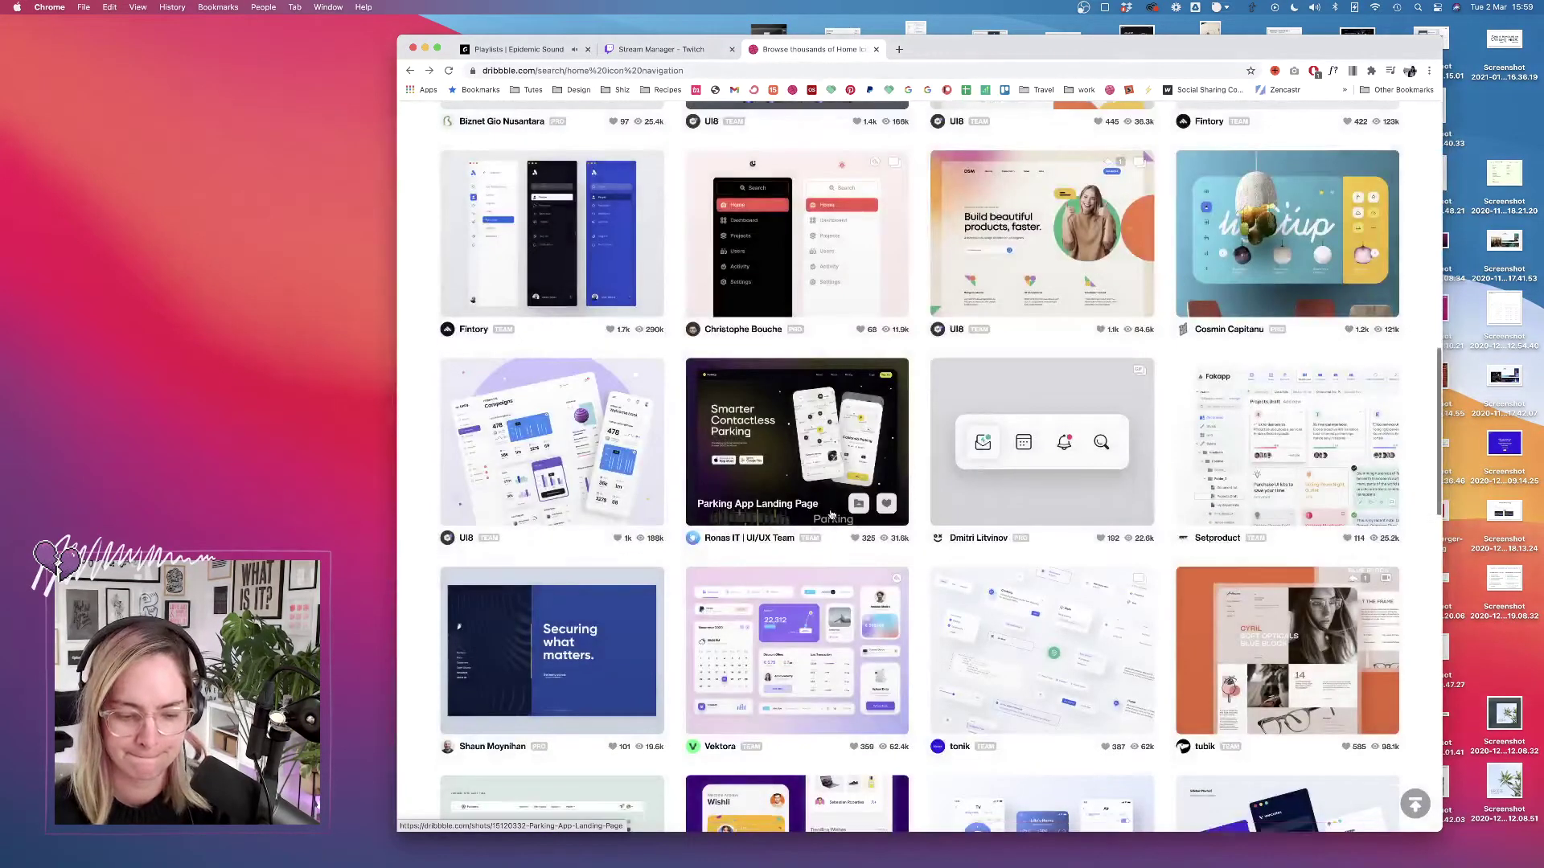
Browse further navigation designs, viewing the header variants in the Nav Polish shot and closing it.
scroll(832, 514, "down", 3)
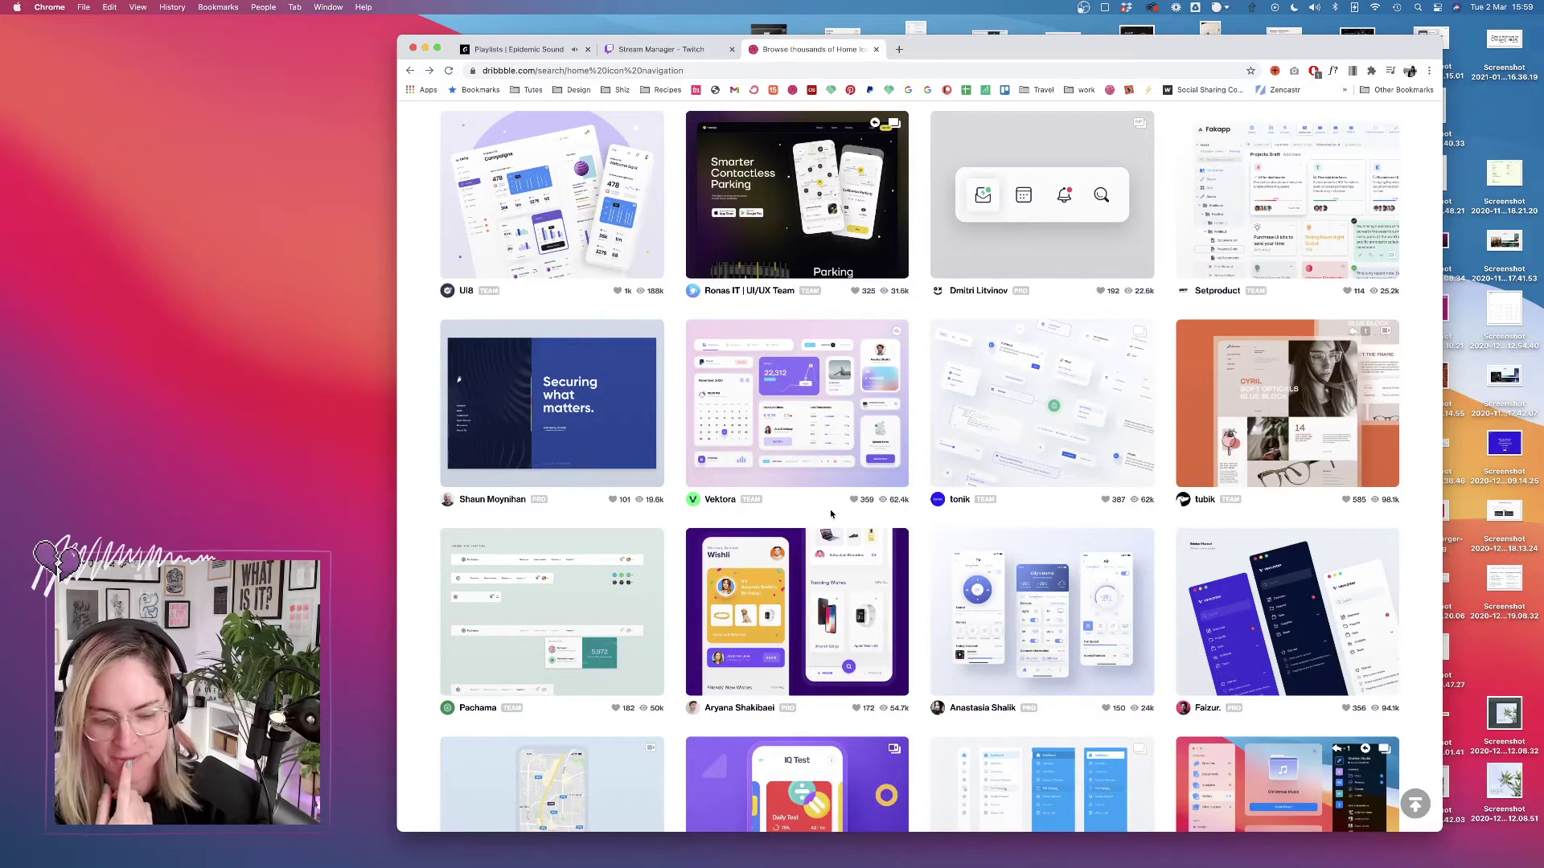
scroll(831, 513, "down", 5)
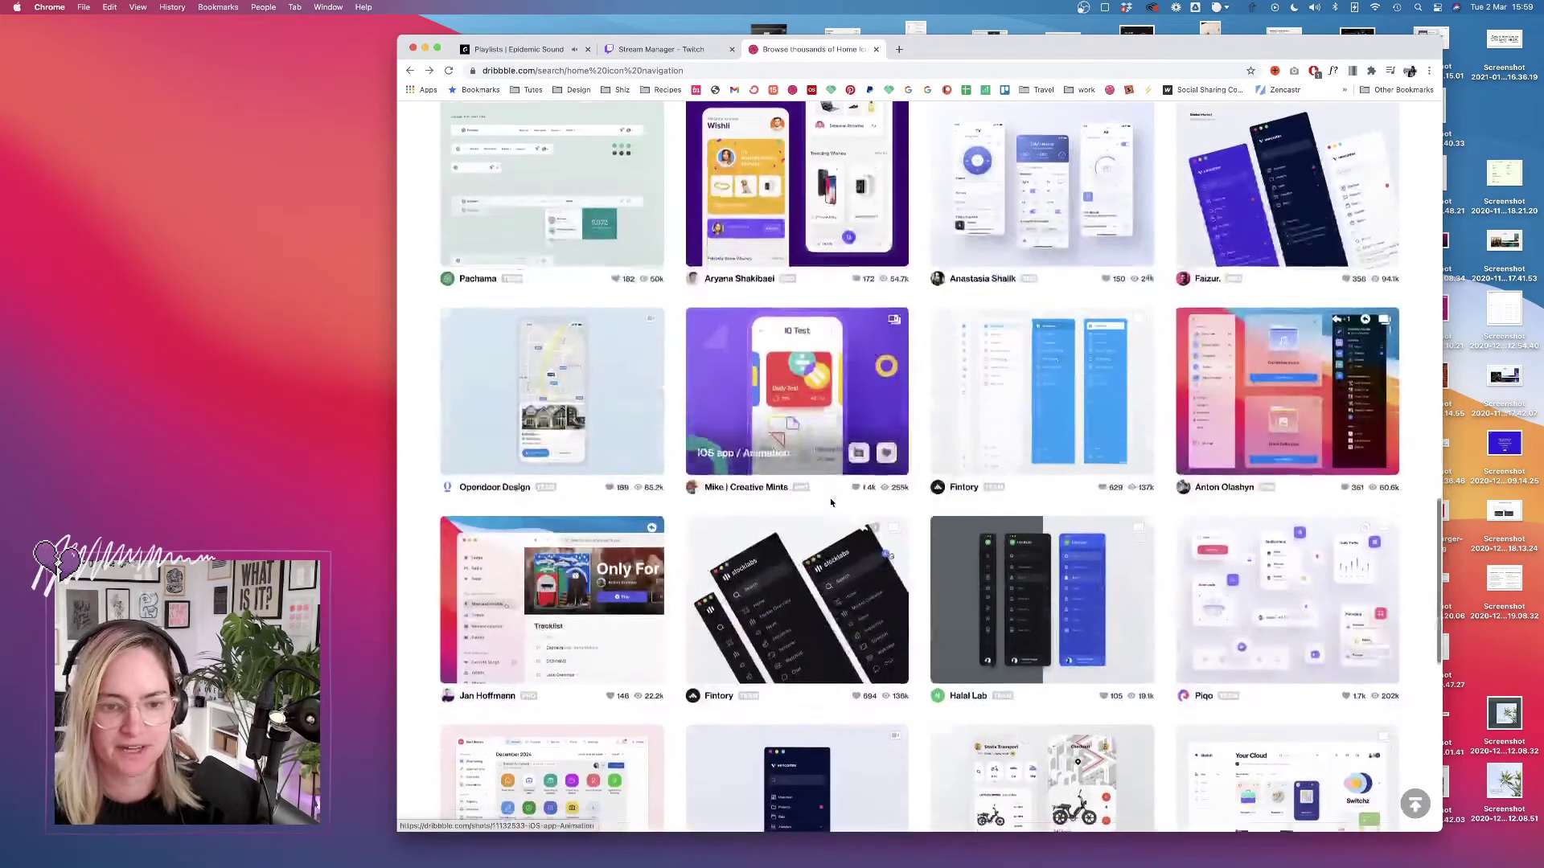
scroll(665, 328, "up", 1)
left_click(647, 333)
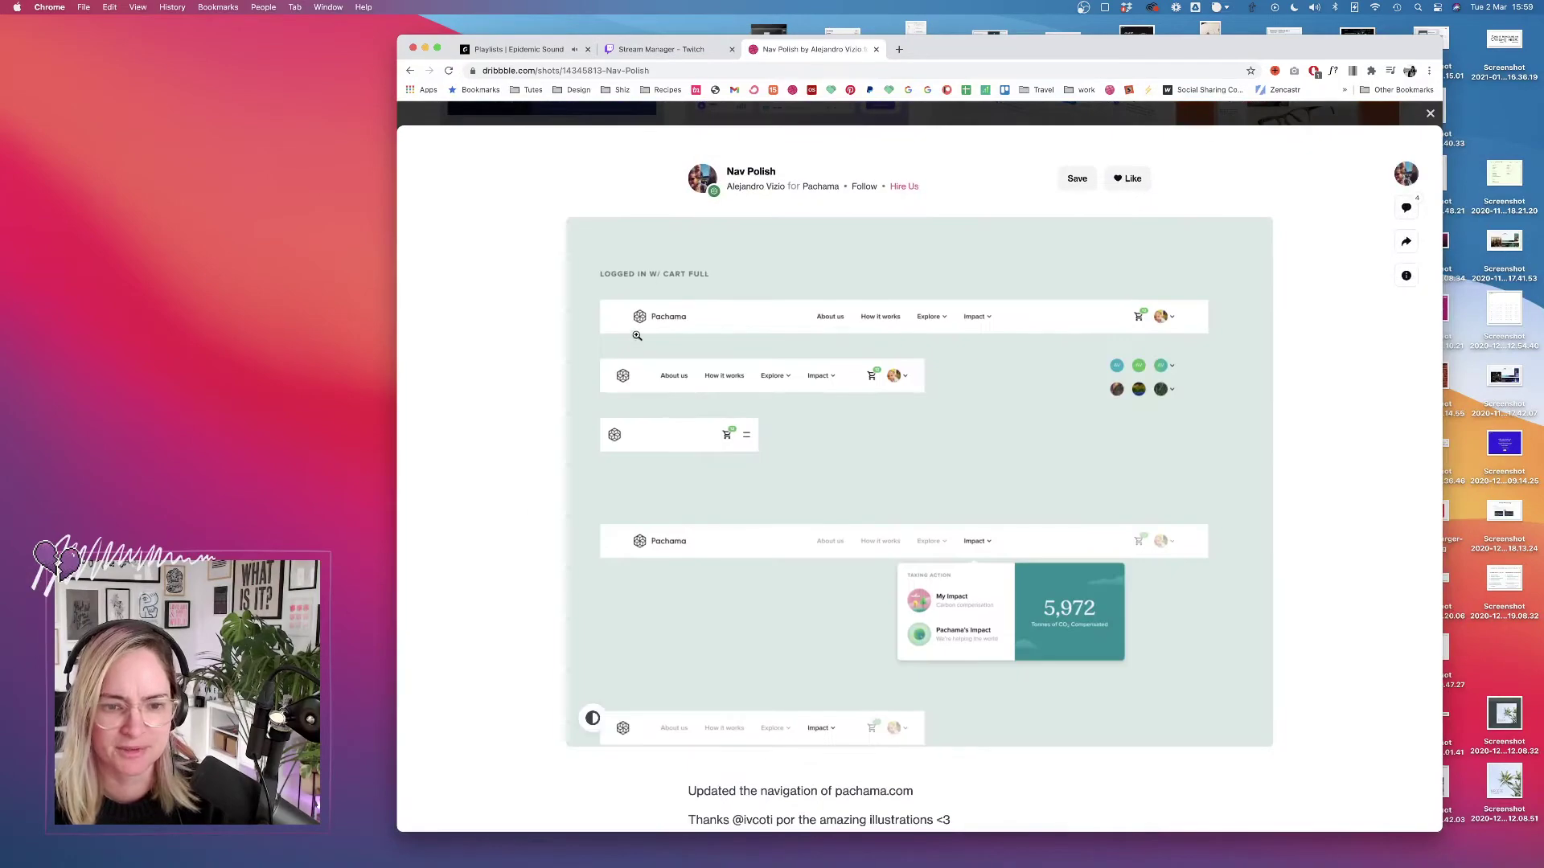
left_click(646, 120)
Switch back to Figma and delete the house icon's roof outline together with its square union shape.
key("super+Tab")
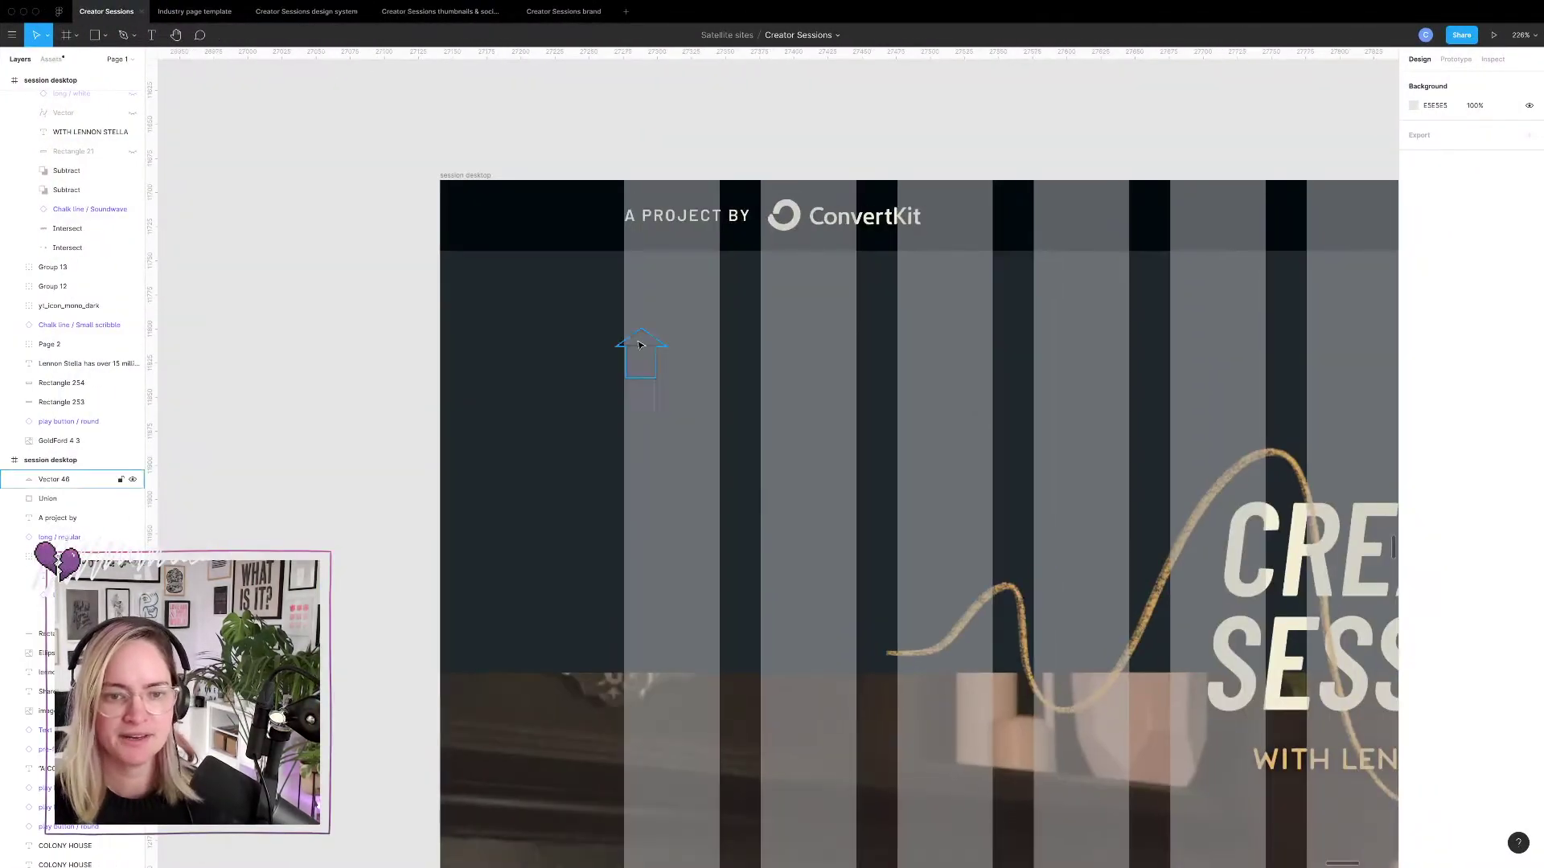
left_click(644, 358)
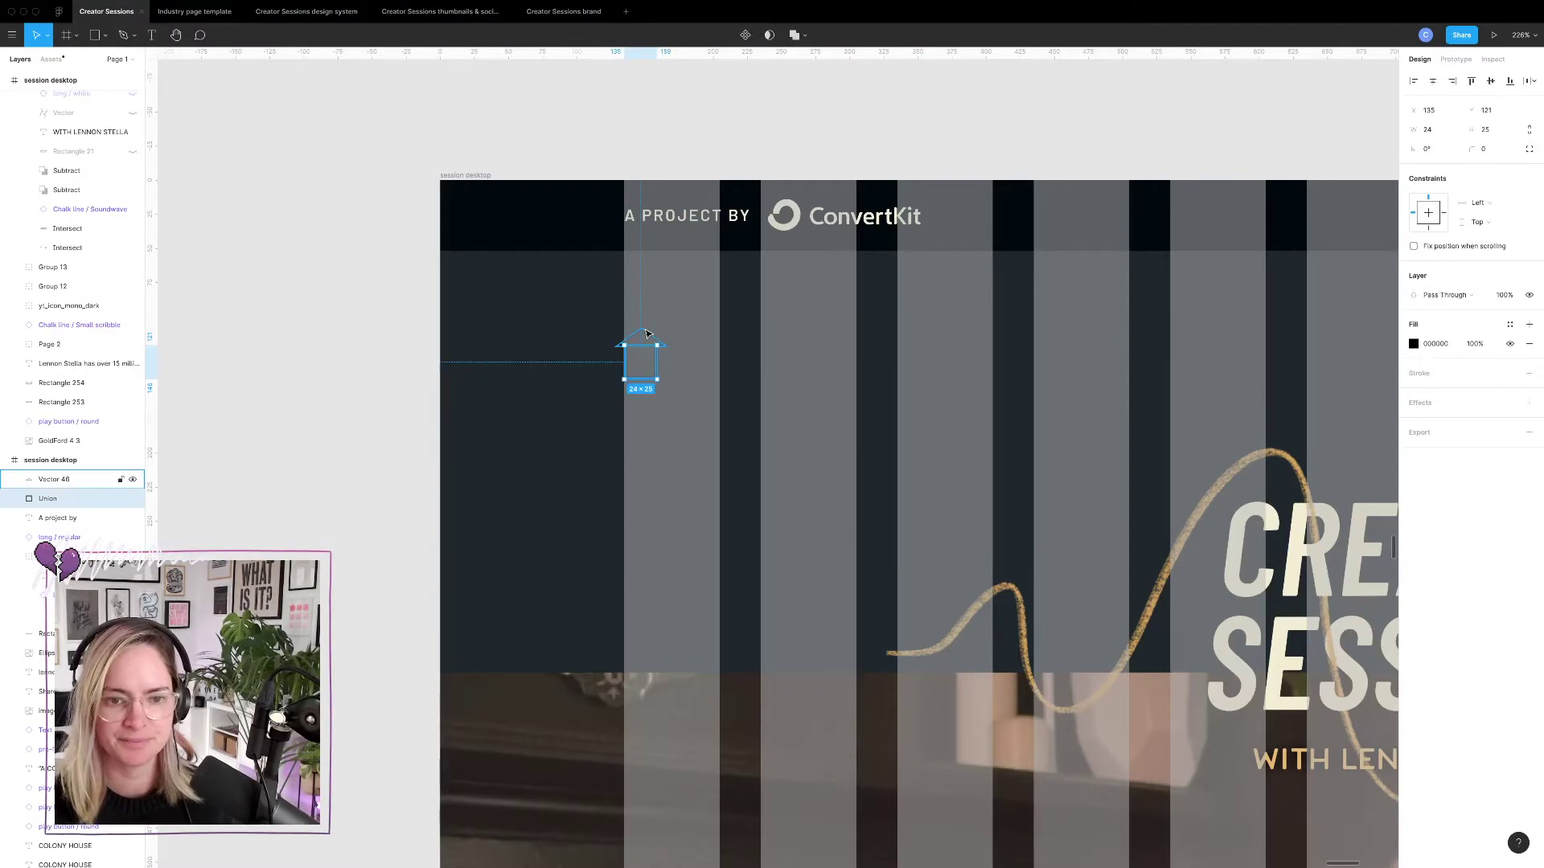
left_click(649, 337, "shift")
left_click_drag(646, 349, 243, 364)
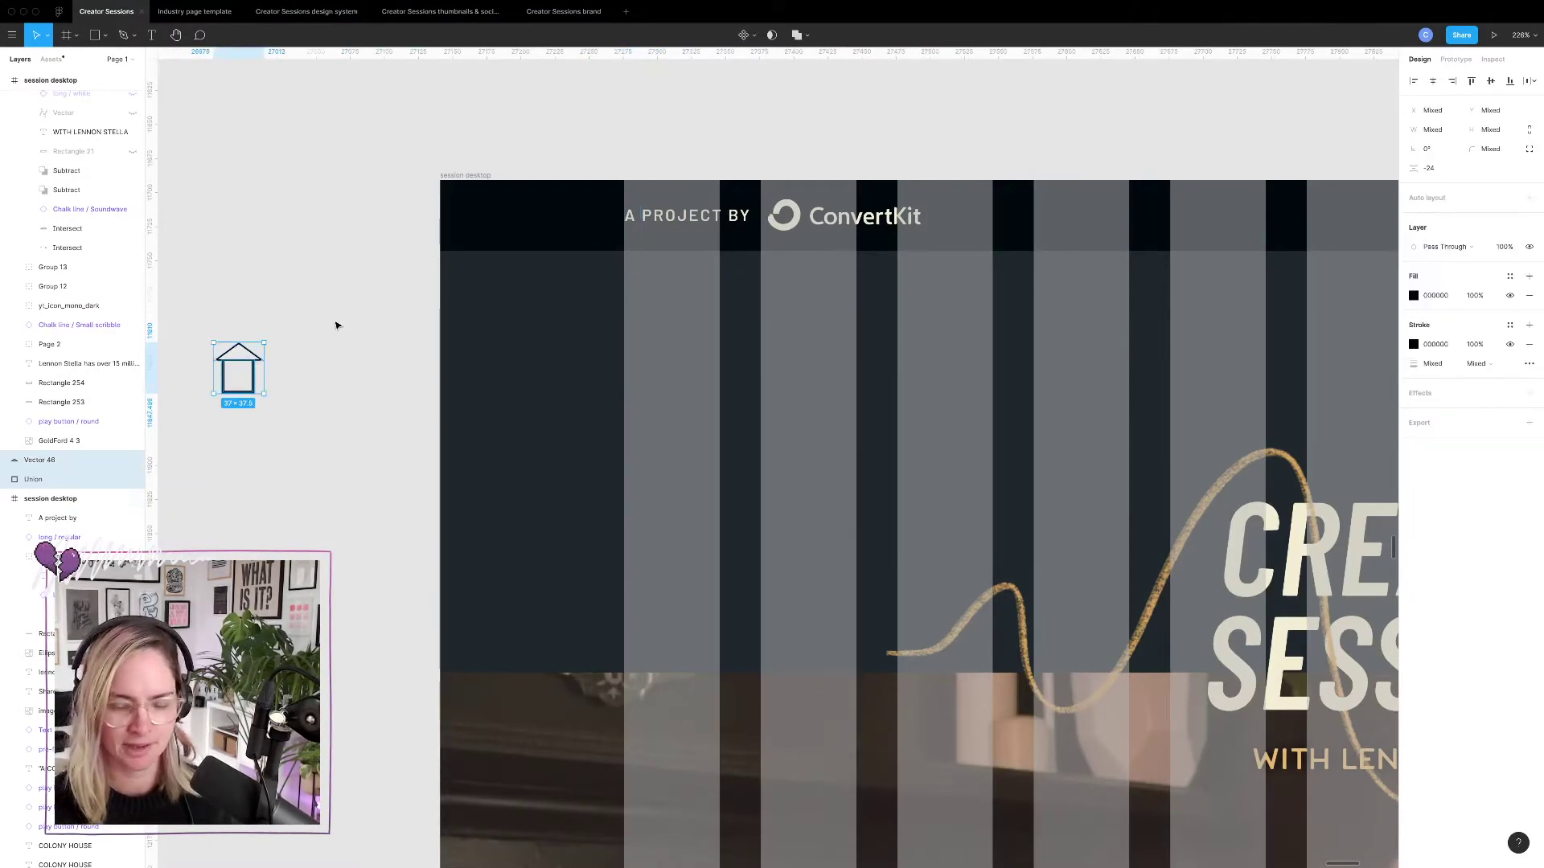
key("Delete")
Add the text "CS" in the first grid column below the header bar, at X 149, Y 143.
left_click(153, 35)
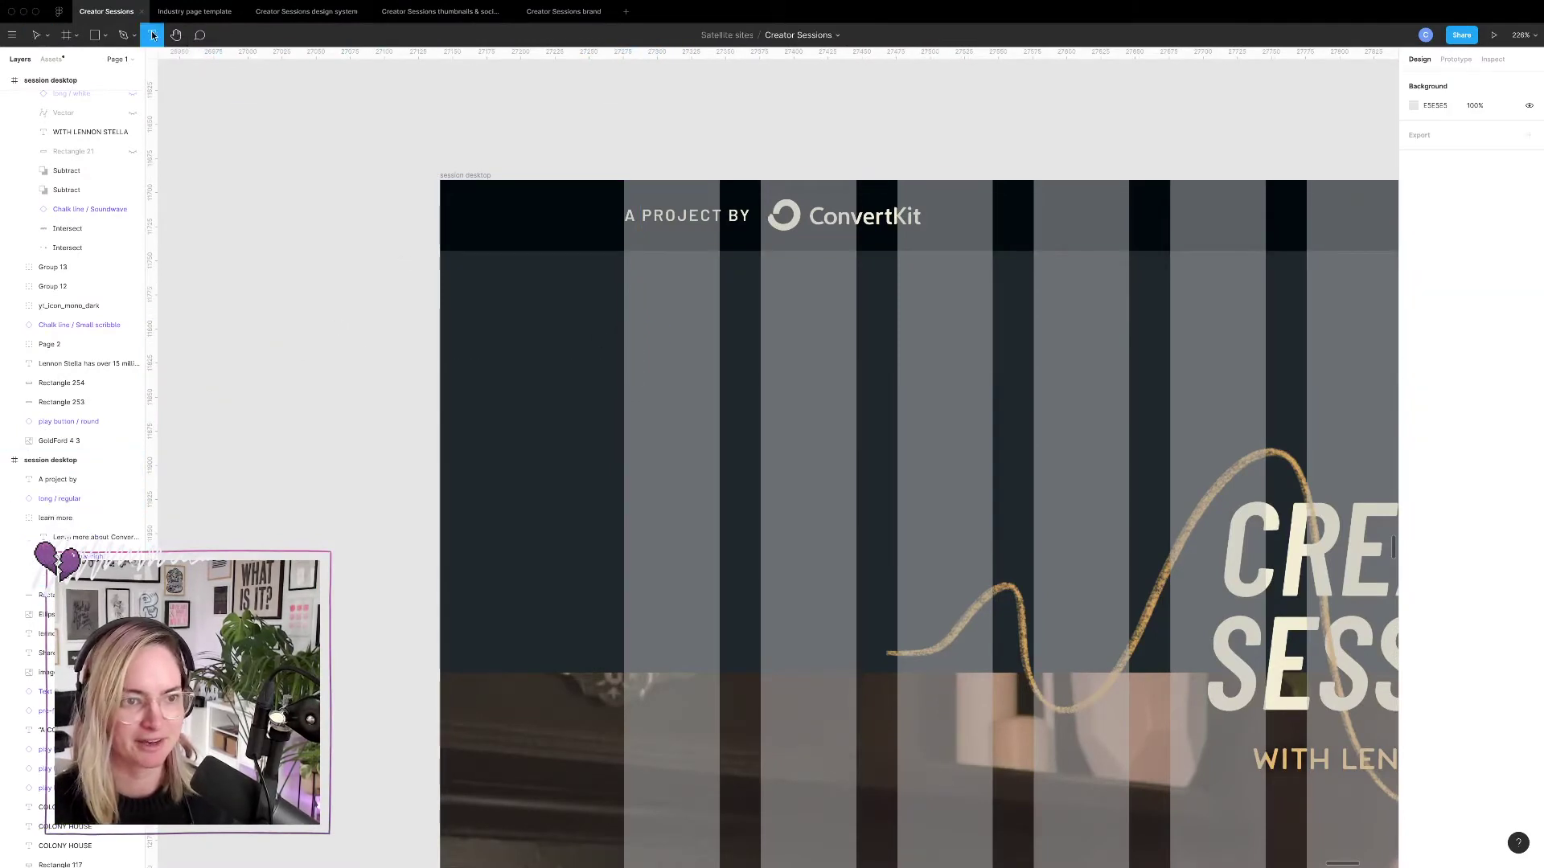
left_click(644, 376)
type("CS")
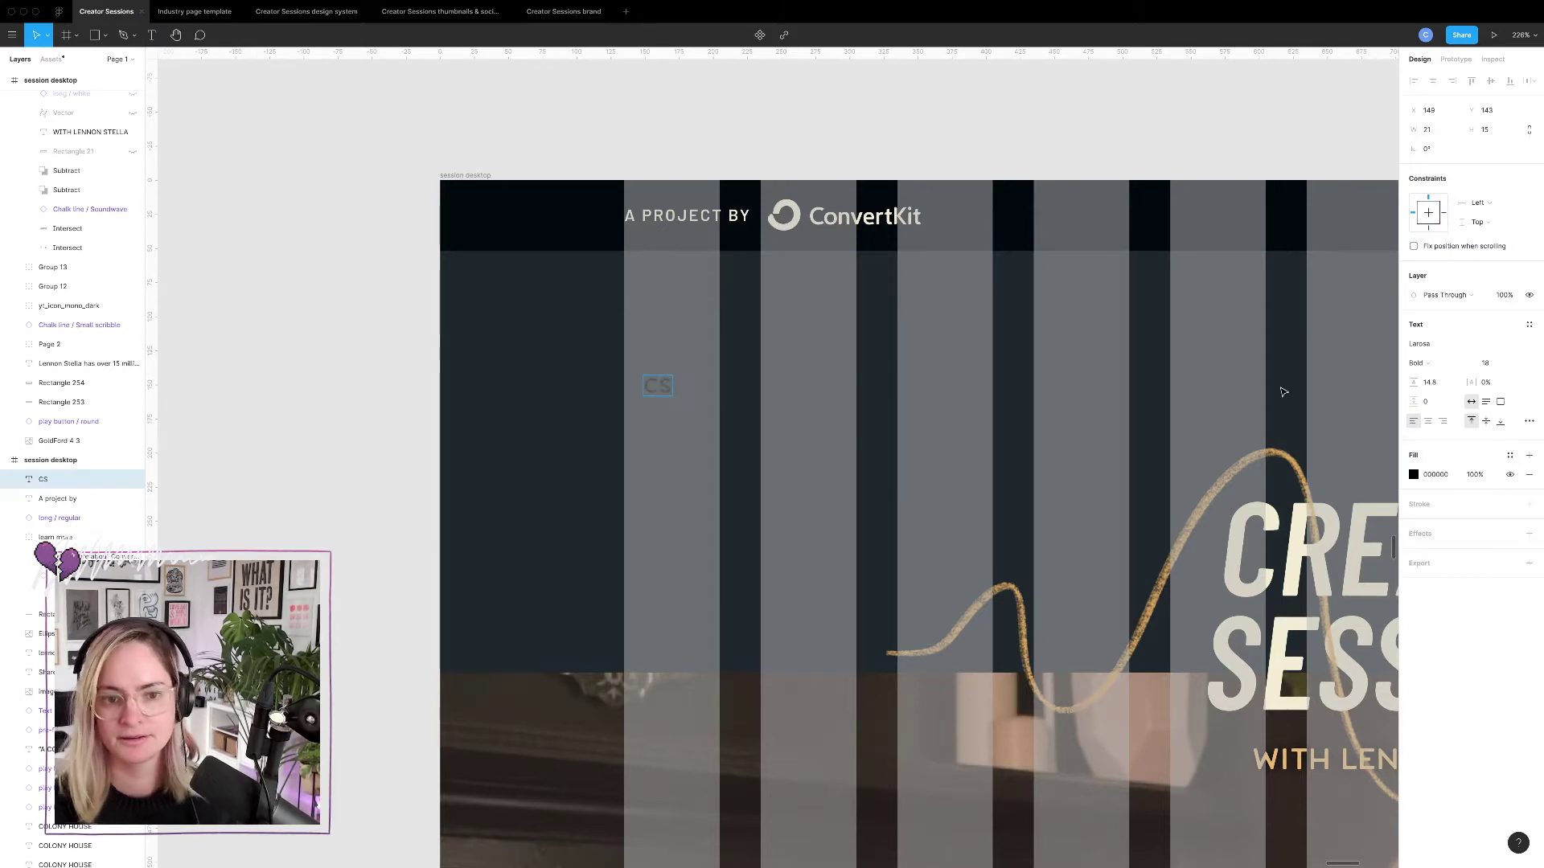
key("Escape")
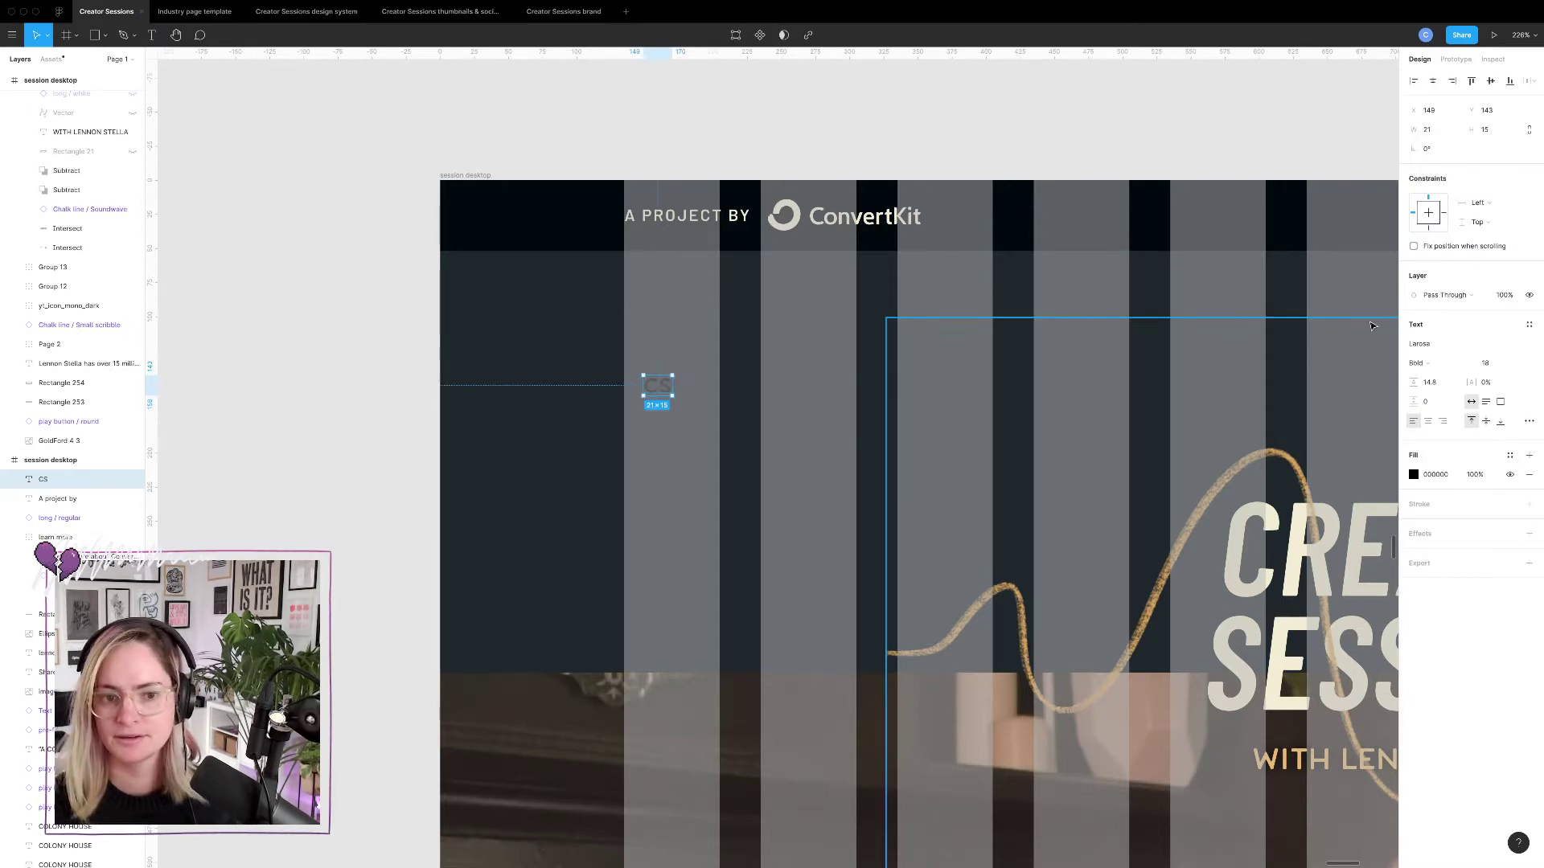
Set the CS text to Barlow Condensed SemiBold Italic and fill it with the lightest off-white swatch of the Creator Sessions design system.
left_click(1436, 346)
type("Barlow")
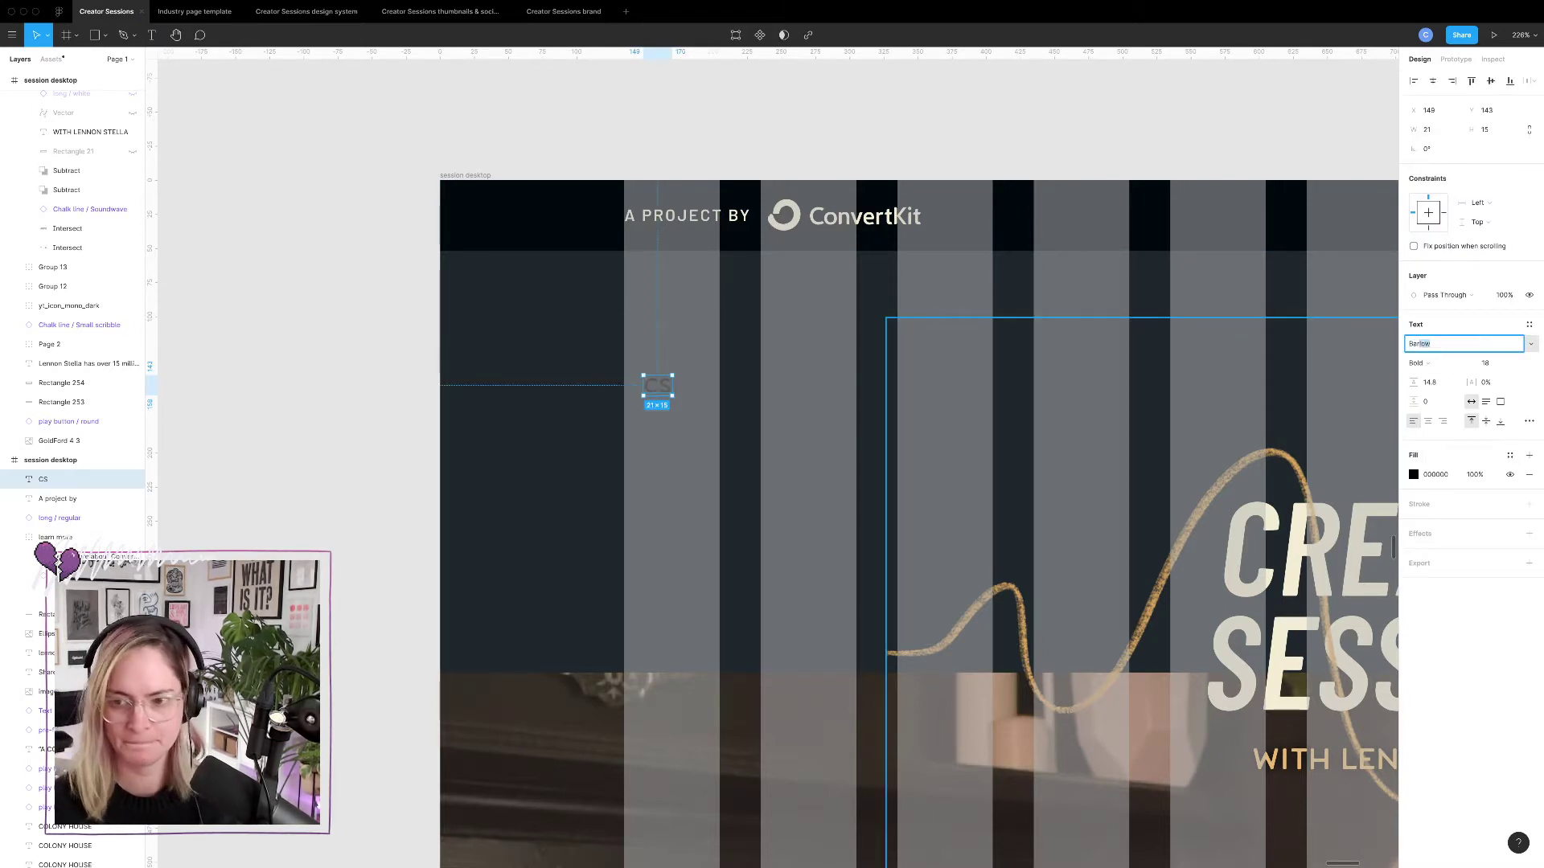
key("Return")
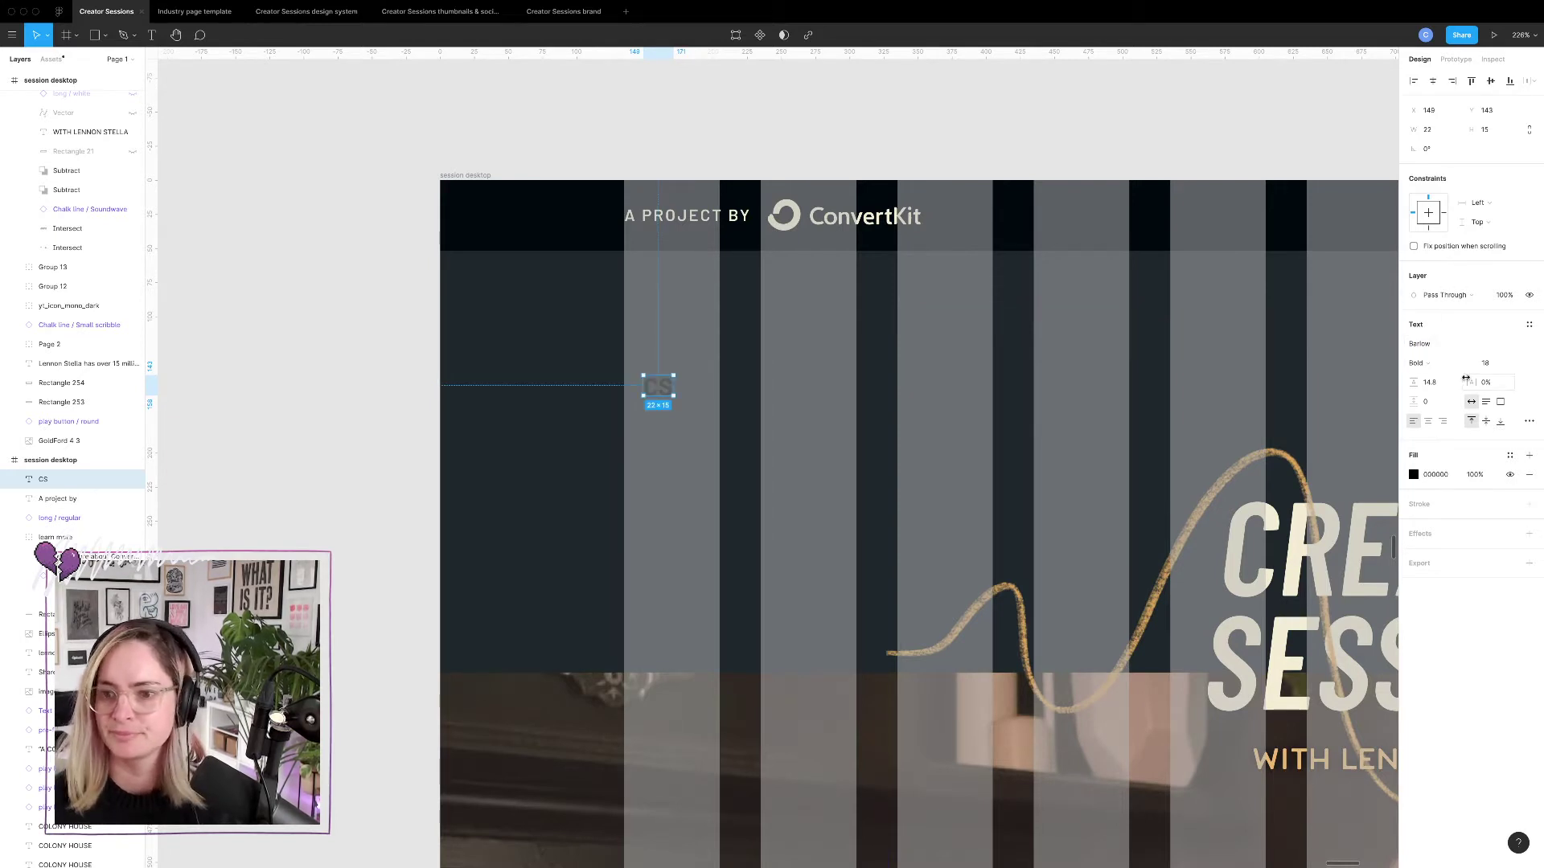
left_click(1530, 346)
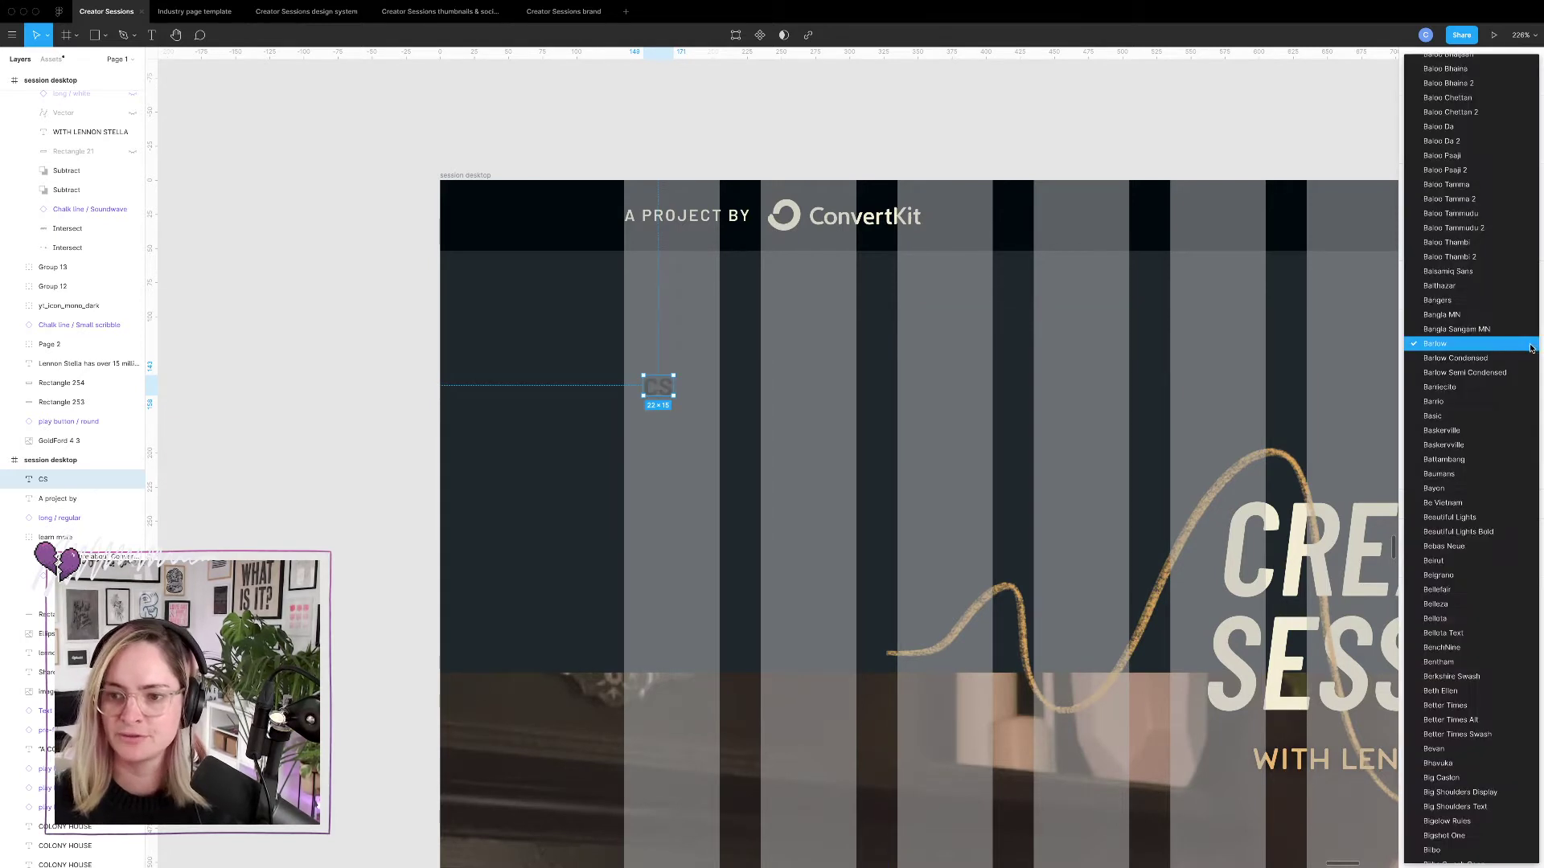
left_click(1464, 358)
left_click(1465, 366)
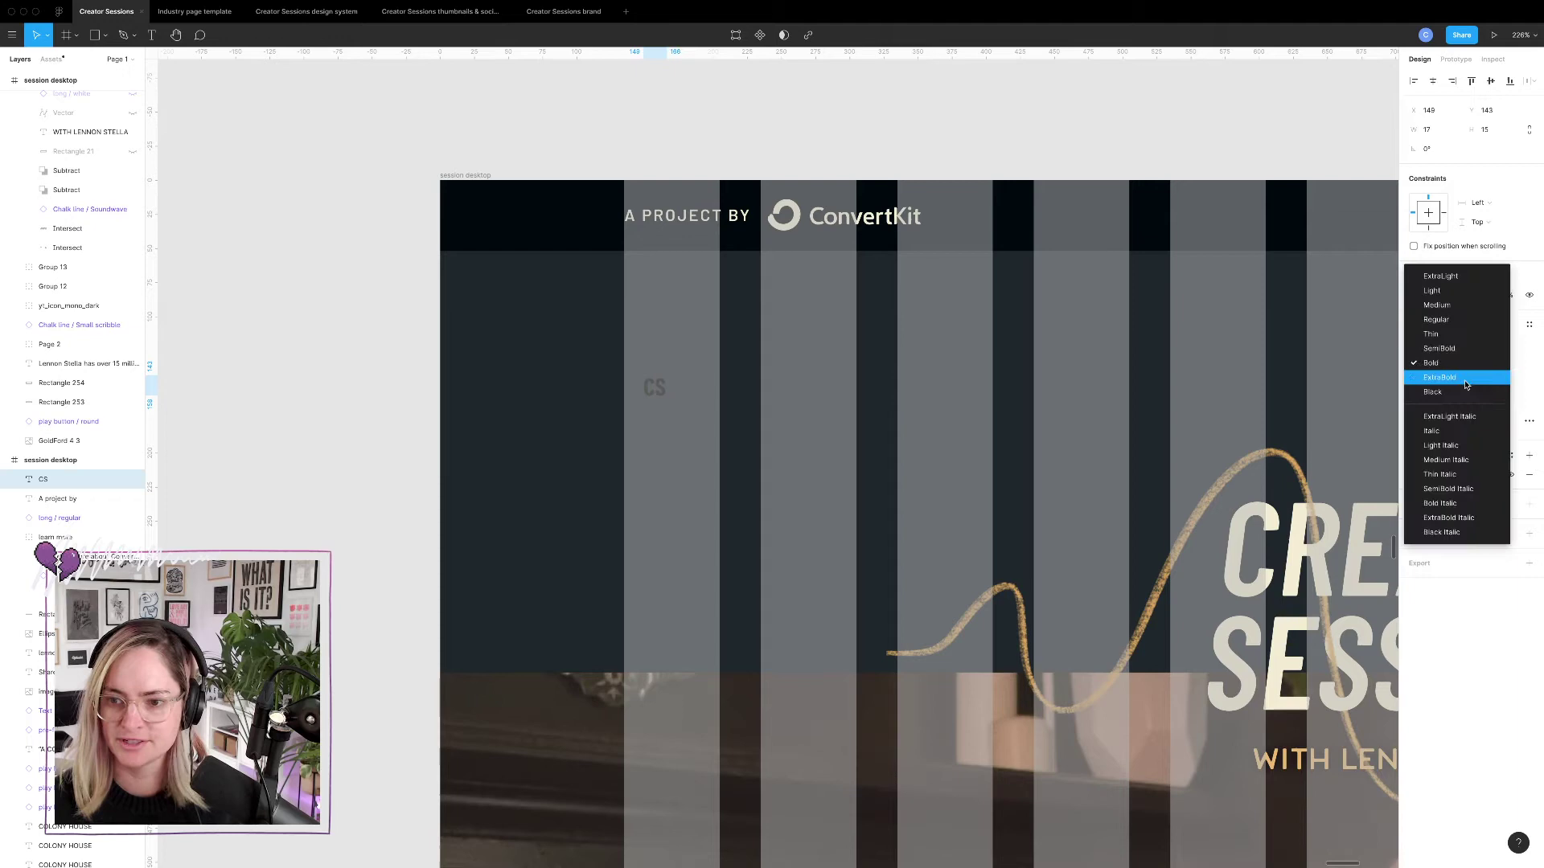
left_click(1457, 488)
left_click(1413, 475)
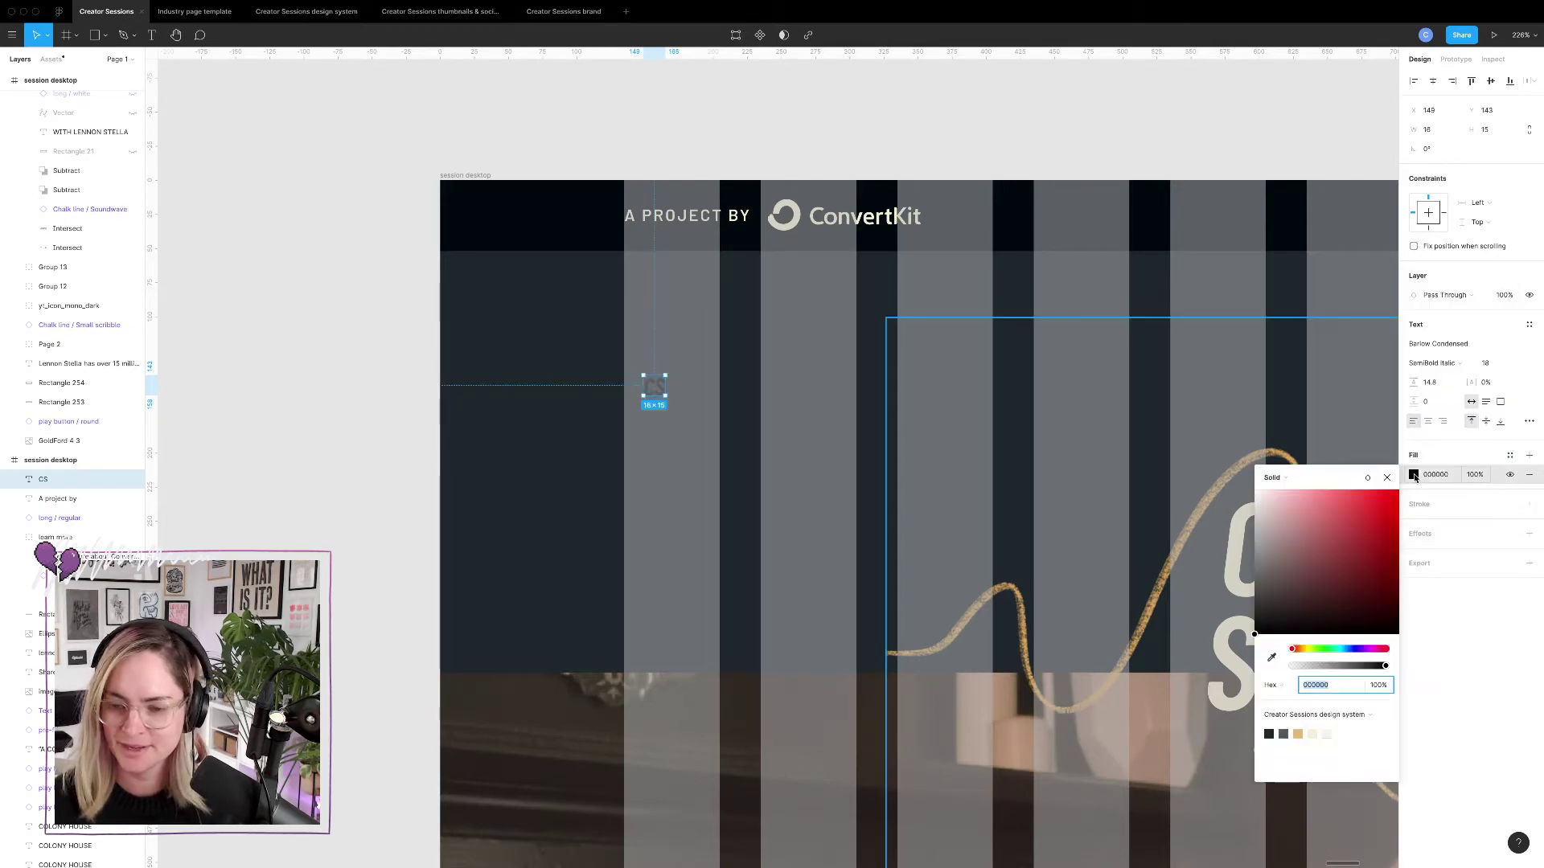
left_click(1327, 733)
Set the CS text's font size to 28 and place it level with the navigation links in the first grid column, at X 135, Y 112.
scroll(531, 328, "down", 5)
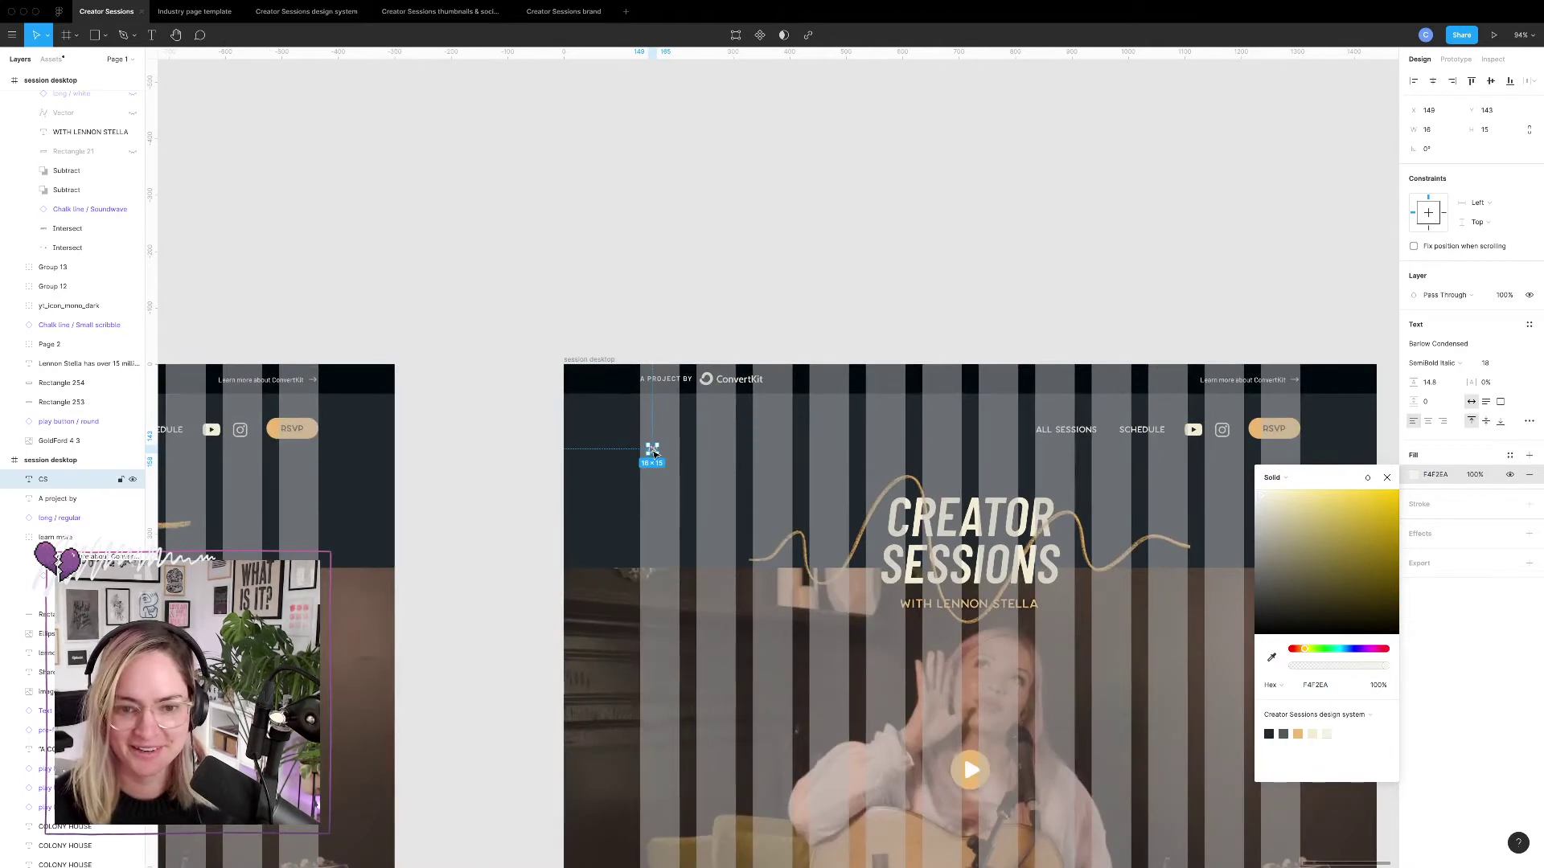
left_click_drag(655, 454, 1176, 432)
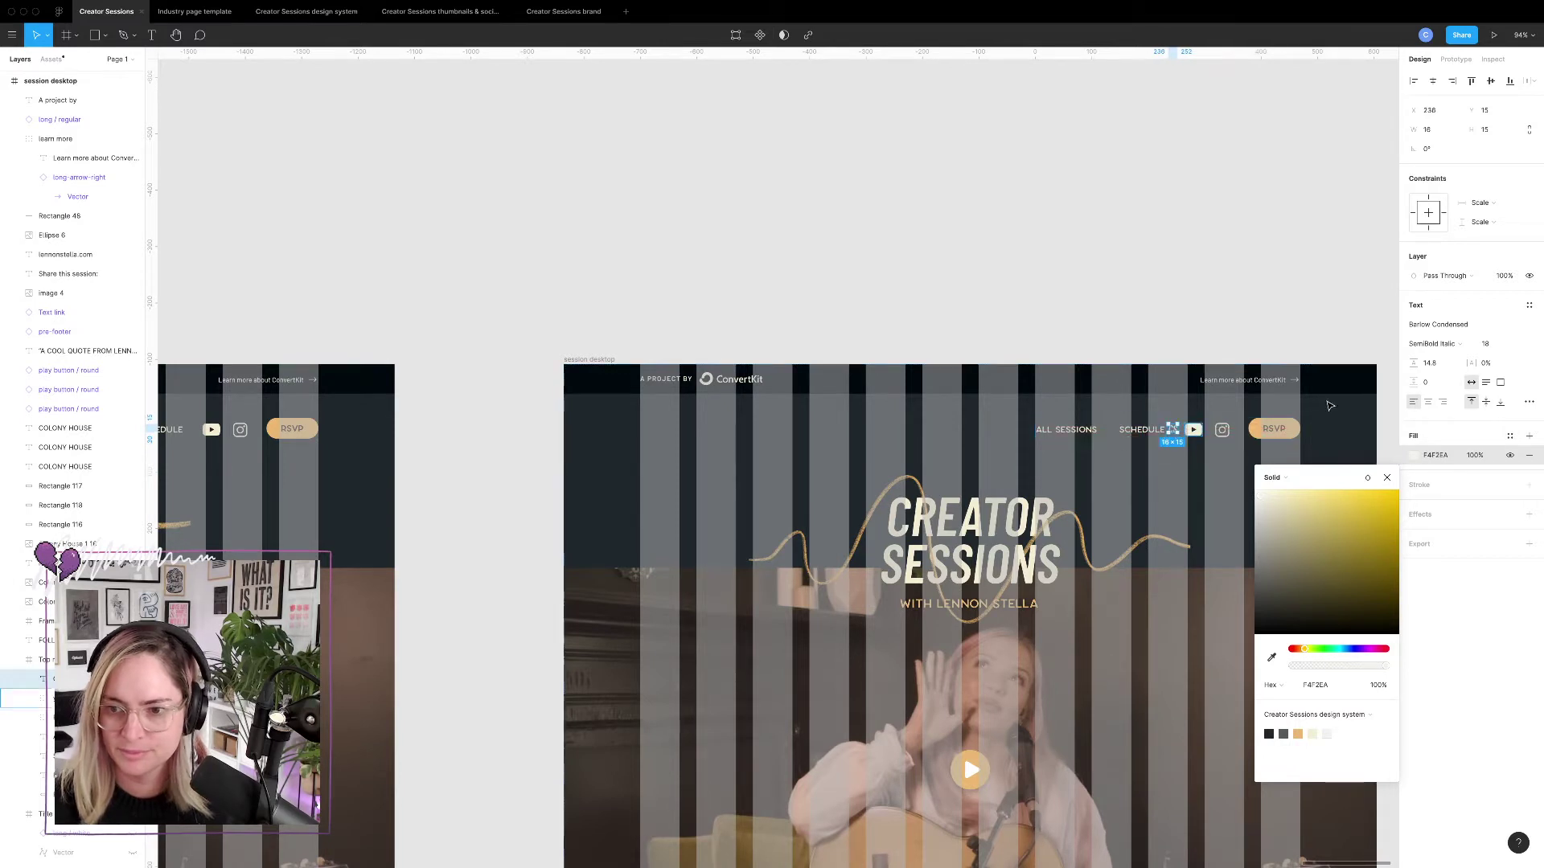
left_click(1492, 343)
type("28")
key("Return")
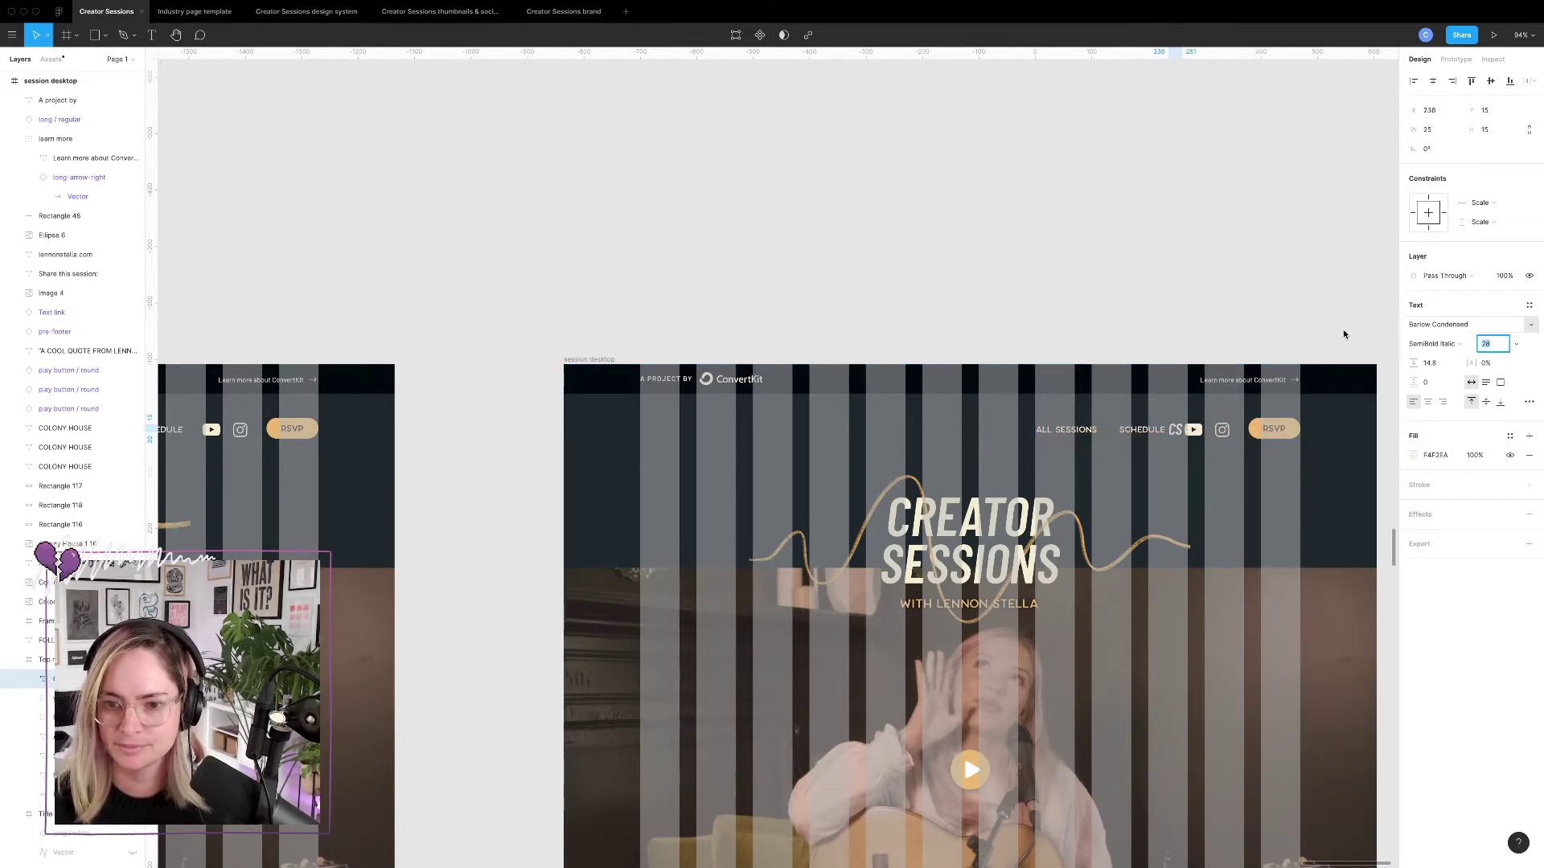
left_click_drag(1177, 432, 650, 436)
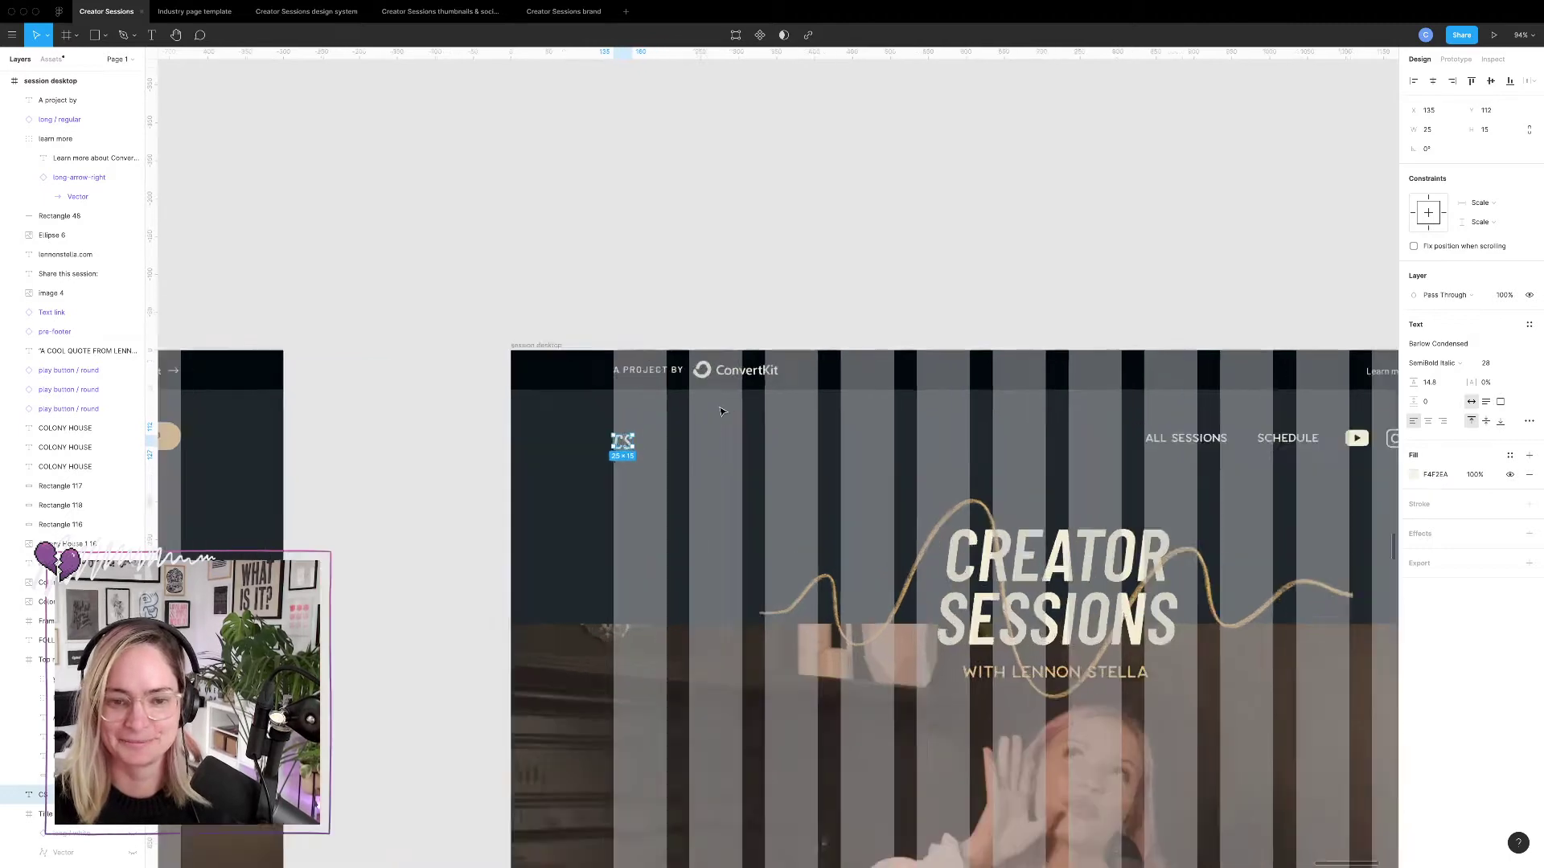
Set the line height of the CS text to 100%.
scroll(721, 414, "up", 5)
left_click(447, 414)
left_click(532, 481)
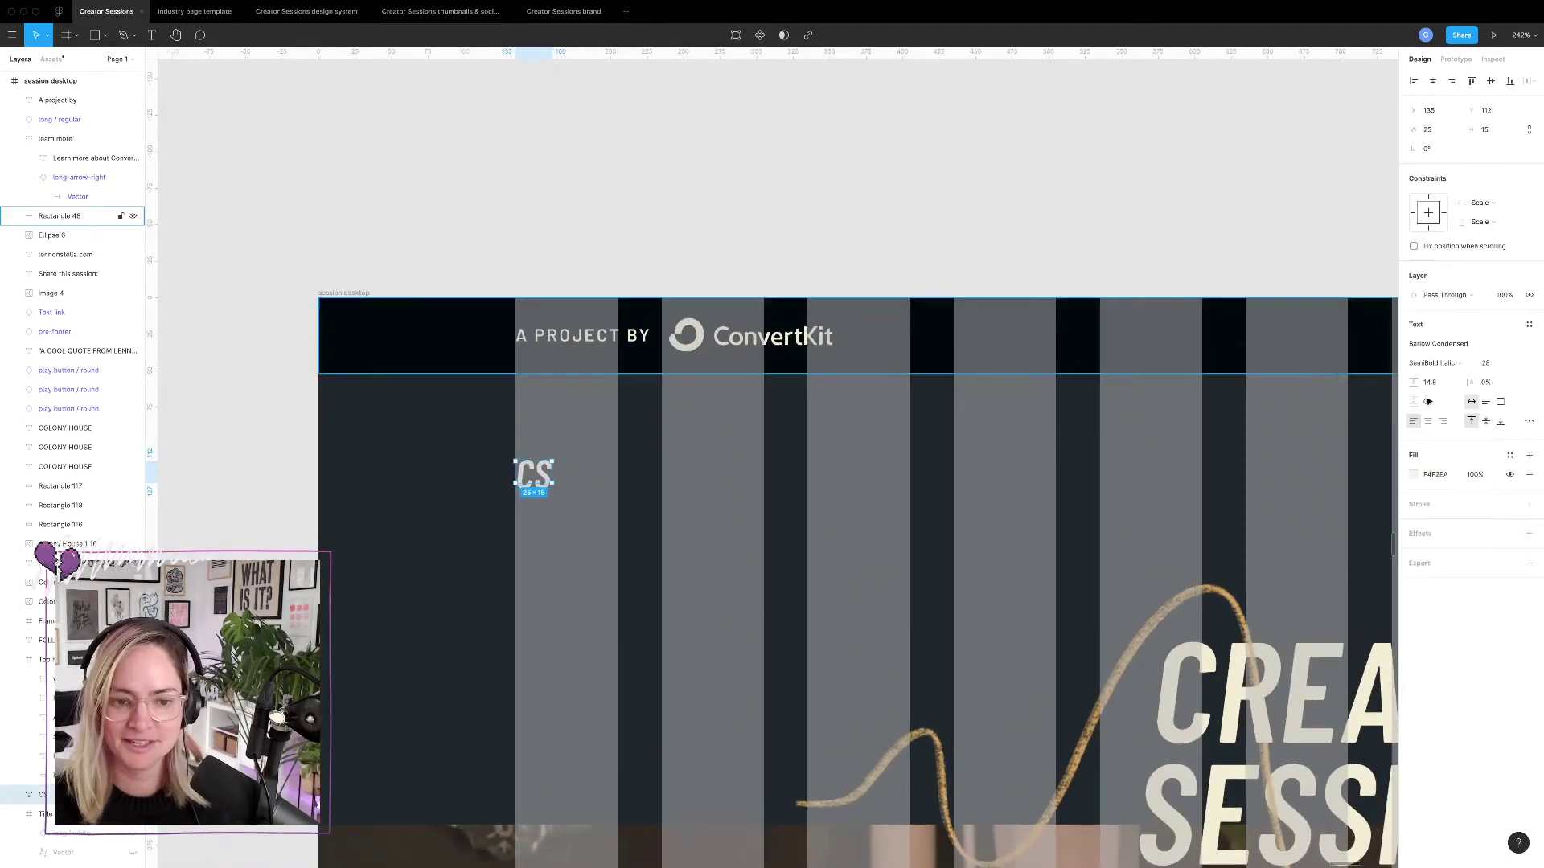
left_click(1445, 381)
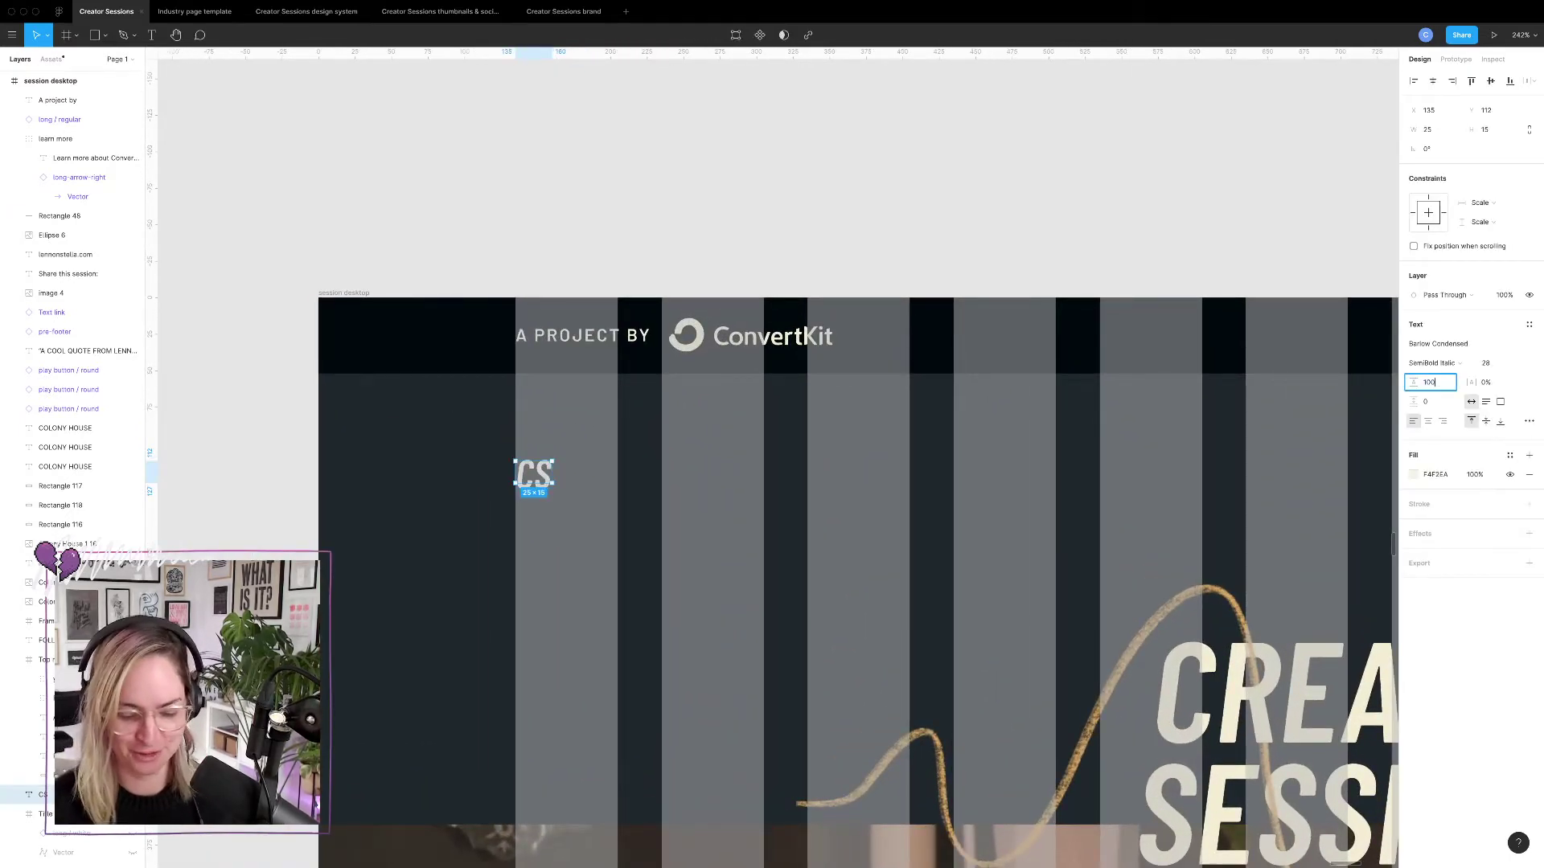
key("Return")
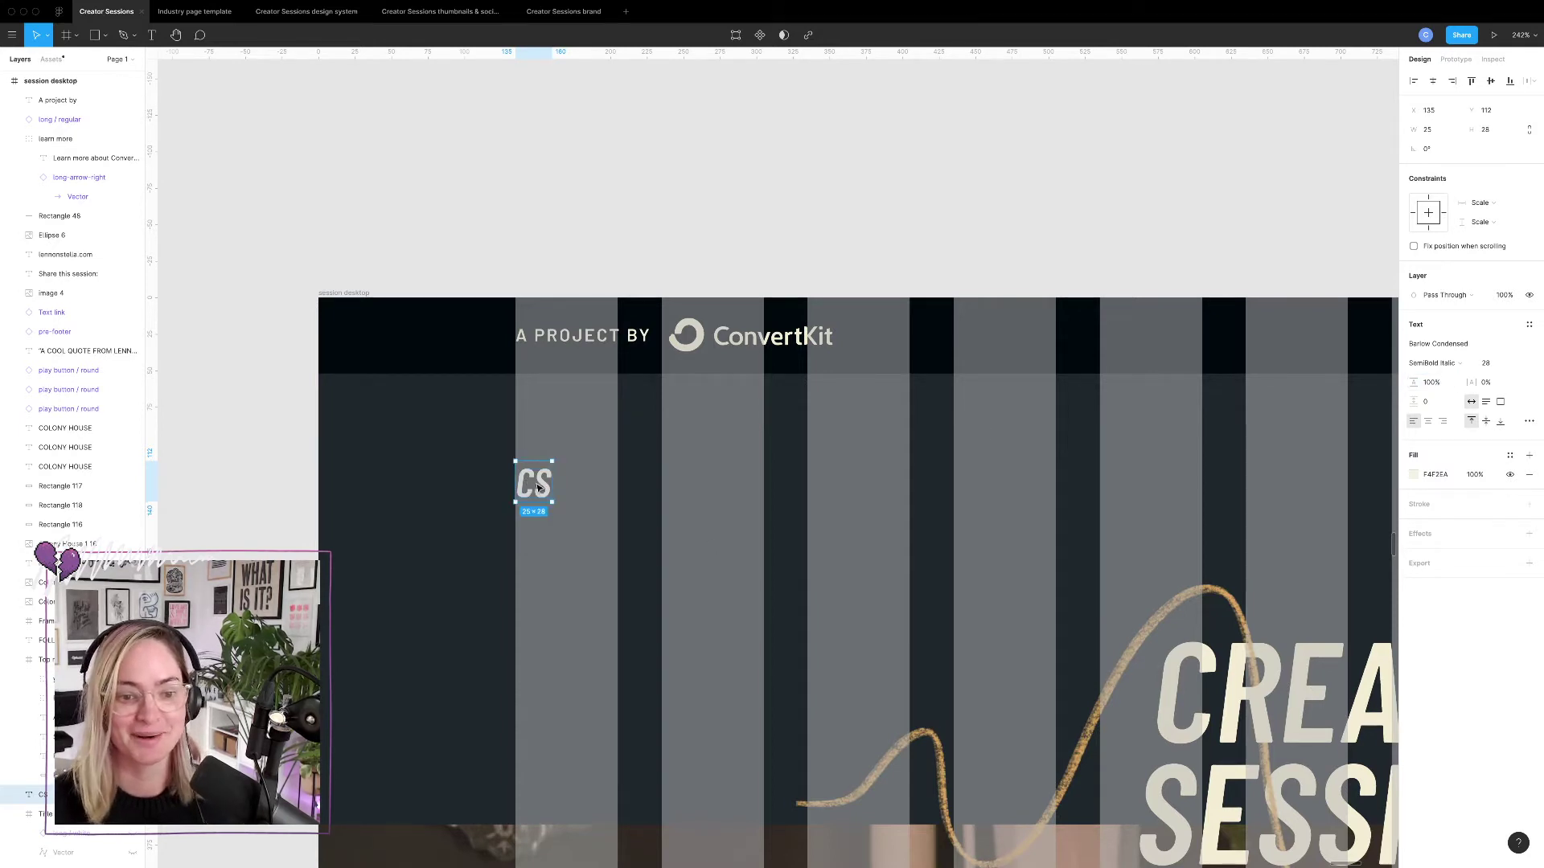
Raise the CS text to X 135, Y 100 so it lines up with the navigation links, checking it without the layout grids.
left_click_drag(537, 486, 540, 479)
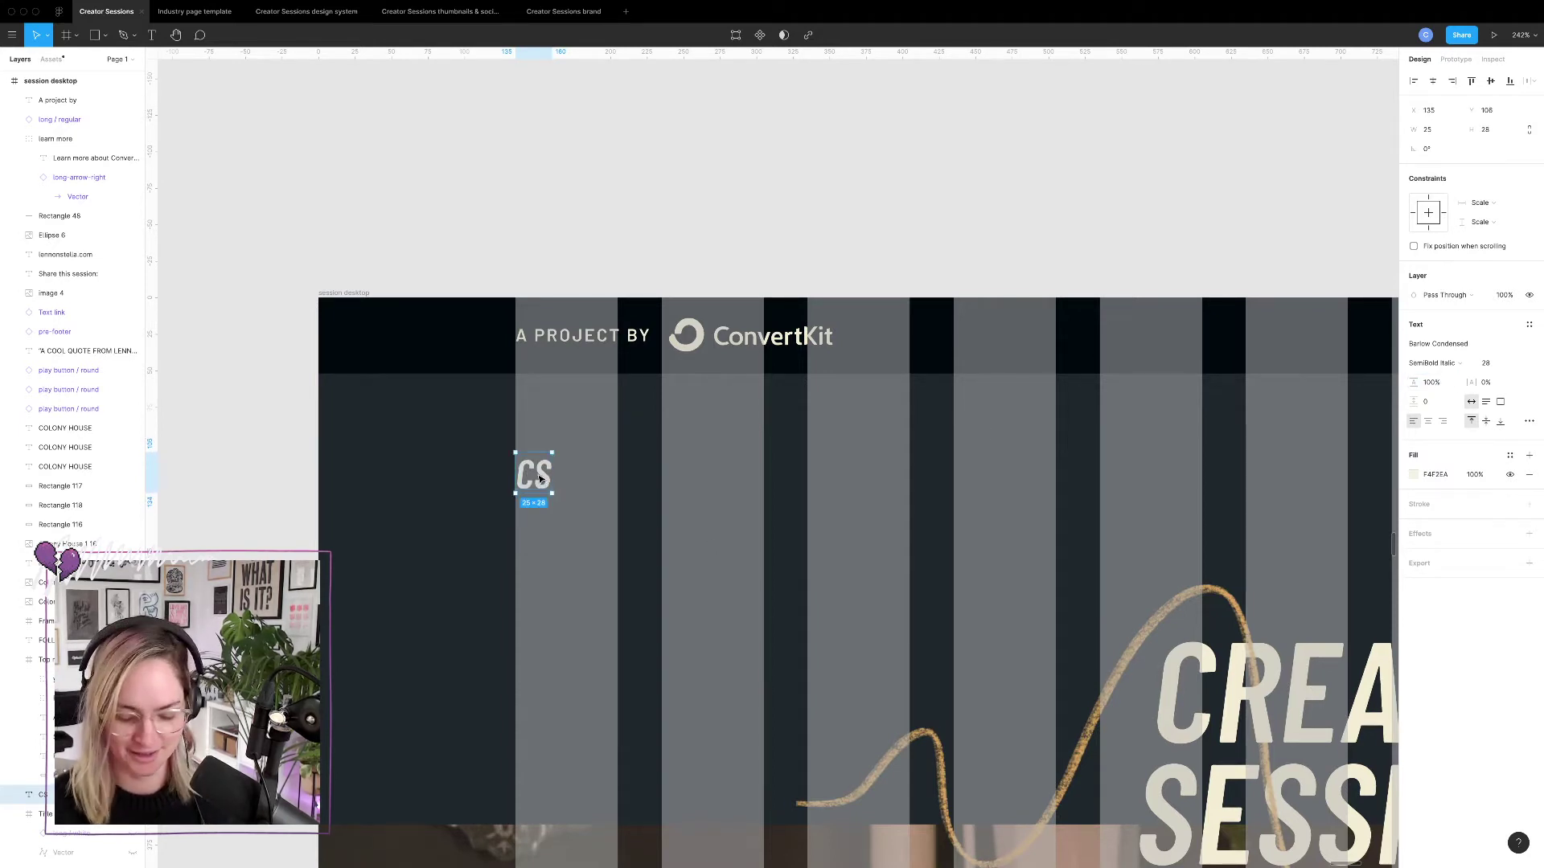
key("ctrl+g")
scroll(515, 480, "down", 5)
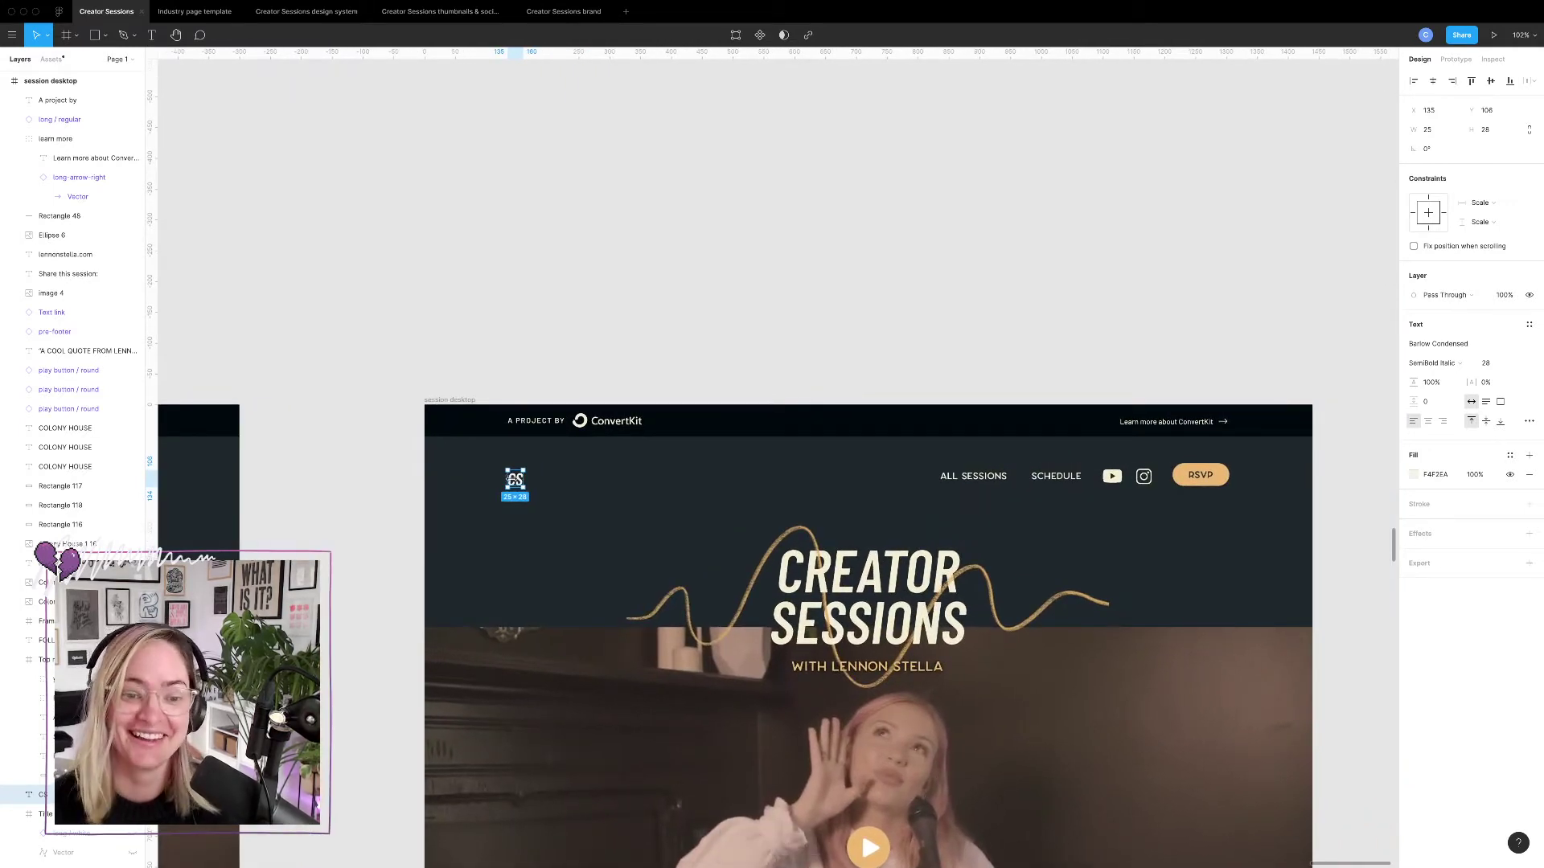
mouse_move(515, 480)
left_mouse_down()
mouse_move(986, 448)
mouse_move(1099, 476)
mouse_move(838, 450)
mouse_move(519, 460)
left_mouse_up()
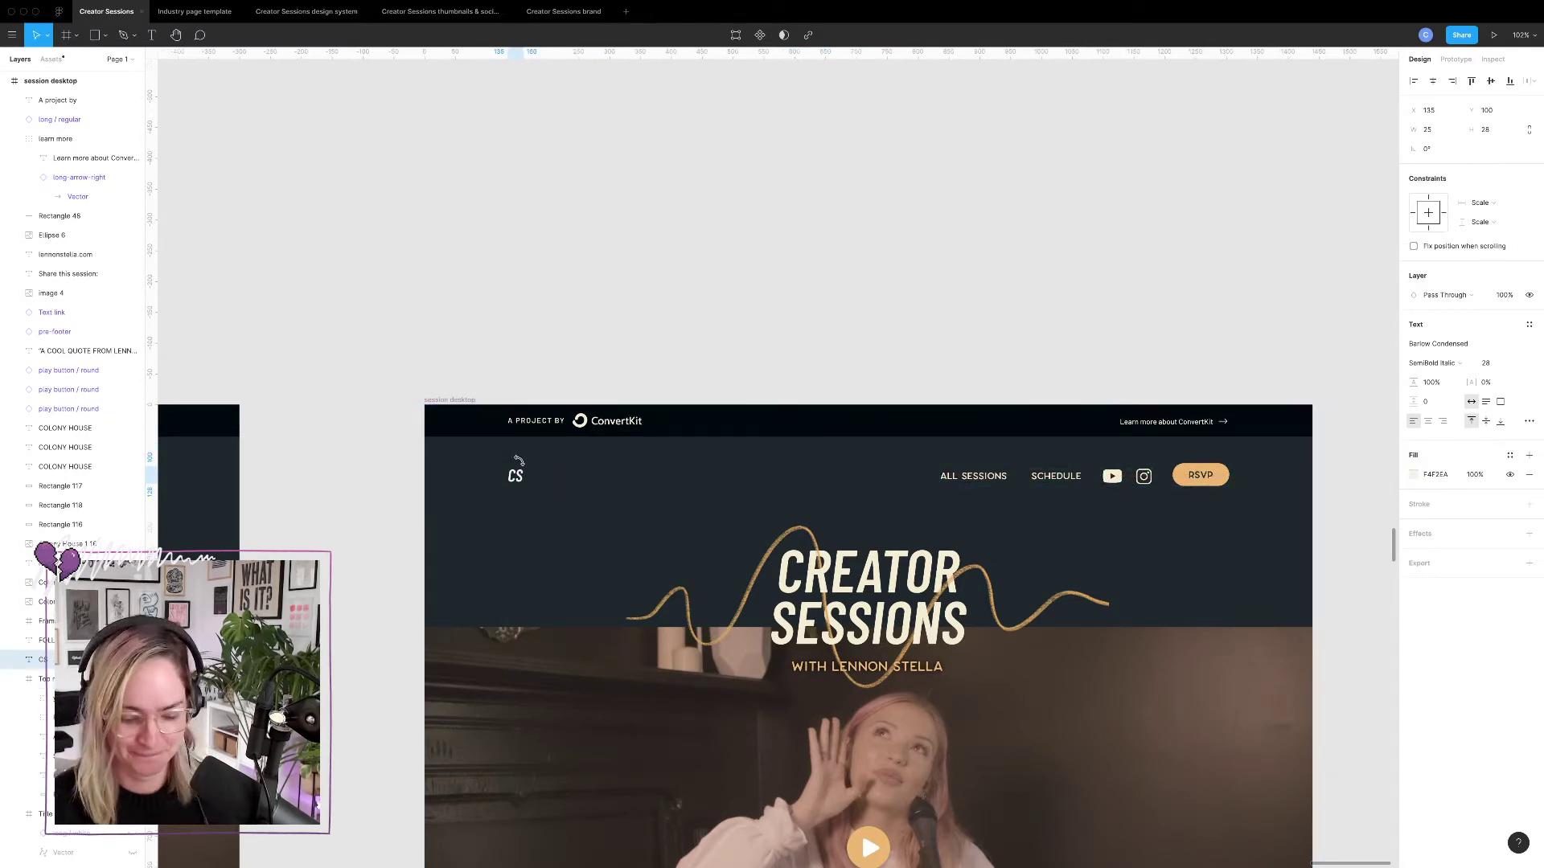
key("ctrl+g")
key("Escape")
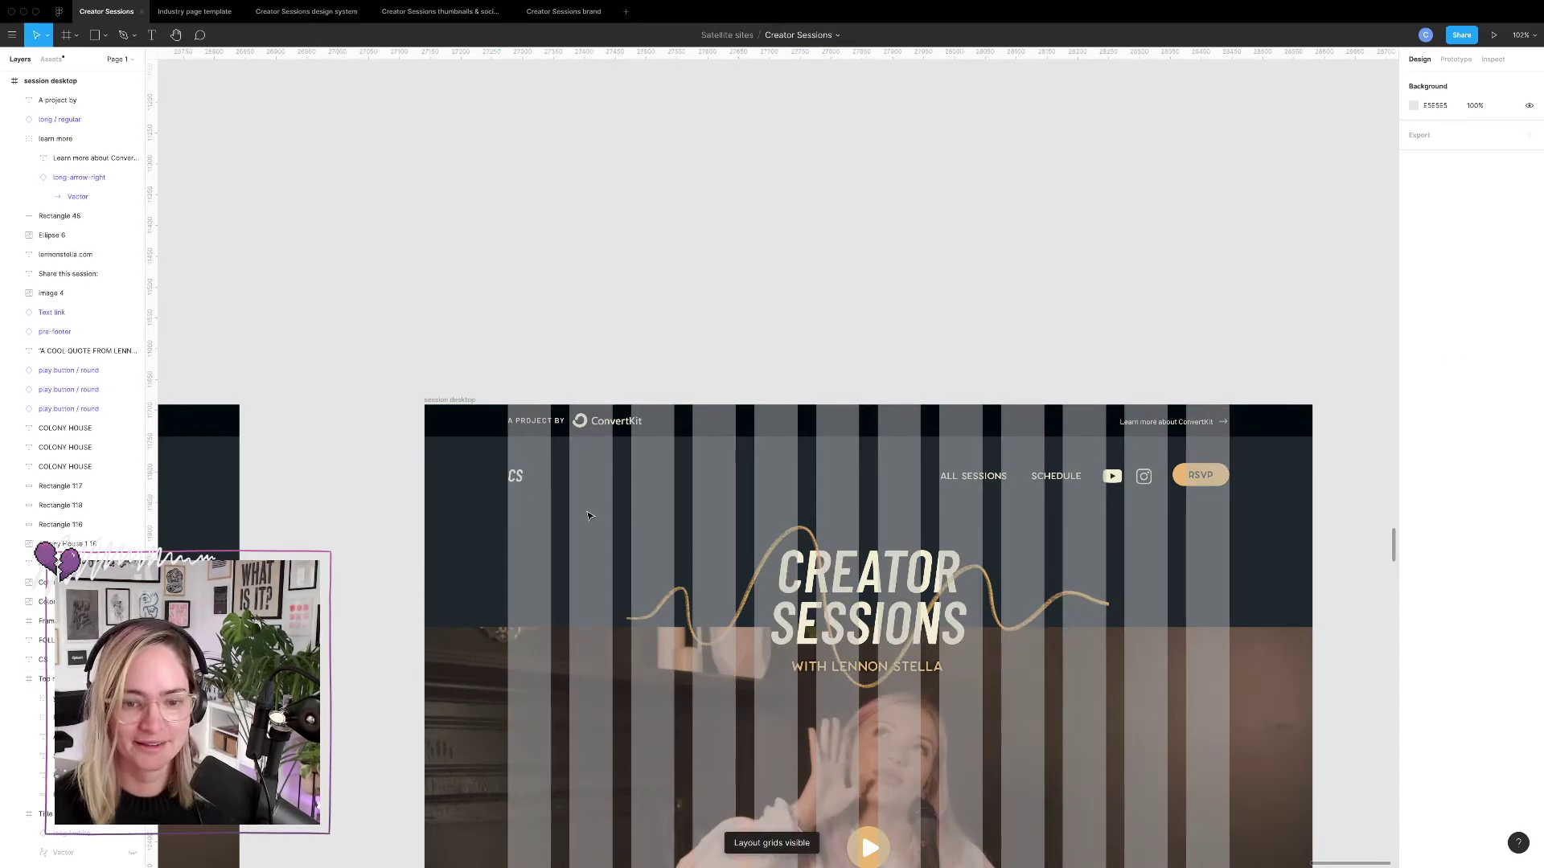
Duplicate the small chalk scribble from the More Creator Sessions heading and move the copy up to the CS text in the header.
scroll(588, 516, "down", 5)
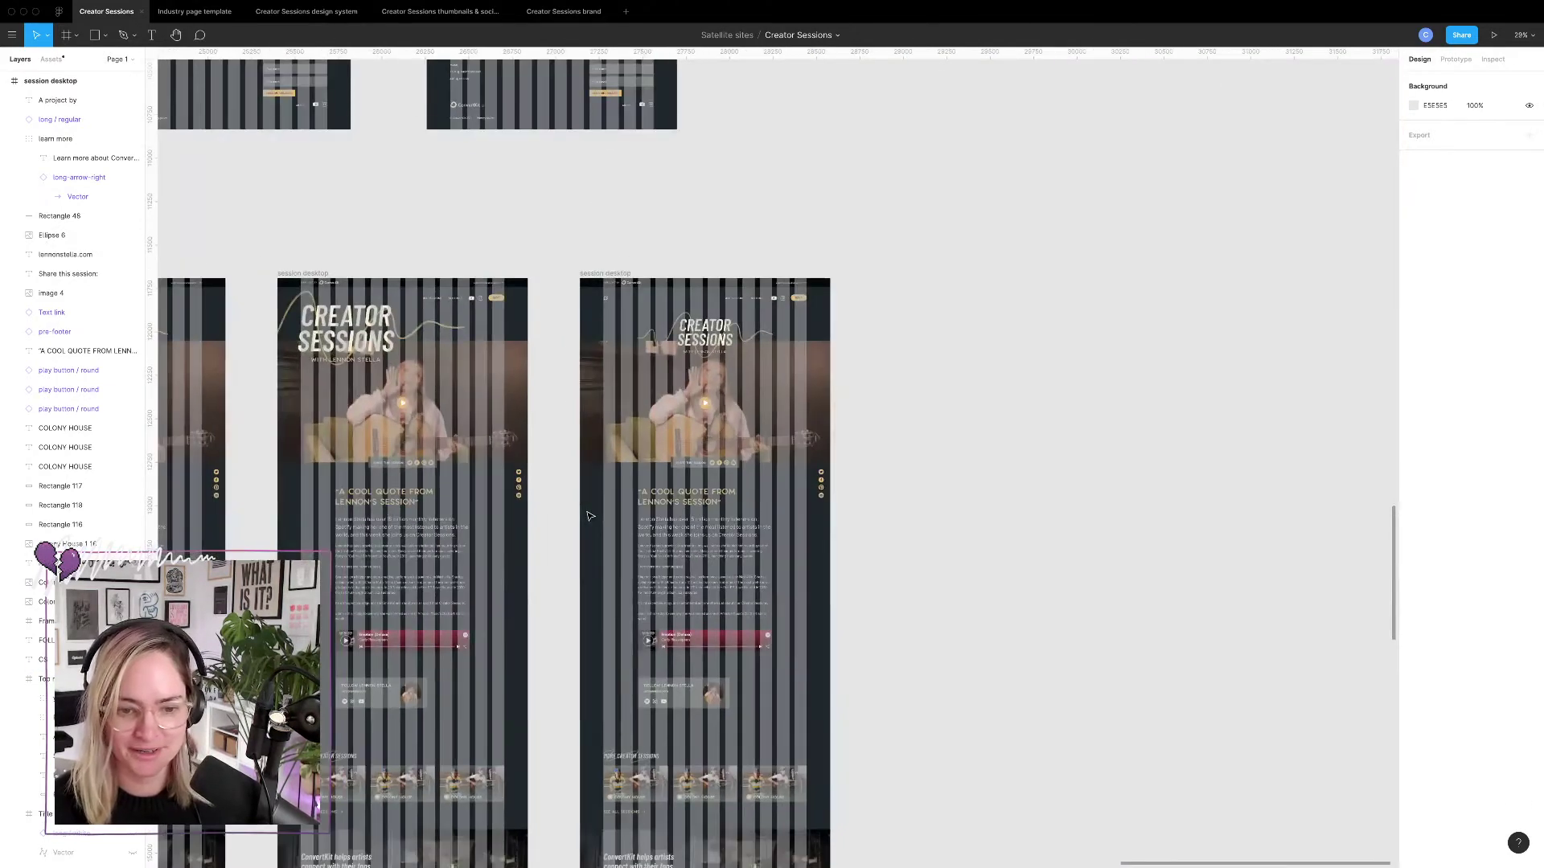
left_click(616, 752)
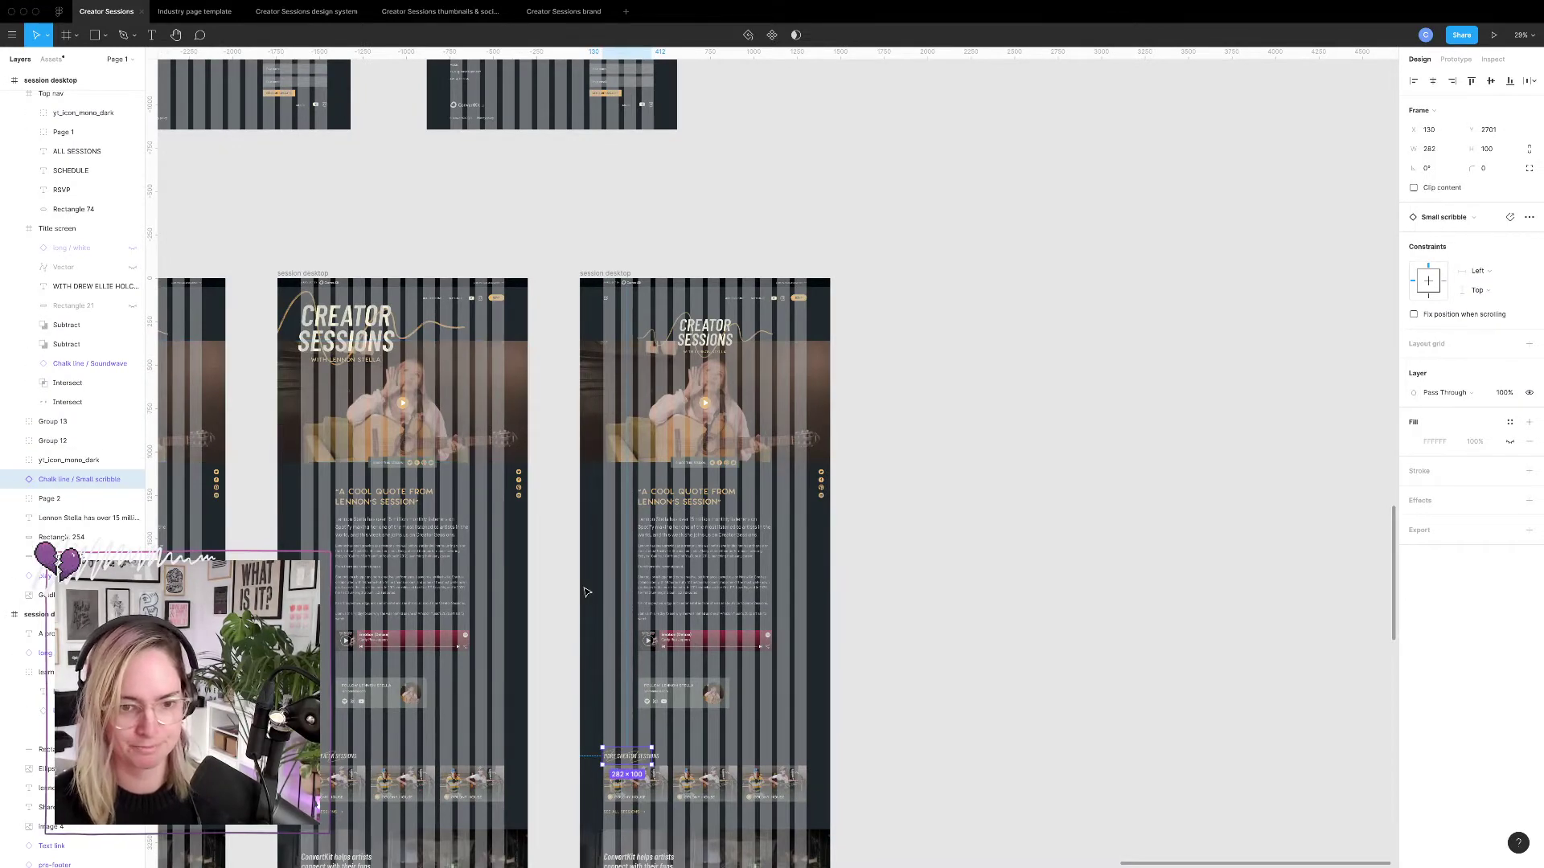
key("ctrl+v")
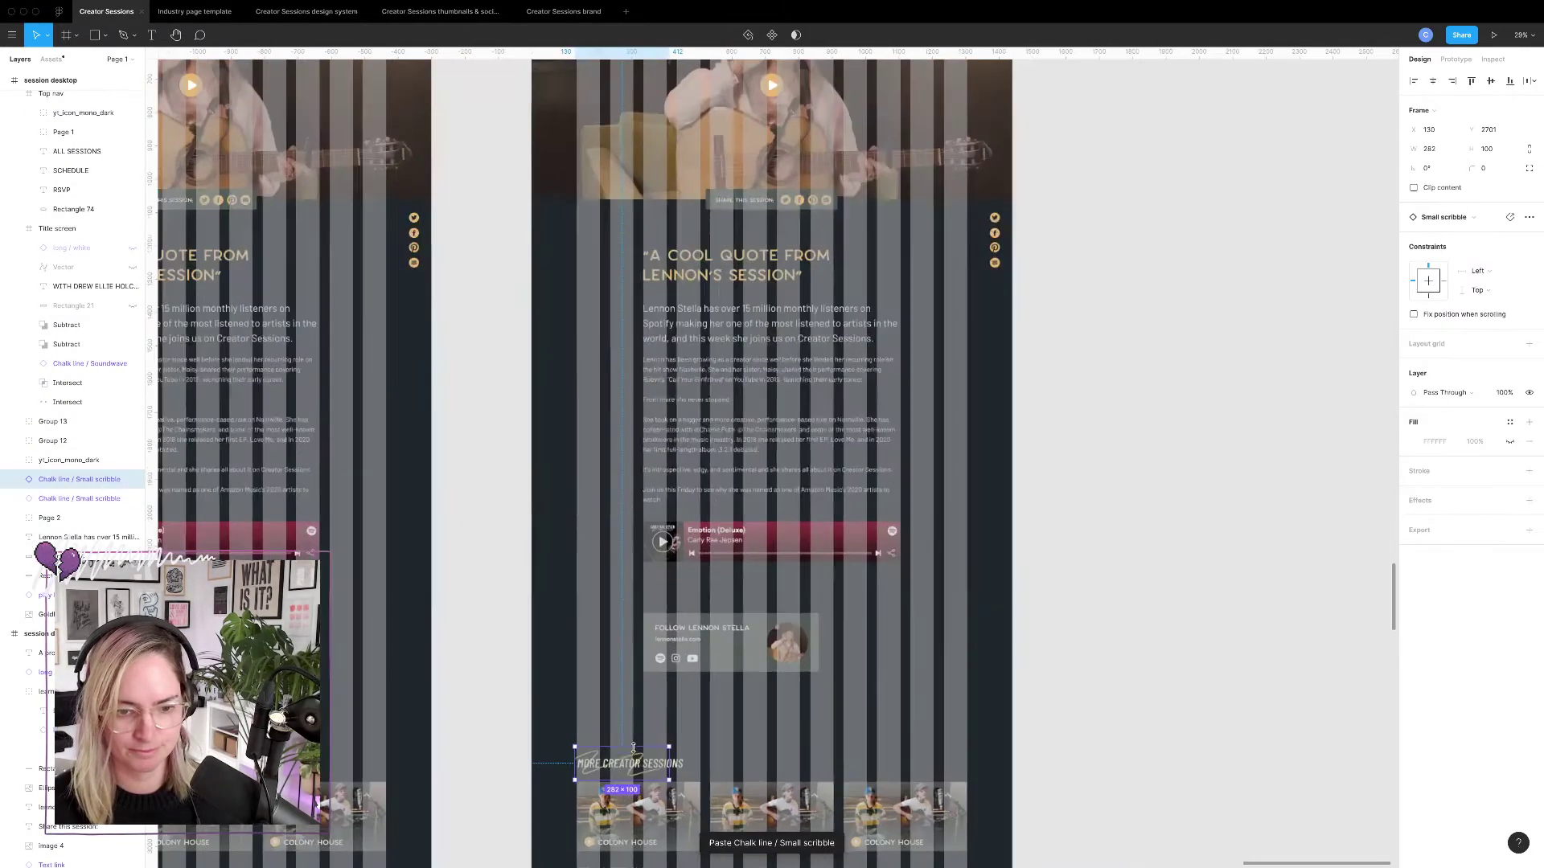
scroll(618, 760, "up", 3)
mouse_move(620, 763)
left_mouse_down()
mouse_move(620, 259)
mouse_move(599, 72)
left_mouse_up()
scroll(614, 457, "up", 3)
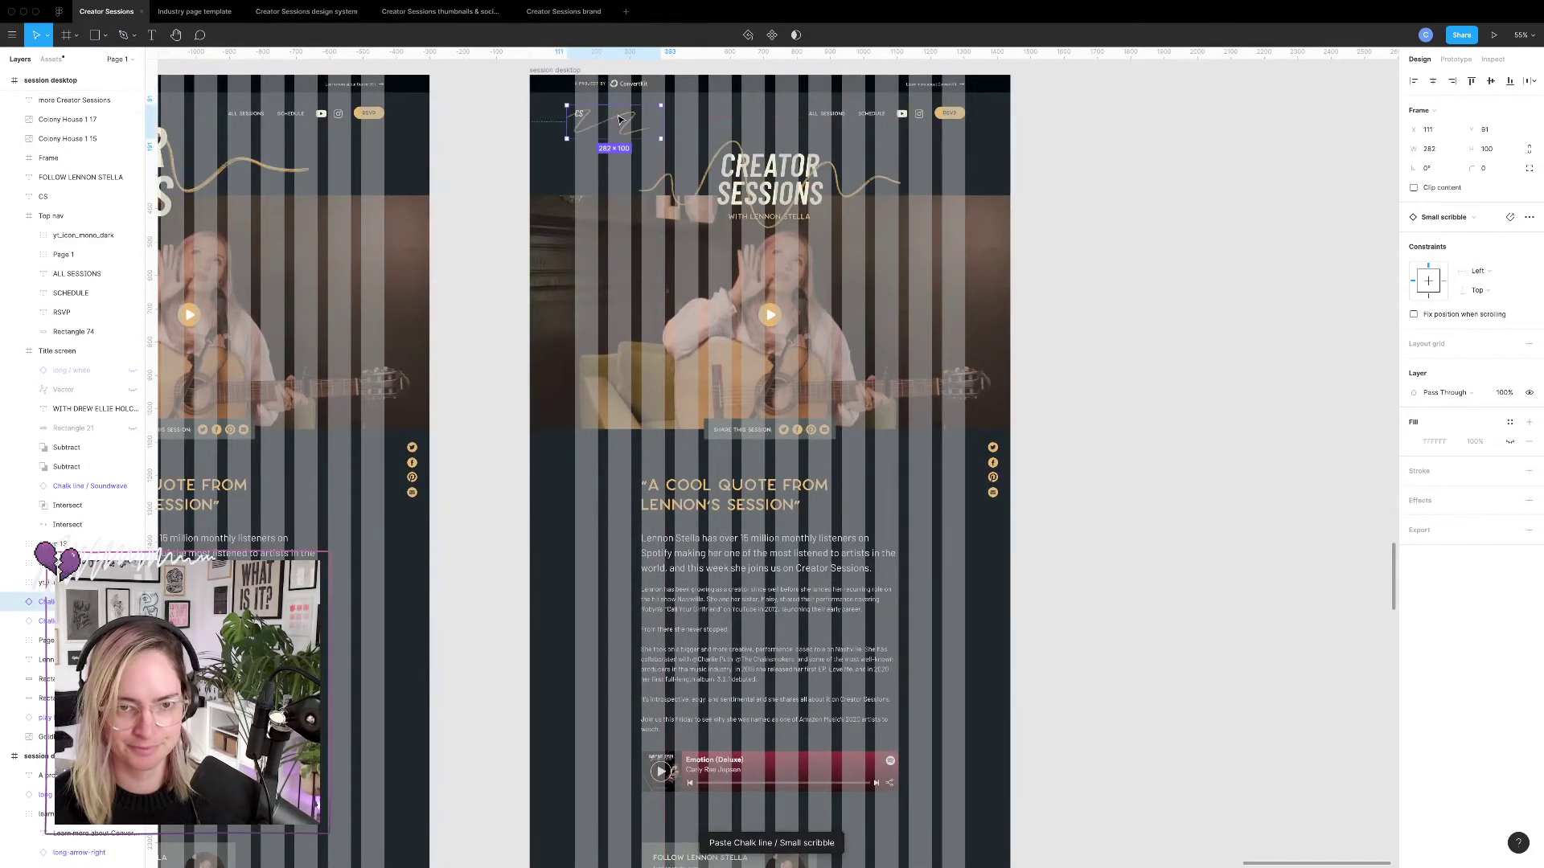
Shrink the copied scribble to 73 × 26 and position it around the CS text at X 118, Y 104.
scroll(599, 72, "up", 5)
scroll(914, 487, "up", 2)
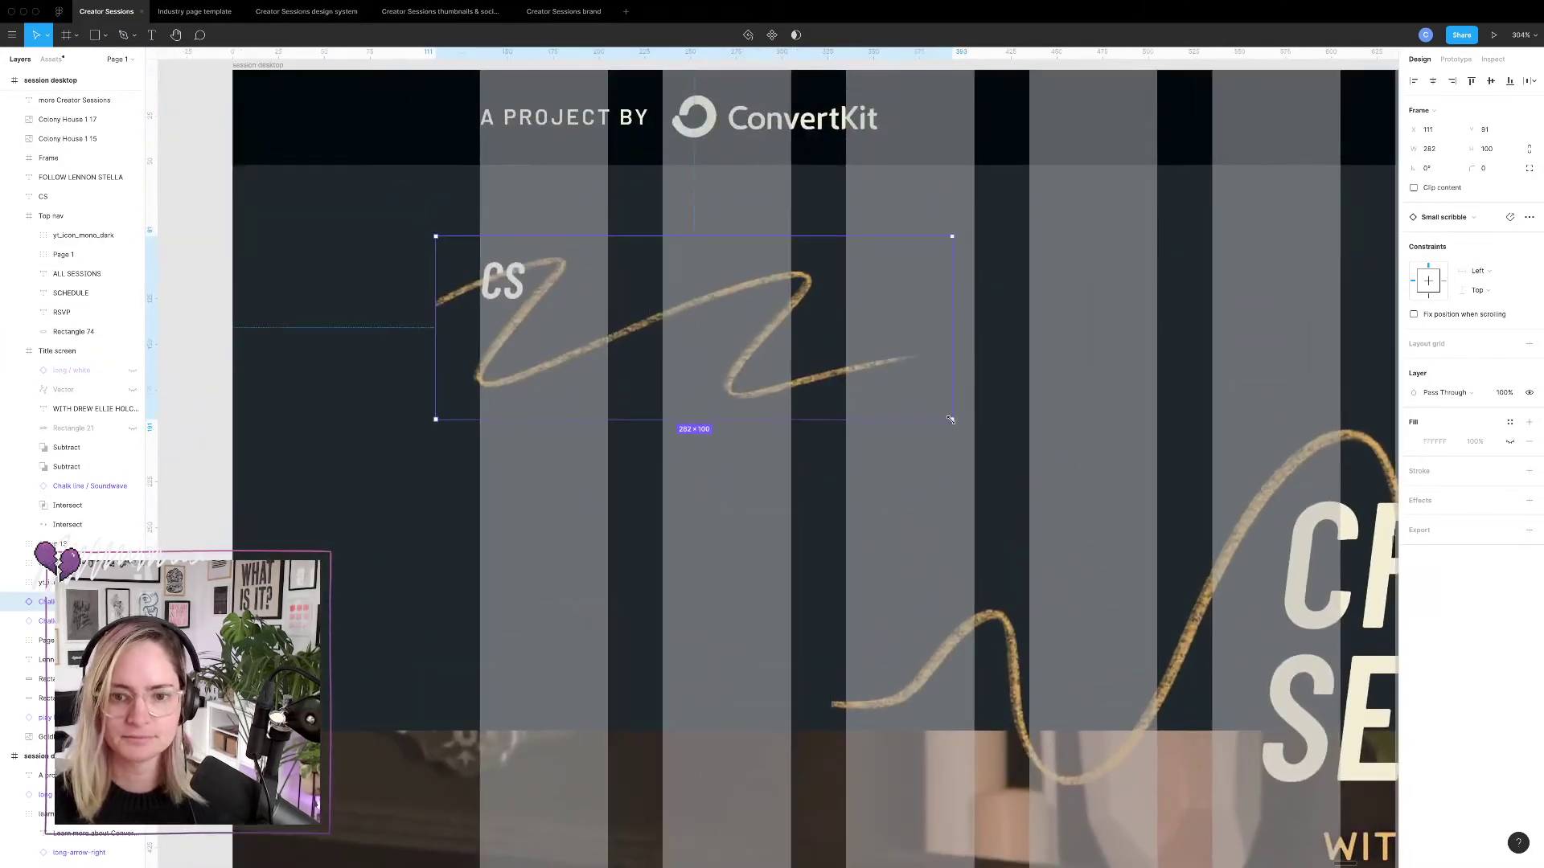
mouse_move(950, 420)
left_mouse_down()
mouse_move(543, 294)
mouse_move(577, 293)
mouse_move(537, 275)
left_mouse_up()
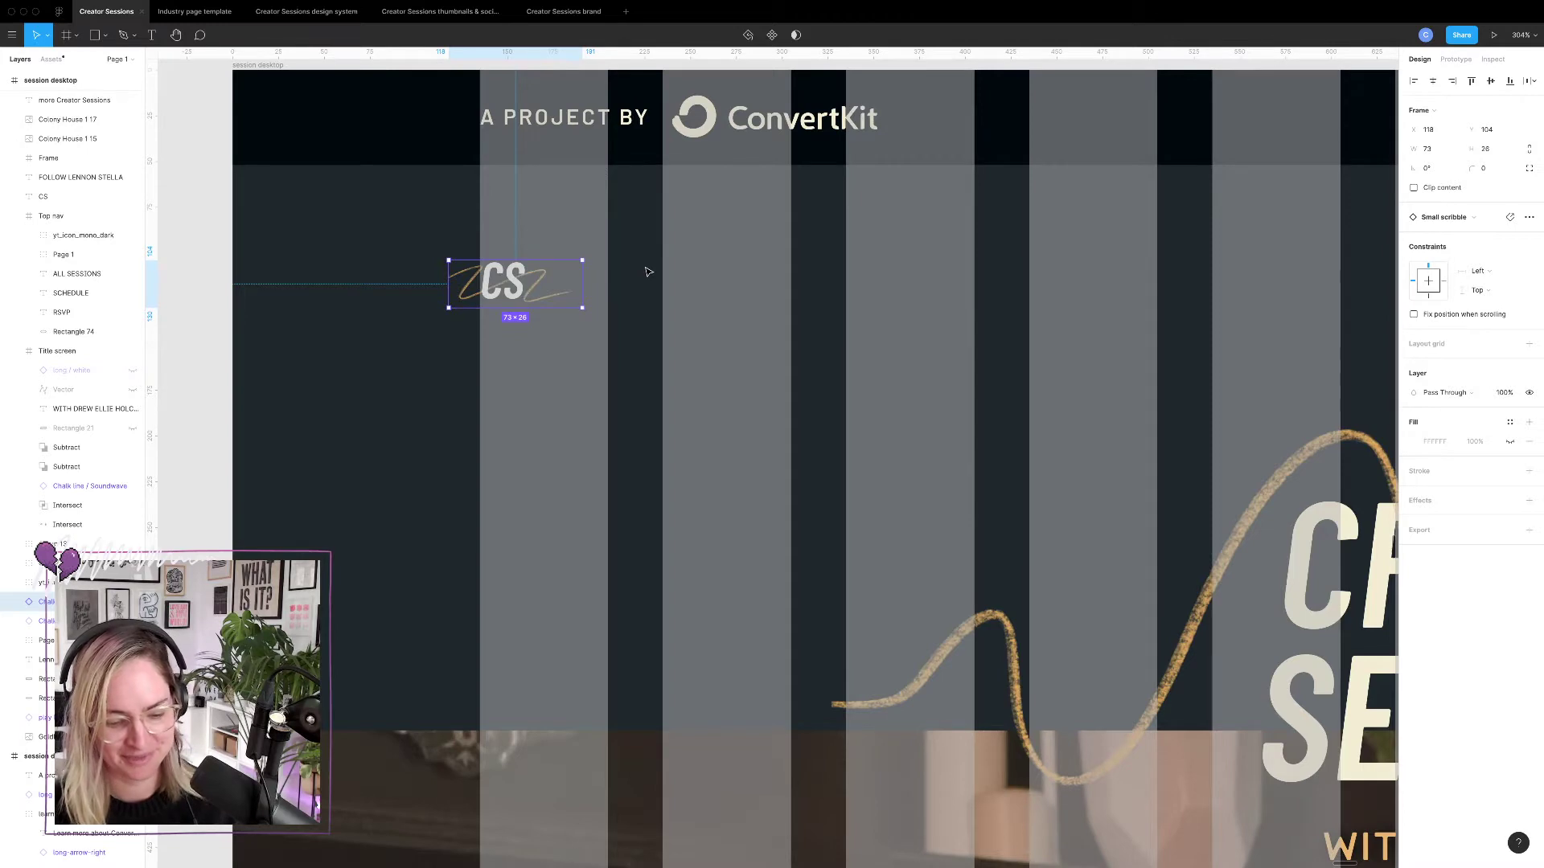
Hide the layout grids and review the CS mark with its scribble in the header.
scroll(706, 240, "down", 5)
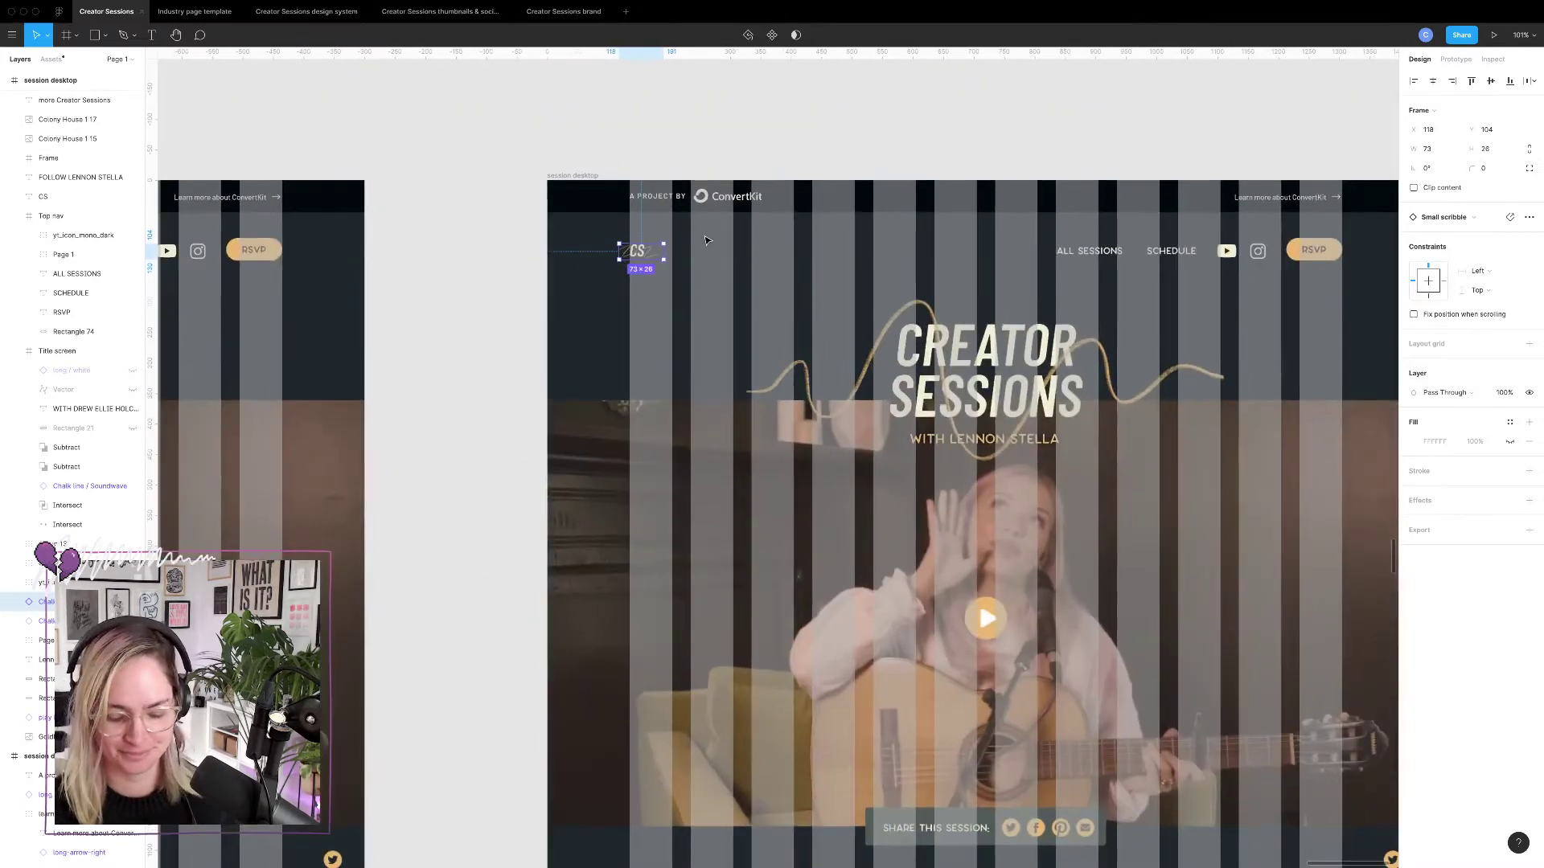
key("ctrl+g")
left_click(819, 157)
scroll(848, 117, "right", 5)
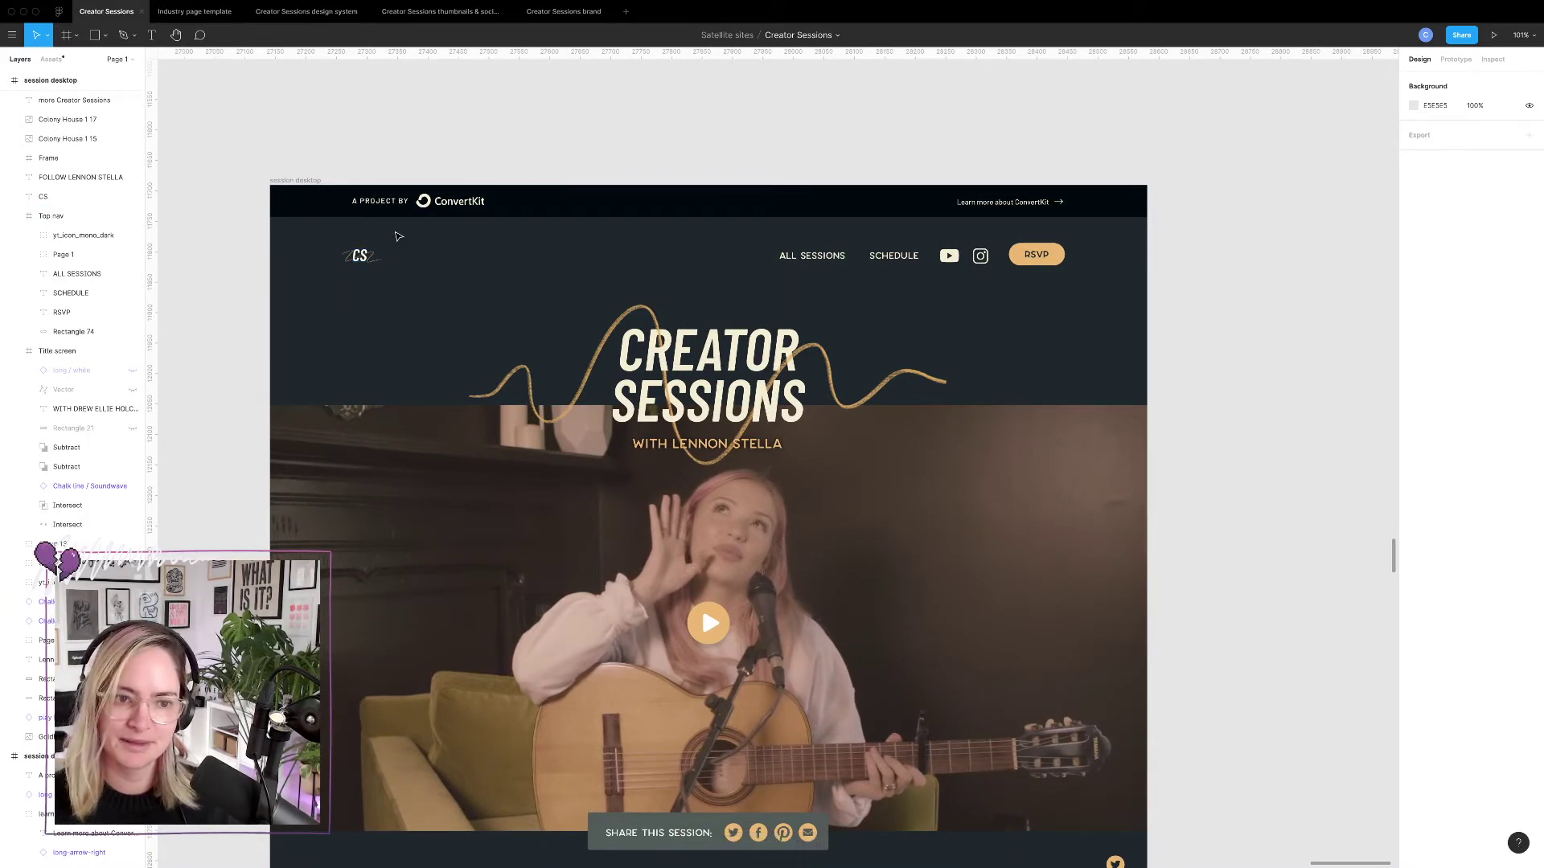
left_click(361, 259)
left_click(629, 137)
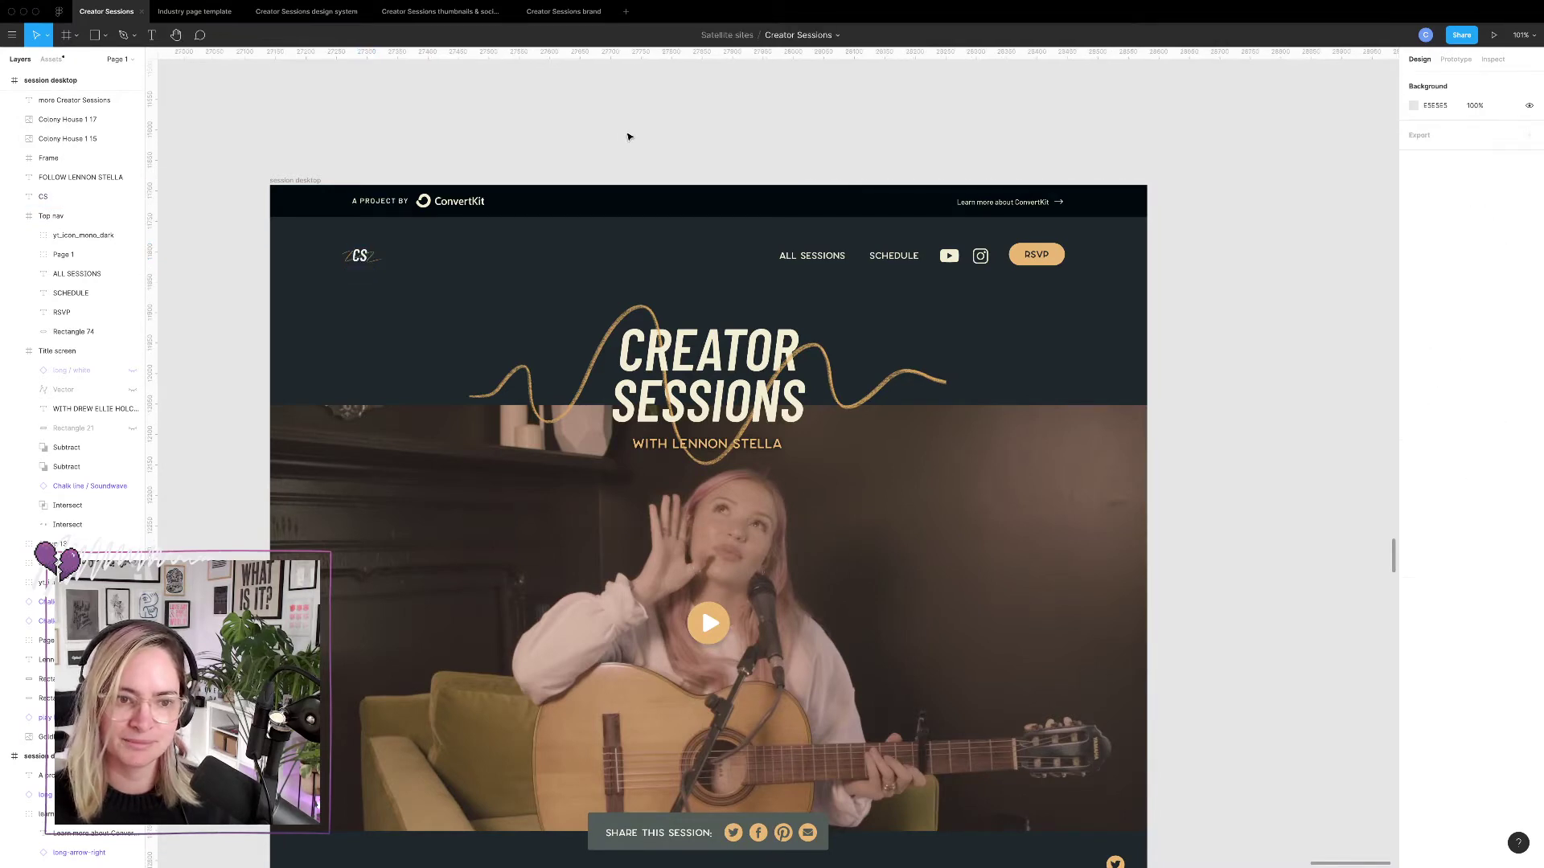
Enlarge the Title screen frame with the Creator Sessions logo to about 988 × 556, keeping it centred over the video image.
scroll(629, 137, "down", 3)
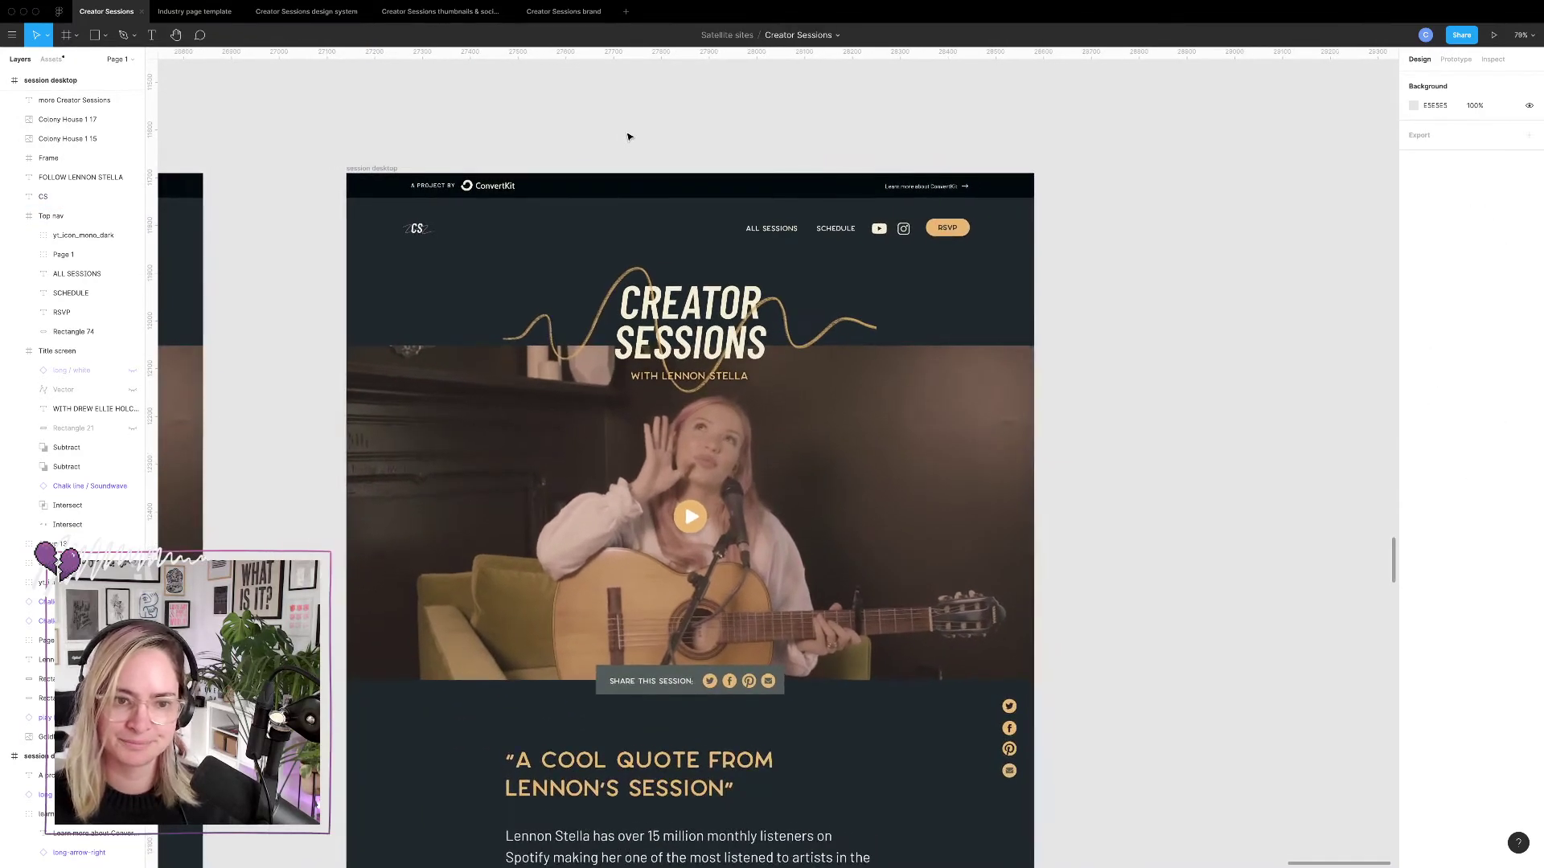
left_click(750, 326)
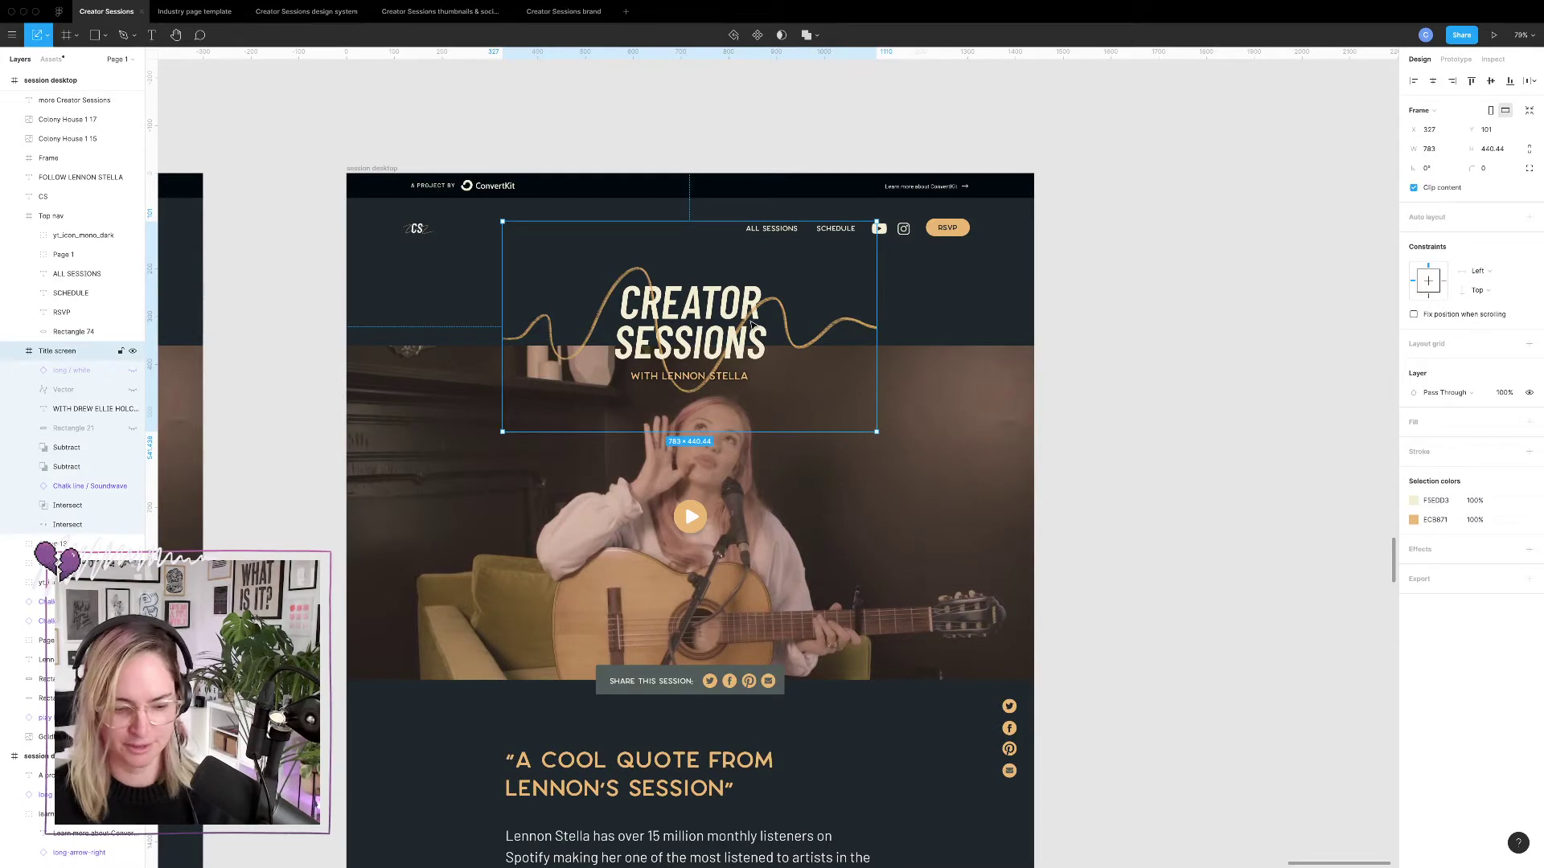
left_click_drag(877, 432, 903, 459)
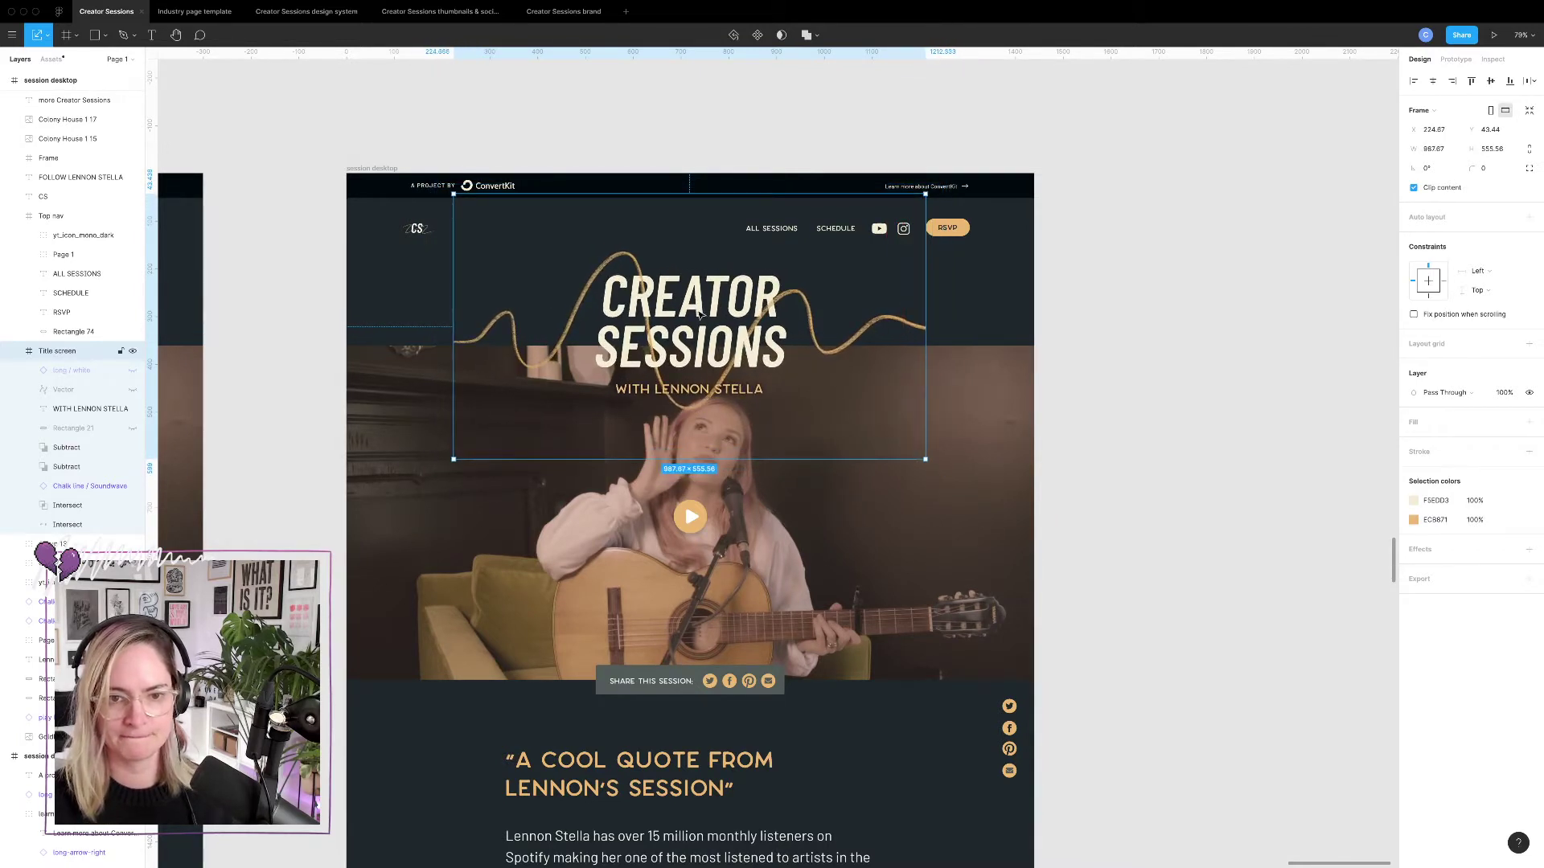
left_click_drag(698, 314, 702, 315)
left_click(1134, 422)
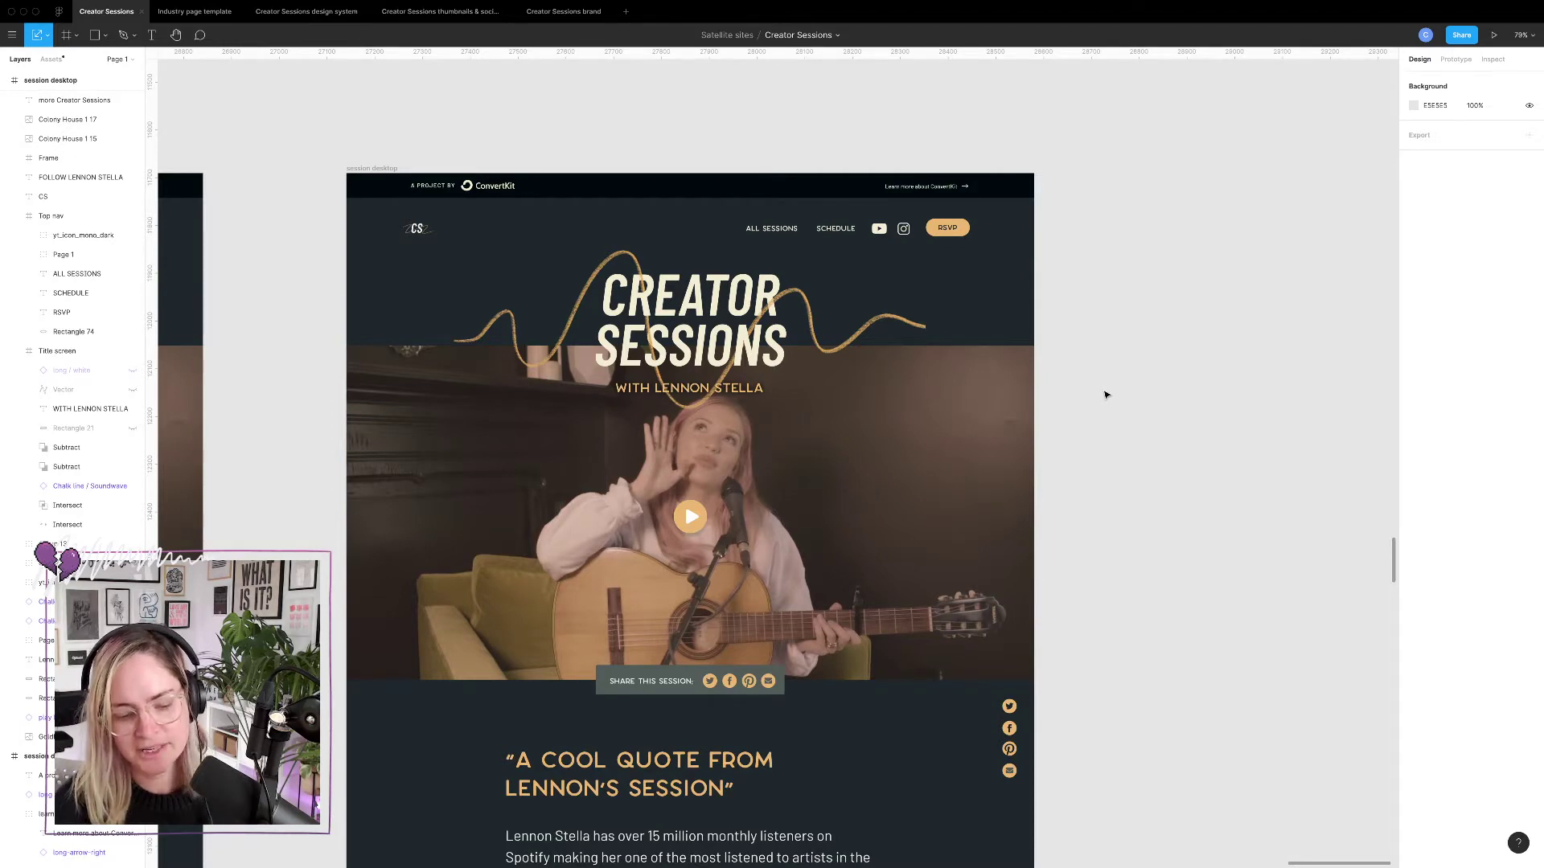
In the session desktop variant with centred navigation, duplicate the ALL SESSIONS link to its left and change the copy's text to "HOME".
scroll(684, 365, "left", 12)
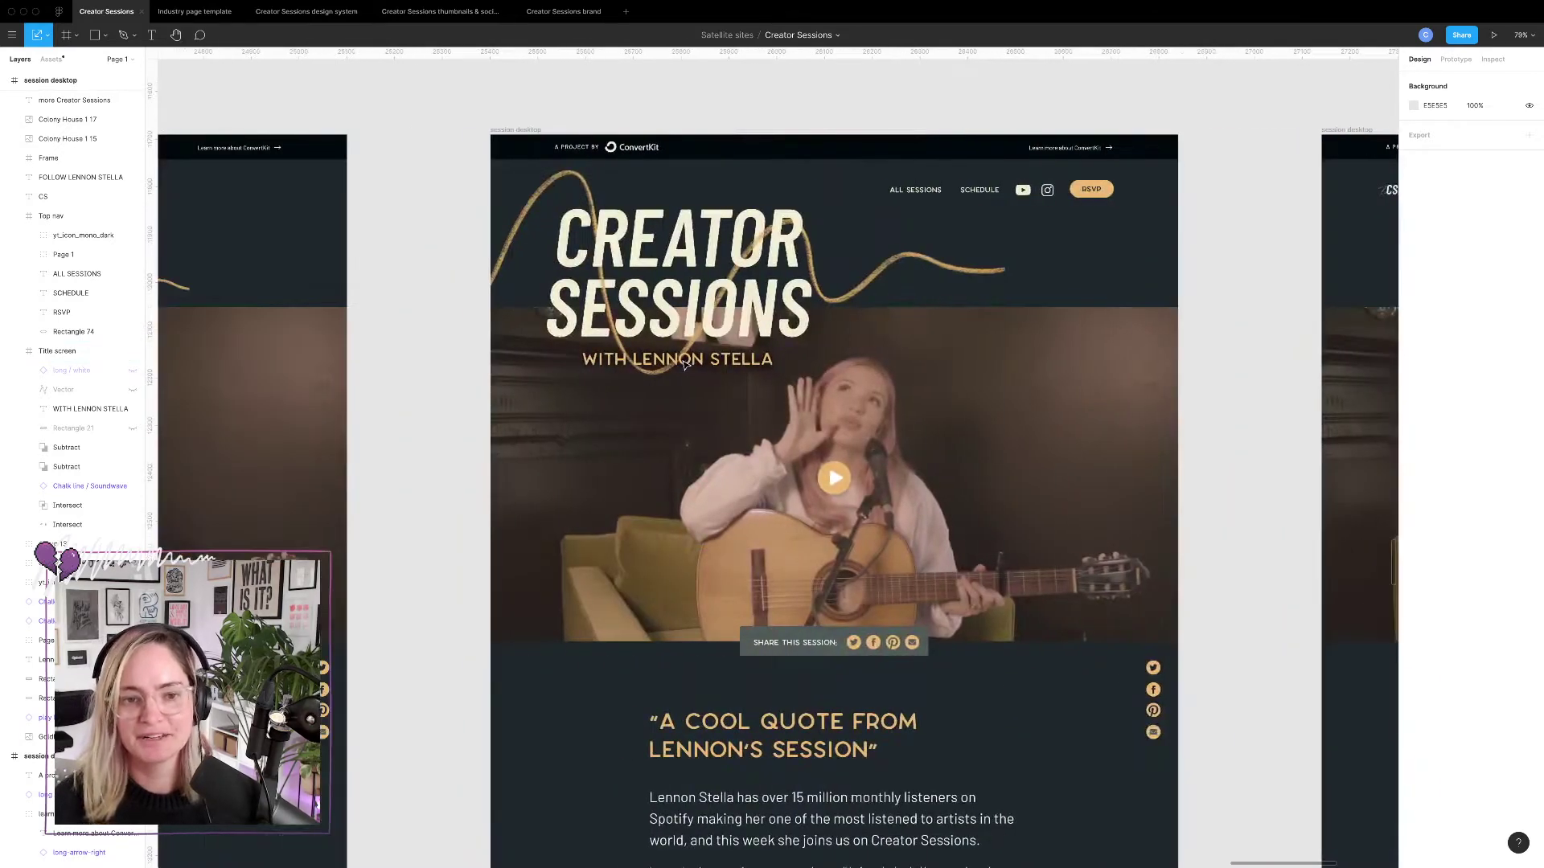
scroll(684, 365, "down", 5)
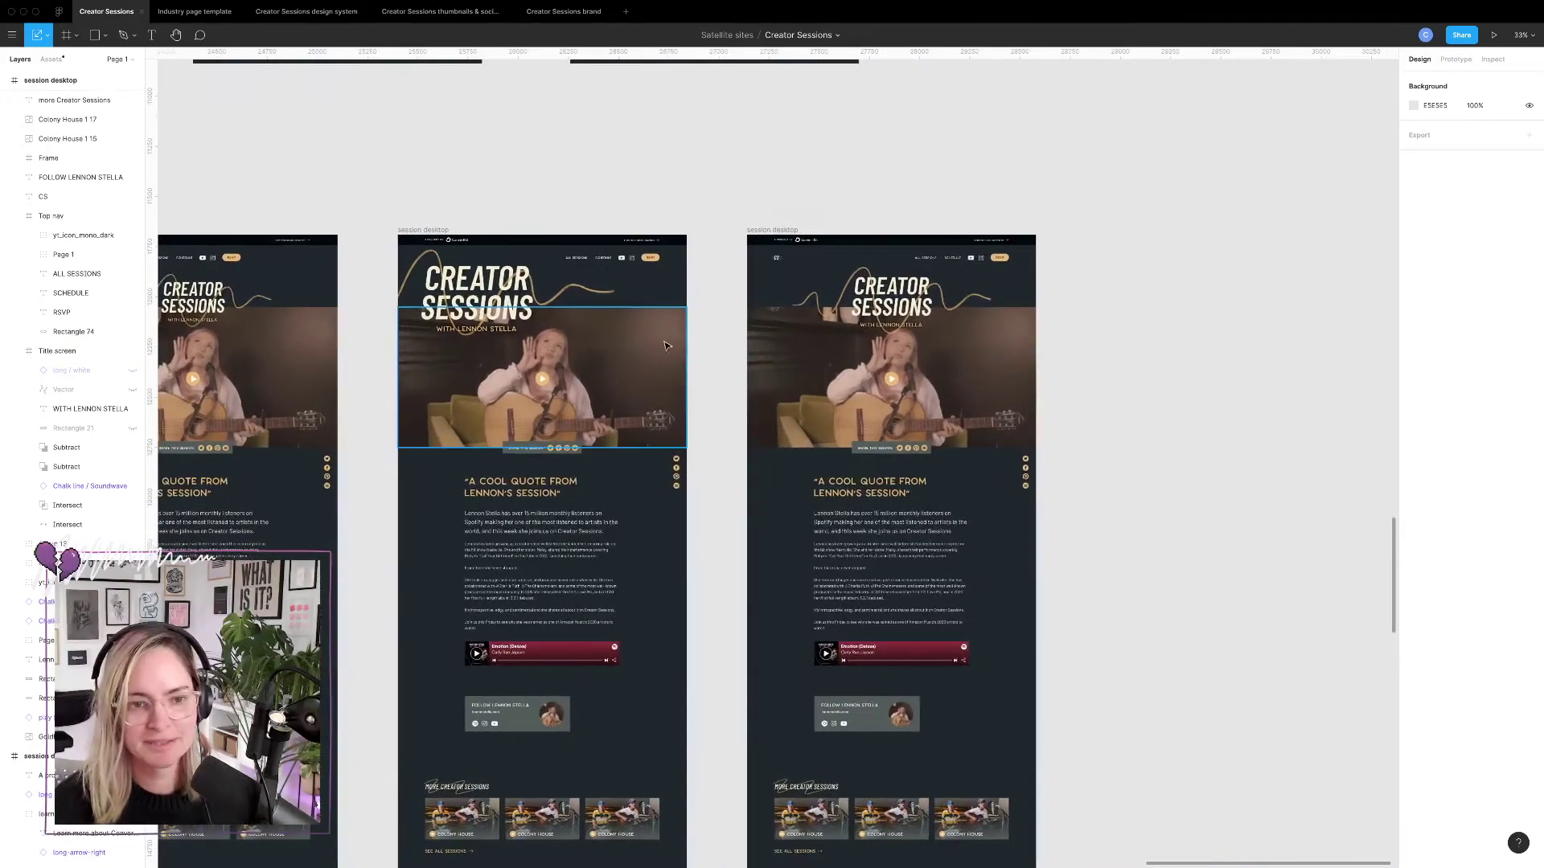
scroll(663, 346, "left", 4)
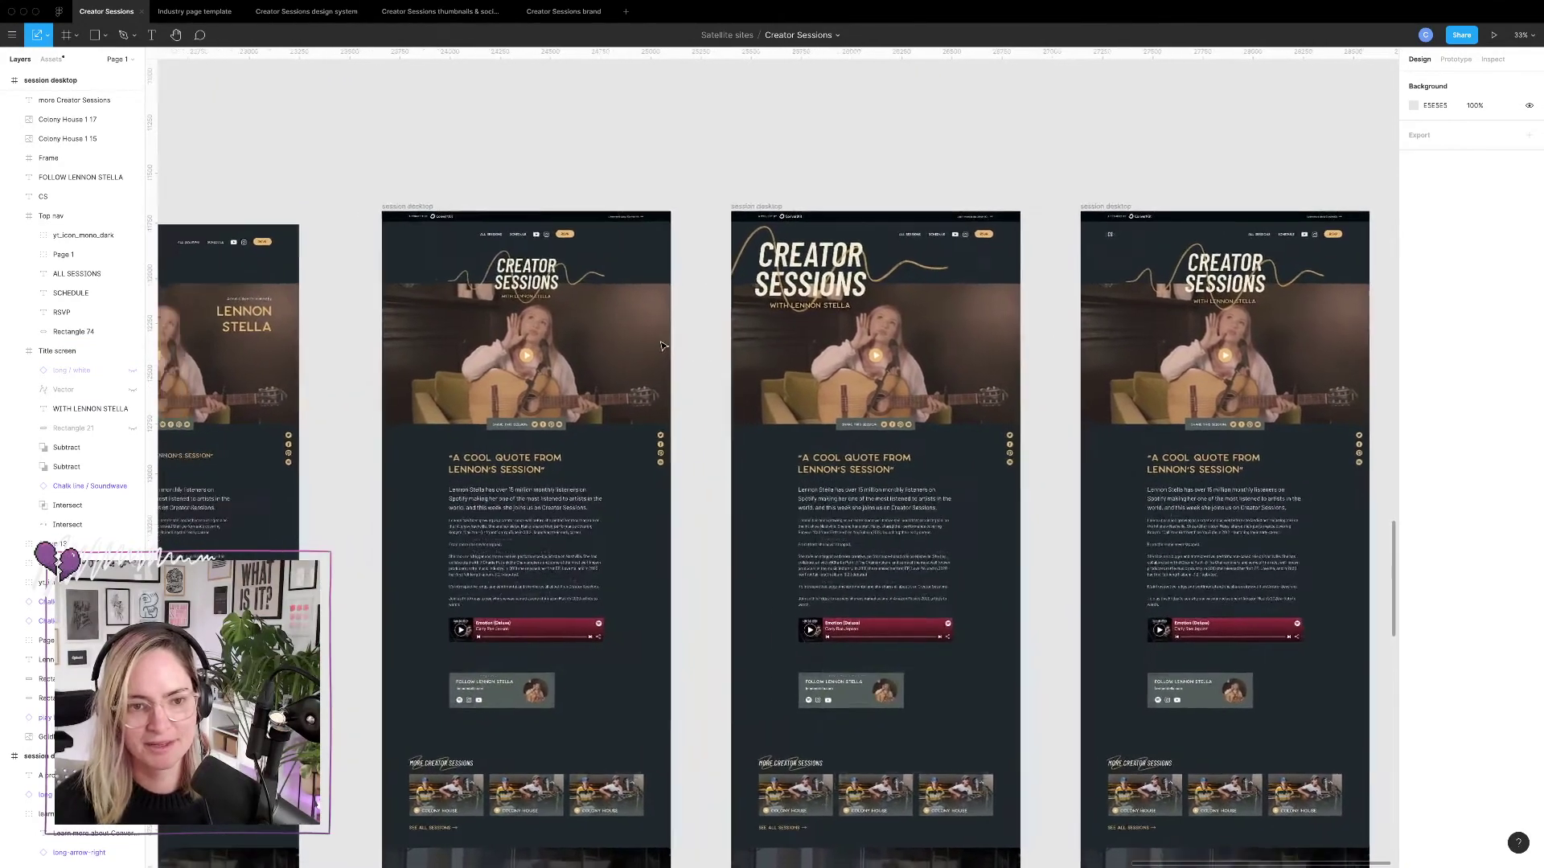
scroll(663, 345, "up", 10)
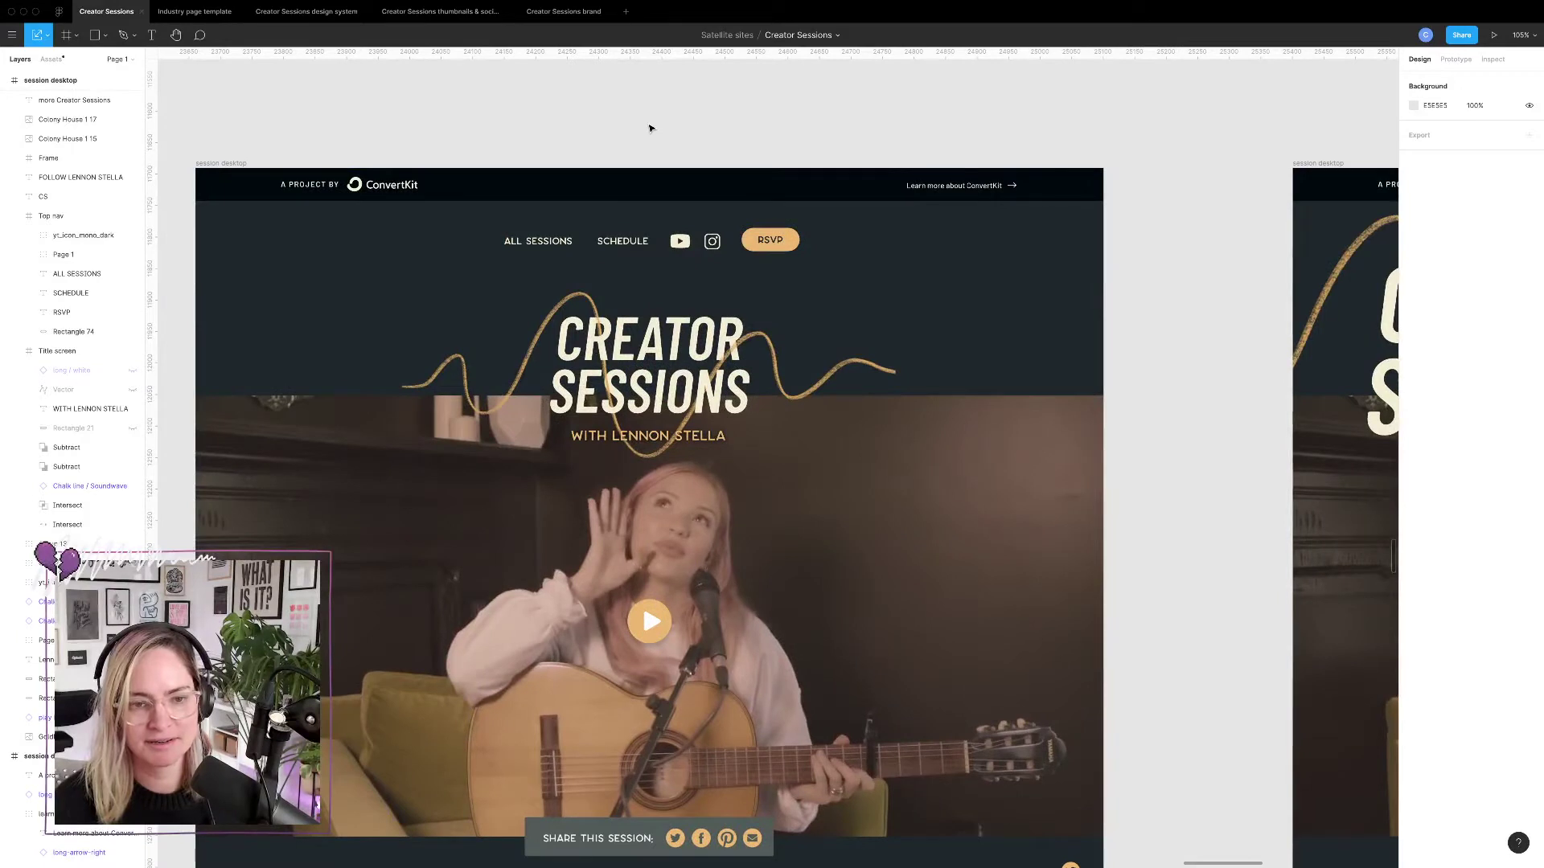
double_click(529, 248)
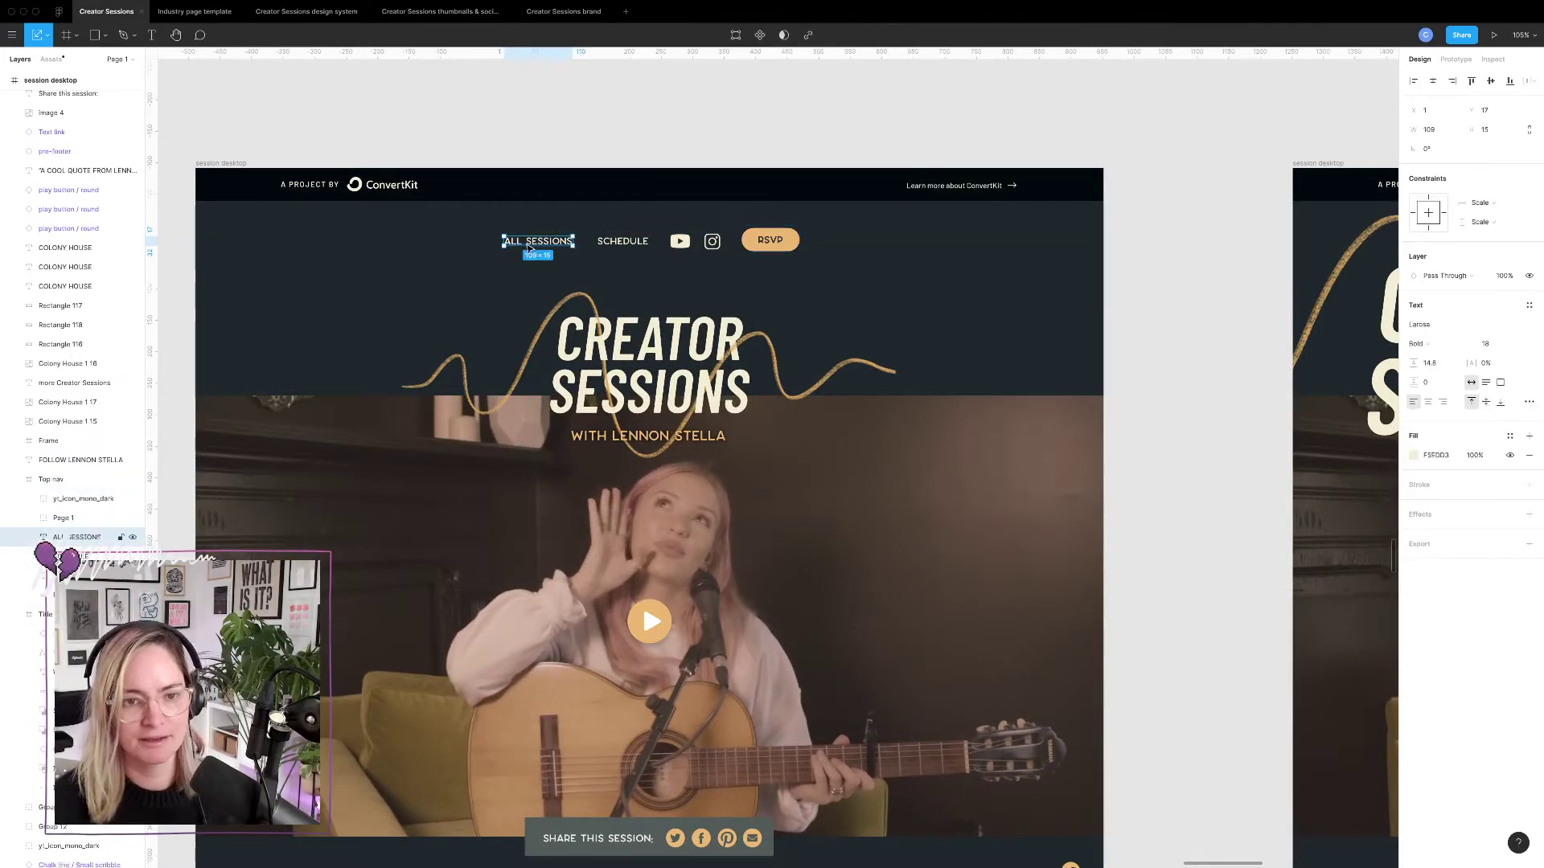
left_click_drag(546, 245, 449, 245)
double_click(451, 245)
type("HOME")
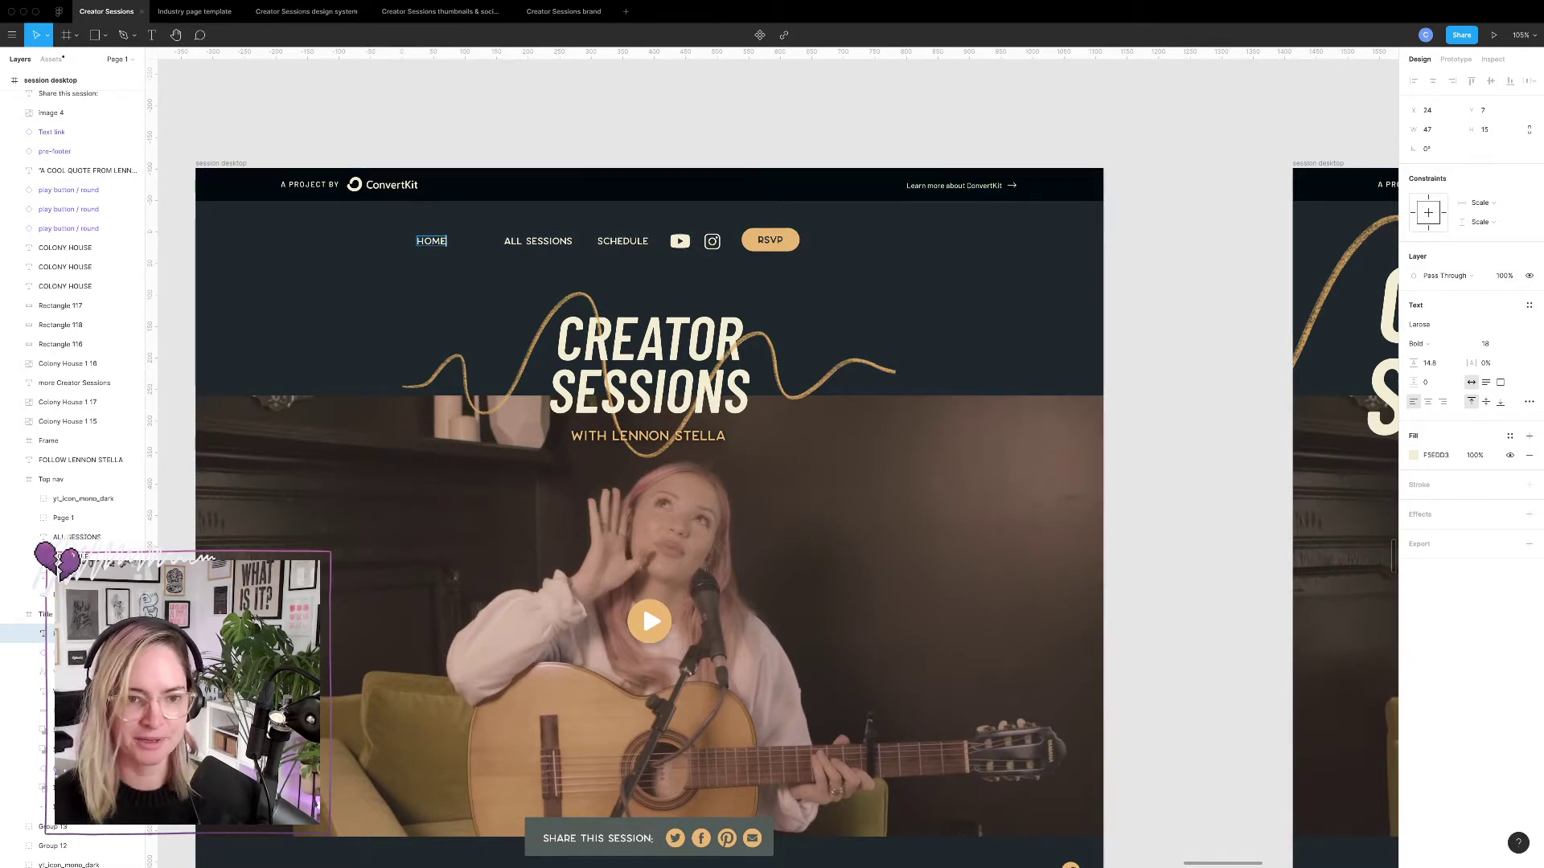
Nudge the HOME link right to X 74 so it sits closer to the ALL SESSIONS link.
key("Escape")
key("shift+Right")
key("shift+Right")
key("shift+Right")
key("shift+Right")
key("shift+Right")
key("shift+Right")
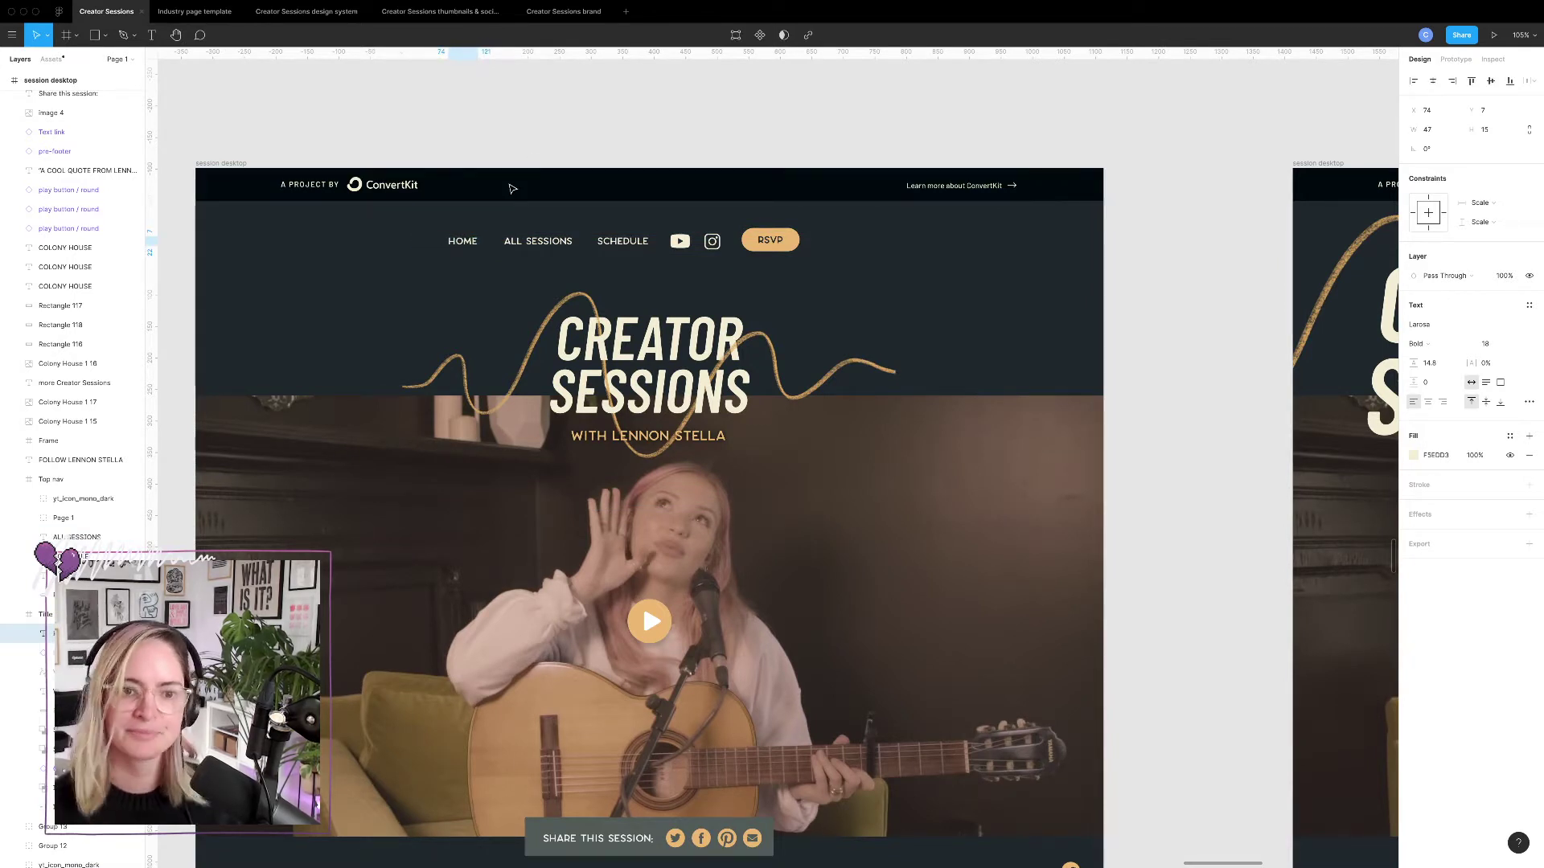
key("shift+Left")
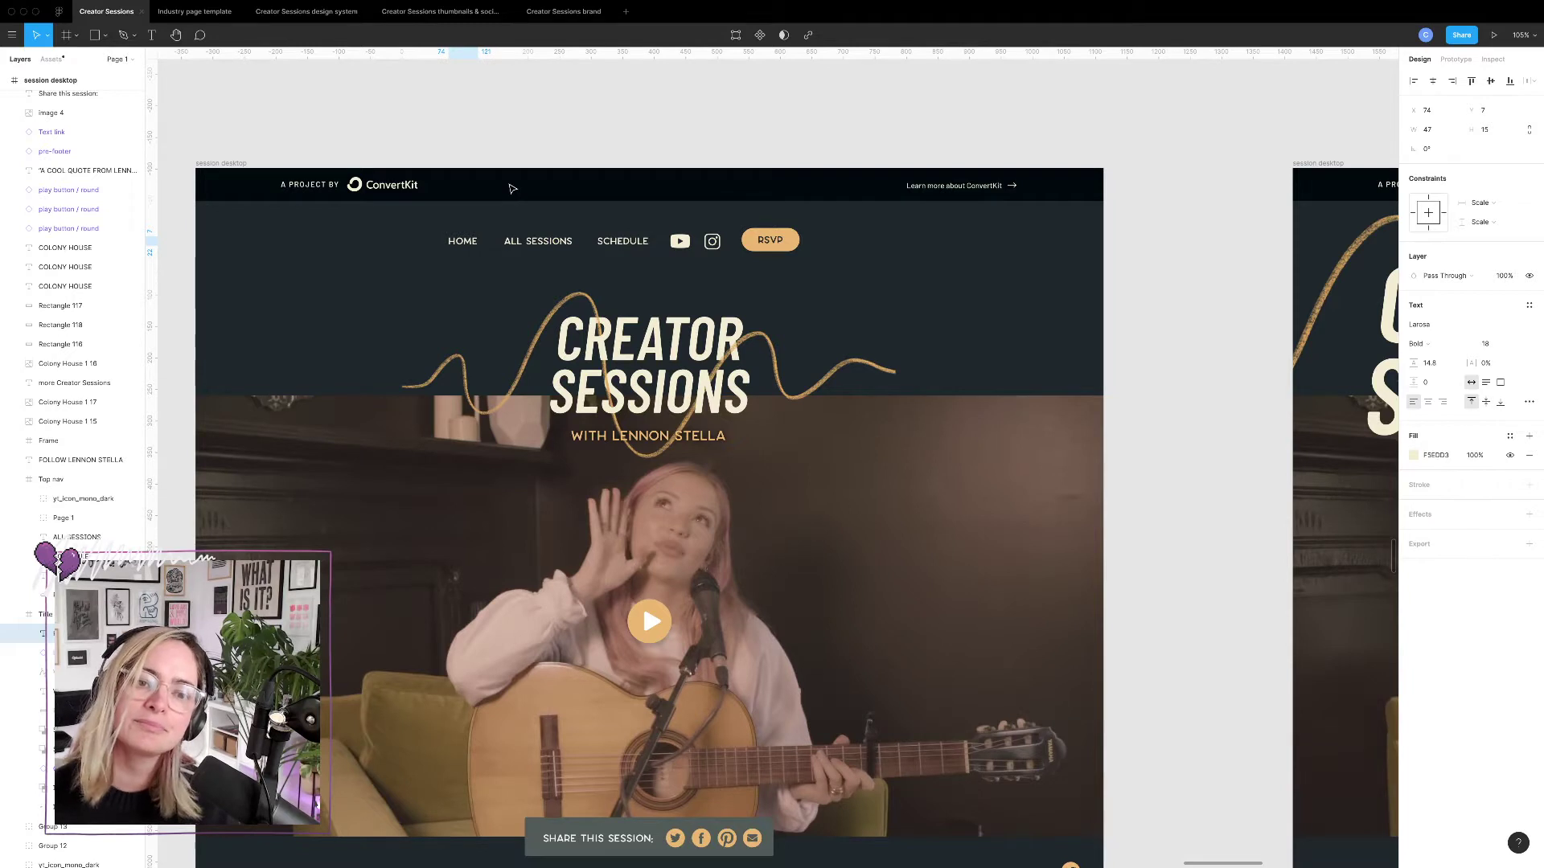
Move the HOME text layer into the Top nav frame and extend the frame's left edge to 557 wide to enclose it.
left_click(515, 239)
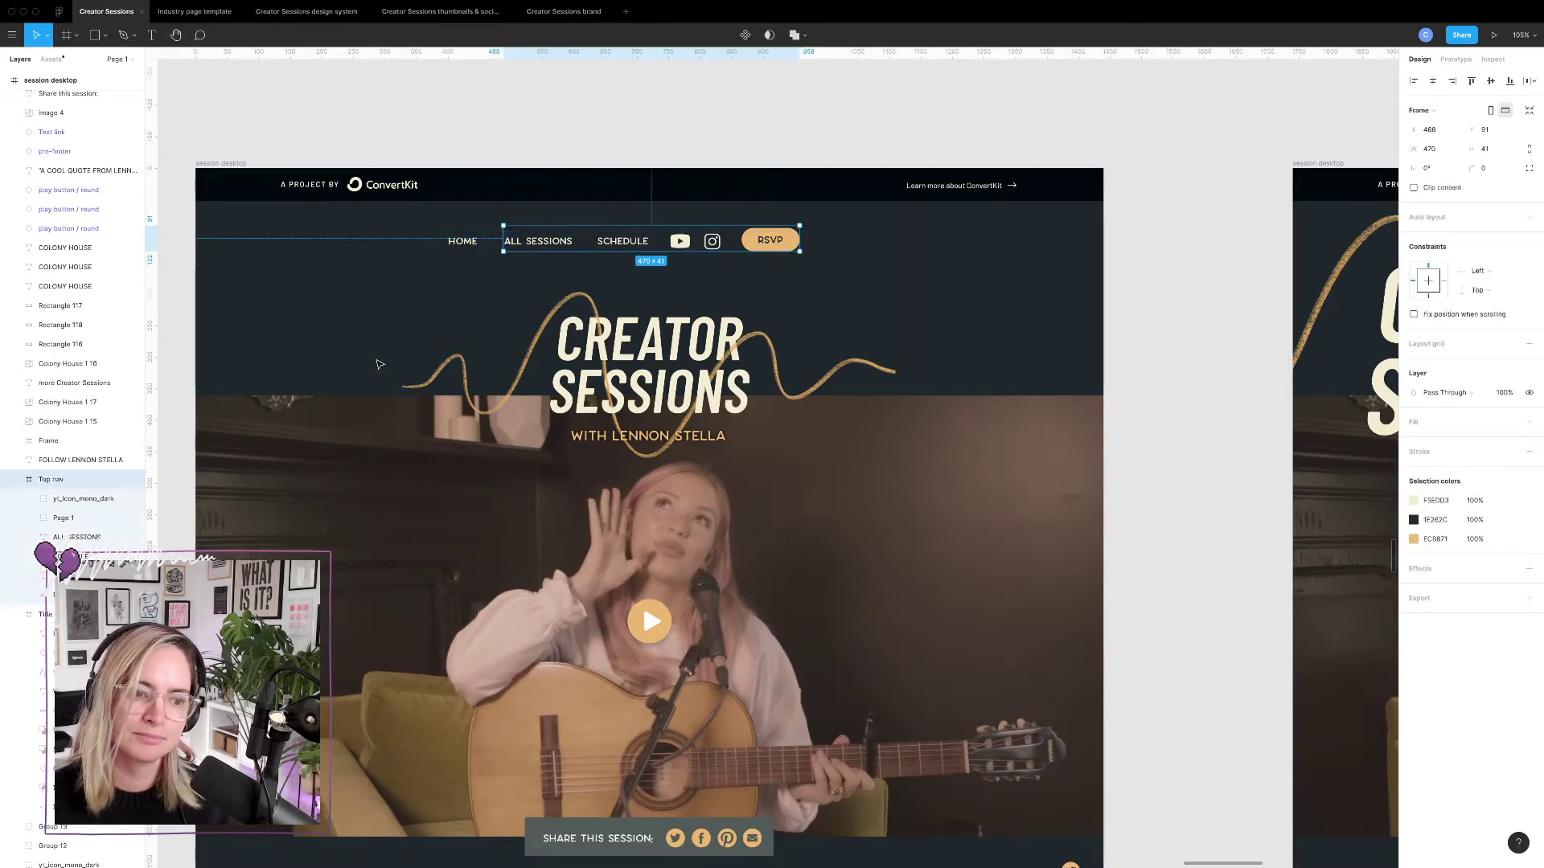
double_click(462, 241)
left_click_drag(48, 634, 56, 487)
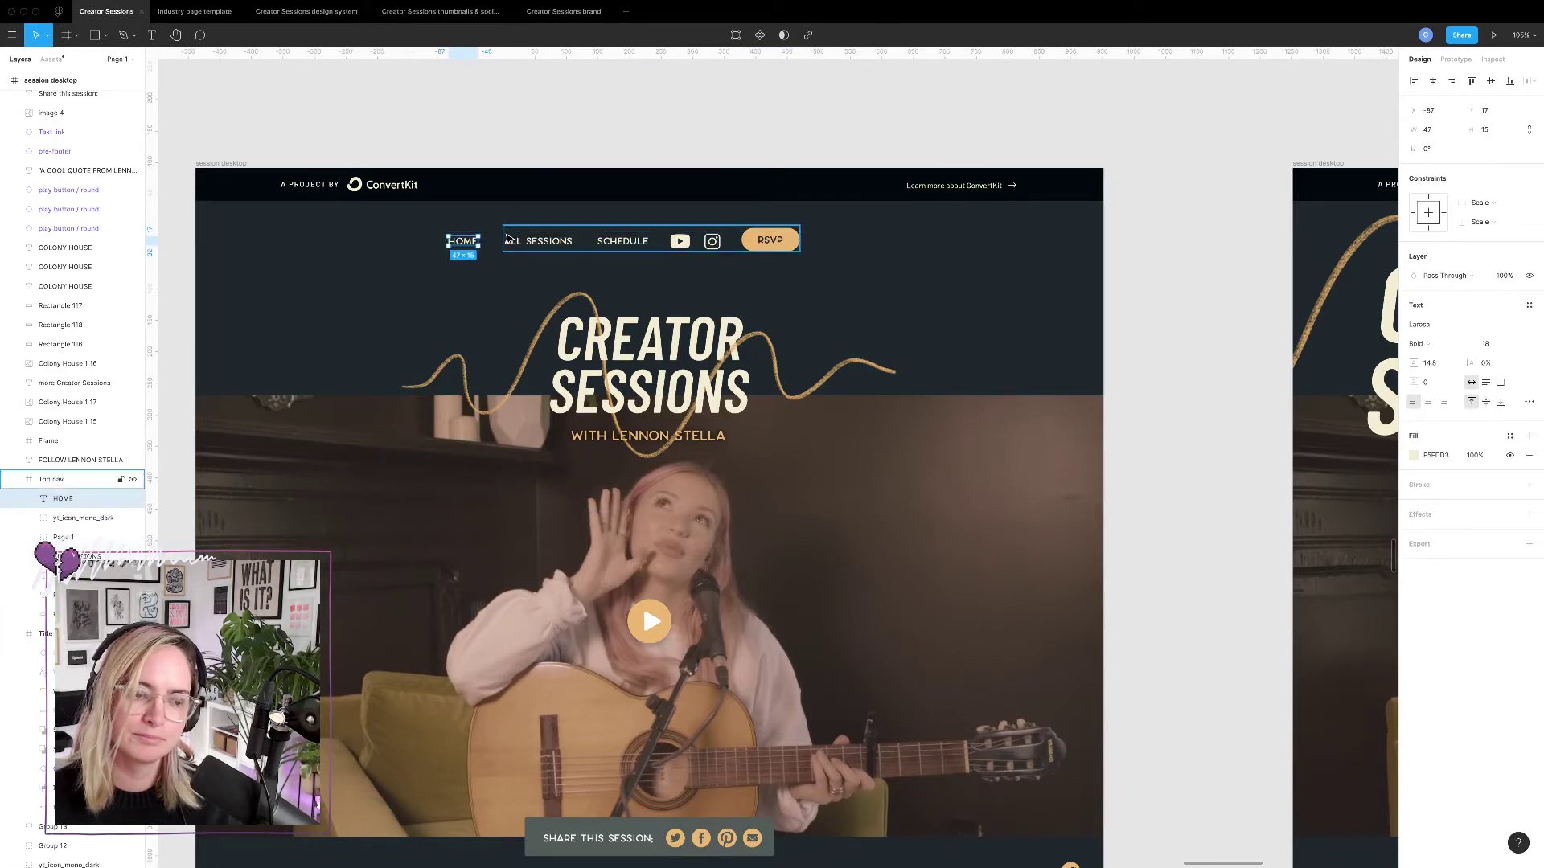
left_click(508, 238)
left_click_drag(500, 234, 445, 235)
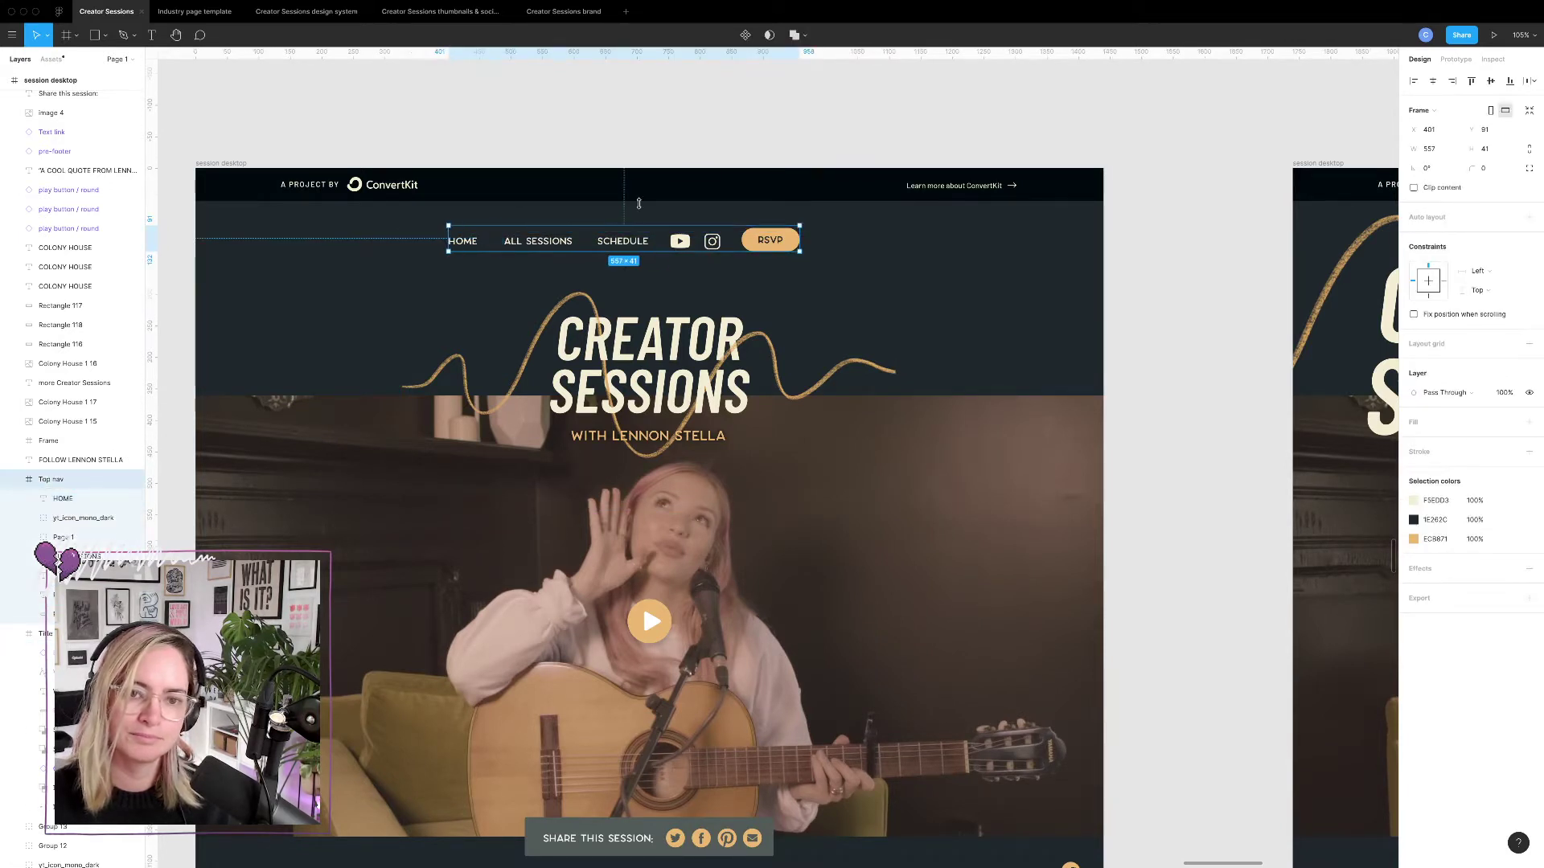
Shift the widened Top nav frame right to about X 459, keeping it at Y 91, and deselect it.
left_click(738, 145)
left_click_drag(689, 245, 728, 247)
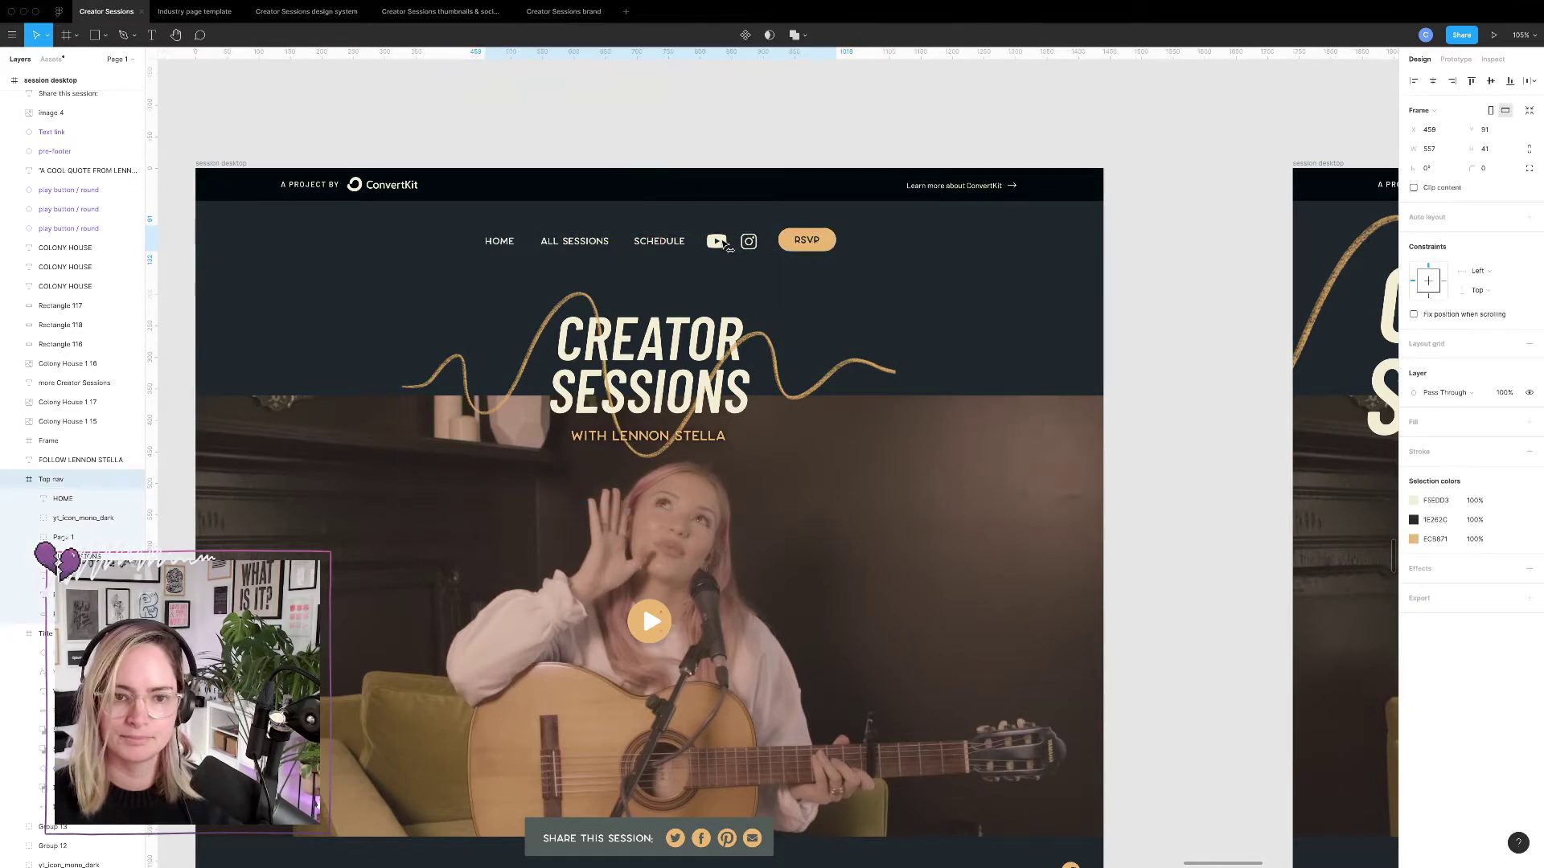
left_click(768, 100)
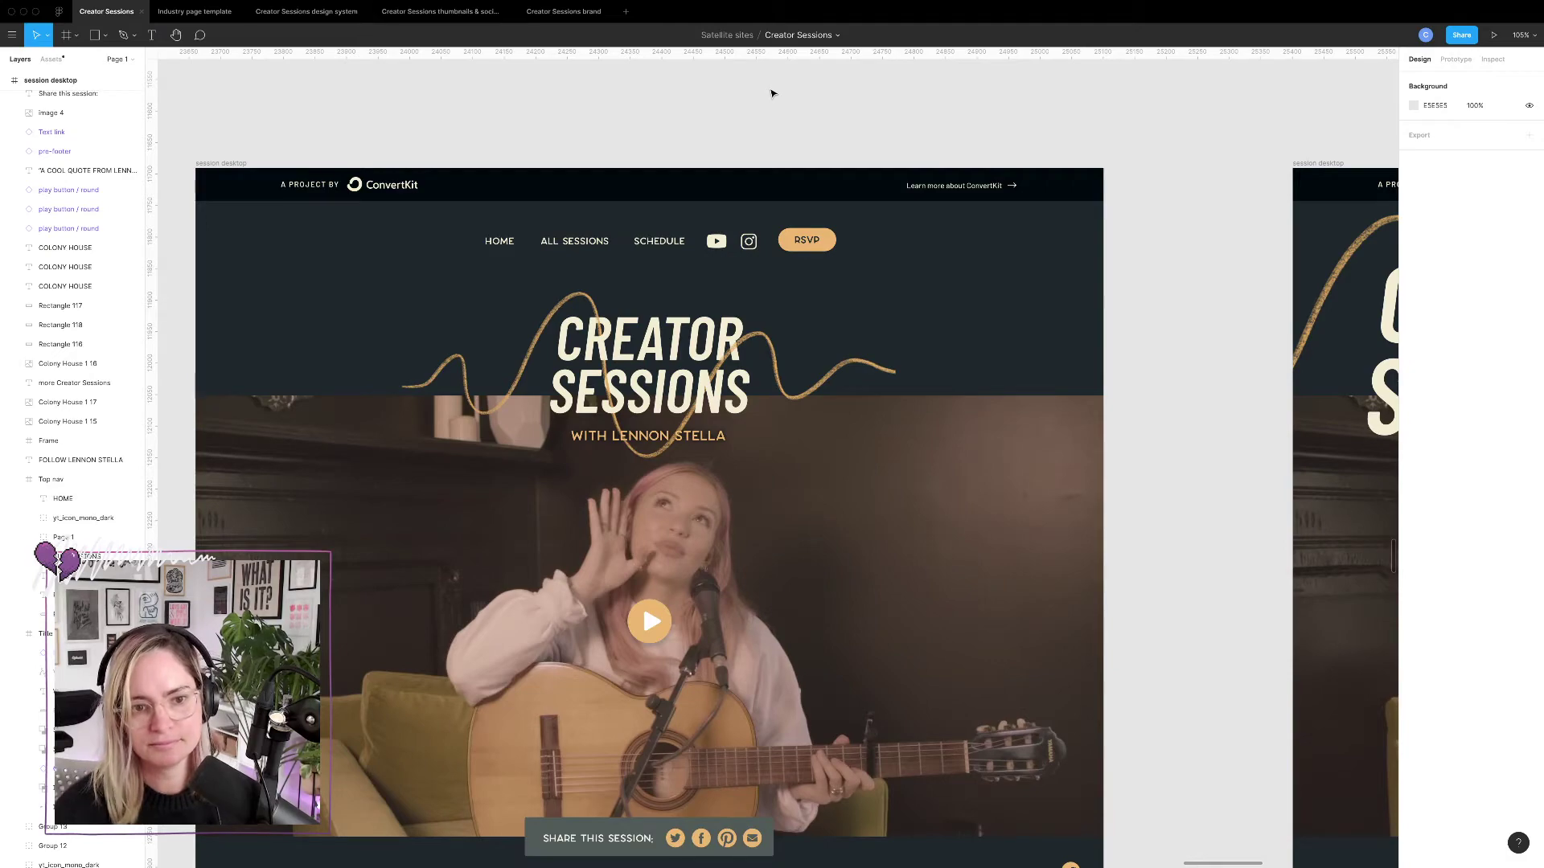
Compare the header layouts across the session desktop variants and the home desktop frames above them.
scroll(812, 117, "down", 10, "ctrl")
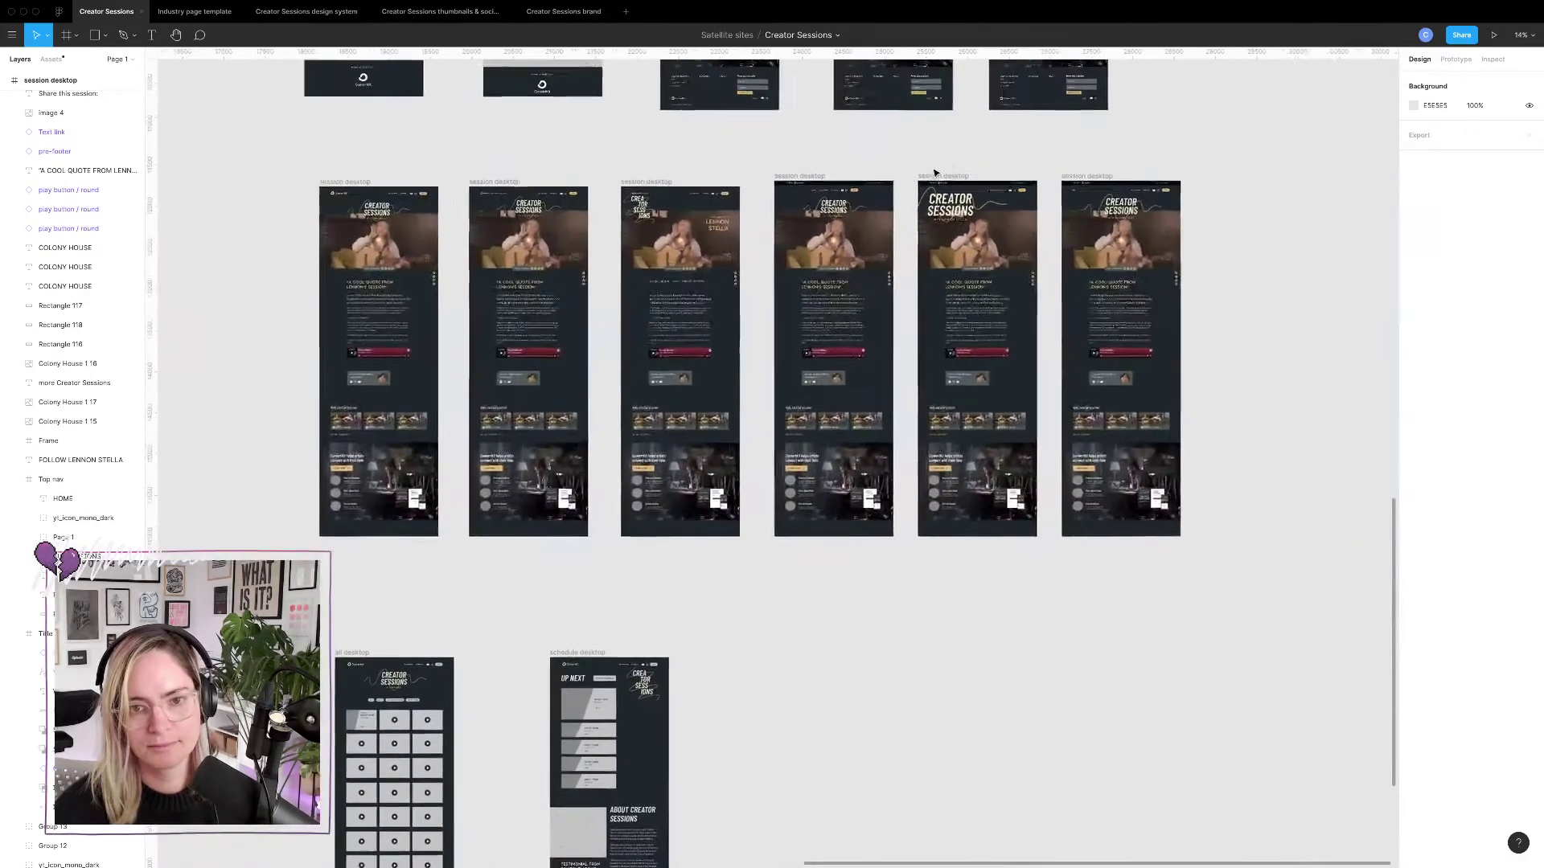
scroll(879, 165, "up", 6)
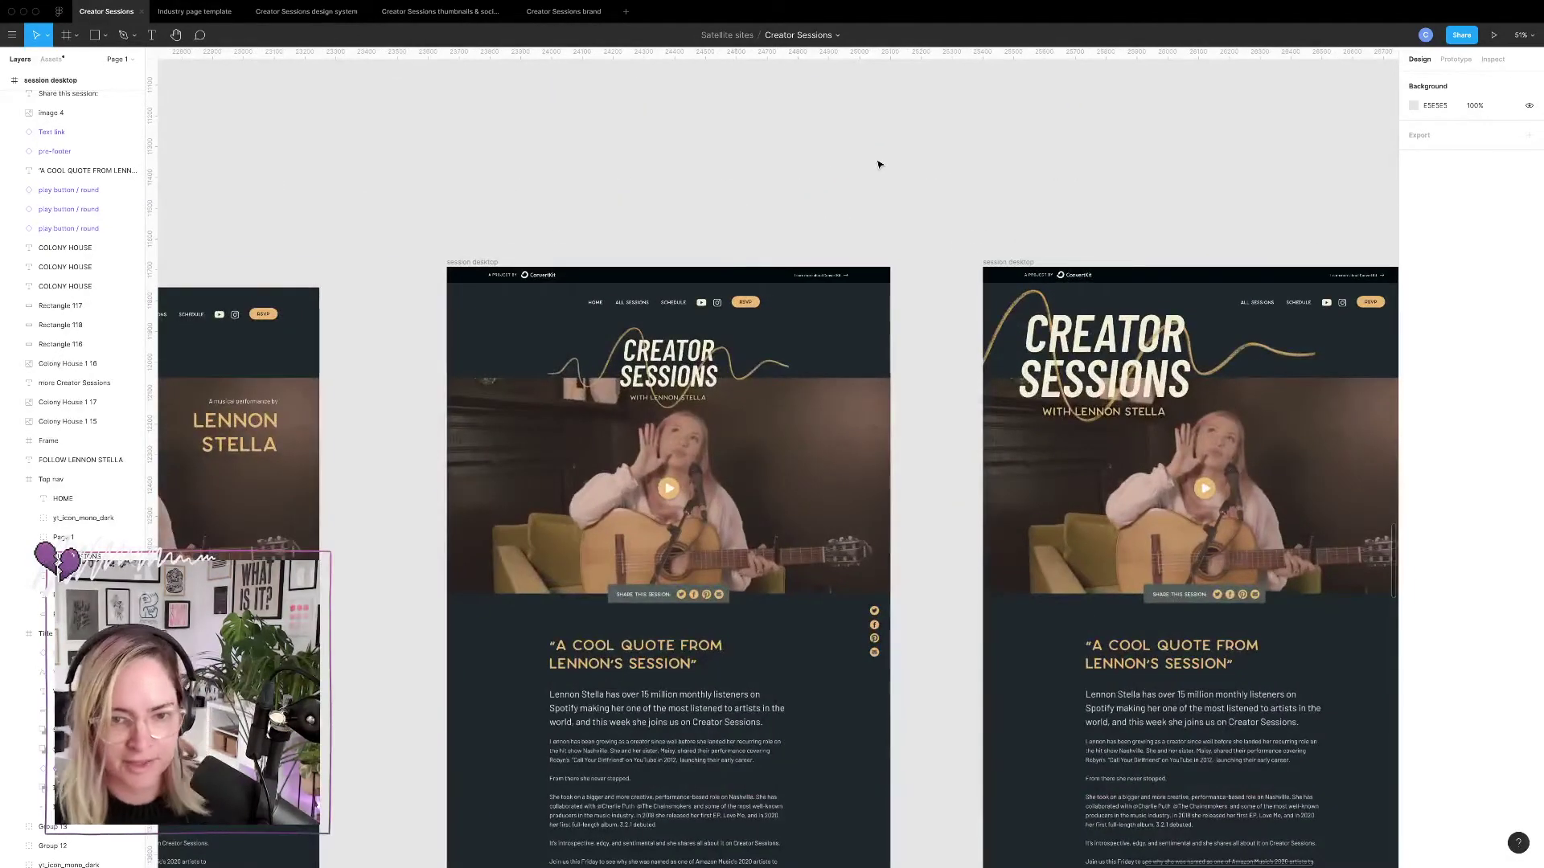
scroll(879, 165, "down", 4)
scroll(878, 162, "up", 2)
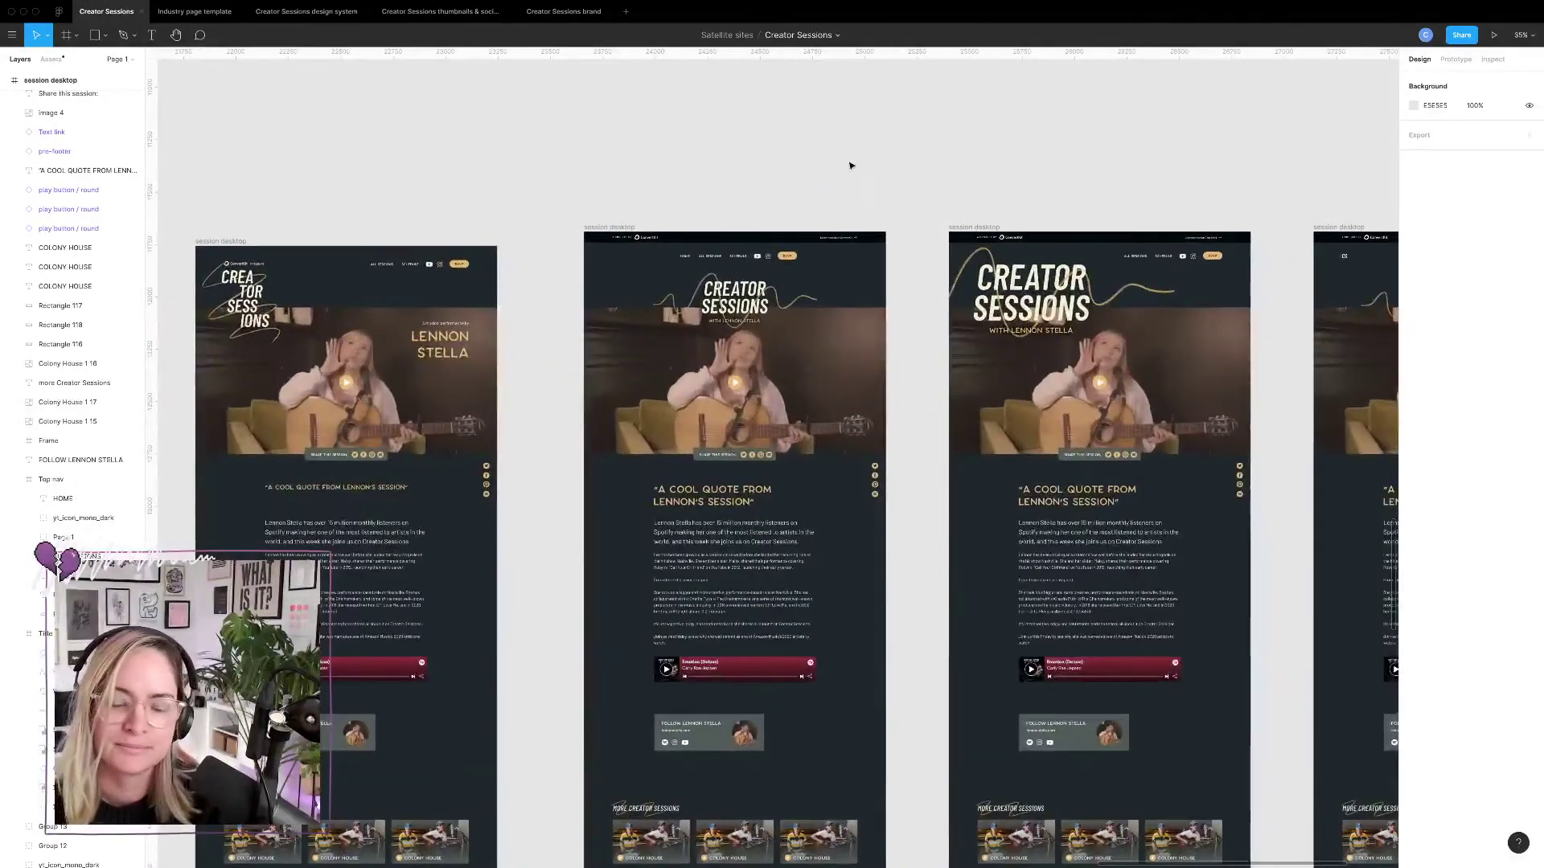
scroll(832, 186, "down", 6)
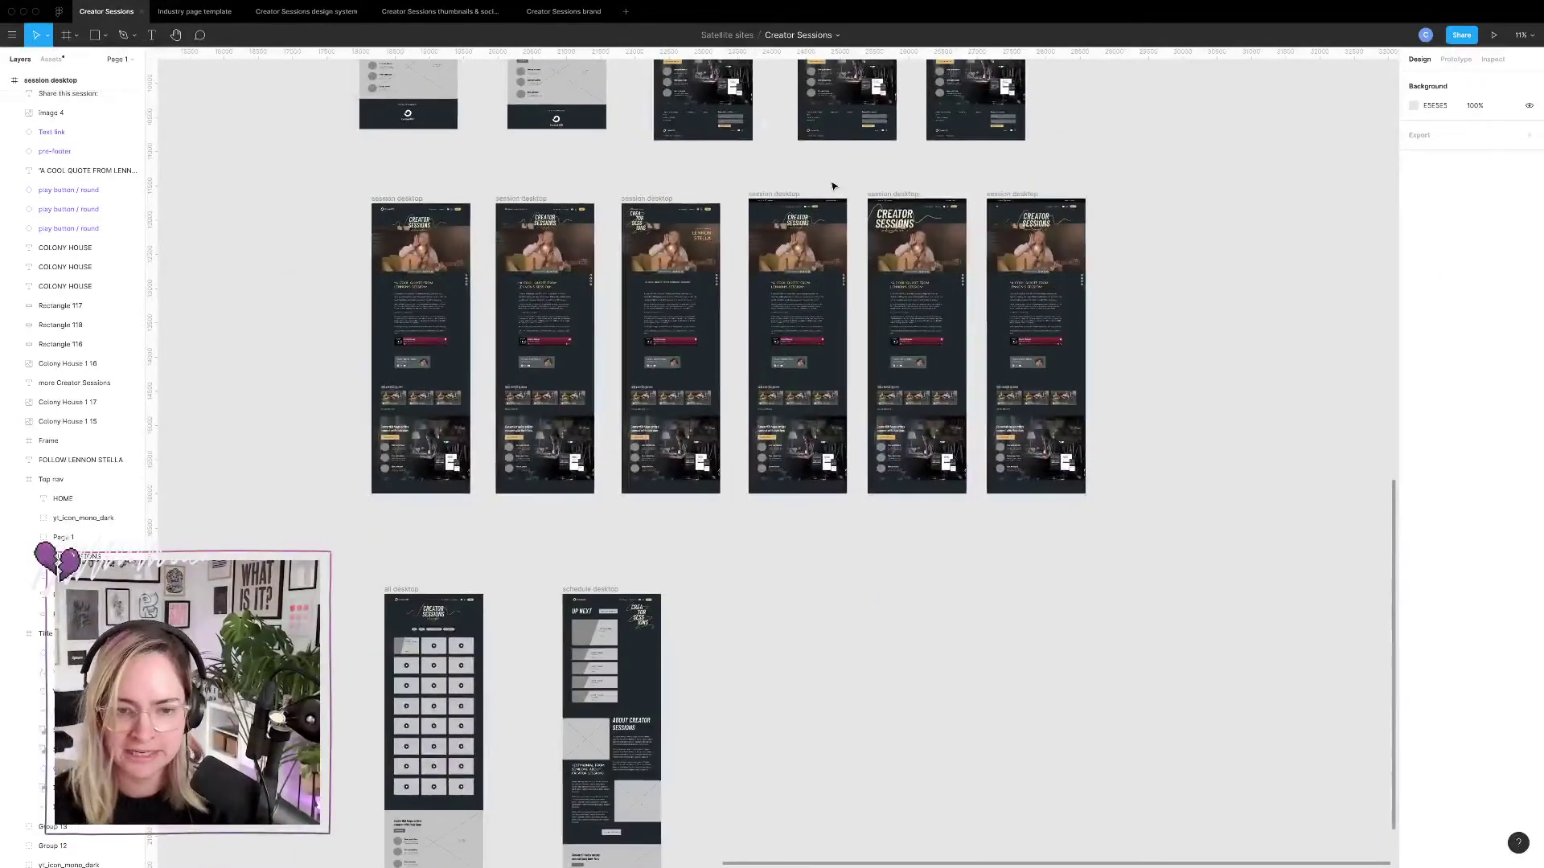
scroll(832, 185, "up", 5)
scroll(832, 186, "right", 2)
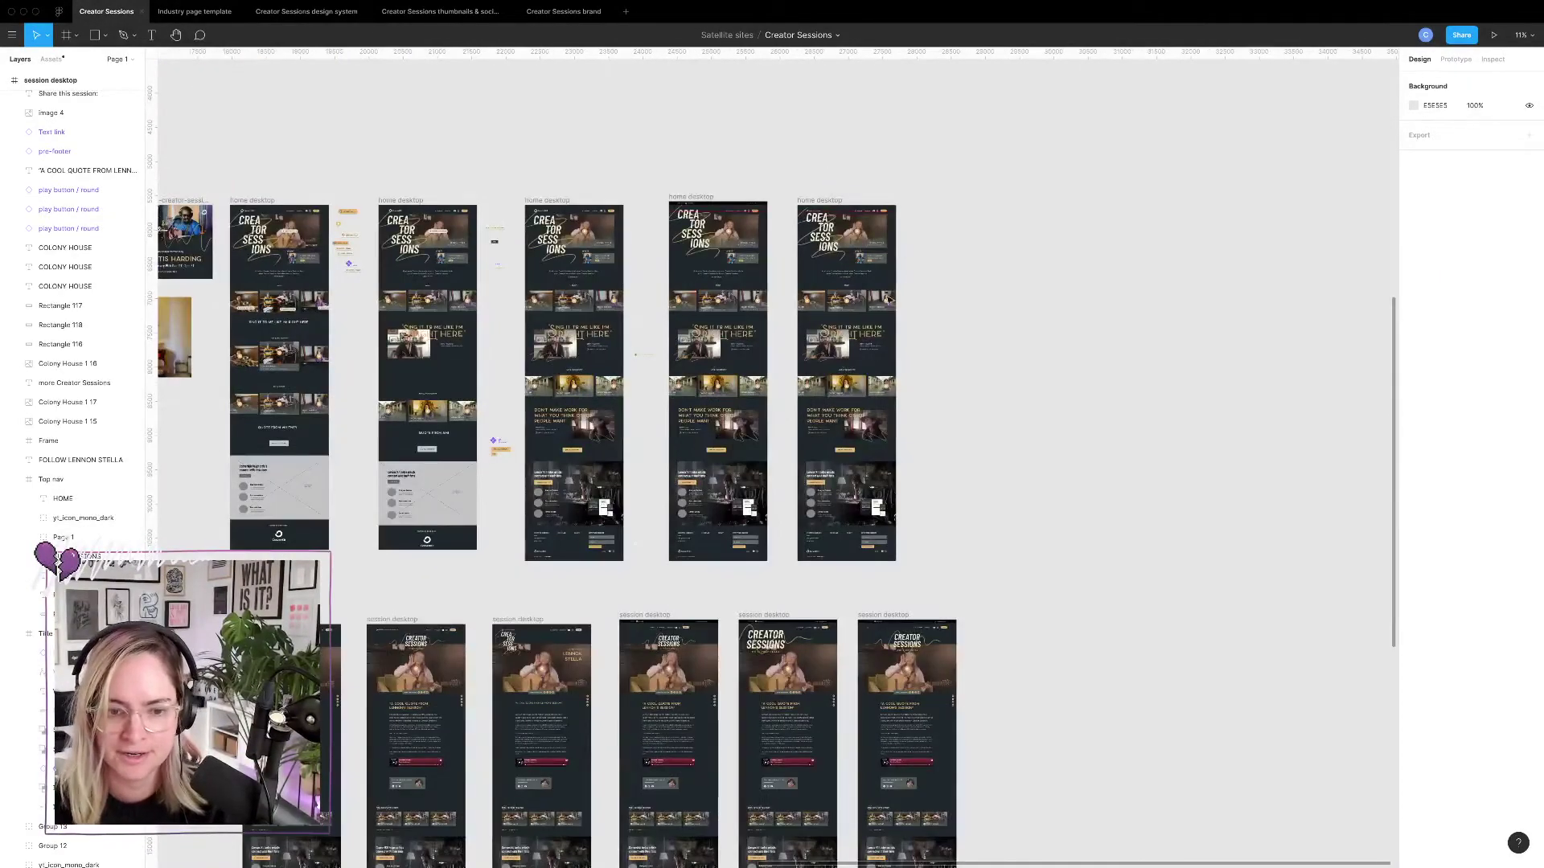
scroll(923, 338, "down", 4)
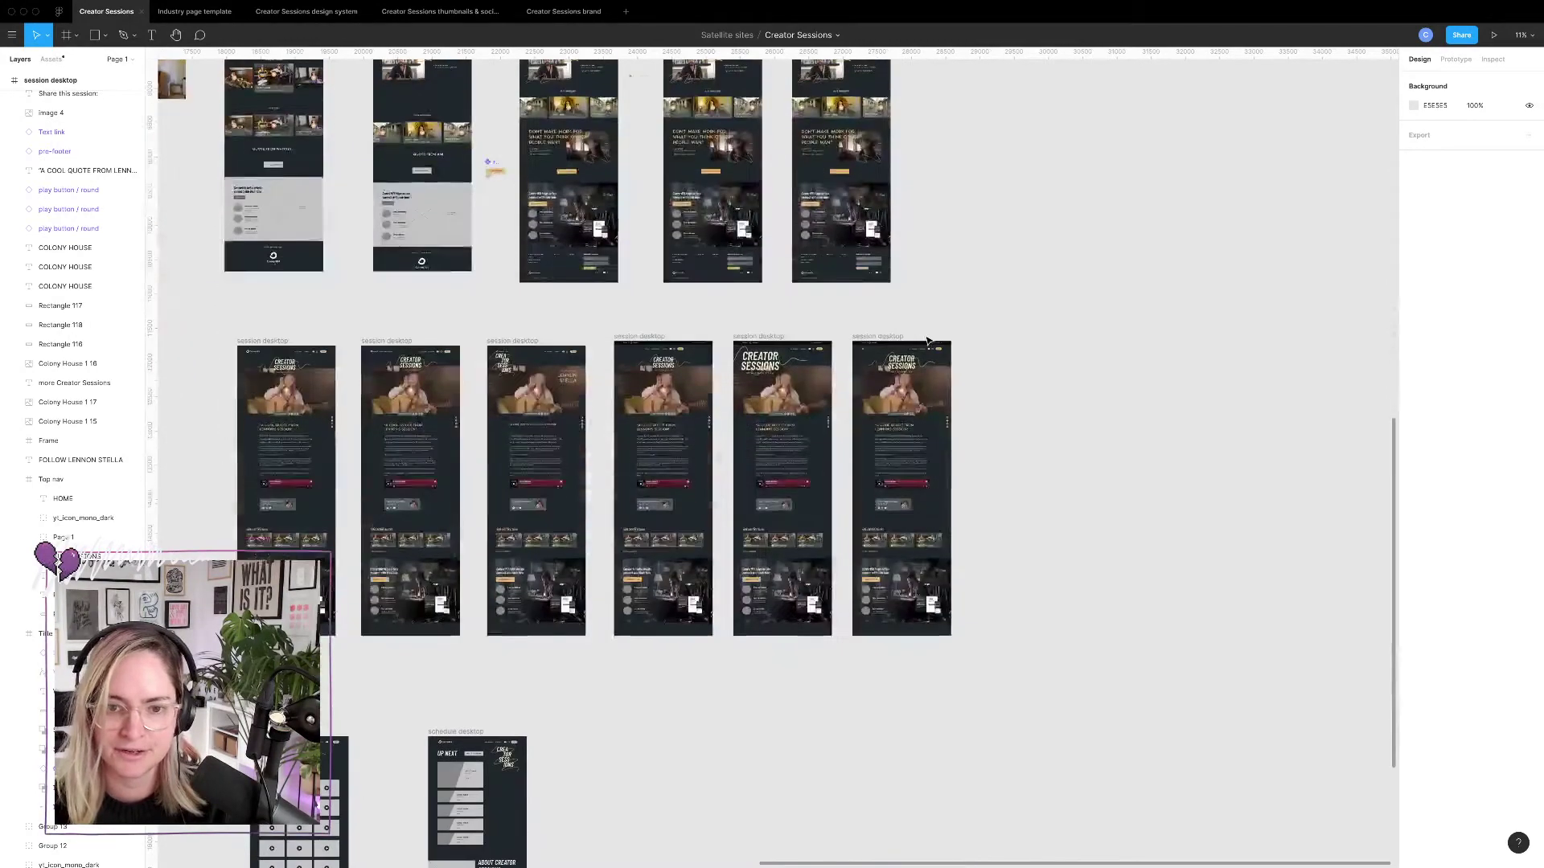
Switch to Finder and browse the _Brand & Assets folder inside Design files & assets in column view.
key("super+Tab")
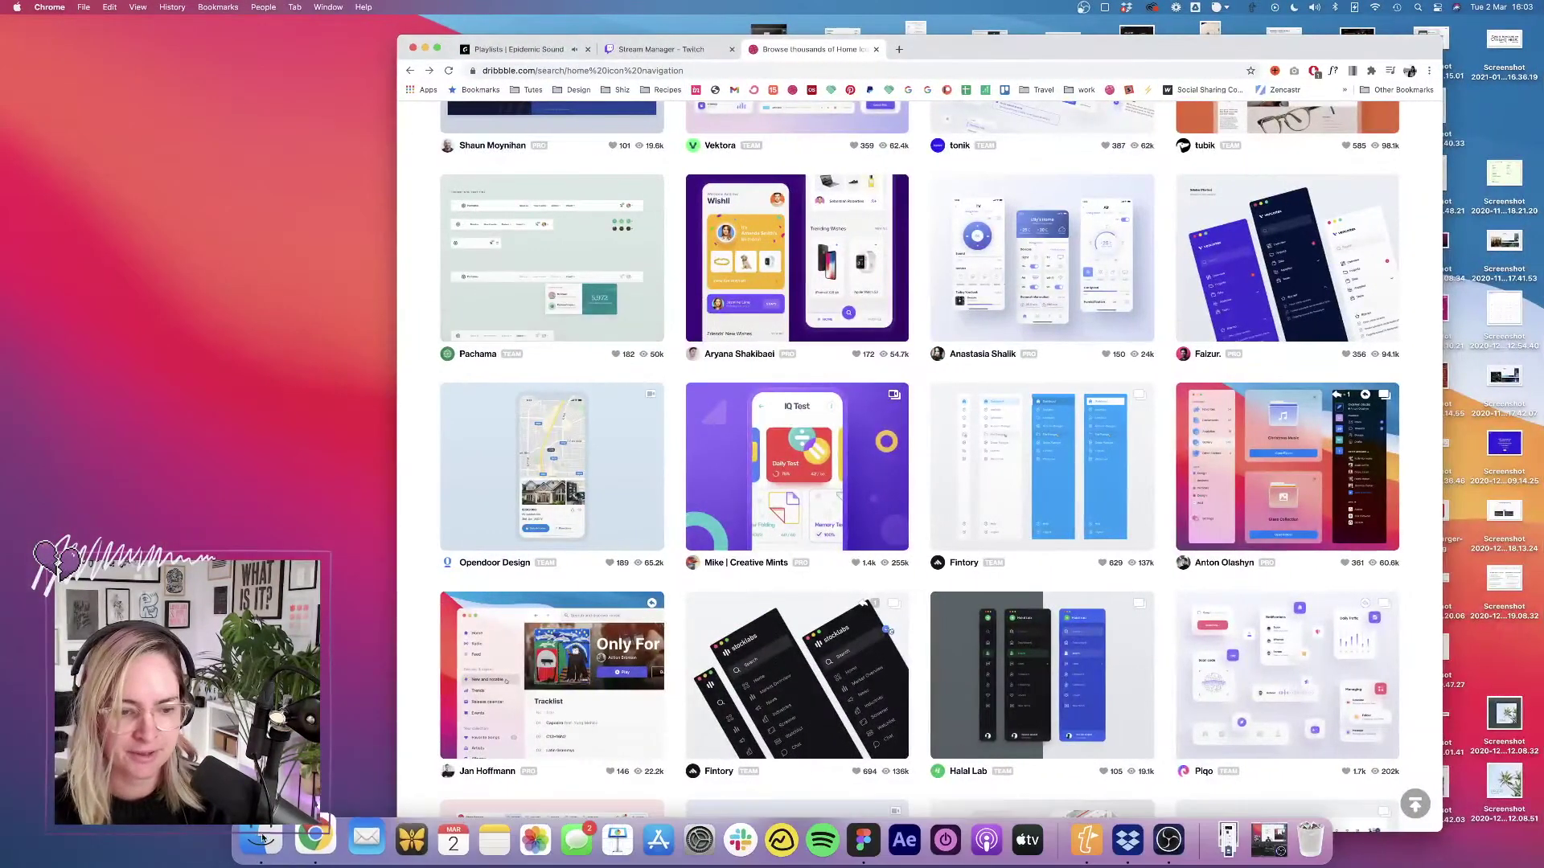
key("super+Tab")
left_click_drag(292, 39, 451, 79)
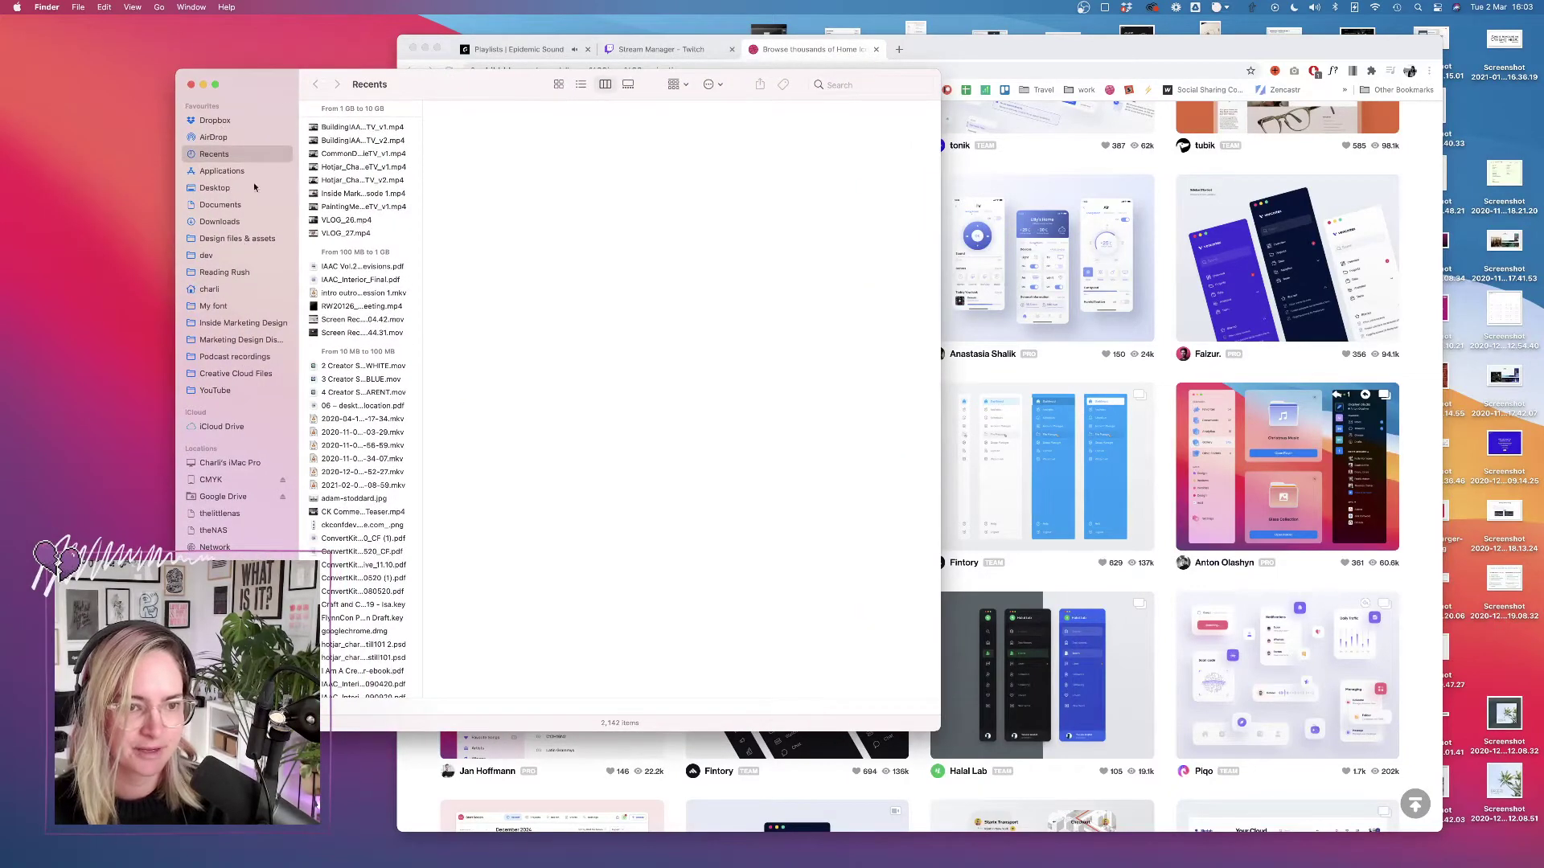
left_click(246, 238)
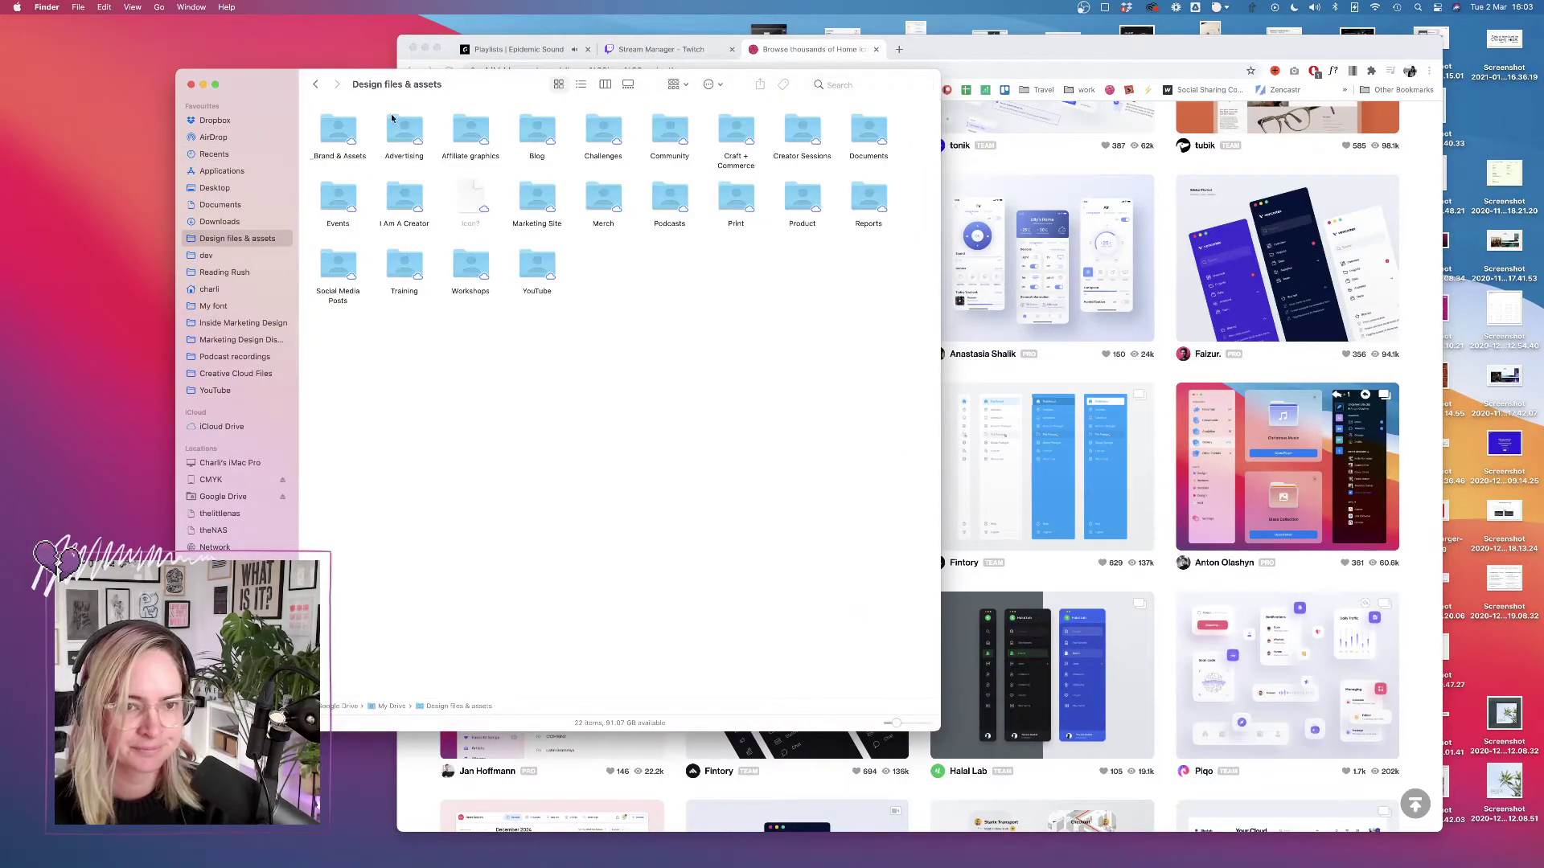
left_click(580, 85)
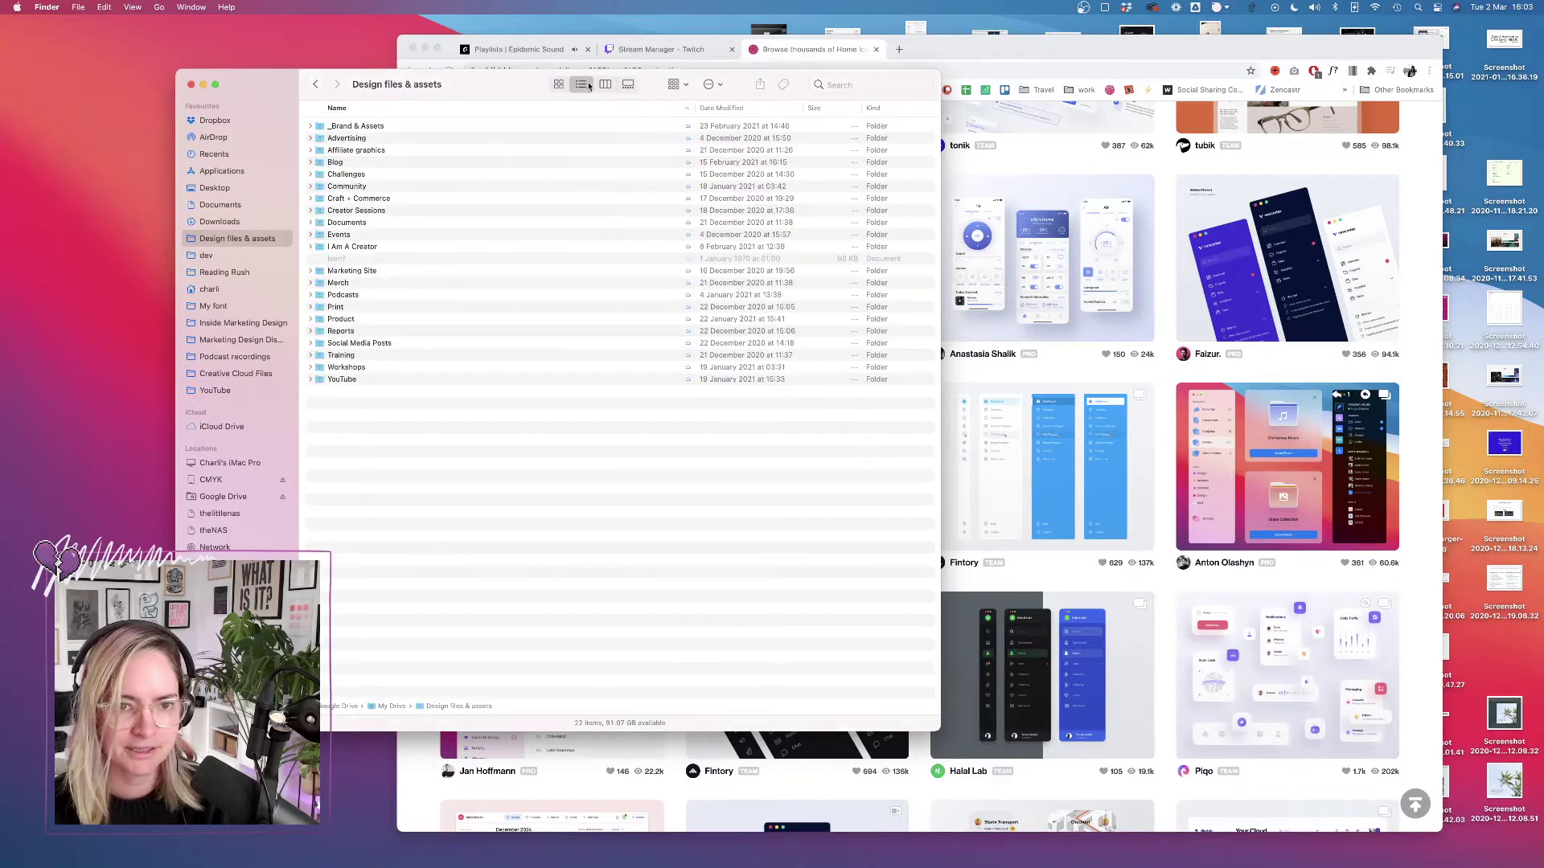
left_click(606, 86)
left_click(360, 111)
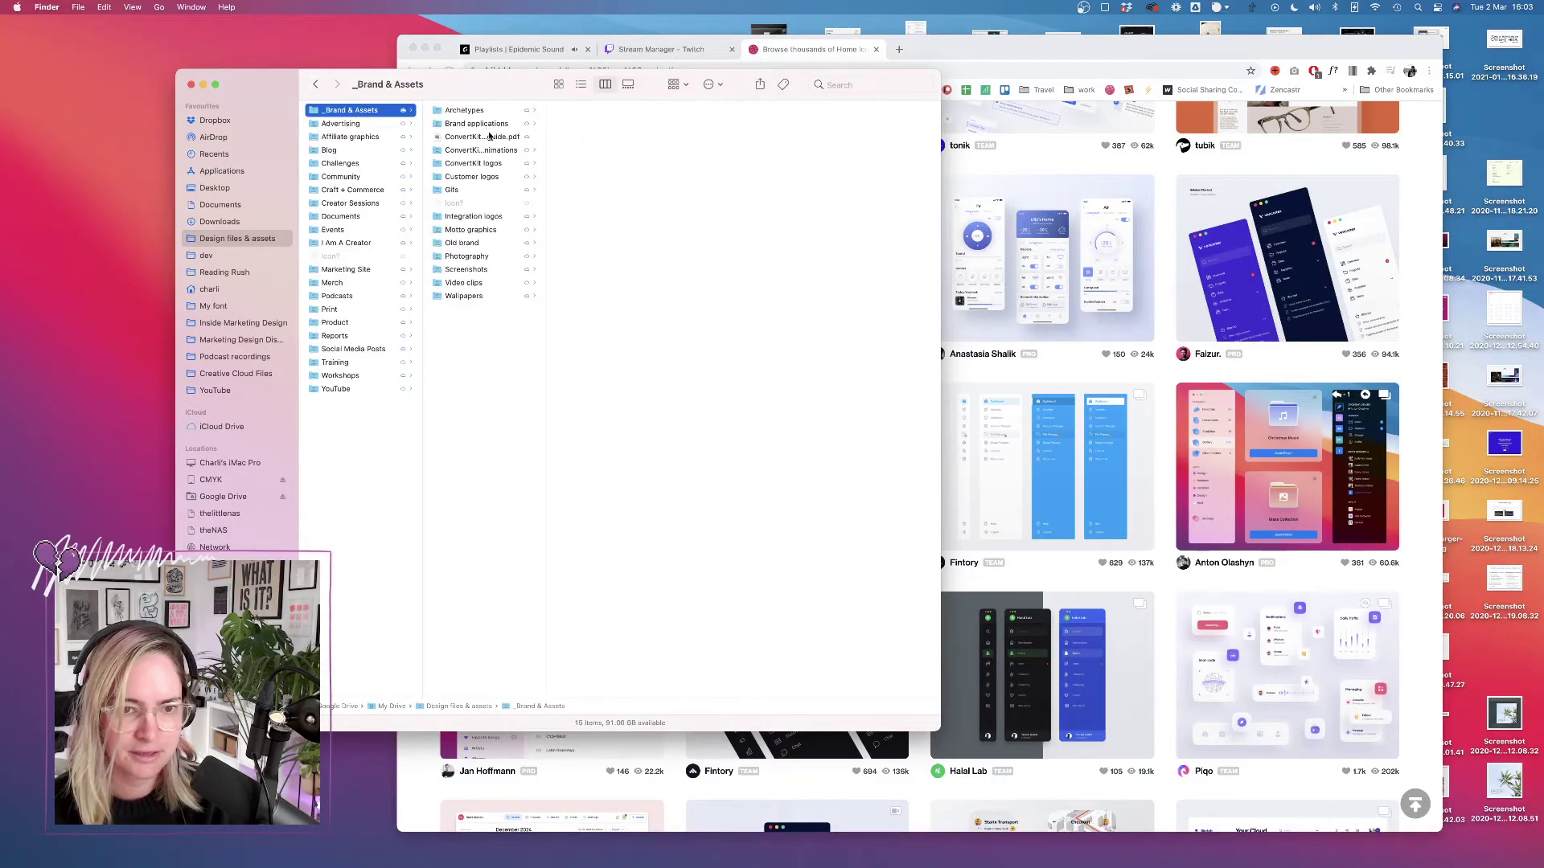
Open the light icon folder under svgs in the Font Awesome Pro desktop folder within Dropbox's Assets.
left_click(209, 121)
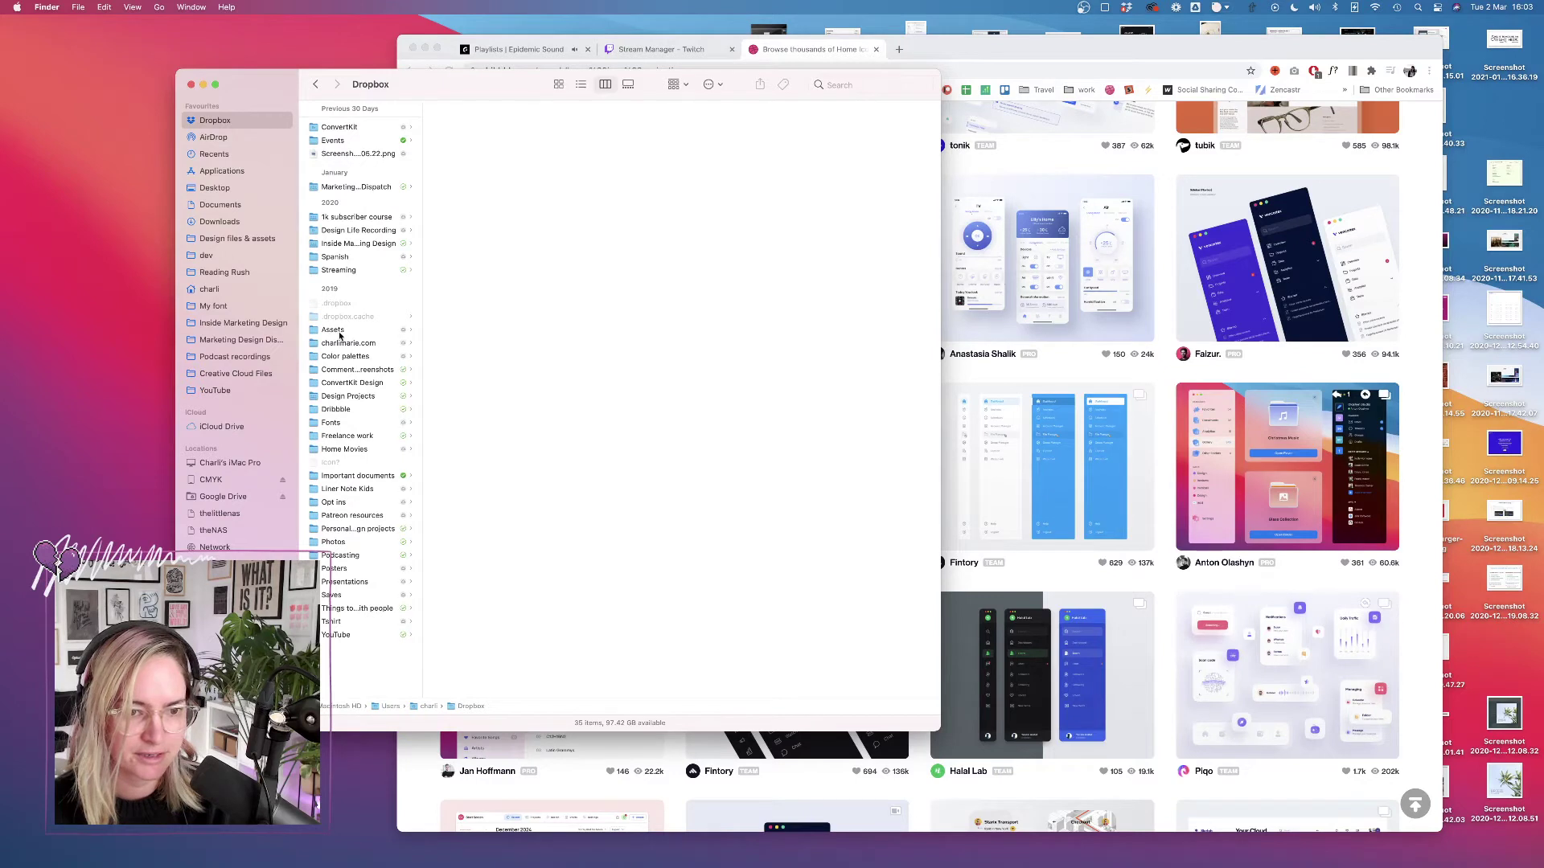
left_click(340, 332)
left_click(492, 170)
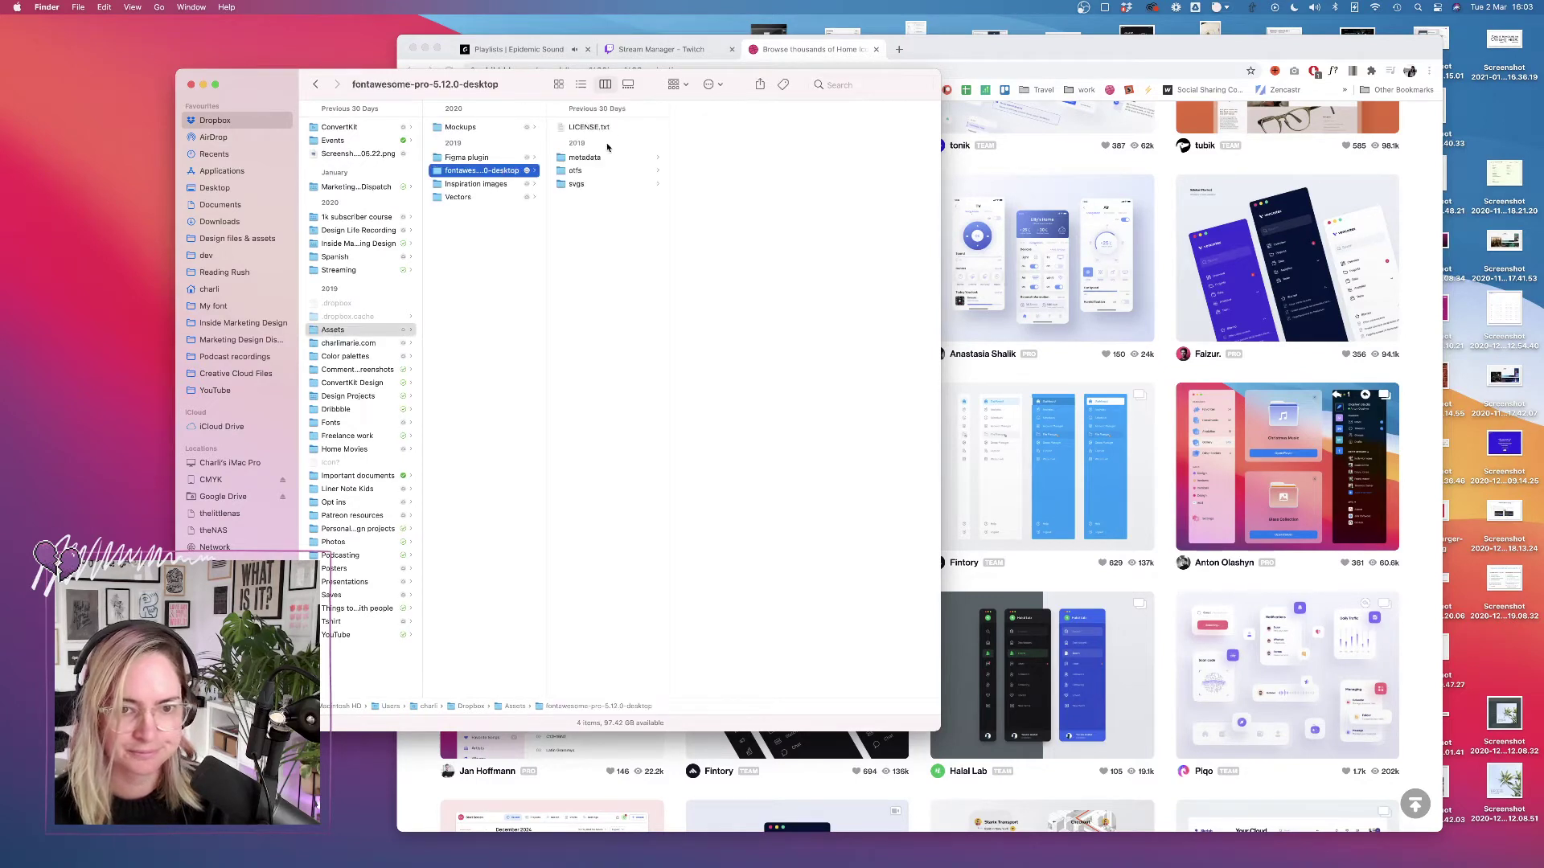
left_click(579, 184)
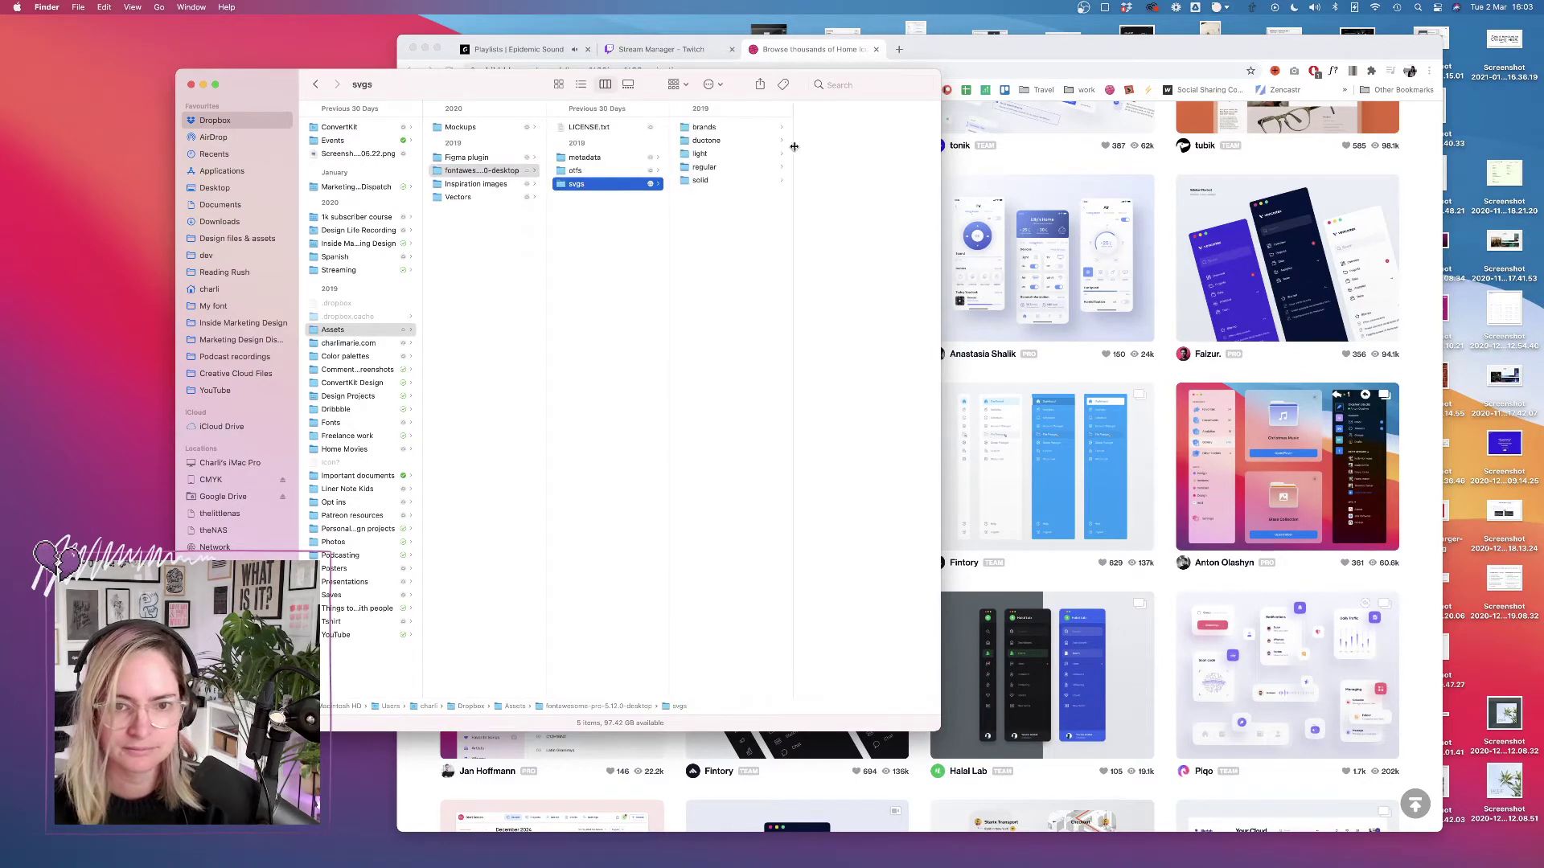
left_click(700, 154)
Look through the light SVG files for the home and house icons.
scroll(860, 307, "down", 10)
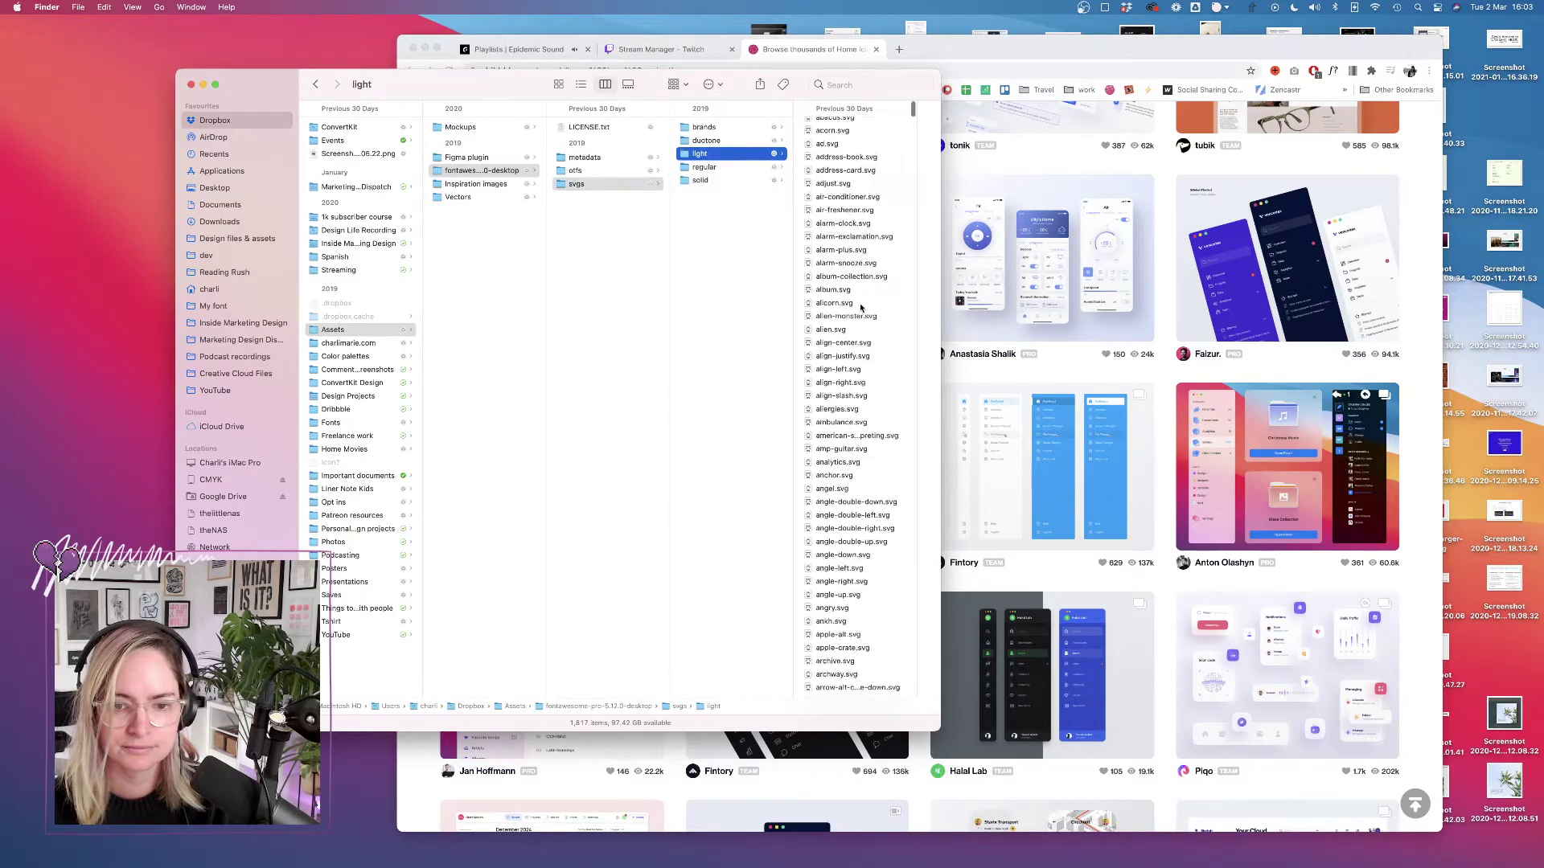
scroll(860, 307, "down", 15)
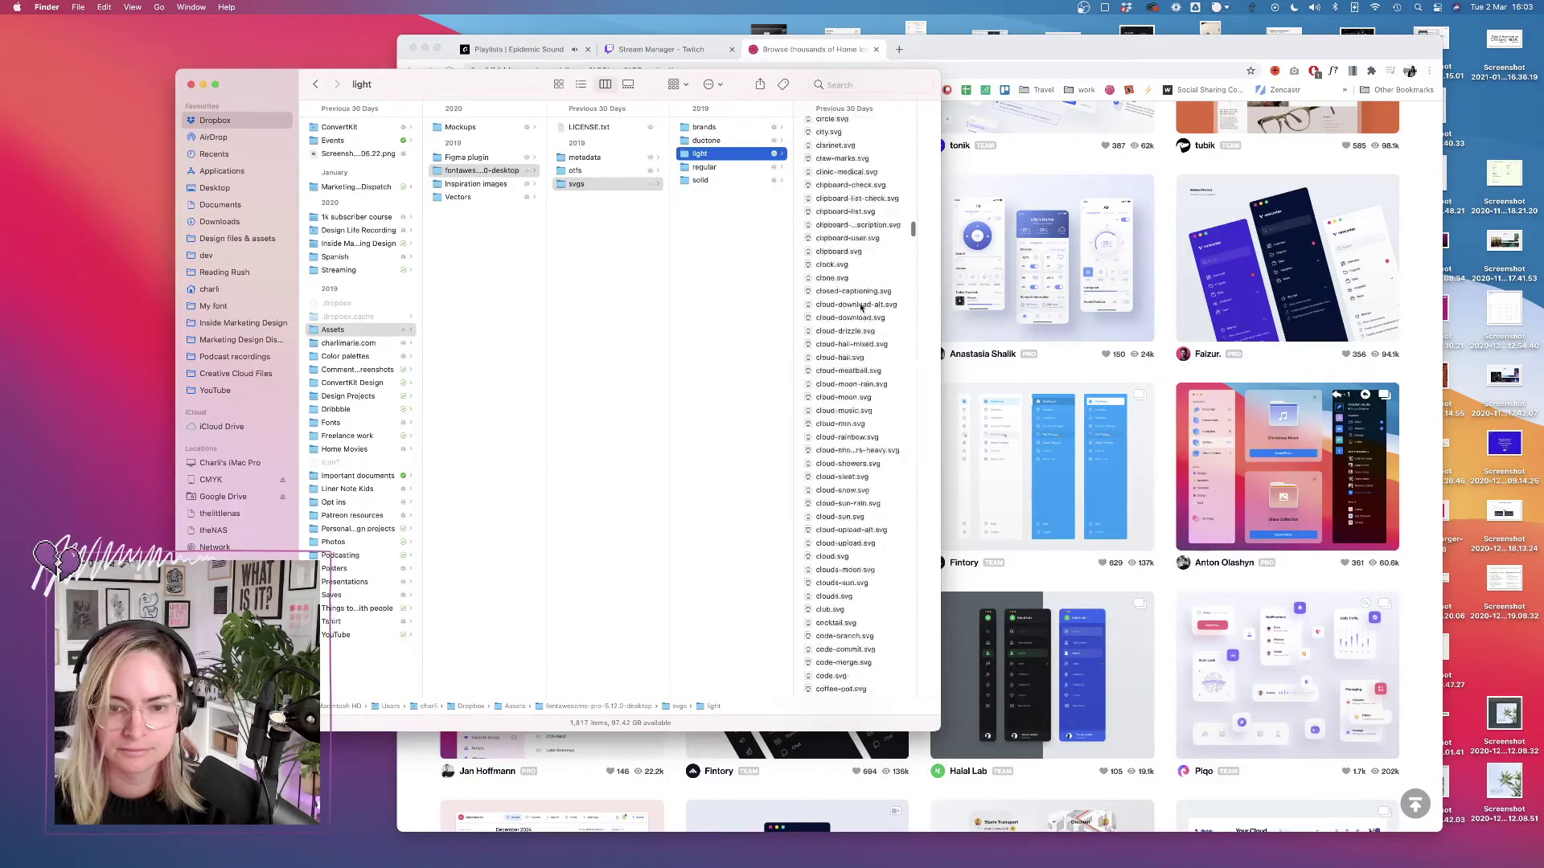
scroll(861, 308, "down", 20)
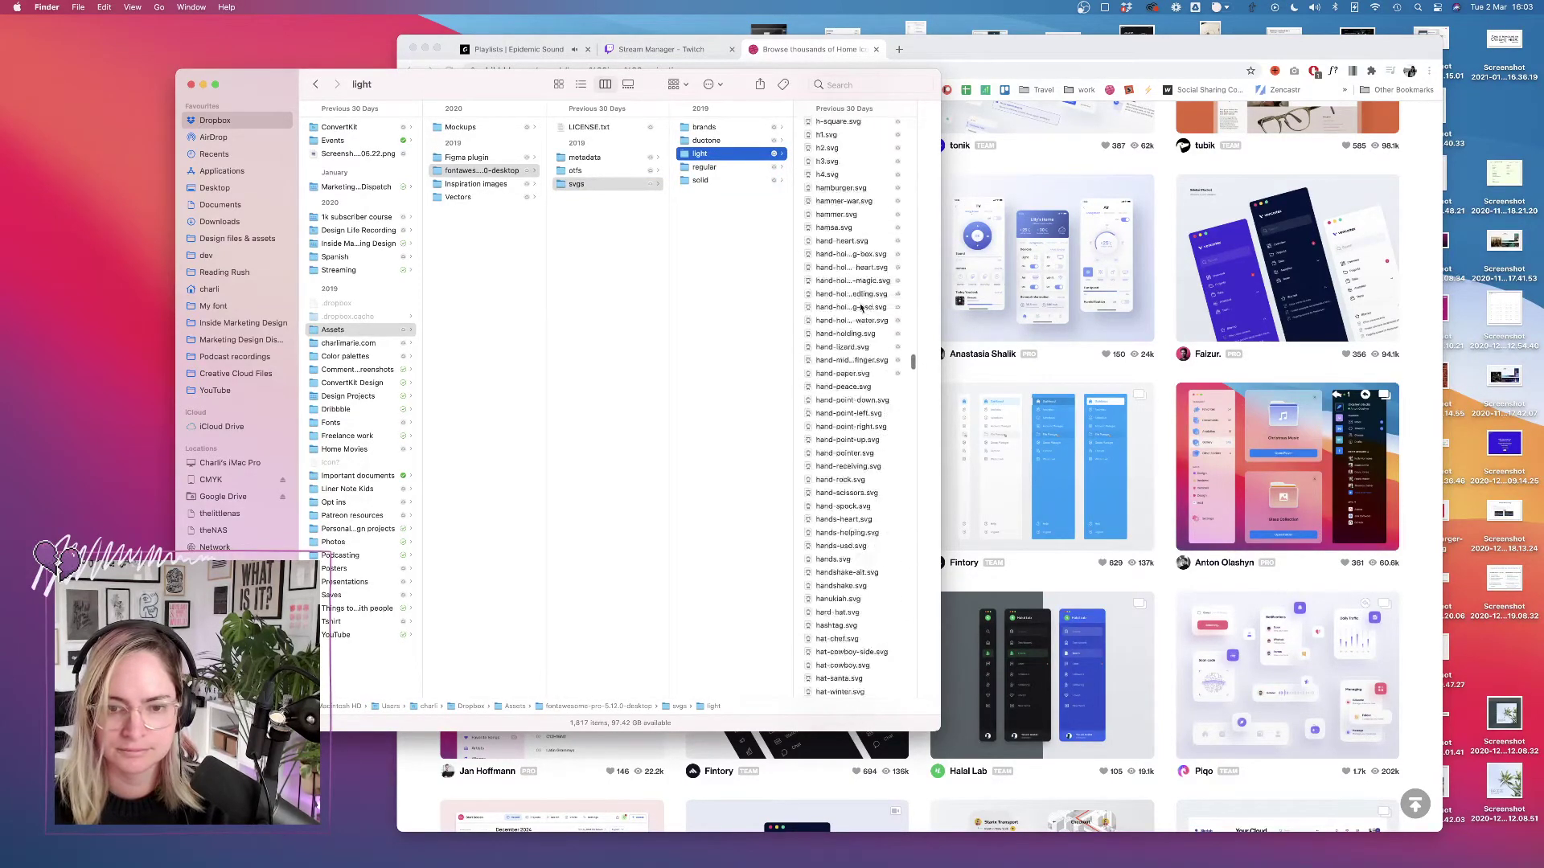
scroll(860, 307, "up", 10)
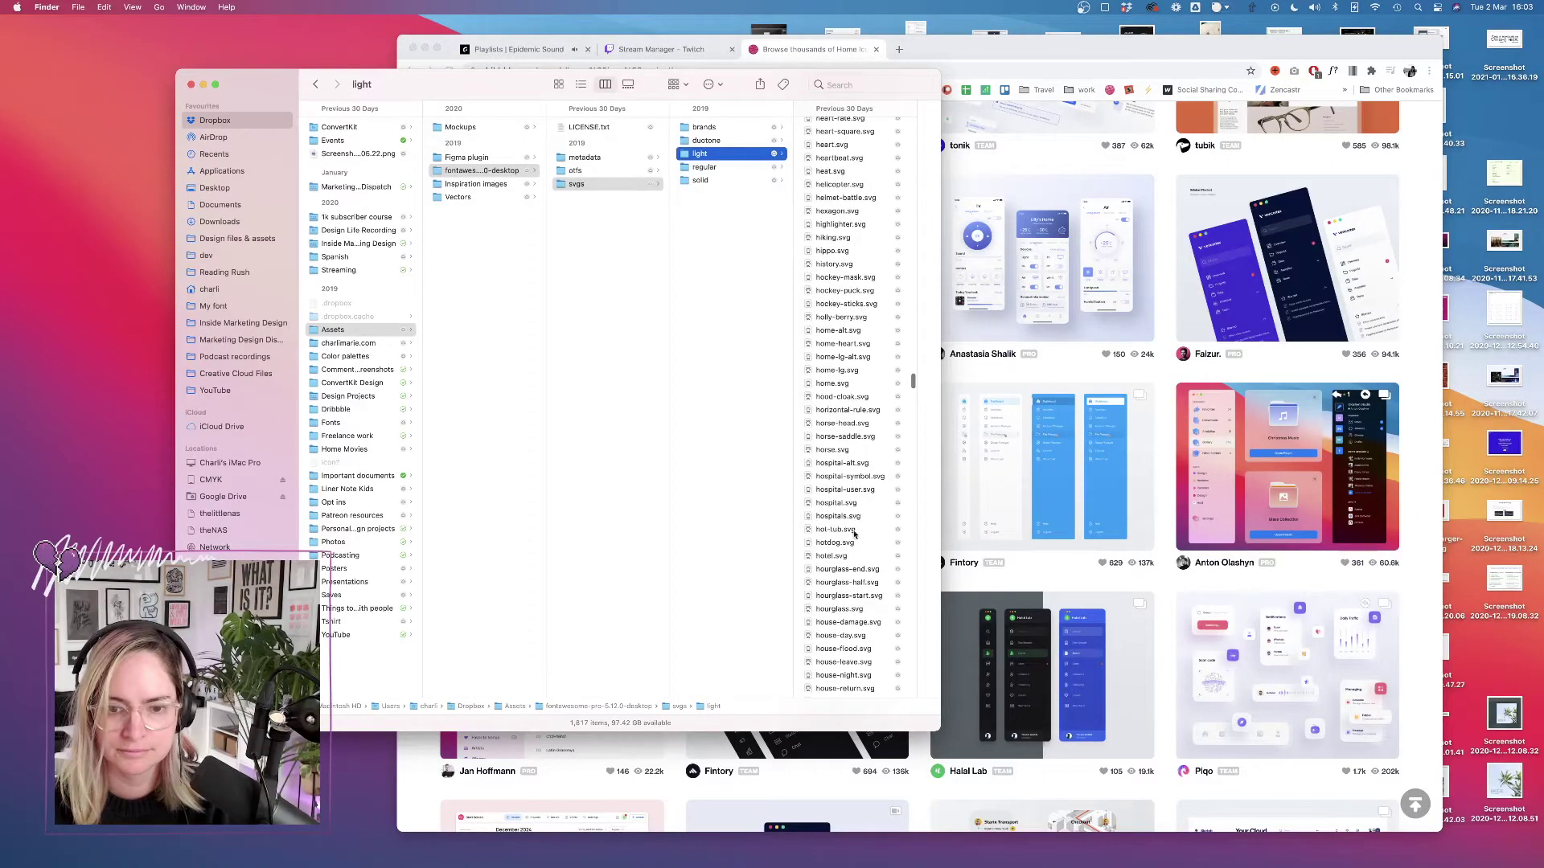
scroll(845, 252, "down", 3)
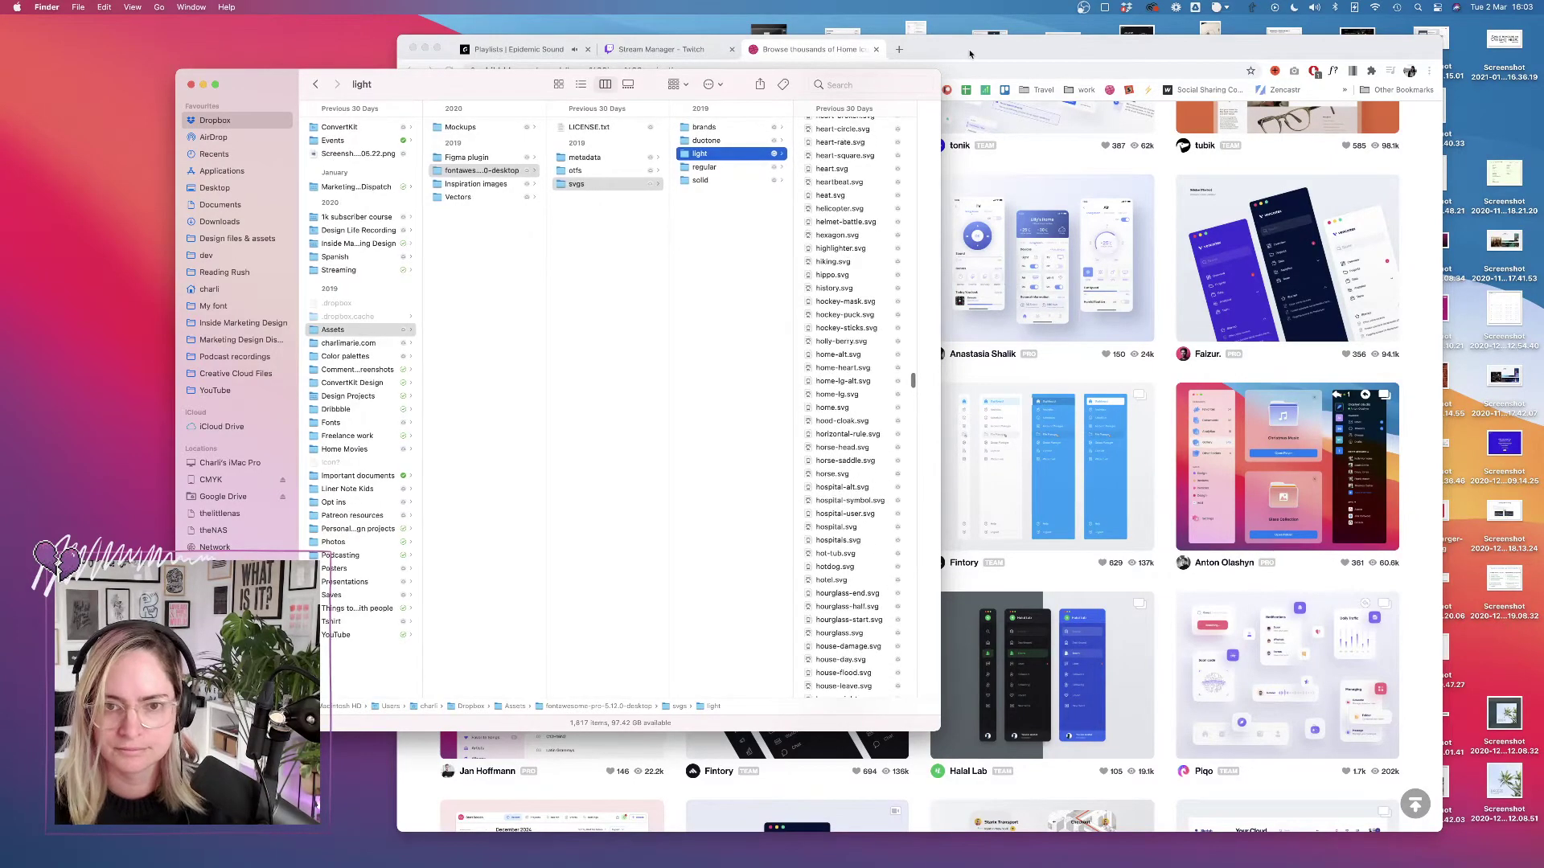
Switch to Chrome and search Google for "font awesome home icon".
left_click(884, 68)
type("font a")
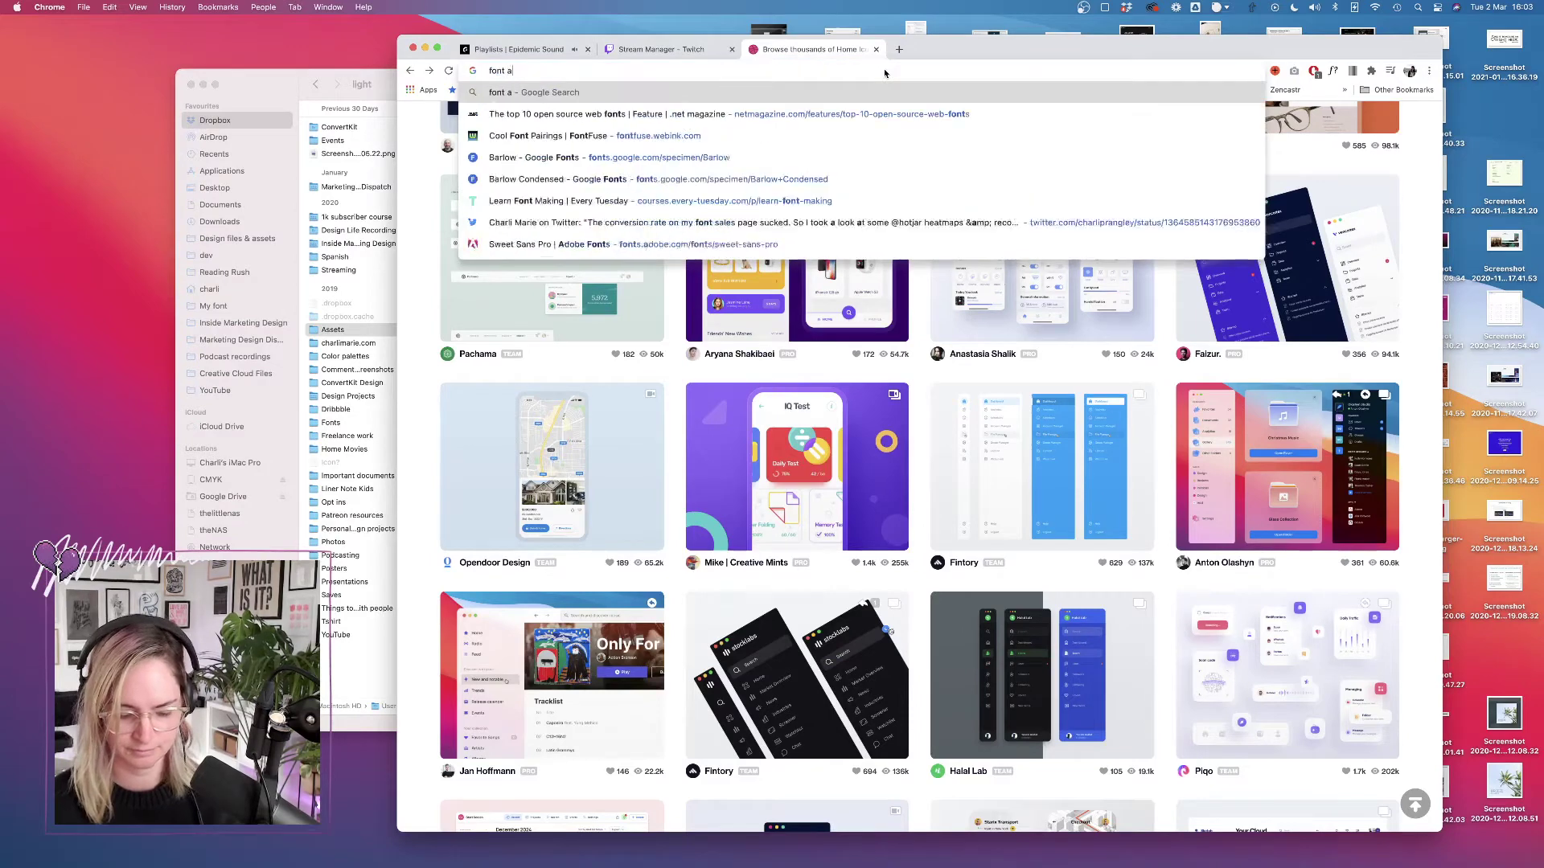
type("wesome home icon")
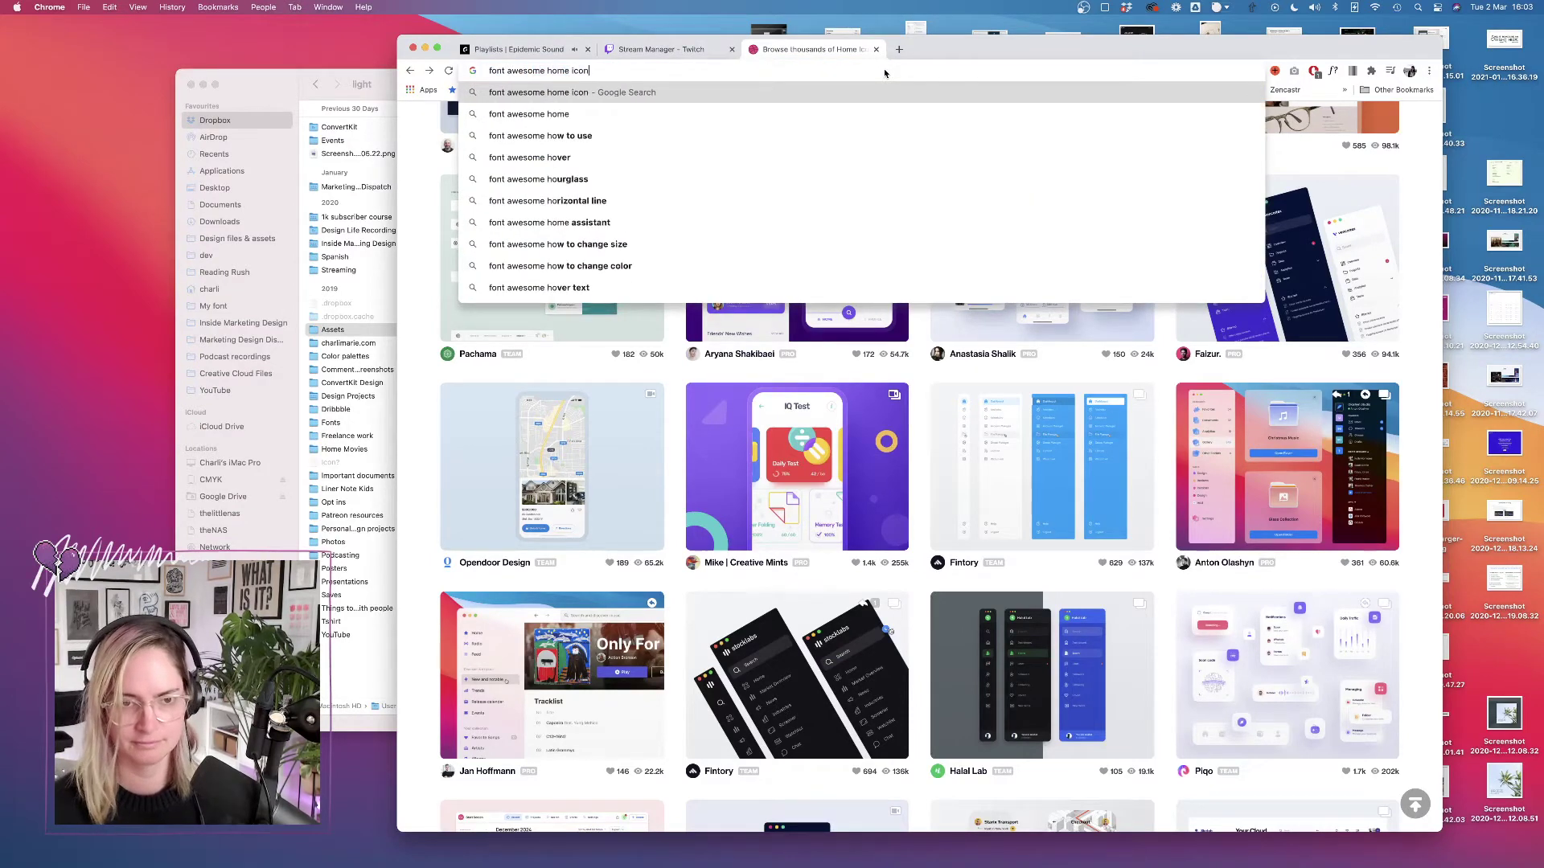
key("Return")
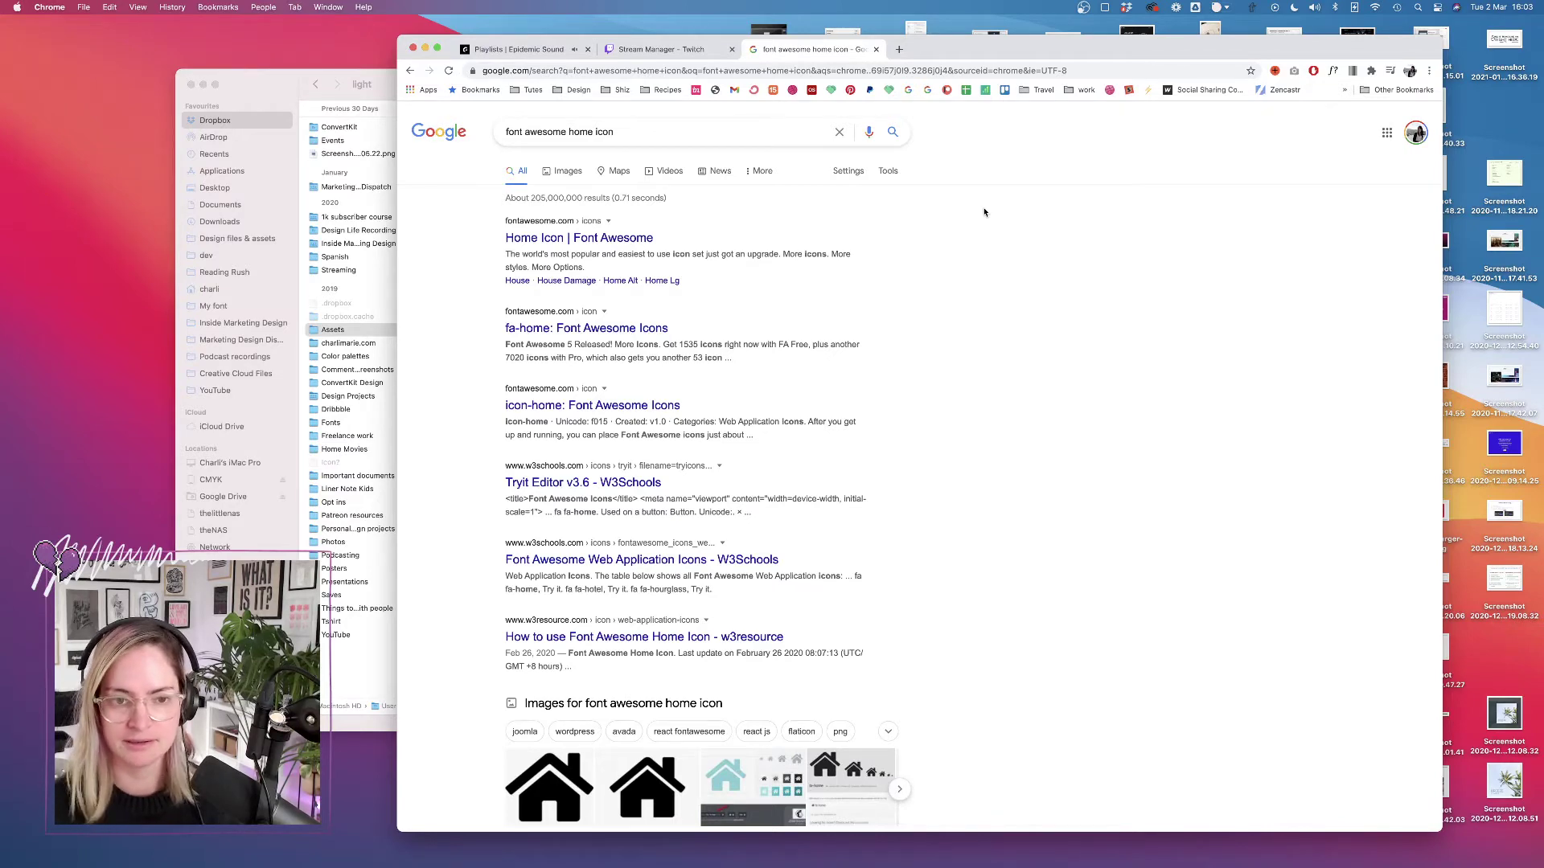
Review the Home Icon page on Font Awesome and return to the search results.
left_click(630, 239)
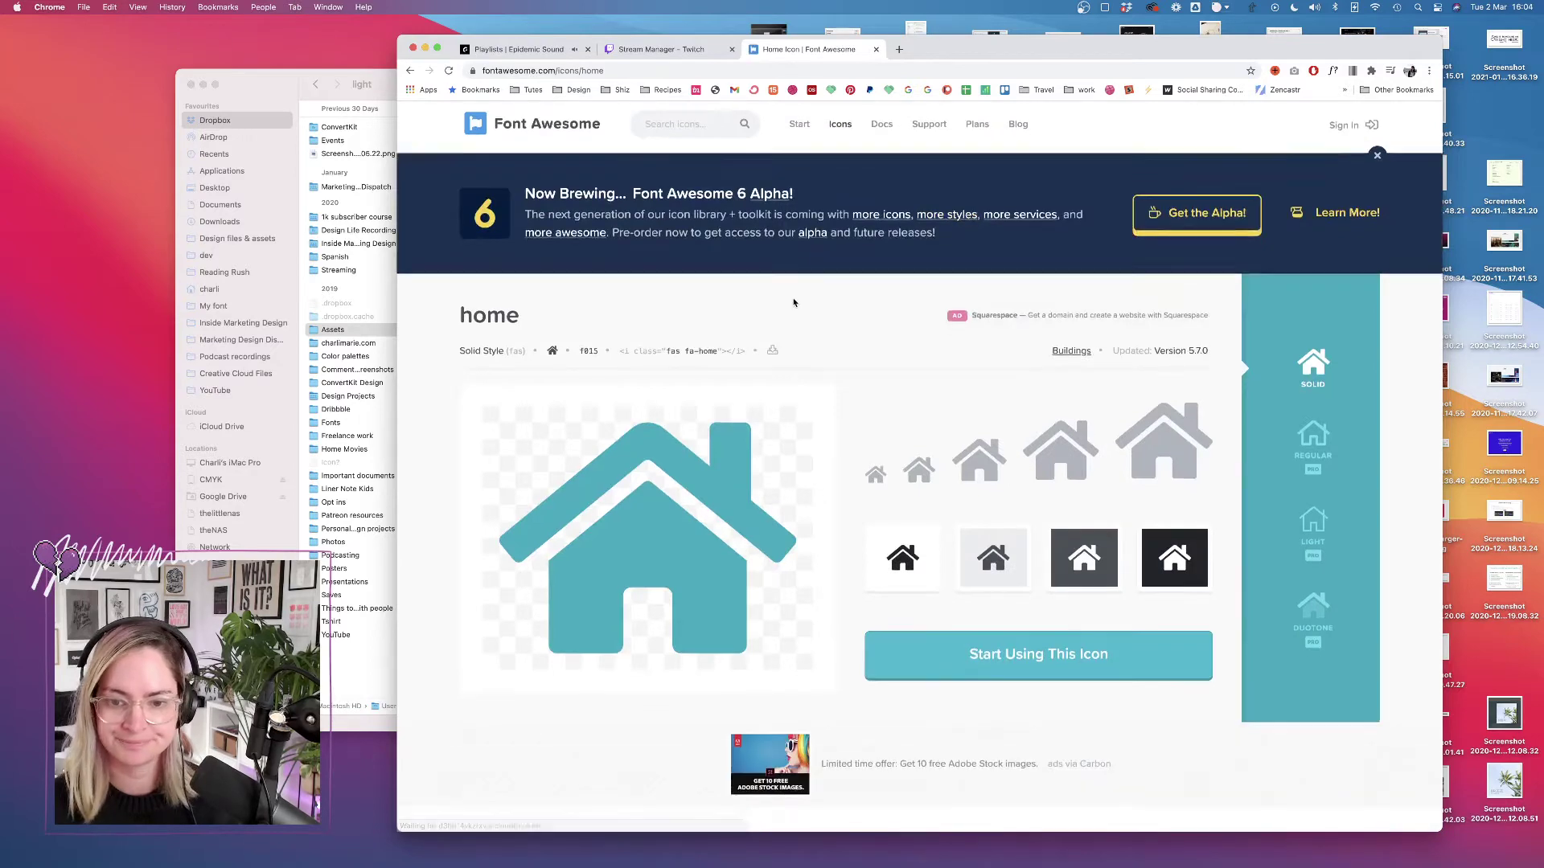
scroll(793, 303, "down", 4)
scroll(793, 300, "up", 4)
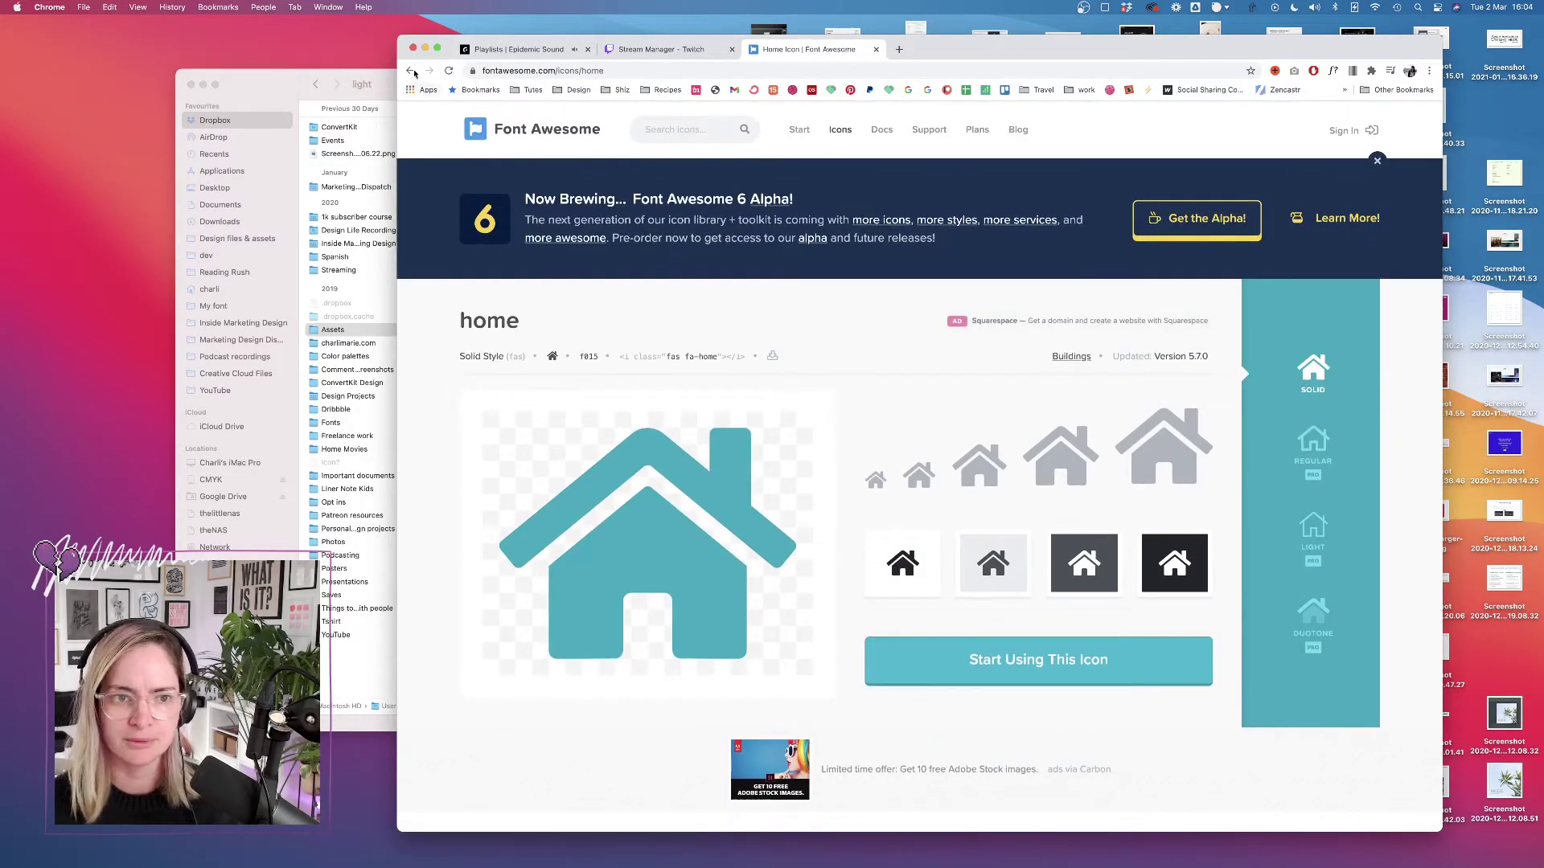
left_click(412, 72)
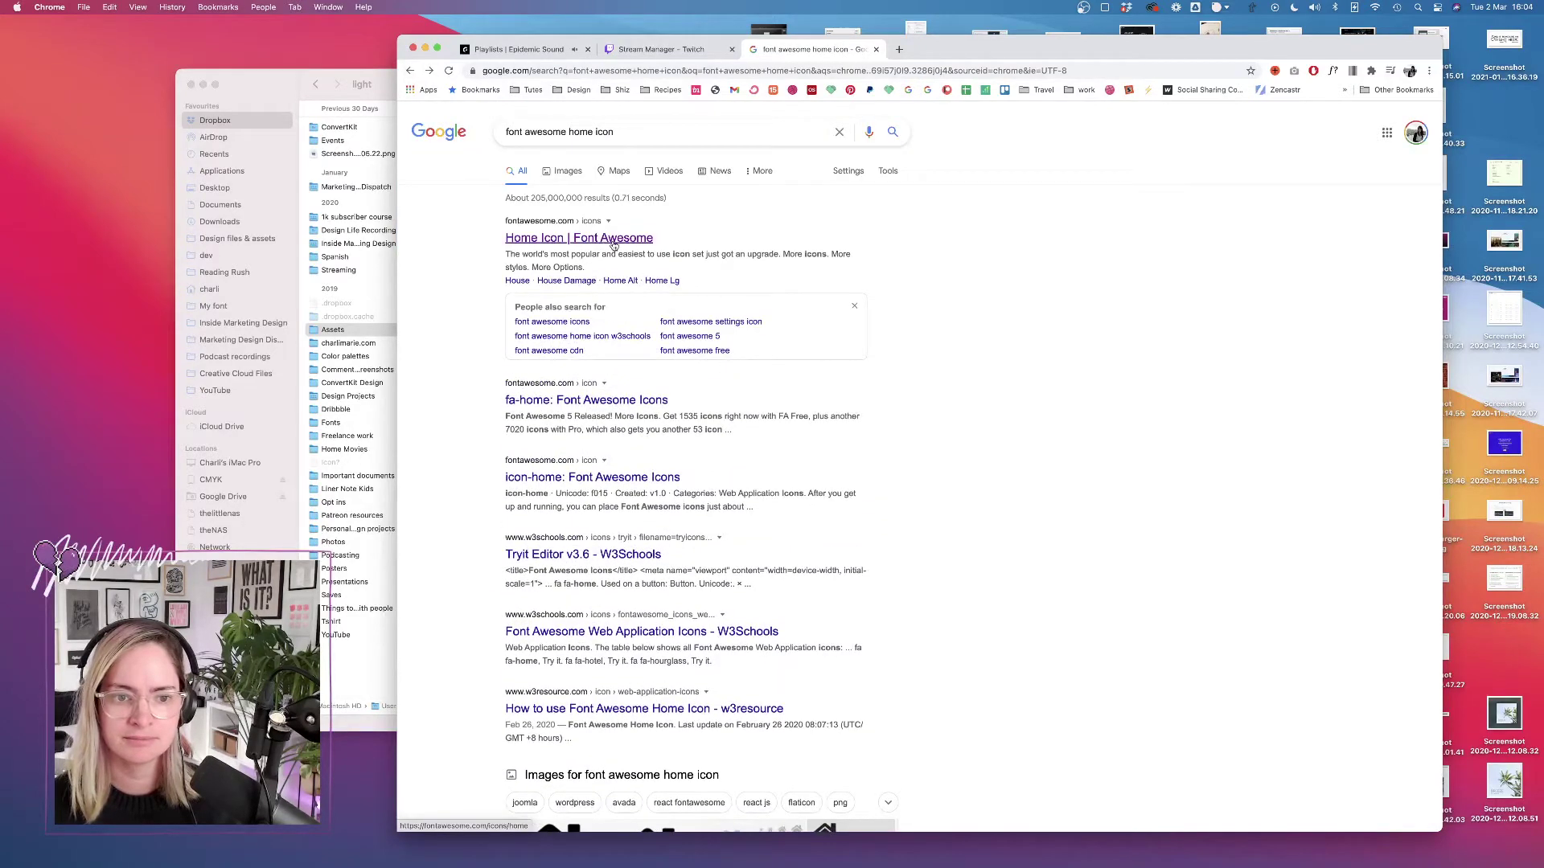
View the Font Awesome 4.7.0 fa-home page, dismissing its release announcement, and go back to the search results.
left_click(631, 407)
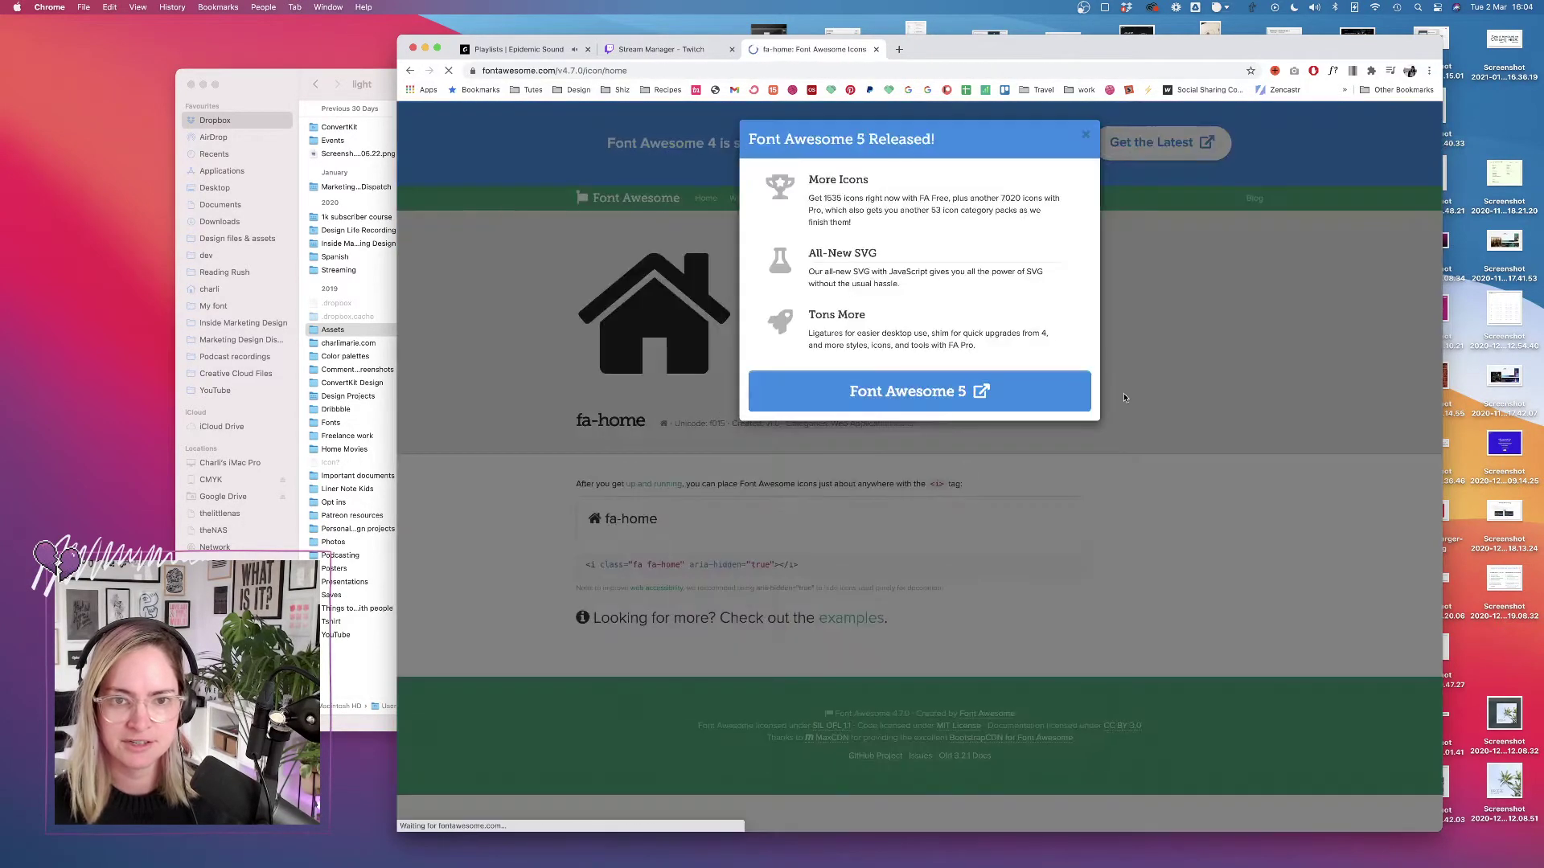
left_click(1086, 136)
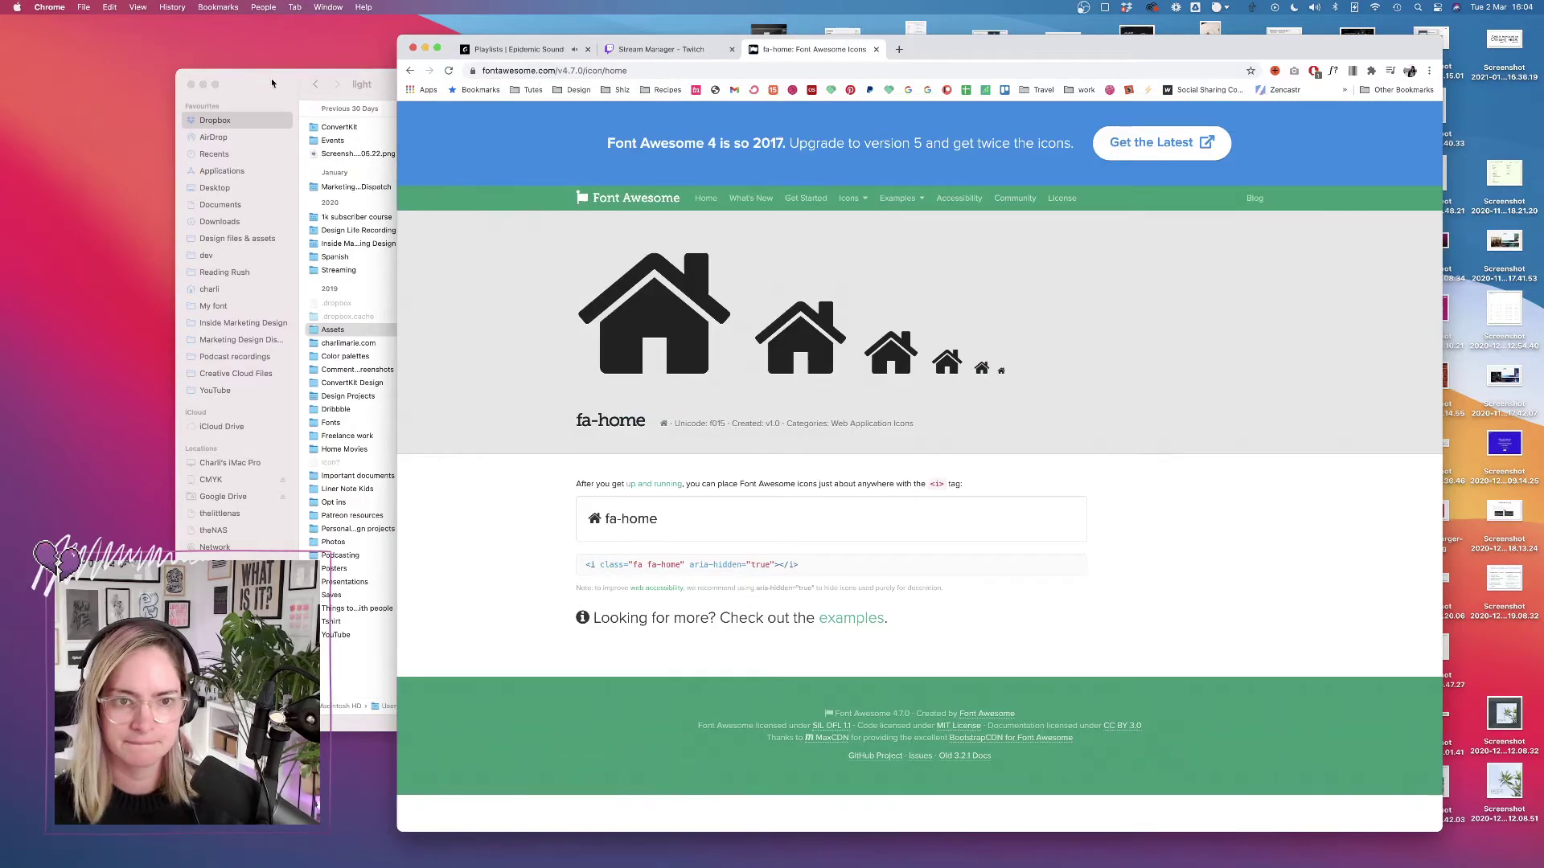
left_click(410, 69)
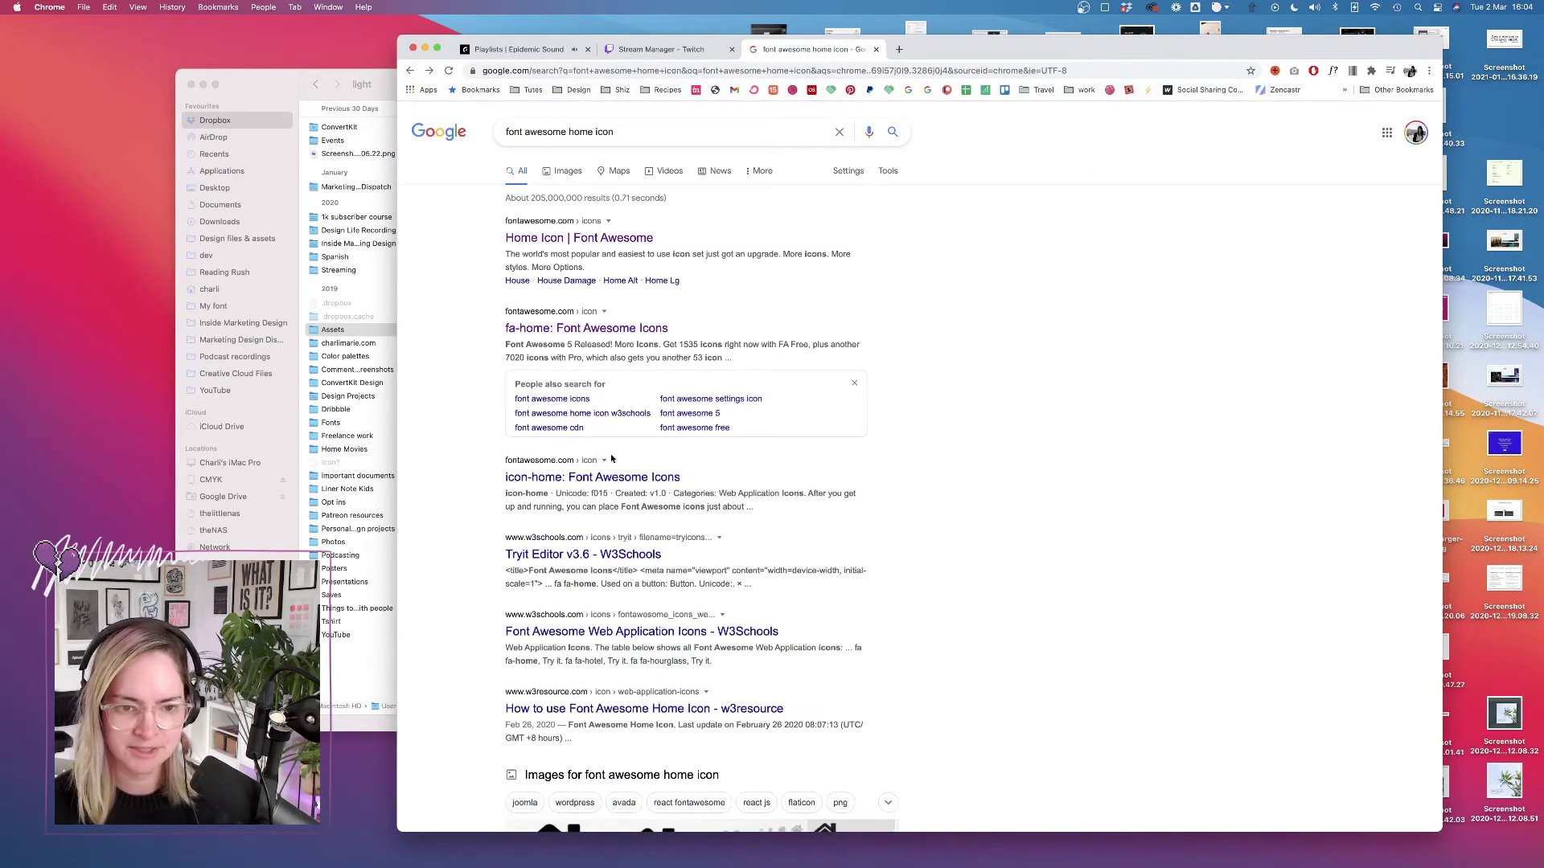
View Font Awesome's icon-home page, and return to Finder to check the light home-heart and home-alt SVG files.
left_click(579, 477)
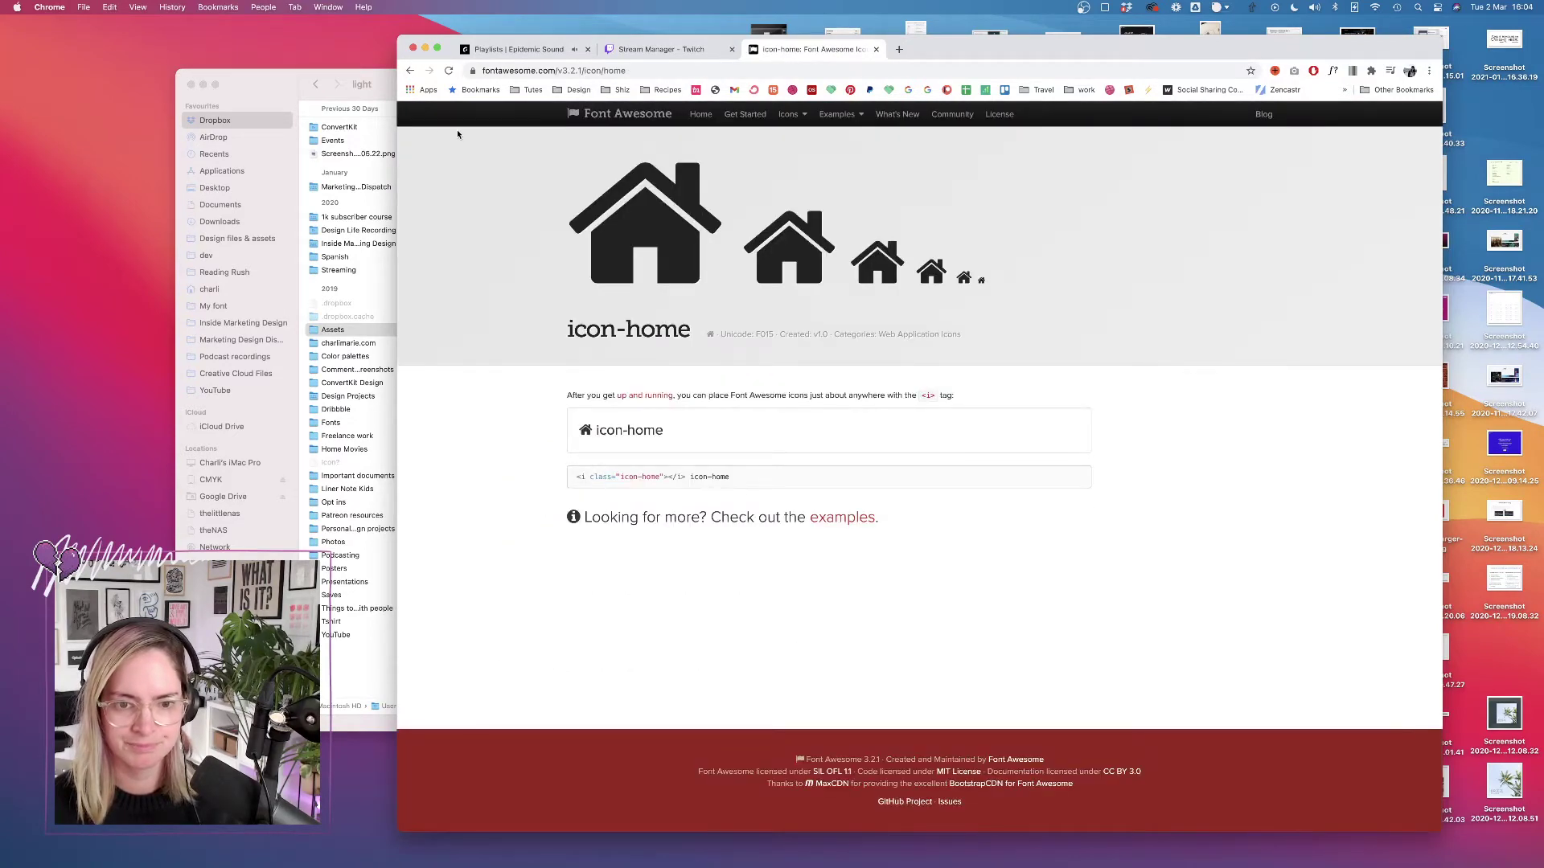
left_click(355, 77)
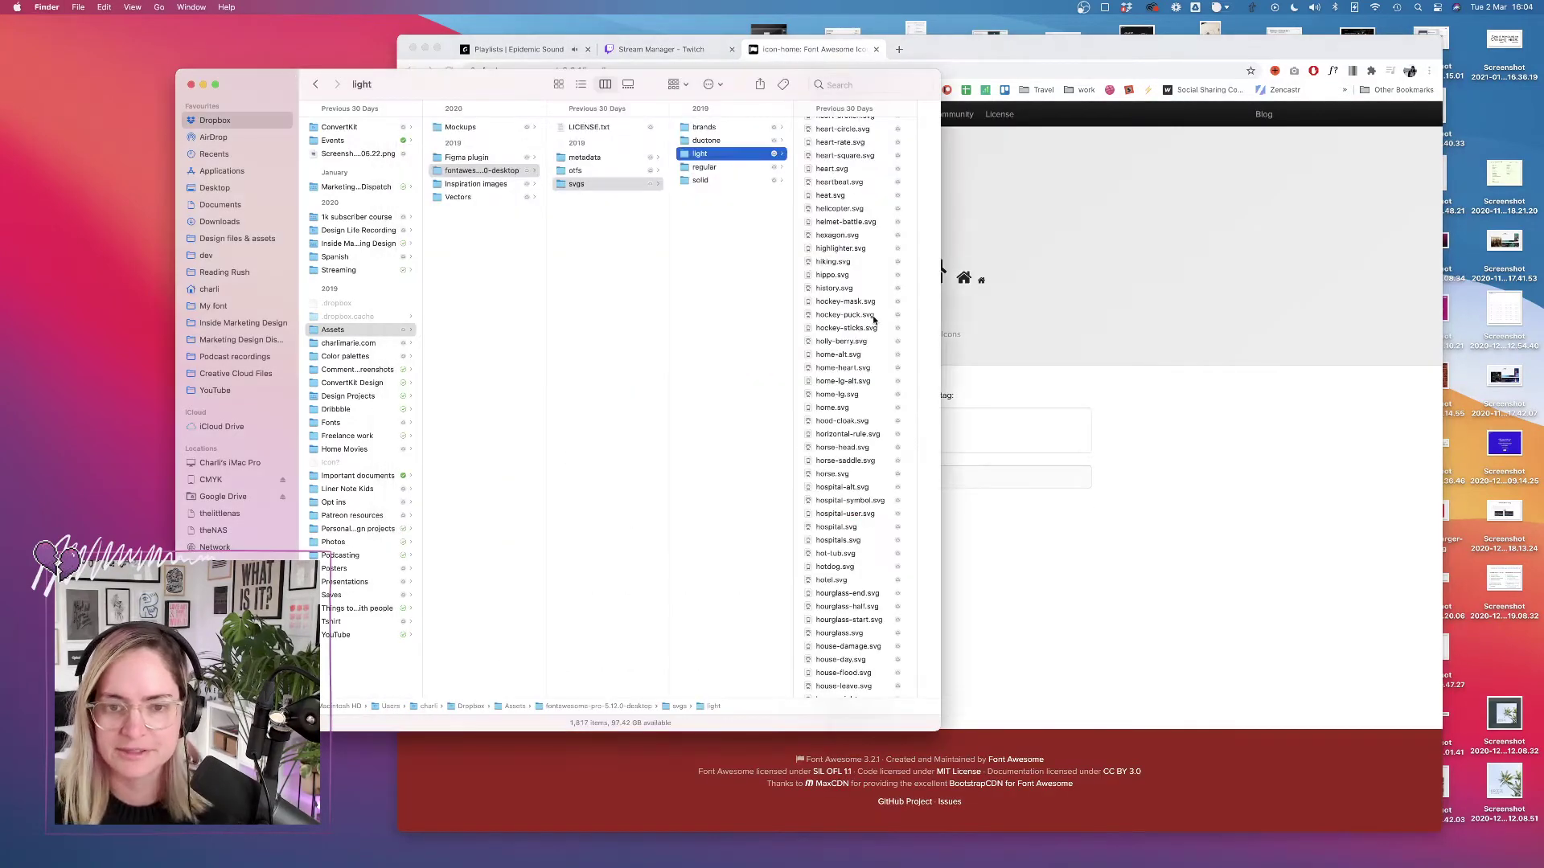
left_click(844, 370)
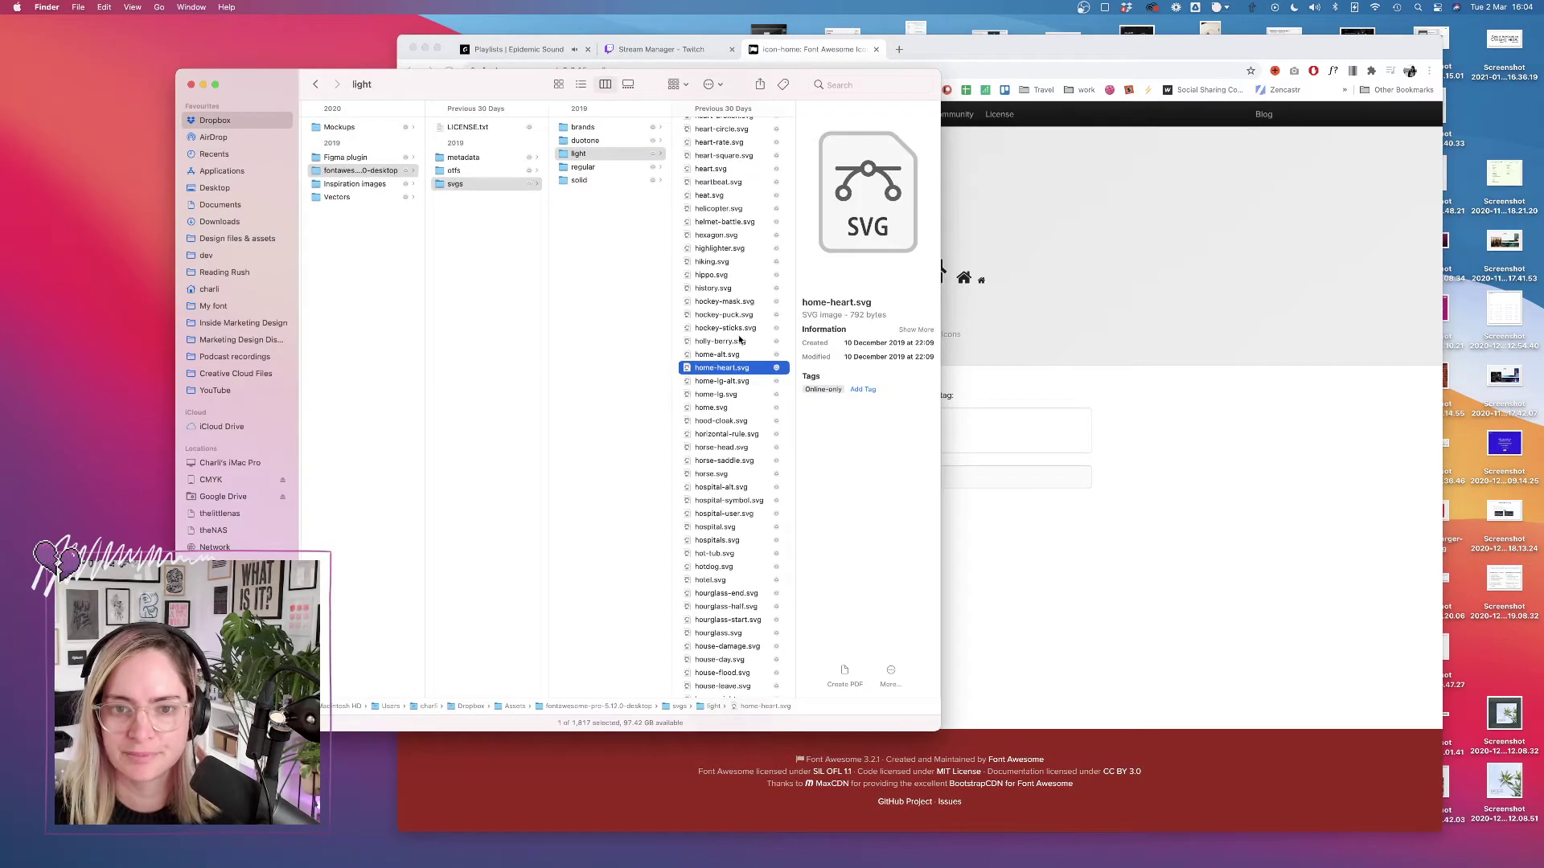
key("space")
key("Up")
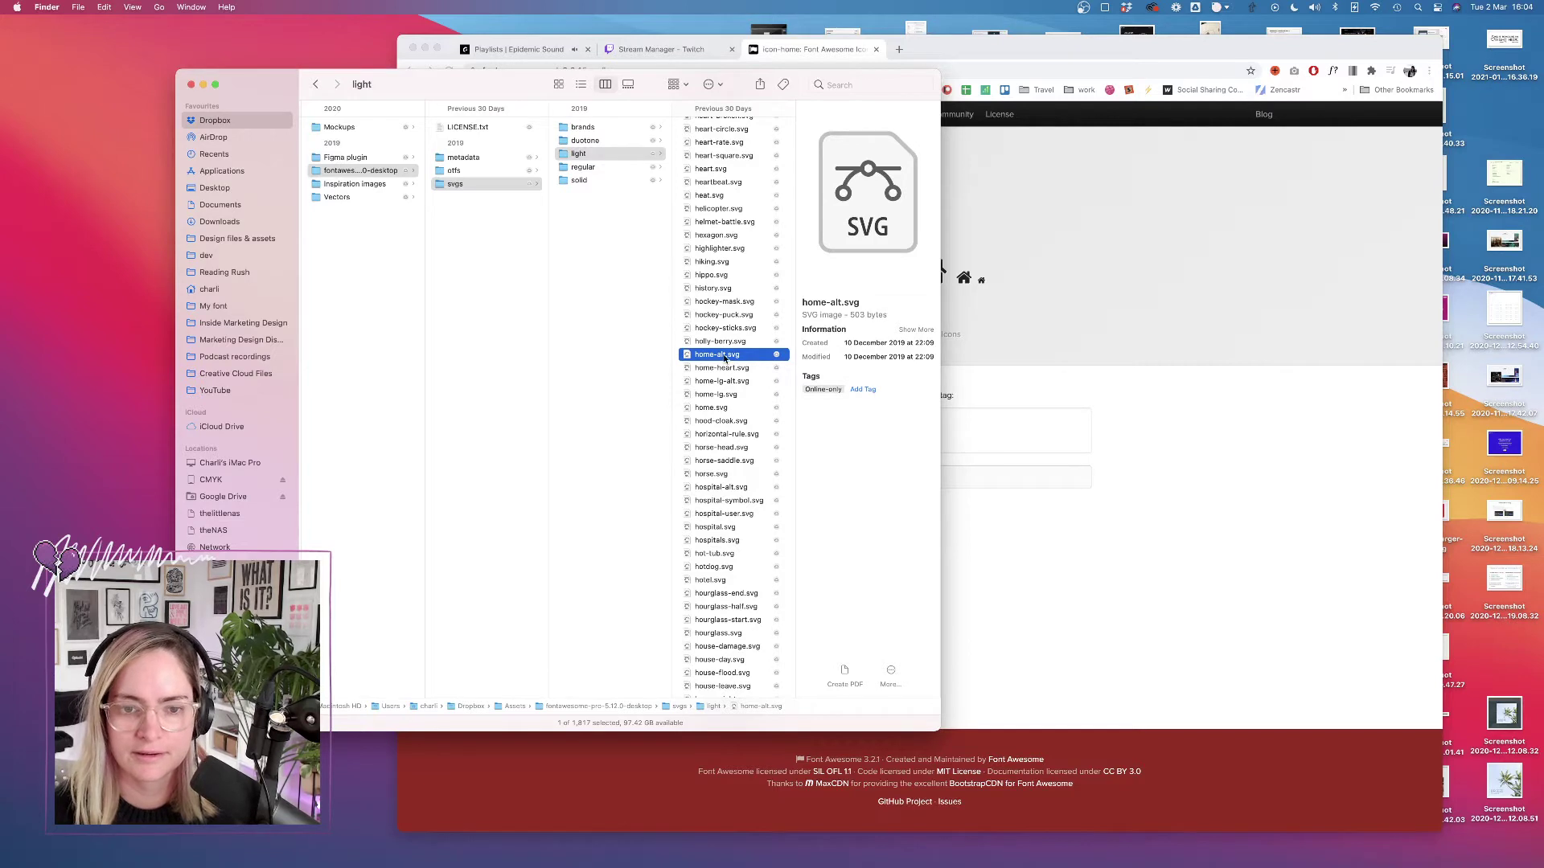
Make home-alt.svg available locally through Dropbox Smart Sync and select it in the light folder to preview it.
right_click(725, 358)
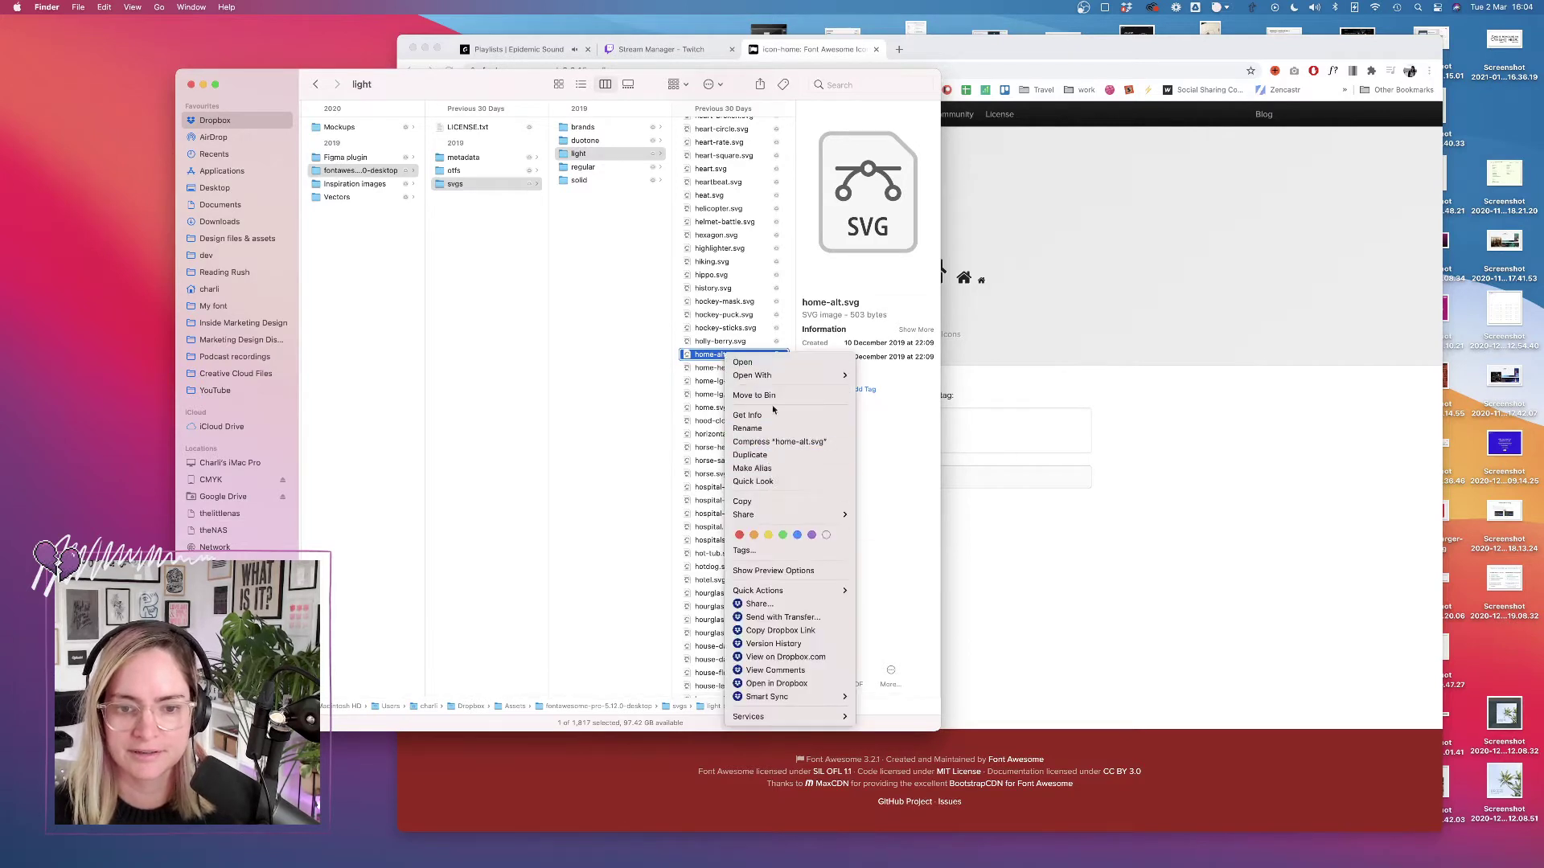
mouse_move(836, 697)
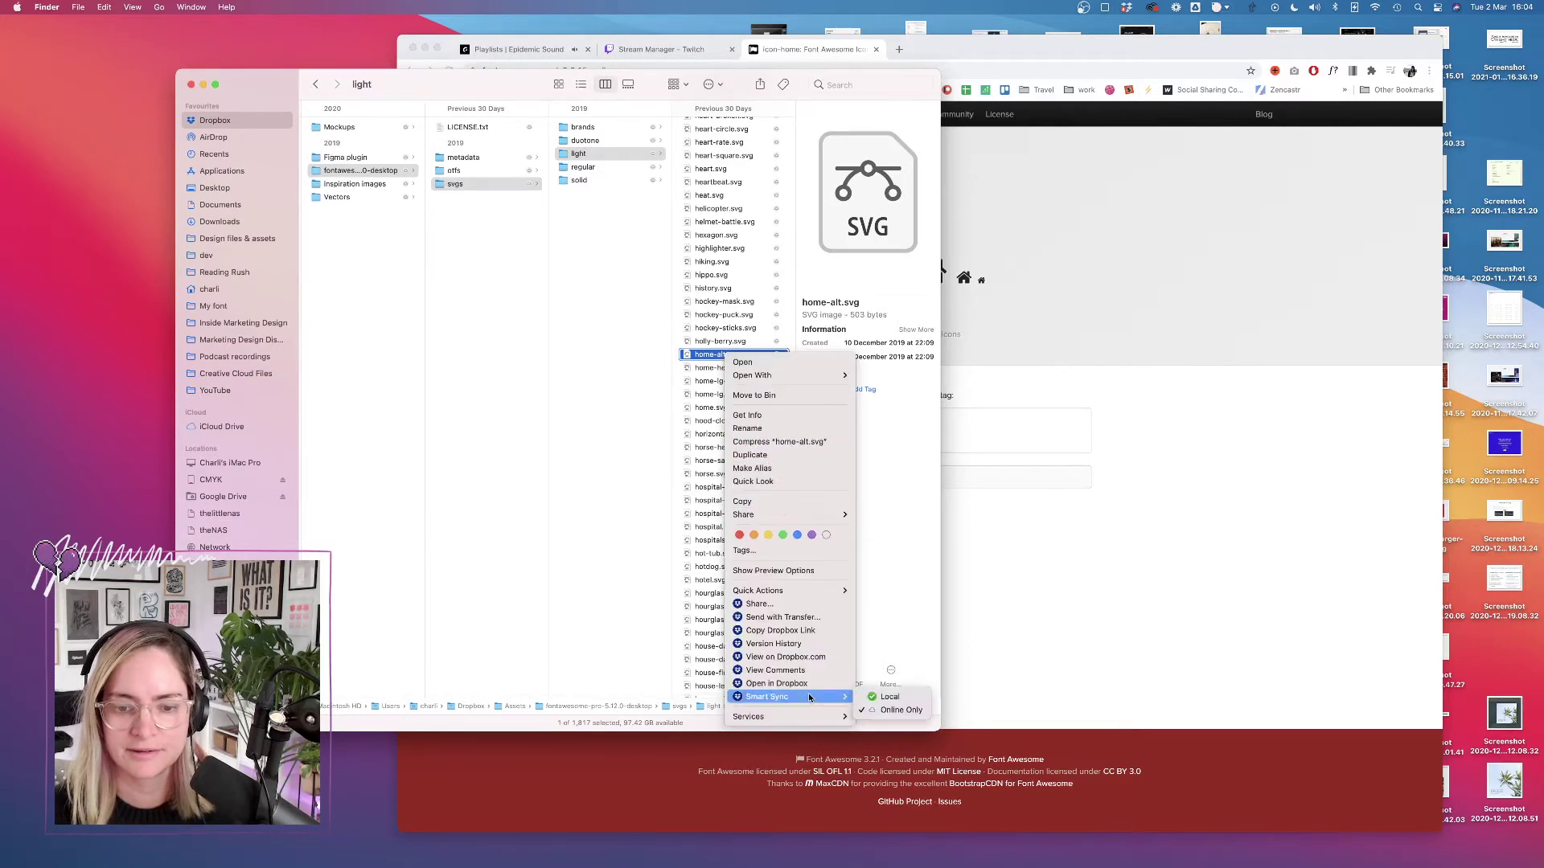
left_click(893, 698)
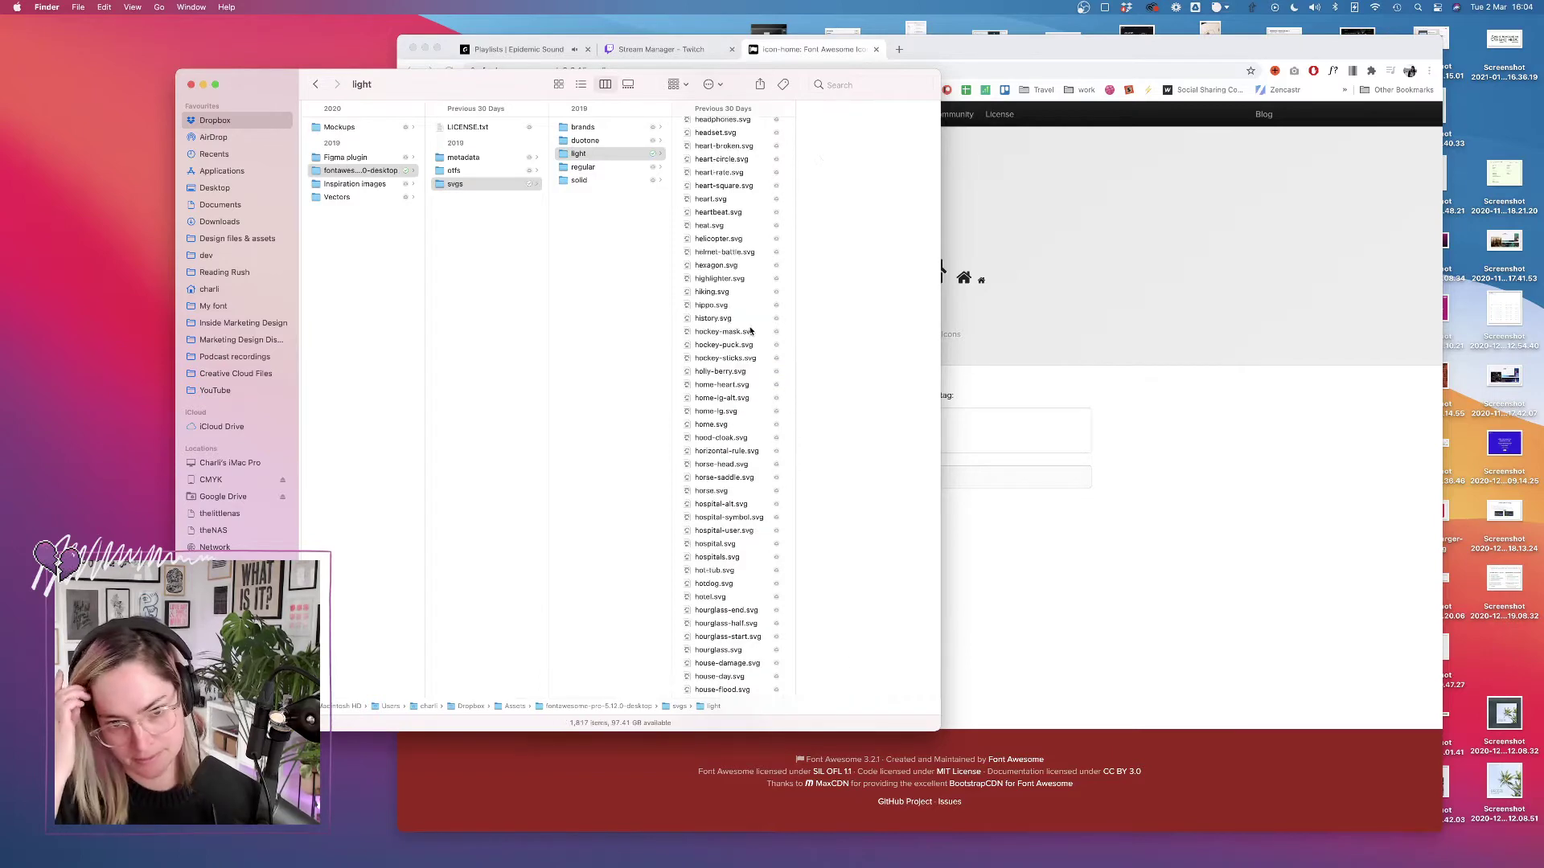
scroll(748, 266, "up", 20)
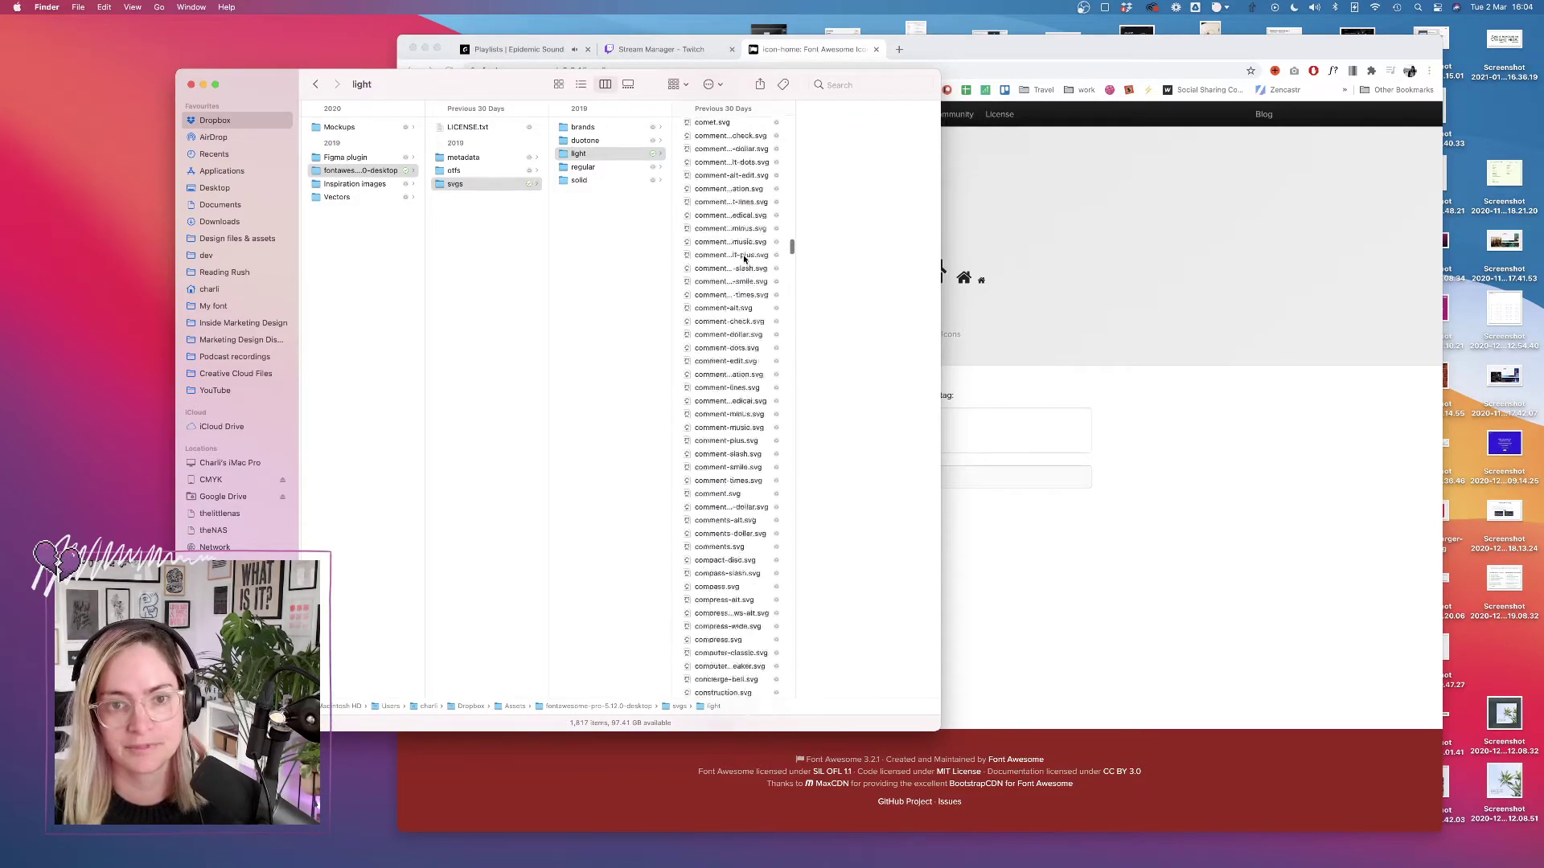
left_click(737, 127)
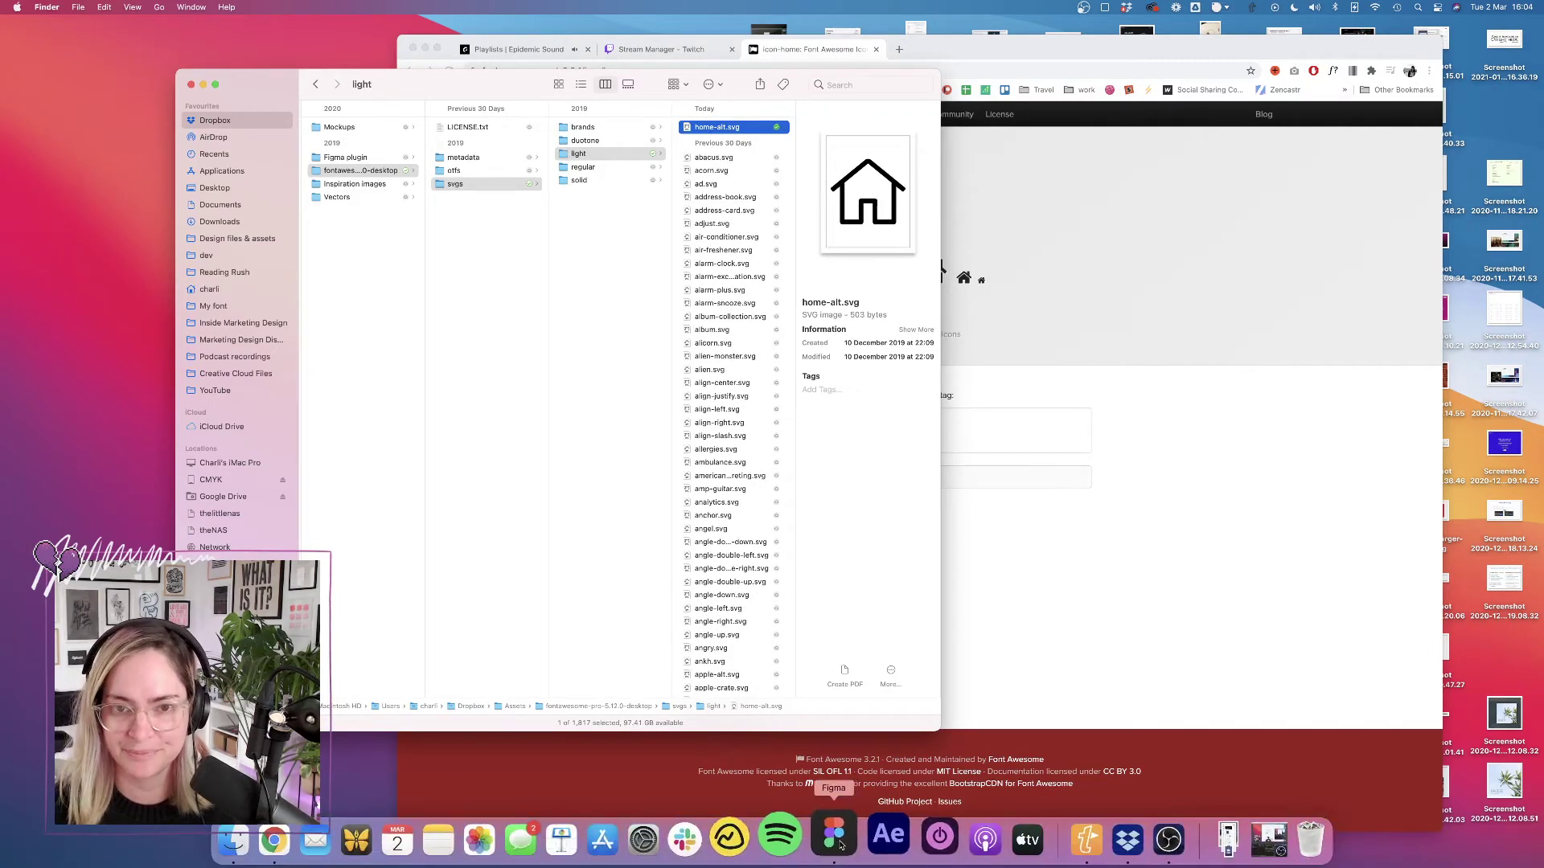
Switch to Figma's Creator Sessions file and place home-alt.svg from Finder on the canvas beside the last session desktop frame.
left_click(838, 836)
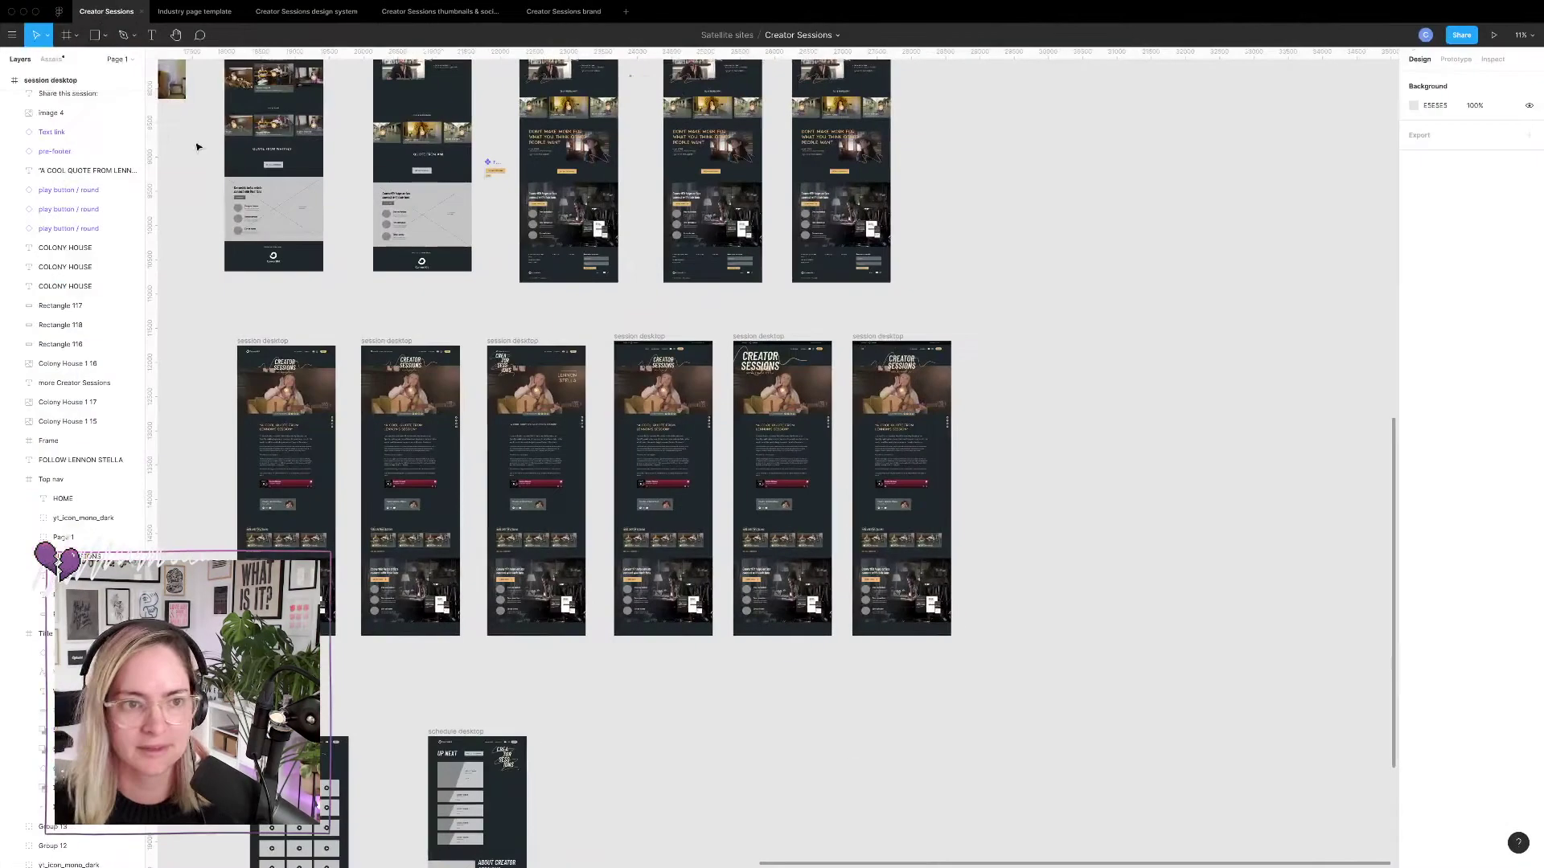
left_click(35, 11)
left_click(350, 29)
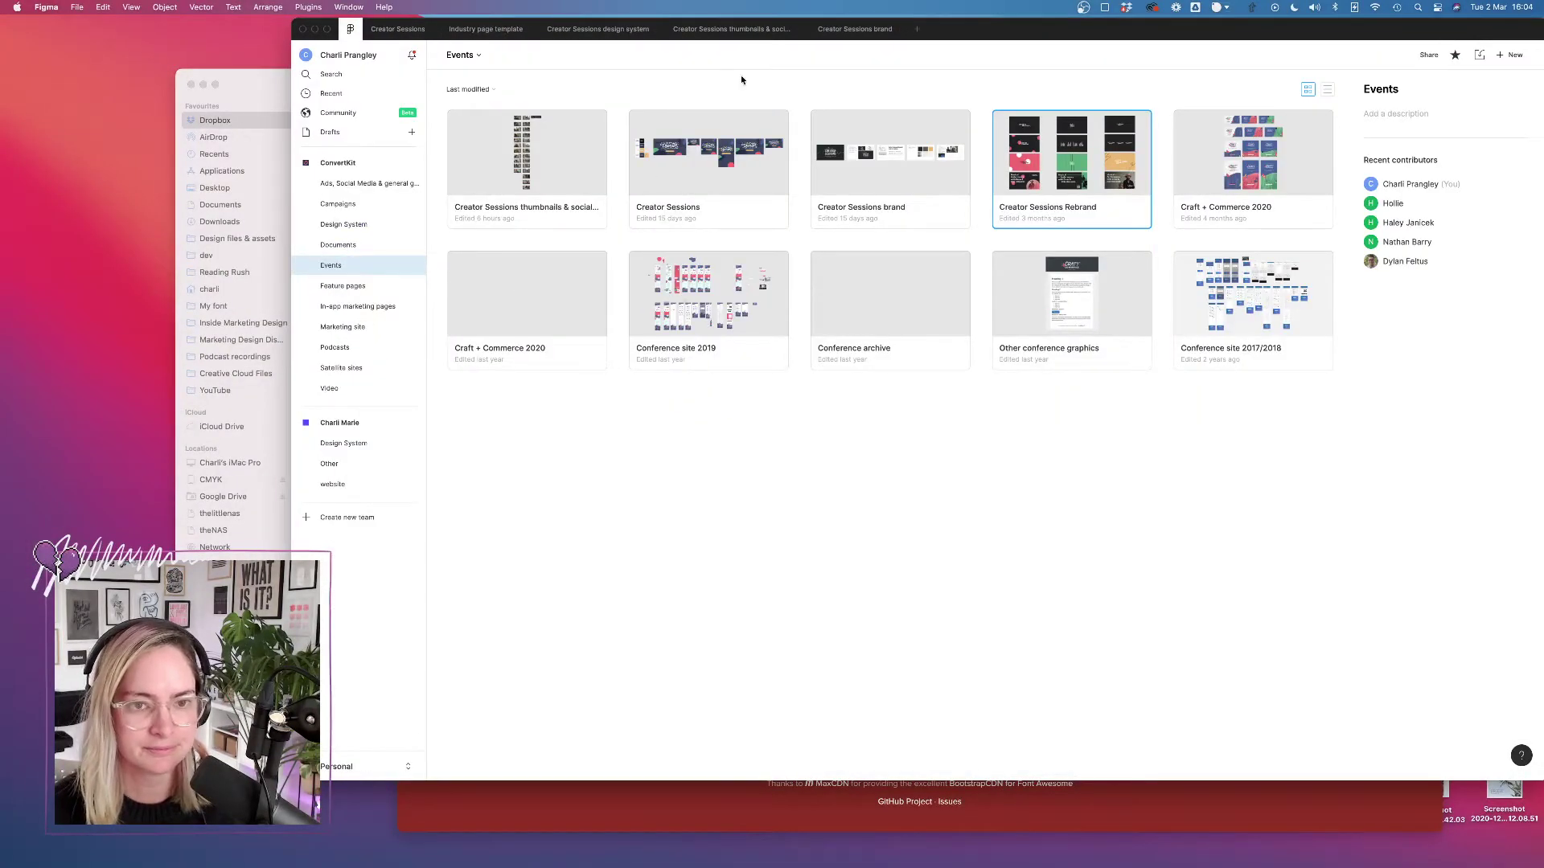
left_click(397, 29)
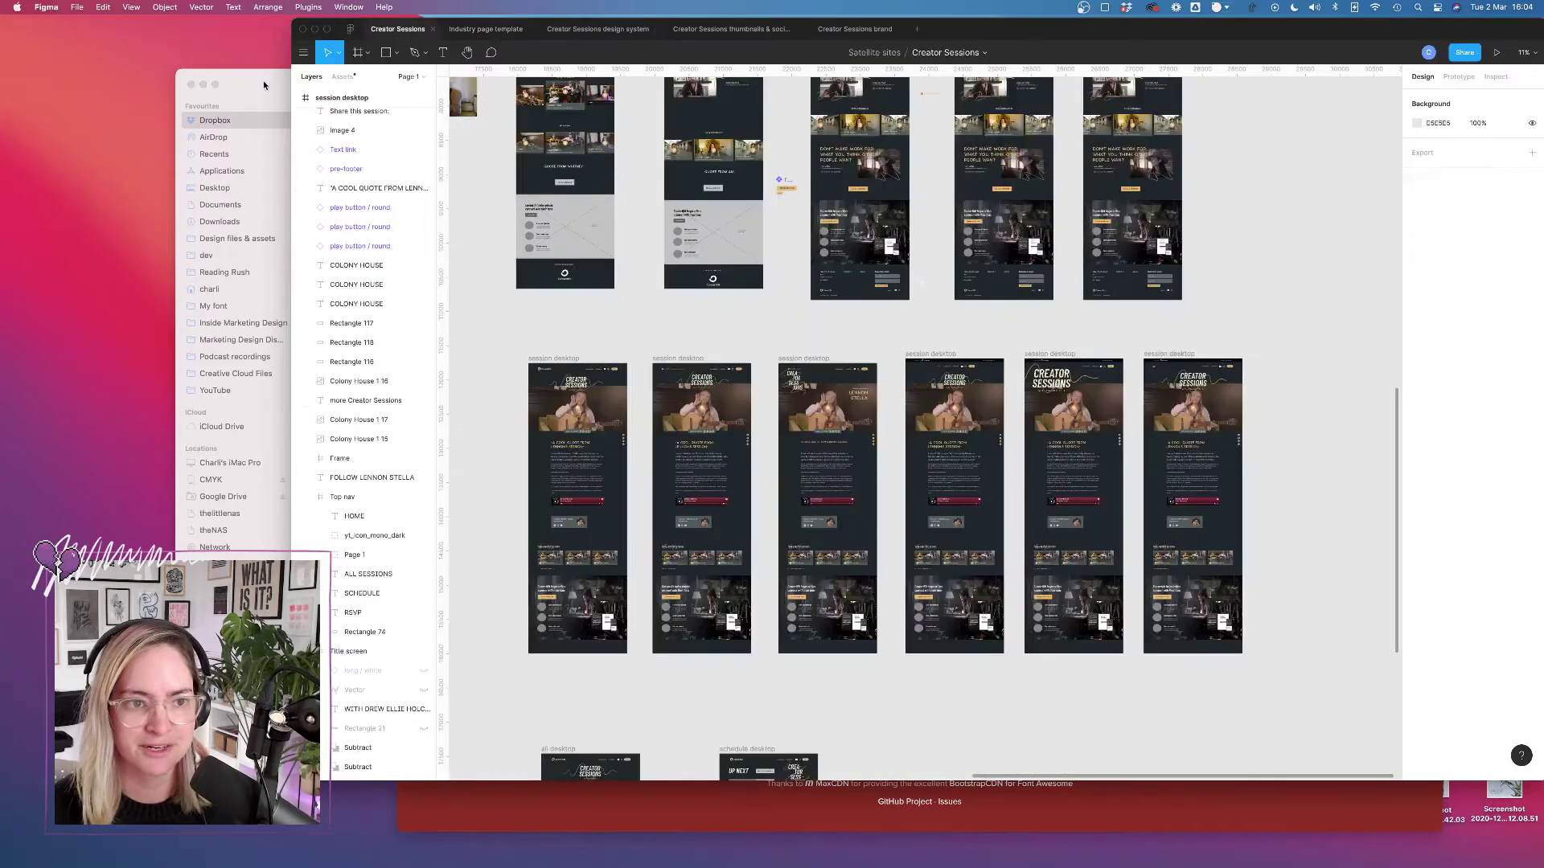
left_click(263, 81)
left_click_drag(721, 130, 1285, 492)
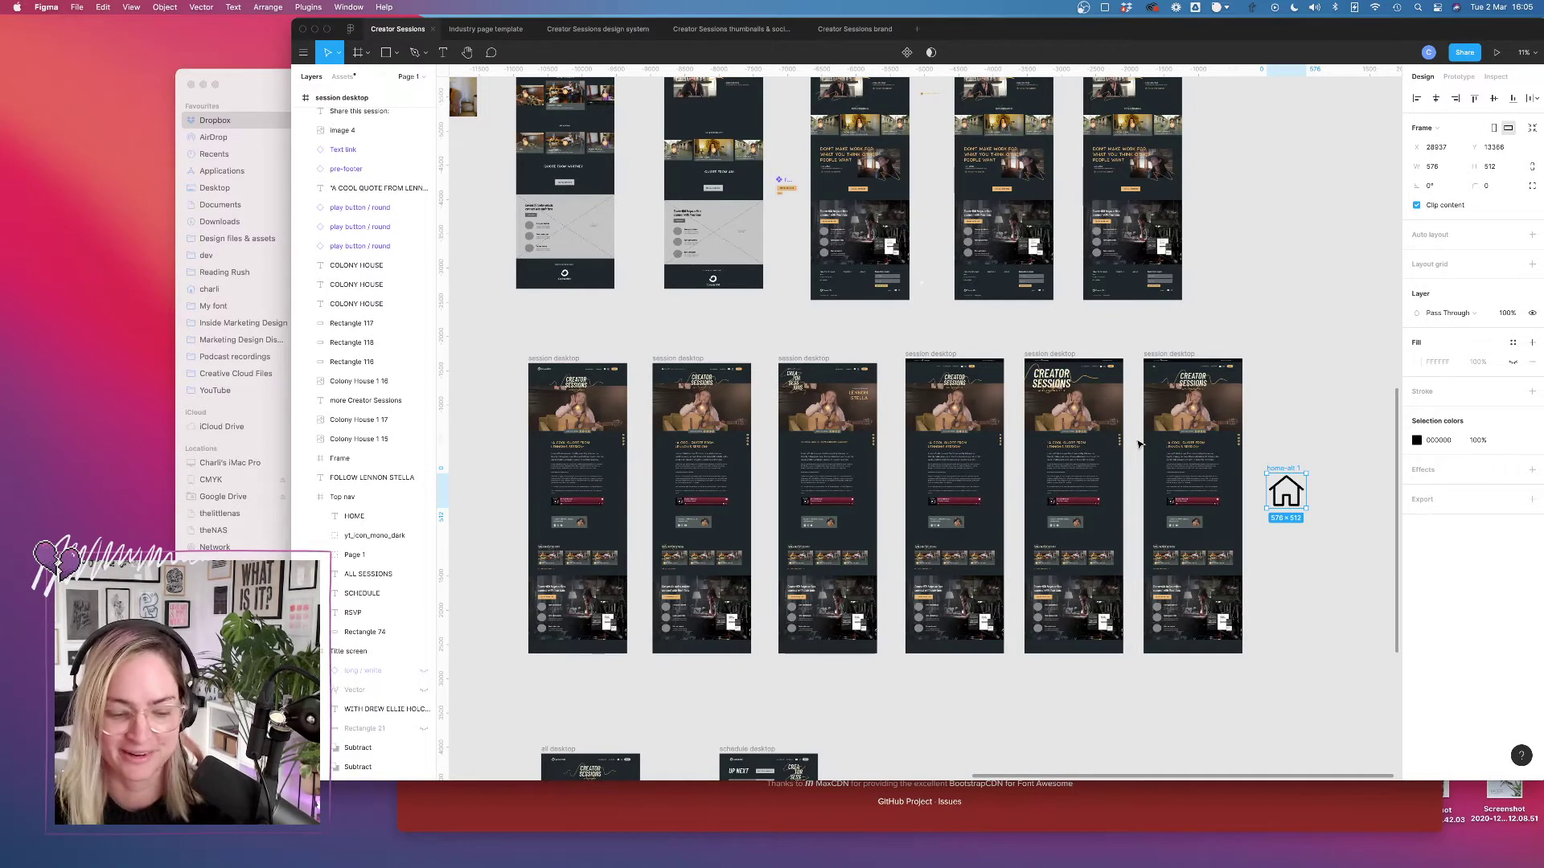
Move the home icon above the last session desktop frame and duplicate that frame beside the original.
scroll(1260, 436, "up", 5)
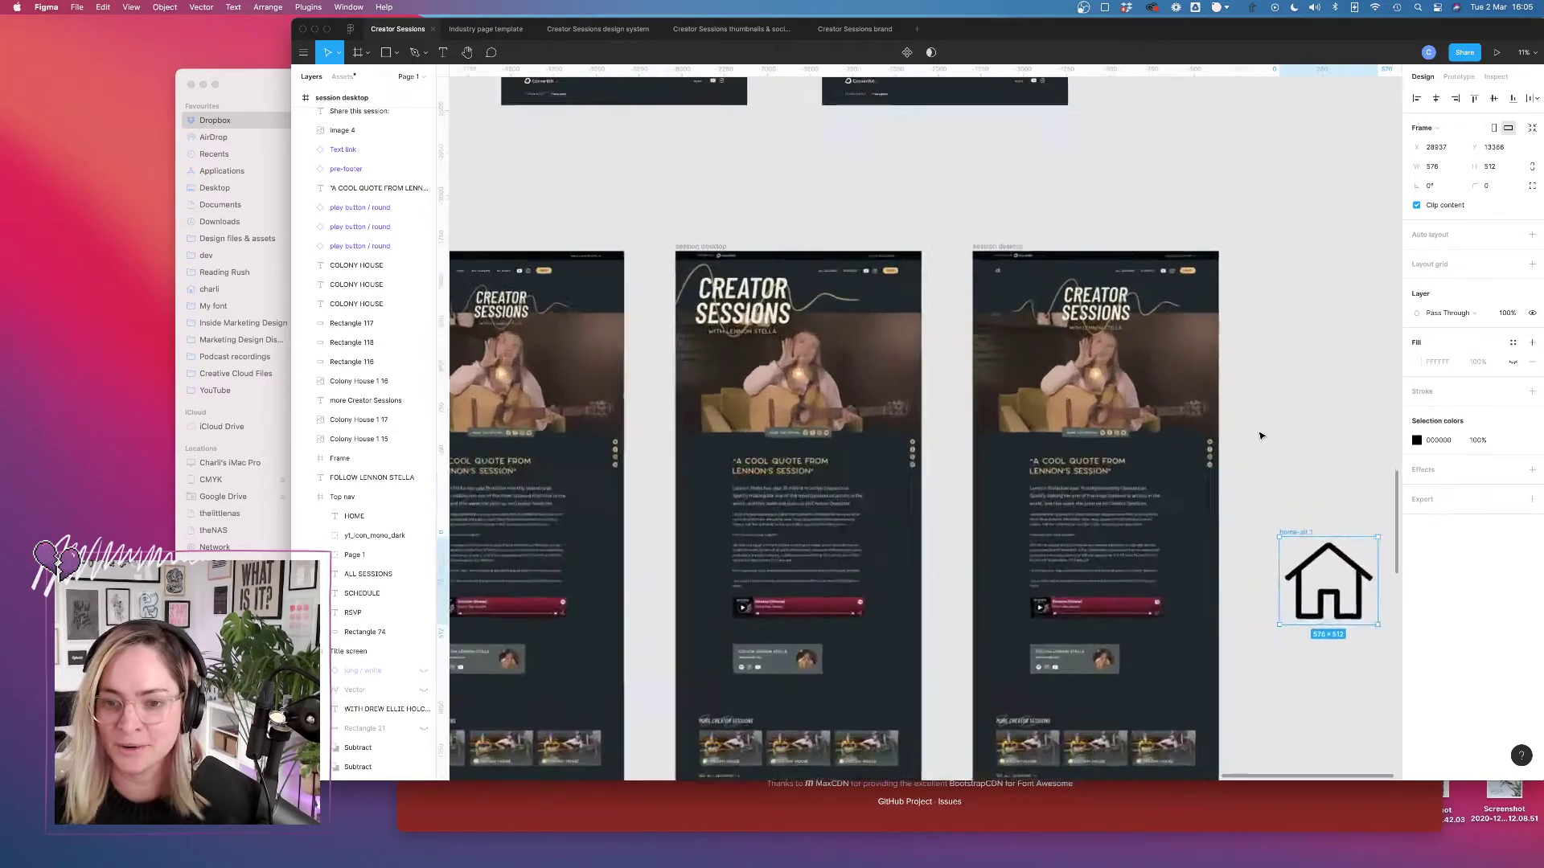
scroll(1260, 436, "up", 2)
scroll(1260, 436, "right", 5)
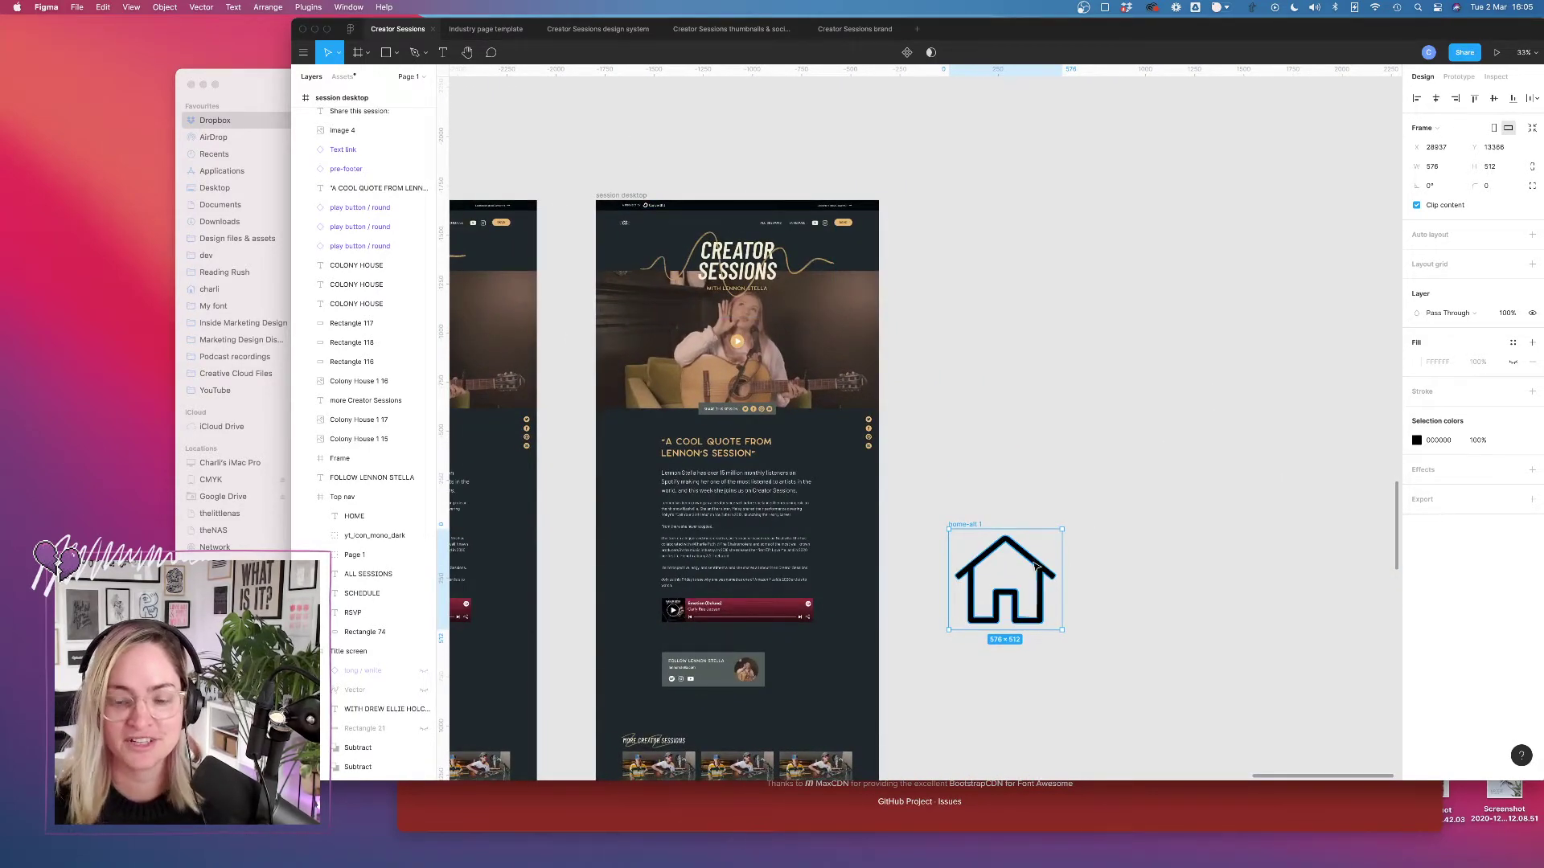
left_click_drag(1033, 571, 953, 95)
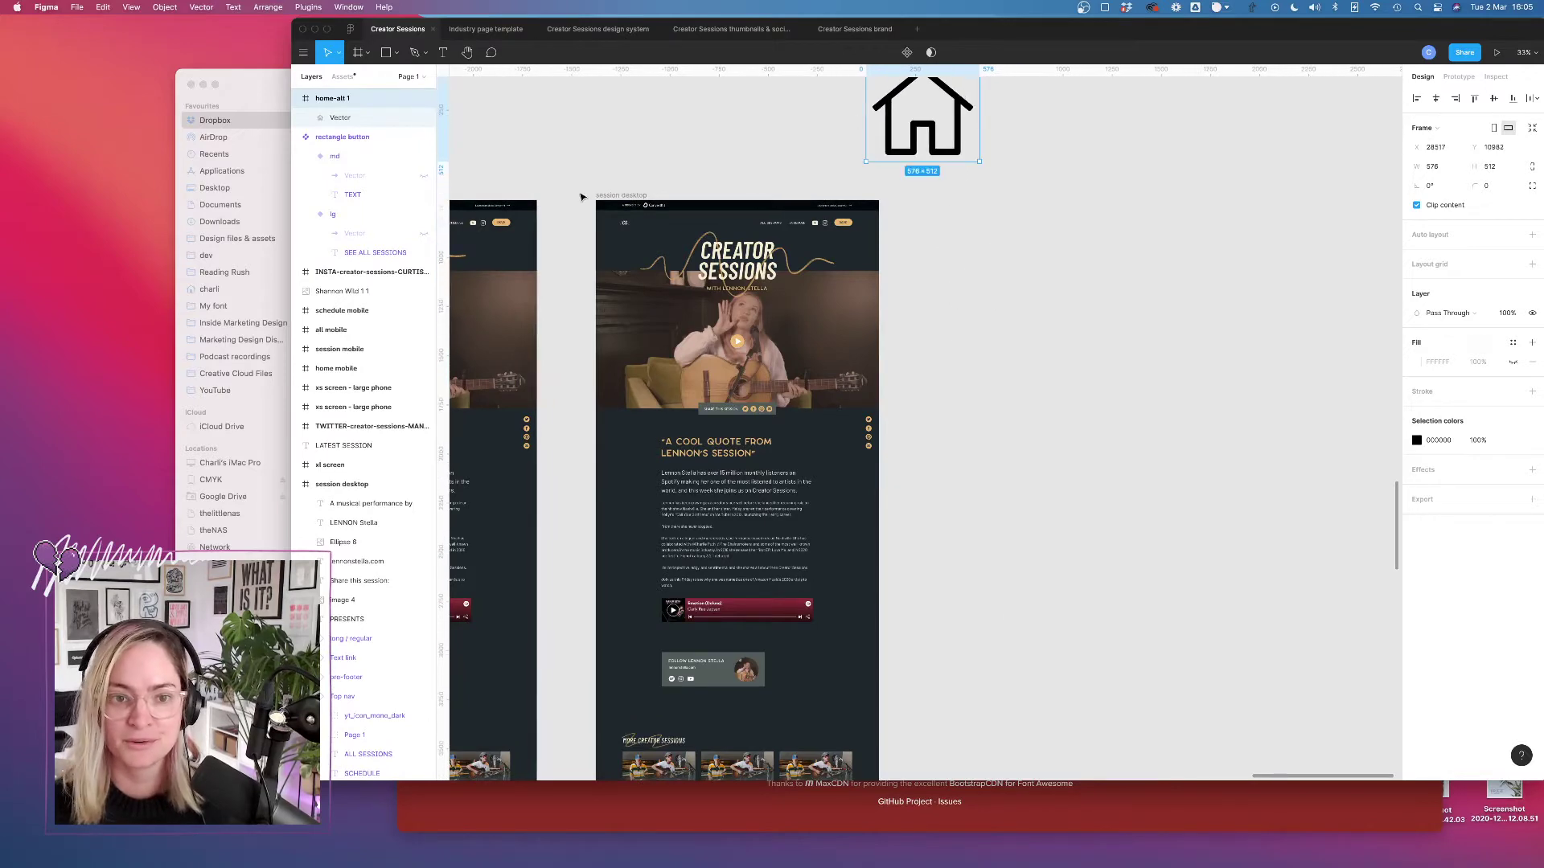
left_click_drag(631, 196, 973, 195)
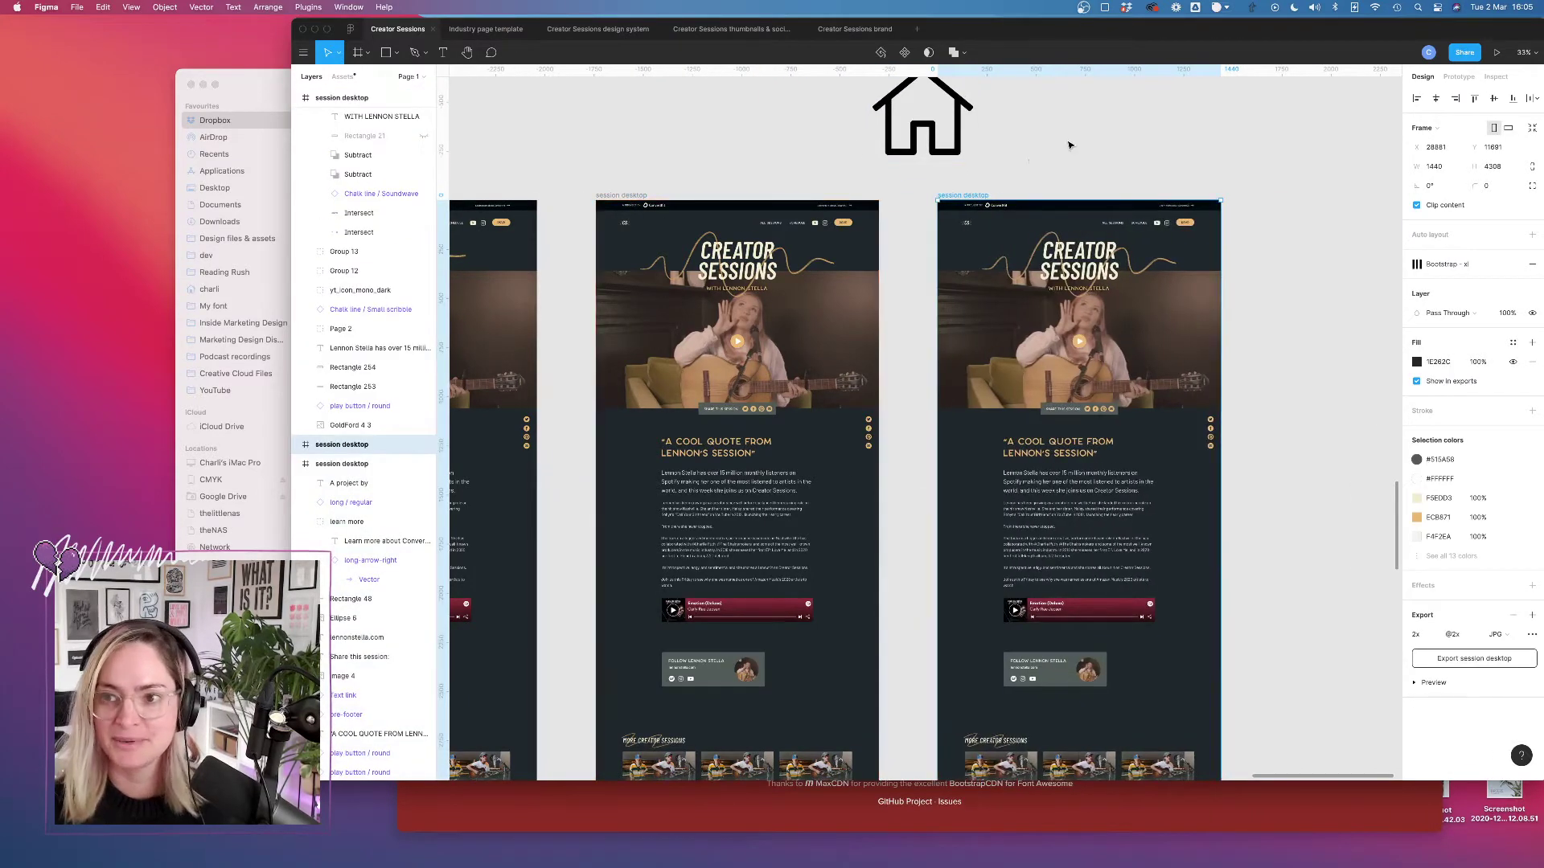
left_click(1043, 144)
Replace the small logo lettering over the duplicated page's header scribble with a copy of the home icon shape, scaled to 163 × 143.
scroll(1044, 145, "up", 5)
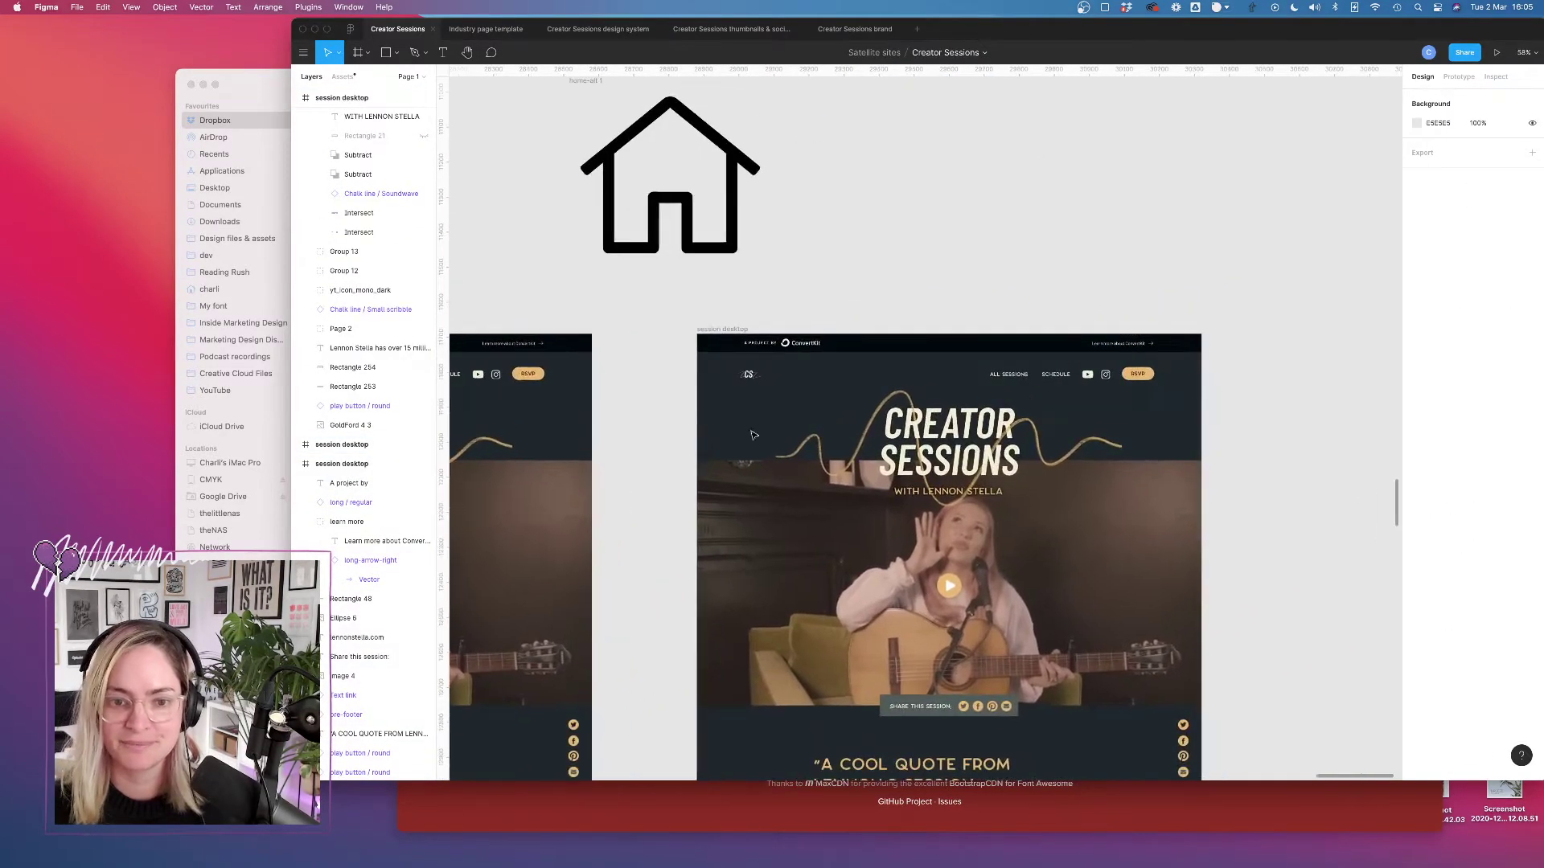
left_click(749, 374)
left_click(735, 294)
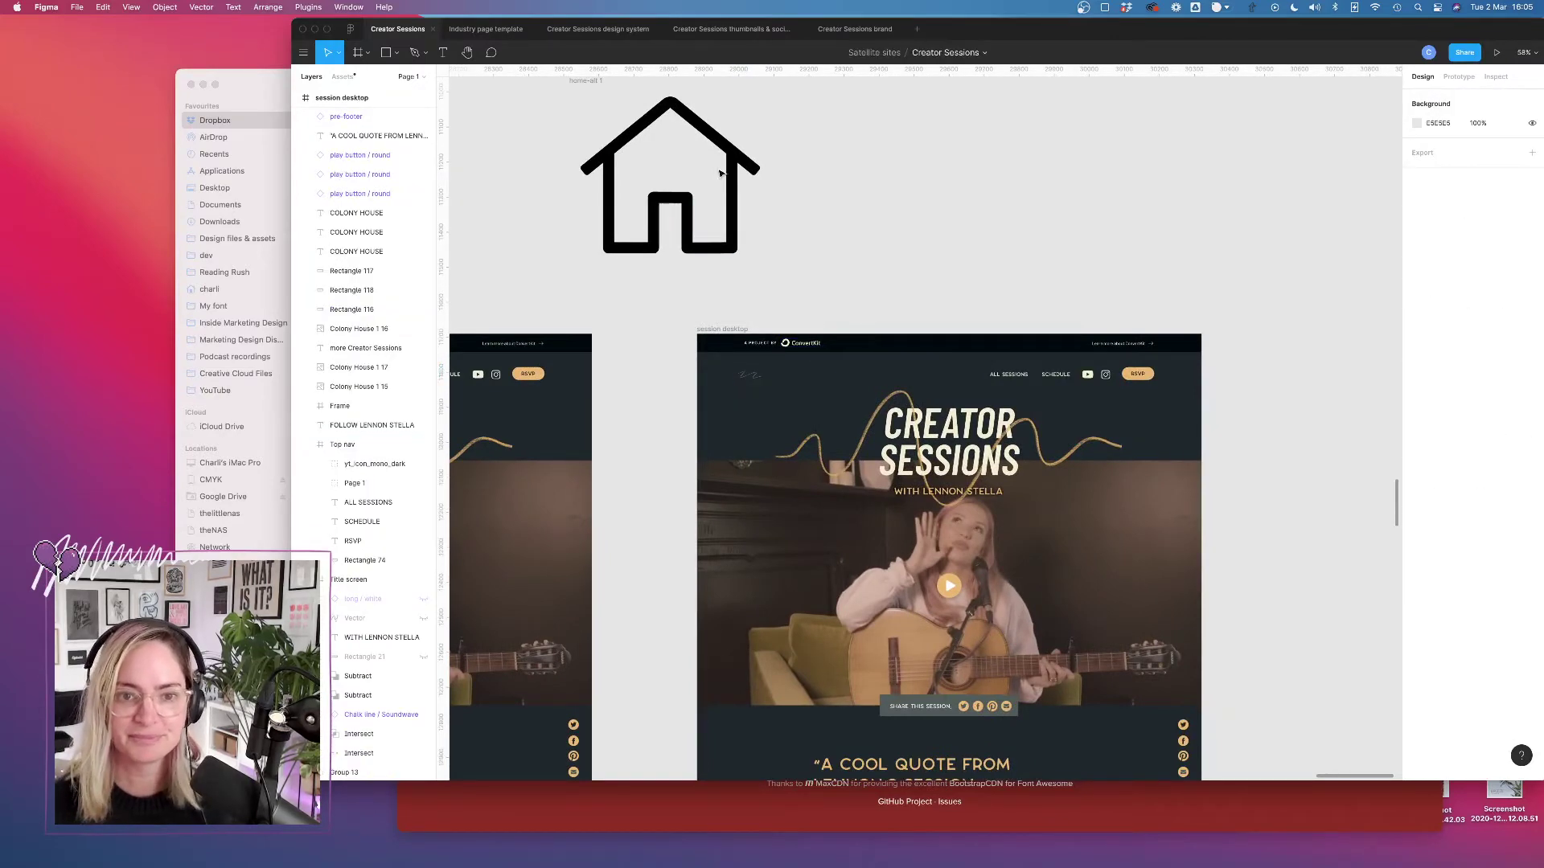
left_click(733, 155)
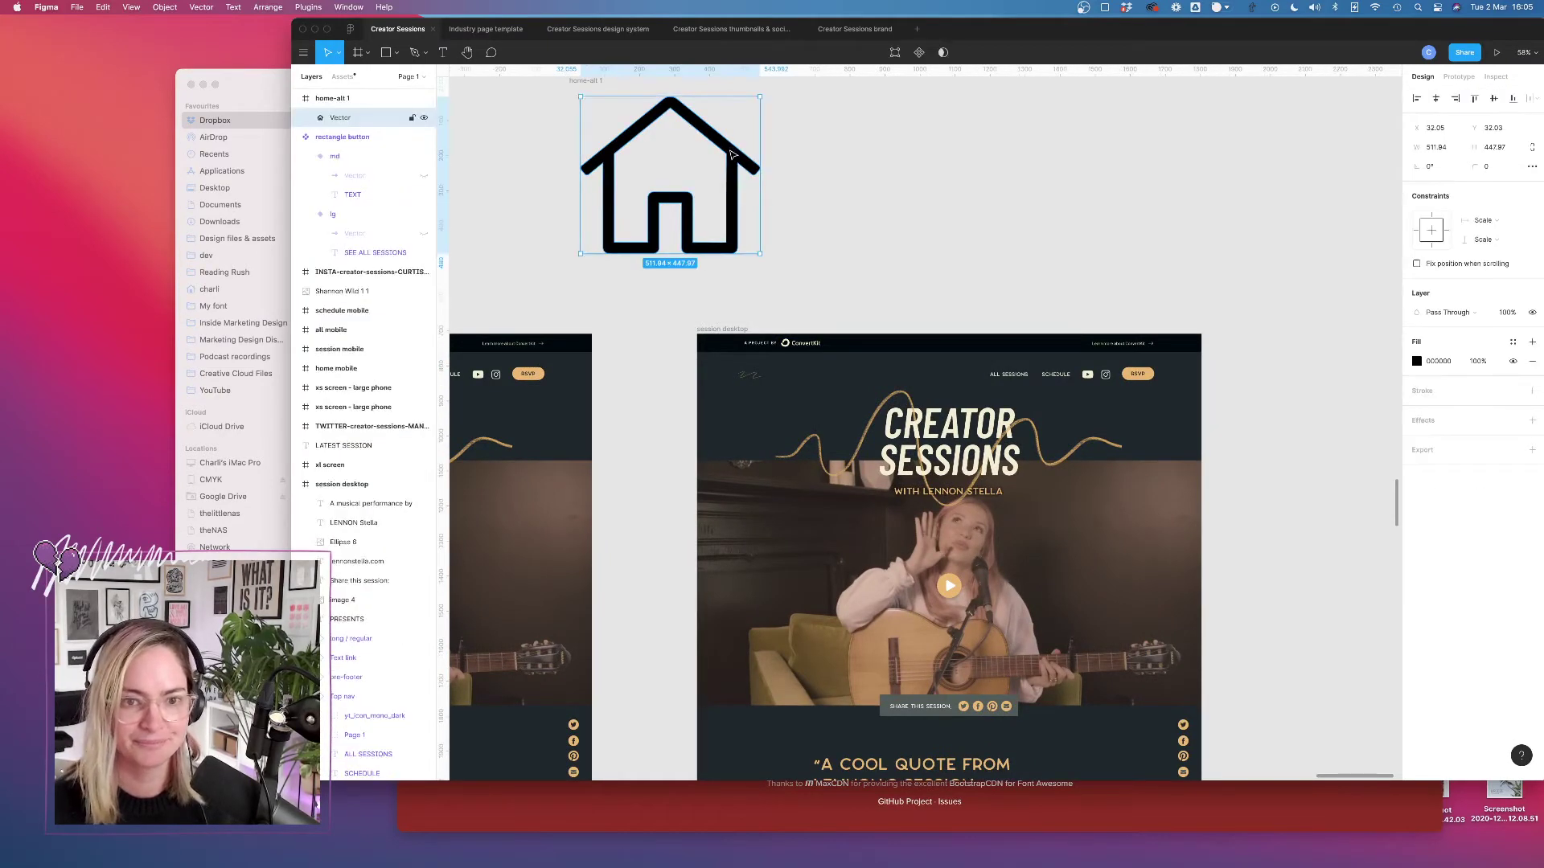
left_click_drag(733, 154, 758, 400)
left_click_drag(599, 345, 756, 392)
Give the header's home icon the design system's off-white fill F4F2EA and scale it down to 32 × 28.
left_click(1418, 361)
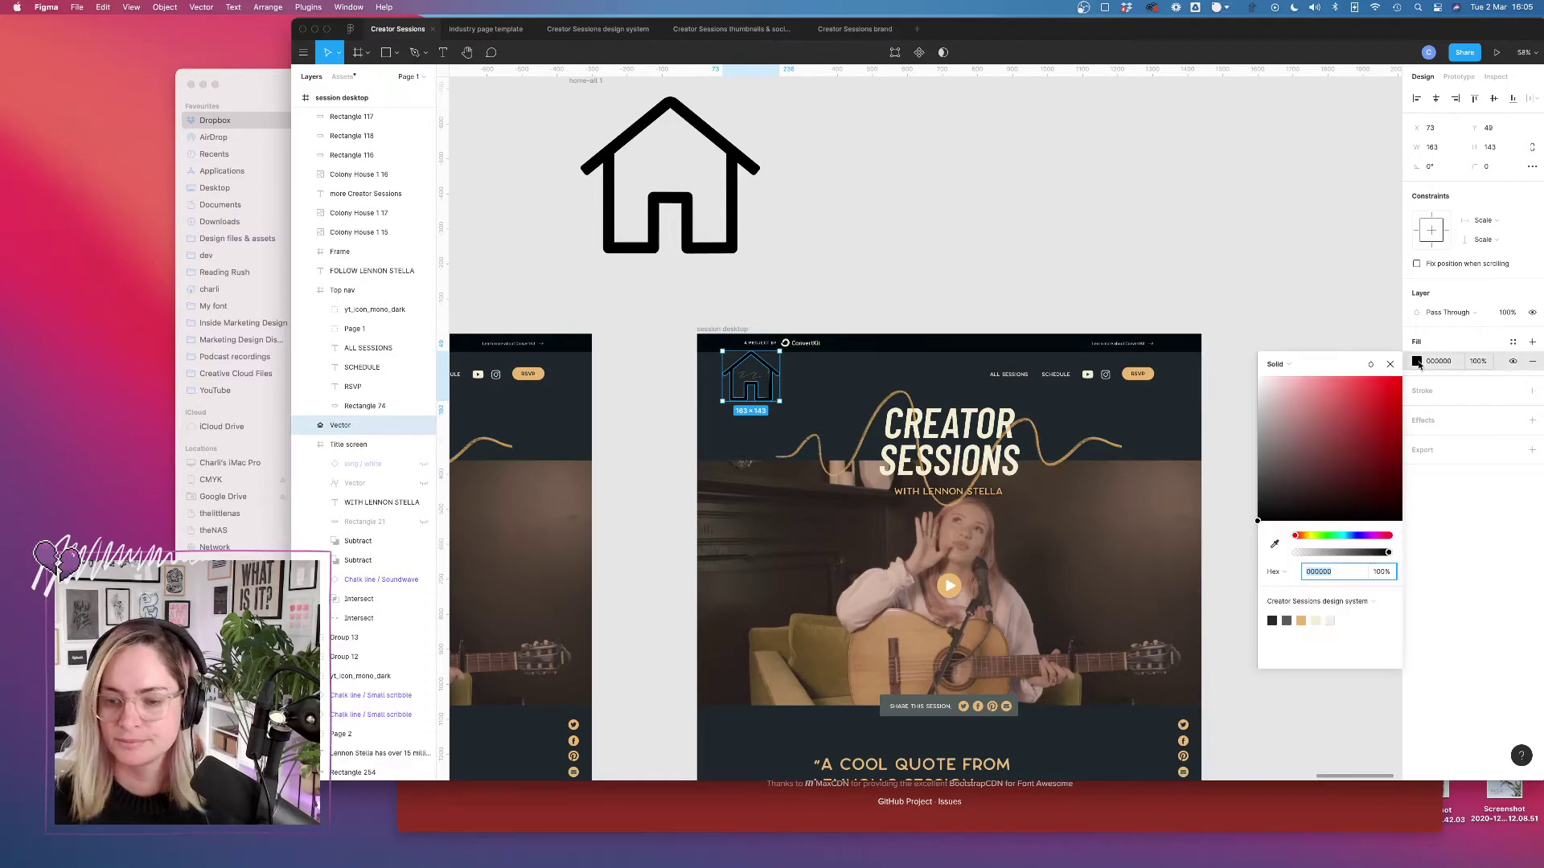
left_click(1331, 621)
scroll(804, 402, "up", 5)
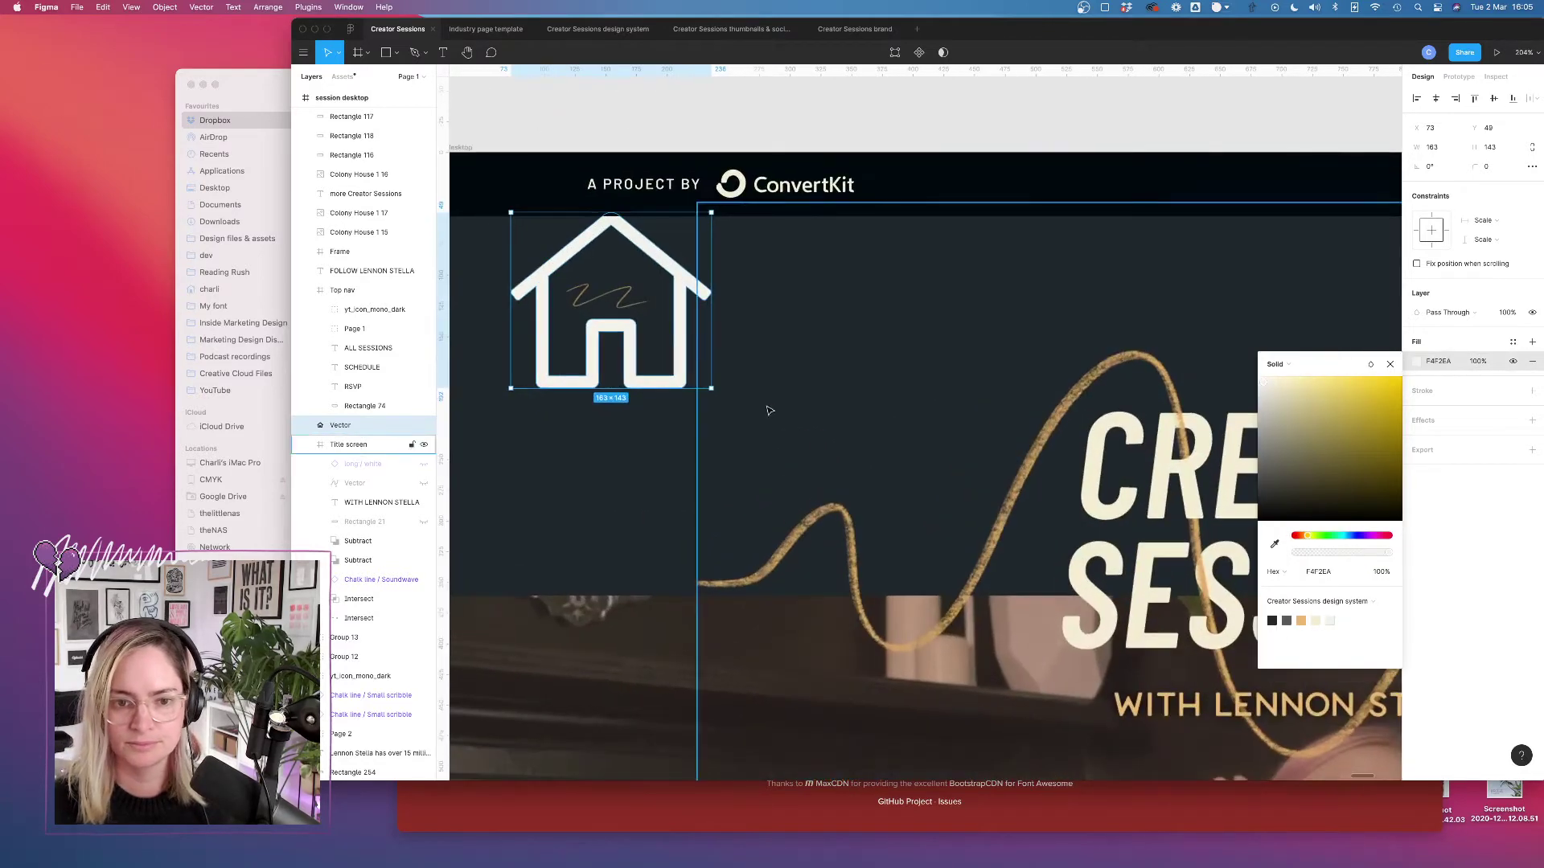
left_click_drag(712, 397, 618, 298)
Show the layout grids, align the home icon with the edge of the first content column, and hide the grids again.
key("ctrl+g")
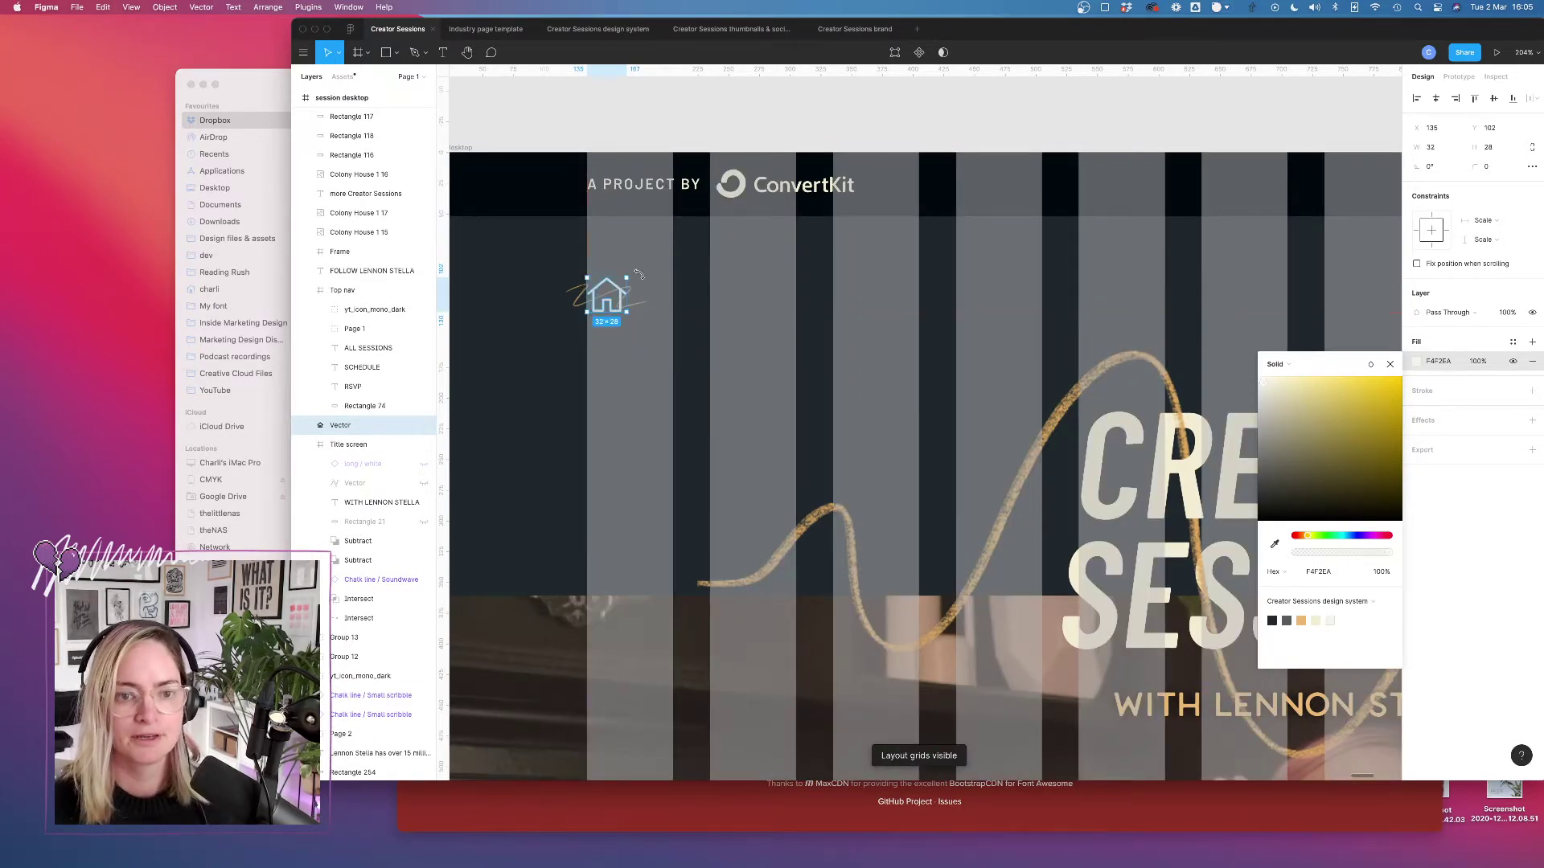
left_click(584, 301)
left_click_drag(585, 301, 583, 297)
key("Escape")
scroll(570, 337, "down", 5)
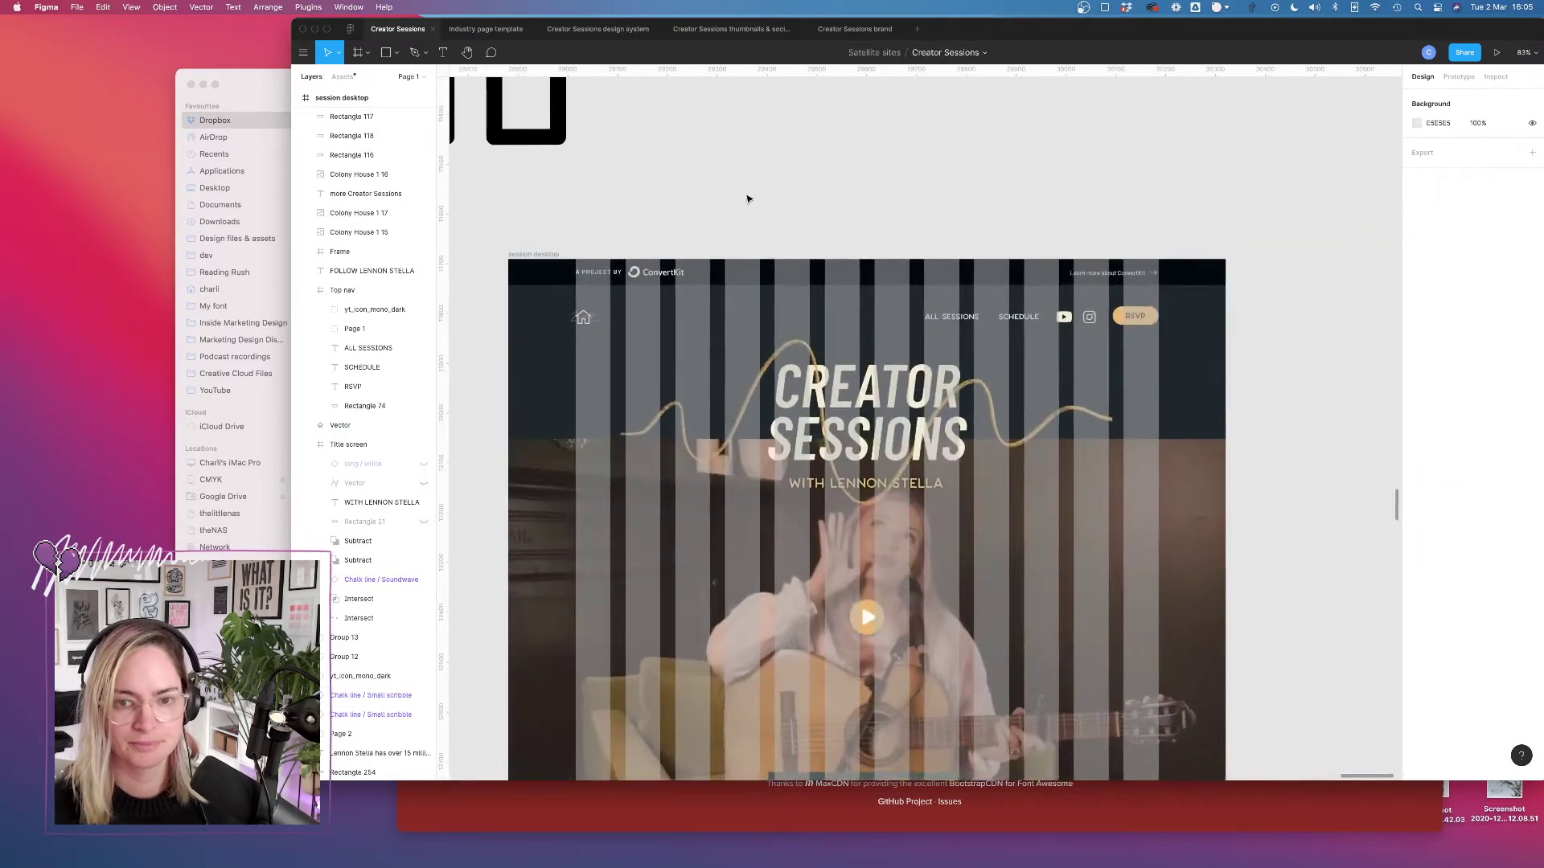
key("ctrl+g")
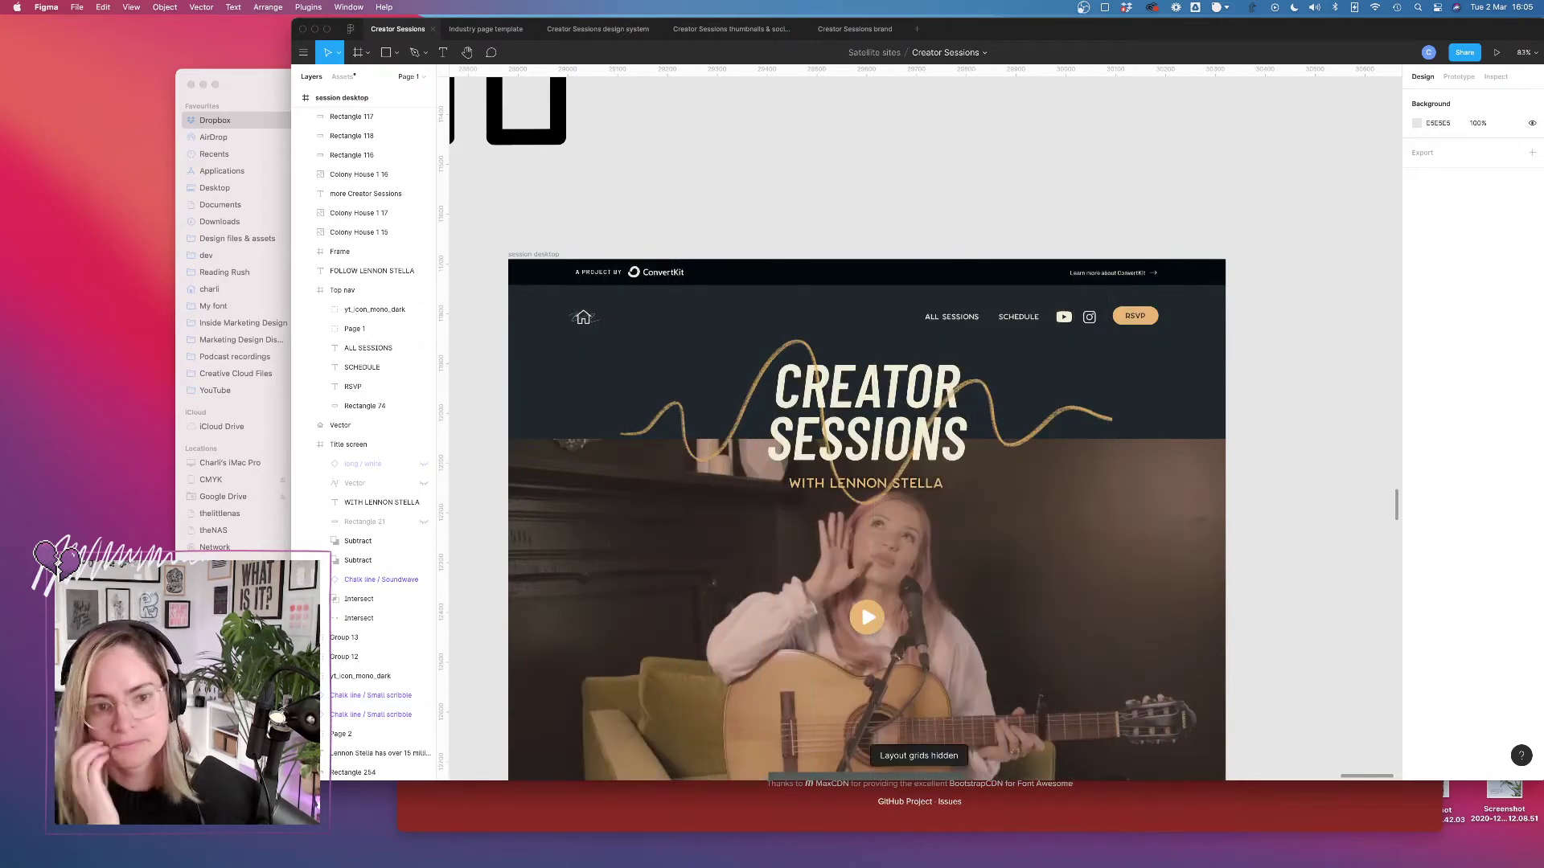
Compare the header and navigation layouts across the session desktop variants, including the one with the centred HOME link.
scroll(712, 249, "left", 20)
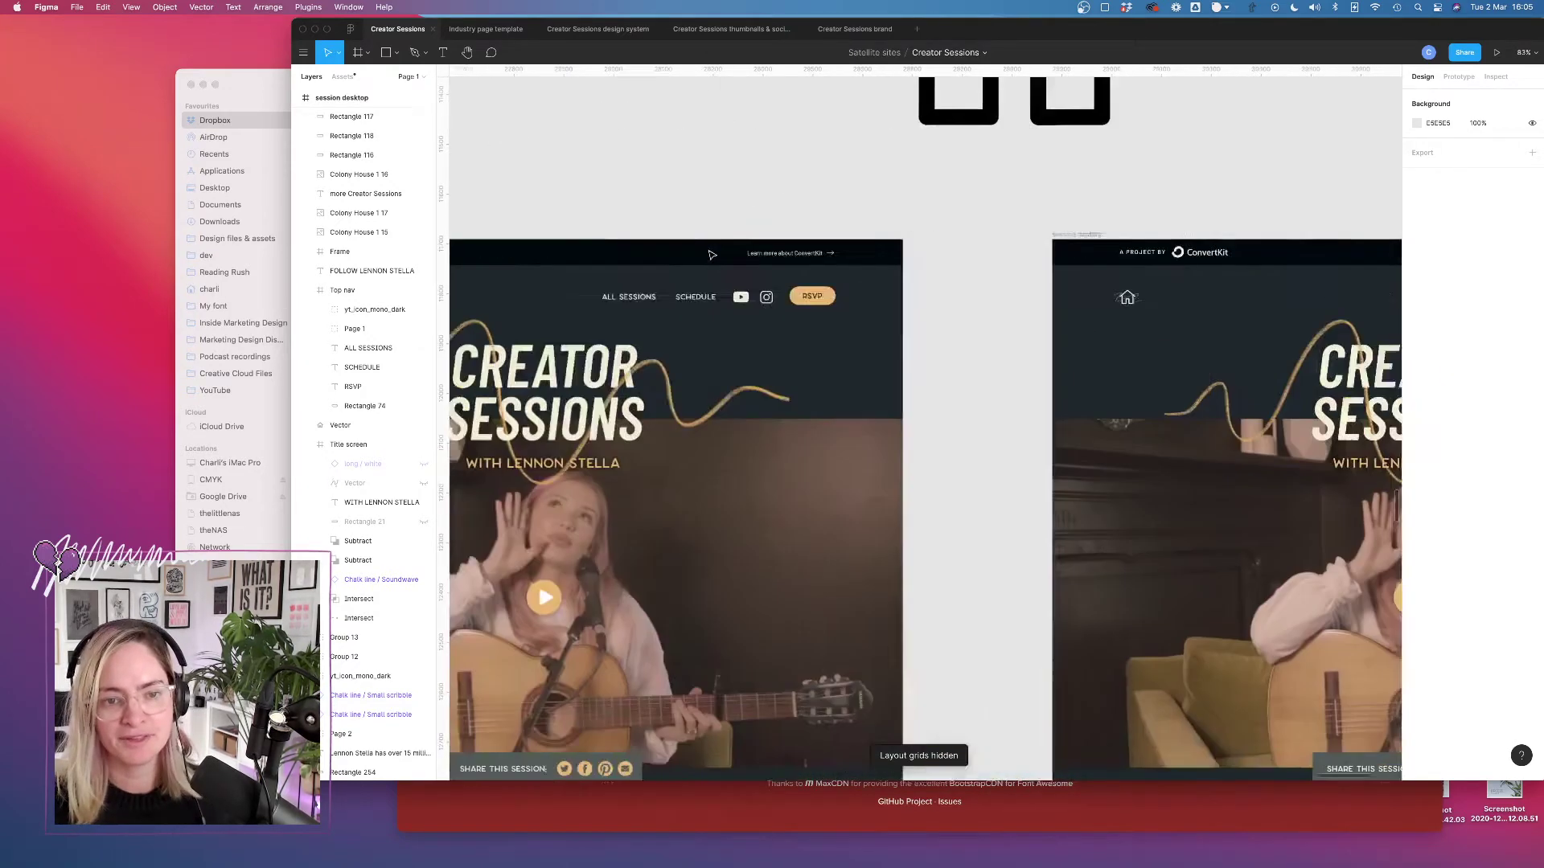
scroll(710, 255, "down", 5)
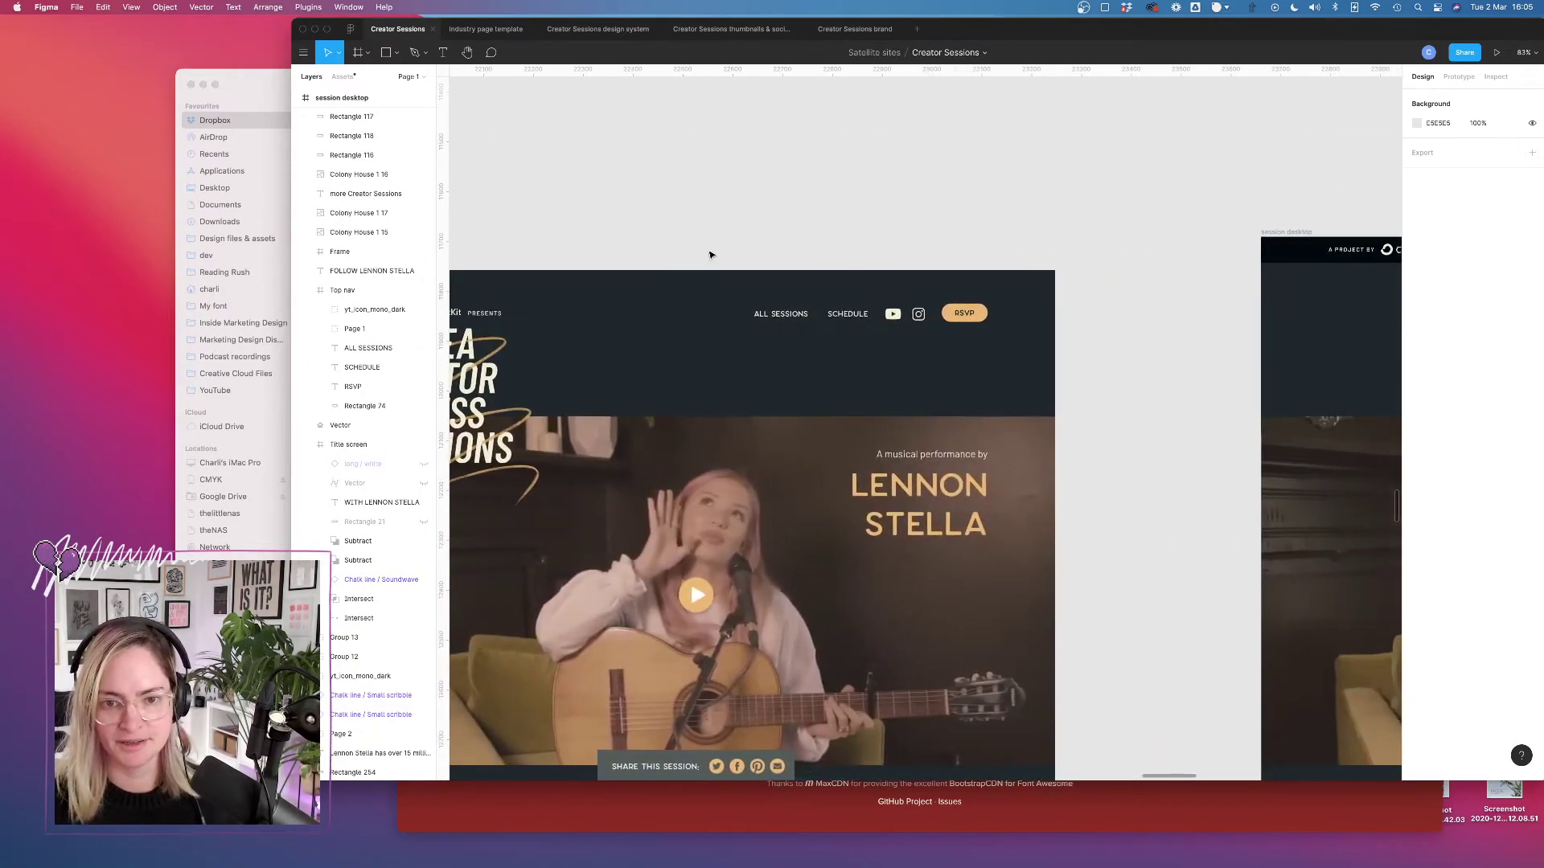
scroll(708, 254, "right", 10)
scroll(903, 300, "up", 5)
scroll(903, 300, "up", 3)
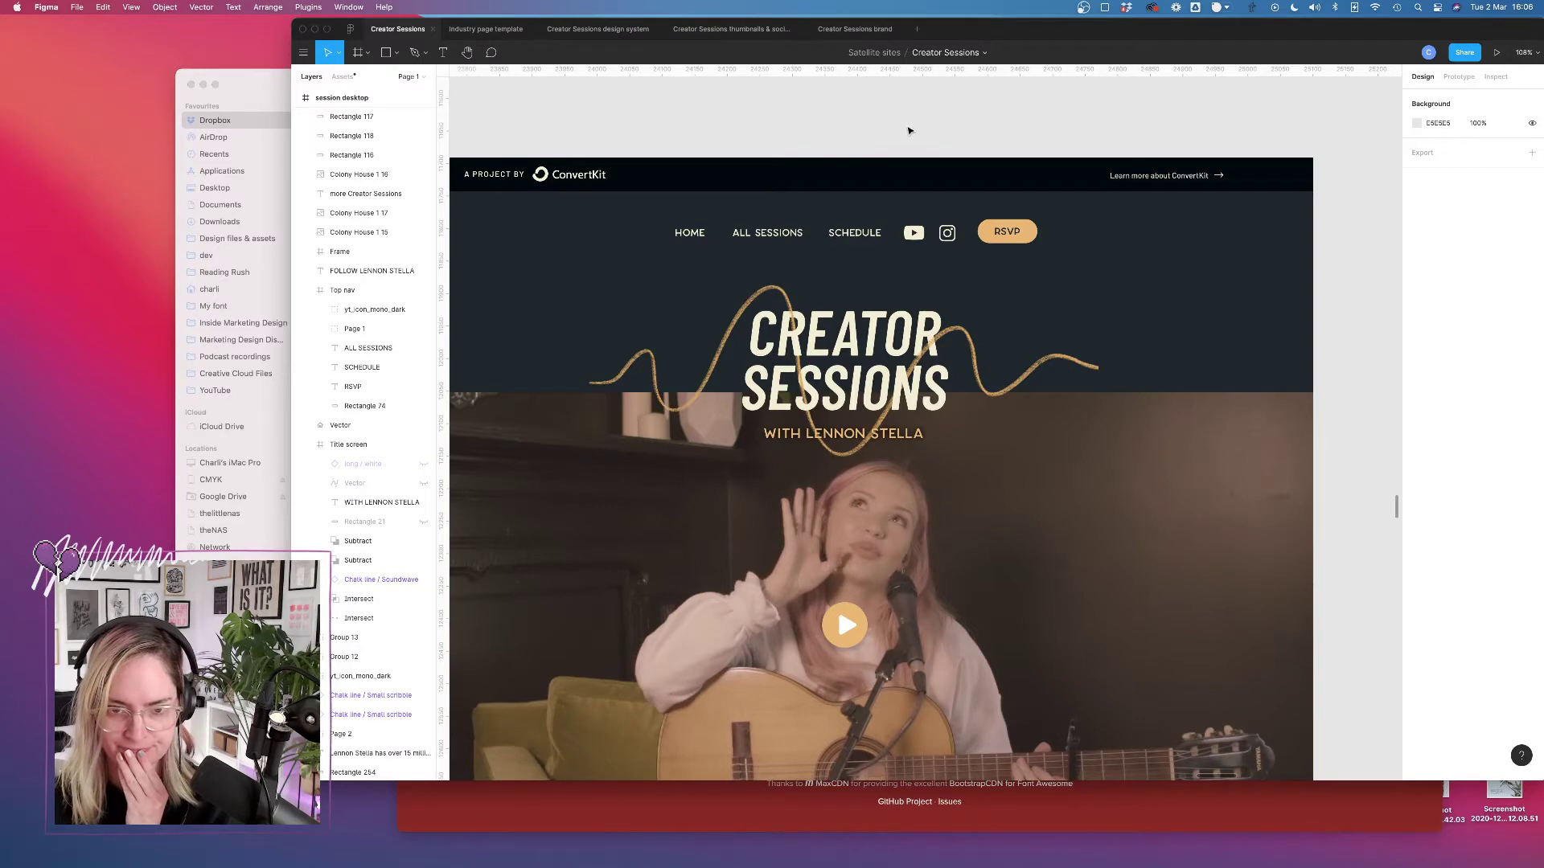
scroll(854, 312, "down", 4)
scroll(854, 311, "down", 3)
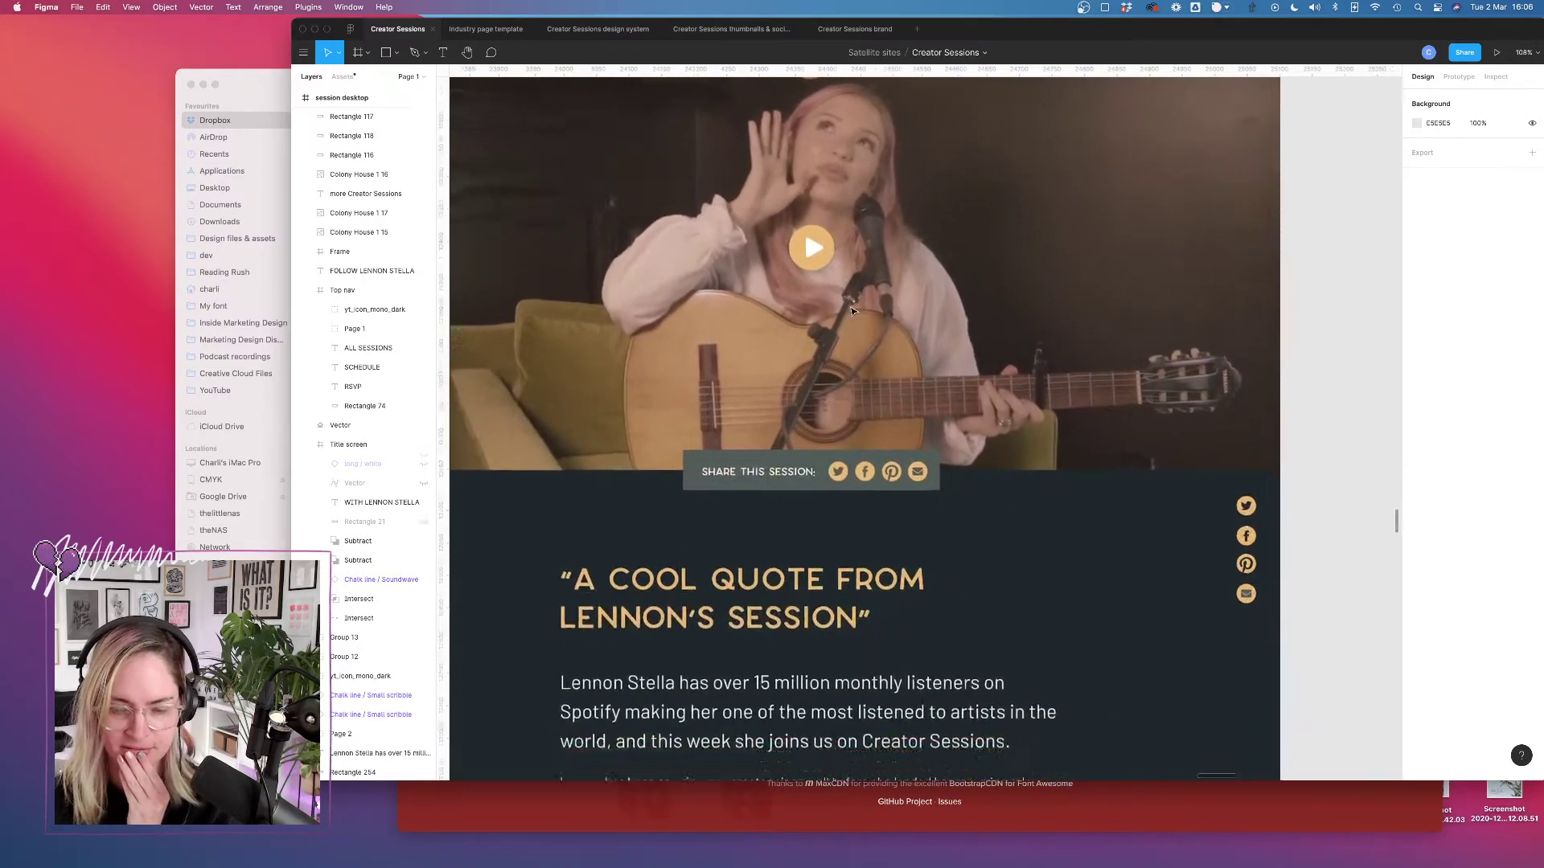
scroll(854, 311, "down", 5)
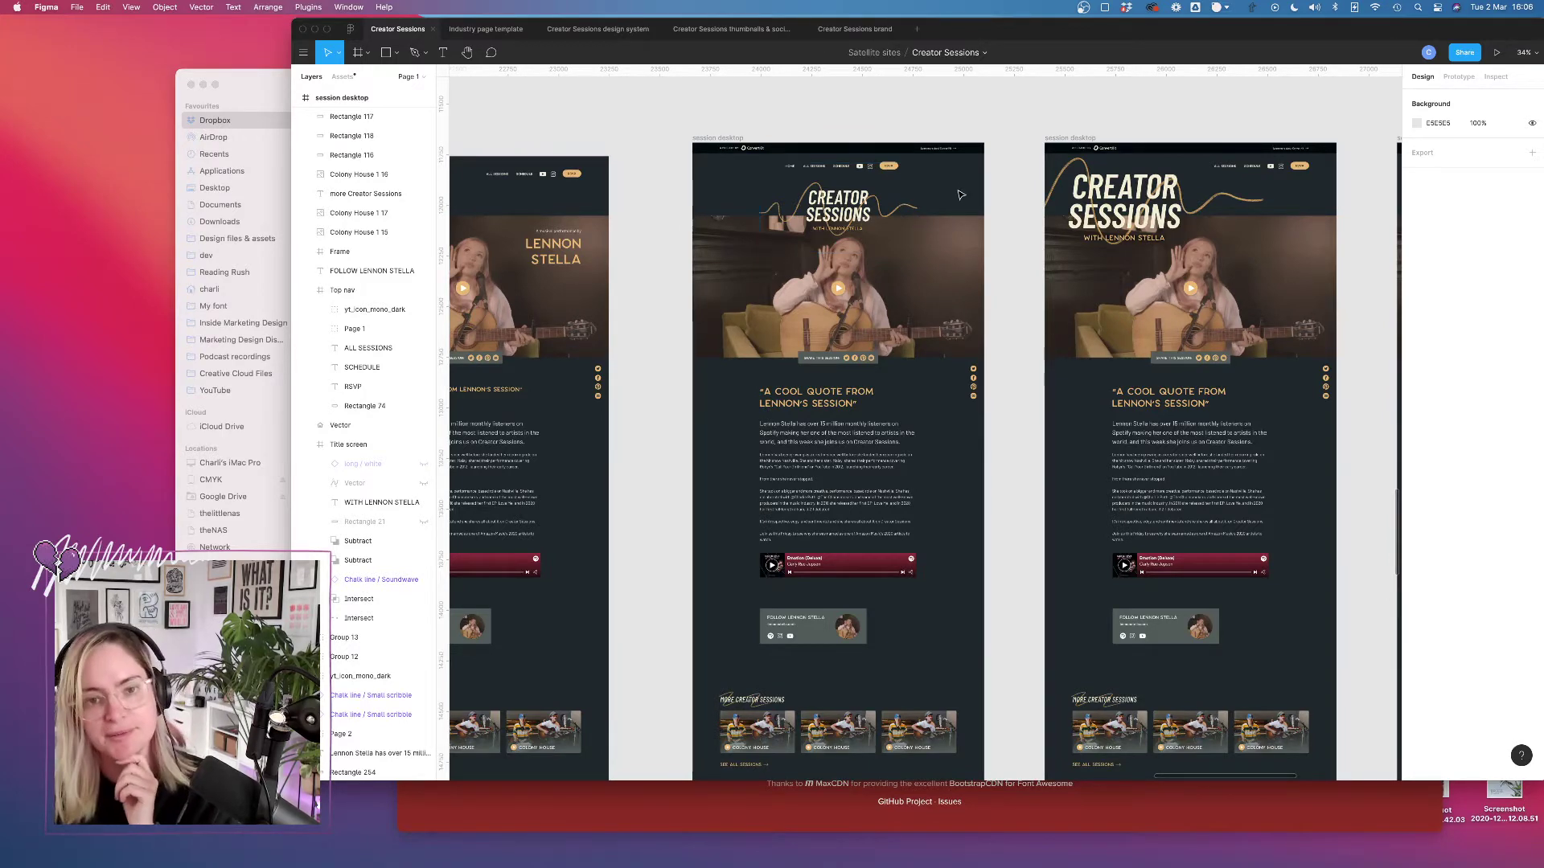
Examine the all desktop and schedule desktop pages, focusing on the all desktop header with its logo and category filters.
scroll(859, 217, "down", 10)
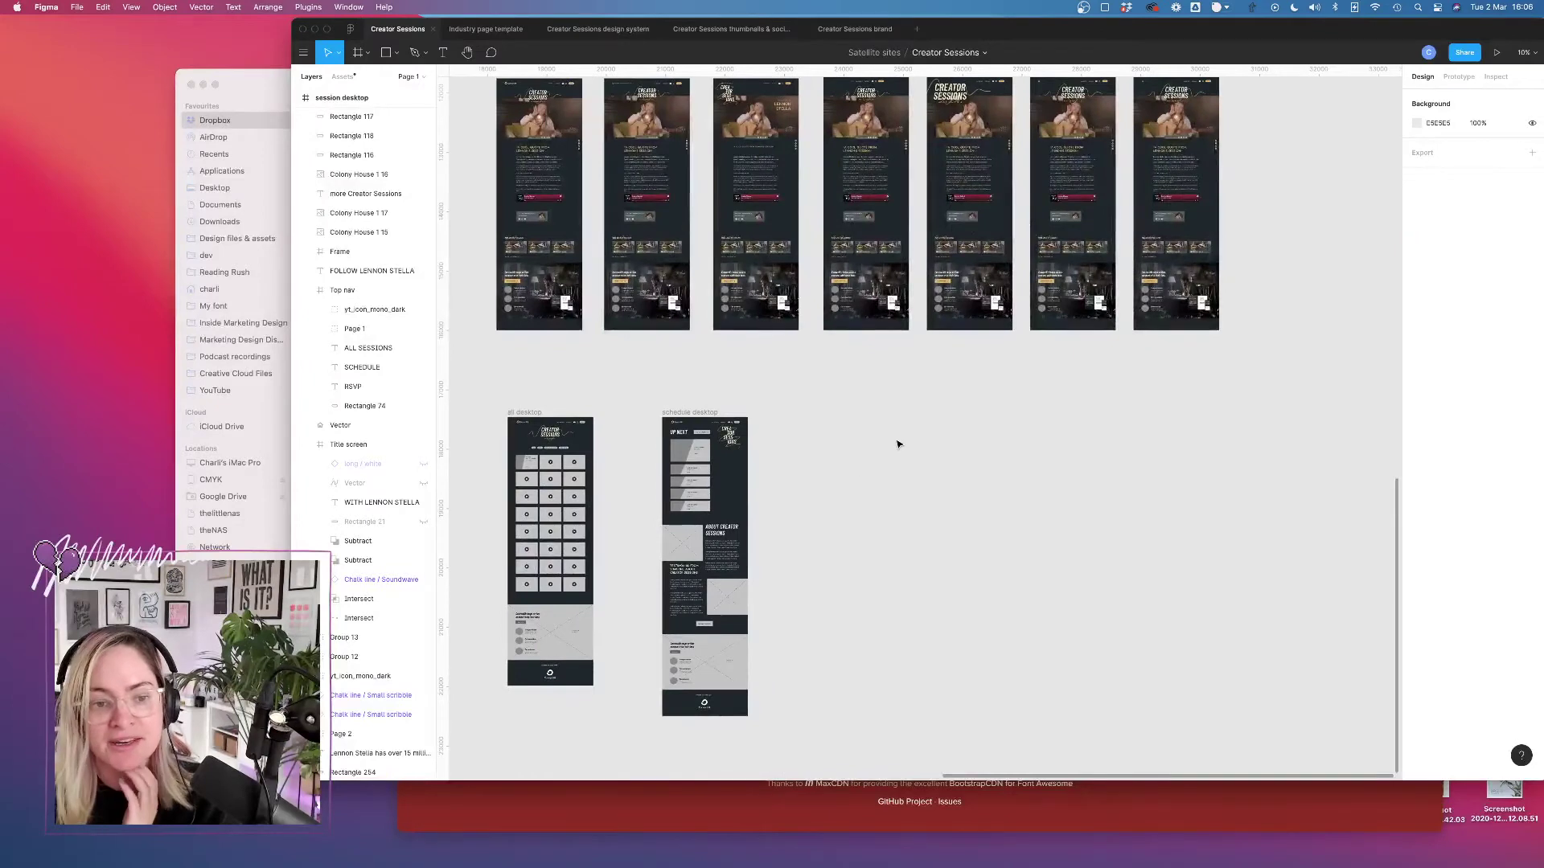
scroll(899, 441, "up", 10)
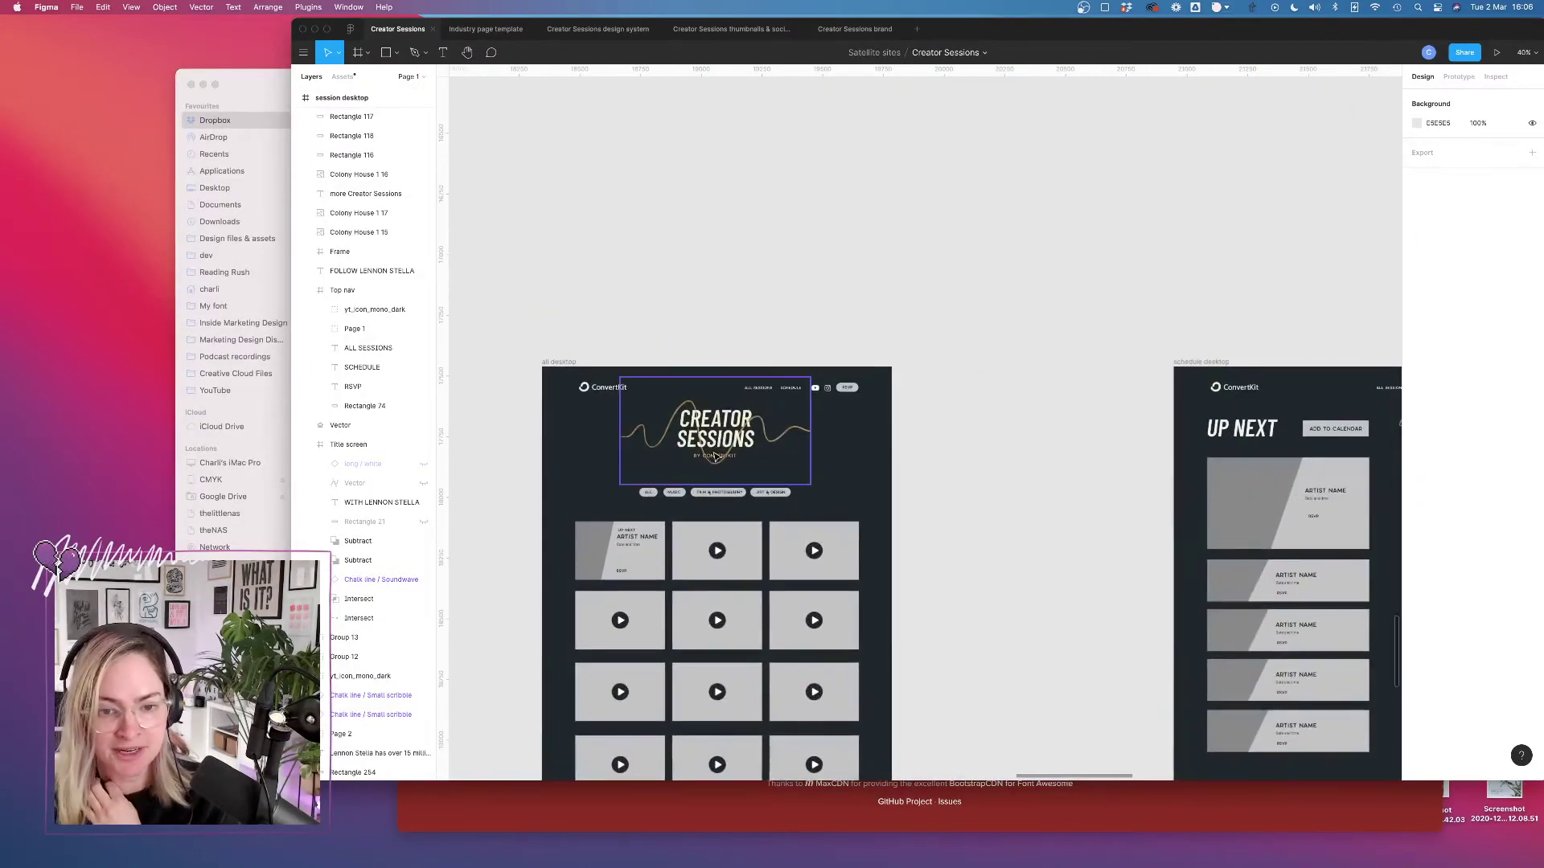
scroll(772, 406, "up", 10)
scroll(741, 426, "down", 2)
scroll(740, 426, "left", 2)
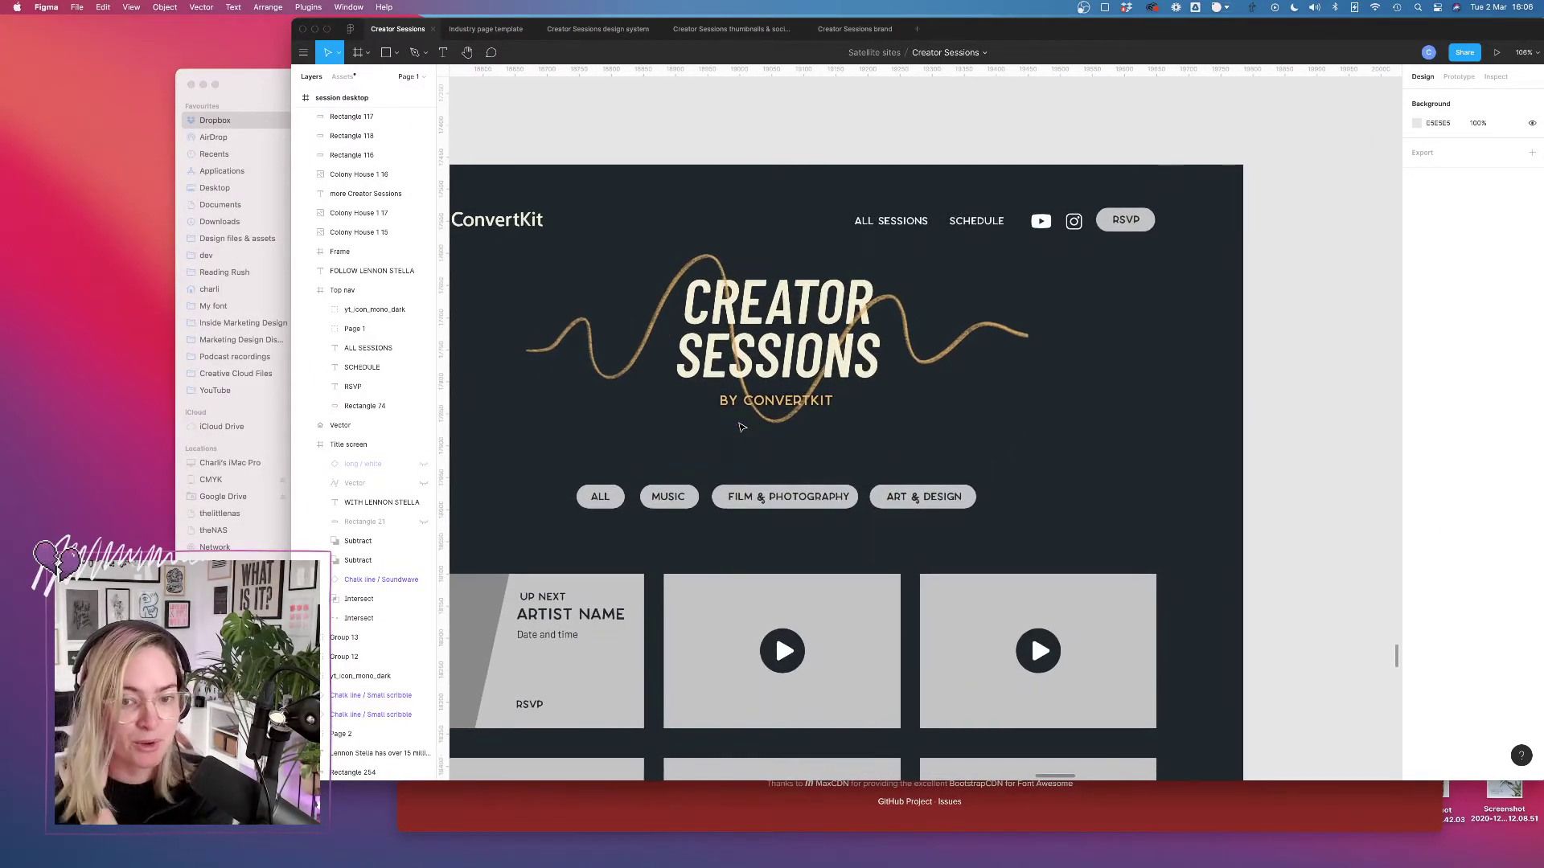
scroll(732, 357, "down", 5)
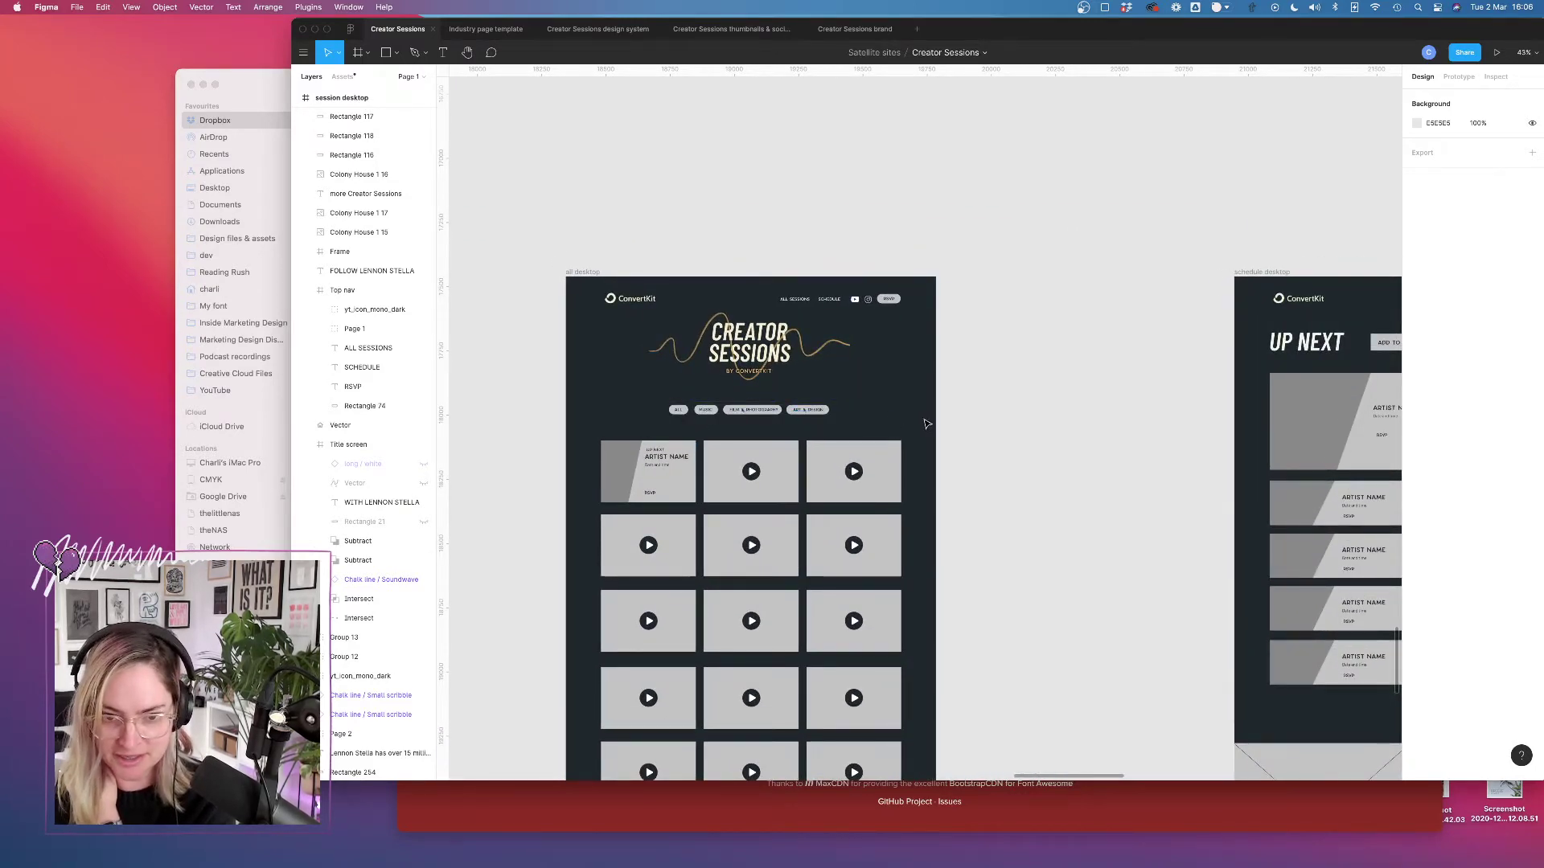
scroll(897, 371, "down", 6)
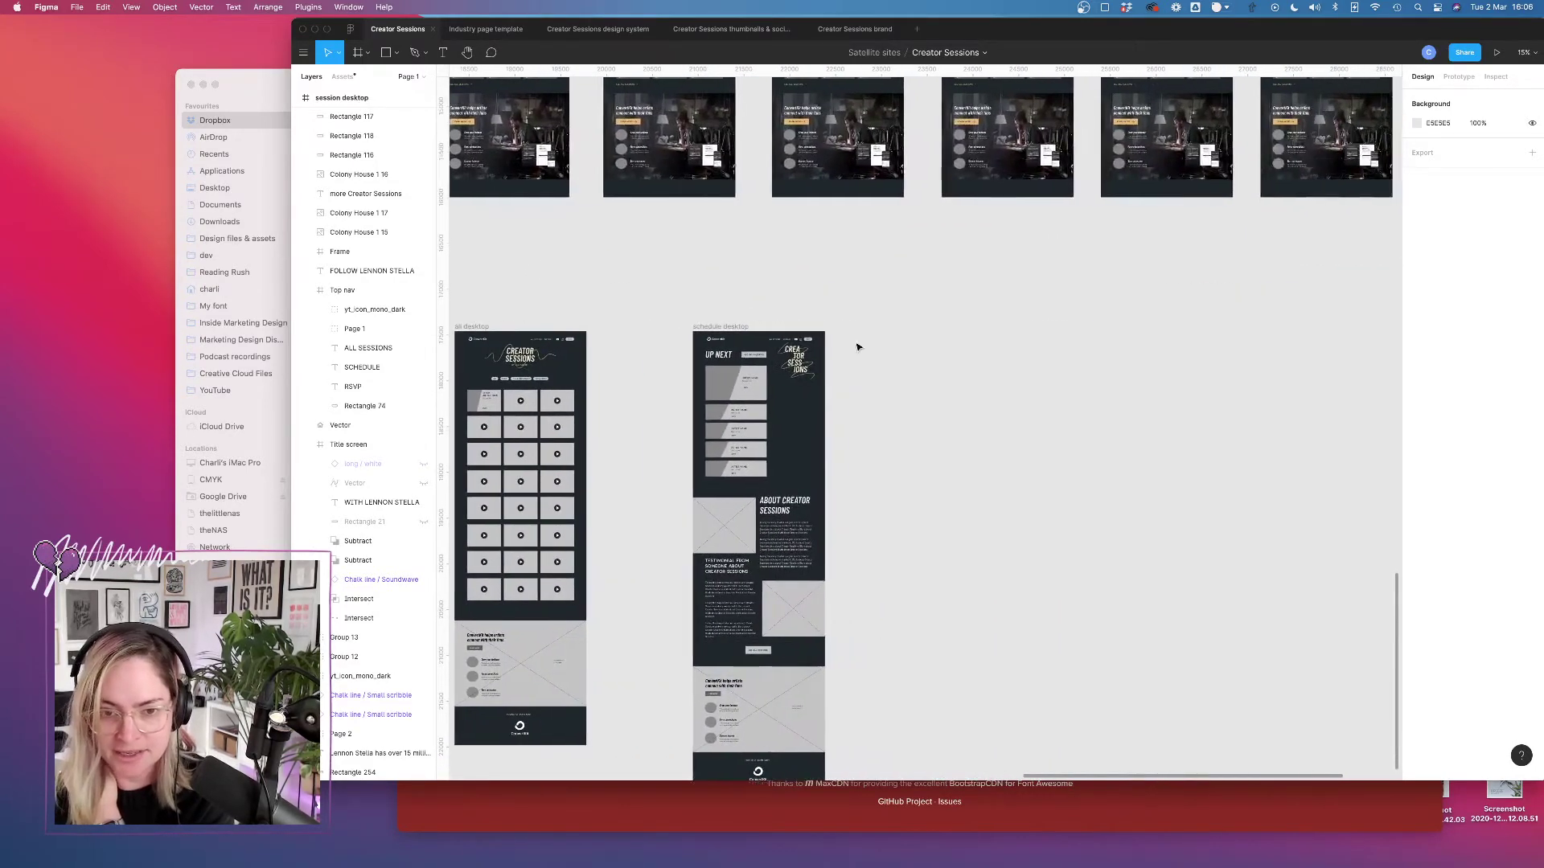
Examine the schedule desktop page, focusing on its header navigation, stacked Creator Sessions logo and list of upcoming sessions.
scroll(724, 366, "up", 6)
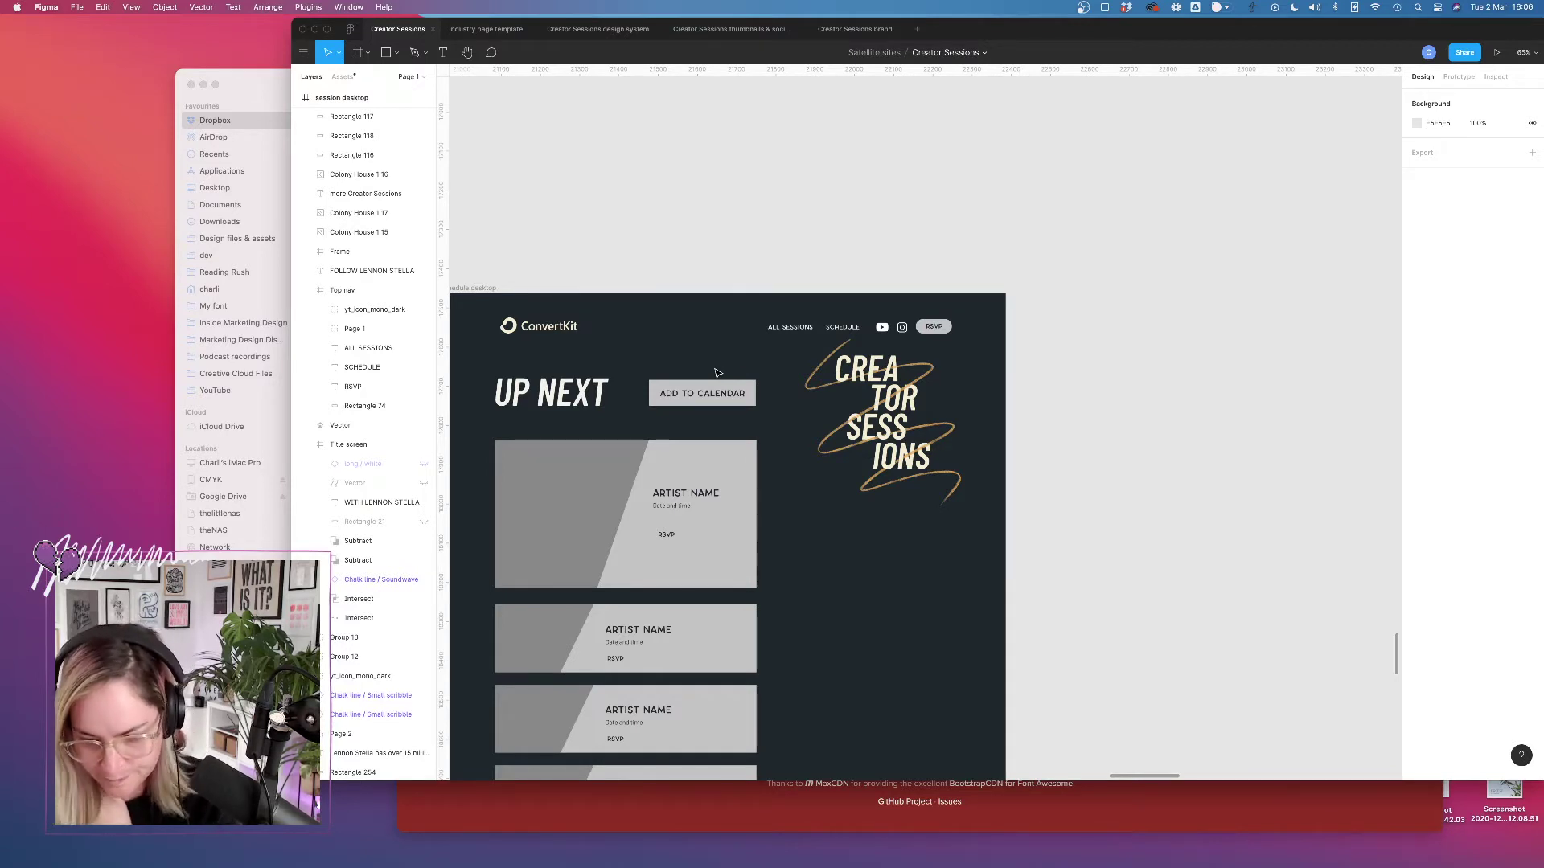
scroll(806, 430, "up", 2)
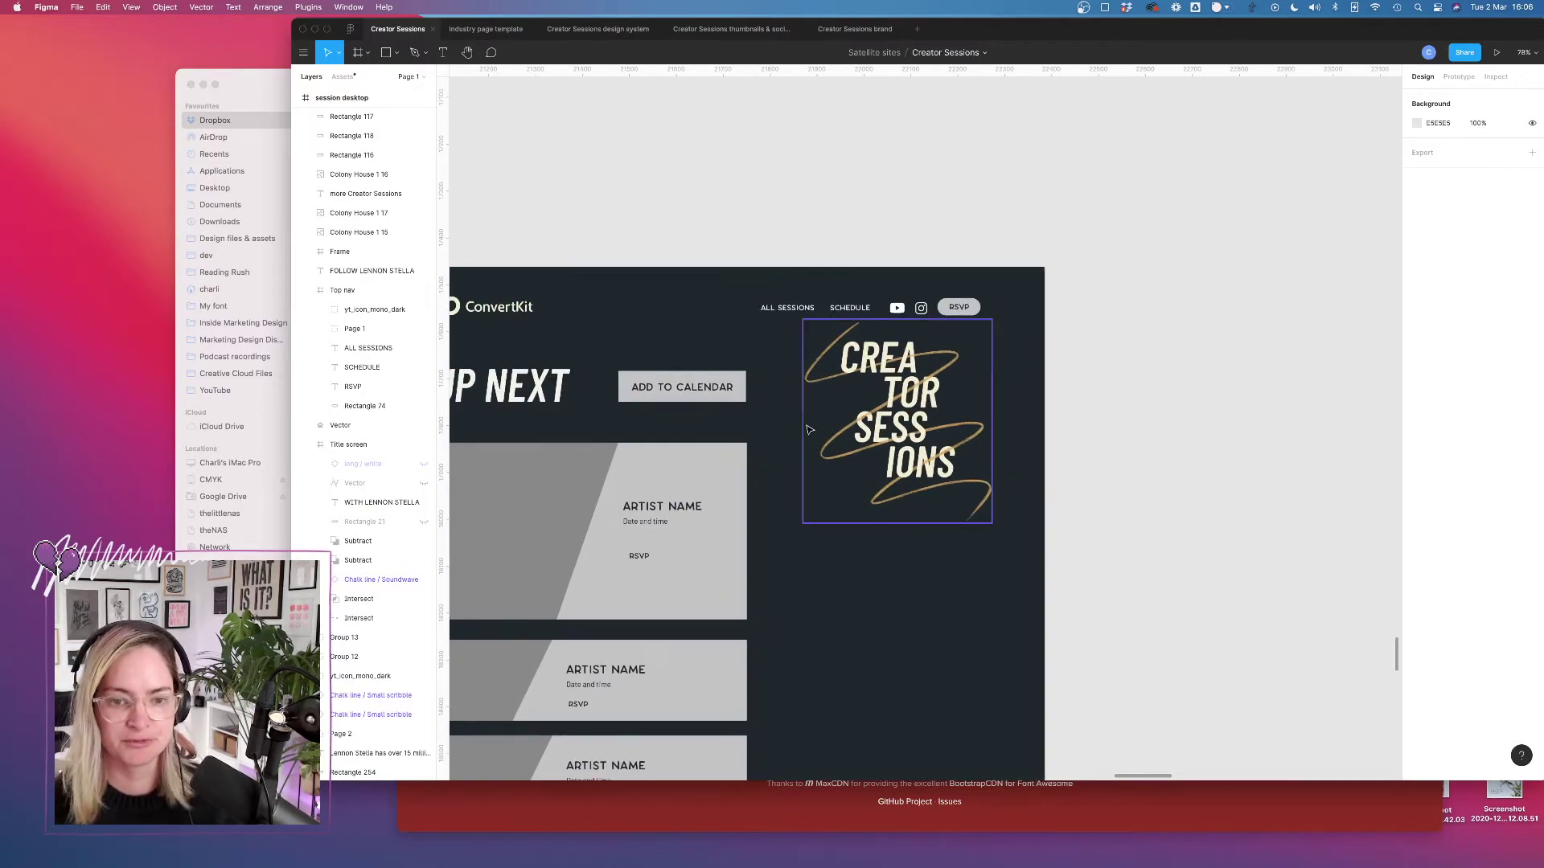
scroll(885, 386, "left", 2)
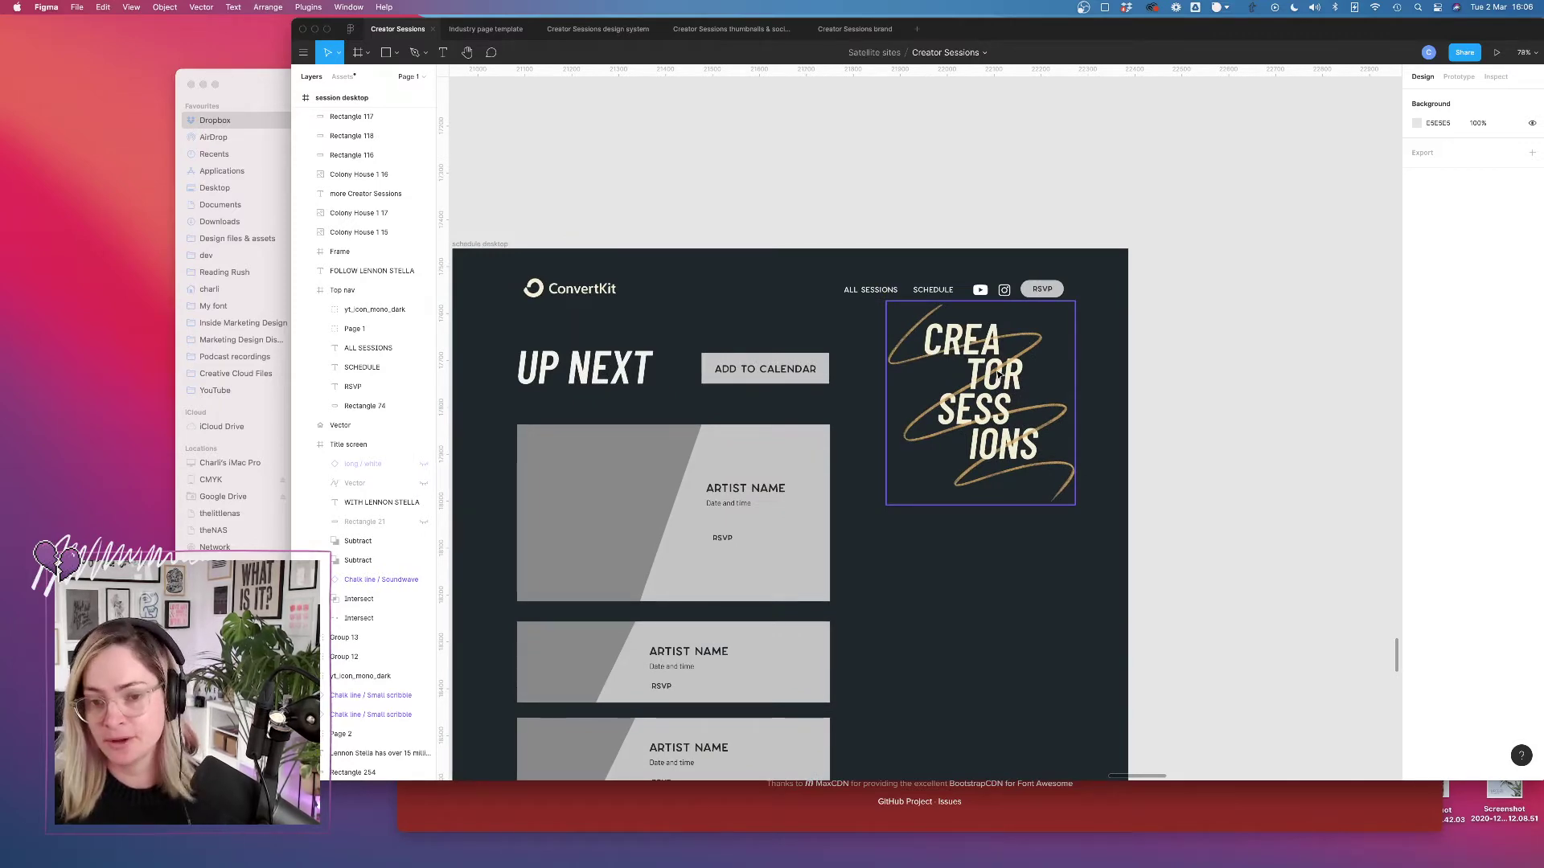
scroll(943, 385, "down", 5)
scroll(957, 346, "left", 1)
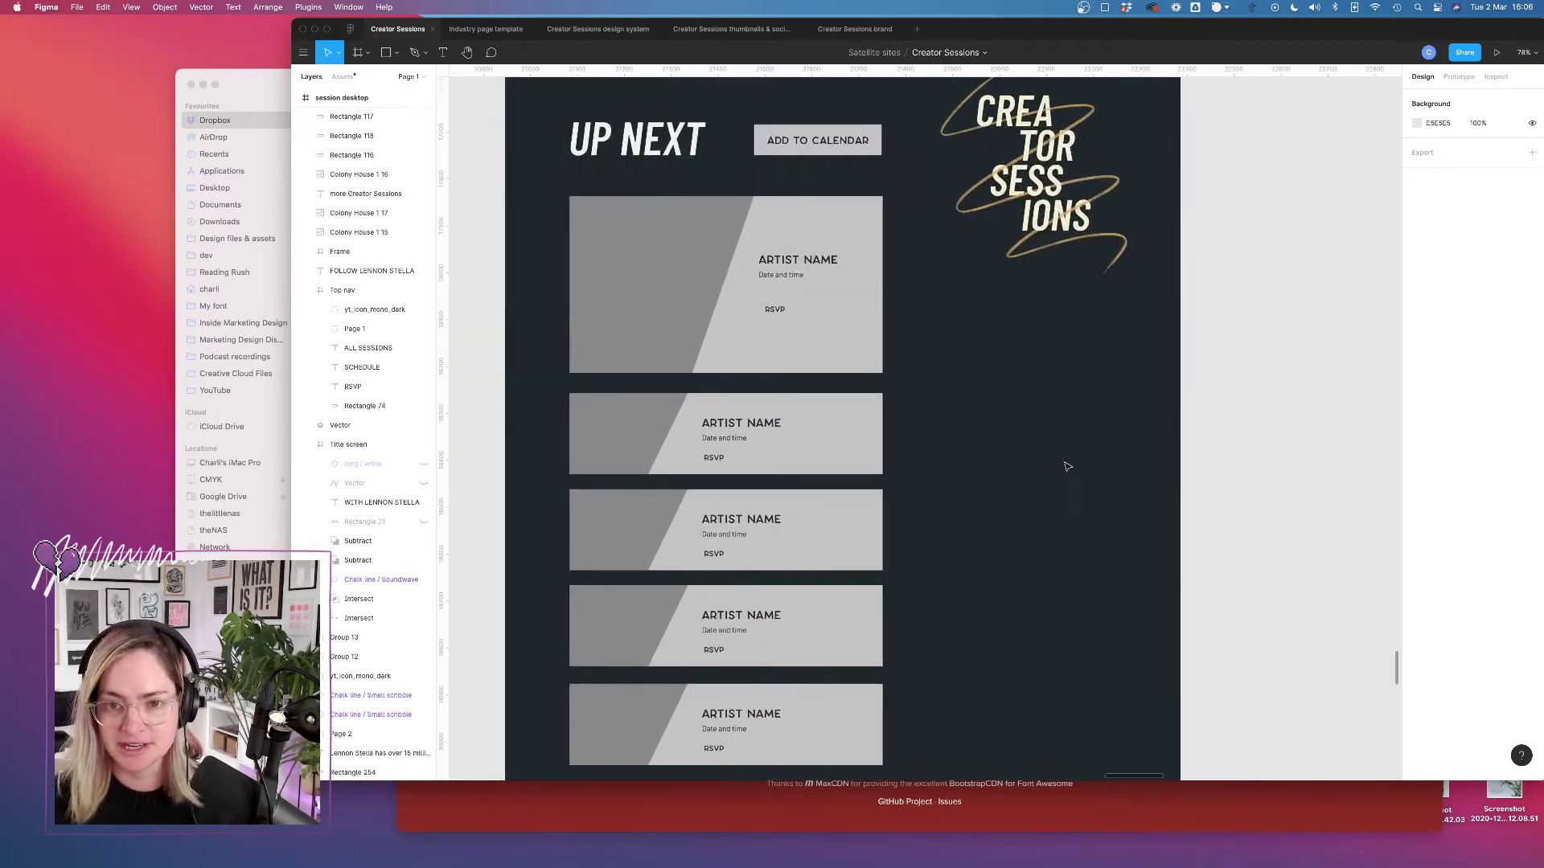
scroll(995, 522, "down", 6)
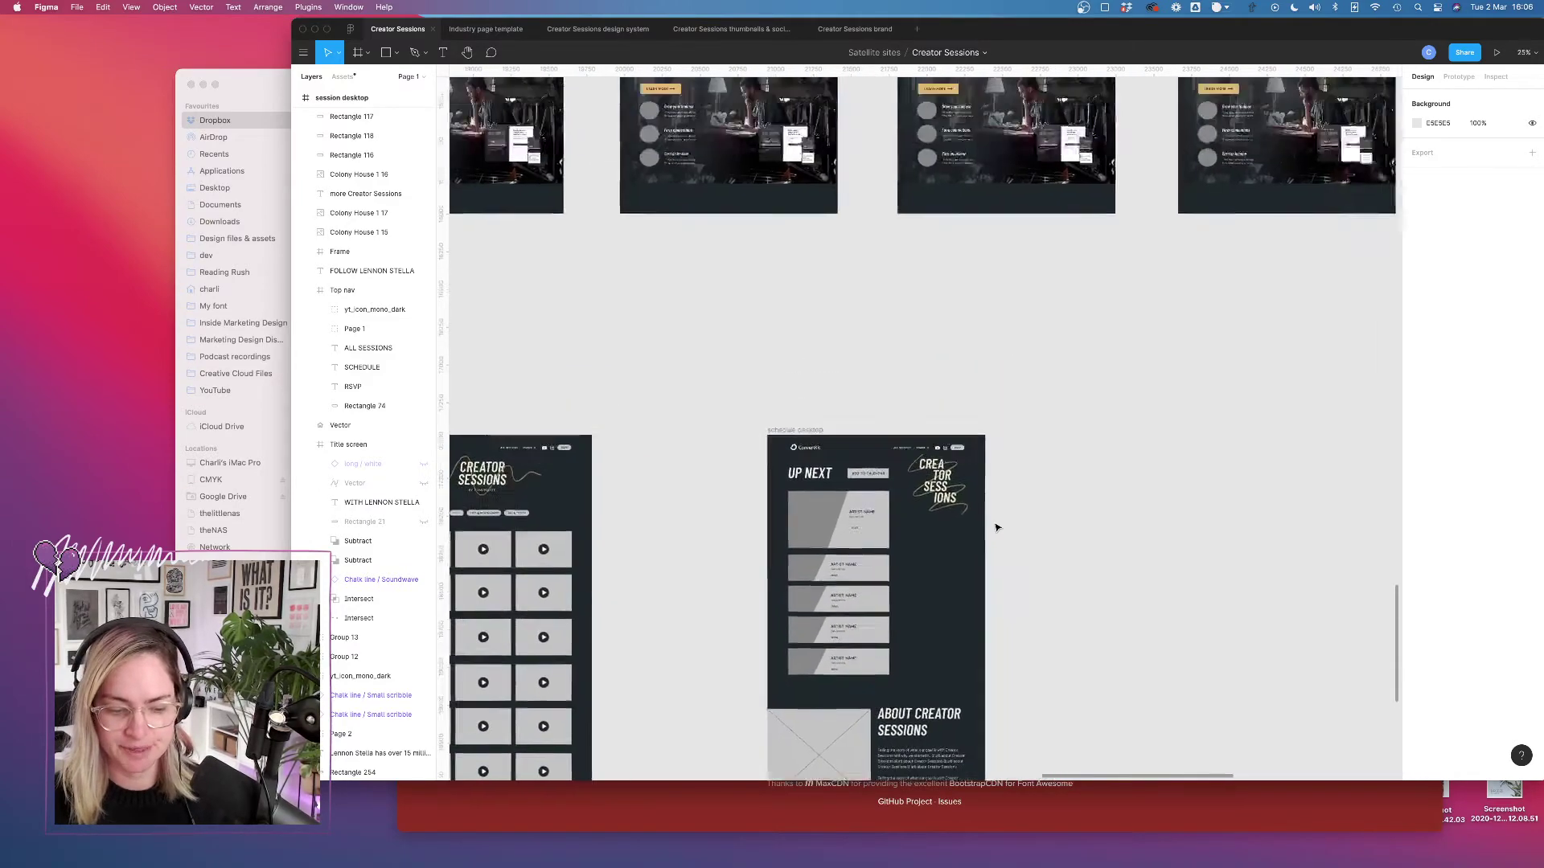
Compare the home icon header with the CS monogram header across the session desktop variants.
scroll(995, 526, "down", 4)
scroll(996, 528, "up", 9)
scroll(884, 442, "right", 20)
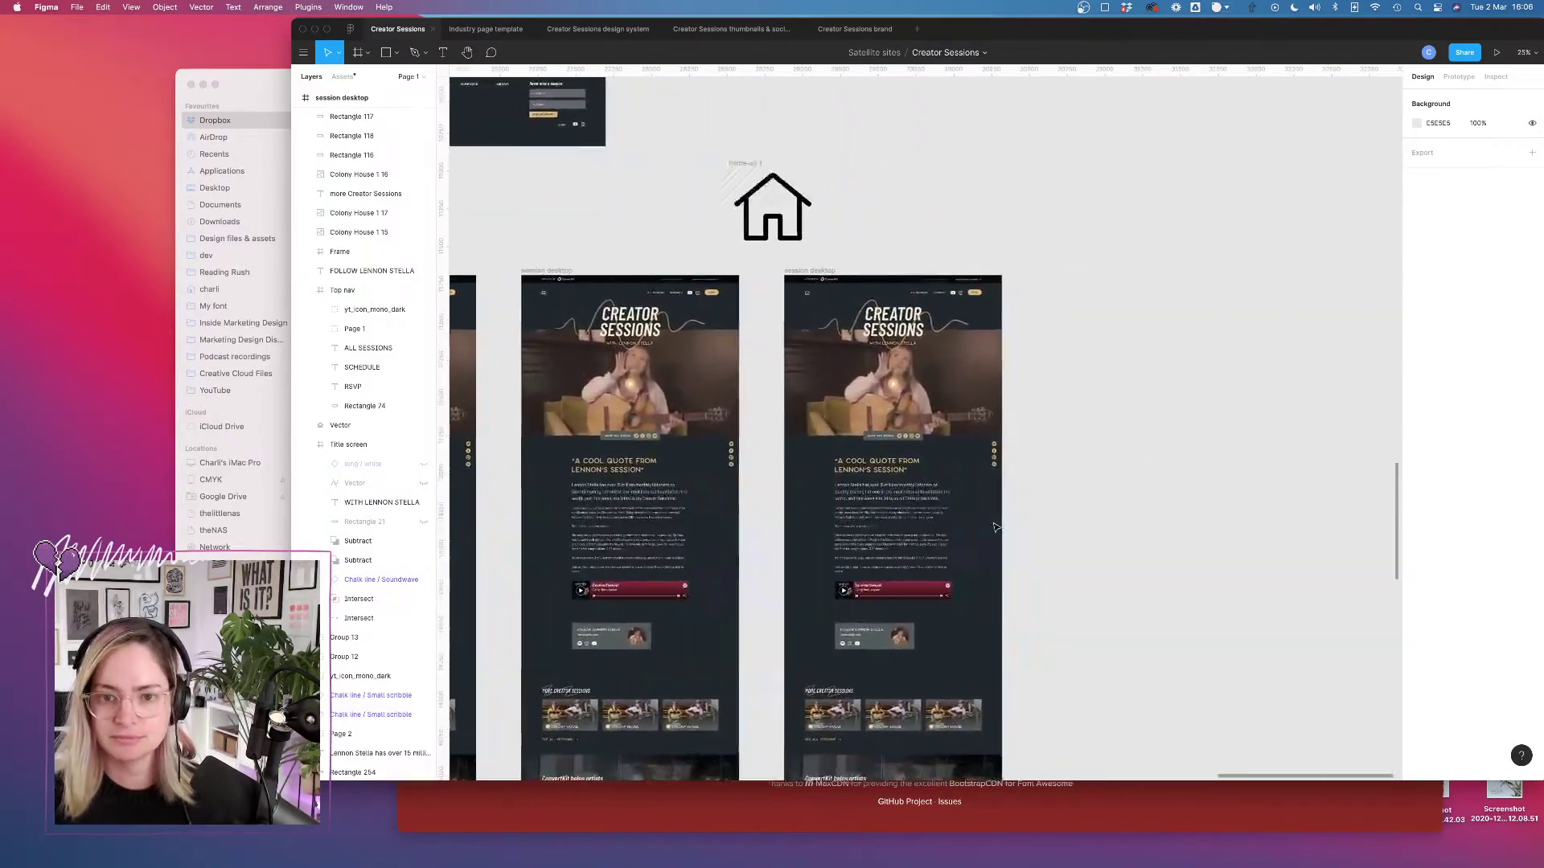
scroll(829, 365, "up", 10)
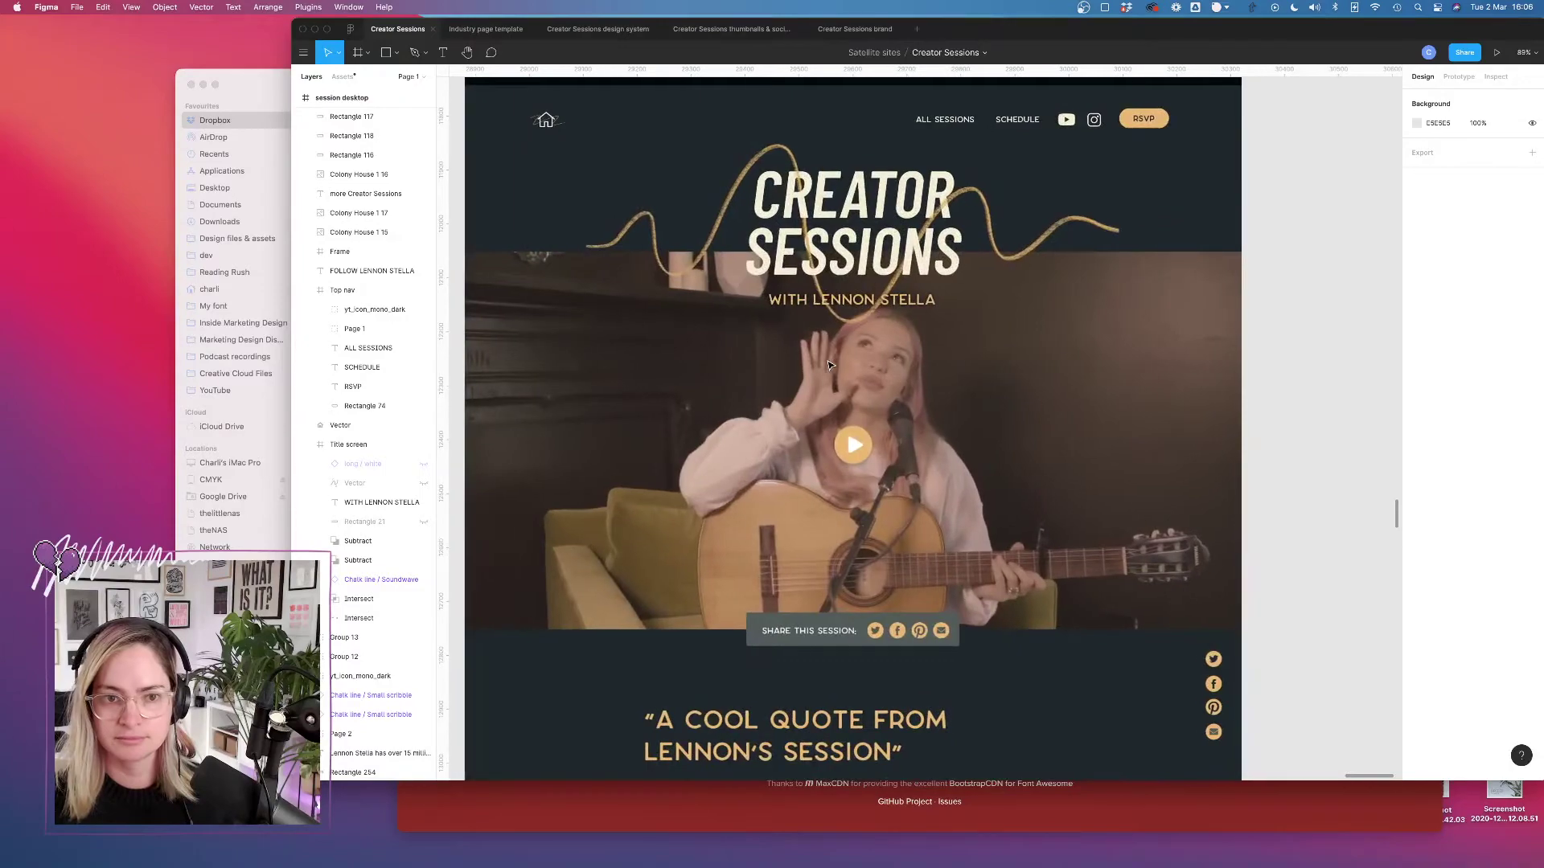
scroll(829, 365, "left", 5)
scroll(829, 365, "right", 10)
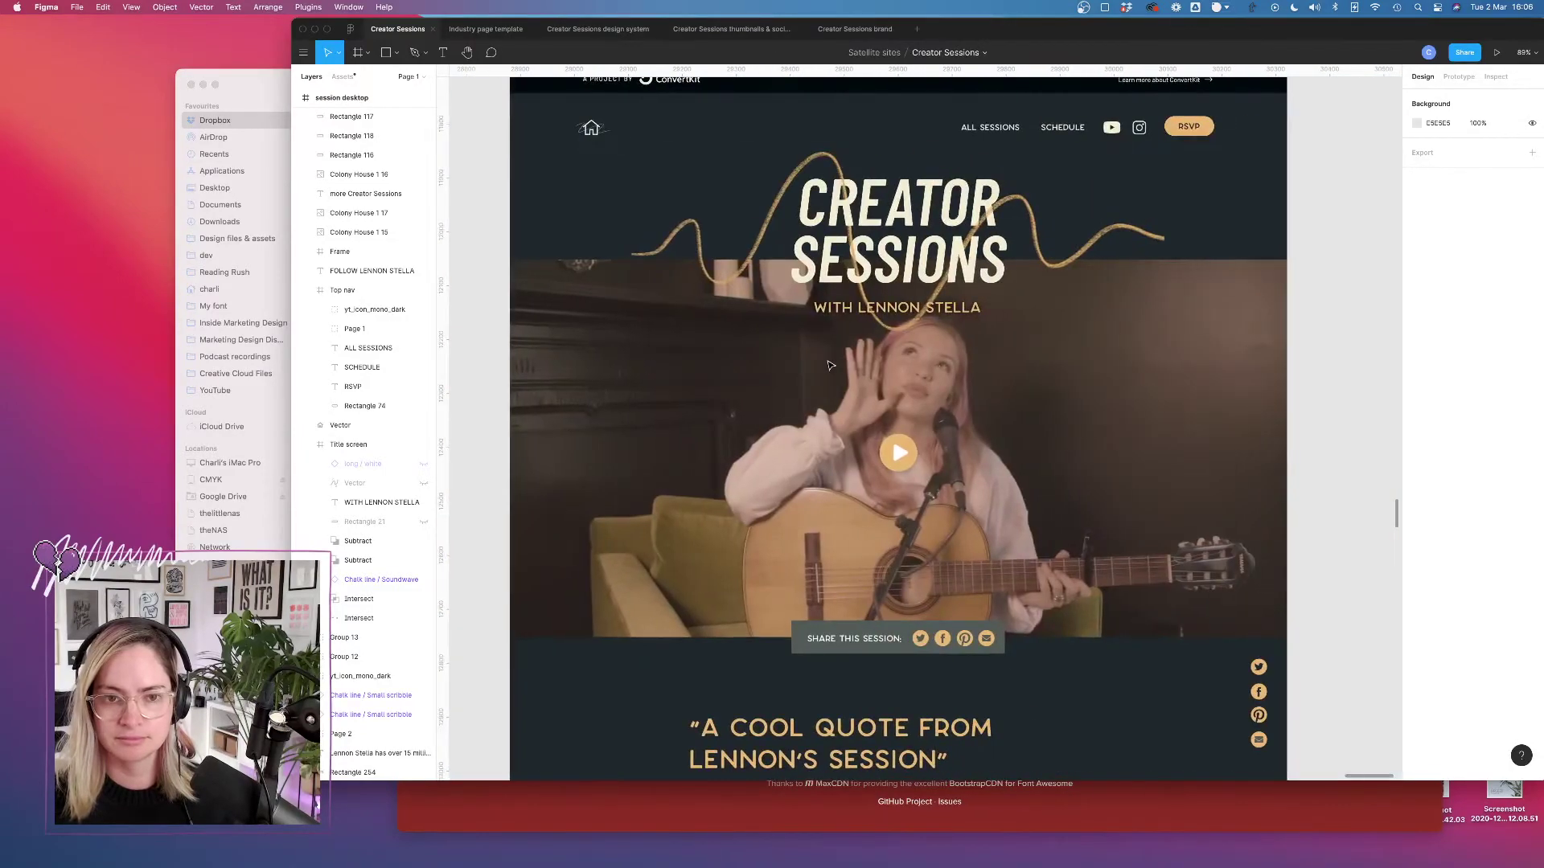
scroll(829, 365, "left", 15)
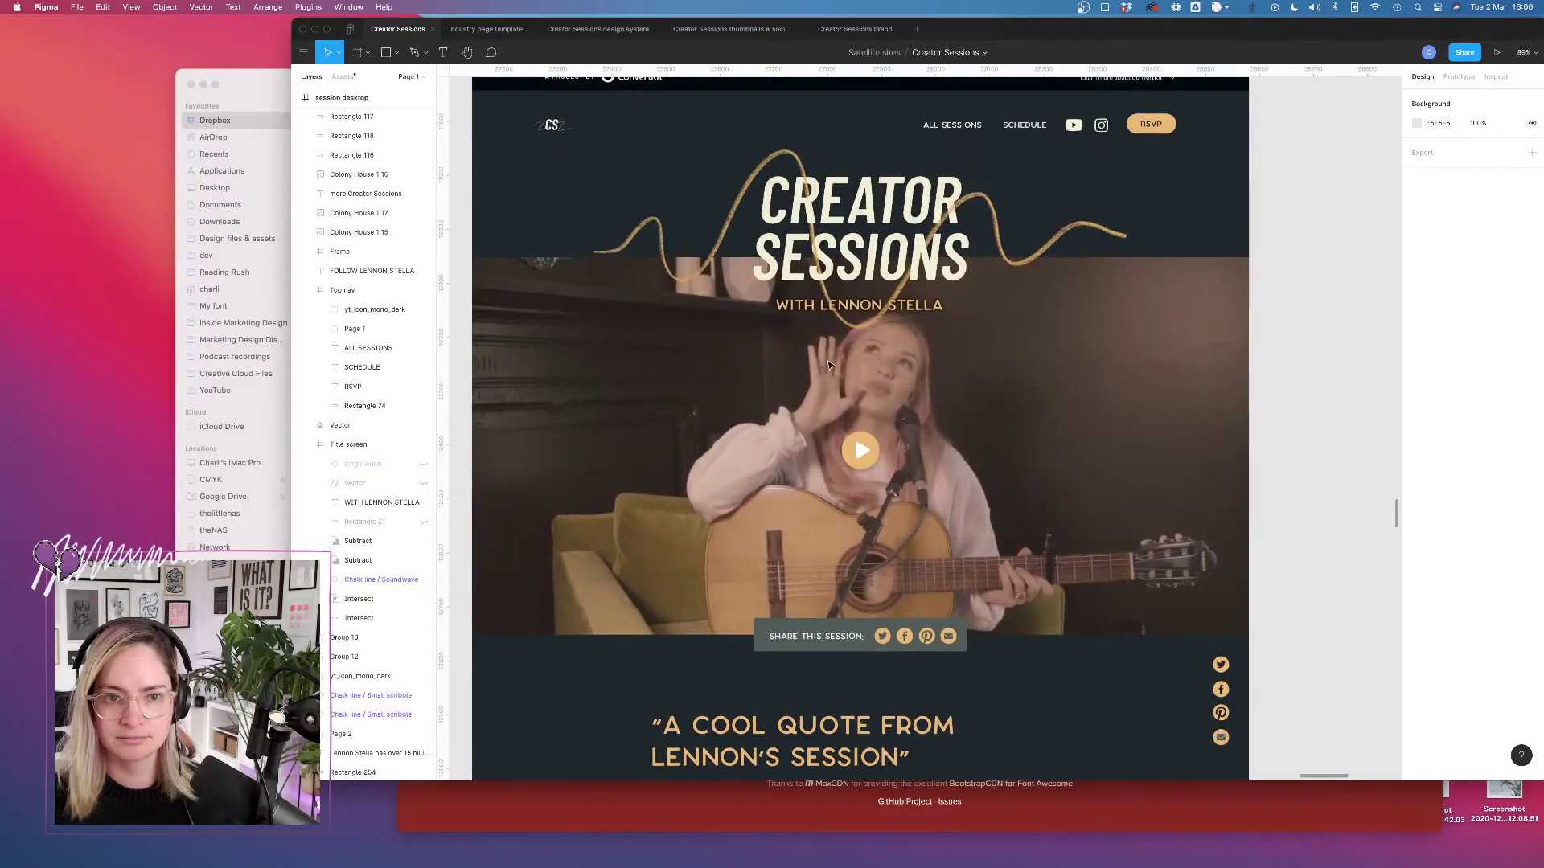
scroll(829, 365, "up", 2)
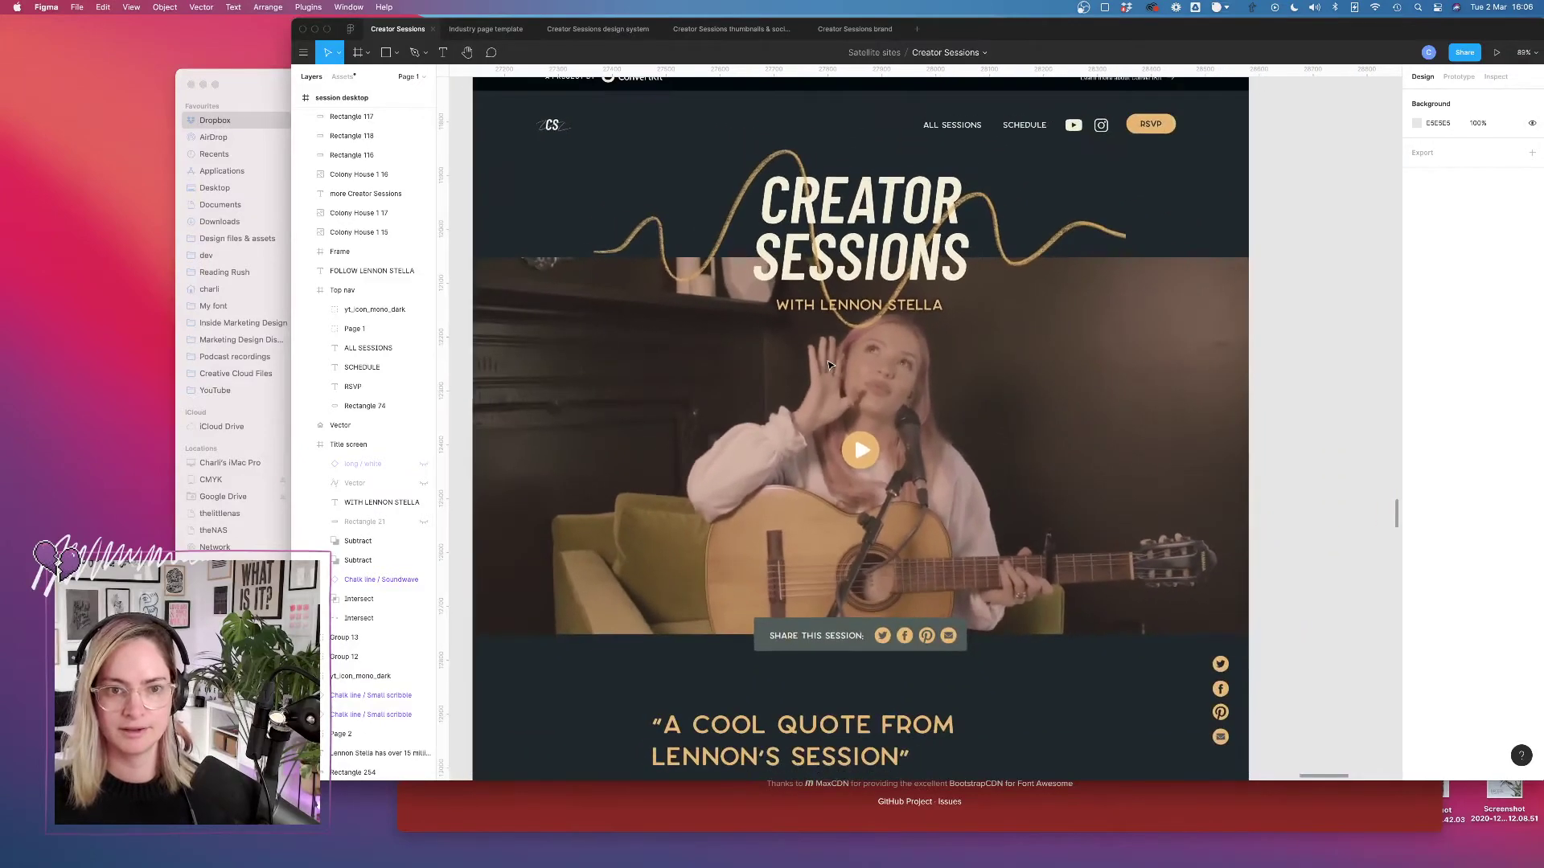
scroll(829, 365, "left", 2)
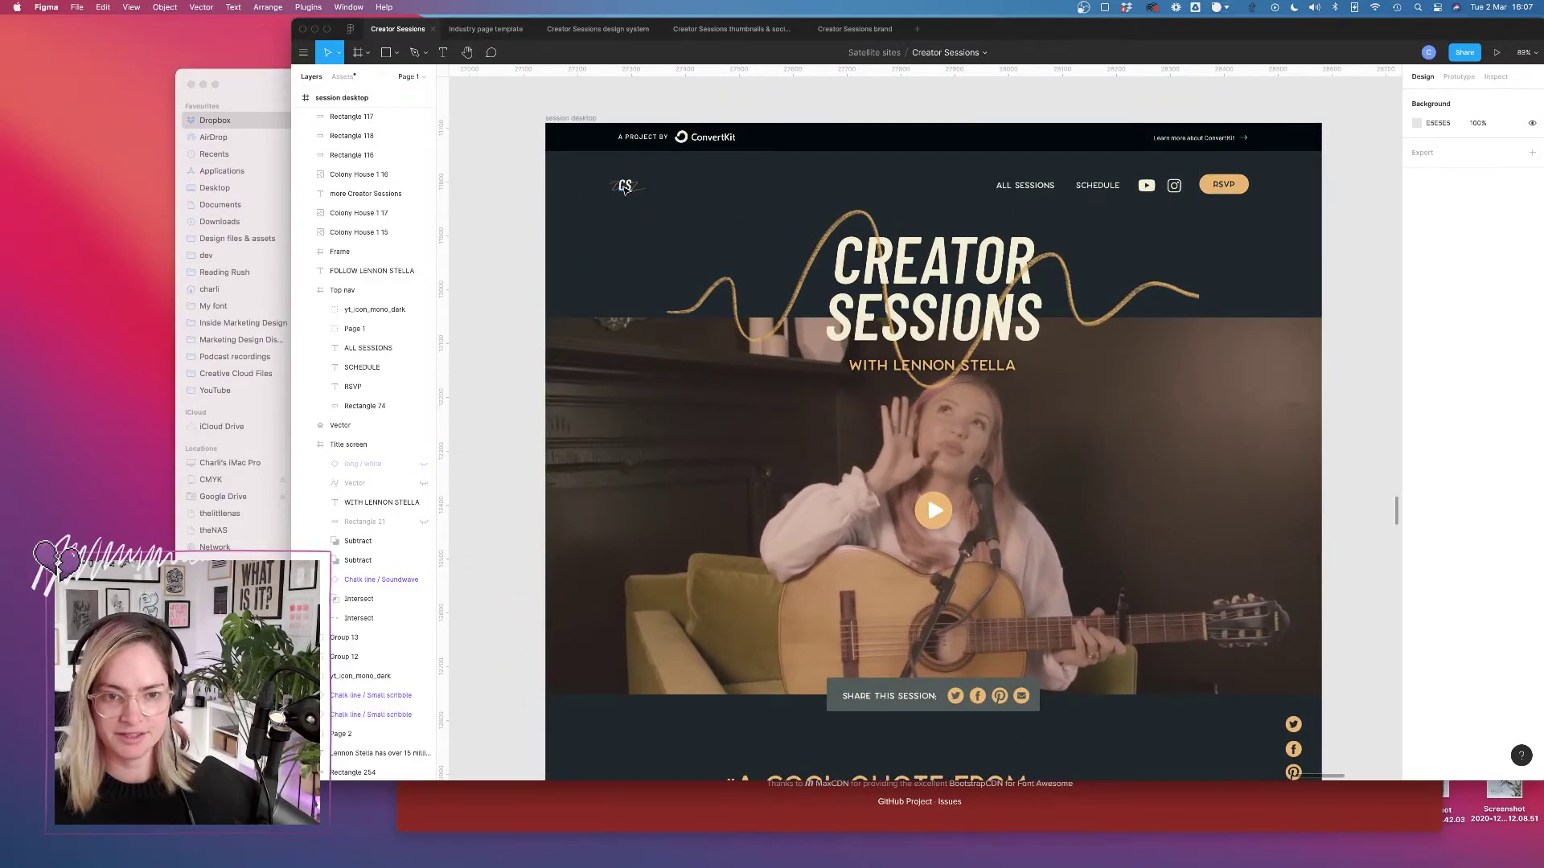
scroll(611, 193, "down", 6)
scroll(563, 197, "up", 2)
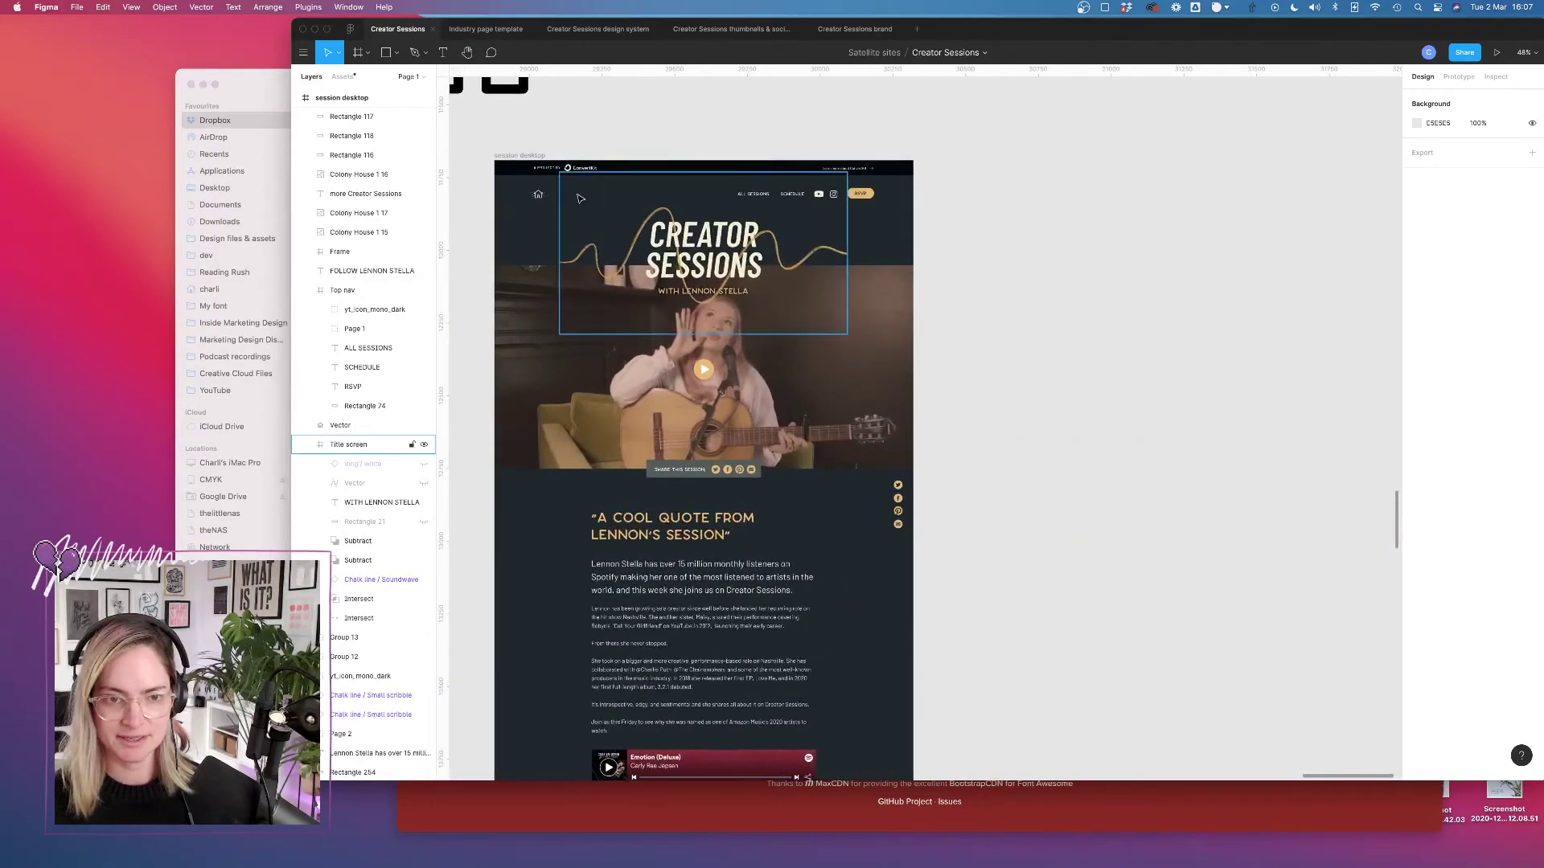
scroll(549, 200, "up", 5)
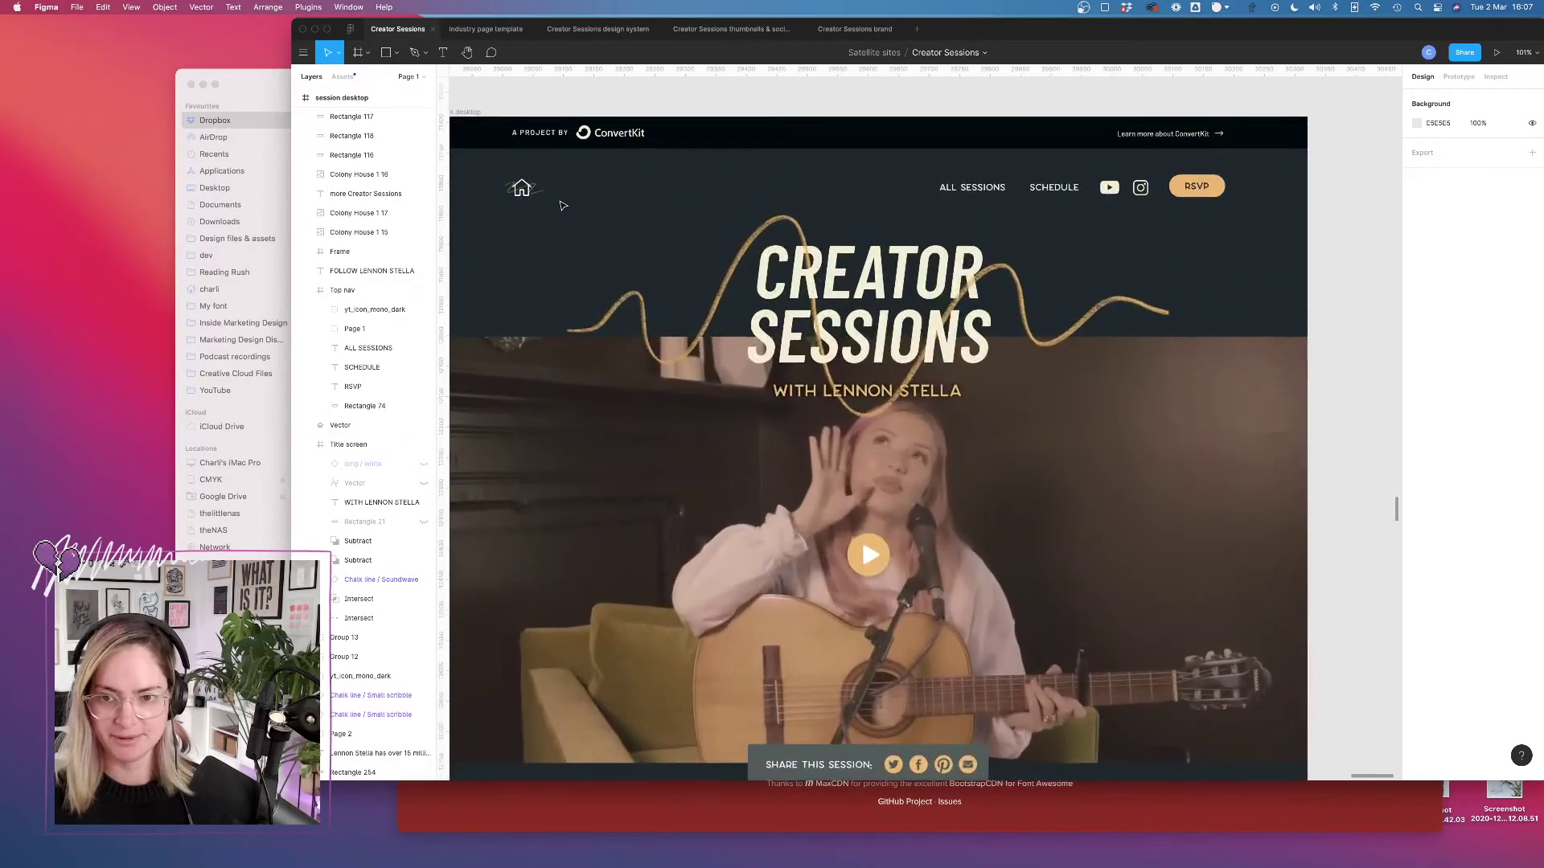
Compare the session desktop variant with the HOME link against the one with the stacked Creator Sessions logo.
scroll(567, 206, "down", 8)
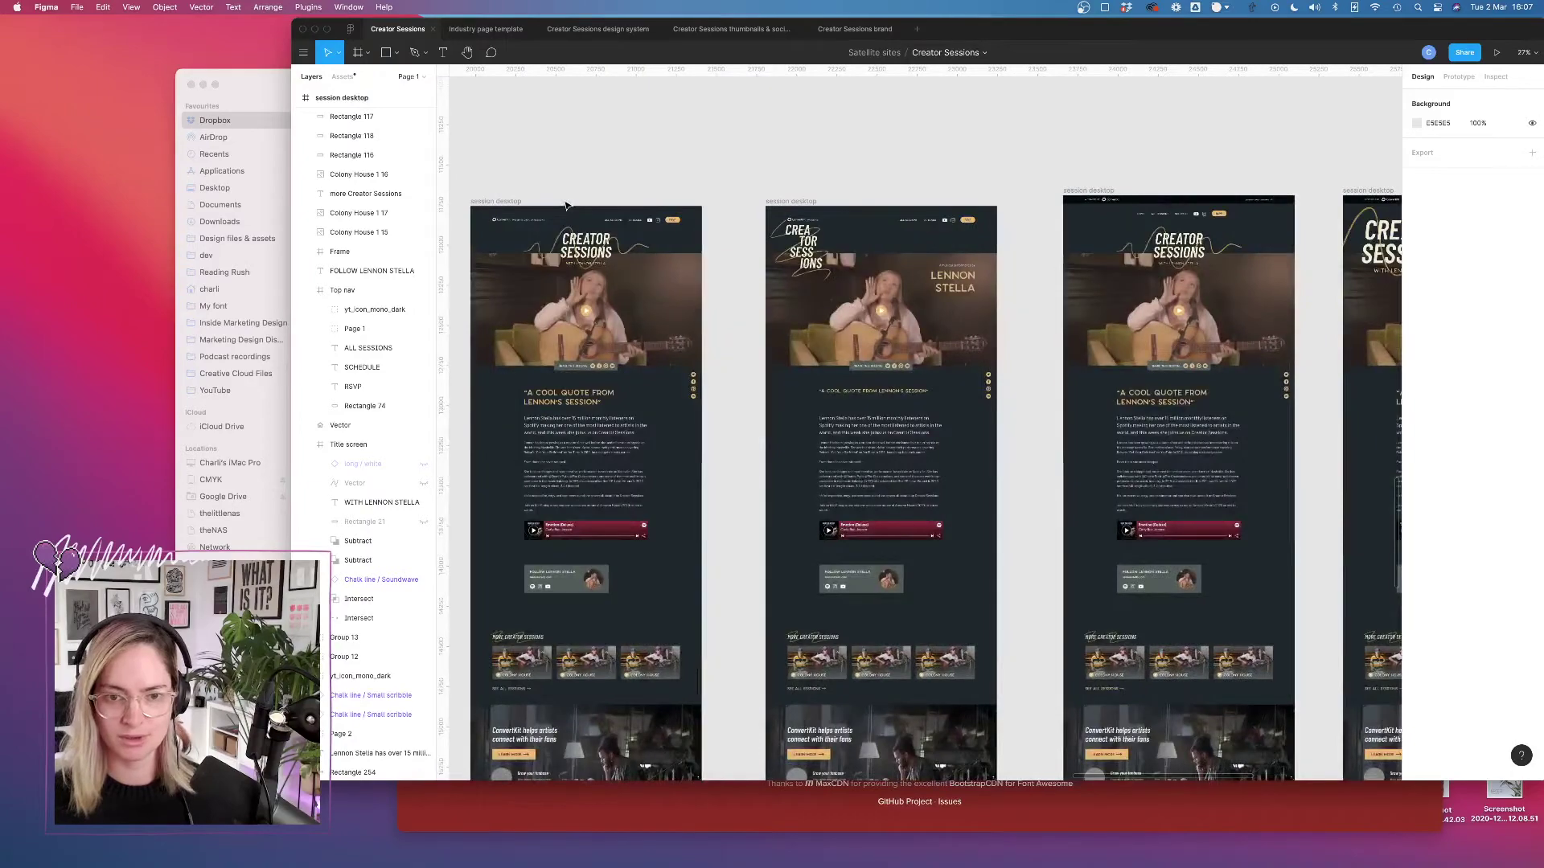
scroll(567, 206, "up", 8)
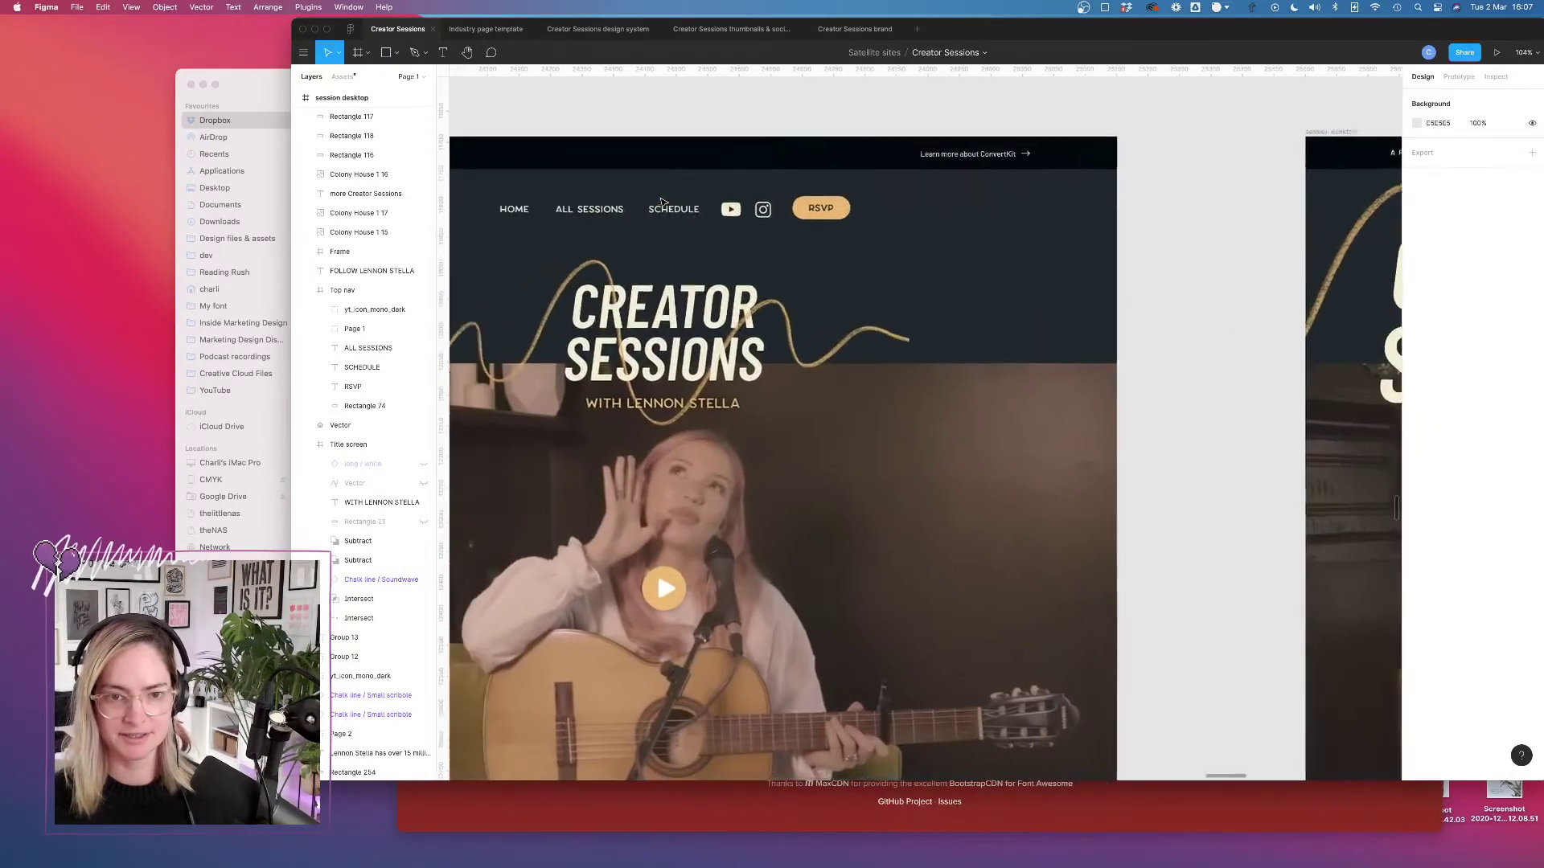
scroll(661, 201, "down", 8)
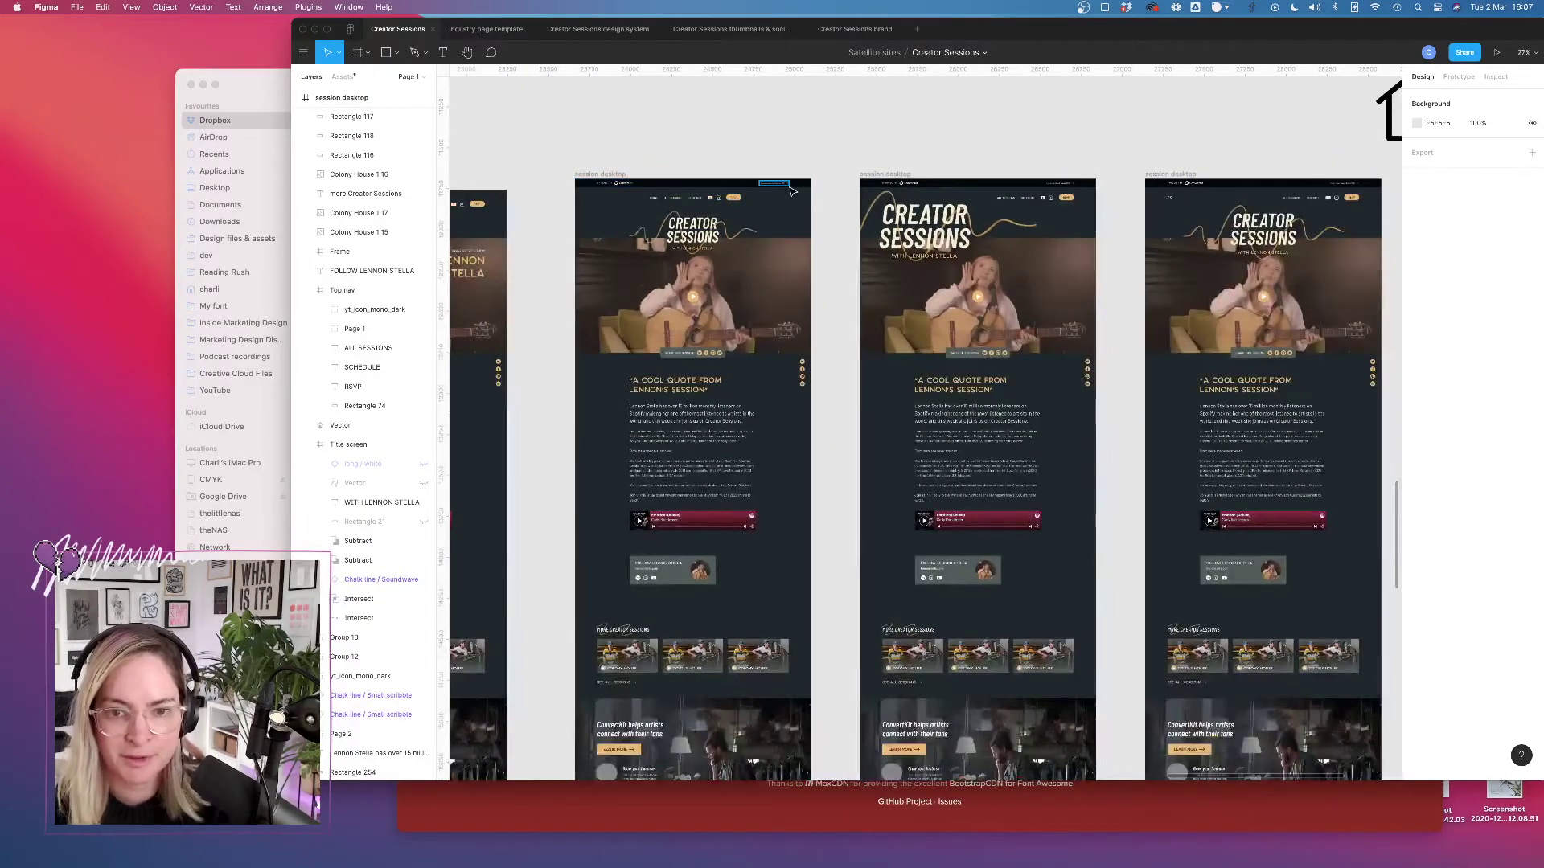
scroll(792, 193, "down", 5)
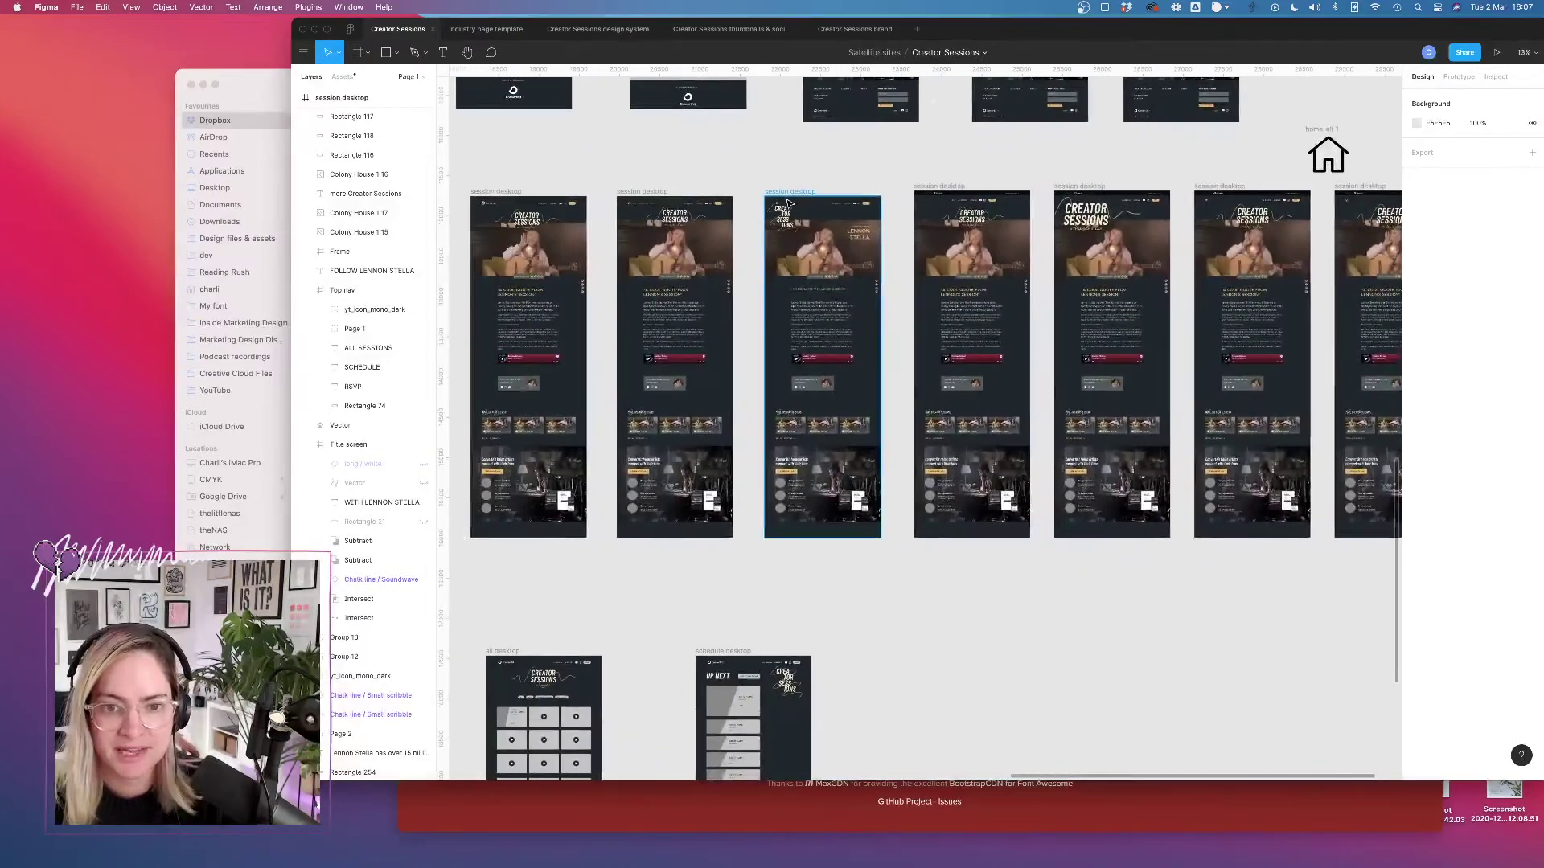
scroll(789, 204, "up", 8)
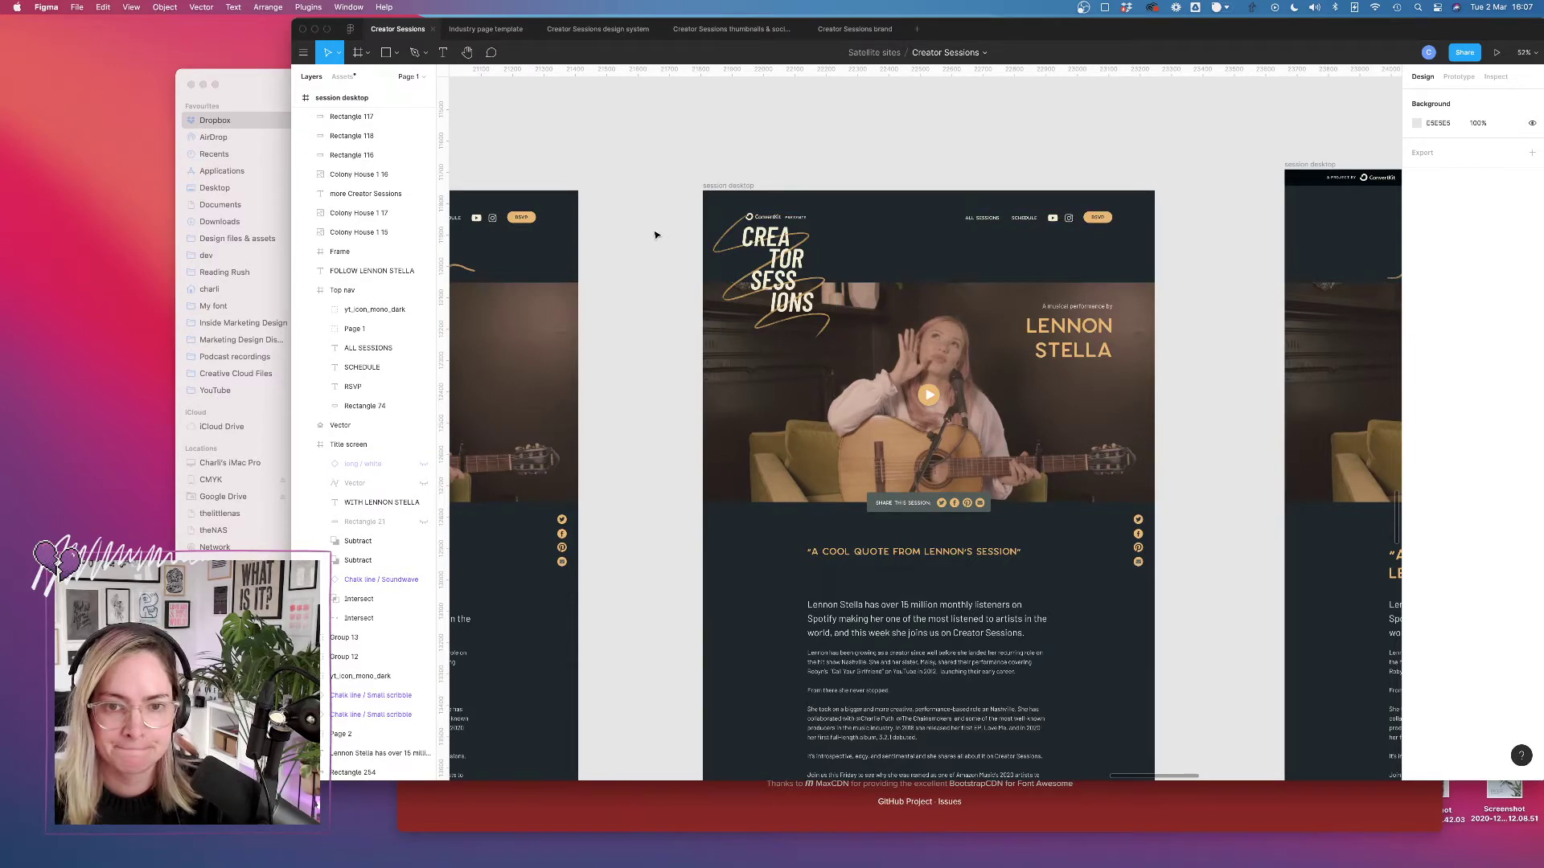
scroll(656, 235, "down", 2)
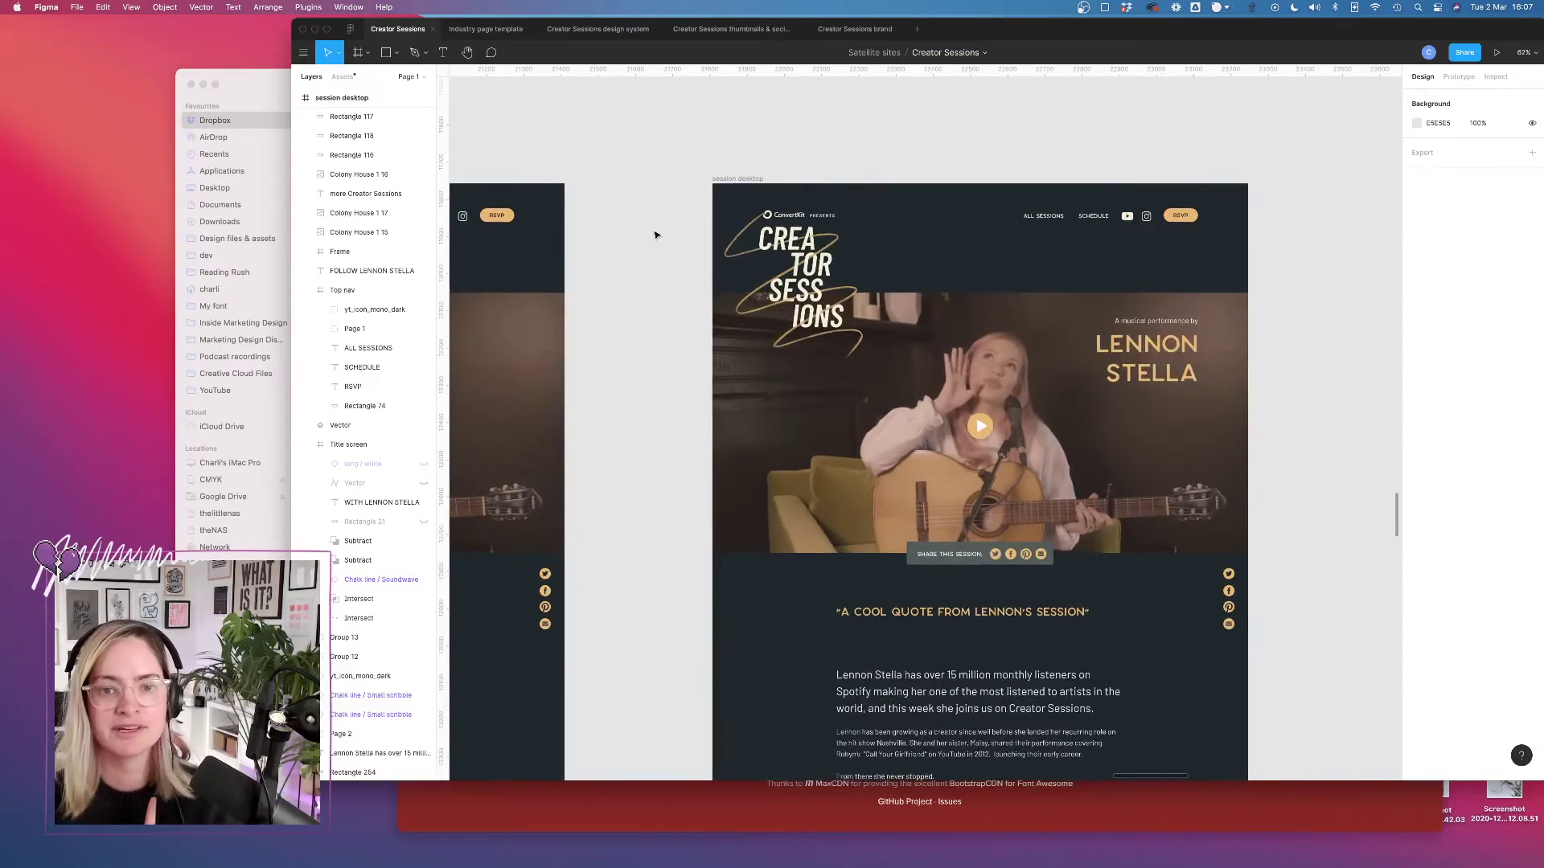
scroll(655, 235, "down", 5)
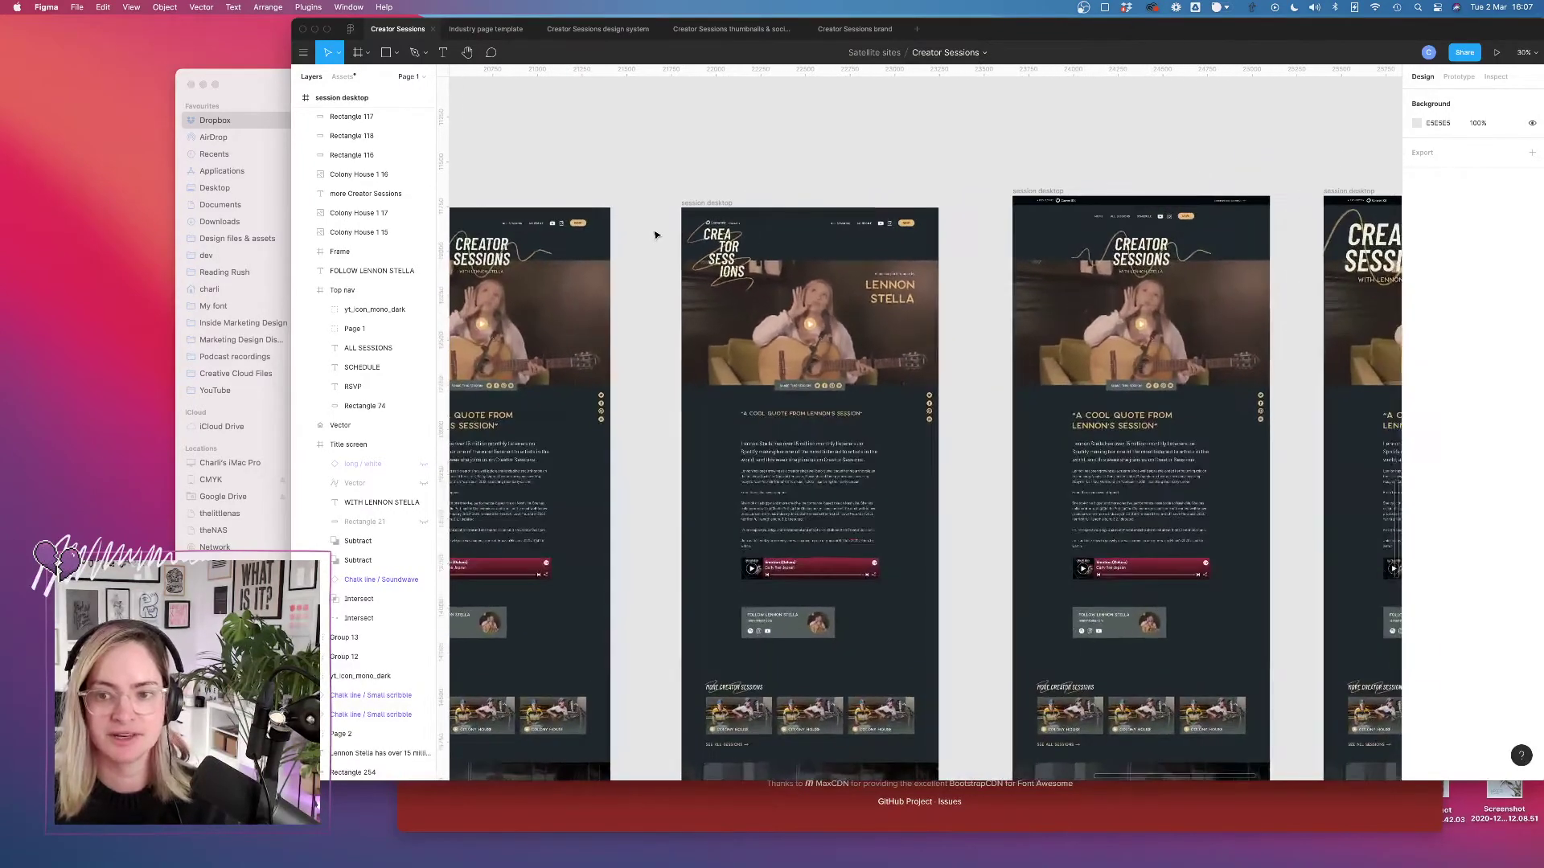
scroll(702, 226, "up", 5)
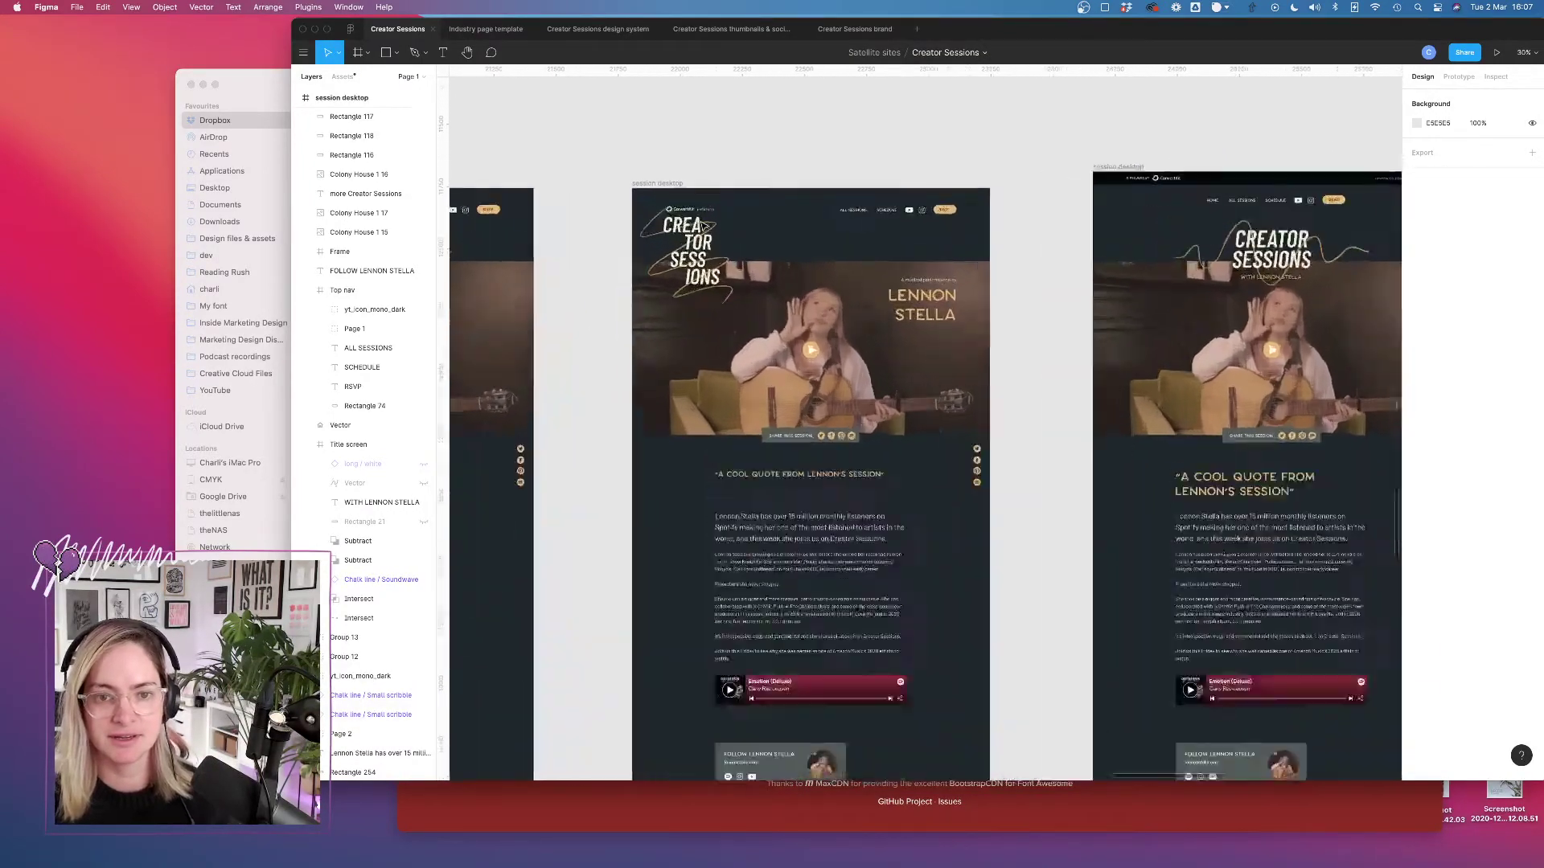
Duplicate the session desktop variant with the stacked logo to the row's end and change the copy's PRESENTS text to CREATOR SESSIONS.
scroll(702, 226, "down", 10)
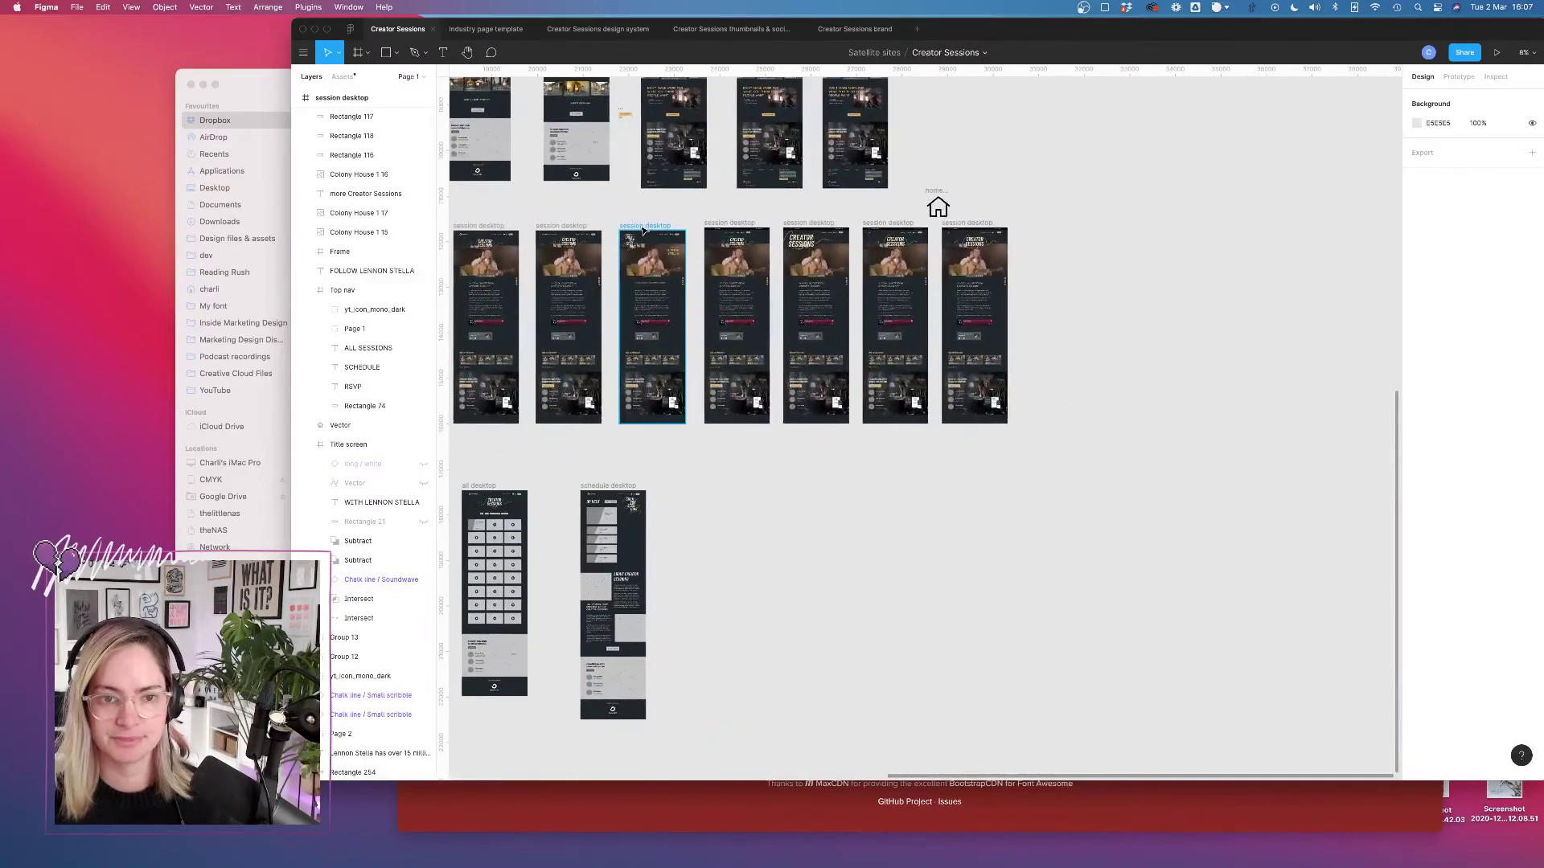
left_click(1135, 252)
left_click_drag(1135, 252, 1067, 254)
scroll(1067, 254, "up", 10)
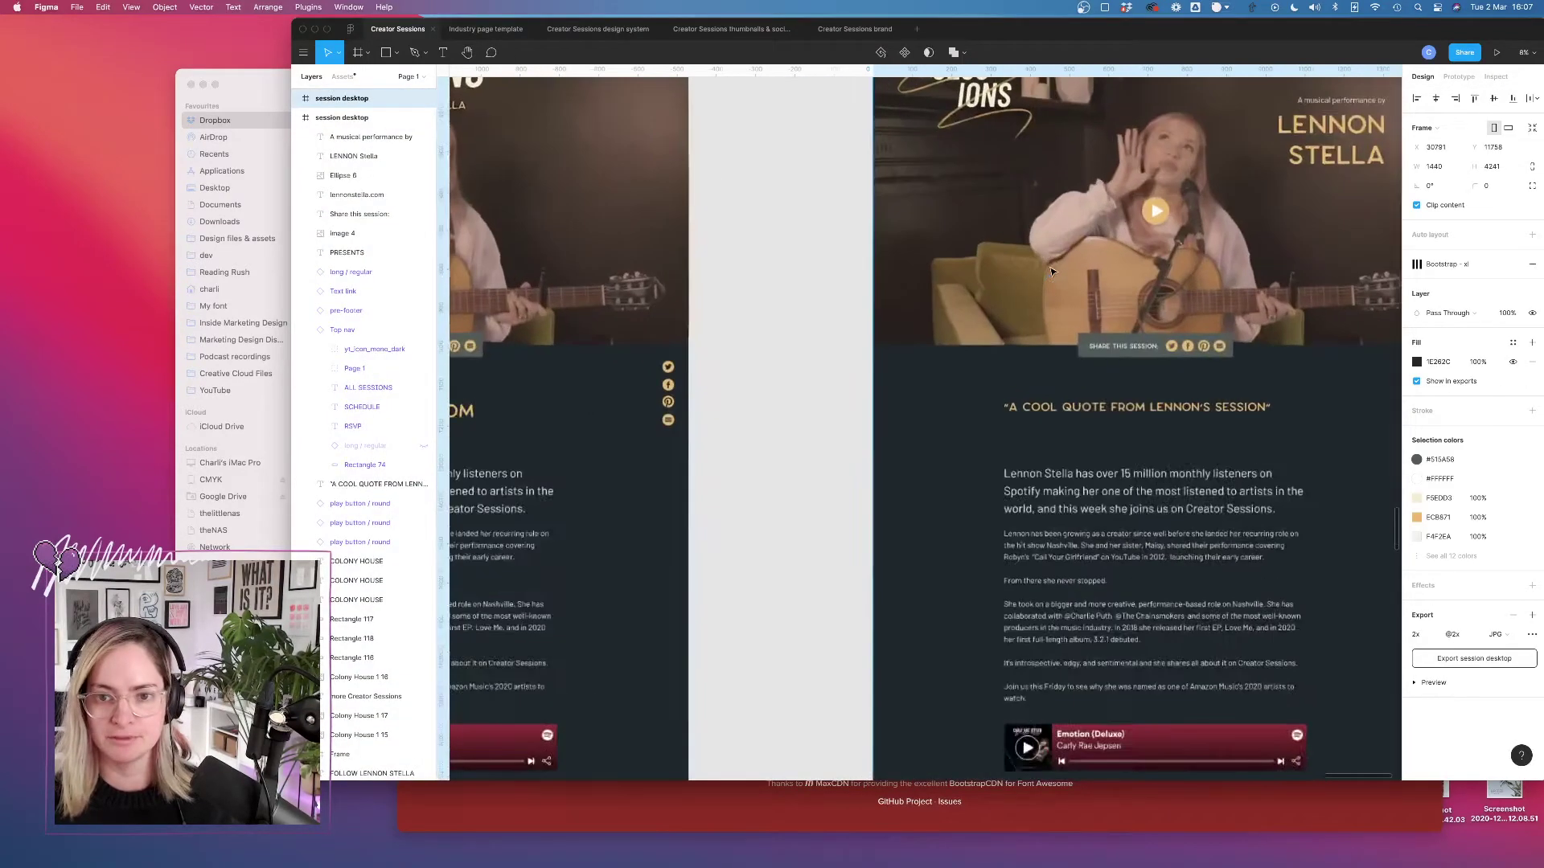
scroll(1035, 271, "up", 4)
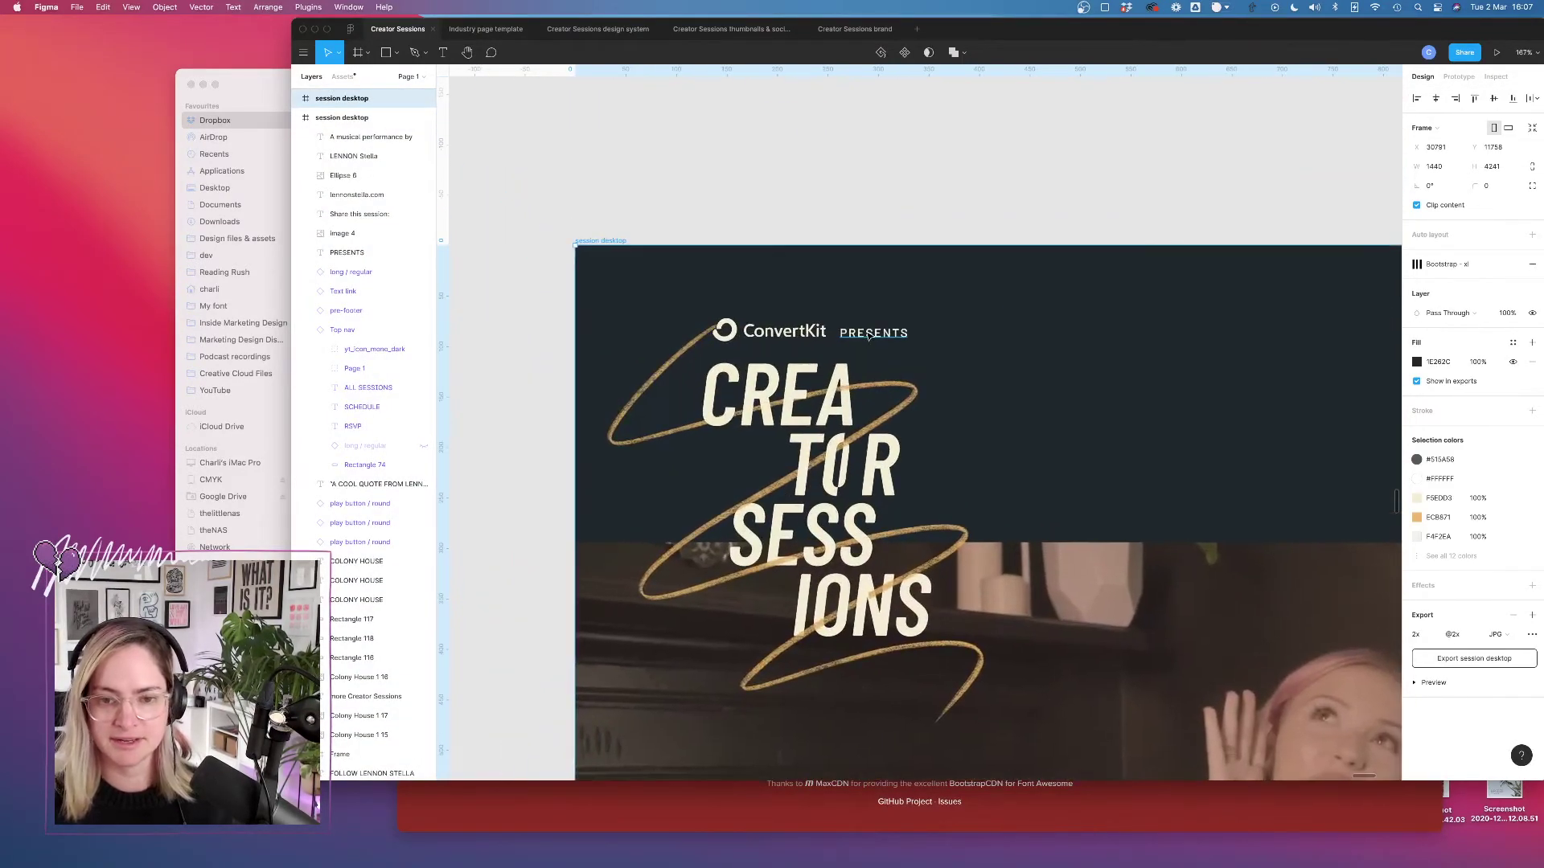
left_click(866, 332)
type("CREATOR SESSIO")
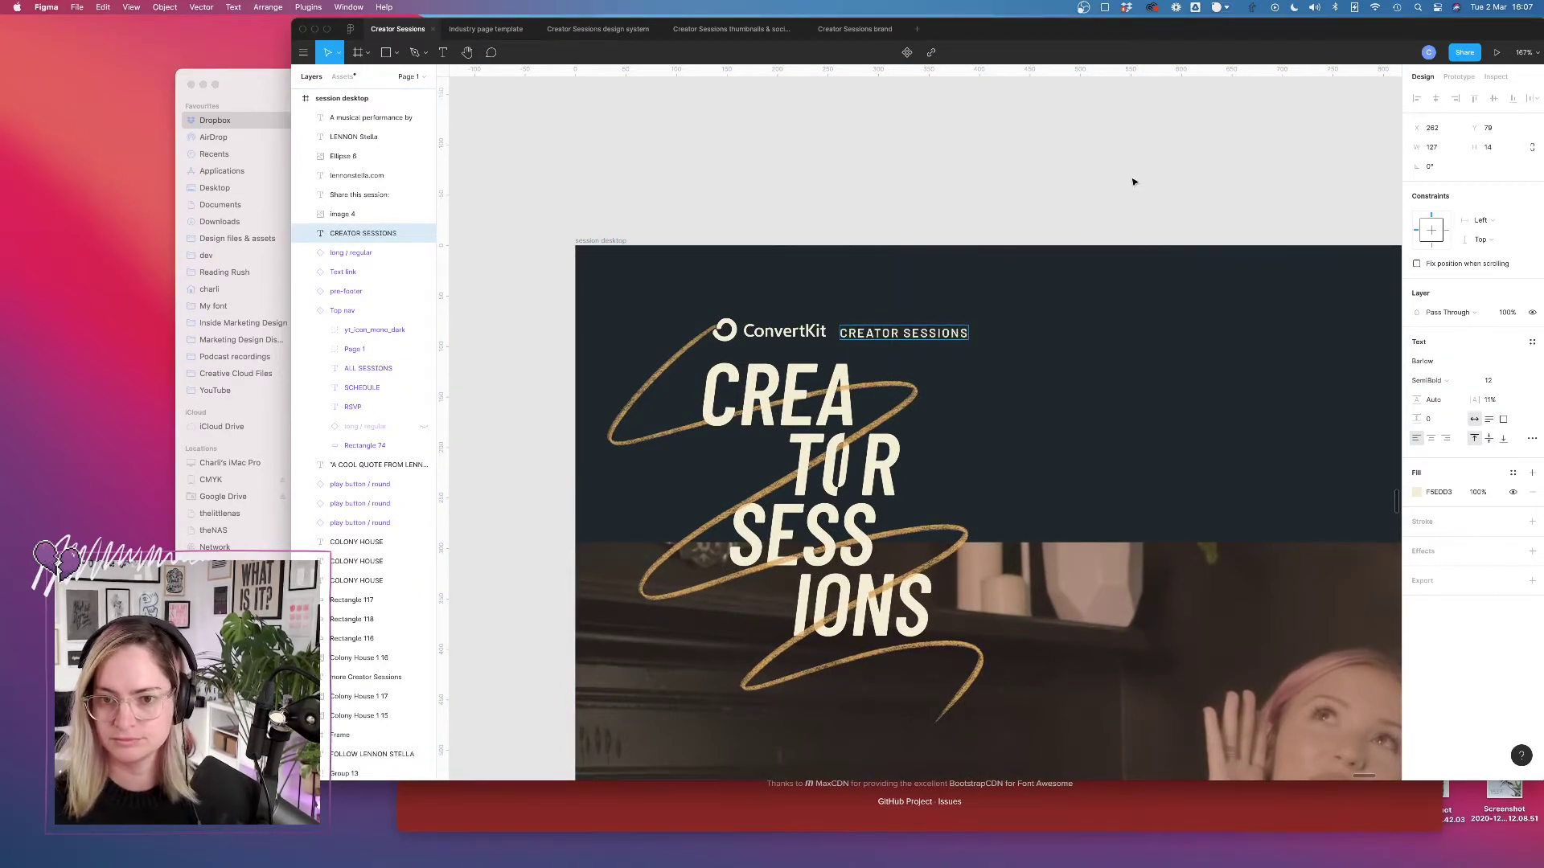
key("Escape")
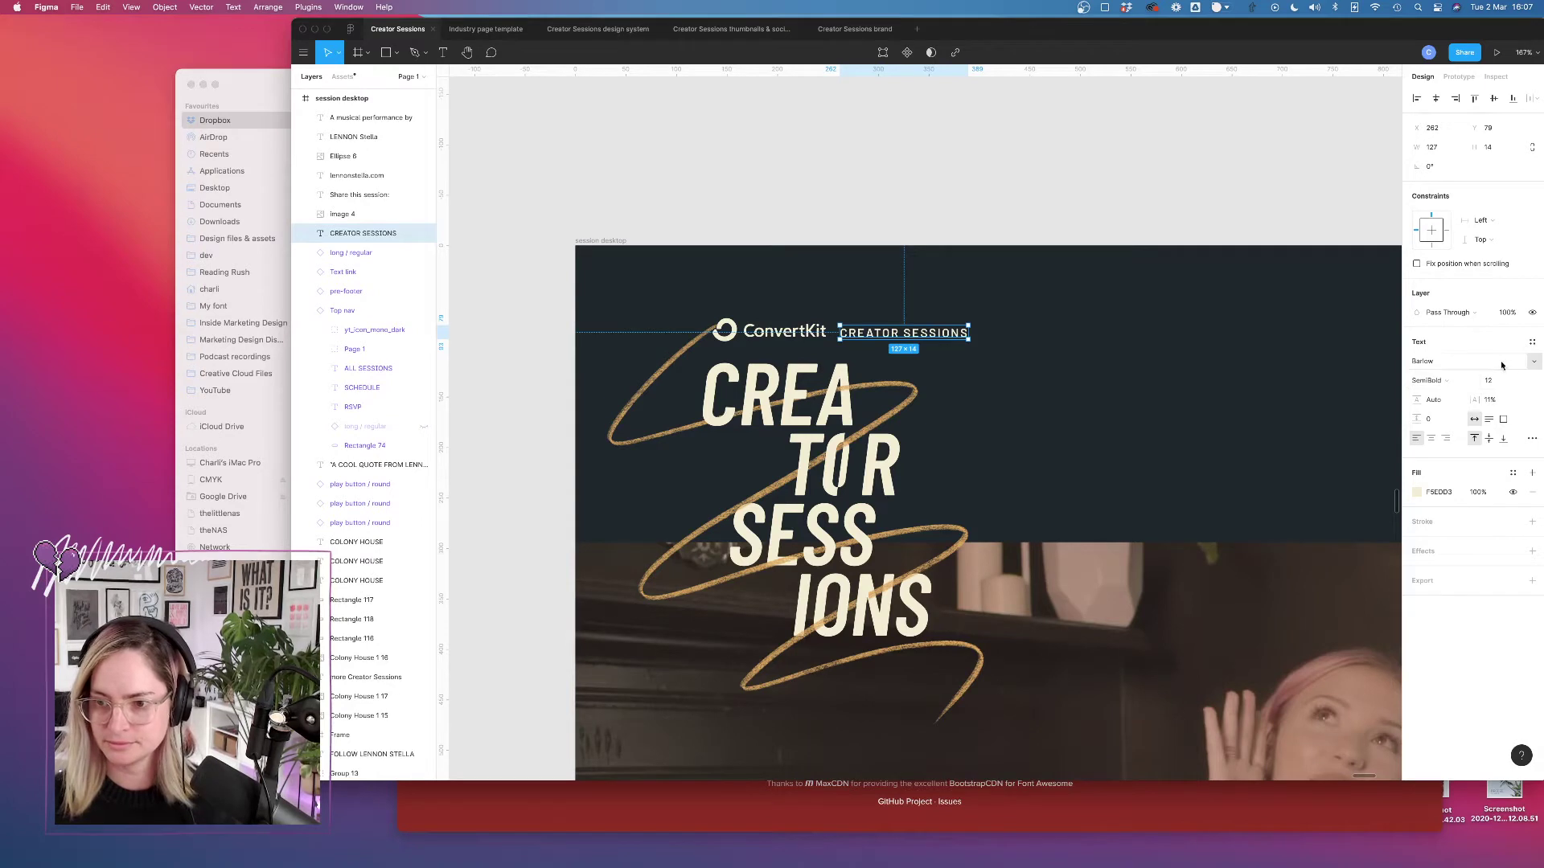
Set the header's CREATOR SESSIONS text to Barlow Condensed, SemiBold Italic, at size 14.
left_click(1537, 366)
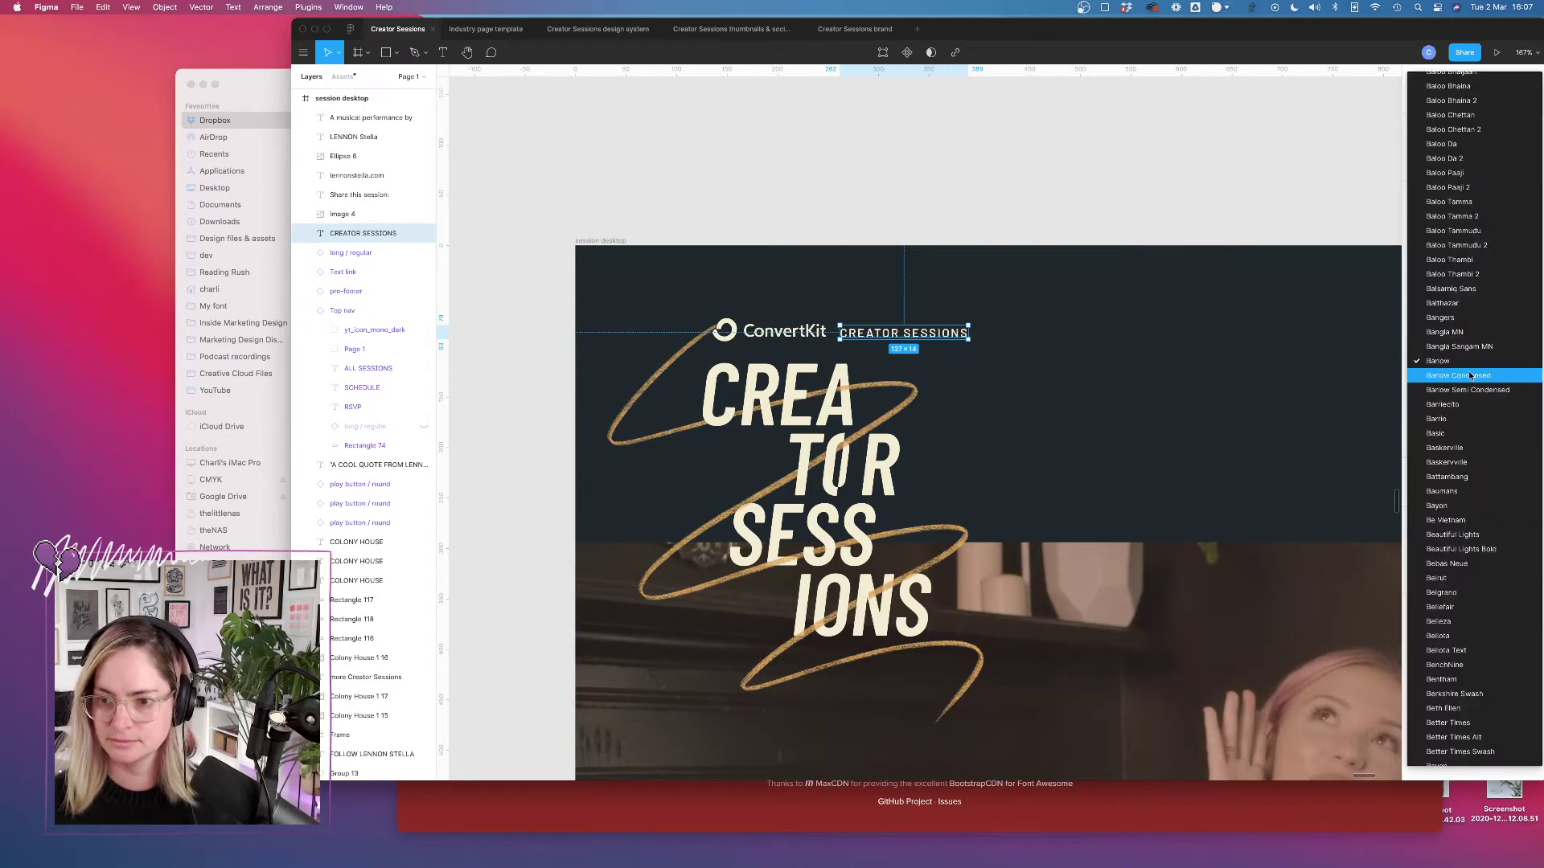
left_click(1423, 374)
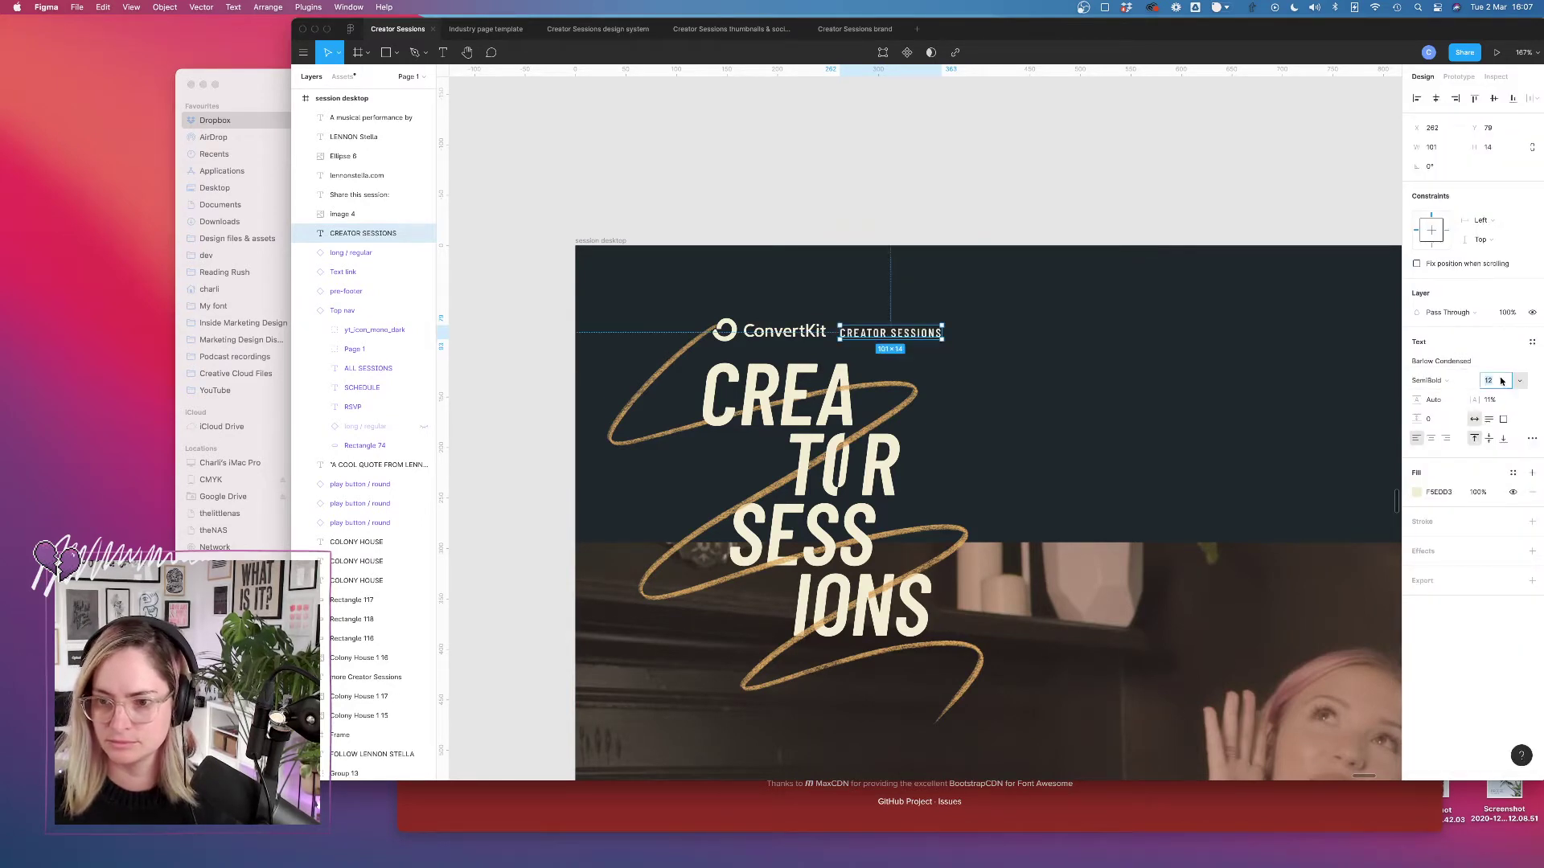
type("14")
key("Return")
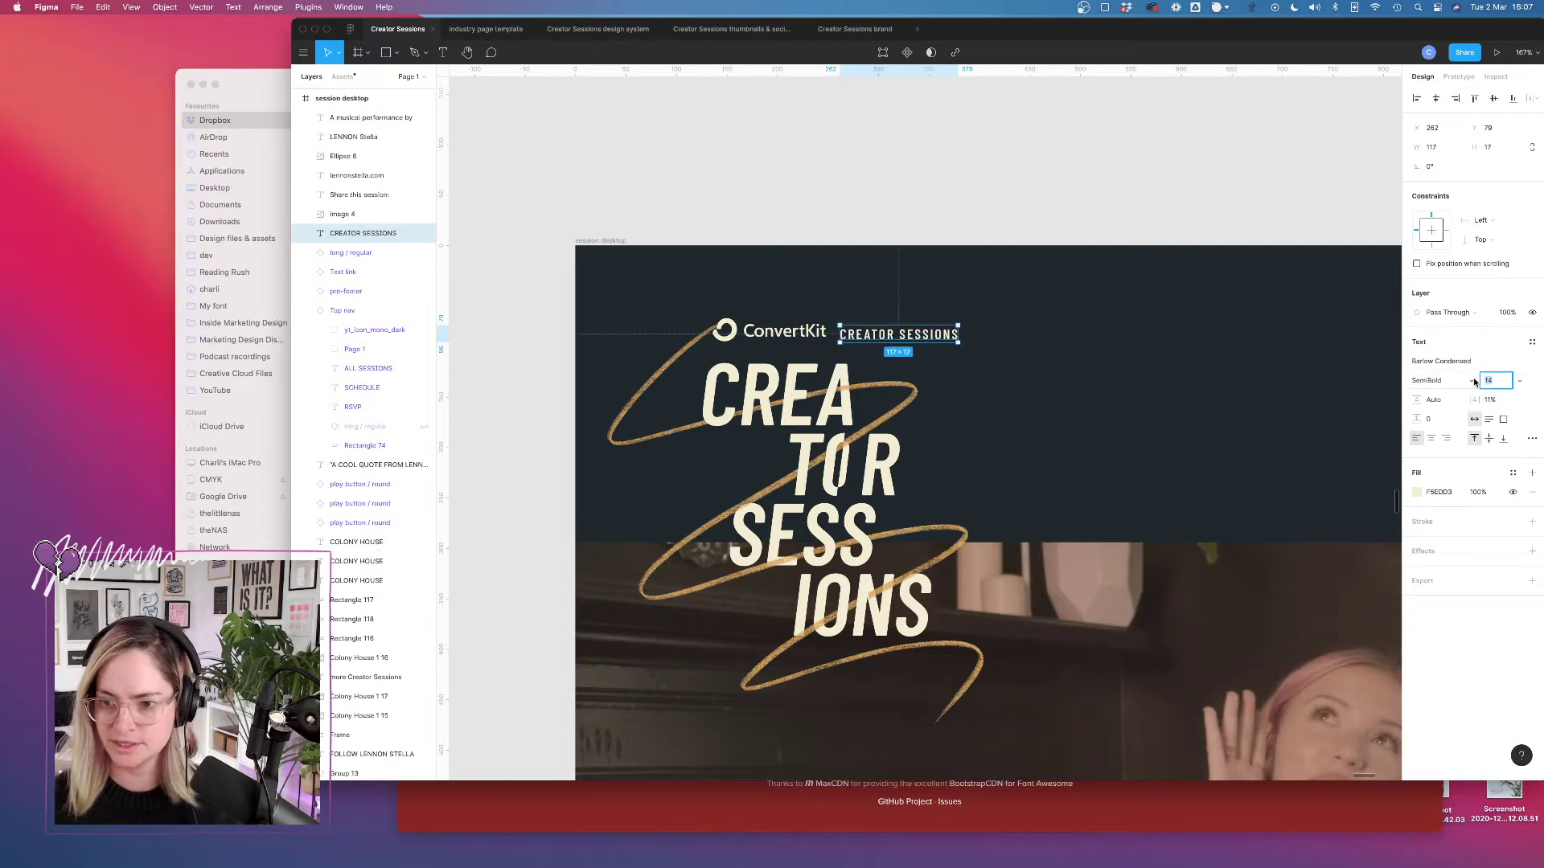
left_click(1433, 380)
left_click(1451, 521)
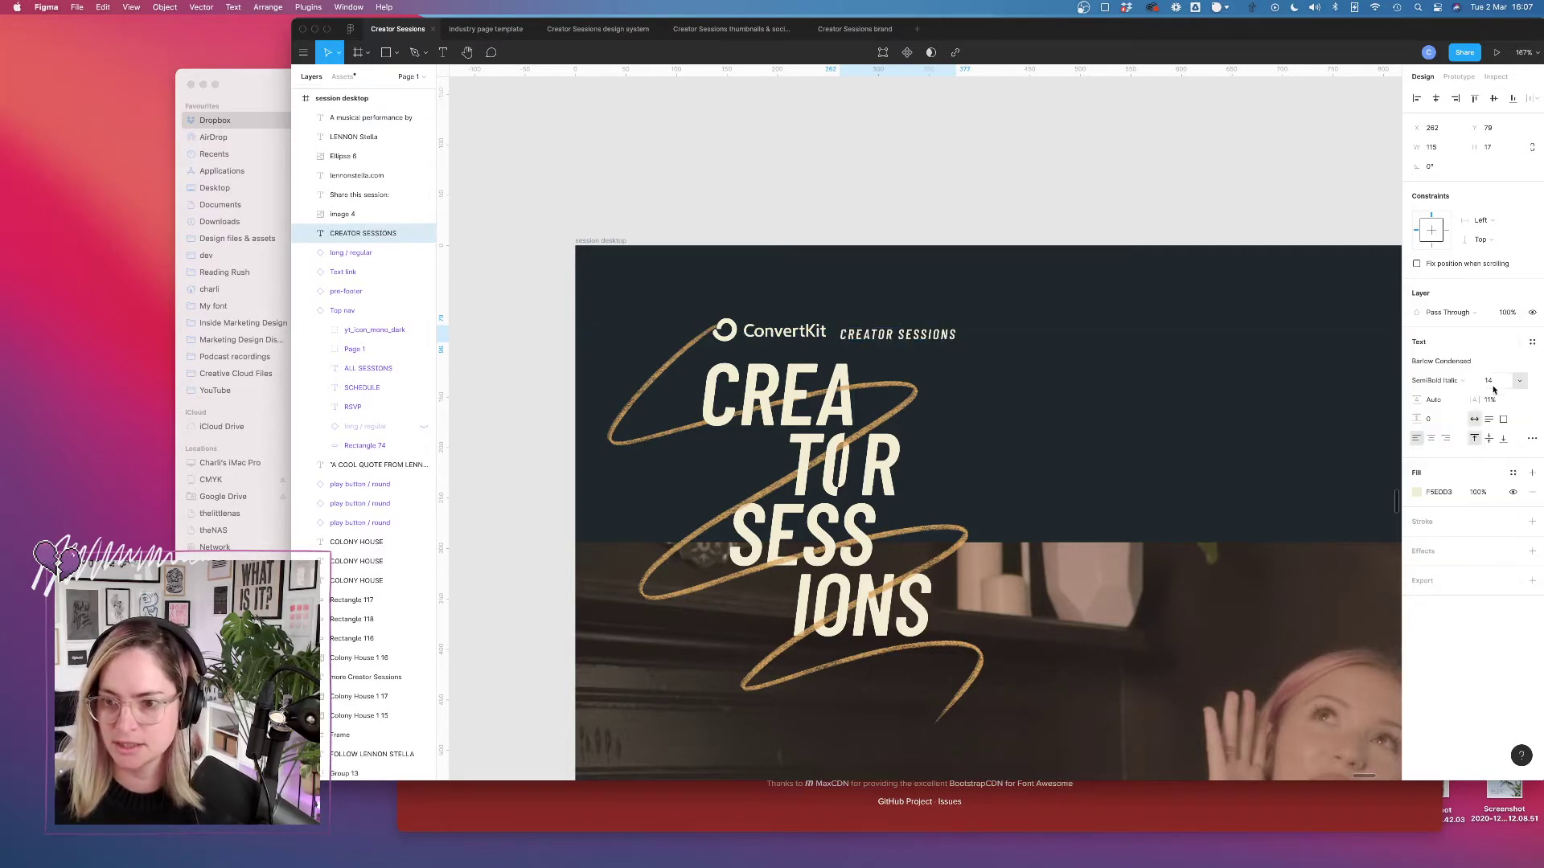
Tighten the letter spacing of the header's CREATOR SESSIONS text to 6%.
left_click(1500, 402)
key("Down")
key("Down")
key("Down")
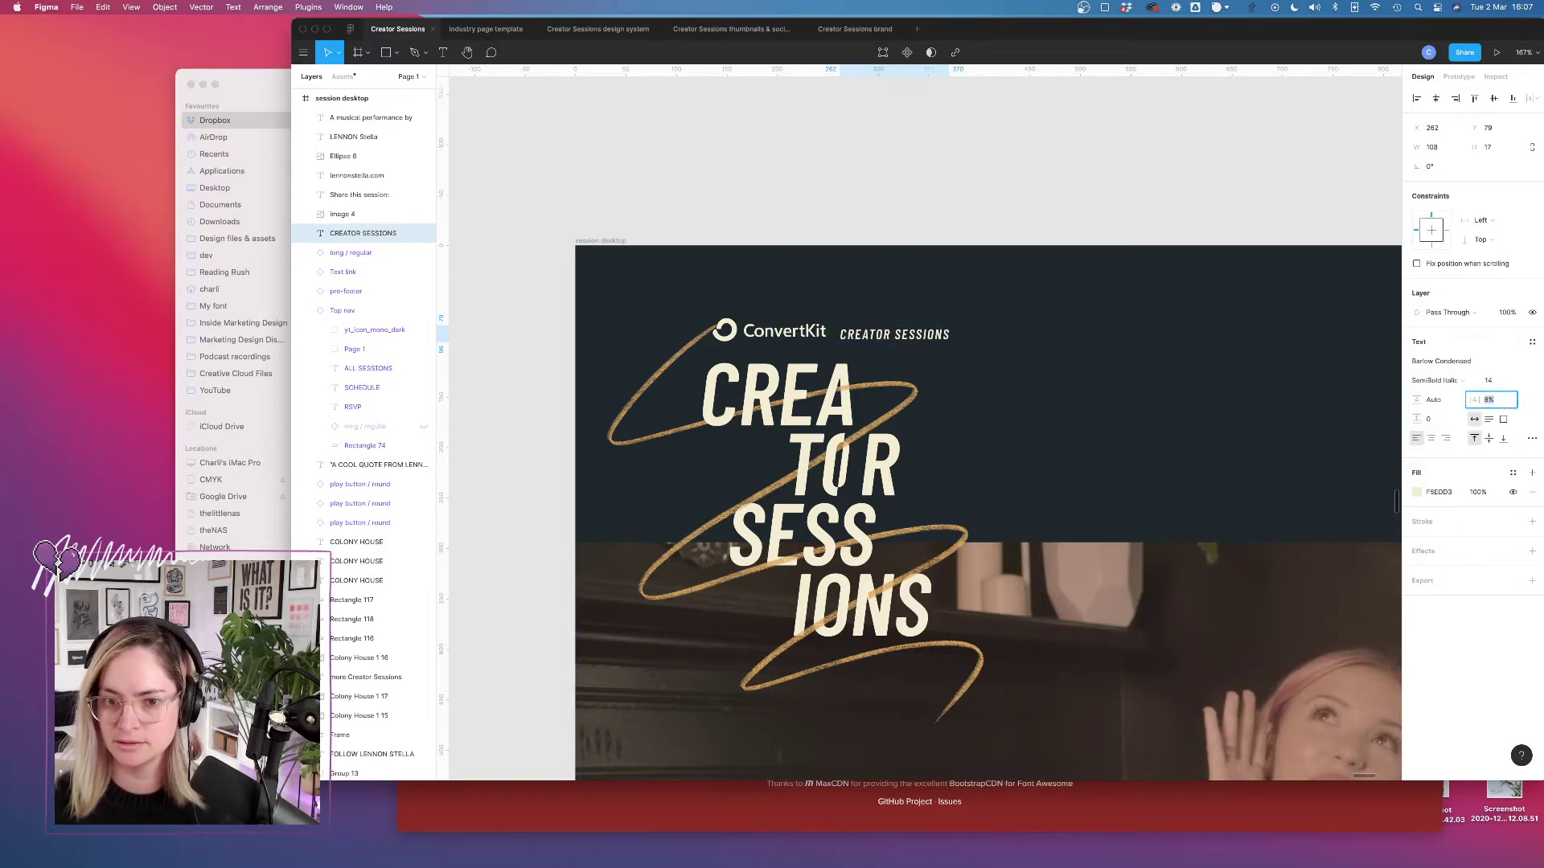
key("Down")
key("Down")
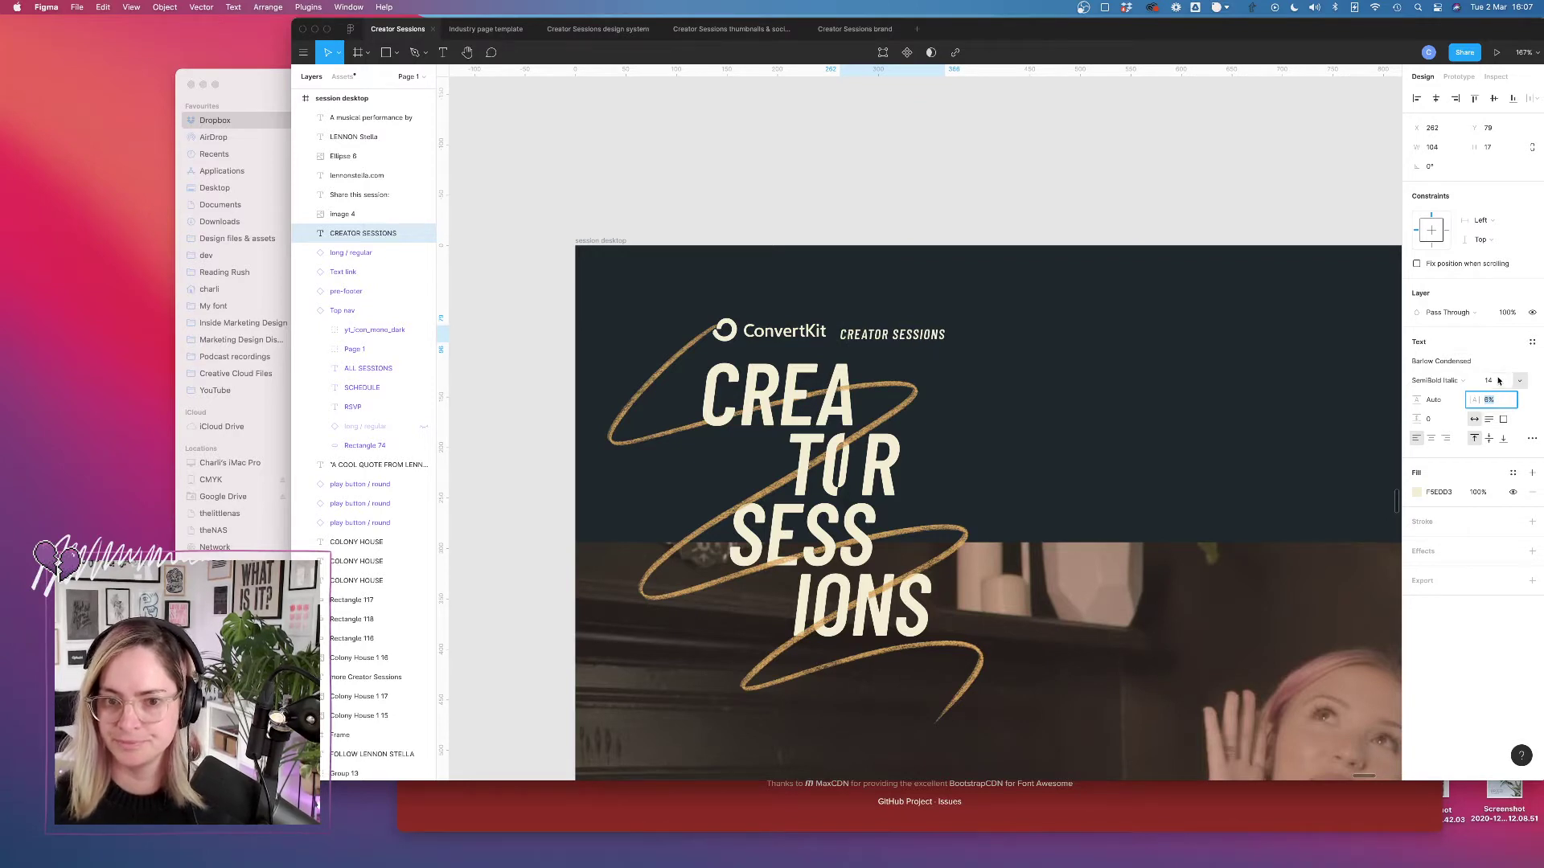
Enlarge the CREATOR SESSIONS text to size 21 and move it level with the ConvertKit logo, leaving a wider gap between them.
left_click(1495, 379)
key("Up")
key("Up")
key("Up")
key("Up")
key("Up")
key("Up")
key("Up")
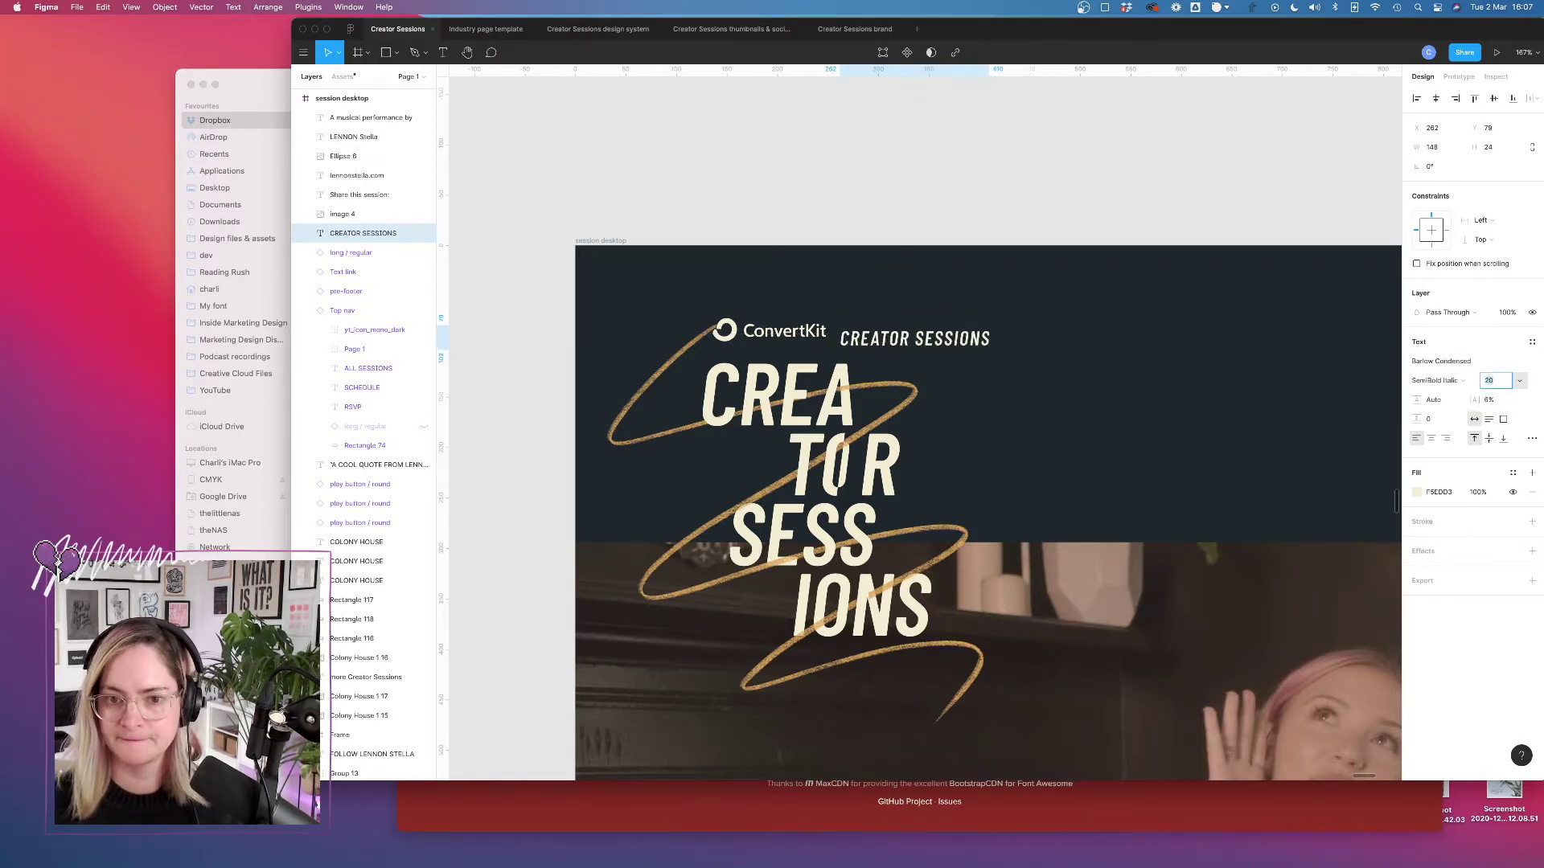
left_click_drag(876, 349, 898, 340)
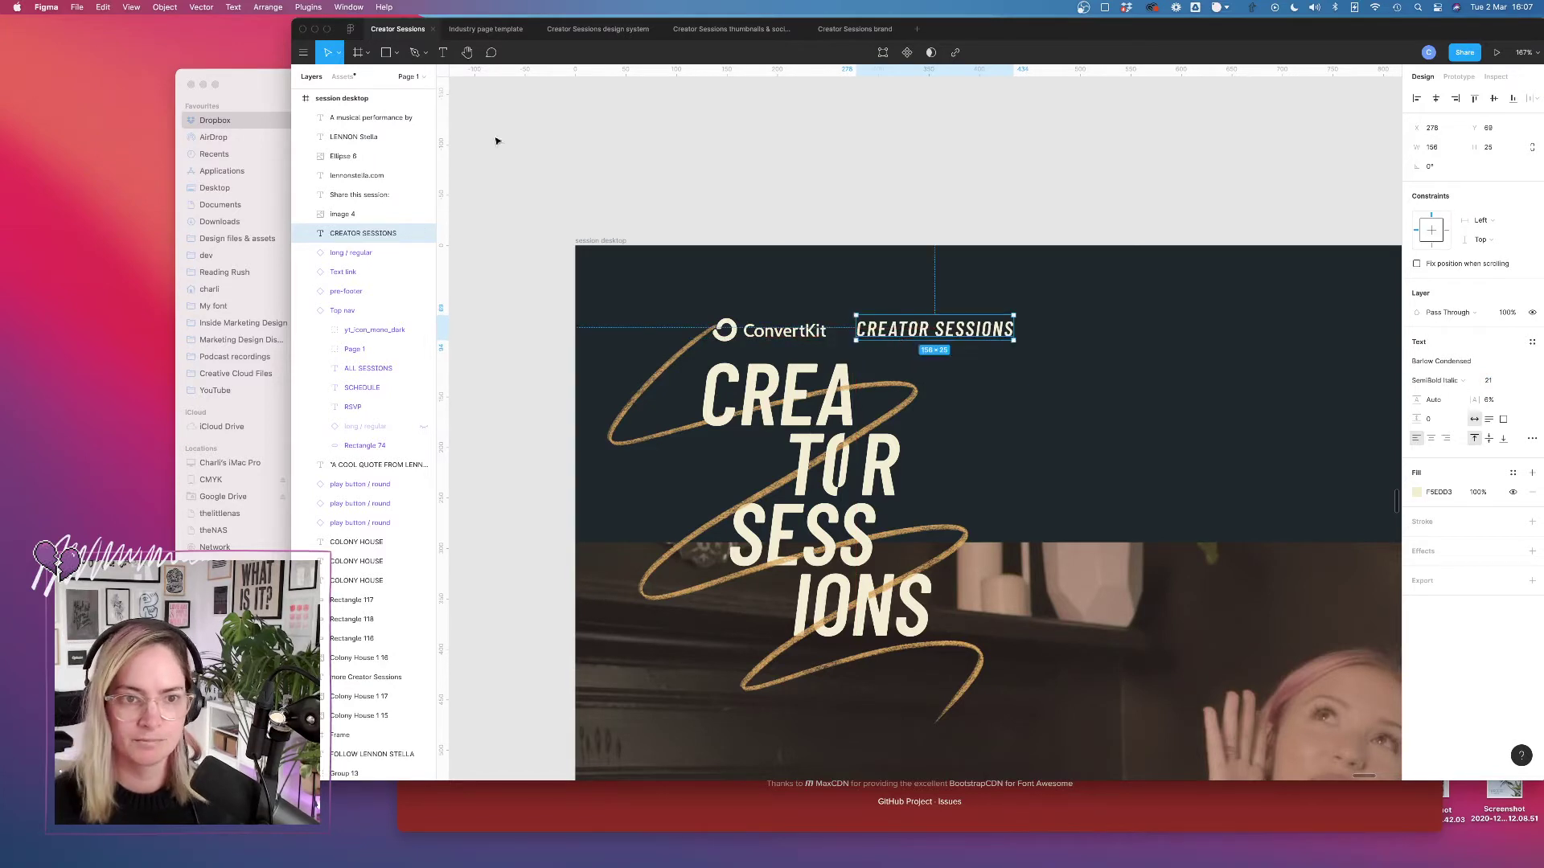
Draw a vertical divider about 35 px tall between the ConvertKit logo and CREATOR SESSIONS text, with a gold ECB871 stroke of weight 3.
left_click(396, 52)
left_click(358, 94)
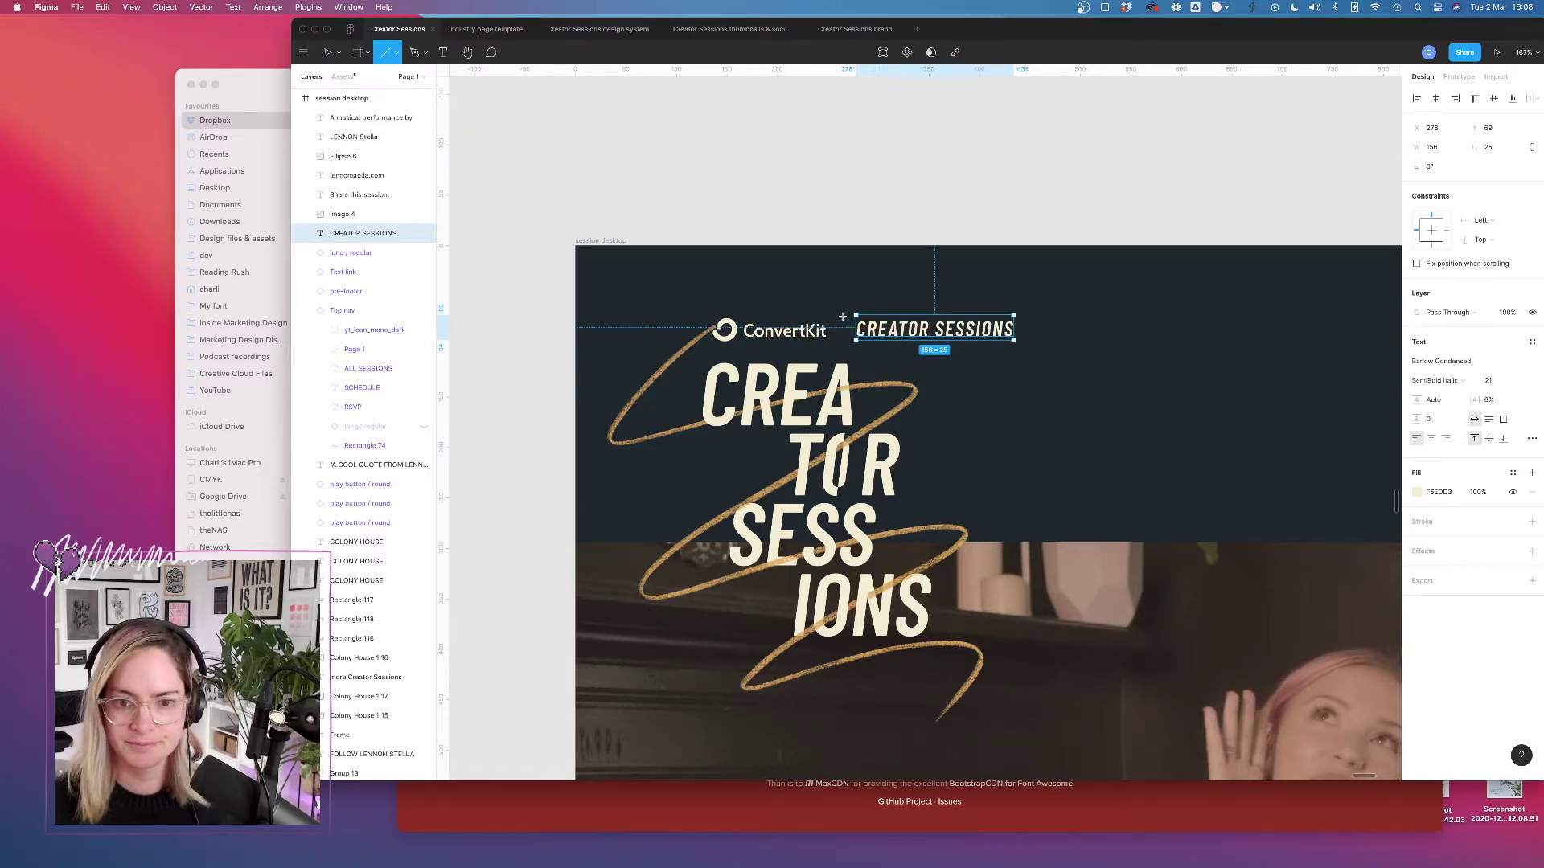
left_click_drag(842, 312, 843, 347)
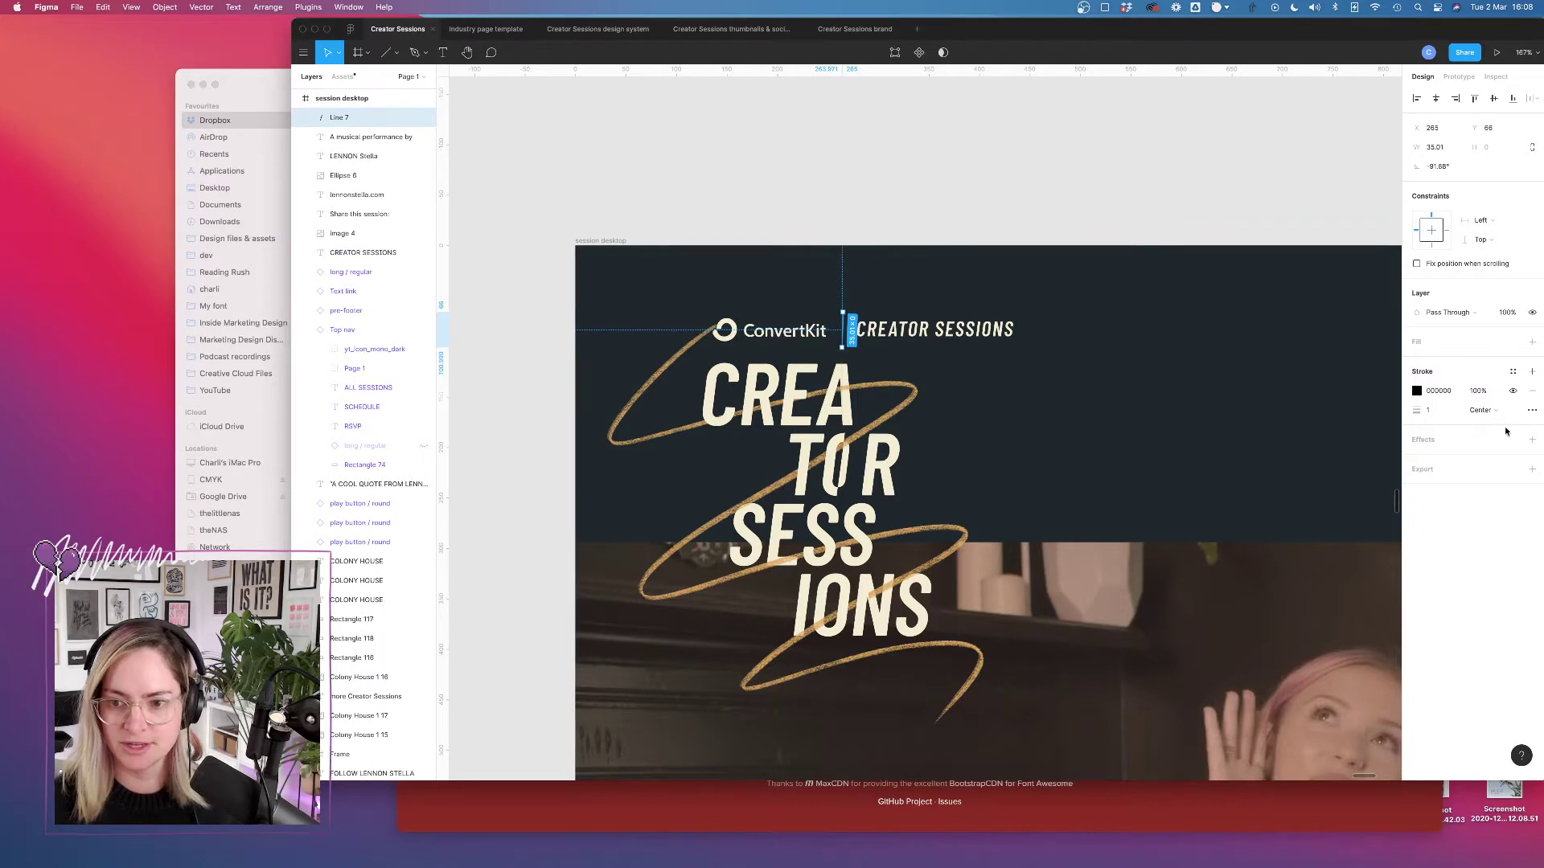
left_click(1416, 392)
left_click(1302, 650)
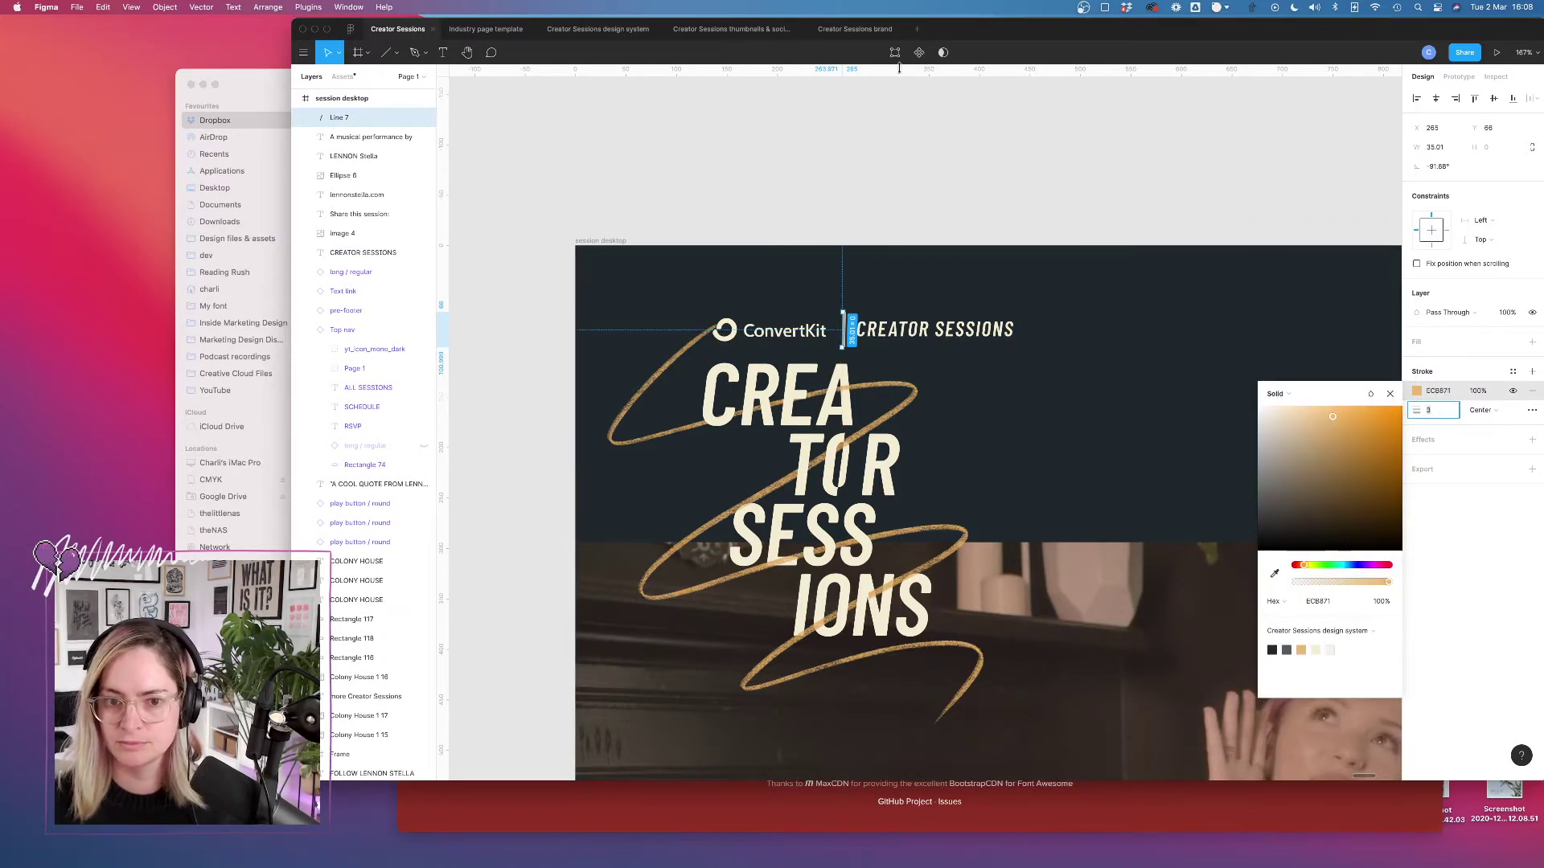
left_click(953, 155)
Delete the stacked Creator Sessions logo, the "A musical performance by" text and the performer's name from the new variant.
left_click(852, 463)
scroll(851, 460, "down", 10)
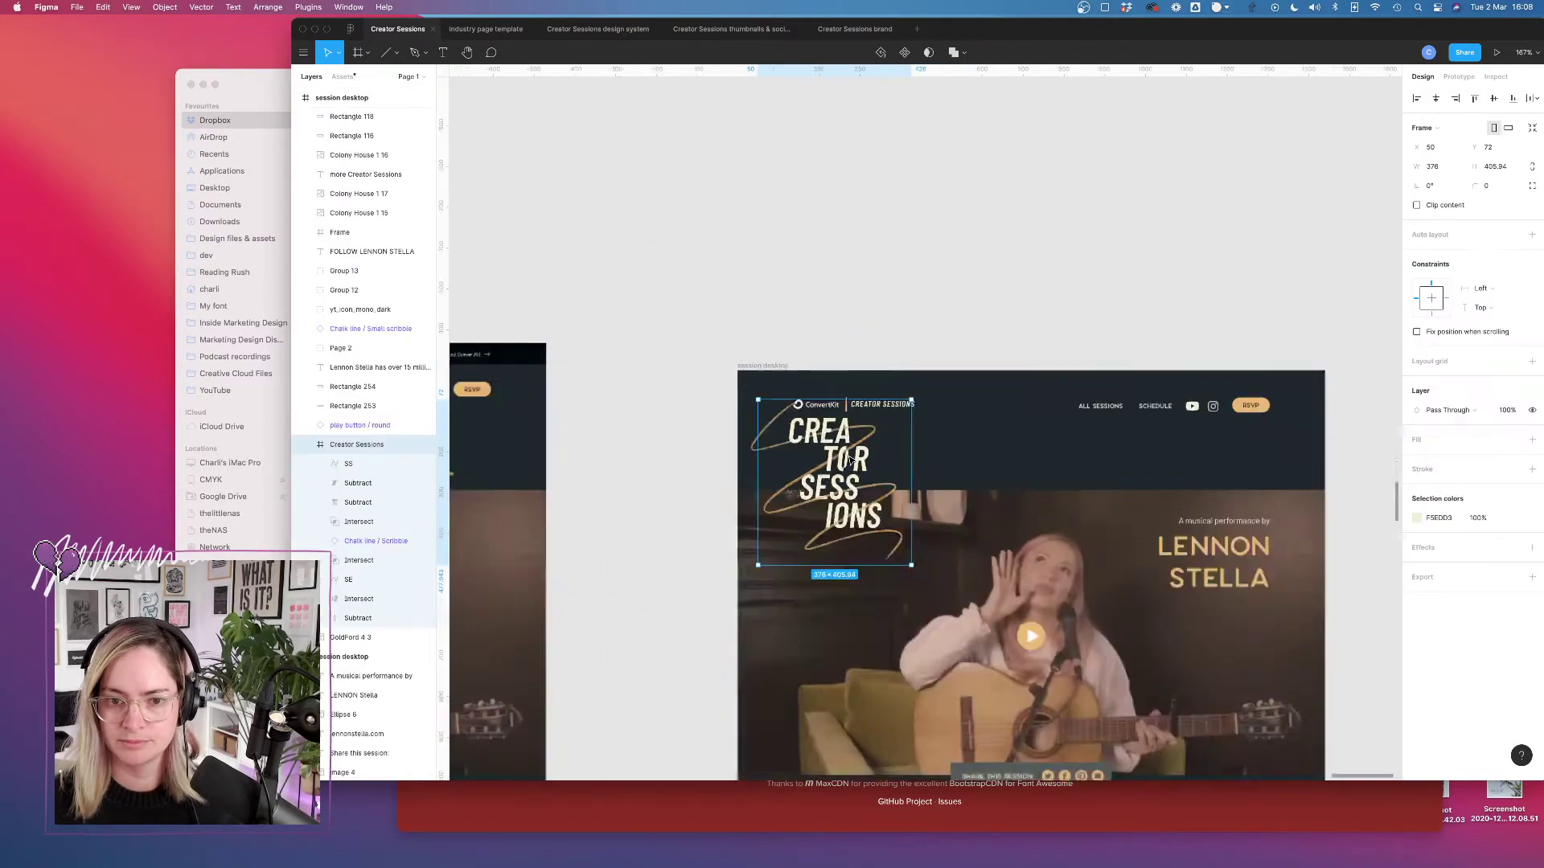
key("Escape")
left_click(1046, 492)
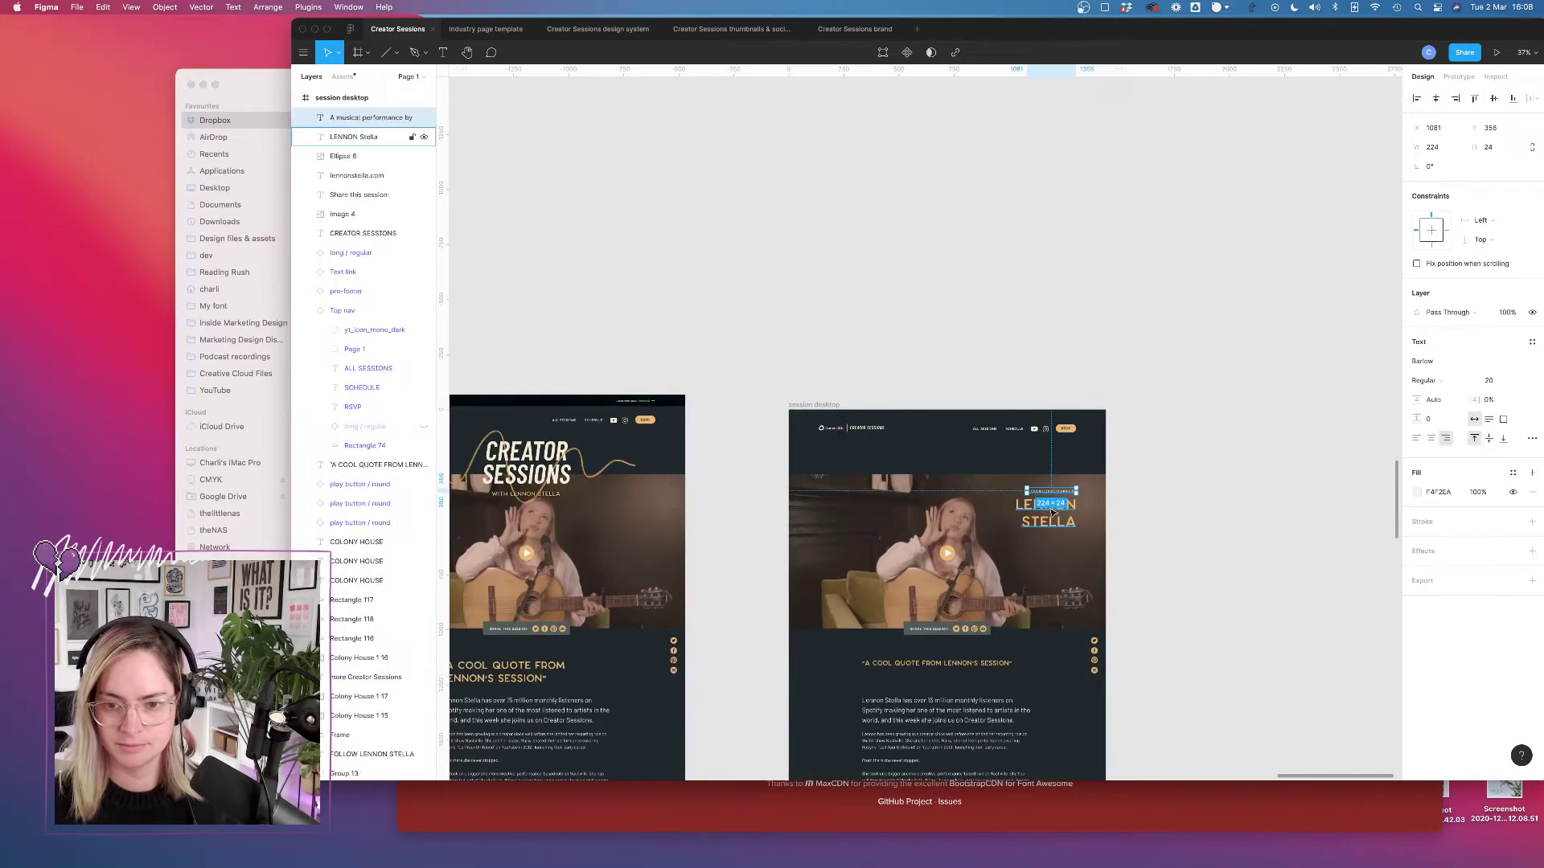
left_click(1051, 514, "shift")
key("BackSpace")
Move the whole header row slightly higher: logo, divider, CREATOR SESSIONS text and navigation together.
scroll(1047, 418, "up", 8)
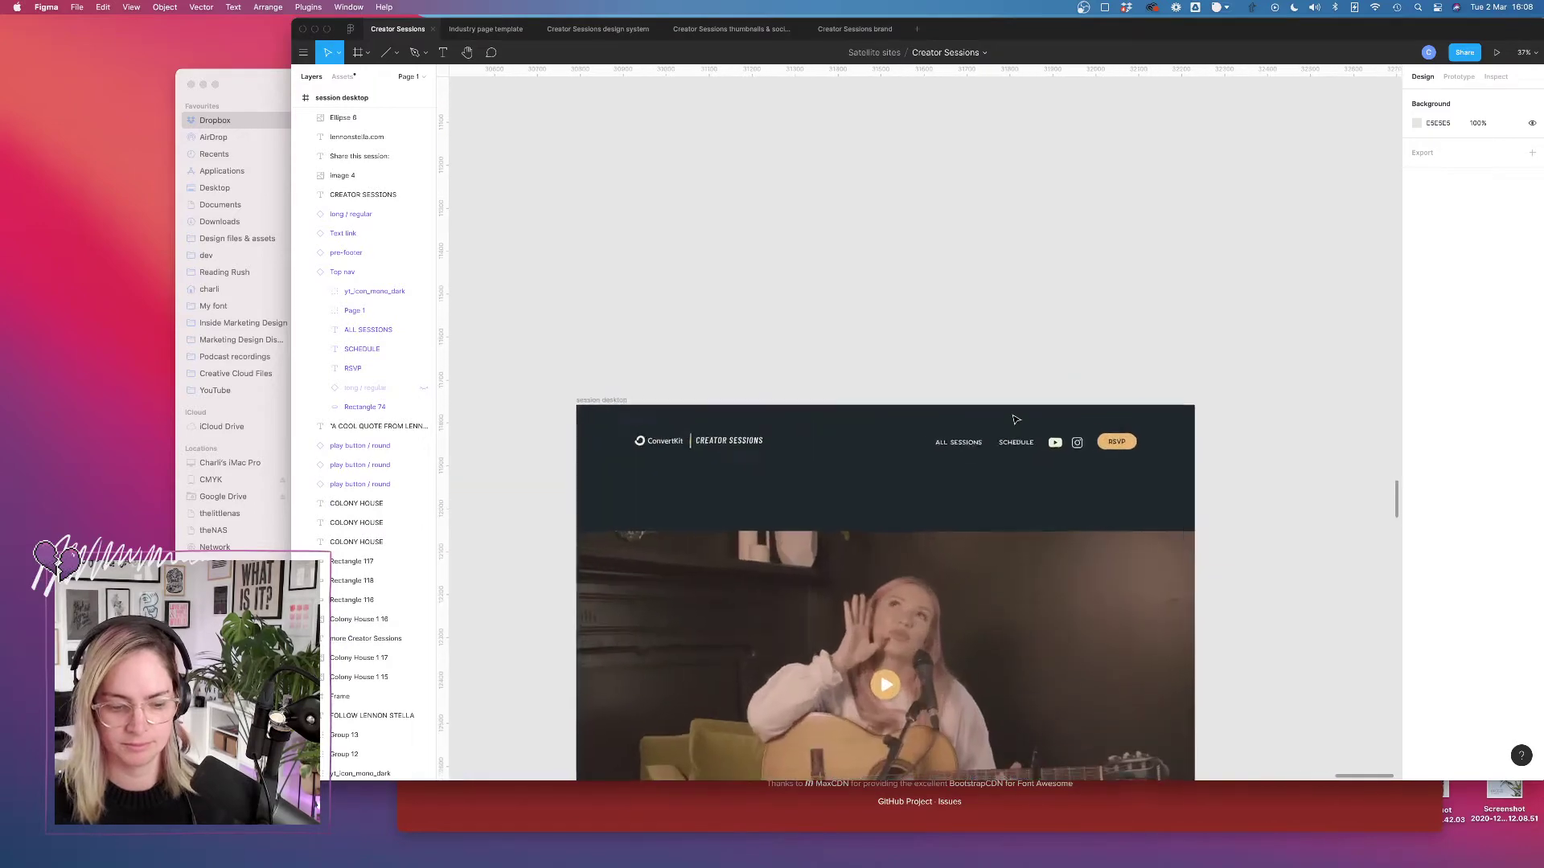
scroll(890, 444, "down", 3)
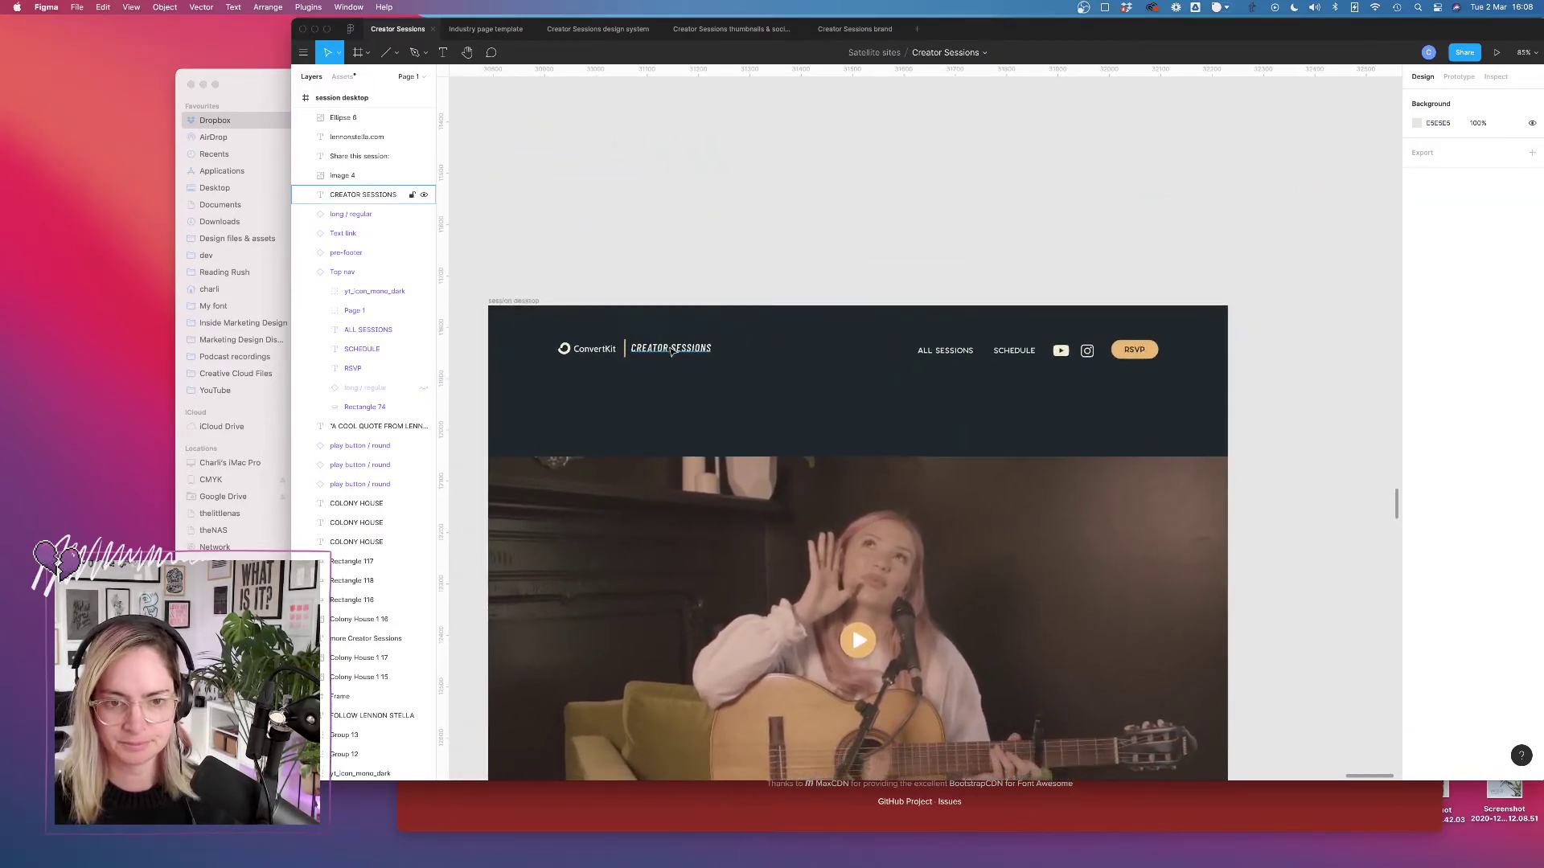
left_click(671, 352)
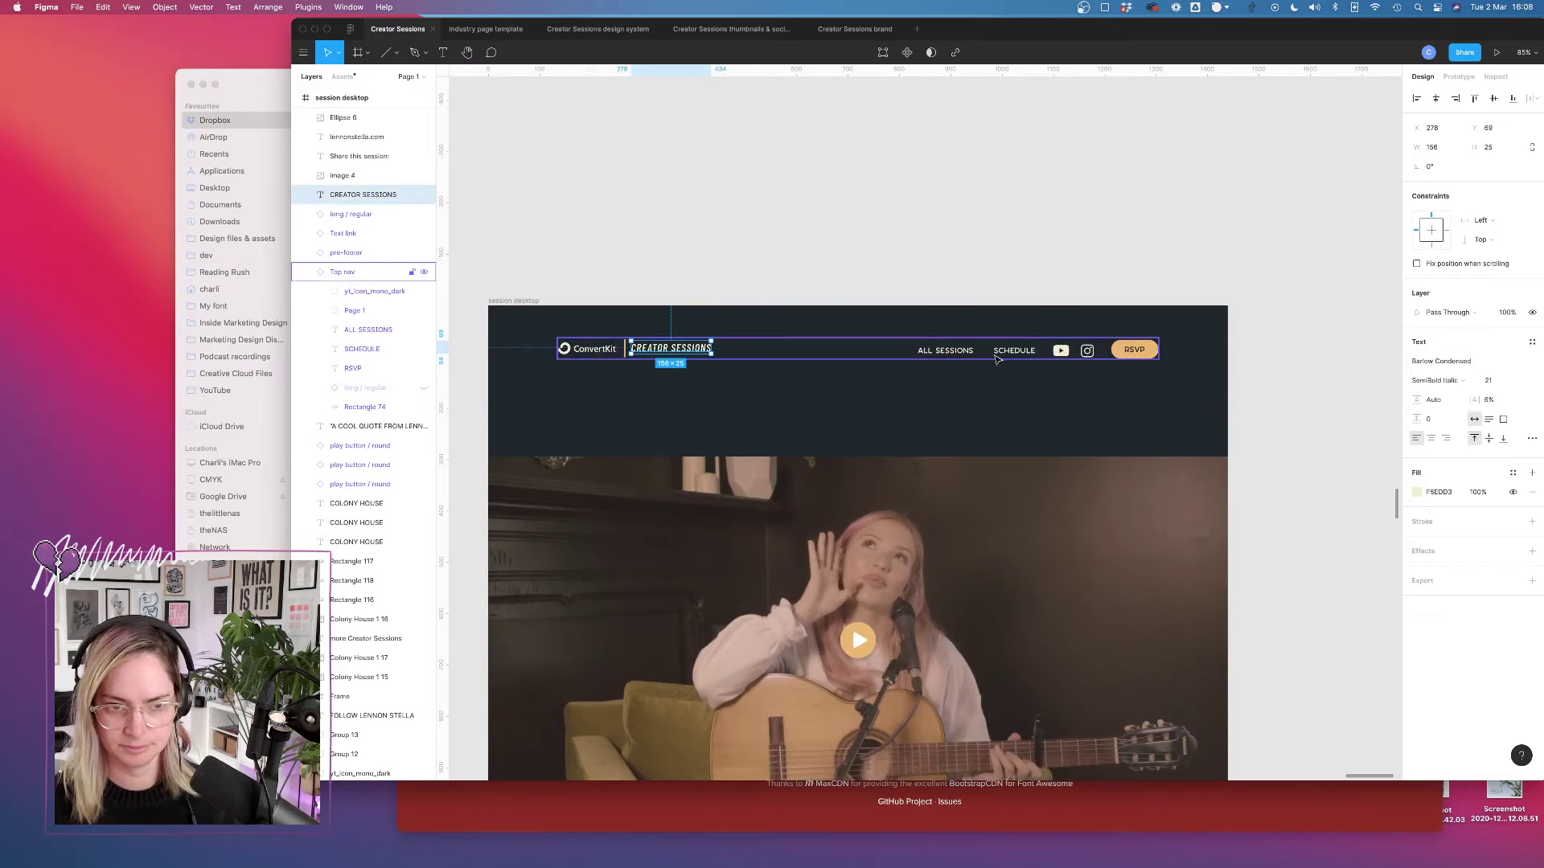
left_click(851, 245)
scroll(836, 248, "down", 3)
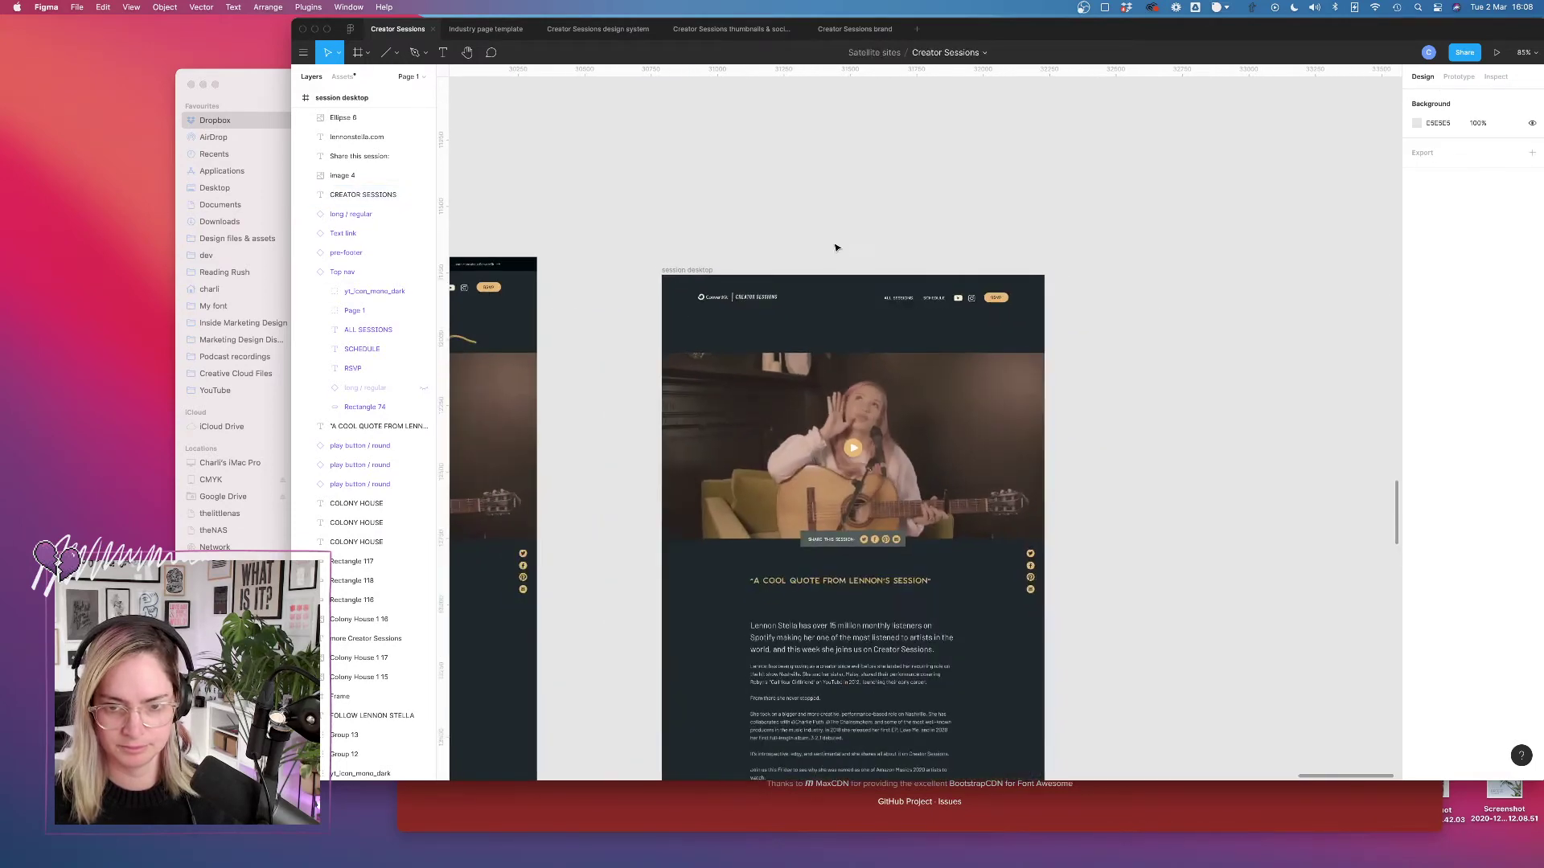
left_click_drag(677, 295, 1078, 318)
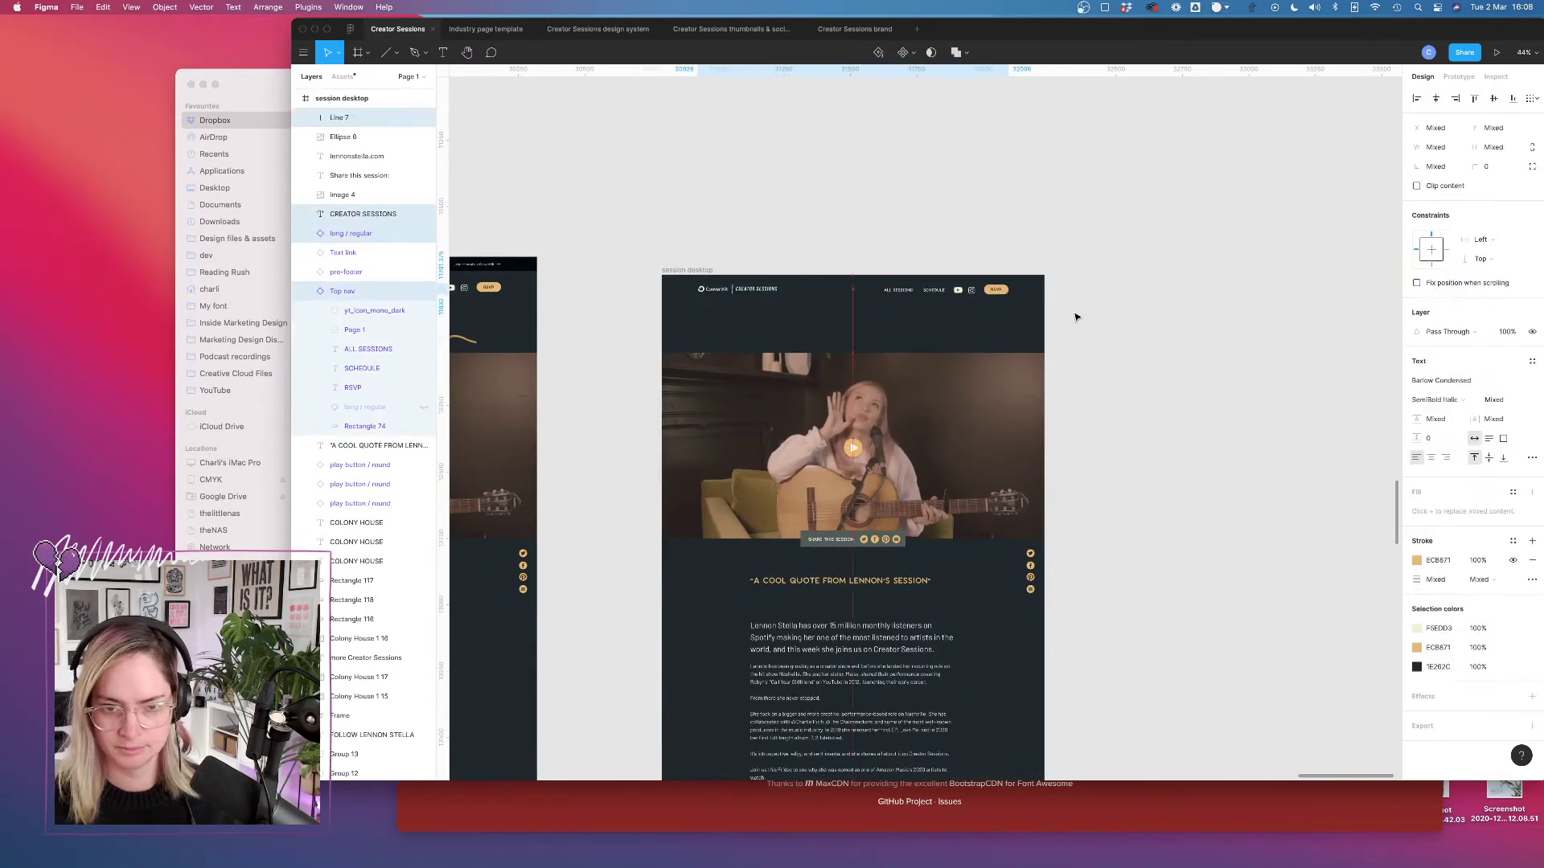
left_click(882, 190)
Place the neighbouring variant's wavy-line CREATOR SESSIONS title over the top of the new variant's video image, roughly centred.
scroll(882, 190, "down", 5)
scroll(882, 190, "left", 1)
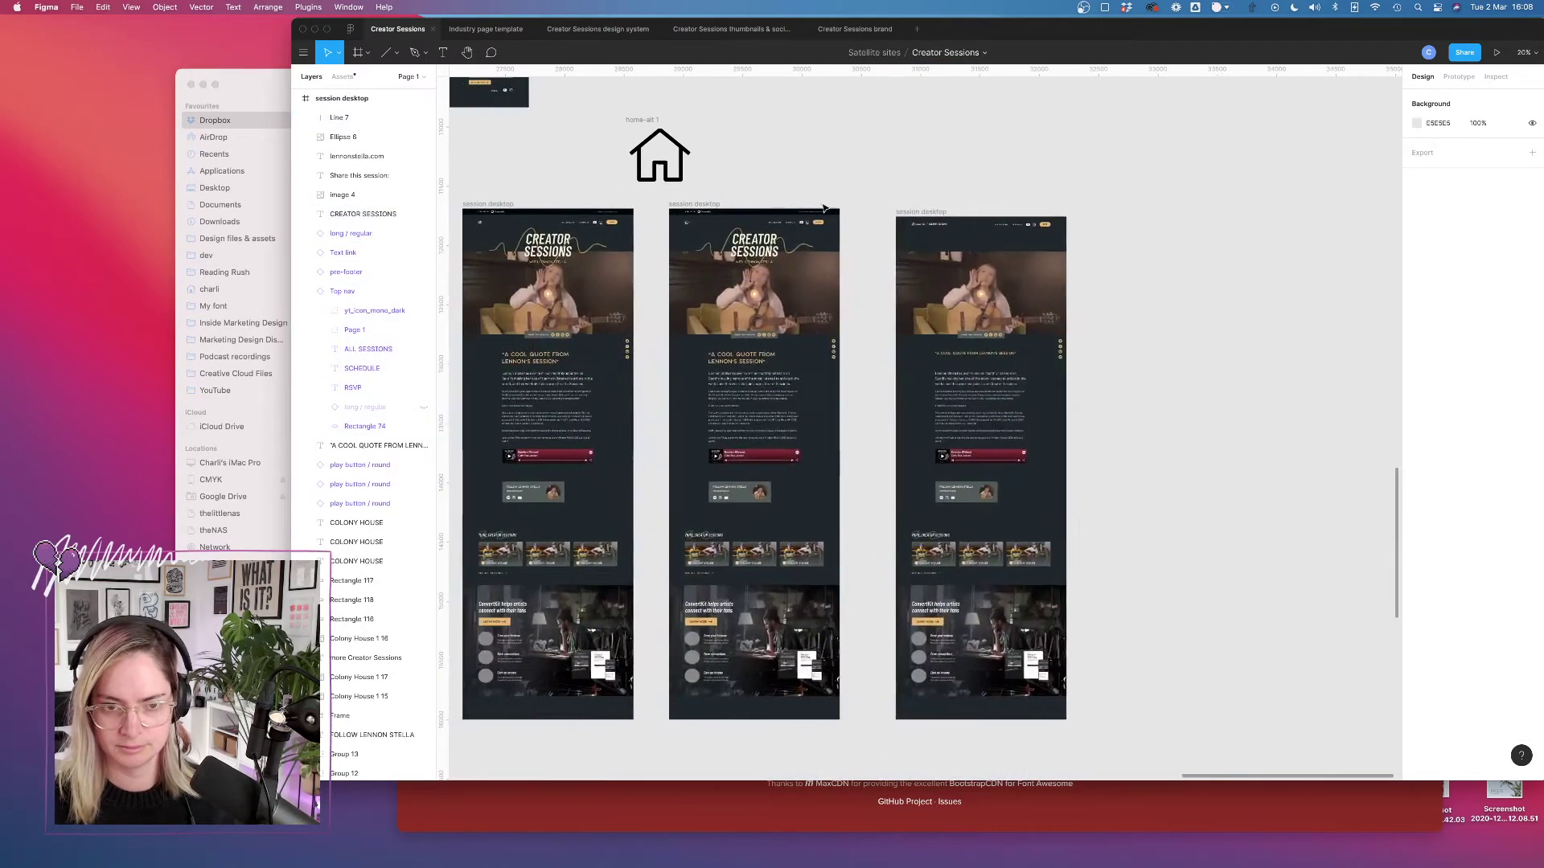
left_click_drag(753, 256, 982, 256)
scroll(982, 256, "up", 10)
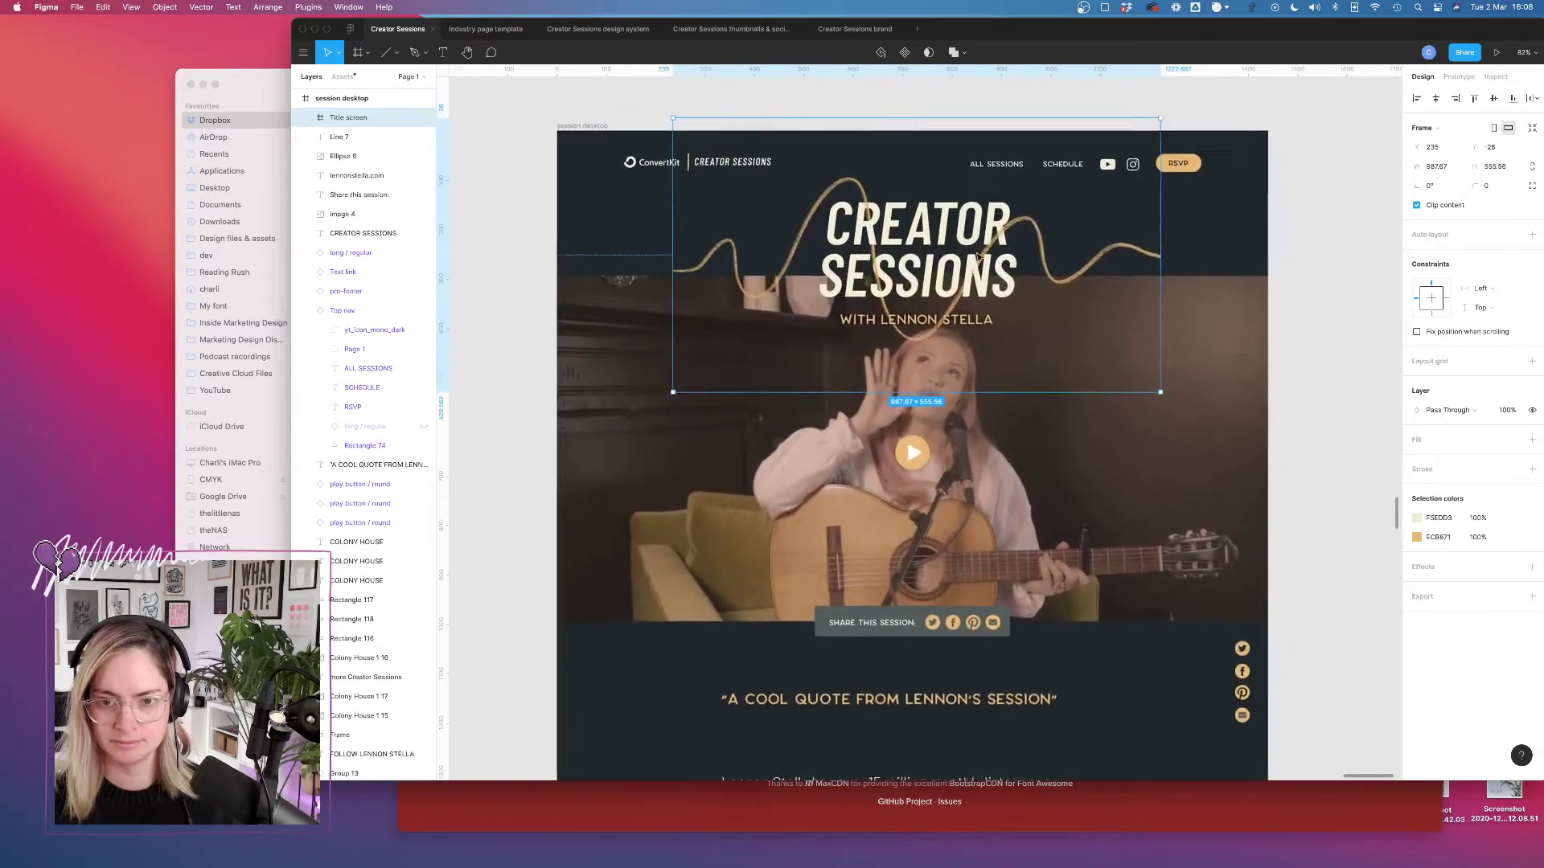
left_click(1294, 343)
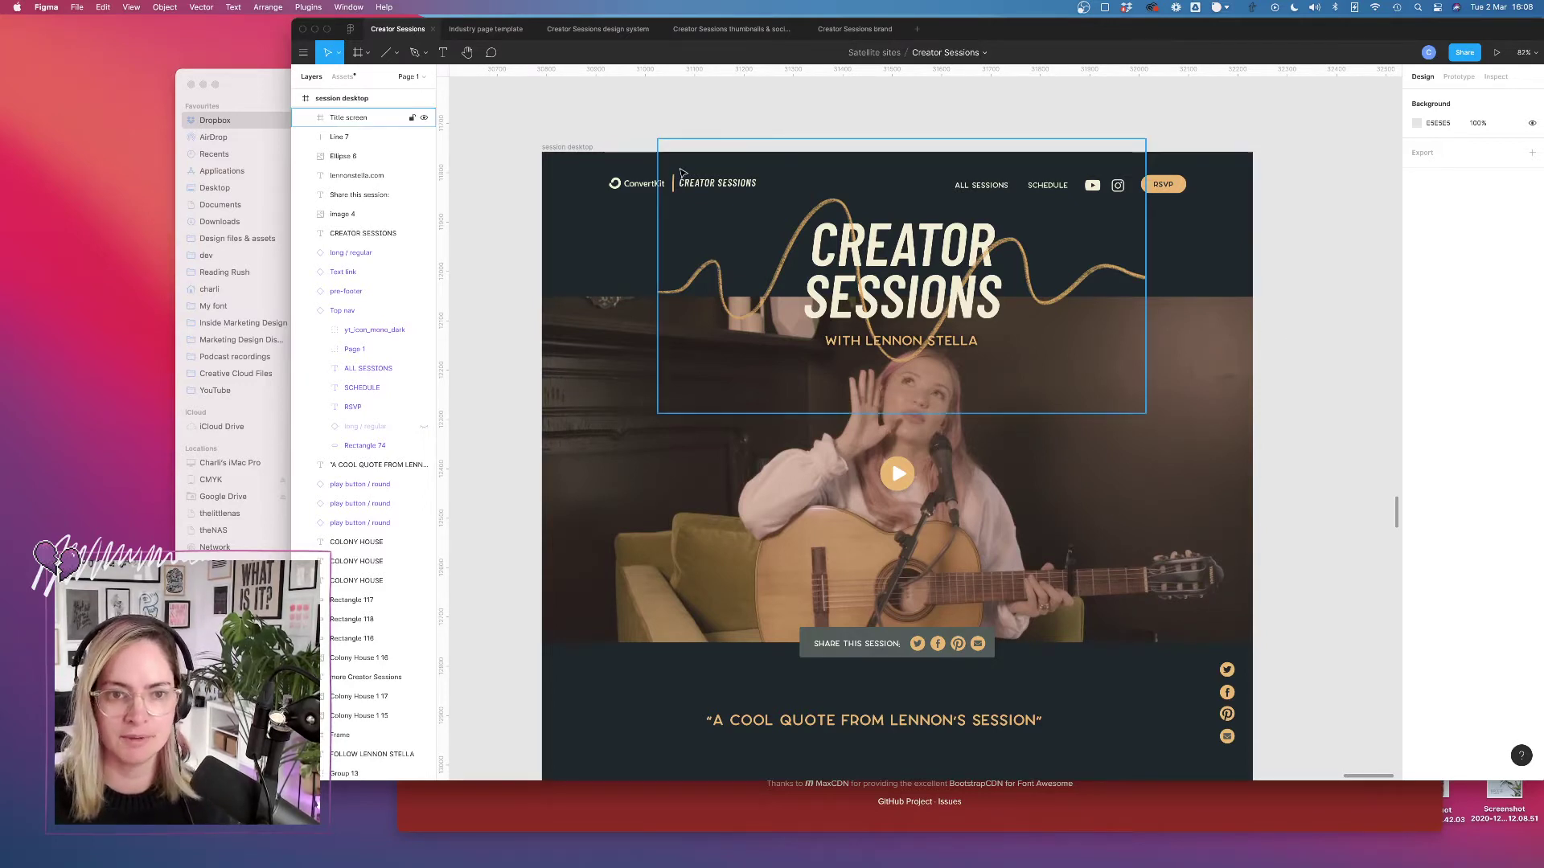
Extend the new session desktop frame upward to a height of 4381, adding space above the header.
left_click(565, 147)
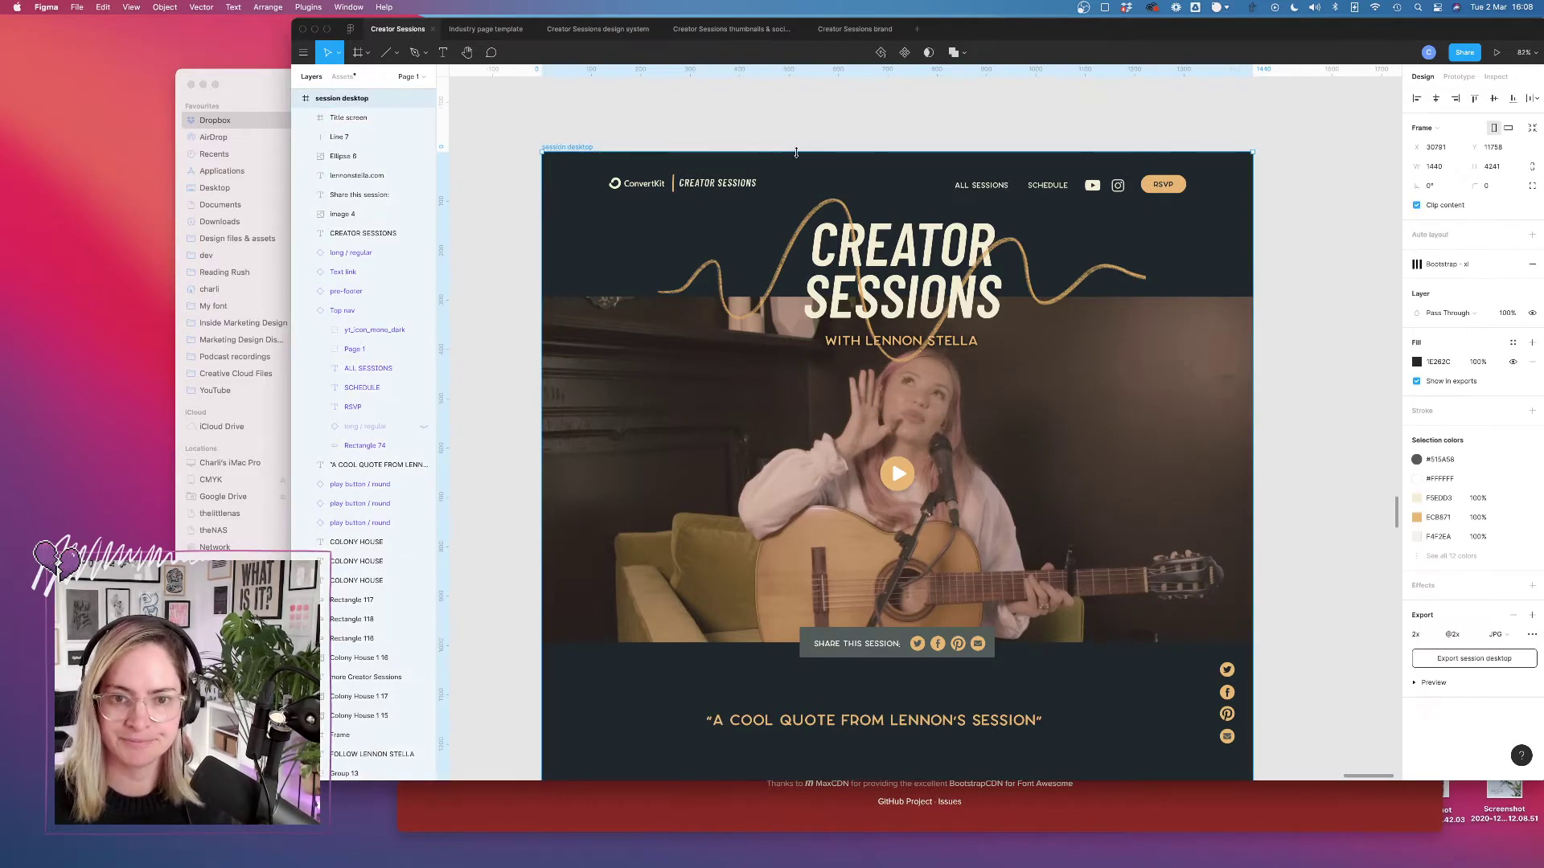
left_click_drag(796, 152, 796, 82)
scroll(678, 130, "up", 3)
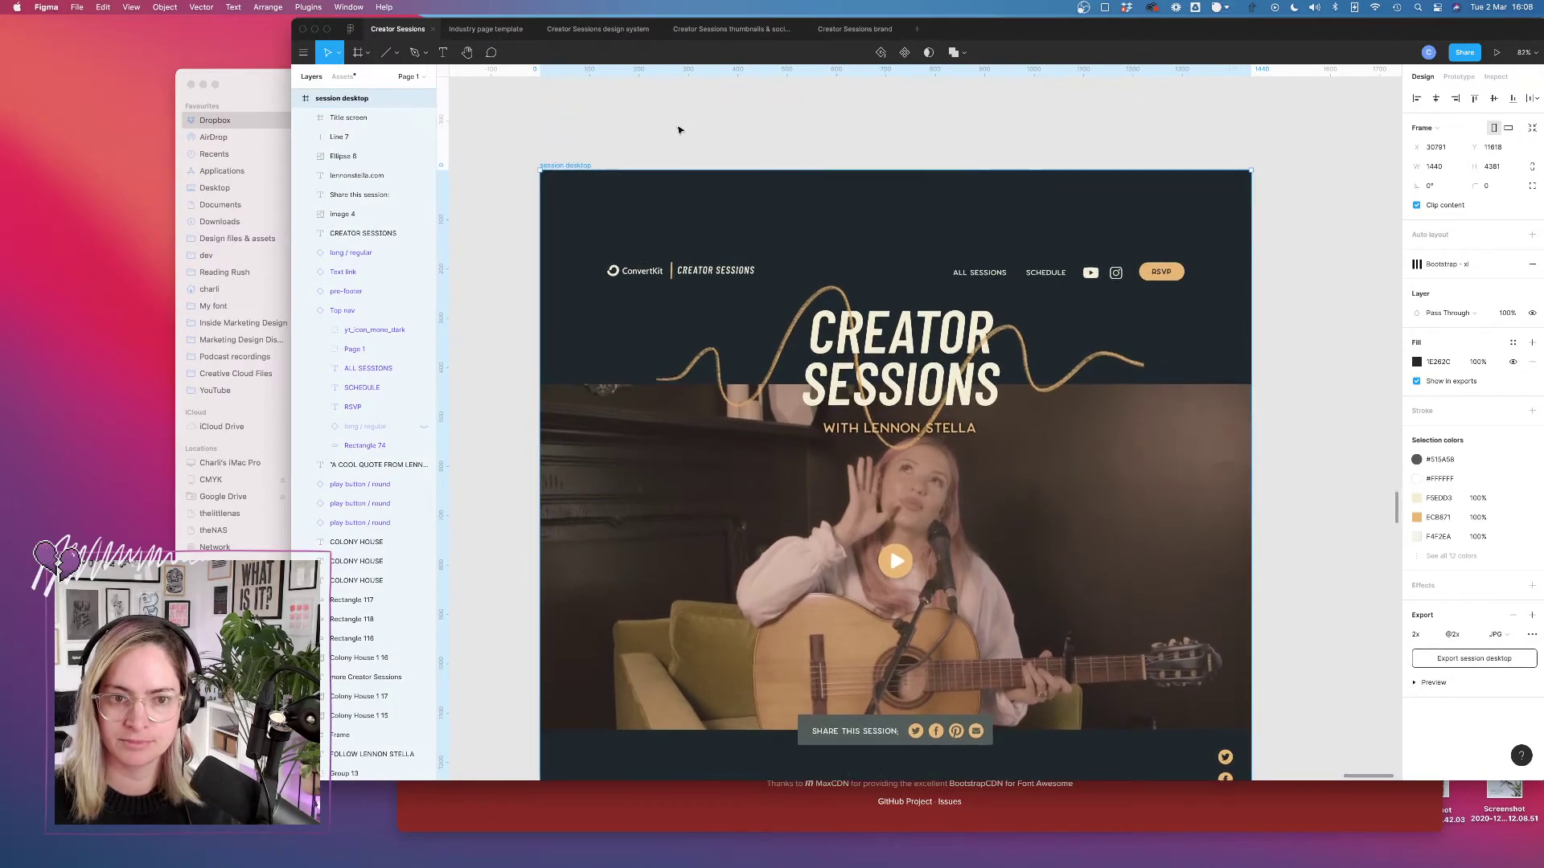
left_click(678, 130)
Nudge the Top nav component up to Y 163.38.
left_click(714, 273)
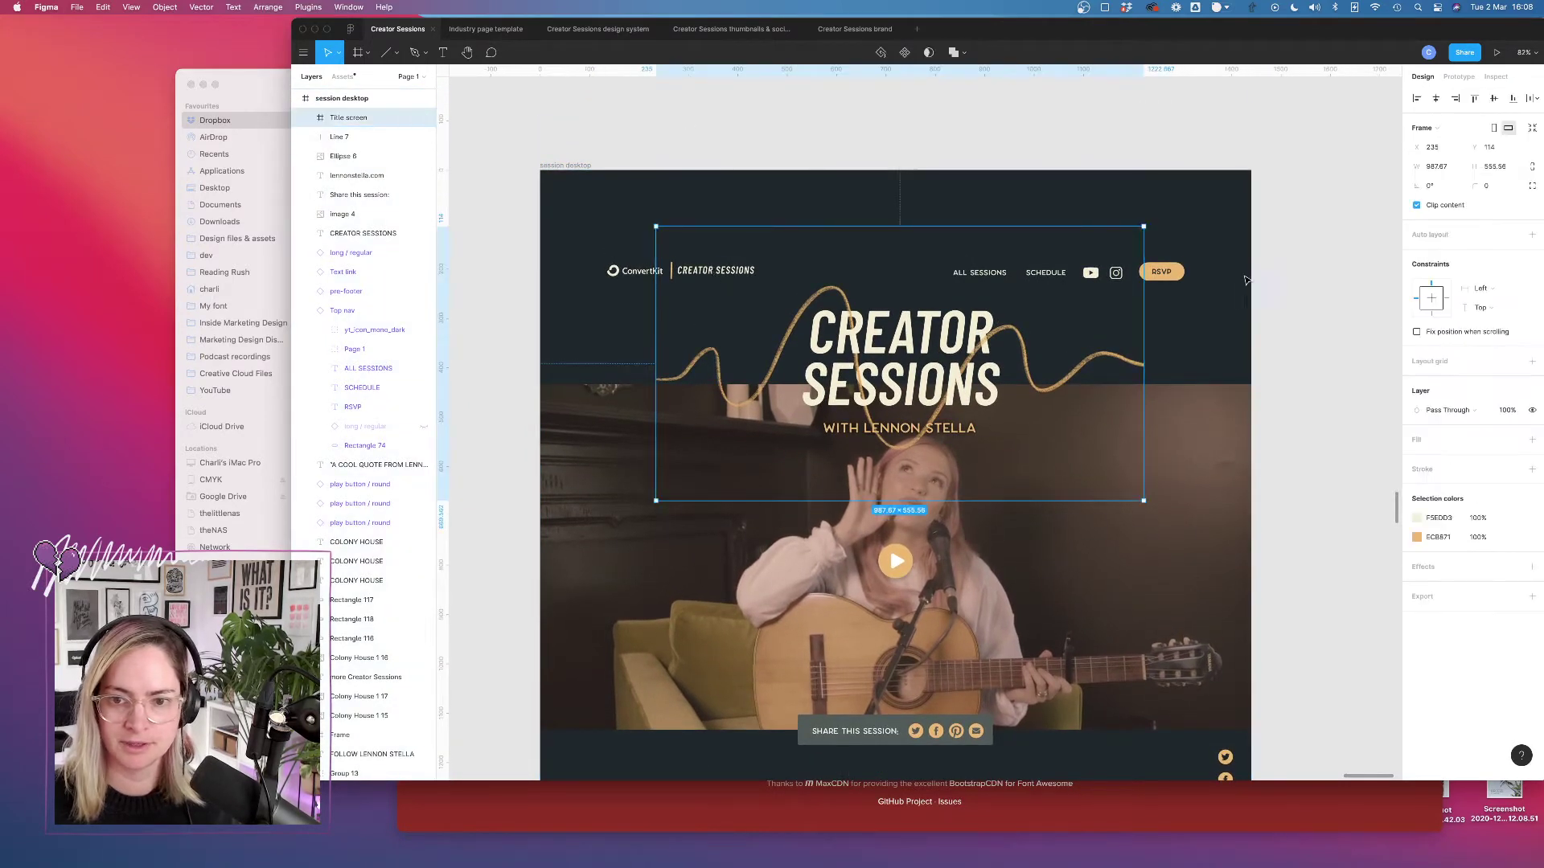
left_click(647, 269)
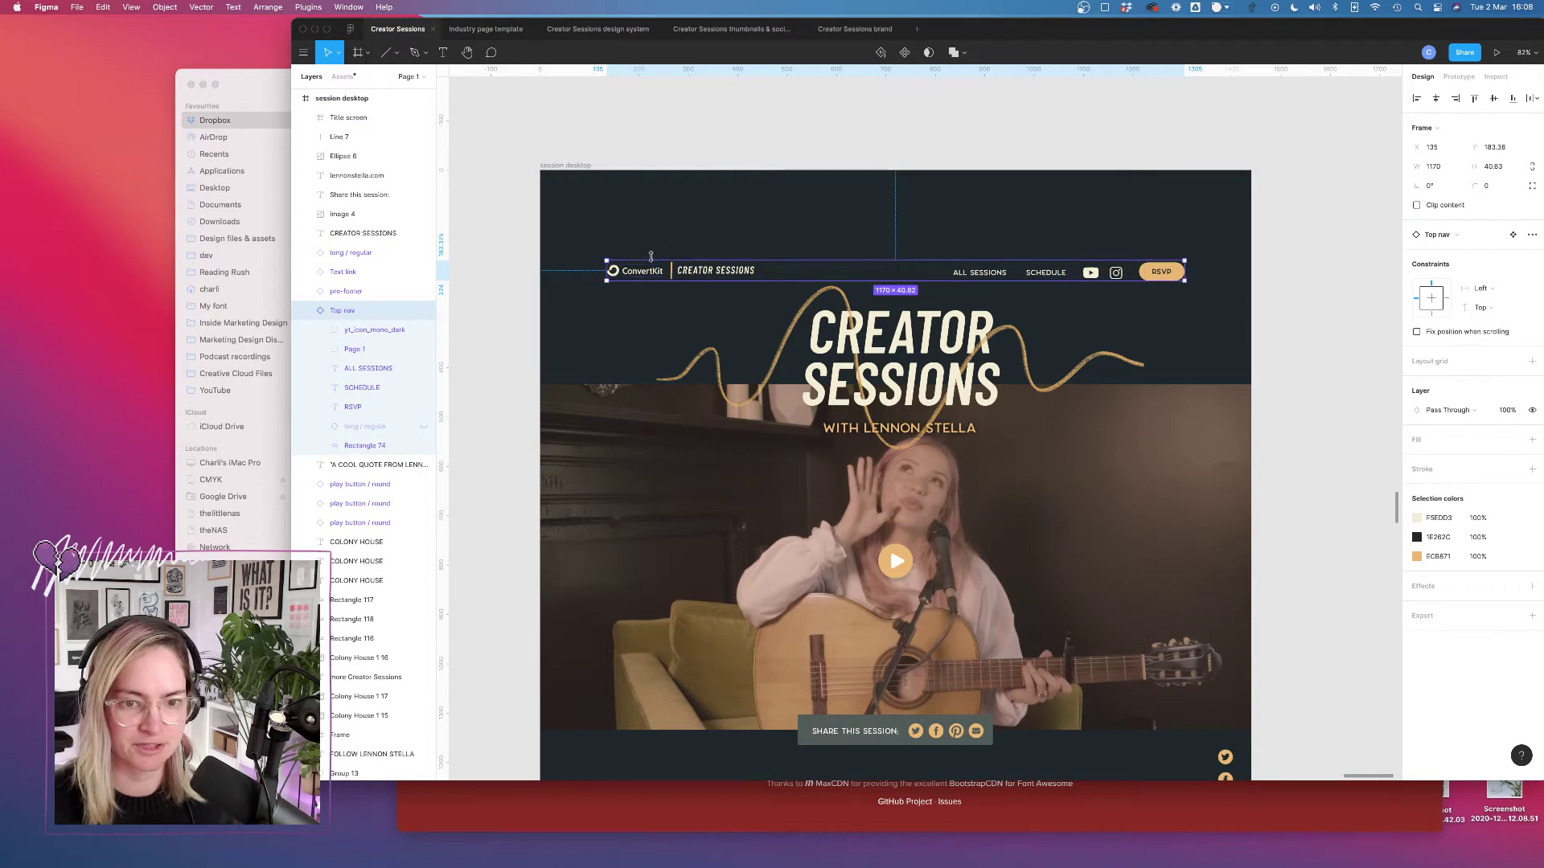
key("shift+Up")
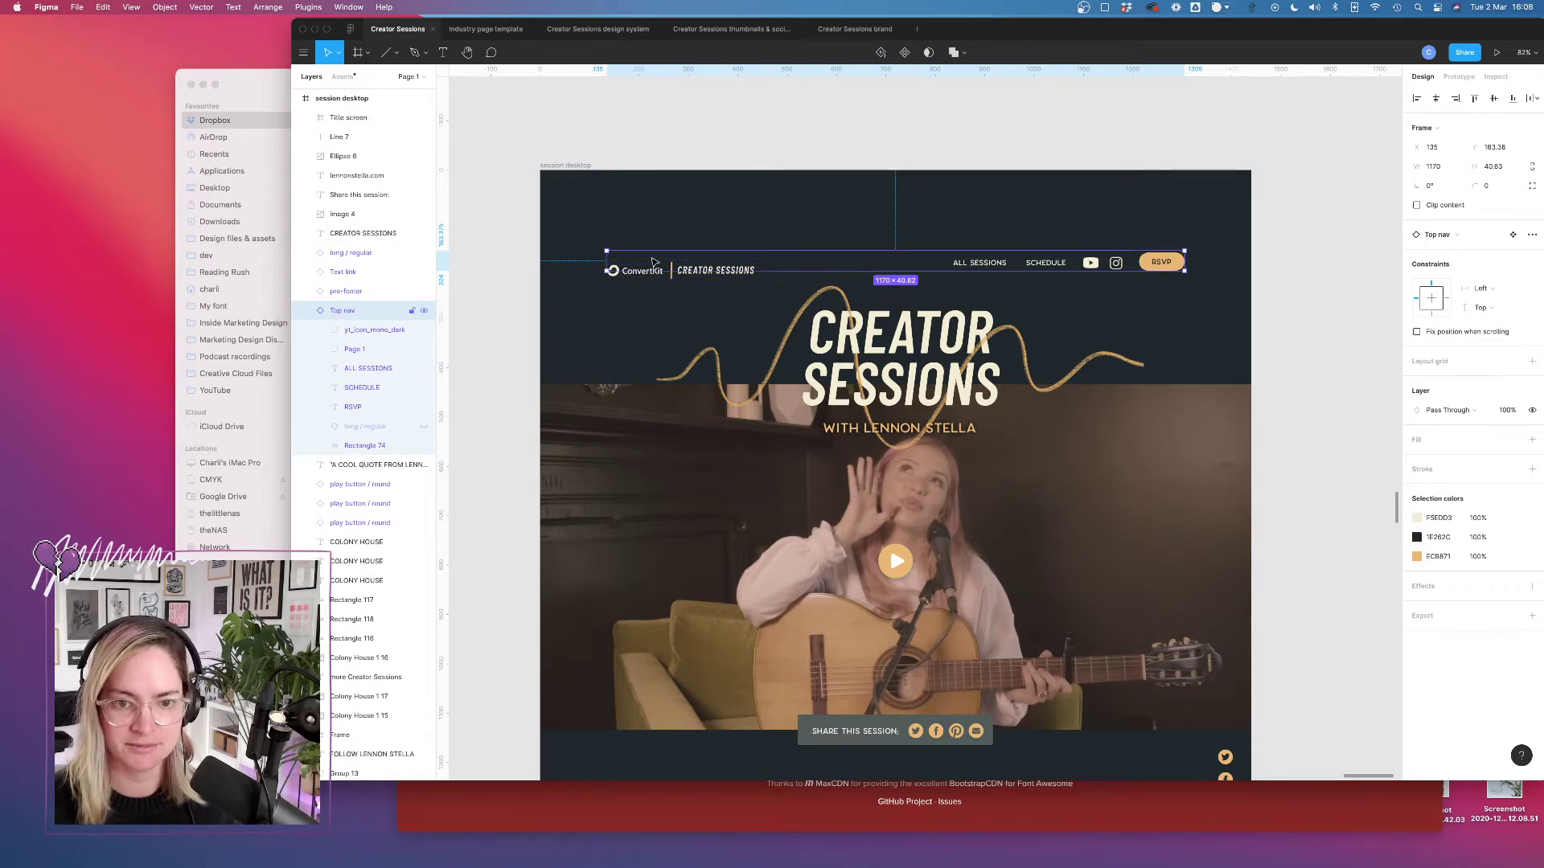
Send the Title screen frame backward in the layer order, behind the Top nav and play buttons.
left_click(906, 332)
key("super+bracketleft")
key("super+bracketleft")
key("super+bracketleft")
key("super+bracketleft")
key("super+bracketleft")
key("super+bracketleft")
key("super+bracketleft")
key("super+bracketleft")
key("super+bracketleft")
key("super+bracketleft")
key("super+bracketleft")
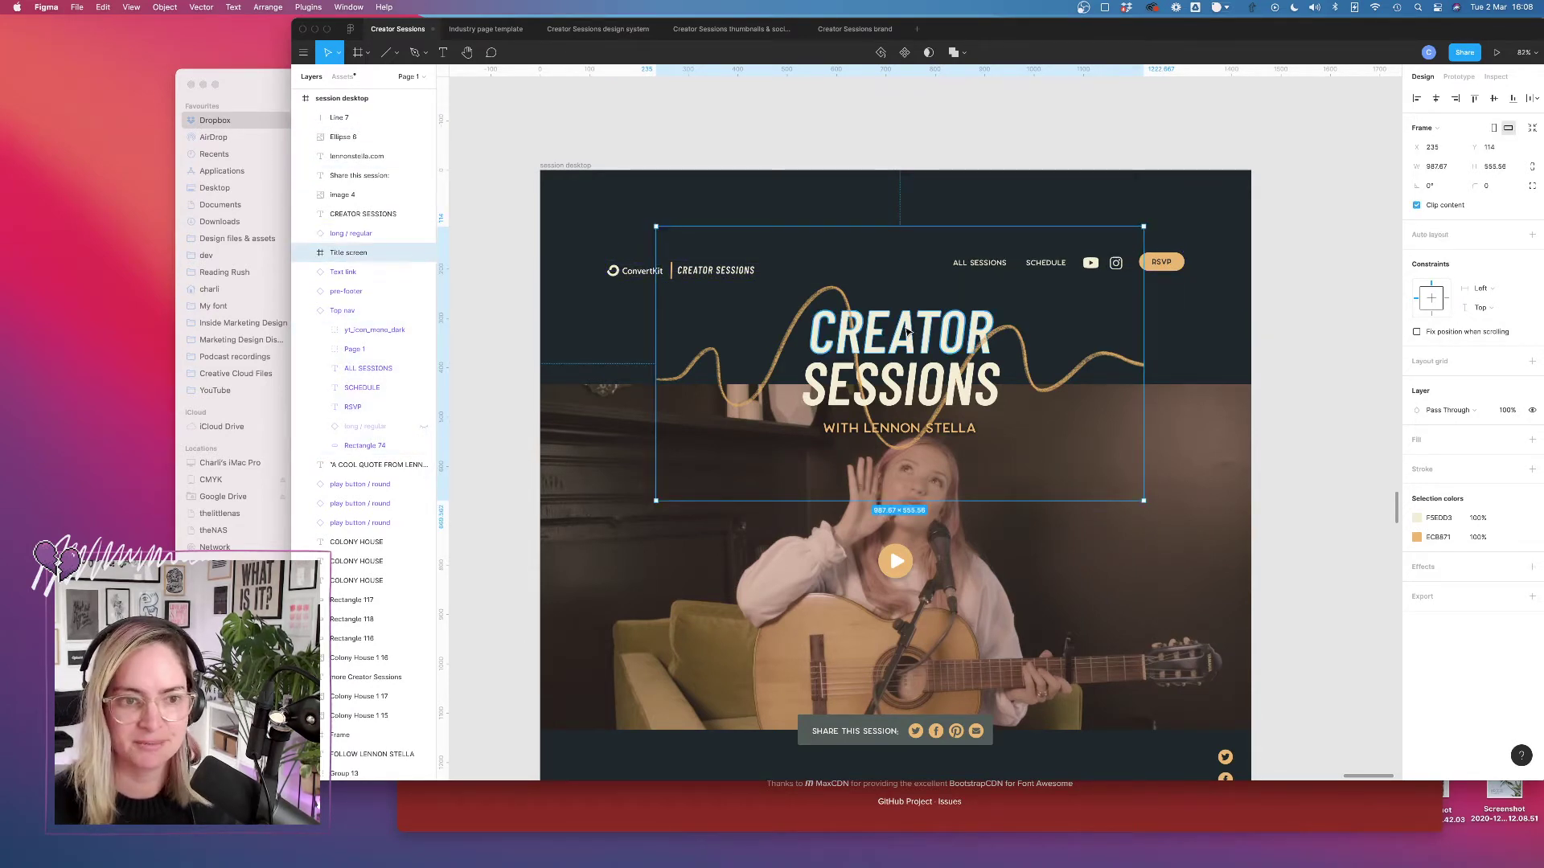
key("super+bracketleft")
key("super+bracketleft")
key("super+bracketleft")
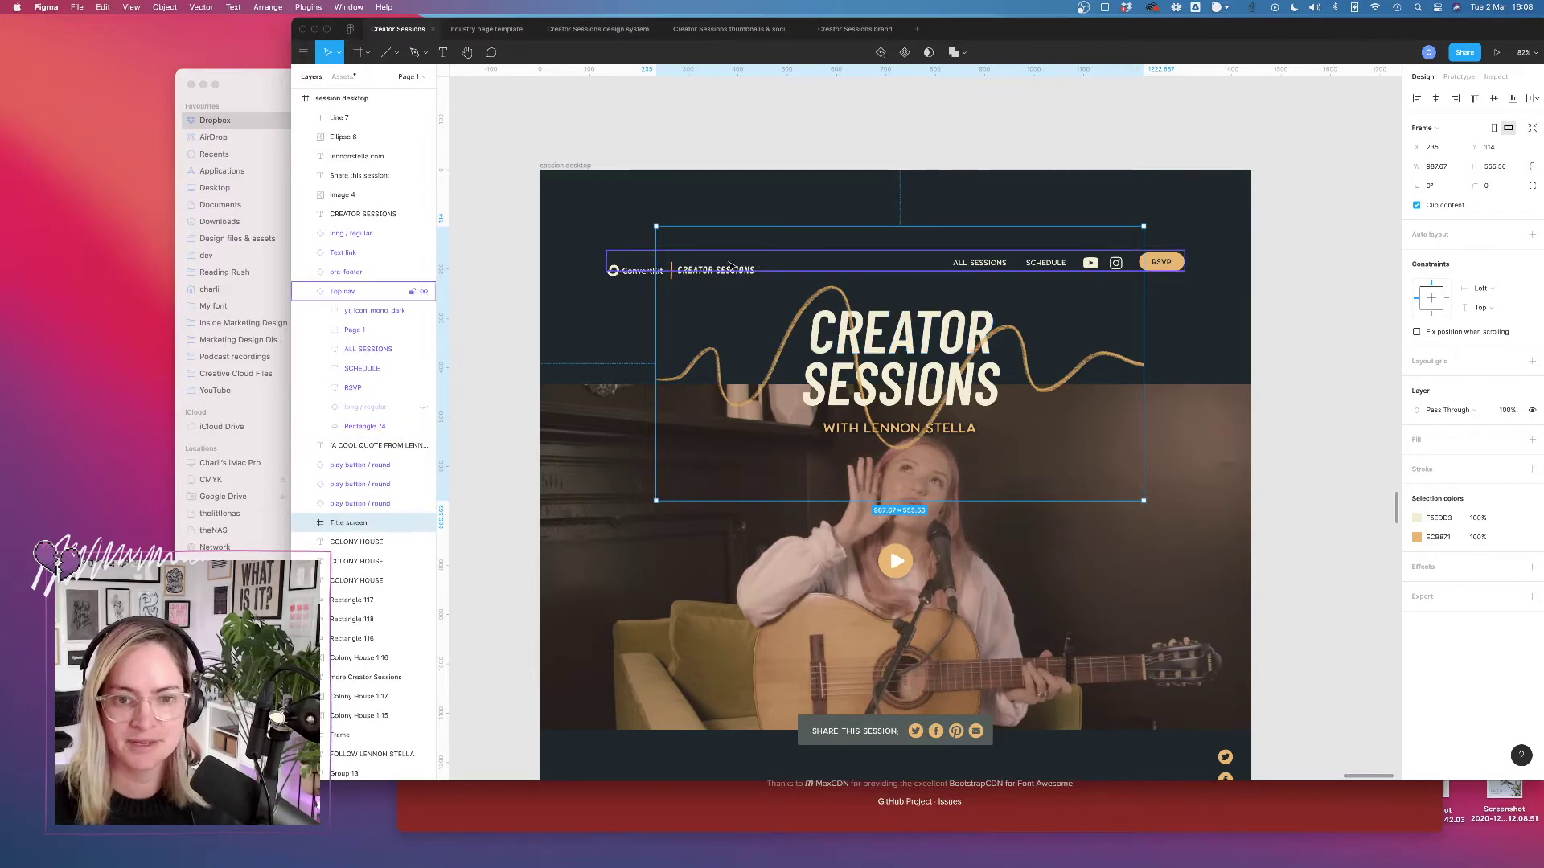
left_click(674, 269)
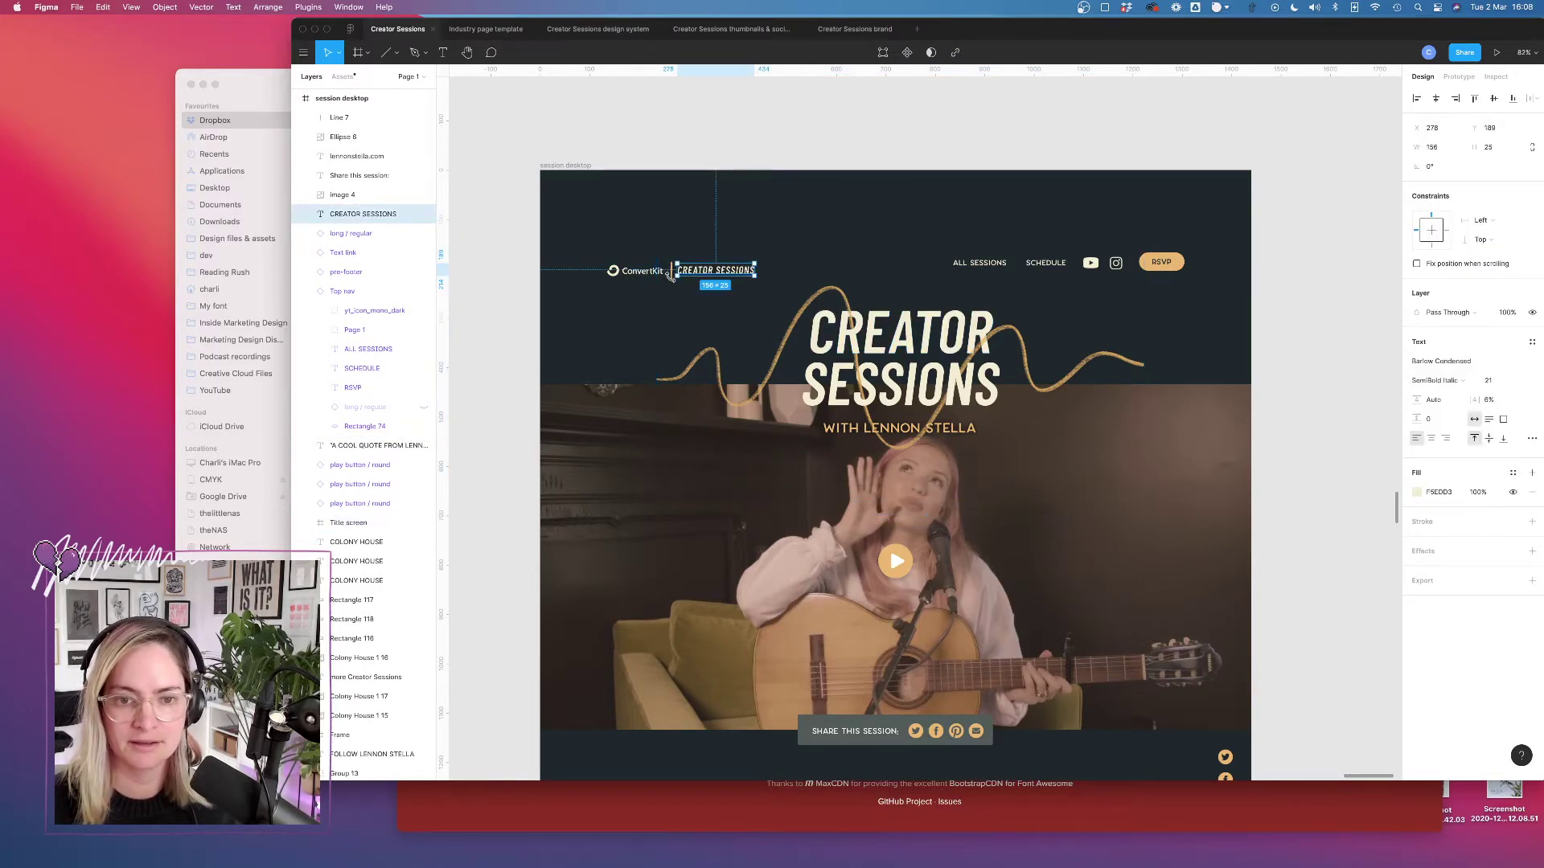
left_click(636, 271, "shift")
scroll(362, 402, "up", 10)
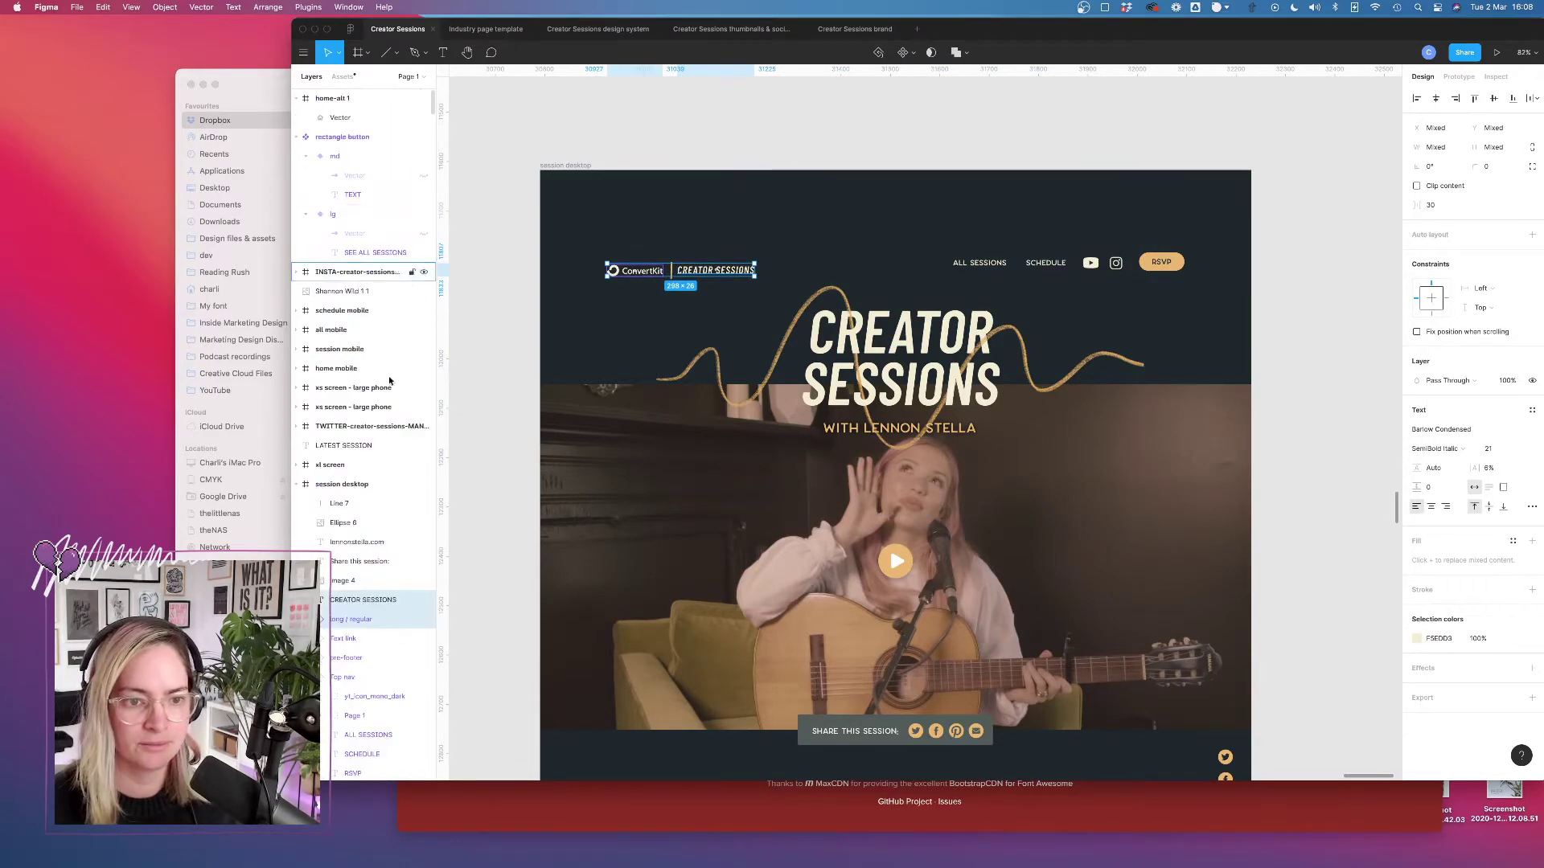
left_click(354, 504, "shift")
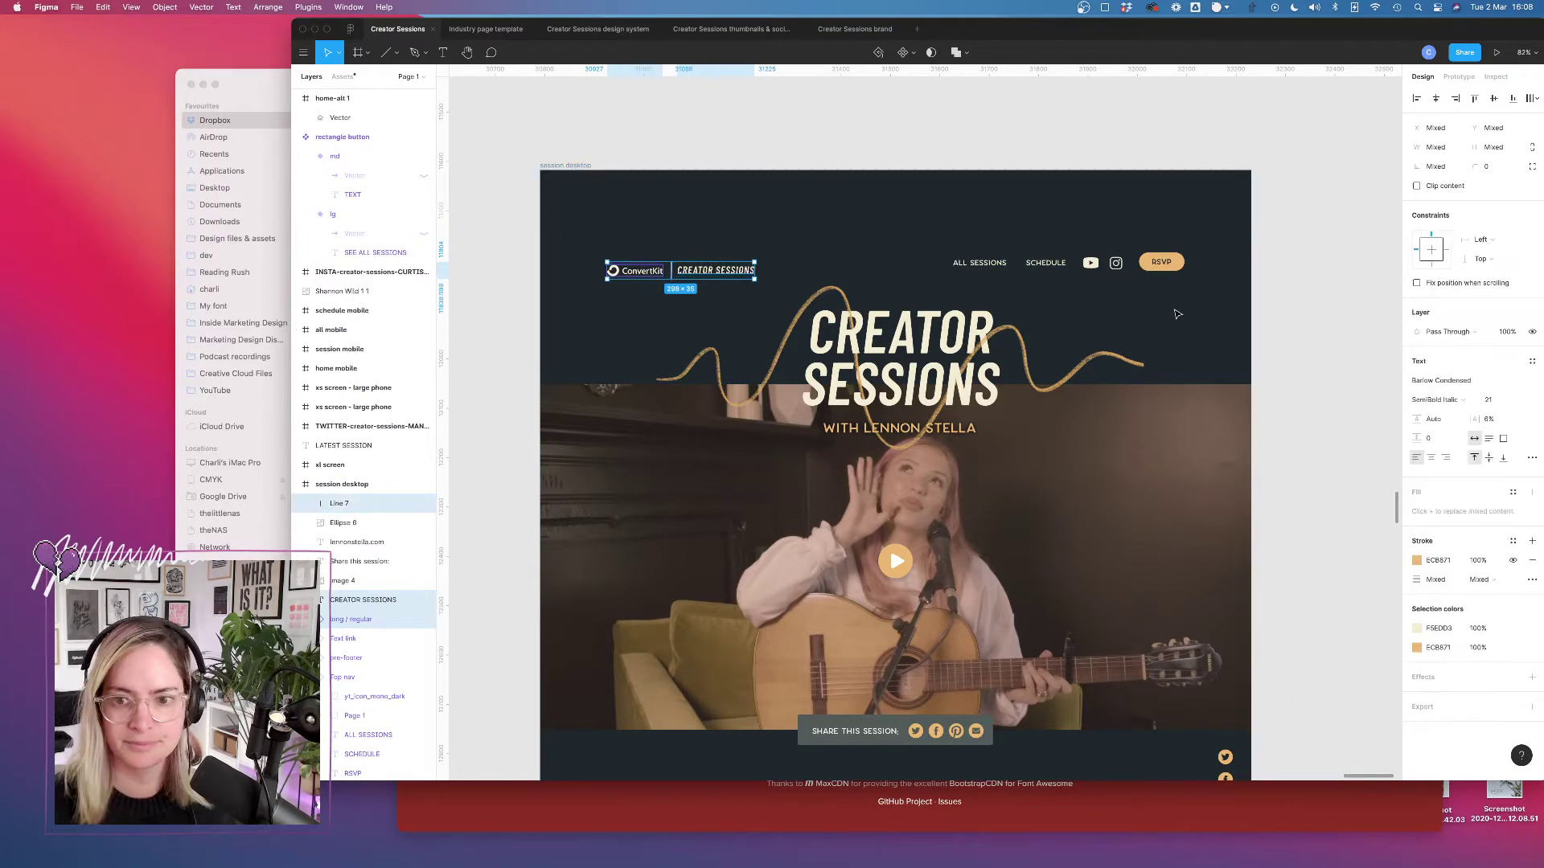
left_click(1172, 268)
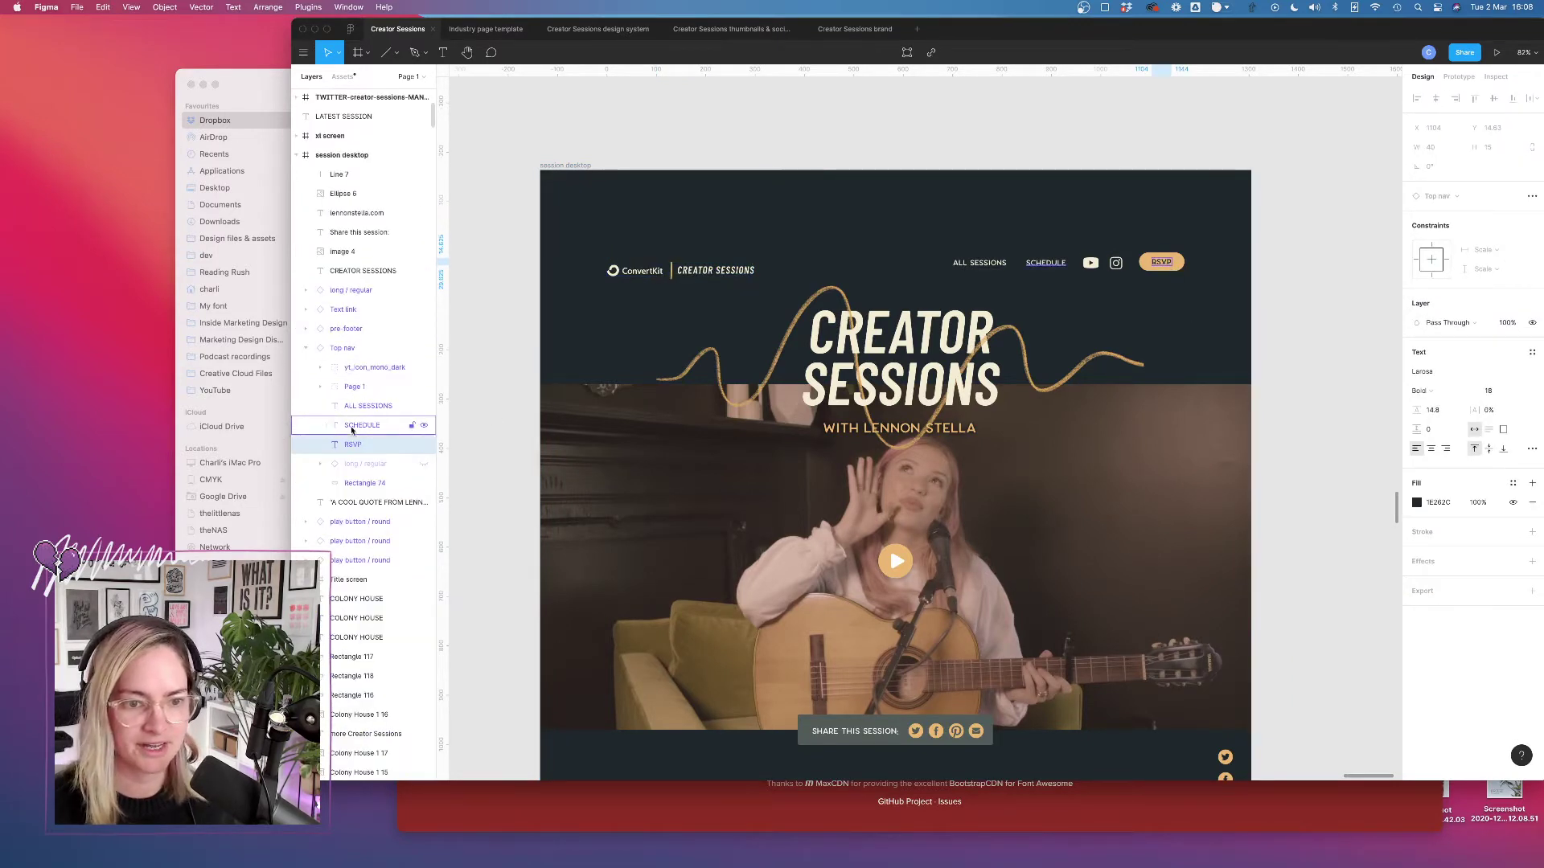
Move the Top nav component up to Y 33.38, near the frame's upper edge.
left_click(355, 348)
key("shift+Up")
key("shift+Up")
key("shift+Up")
key("shift+Up")
key("shift+Up")
key("shift+Up")
key("shift+Up")
key("shift+Up")
key("shift+Up")
key("shift+Up")
key("shift+Up")
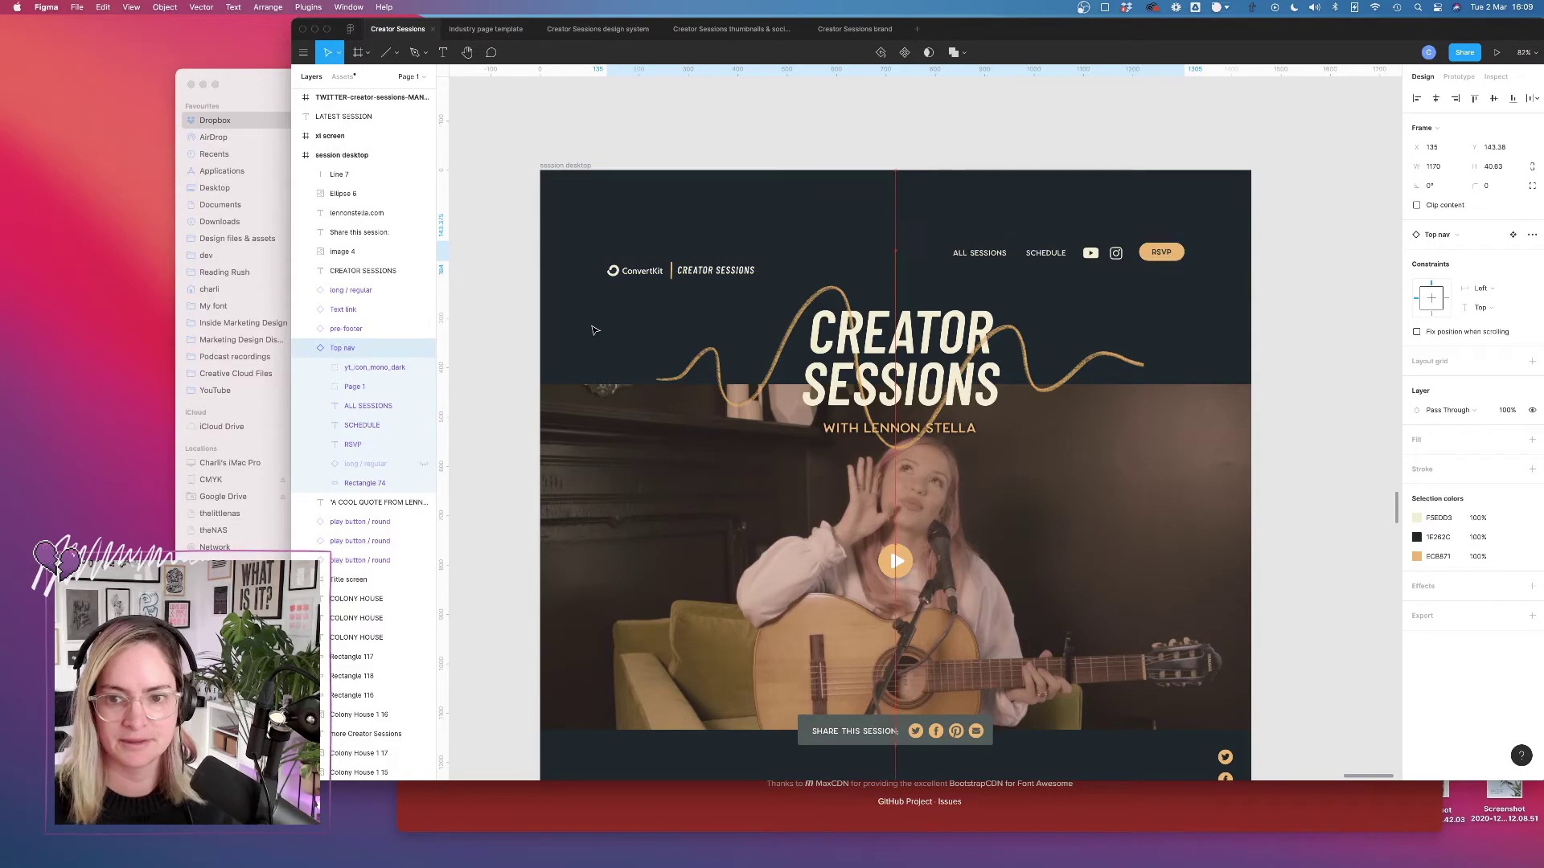
key("shift+Up")
key("shift+Up")
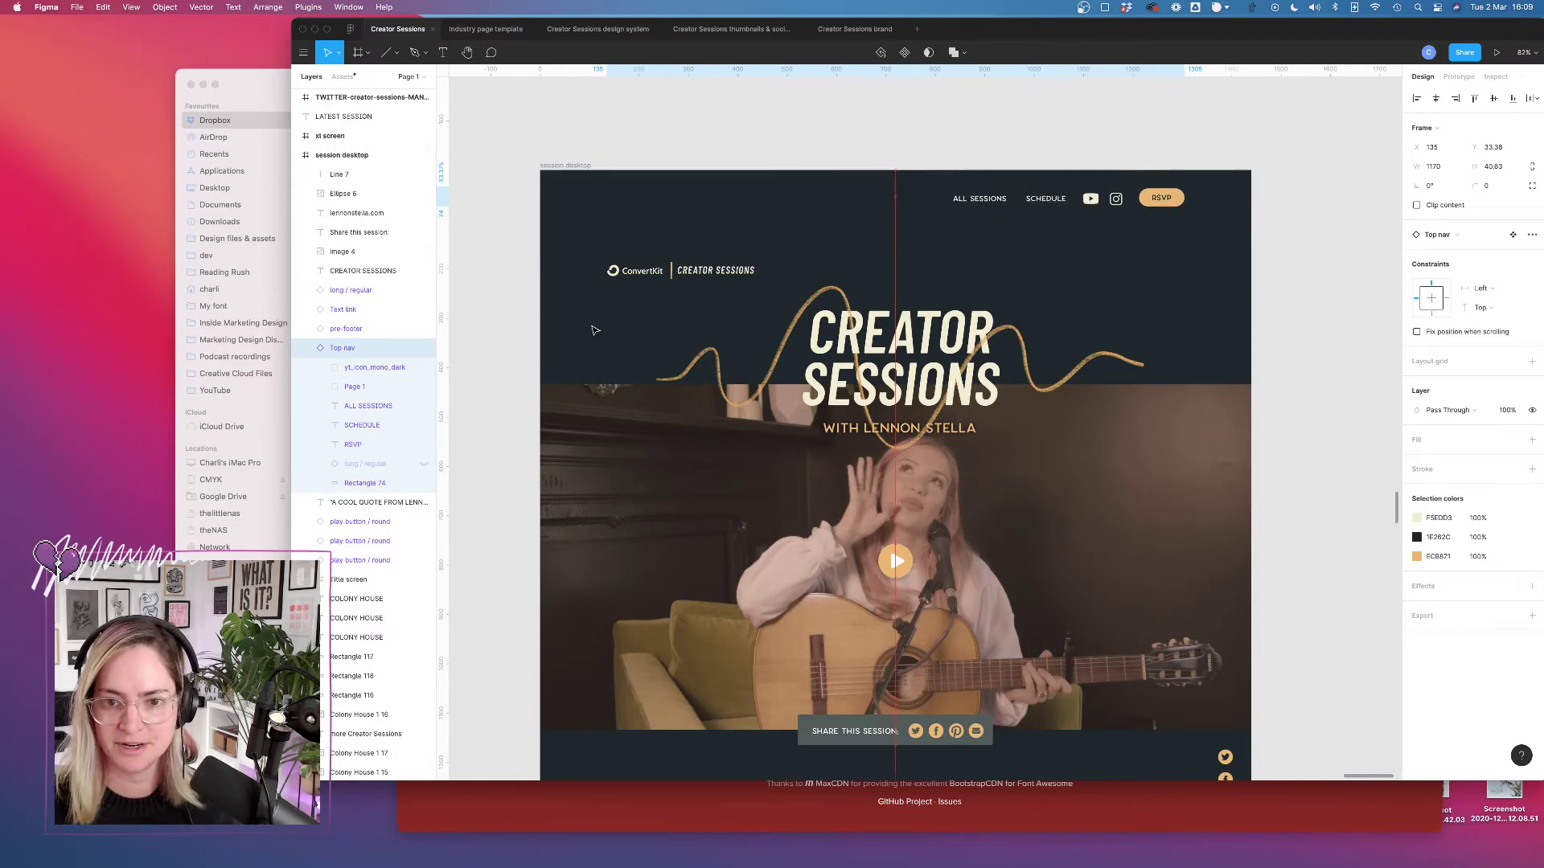
Move the ConvertKit logo, divider line and CREATOR SESSIONS text up together, level with the navigation links.
left_click(722, 273)
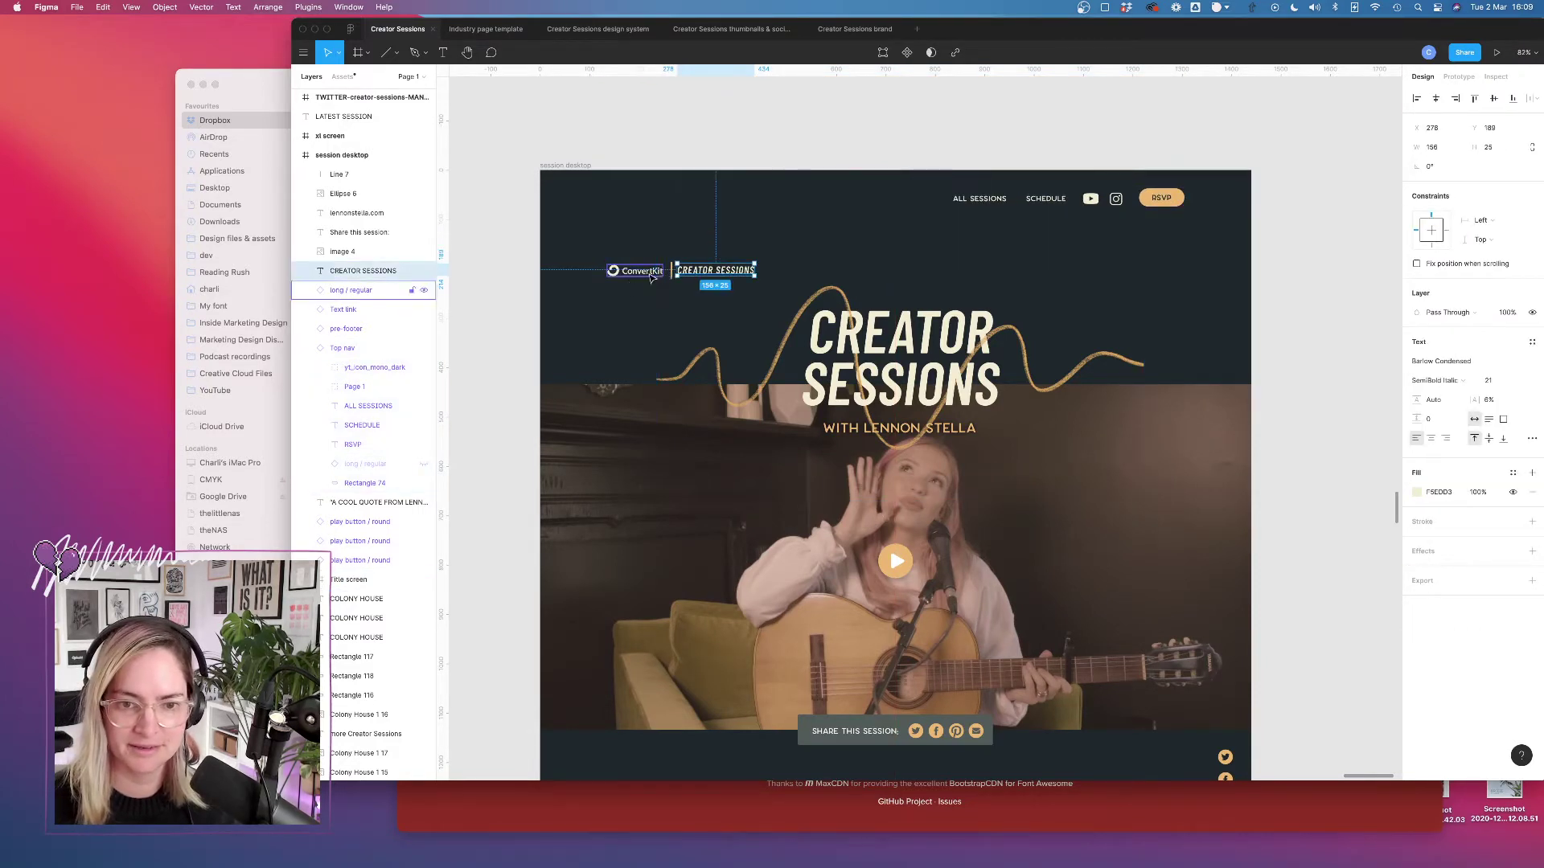
left_click(650, 273, "shift")
left_click(359, 177, "shift")
key("shift+Up")
key("shift+Up")
key("shift+Up")
key("shift+Up")
key("shift+Up")
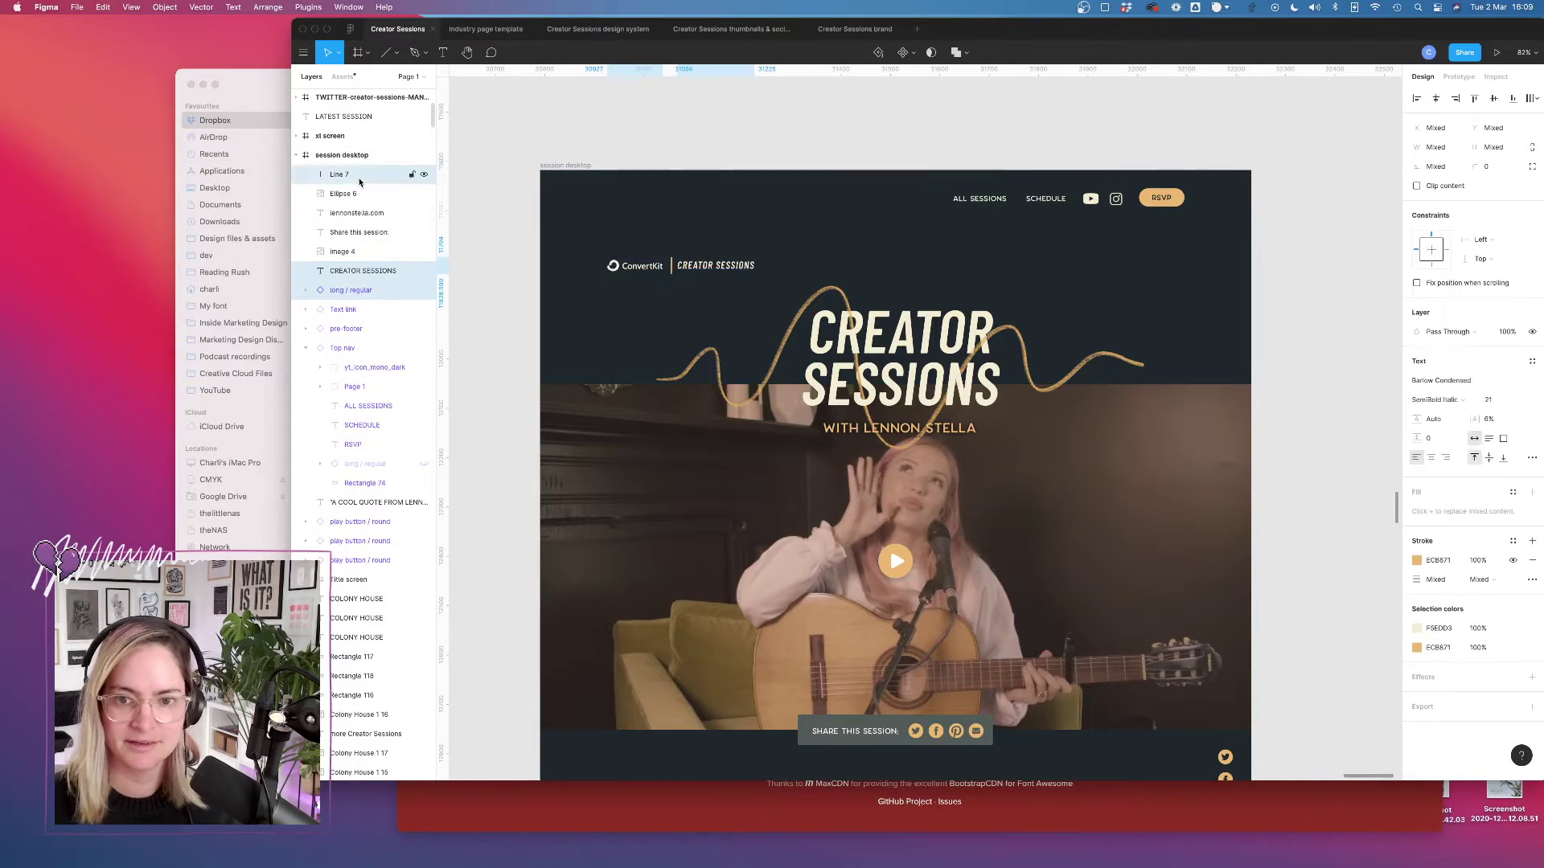
key("shift+Up")
key("shift+Up")
key("shift+Up")
key("shift+Up")
key("shift+Up")
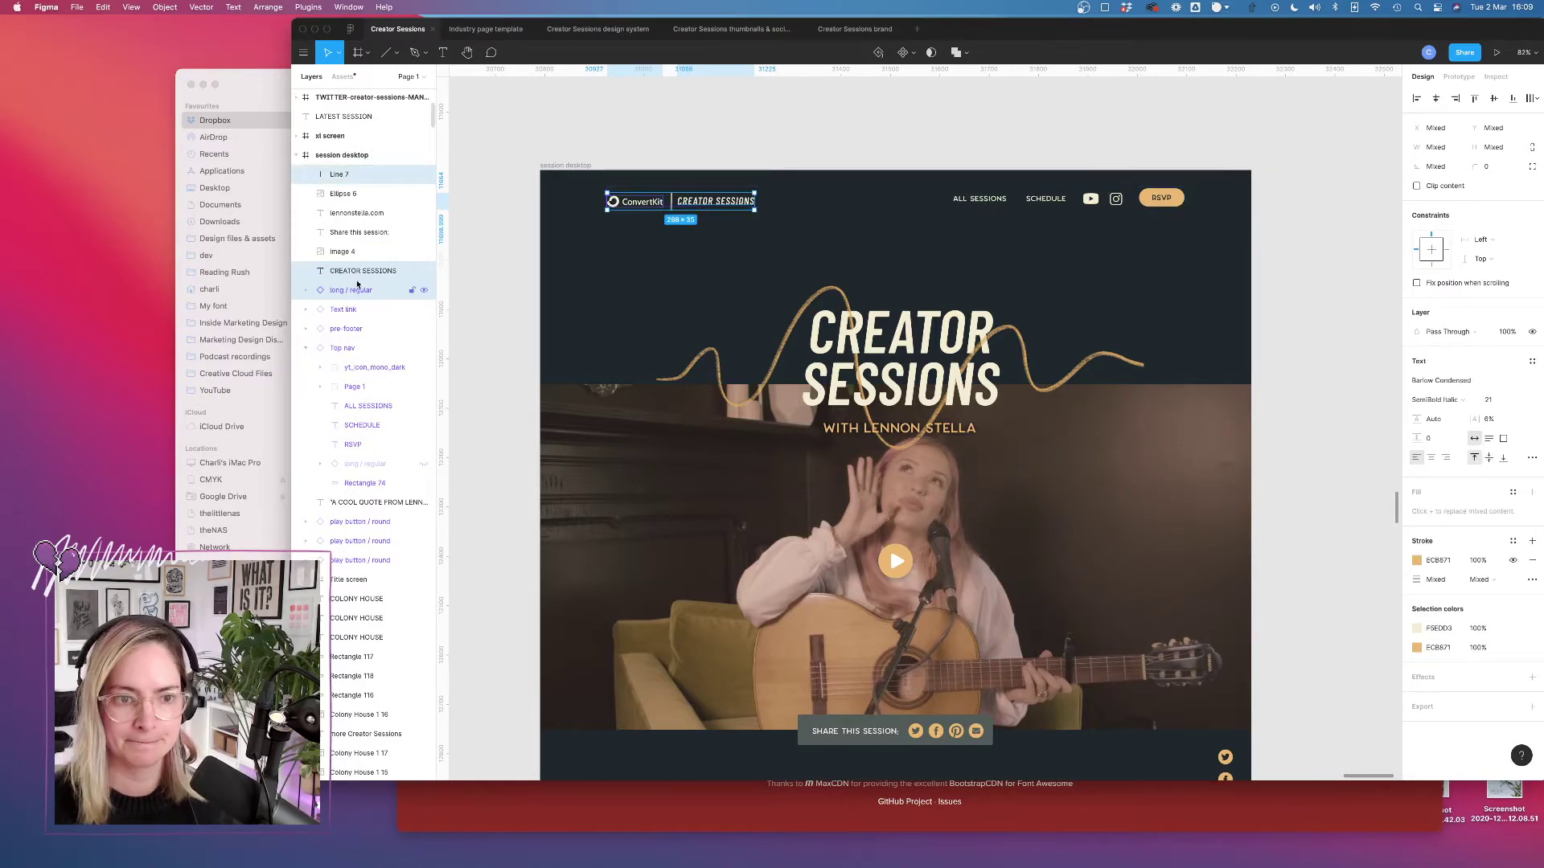
Group the logo, divider, CREATOR SESSIONS text and Top nav, and lower the group closer to the wavy-line title.
left_click(353, 351, "shift")
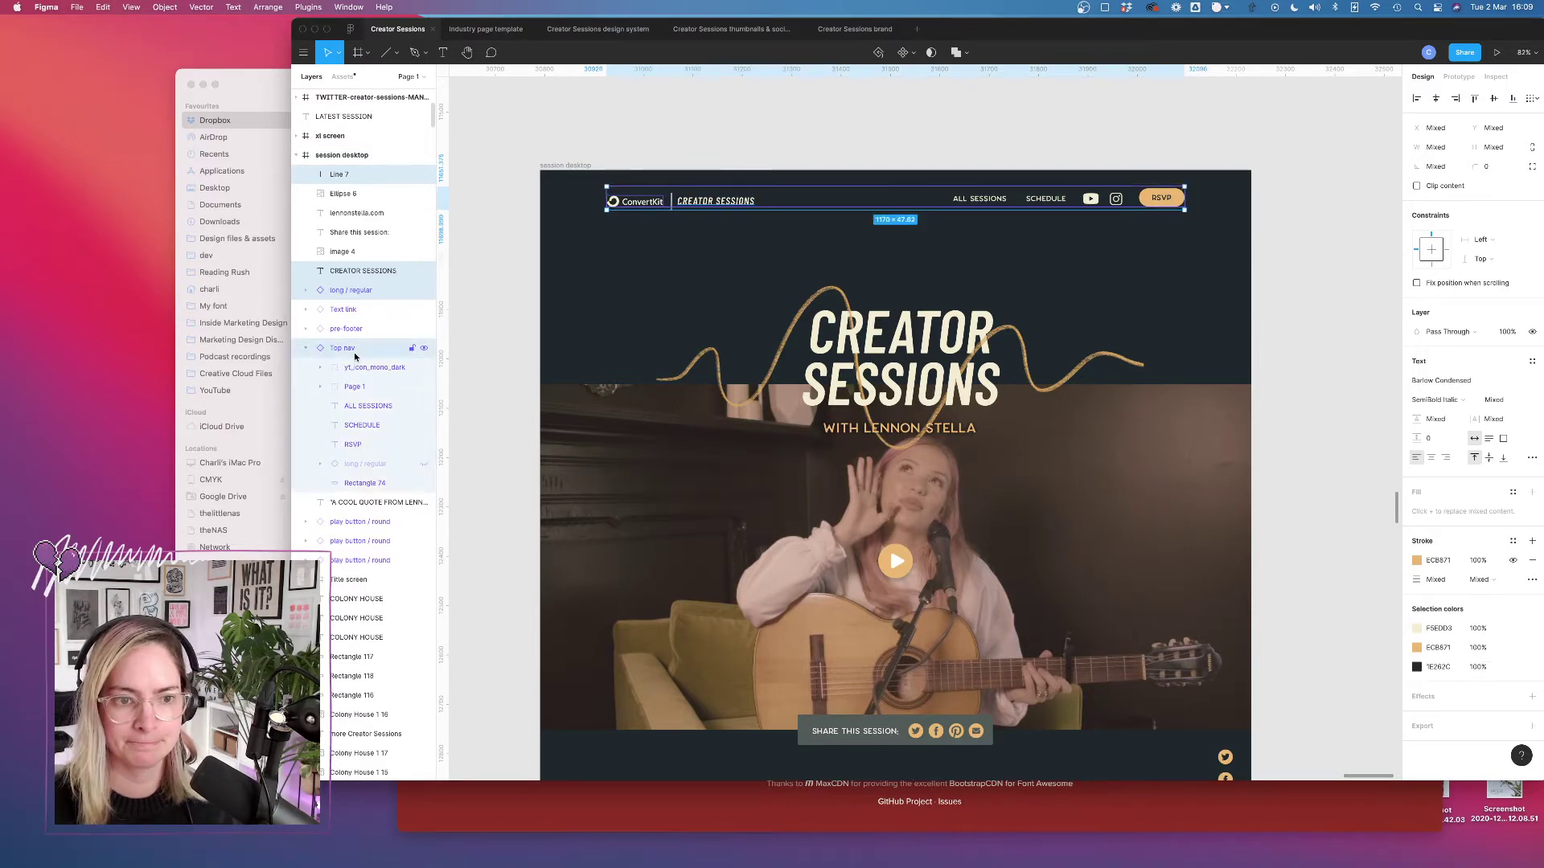
key("super+g")
key("shift+Down")
key("shift+Down")
key("shift+Down")
key("shift+Down")
key("shift+Down")
key("shift+Down")
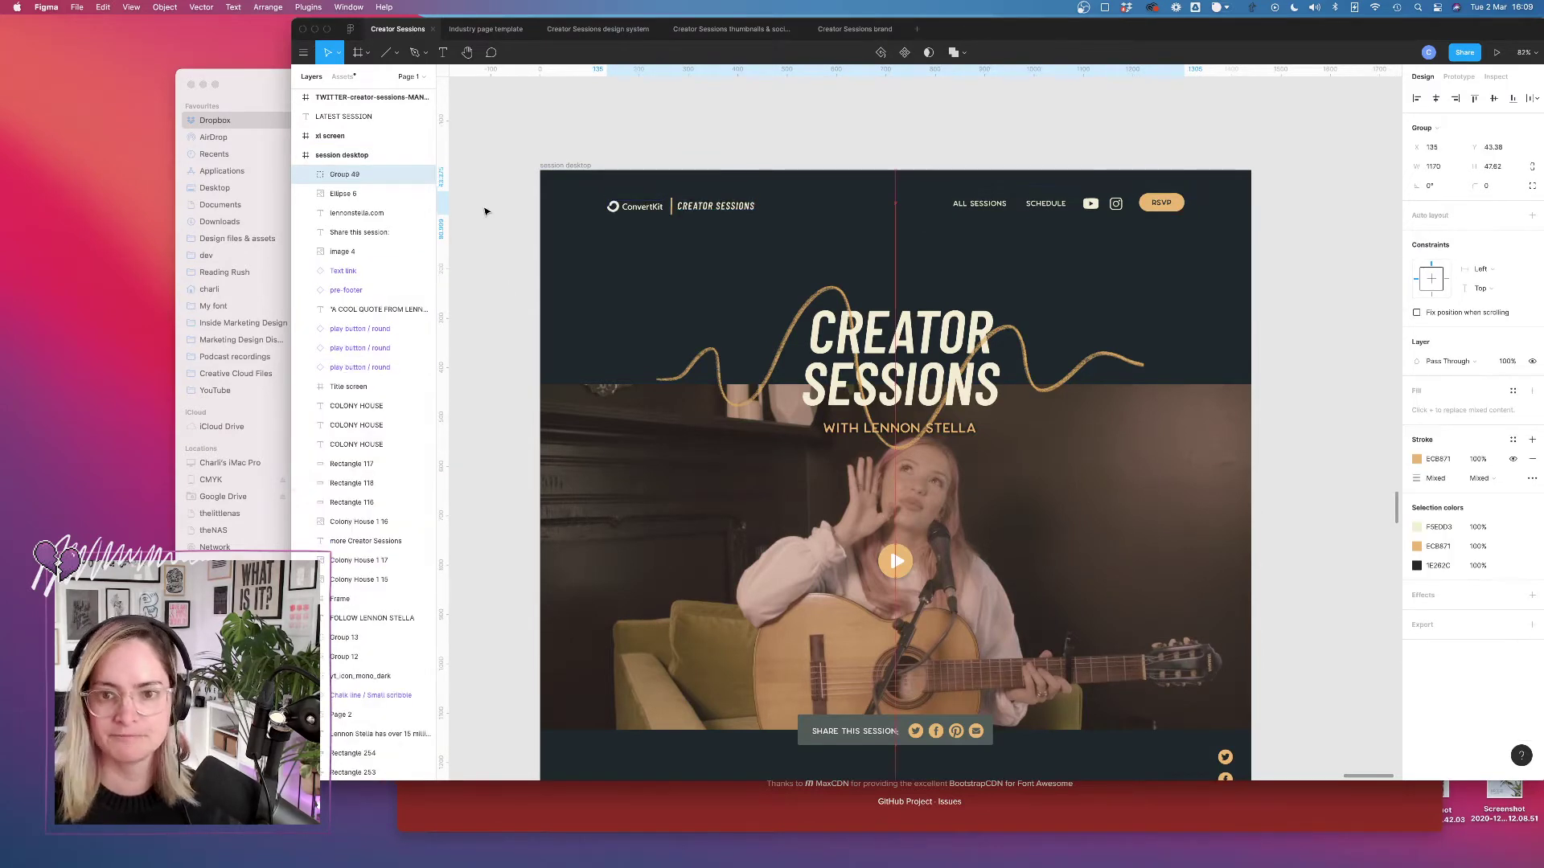
key("shift+Down")
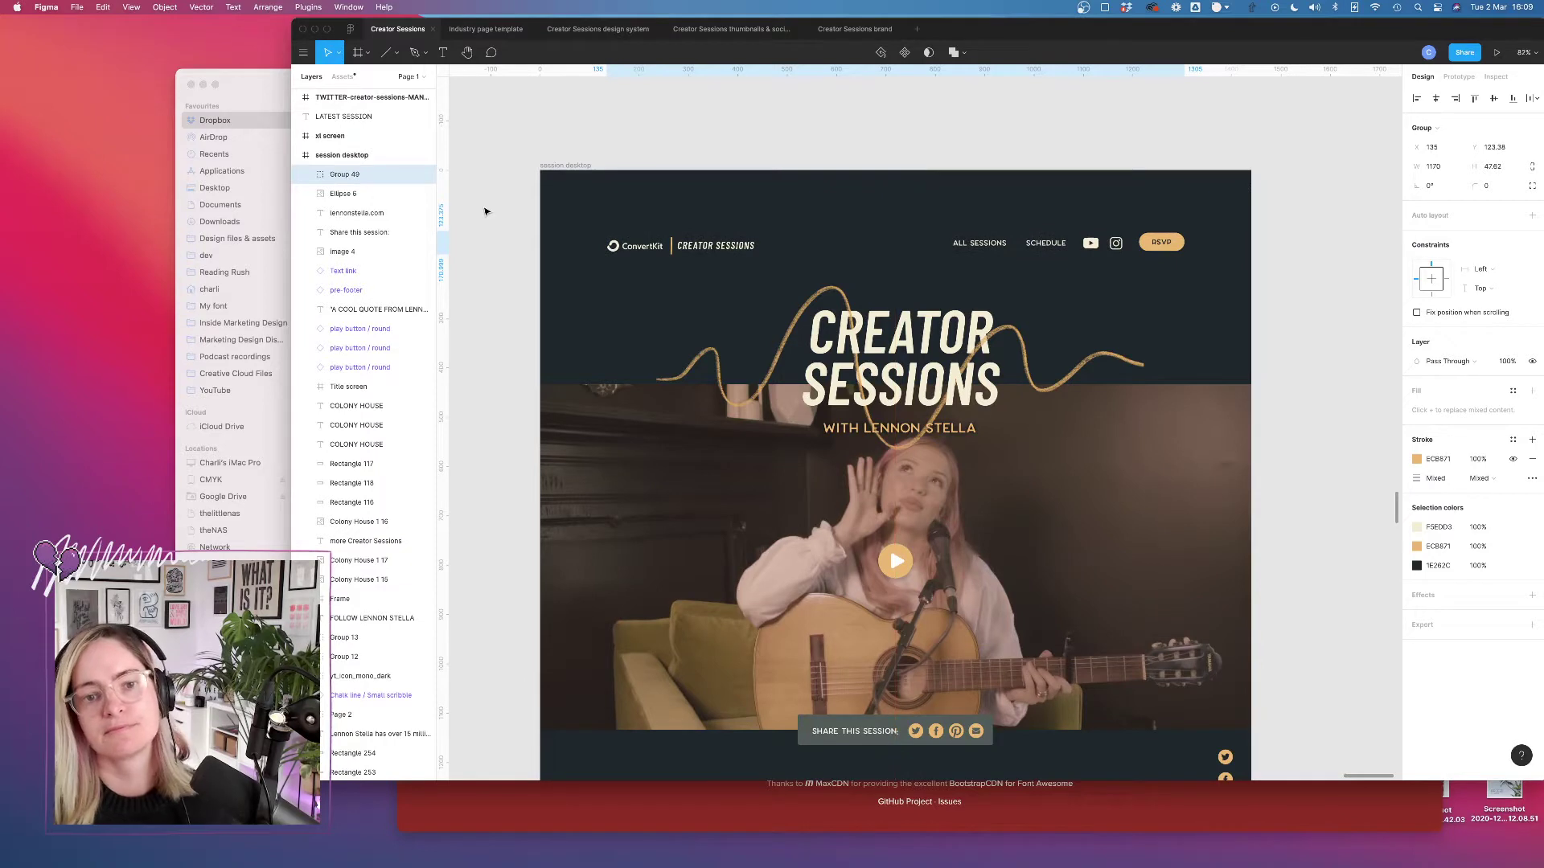
key("shift+Up")
key("shift+Up")
key("shift+Up")
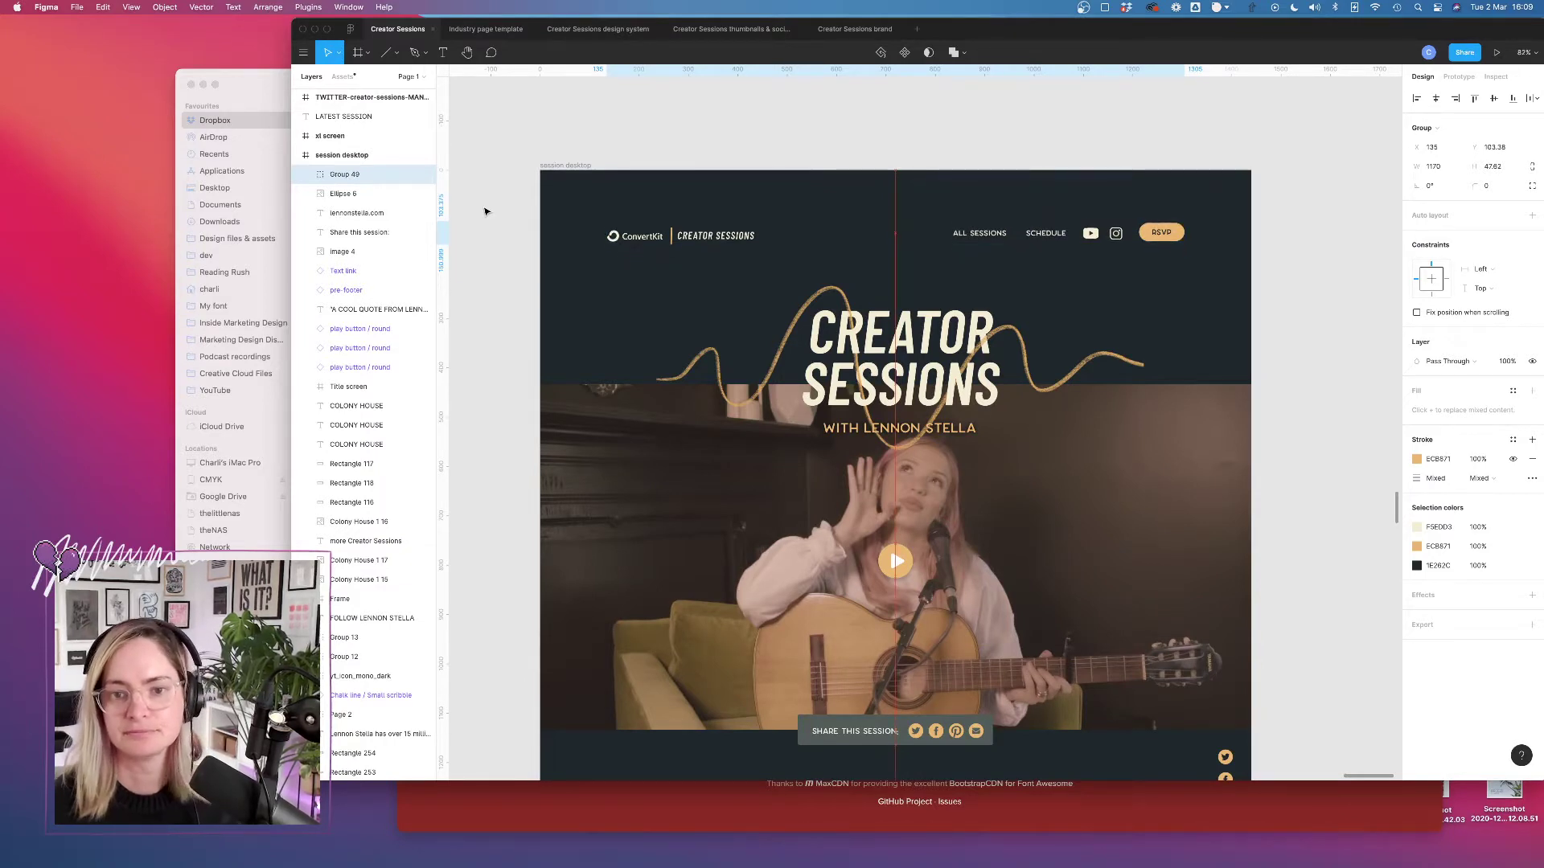
Shorten the session desktop frame from its upper edge to trim the empty space above the header.
key("Escape")
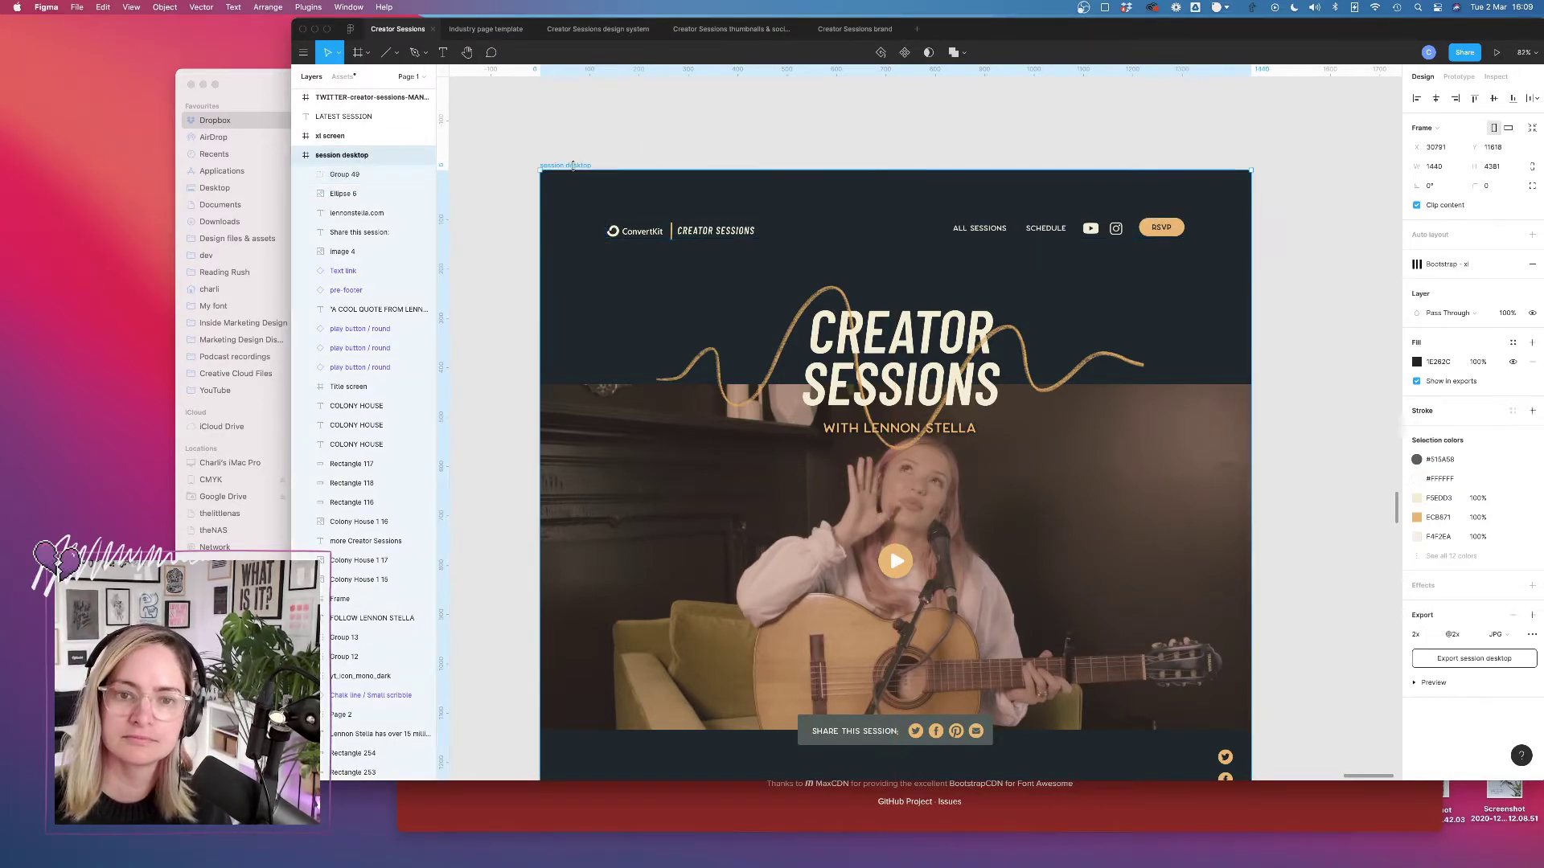
left_click_drag(882, 170, 883, 205)
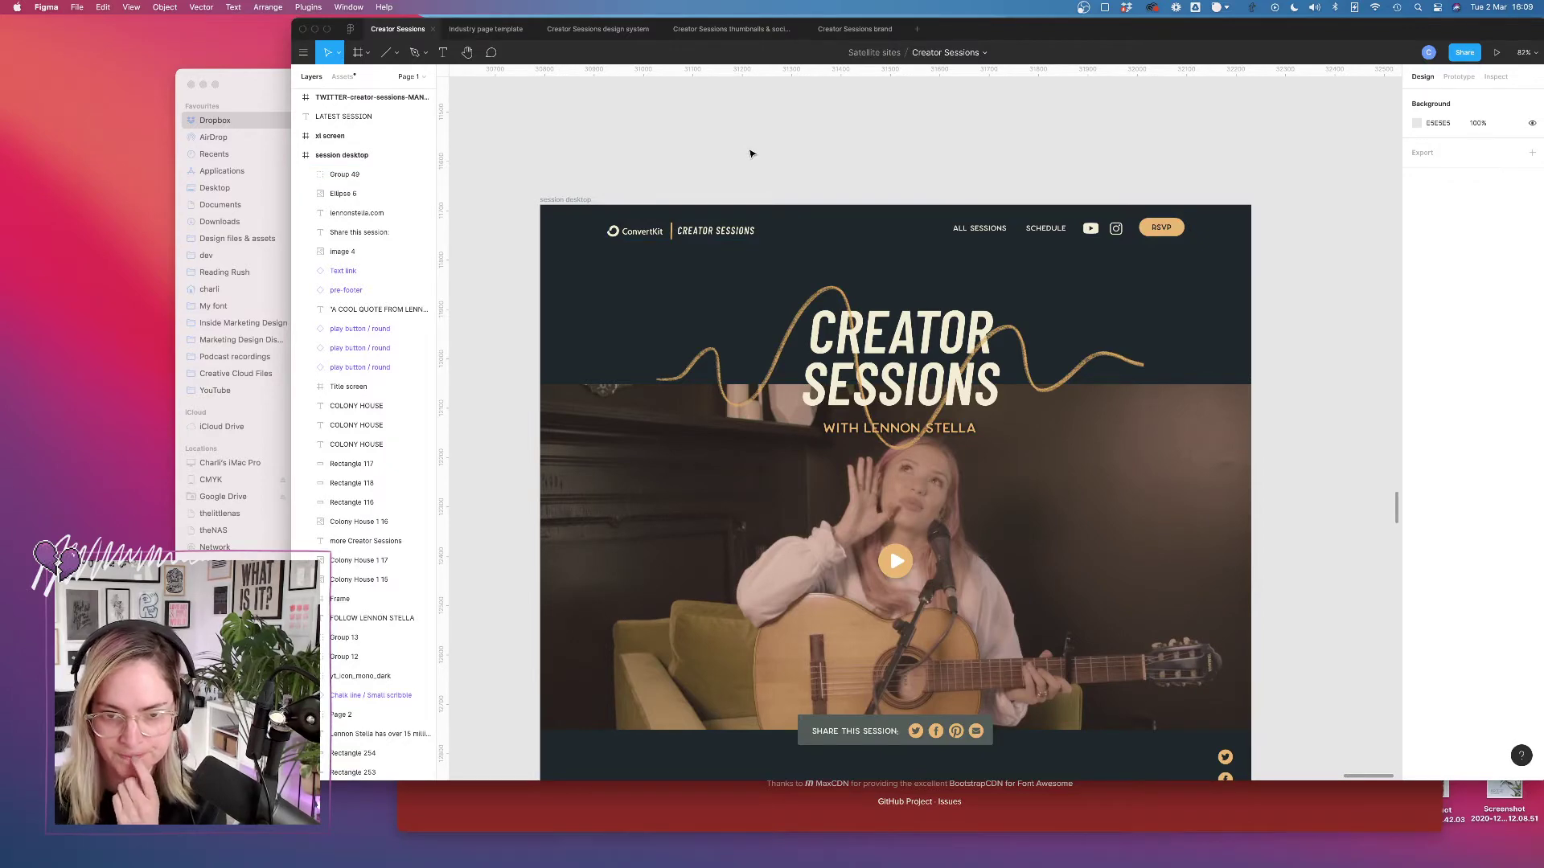
Nudge the divider line between the ConvertKit logo and CREATOR SESSIONS to Y 34 and reduce its stroke opacity.
scroll(687, 228, "up", 5)
left_click(680, 234)
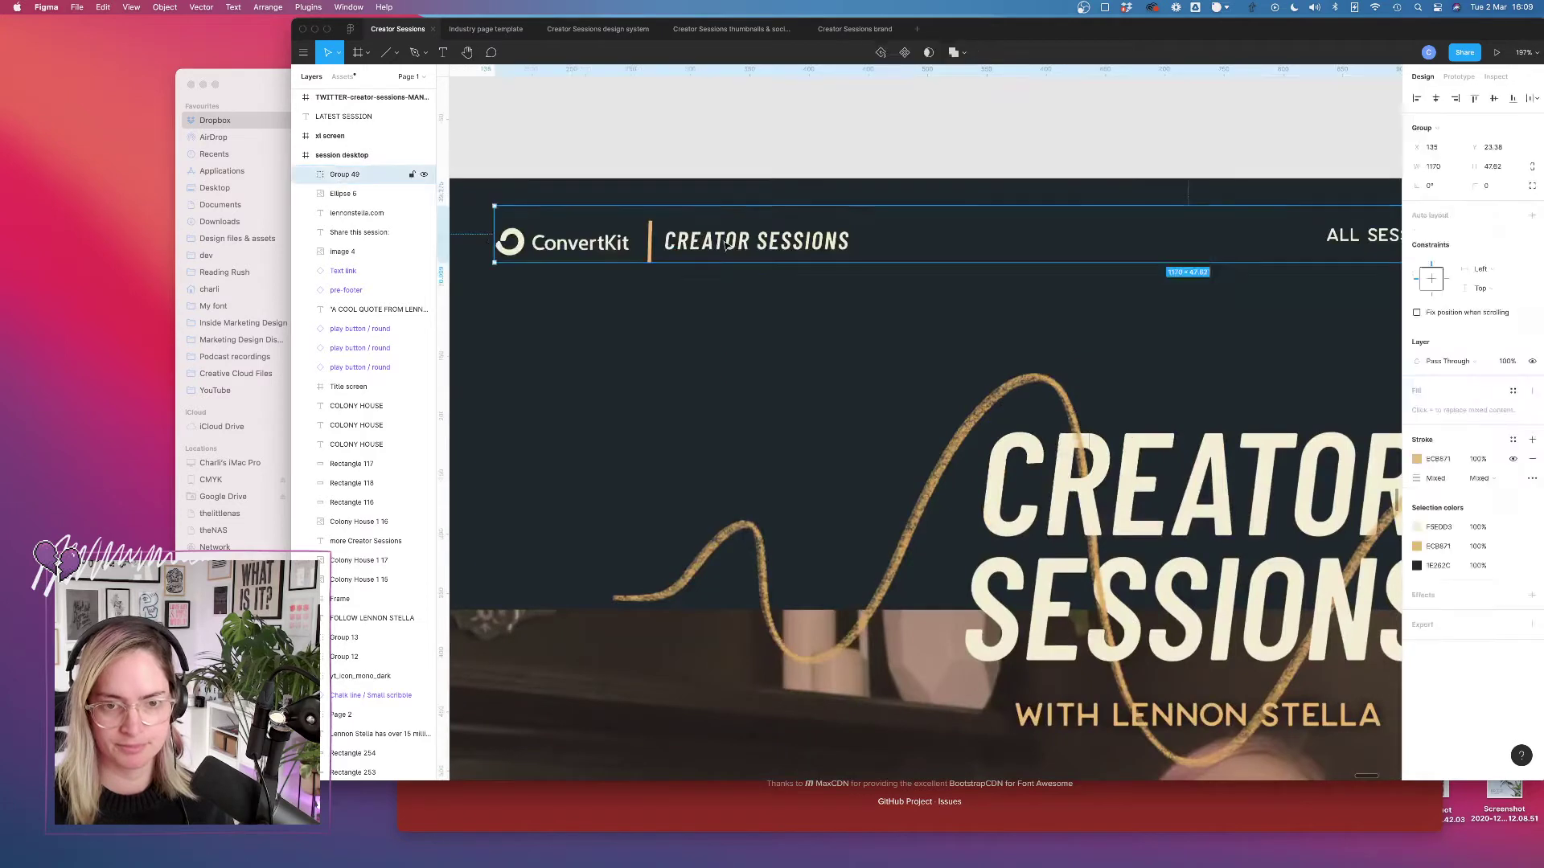
double_click(680, 233)
left_click(651, 250)
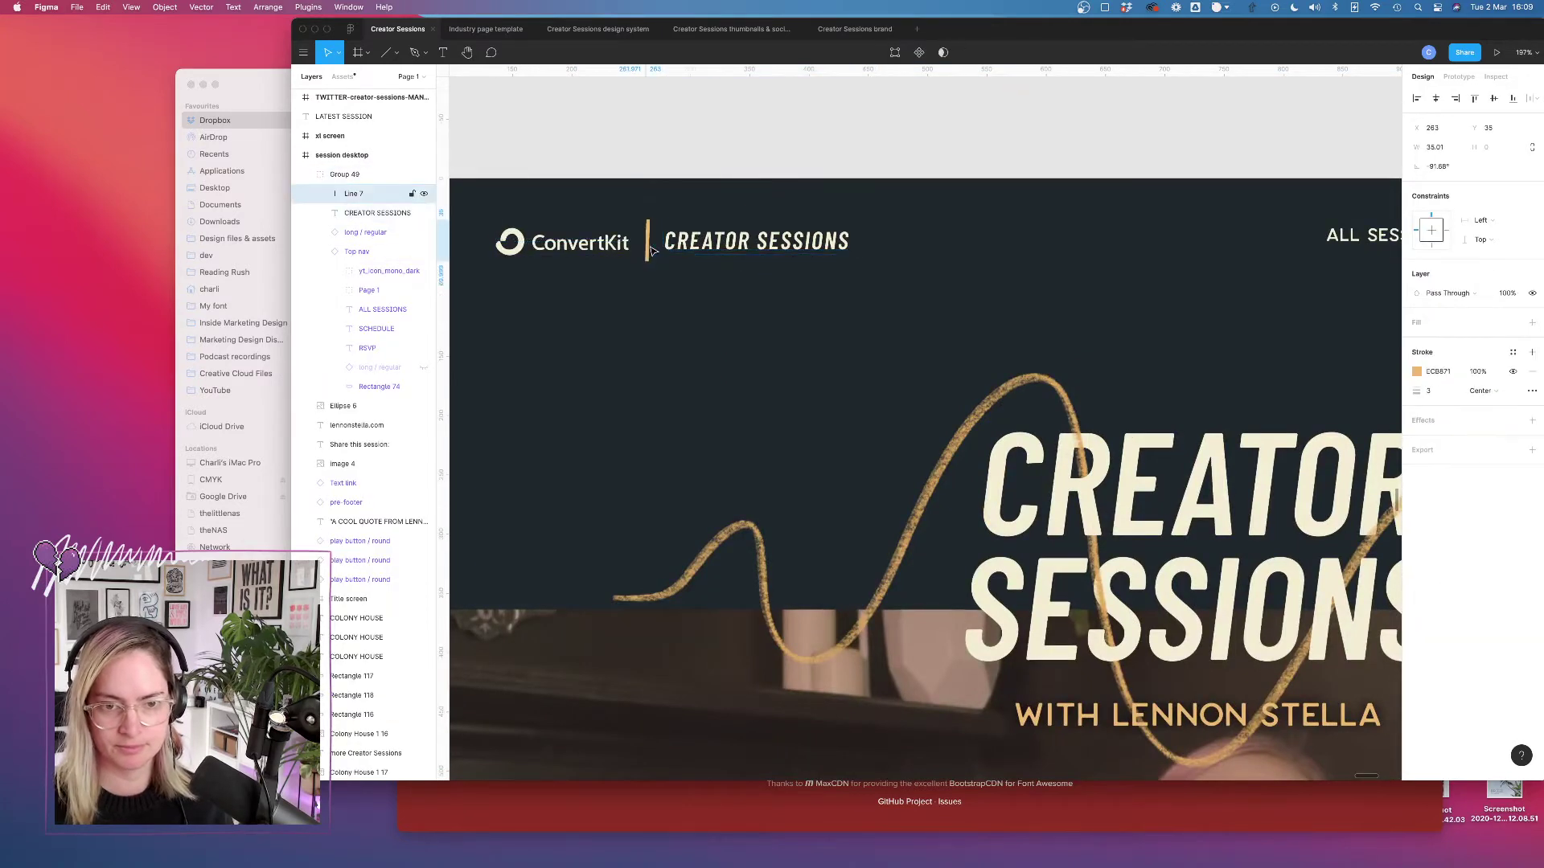
key("Left")
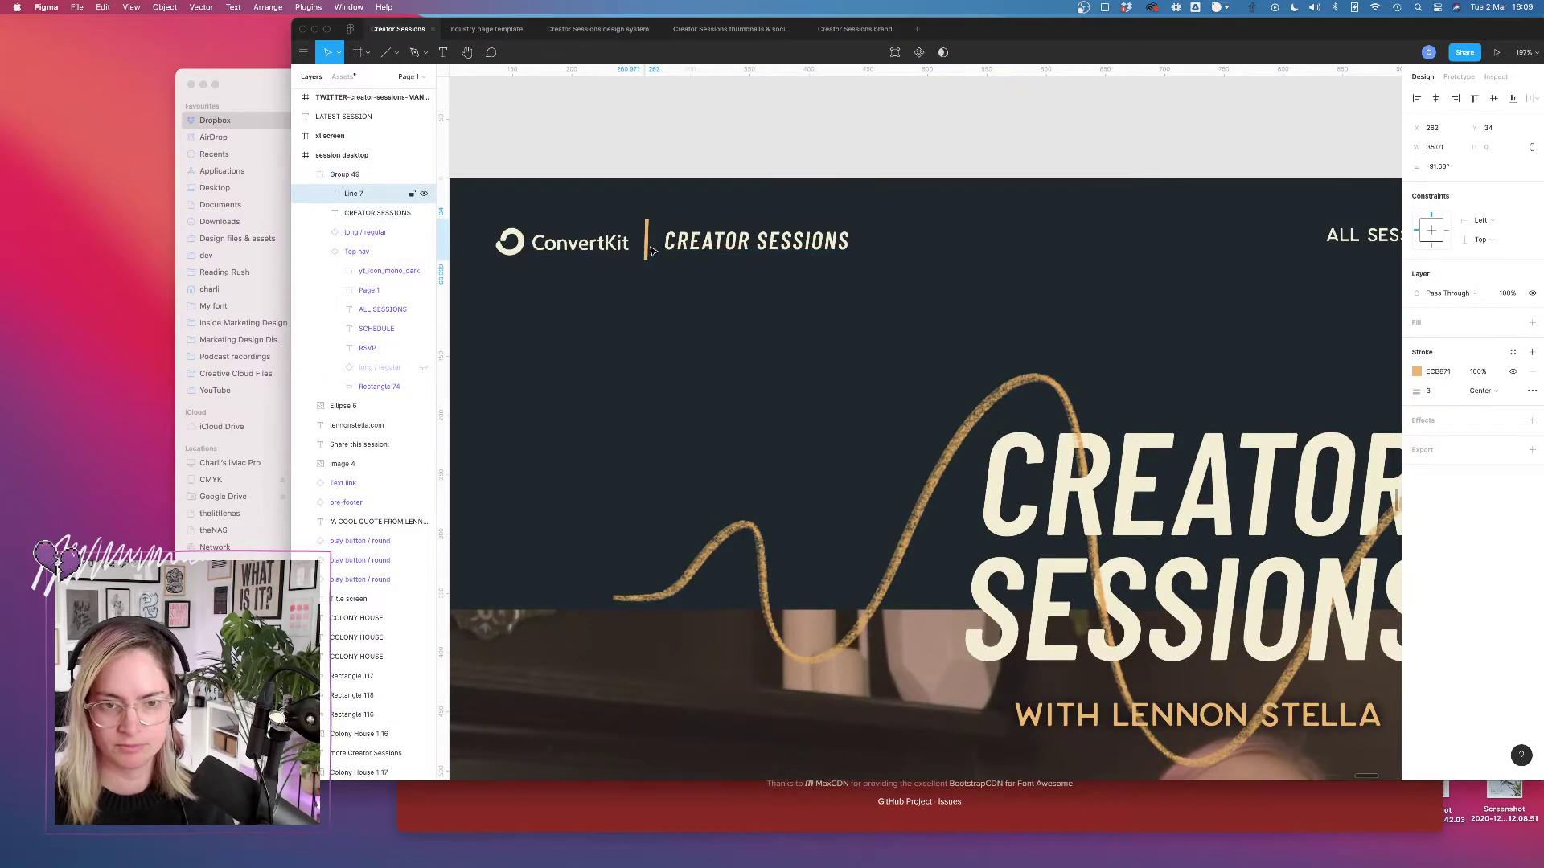
left_click(1479, 372)
type("86")
key("Return")
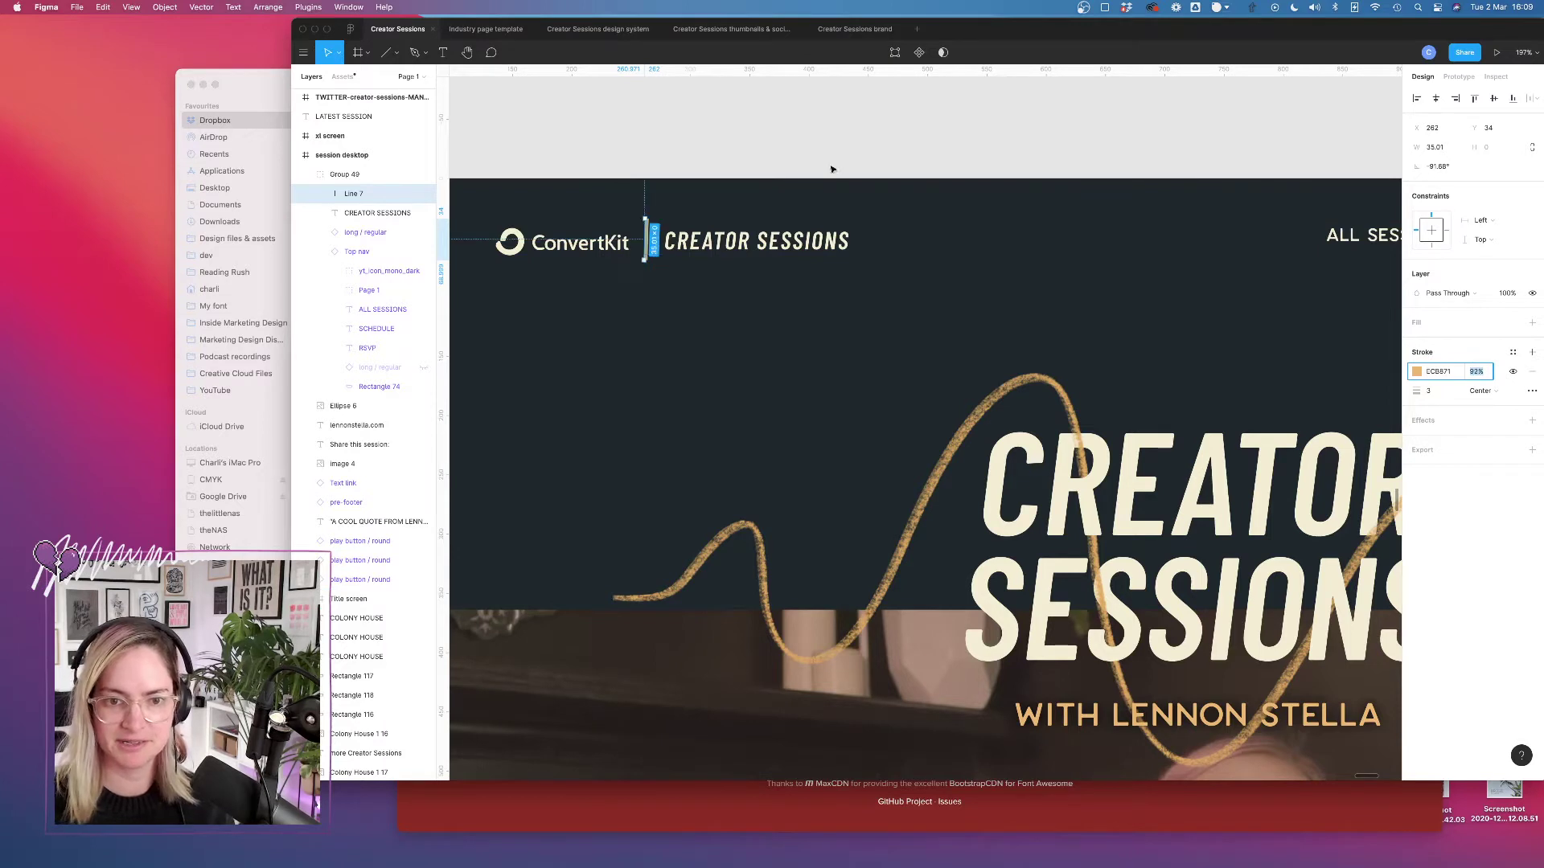
Nudge the CREATOR SESSIONS text beside the divider line to X 278, Y 40.
left_click(756, 243)
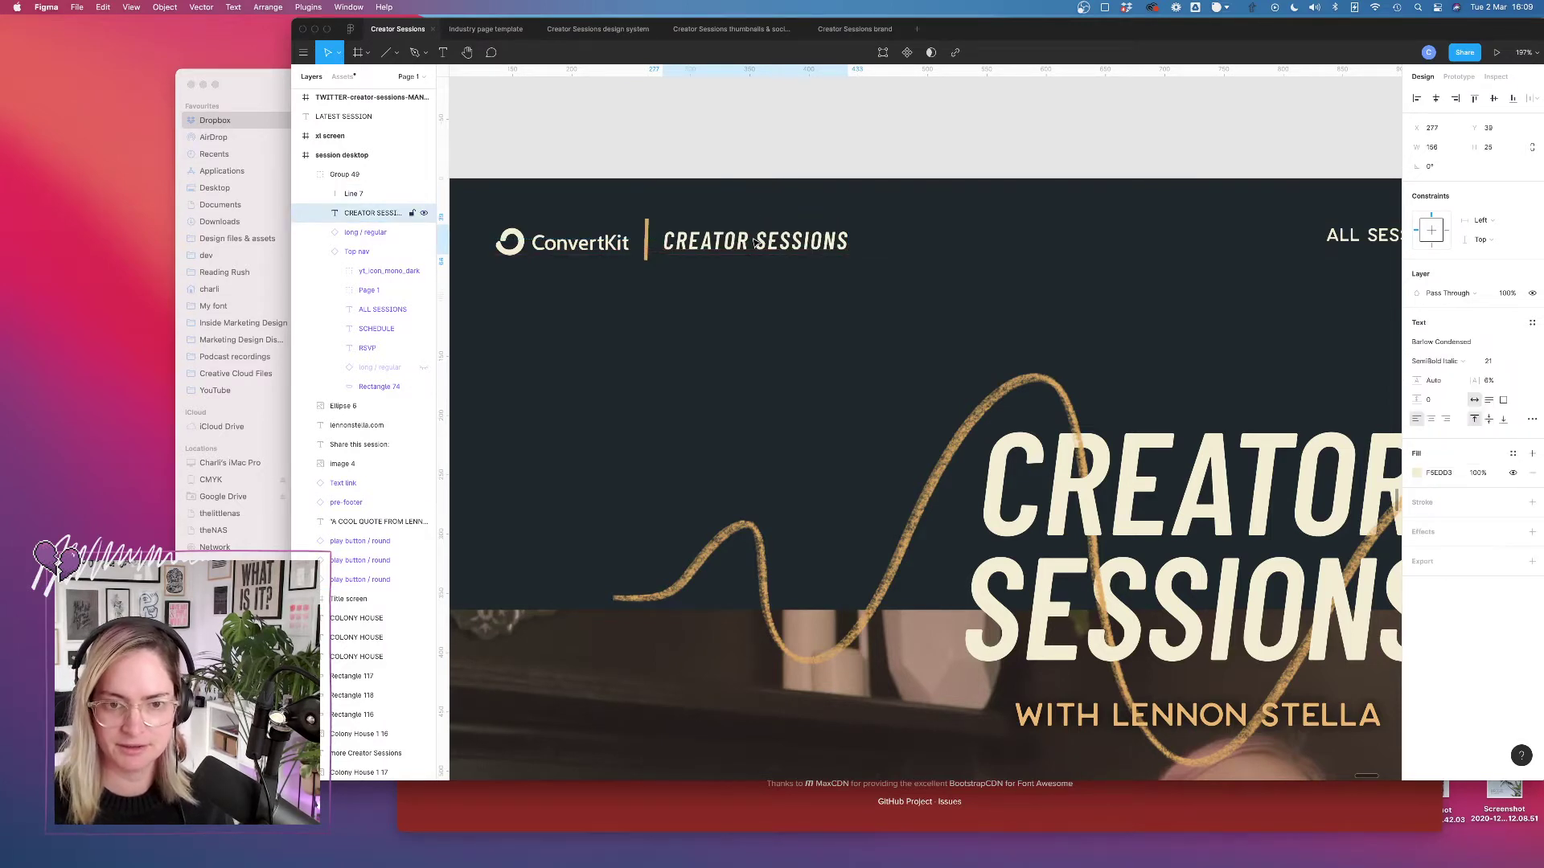
key("Down")
key("Right")
key("Down")
key("Up")
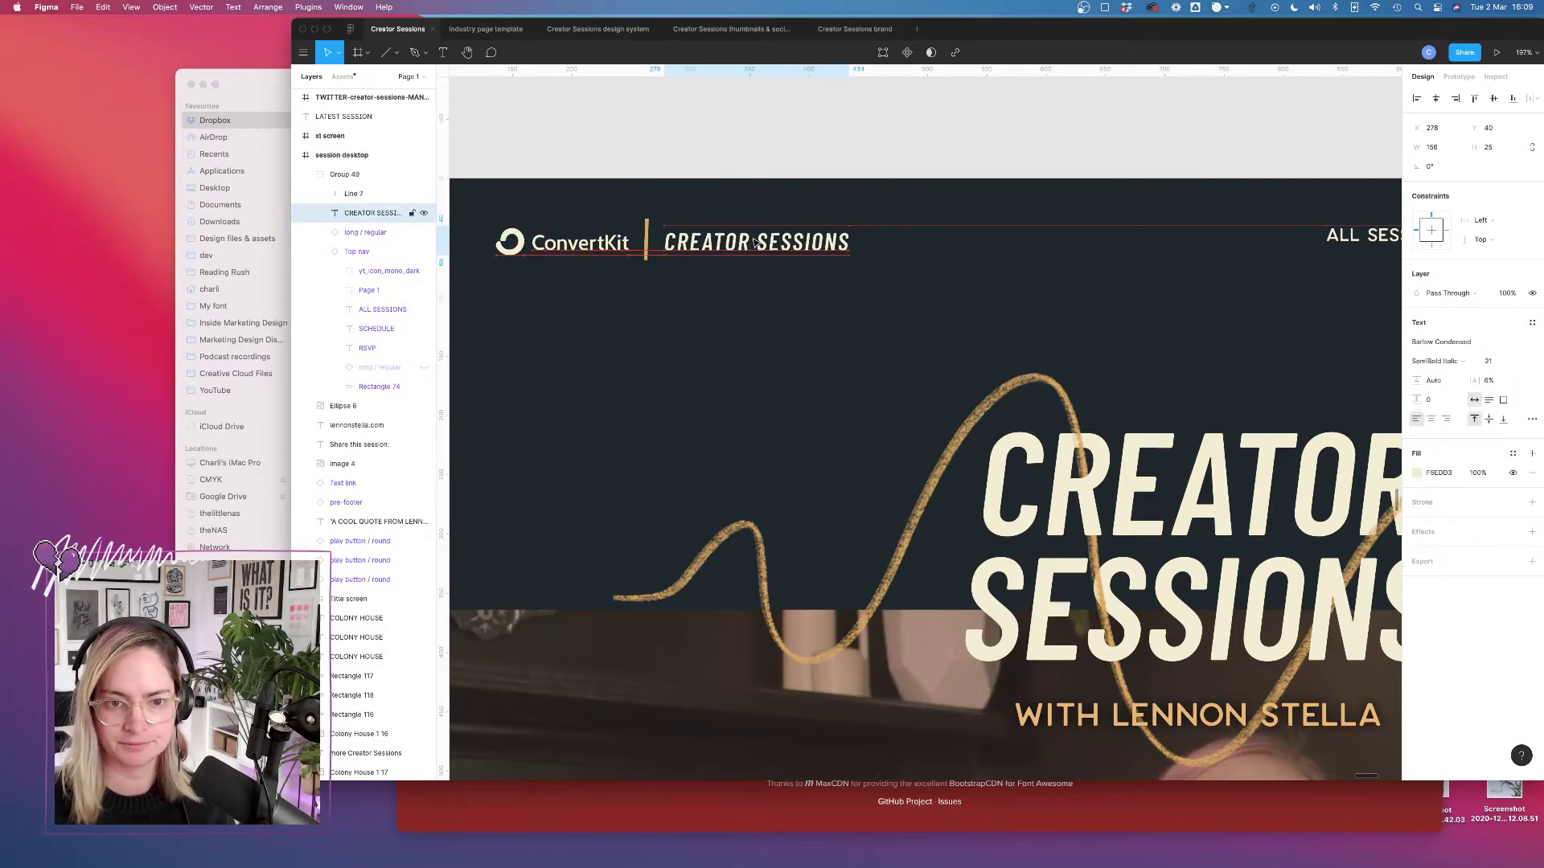
left_click(1050, 123)
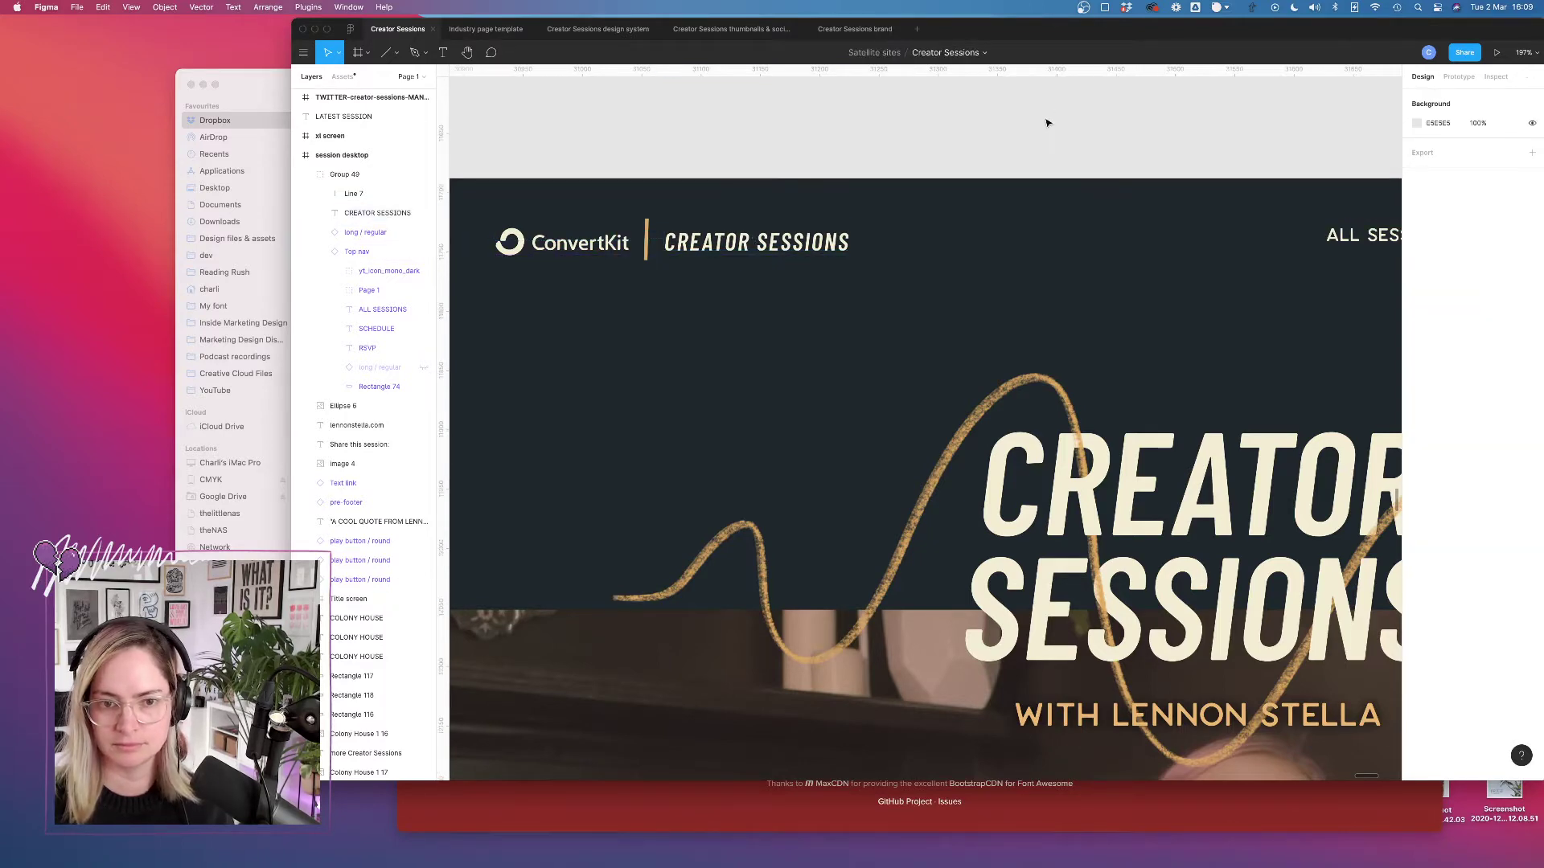
Compare the header and navigation layouts across the session desktop variants, including those with the A PROJECT BY ConvertKit bar.
scroll(1040, 121, "down", 10)
scroll(1040, 121, "up", 3)
scroll(1040, 121, "left", 5)
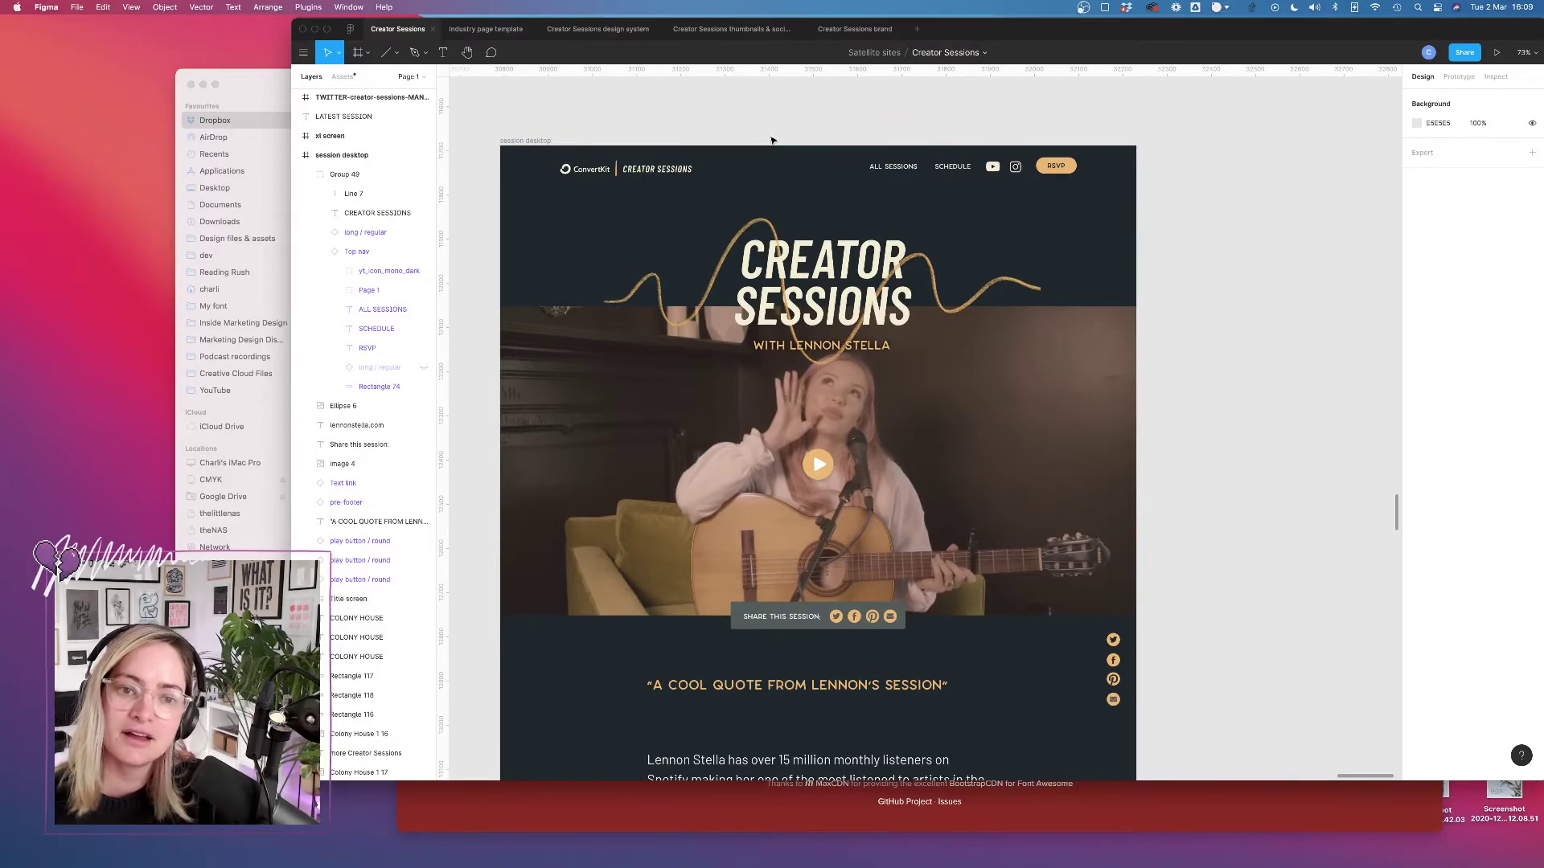
scroll(770, 141, "down", 3)
scroll(771, 140, "left", 3)
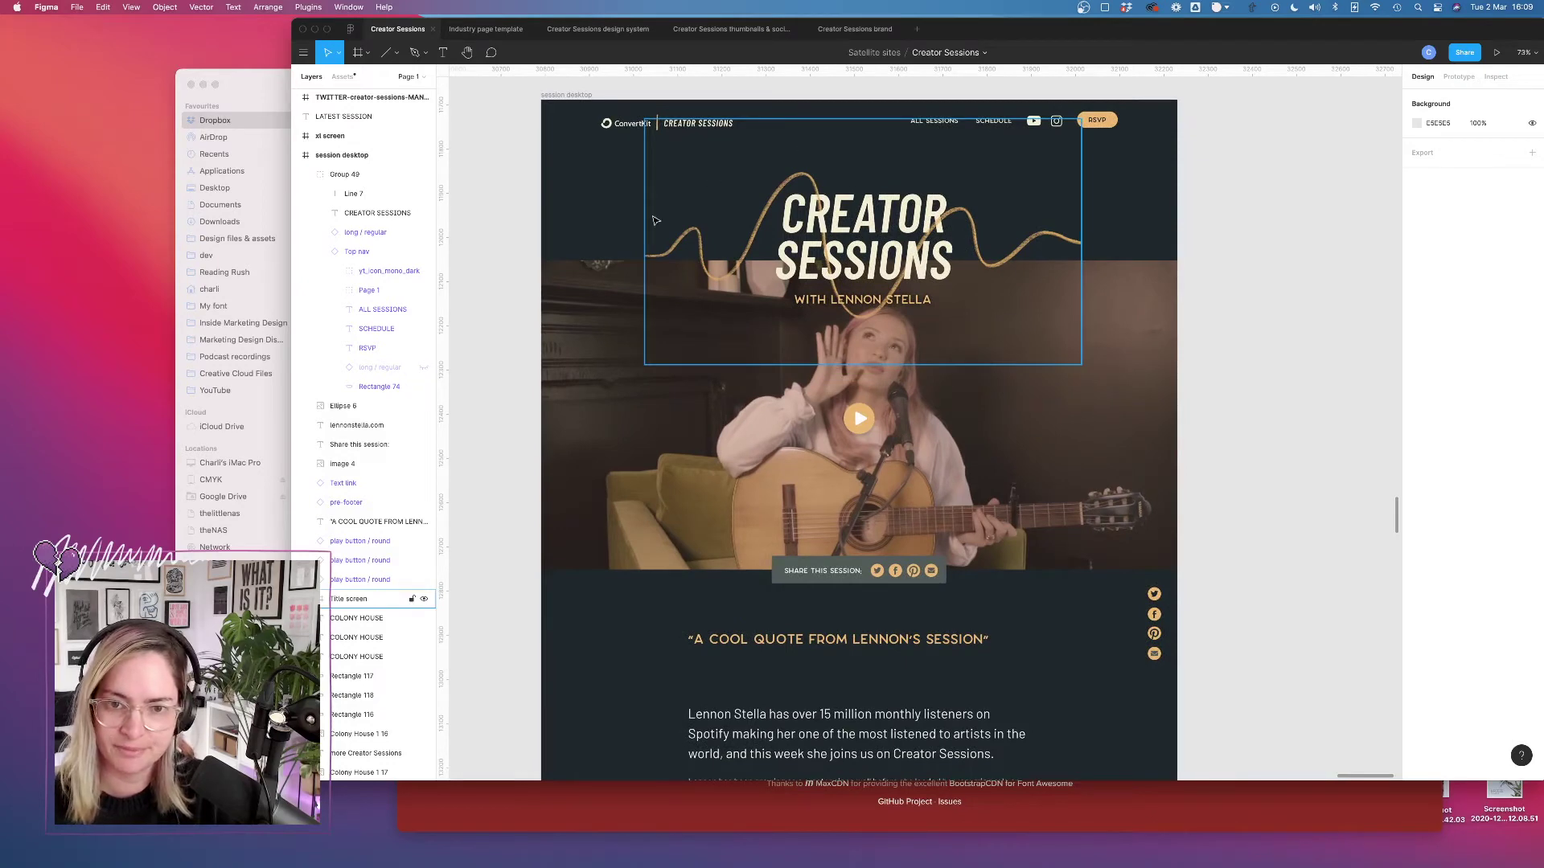
scroll(564, 279, "left", 5)
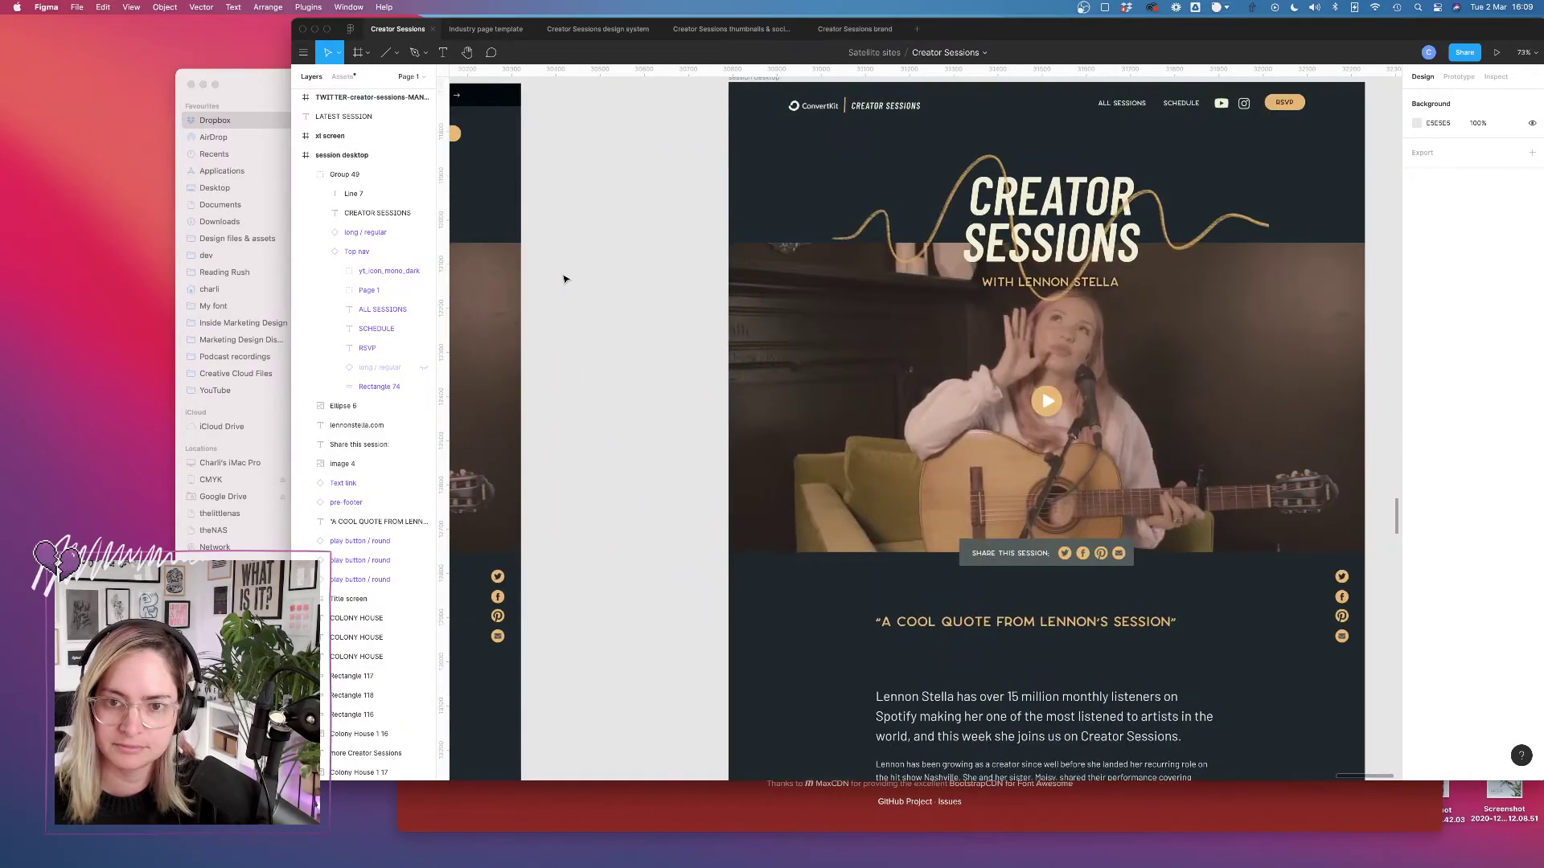
scroll(564, 279, "down", 5)
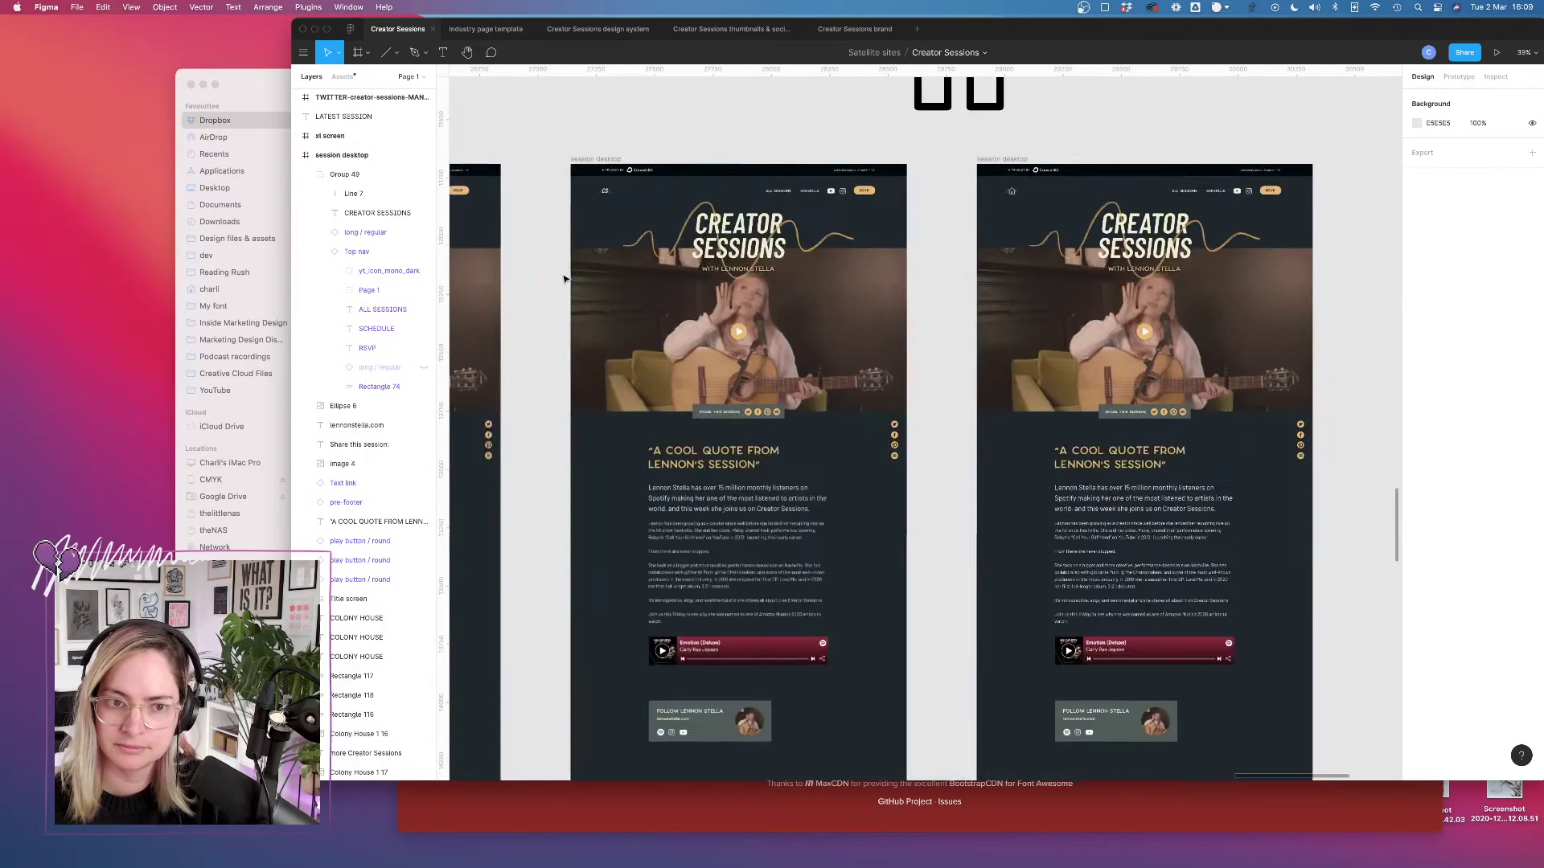
scroll(997, 233, "up", 5)
scroll(867, 287, "right", 4)
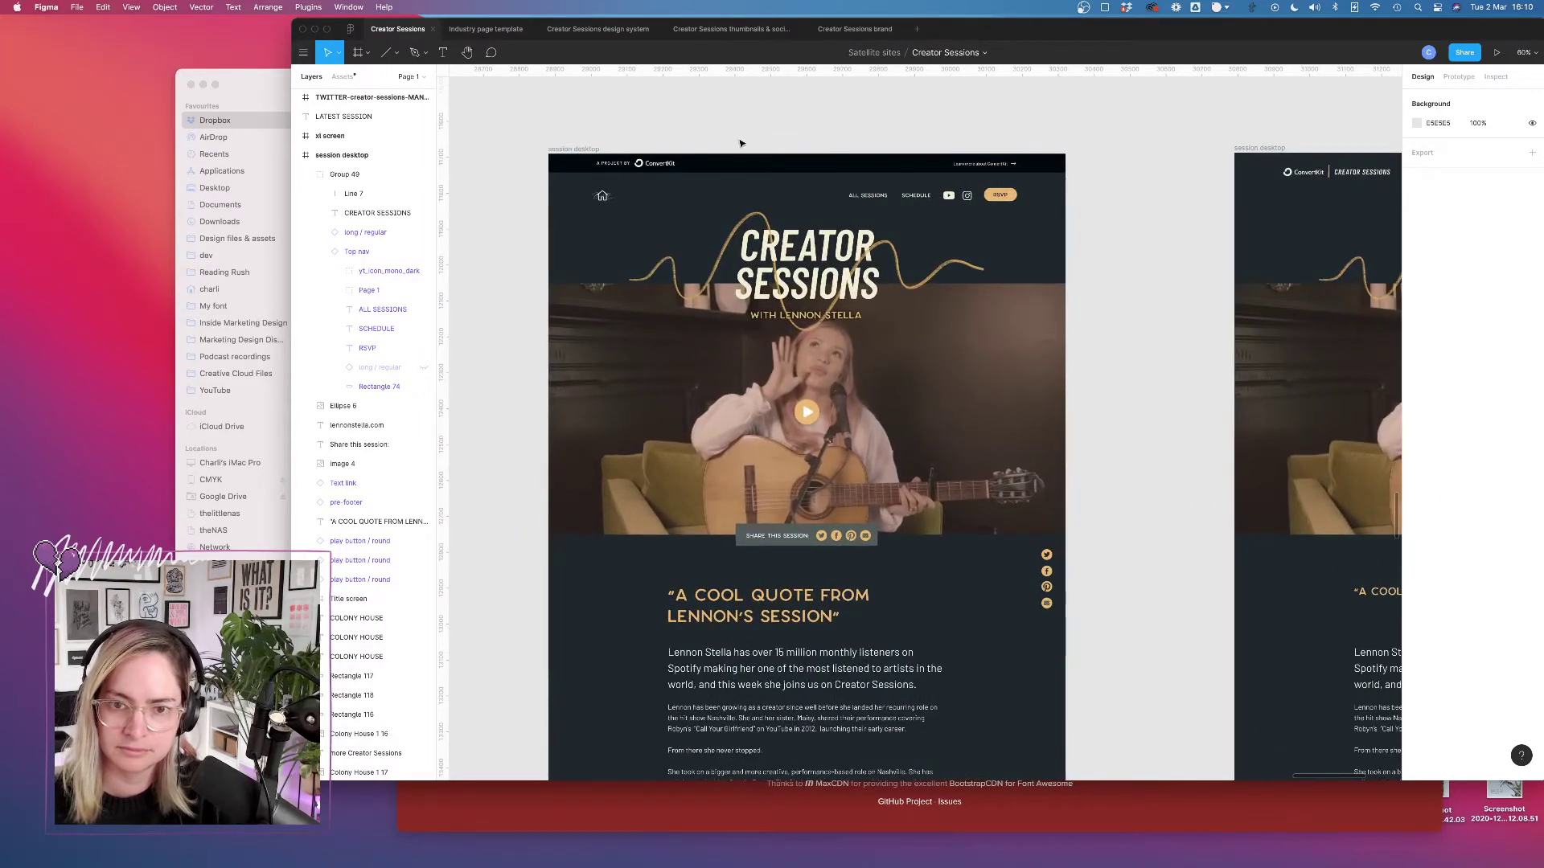
scroll(740, 143, "left", 10)
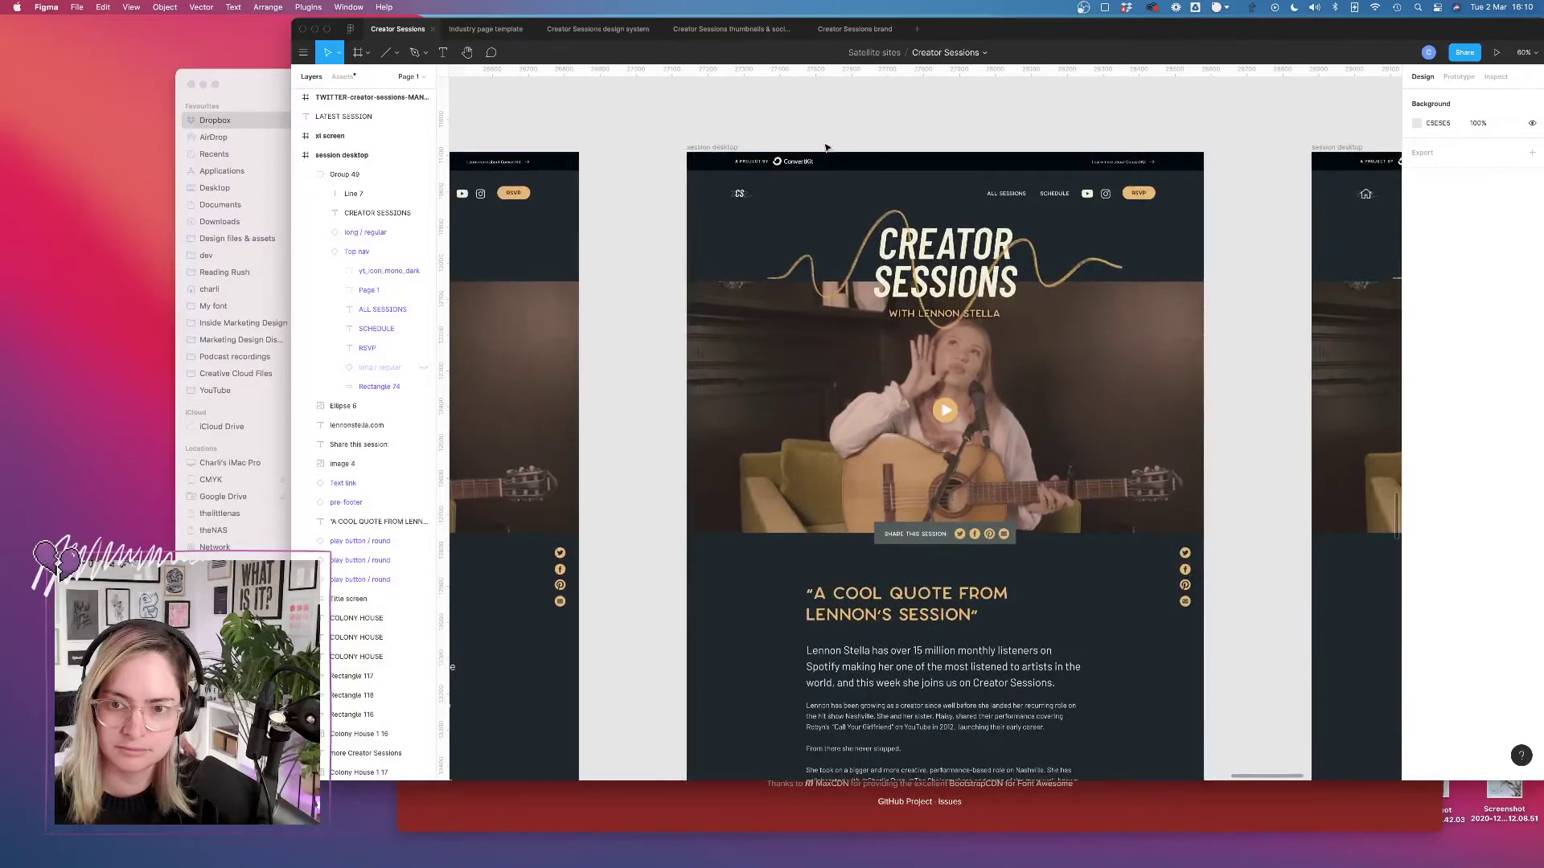
scroll(826, 147, "up", 5)
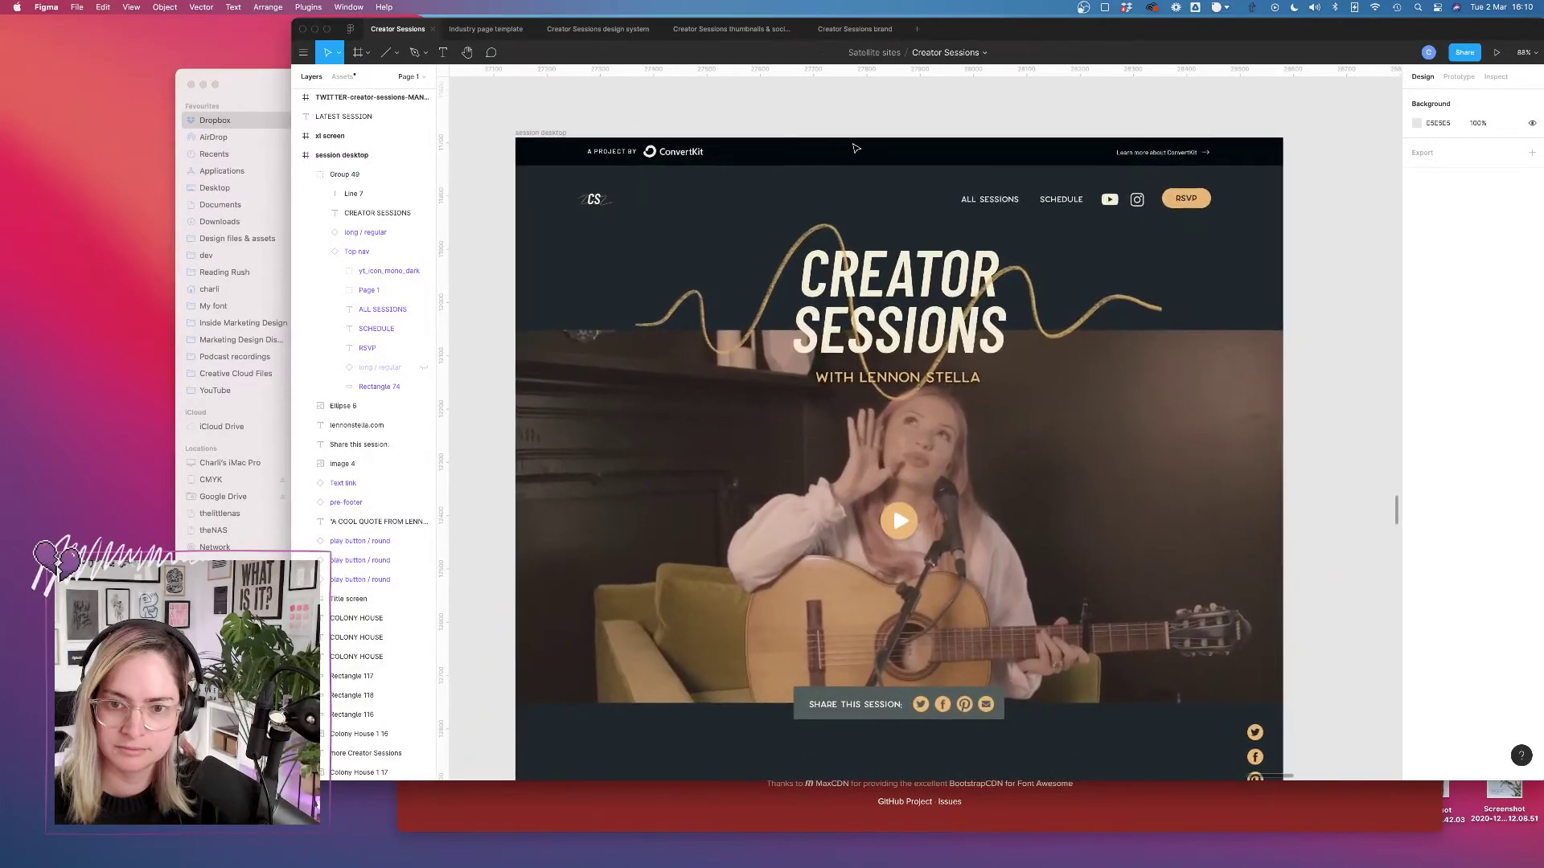
scroll(789, 146, "left", 10)
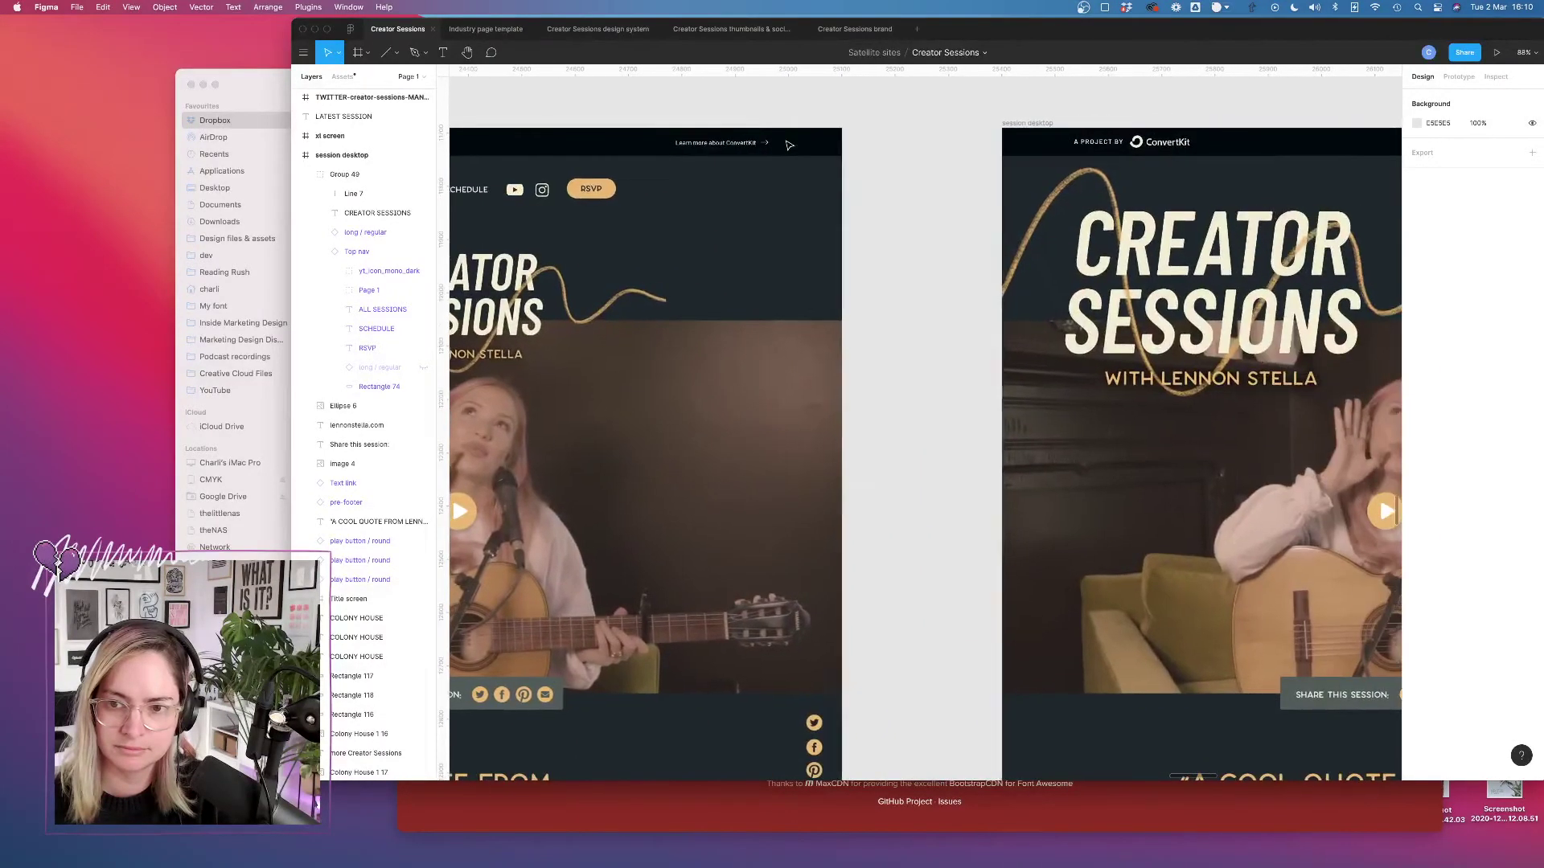
scroll(789, 146, "down", 5)
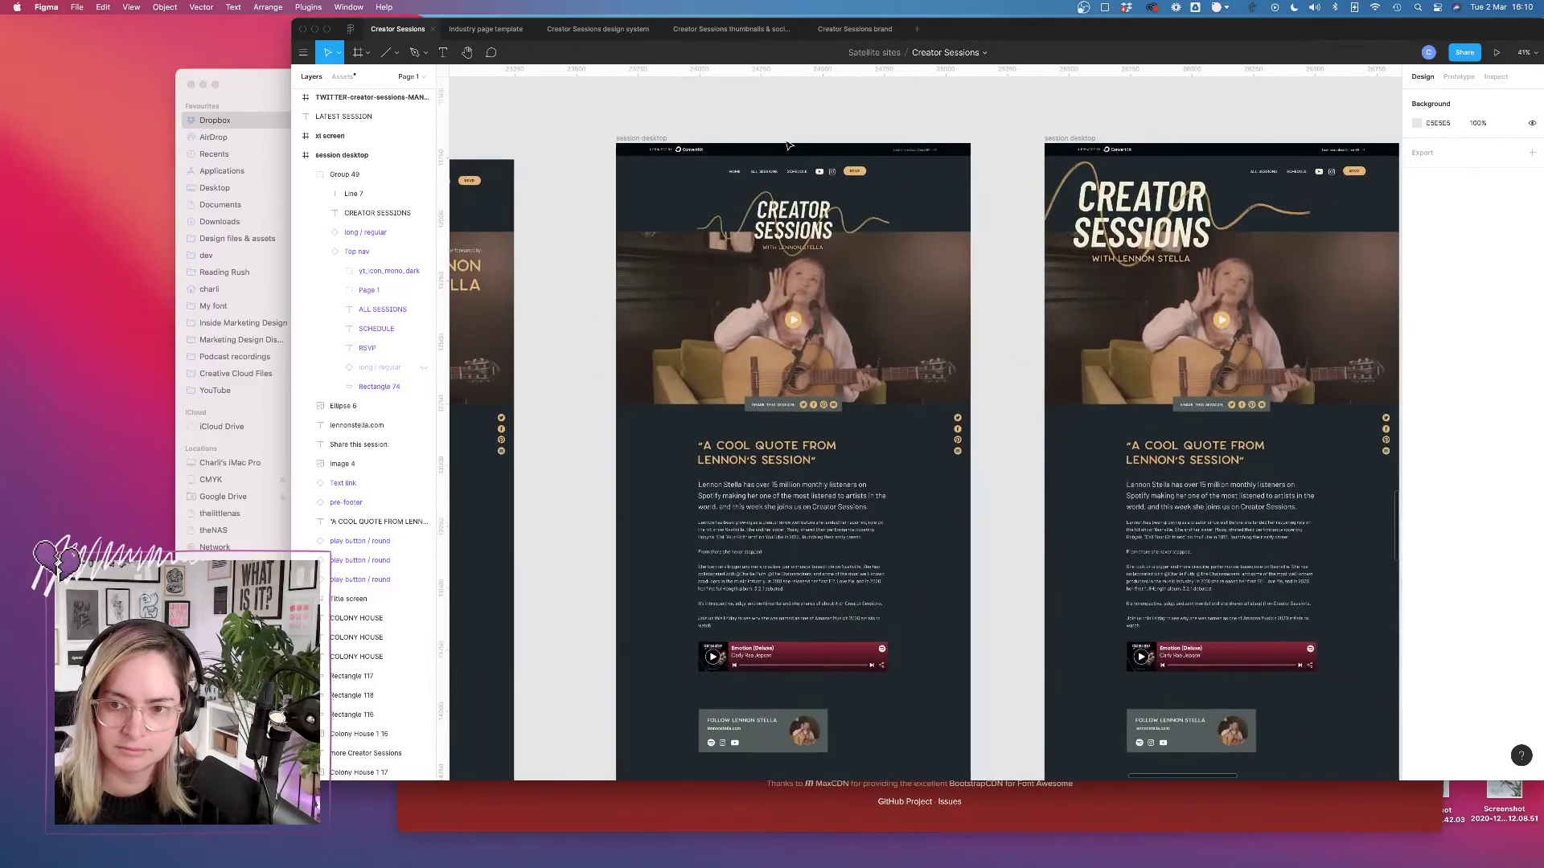
scroll(788, 146, "left", 5)
scroll(992, 168, "up", 8)
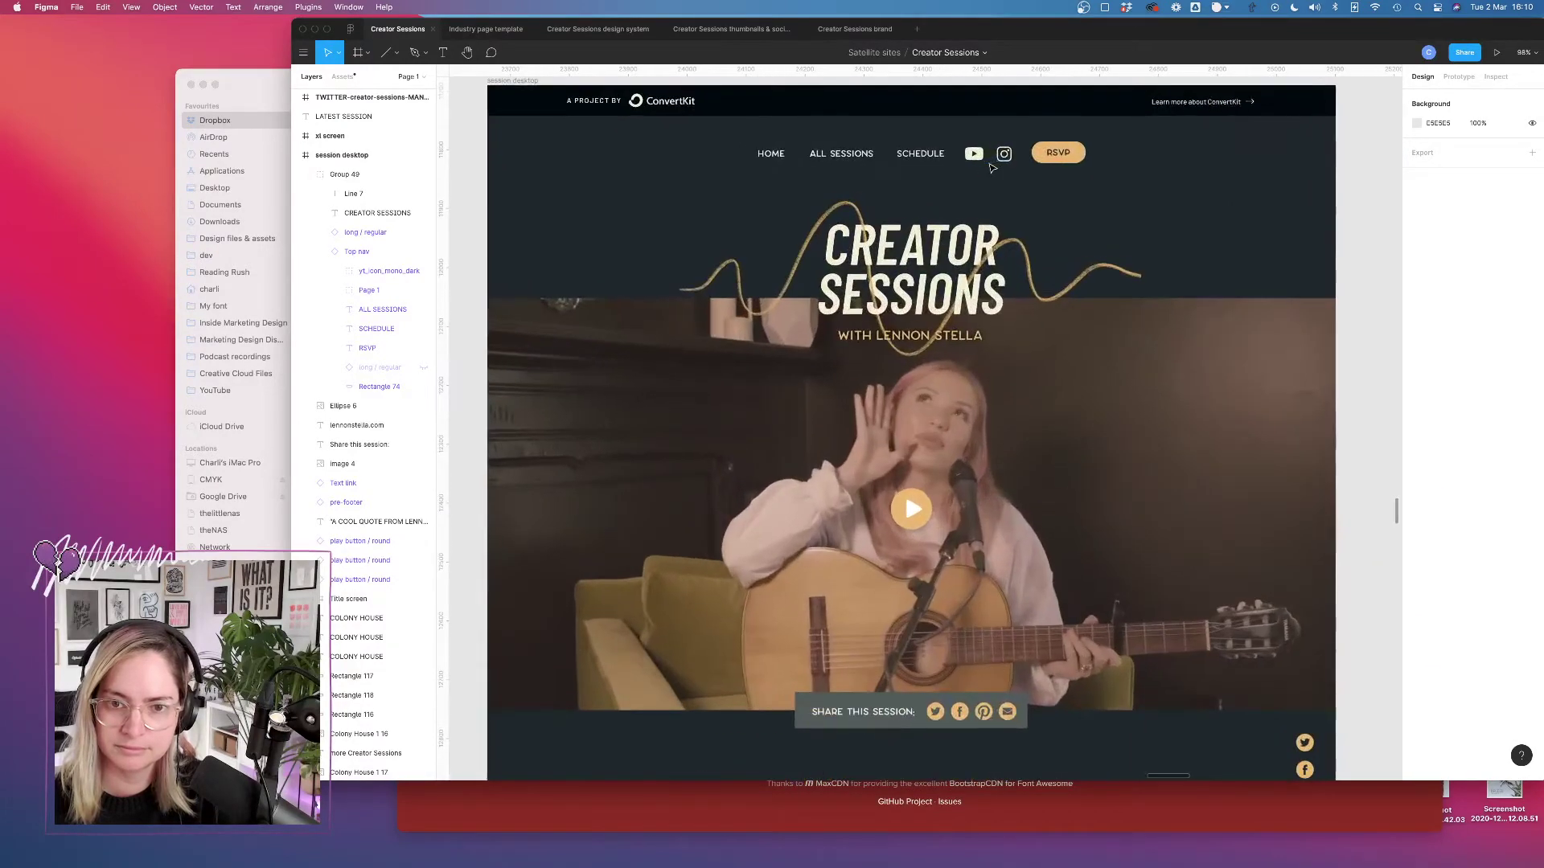
scroll(992, 169, "up", 2)
scroll(992, 169, "right", 2)
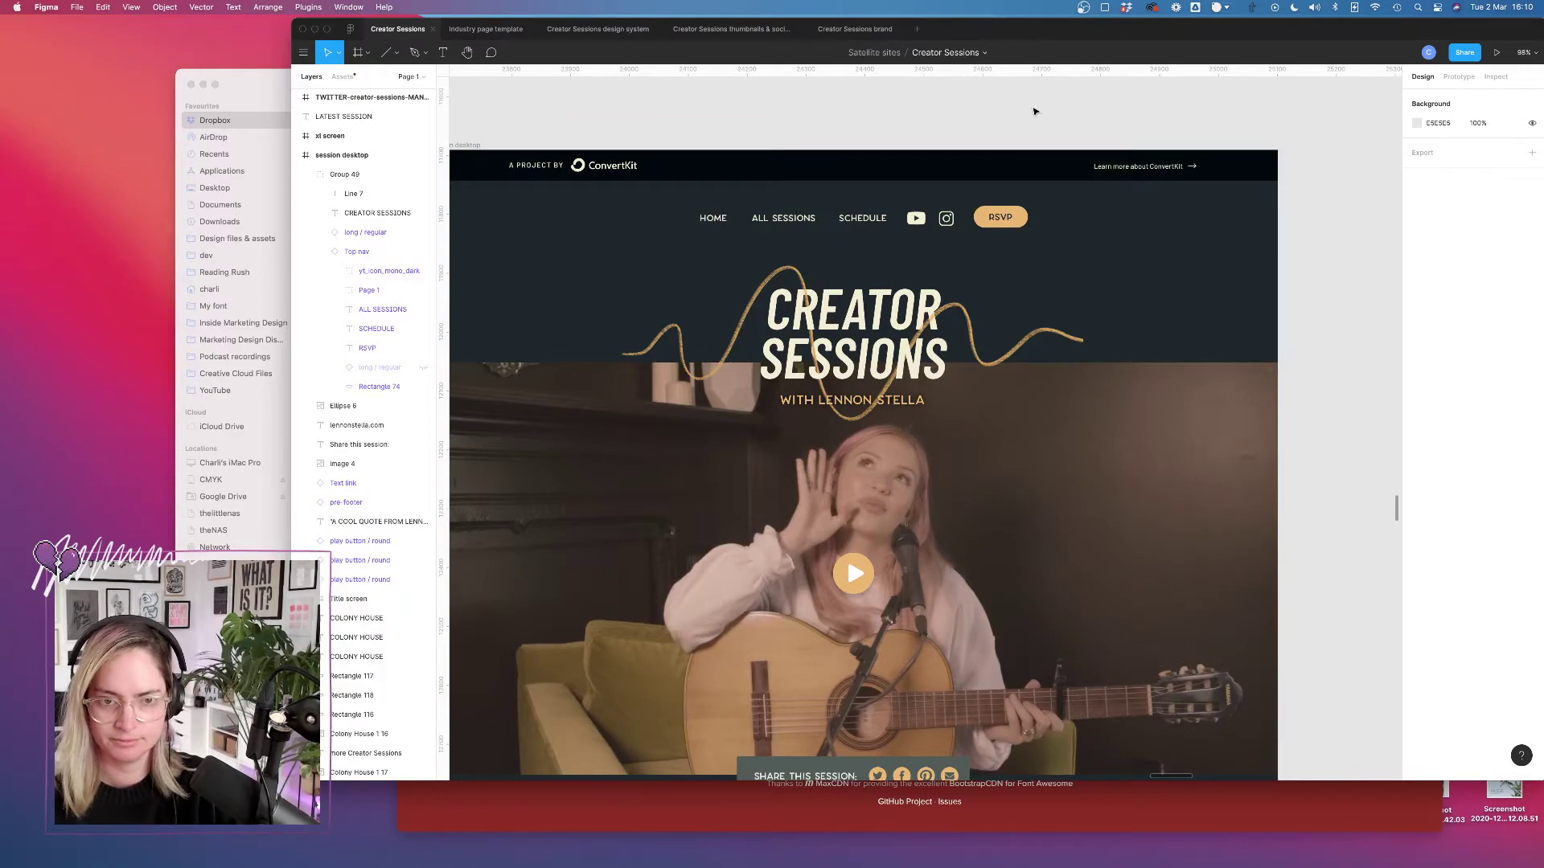
Review the home desktop variants in an enlarged window, comparing the ConvertKit PRESENTS header with the A PROJECT BY ConvertKit bar.
scroll(999, 114, "down", 10)
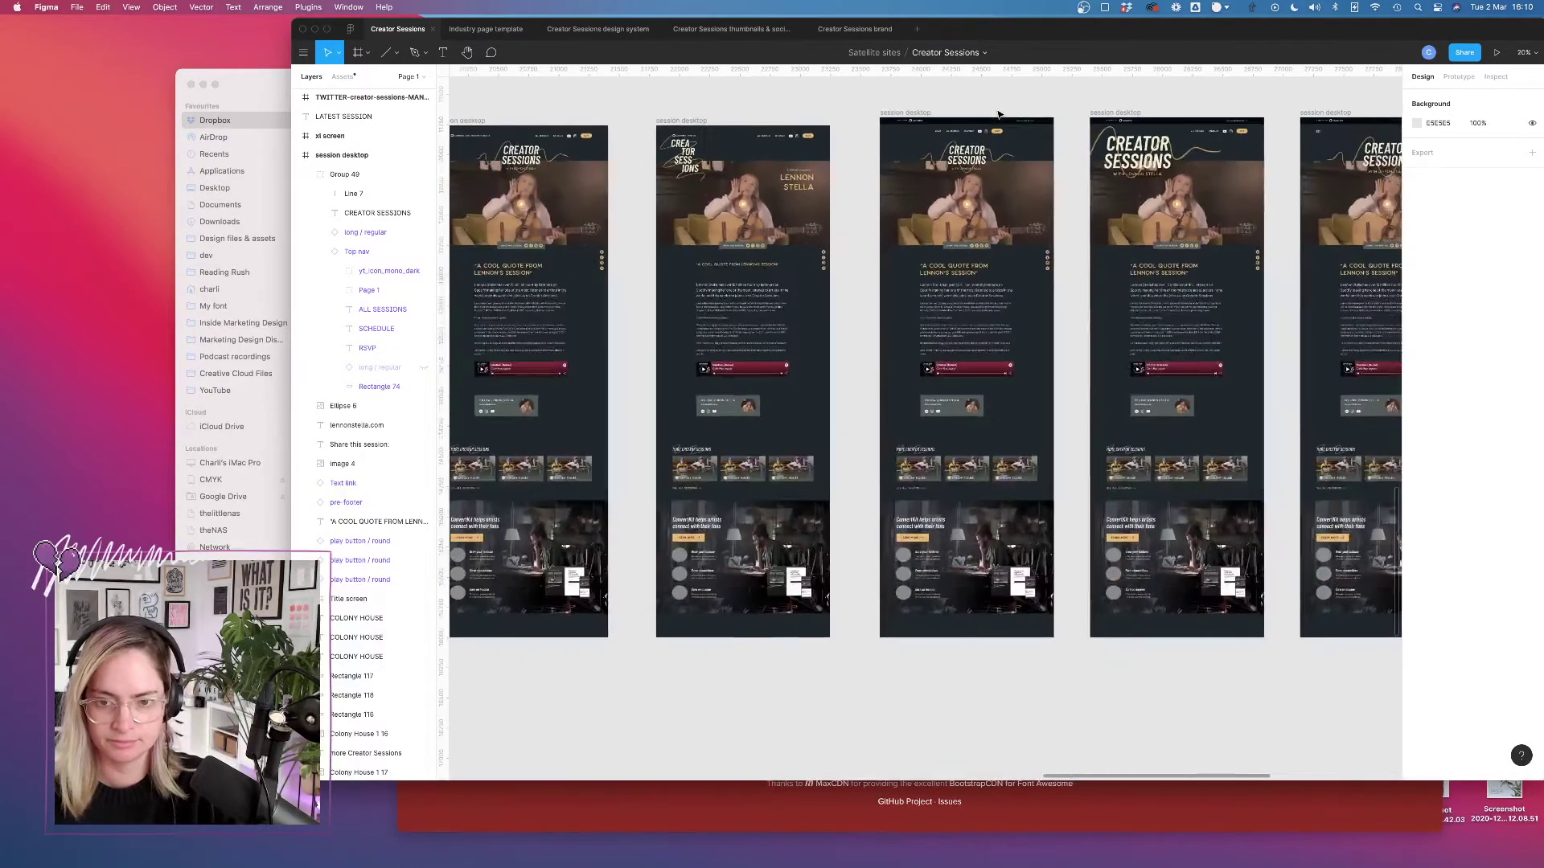
scroll(999, 114, "up", 10)
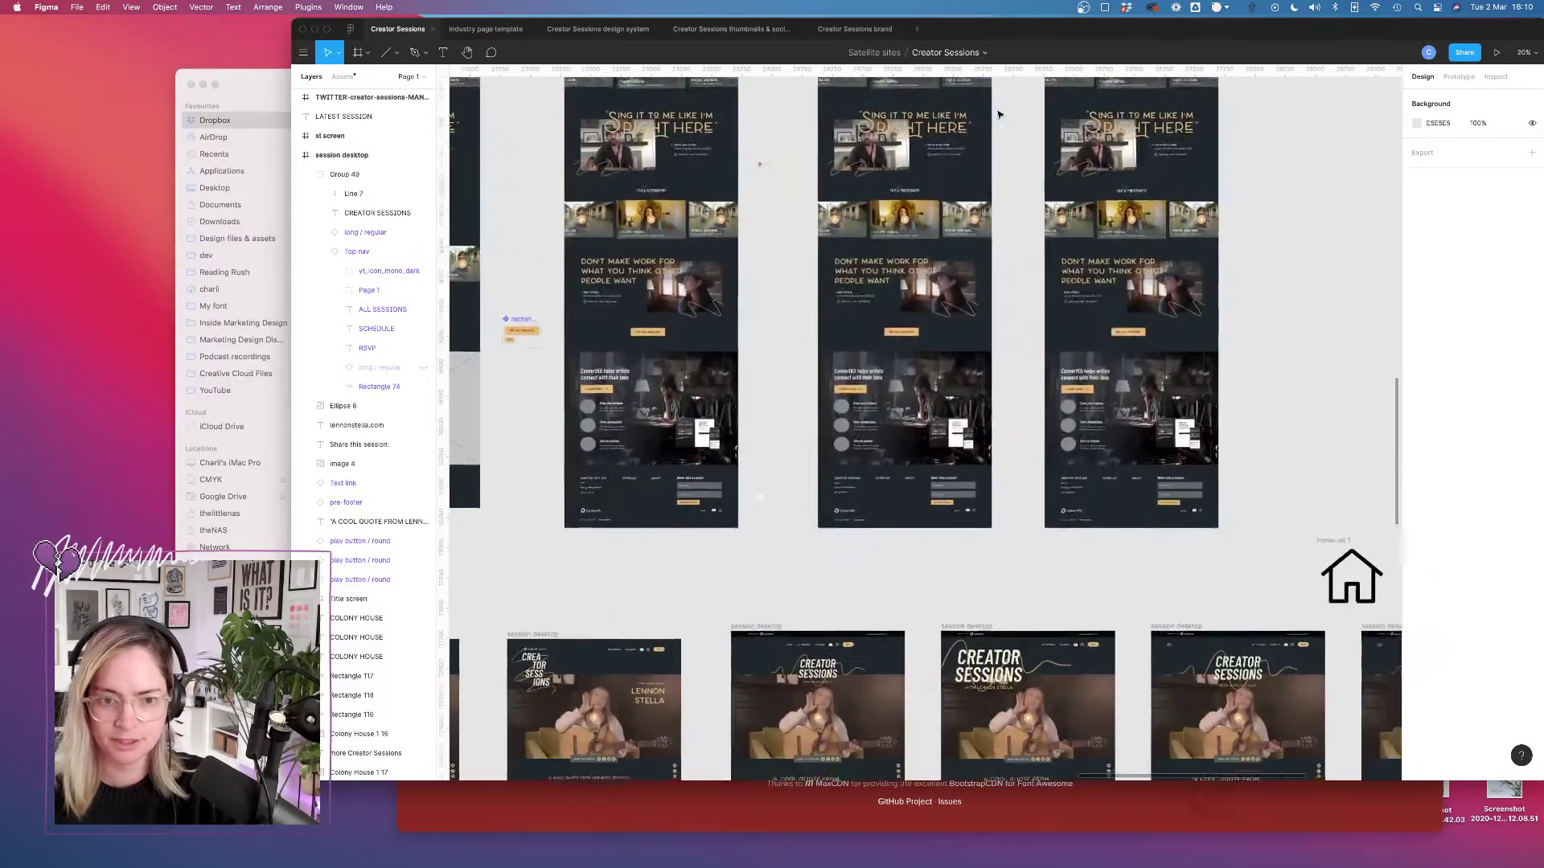
scroll(1123, 254, "down", 5)
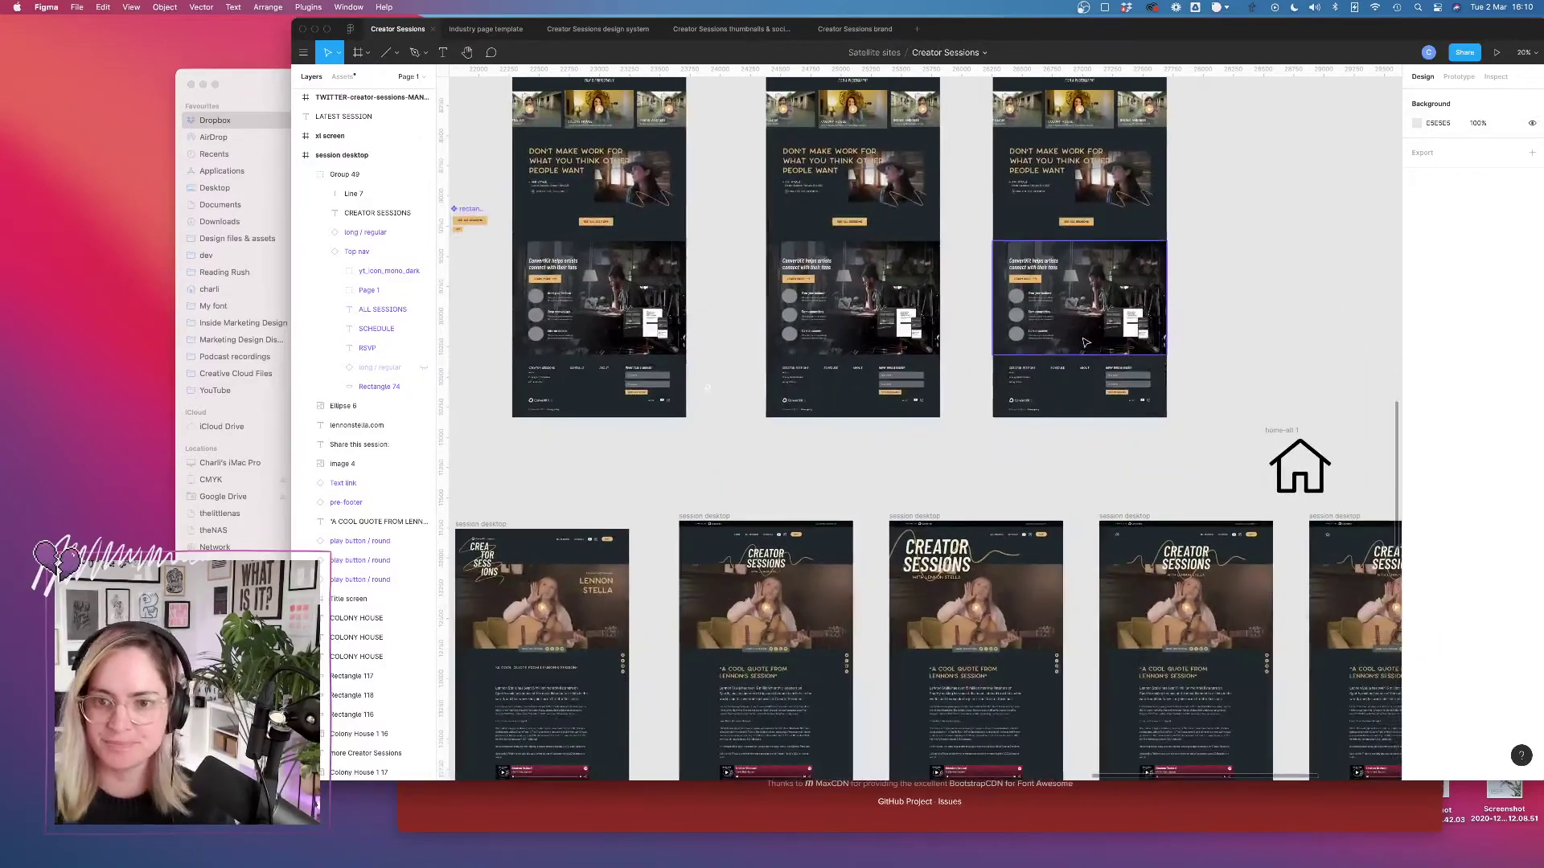
scroll(1085, 343, "up", 3)
scroll(1085, 343, "up", 5)
scroll(1085, 341, "up", 5)
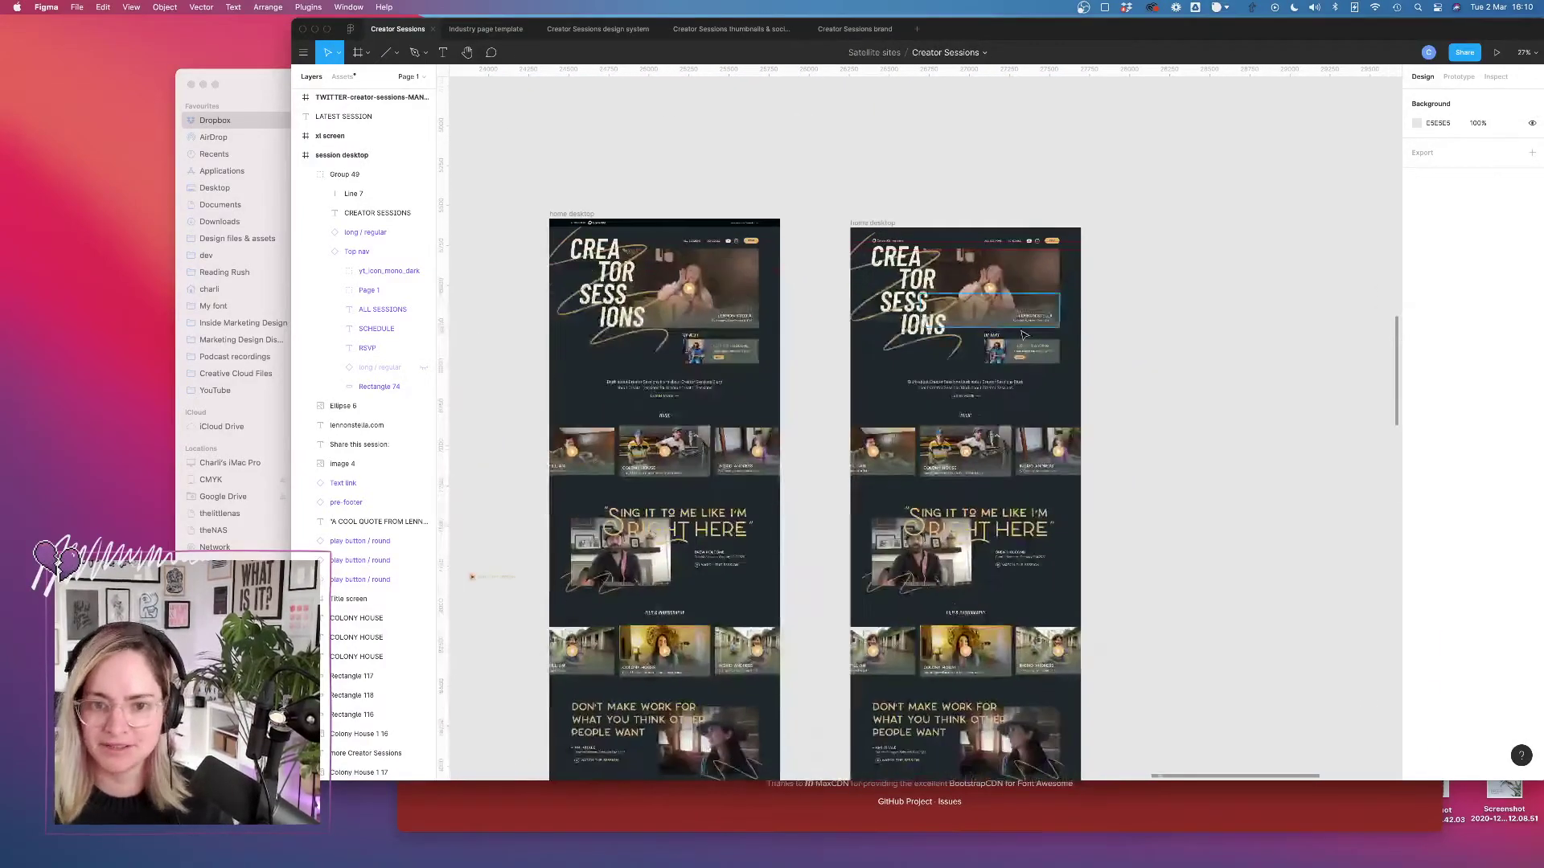
scroll(947, 293, "up", 5)
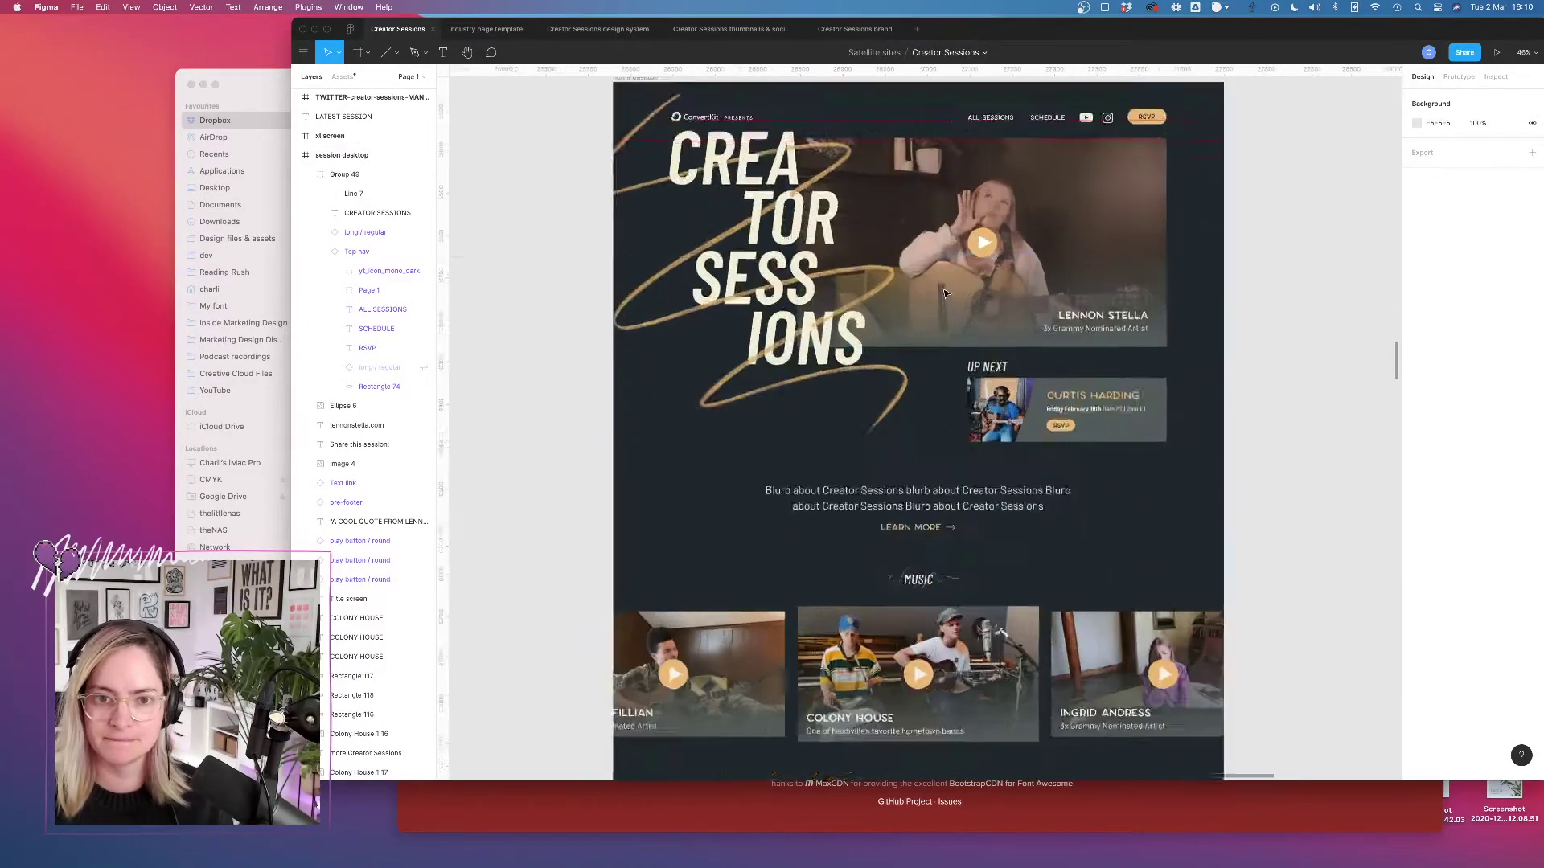
scroll(946, 293, "down", 1)
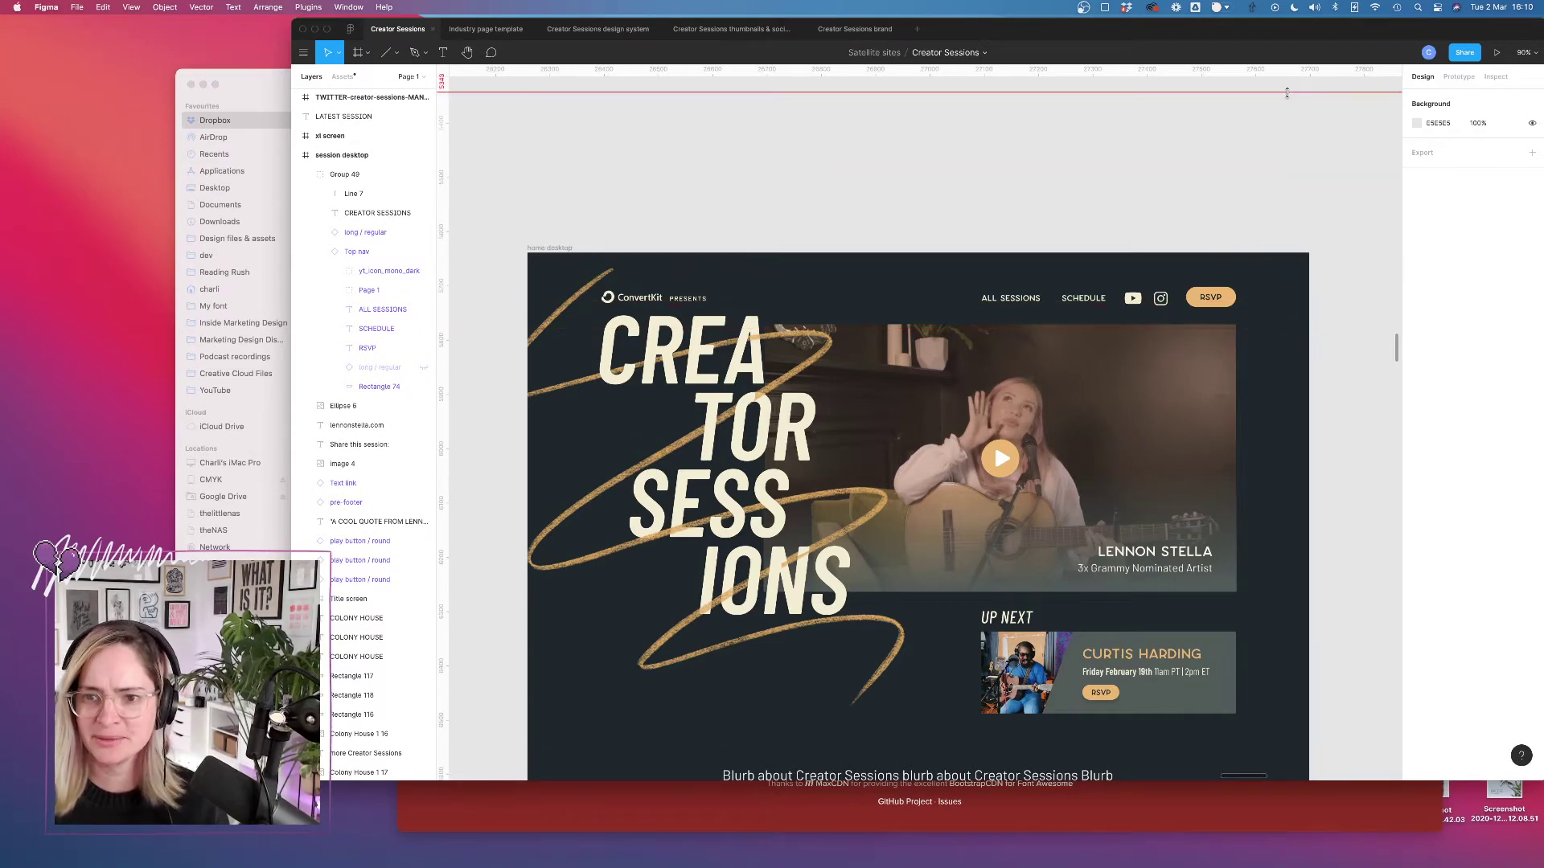
scroll(1111, 210, "left", 5)
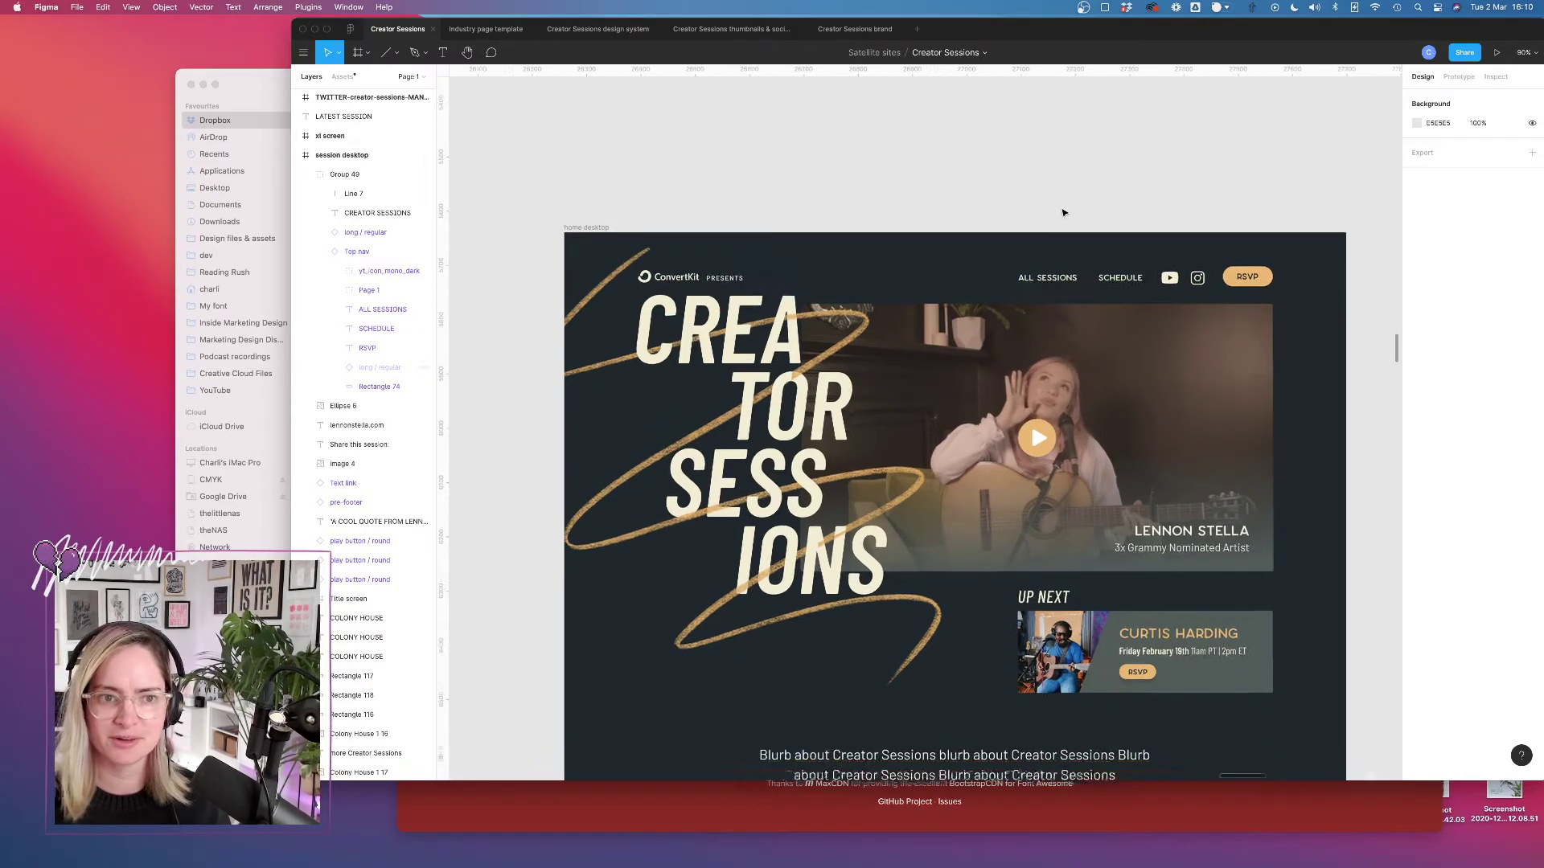
left_click(326, 29)
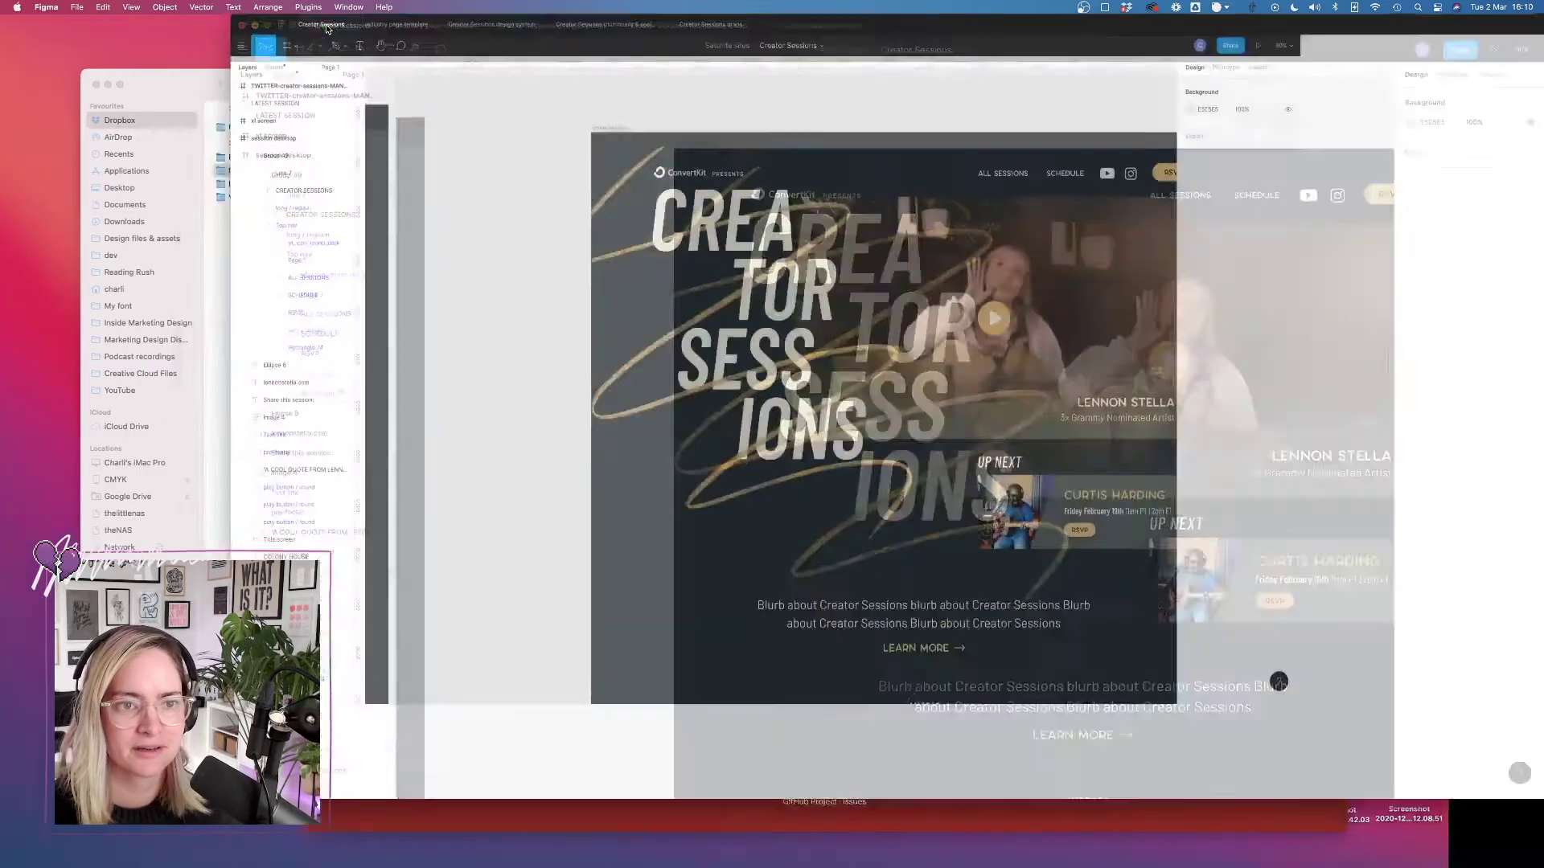
scroll(716, 237, "left", 2)
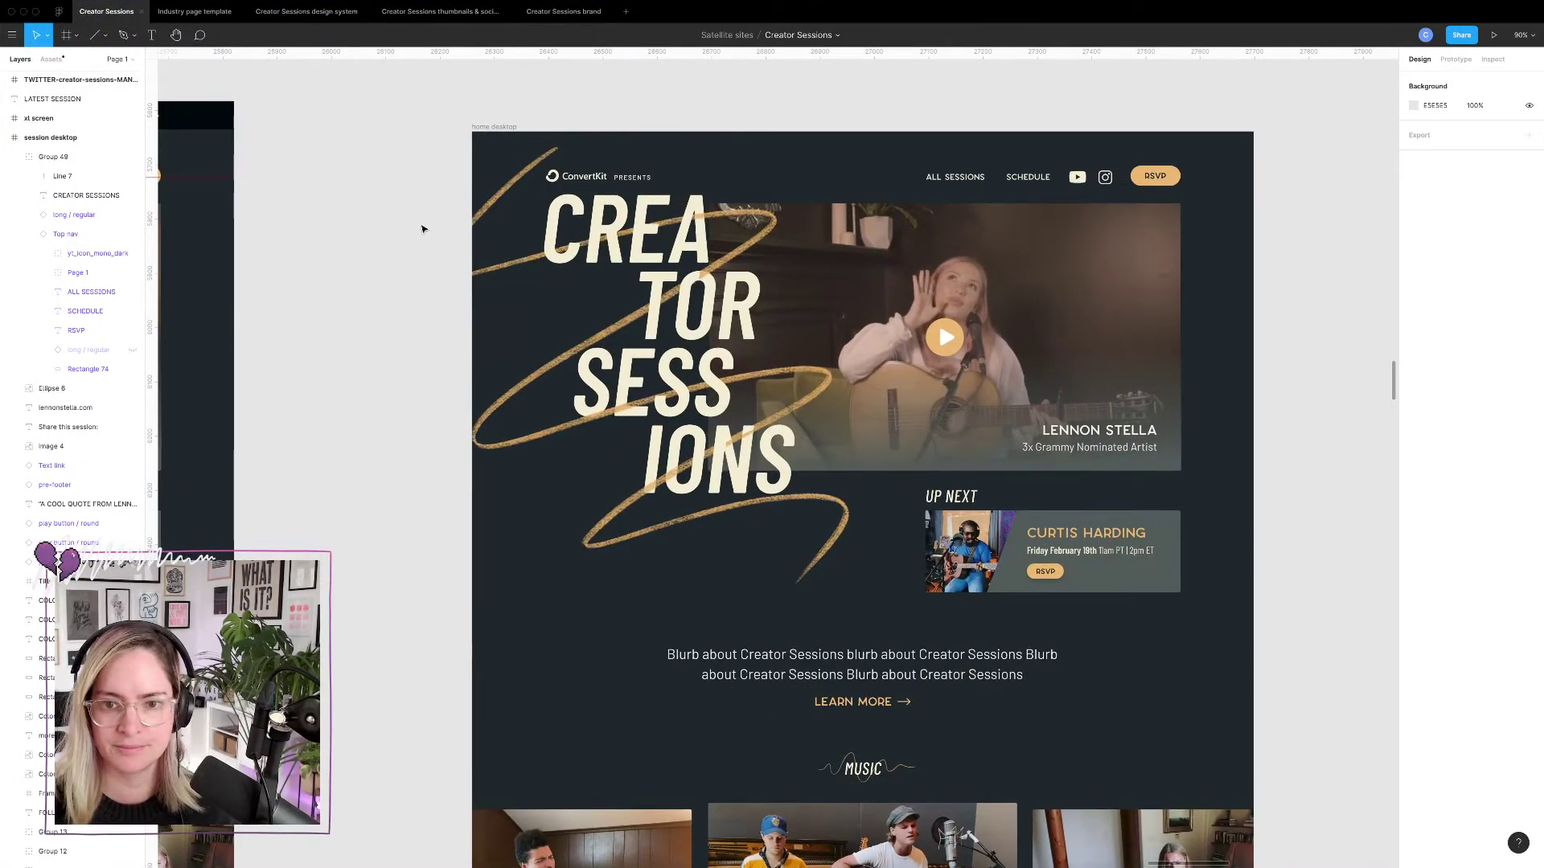
scroll(422, 229, "left", 2)
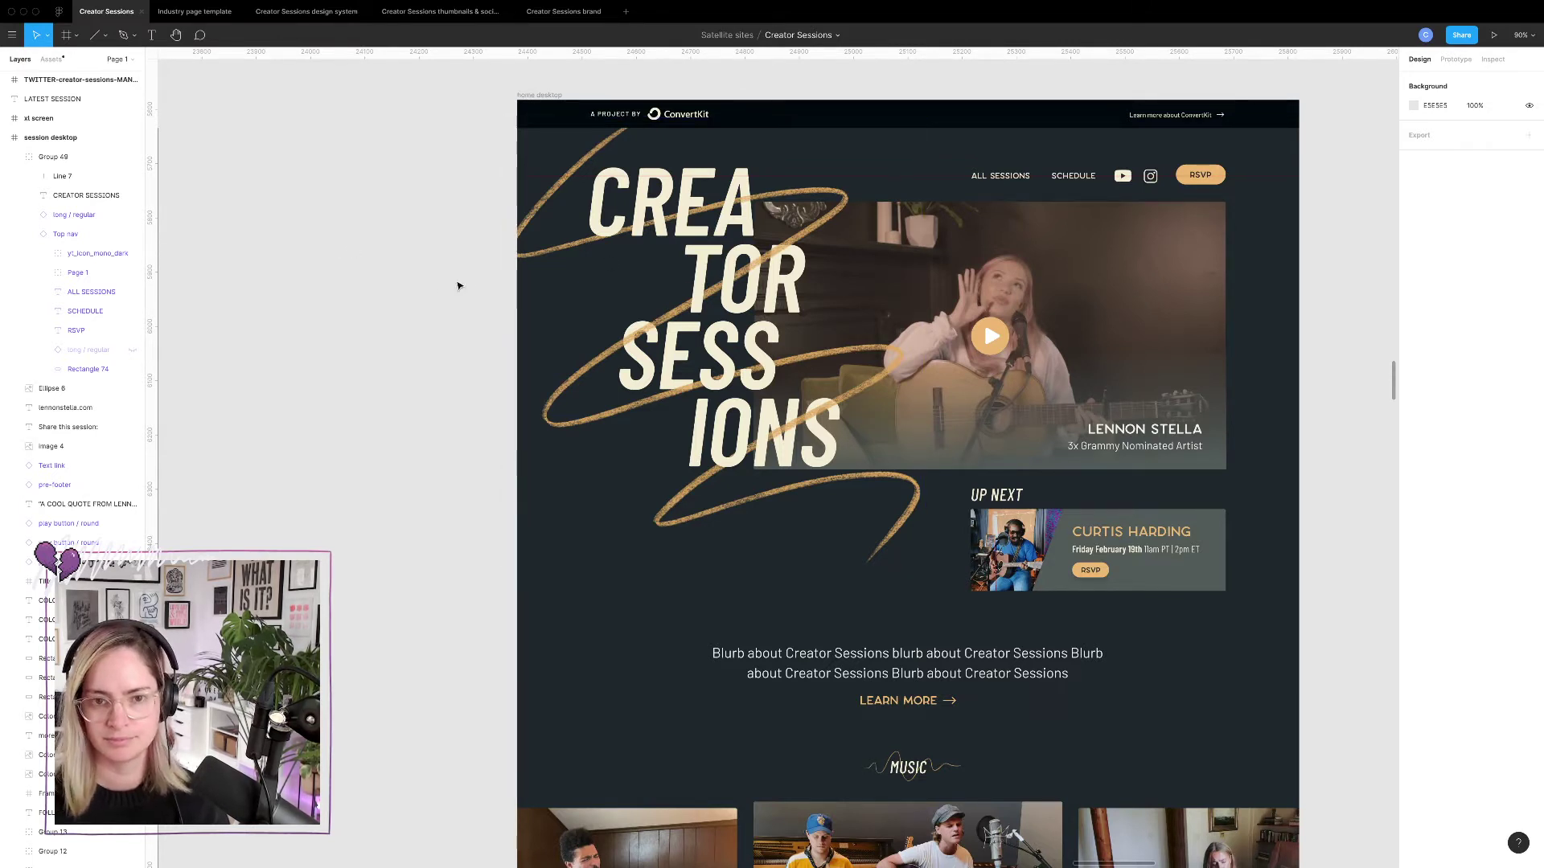
Scale the Creator Sessions title in the home desktop with the ConvertKit bar to 806.75 × 871 and align it to the layout grid at X -28.
left_click(684, 351)
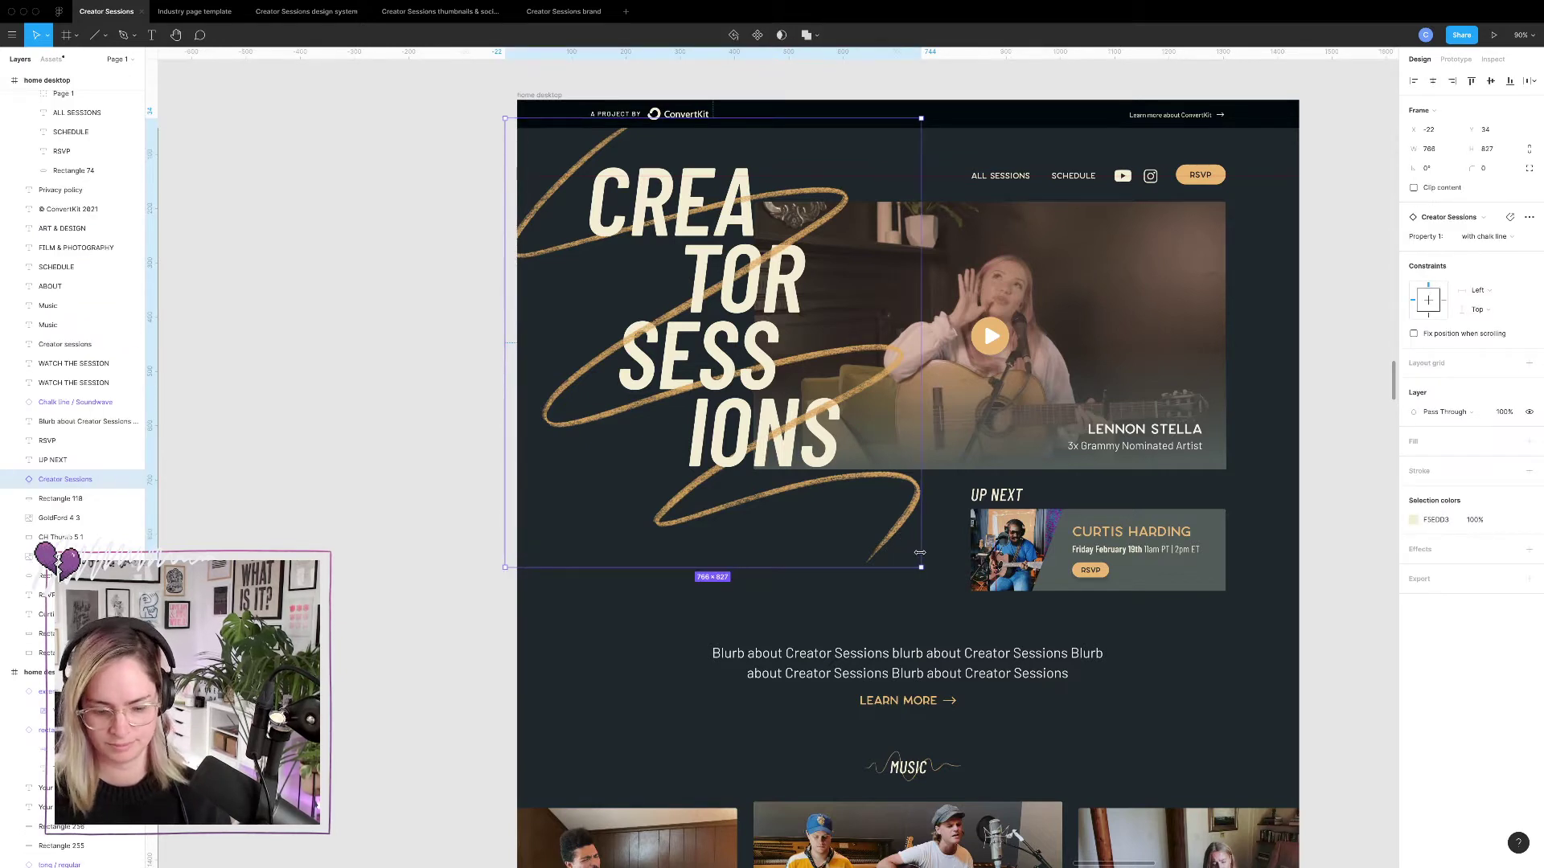
left_click_drag(922, 569, 935, 592)
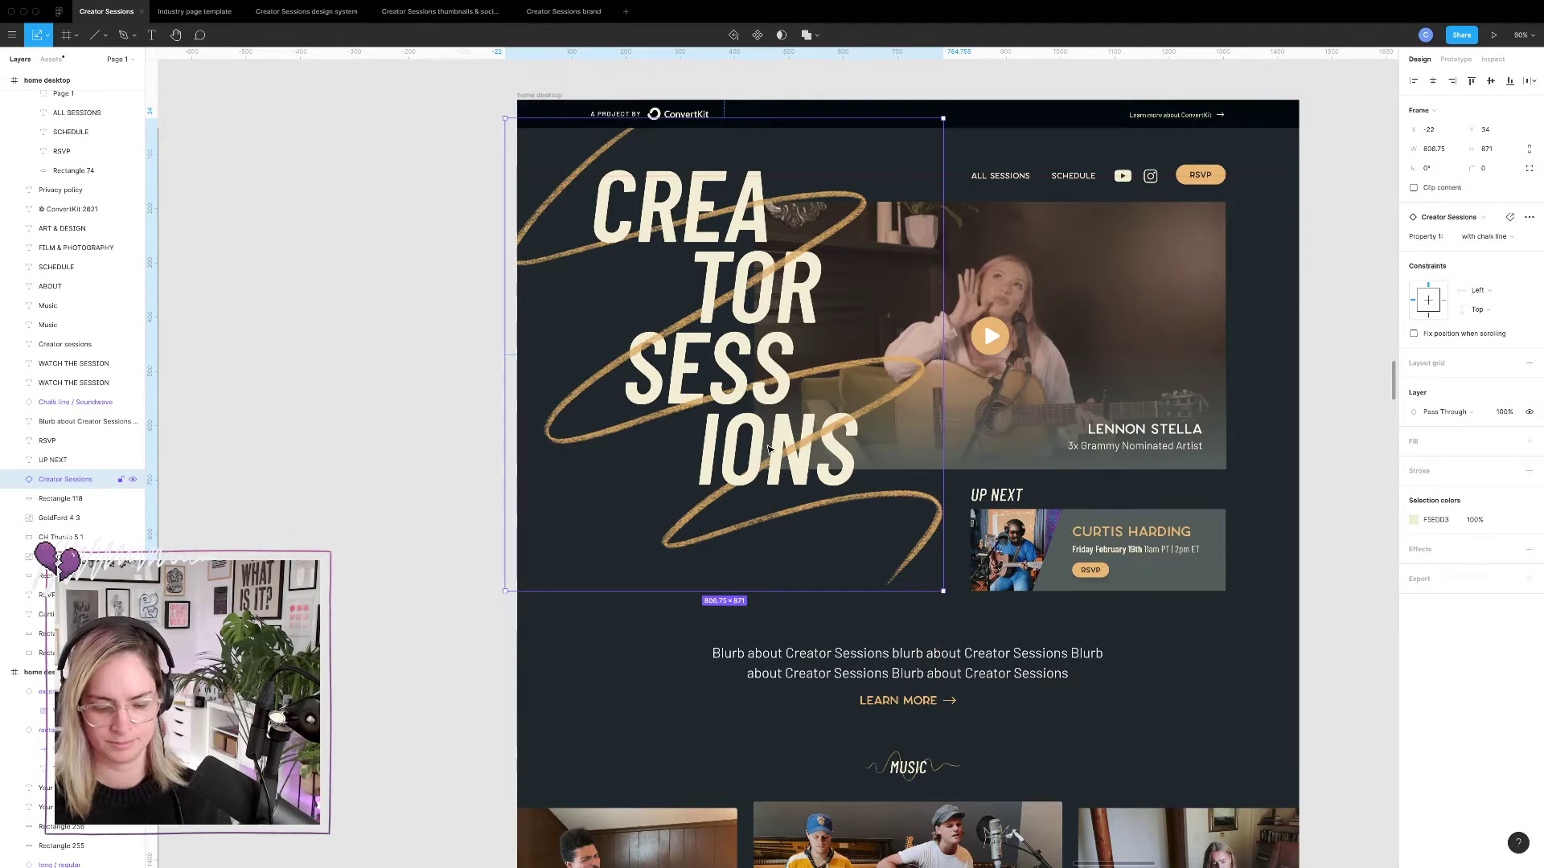
key("ctrl+g")
key("Left")
key("Left")
key("Left")
key("Left")
key("Left")
key("Left")
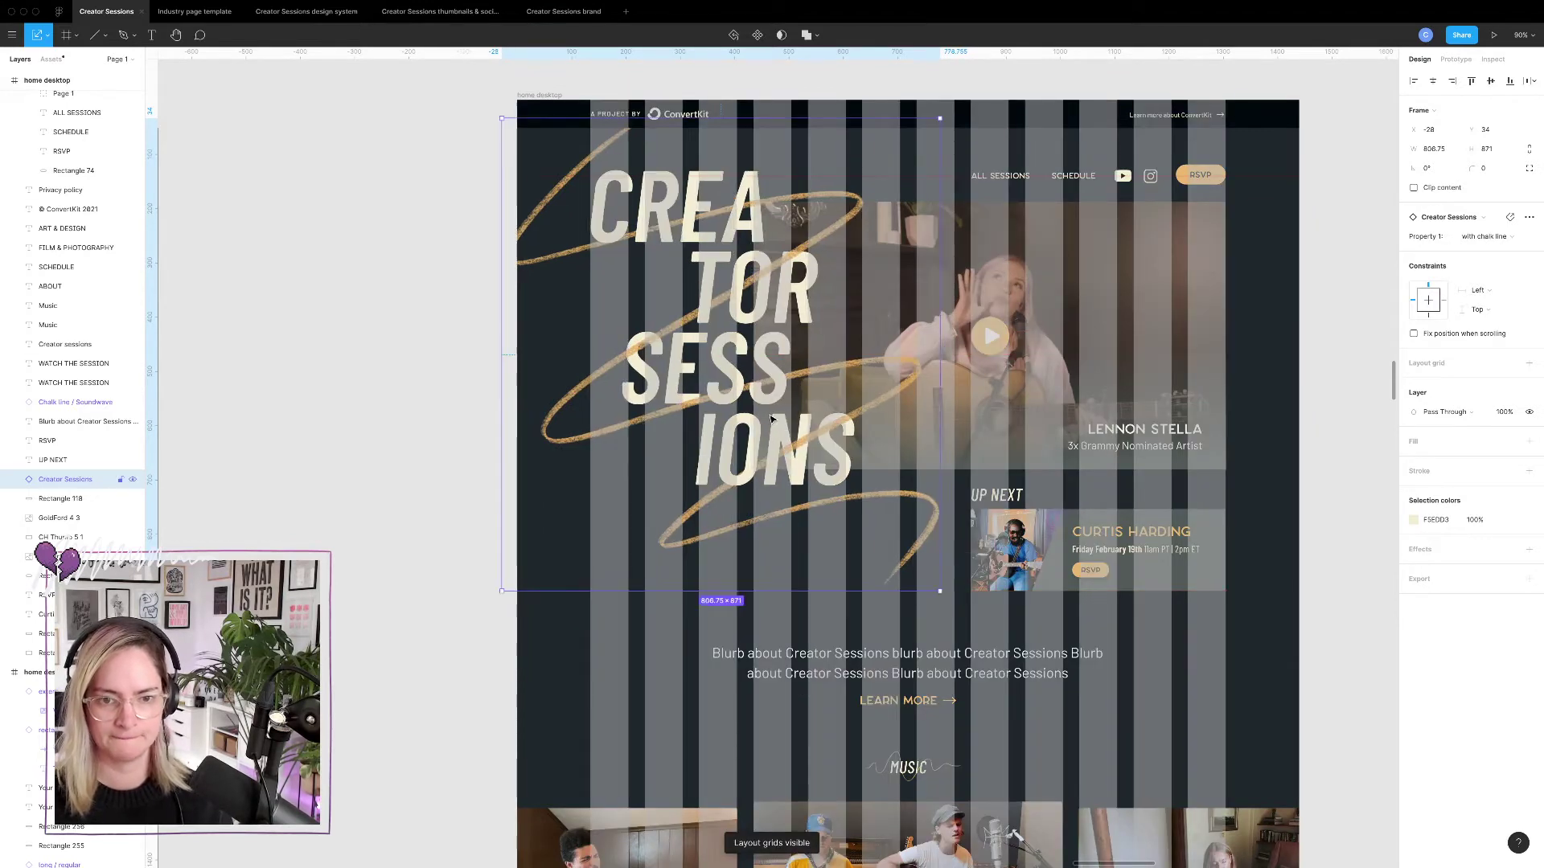
key("ctrl+g")
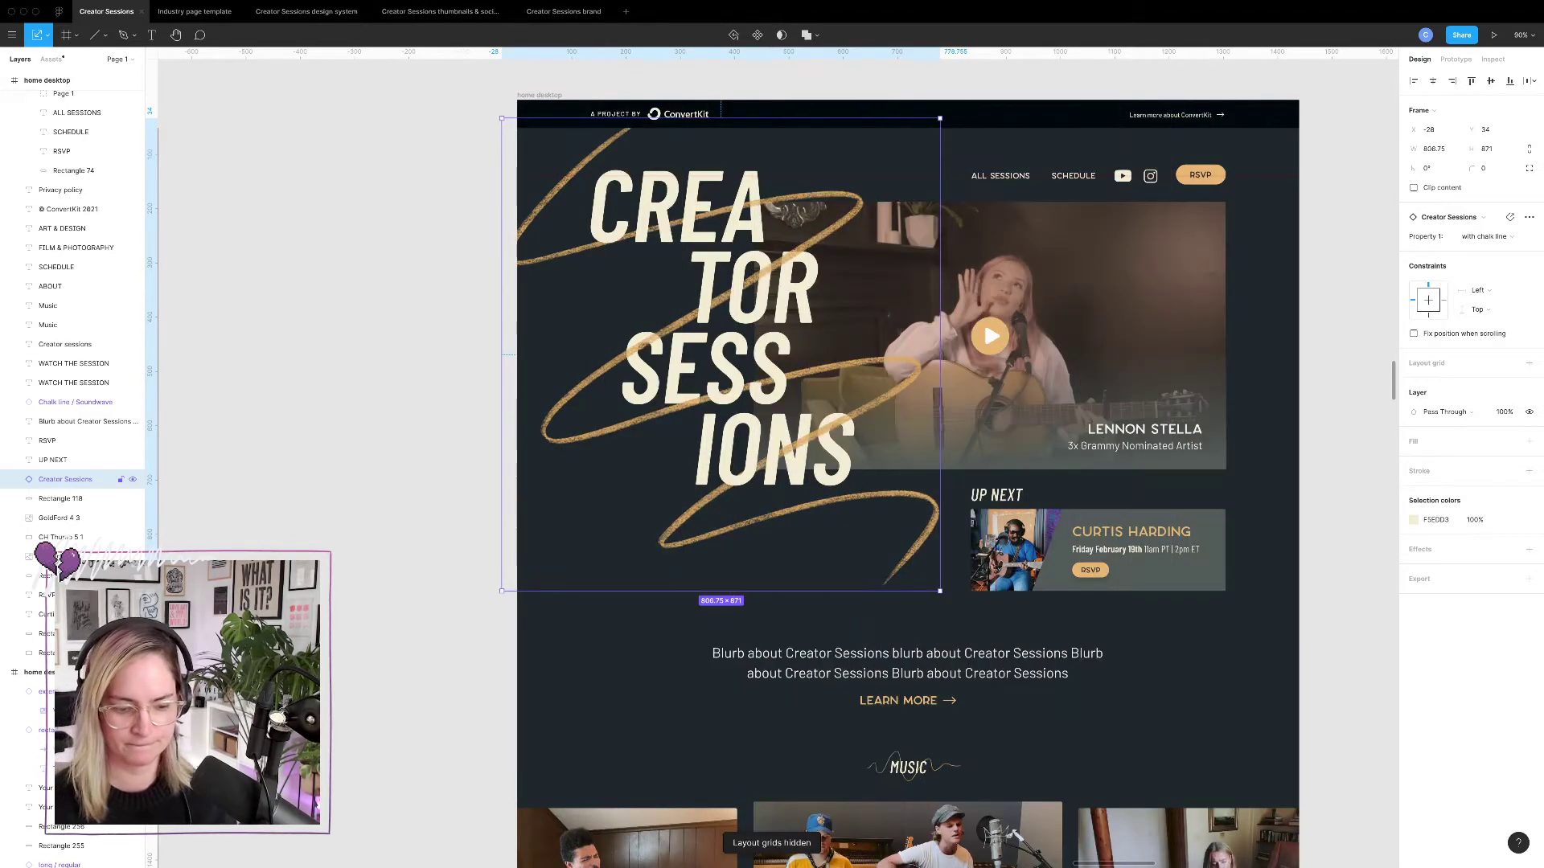
left_click(426, 314)
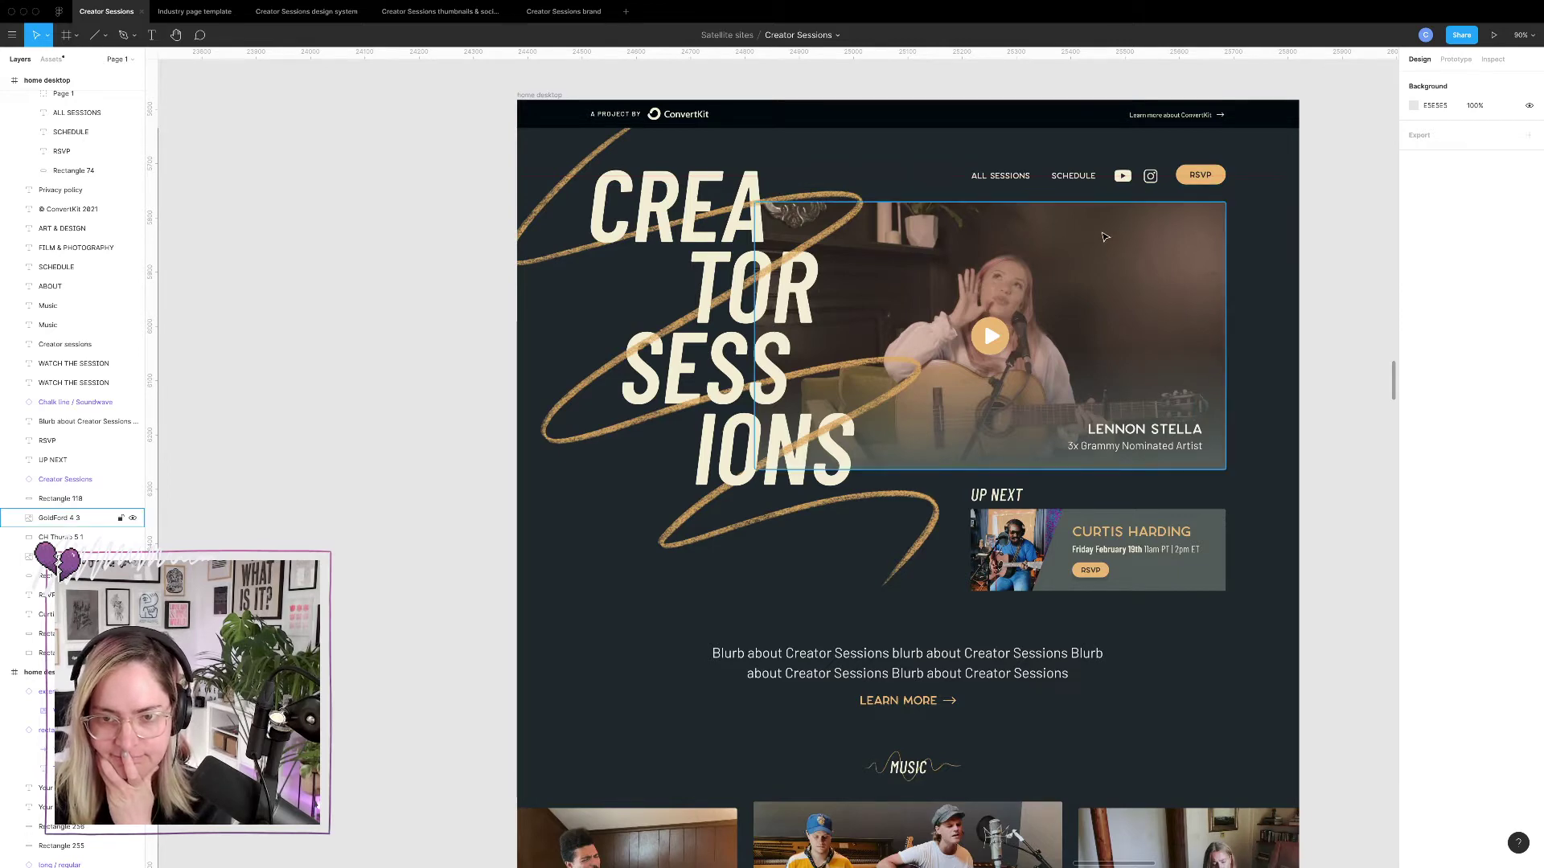
Compare the home desktop and session desktop variants, checking their headers and page layouts down to the footers.
scroll(1102, 238, "down", 5)
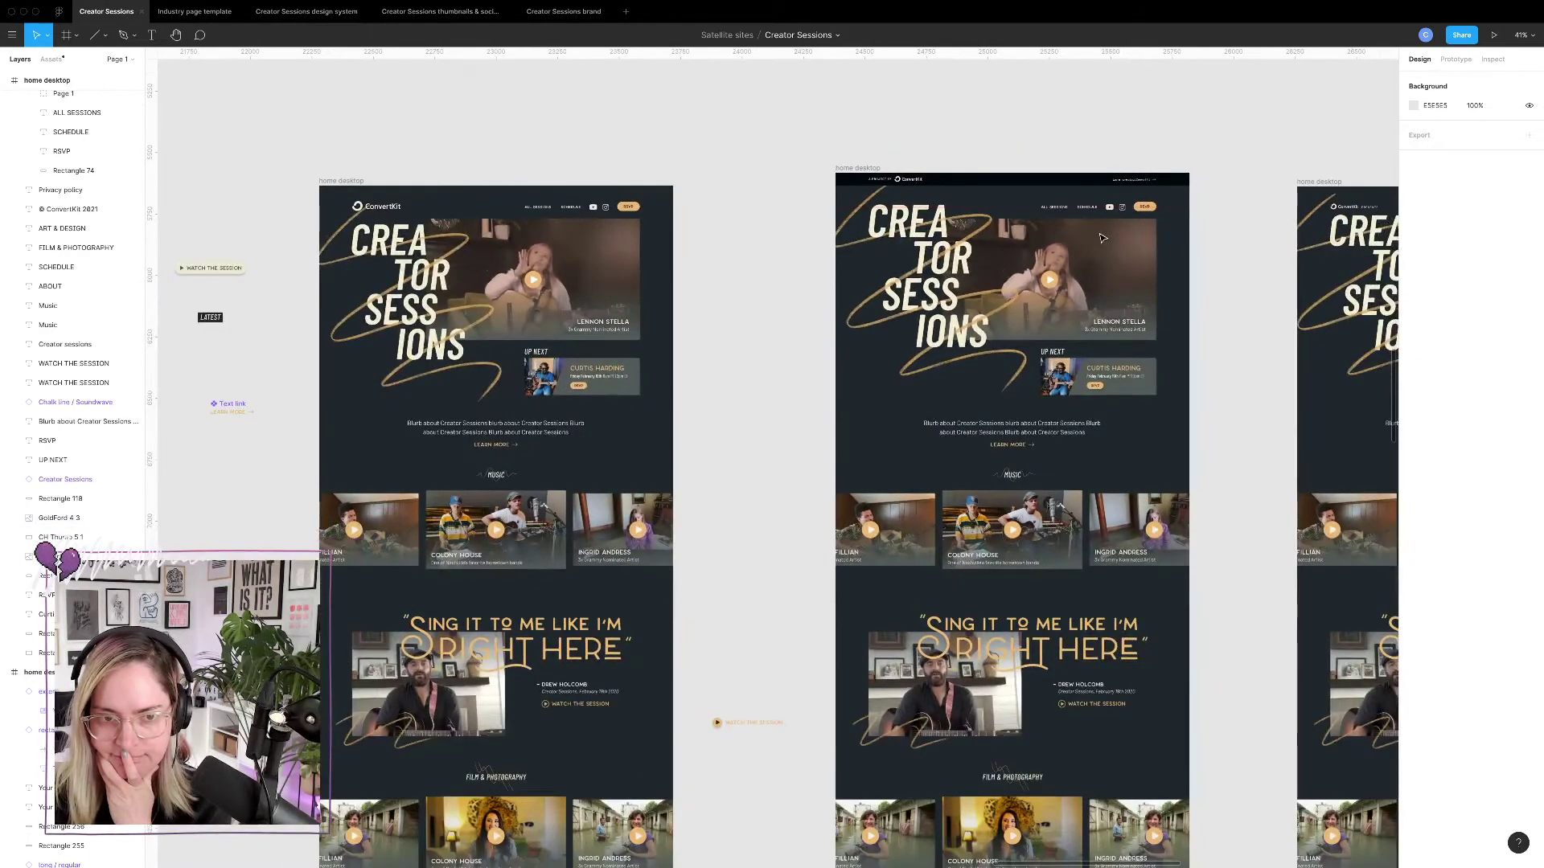
scroll(1102, 238, "right", 10)
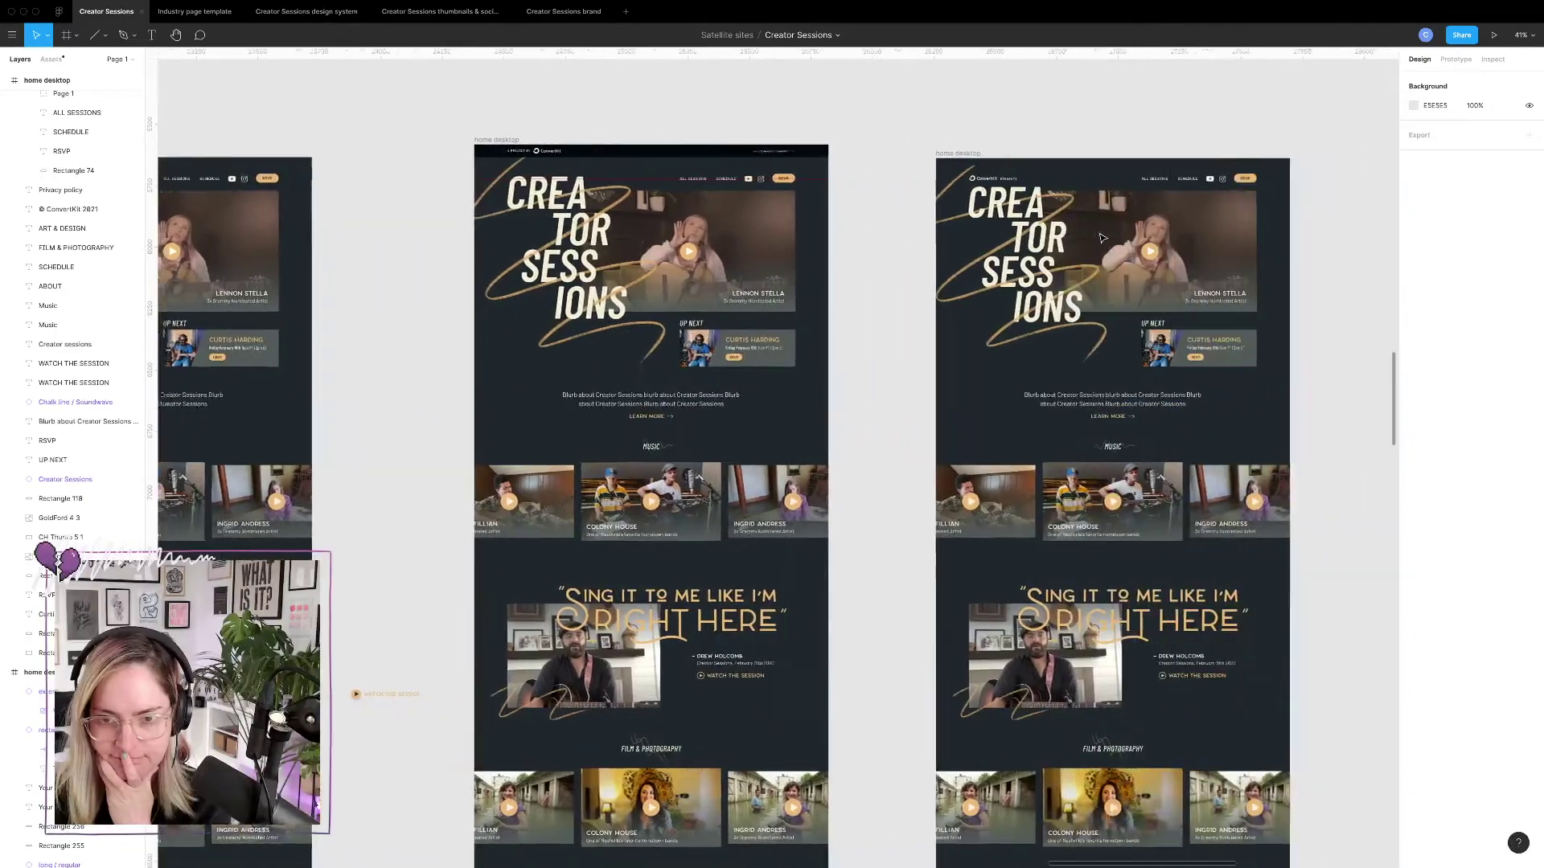
scroll(1103, 238, "down", 10)
scroll(1102, 238, "left", 3)
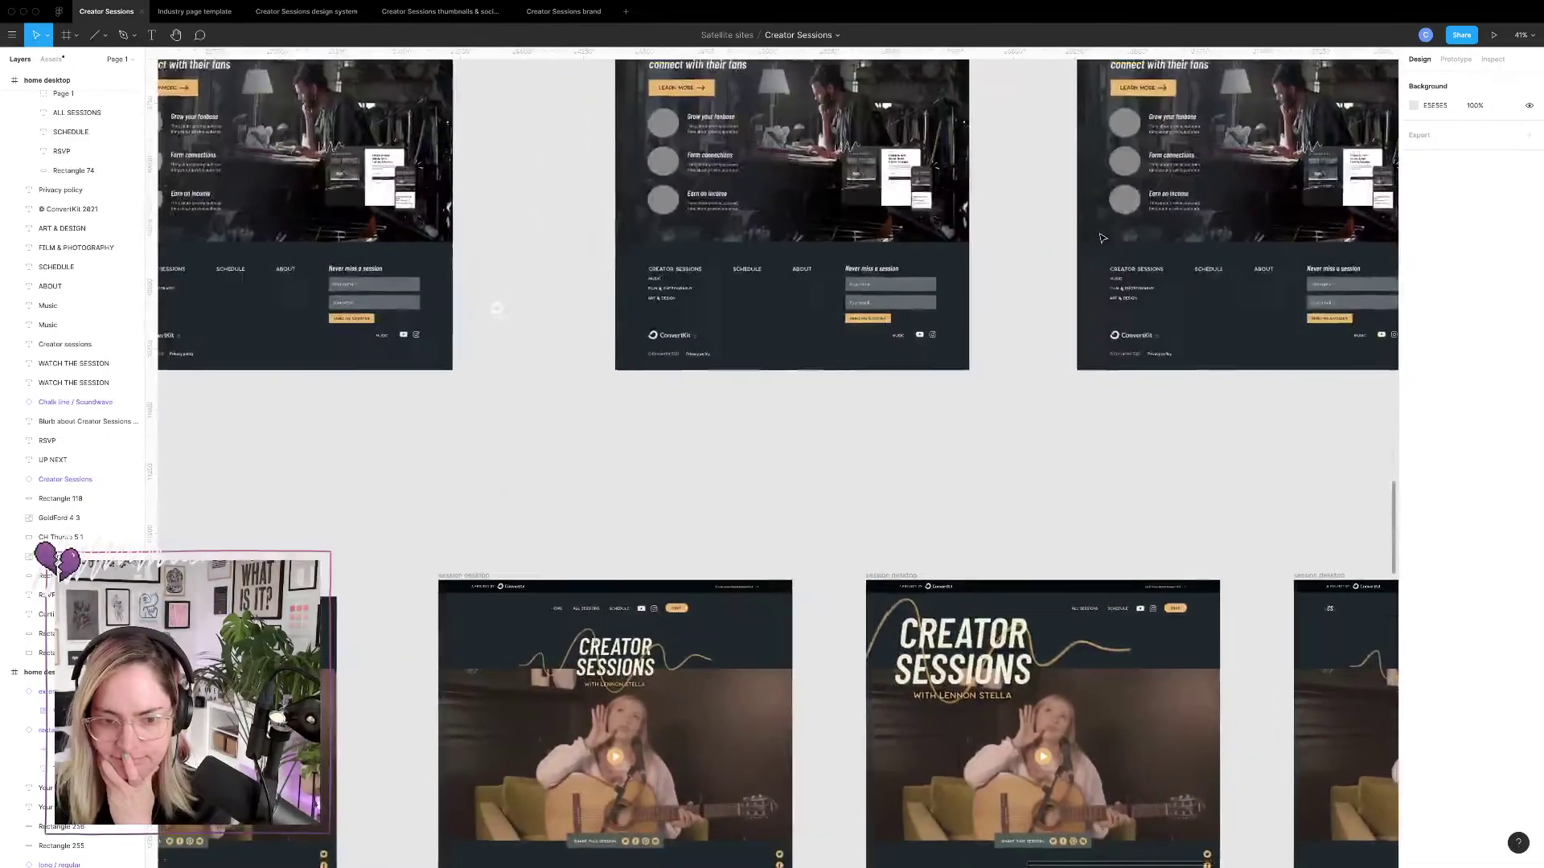
scroll(1102, 238, "down", 5)
scroll(1103, 238, "left", 5)
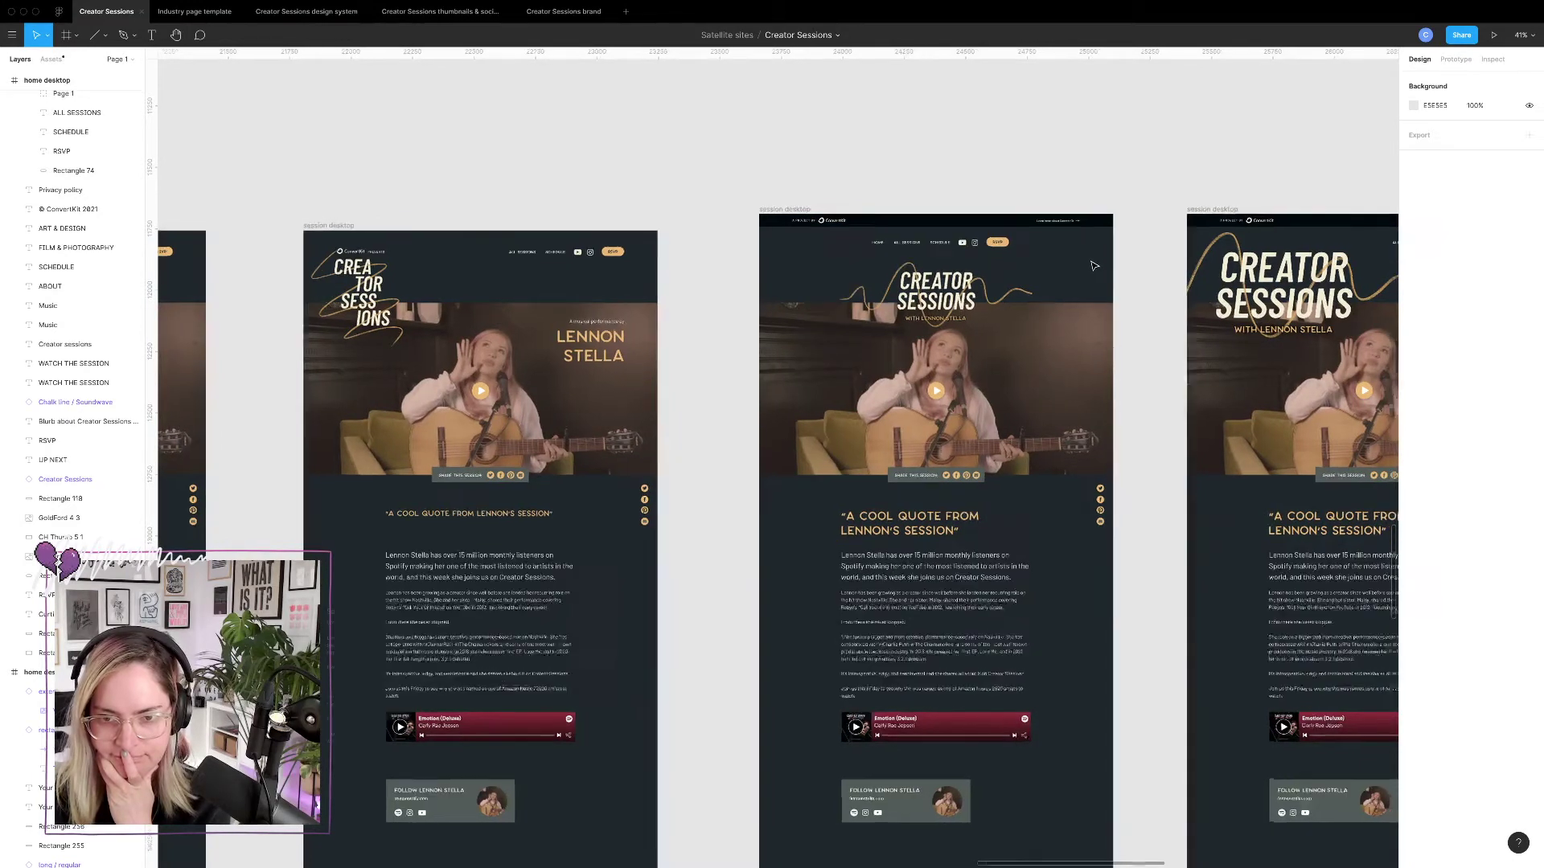
scroll(1092, 264, "up", 10)
scroll(1092, 264, "right", 10)
scroll(892, 611, "down", 5)
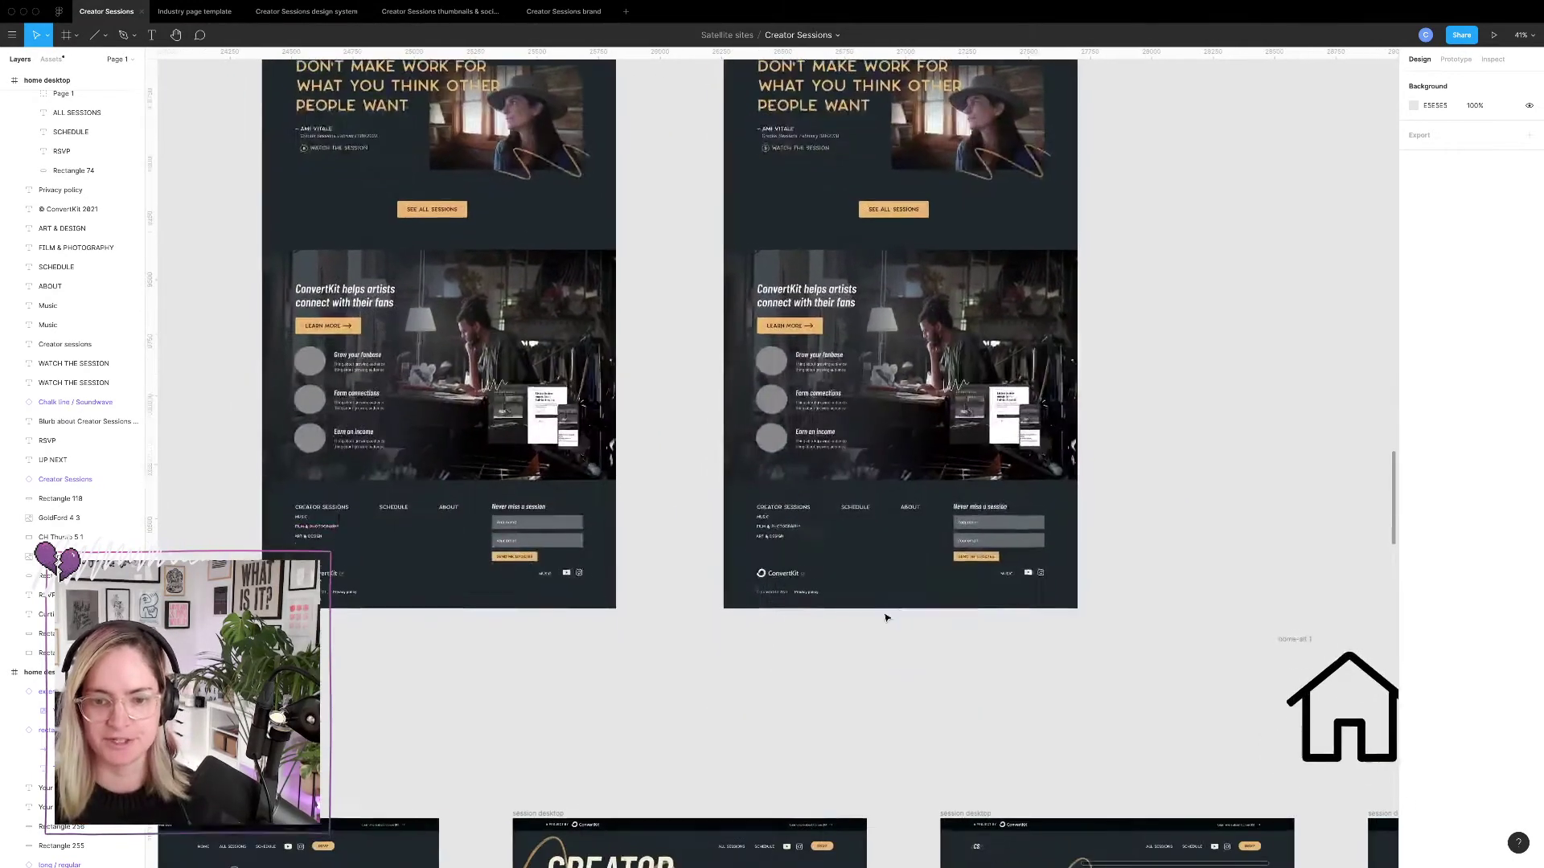
Extend the bottom edge of the home desktop frame with the ConvertKit PRESENTS header to make the footer taller.
scroll(954, 581, "up", 5, "ctrl")
right_click(958, 584)
scroll(959, 584, "down", 6, "ctrl")
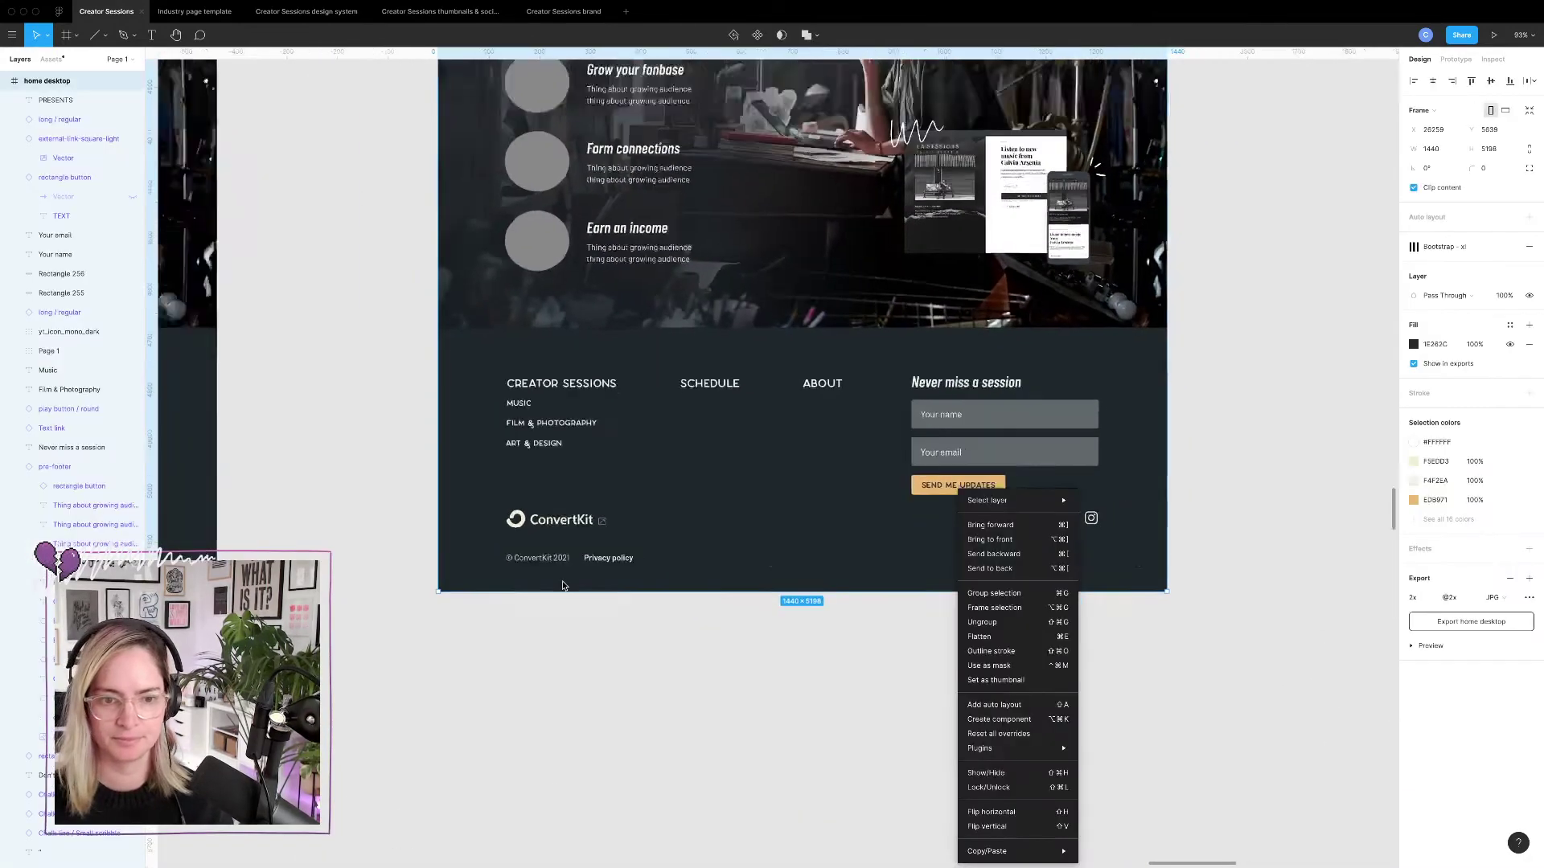
key("Escape")
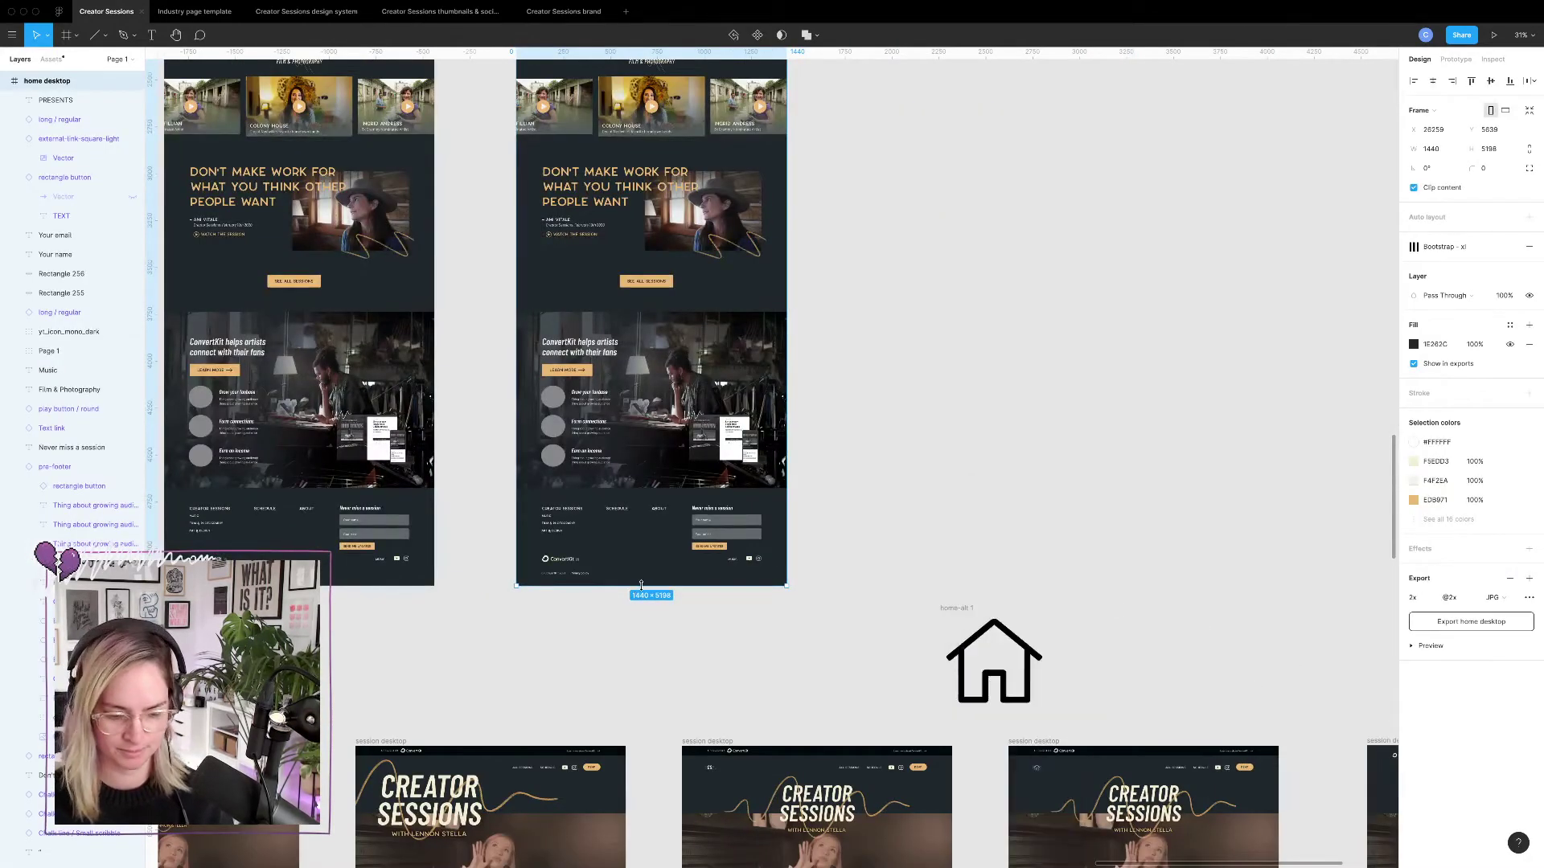
left_click_drag(641, 585, 641, 607)
left_click(634, 634)
scroll(630, 583, "up", 3, "ctrl")
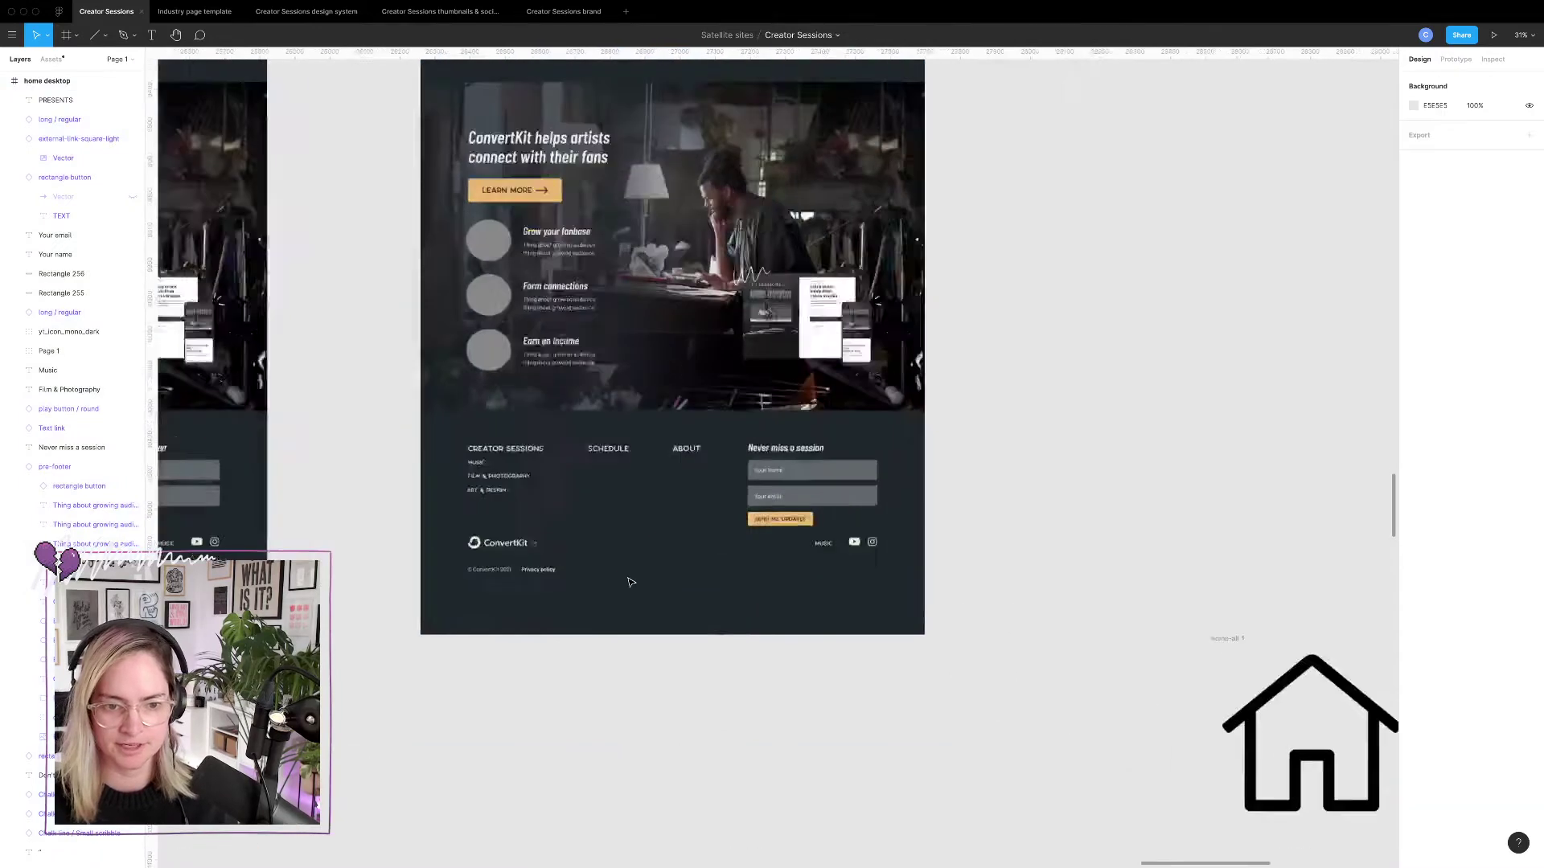
scroll(631, 582, "up", 3, "ctrl")
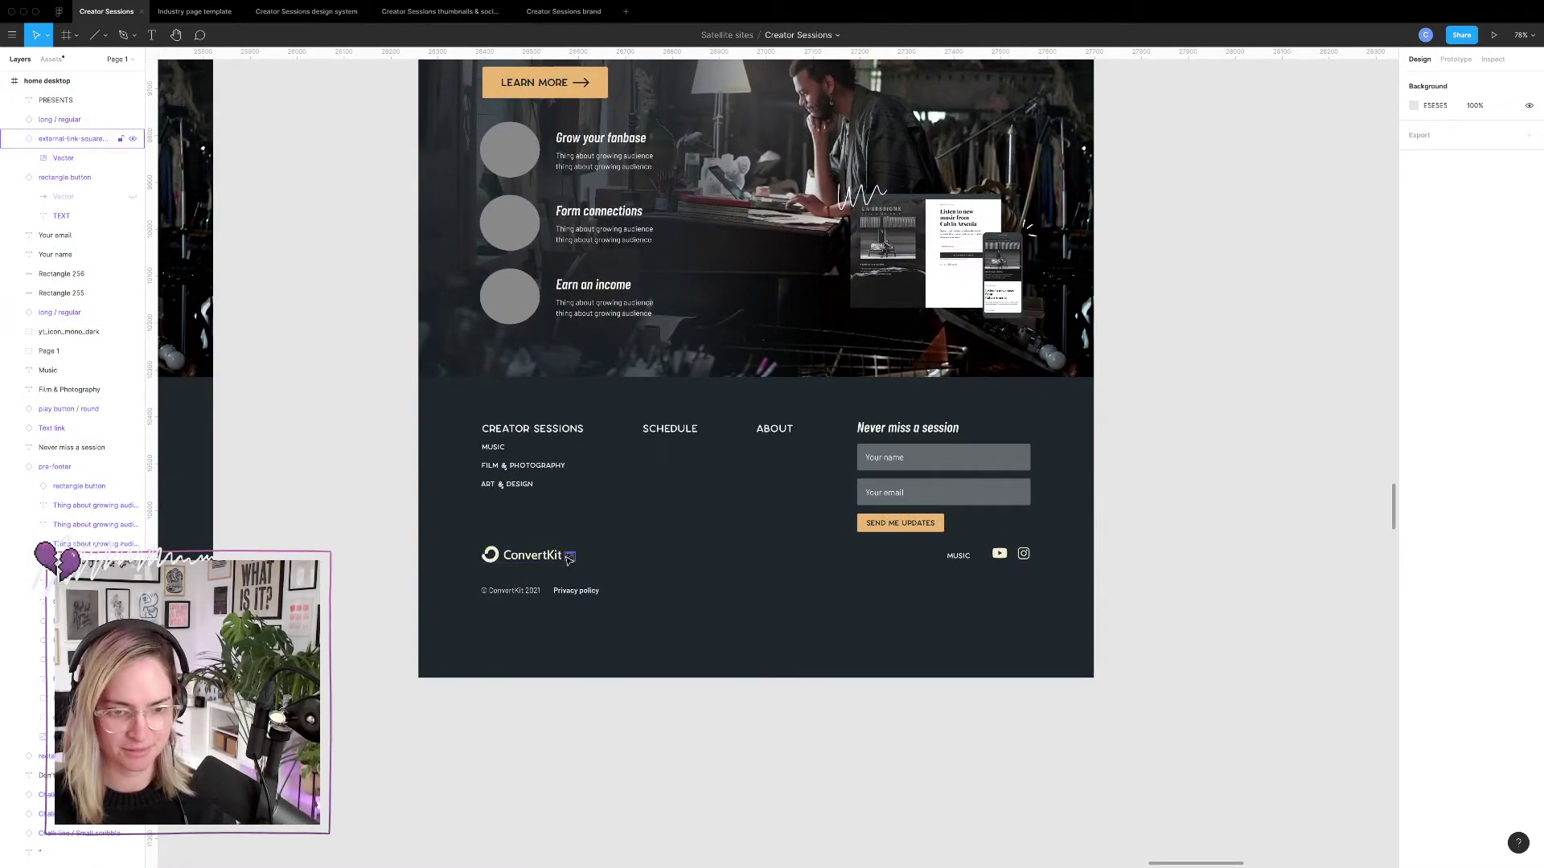
Replace the MUSIC label beside the footer's social icons with FOLLOW CREATOR SESSIONS and place it before the YouTube icon at X 981.
double_click(956, 554)
type("FOLLOW")
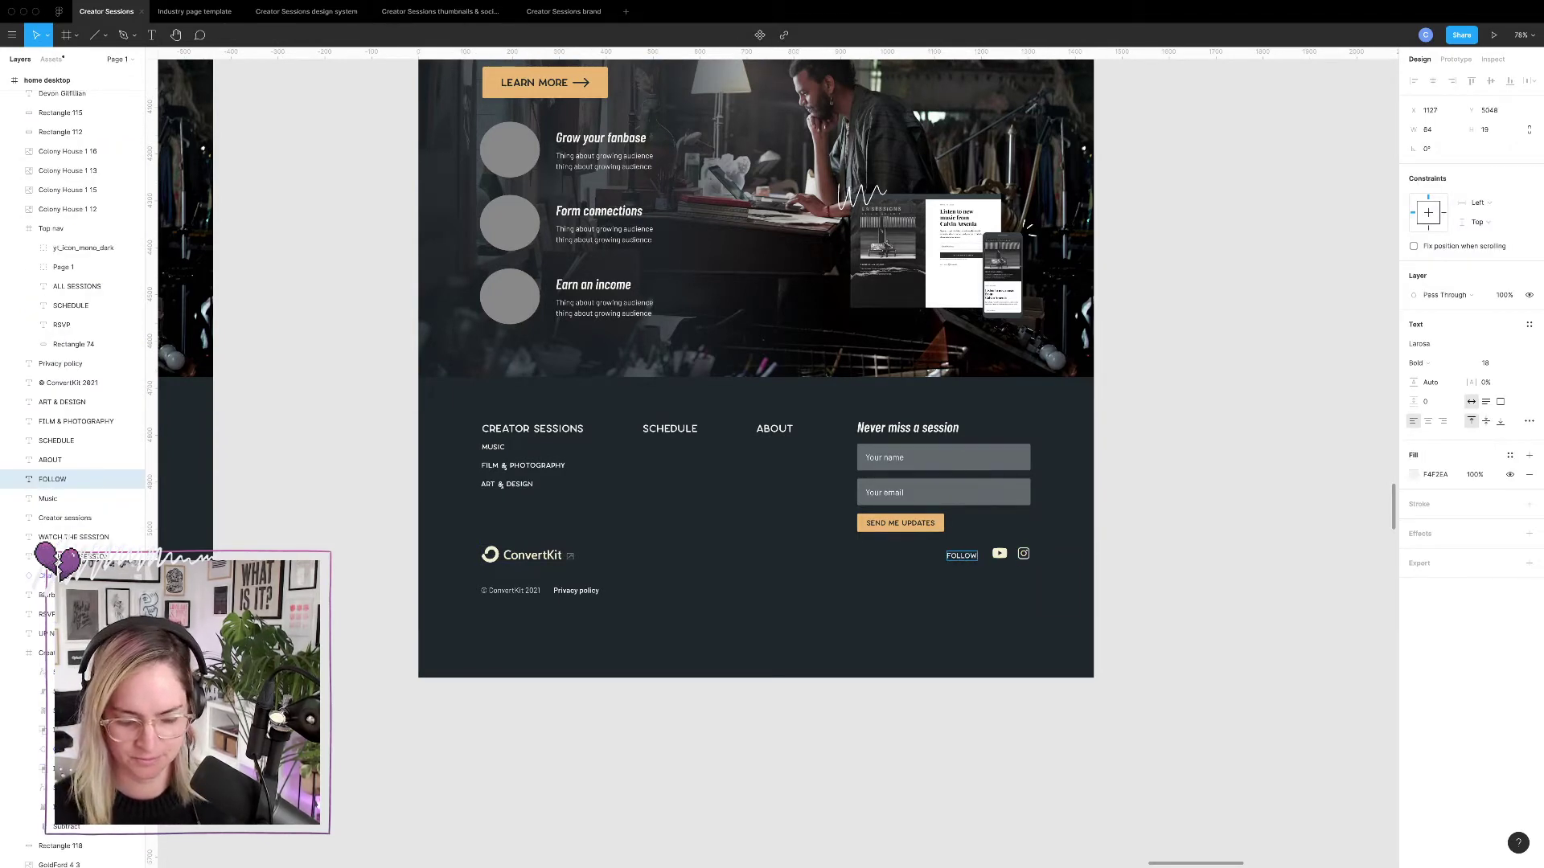
type(" CREATOR SE")
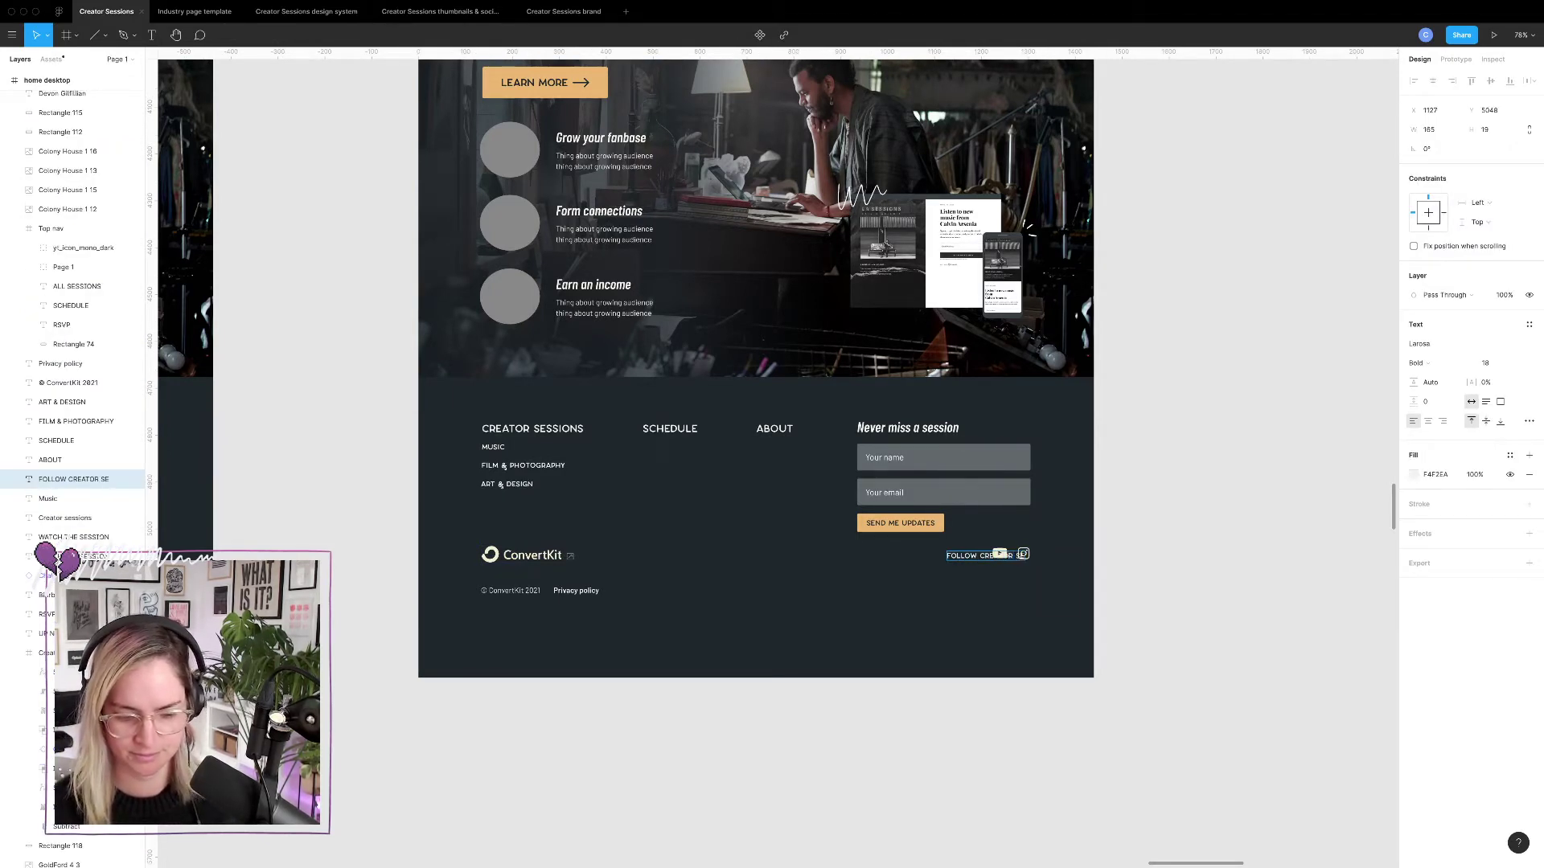
type("SSIONS")
key("Escape")
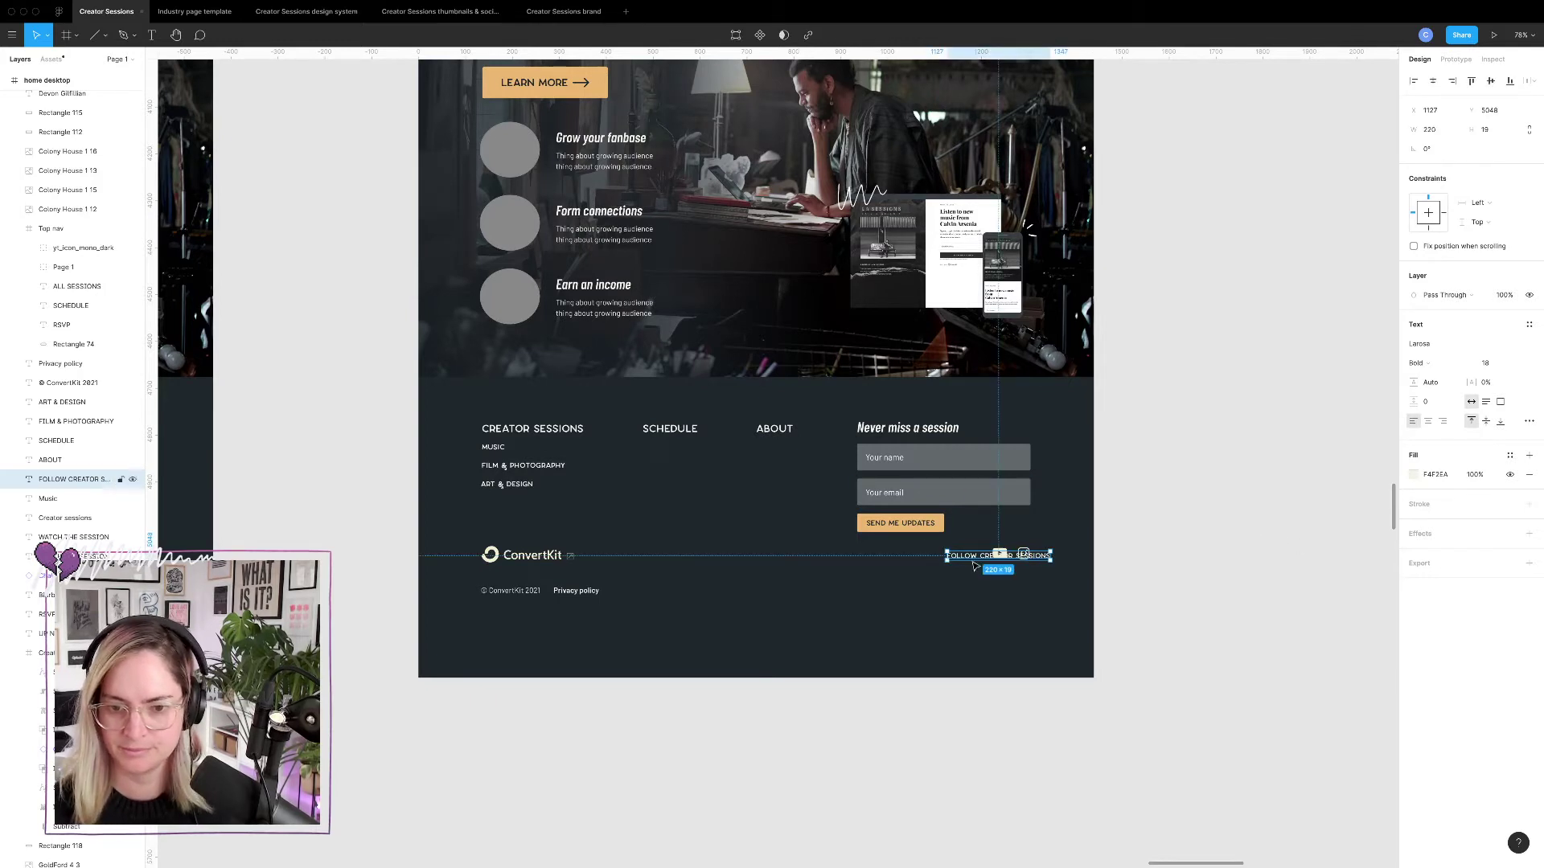
left_click_drag(983, 561, 917, 561)
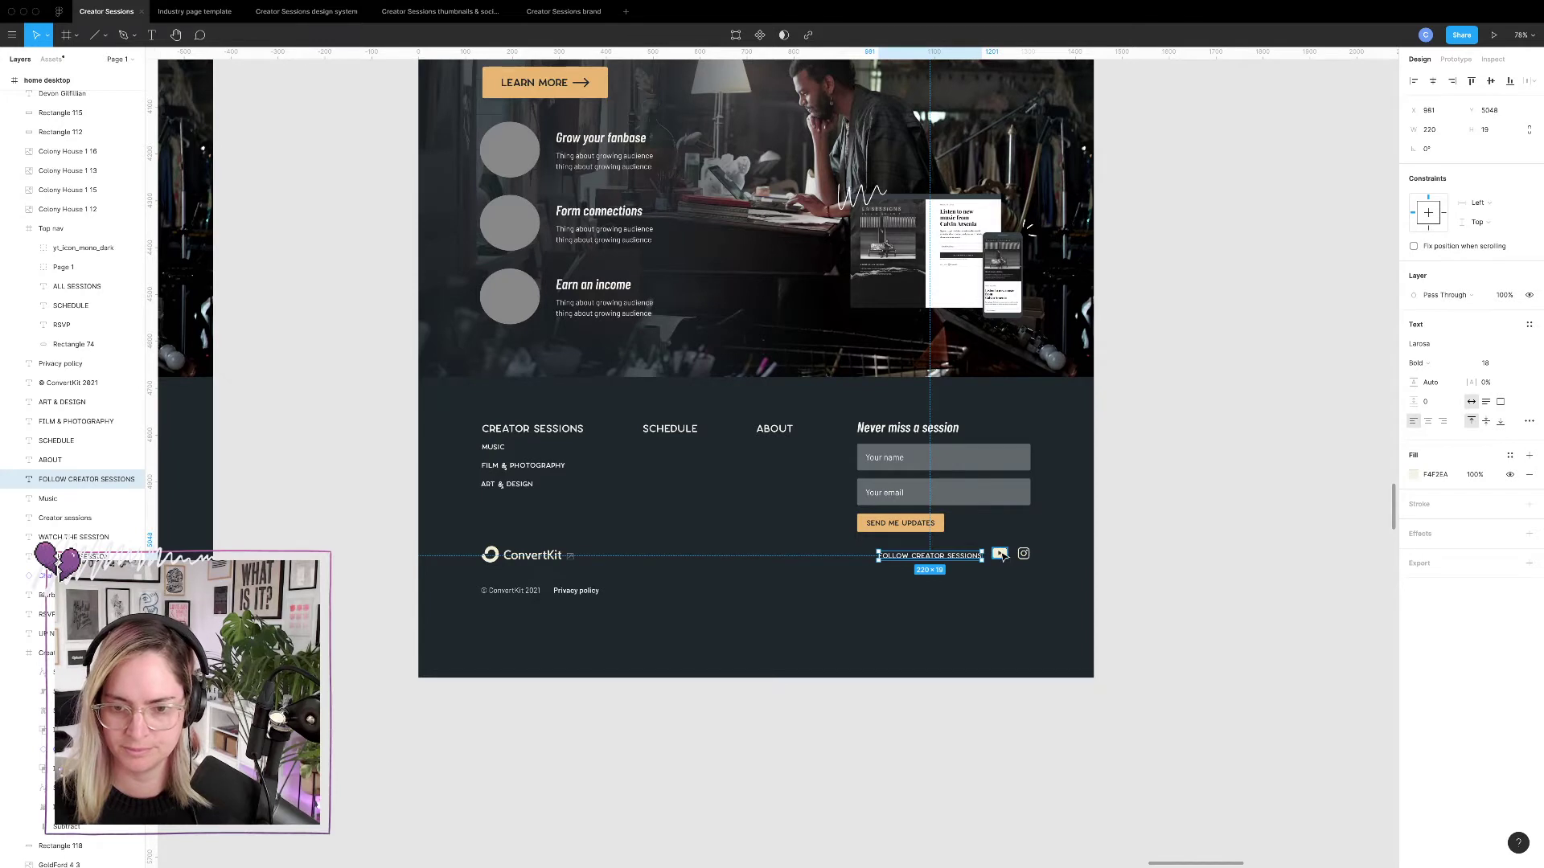
Align the FOLLOW CREATOR SESSIONS text and social icons with the ConvertKit logo, and move the whole bottom footer row down near the frame's lower edge.
left_click(1000, 554)
left_click(1024, 554, "shift")
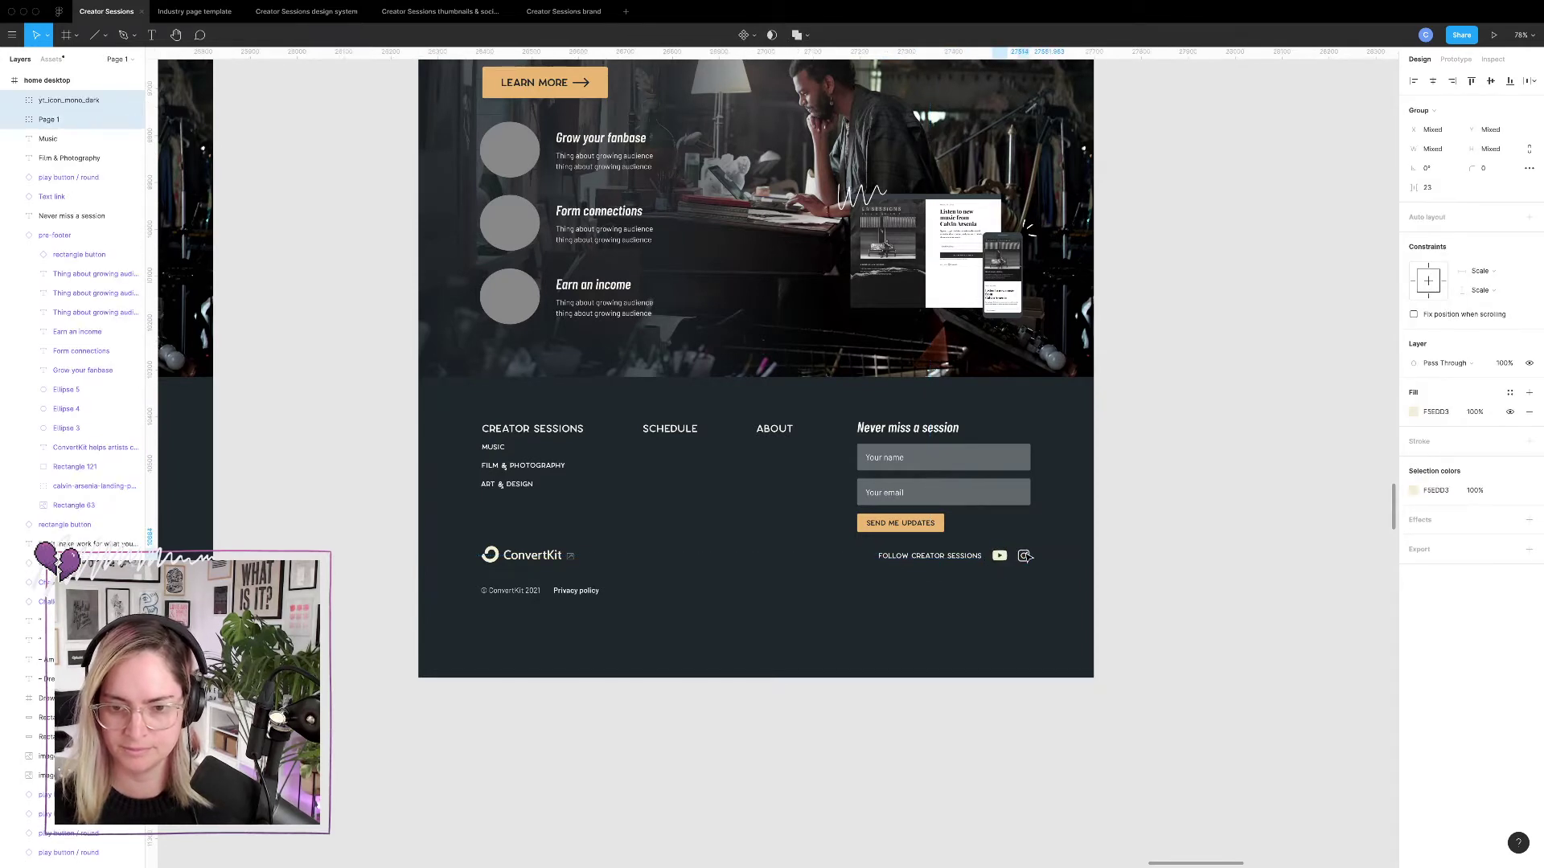
left_click(954, 560, "shift")
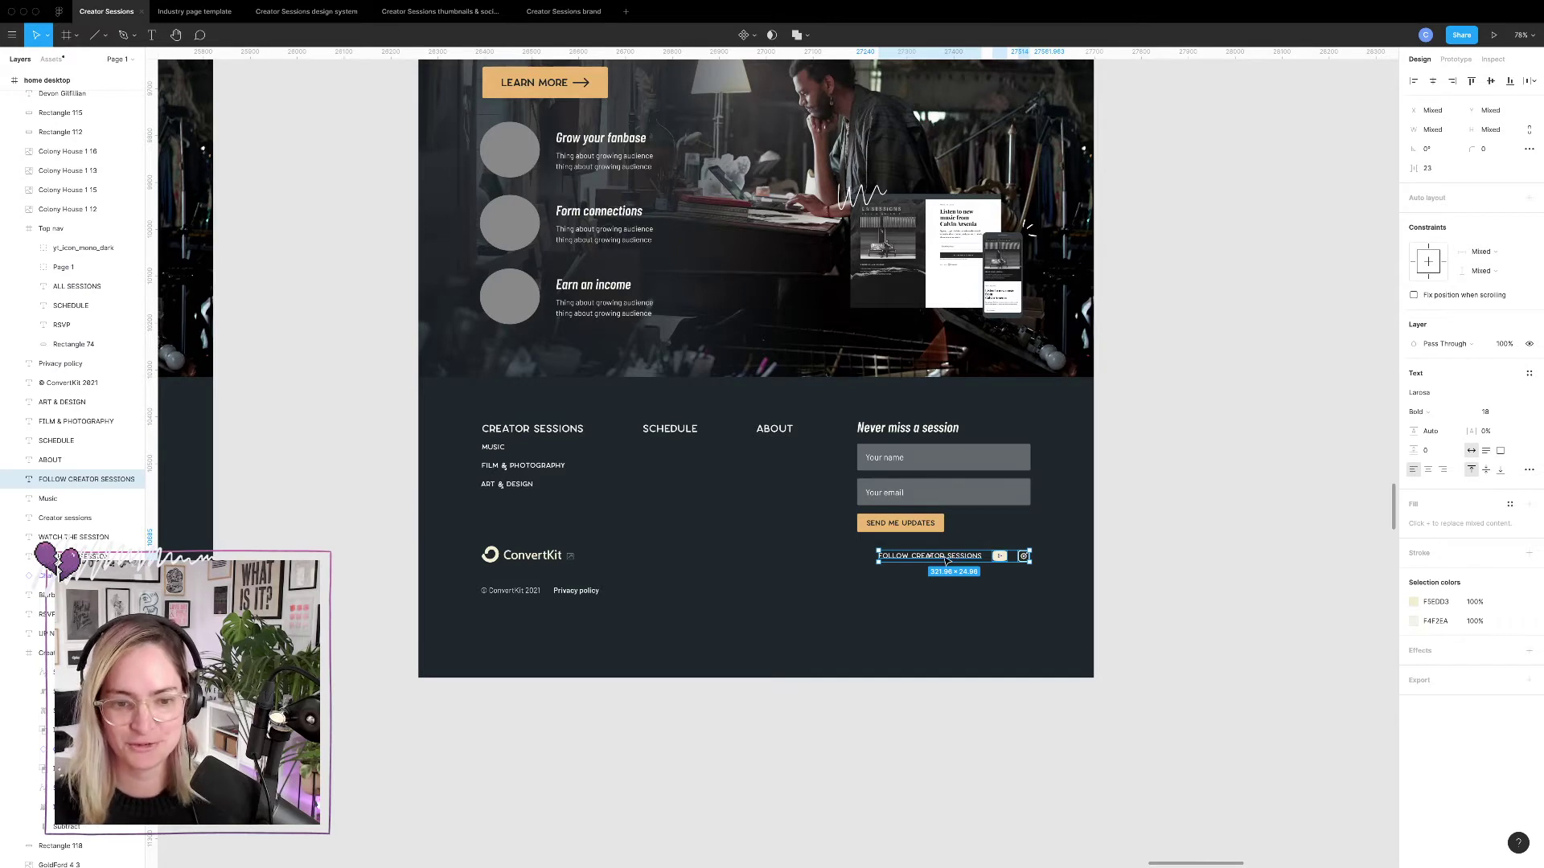
left_click_drag(947, 561, 950, 560)
left_click(571, 558, "shift")
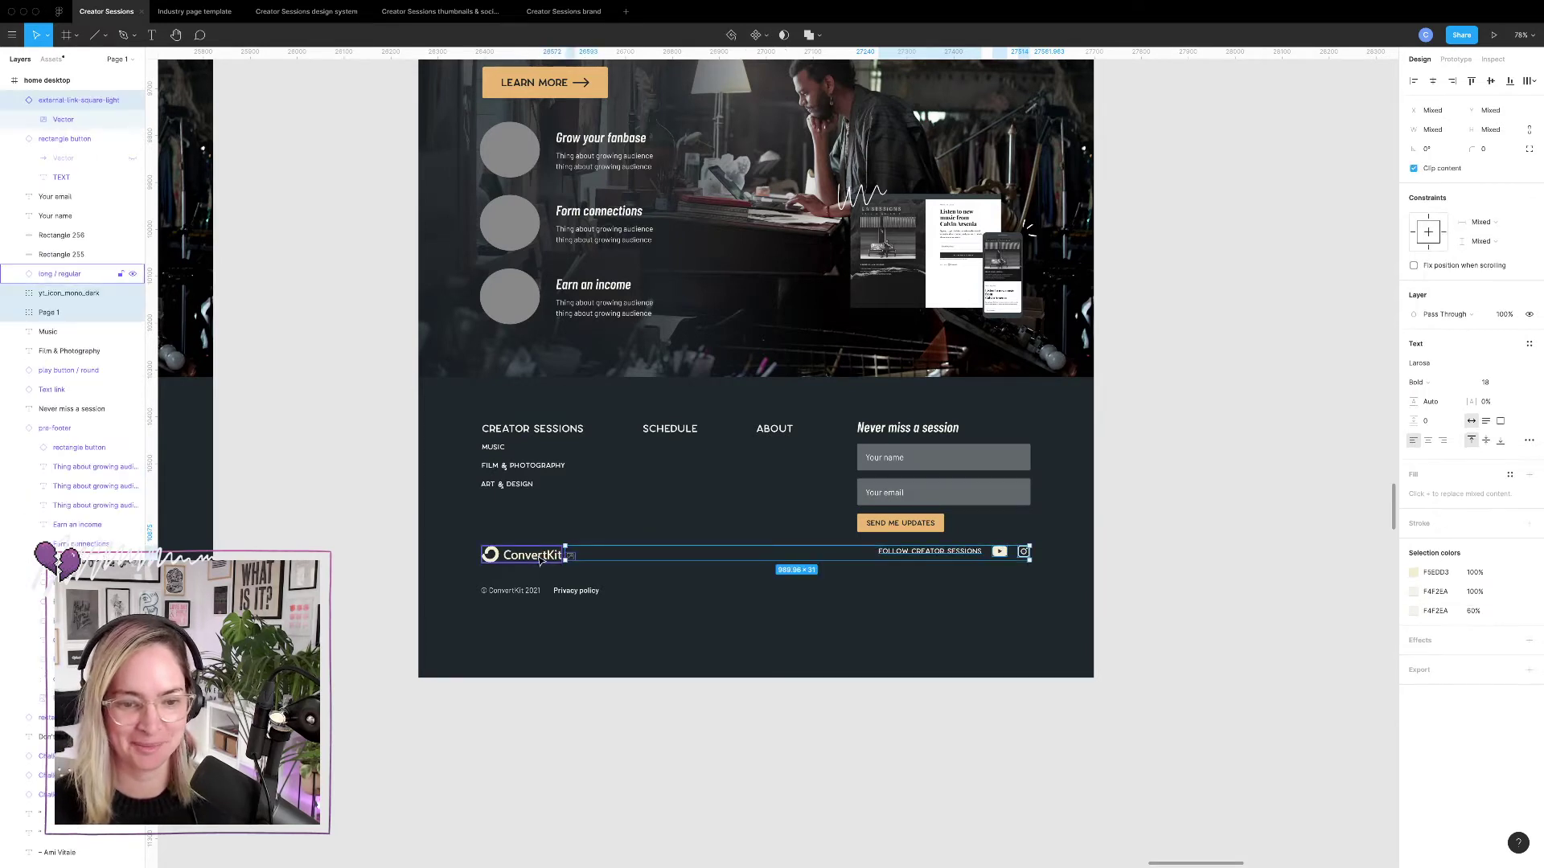
key("ctrl+z")
key("ctrl+z")
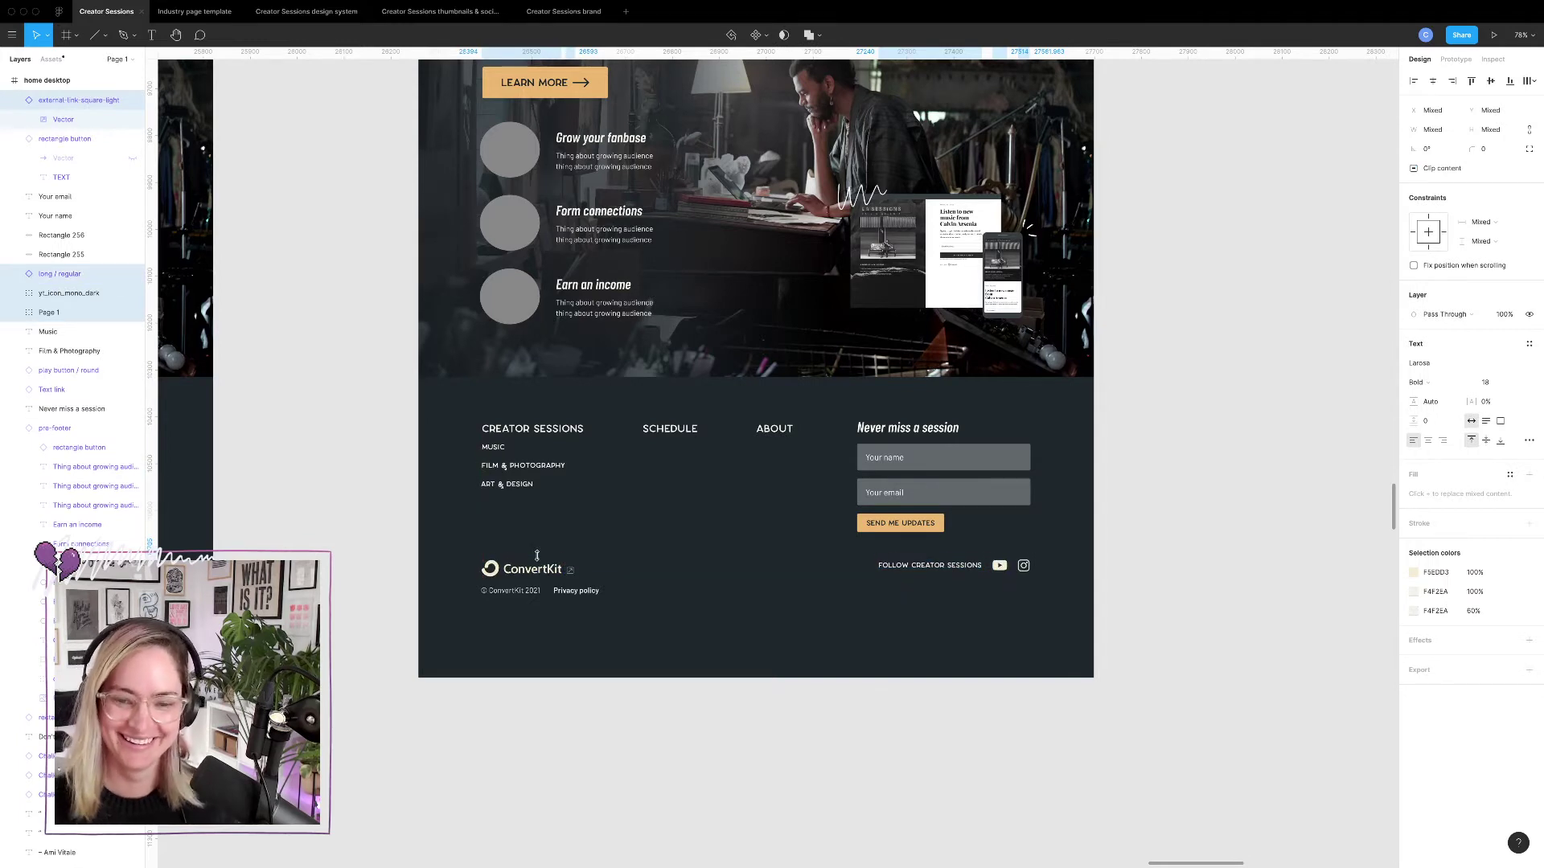
left_click(1268, 618)
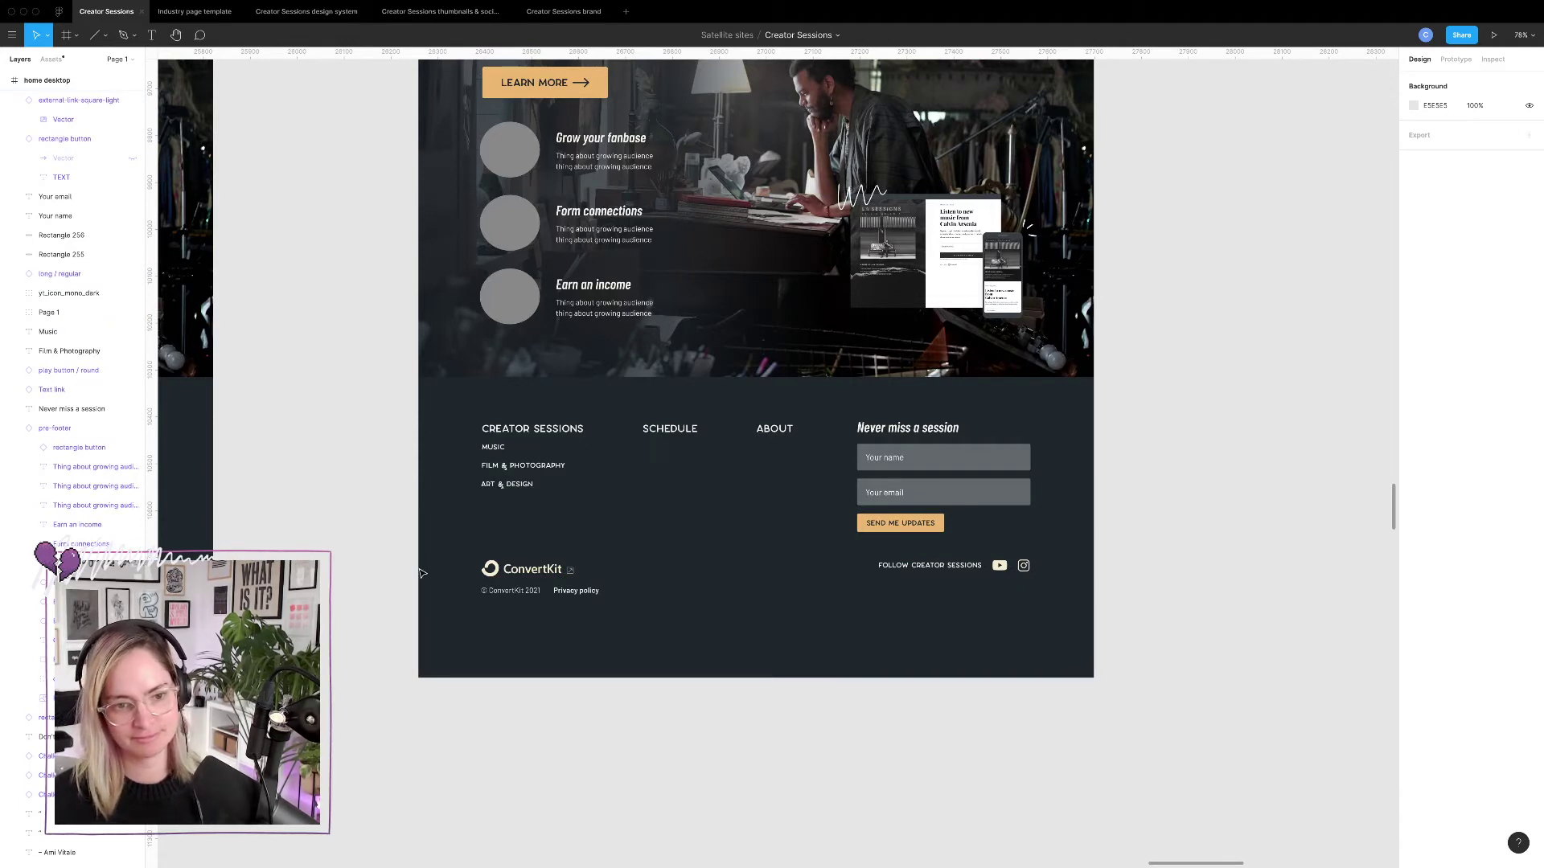
left_click_drag(399, 562, 1090, 617)
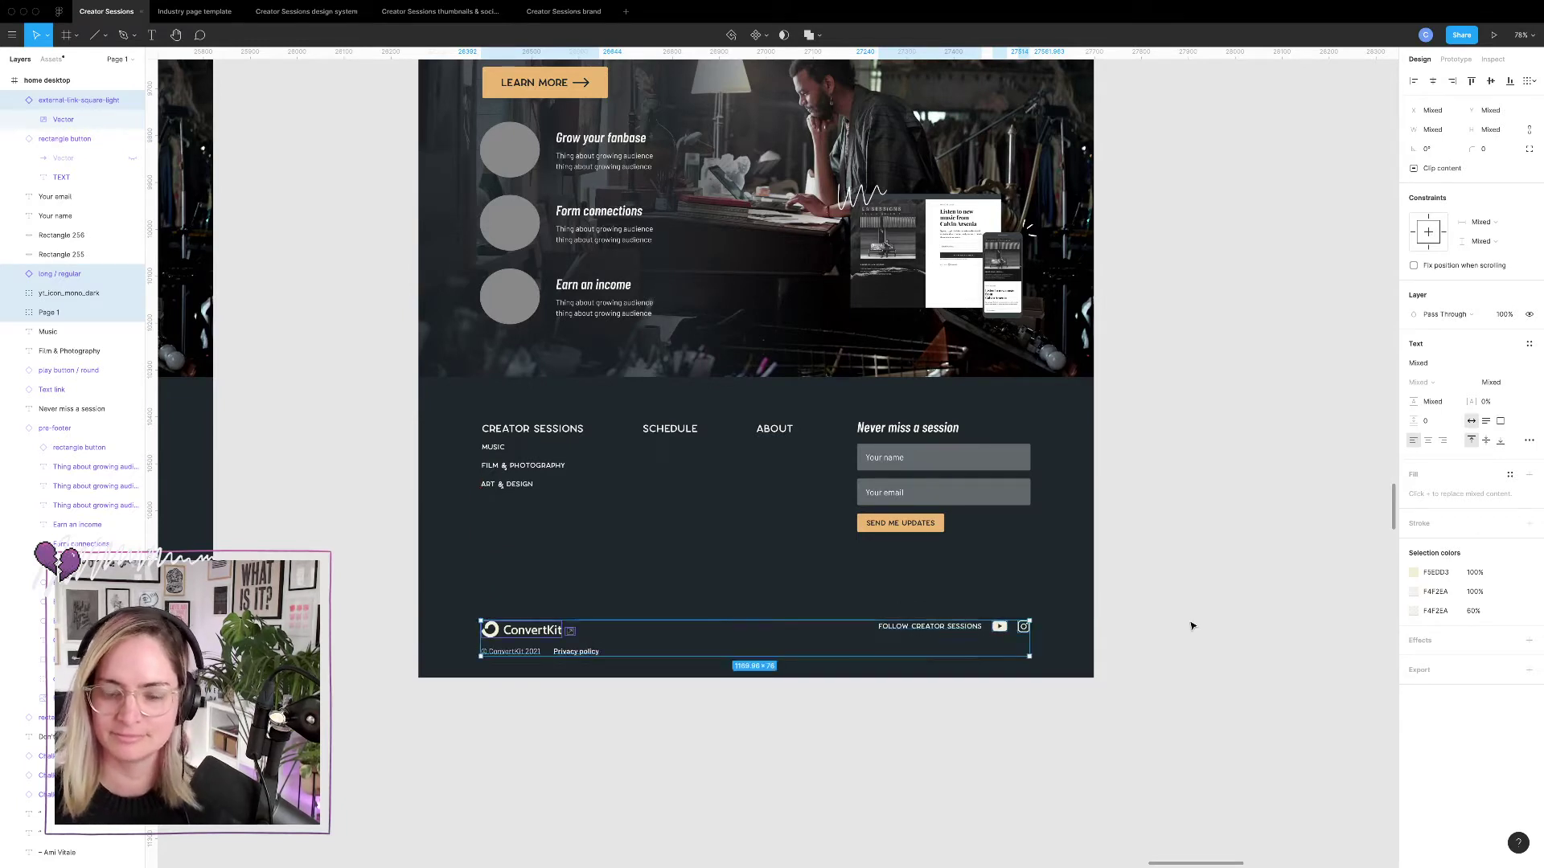
left_click(1206, 624)
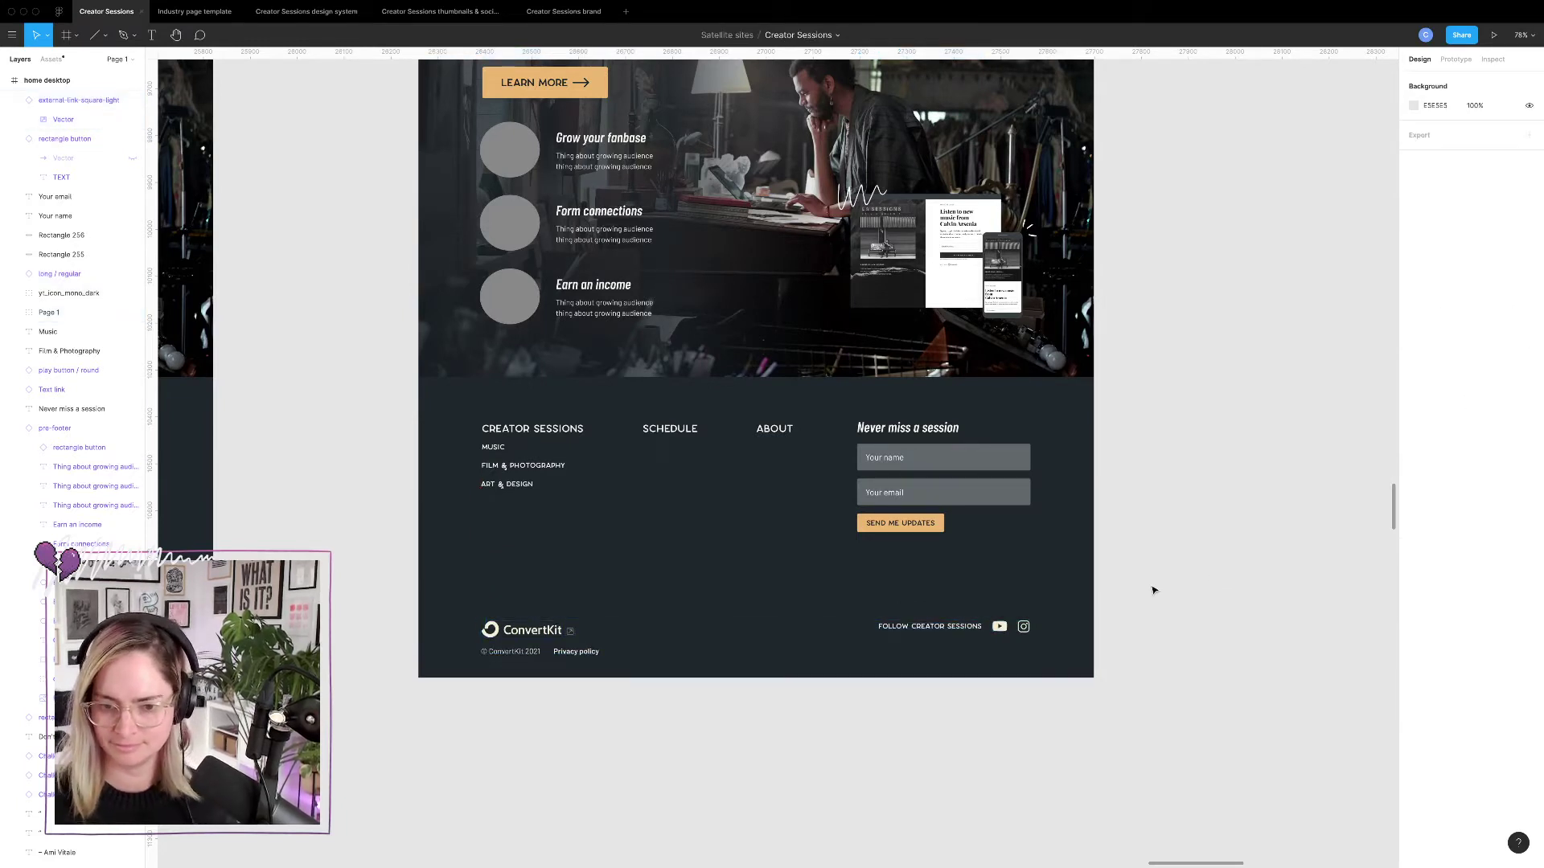
Try a colon after FOLLOW CREATOR SESSIONS in the footer and remove it again.
left_click(963, 628)
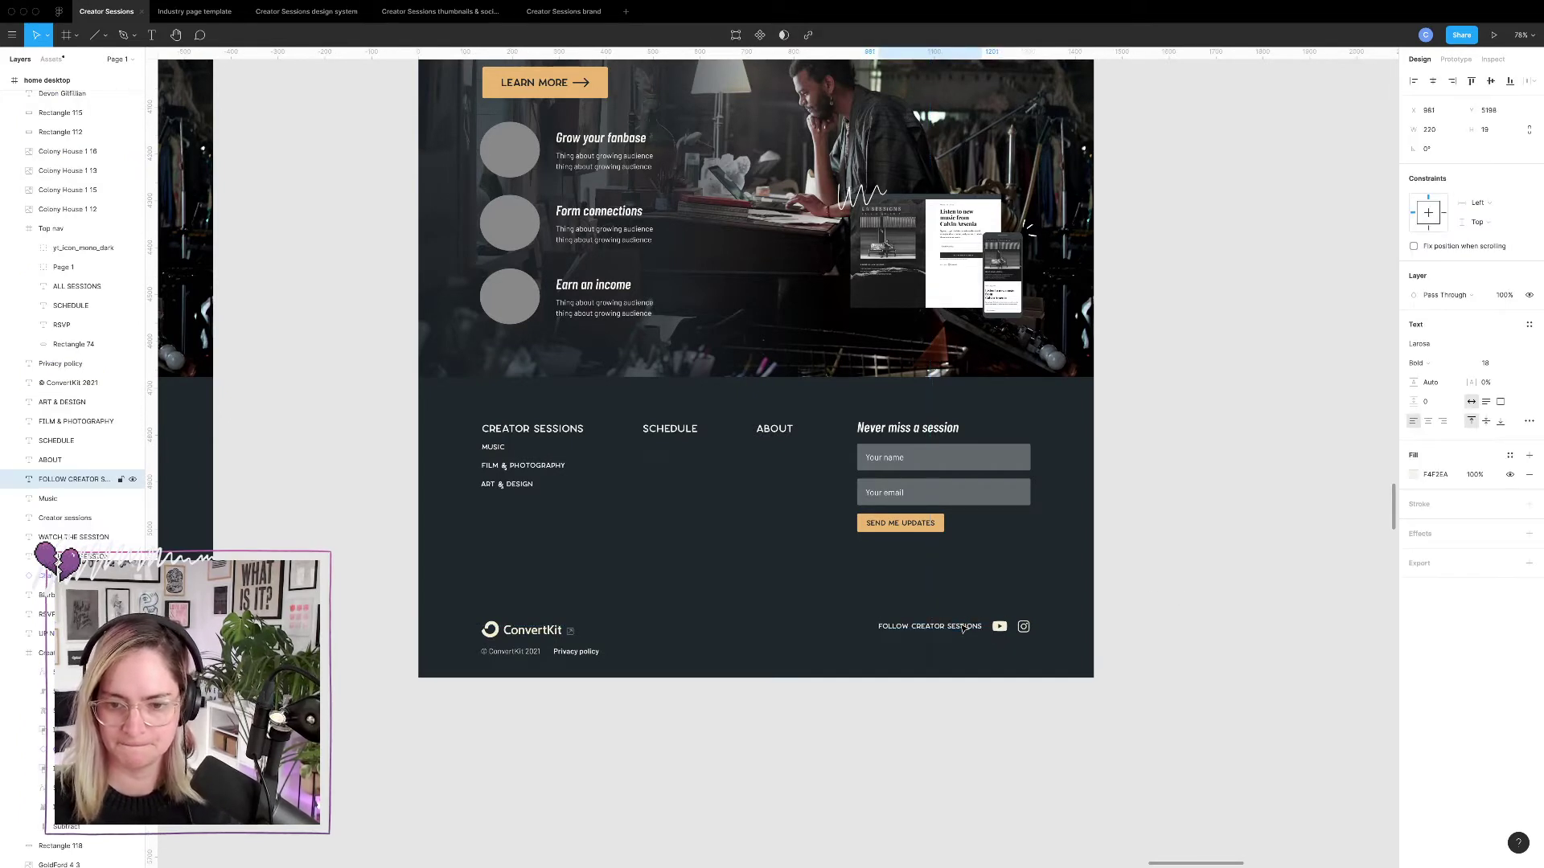
left_click_drag(963, 628, 963, 628)
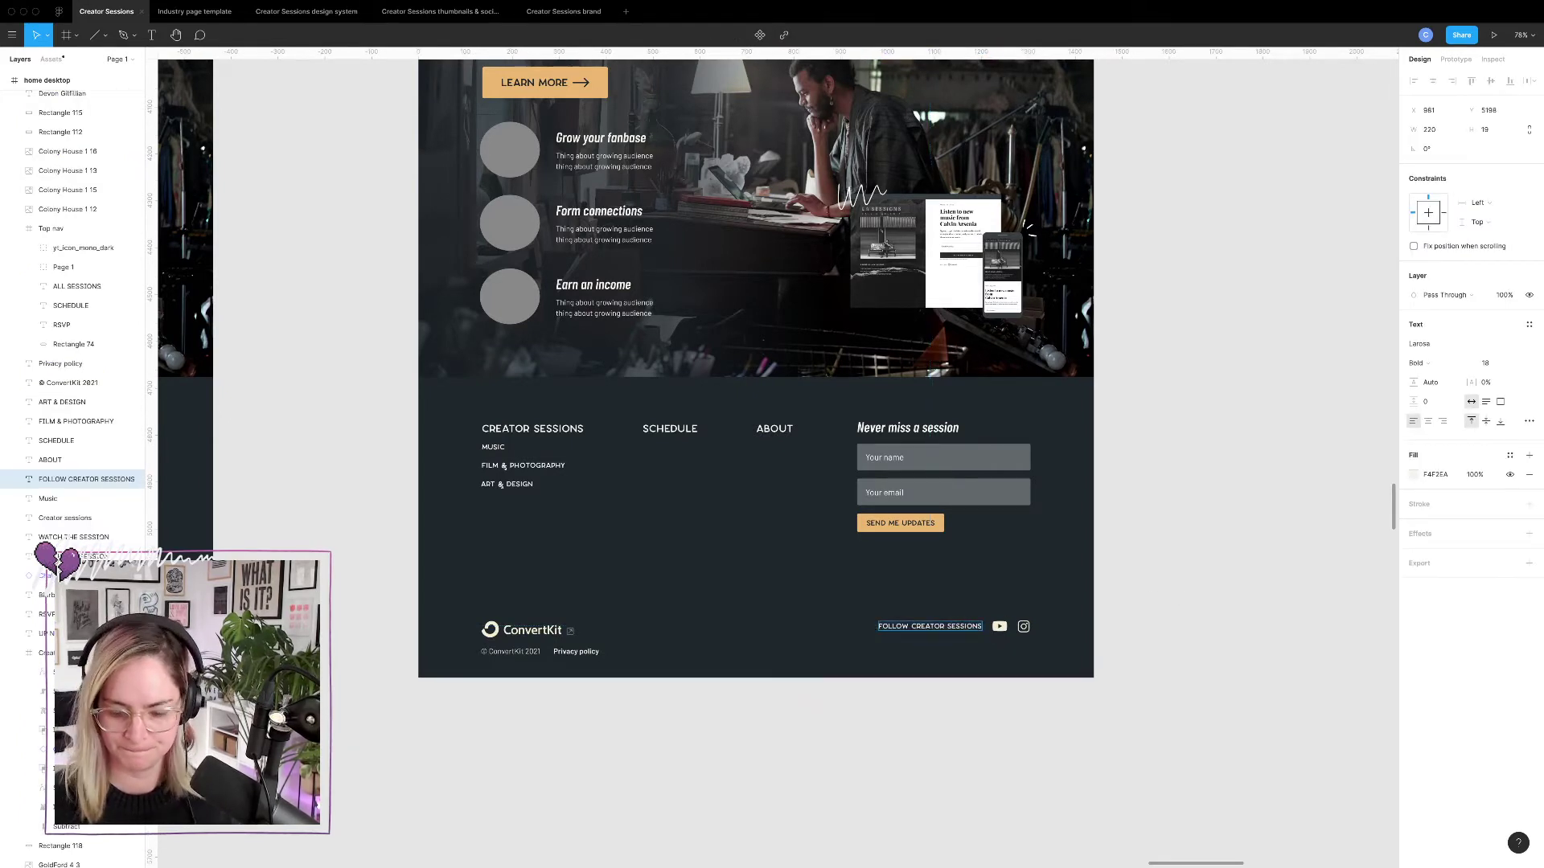
left_click(1250, 573)
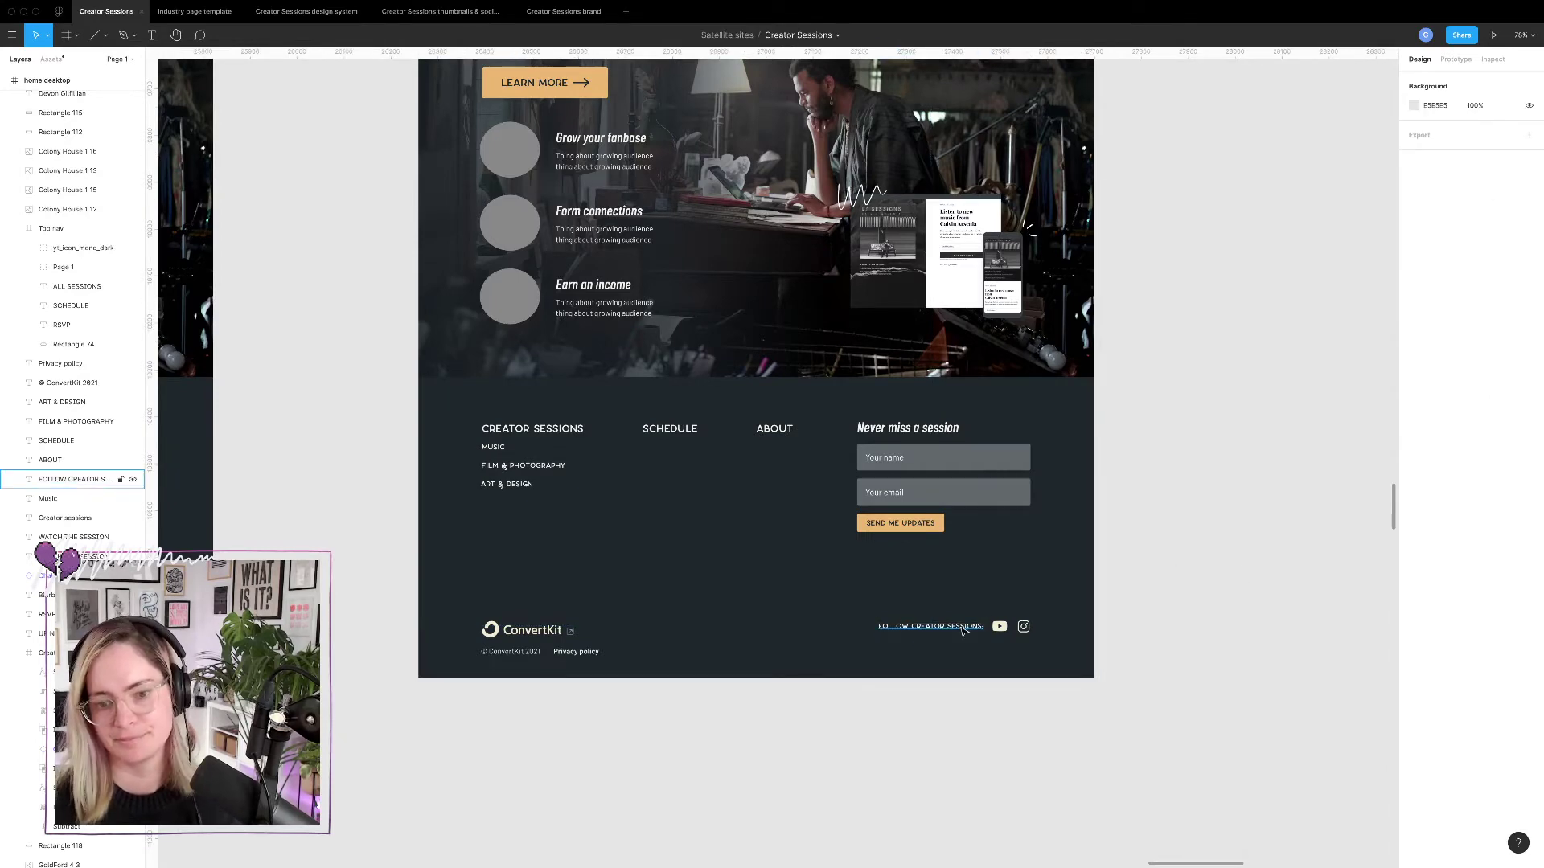
scroll(965, 626, "up", 10)
double_click(873, 609)
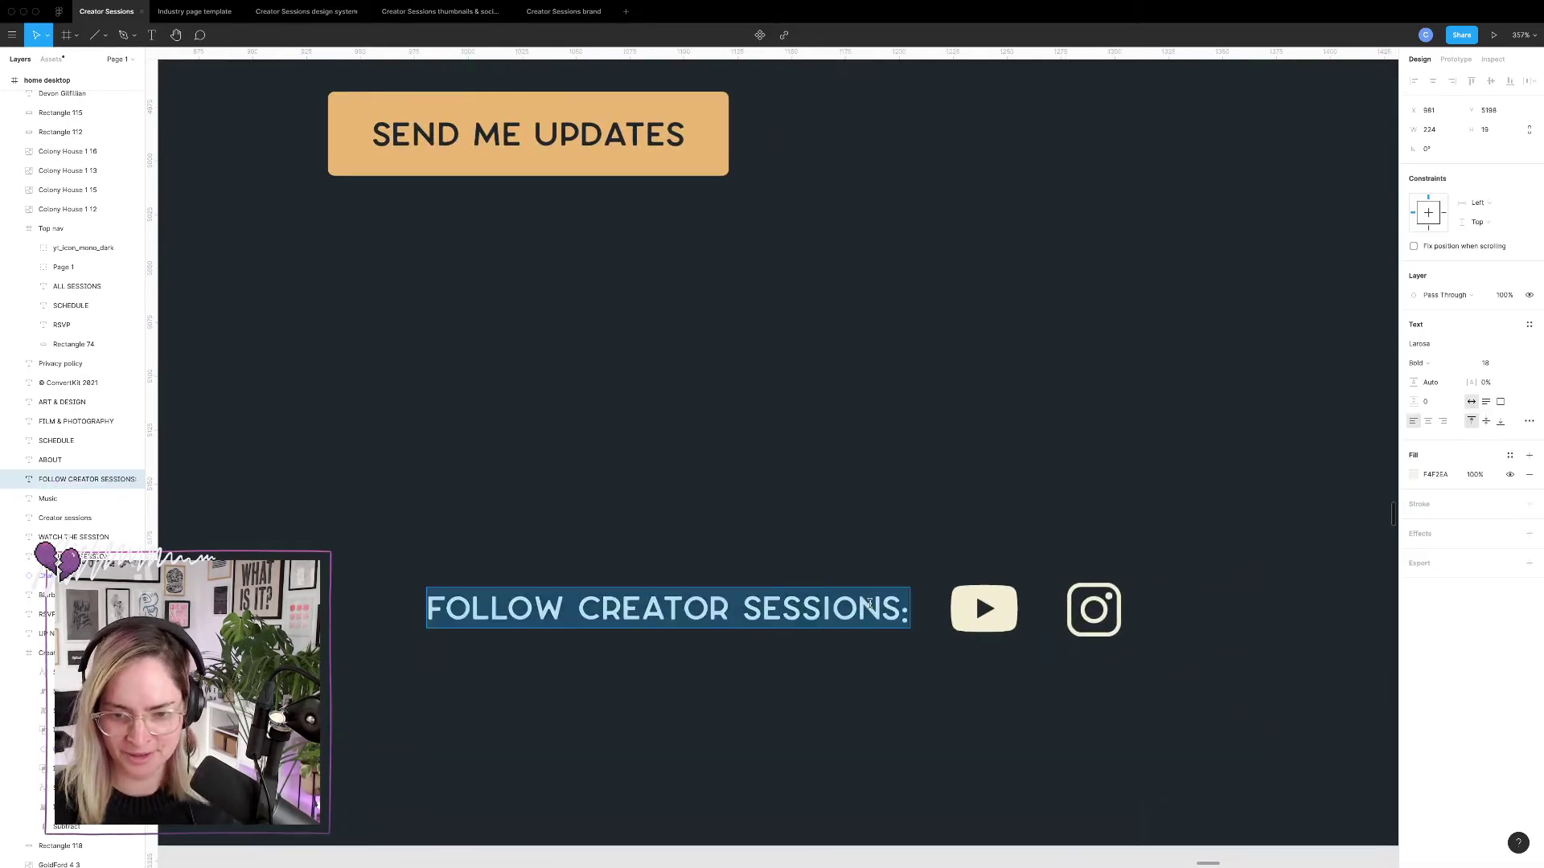
key("Escape")
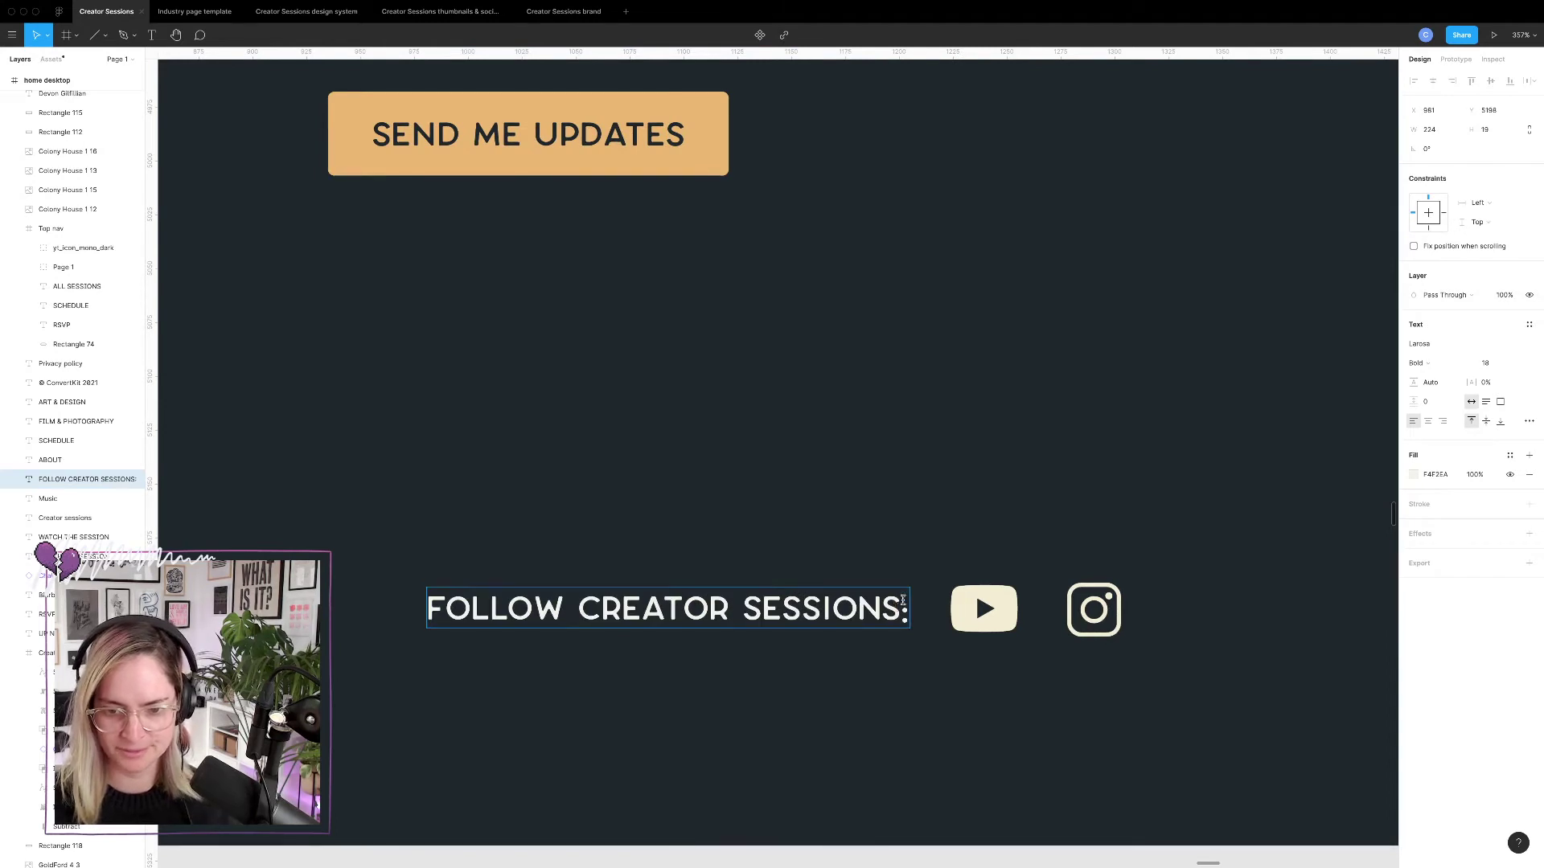
key("BackSpace")
key("Escape")
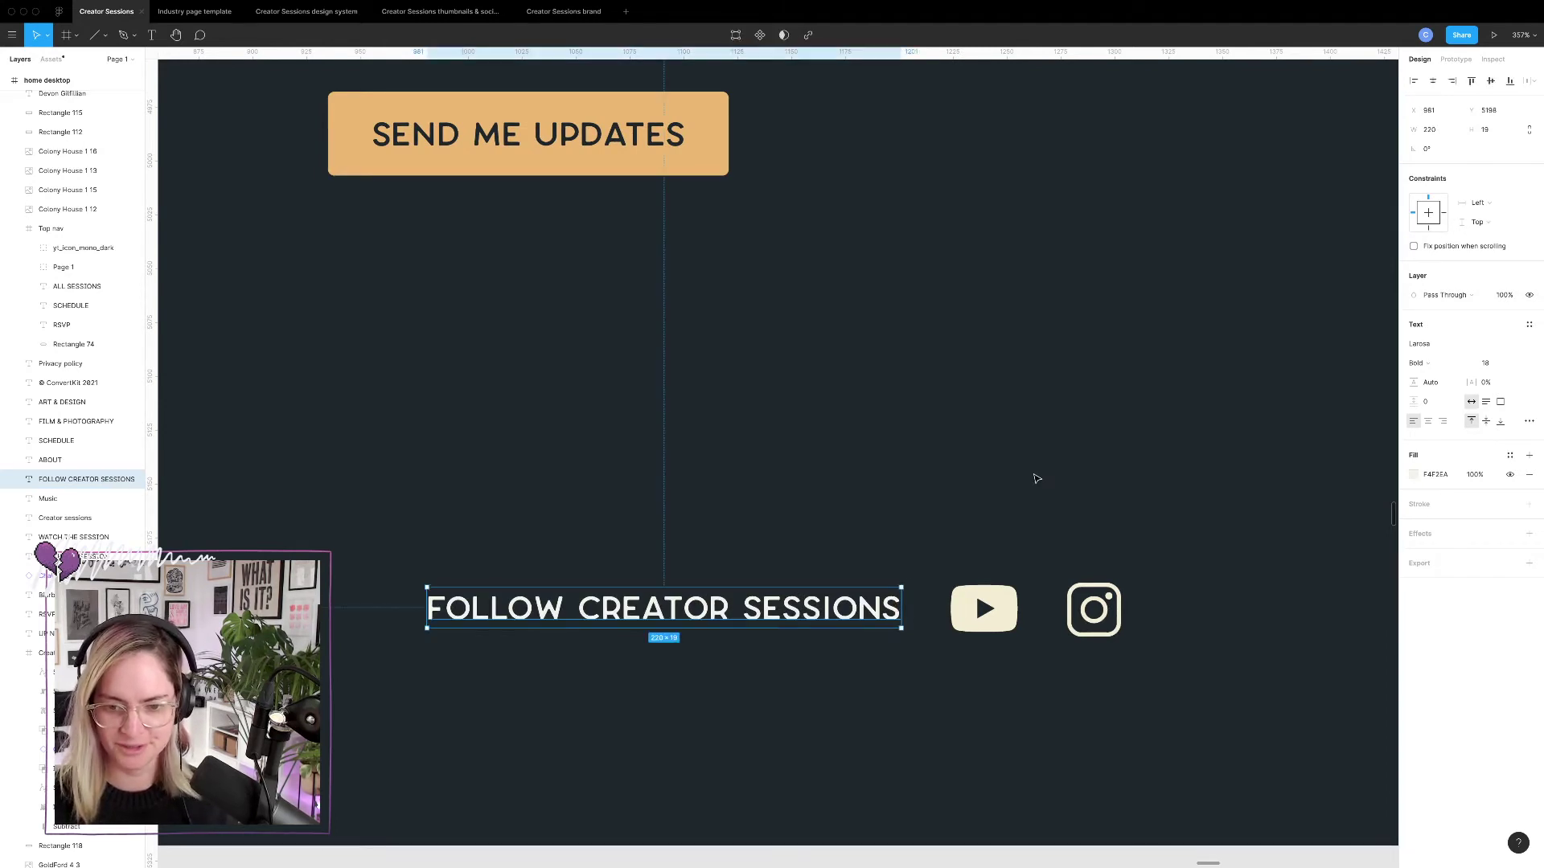
key("Escape")
Change the label of the footer's Never miss a session button to SEND ME INVITES.
scroll(1035, 476, "down", 10)
scroll(1036, 479, "down", 3)
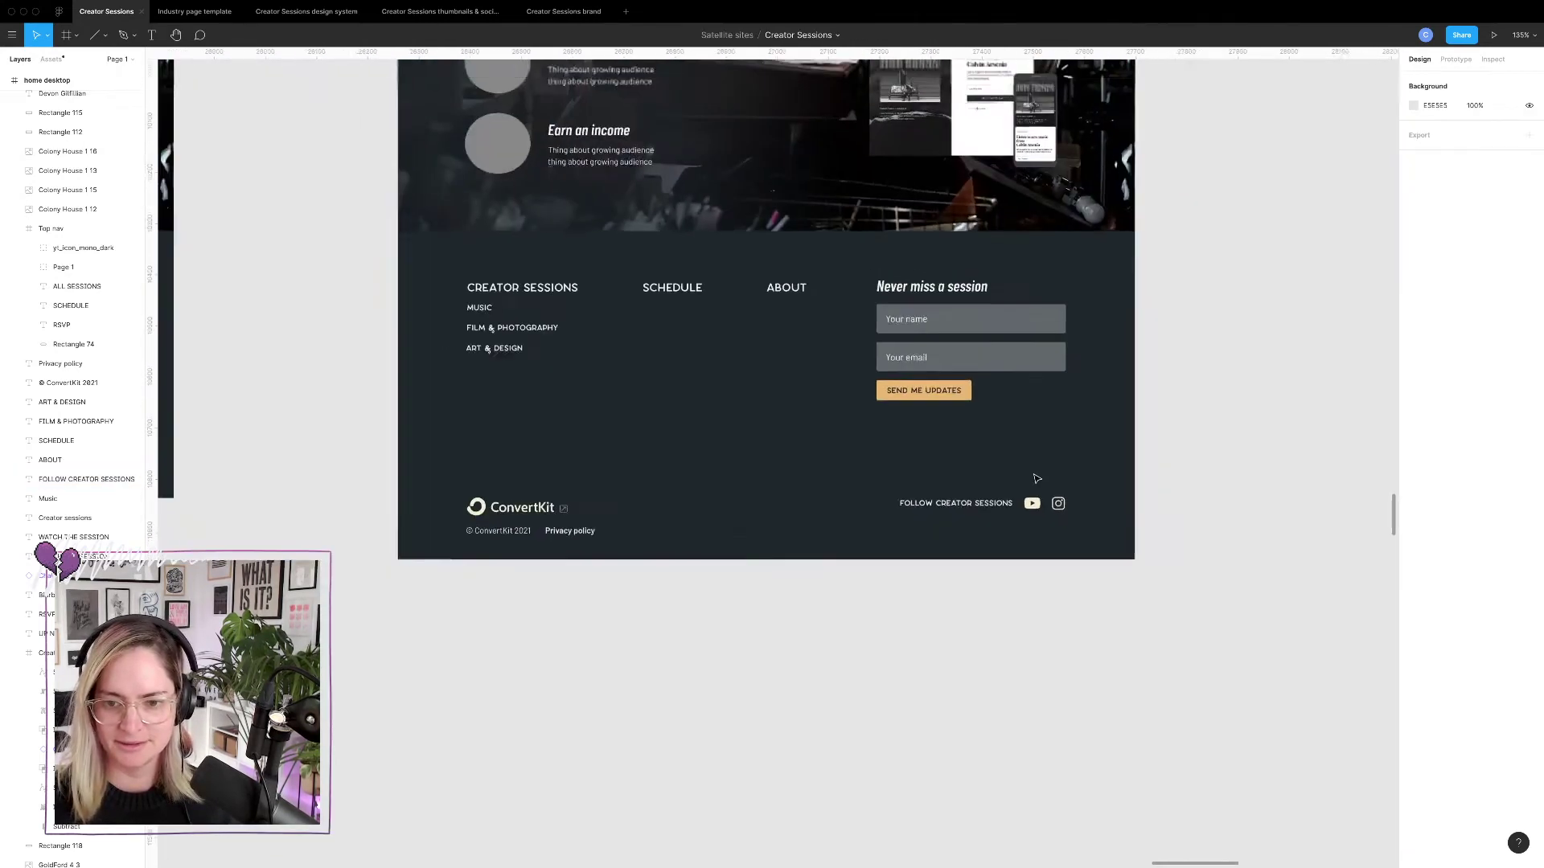
scroll(1036, 478, "down", 4)
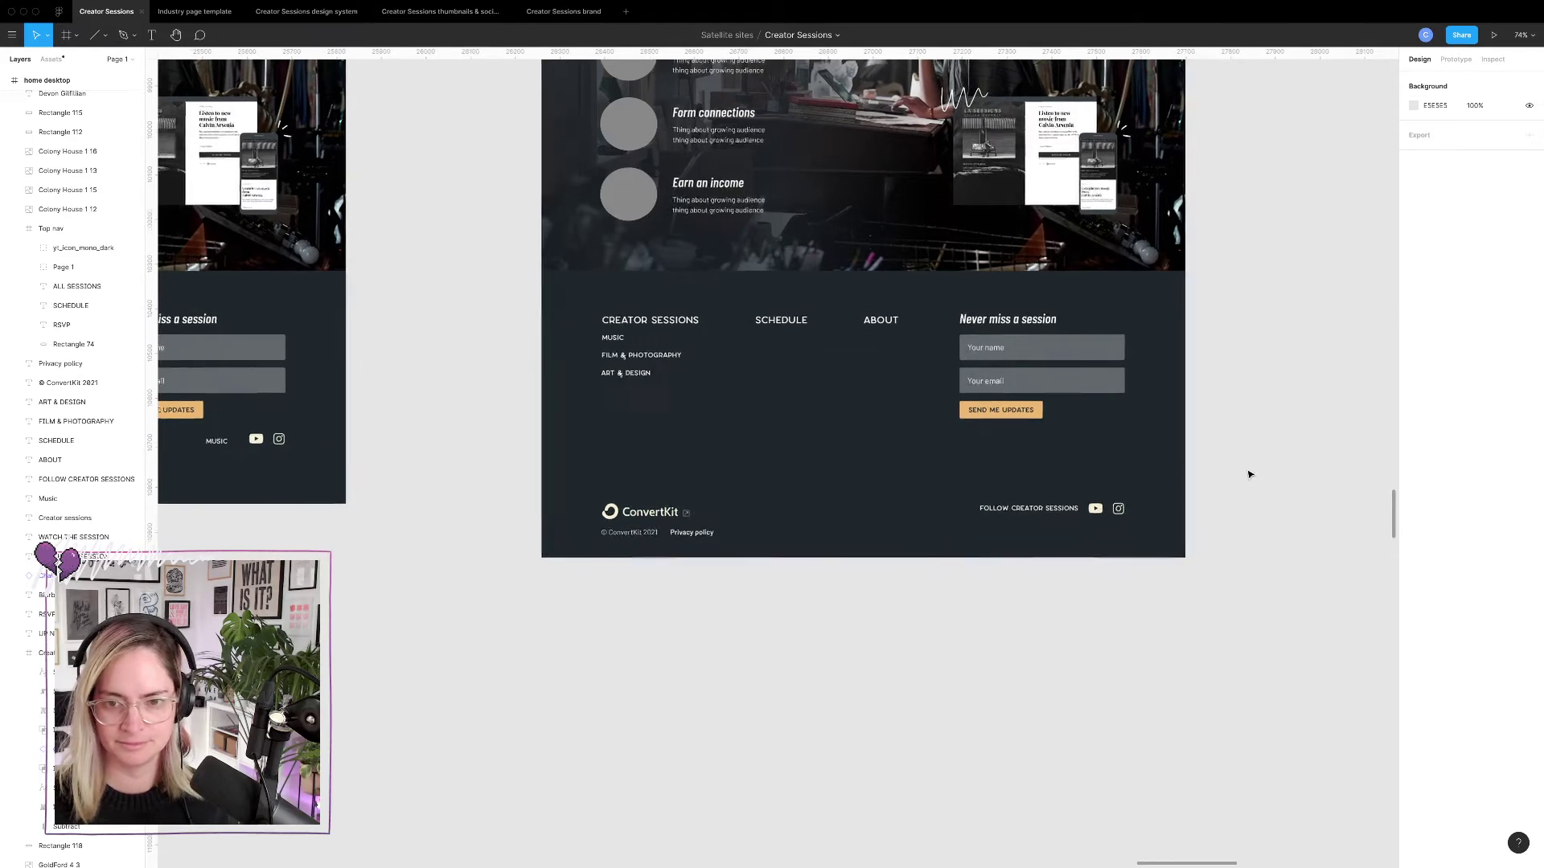
scroll(1103, 438, "up", 5)
scroll(1103, 437, "down", 5)
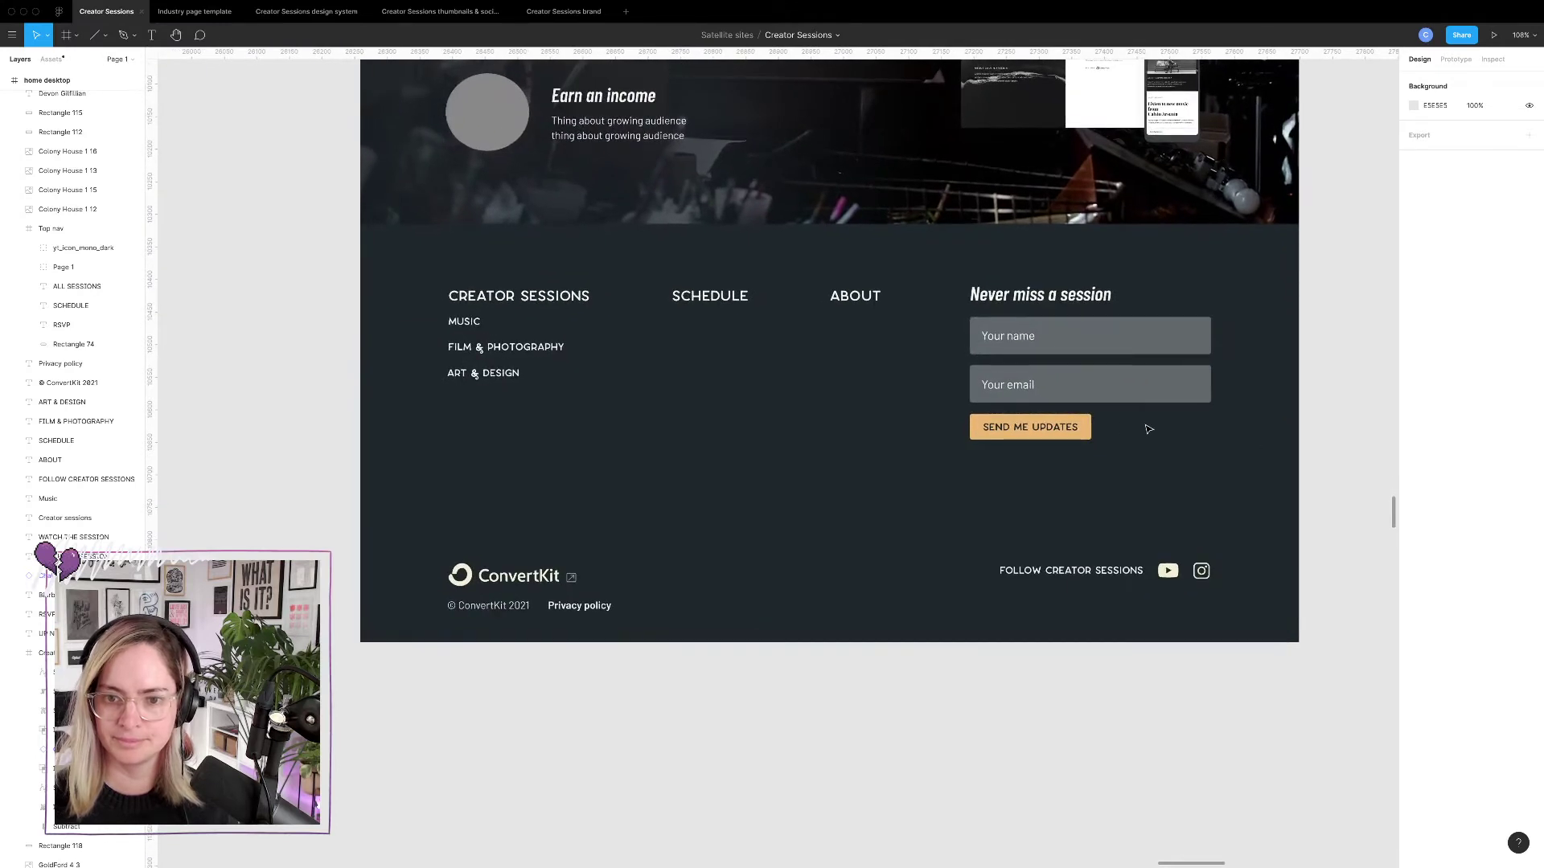
left_click(1061, 425)
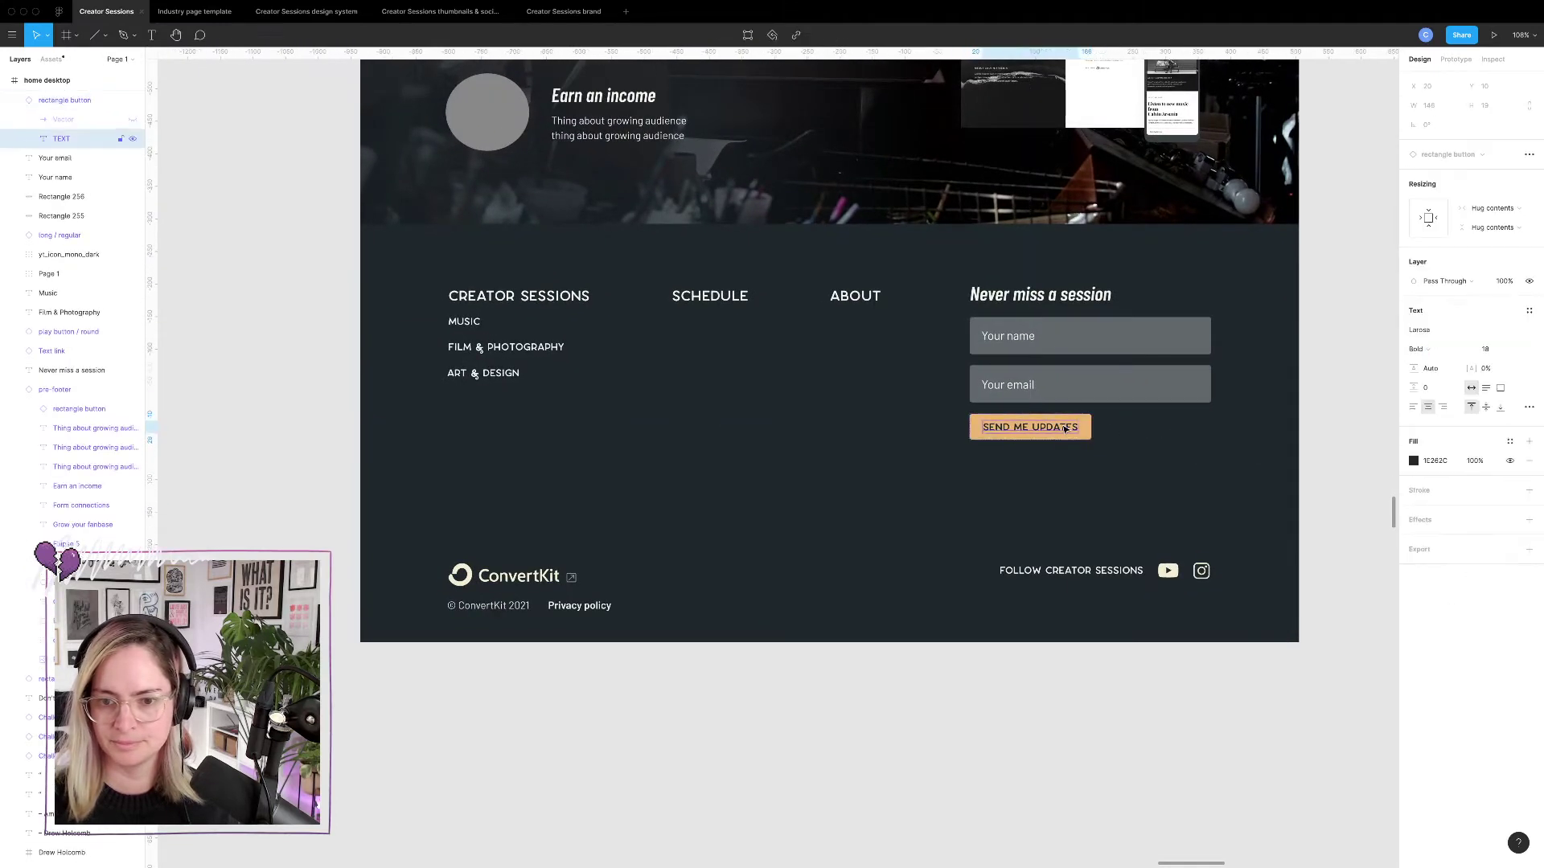
double_click(1062, 425)
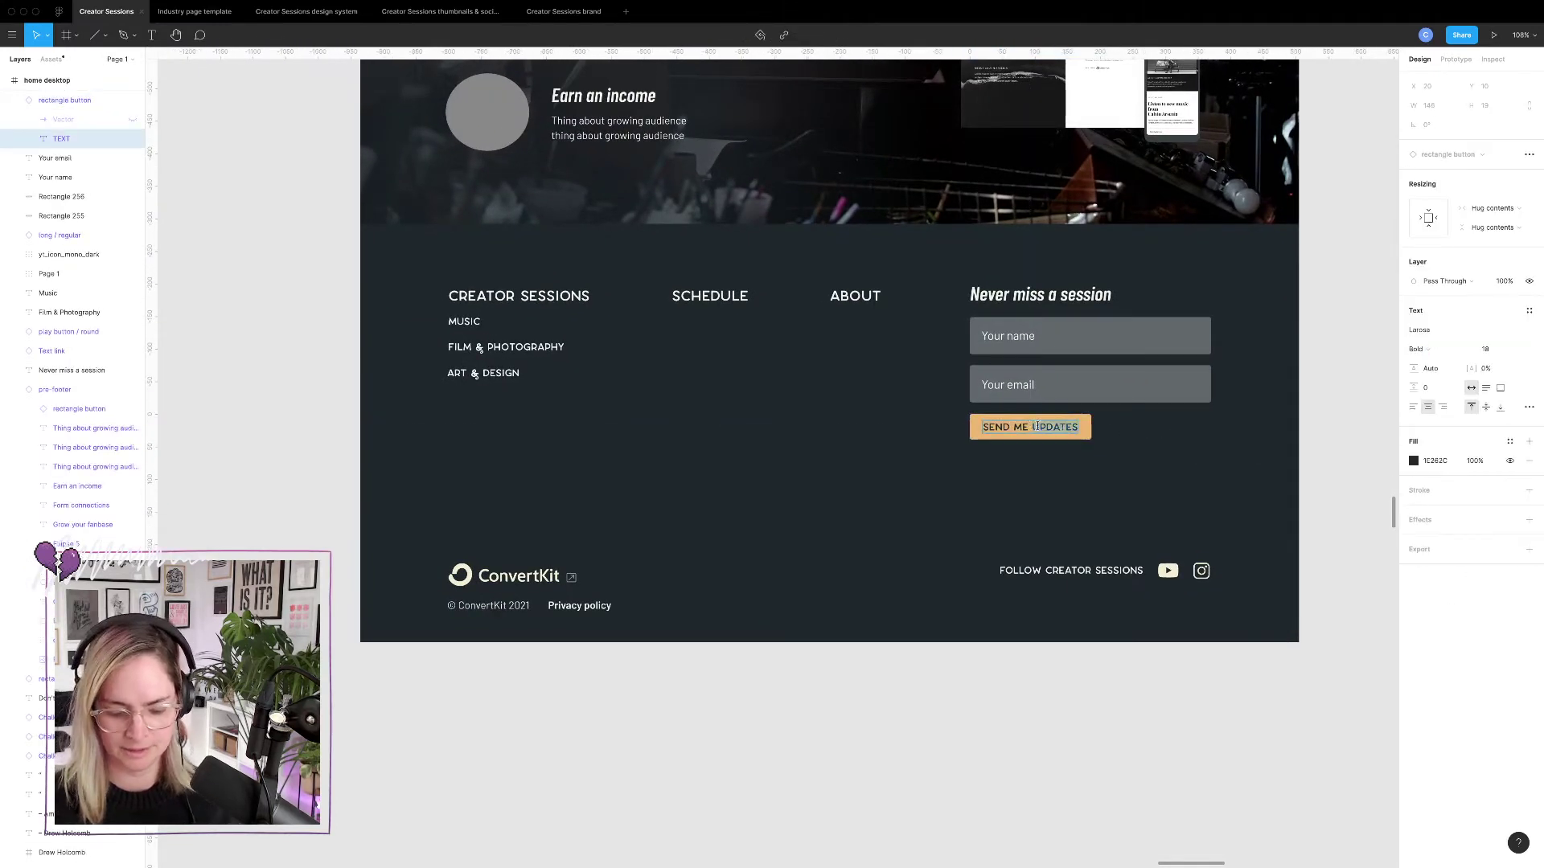
double_click(1037, 427)
type("INVITES")
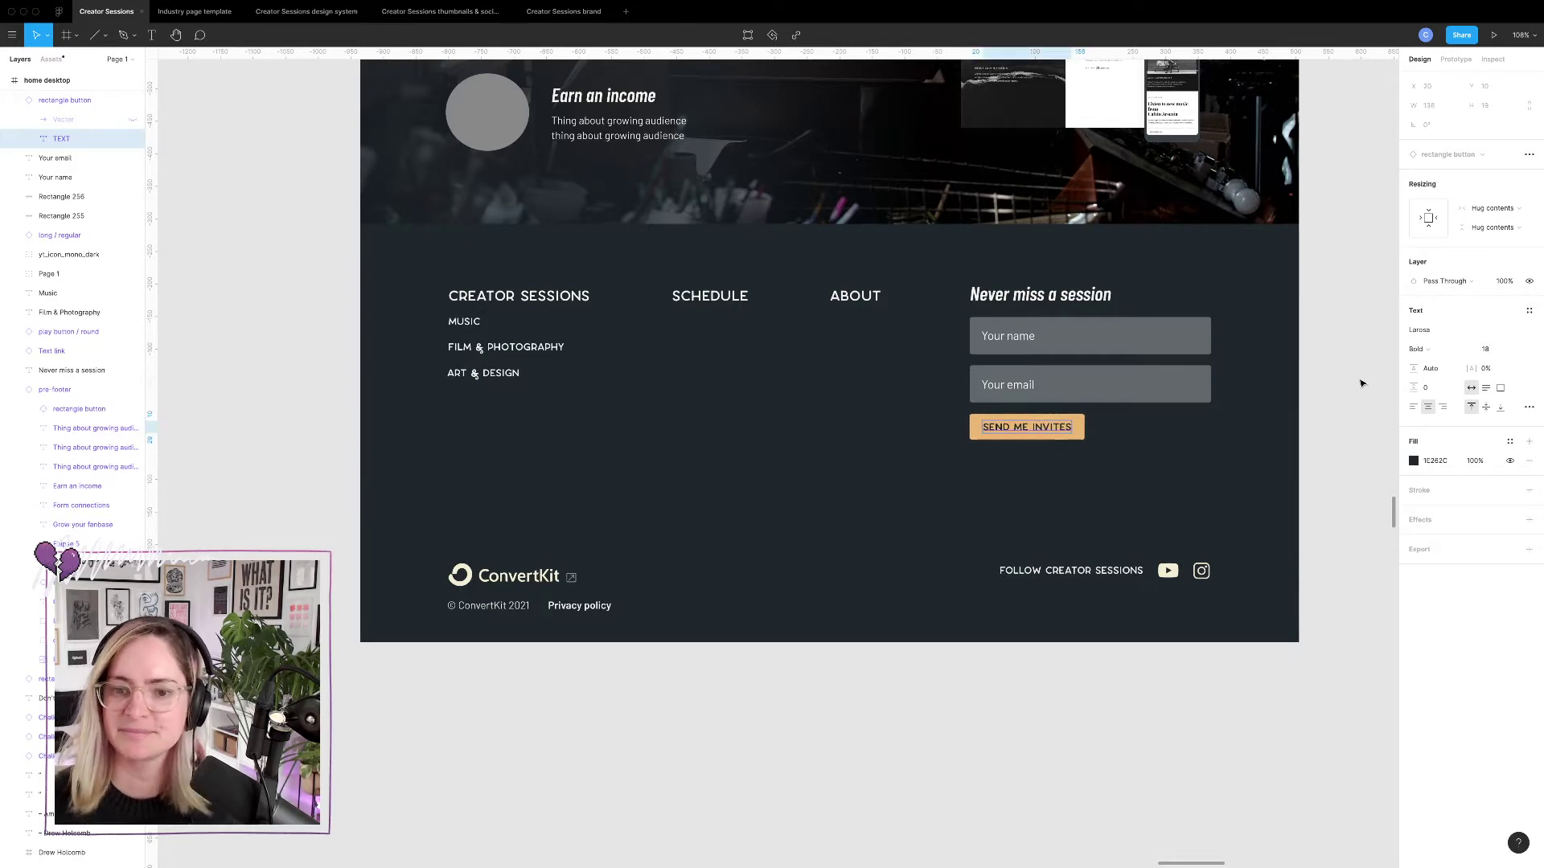
left_click(1361, 384)
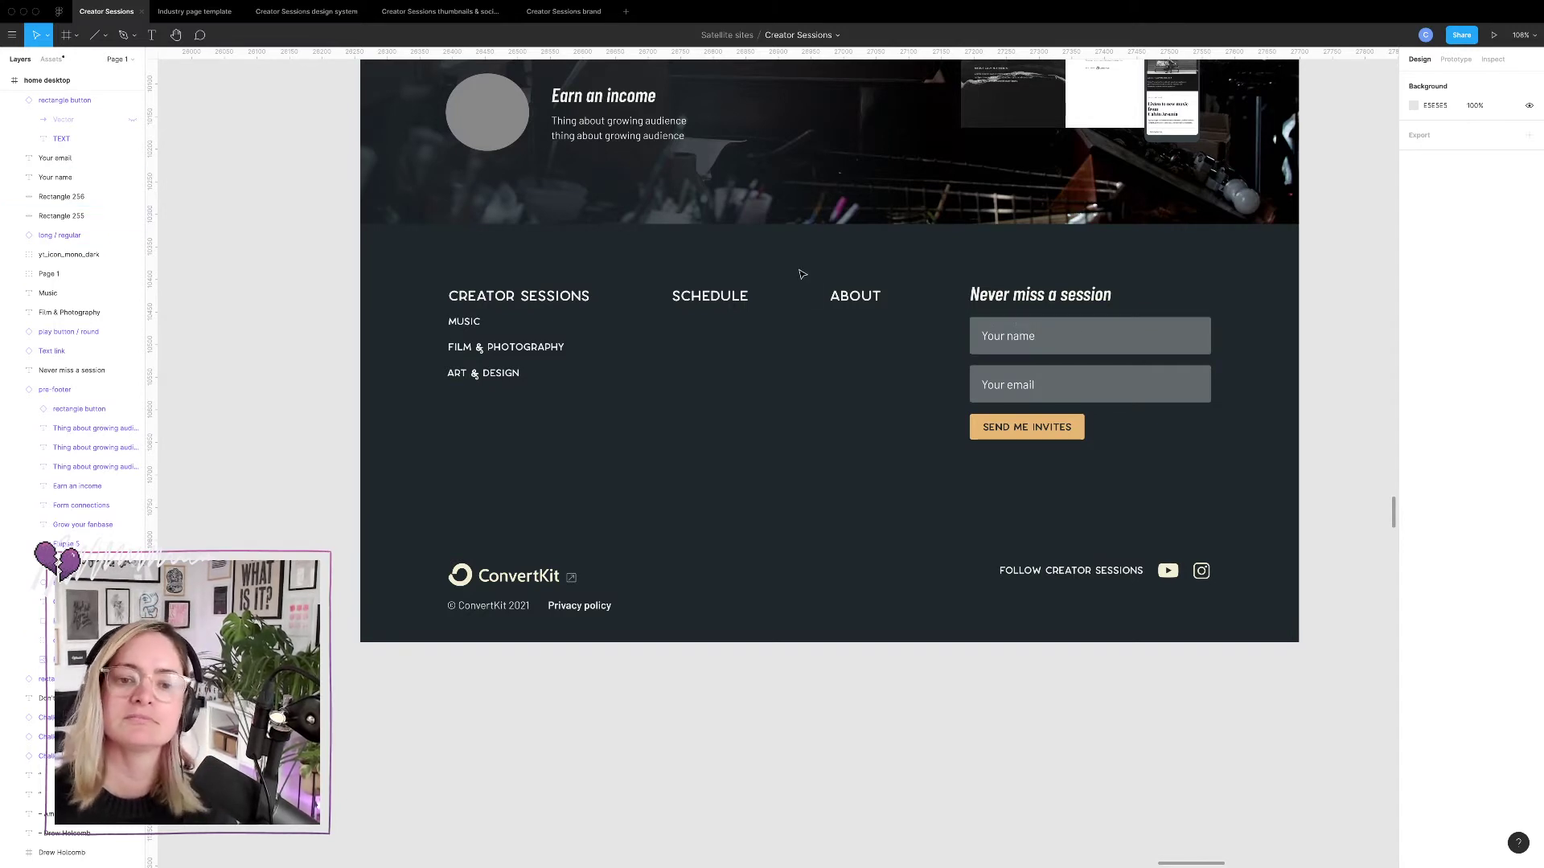
Move the ABOUT link below ART & DESIGN in the footer, left-aligned with the CREATOR SESSIONS column at X 135.
left_click_drag(872, 299, 485, 427)
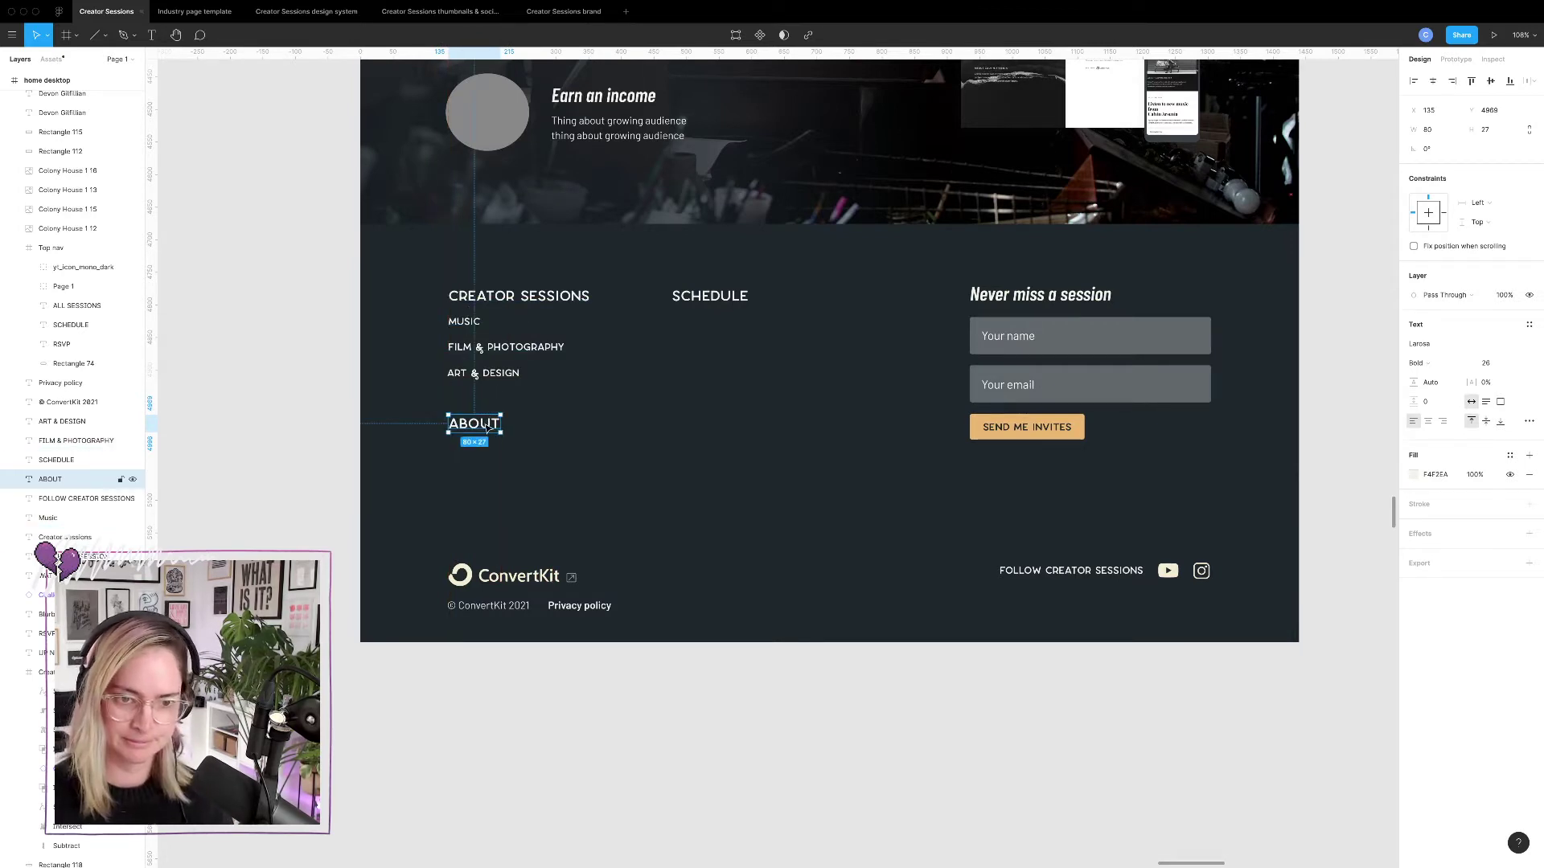
left_click(278, 423)
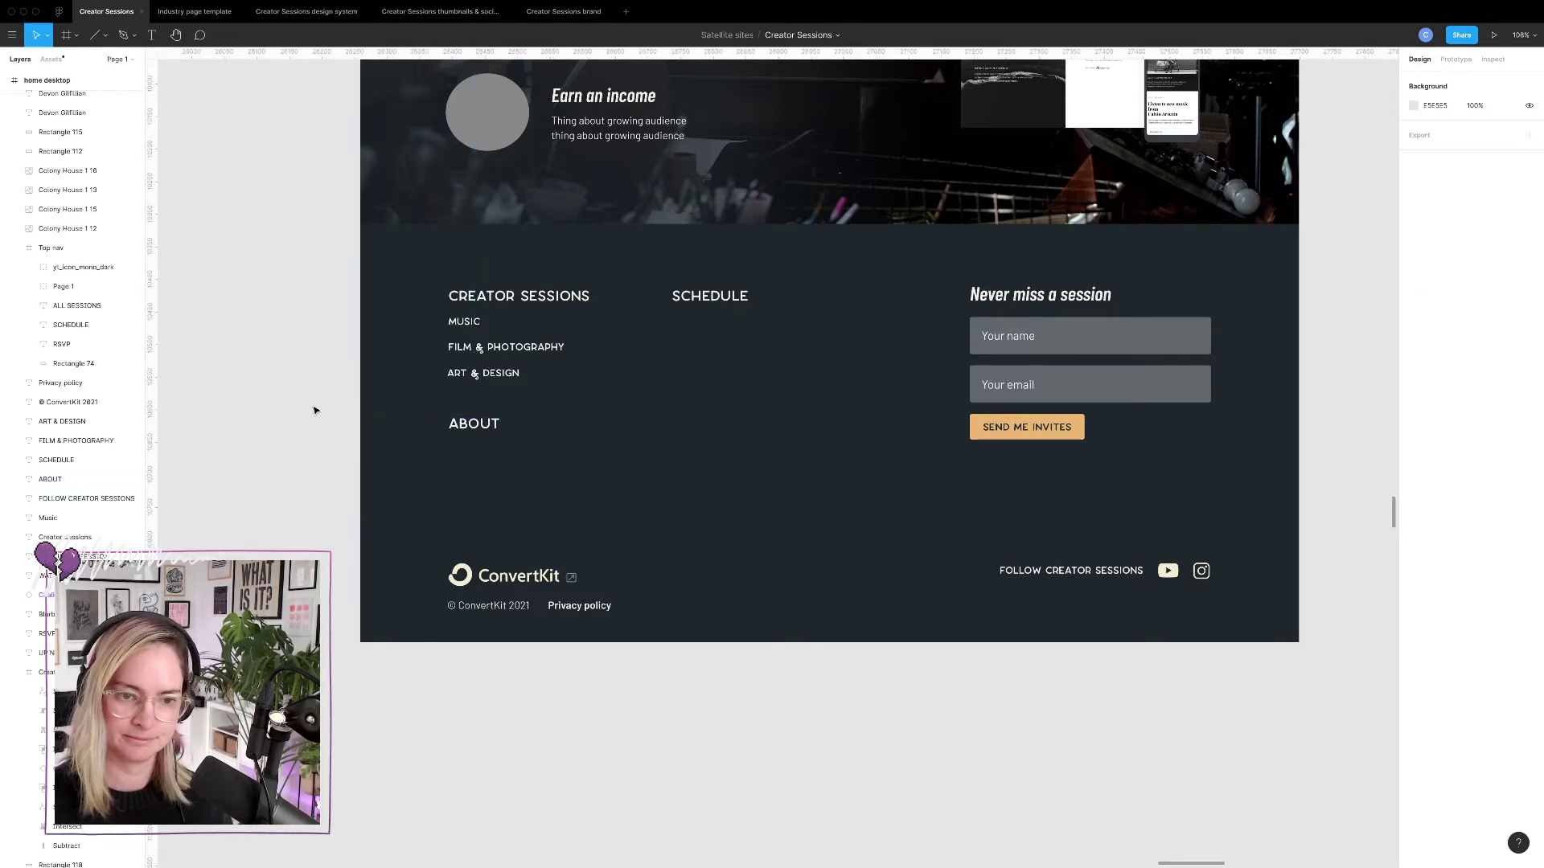
scroll(313, 411, "up", 1)
scroll(313, 410, "up", 3)
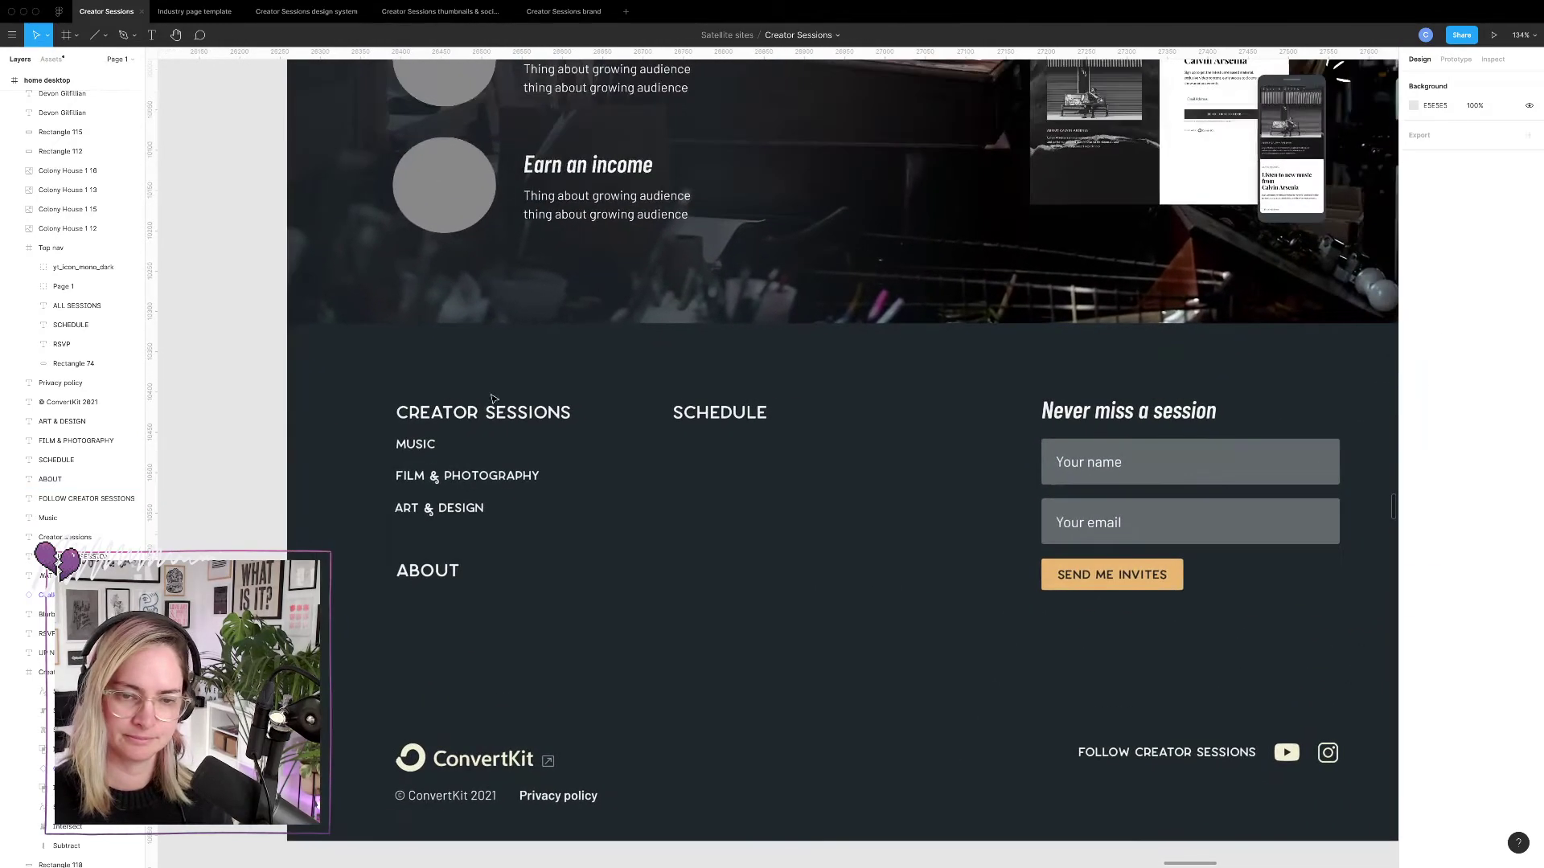
left_click(716, 410)
scroll(750, 392, "down", 5)
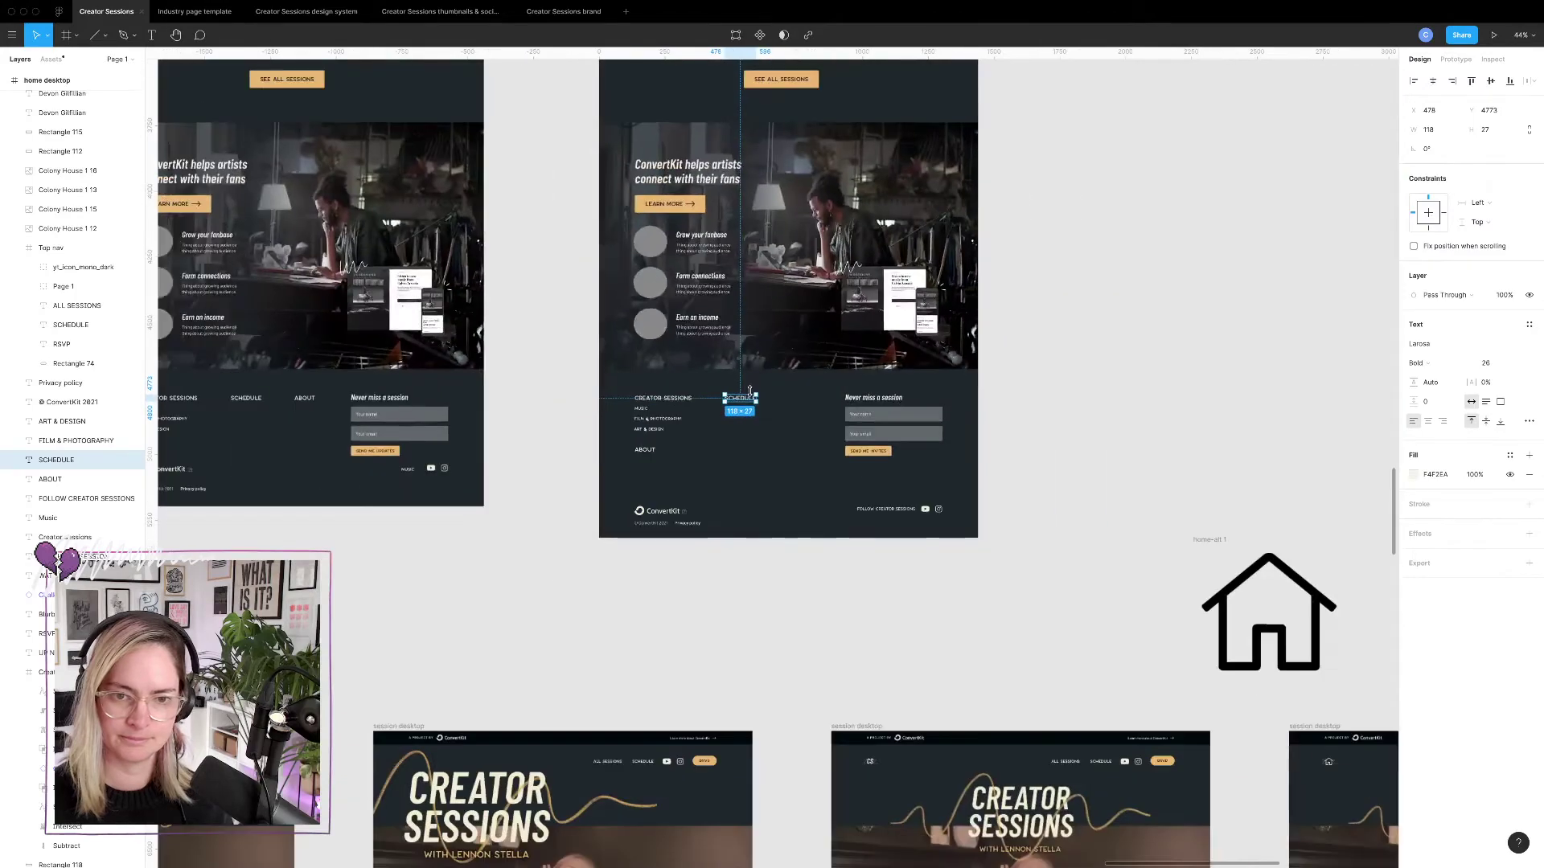
left_click(1144, 372)
Copy the UP NEXT session card with its image, text and RSVP button on the home page and paste a duplicate.
scroll(586, 348, "down", 5)
scroll(585, 348, "up", 2)
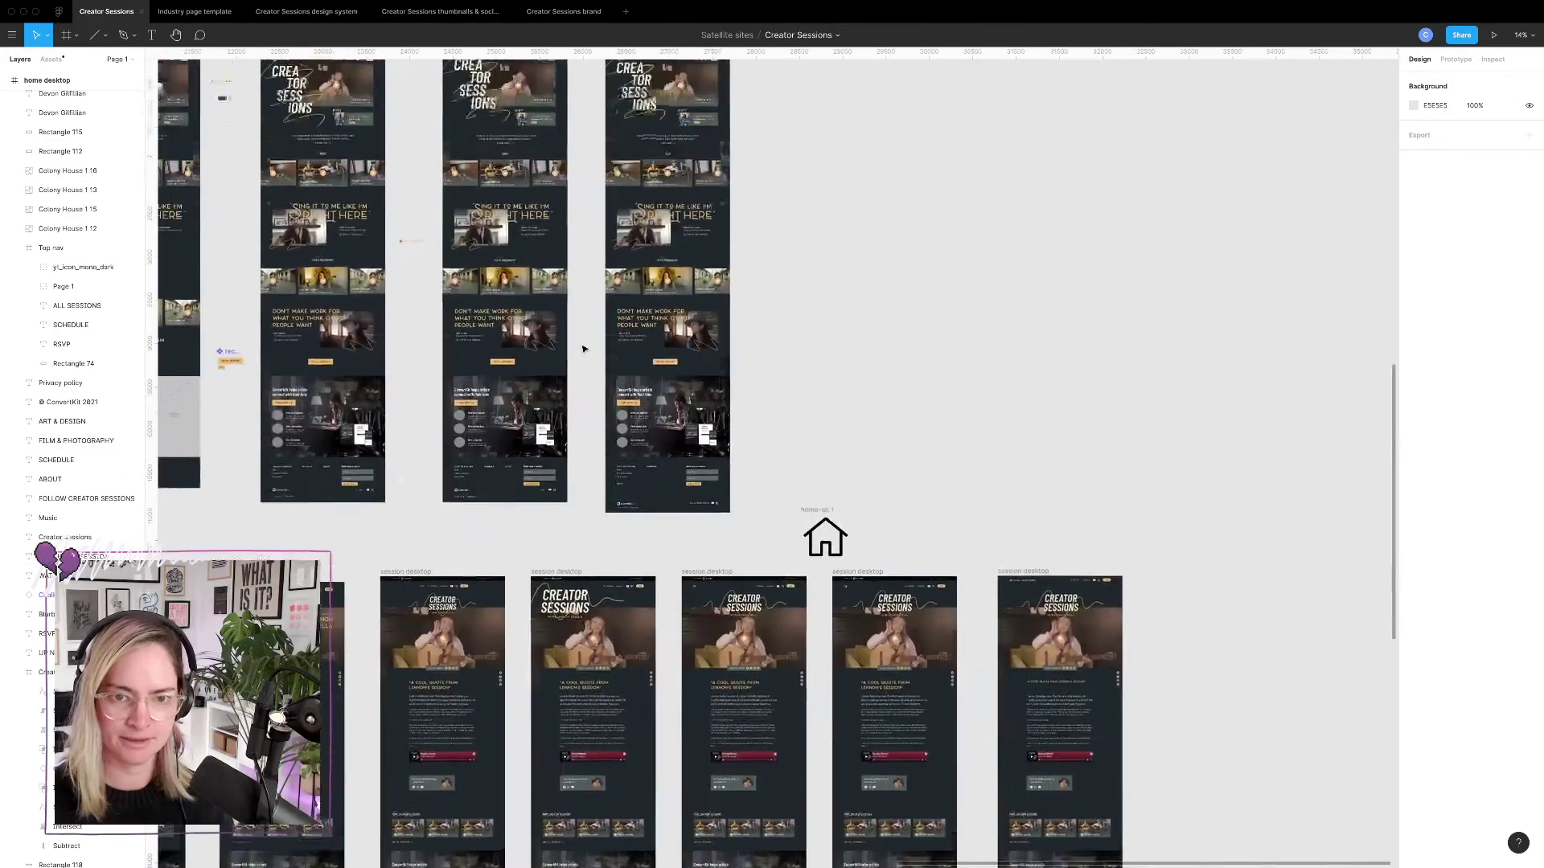
scroll(741, 265, "up", 6)
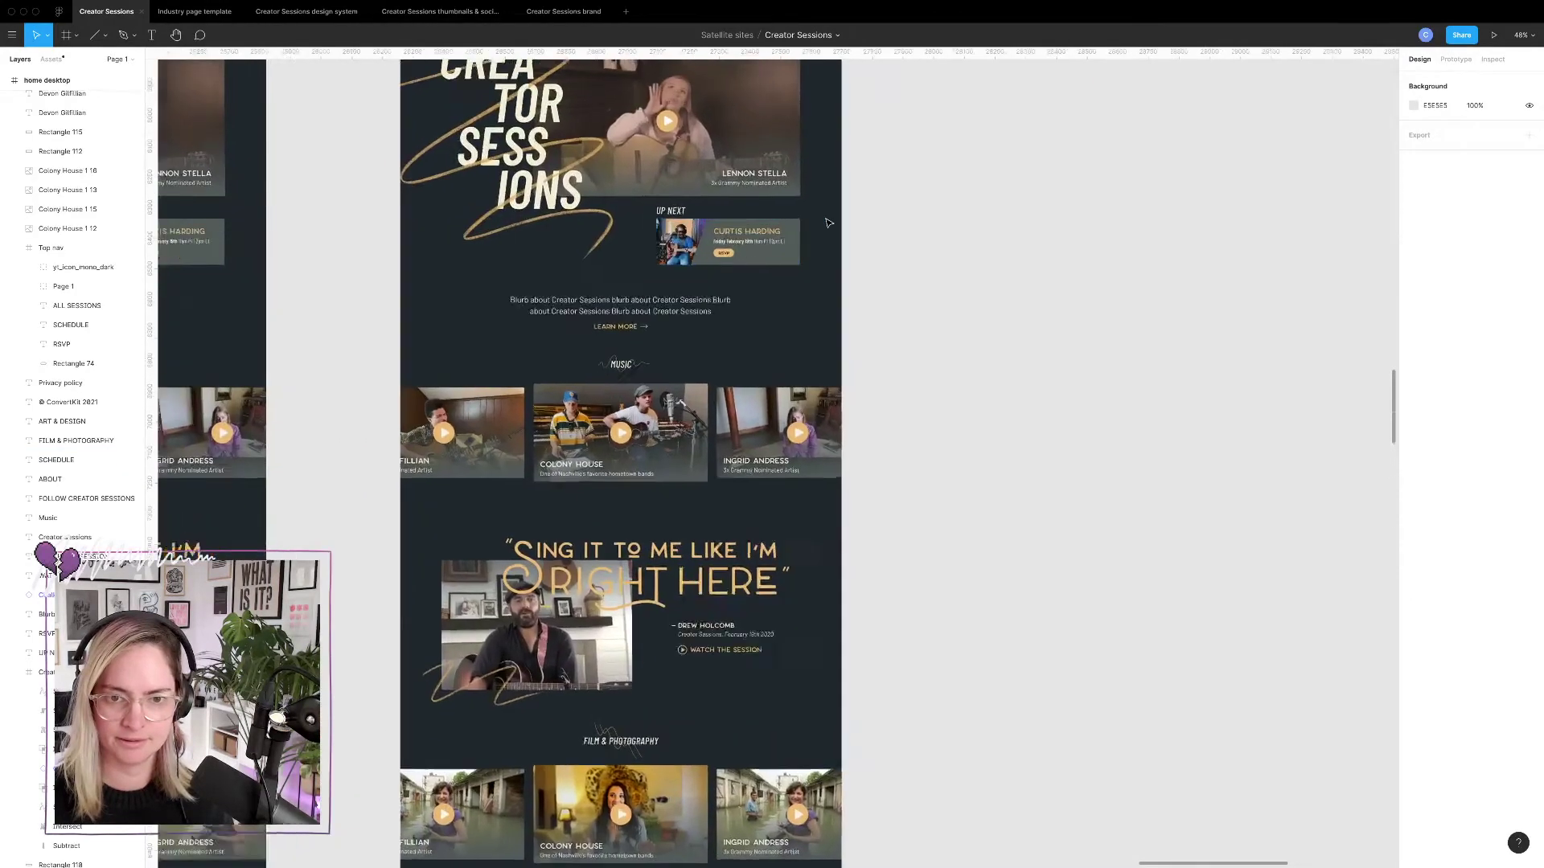
scroll(829, 222, "up", 5)
left_click_drag(821, 220, 503, 328)
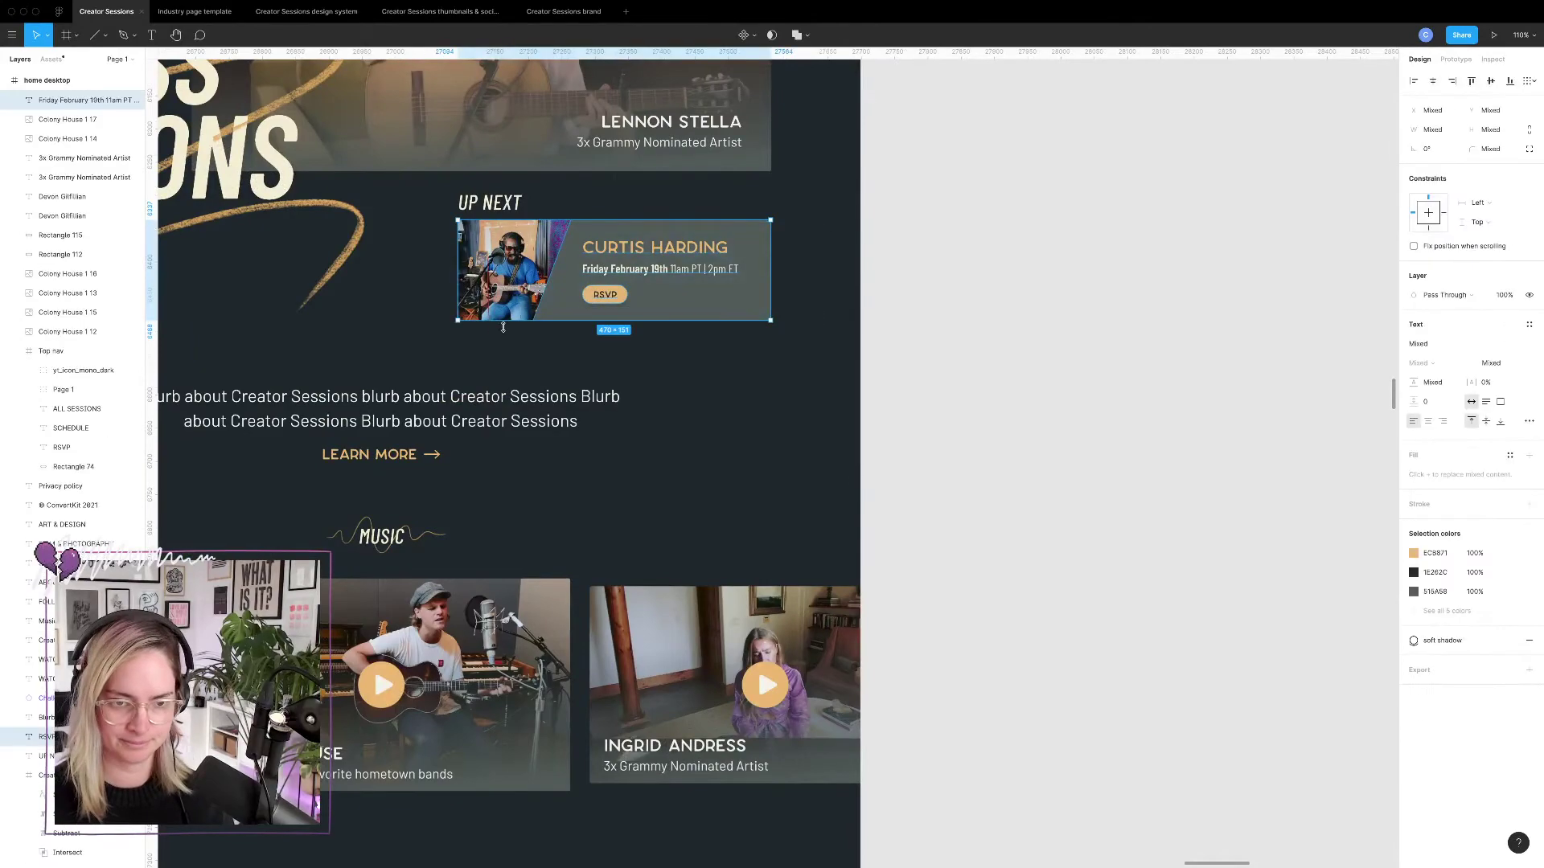
scroll(573, 377, "down", 5)
scroll(573, 377, "down", 5)
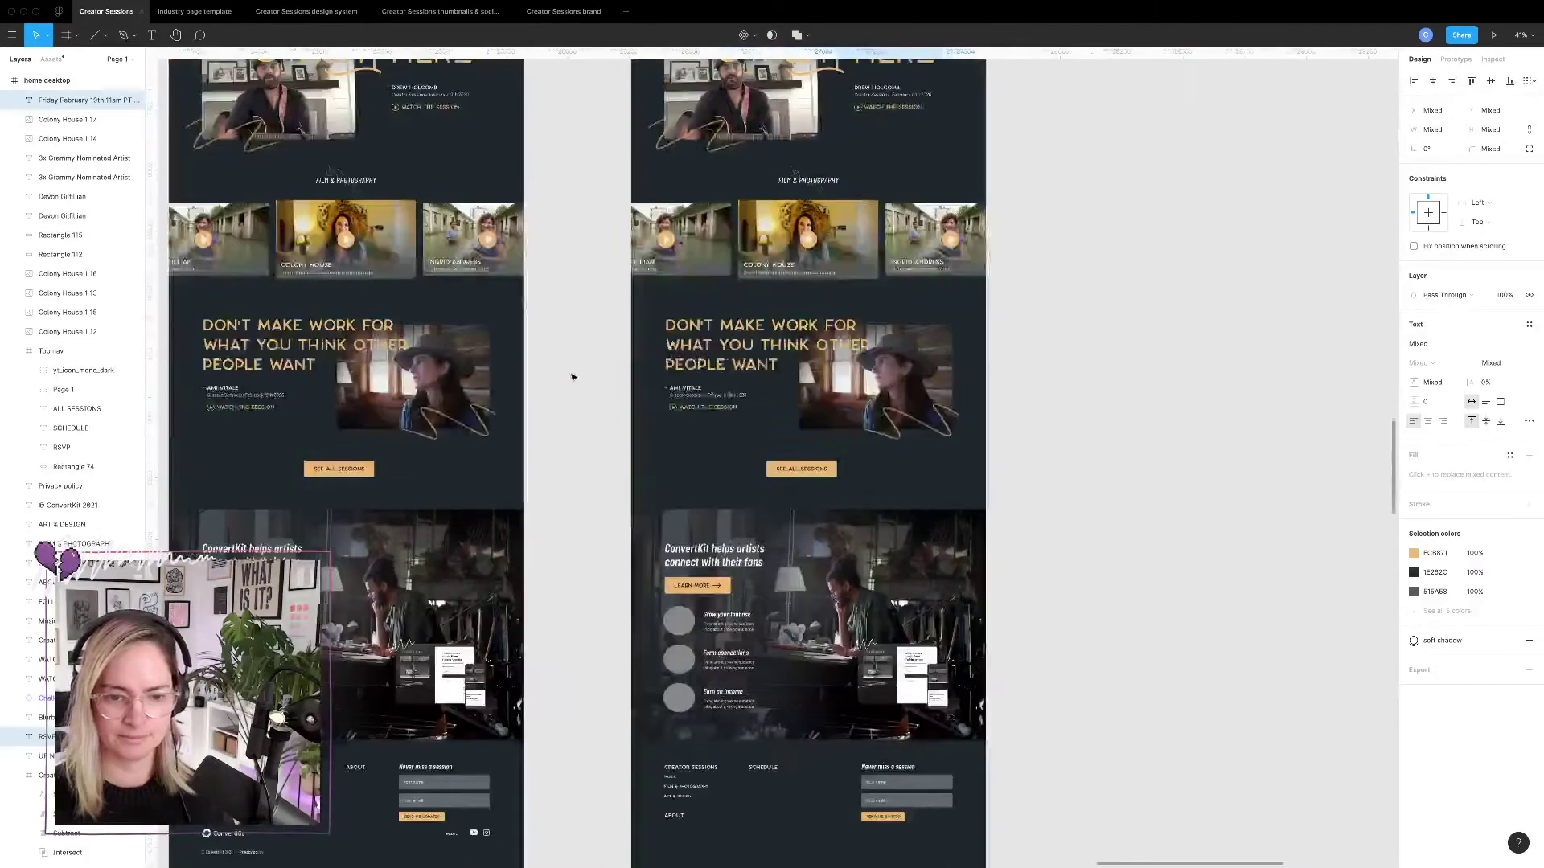
key("Escape")
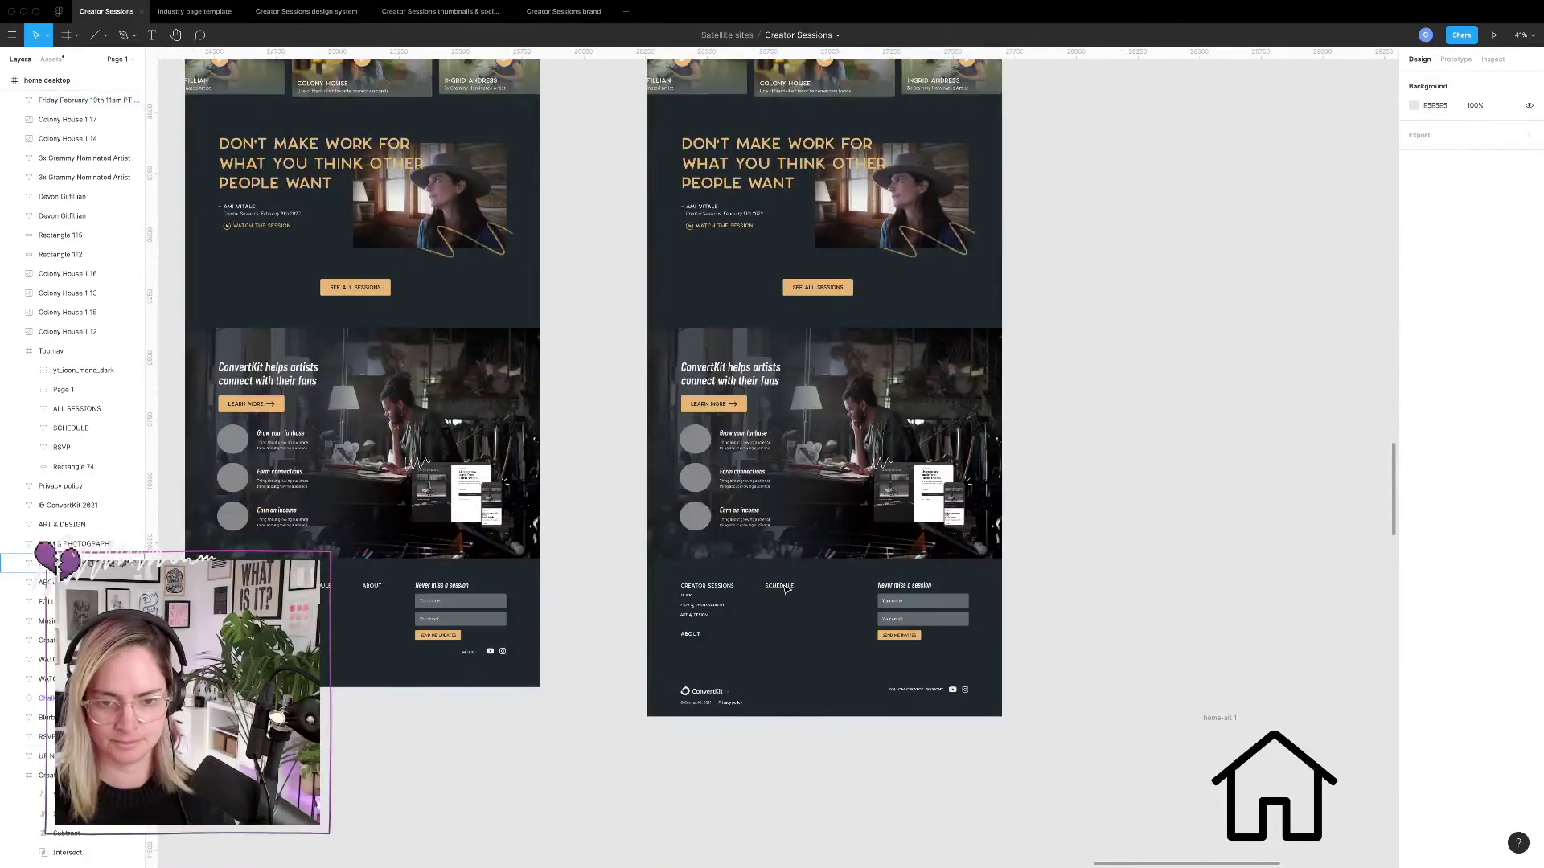
key("ctrl+v")
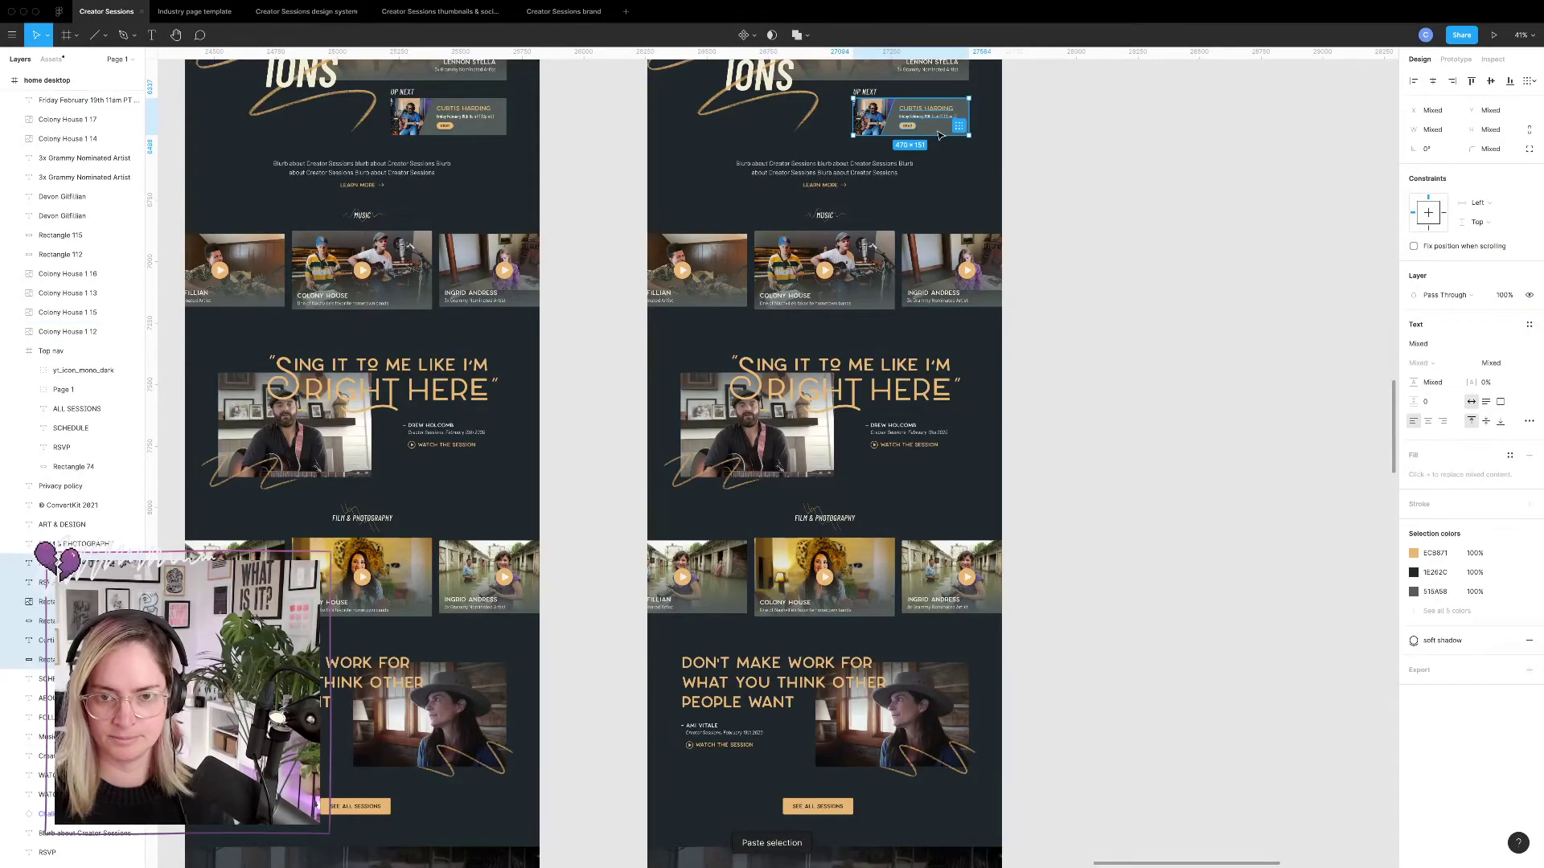
Move the duplicated session card down into the home page footer, directly beneath the SCHEDULE link.
left_click_drag(936, 131, 891, 456)
scroll(891, 456, "up", 3)
scroll(891, 456, "down", 8)
key("ctrl+Up")
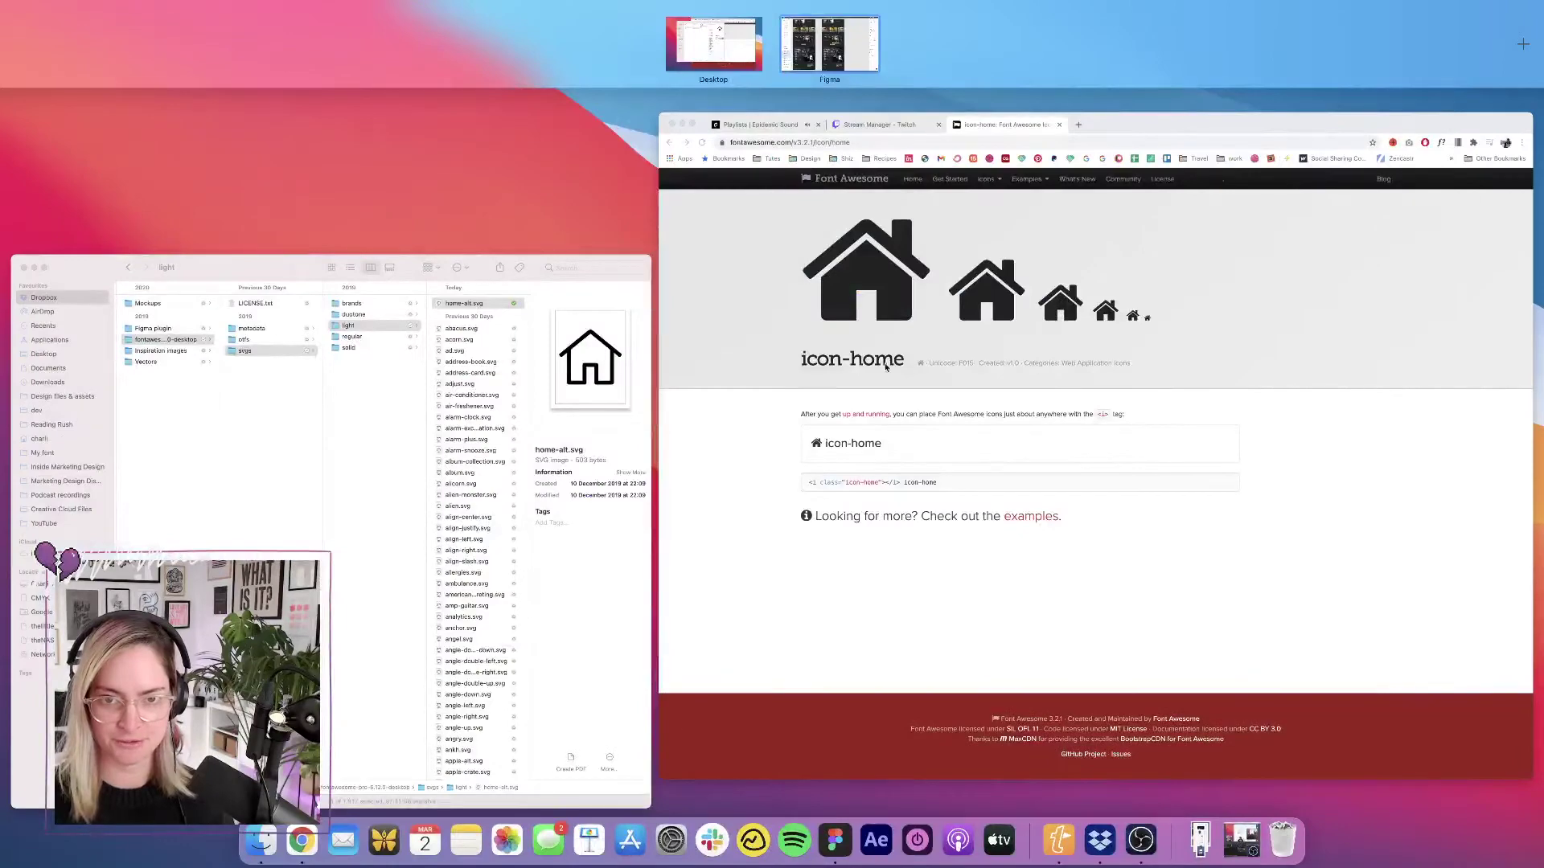
left_click(830, 46)
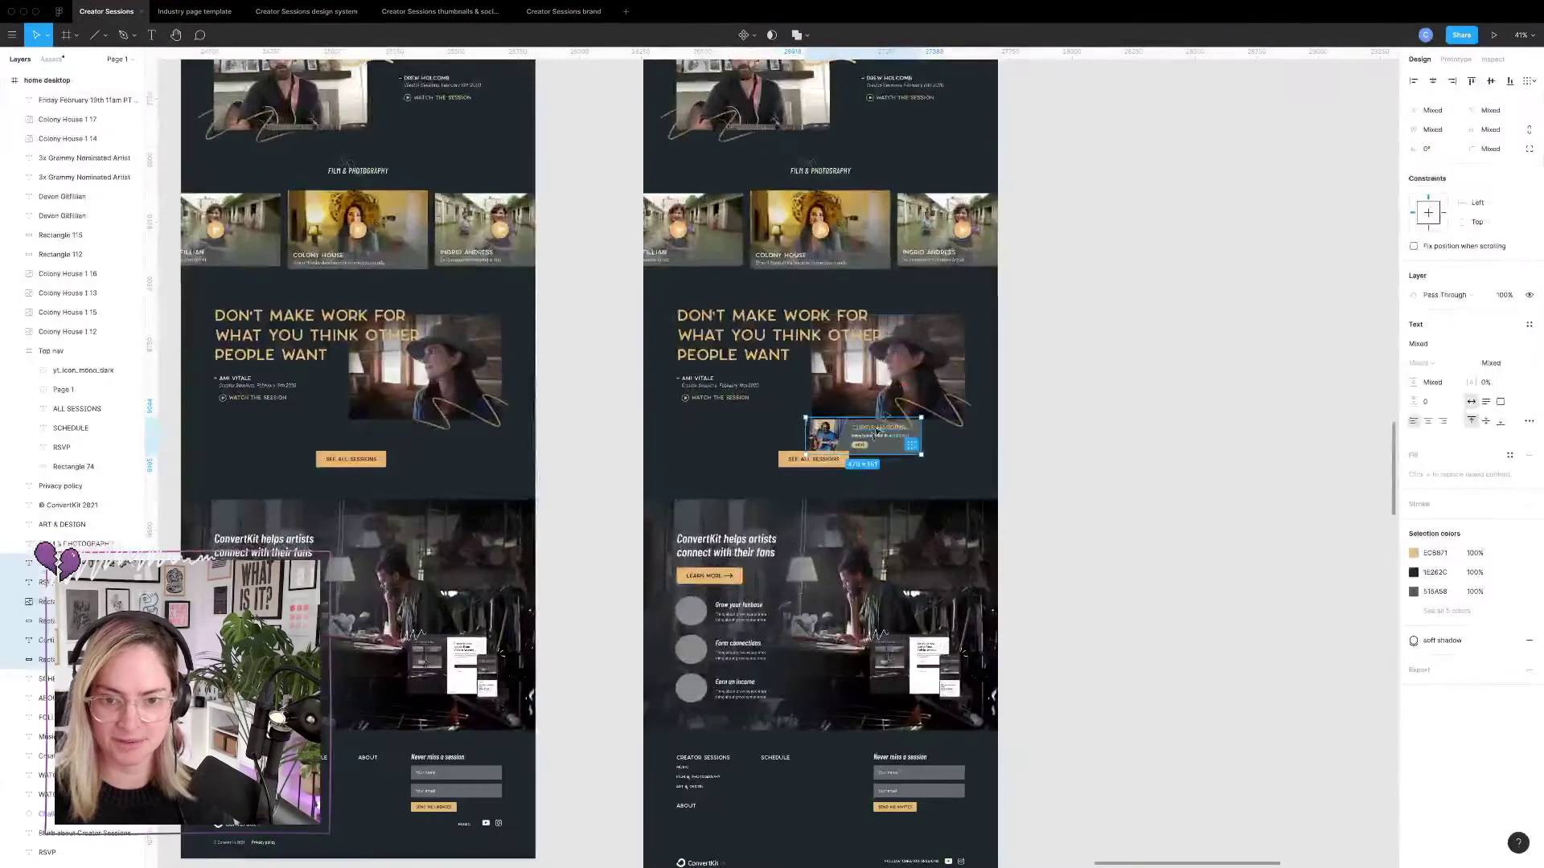
left_click_drag(881, 450, 889, 567)
scroll(852, 575, "down", 5)
scroll(888, 567, "up", 6)
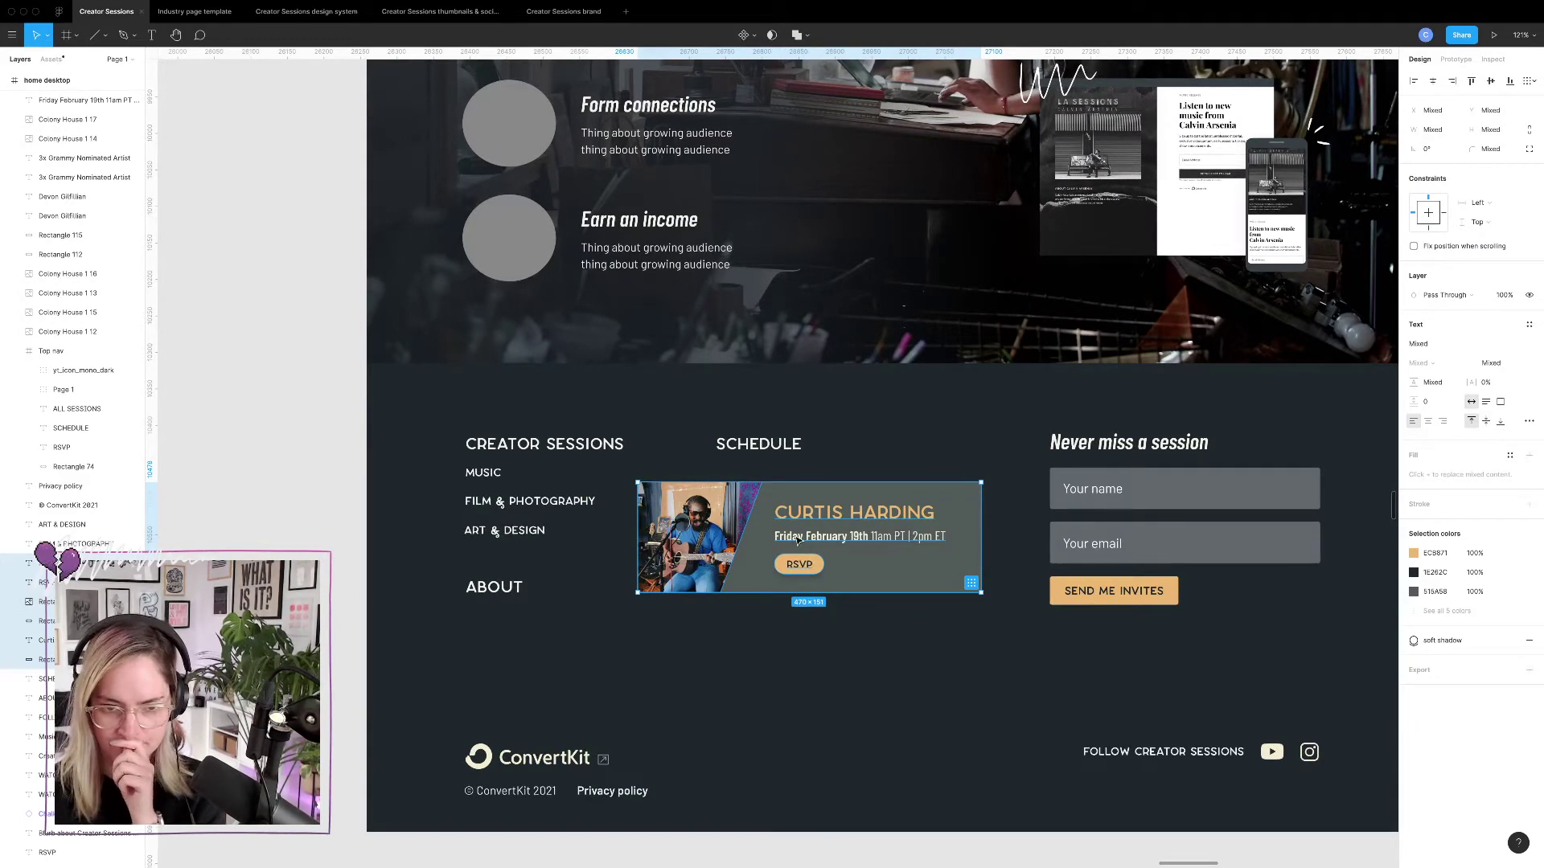
Move the footer's SCHEDULE link below ABOUT in the first column, to about X 131, Y 5041.
left_click(767, 445)
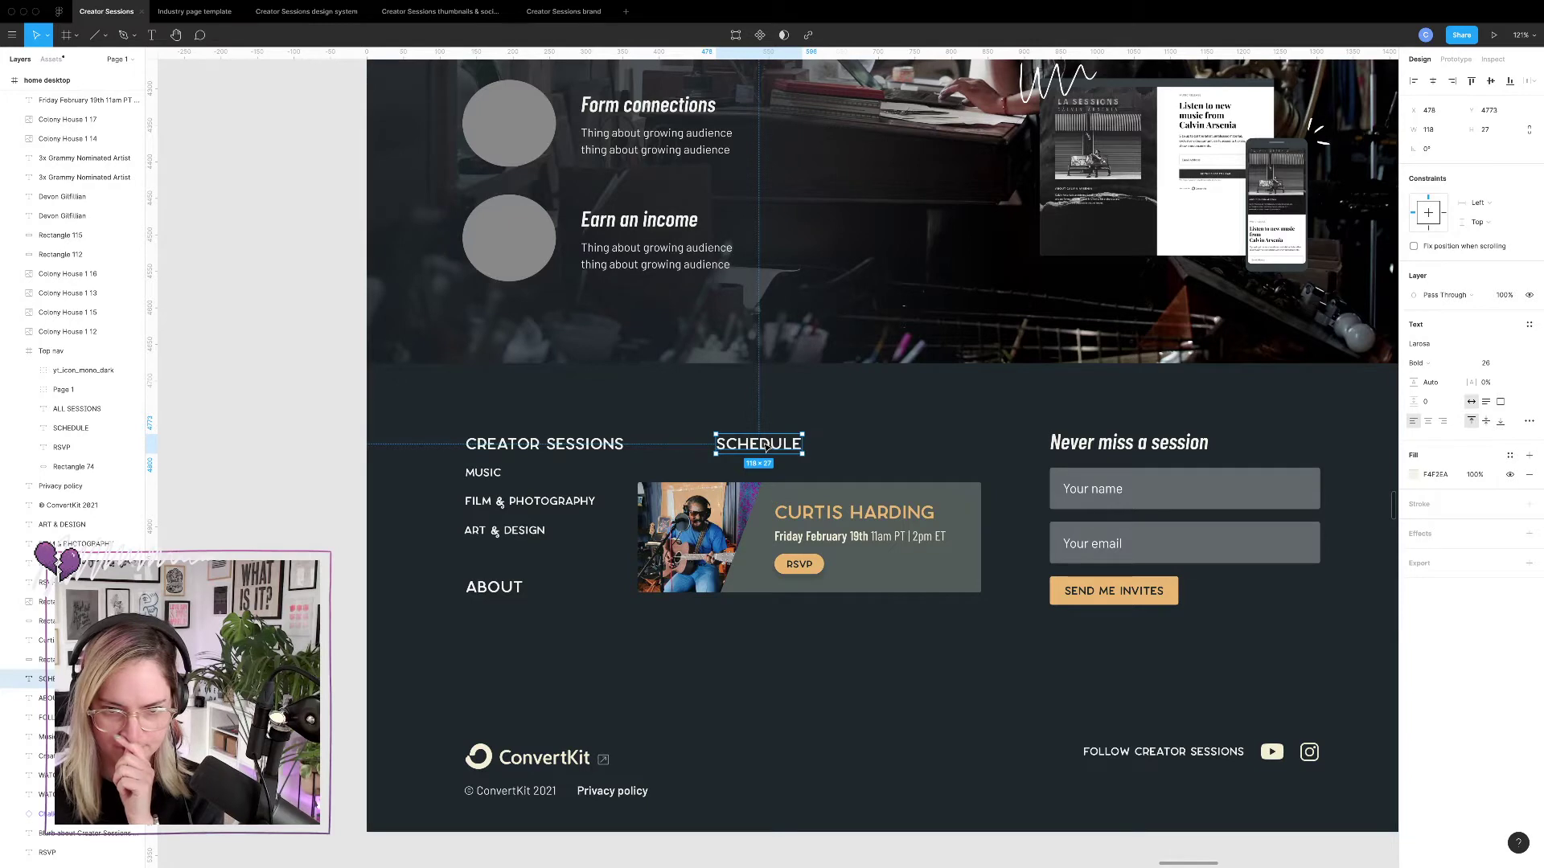
left_click_drag(766, 448, 516, 642)
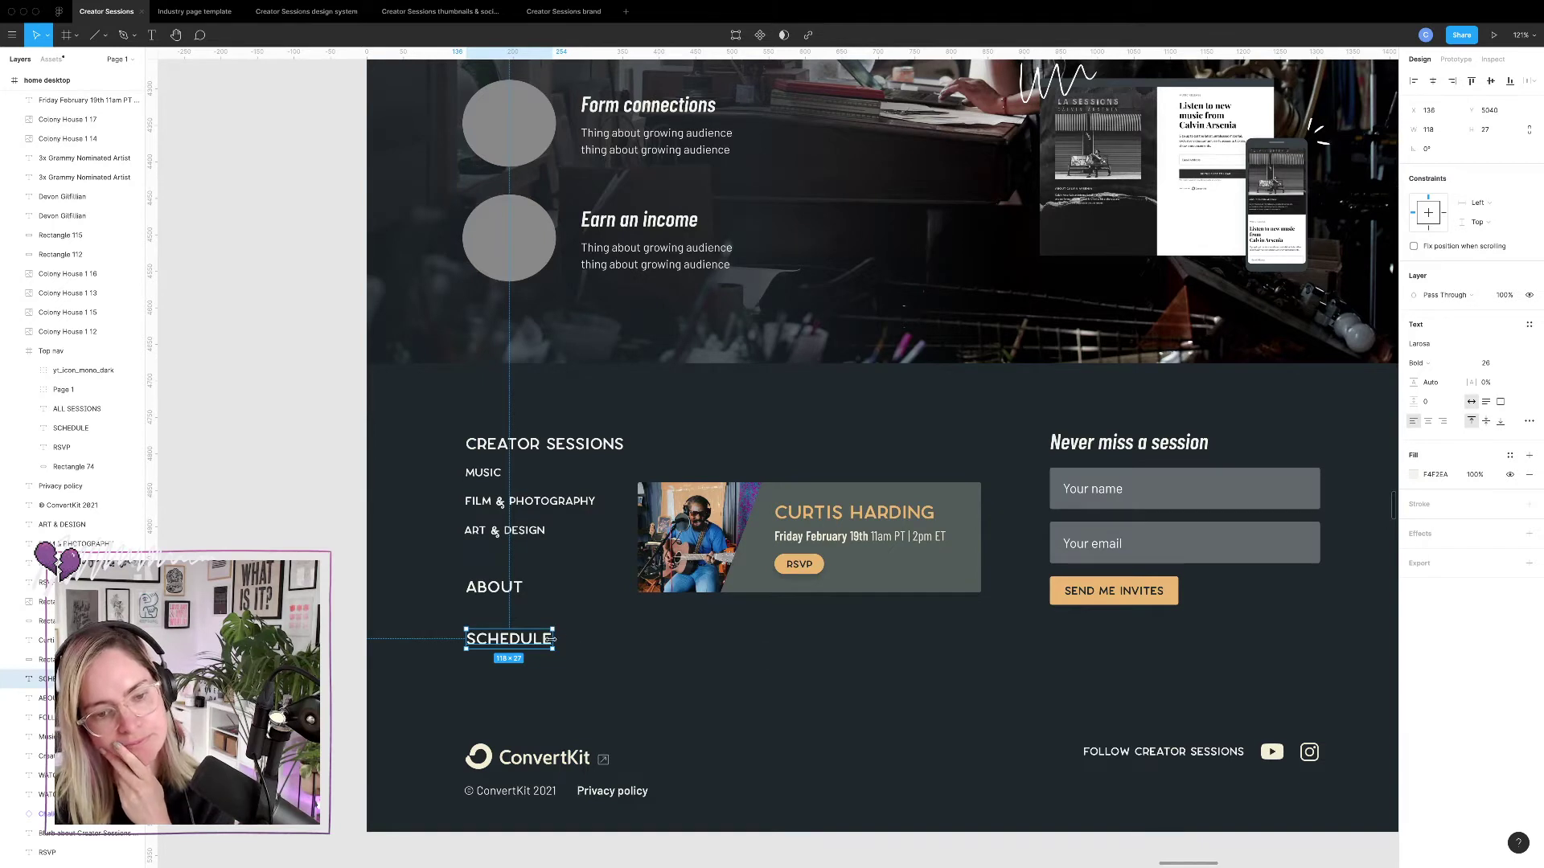
left_click_drag(524, 643, 521, 643)
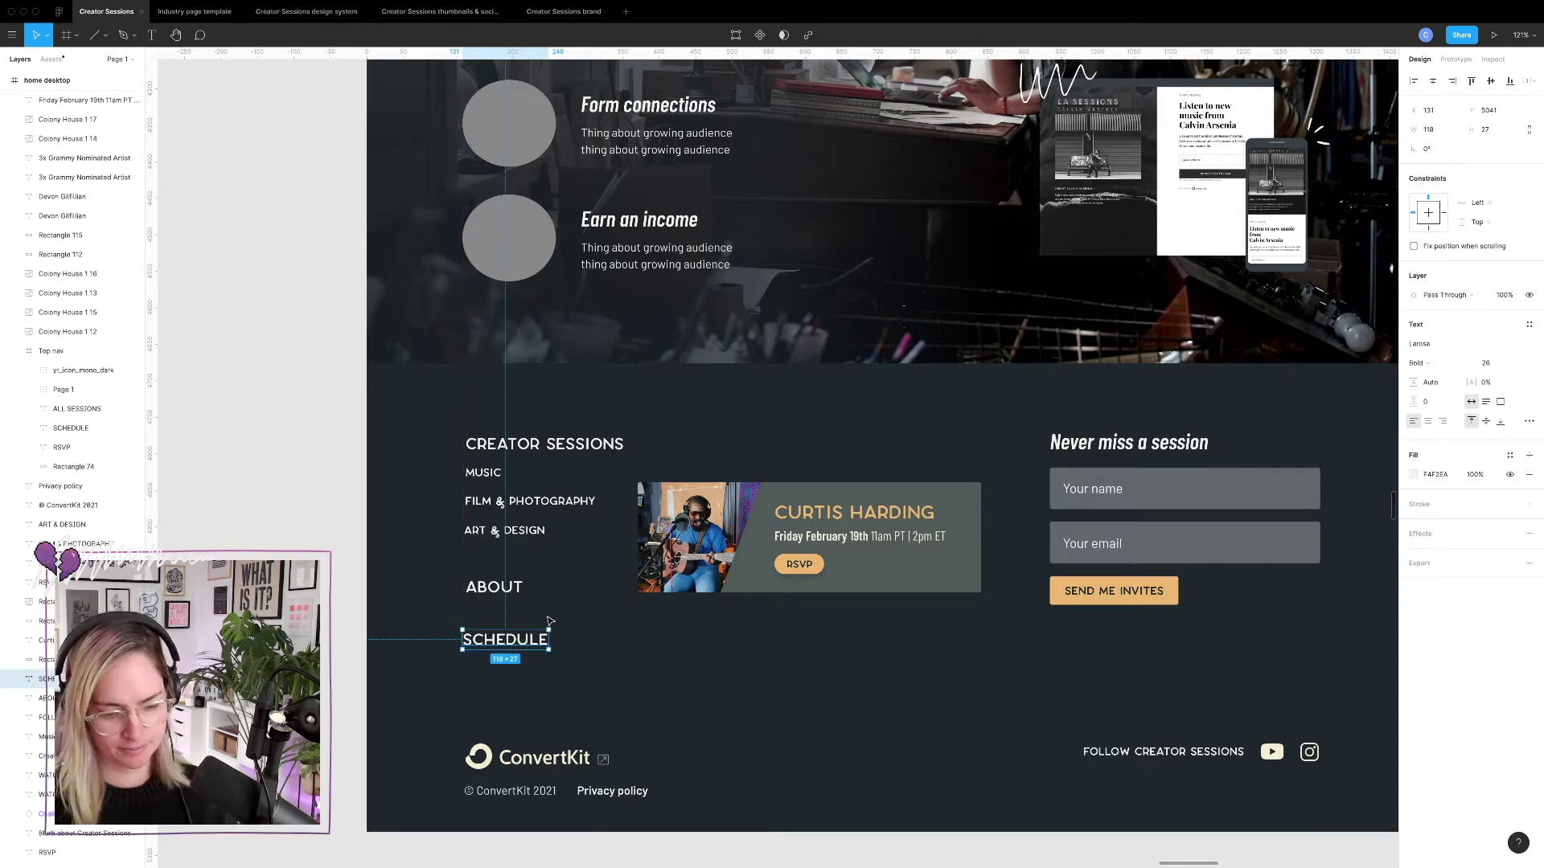
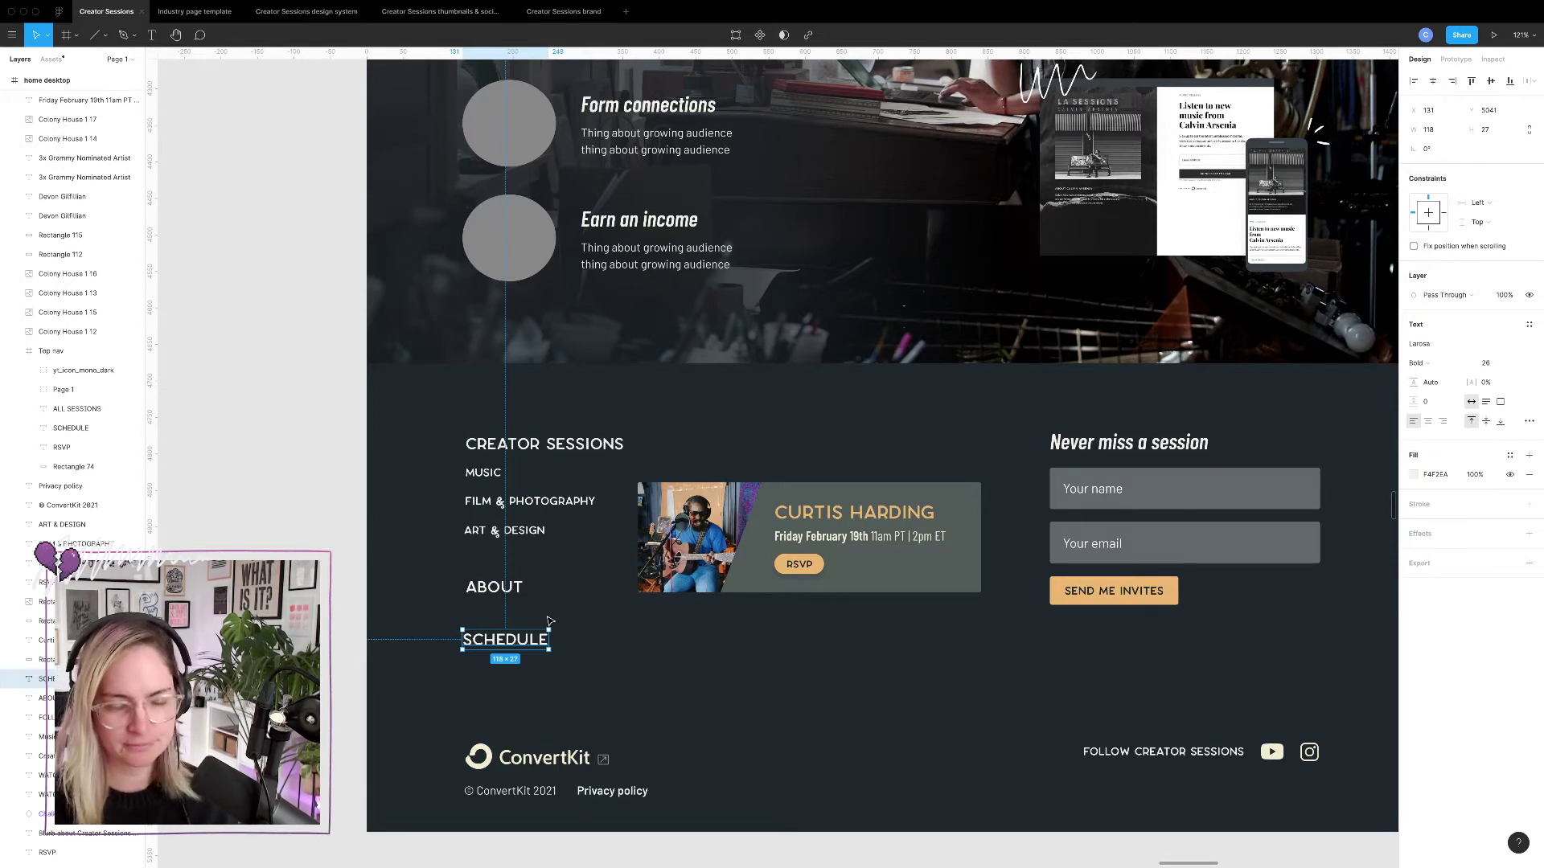
Left-align the footer's CREATOR SESSIONS, MUSIC, FILM & PHOTOGRAPHY, ART & DESIGN, ABOUT and SCHEDULE links with one another.
left_click(488, 465, "shift")
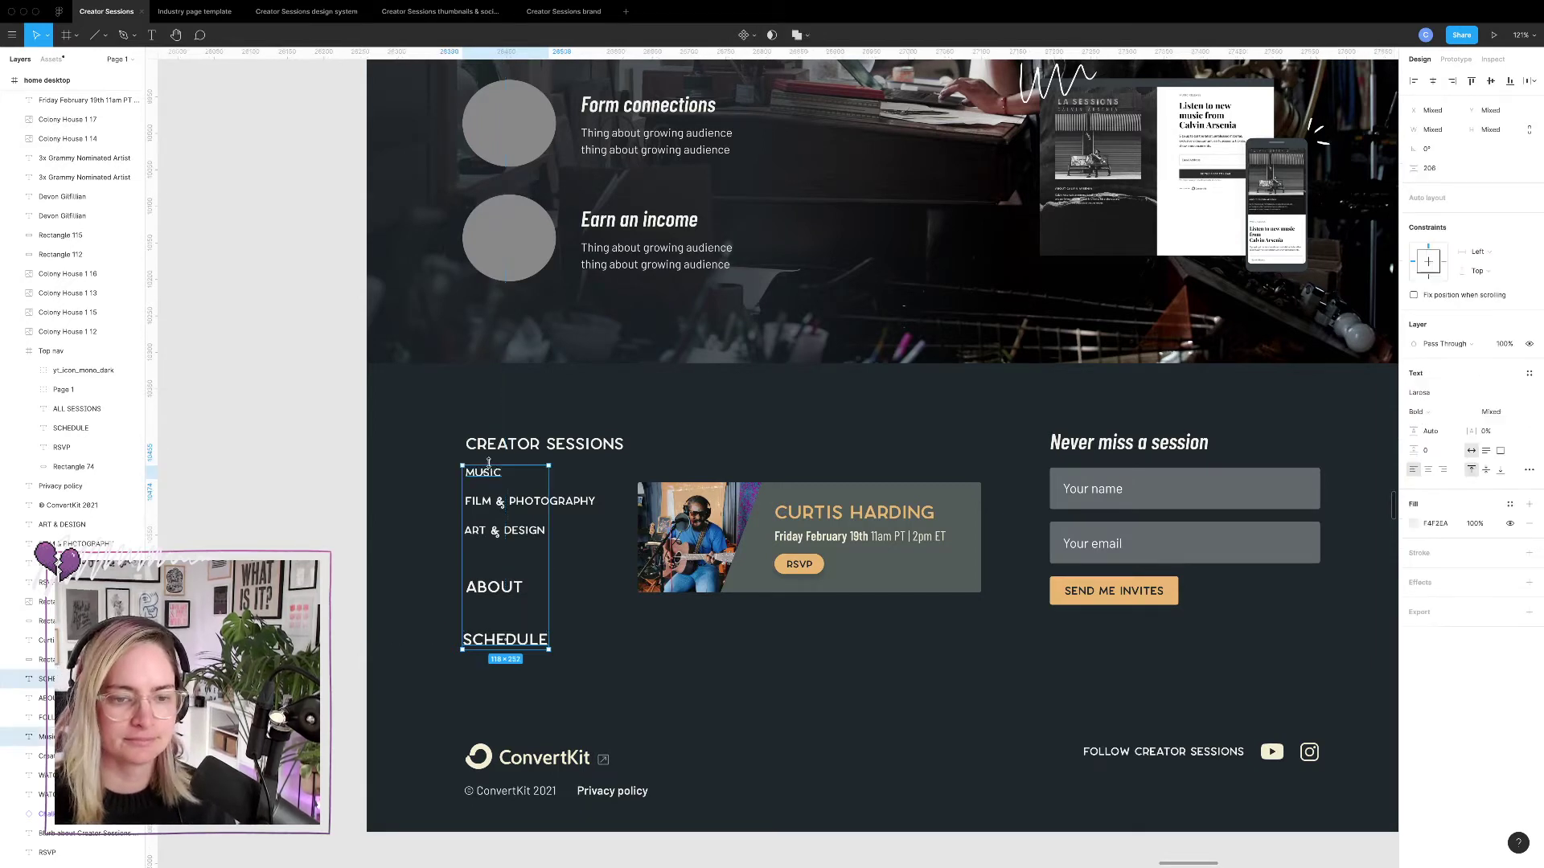
left_click(532, 501, "shift")
left_click(507, 530, "shift")
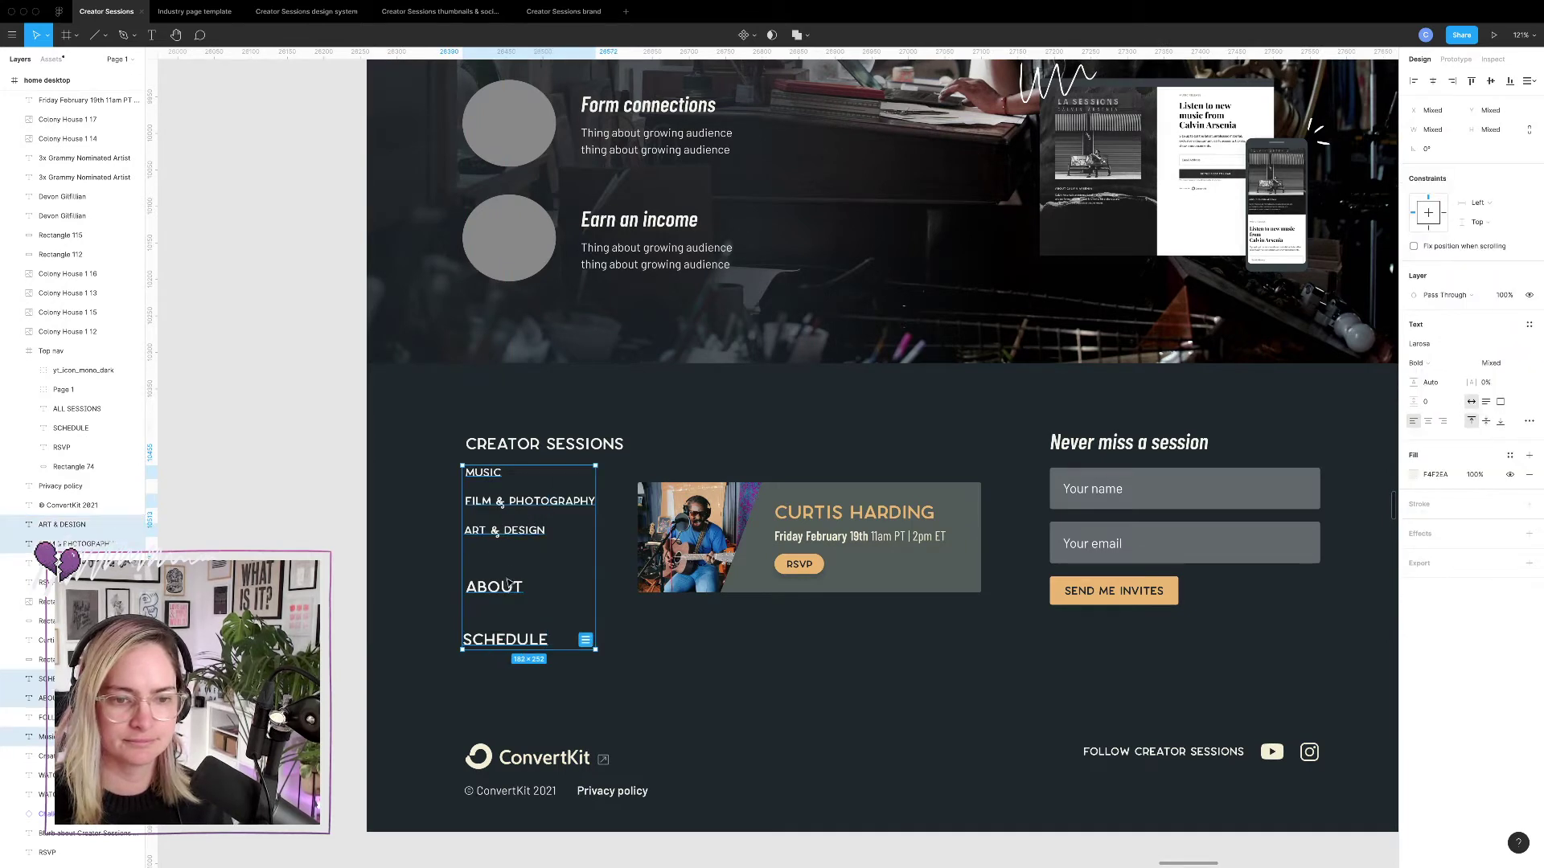
left_click(573, 445, "shift")
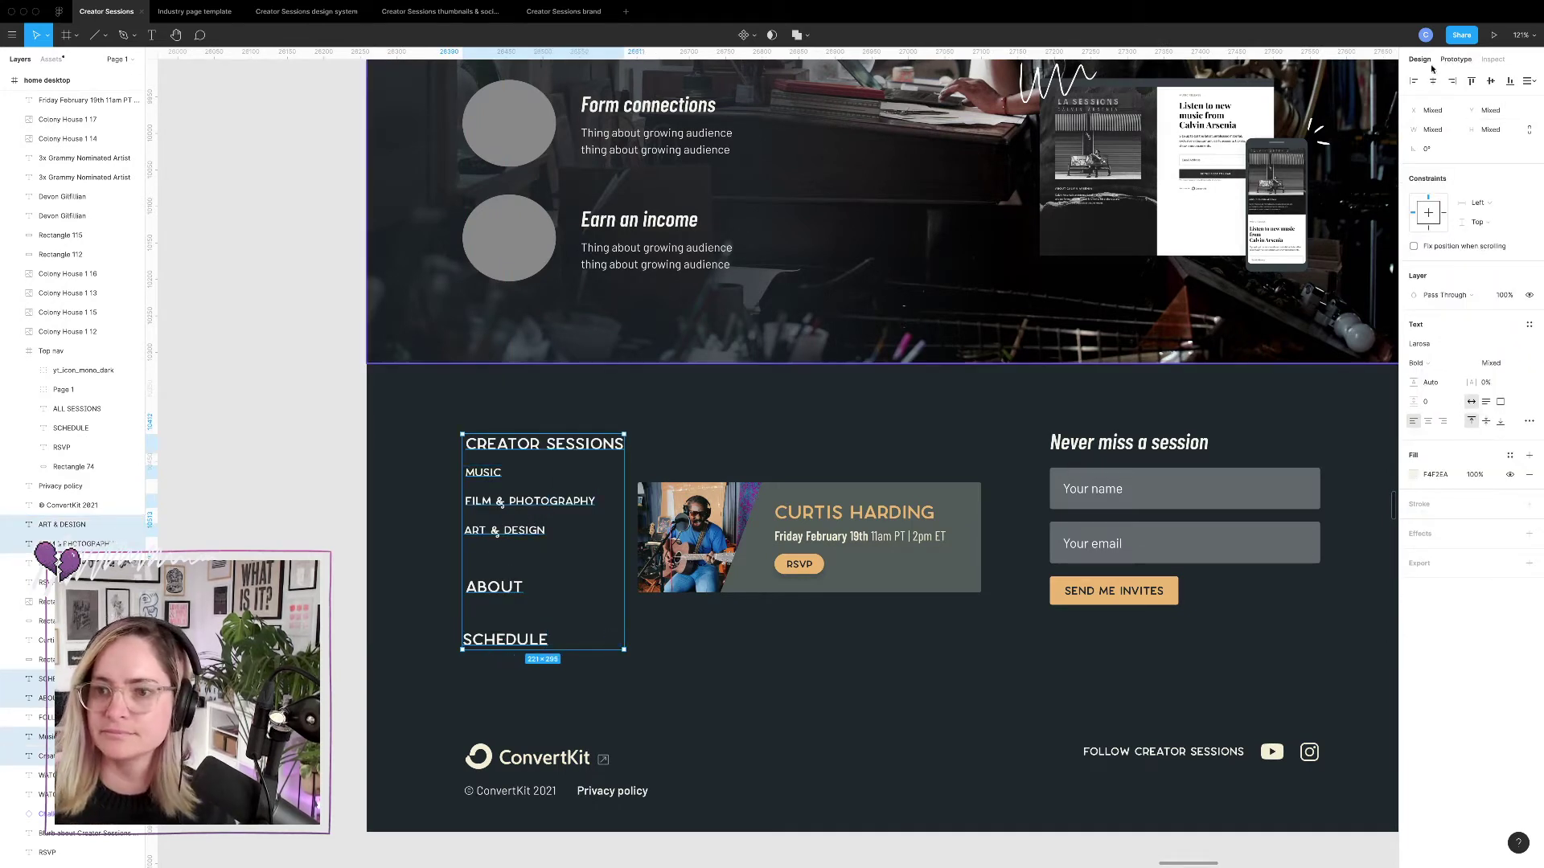
left_click(1414, 82)
left_click(741, 421)
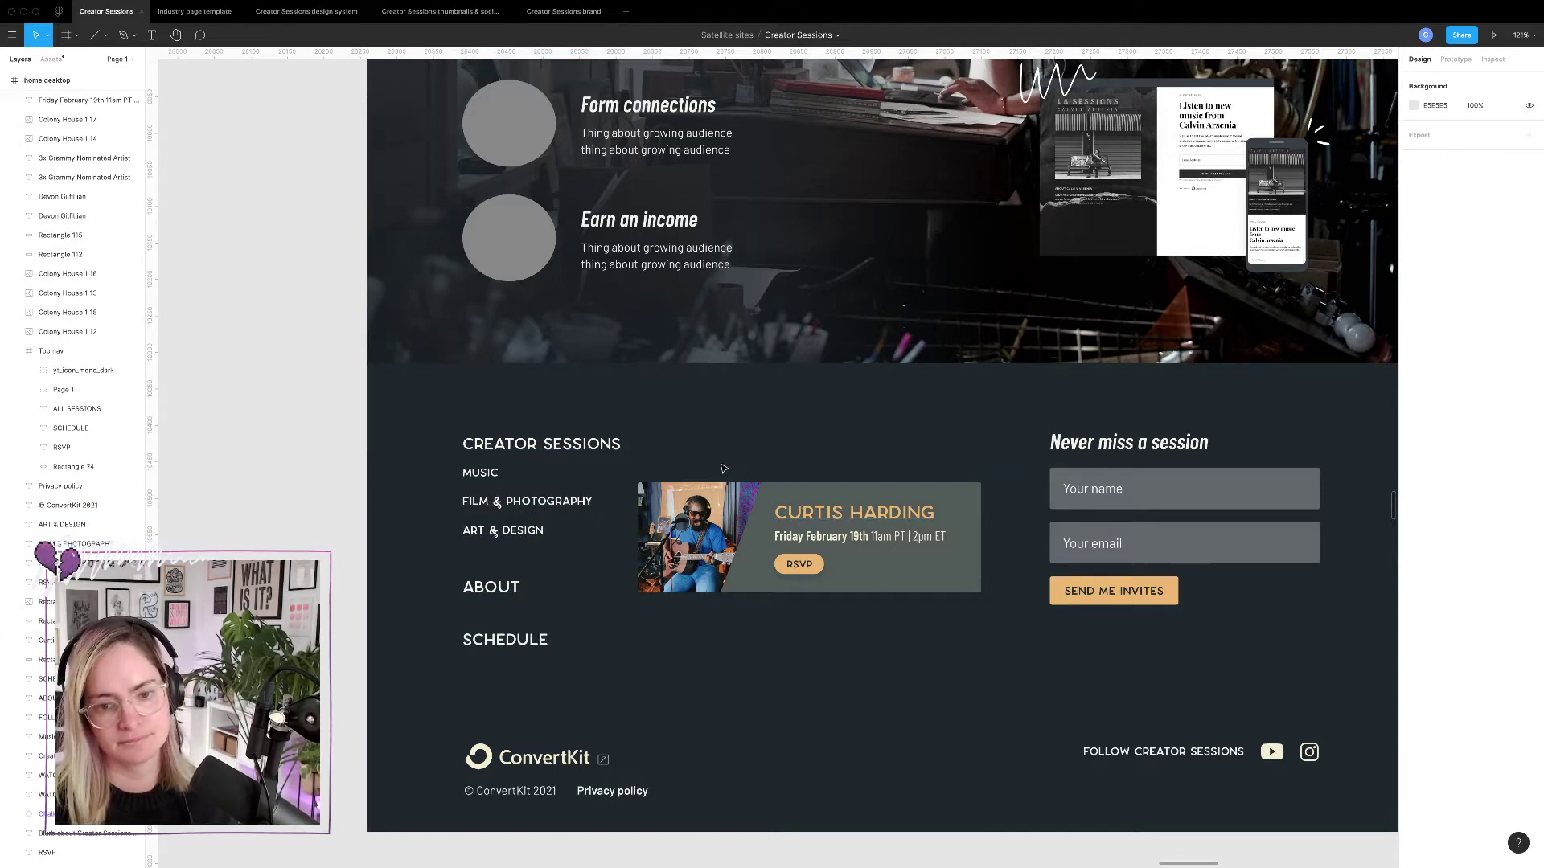
Move the duplicated session card out of the footer onto the empty canvas just below the home desktop frame.
left_click(852, 523)
scroll(856, 531, "down", 5)
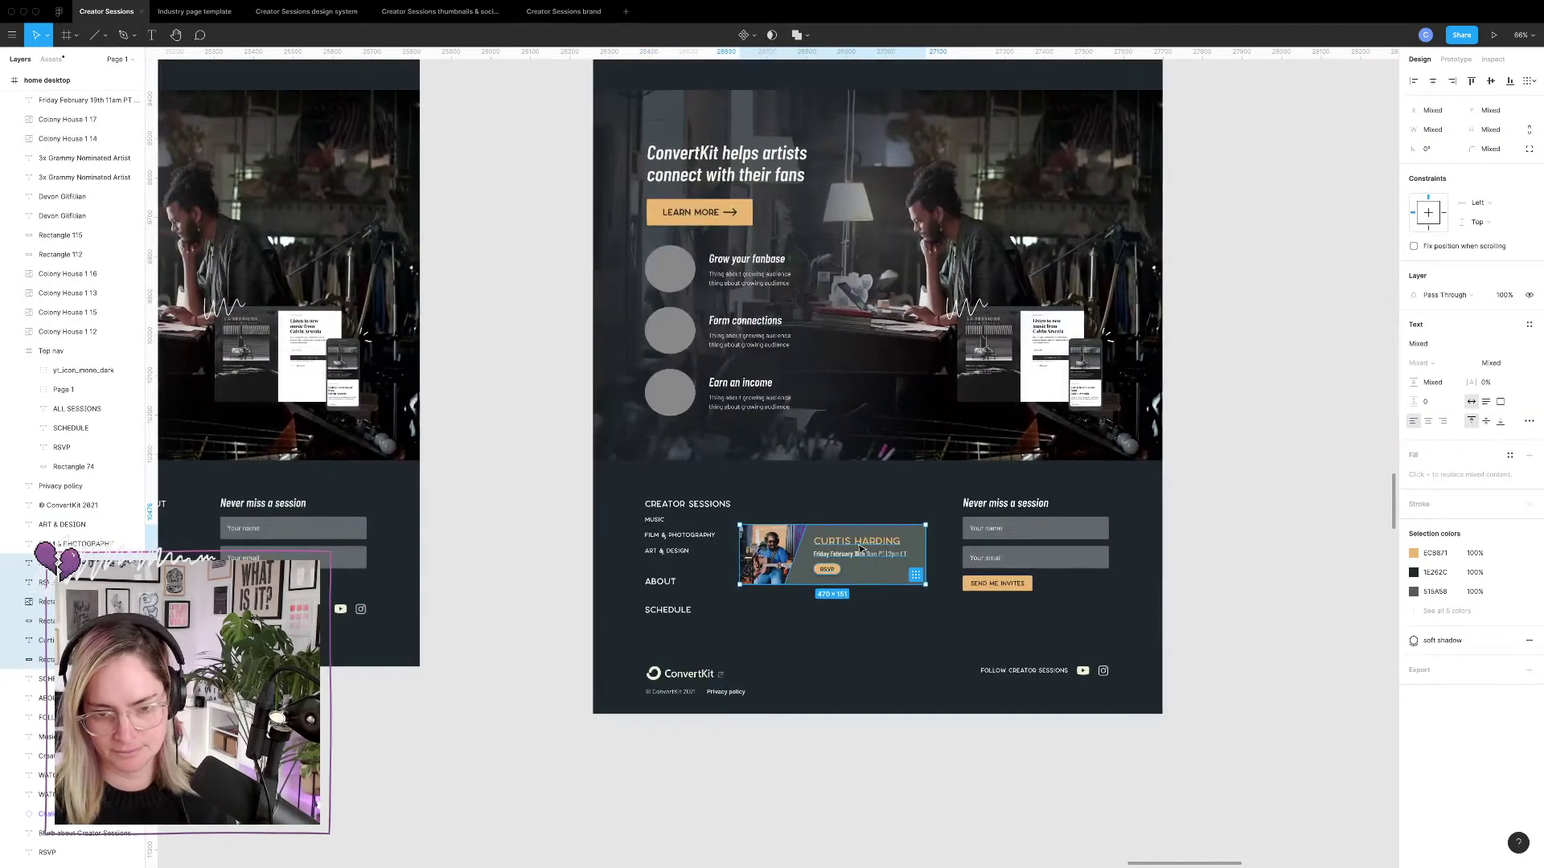
left_click_drag(861, 549, 784, 773)
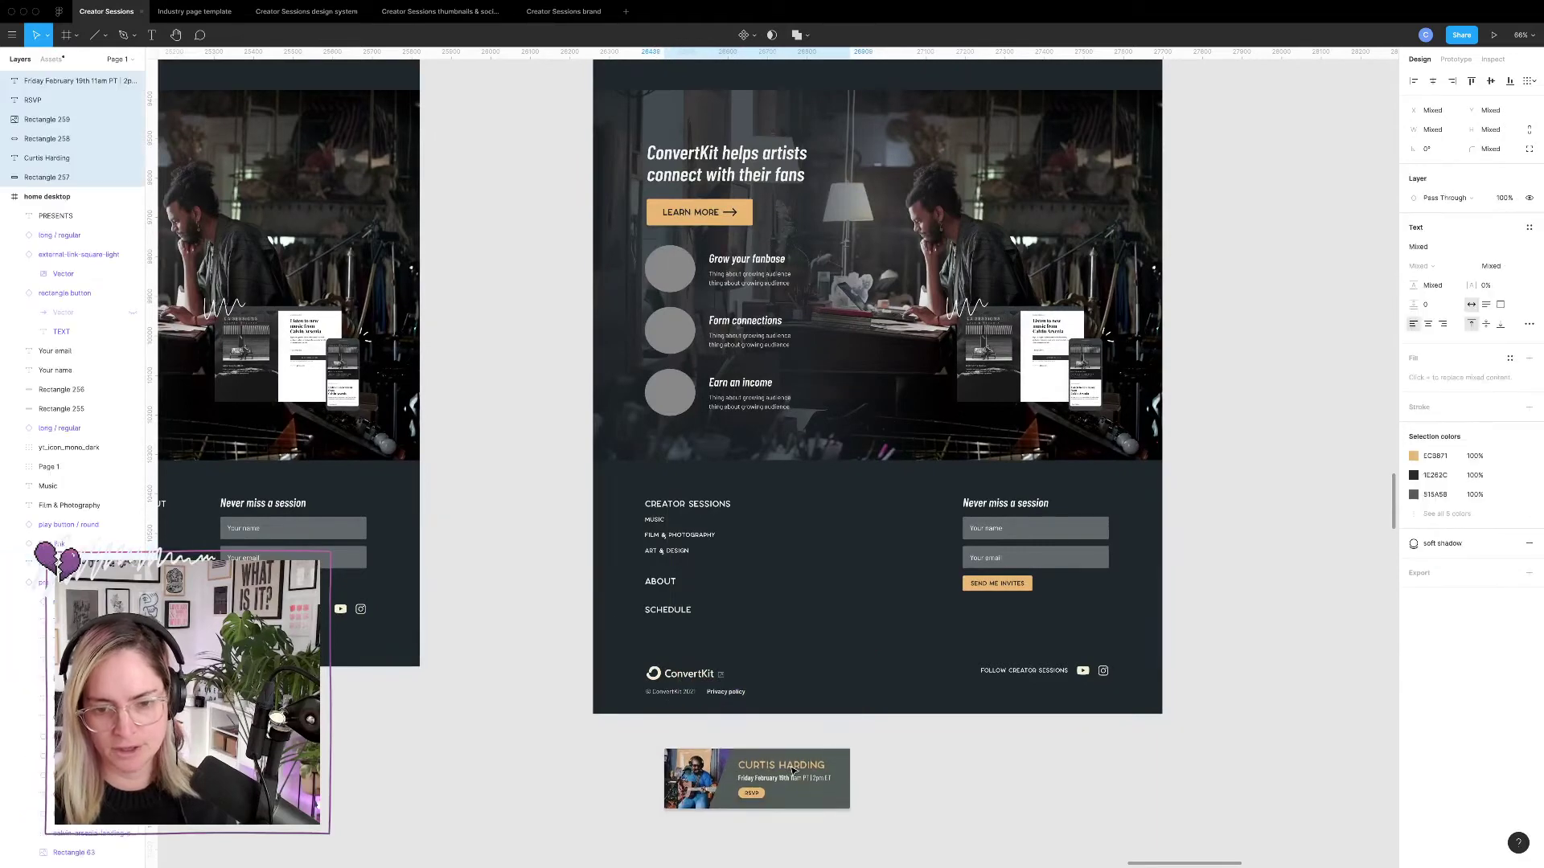
left_click(953, 746)
scroll(904, 639, "up", 5)
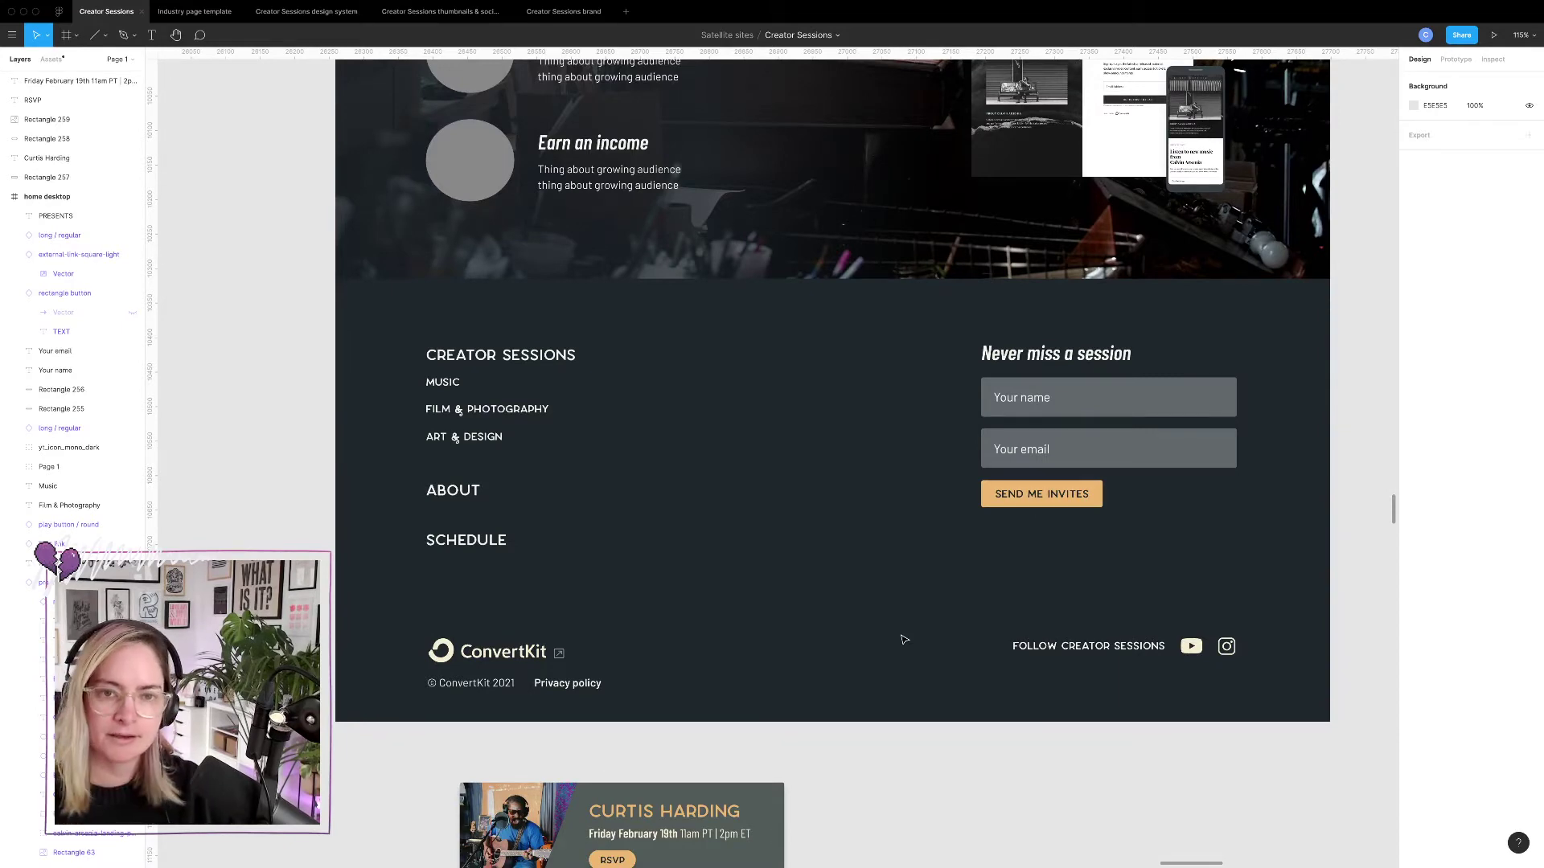
Switch to Chrome and enter a web search for "bring instagram feed into" in a new tab.
key("ctrl+Left")
left_click(900, 50)
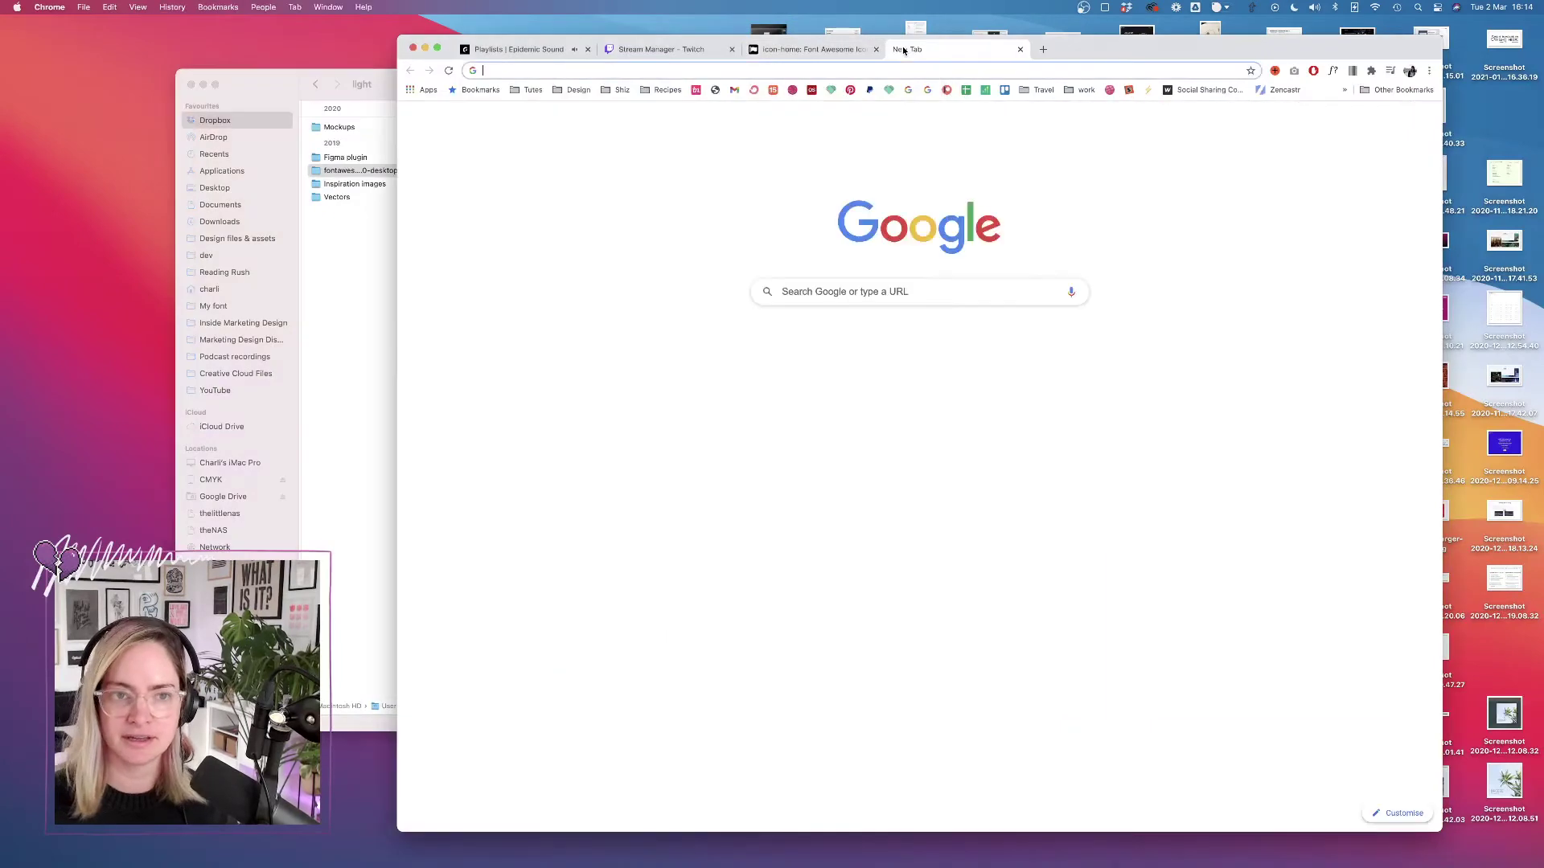
type("bring instagram feed inmto")
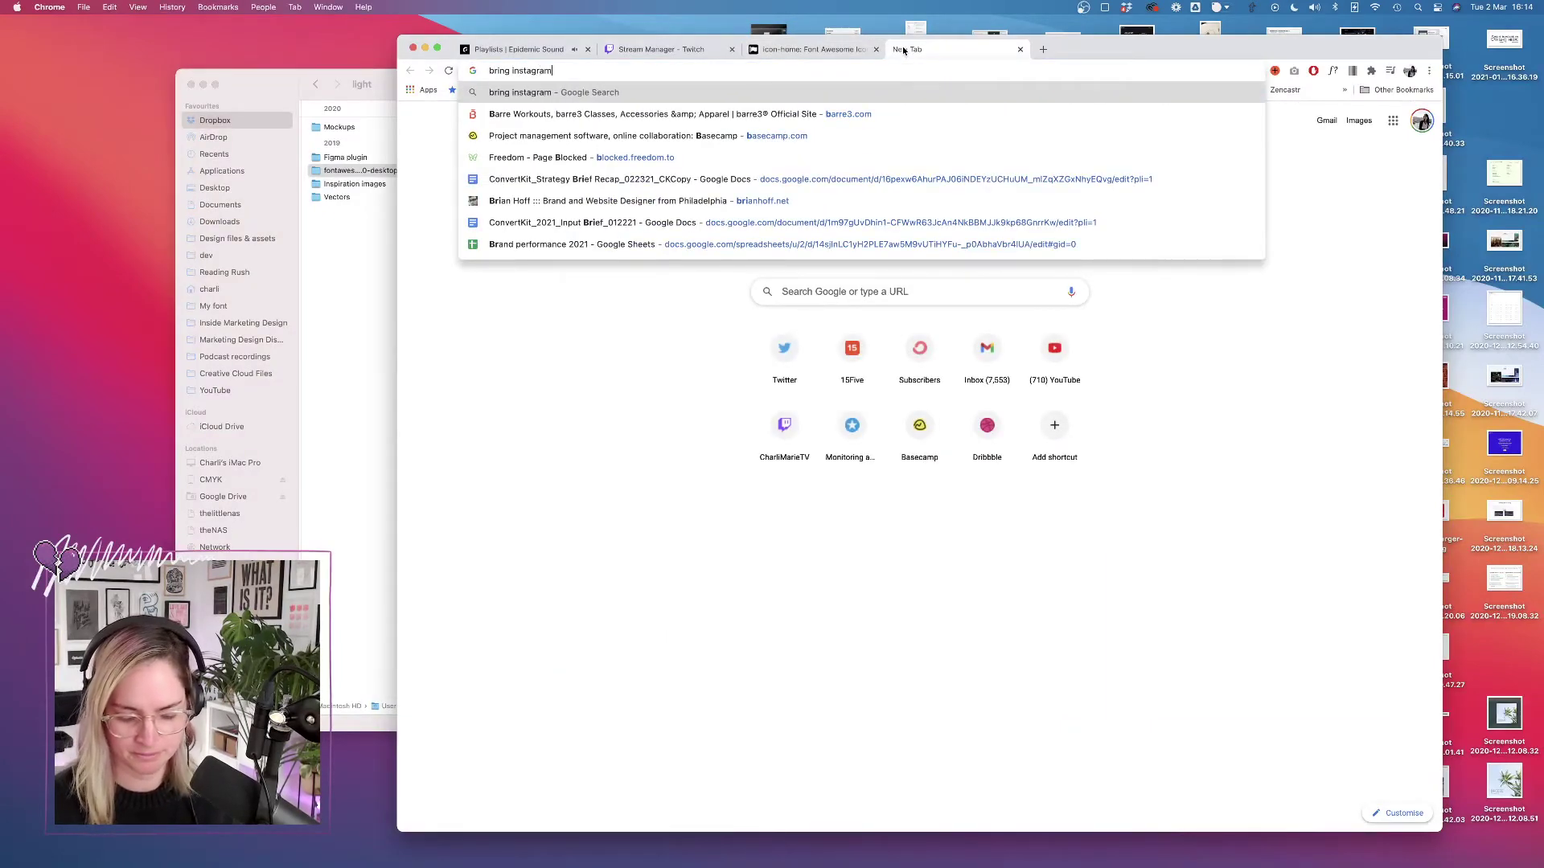
Search Google for "bring instagram feed into webflow".
key("BackSpace")
key("BackSpace")
key("BackSpace")
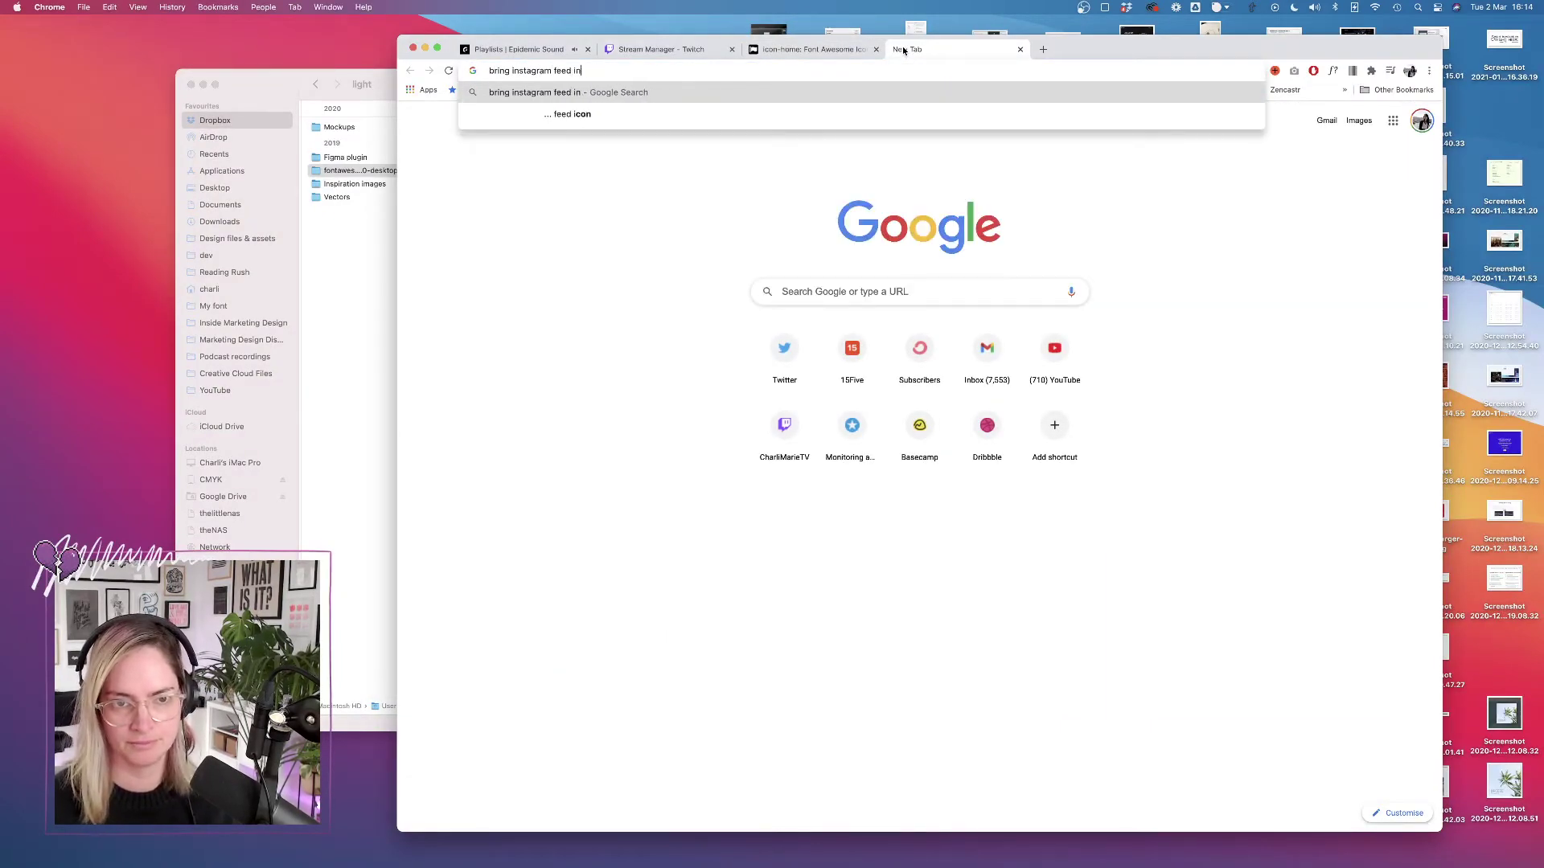
type("to webflow")
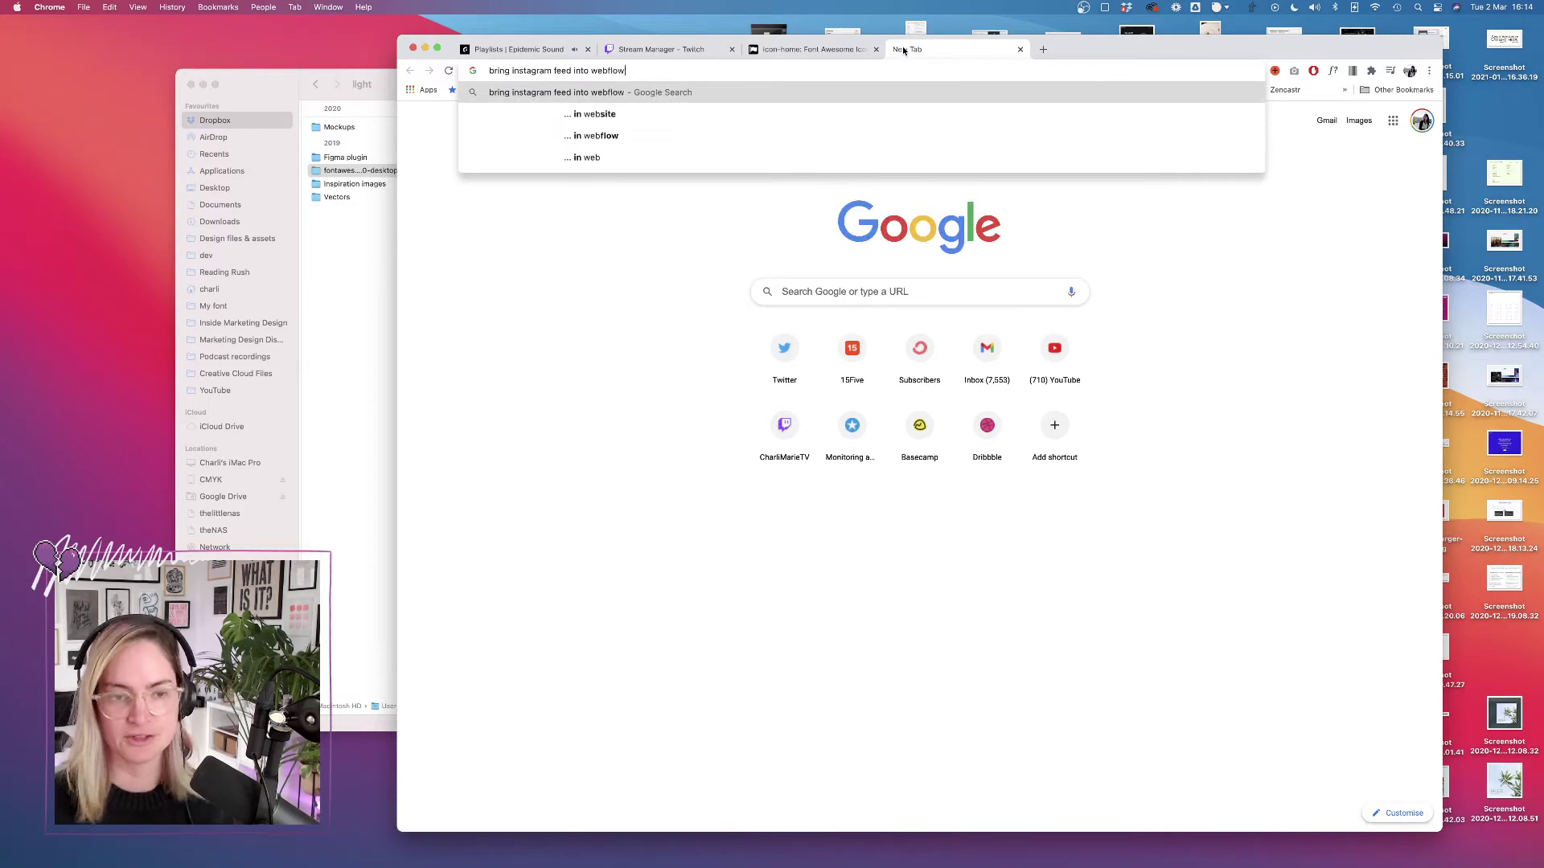
key("Return")
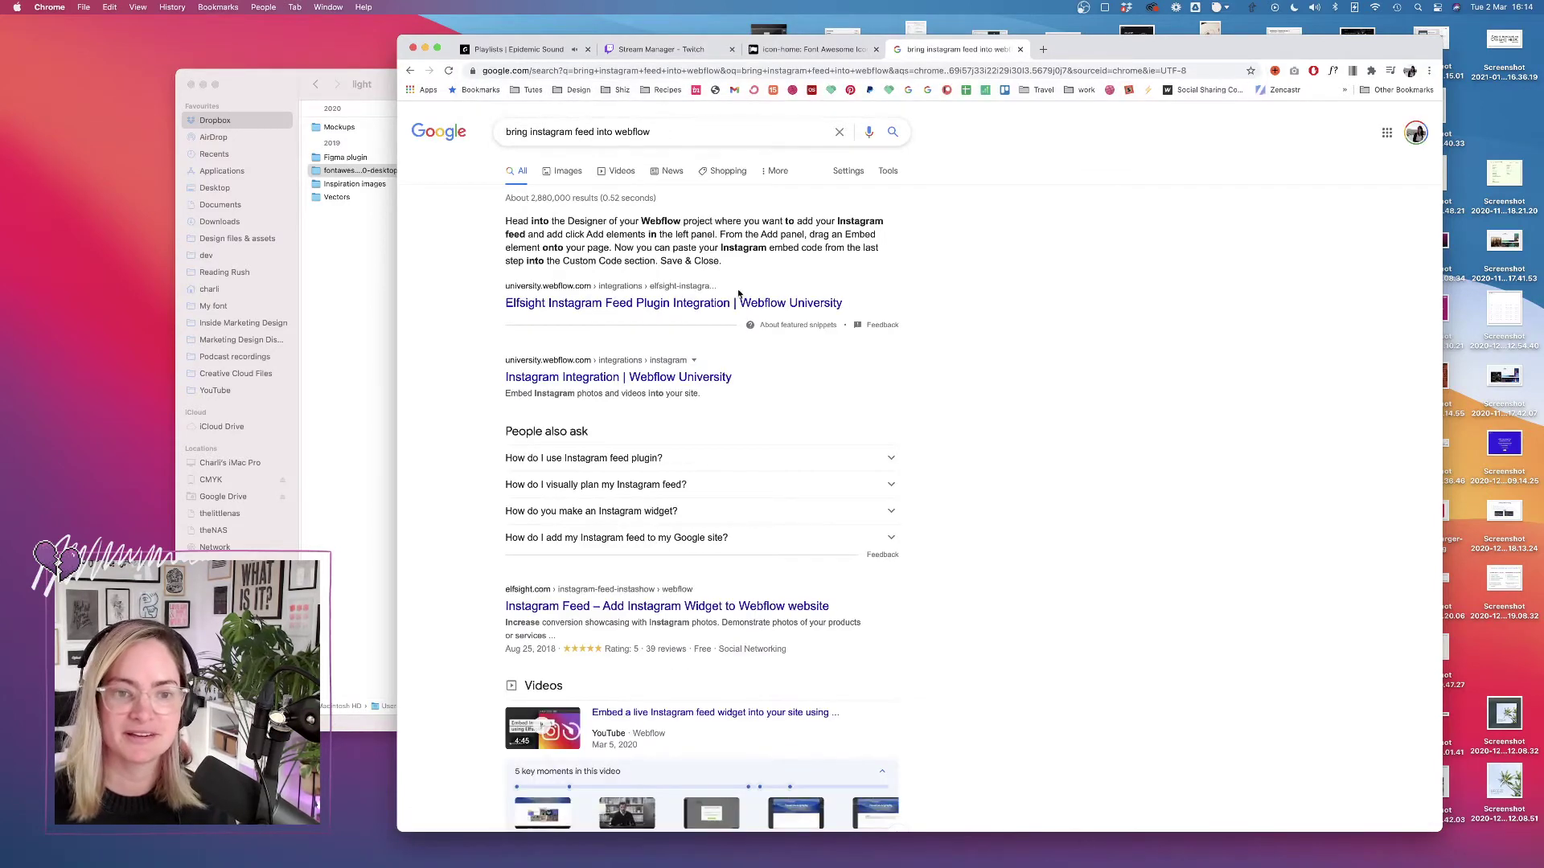
Open the Webflow University Elfsight Instagram Feed Plugin guide and read the section on embedding Elfsight into a project and publishing.
left_click(702, 305)
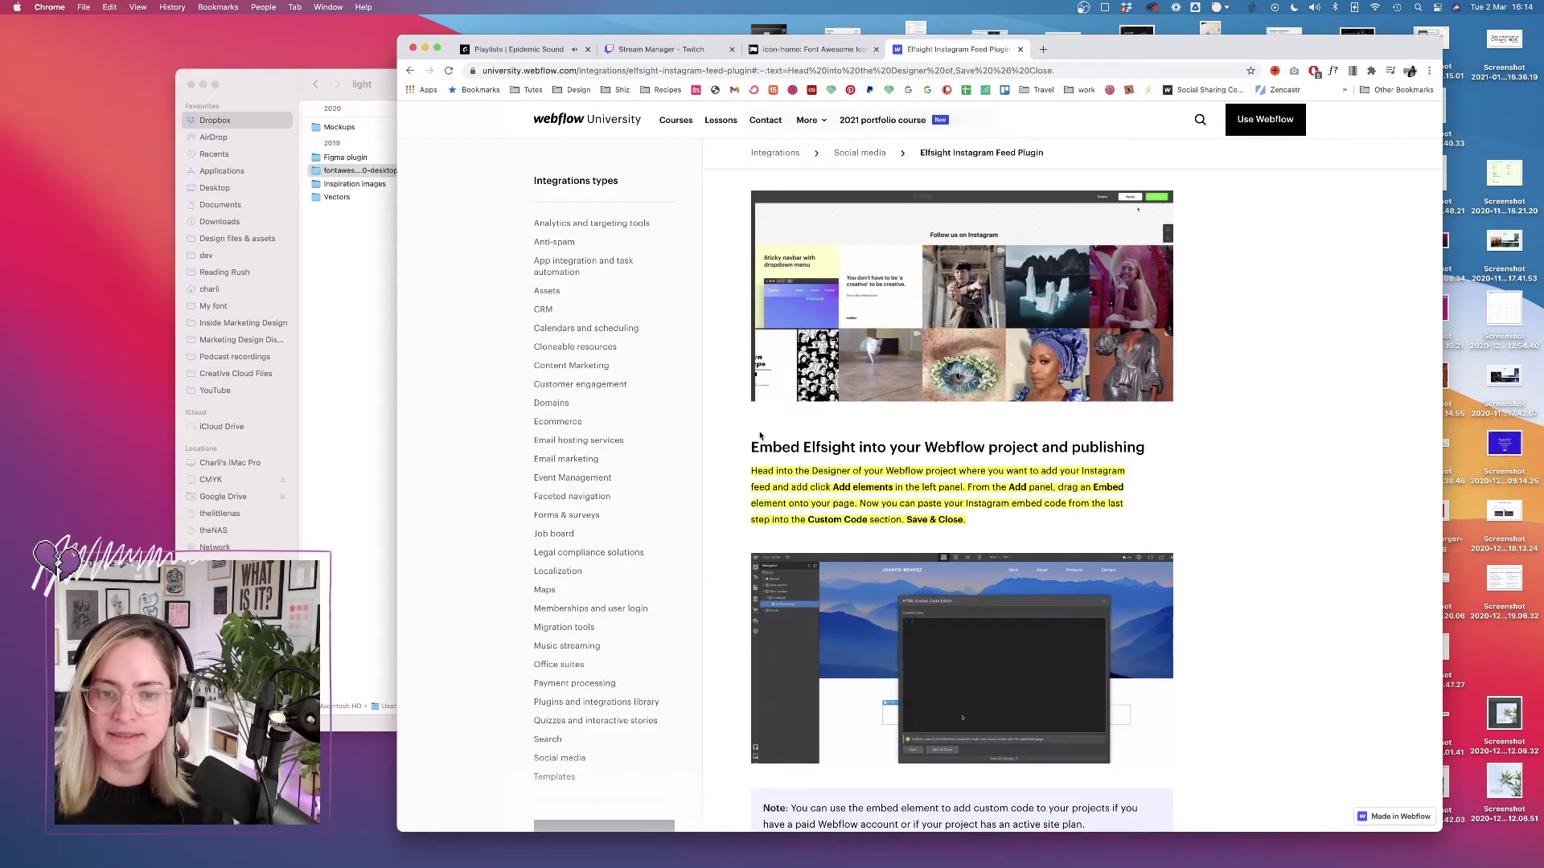
left_click(732, 439)
scroll(736, 442, "down", 1)
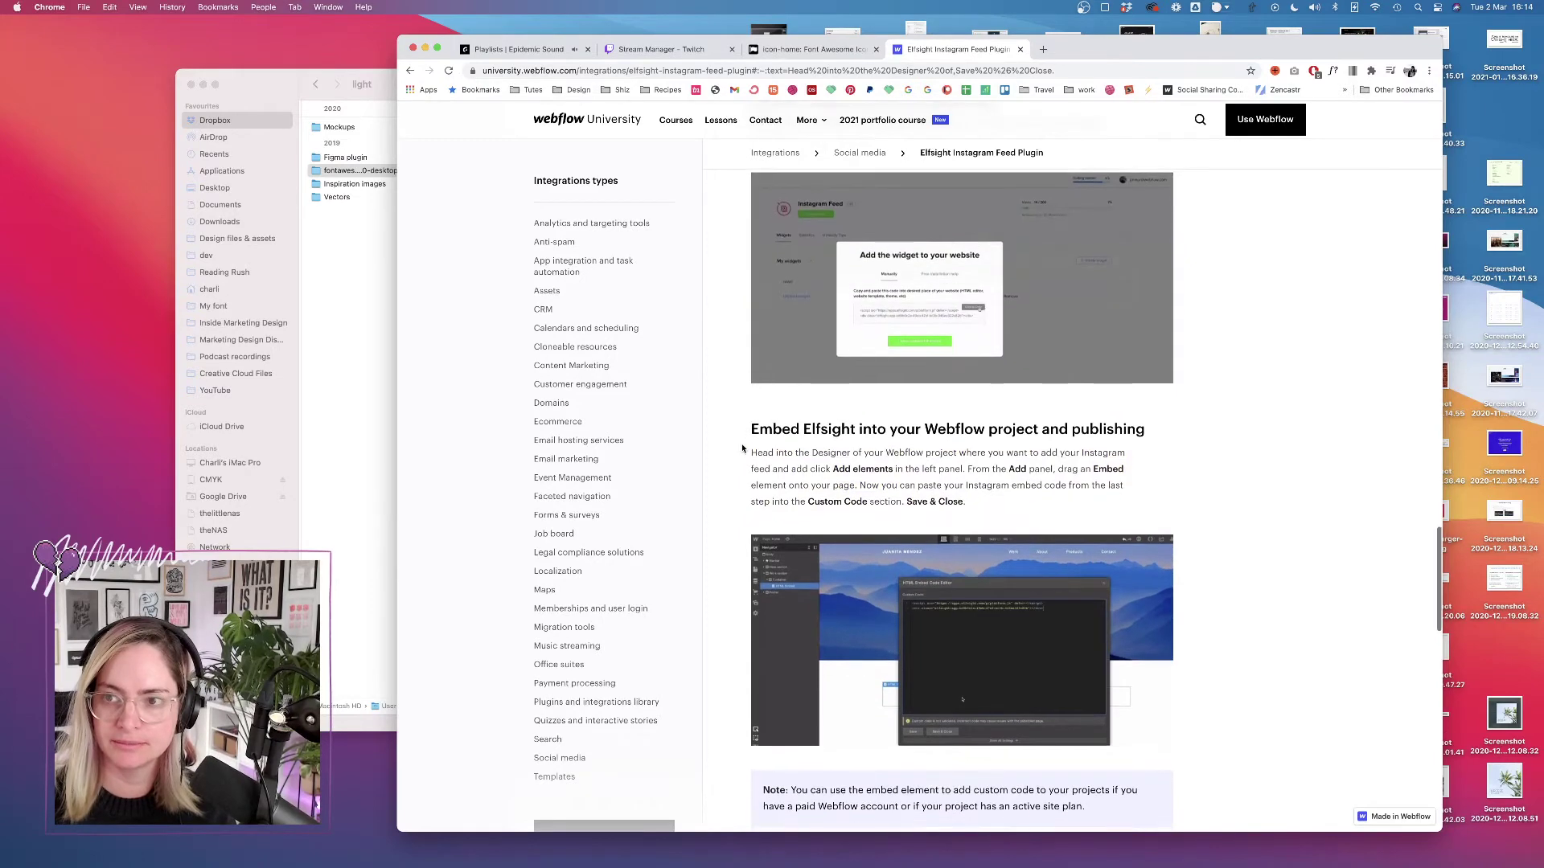
scroll(742, 448, "down", 5)
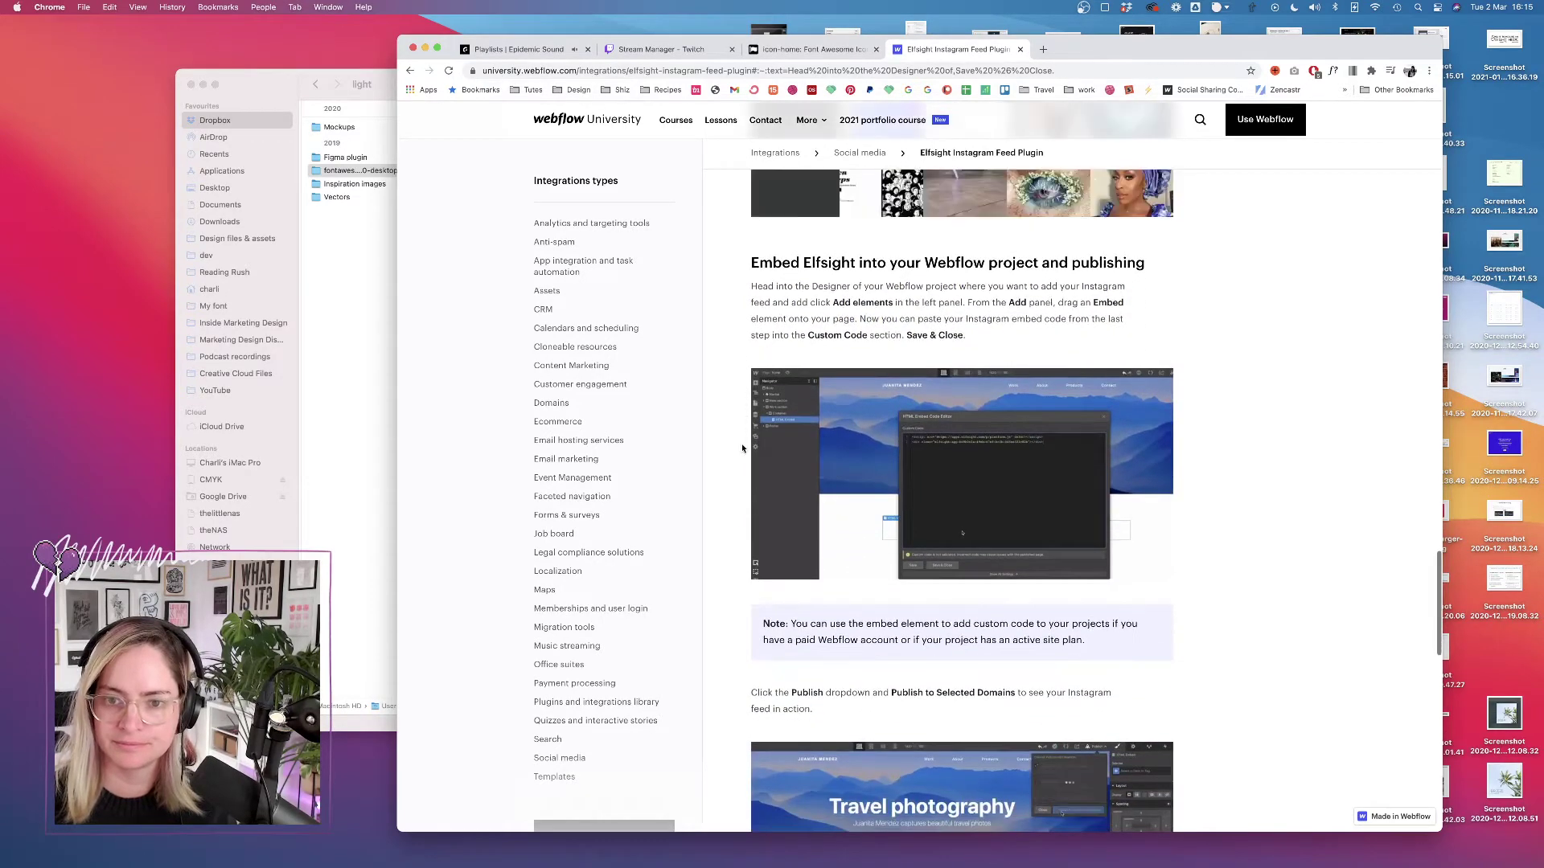
scroll(742, 448, "down", 1)
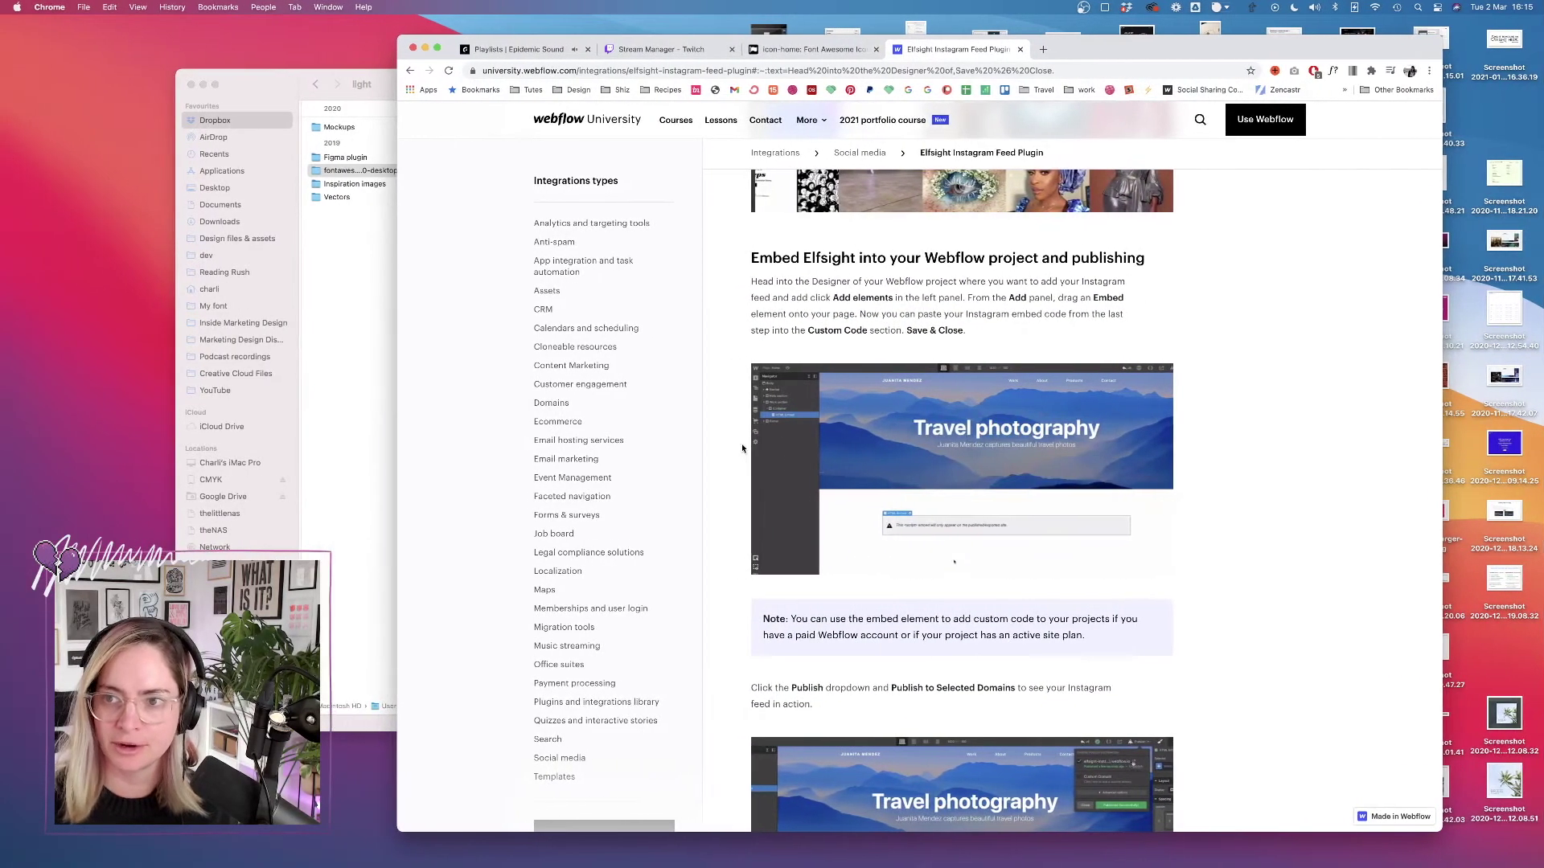
Switch to the Creator Sessions file in Figma and add the text "GETTING A COFFEE BRB" on empty canvas beside the desktop design.
key("ctrl+Right")
scroll(1164, 418, "down", 5)
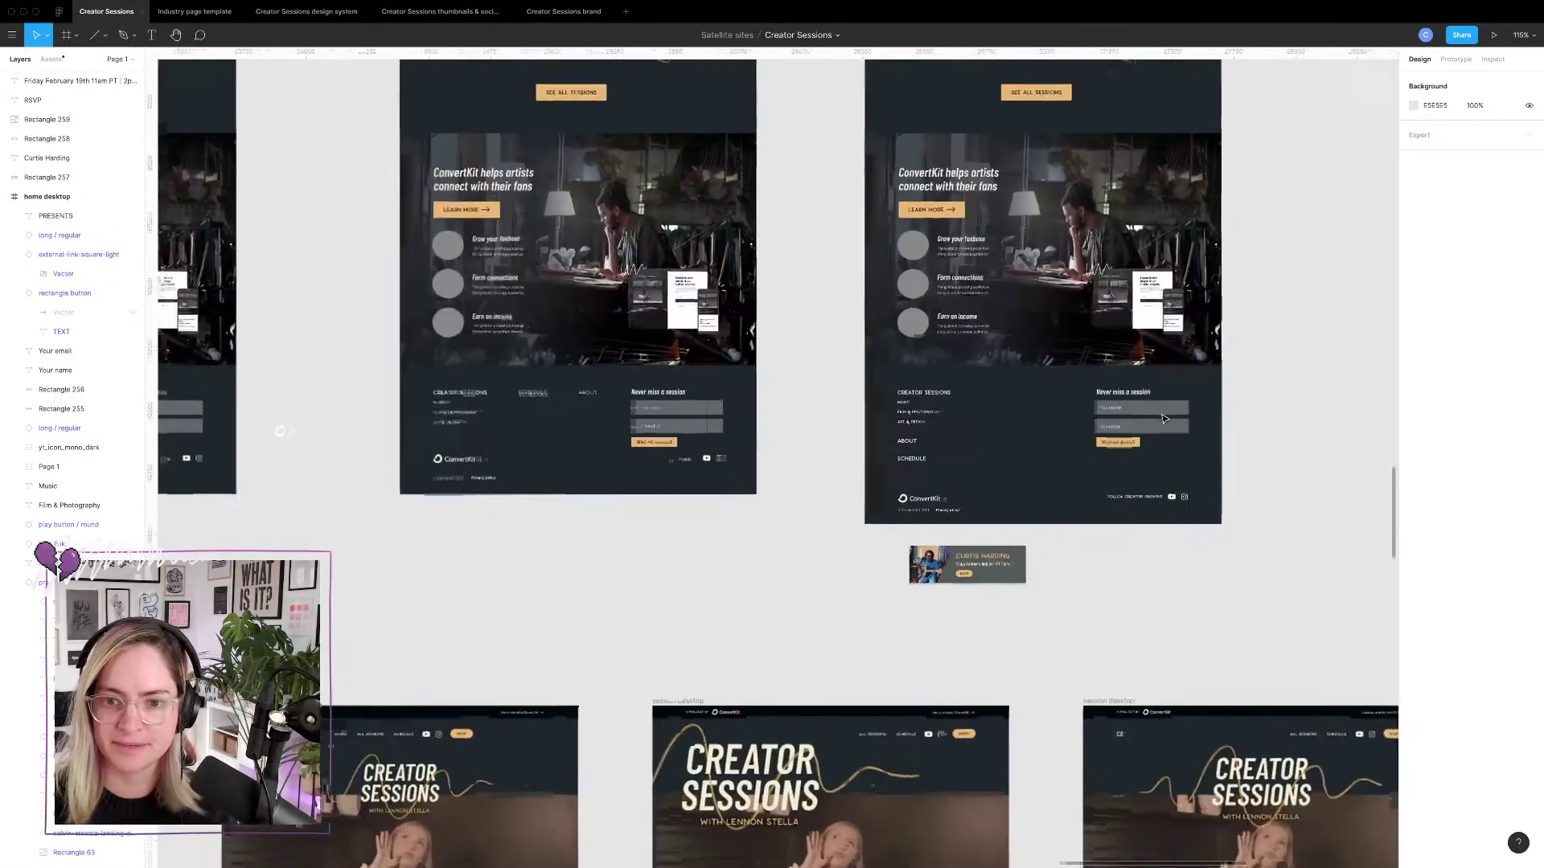
scroll(1164, 418, "down", 5)
scroll(1075, 365, "right", 5)
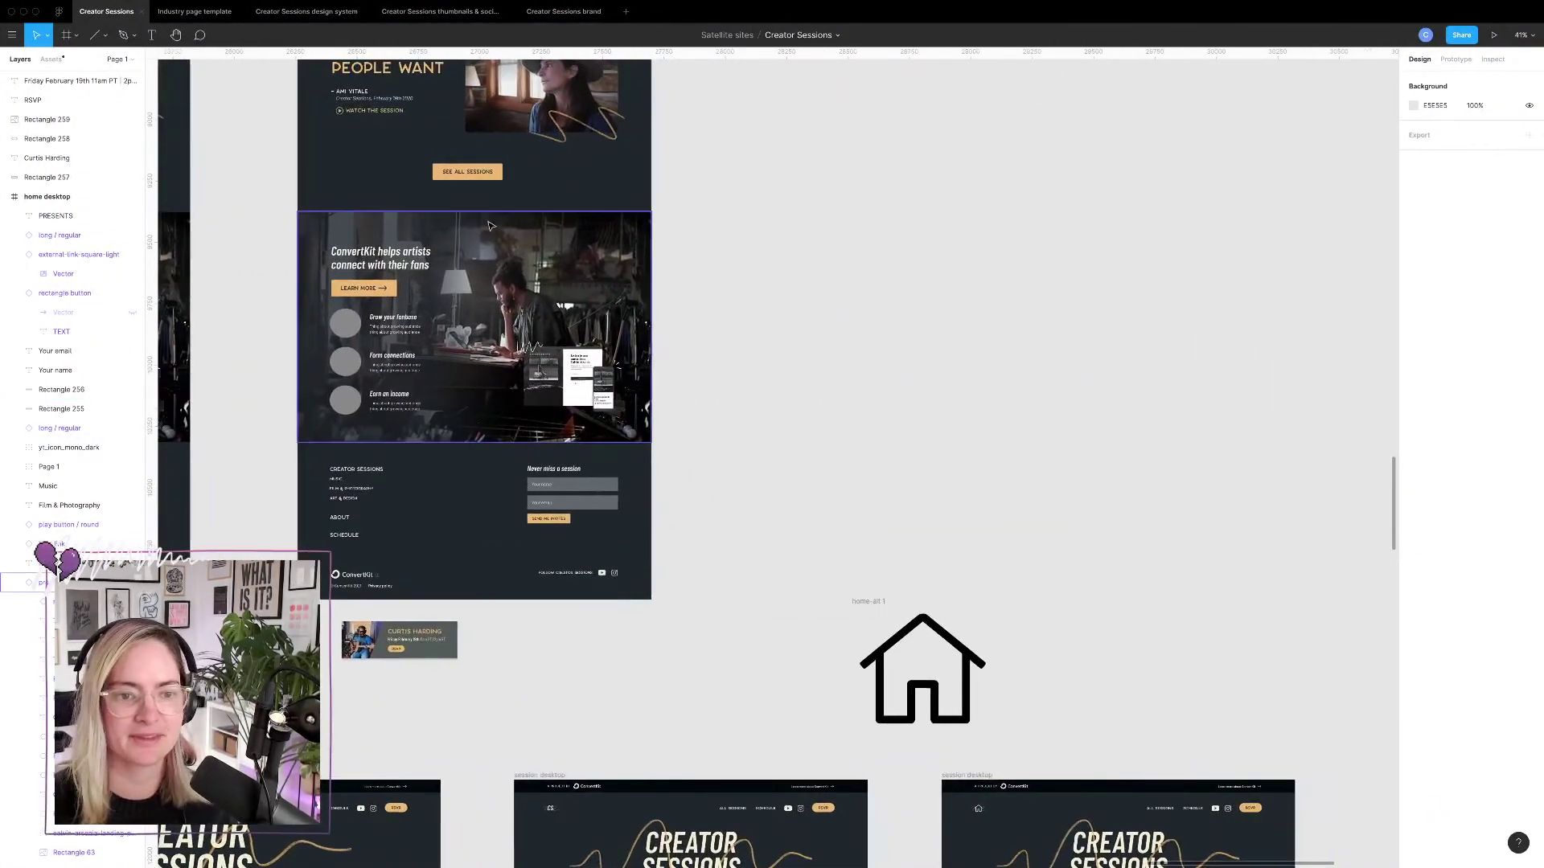
key("t")
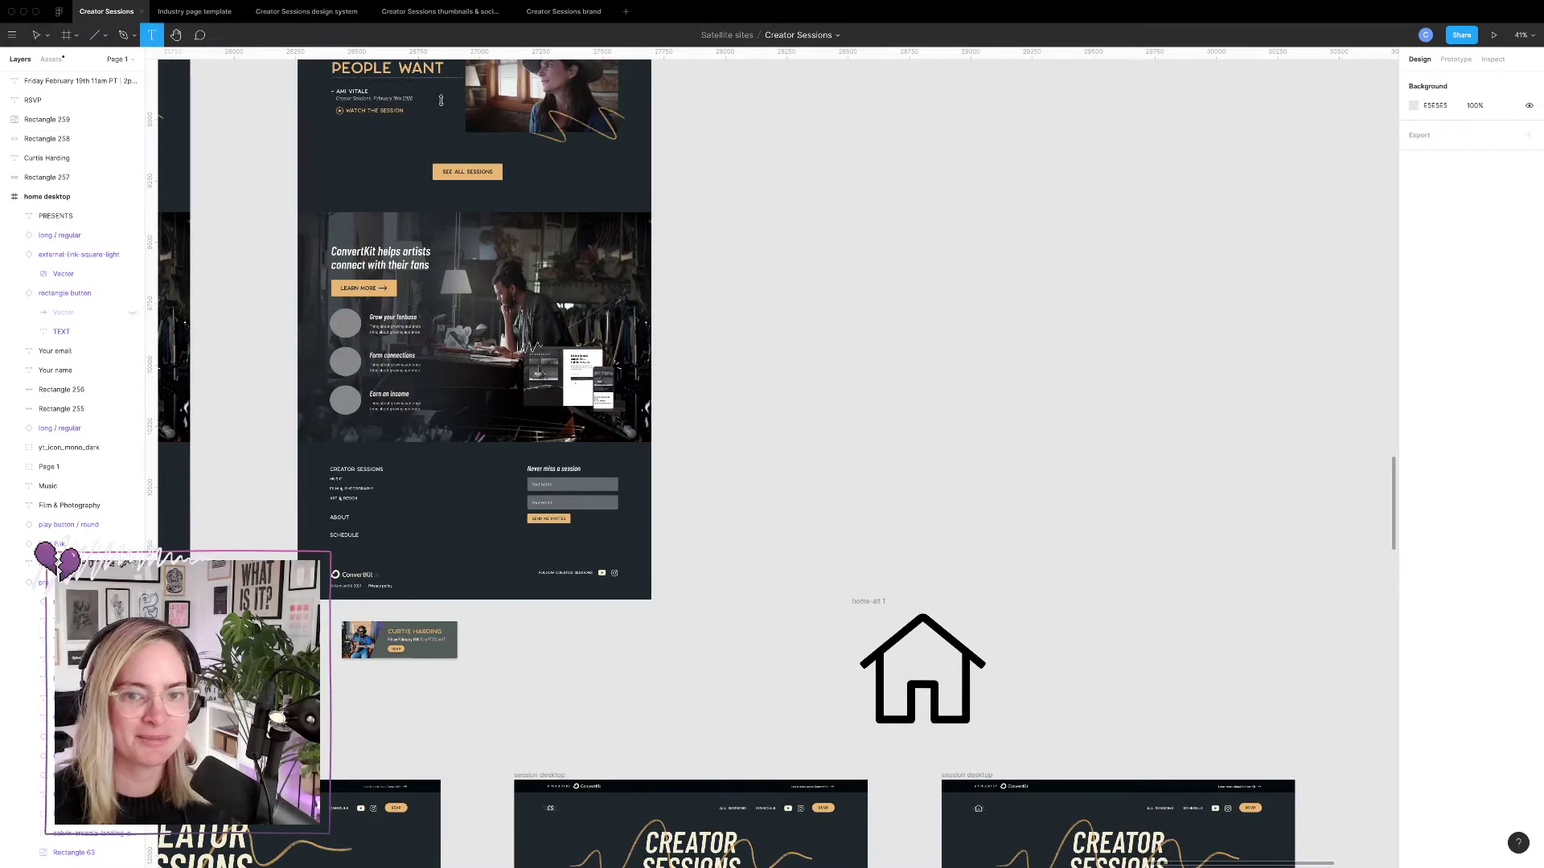
left_click(820, 286)
type("GETTING")
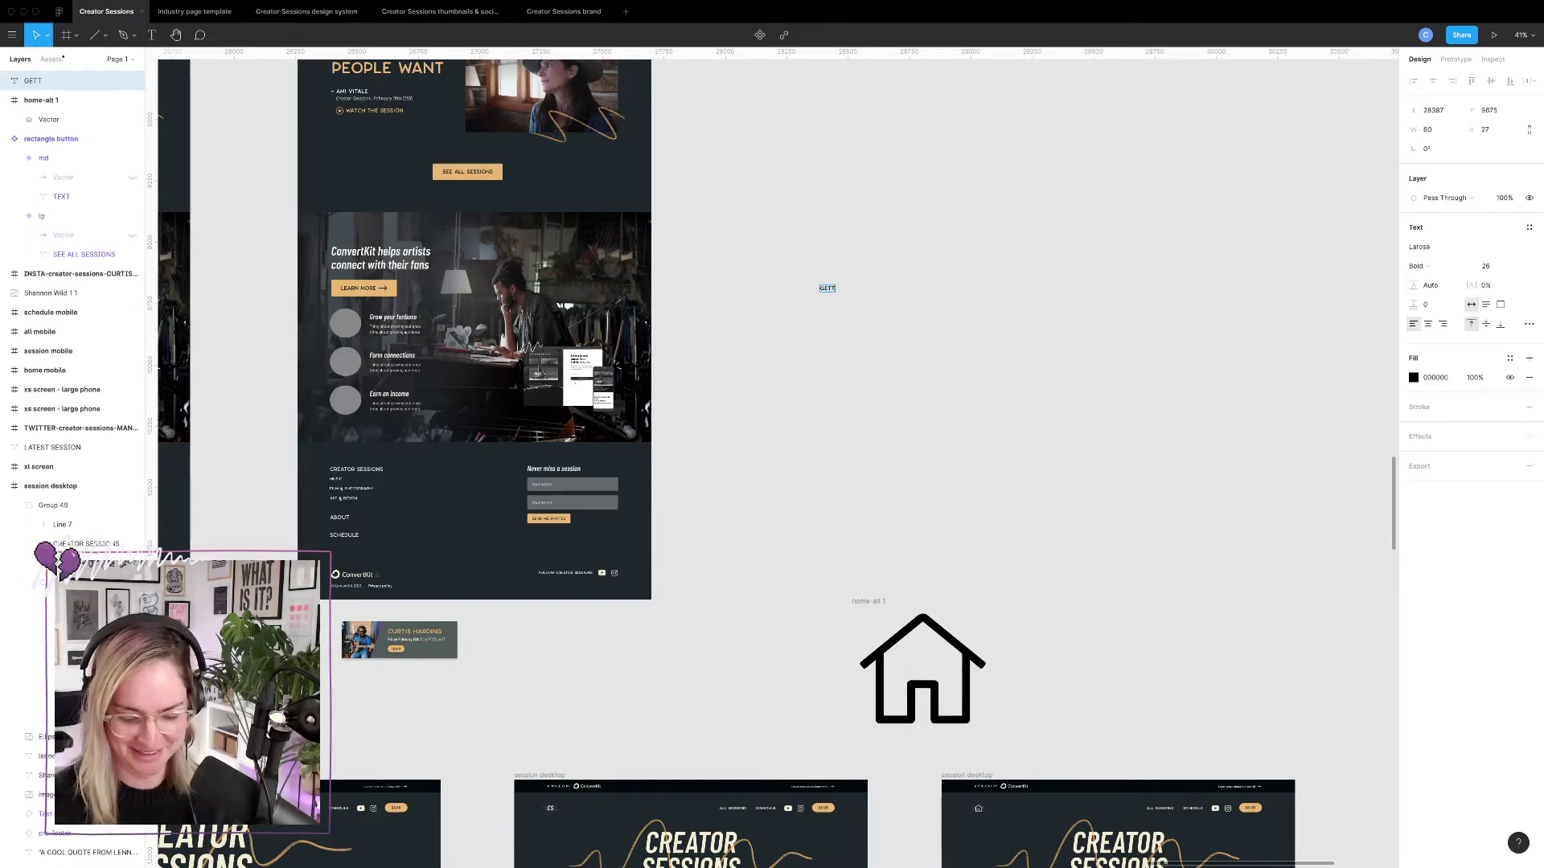
key("Escape")
type("A COFFE")
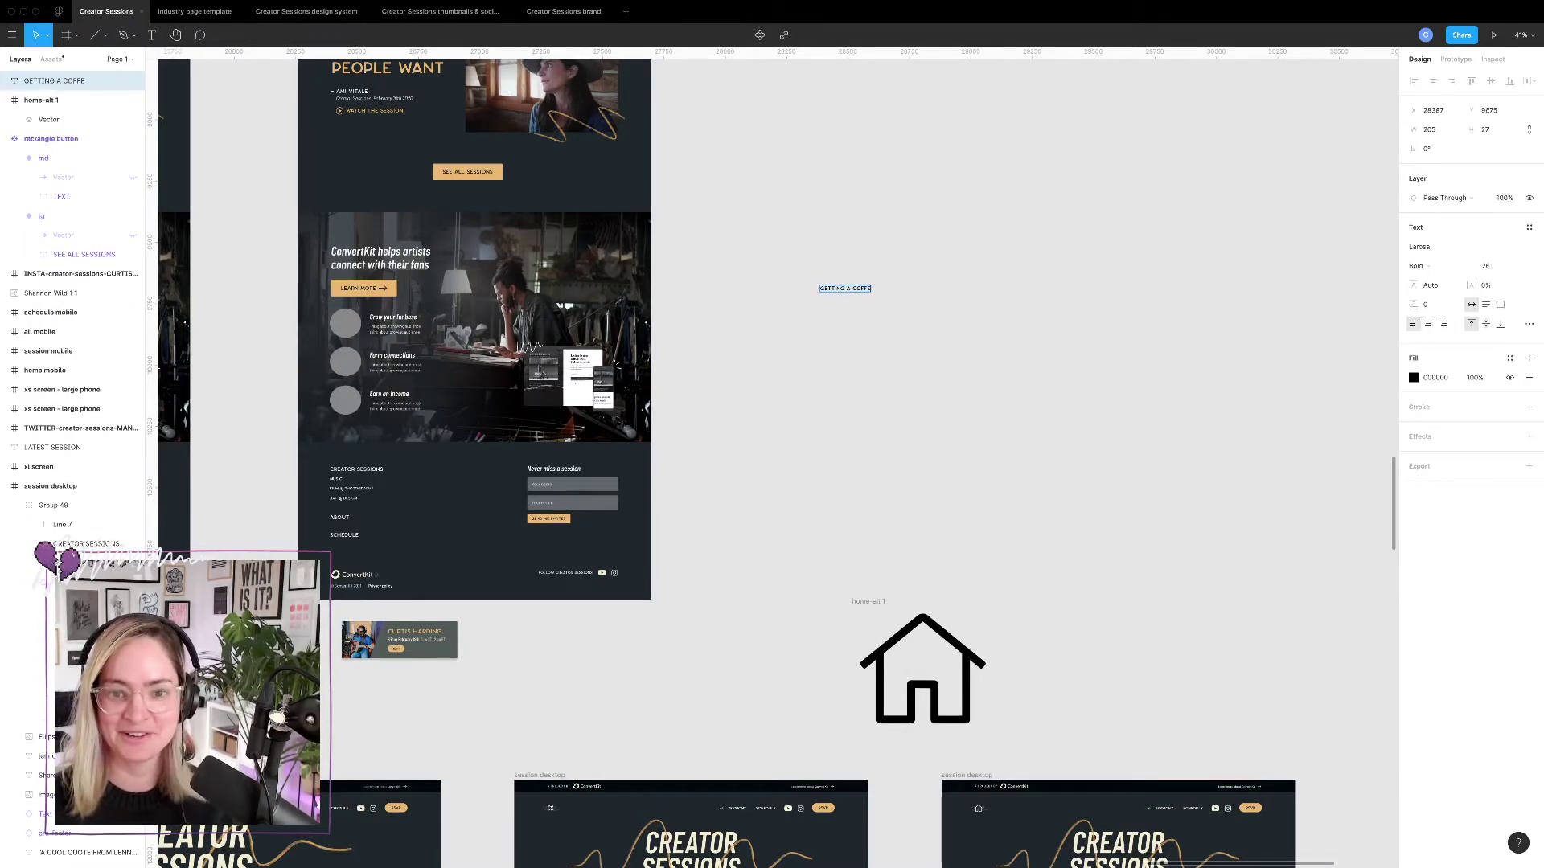
type("E BRB")
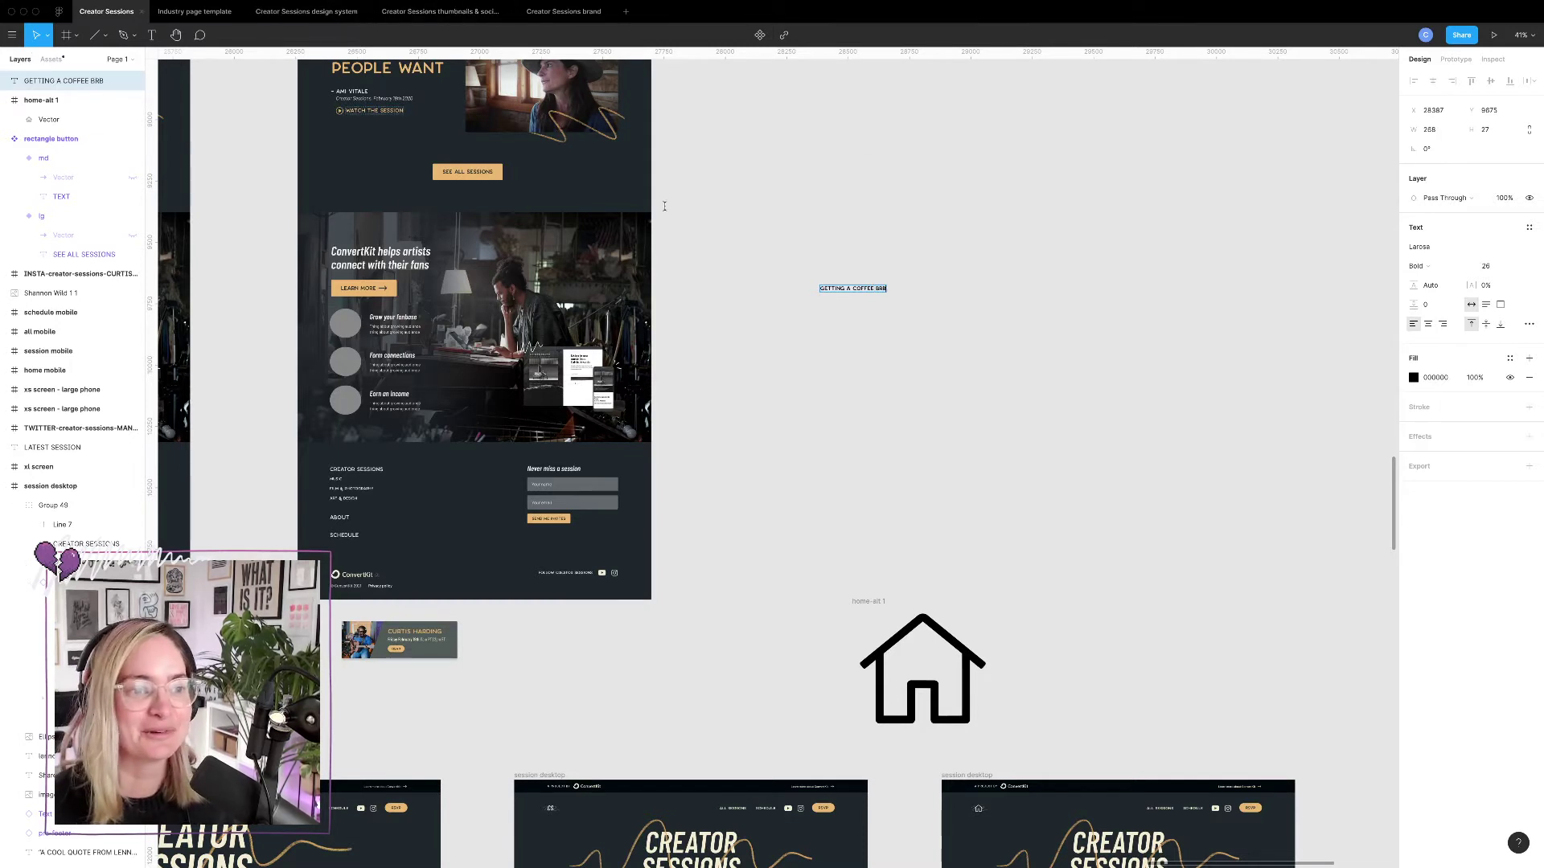
key("Escape")
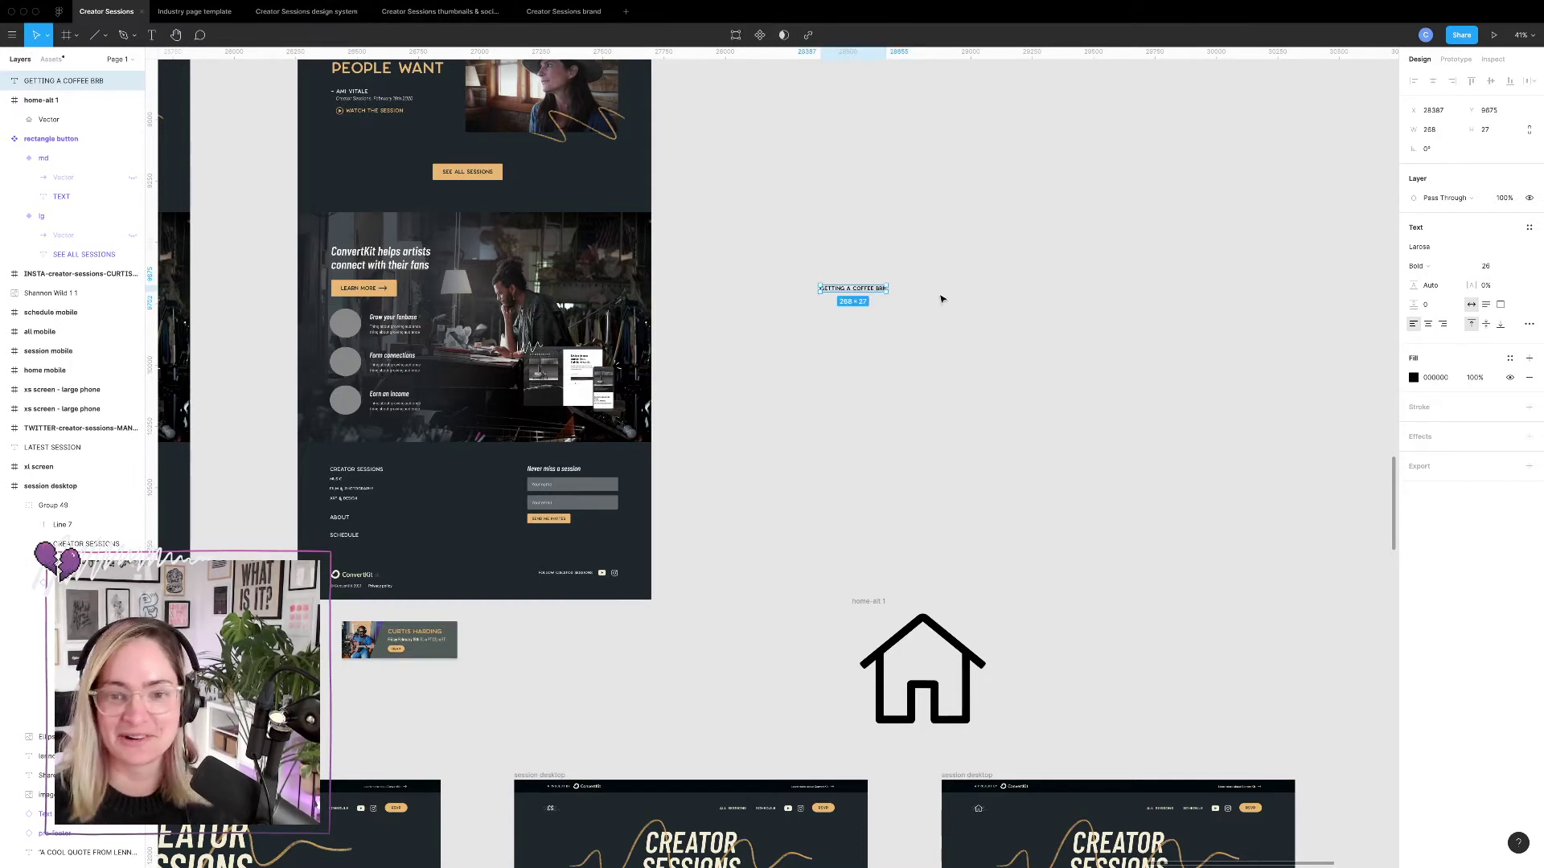
Scale the "GETTING A COFFEE BRB" text up to about 2581 × 260 and move it onto the empty canvas above the house icon.
left_click_drag(885, 280, 1187, 233)
scroll(1187, 233, "right", 5)
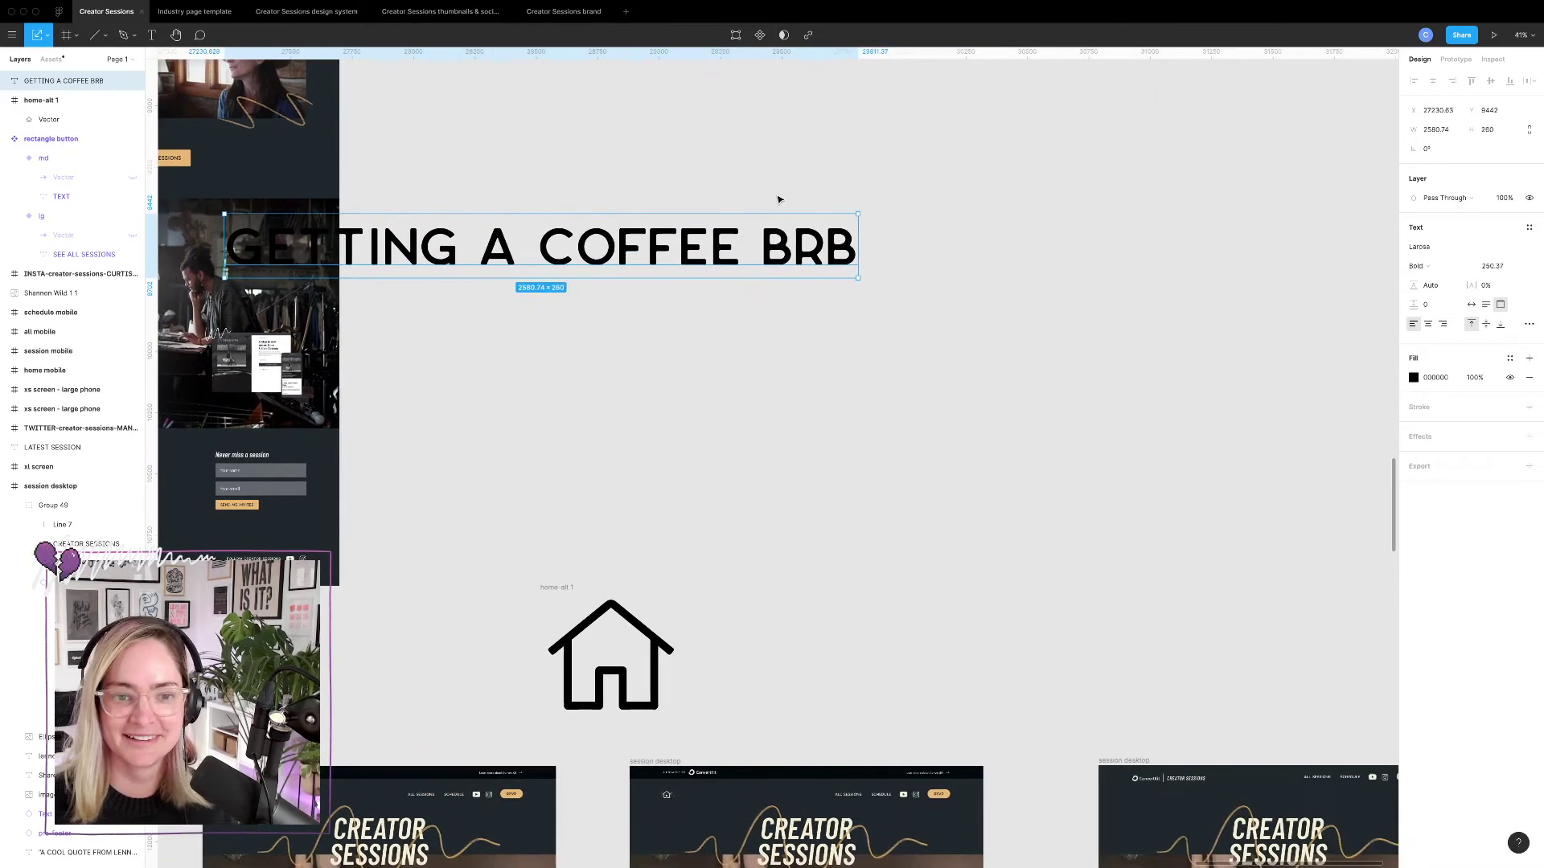
left_click_drag(503, 250, 762, 366)
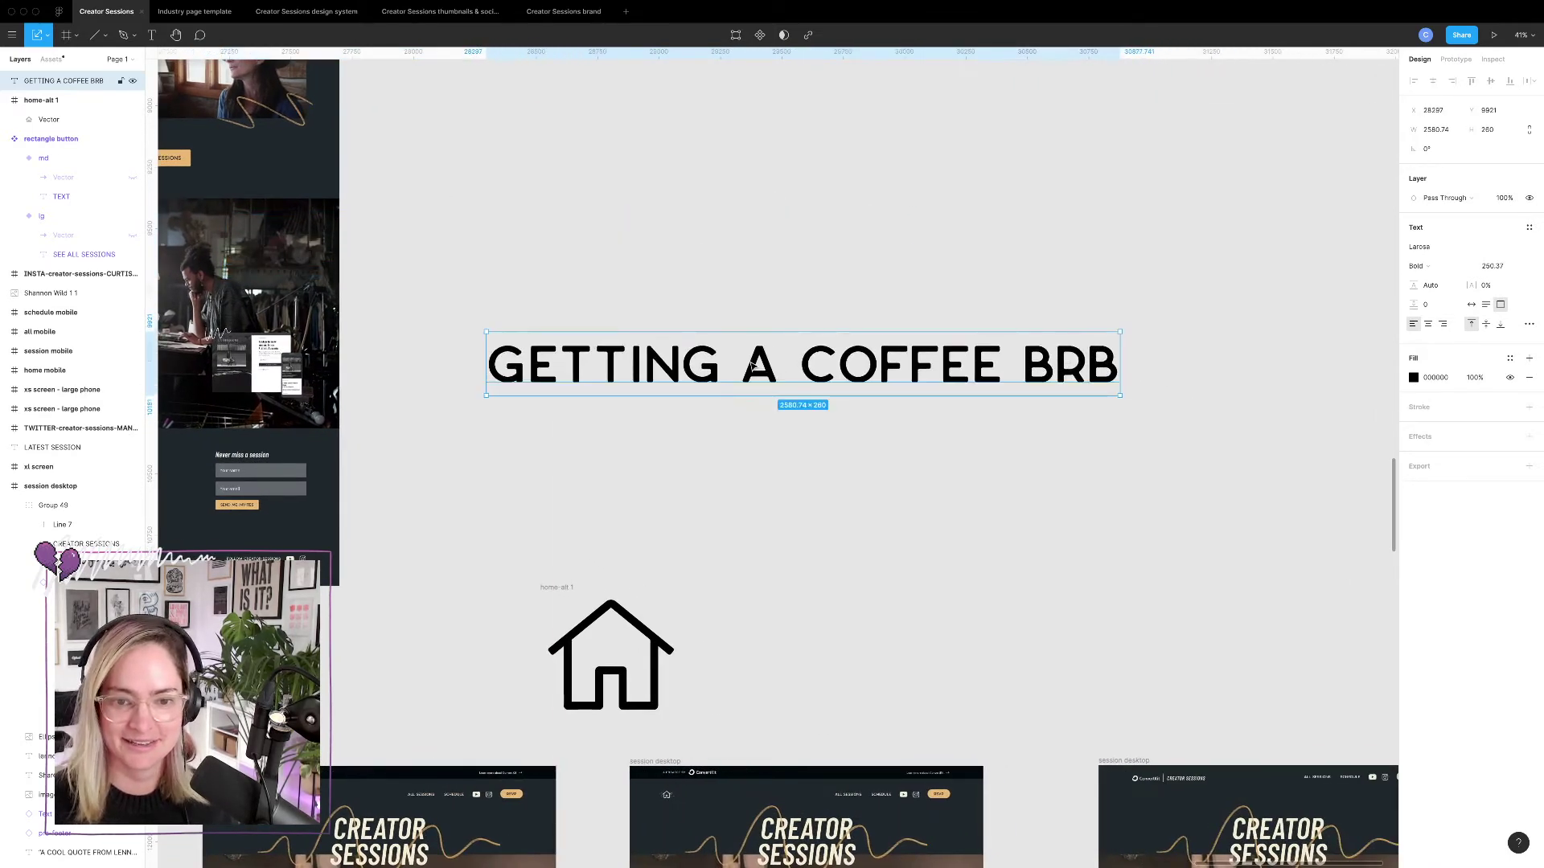
scroll(761, 365, "up", 5)
scroll(752, 366, "down", 3)
scroll(752, 366, "up", 2)
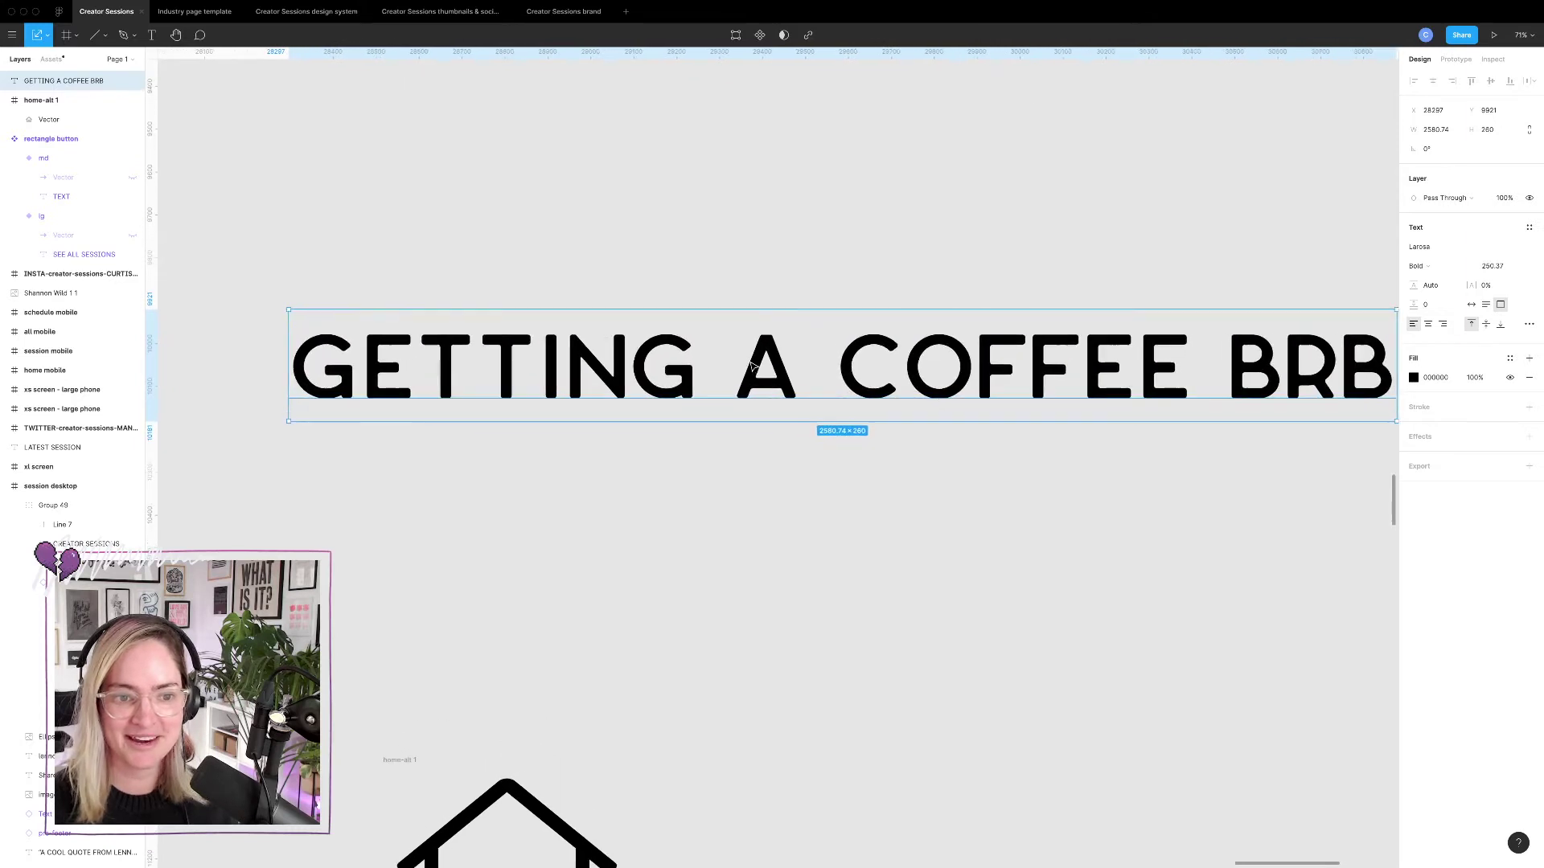
scroll(752, 365, "down", 3)
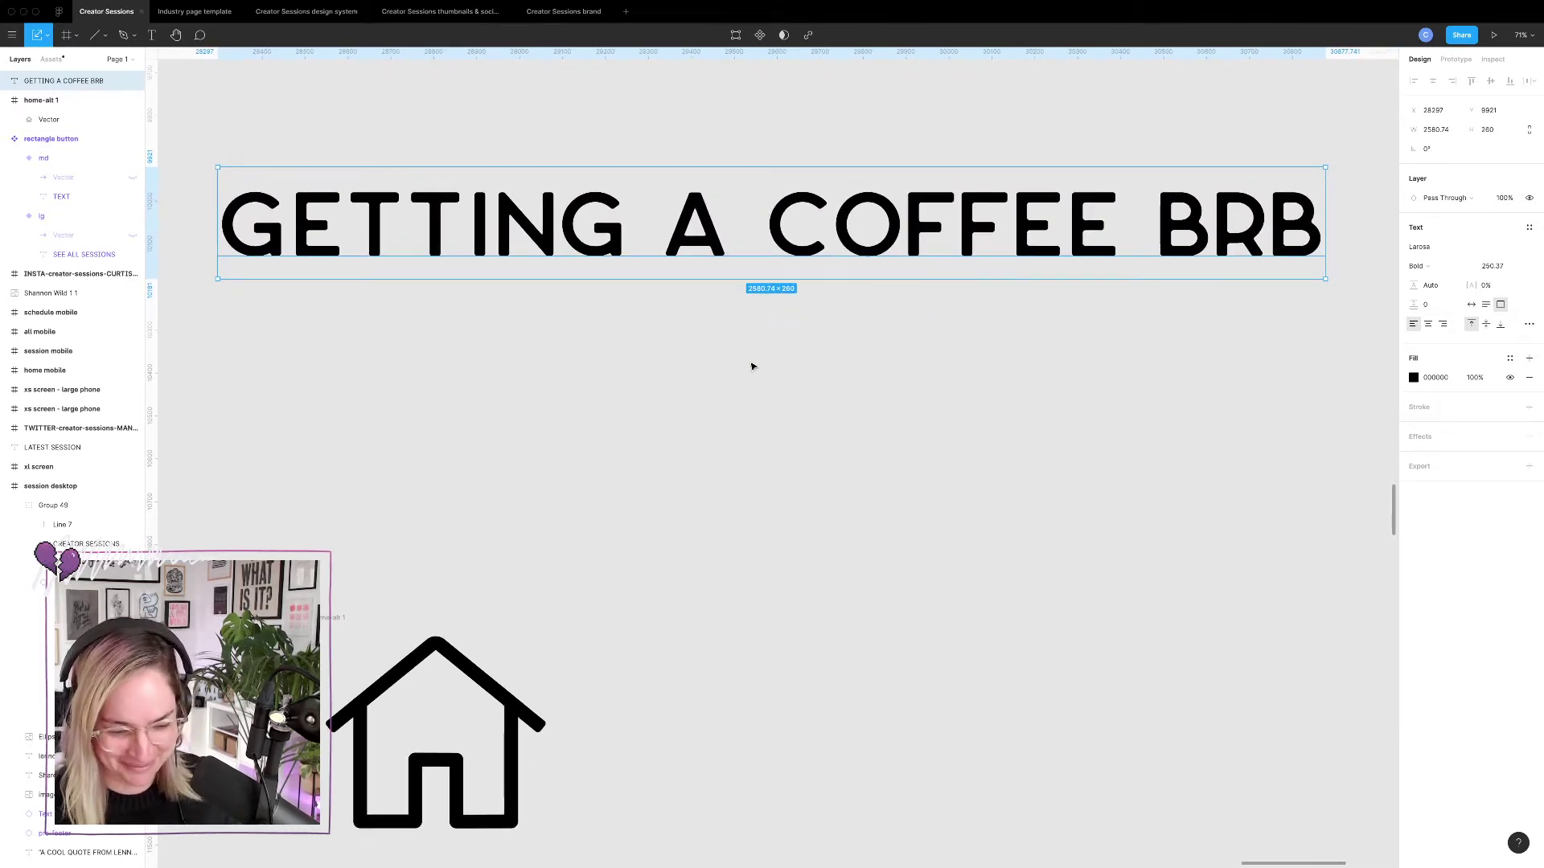
left_click(826, 385)
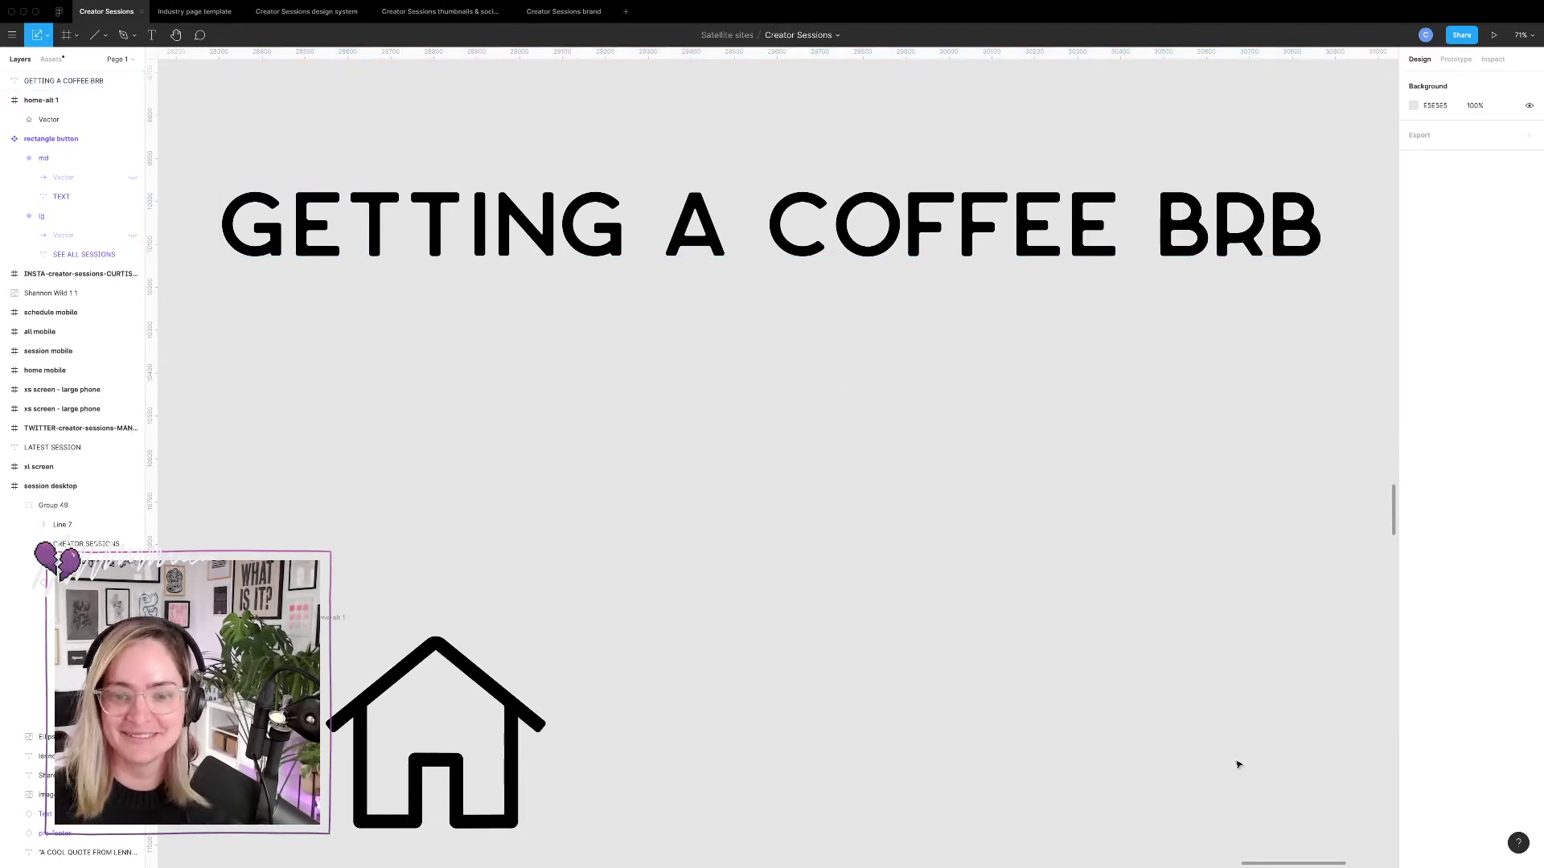
Switch to OBS to check the streaming controls and return to the Figma design file.
key("ctrl+Left")
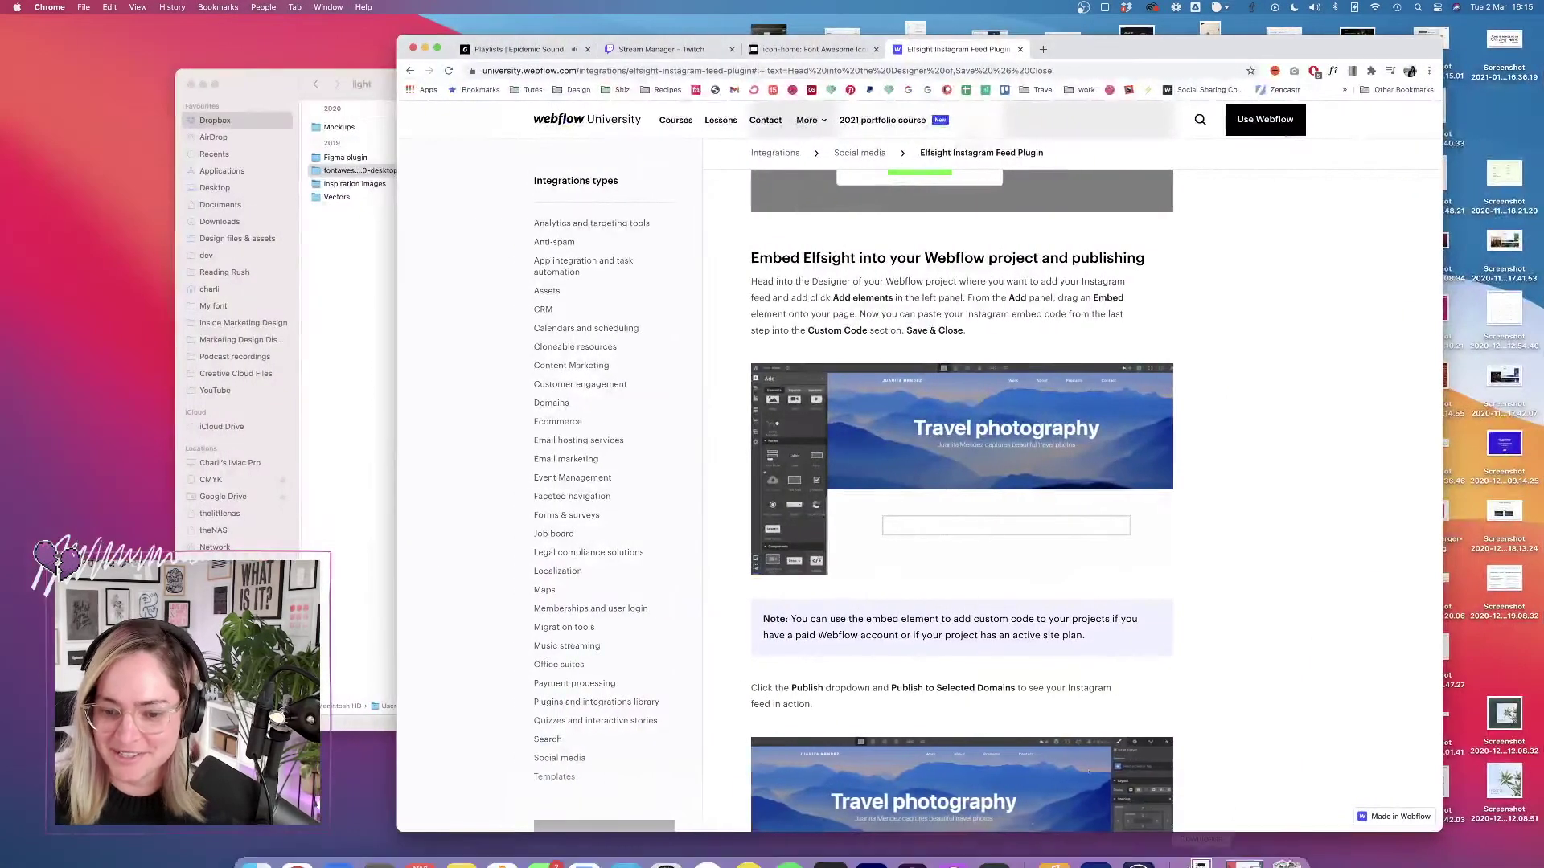
left_click(1286, 865)
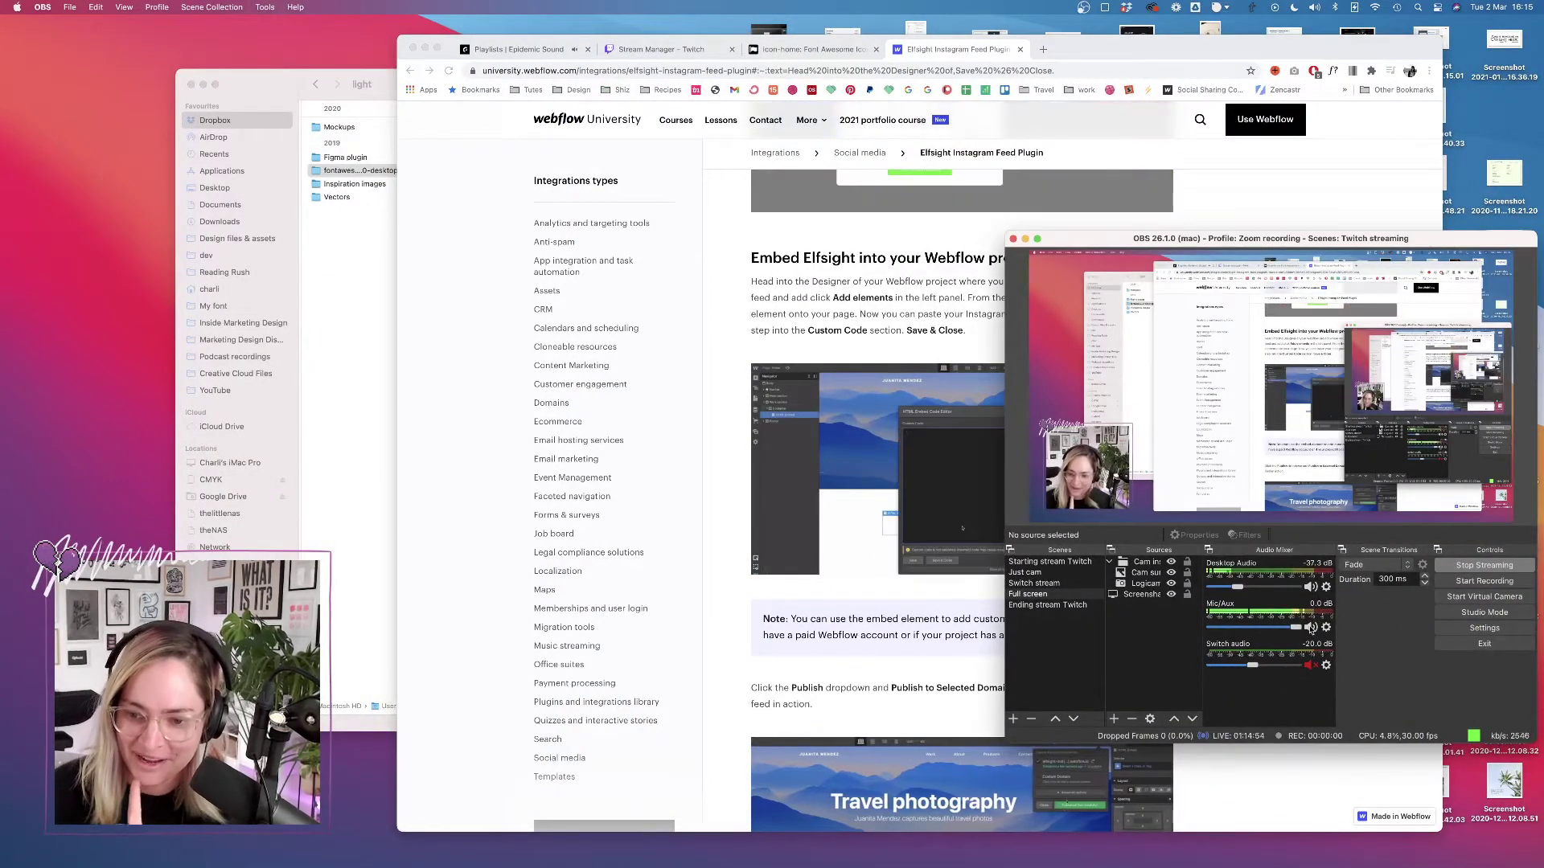
key("ctrl+Right")
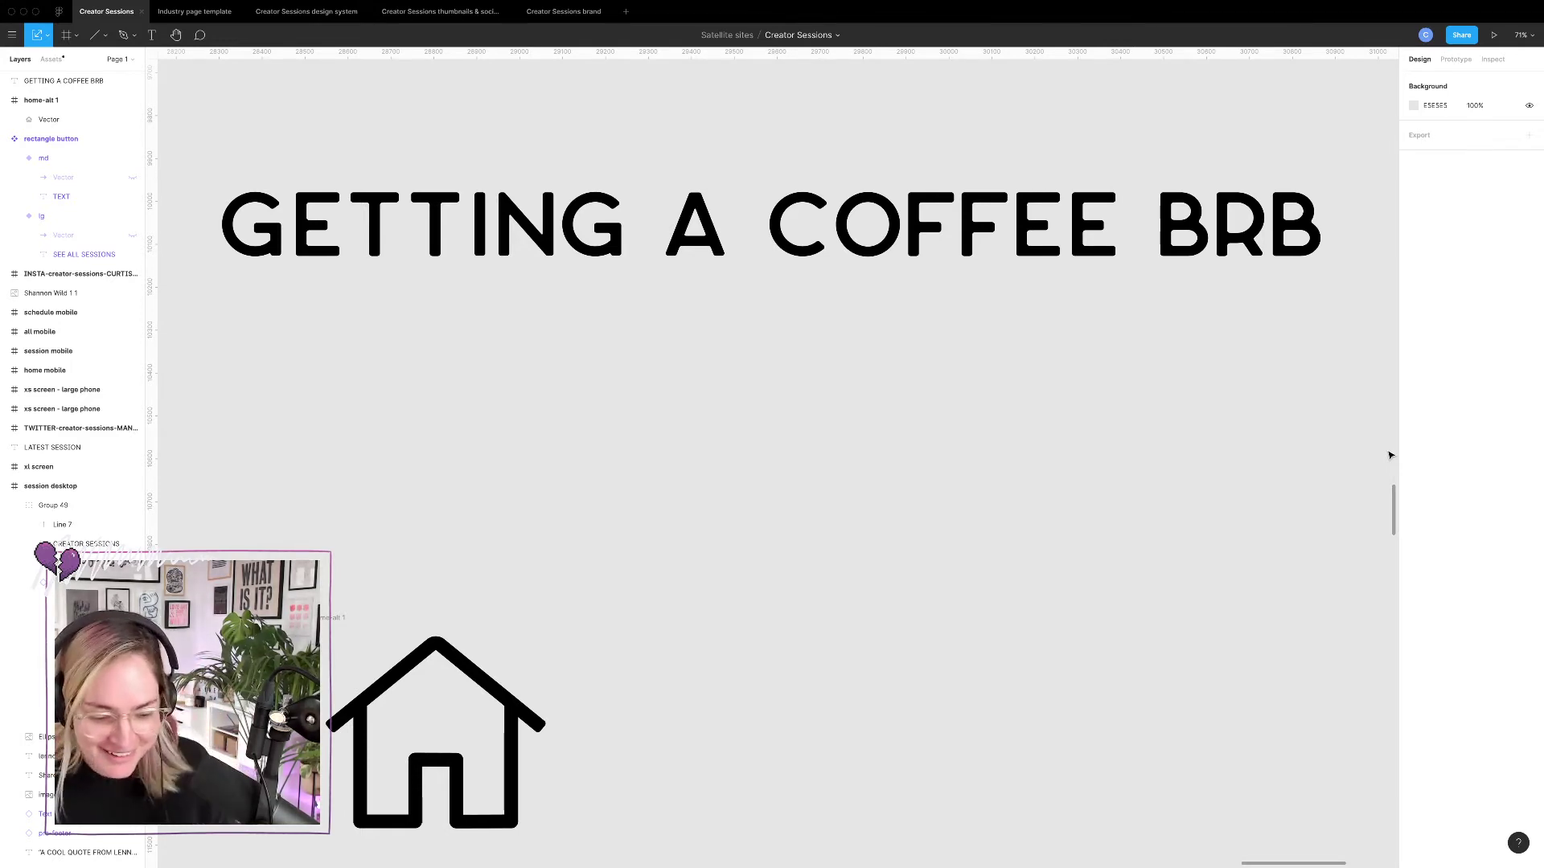
key("super+Tab")
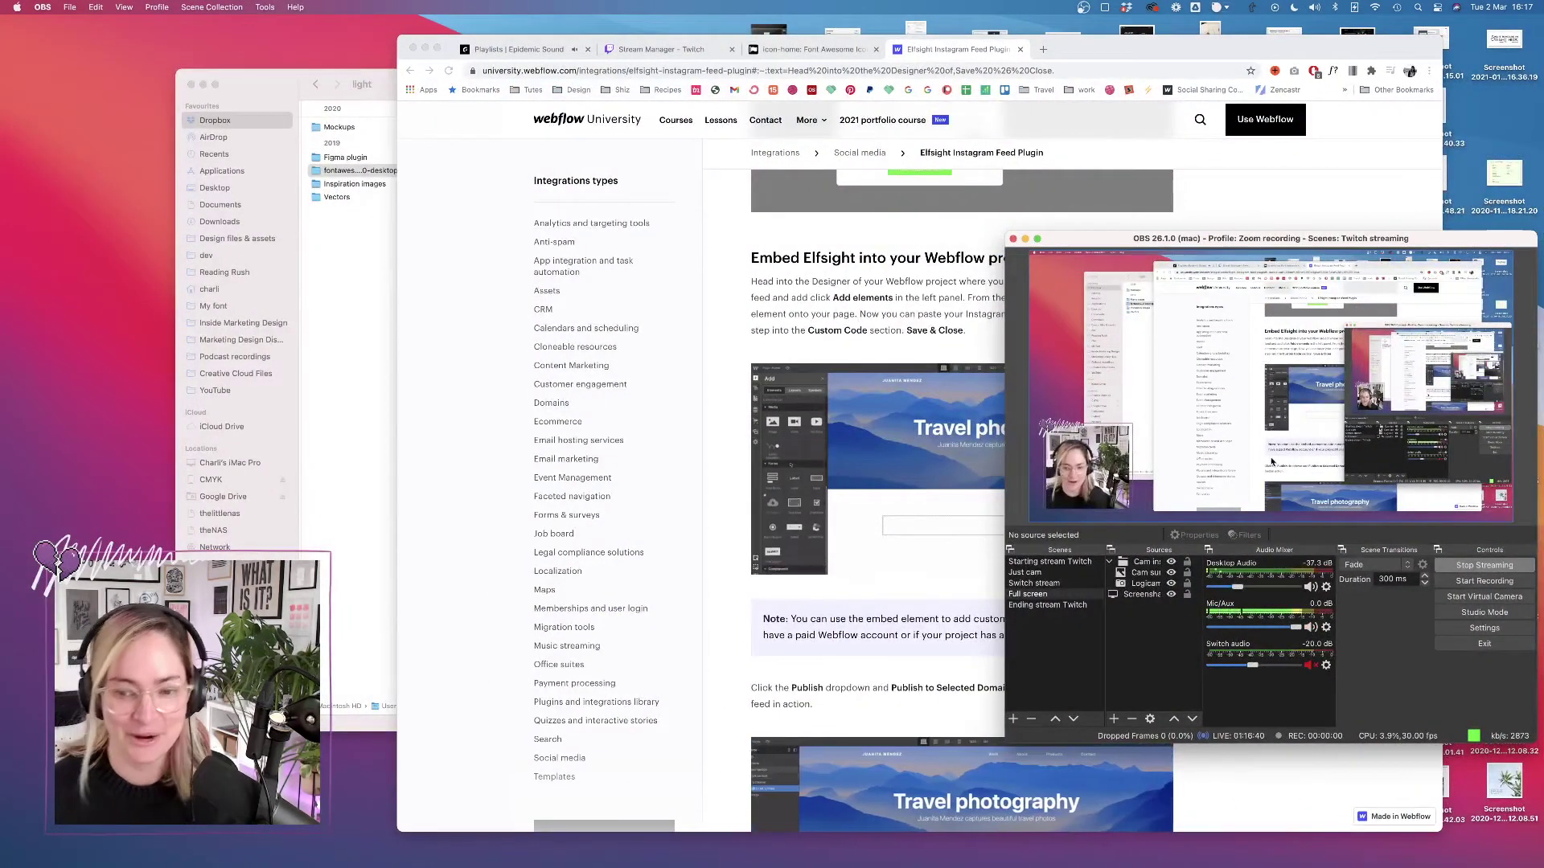
key("super+Tab")
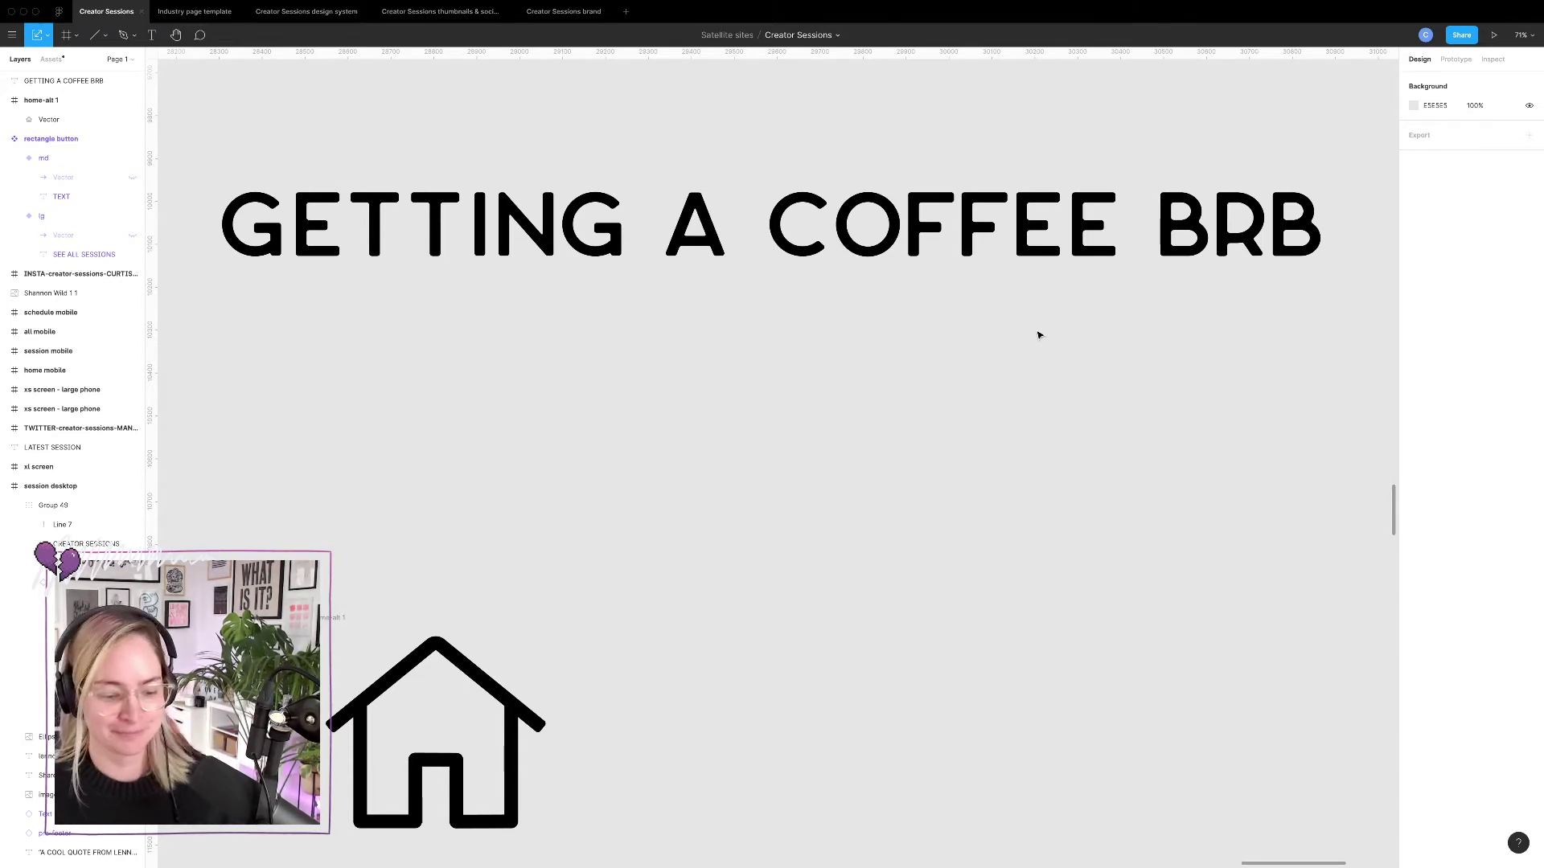
Delete the "home-alt 1" frame containing the large house icon from the canvas.
left_click(334, 621)
scroll(338, 619, "down", 6)
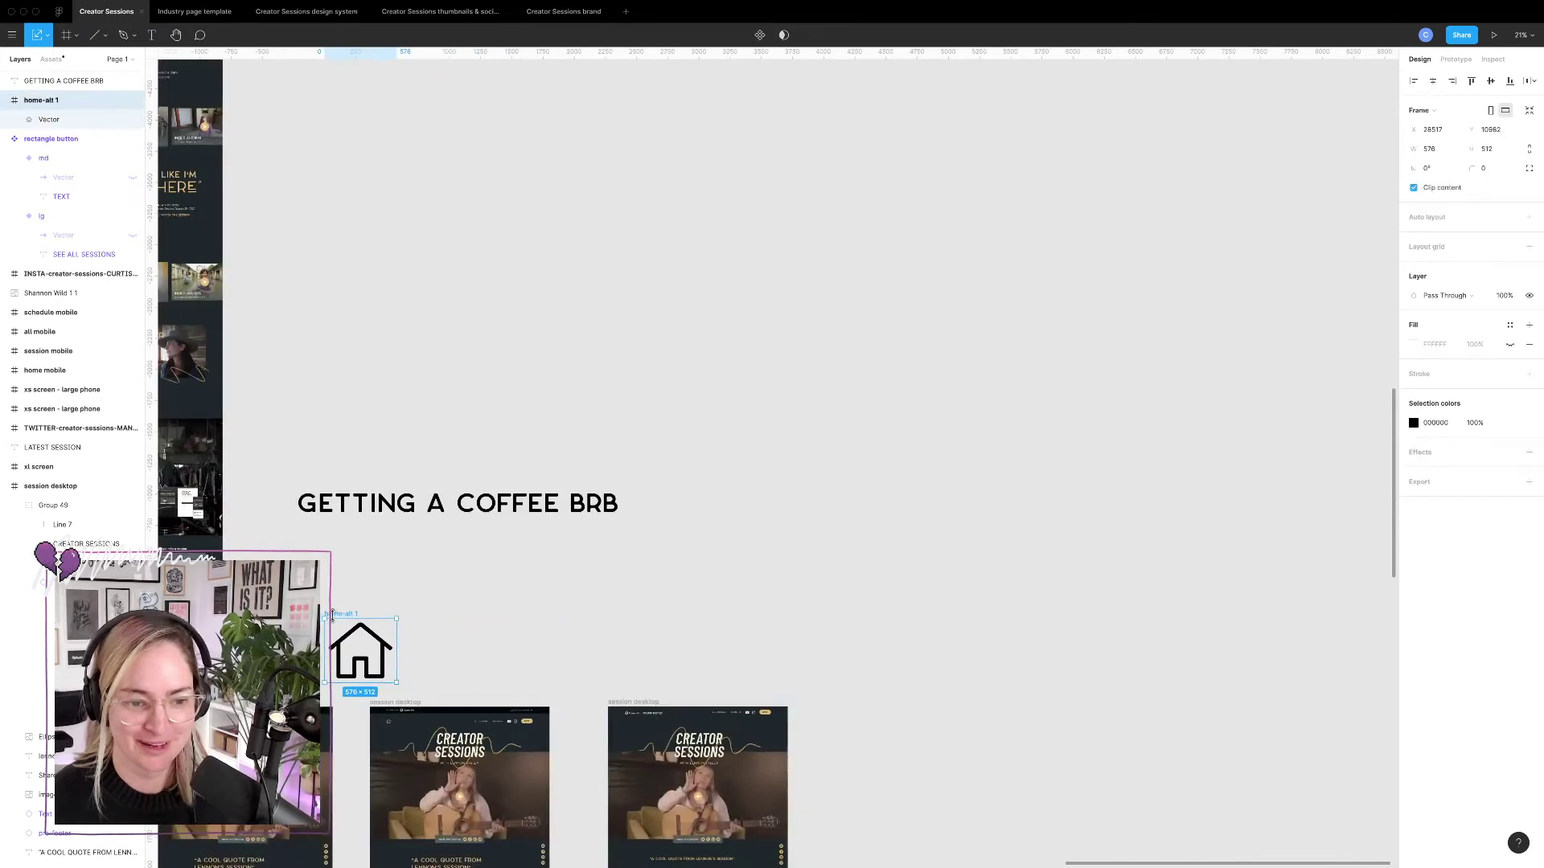
key("Delete")
Delete the large "GETTING A COFFEE BRB" text from the canvas.
scroll(341, 618, "up", 4)
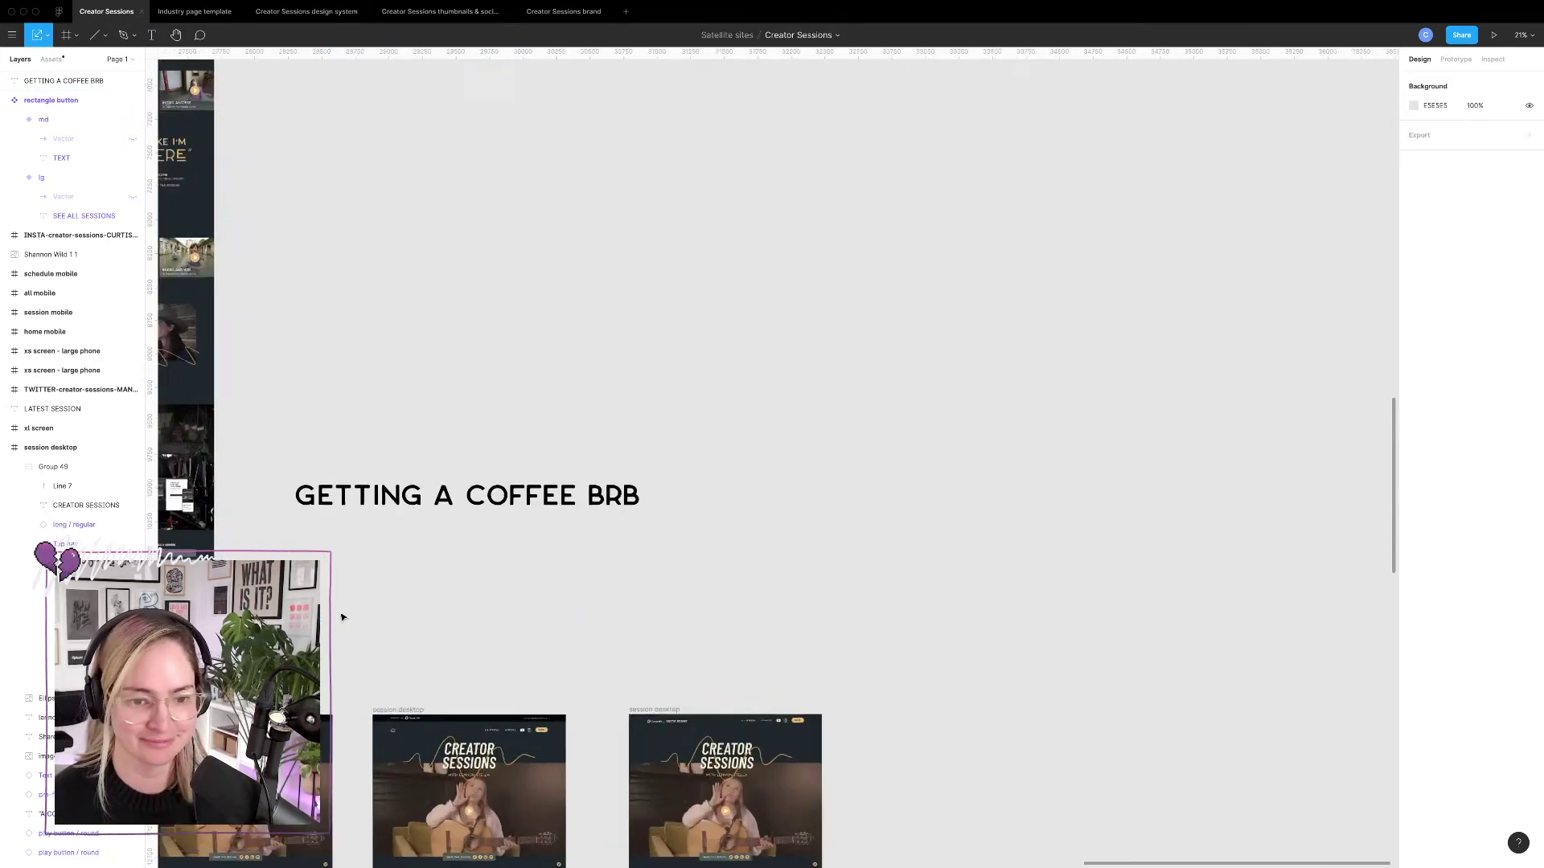
scroll(341, 618, "left", 3)
scroll(341, 617, "down", 2)
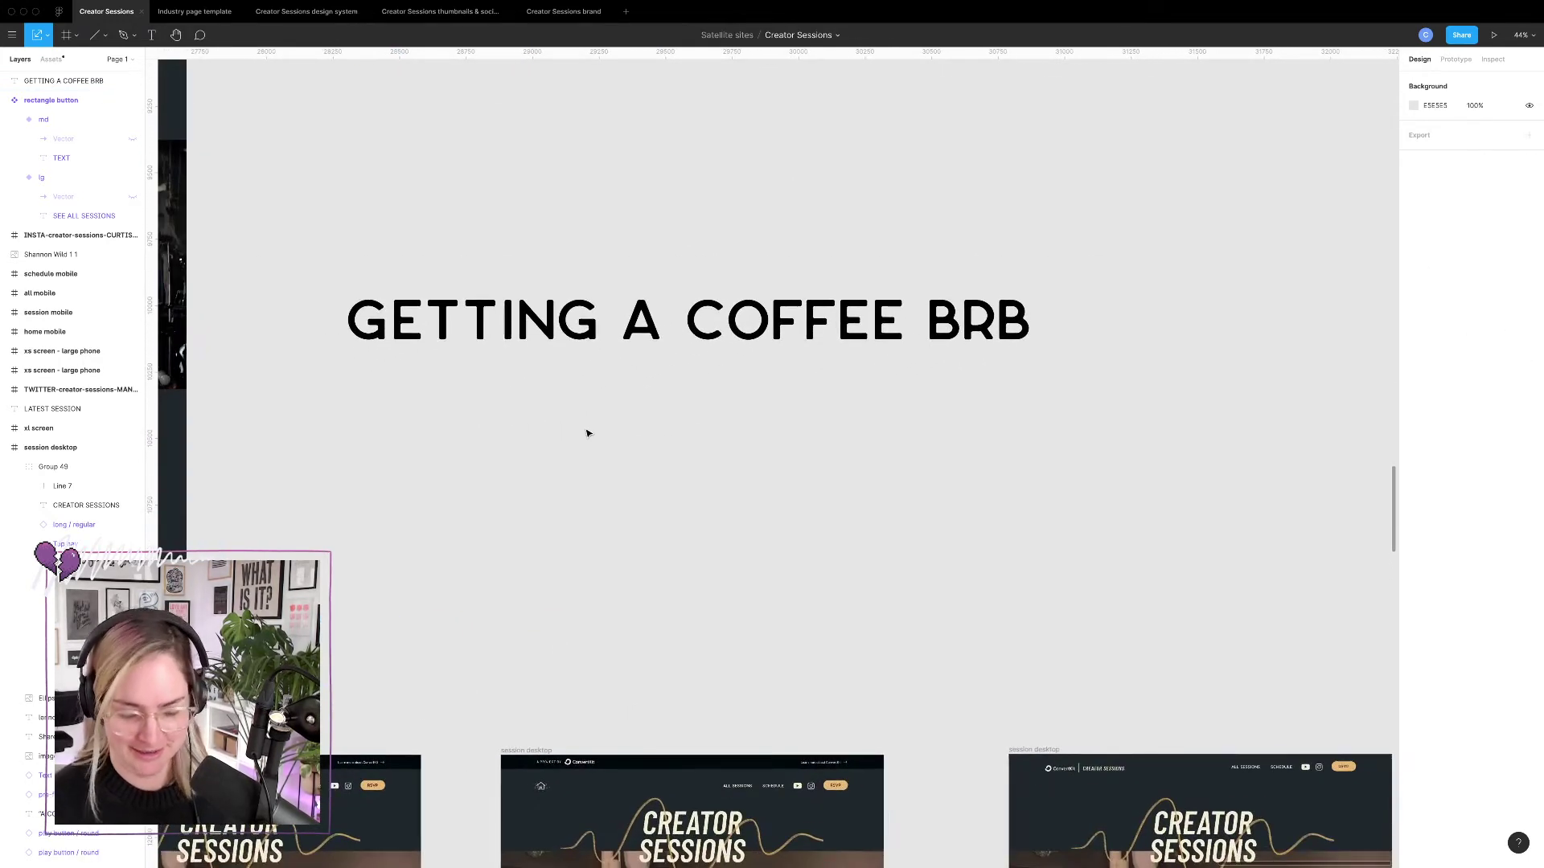
left_click(638, 351)
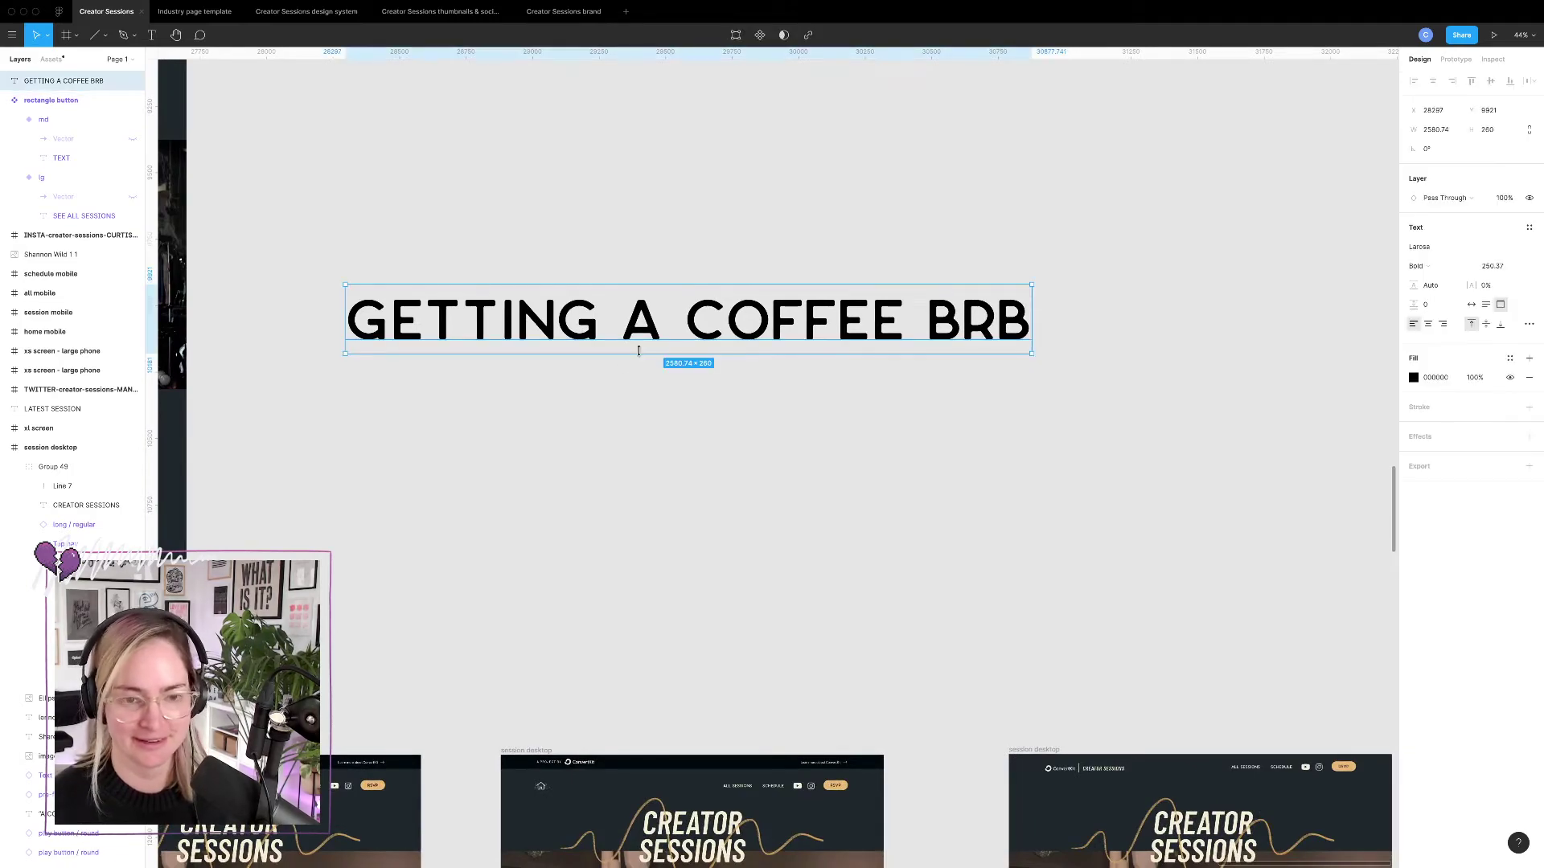
key("Delete")
Return to the Elfsight Instagram Feed Plugin guide in Chrome and review its publishing, embed code, layout and widget creation sections.
key("ctrl+Left")
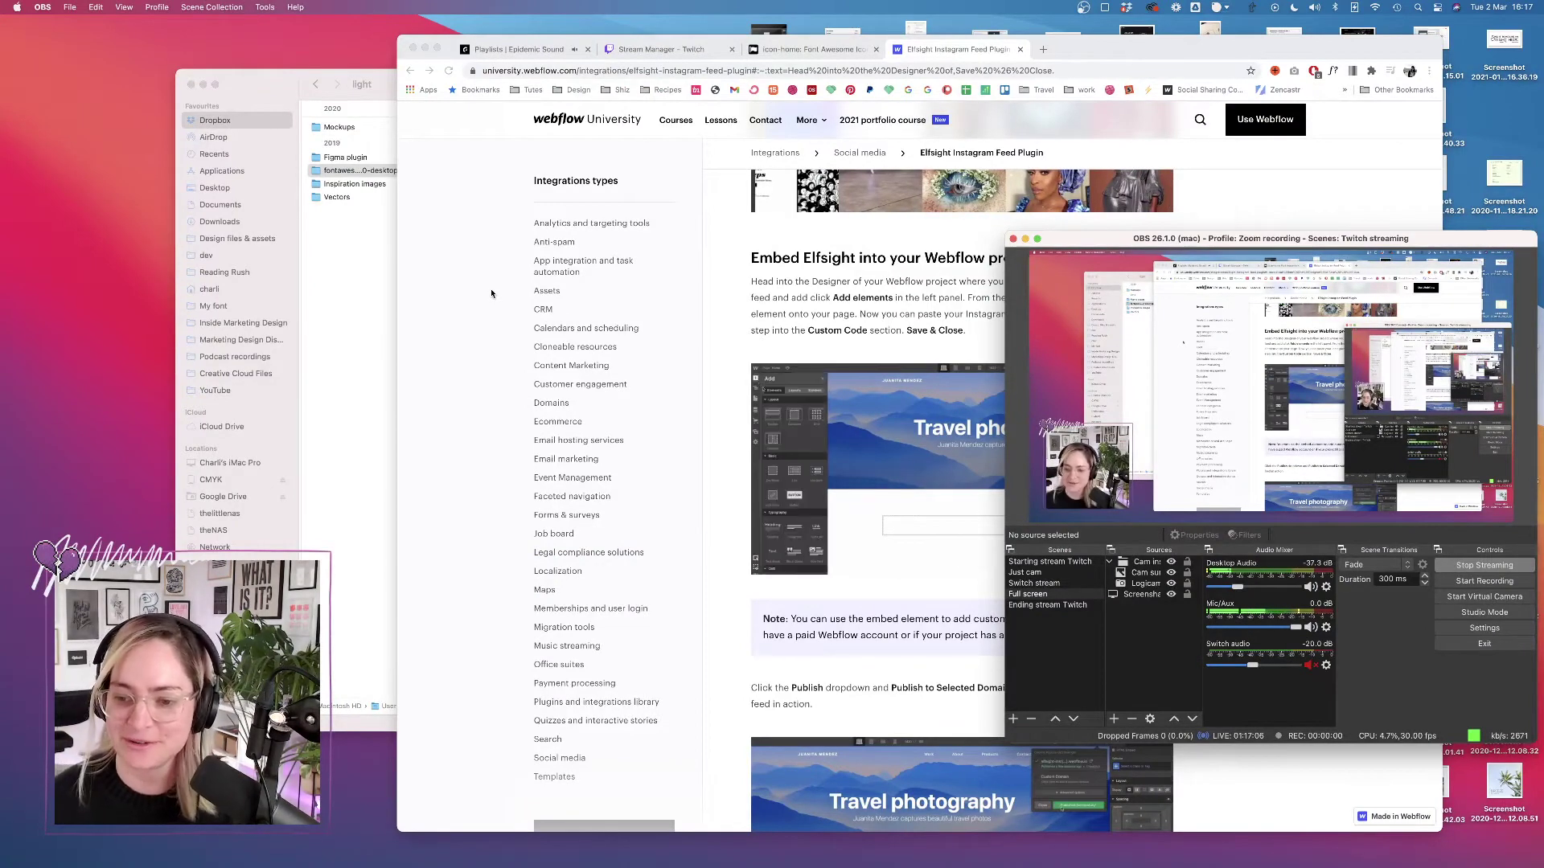
left_click(676, 410)
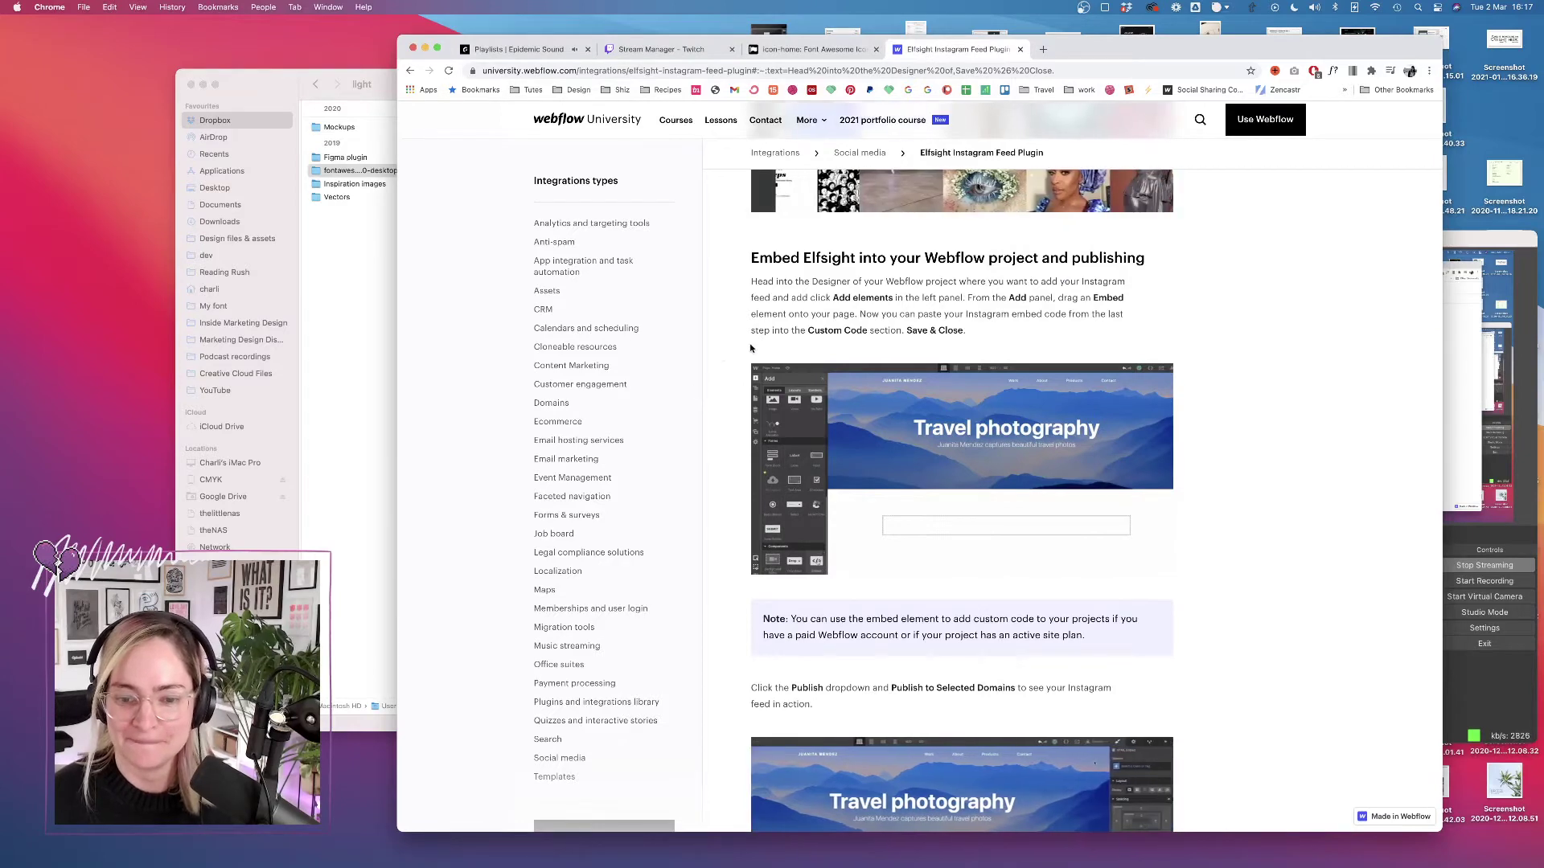
scroll(723, 369, "down", 5)
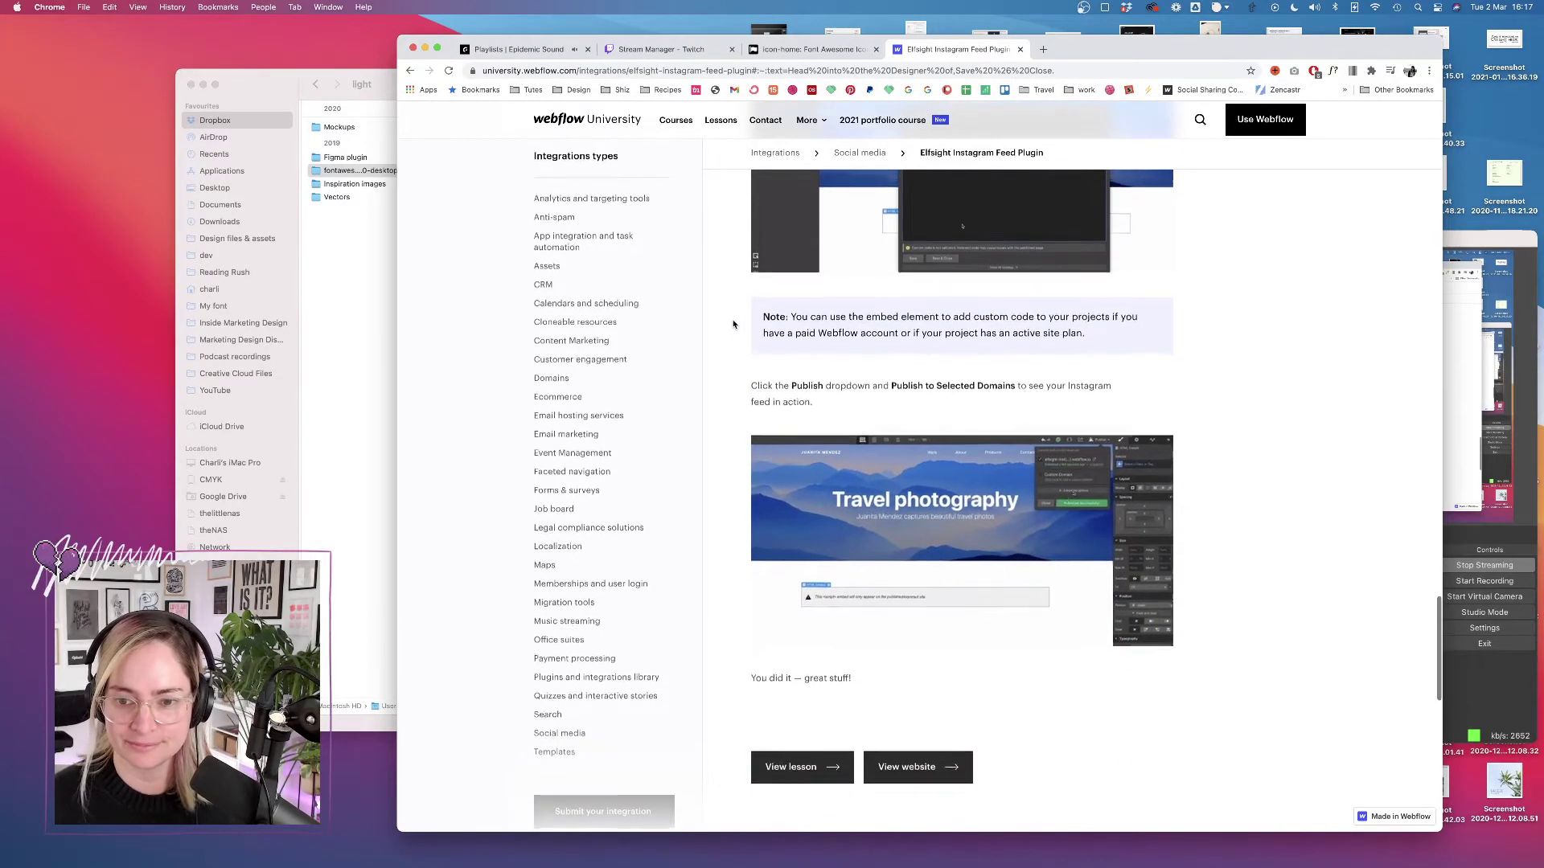
scroll(733, 324, "up", 5)
scroll(732, 324, "up", 5)
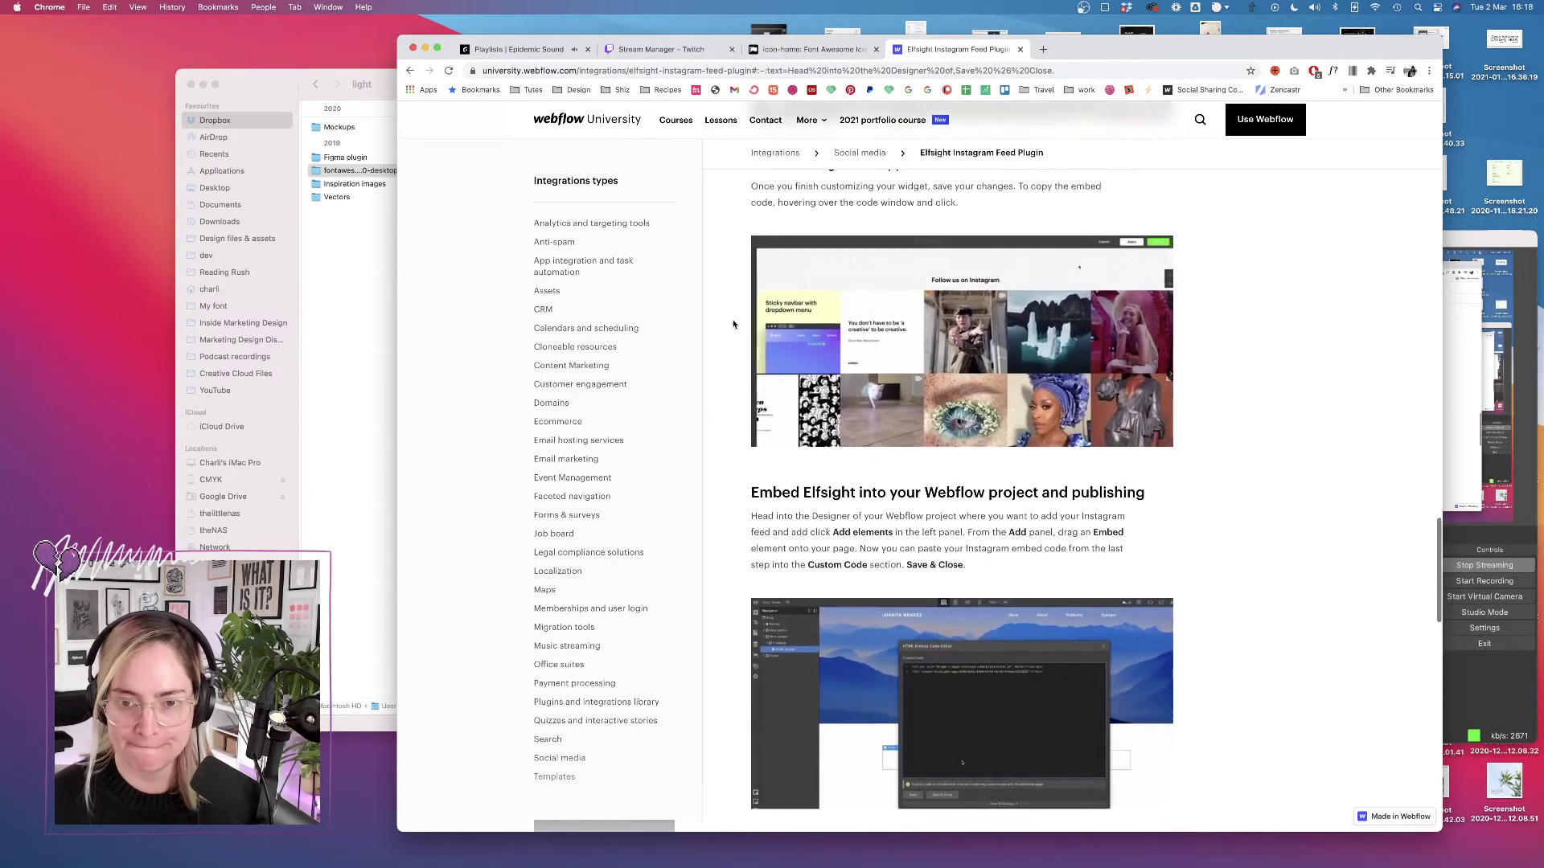
scroll(732, 324, "up", 15)
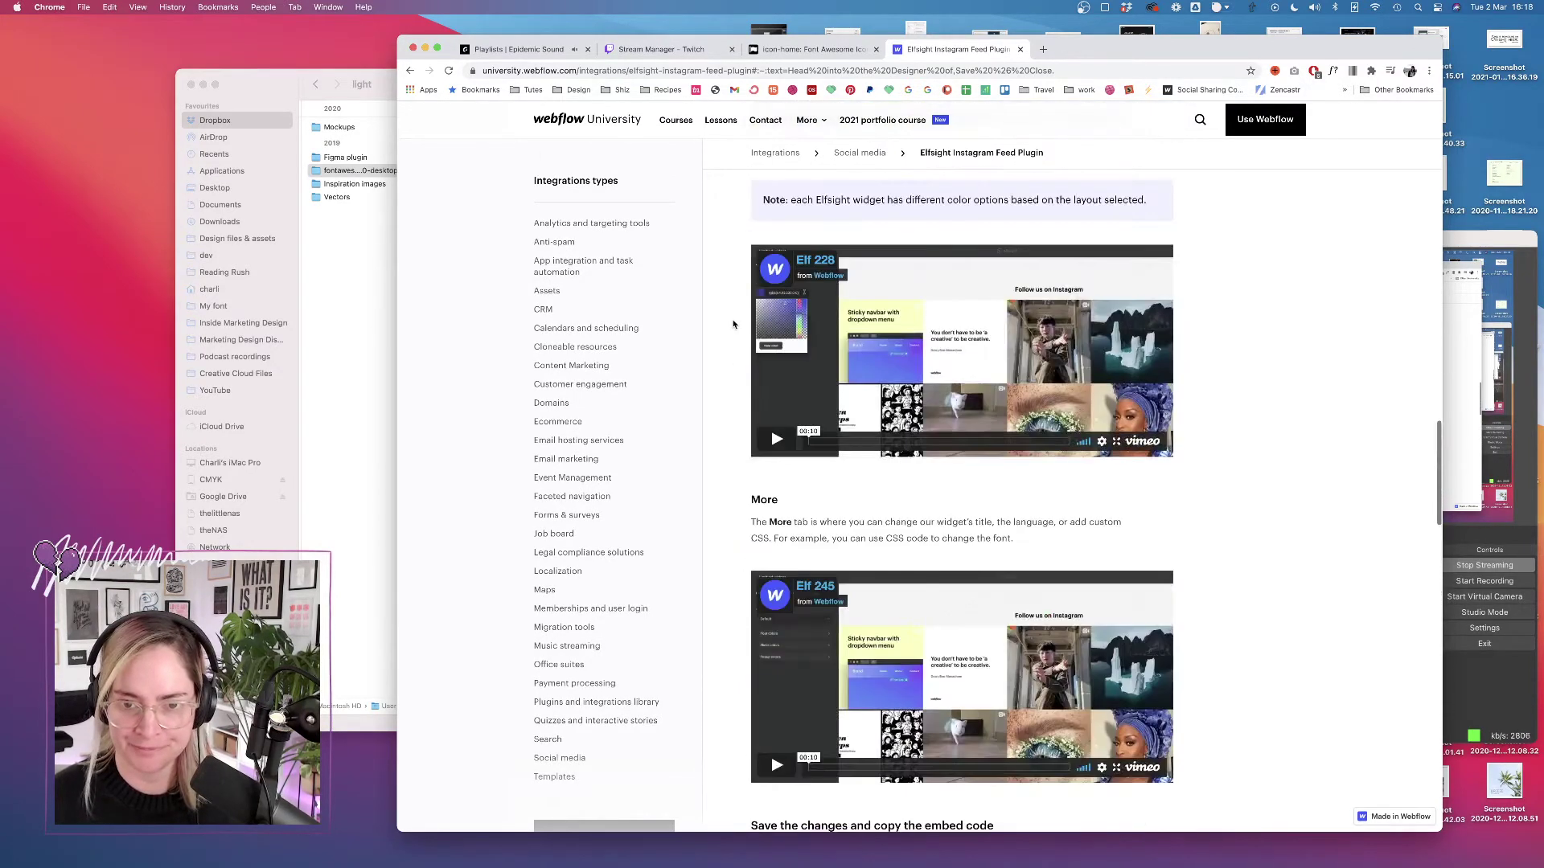
scroll(733, 324, "up", 6)
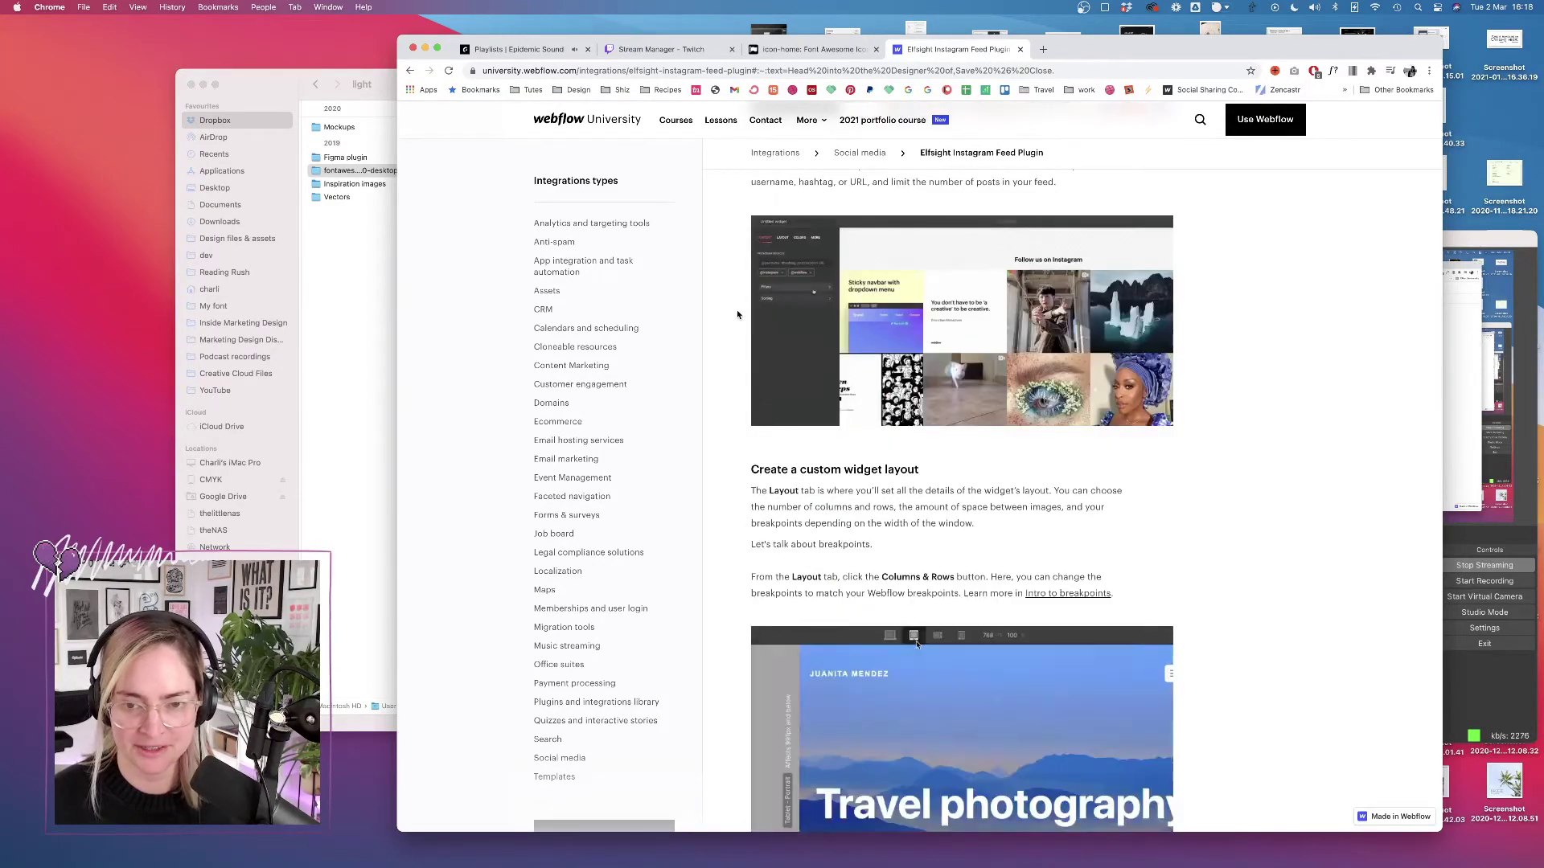
scroll(733, 324, "up", 6)
scroll(738, 314, "up", 10)
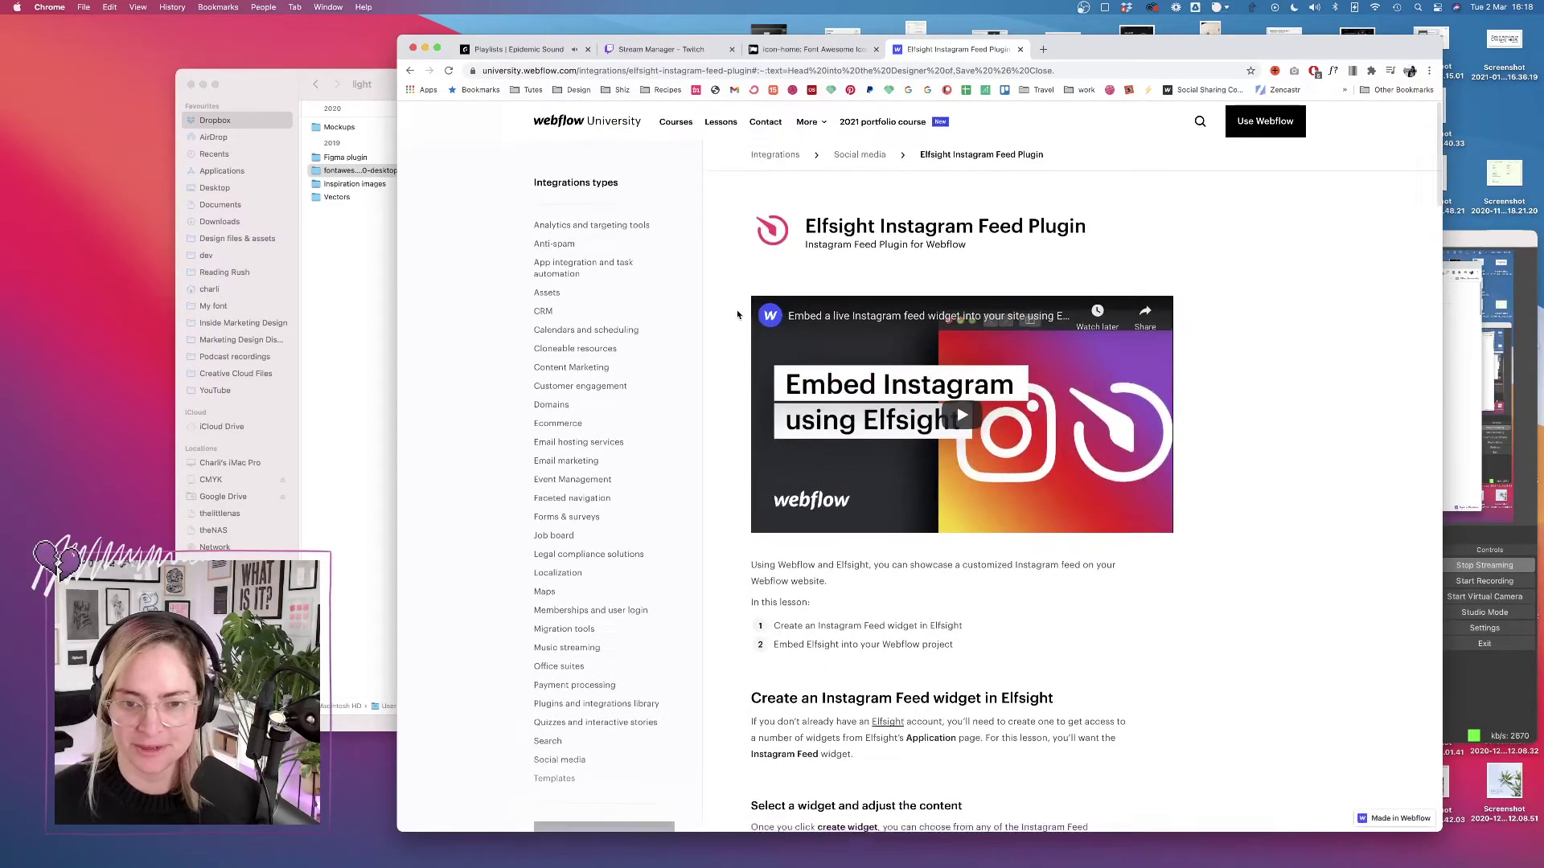
Open the Elfsight website linked in the guide in a new tab and look over its home page.
scroll(738, 315, "down", 3)
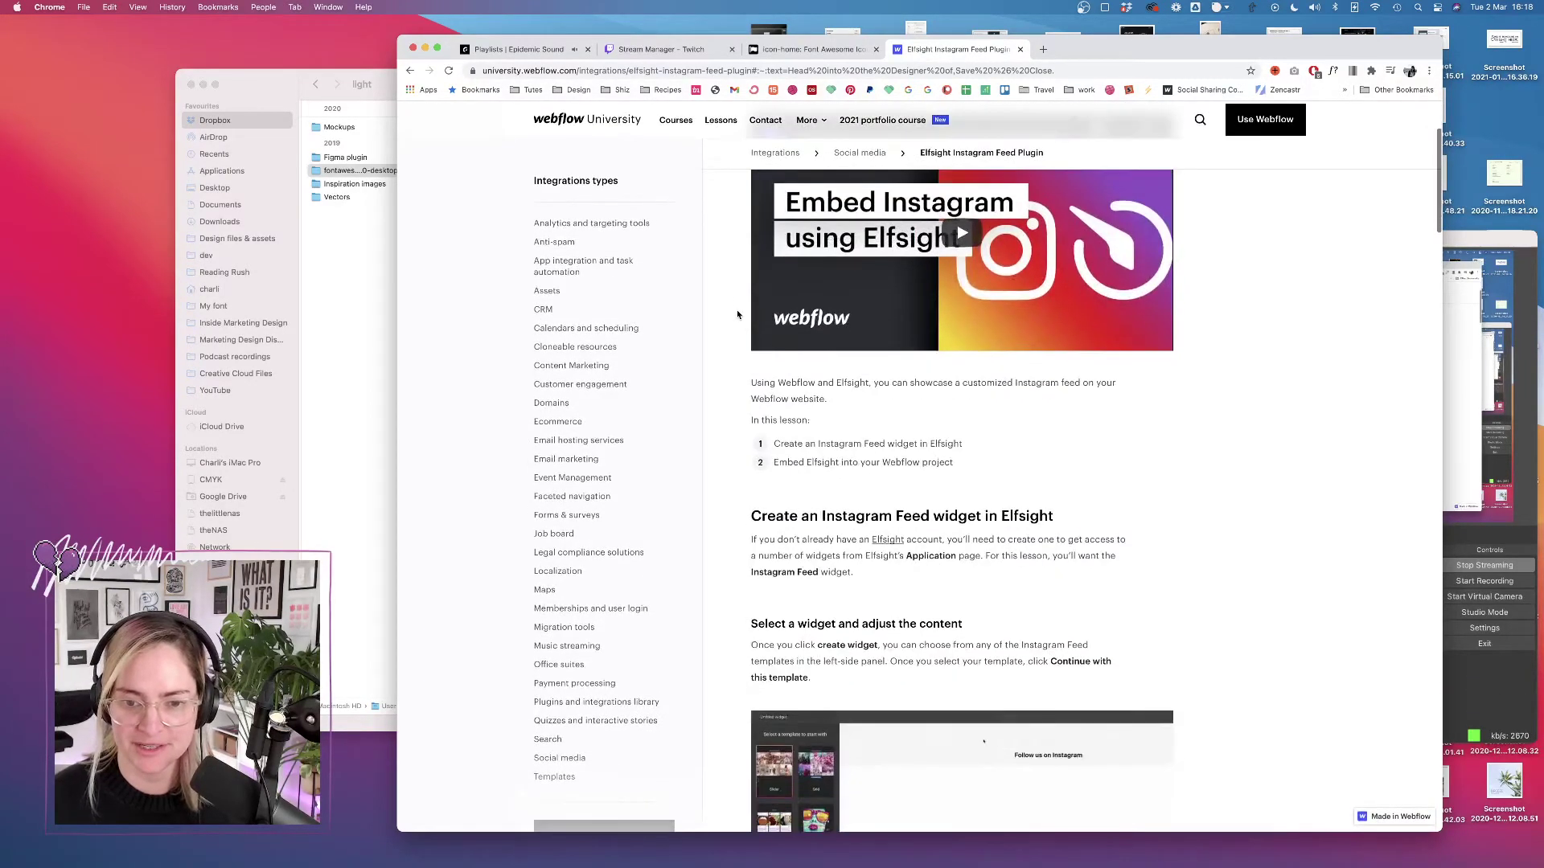
right_click(887, 533)
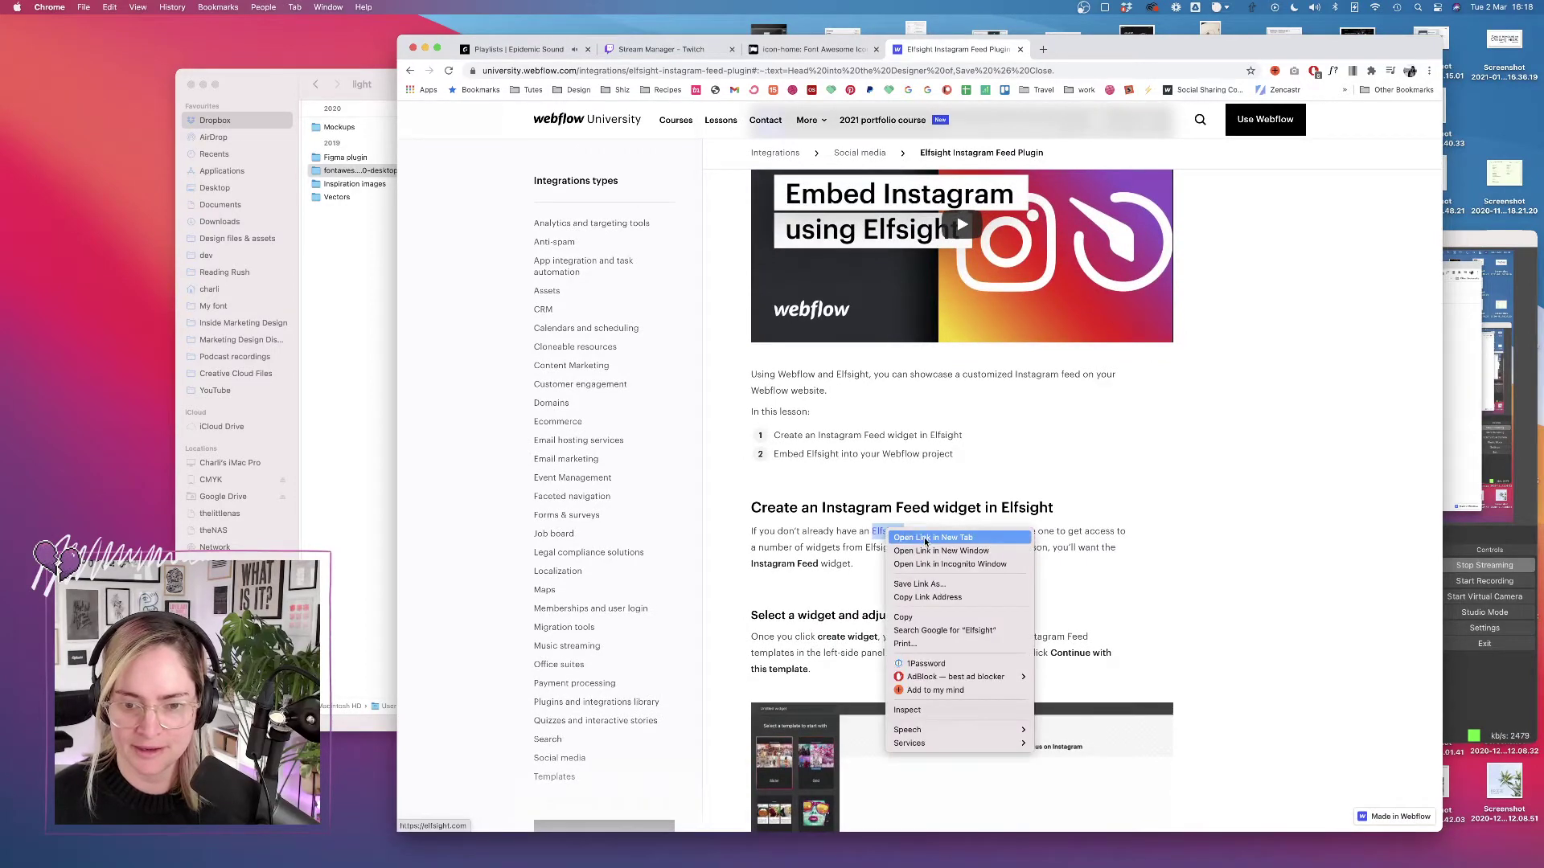
left_click(925, 538)
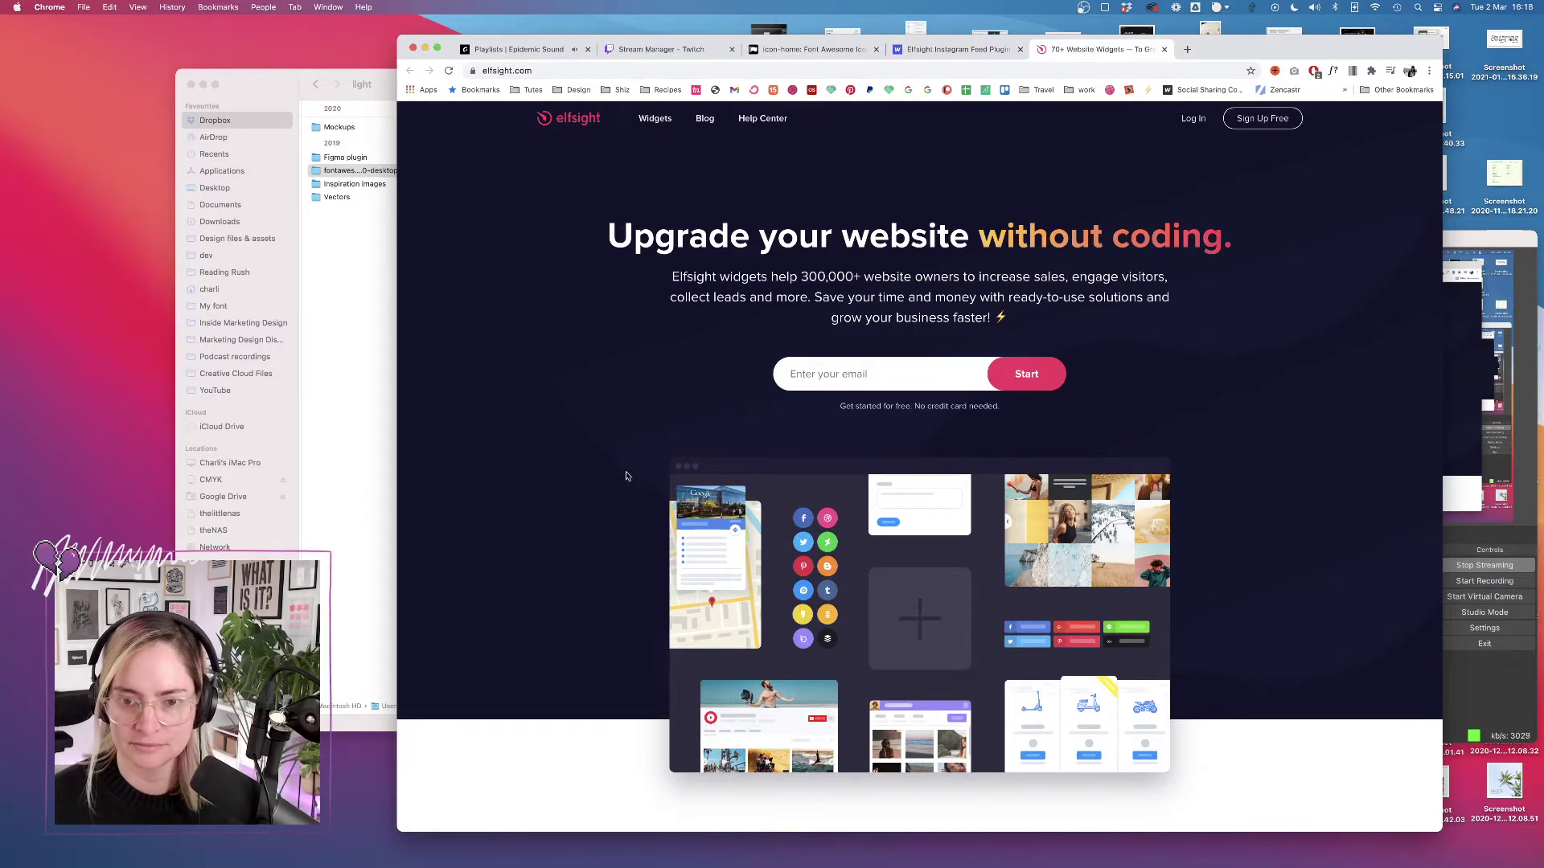
scroll(619, 490, "up", 1)
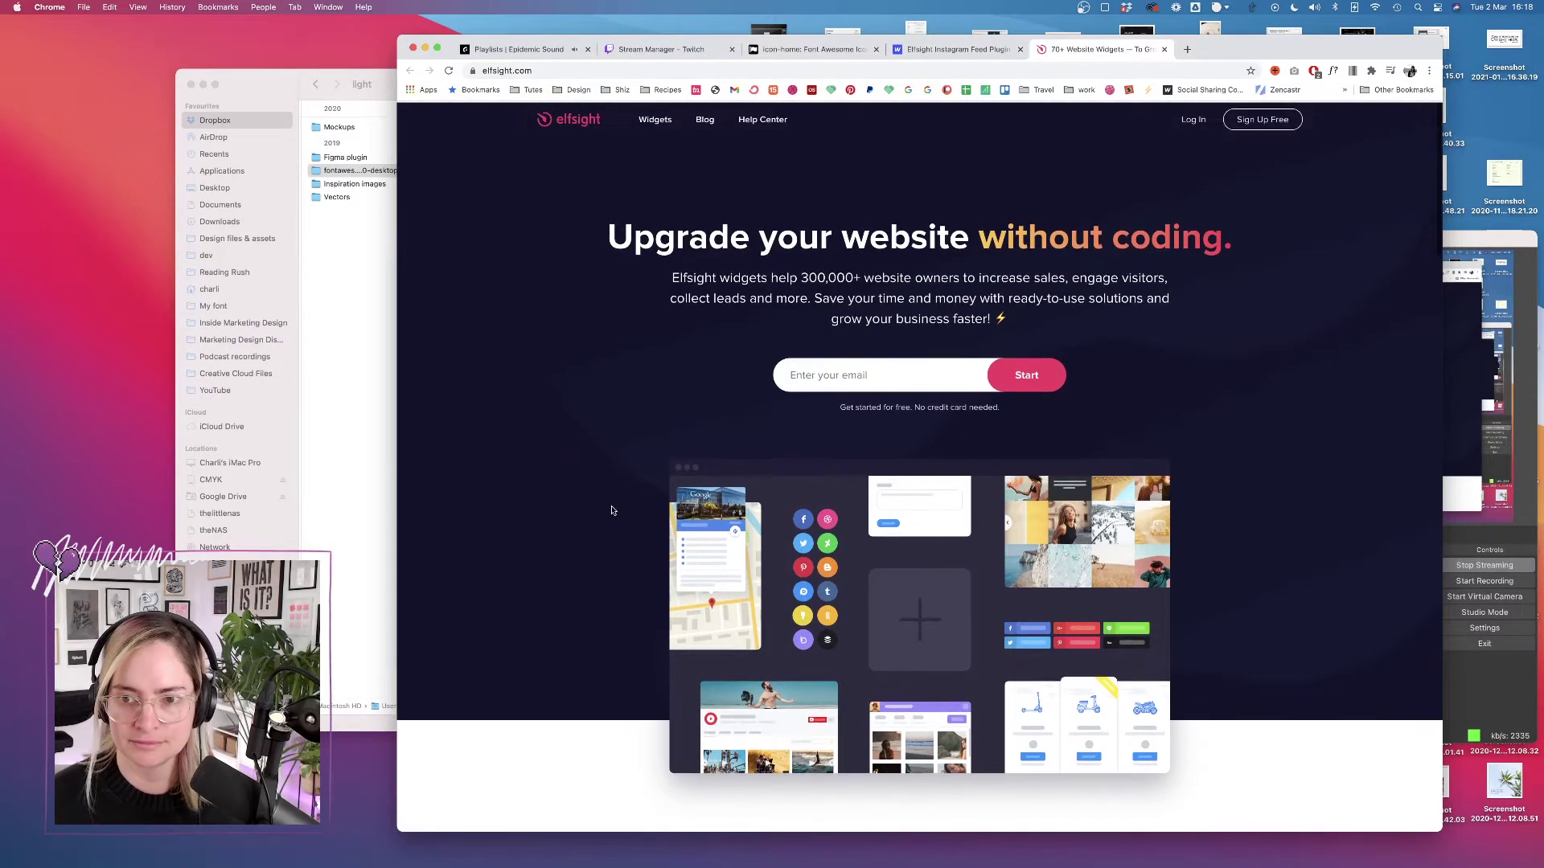
scroll(611, 510, "down", 6)
scroll(611, 511, "up", 6)
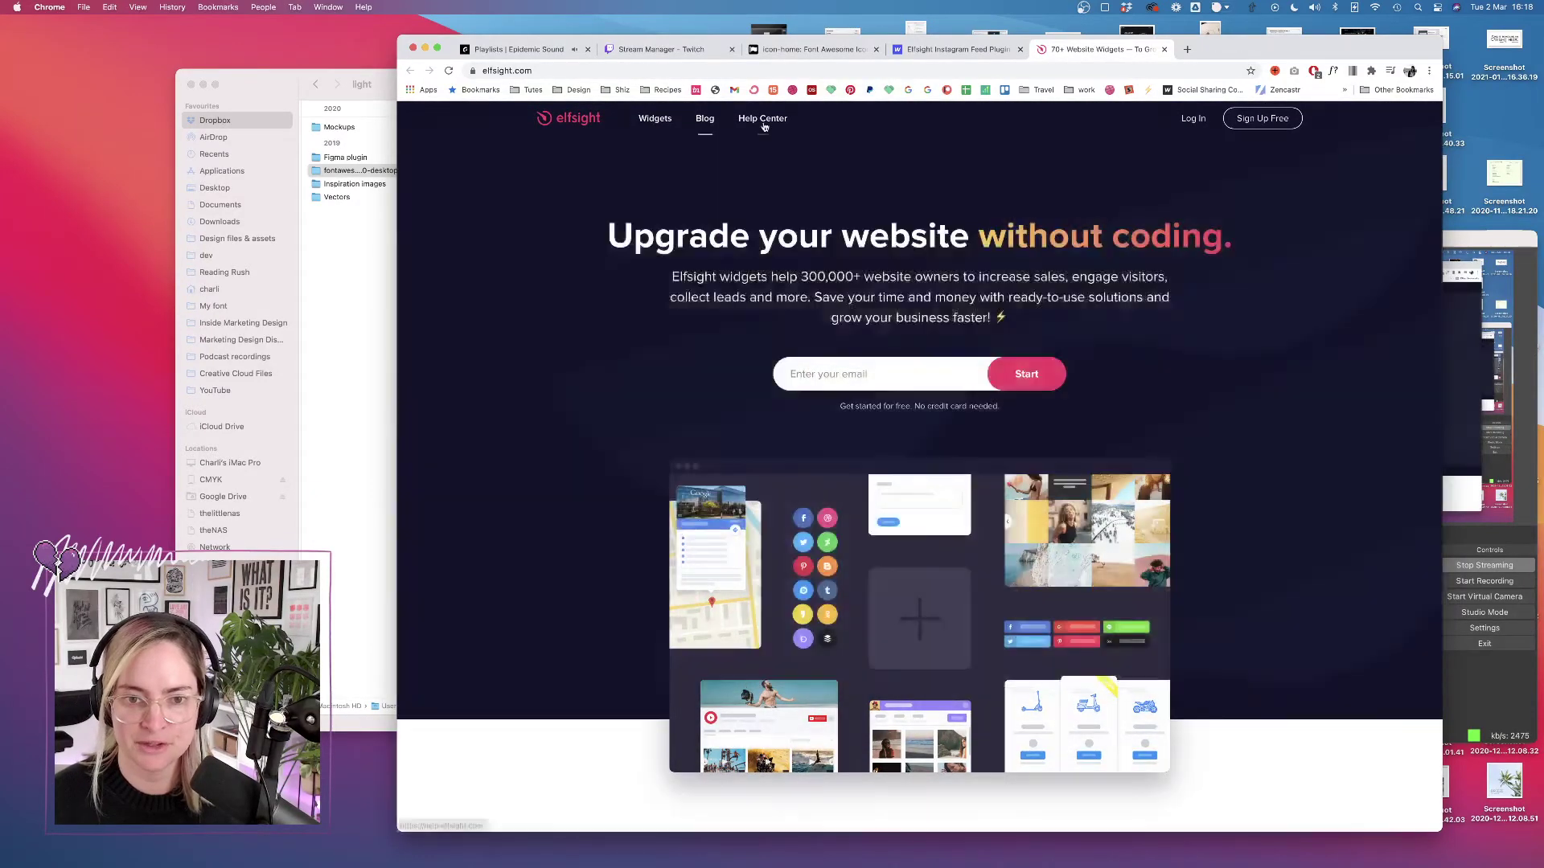
View Elfsight's range of widgets and open its pricing page to check the plans.
mouse_move(646, 123)
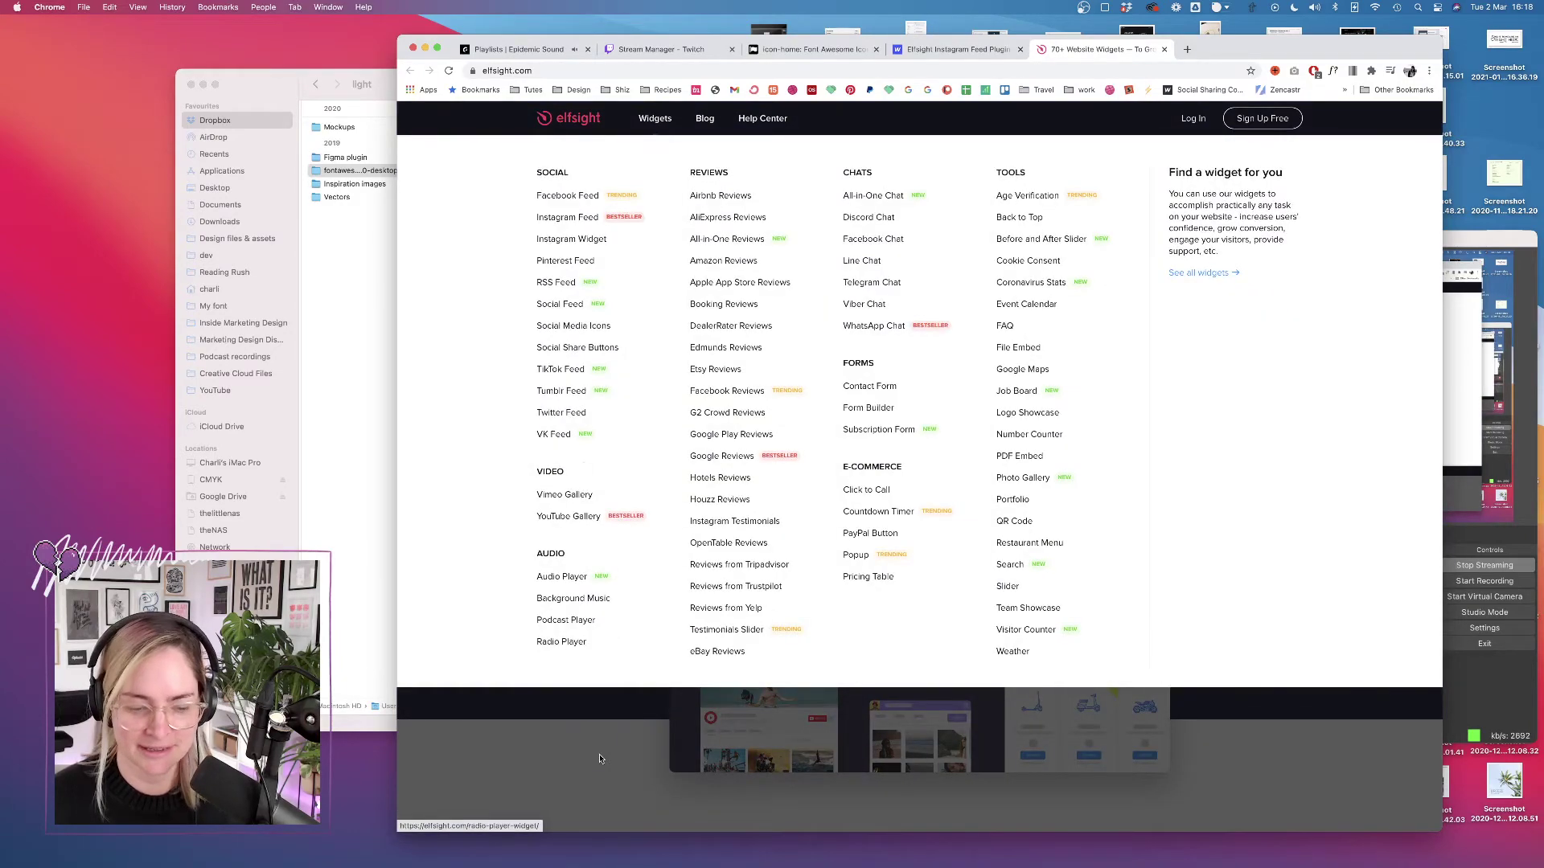
scroll(599, 759, "down", 20)
scroll(599, 759, "down", 5)
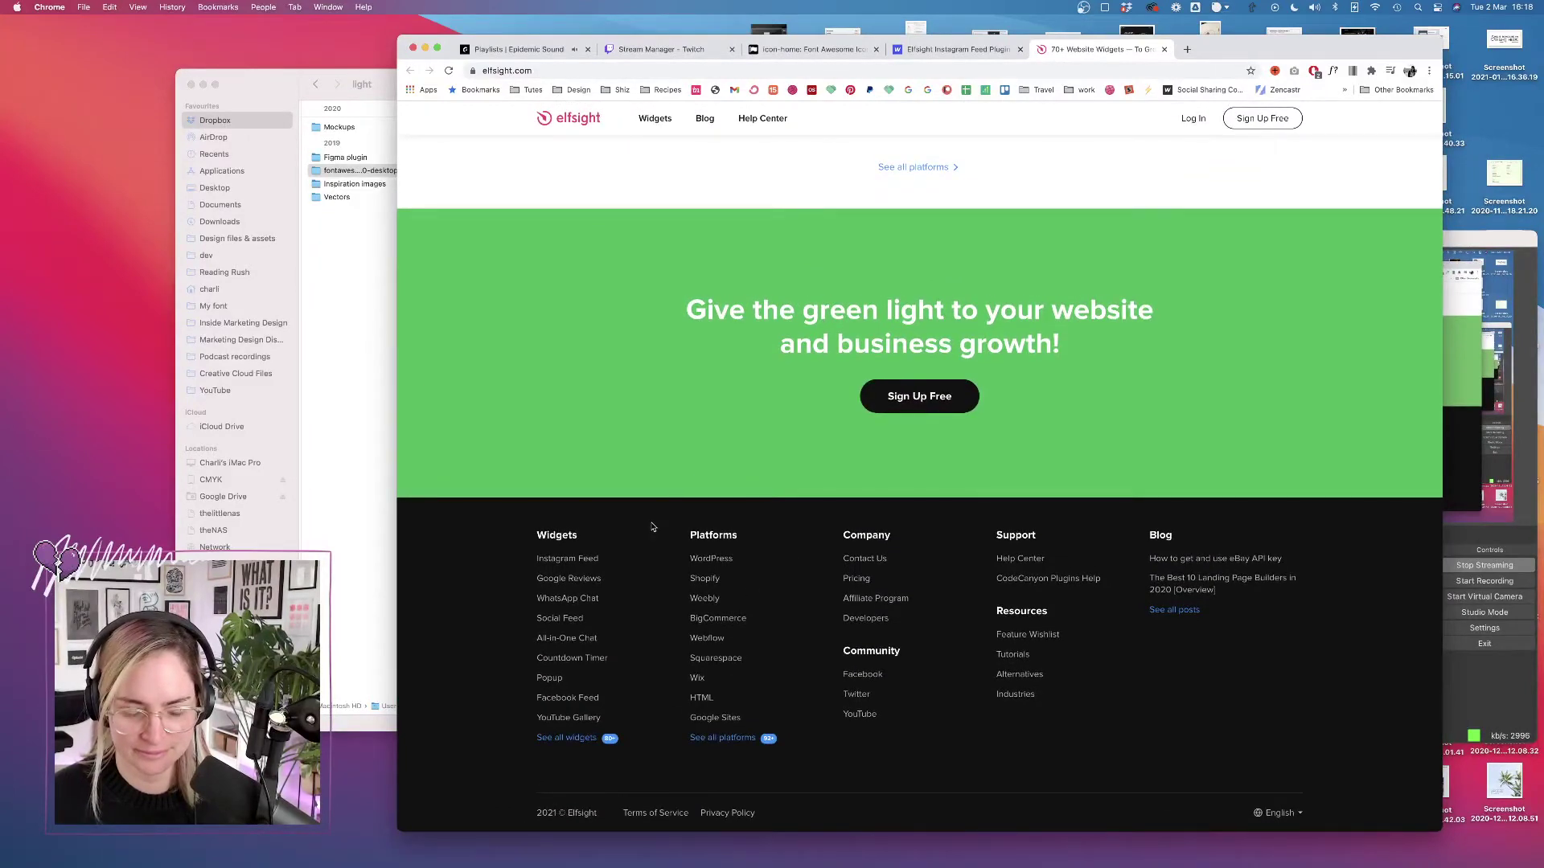
left_click(859, 578)
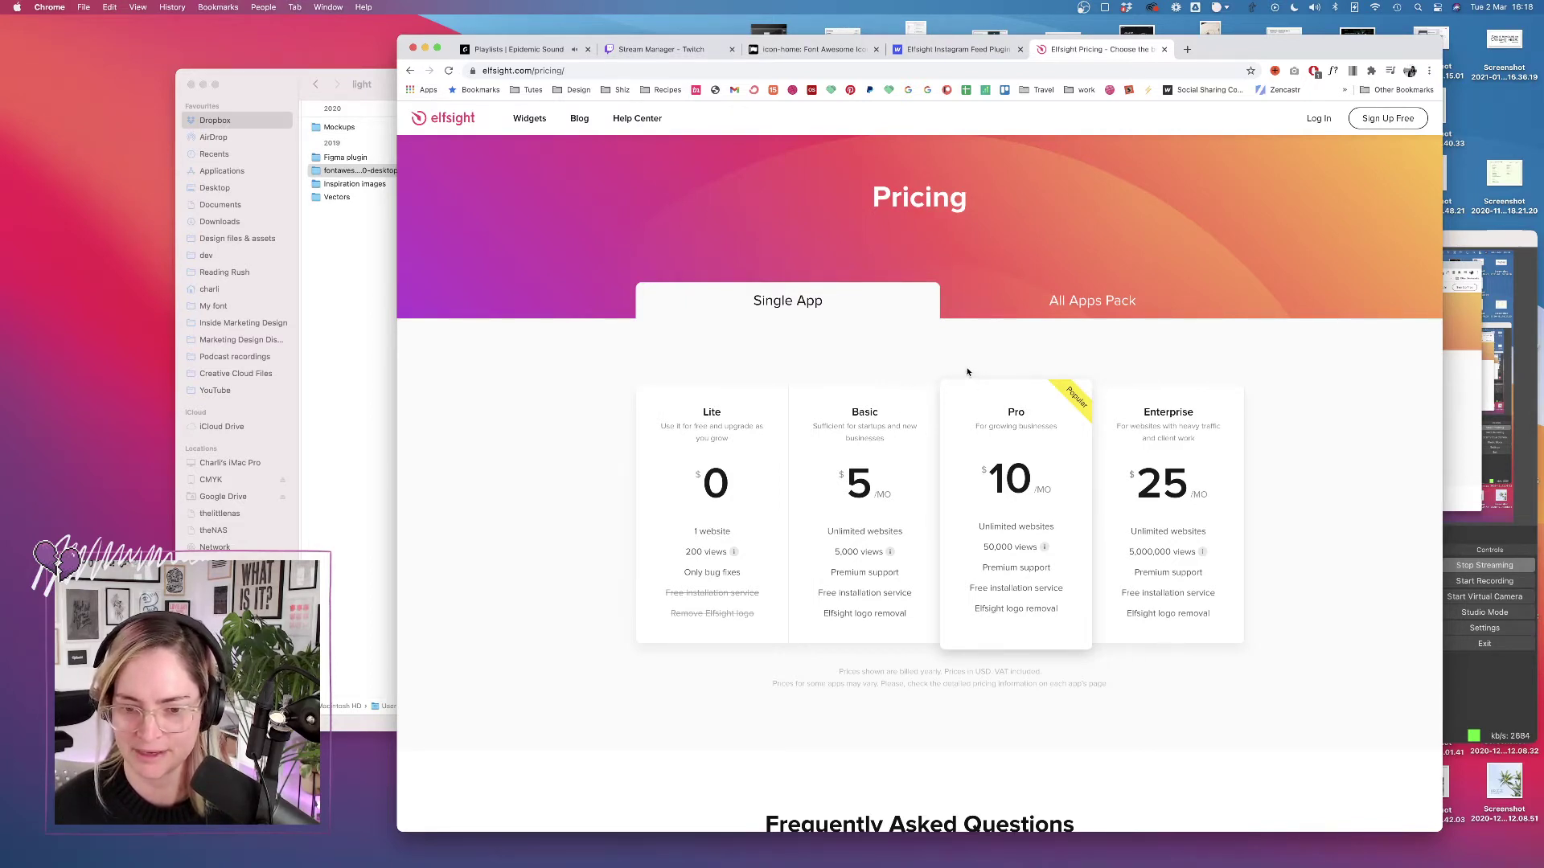
Switch back to the Creator Sessions file in Figma and find the footer of the newest home desktop page.
left_click(964, 49)
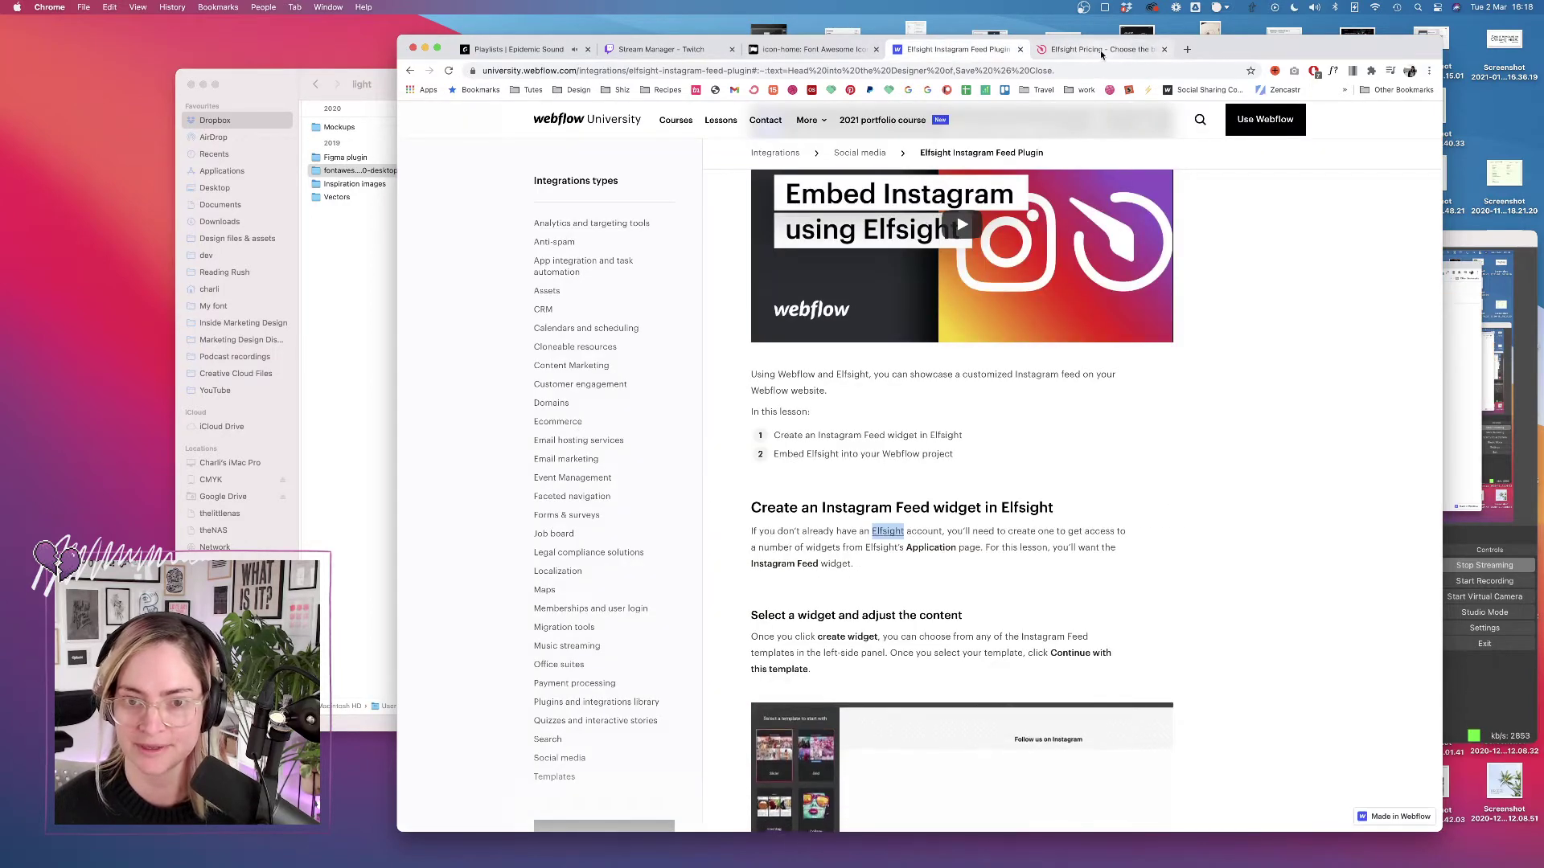
key("super+Tab")
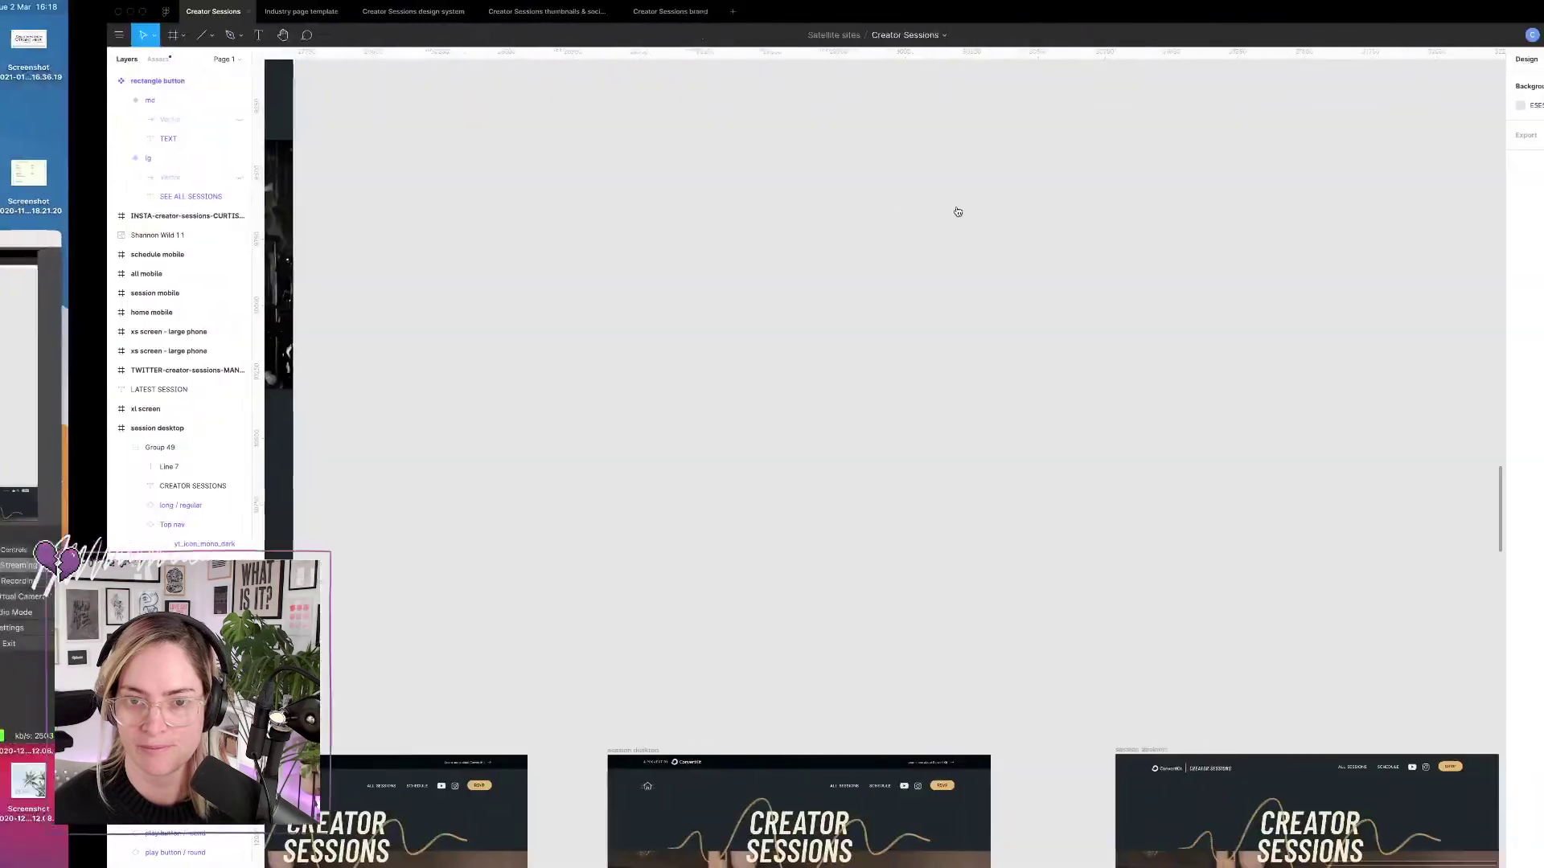
scroll(878, 265, "down", 5)
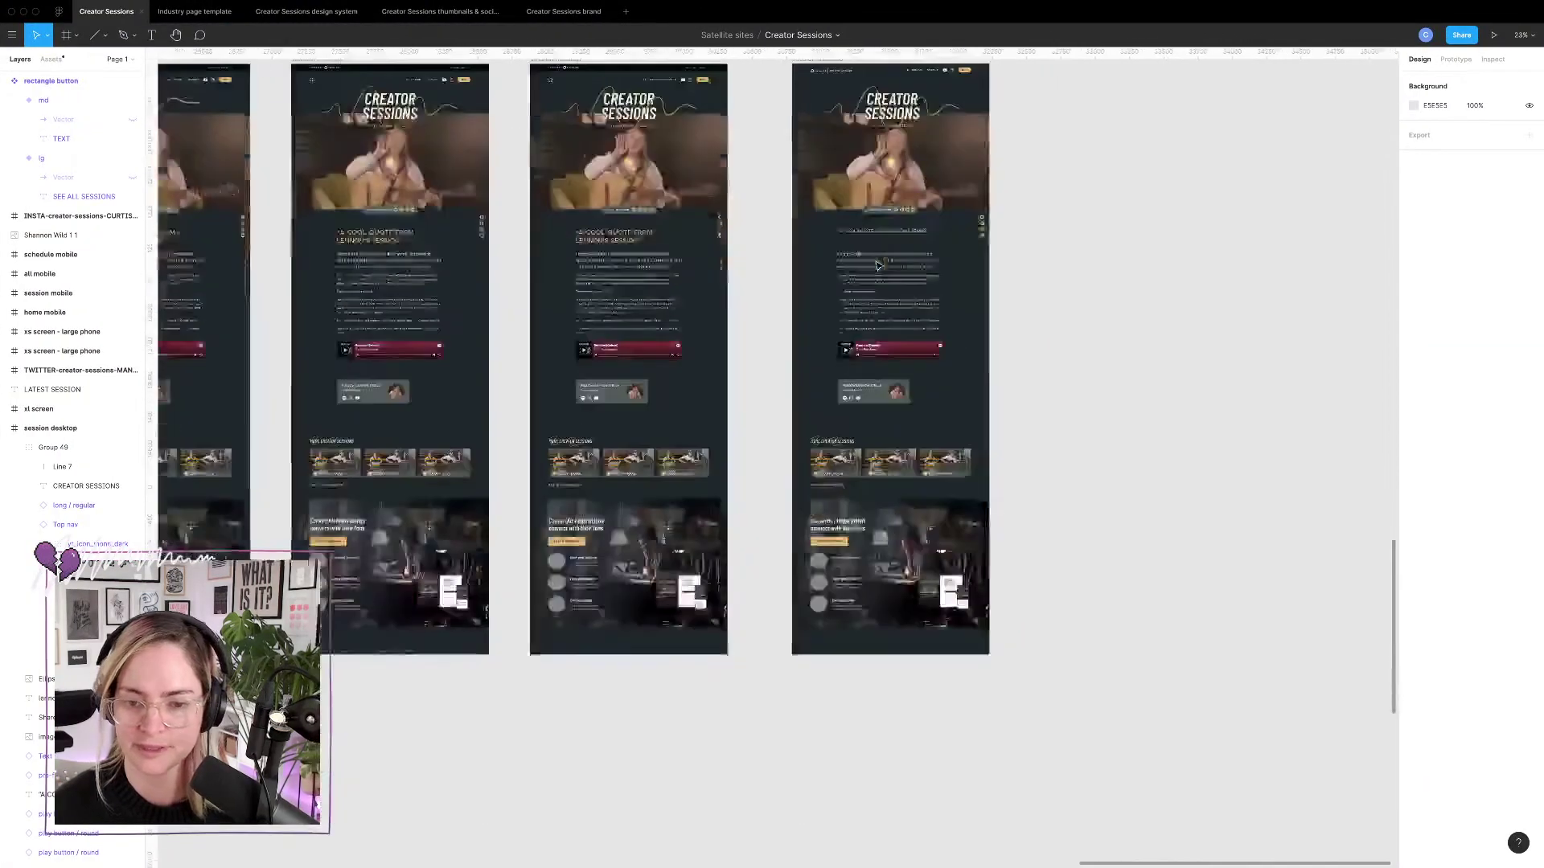
scroll(878, 265, "down", 5)
scroll(878, 265, "up", 5)
scroll(878, 265, "down", 8)
scroll(878, 265, "down", 2)
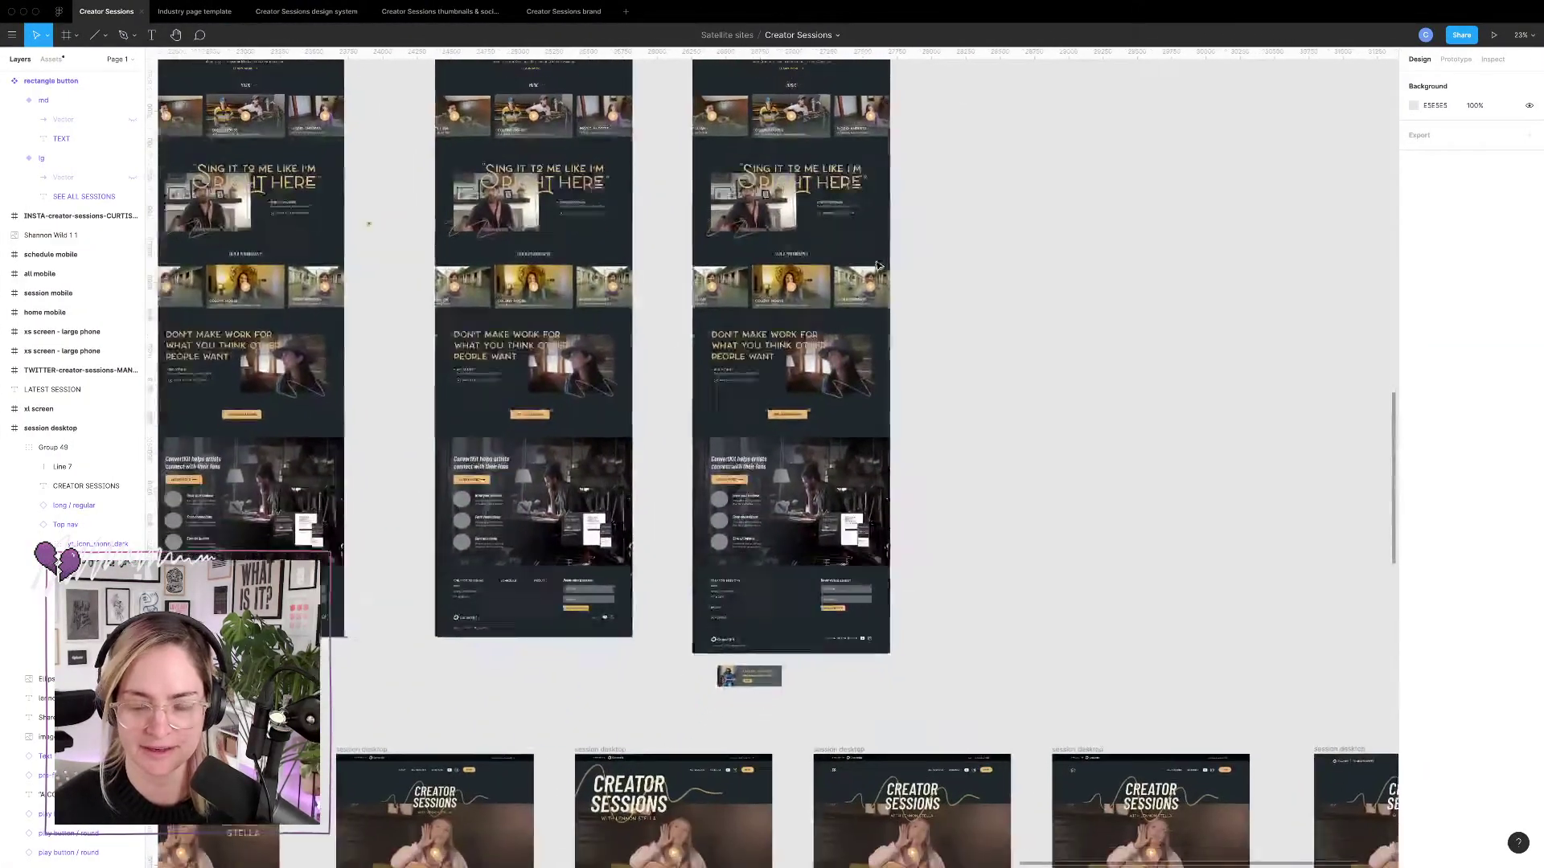
scroll(889, 632, "up", 6)
scroll(889, 632, "left", 1)
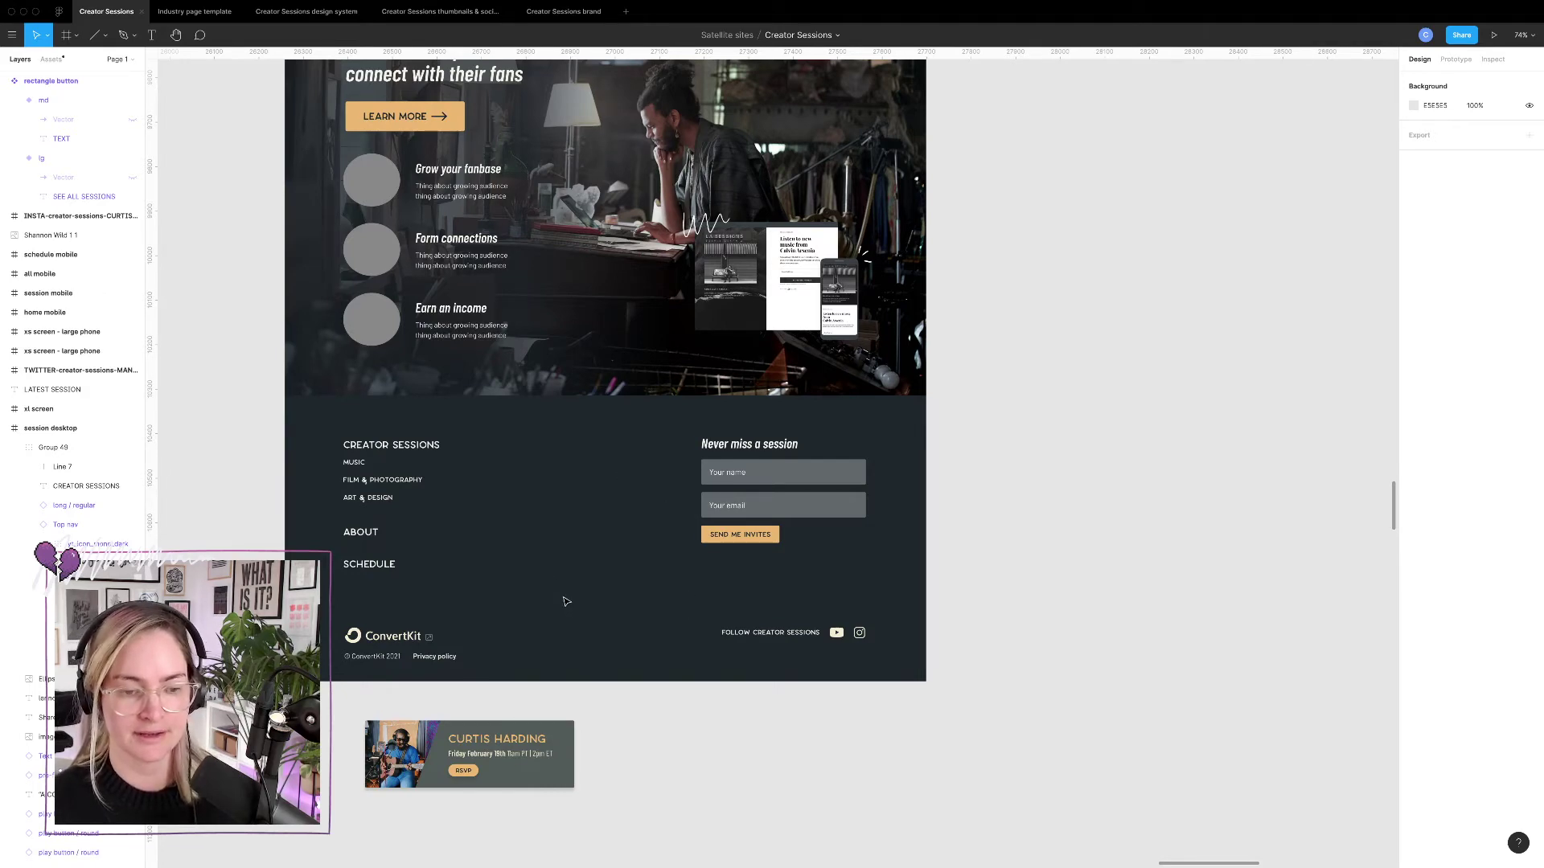
Examine the home desktop footer's navigation links, newsletter form and empty middle area, along with the event card placed below it.
scroll(491, 512, "up", 3)
scroll(493, 516, "down", 3)
scroll(493, 515, "down", 3)
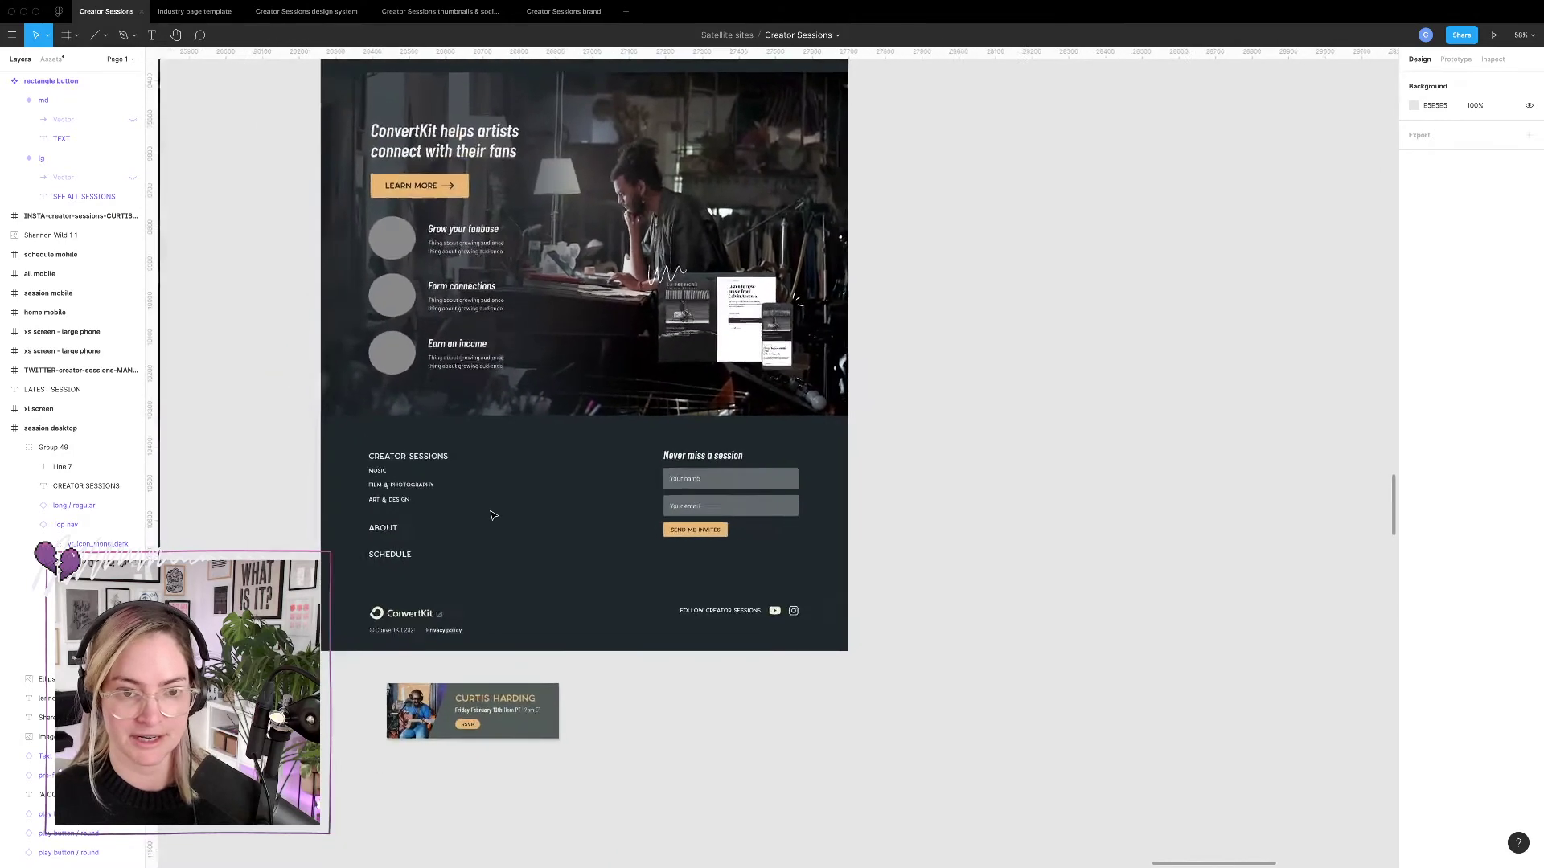
scroll(493, 515, "up", 4)
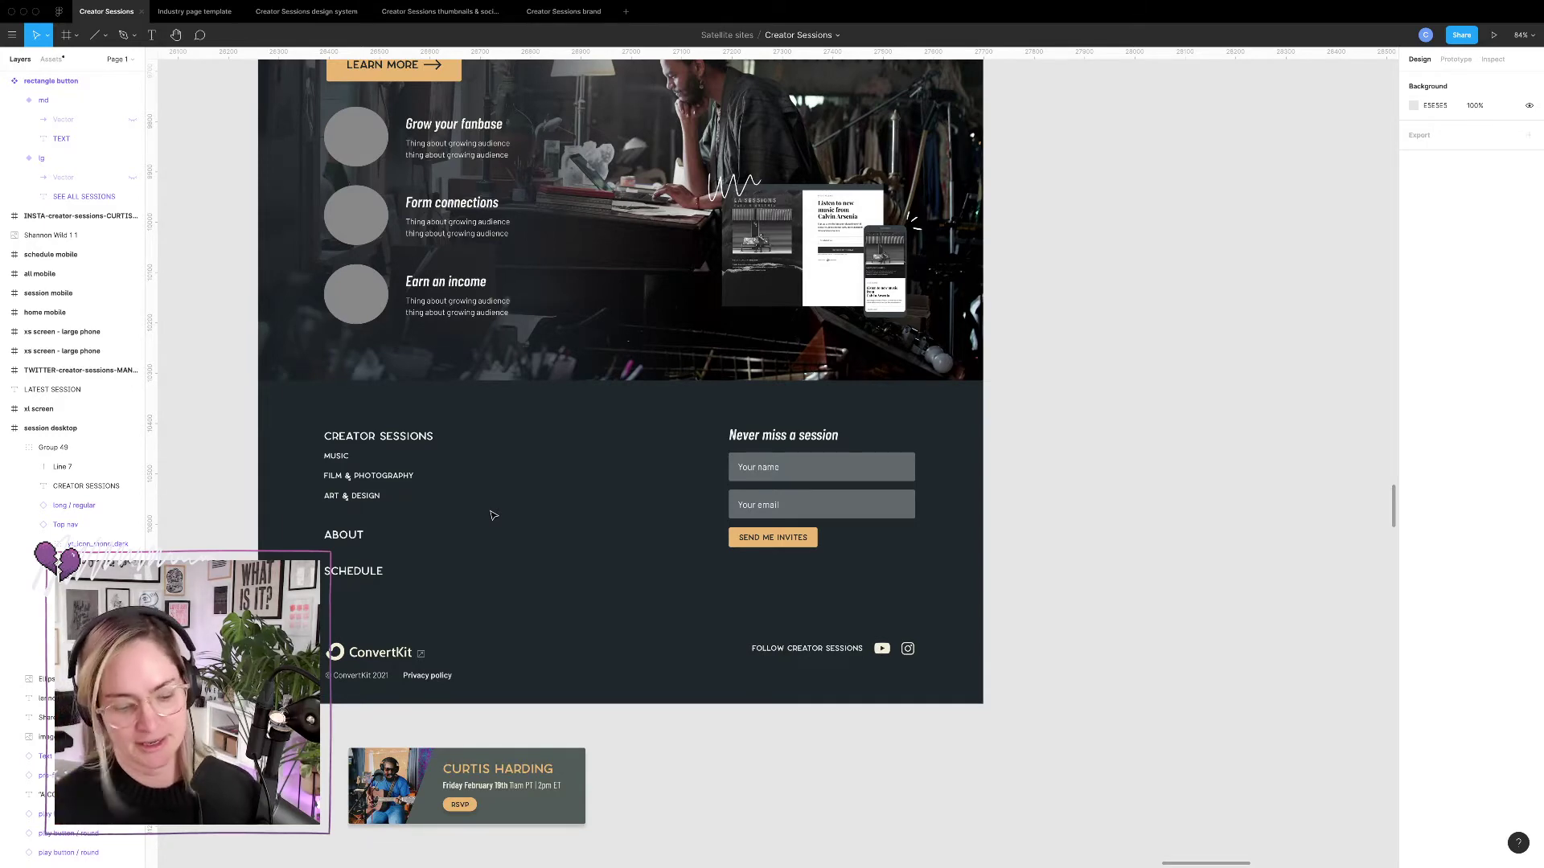
scroll(517, 575, "up", 5, "ctrl")
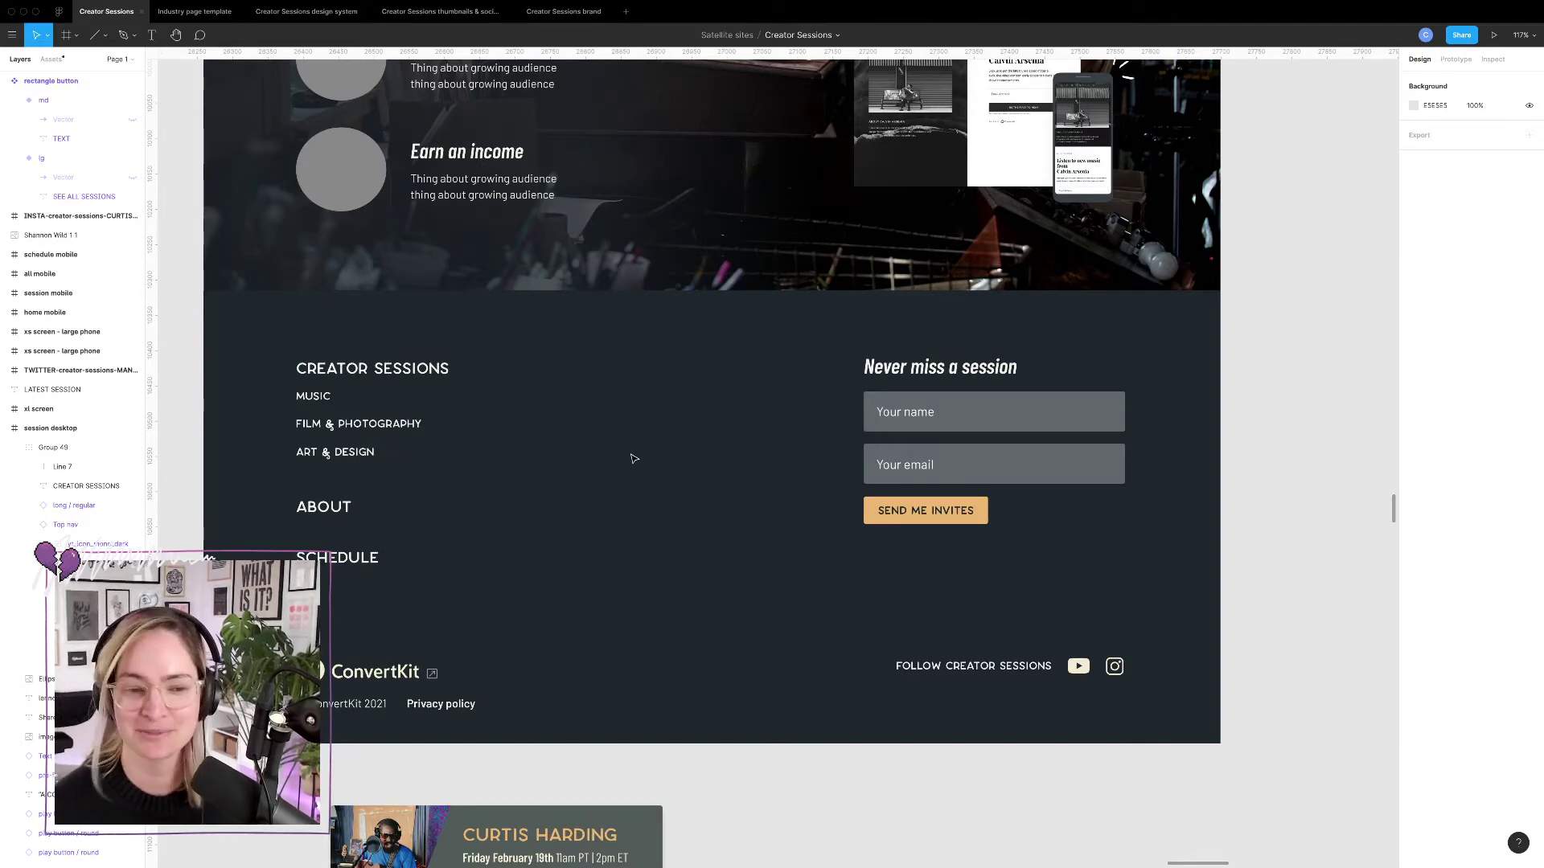
scroll(632, 456, "down", 5)
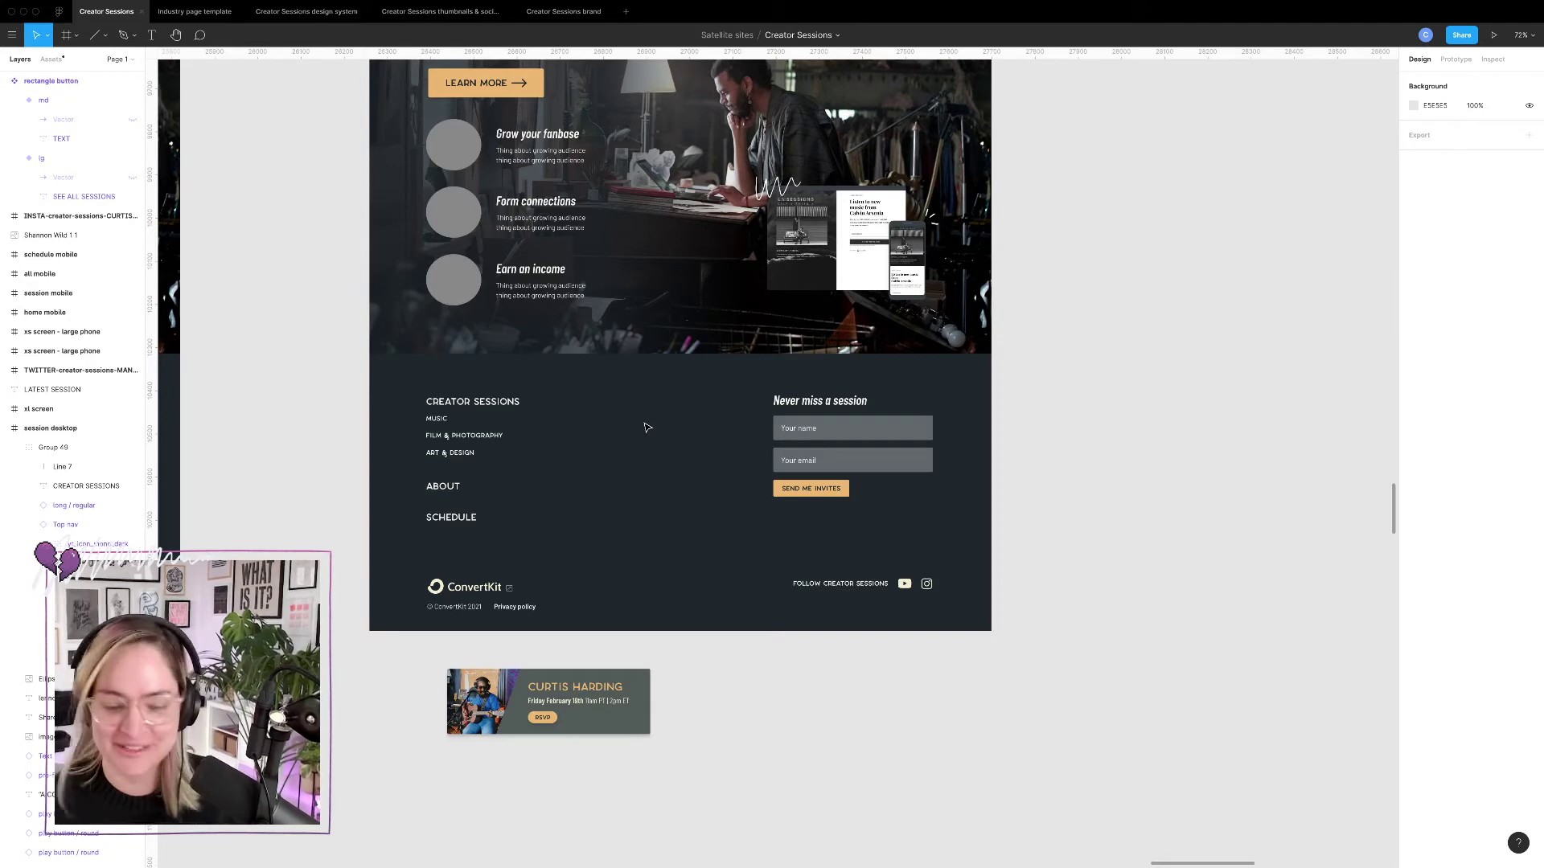
scroll(580, 422, "up", 5)
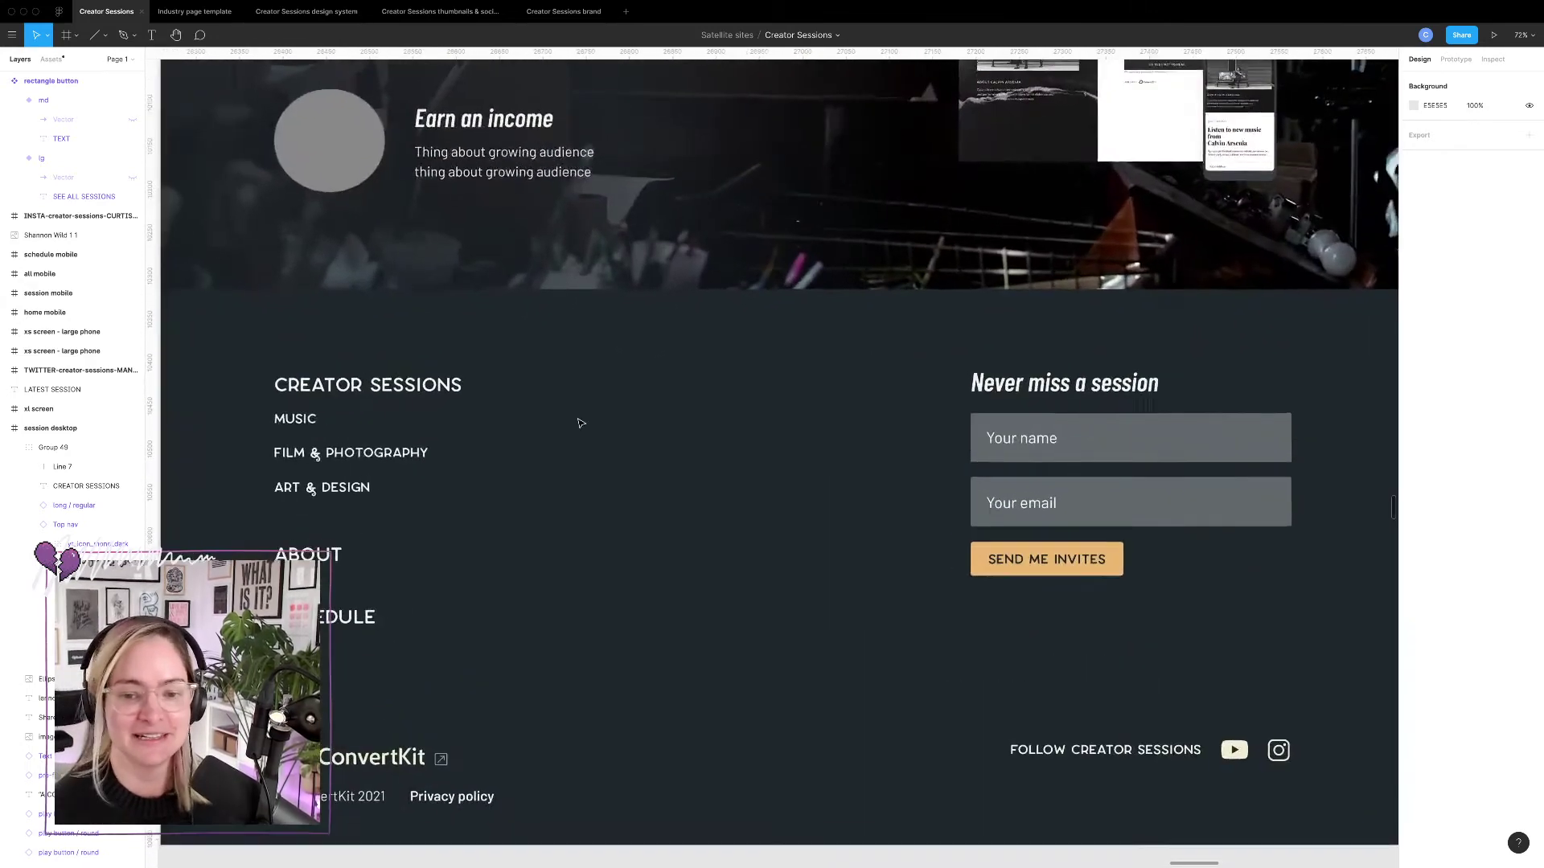
scroll(581, 423, "right", 2)
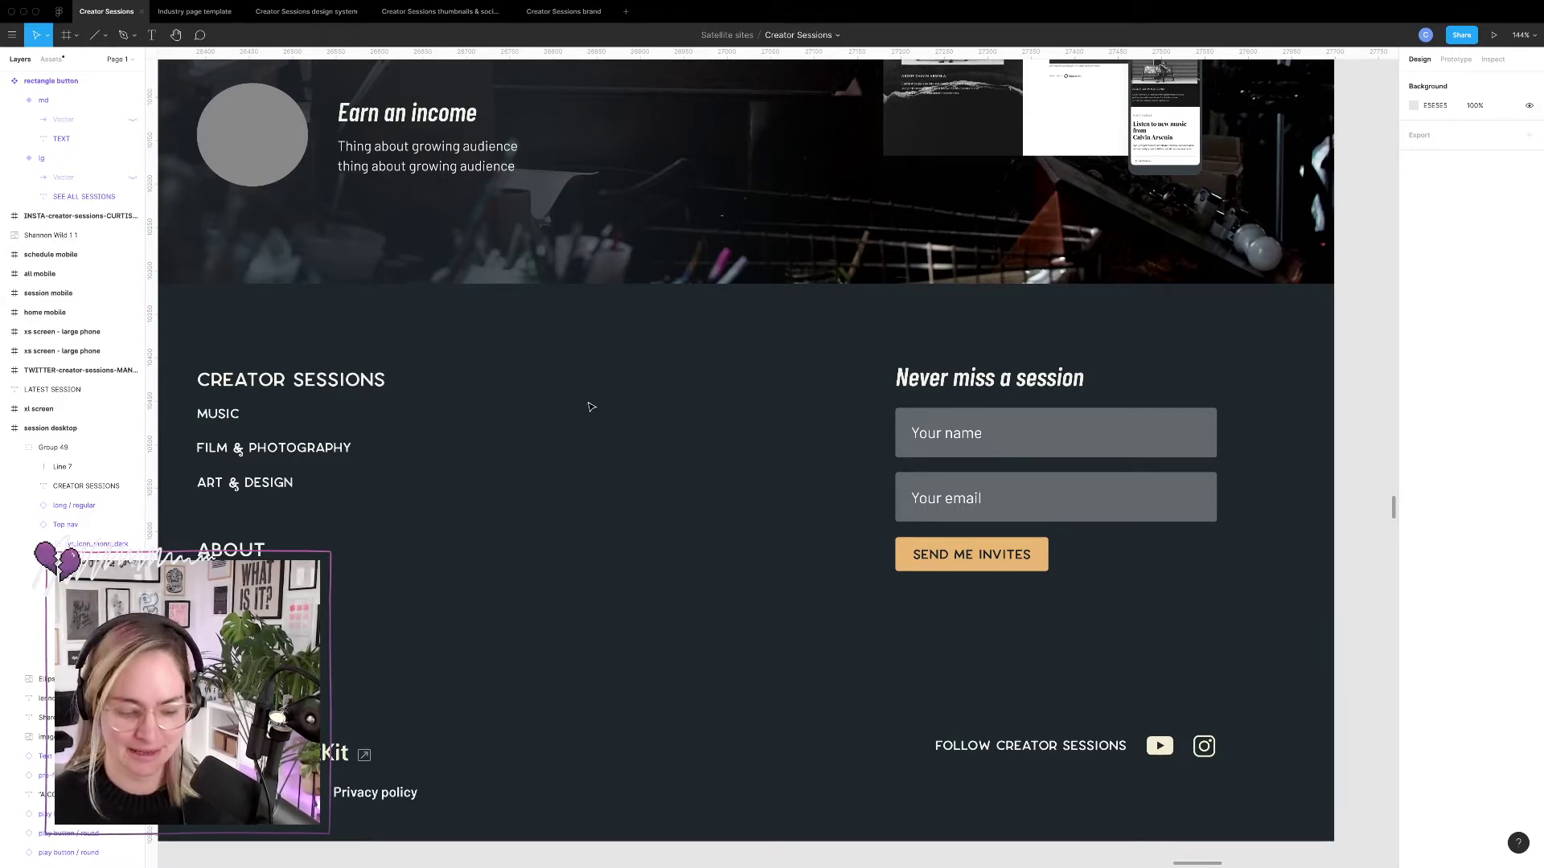
scroll(563, 362, "left", 5)
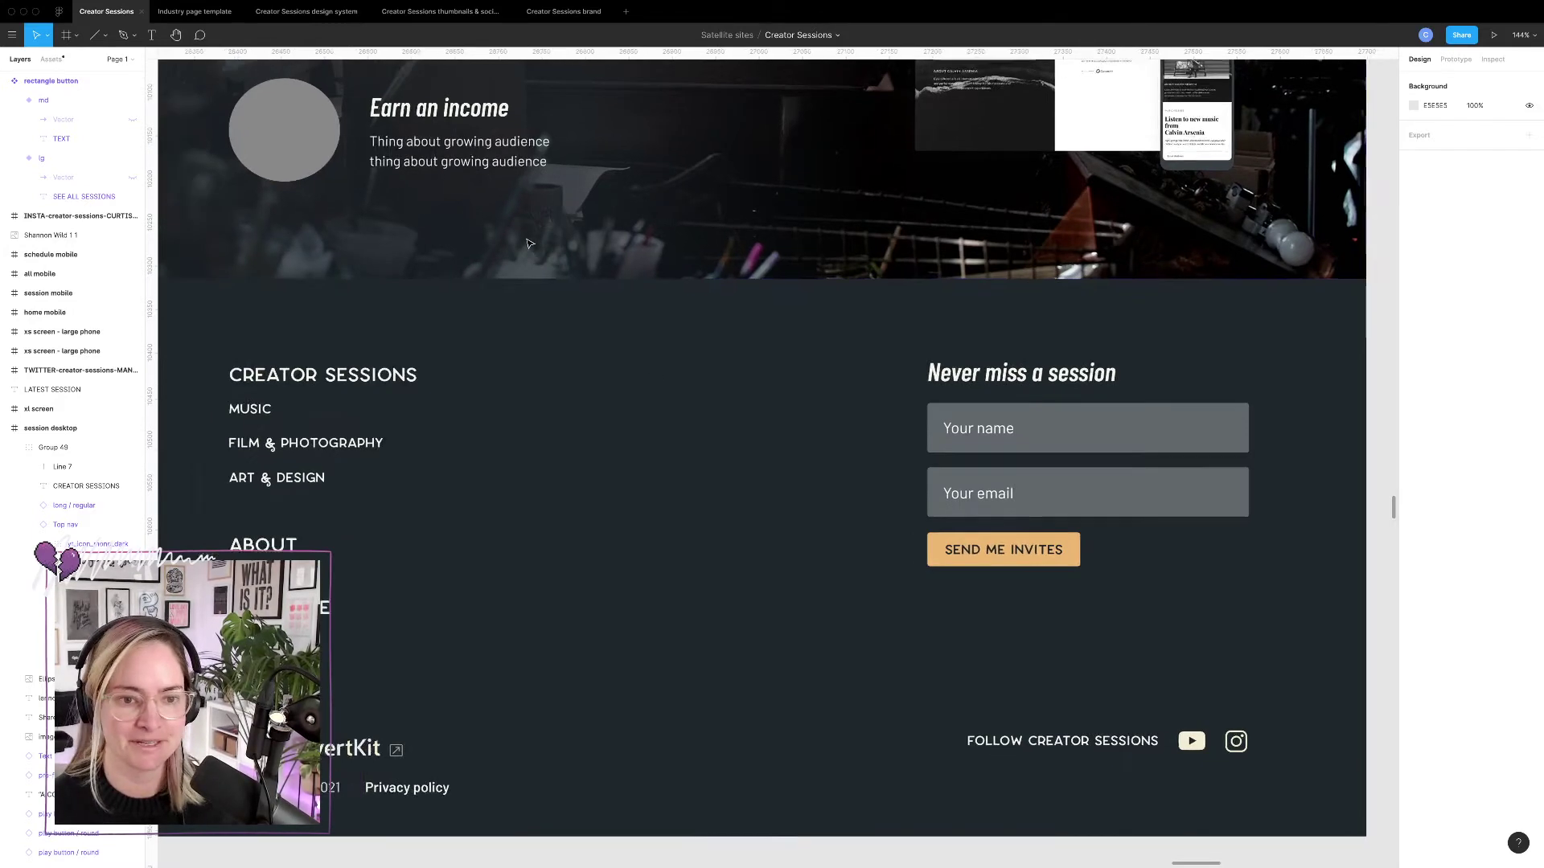
left_click(494, 352)
left_click(693, 439)
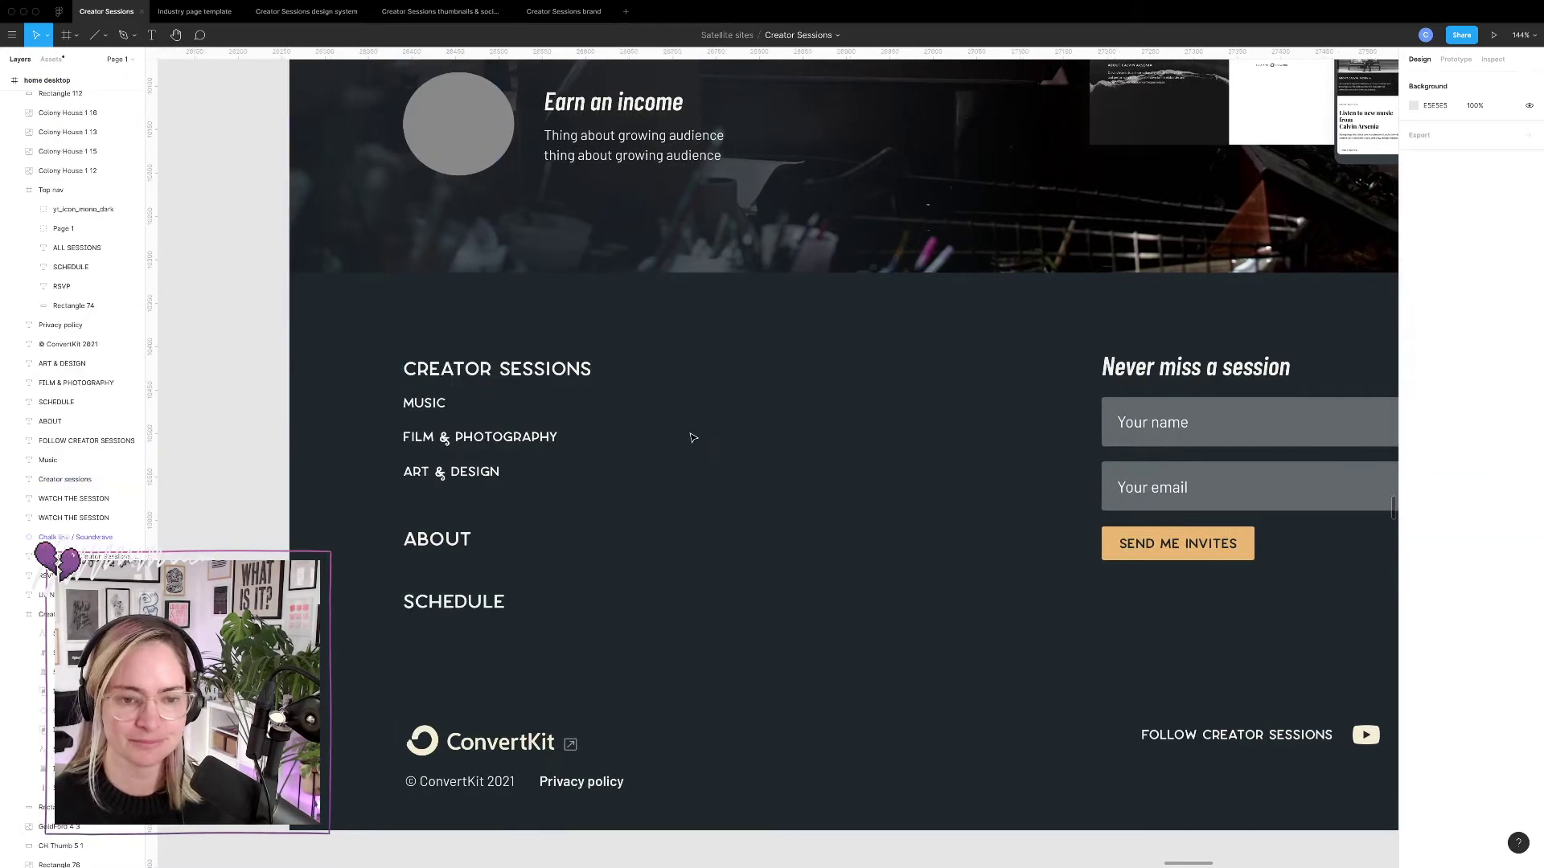
scroll(693, 438, "down", 5)
scroll(693, 439, "up", 5)
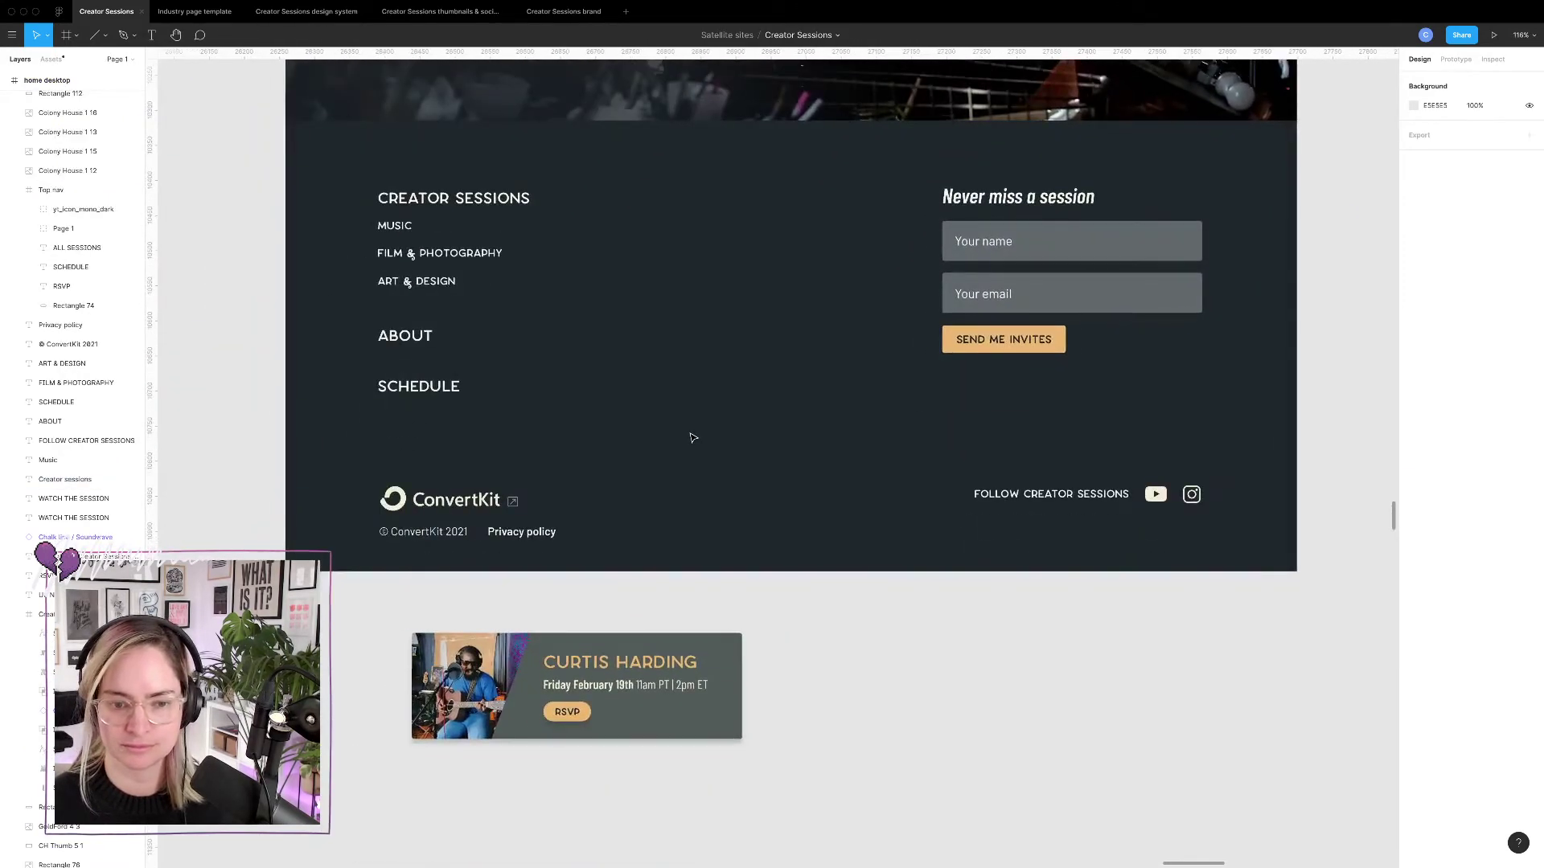
Copy the "UP NEXT" heading from the newest home desktop hero and paste it into the "Sing it to me like I'm right here" section.
left_click(428, 389)
scroll(429, 388, "down", 6)
scroll(428, 390, "up", 10)
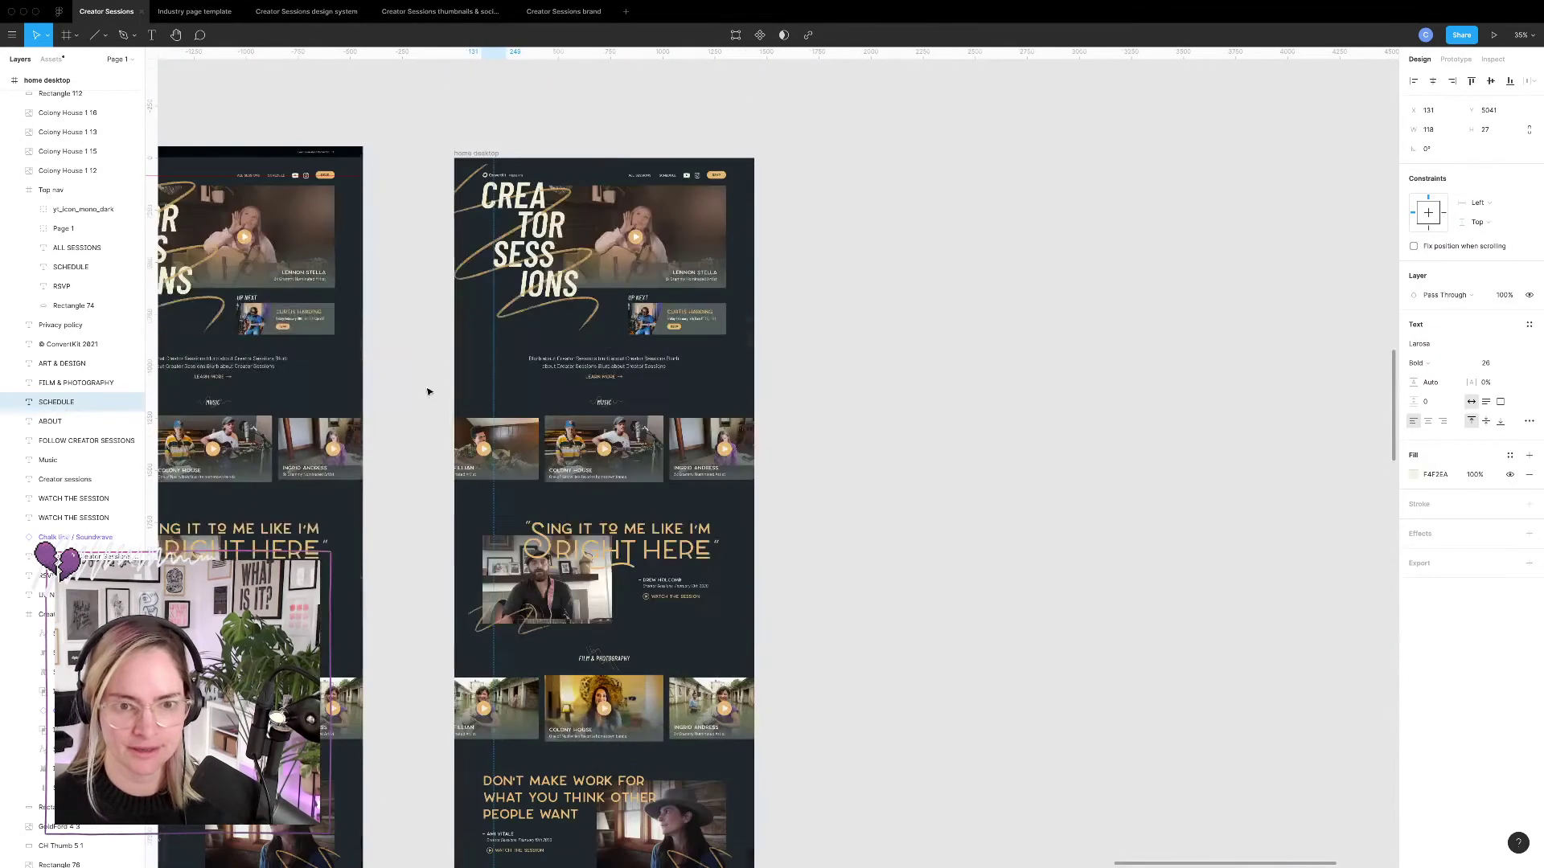
left_click(643, 300)
key("ctrl+v")
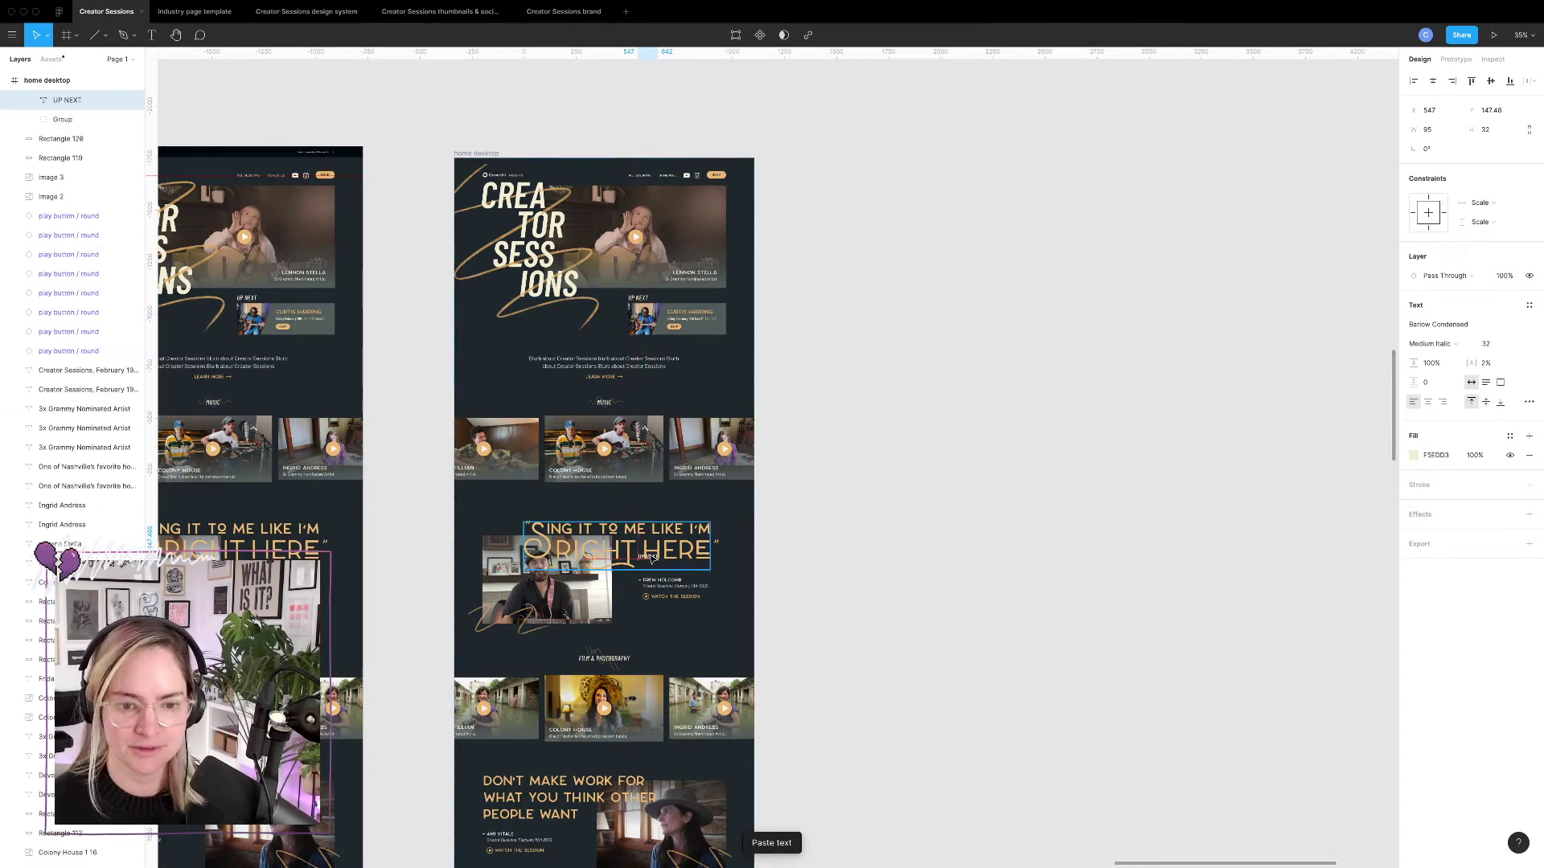
Move the pasted "UP NEXT" text down below the quote and take its layer out of the quote image's clipping frame.
key("ctrl+Up")
key("ctrl+Up")
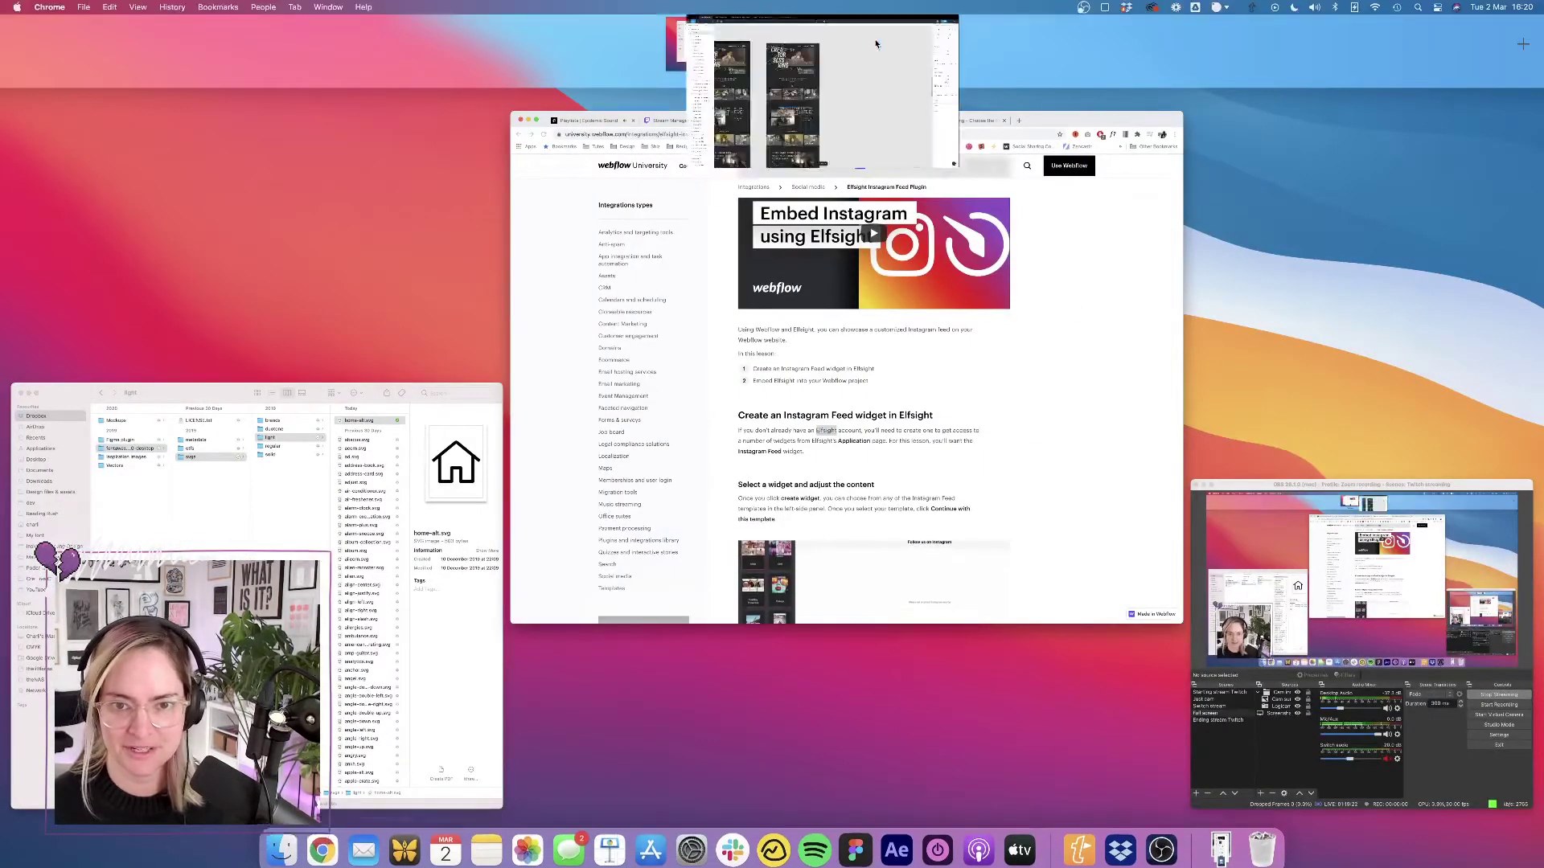
scroll(659, 559, "down", 5)
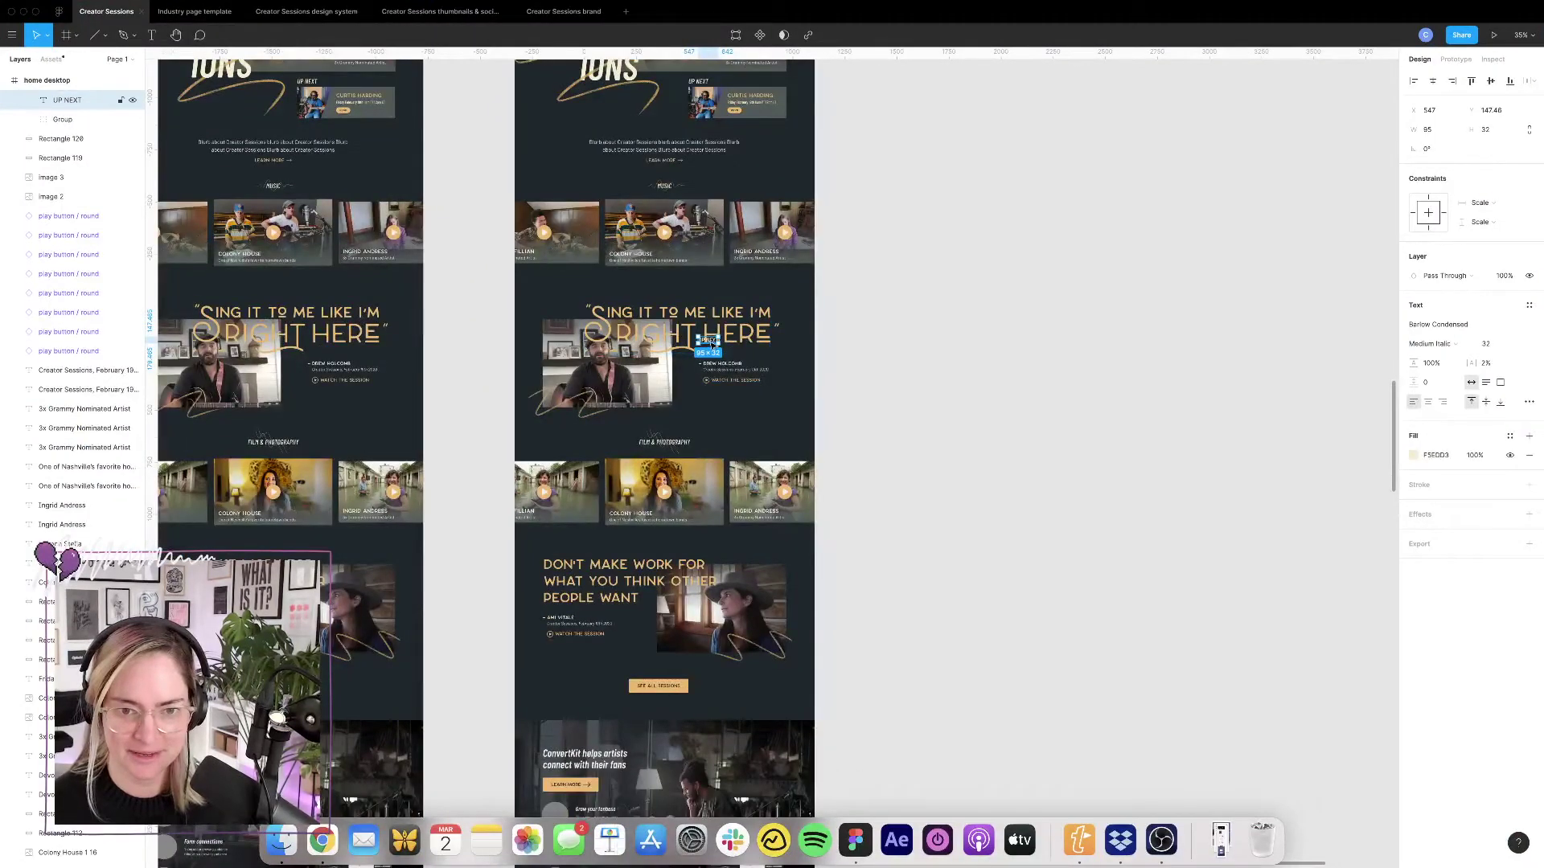
left_click_drag(711, 344, 724, 342)
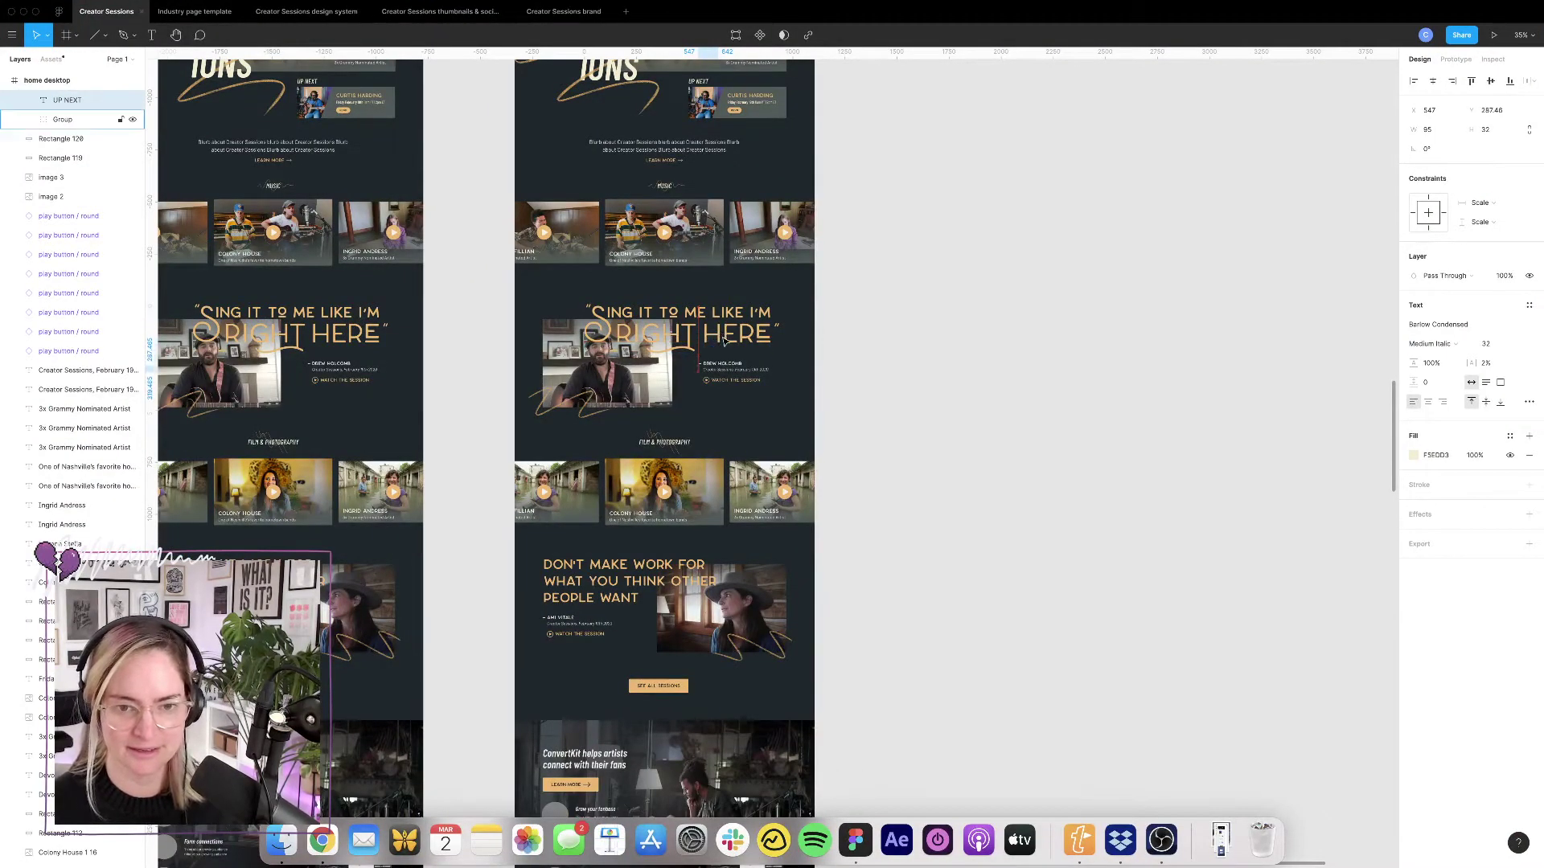
key("shift+Down")
key("shift+Down")
key("shift+Down")
key("shift+Down")
key("shift+Down")
key("shift+Down")
key("shift+Down")
key("shift+Down")
key("shift+Down")
key("shift+Down")
key("shift+Down")
key("shift+Down")
key("shift+Down")
key("shift+Down")
key("shift+Down")
key("shift+Down")
key("shift+Down")
key("shift+Down")
key("shift+Down")
key("shift+Down")
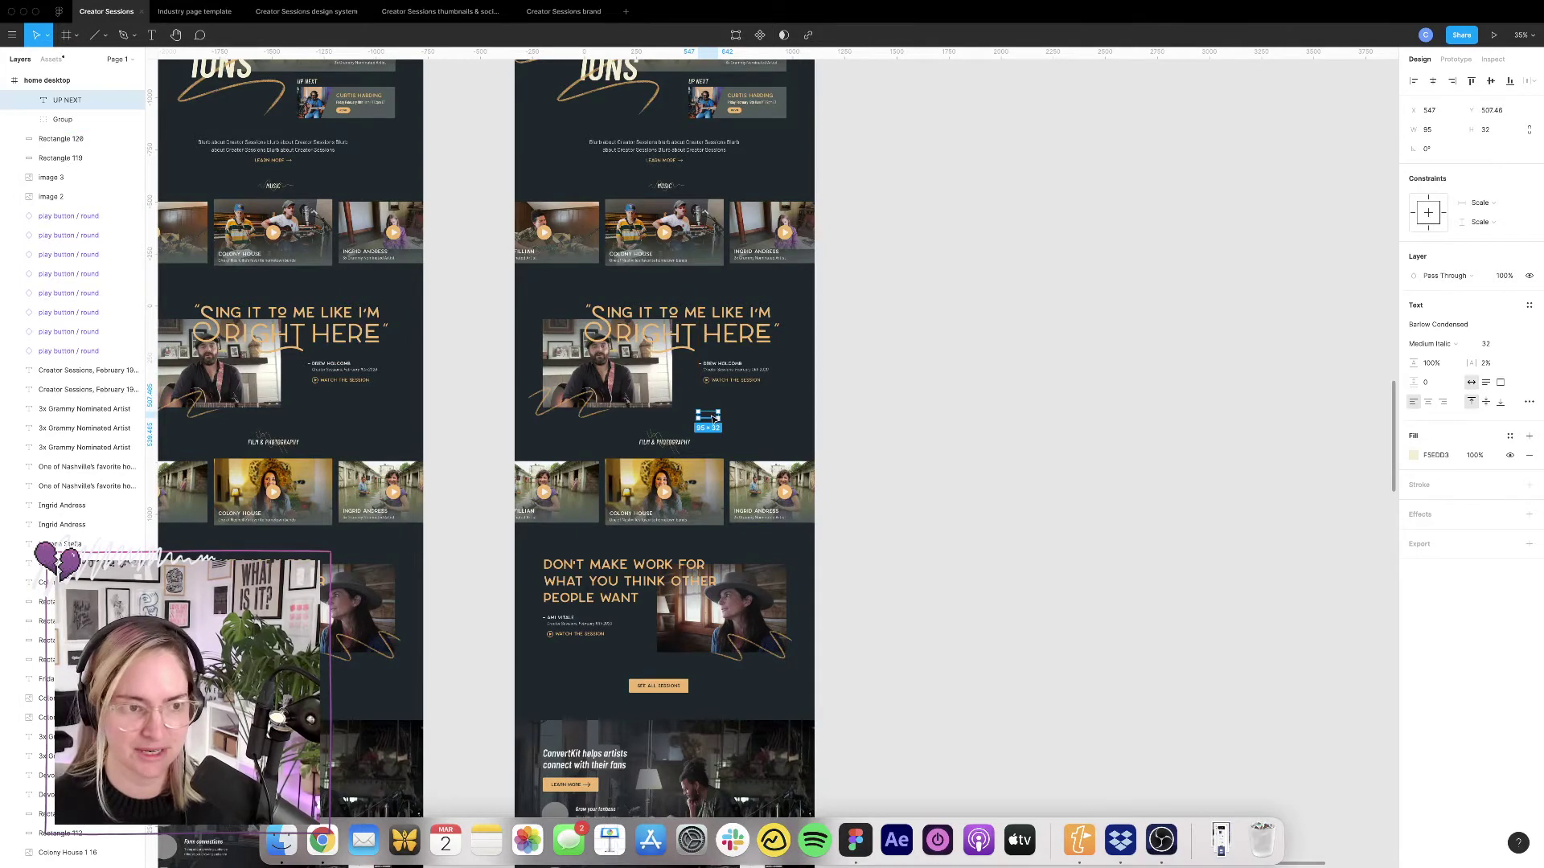
scroll(114, 152, "up", 3)
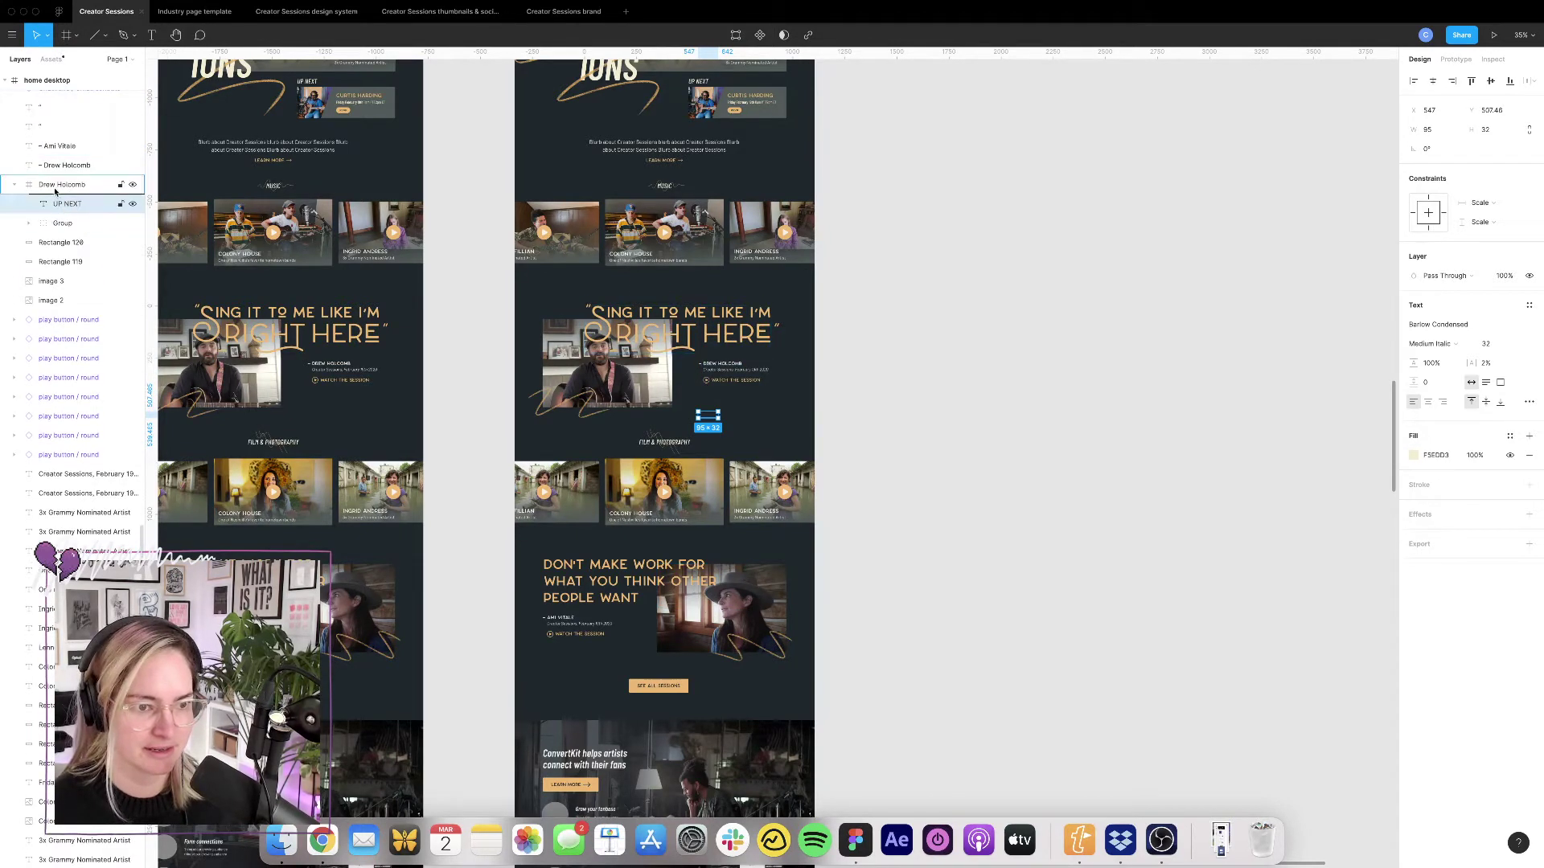
left_click_drag(55, 191, 55, 176)
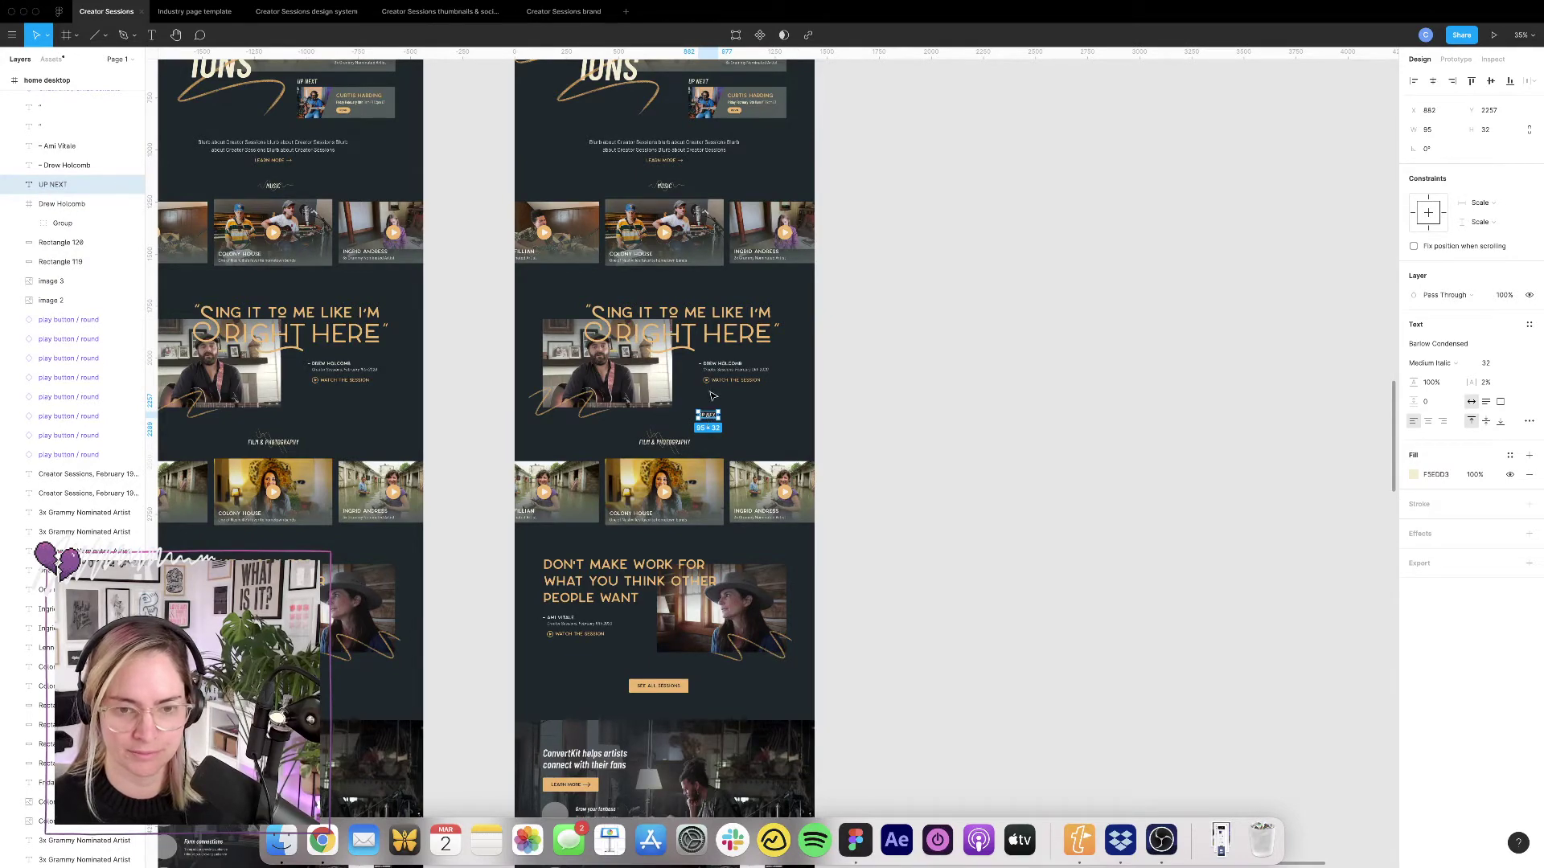
Move the "UP NEXT" text into the home desktop footer, level with "Never miss a session", at about X 693, Y 4771.
scroll(713, 395, "down", 3)
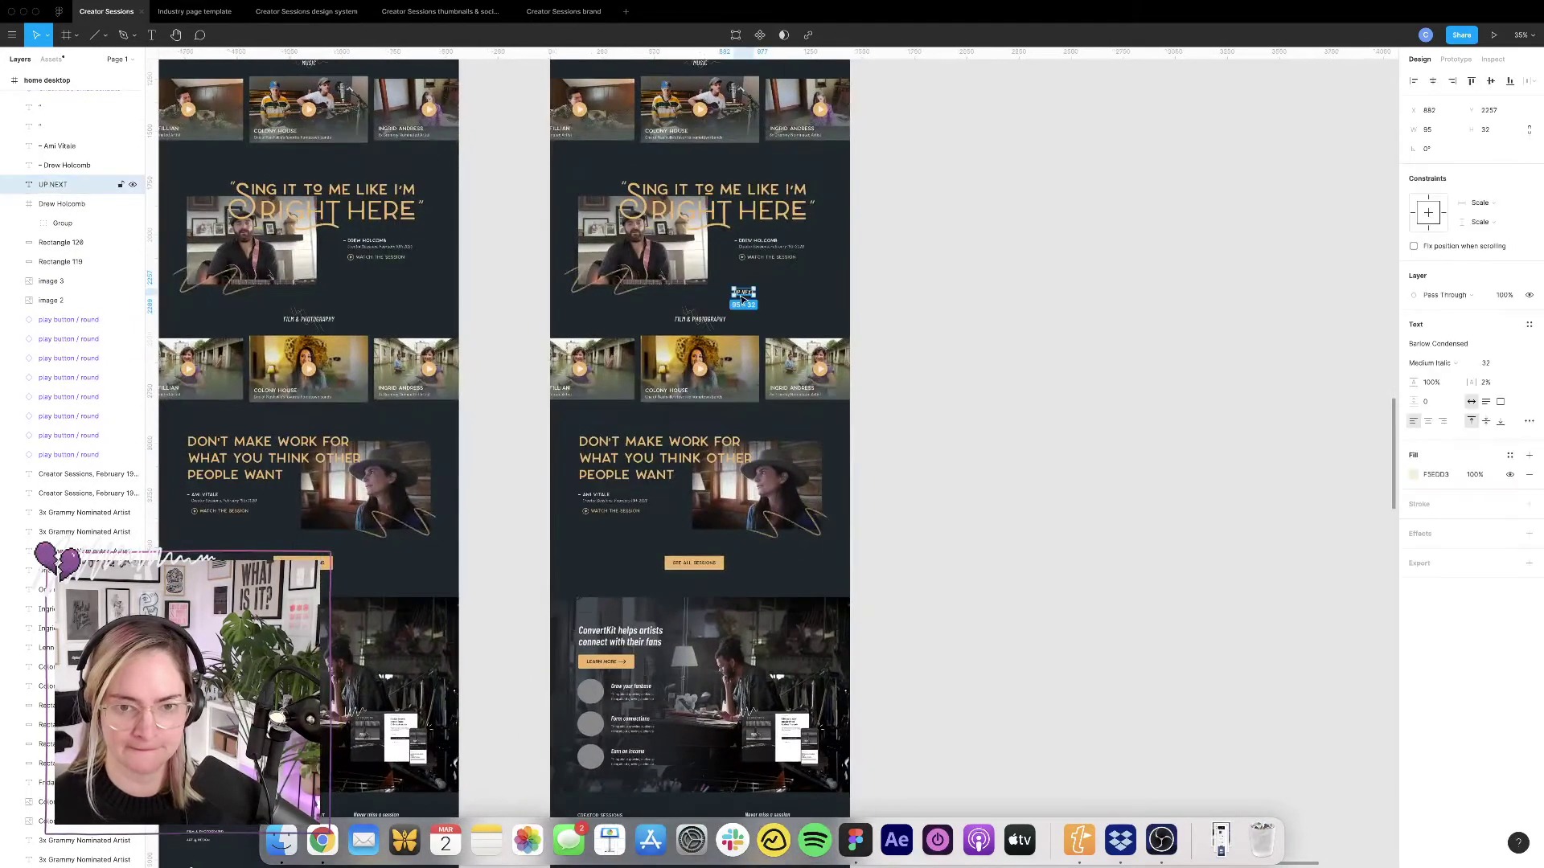
mouse_move(743, 299)
left_mouse_down()
mouse_move(738, 563)
mouse_move(667, 519)
mouse_move(631, 535)
mouse_move(633, 576)
mouse_move(706, 589)
left_mouse_up()
scroll(639, 579, "down", 6)
scroll(710, 573, "up", 5)
scroll(711, 575, "down", 2)
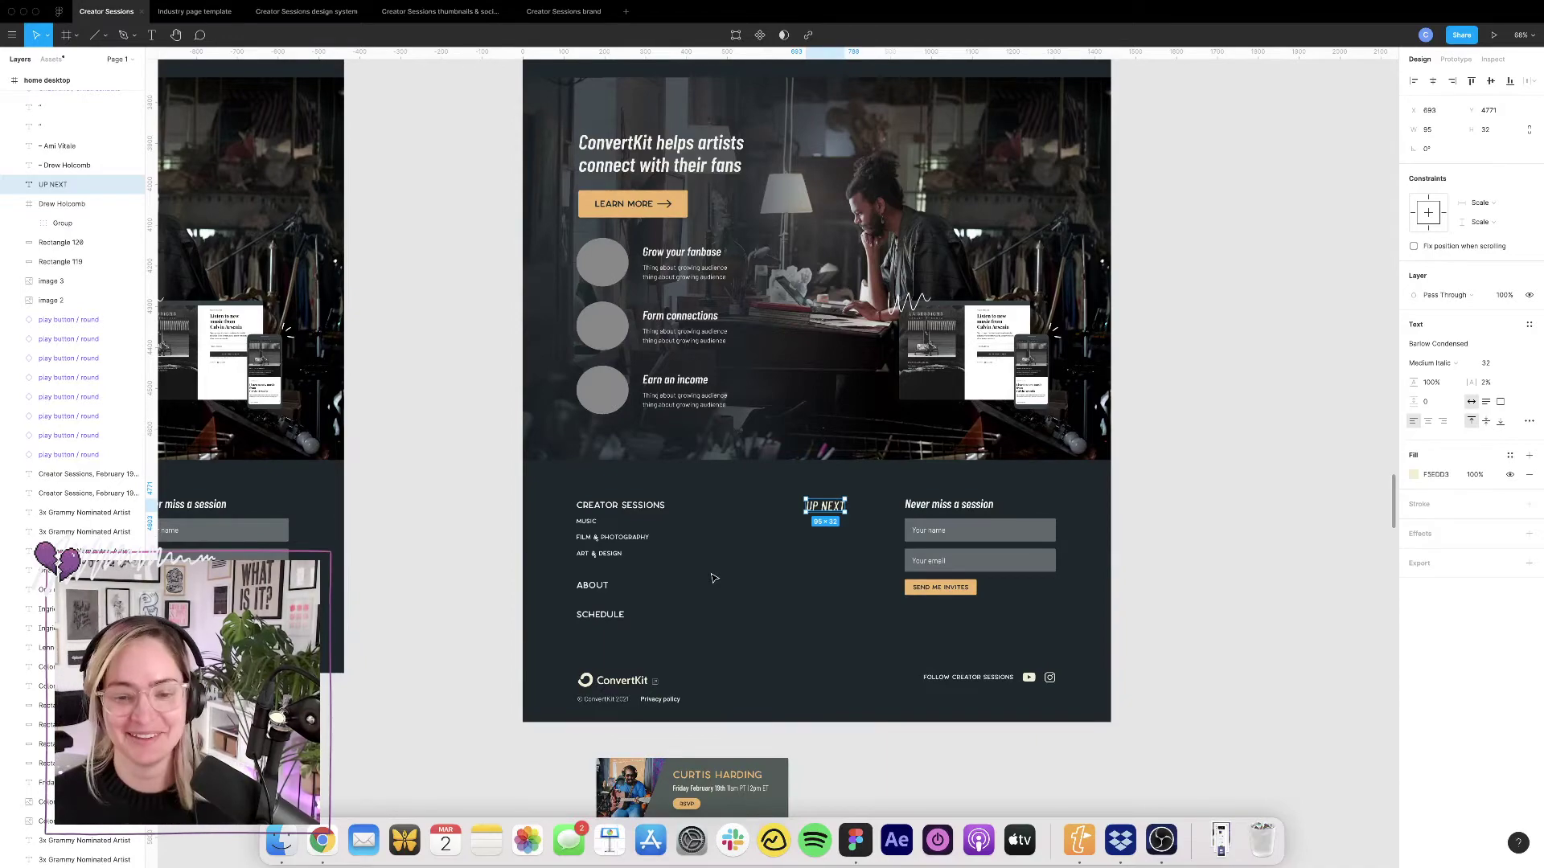
scroll(715, 529, "down", 5)
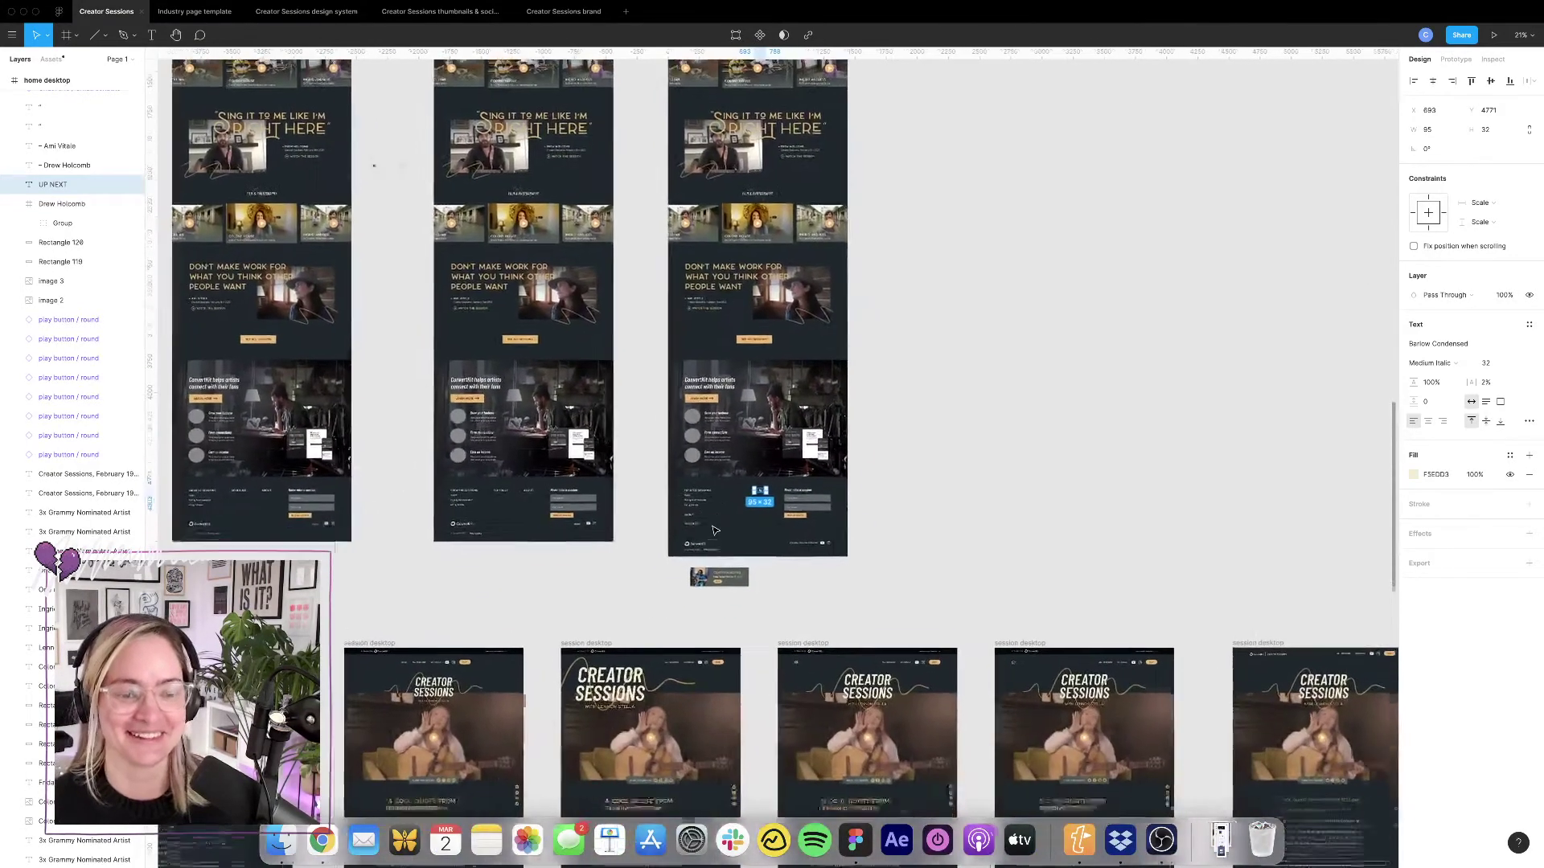
scroll(715, 529, "up", 5)
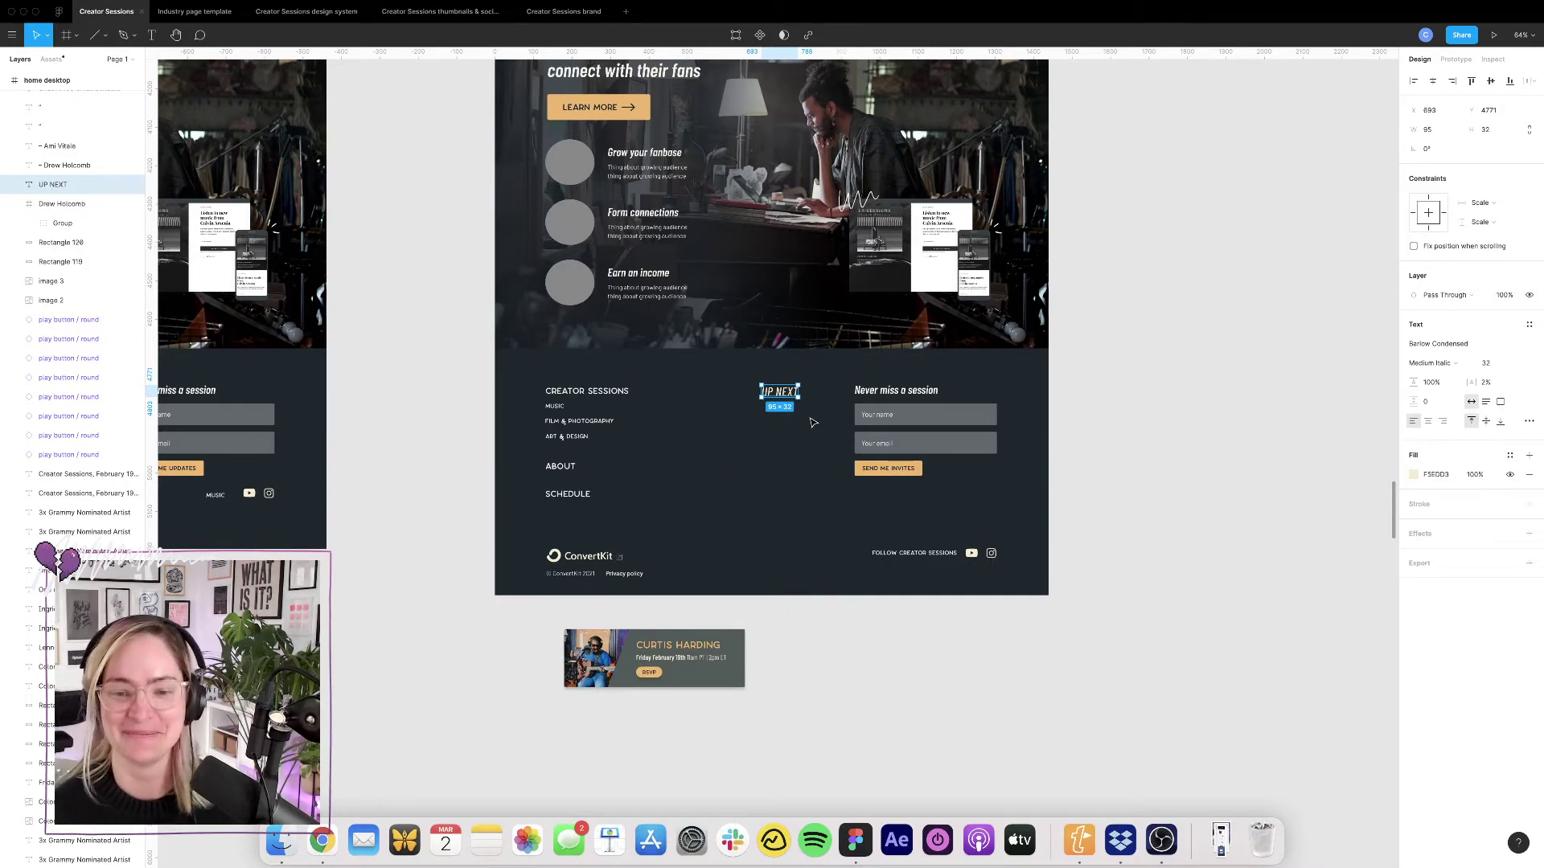
scroll(816, 411, "up", 5)
scroll(816, 411, "up", 2)
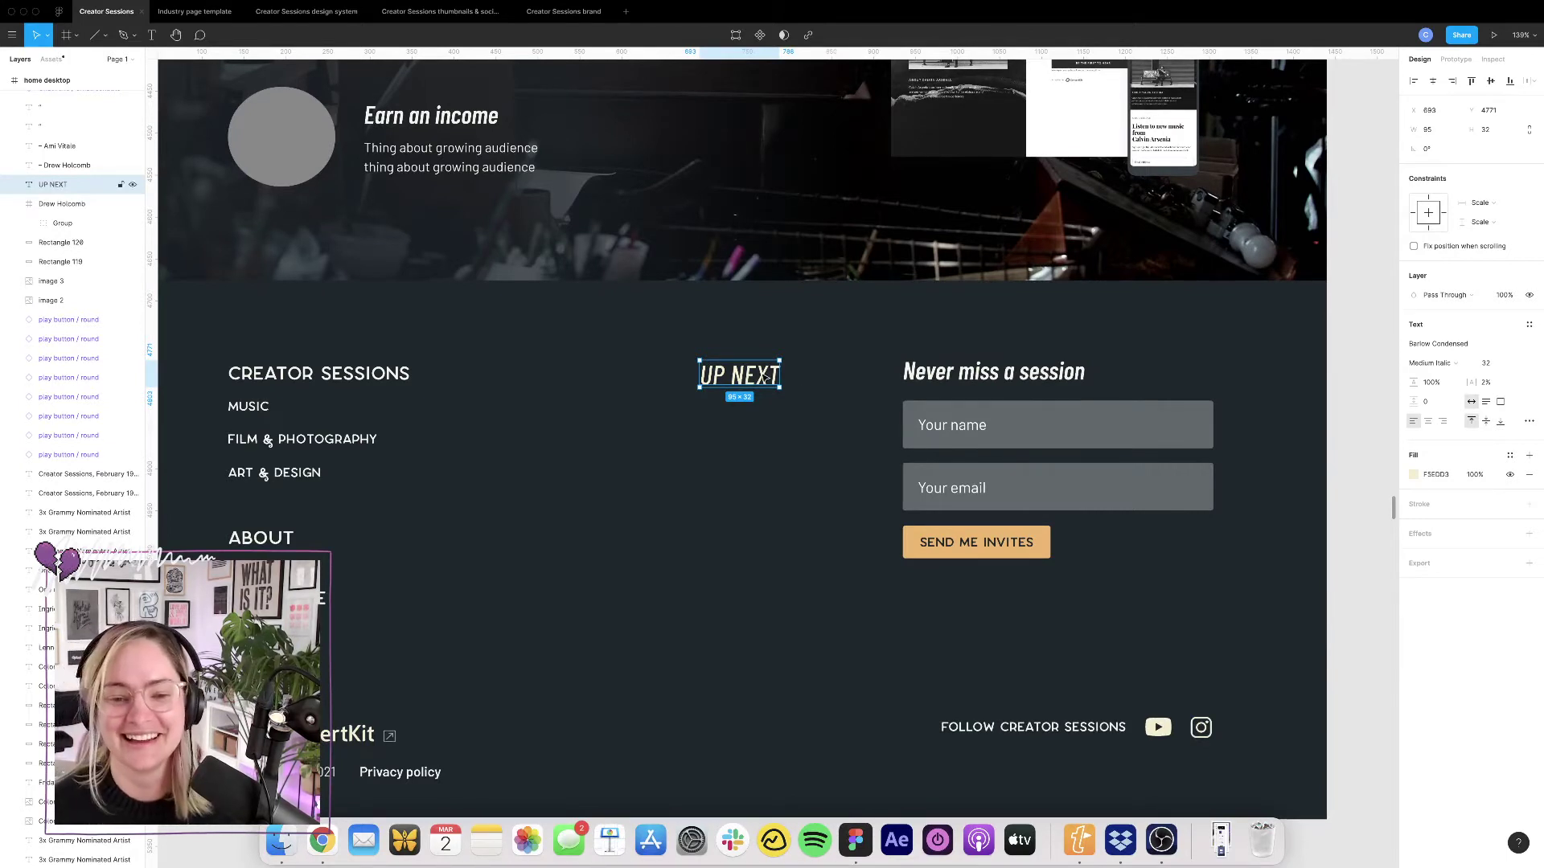
Change the footer's "Never miss a session" heading to Medium Italic, matching the "UP NEXT" text.
left_click_drag(764, 378, 834, 373)
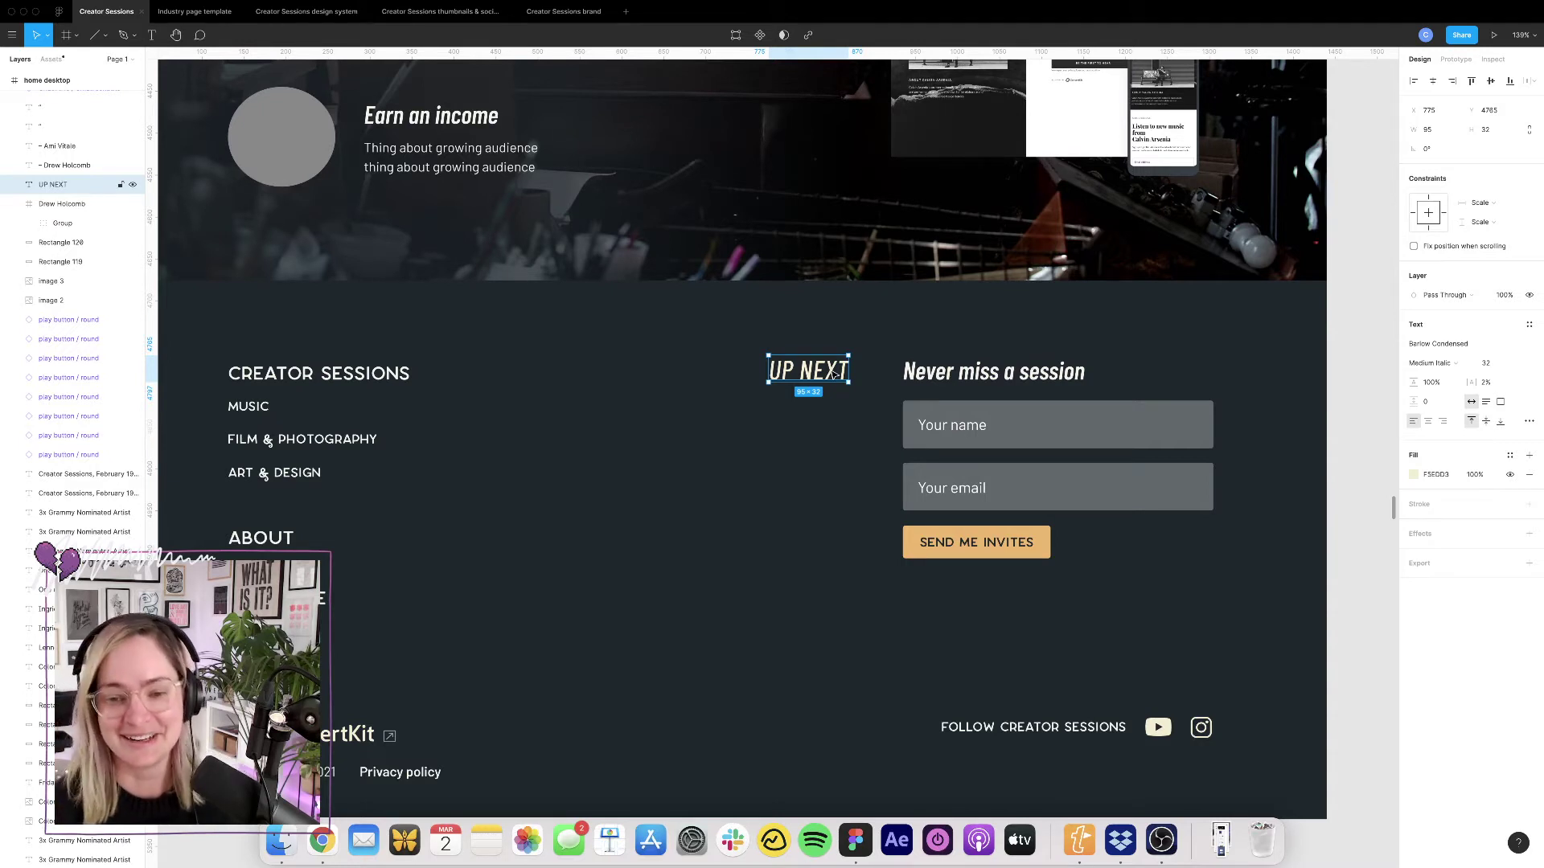
left_click(977, 374)
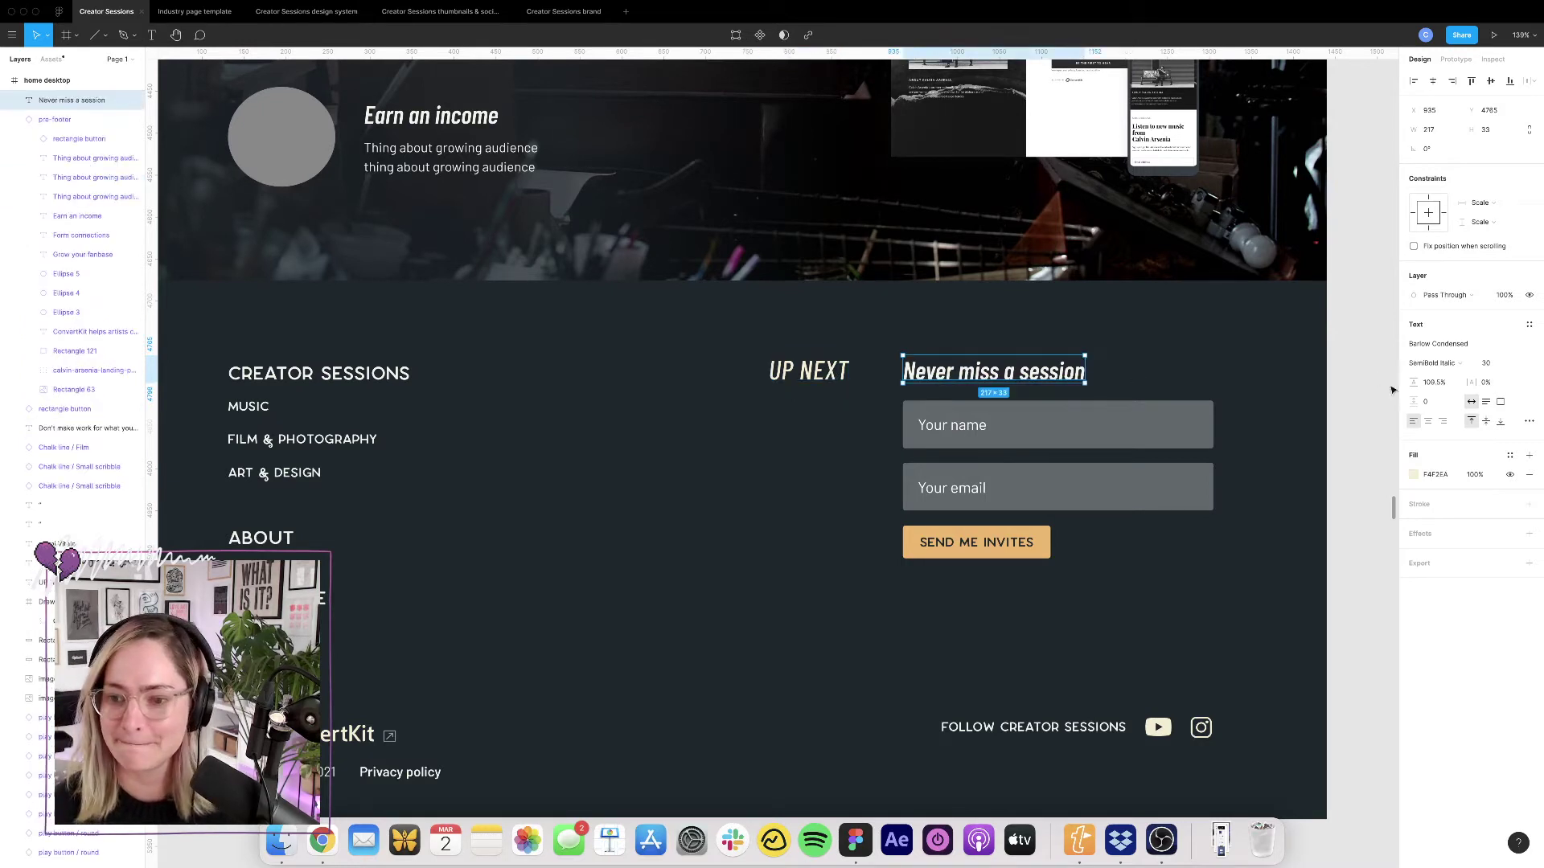
left_click(818, 368)
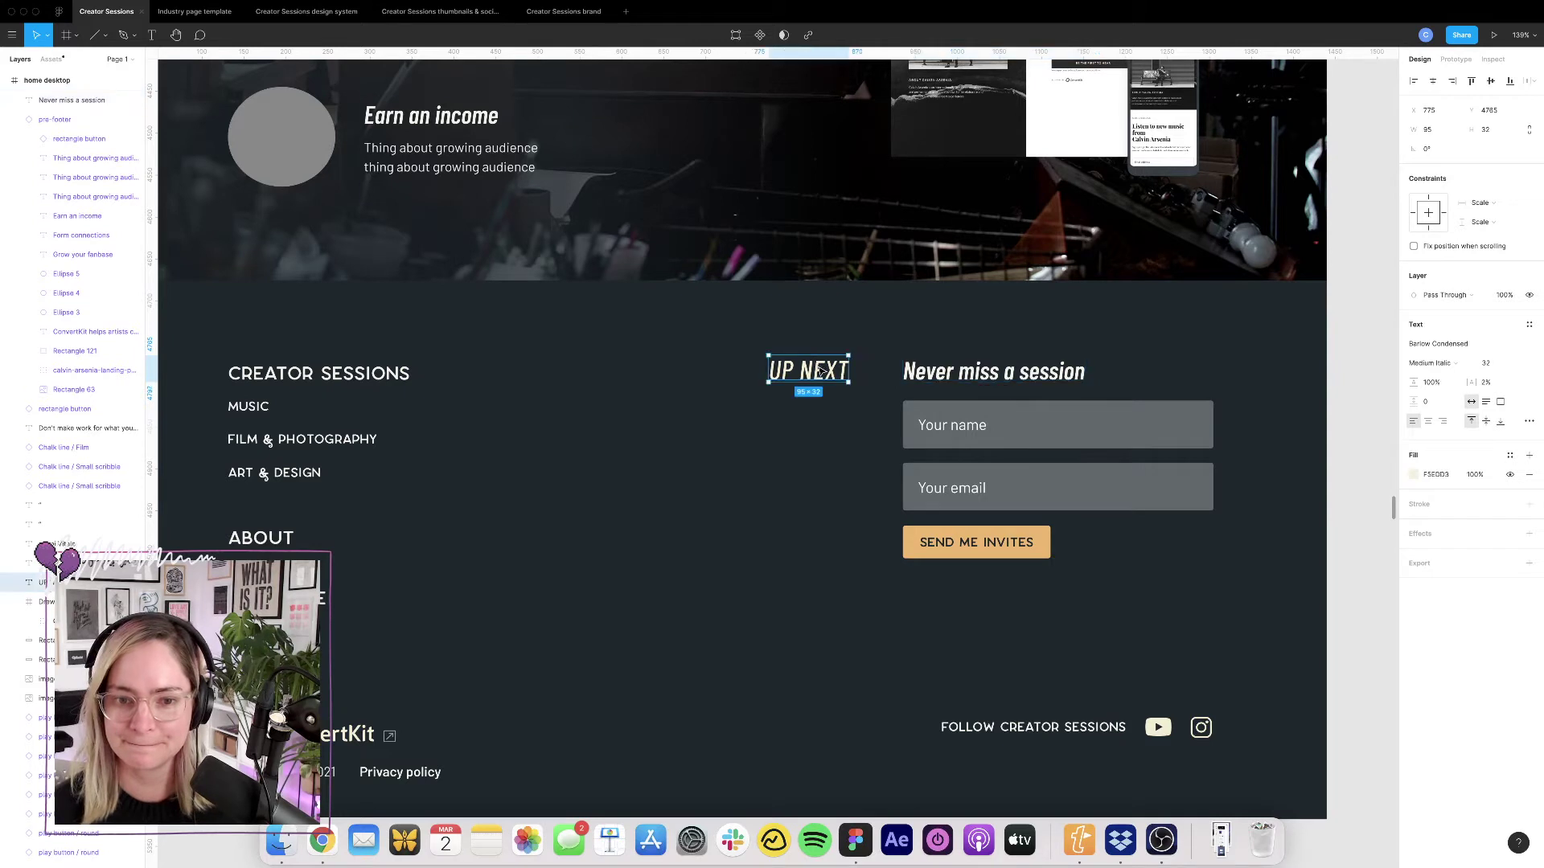
left_click(1026, 378)
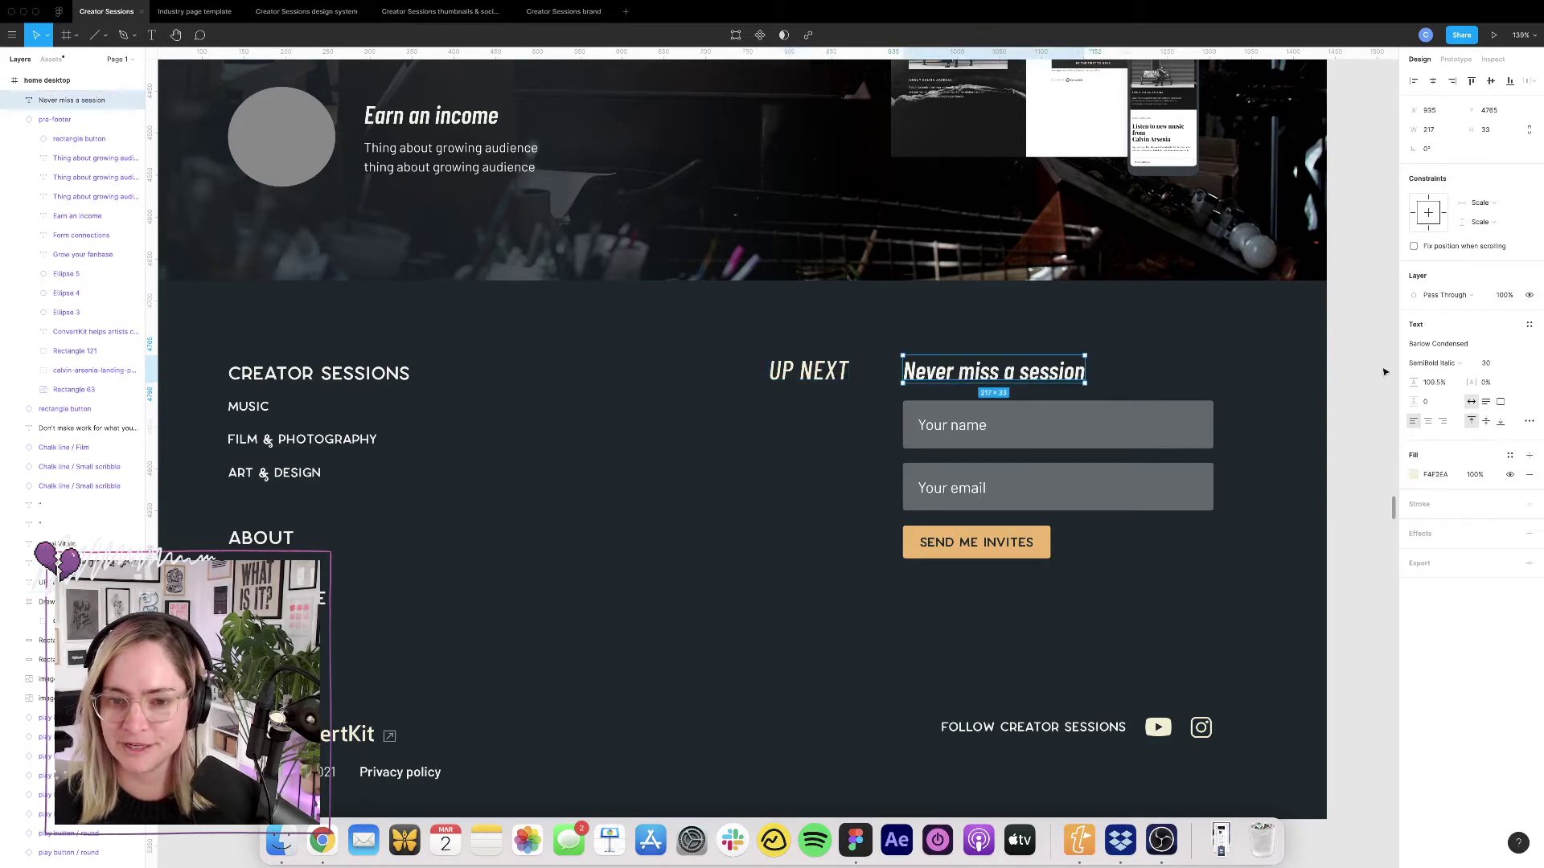
left_click(1439, 363)
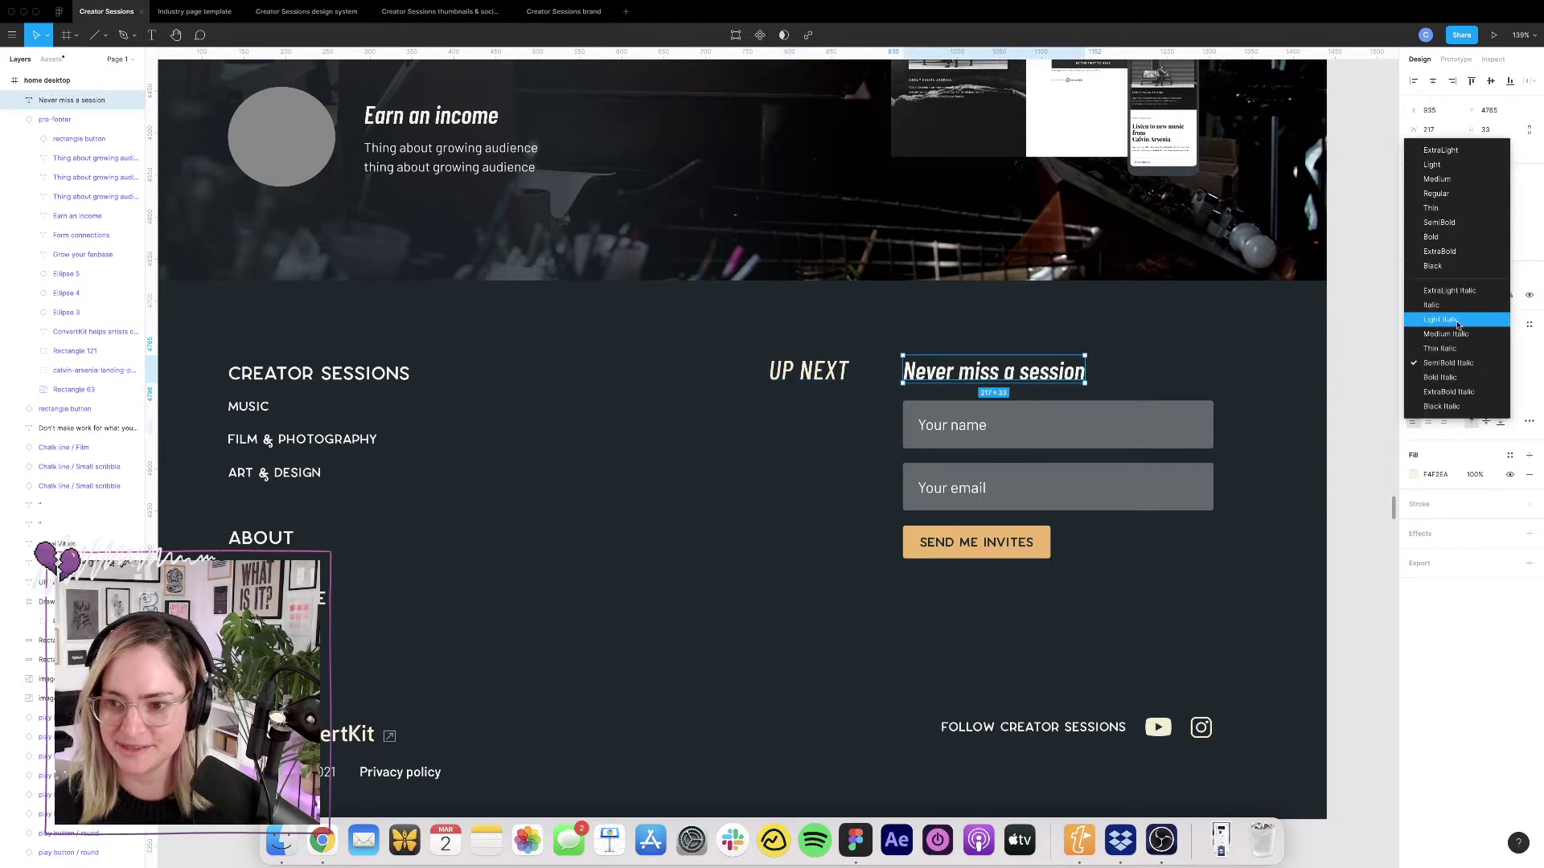
left_click(1454, 324)
left_click(1361, 369)
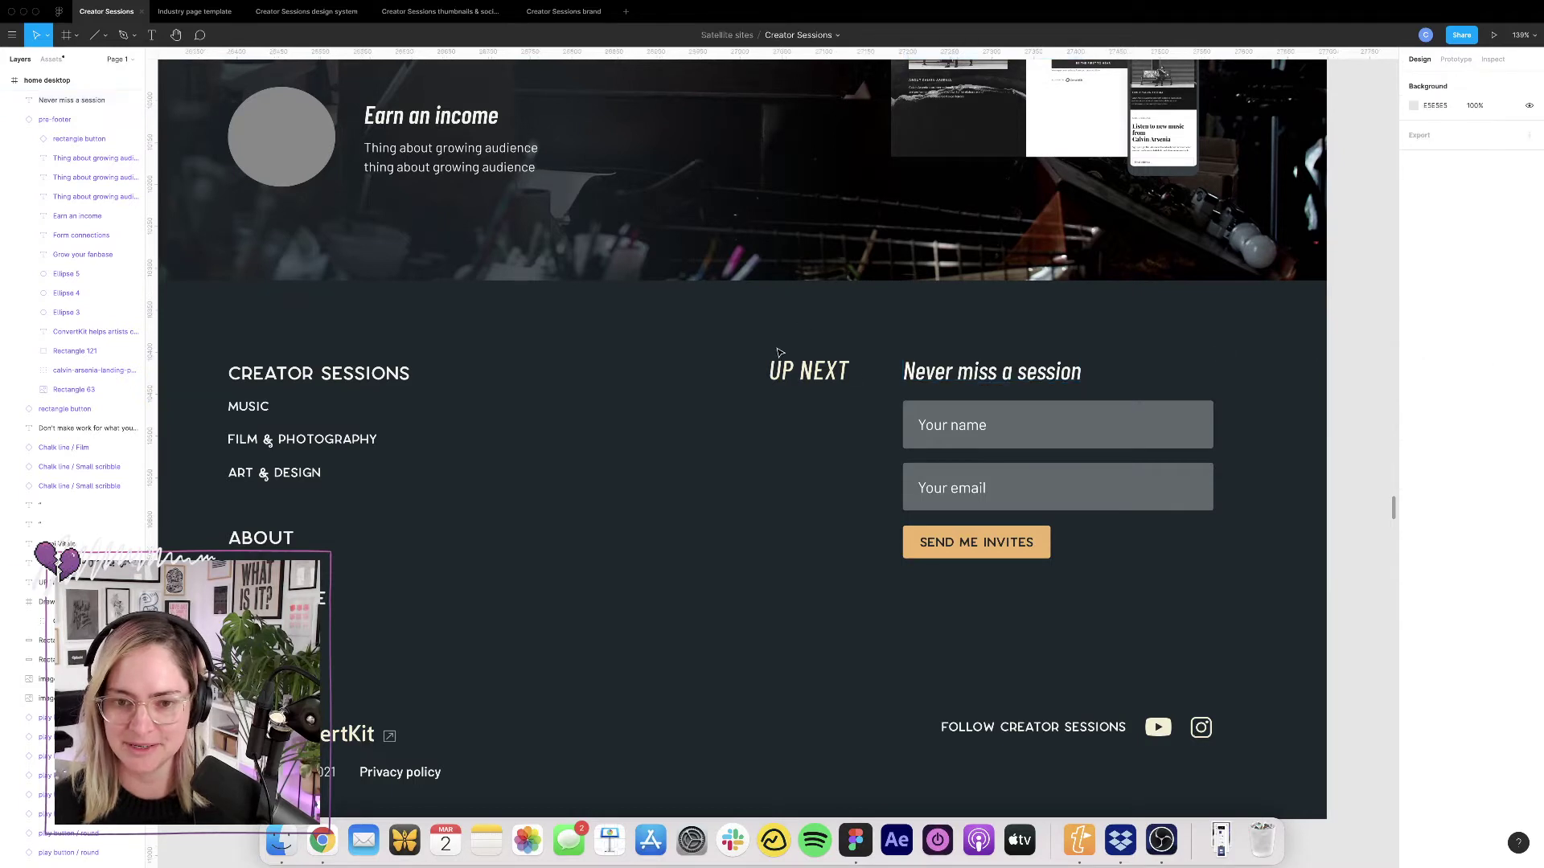
Move "UP NEXT" down out of the heading row and duplicate "Never miss a session" to its left at X 663, Y 4765.
left_click_drag(817, 375, 792, 610)
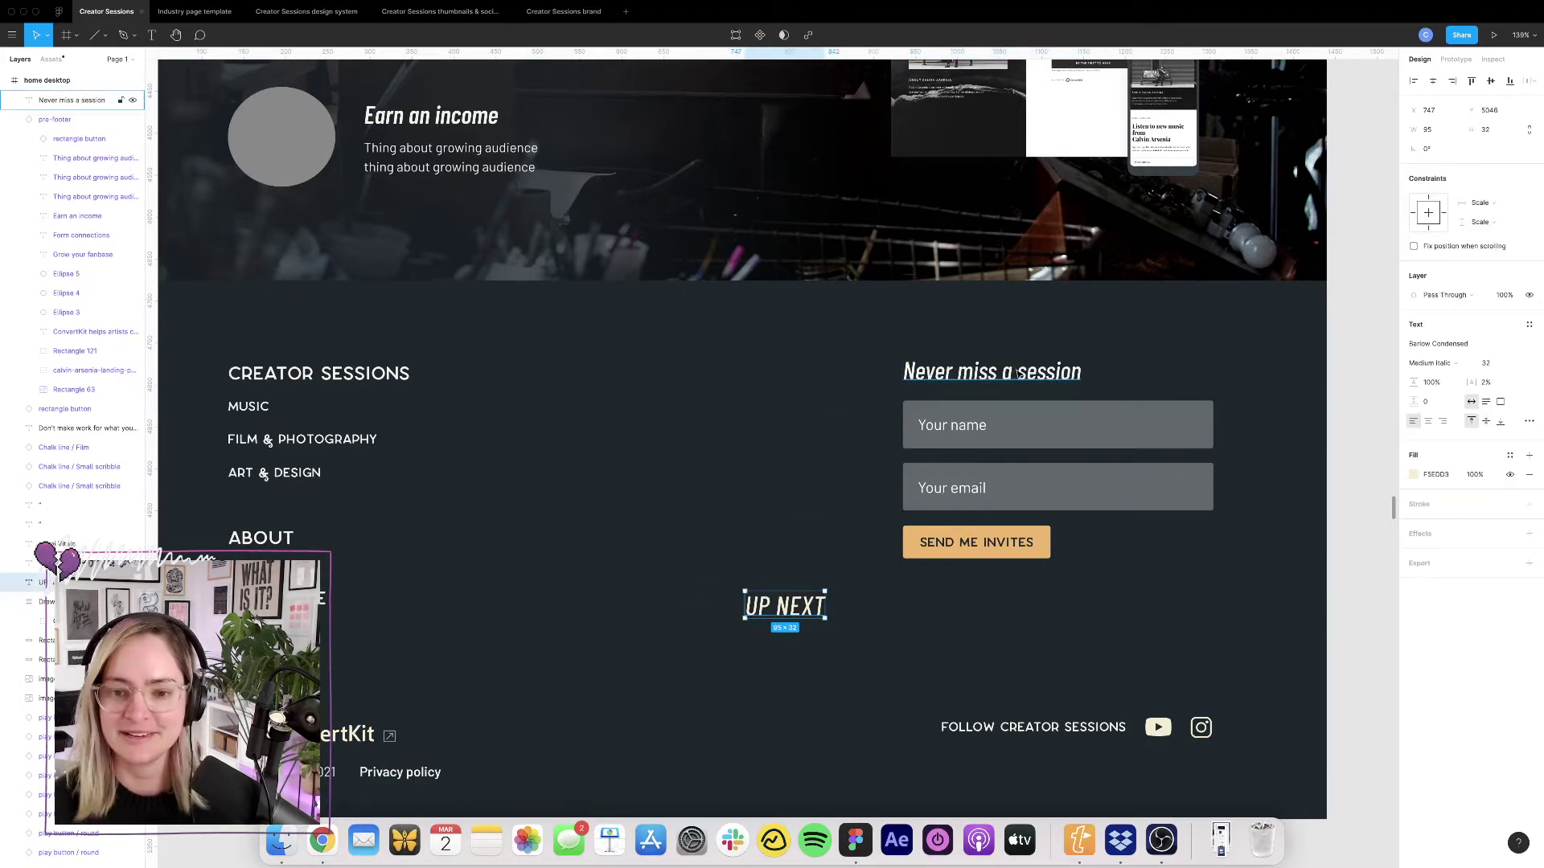
left_click(1057, 378)
left_click_drag(1056, 377, 829, 372)
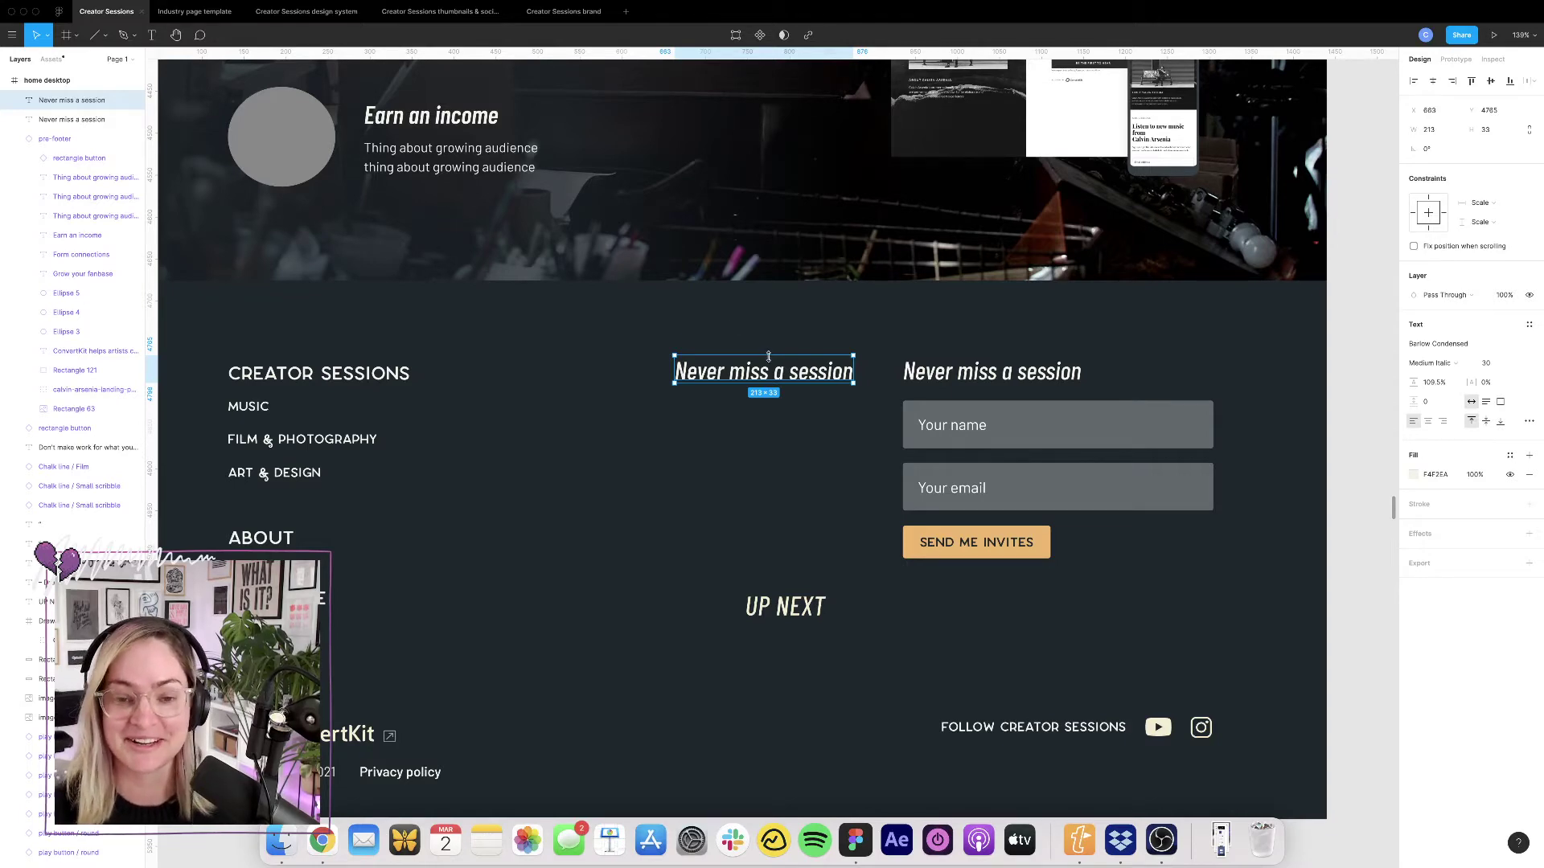
Try the heading above the newsletter form in capitals as "NEVER MISS A SESSION".
scroll(818, 384, "down", 2)
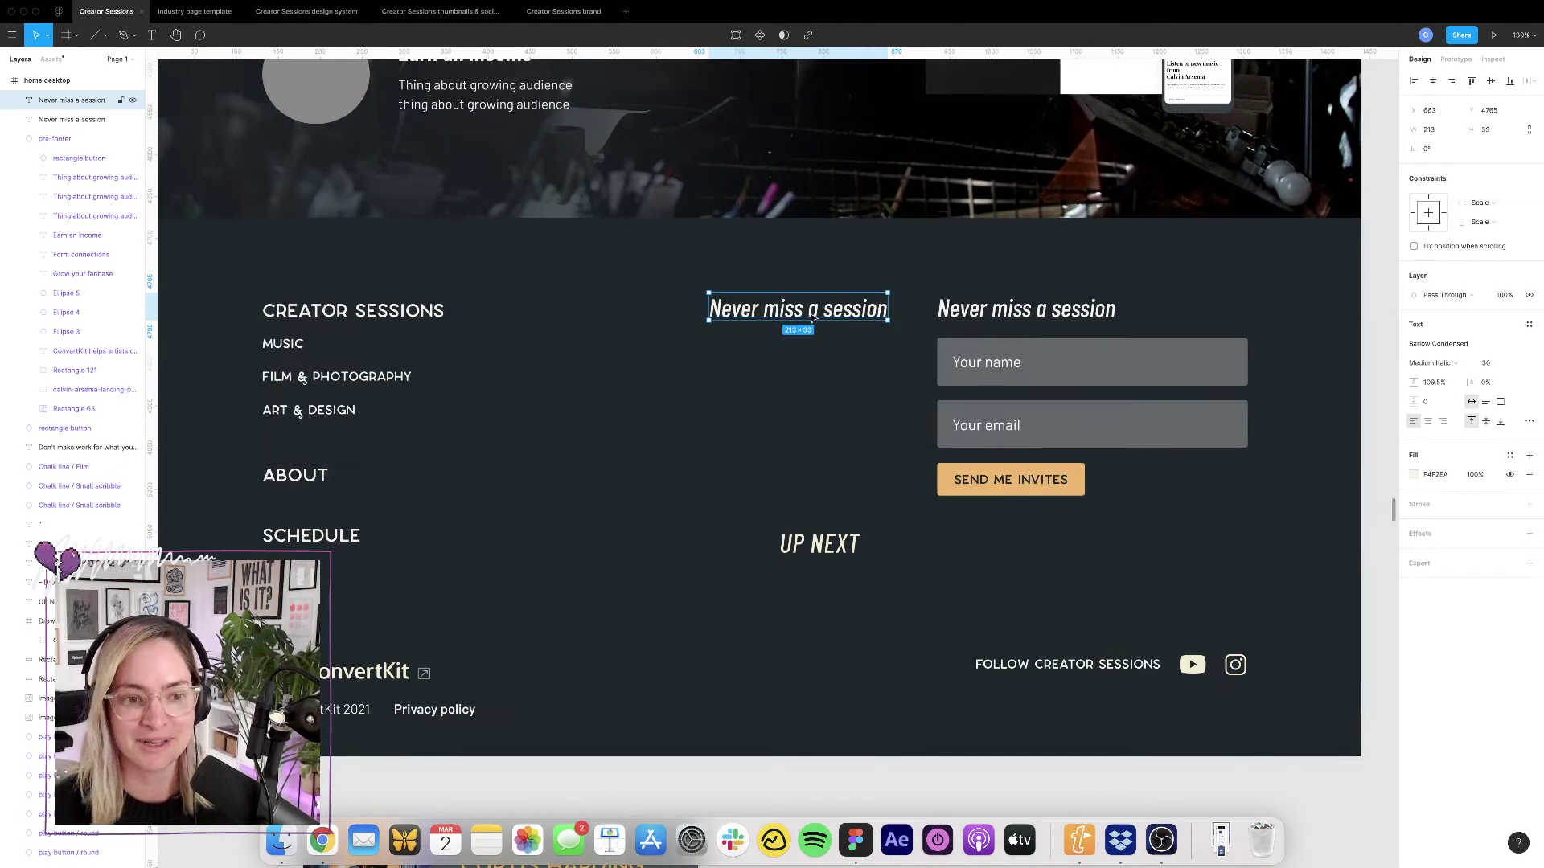
double_click(840, 313)
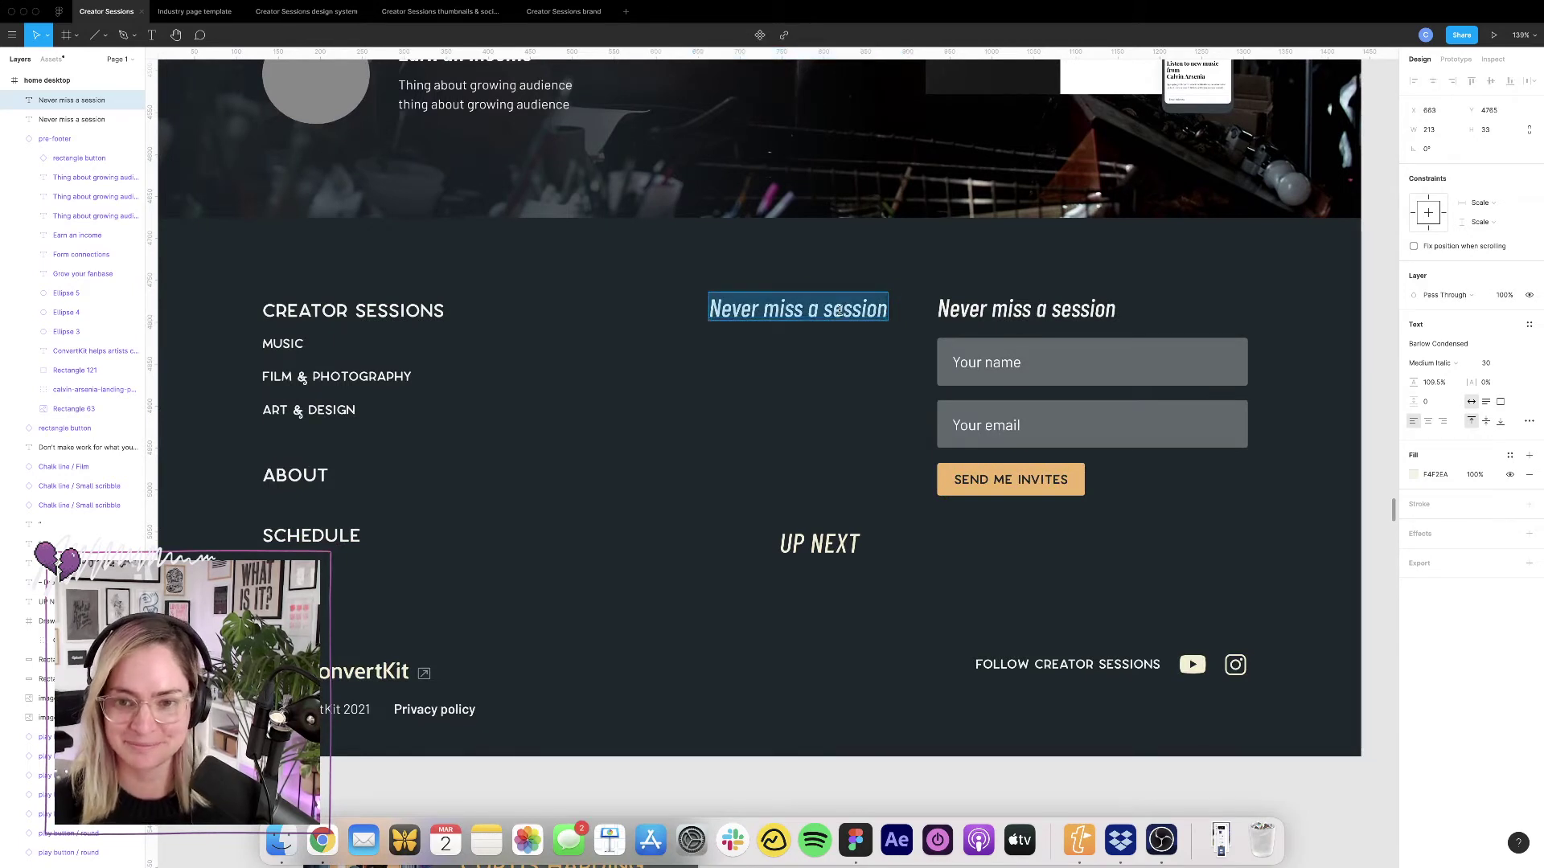
double_click(1072, 313)
type("NEVE")
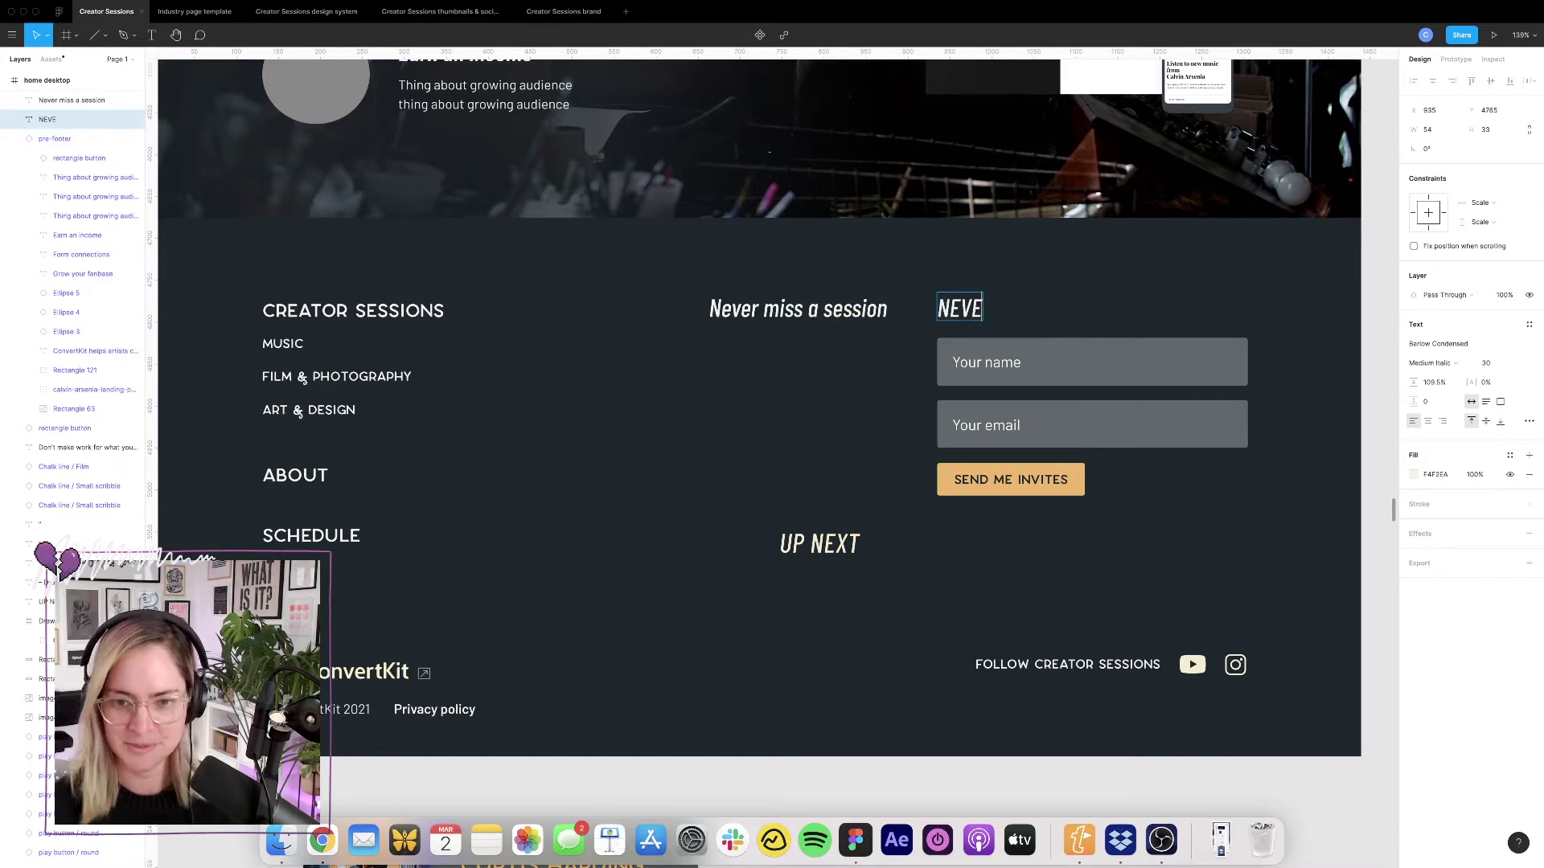
type("R MISS A SESSION")
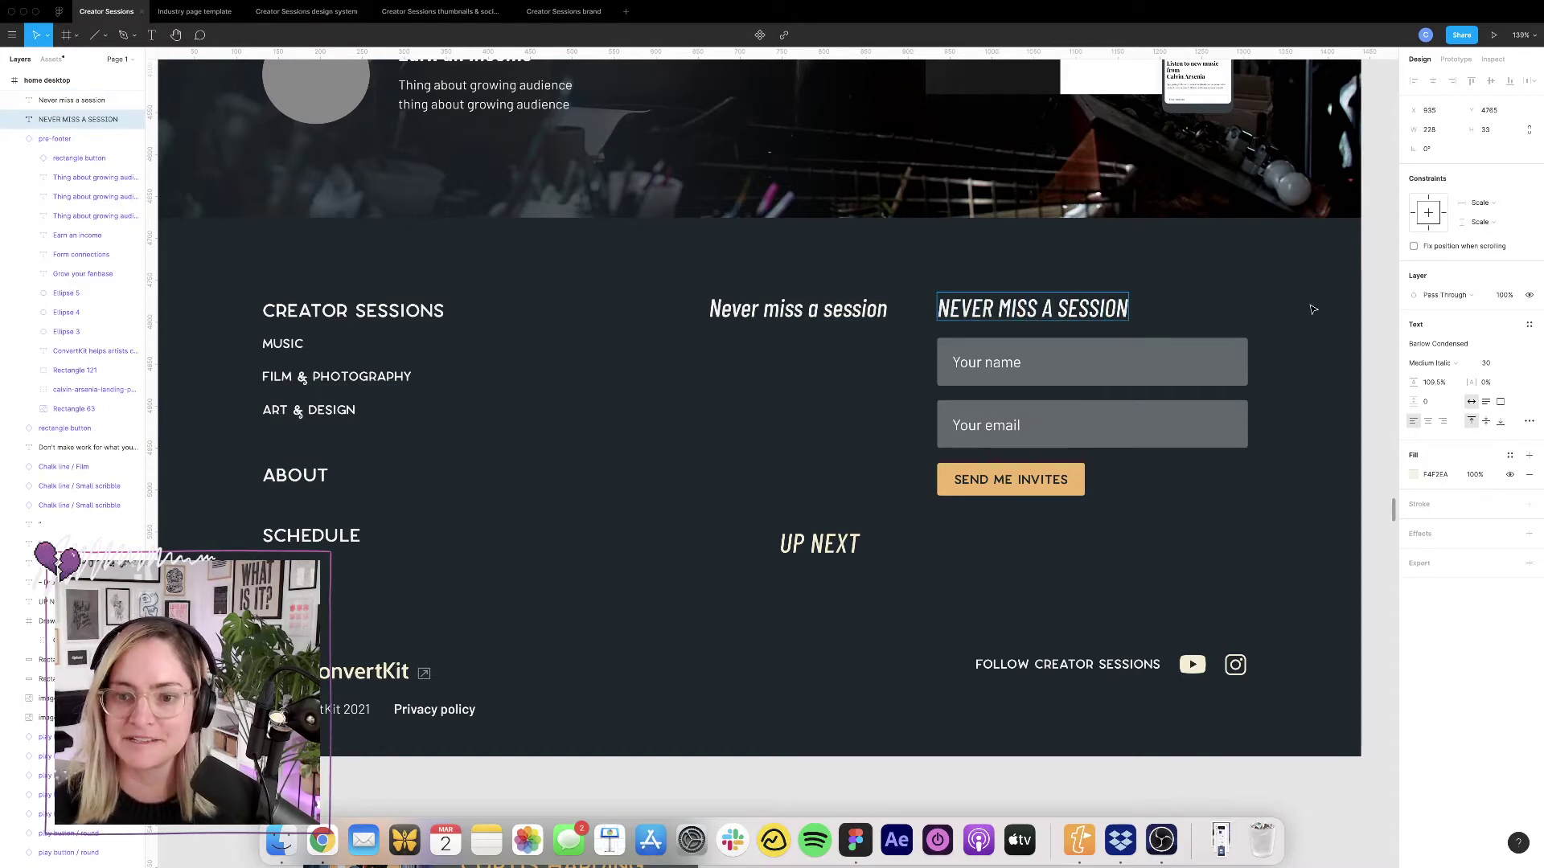
key("Escape")
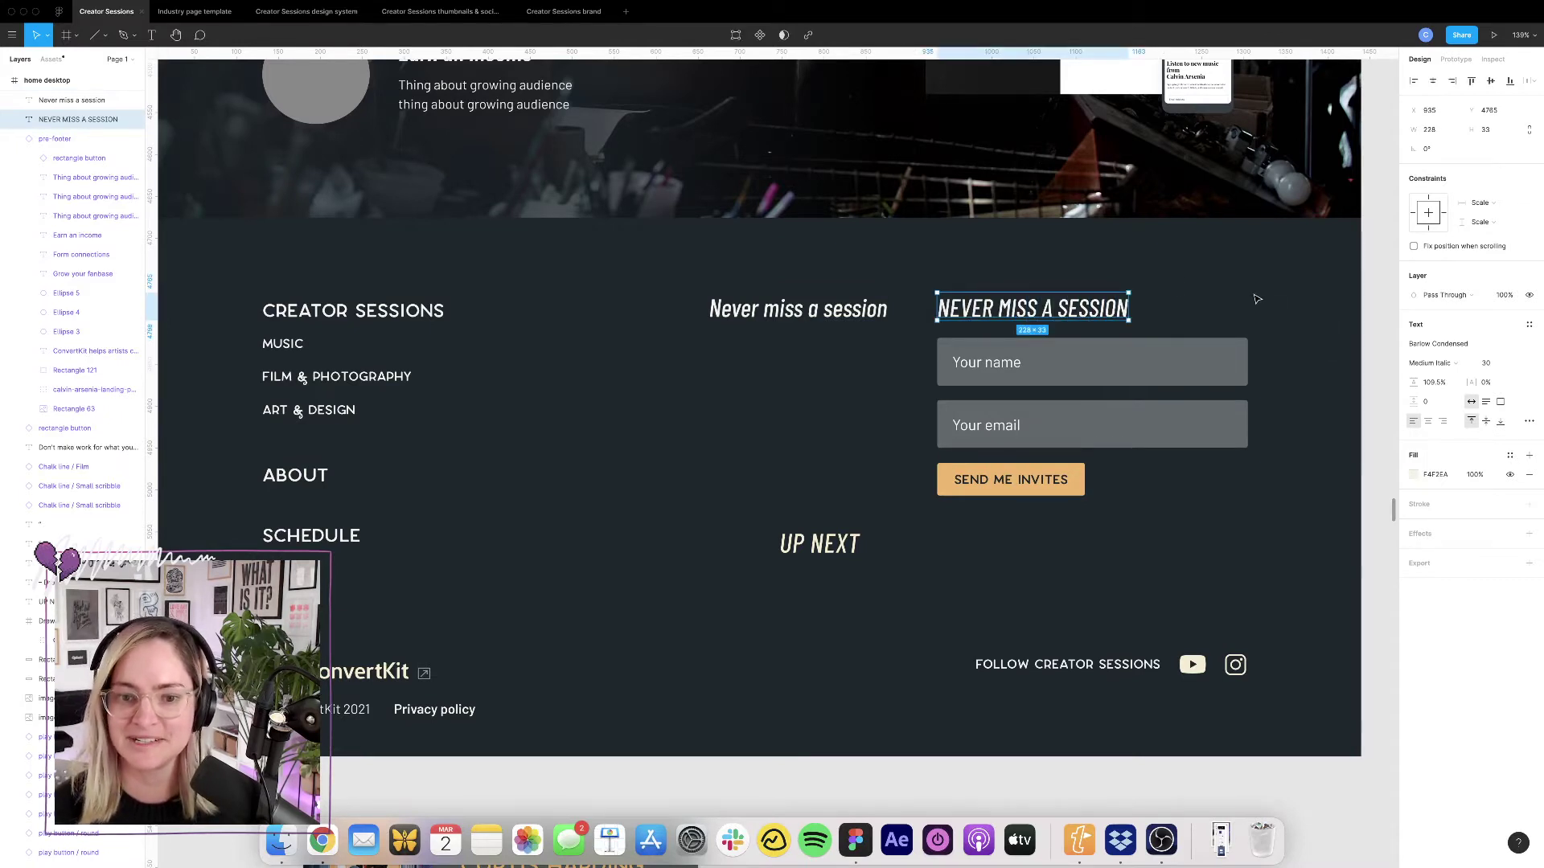
key("Escape")
Return the heading above the newsletter form to sentence case as "Never miss a session".
left_click(957, 312)
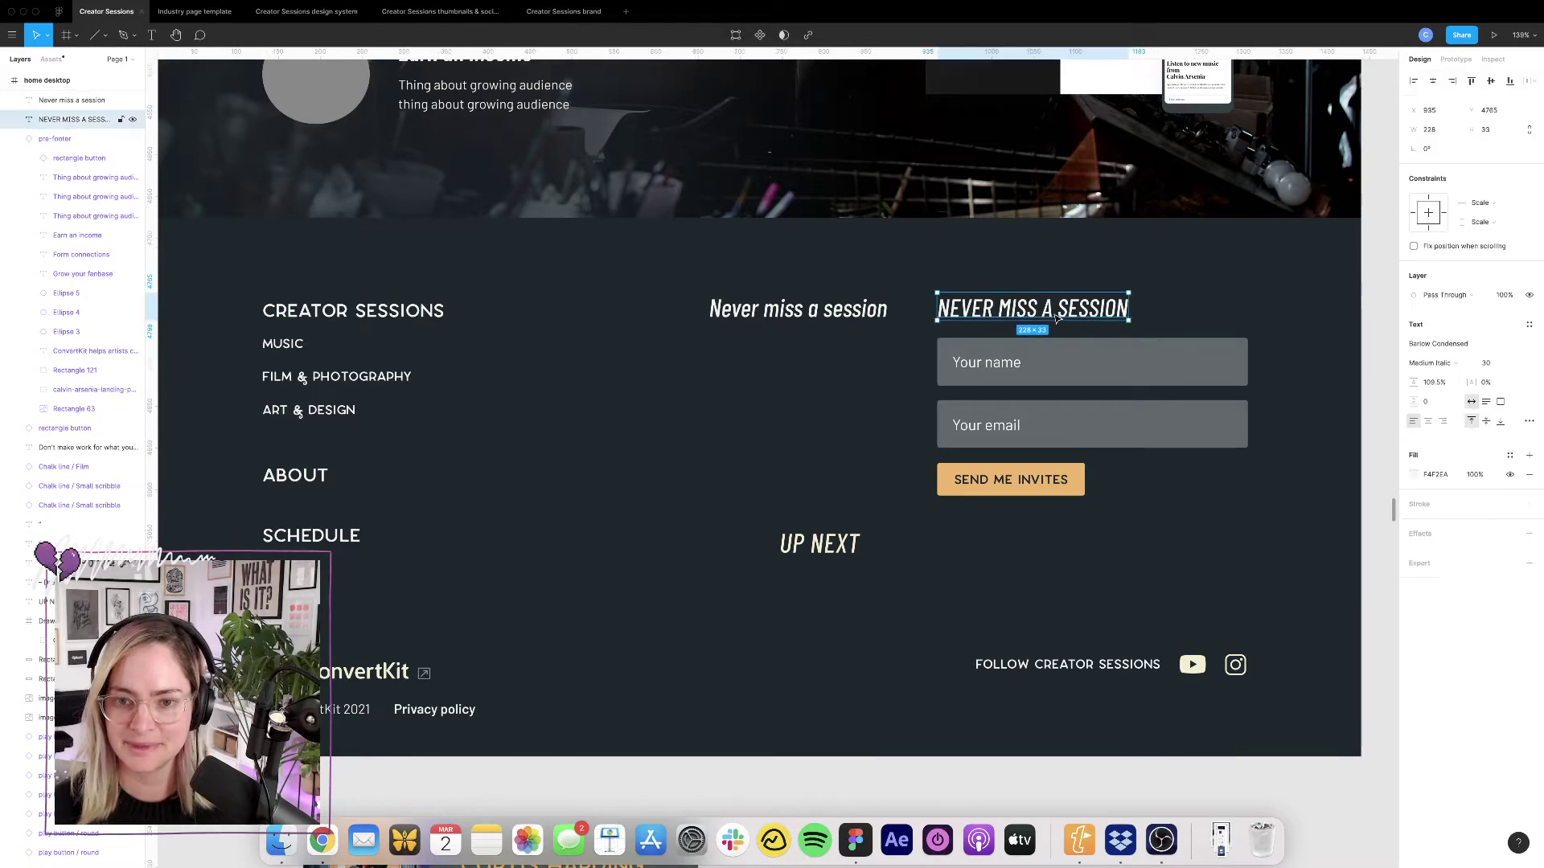
double_click(957, 312)
key("Escape")
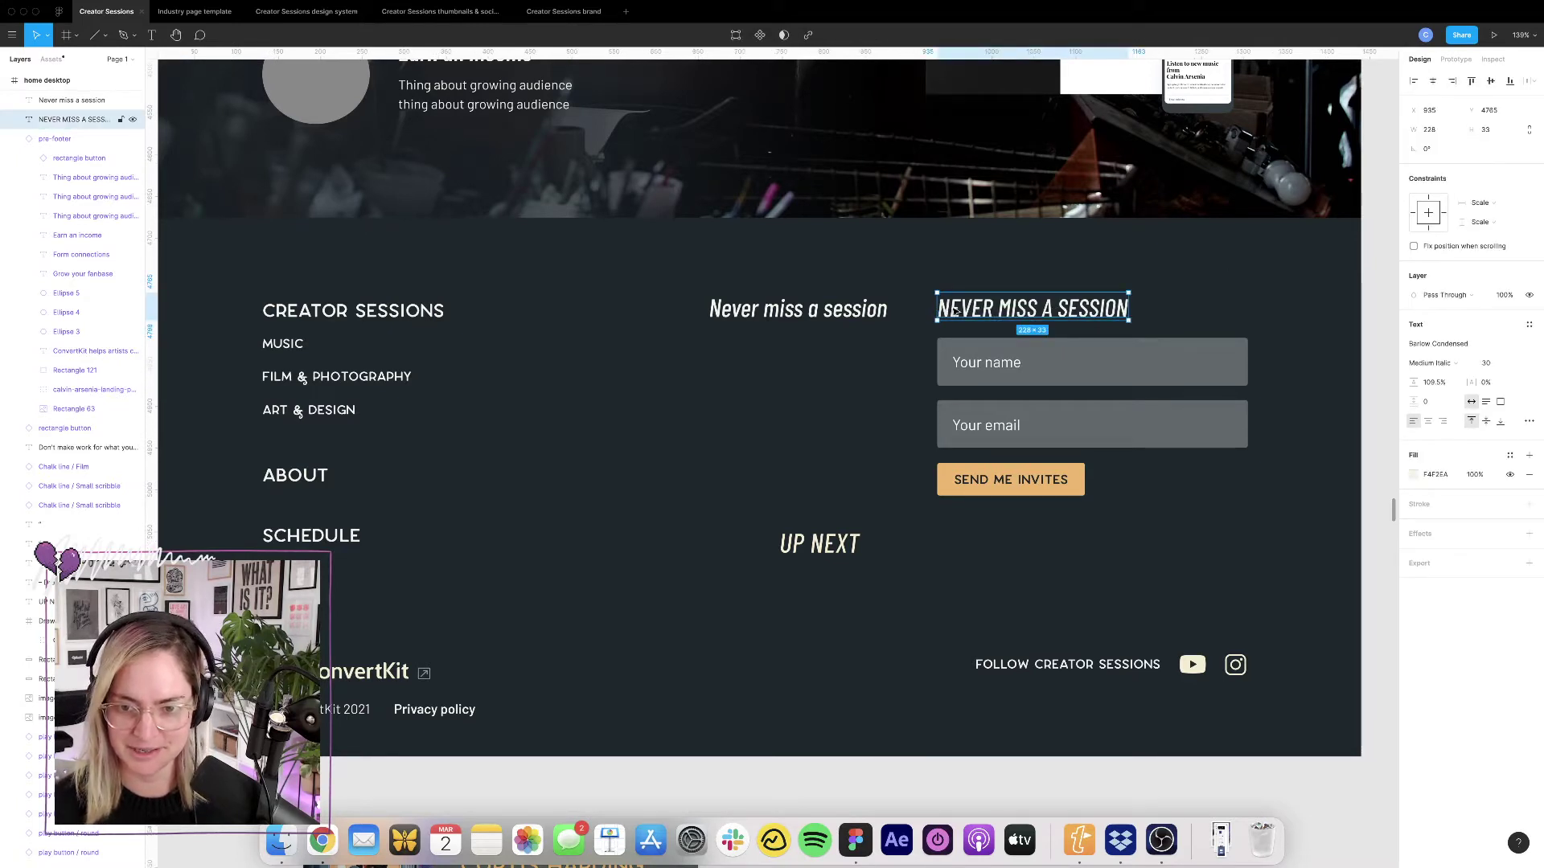
double_click(957, 312)
left_click(949, 305)
key("super+a")
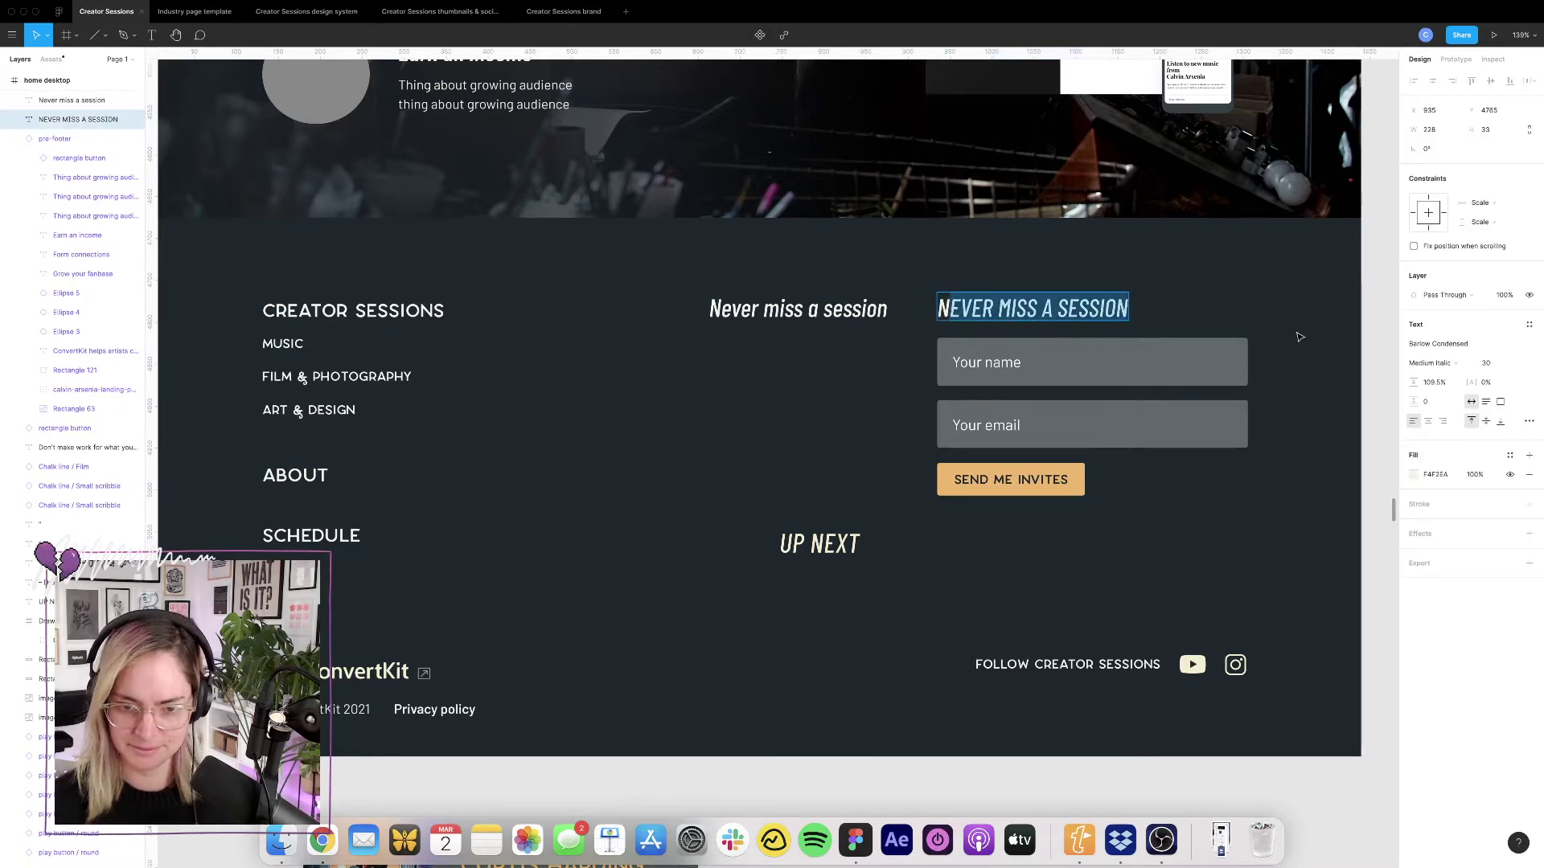
type("Never miss a session")
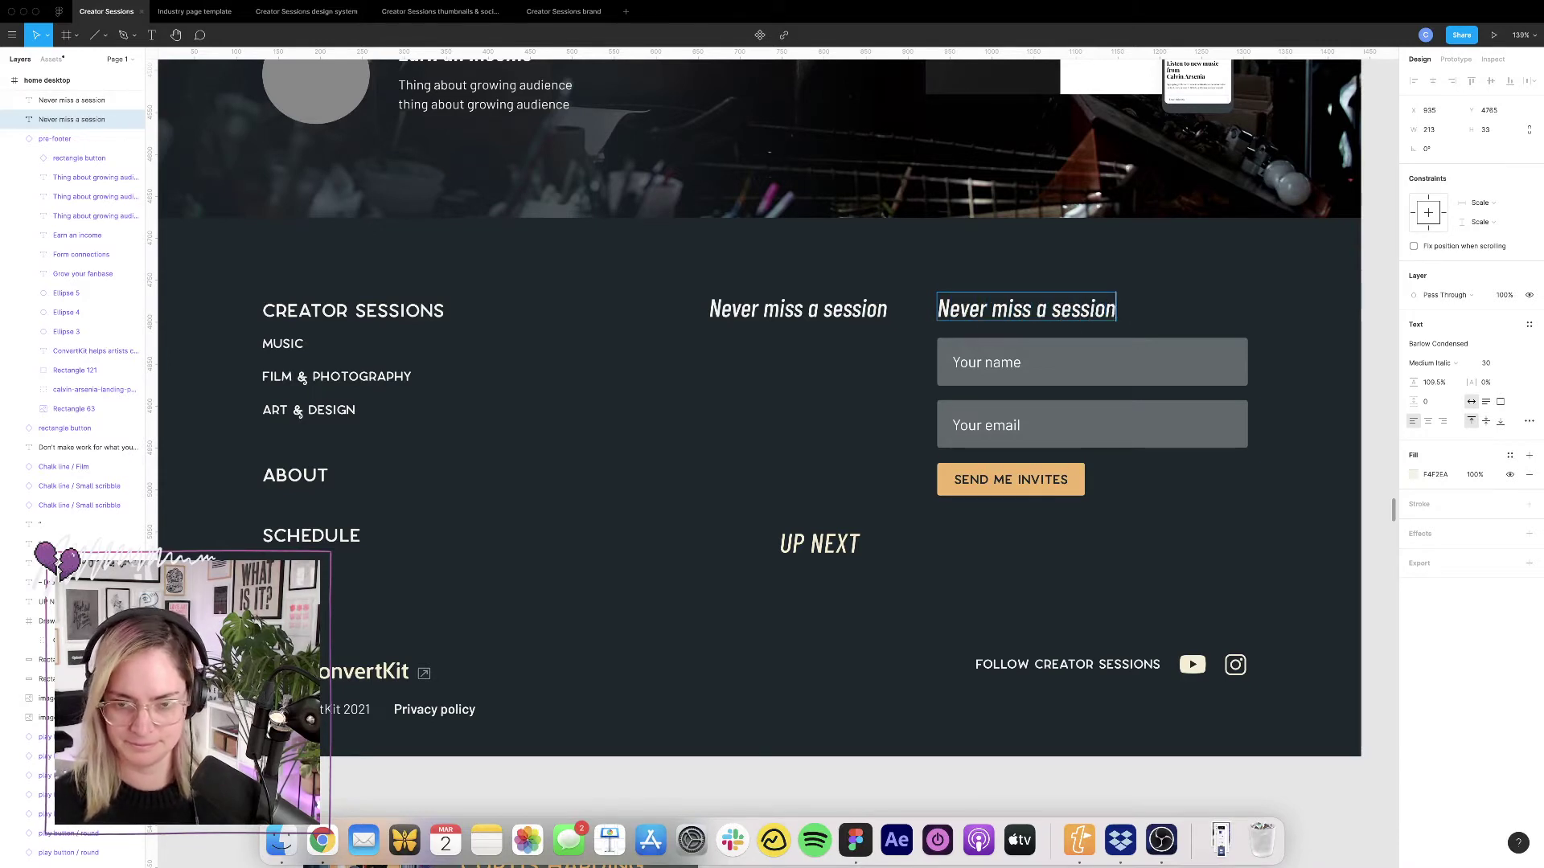
key("Escape")
Replace the text of the duplicated heading in the footer's middle area with "Up next".
double_click(838, 309)
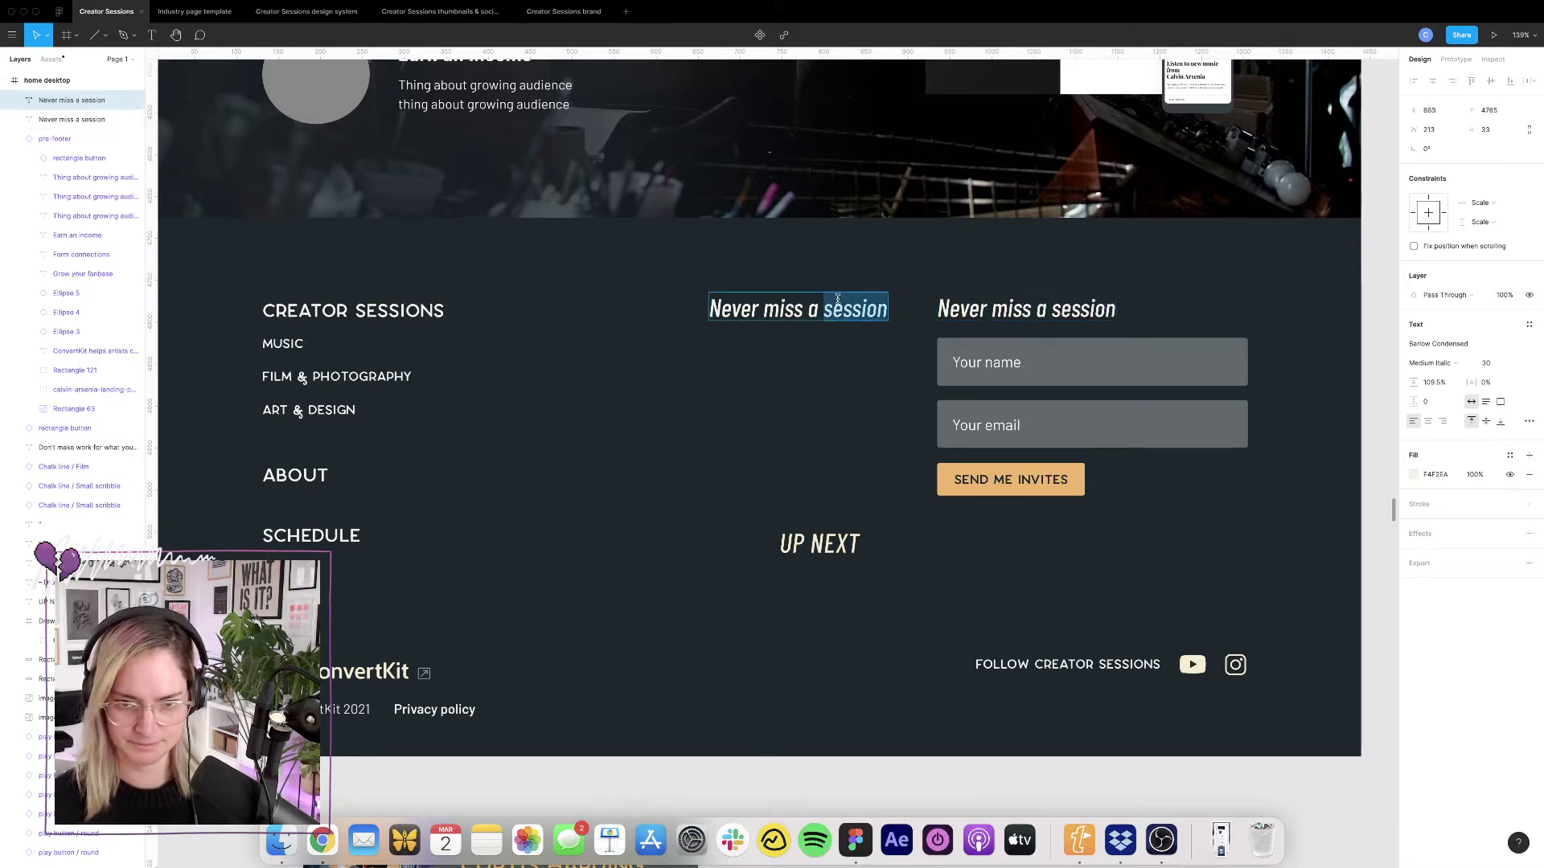
key("super+a")
type("Up next")
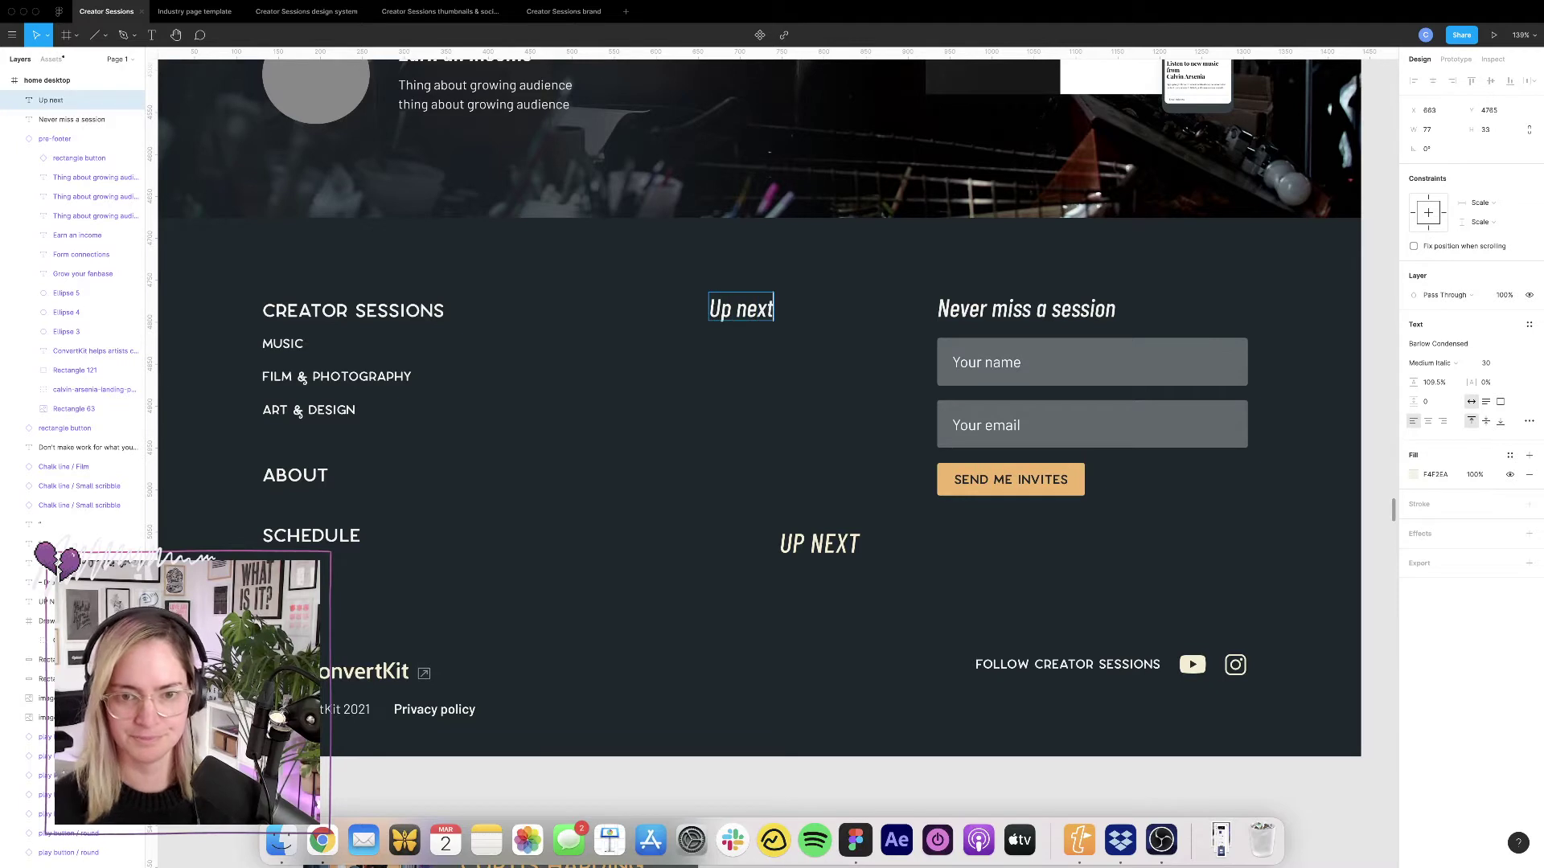
key("Escape")
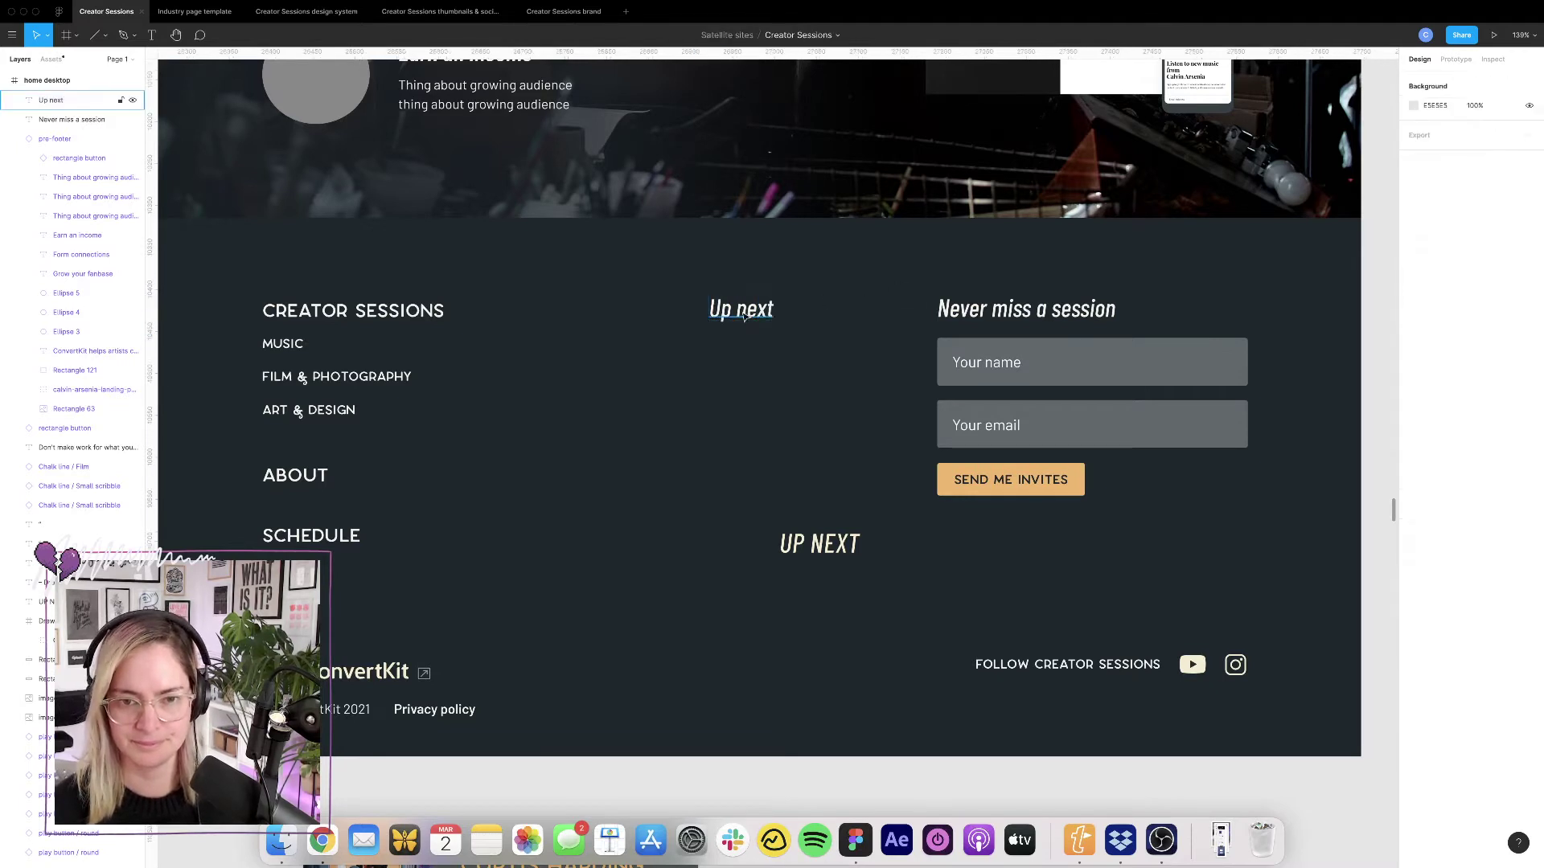
Show the layout grid and move the "Up next" heading left onto a column edge at X 535, Y 4765.
left_click_drag(751, 311, 681, 310)
key("ctrl+g")
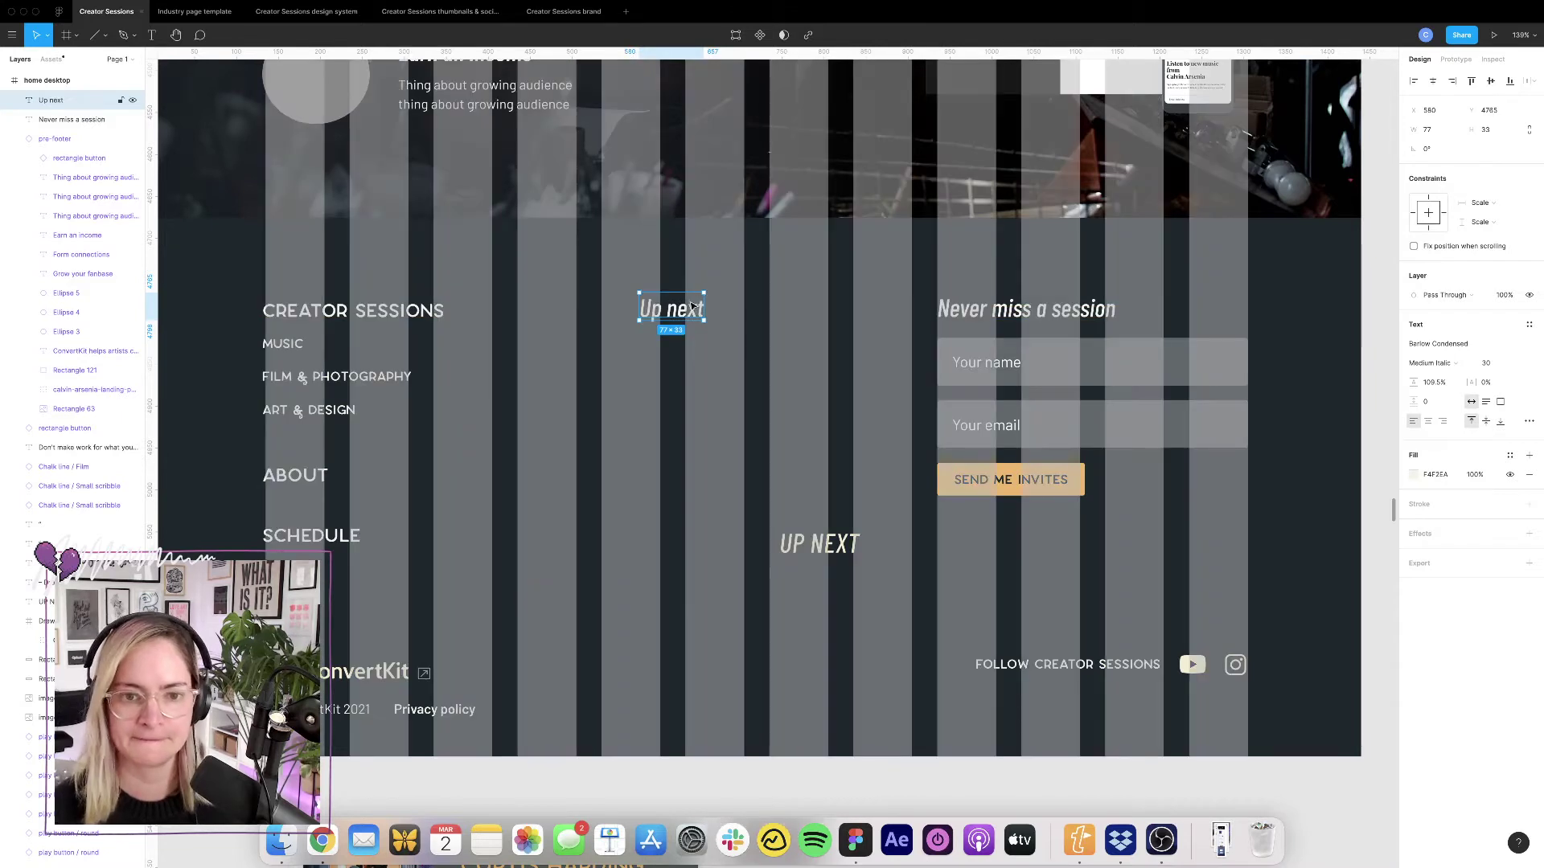
left_click_drag(678, 316, 751, 354)
left_click(708, 327)
left_click(634, 311)
key("ctrl+z")
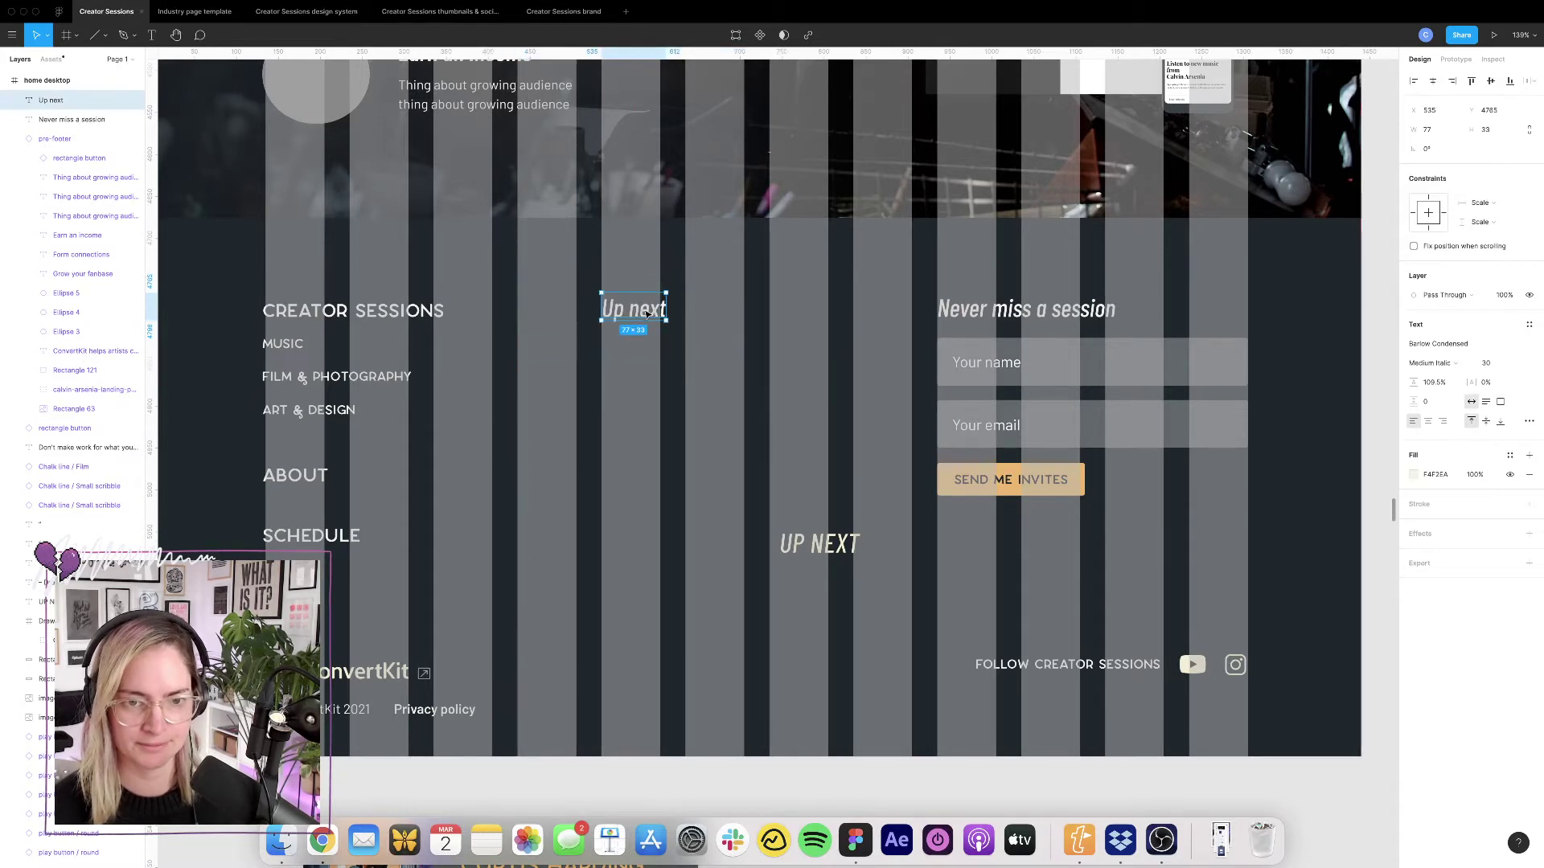
Duplicate the "Up next" heading to its left at X 391 and change the copy's text to "Creator Sessions".
left_click_drag(648, 314, 528, 313)
double_click(496, 309)
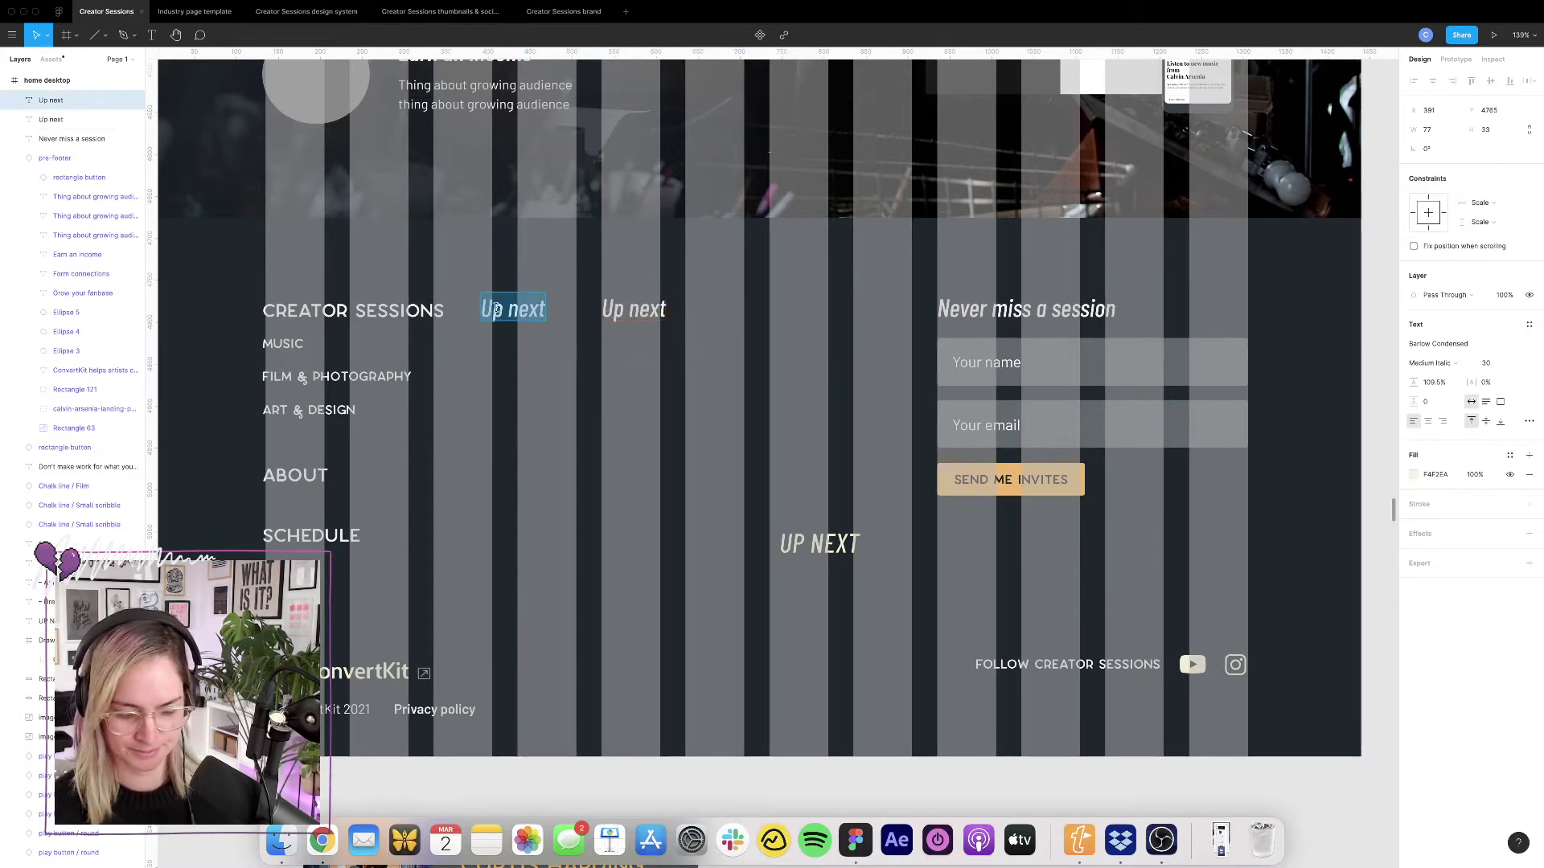
type("Creator Se")
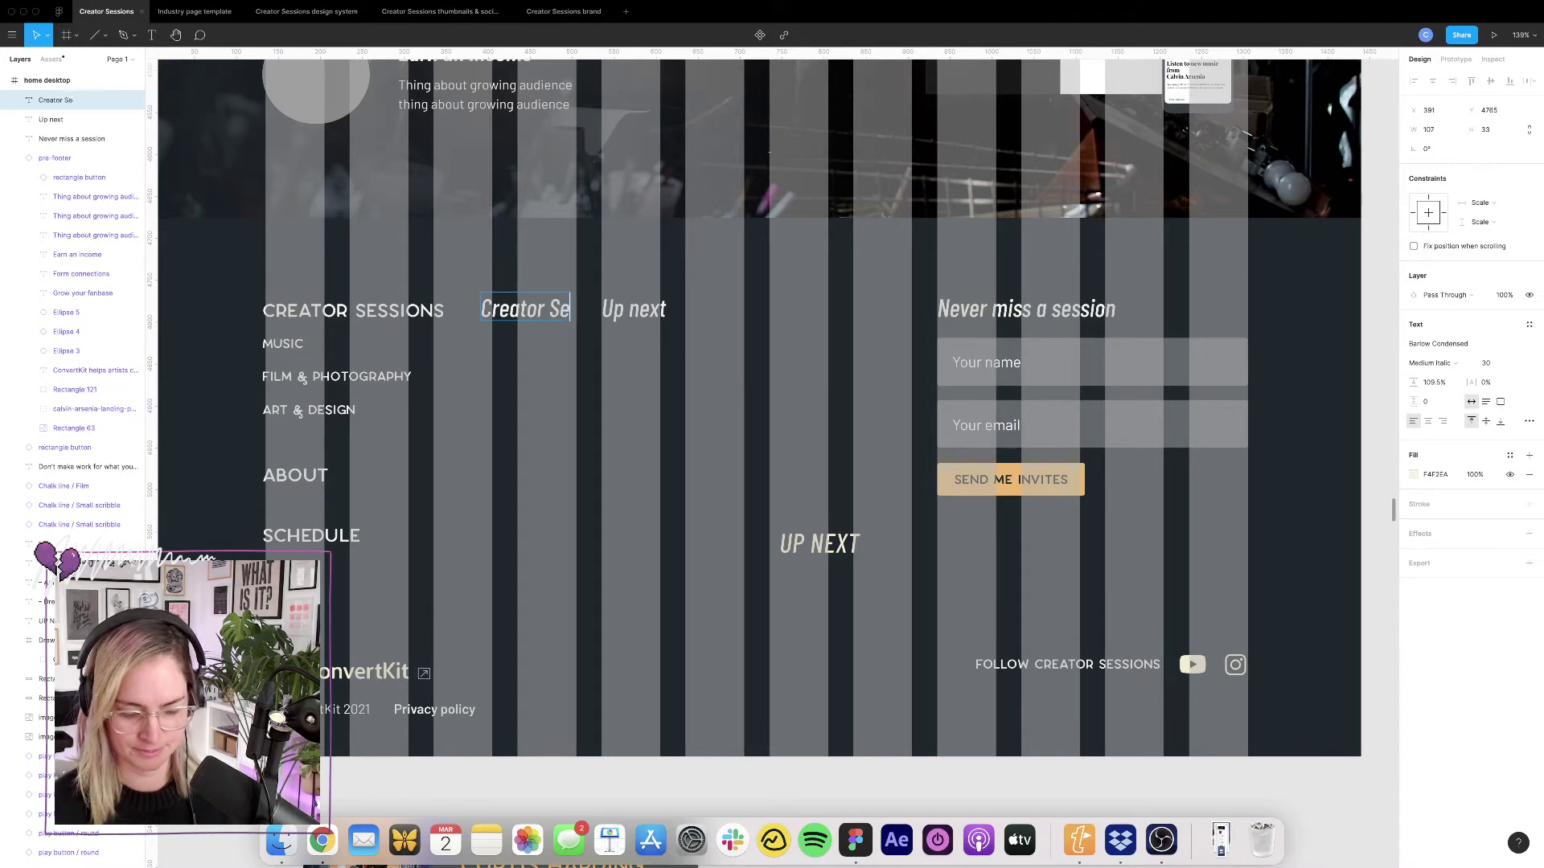
type("ssions")
key("Escape")
Delete the old all-caps "CREATOR SESSIONS" heading and put the new italic one in its place at X 134, Y 4765.
left_click(411, 311)
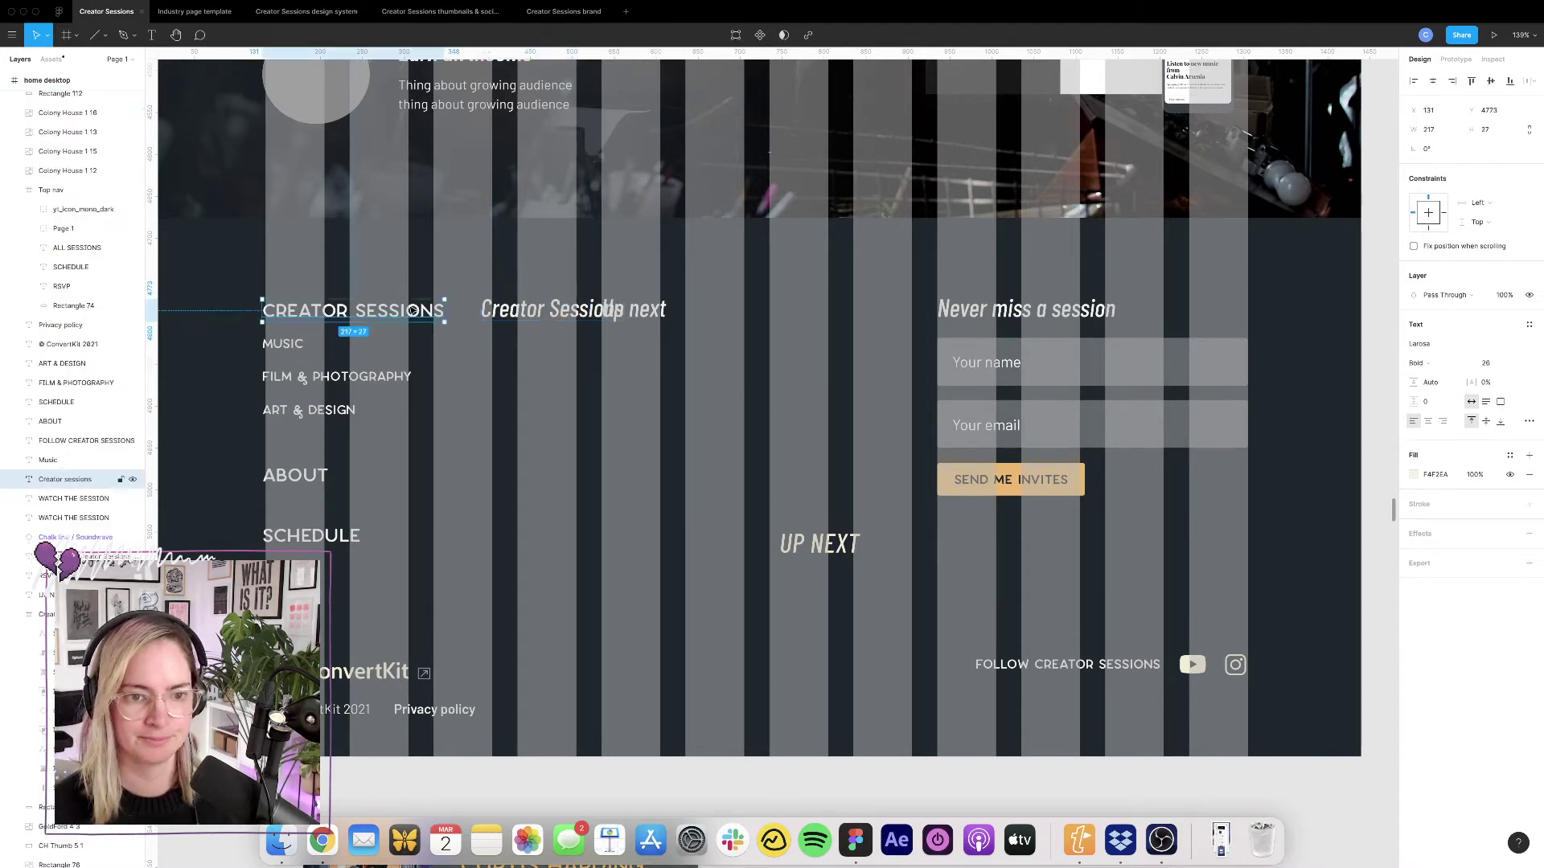
key("Delete")
left_click_drag(551, 312, 355, 319)
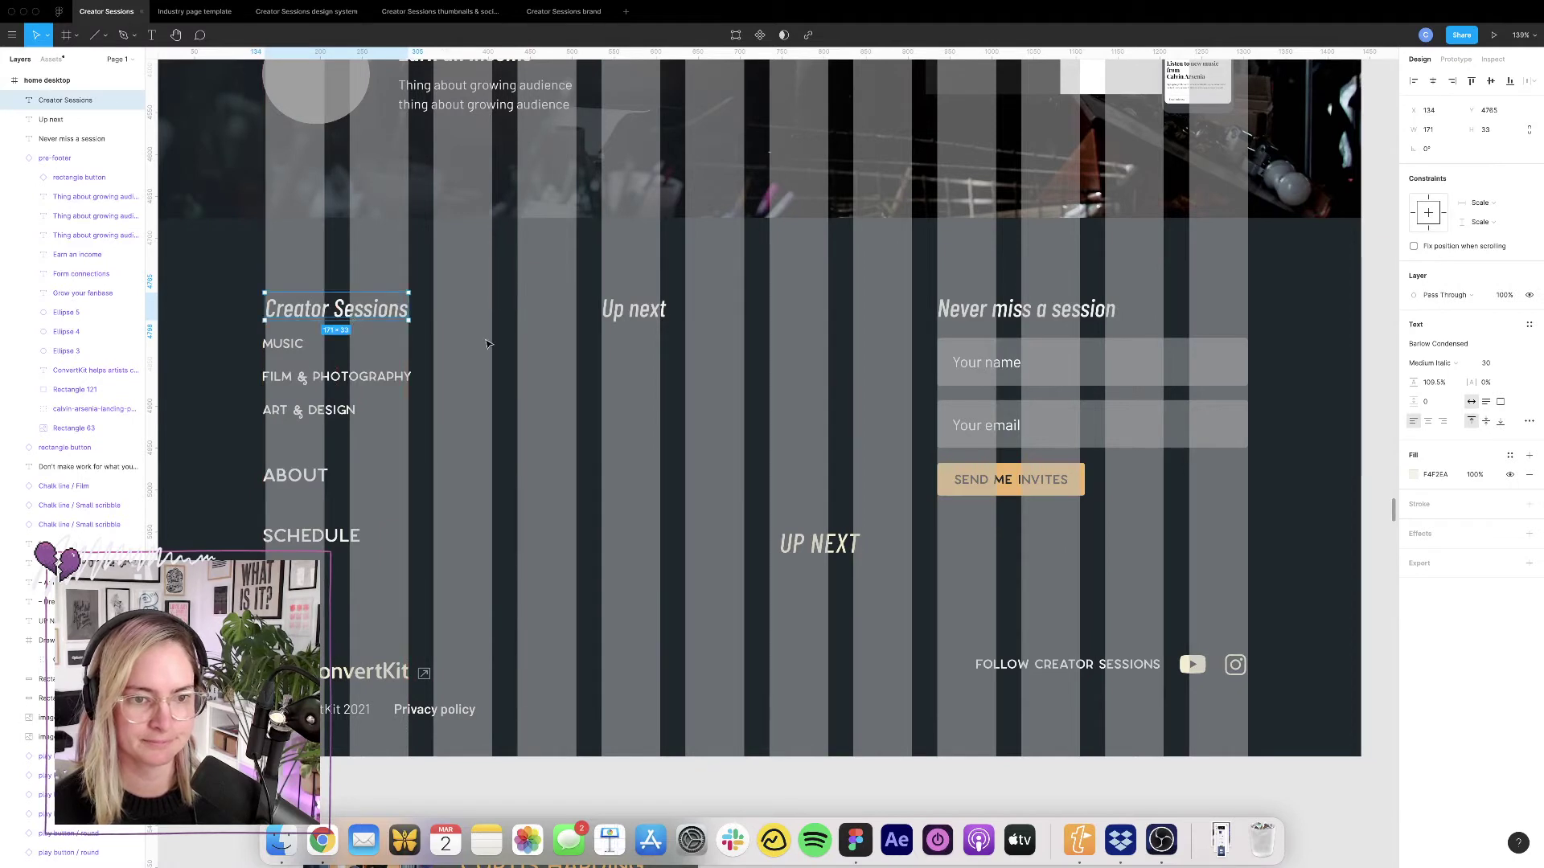
Shift the MUSIC, FILM & PHOTOGRAPHY and ART & DESIGN links together to X 135, under the "Creator Sessions" heading.
left_click(289, 328)
left_click_drag(326, 406, 299, 414)
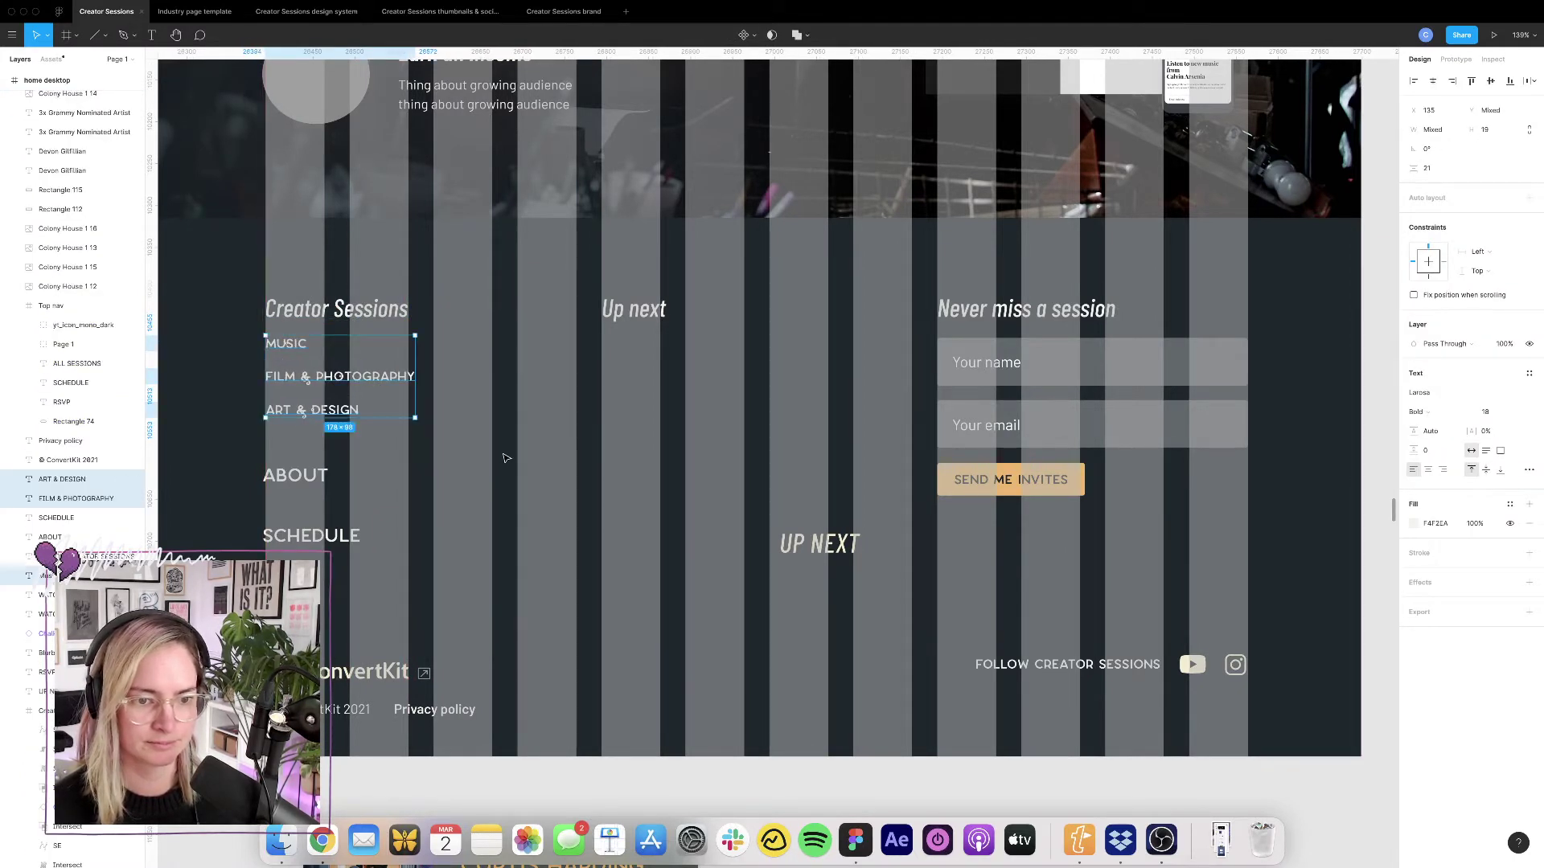
left_click(338, 420)
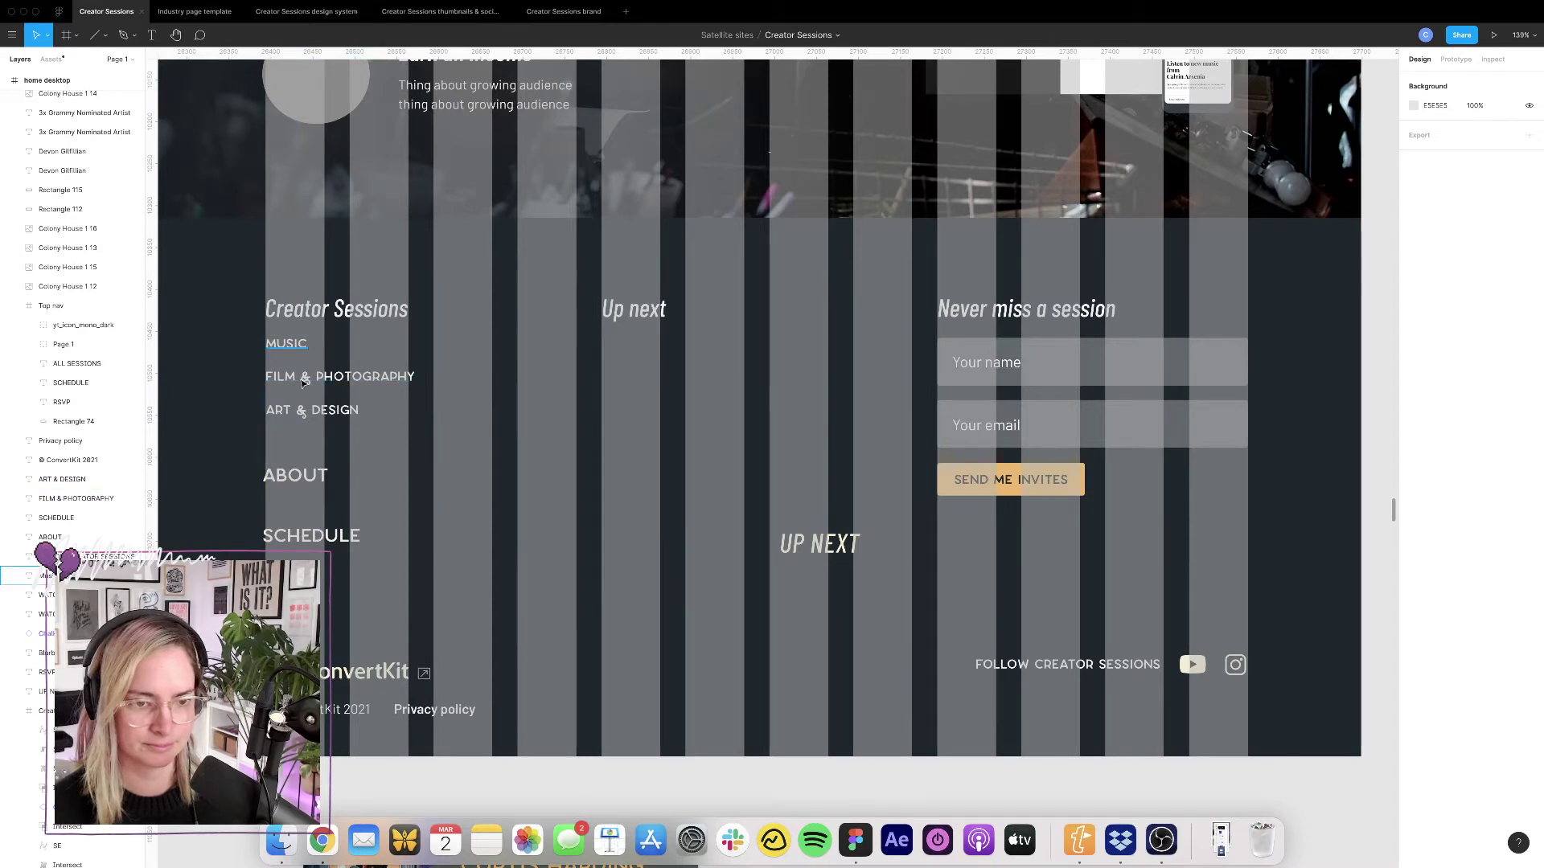
Replace the large ABOUT link with a copy of ART & DESIGN placed directly beneath it and reworded to "ABOUT".
left_click(307, 479)
key("Delete")
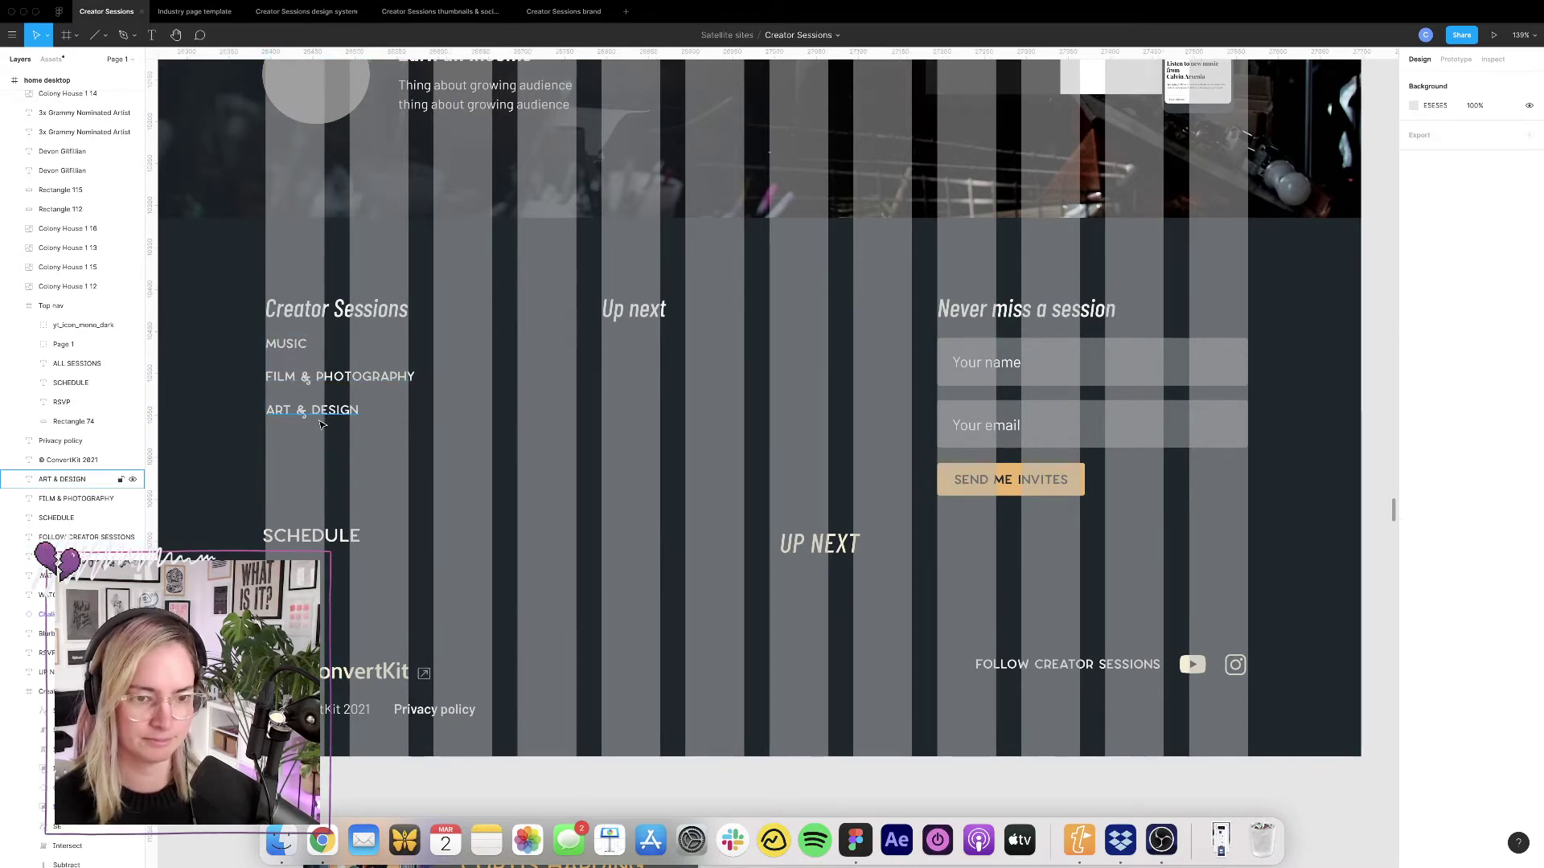
left_click(330, 412)
left_click_drag(330, 412, 331, 449)
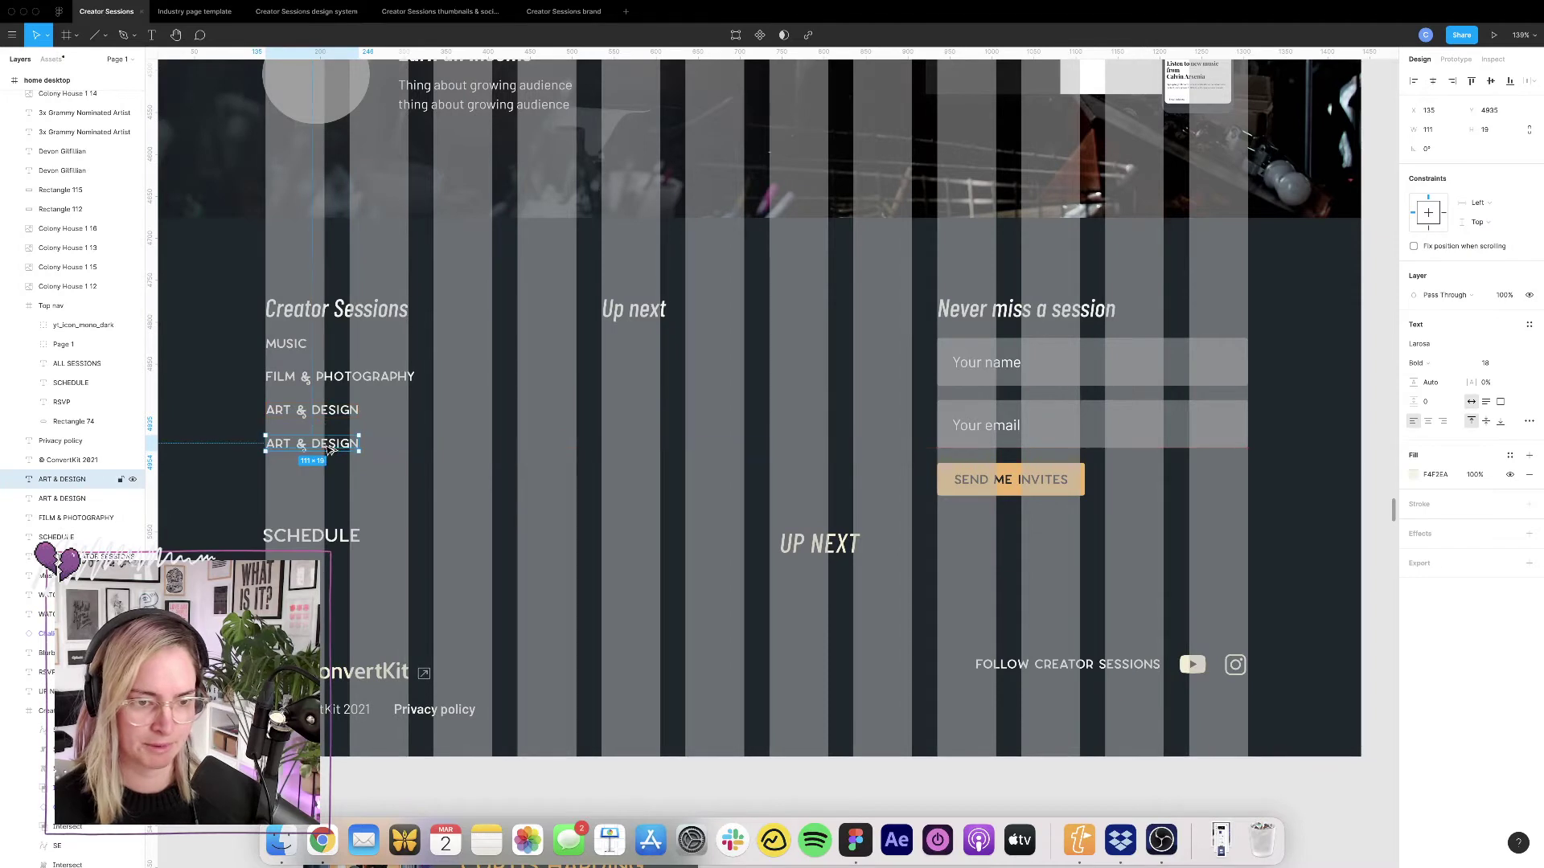
double_click(325, 445)
type("ABOUT")
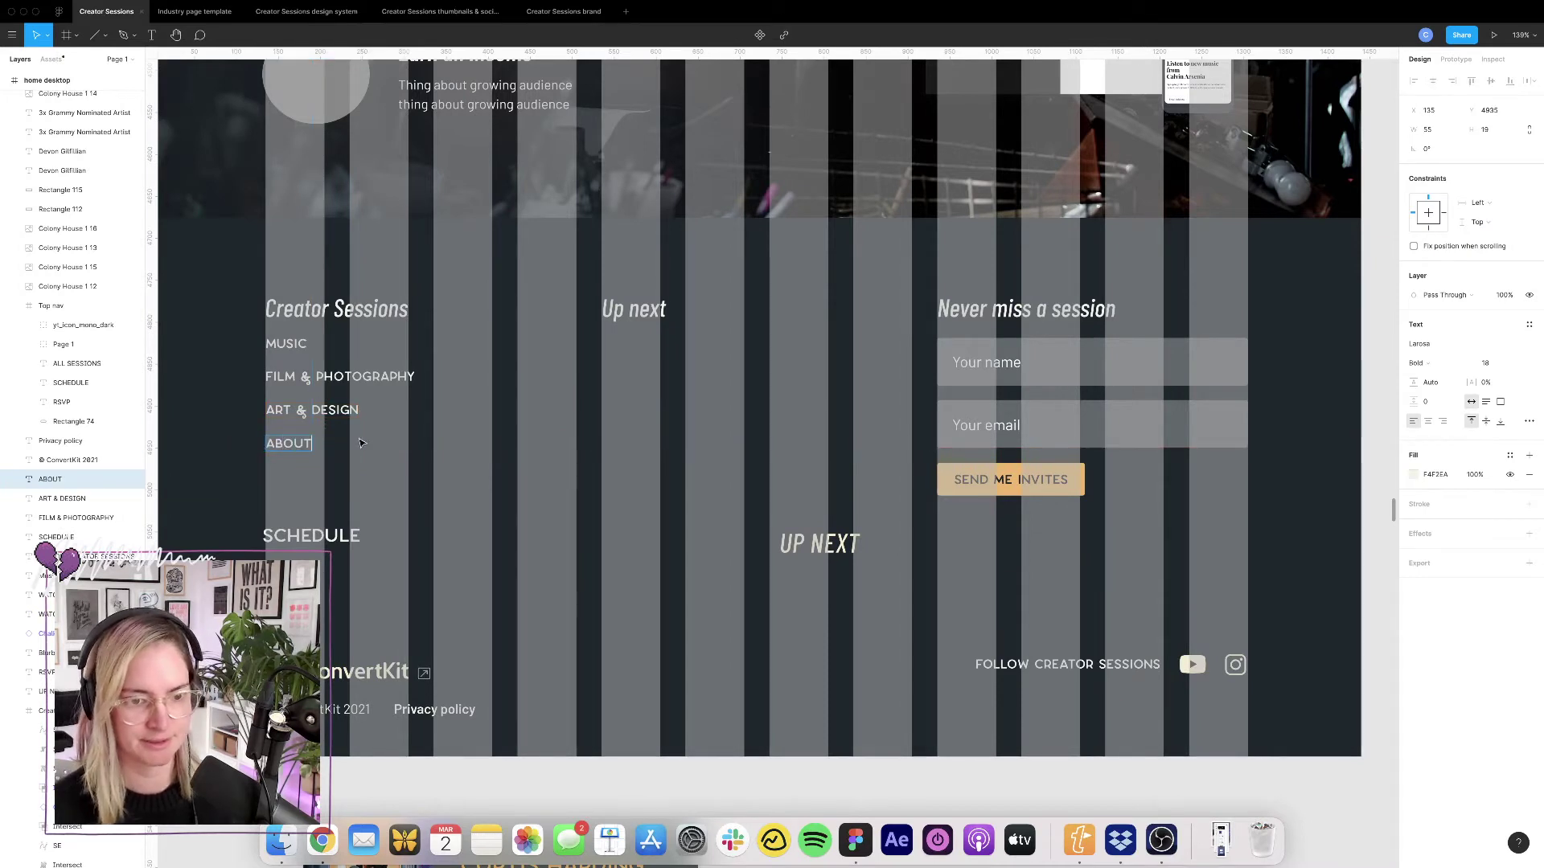
key("Escape")
key("Escape")
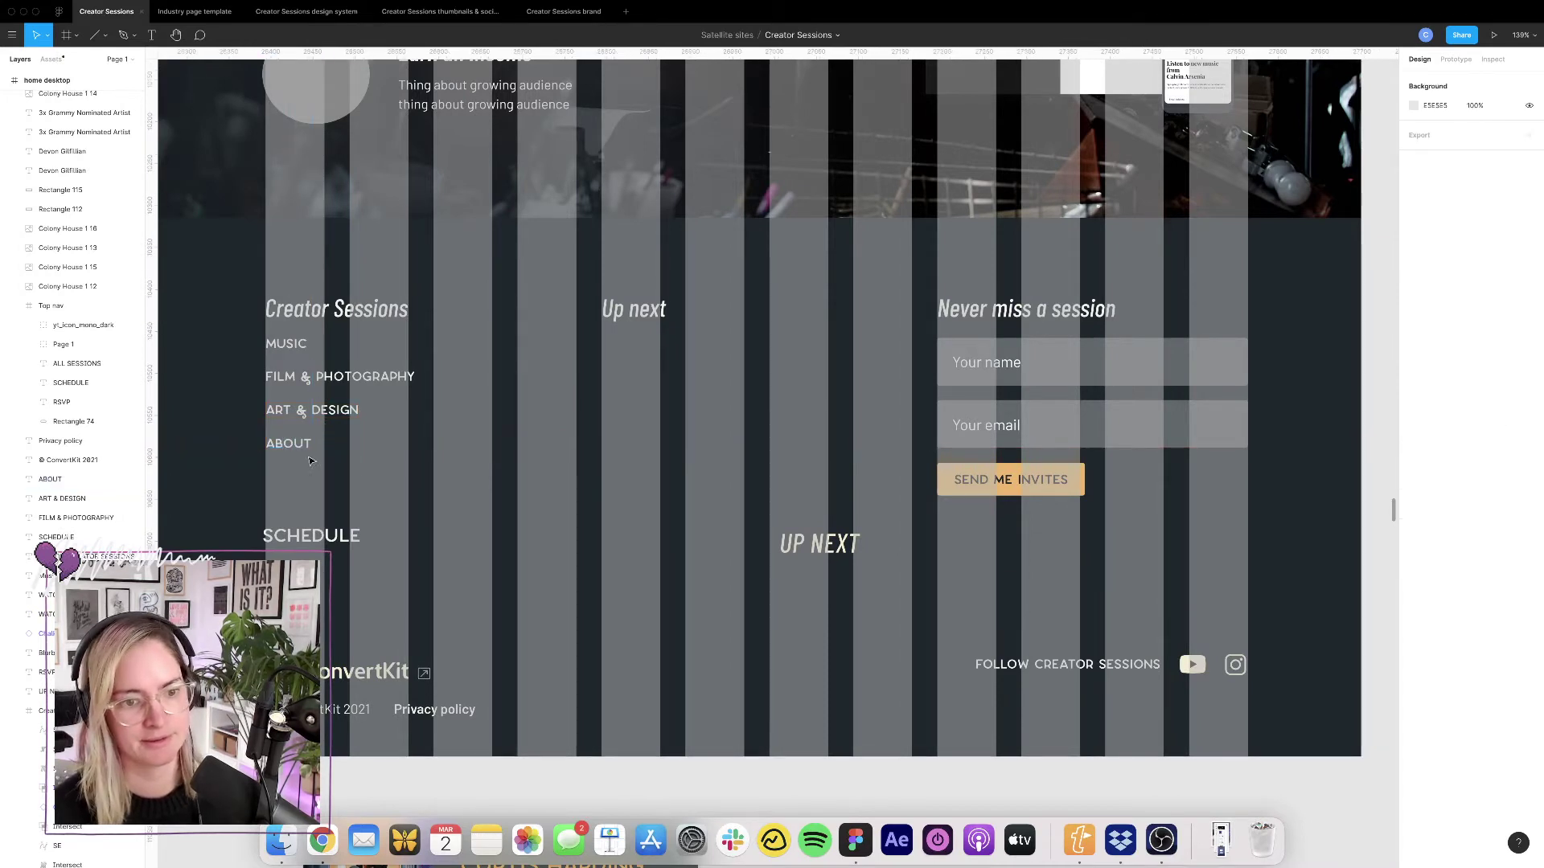
Delete the SCHEDULE link and the leftover all-caps "UP NEXT" text from the footer.
left_click(328, 540)
key("Delete")
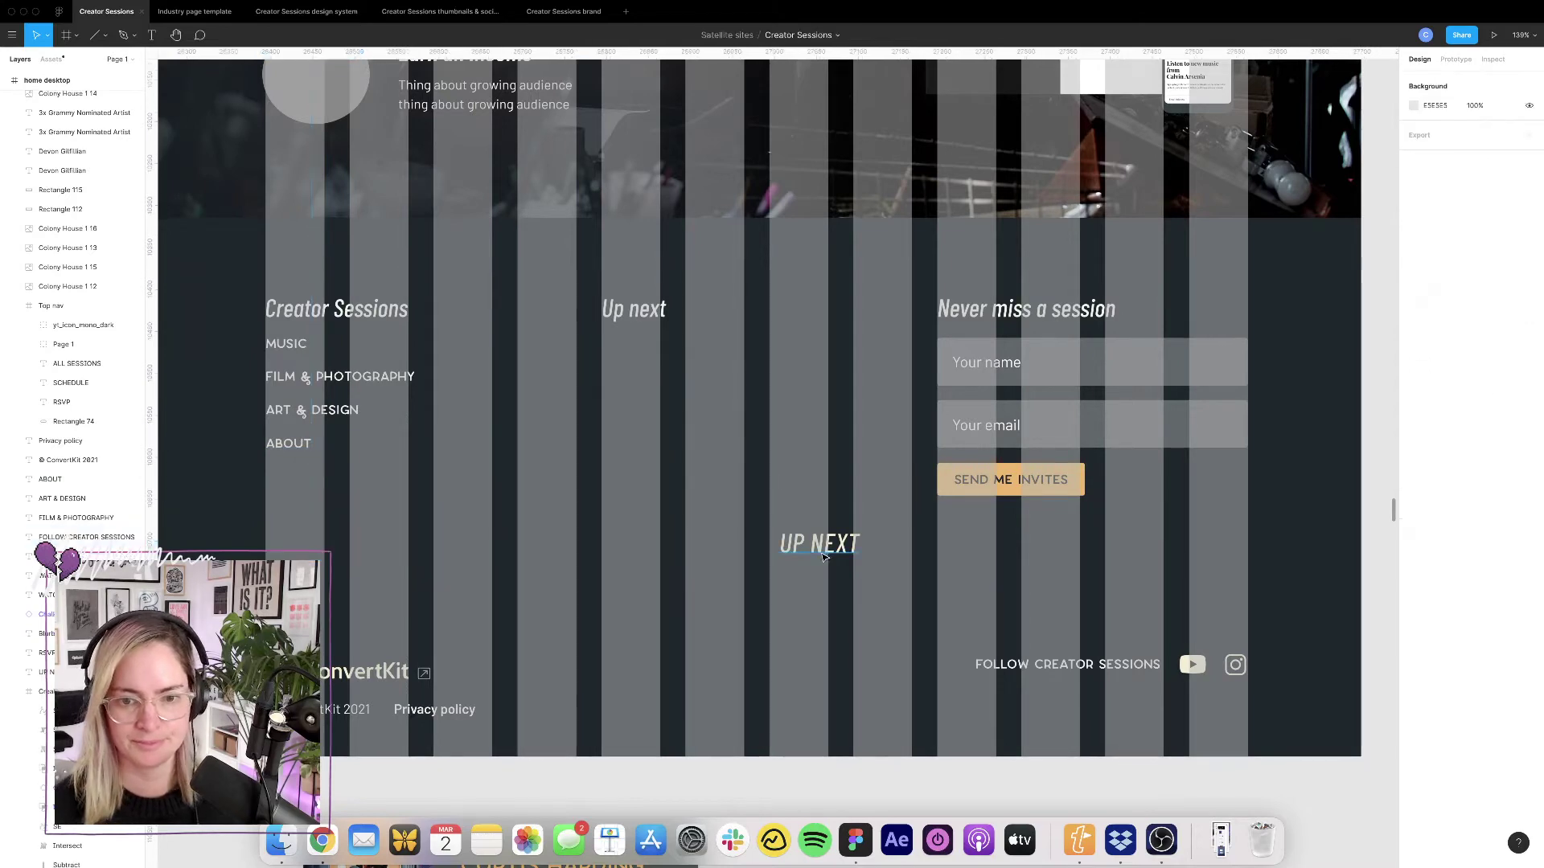
left_click(823, 547)
key("Delete")
scroll(714, 559, "down", 3)
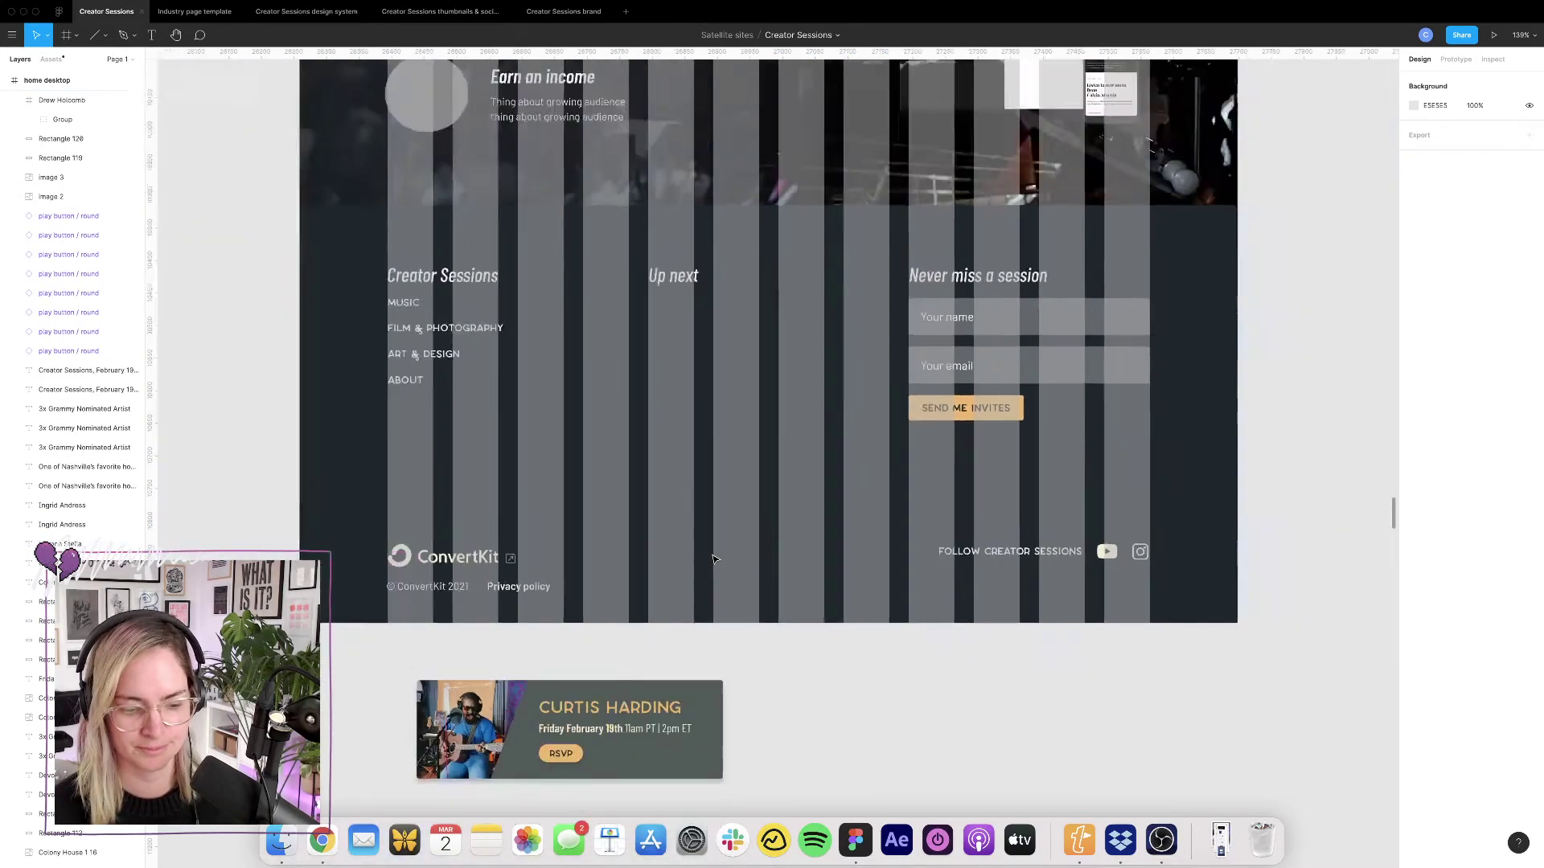
scroll(714, 559, "up", 3)
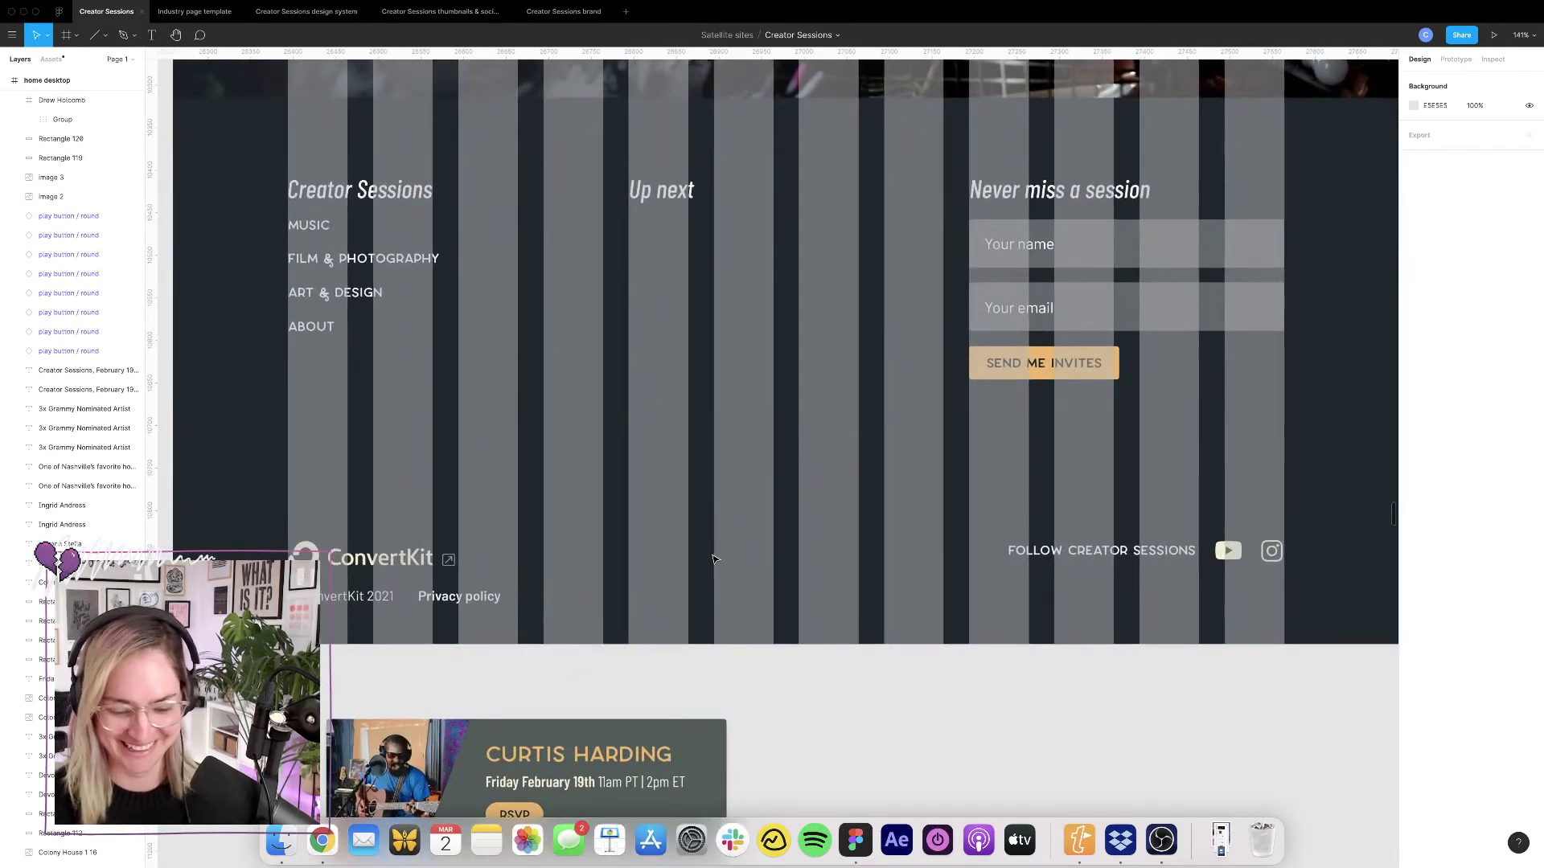
Move the whole Curtis Harding event card from below the frame into the footer's middle area under "Up next".
scroll(714, 558, "down", 3)
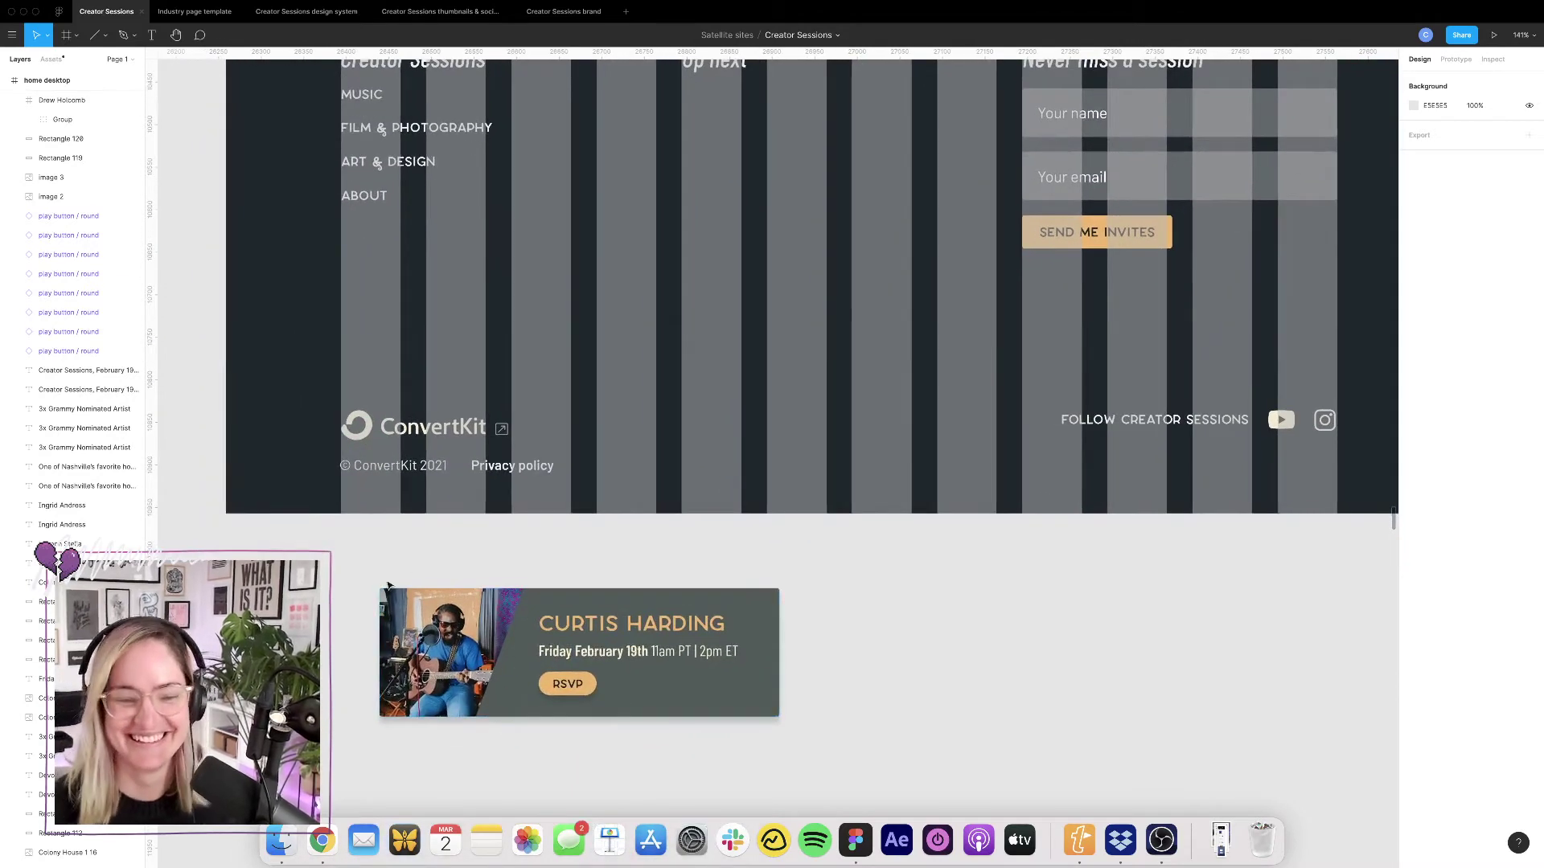
scroll(511, 565, "up", 3)
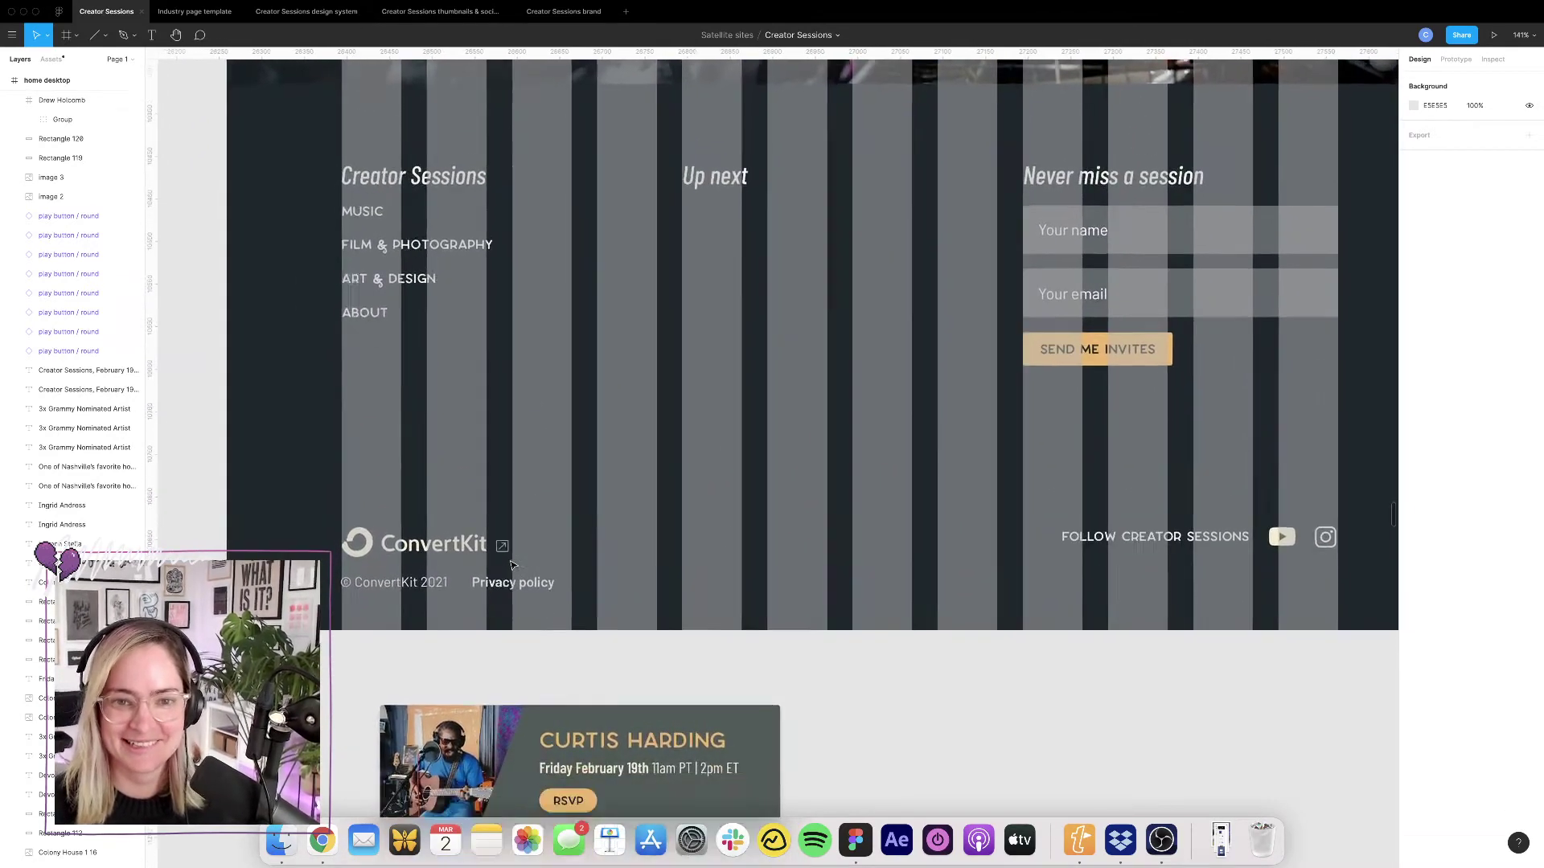
scroll(512, 565, "down", 1)
scroll(563, 338, "down", 5)
scroll(573, 308, "up", 4)
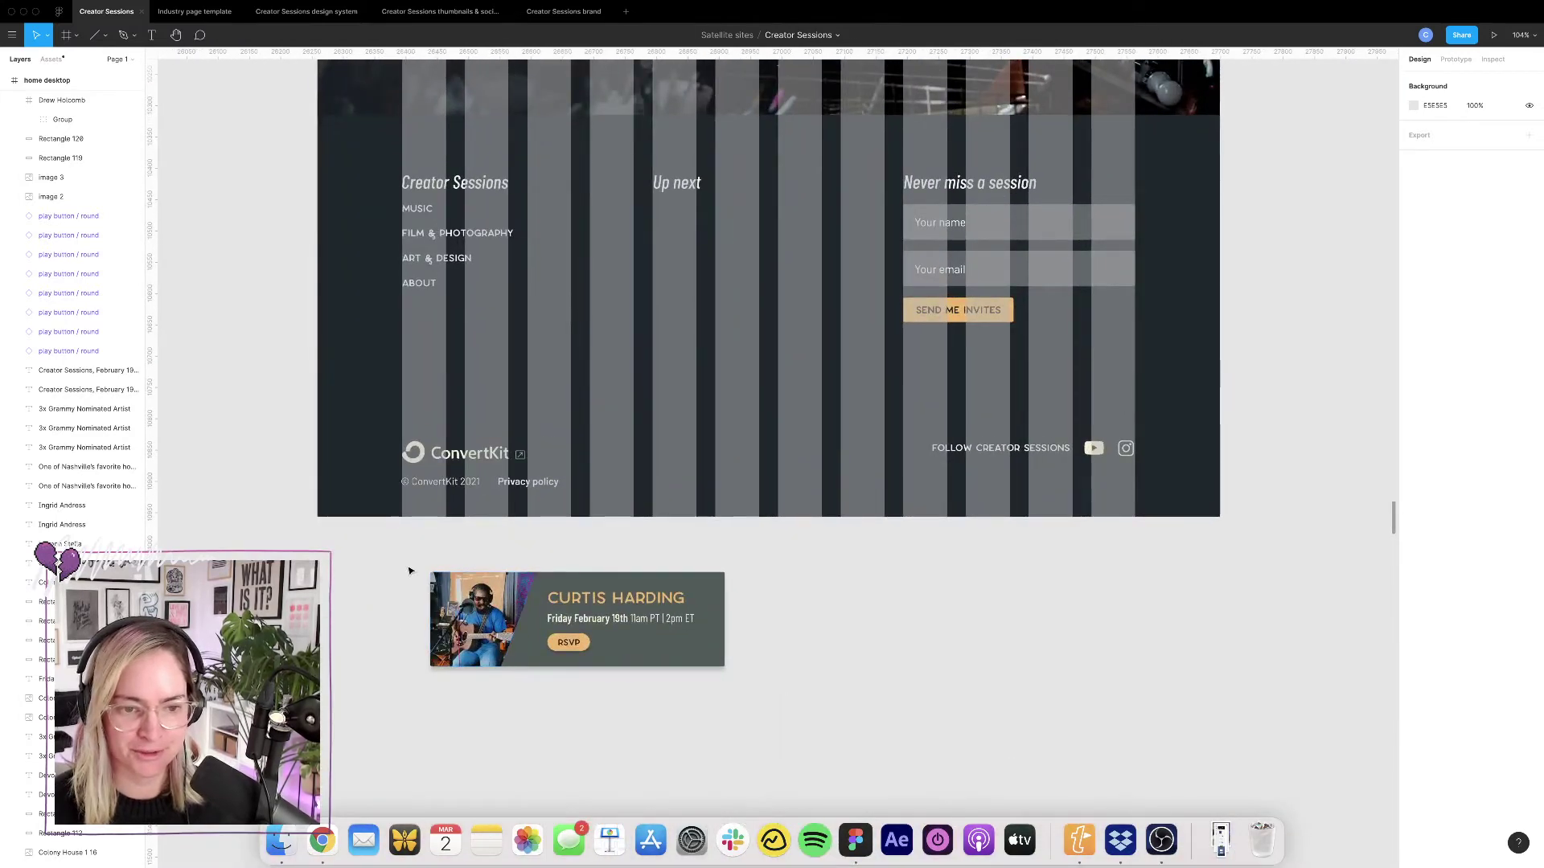
left_click_drag(383, 558, 778, 688)
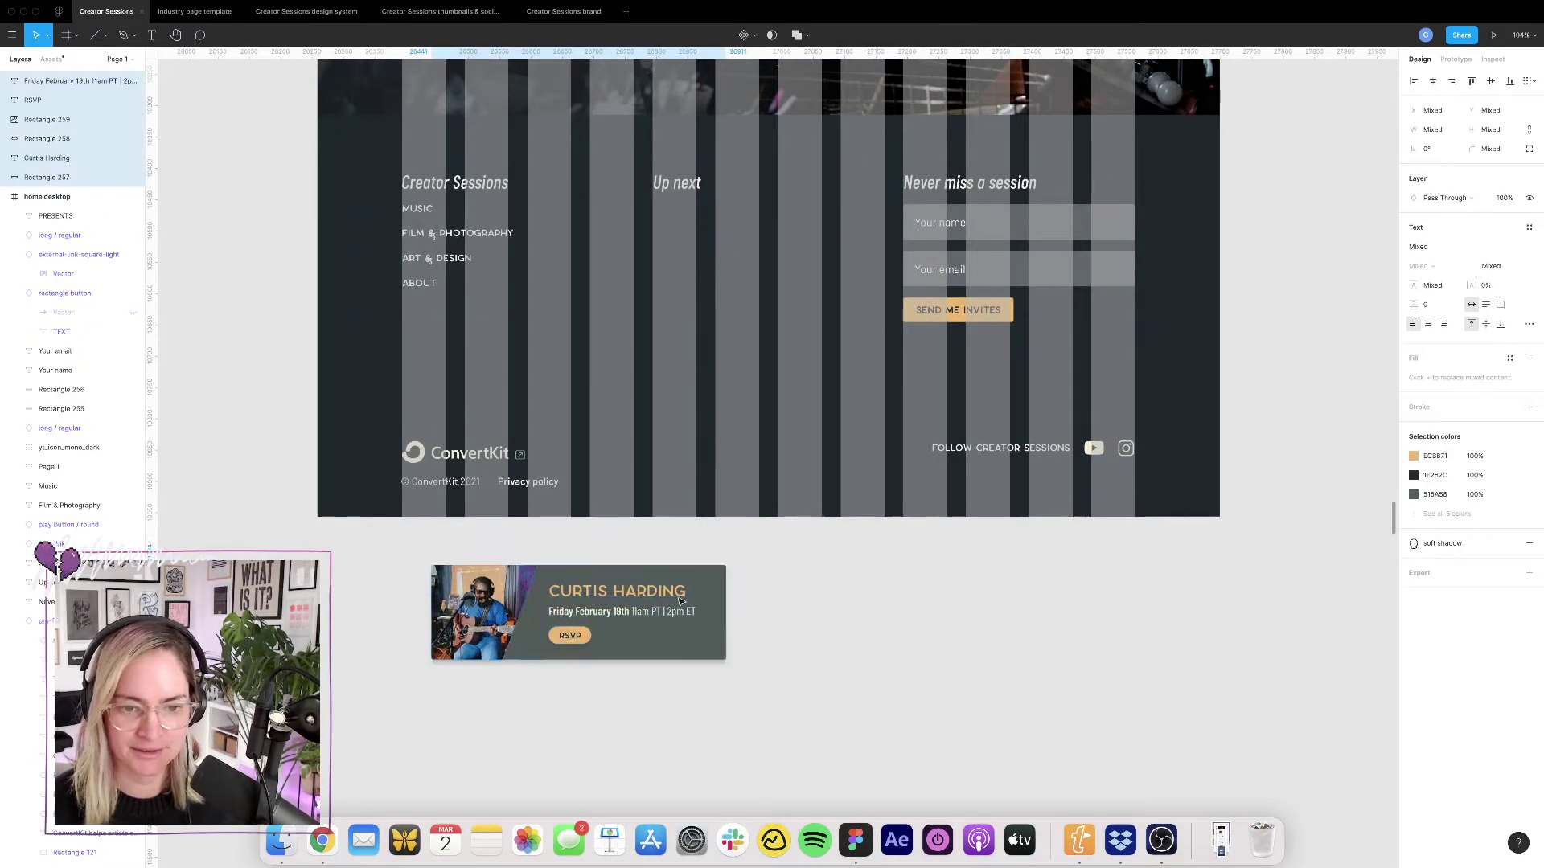
left_click_drag(665, 648, 824, 293)
Align the "Up next" heading with the event card's left edge and raise the card so its top matches the "Your name" field.
left_click_drag(691, 186, 633, 190)
key("Escape")
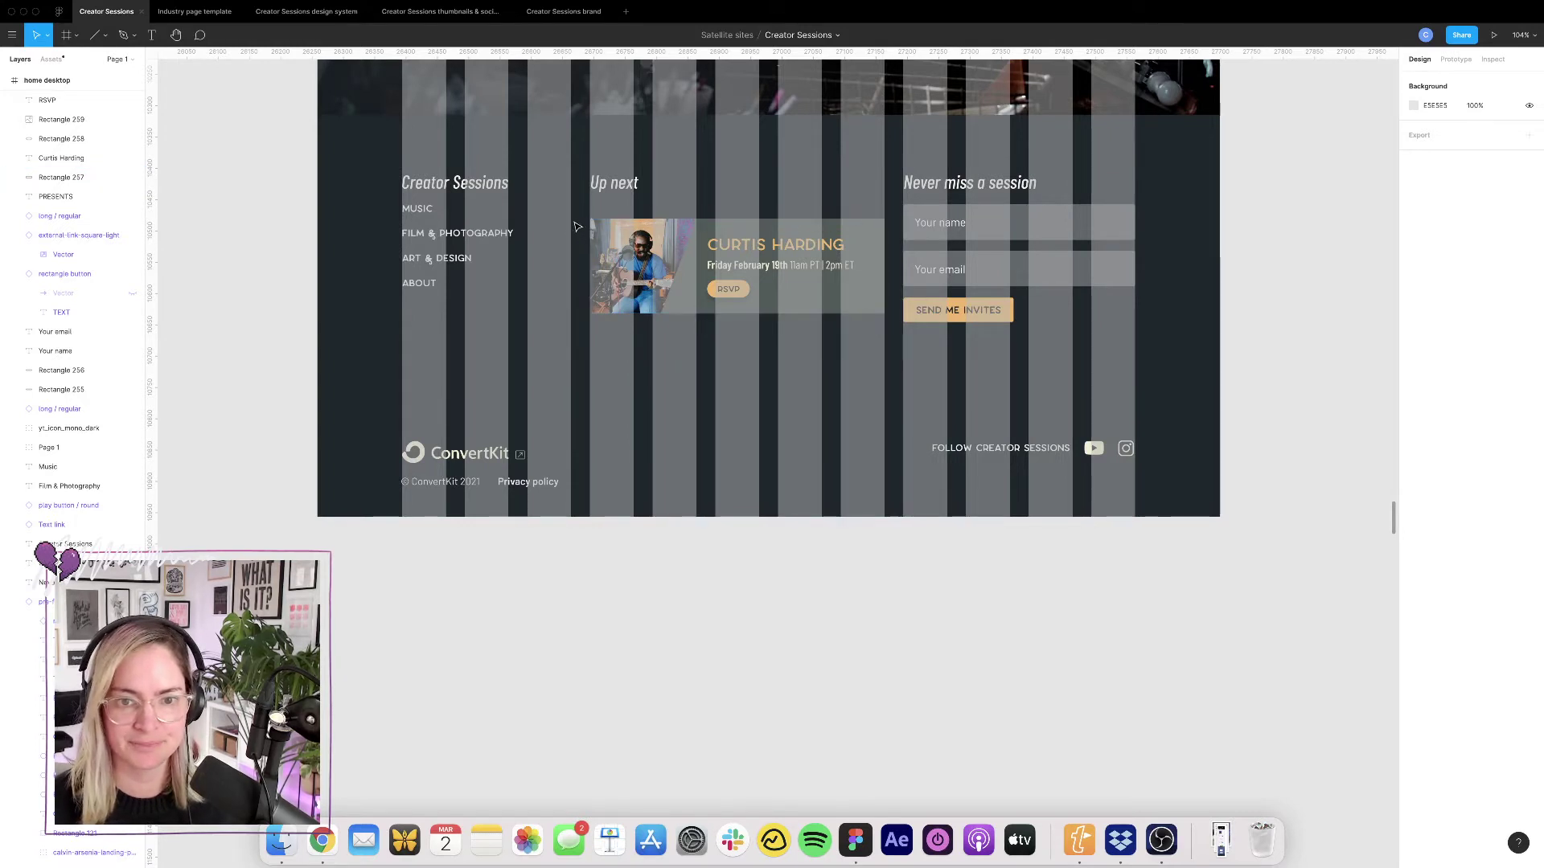
left_click_drag(576, 226, 790, 280)
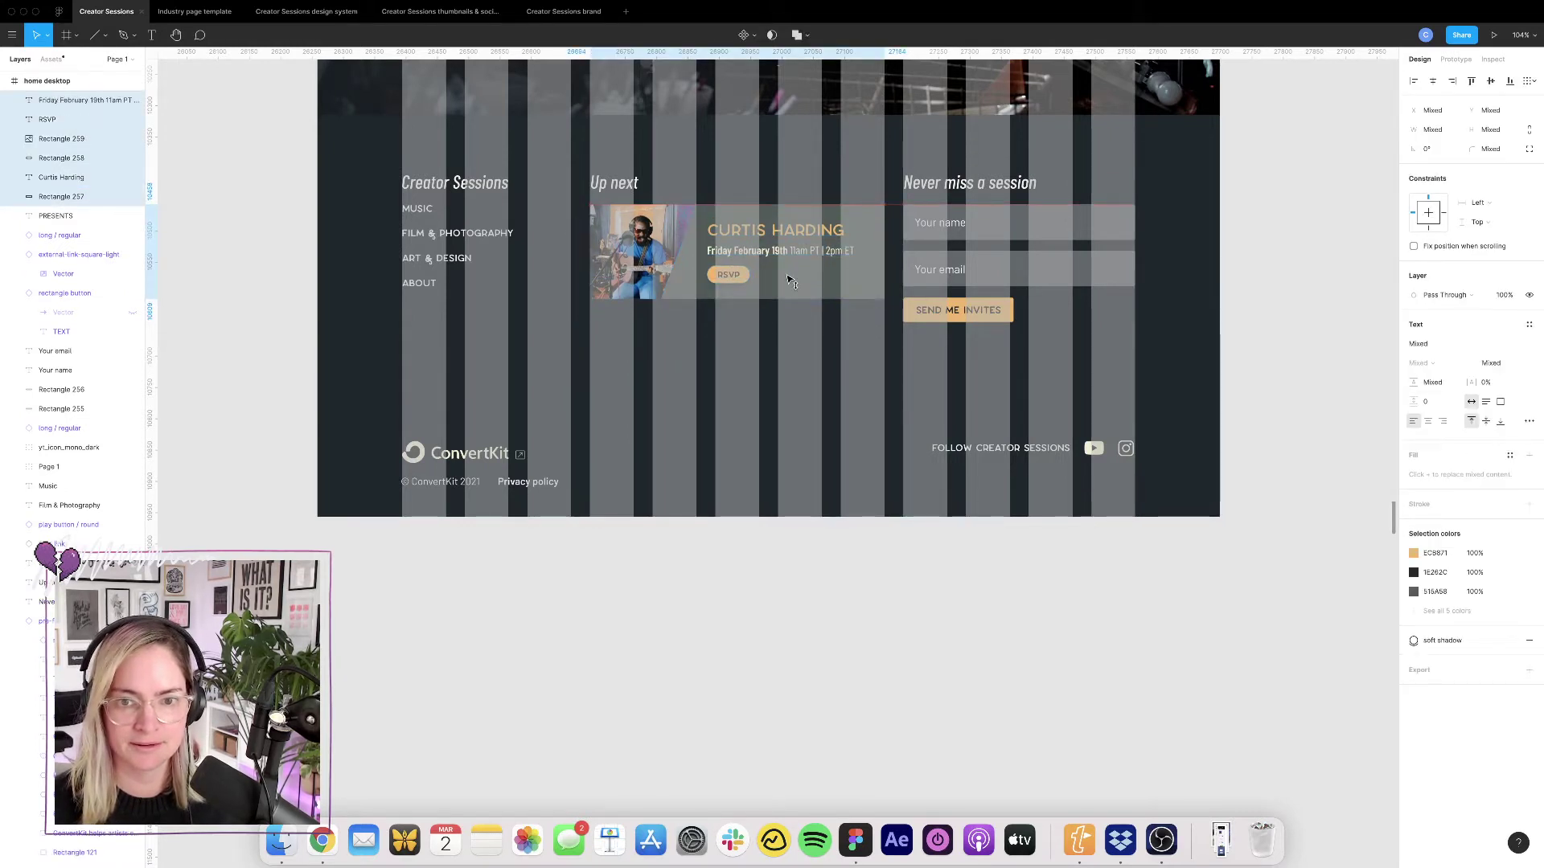
key("Escape")
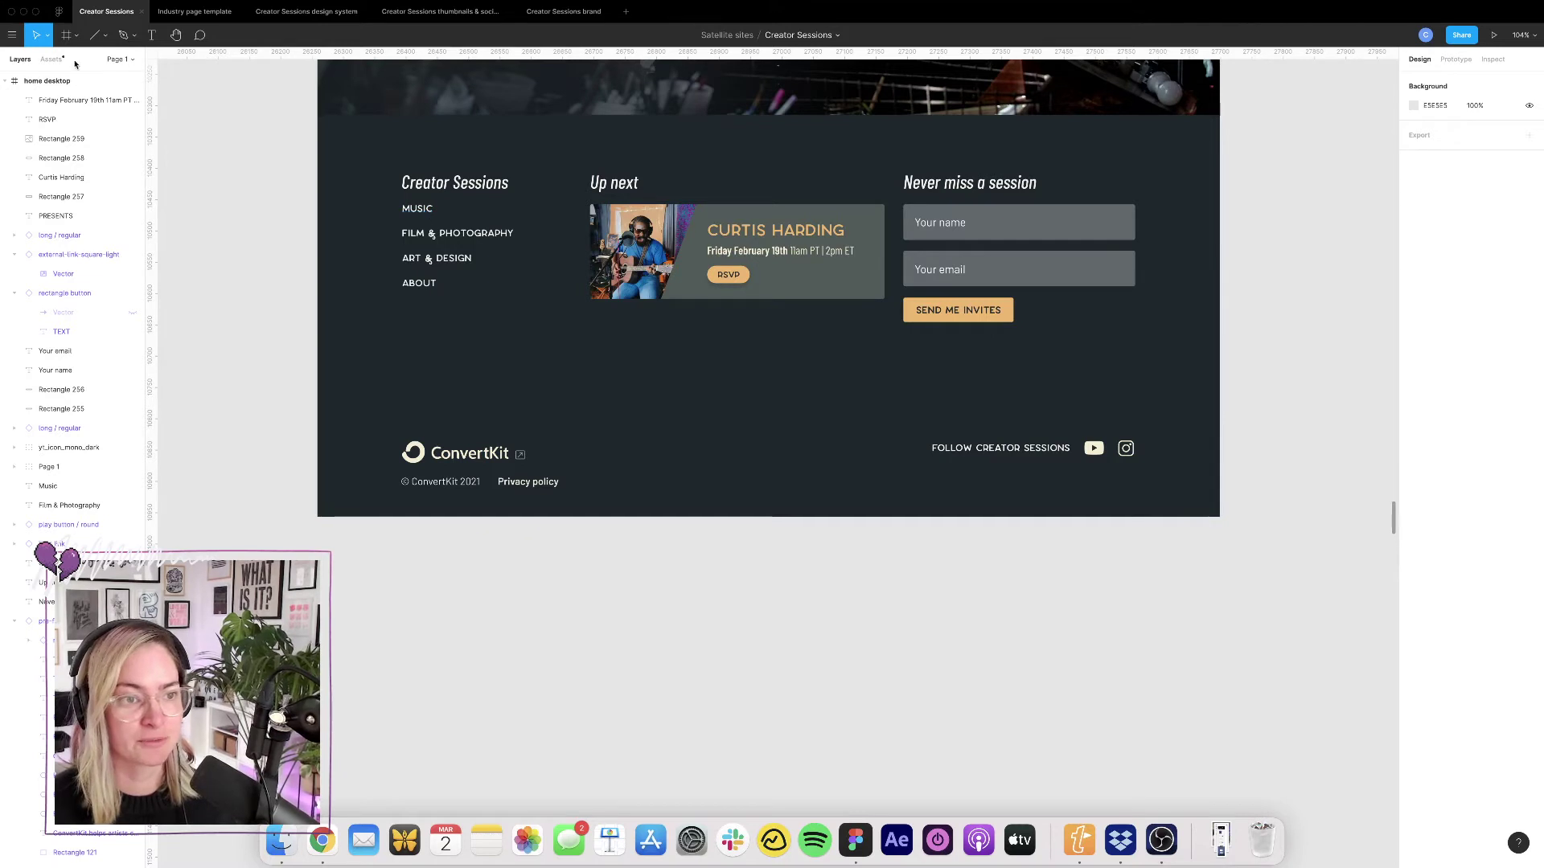
Search the assets for "headp" and place the headphones icon beside the footer's MUSIC link.
left_click(46, 60)
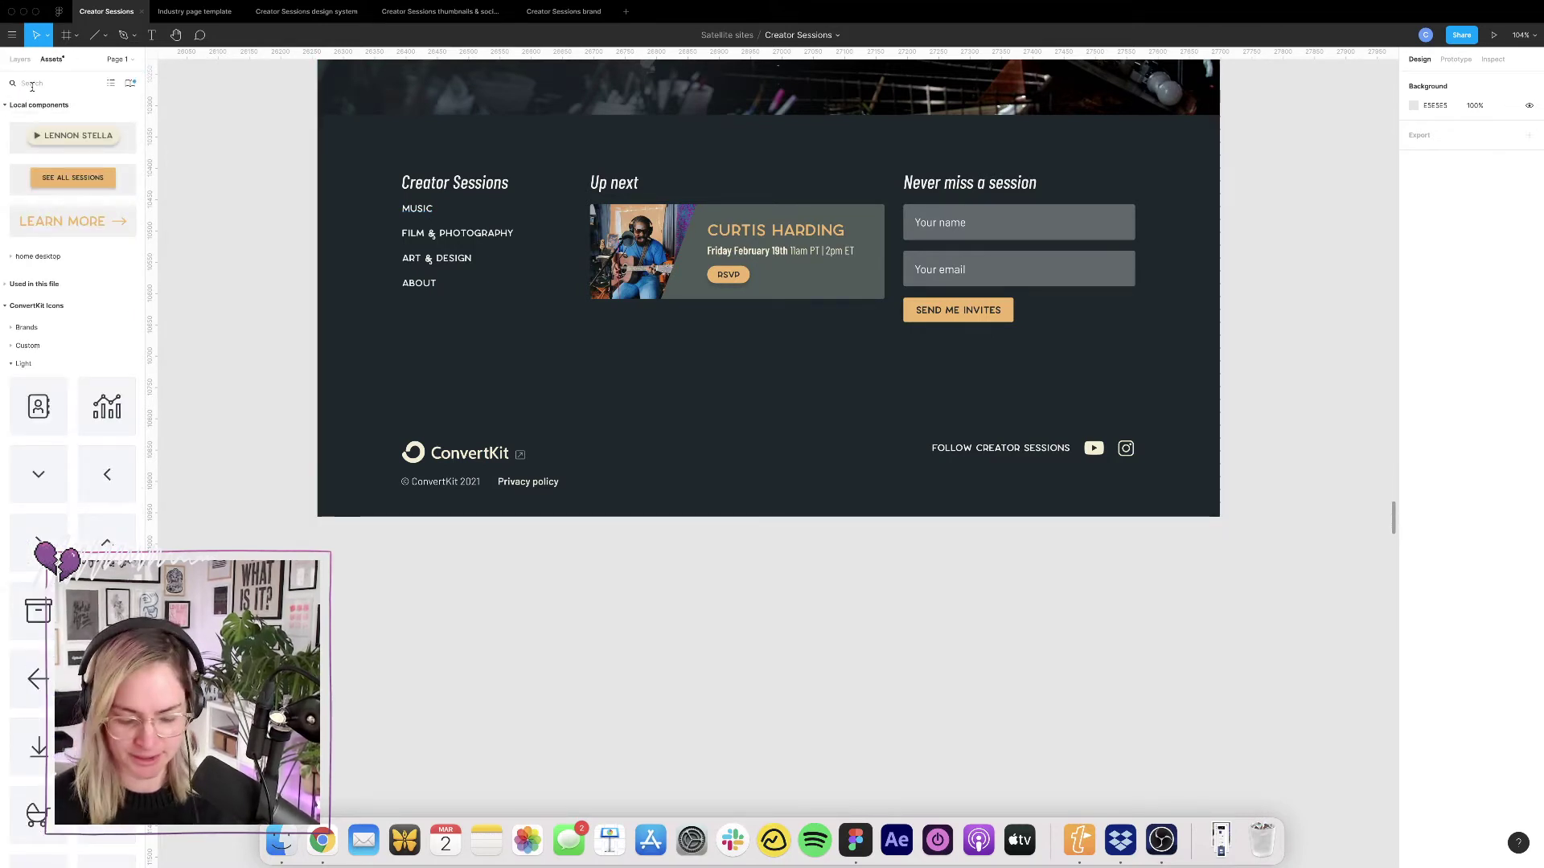
type("headp")
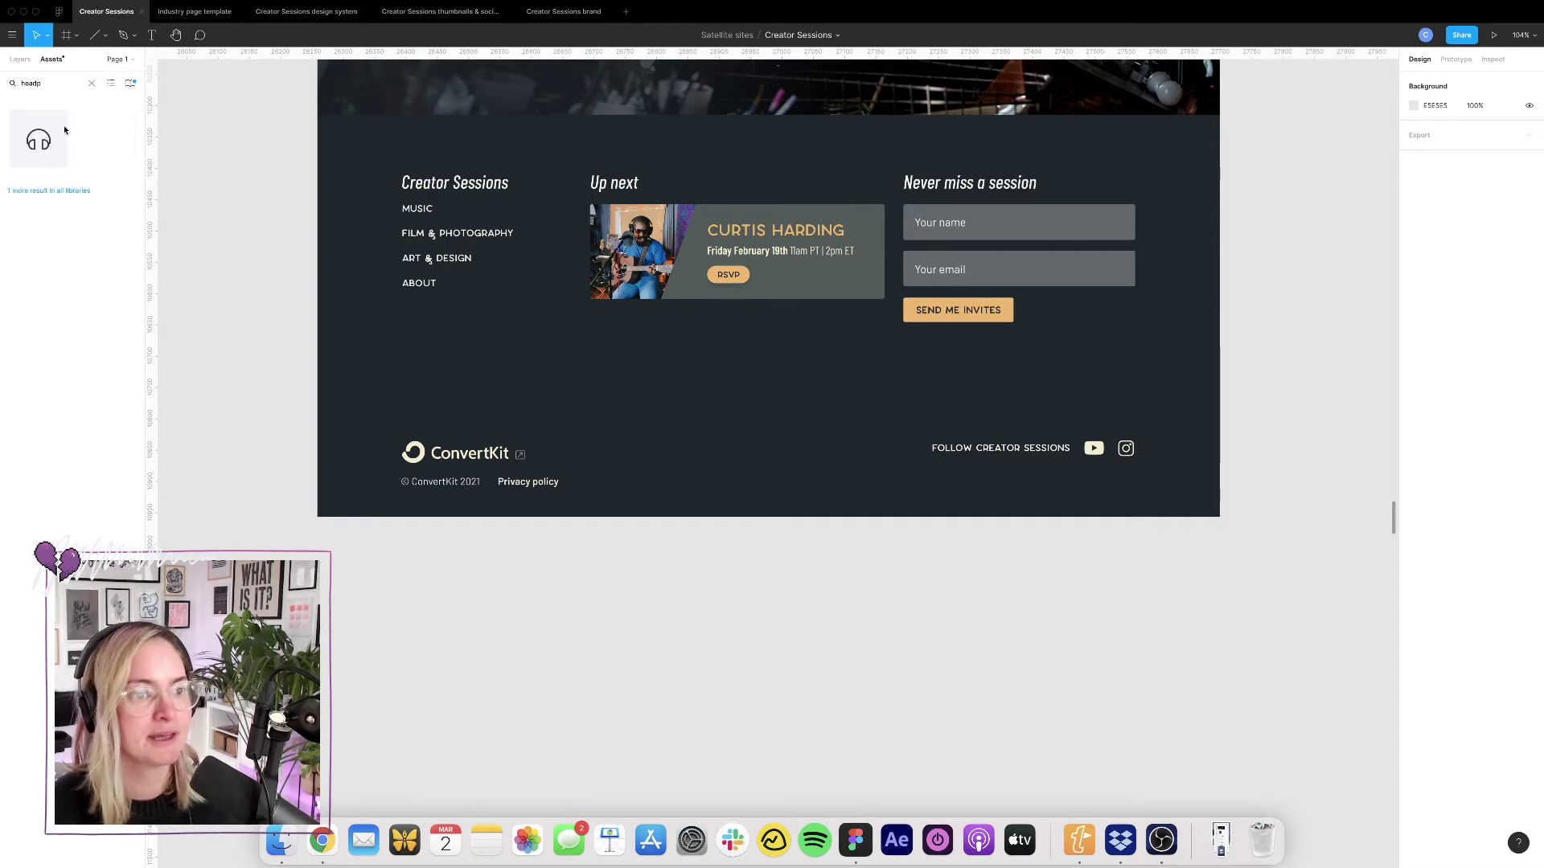
left_click_drag(38, 140, 383, 212)
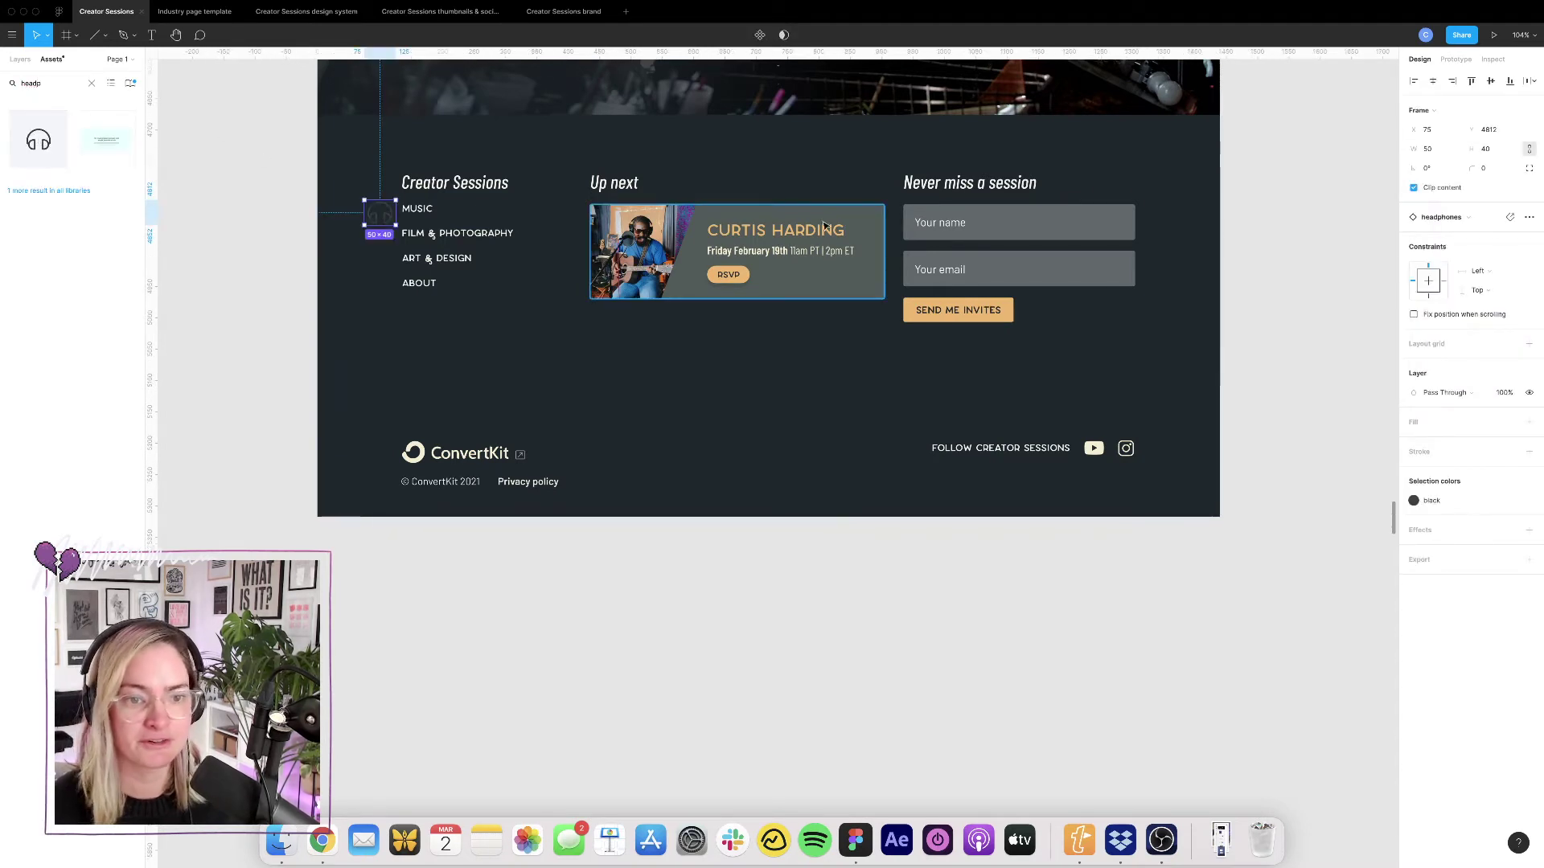
Recolor the headphones icon with the Creator Sessions design system's orange style and scale it down to 28.75 × 23.
left_click(1414, 500)
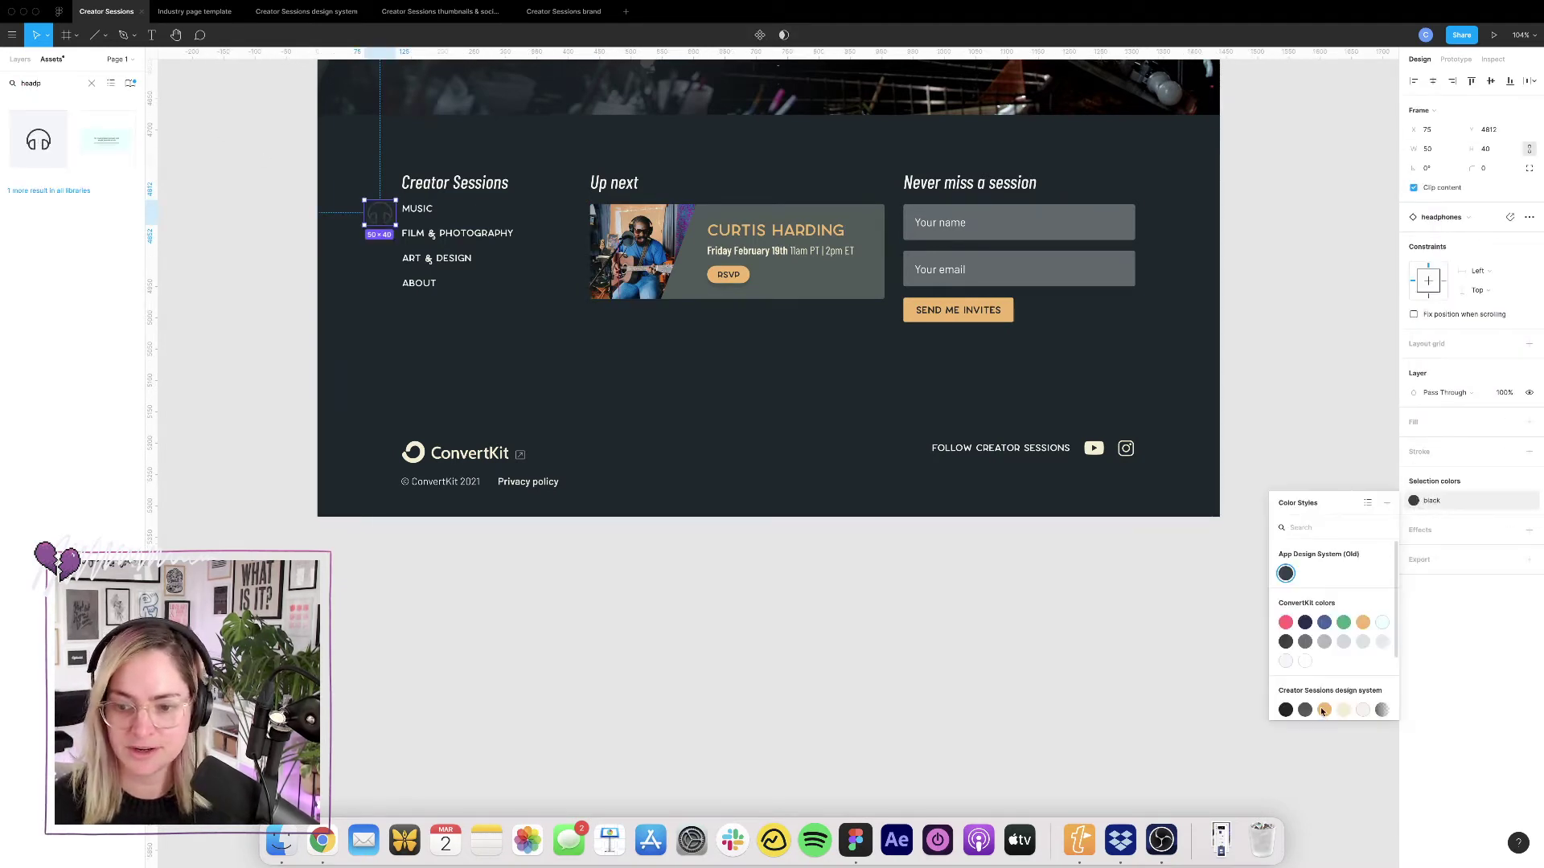
left_click(1325, 709)
key("Escape")
left_click(371, 216)
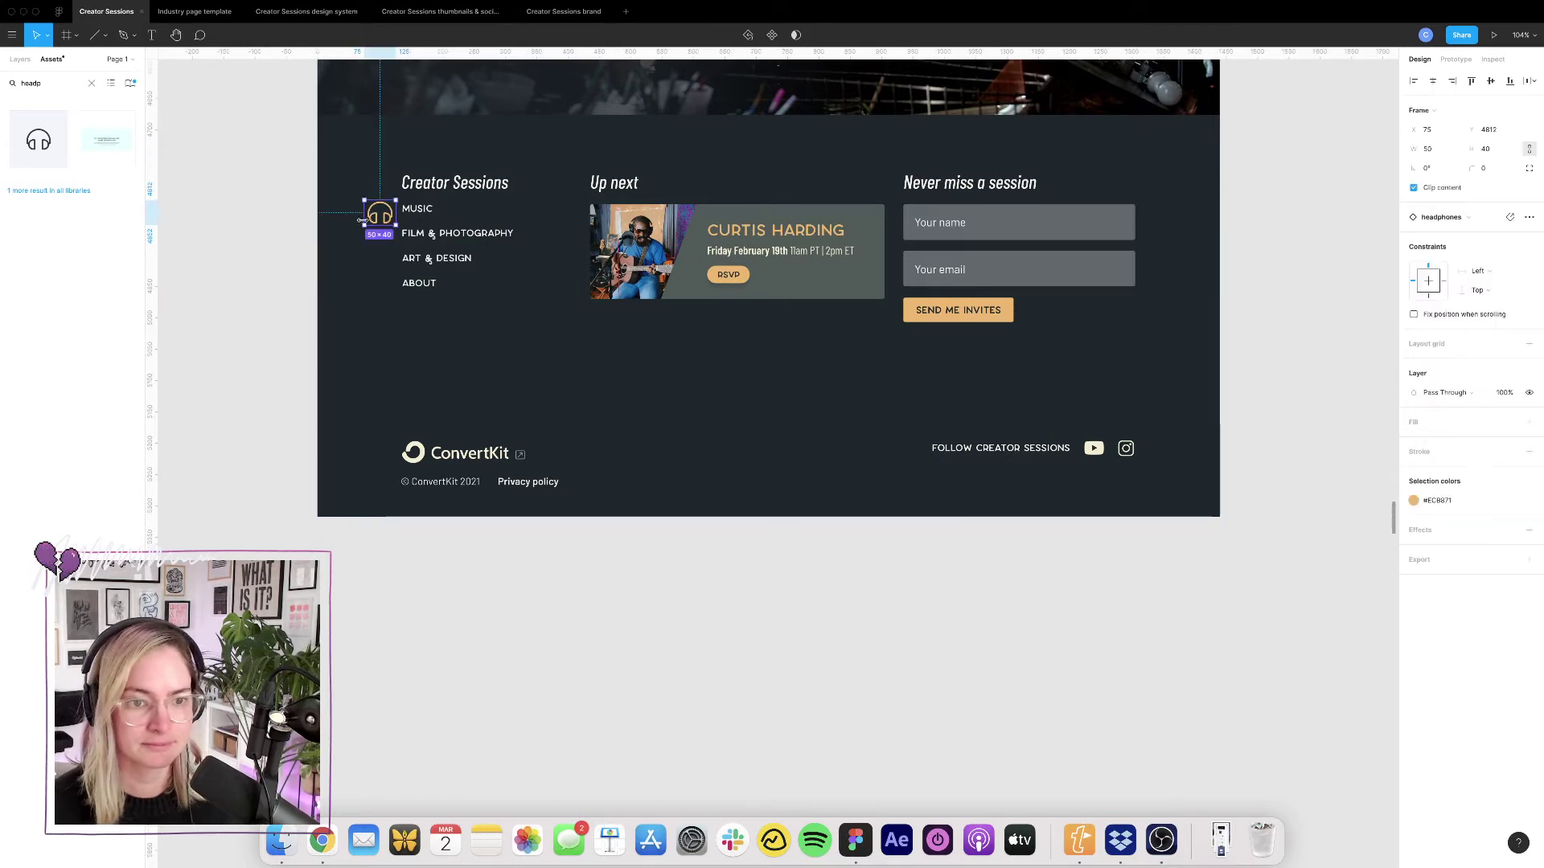
left_click_drag(366, 228, 380, 215)
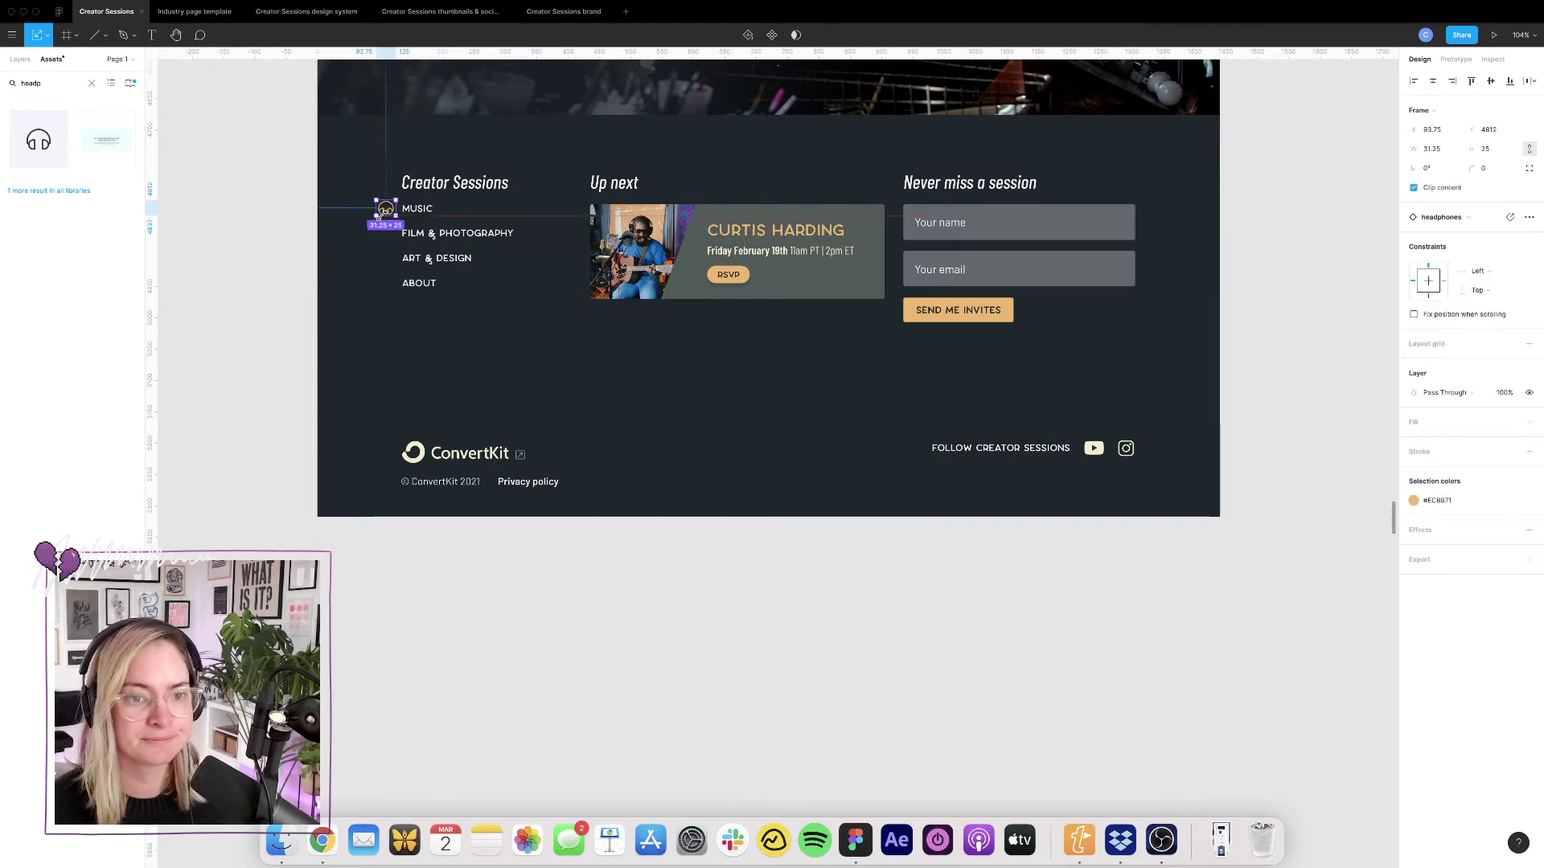
Shift the four footer links together to X 157 and place the headphones icon before MUSIC at X 133, Y 4814.
left_click(426, 209)
scroll(426, 210, "up", 5)
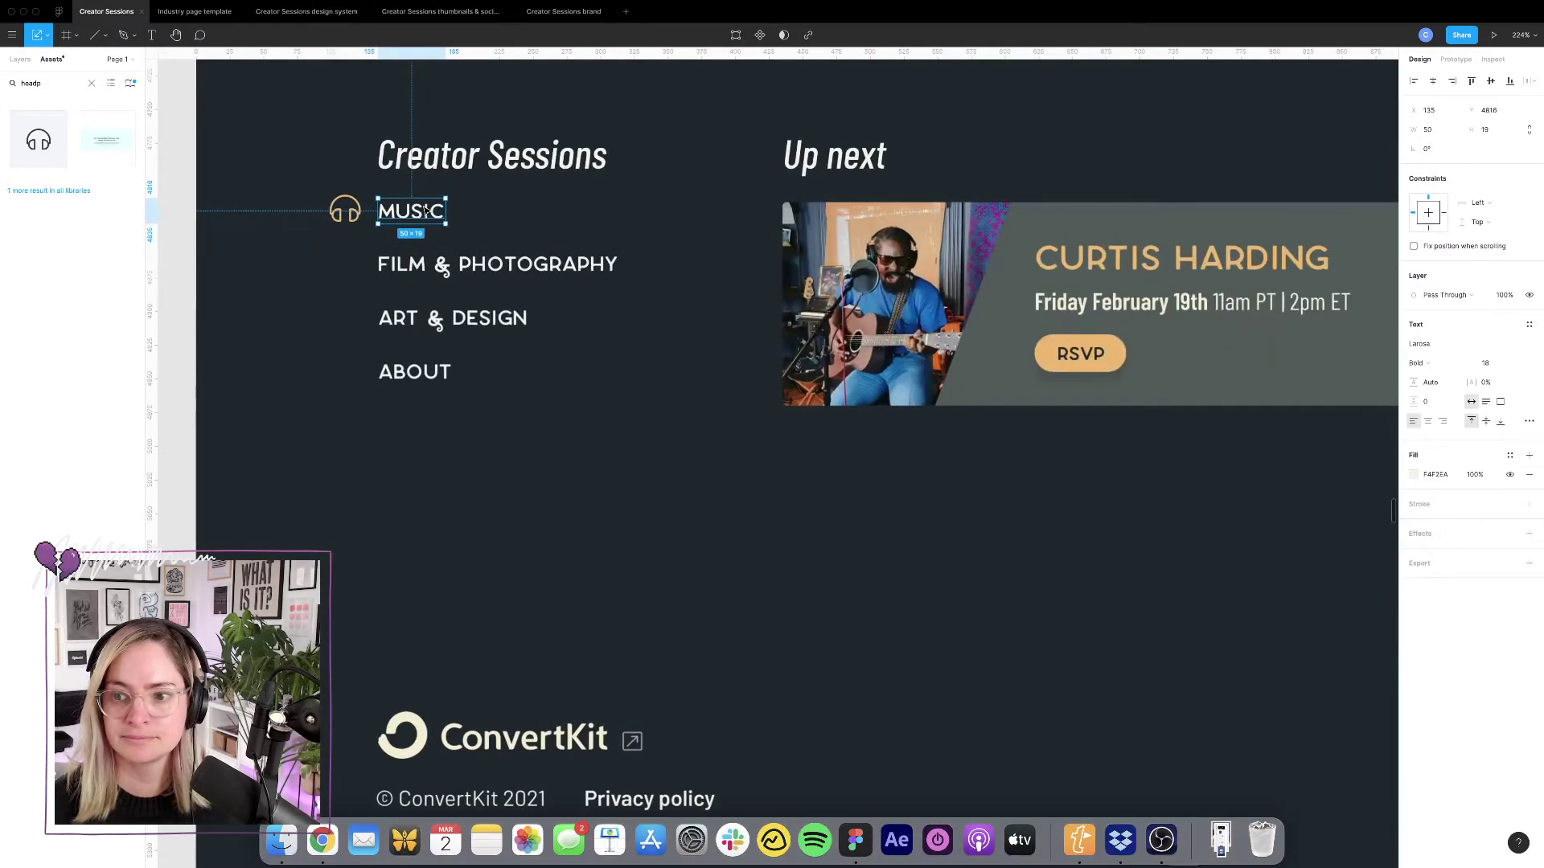
left_click(441, 265, "shift")
left_click(439, 320, "shift")
left_click(424, 381, "shift")
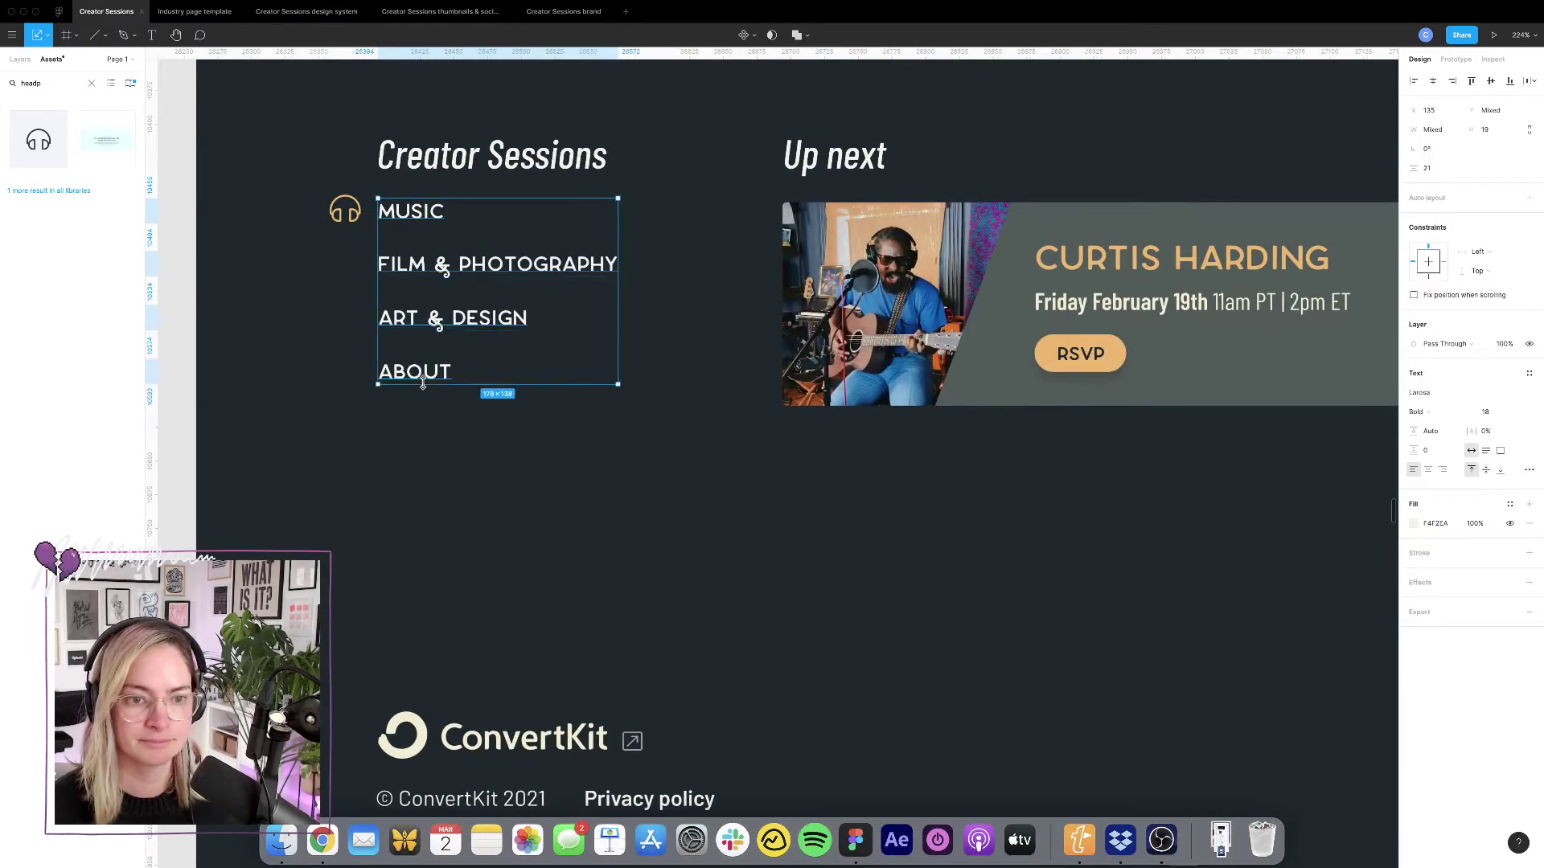
left_click_drag(410, 318, 440, 318)
left_click(338, 209)
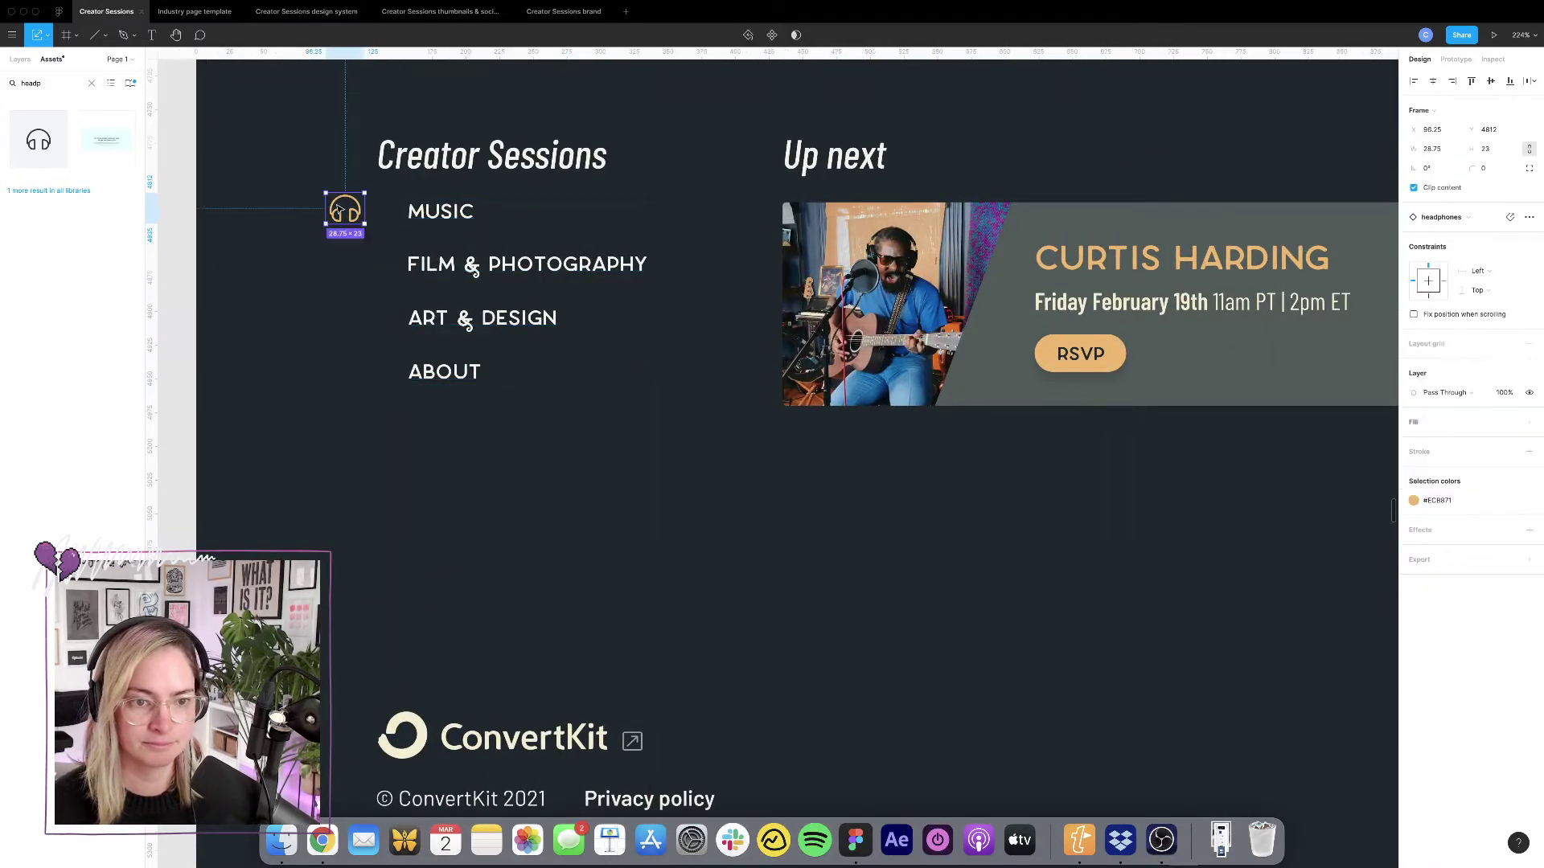
left_click_drag(339, 210, 400, 217)
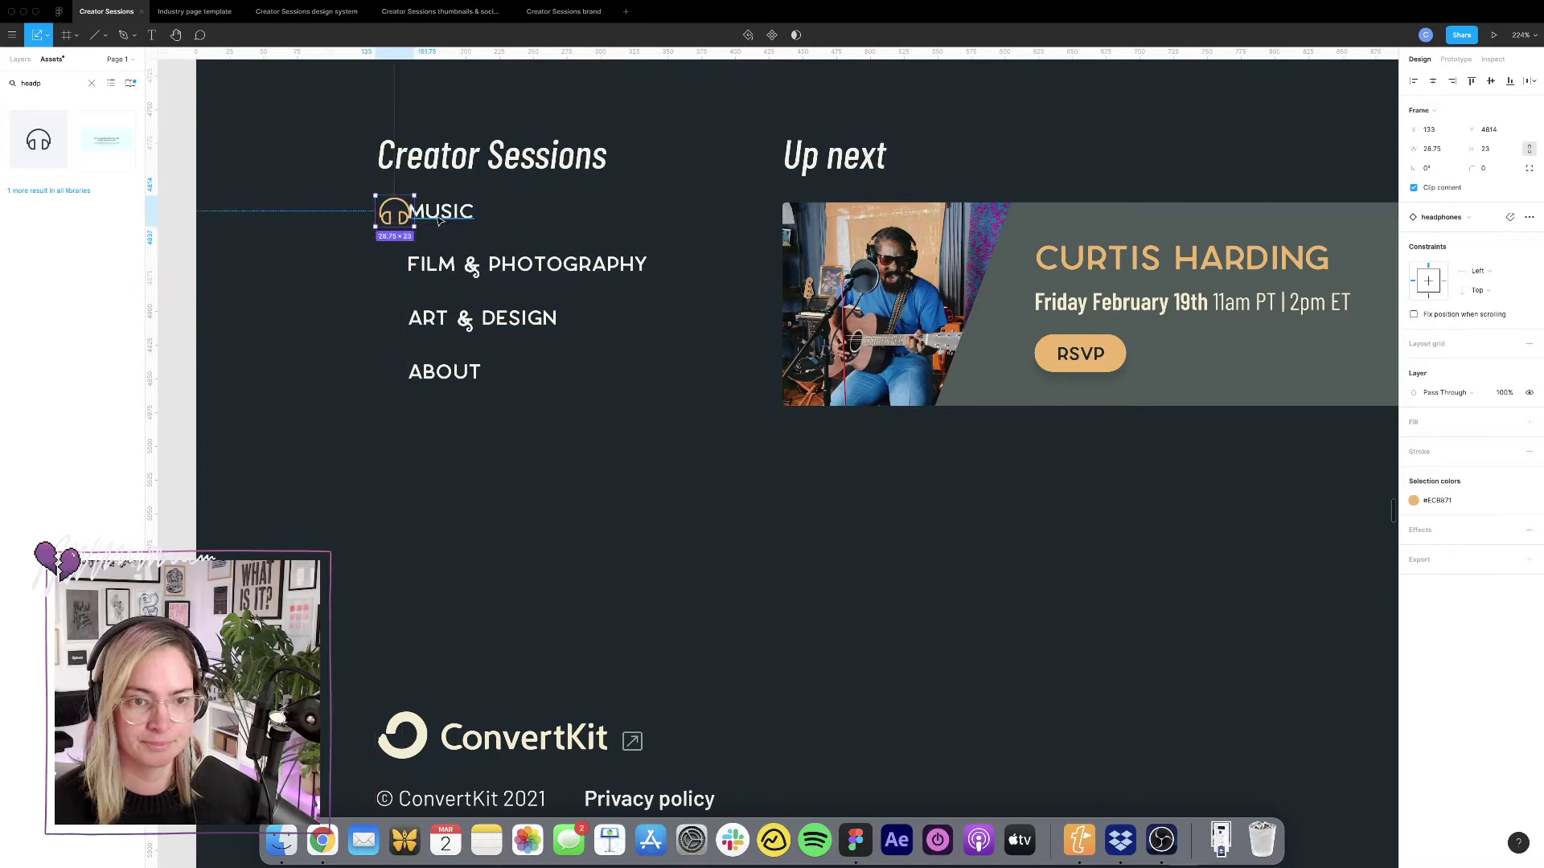
Move the MUSIC, FILM & PHOTOGRAPHY, ART & DESIGN and ABOUT links together to X 167 for a gap after the icon.
left_click(445, 218)
left_click(467, 261, "shift")
left_click(444, 319, "shift")
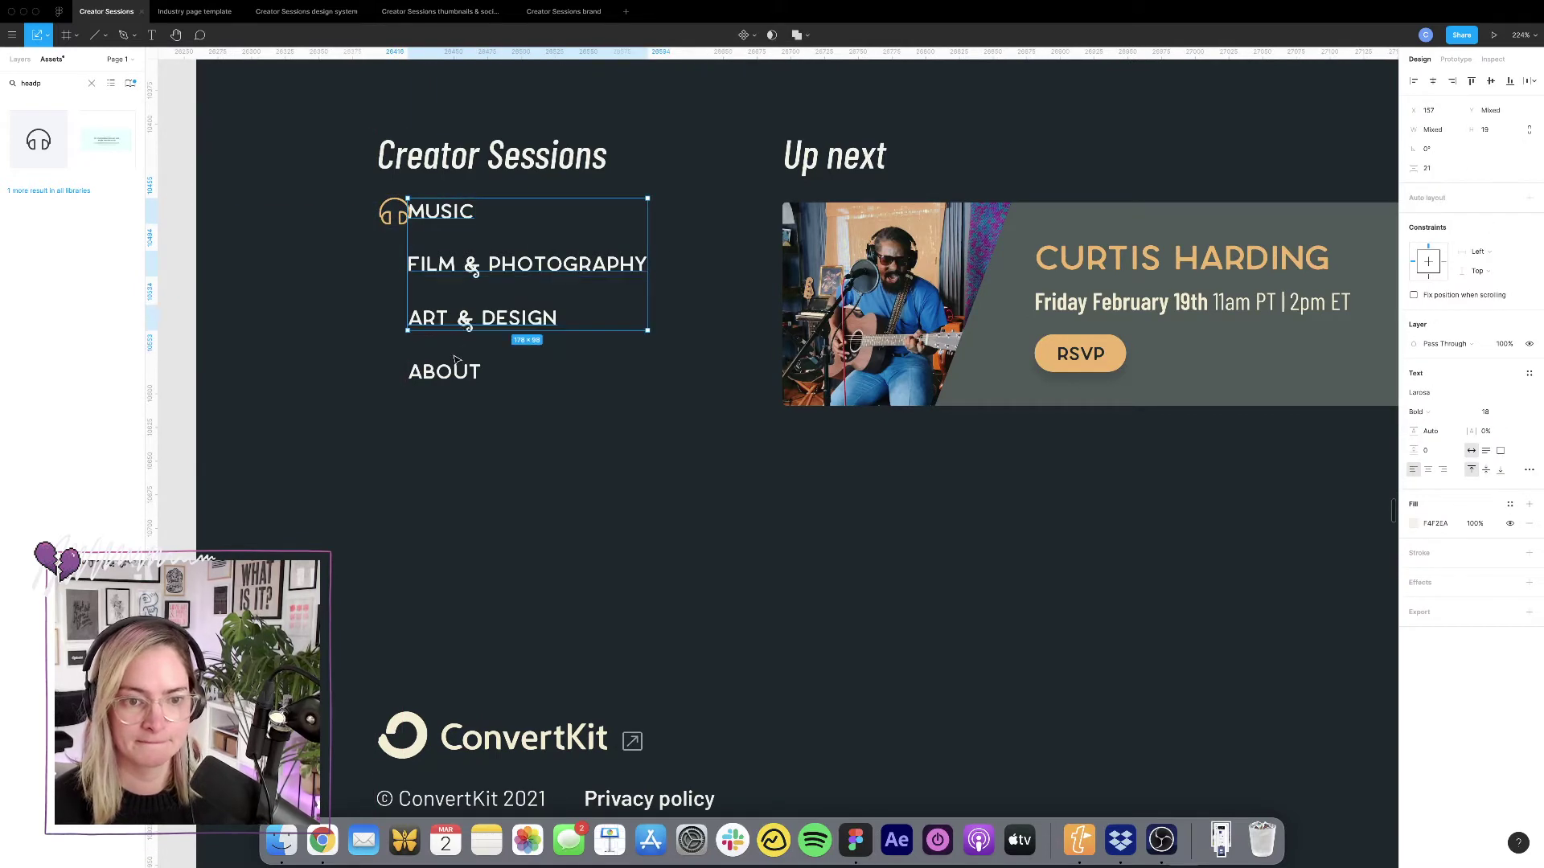
left_click(443, 372, "shift")
left_click_drag(443, 371, 457, 372)
left_click(624, 424)
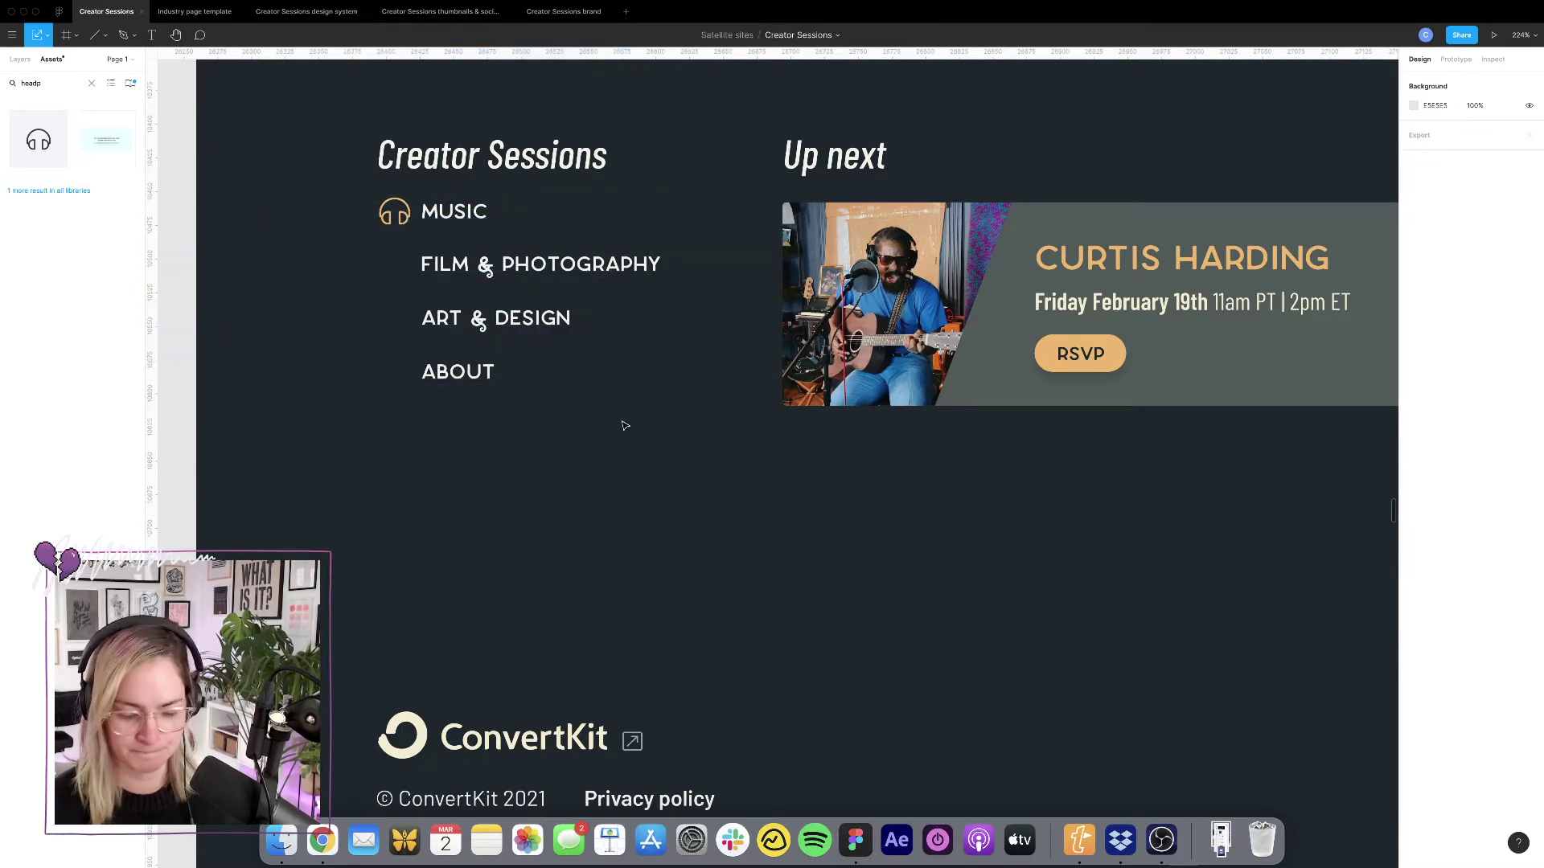
Show the layout grid and duplicate the headphones icon beside FILM & PHOTOGRAPHY at X 133, Y 4853.
key("ctrl+g")
scroll(630, 356, "down", 3)
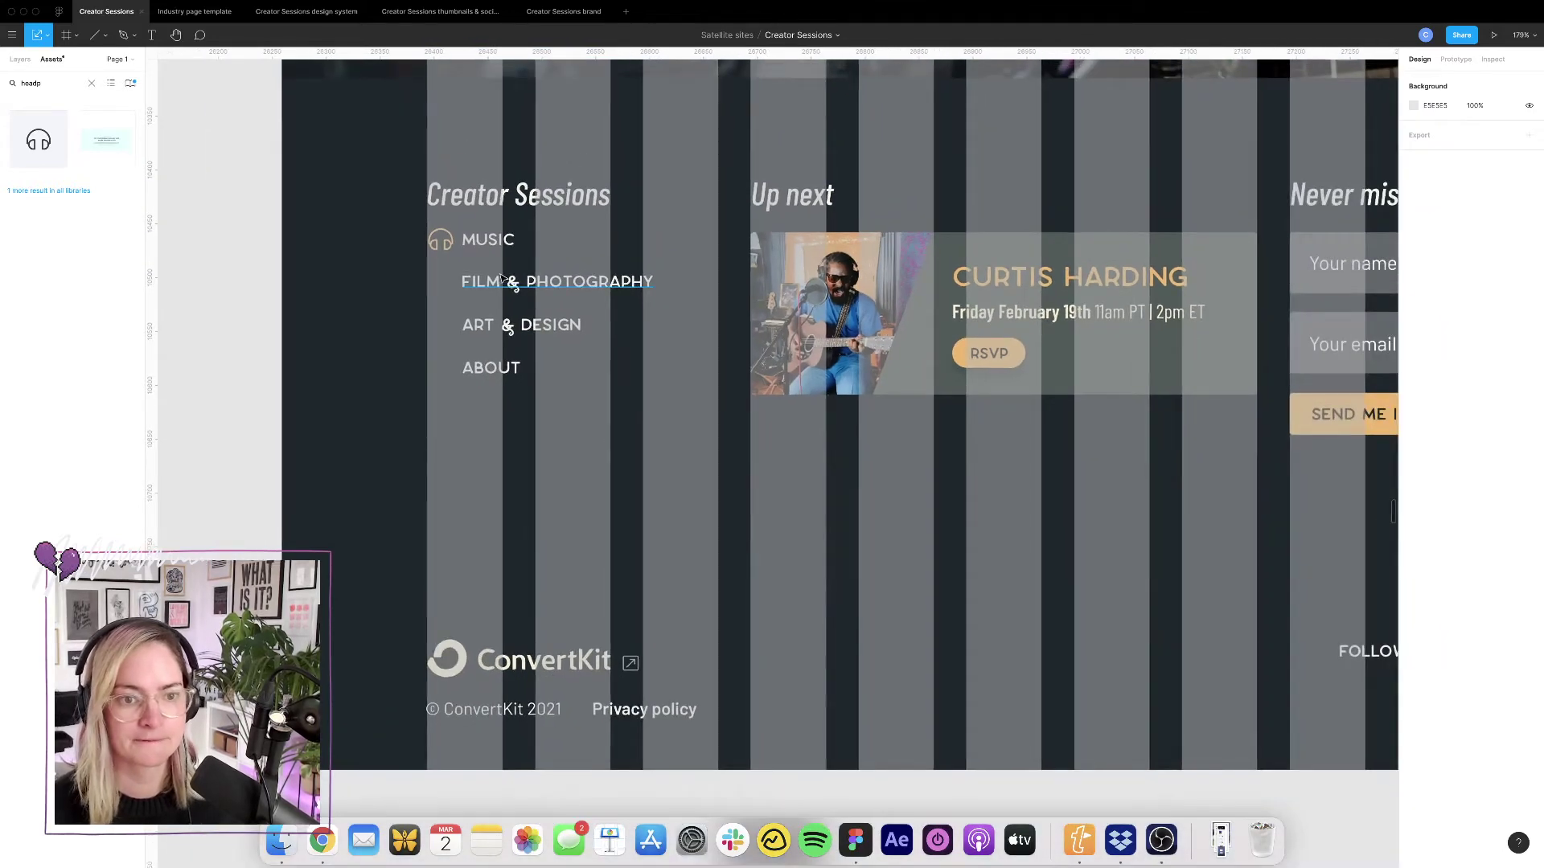
type("p")
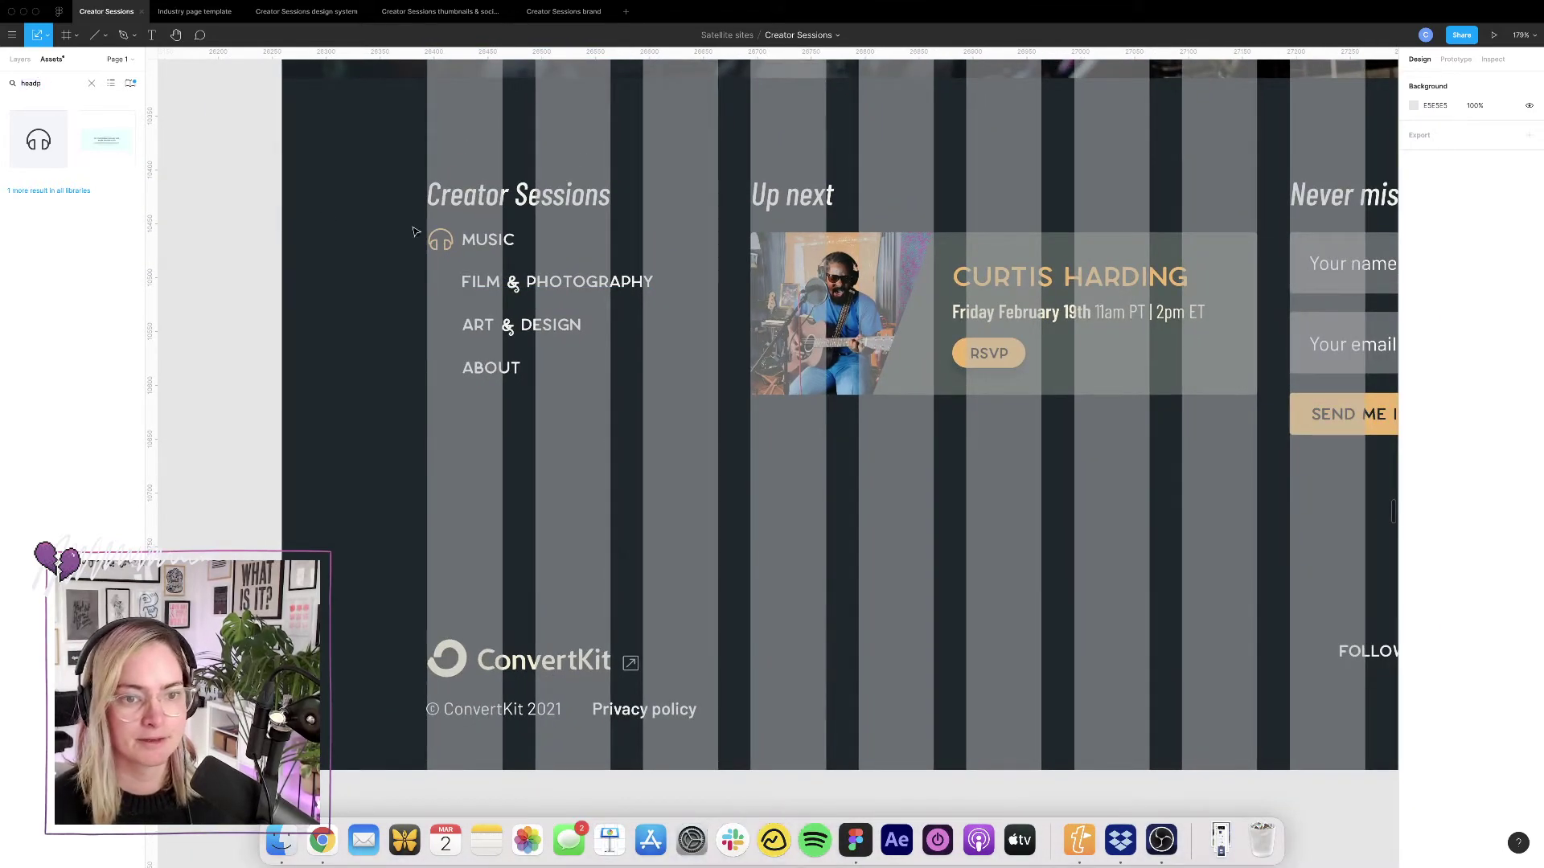
left_click(439, 241)
left_click_drag(440, 245, 441, 288)
Swap the icon beside FILM & PHOTOGRAPHY for the camera icon.
left_click(1450, 219)
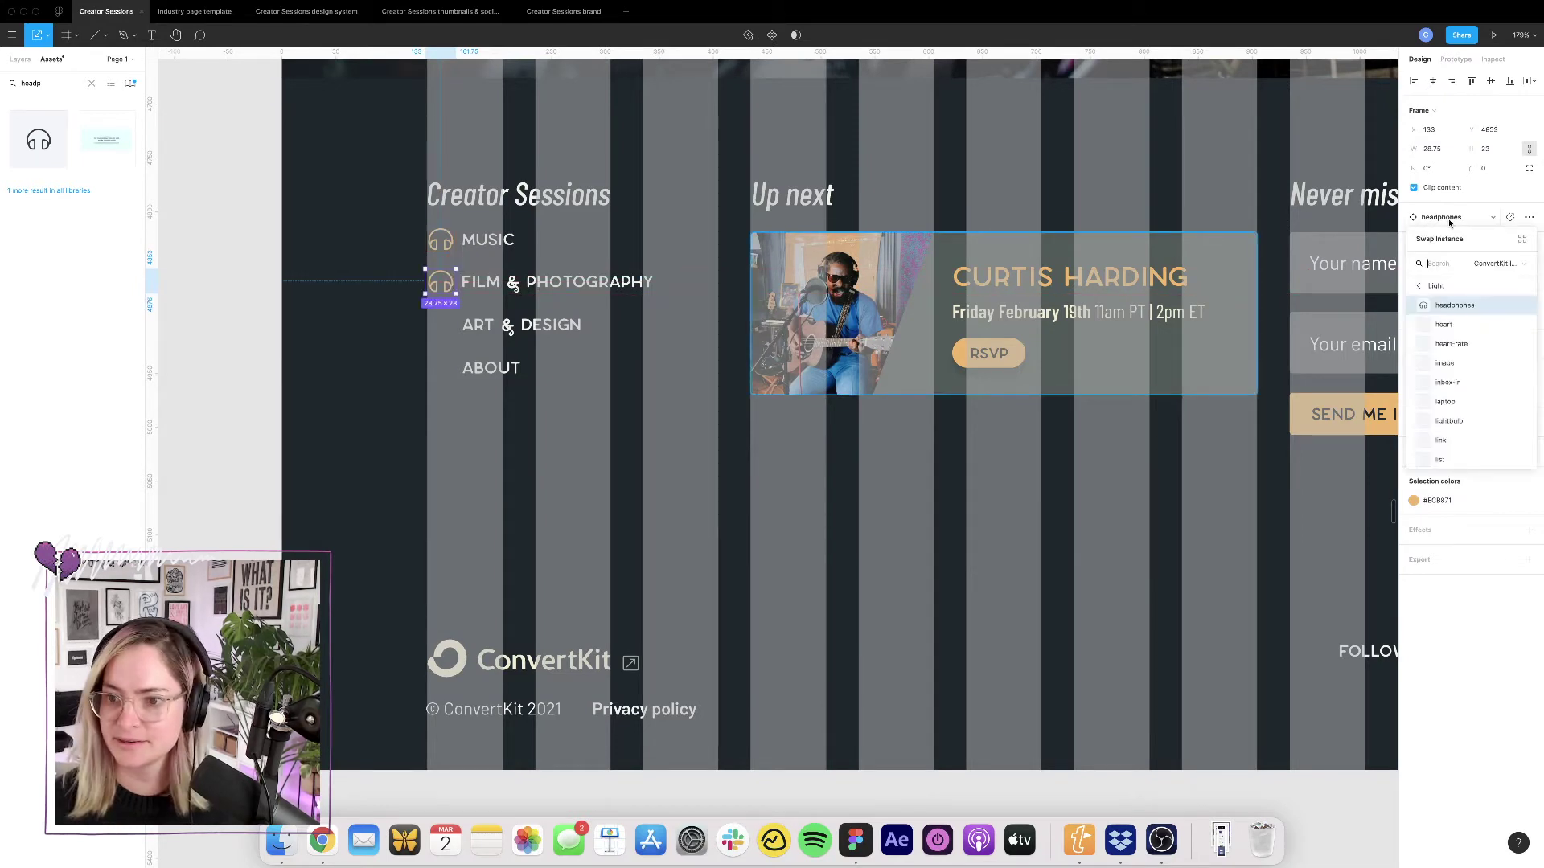
type("came")
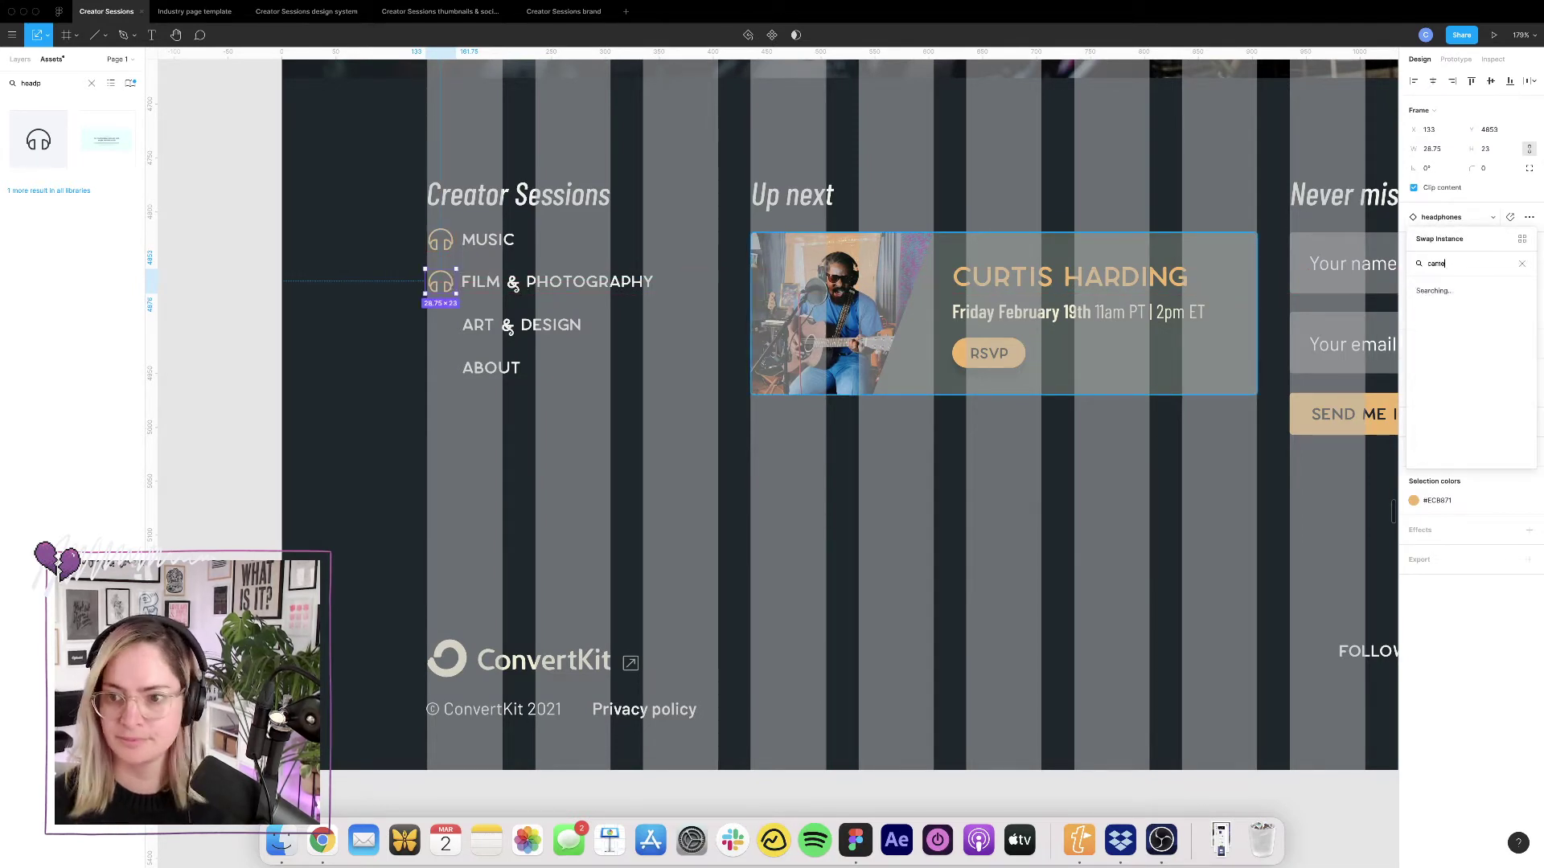
type("r")
left_click(1447, 286)
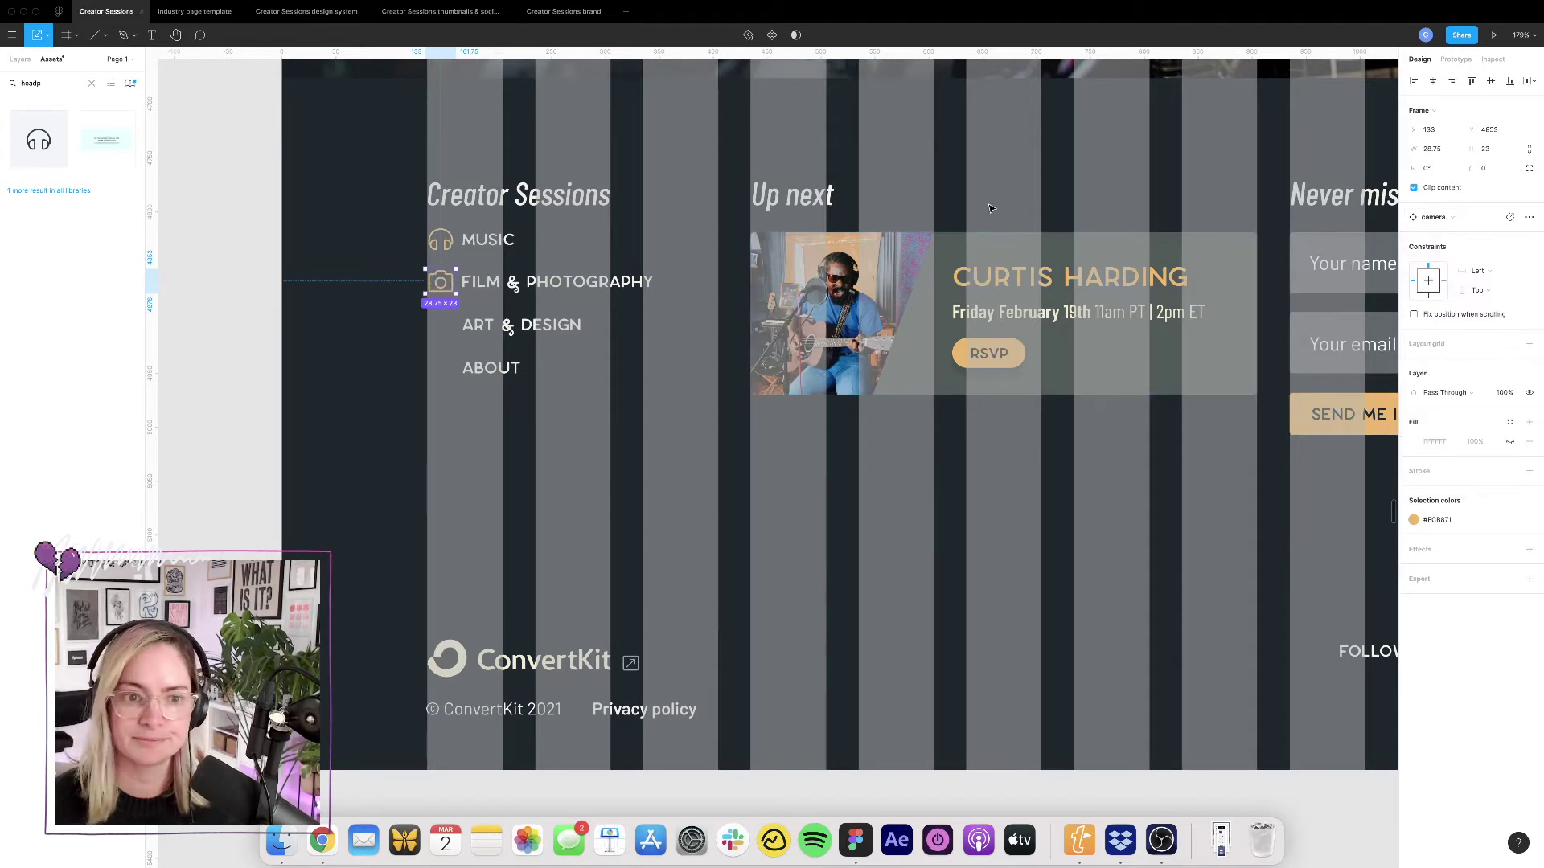
Duplicate the camera icon beside ART & DESIGN at Y 4893 and swap the copy for the paint-roller icon.
left_click_drag(443, 287, 442, 327)
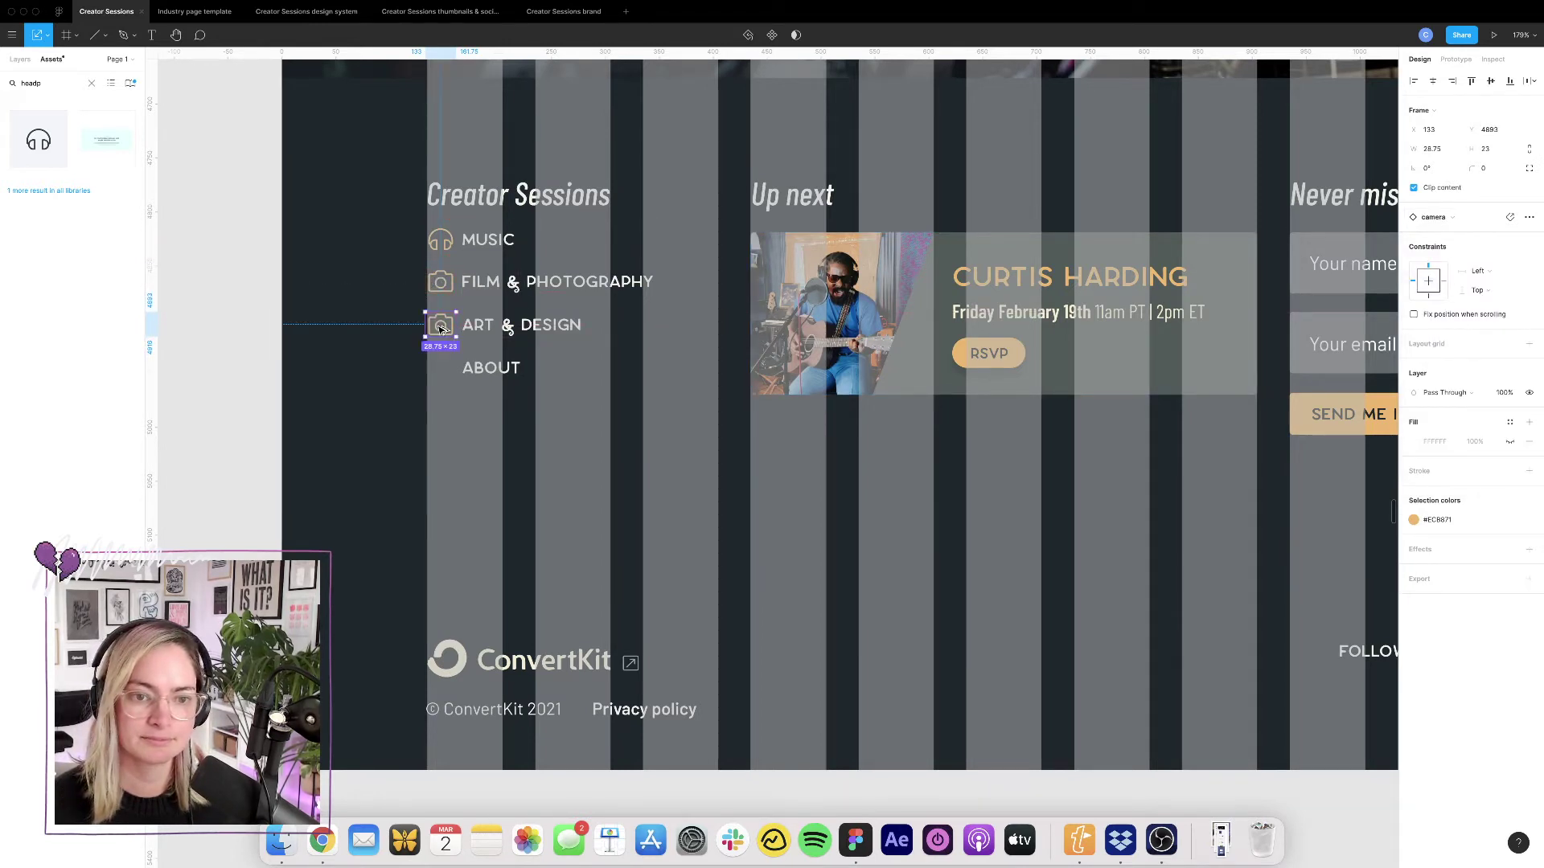
left_click(1452, 219)
type("pai")
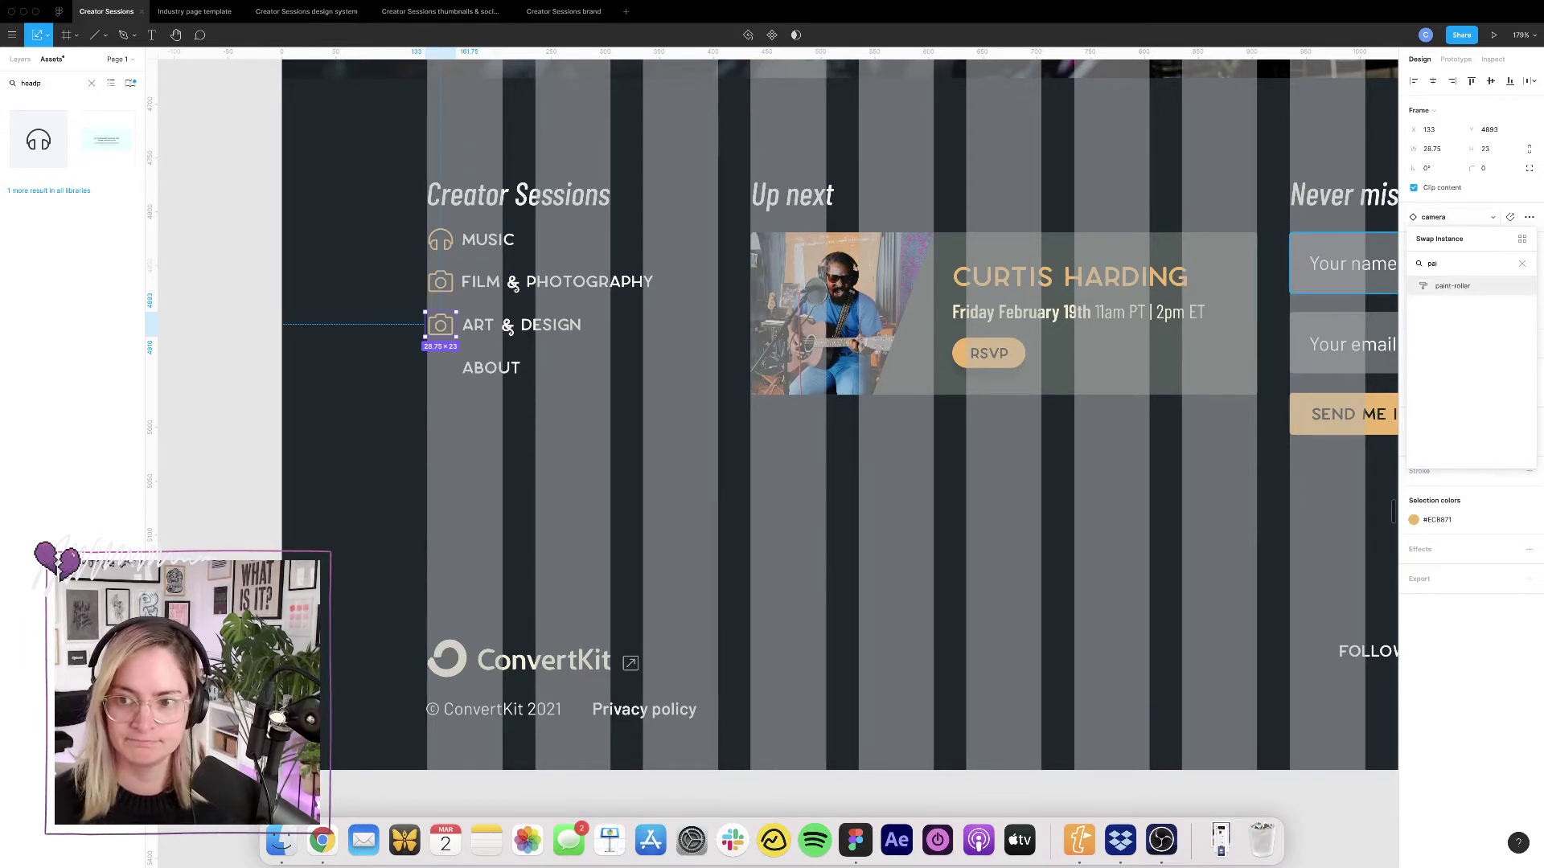
left_click(1423, 287)
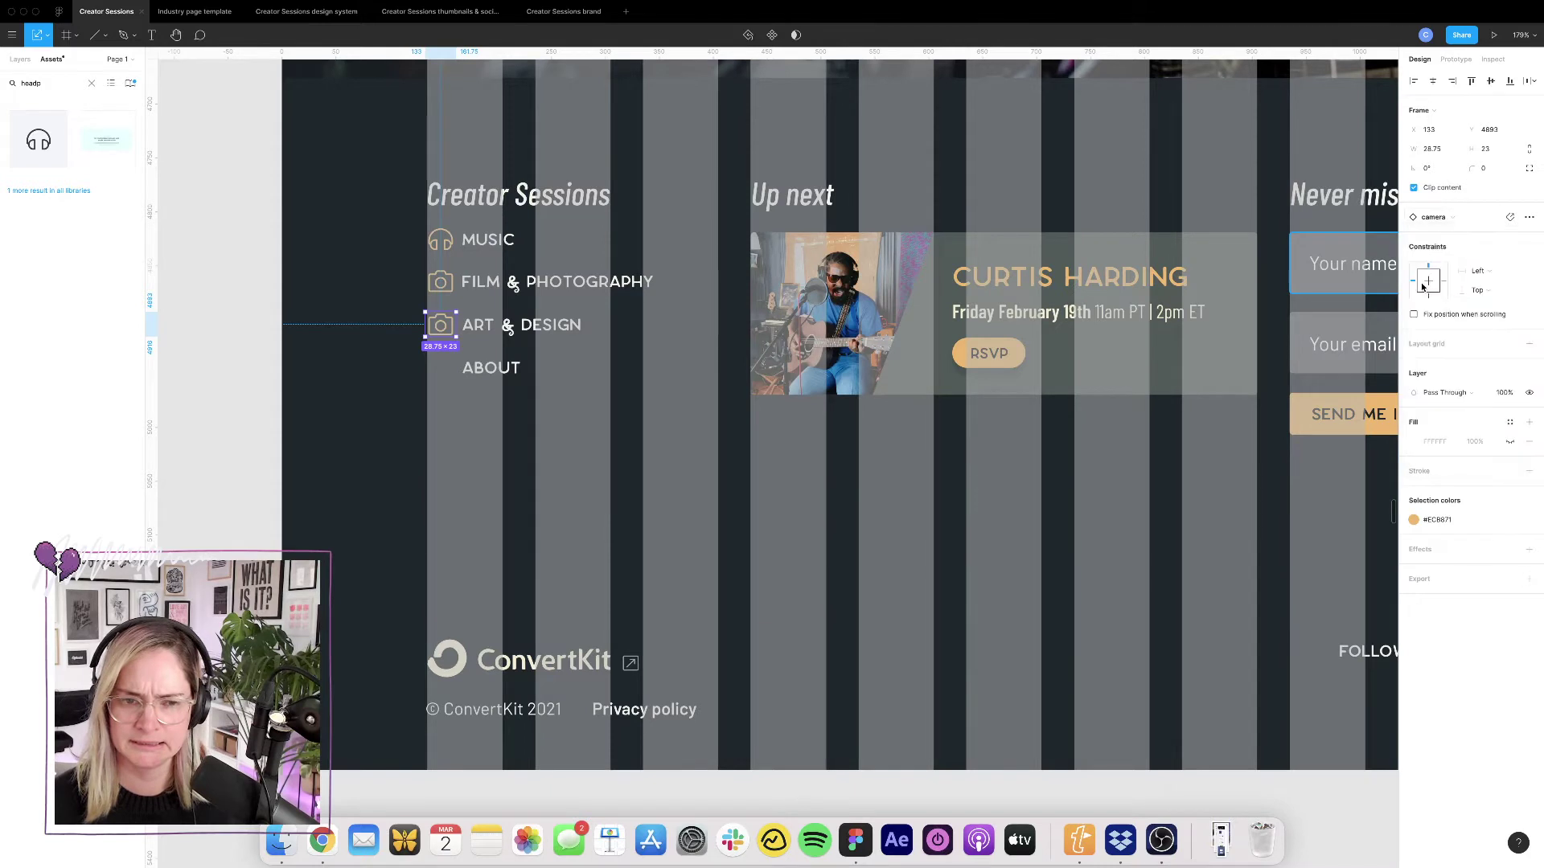
key("Escape")
Move the ABOUT link left to line up beneath the icons and reword it to "ABOUT CREATOR SESSIONS".
left_click(510, 370)
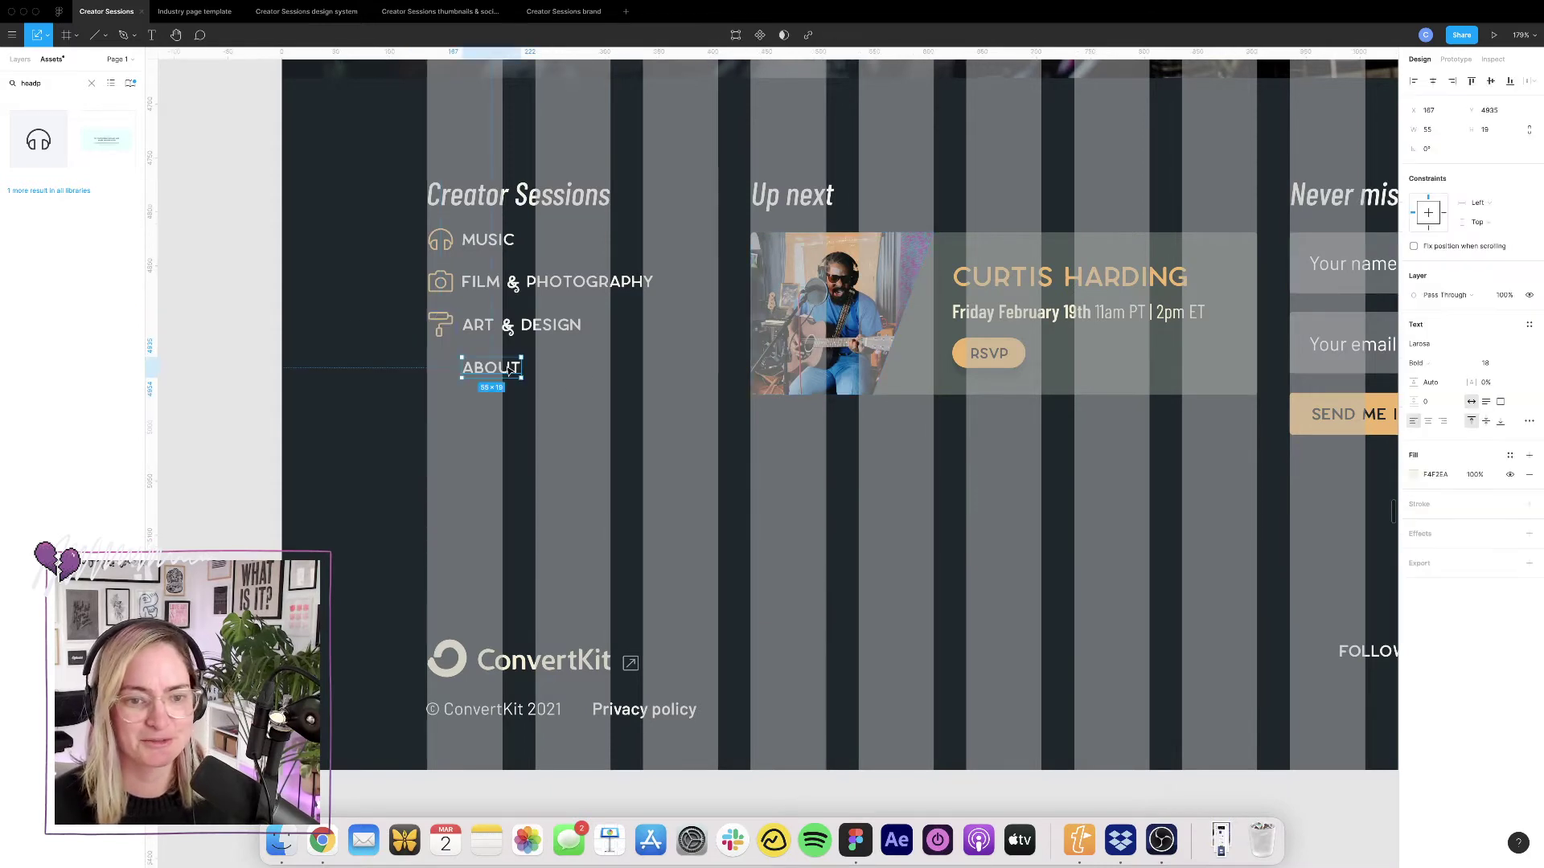
left_click_drag(512, 370, 474, 376)
double_click(483, 367)
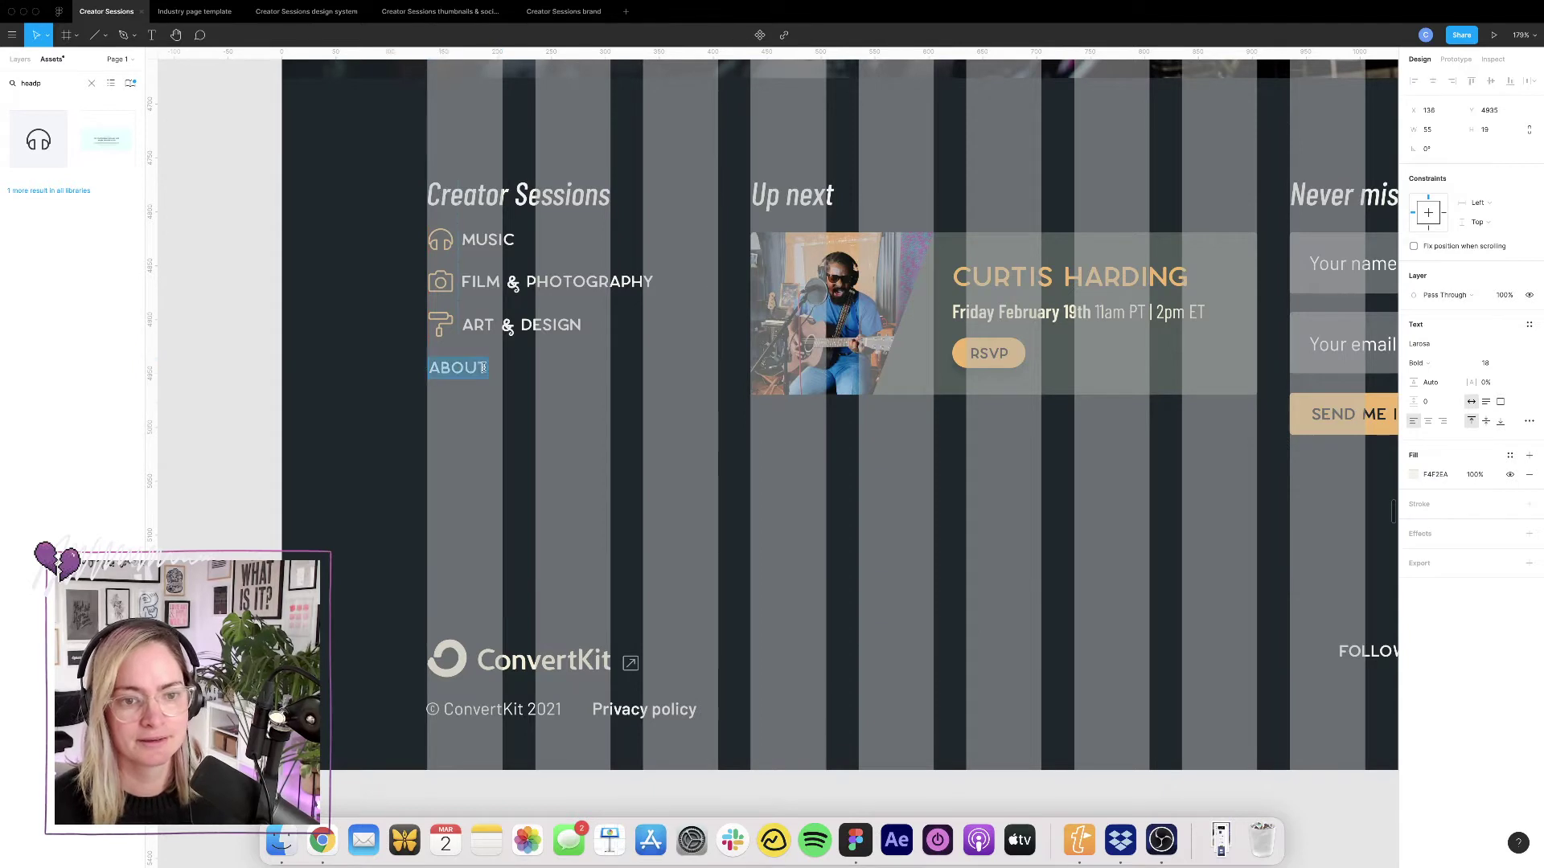
type("THE")
key("BackSpace")
key("BackSpace")
key("BackSpace")
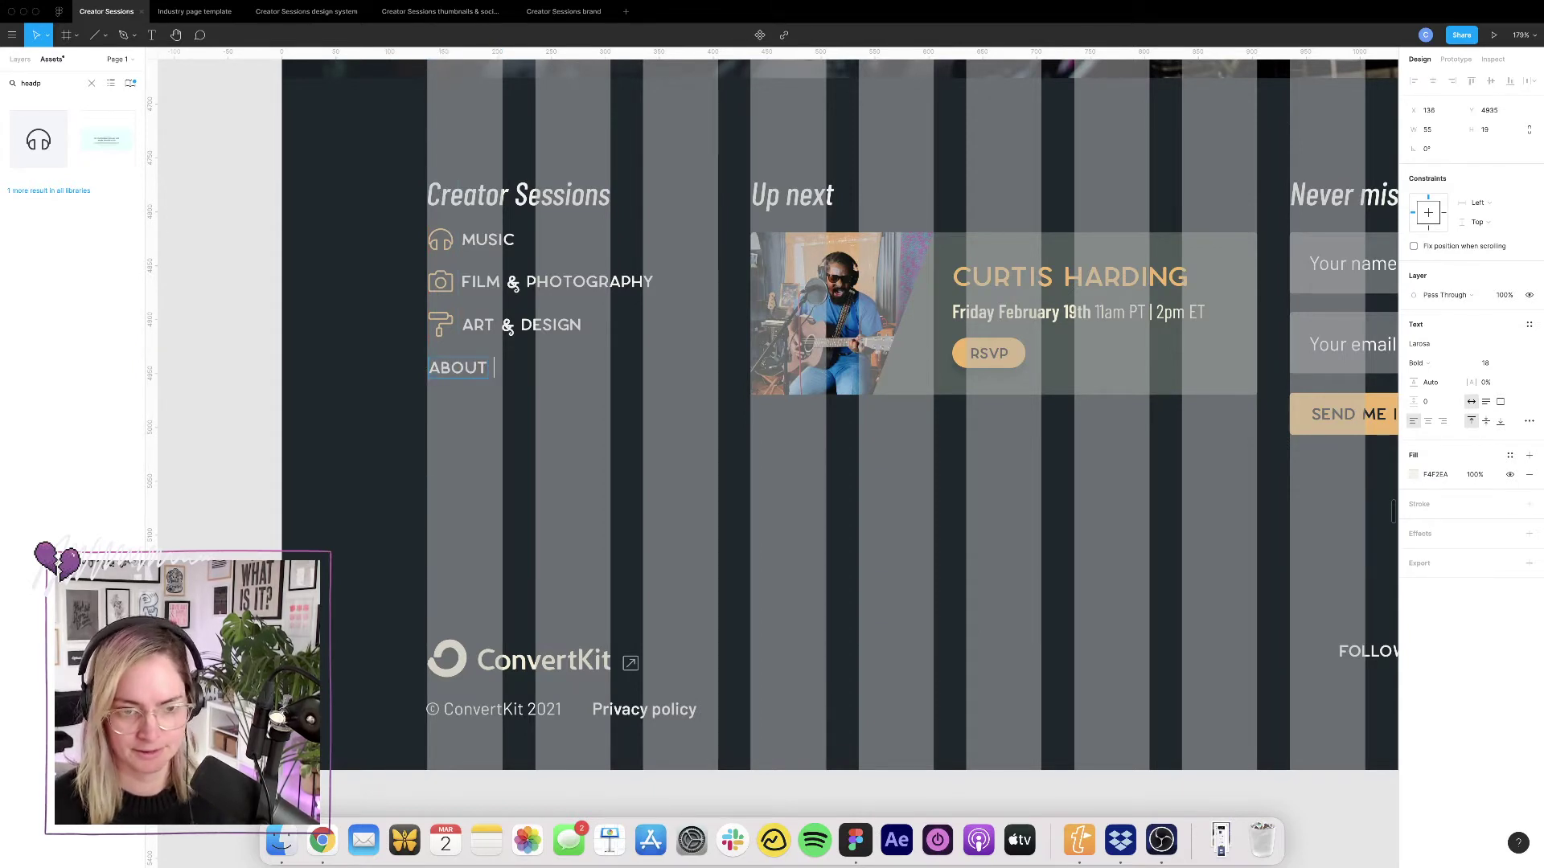
type("CREATOR SESSIONS")
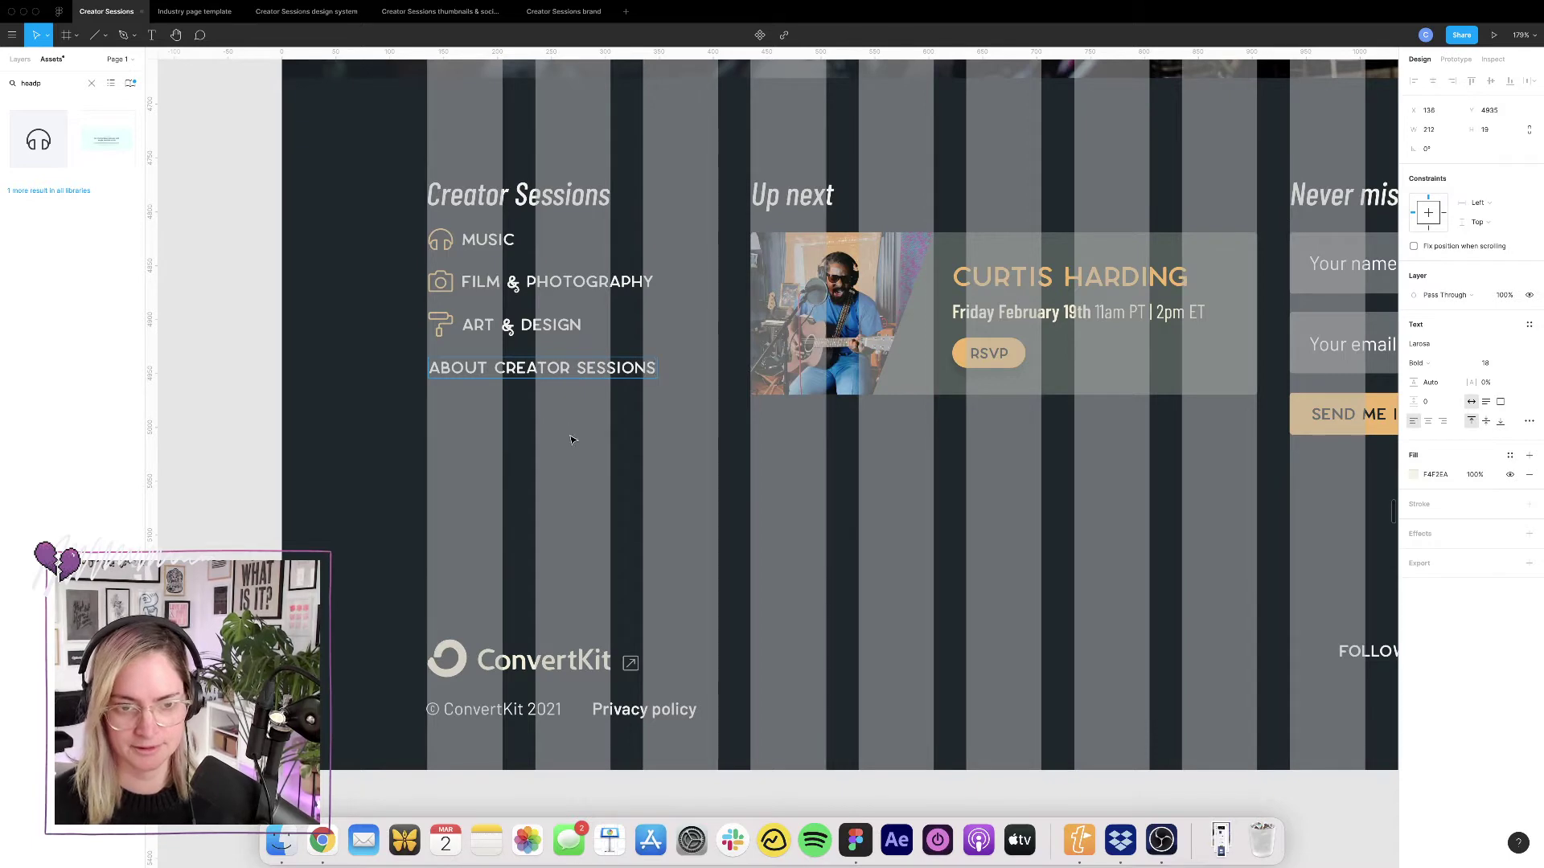
key("Escape")
key("Escape")
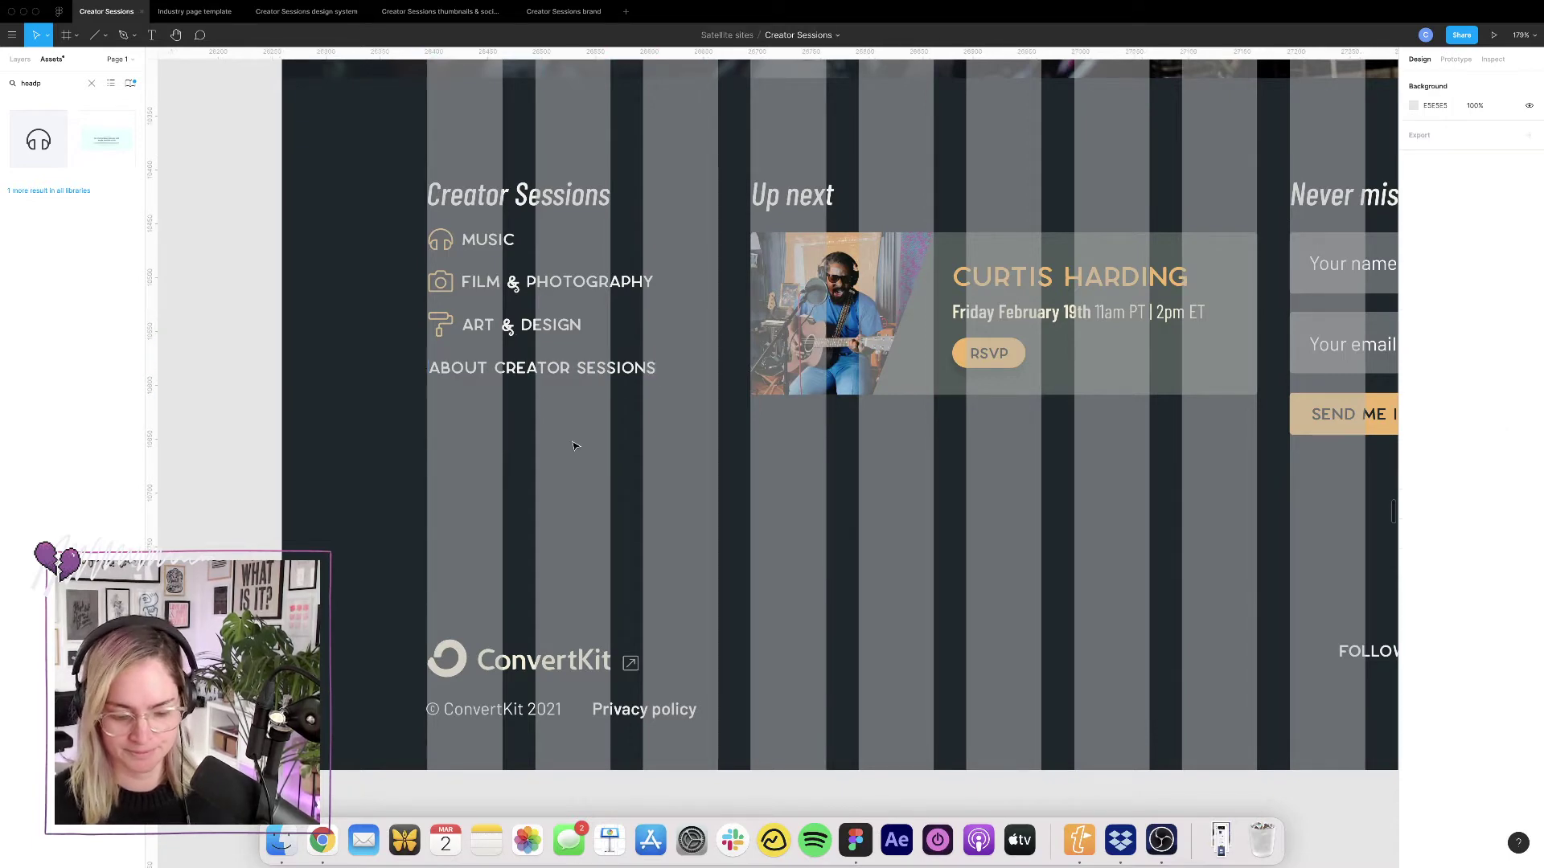
Hide the layout grid and review the whole footer, including the "ABOUT CREATOR SESSIONS" link.
key("ctrl+g")
scroll(614, 400, "down", 5)
scroll(563, 434, "up", 2)
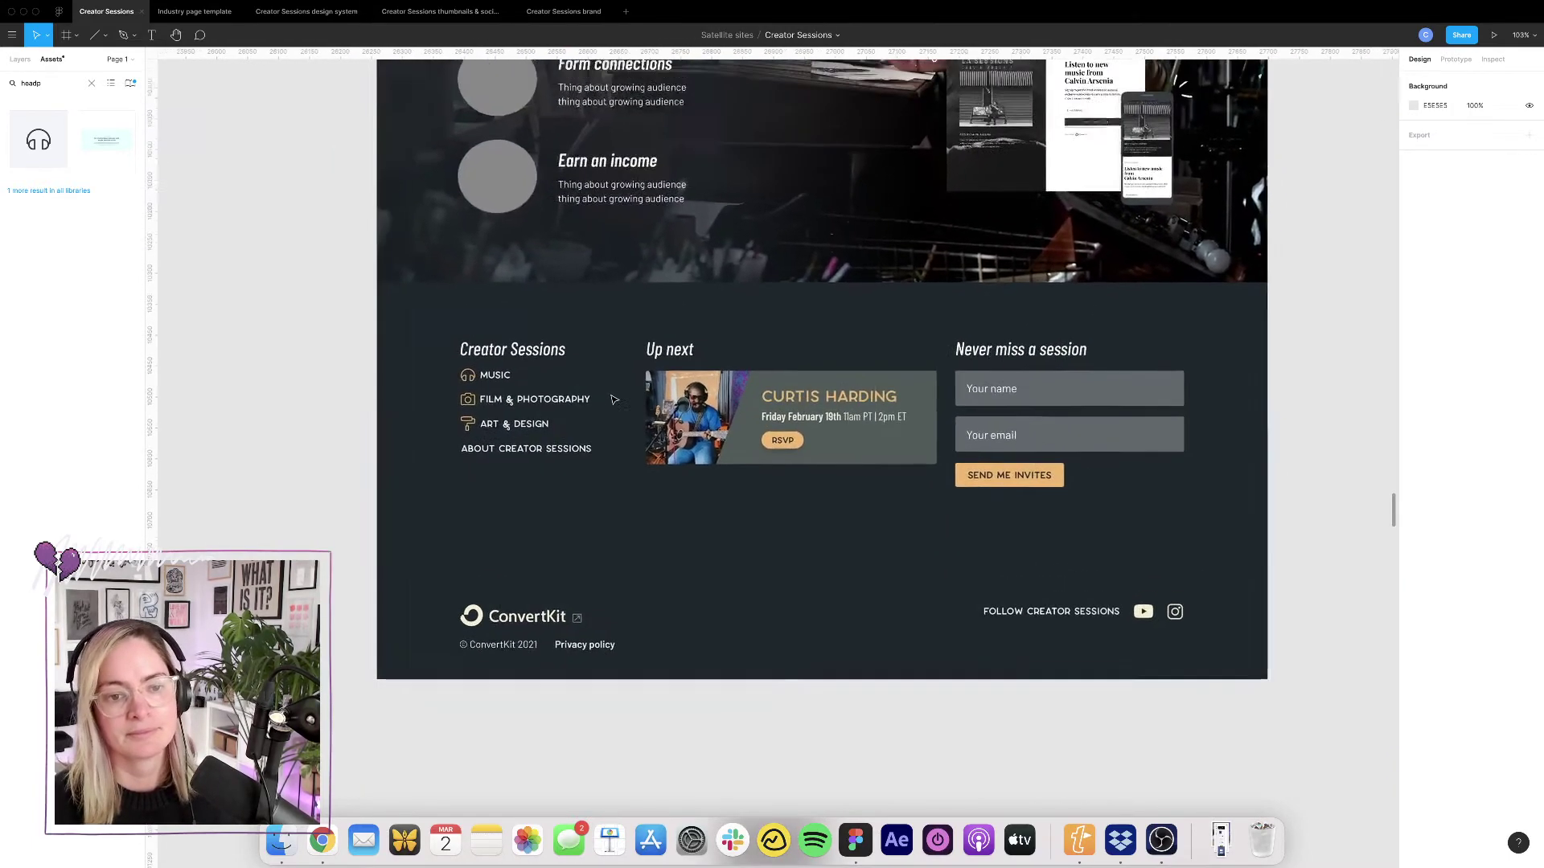
double_click(531, 464)
key("Escape")
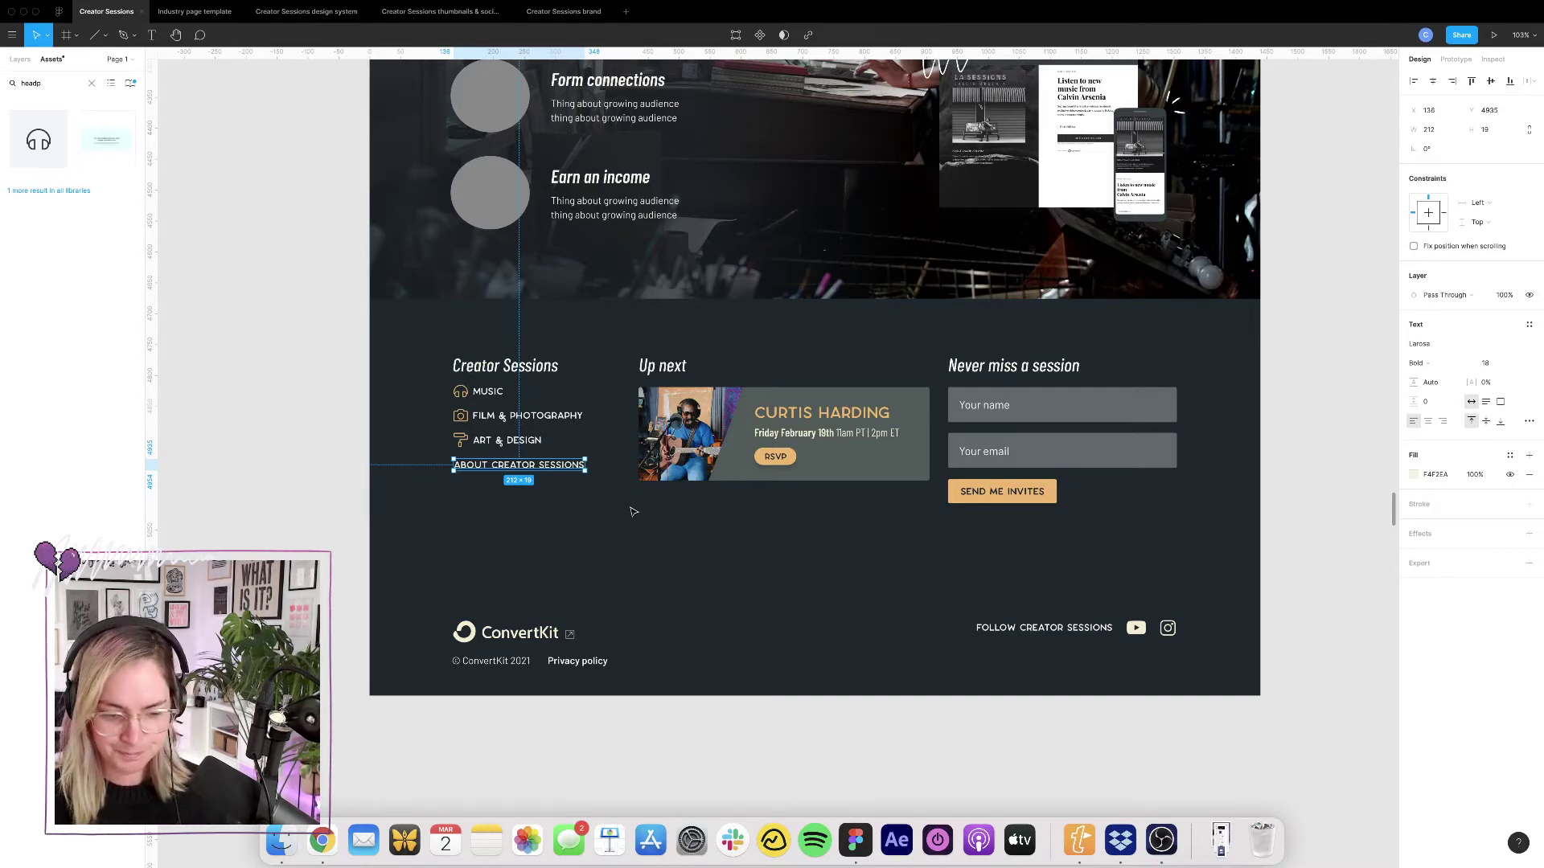
key("Escape")
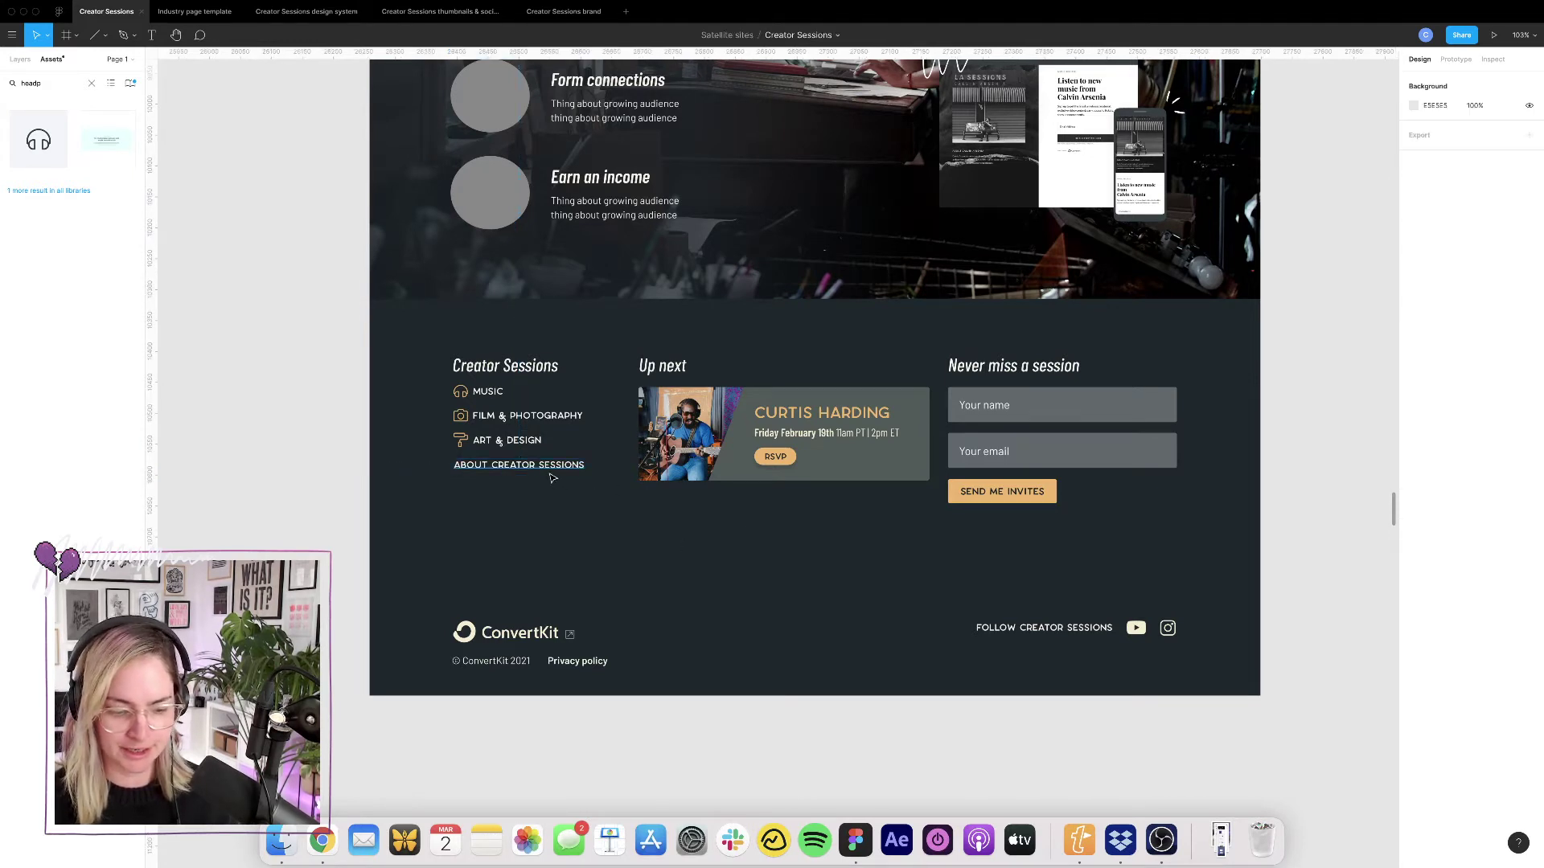
Examine the other home, session and listing page designs across the canvas for comparison with the footer.
left_click(505, 441)
scroll(506, 444, "down", 10)
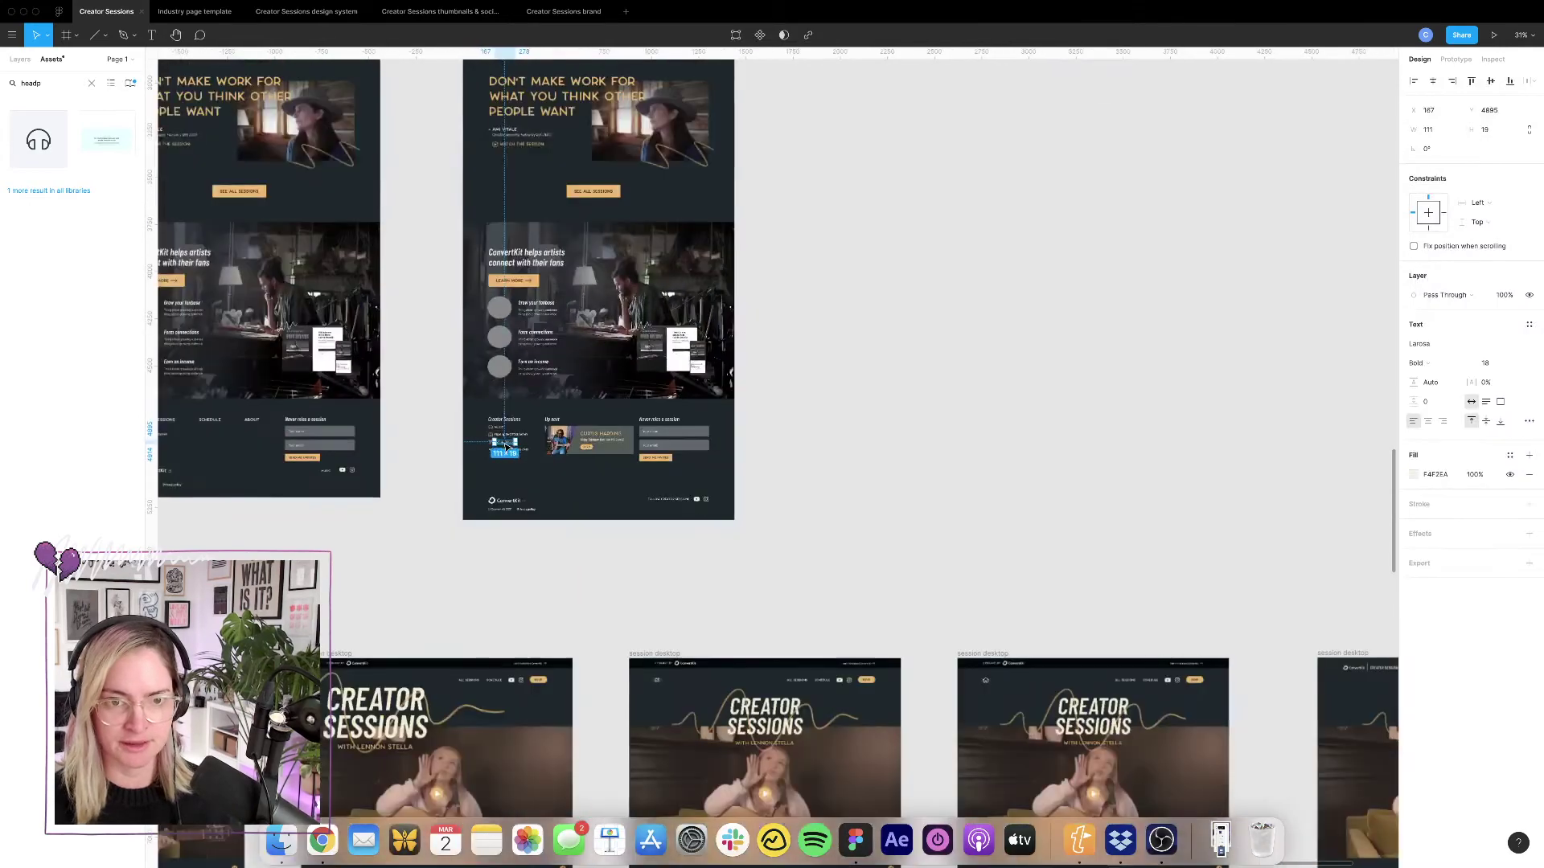
scroll(507, 448, "down", 5)
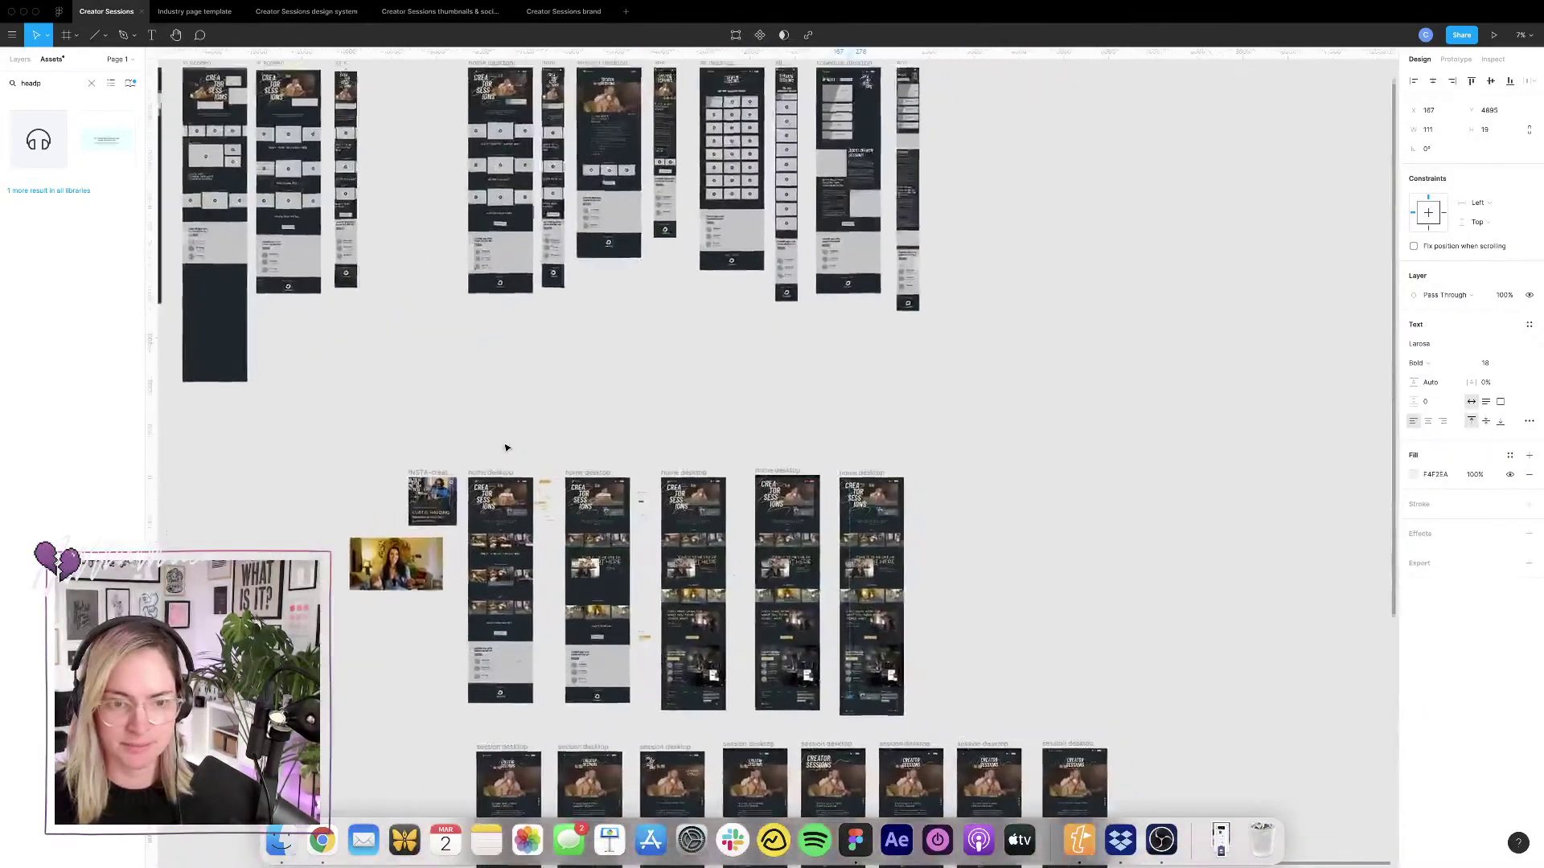
scroll(697, 494, "up", 15)
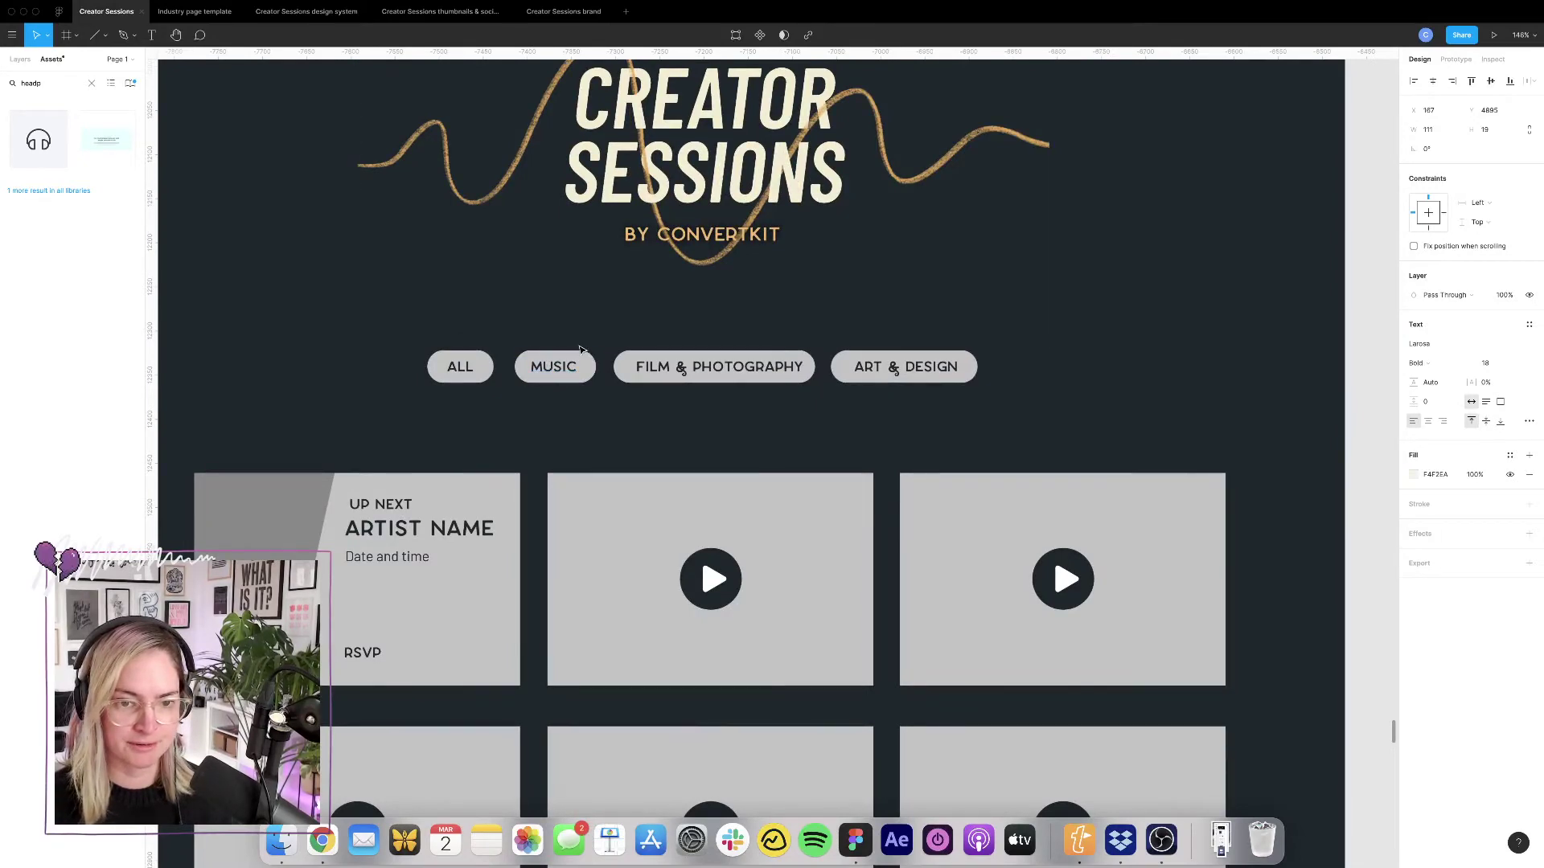
scroll(595, 336, "down", 7)
scroll(623, 324, "down", 5)
scroll(574, 264, "down", 5)
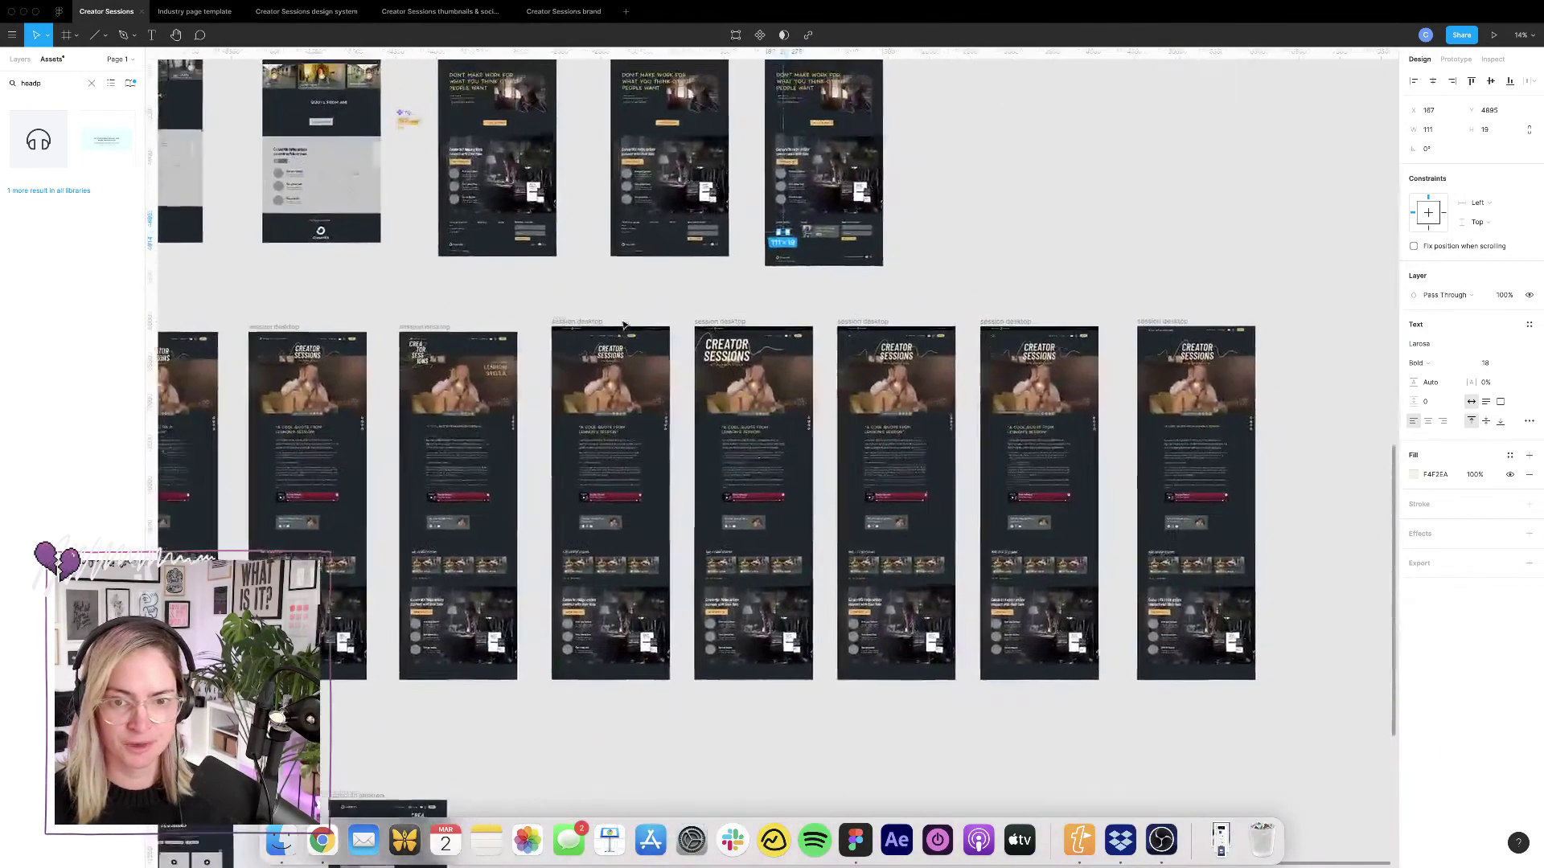
Return to the home desktop footer and check its three columns against the layout grid, leaving the grid hidden.
scroll(573, 264, "up", 10)
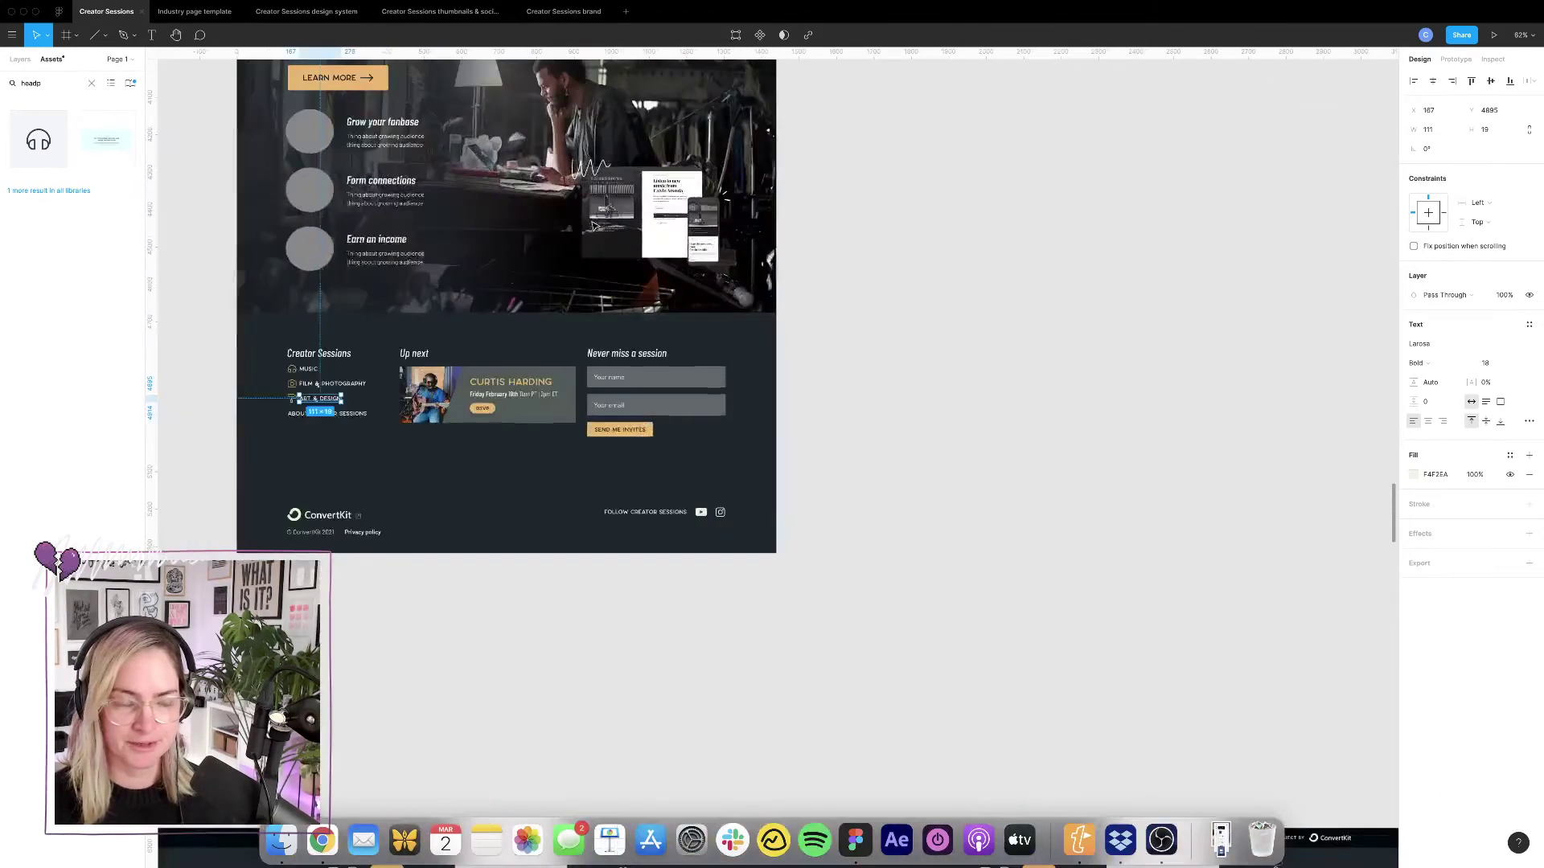
scroll(608, 323, "up", 3)
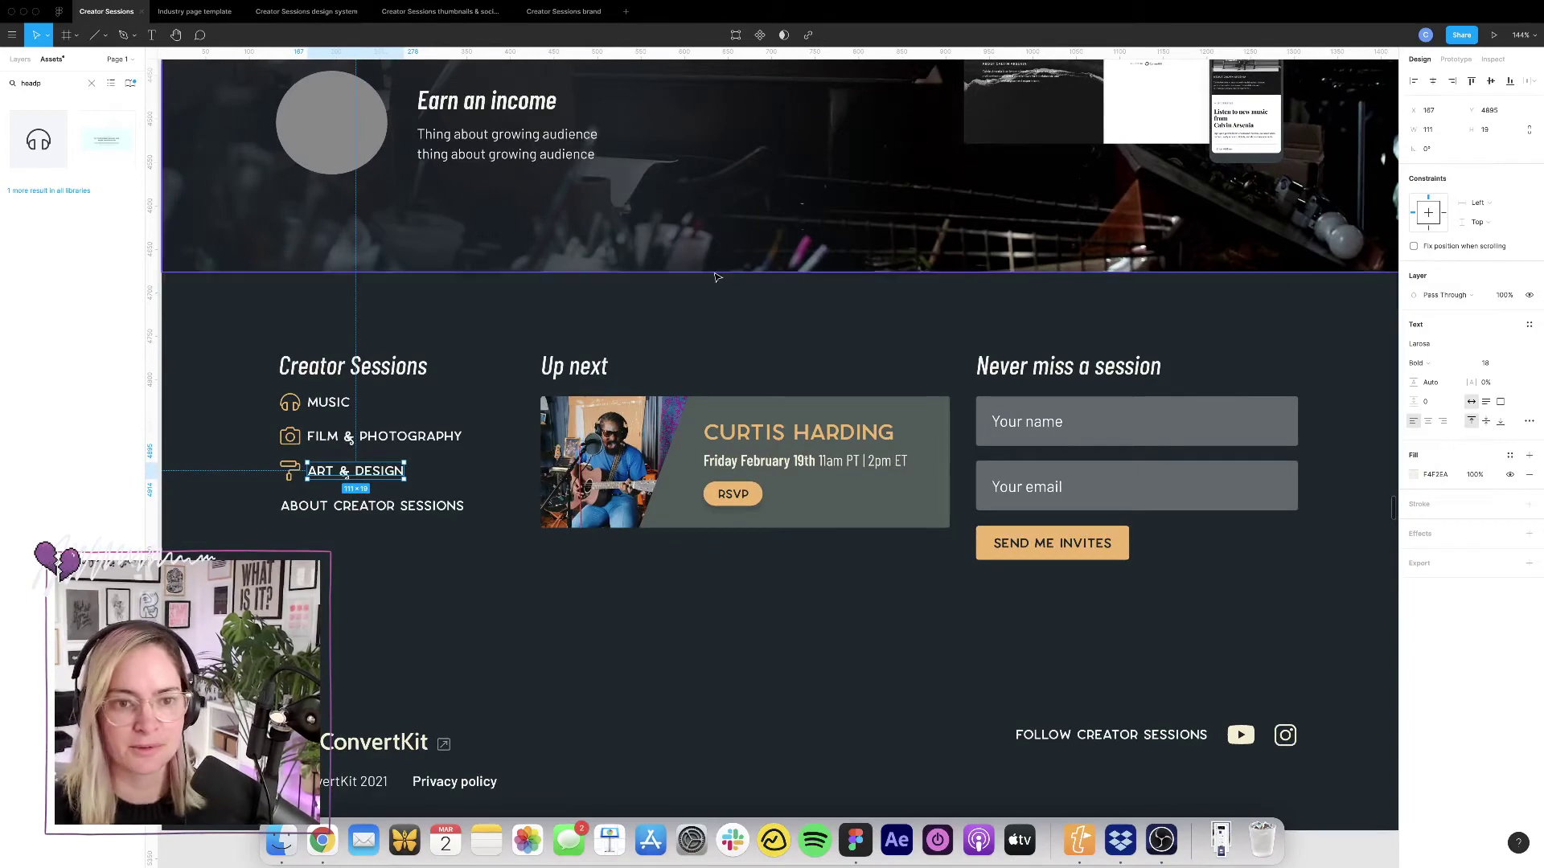
scroll(609, 323, "down", 3)
scroll(738, 322, "up", 3)
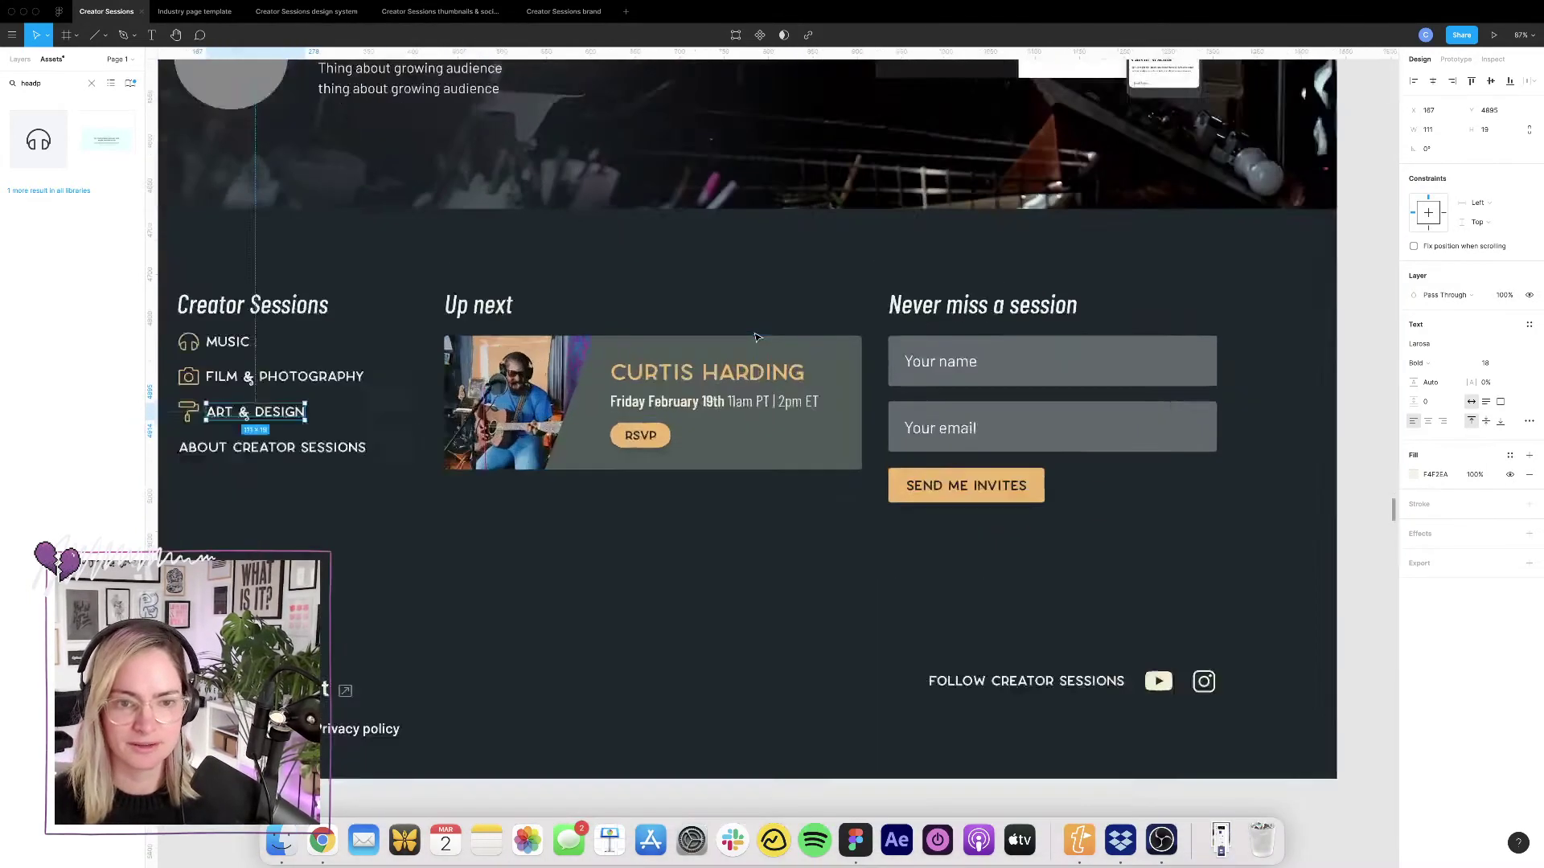
scroll(654, 346, "left", 3)
scroll(654, 346, "down", 1)
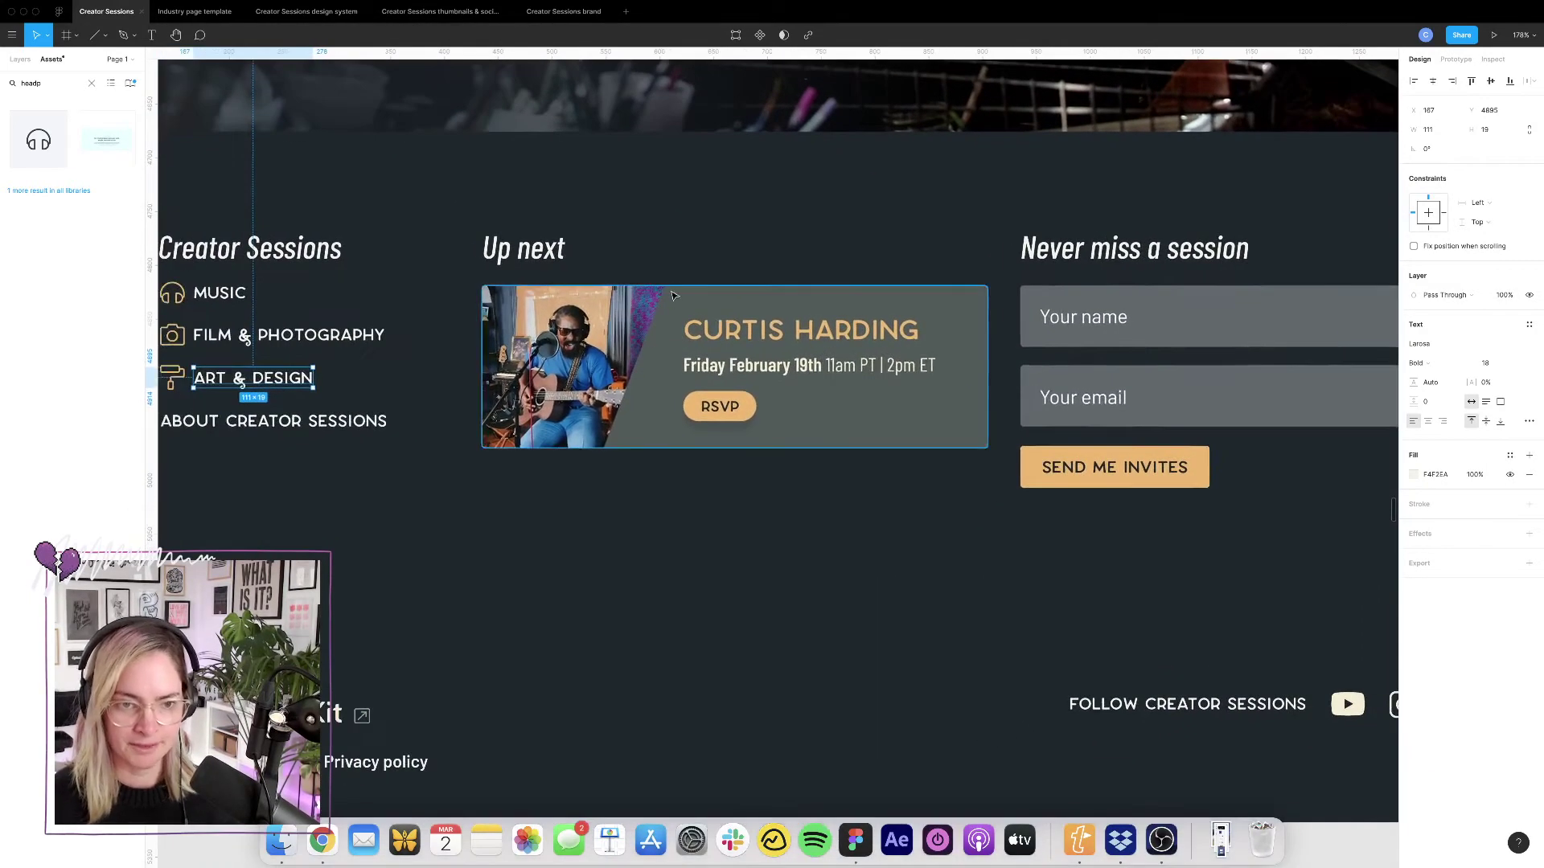
key("ctrl+g")
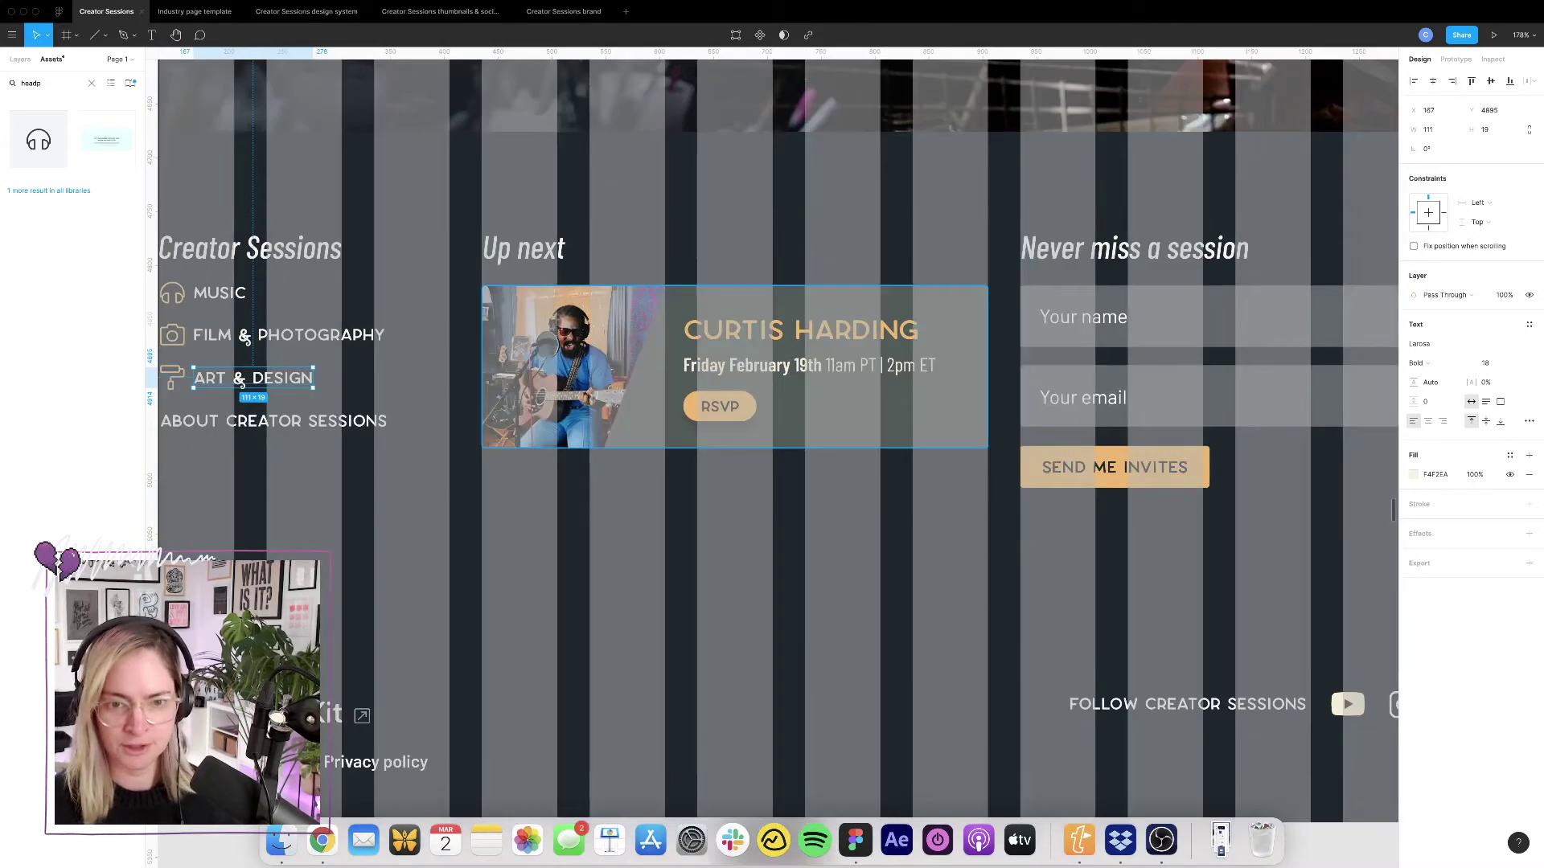
key("ctrl+g")
scroll(588, 270, "left", 3)
scroll(588, 270, "down", 3)
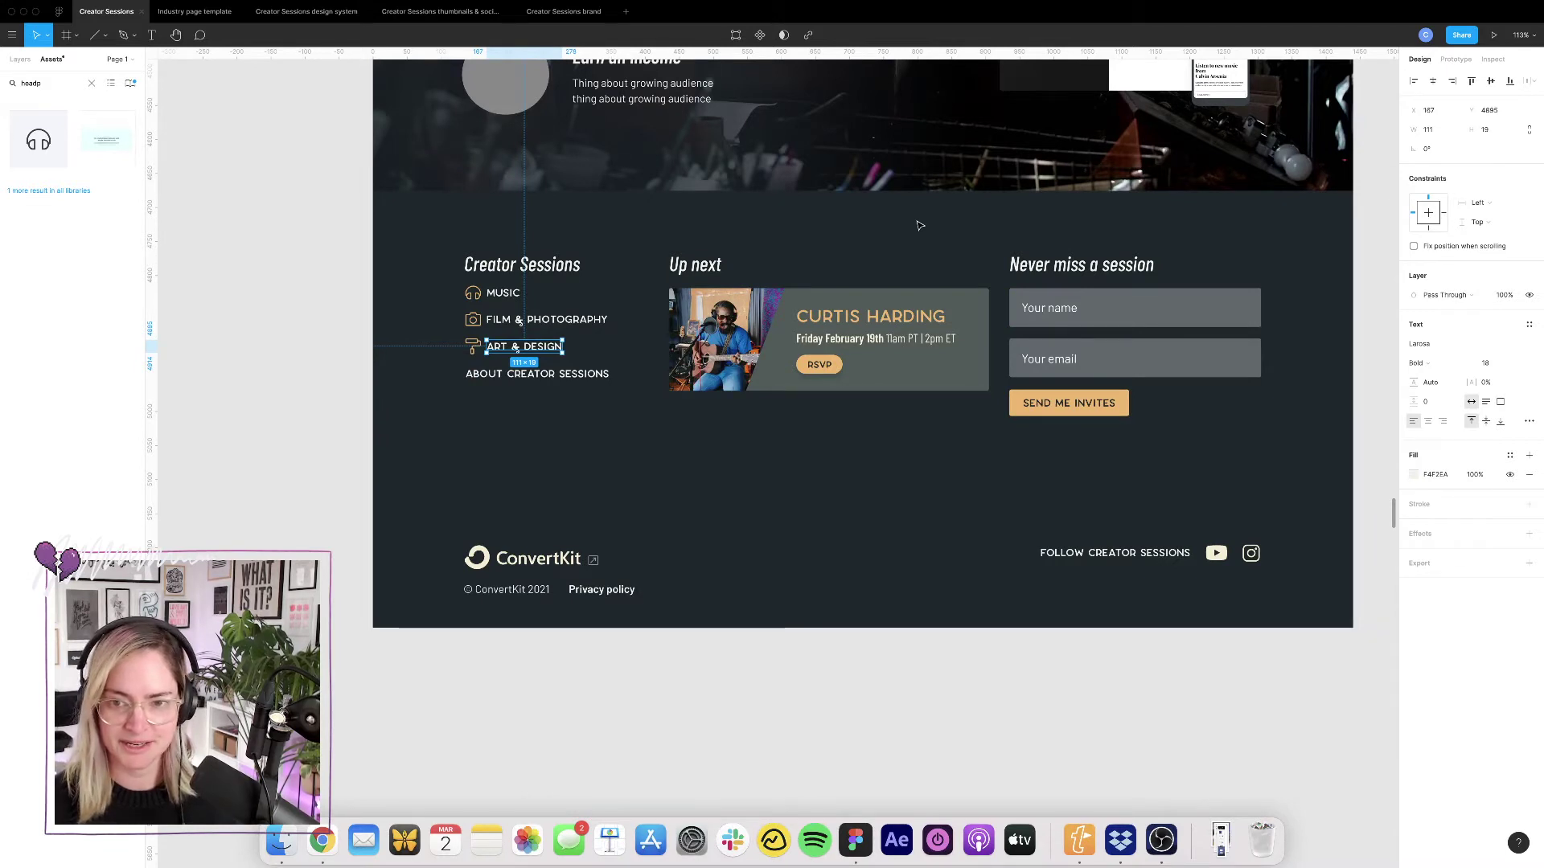
Show the layout grid and resize the Up next card background to about 370 px wide and 263 px tall.
left_click(952, 298)
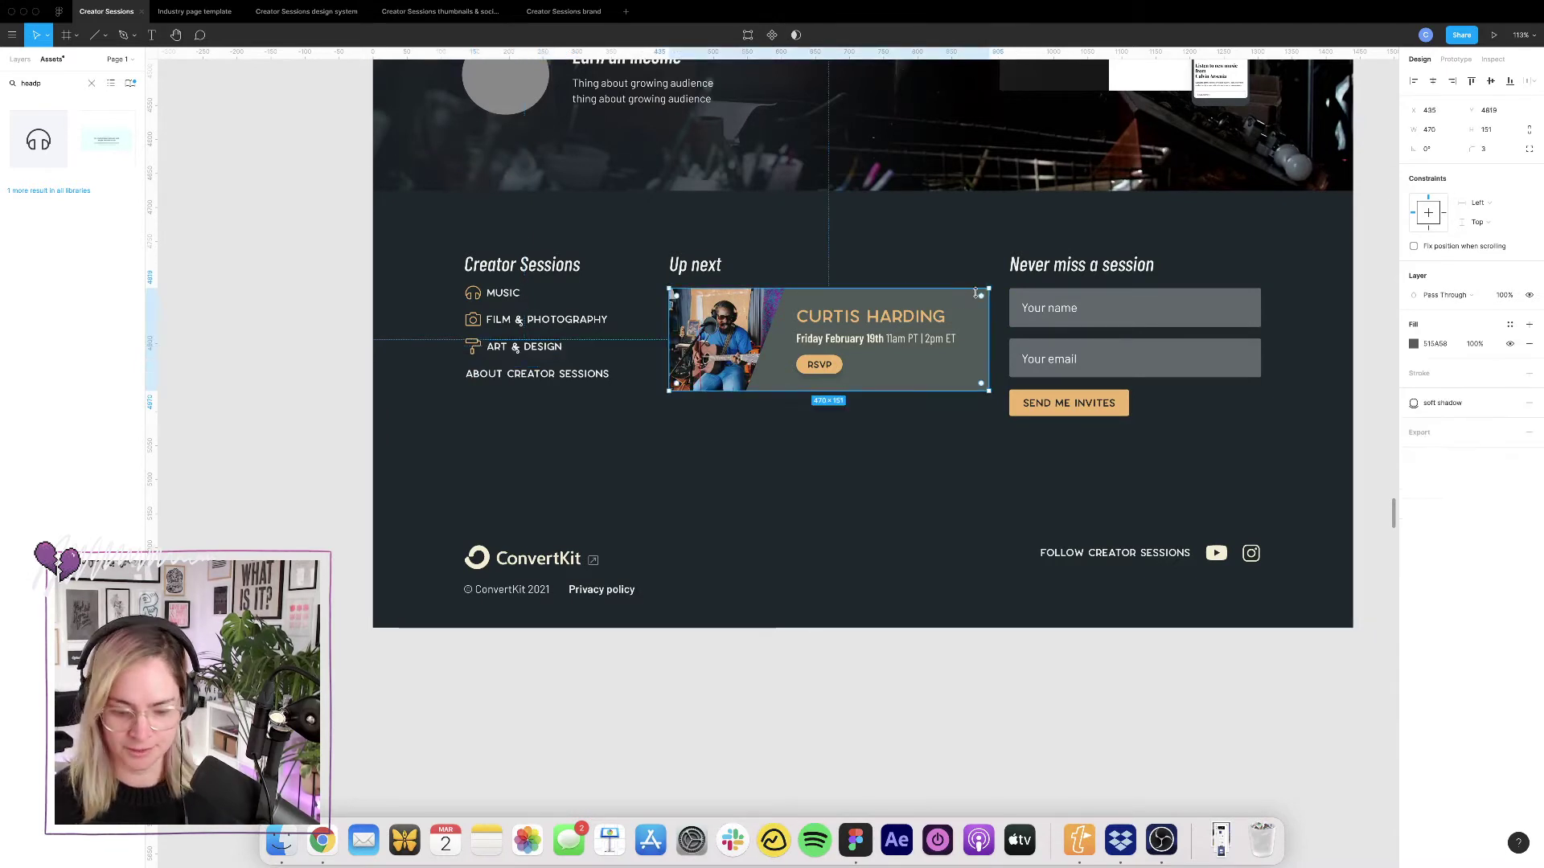
key("ctrl+g")
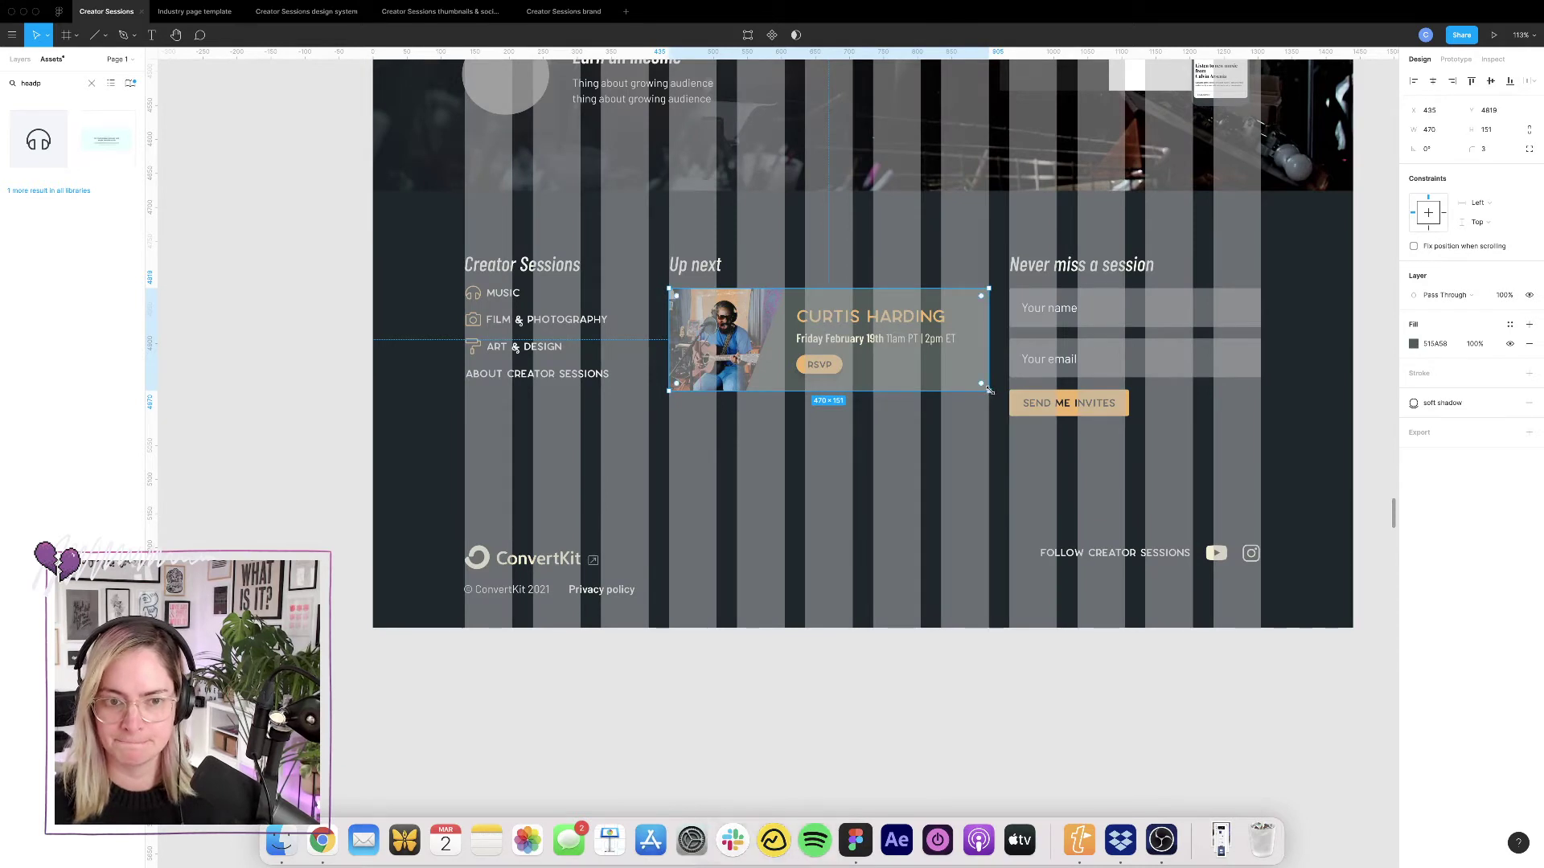
left_click_drag(990, 390, 919, 467)
Reshape the Up next photo into a rectangle spanning the card's full width, with its right-hand corner points at X 805.
left_click(743, 348)
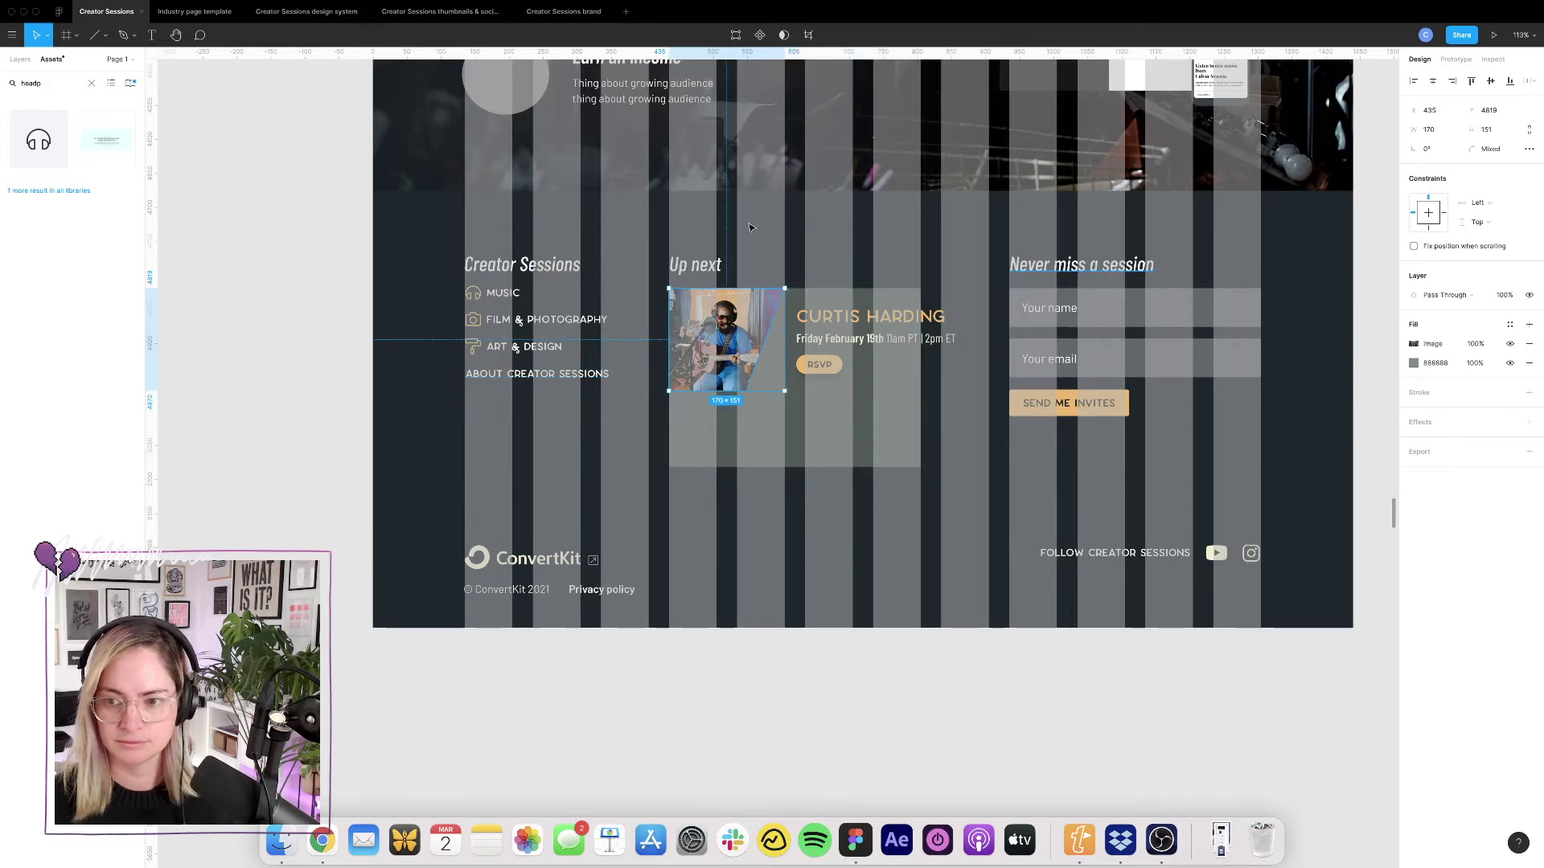
left_click(18, 61)
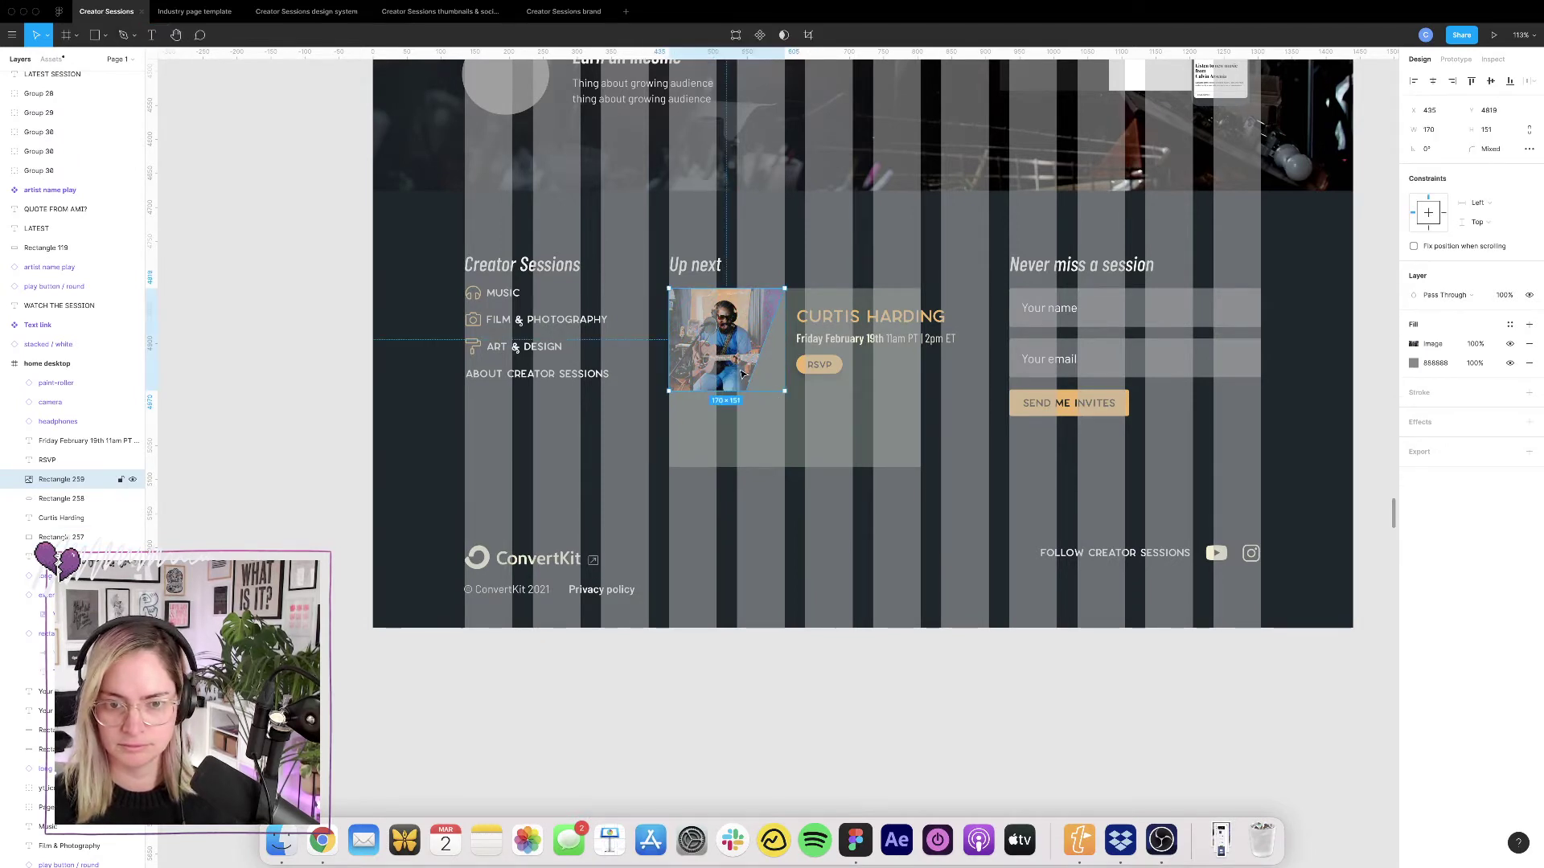
double_click(743, 374)
left_click(775, 392)
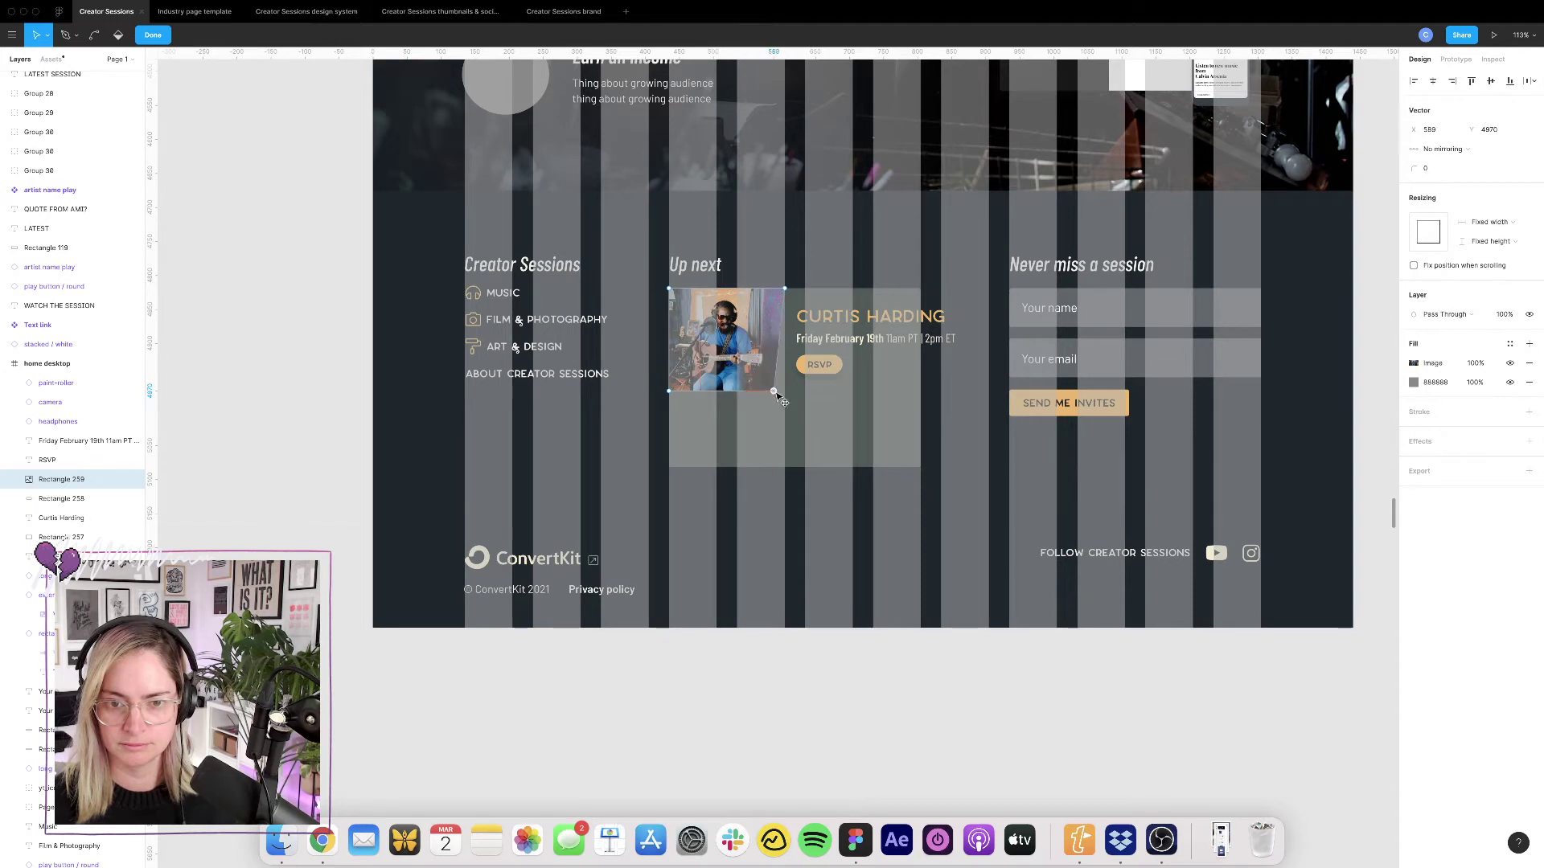
left_click_drag(775, 393, 785, 394)
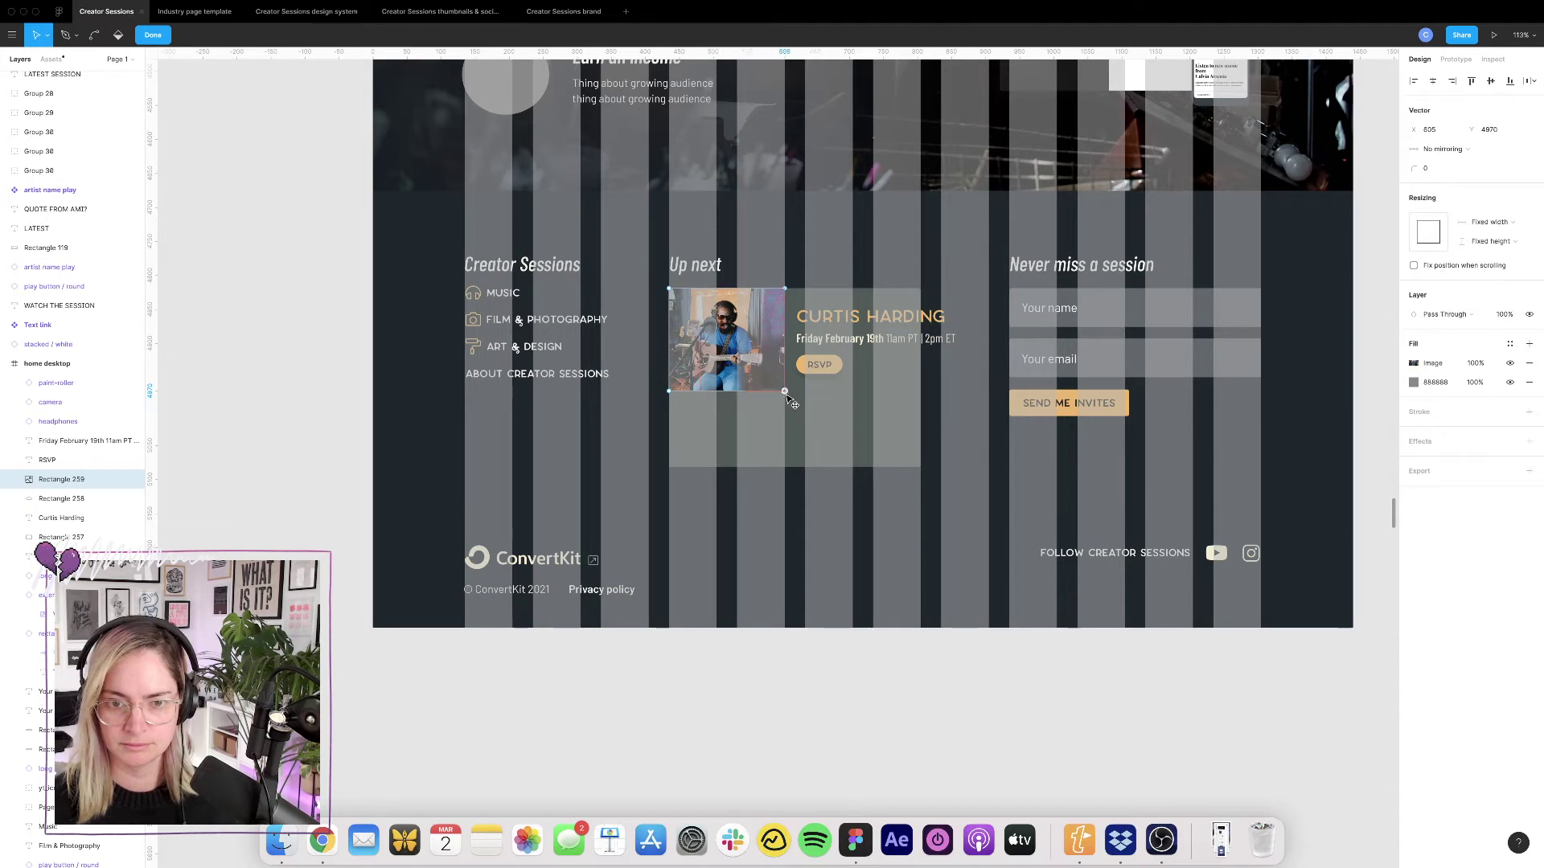
left_click(786, 289, "shift")
left_click_drag(792, 394, 927, 400)
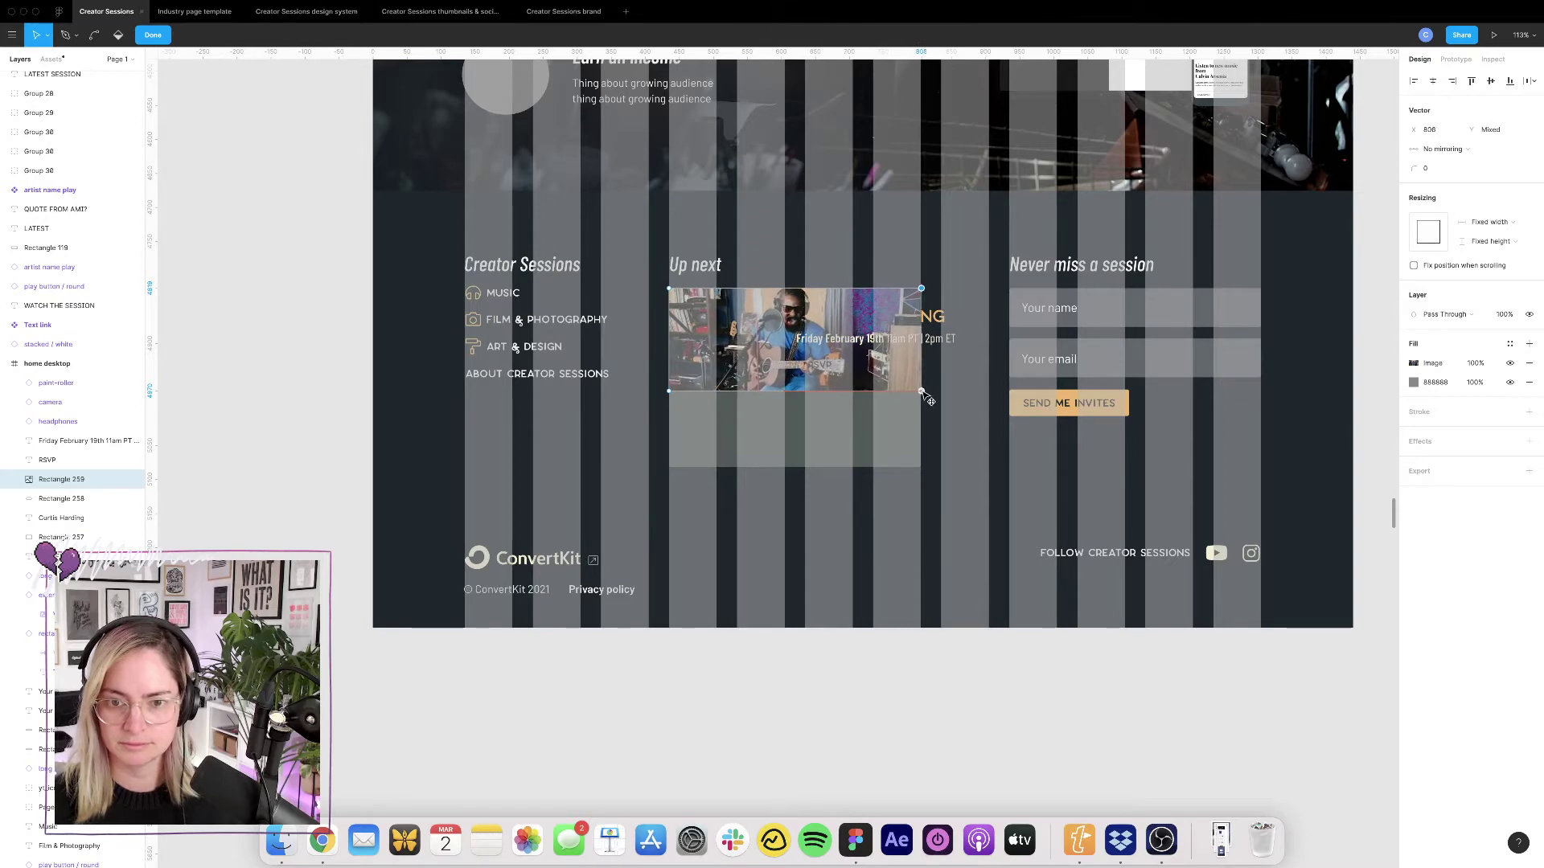
scroll(923, 394, "up", 10)
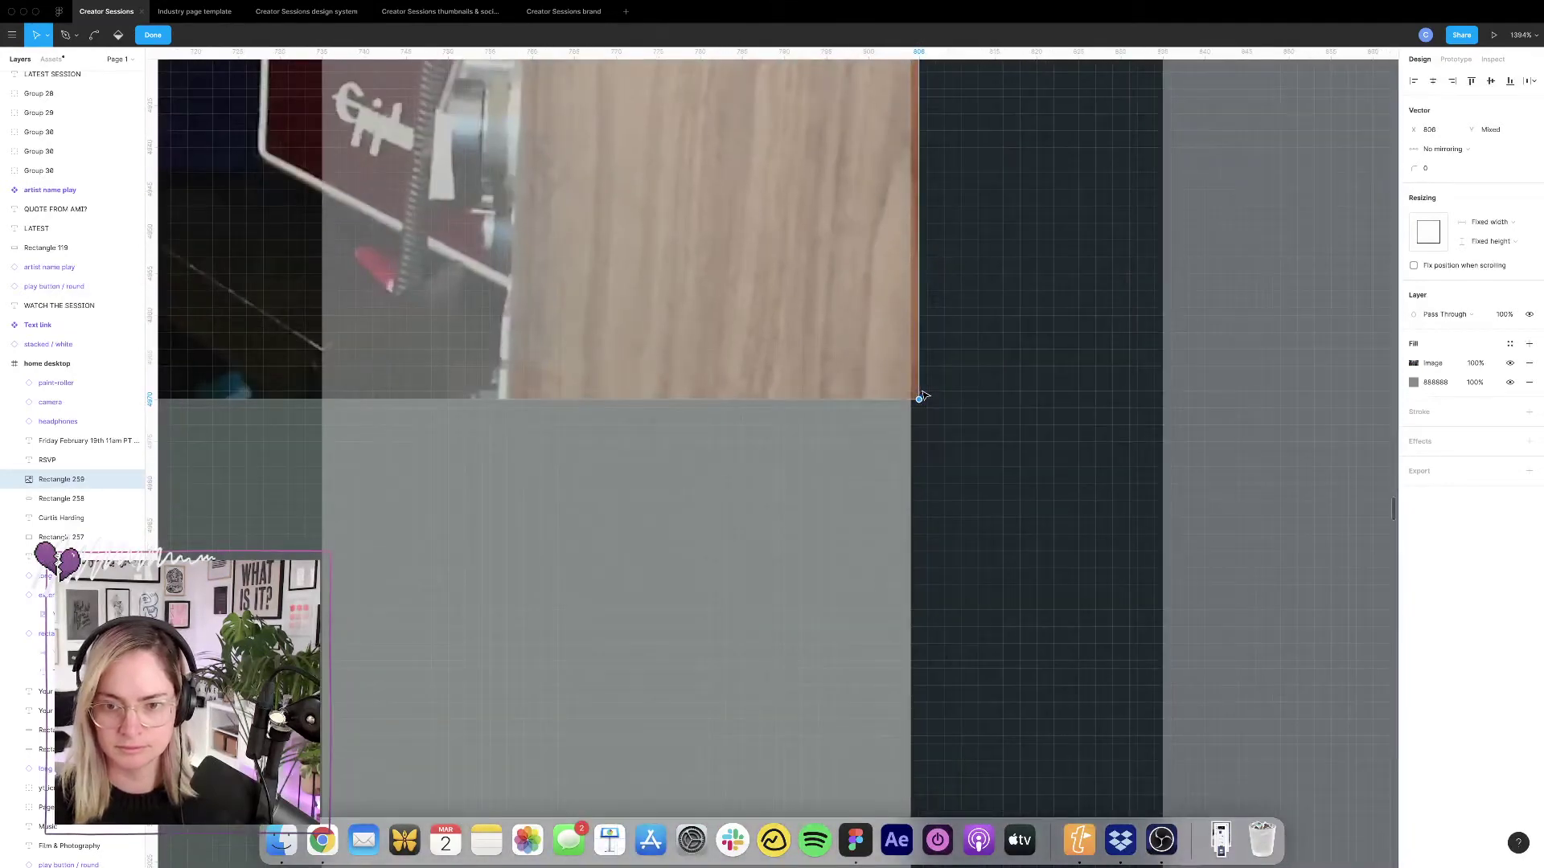
key("Left")
scroll(926, 372, "down", 10)
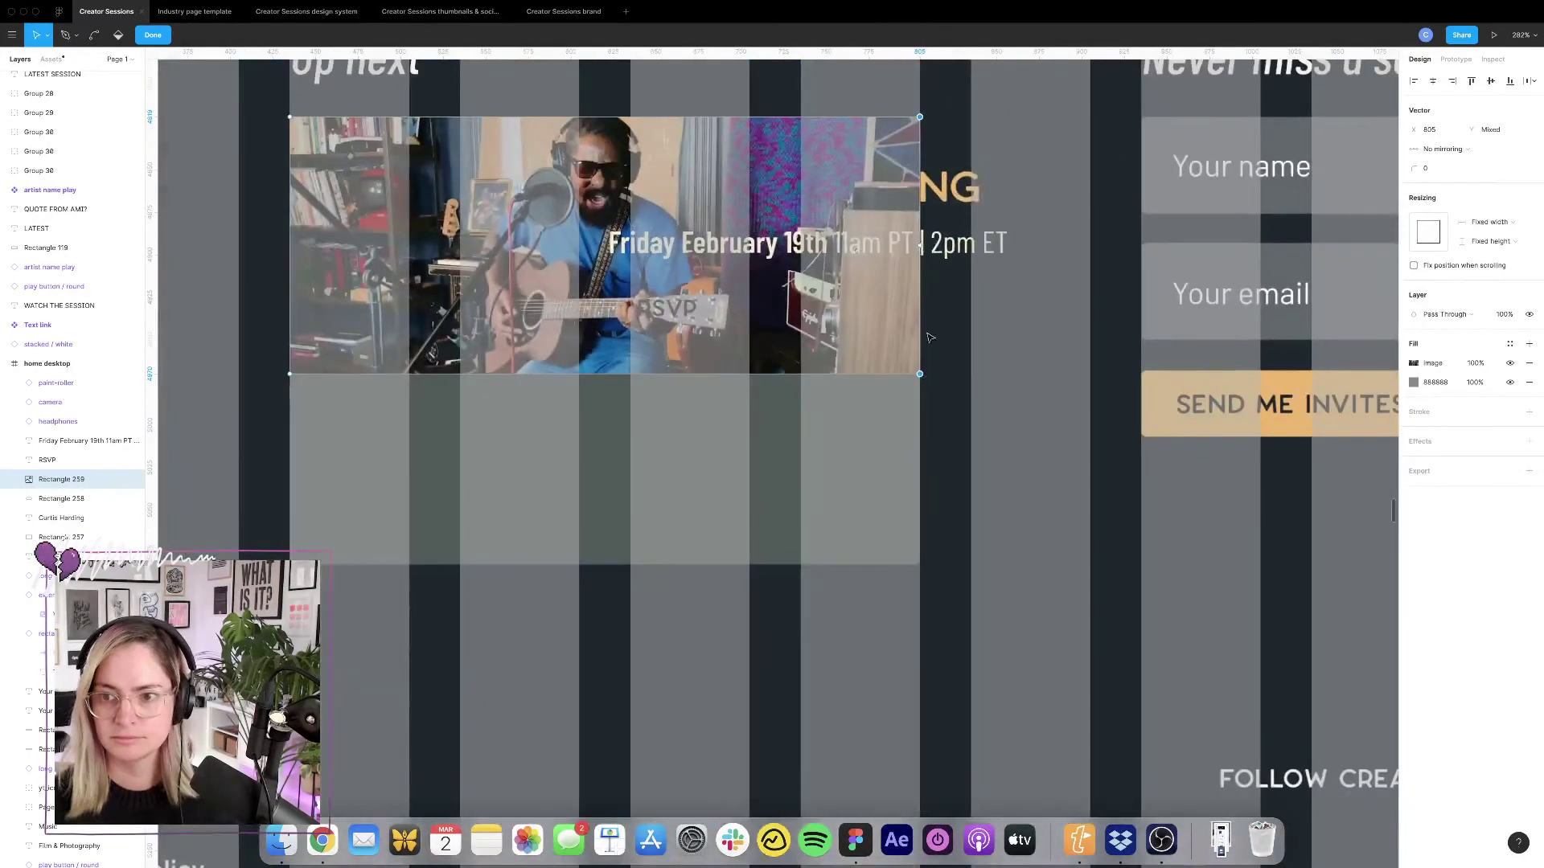
Round the photo's top-right corner to 3 and slant its bottom edge from Y 4915.5 at the left to Y 4967.5 at the right.
left_click(921, 119)
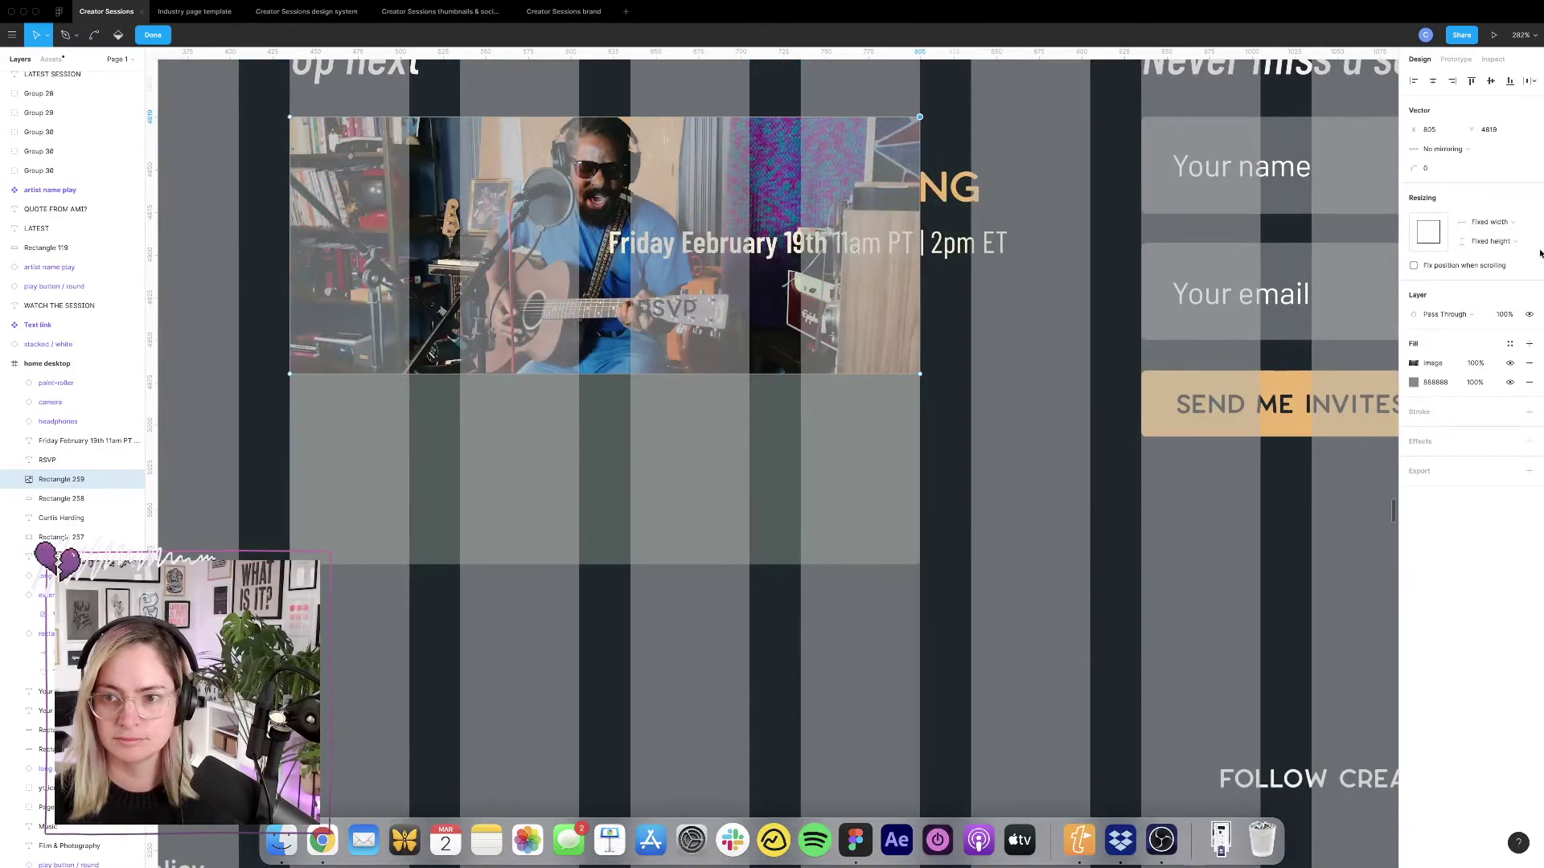
left_click(1440, 168)
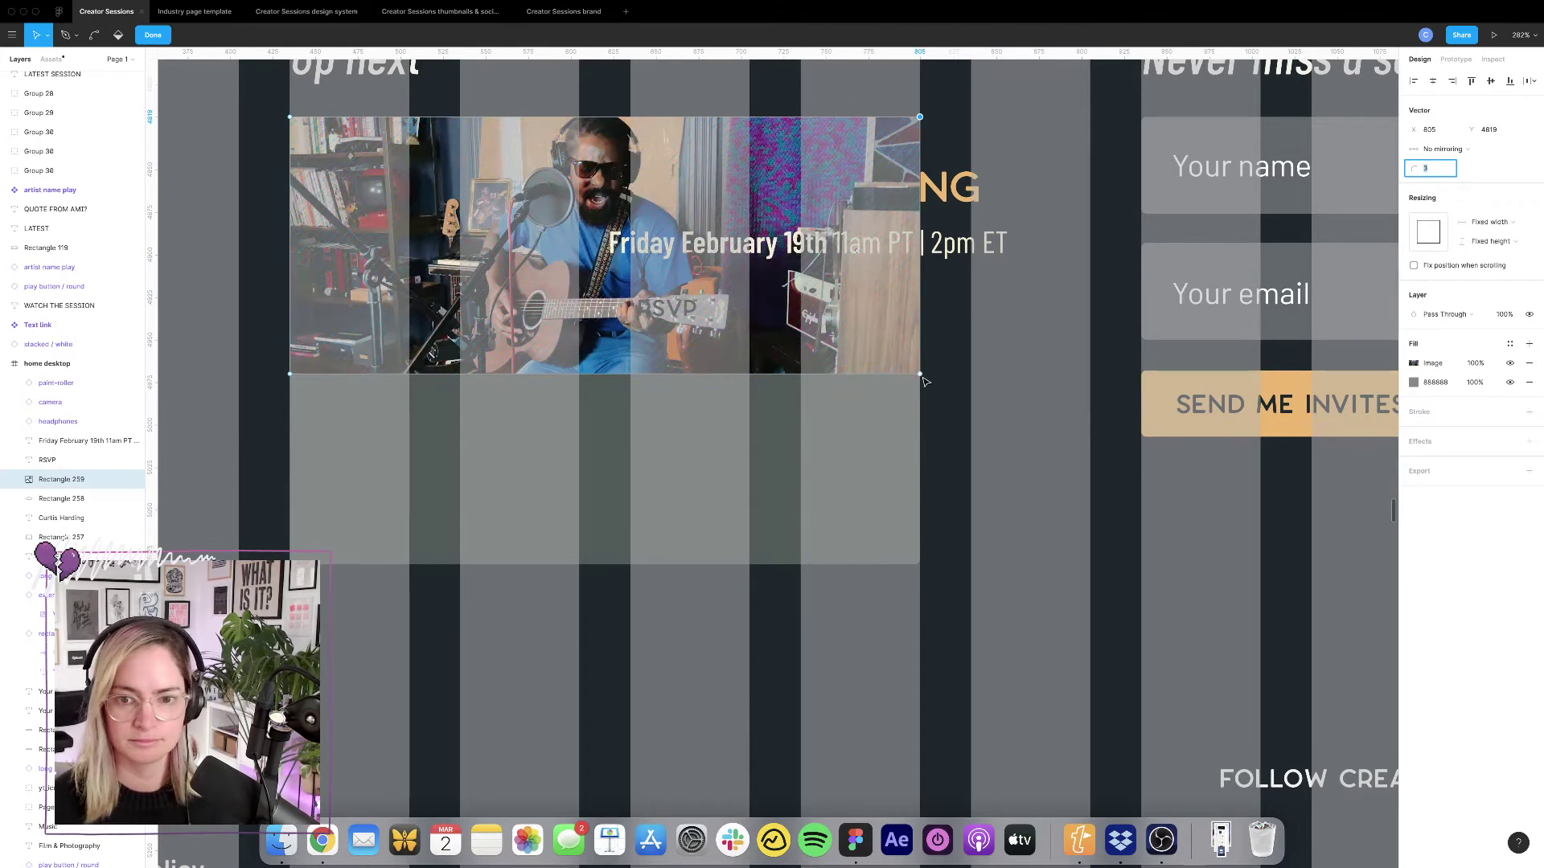
left_click(922, 376)
left_click_drag(921, 376, 920, 280)
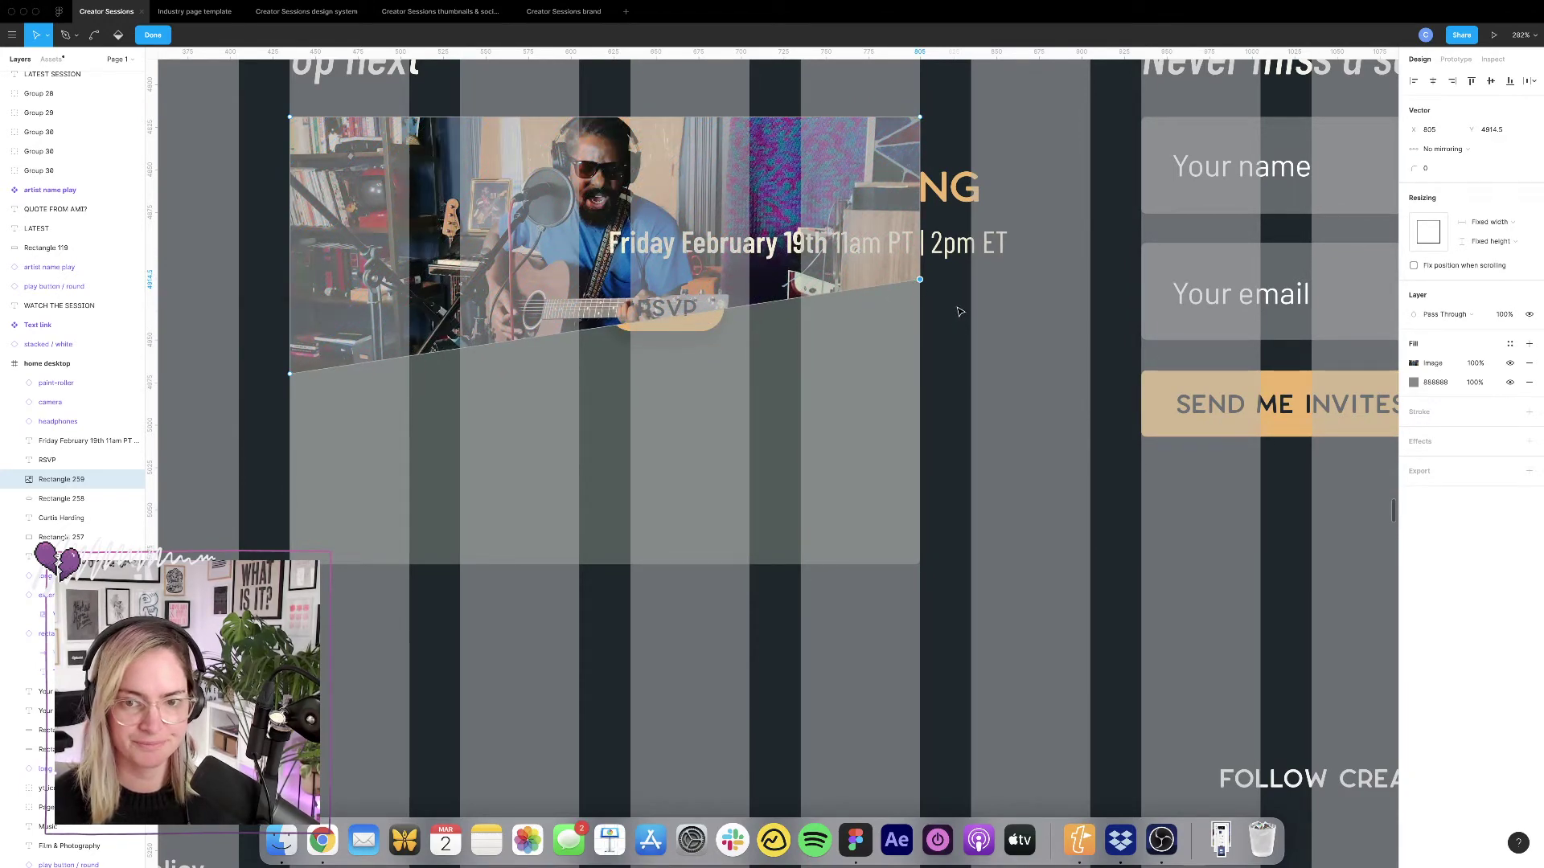
left_click_drag(923, 284, 921, 371)
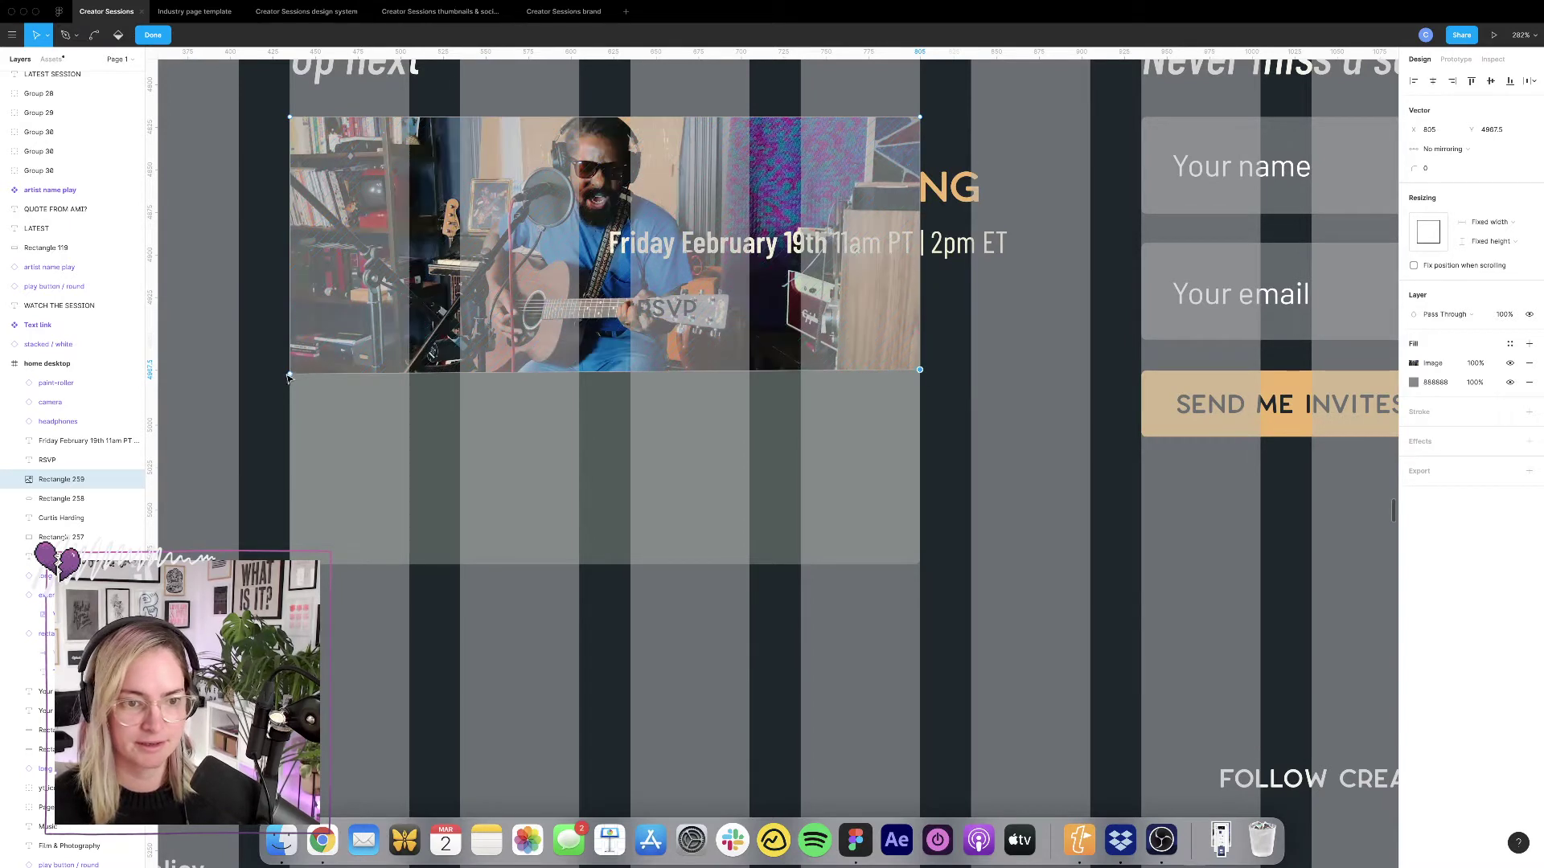
left_click(299, 374)
left_click_drag(300, 374, 302, 283)
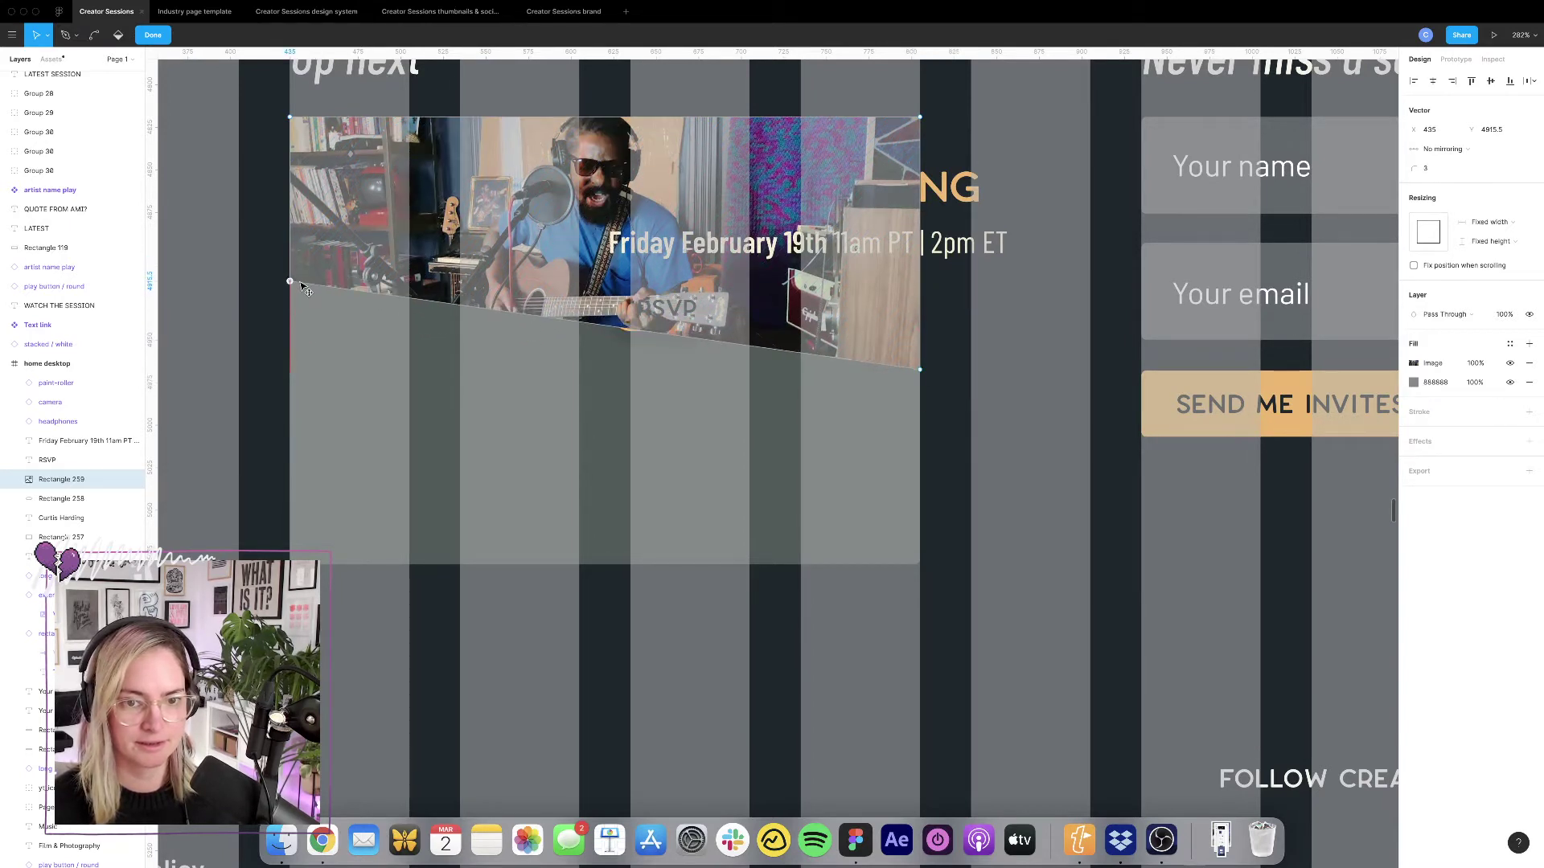
Move the artist name, date line, RSVP label and button background down into the empty area below the card's photo.
left_click(68, 463)
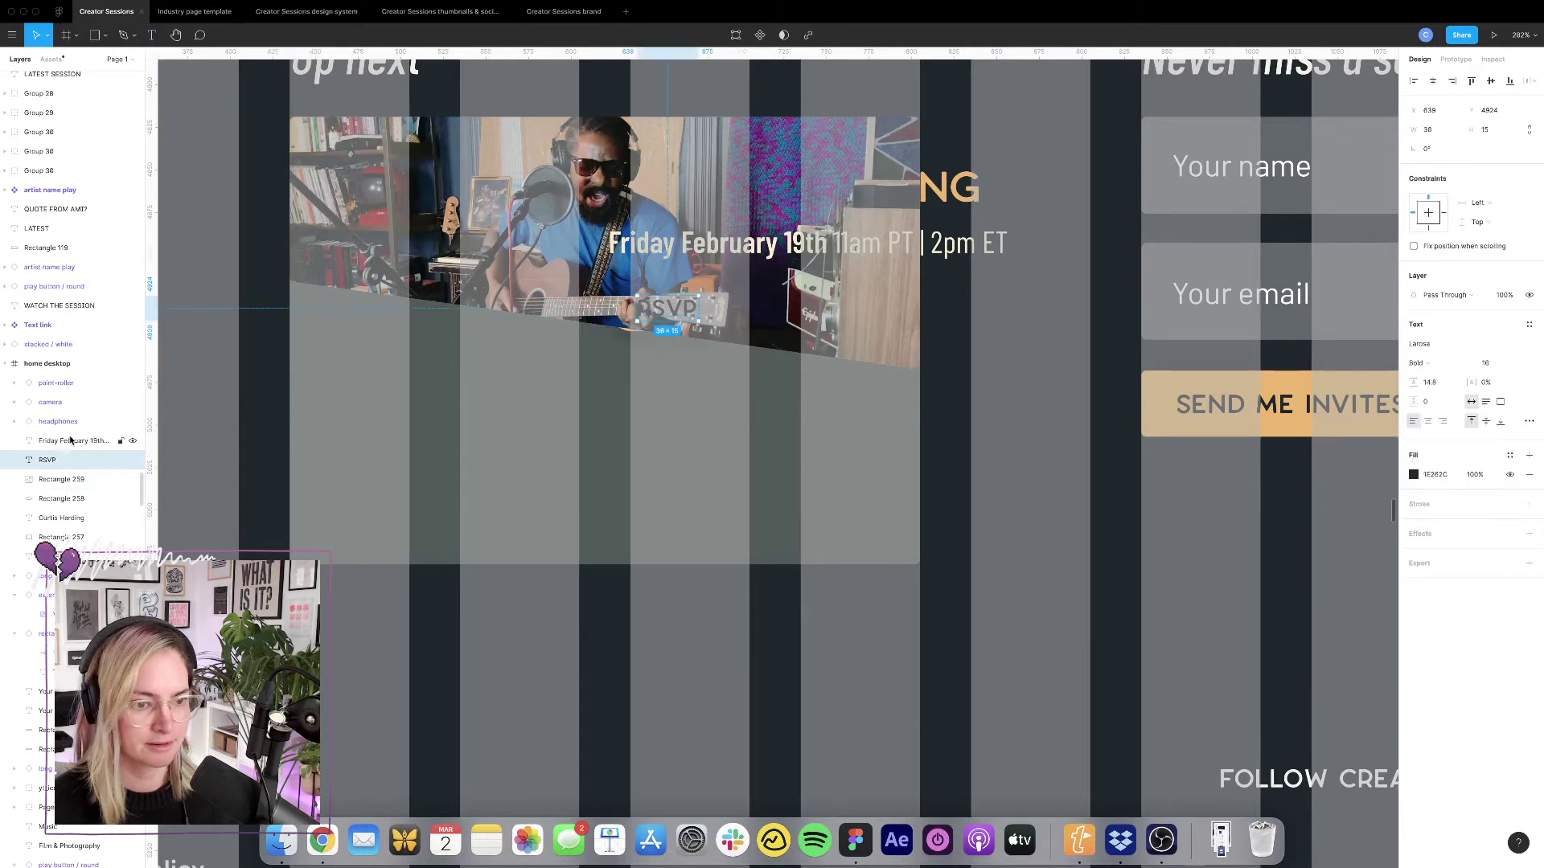
left_click(70, 440, "shift")
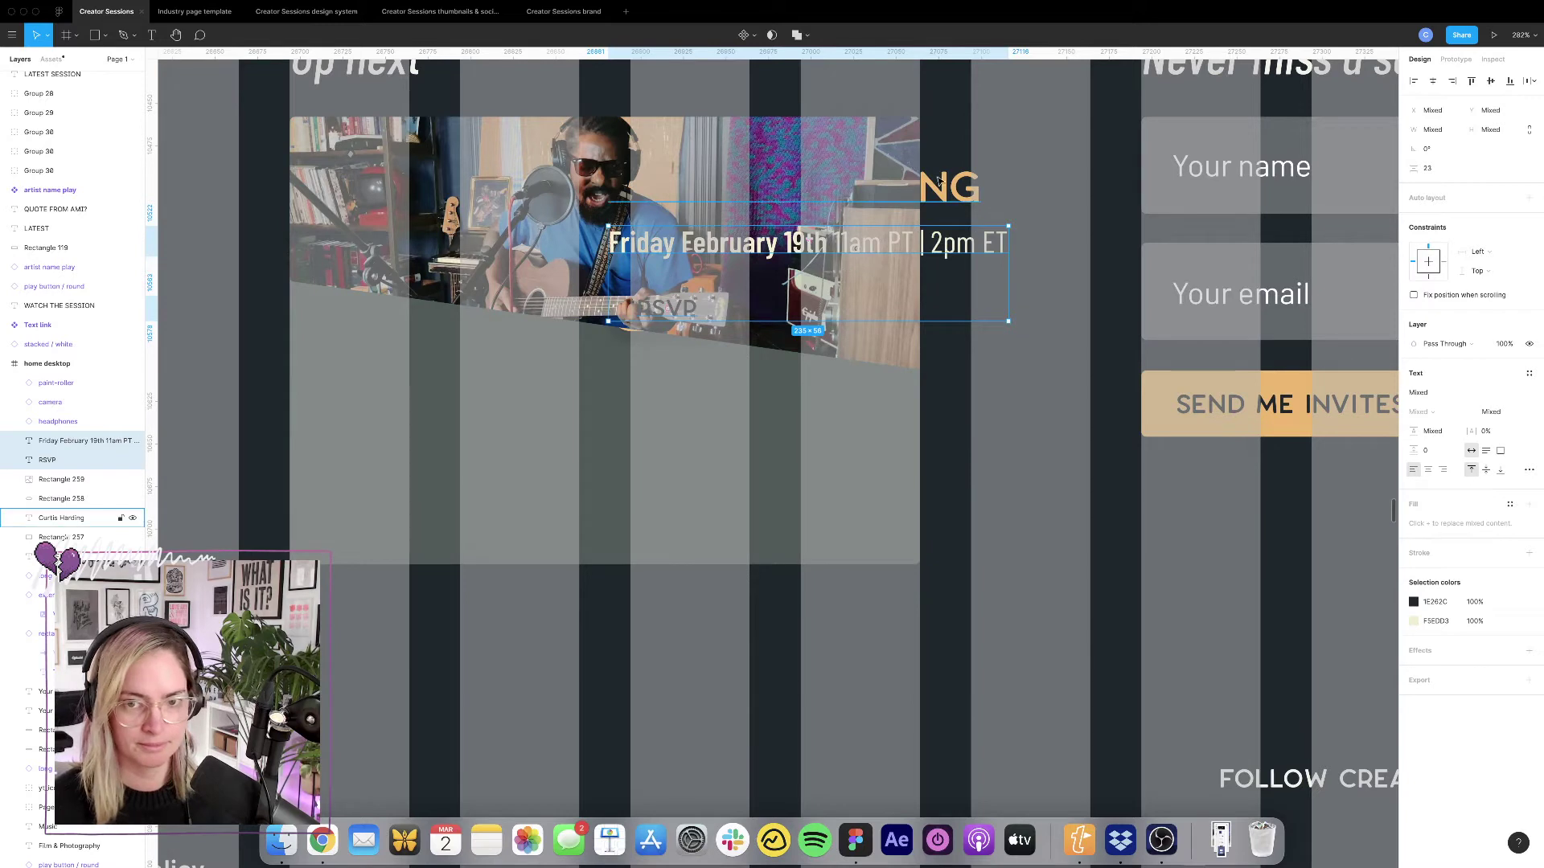
left_click(64, 519, "shift")
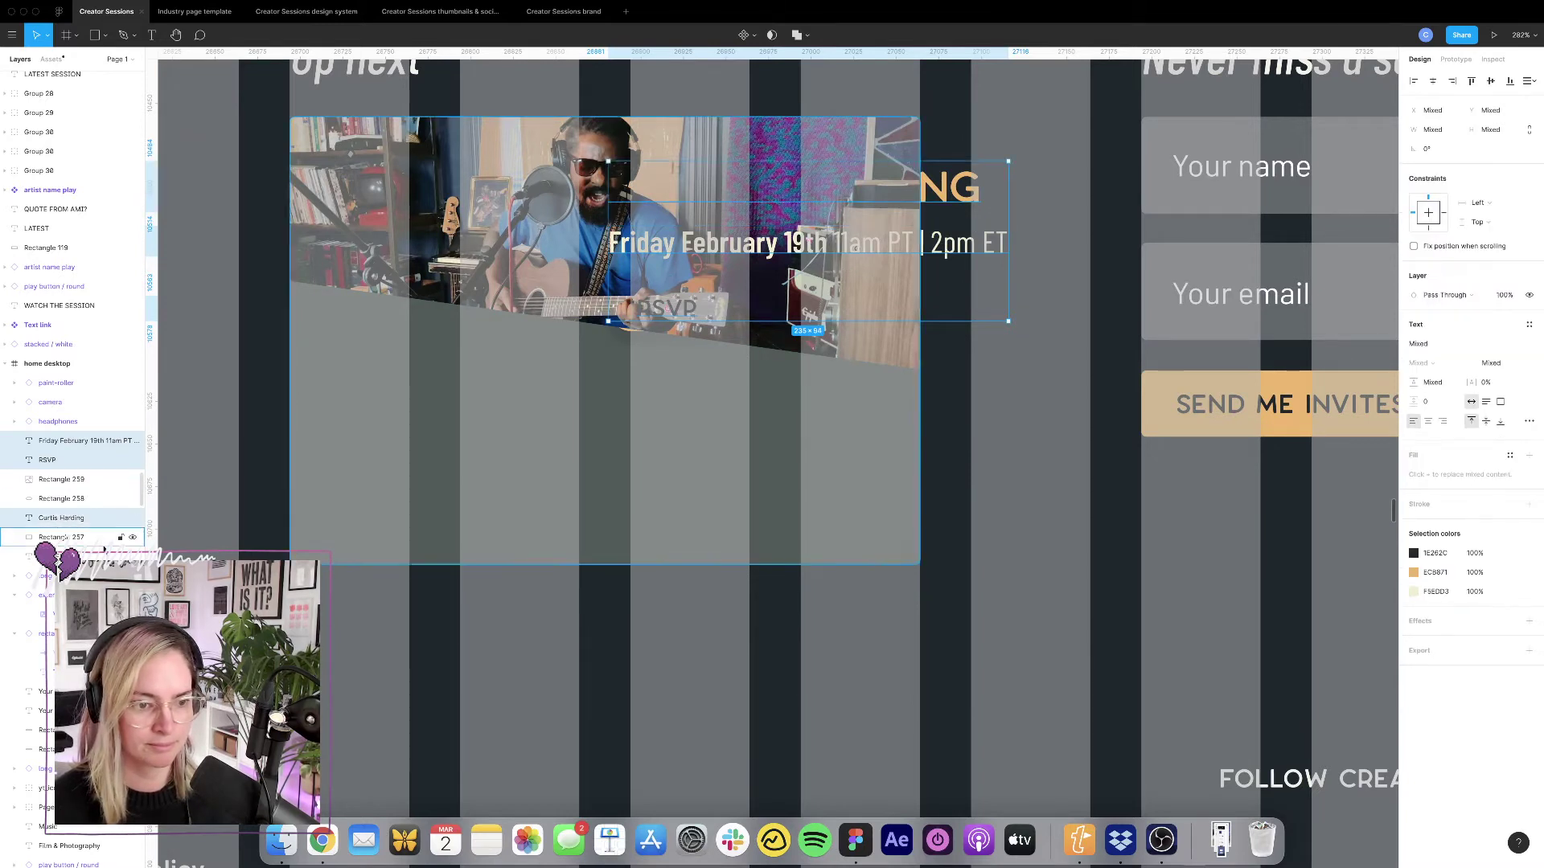
key("shift+Down")
key("shift+Down")
key("shift+Down")
key("shift+Down")
key("shift+Down")
key("shift+Down")
key("shift+Down")
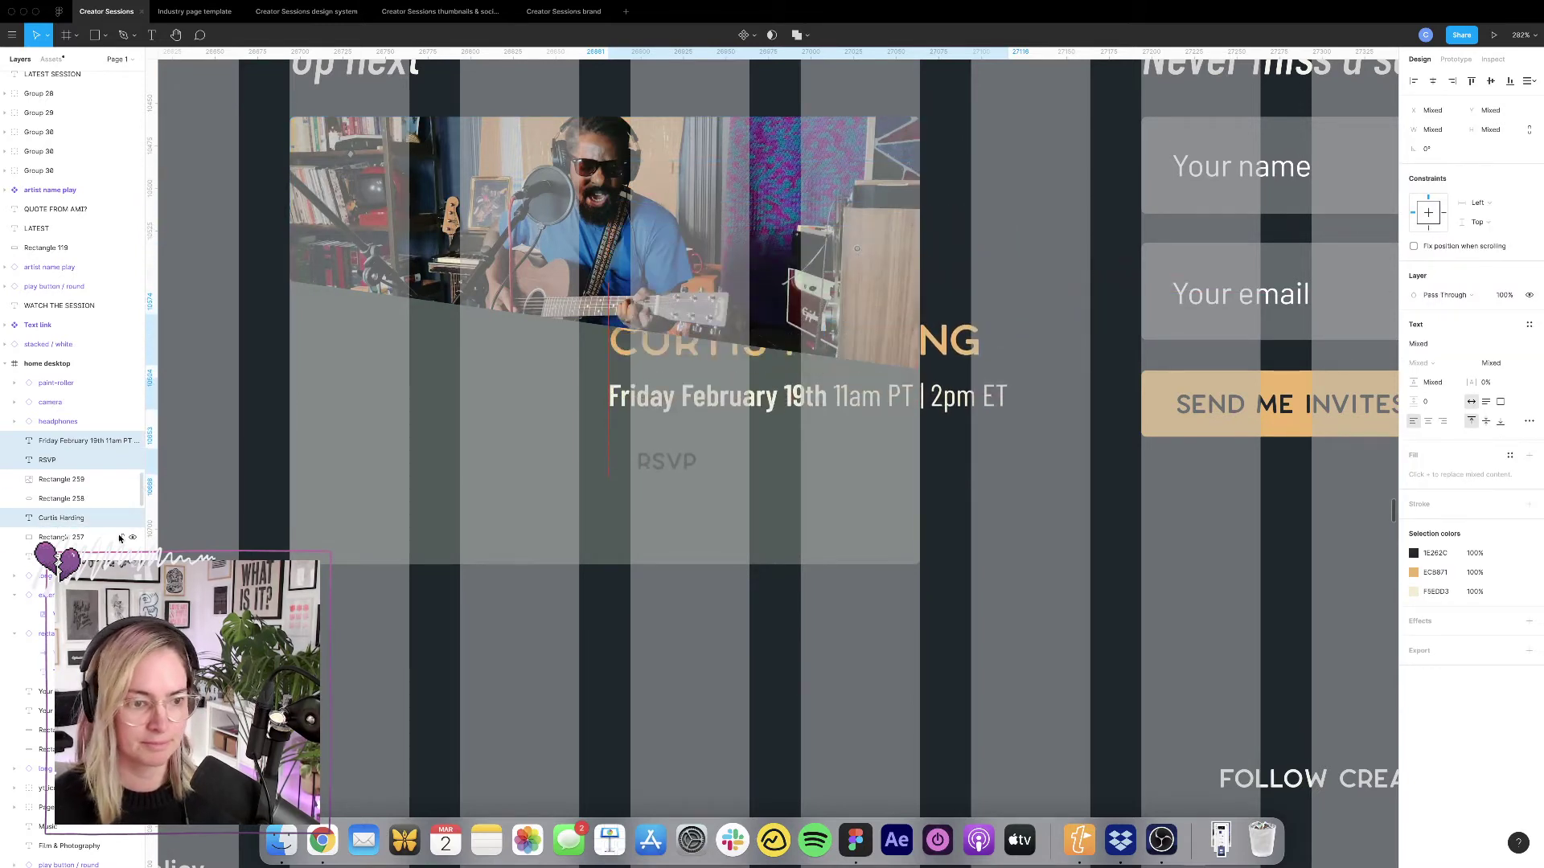
key("shift+Up")
key("shift+Up")
key("shift+Up")
key("shift+Up")
key("shift+Up")
key("shift+Up")
left_click(70, 539, "shift")
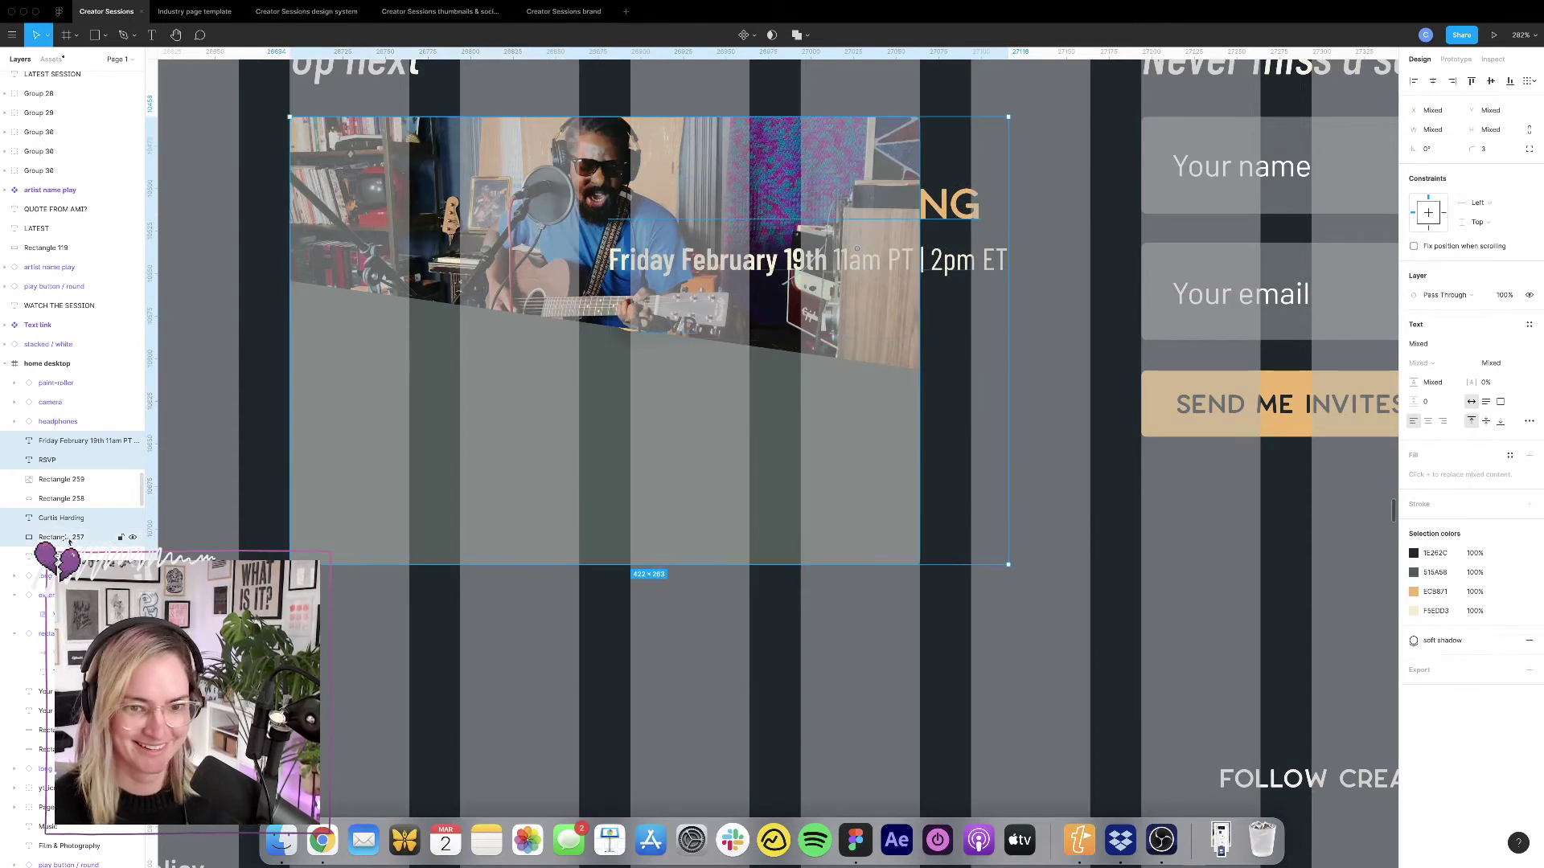
left_click(68, 539, "shift")
left_click(65, 499, "shift")
key("shift+Down")
key("shift+Down")
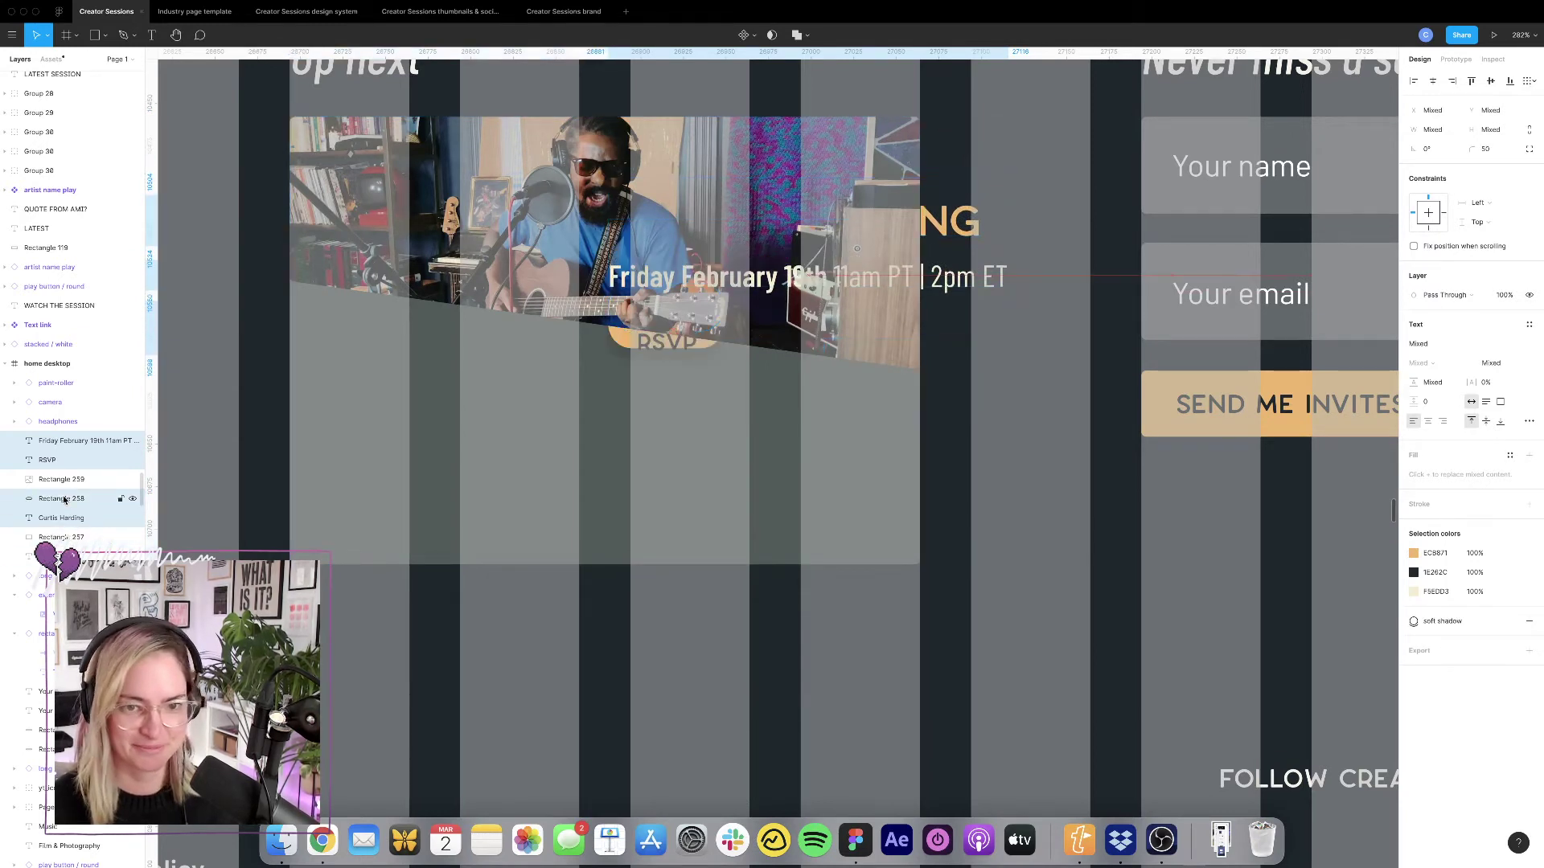
key("shift+Down")
key("shift+Down")
key("shift+Down")
key("shift+Down")
key("shift+Down")
Shift the card's text and button to about 27 px from its left edge and center the RSVP label on the button at Y 5034.
key("shift+Left")
key("shift+Left")
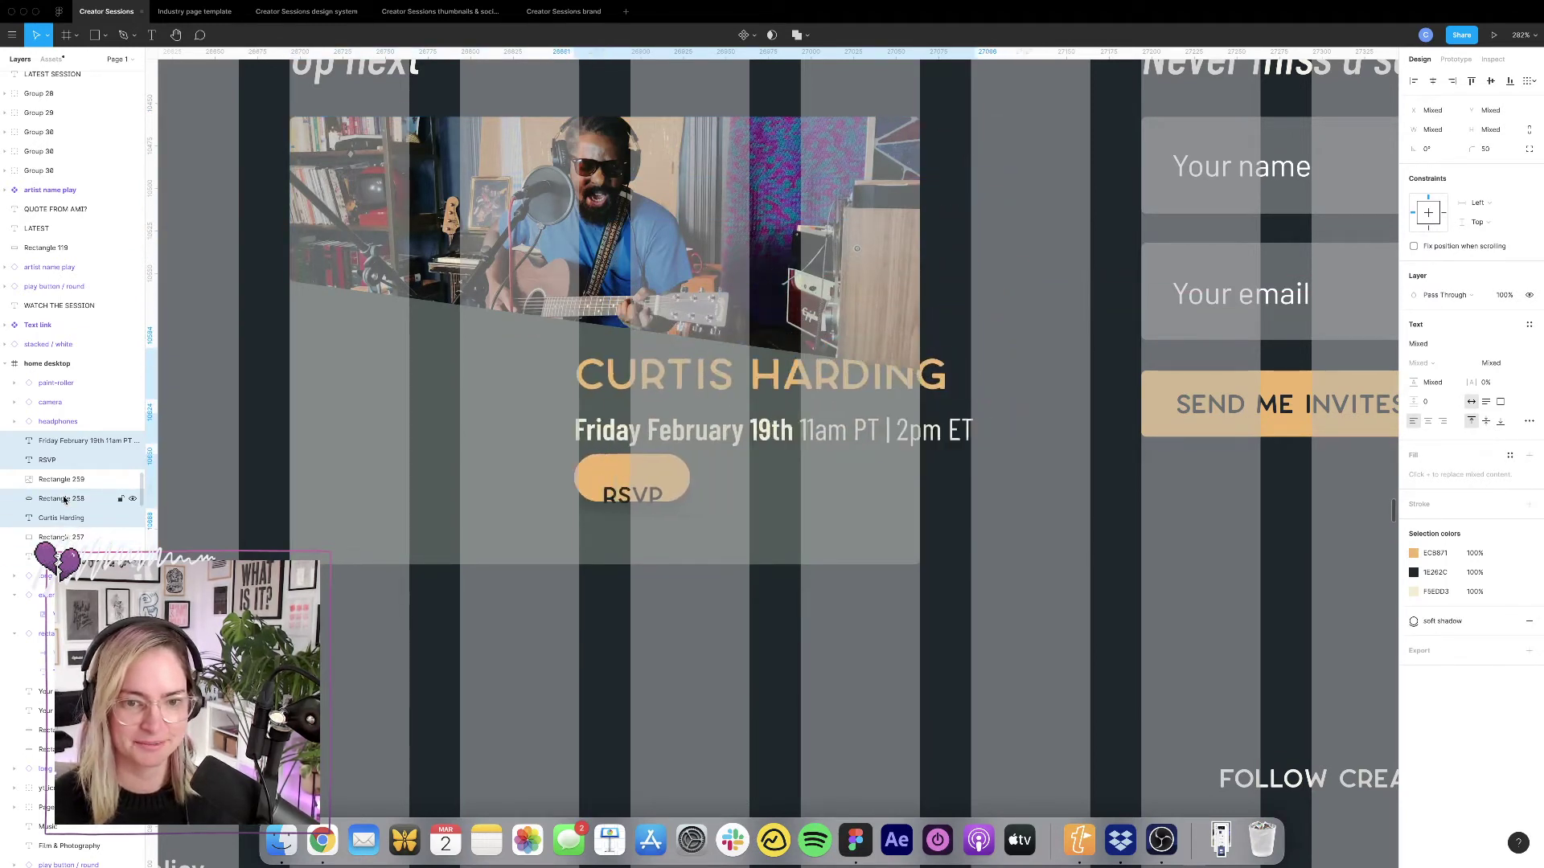
key("shift+Left")
key("shift+Left")
key("shift+Left")
key("shift+Left")
key("shift+Left")
key("shift+Left")
key("shift+Left")
key("shift+Left")
key("shift+Left")
key("shift+Left")
key("Down")
key("Down")
key("Down")
key("Down")
key("Down")
key("Down")
key("Down")
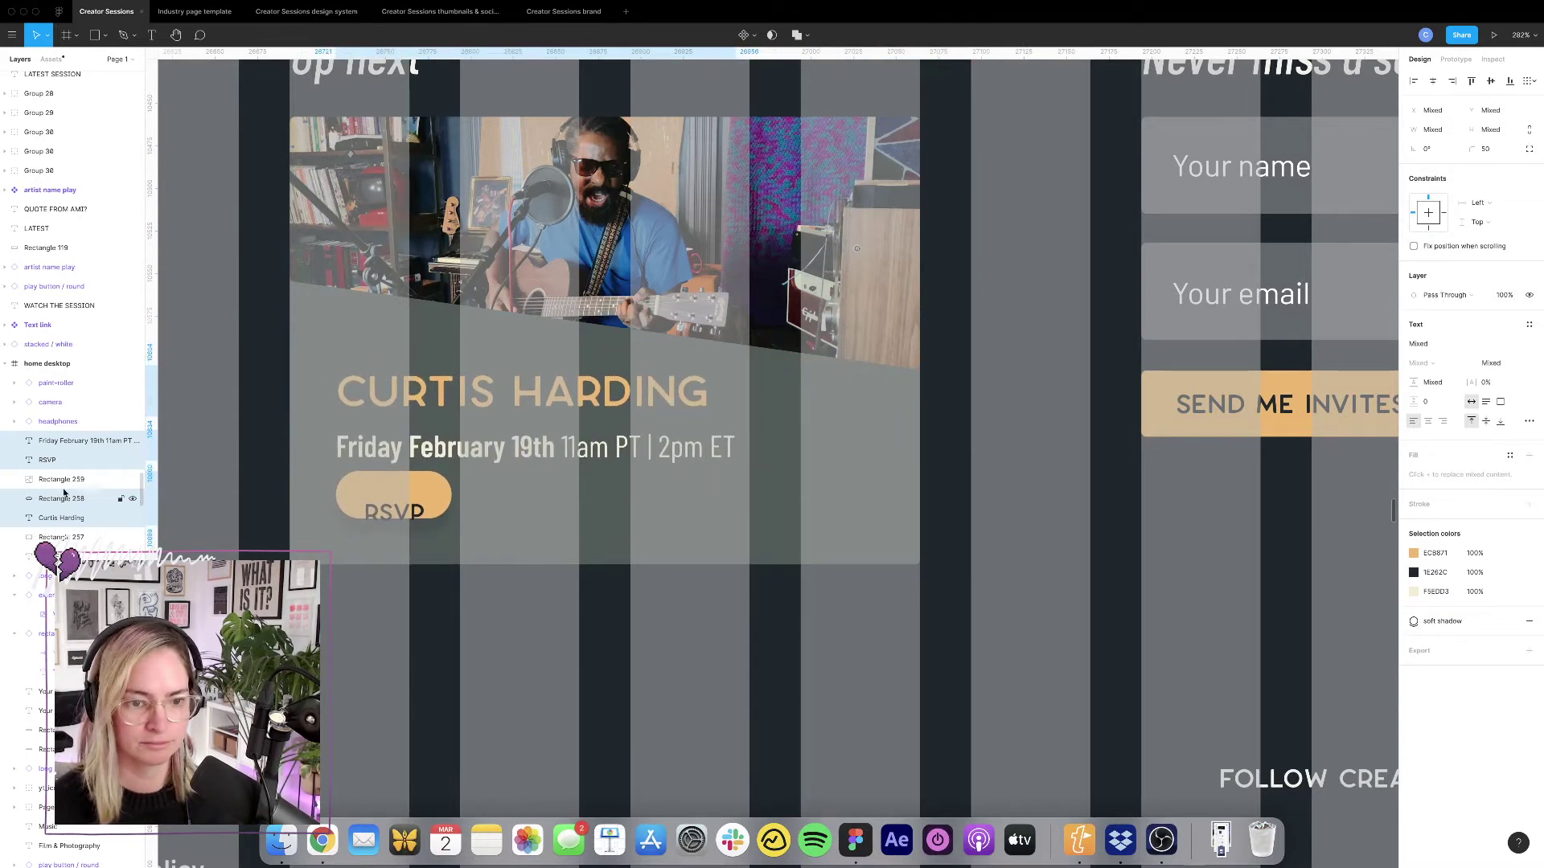
left_click(69, 464)
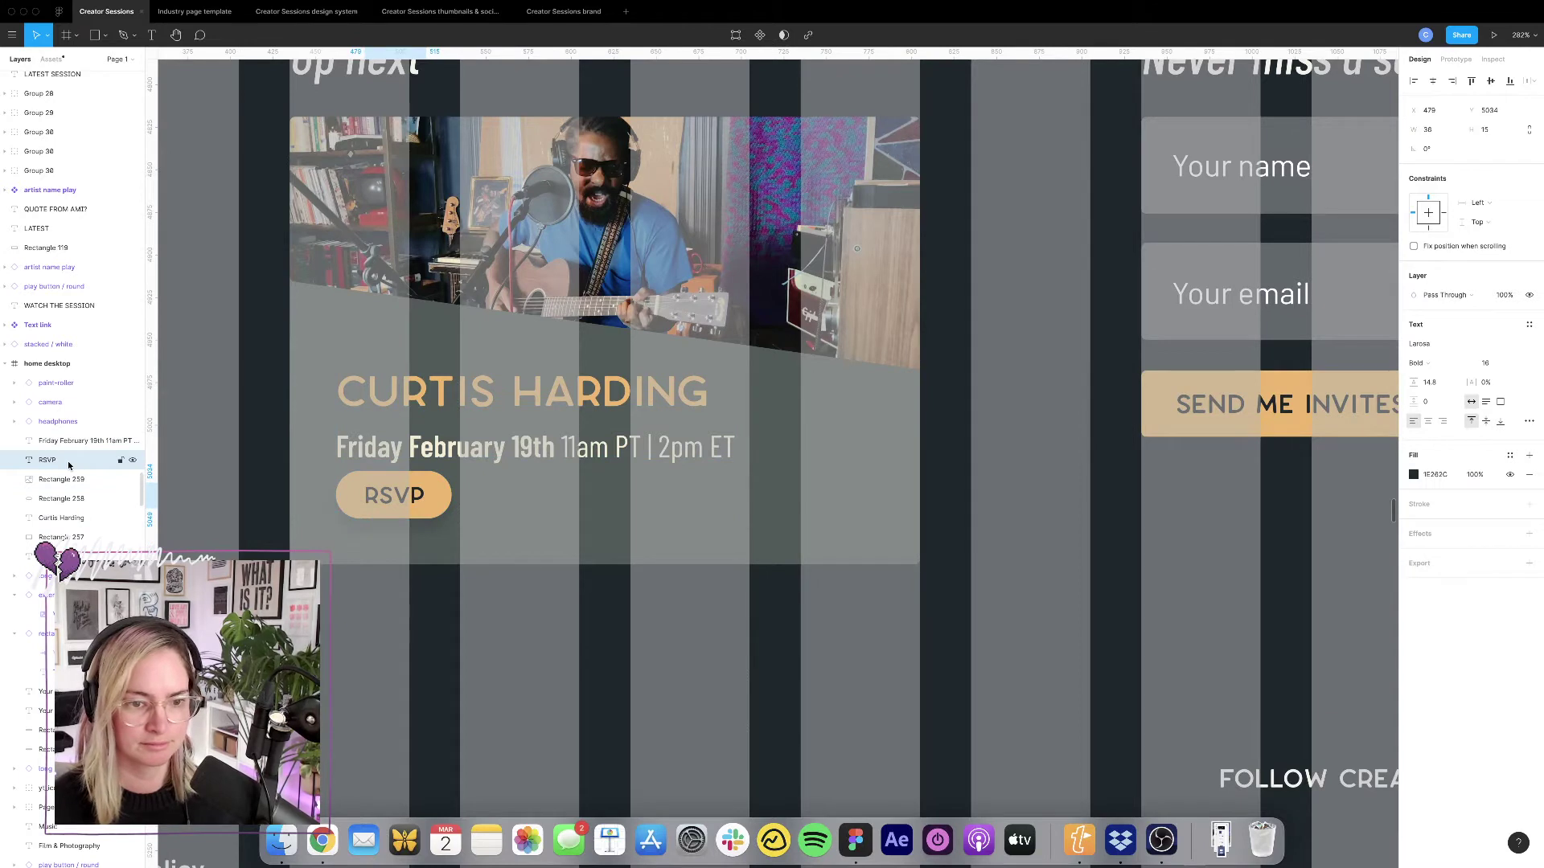
Set the corner radius of the Up next photo's bottom-left point to 0 so the slanted edge meets the card sharply.
left_click(69, 479)
key("Return")
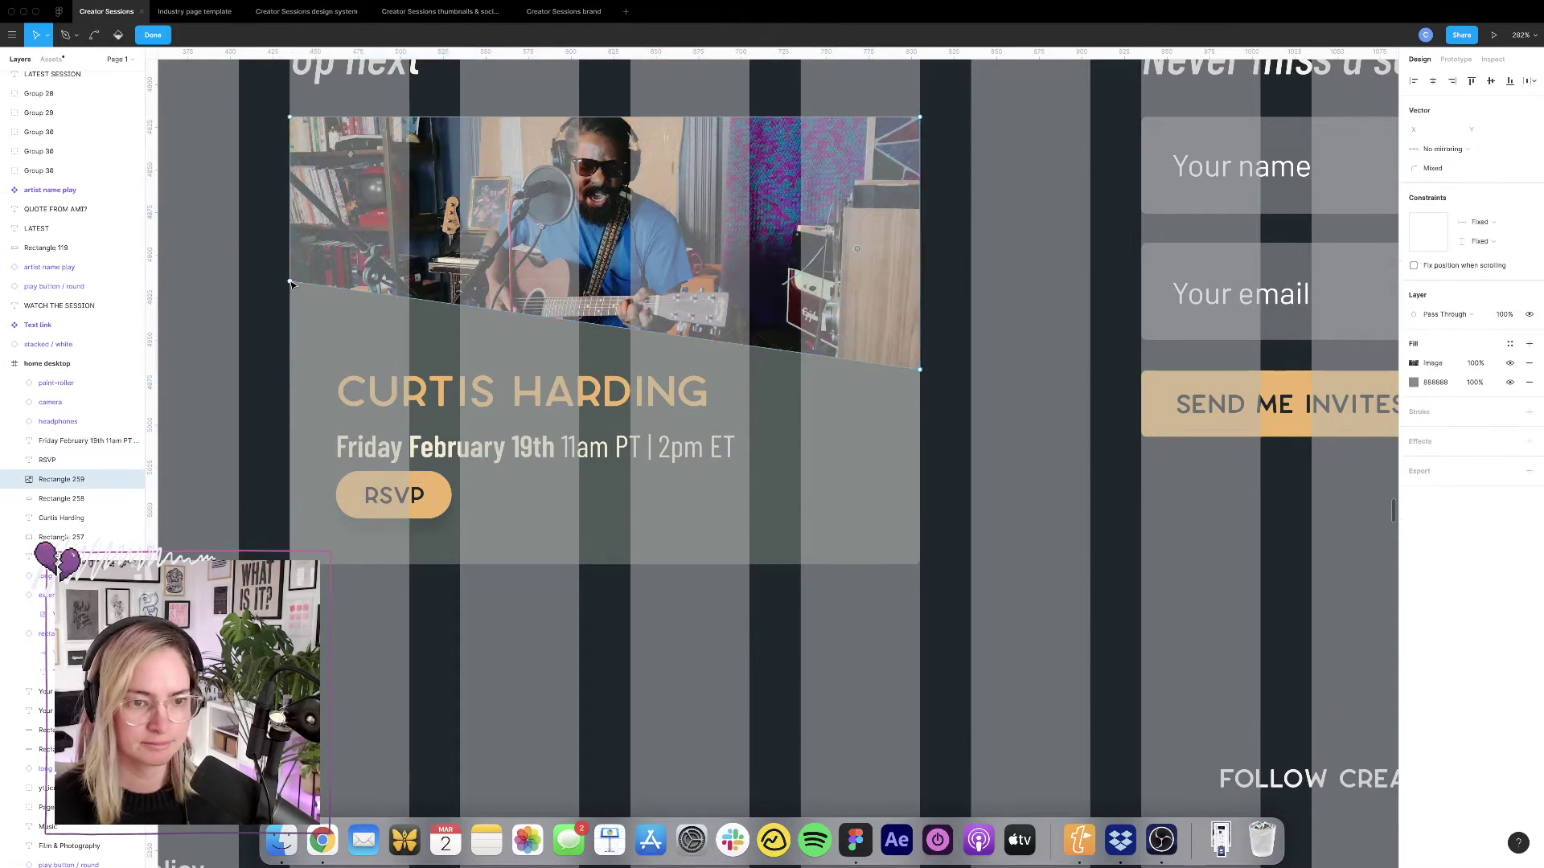
left_click(290, 282)
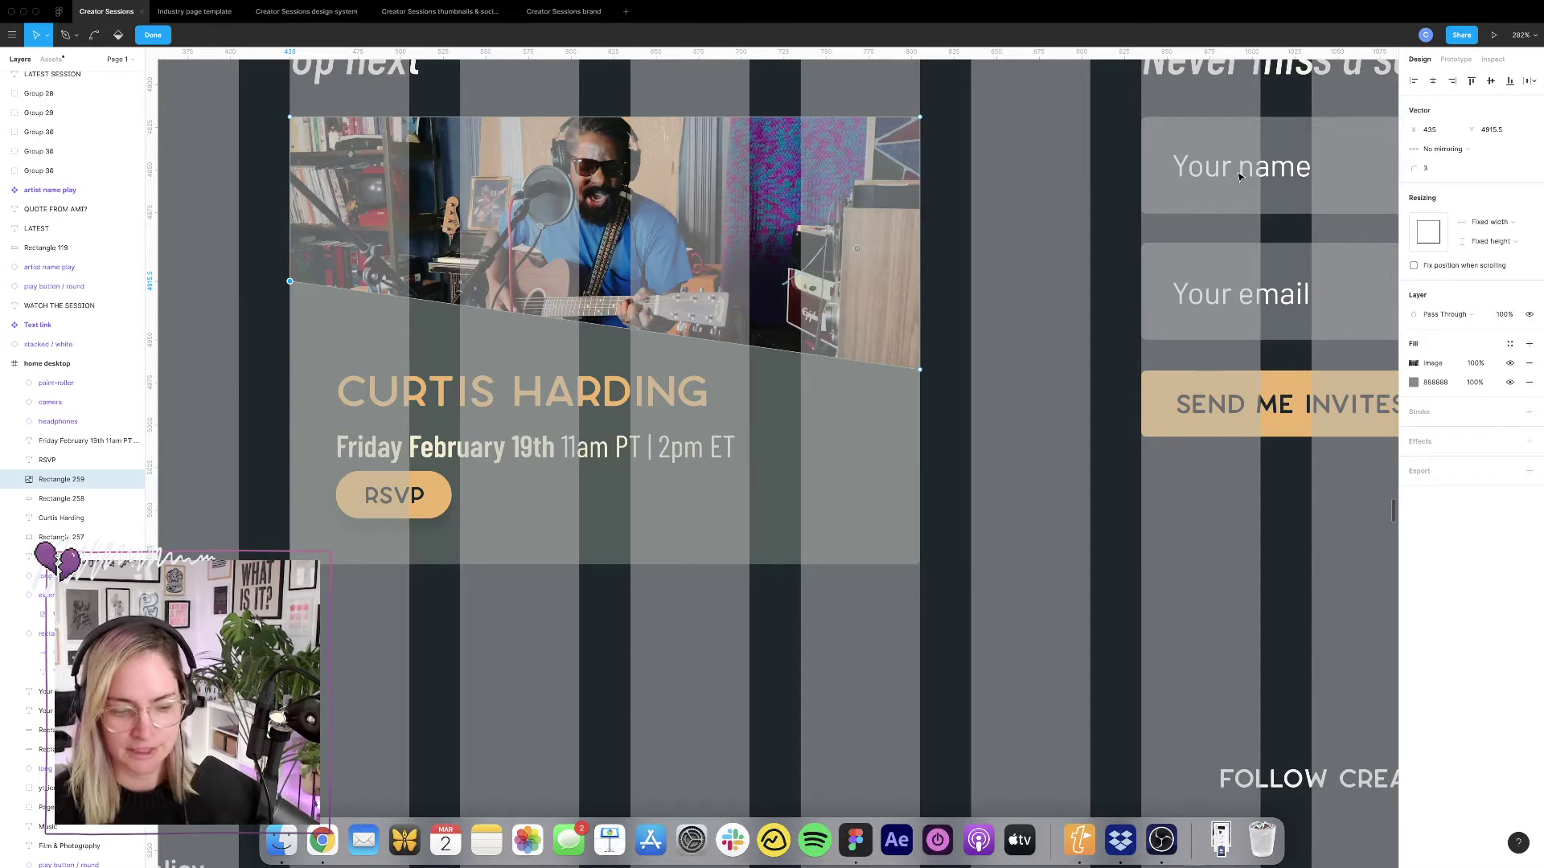
left_click(1431, 167)
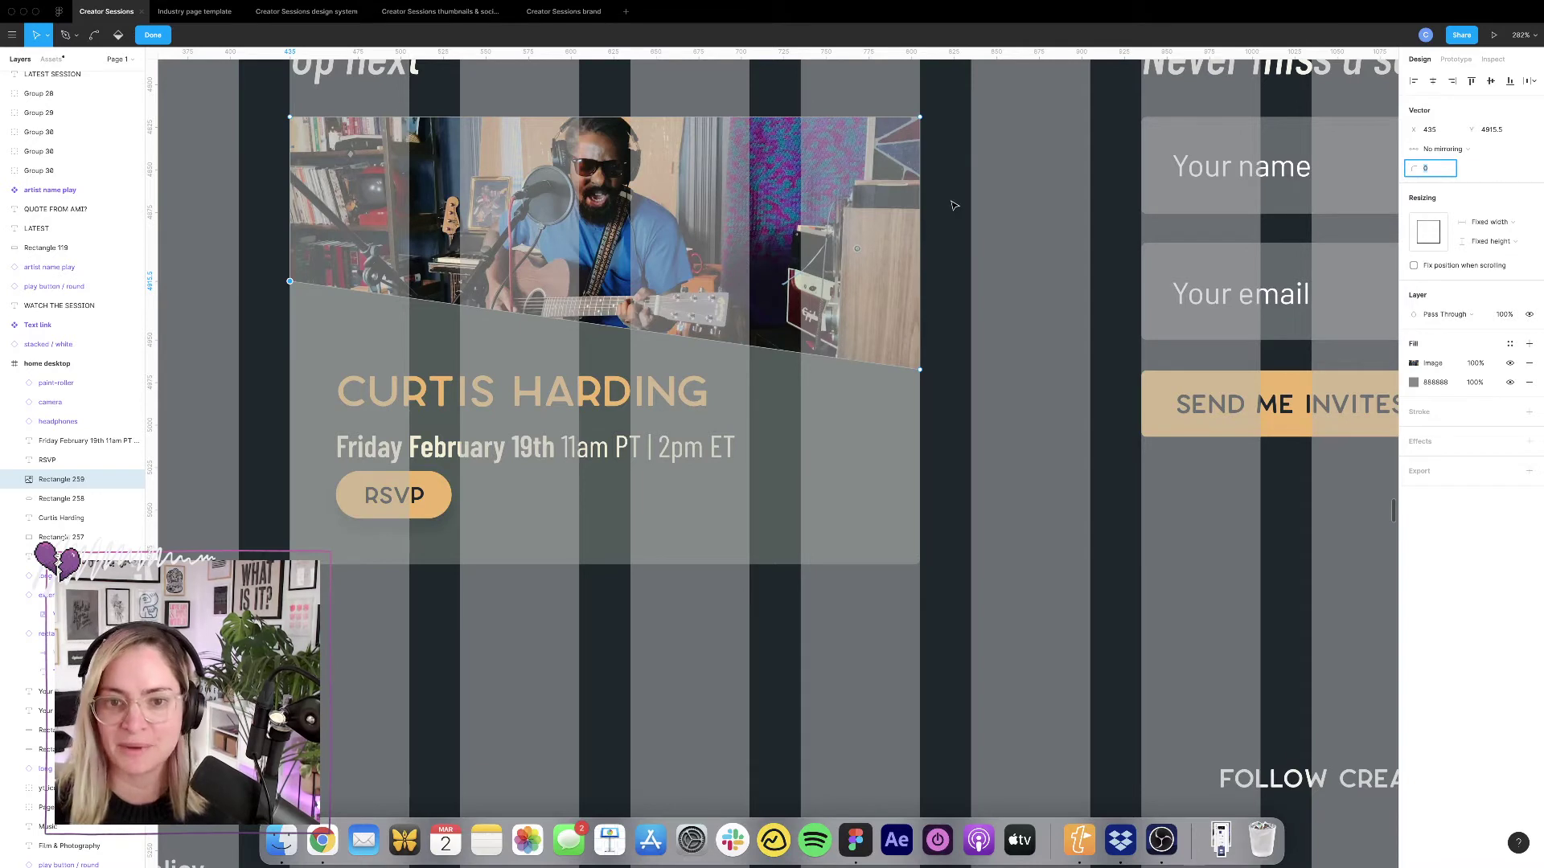
left_click(827, 239)
key("Escape")
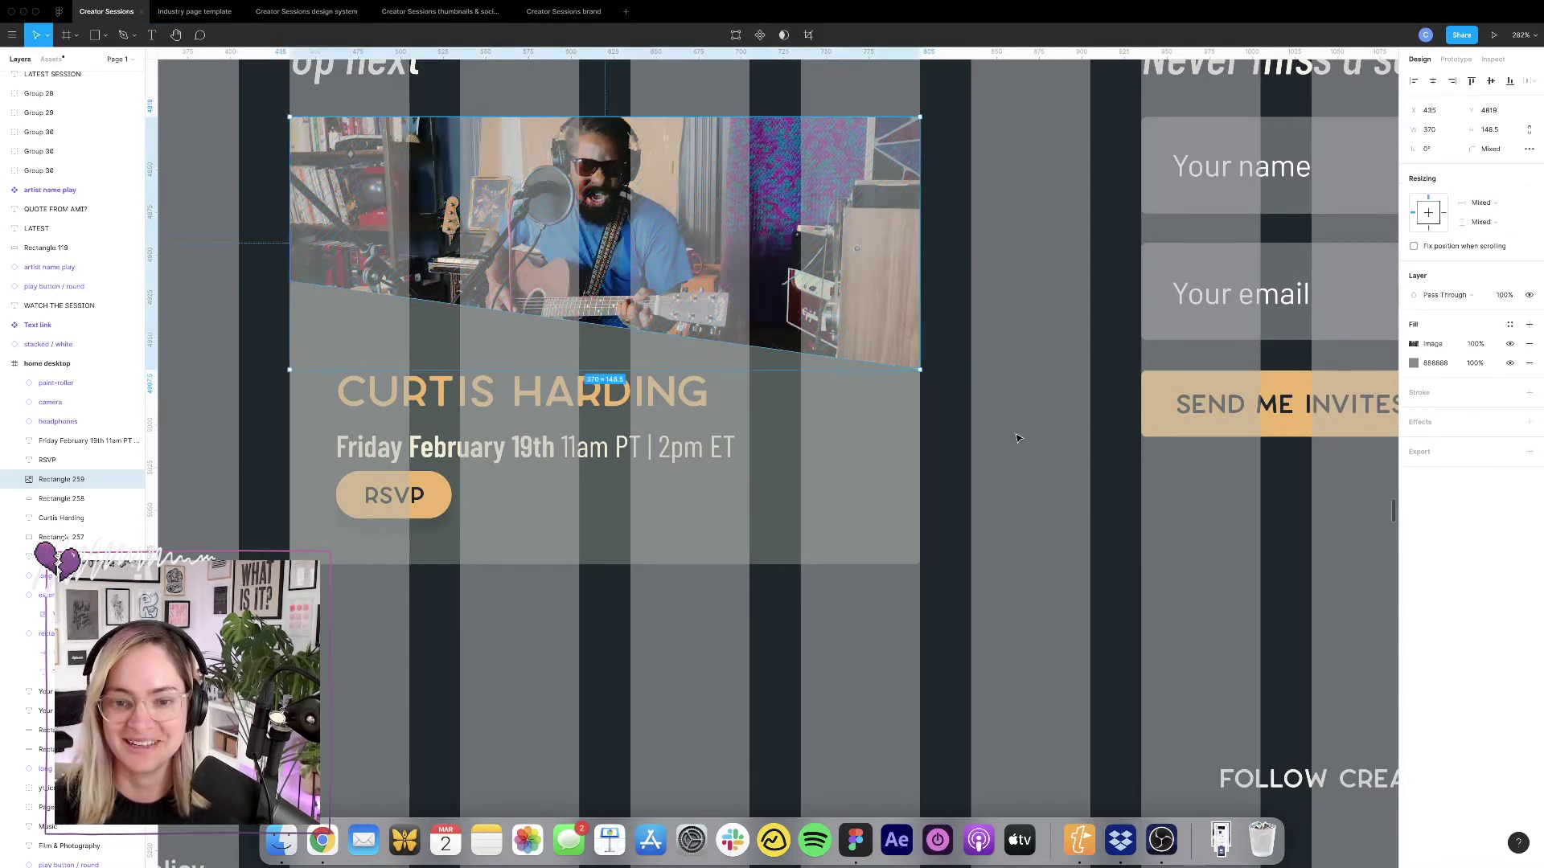
Move the artist name and date line up about 6 px together, away from the RSVP button.
left_click(684, 394)
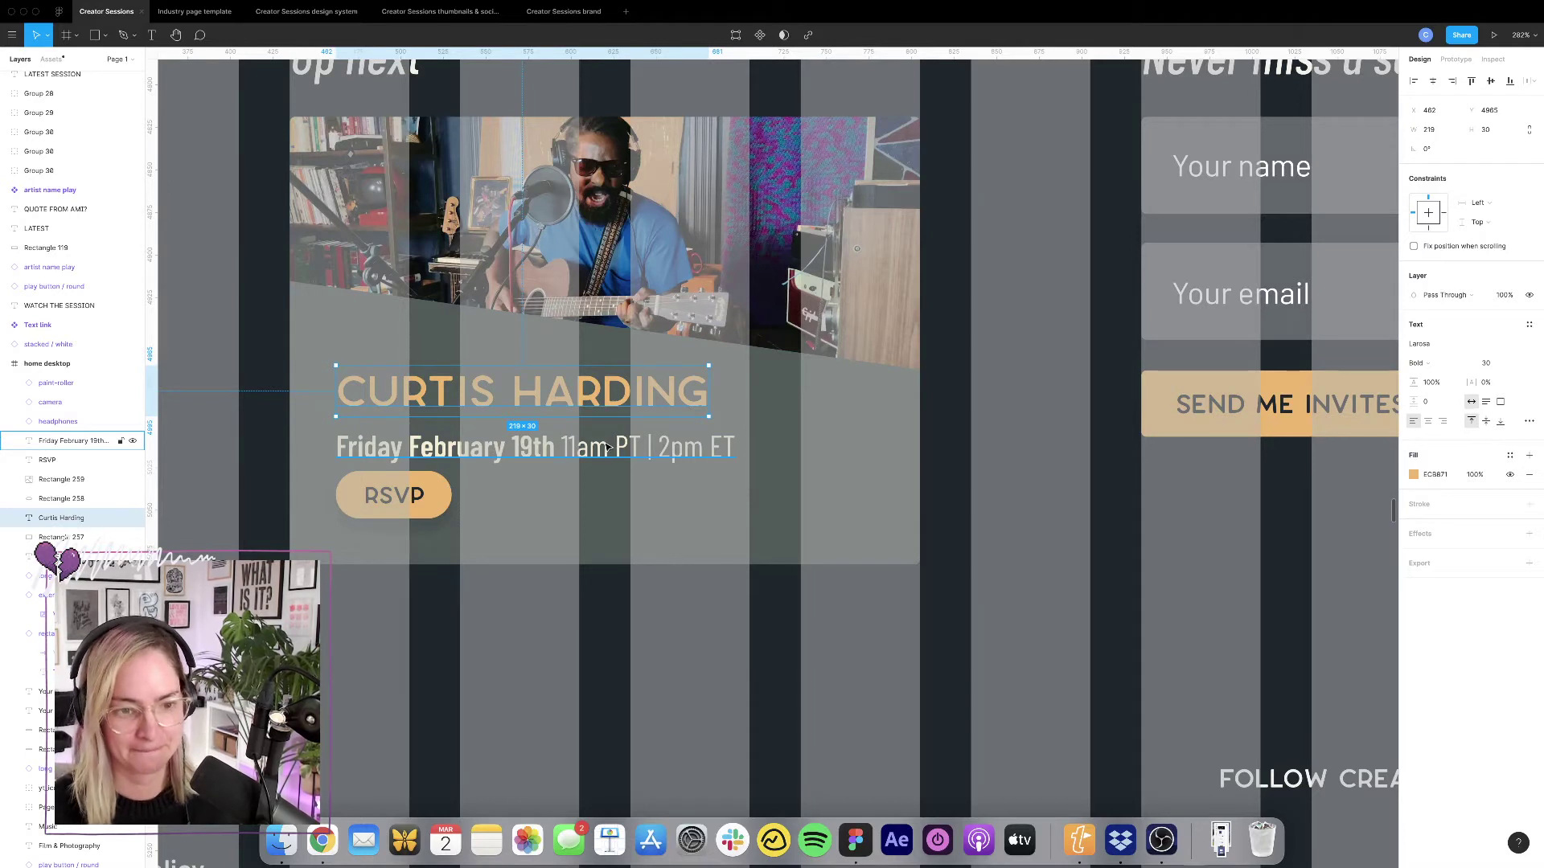
left_click(507, 456, "shift")
left_click_drag(494, 397, 492, 387)
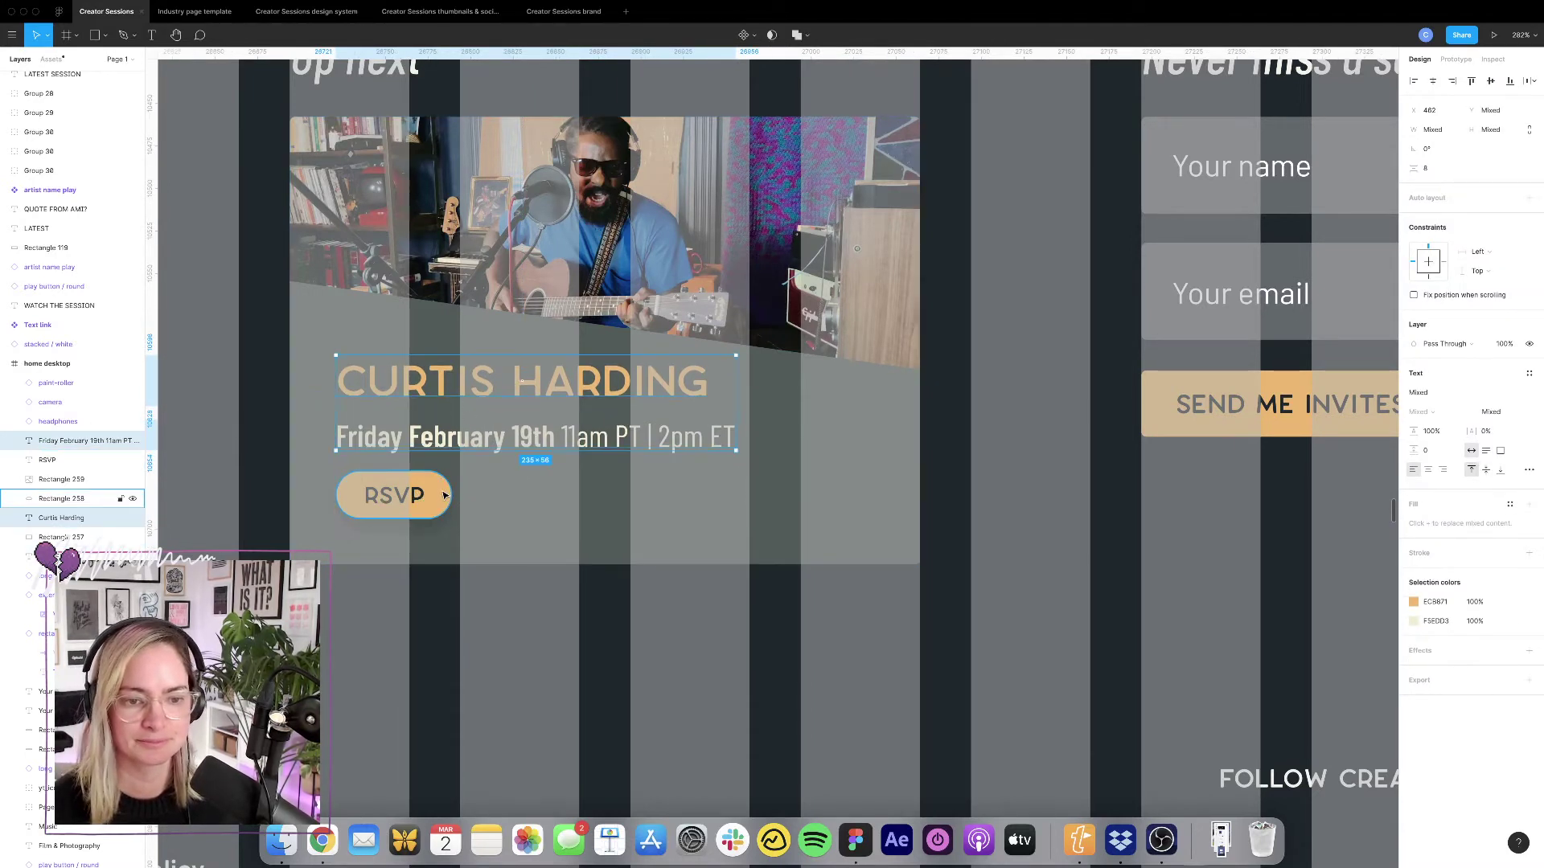
Fine-tune the position of the artist name, date line, RSVP label and button background as one set within the card.
left_click(396, 497, "shift")
left_click_drag(398, 484, 382, 500)
key("Right")
key("Right")
key("Right")
key("Right")
key("Right")
key("Right")
key("Right")
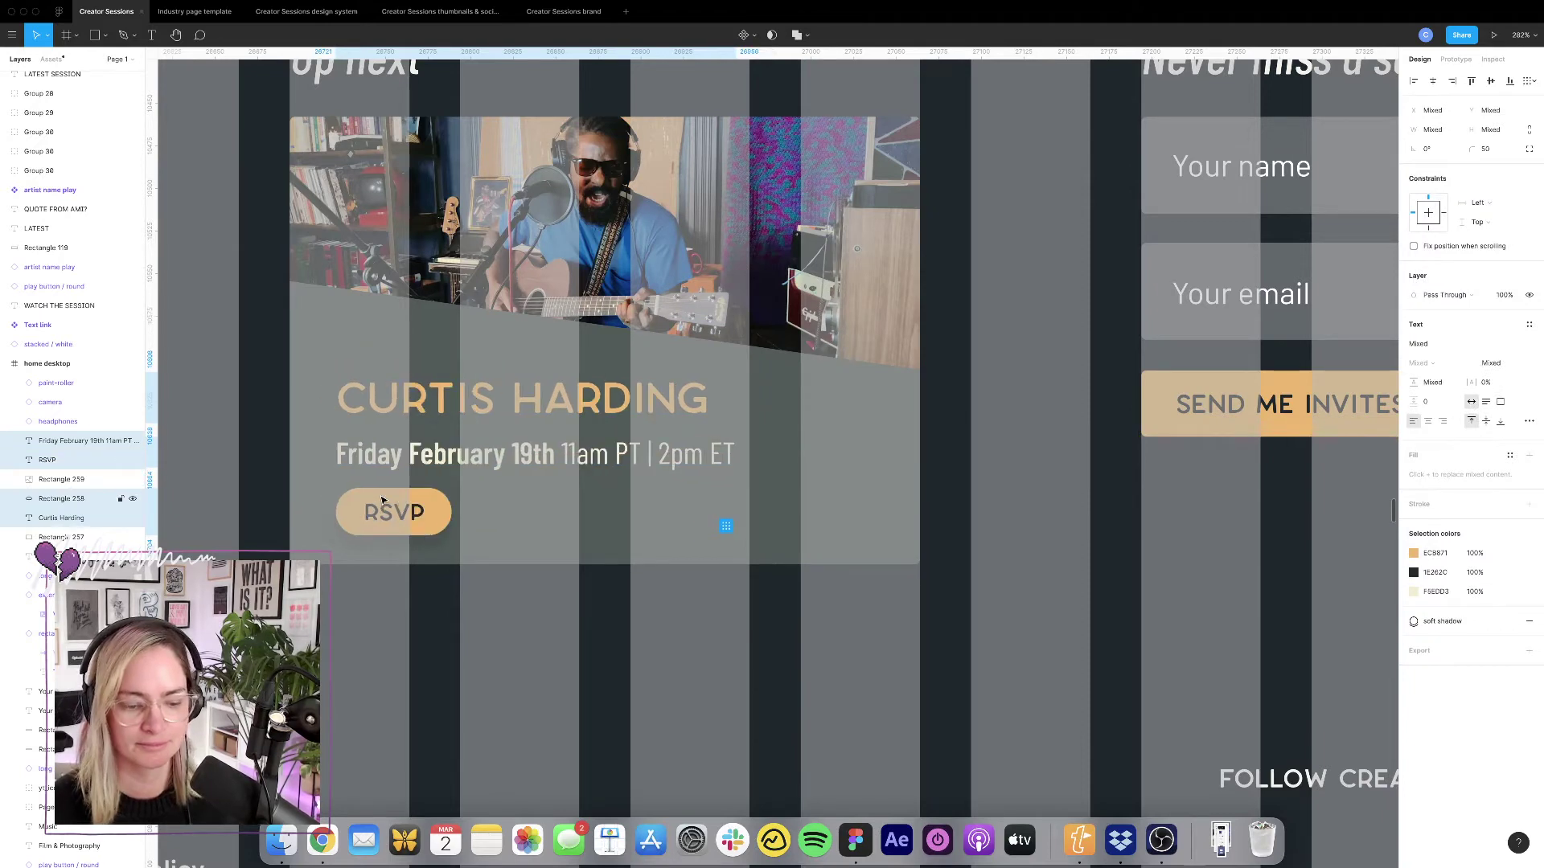
key("Up")
key("Up")
key("Up")
key("Up")
key("Up")
key("Up")
key("Up")
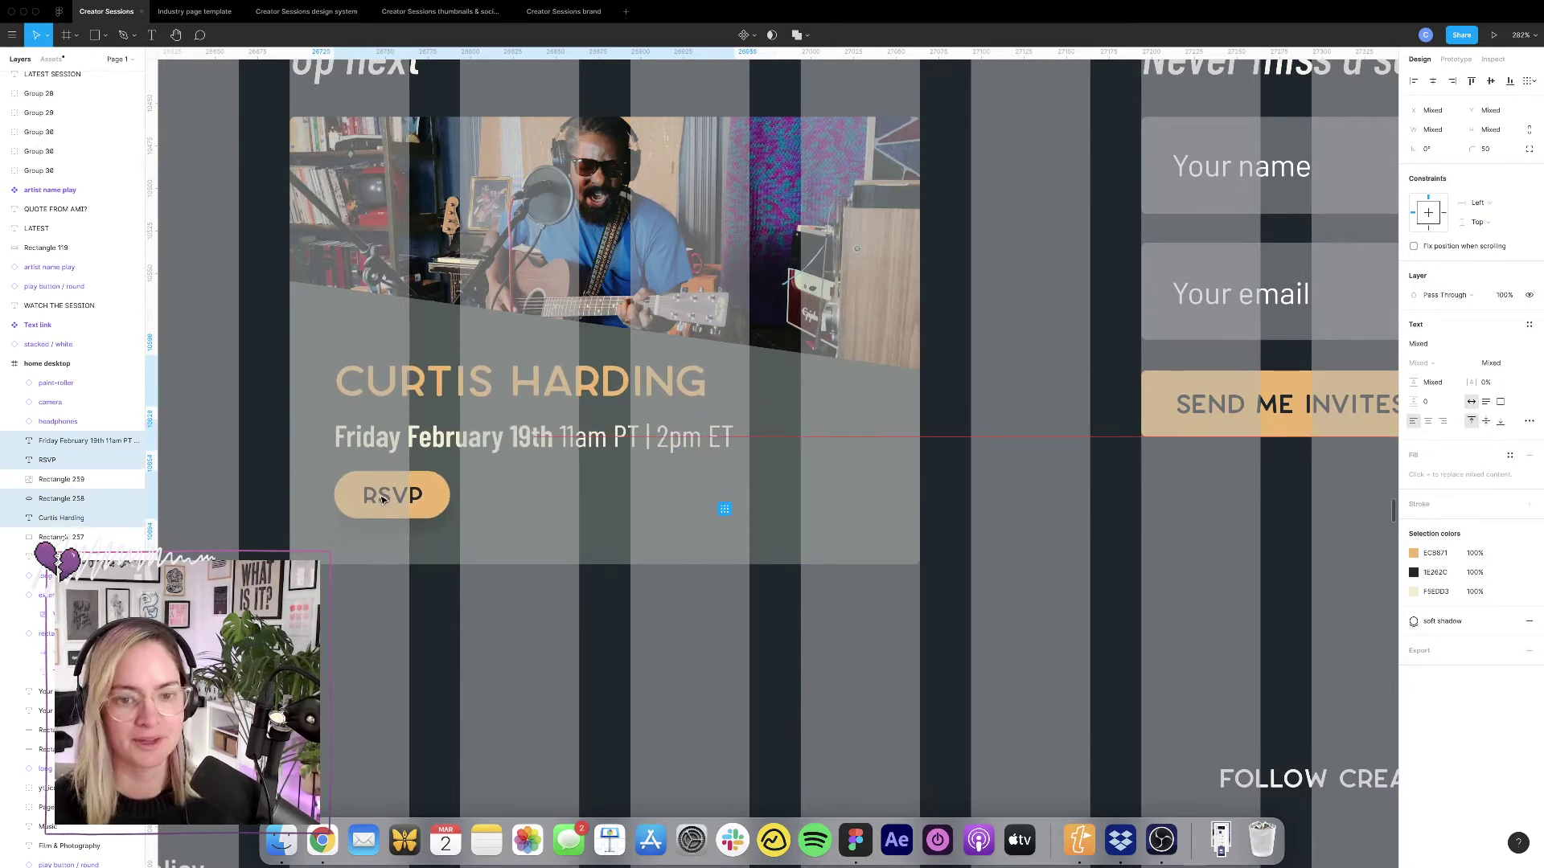
Reduce the height of the Up next photo to 140, keeping its 370 width and slanted bottom edge.
scroll(456, 352, "down", 10)
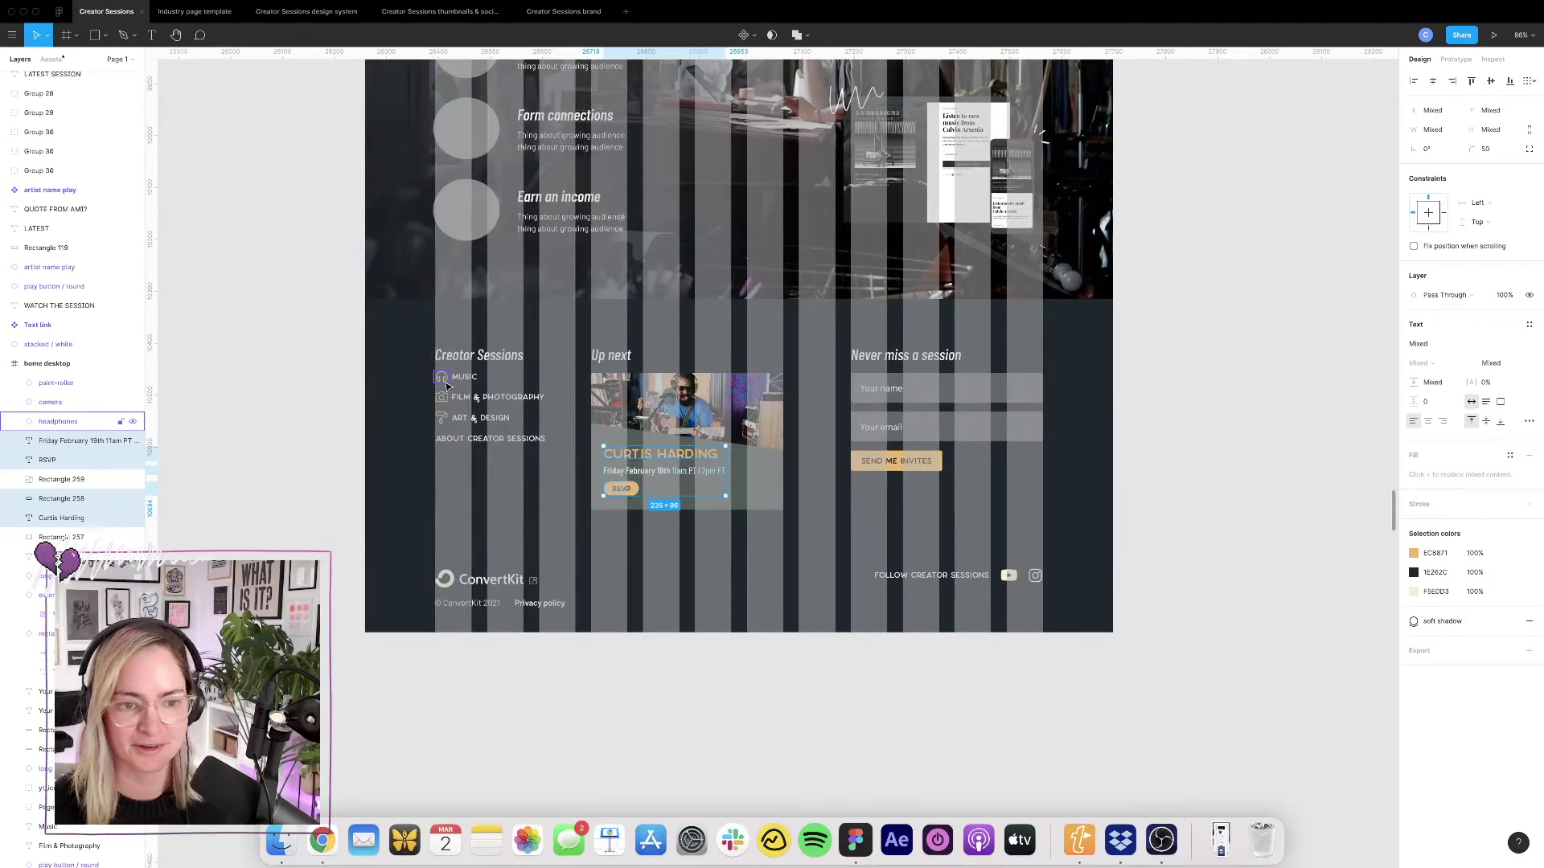
left_click(444, 379)
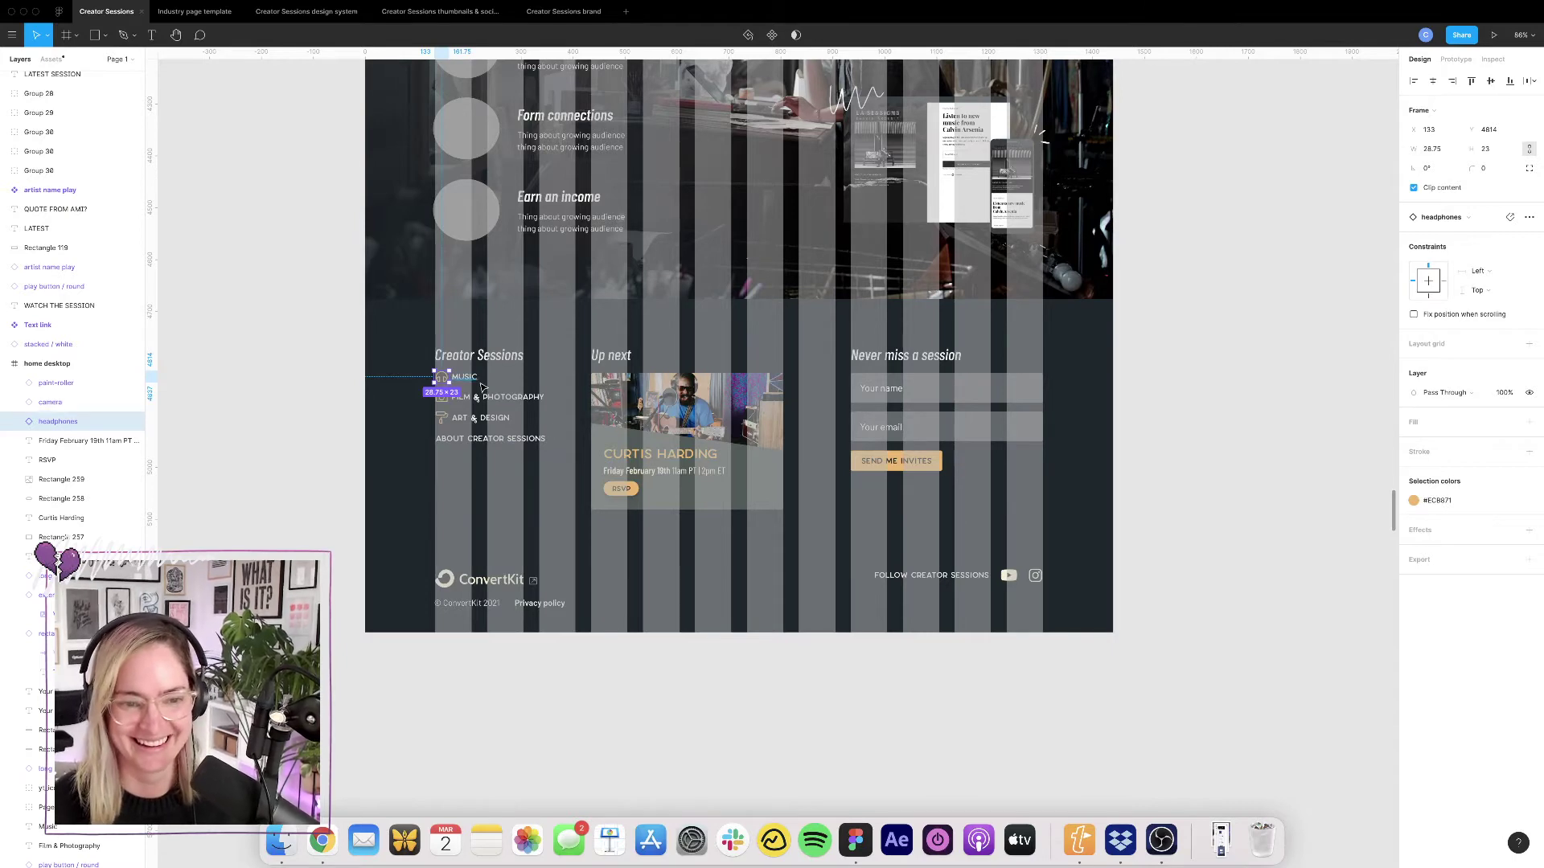
scroll(441, 406, "up", 10)
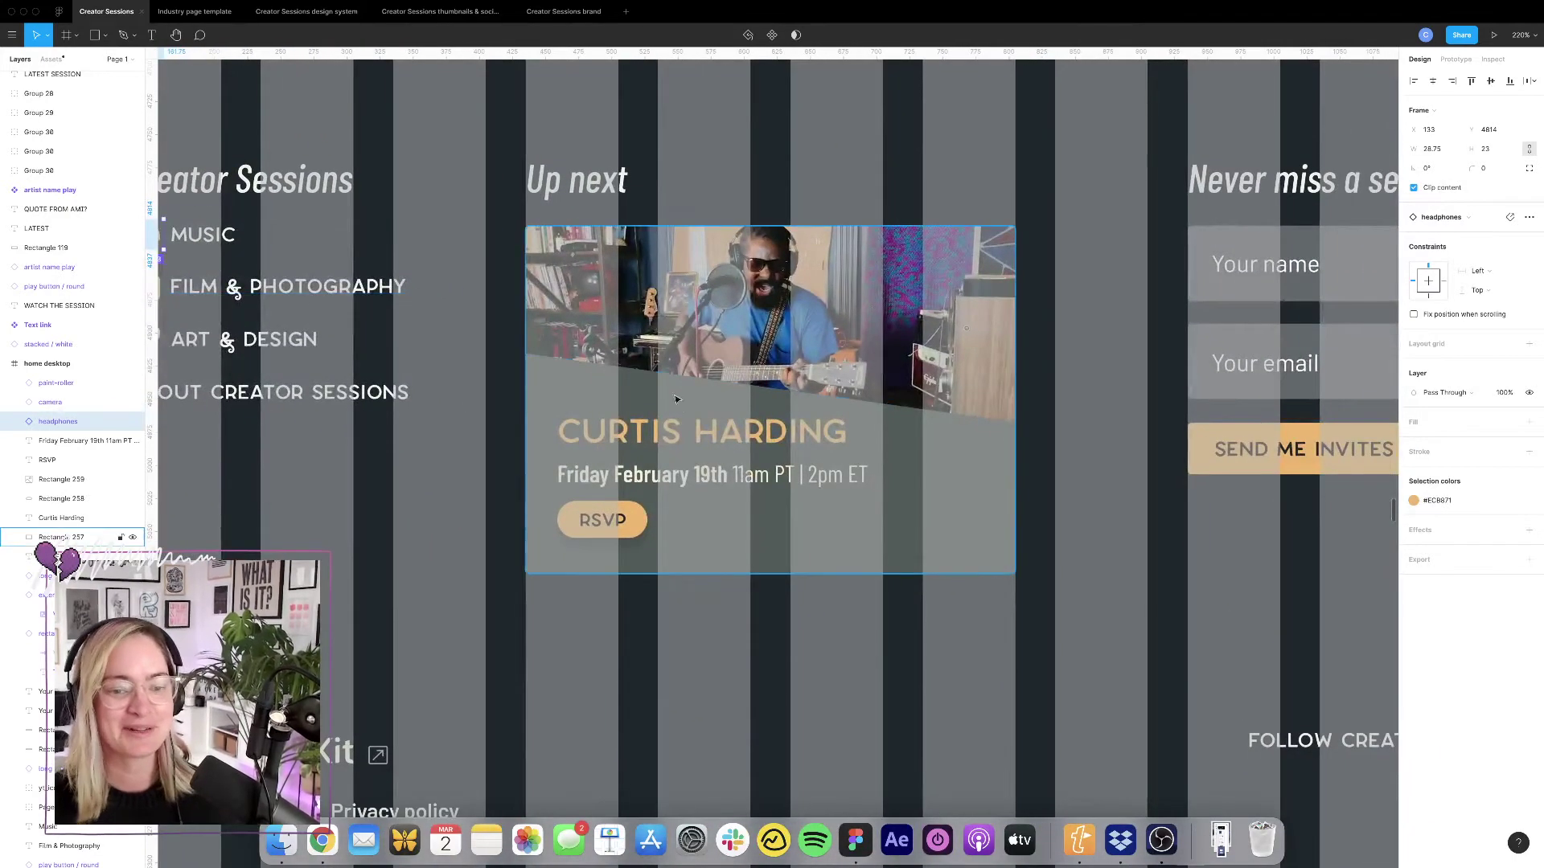
scroll(356, 322, "right", 5)
scroll(356, 323, "down", 2)
left_click(820, 324)
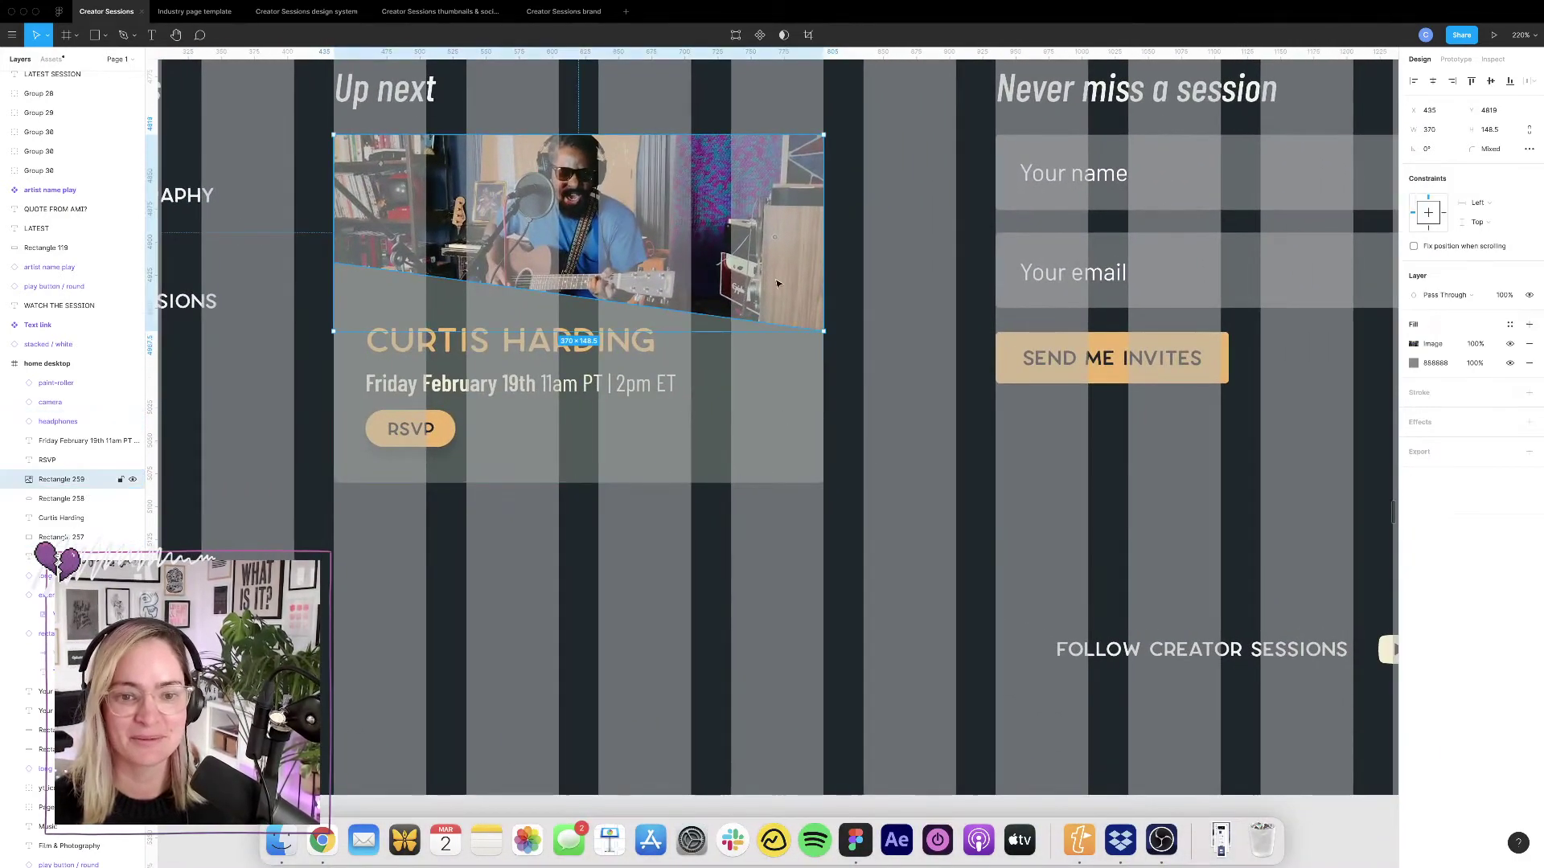
left_click_drag(724, 330, 724, 323)
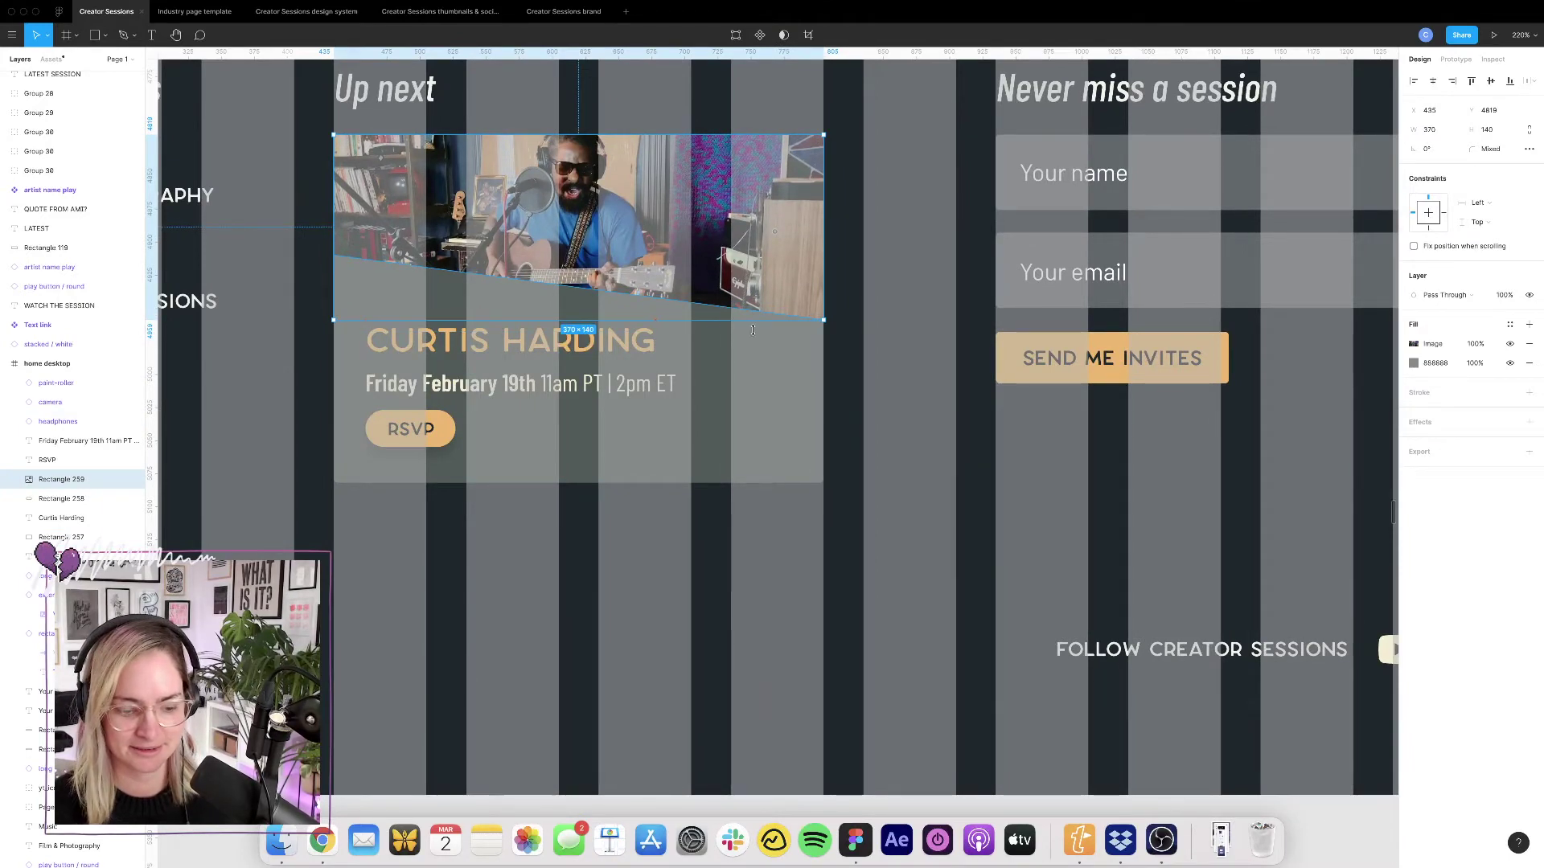
Deselect the photo and hide the layout grid to check the footer without column overlays.
key("Escape")
scroll(676, 352, "down", 3)
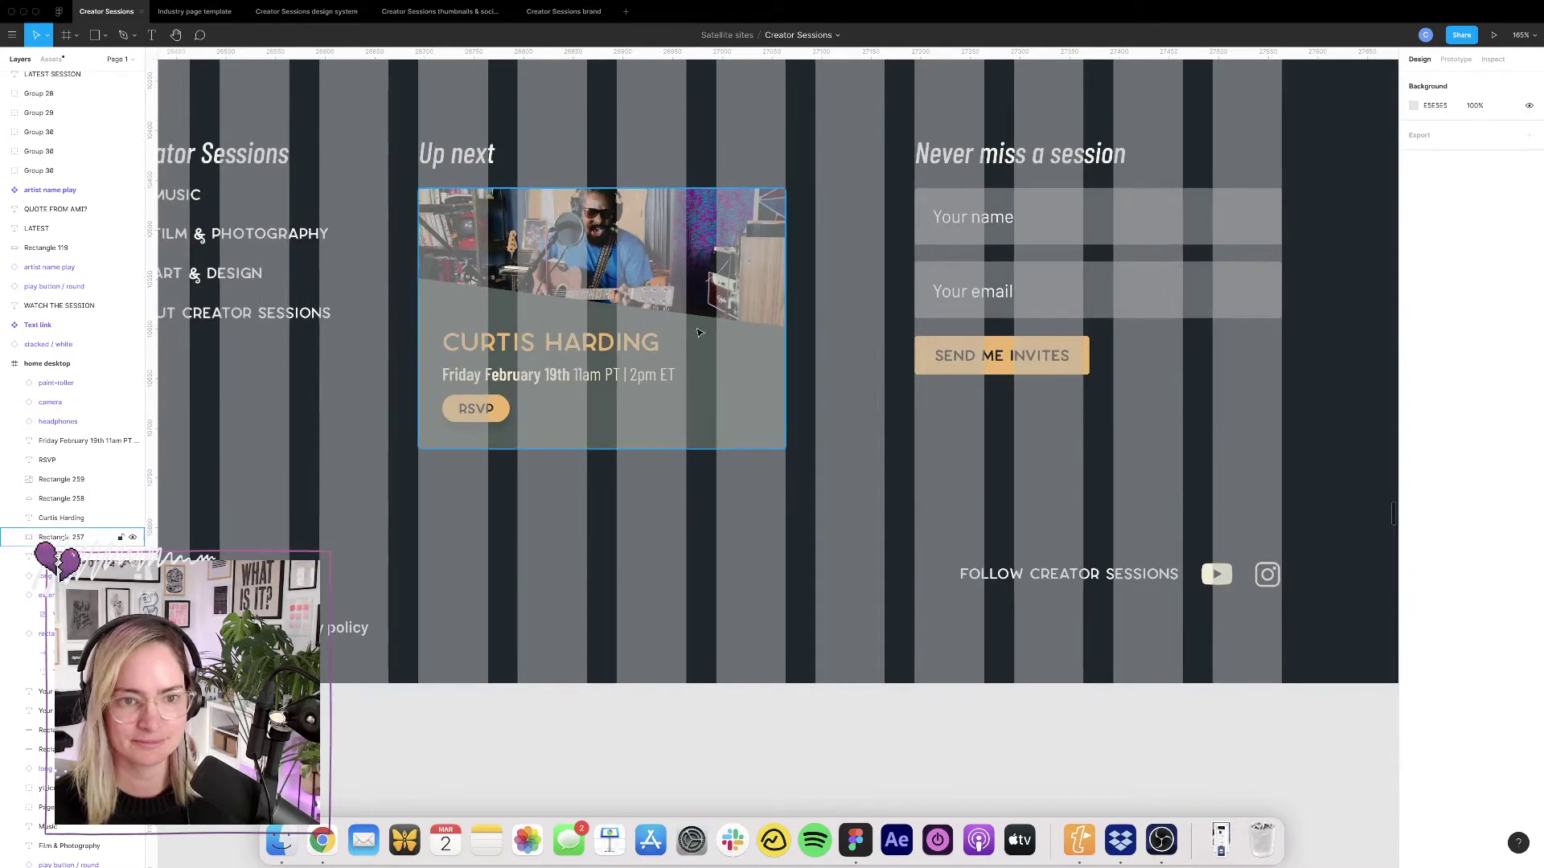
key("ctrl+g")
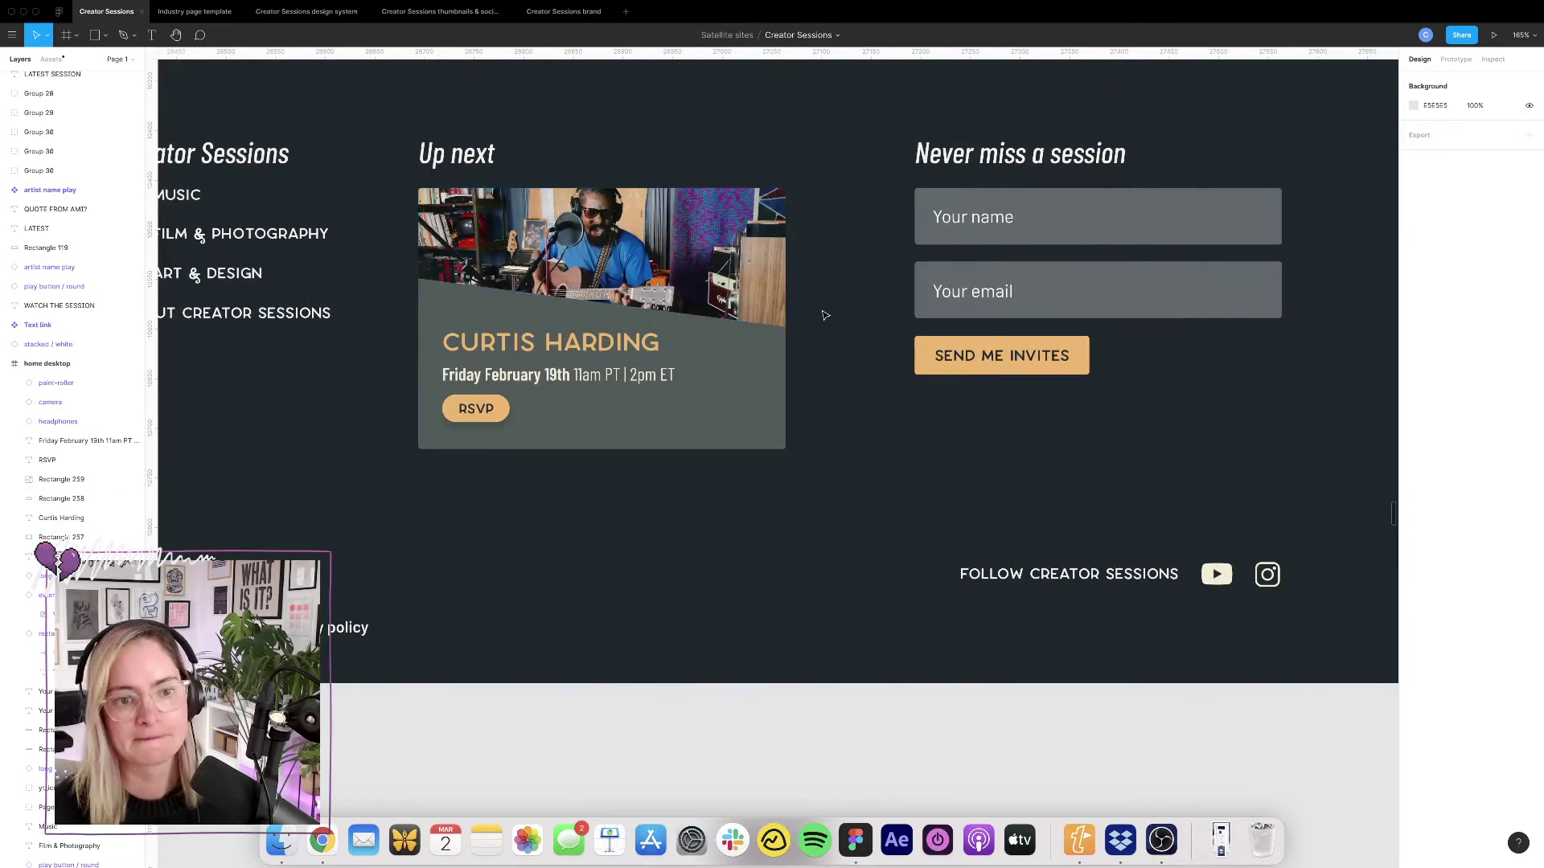
scroll(870, 318, "down", 6)
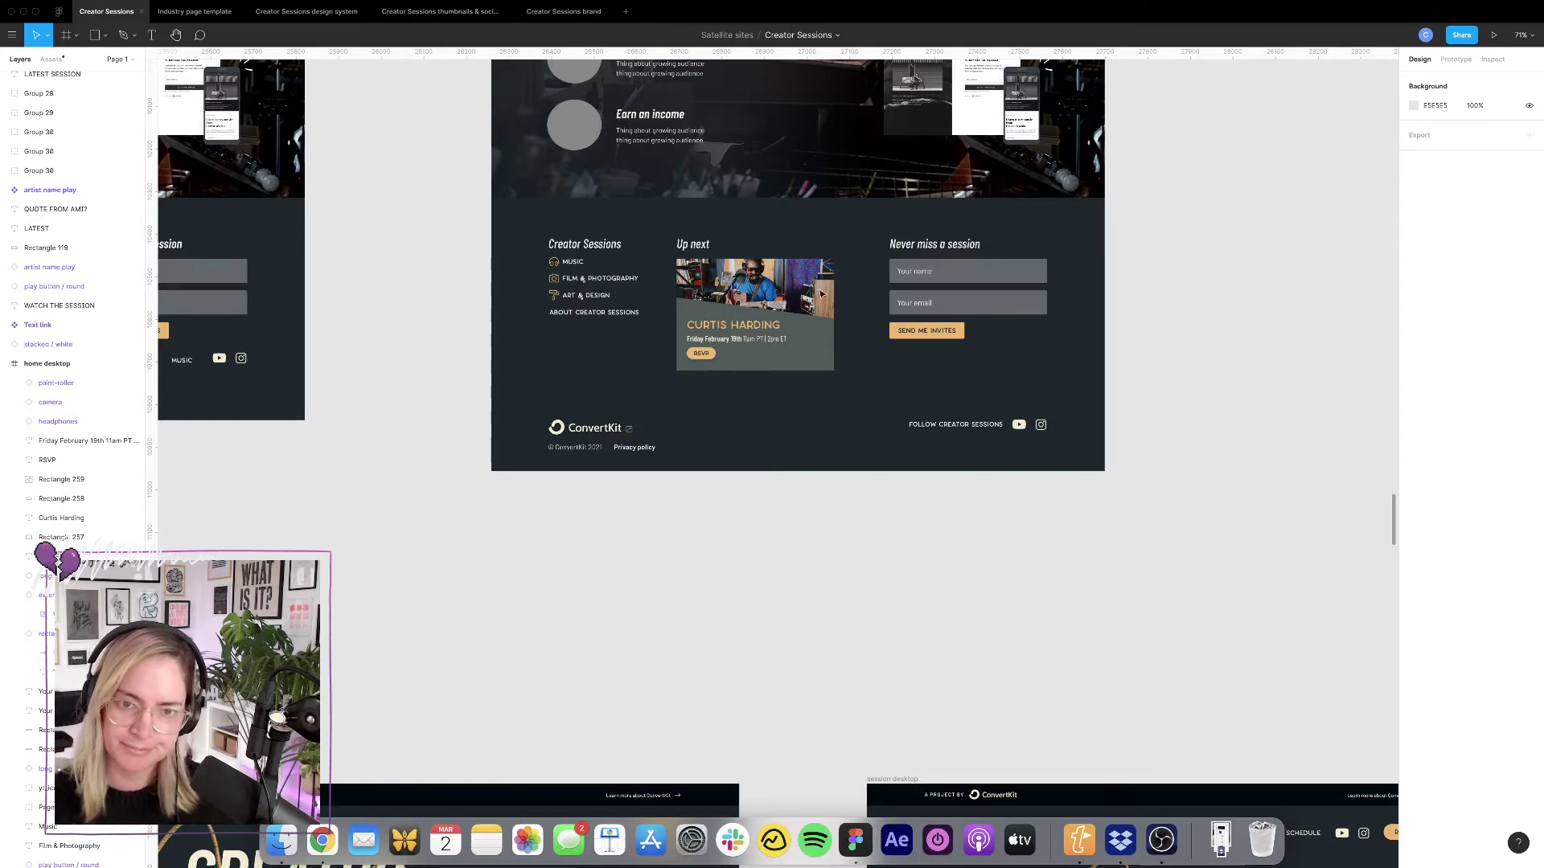
scroll(743, 285, "up", 5)
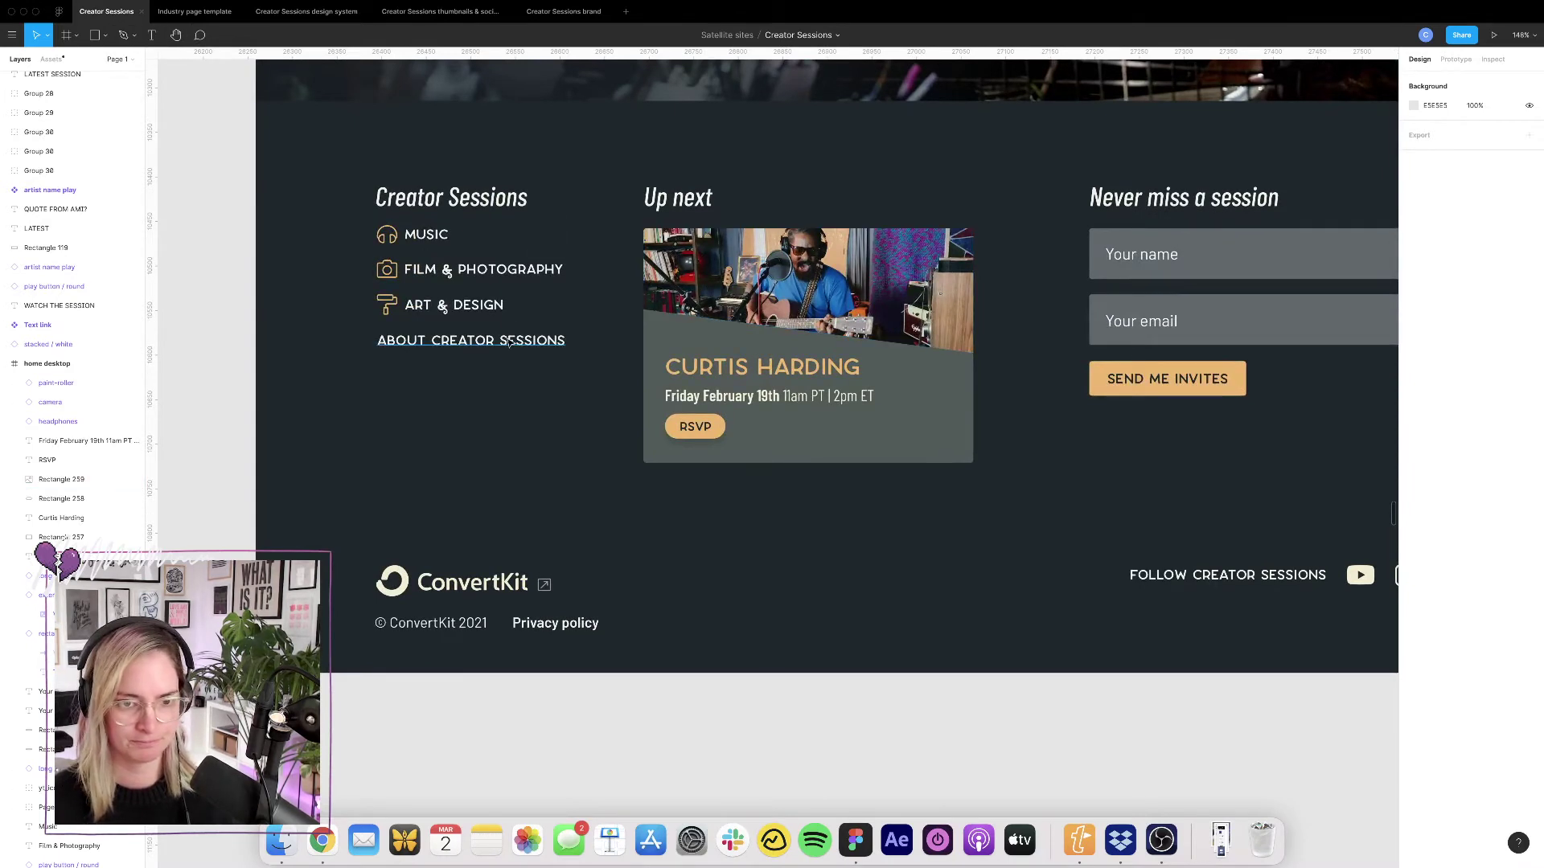
Duplicate the "About Creator Sessions" link below the event card at X 435, Y 5103 and change its text to "SCHEDULE".
left_click_drag(510, 342, 744, 493)
double_click(720, 490)
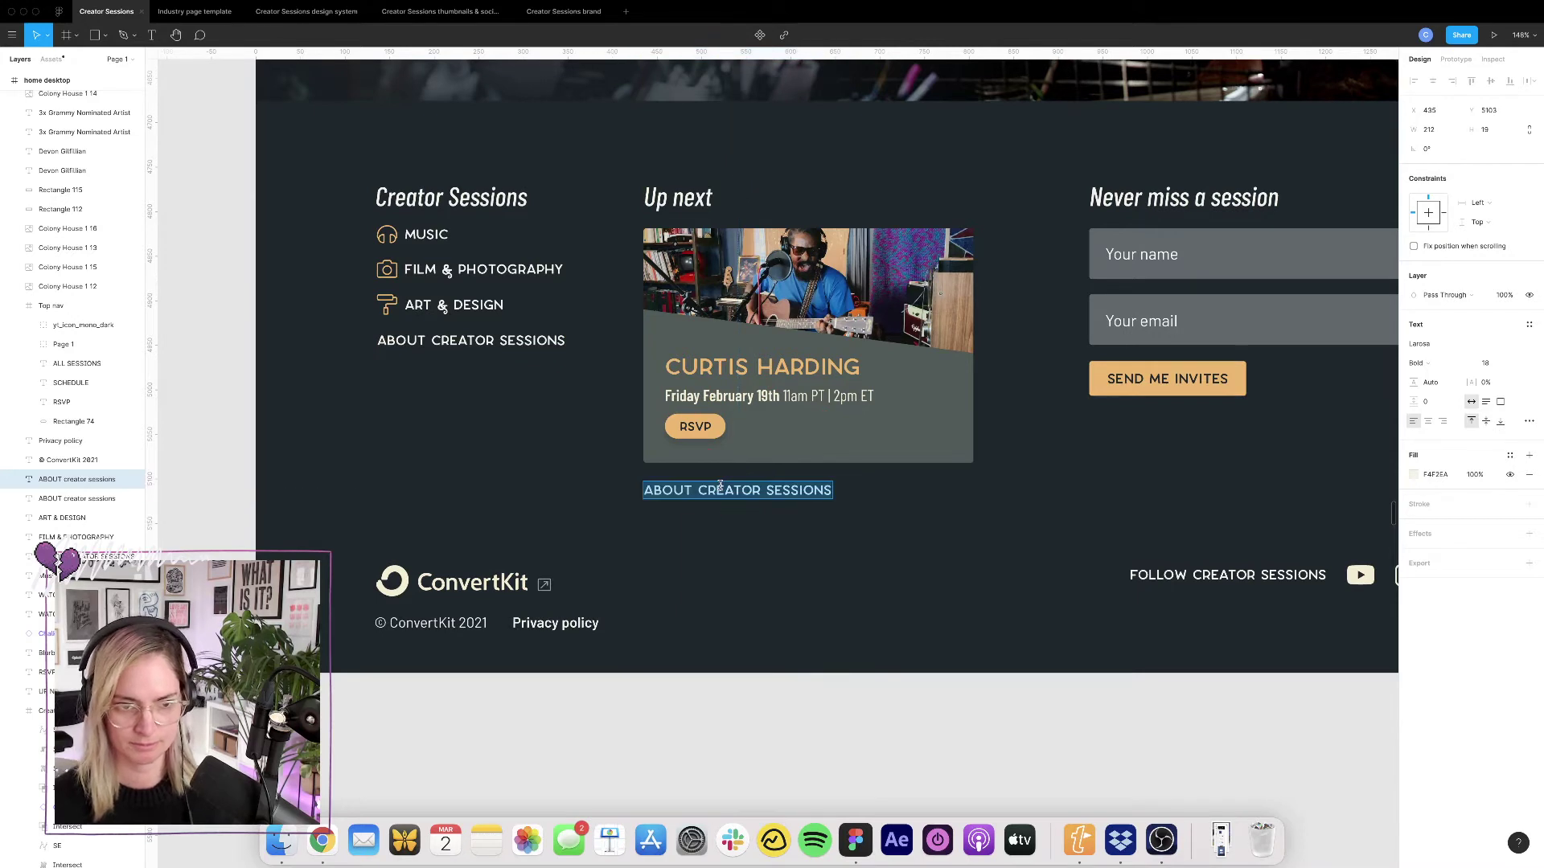
type("SCH")
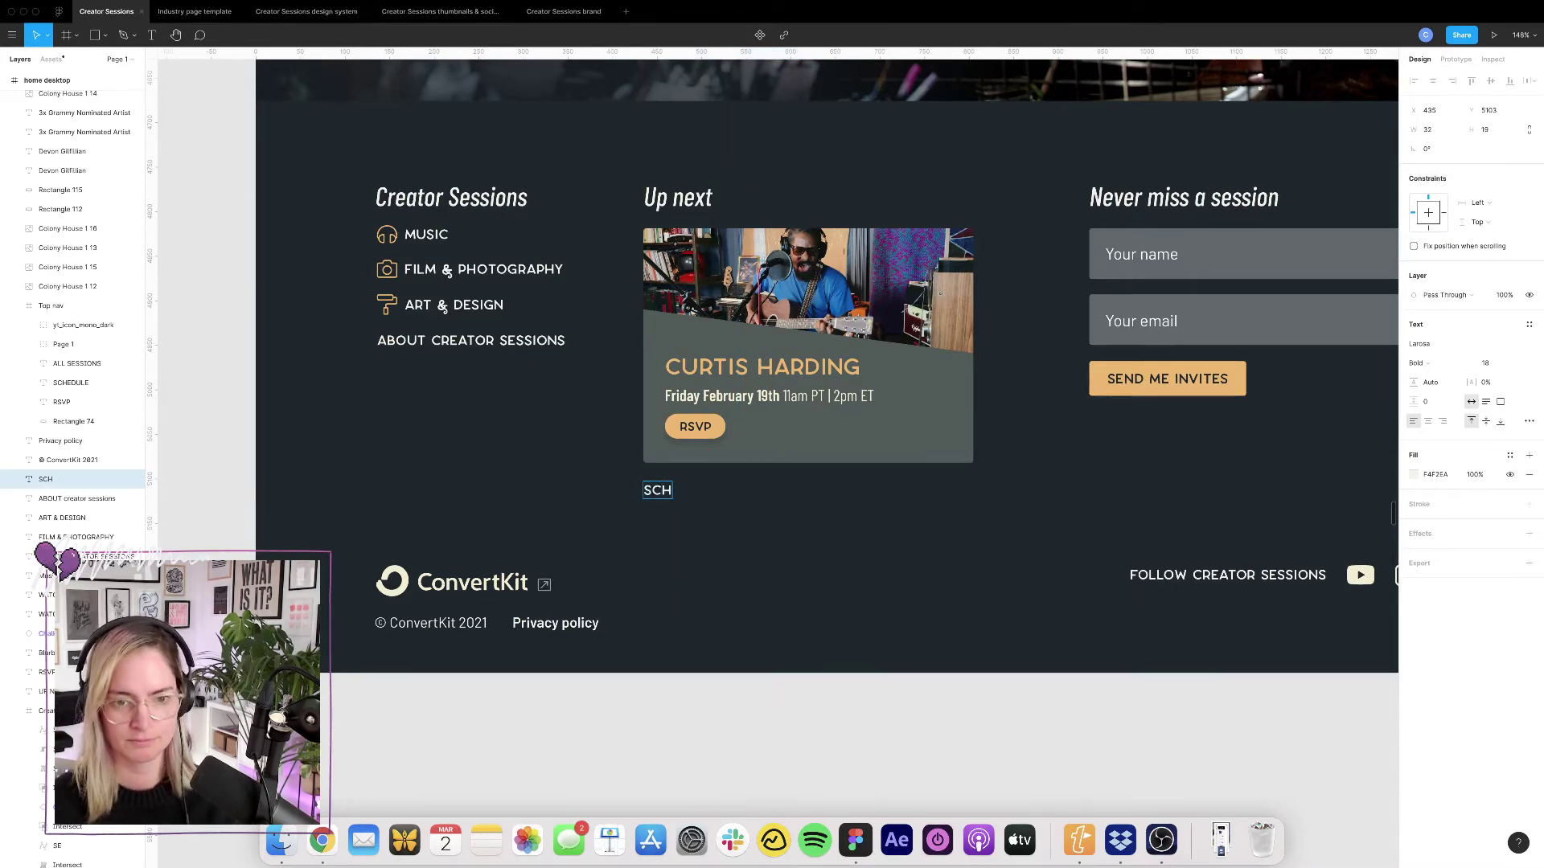
type("EDULE")
key("Escape")
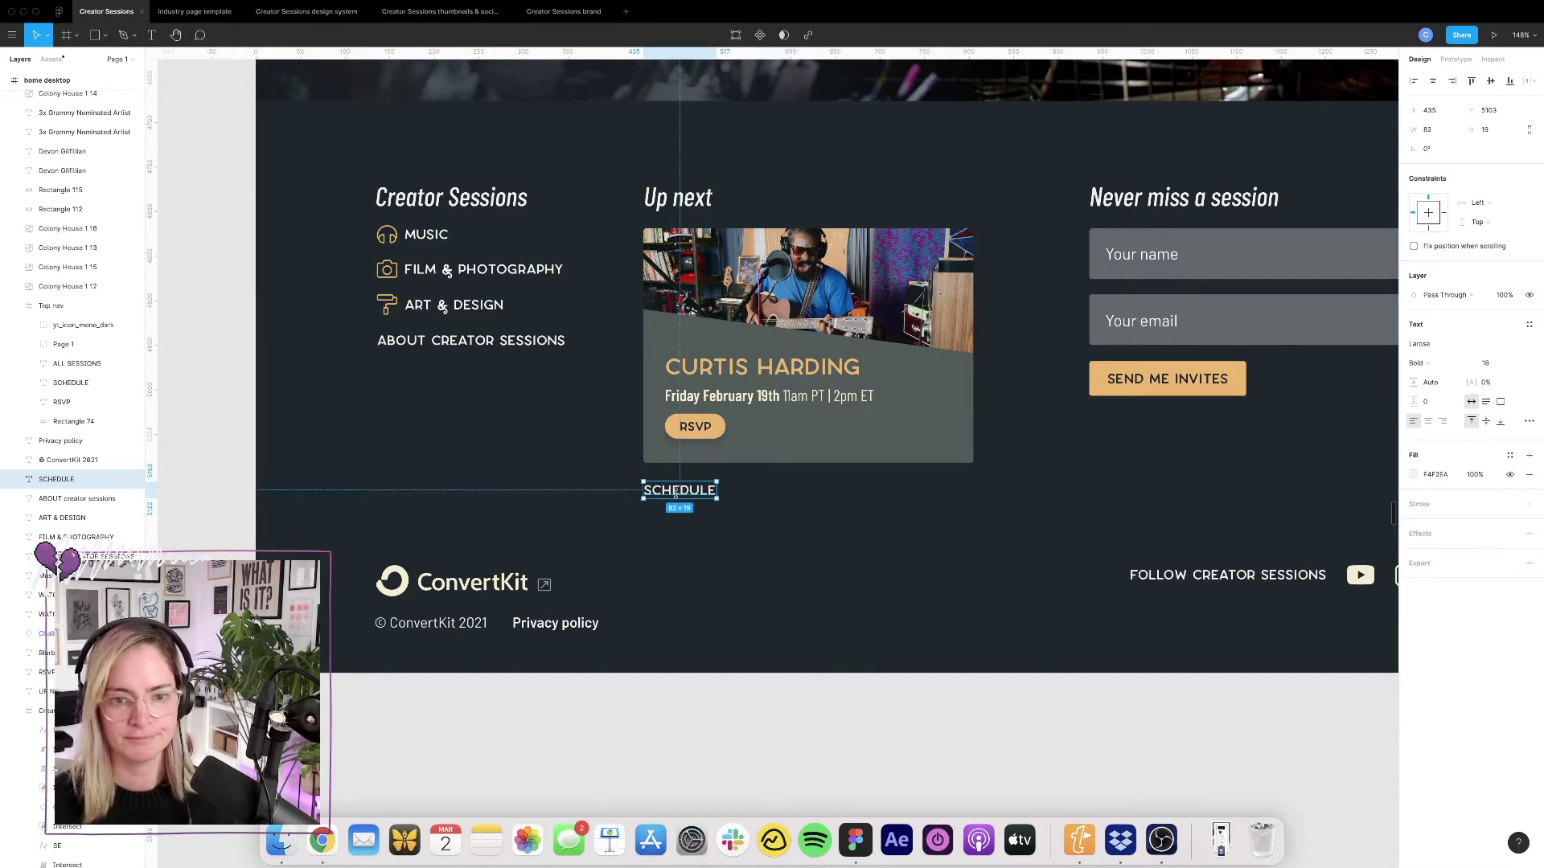
Place the SCHEDULE link beneath the about link in the Creator Sessions column and shorten the about link to "ABOUT".
left_click_drag(678, 492, 568, 343)
left_click(417, 340)
double_click(416, 339)
key("BackSpace")
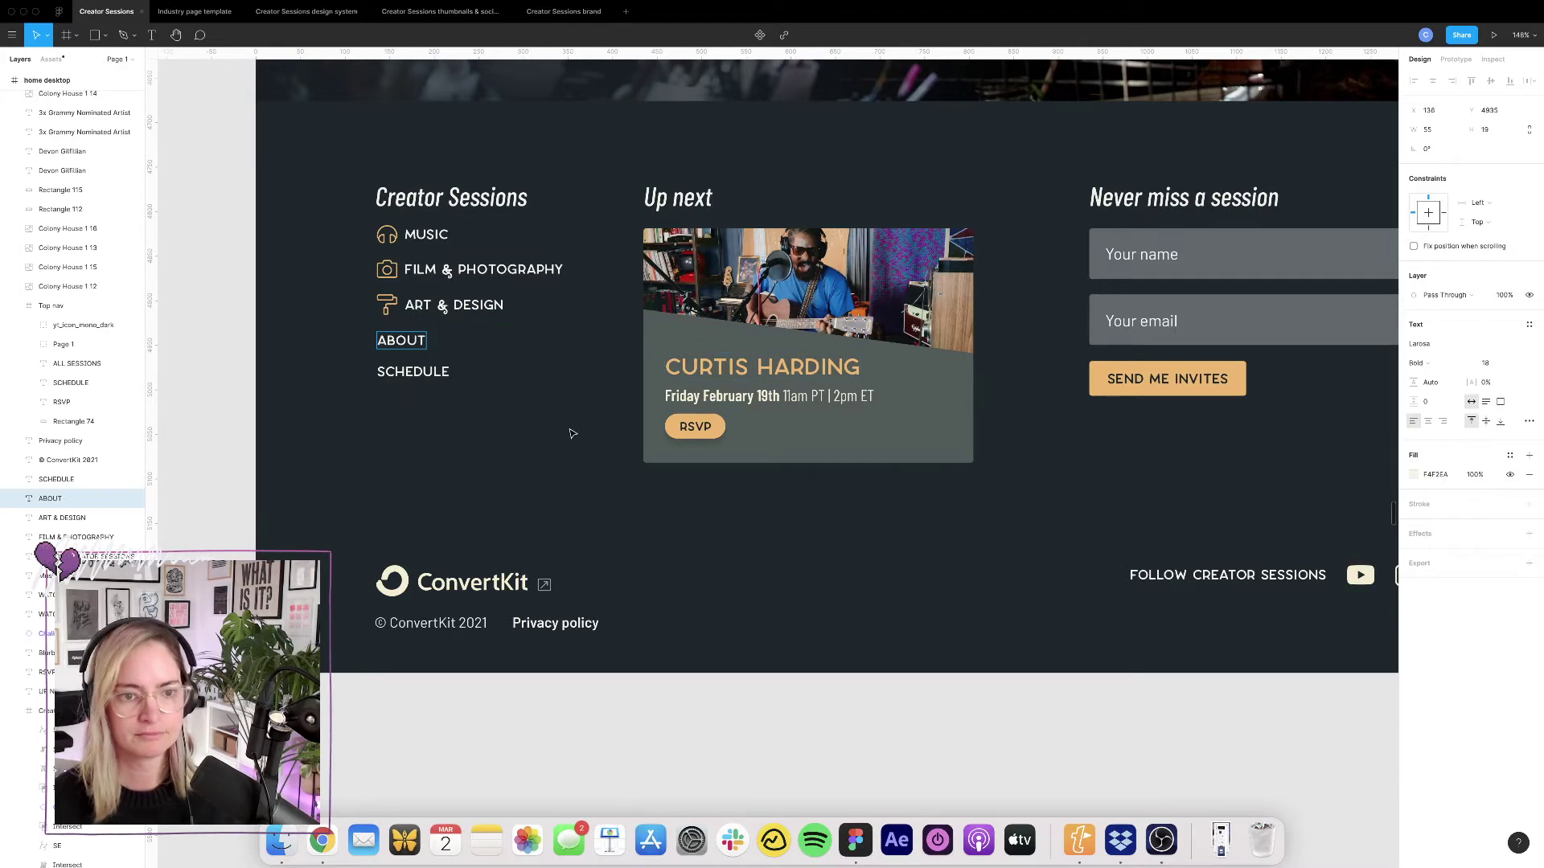
key("Escape")
key("Escape")
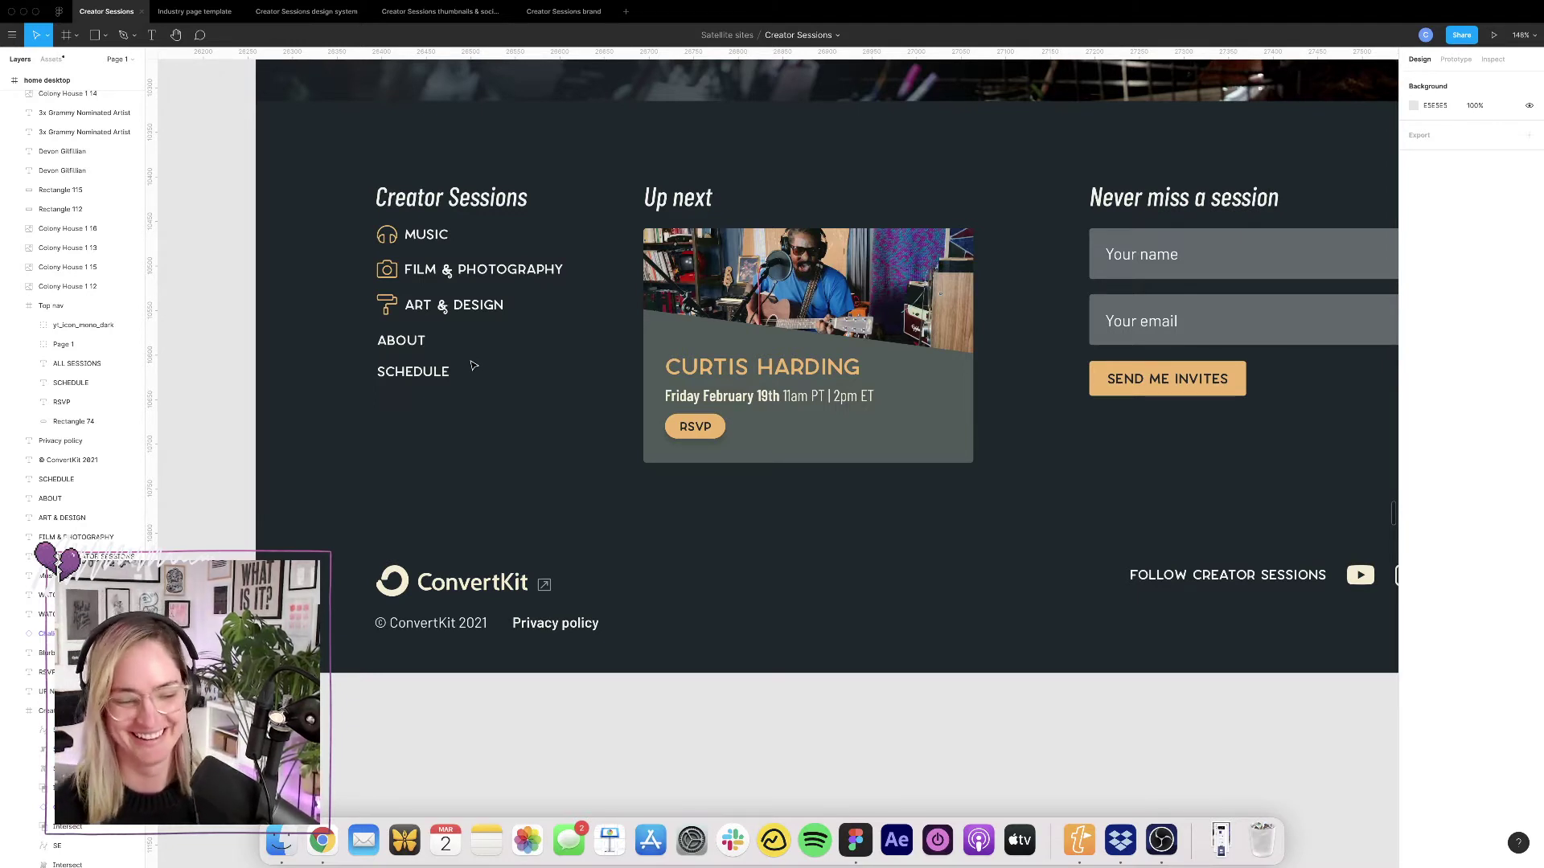
Review the footer's overall balance and select the Up next heading together with its entire event card.
scroll(595, 413, "down", 5)
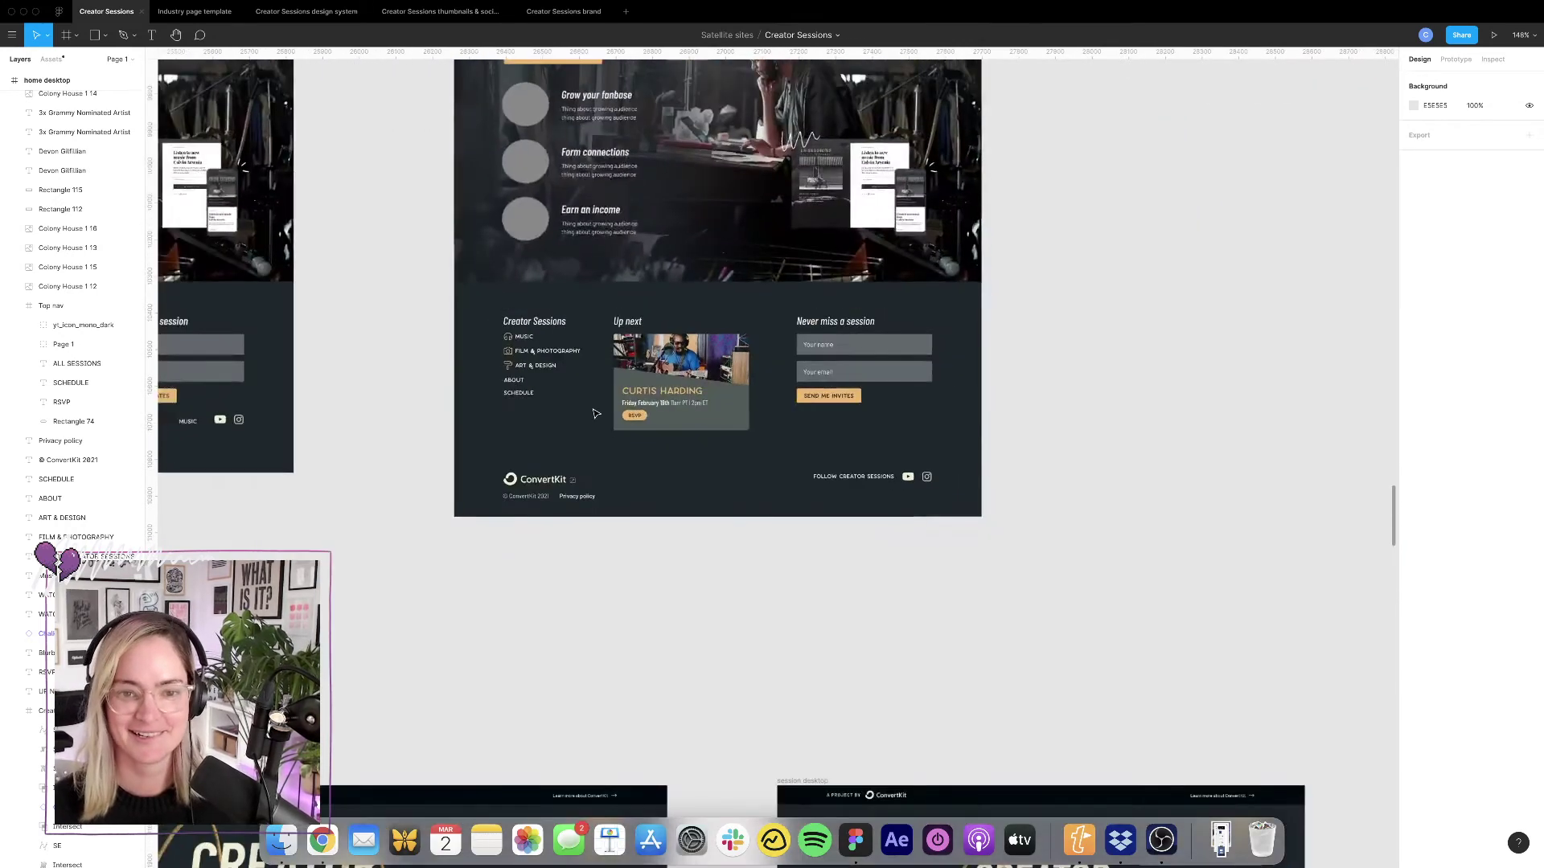
scroll(595, 413, "up", 4)
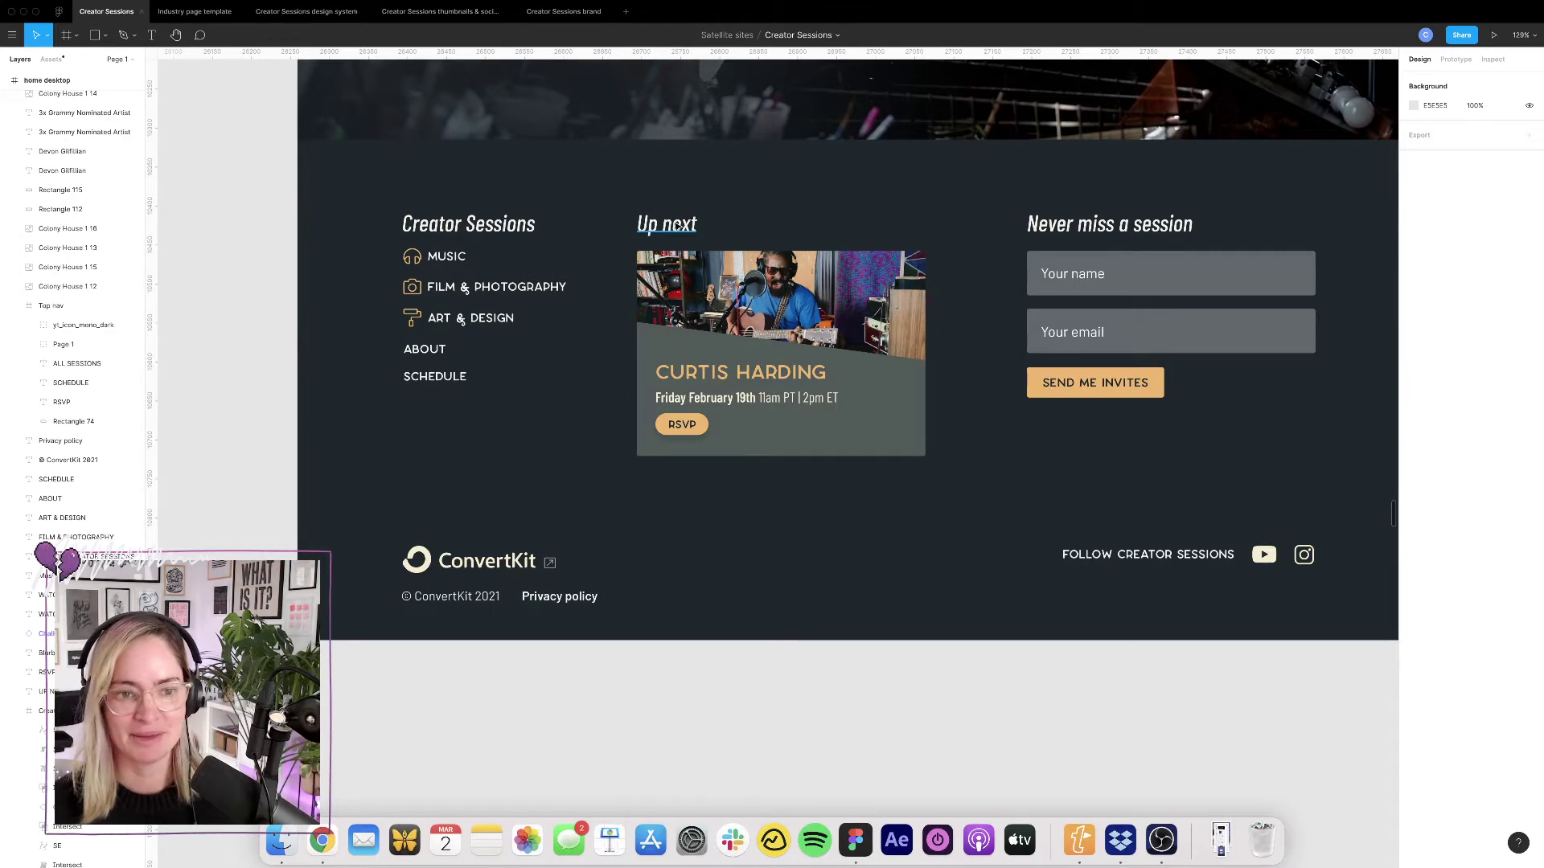
scroll(706, 224, "down", 4)
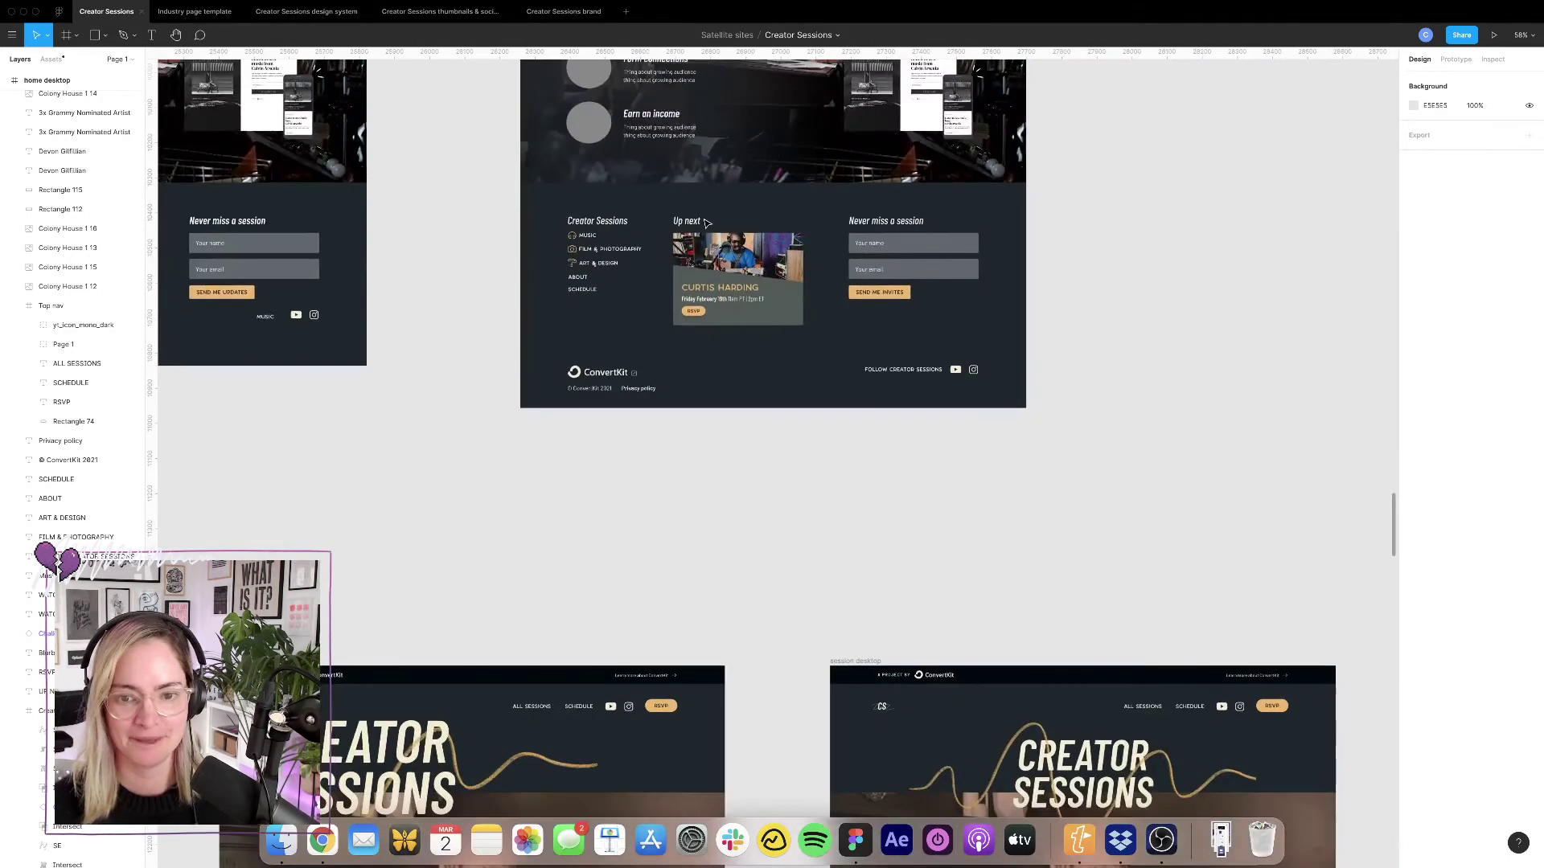
scroll(706, 223, "up", 3)
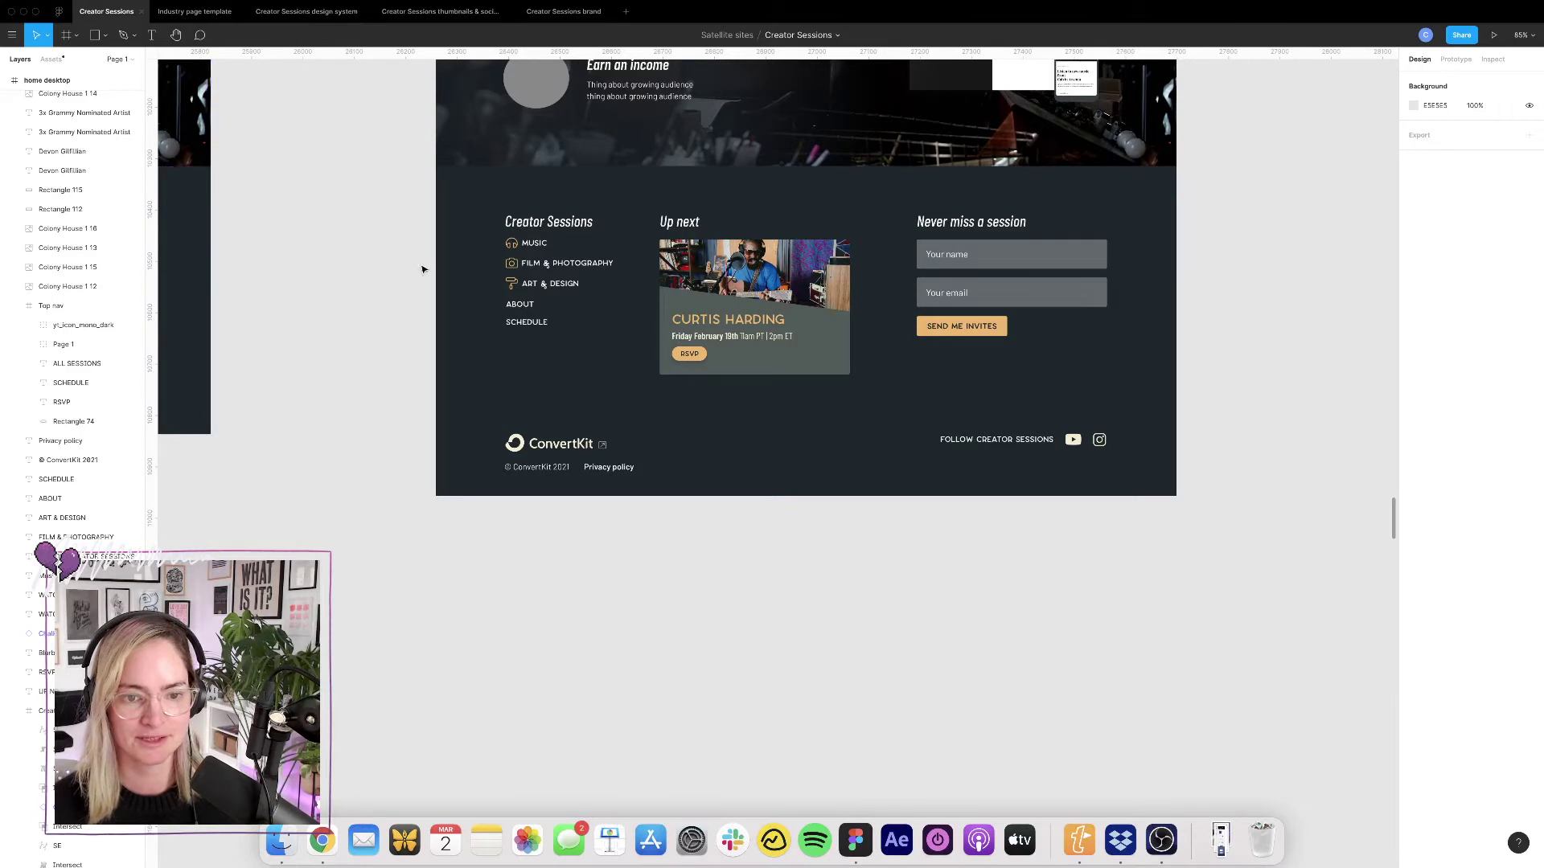
left_click(689, 231)
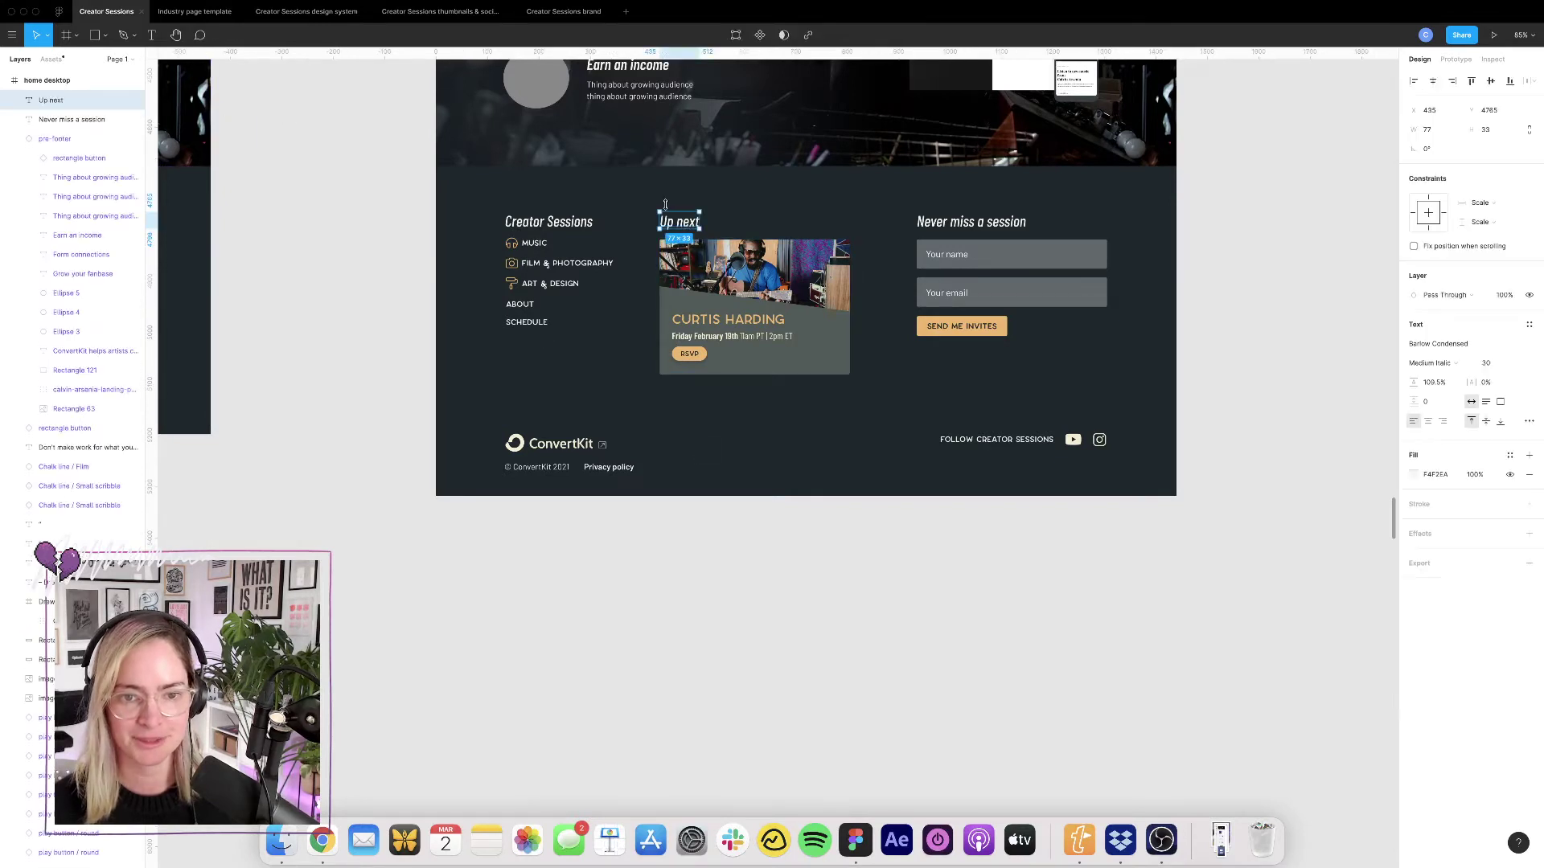
key("Escape")
left_click_drag(665, 202, 850, 386)
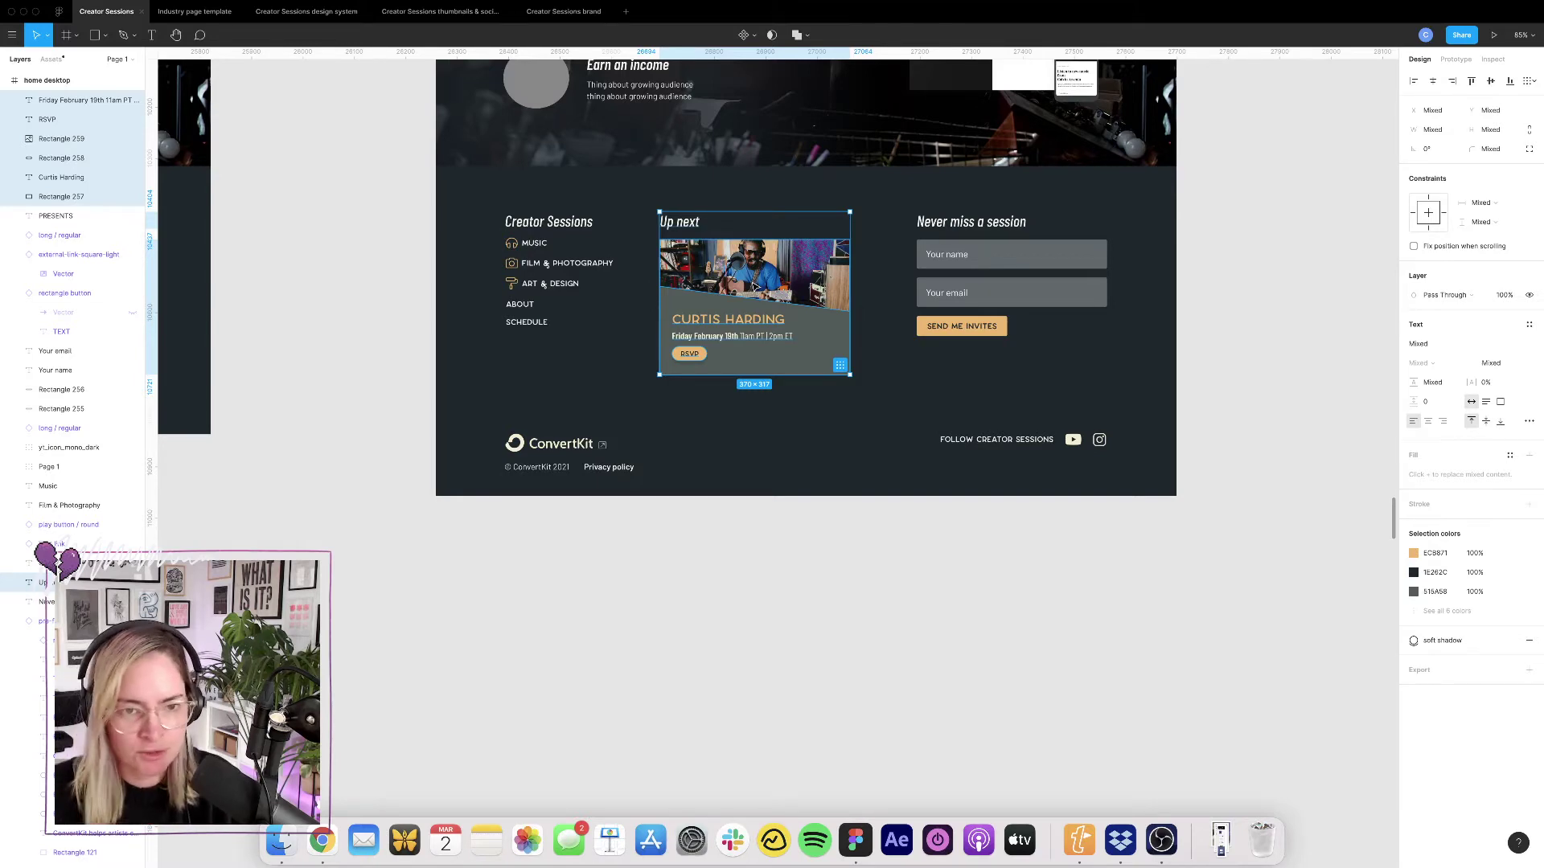
Compare the reworked footer with the footer of the previous home desktop frame beside it.
scroll(758, 233, "down", 10)
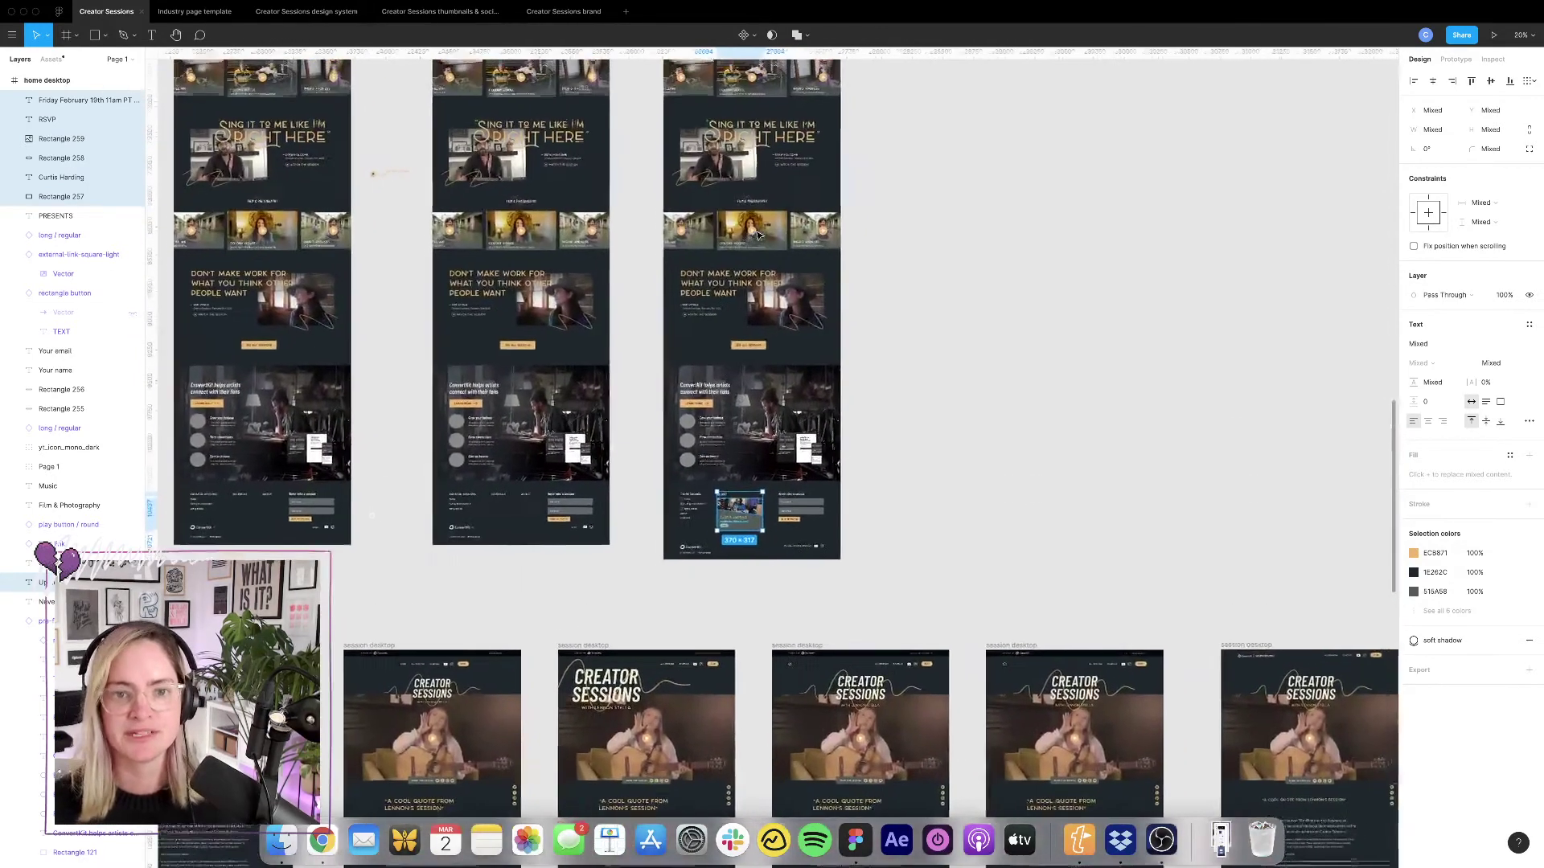
scroll(759, 233, "up", 3)
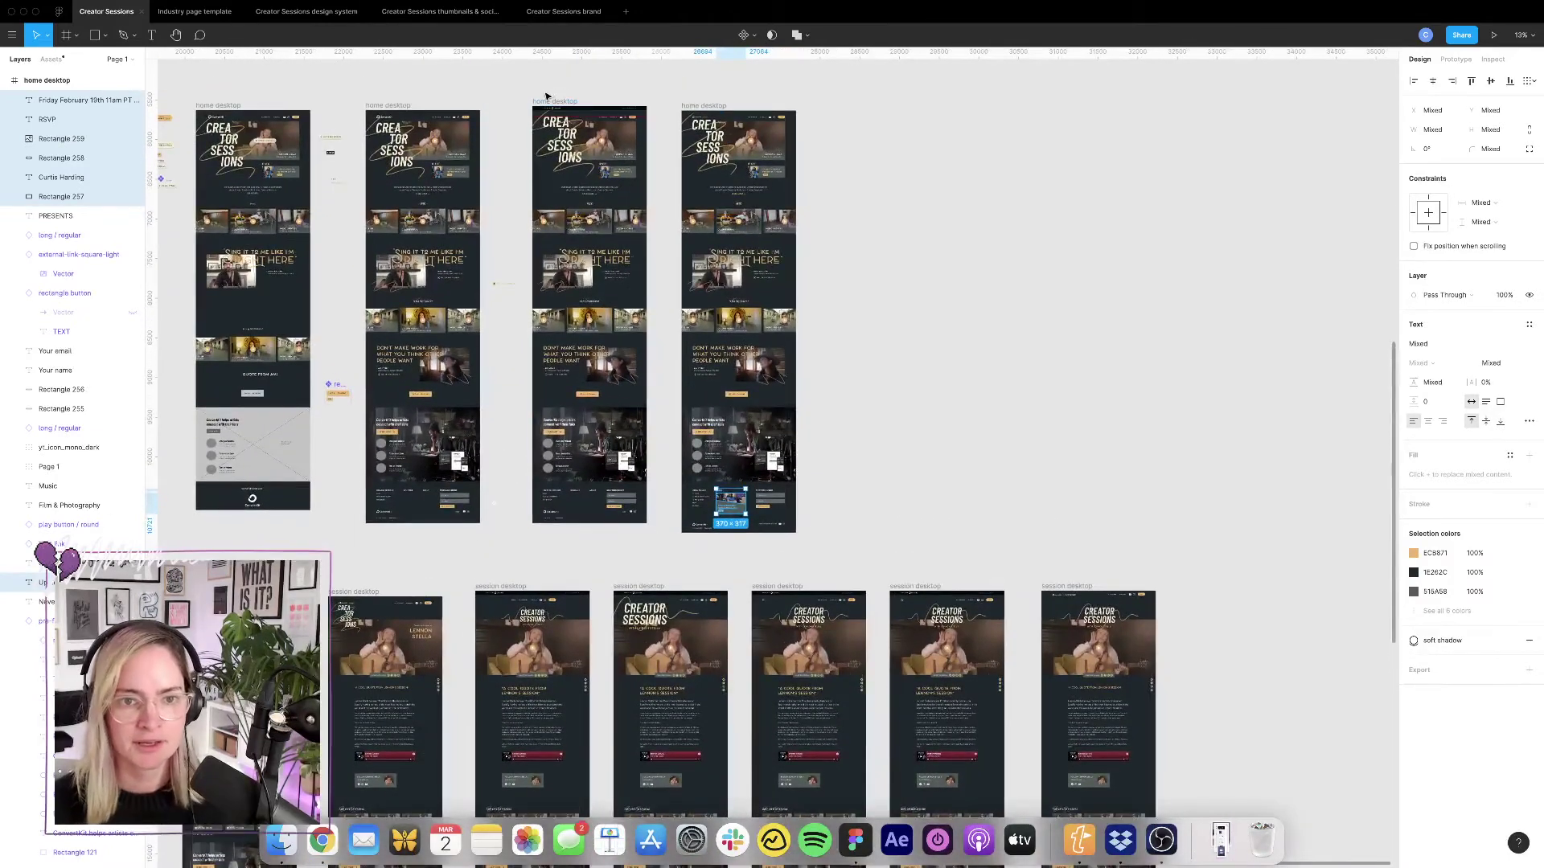
left_click(552, 102)
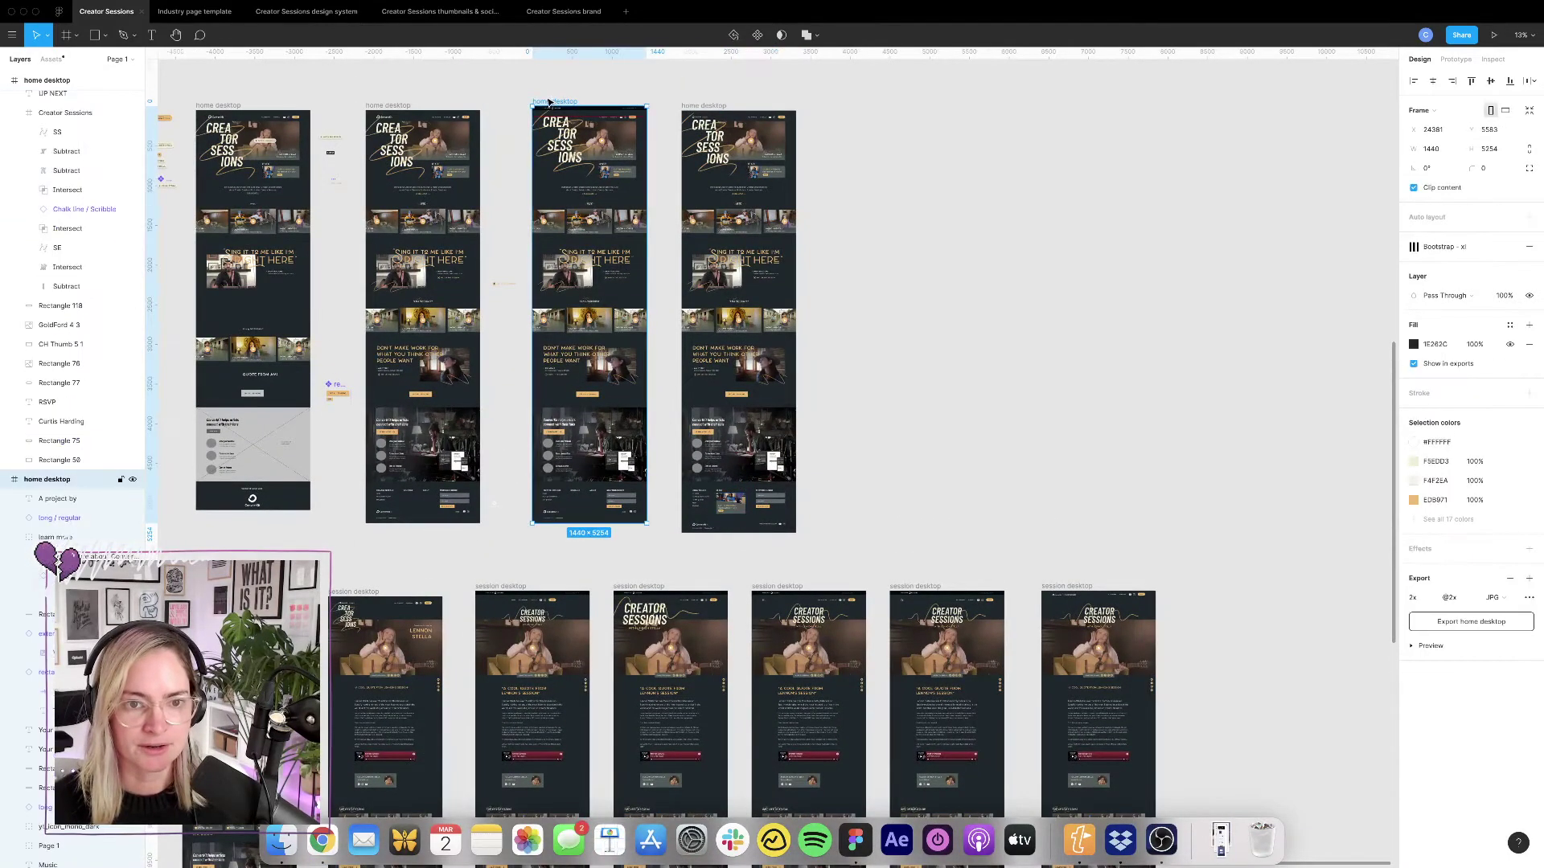
scroll(656, 439, "up", 8)
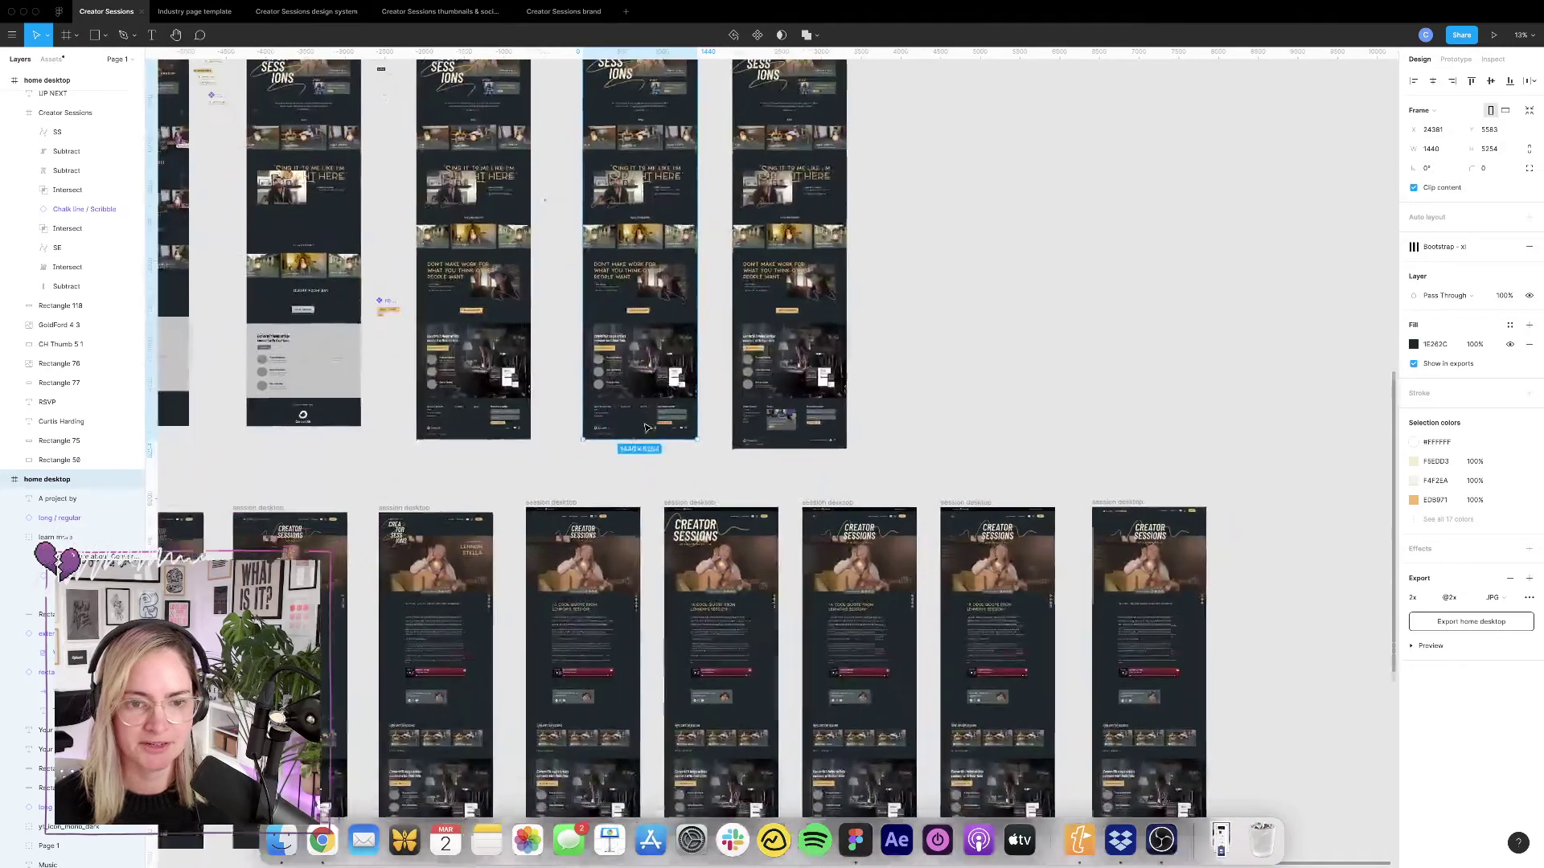
scroll(655, 412, "up", 2)
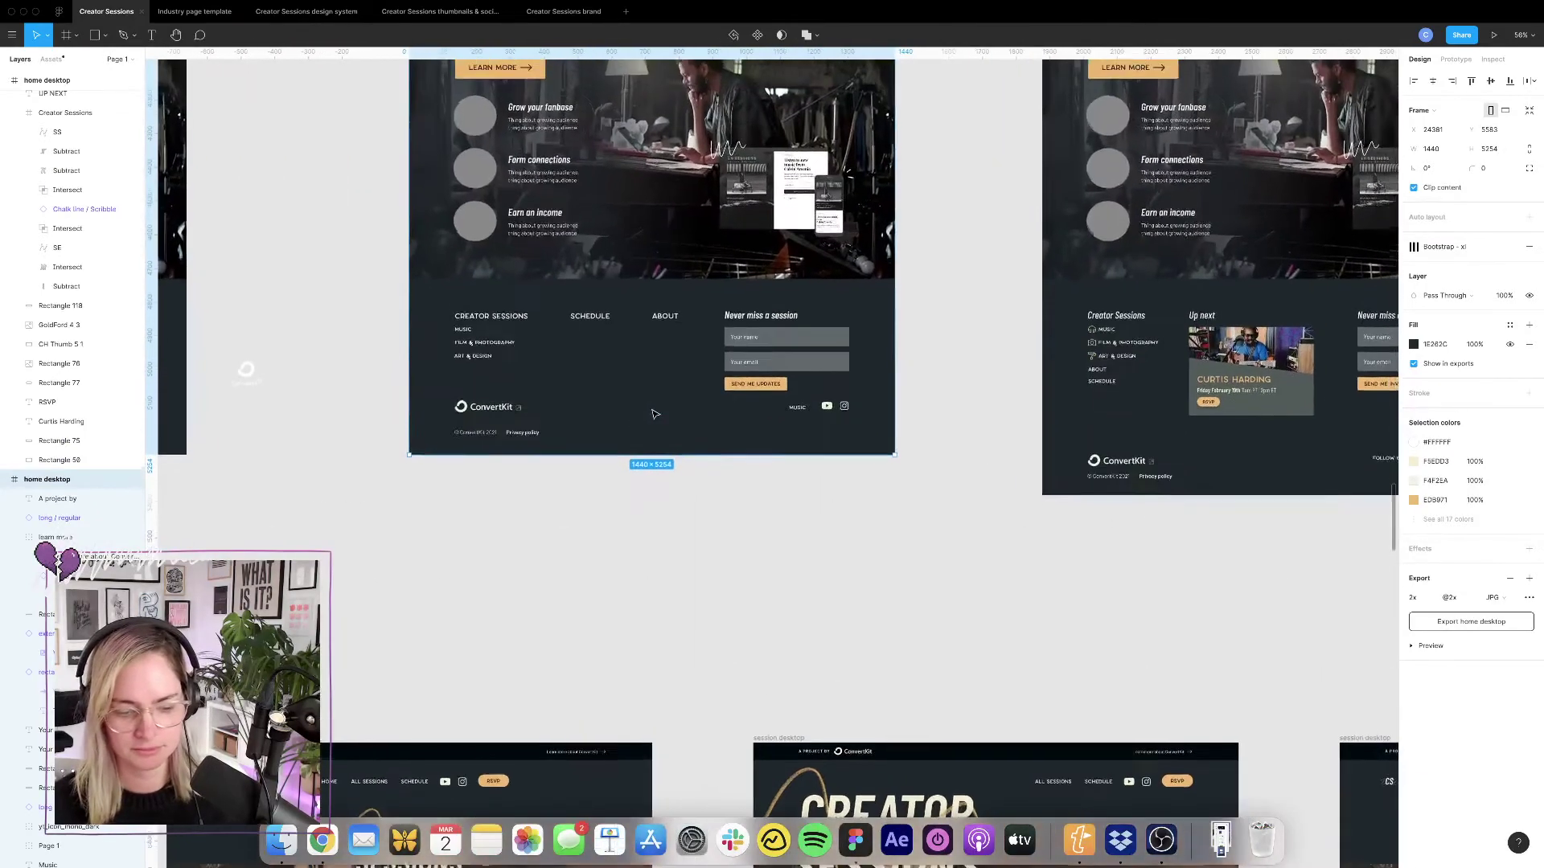
scroll(482, 310, "right", 1)
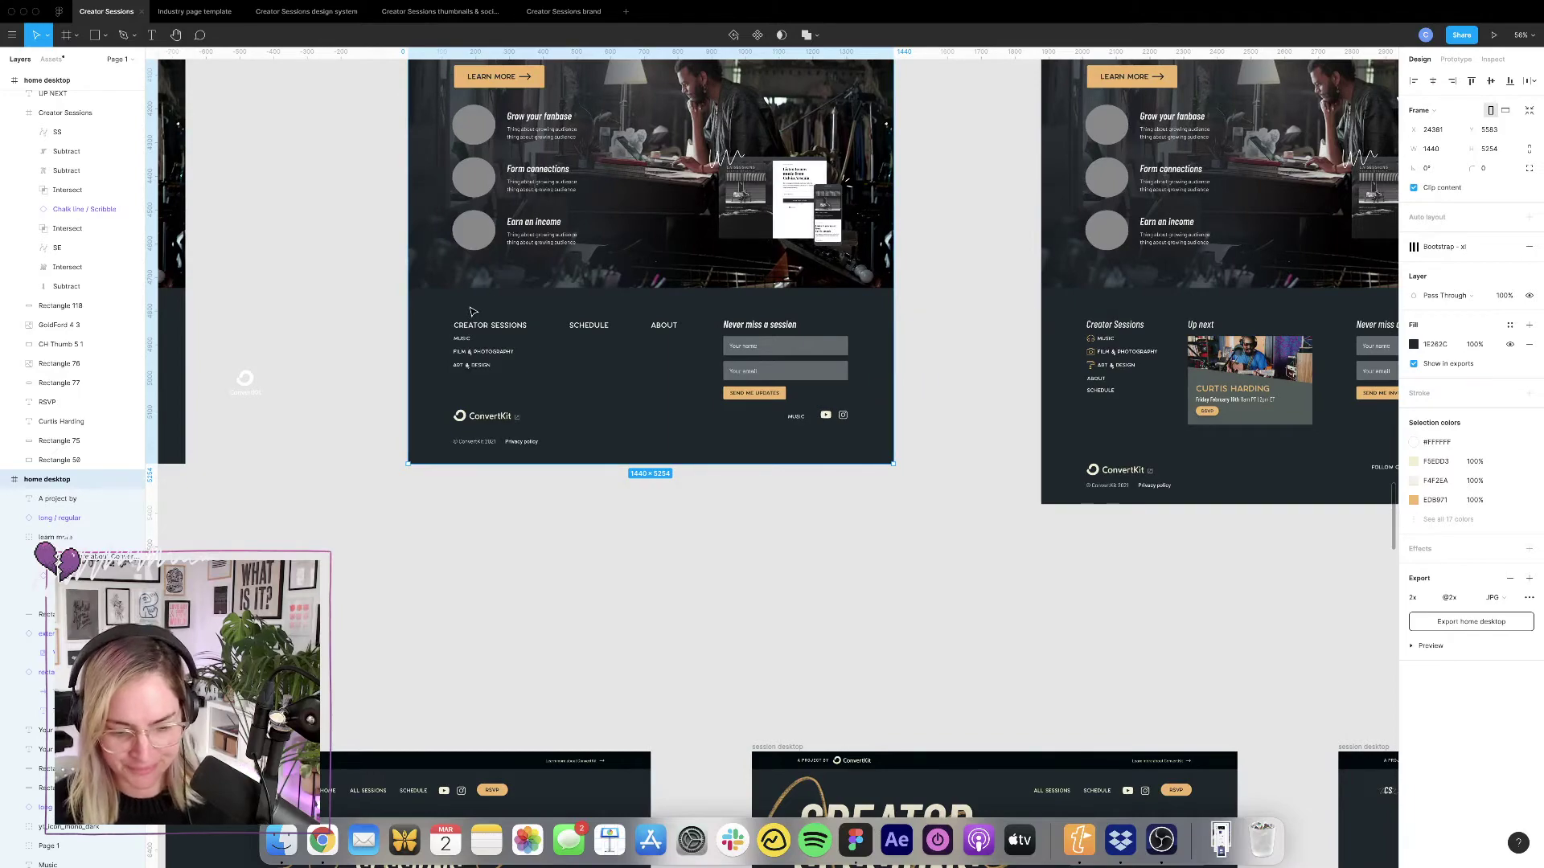
scroll(563, 352, "right", 3)
scroll(563, 353, "down", 1)
scroll(563, 352, "down", 5)
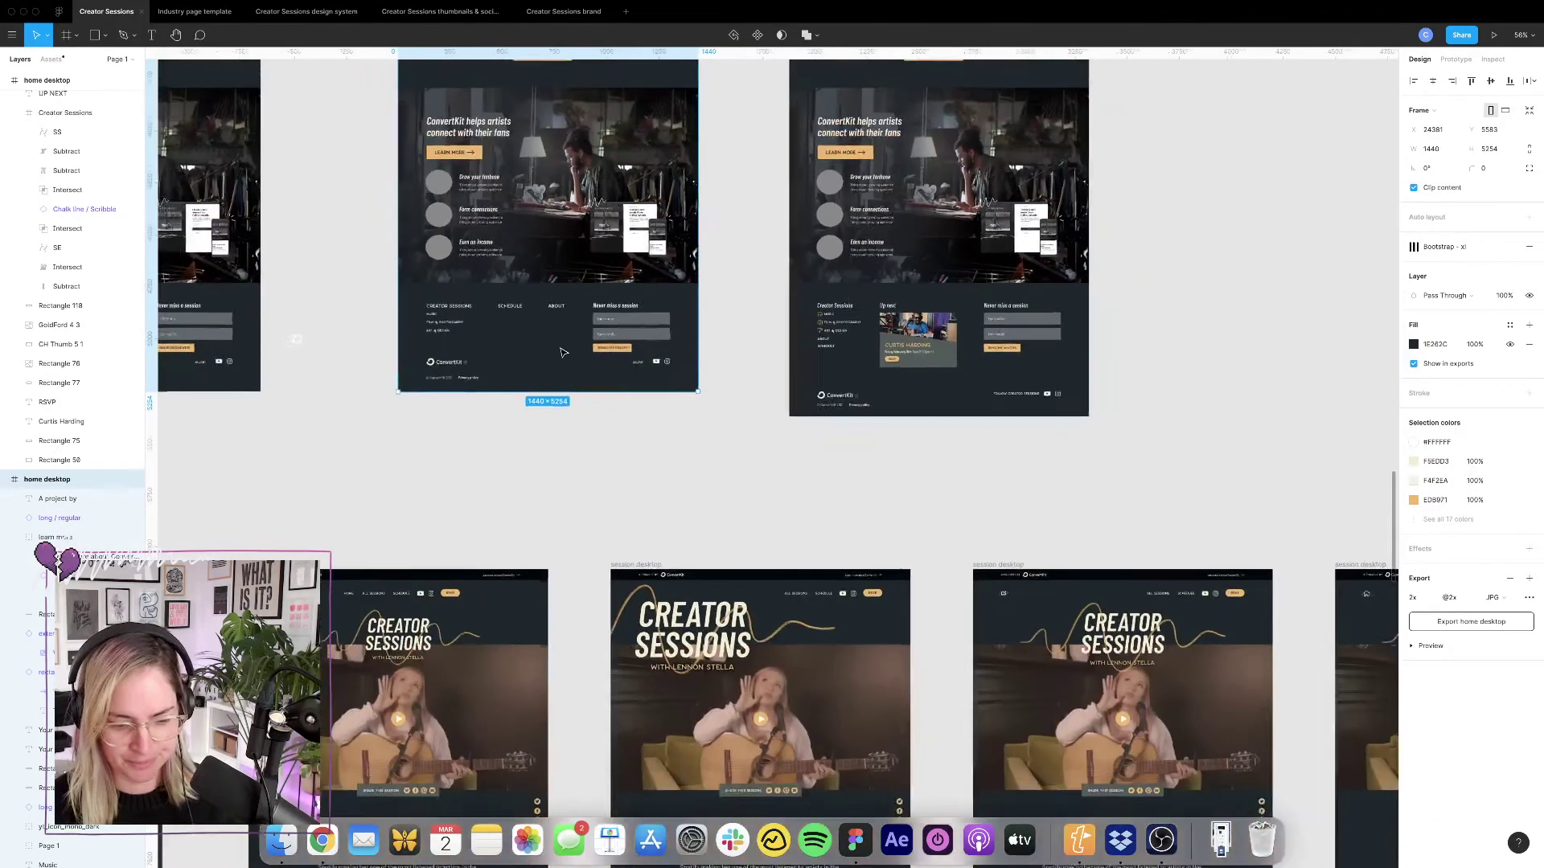
Delete all the old links, sign-up form and logo row from the previous home desktop frame's footer, leaving its dark background.
scroll(563, 352, "up", 2)
scroll(562, 352, "up", 2)
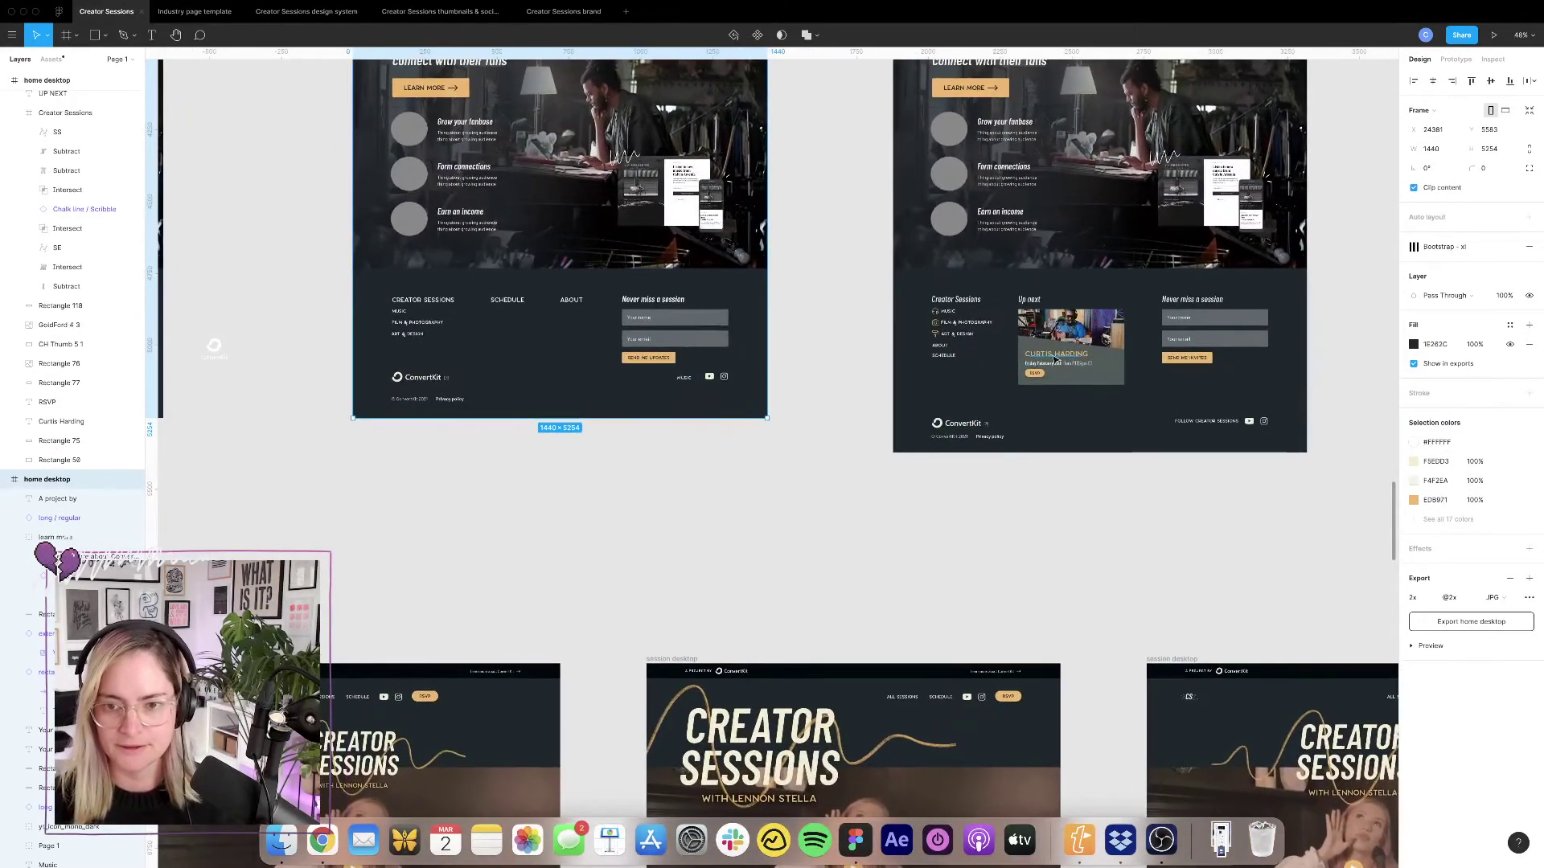
key("Escape")
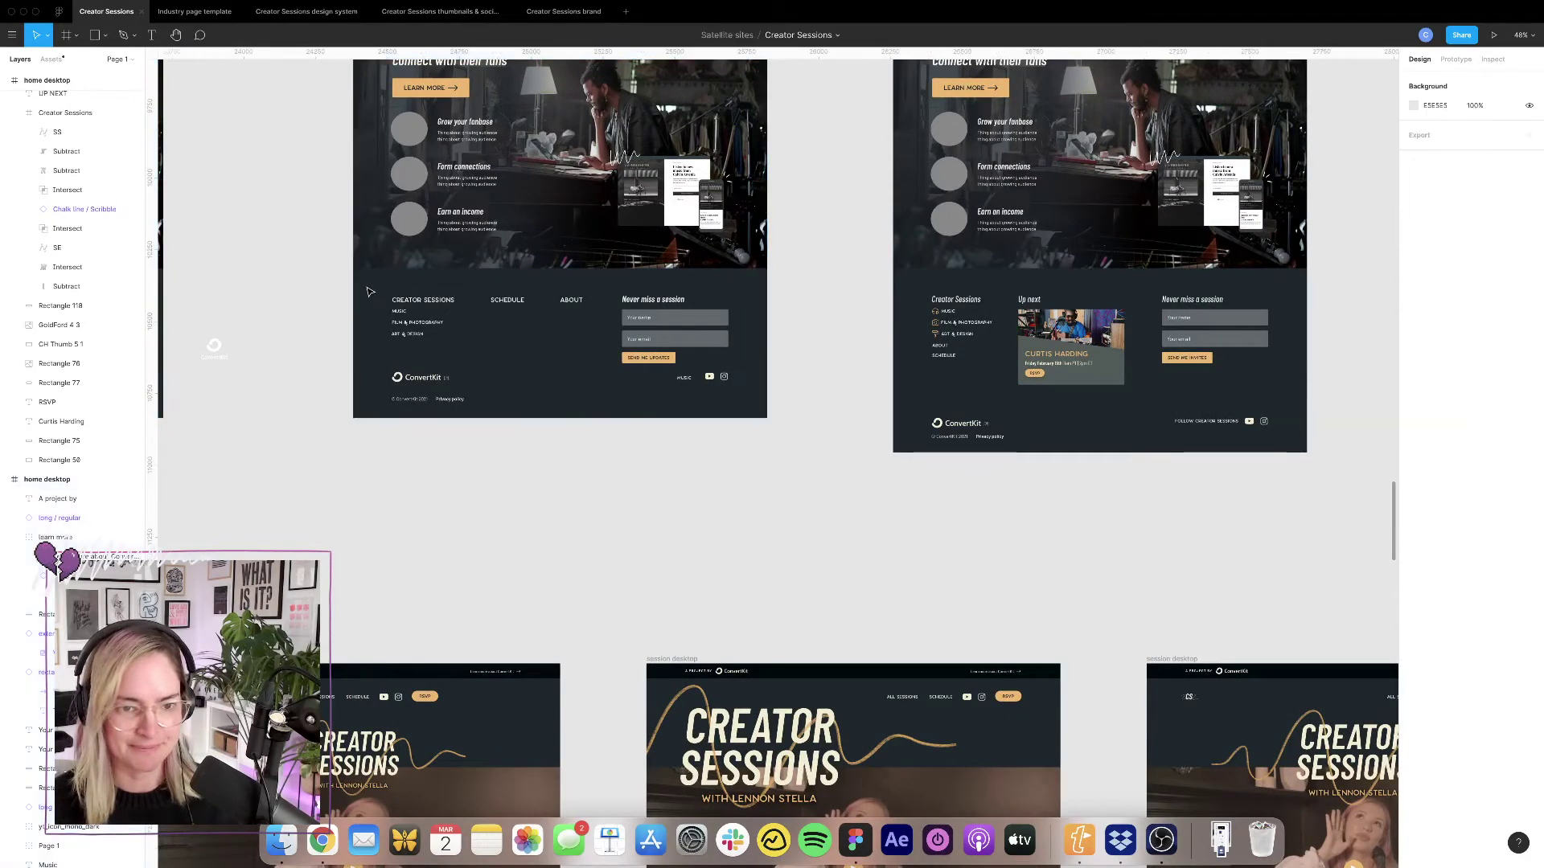
scroll(634, 145, "up", 3)
scroll(634, 146, "left", 1)
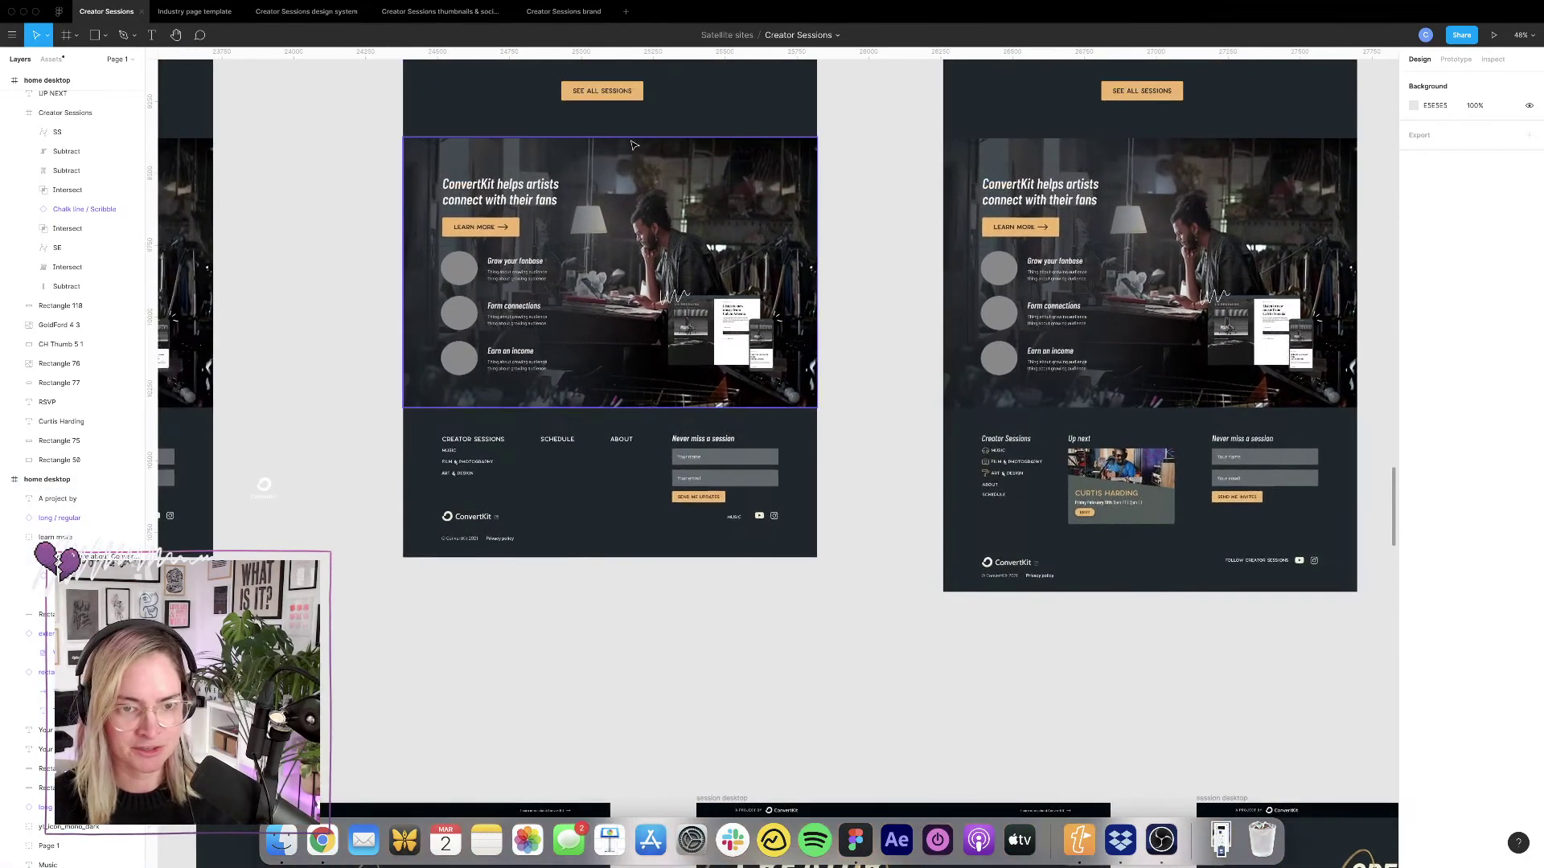
scroll(498, 368, "down", 2)
scroll(499, 367, "left", 1)
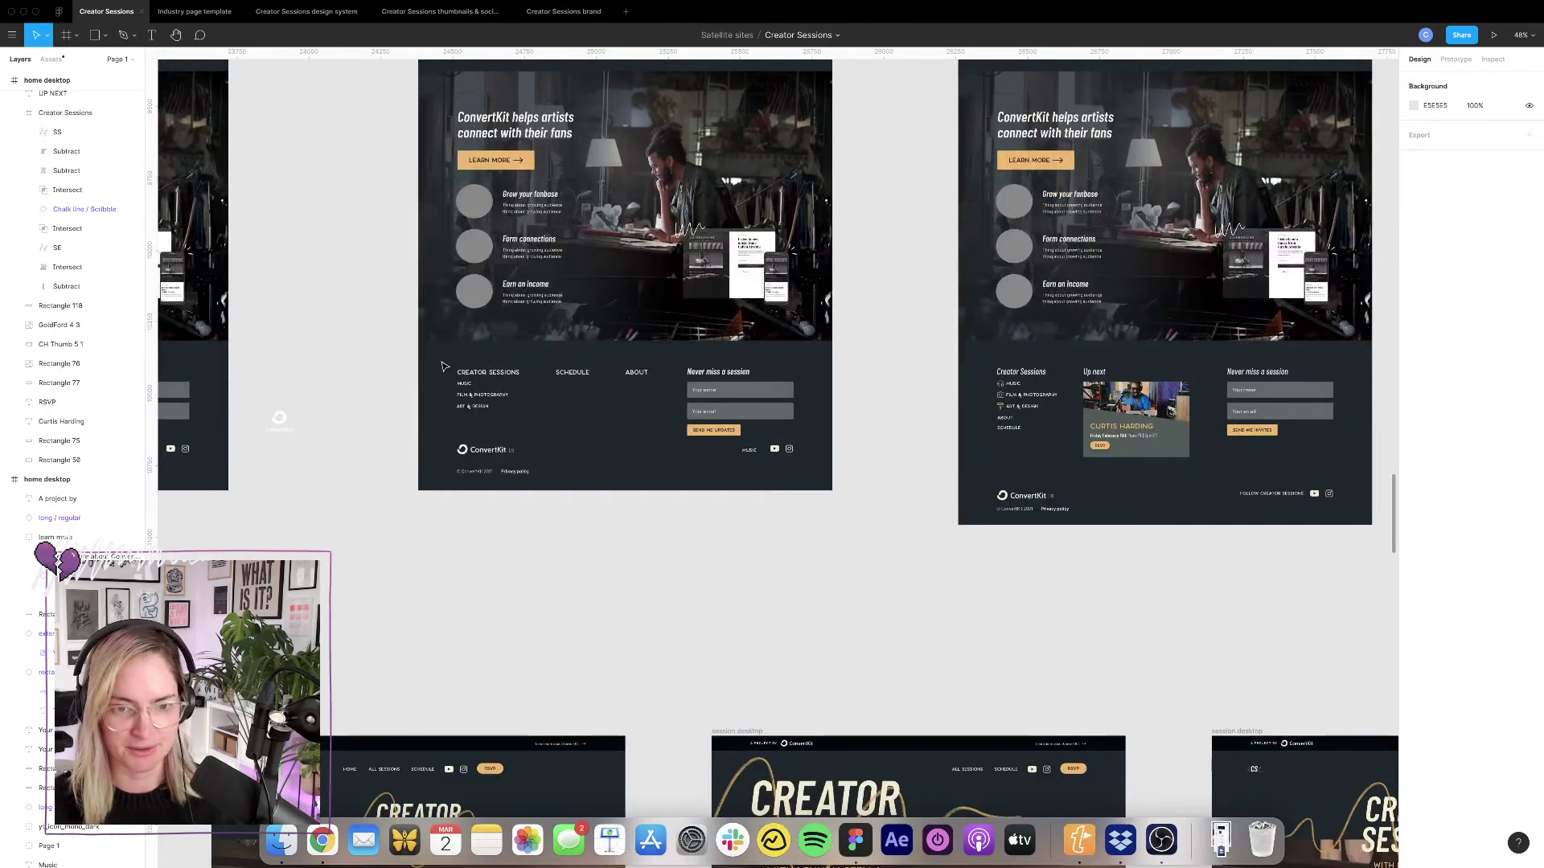
left_click_drag(444, 366, 833, 508)
key("Delete")
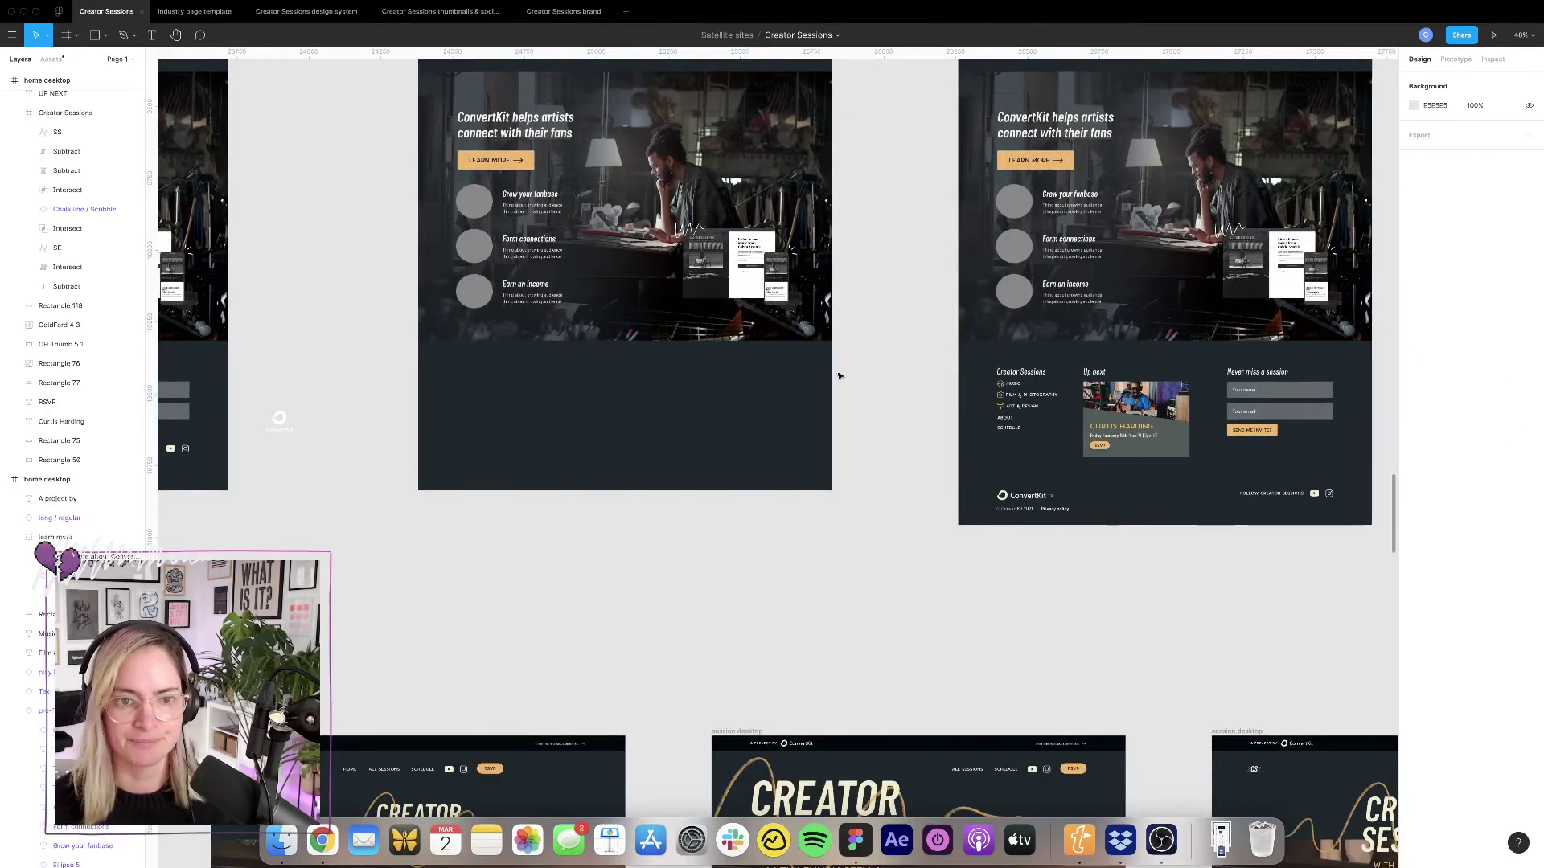
Copy the reworked footer's ConvertKit, privacy and FOLLOW CREATOR SESSIONS row into the emptied footer and nudge it up about 50 px.
left_click_drag(987, 486, 1339, 558)
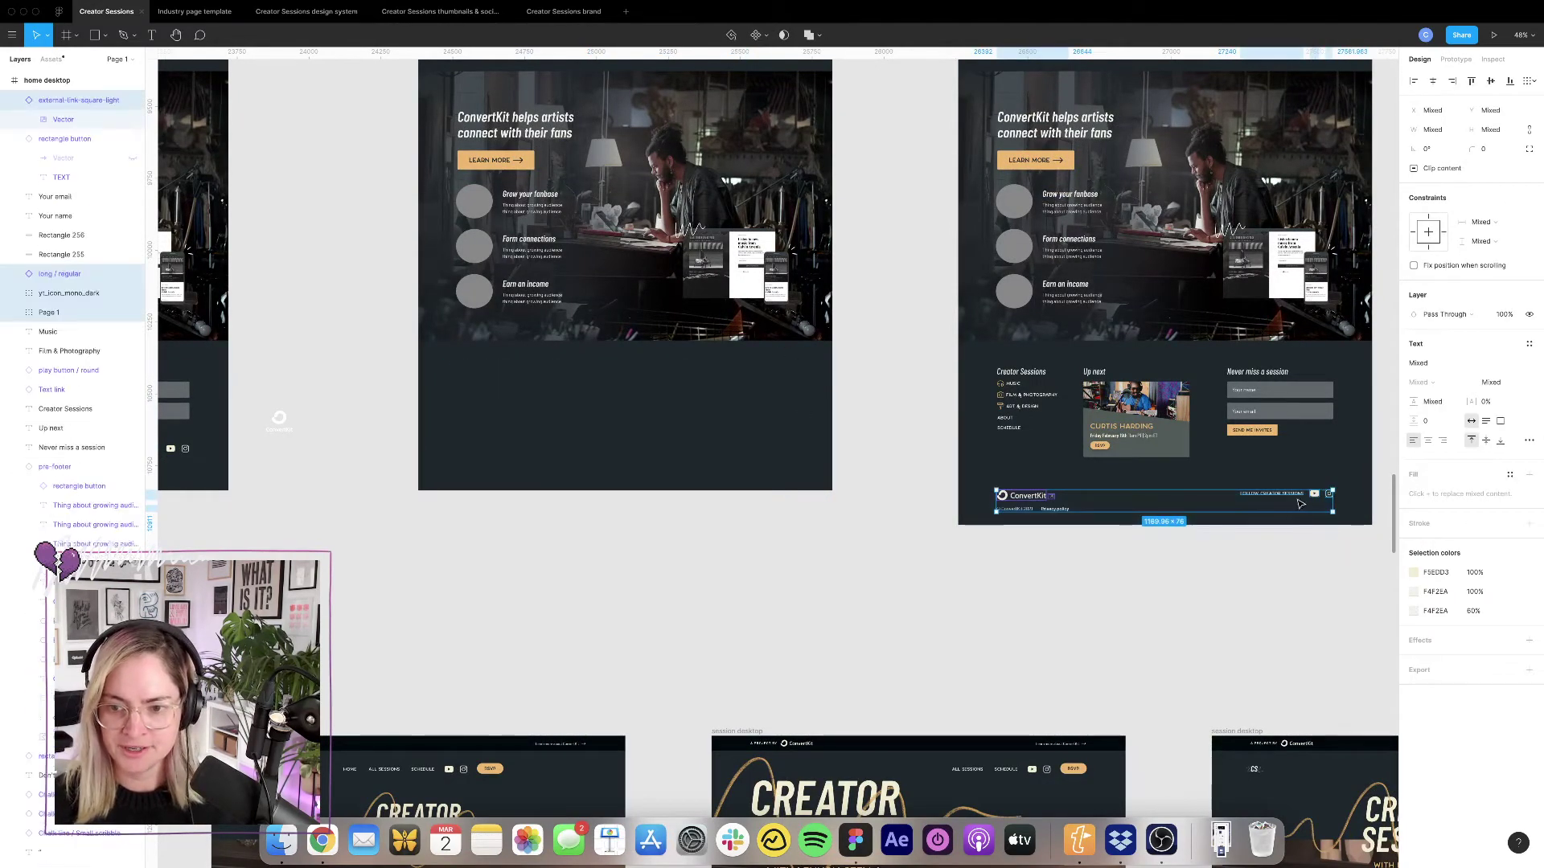
left_click(675, 412)
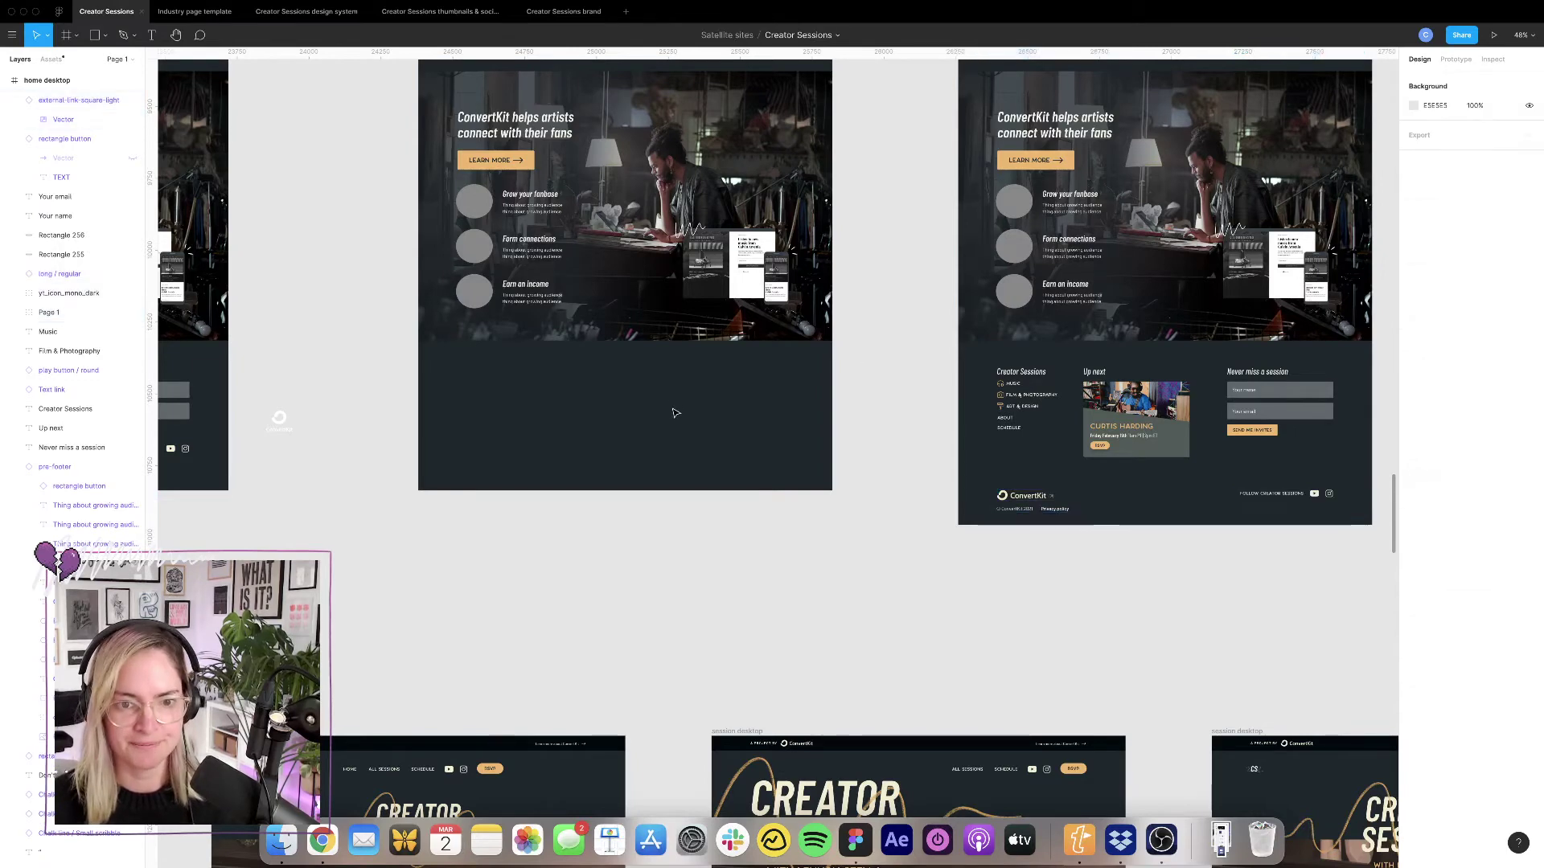
key("super+v")
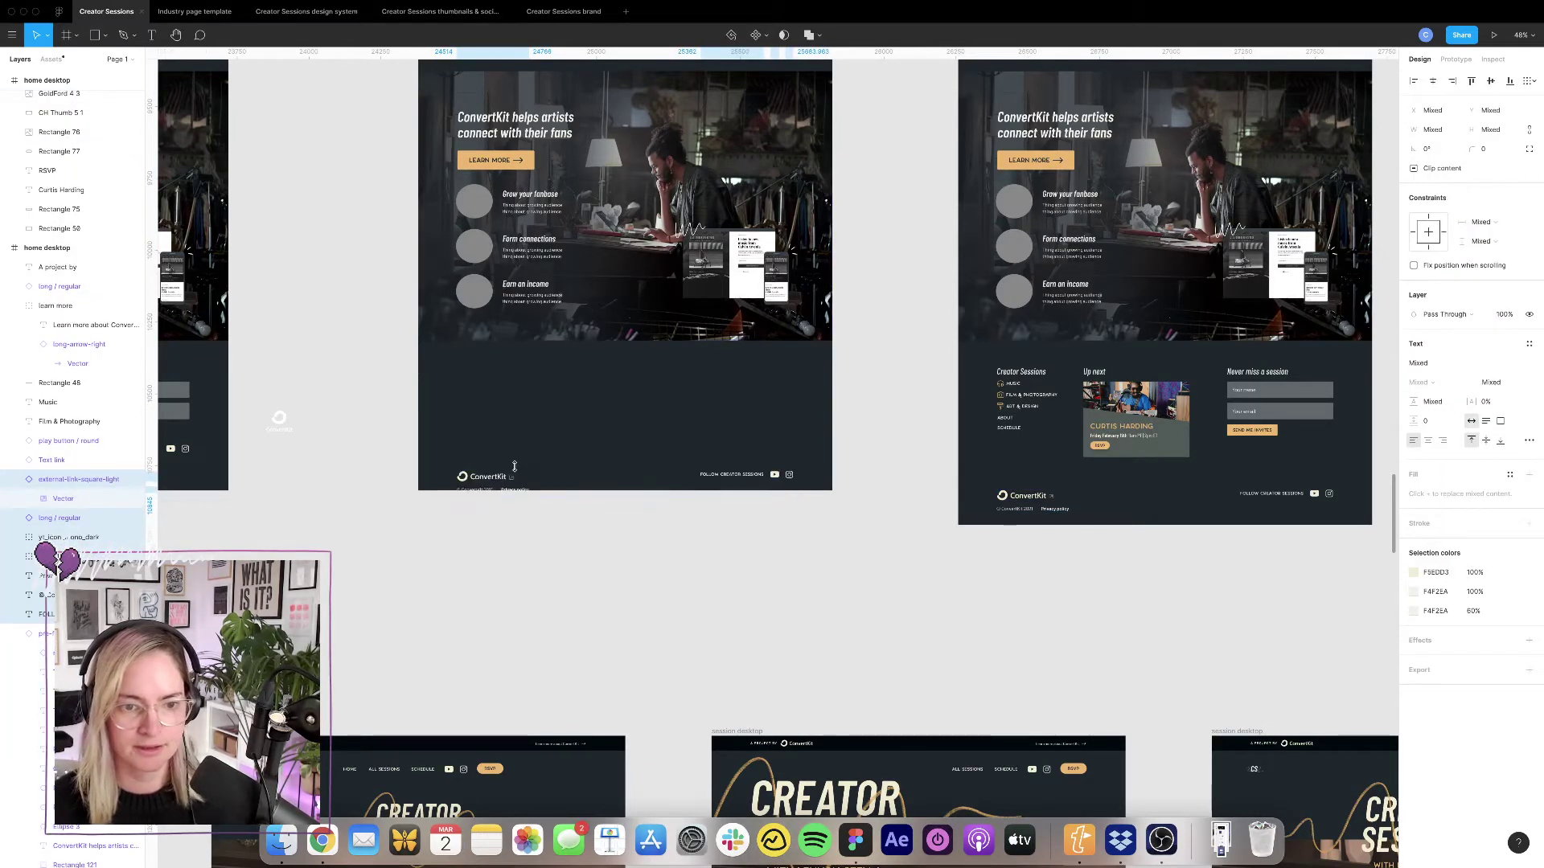
key("shift+Up")
key("shift+Up")
key("shift+Up")
key("shift+Up")
key("shift+Up")
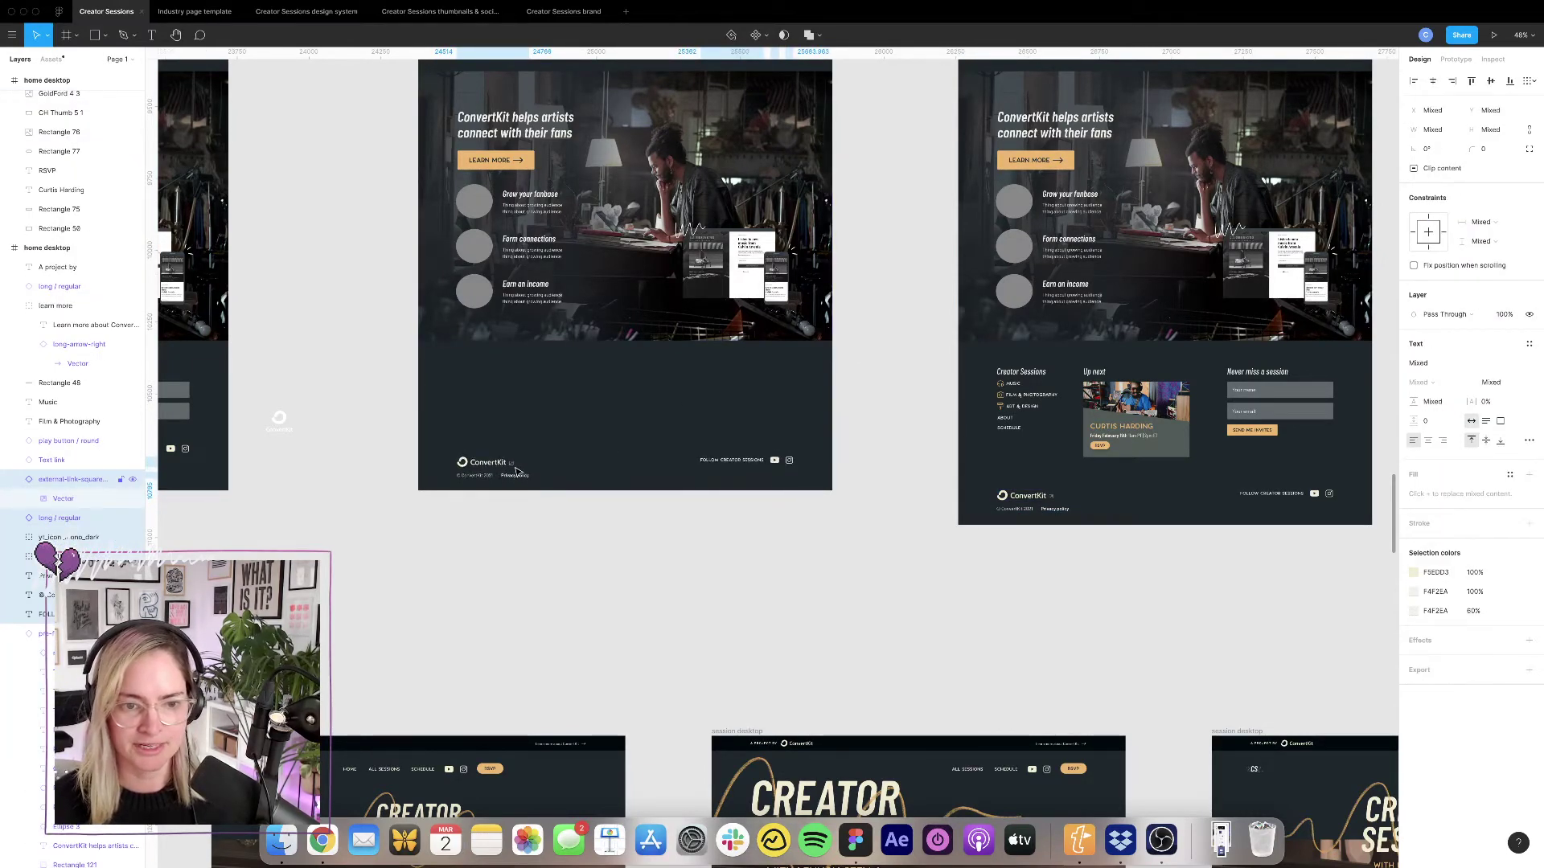
Copy the Never miss a session heading and sign-up form from the reworked footer into the emptied one.
scroll(944, 430, "up", 5)
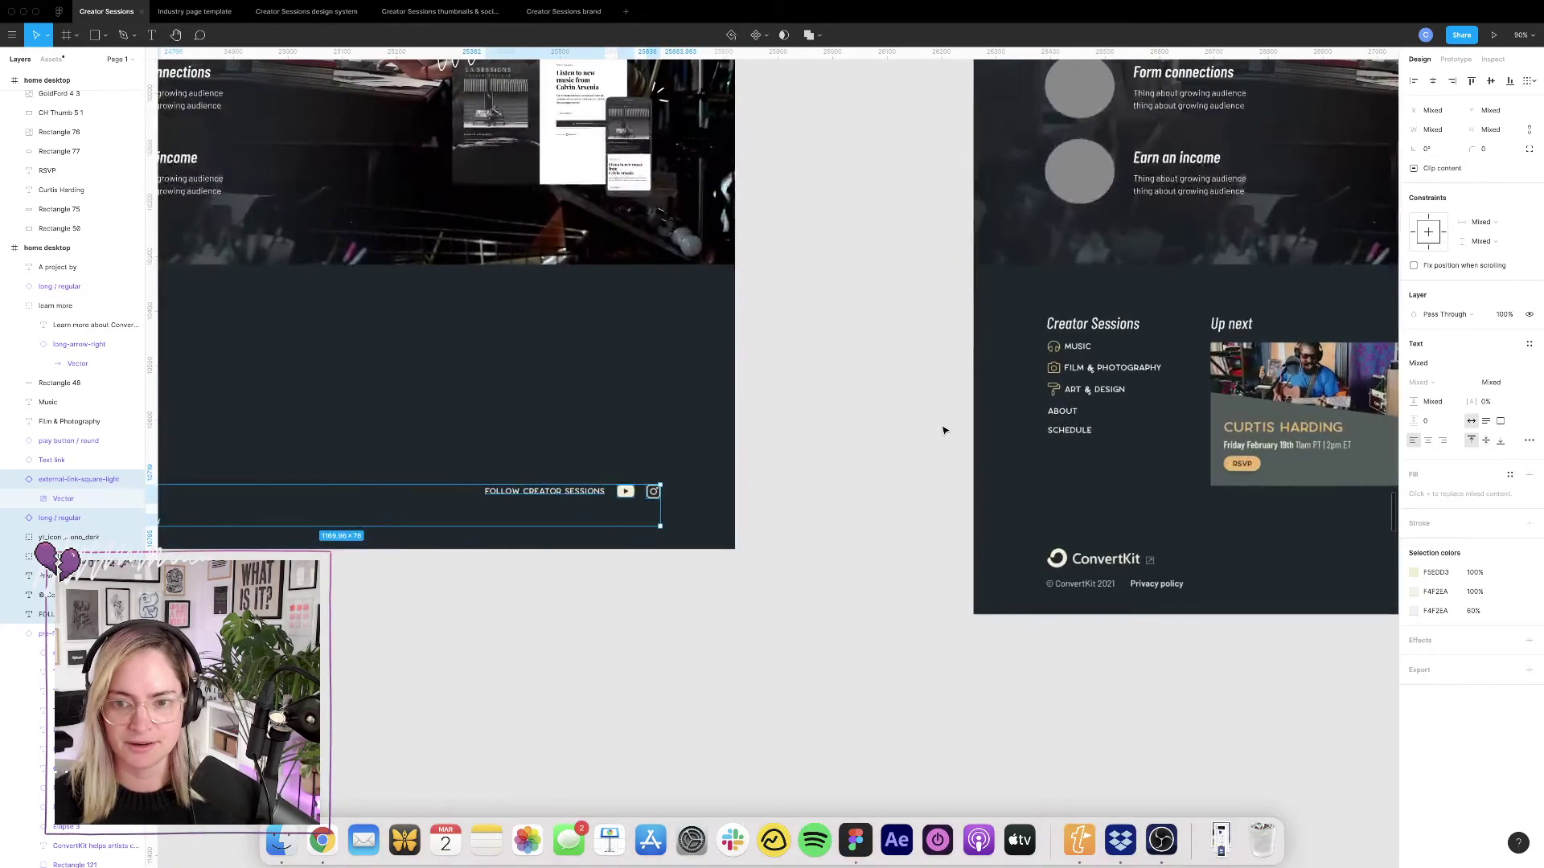
scroll(944, 430, "down", 5)
scroll(944, 430, "up", 3)
scroll(944, 430, "down", 2)
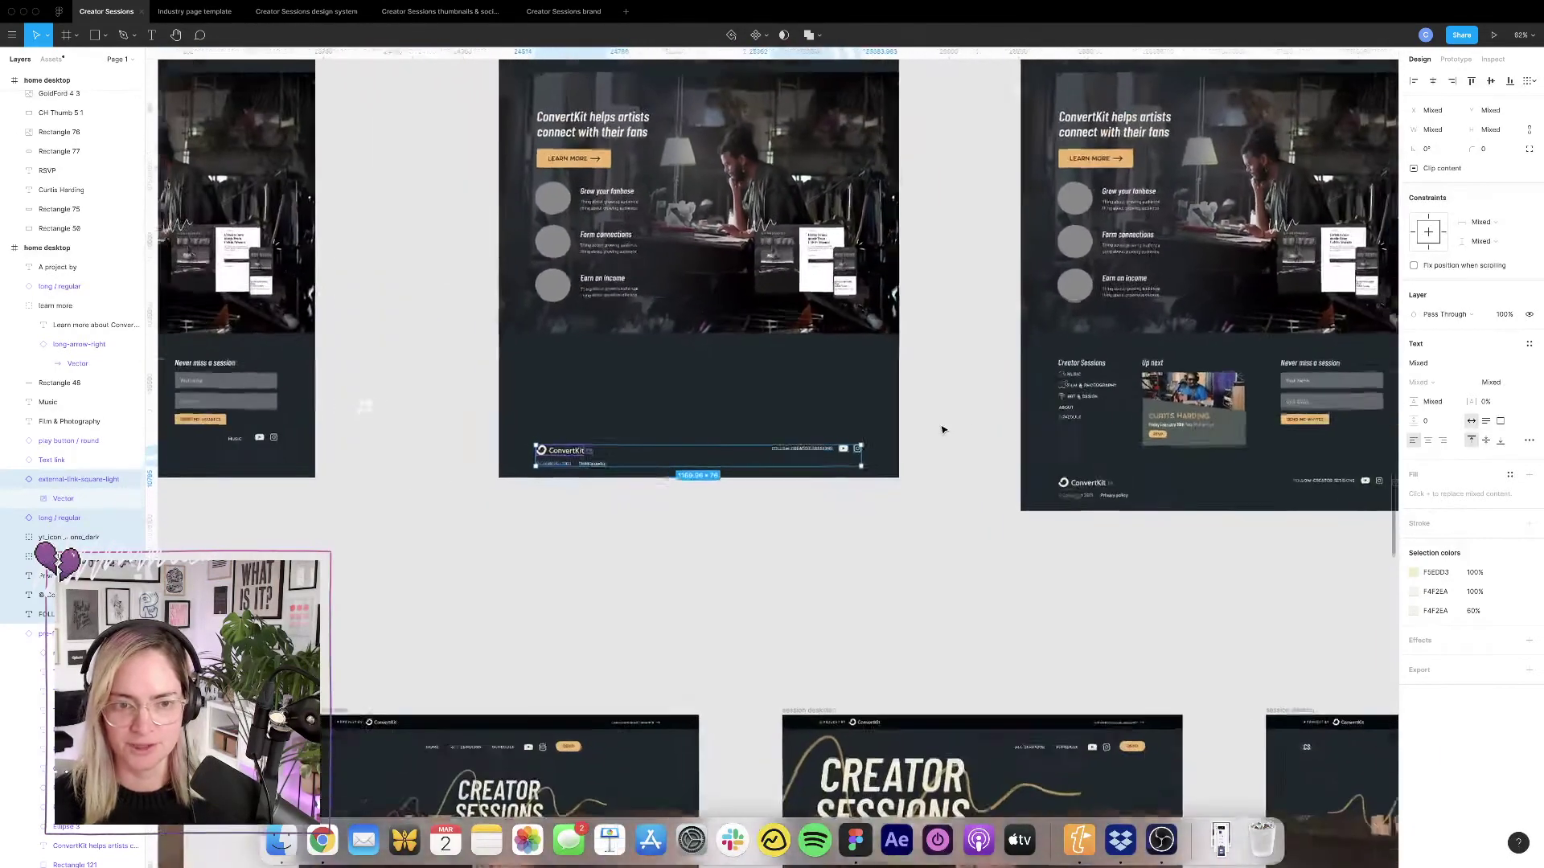
scroll(942, 428, "down", 3)
left_click(939, 424)
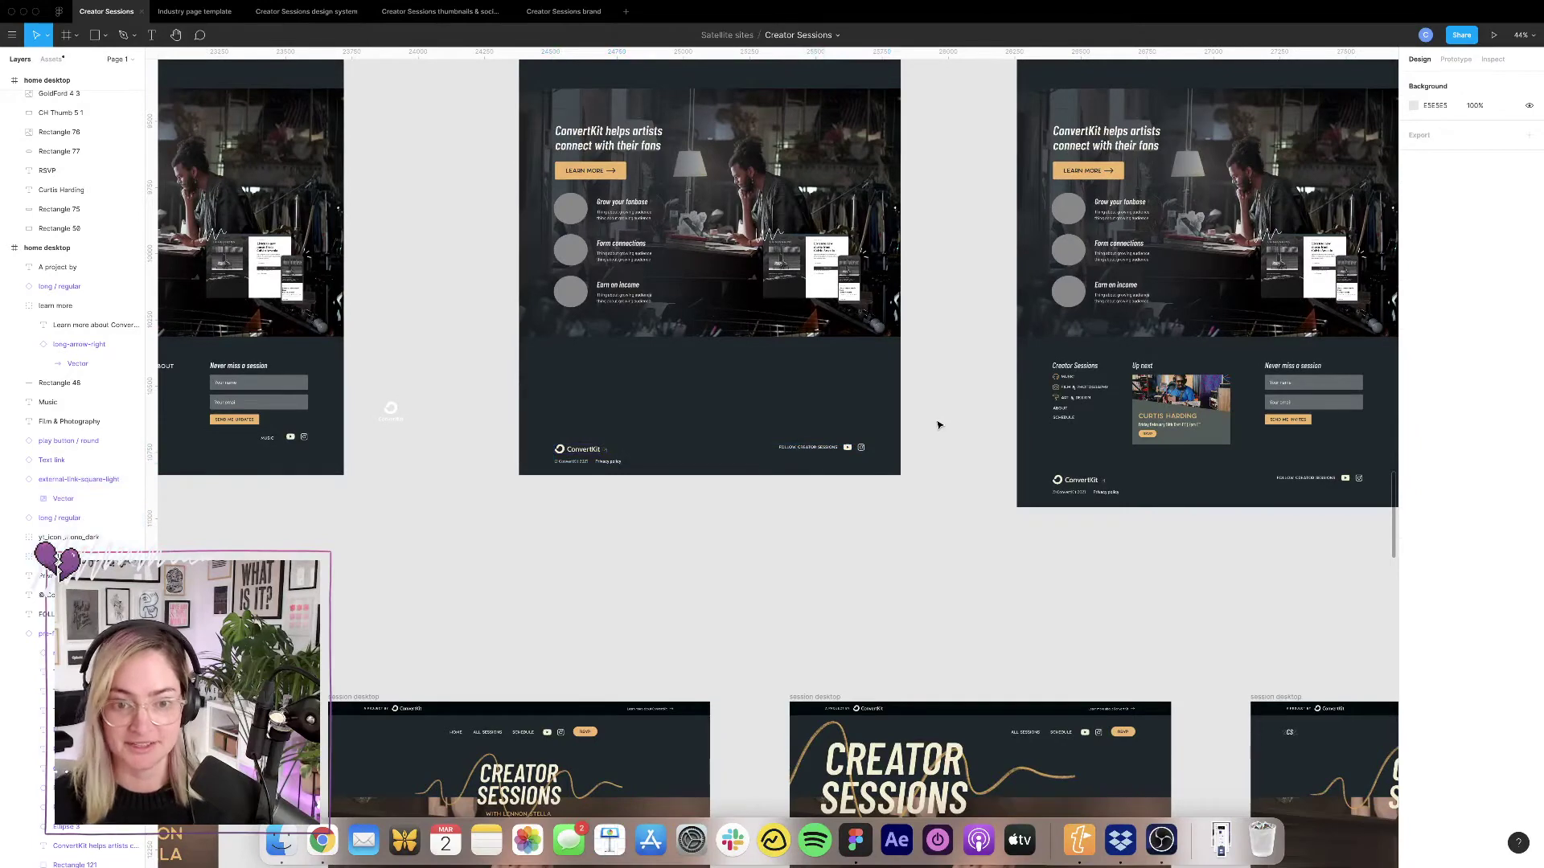
left_click_drag(1264, 357, 780, 398)
key("Escape")
scroll(809, 288, "up", 5)
scroll(809, 288, "left", 2)
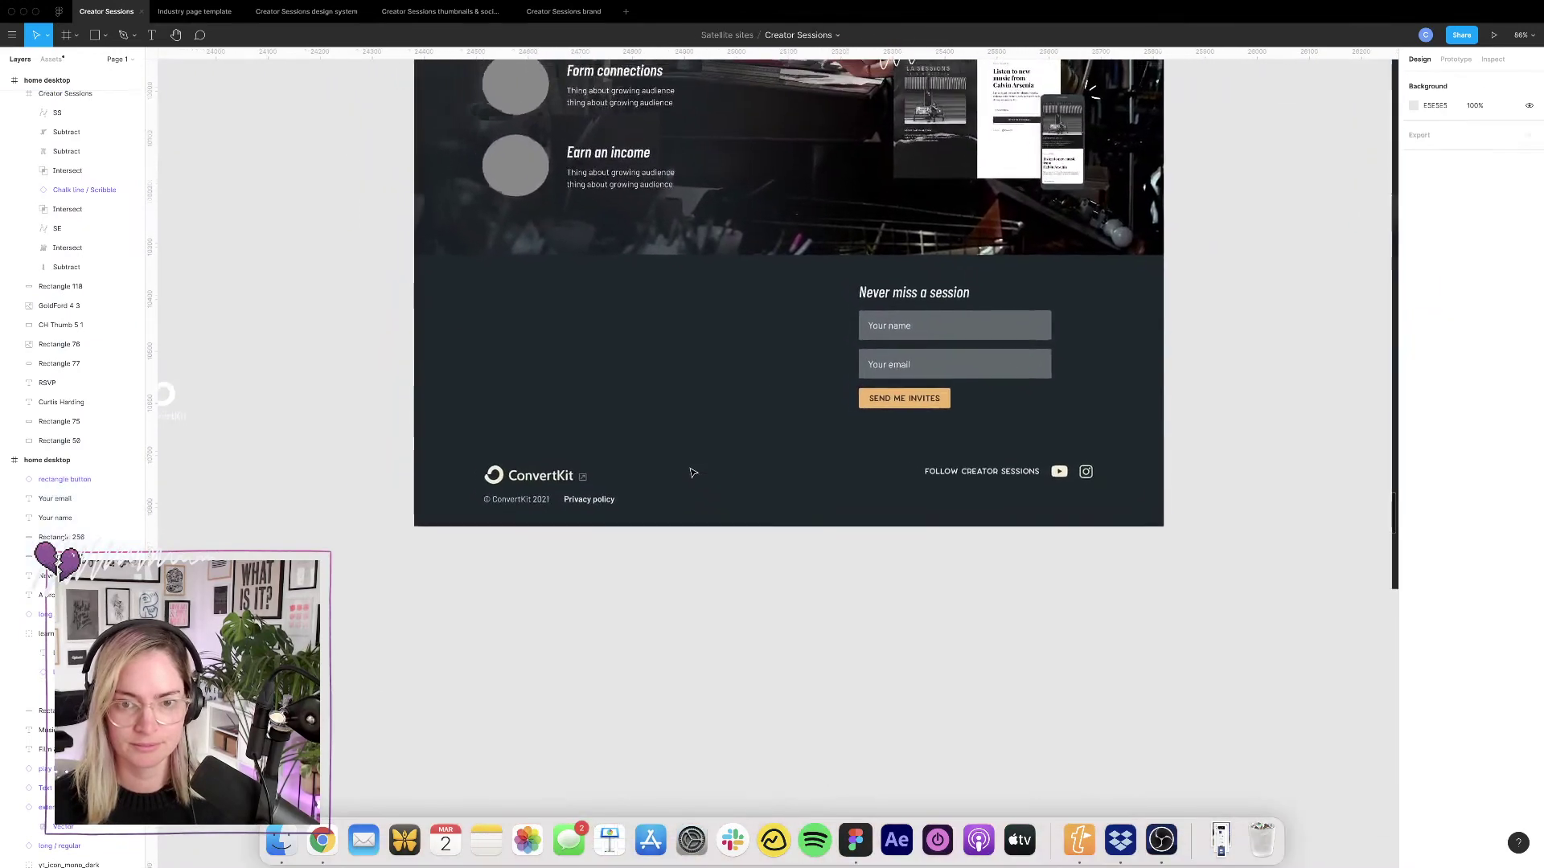
Move the entire Never miss a session form to the footer's left margin, in line with the ConvertKit logo.
left_click(844, 355)
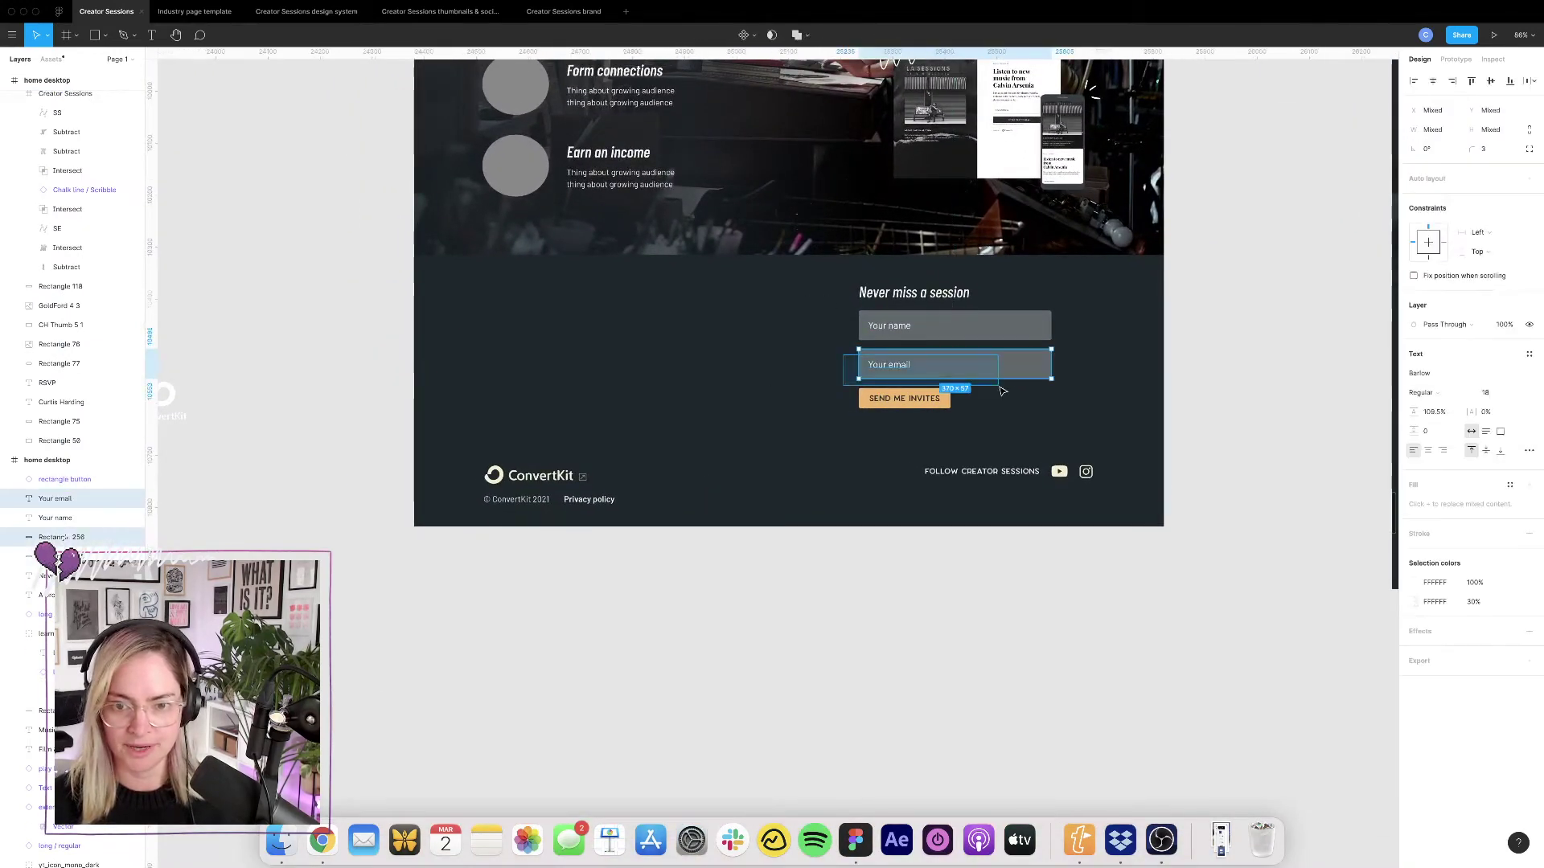
left_click_drag(823, 272, 566, 425)
left_click(766, 397)
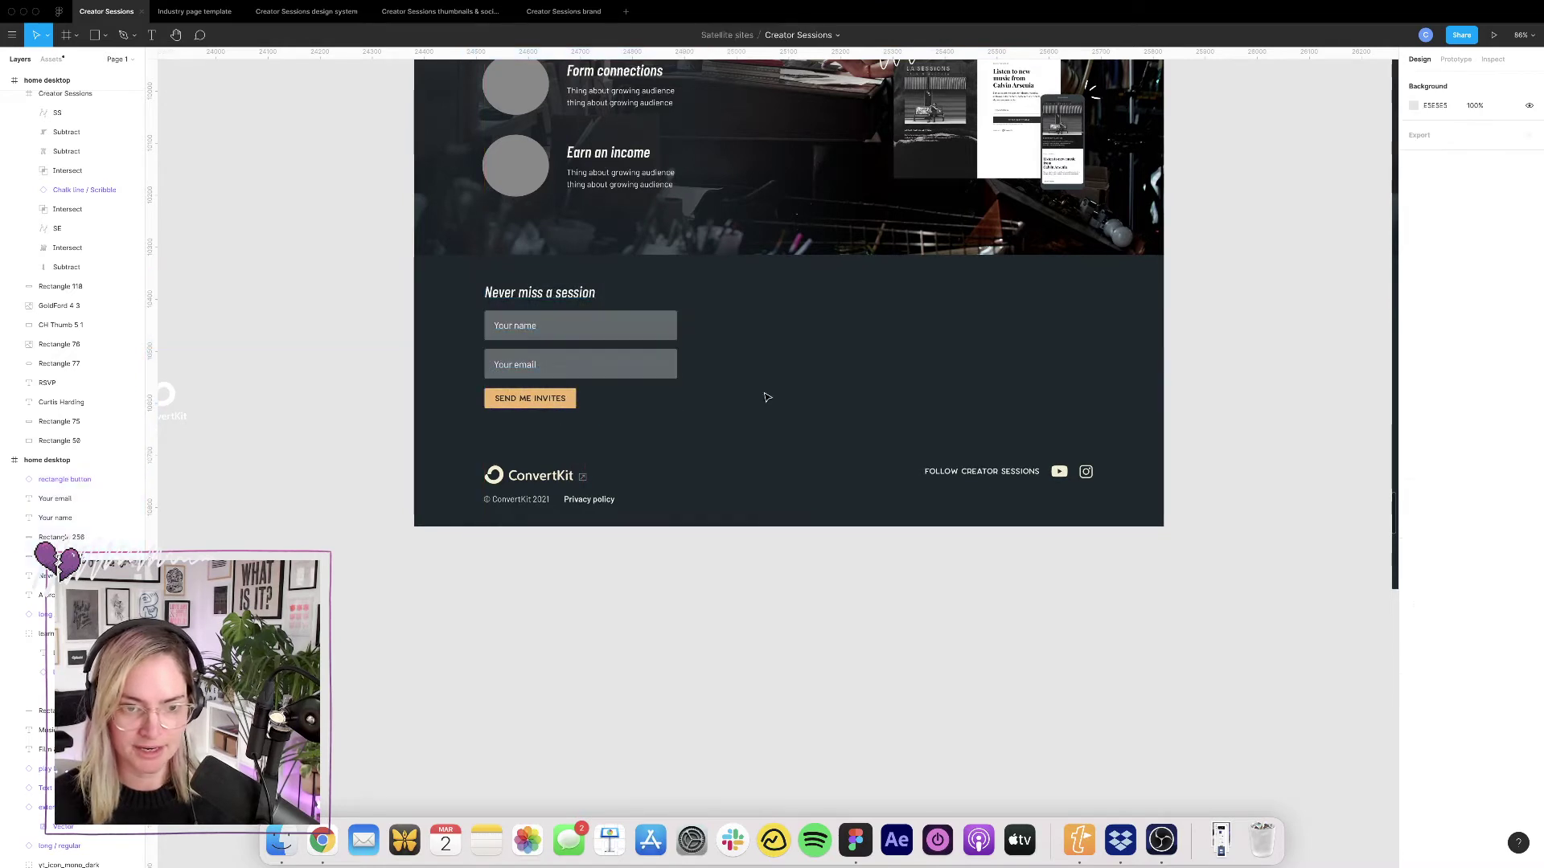
Rearrange the form into a single row by placing the email field and SEND ME INVITES button beside the name field.
left_click_drag(459, 352, 723, 326)
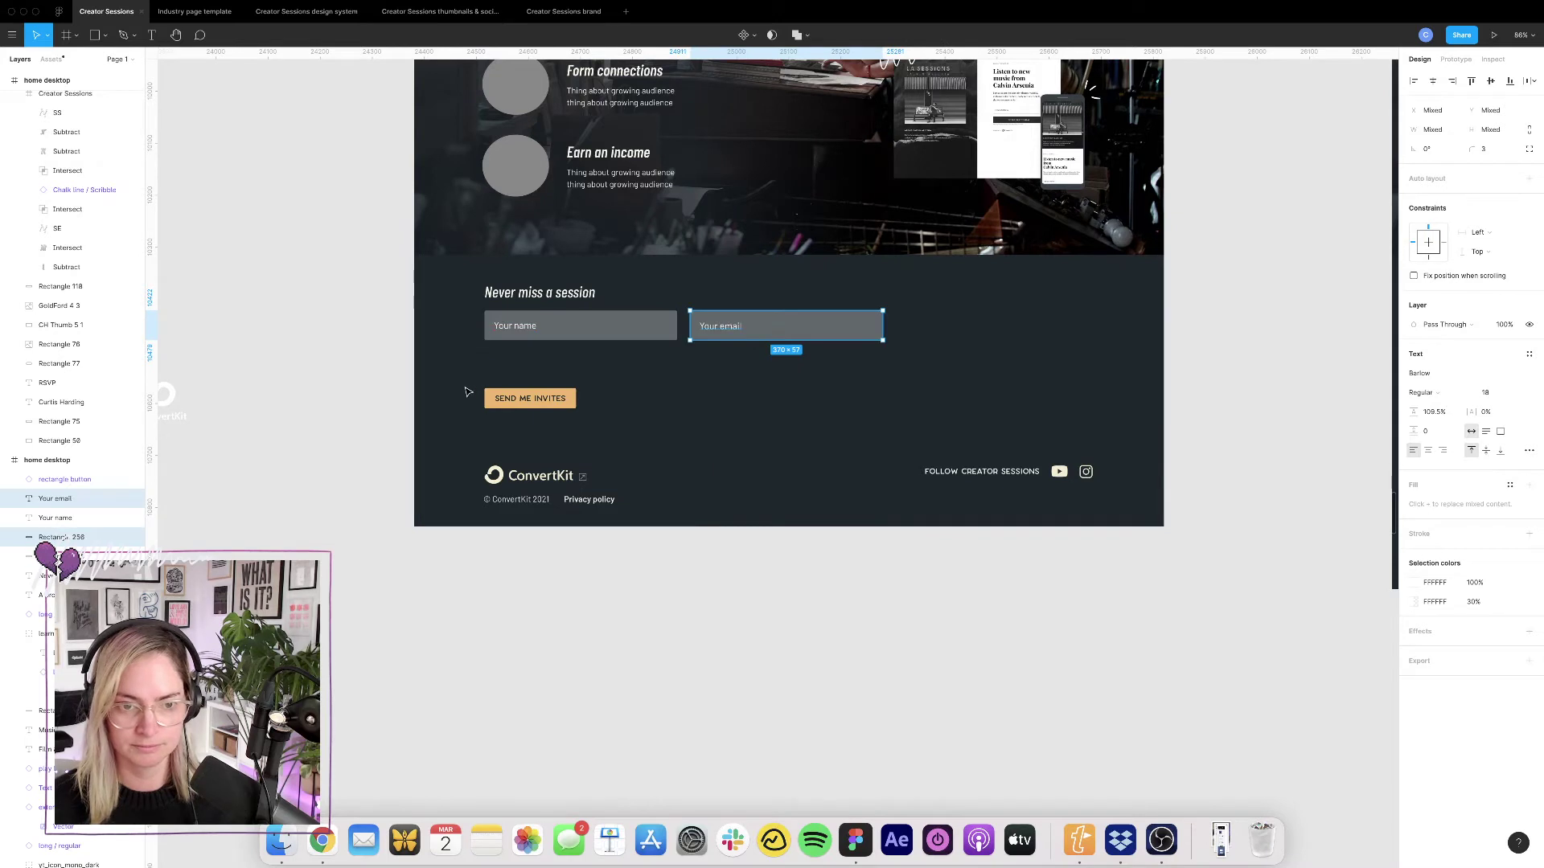
left_click(518, 398)
left_click_drag(543, 406, 957, 335)
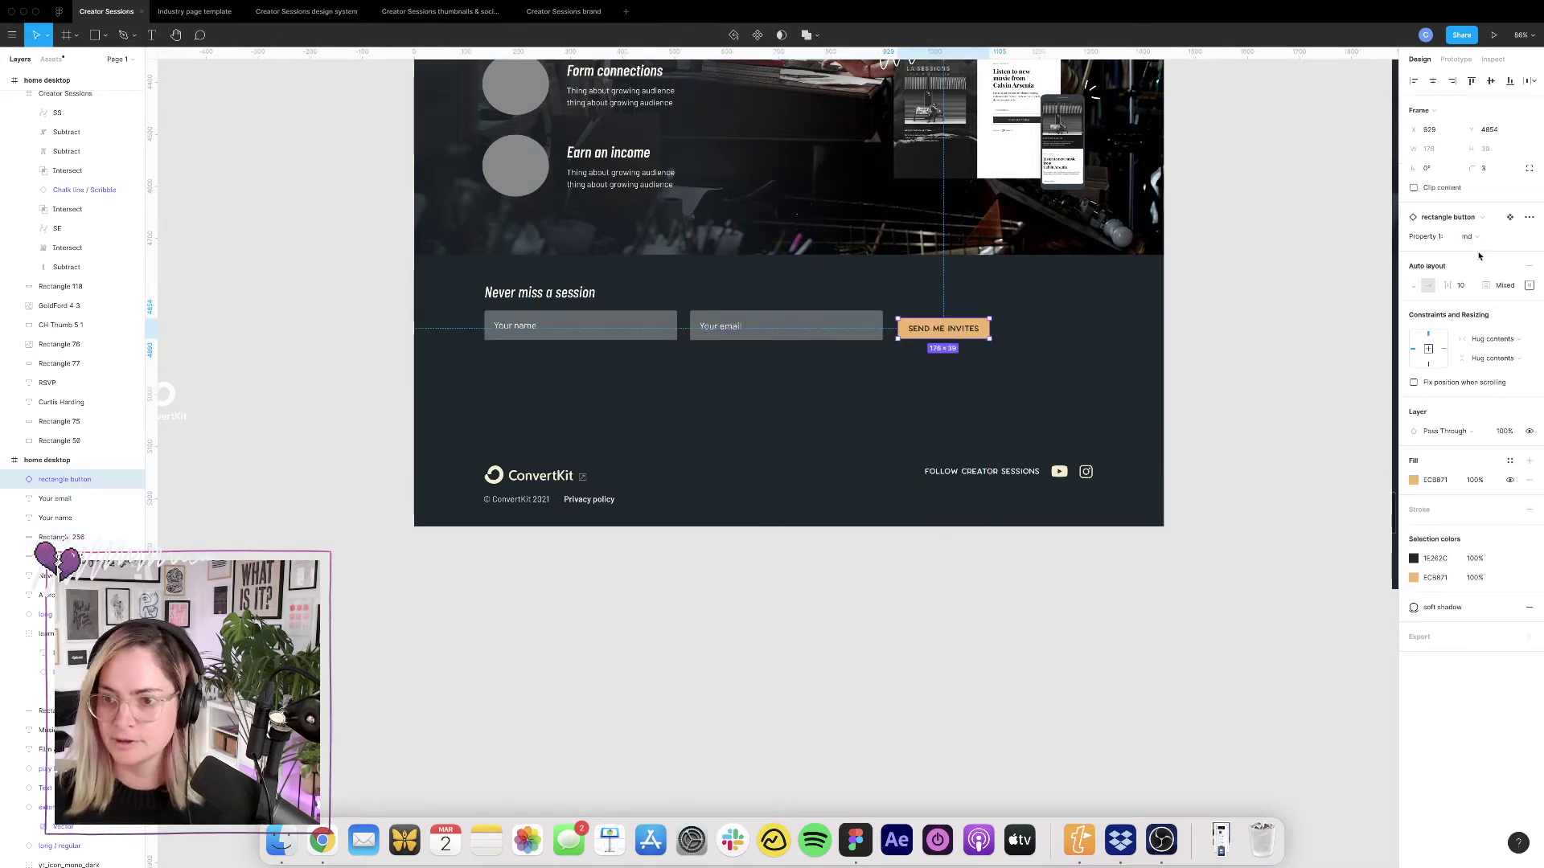
Switch the form's button to its lg variant and align it with the tops of the fields at X 925, Y 4839.
left_click(1470, 236)
left_click(1457, 218)
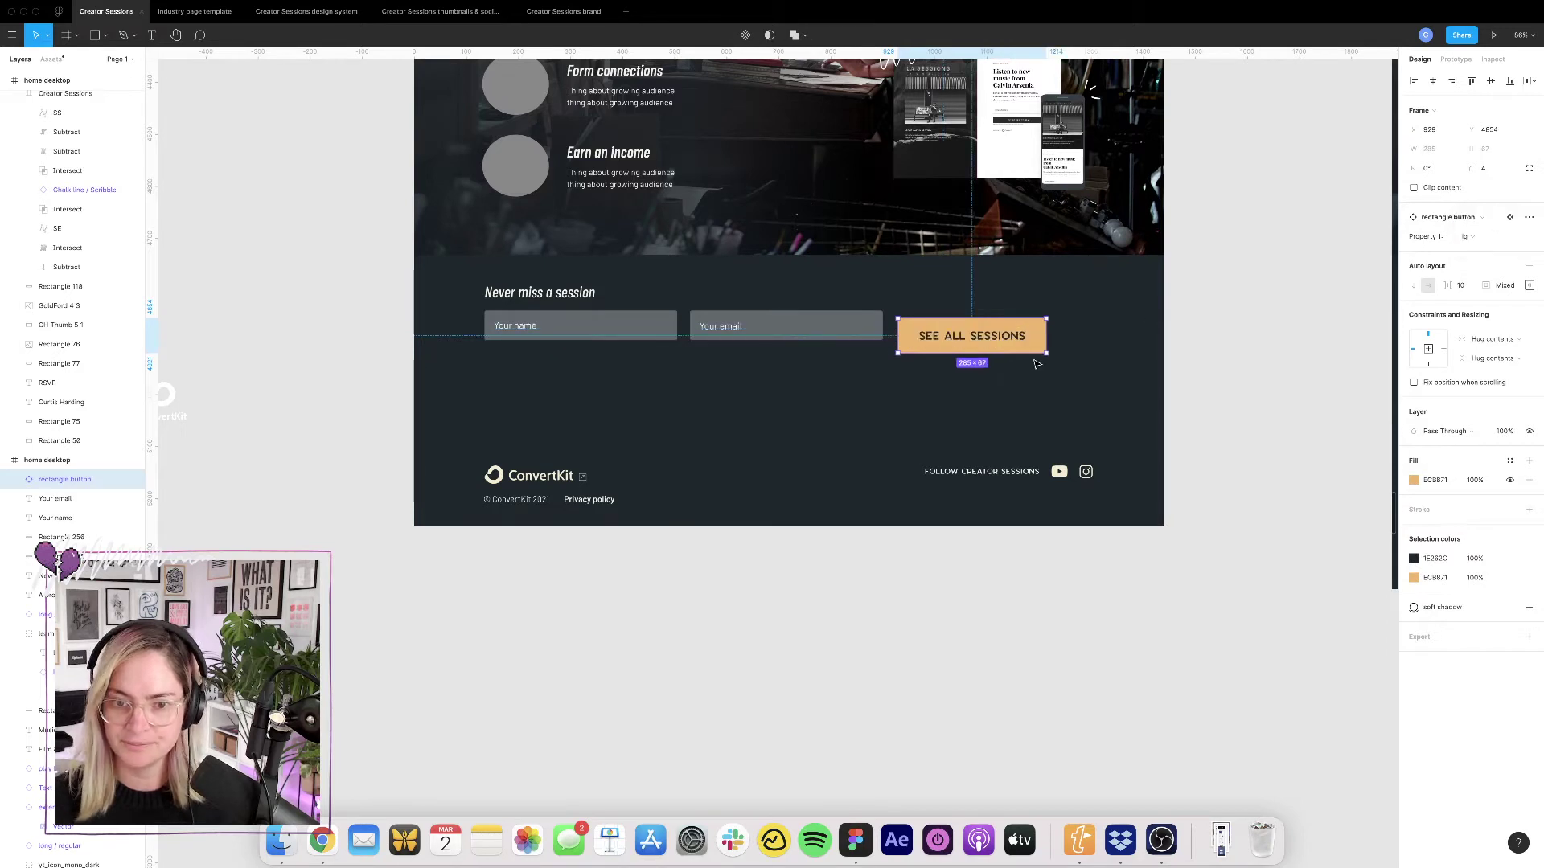
left_click_drag(969, 341, 969, 334)
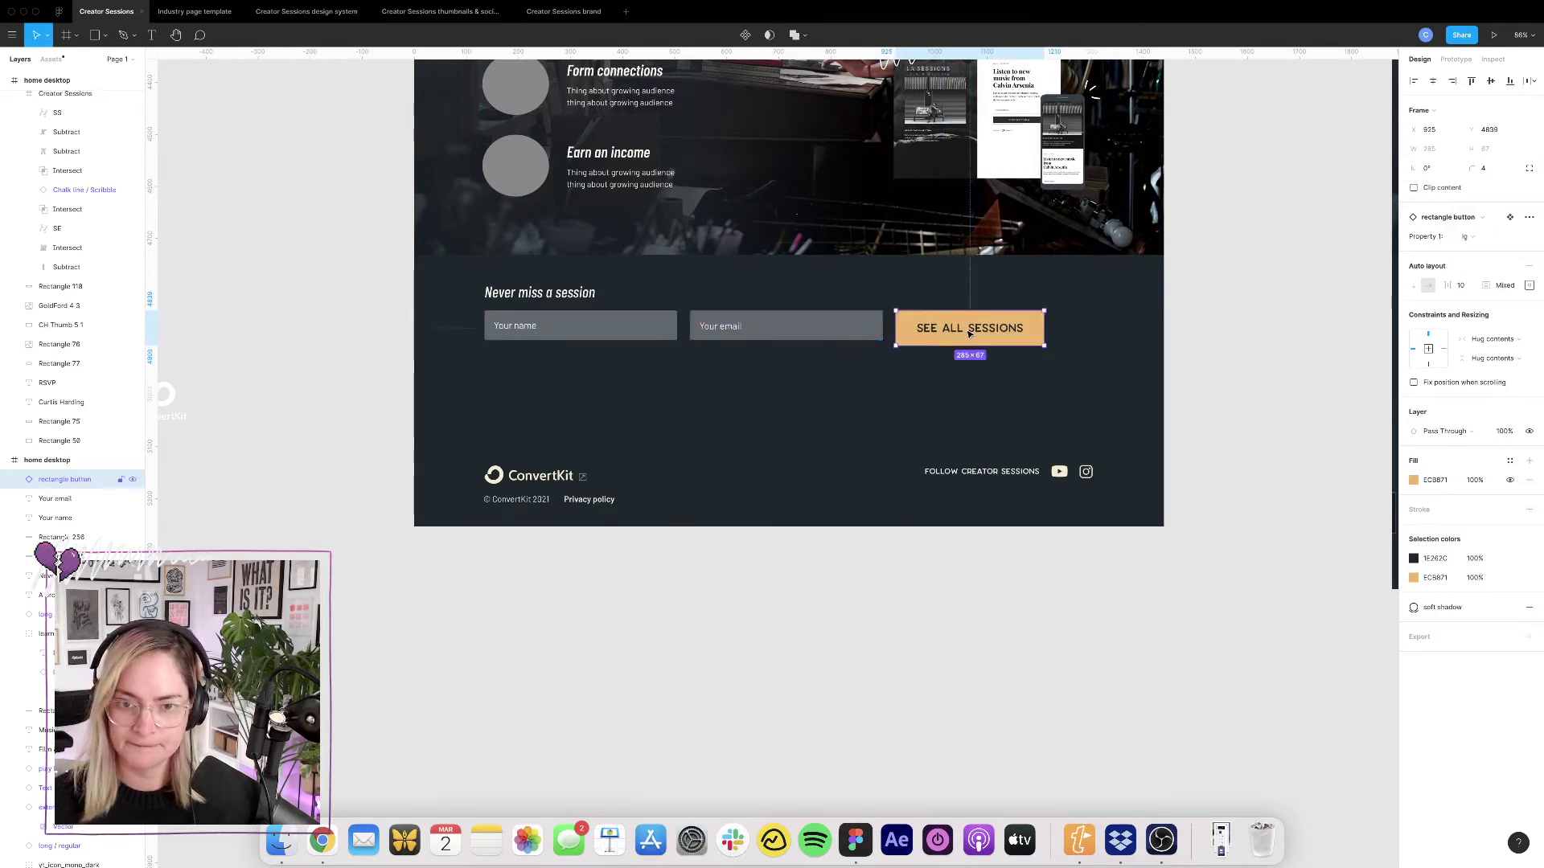
Extend the email and name field rectangles downward to match the height of the large button.
left_click(794, 333)
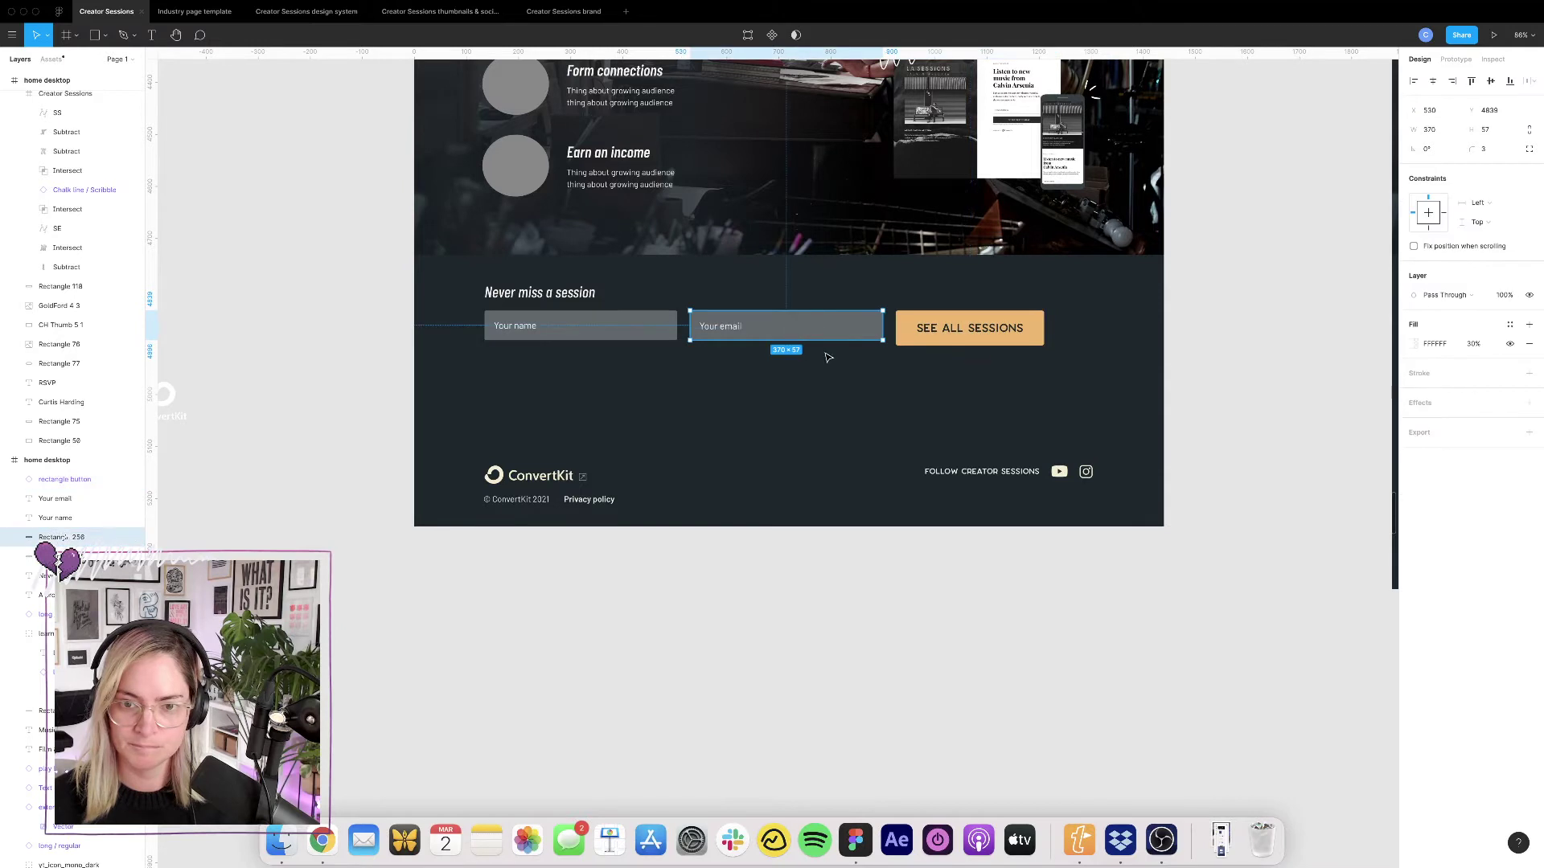
left_click(973, 326)
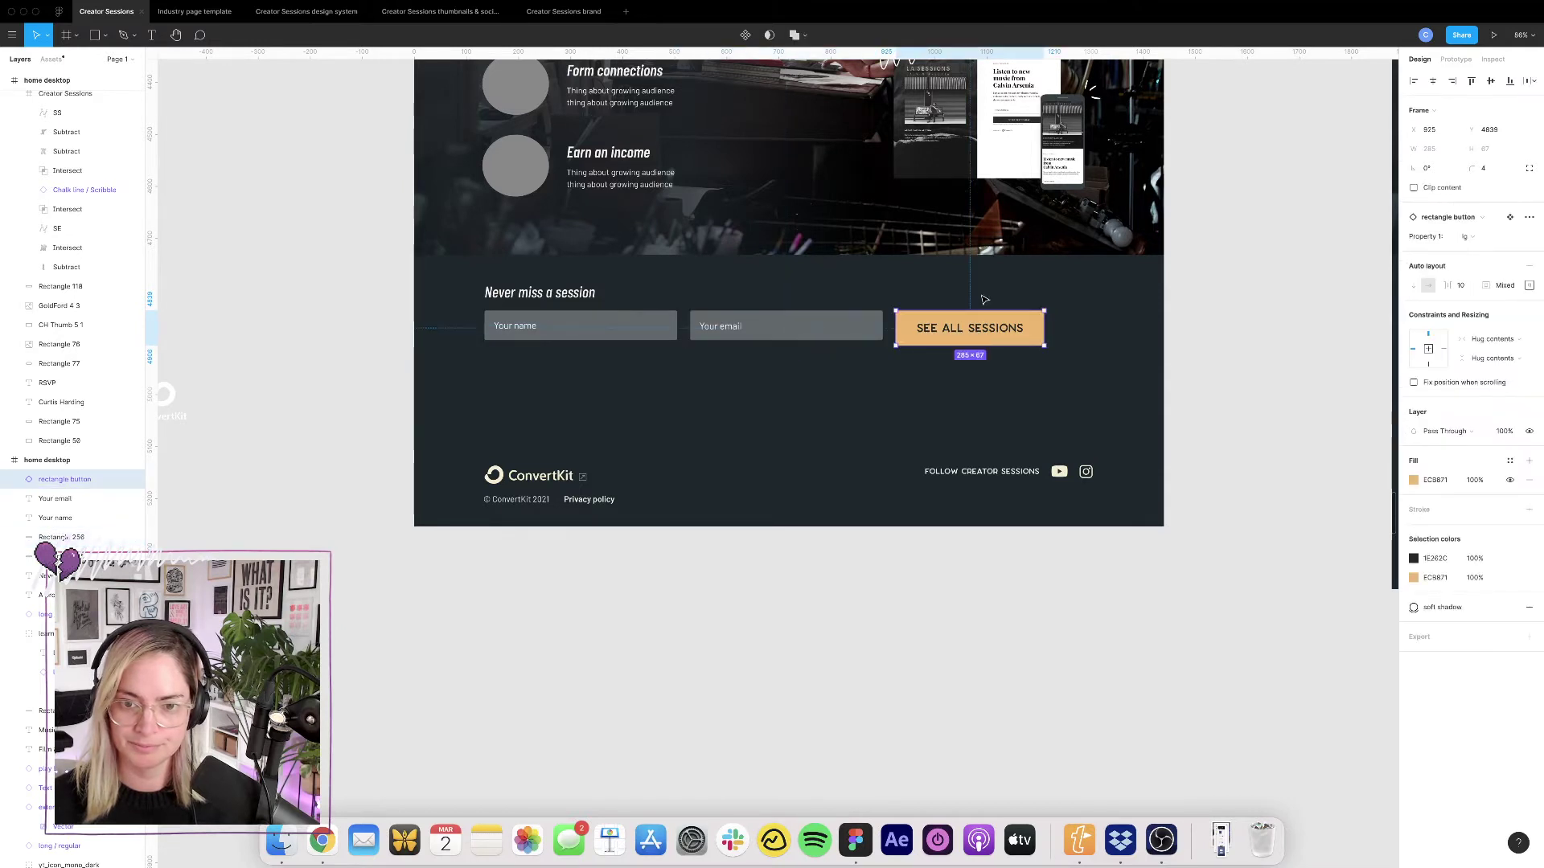
left_click(818, 343)
left_click(612, 328)
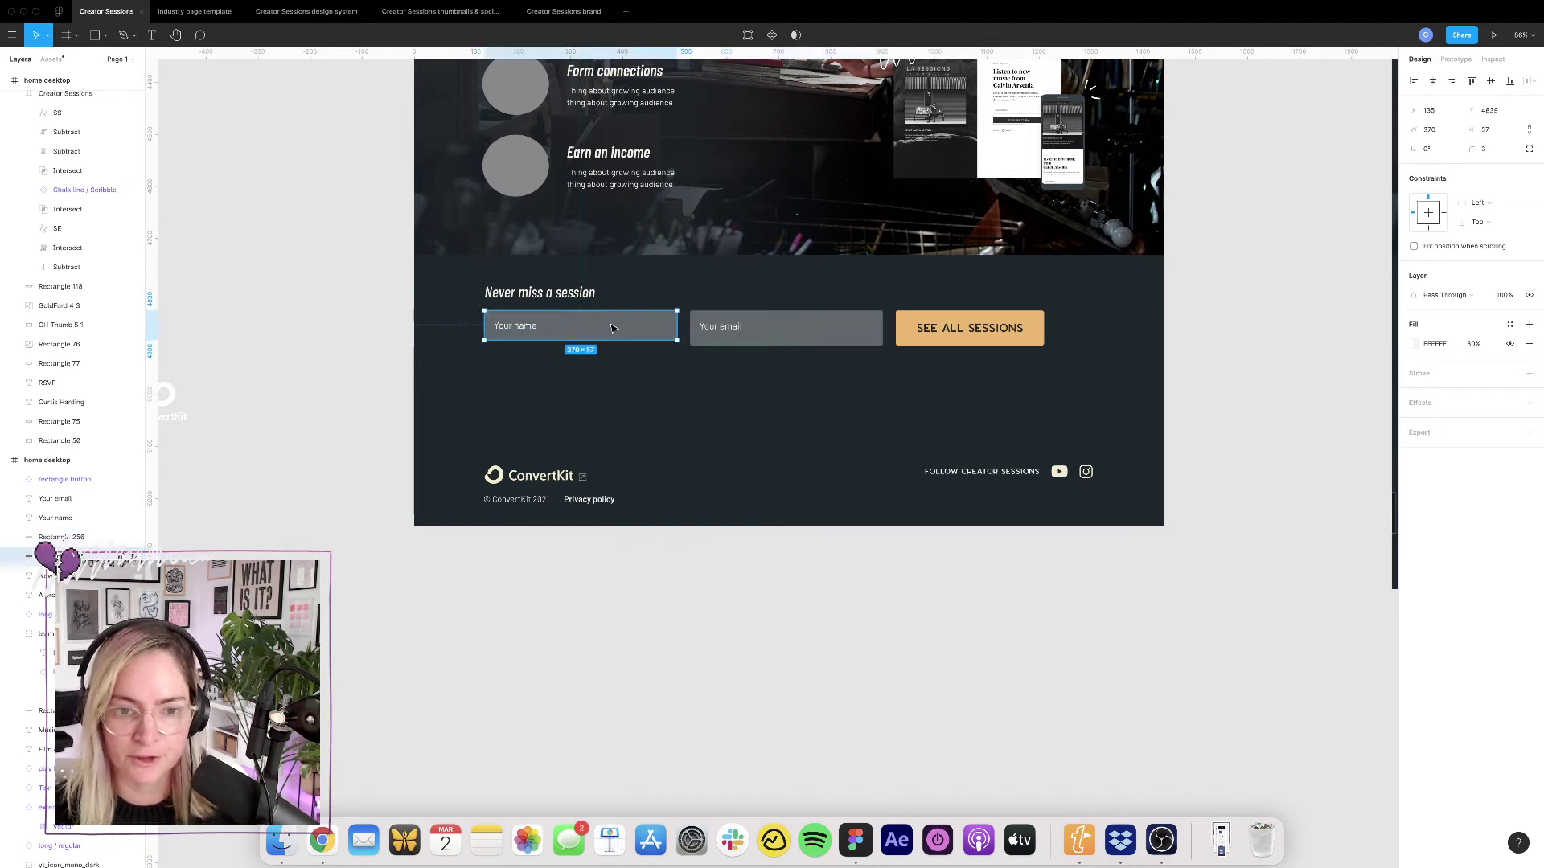
left_click_drag(610, 340, 610, 346)
left_click(733, 400)
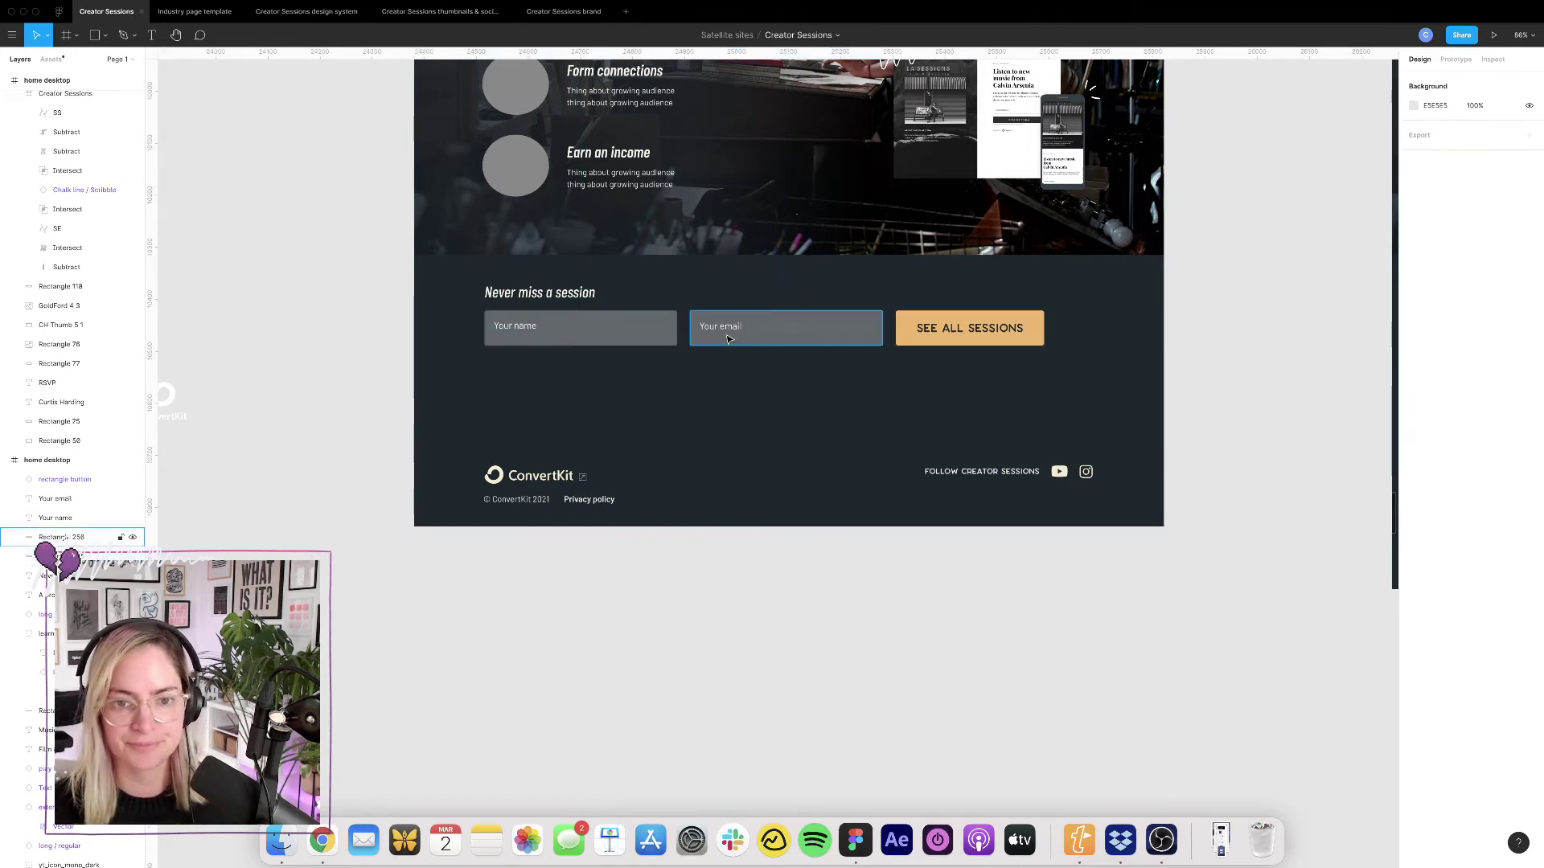
Nudge the Your name and Your email placeholders right and down together so they sit vertically centred in the taller fields.
left_click(719, 327)
left_click(506, 330, "shift")
key("shift+Right")
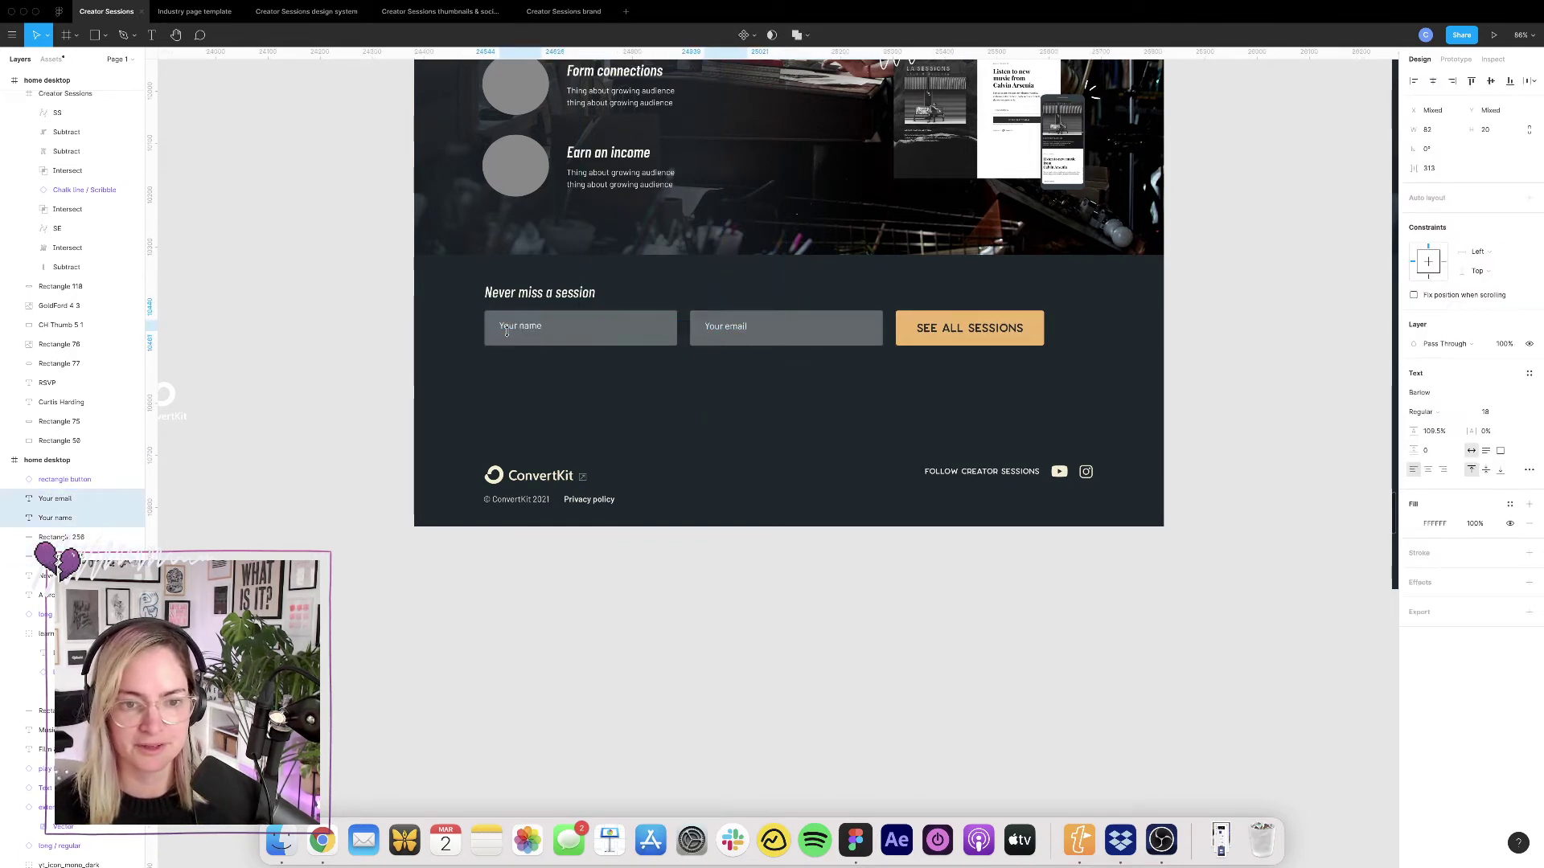
key("Down")
key("Down")
key("Down")
key("Right")
key("Right")
key("Right")
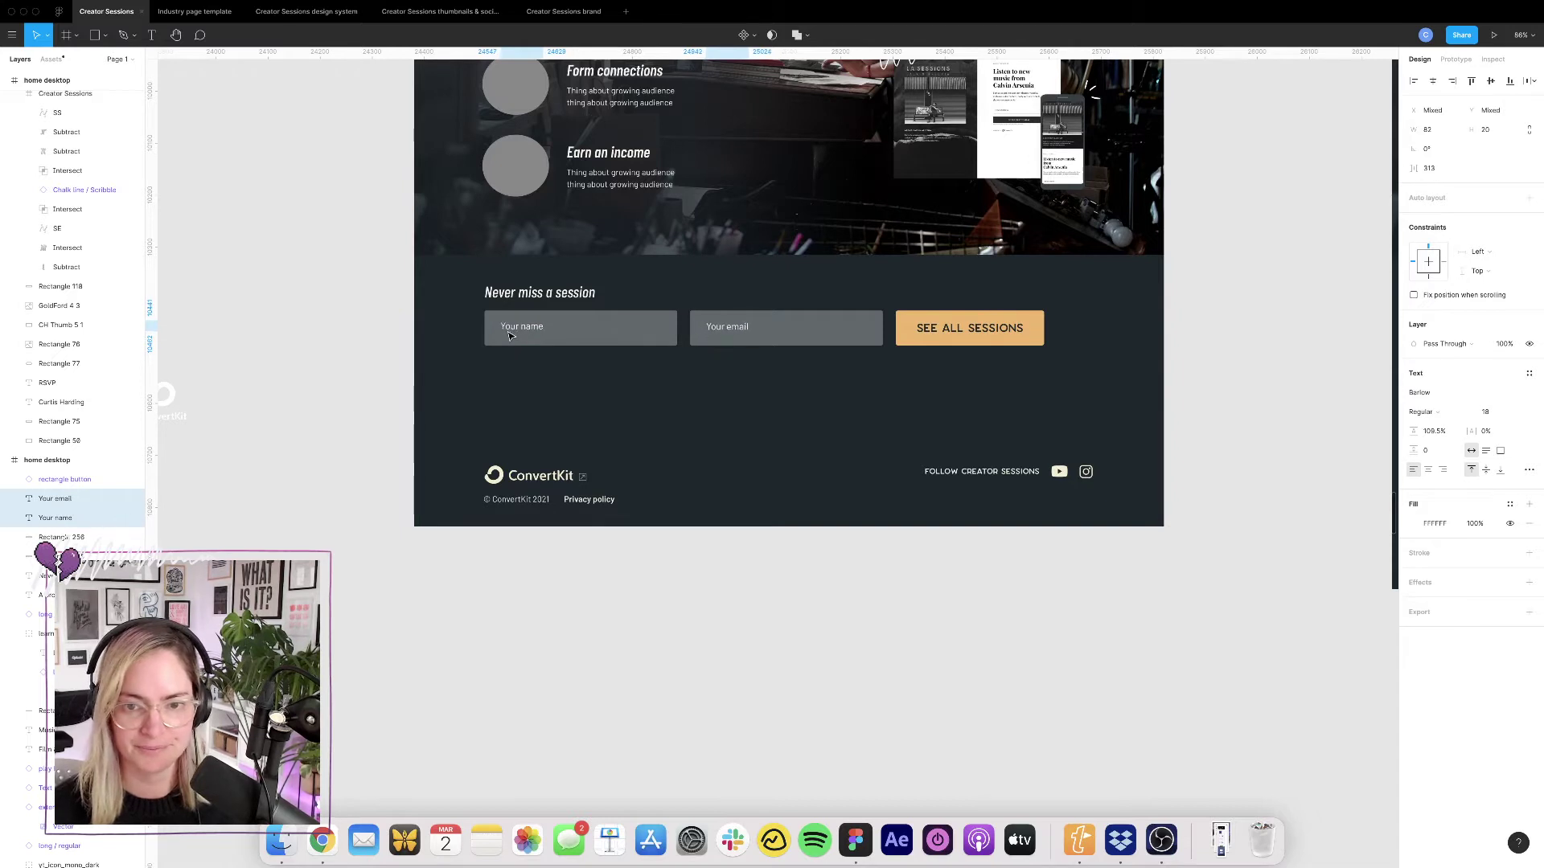
Change the large form button's label to "SEND ME INVITES".
left_click(948, 329)
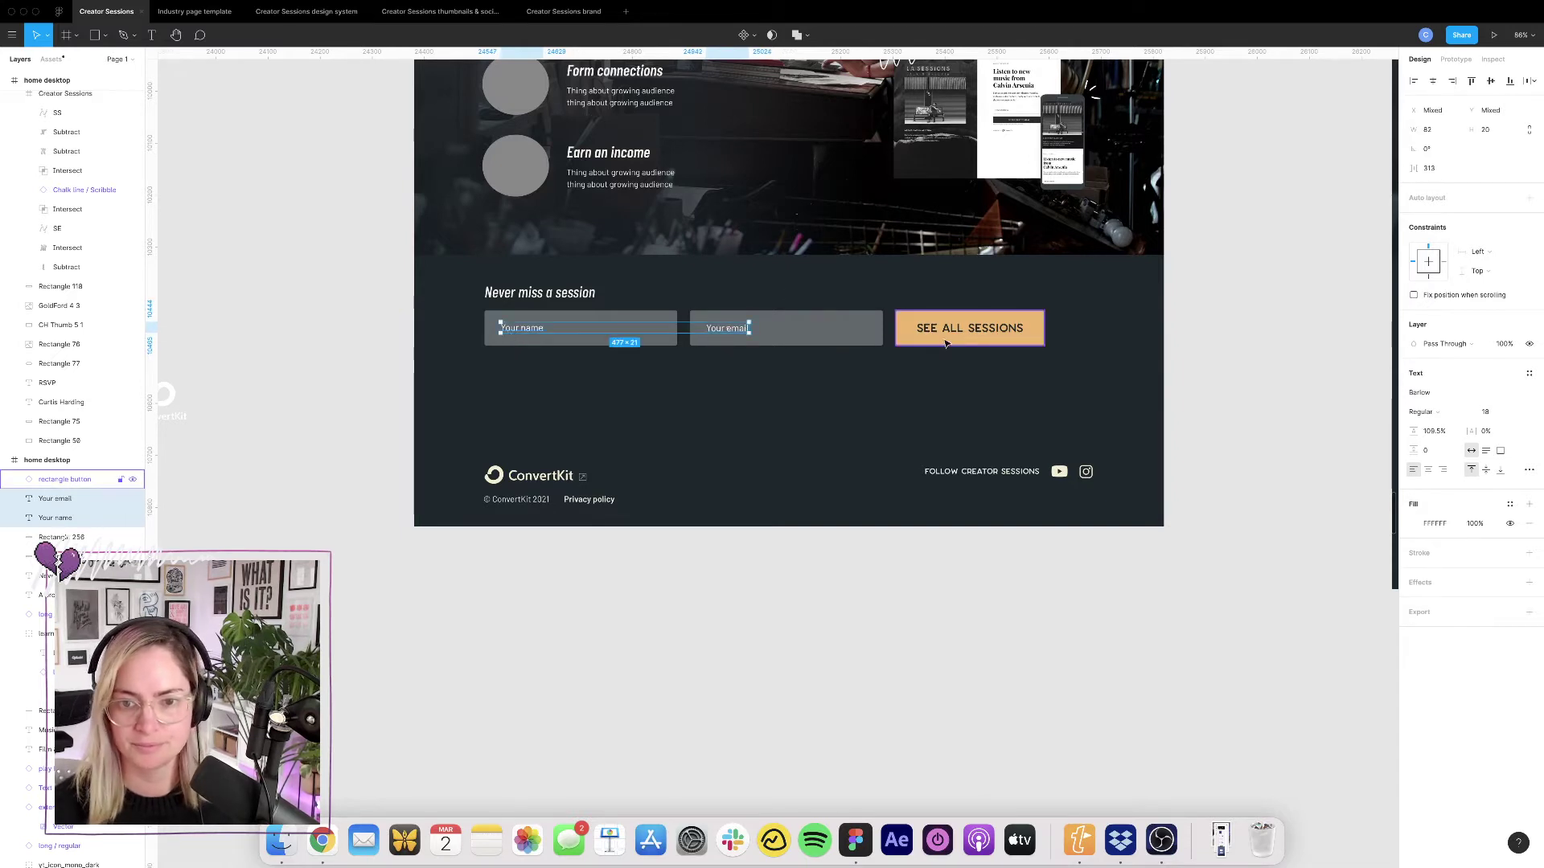
double_click(948, 329)
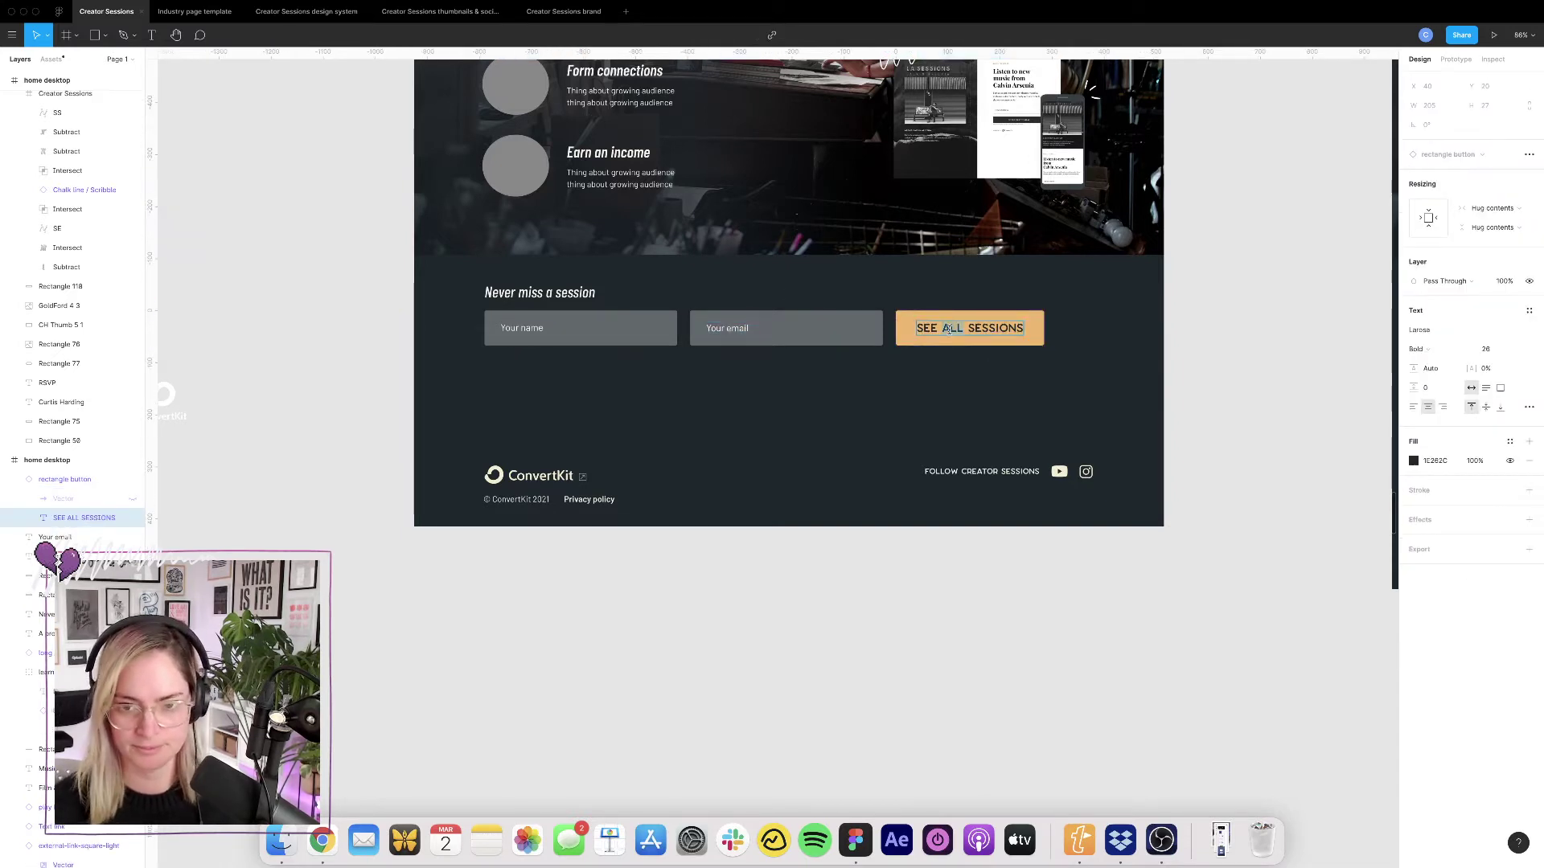
type("SEND ME ")
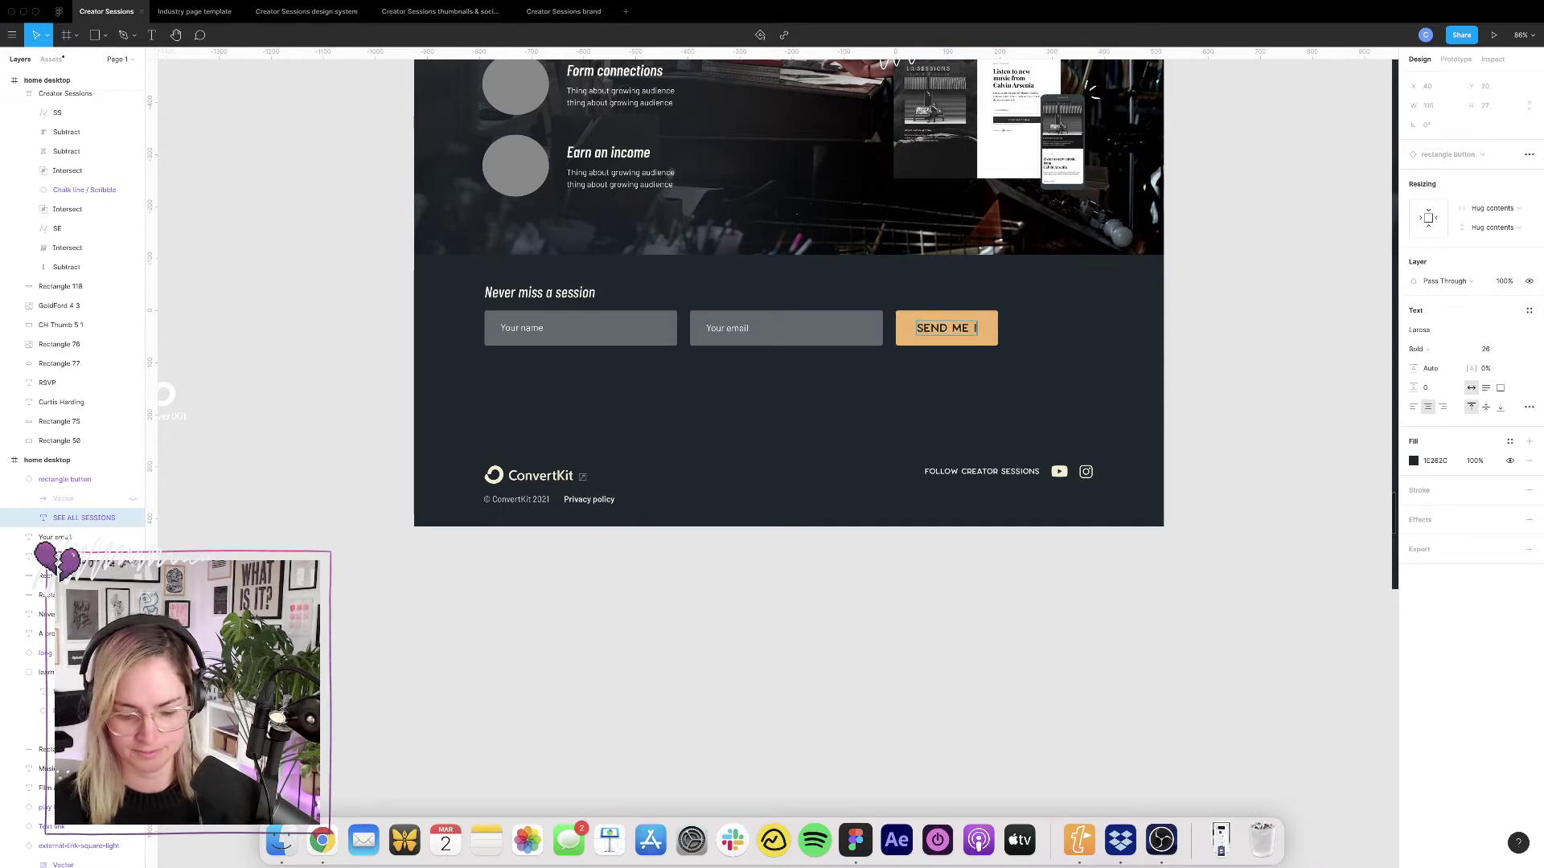
type("INVITES")
left_click(1107, 322)
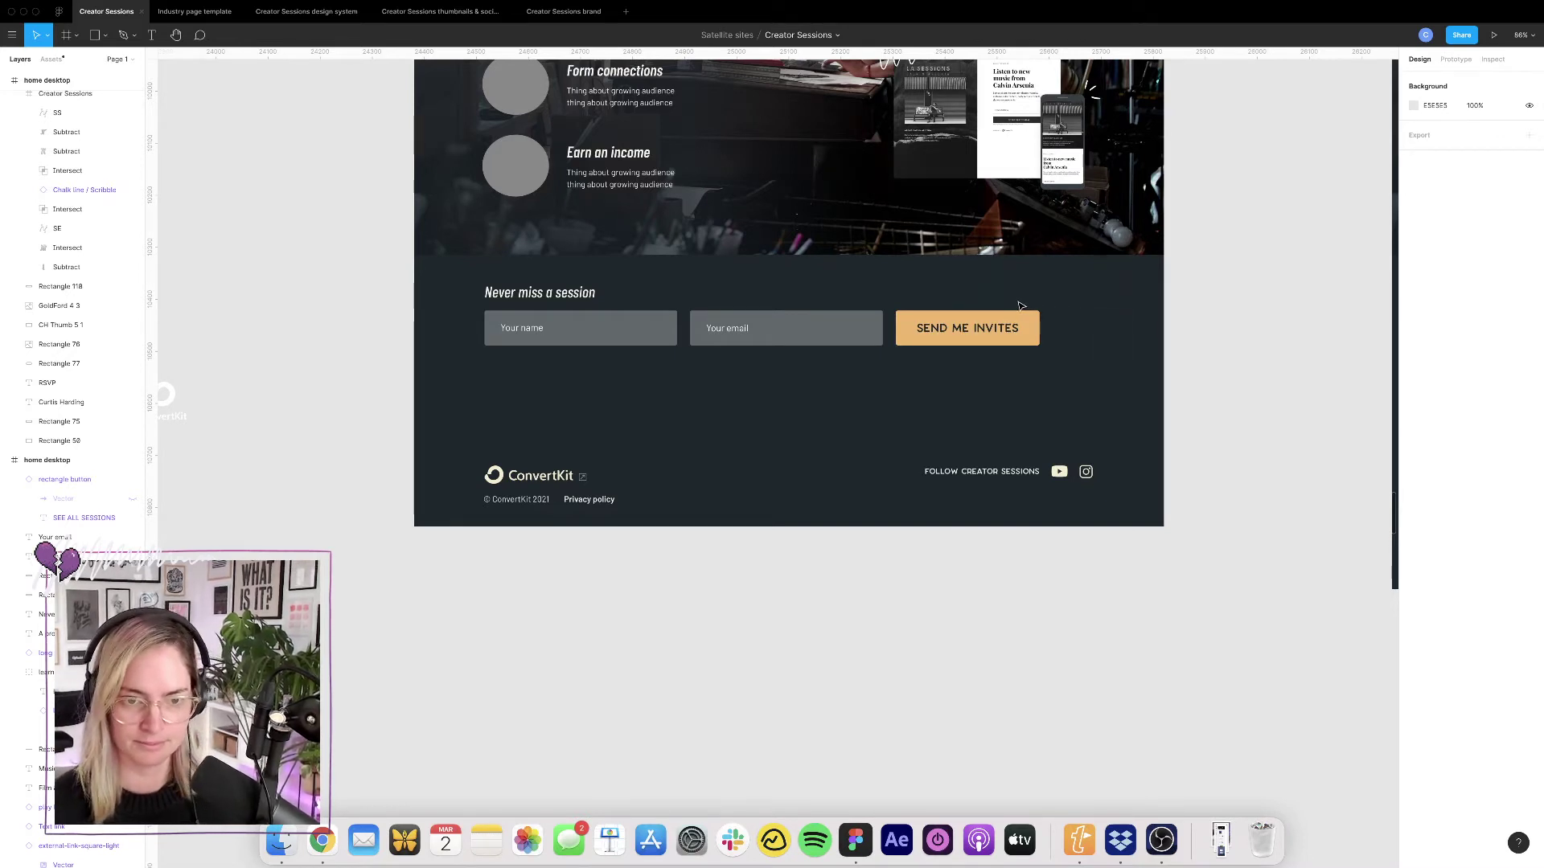
Check the pre-footer headings for comparison and set the Never miss a session heading's font size to 40.
left_click(551, 292)
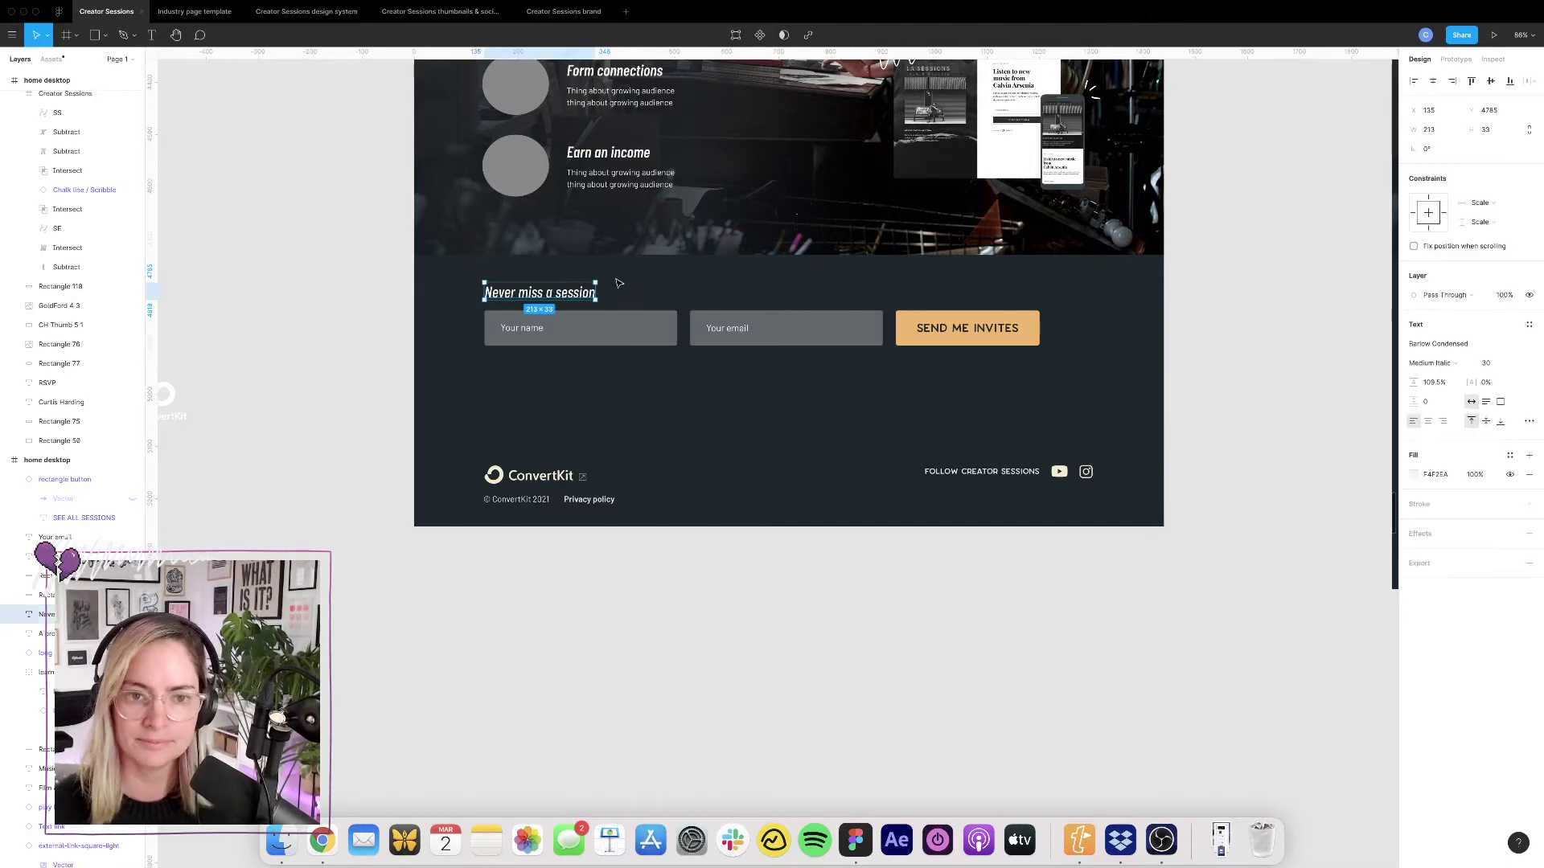
scroll(643, 316, "up", 3)
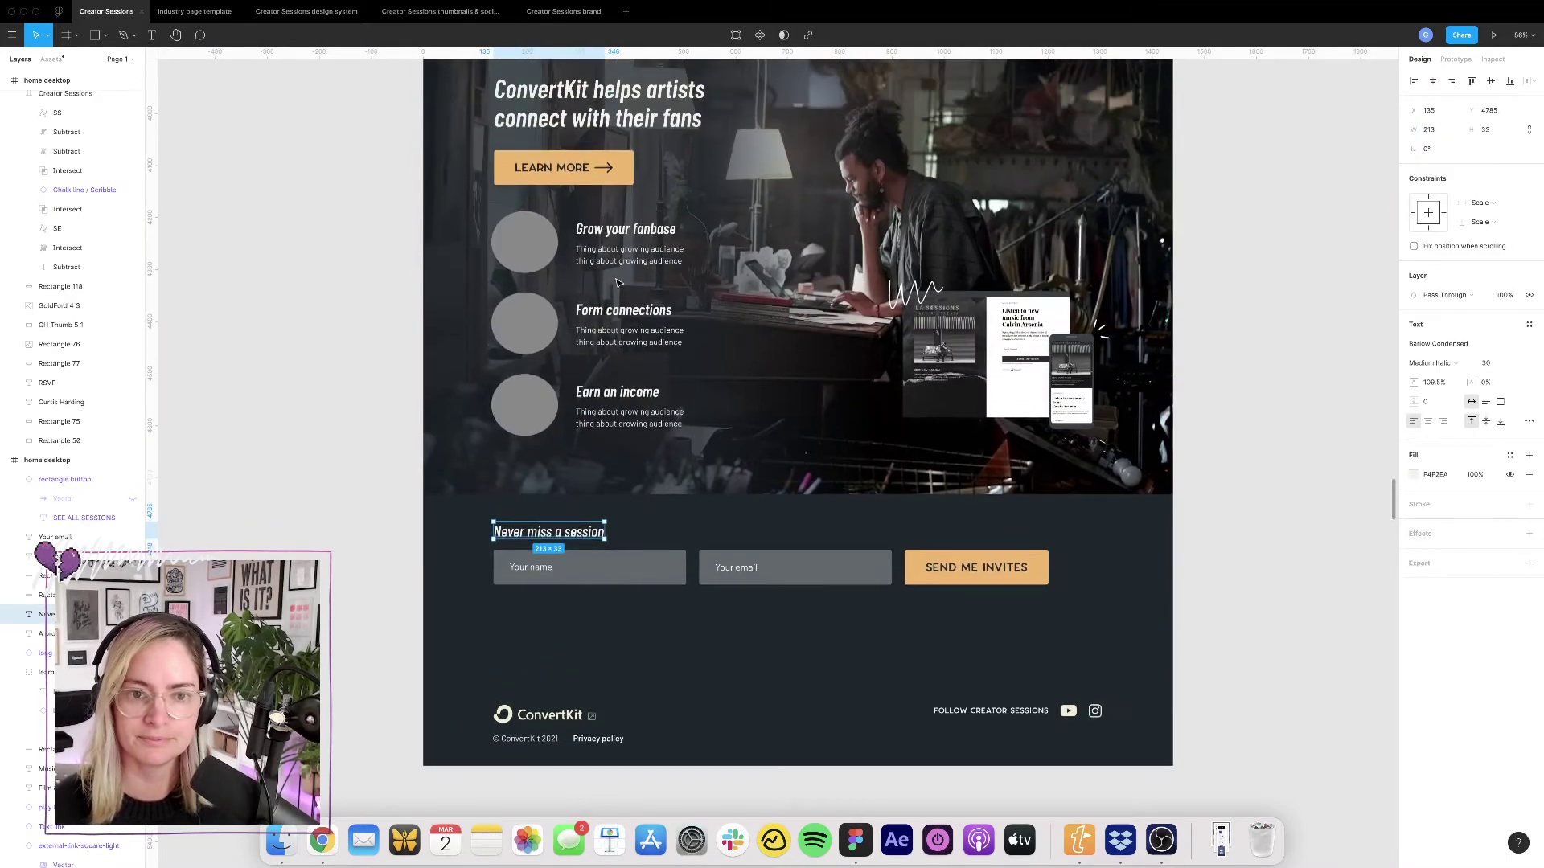
left_click(636, 395)
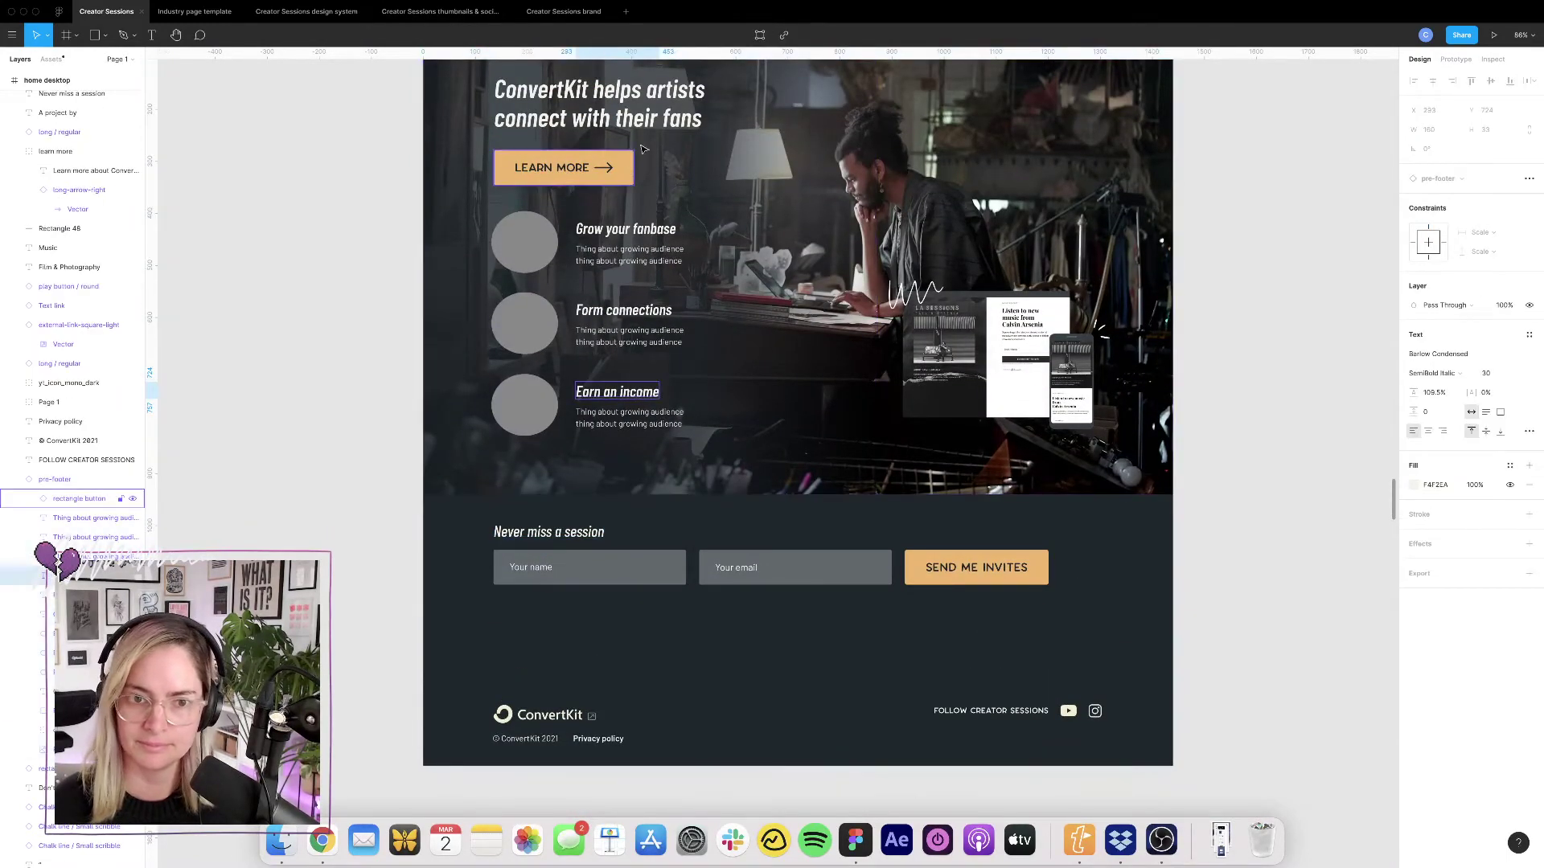
left_click(656, 119)
left_click(575, 534)
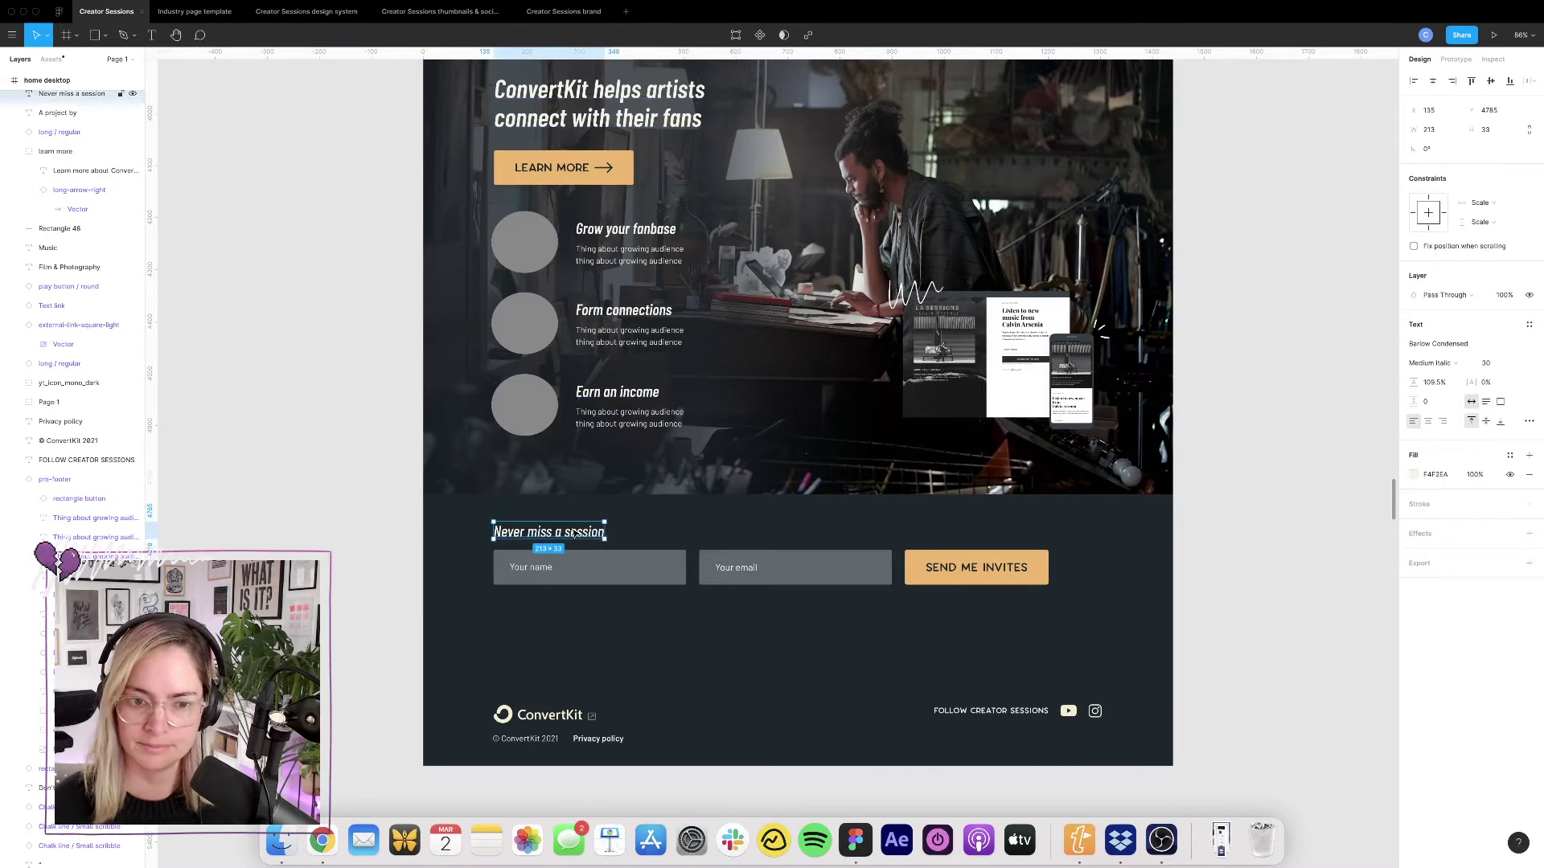
left_click(1494, 363)
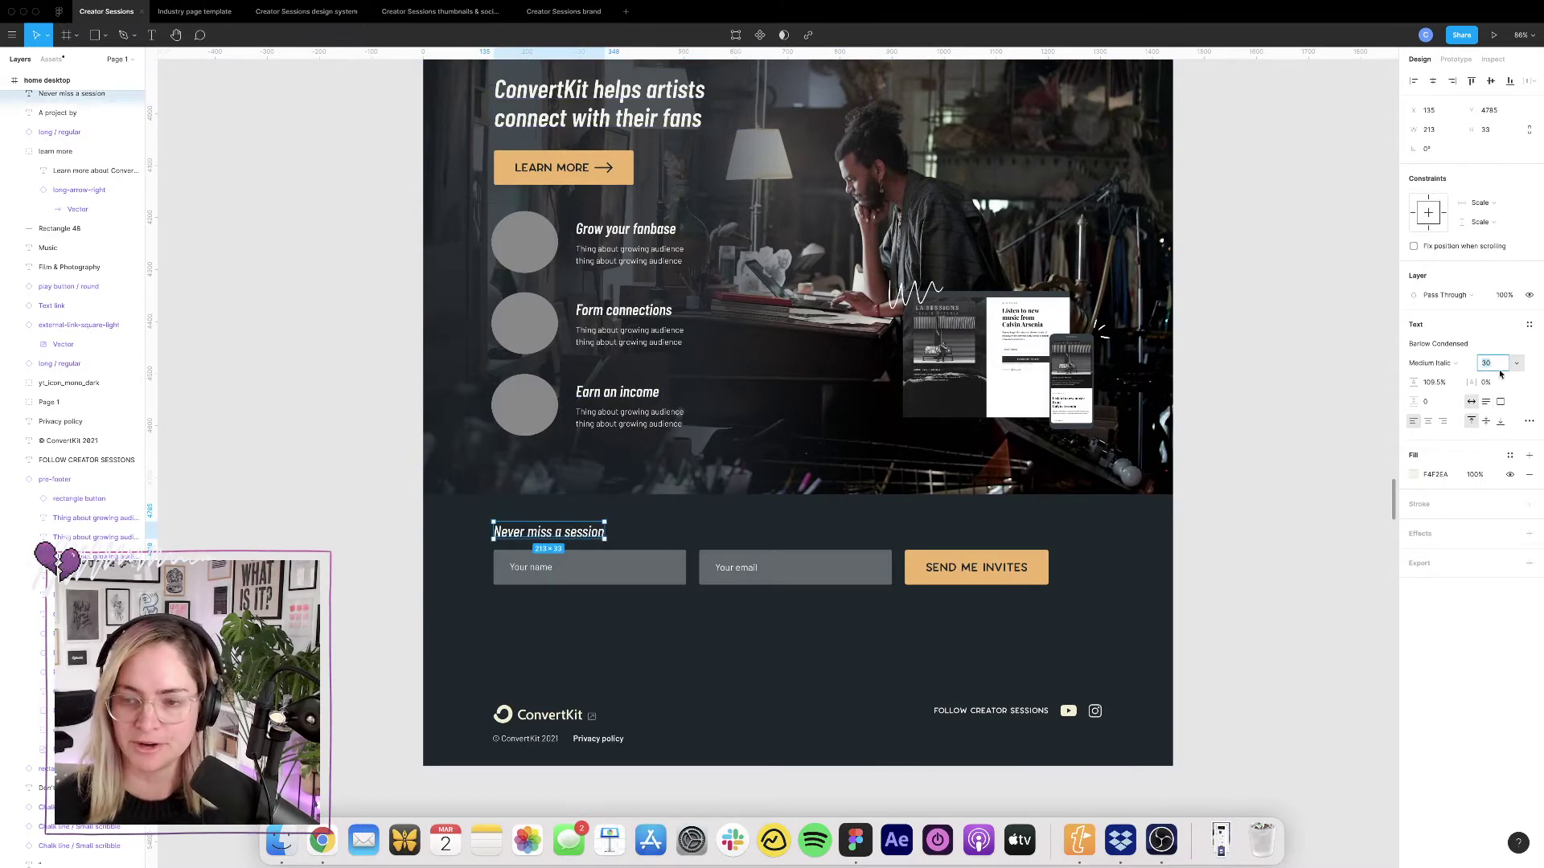
type("40")
key("Return")
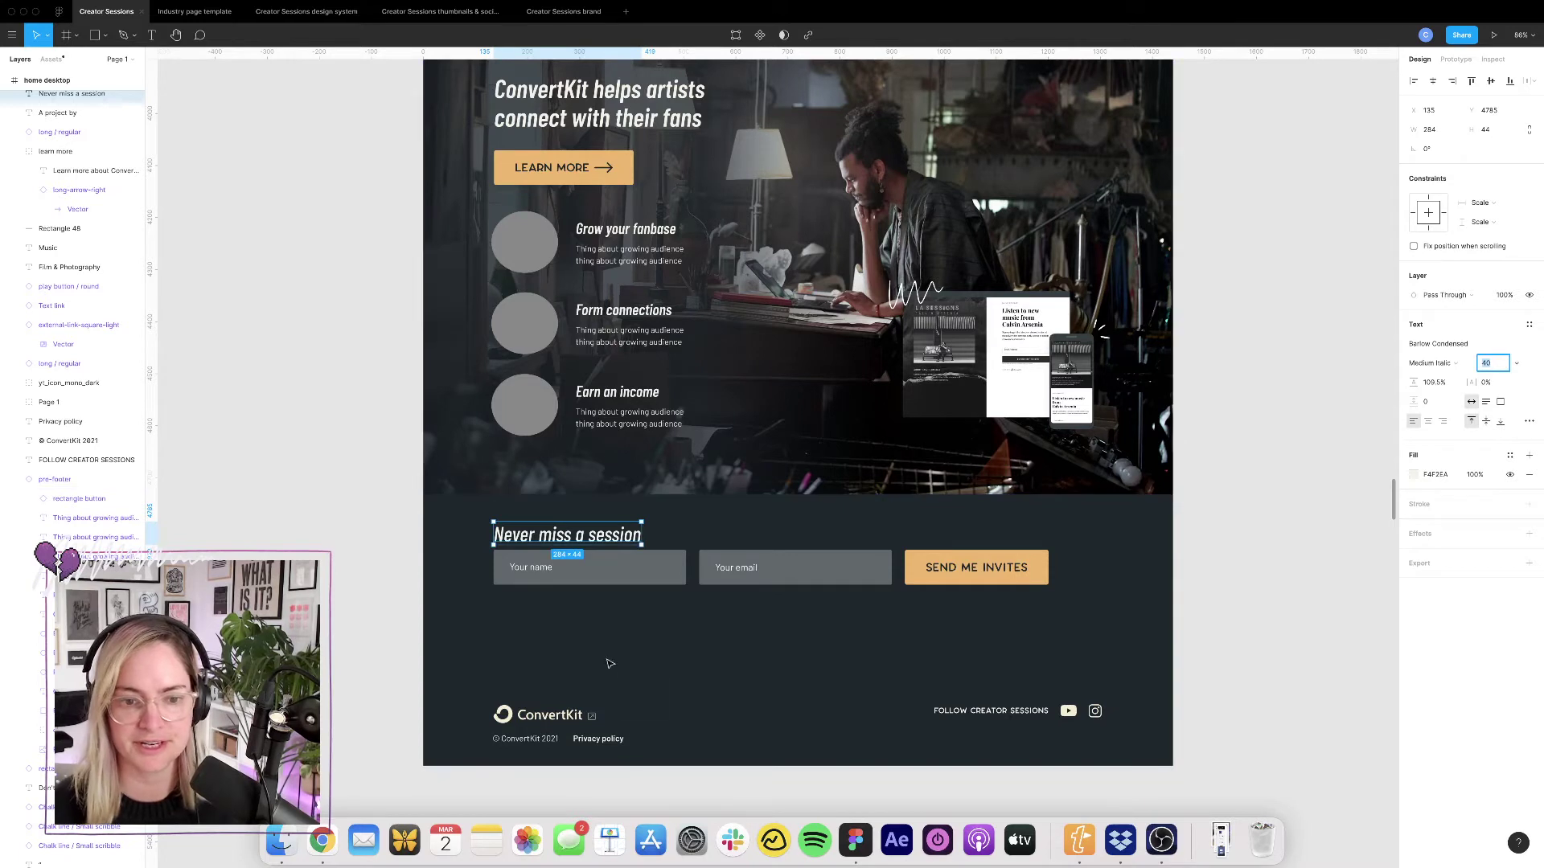
Nudge the name and email fields, their placeholders and the SEND ME INVITES button down together for more space under the heading.
key("Escape")
left_click_drag(463, 558, 1158, 627)
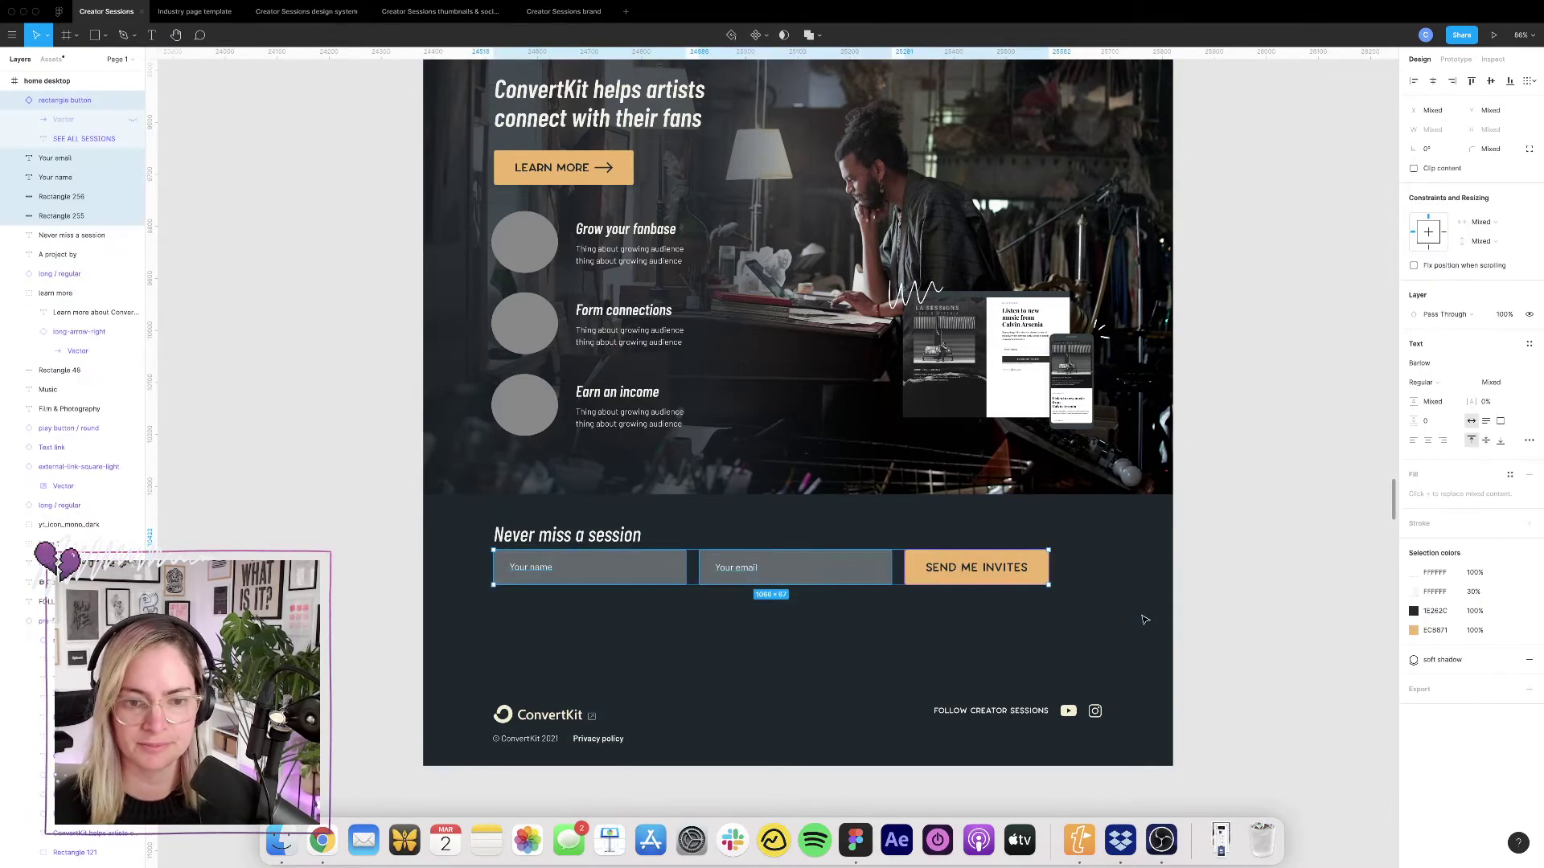
key("shift+Down")
key("shift+Down")
key("shift+Up")
key("shift+Down")
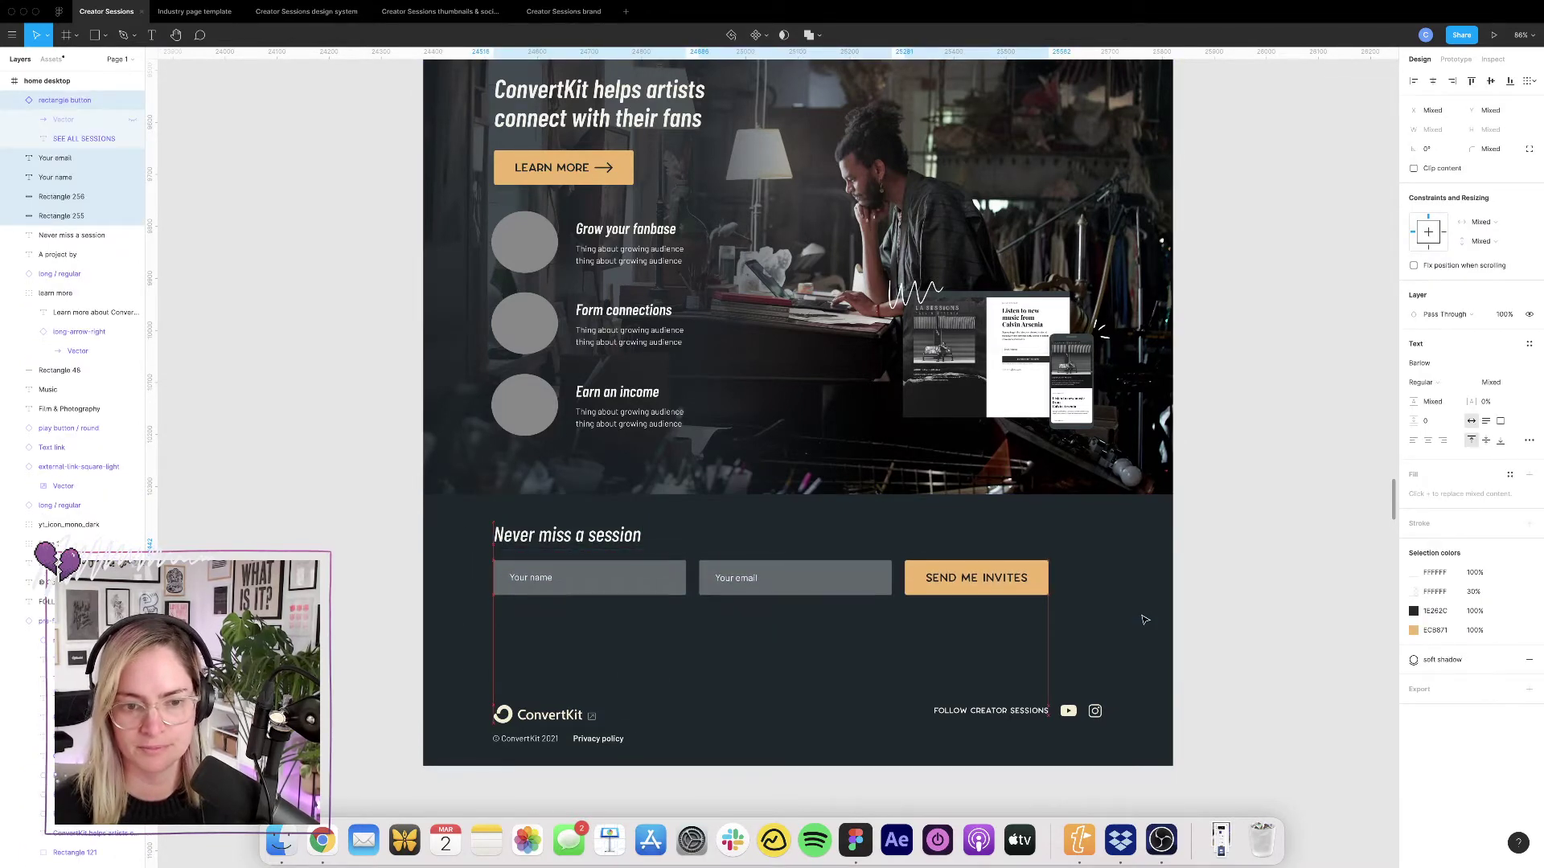
key("shift+Up")
key("Down")
key("Down")
key("Down")
key("Down")
key("Down")
key("Down")
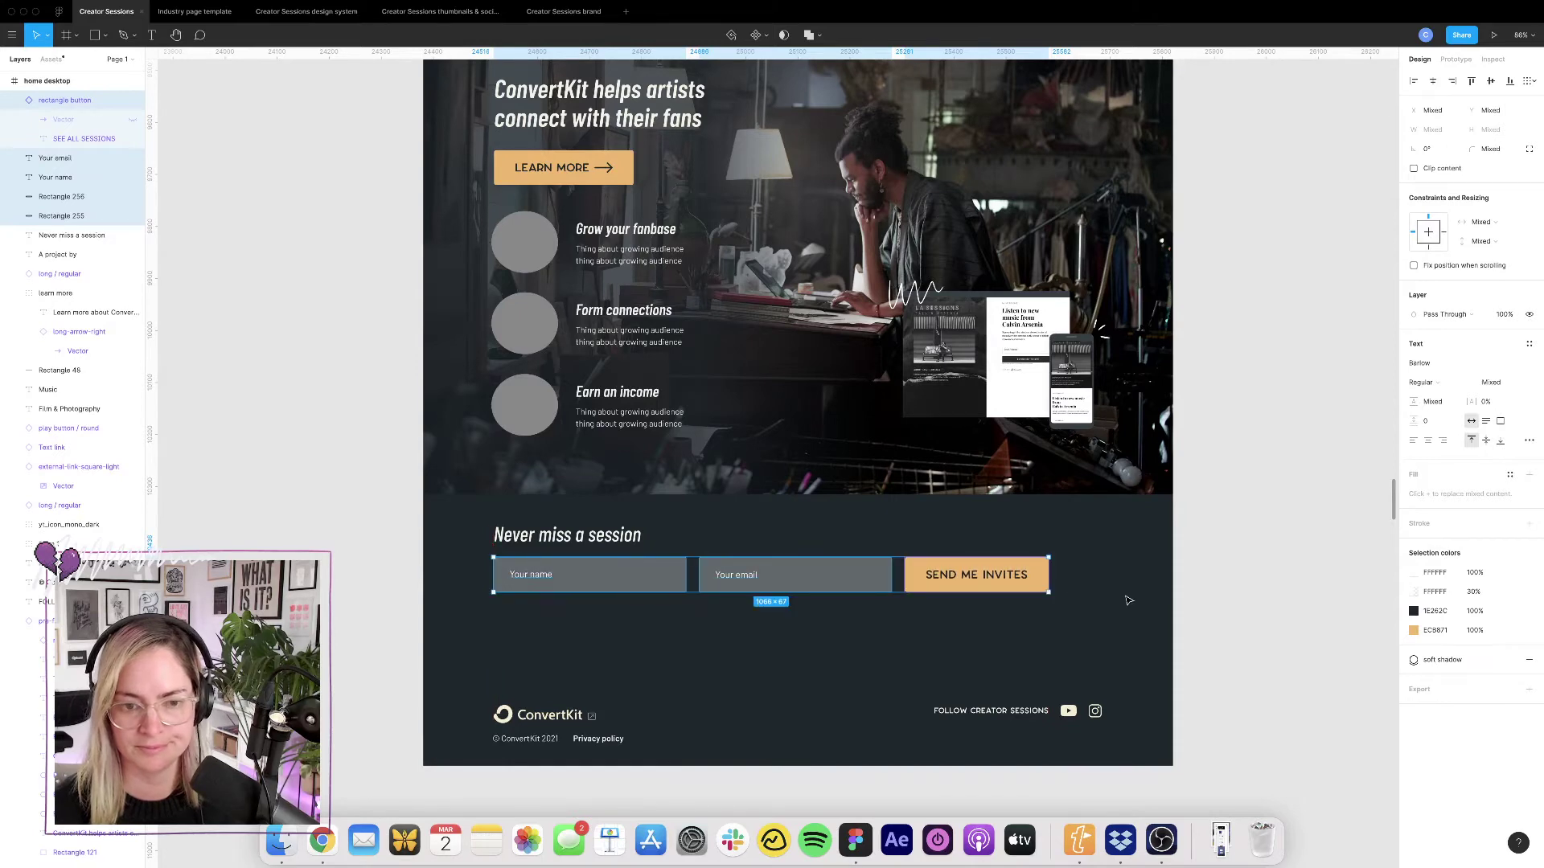
key("Escape")
With the layout grid shown, draw a horizontal divider line 1170 px wide above the ConvertKit logo, spanning the outer columns.
scroll(1130, 605, "down", 1)
scroll(1130, 605, "down", 3)
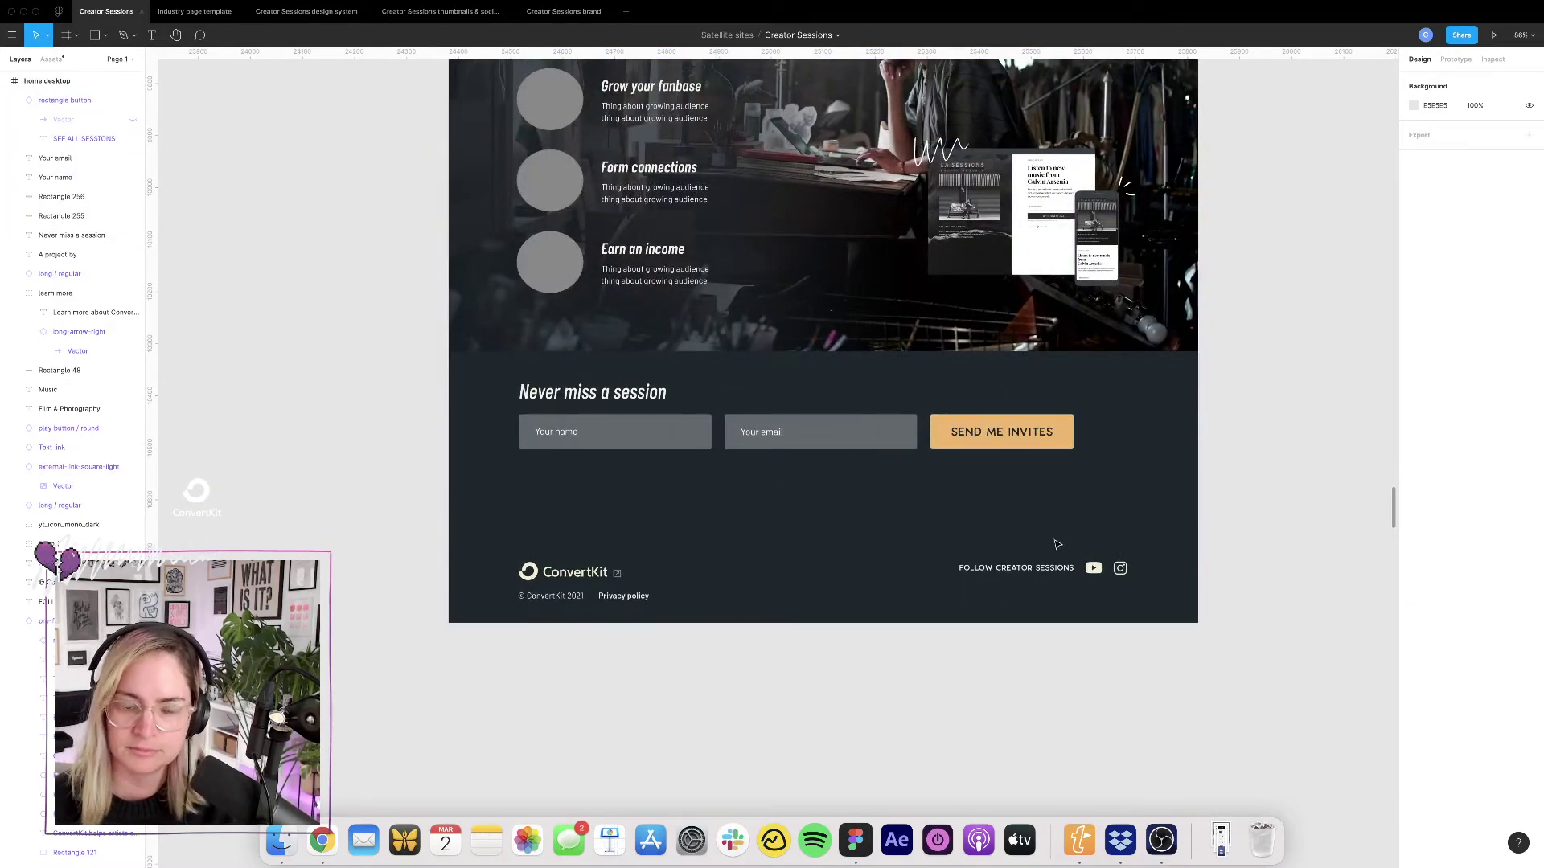
scroll(1051, 546, "right", 15)
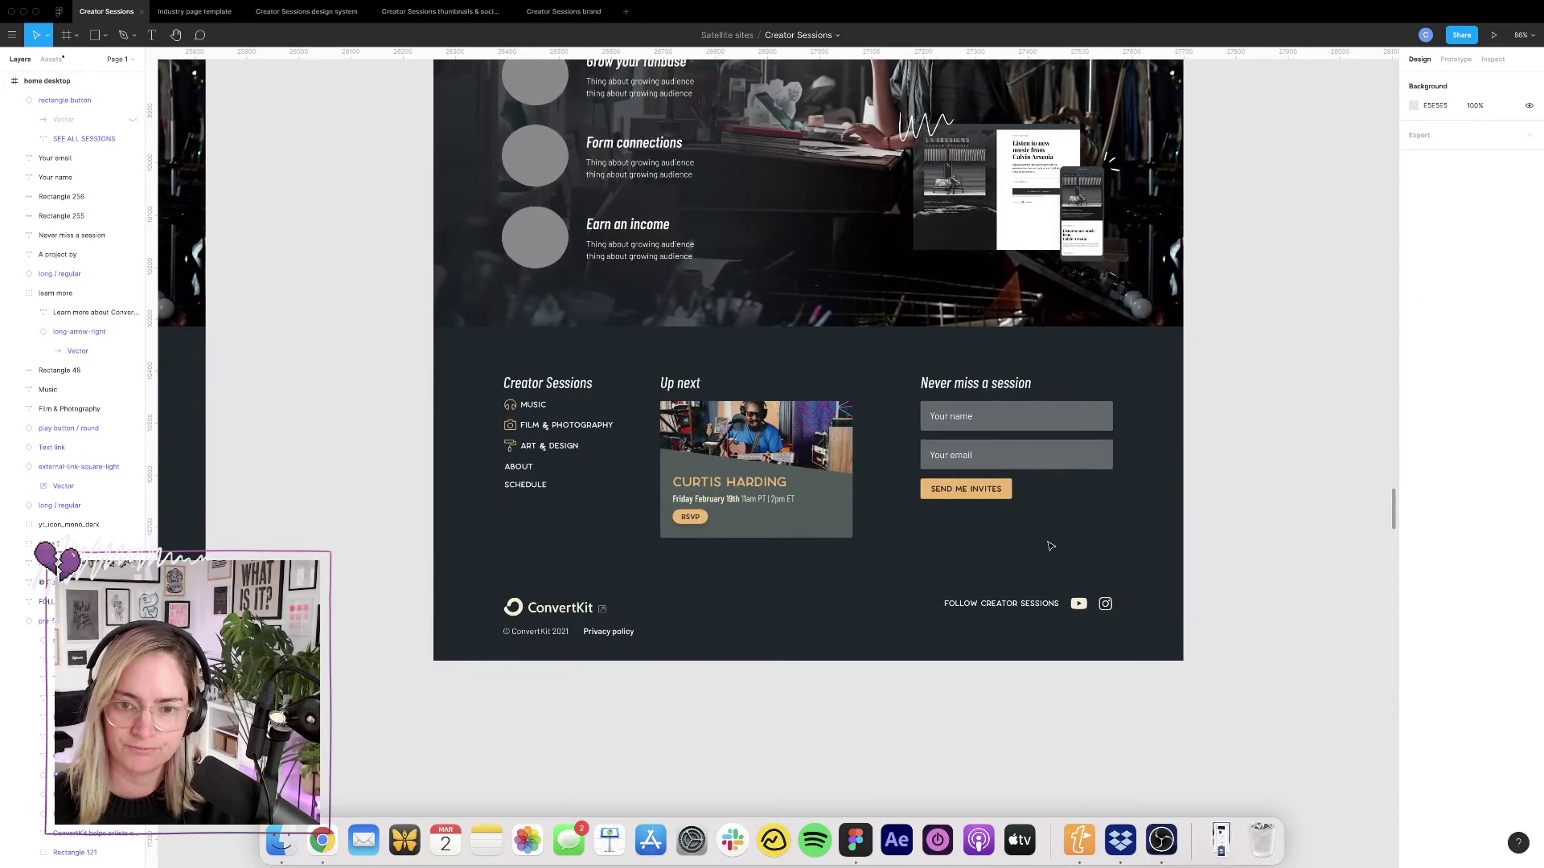
scroll(1051, 547, "left", 12)
scroll(1051, 547, "left", 8)
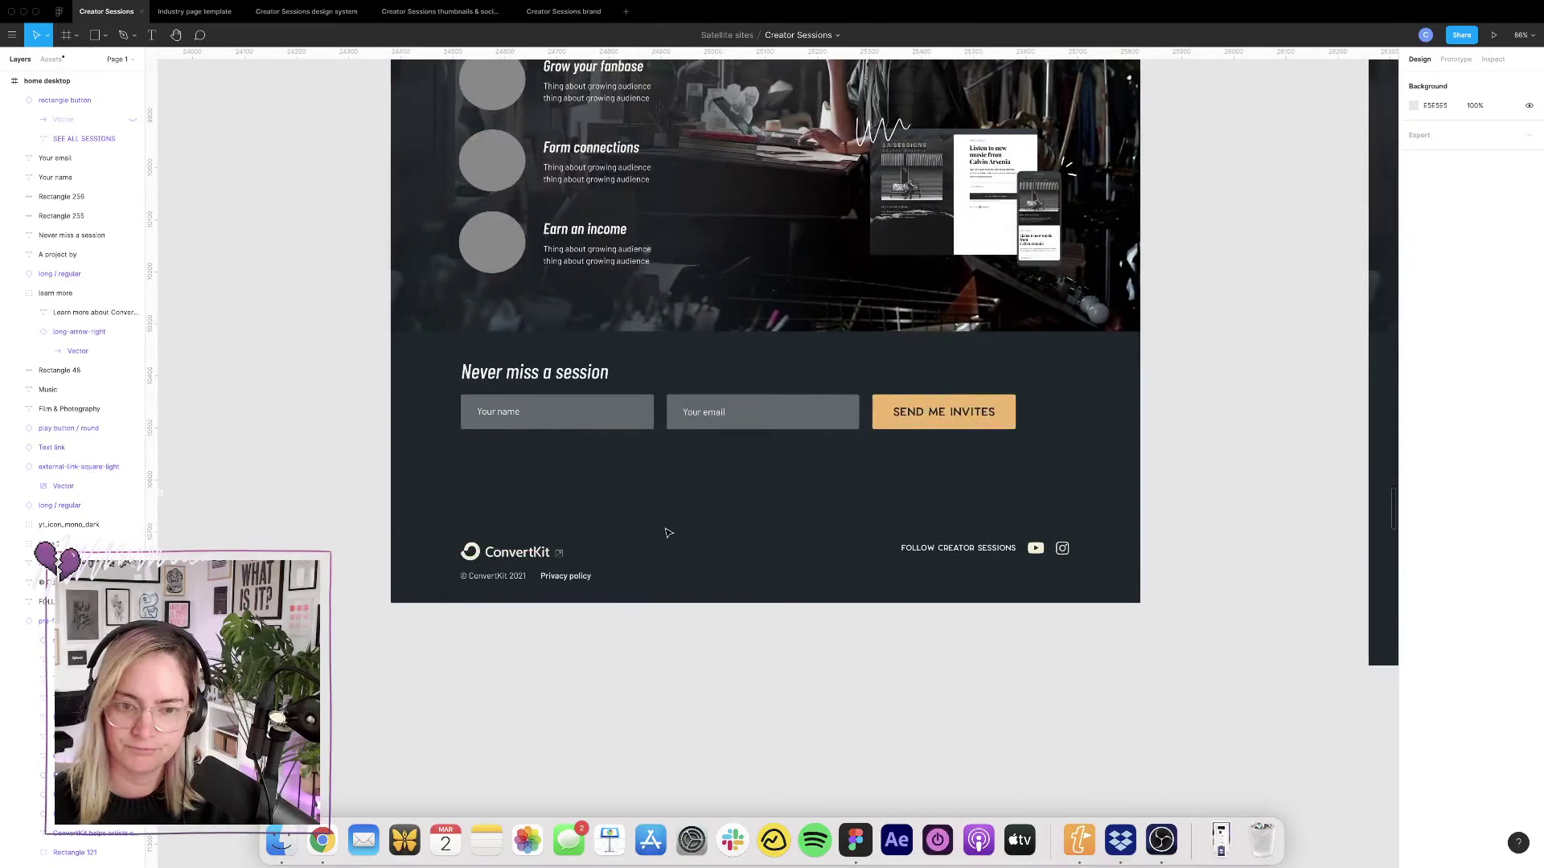
scroll(668, 534, "left", 1)
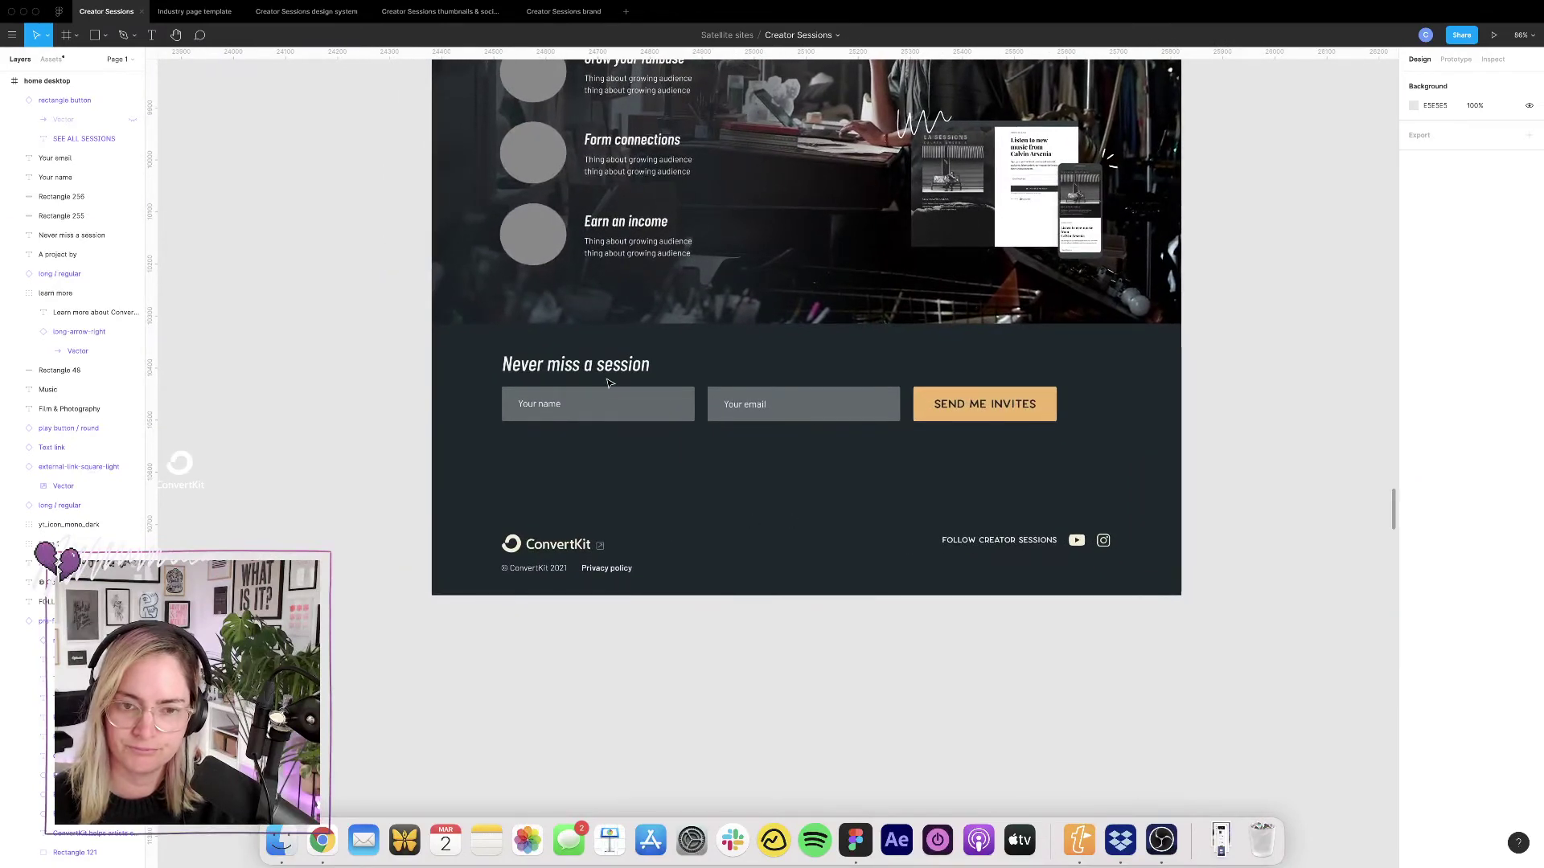
left_click_drag(487, 347, 920, 394)
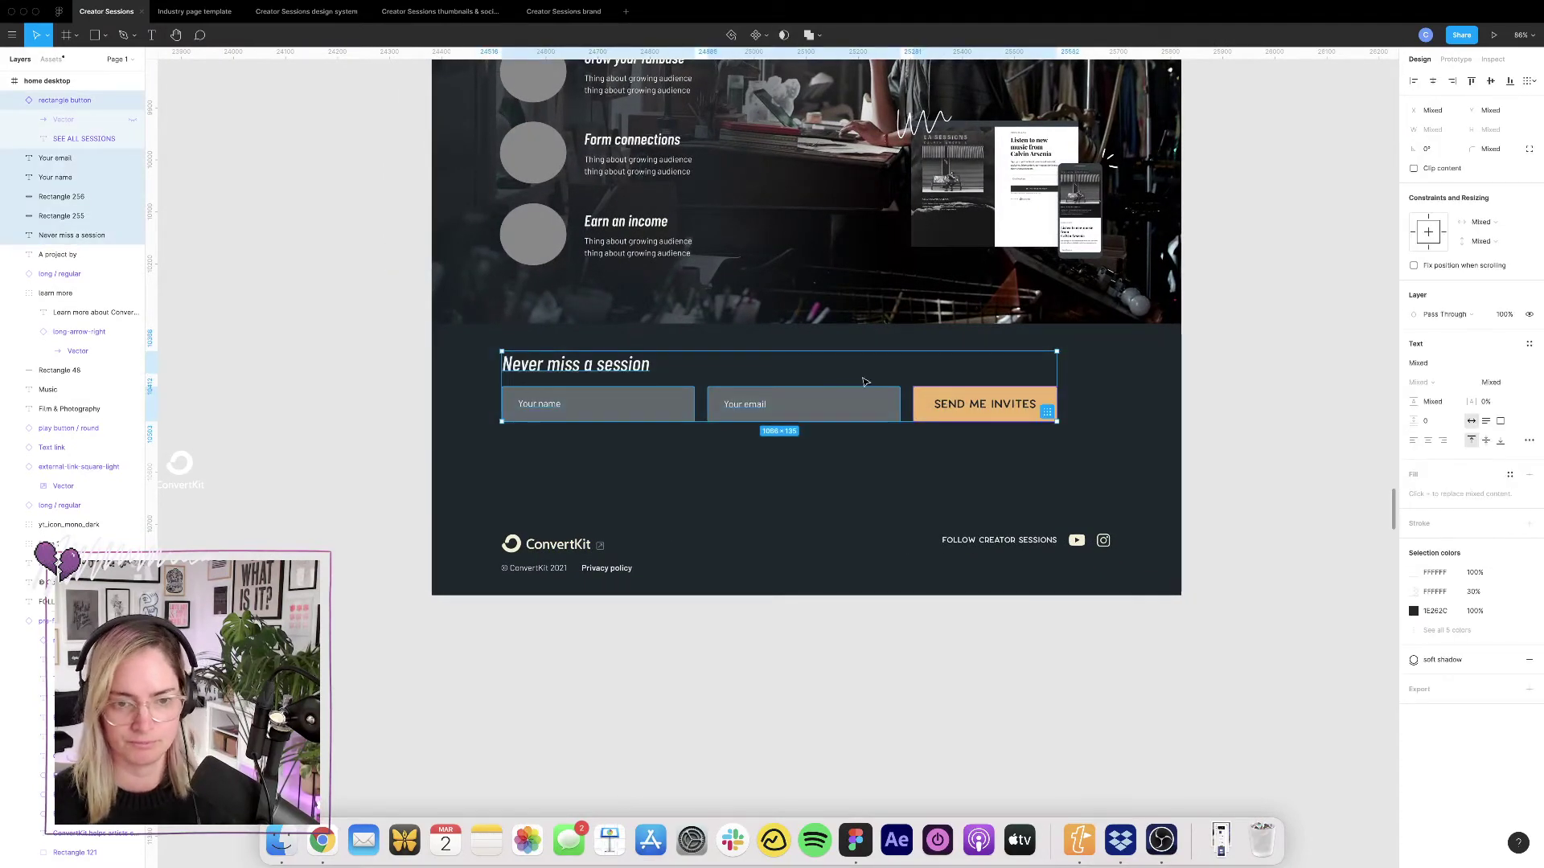
left_click(105, 36)
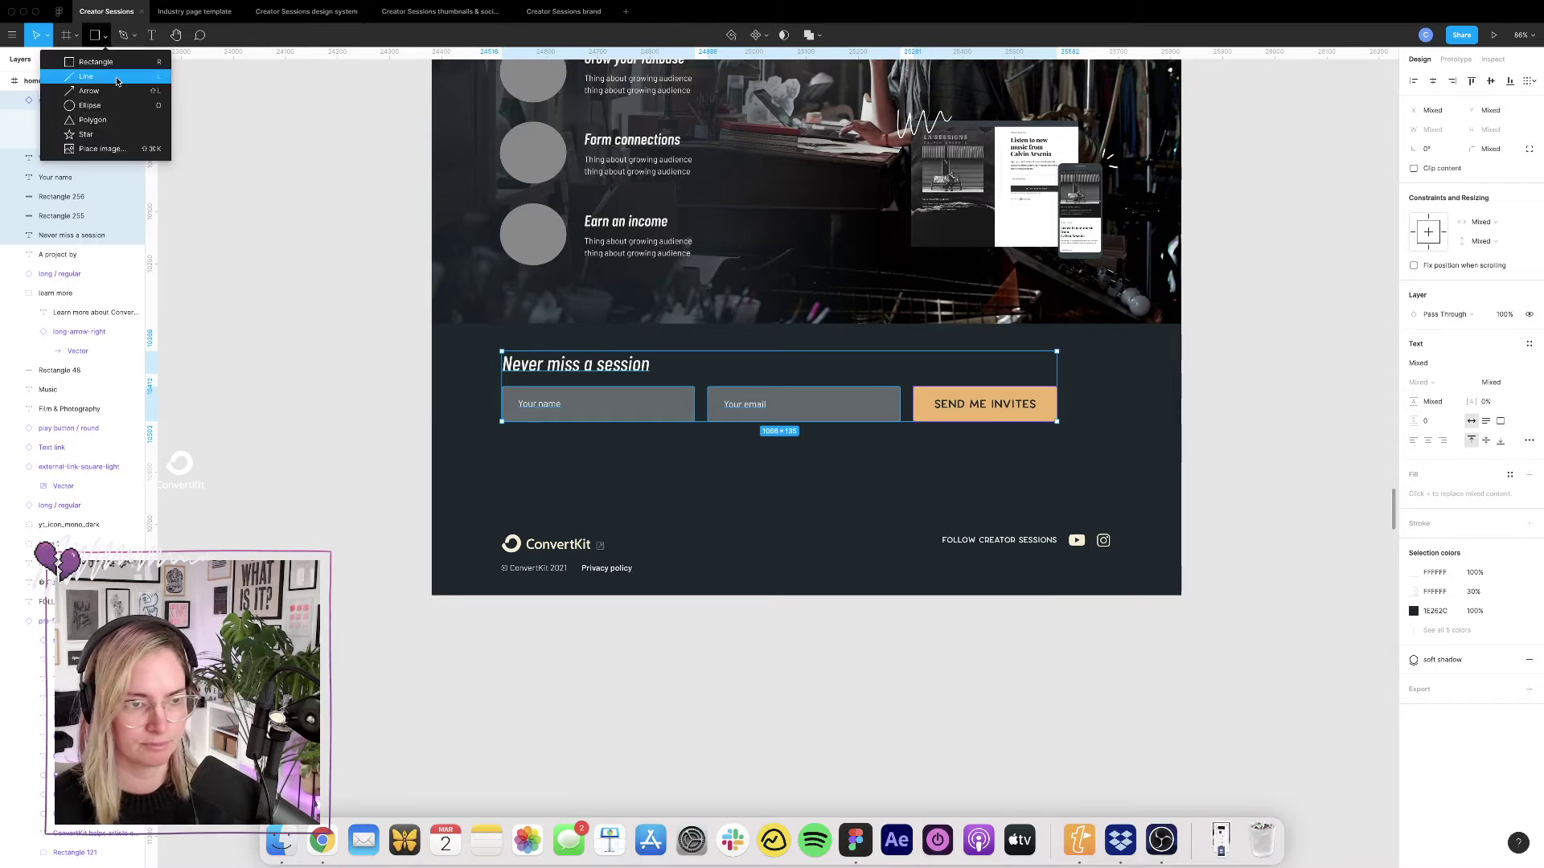
left_click(117, 78)
key("ctrl+g")
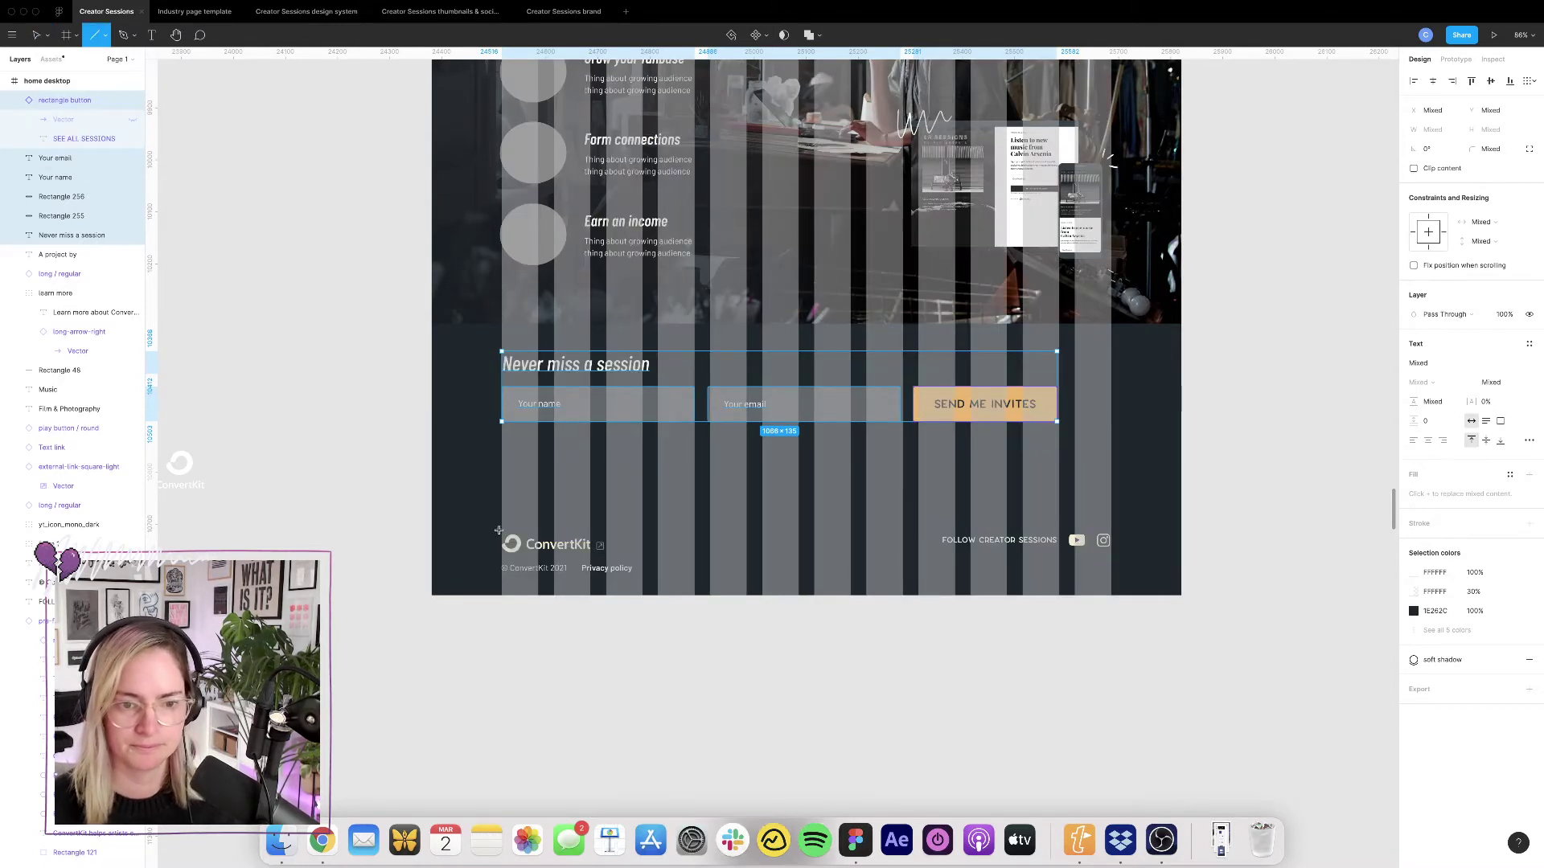
left_click_drag(502, 513, 1115, 550)
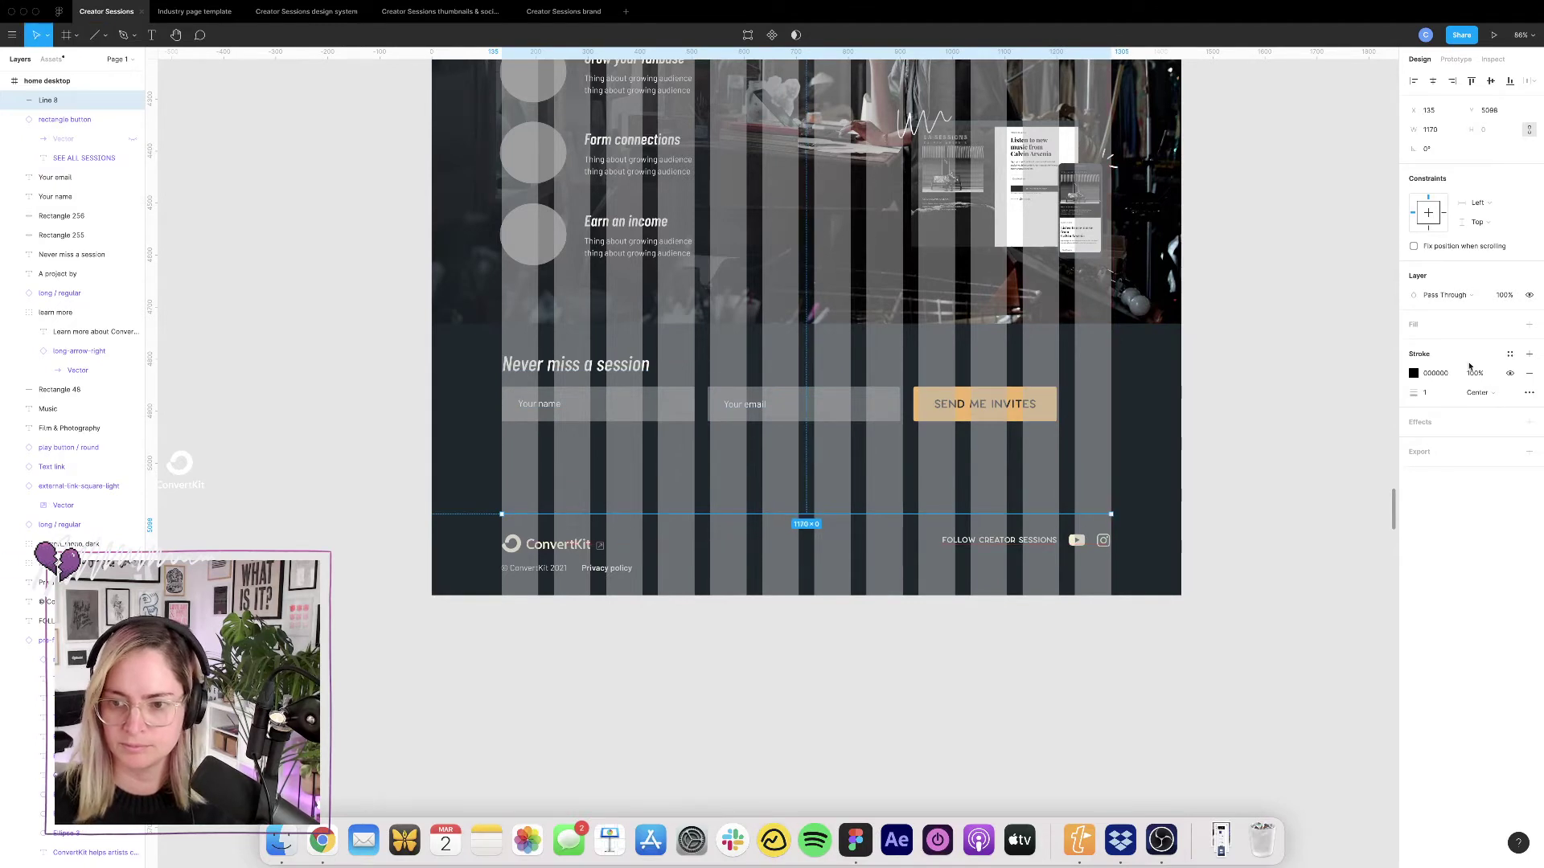
Hide the layout grid and set the divider line's stroke to the grey swatch from the Creator Sessions design system.
left_click(1414, 374)
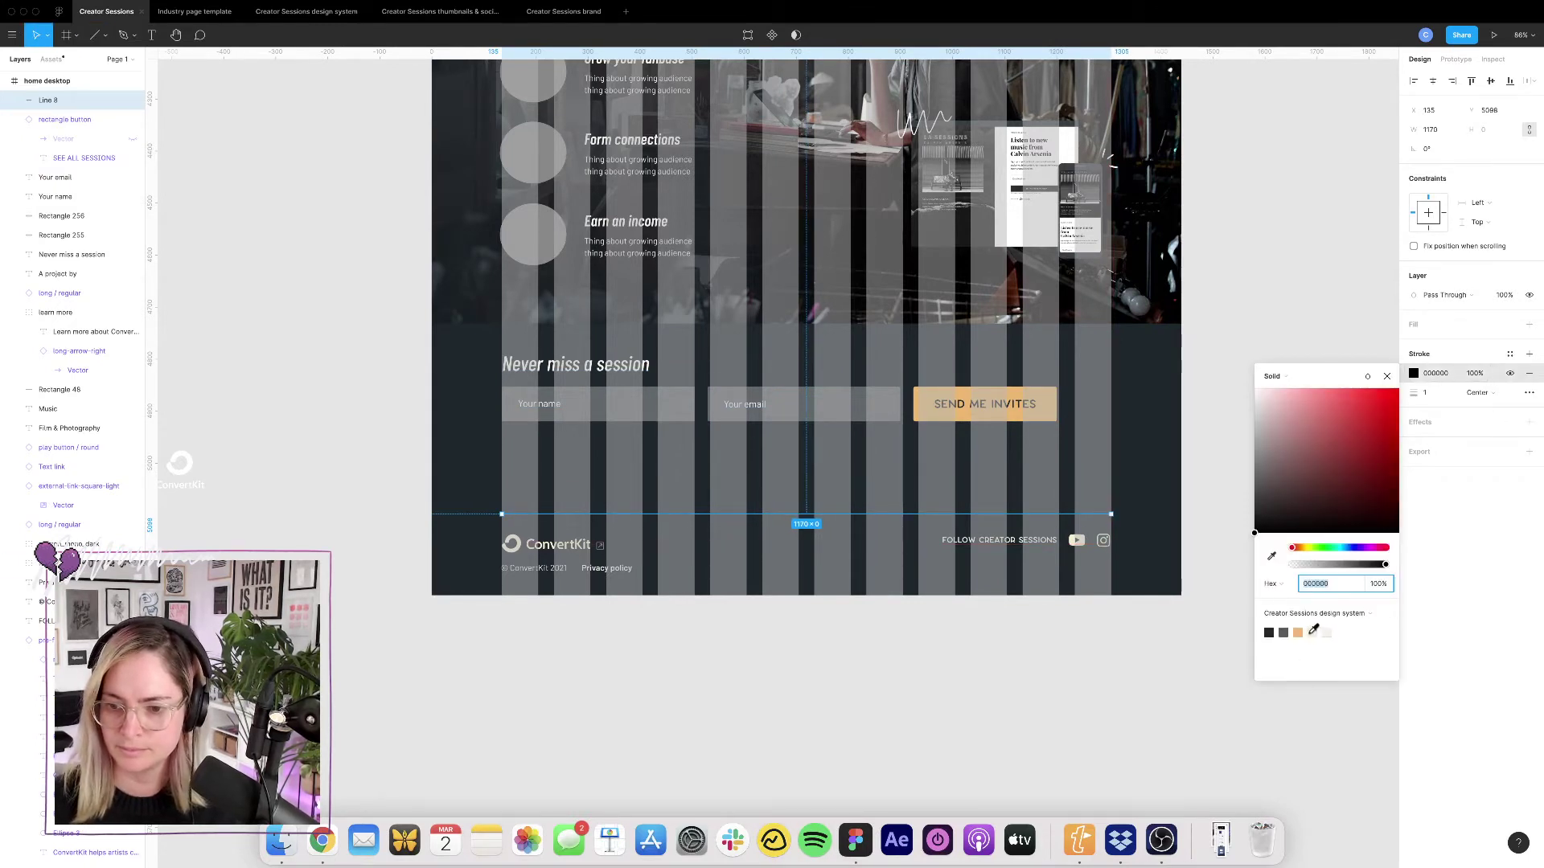
left_click(1284, 633)
left_click(1032, 639)
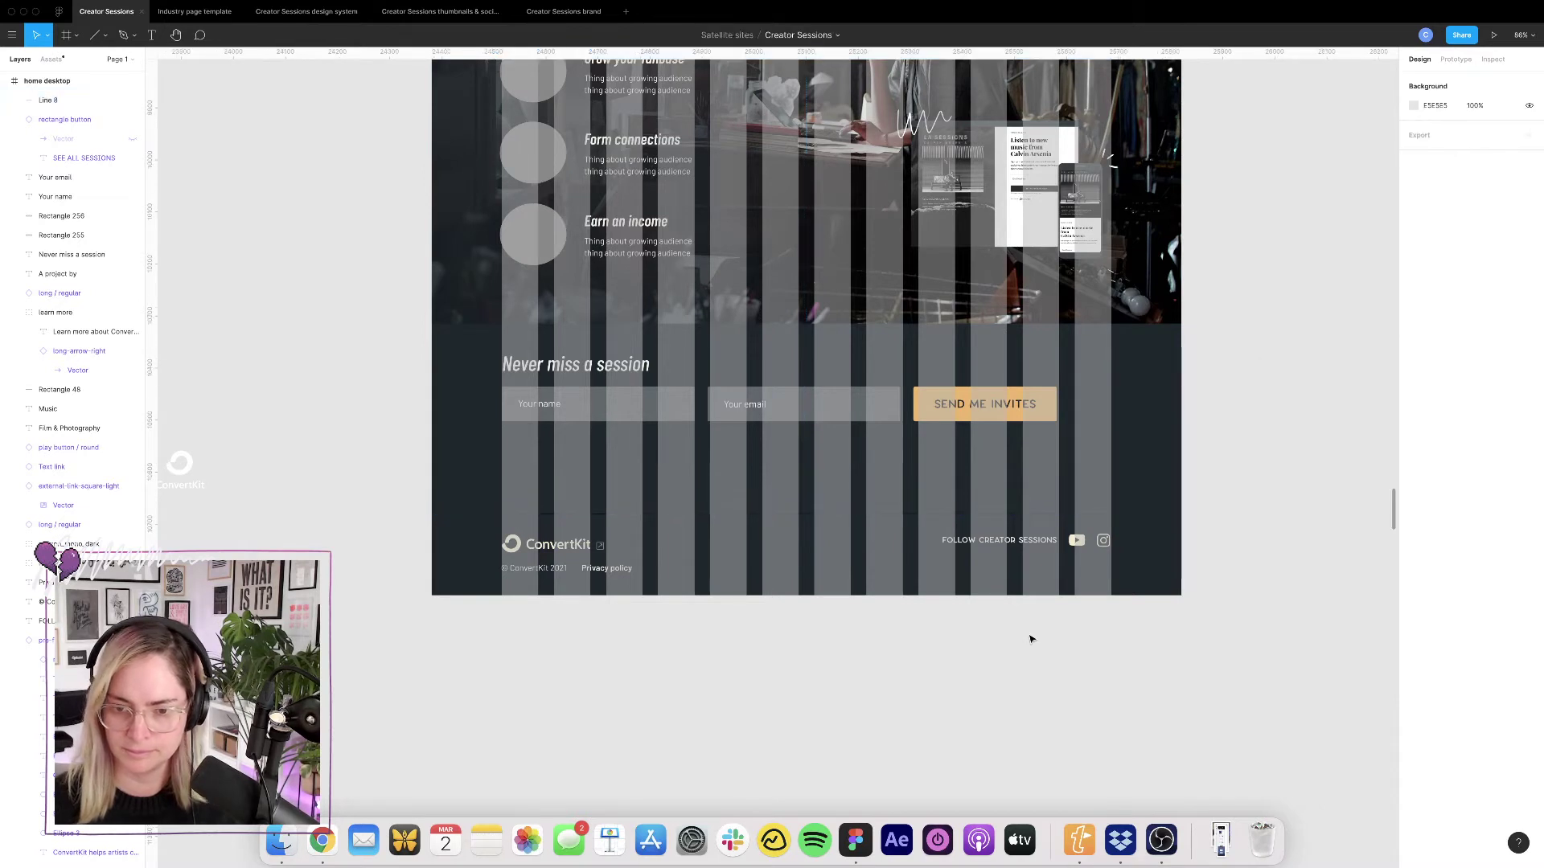
key("ctrl+g")
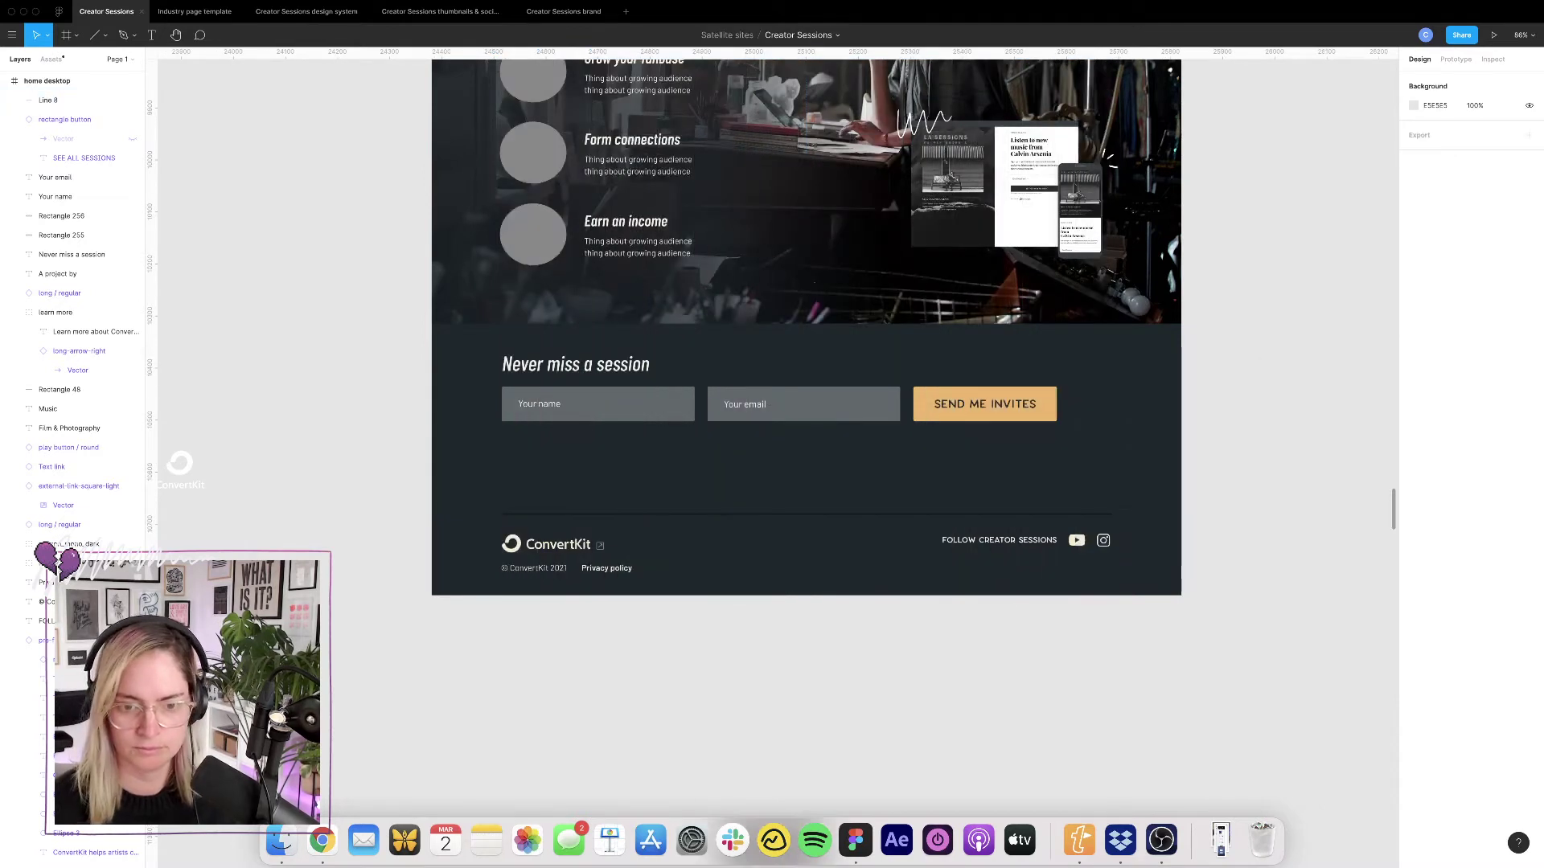
left_click(872, 514)
left_click(1413, 374)
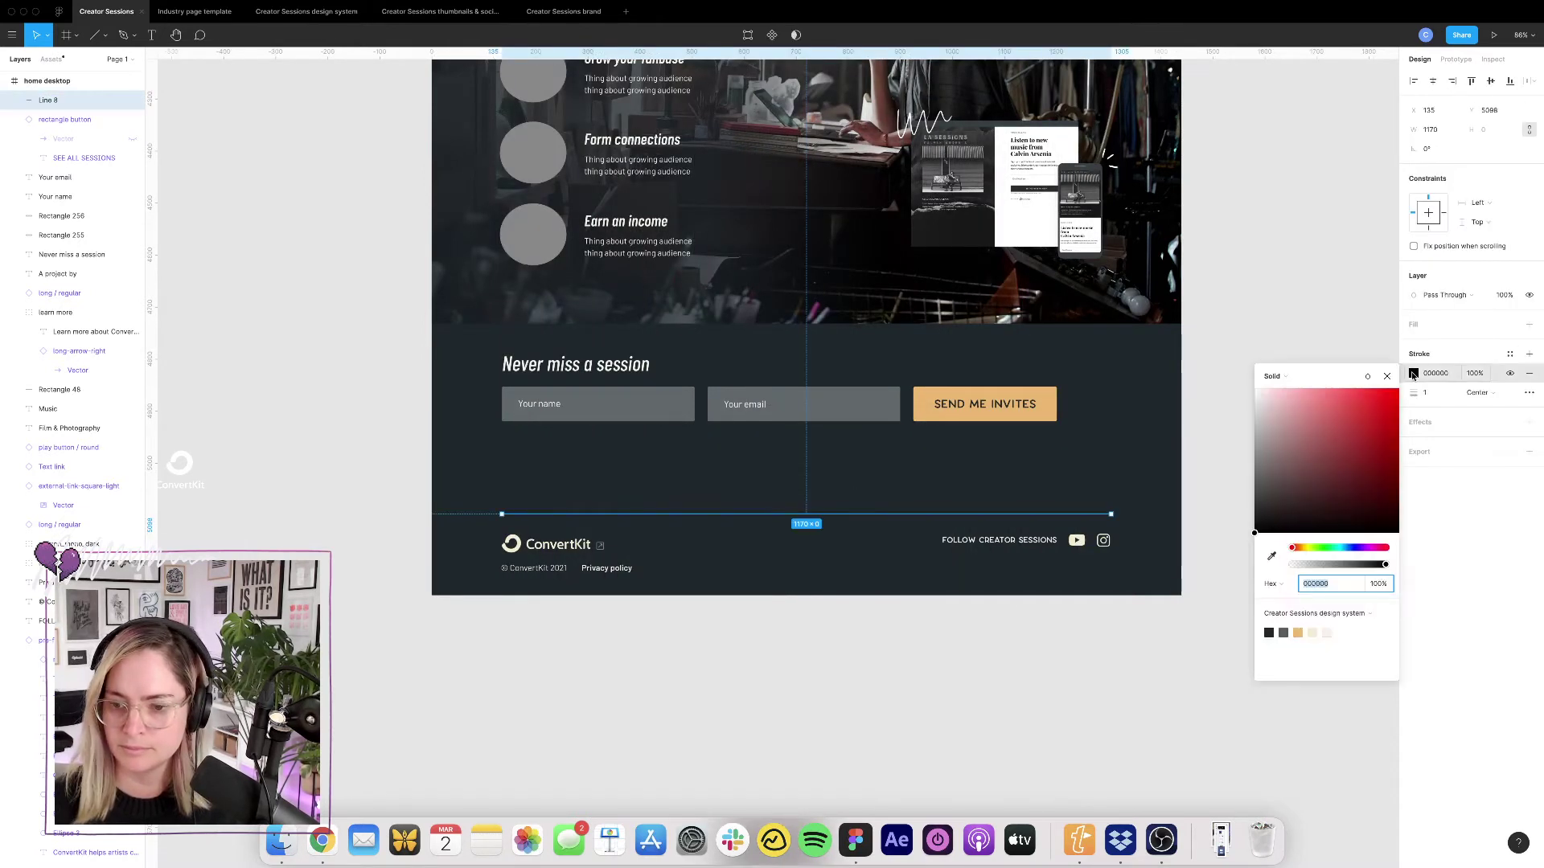
left_click(1269, 633)
left_click(1080, 663)
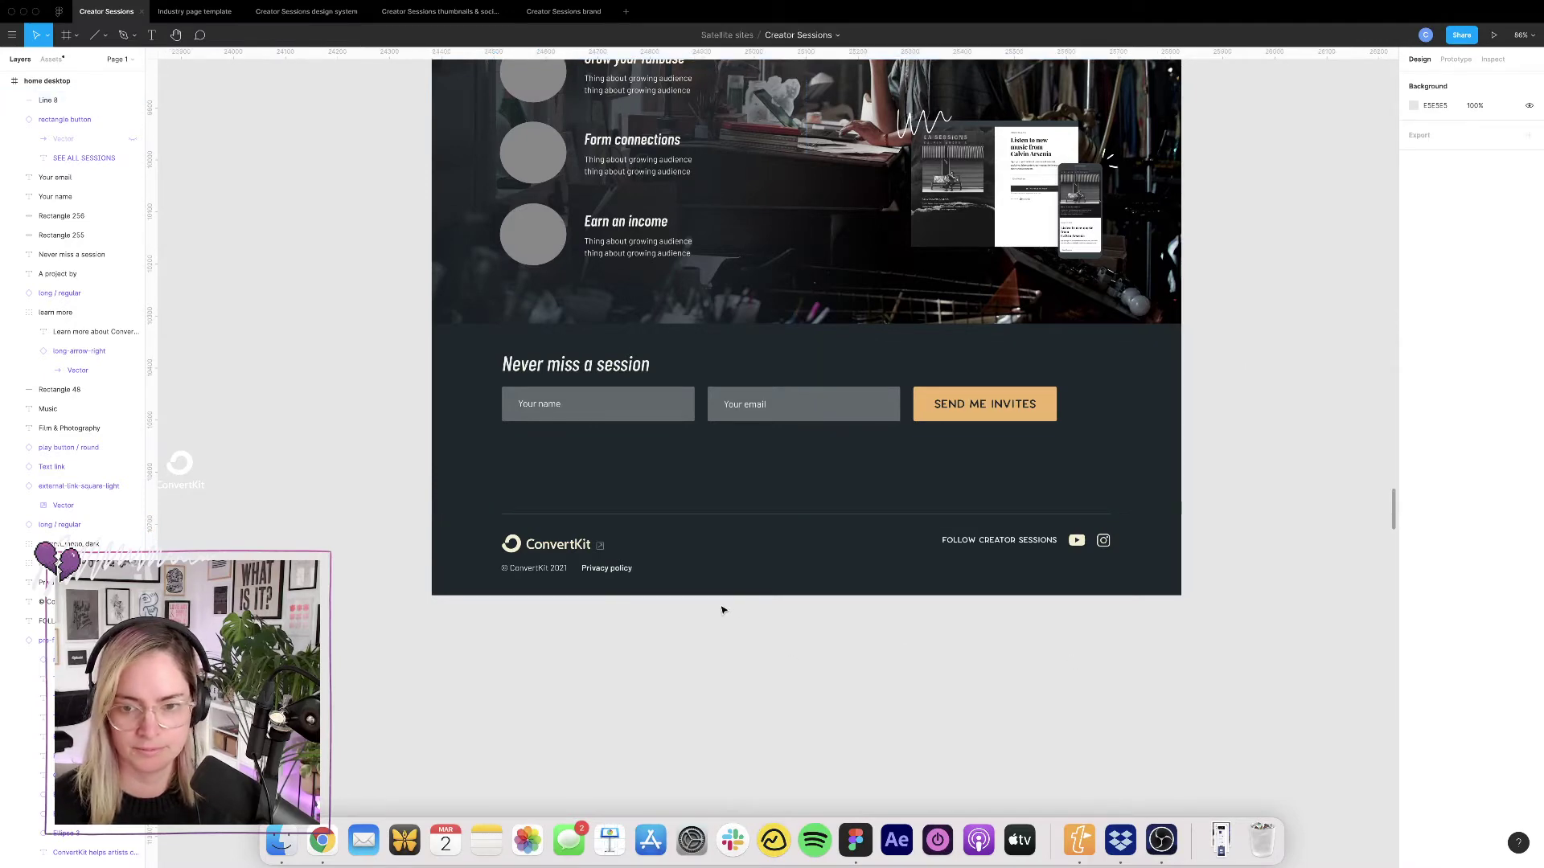
Compare the simplified footer with the three-column version and examine the top navigation of the home desktop frames.
scroll(720, 638, "up", 5)
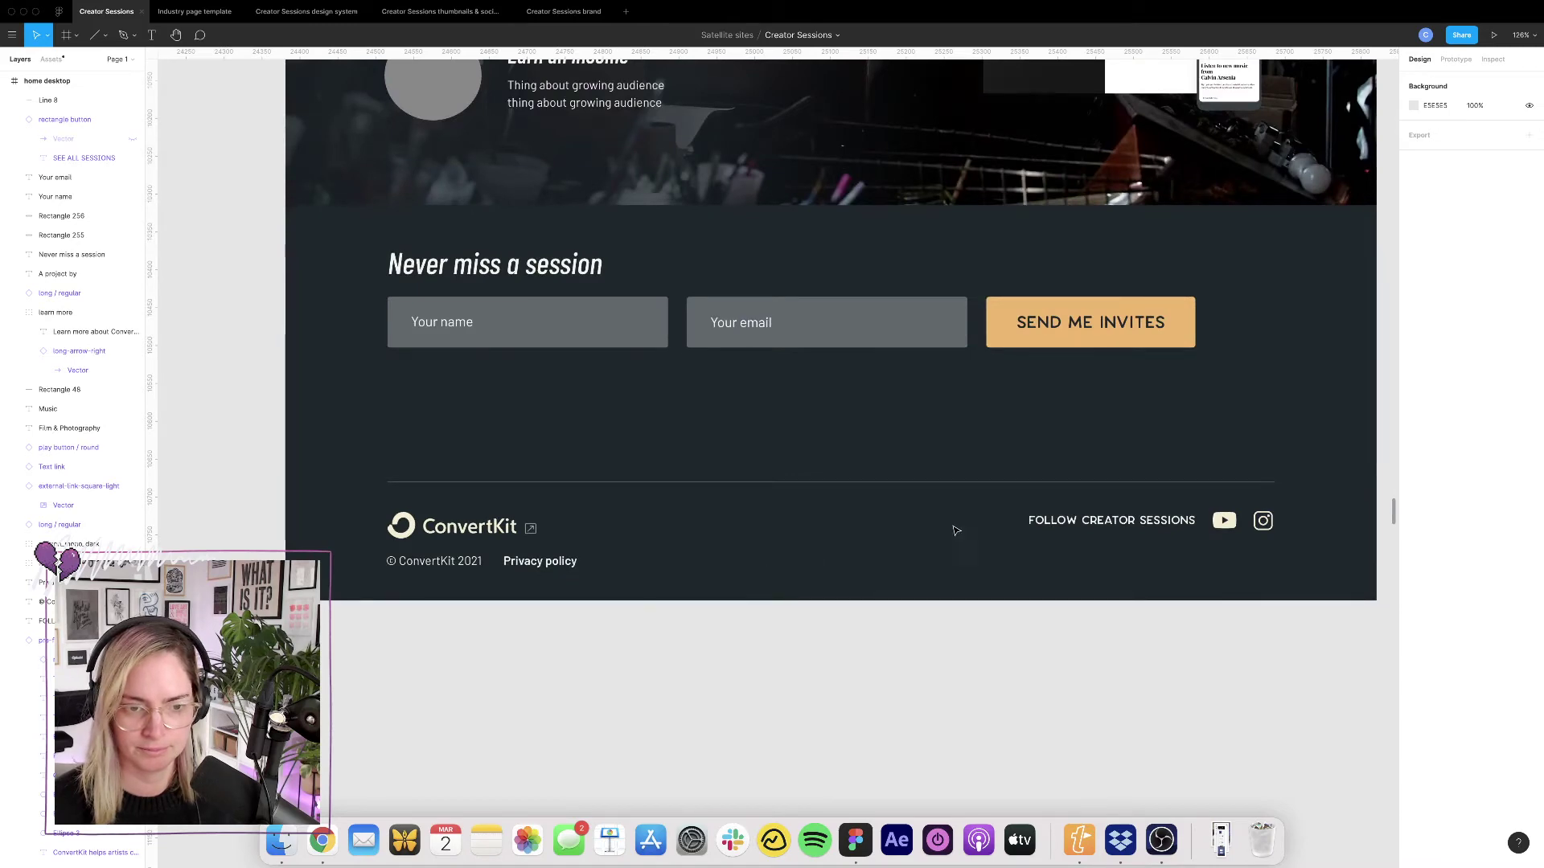
scroll(655, 396, "down", 10)
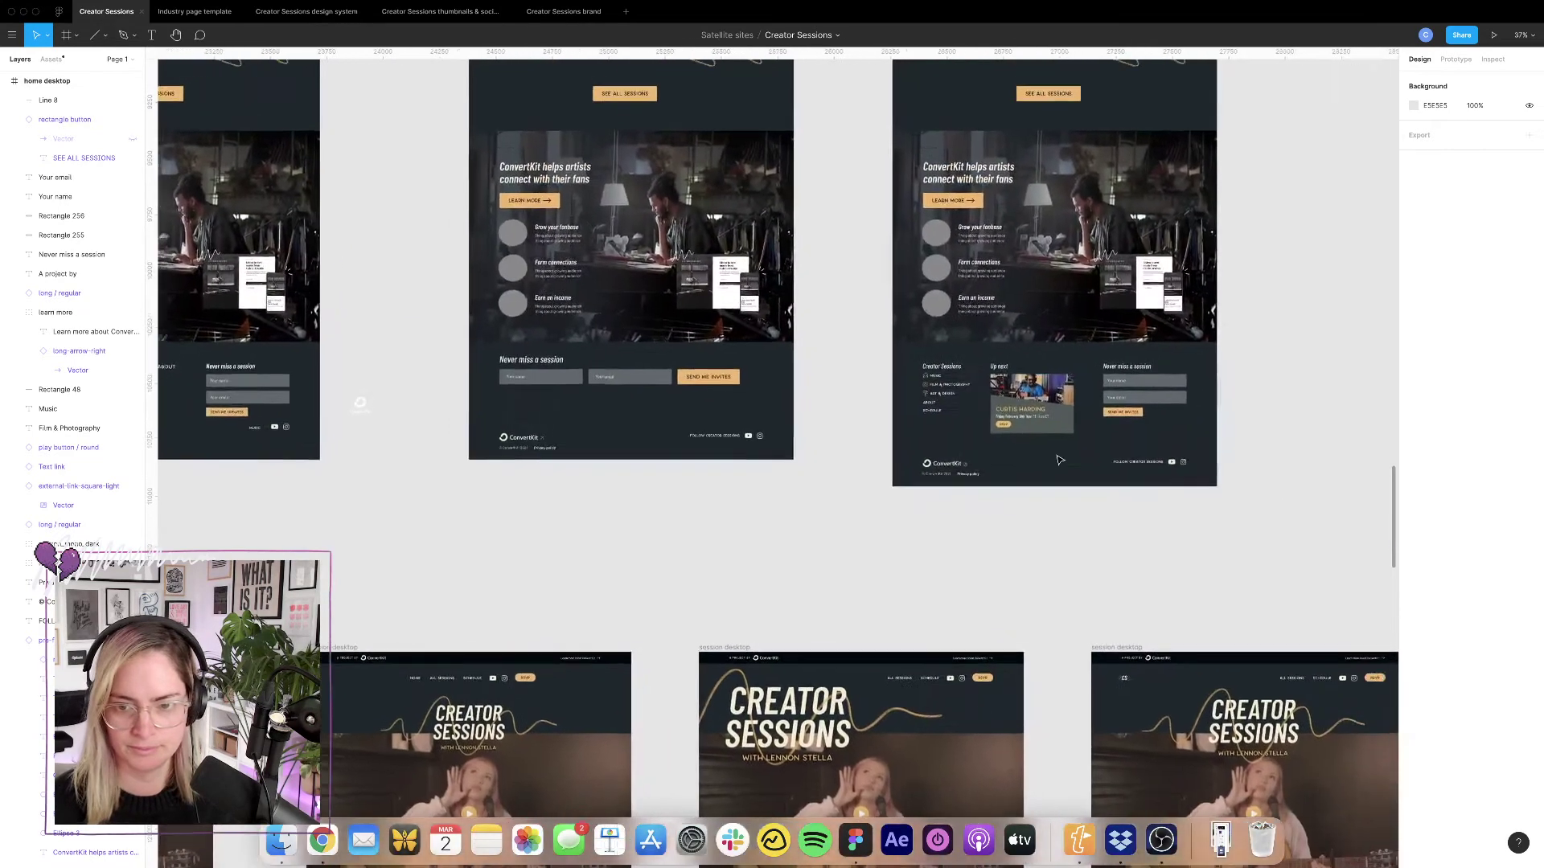
scroll(892, 387, "right", 2)
scroll(898, 387, "up", 5)
scroll(908, 374, "left", 2)
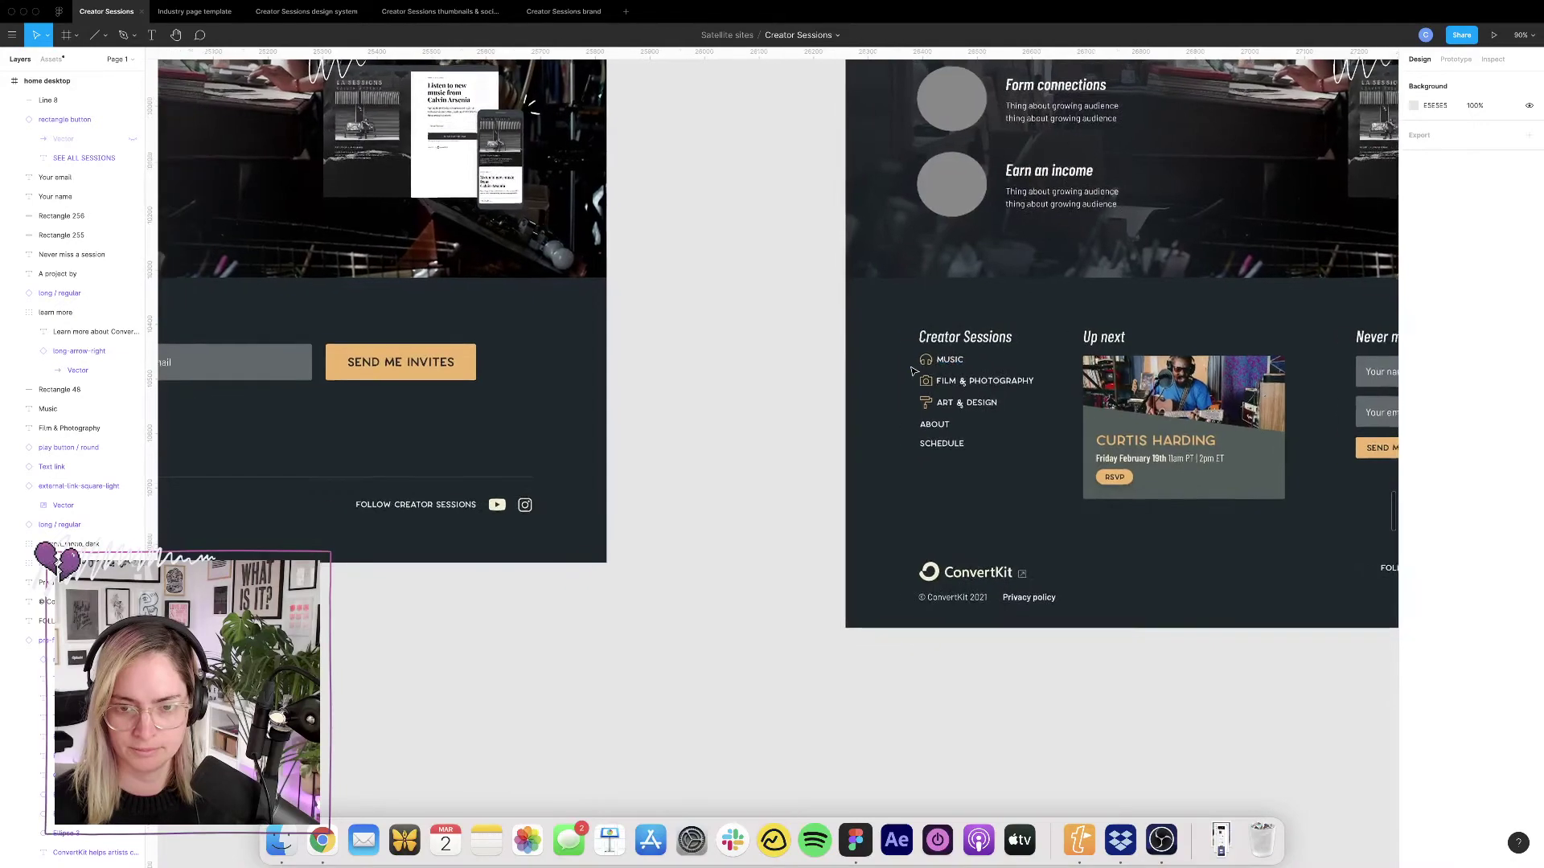
scroll(912, 371, "down", 5)
scroll(913, 370, "up", 3)
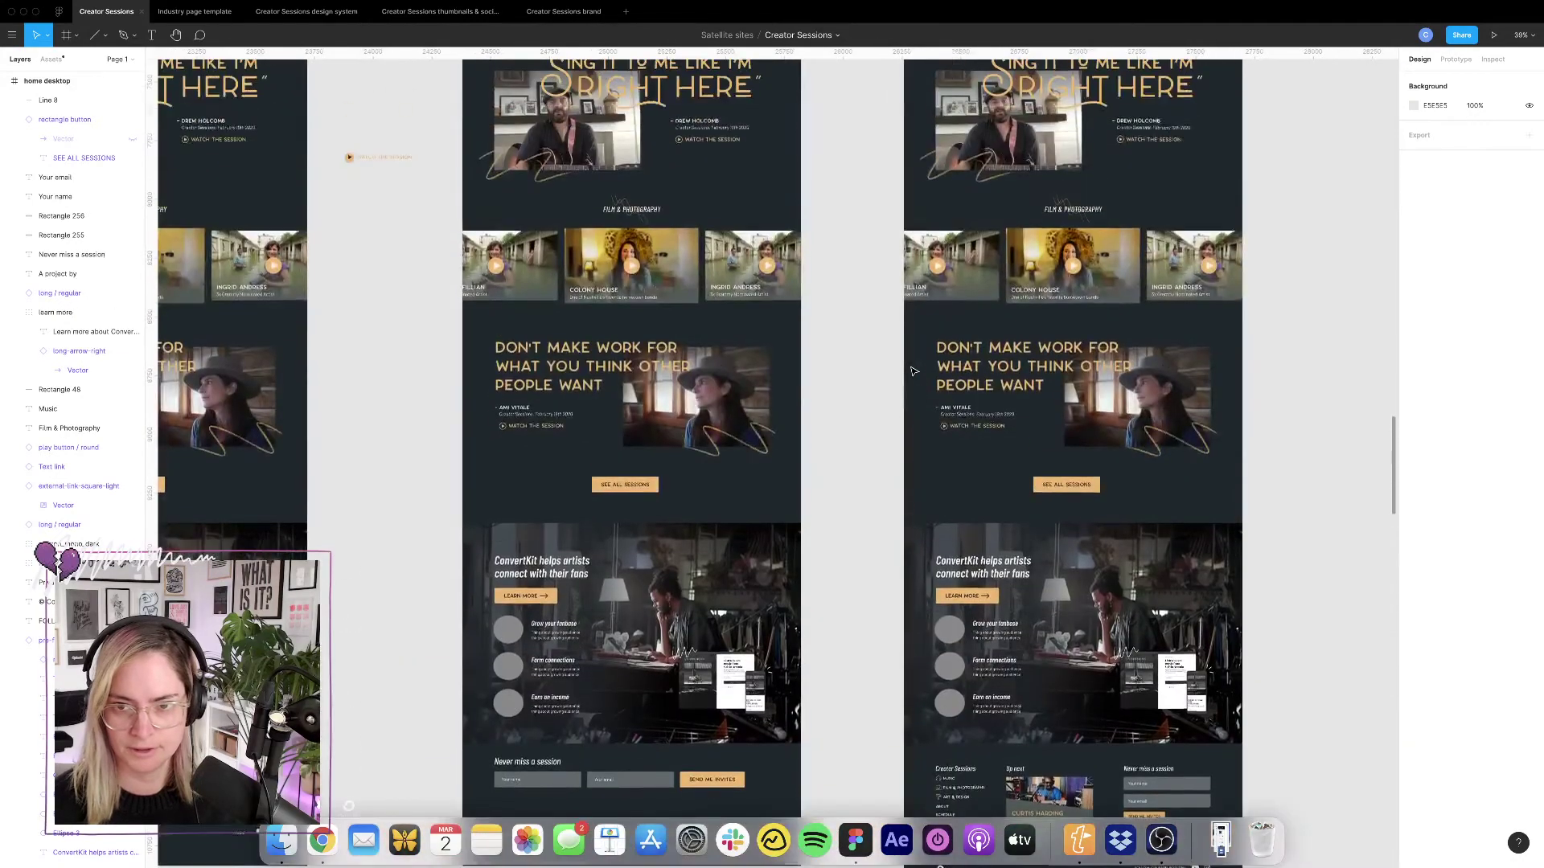
scroll(913, 371, "up", 3)
scroll(912, 371, "up", 8)
scroll(933, 338, "right", 3)
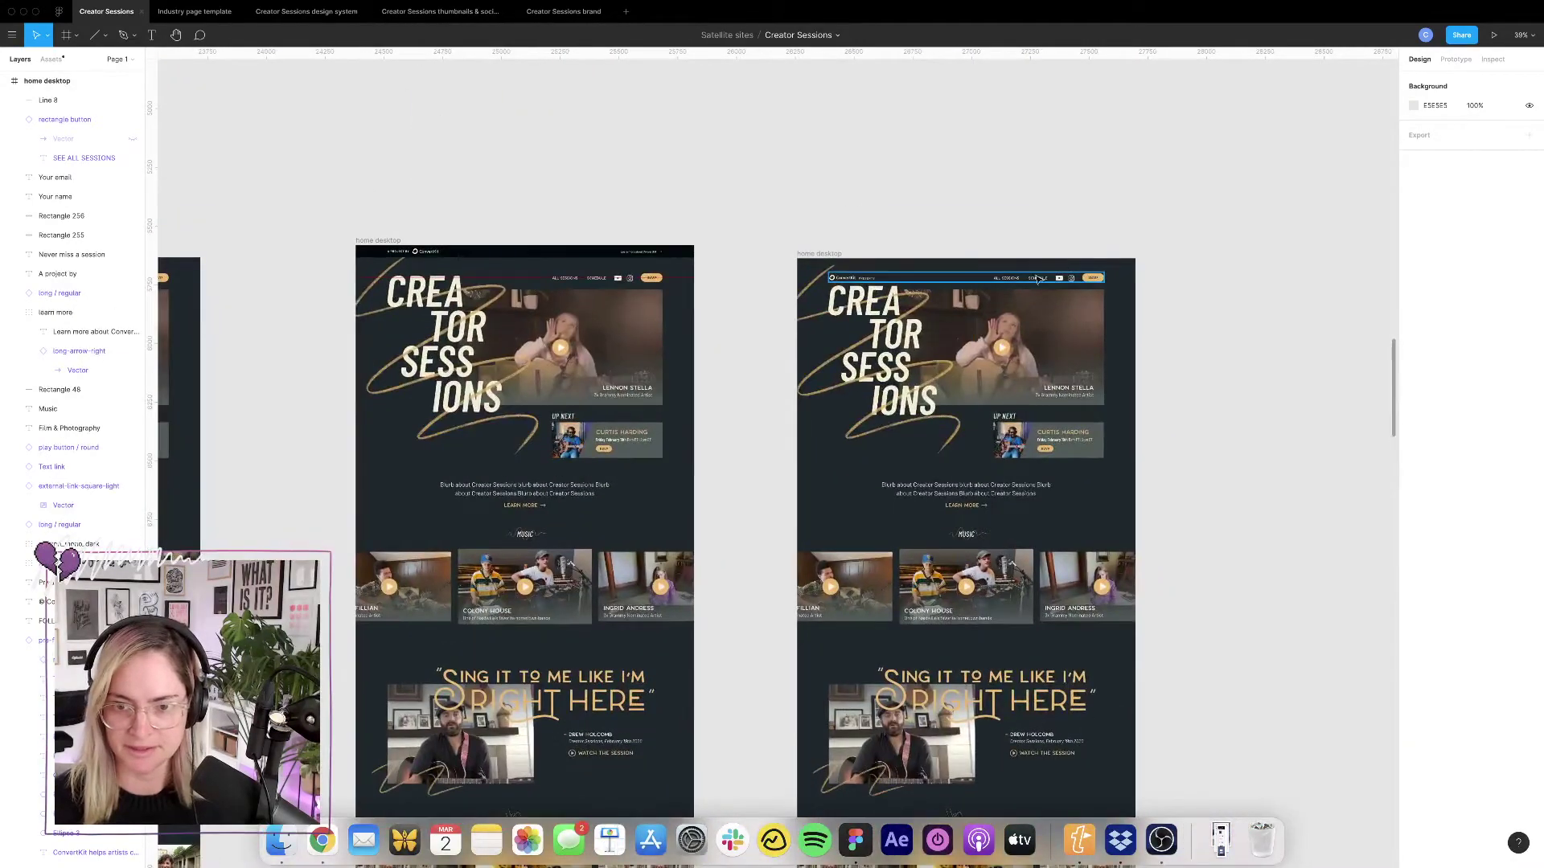
scroll(821, 320, "down", 15)
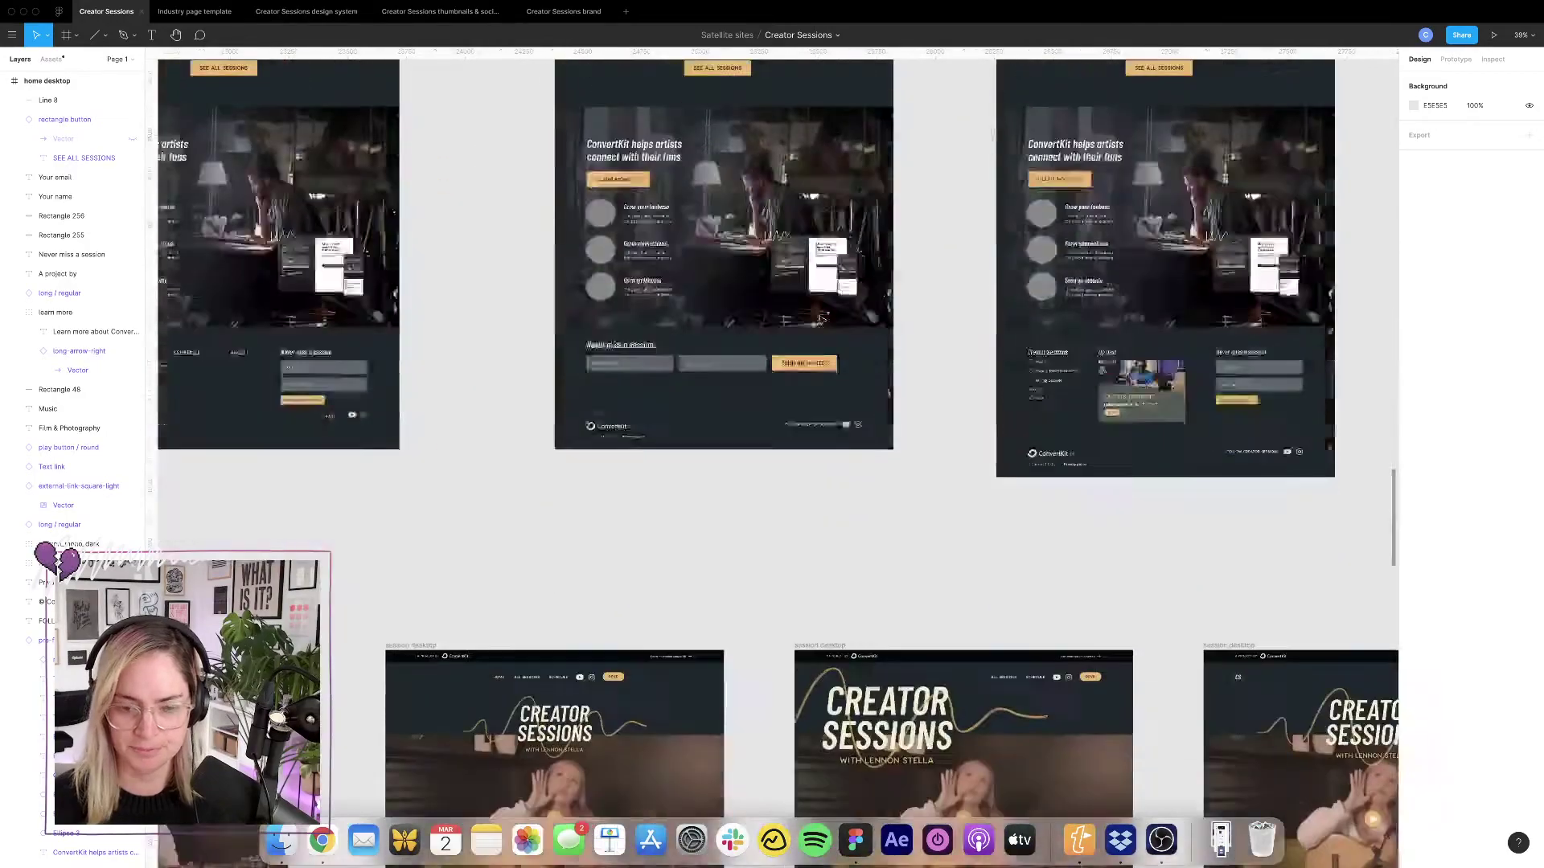
scroll(892, 327, "down", 3)
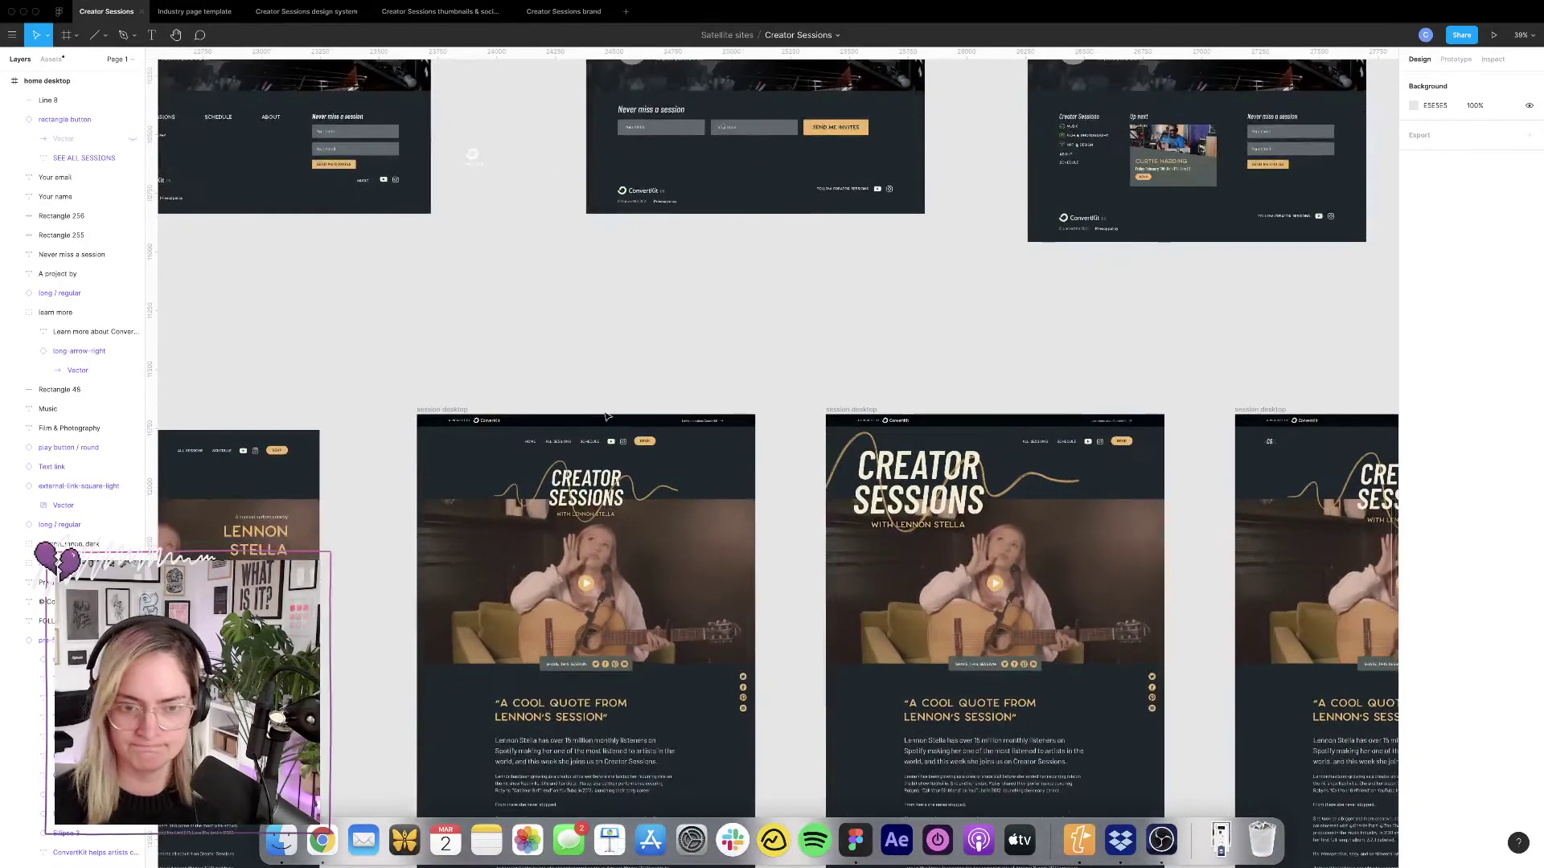
Copy the ALL SESSIONS link from the session desktop navigation into the simplified footer, placing it below the Your name field.
double_click(560, 441)
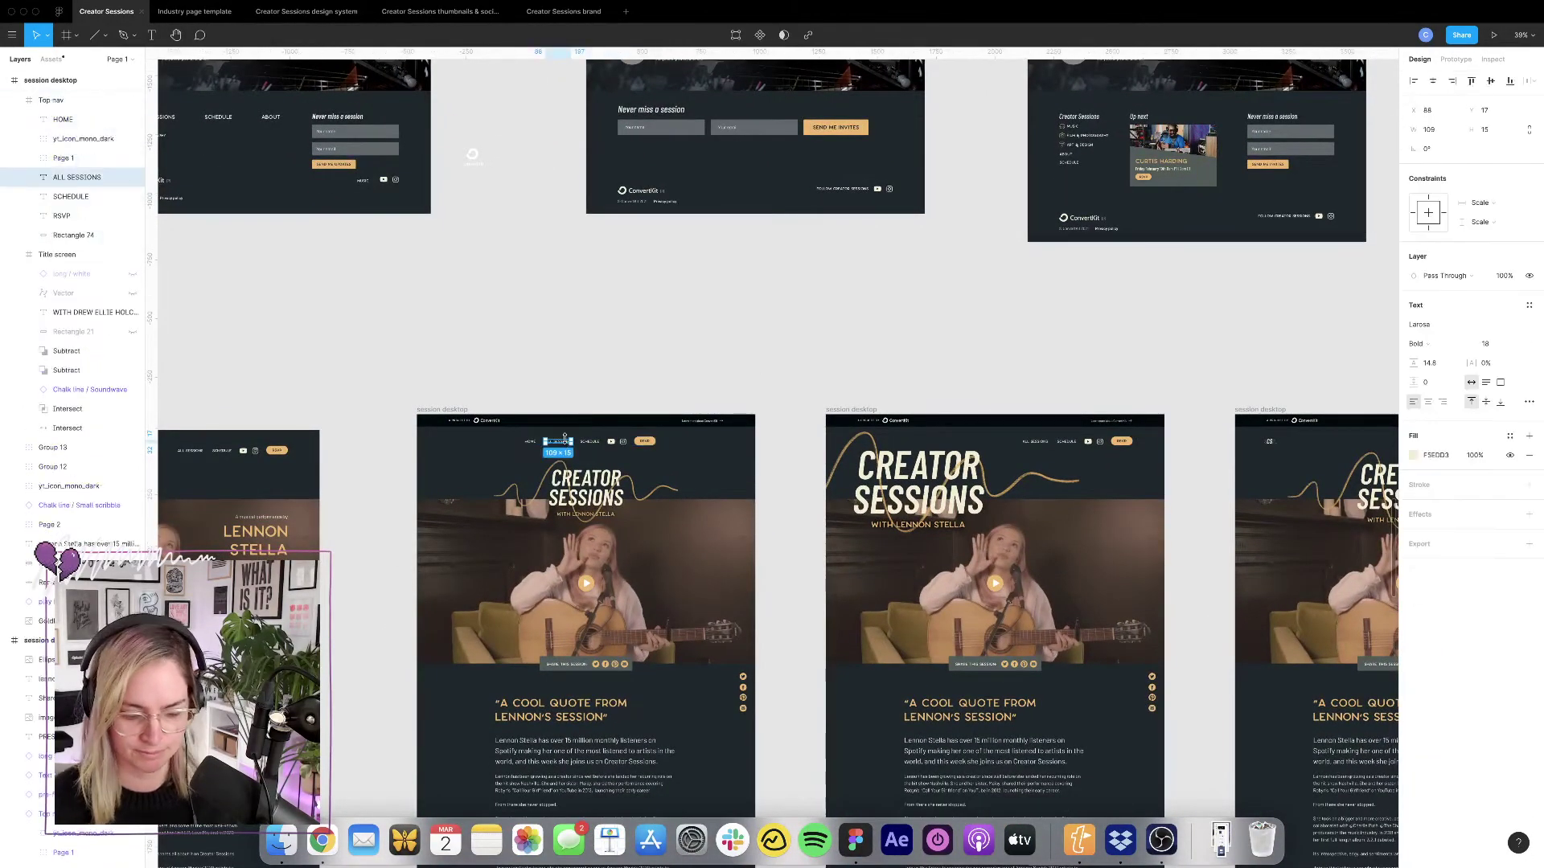
scroll(679, 299, "up", 3)
scroll(679, 299, "up", 10)
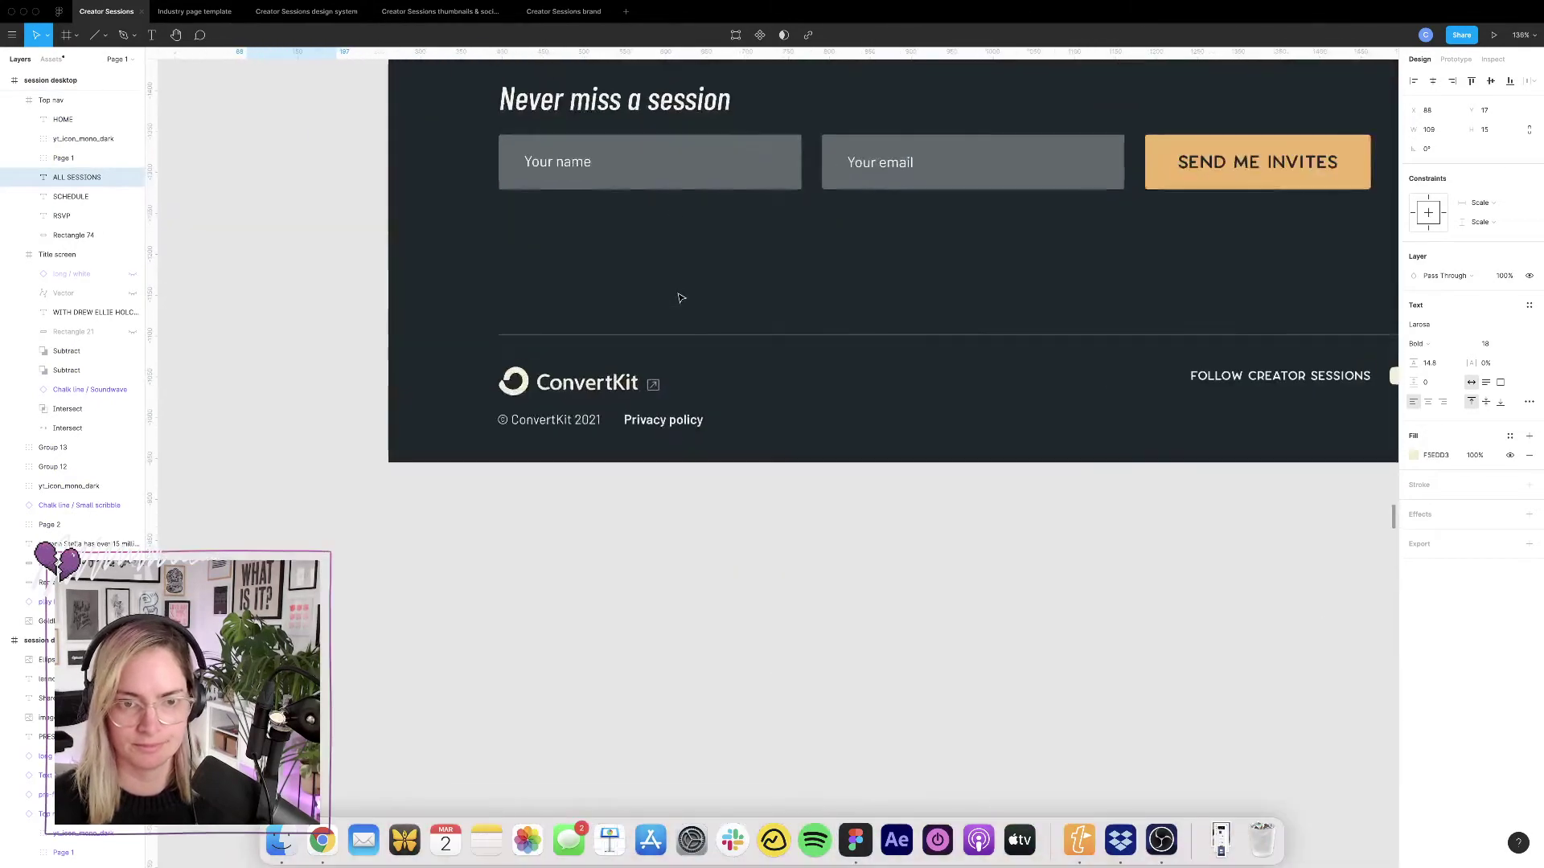
left_click(702, 336)
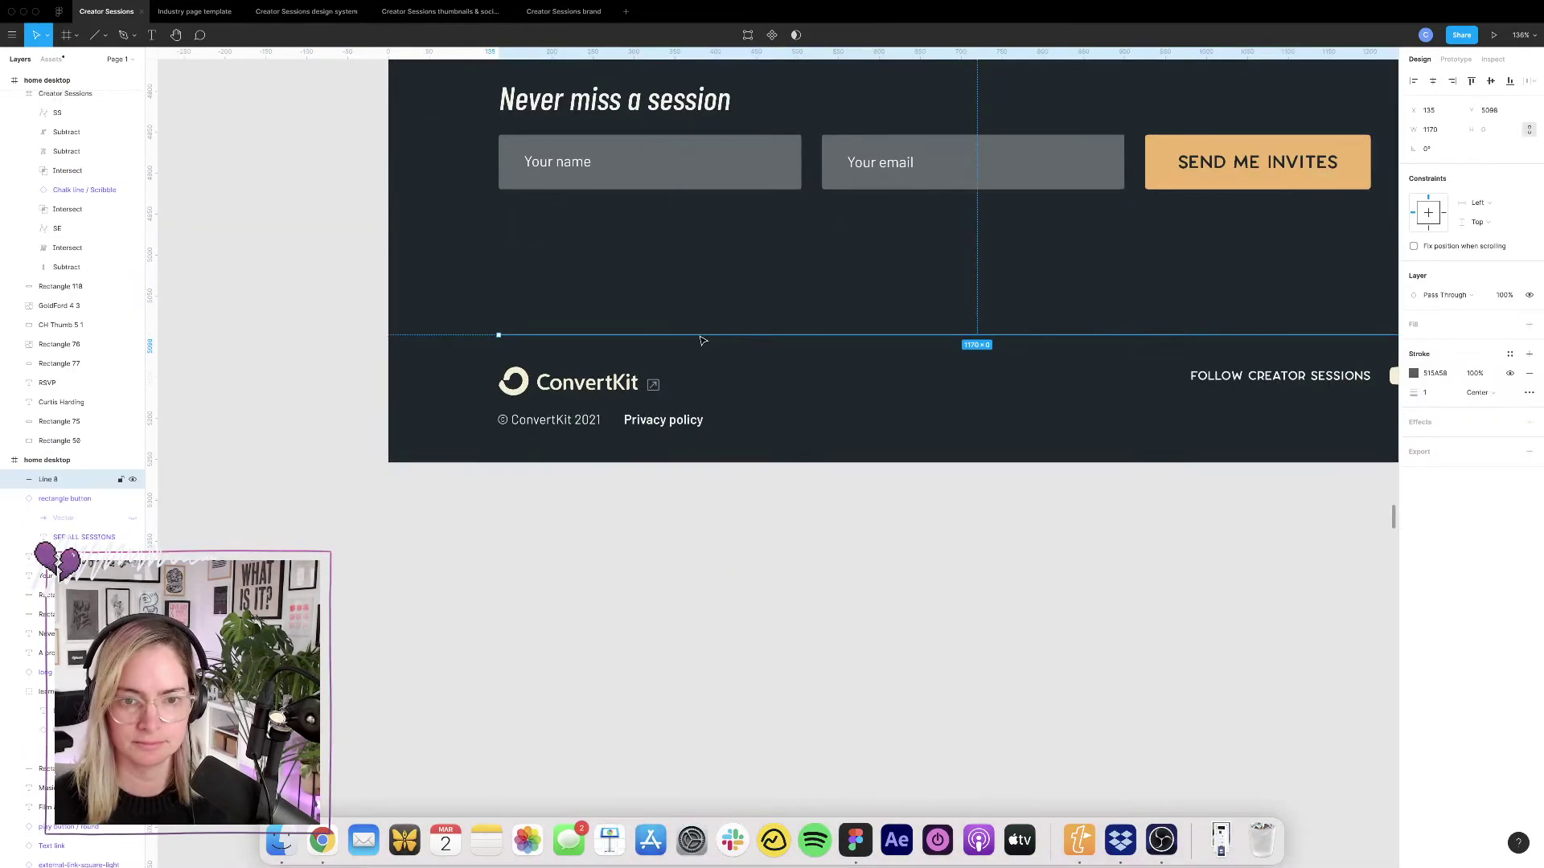
key("ctrl+v")
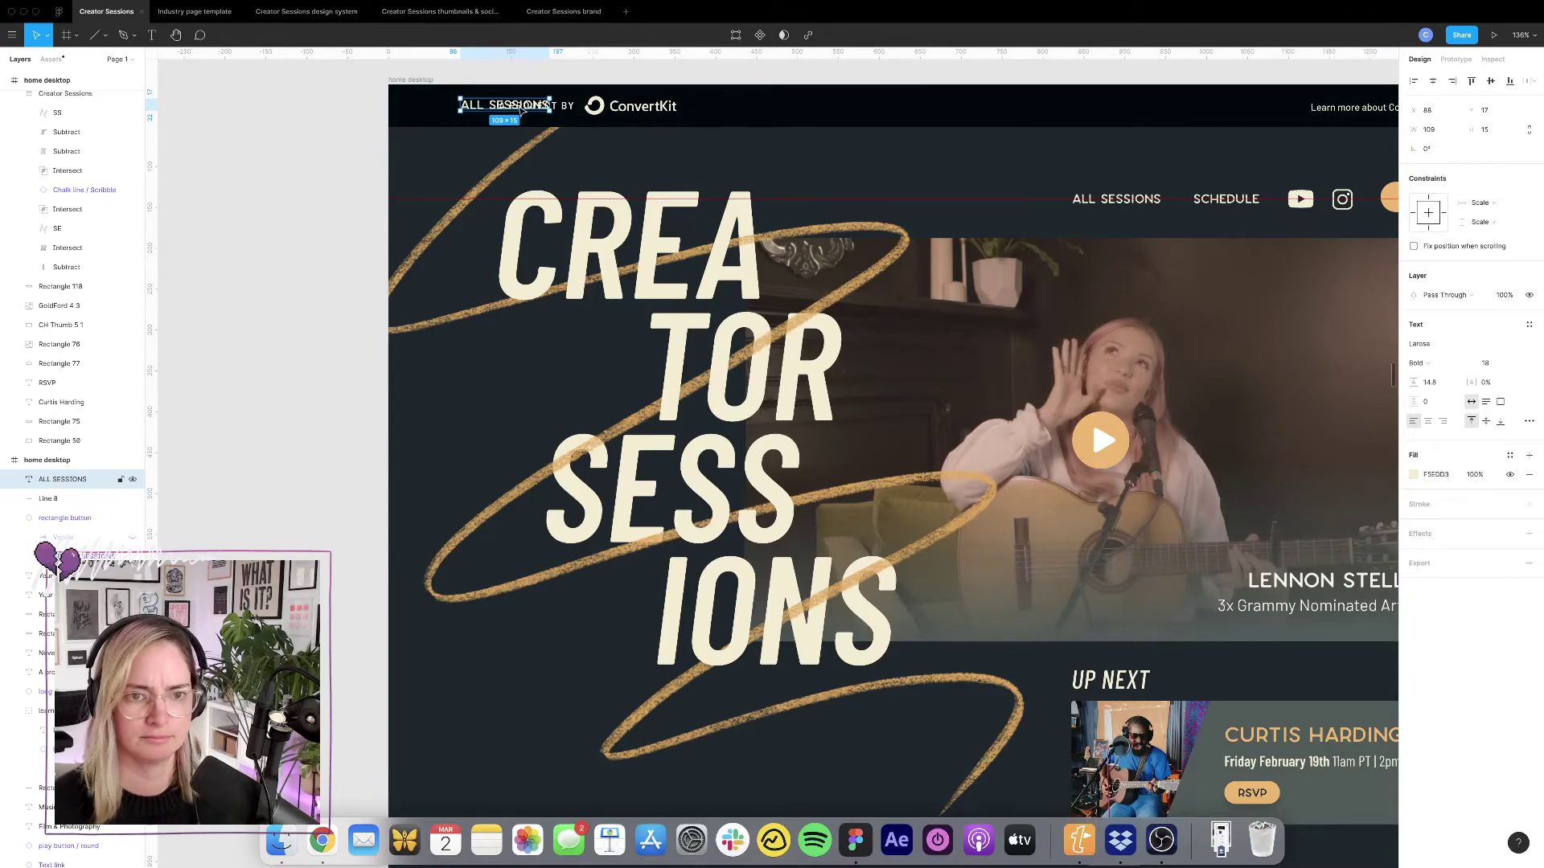
left_click_drag(521, 110, 667, 418)
scroll(618, 339, "down", 5)
scroll(613, 318, "down", 20)
scroll(613, 316, "down", 20)
scroll(614, 316, "down", 1)
Change the copy of the link beside ALL SESSIONS to read SCHEDULE.
double_click(633, 414)
type("SC")
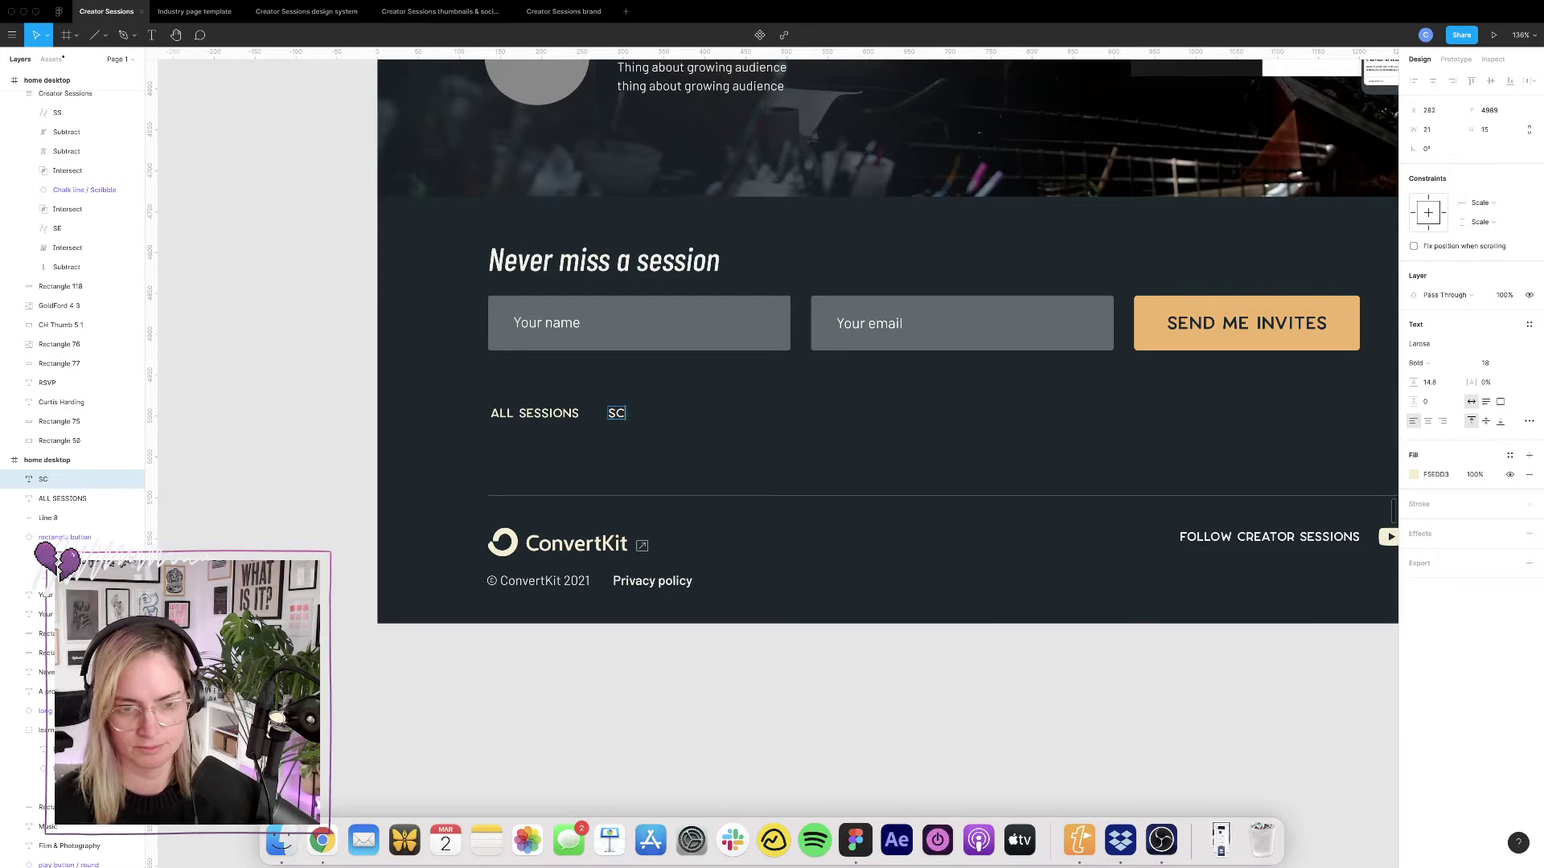
type("UEhedule")
key("Escape")
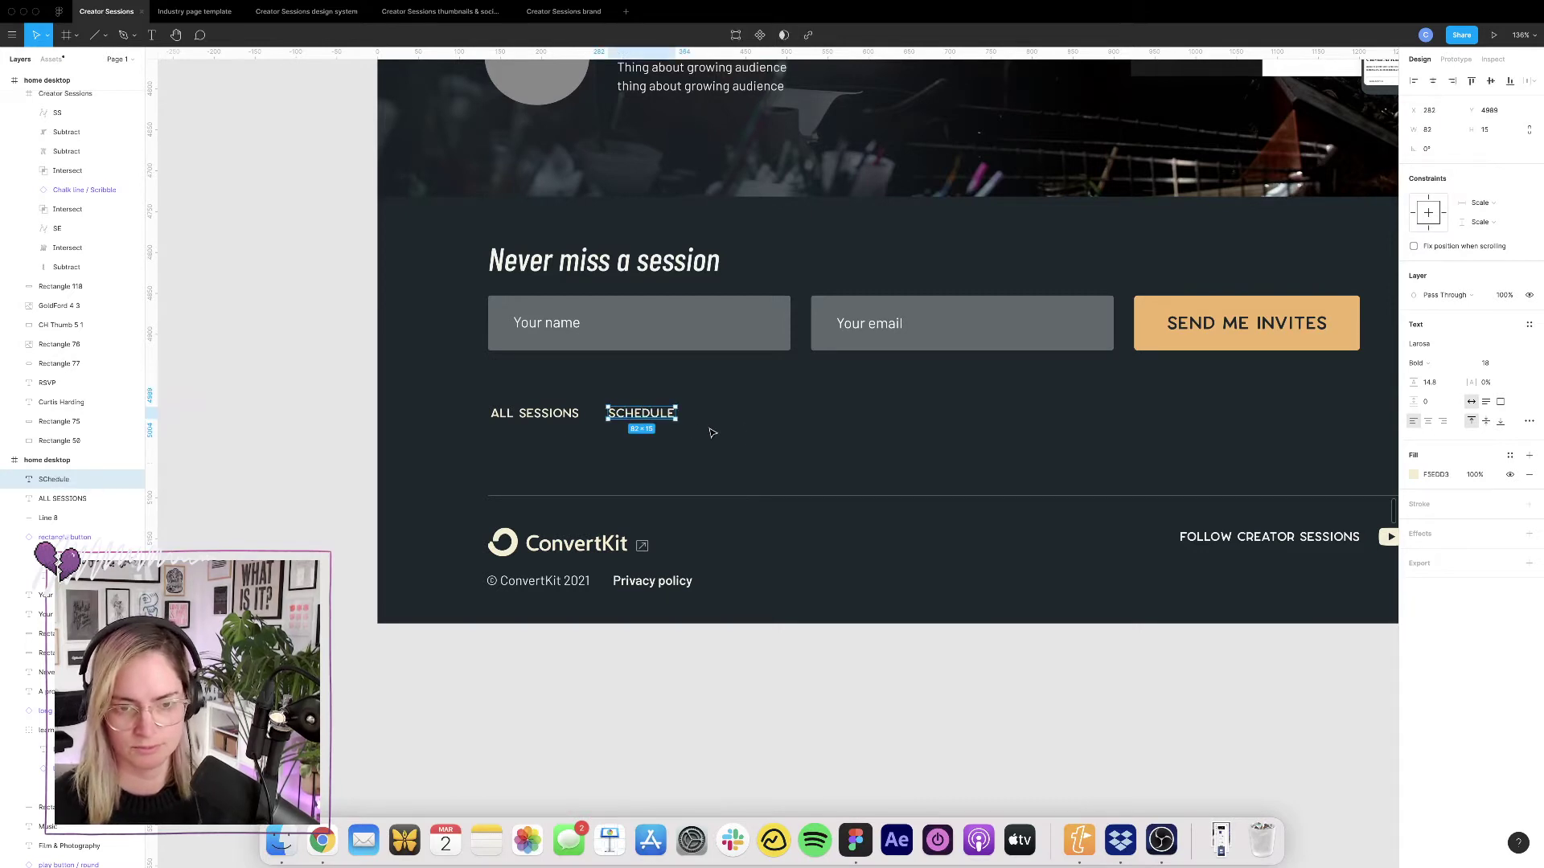
Duplicate the SCHEDULE link further along the same row and change the copy's text to "about".
left_click_drag(651, 414, 748, 418)
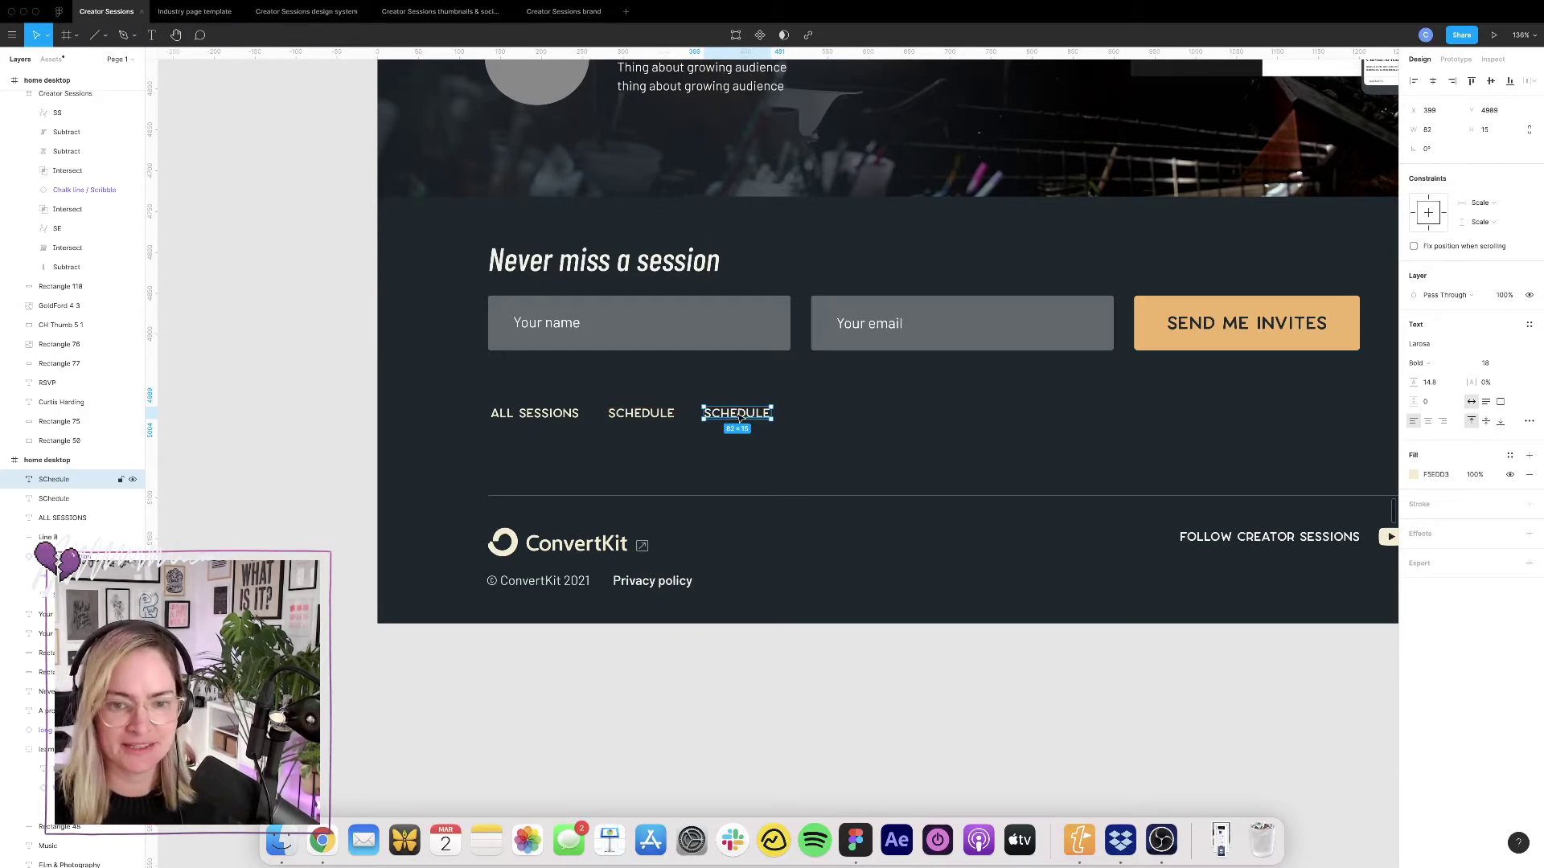
double_click(739, 415)
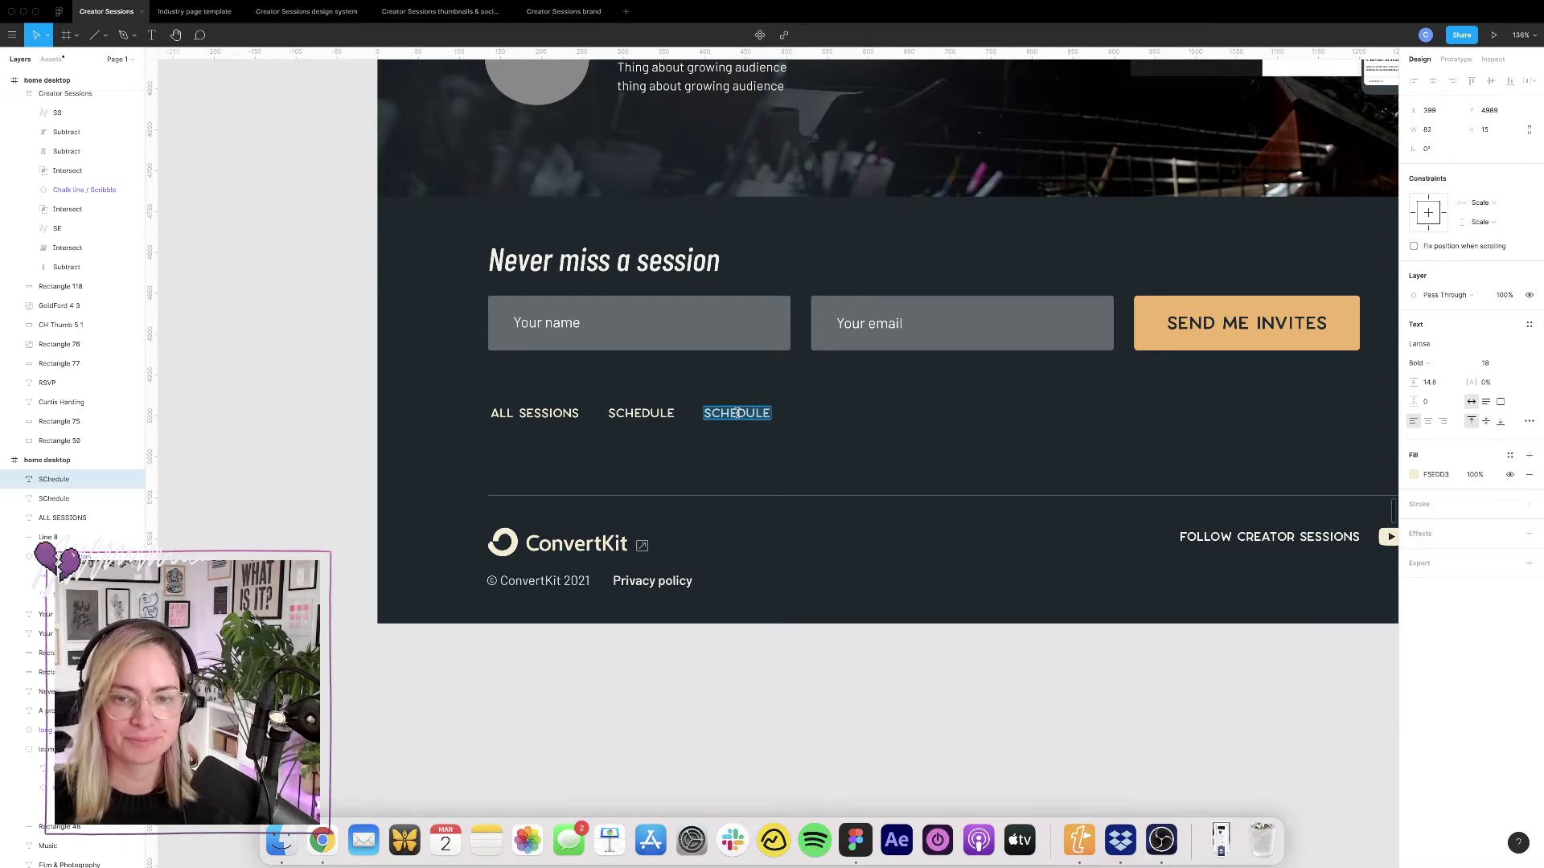
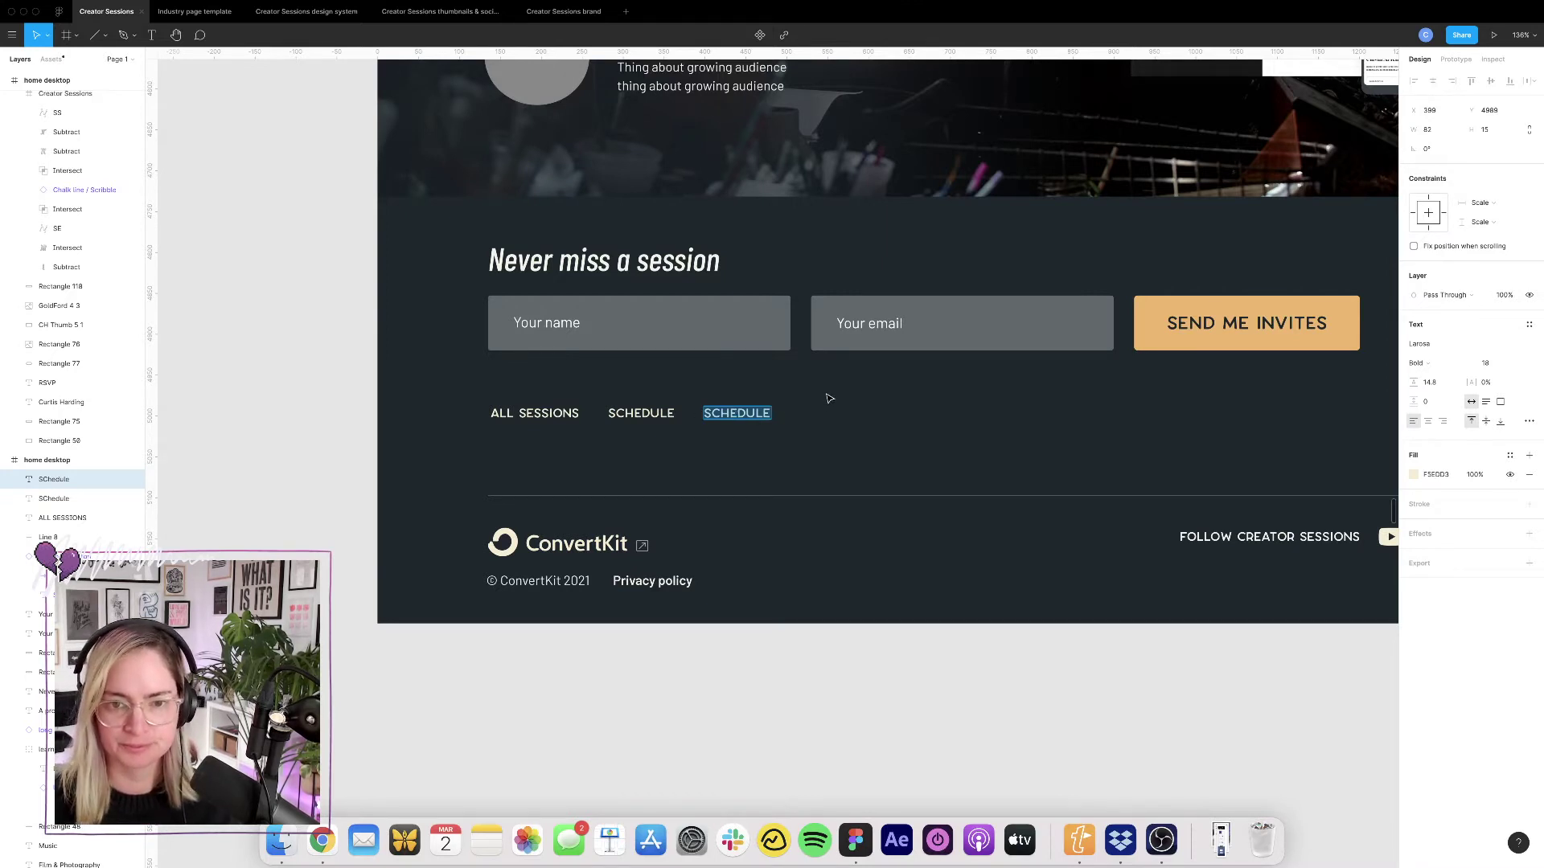
scroll(830, 398, "up", 2)
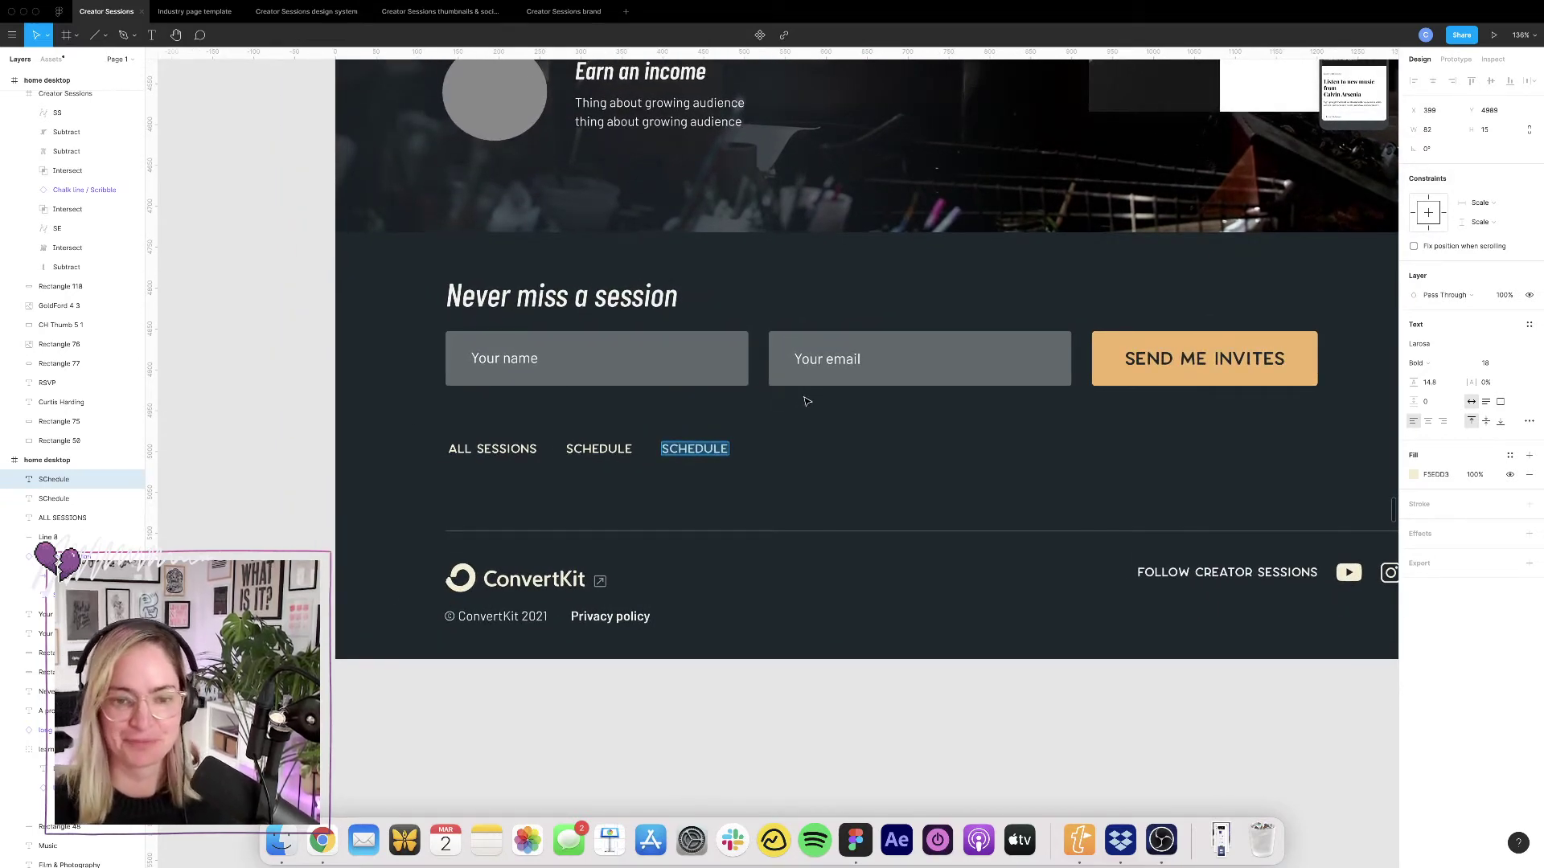
type("about")
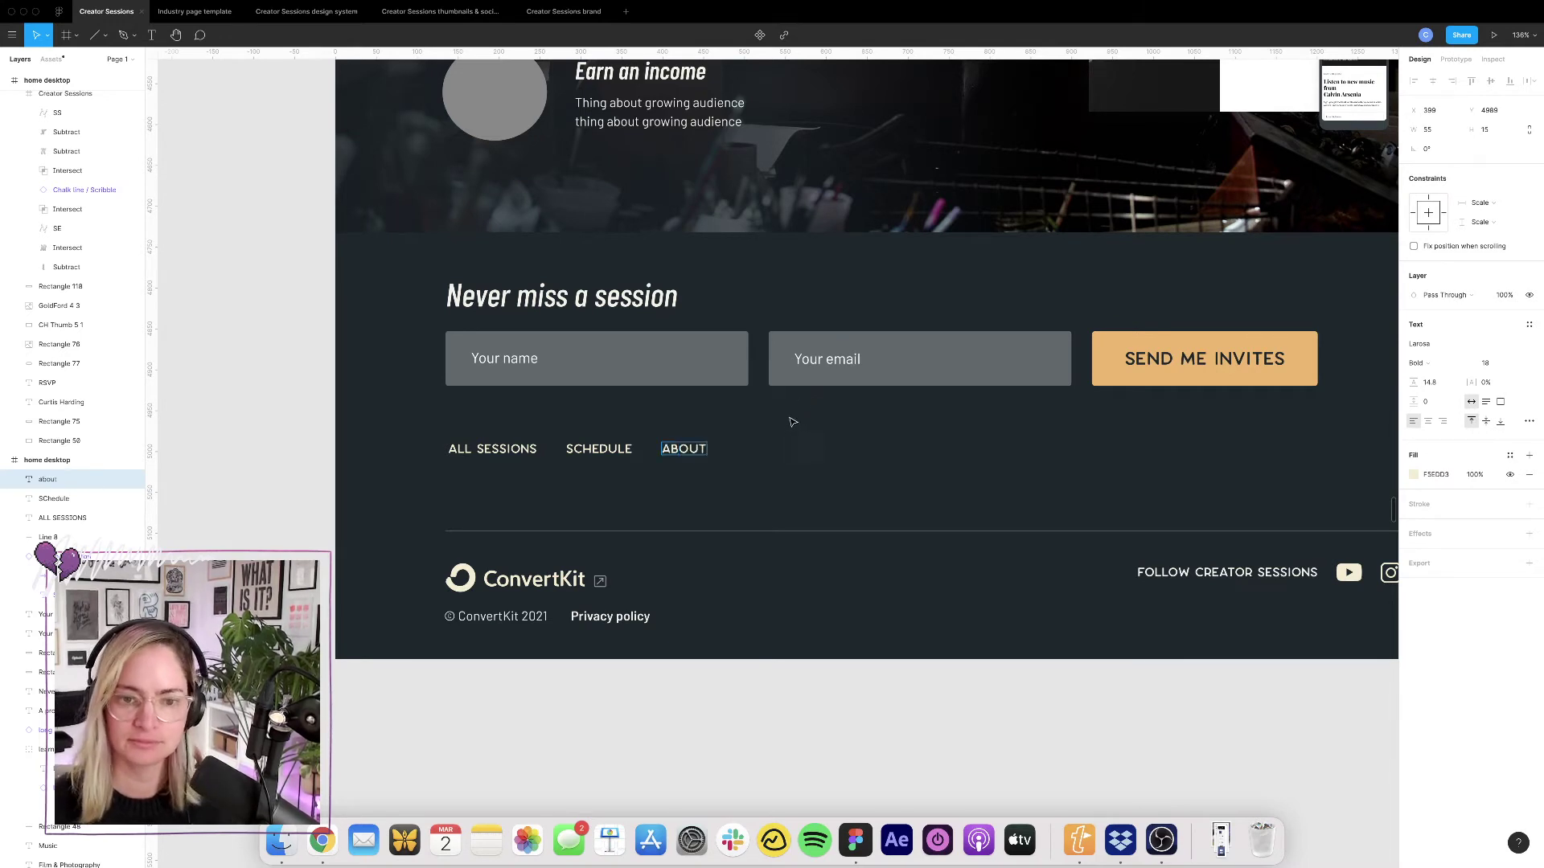
key("Escape")
Duplicate the ABOUT link, change the copy's text to "HOME" and place it in front of ALL SESSIONS on the same row.
left_click_drag(692, 452, 768, 455)
double_click(768, 455)
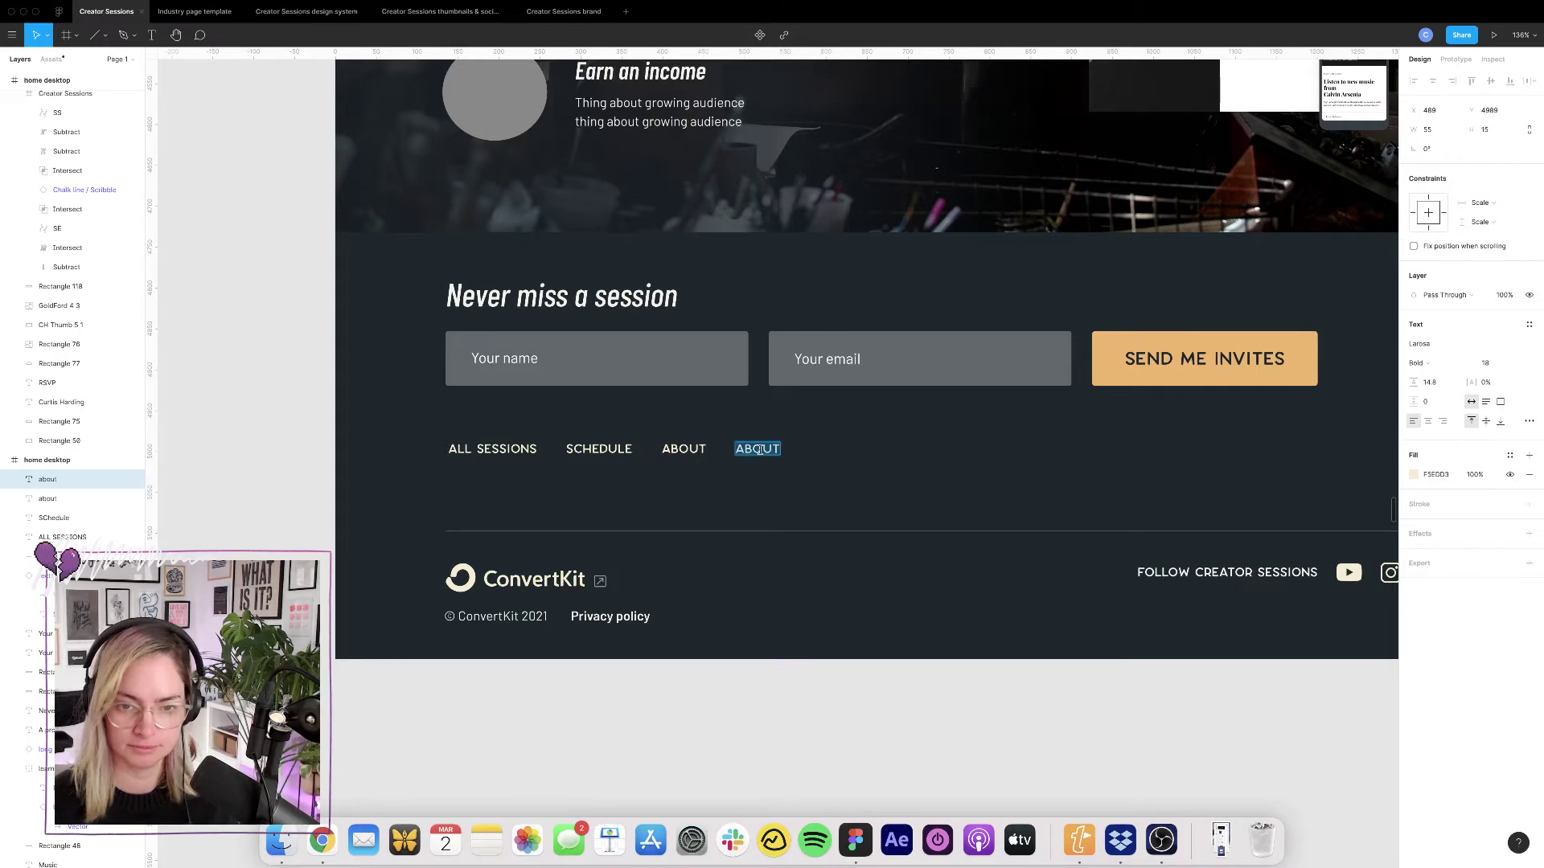
type("HOME")
key("Escape")
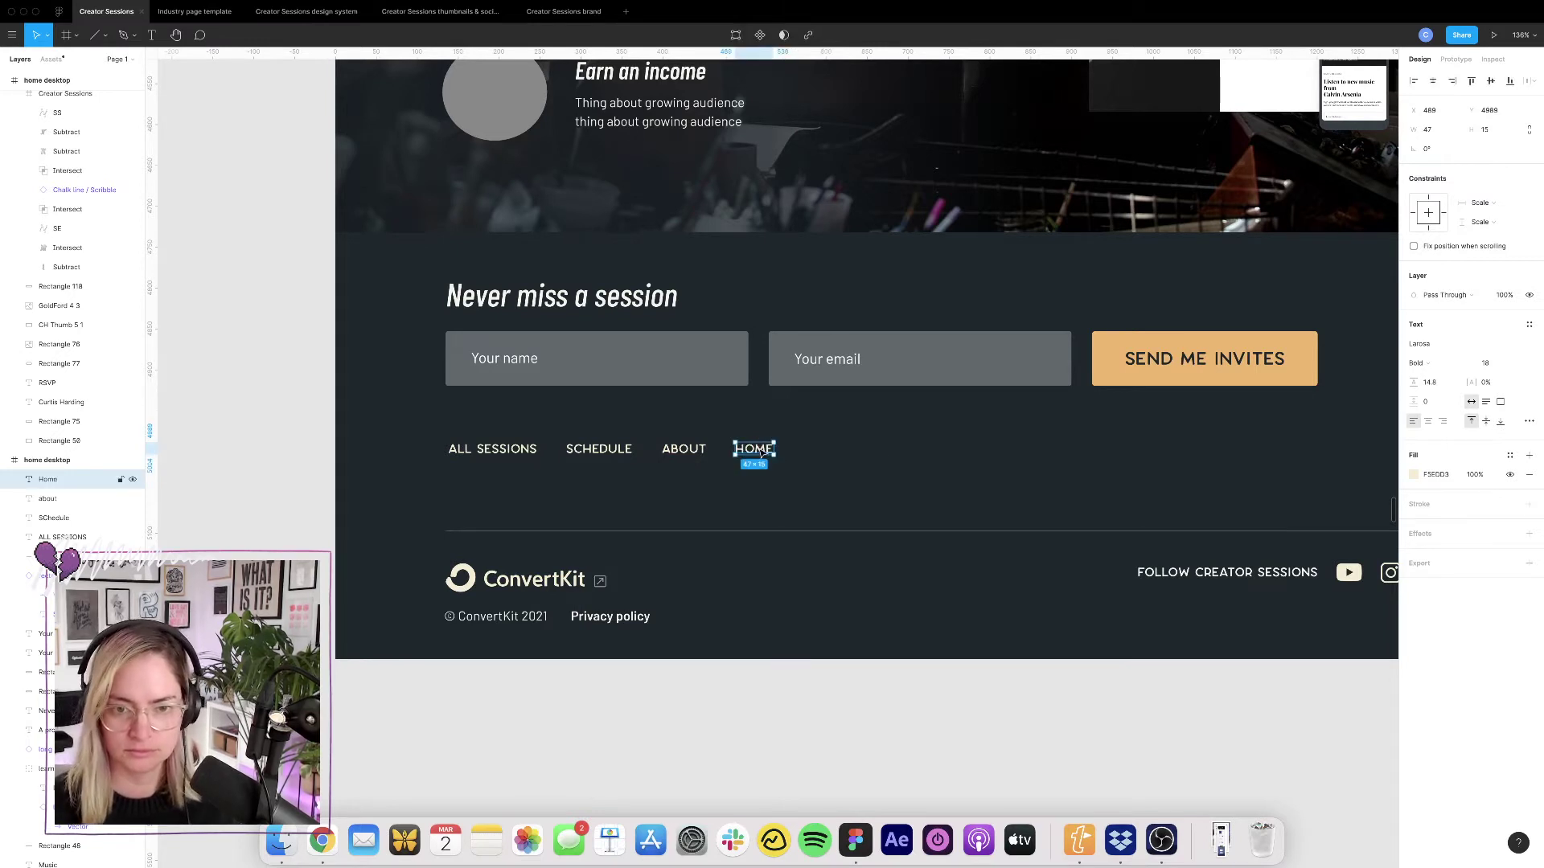
left_click_drag(761, 453, 408, 453)
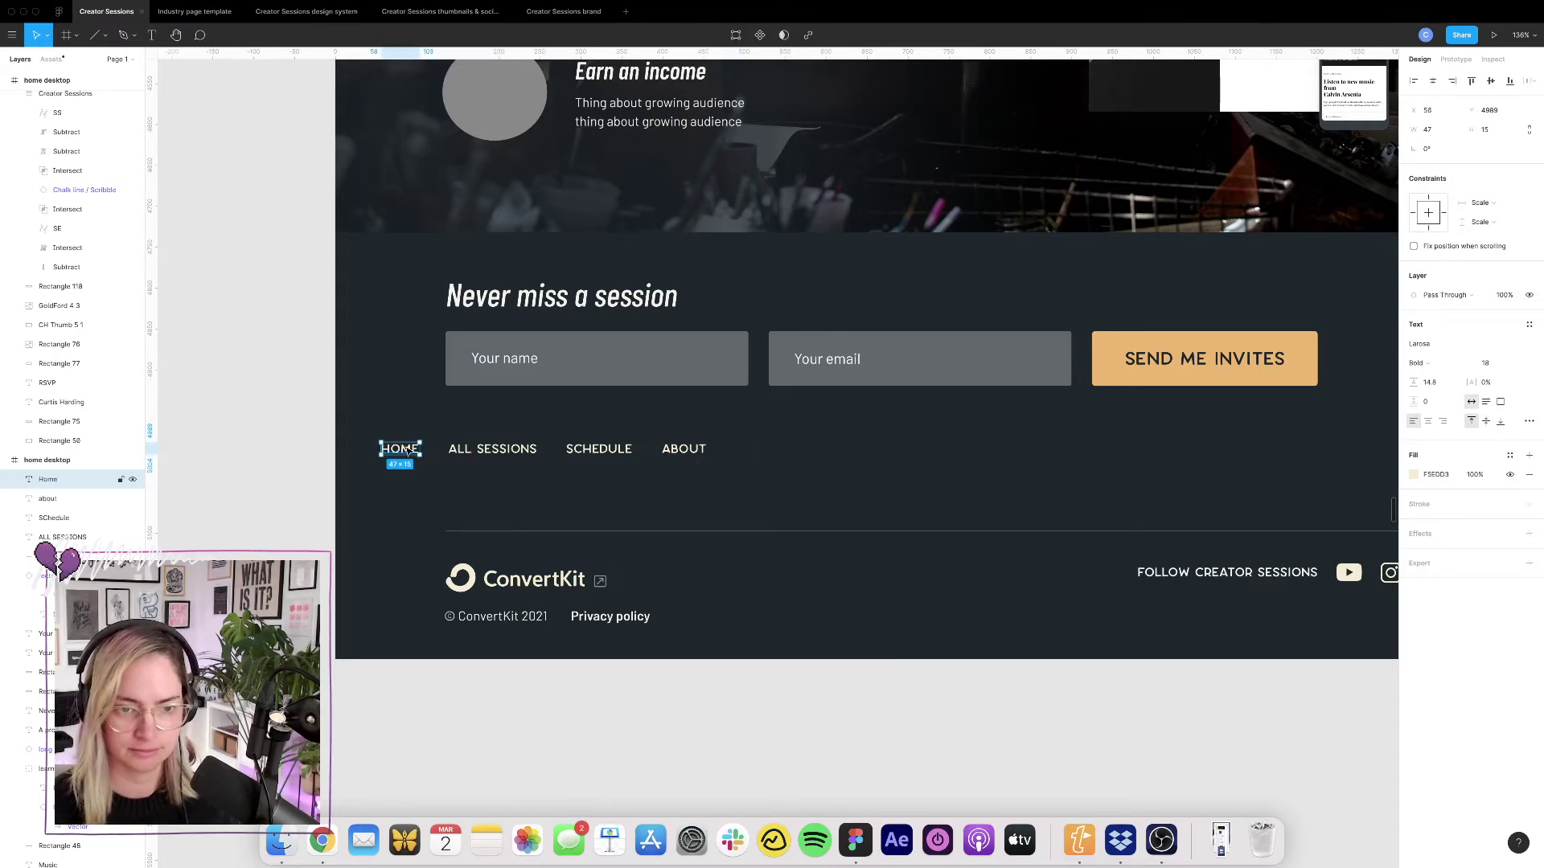
Move the HOME, ALL SESSIONS, SCHEDULE and ABOUT links together to just above the divider line, over the social media area.
left_click(488, 456, "shift")
left_click(602, 453, "shift")
left_click(690, 453, "shift")
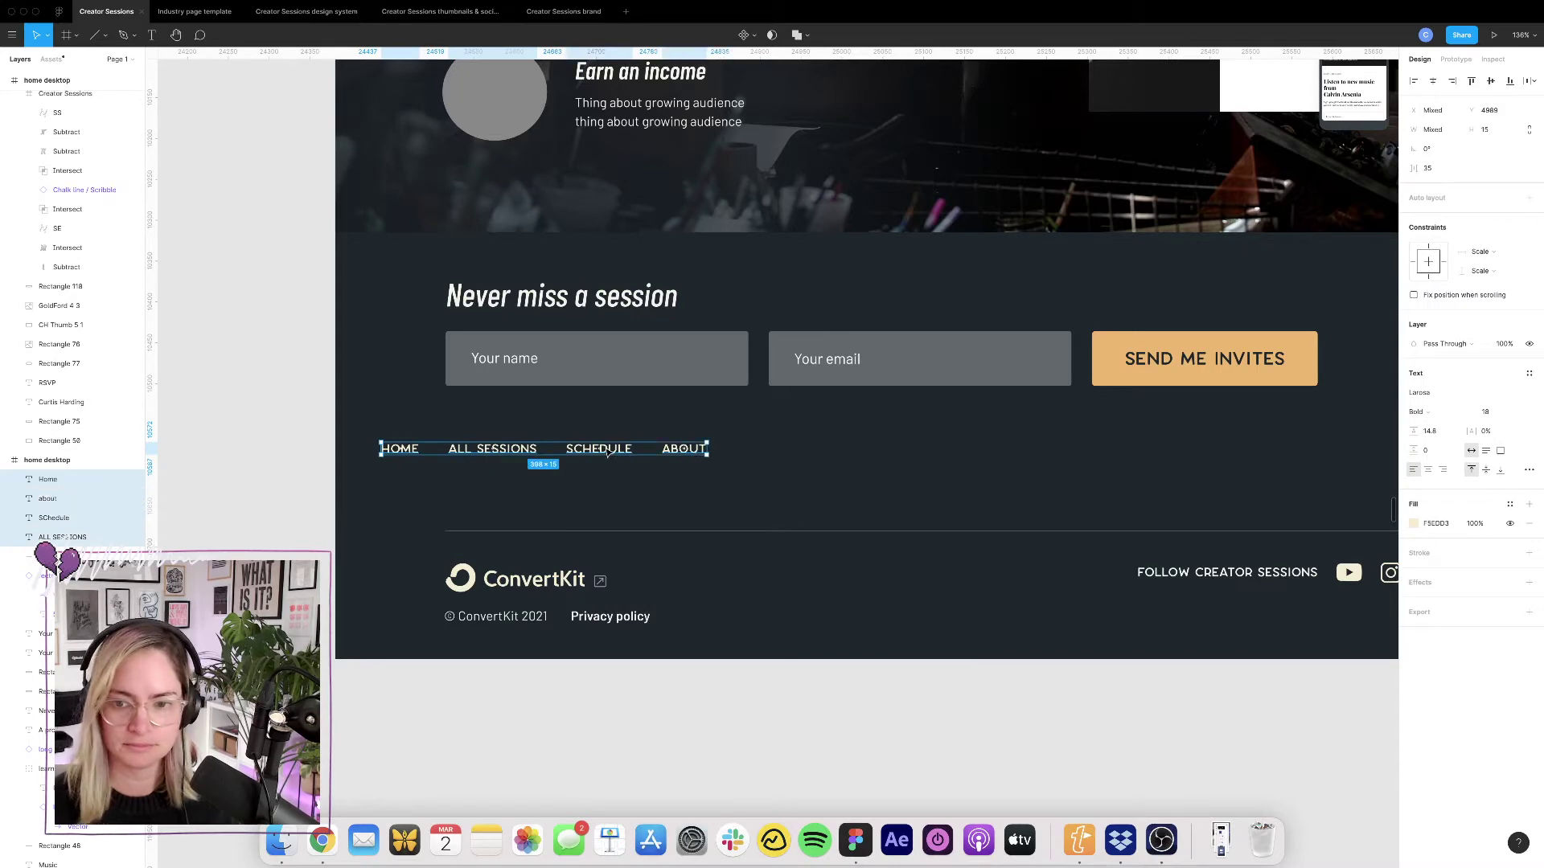
left_click_drag(609, 453, 1164, 495)
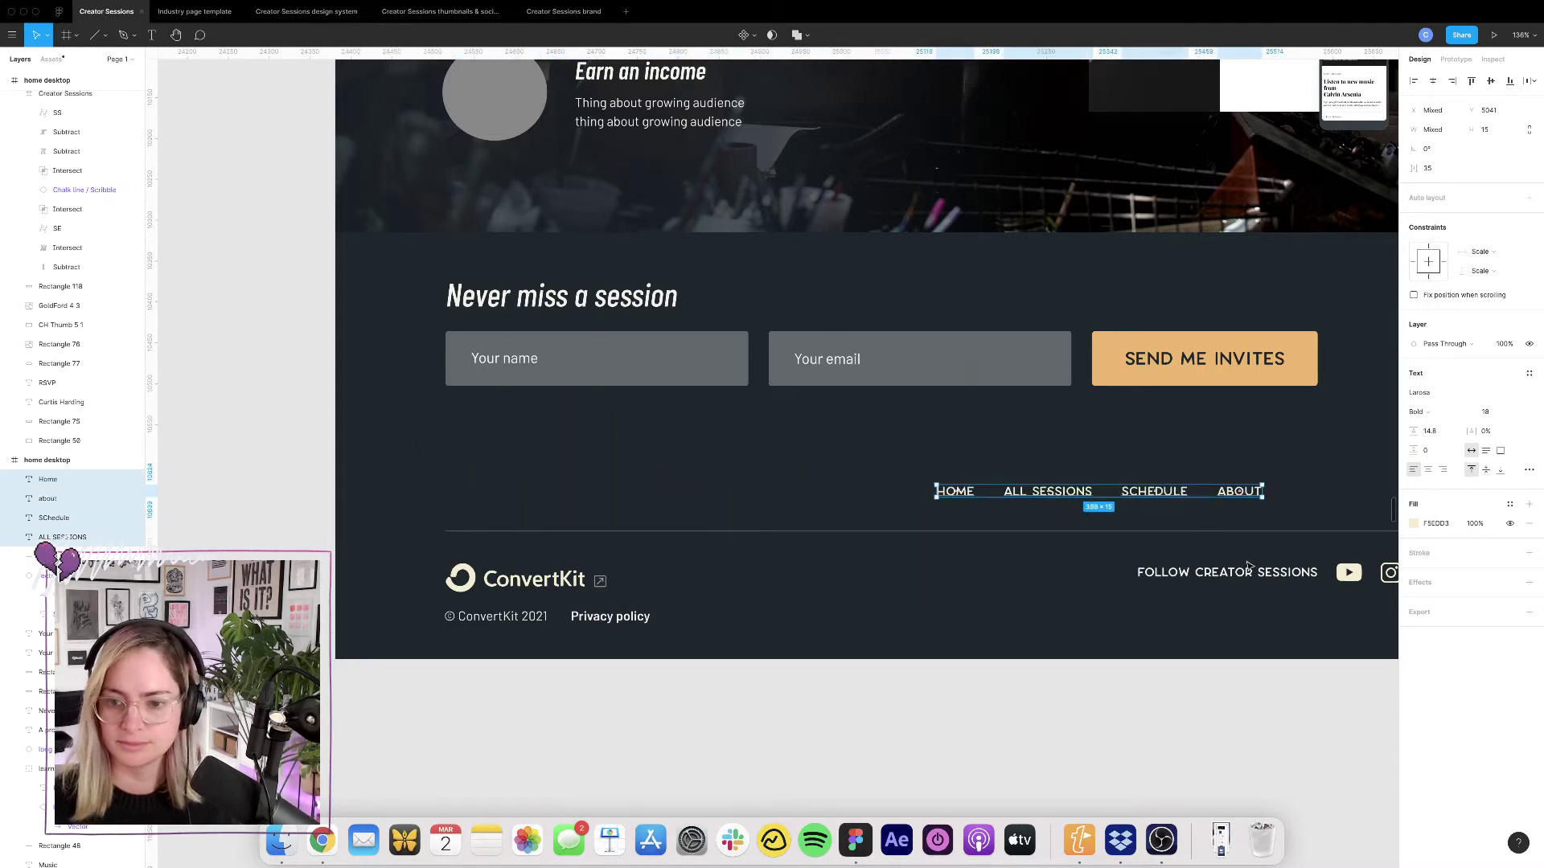
Delete the FOLLOW CREATOR SESSIONS label beside the YouTube and Instagram icons.
left_click(1248, 572)
scroll(1045, 499, "right", 5)
key("Delete")
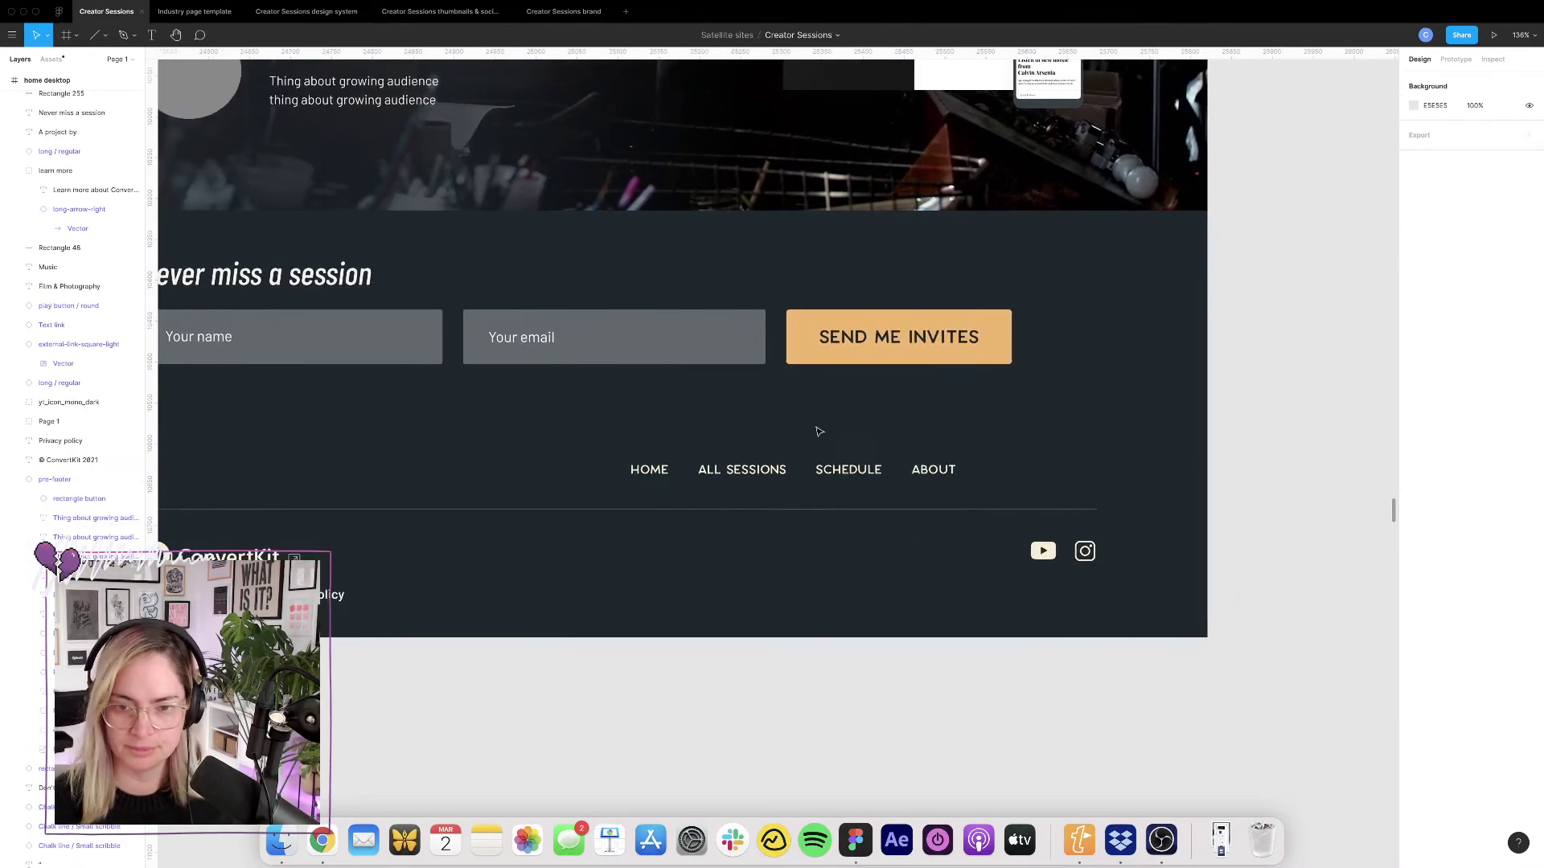
Move the four navigation links below the divider line, in line with and directly before the YouTube icon.
left_click_drag(599, 436, 1003, 556)
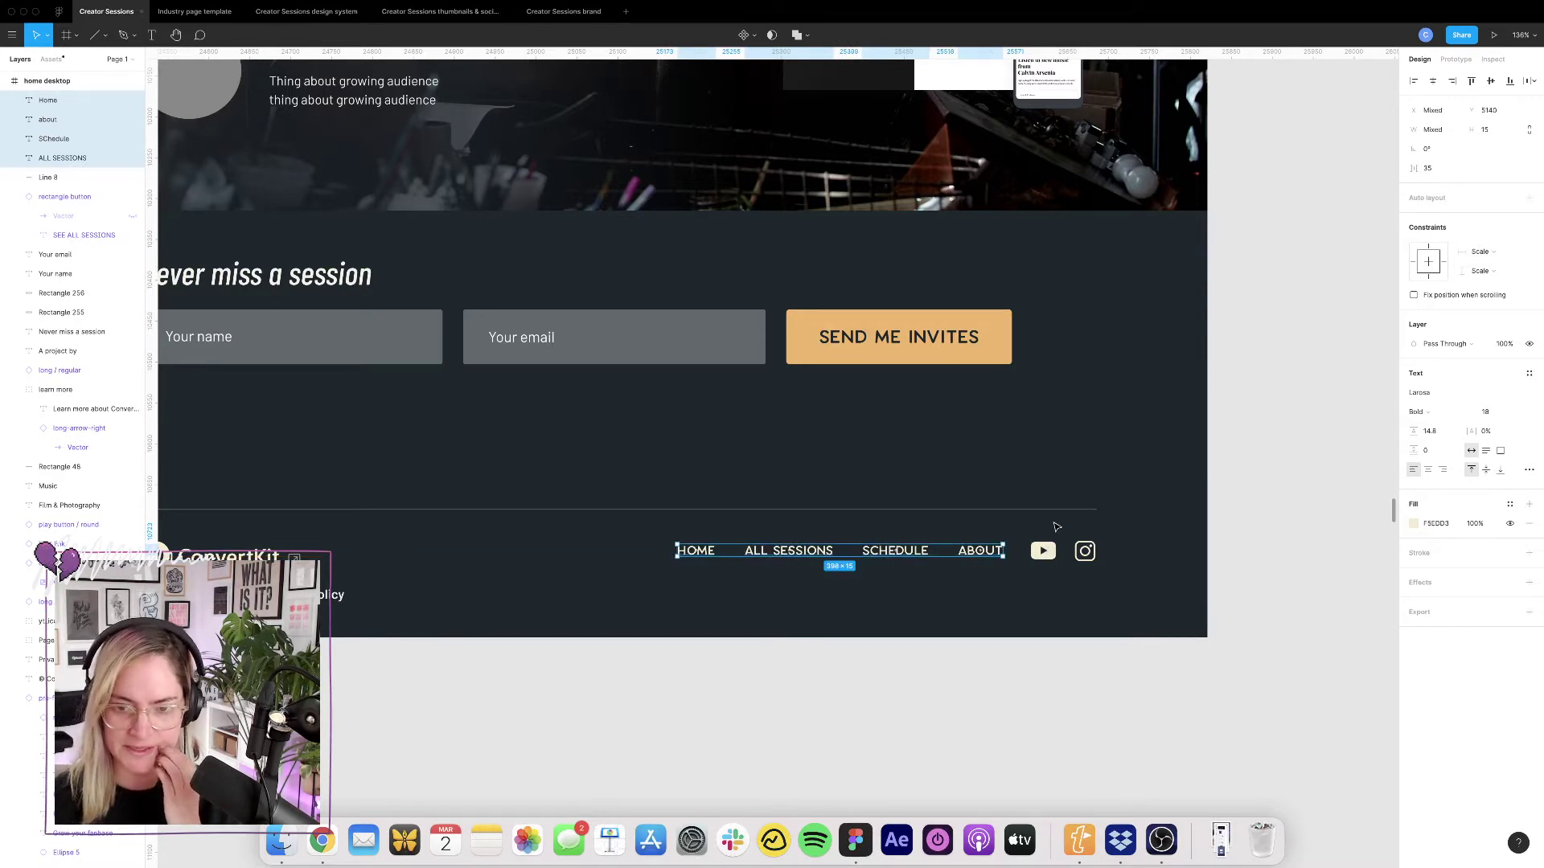
left_click(1005, 447)
scroll(1014, 442, "left", 5)
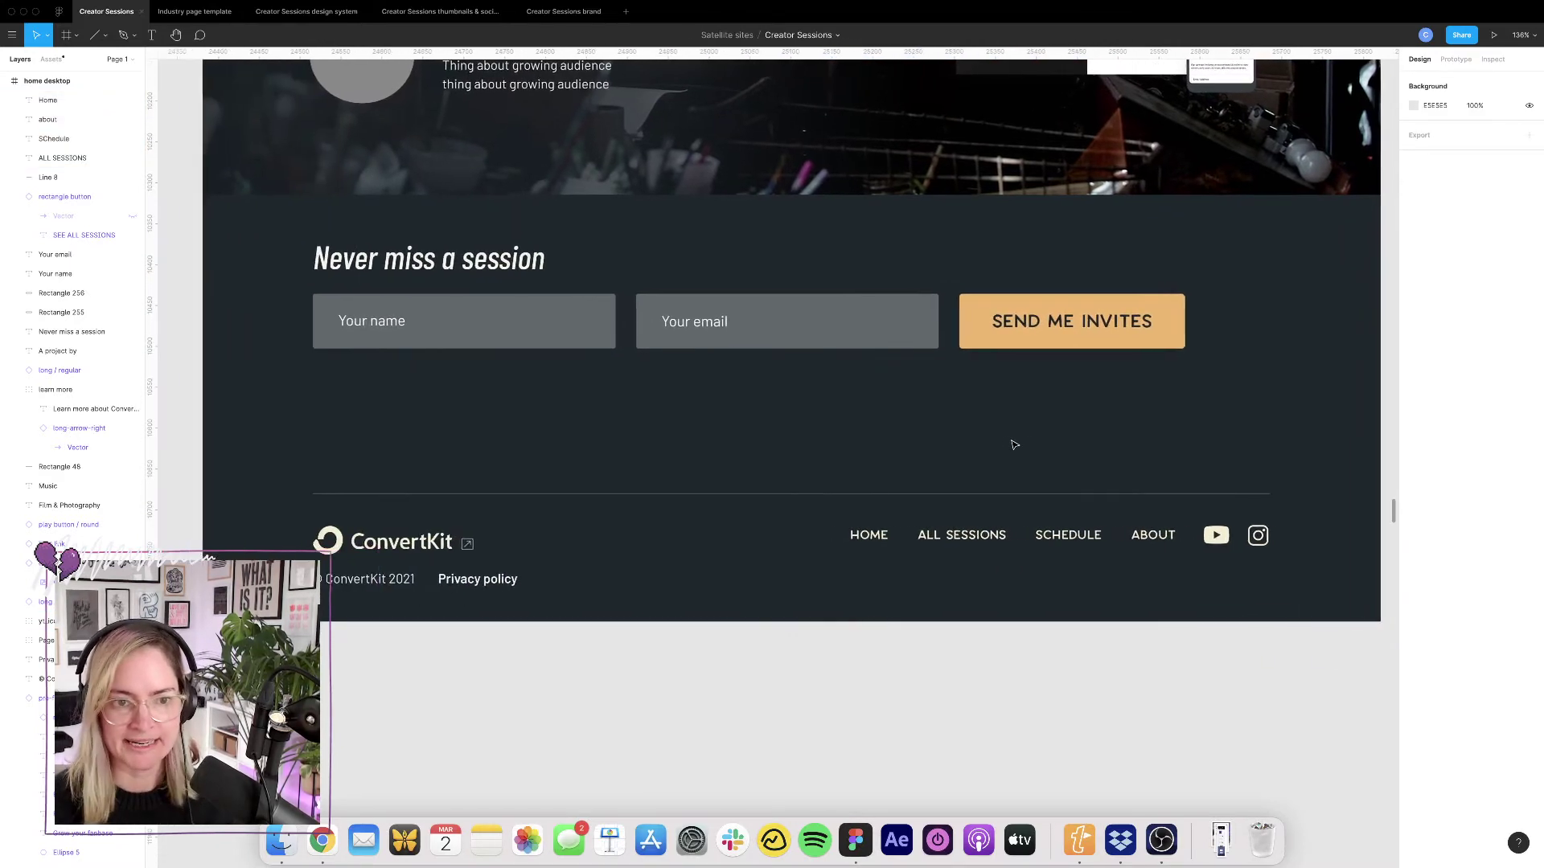
Move the Never miss a session heading and its sign-up form down to just above the divider line.
left_click_drag(321, 238, 1202, 360)
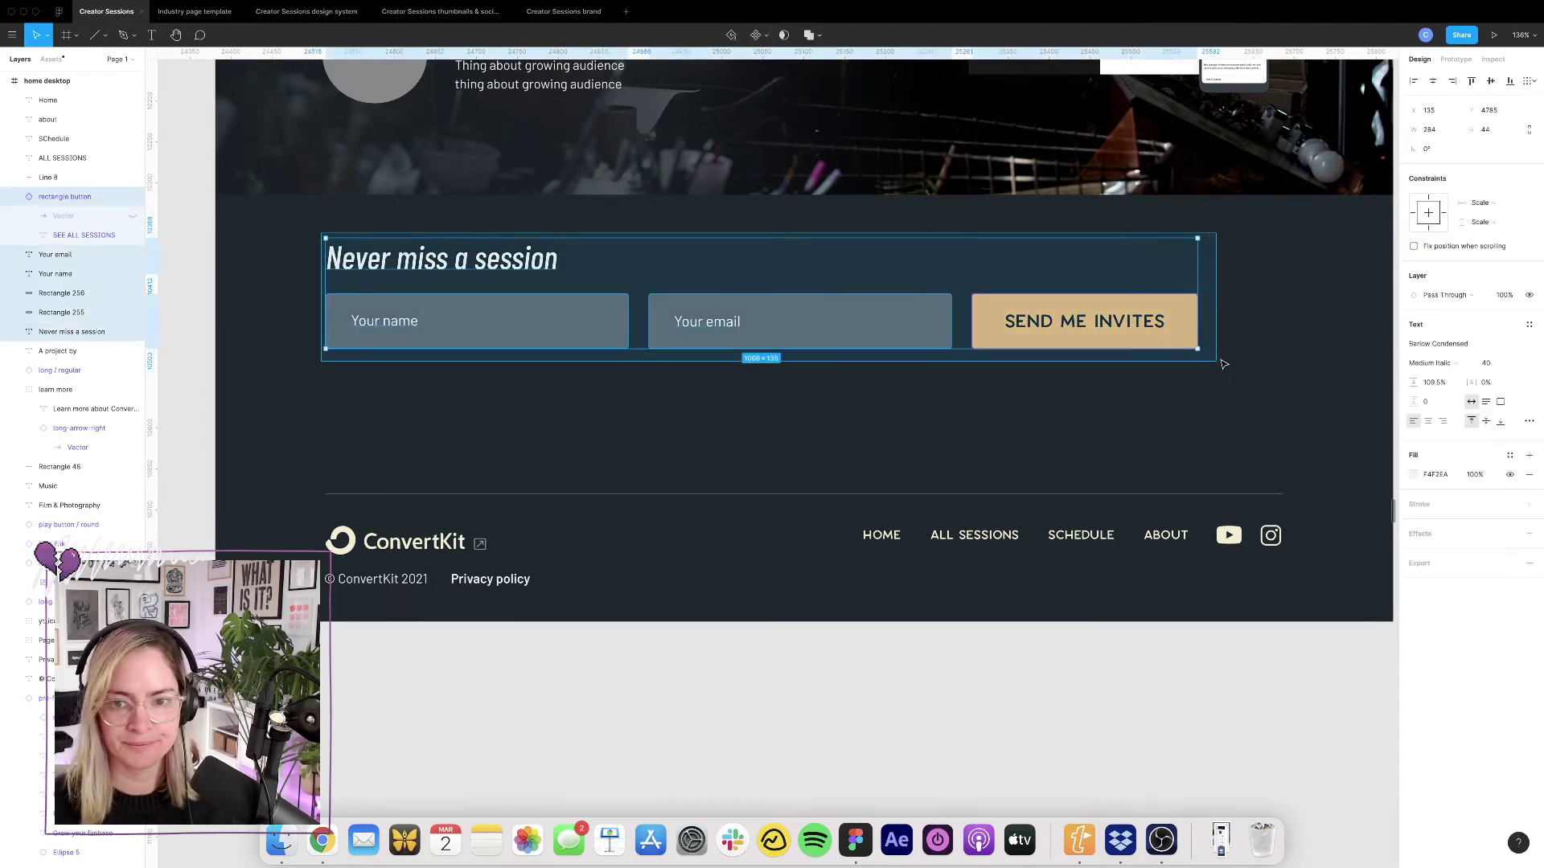
left_click_drag(1030, 336, 1023, 447)
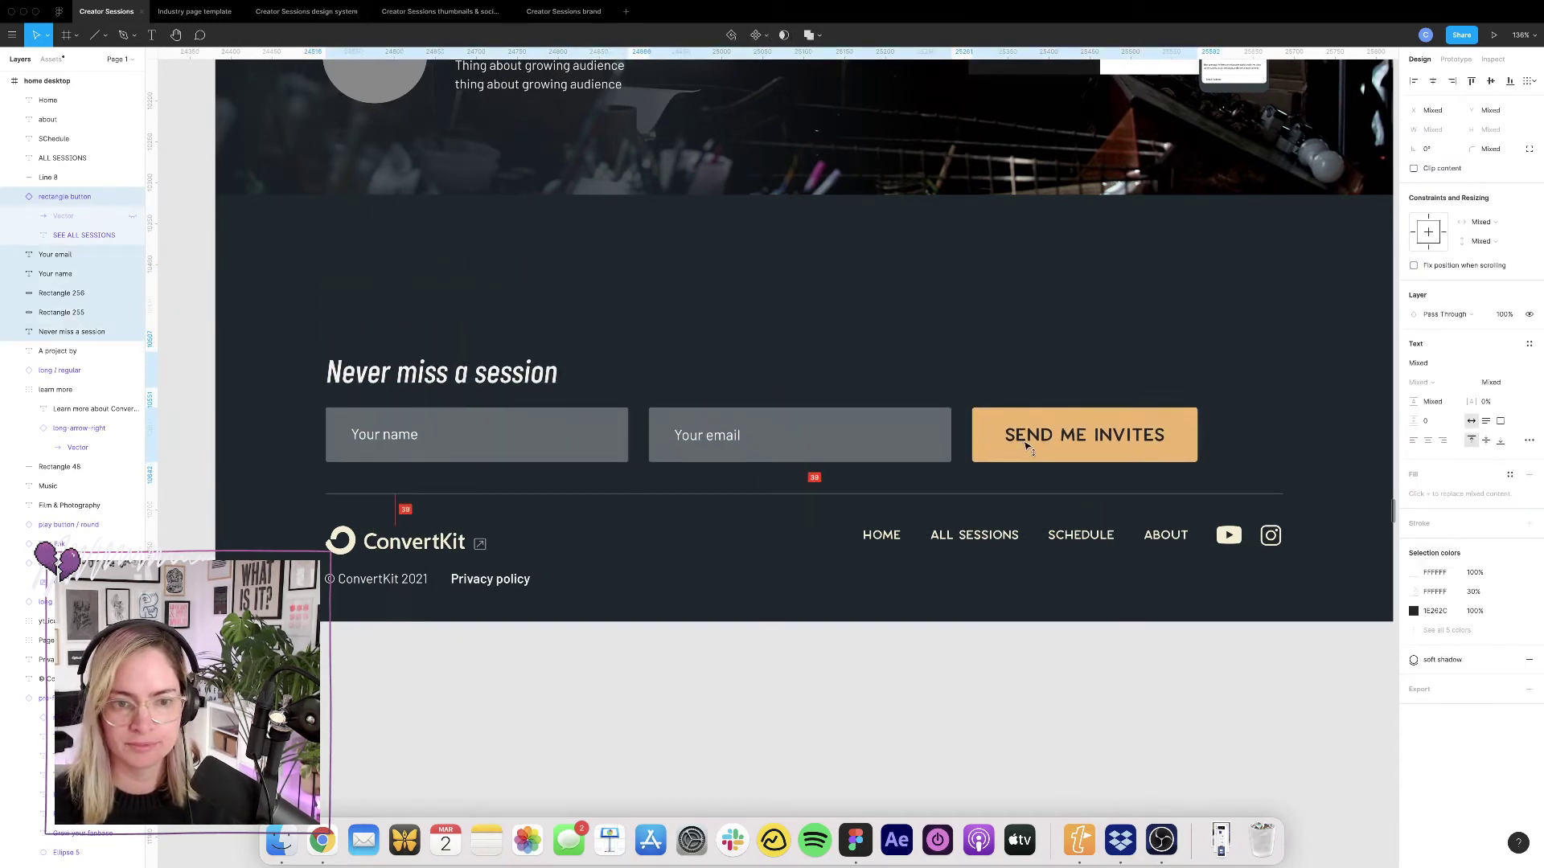
left_click(1007, 304)
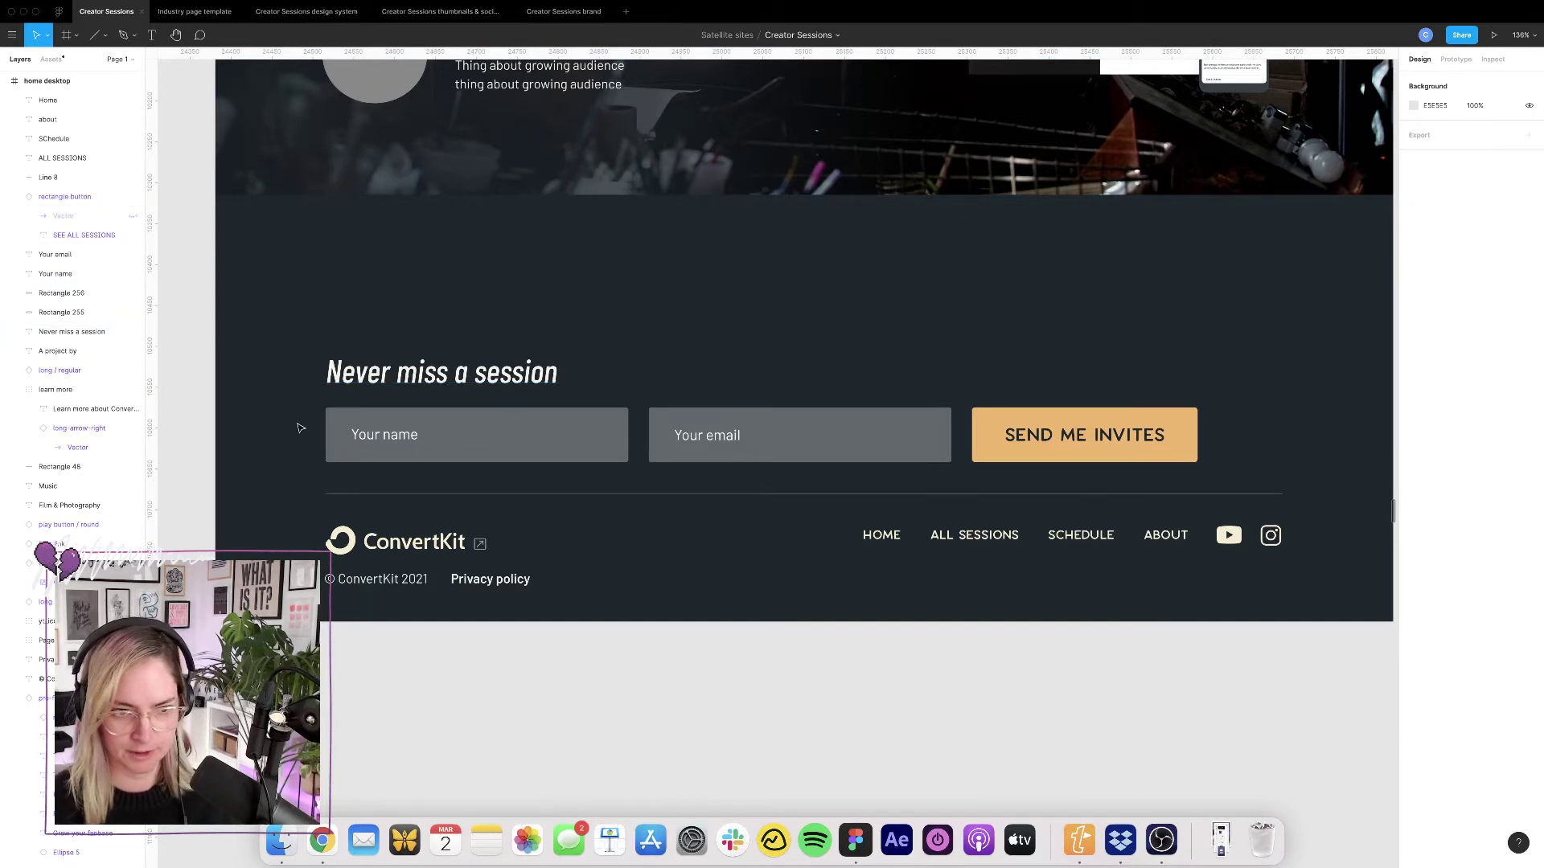
Switch the SEND ME INVITES button to the md variant of the rectangle button component.
left_click_drag(297, 424, 997, 425)
left_click(1184, 424, "shift")
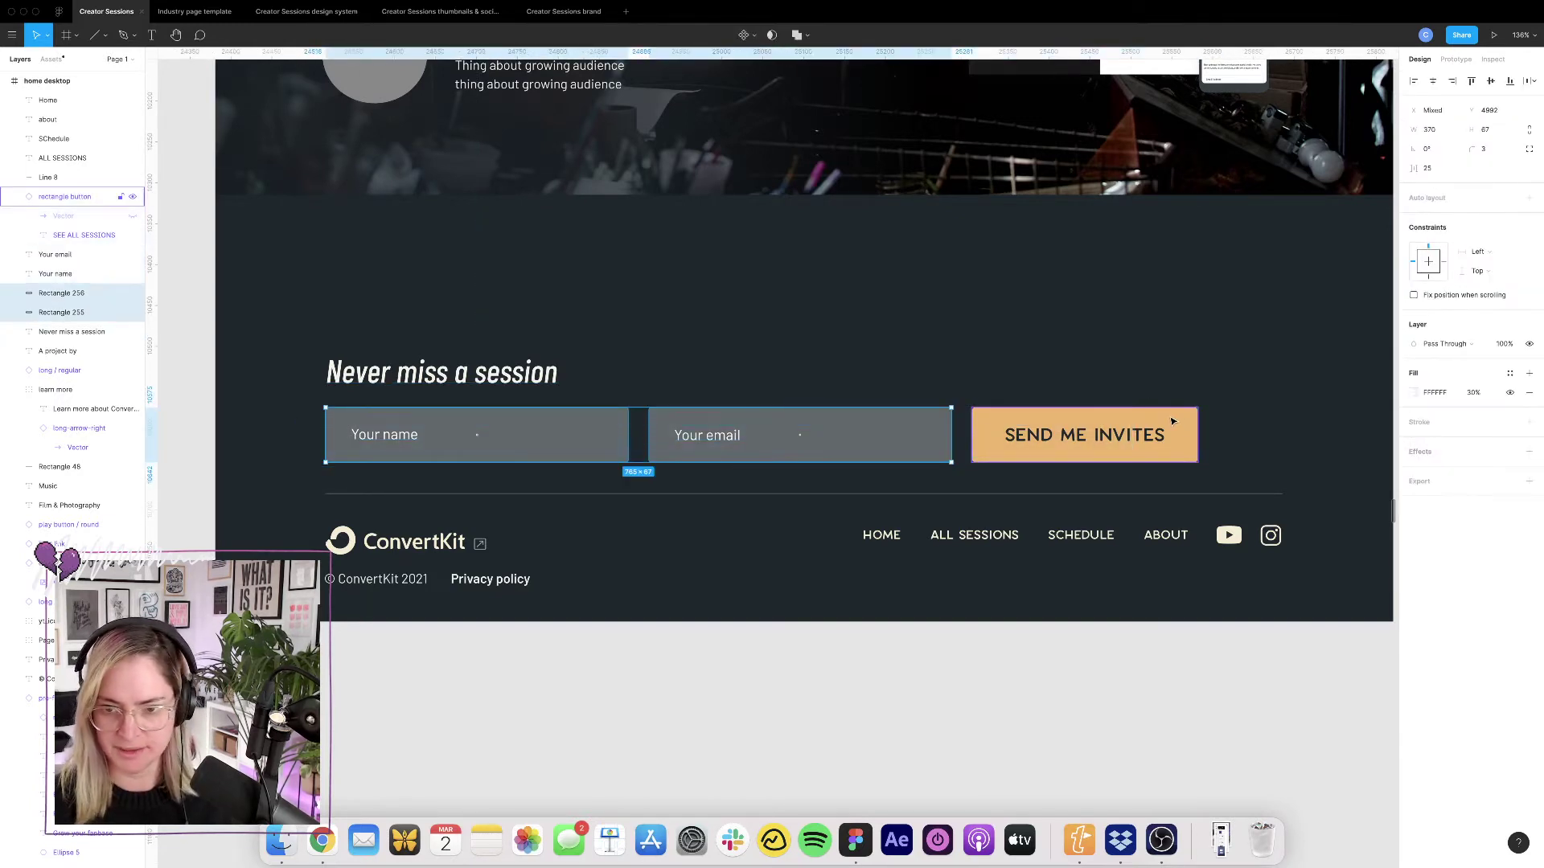
left_click(1172, 421)
left_click(1490, 237)
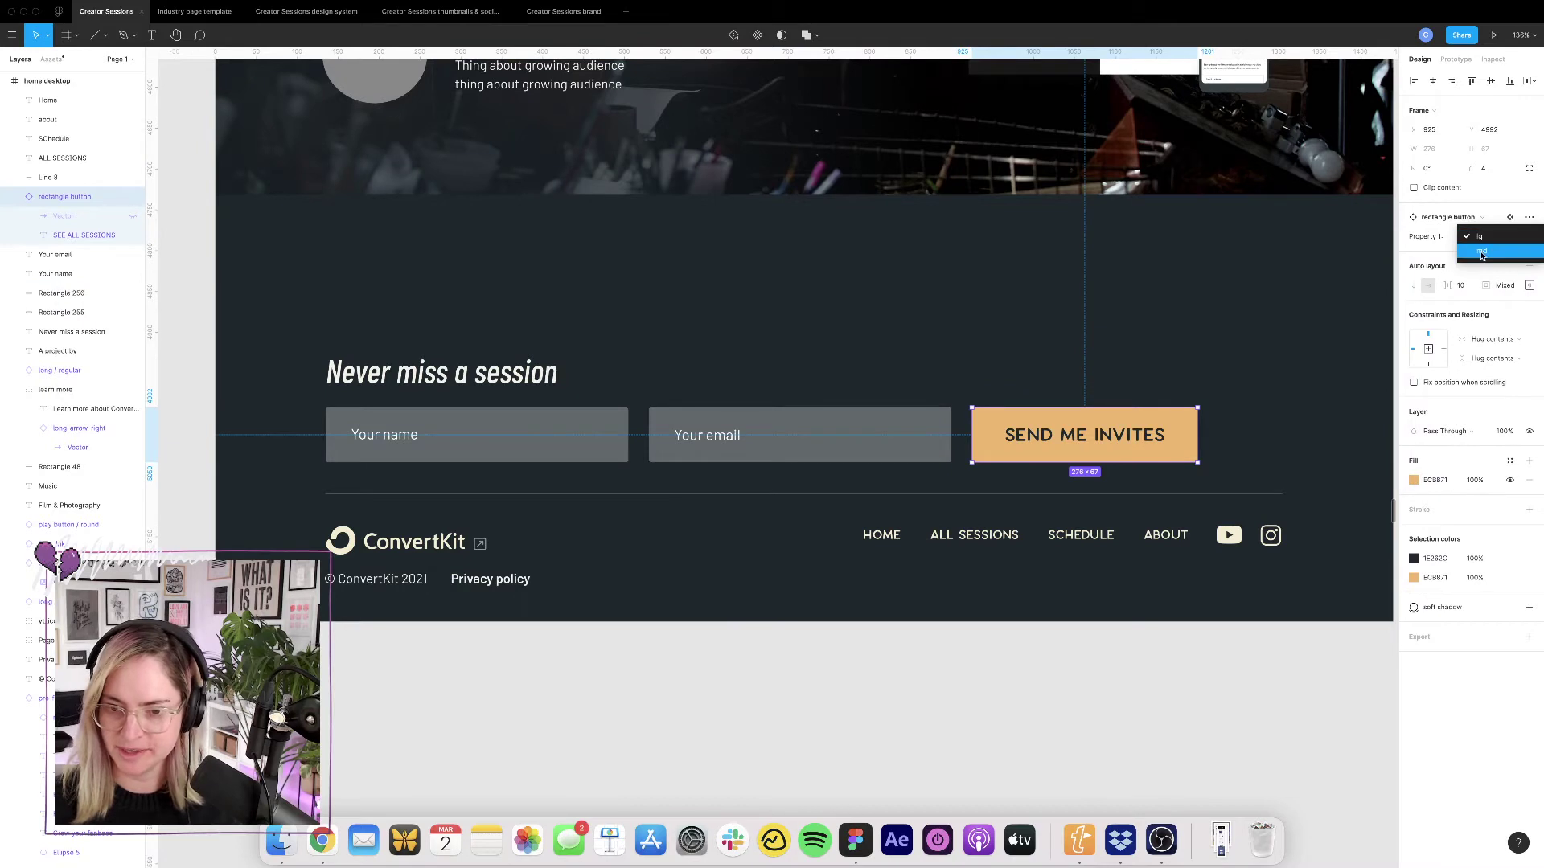
left_click(1484, 256)
Reduce the height of the Your email and Your name field rectangles to match the smaller SEND ME INVITES button.
left_click(817, 455)
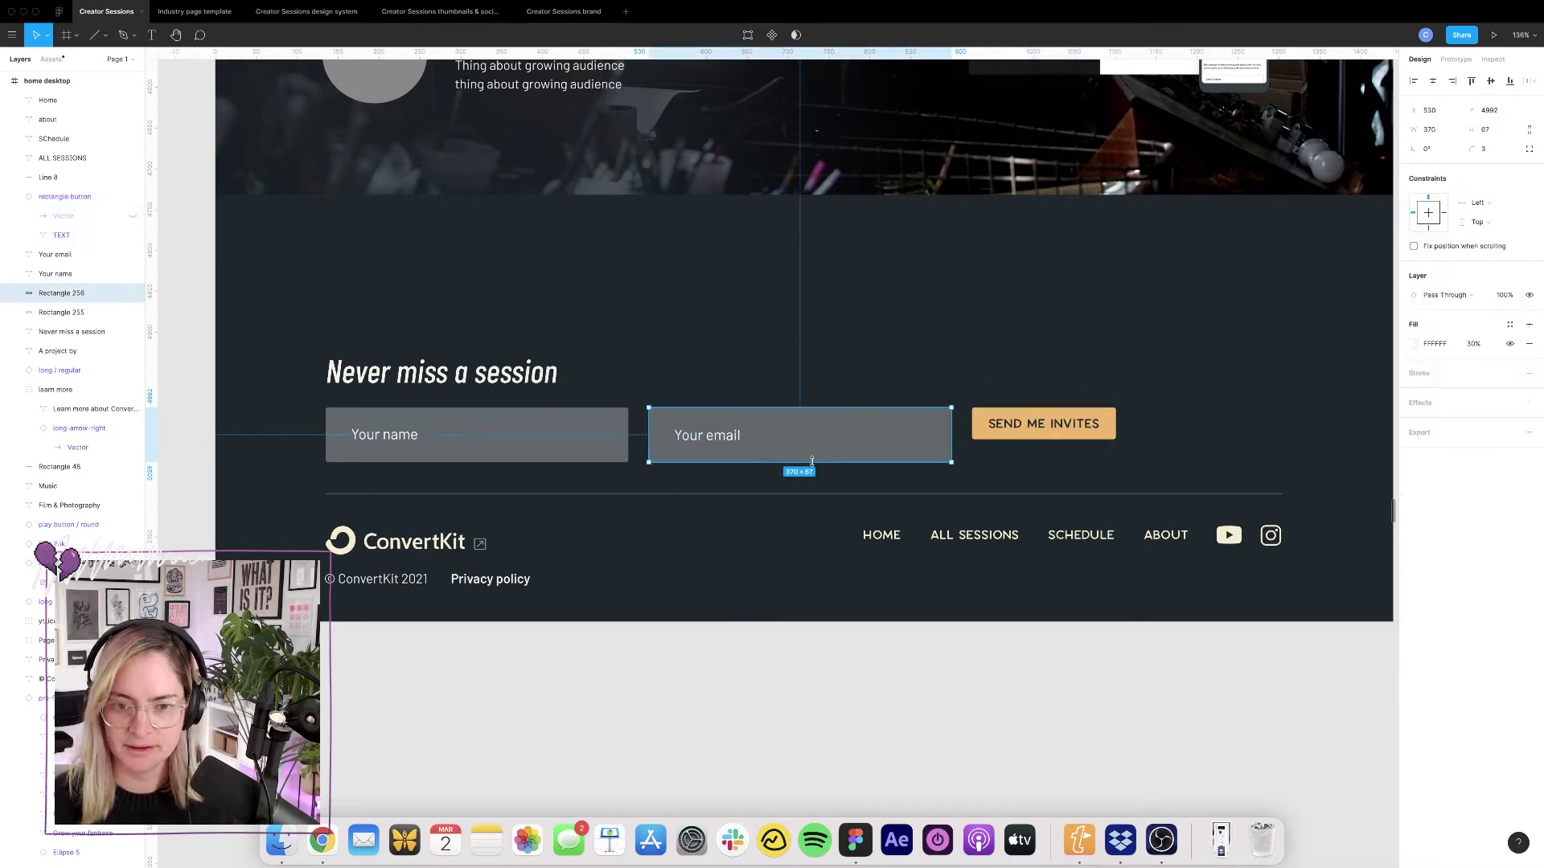
left_click_drag(812, 462, 815, 439)
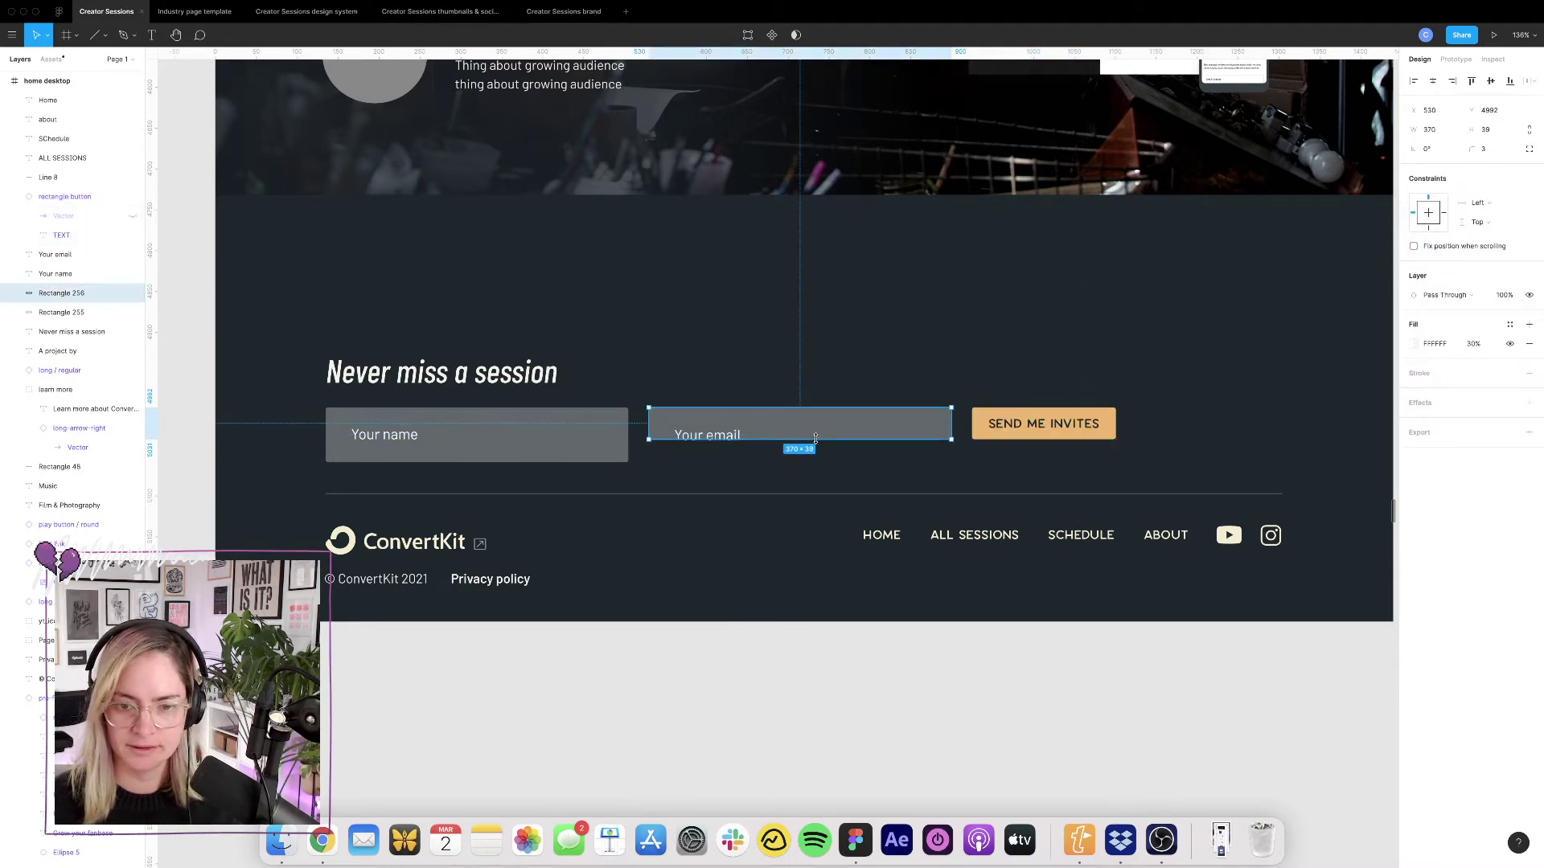
left_click(518, 461)
left_click_drag(512, 461, 511, 439)
Move the Your name and Your email placeholder texts up and slightly left so they sit centred vertically in the shortened fields.
left_click(382, 434)
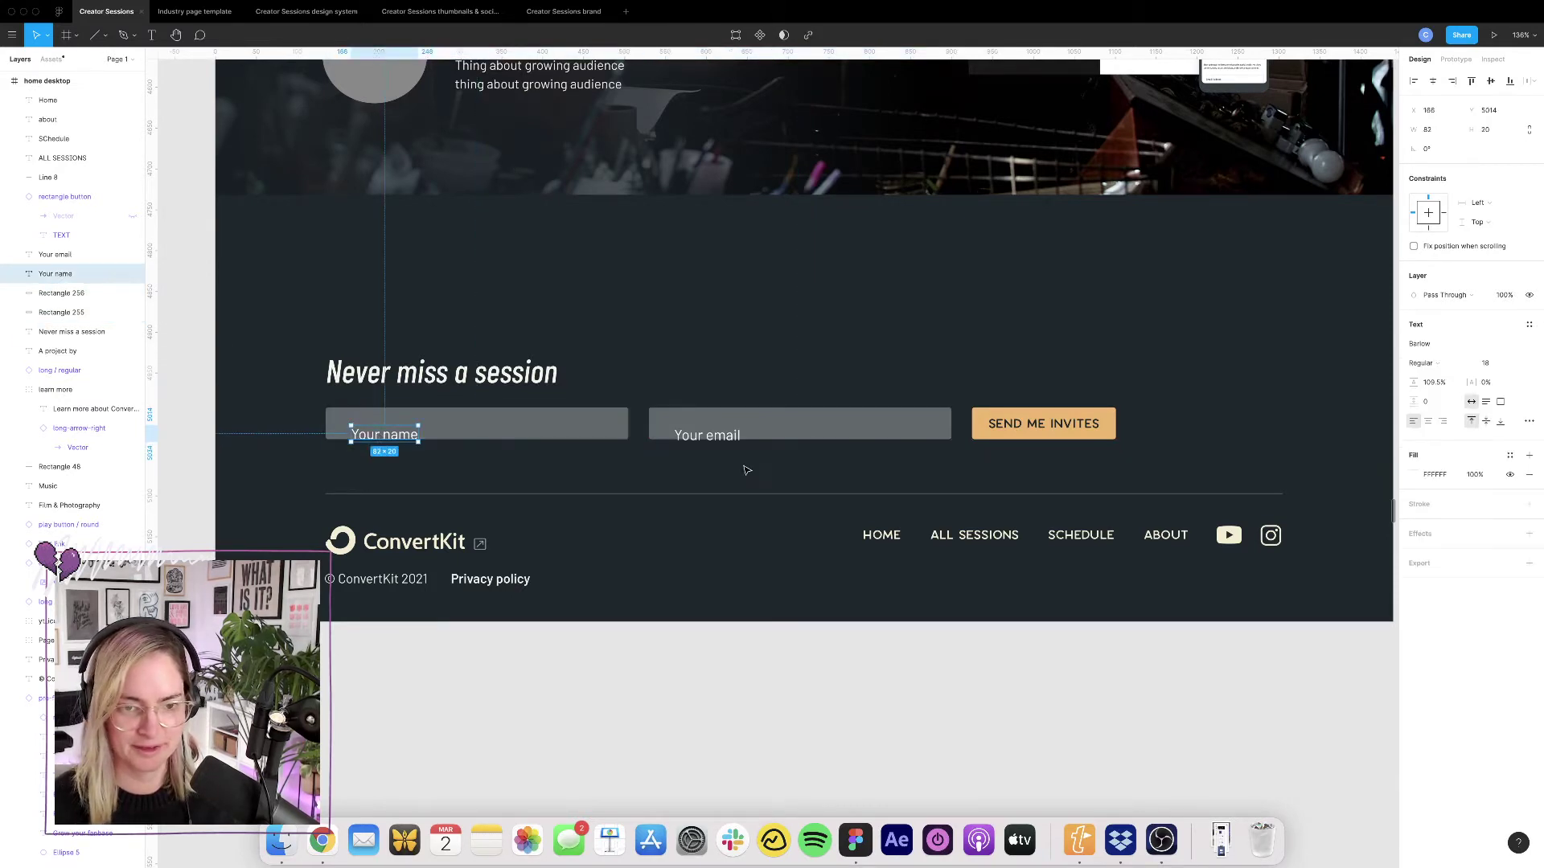
left_click(711, 438, "shift")
left_click_drag(708, 437, 705, 432)
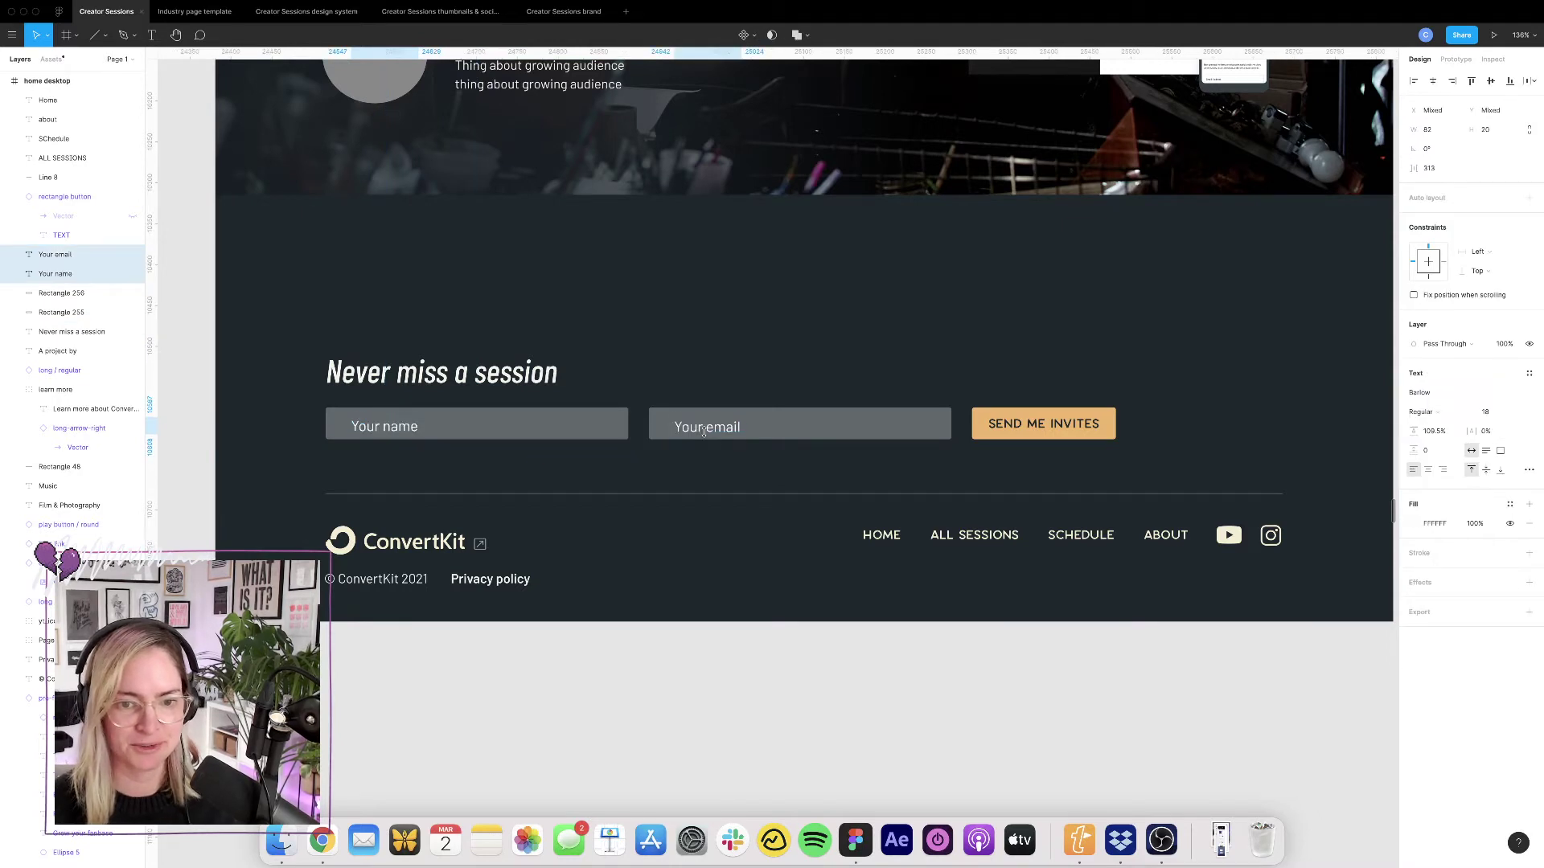
key("Up")
key("Up")
key("Up")
key("Up")
key("shift+Left")
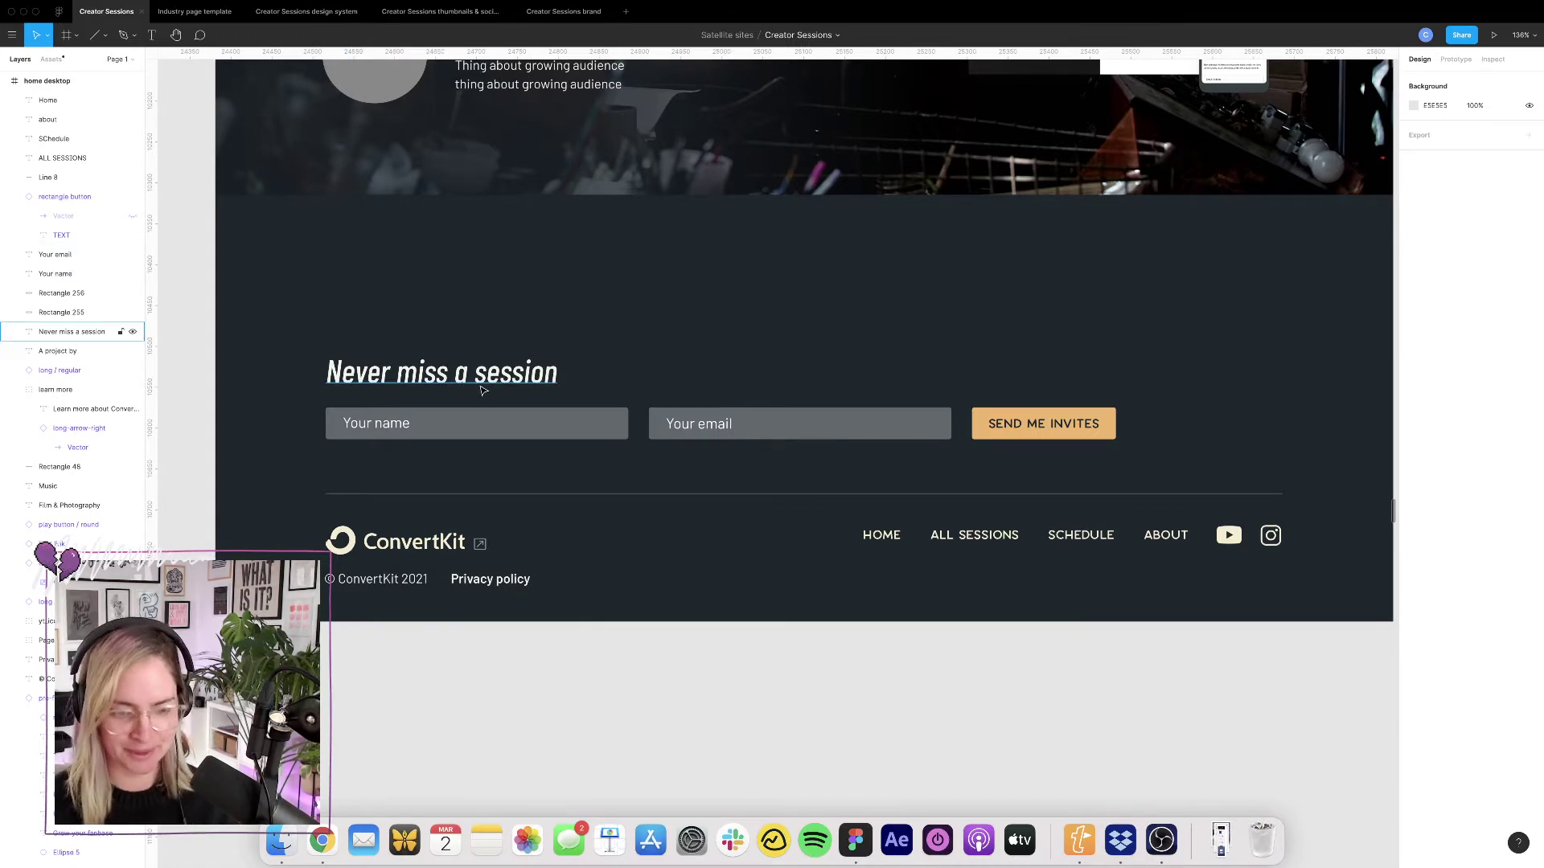
Check the sign-up form's alignment against the column layout grid.
key("ctrl+g")
key("ctrl+g")
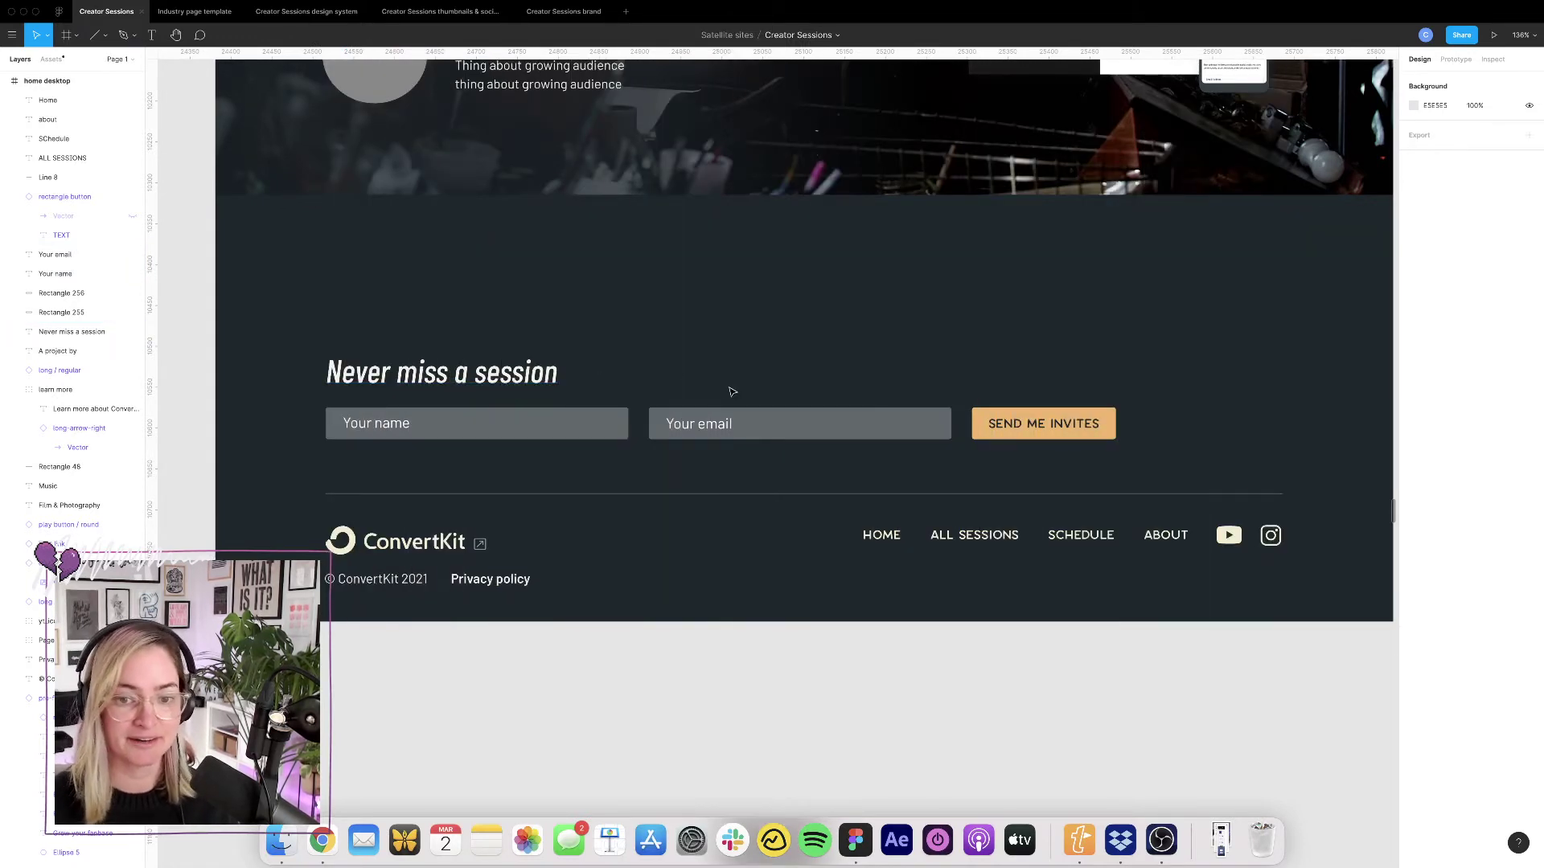
left_click_drag(324, 399, 1121, 453)
key("ctrl+g")
left_click(696, 322)
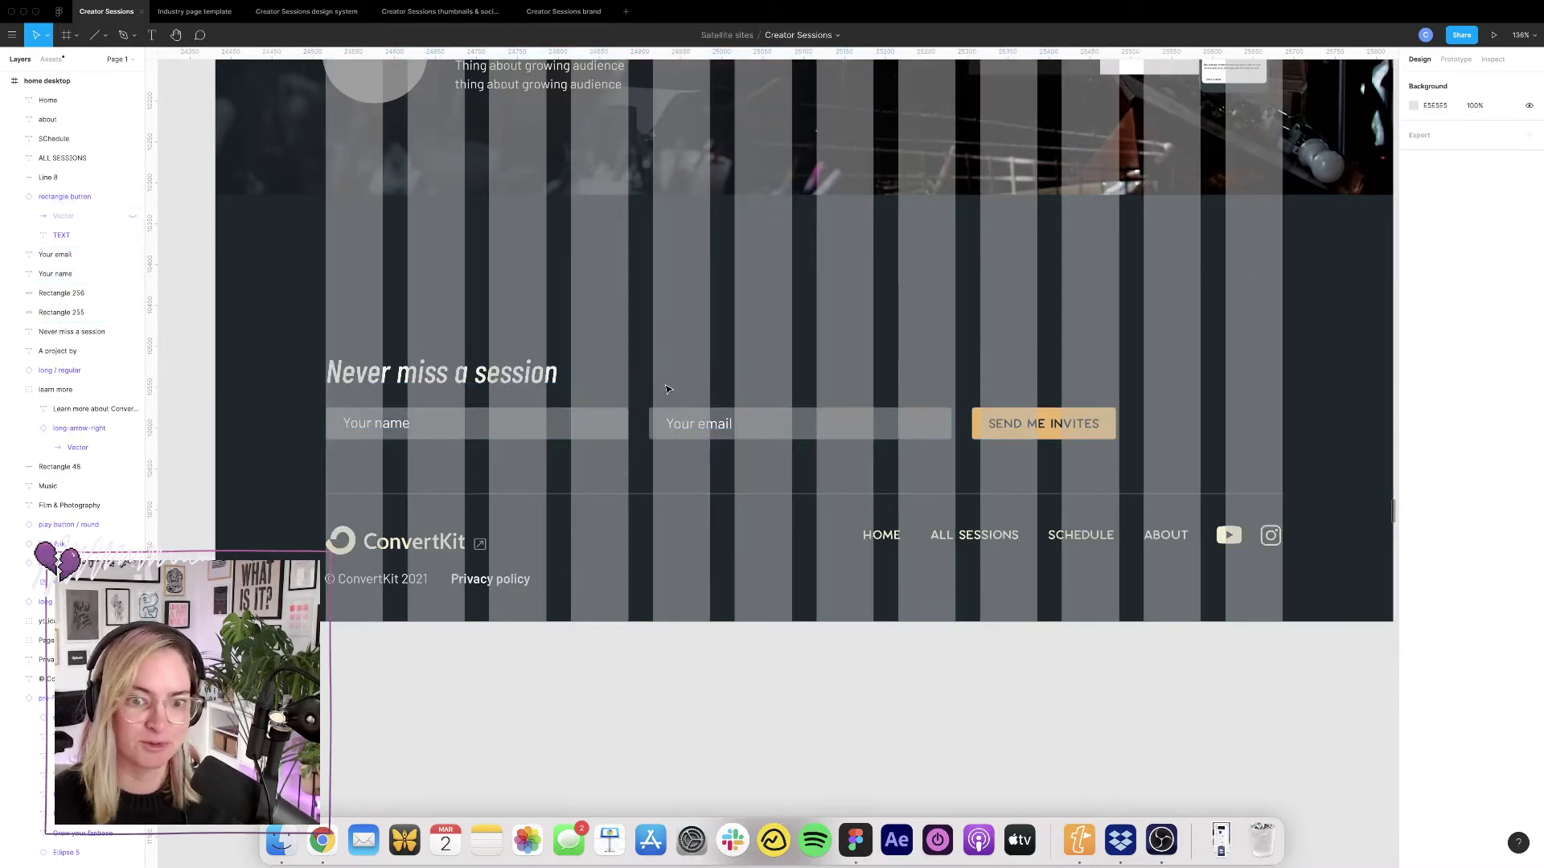
key("ctrl+g")
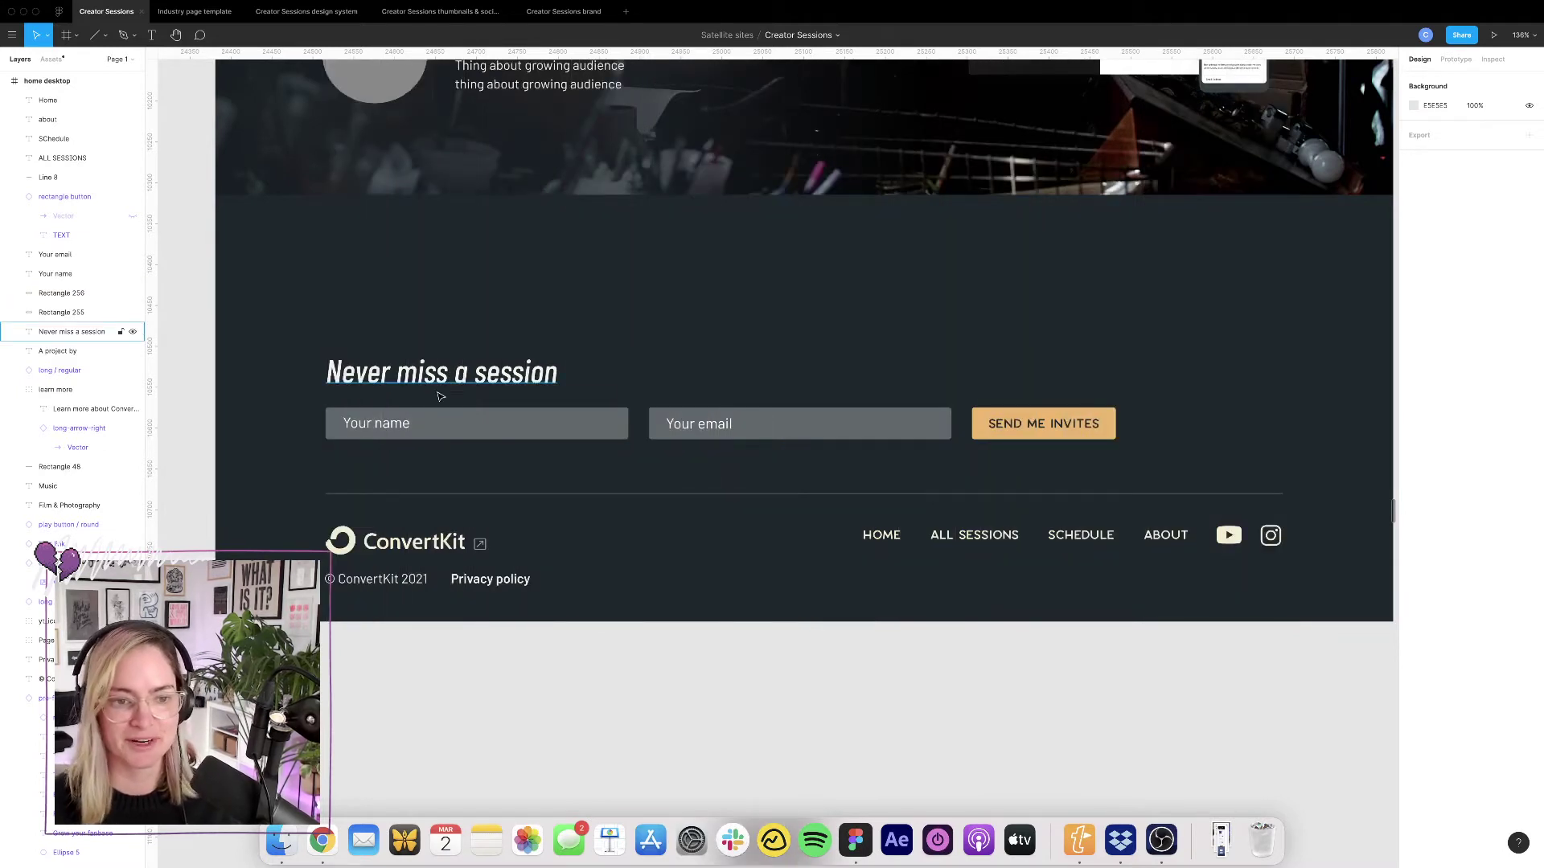
Set the font size of the Your name and Your email placeholder texts to 16.
left_click(391, 425)
left_click(722, 424, "shift")
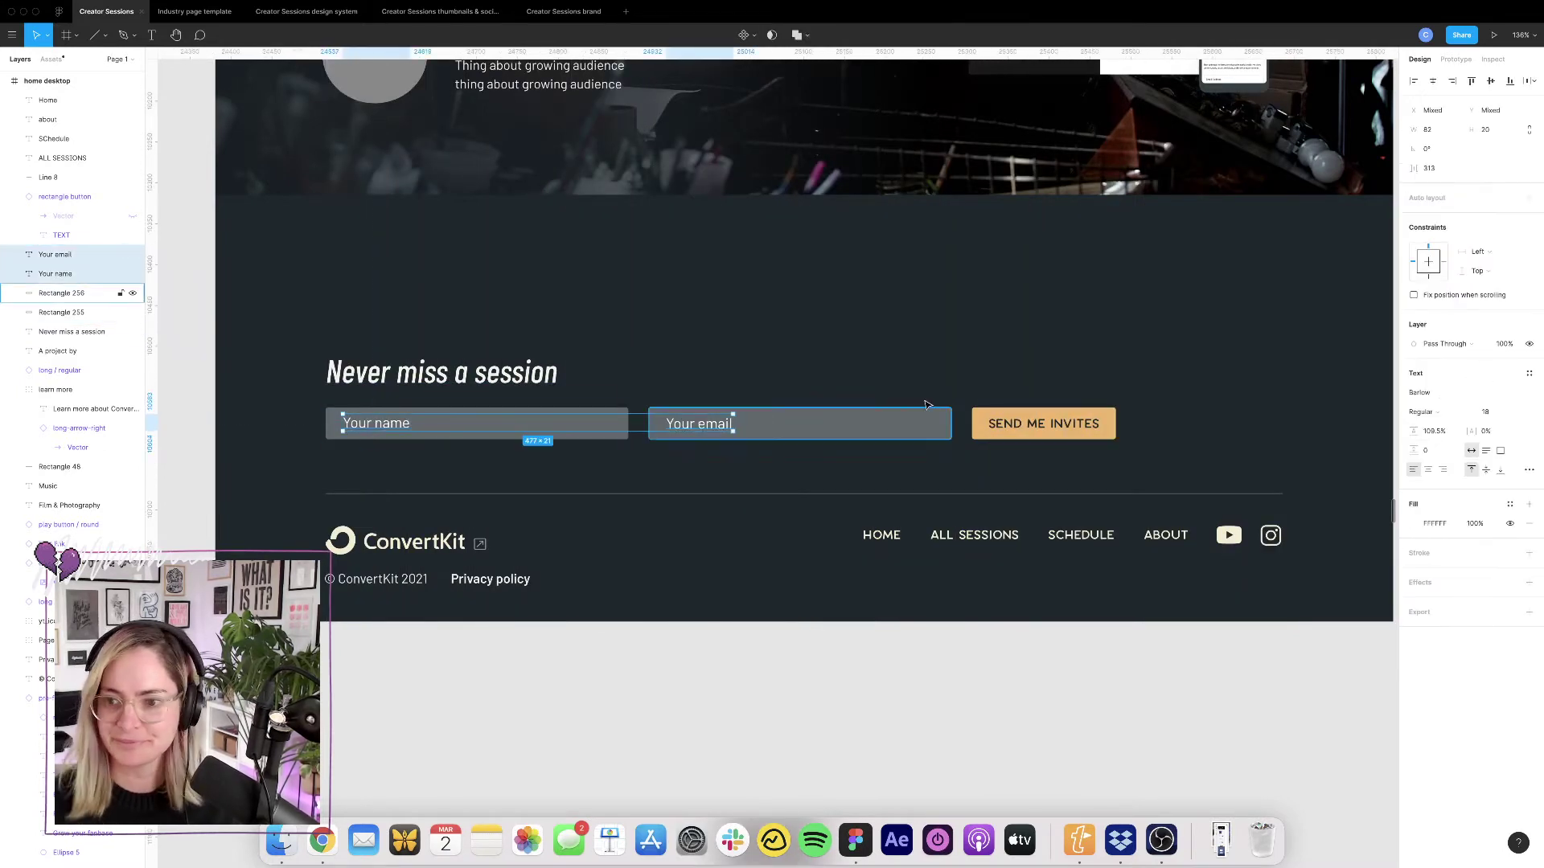
type("16")
key("Return")
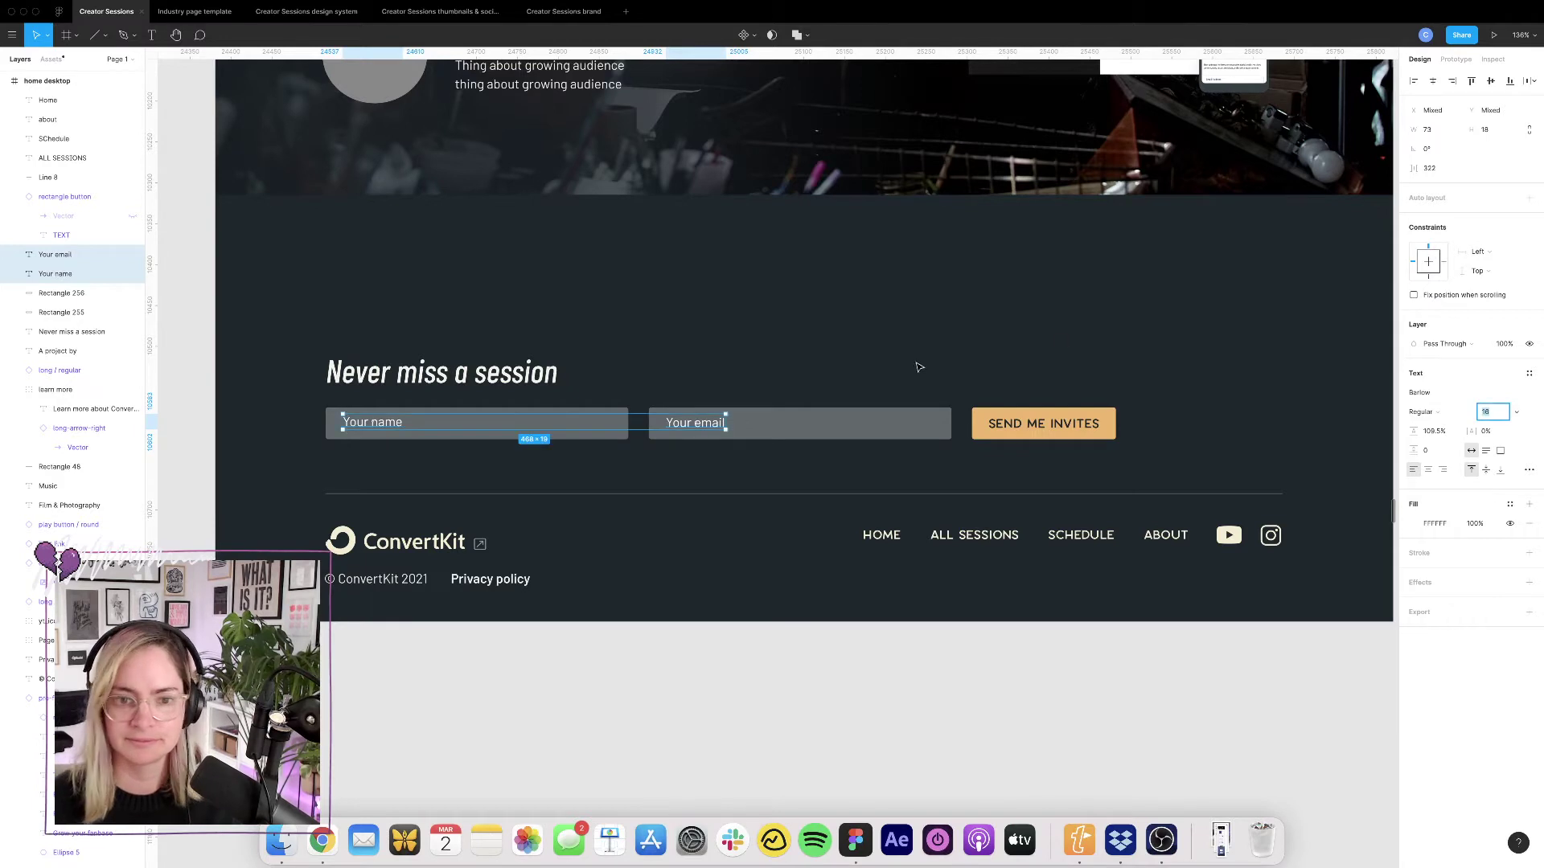
left_click(918, 369)
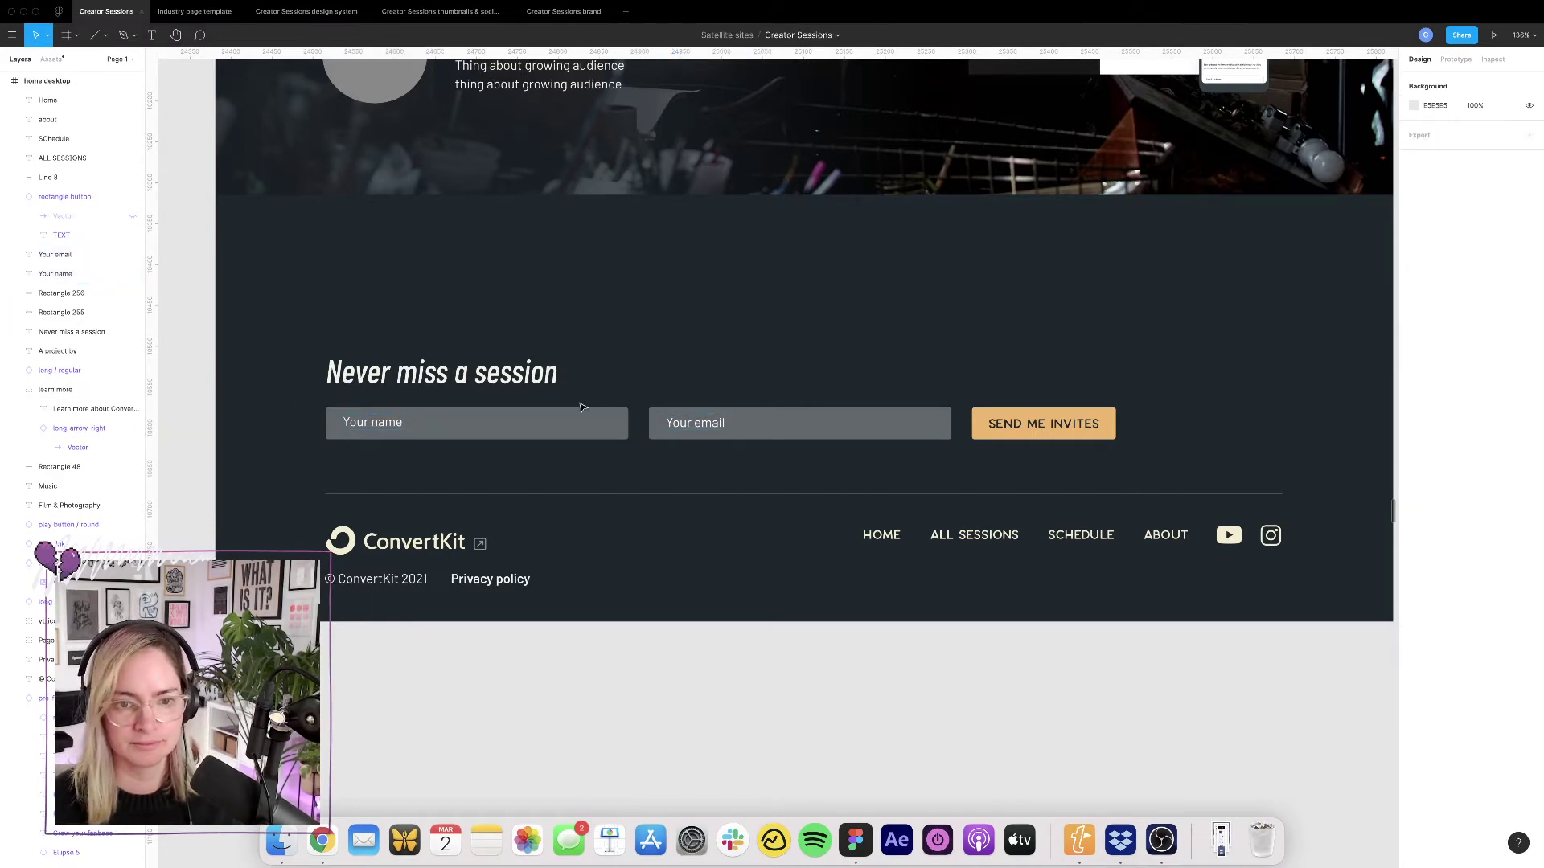
Narrow both form fields to about 340 px wide and move the Your email text back inside its field.
left_click(611, 432)
left_click(936, 433, "shift")
left_click_drag(950, 427, 902, 427)
left_click(837, 358)
left_click_drag(702, 428, 648, 424)
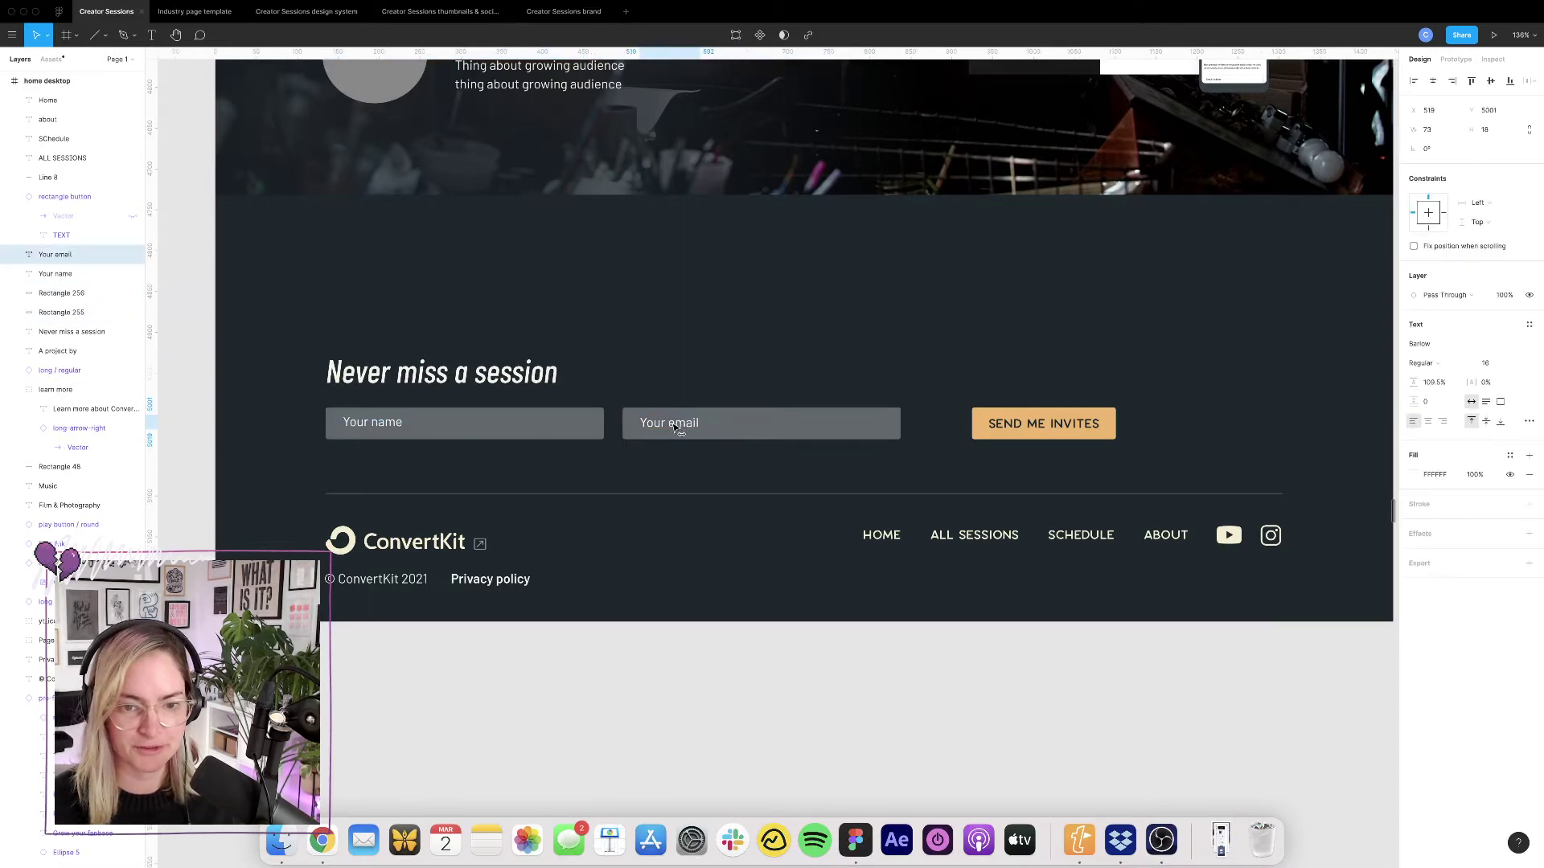
Place the form fields and button beside the Never miss a session heading and move the whole row down near the divider line.
left_click_drag(305, 419, 882, 435)
left_click_drag(1104, 388, 675, 389)
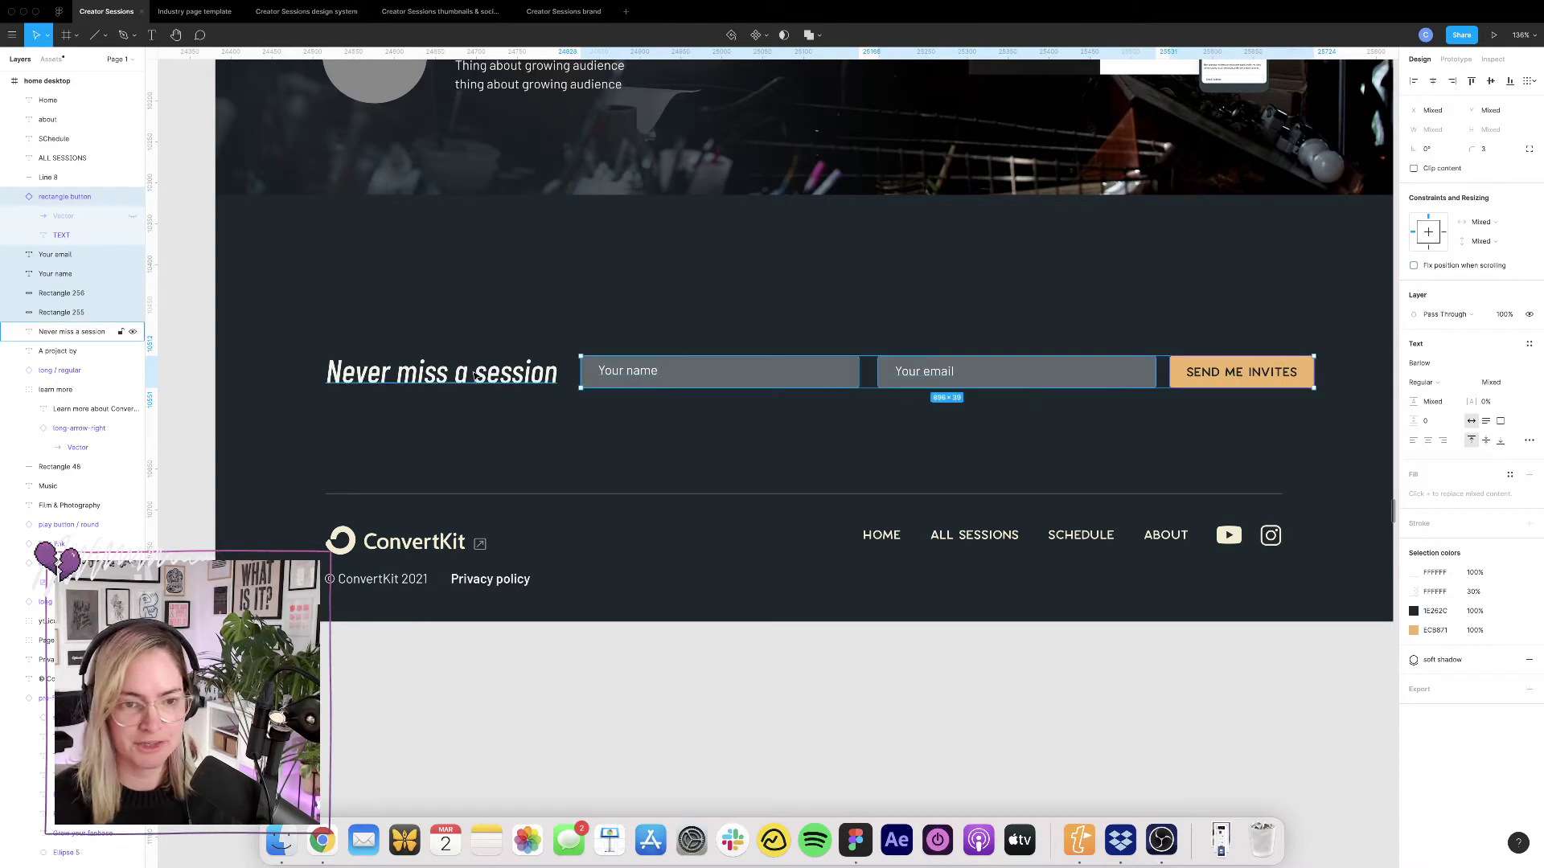
left_click(487, 372, "shift")
left_click_drag(515, 386, 515, 457)
left_click(1013, 358)
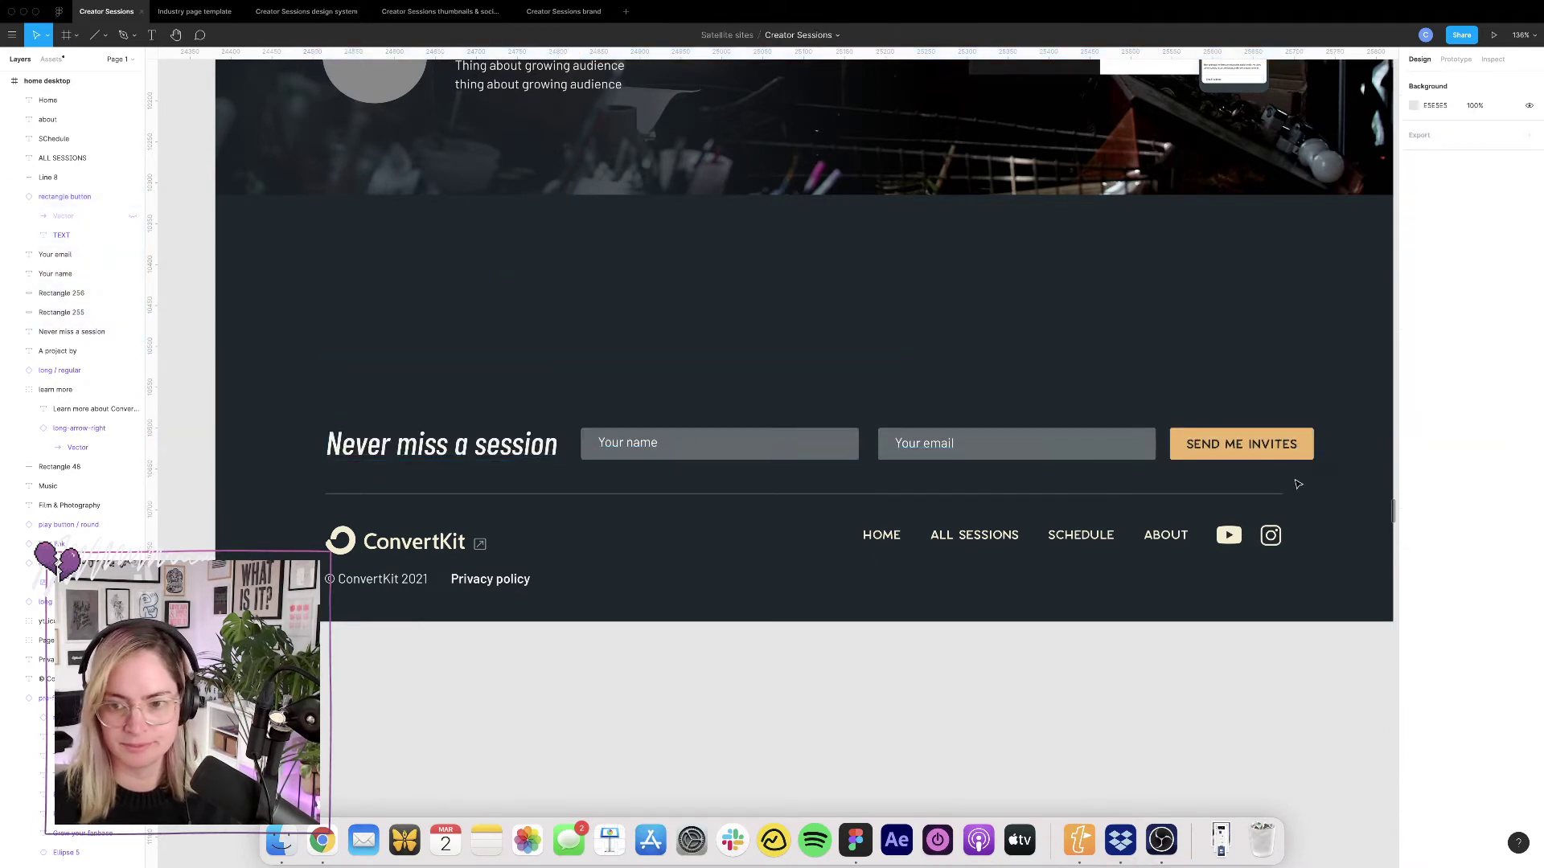
Show the layout grid and align the SEND ME INVITES button's right edge with the last grid column.
left_click(1277, 452)
key("ctrl+g")
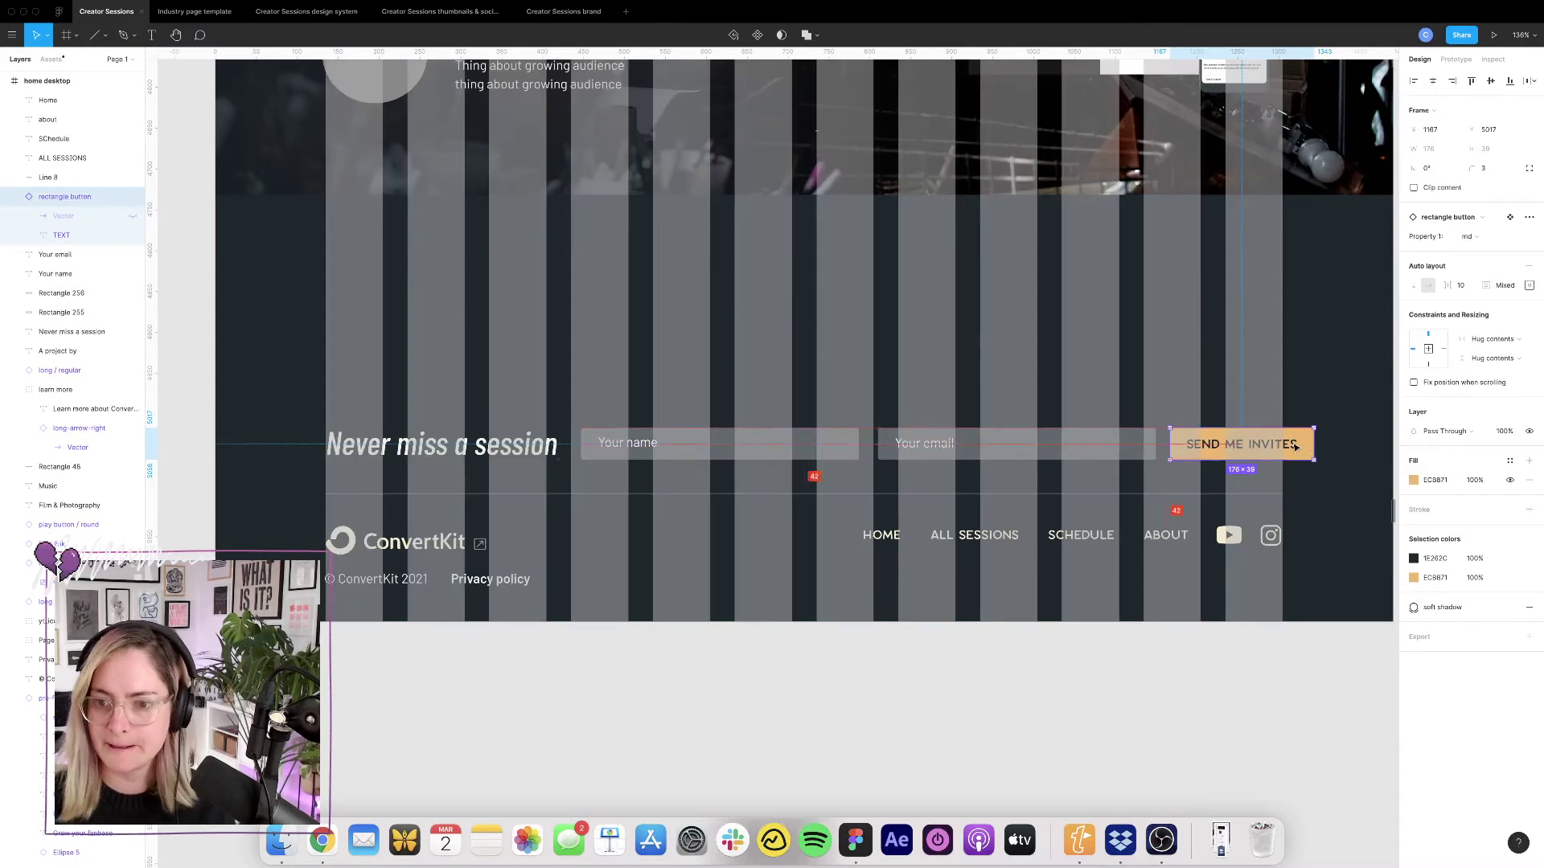
left_click_drag(1295, 447, 1264, 446)
Narrow the two field rectangles to about 321 px each so they end just before the SEND ME INVITES button.
left_click(1045, 447)
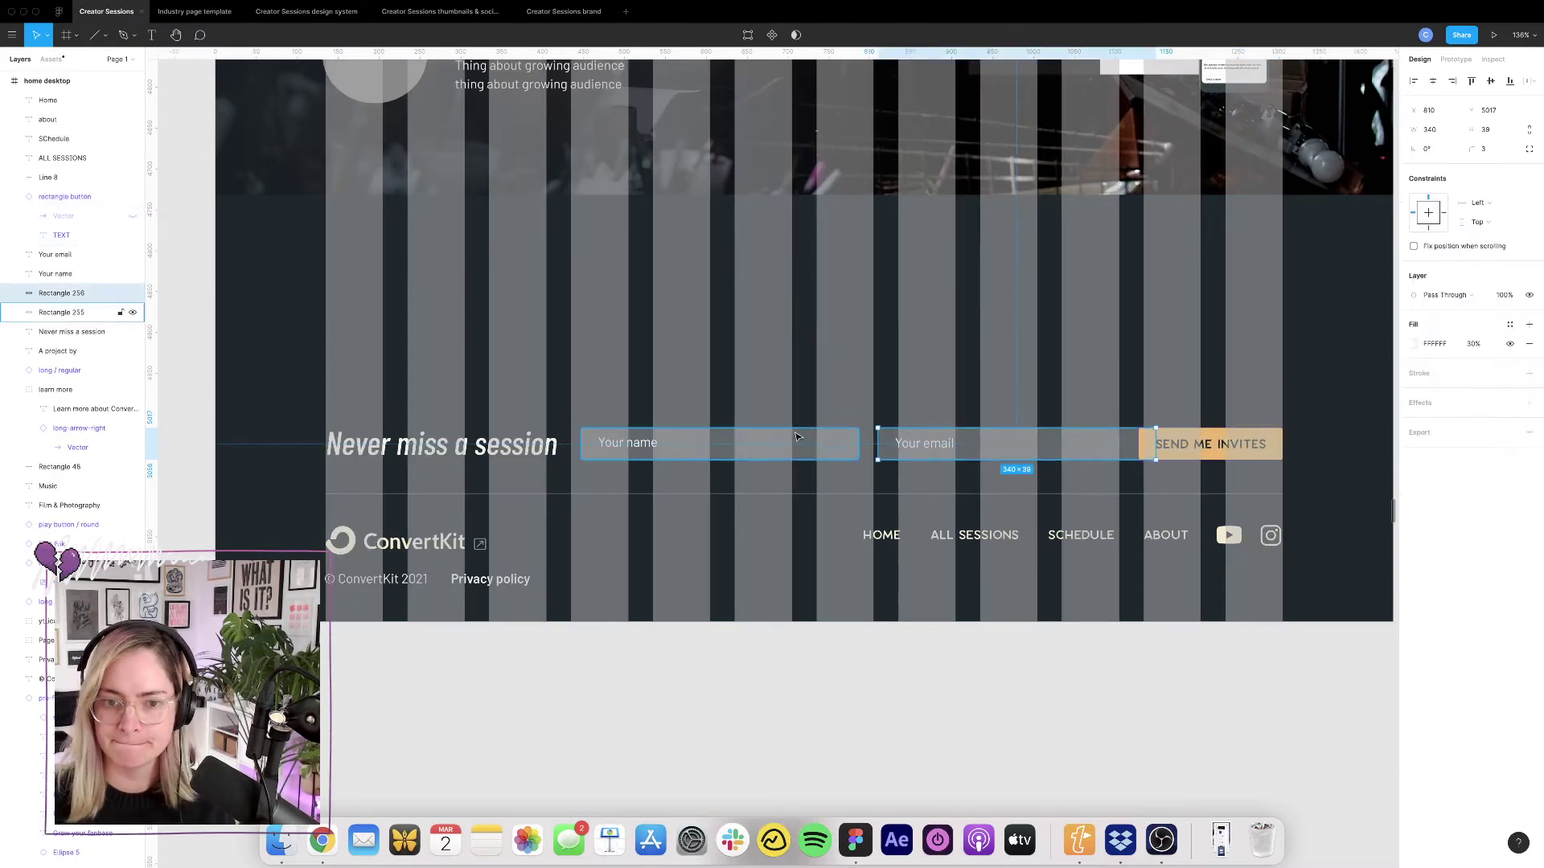
left_click(800, 439, "shift")
left_click_drag(1158, 444, 1125, 444)
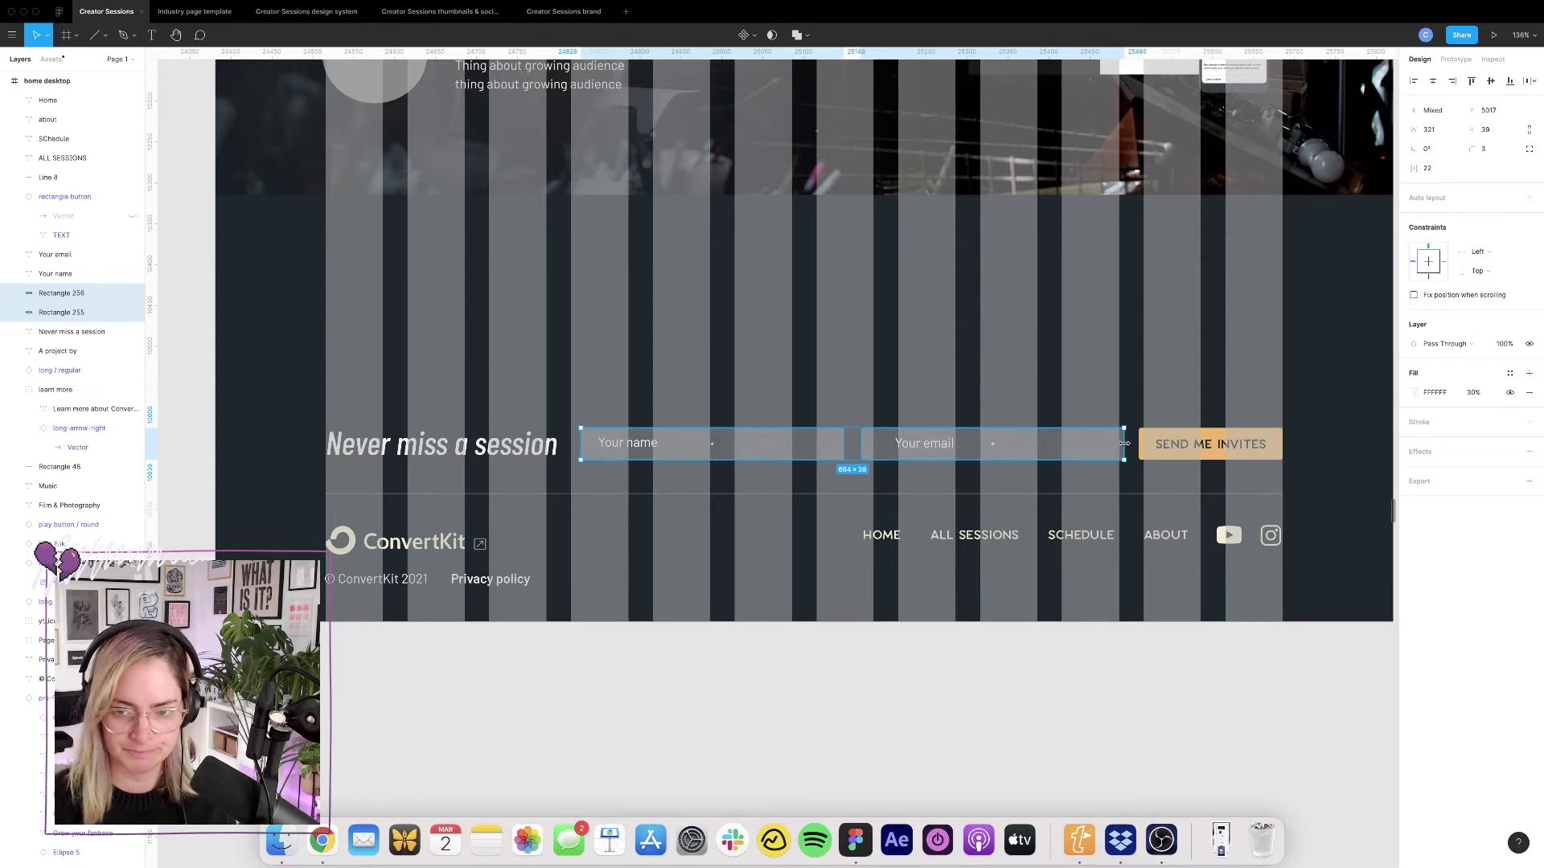
left_click(1050, 349)
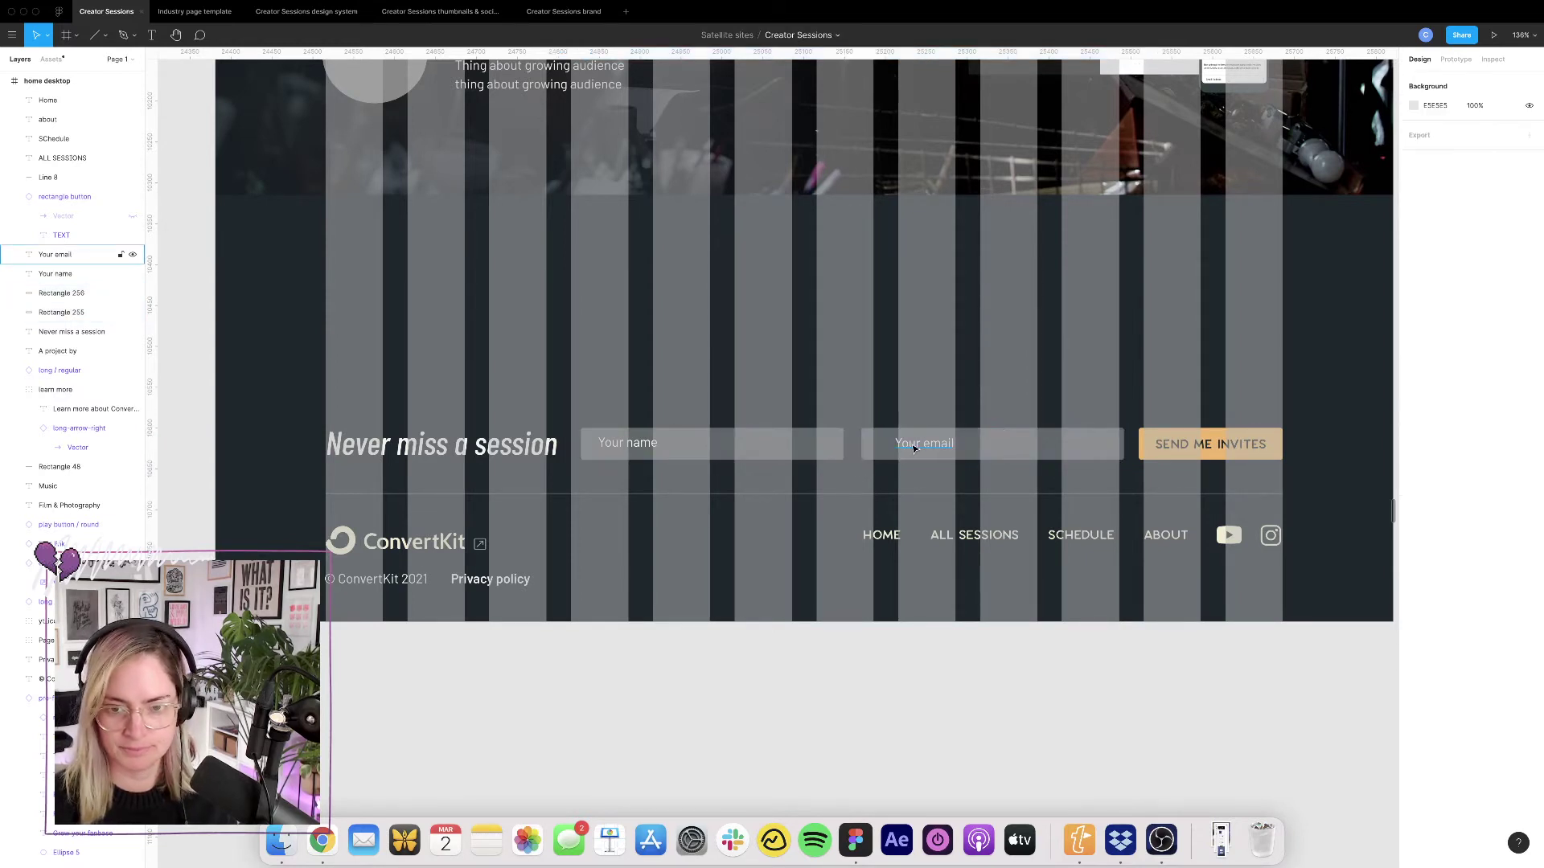
Move the Your email text left inside its narrowed field, then hide the layout grid.
left_click(917, 447)
left_click_drag(923, 454, 915, 454)
key("shift+Left")
key("shift+Left")
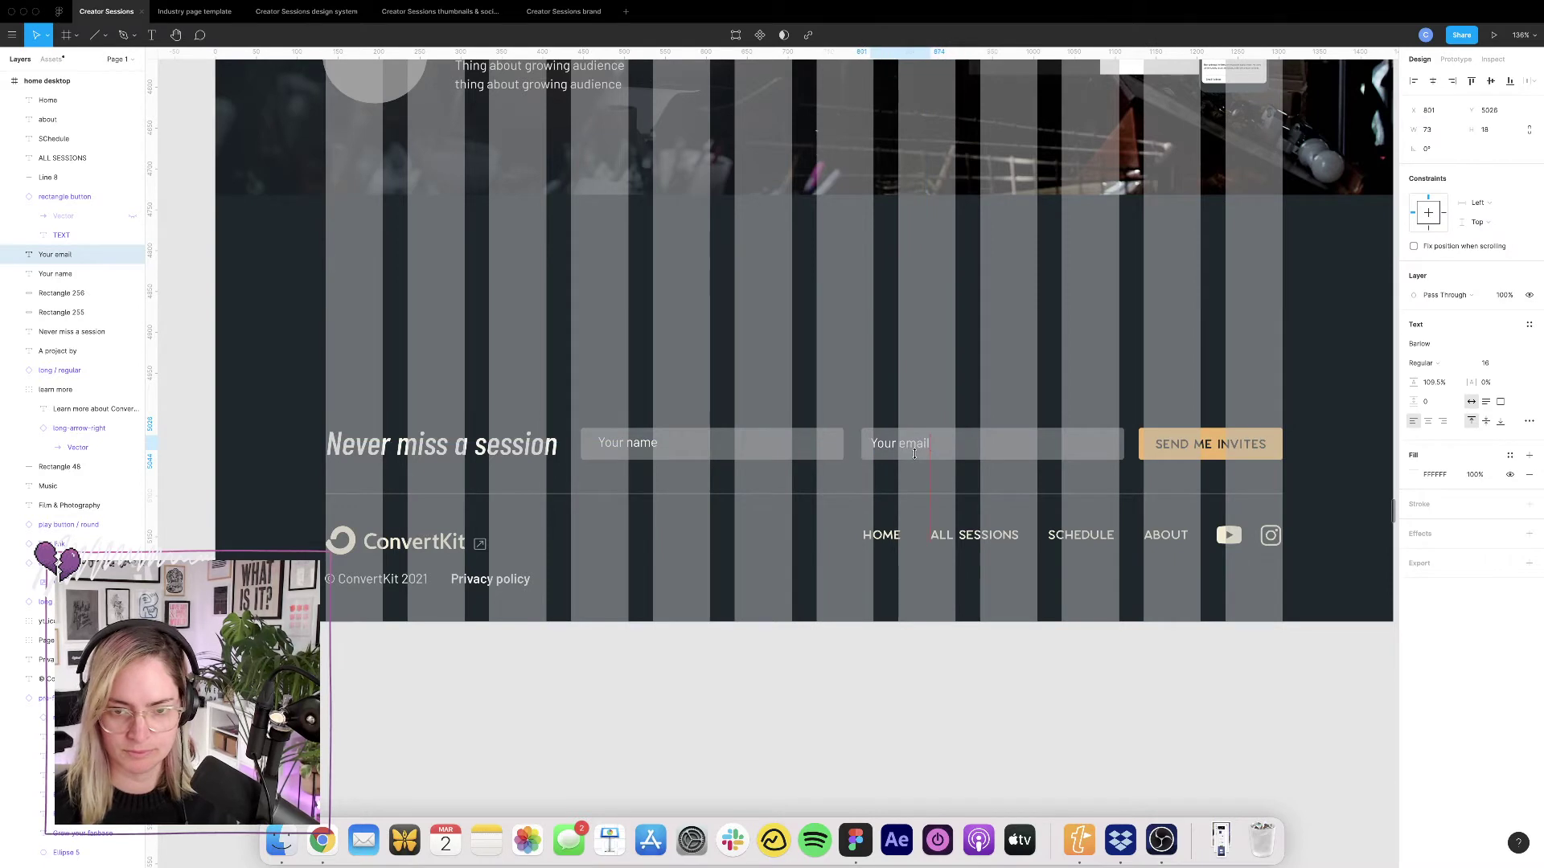
left_click(627, 447, "shift")
key("ctrl+g")
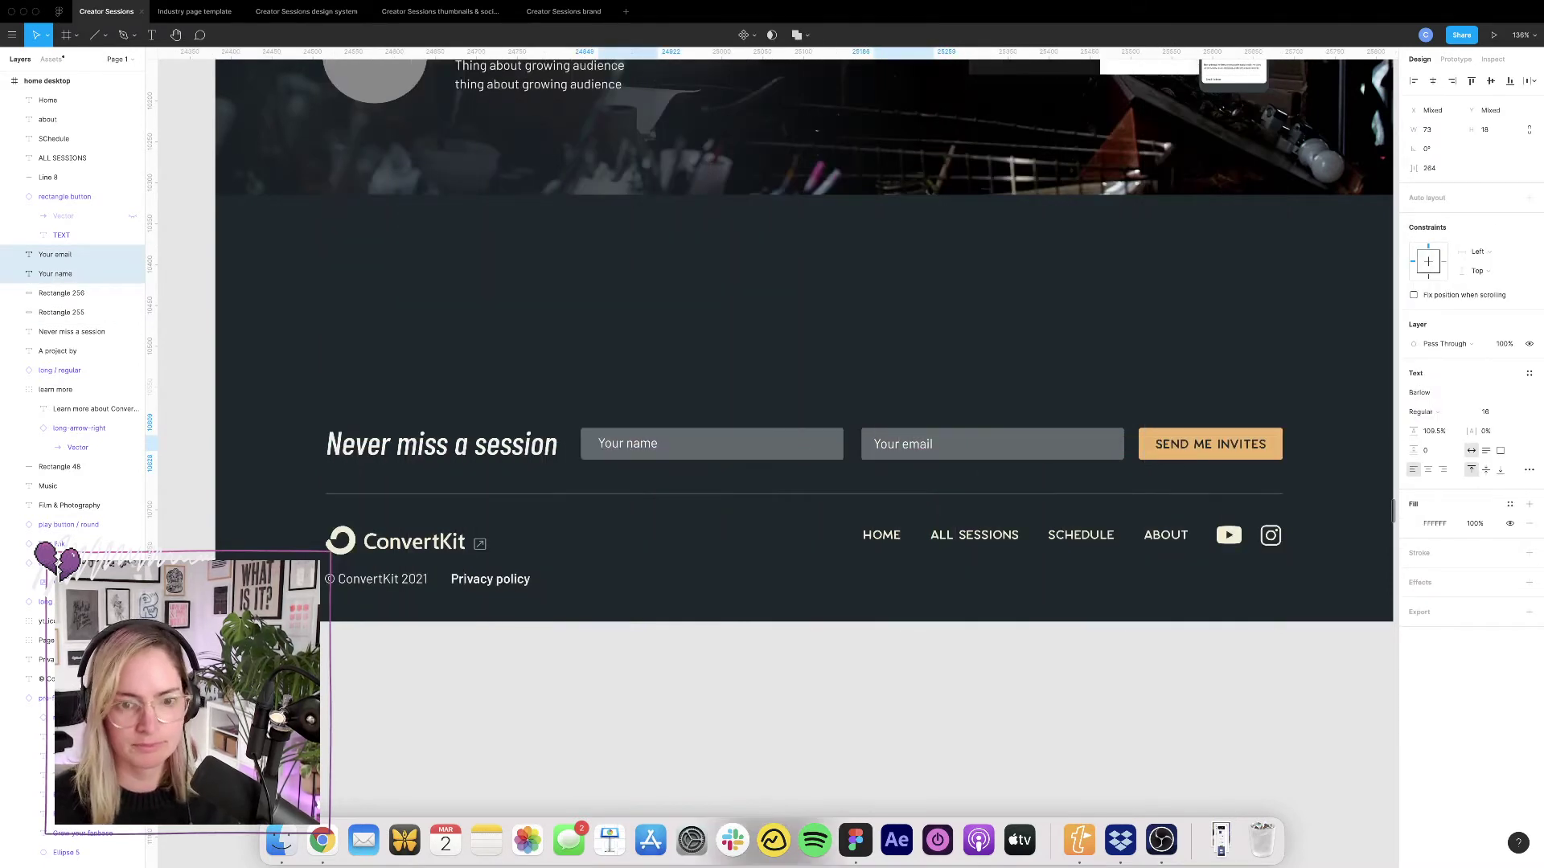
left_click(839, 339)
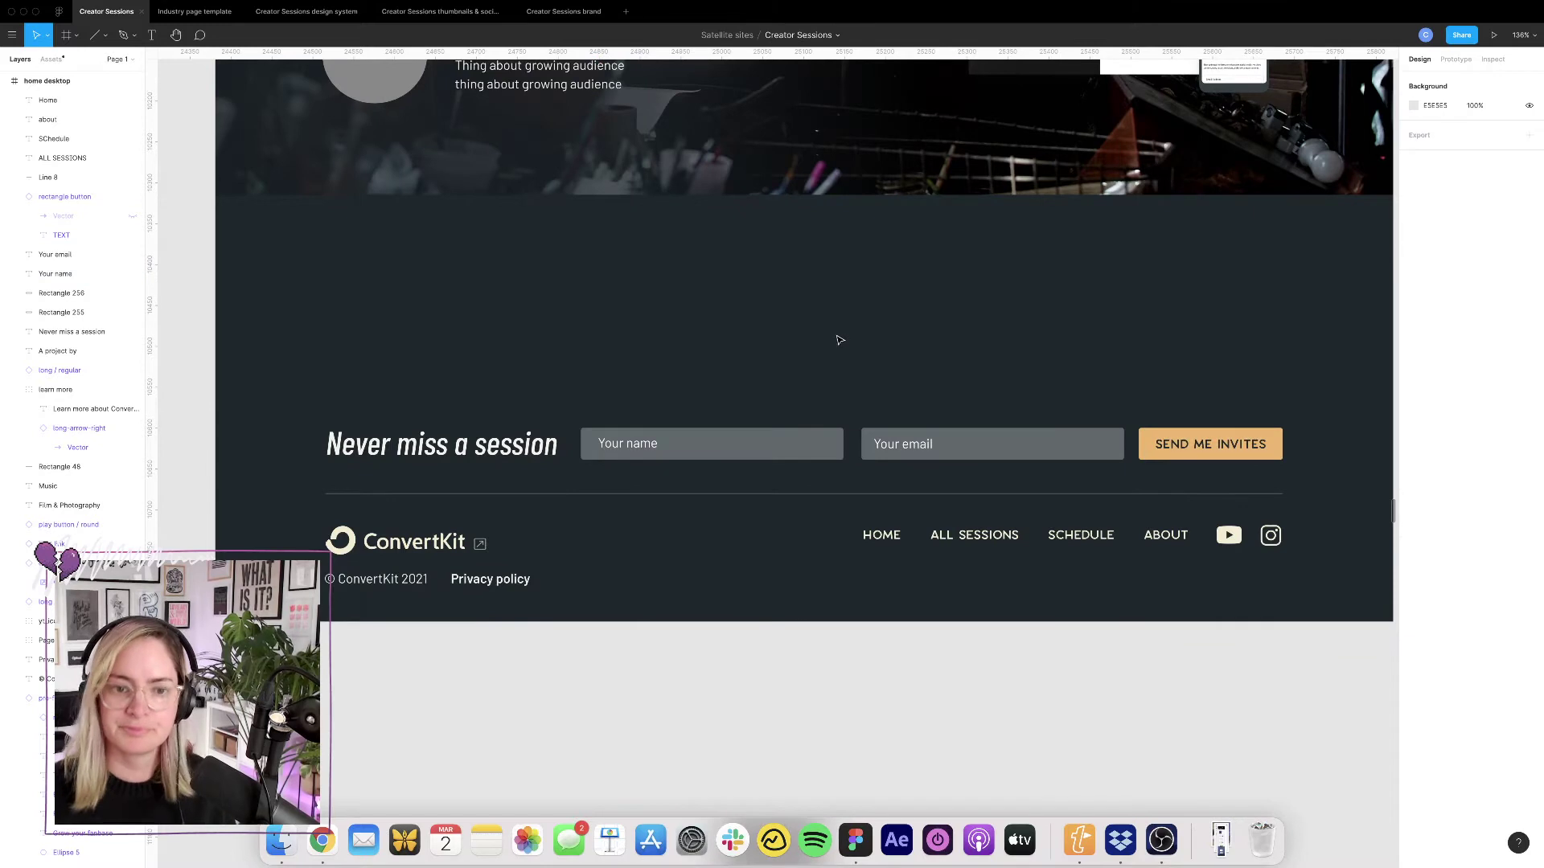
left_click(497, 453)
left_click(727, 392)
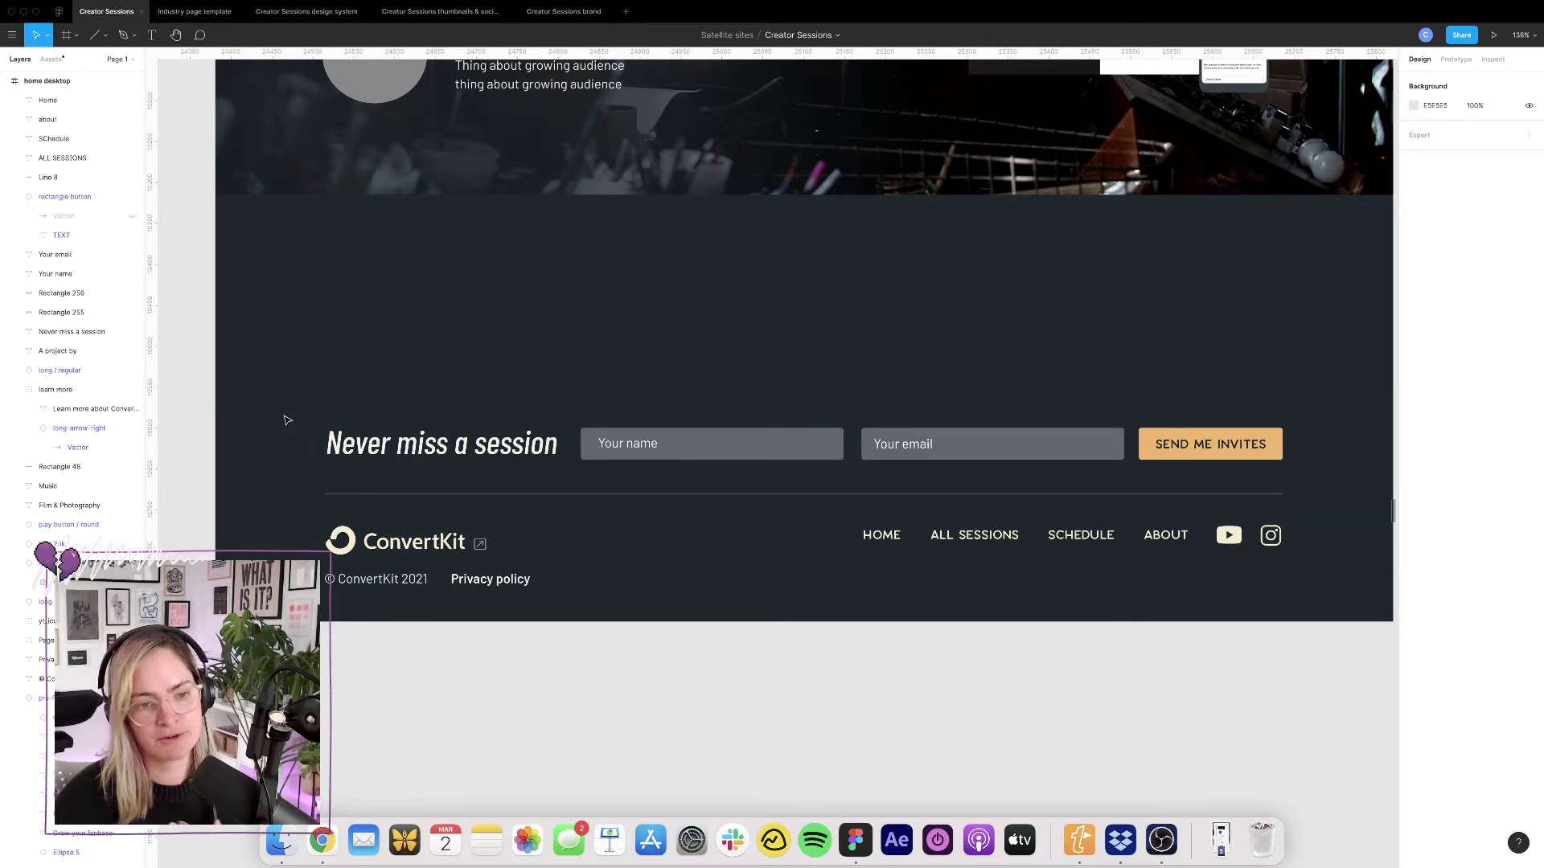
Move all the footer content up together to just below the artist photo section.
left_click_drag(287, 420, 1319, 607)
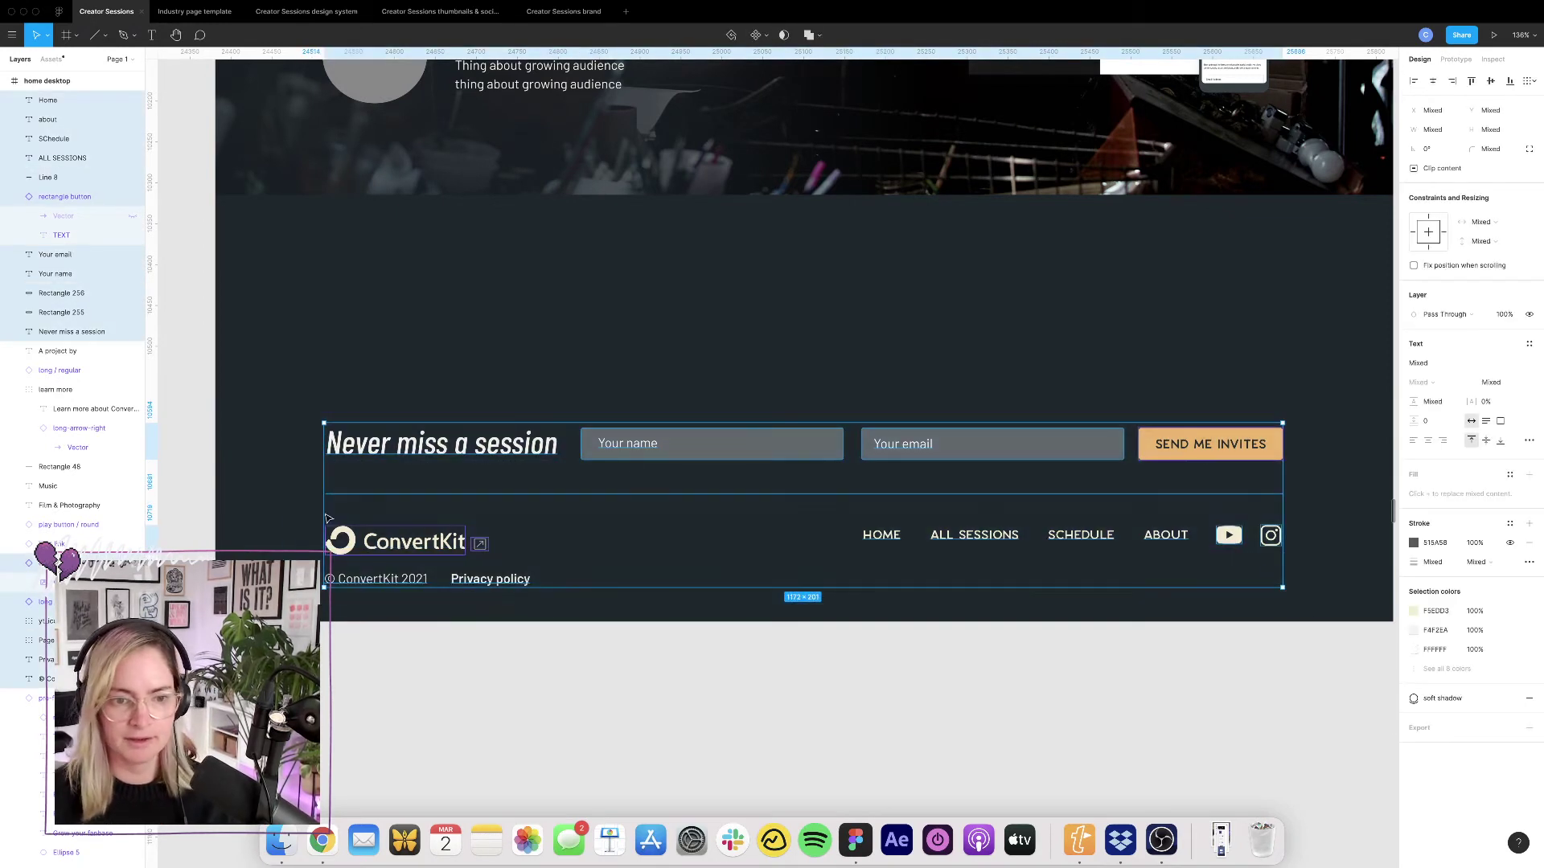
left_click_drag(428, 545, 463, 355)
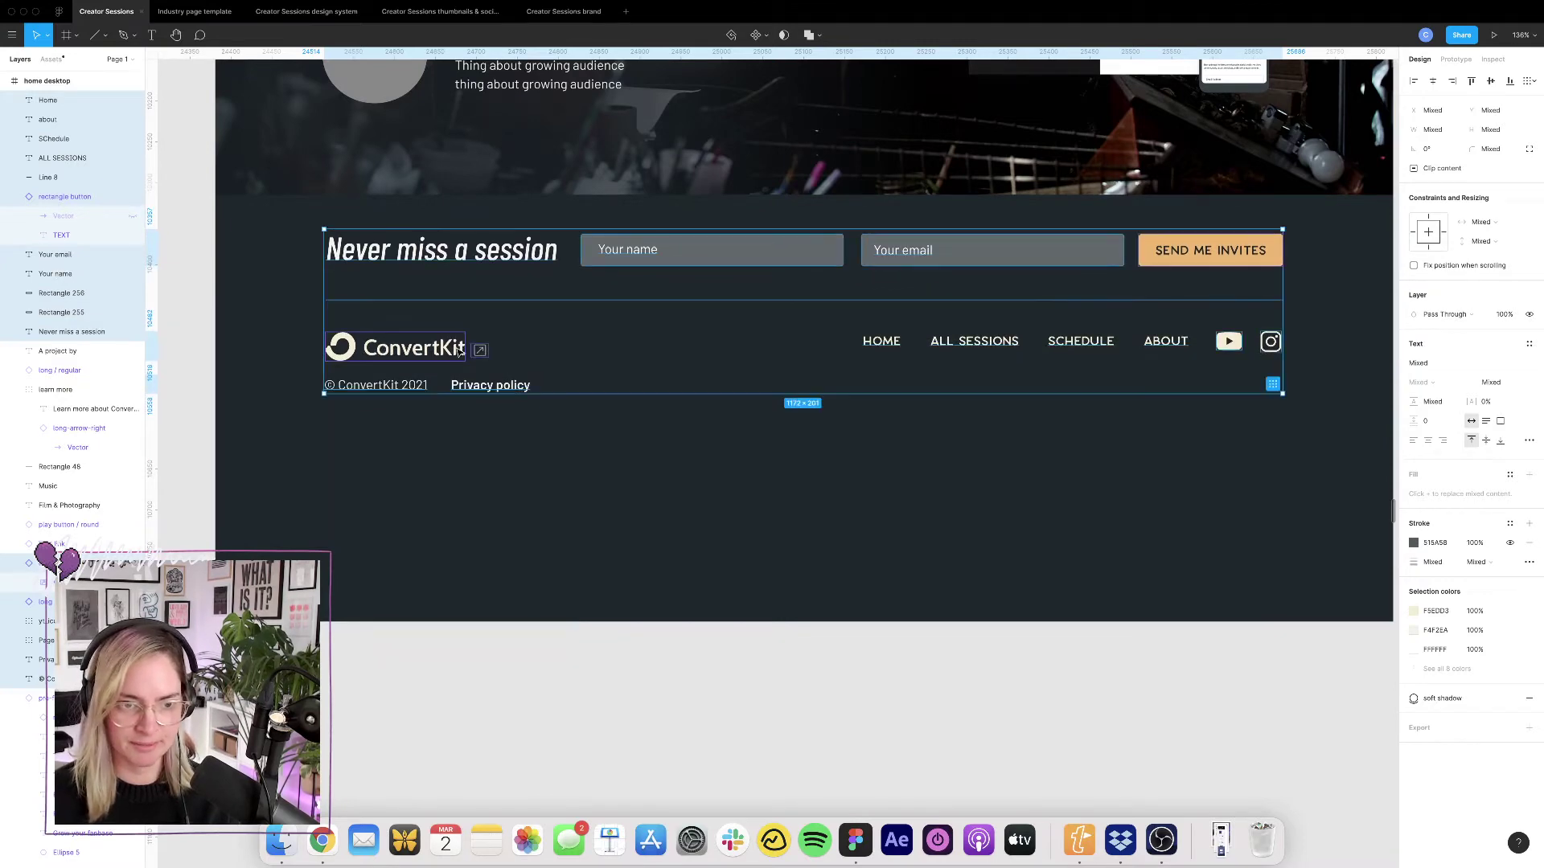
left_click(728, 566)
Shorten the home desktop frame from its bottom edge so it ends a little below the copyright and Privacy policy row.
scroll(727, 566, "down", 5)
scroll(728, 570, "down", 5, "ctrl")
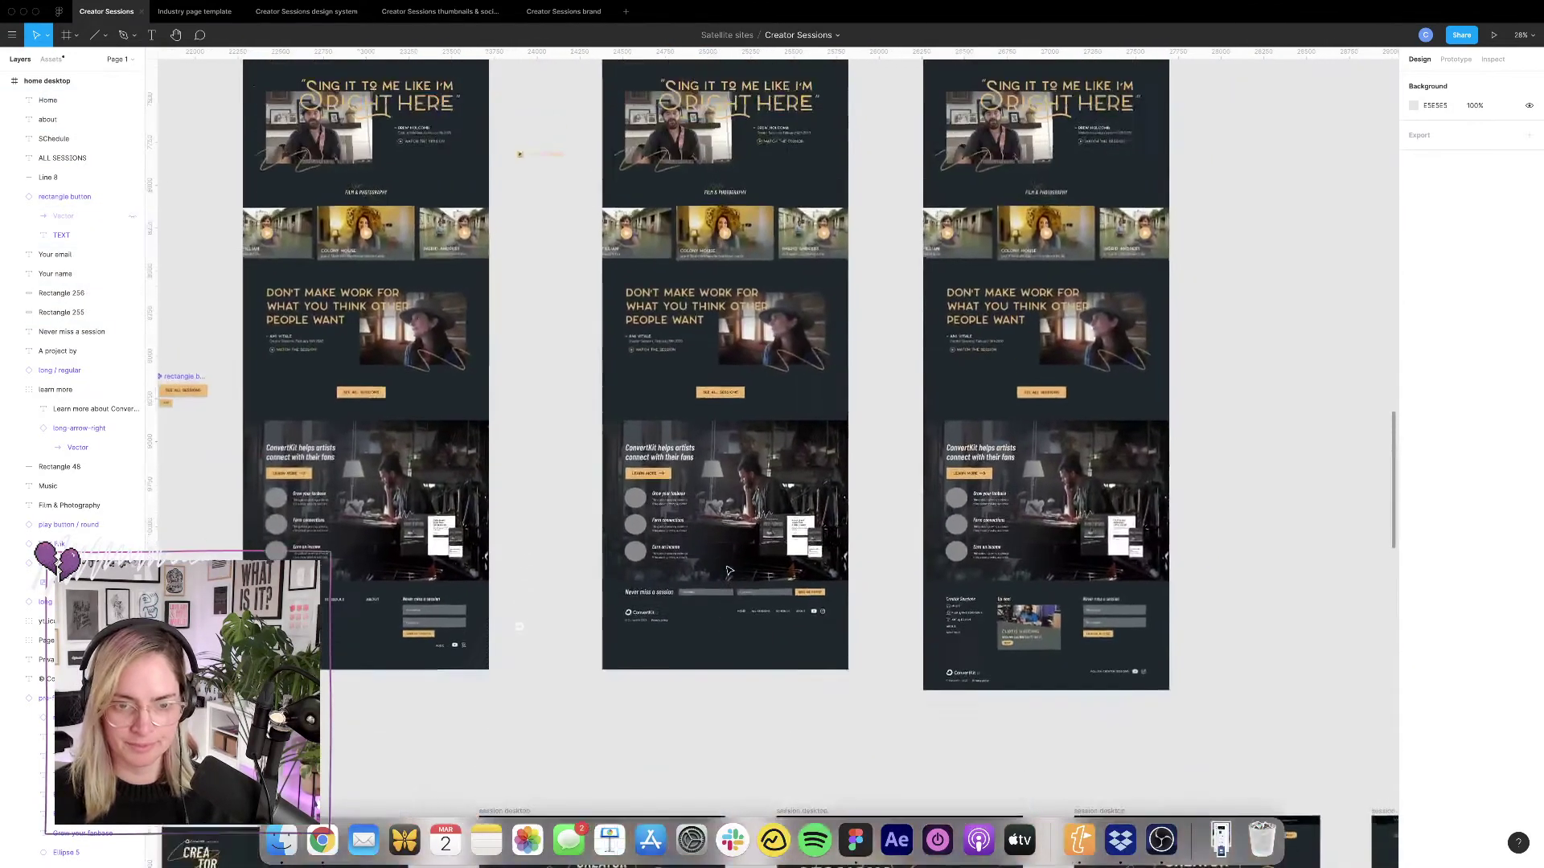
scroll(618, 68, "up", 5)
scroll(619, 73, "up", 3)
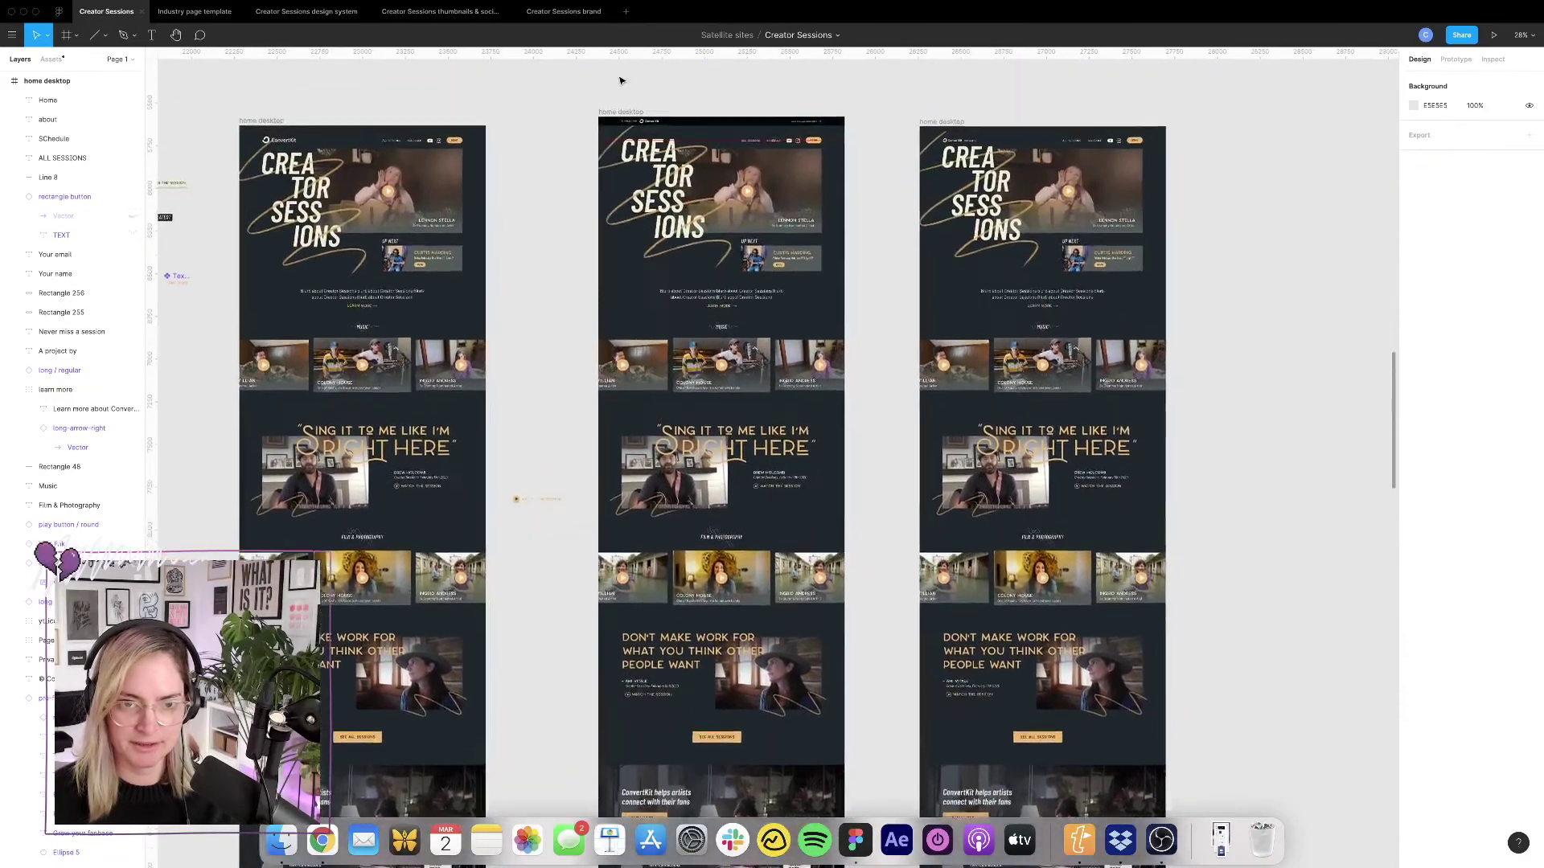
left_click(624, 137)
scroll(674, 461, "down", 5)
scroll(772, 534, "down", 5)
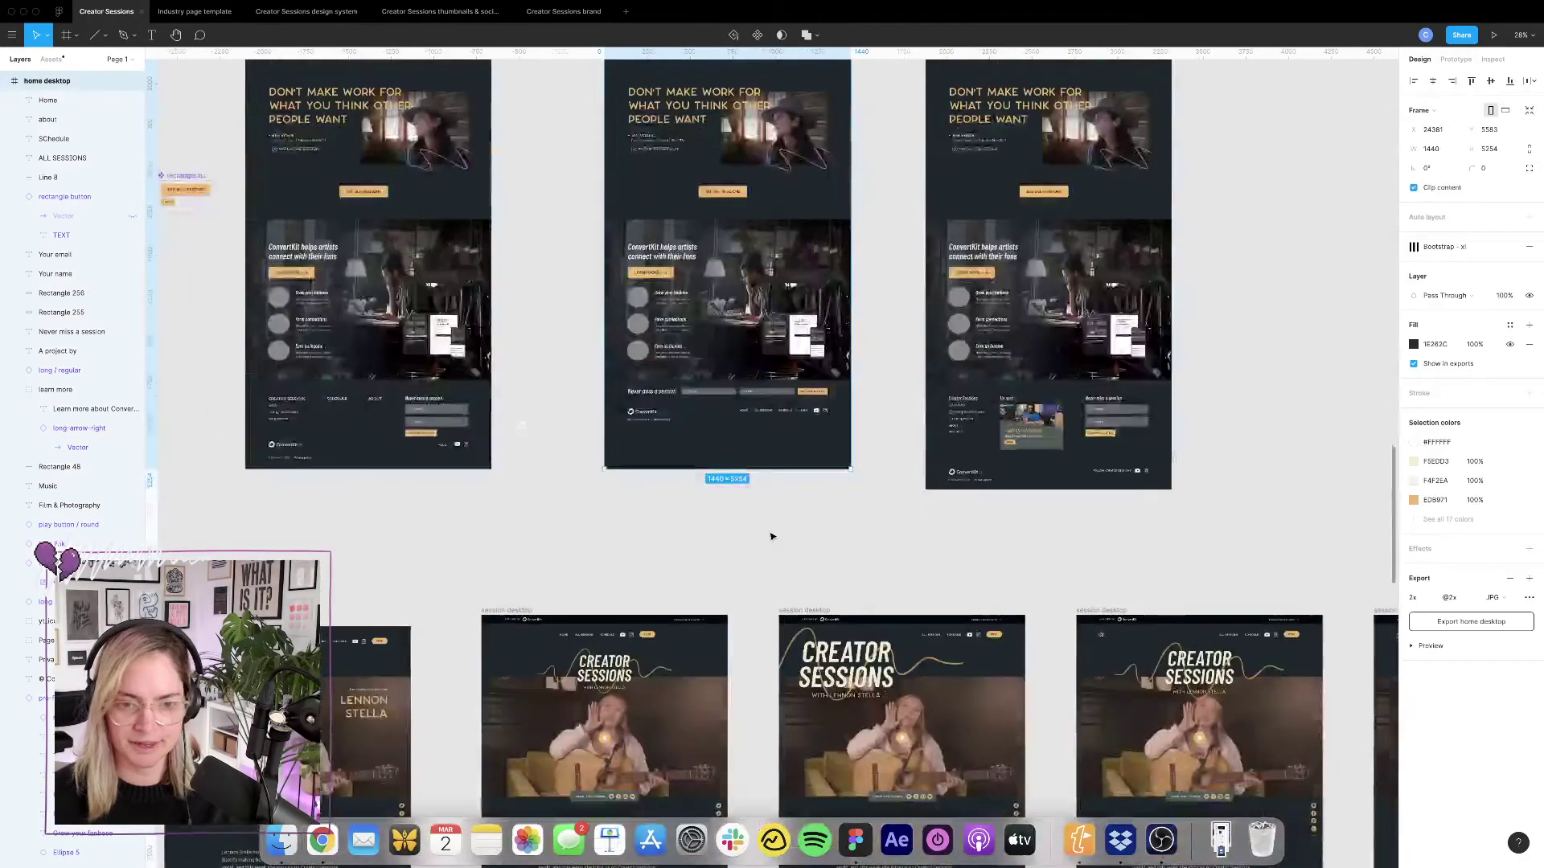
scroll(772, 534, "up", 10, "ctrl")
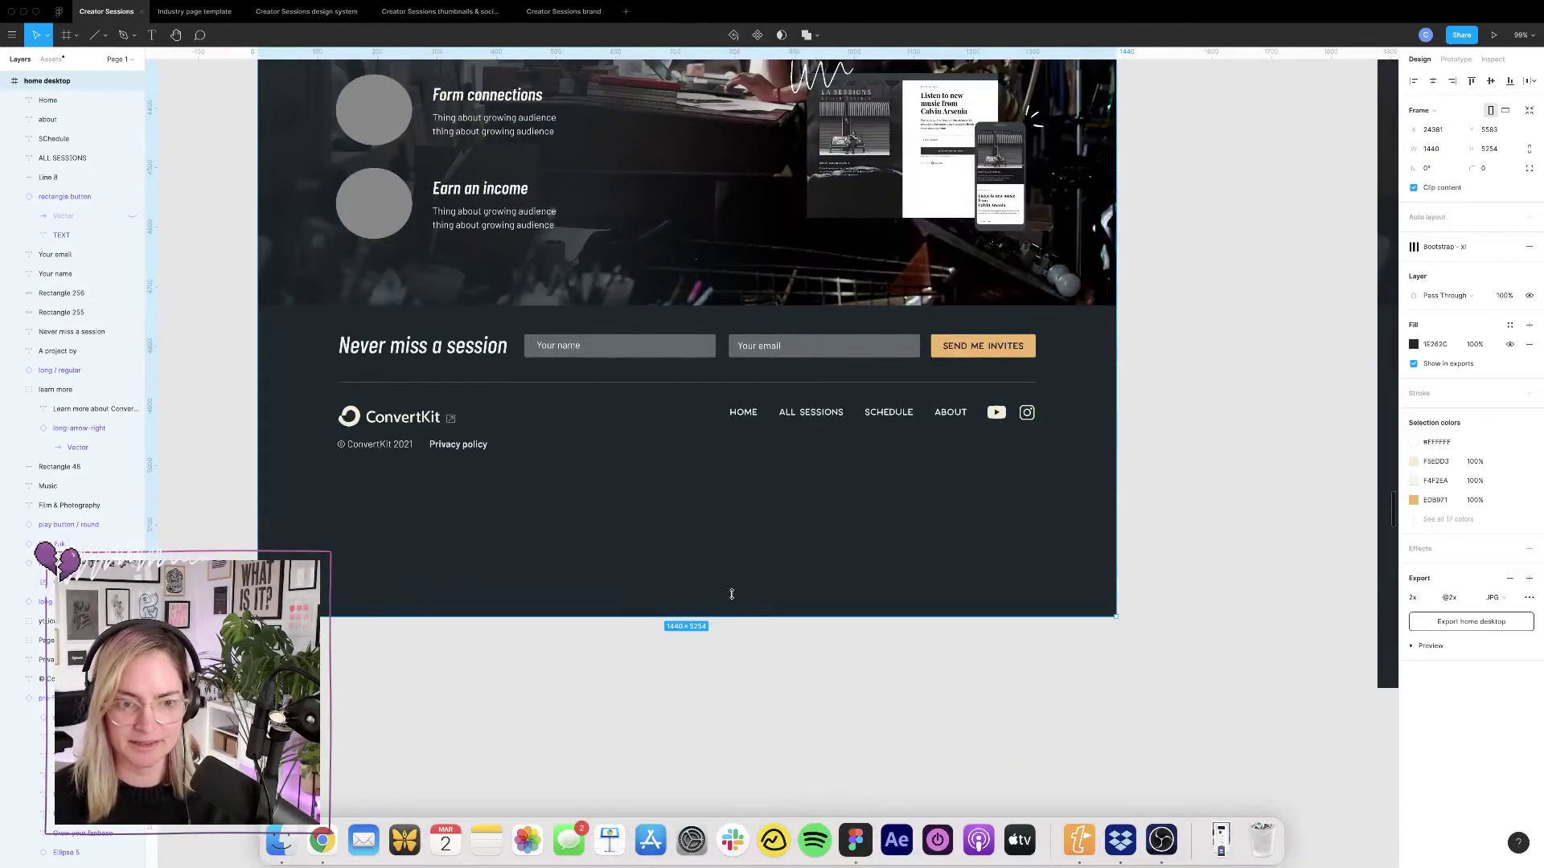
left_click_drag(732, 594, 741, 500)
left_click(817, 565)
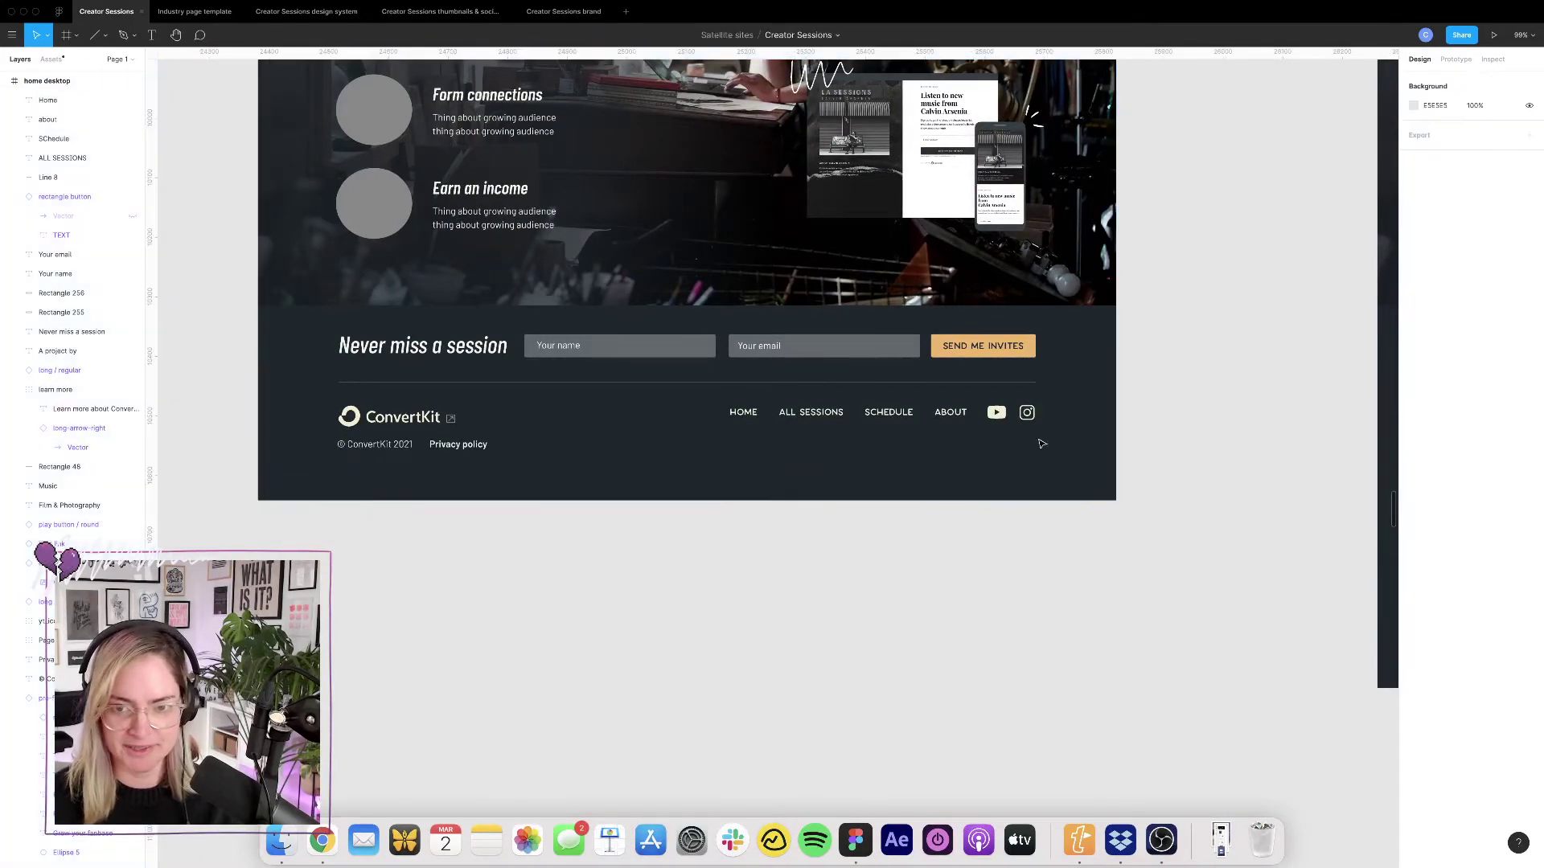
Move the divider line, ConvertKit logo, navigation links, social icons and copyright row down 40 px together.
left_click_drag(1042, 444, 311, 381)
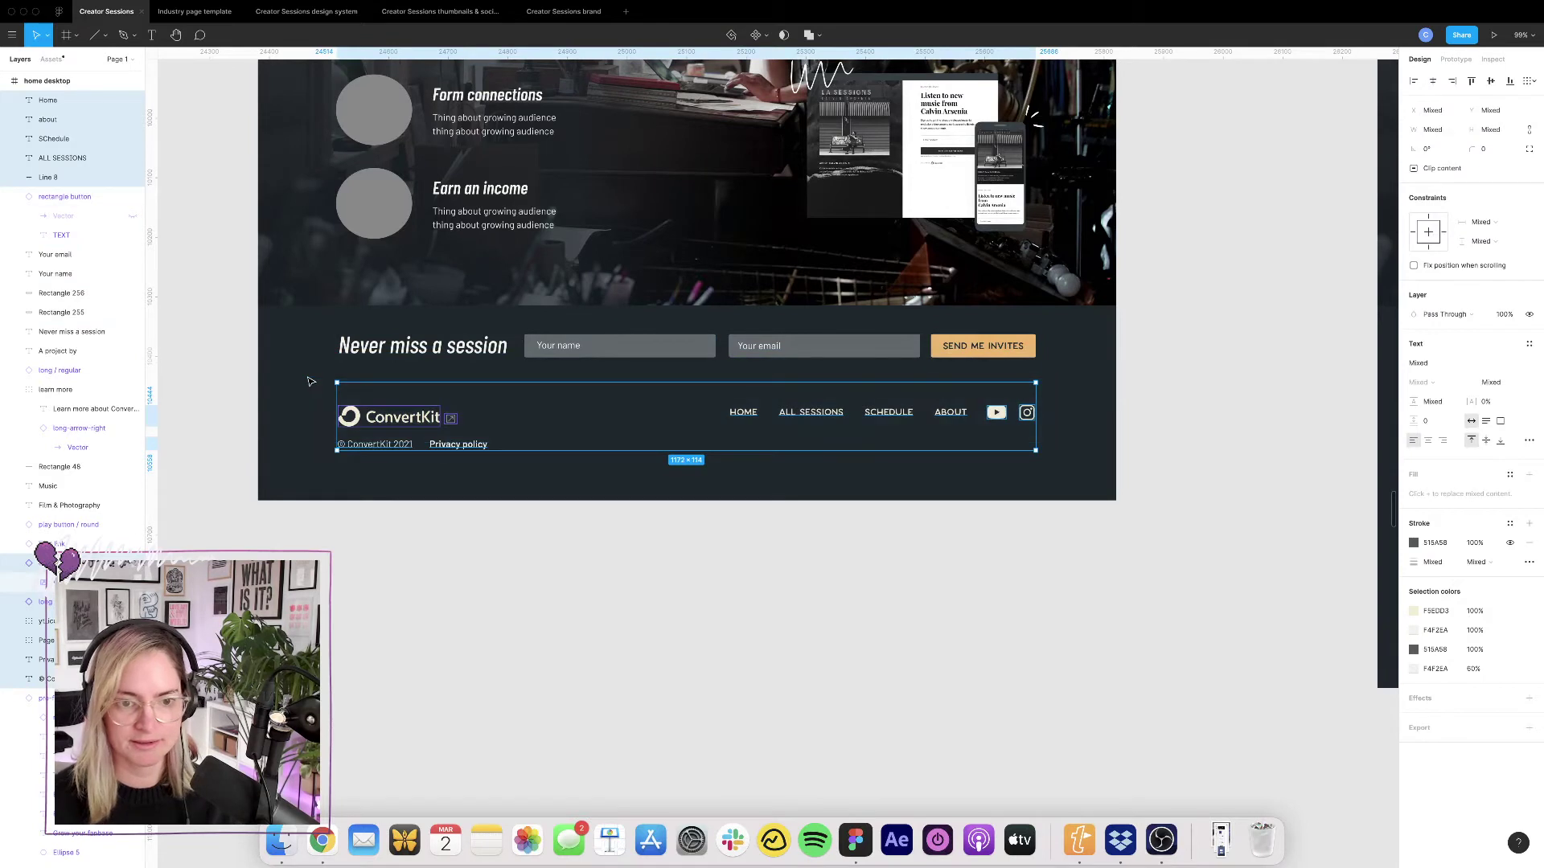
key("shift+Down")
key("shift+Down")
key("shift+Down")
key("shift+Down")
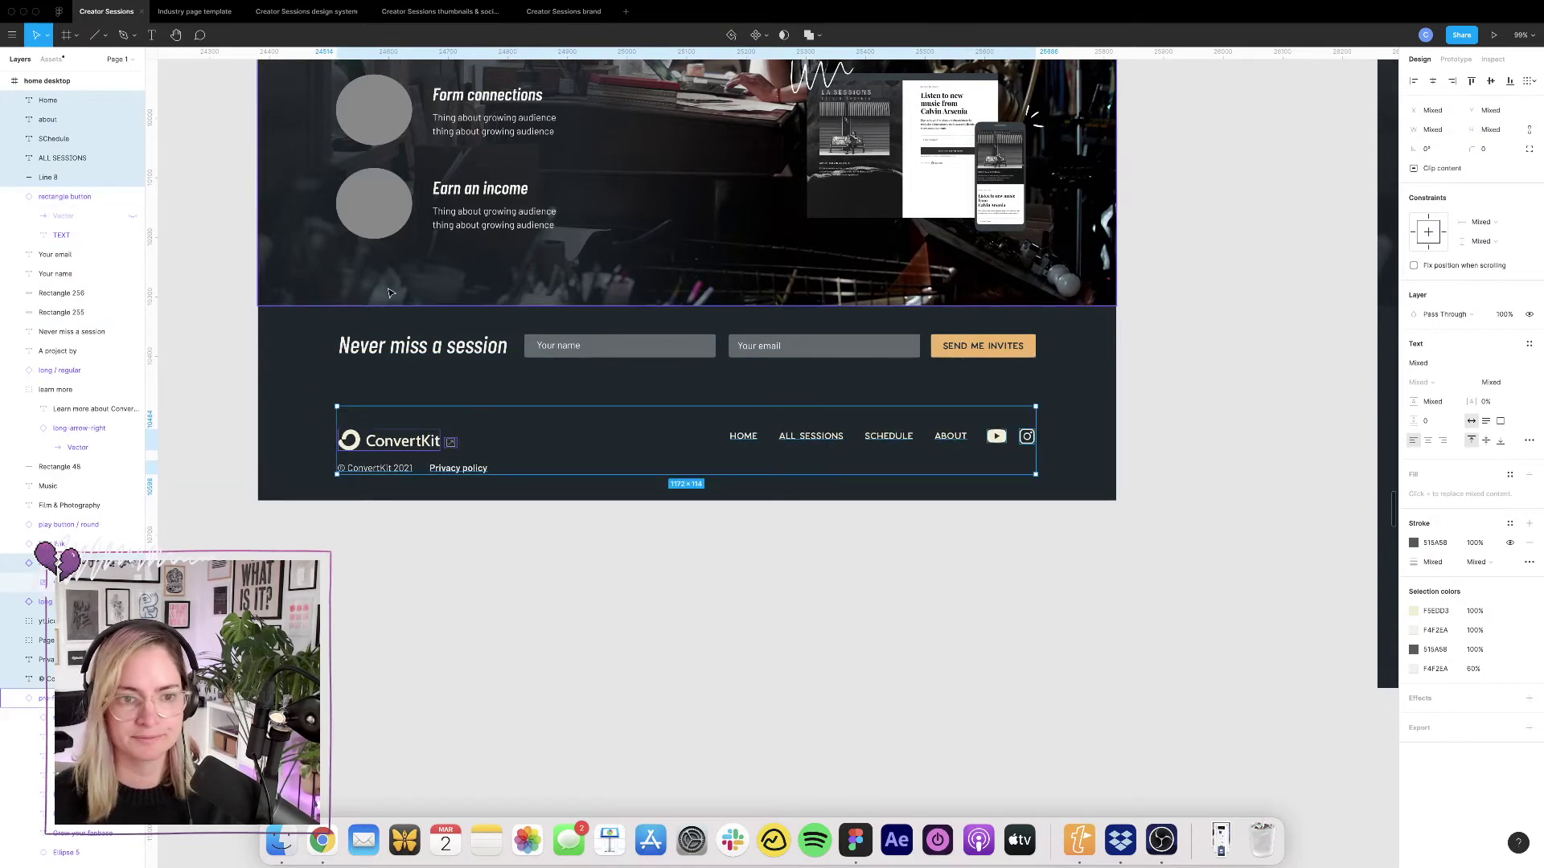
Move the Never miss a session row with its fields and SEND ME INVITES button down 20 px.
left_click_drag(312, 328, 1065, 369)
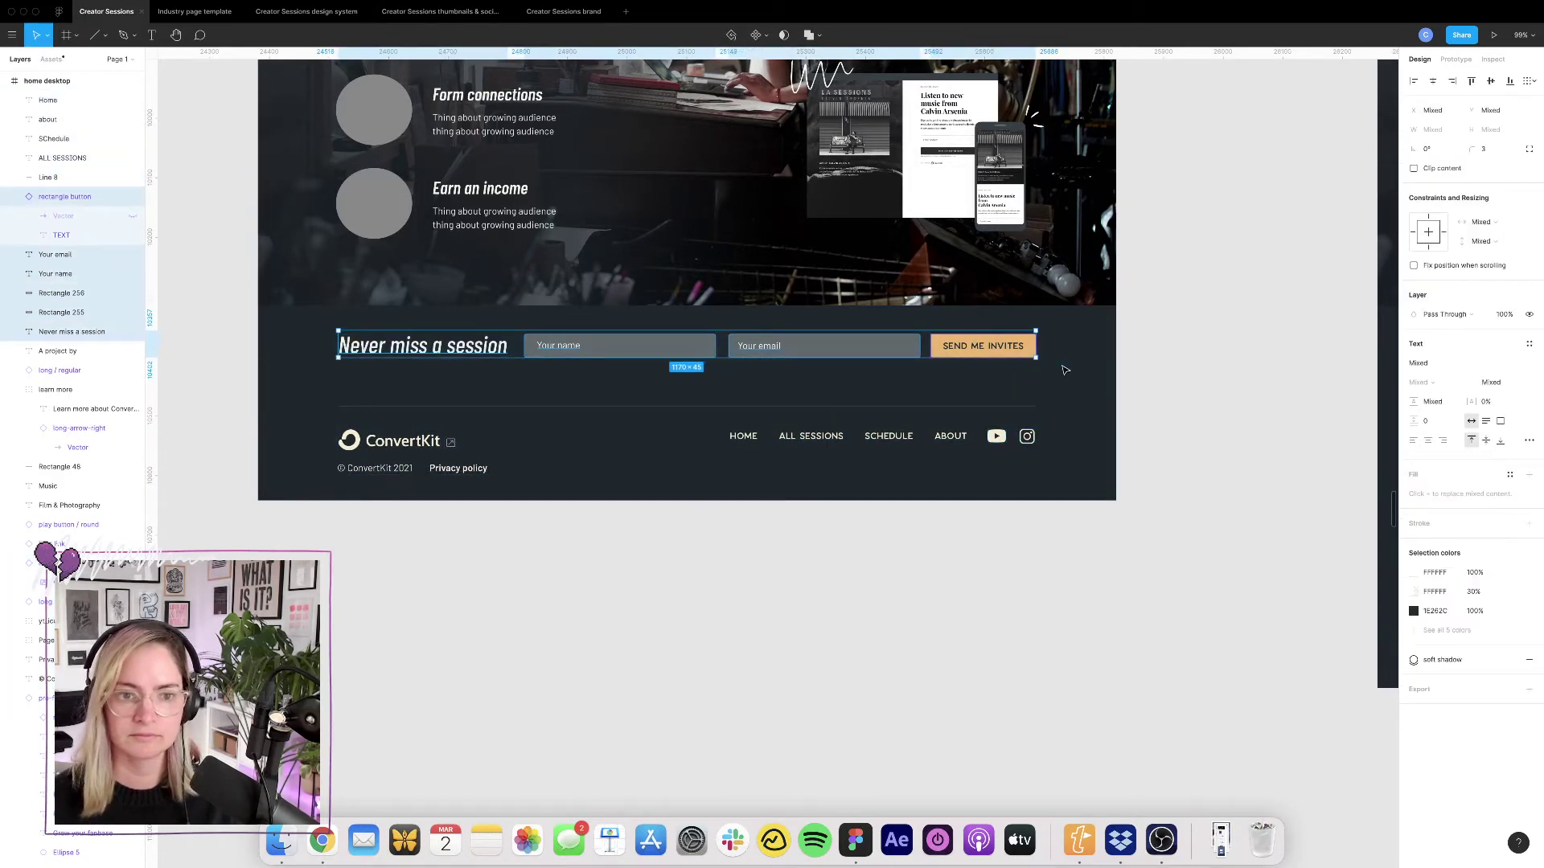
key("shift+Down")
key("shift+Down")
left_click(1066, 369)
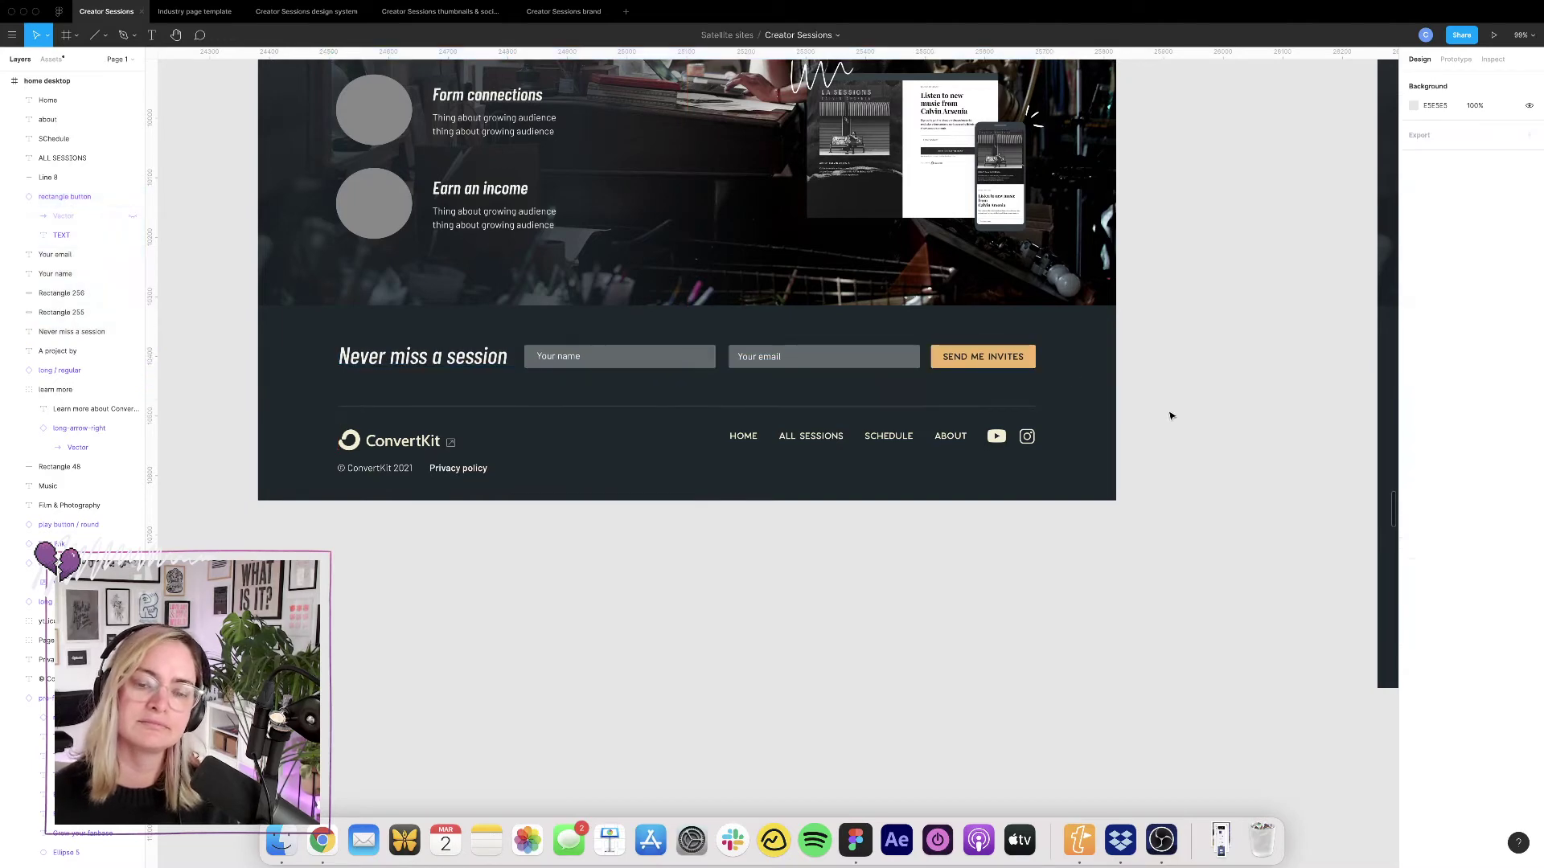
Review the home desktop page from the footer up to the header and back, checking the compact footer in context.
scroll(1066, 370, "left", 4)
scroll(1066, 370, "up", 1)
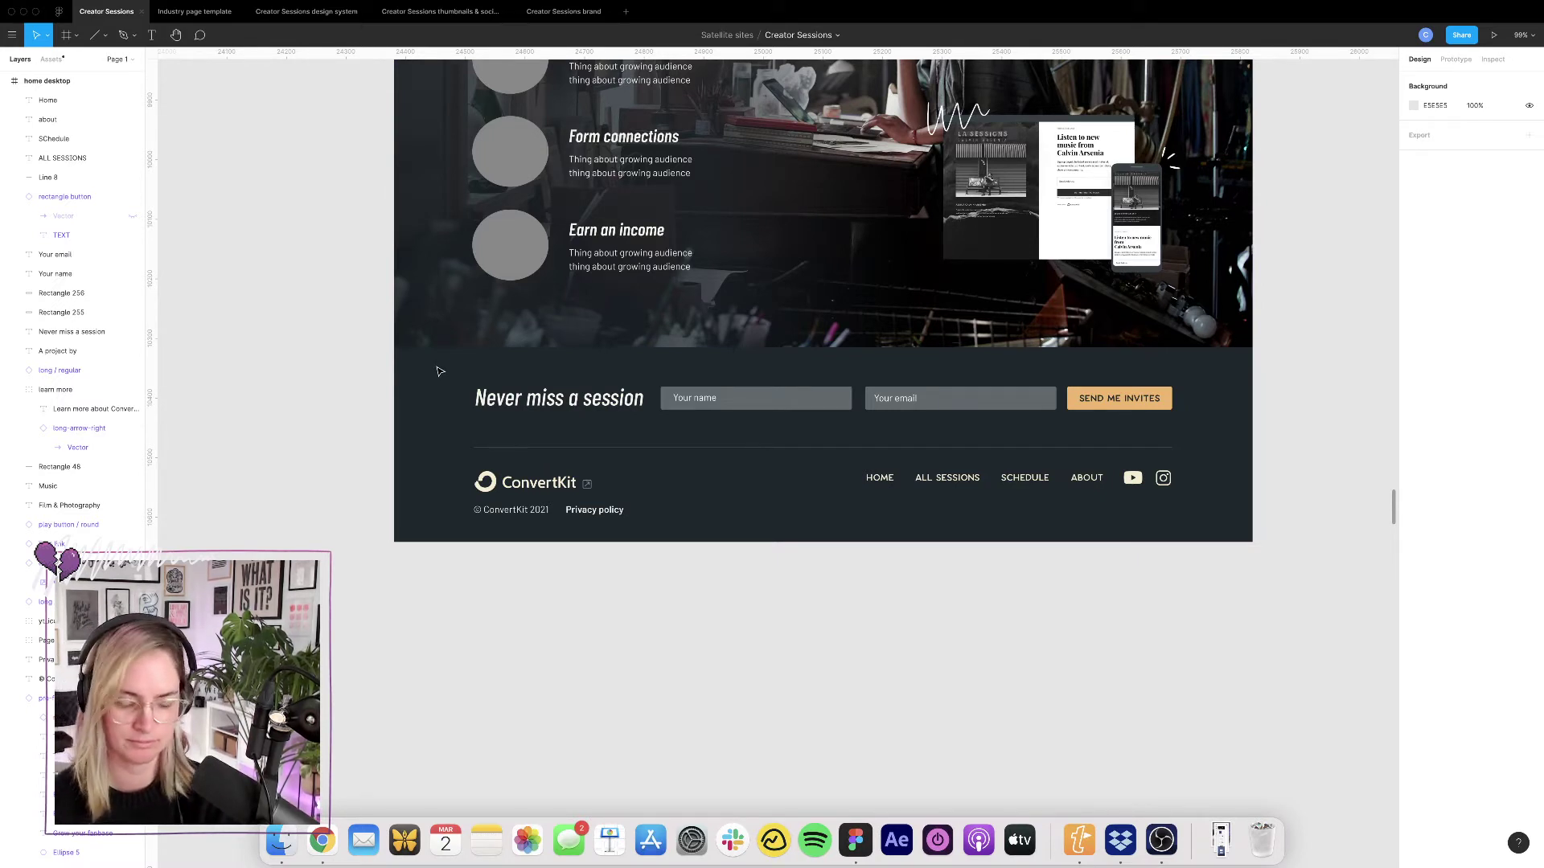
scroll(437, 390, "up", 5)
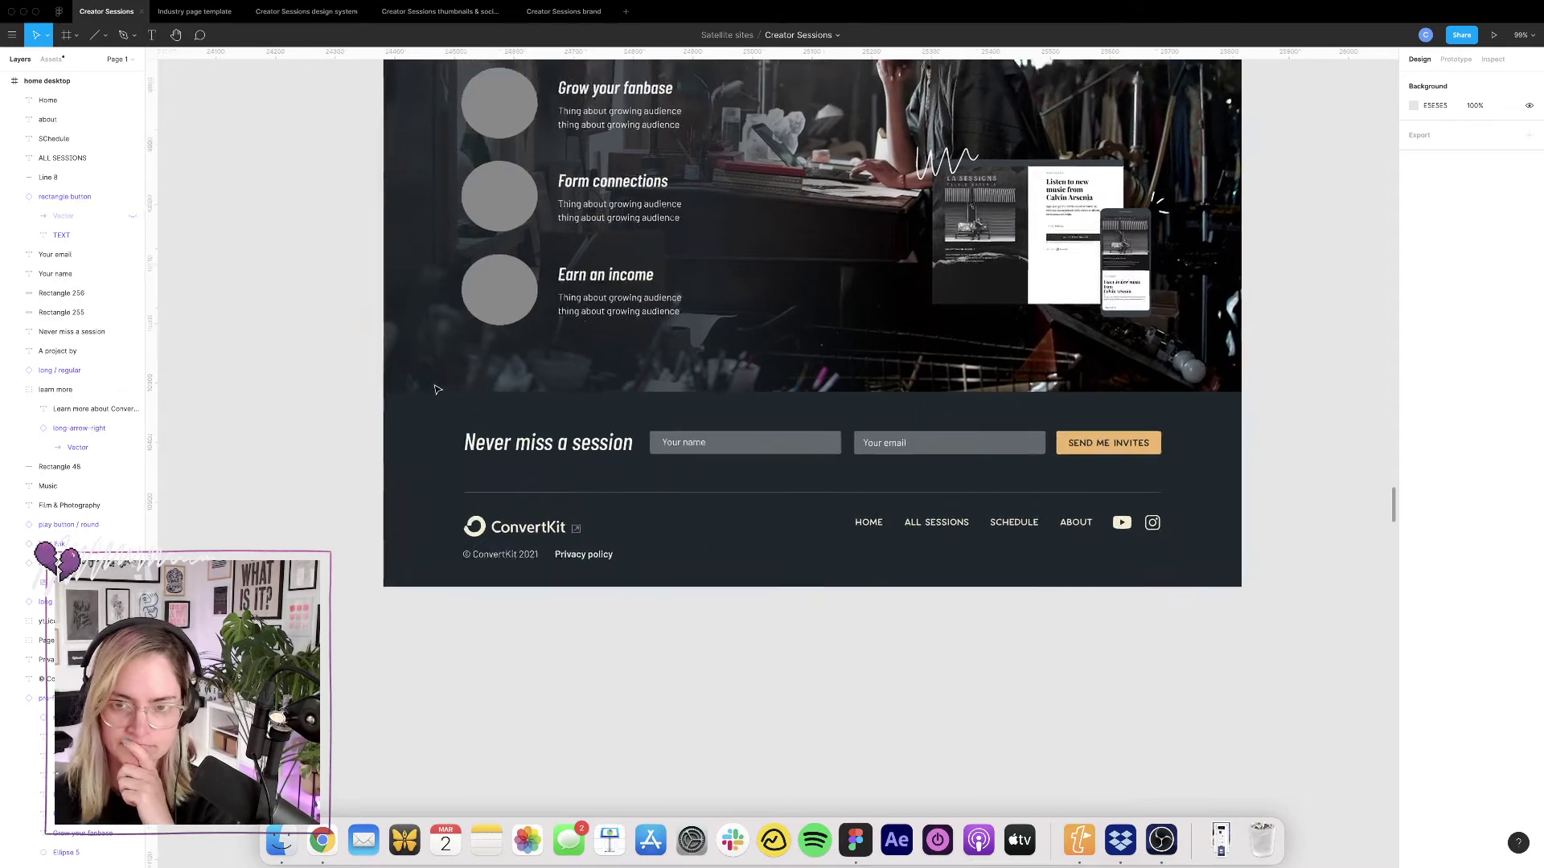
scroll(437, 390, "down", 3)
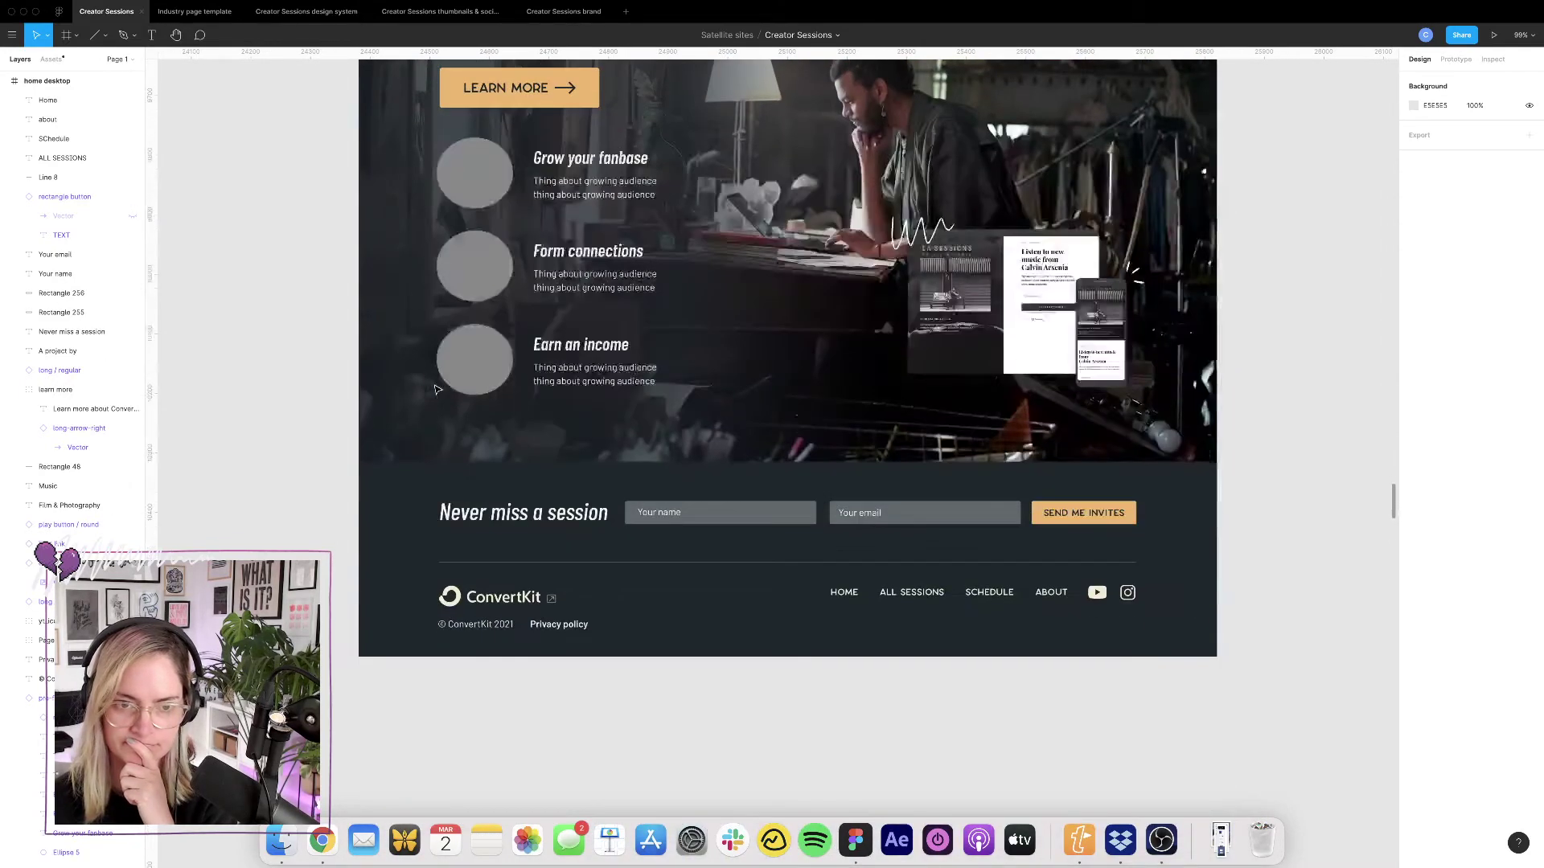
scroll(437, 390, "up", 3)
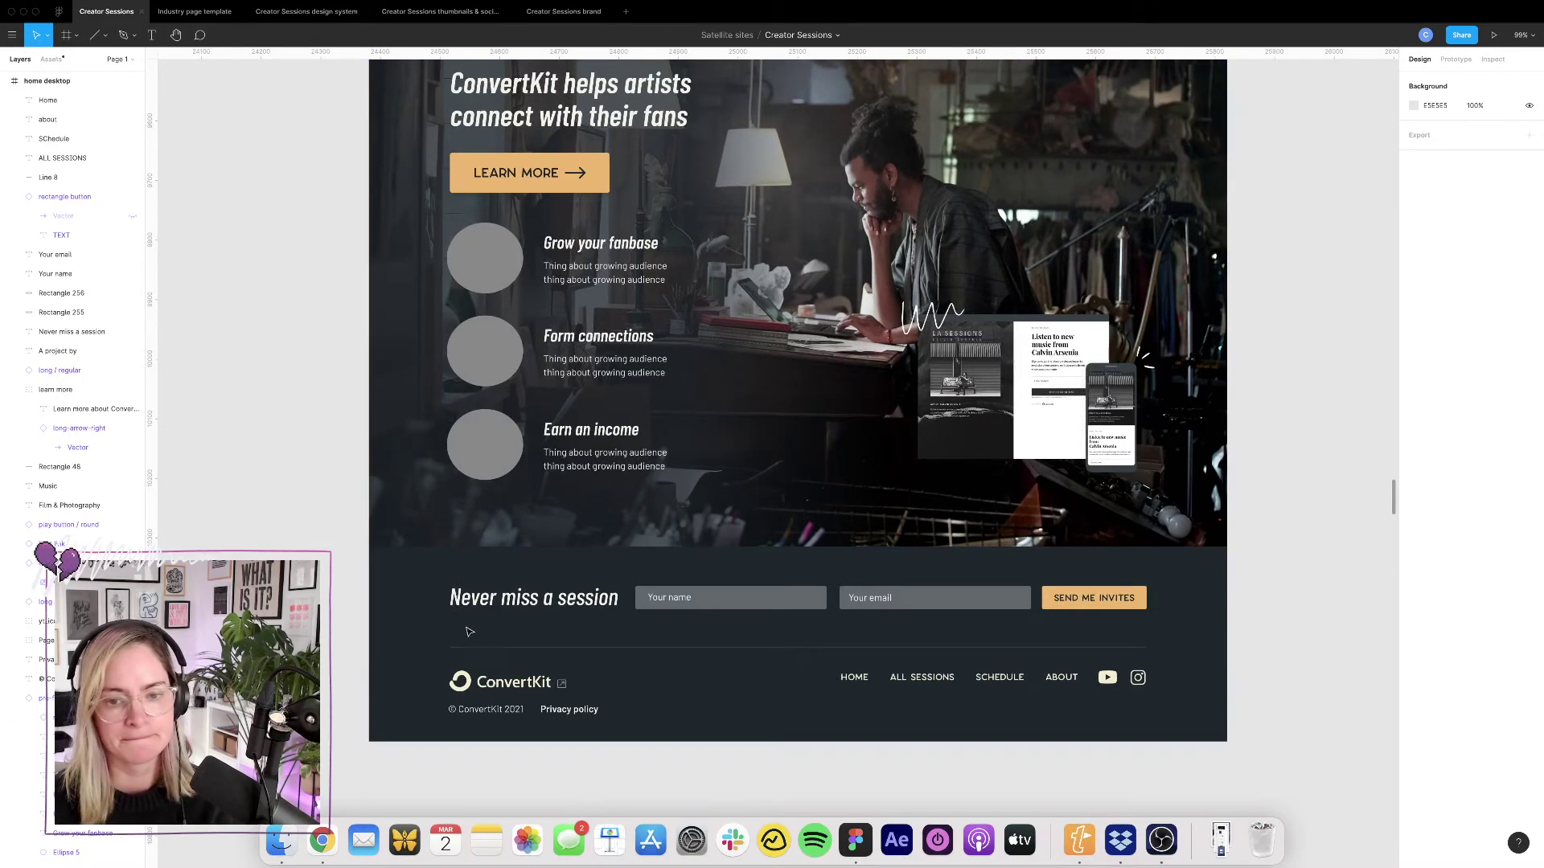
scroll(469, 631, "up", 1)
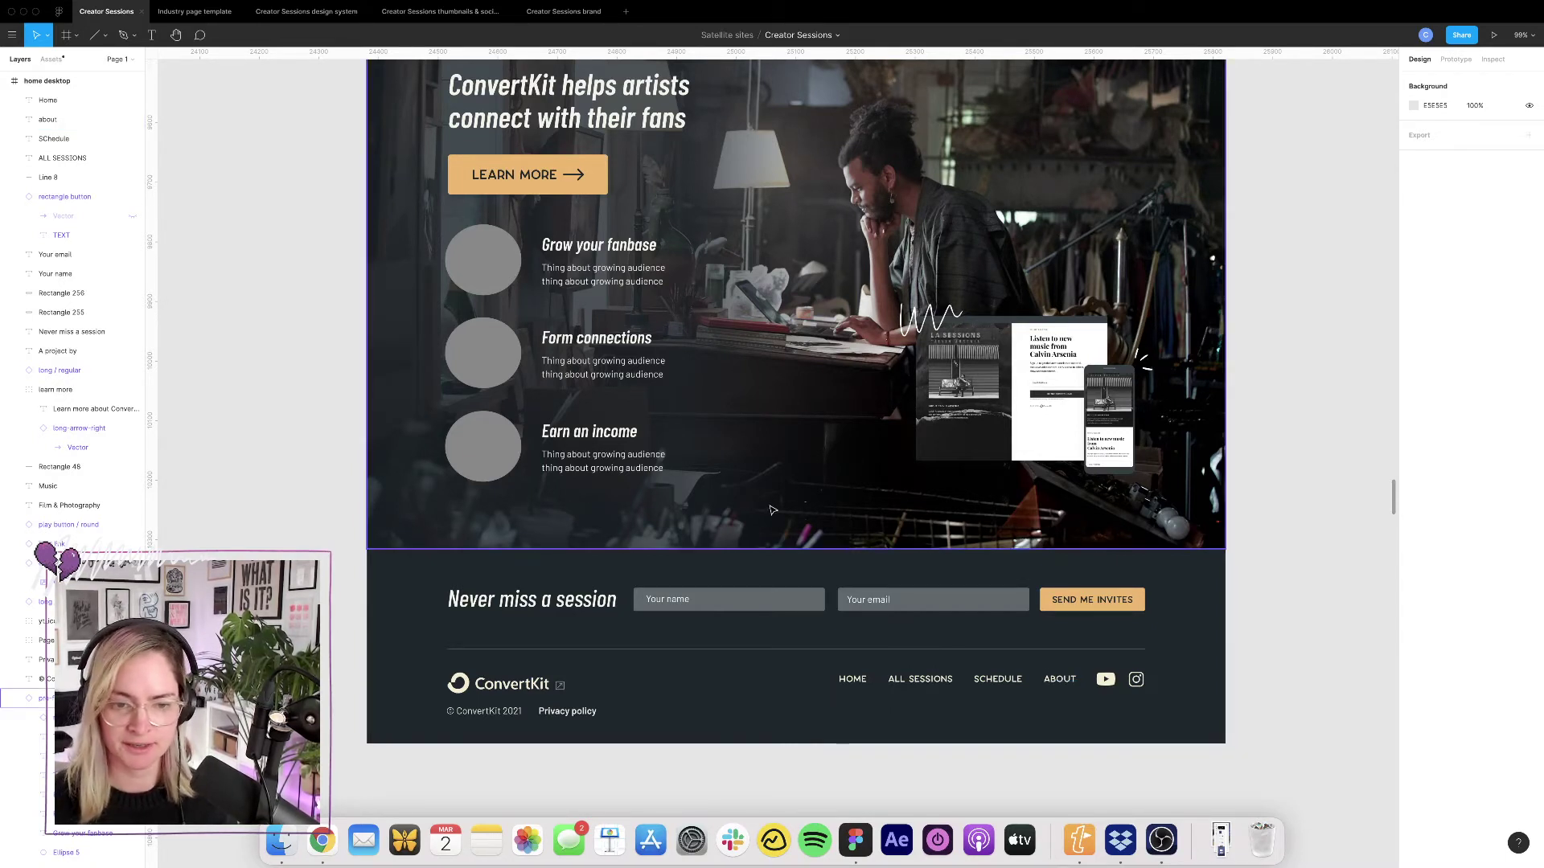
scroll(783, 508, "up", 20)
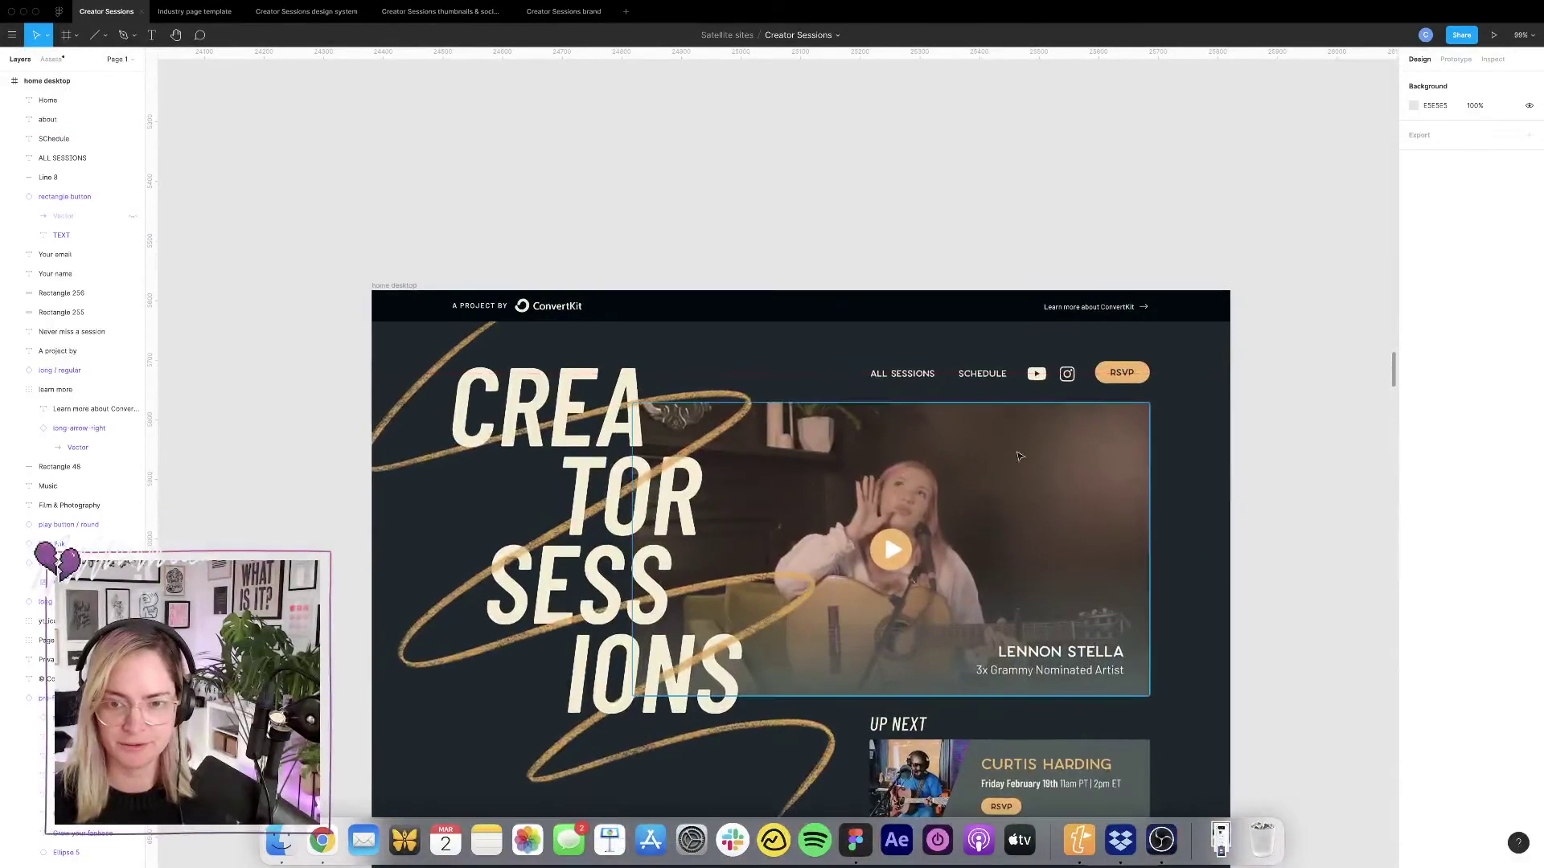
scroll(814, 432, "down", 7)
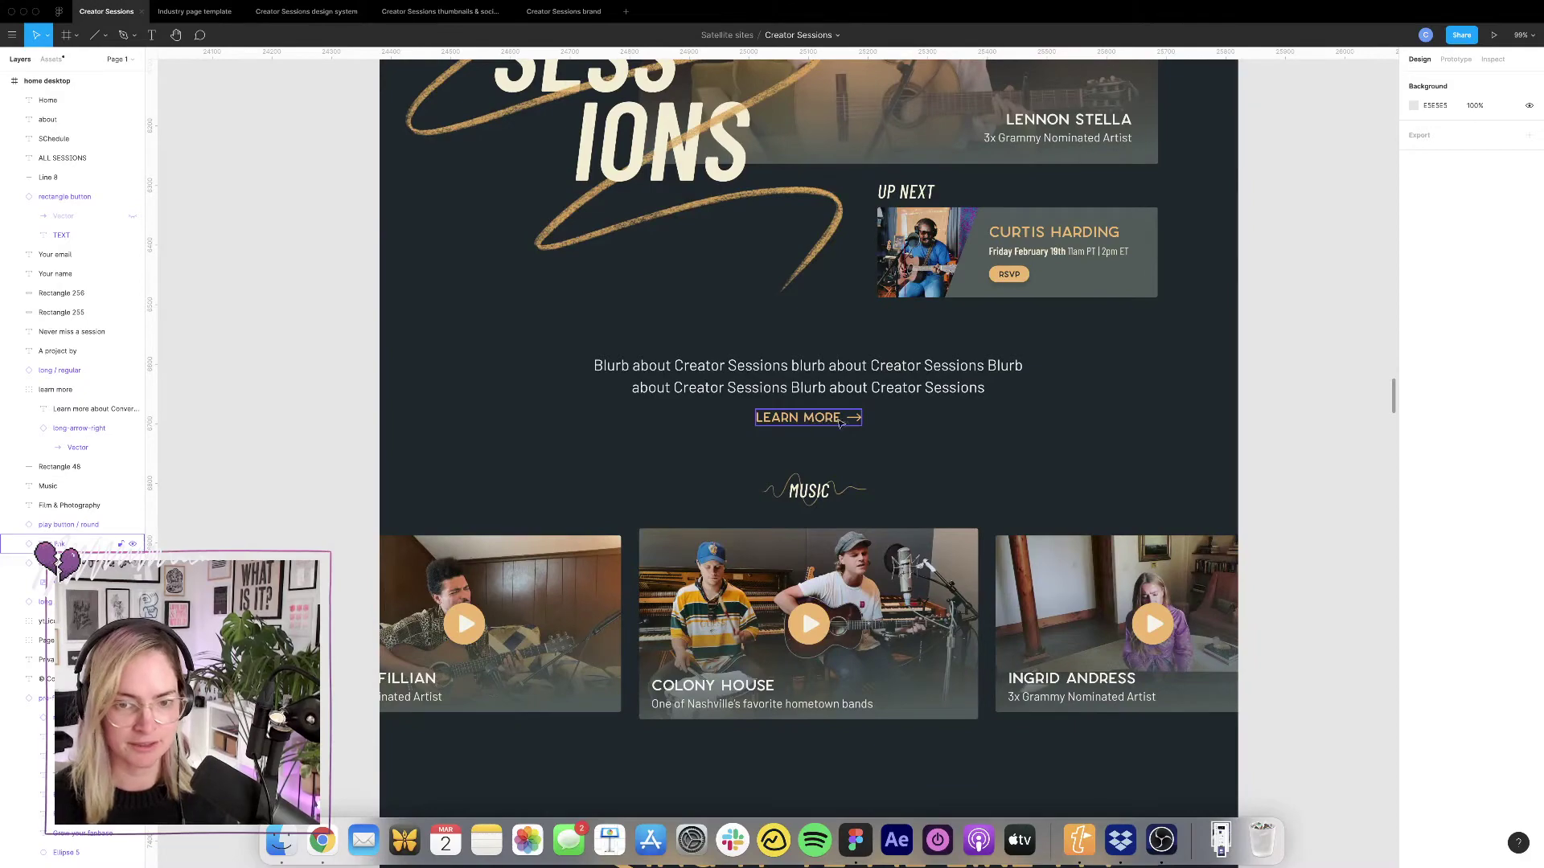
scroll(877, 424, "down", 20)
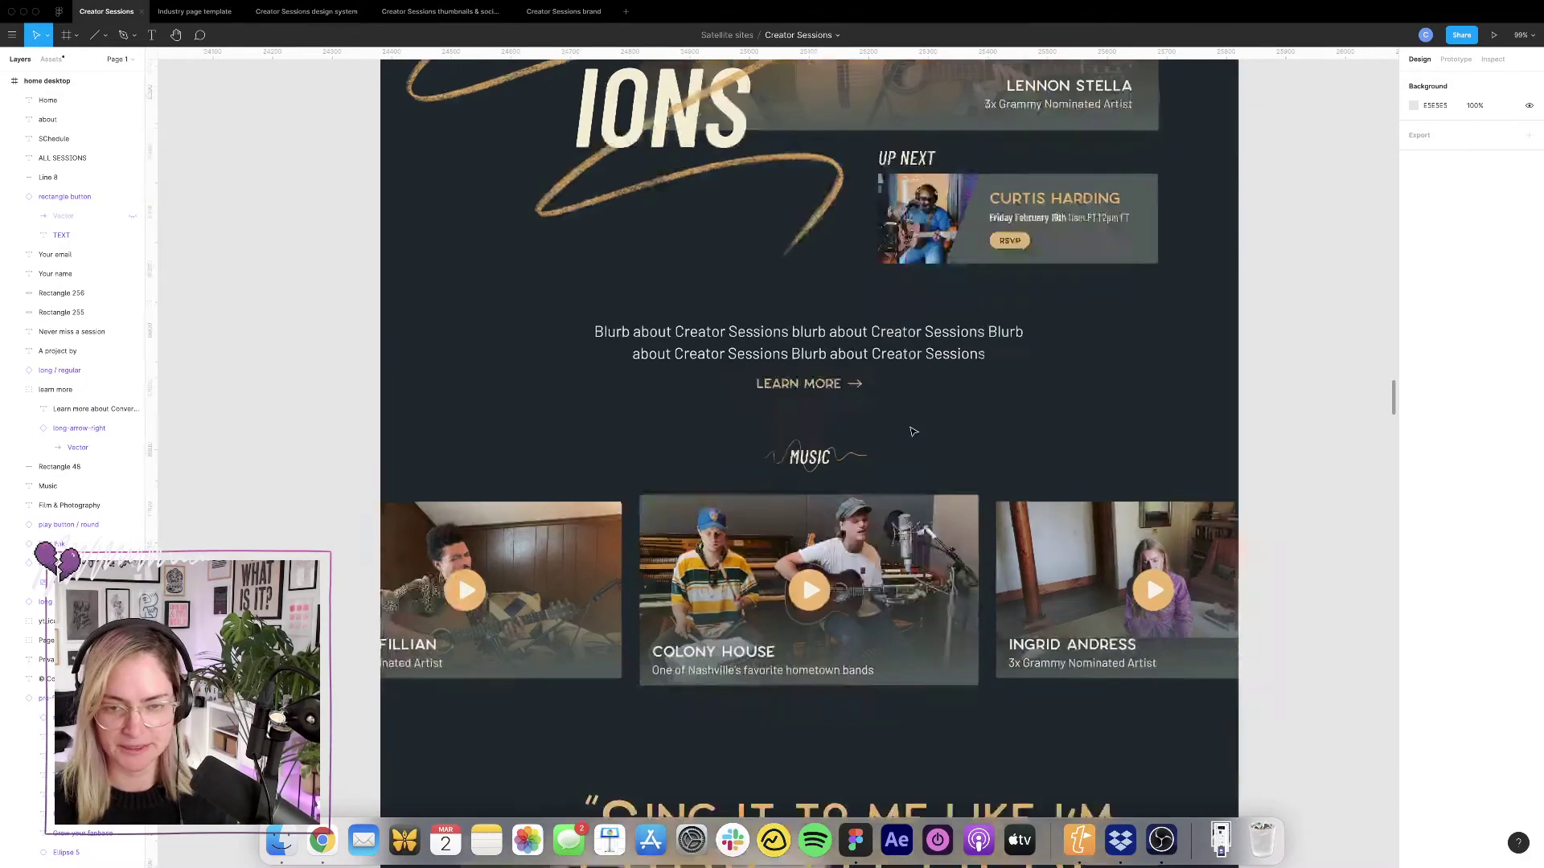
scroll(913, 427, "down", 4)
scroll(913, 427, "up", 6)
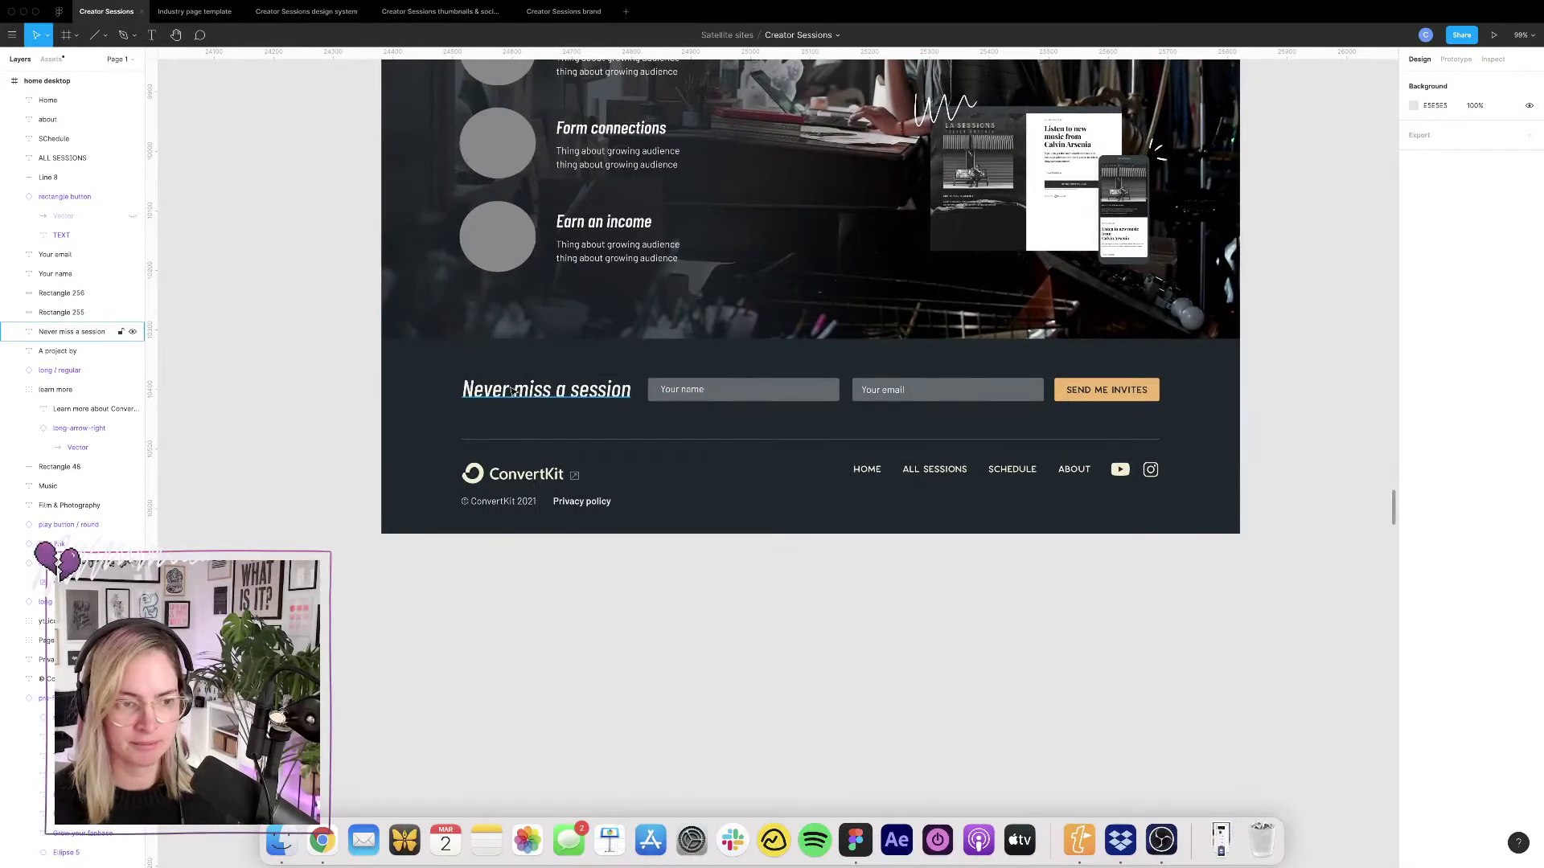
Wrap all the footer content in a frame and extend it vertically to fill the footer area, 1172 × 327 px.
mouse_move(427, 375)
left_mouse_down()
mouse_move(1072, 538)
mouse_move(1225, 546)
left_mouse_up()
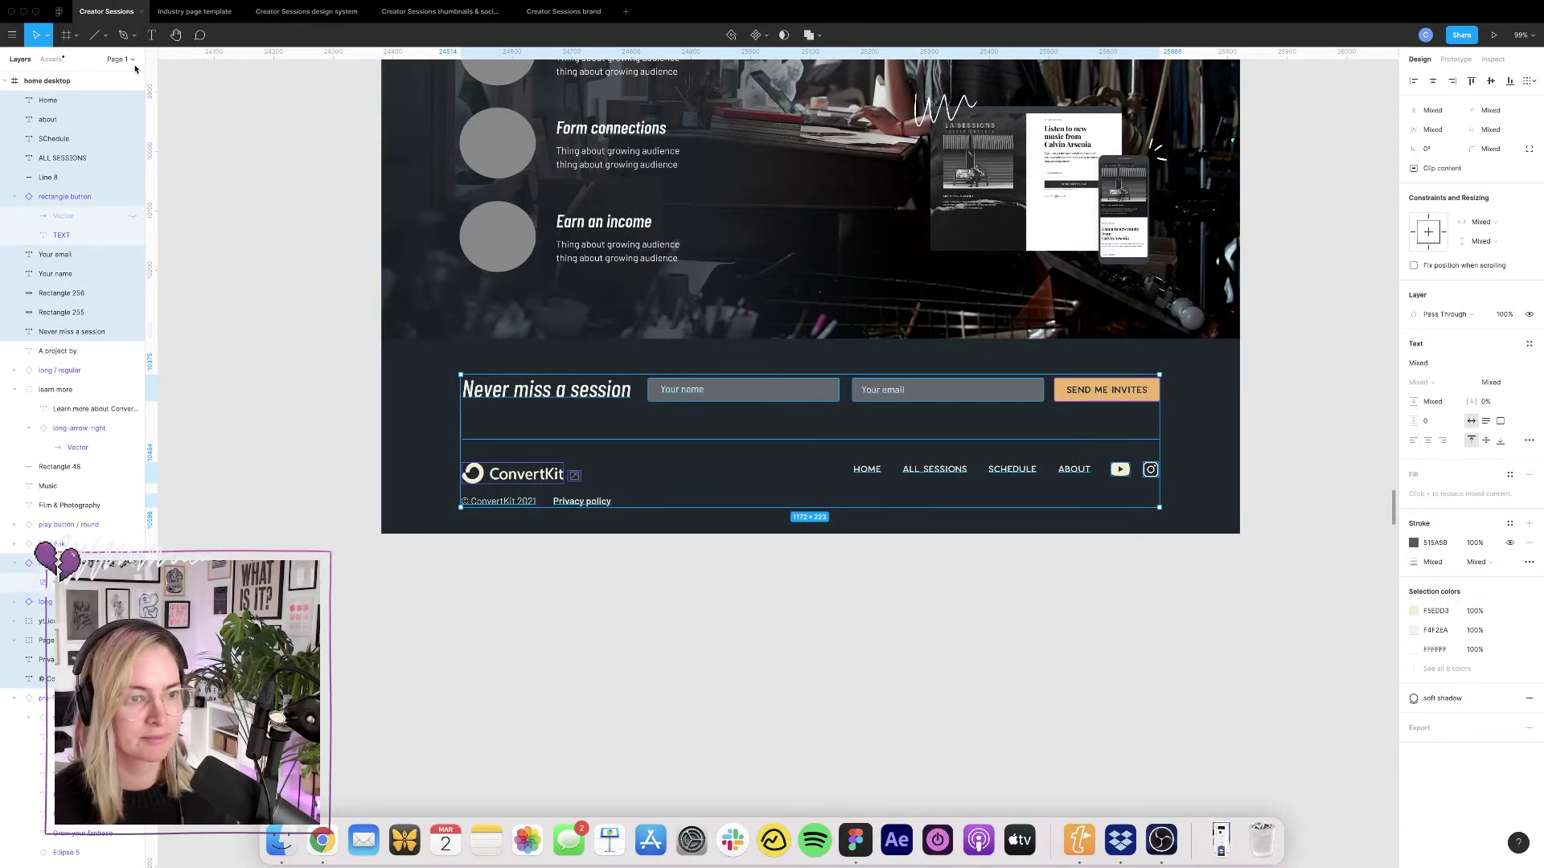
left_click(72, 40)
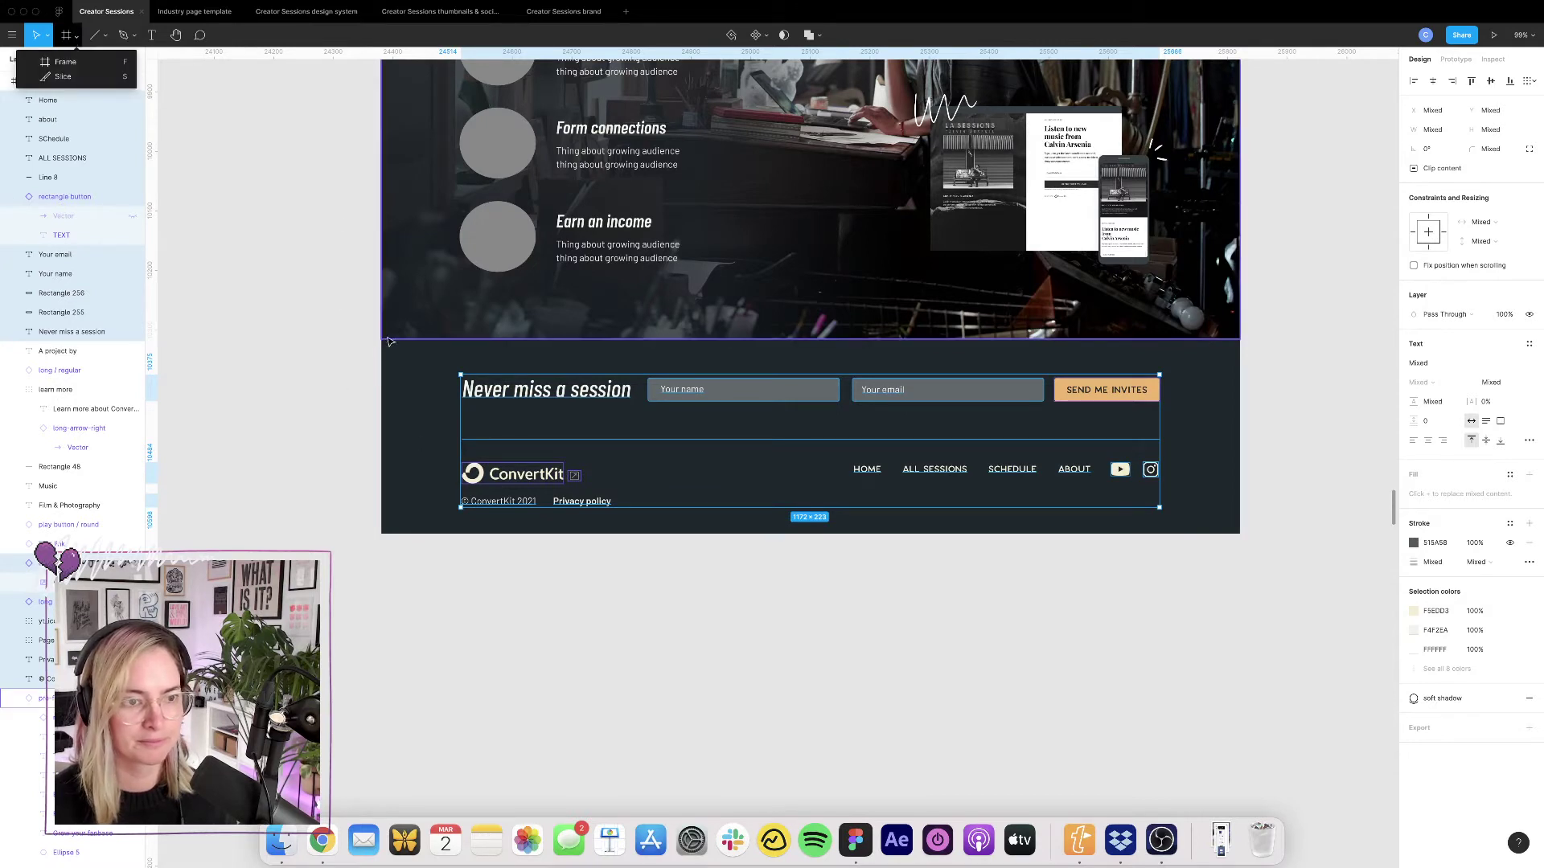
key("Escape")
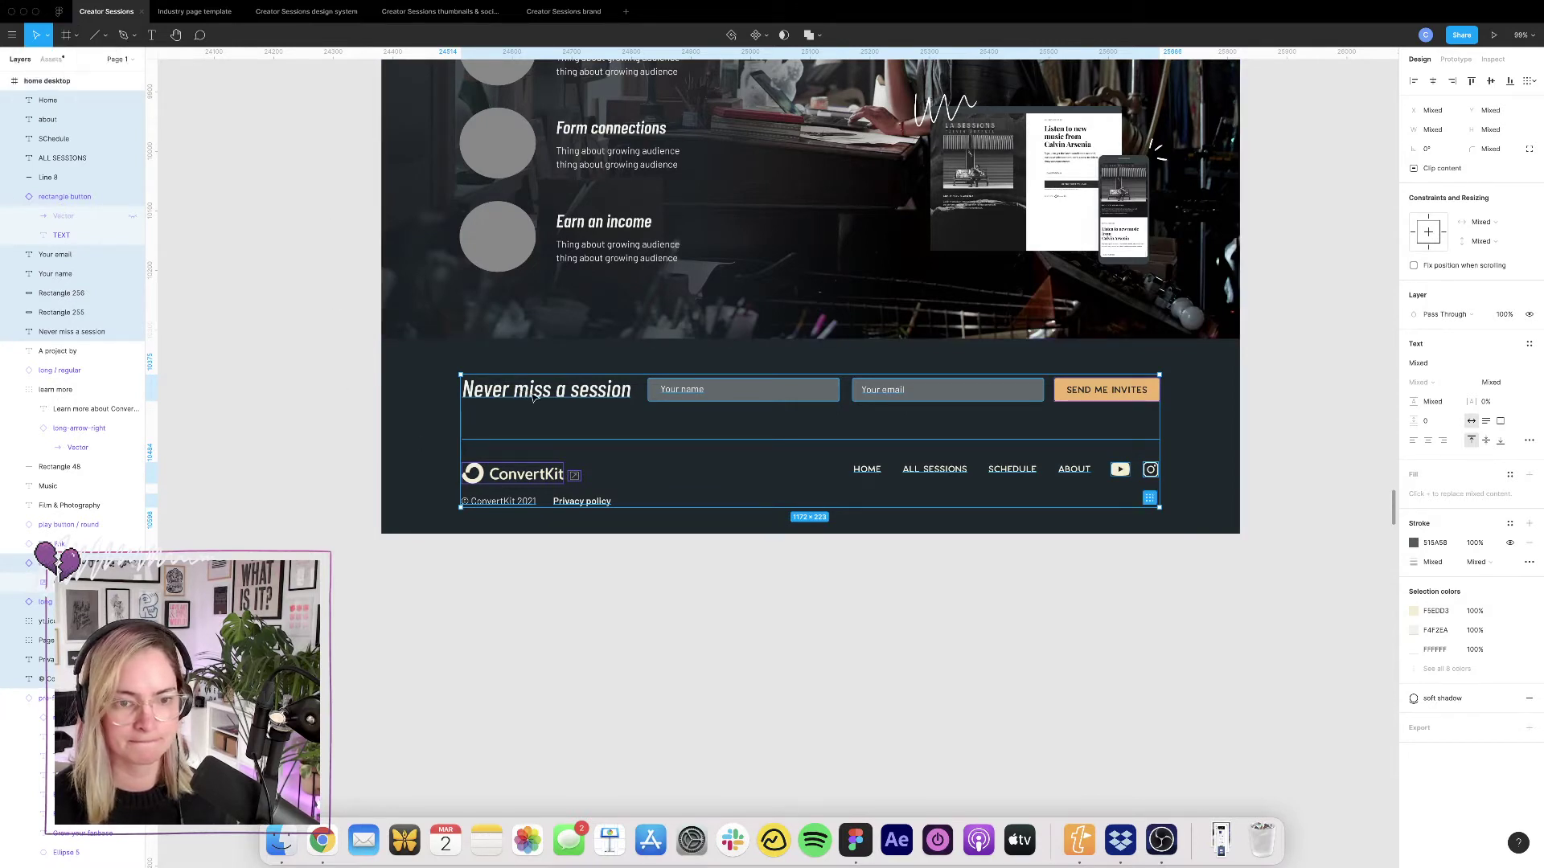
right_click(535, 395)
mouse_move(579, 402)
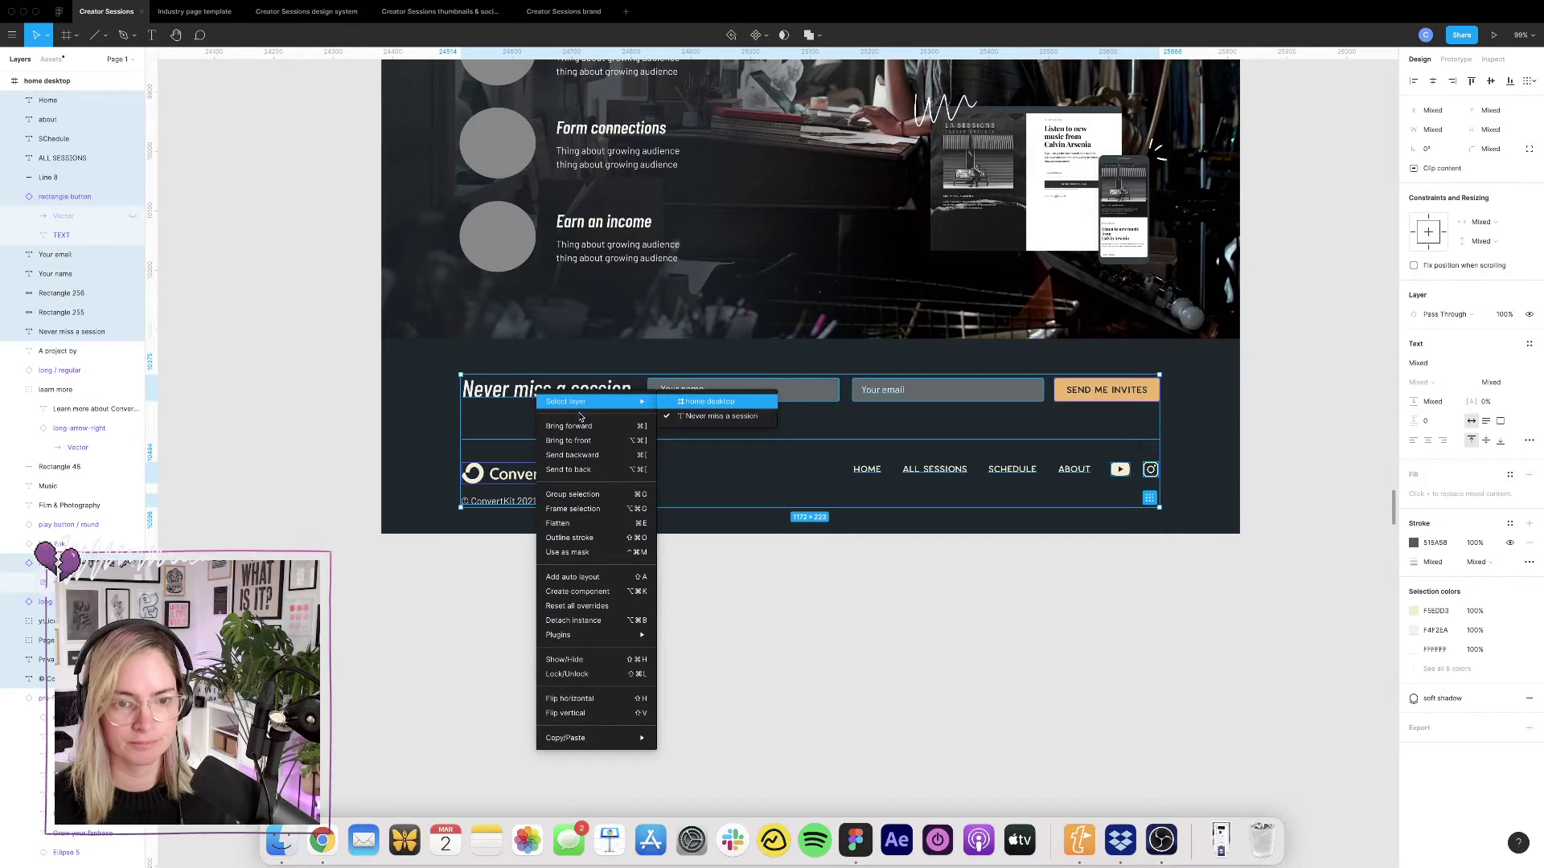
left_click(573, 509)
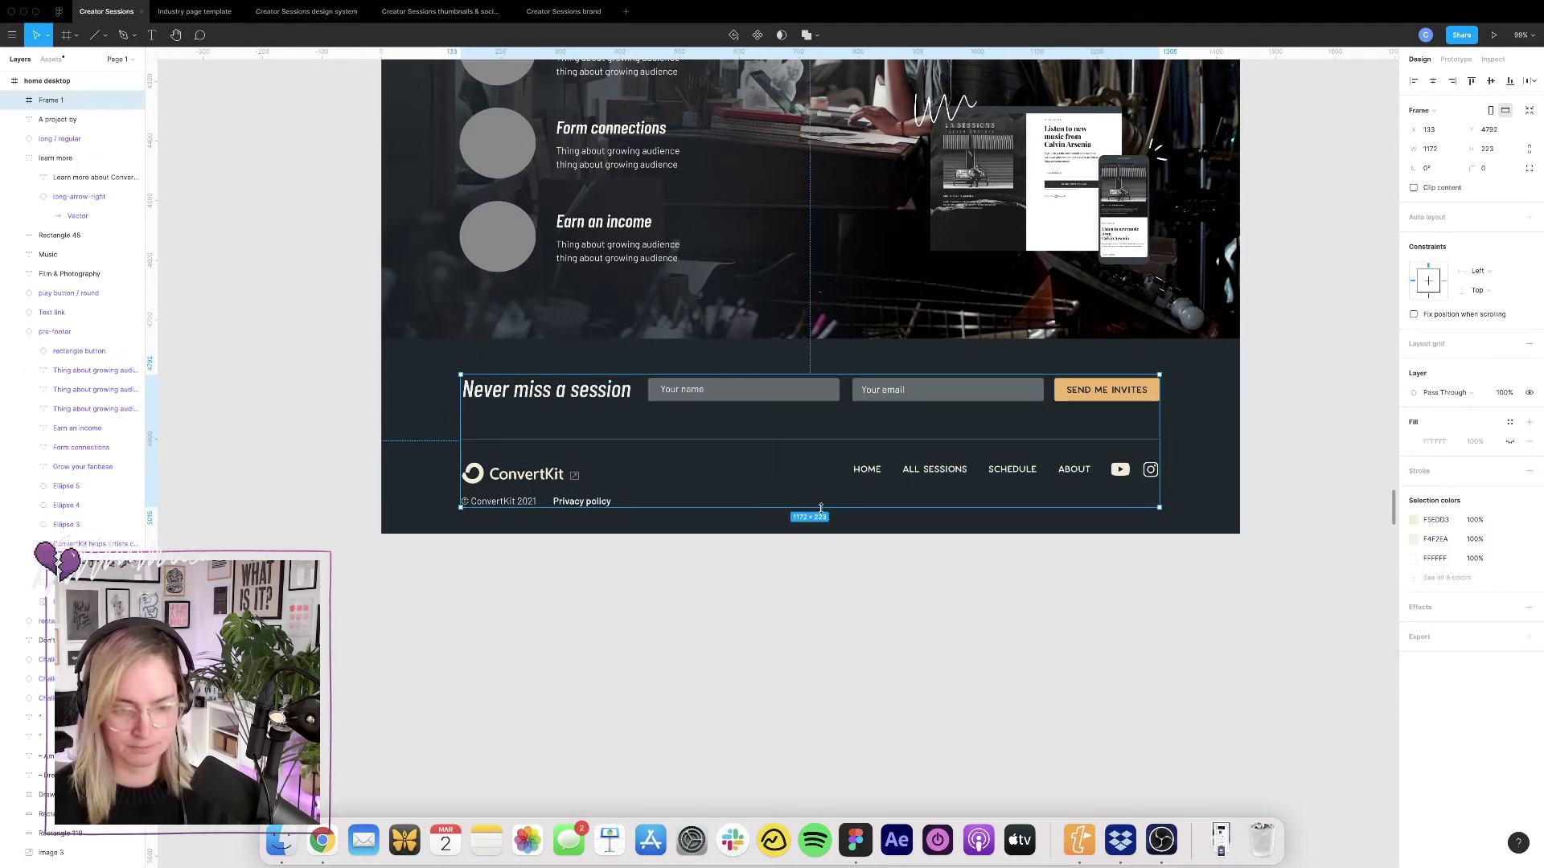
left_click_drag(821, 507, 824, 537)
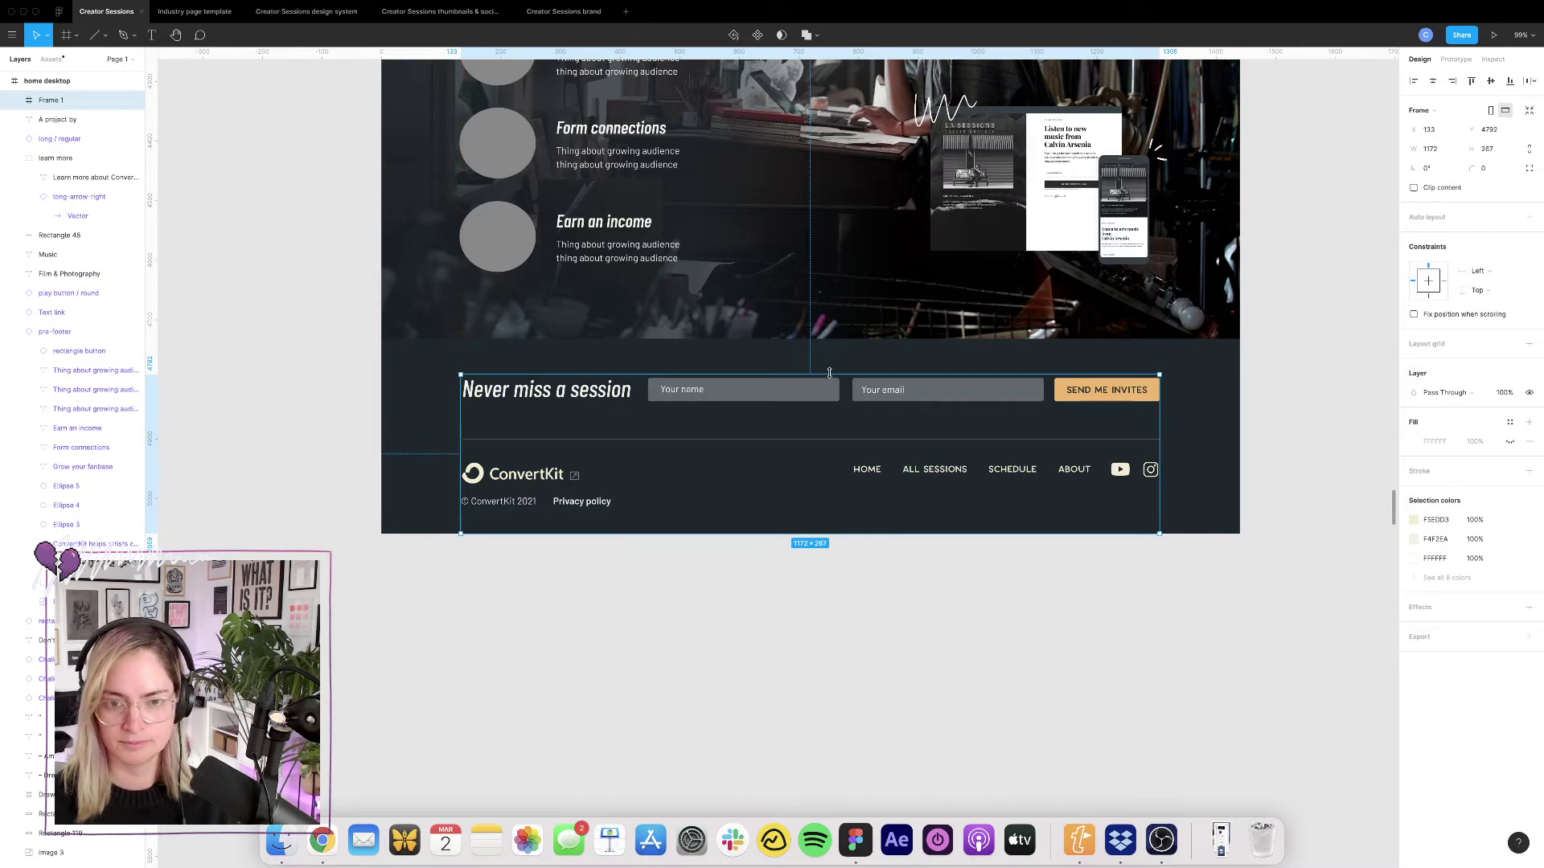
left_click_drag(829, 373, 832, 341)
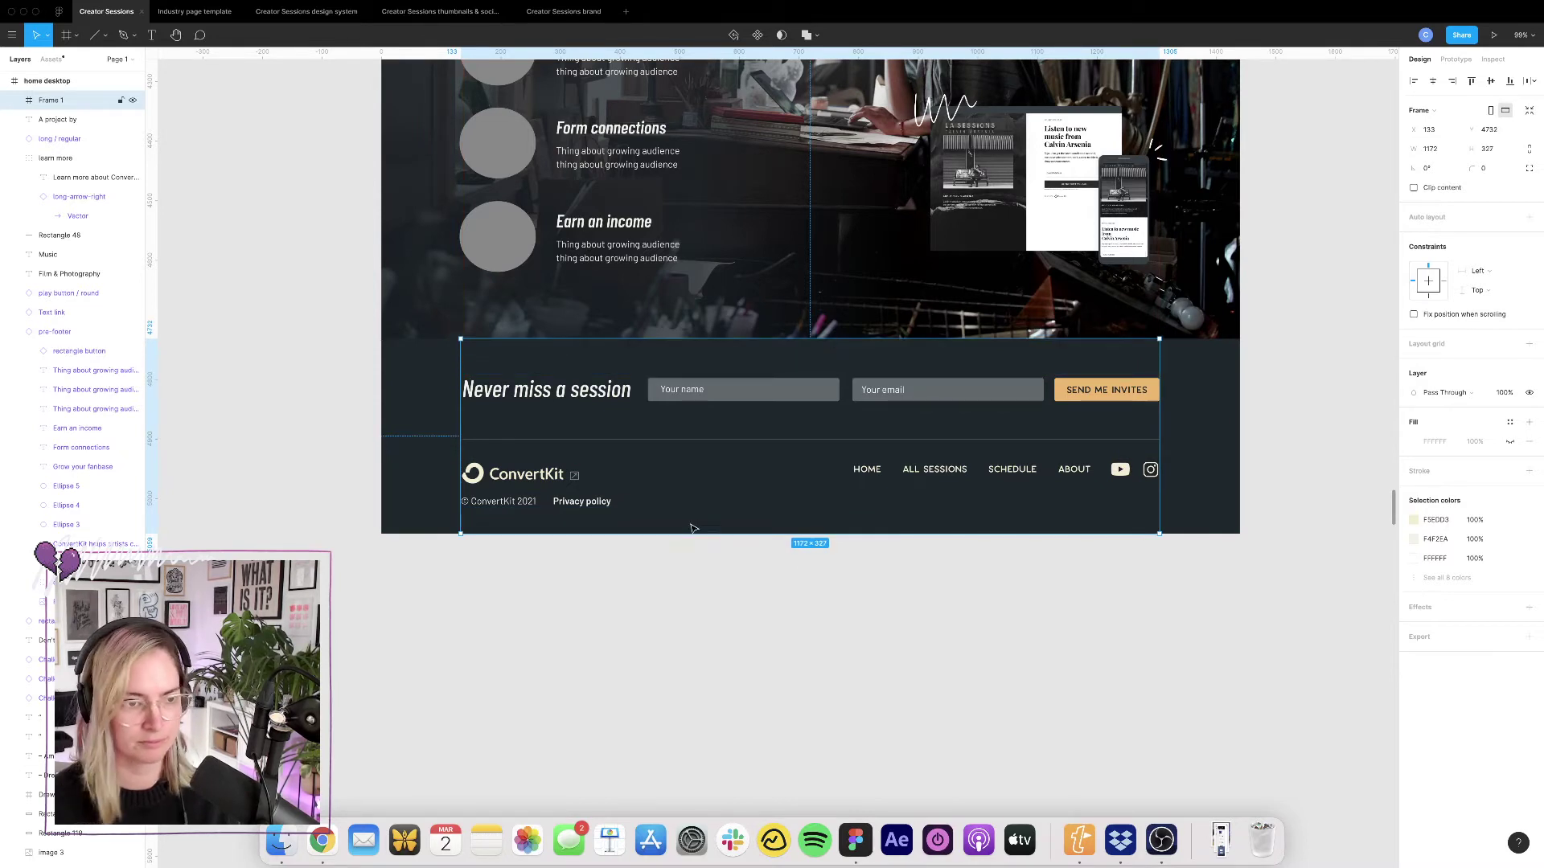
Rename the new frame as footer and turn it into a component.
double_click(49, 100)
type("footer")
key("Return")
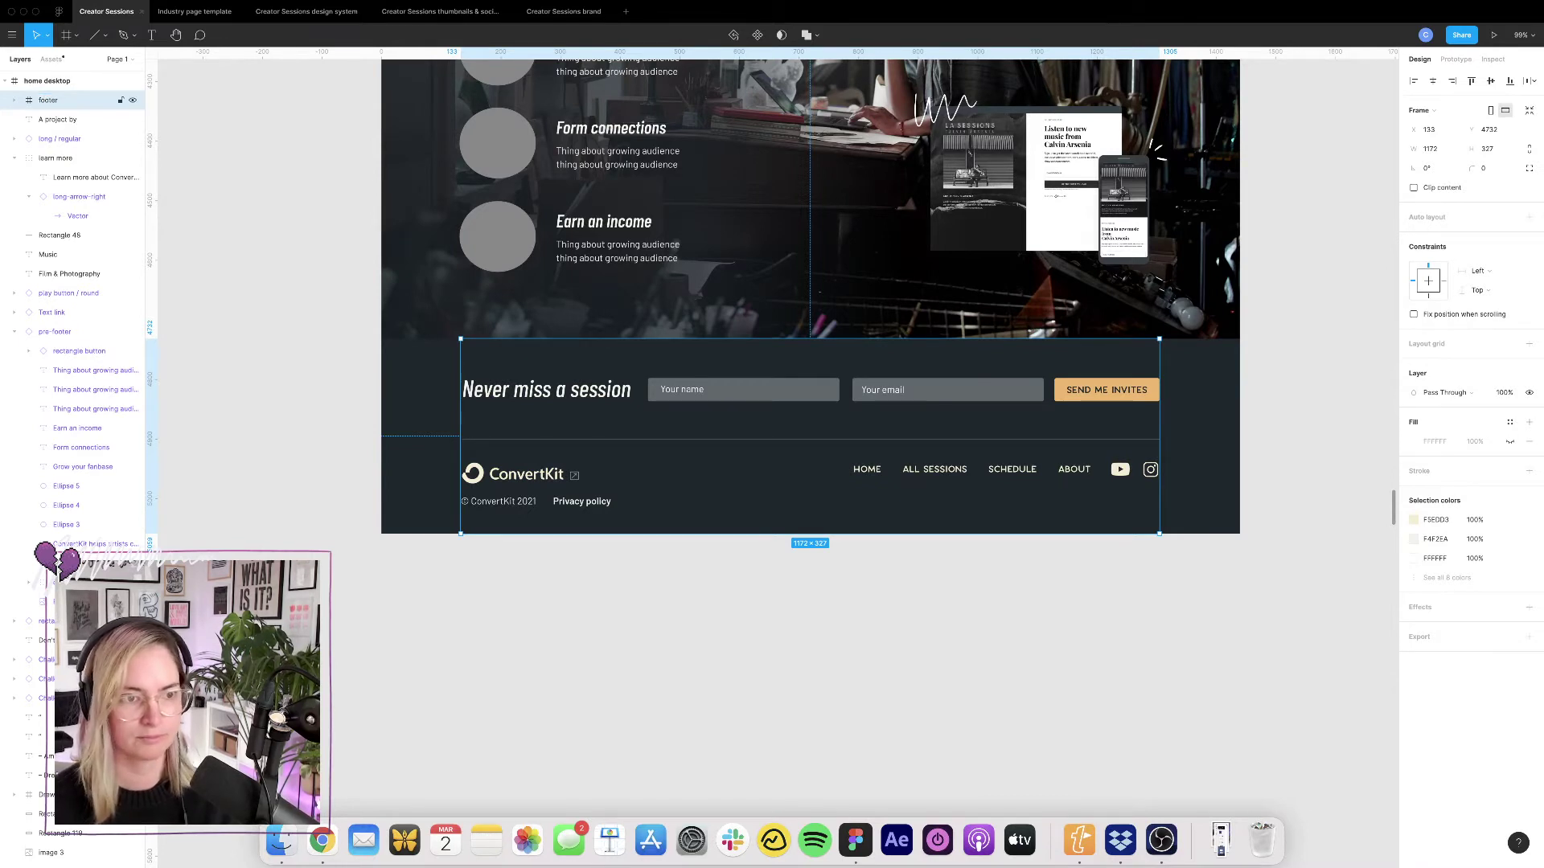
key("super+alt+k")
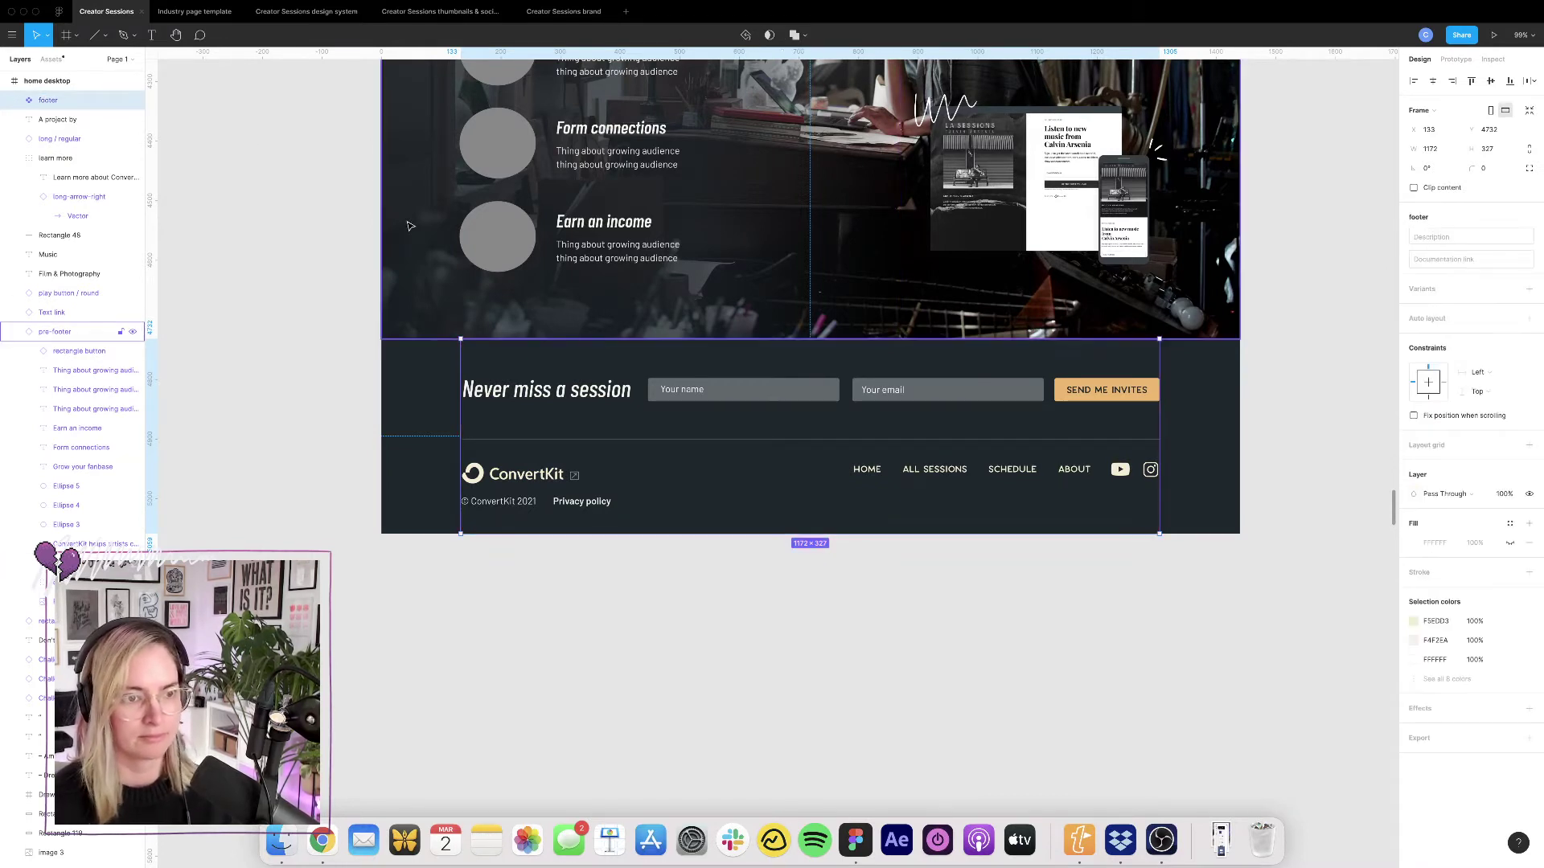
left_click(962, 650)
Select the footer component and look over the session desktop and home desktop page versions.
scroll(963, 650, "down", 10)
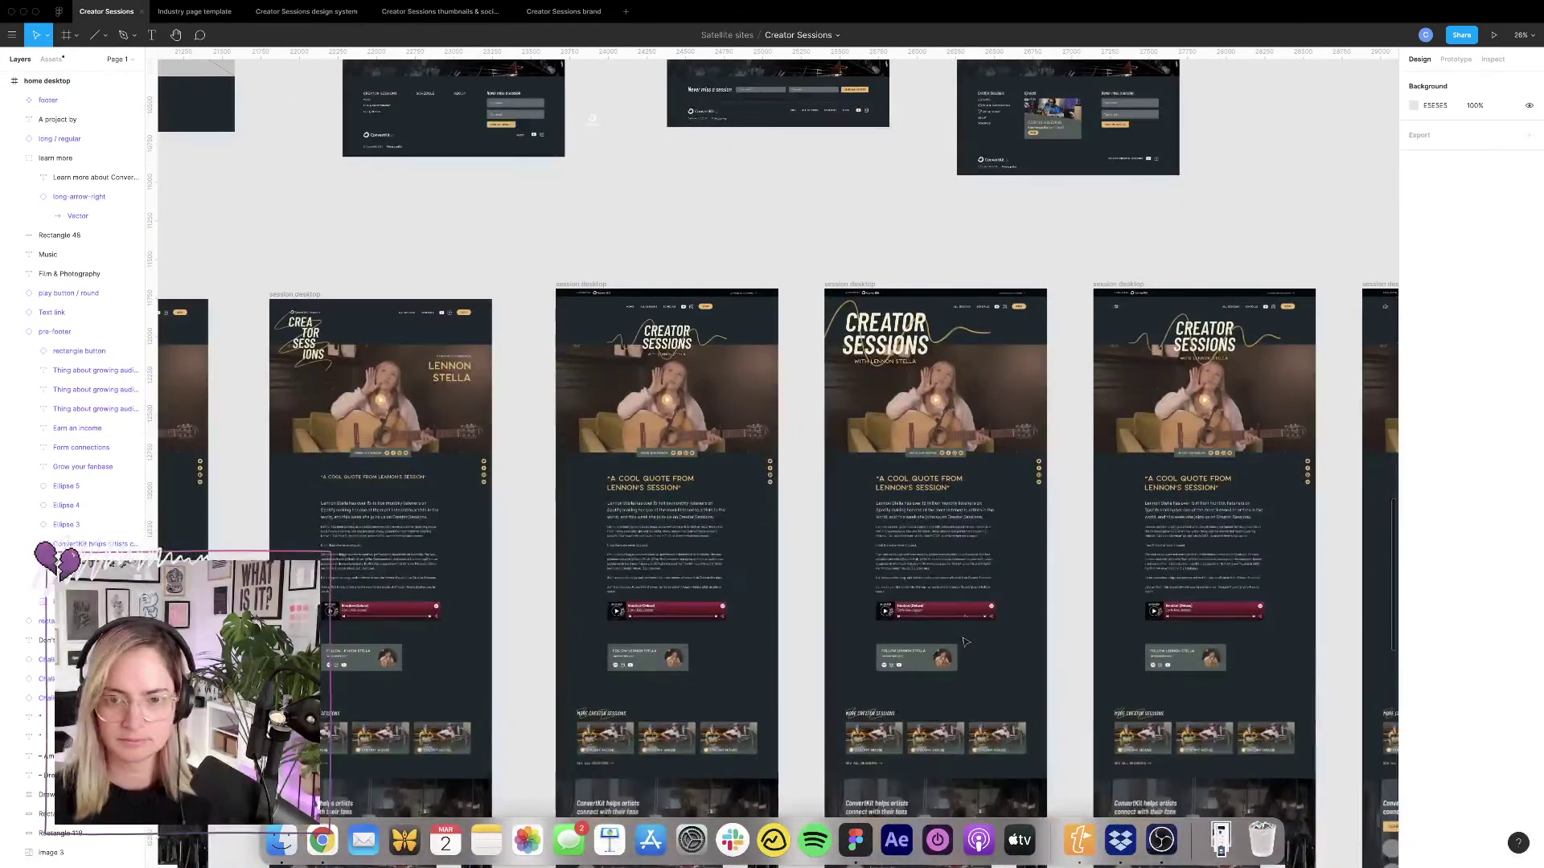
left_click(808, 113)
scroll(823, 242, "down", 5)
scroll(965, 266, "down", 8)
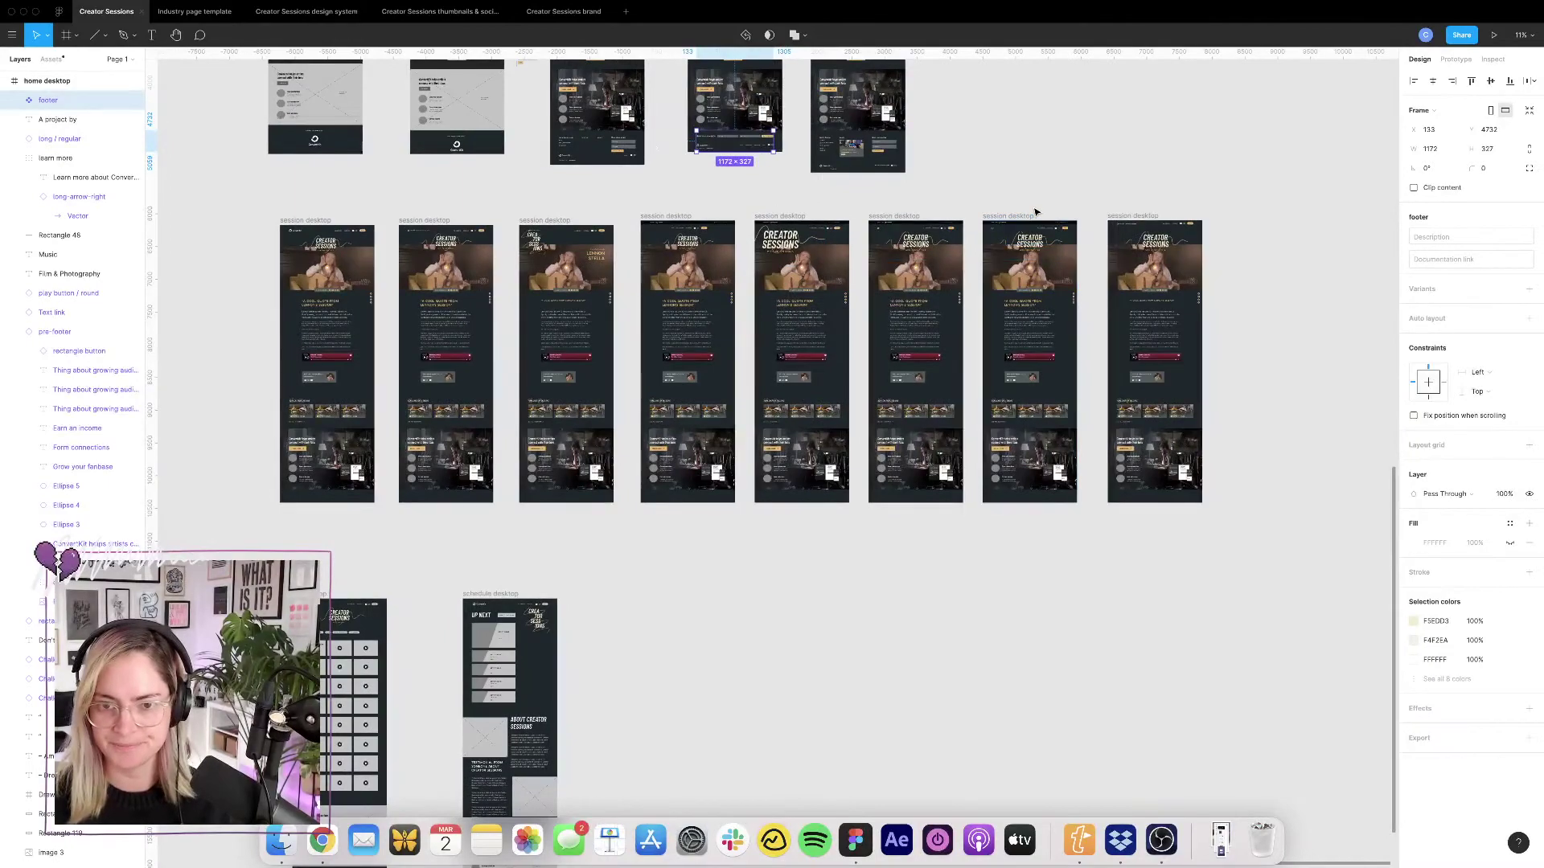
scroll(1038, 215, "left", 2)
scroll(1146, 226, "right", 2)
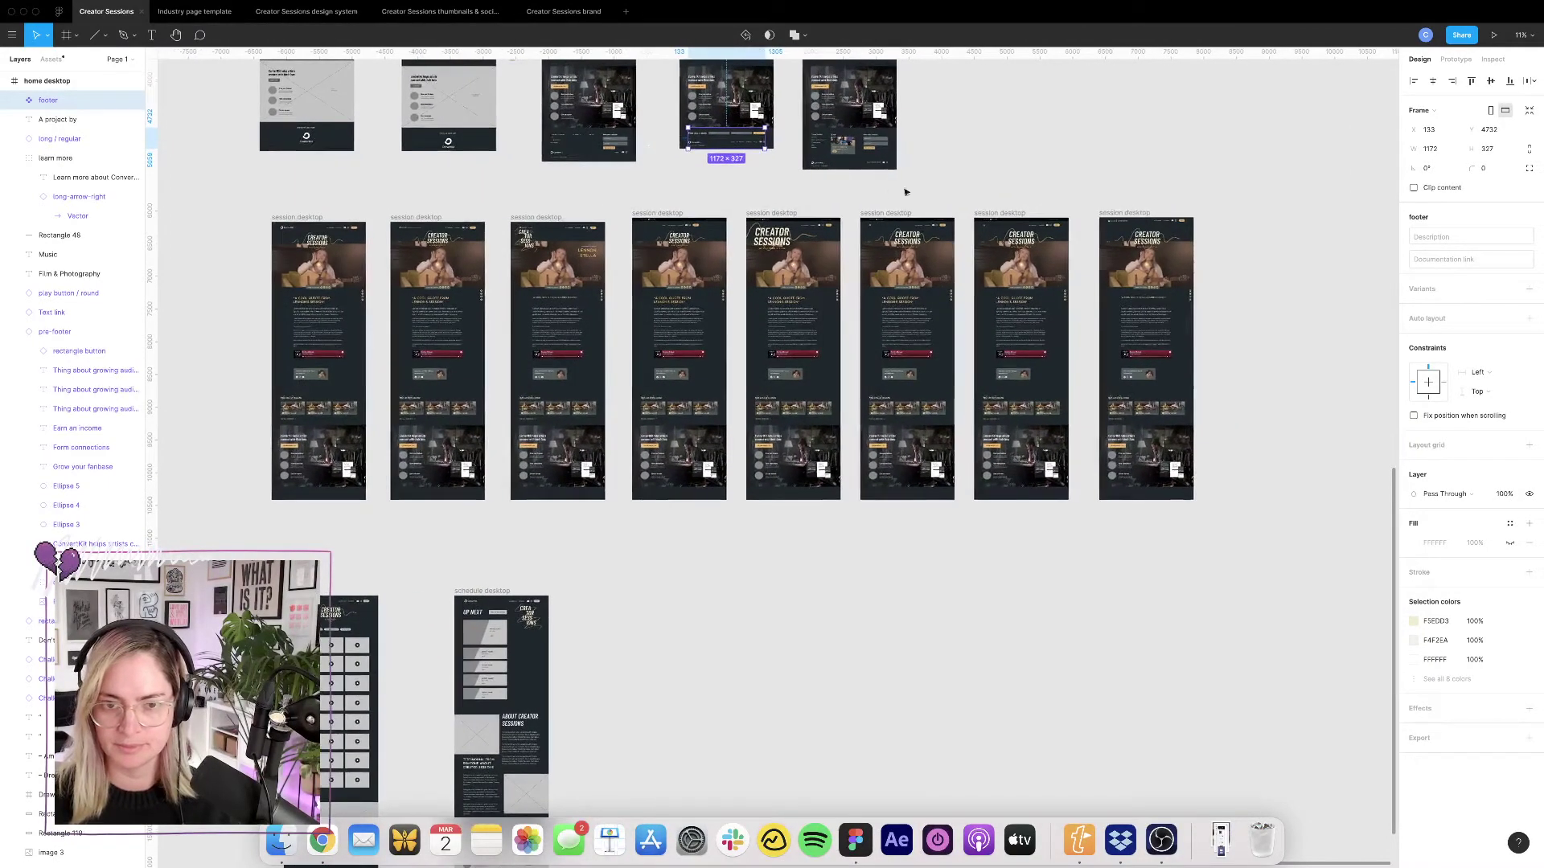
scroll(905, 192, "up", 6)
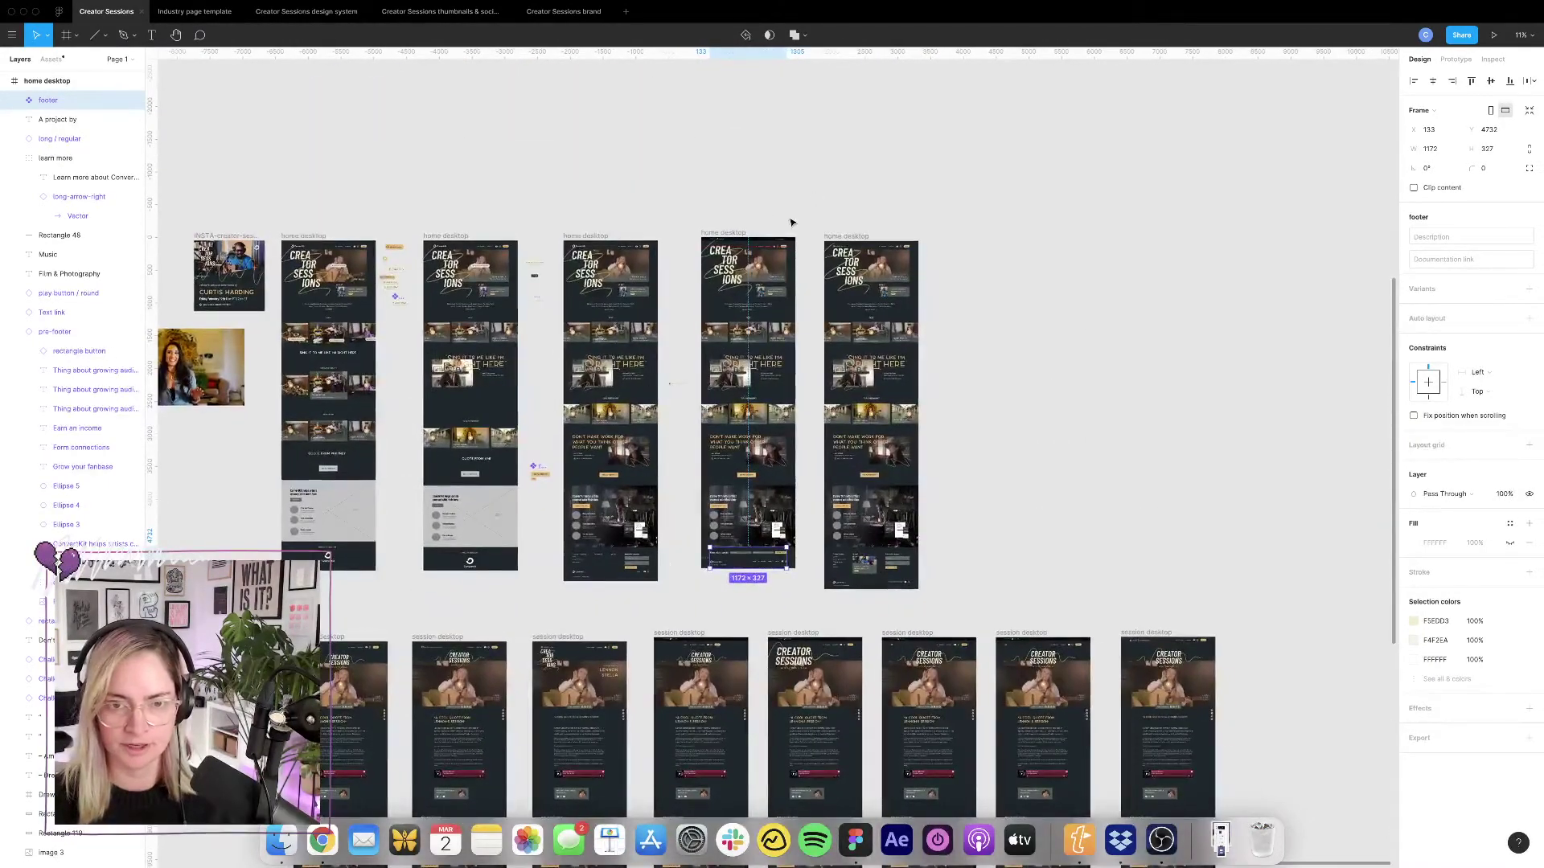
scroll(764, 265, "up", 5)
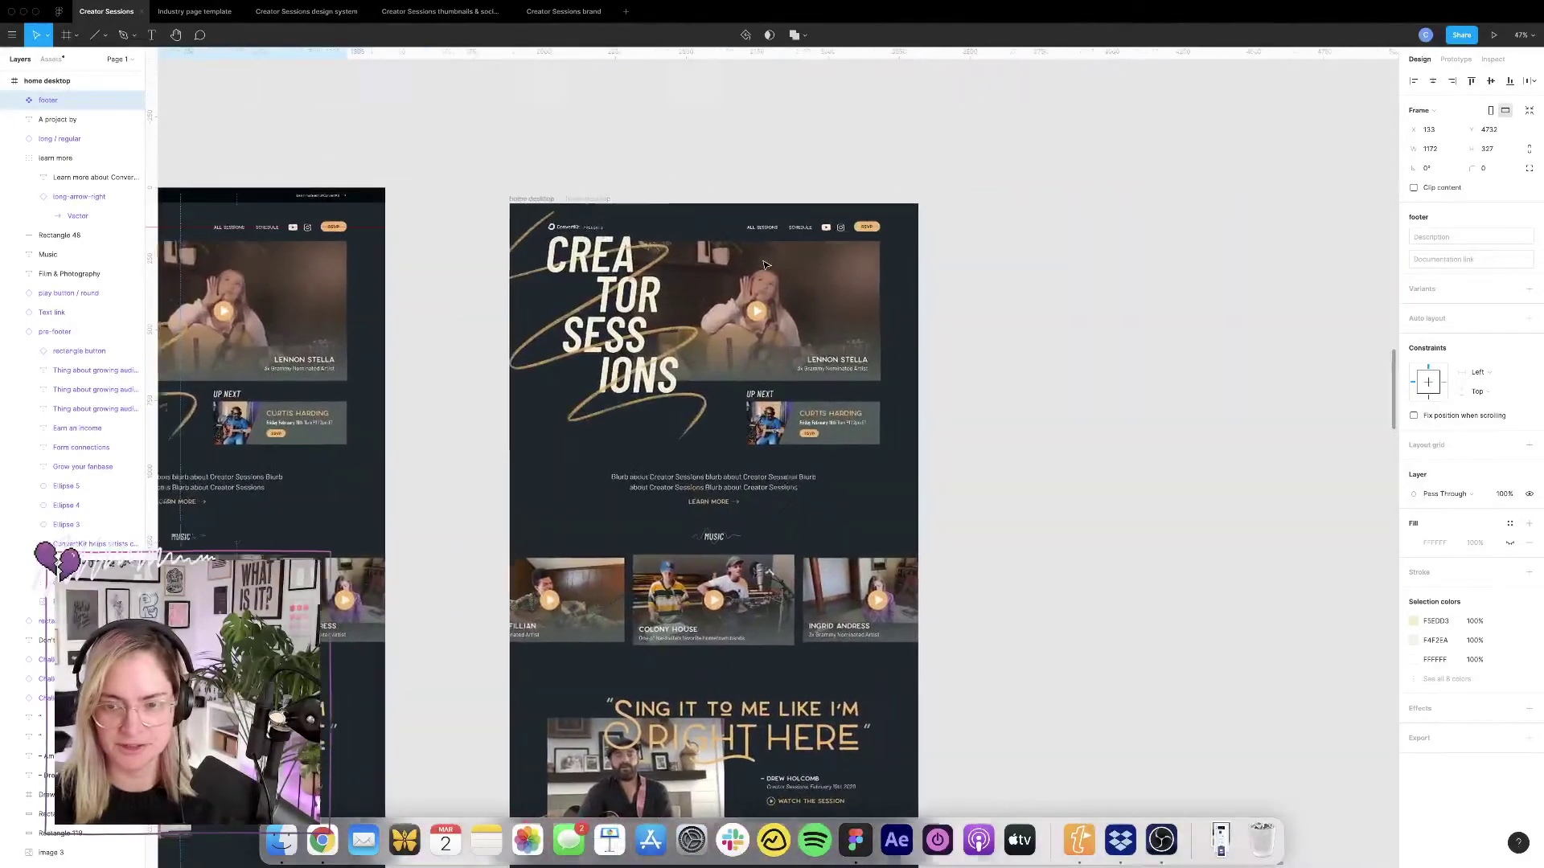
scroll(764, 266, "left", 7)
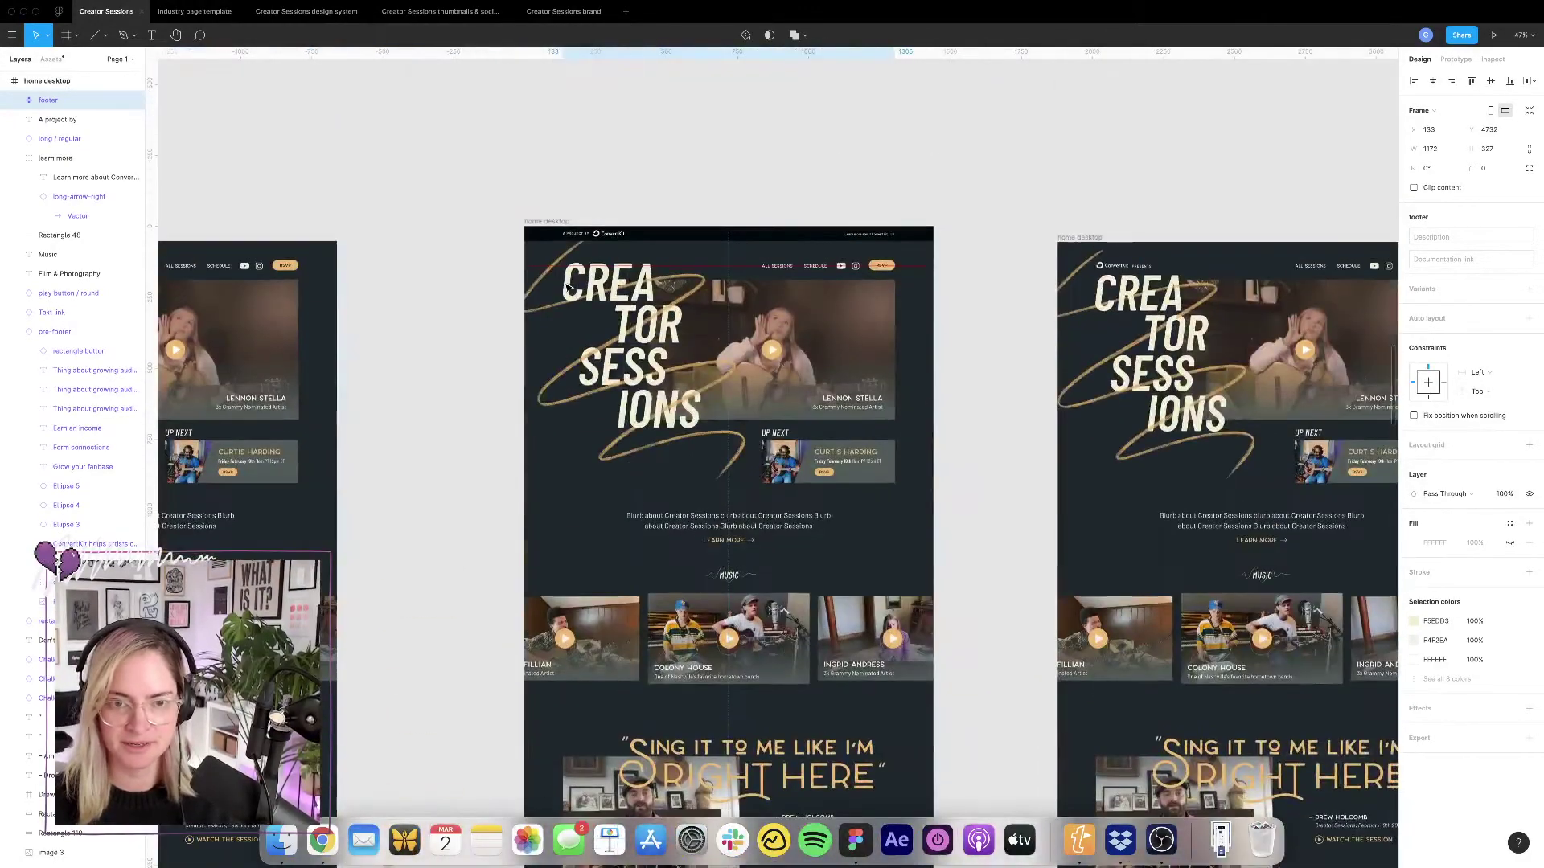
Move the home desktop page with the compact footer up so it sits above the other versions in its row.
scroll(589, 250, "down", 5)
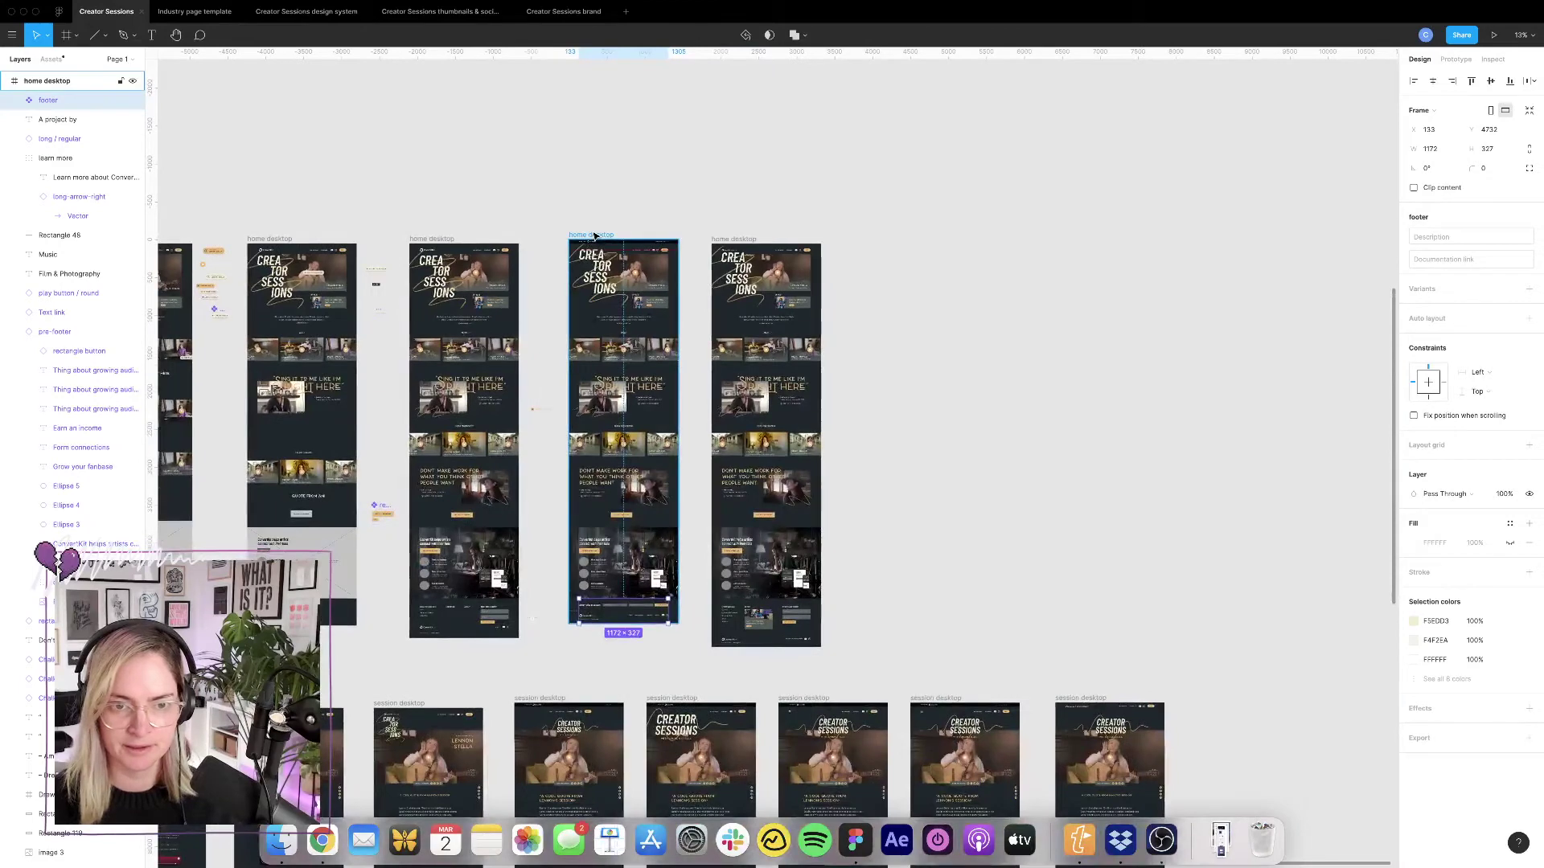
left_click_drag(595, 232, 595, 175)
left_click(785, 179)
Duplicate the session desktop page from the middle of its row and place the copy at the row's far right end.
scroll(786, 179, "down", 5)
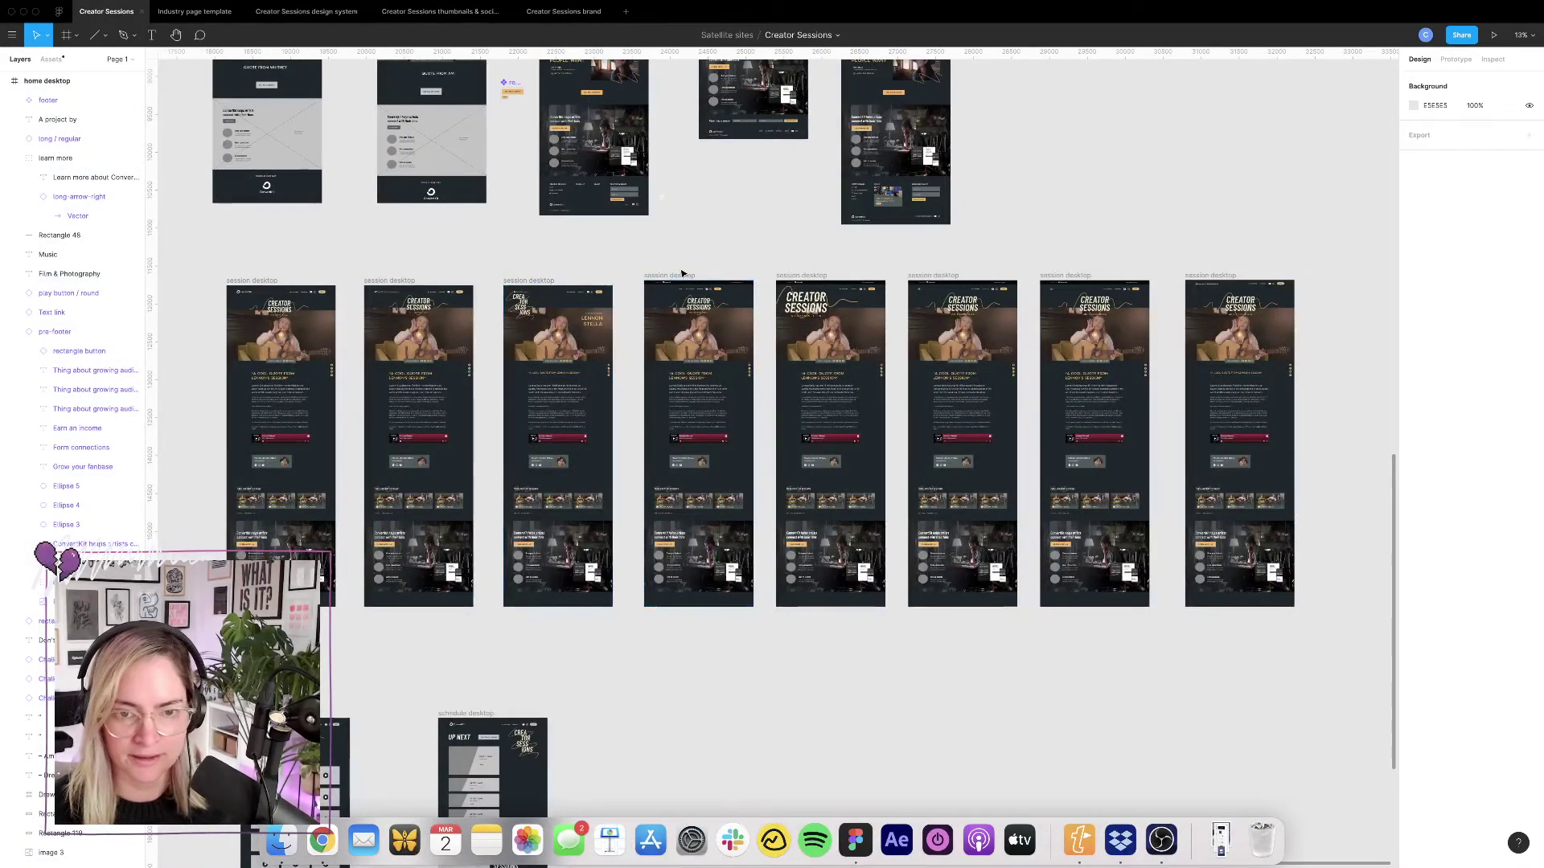
scroll(683, 274, "right", 4)
left_click(370, 282)
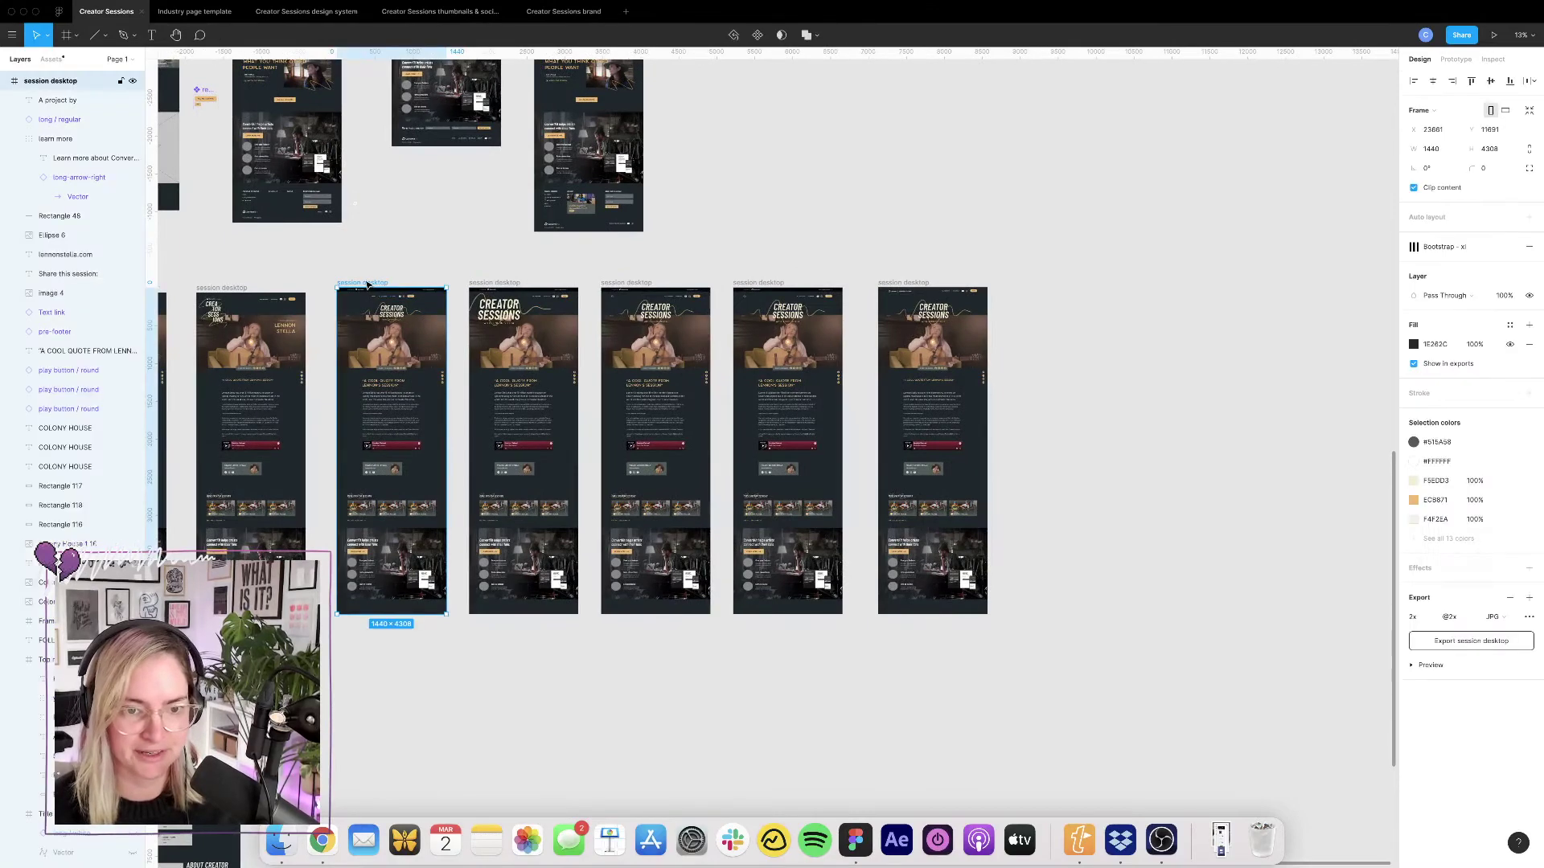
left_click_drag(366, 283, 1048, 284)
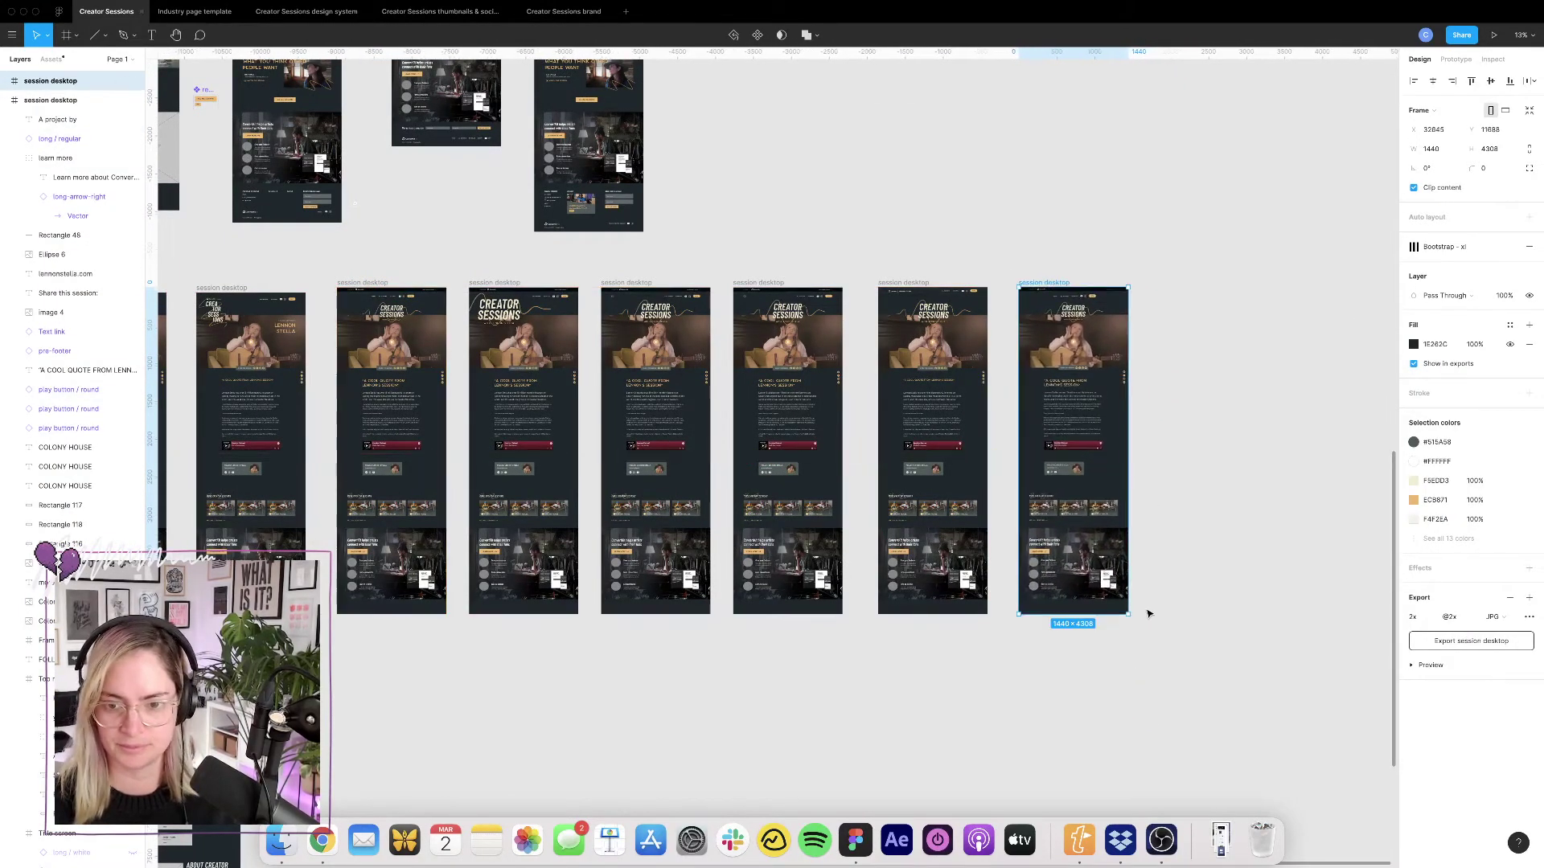
Extend the copied session desktop page downward to a height of 4532 px to make room for the footer.
scroll(1148, 614, "up", 5)
left_click_drag(1020, 624, 1019, 668)
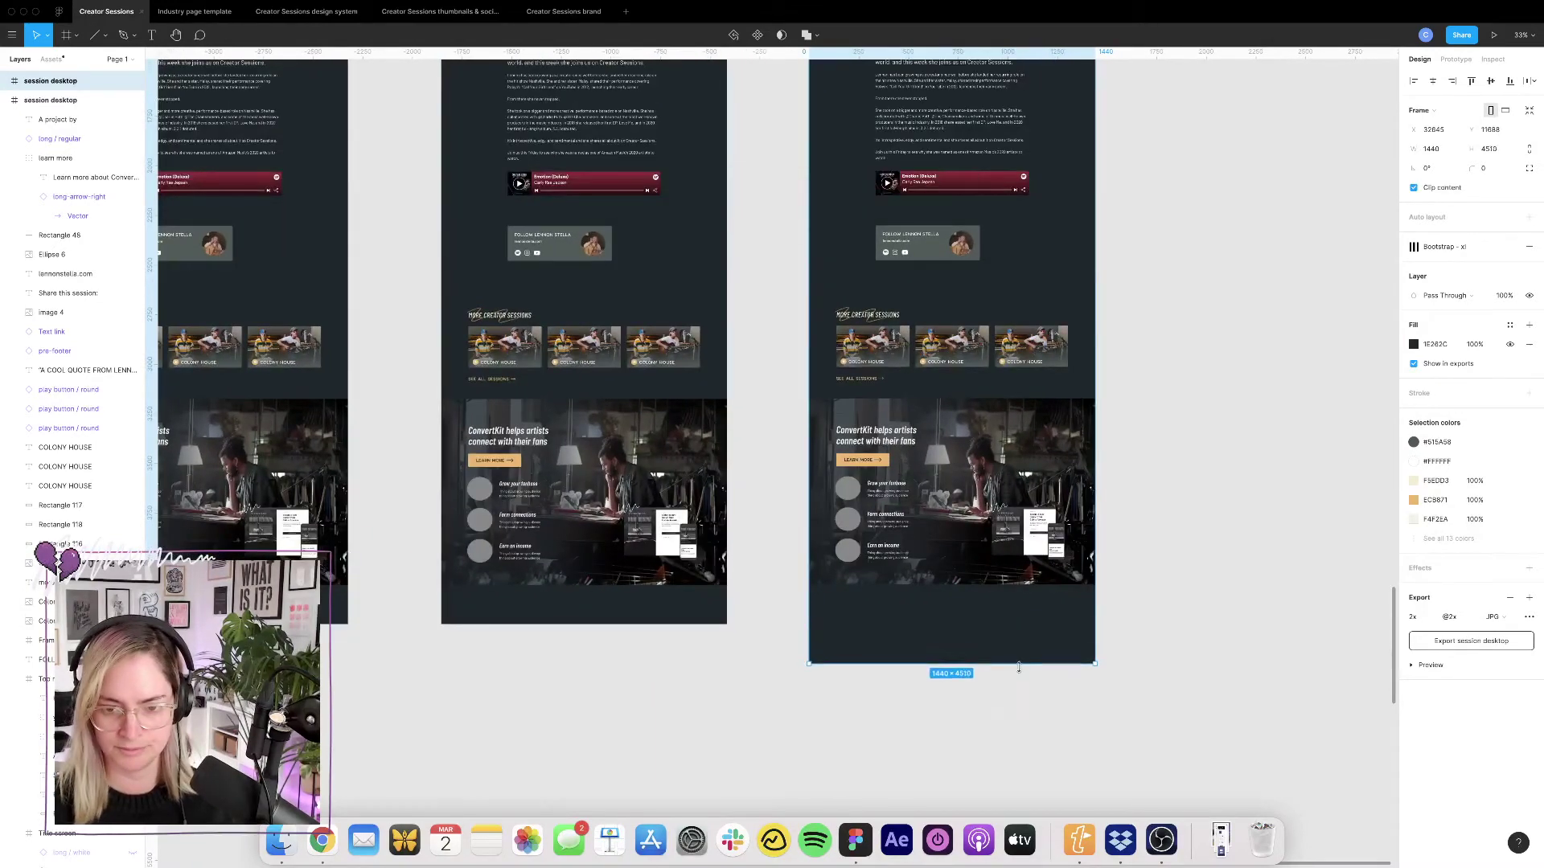
left_click(1175, 631)
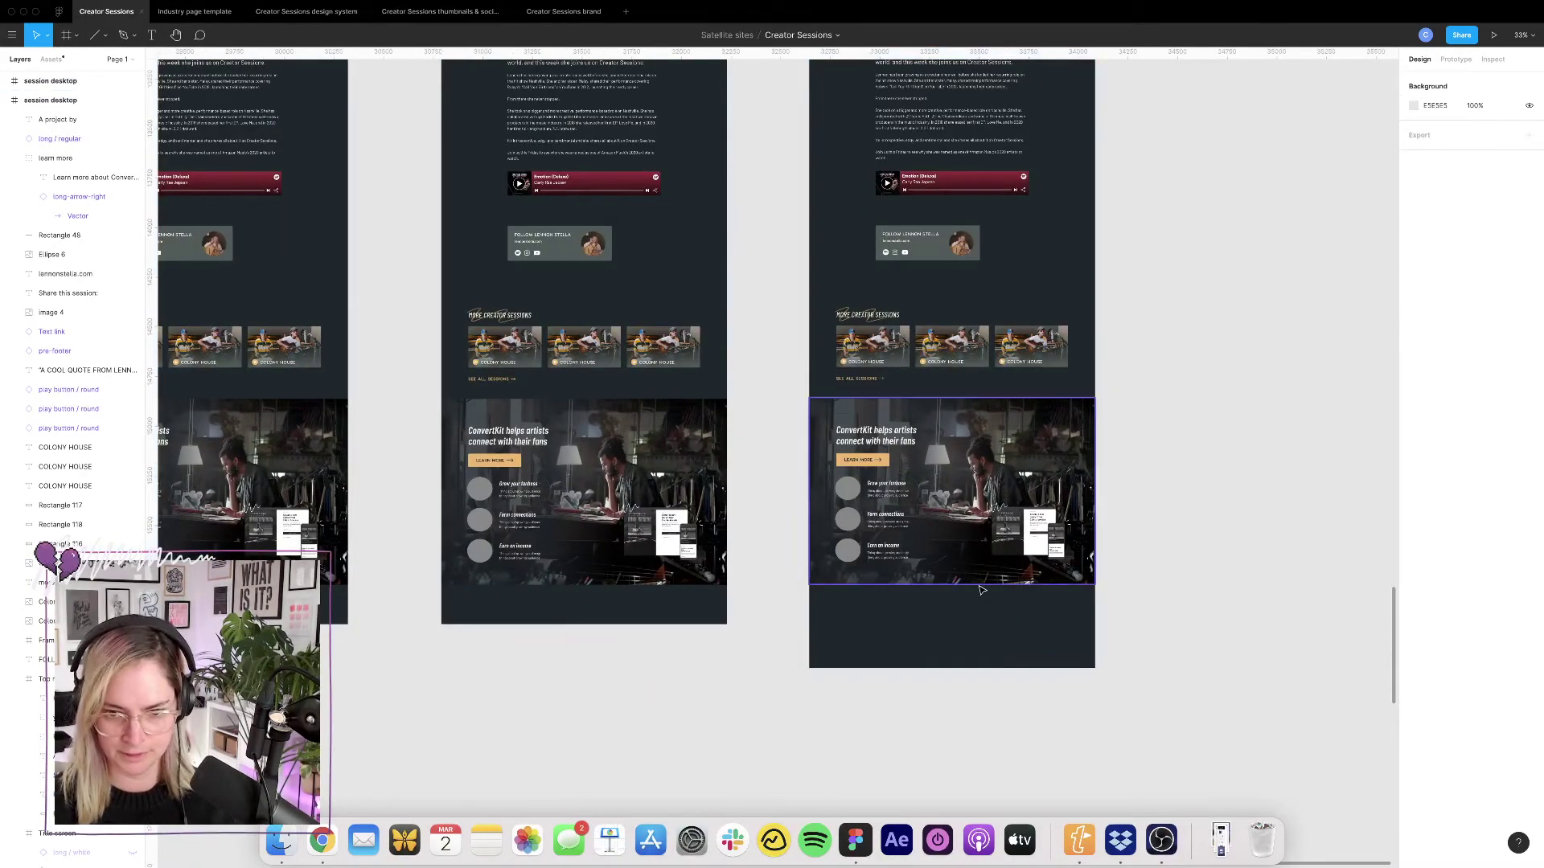
Place an instance of the footer component on the new session desktop page, directly below the pre-footer at Y 4110.
left_click(981, 591)
left_click_drag(981, 591, 983, 222)
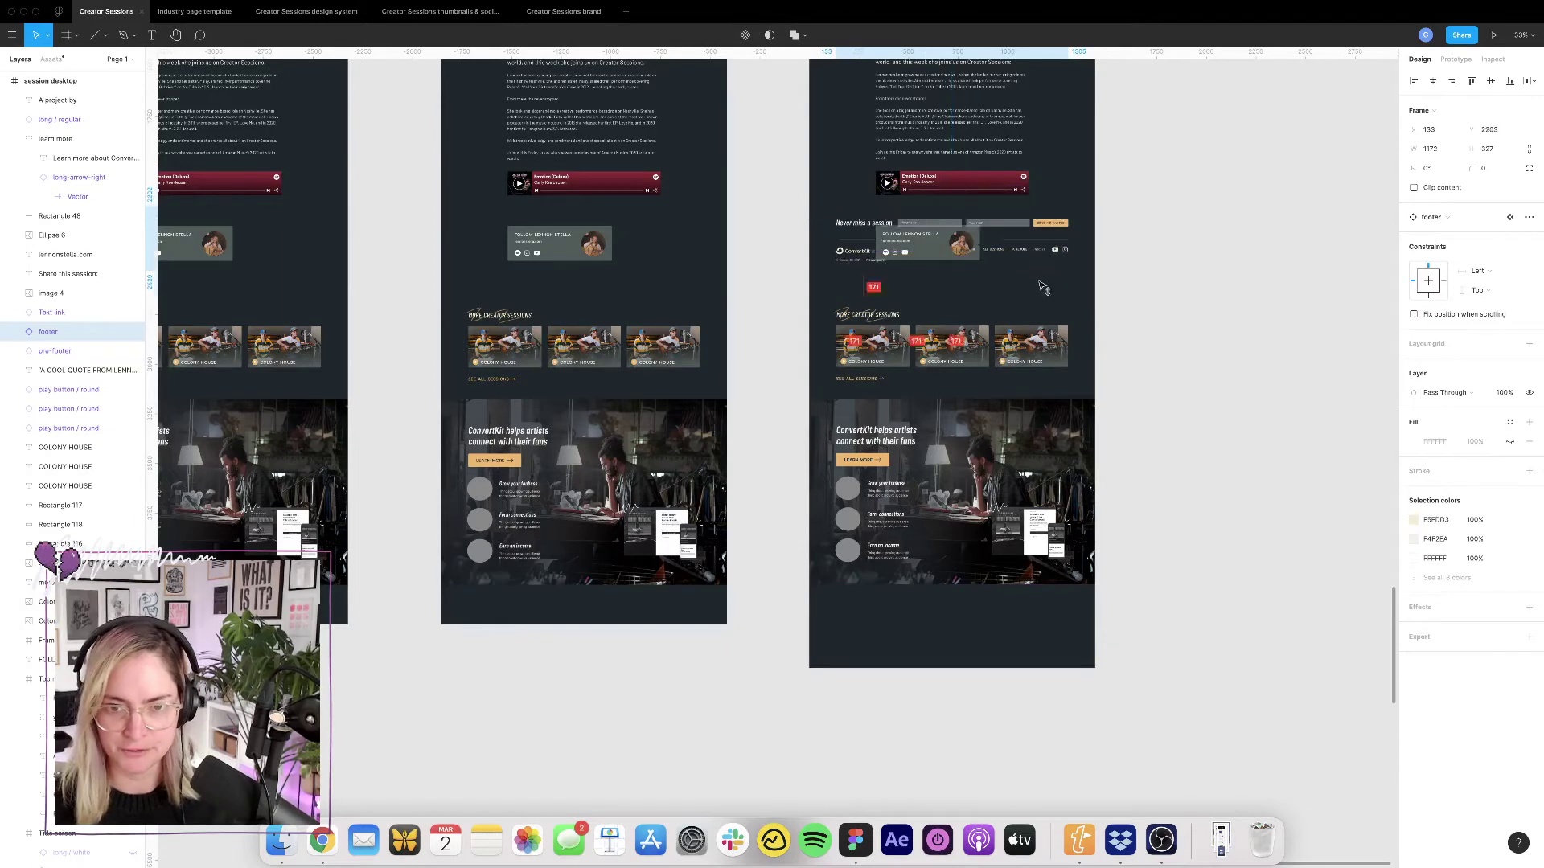
left_click_drag(1043, 287, 975, 596)
scroll(963, 619, "up", 5)
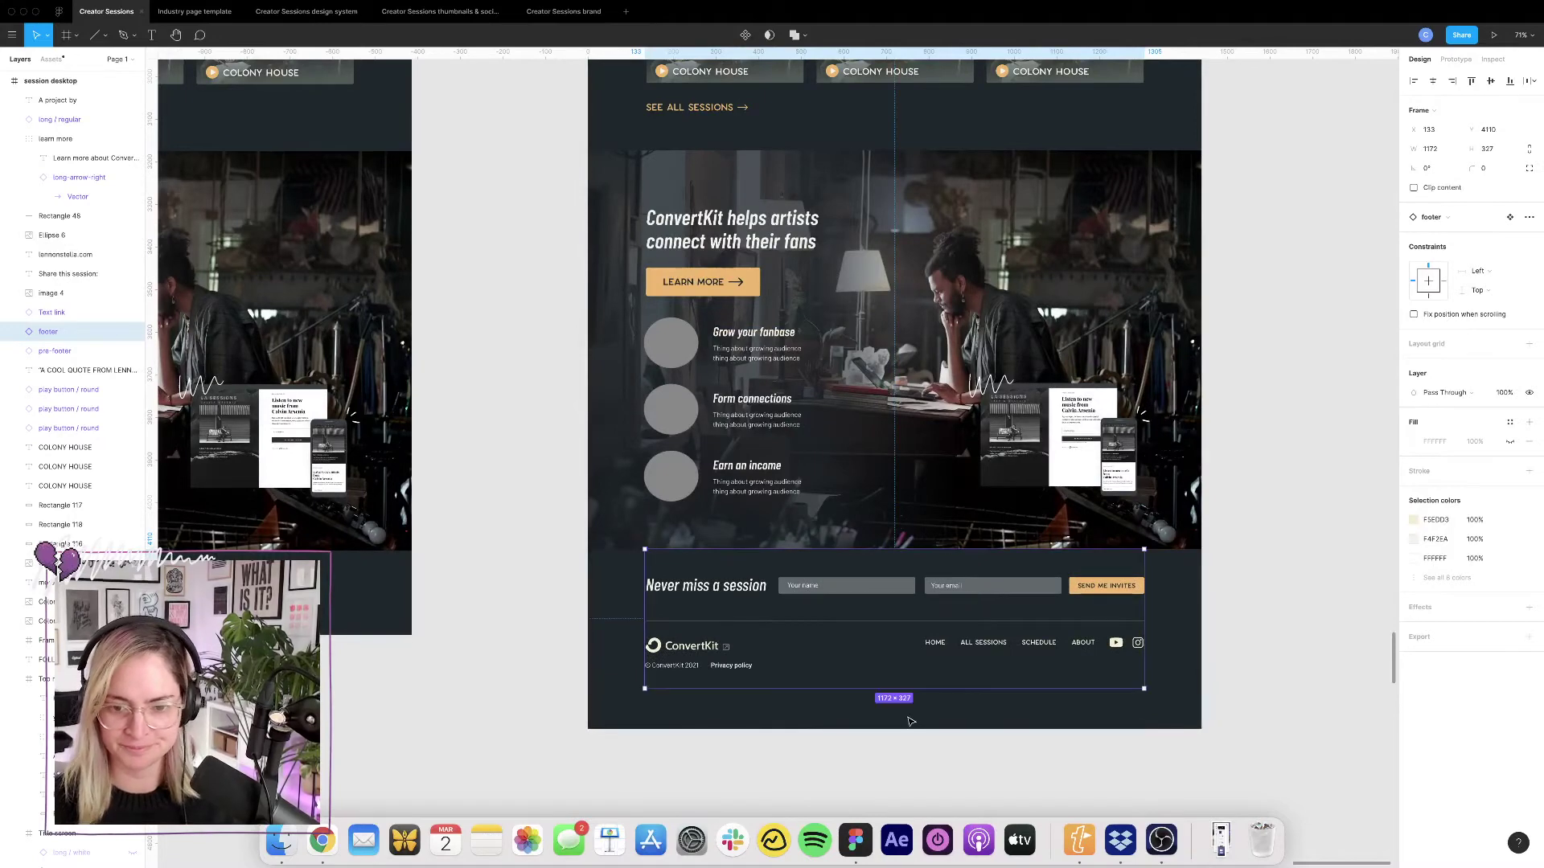
Shorten the new session desktop page to a height of 4437 px, trimming the empty space below the footer.
scroll(911, 722, "down", 6)
left_click(845, 186)
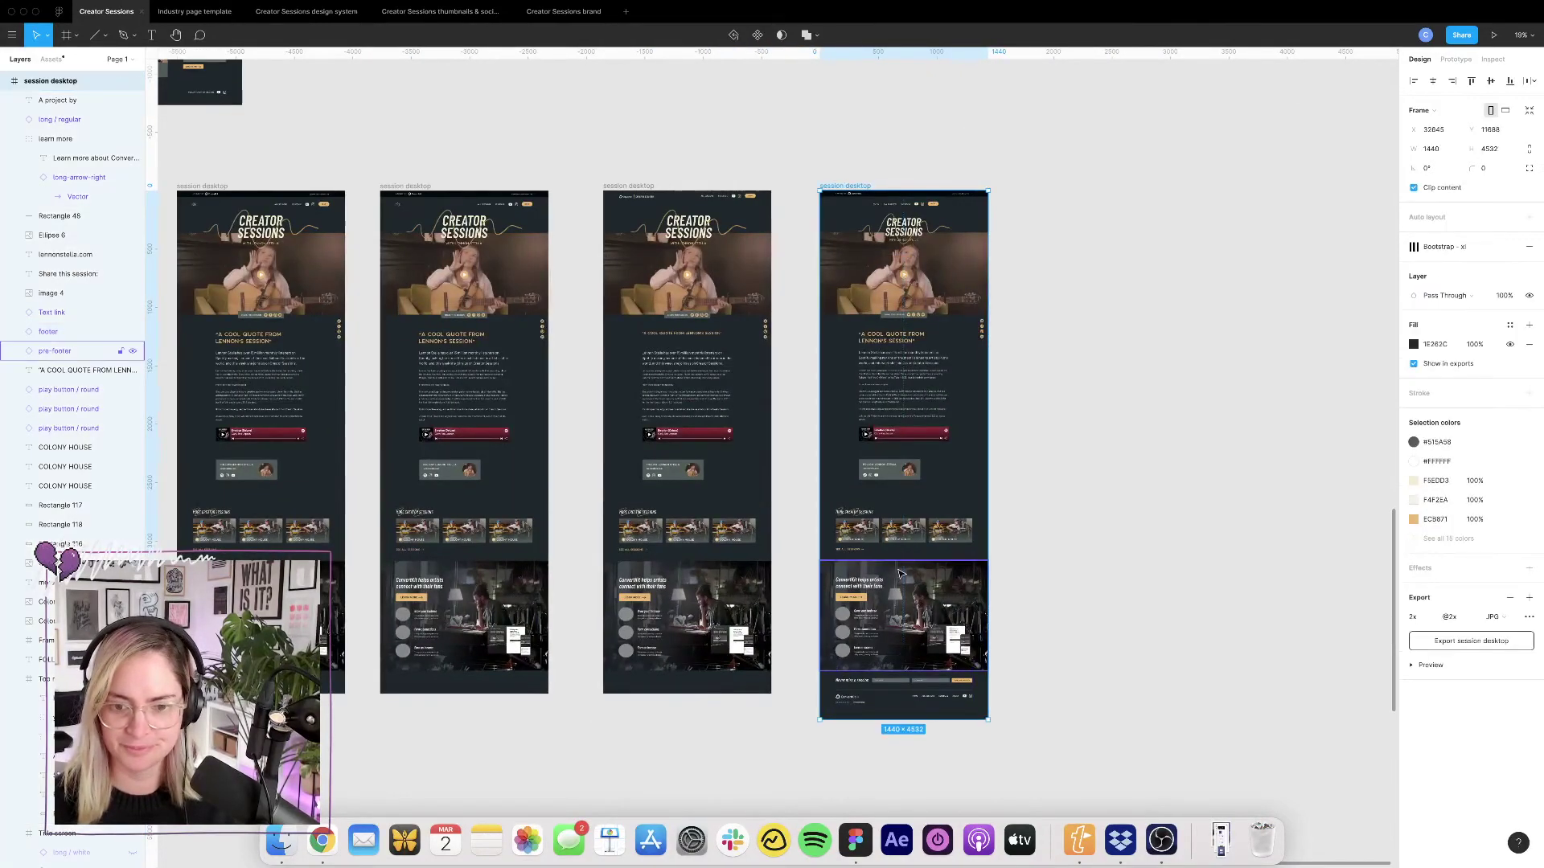
scroll(906, 635, "down", 3)
scroll(905, 635, "up", 10)
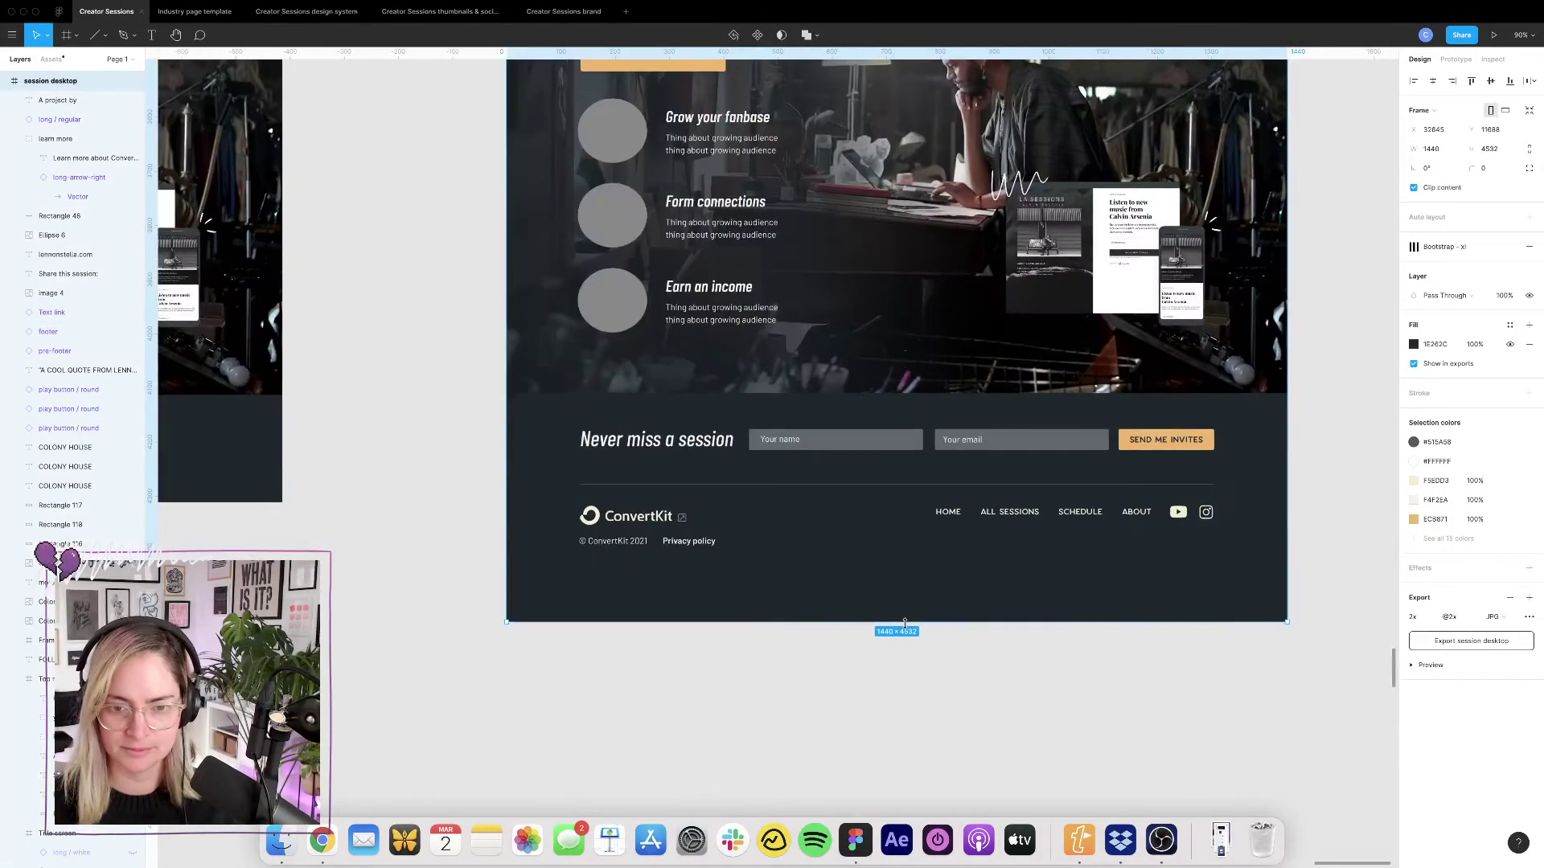
left_click_drag(905, 621, 906, 572)
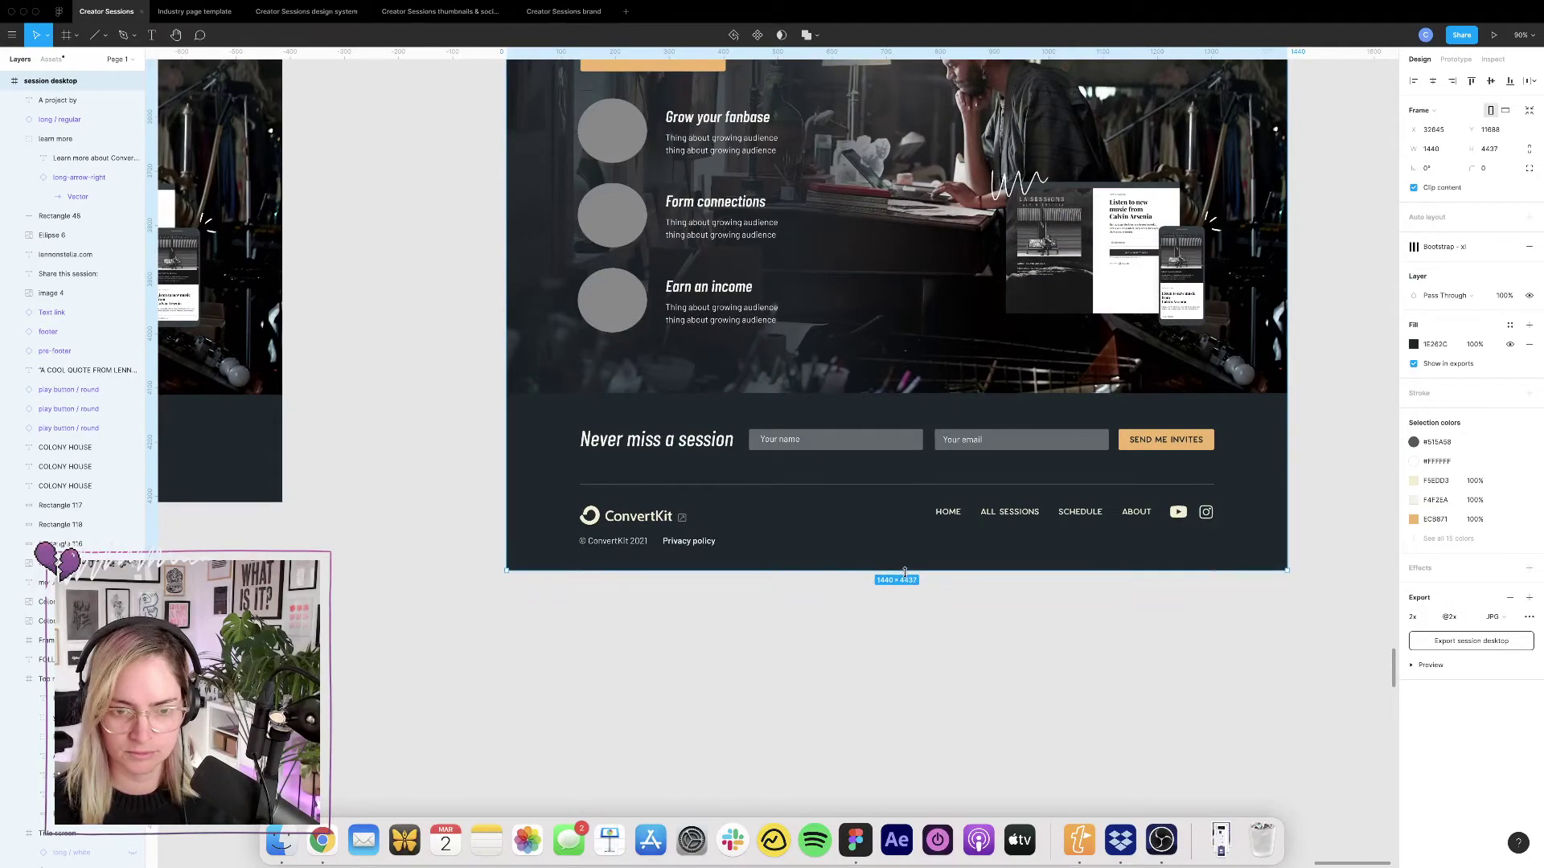
Copy the fill color of the black bar at the top of the new session desktop page.
scroll(817, 491, "down", 5)
scroll(828, 321, "up", 10)
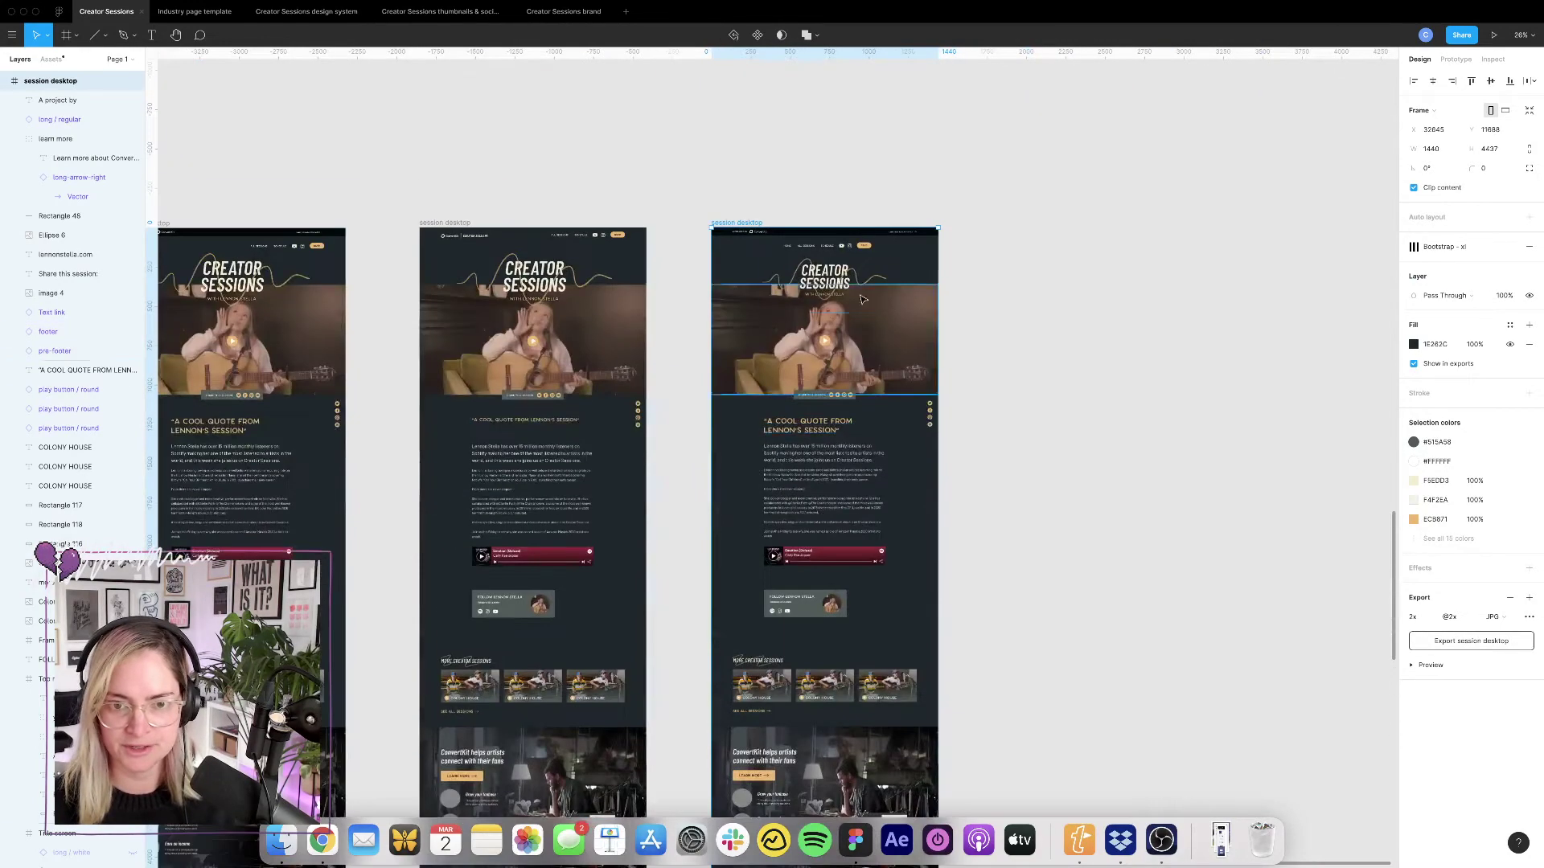
left_click(829, 231)
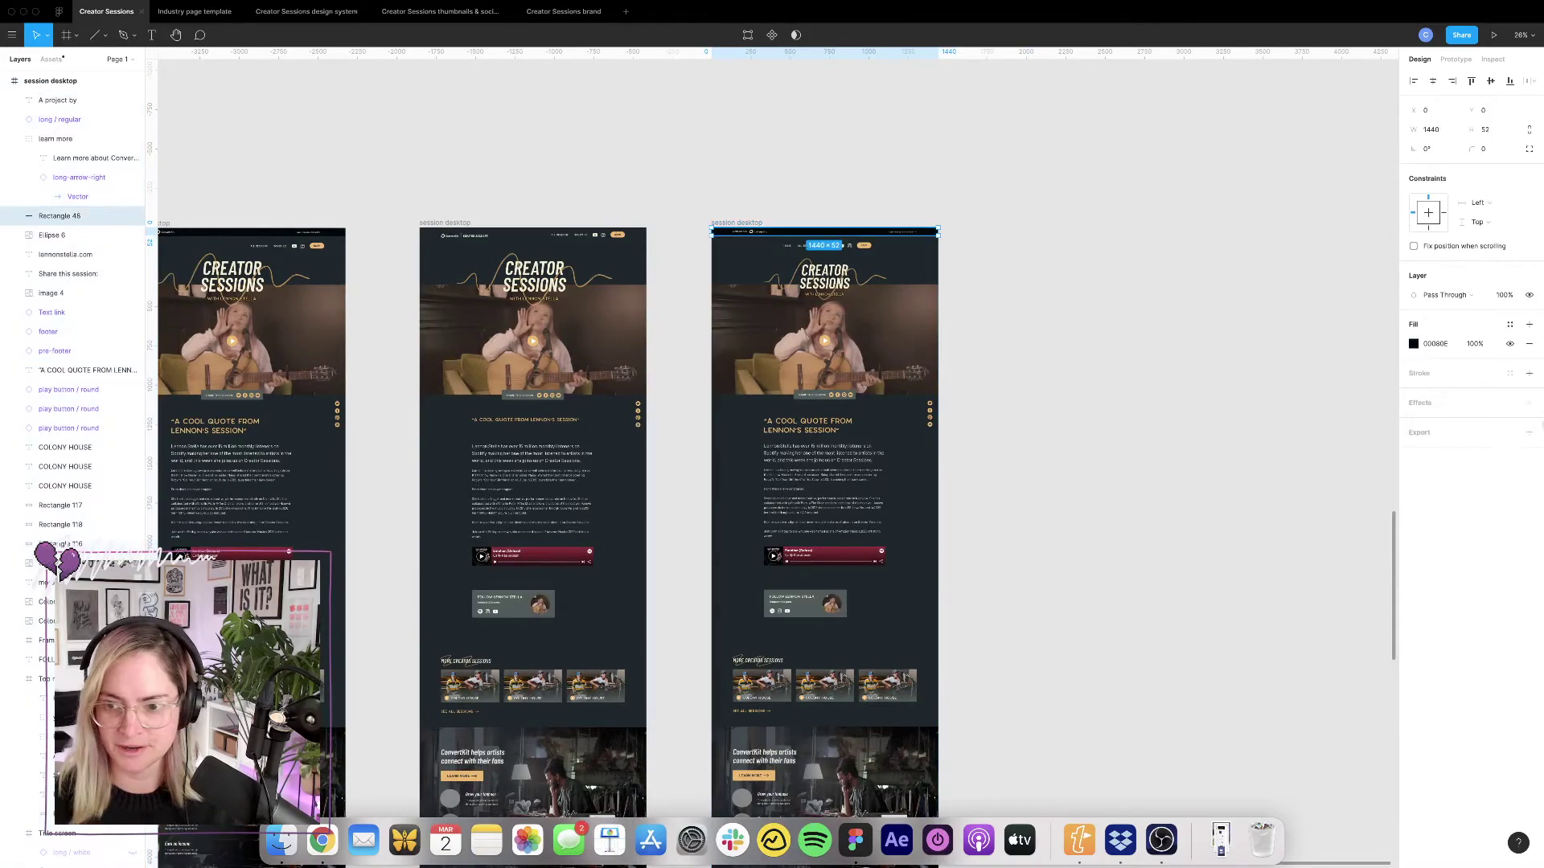
left_click(1435, 344)
Set the stroke color of the divider line in the home desktop page's footer component to 00080E.
scroll(1130, 547, "down", 10)
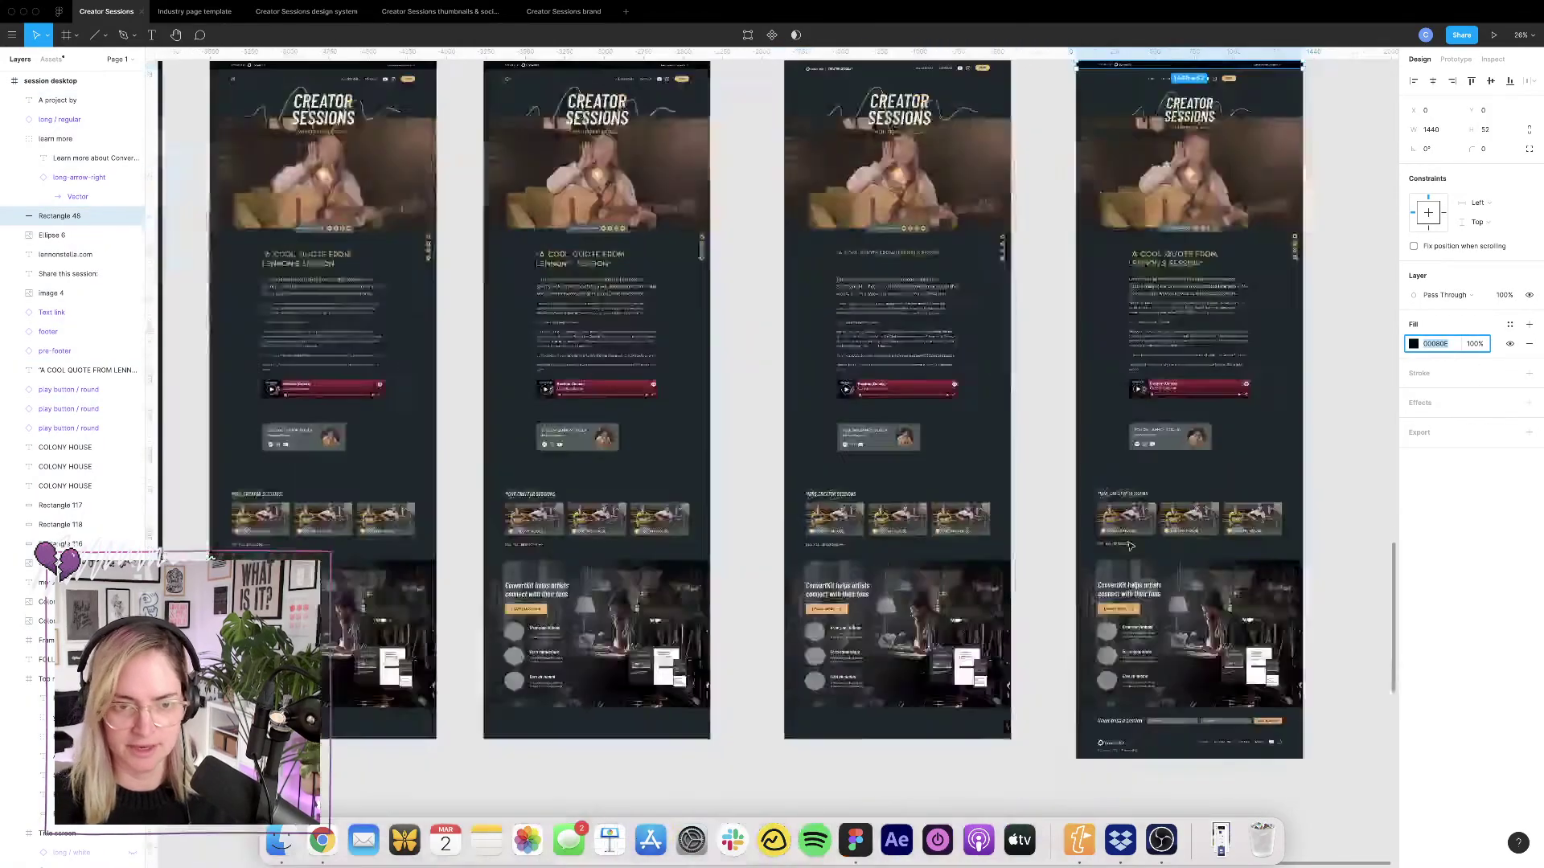
scroll(804, 563, "left", 3)
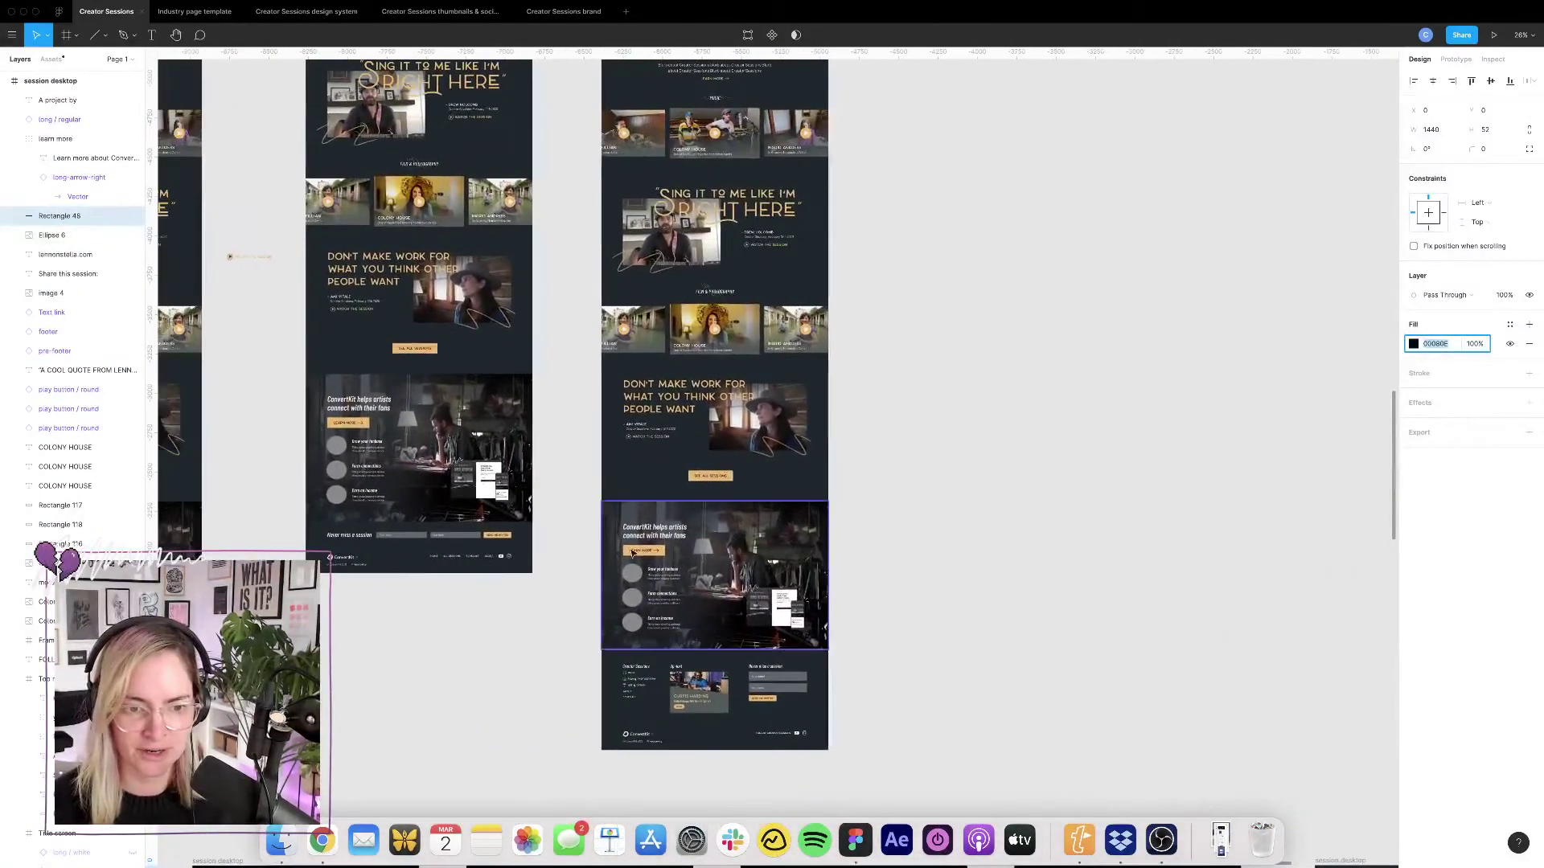
scroll(551, 604, "up", 10)
left_click(551, 602)
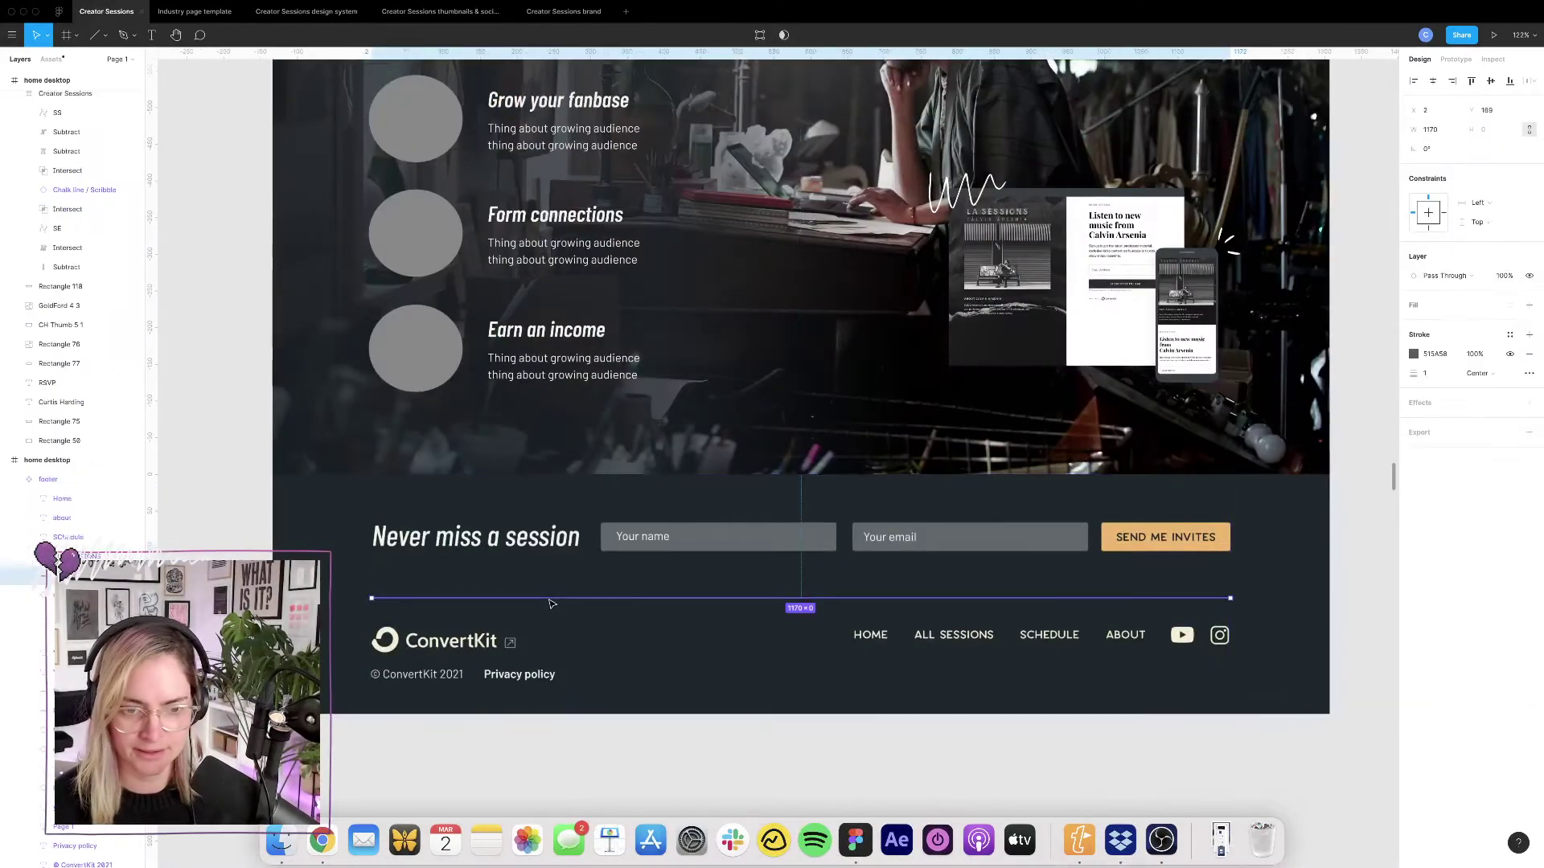
left_click(1436, 354)
type("00080E")
key("Return")
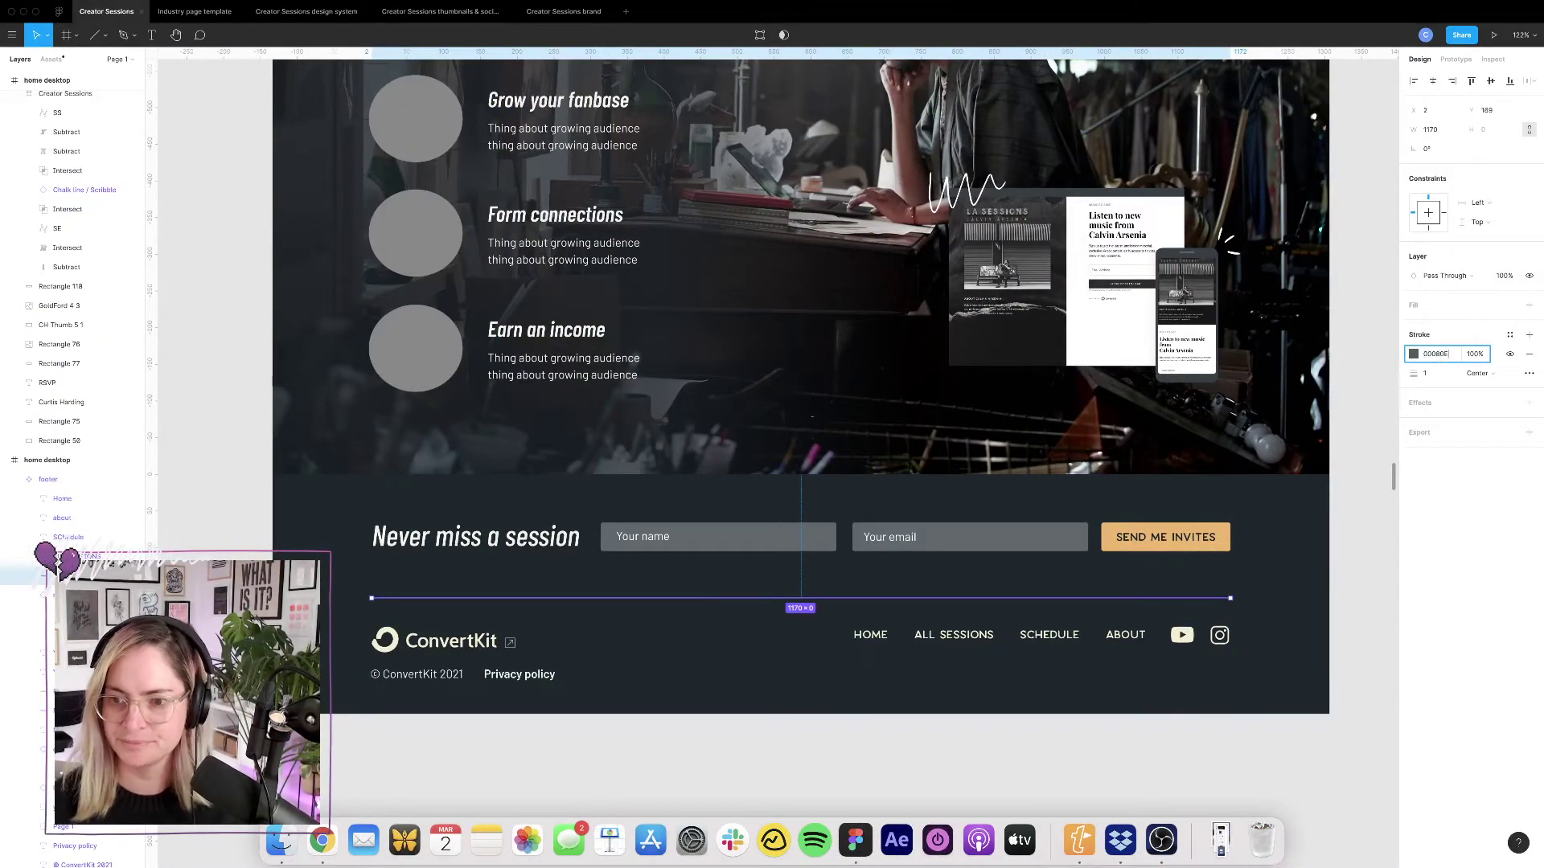
left_click(836, 731)
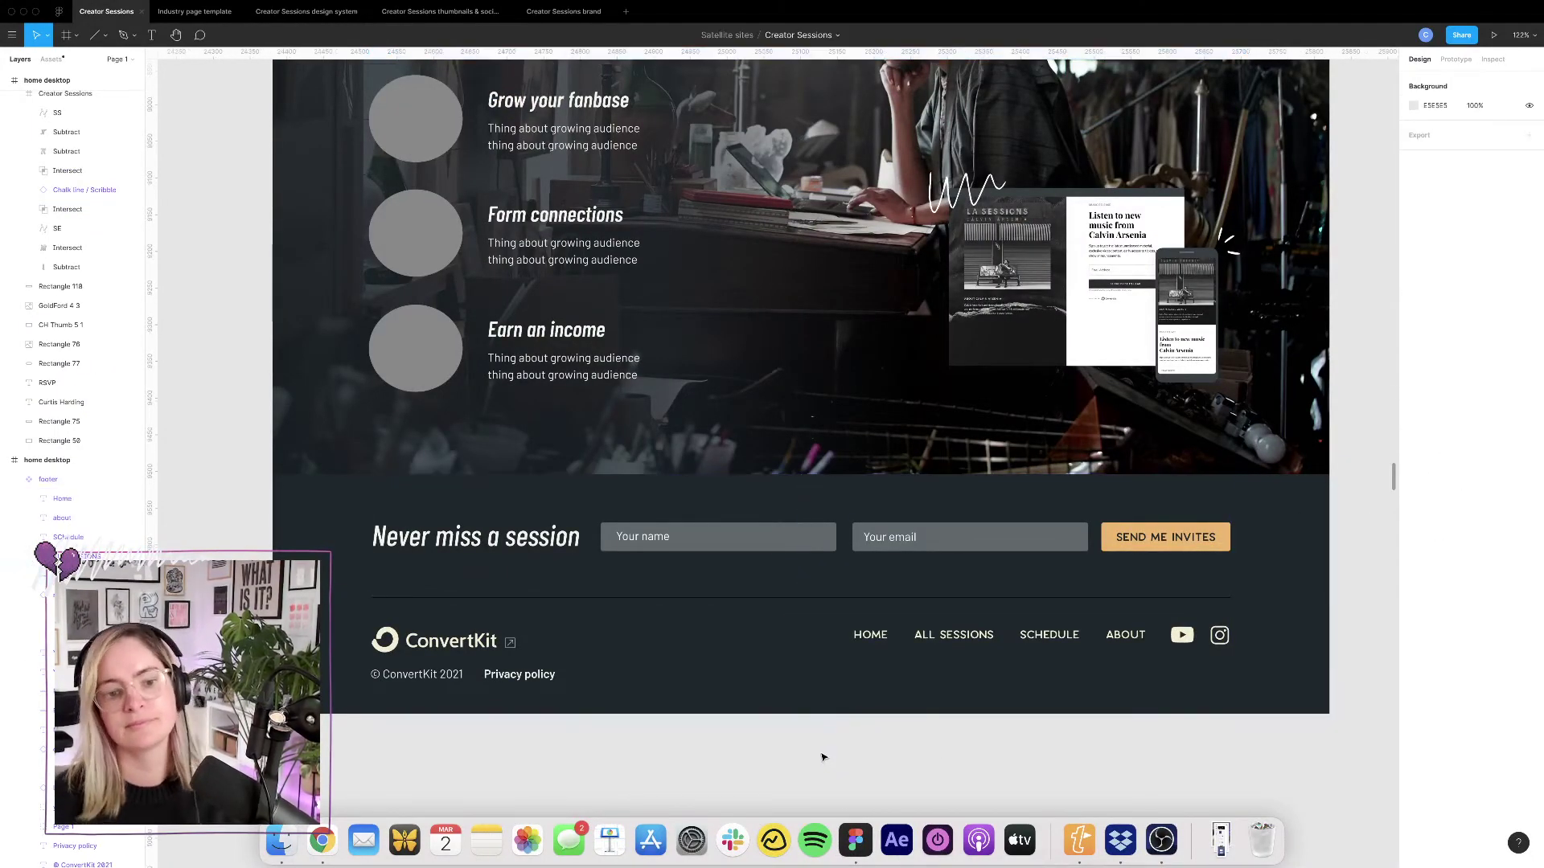
Check the recolored divider in the new session desktop page's footer and compare that page with its neighboring versions.
scroll(933, 757, "down", 10)
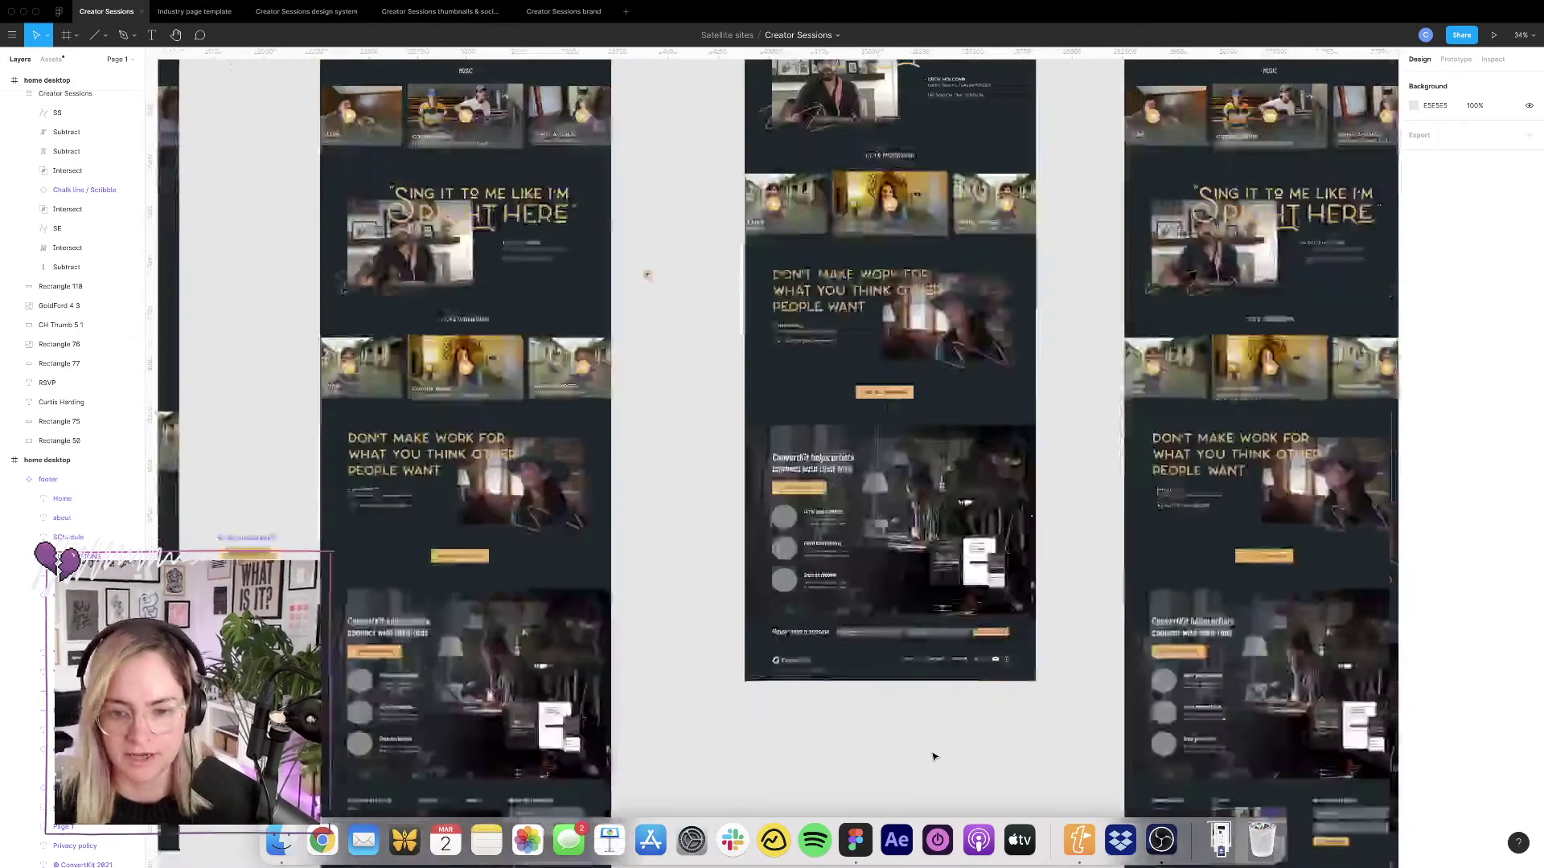
scroll(1075, 724, "right", 5)
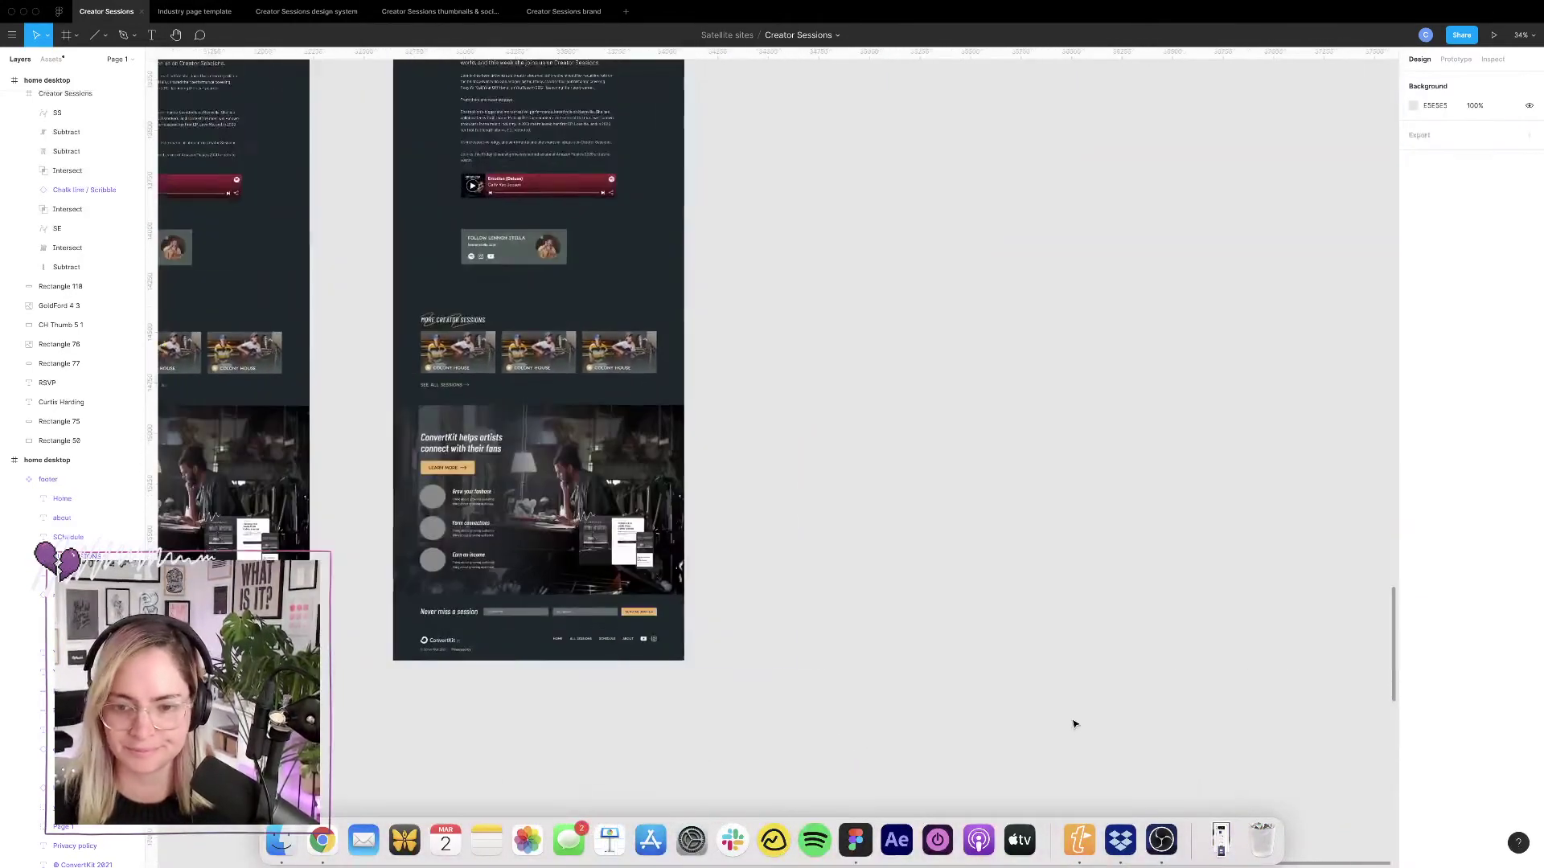
scroll(560, 576, "up", 6)
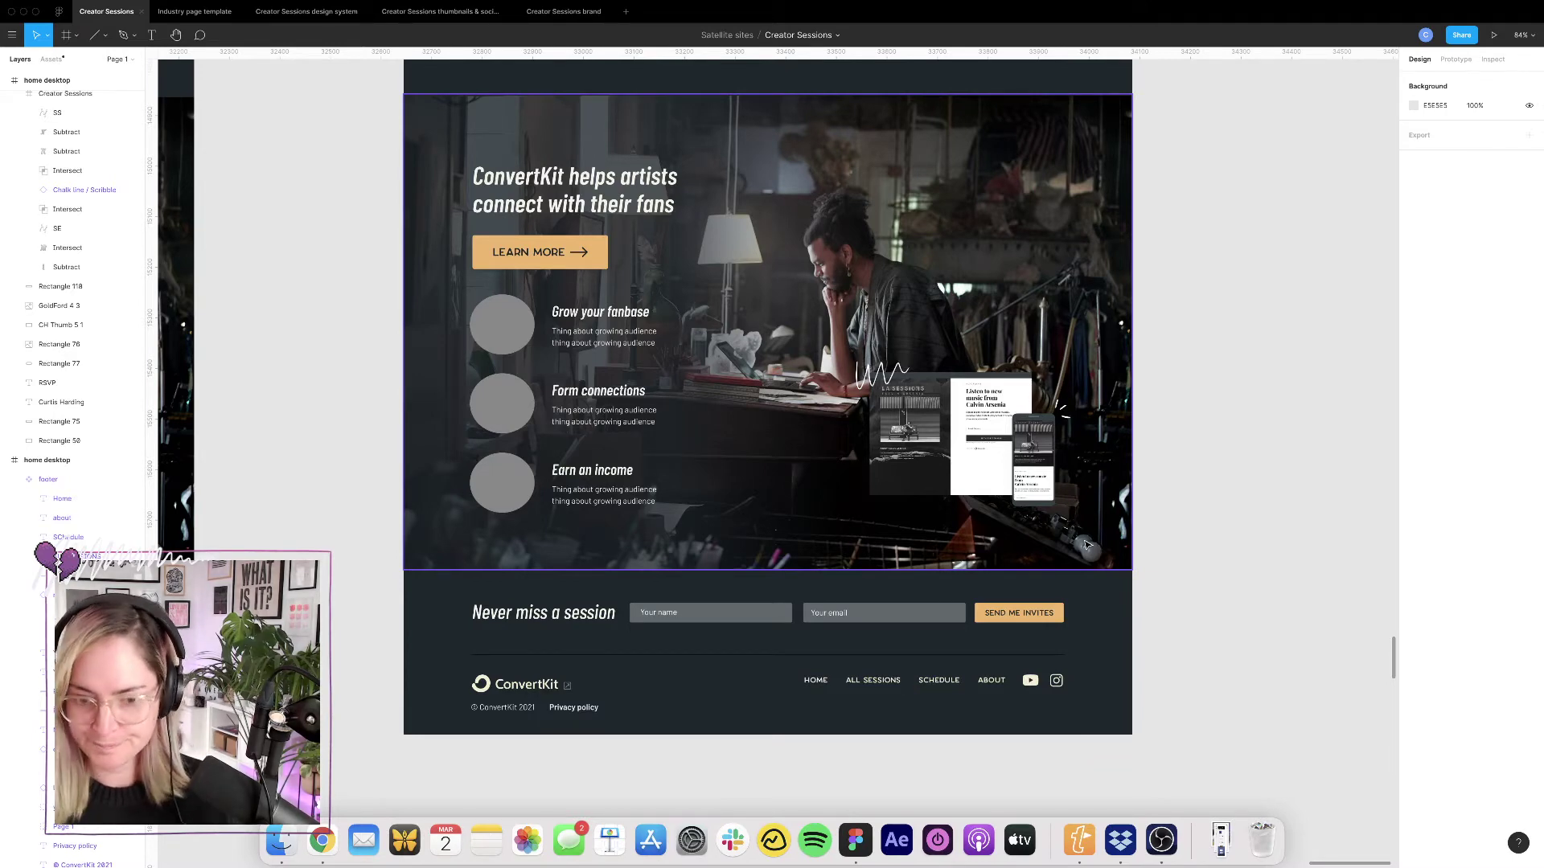
scroll(1031, 568, "down", 10)
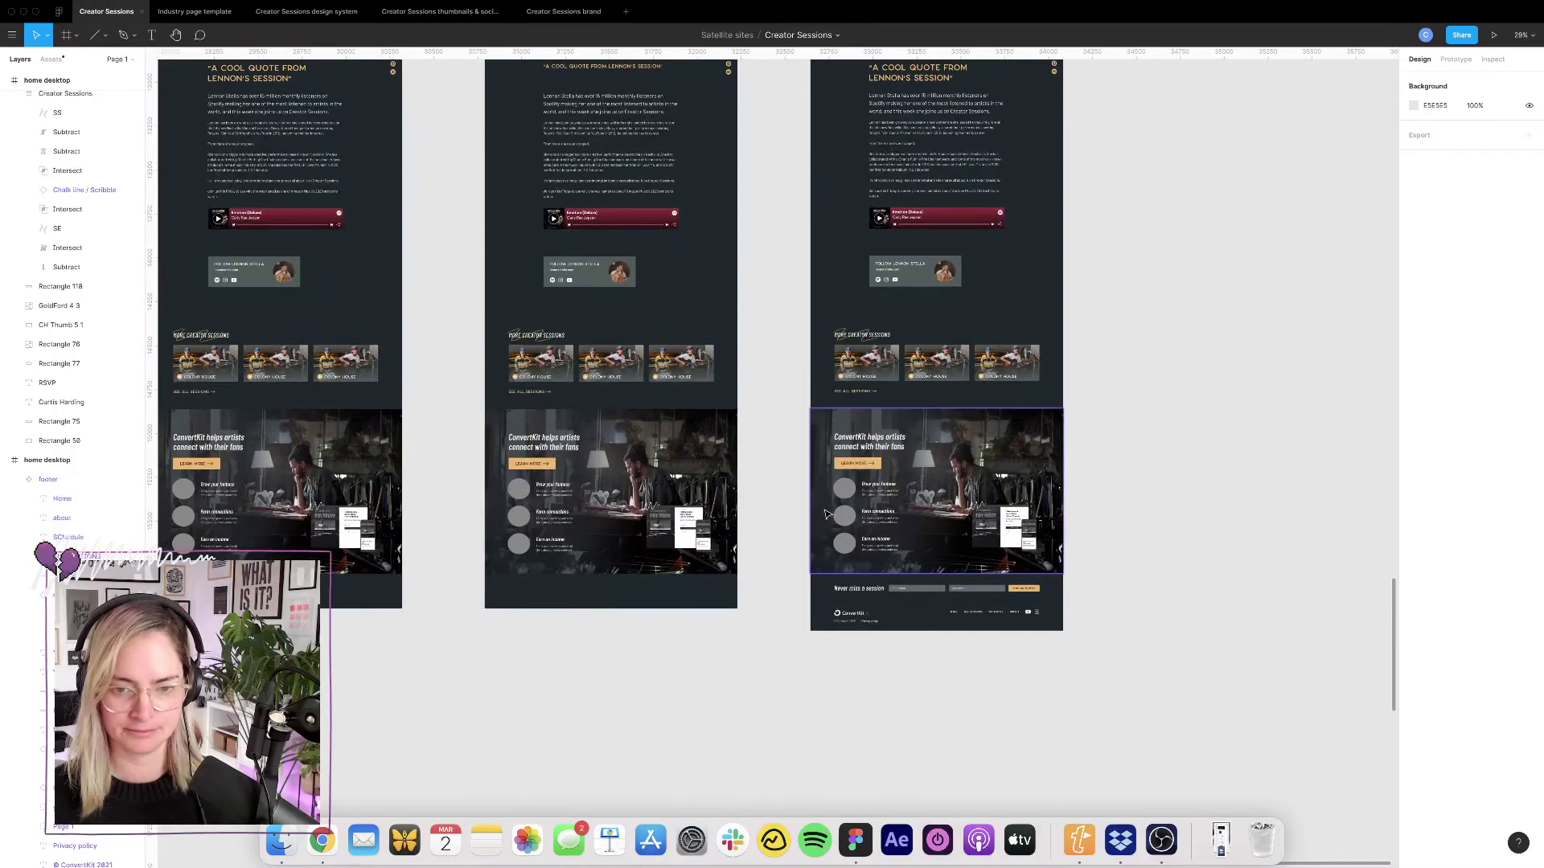
scroll(822, 521, "up", 5)
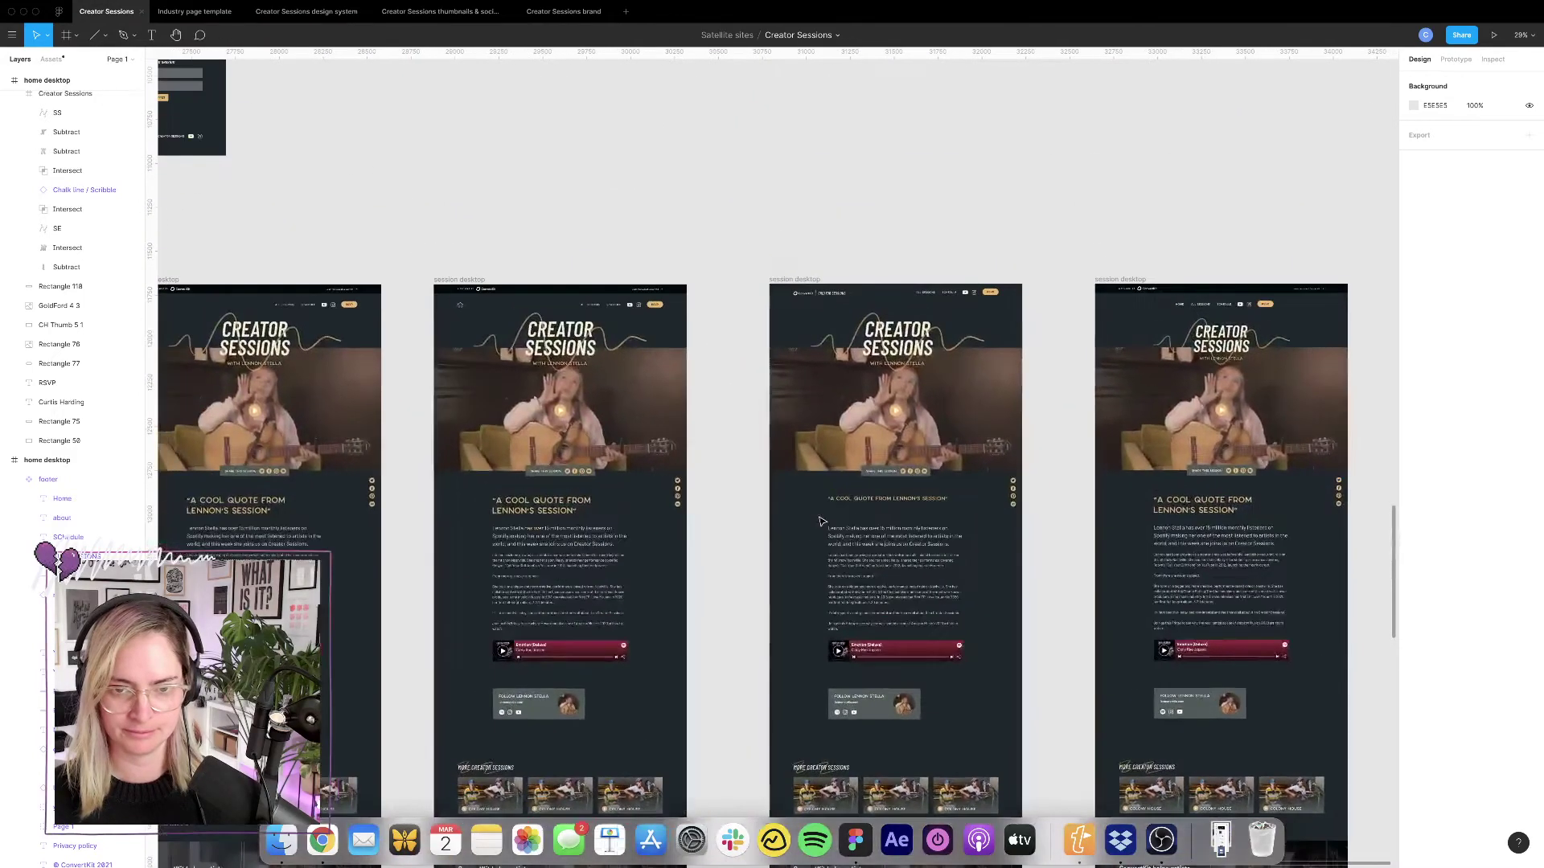
Review the session desktop page variants, examining the header, video and share elements of the version with the ConvertKit top bar.
scroll(822, 521, "down", 10)
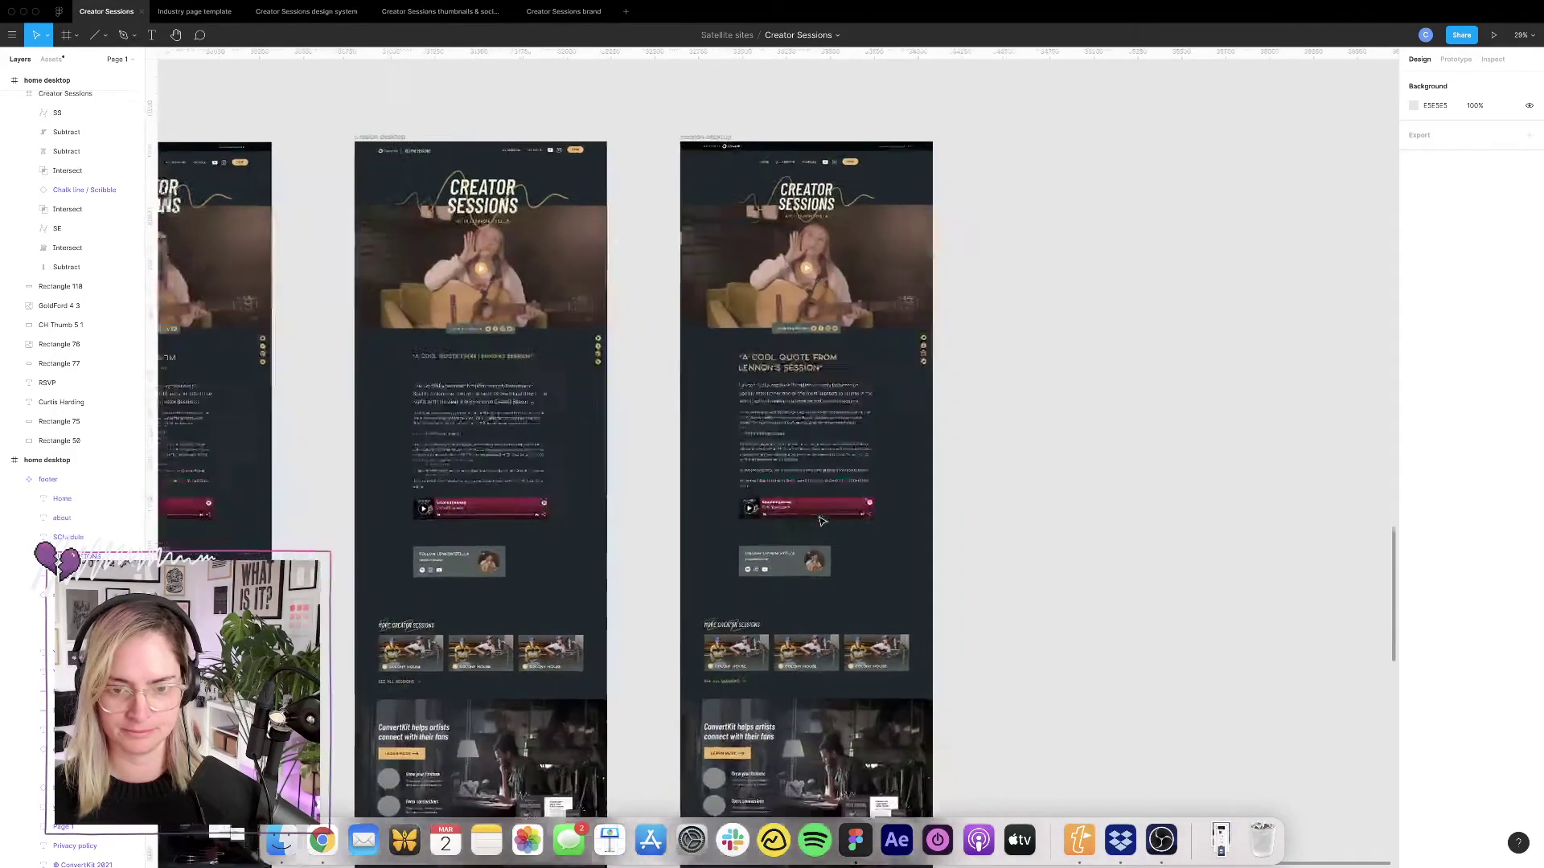
scroll(774, 468, "down", 8)
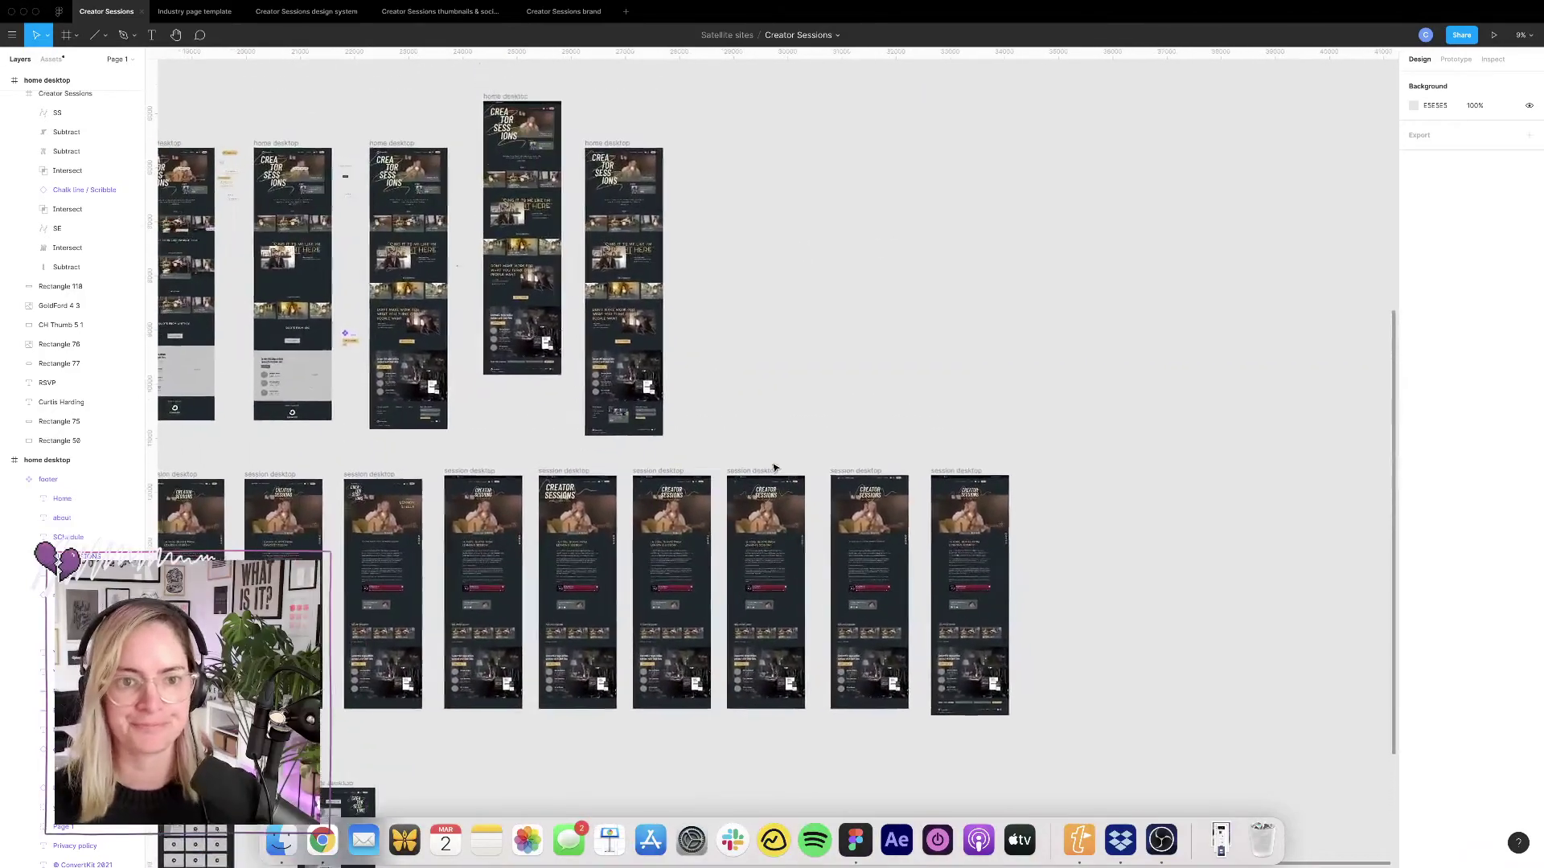
scroll(677, 419, "down", 3)
scroll(676, 419, "right", 4)
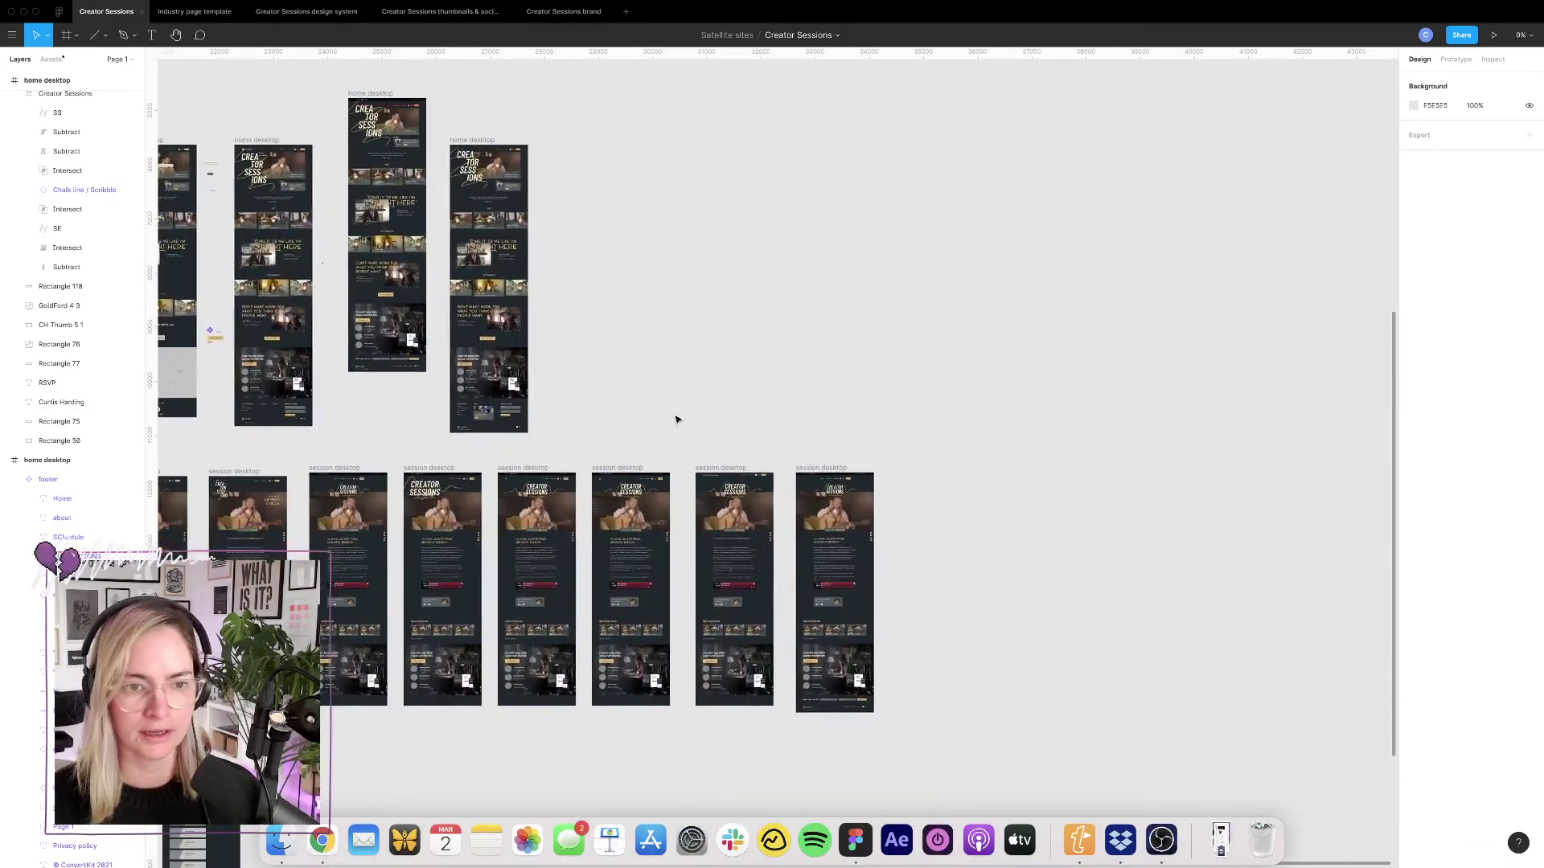
scroll(864, 489, "up", 15)
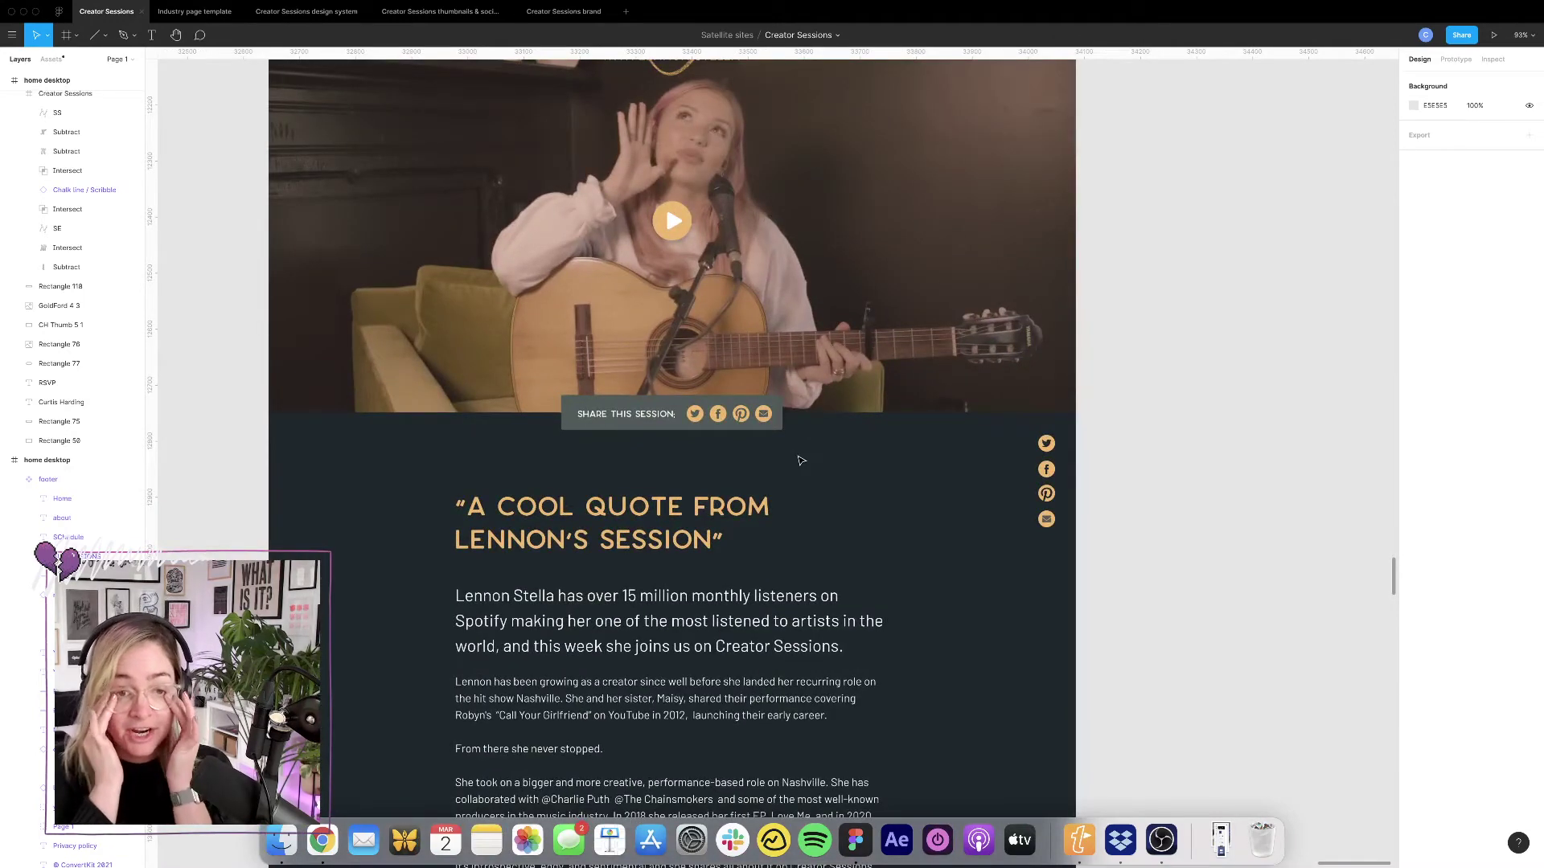
scroll(800, 460, "up", 5)
scroll(800, 460, "left", 1)
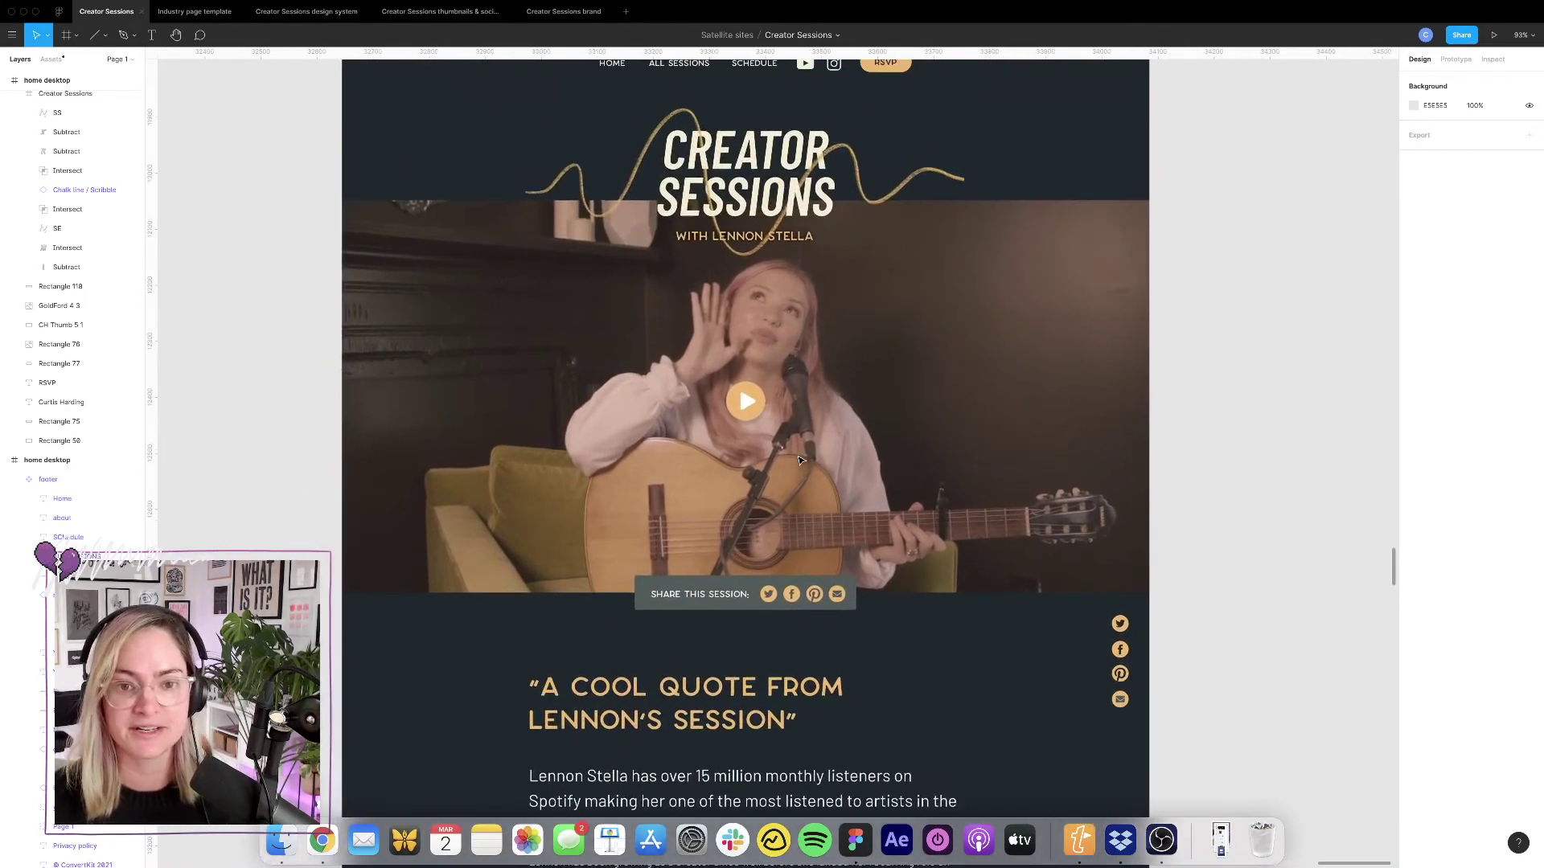
scroll(800, 460, "down", 2)
scroll(800, 460, "left", 1)
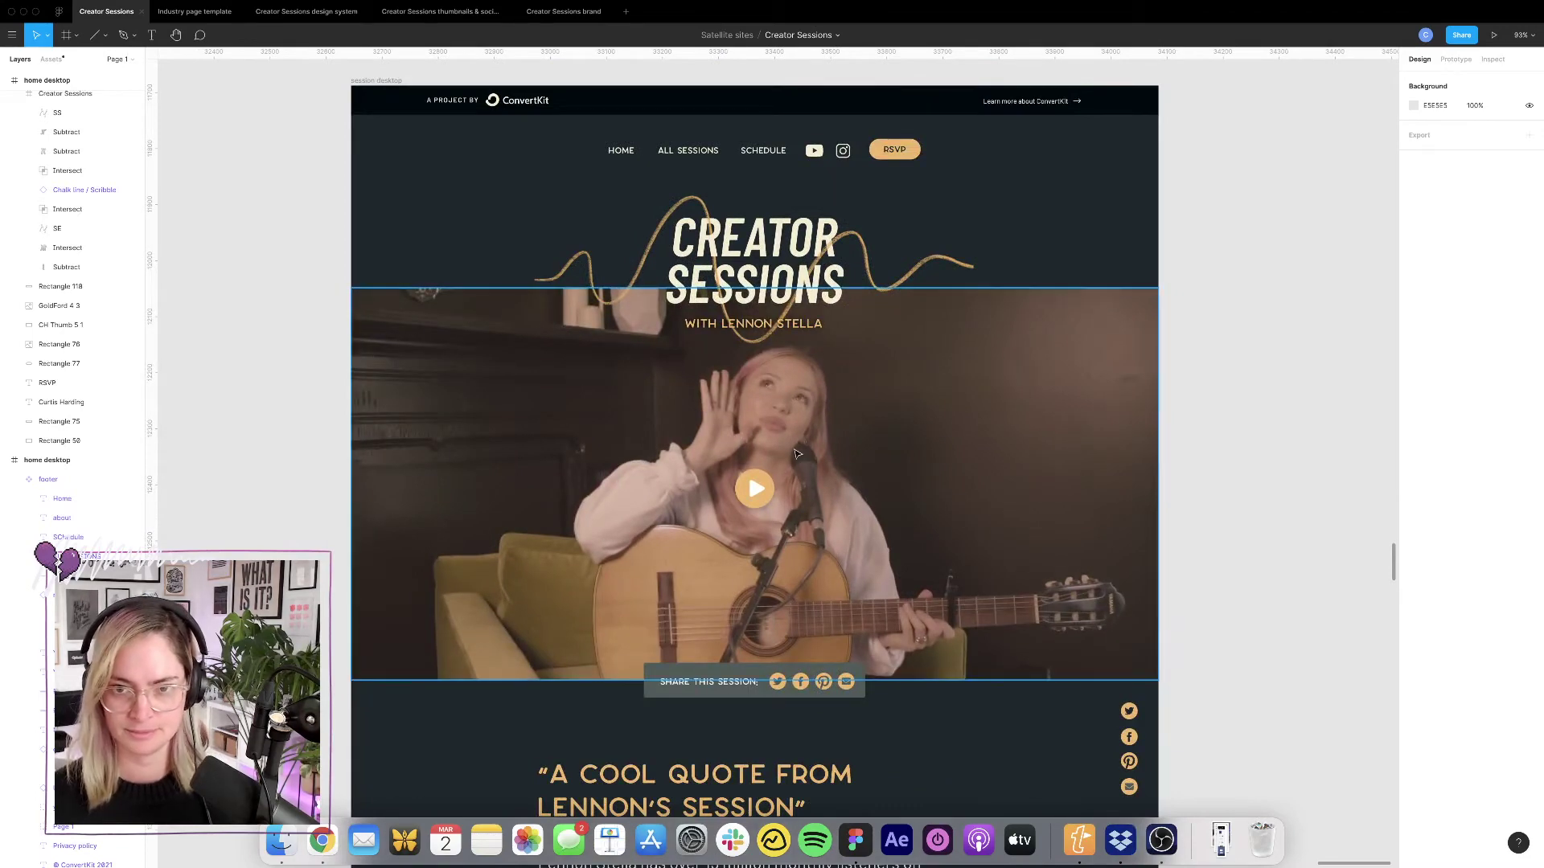
scroll(829, 507, "down", 1)
scroll(830, 507, "up", 2)
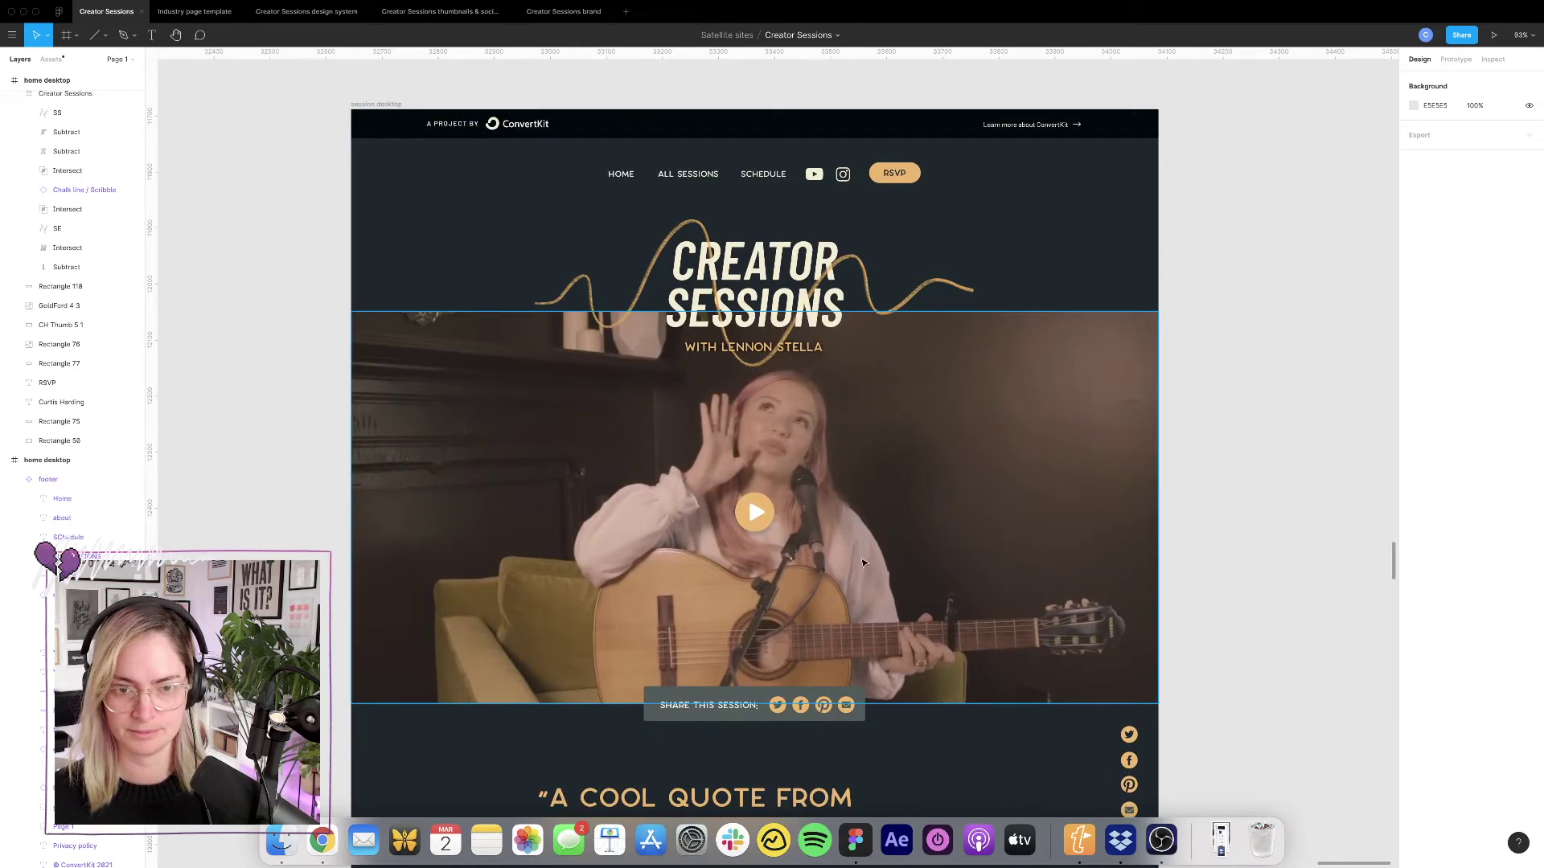
scroll(864, 563, "down", 3)
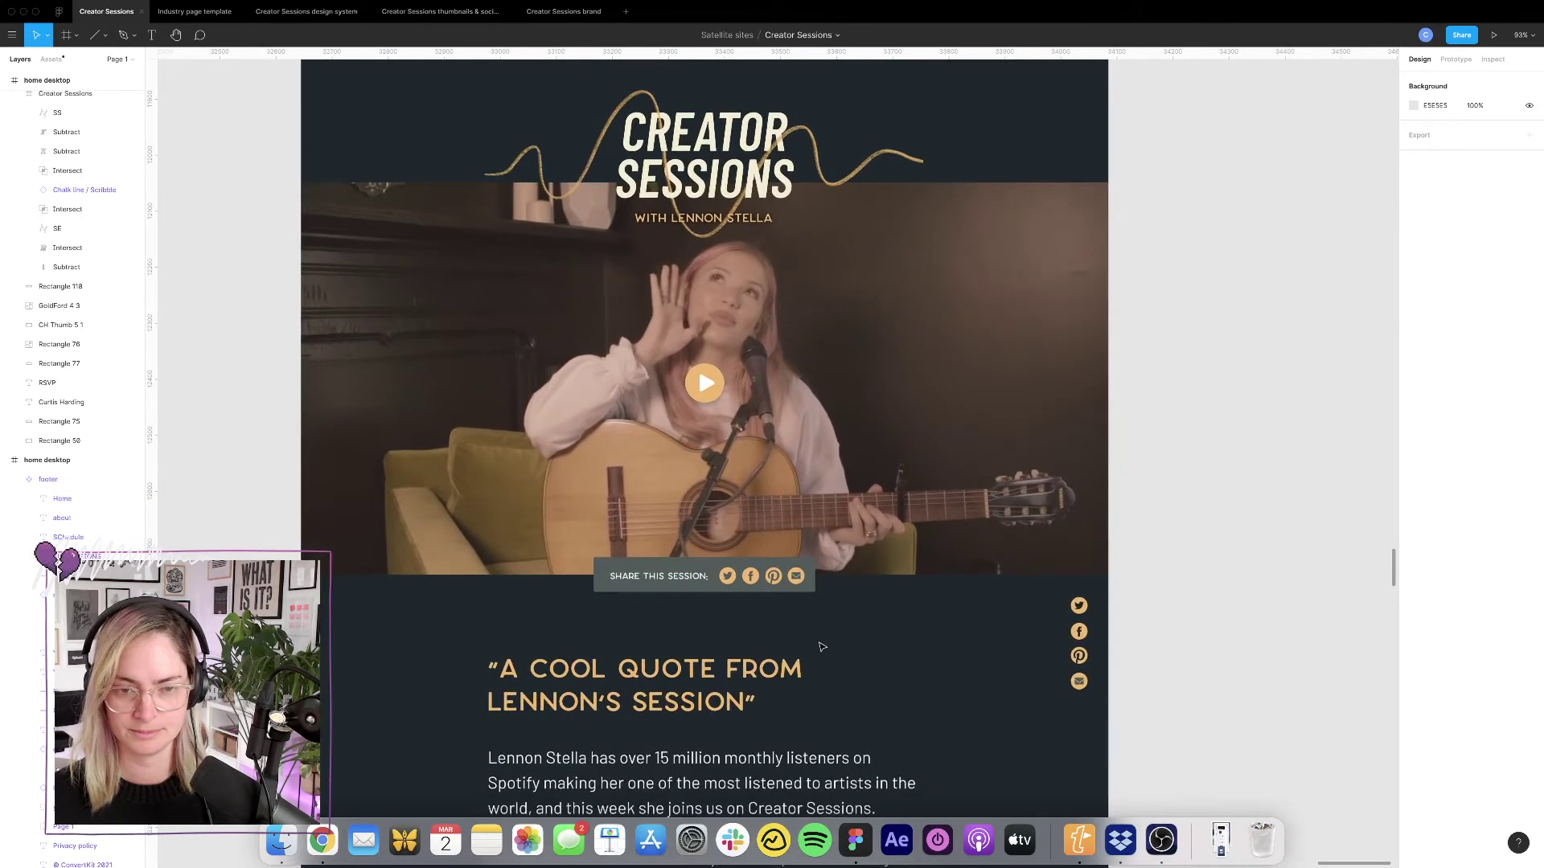
scroll(820, 627, "down", 1)
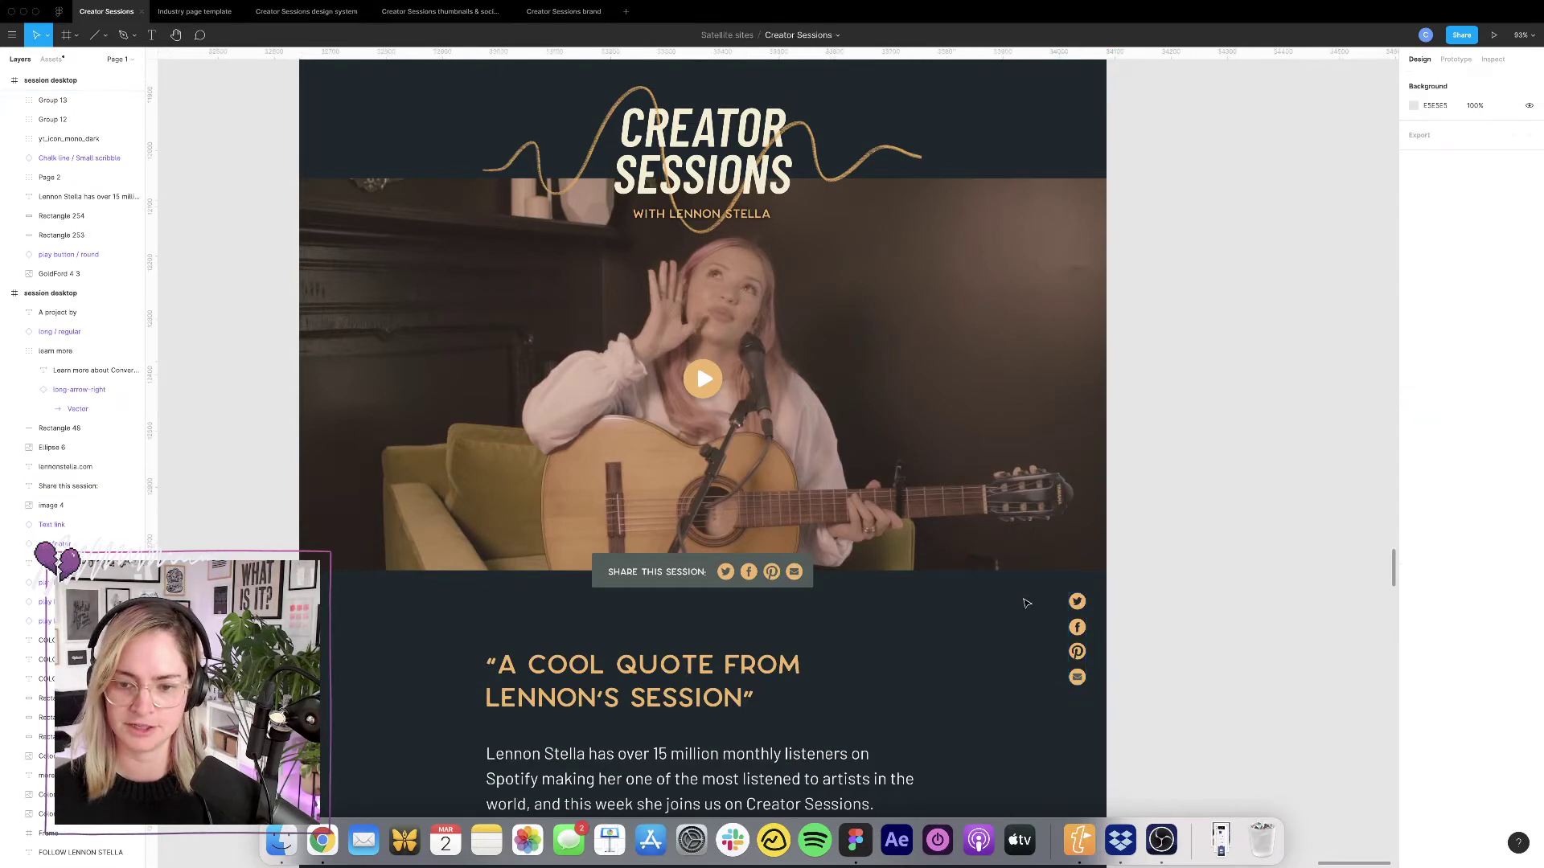
Duplicate the share bar's grey rectangle, rotate it -90°, and fit it behind the vertical social icons at a length of 199.
scroll(1045, 605, "down", 5)
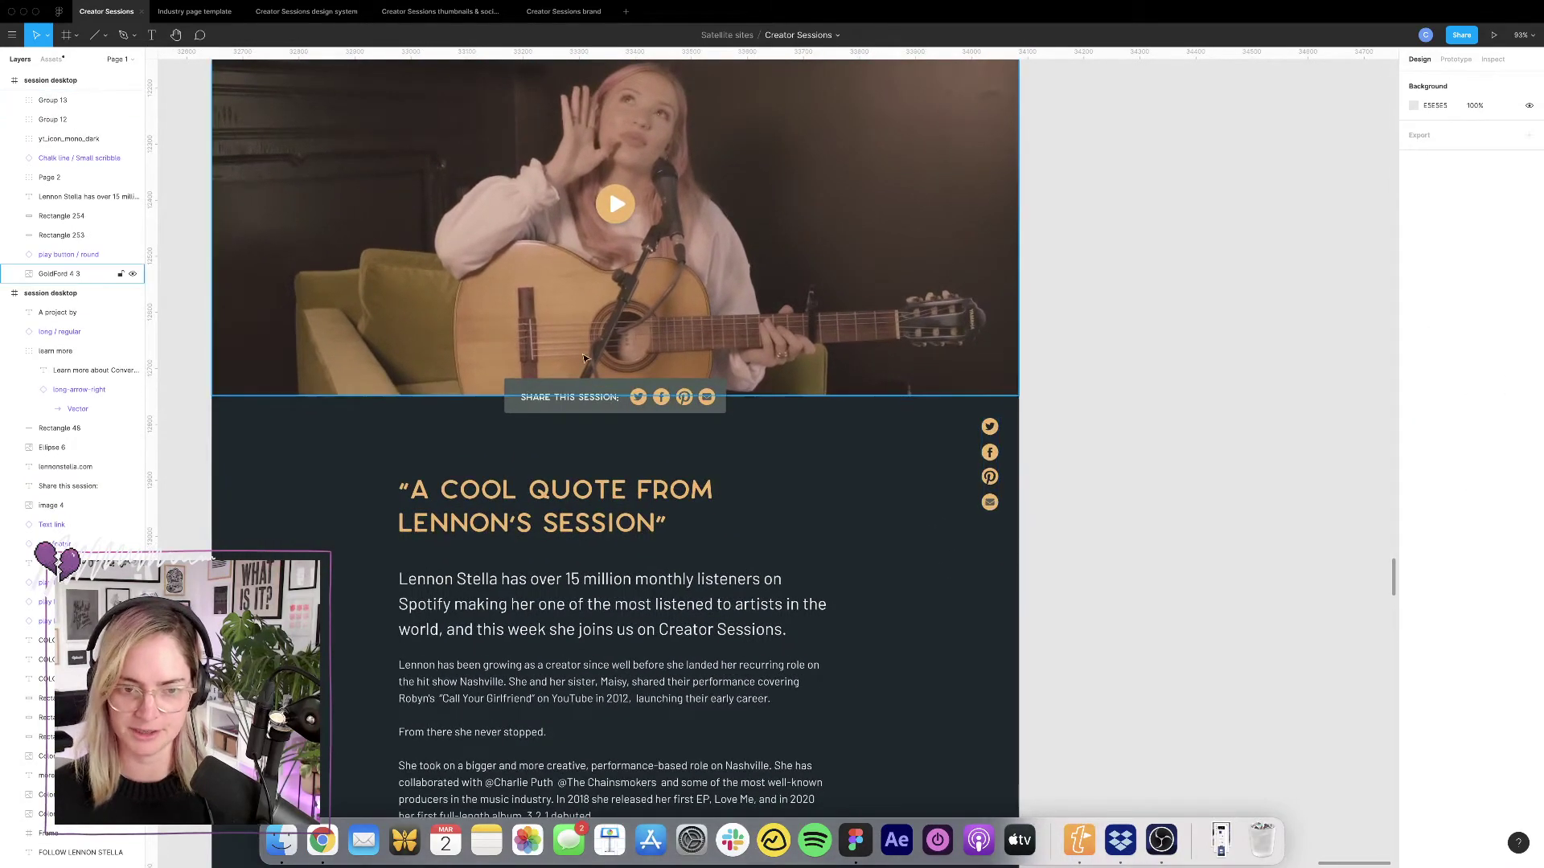
left_click(580, 381)
left_click_drag(594, 390, 923, 435)
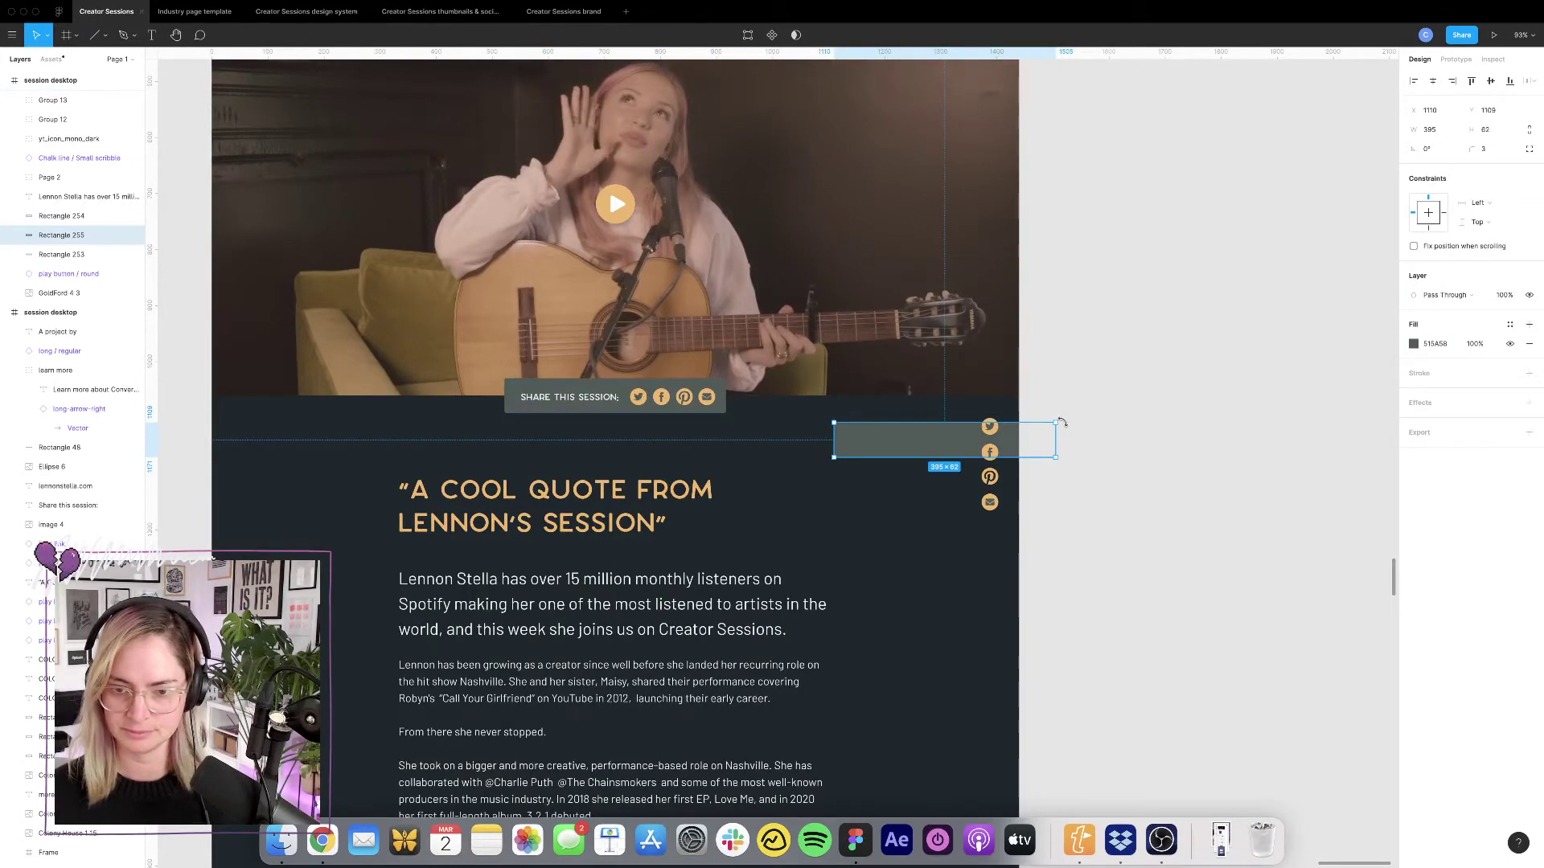
left_click_drag(1061, 422, 990, 561)
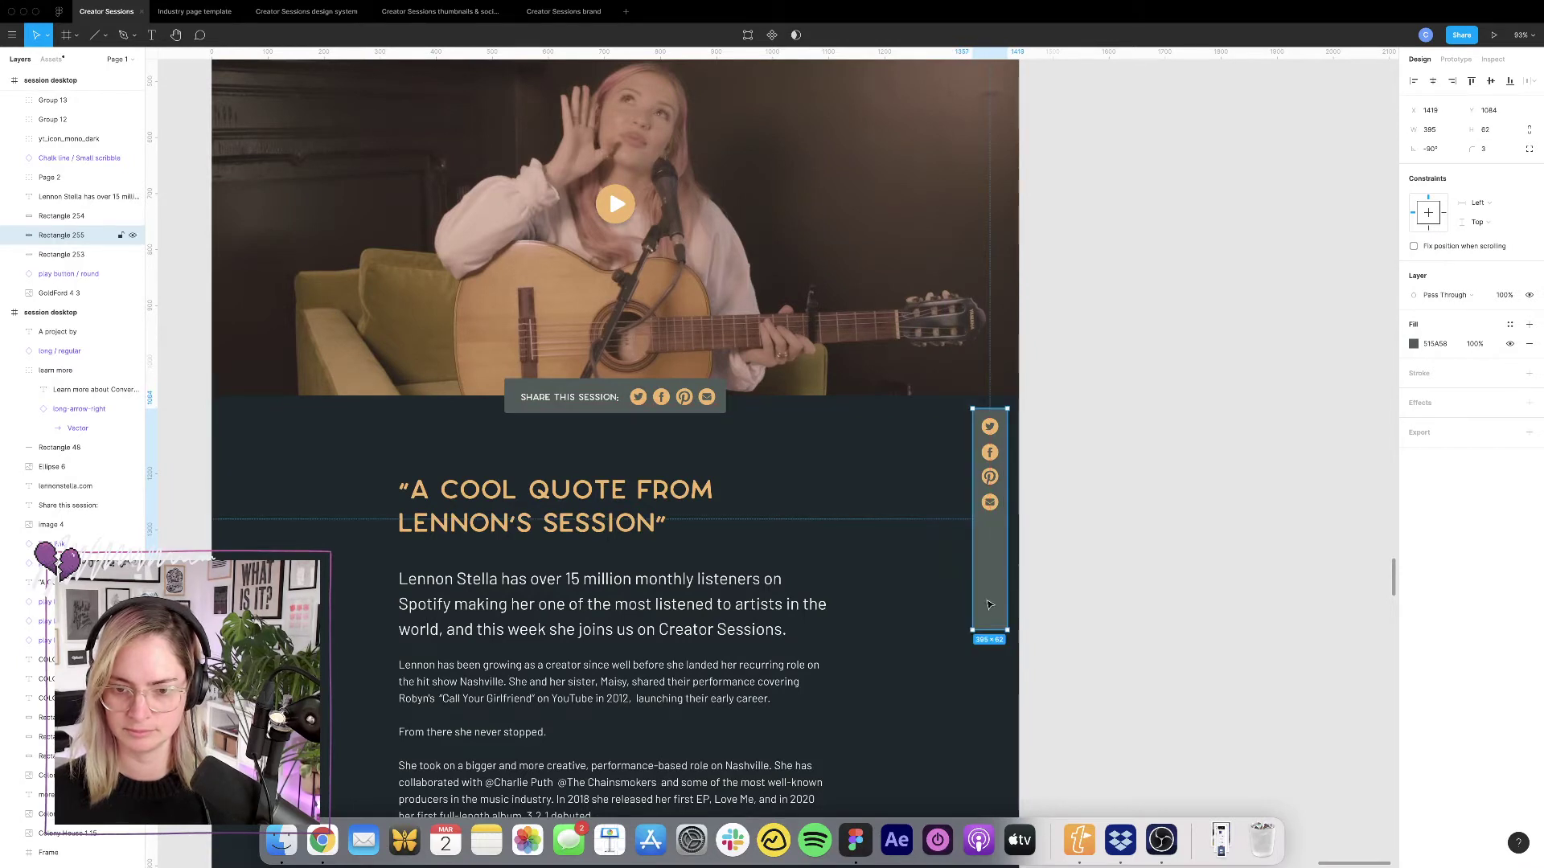
left_click_drag(989, 630, 1012, 521)
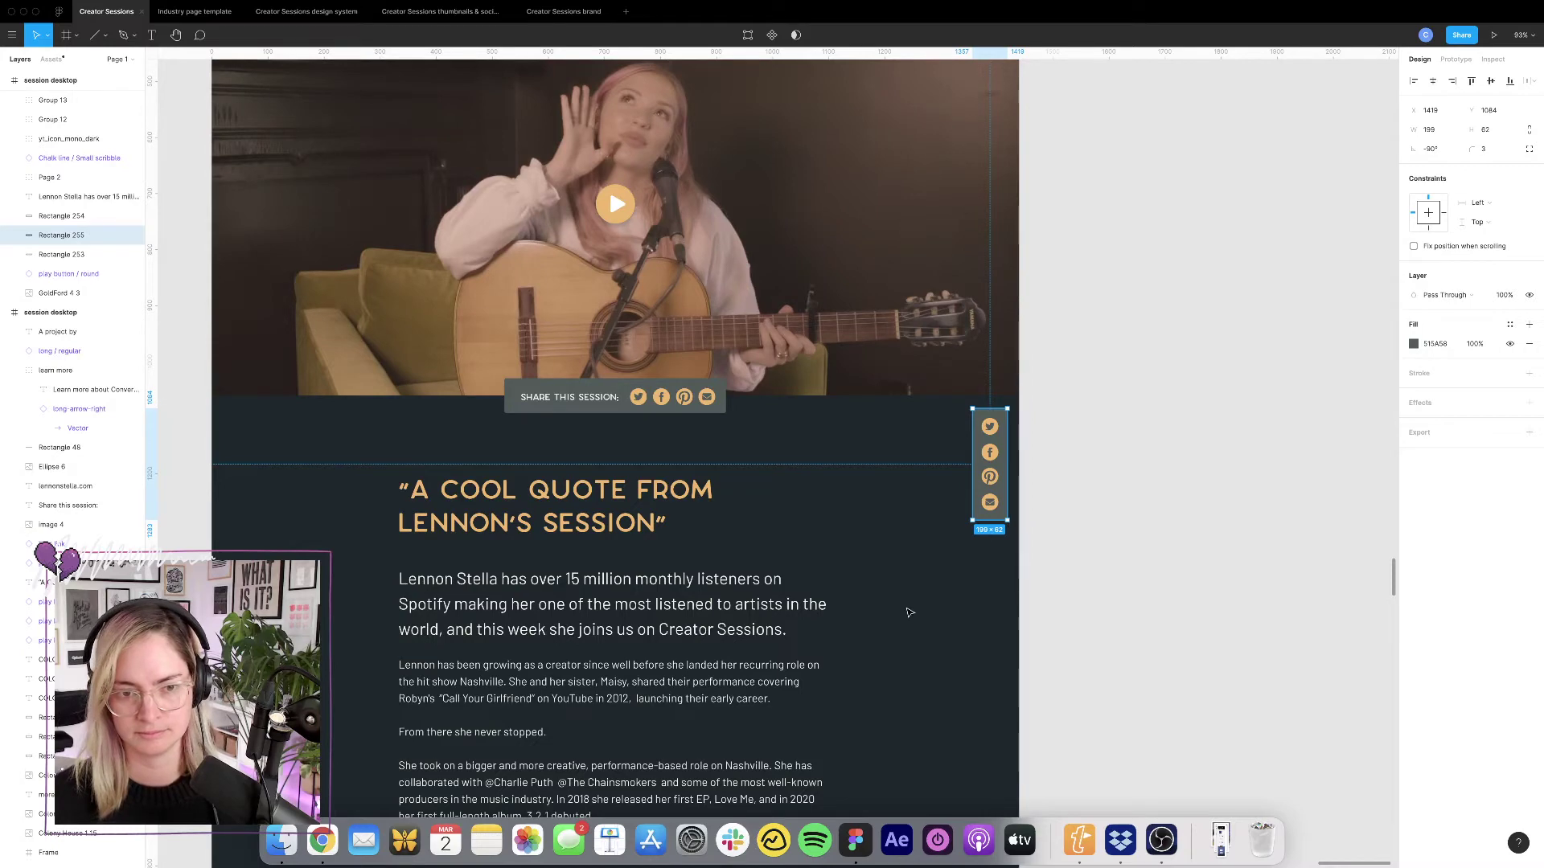
key("Escape")
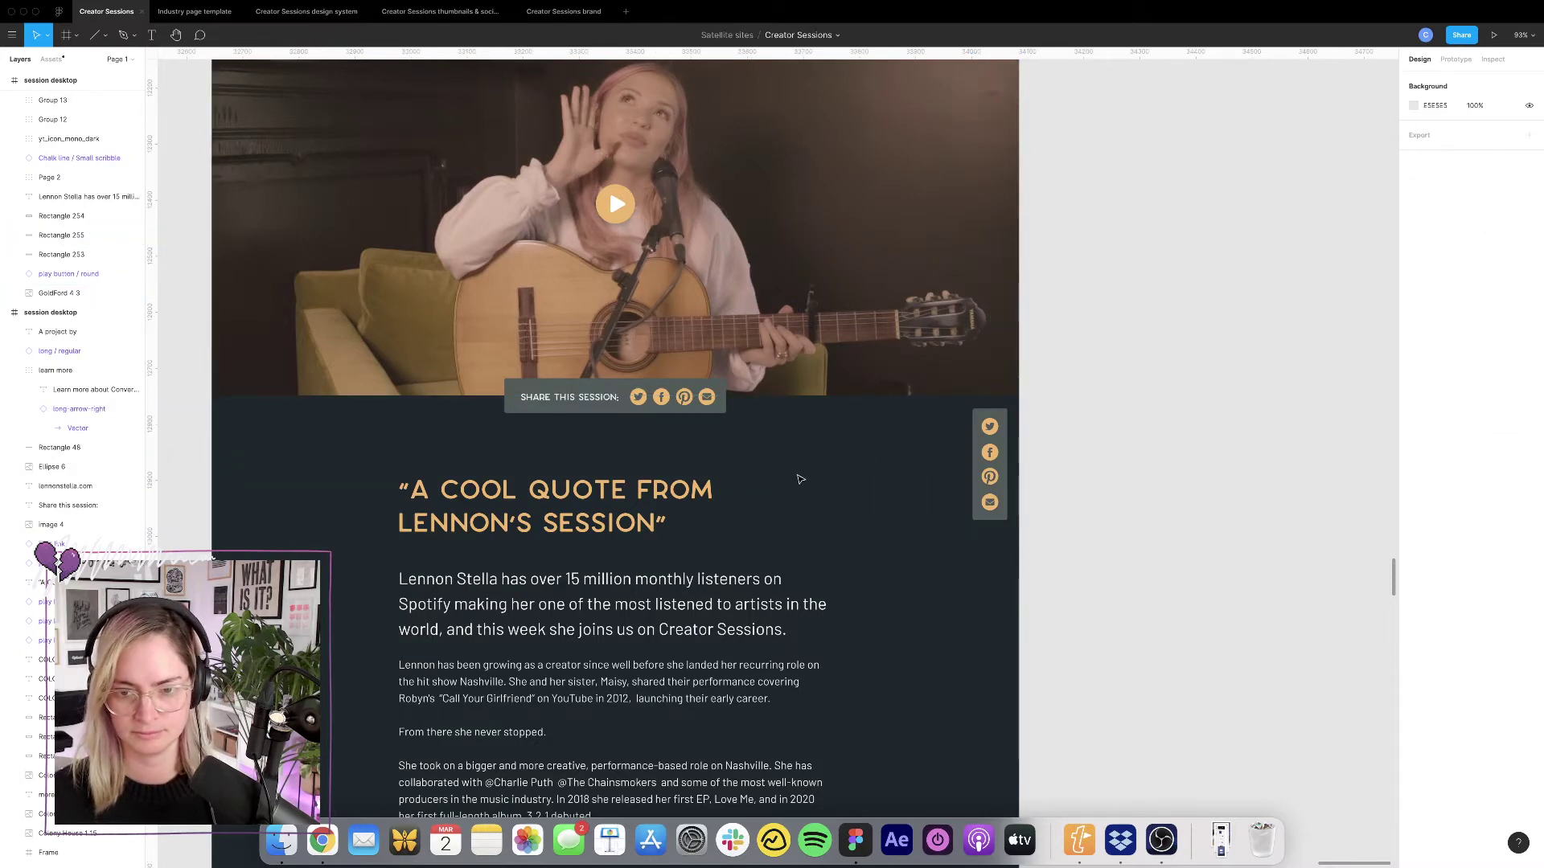
Move the Spotify player image up slightly toward the body text, to Y 2017.
scroll(800, 475, "down", 5)
scroll(799, 476, "left", 3)
scroll(800, 479, "up", 9)
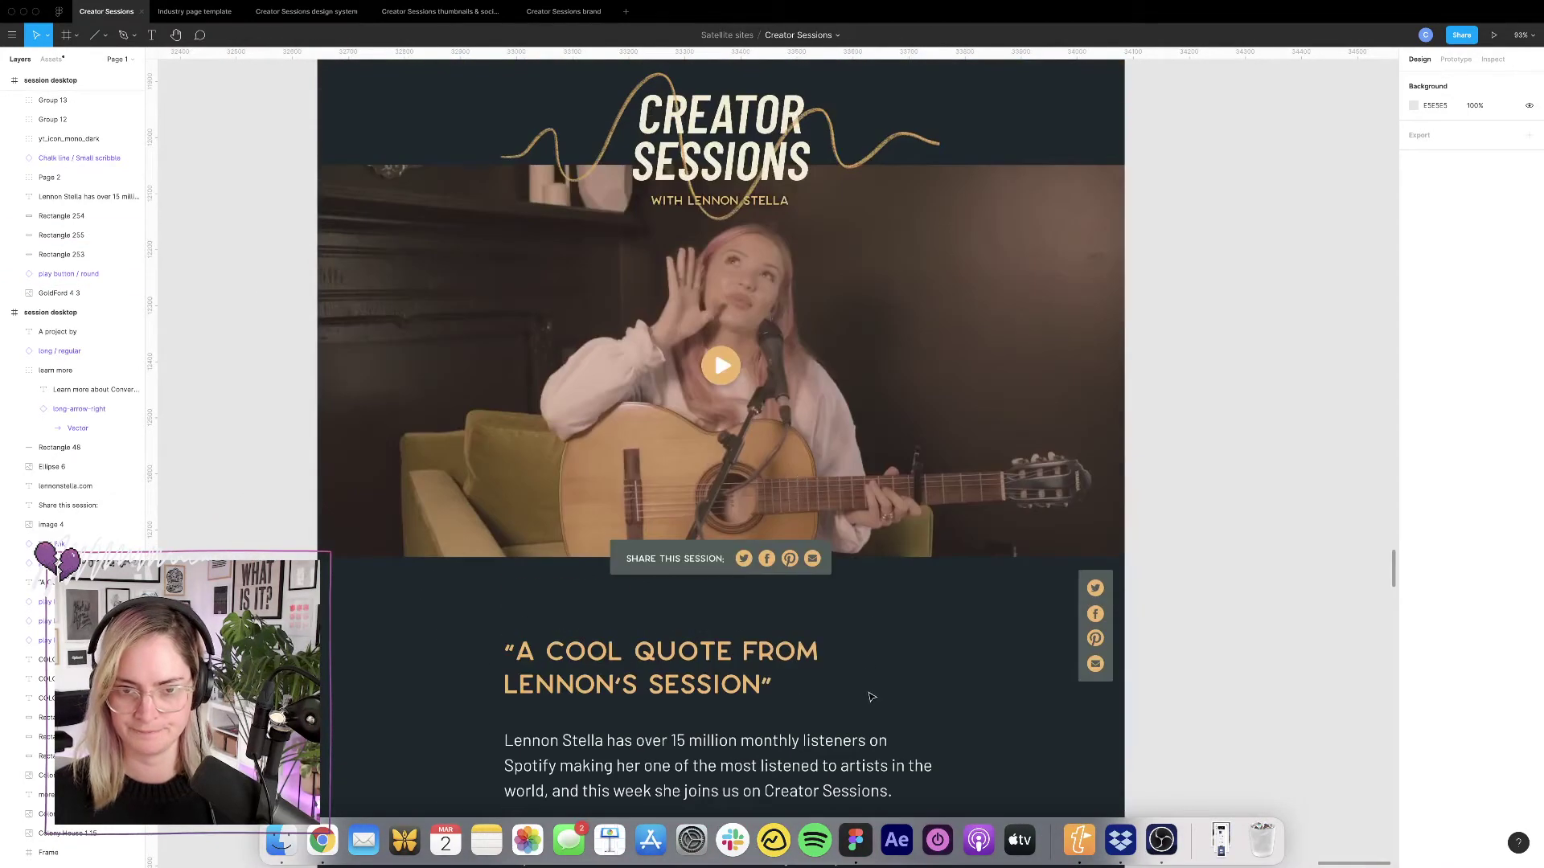
scroll(914, 644, "down", 8)
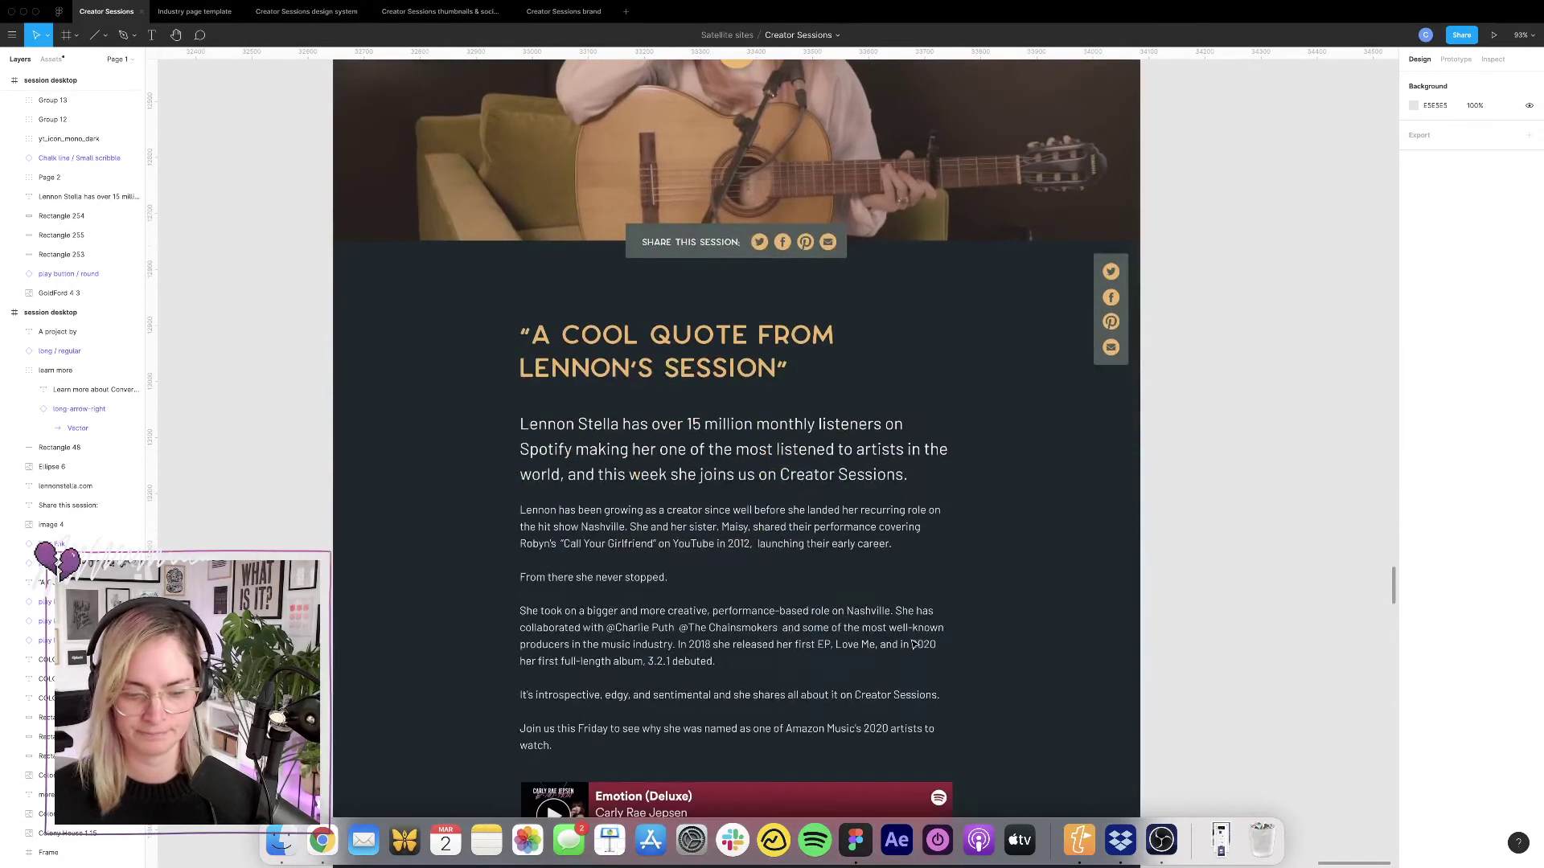
scroll(914, 644, "down", 2)
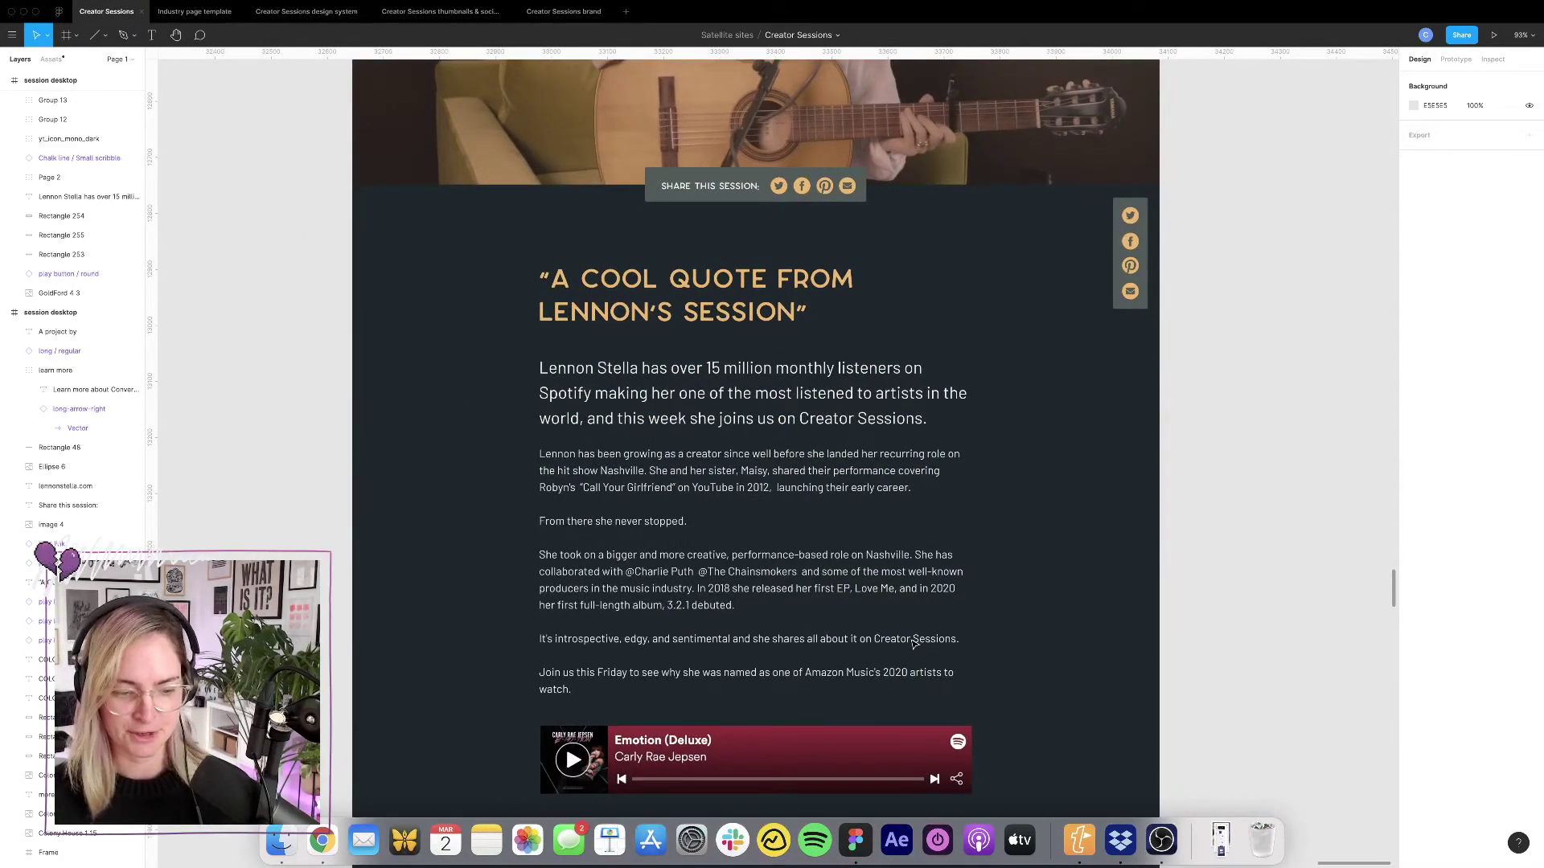
scroll(917, 573, "down", 2)
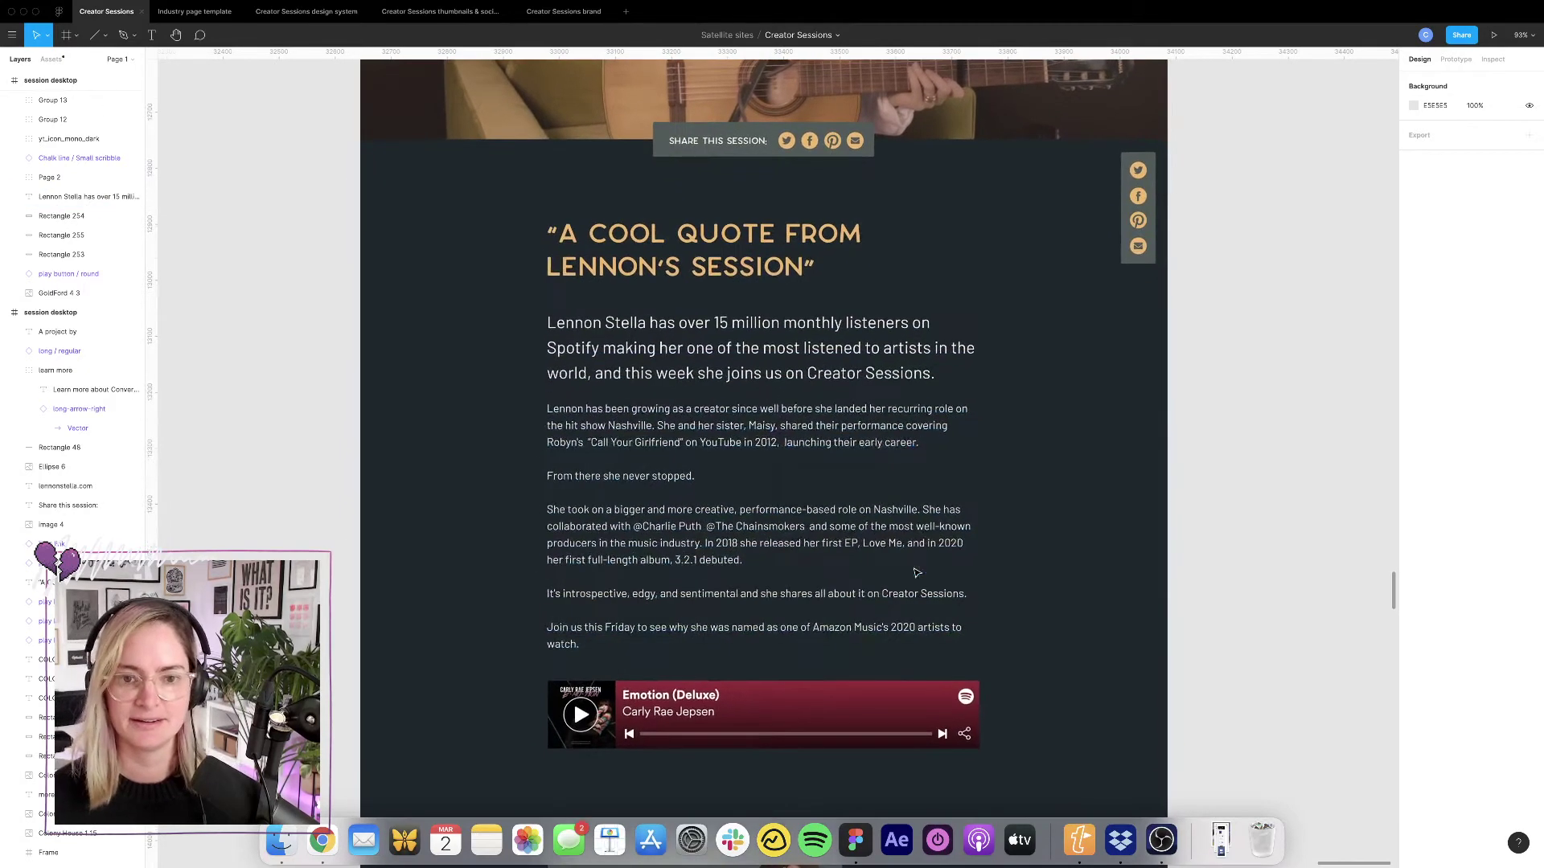
scroll(804, 450, "down", 6)
left_click(807, 459)
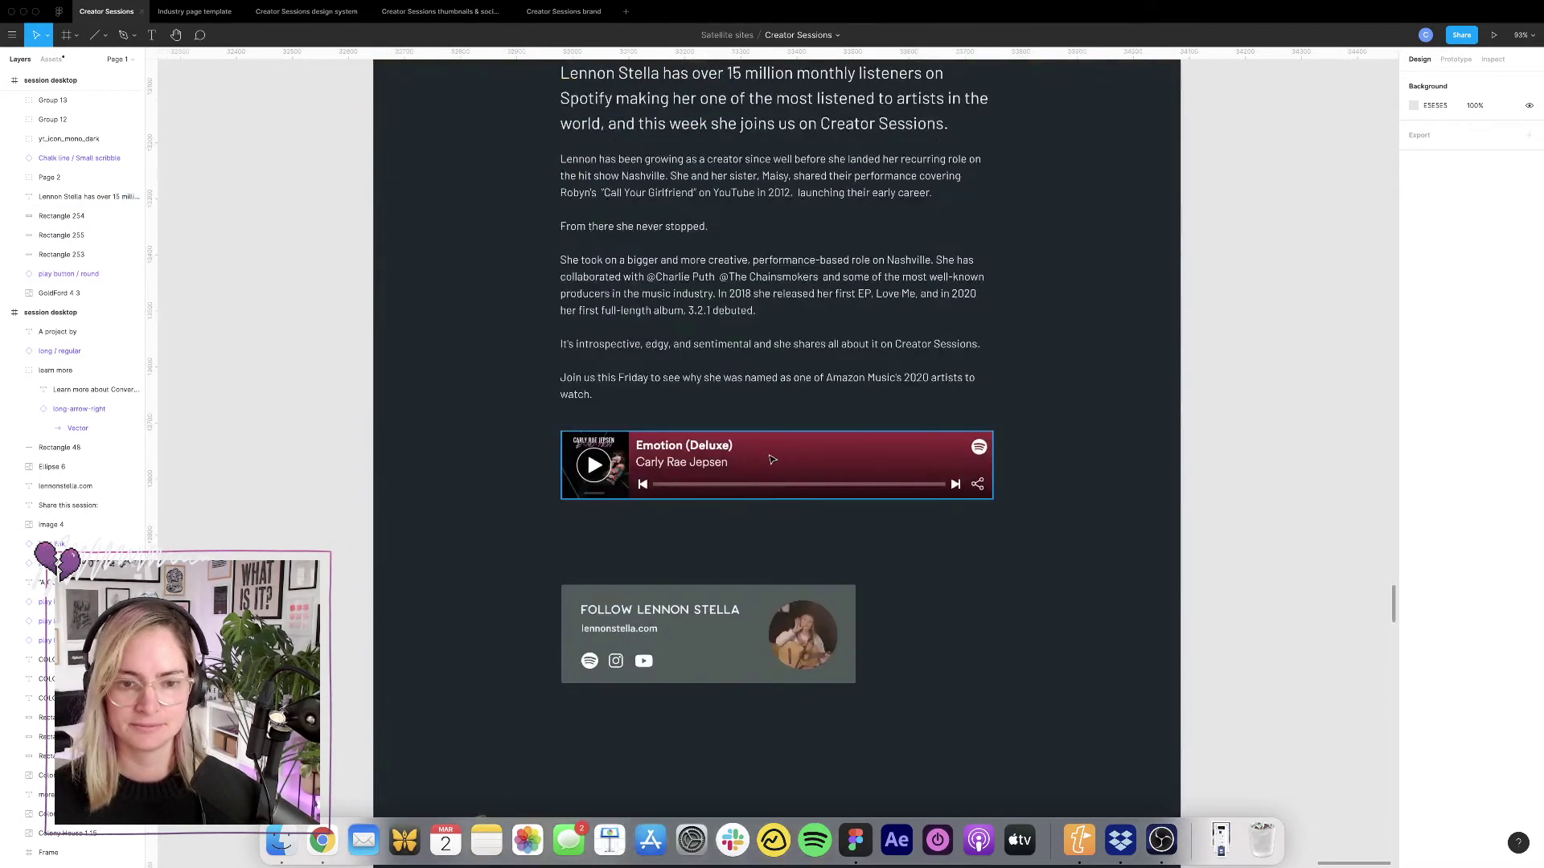
left_click_drag(808, 459, 808, 453)
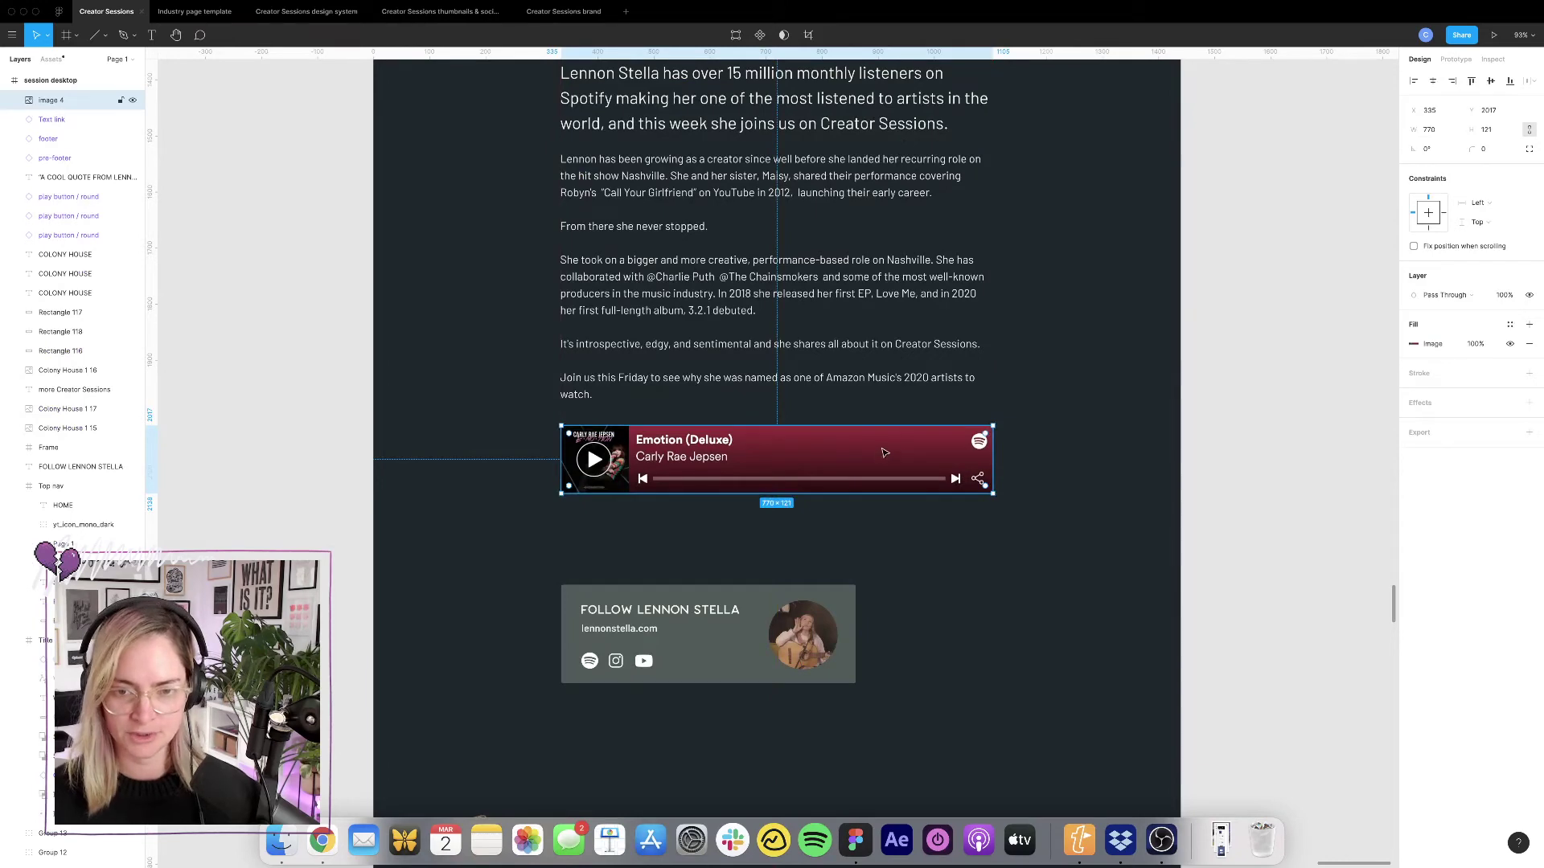
scroll(823, 468, "up", 5)
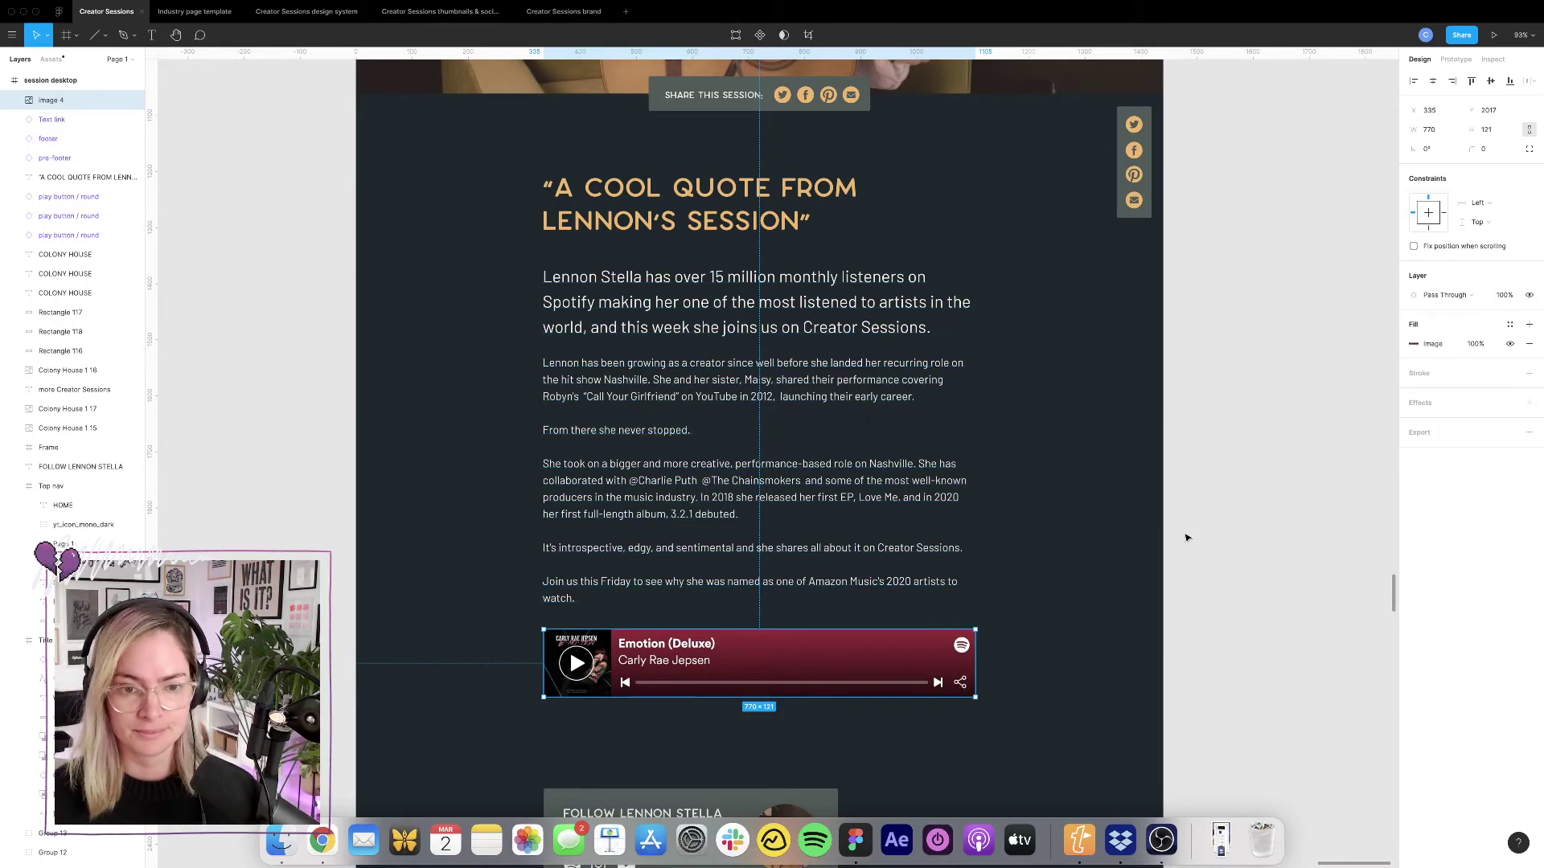
left_click(1120, 530)
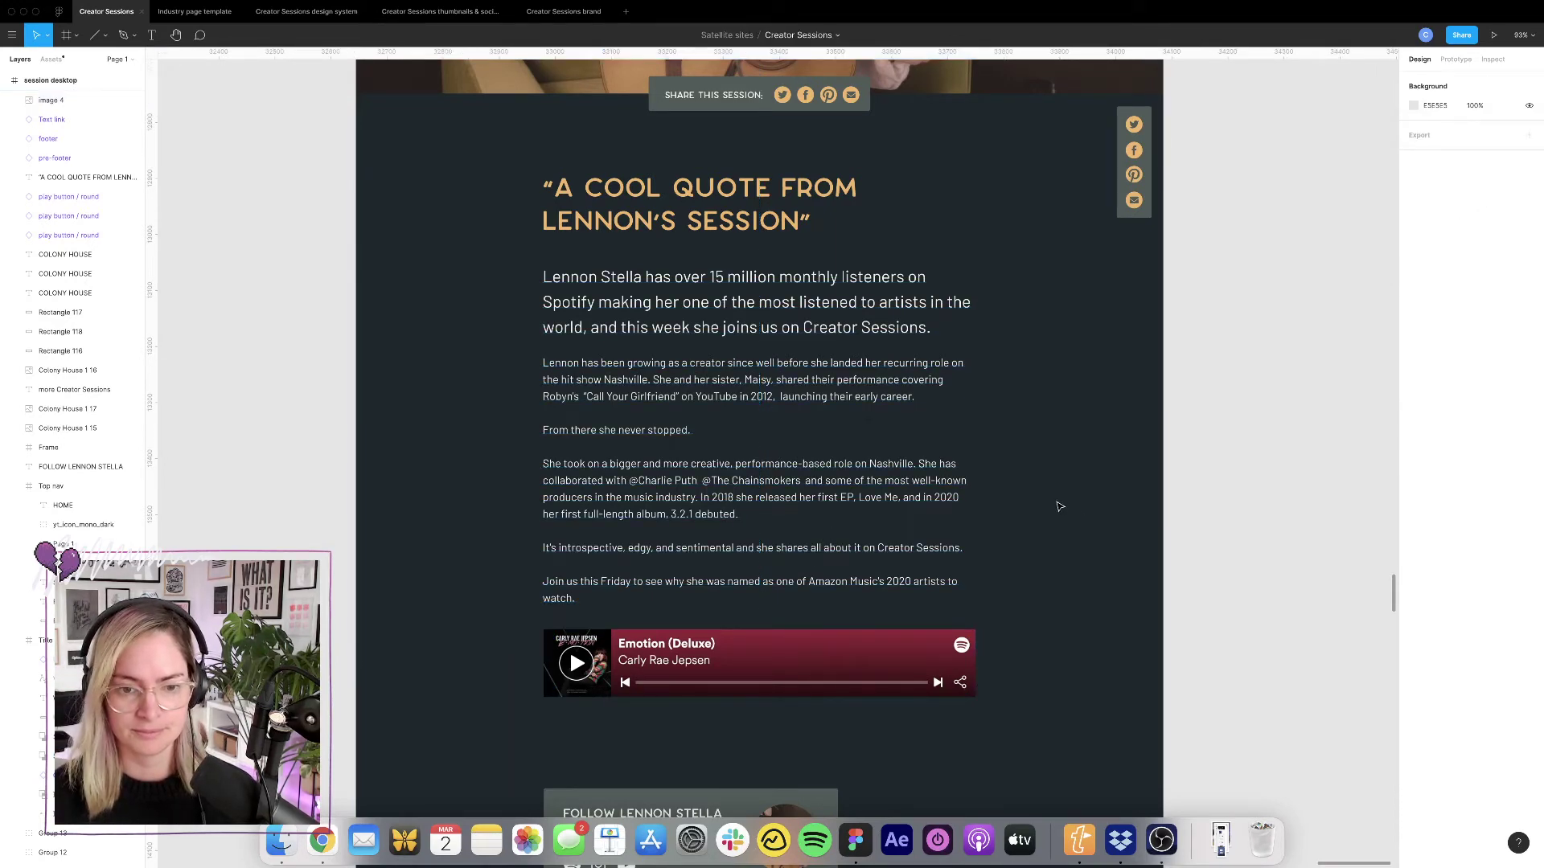
Delete the horizontal share bar below the video and move the quote heading up over the image's lower edge, to Y 1038.
scroll(1060, 506, "up", 5)
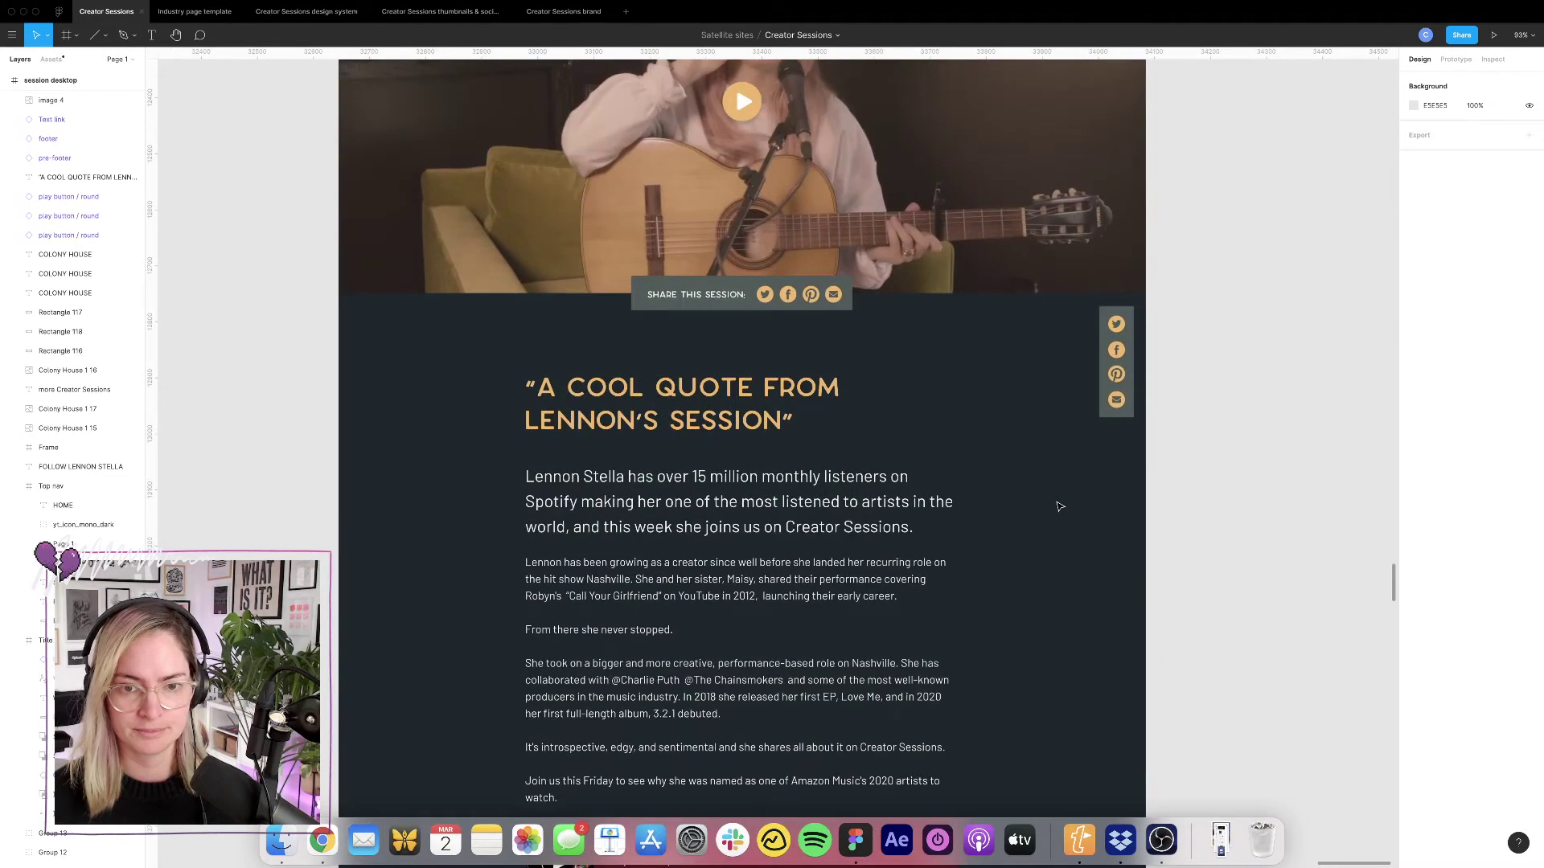
scroll(1060, 506, "up", 5)
left_click(836, 482)
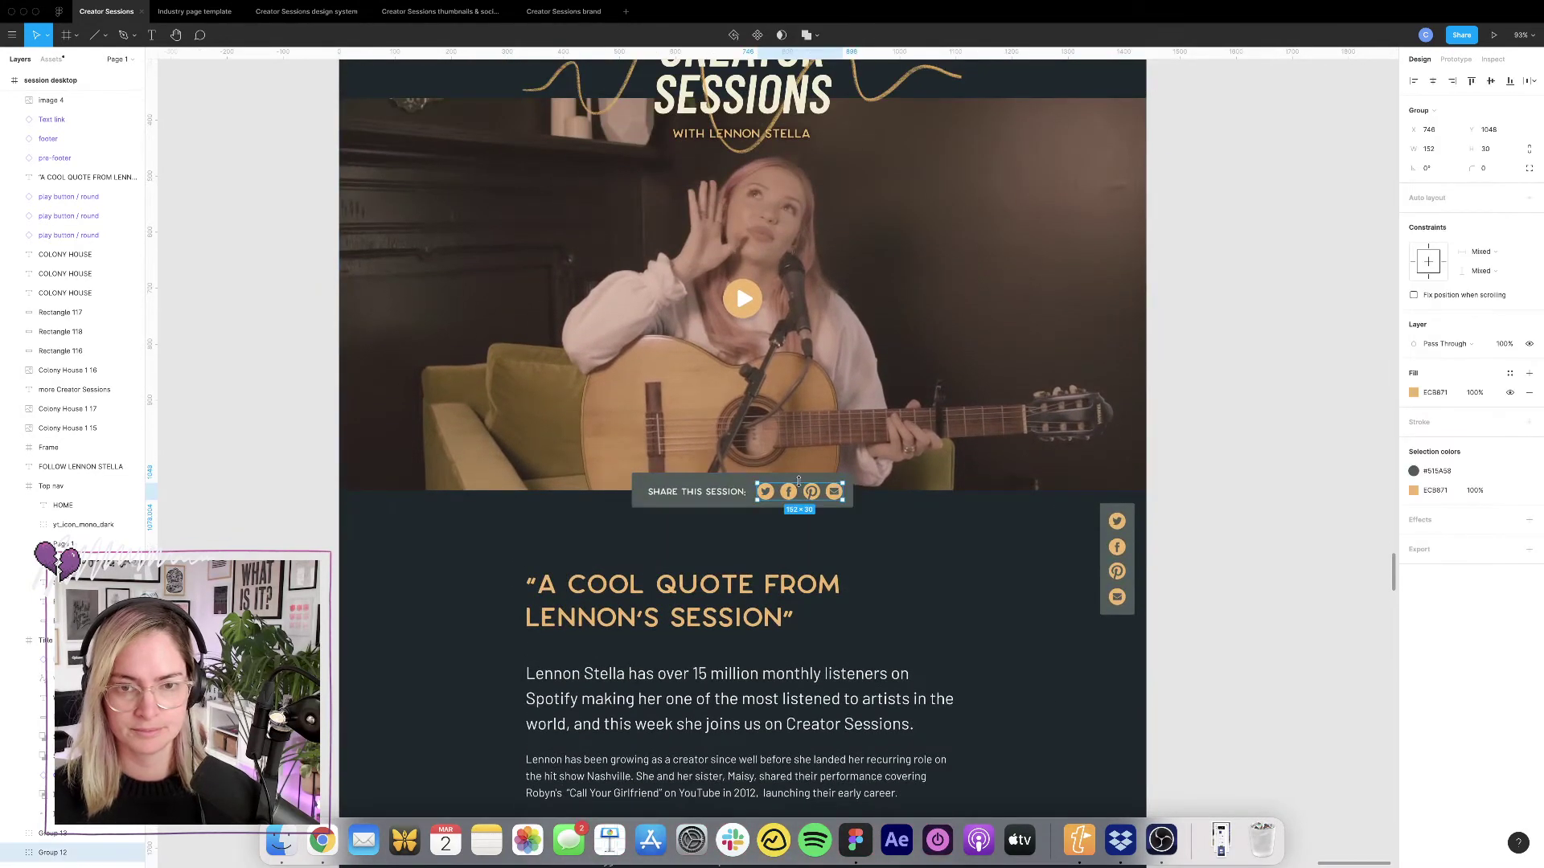
left_click(712, 494, "shift")
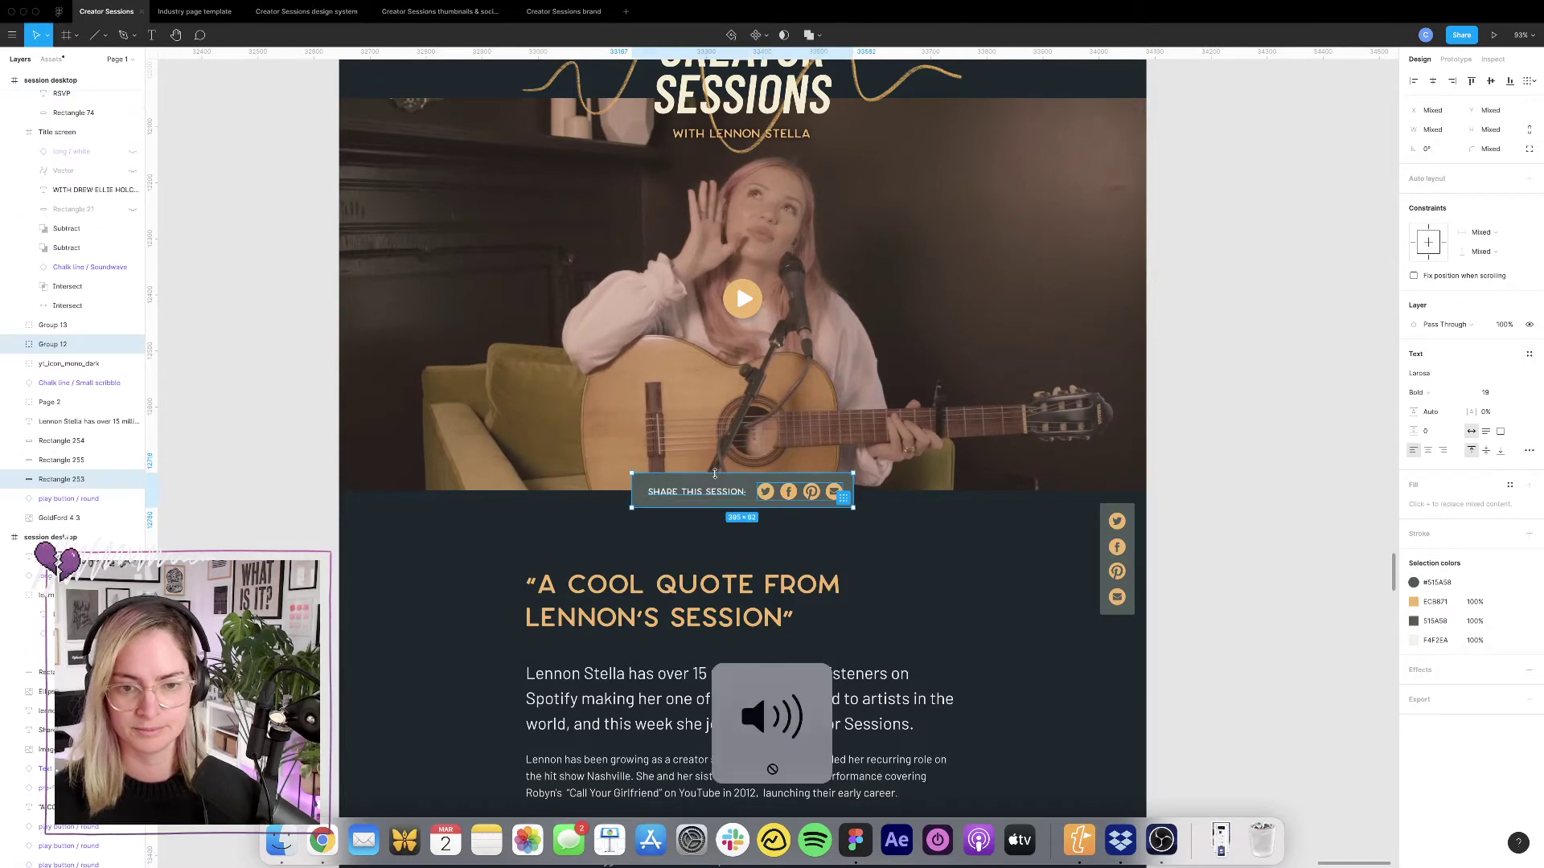
key("BackSpace")
left_click(718, 617)
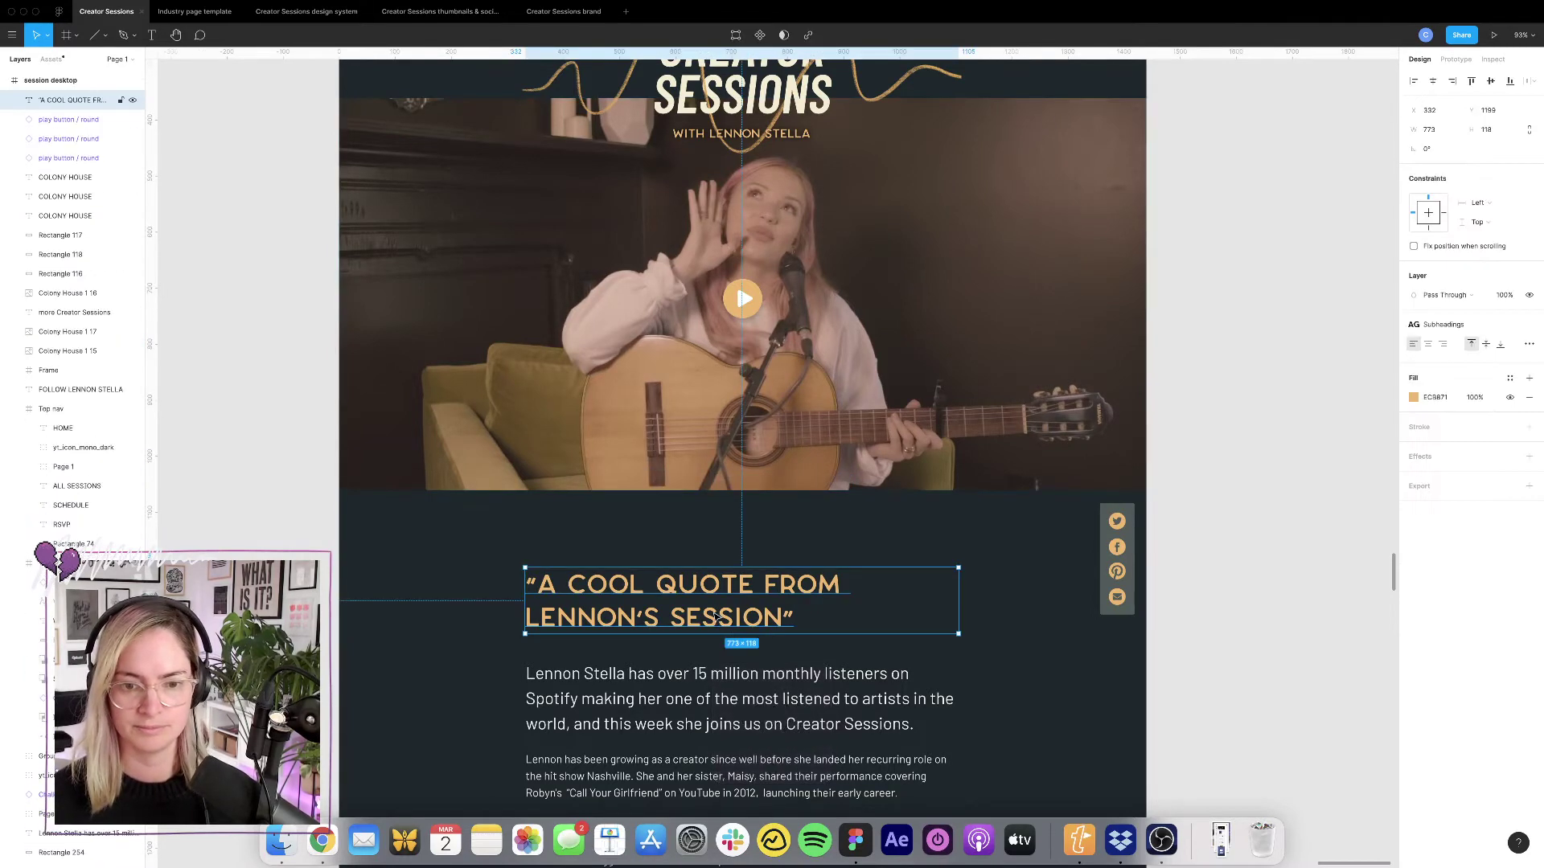
left_click_drag(718, 618, 732, 528)
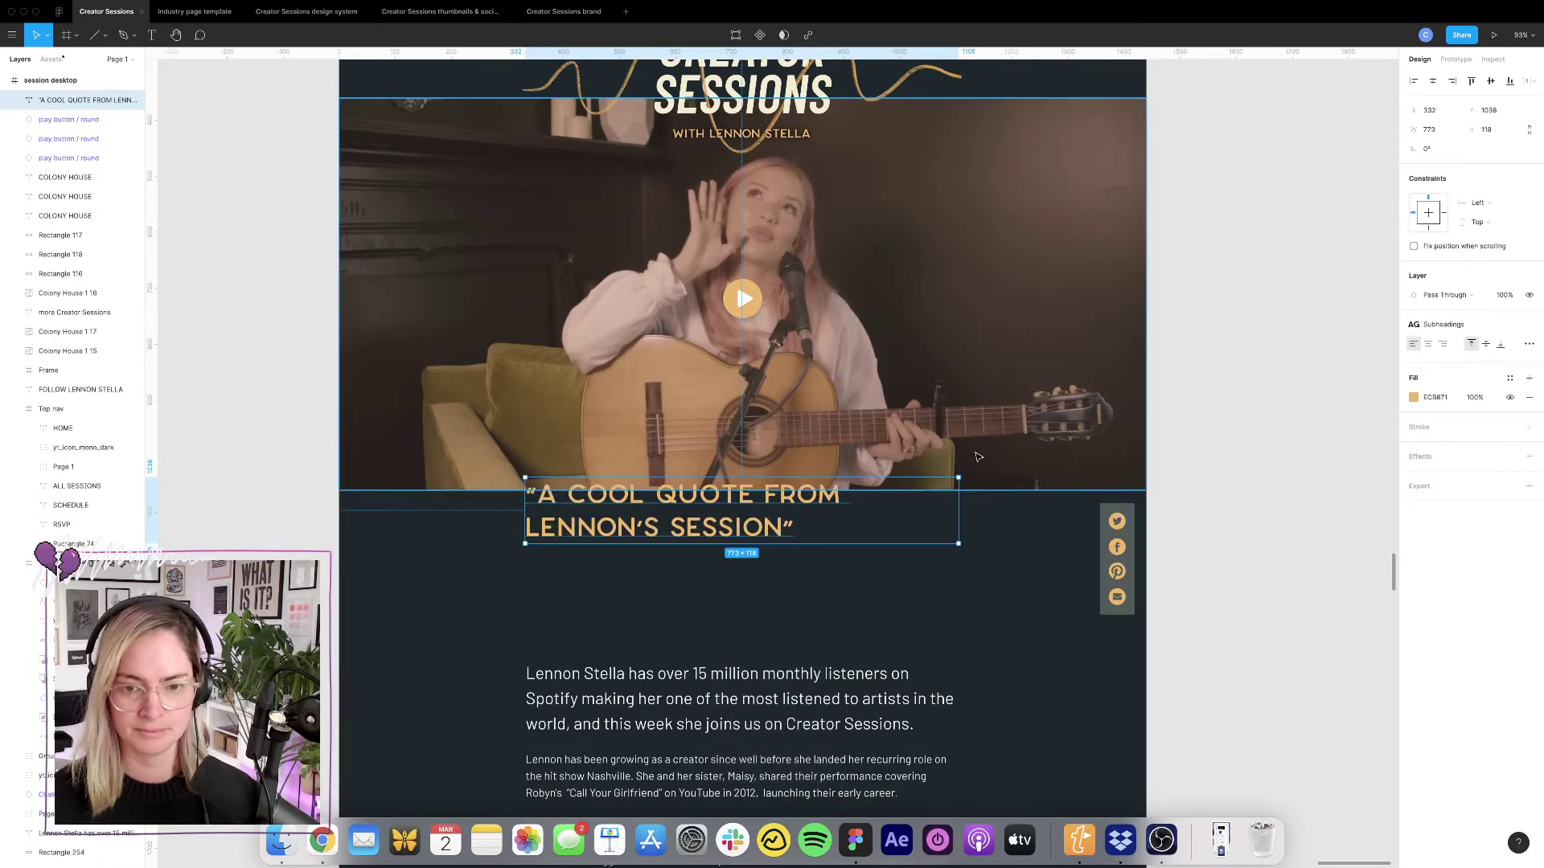
Add a linear gradient fill over the video image and set its first stop to the darkest Creator Sessions design system swatch.
left_click(979, 457)
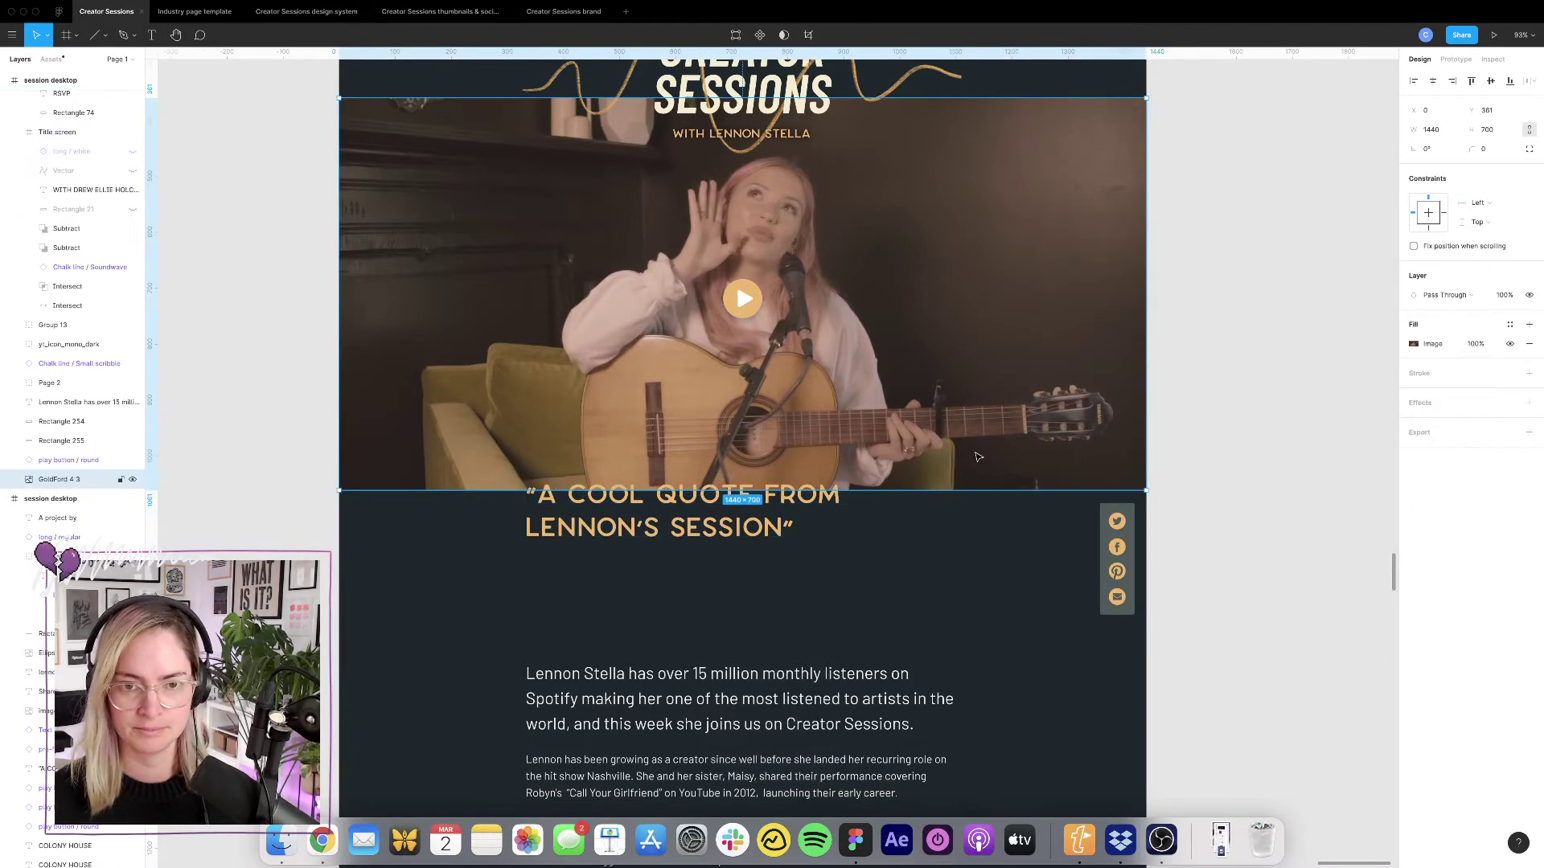
left_click(1529, 325)
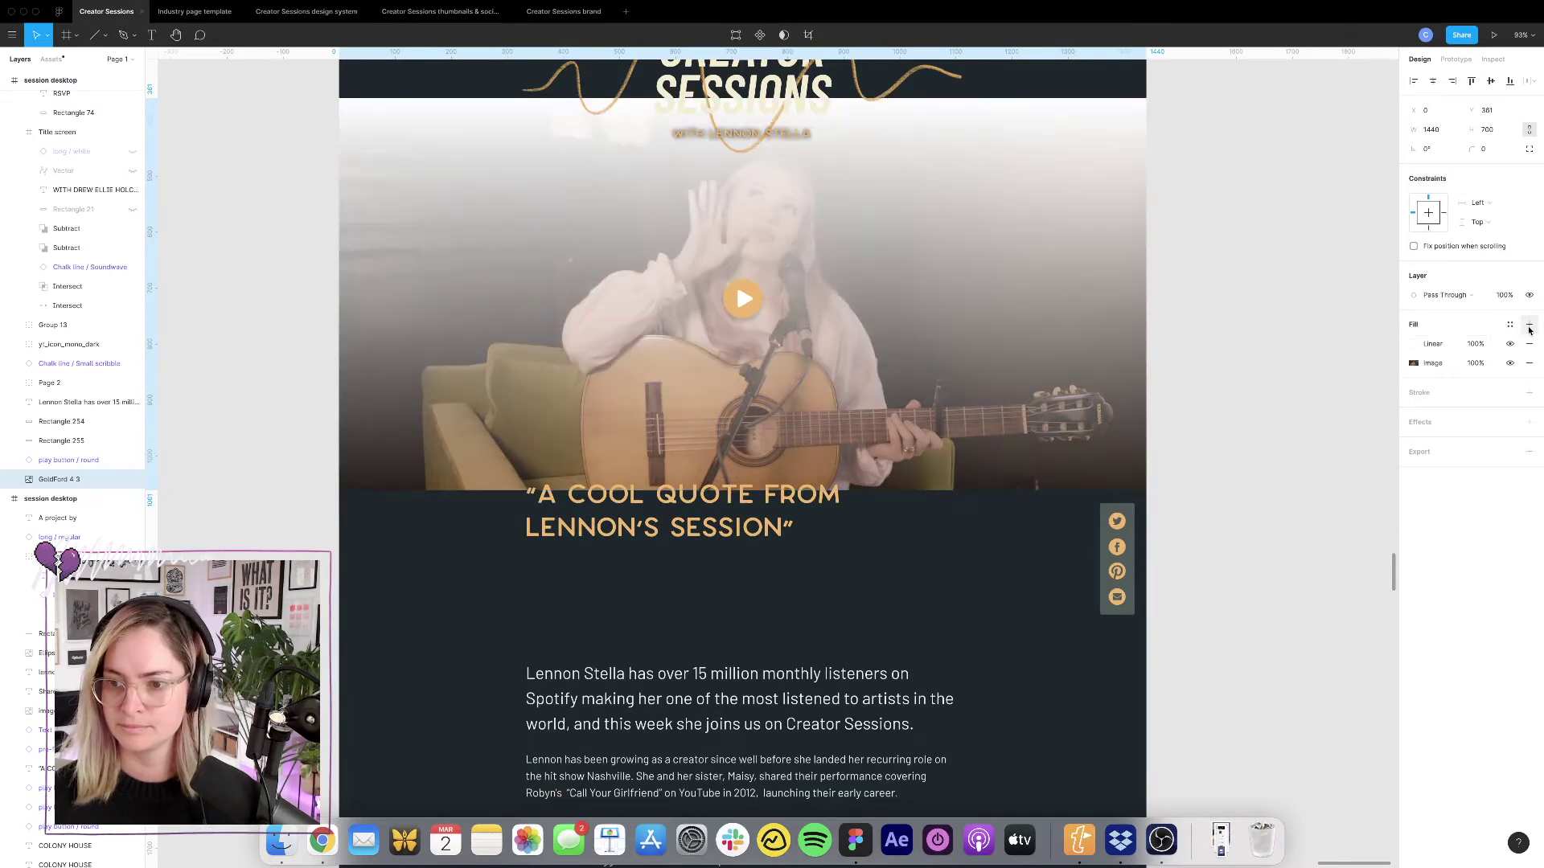
left_click(1414, 343)
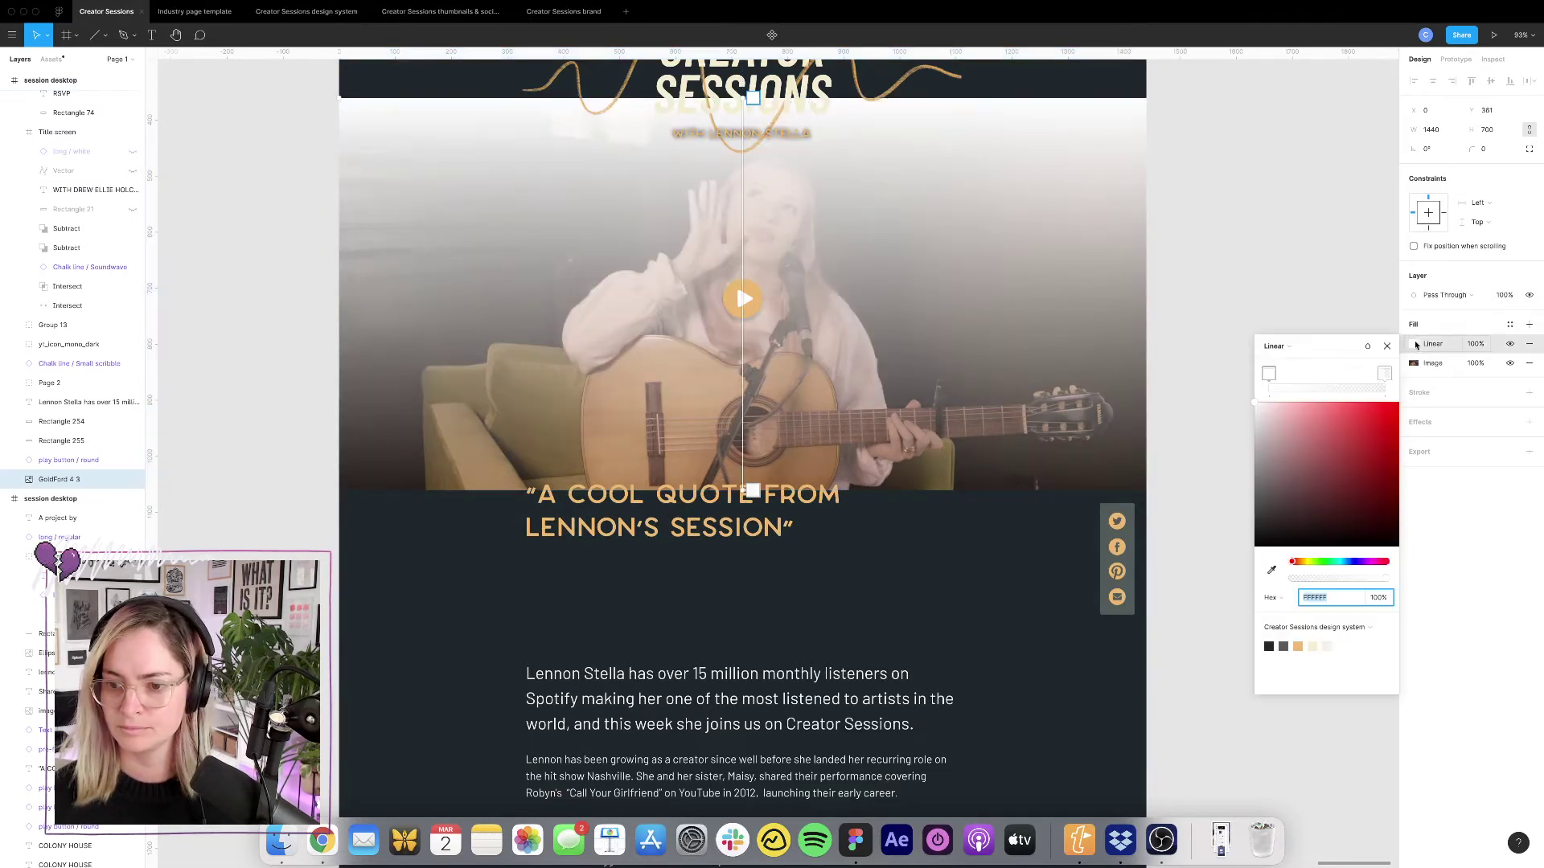
left_click(1325, 631)
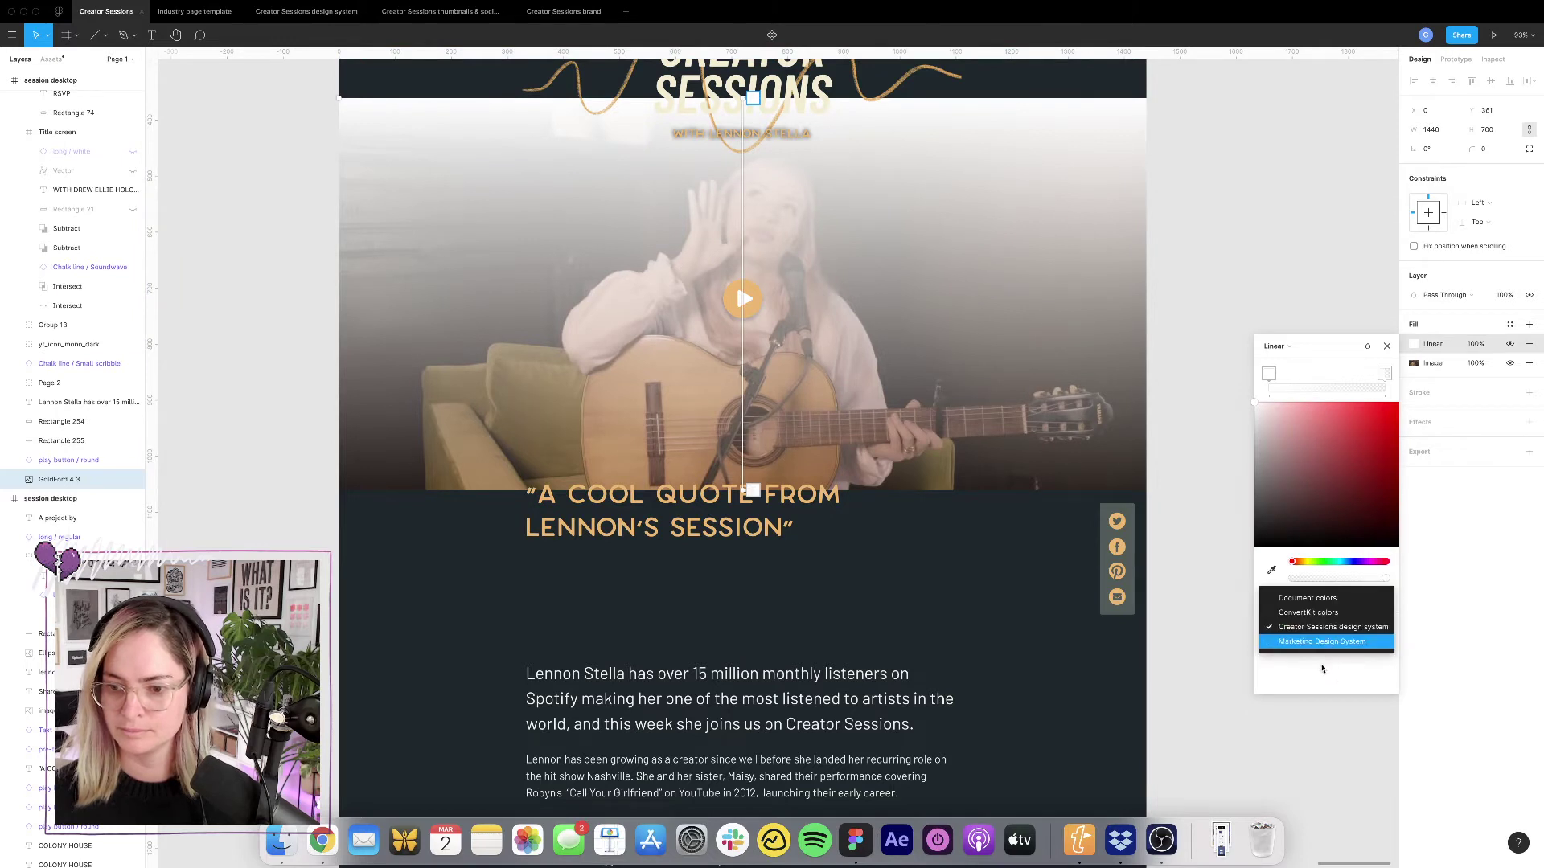
left_click(1309, 661)
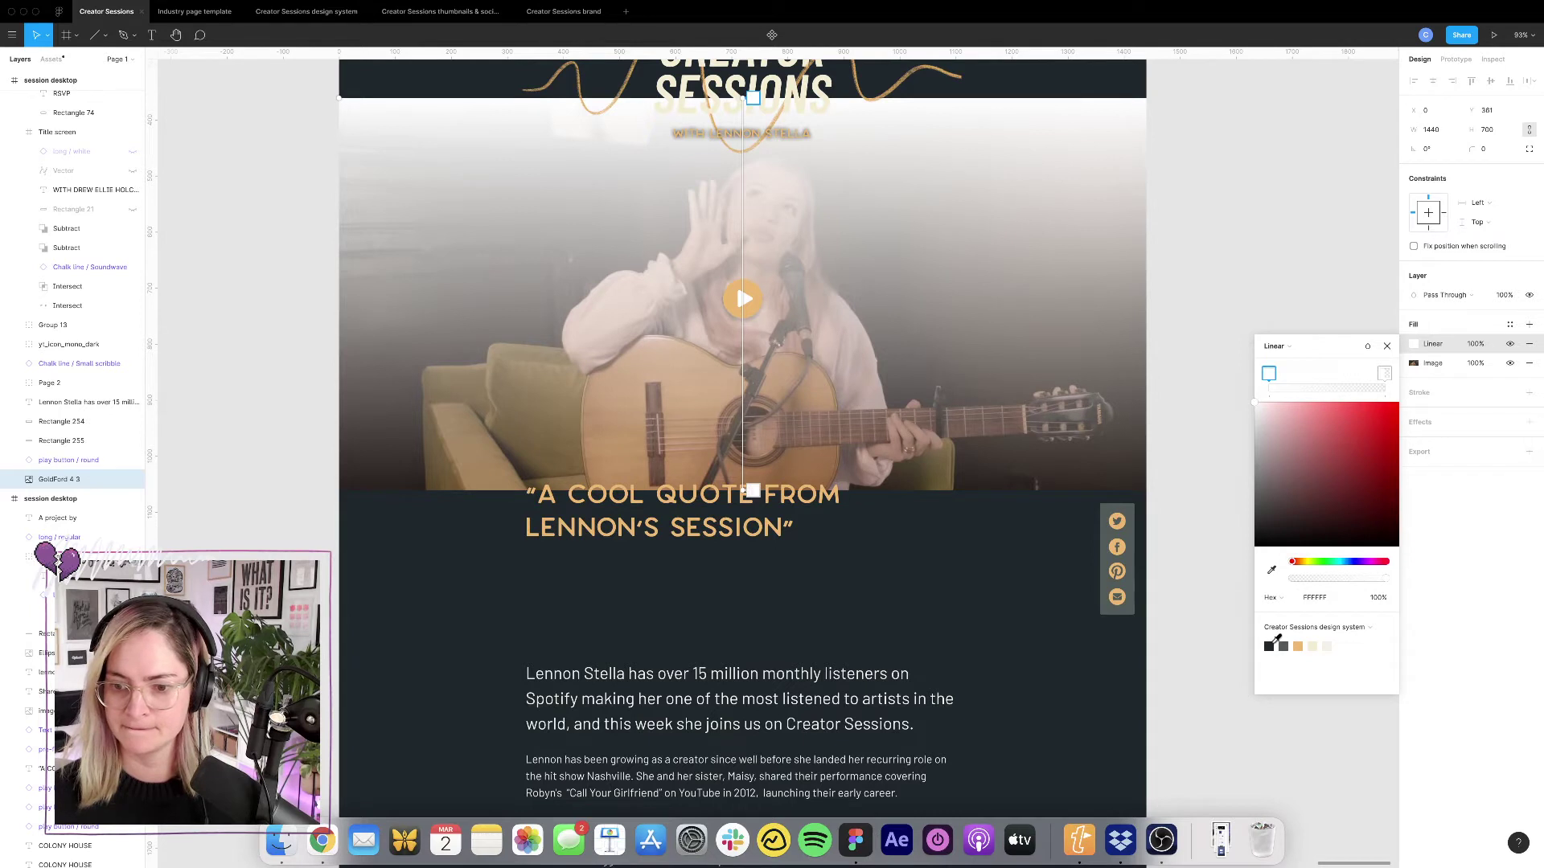
left_click(1270, 645)
Set the gradient's second stop to the darkest swatch at 0% opacity and redirect the gradient to fade vertically upward from the image's lower edge.
left_click(1385, 374)
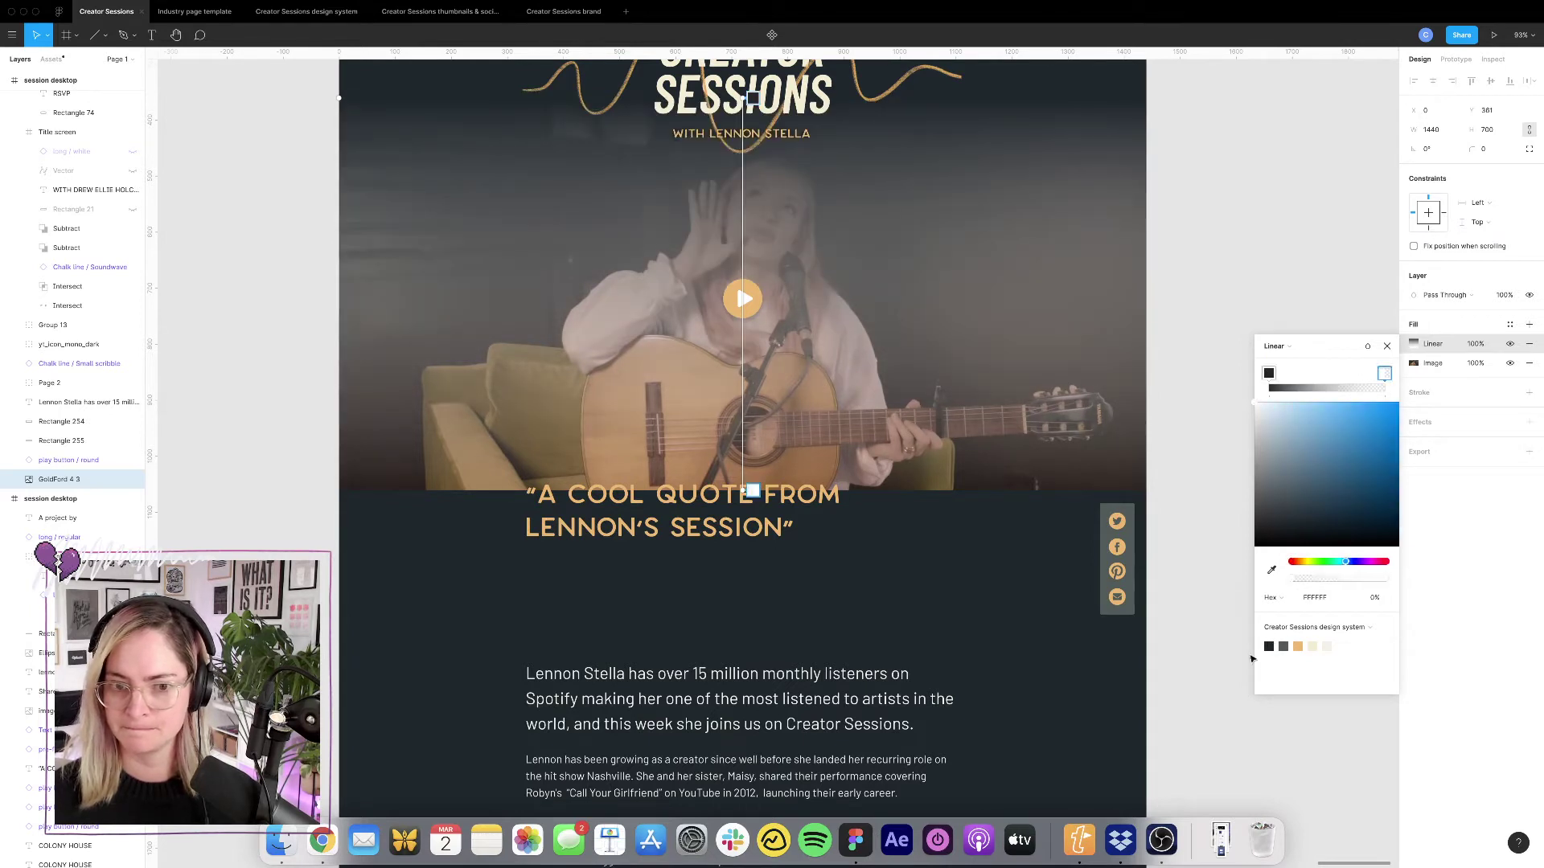
left_click(1272, 644)
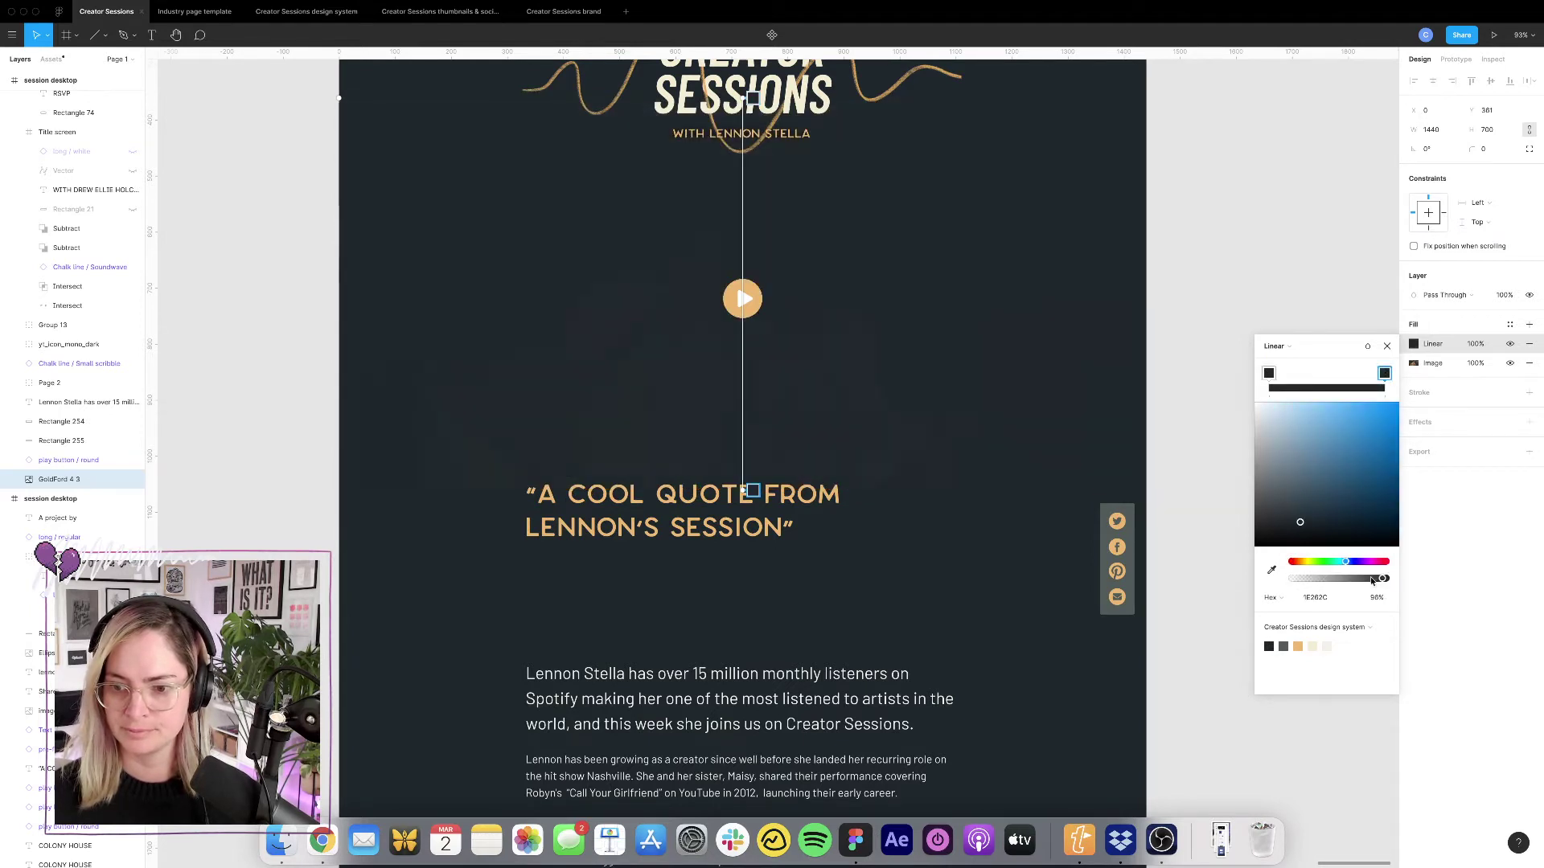
left_click_drag(1383, 581, 1226, 575)
left_click_drag(752, 98, 858, 499)
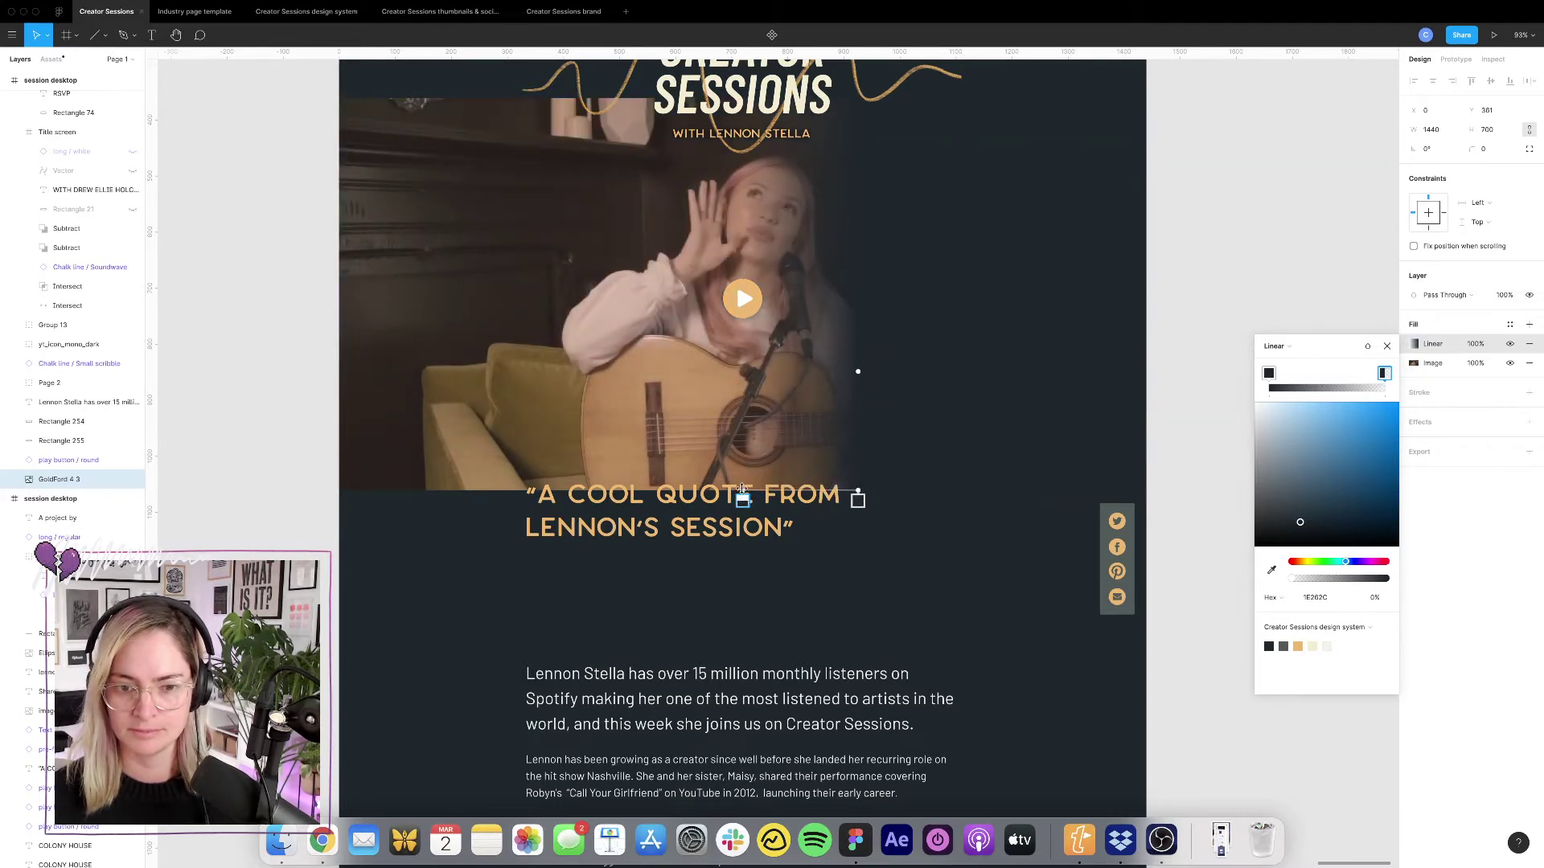
left_click_drag(742, 489, 858, 201)
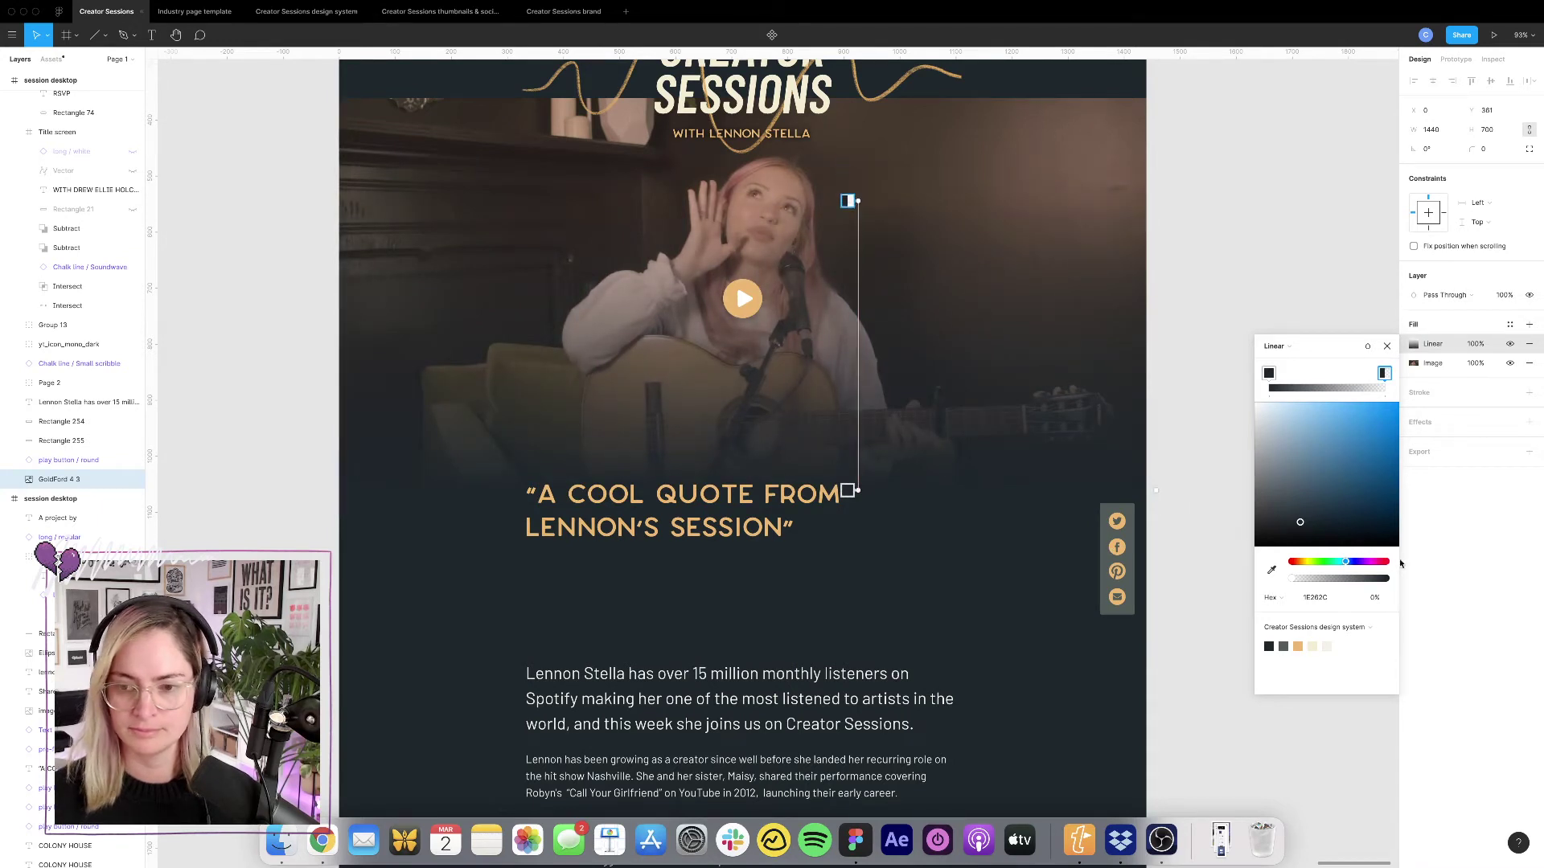
Set the opacity of the gradient's first dark stop to 70% and finish editing the video image's fill.
left_click(1377, 599)
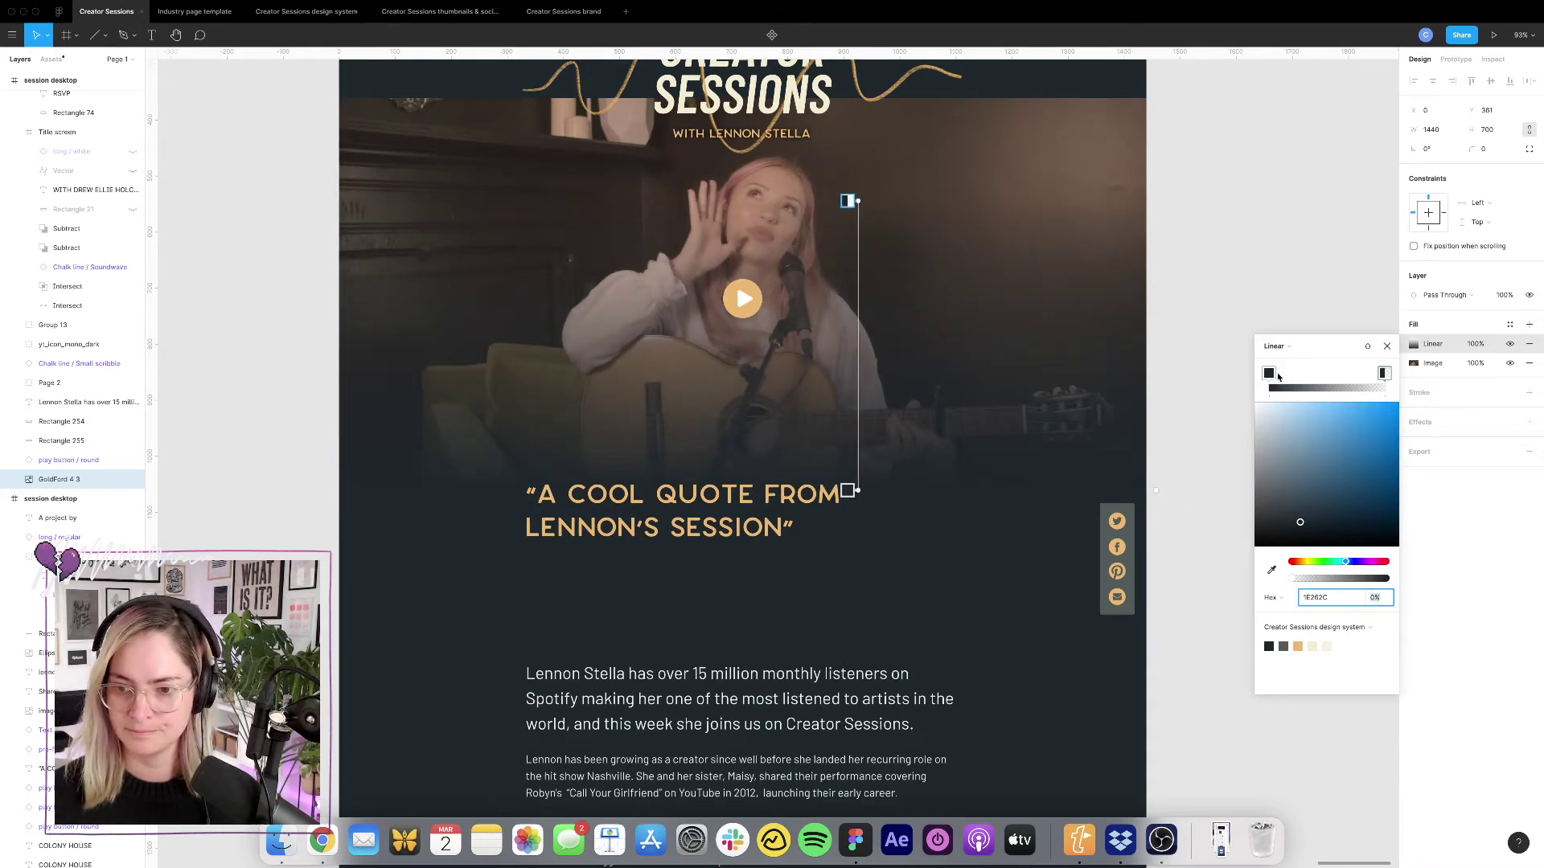
left_click(1268, 373)
left_click(1376, 598)
type("70")
key("Return")
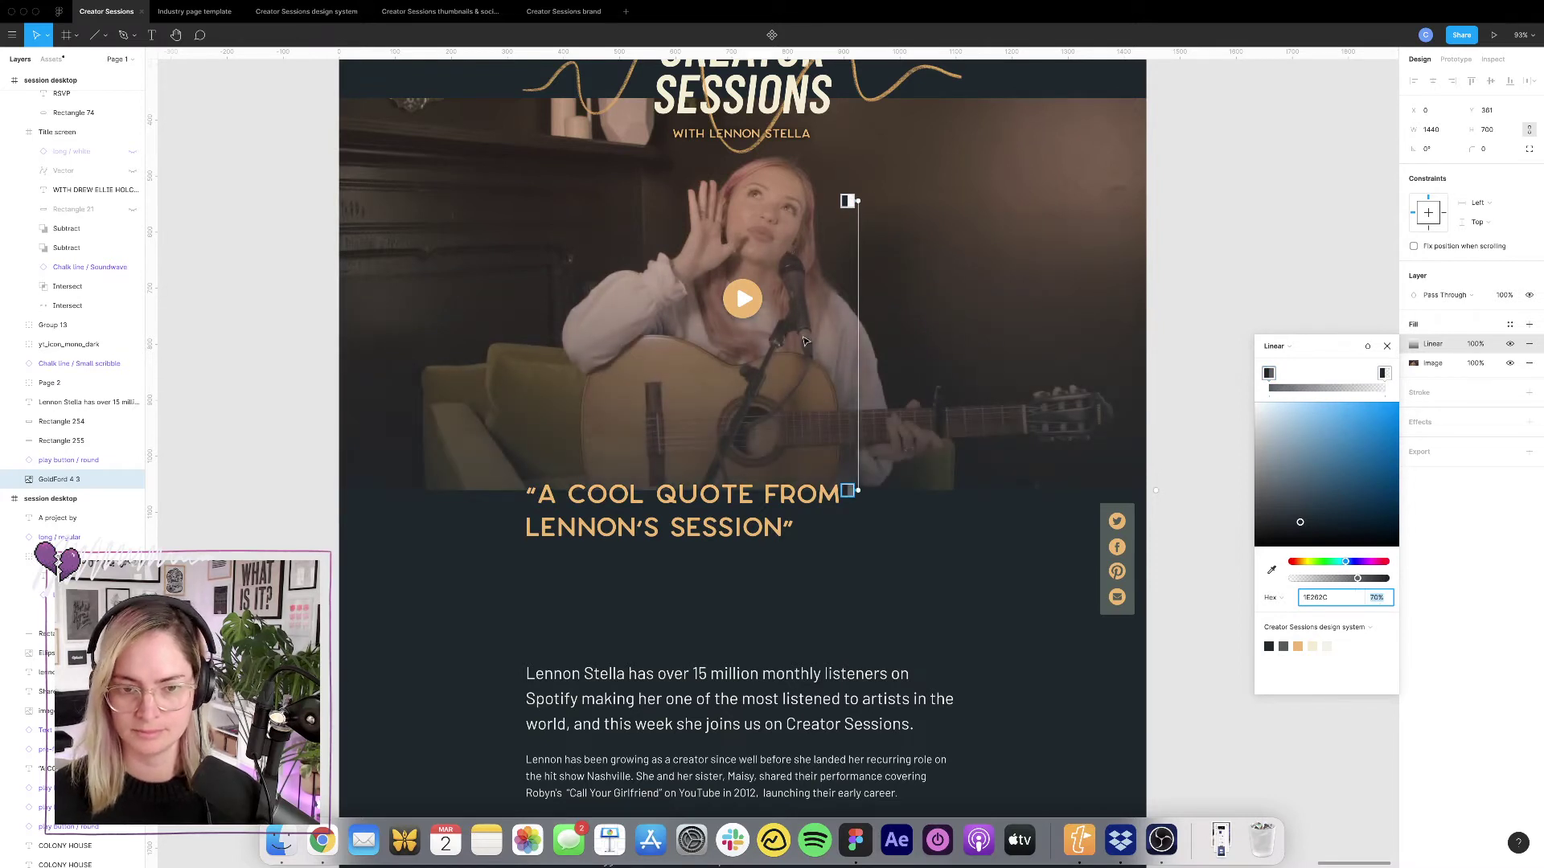
key("Escape")
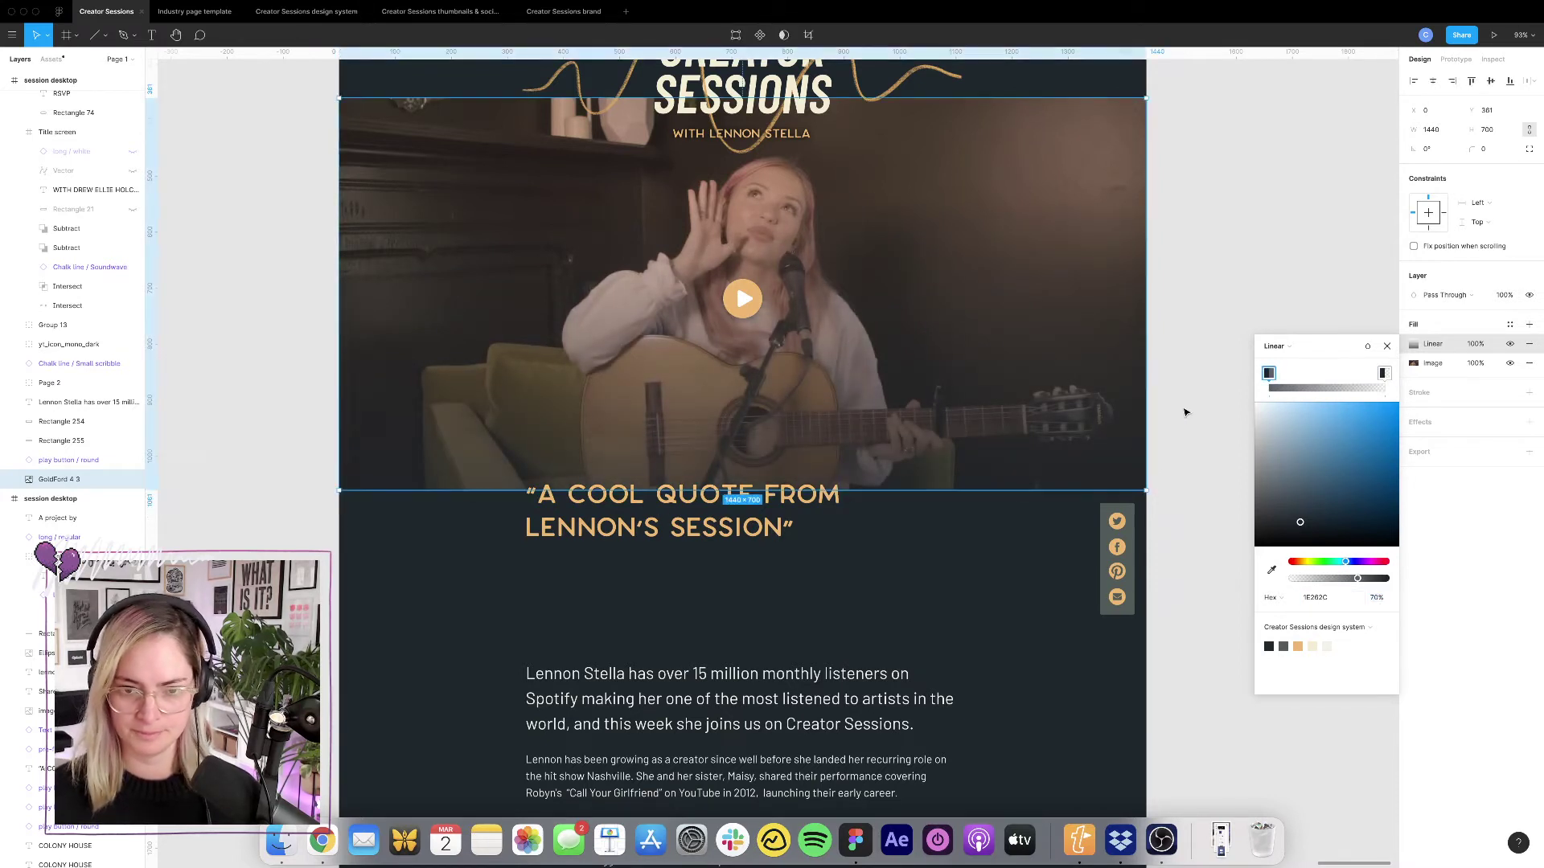
Show the layout grid and nudge the quote heading up to Y 1028 over the video image's lower edge.
left_click(733, 519)
key("ctrl+g")
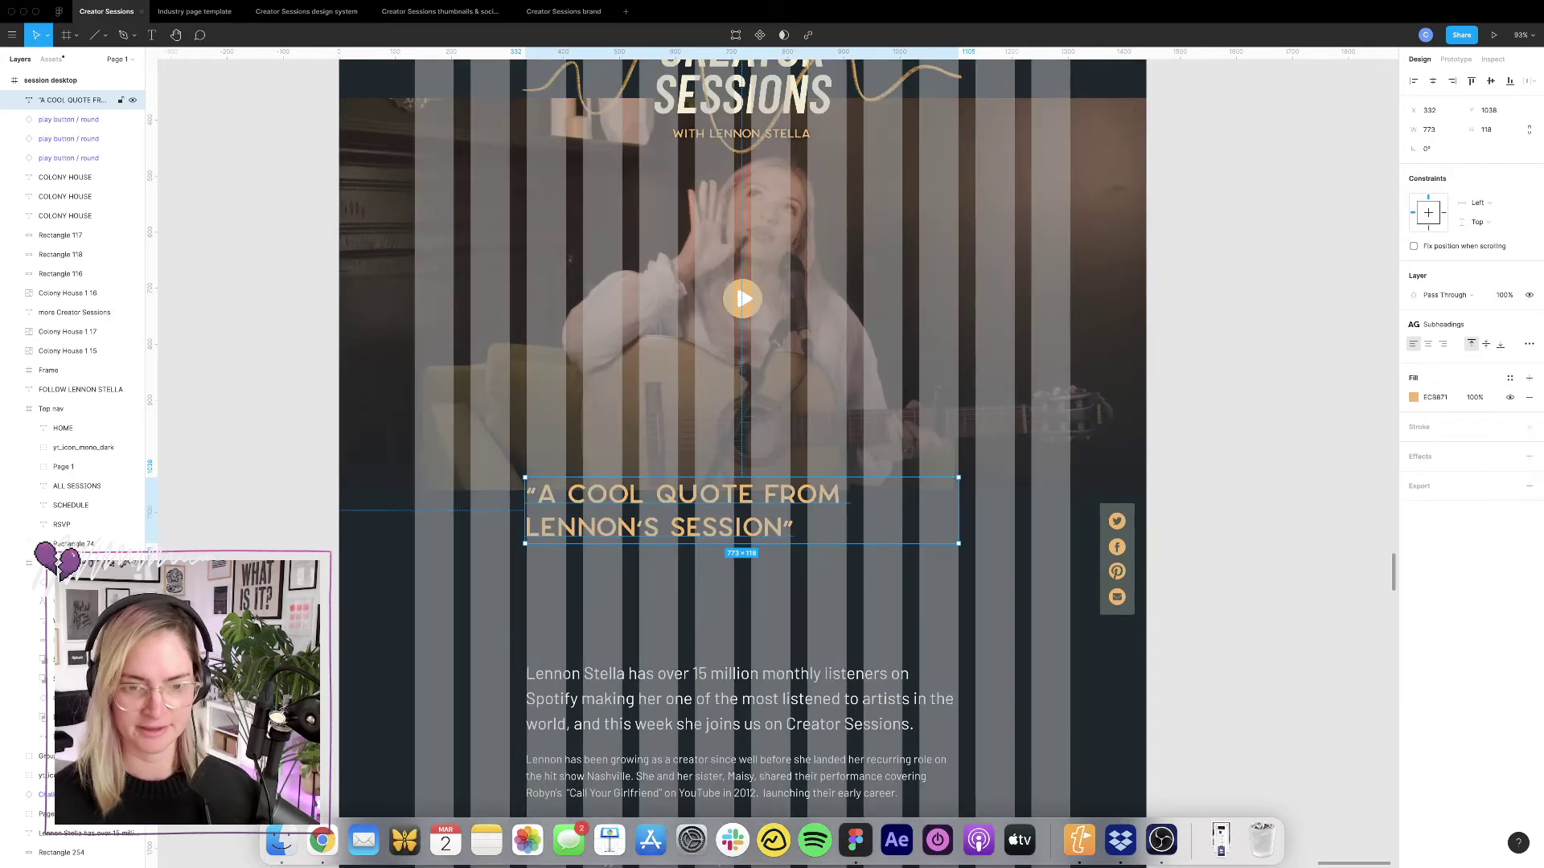
key("shift+Up")
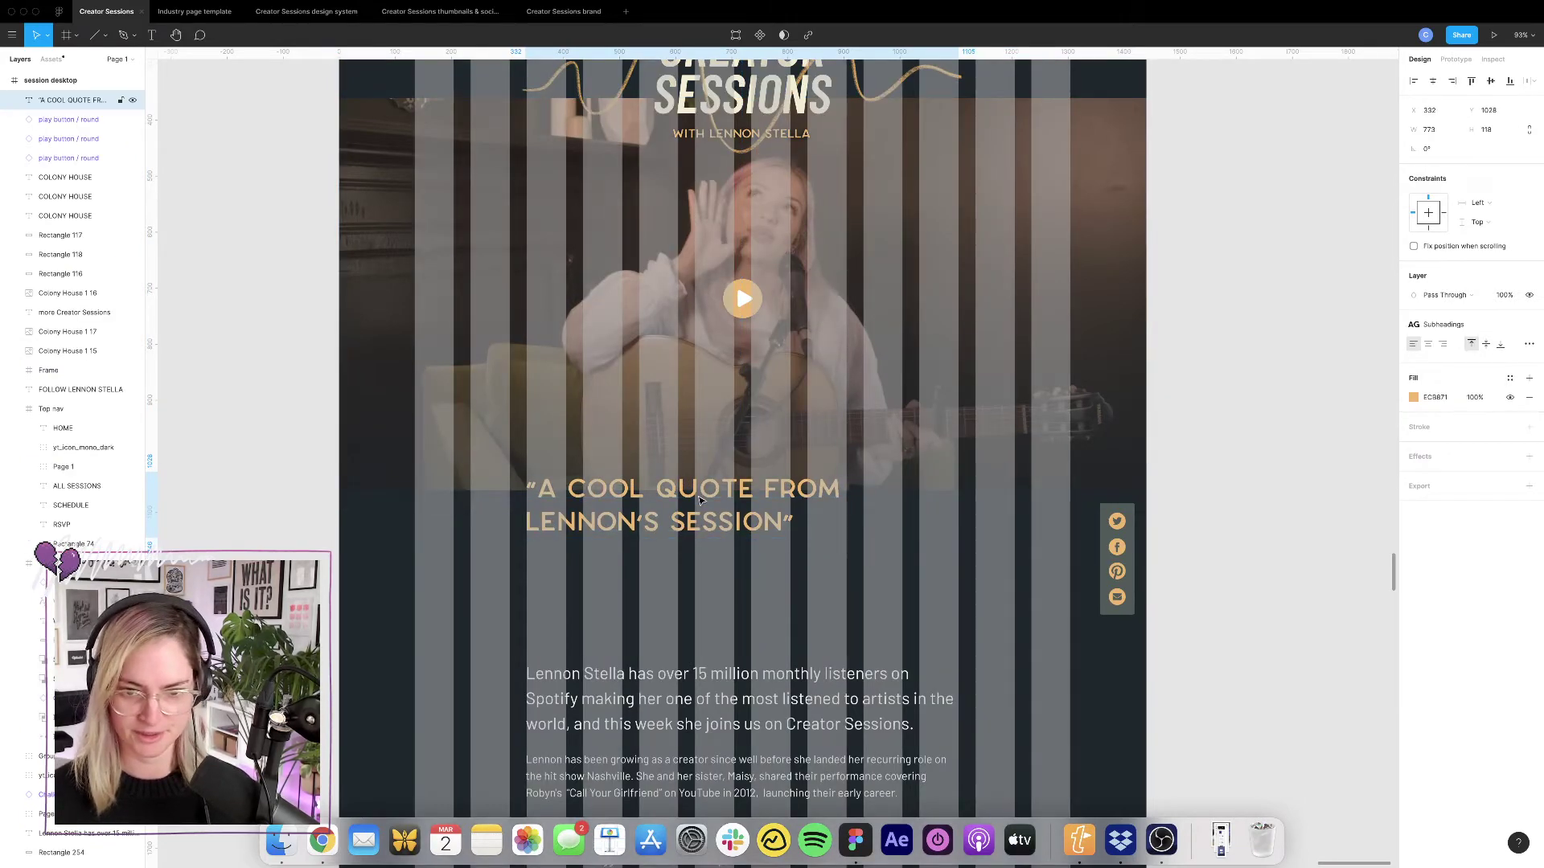
left_click(1251, 479)
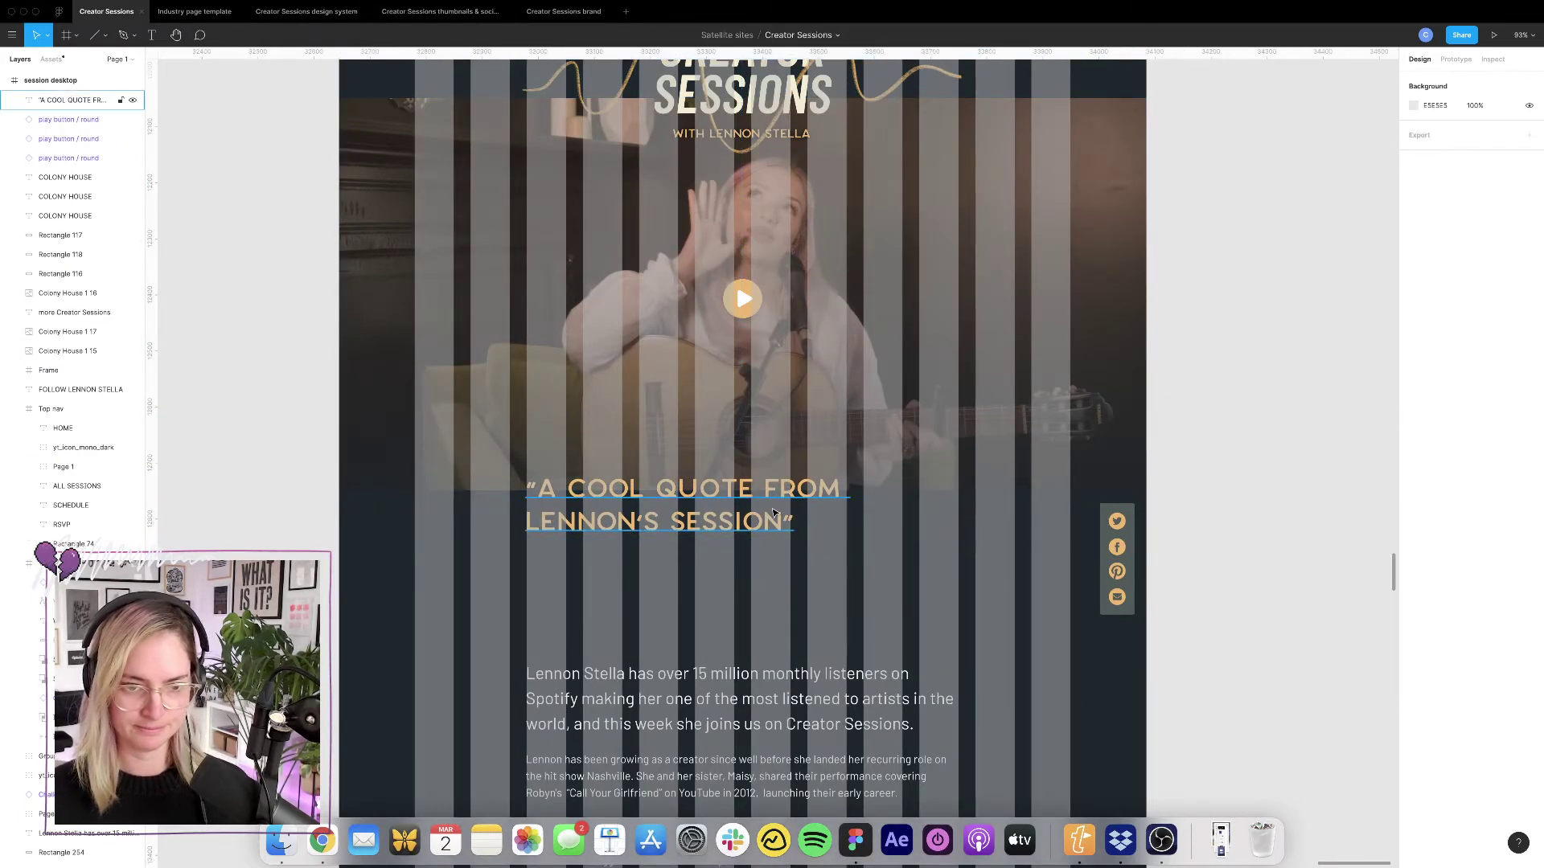
Check the session page's content against the layout grid and hide the grid.
scroll(775, 513, "down", 5)
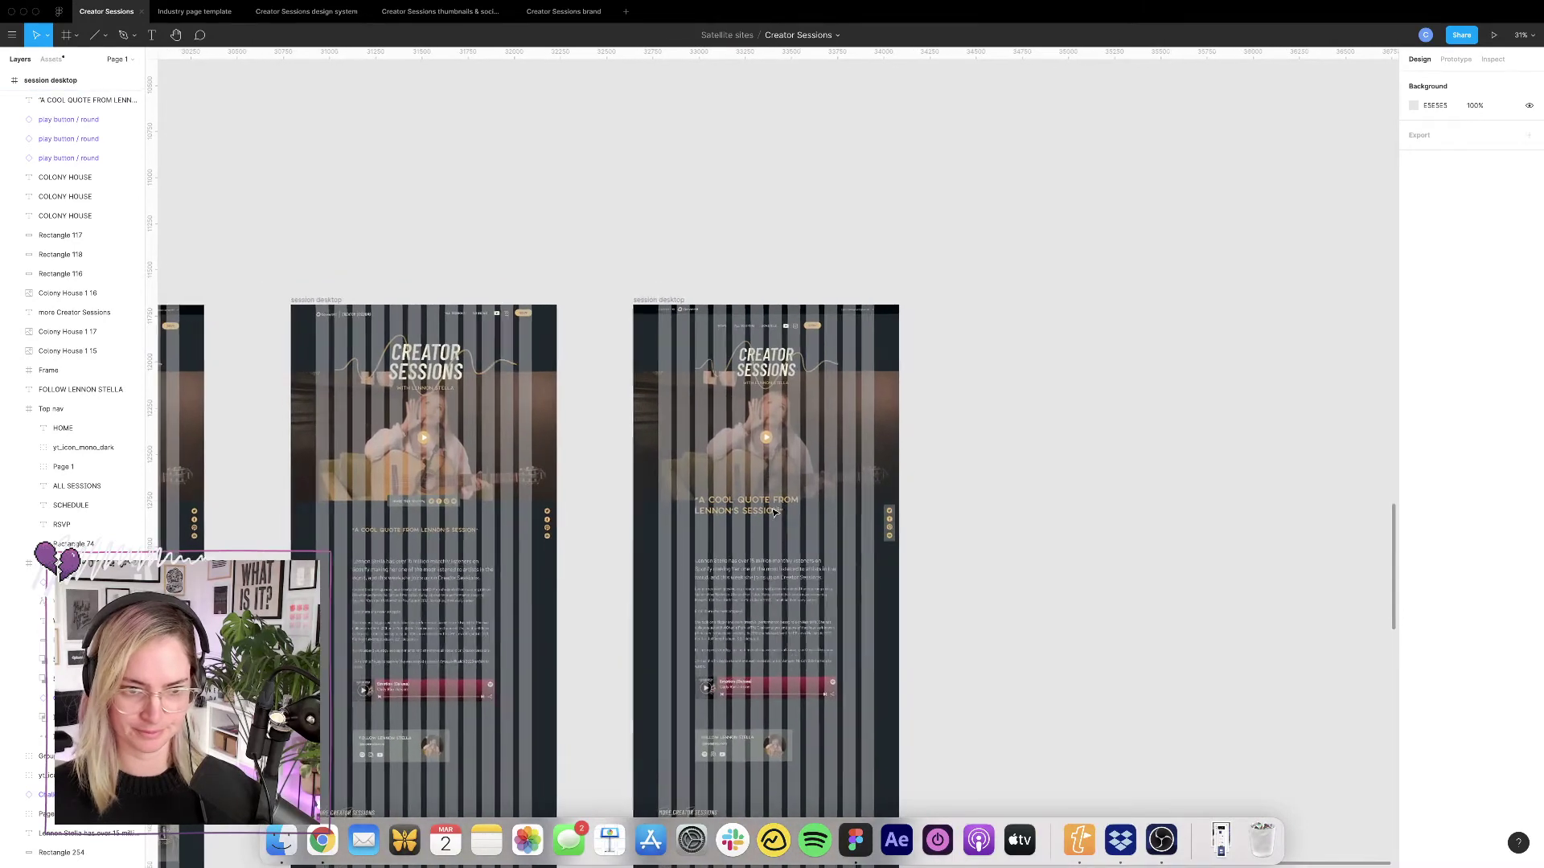
scroll(775, 512, "down", 4)
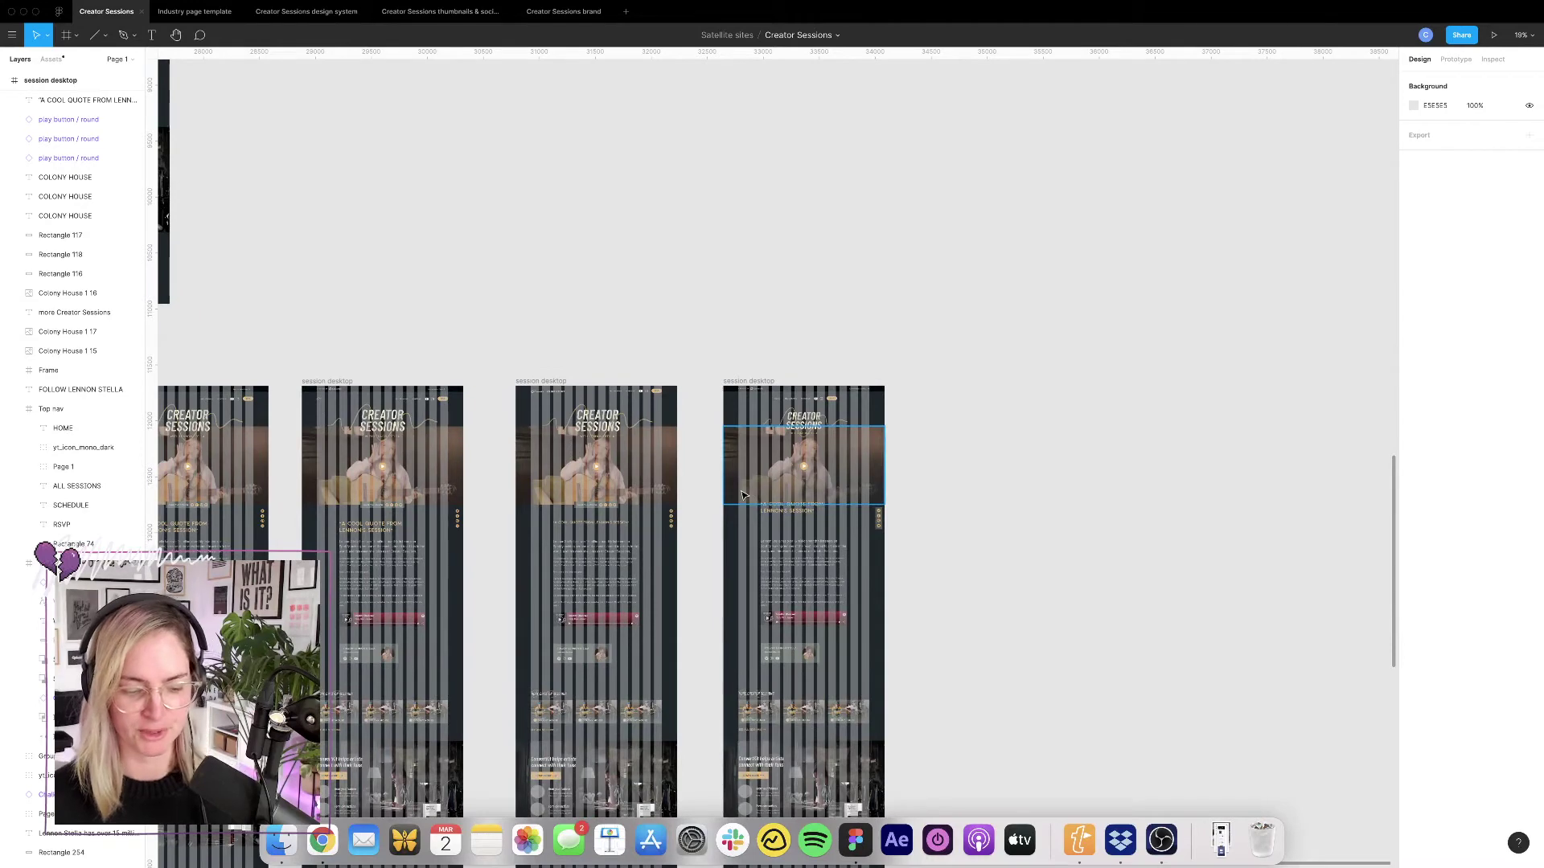
scroll(748, 471, "down", 2)
scroll(697, 450, "up", 6)
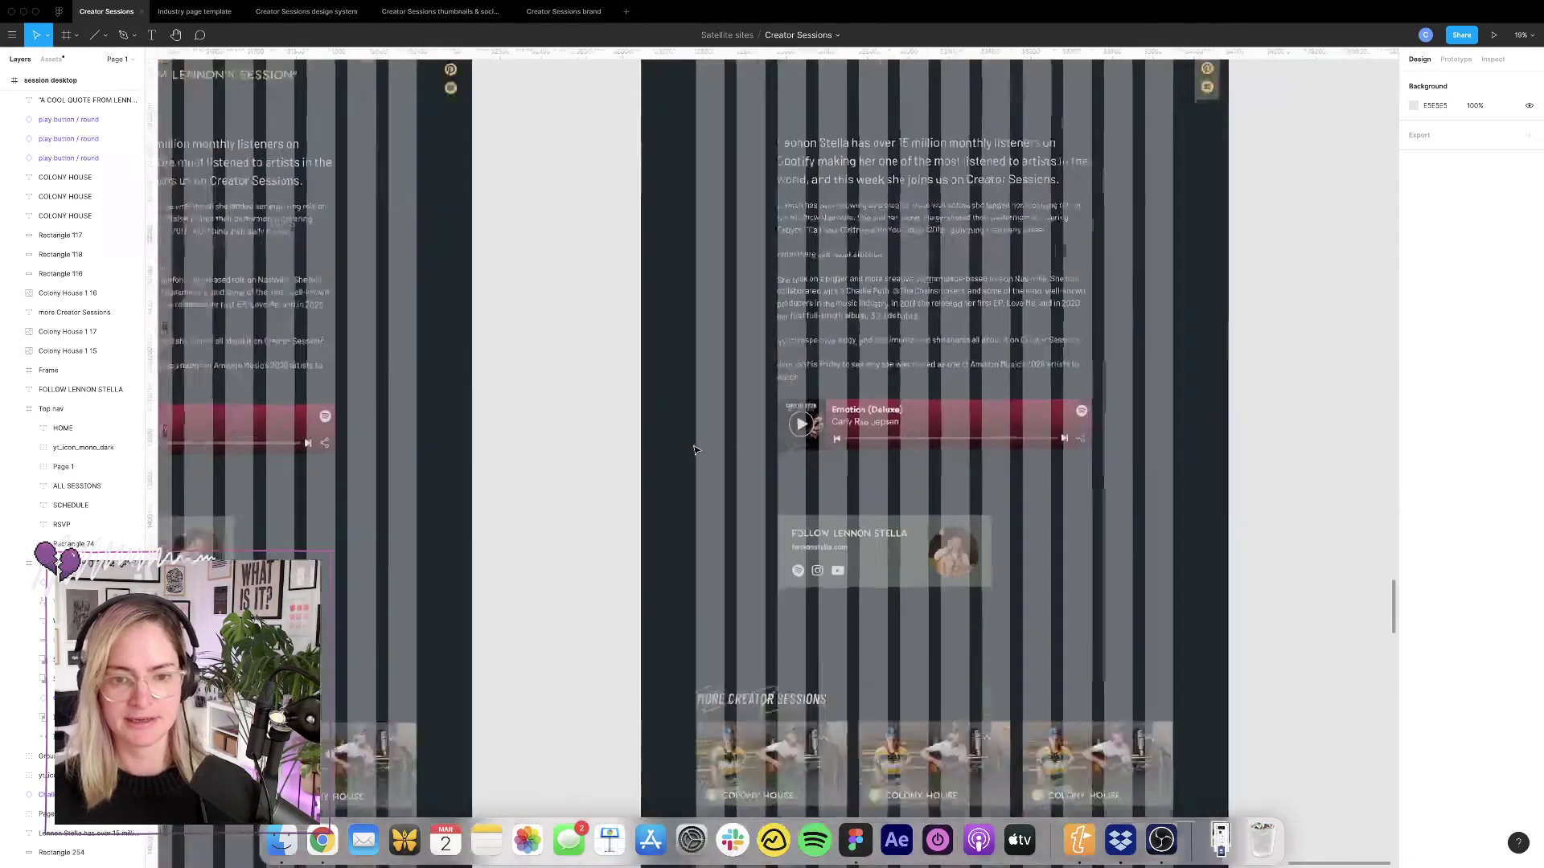
scroll(697, 450, "right", 2)
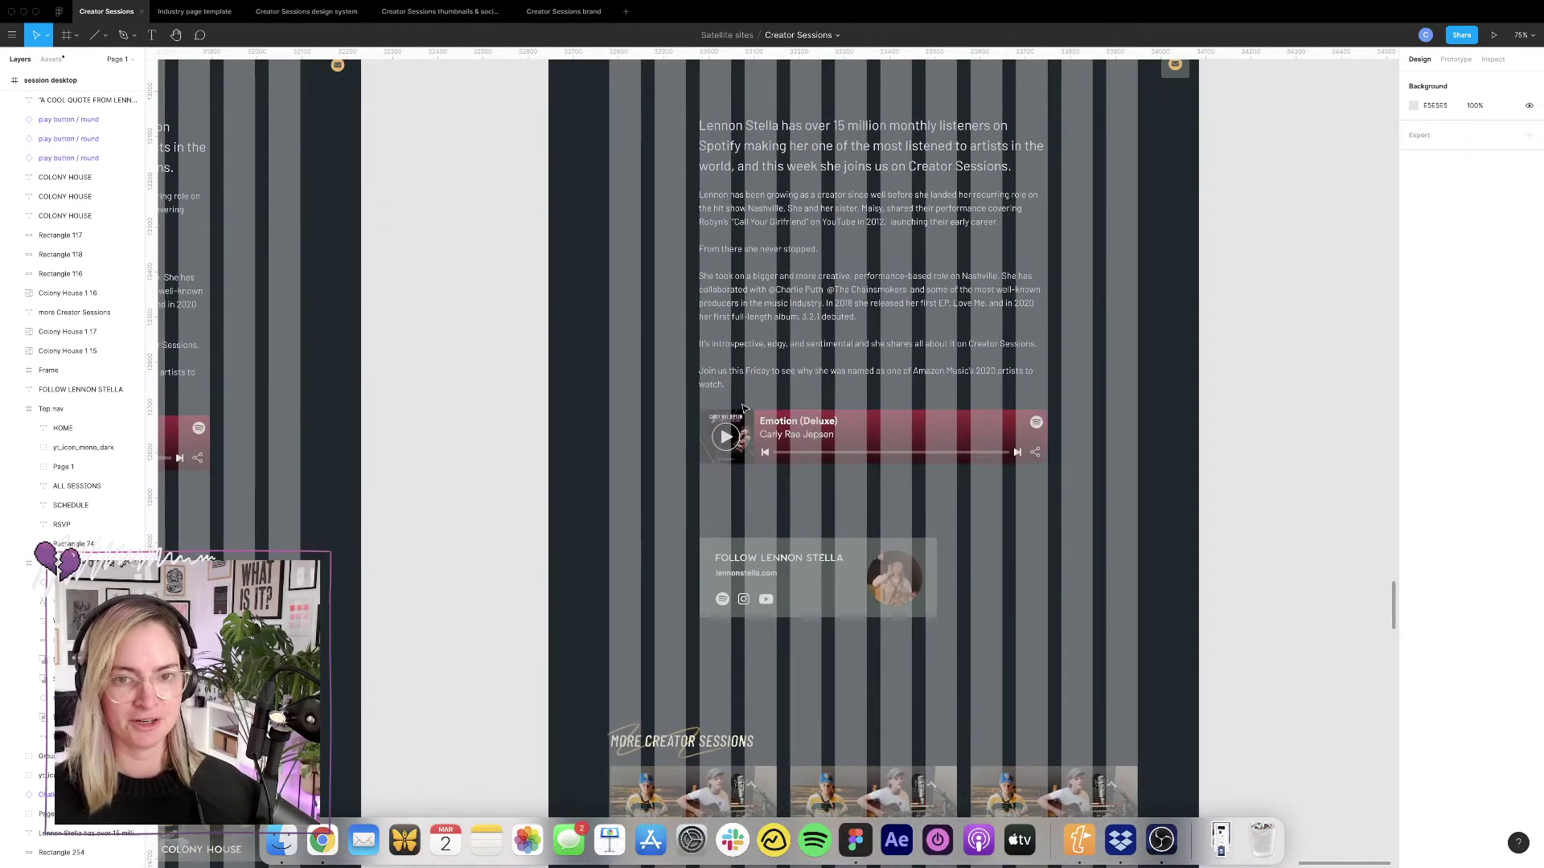
scroll(736, 409, "up", 4)
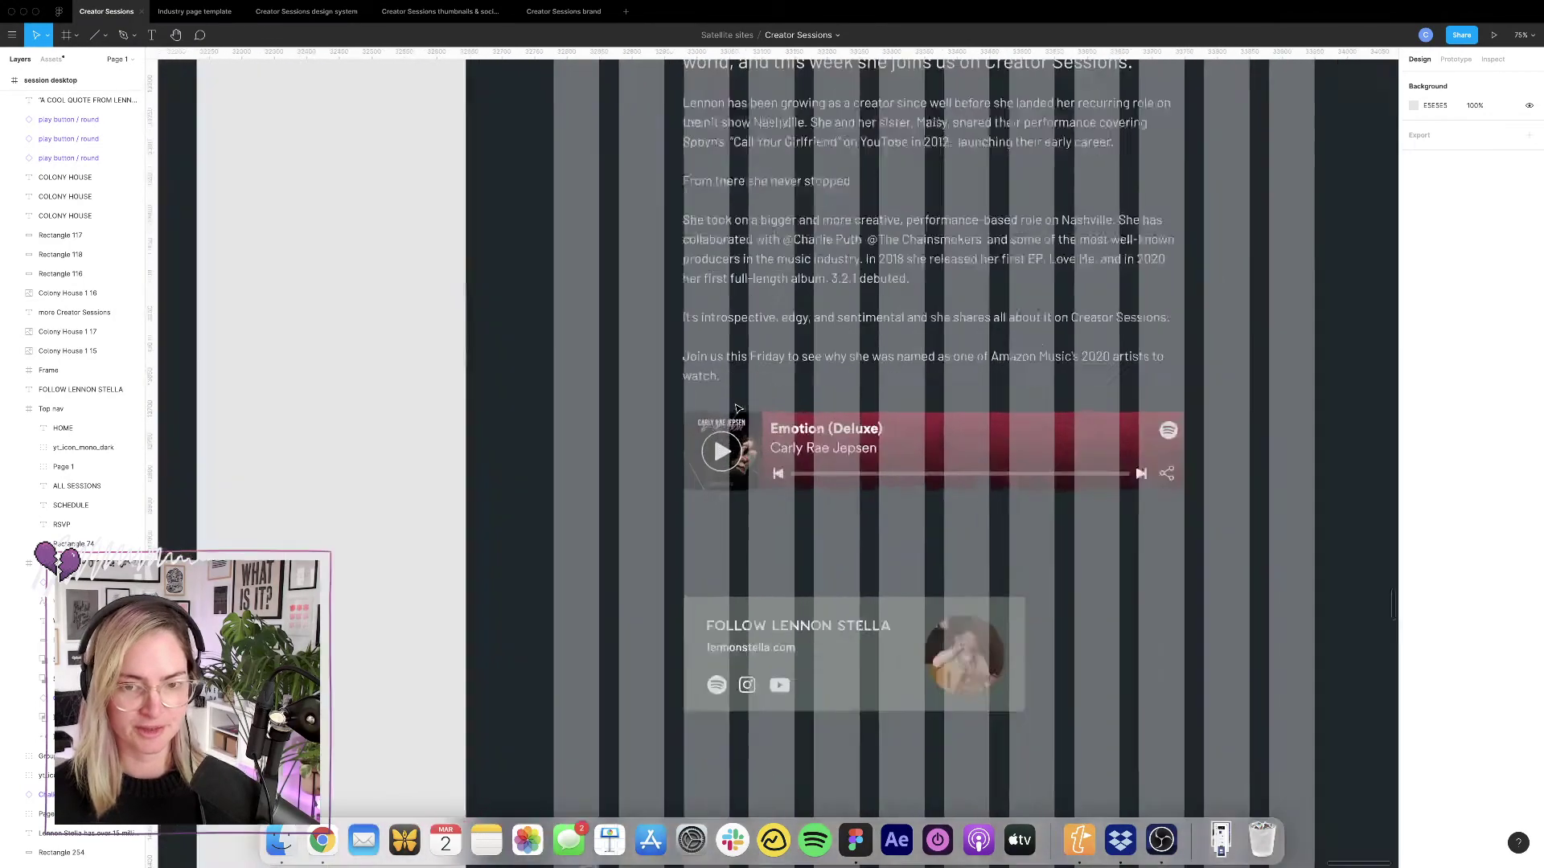
scroll(736, 409, "down", 1)
key("ctrl+g")
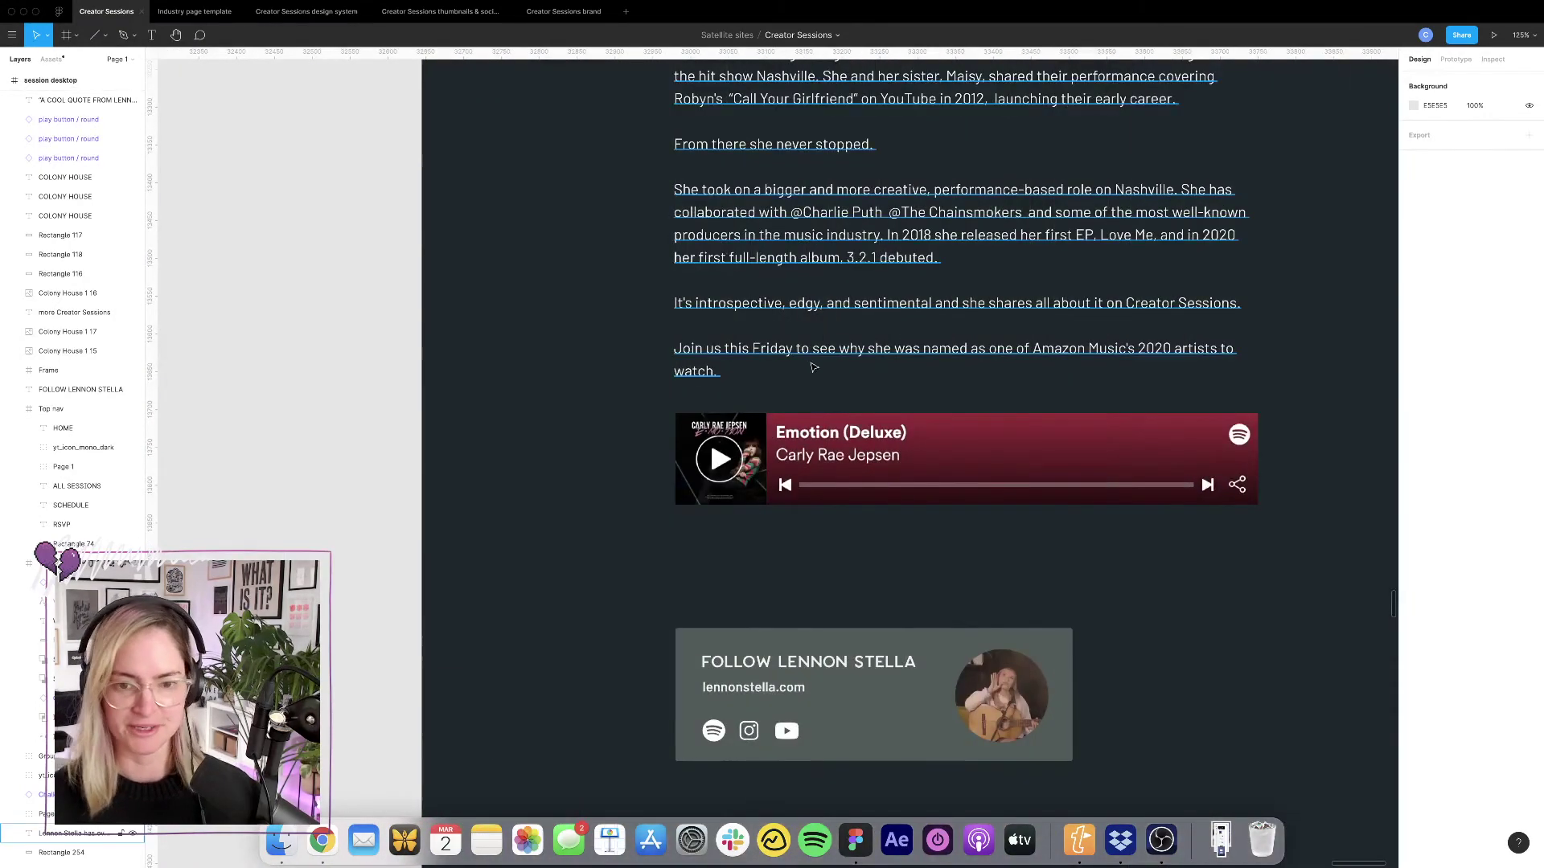
Move the body text block up to Y 1171, directly beneath the quote heading.
scroll(842, 402, "up", 5)
scroll(843, 402, "right", 4)
scroll(843, 402, "down", 5)
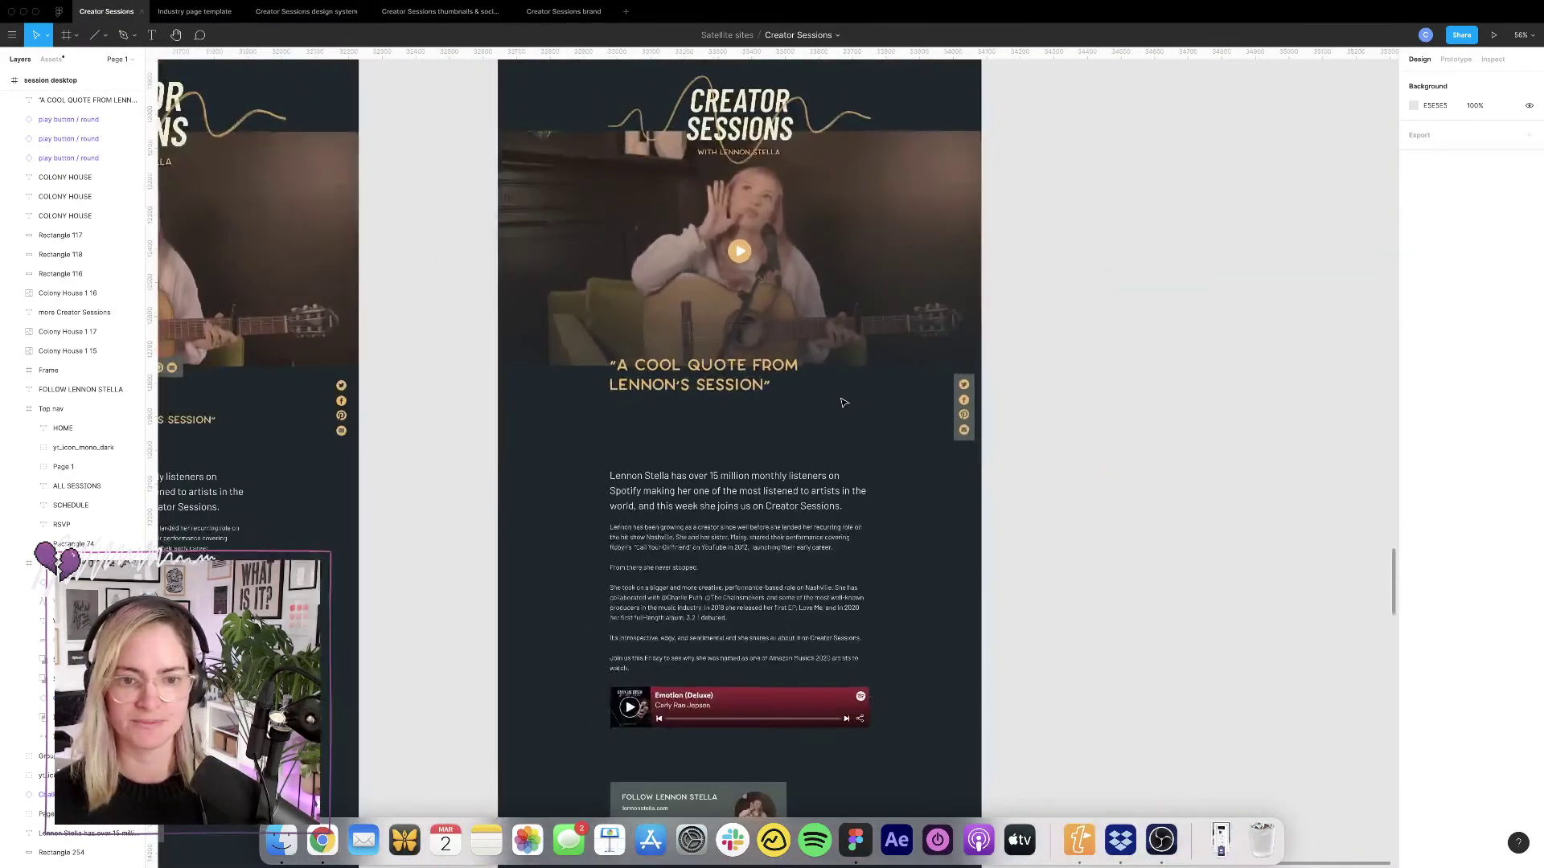
left_click_drag(728, 515, 729, 449)
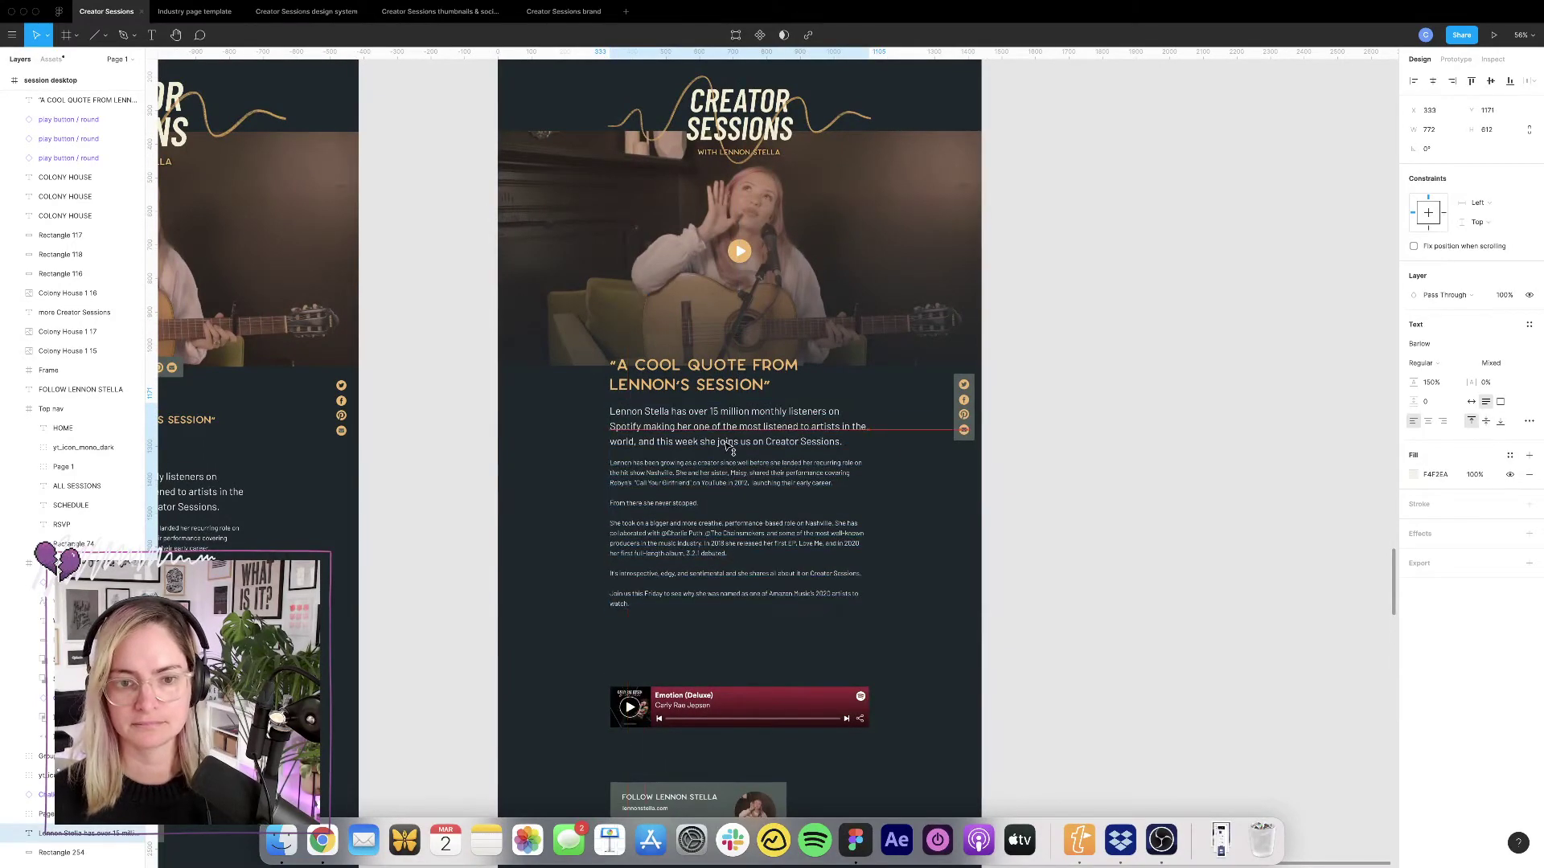
left_click(1124, 644)
Move the Spotify player image straight up to sit just below the body text.
scroll(833, 573, "up", 3)
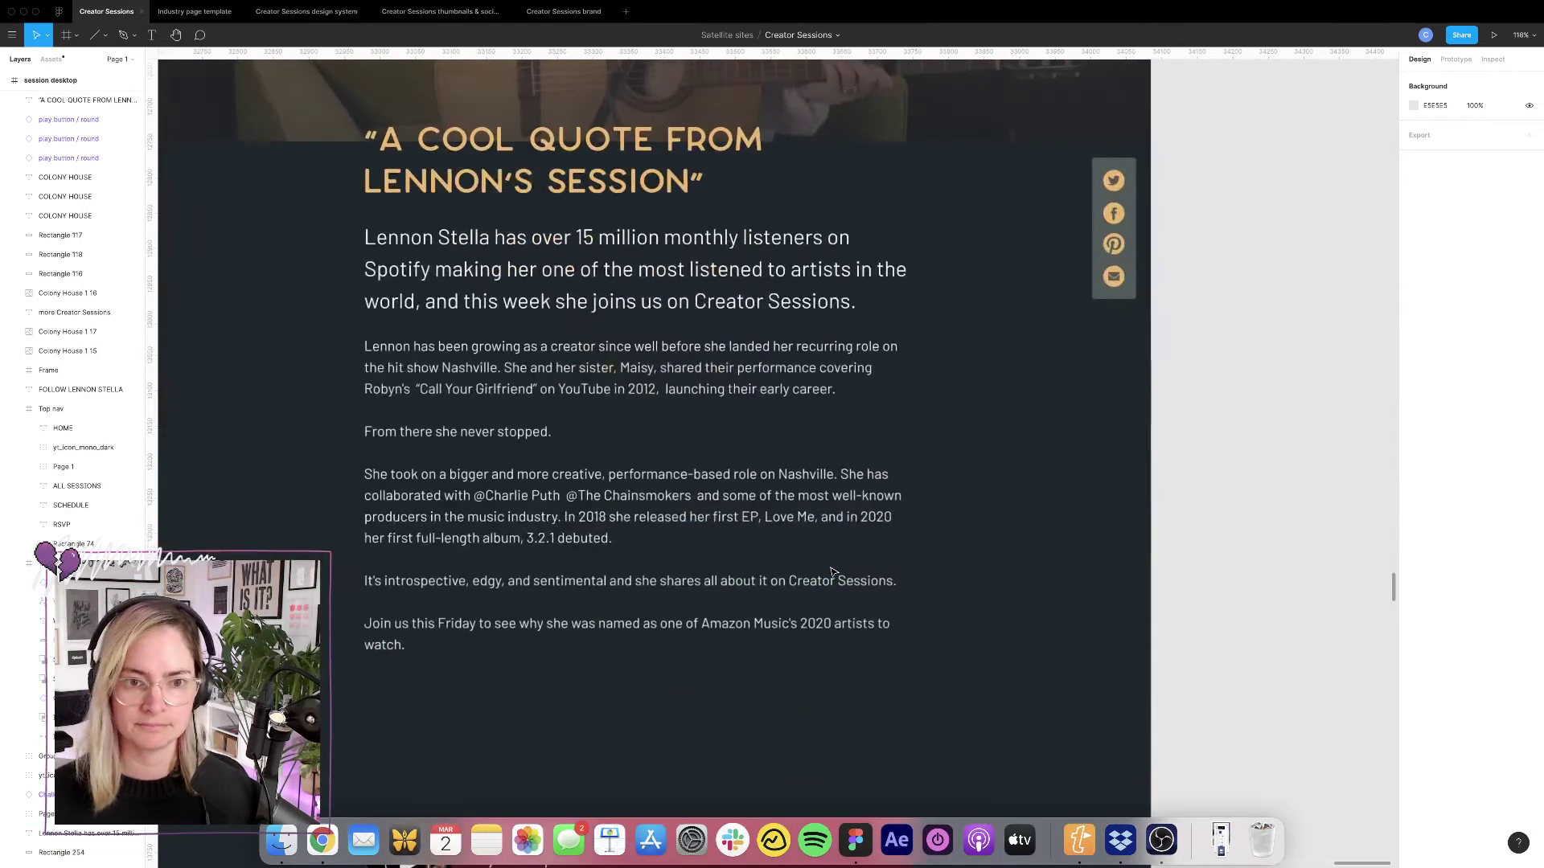
scroll(753, 719, "down", 1)
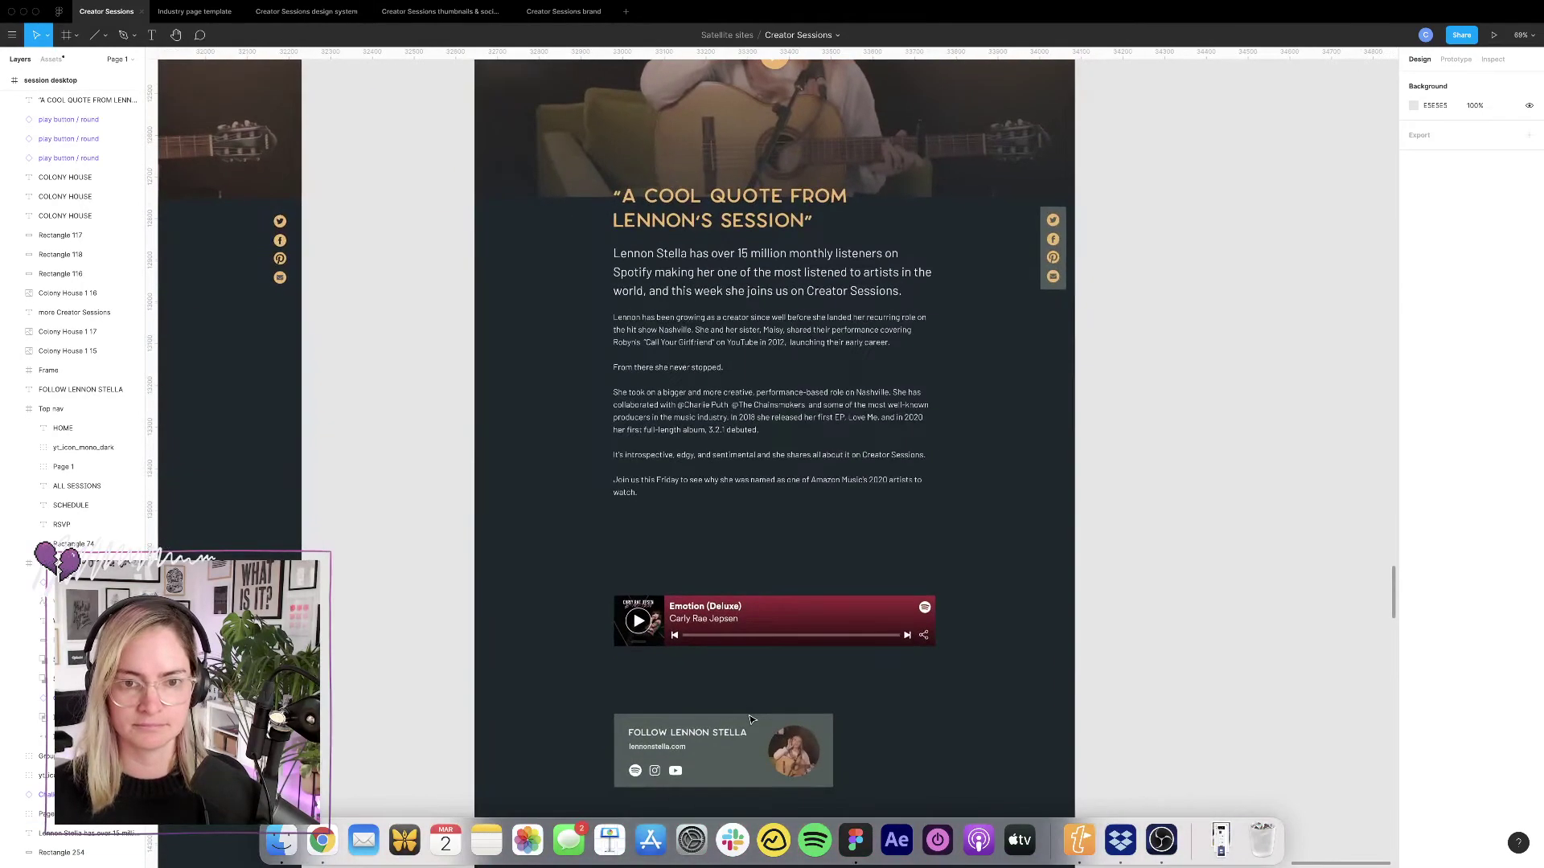
left_click_drag(661, 636, 661, 566)
left_click(939, 670)
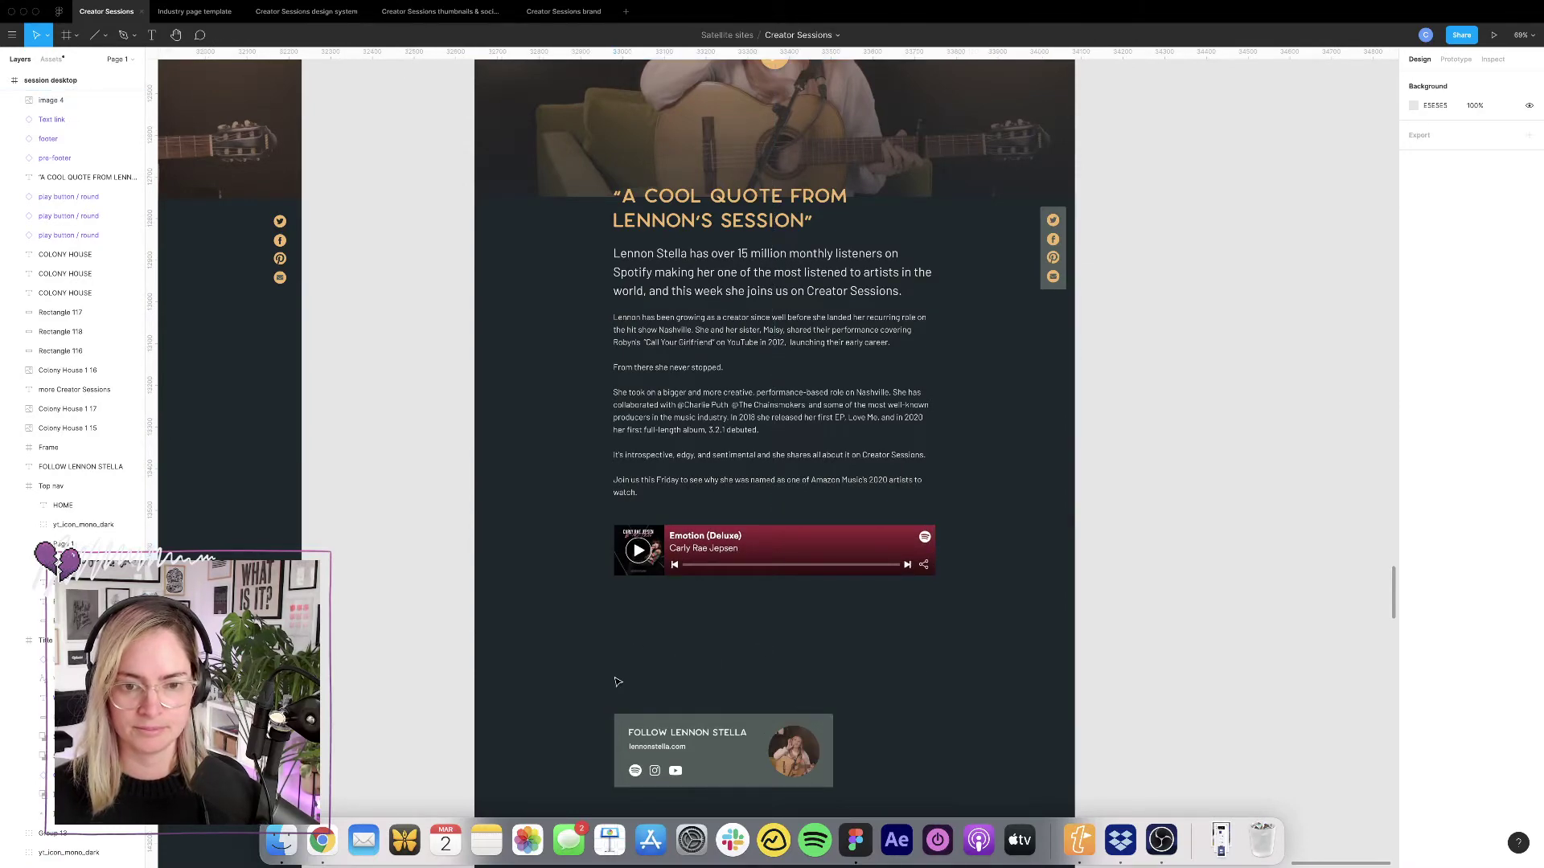
Select all parts of the Follow Lennon Stella card and move them up to just below the Spotify player.
scroll(617, 682, "down", 3)
left_click_drag(577, 635, 886, 741)
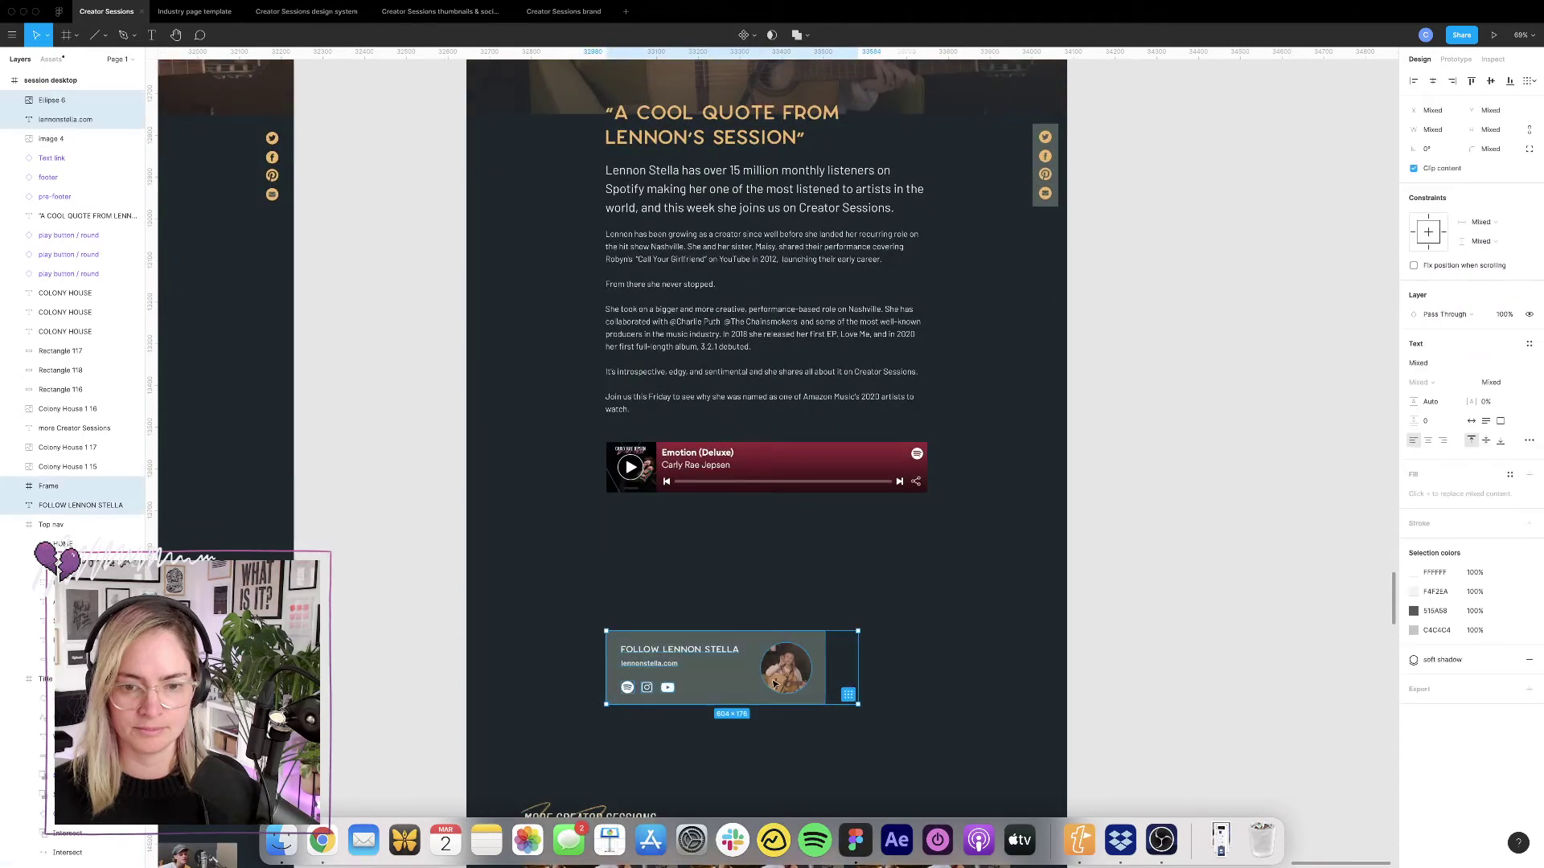
left_click_drag(776, 683, 784, 572)
left_click(821, 620)
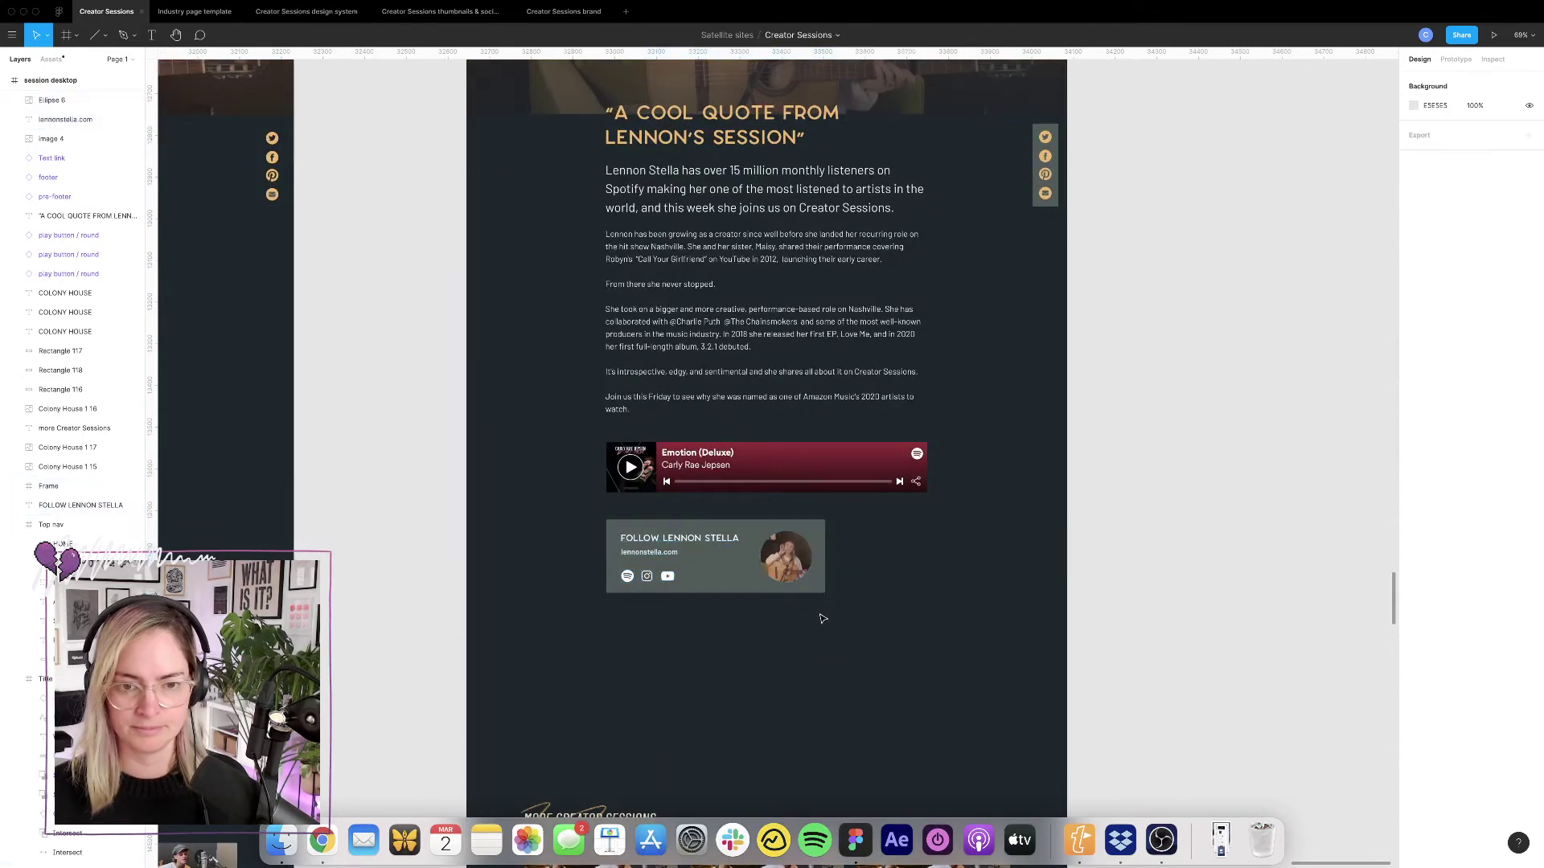
Review the revised session page from the video image and quote heading down to the ConvertKit section.
scroll(820, 620, "up", 5)
scroll(819, 618, "down", 5)
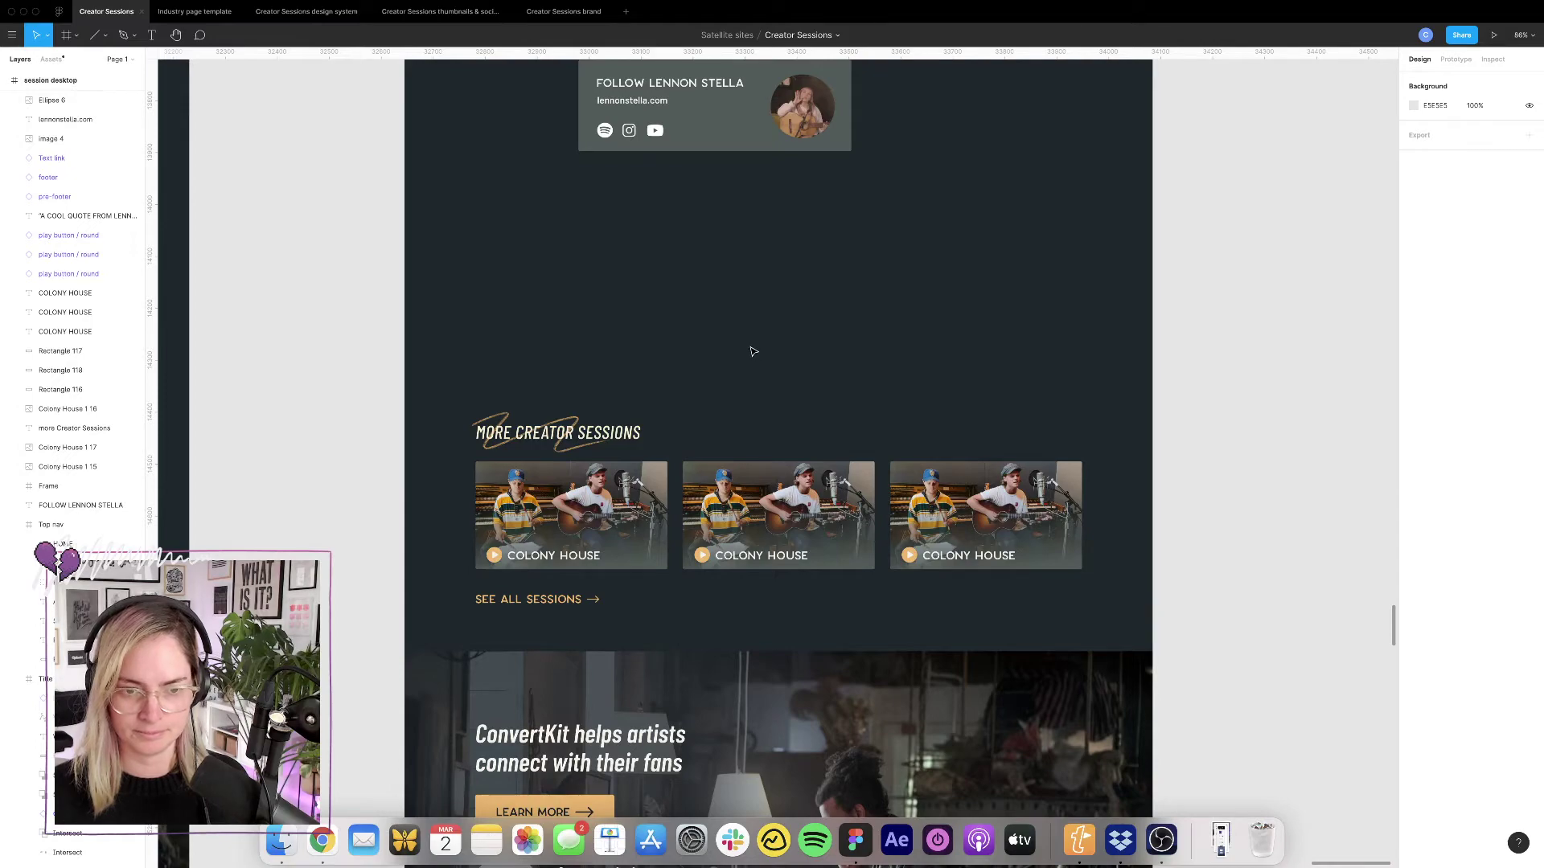
scroll(753, 351, "down", 15)
scroll(753, 351, "up", 12)
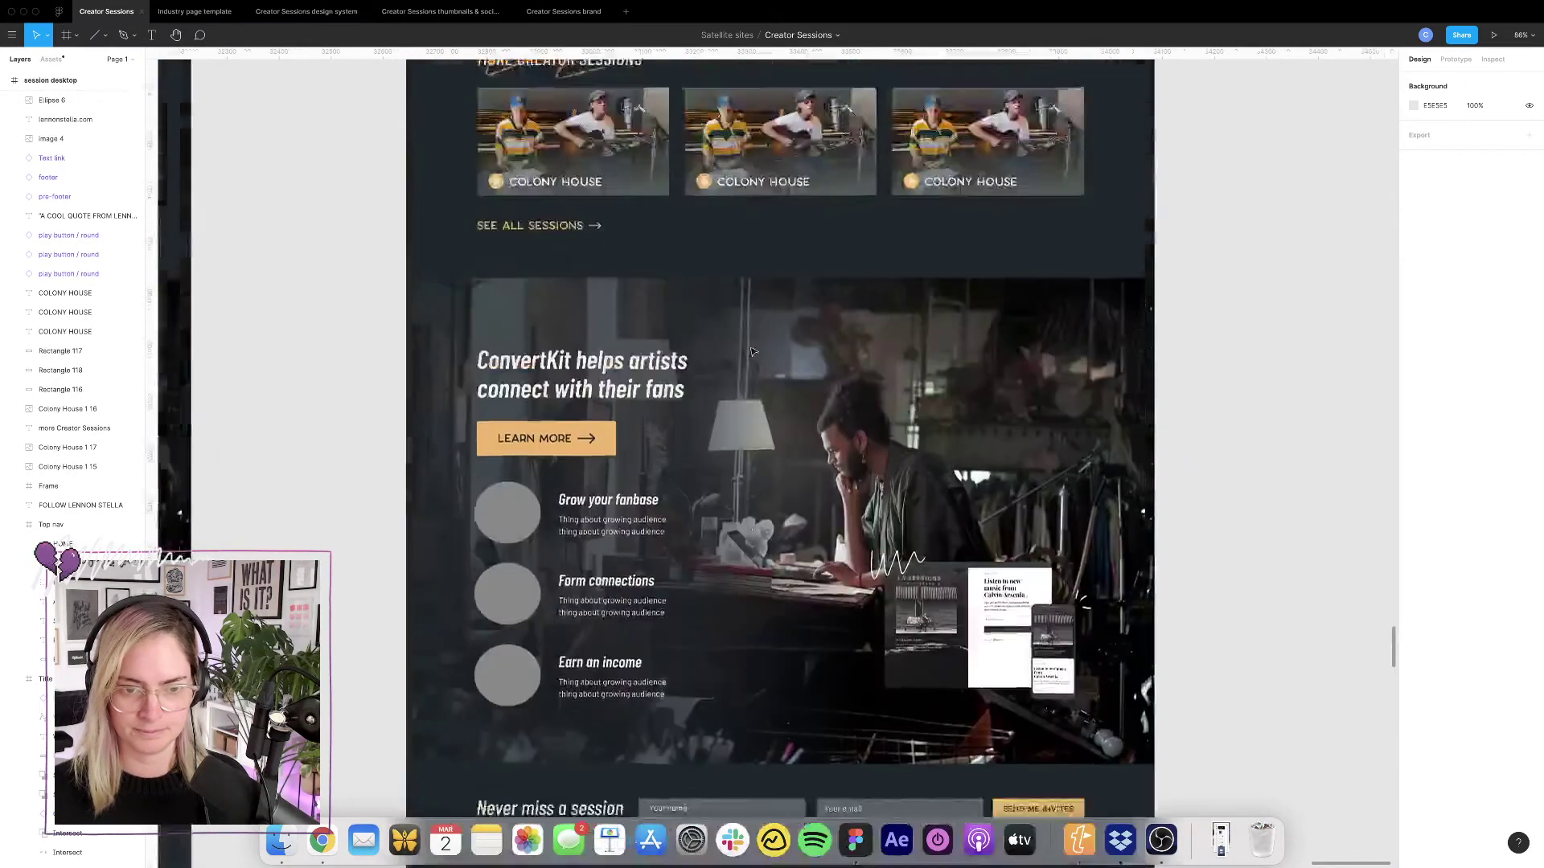
scroll(752, 352, "up", 6)
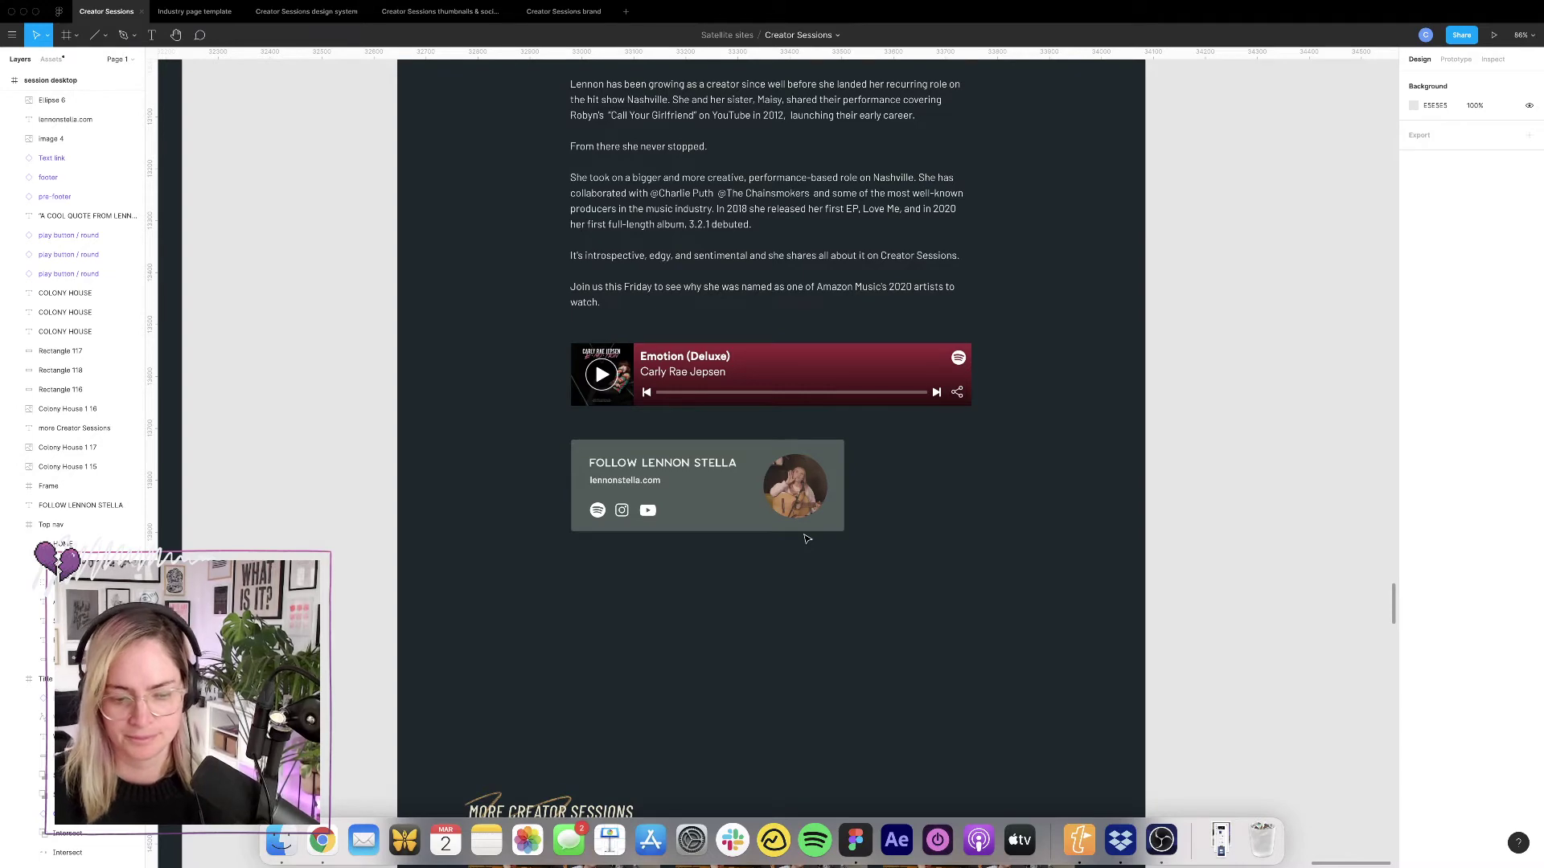
scroll(806, 538, "up", 5)
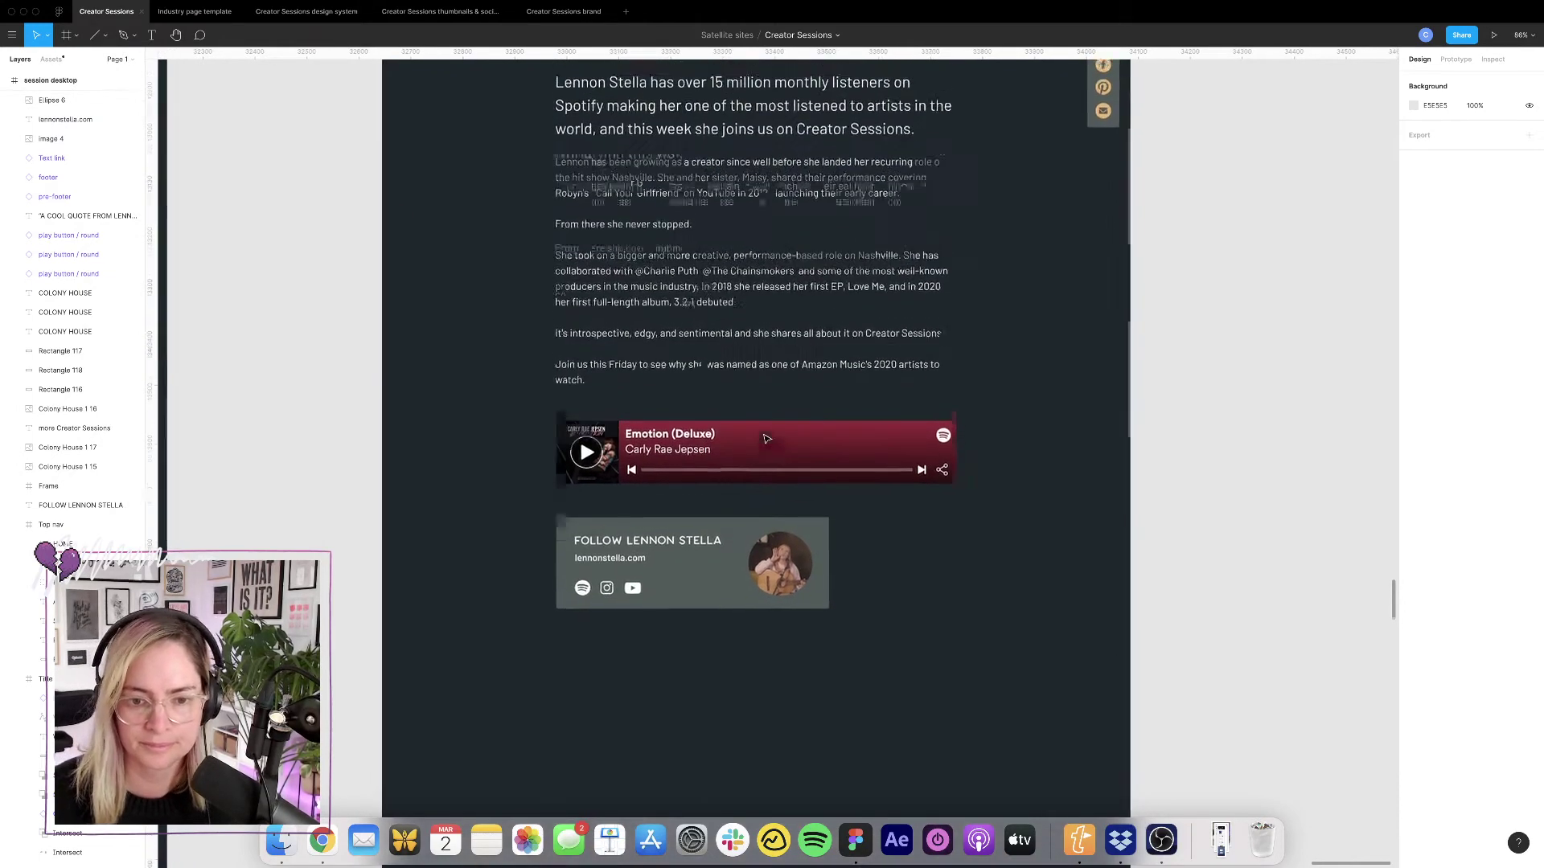
scroll(766, 439, "up", 1)
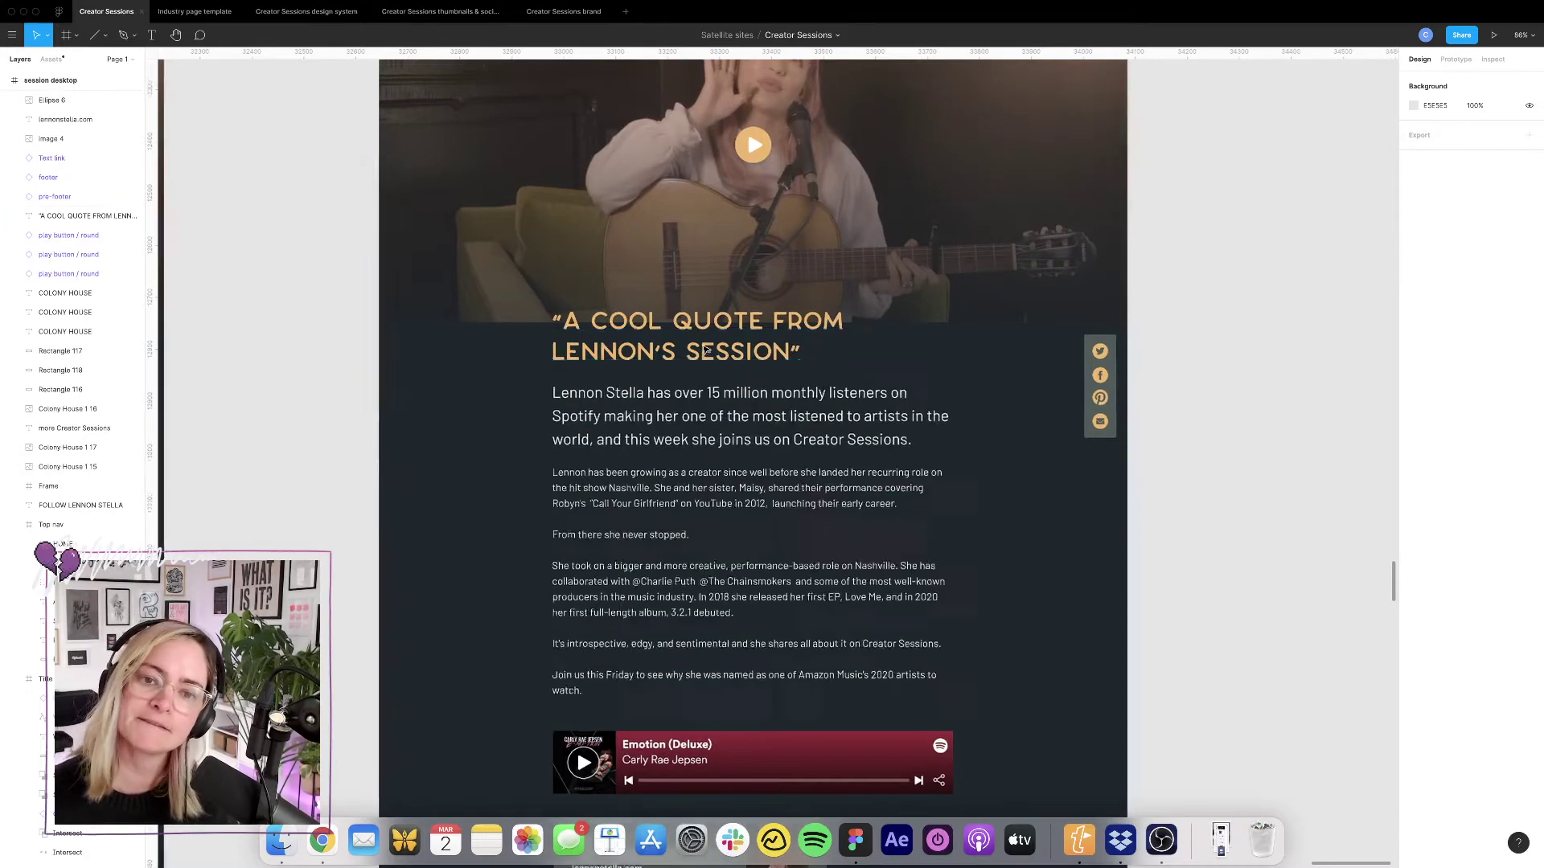
scroll(907, 375, "up", 5)
scroll(705, 349, "up", 5)
scroll(705, 348, "down", 4)
scroll(705, 349, "right", 2)
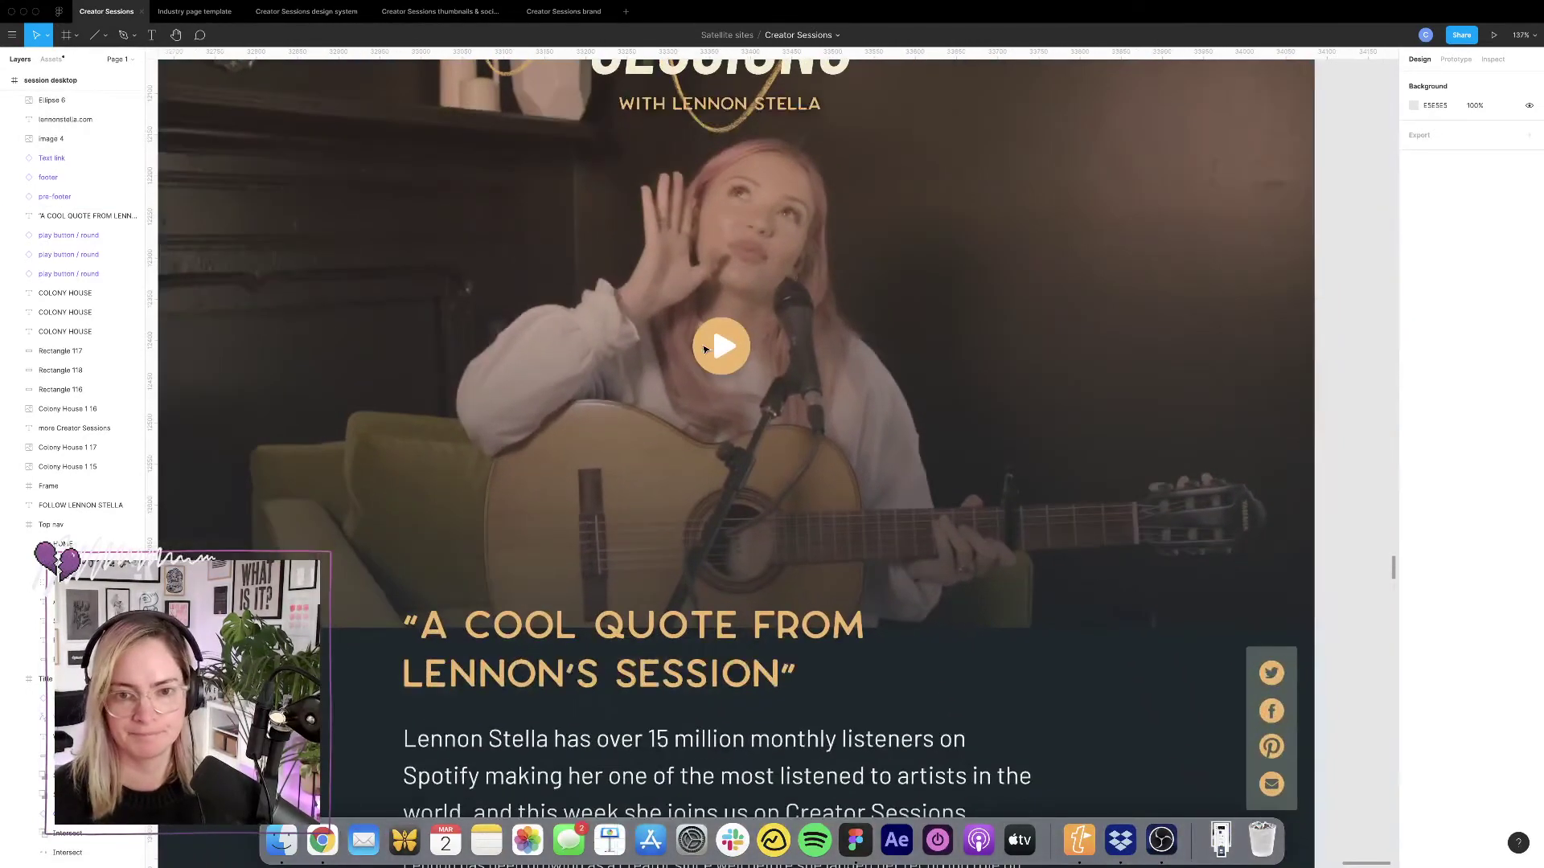
scroll(711, 325, "down", 5)
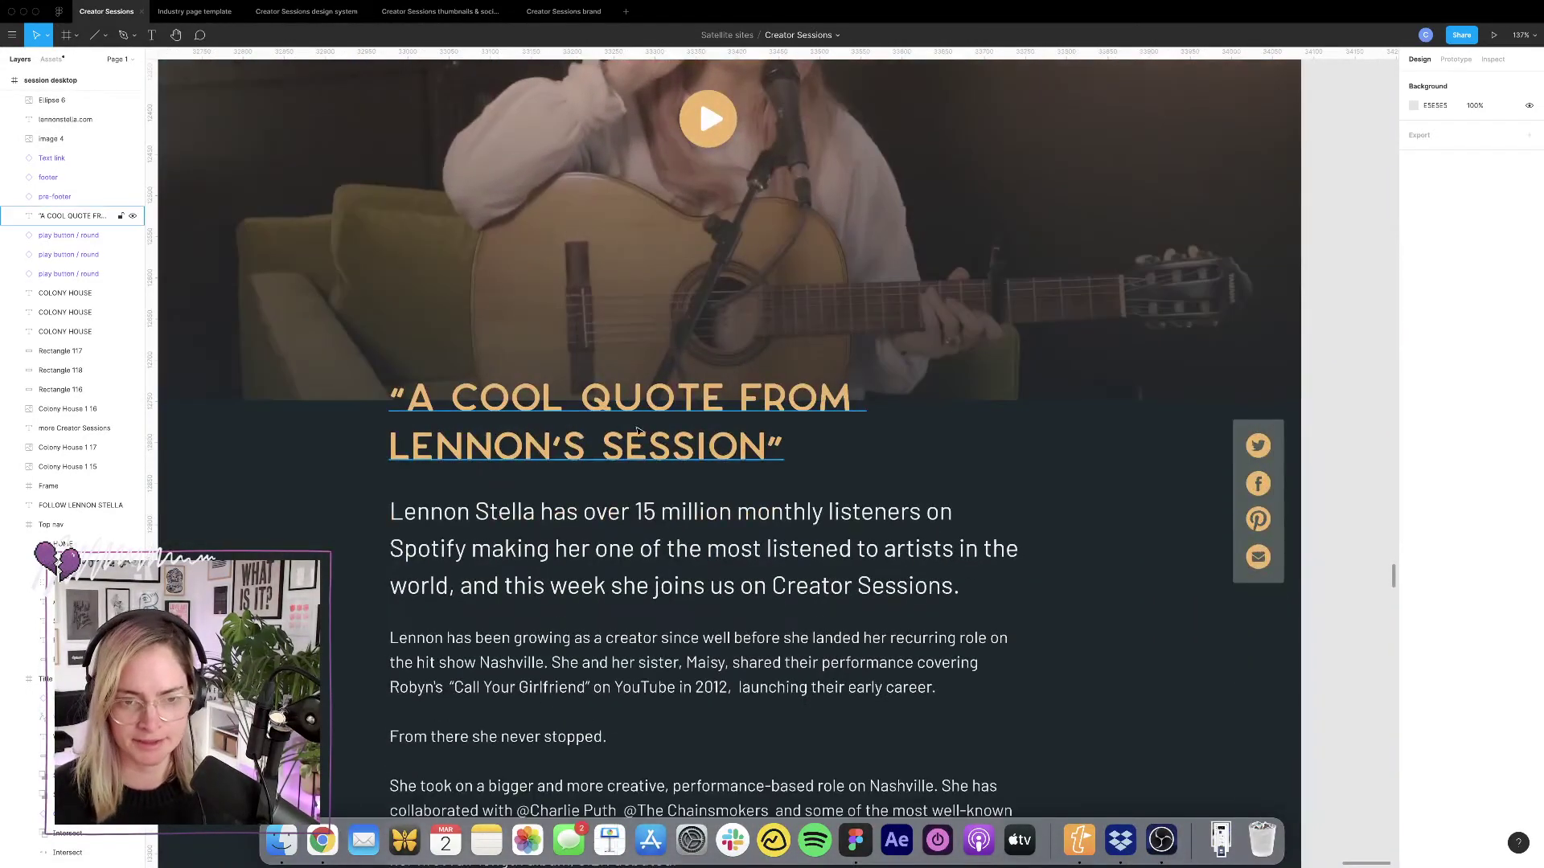
Compare the quote treatment on the home desktop designs with the quote headings on the session desktop variants.
scroll(640, 408, "down", 10)
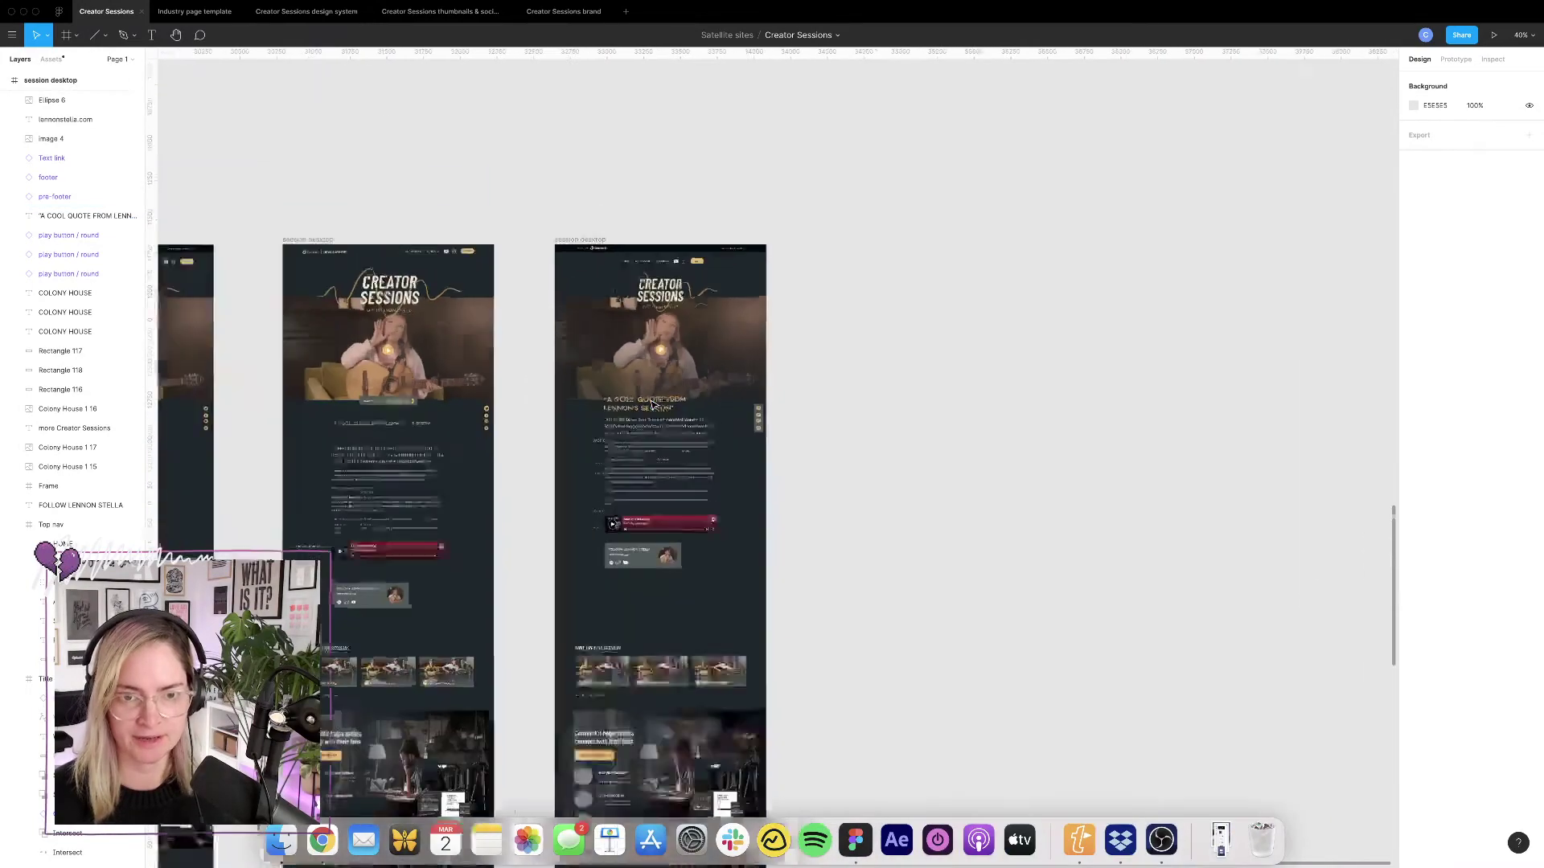
scroll(652, 404, "up", 6)
scroll(651, 404, "down", 2)
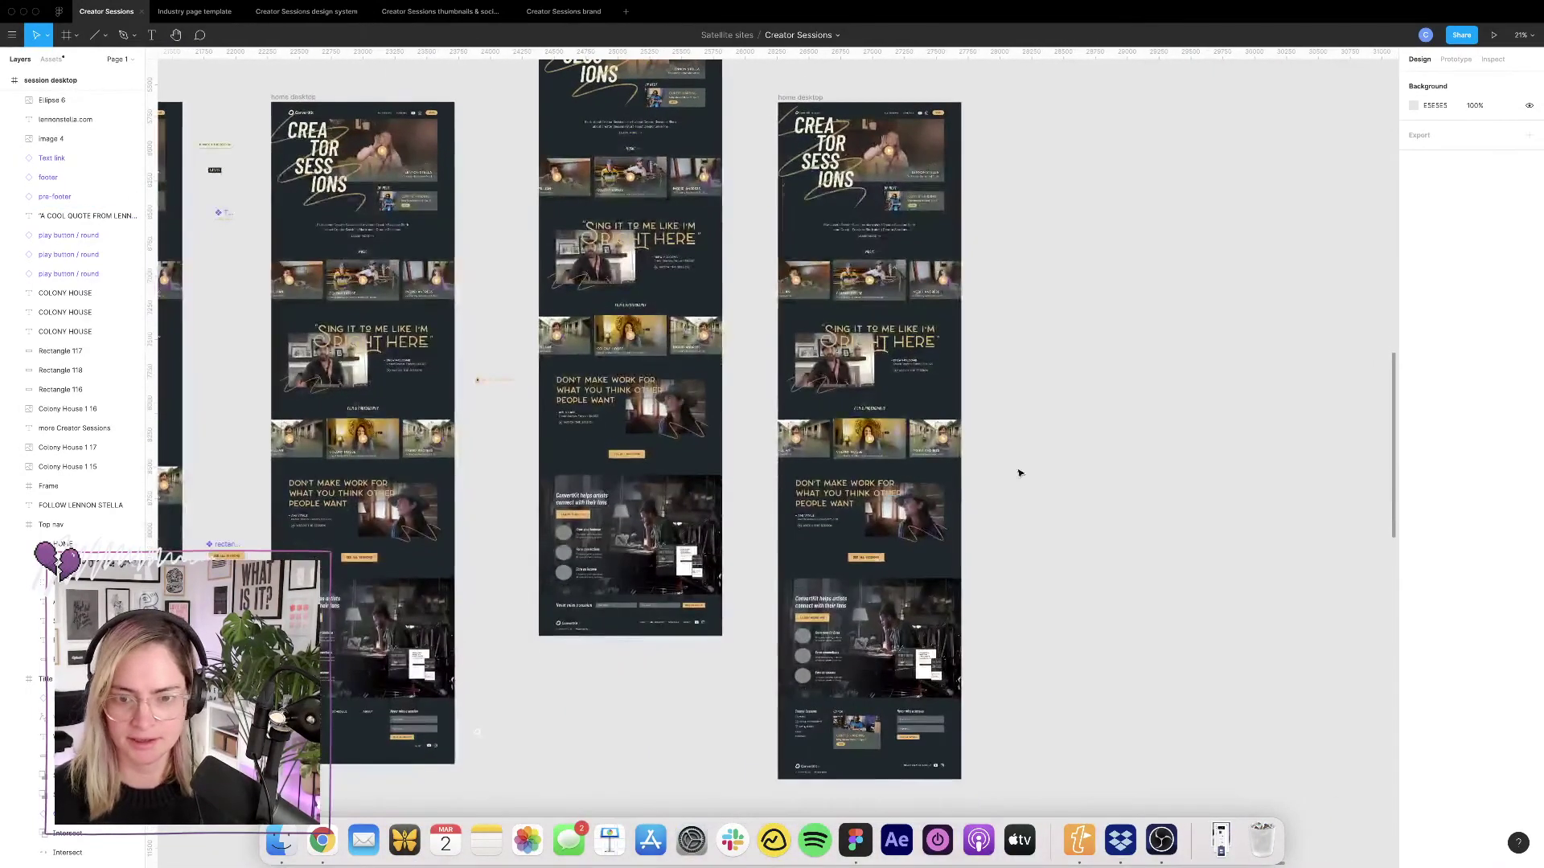
scroll(932, 460, "up", 10)
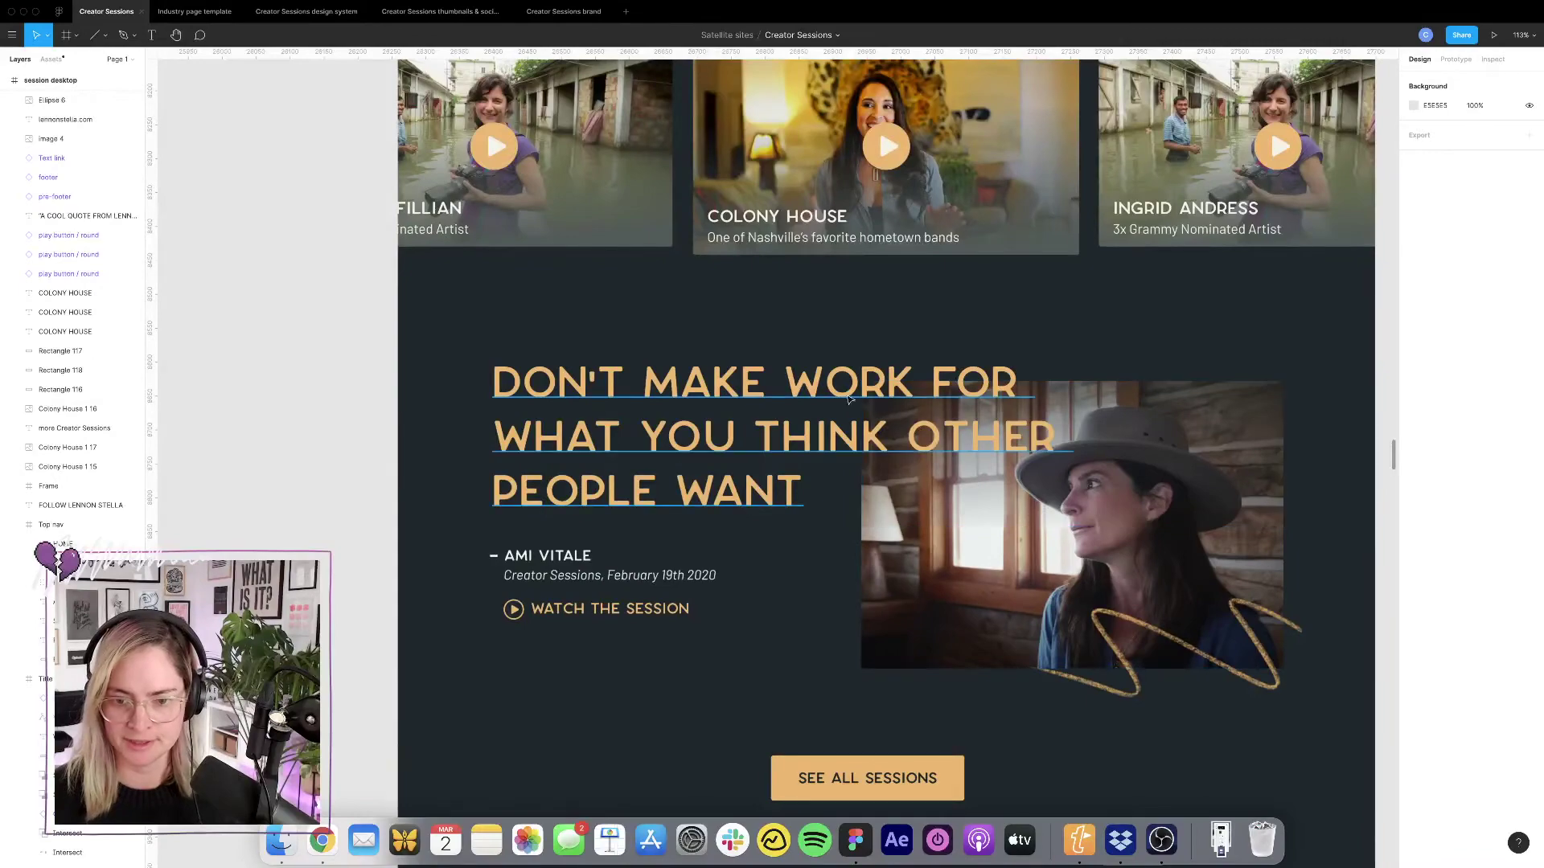
scroll(844, 411, "down", 8)
scroll(852, 434, "down", 4)
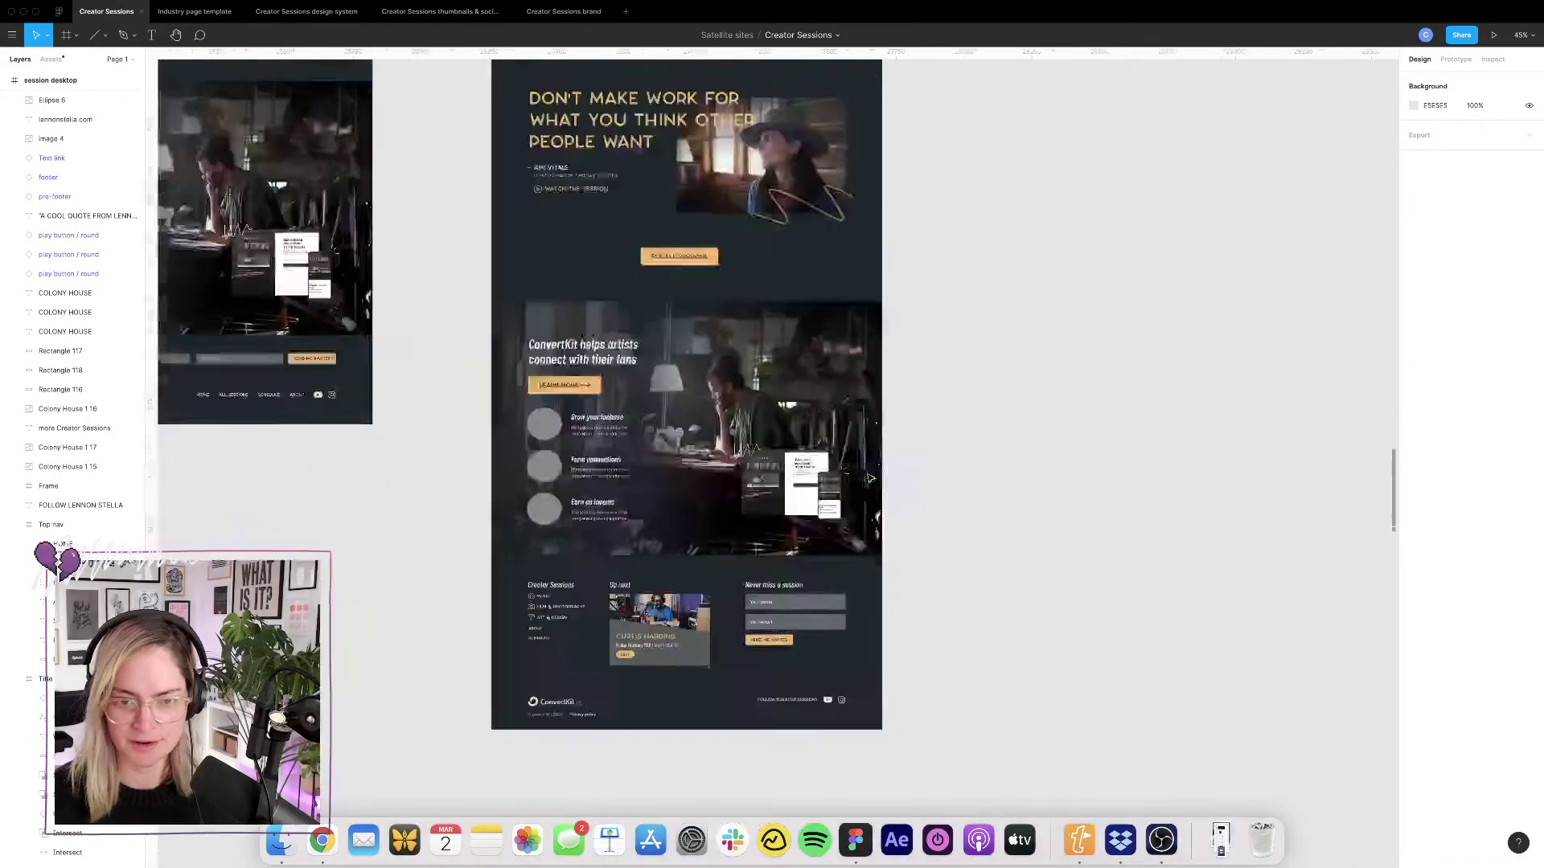
scroll(868, 478, "up", 4)
scroll(868, 478, "down", 6)
scroll(817, 432, "right", 6)
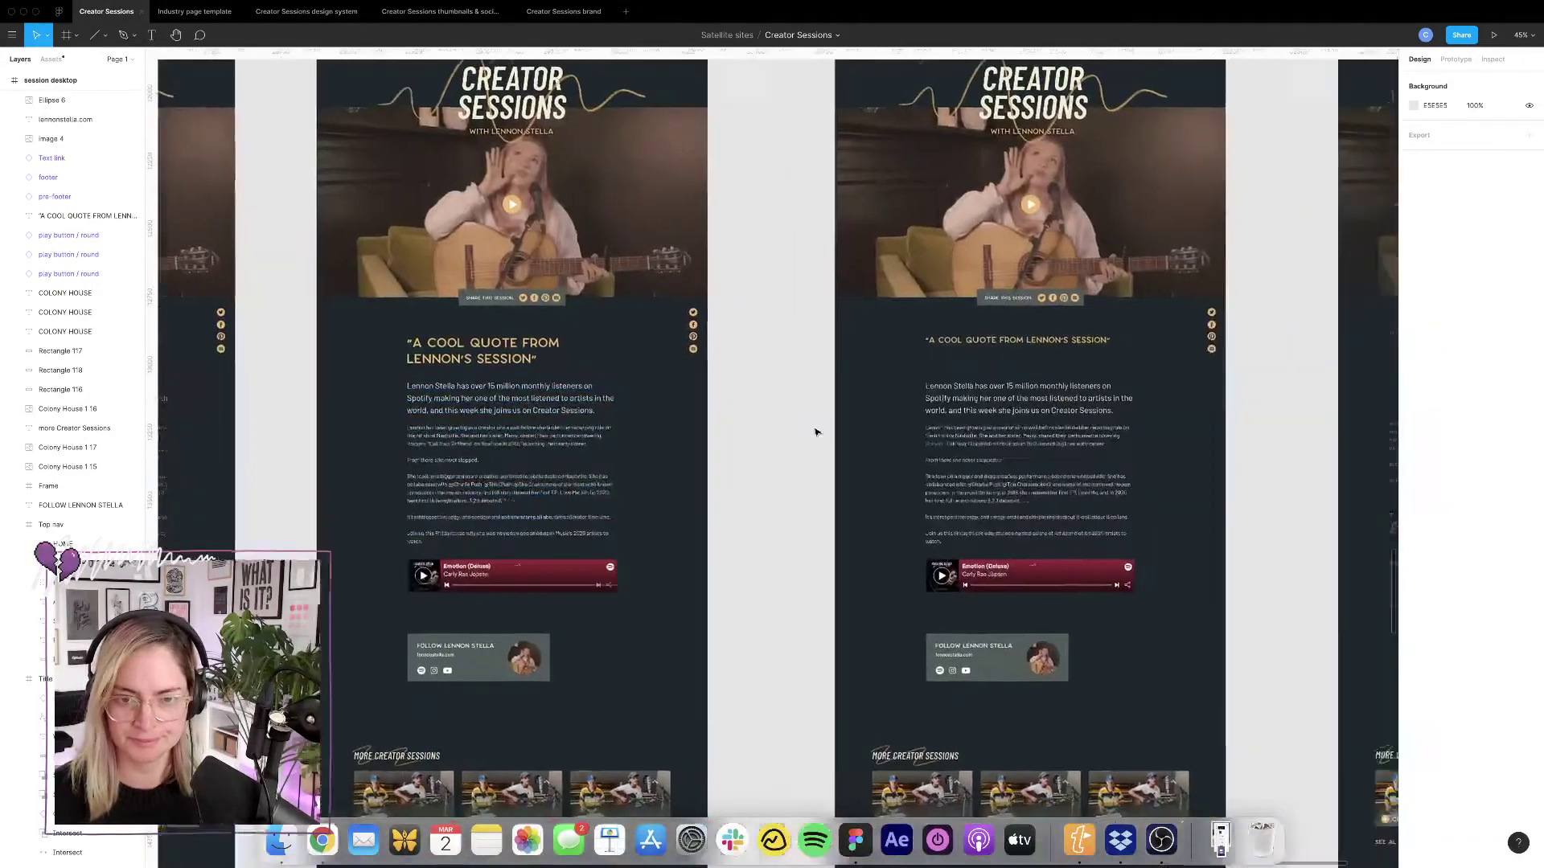
Compare the session desktop variants and examine the revised page from its quote heading down to the Follow Lennon Stella card.
scroll(739, 340, "left", 8)
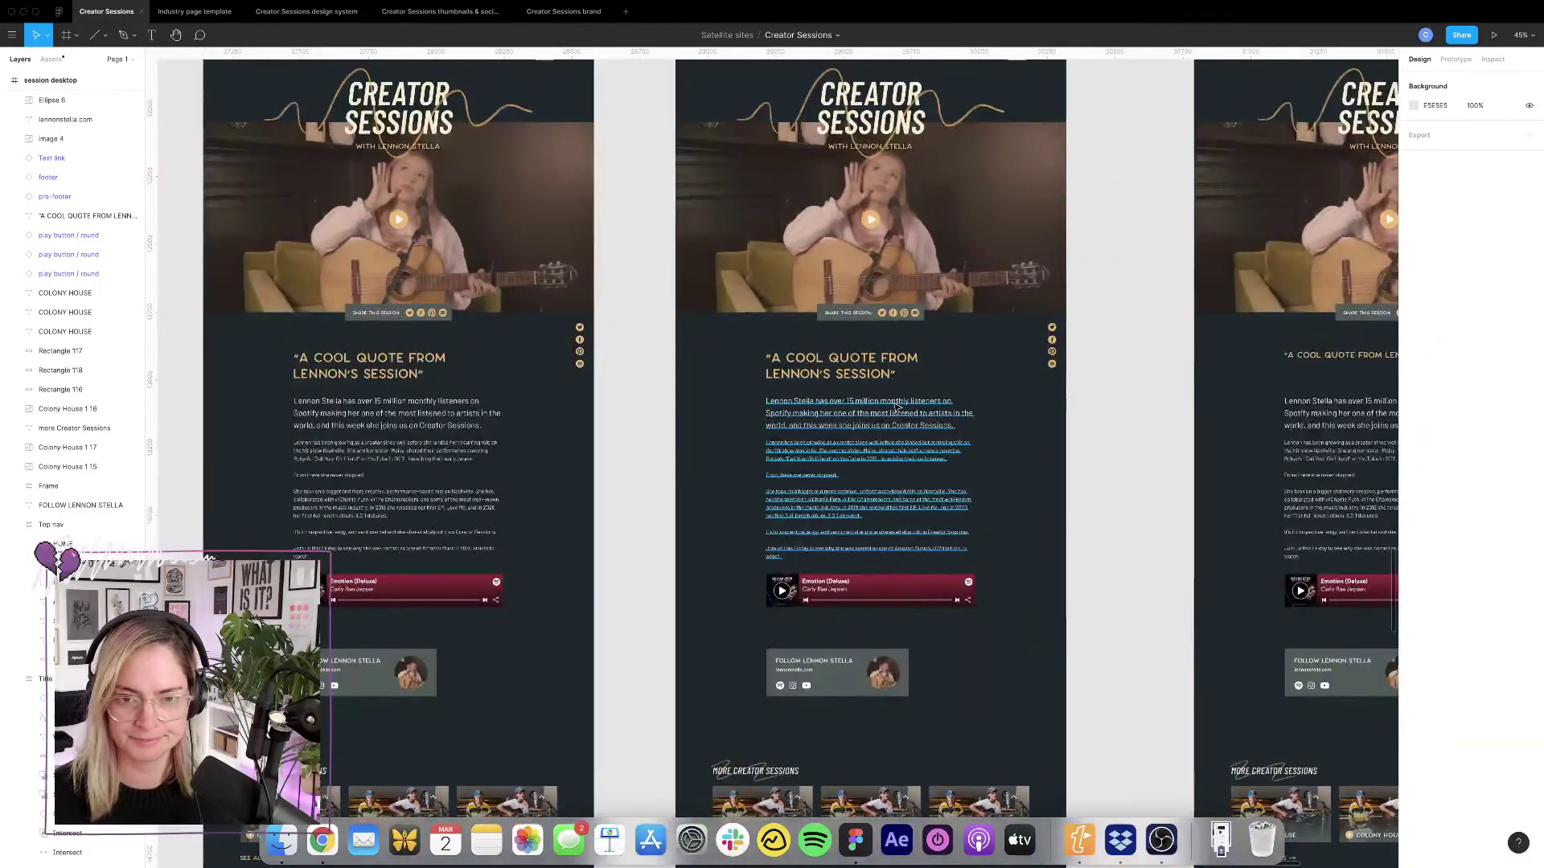
scroll(833, 368, "up", 5)
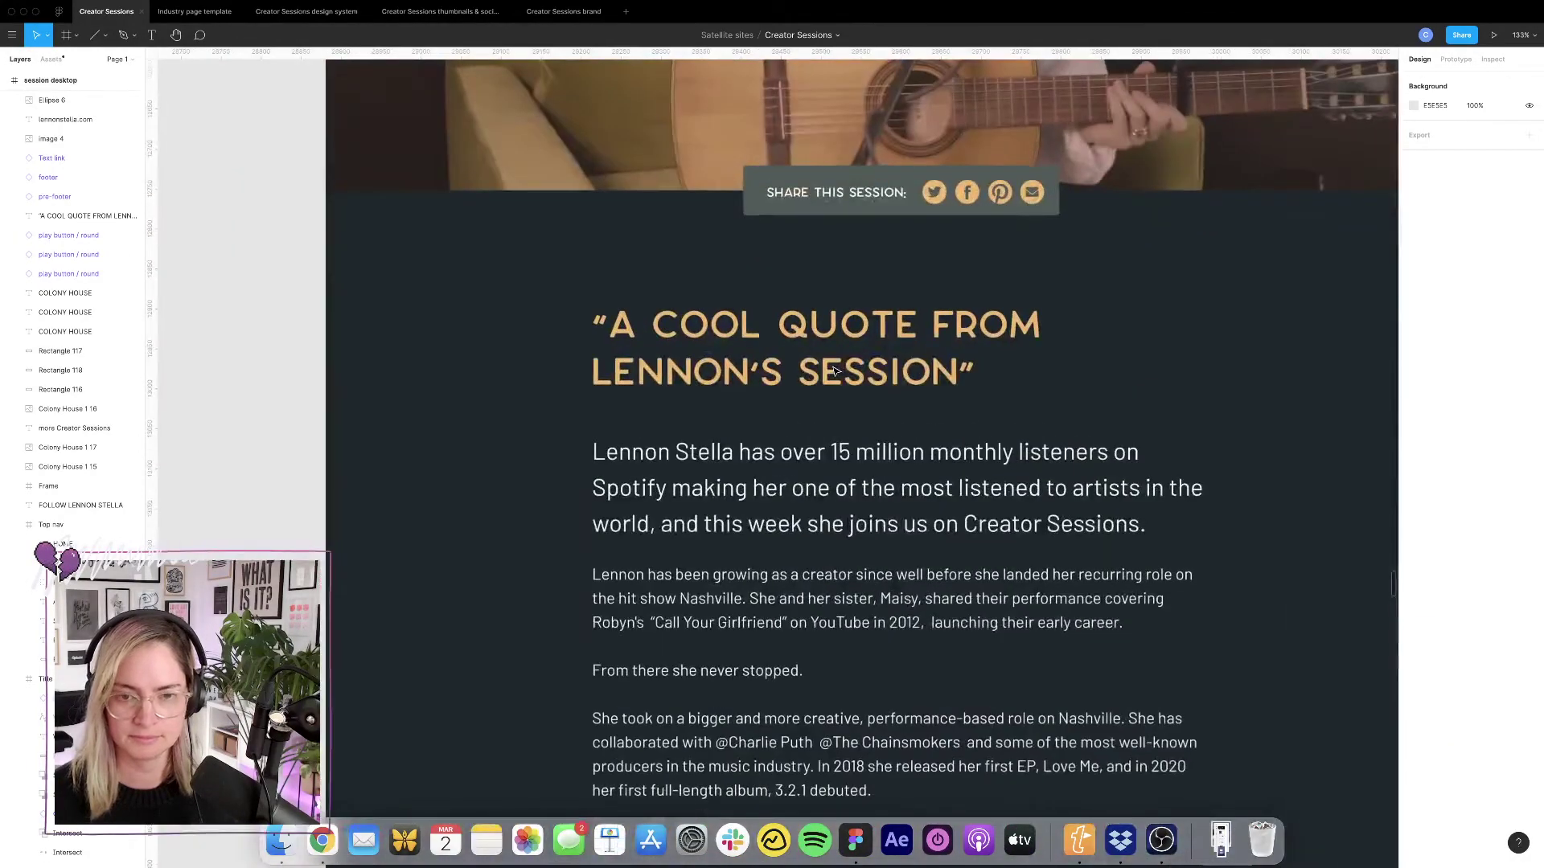
scroll(834, 370, "down", 5)
scroll(834, 369, "right", 5)
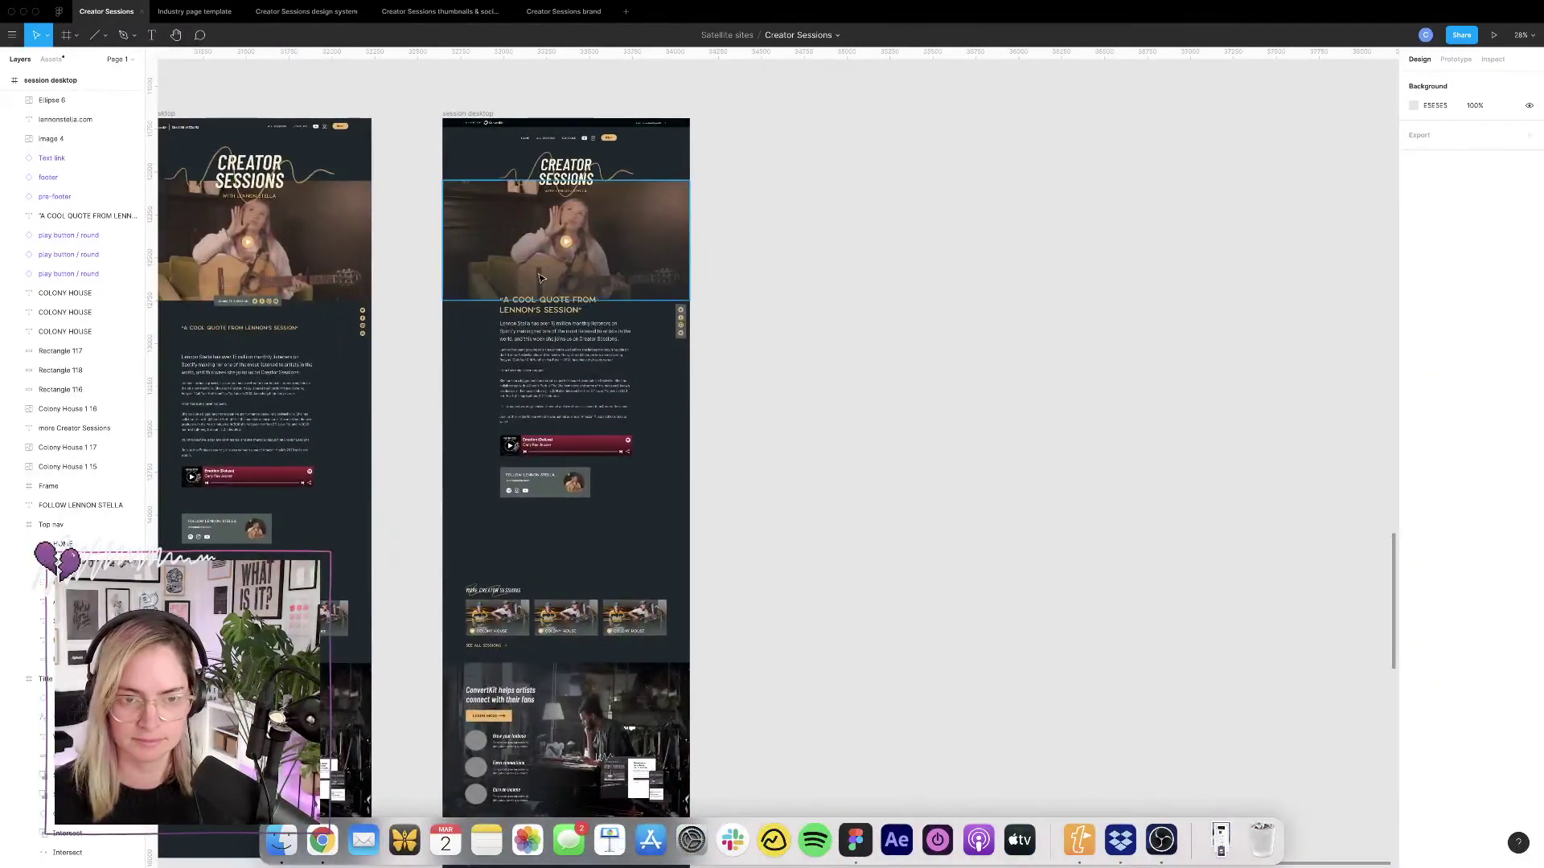
scroll(533, 278, "up", 4)
scroll(533, 278, "left", 3)
scroll(644, 362, "up", 8)
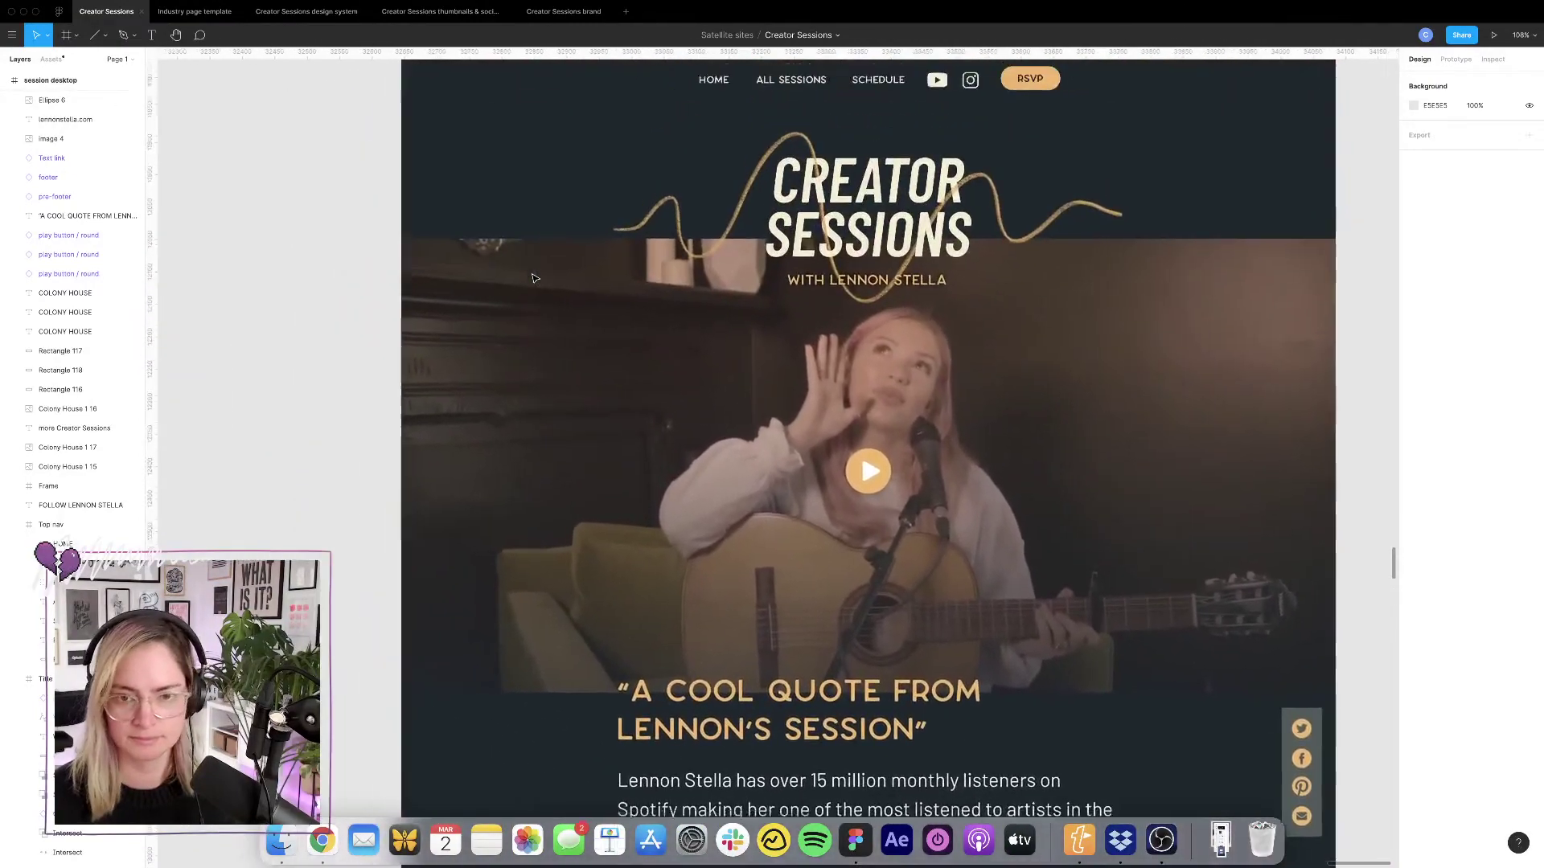
scroll(821, 539, "down", 6)
scroll(820, 540, "right", 2)
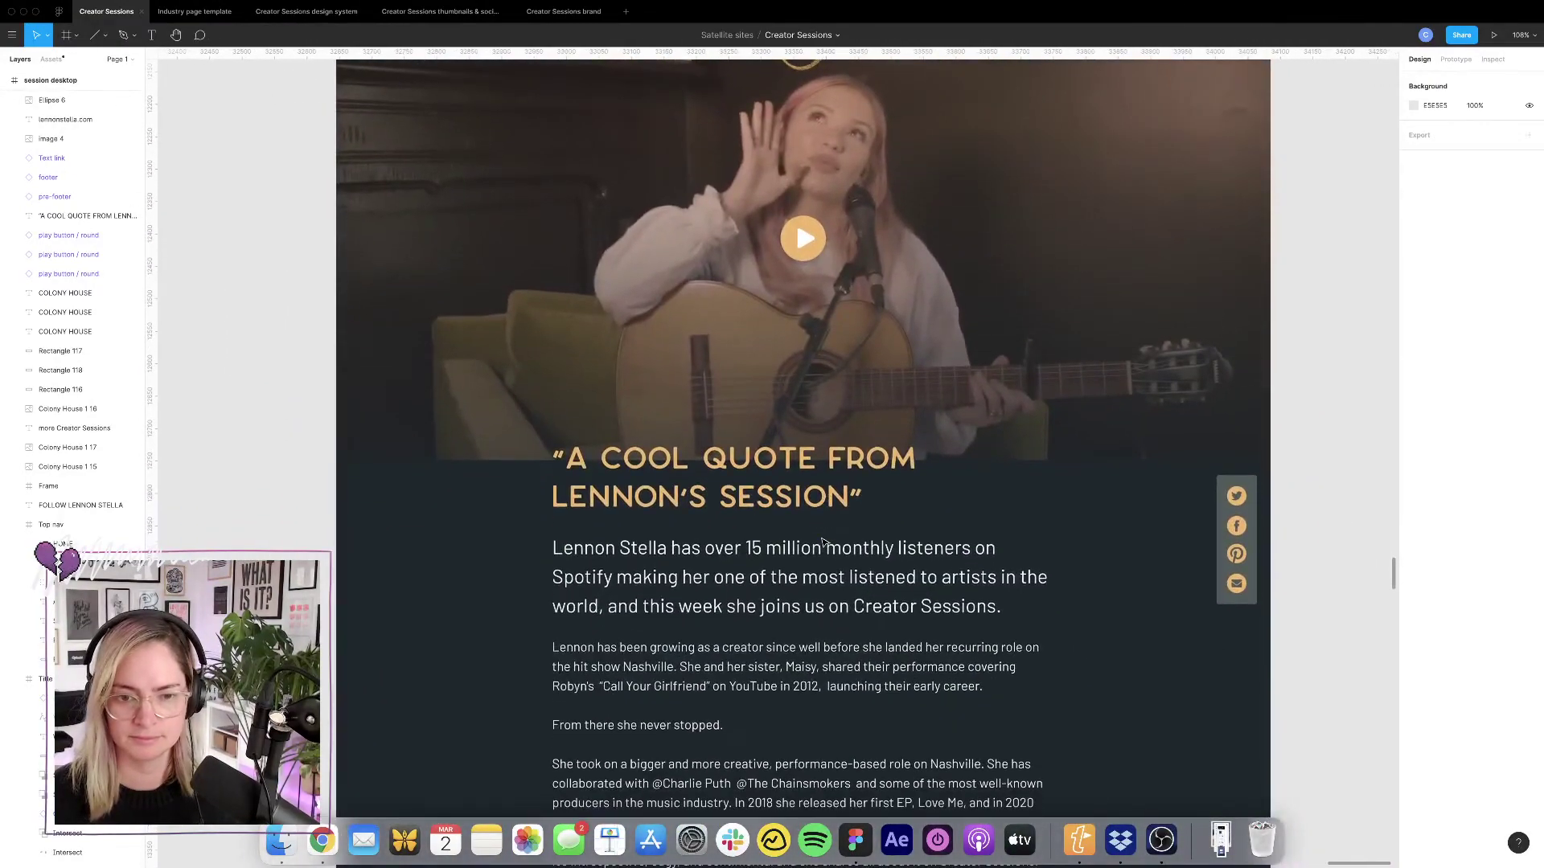
scroll(823, 542, "down", 6)
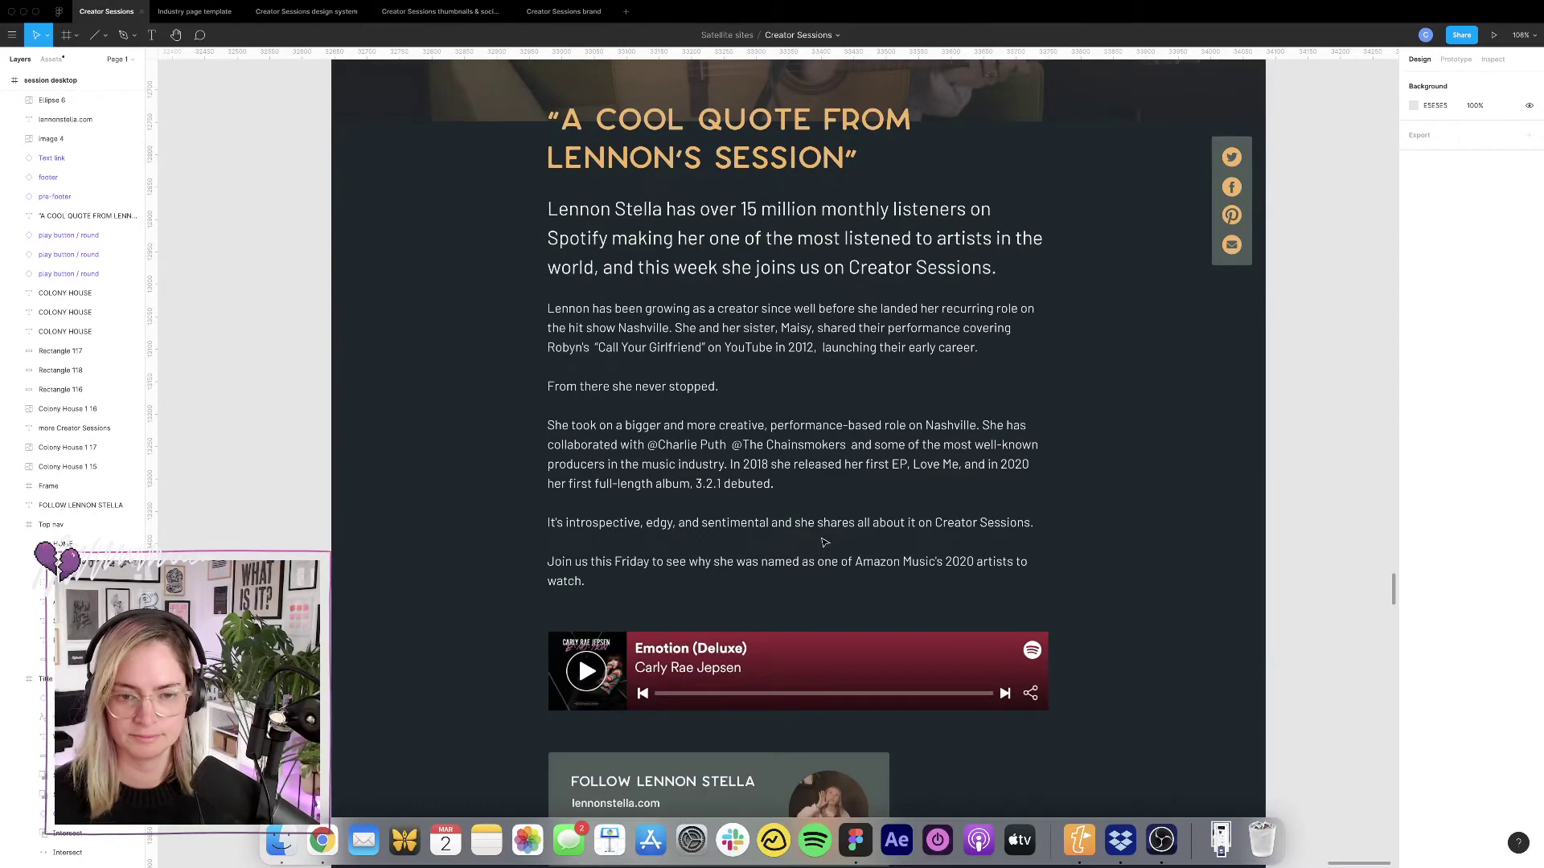
scroll(824, 542, "down", 5)
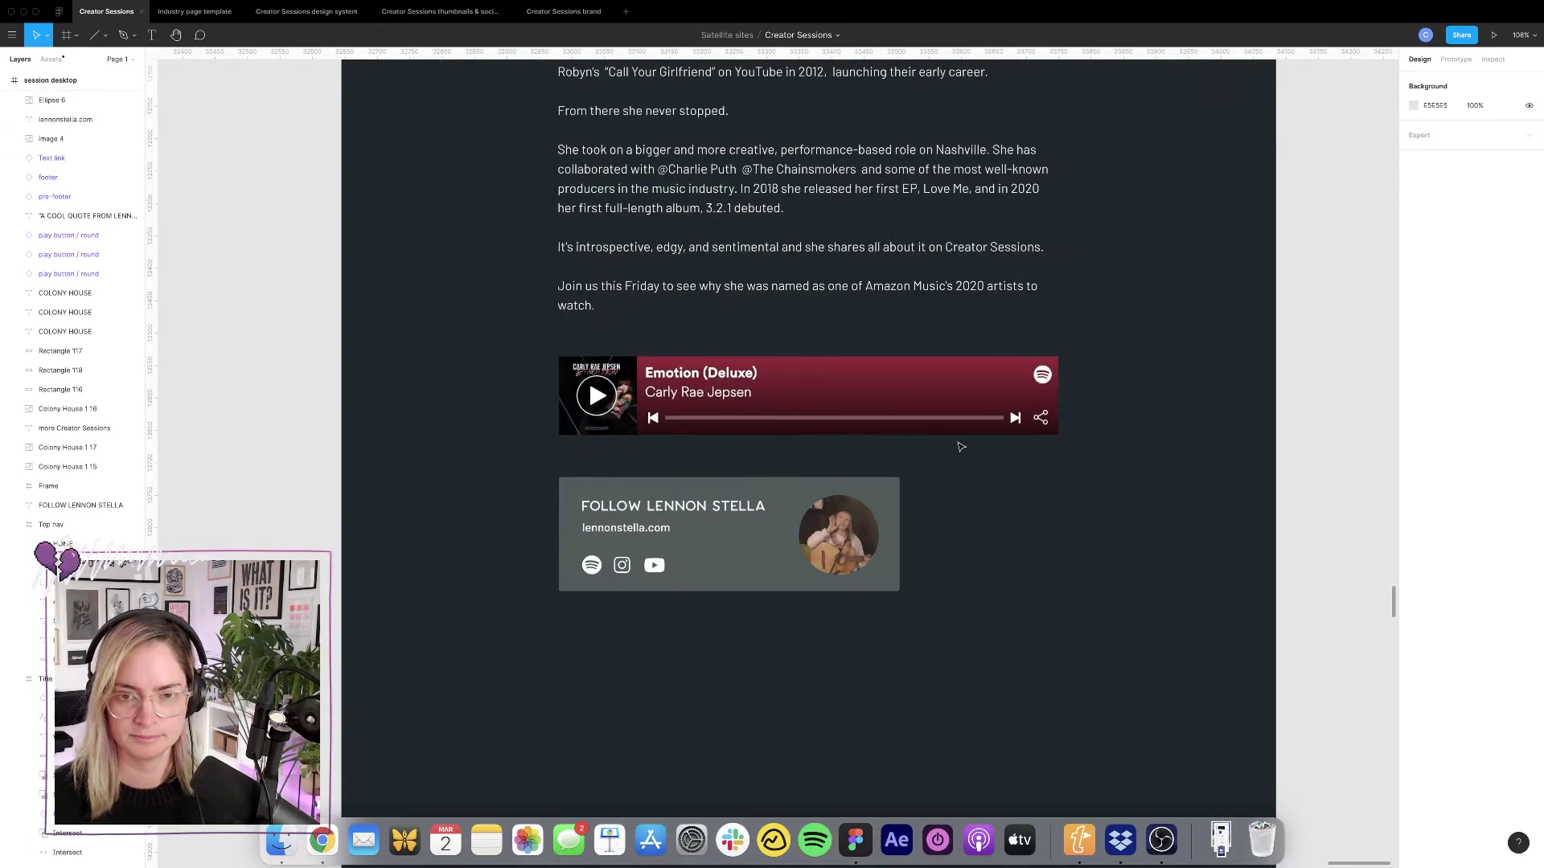
scroll(959, 444, "up", 5)
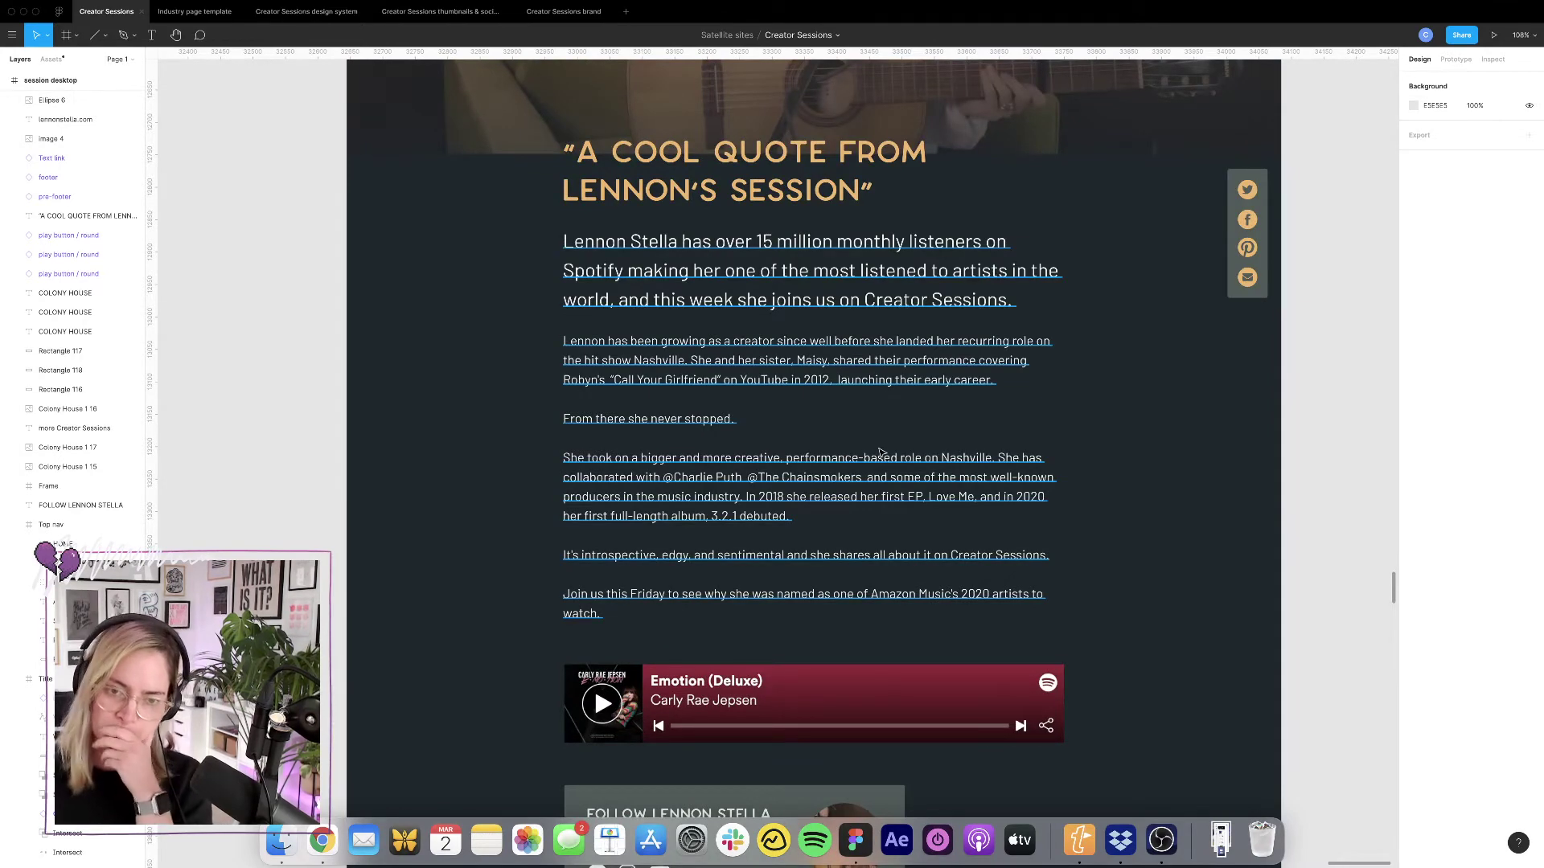
Switch to Chrome and search in a new tab for Spotify embed options, opening the Spotify for Developers Embed documentation.
key("super+Tab")
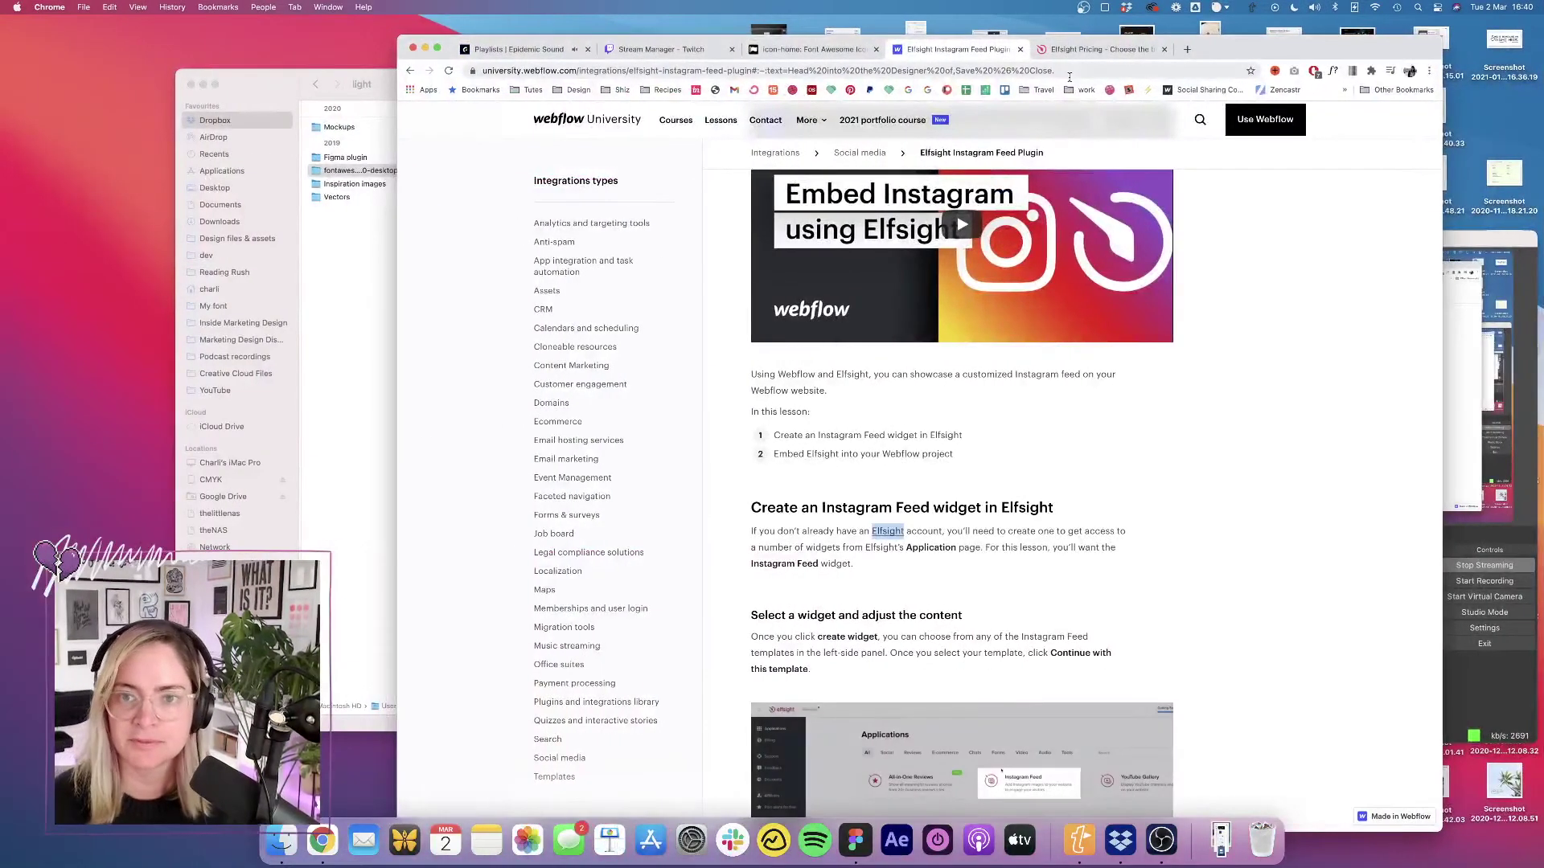
left_click(1187, 49)
type("spoti")
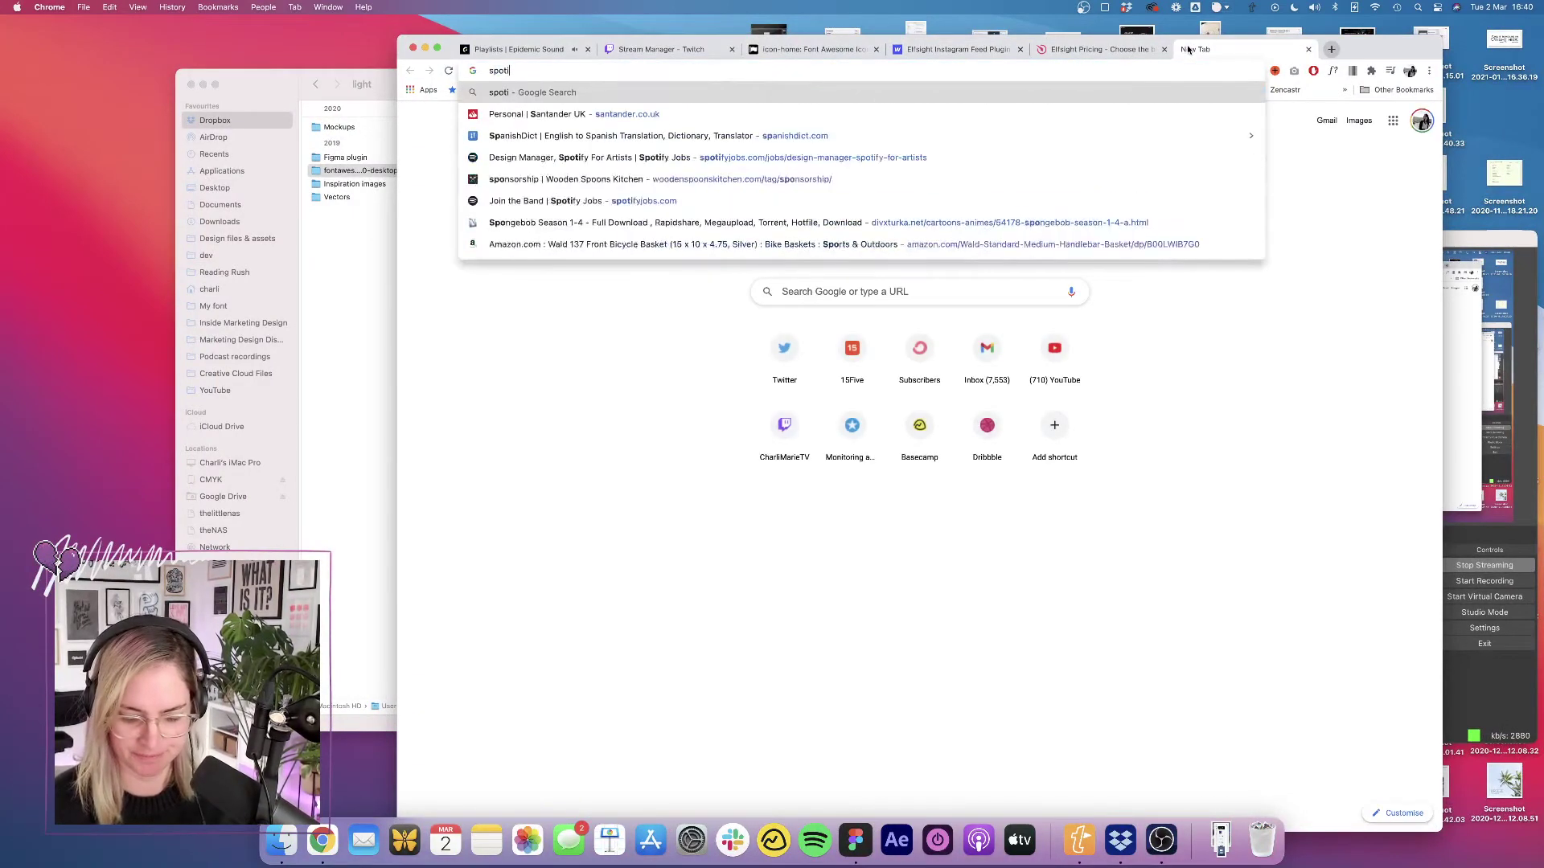
type("fyembed opt")
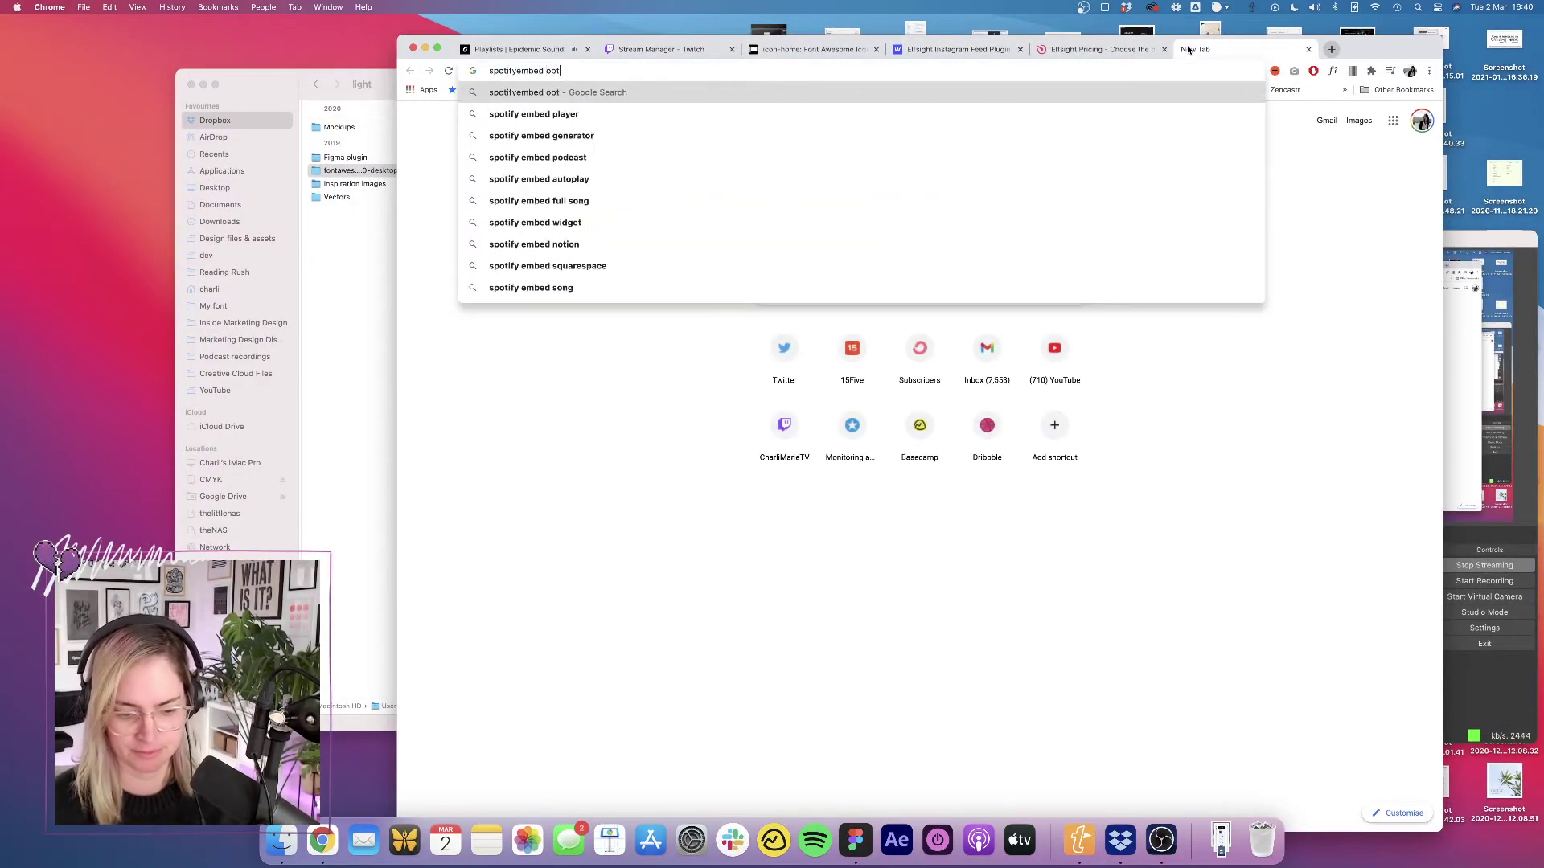
type("ion")
key("Return")
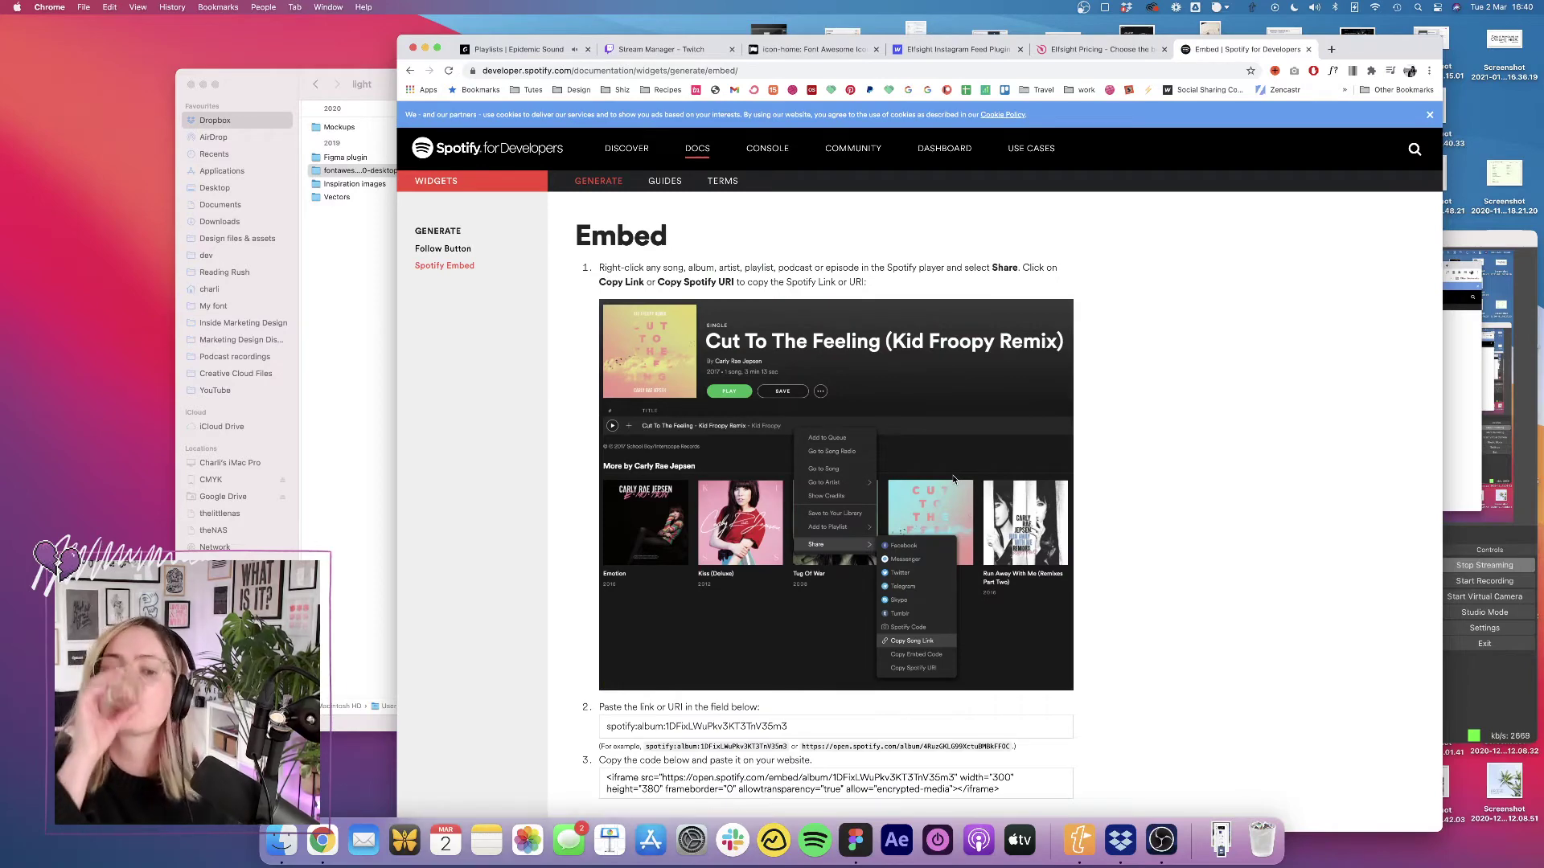
Capture a screenshot of the large Spotify player preview with its tracklist and save it to the clipboard.
scroll(912, 555, "down", 10)
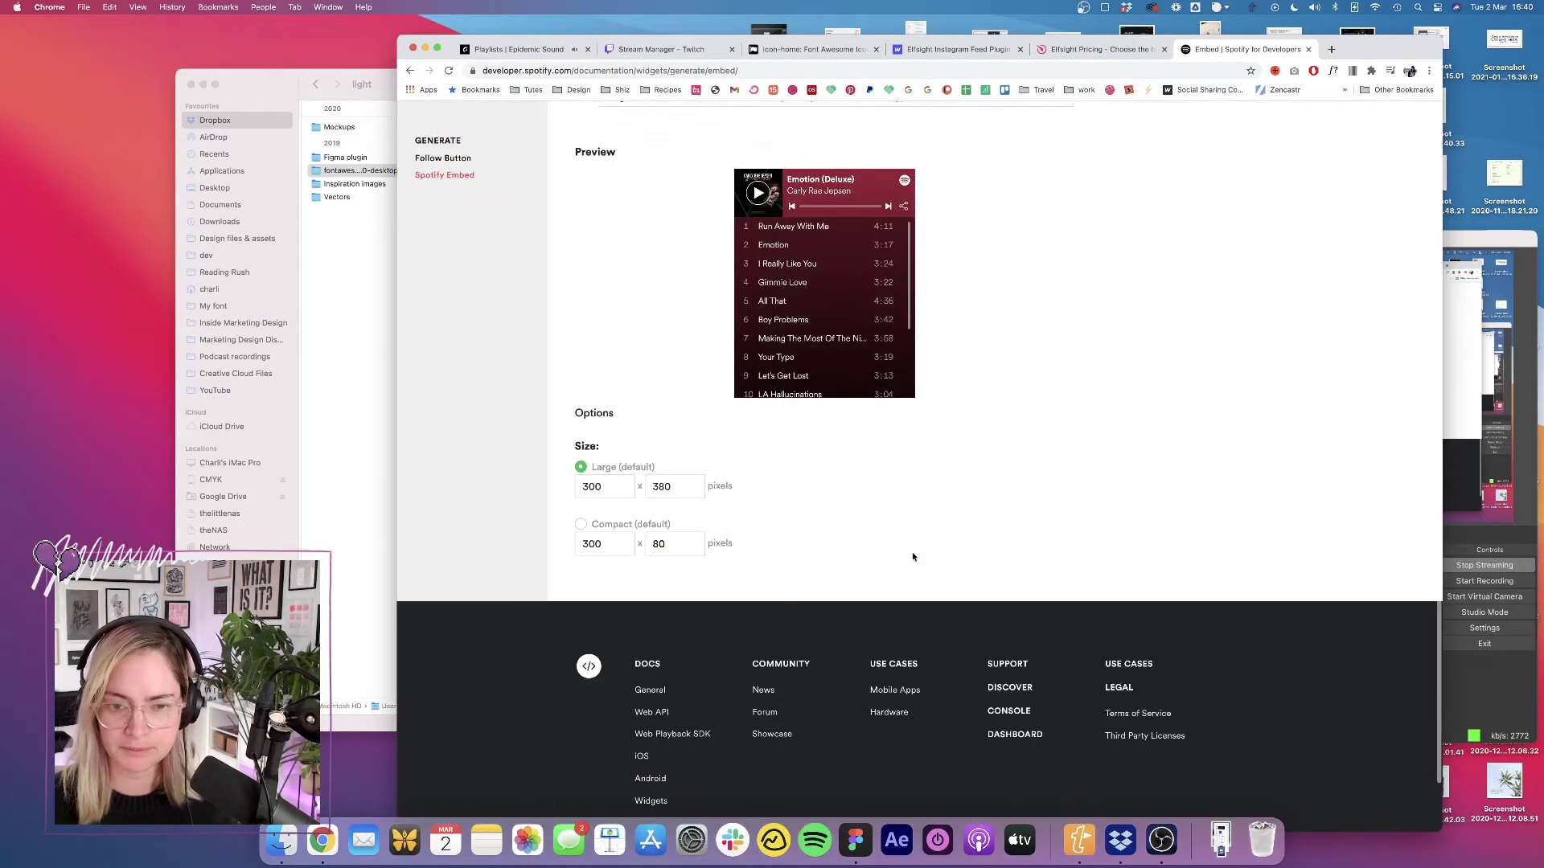
scroll(912, 552, "up", 3)
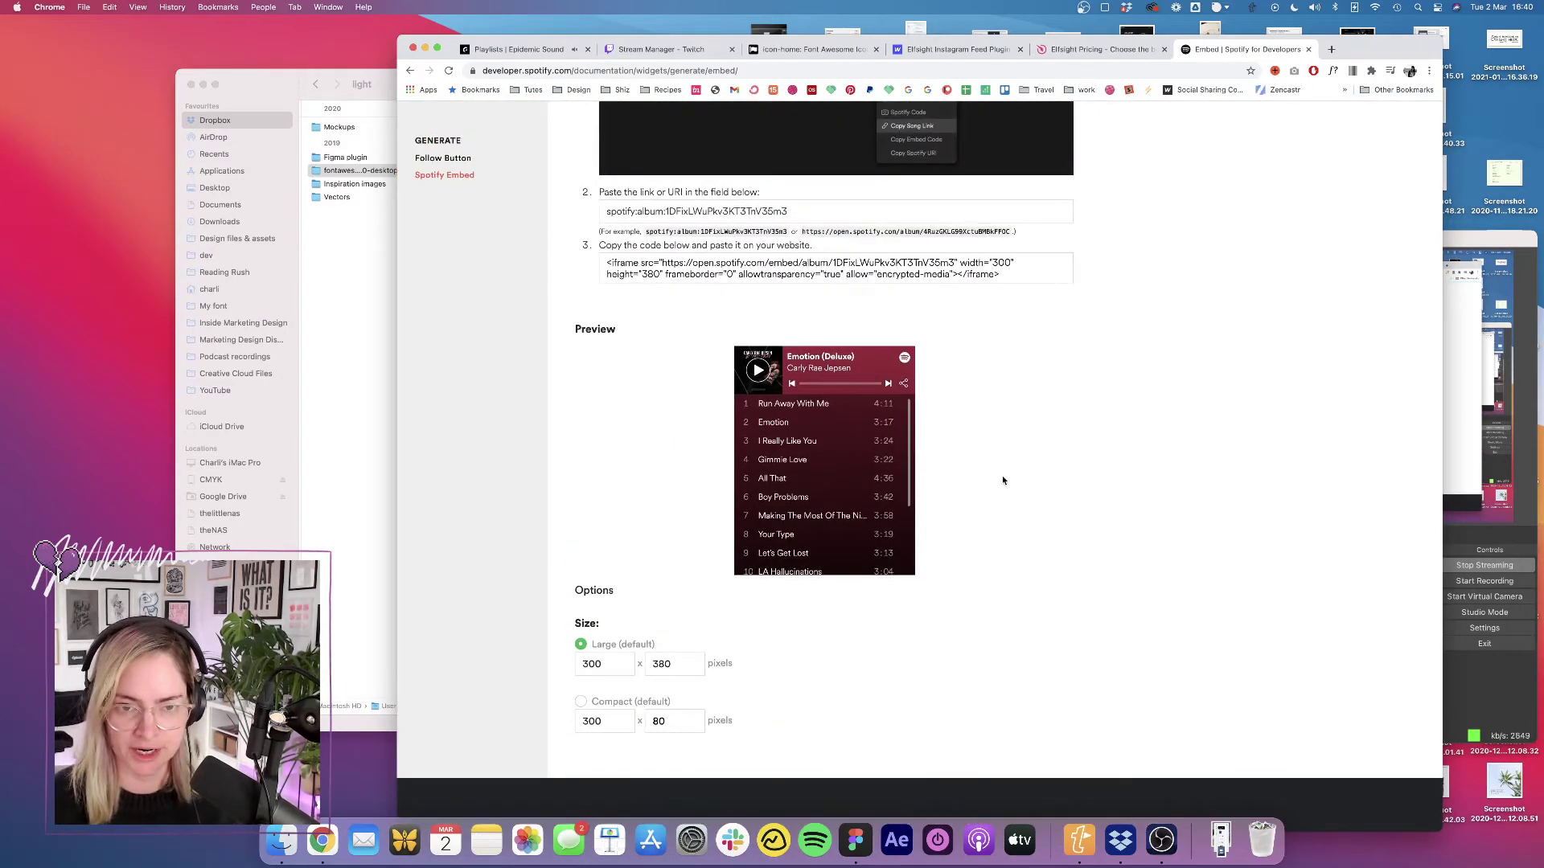
scroll(1003, 480, "up", 1)
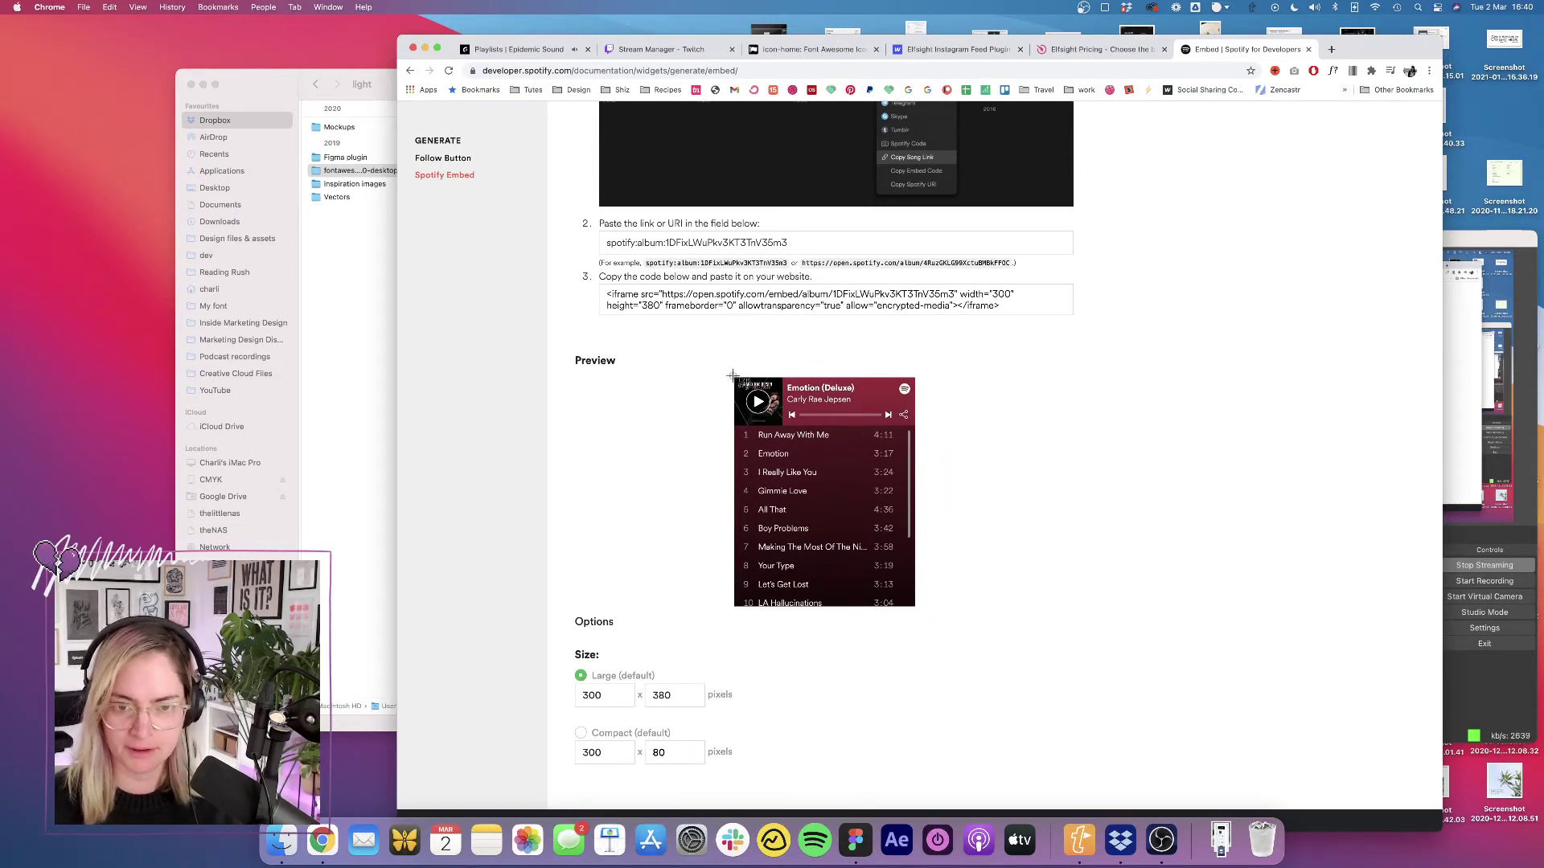
left_click_drag(742, 374, 915, 609)
right_click(1500, 812)
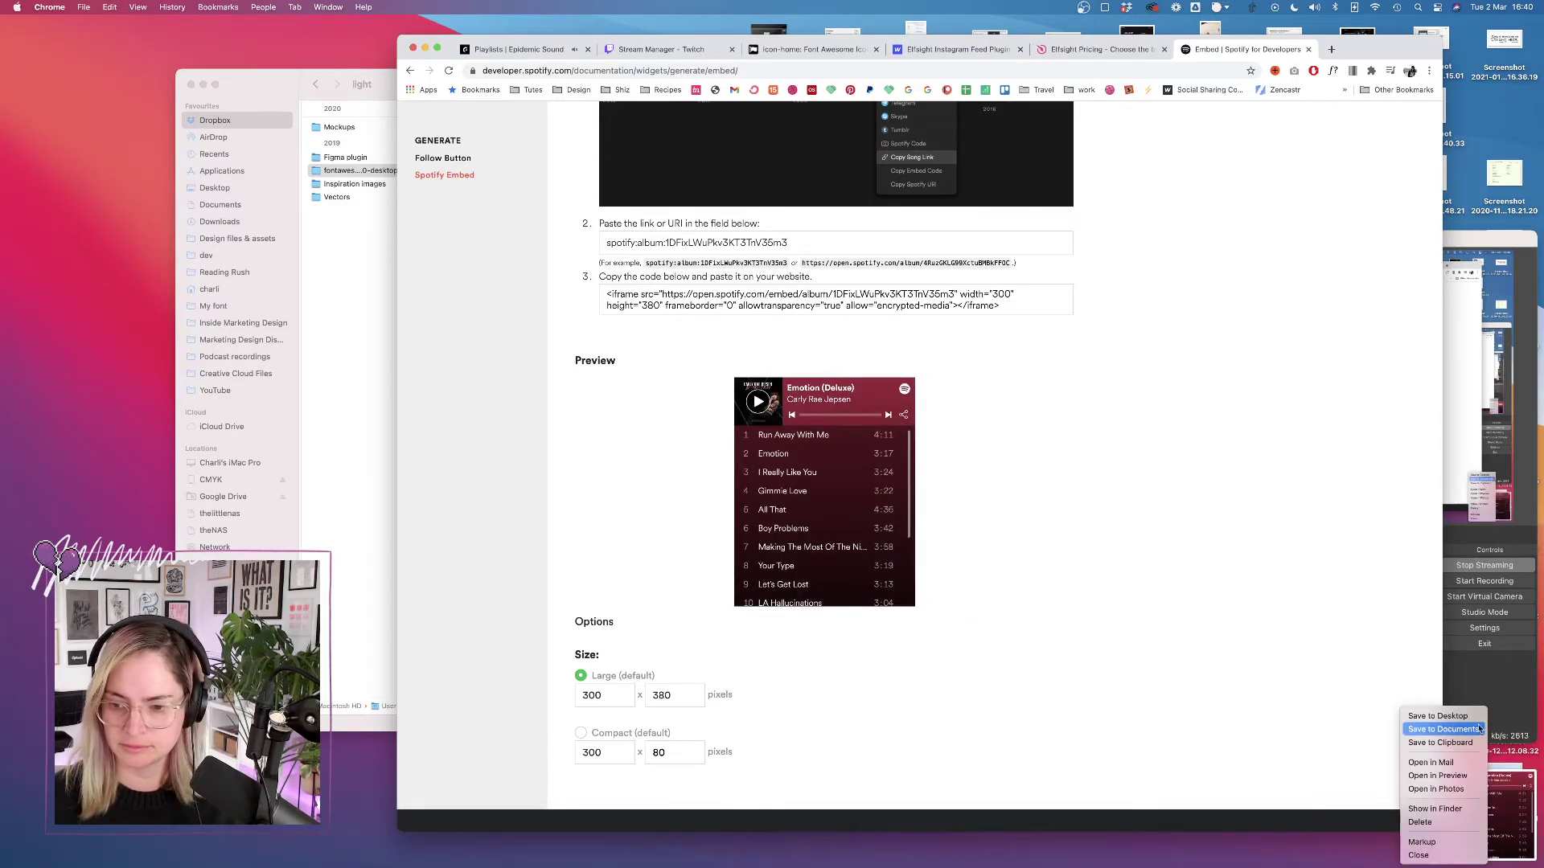
left_click(1459, 743)
Switch back to Figma, paste the tracklist player into the session page, scale it to about 271 × 343 and place it beside the body text's end.
key("ctrl+Right")
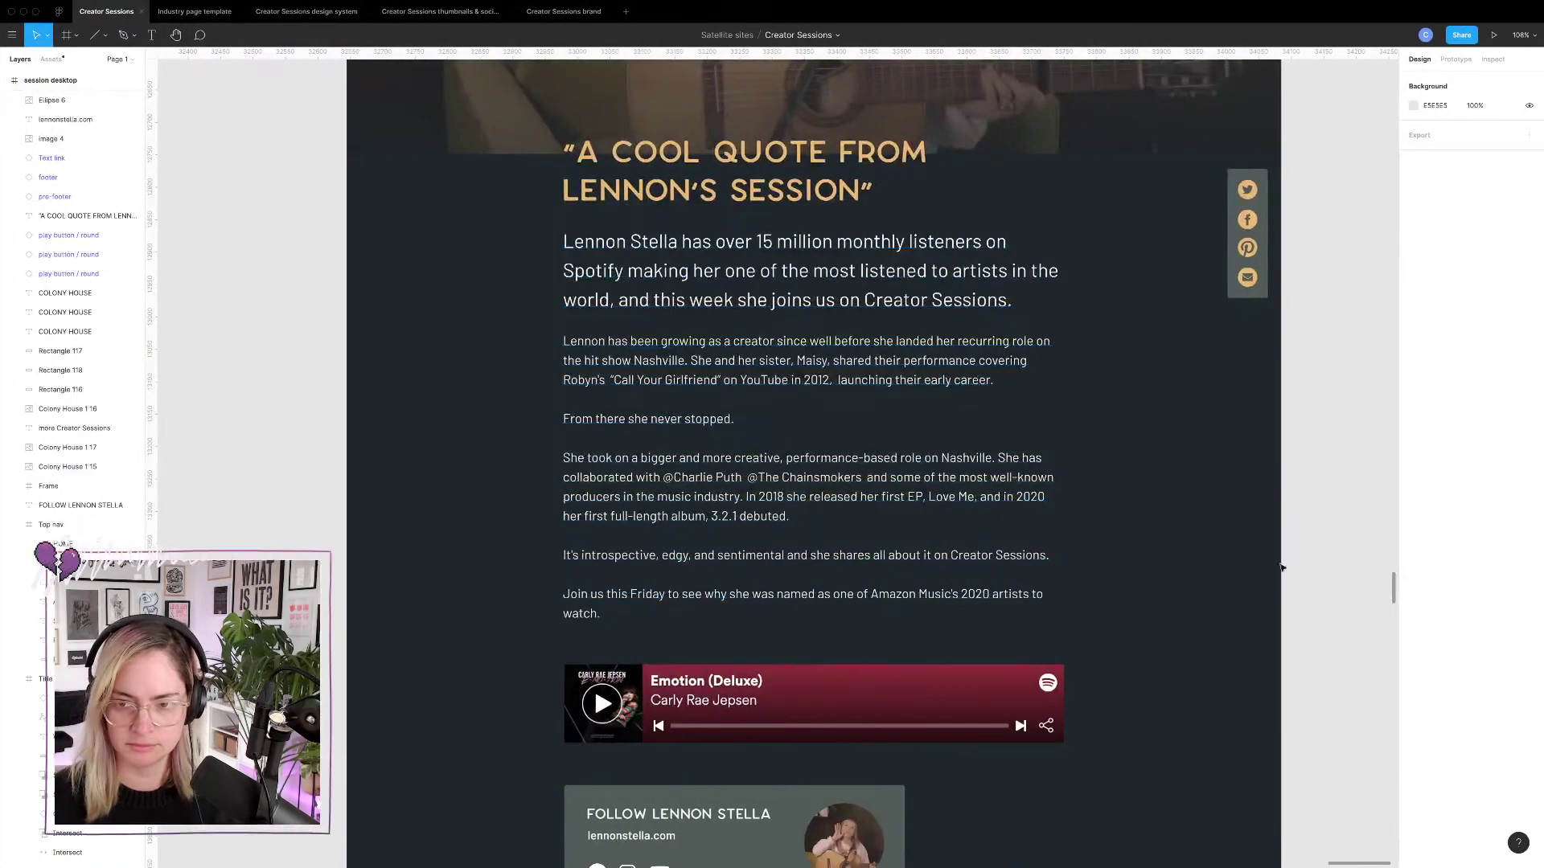
key("super+v")
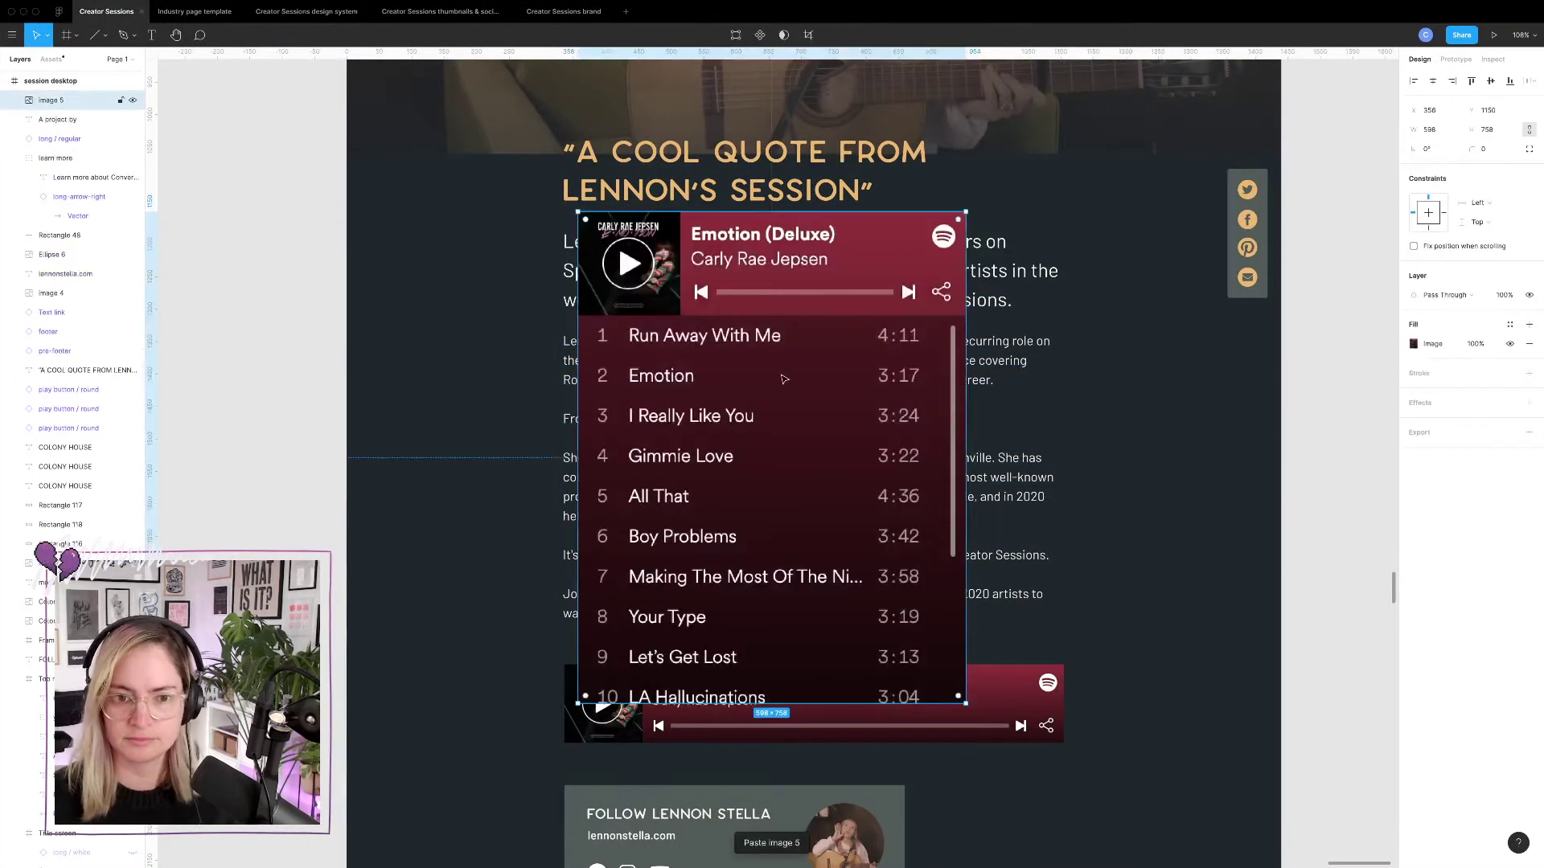
left_click_drag(784, 378, 968, 418)
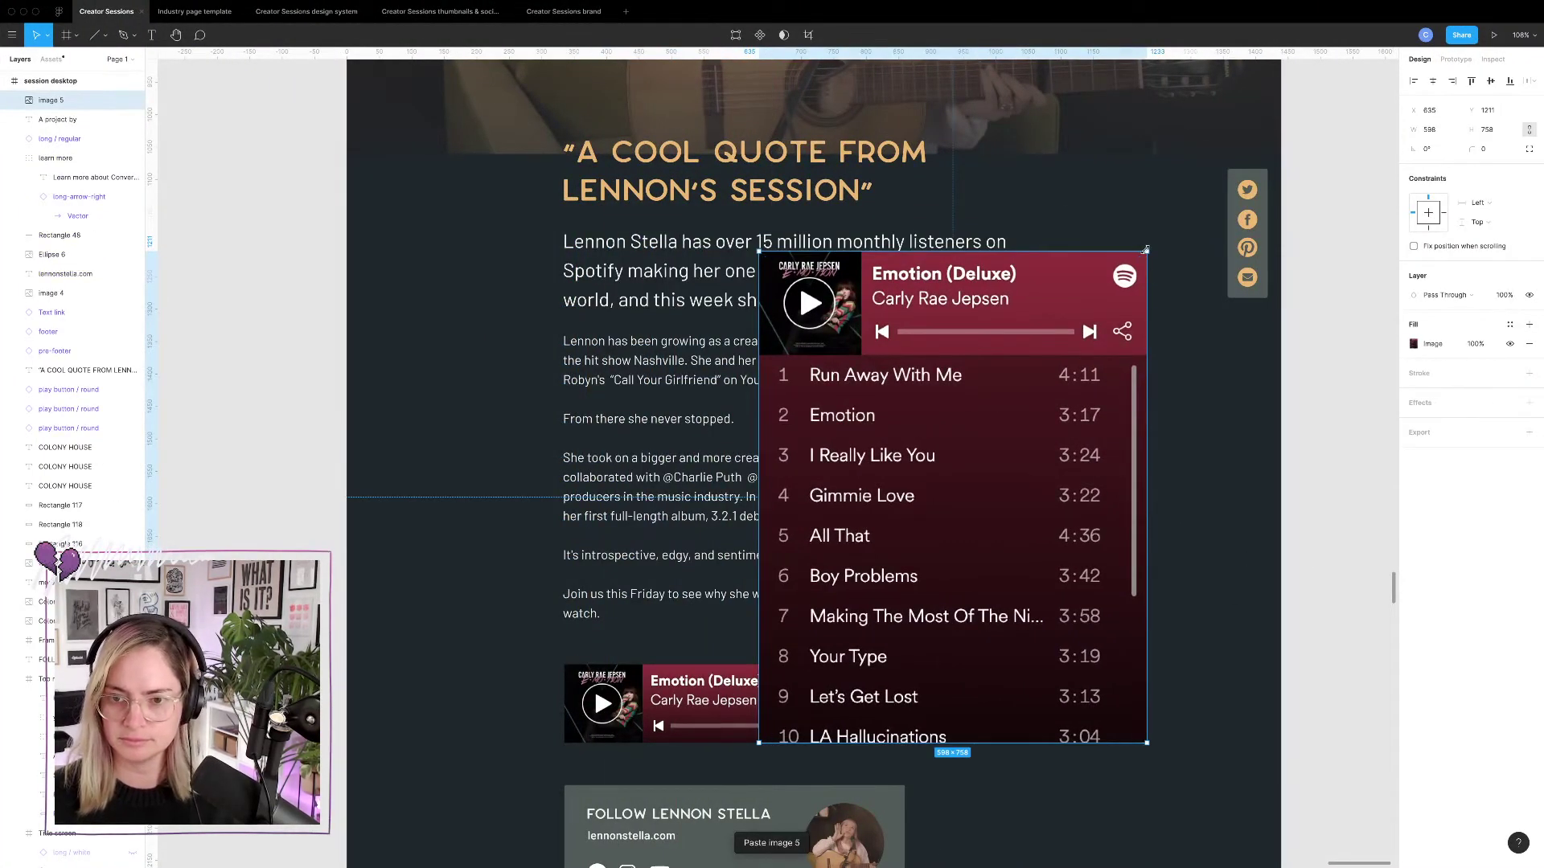
left_click_drag(1146, 249, 934, 521)
left_click_drag(803, 601, 1027, 574)
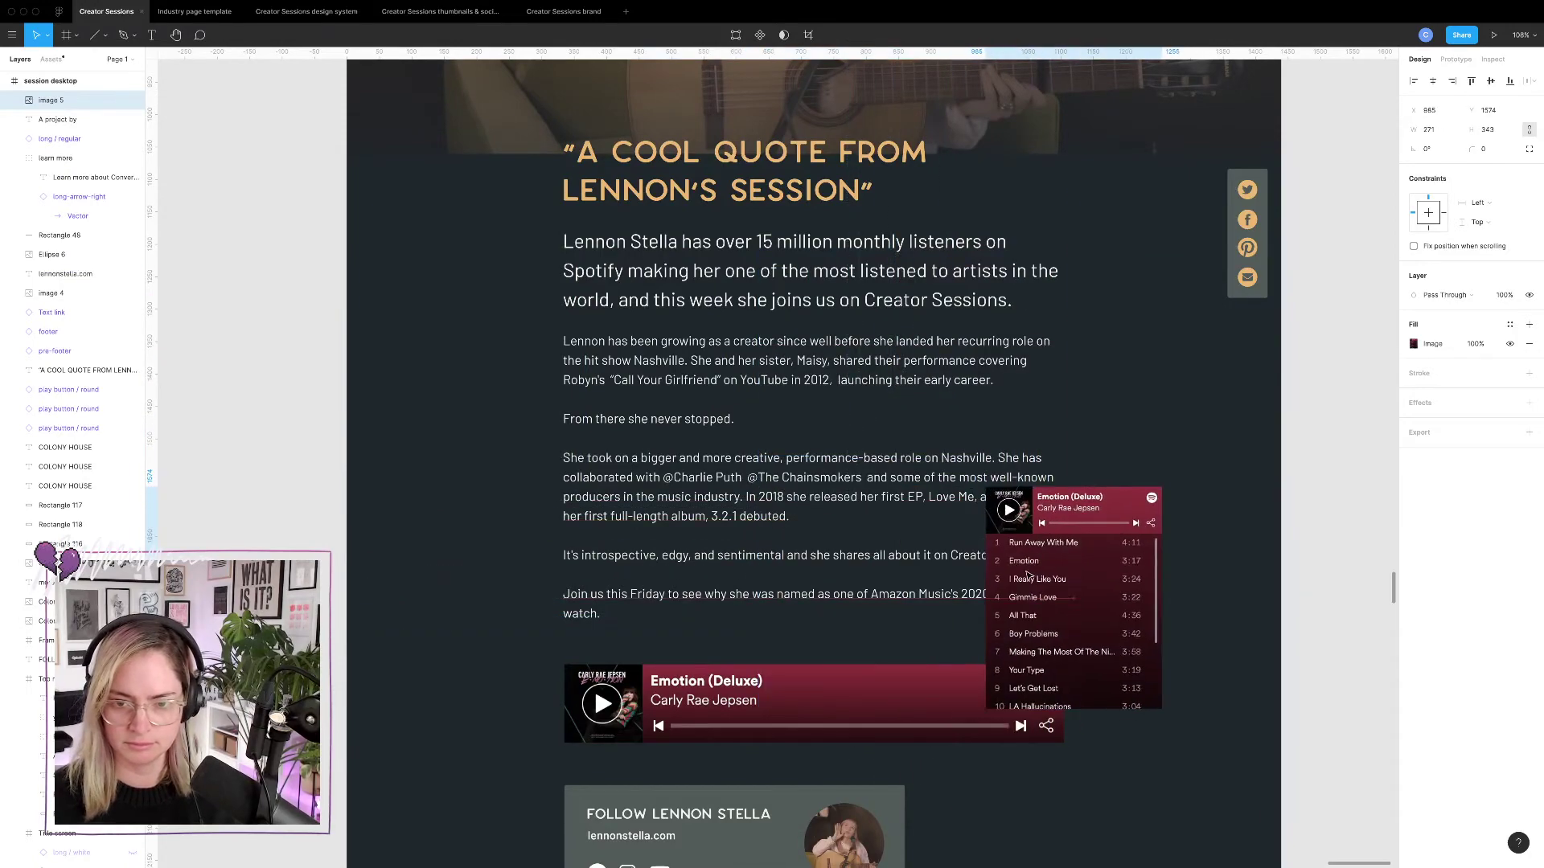
Duplicate the session page's body text block and place the copy below the wide Spotify player, overlapping the Follow Lennon Stella card.
scroll(1027, 574, "down", 5)
left_click(945, 531)
scroll(925, 515, "up", 6)
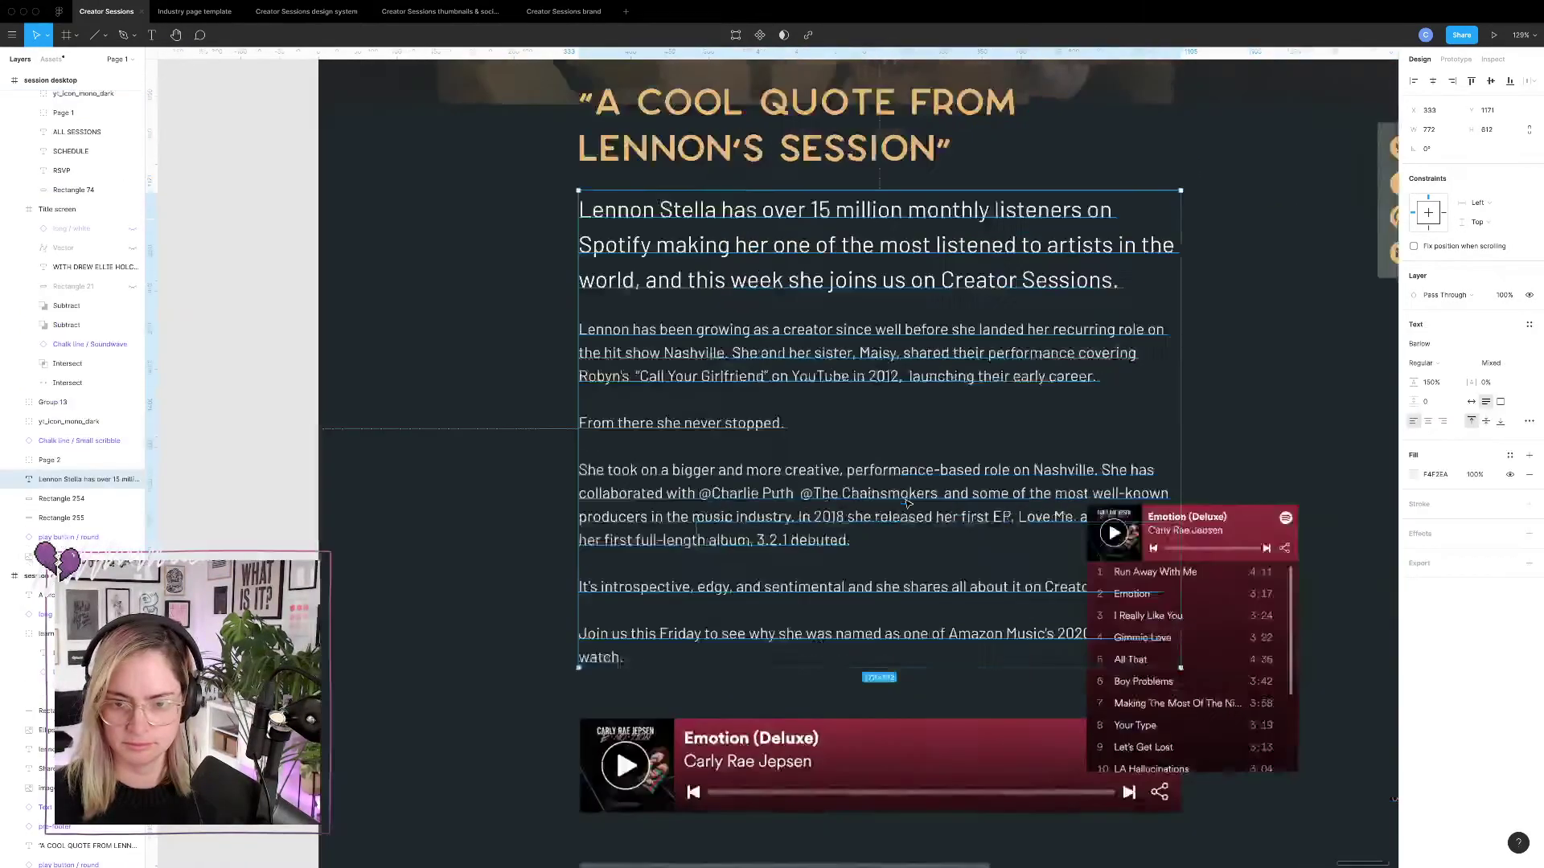
scroll(907, 503, "right", 5)
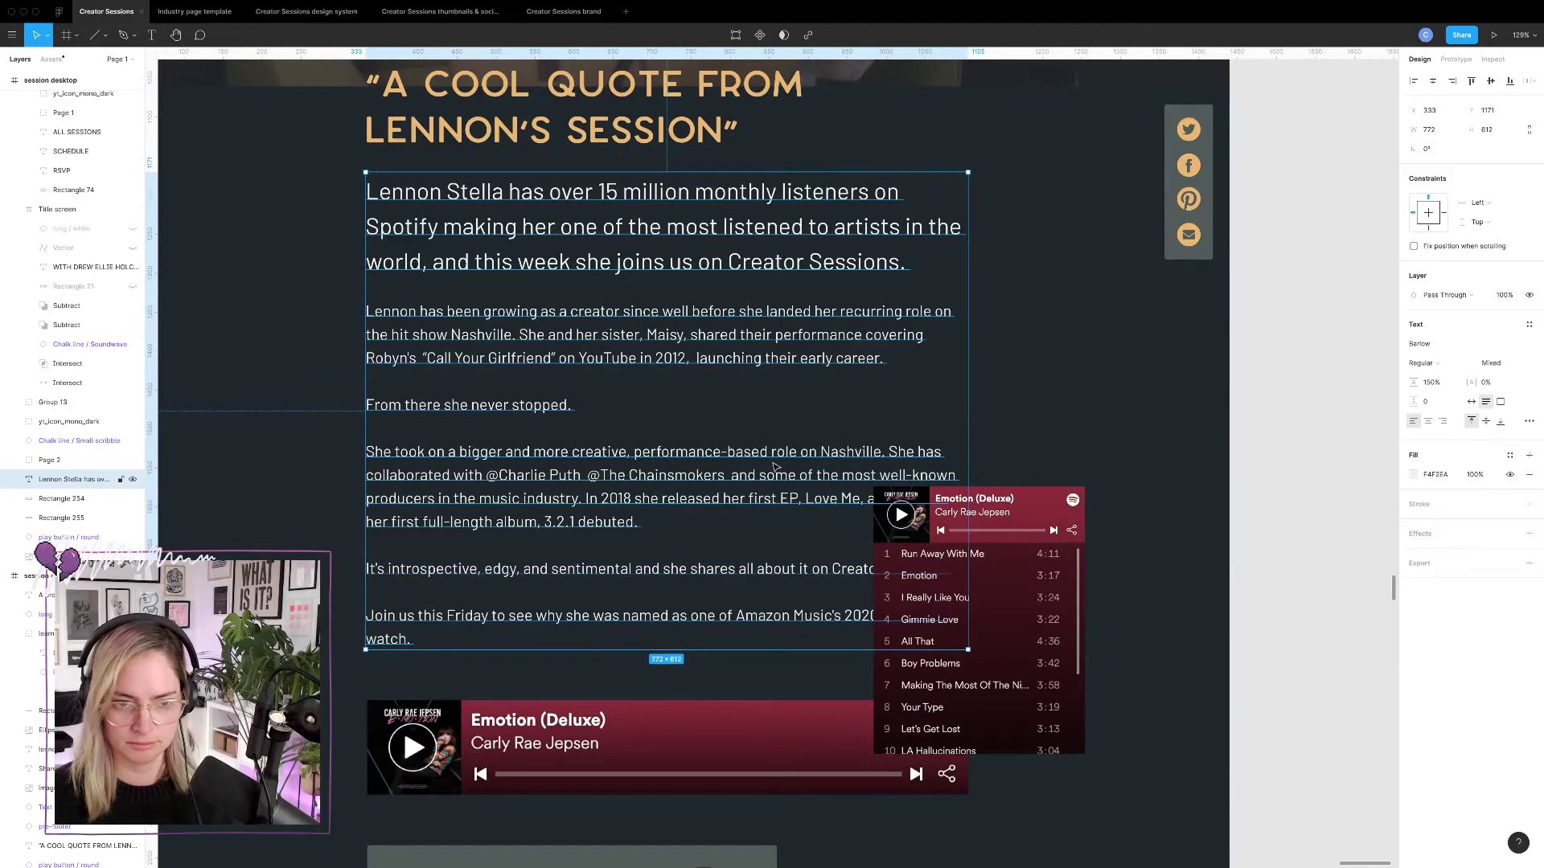
key("Return")
key("Escape")
left_click_drag(623, 332, 624, 429)
scroll(721, 448, "down", 5)
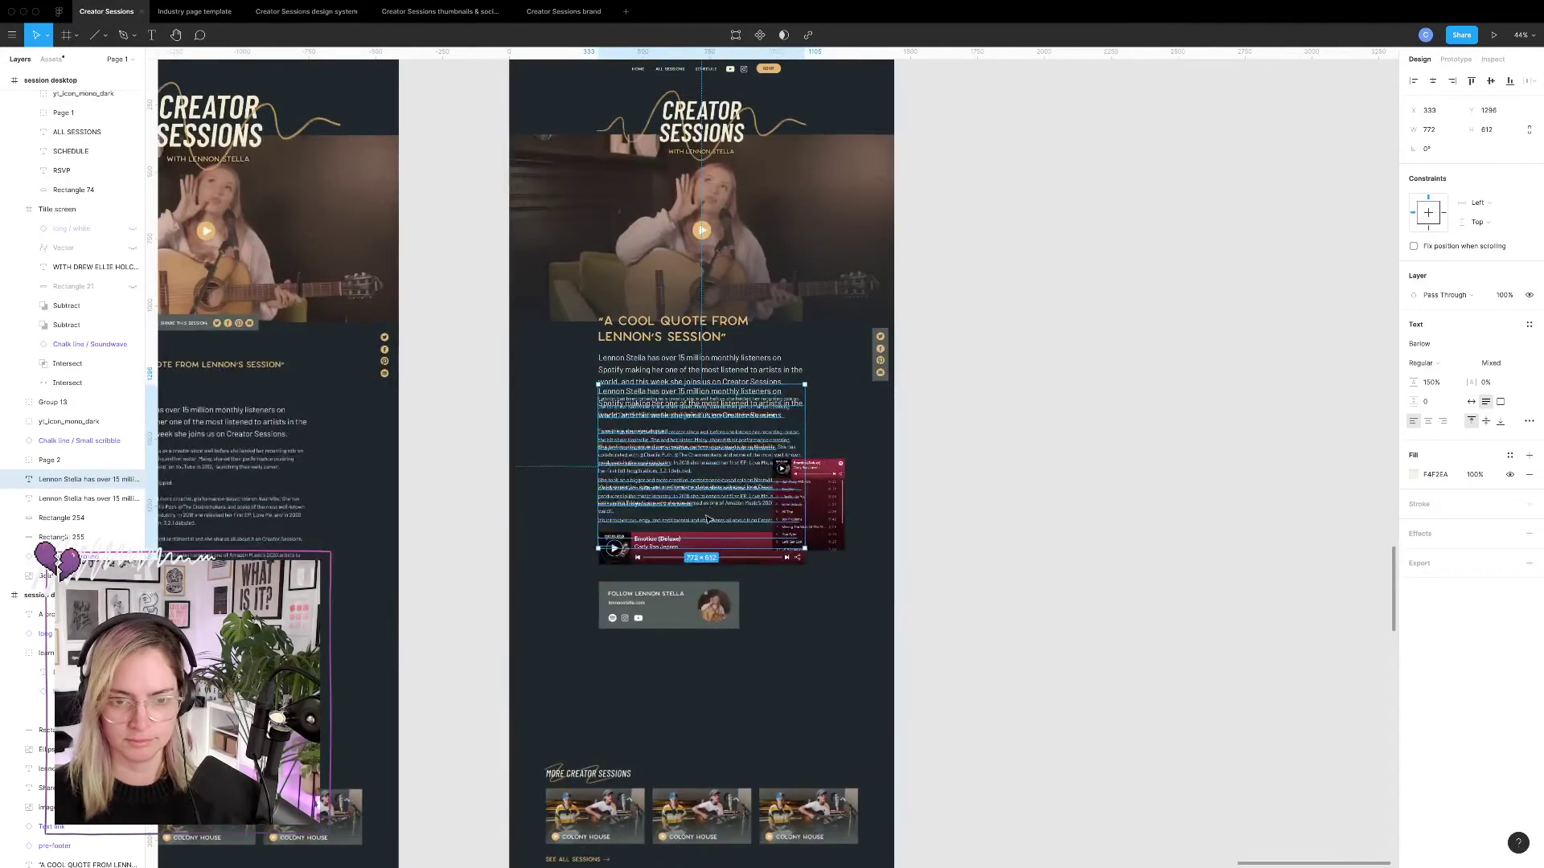
left_click_drag(695, 491, 739, 713)
Delete the opening paragraphs and blank lines from the duplicated text so it starts at "She took on a bigger and more creative".
key("Return")
left_click(729, 688)
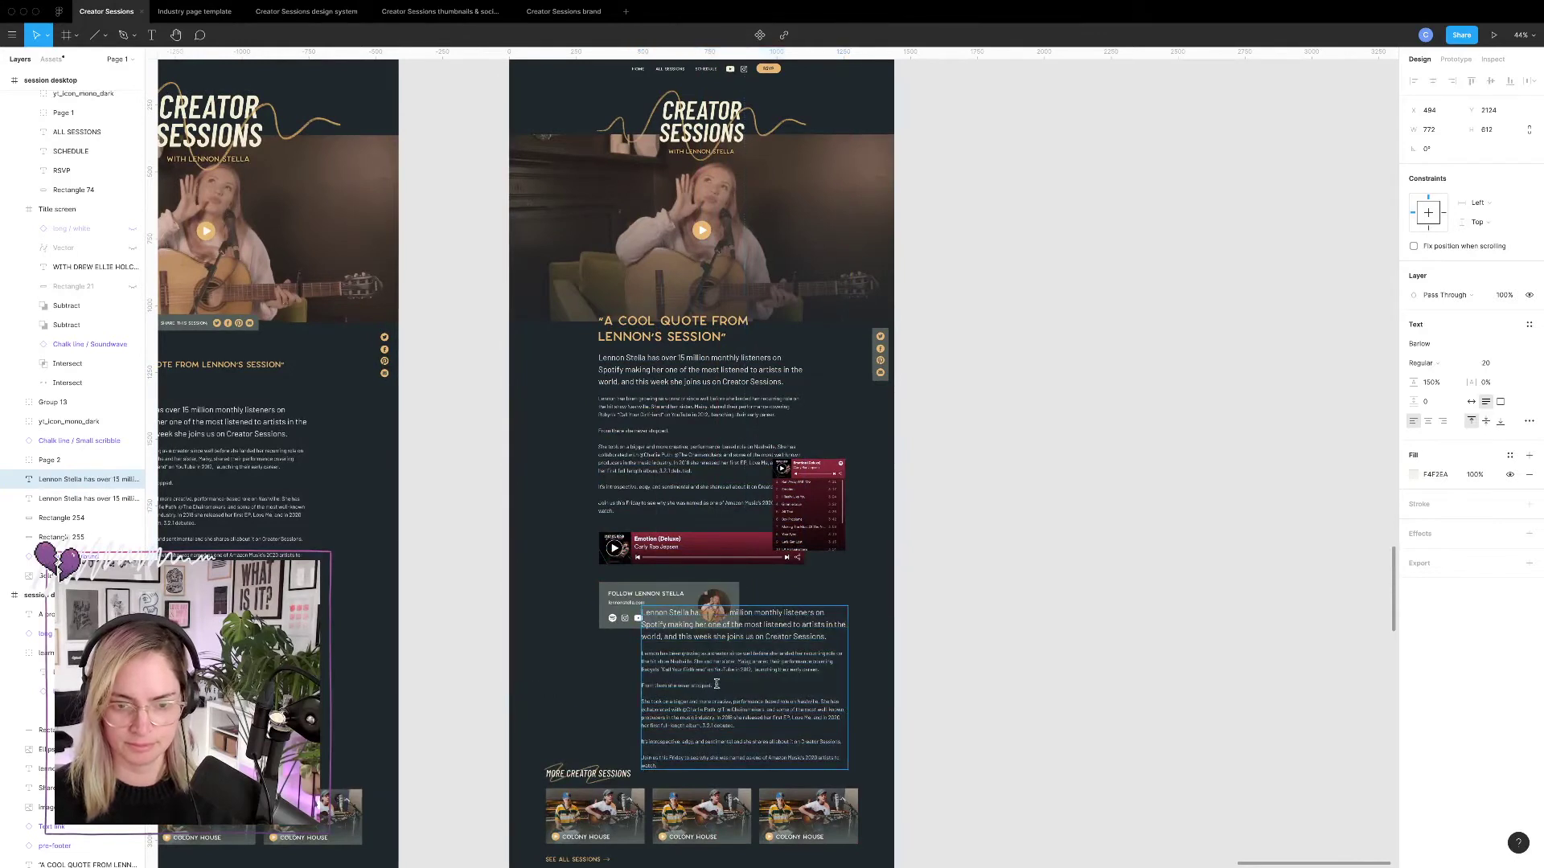
key("shift+super+Up")
key("BackSpace")
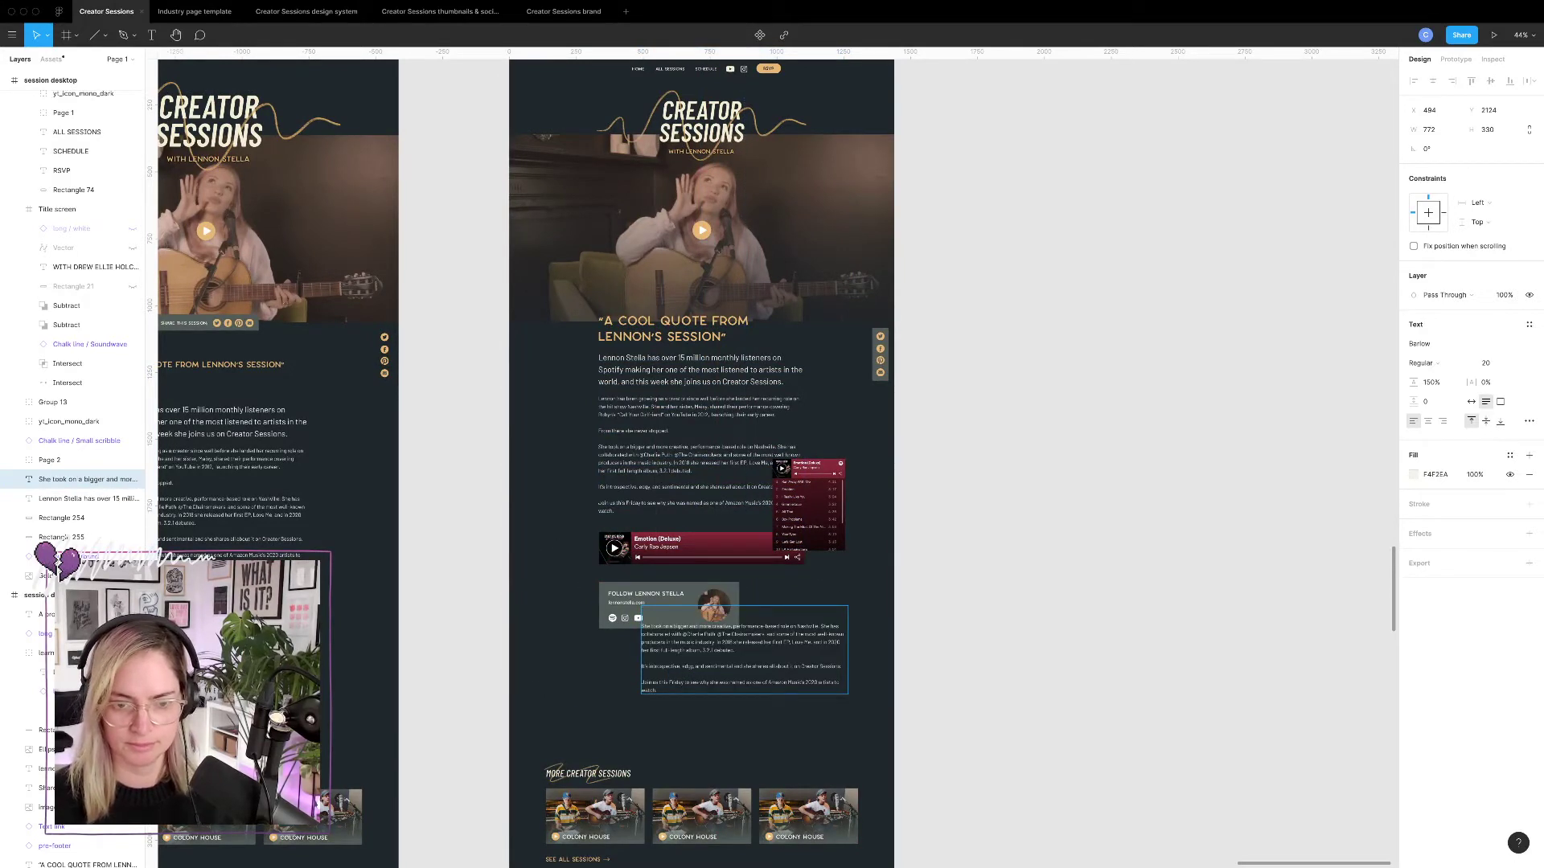
key("BackSpace")
key("BackSpace")
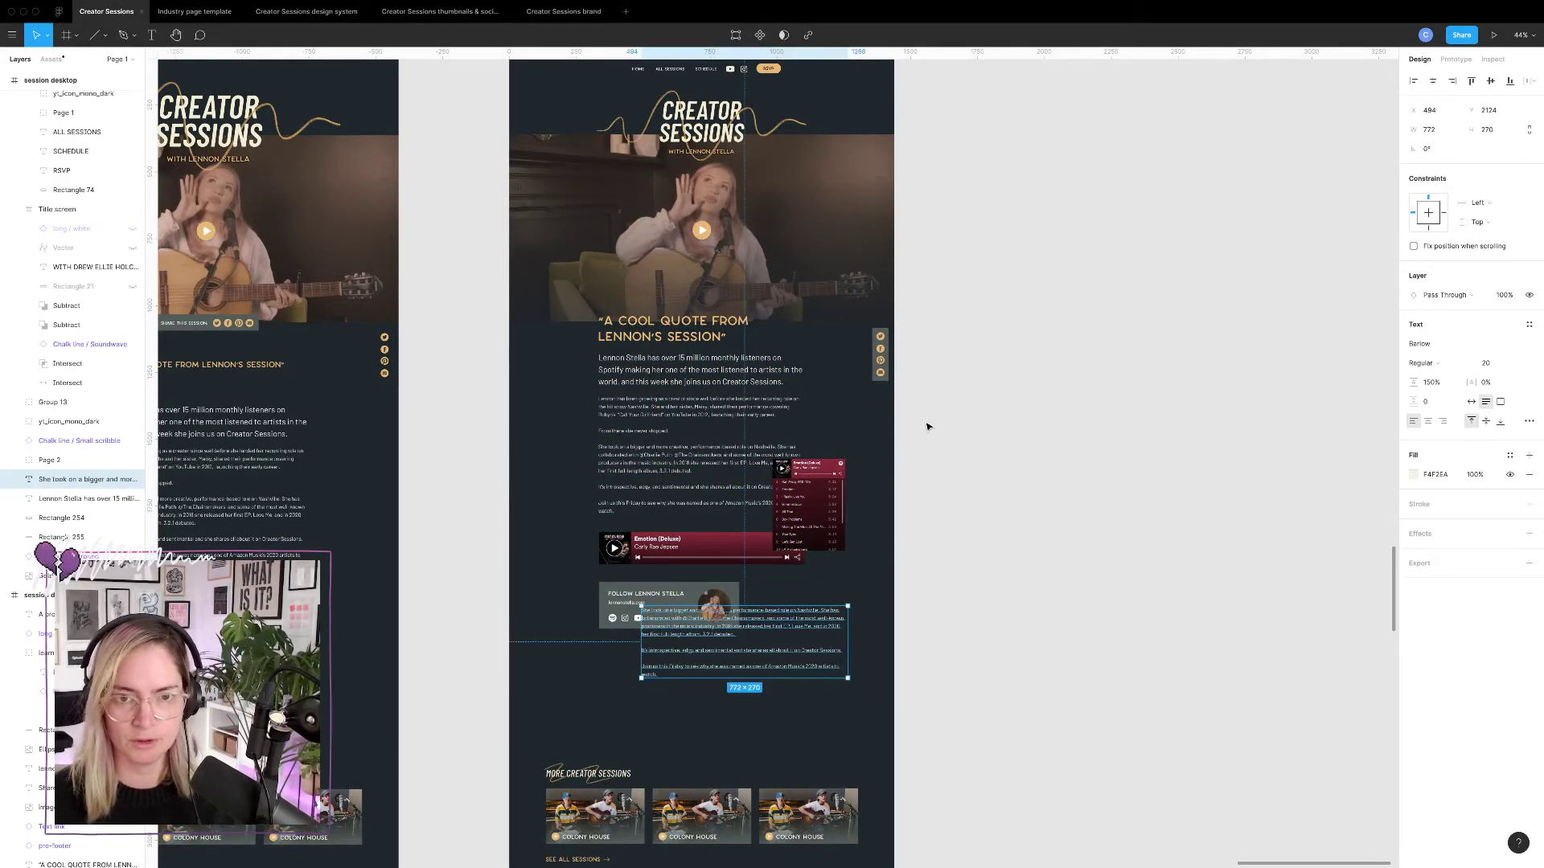
Switch to Chrome, play "We Can Make It Together" from the Twitch streaming playlist in Epidemic Sound, and return to Figma.
key("super+Tab")
left_click(529, 49)
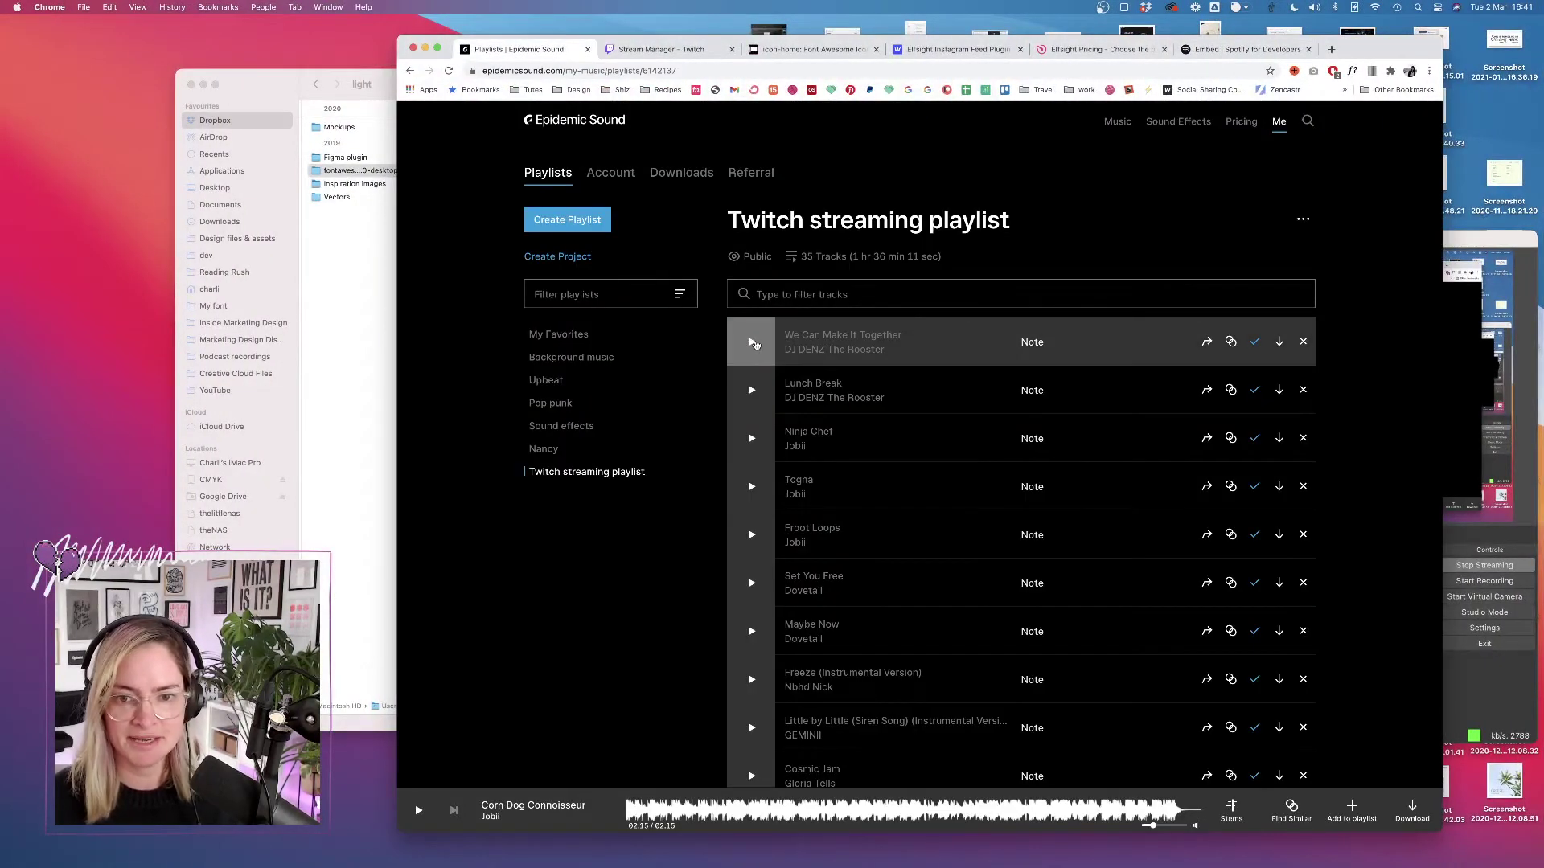
left_click(753, 344)
key("super+Tab")
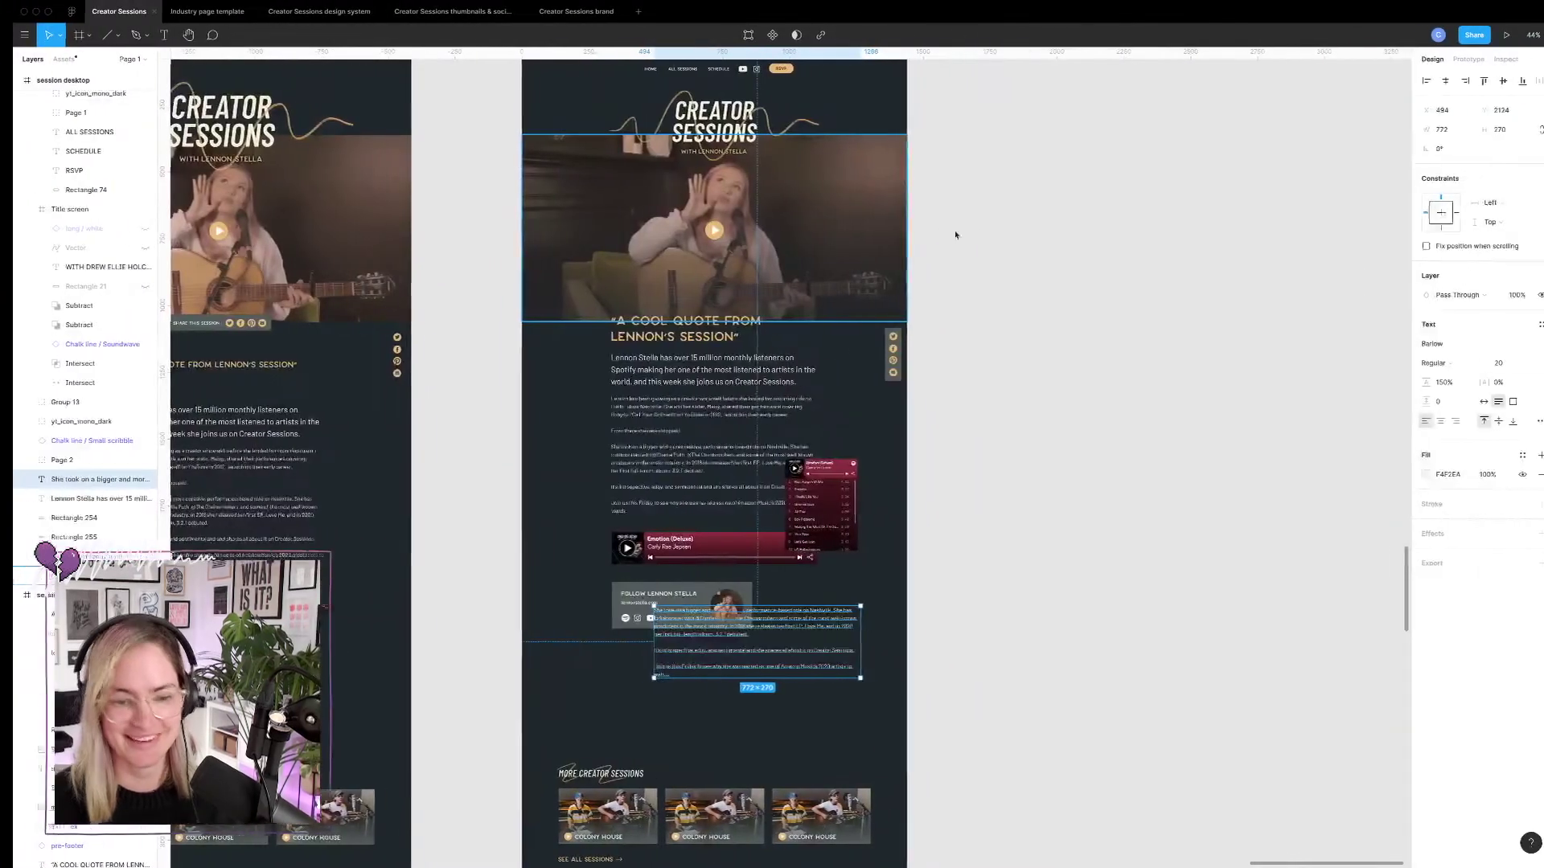
Delete everything after "From there she never stopped." from the original body text block.
left_click(668, 435)
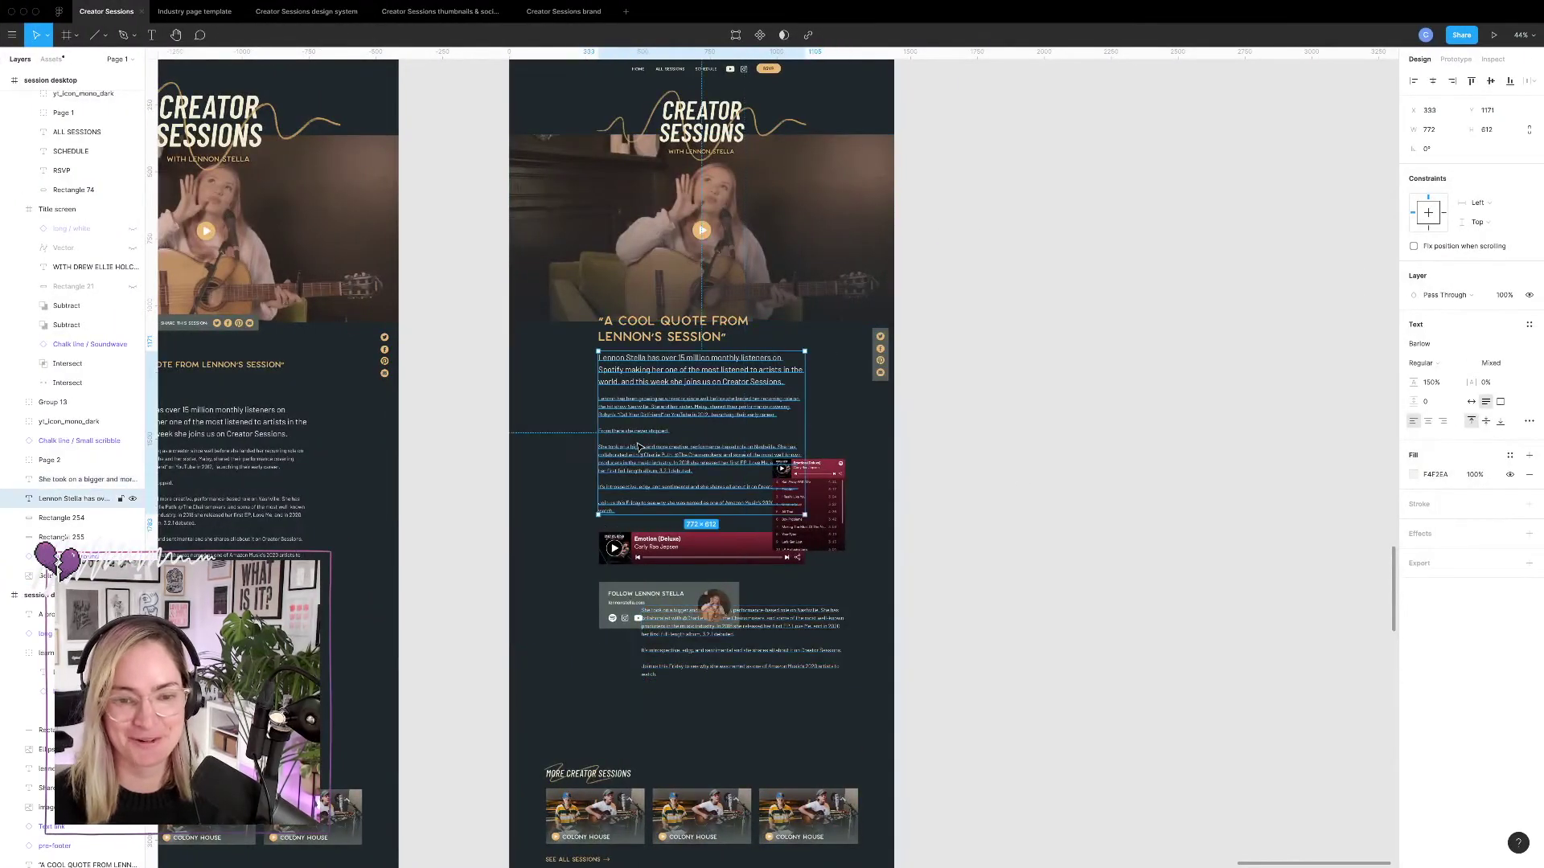
double_click(668, 435)
left_click_drag(669, 431, 723, 487)
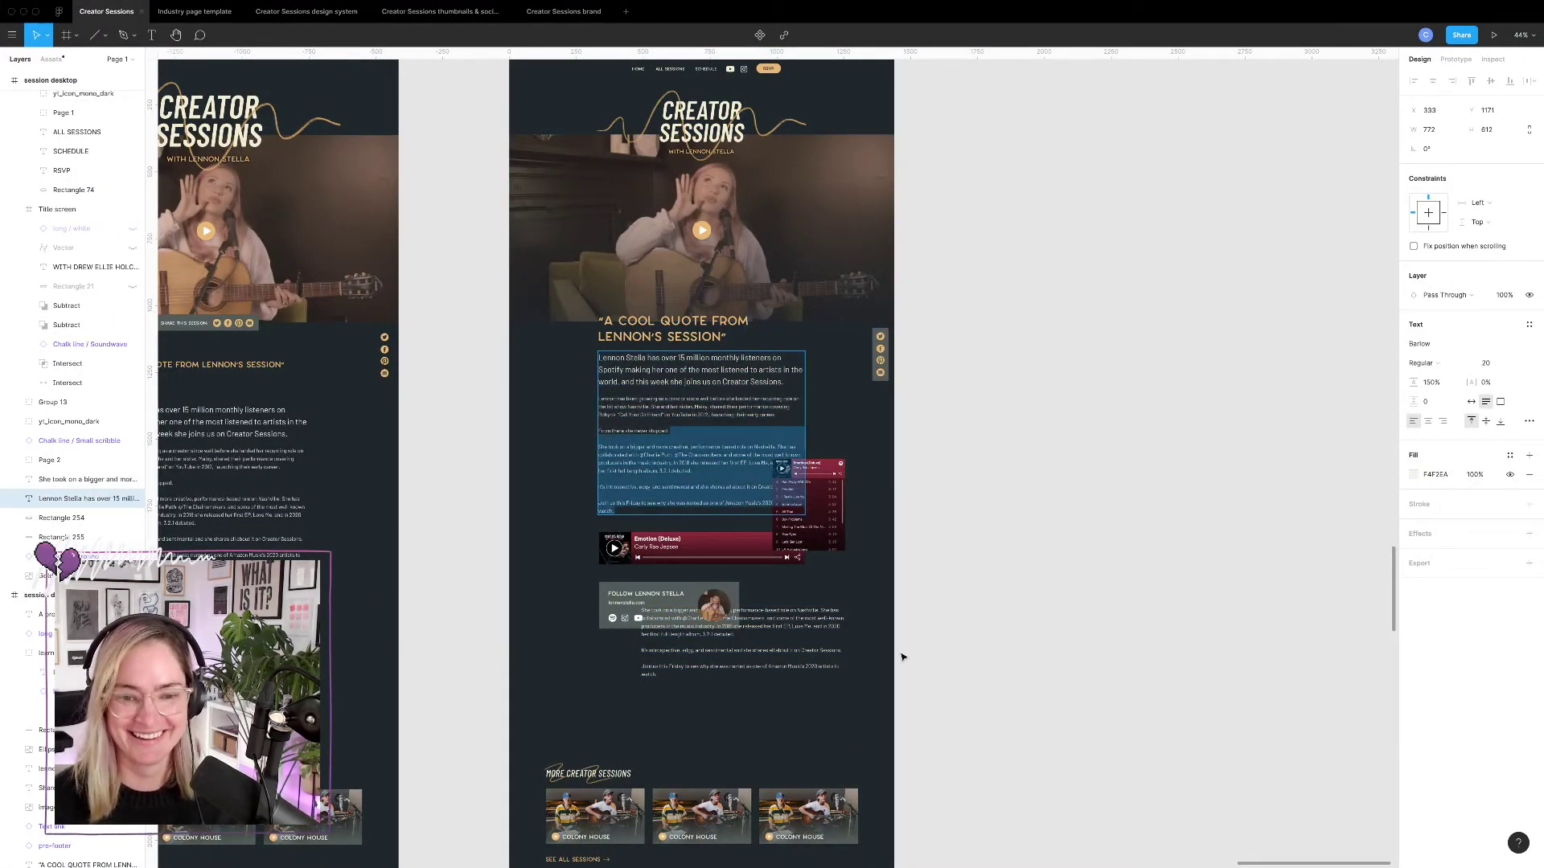
key("BackSpace")
Move the duplicated text directly below the original block, show the layout grids and narrow the text to a width of 378.
left_click(754, 628)
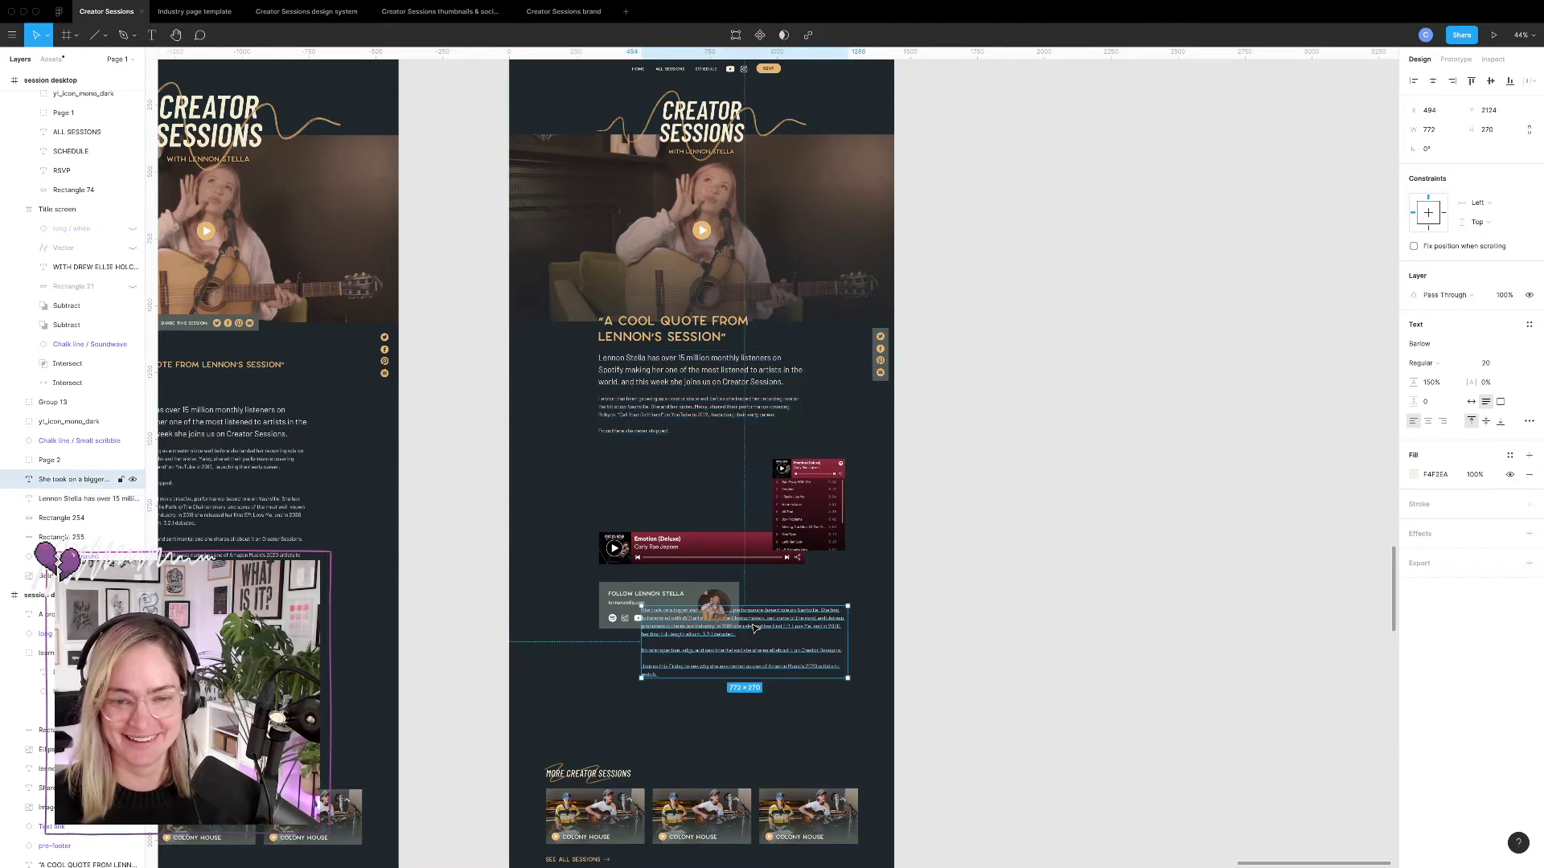
left_click_drag(784, 630, 737, 455)
key("ctrl+g")
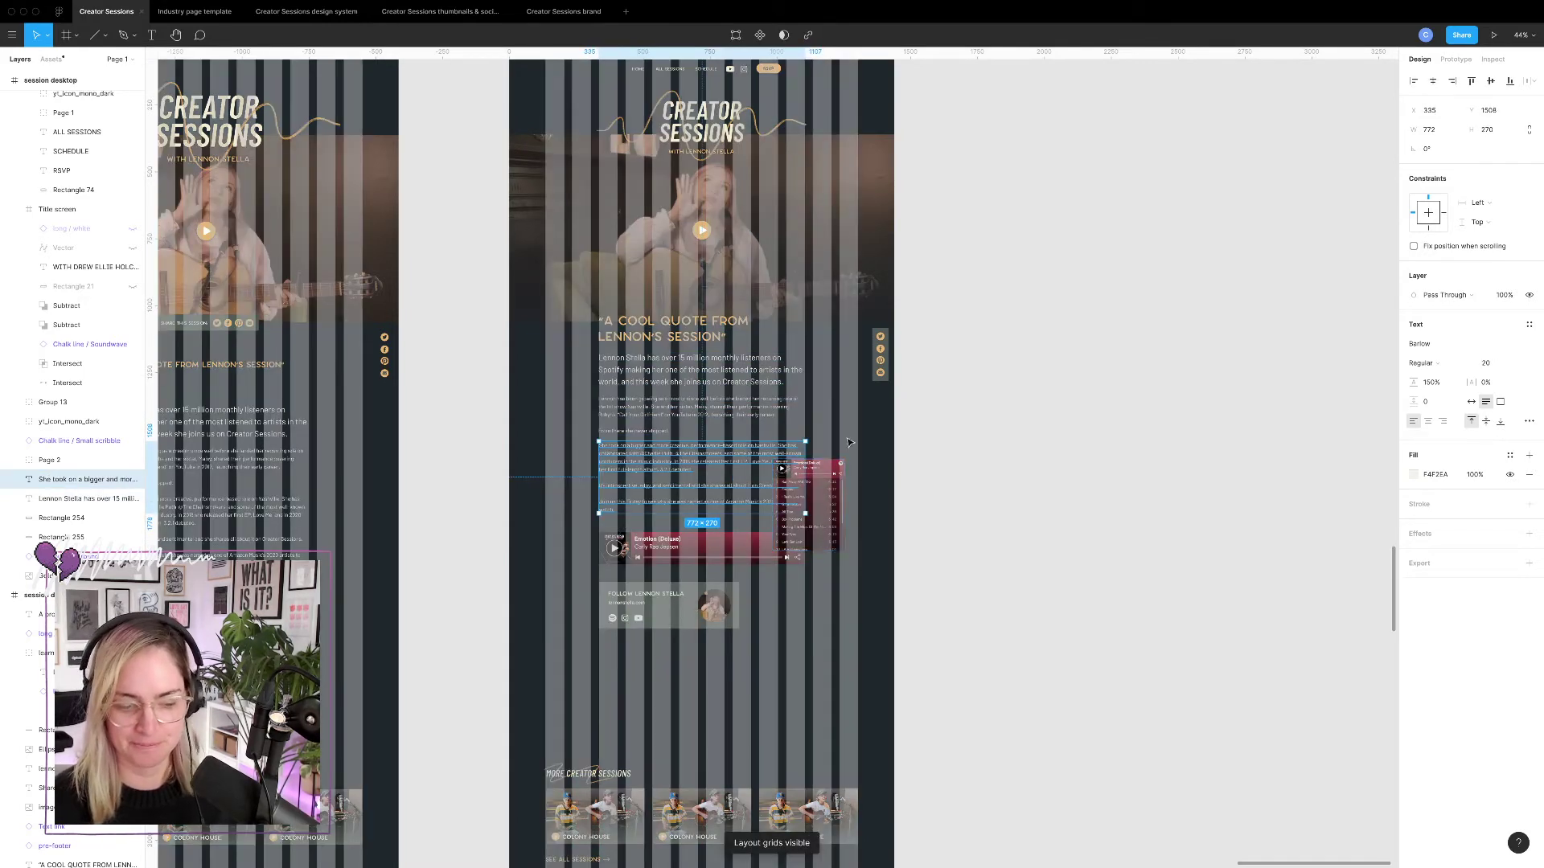
left_click_drag(803, 456, 699, 456)
Move the tracklist player beside the narrowed text, flush with the content column's right edge, and the wide Spotify player below the follow card.
scroll(746, 455, "up", 5)
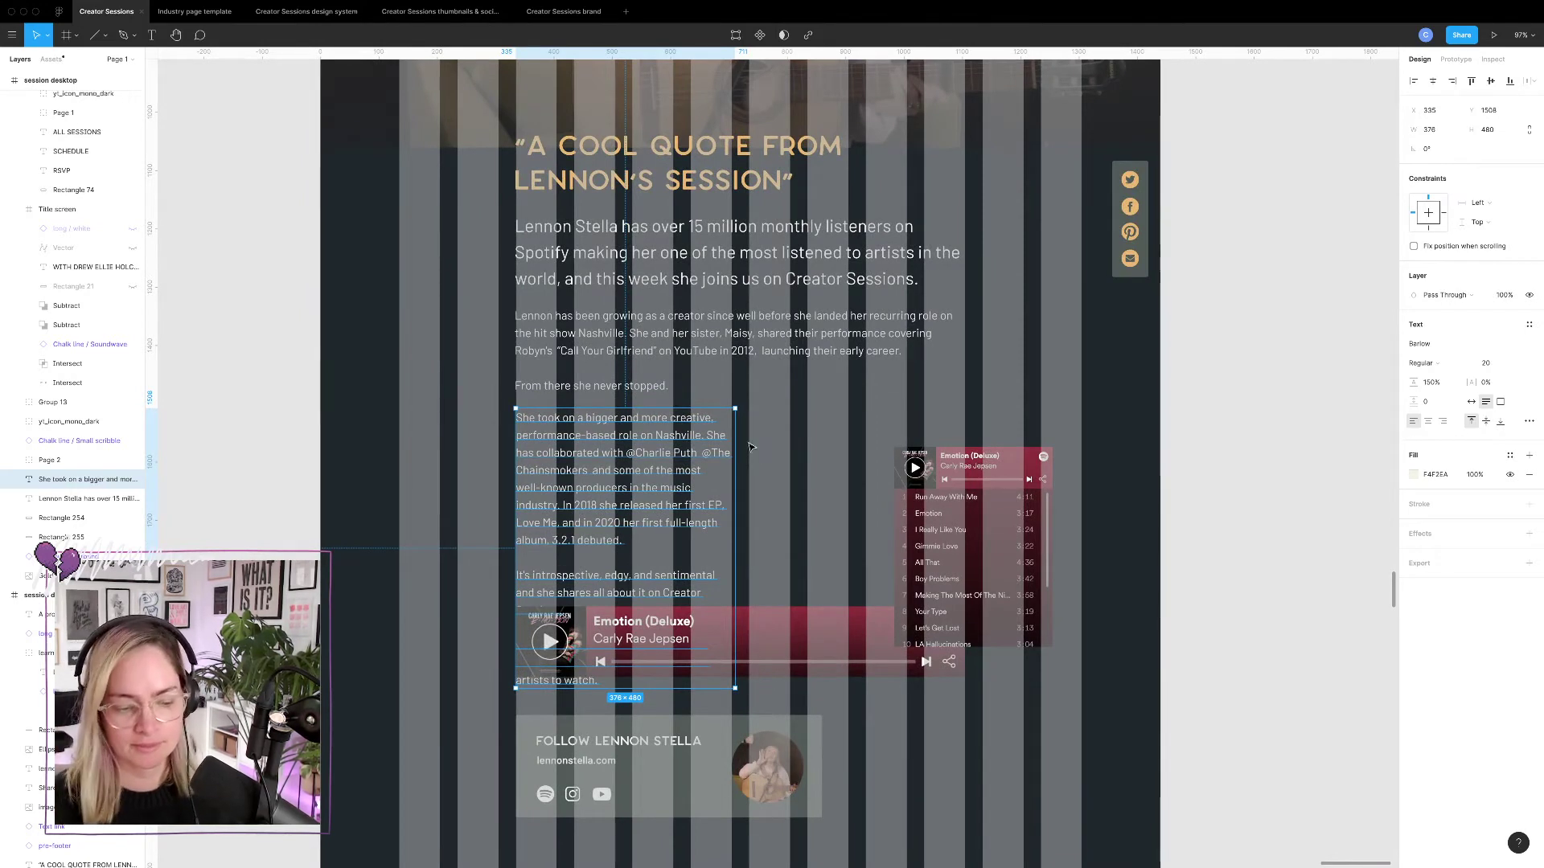
left_click_drag(979, 550, 896, 483)
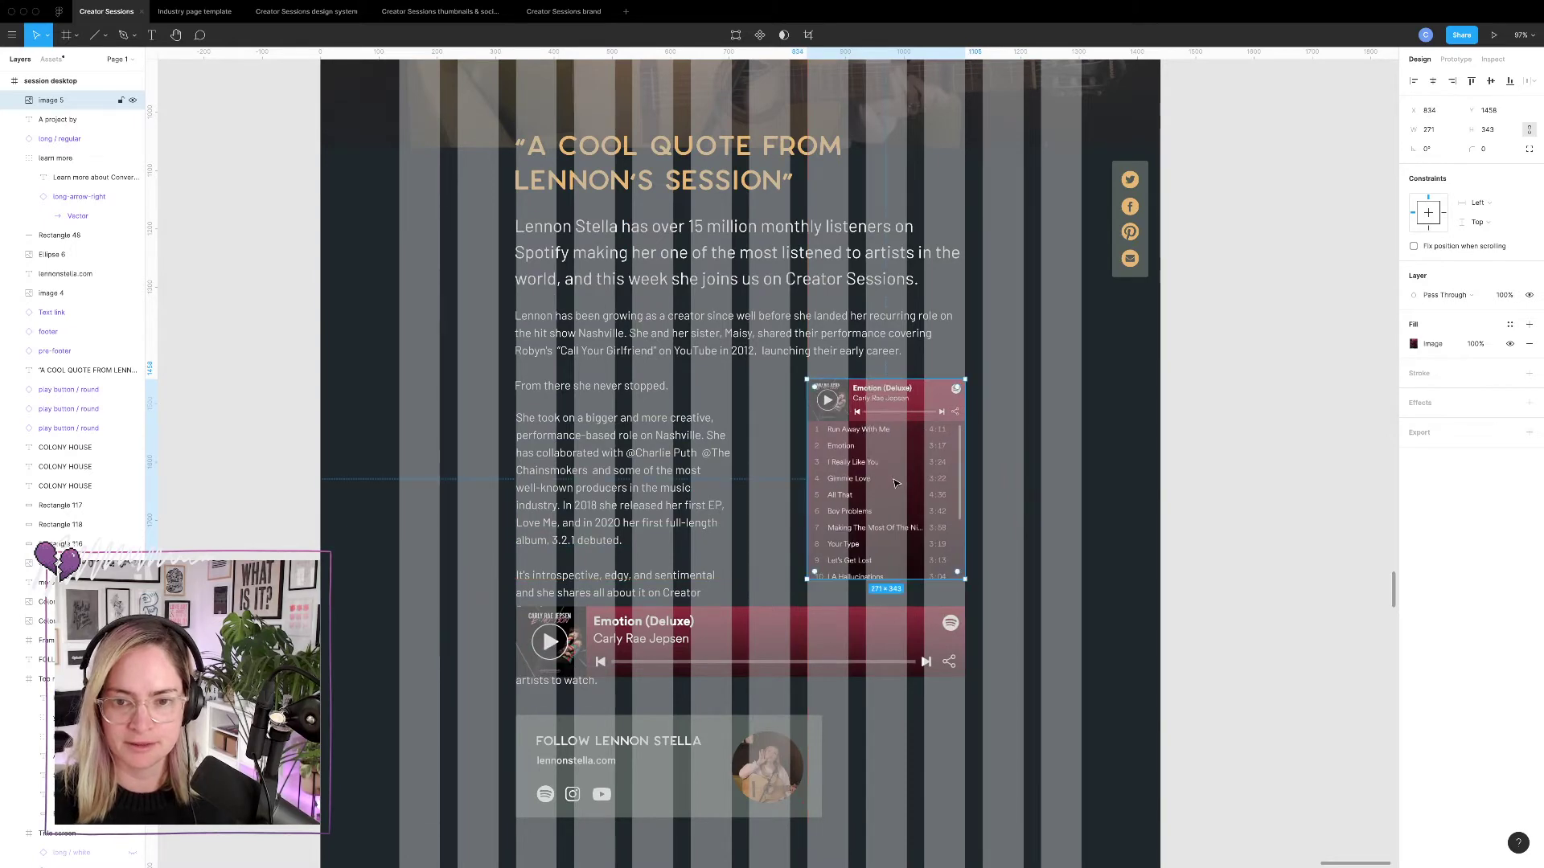
left_click(819, 633)
scroll(818, 633, "down", 5)
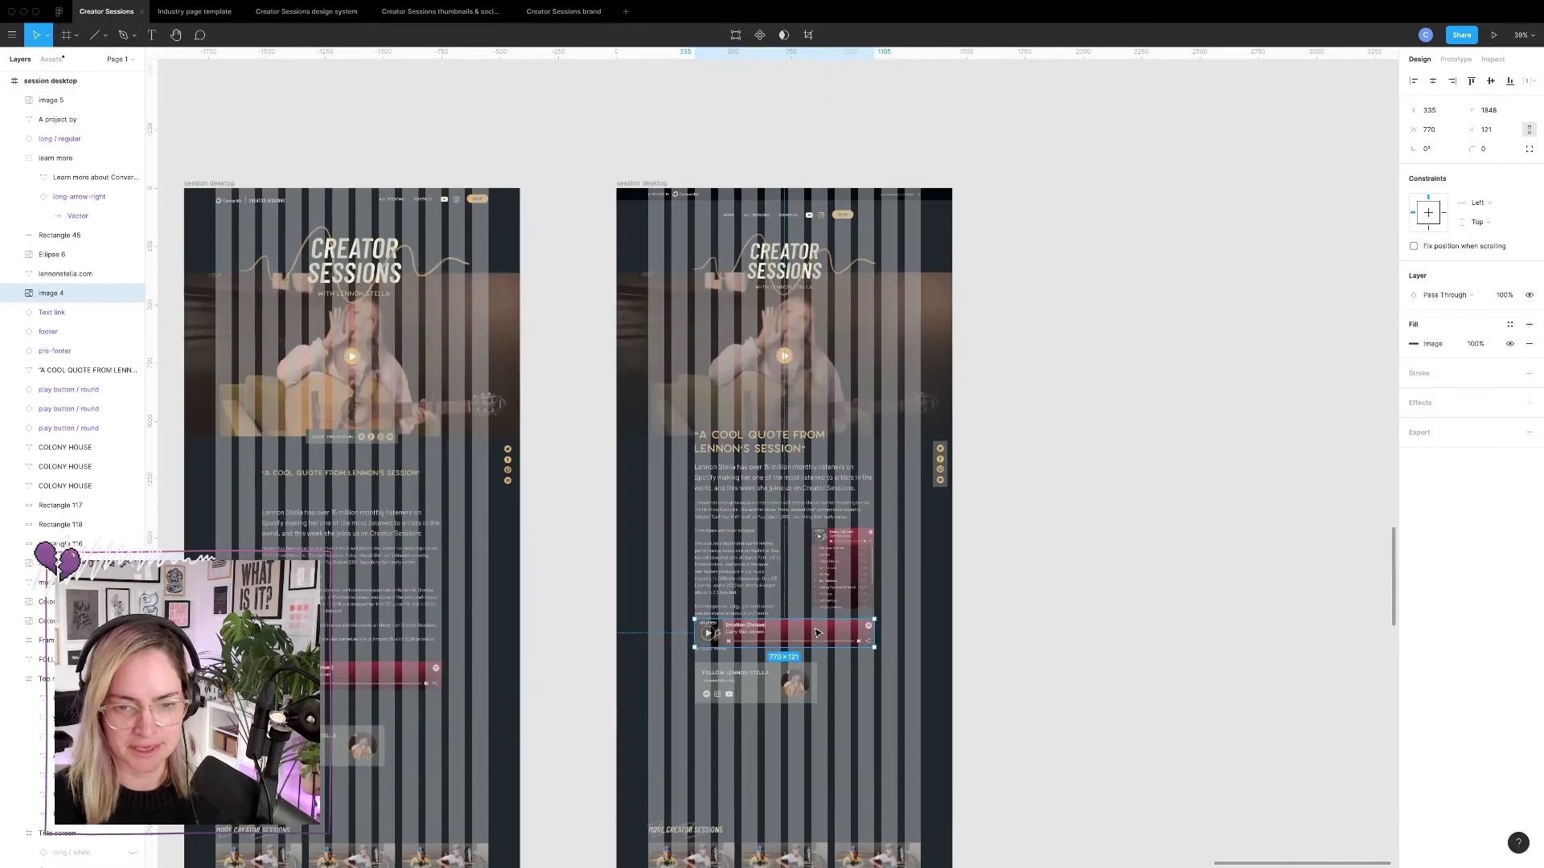
Check the large embed size on the Spotify for Developers page in Chrome, then return to Figma and set the tracklist player's width to 300.
left_click(840, 573)
scroll(840, 573, "up", 3)
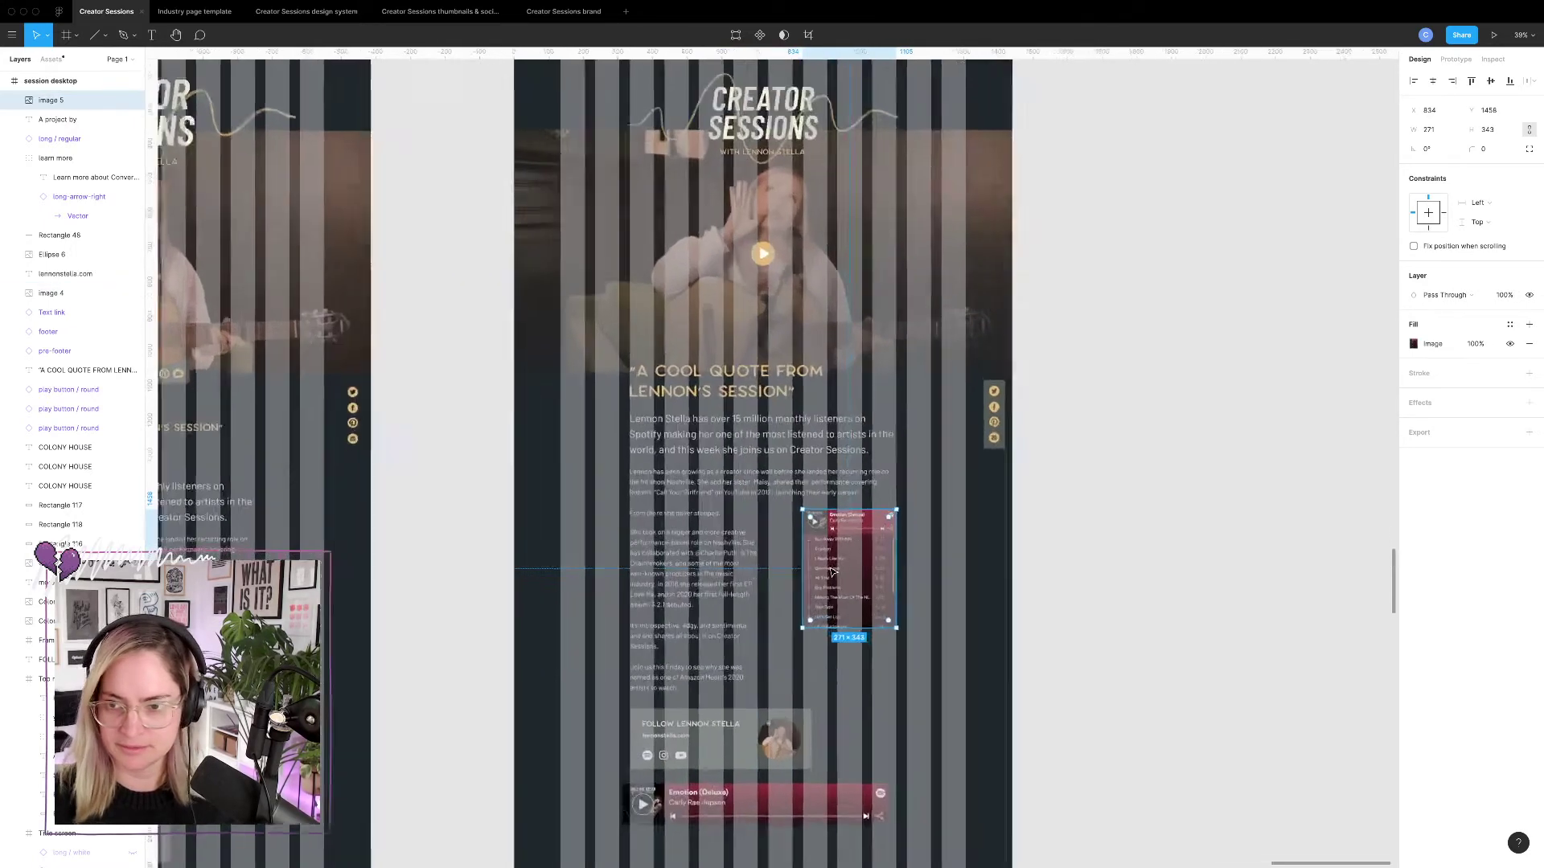
scroll(832, 571, "down", 2)
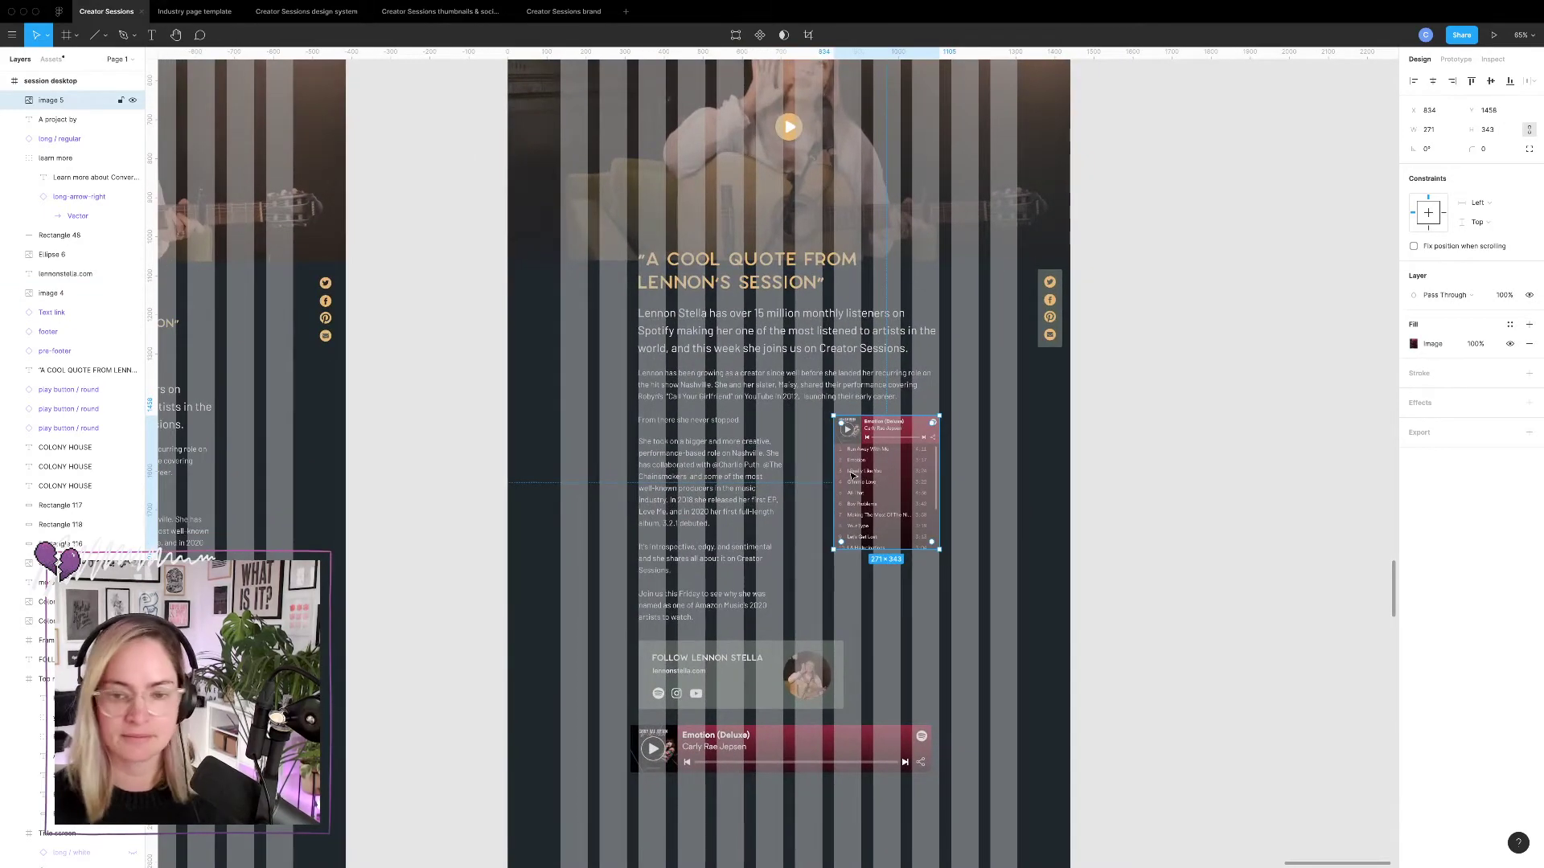
key("ctrl+Left")
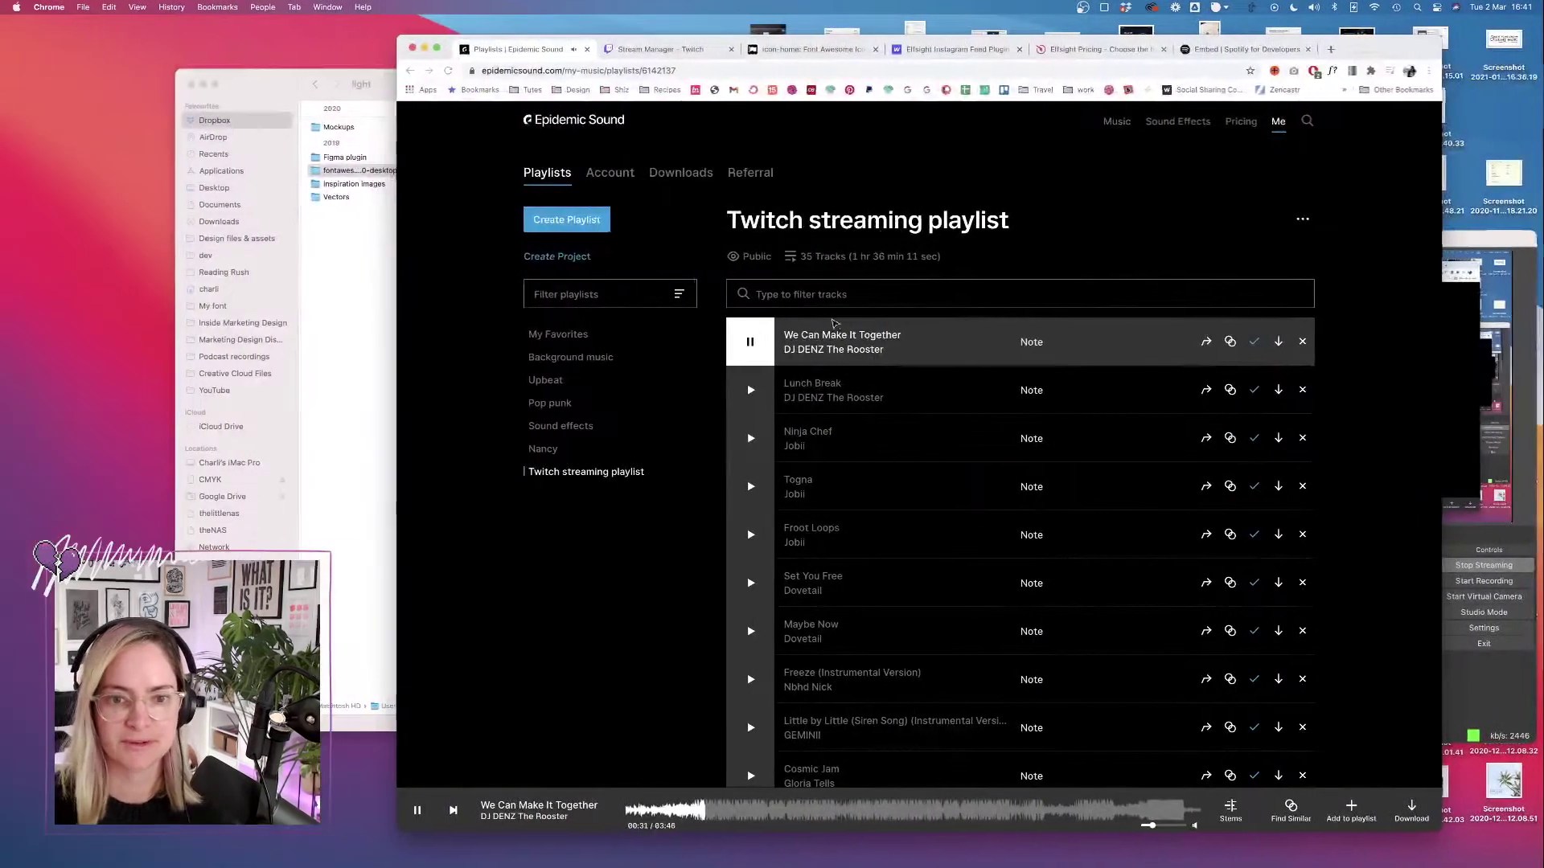
left_click(1242, 49)
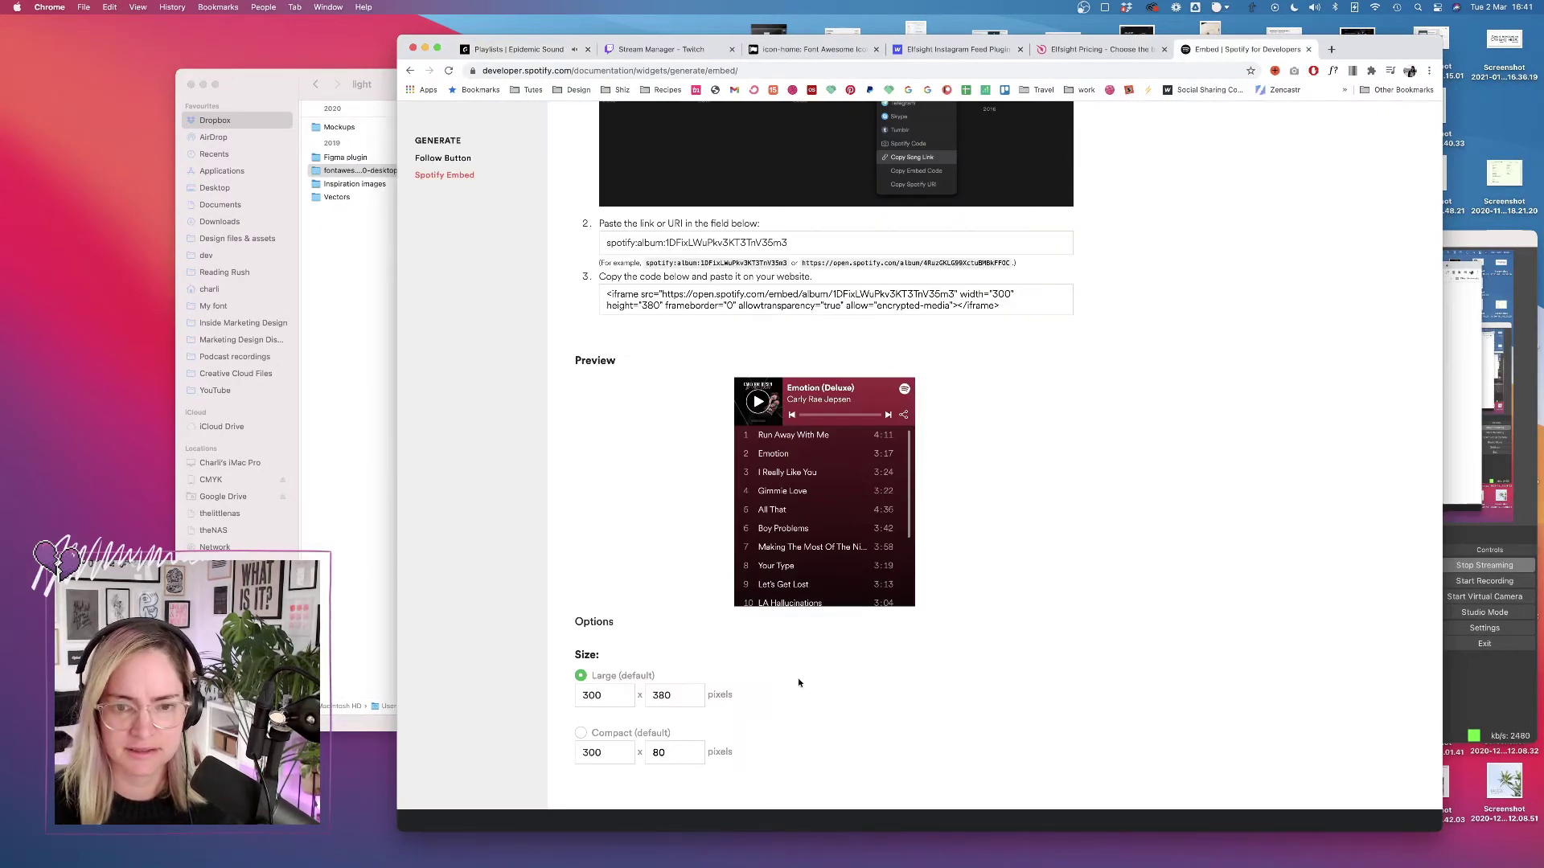
key("ctrl+Right")
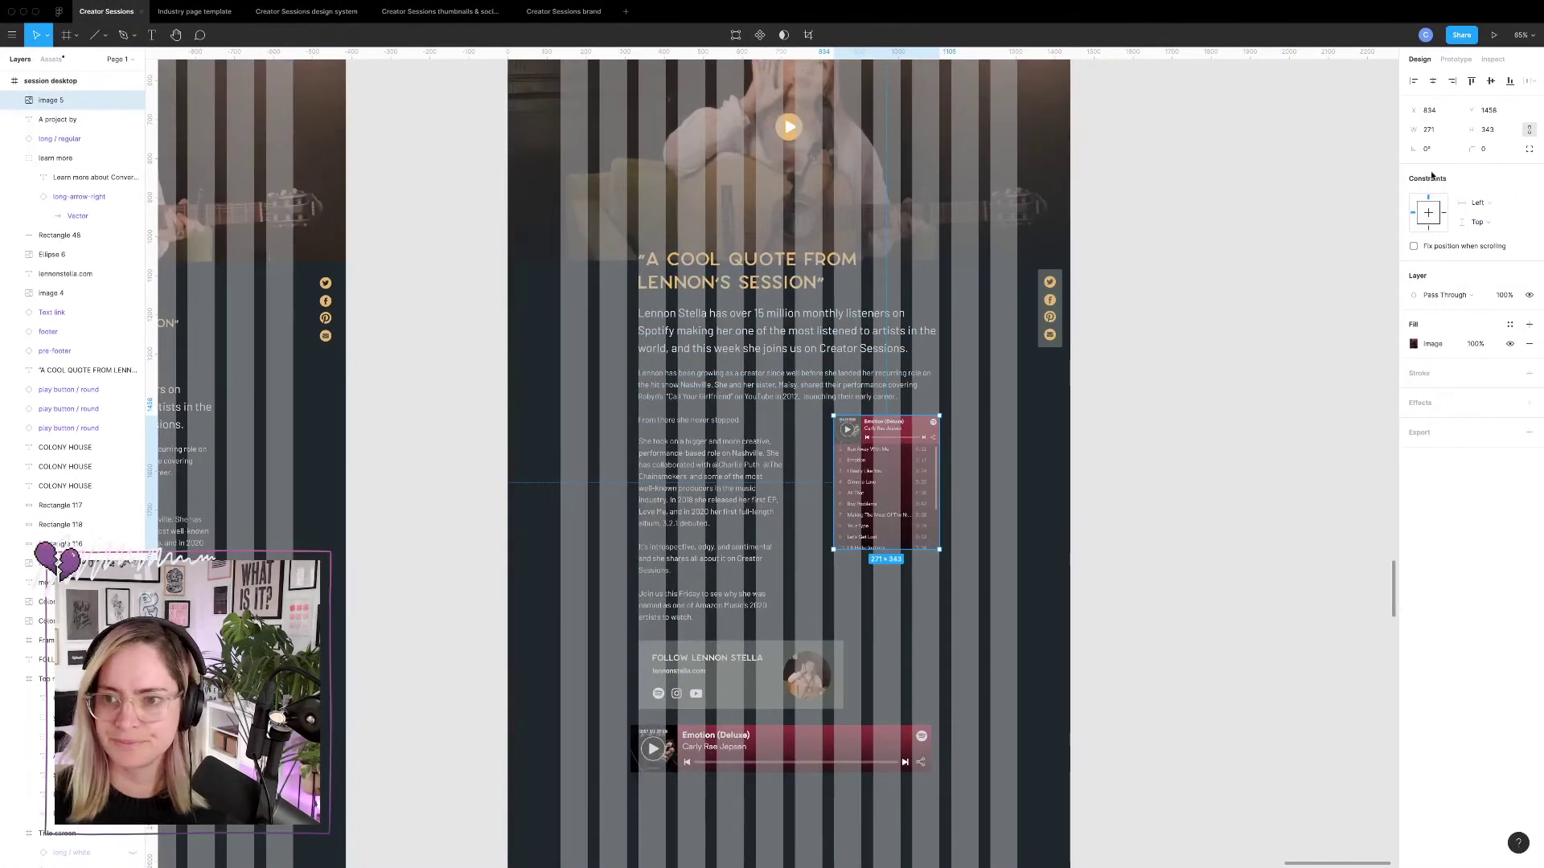
left_click(1435, 130)
type("300")
key("Return")
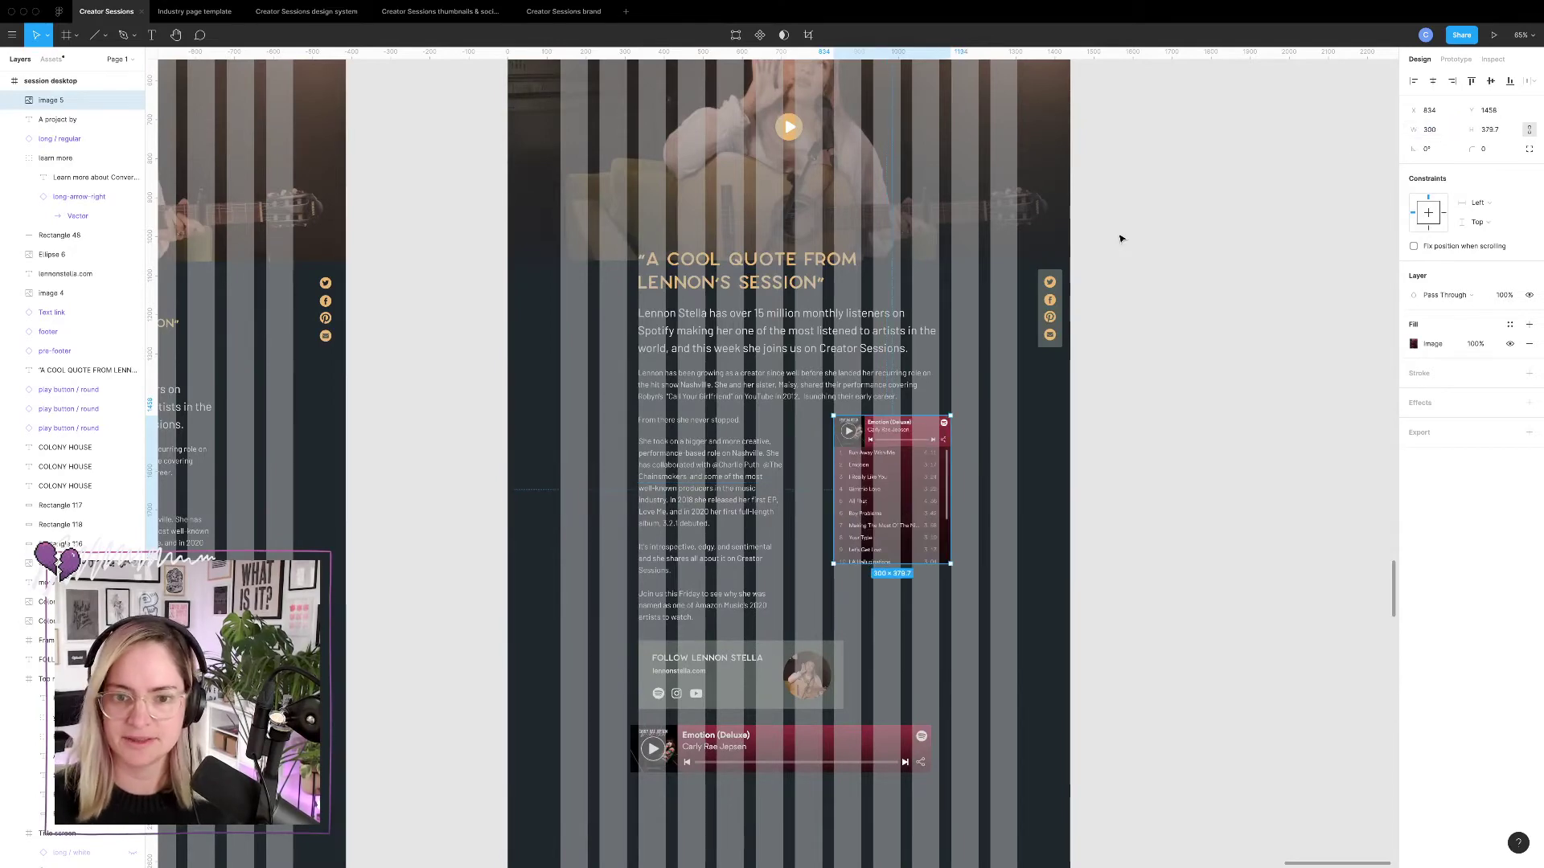
Align the tracklist player with the right edge of the content column and widen the text block beside it to about 442.
scroll(908, 486, "up", 5)
left_click_drag(935, 485, 915, 529)
left_click(1045, 607)
left_click(582, 520)
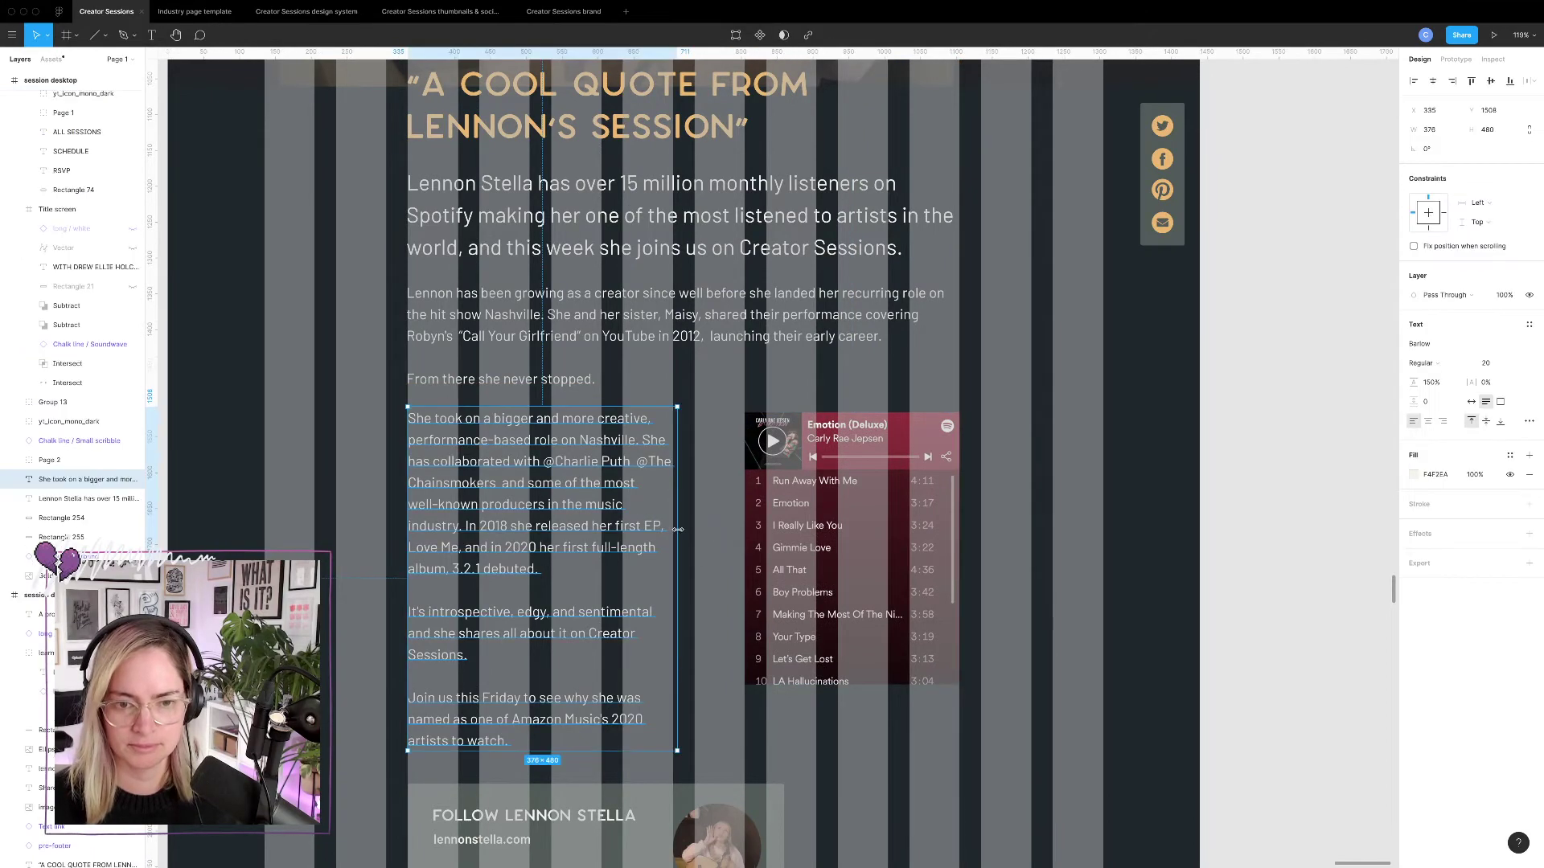
left_click_drag(678, 530, 727, 529)
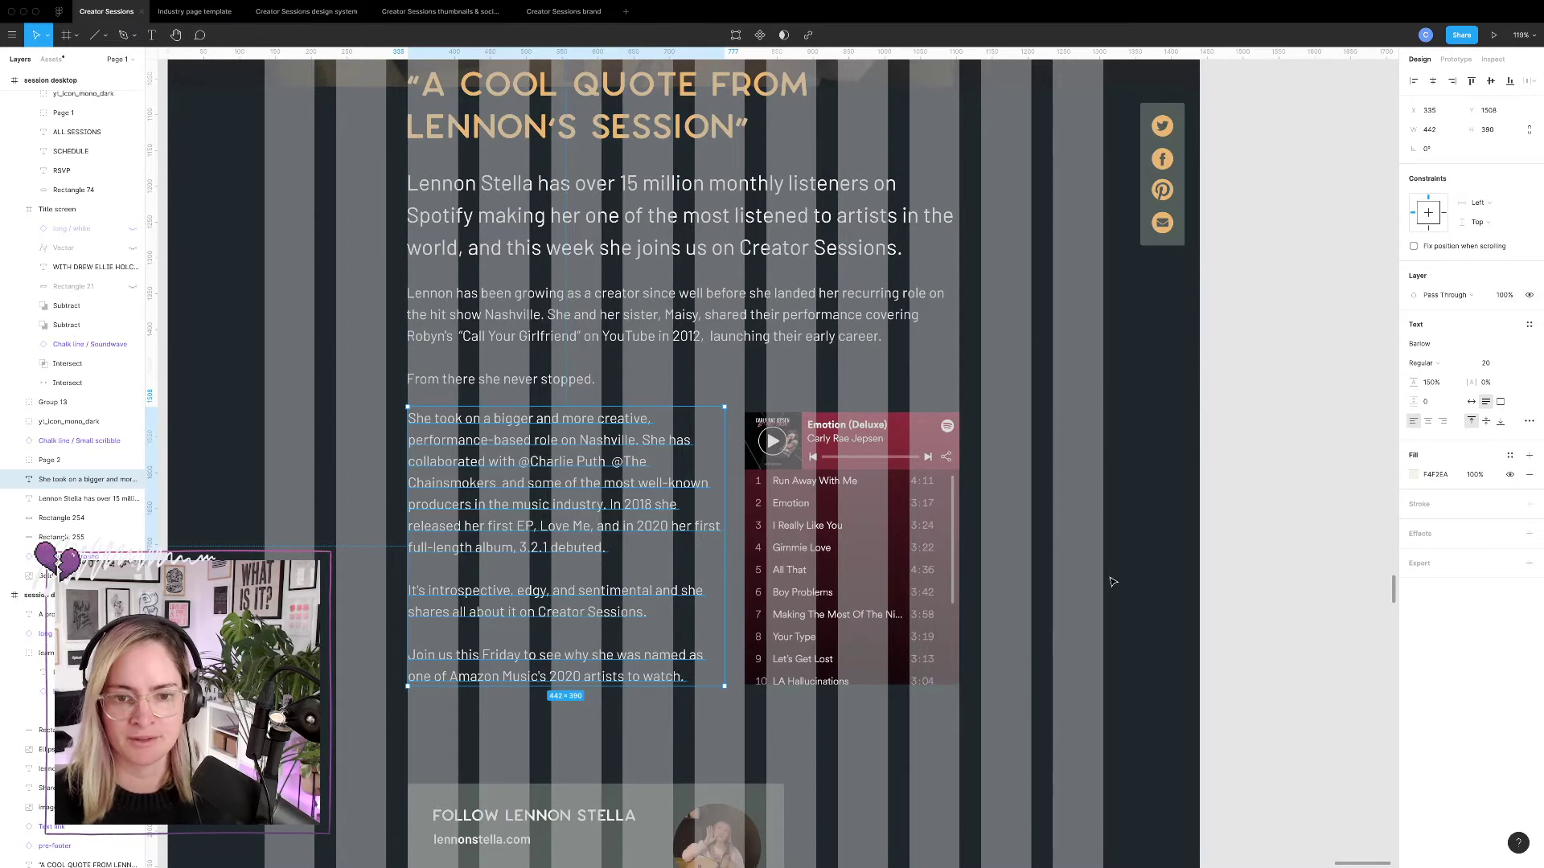
Delete the wide Spotify player below the follow card and hide the layout grids.
left_click(1087, 568)
scroll(1087, 566, "down", 2)
scroll(1087, 565, "down", 3)
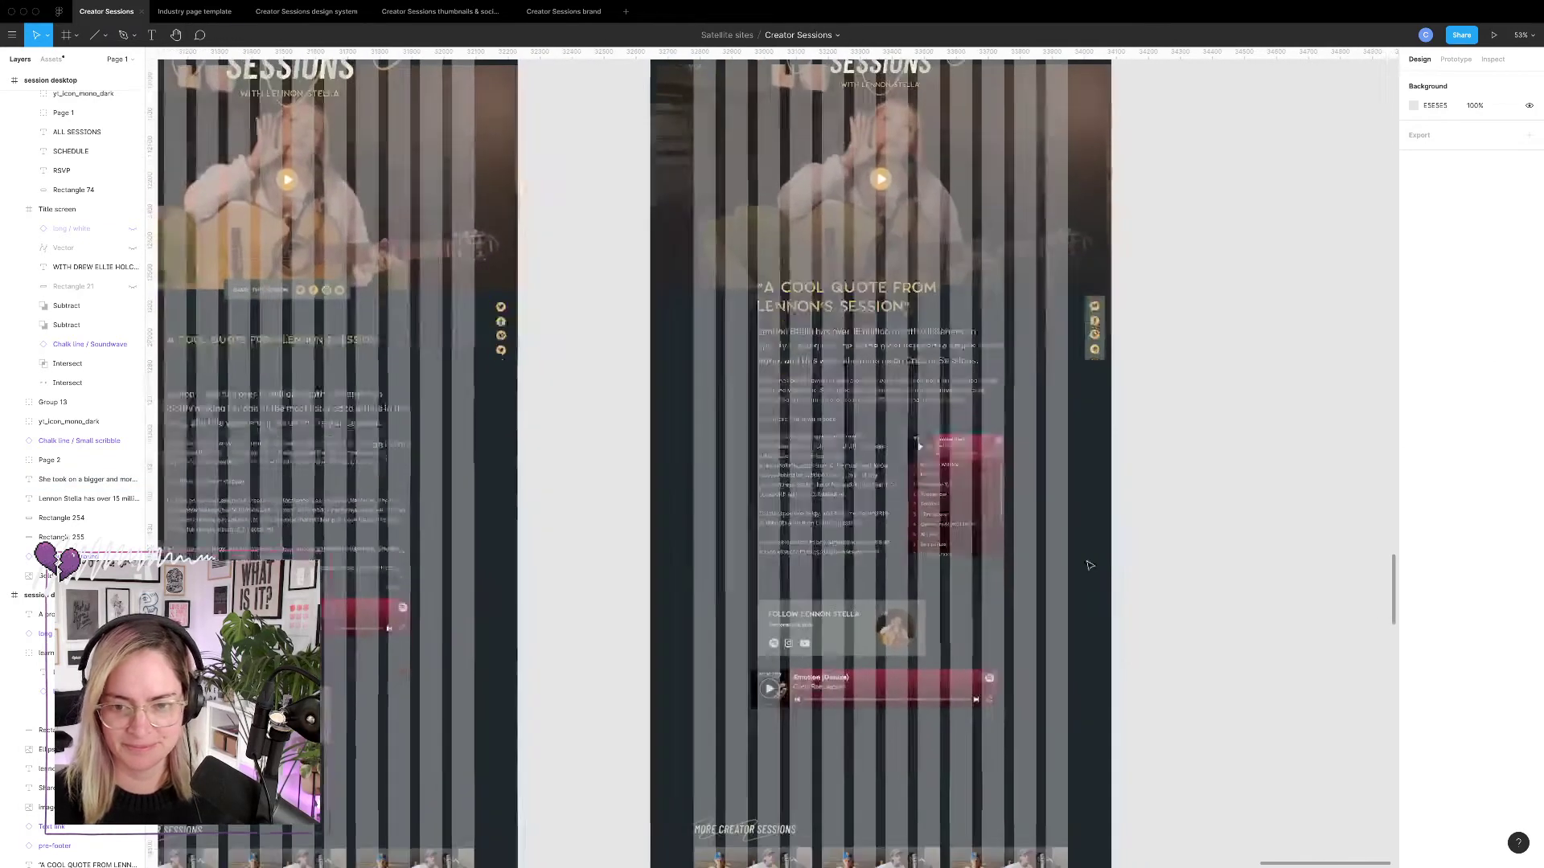
left_click(831, 584)
key("Delete")
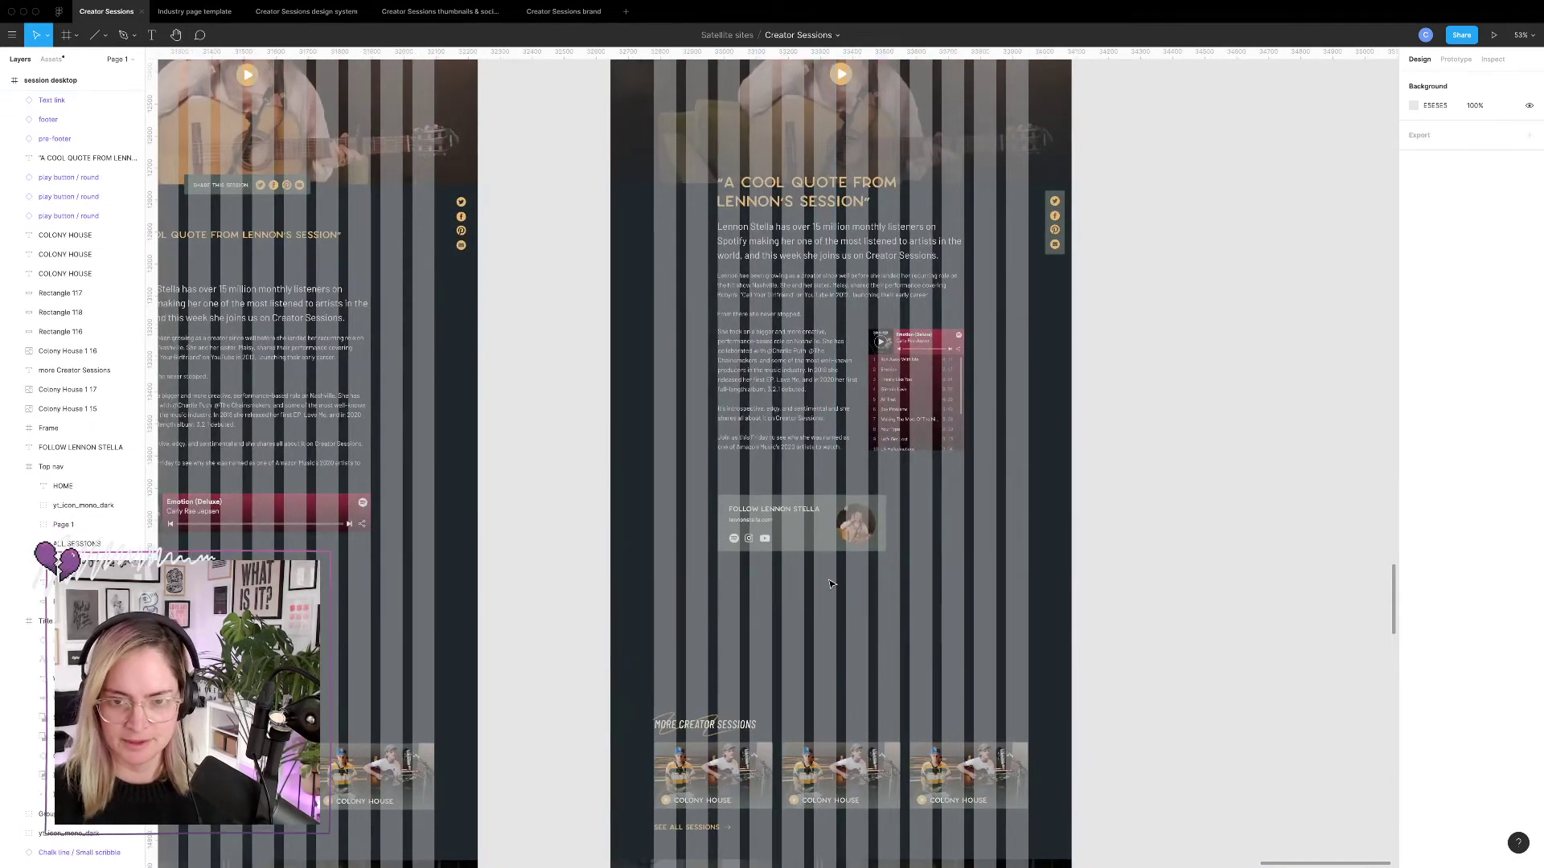
key("ctrl+g")
scroll(895, 450, "up", 4)
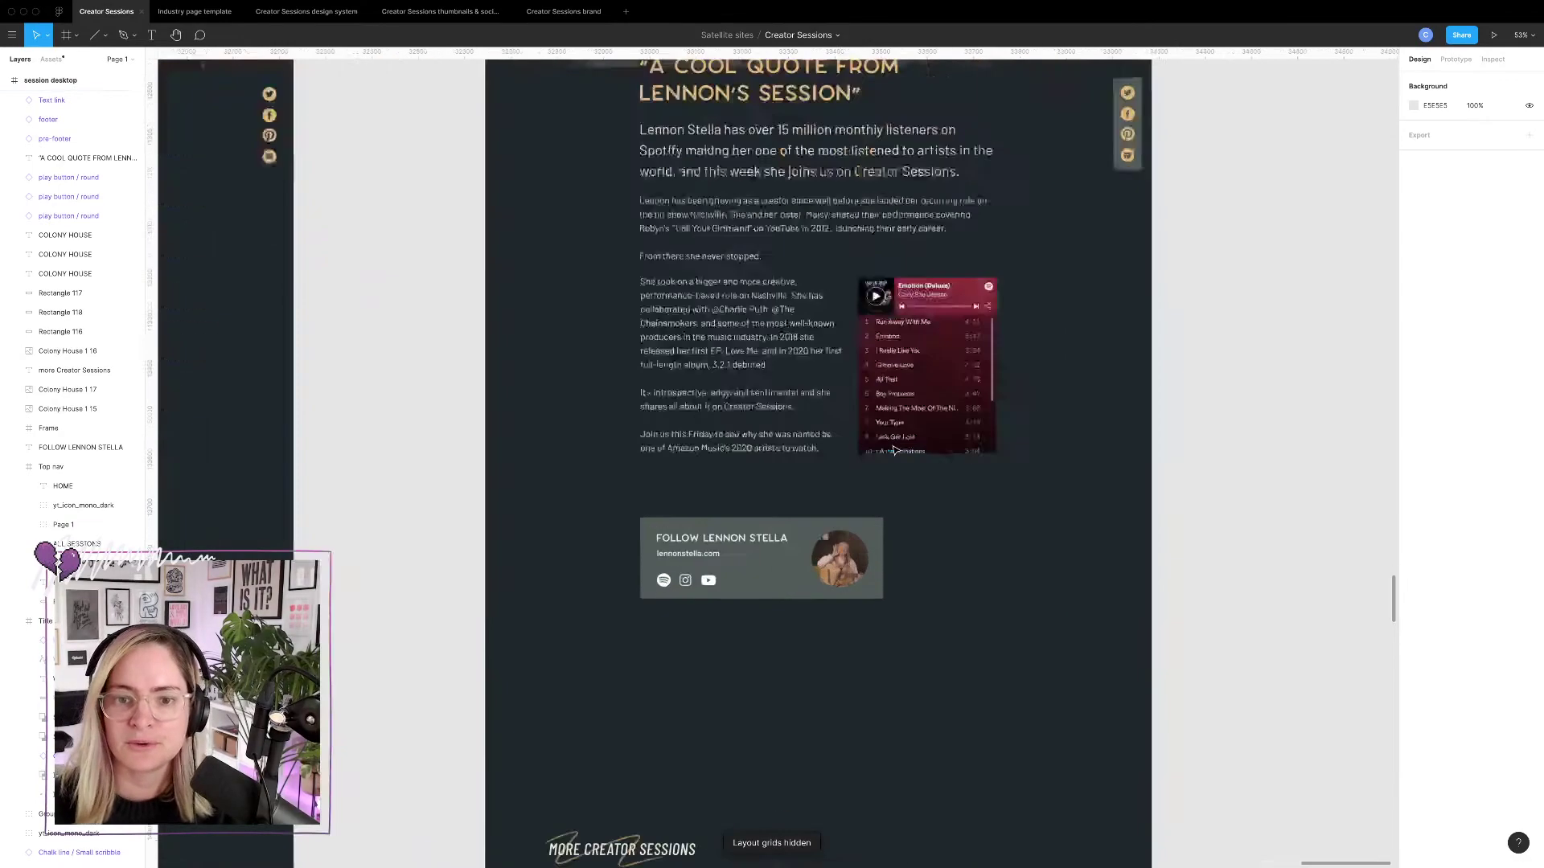
Move the vertical share icons and their background from the revised page's right margin to its left margin, level with the quote heading.
scroll(895, 451, "up", 5)
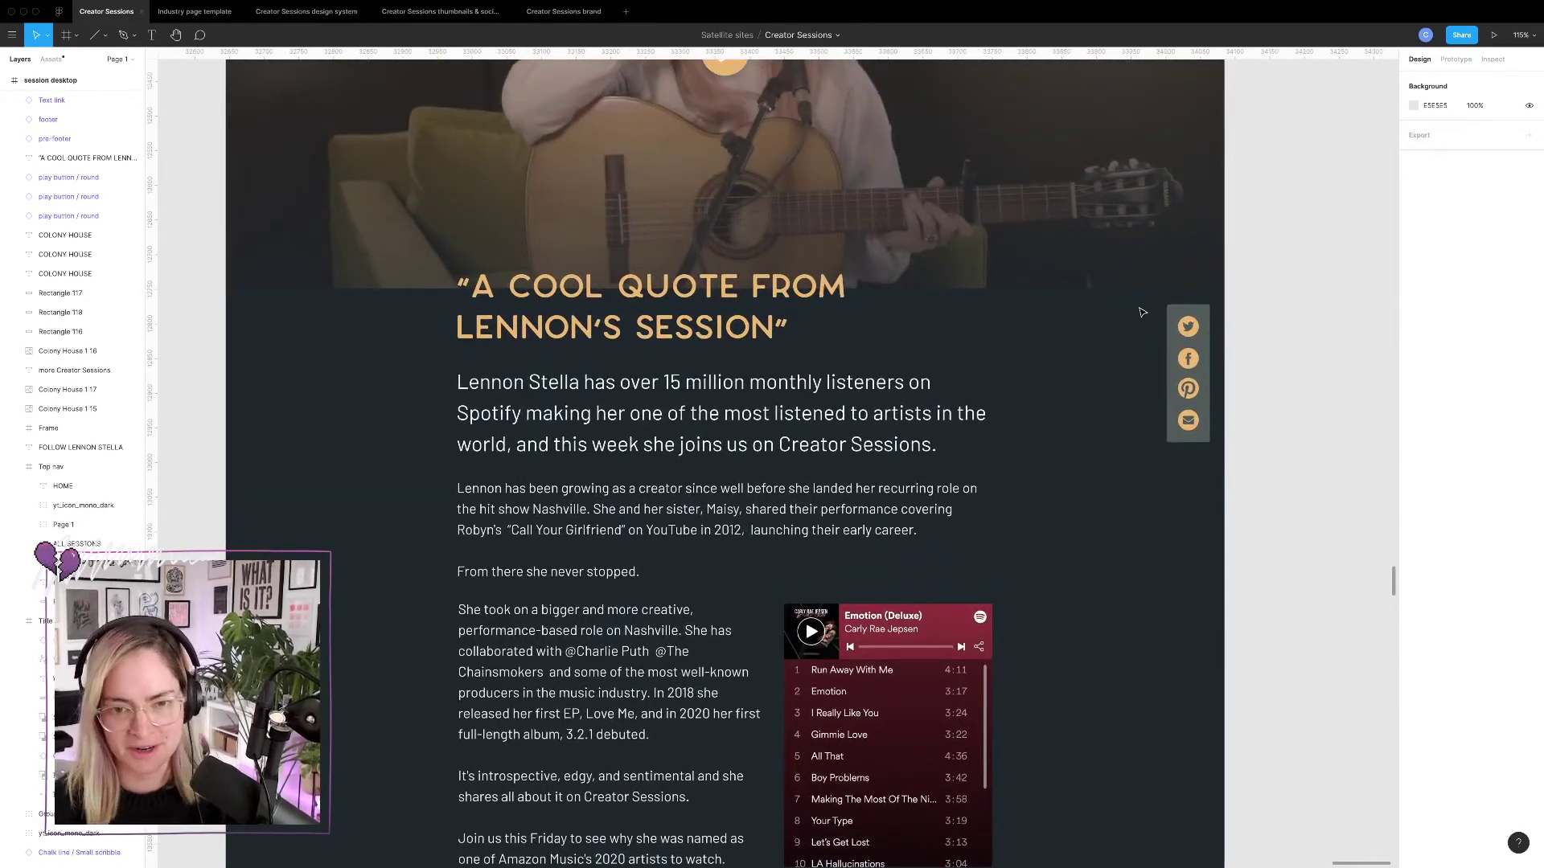
left_click_drag(1141, 314, 1210, 447)
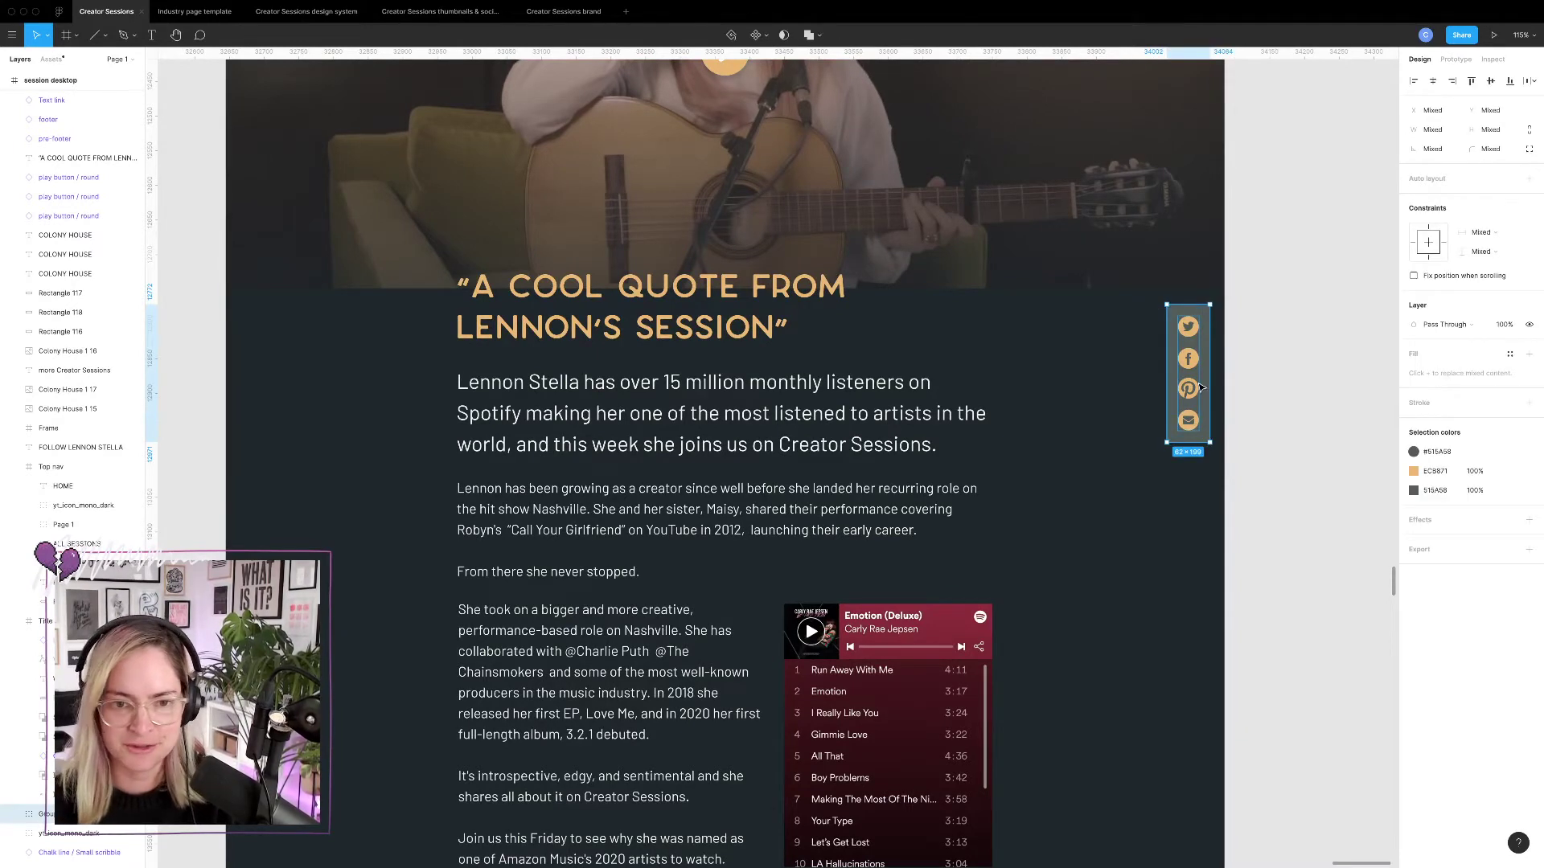
left_click_drag(1200, 388, 294, 368)
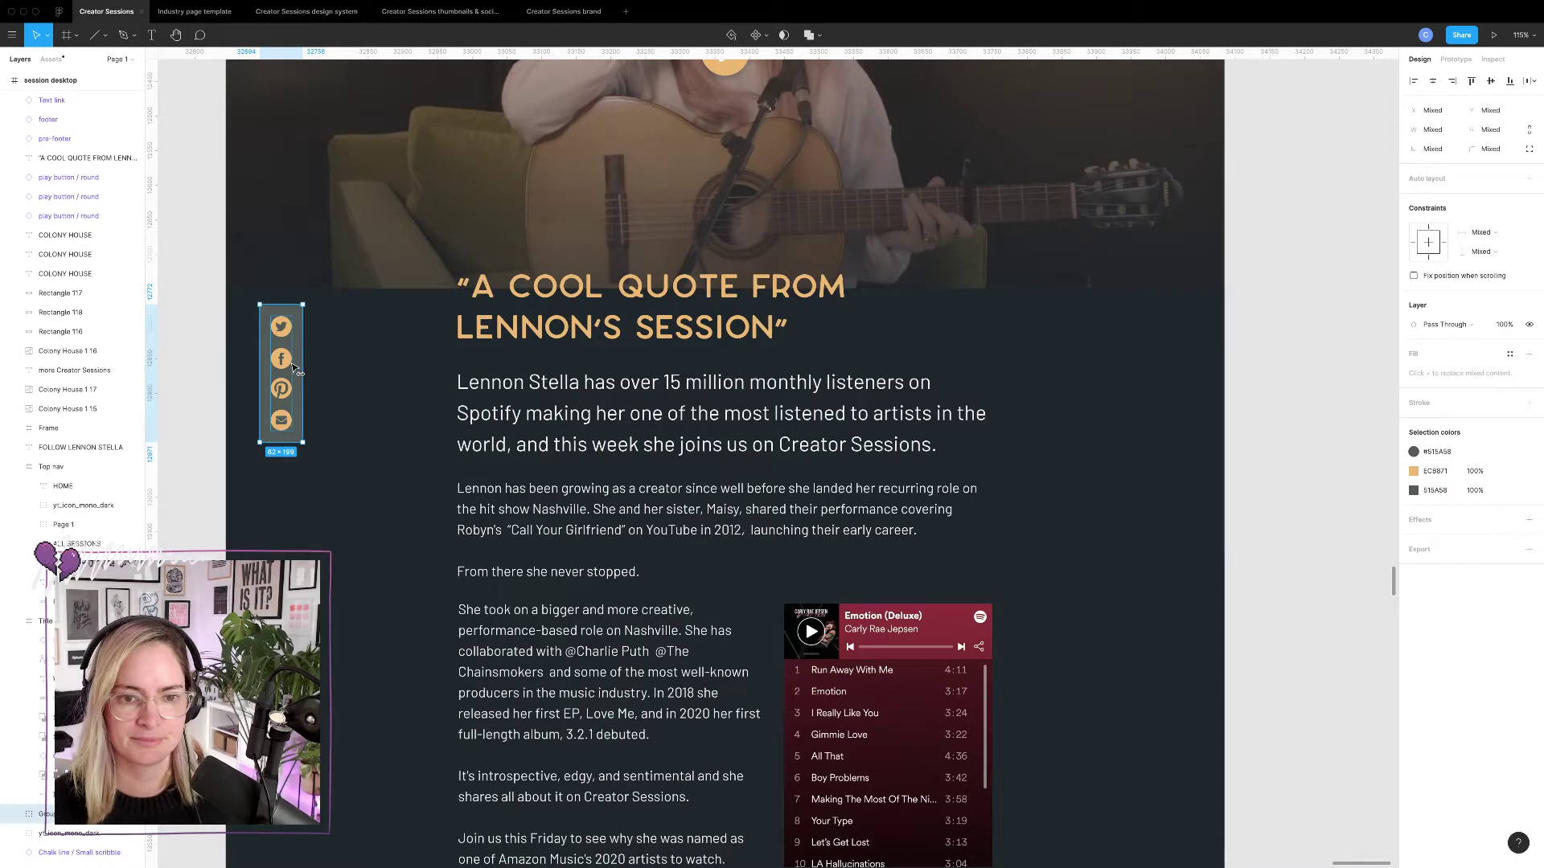
left_click_drag(295, 368, 283, 313)
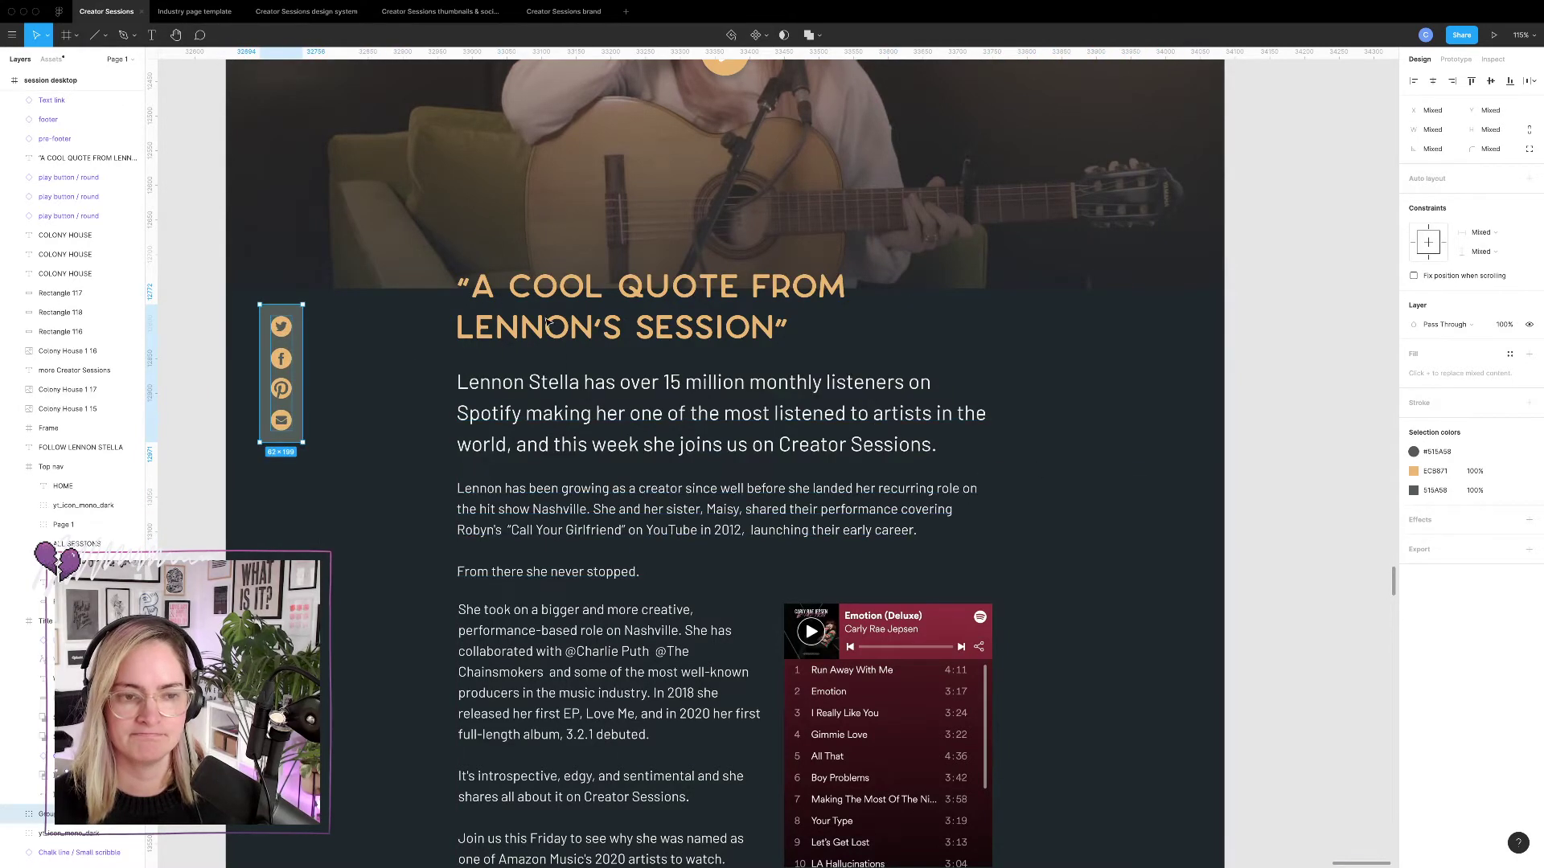
left_click(326, 355)
Delete the vertical column of share icons from the original session page, keeping its horizontal "Share this session" bar.
scroll(312, 547, "up", 5)
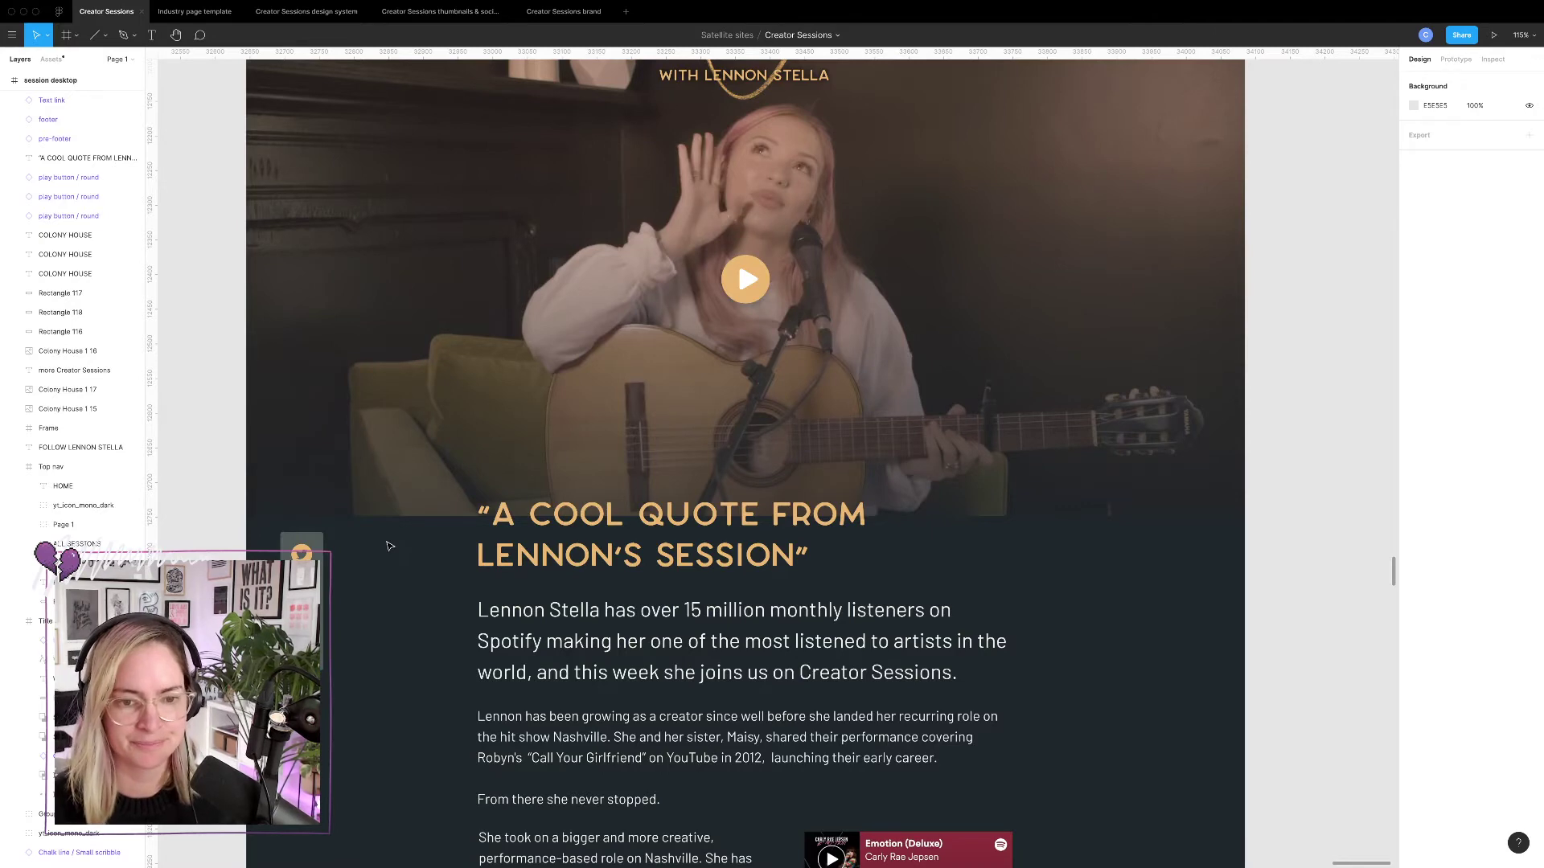
scroll(390, 546, "left", 10)
scroll(653, 531, "up", 2)
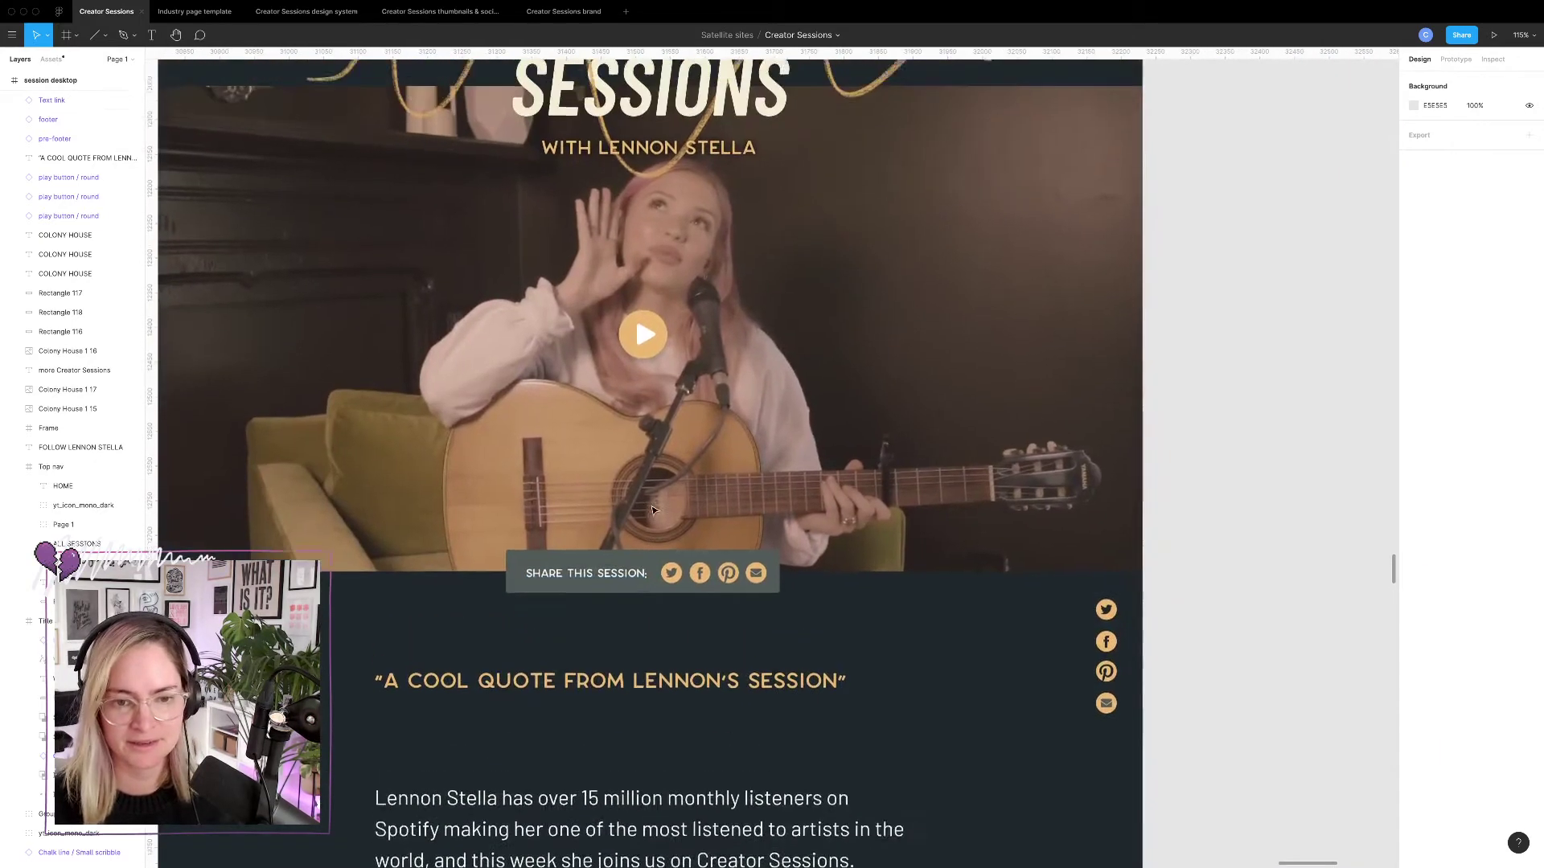
scroll(653, 510, "up", 3)
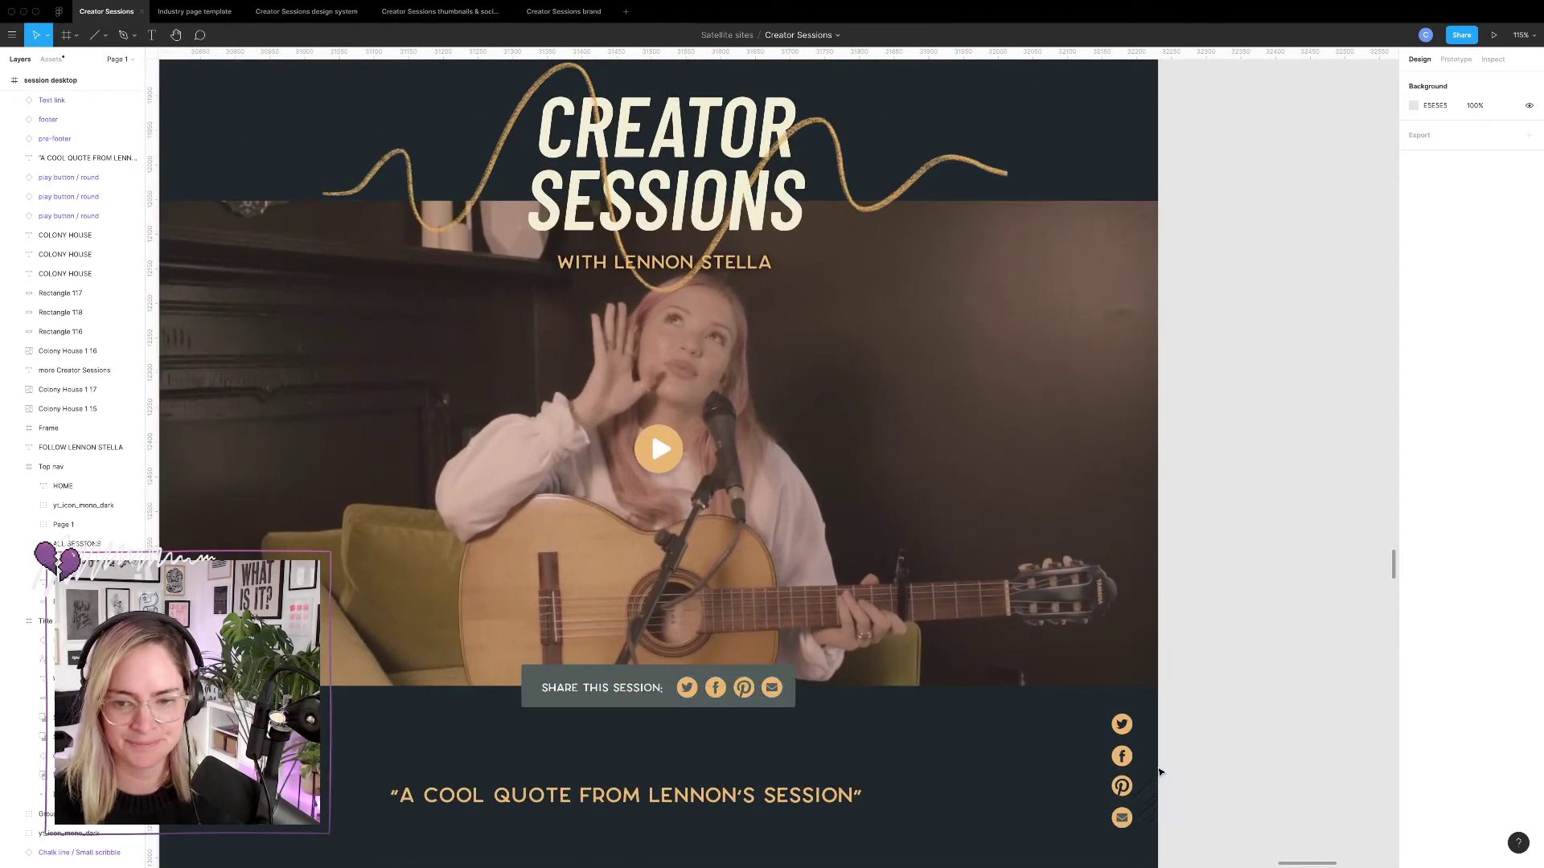
left_click(1122, 787)
key("Delete")
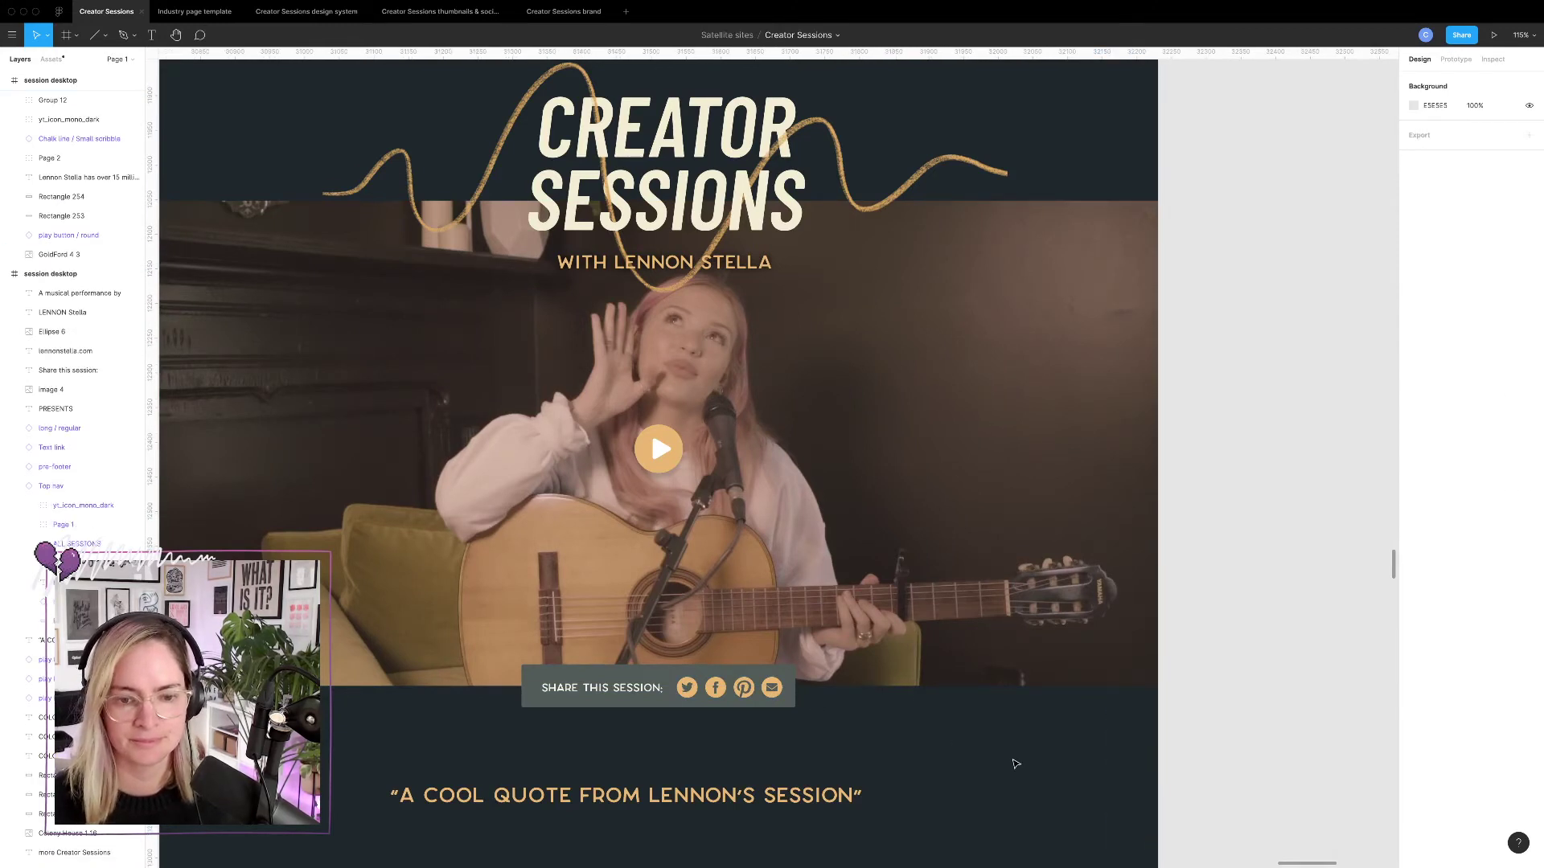
Compare the original and revised session pages, examining the share icon placement, quote heading, body text and tracklist player layout.
scroll(1016, 764, "down", 1)
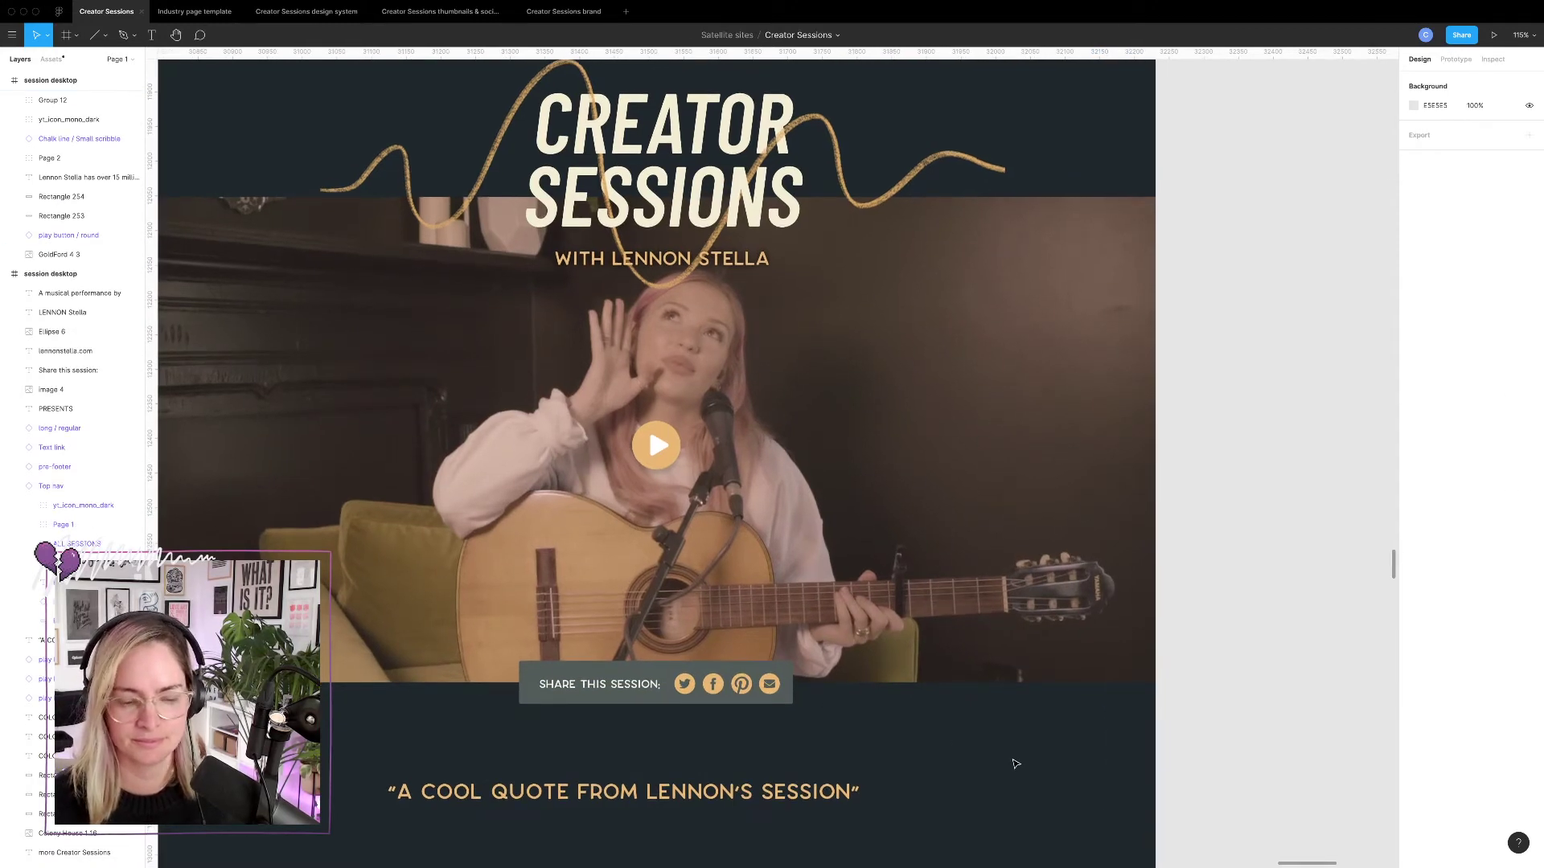
scroll(1016, 764, "down", 5)
scroll(1015, 764, "right", 10)
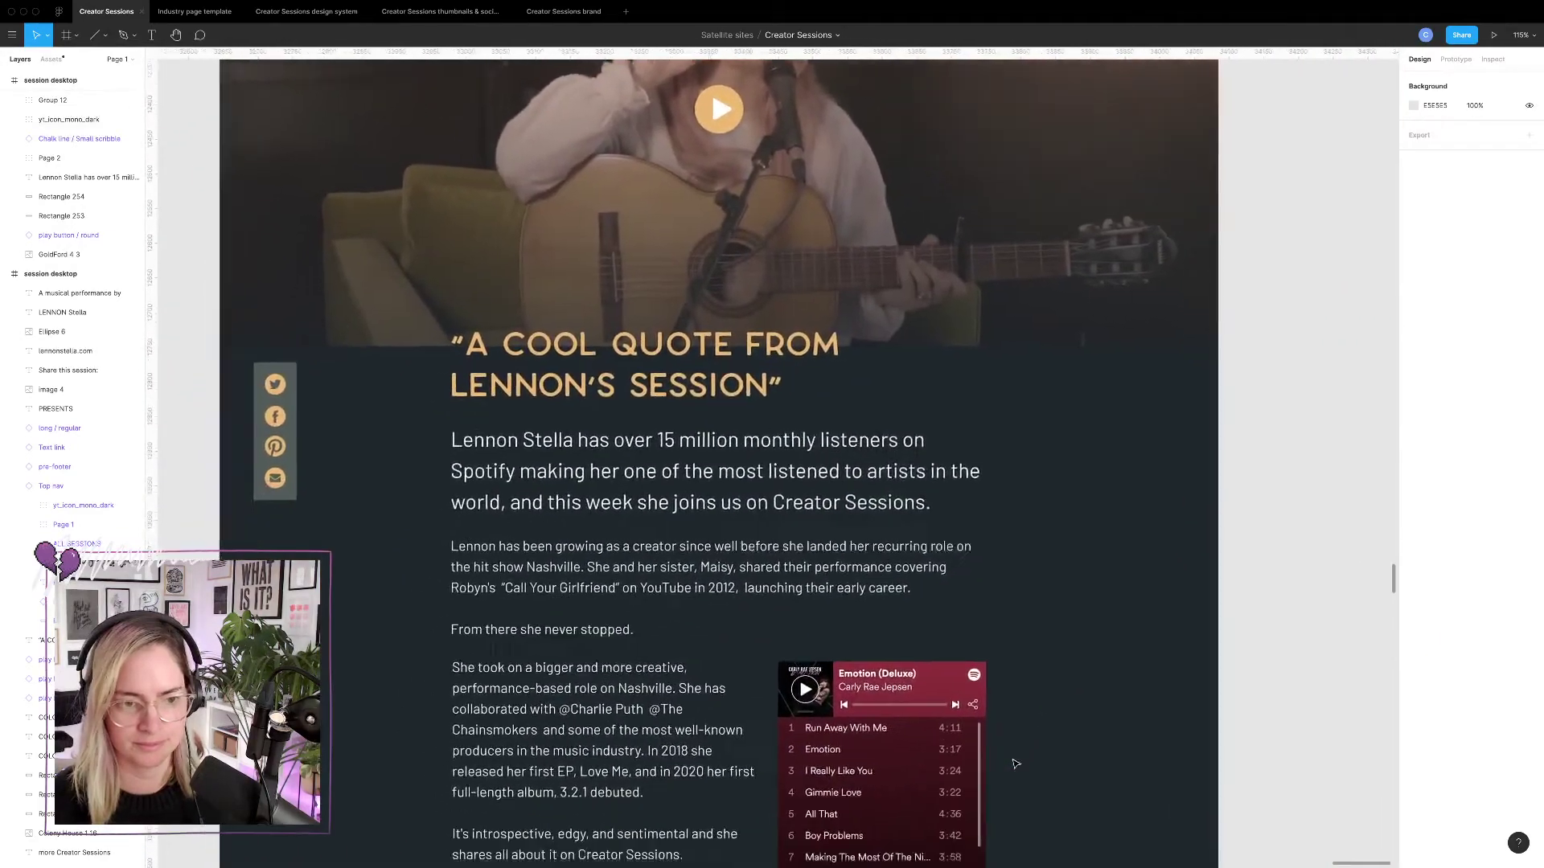
scroll(1016, 764, "down", 5)
scroll(1016, 764, "up", 2)
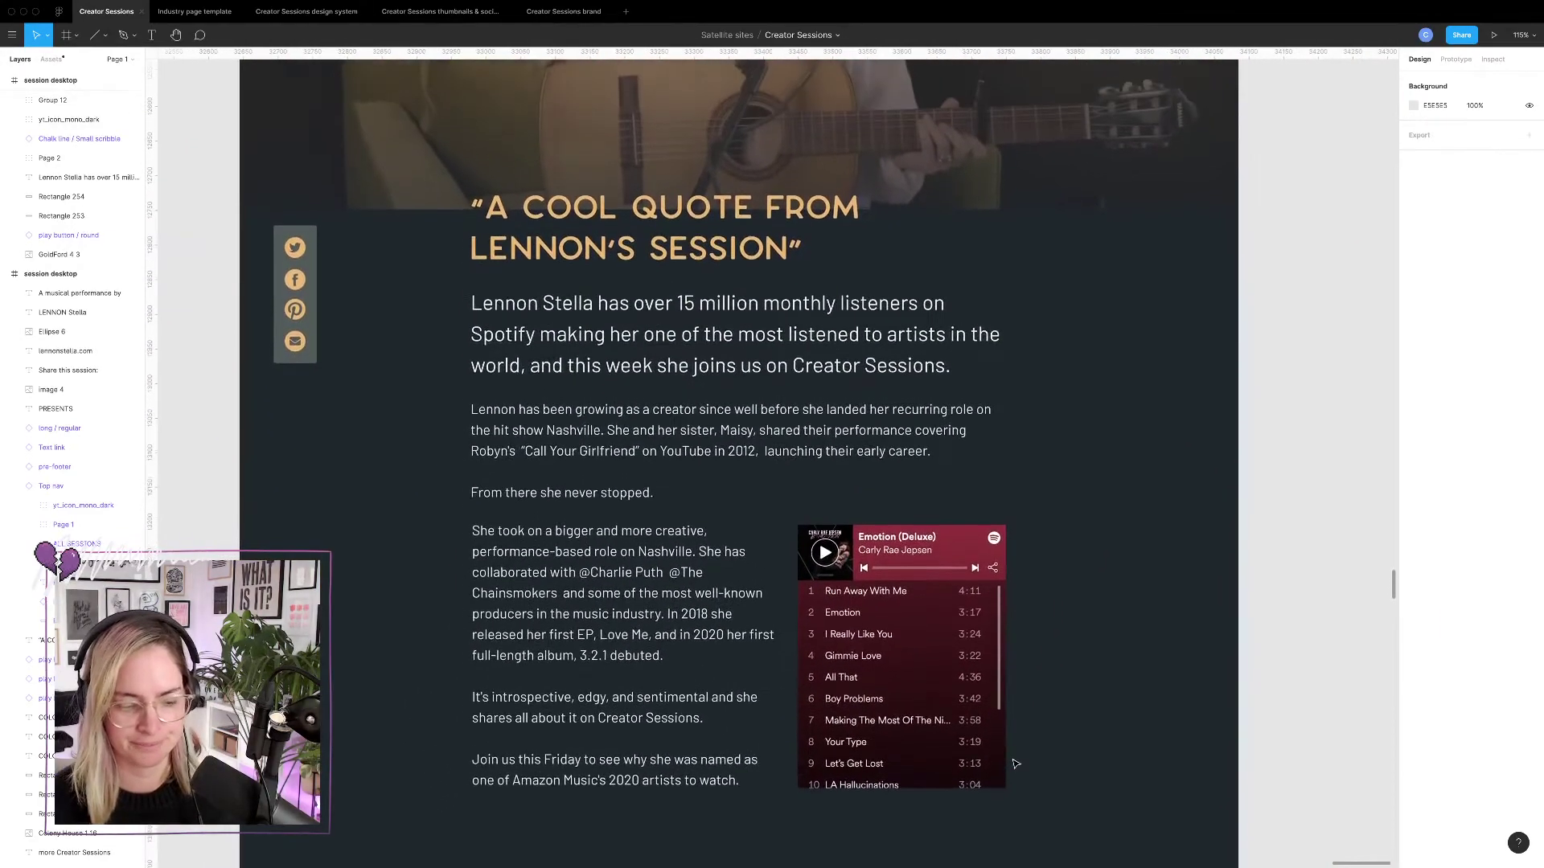
scroll(1016, 764, "up", 1)
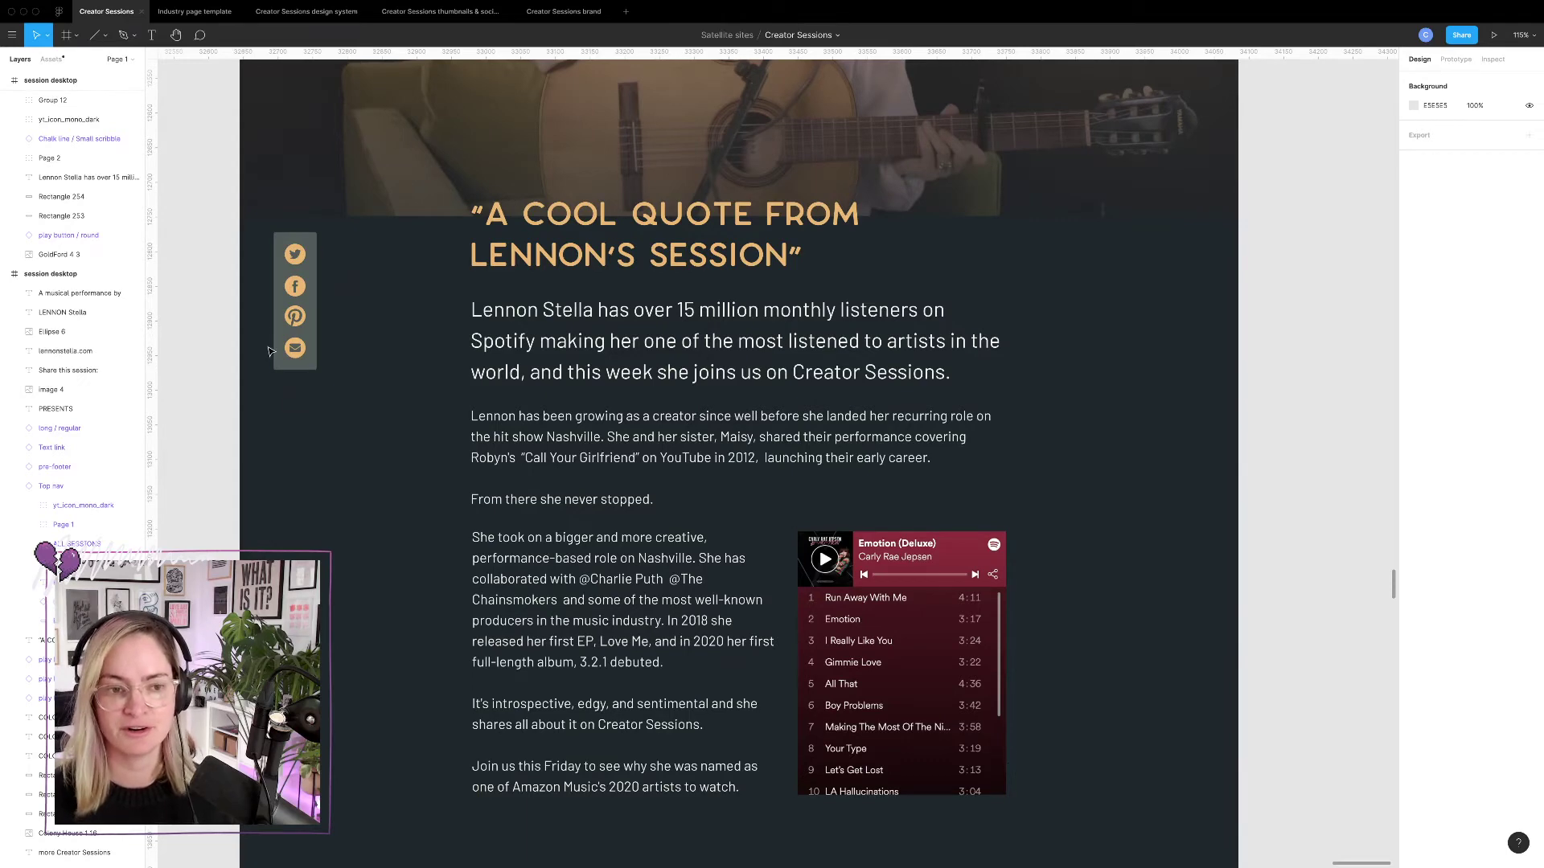
scroll(450, 511, "left", 15)
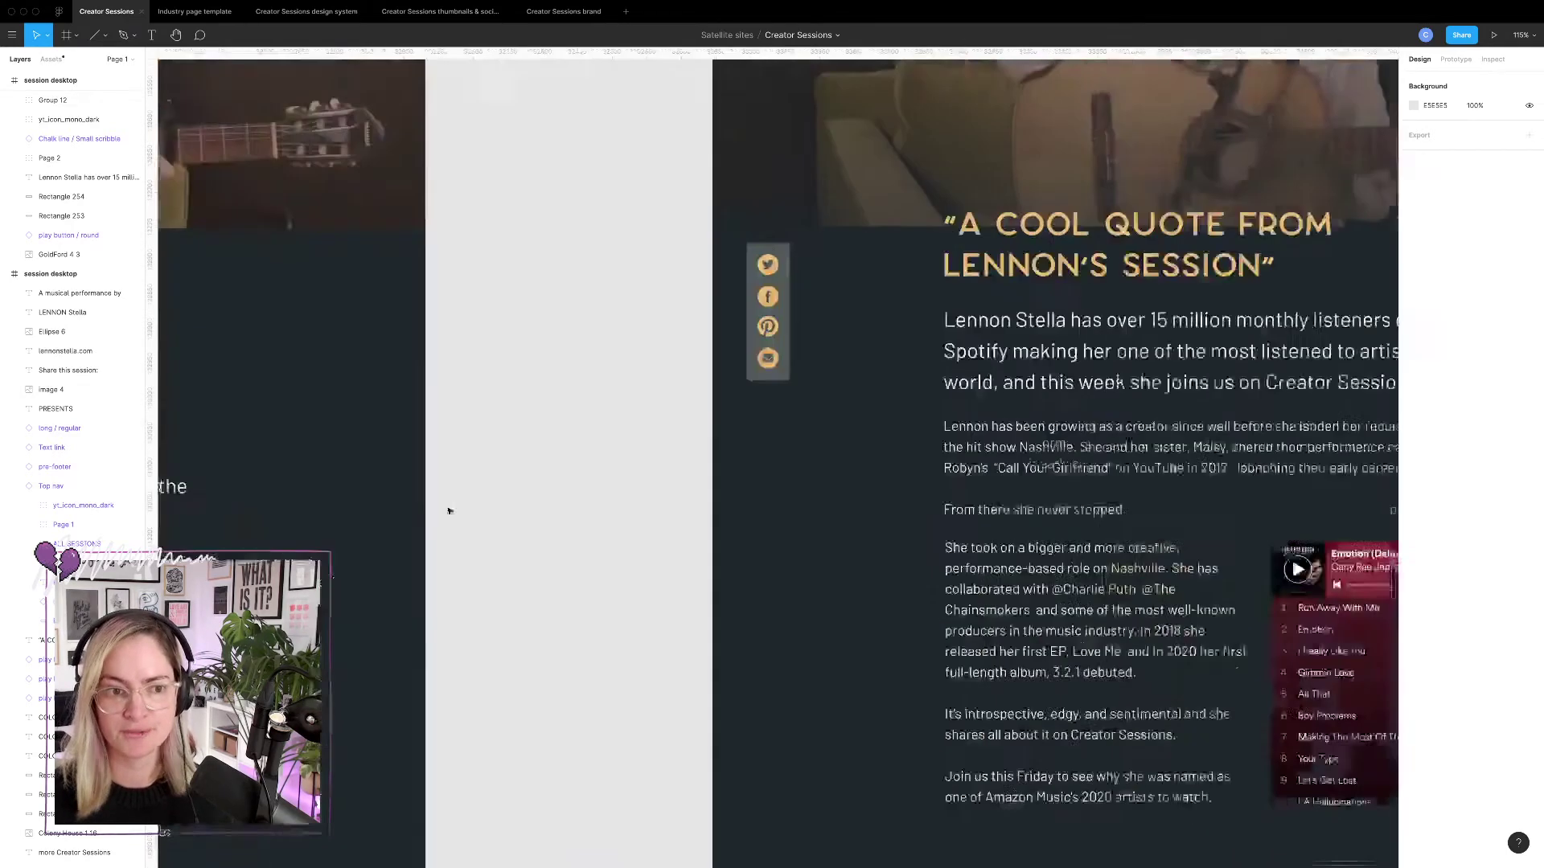
scroll(450, 511, "up", 3)
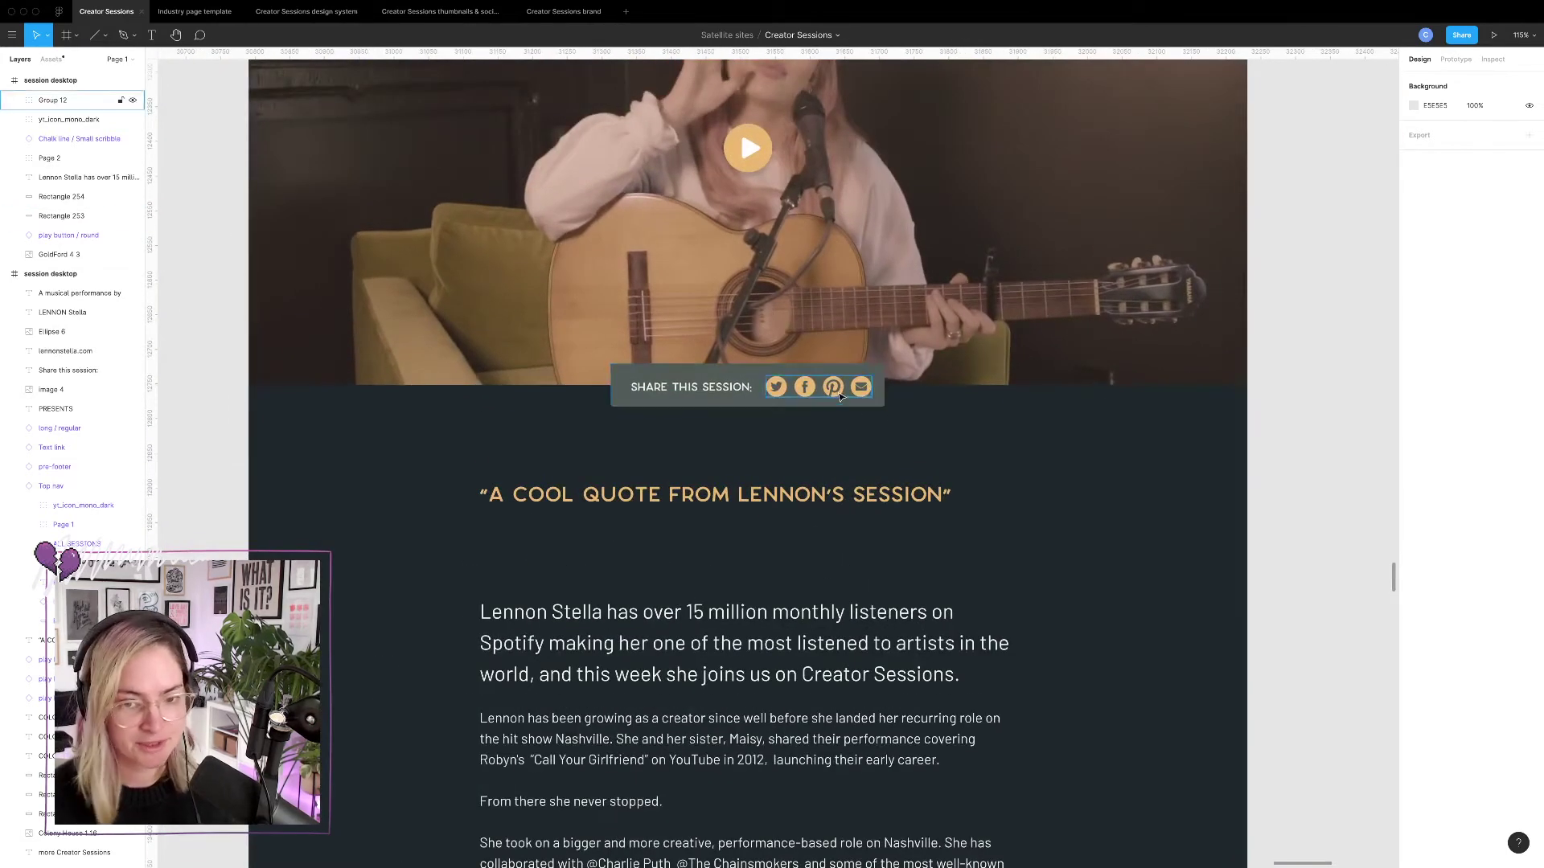
scroll(1035, 450, "up", 4)
scroll(1035, 450, "right", 4)
scroll(1036, 451, "up", 3)
scroll(1036, 450, "right", 1)
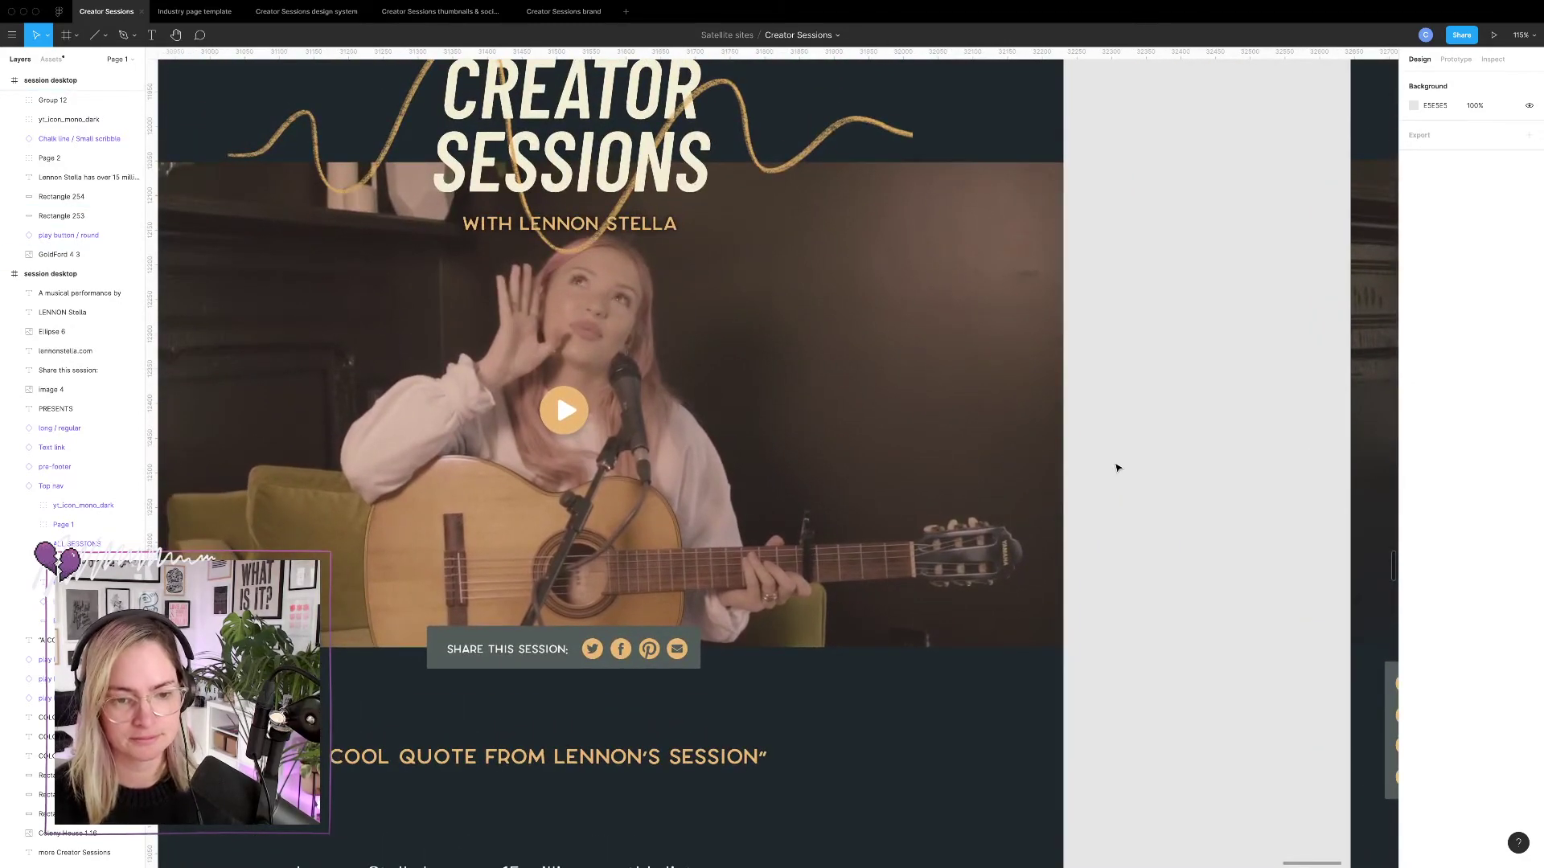
scroll(1116, 467, "right", 15)
scroll(1116, 467, "down", 10)
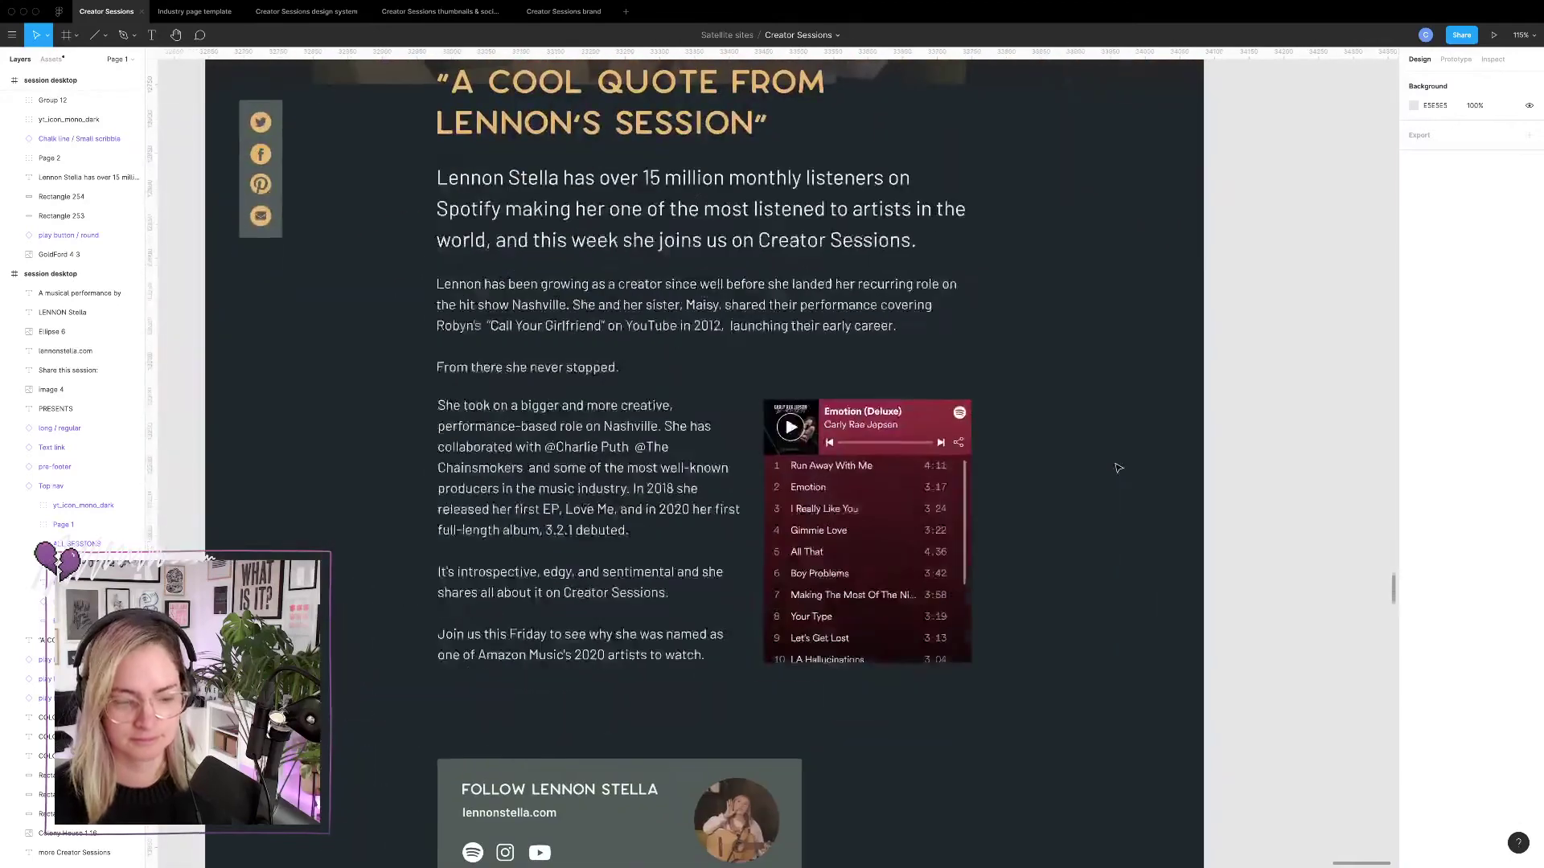
scroll(1118, 467, "left", 2)
scroll(723, 508, "left", 3)
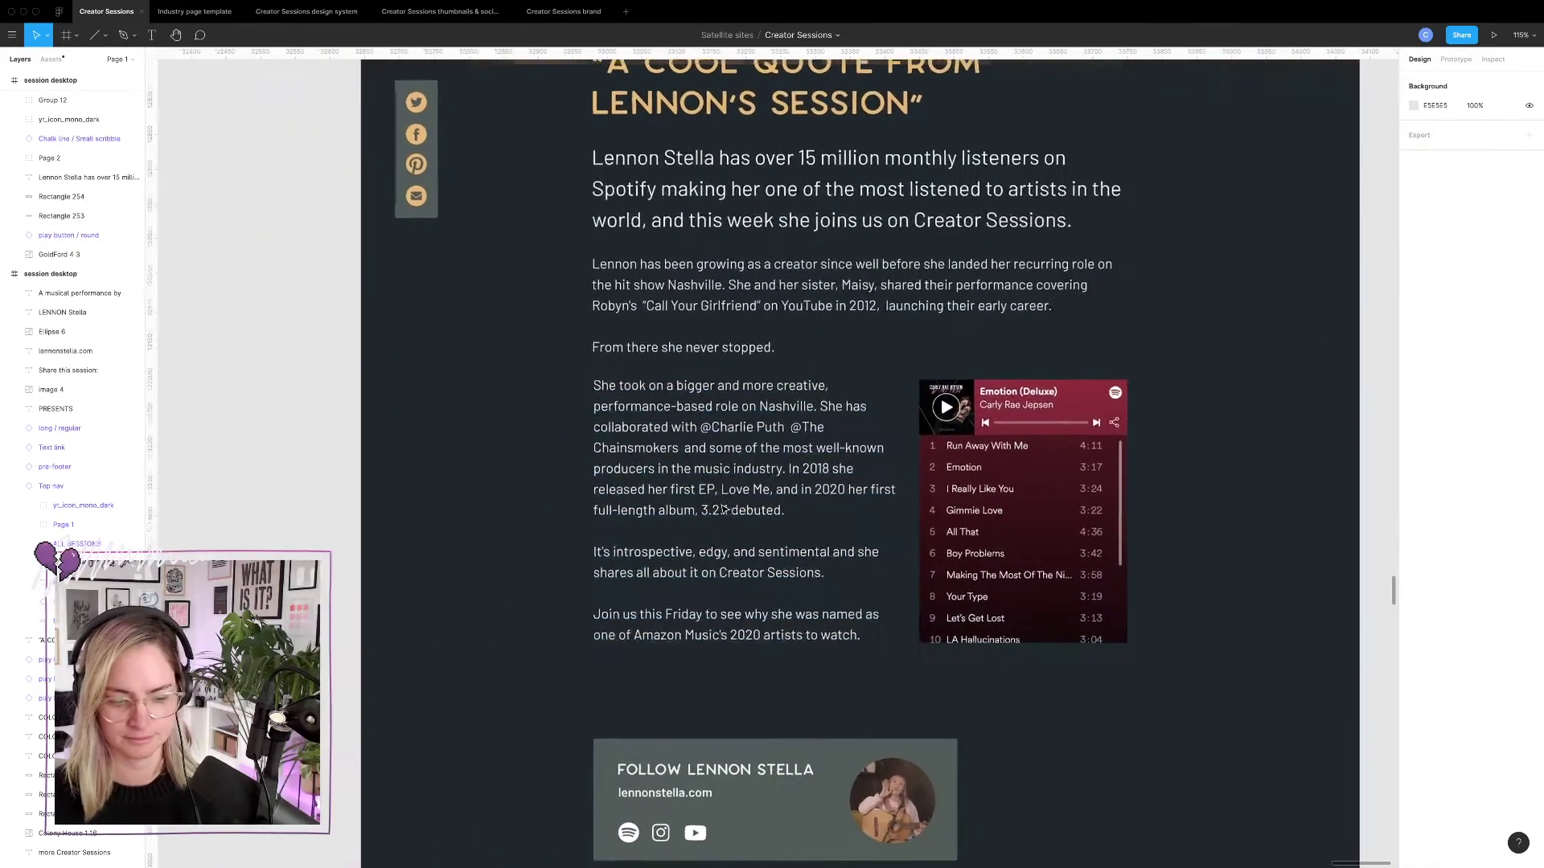
scroll(724, 508, "down", 1)
scroll(724, 509, "left", 1)
scroll(731, 538, "up", 2)
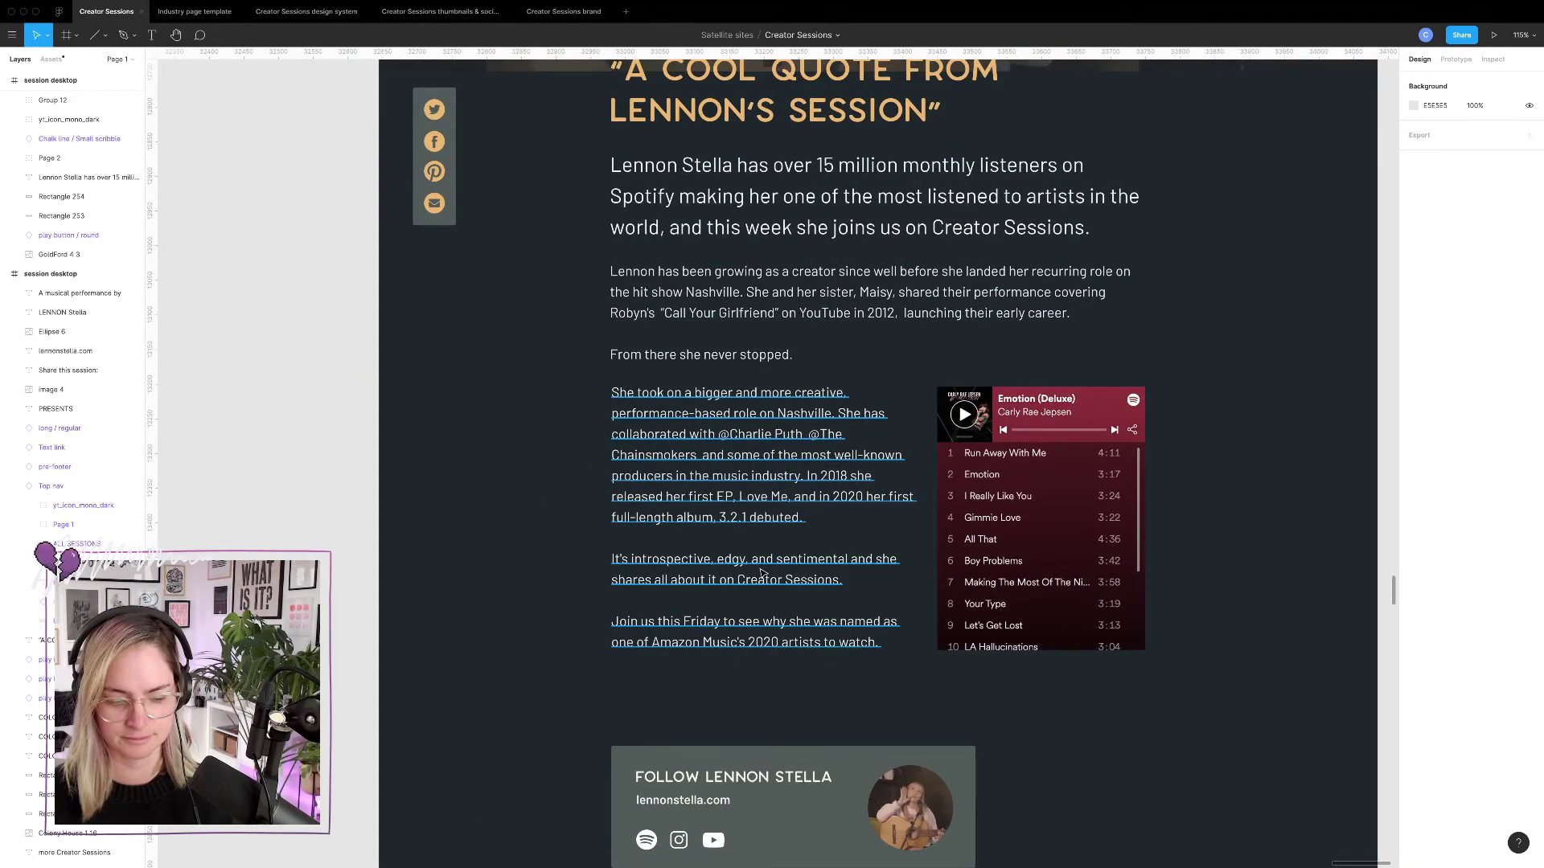
scroll(762, 573, "down", 1)
scroll(762, 572, "up", 6)
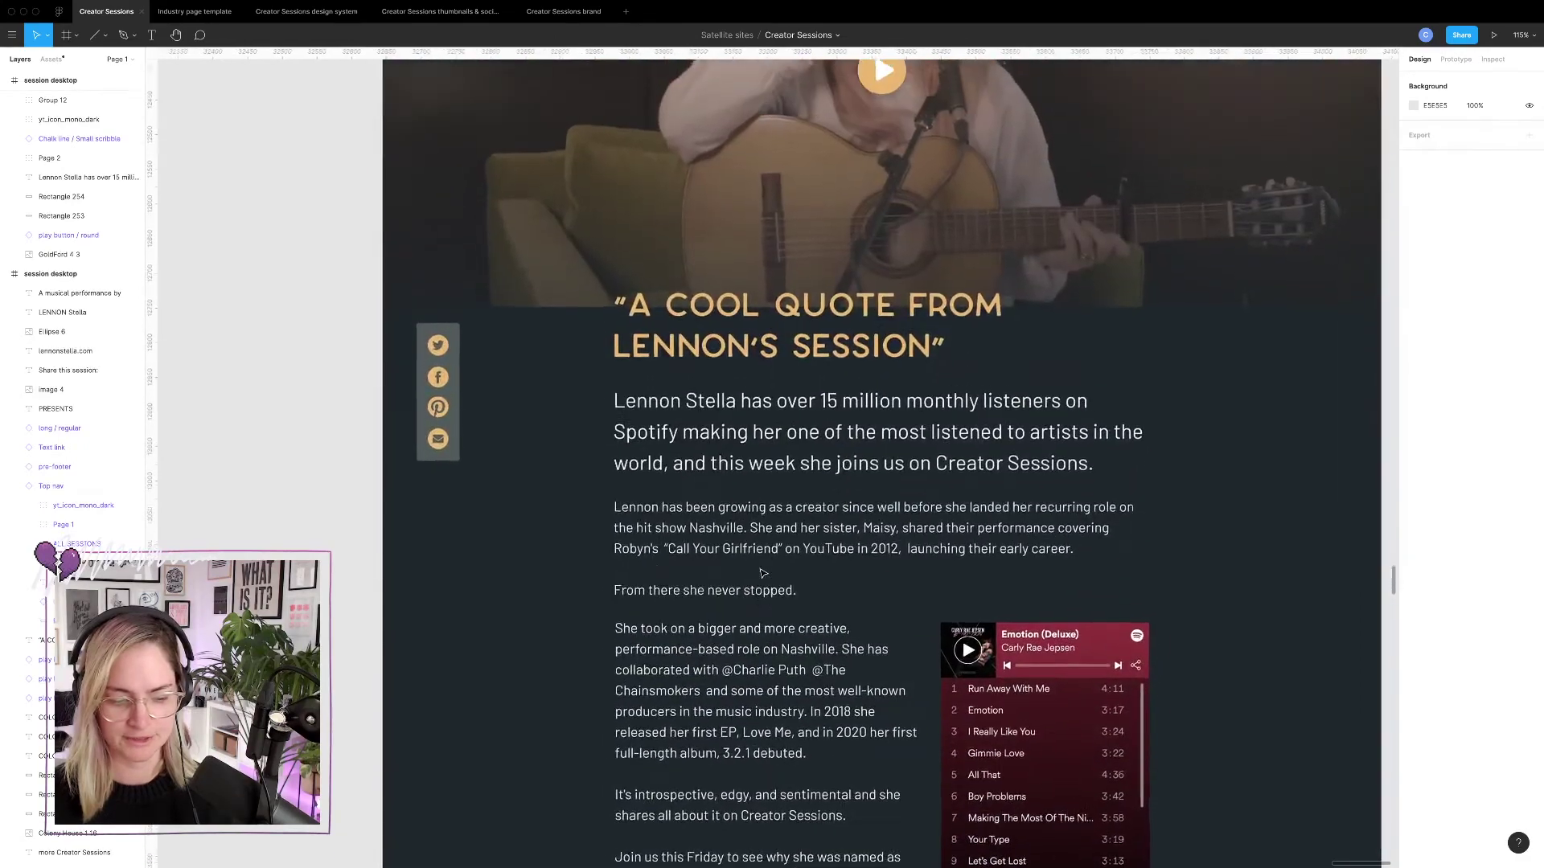
scroll(763, 573, "up", 8)
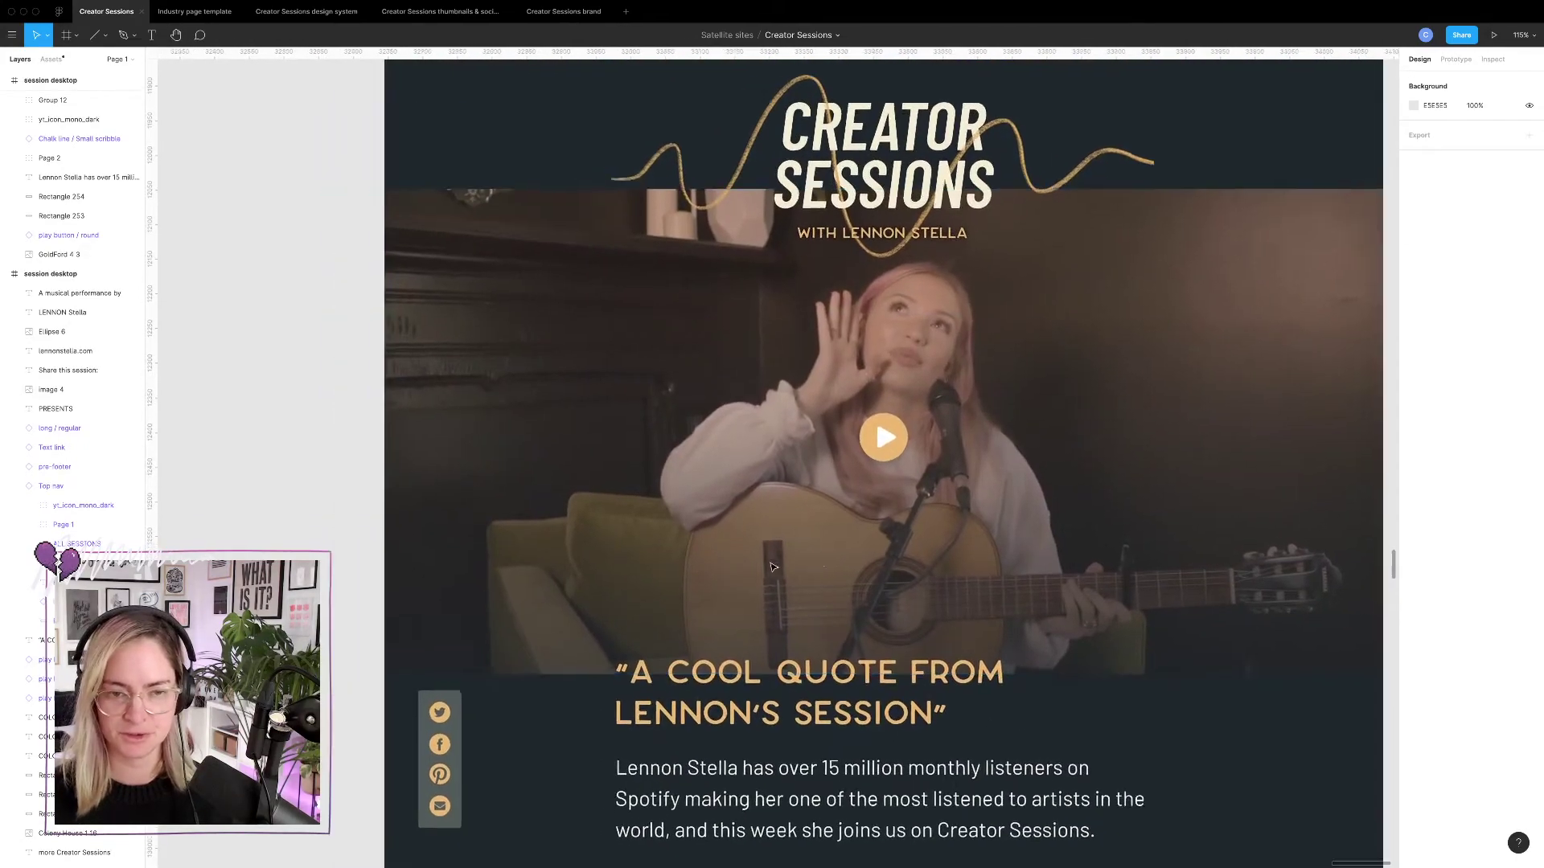
scroll(770, 567, "left", 5)
scroll(770, 567, "down", 1)
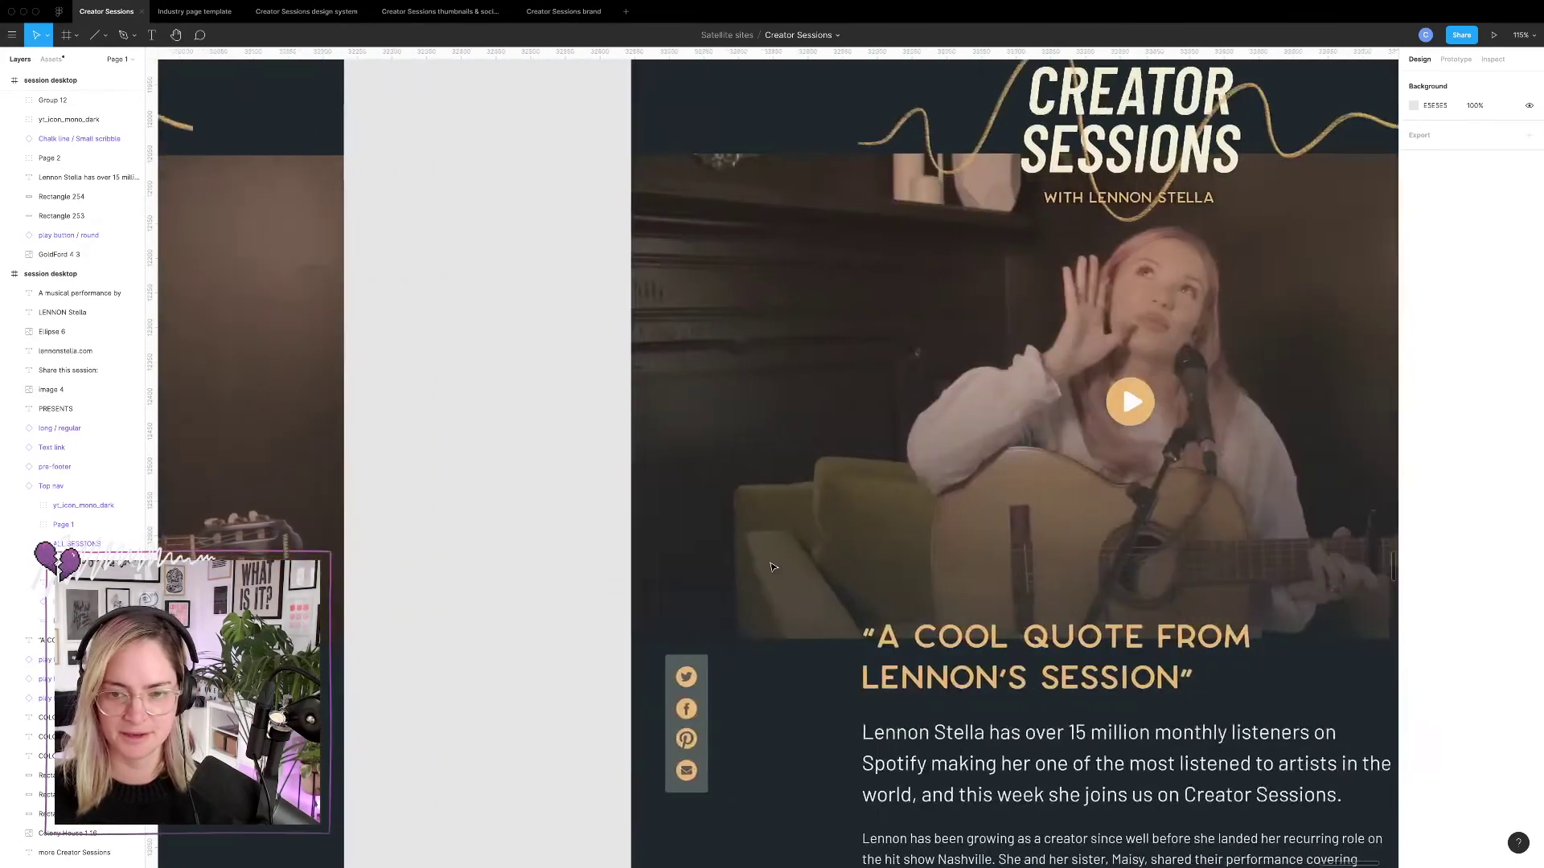
Widen the follow card's background to 770 px, flush with the tracklist player's outer edge, and shift the round photo to its right end.
scroll(770, 567, "right", 8)
scroll(771, 567, "down", 12)
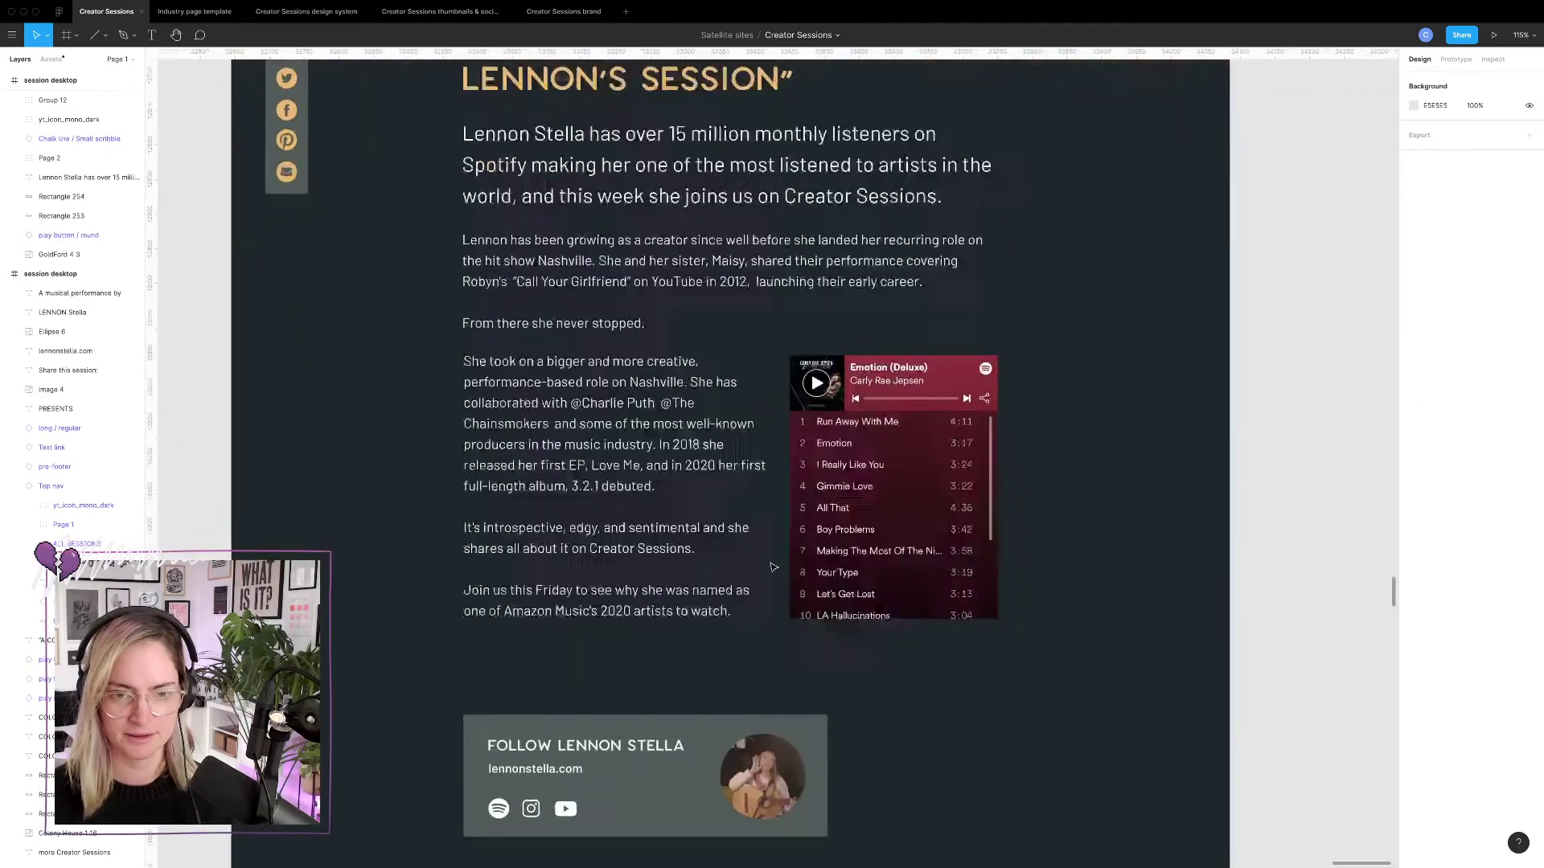
scroll(770, 566, "down", 4)
scroll(770, 567, "right", 1)
left_click(669, 544)
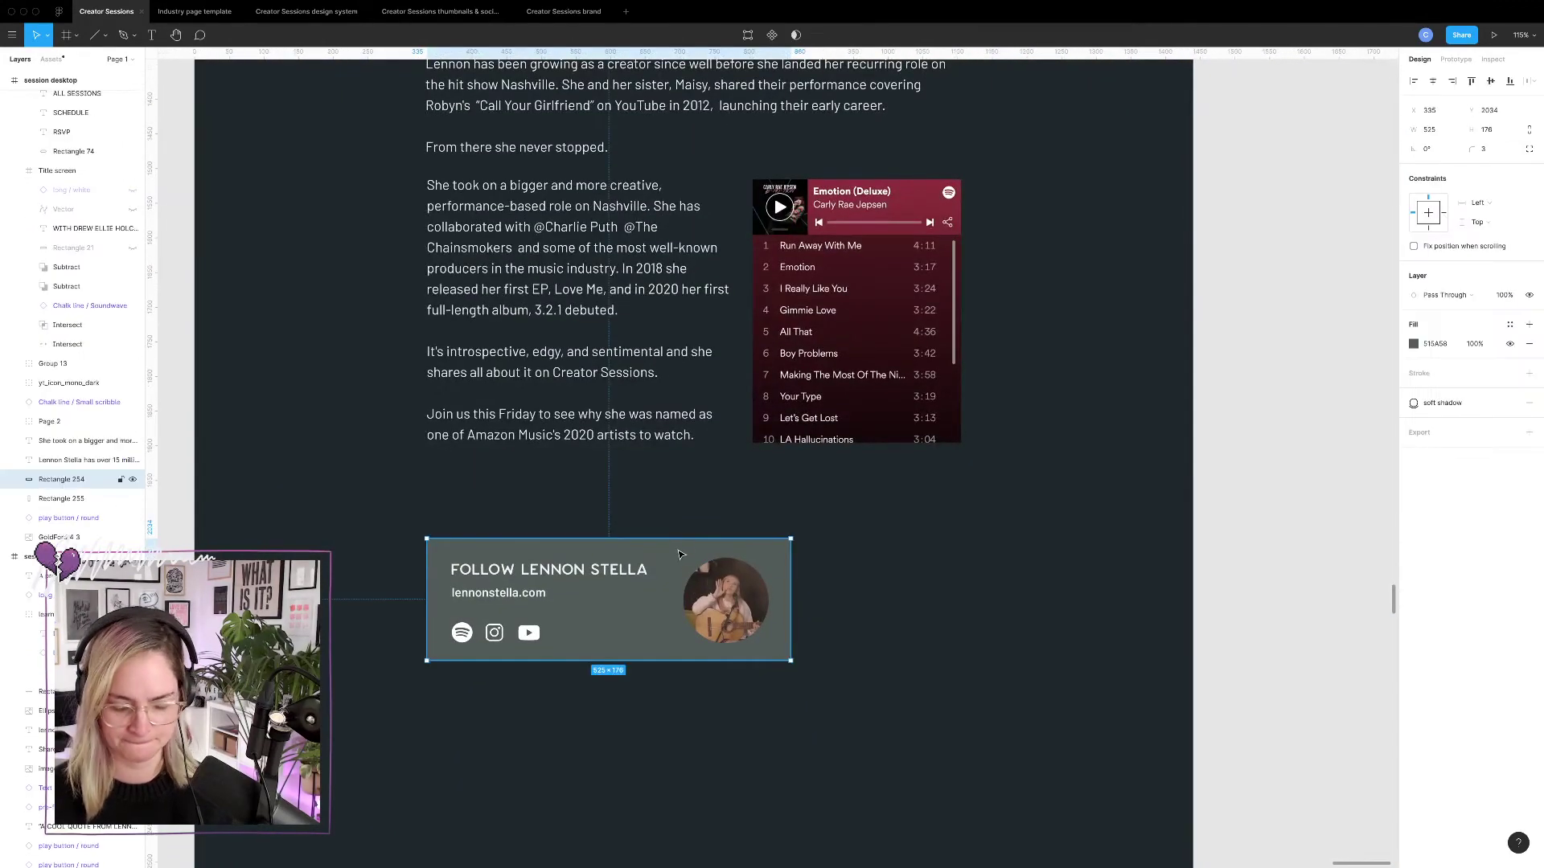
key("ctrl+g")
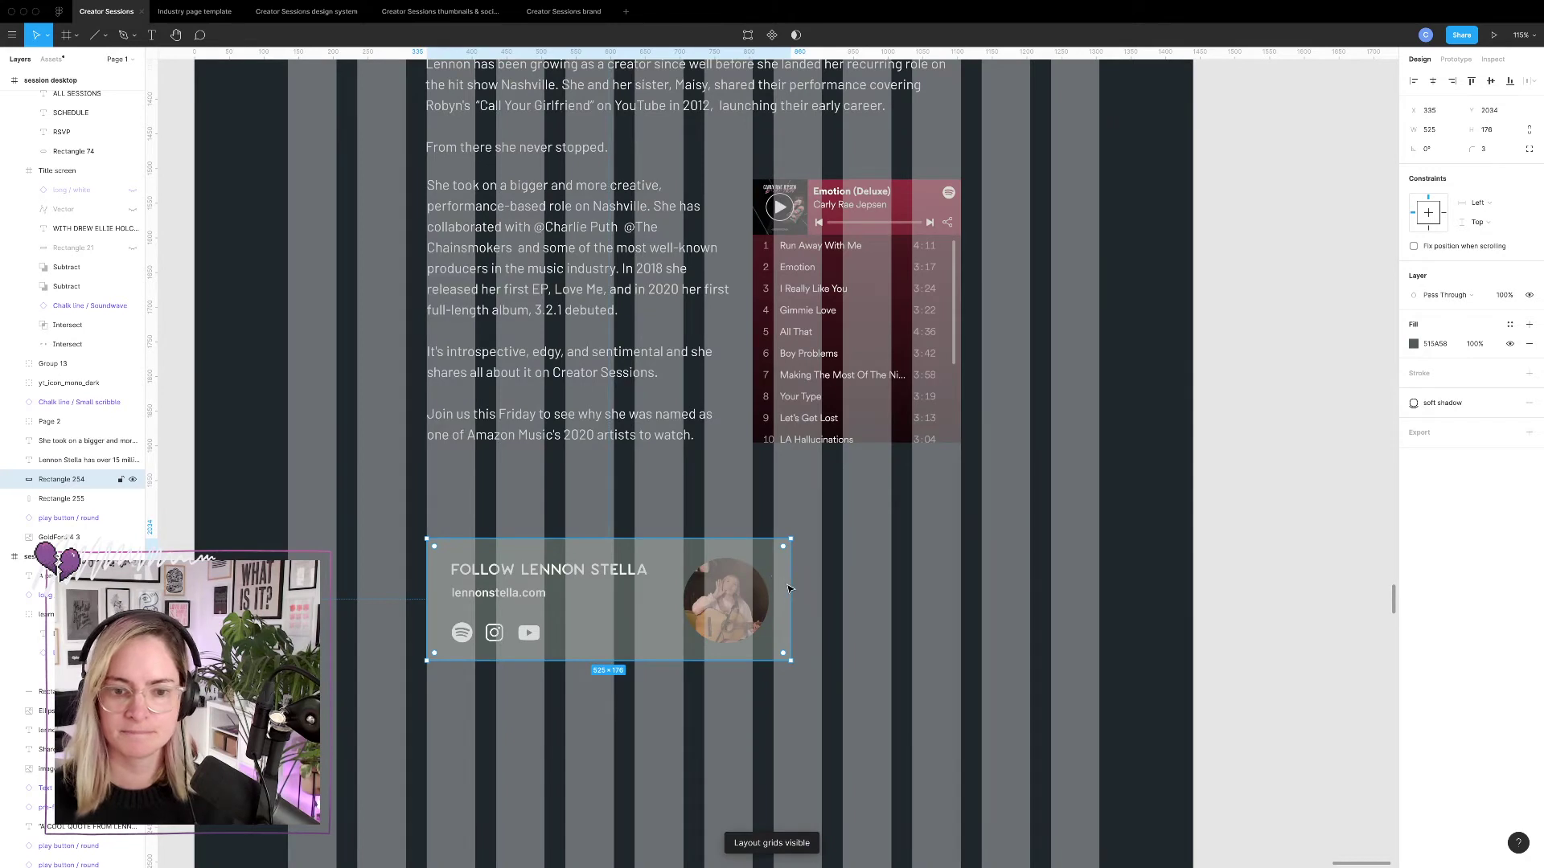
left_click_drag(786, 584, 961, 572)
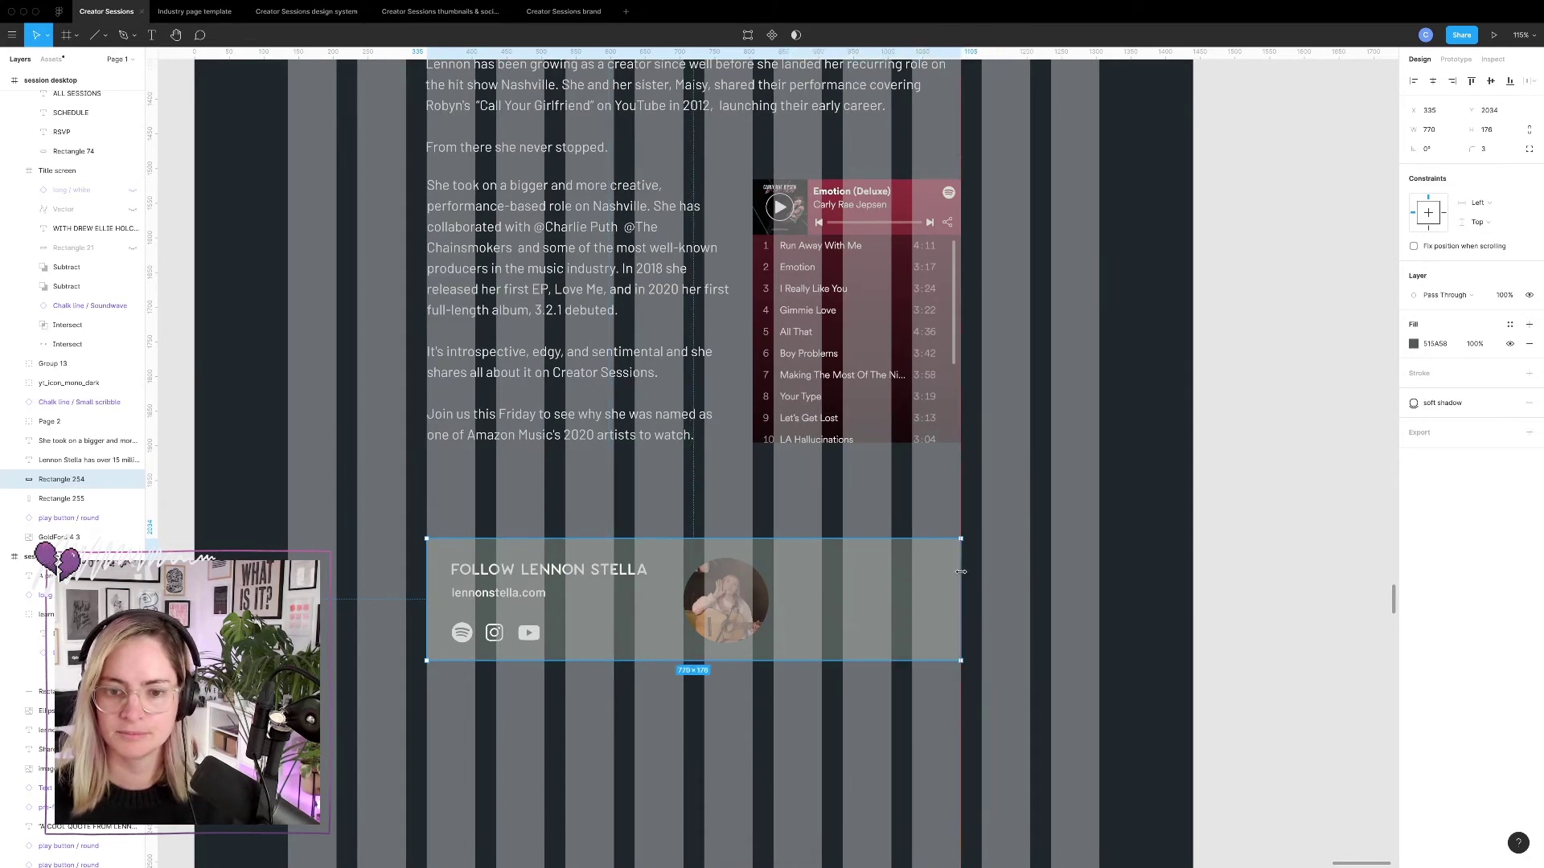
left_click_drag(734, 599, 907, 599)
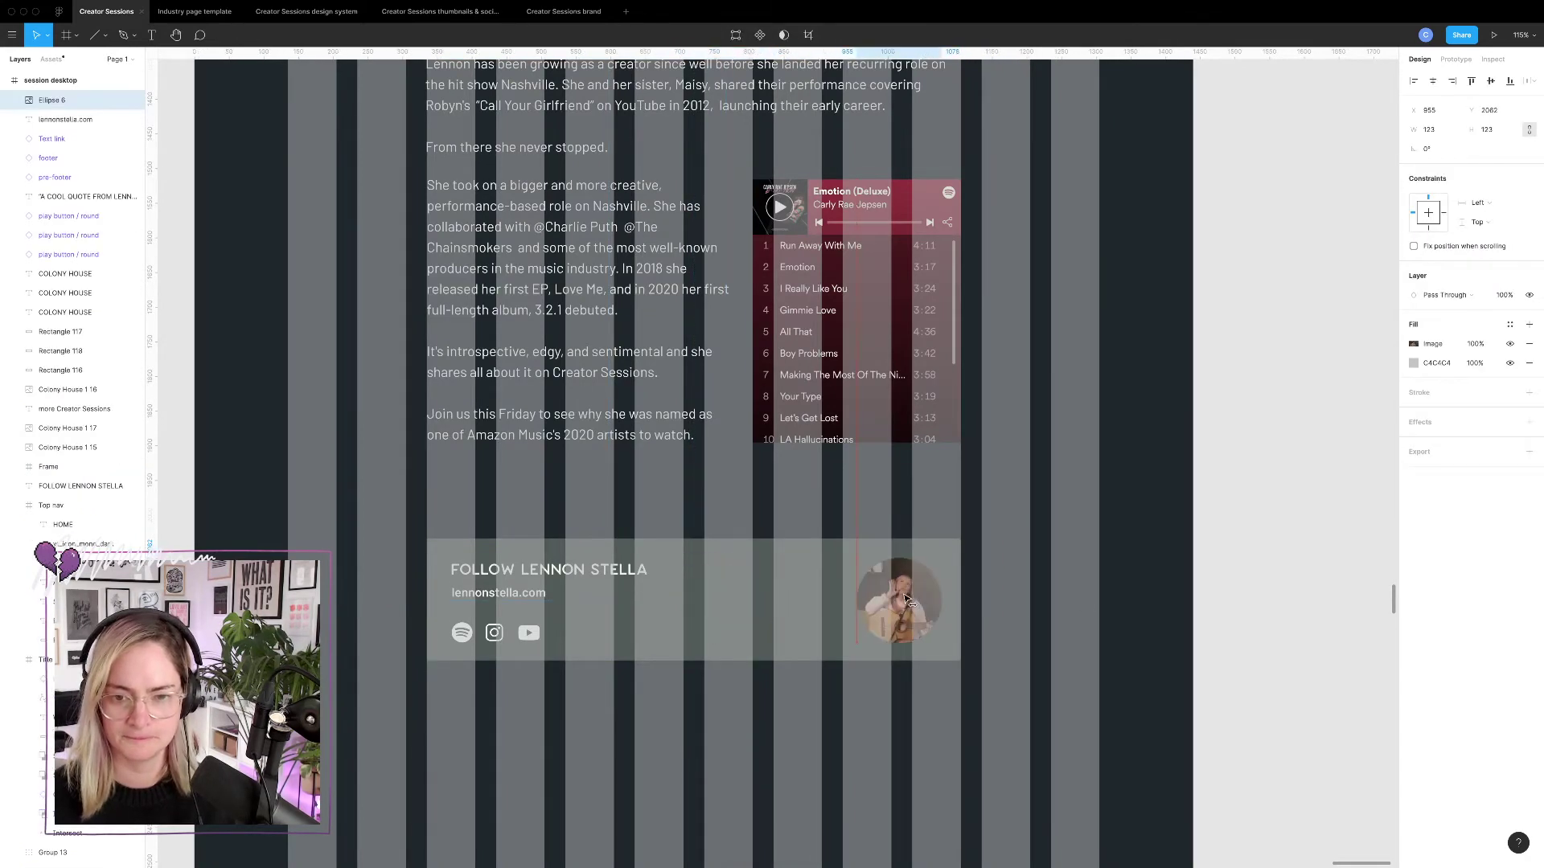
left_click(1070, 593)
key("ctrl+g")
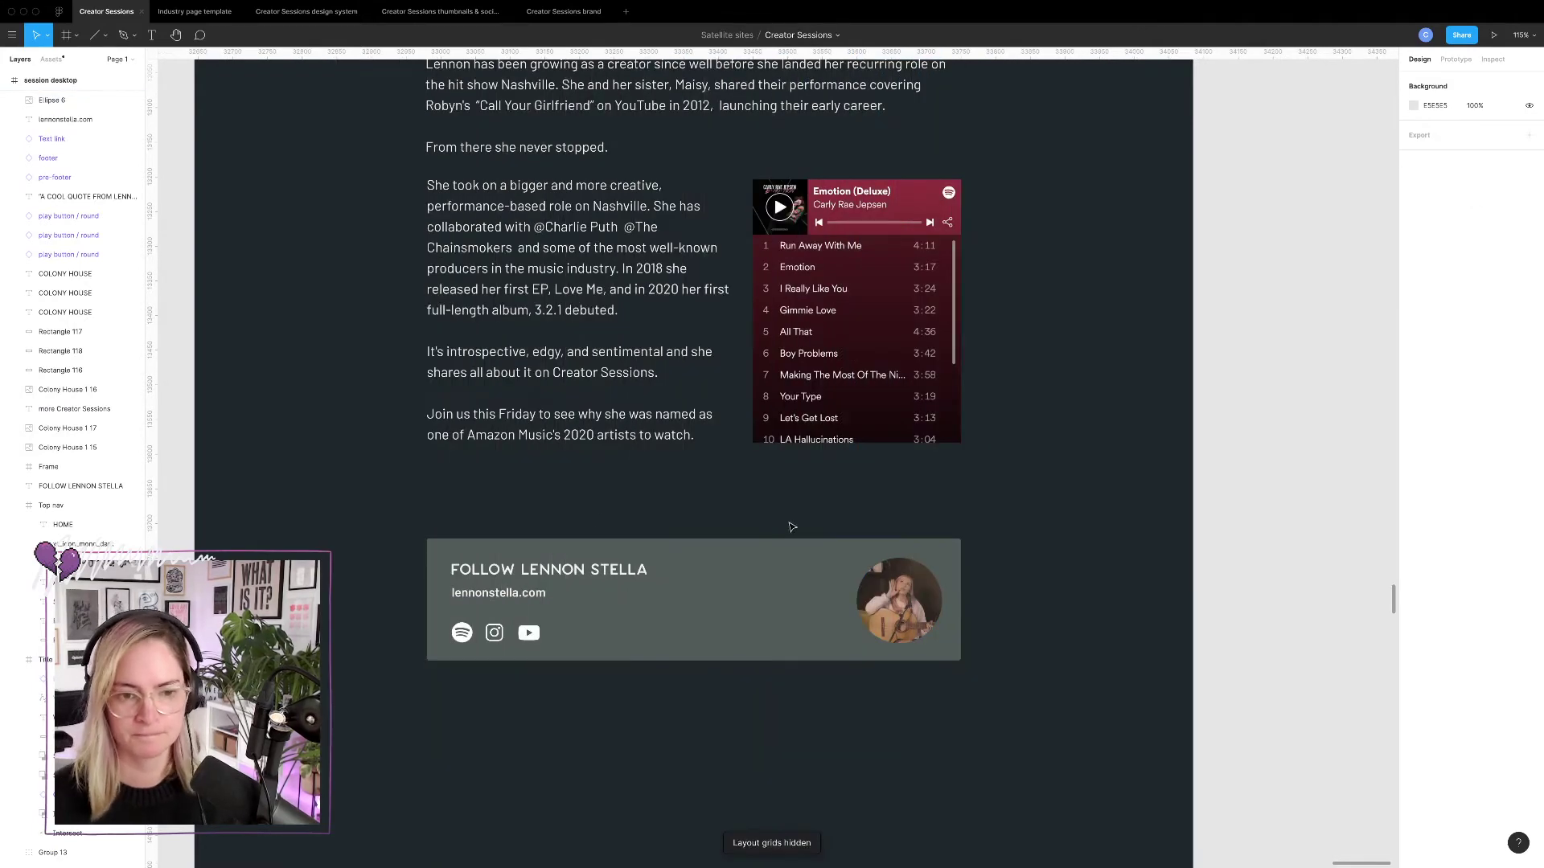
Swap the follow card's layout, placing the round photo at its left end and the heading, website link and social icons beside it.
left_click(493, 565)
left_click(499, 593, "shift")
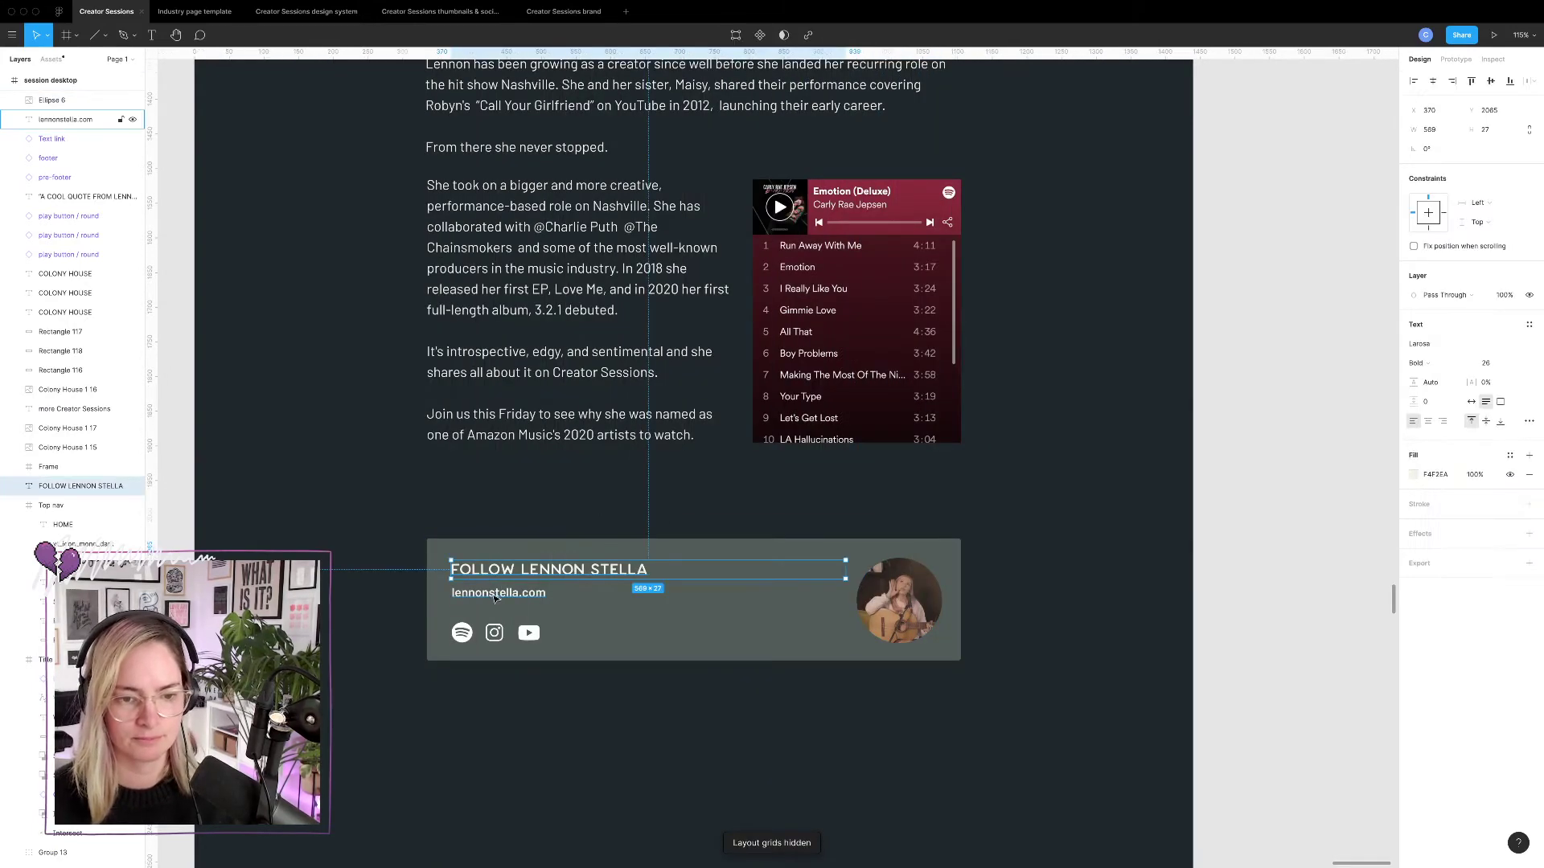
left_click(524, 643, "shift")
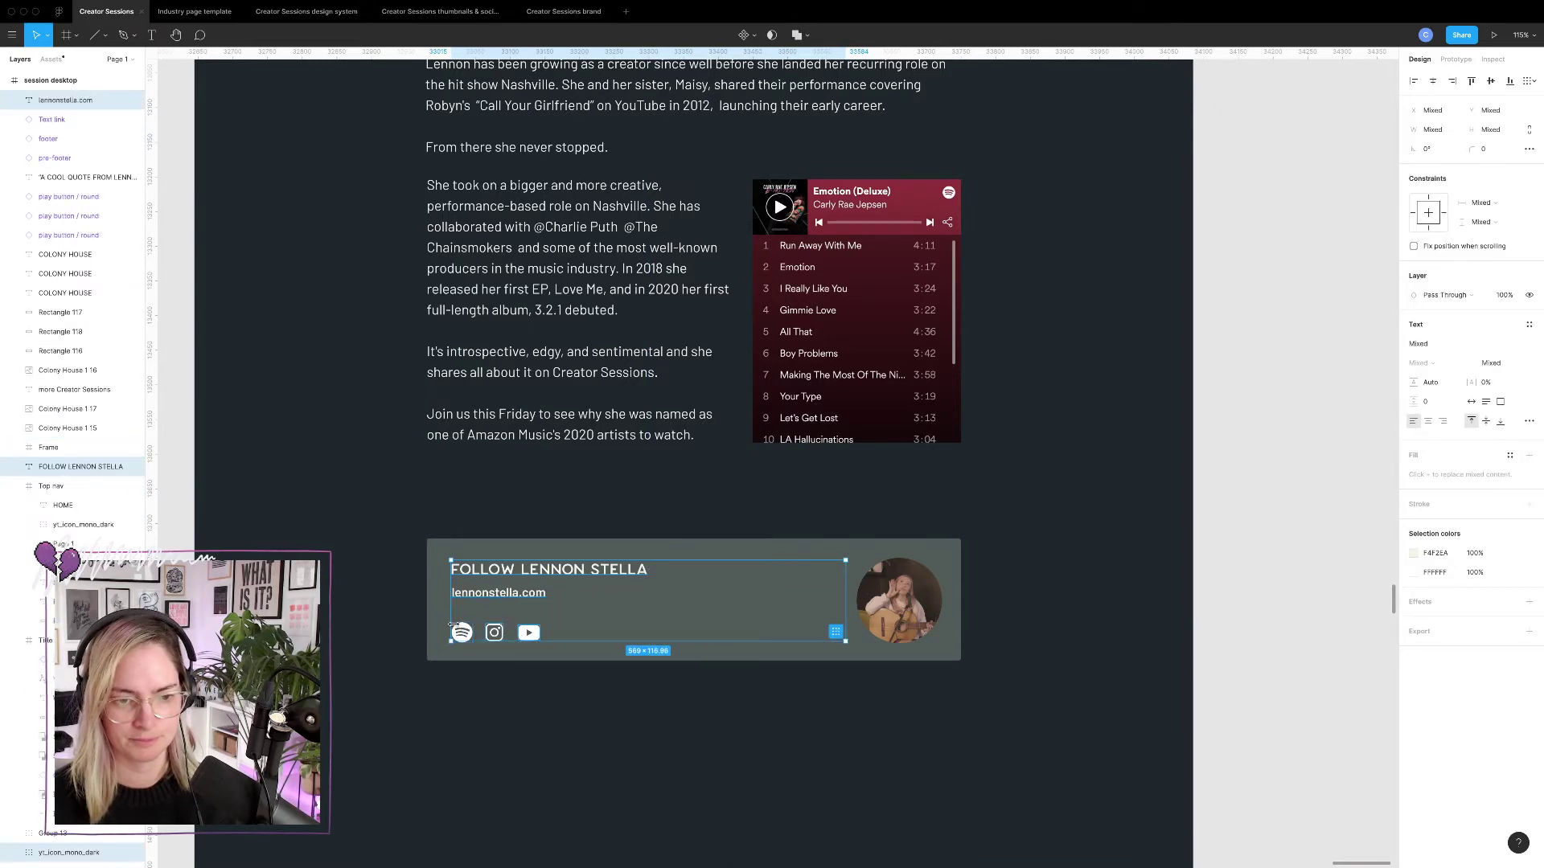
left_click(461, 633, "shift")
left_click_drag(794, 595, 519, 587)
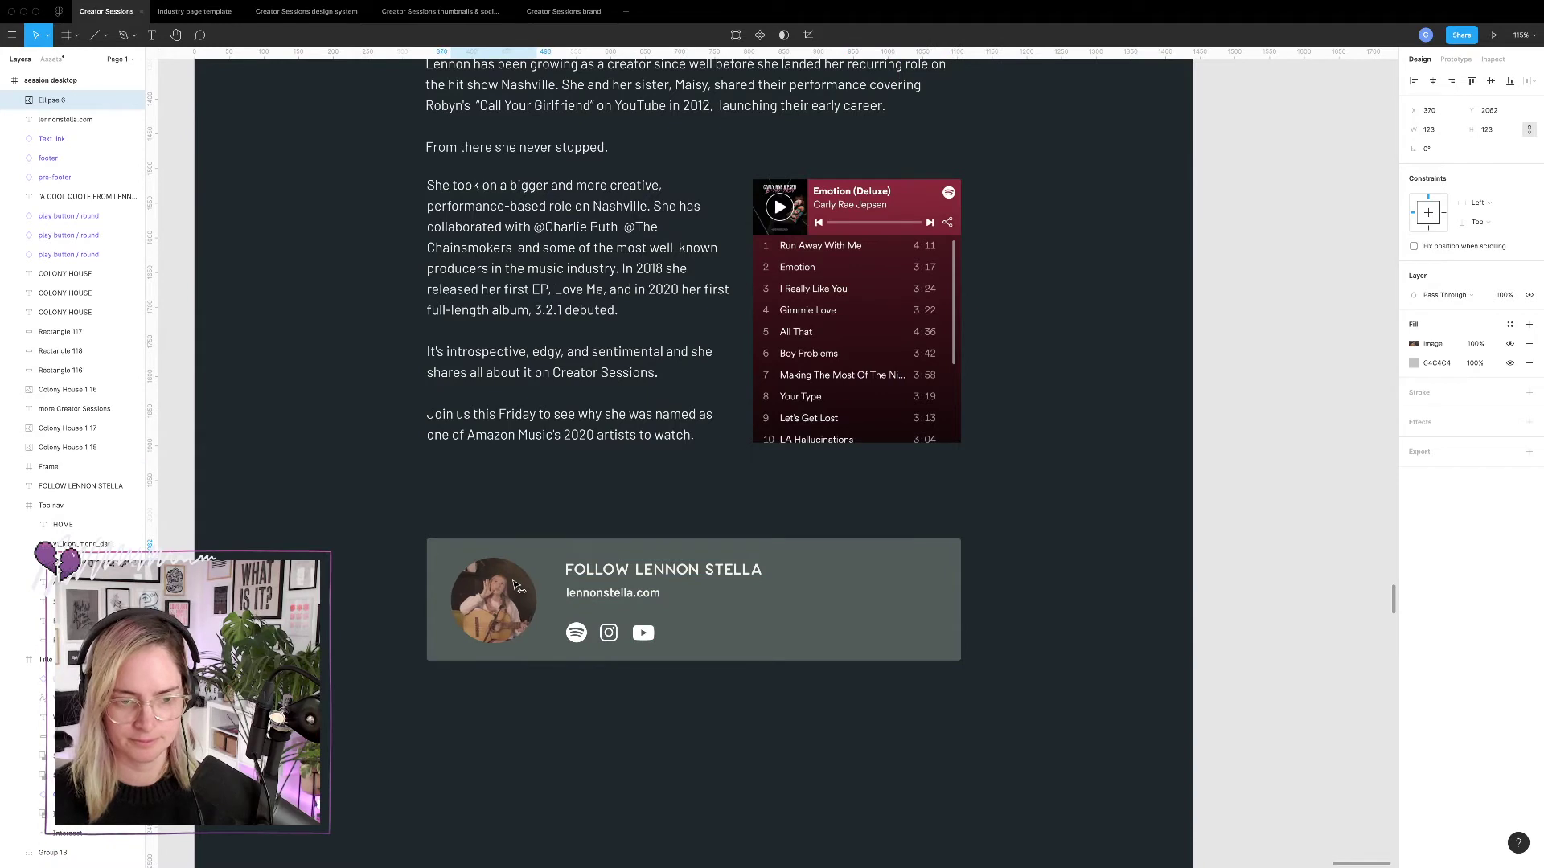
Nudge the follow card's heading, website link and social icons slightly left, closer to the round photo.
left_click(630, 578)
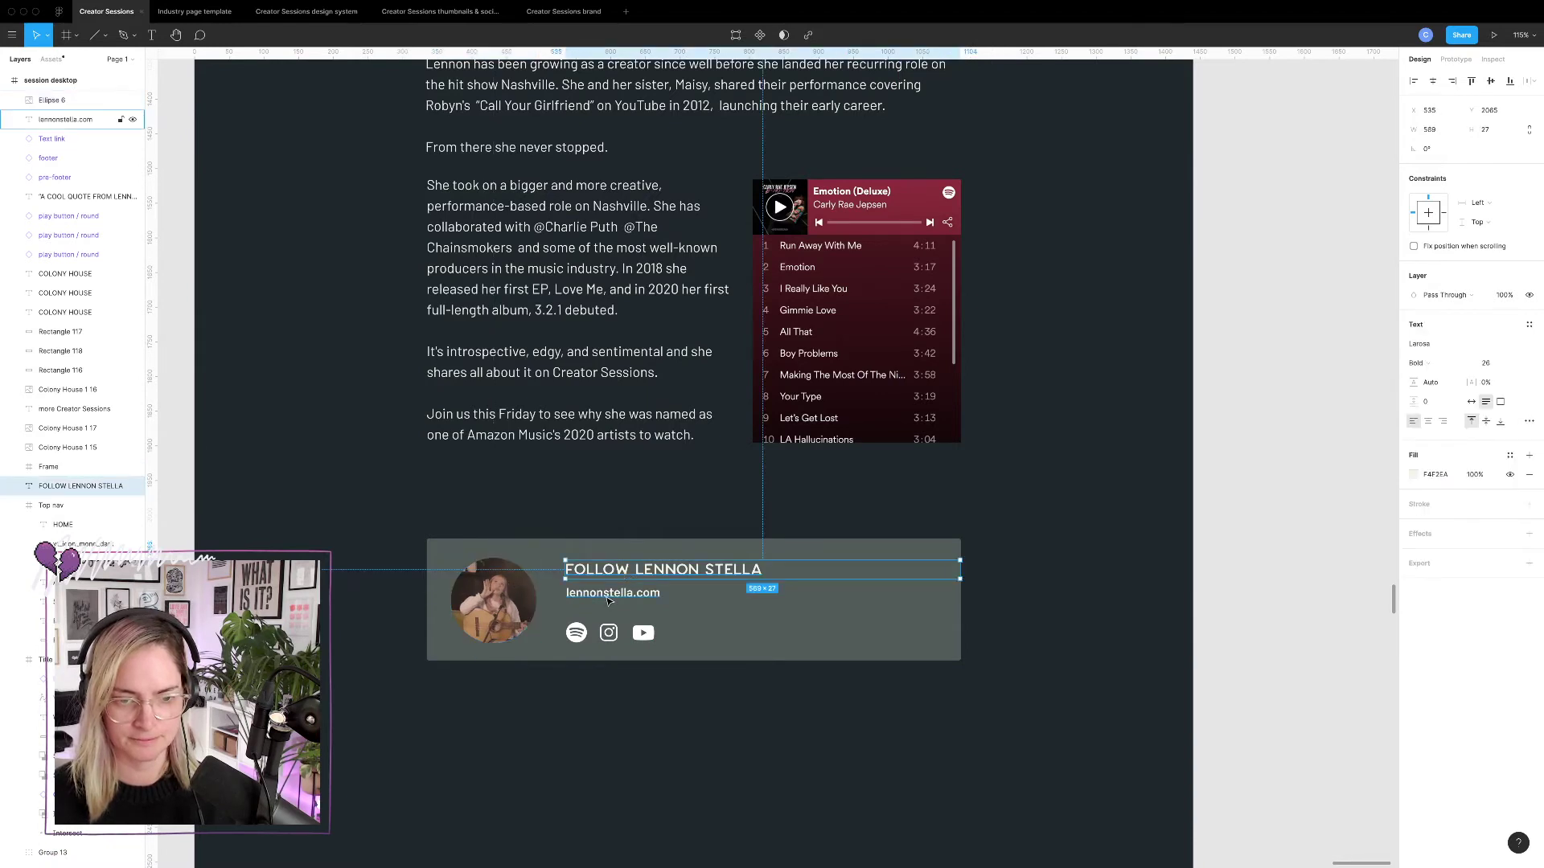
left_click(608, 595, "shift")
left_click(577, 632, "shift")
left_click(643, 632, "shift")
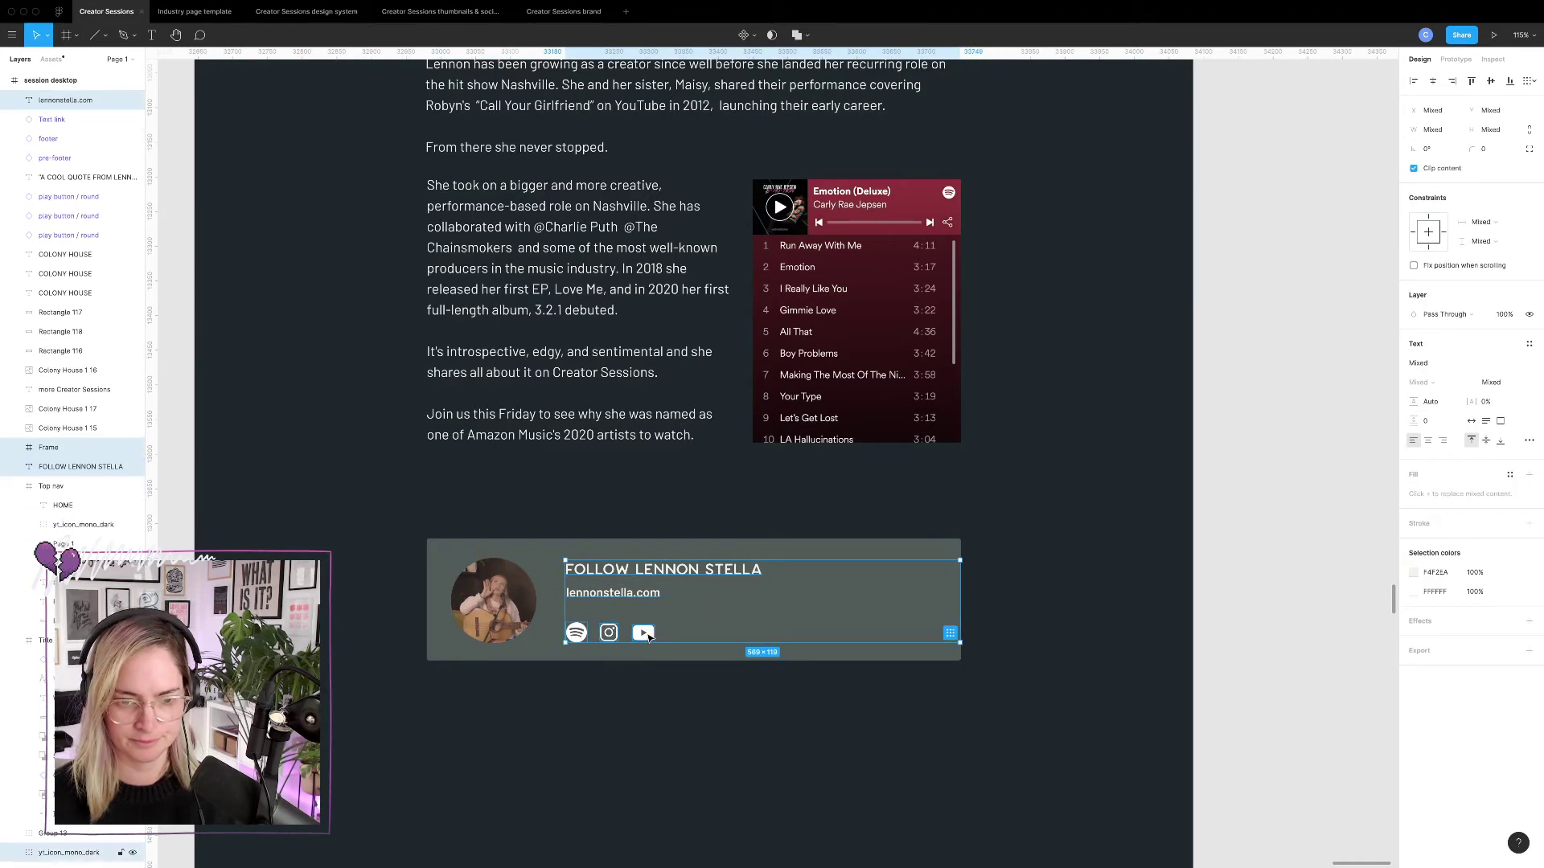
key("shift+a")
key("Left")
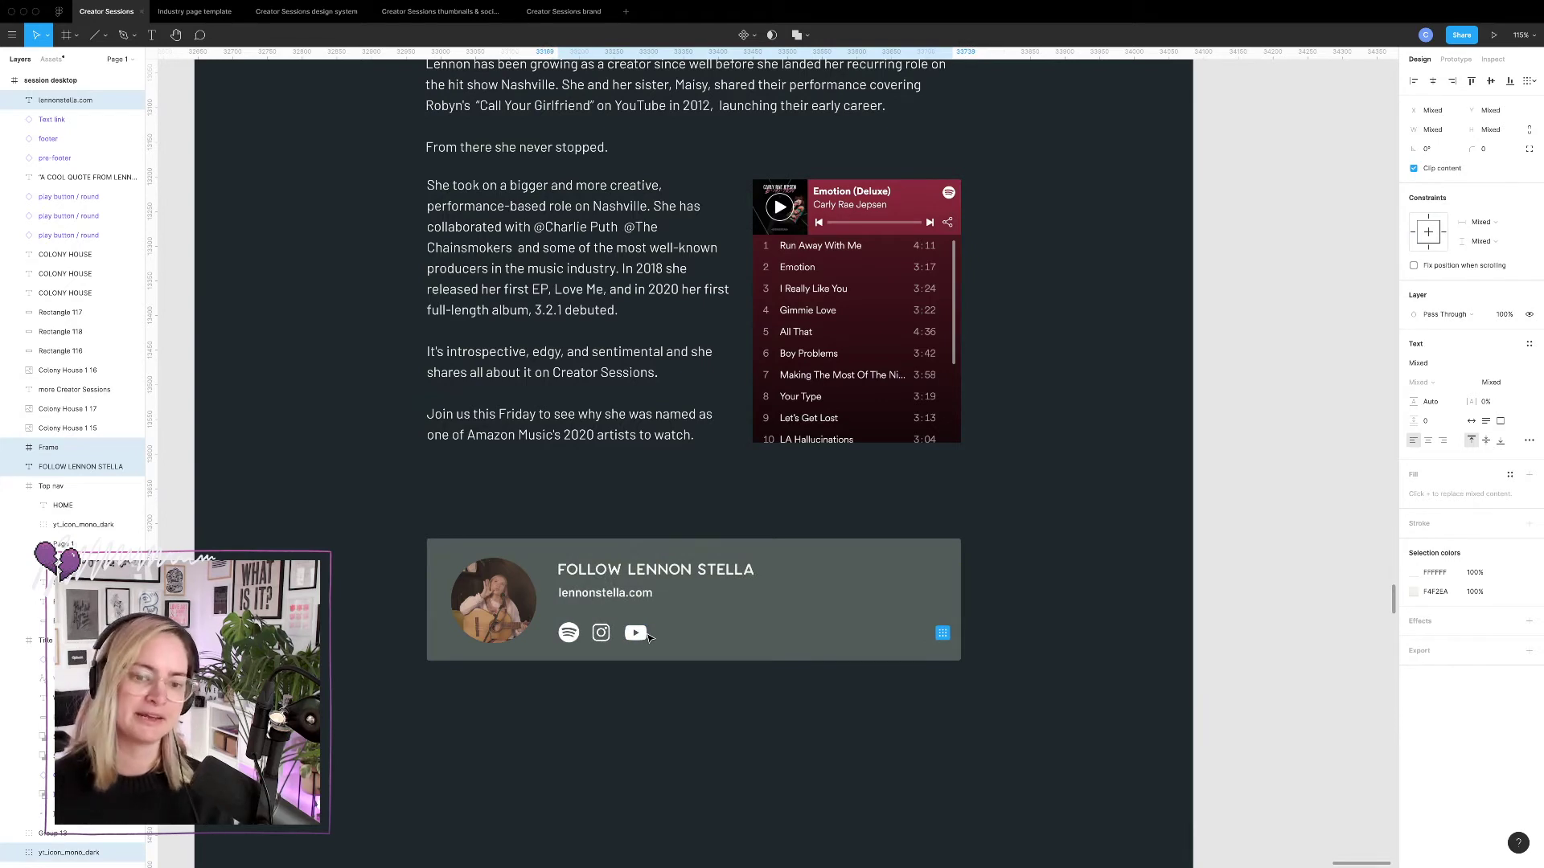
Move the whole follow card with its photo, text and icons up, closer to the body text and tracklist player.
left_click(1070, 693)
left_click_drag(364, 524, 985, 692)
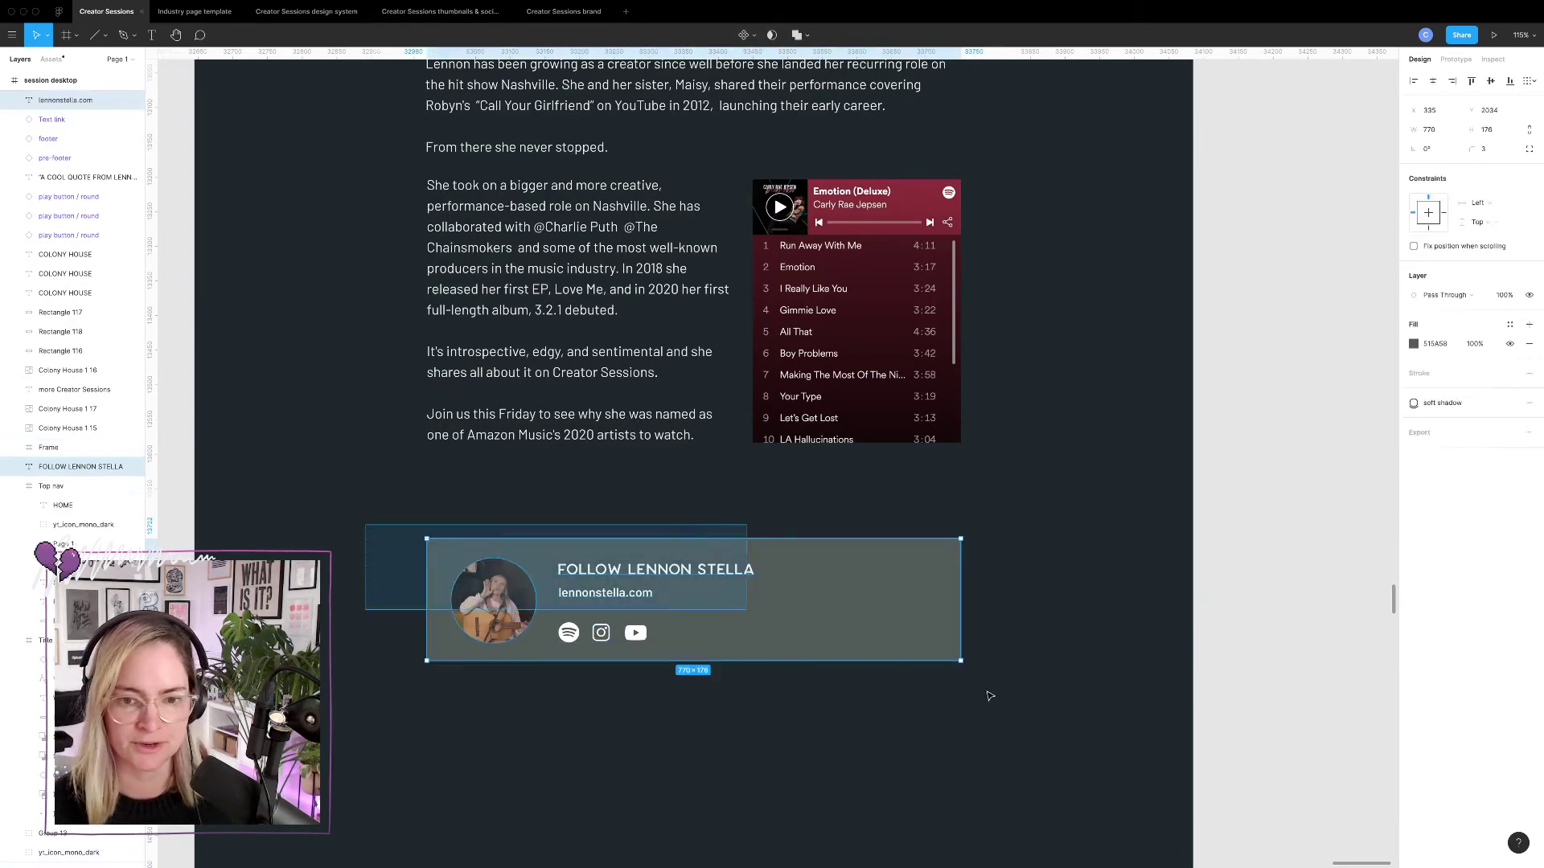
left_click_drag(858, 616, 855, 574)
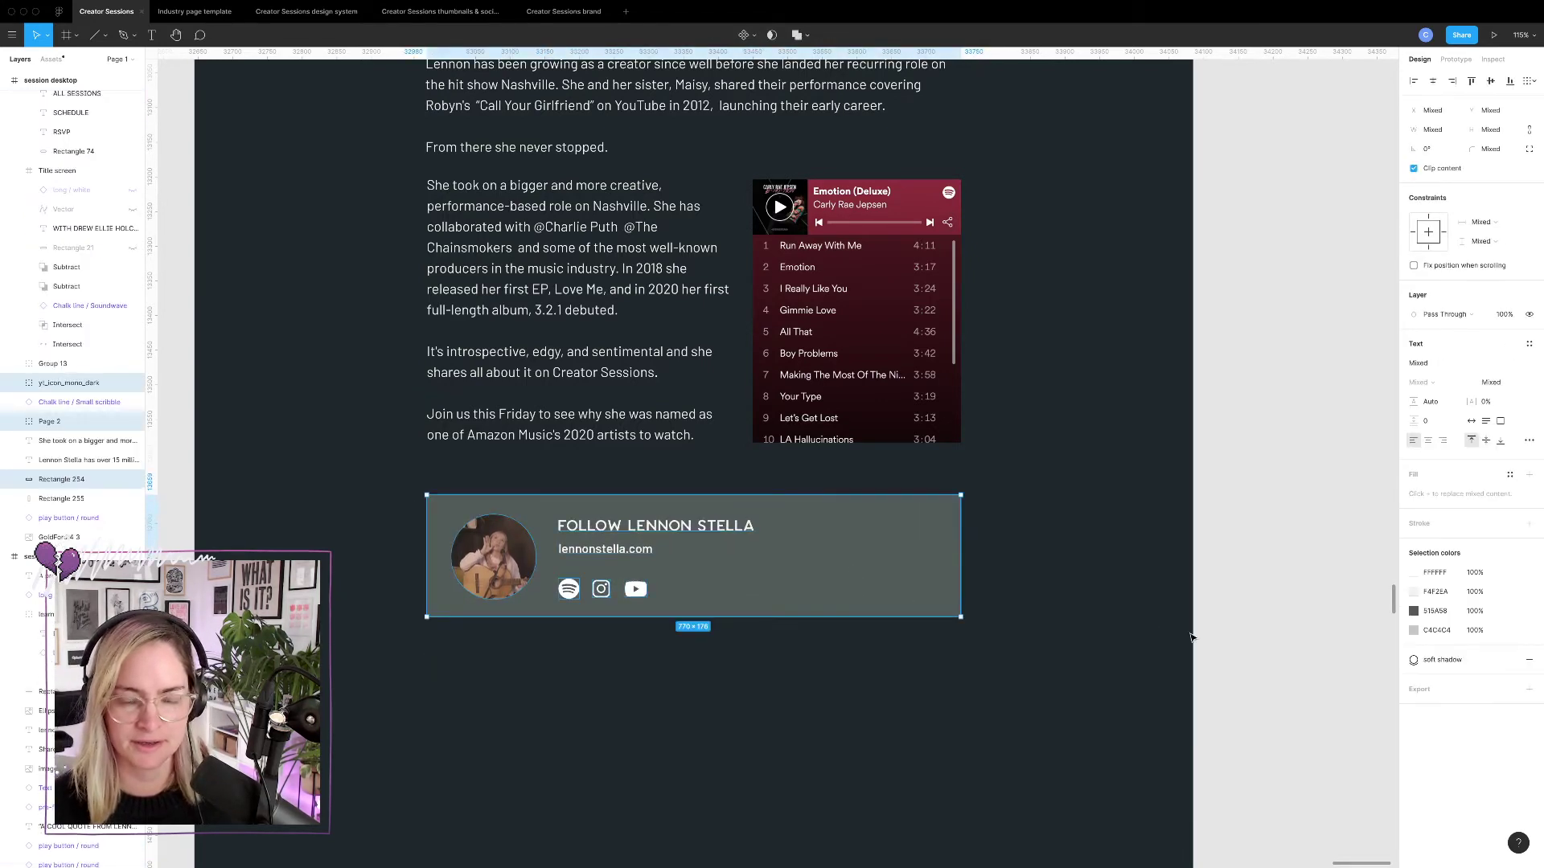
left_click(1152, 630)
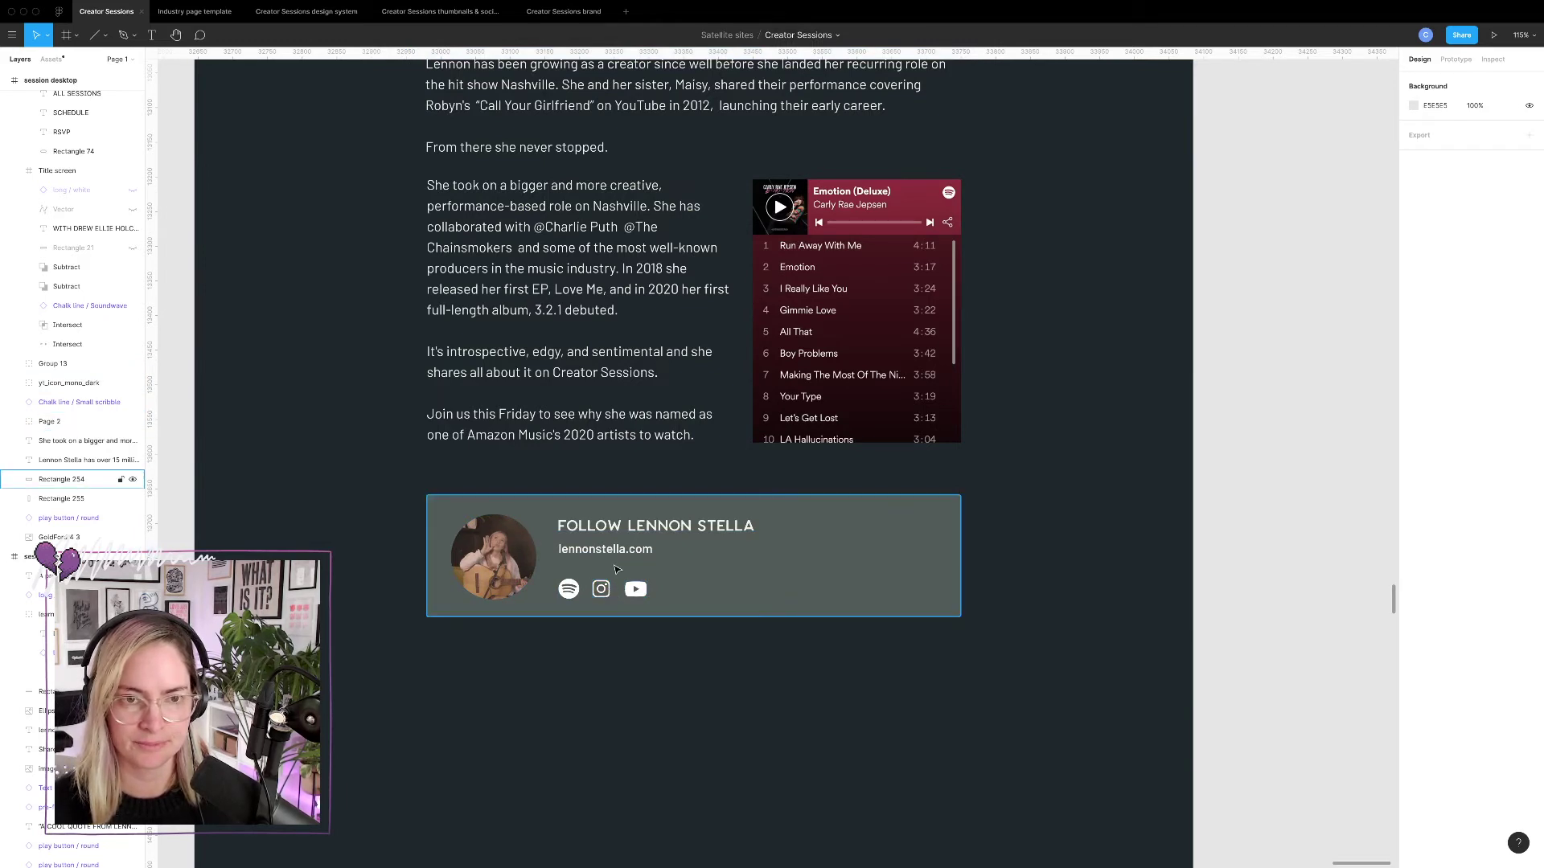
left_click(601, 590)
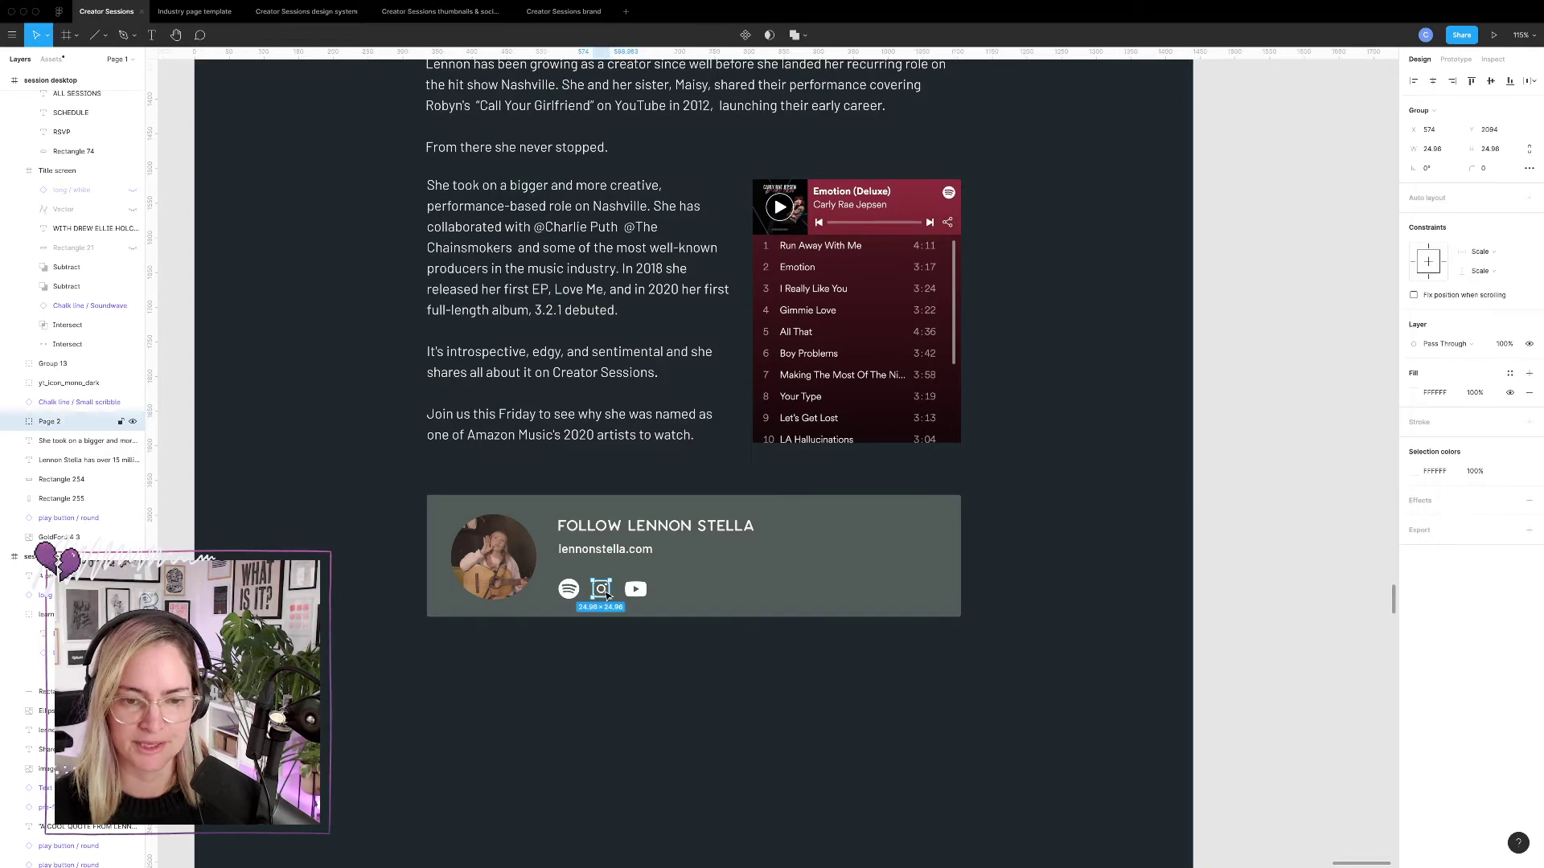
left_click(809, 739)
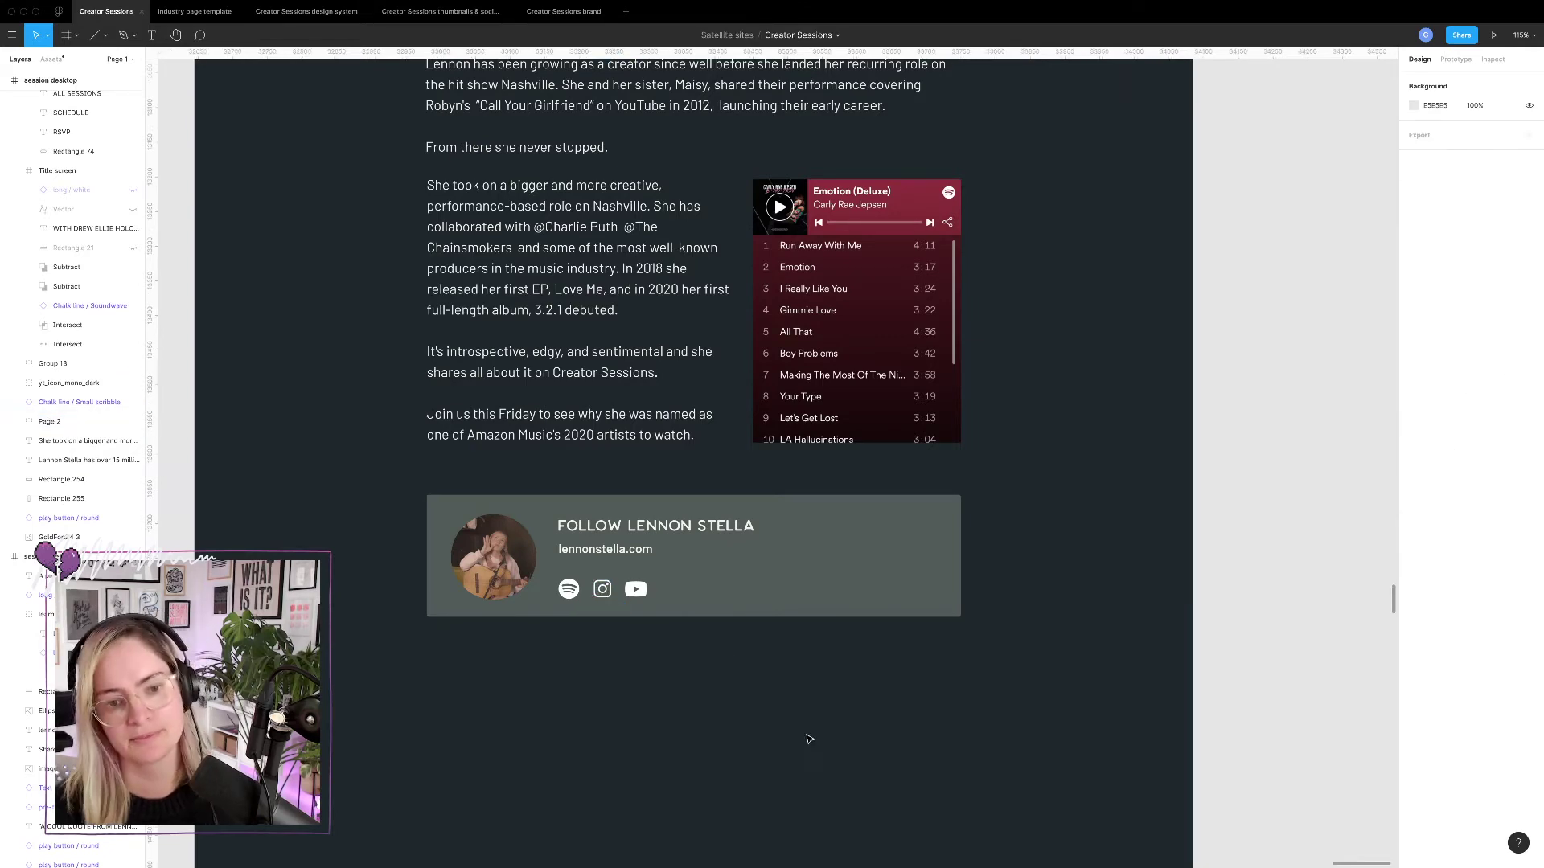
Duplicate the revised session desktop frame and place the copy to its right.
scroll(724, 657, "up", 5)
scroll(723, 657, "down", 4)
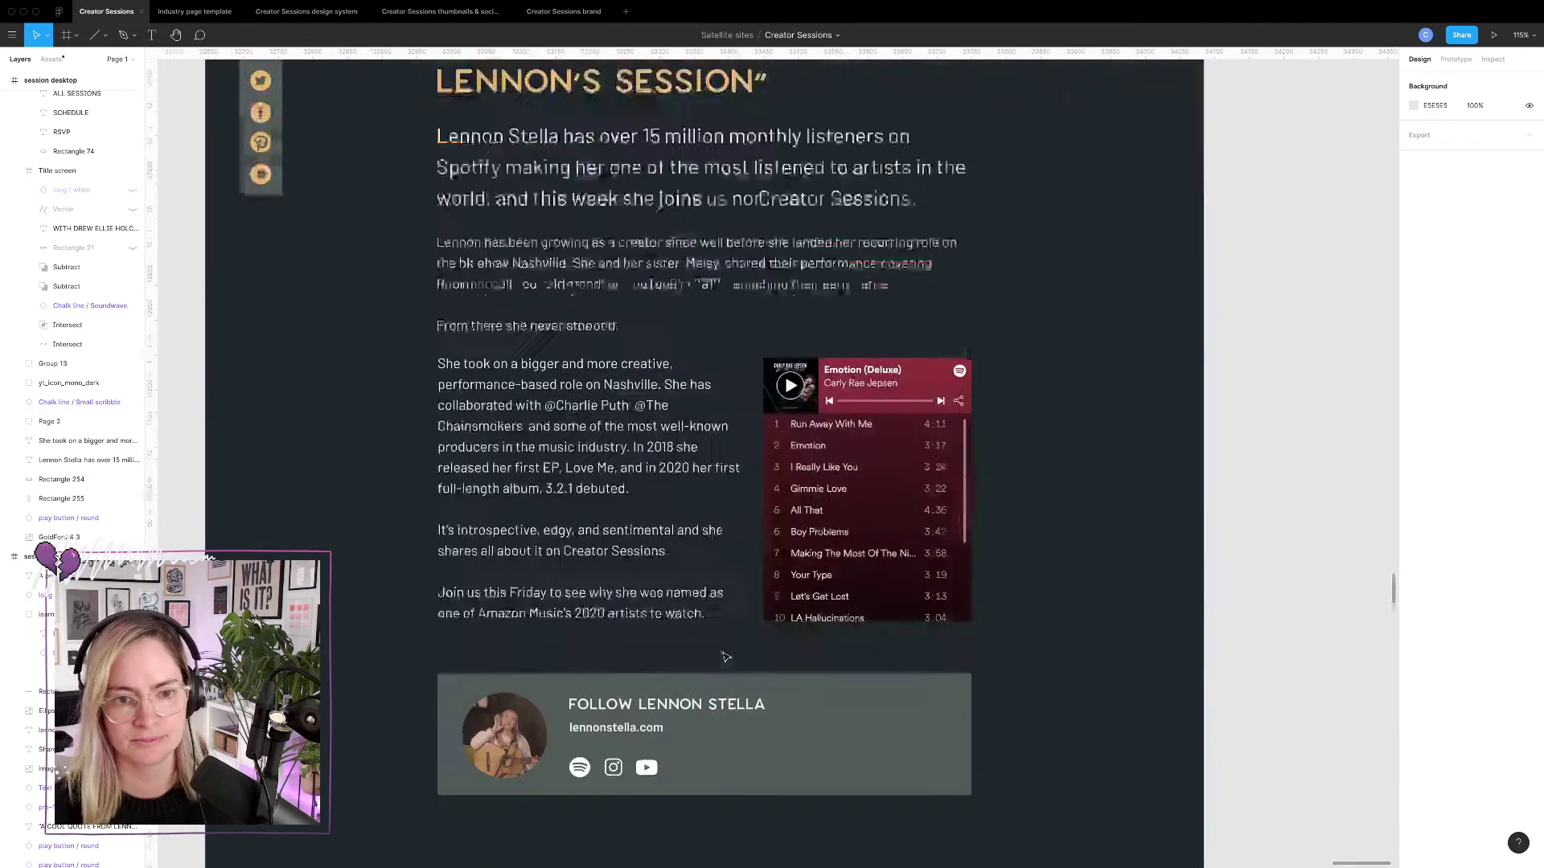
scroll(724, 657, "down", 5)
scroll(723, 657, "down", 3)
scroll(724, 657, "down", 2)
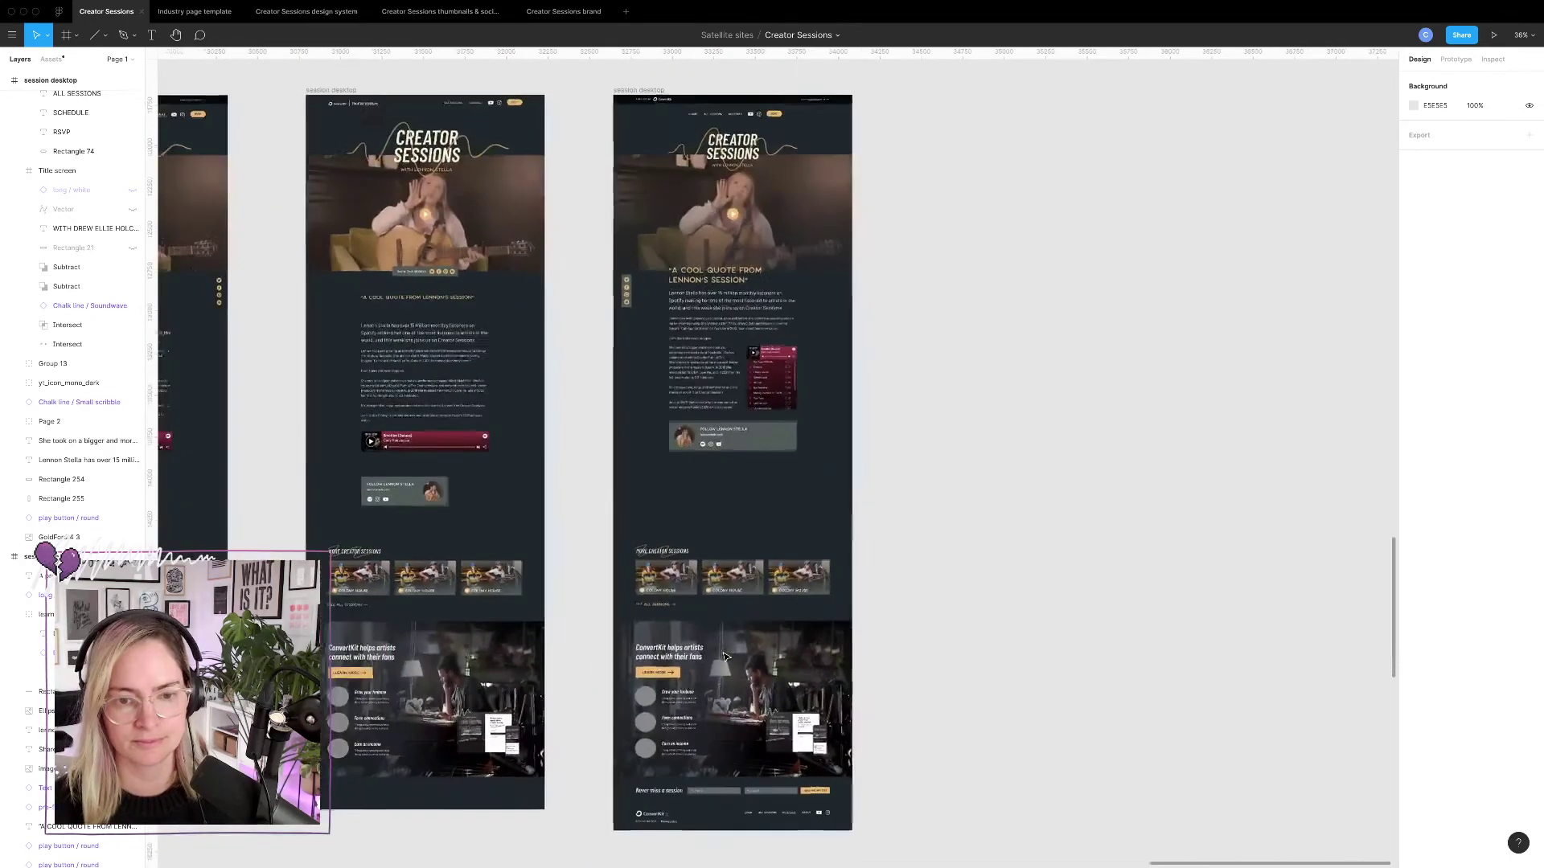
scroll(723, 657, "up", 3)
scroll(726, 657, "up", 1)
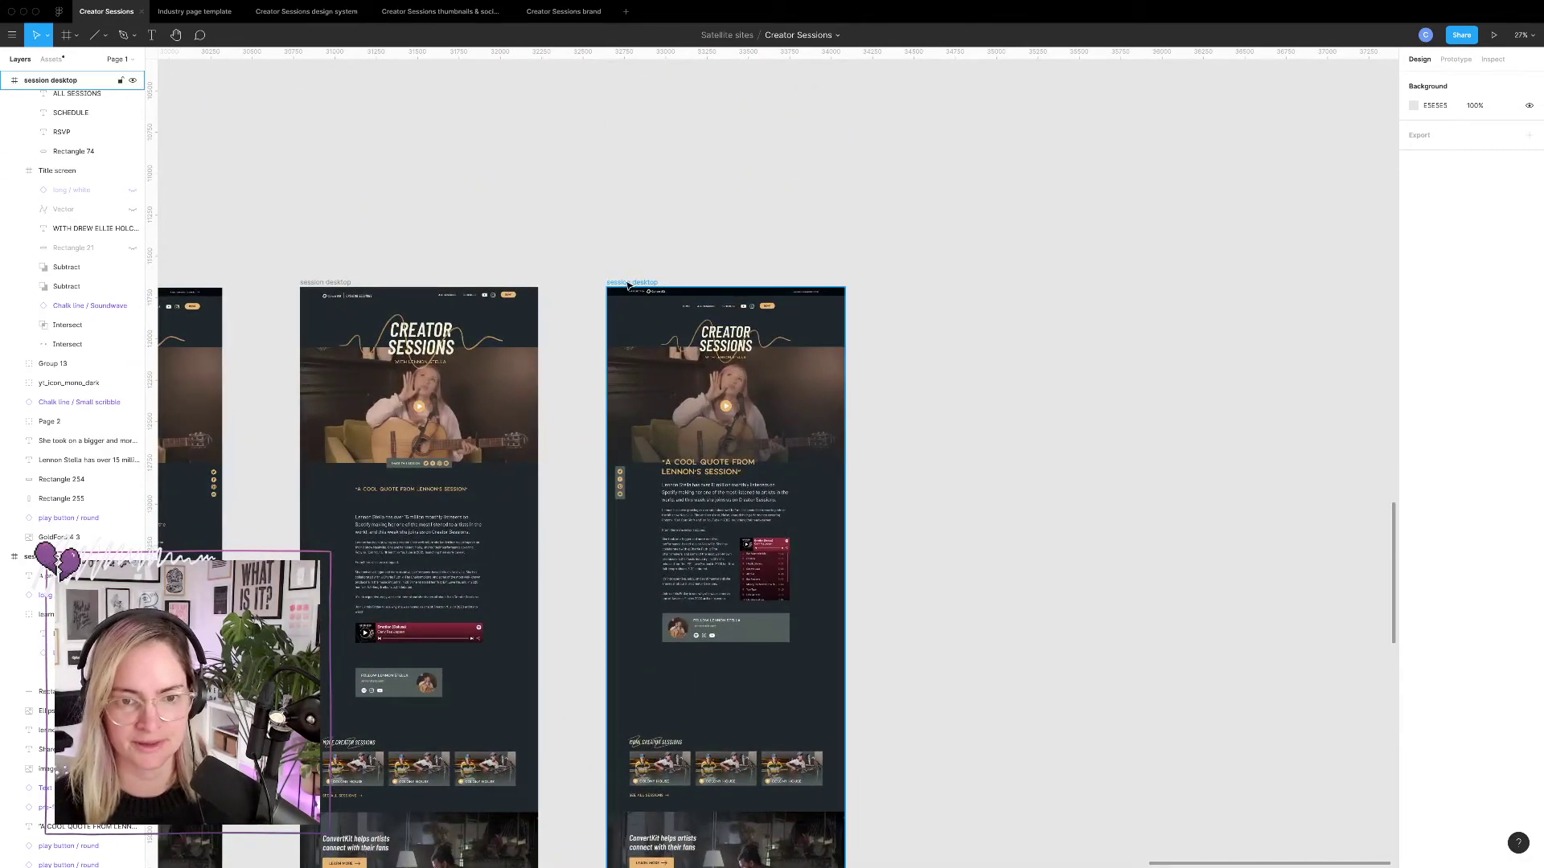
left_click_drag(628, 285, 965, 300)
Copy the horizontal "Share this session" bar from the original page onto the new copy, centred above the quote heading over the hero image.
scroll(410, 458, "up", 5)
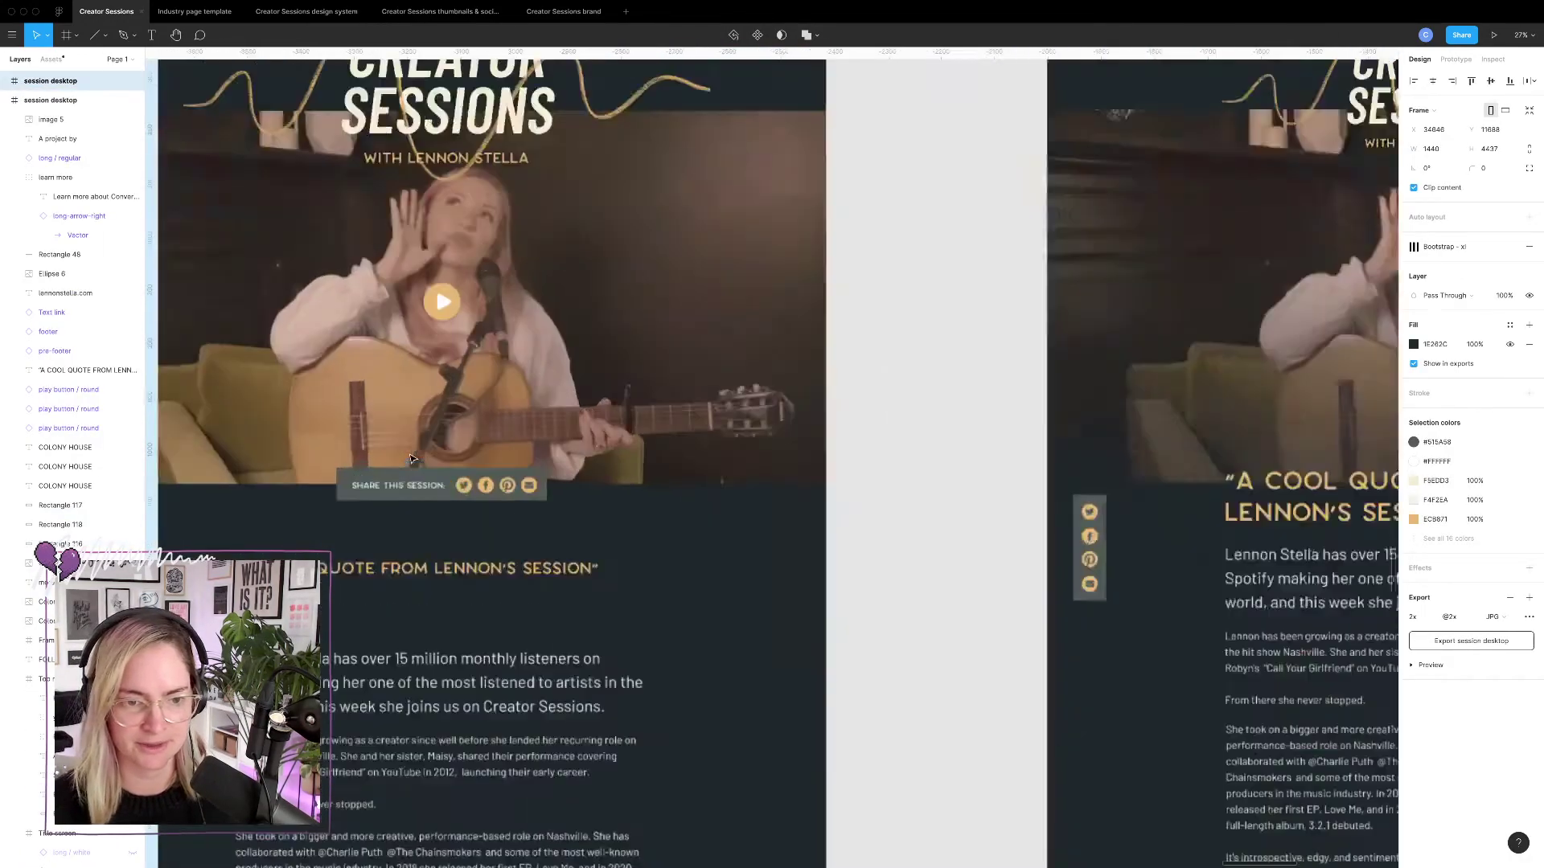
scroll(410, 458, "up", 3)
left_click(399, 485)
left_click(497, 486, "shift")
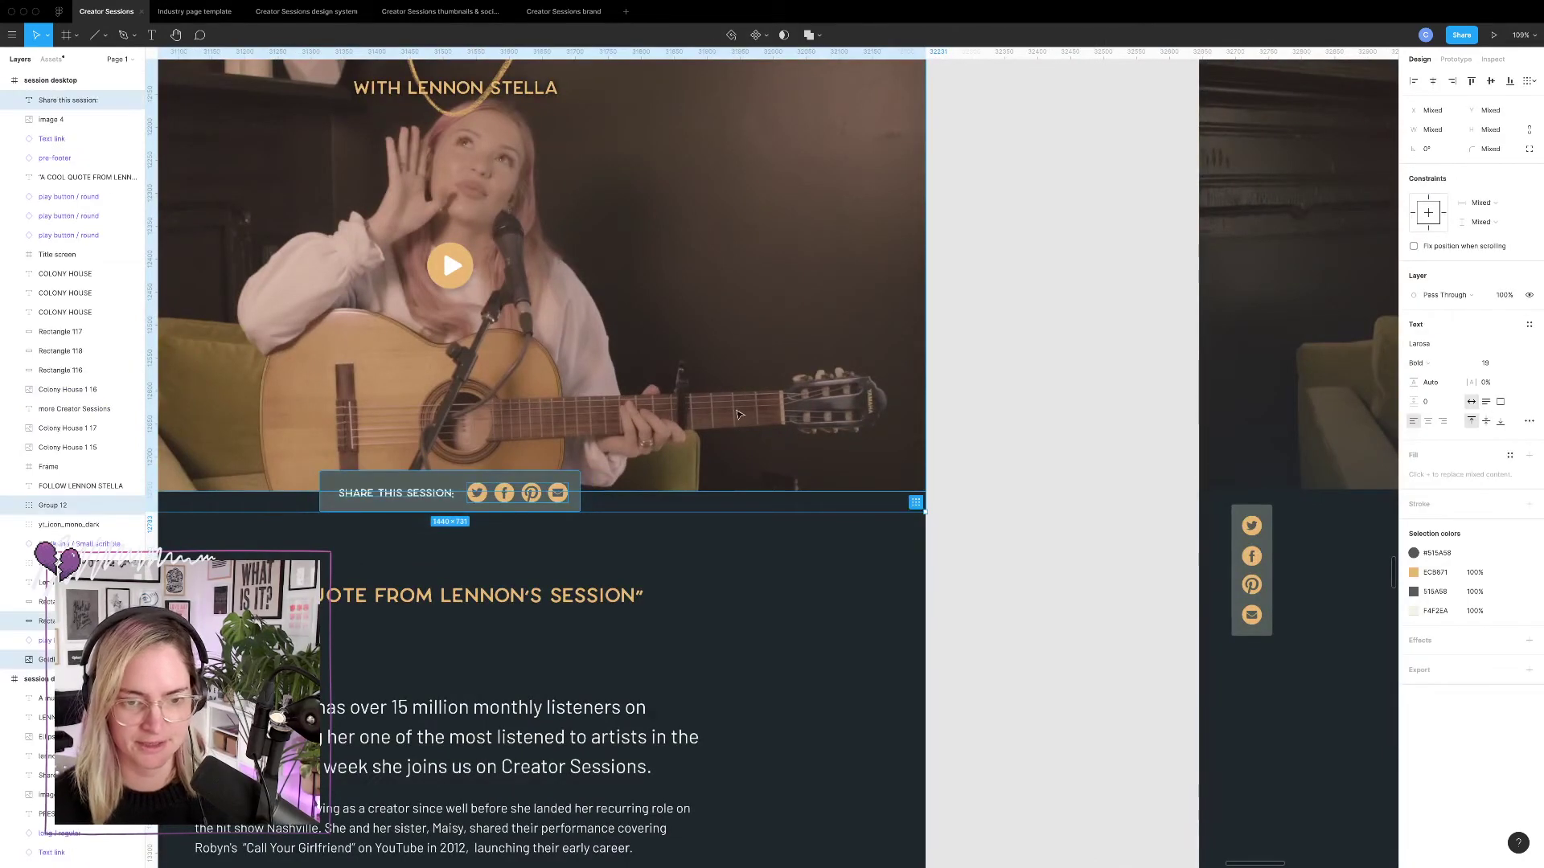
scroll(842, 479, "right", 10)
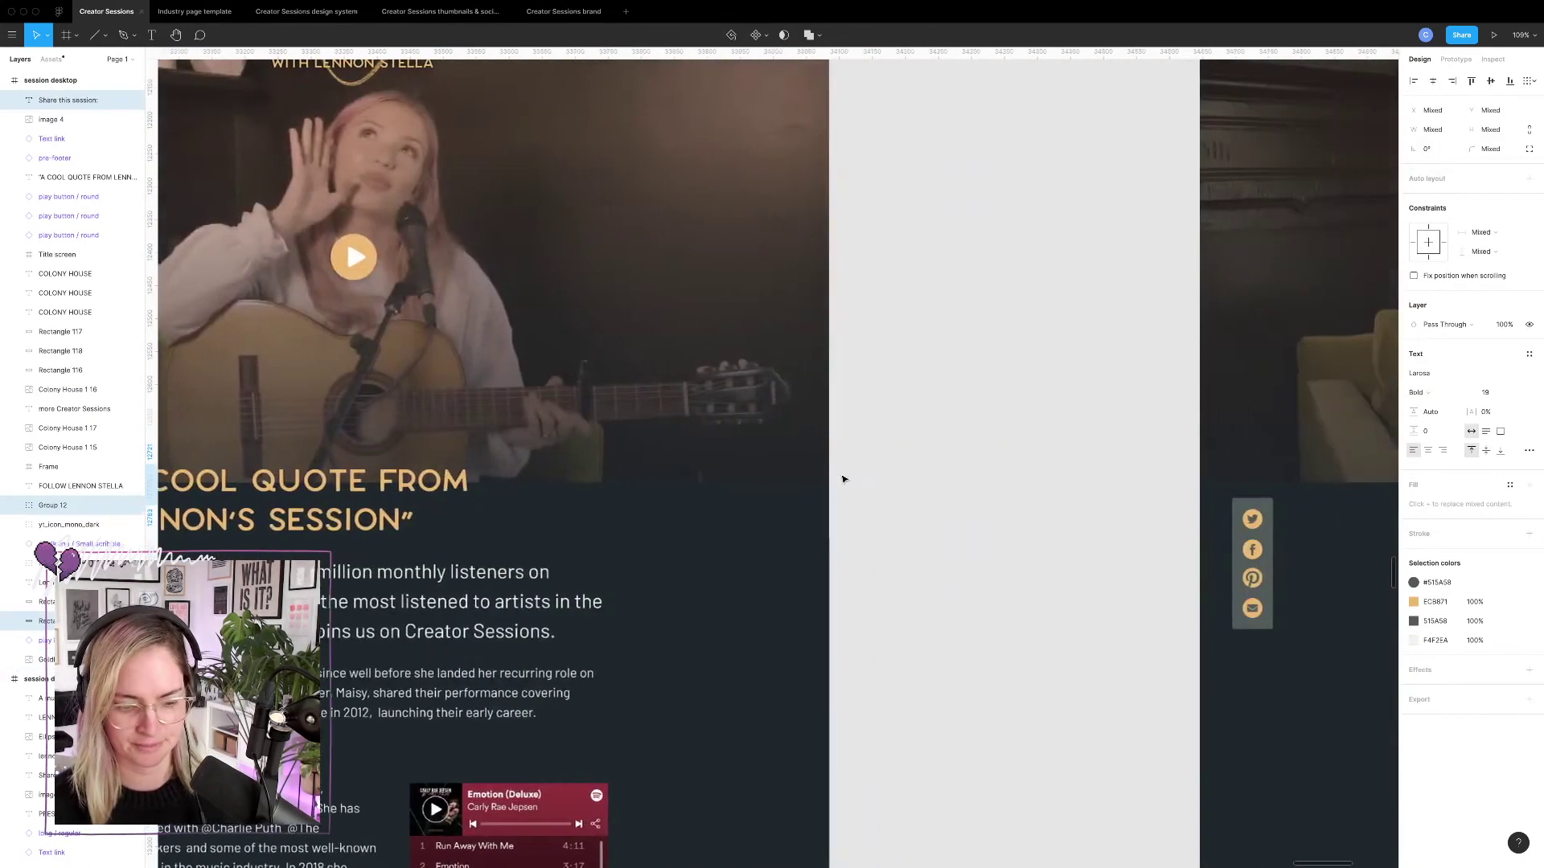
scroll(842, 479, "left", 1)
scroll(843, 479, "down", 5)
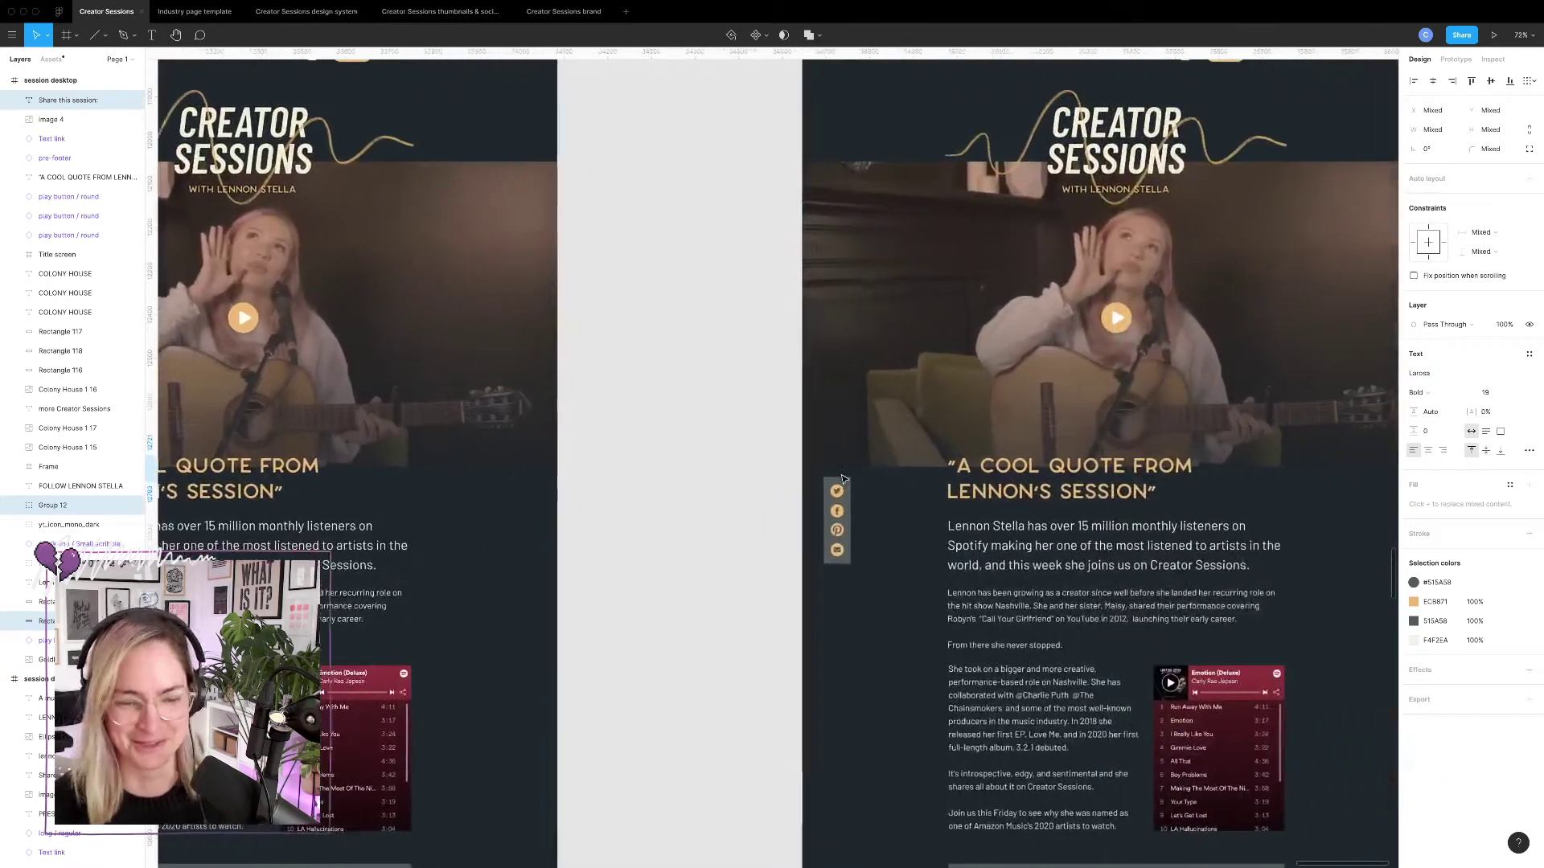
scroll(843, 479, "right", 2)
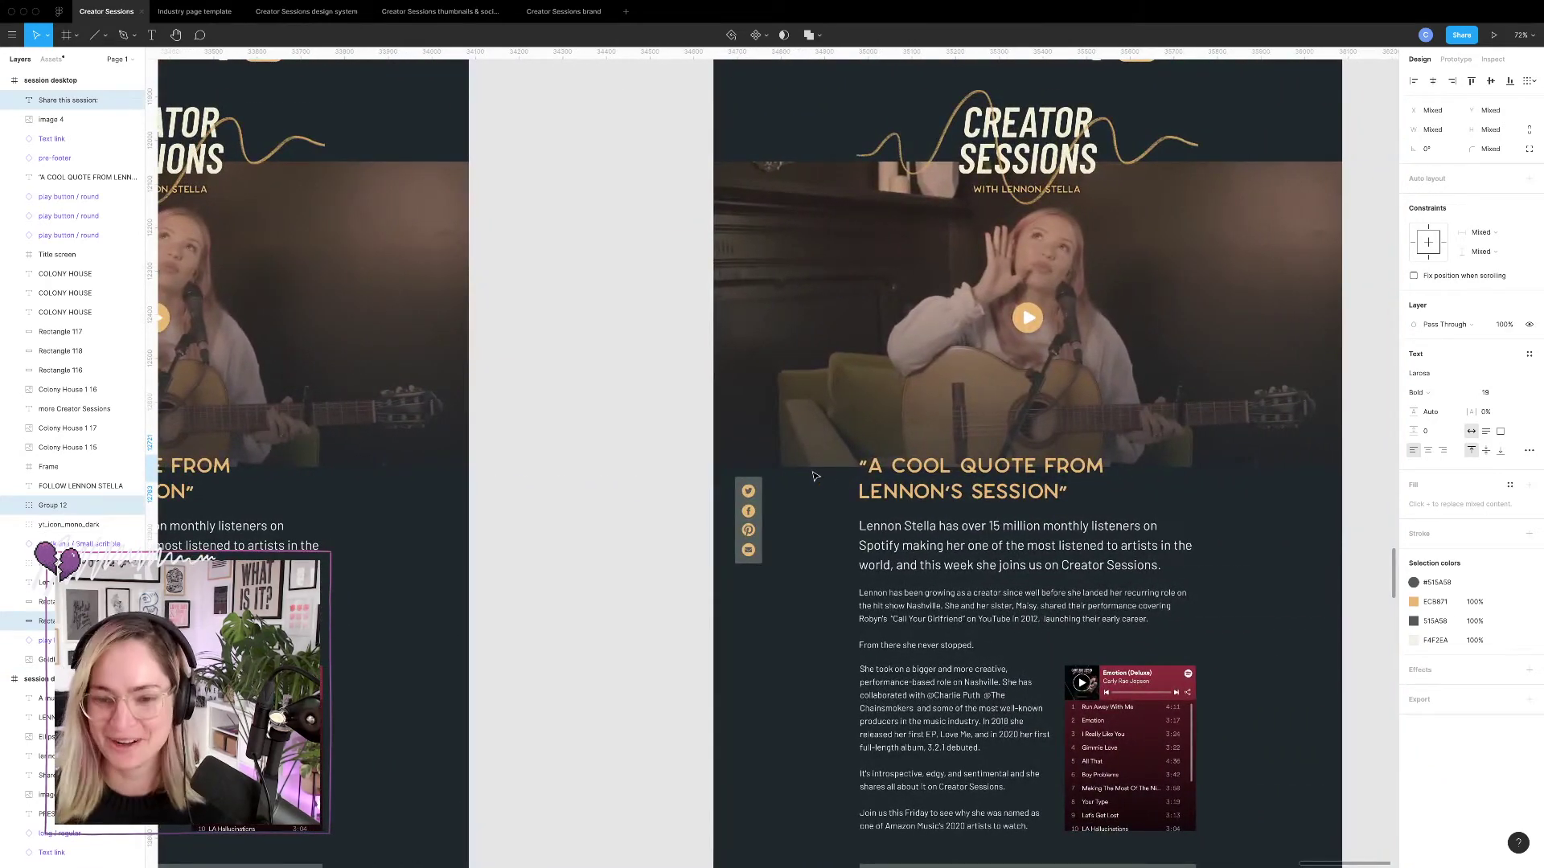
left_click(1134, 464)
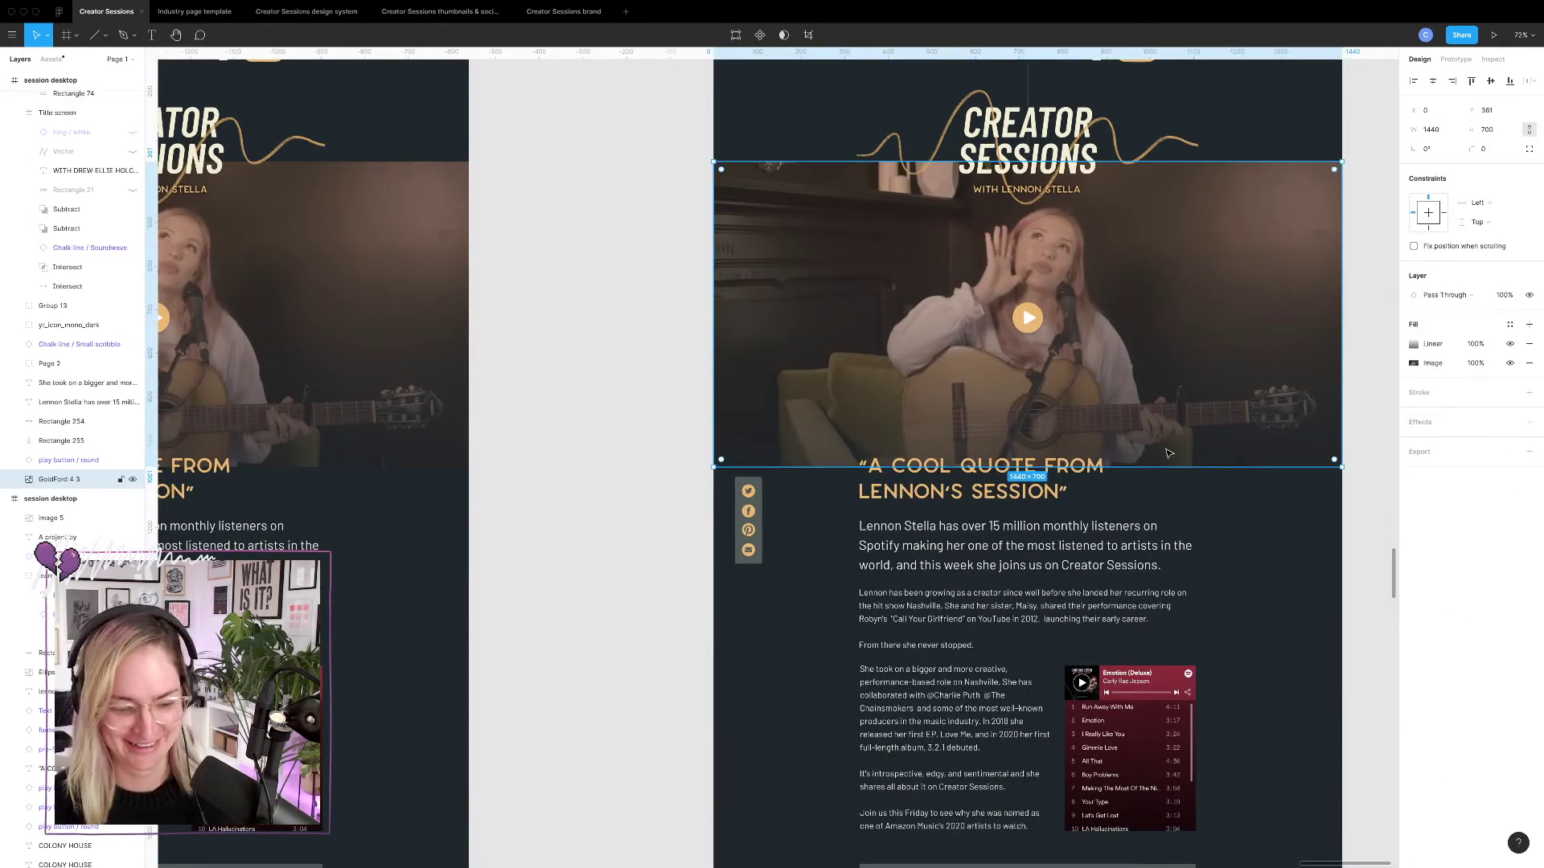
left_click(1214, 518)
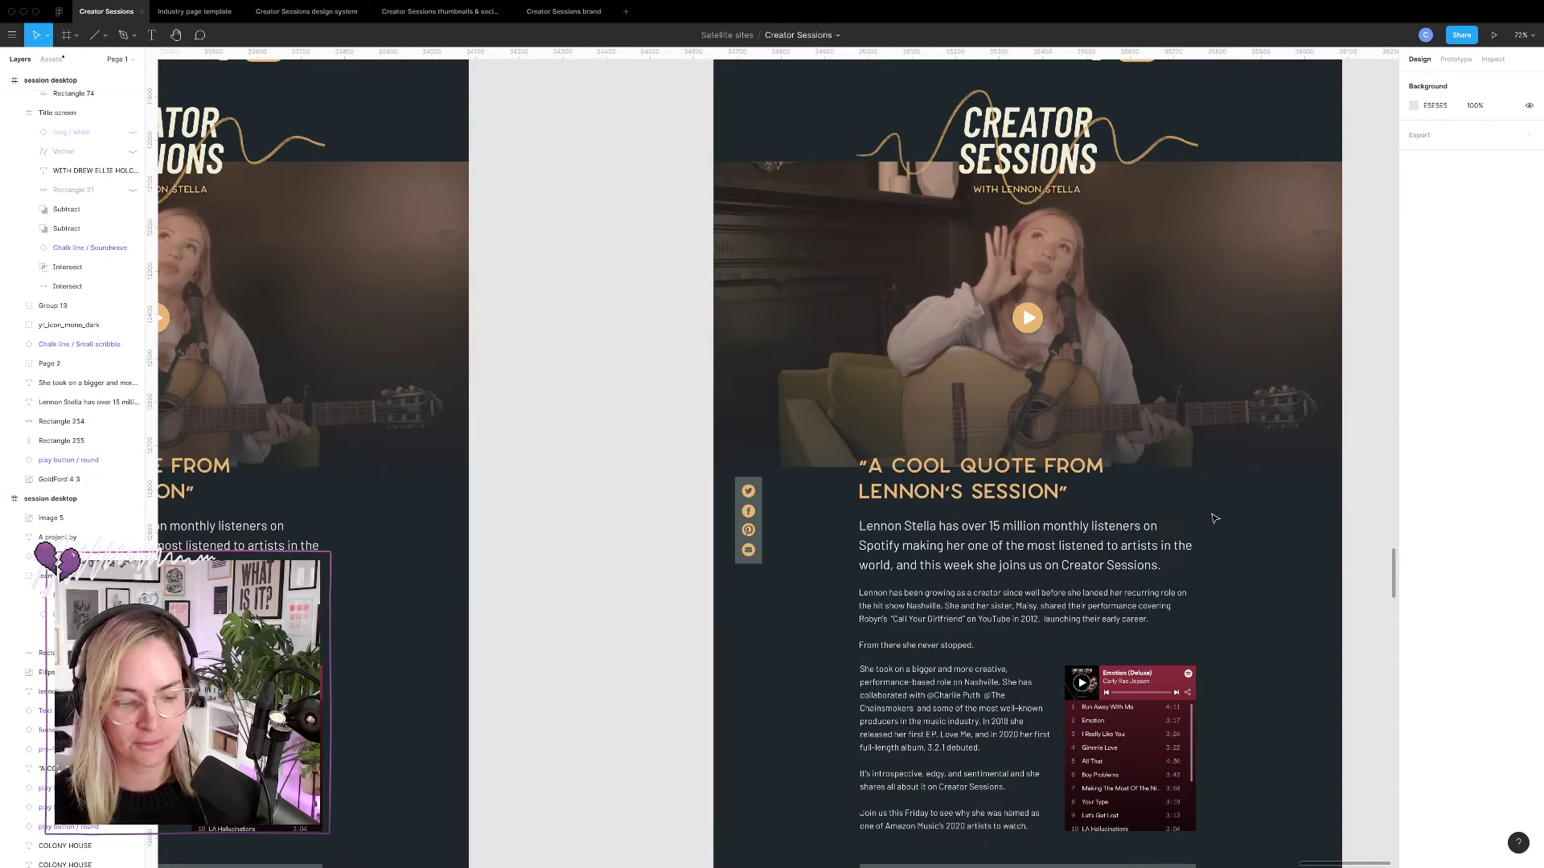
key("super+v")
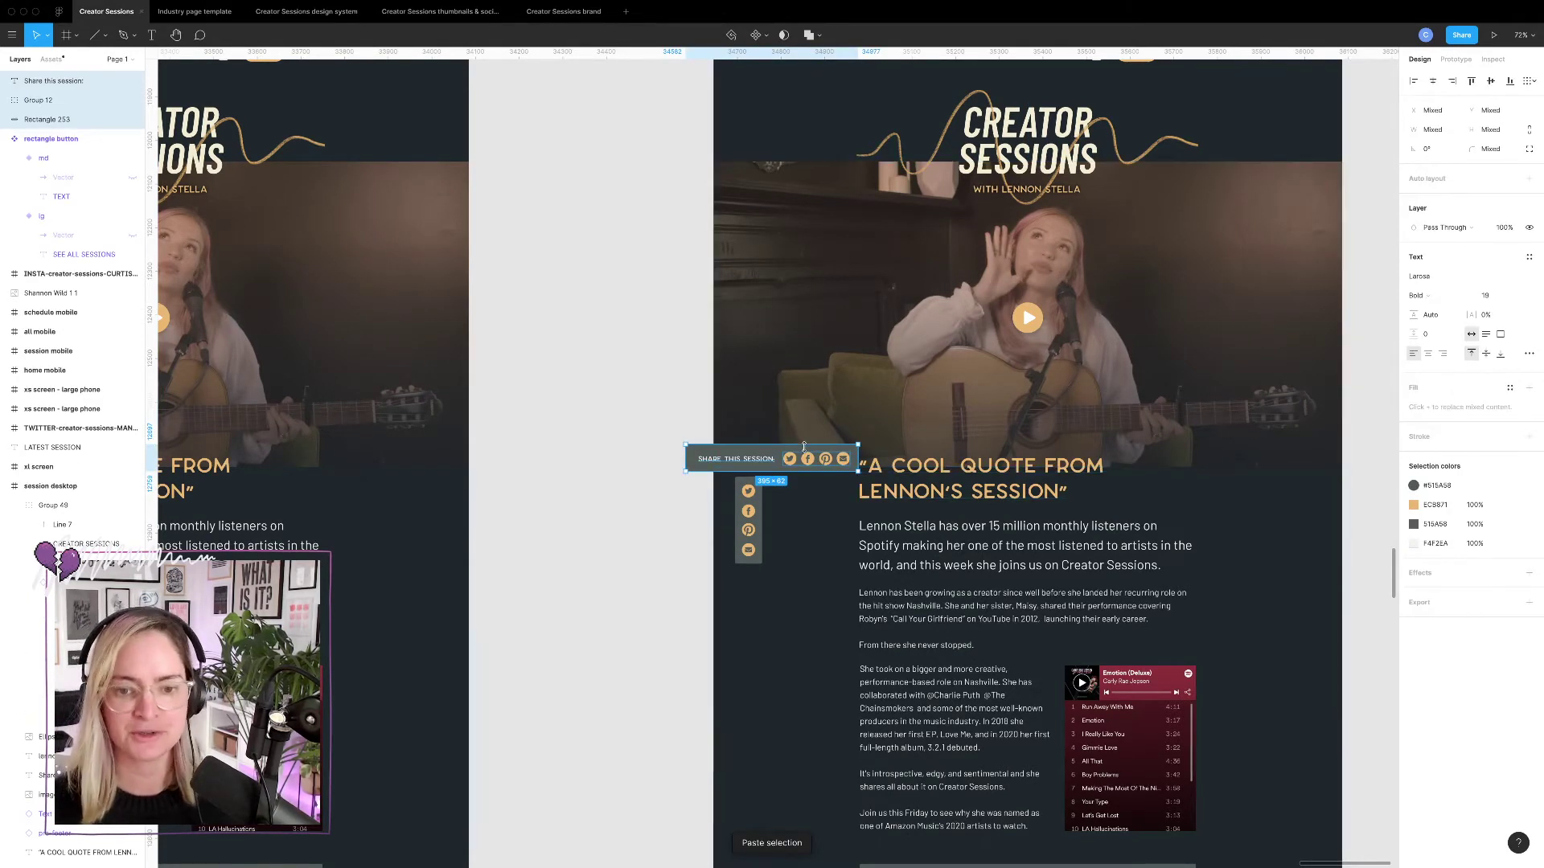
left_click_drag(808, 459, 1053, 429)
Move the share bar, quote heading, body text, tracklist player and follow card down together until the bar straddles the hero image's bottom edge.
scroll(1017, 357, "down", 3)
scroll(1017, 357, "left", 1)
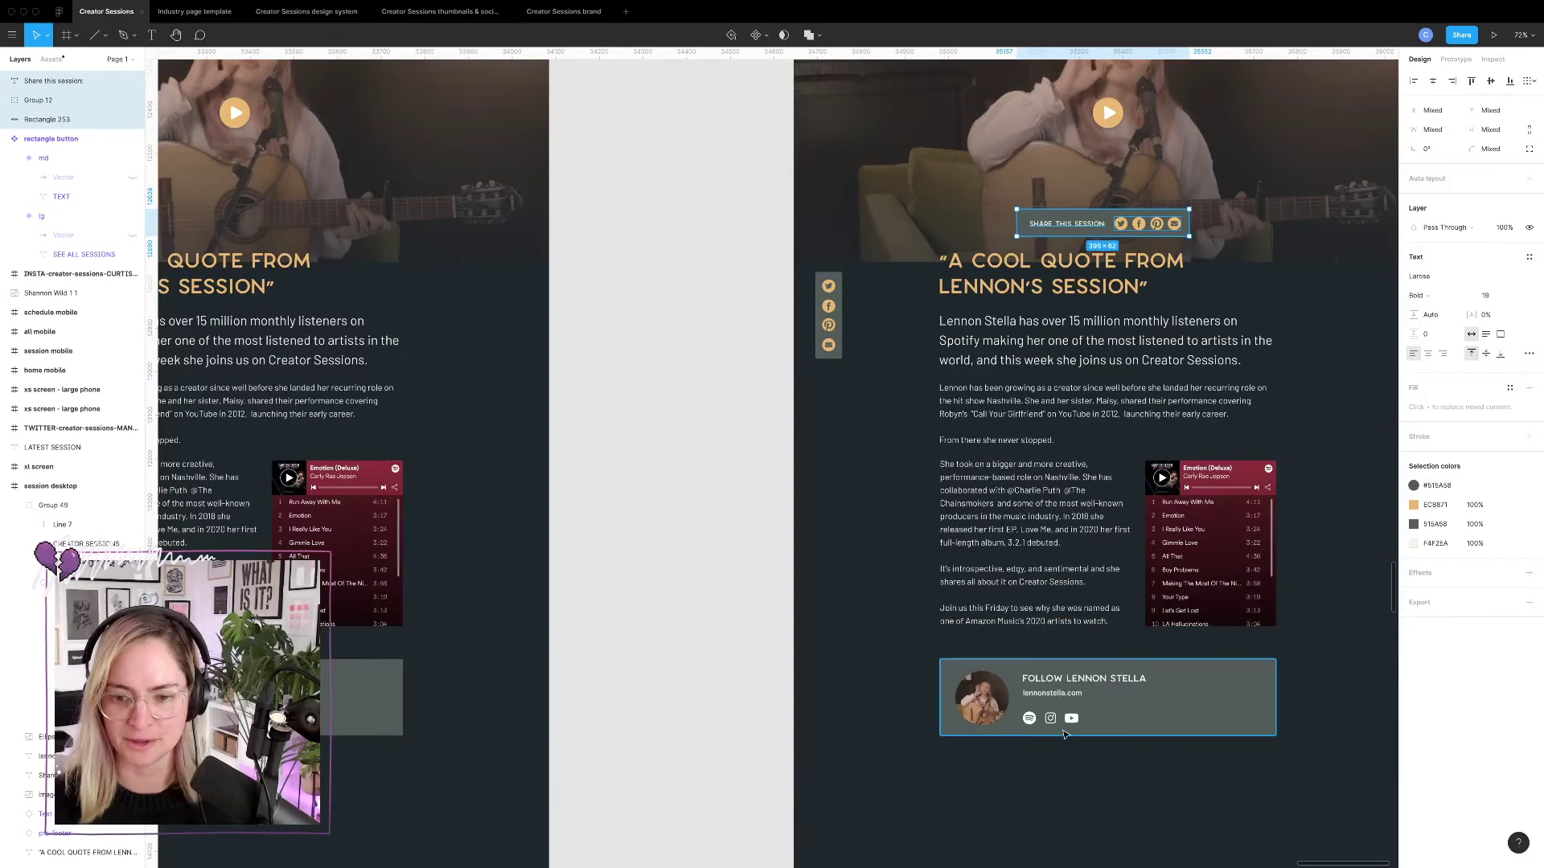
scroll(1005, 301, "right", 2)
scroll(1005, 300, "up", 1)
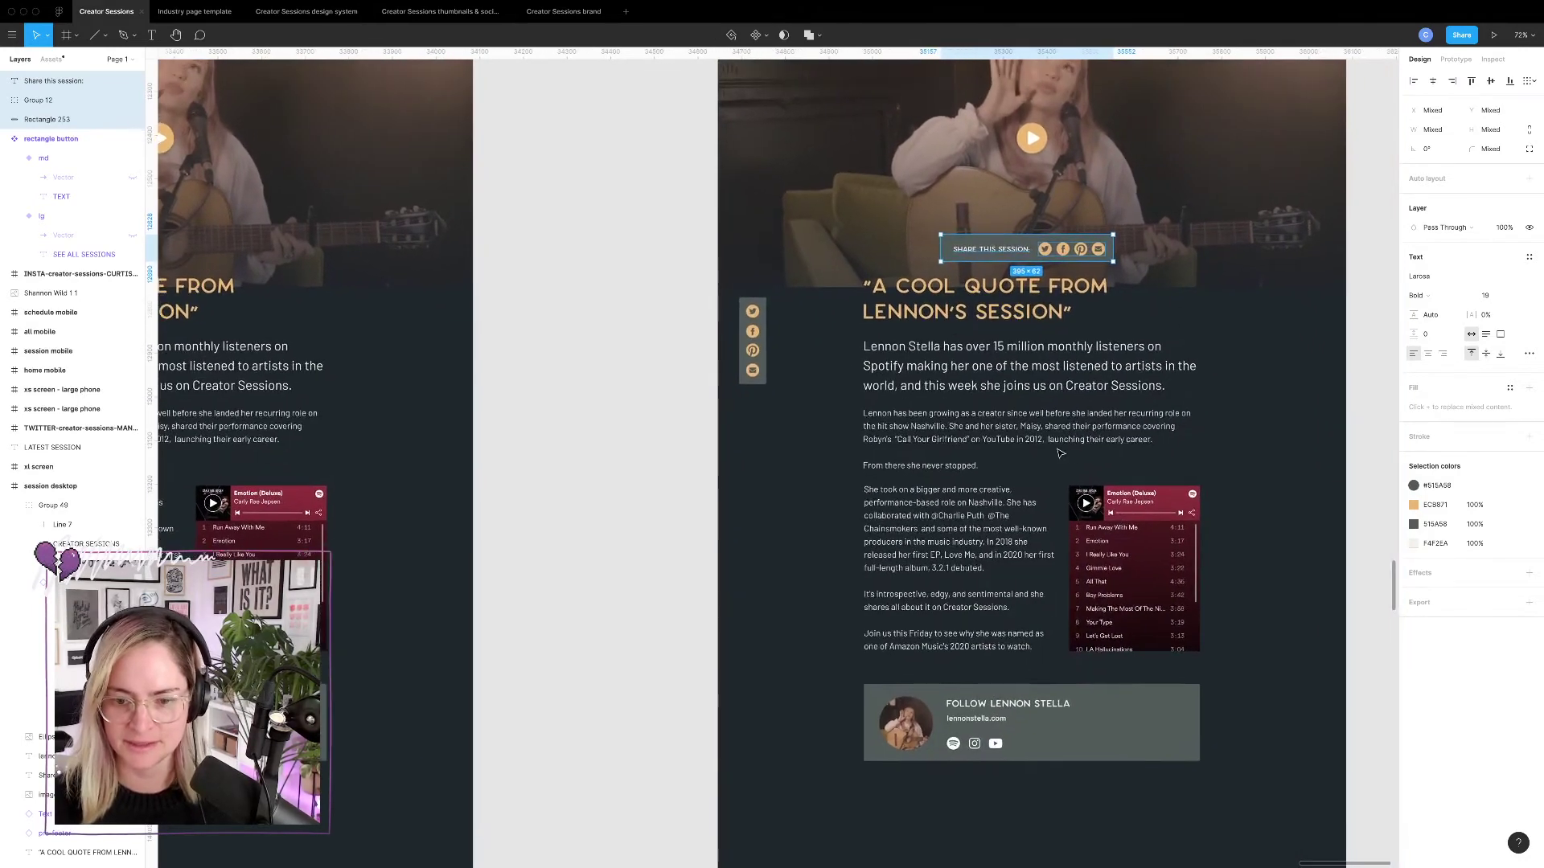
left_click(921, 324, "shift")
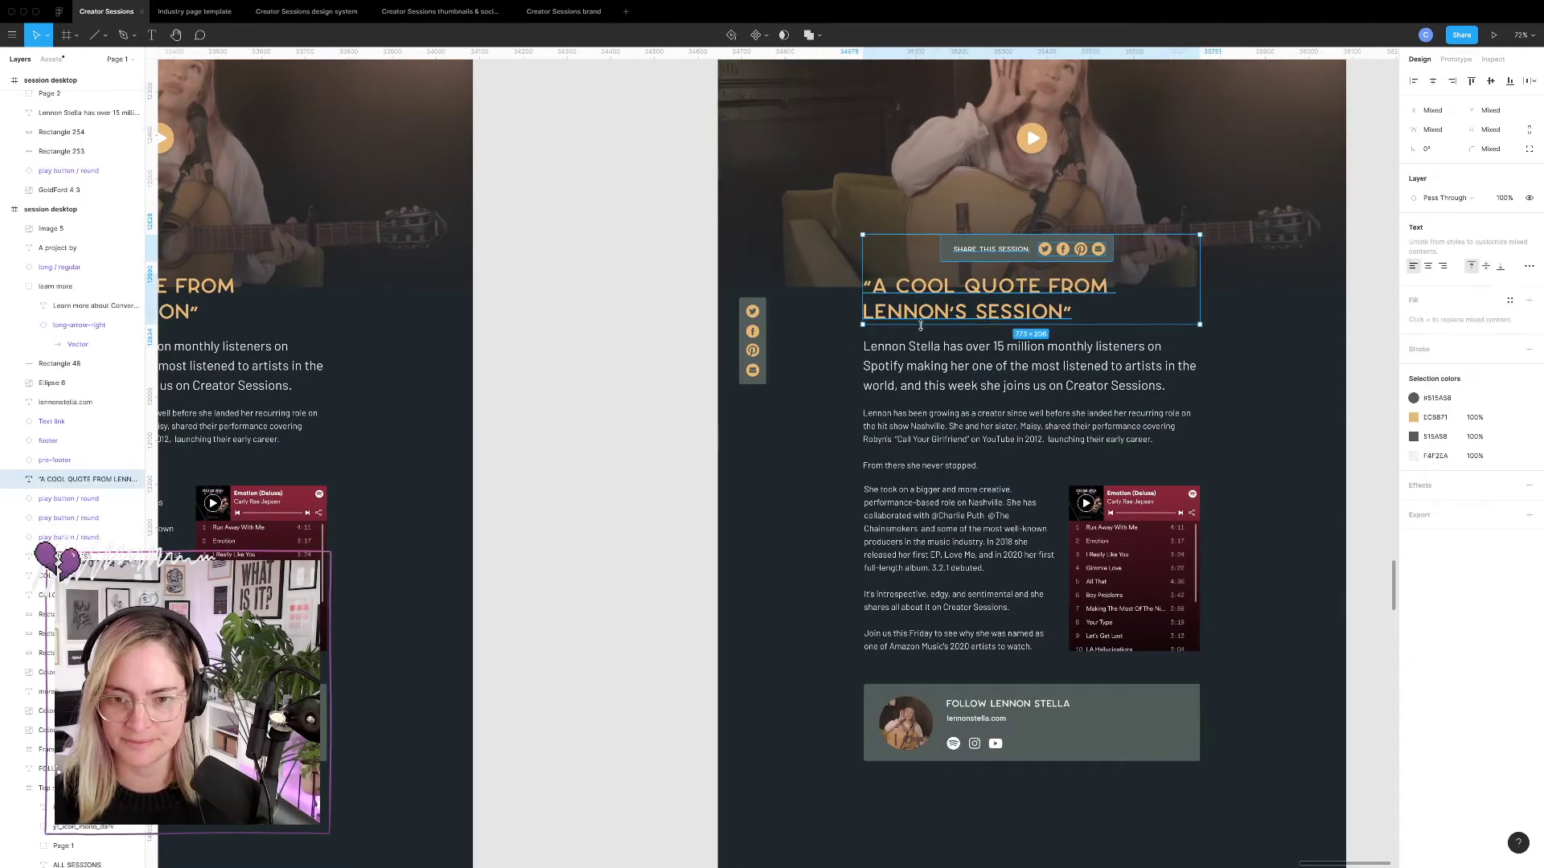
left_click_drag(837, 349, 1224, 822)
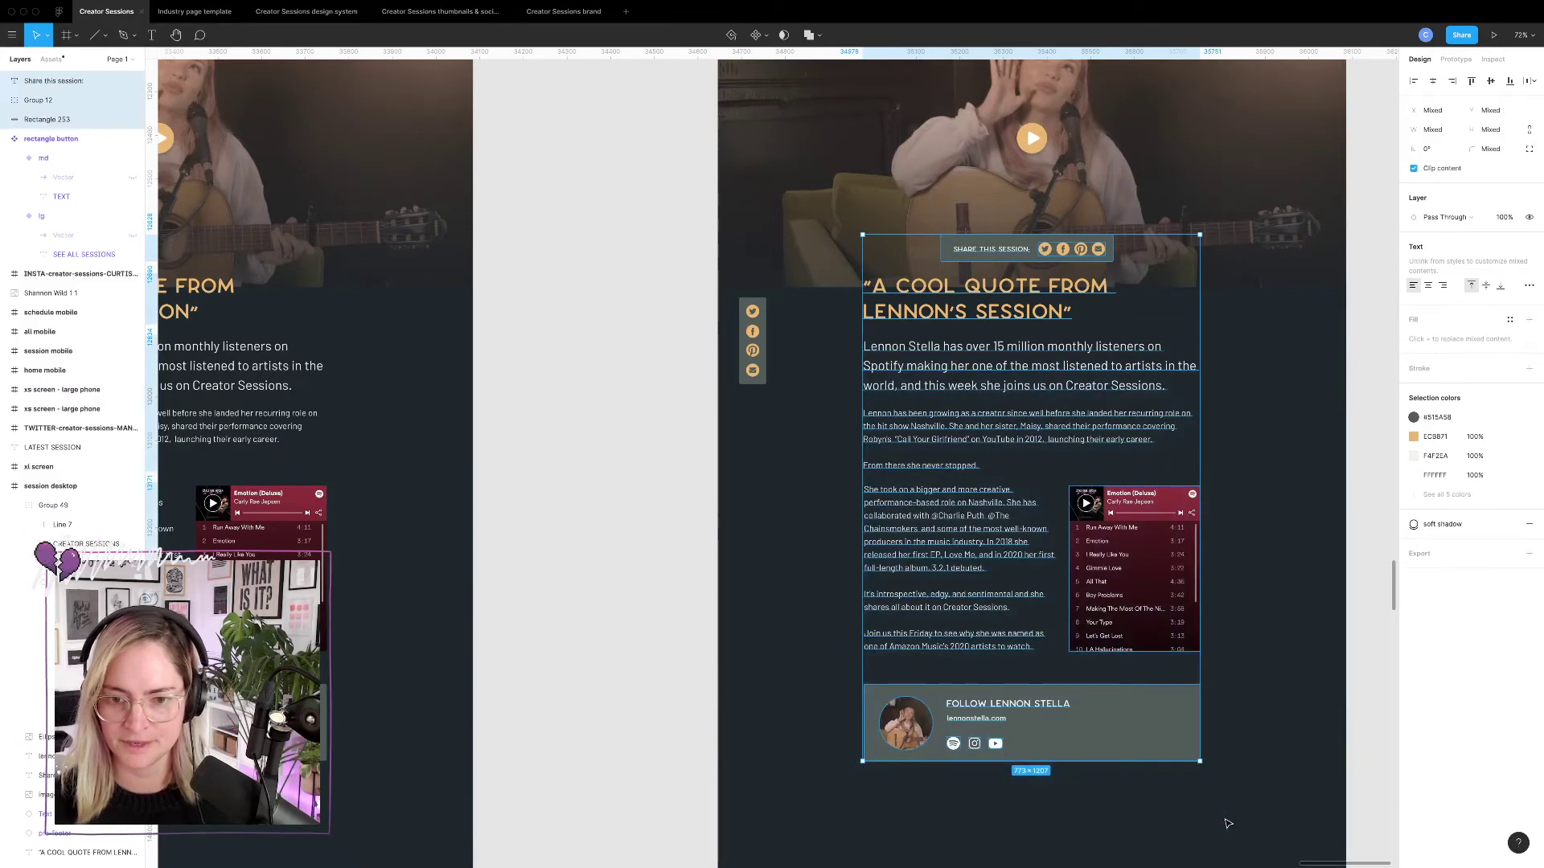
key("shift+Down")
key("shift+Down")
key("shift+Down")
key("shift+Down")
key("shift+Down")
key("shift+Down")
key("shift+Down")
key("shift+Down")
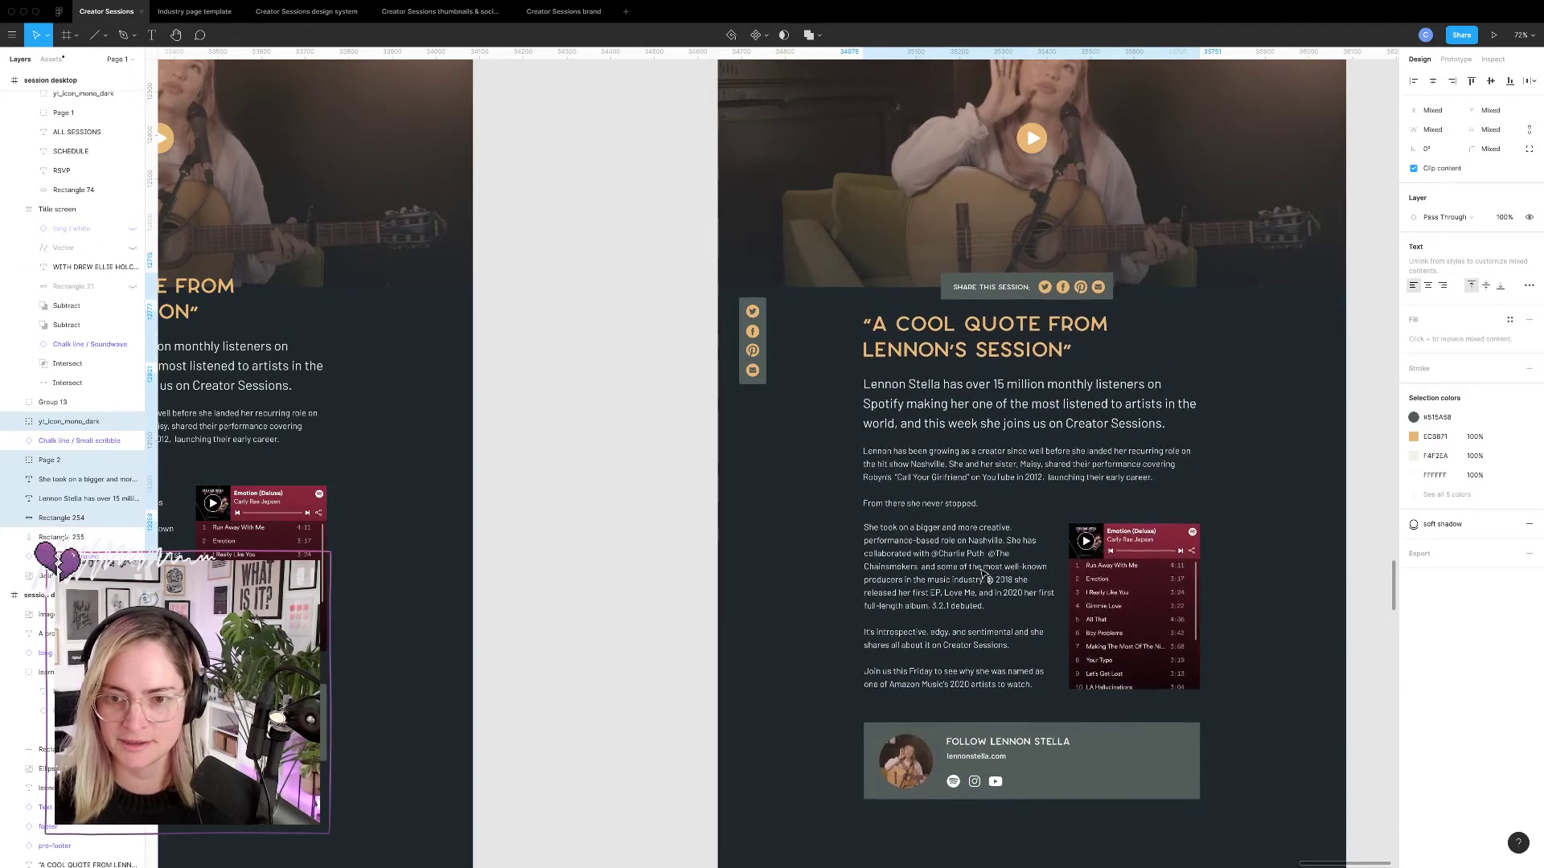
Hide the linear gradient fill on the new copy's hero image.
left_click(1257, 229)
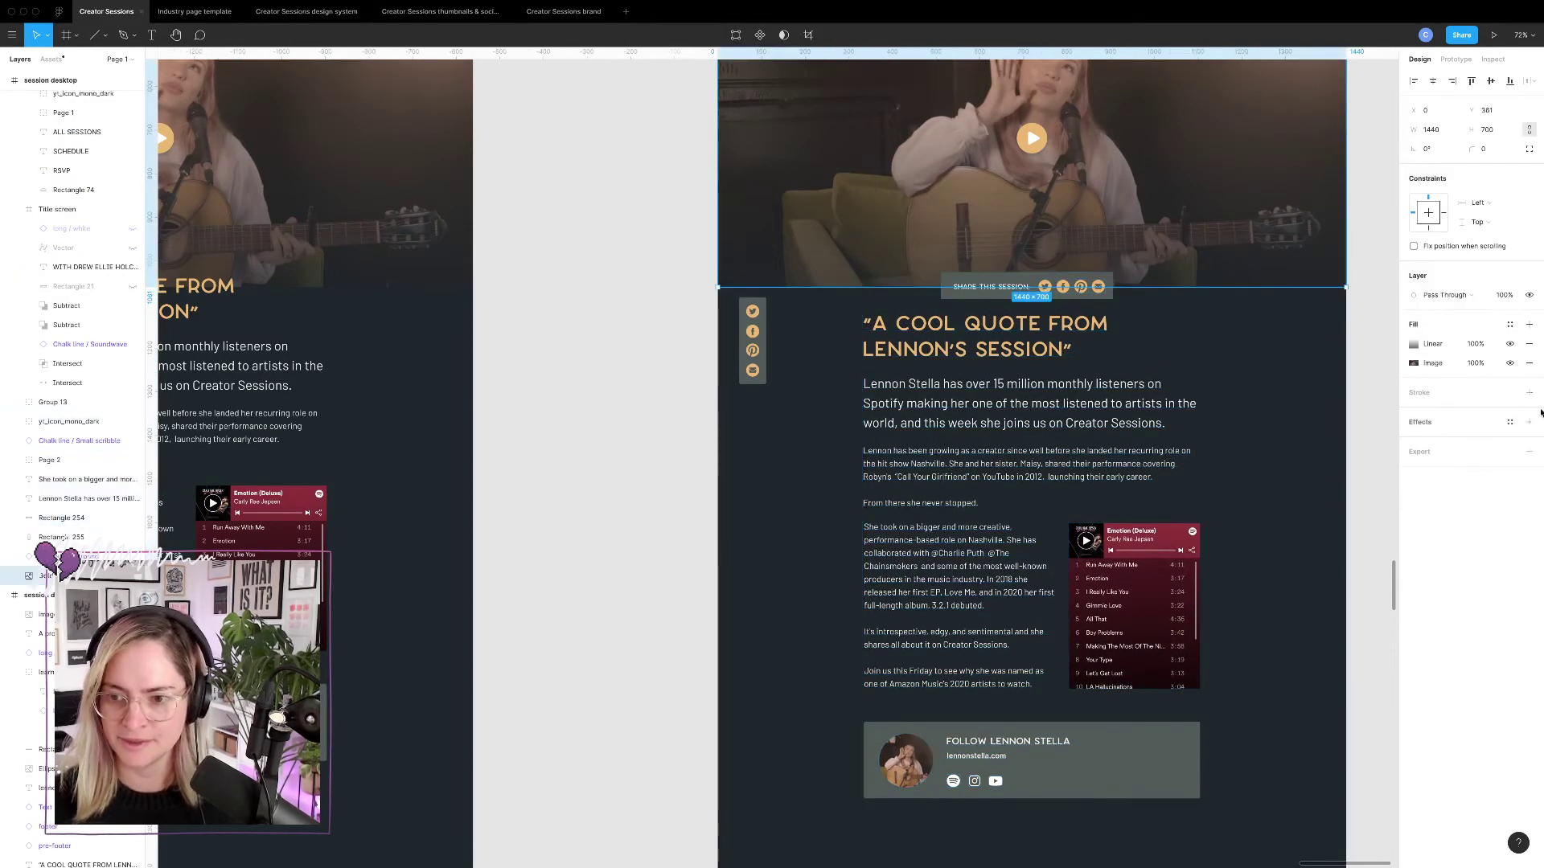
left_click(1511, 344)
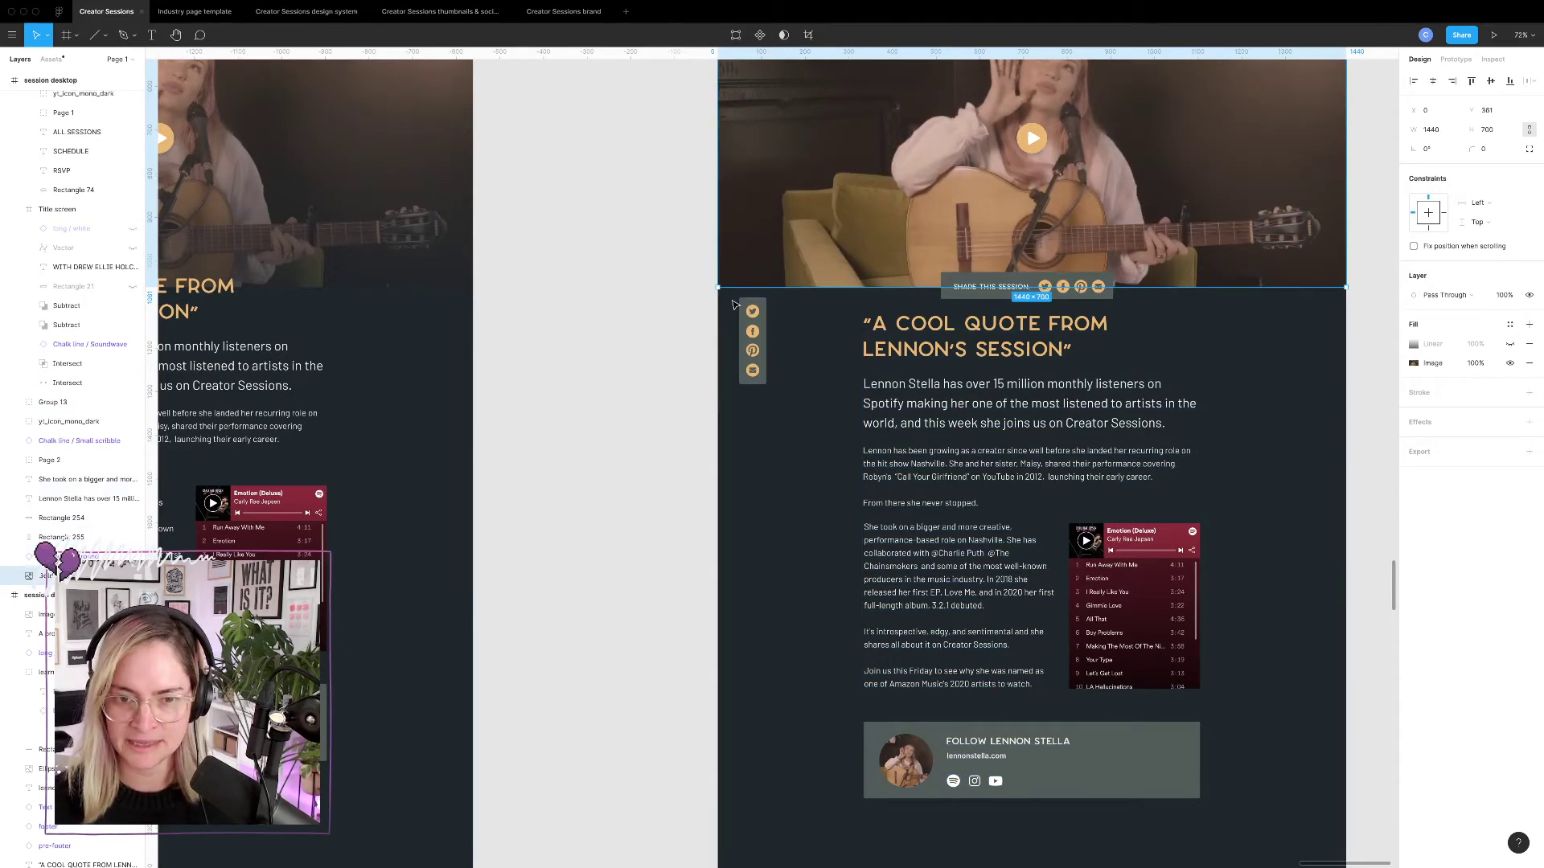
Delete the vertical strip of social share icons beside the quote heading on the new copy.
left_click_drag(734, 305, 784, 395)
key("Delete")
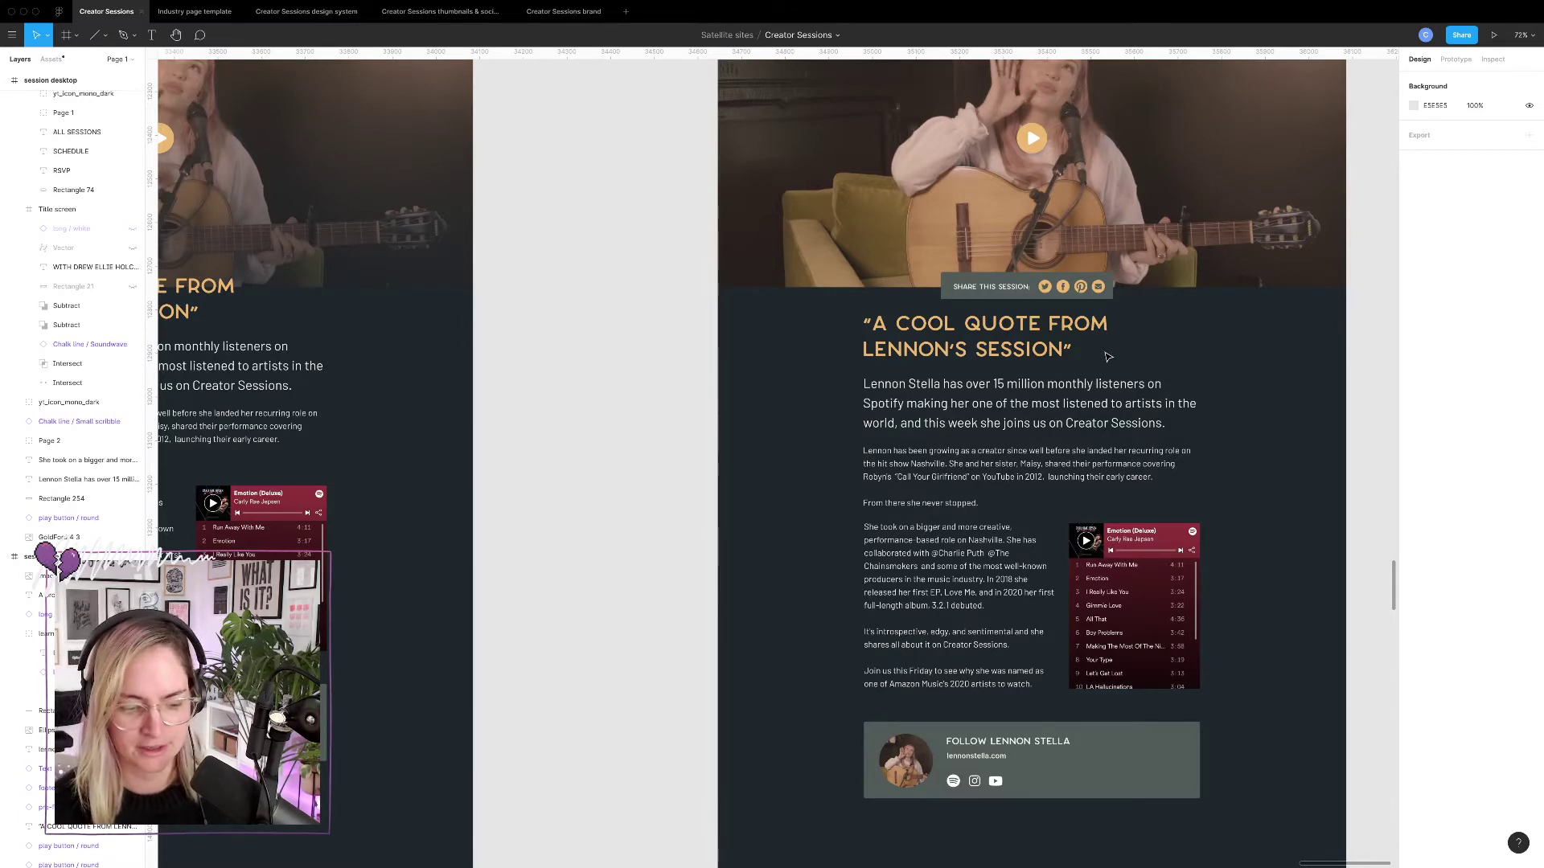
scroll(1105, 355, "up", 5)
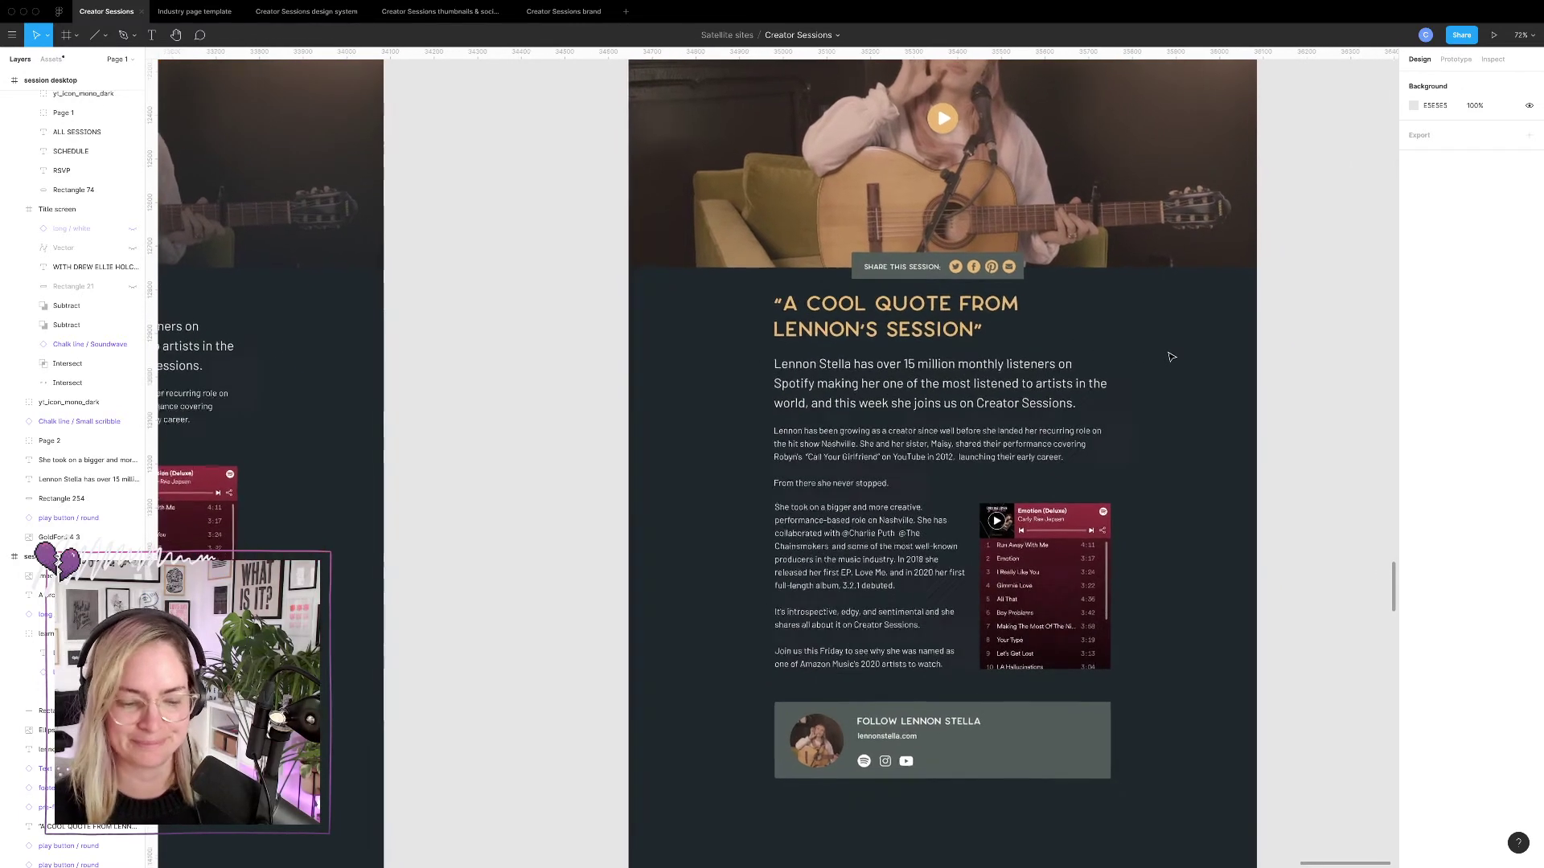
Move the quote heading, body text, tracklist player and follow card down together to widen the gap below the share bar.
scroll(1014, 316, "down", 5)
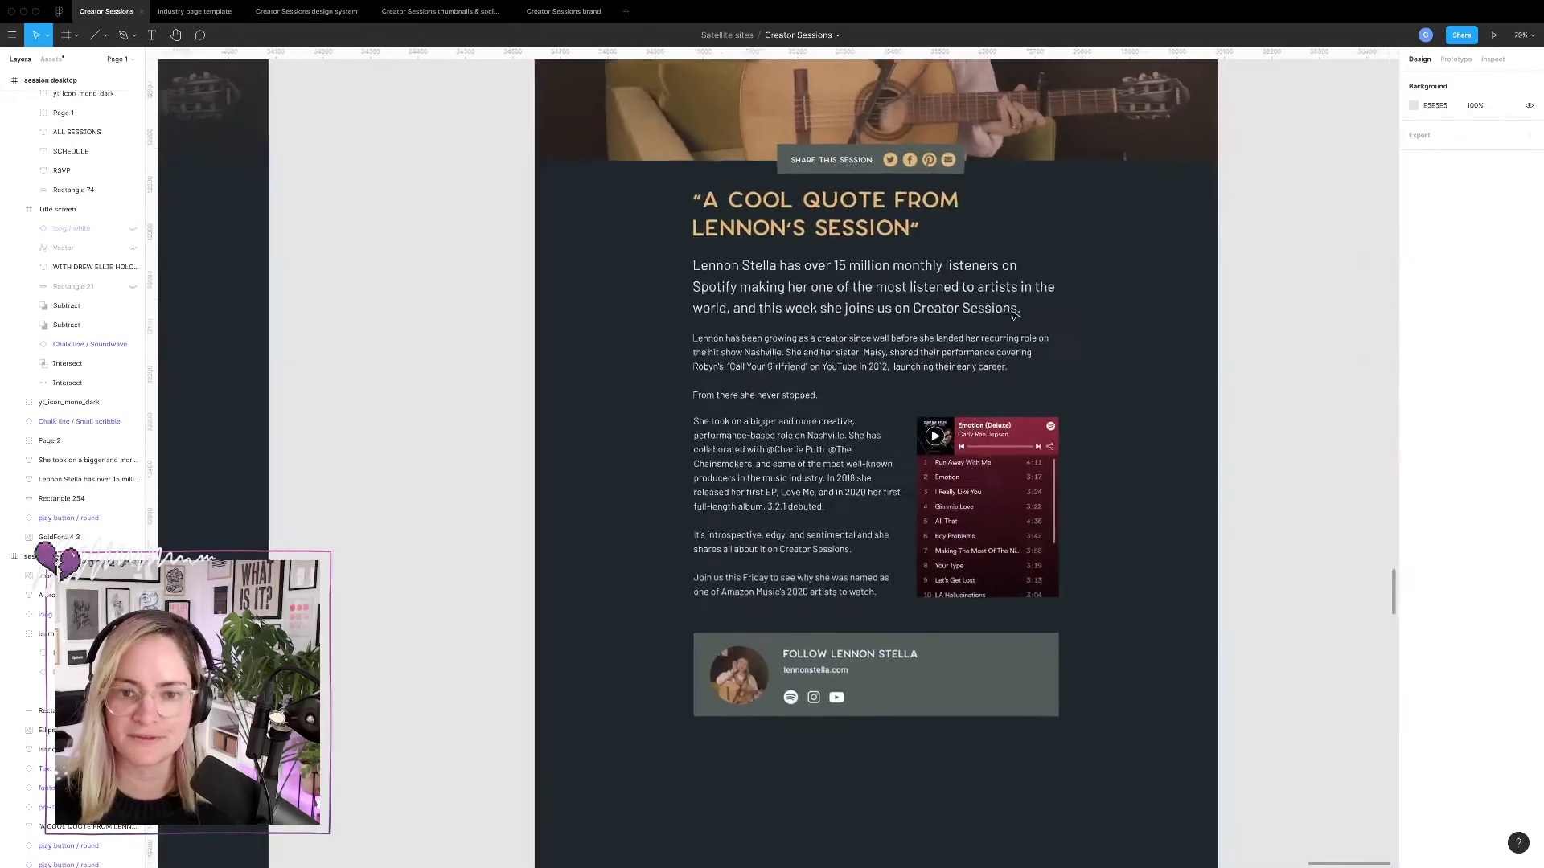
left_click_drag(637, 183, 1061, 744)
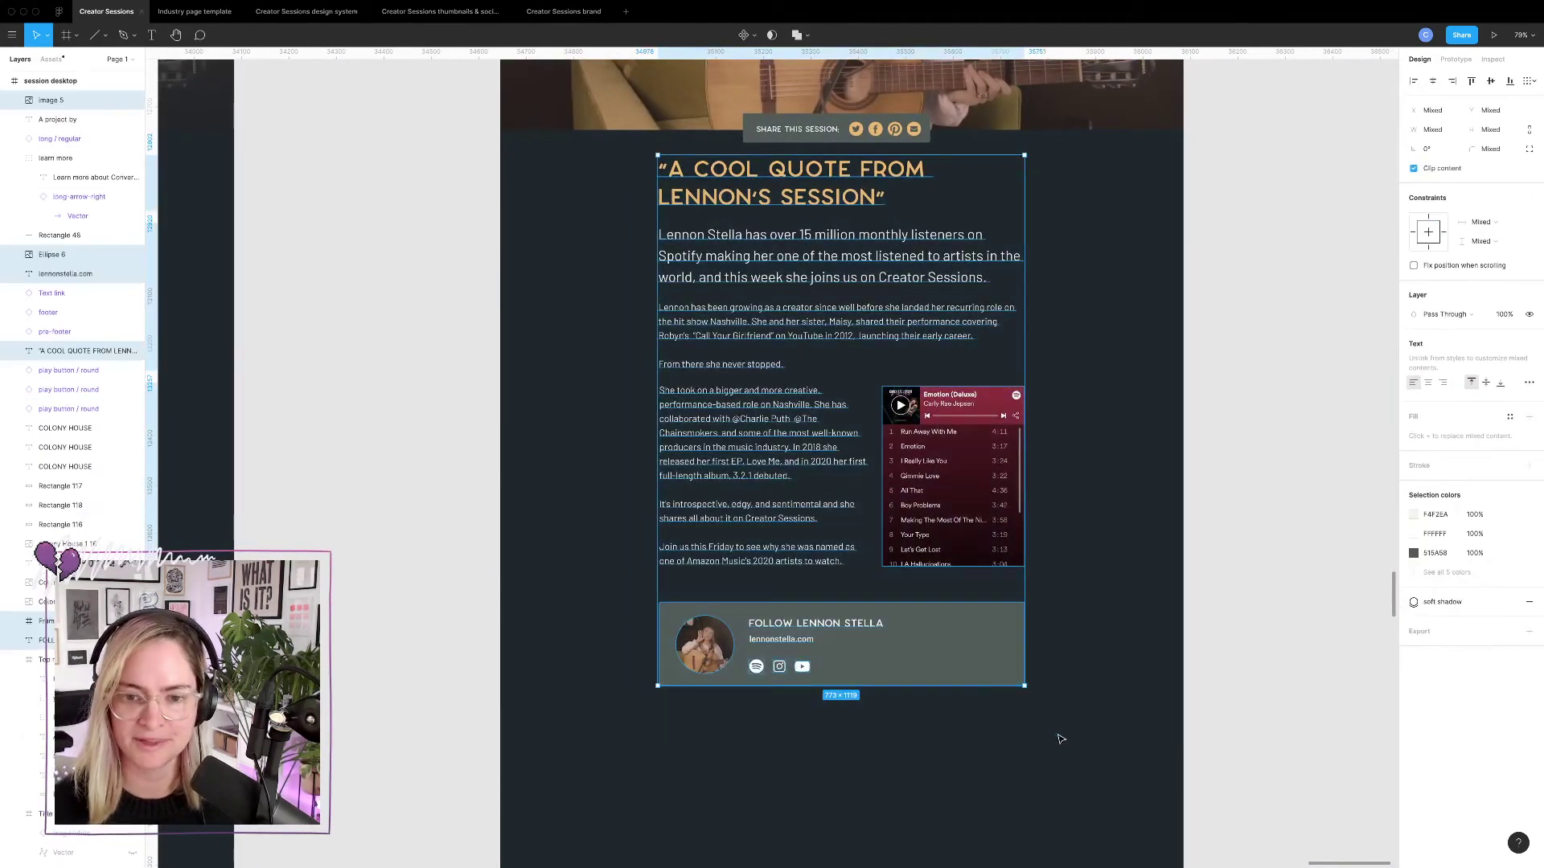
left_click_drag(784, 408, 782, 437)
key("shift+a")
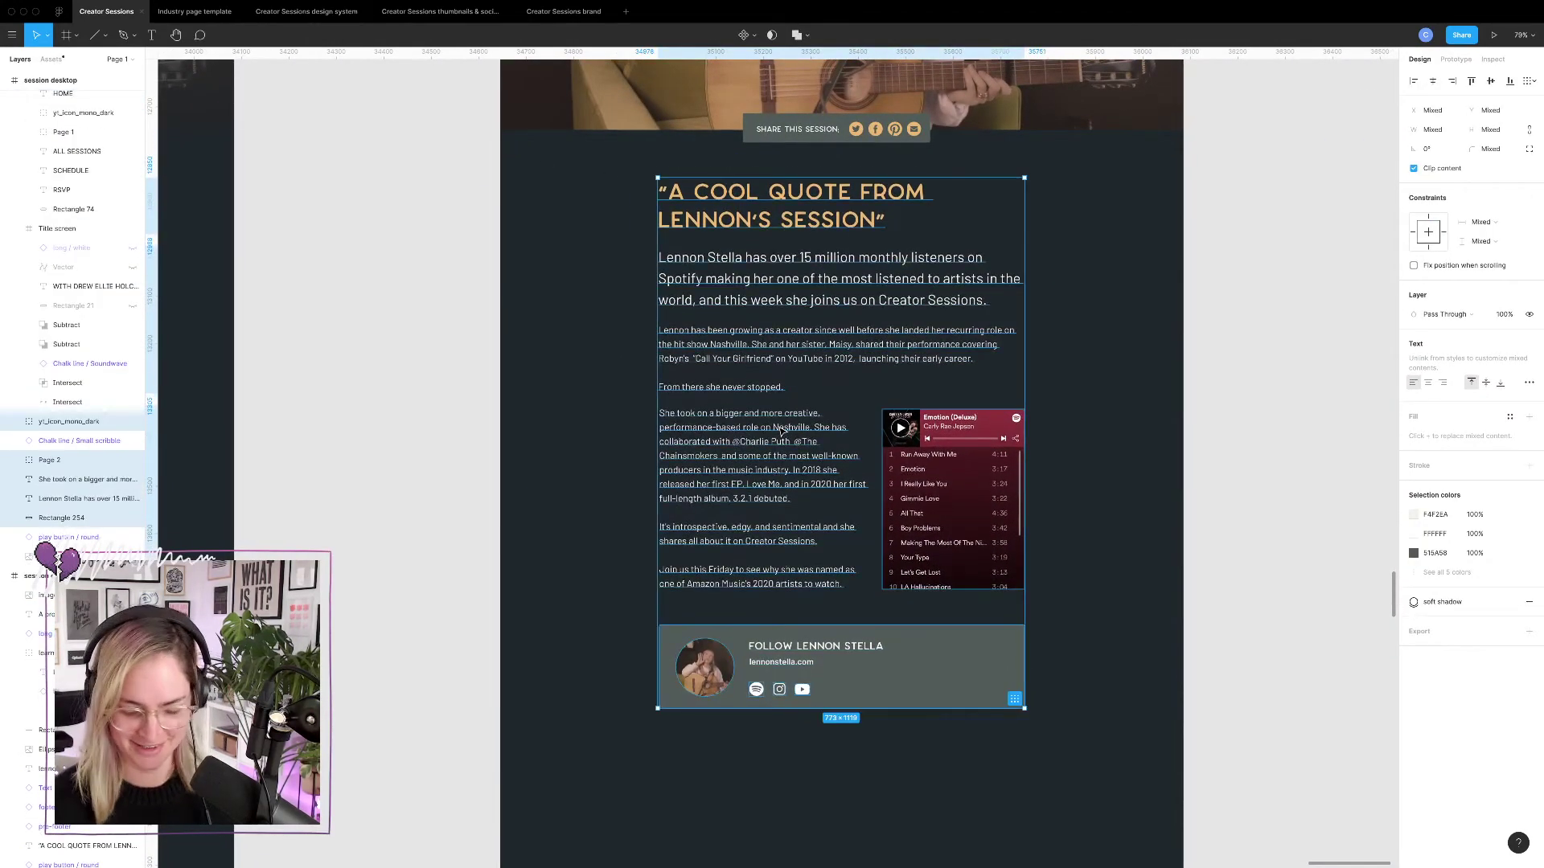
Show the layout grids and check how the share bar, text, player, follow card and session thumbnails align with the columns.
key("ctrl+g")
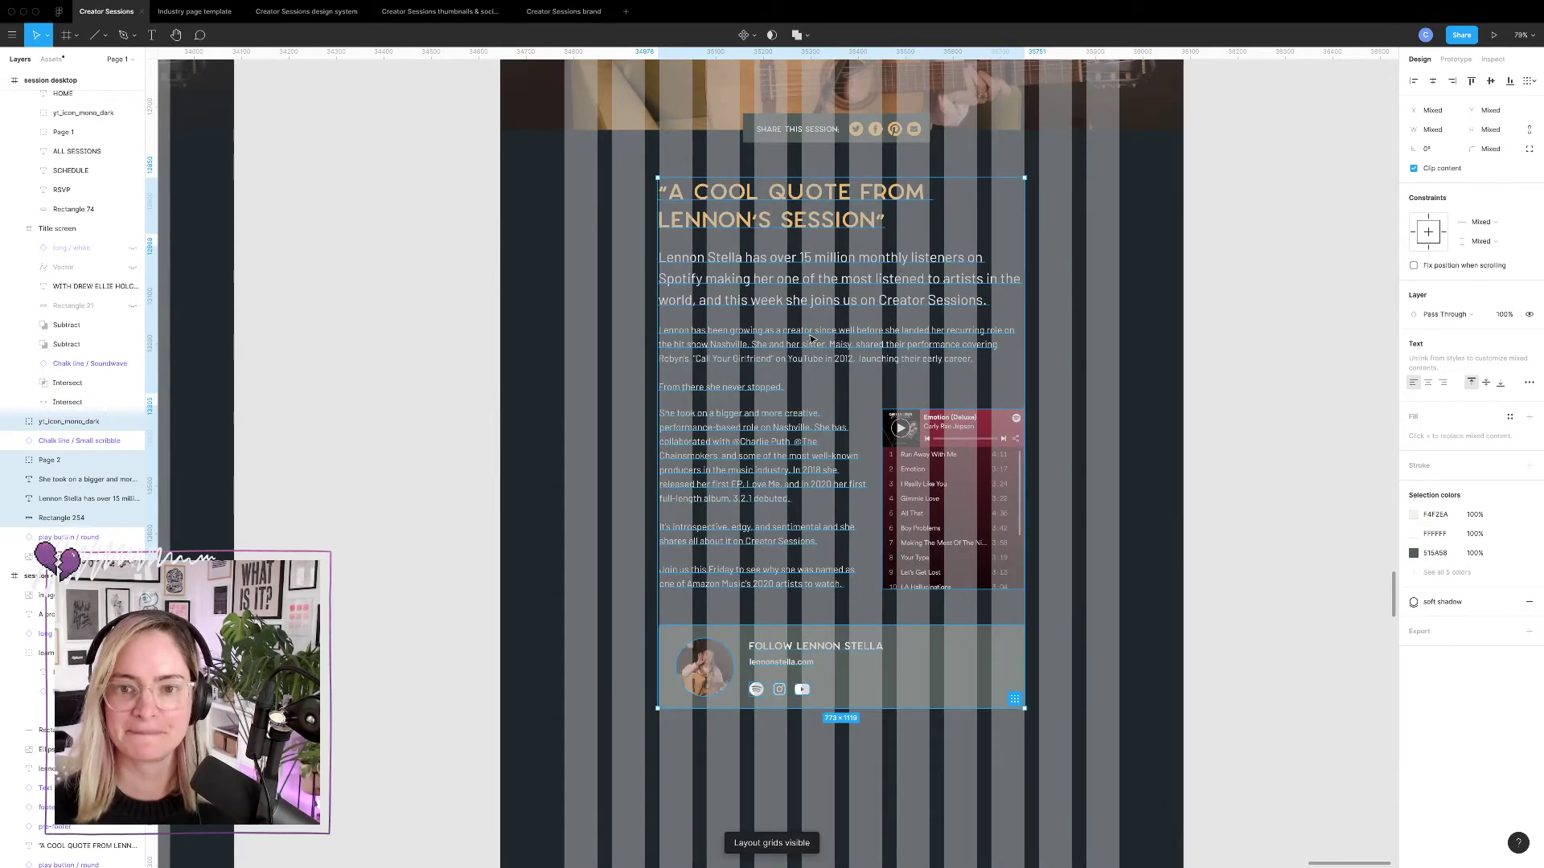
left_click(1094, 311)
scroll(887, 461, "down", 5)
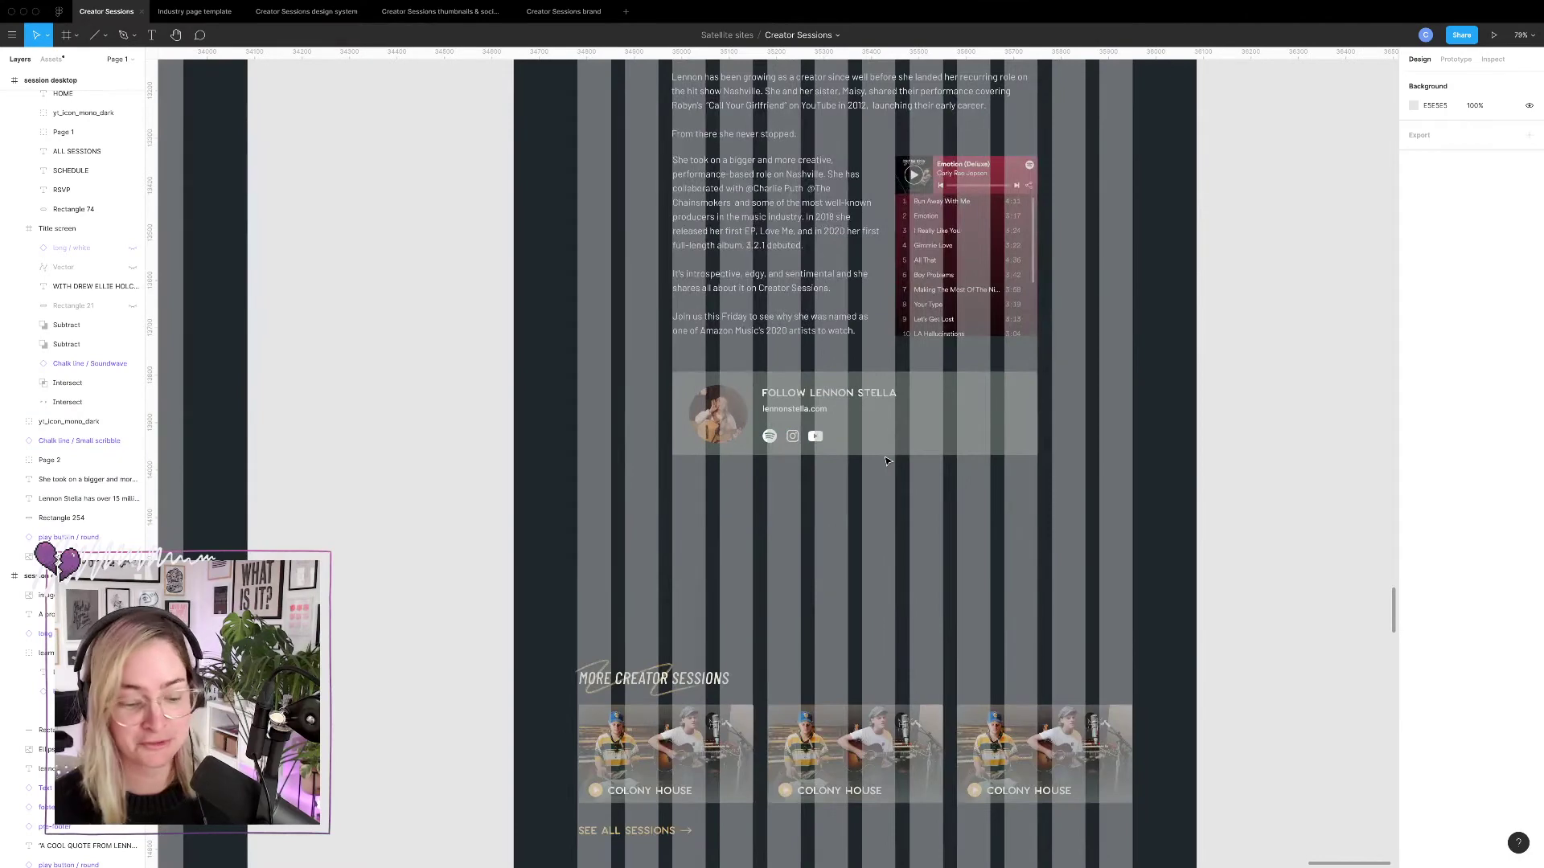
scroll(805, 521, "down", 1)
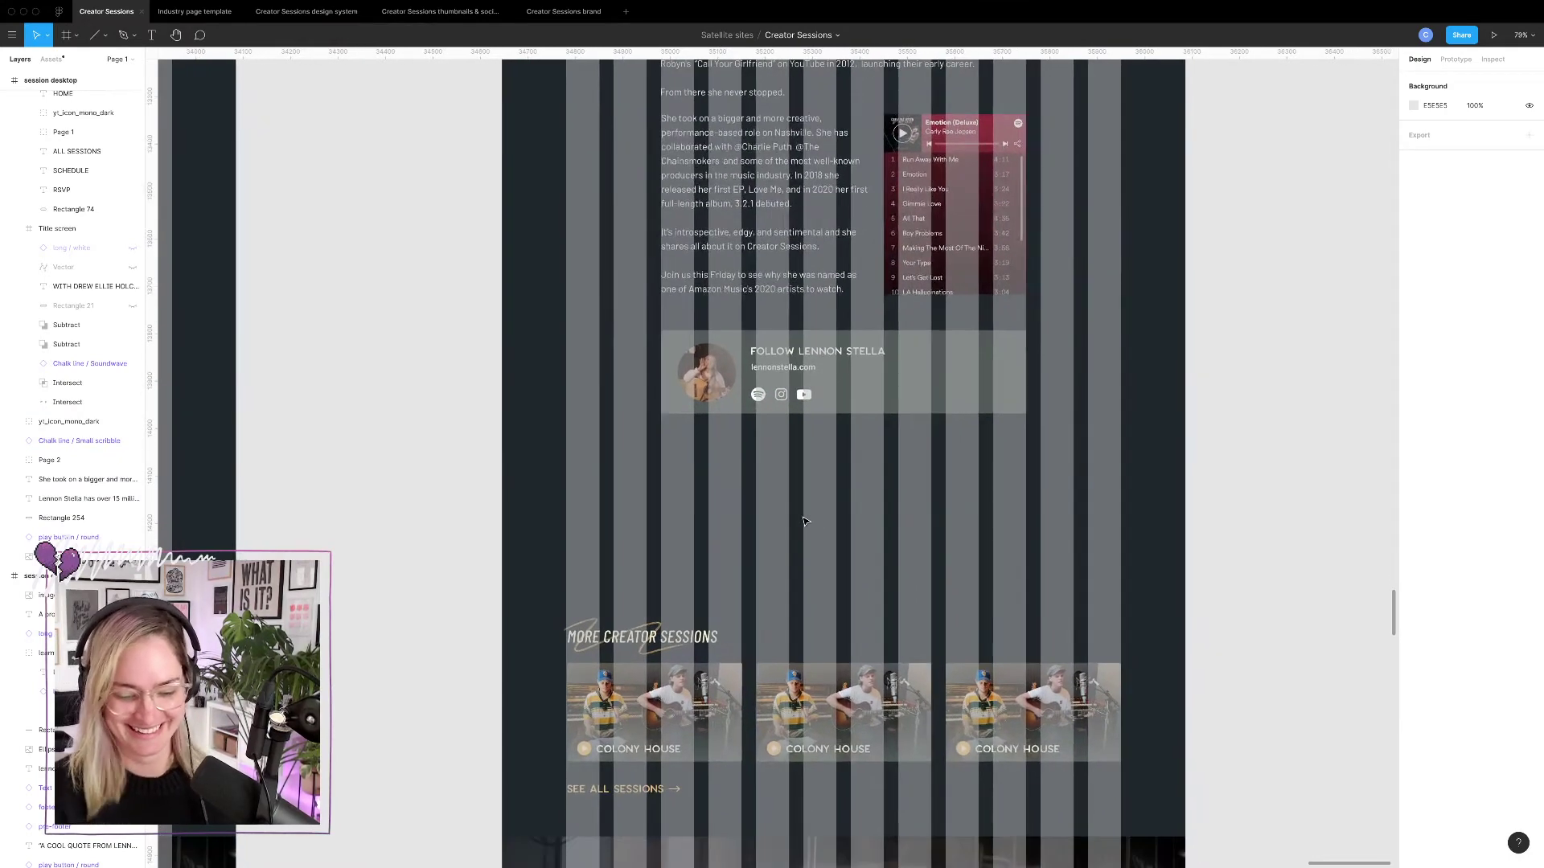
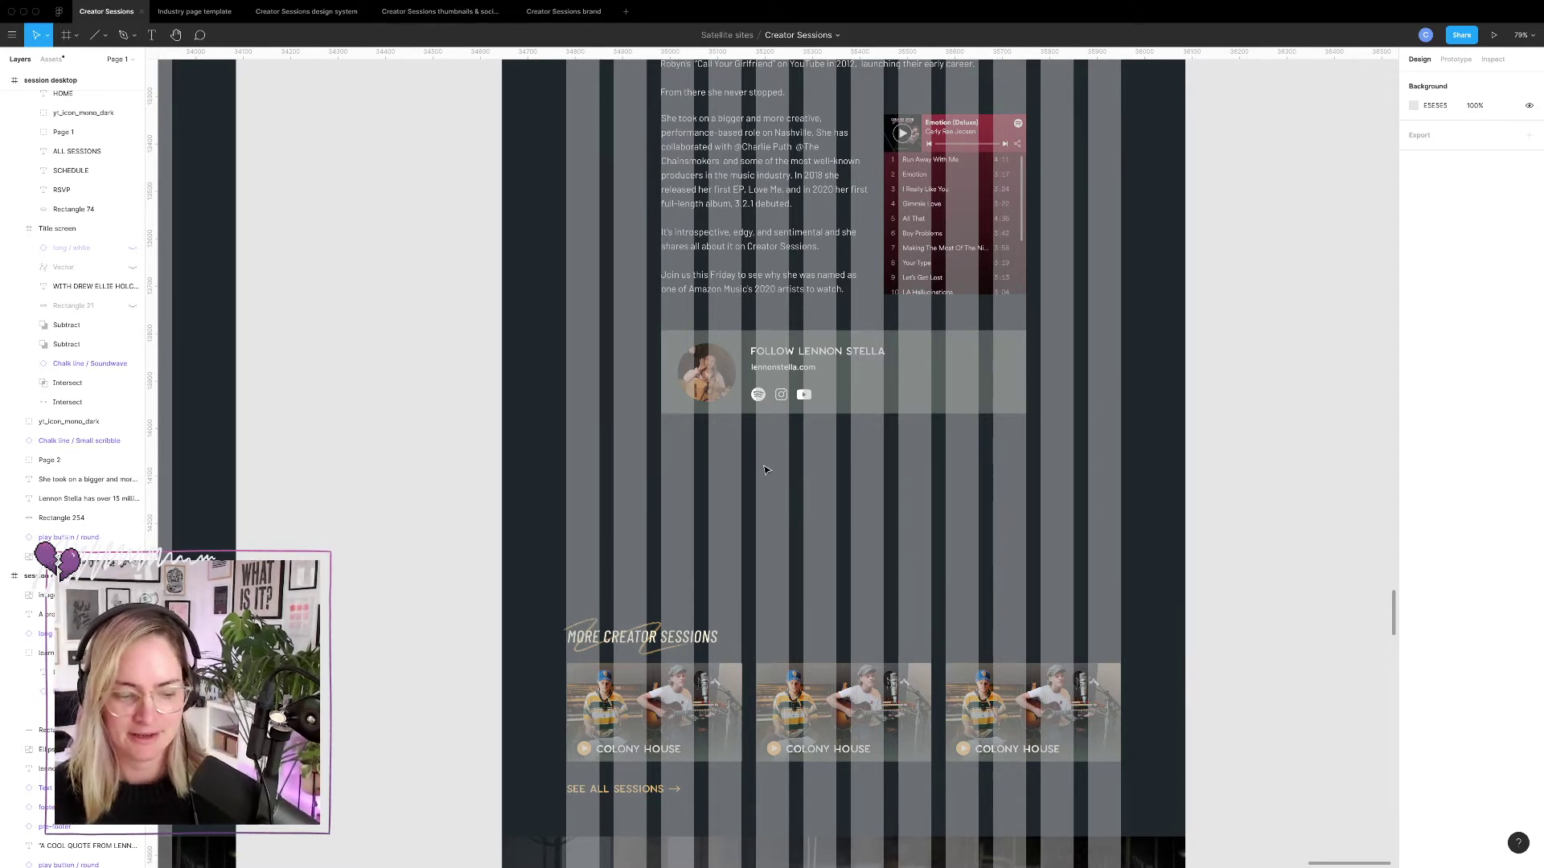
scroll(766, 428, "up", 5)
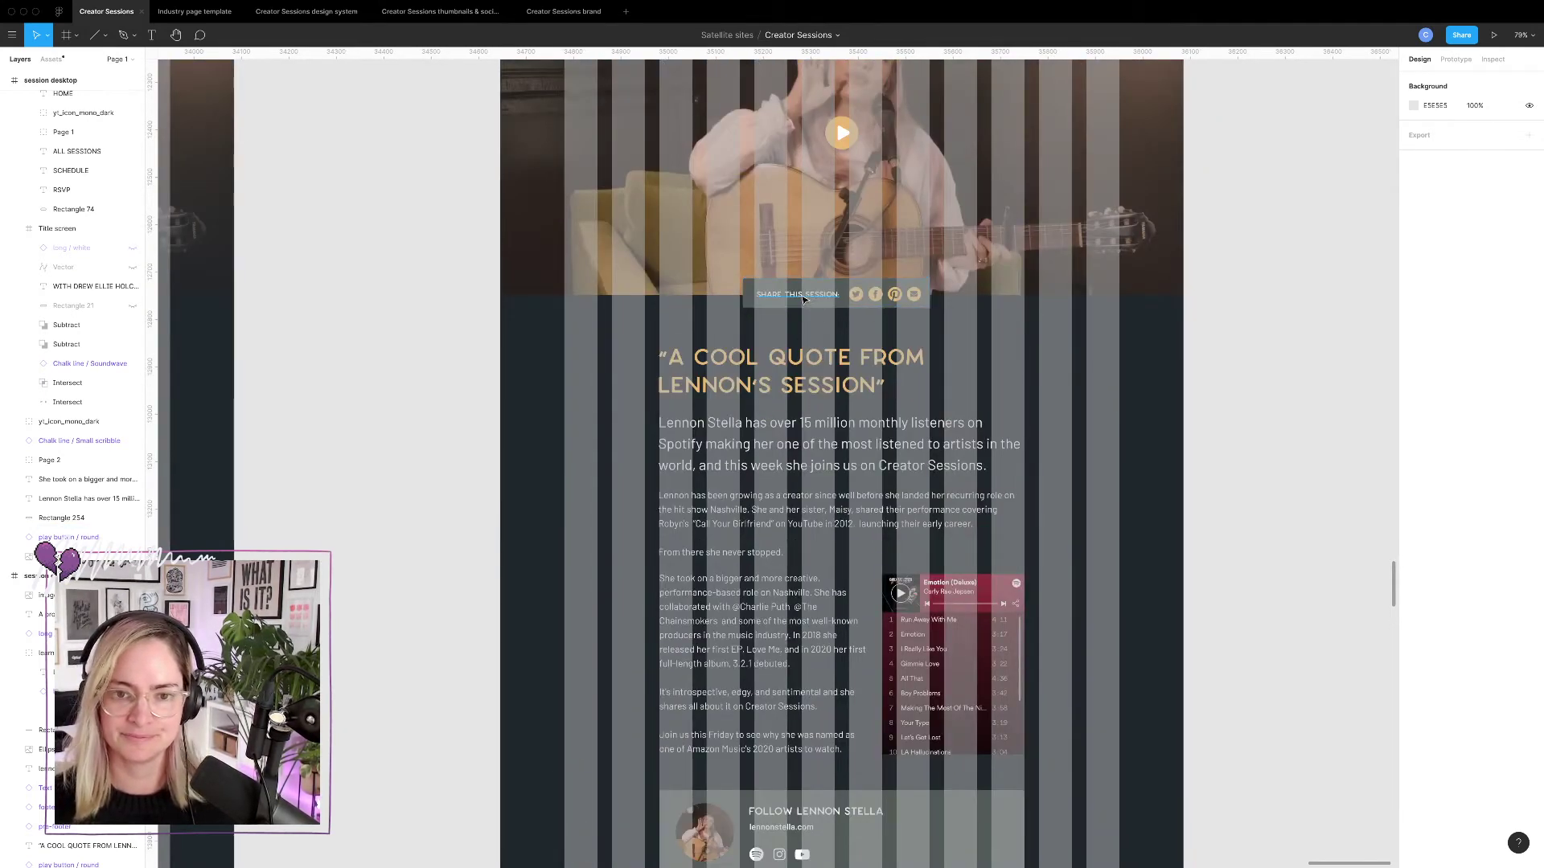
scroll(824, 312, "up", 5)
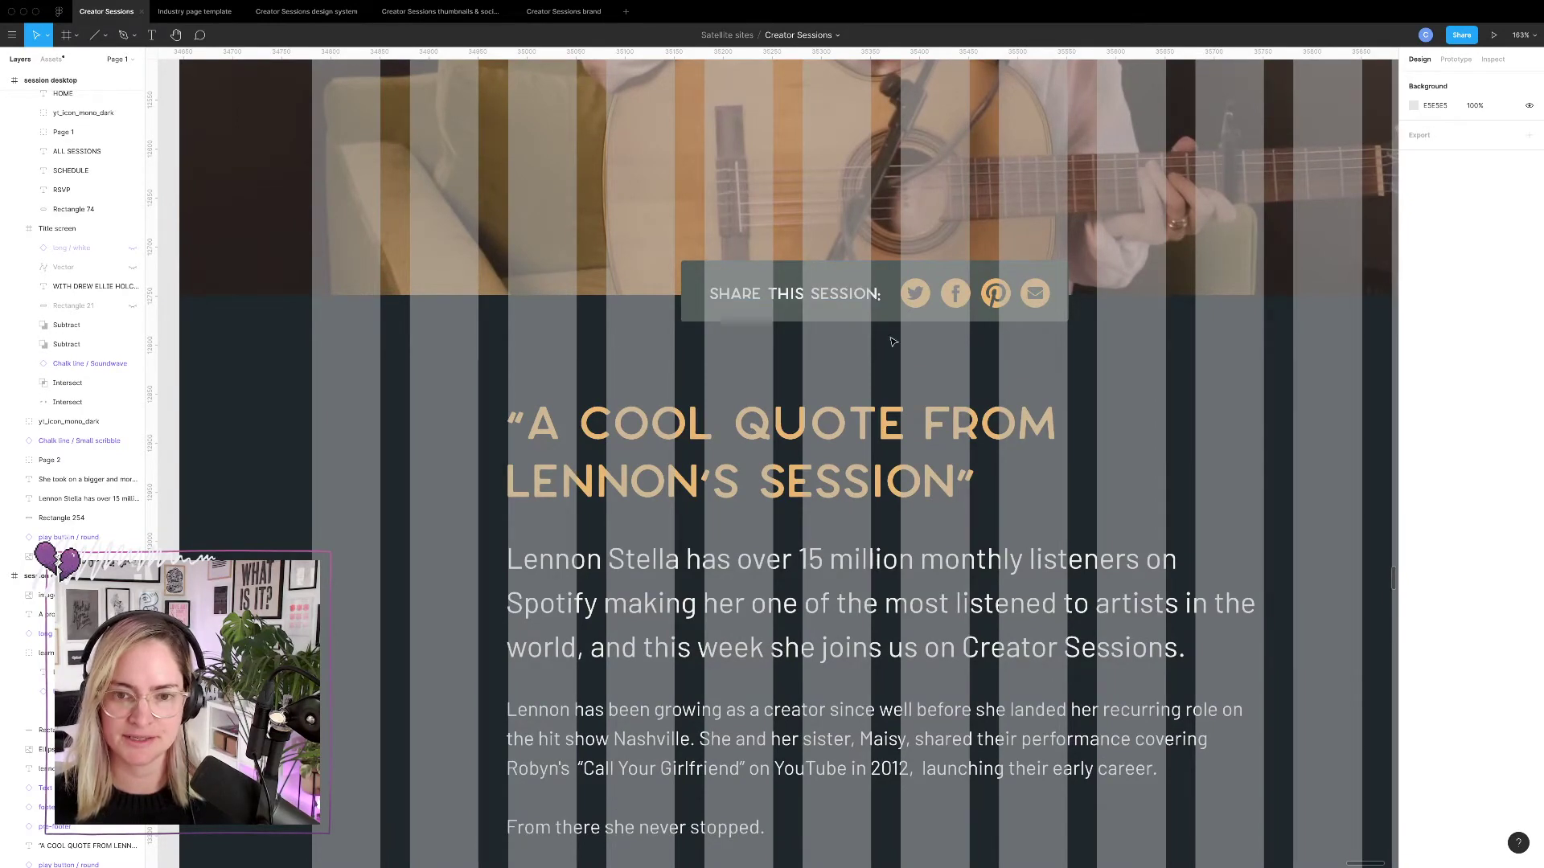
Remove the colon from the share bar label so it reads "Share this session", and hide the layout grids.
double_click(872, 291)
left_click(881, 292)
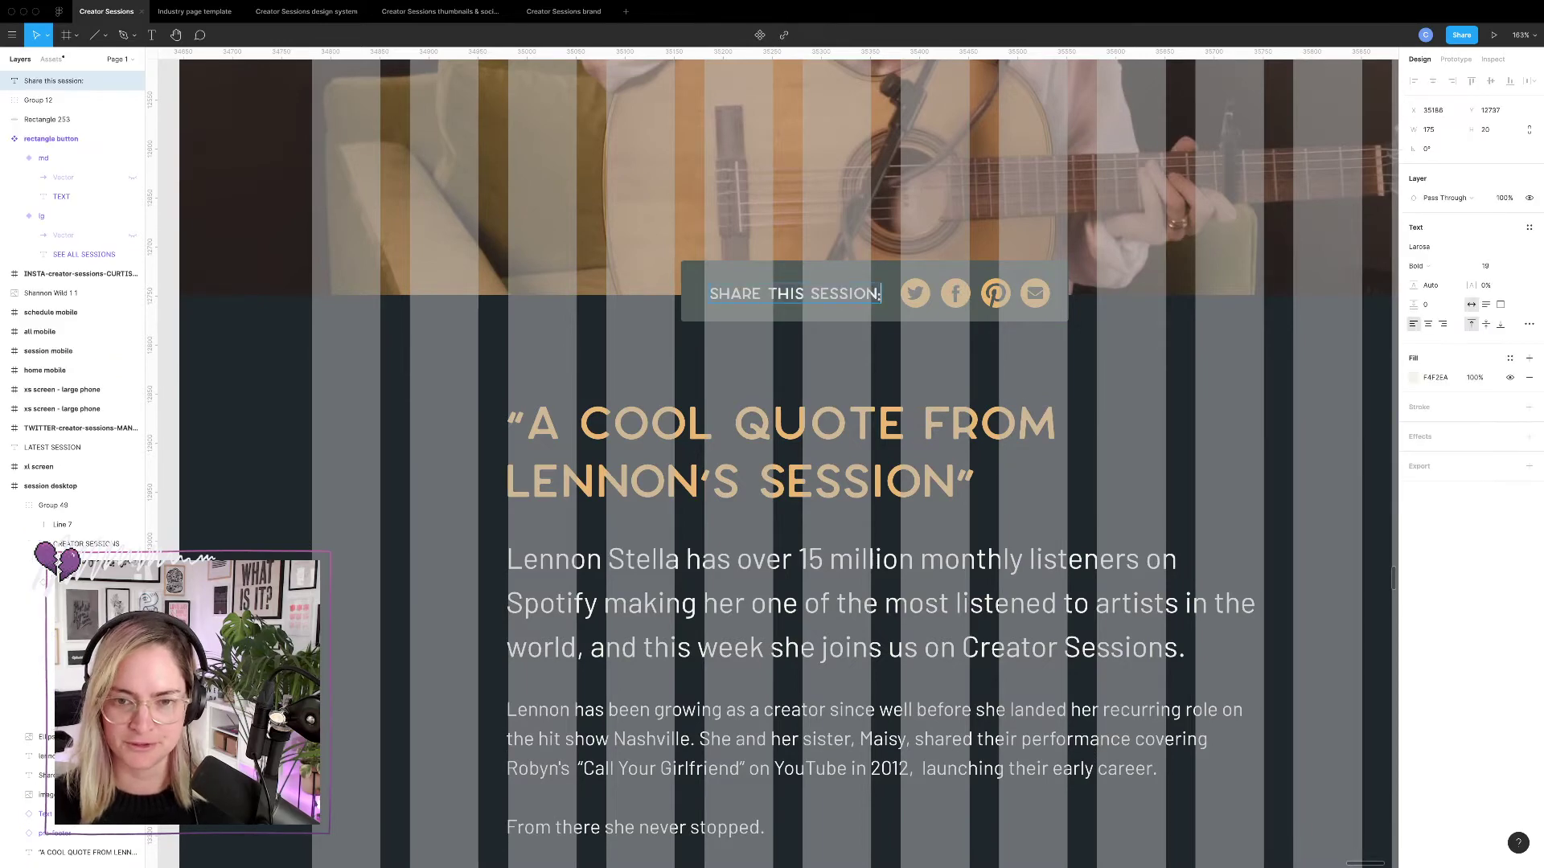
key("Escape")
key("Escape")
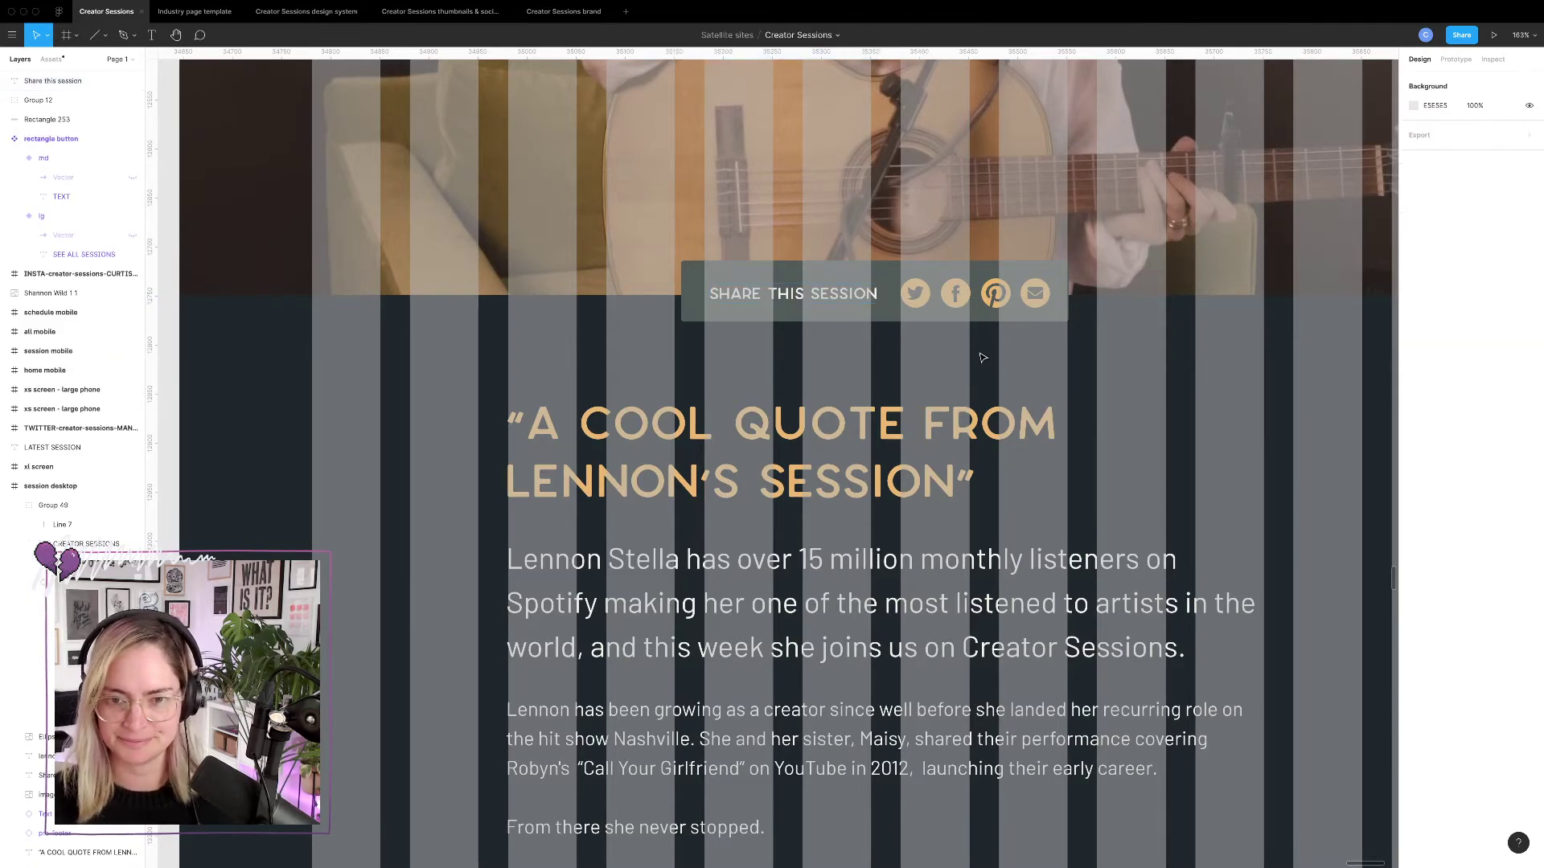
key("ctrl+g")
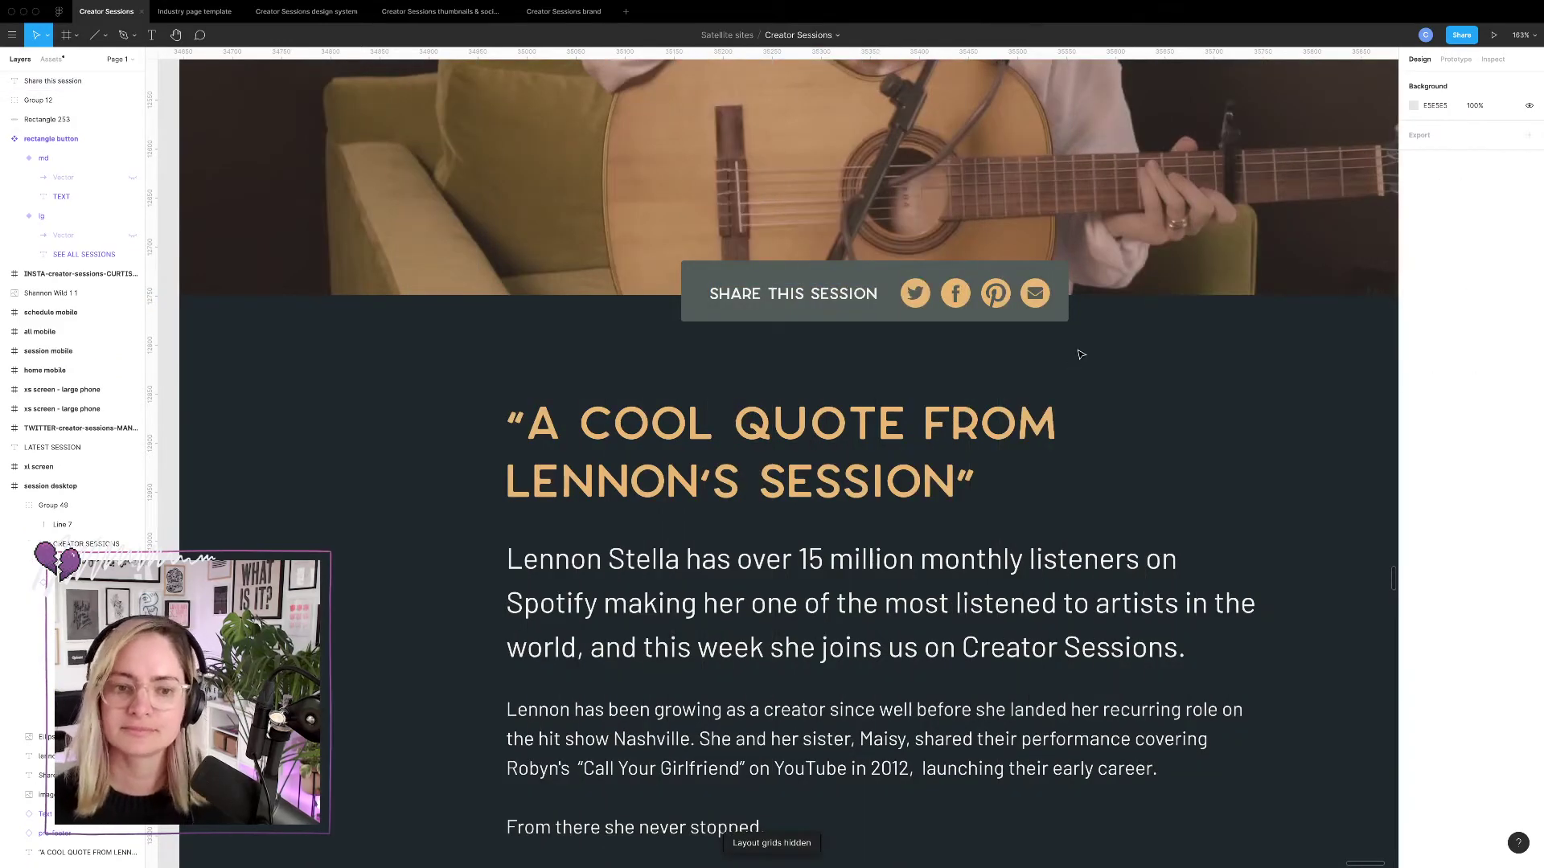
Examine the new copy's share bar, quote heading, body text and follow card for spacing and balance.
scroll(1081, 355, "down", 5)
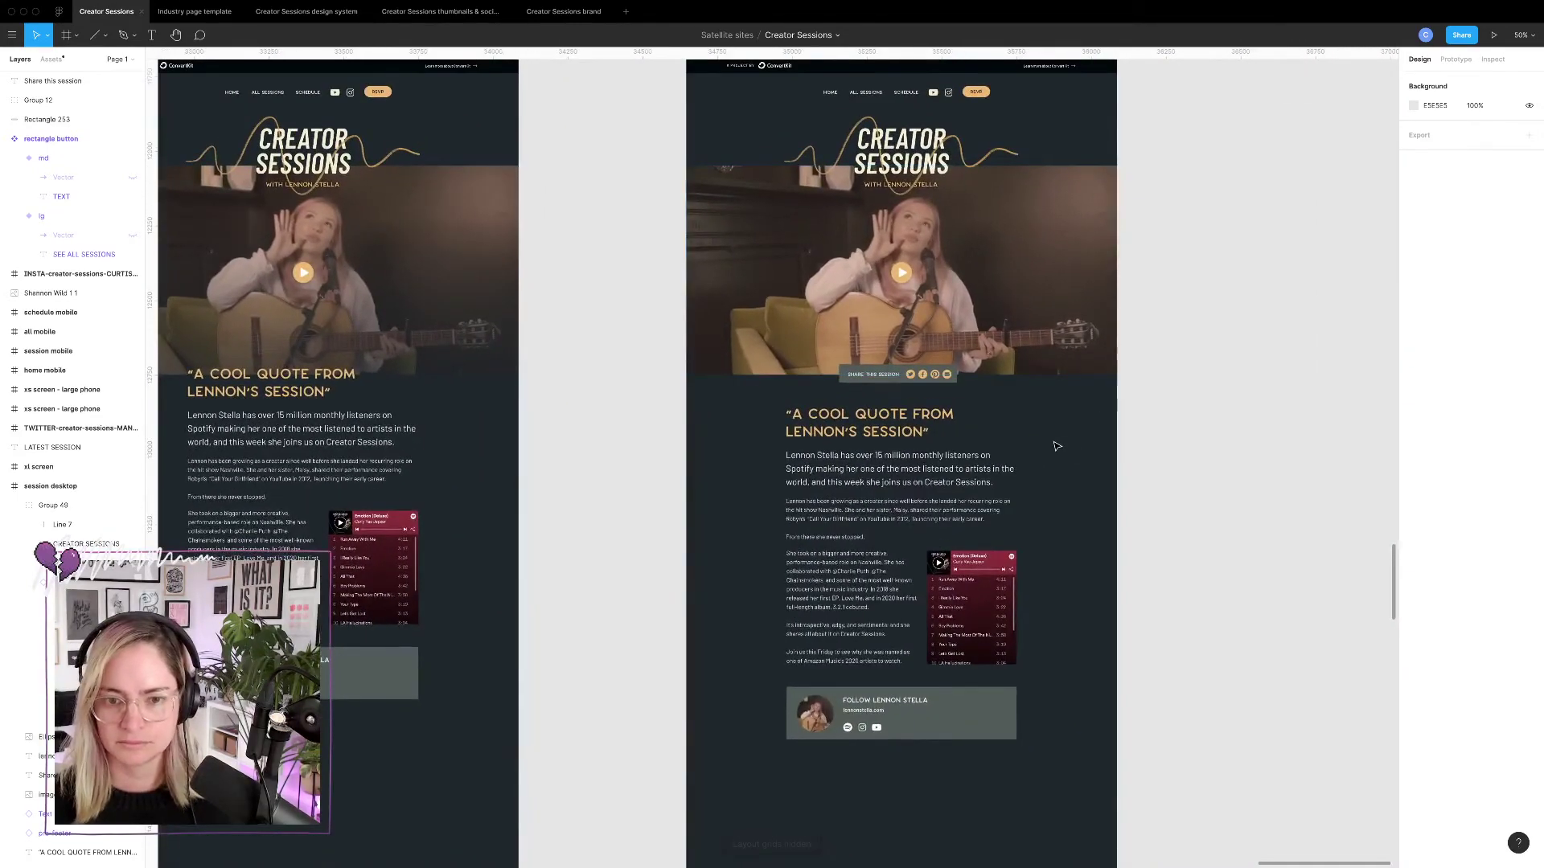
scroll(1056, 446, "down", 2)
scroll(1054, 445, "up", 5)
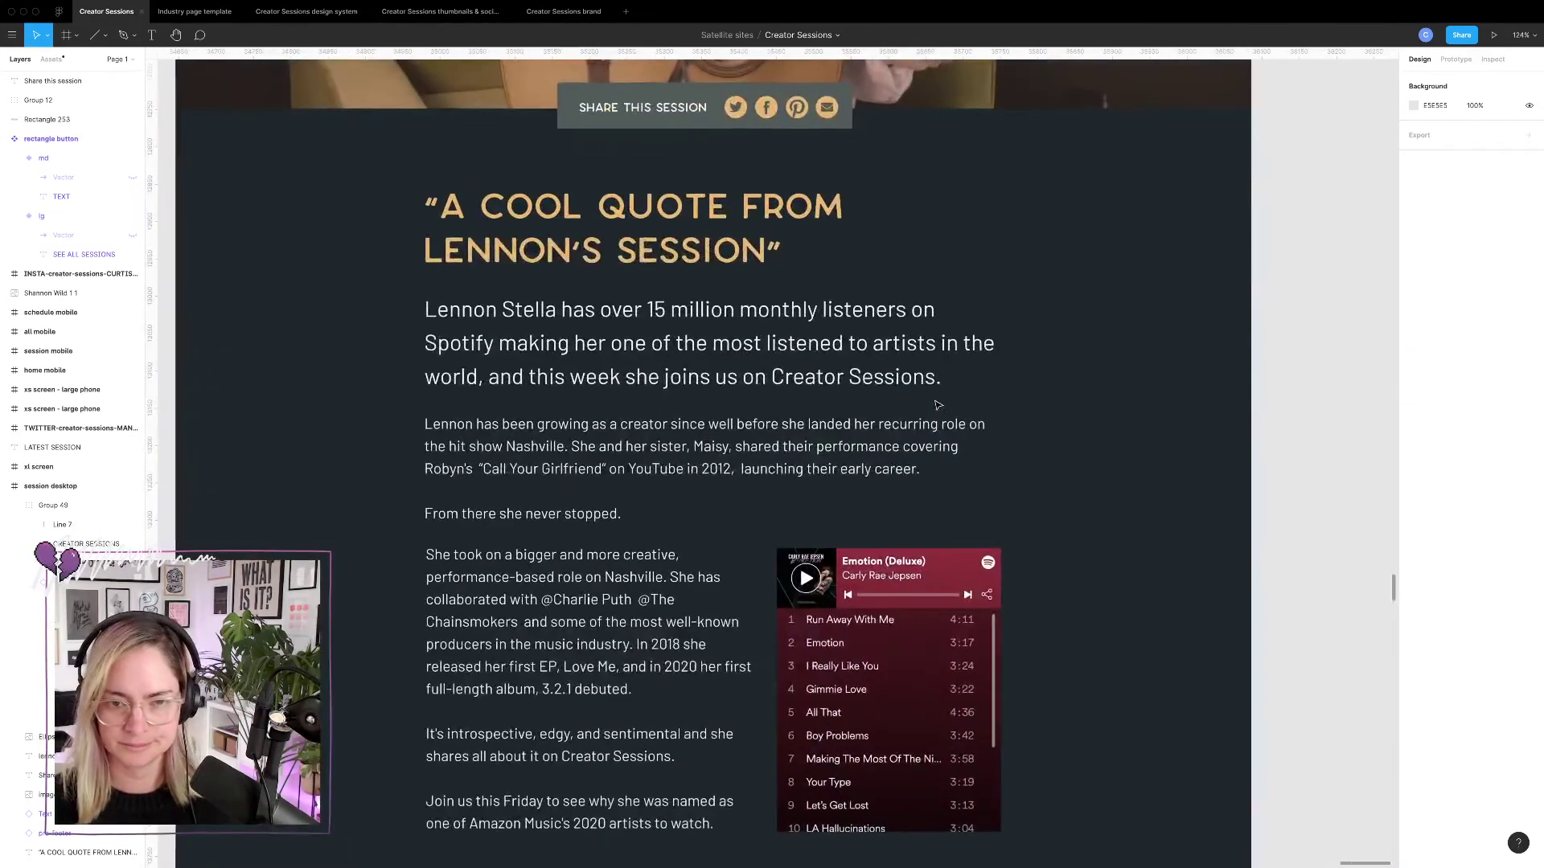
scroll(937, 403, "down", 2)
scroll(937, 404, "down", 3)
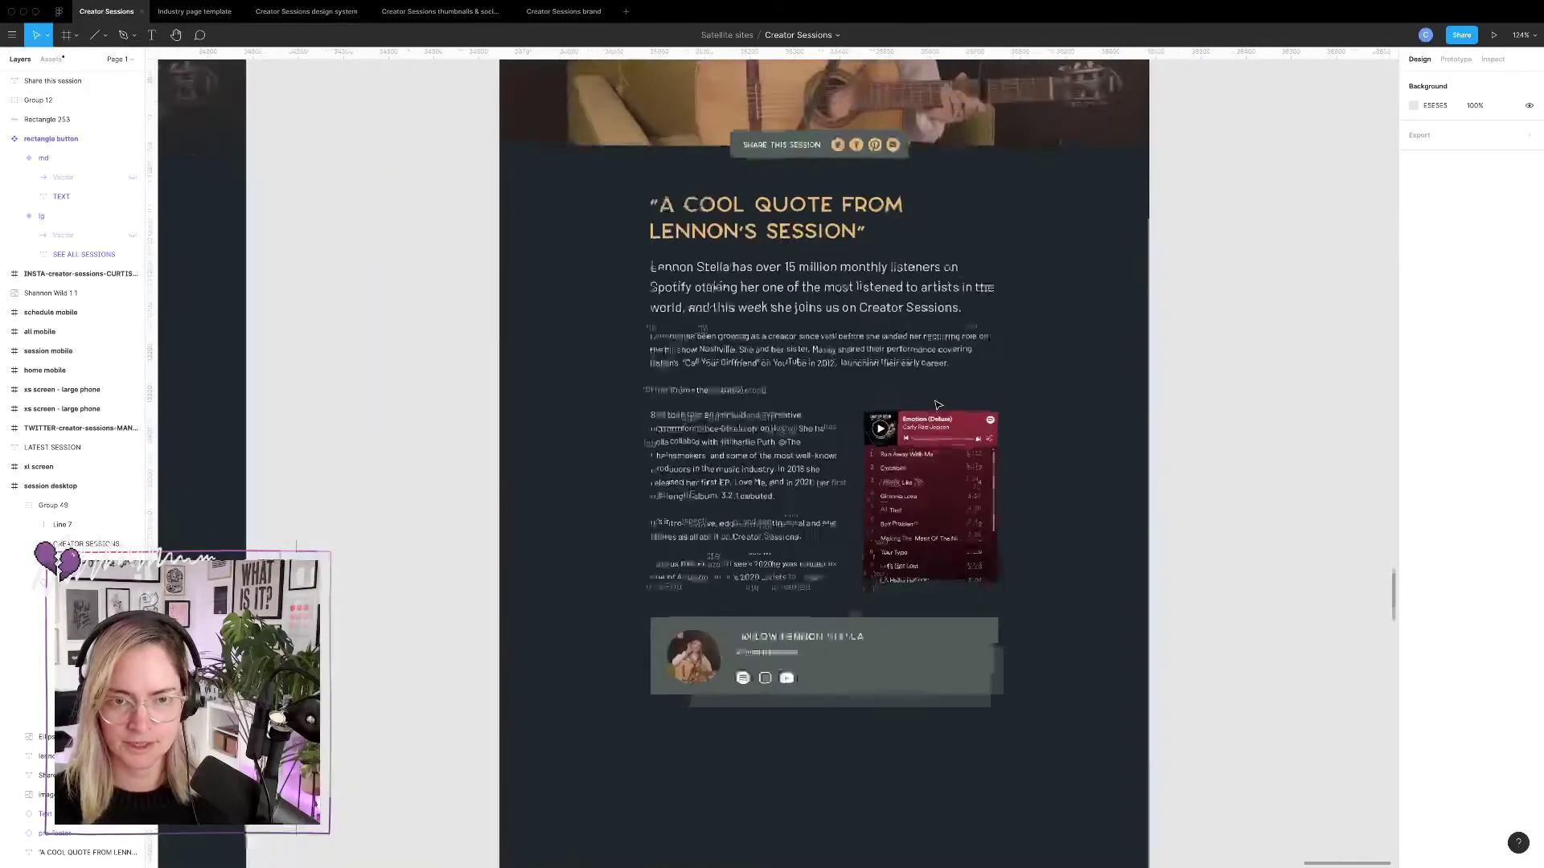
scroll(937, 404, "up", 3)
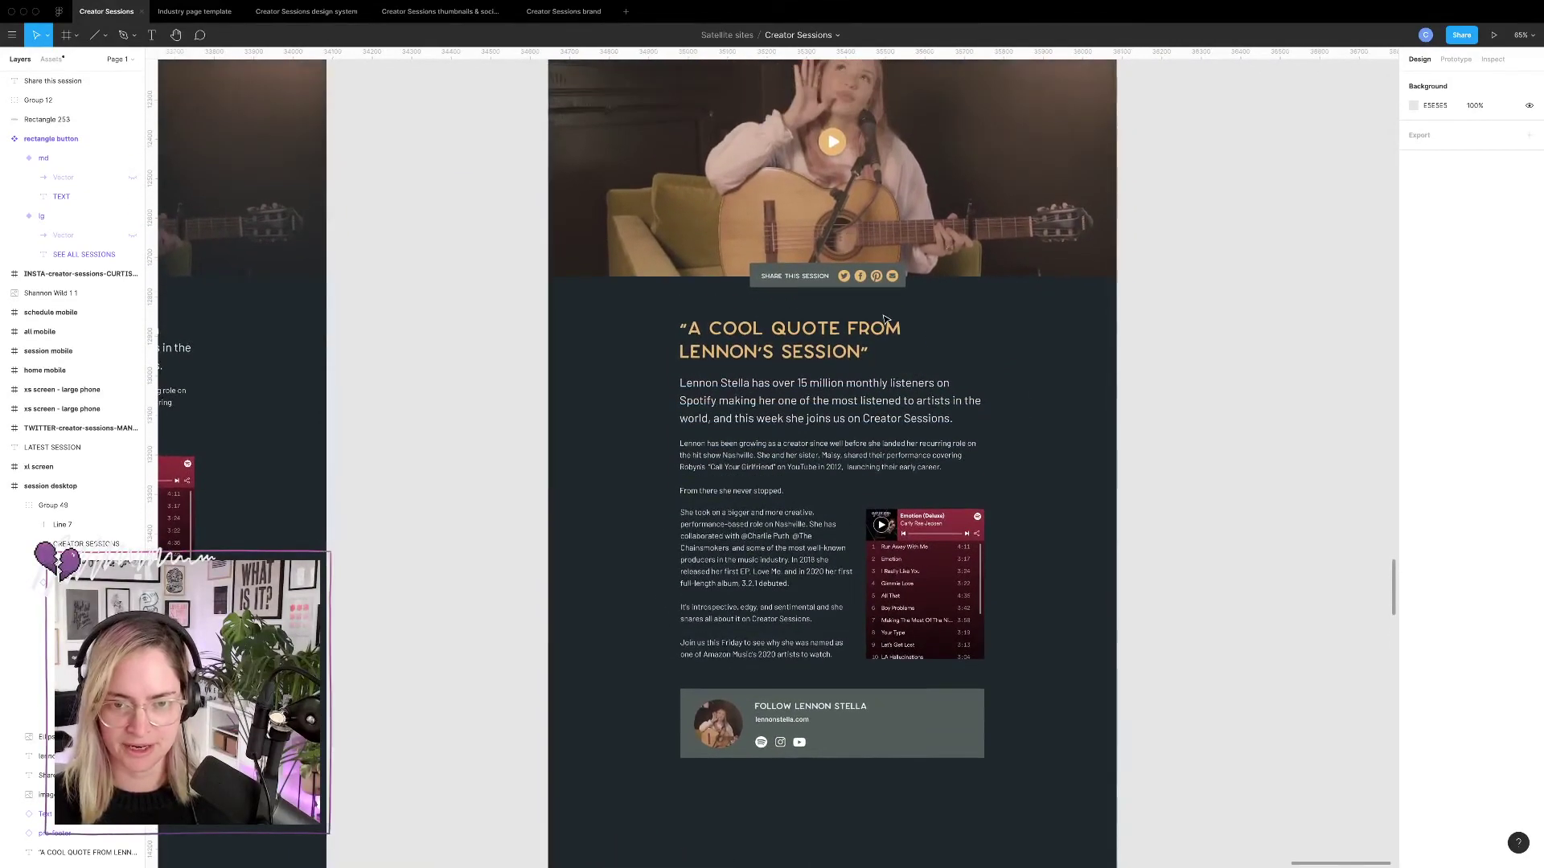
scroll(885, 320, "up", 6)
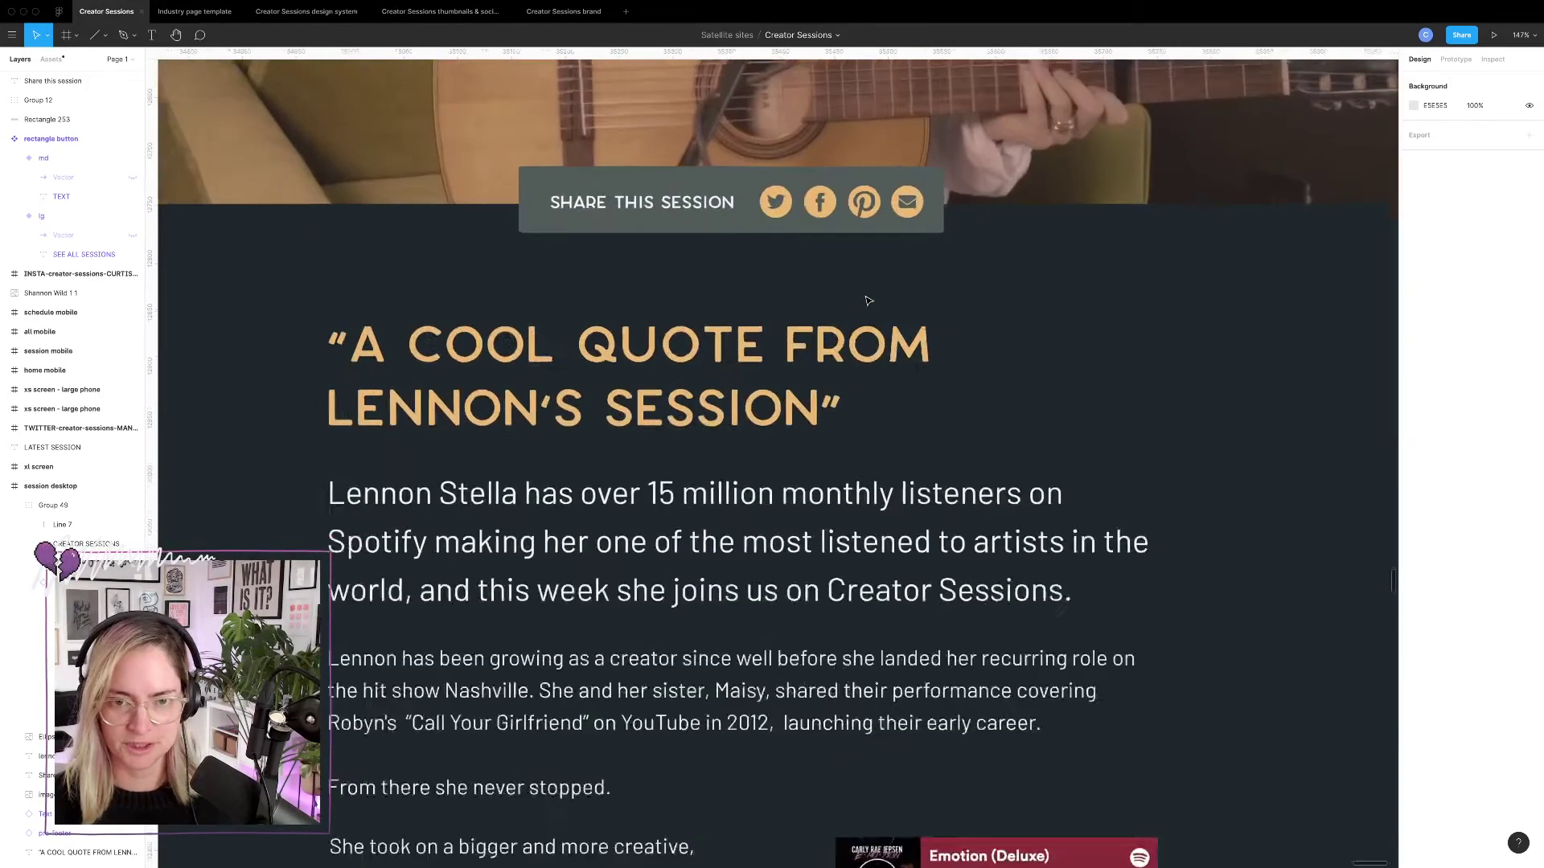
scroll(869, 301, "down", 5)
scroll(860, 299, "down", 1)
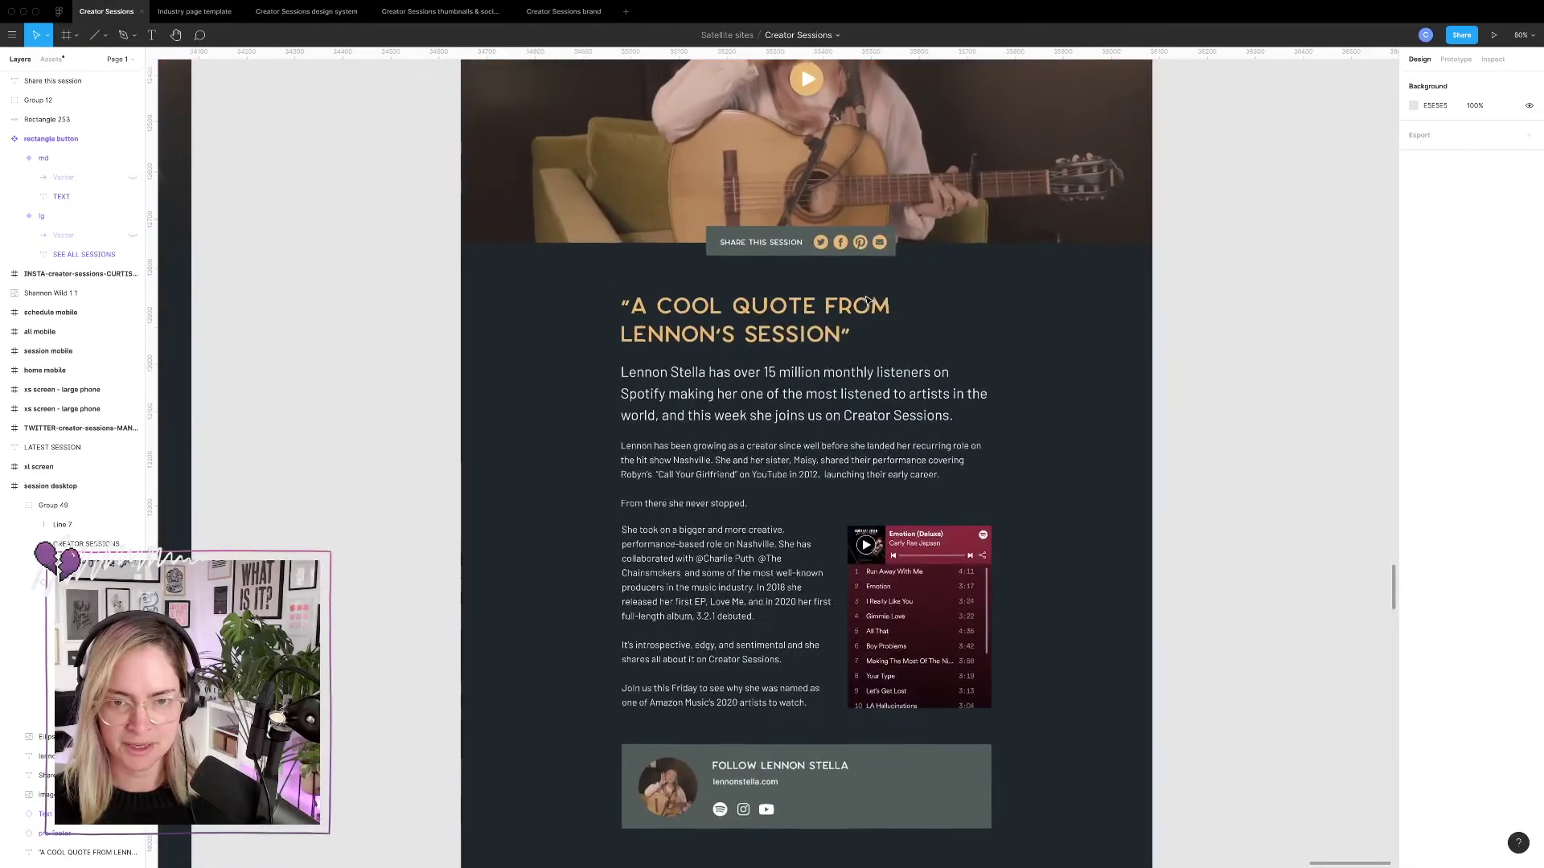
scroll(858, 300, "down", 2)
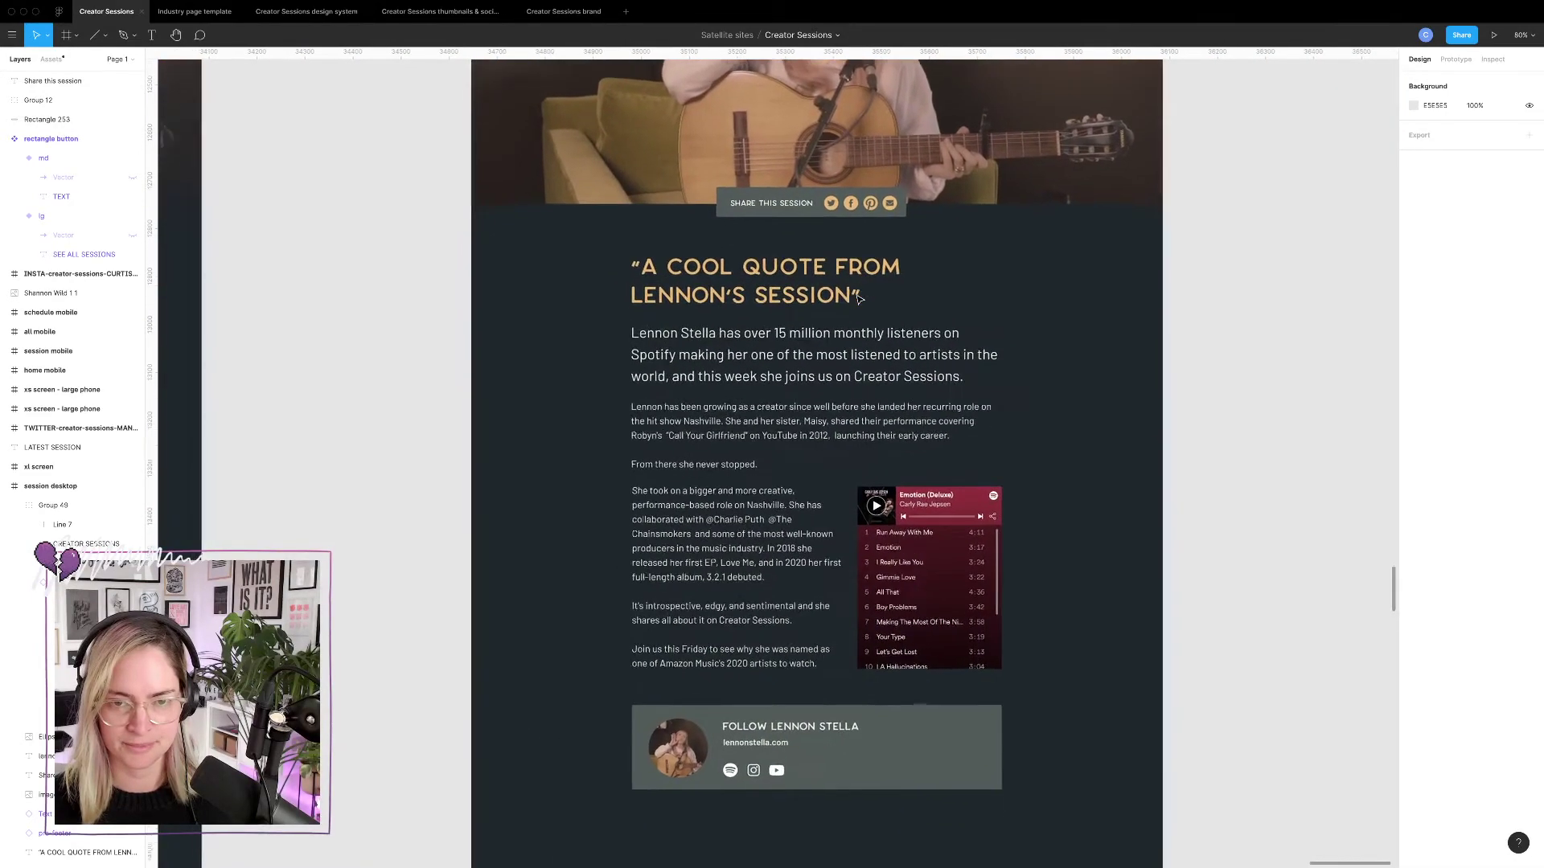
scroll(858, 300, "down", 1)
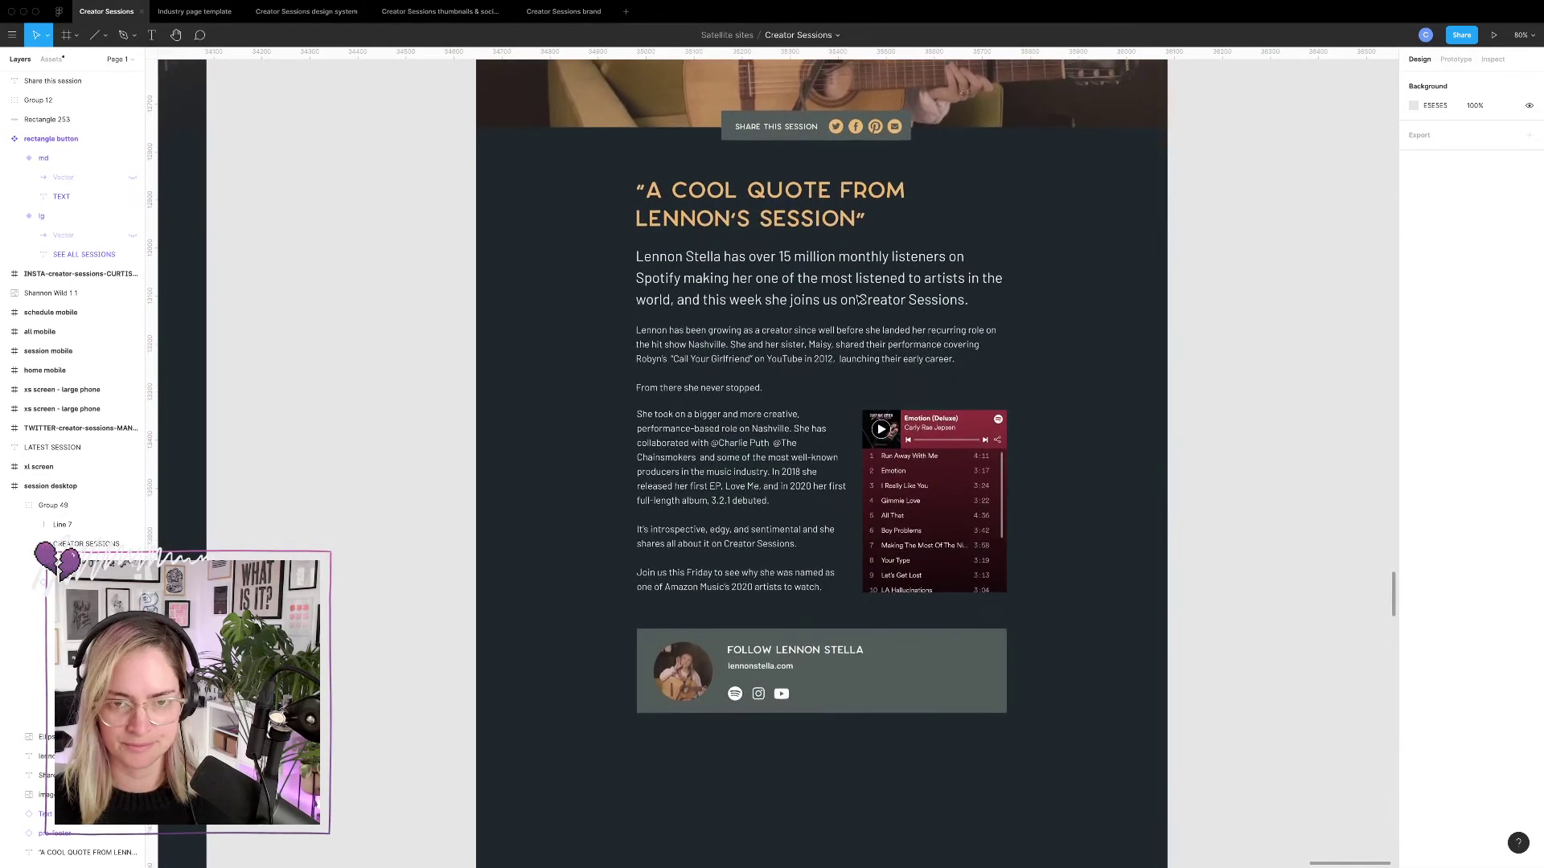
scroll(859, 299, "down", 1)
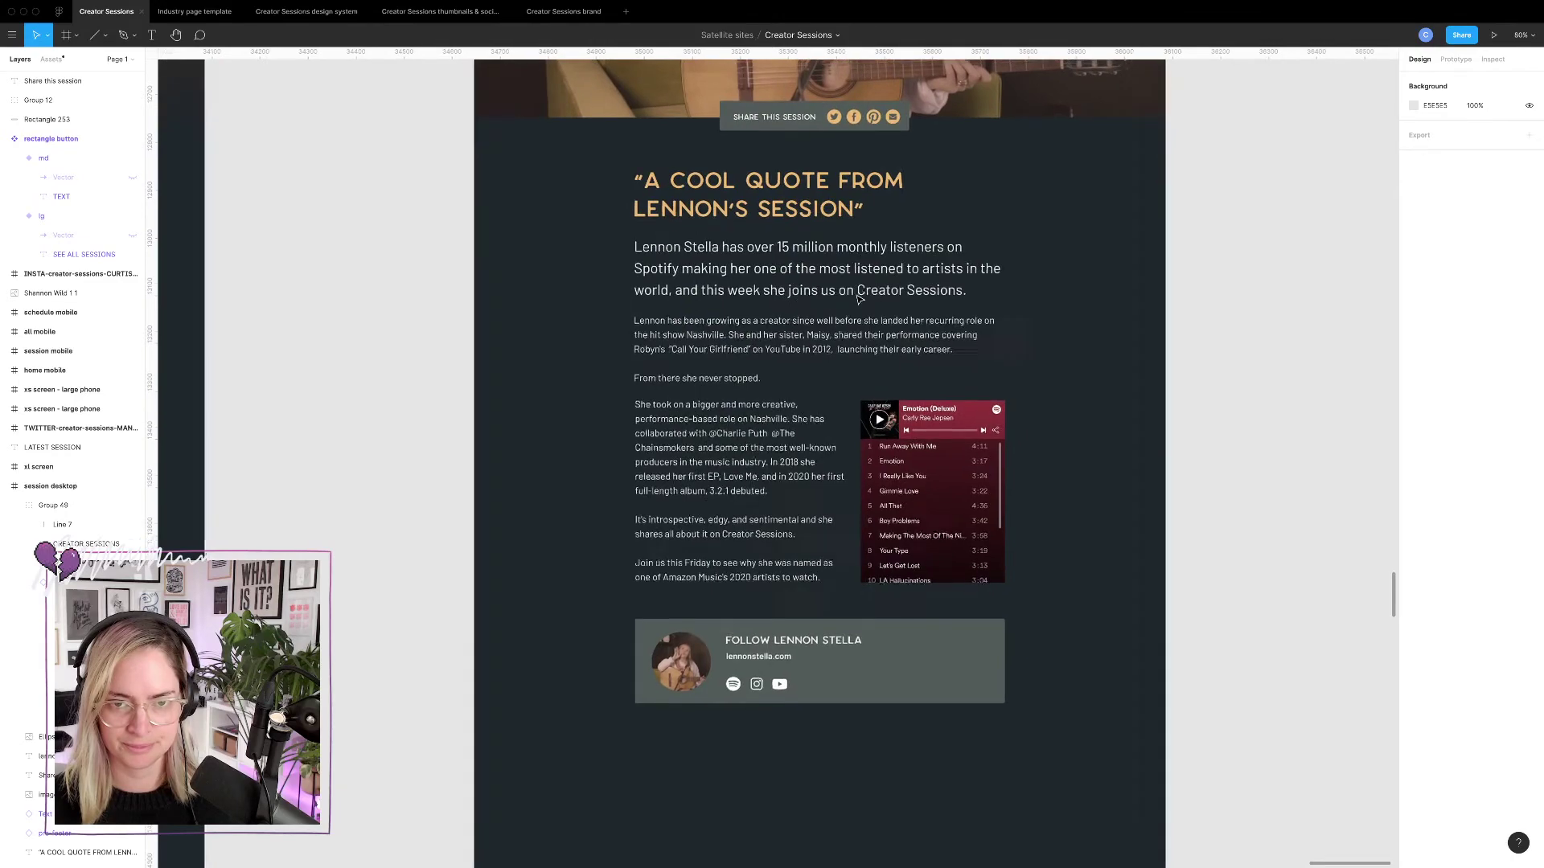
scroll(858, 300, "up", 4)
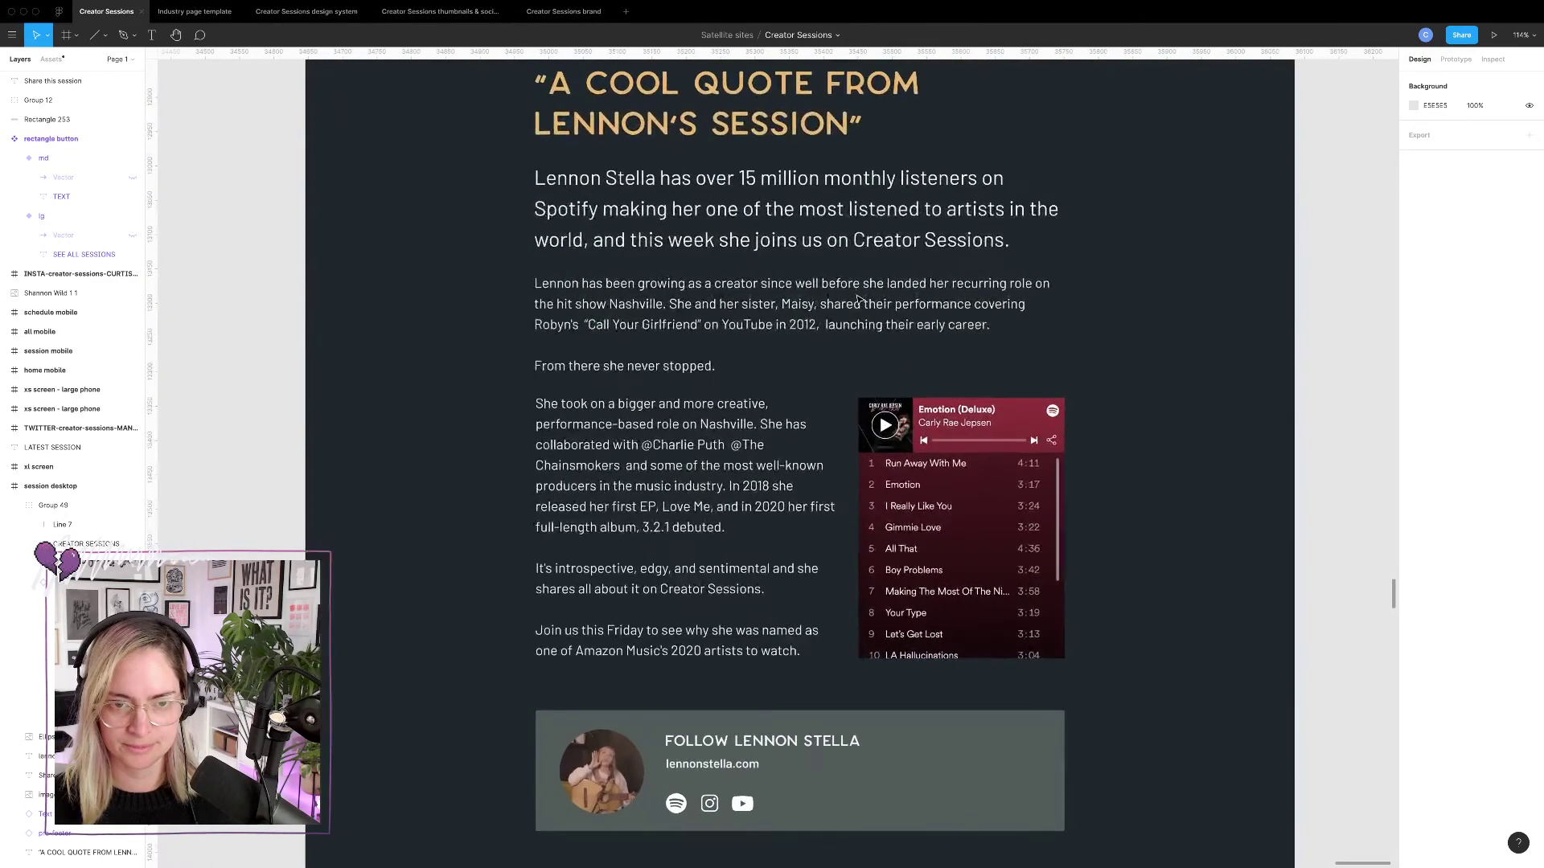
Examine the spacing below the follow card, the More Creator Sessions row, and the ConvertKit and footer sections.
scroll(858, 300, "down", 3)
scroll(858, 300, "down", 4)
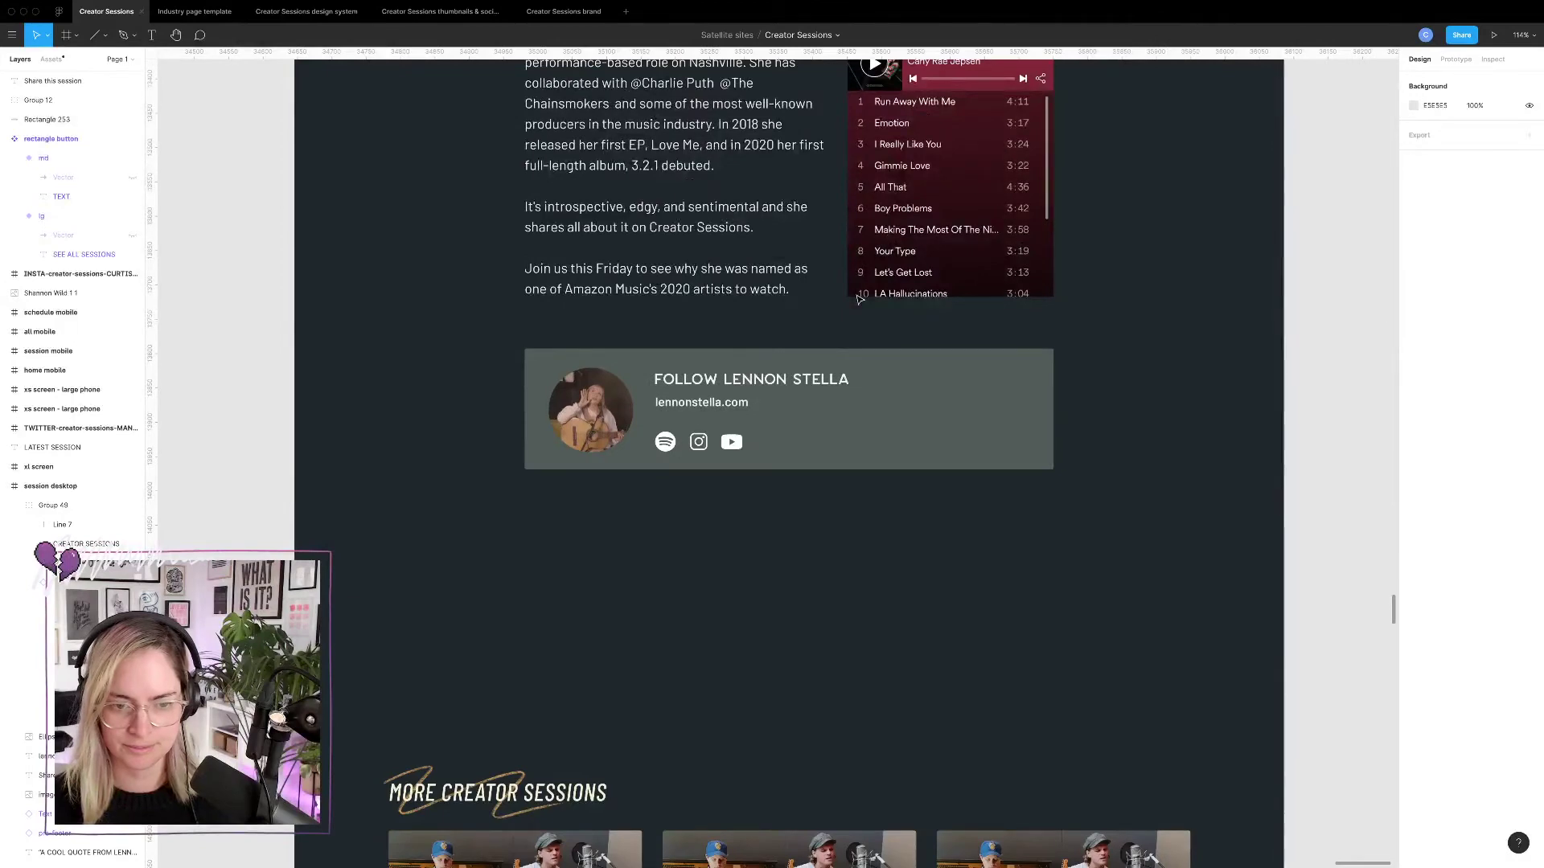
scroll(855, 298, "down", 8)
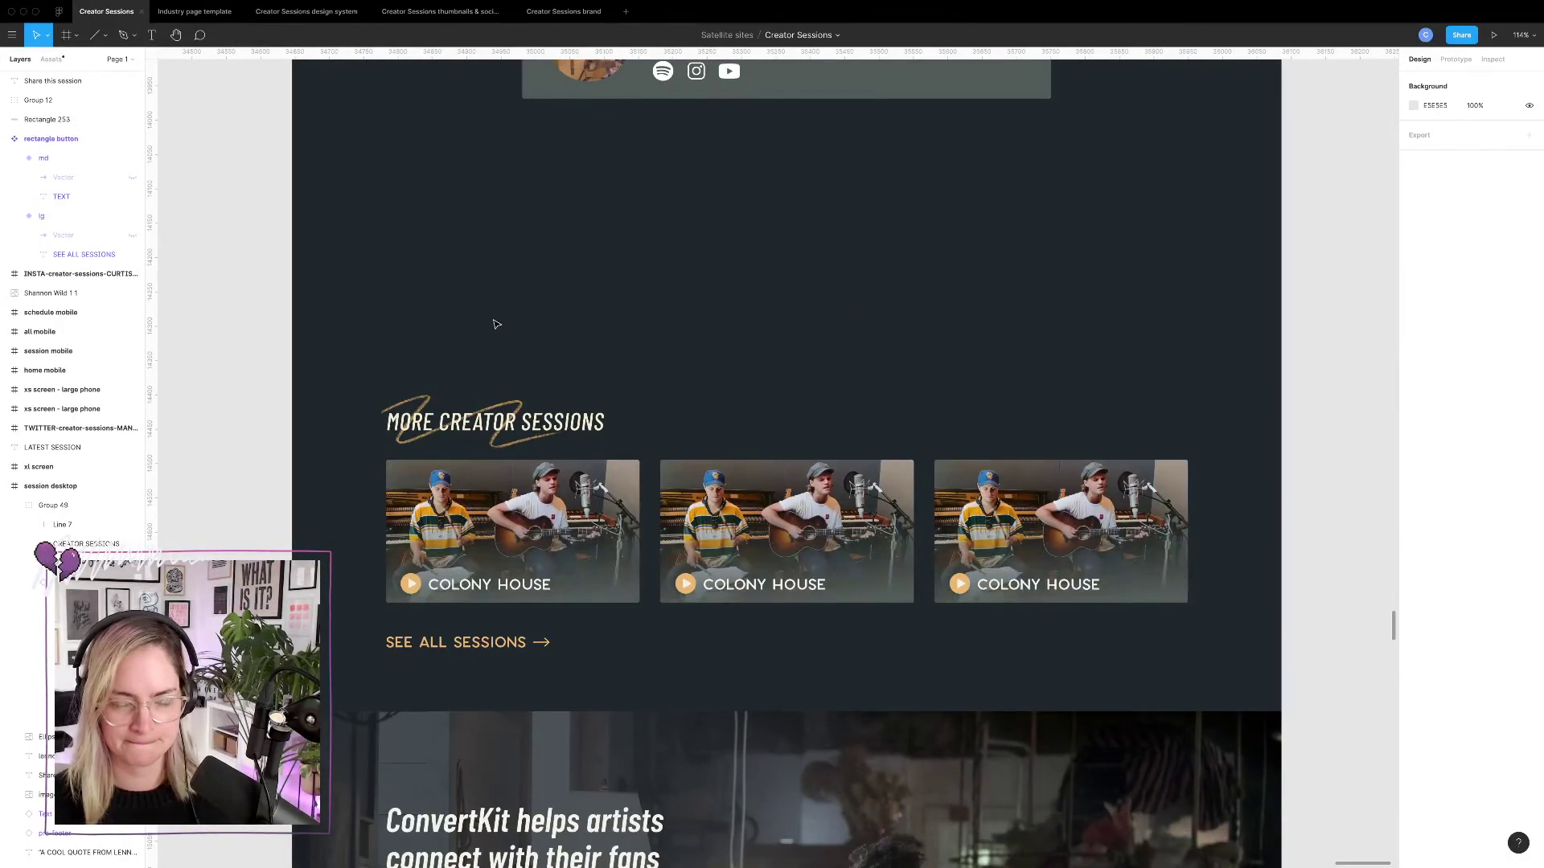
scroll(506, 314, "down", 5)
scroll(512, 312, "up", 3)
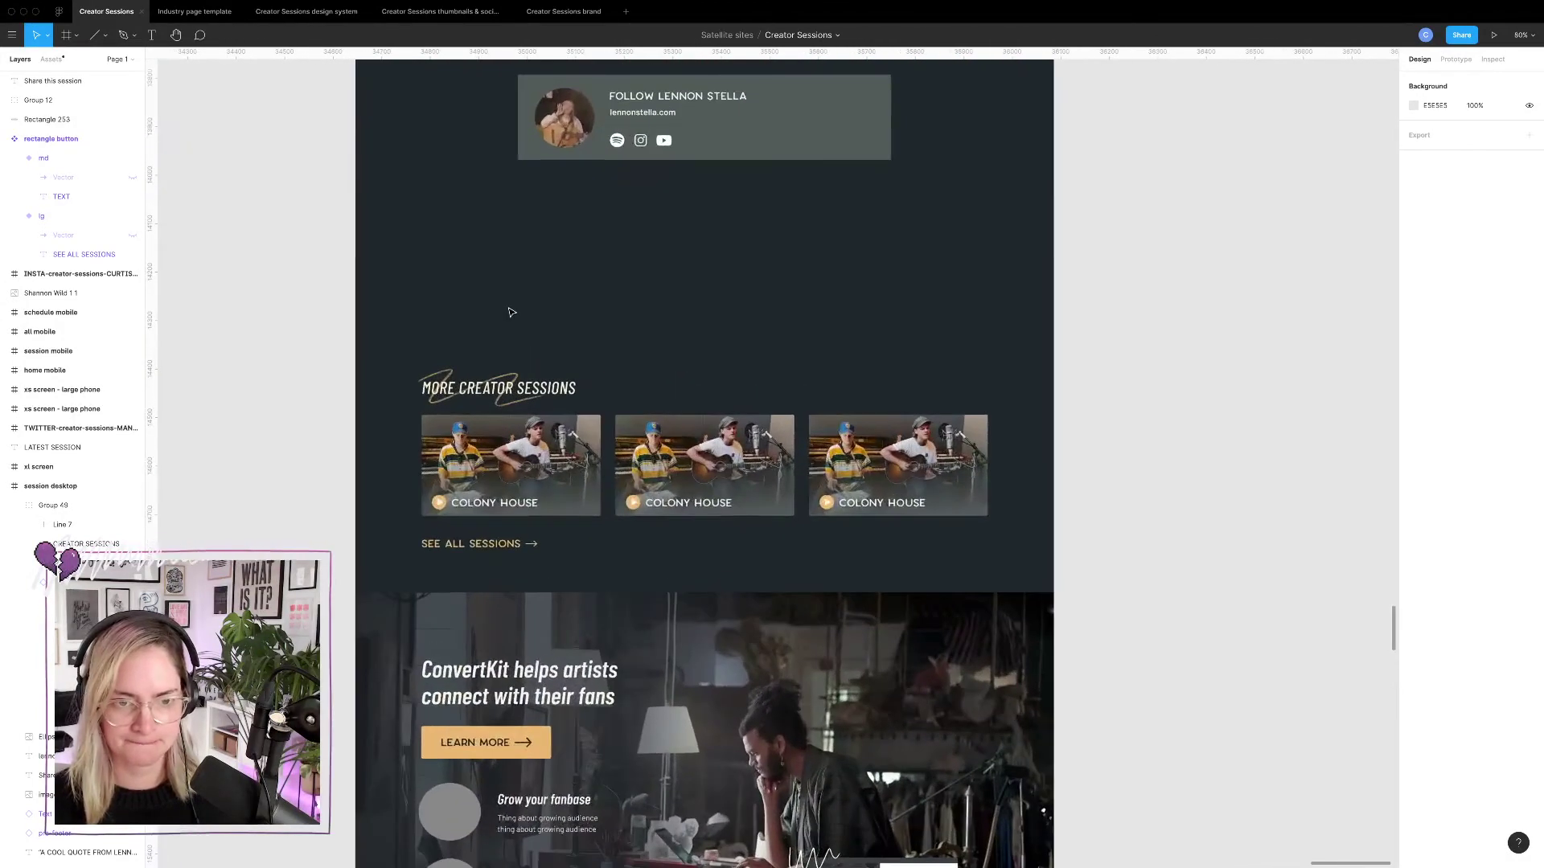
scroll(511, 312, "down", 5)
scroll(511, 312, "left", 1)
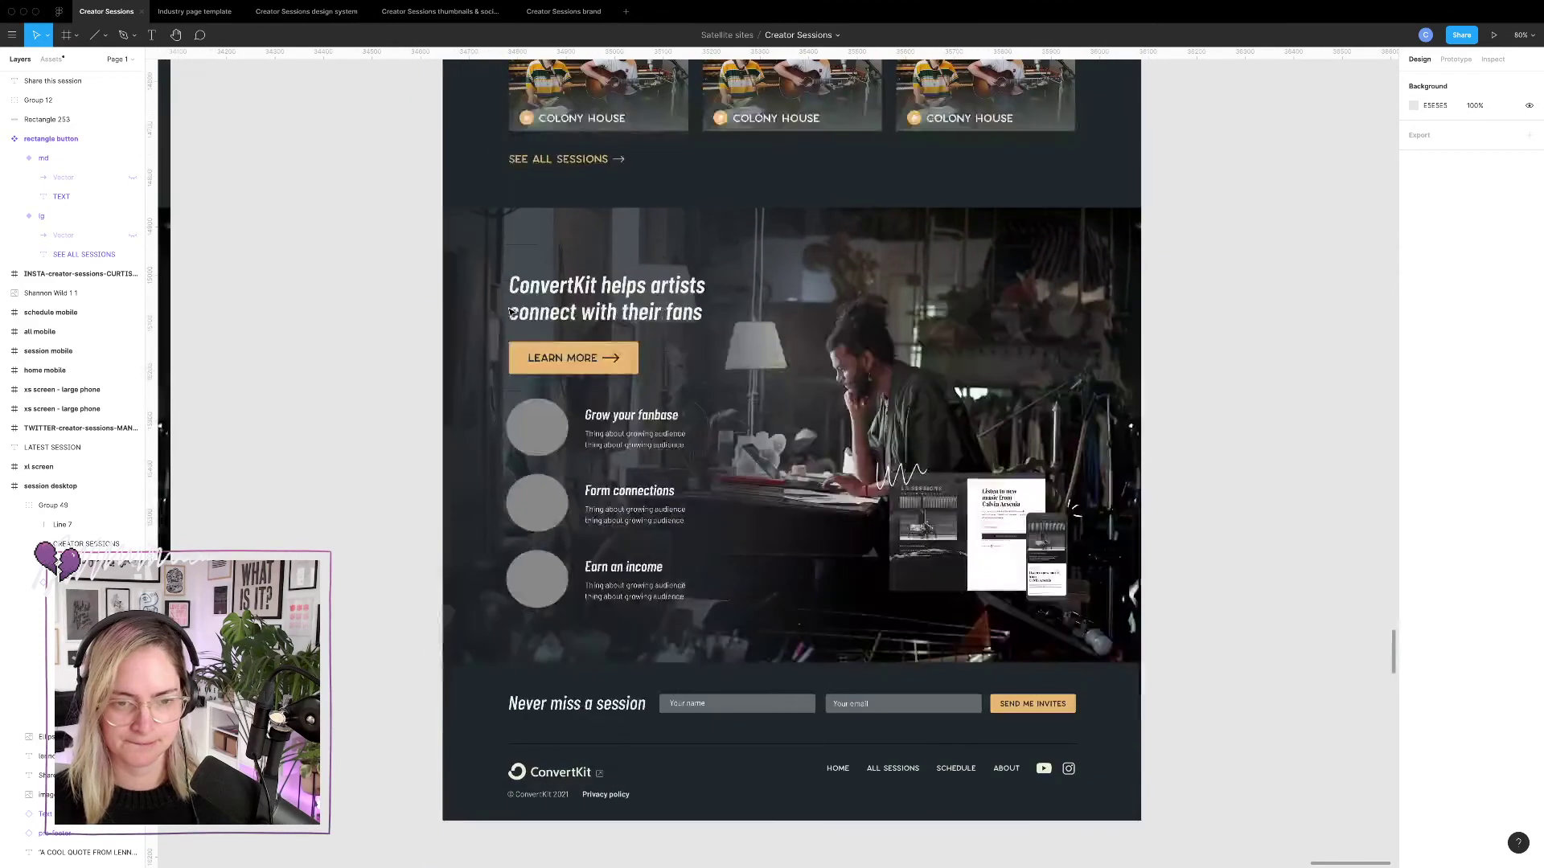
scroll(511, 312, "up", 4)
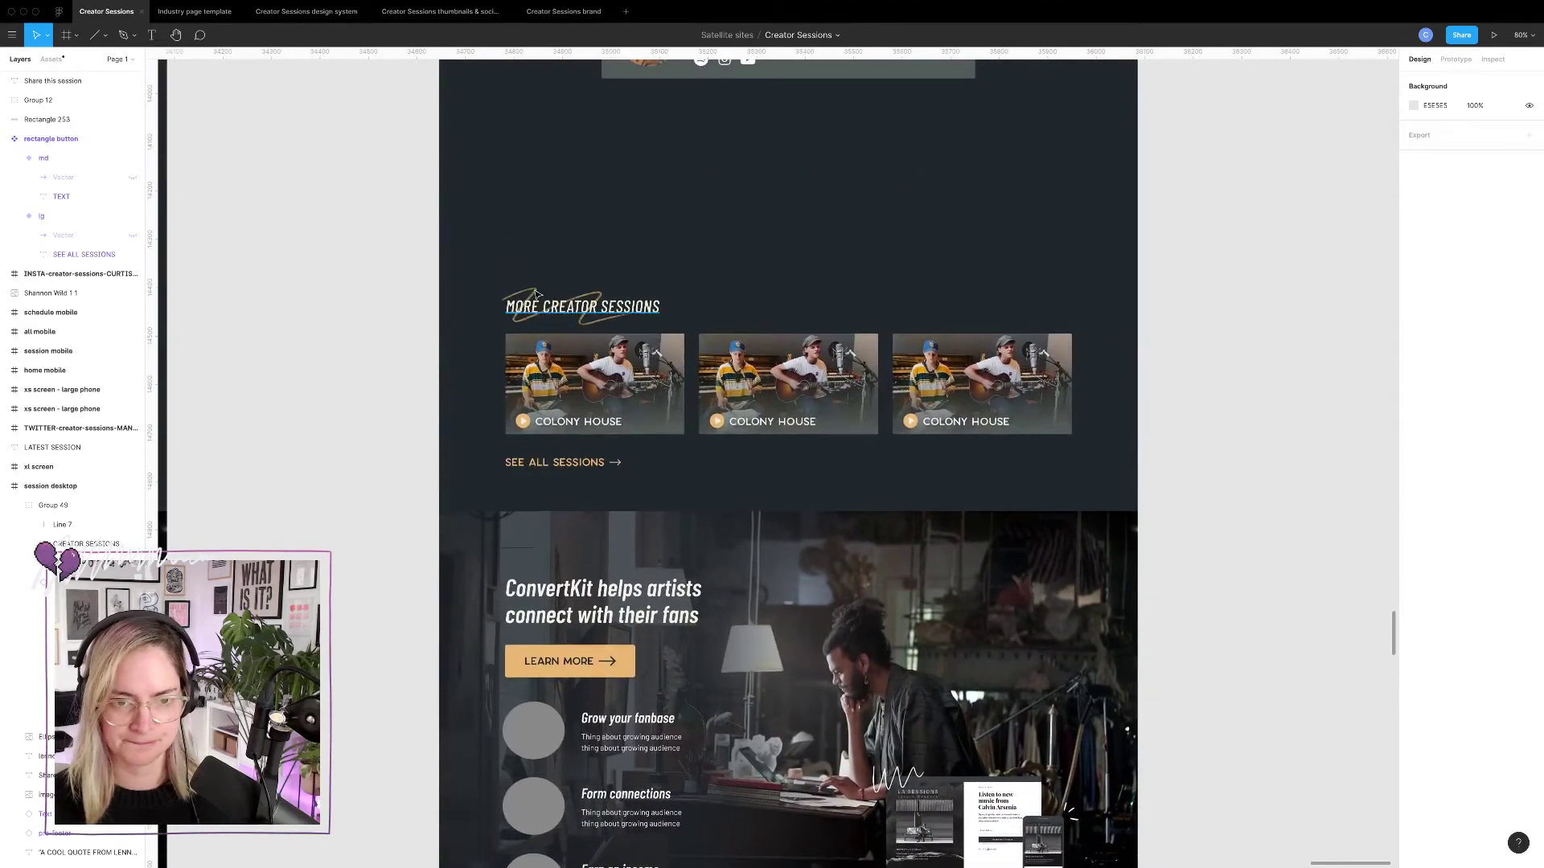
scroll(696, 232, "up", 2)
scroll(697, 231, "right", 1)
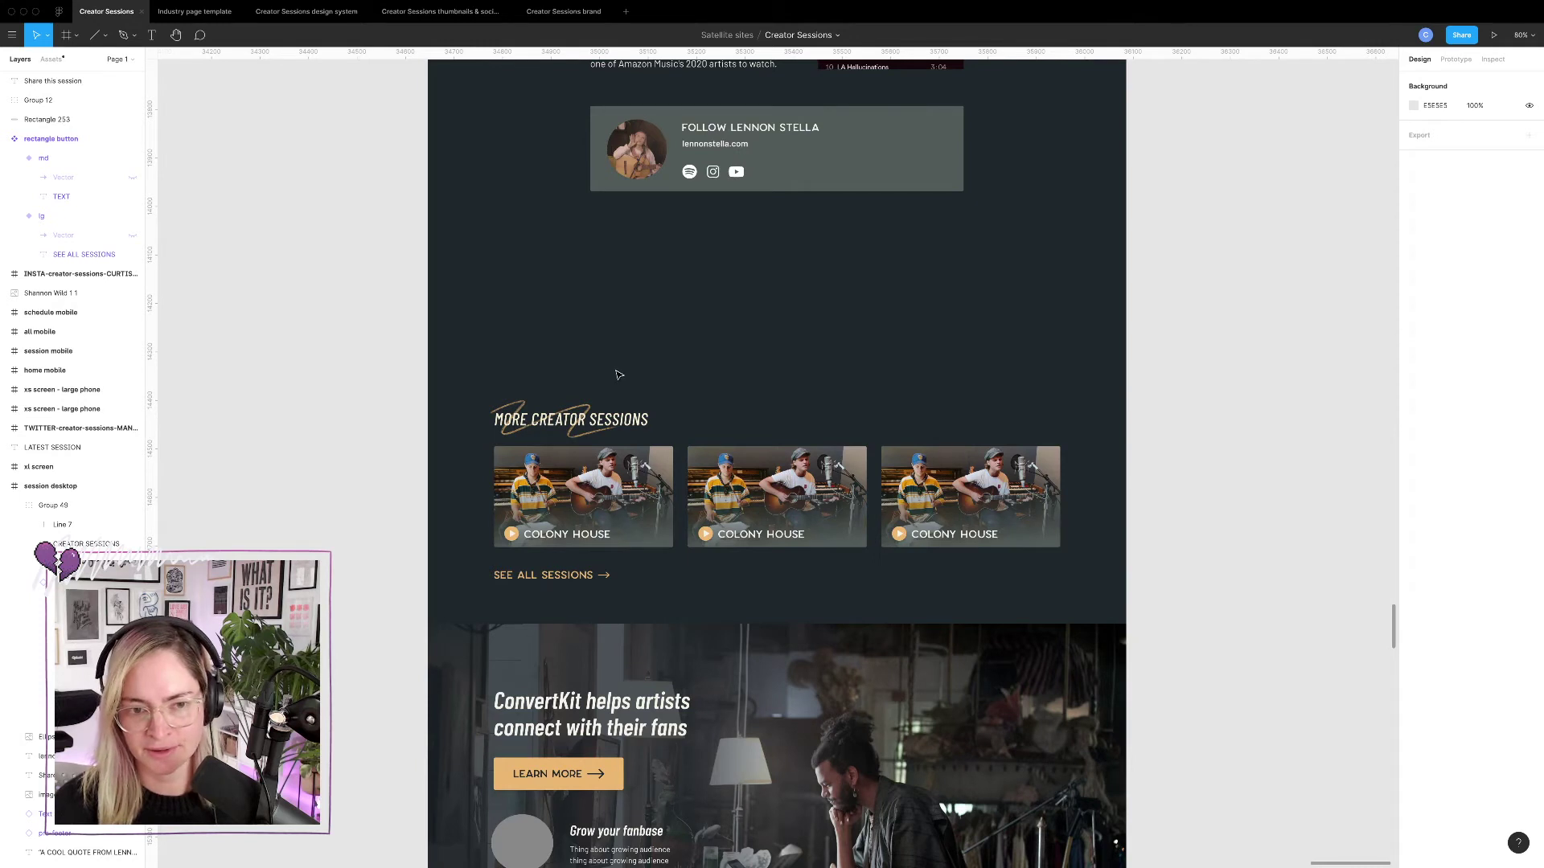
Delete the third Colony House card from the More Creator Sessions row.
left_click_drag(899, 431, 1015, 574)
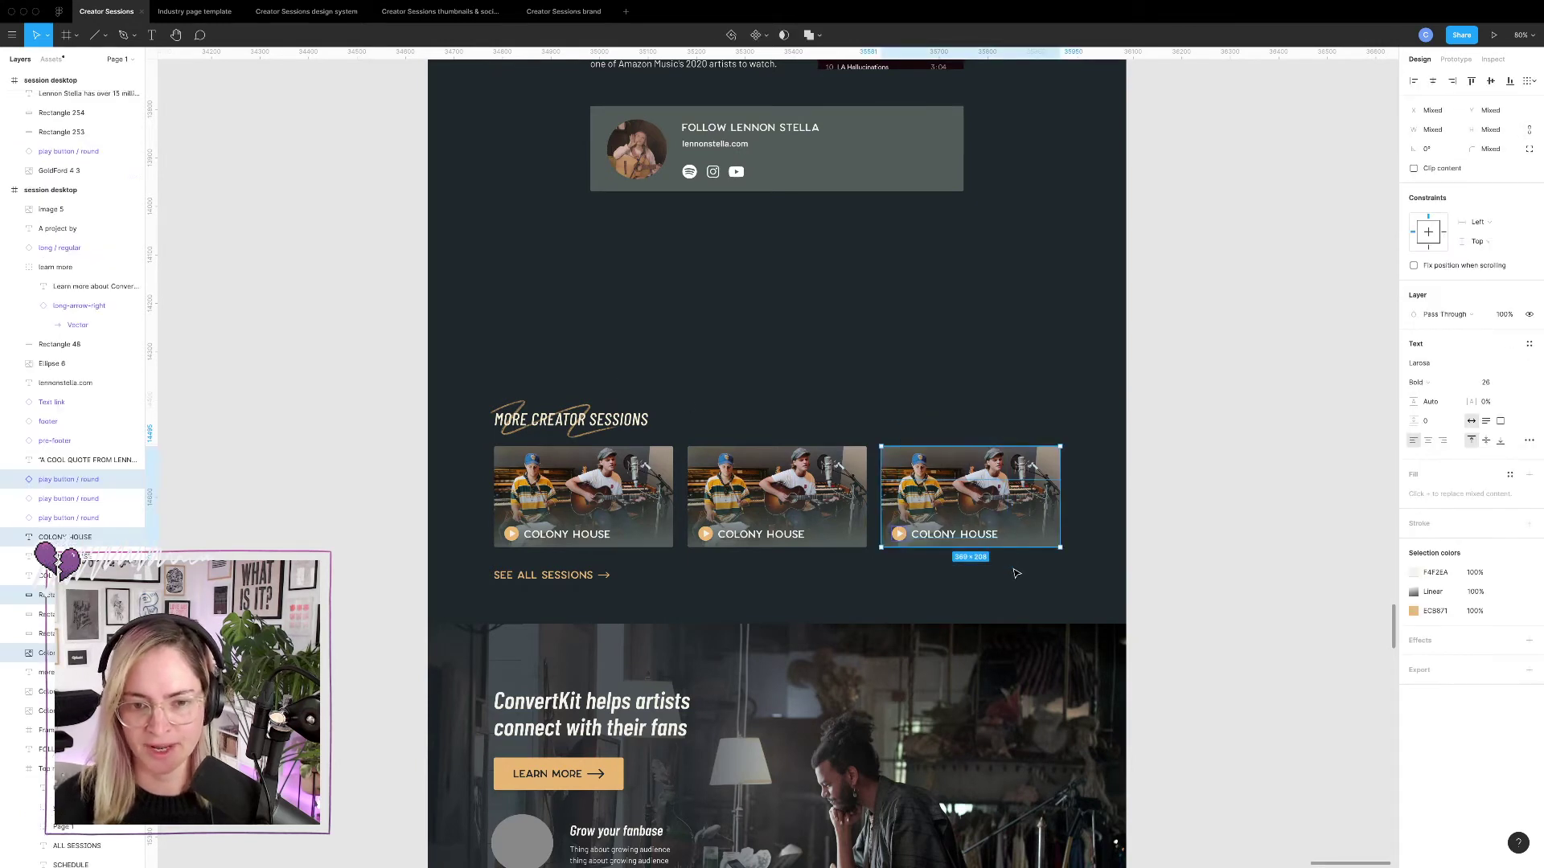
key("Delete")
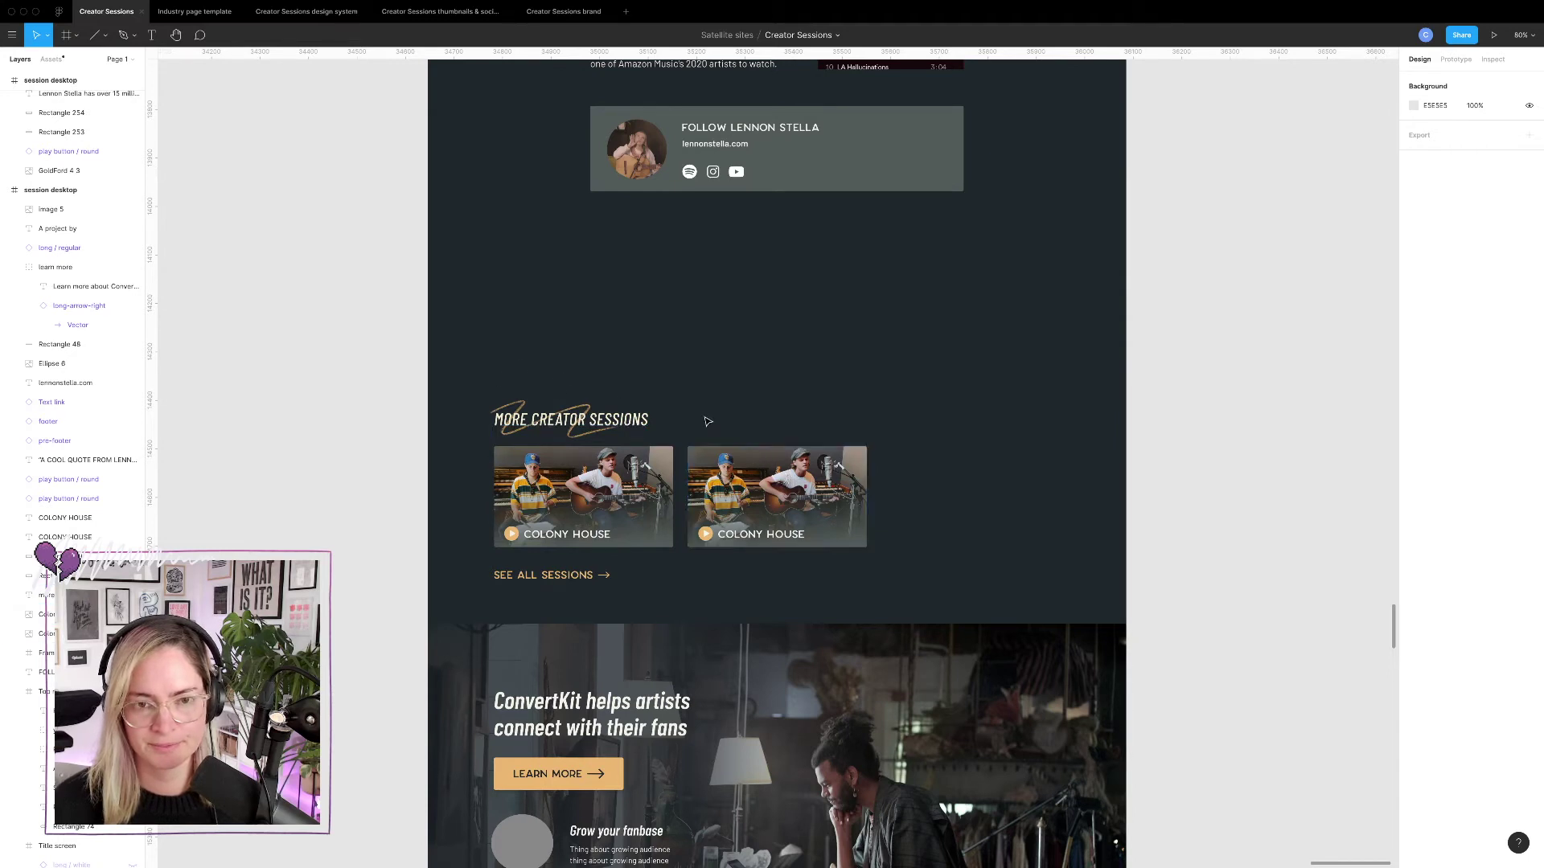
Show the layout grids, enlarge both Colony House cards proportionally to about 468 px wide, and align the second card with a grid column.
key("ctrl+g")
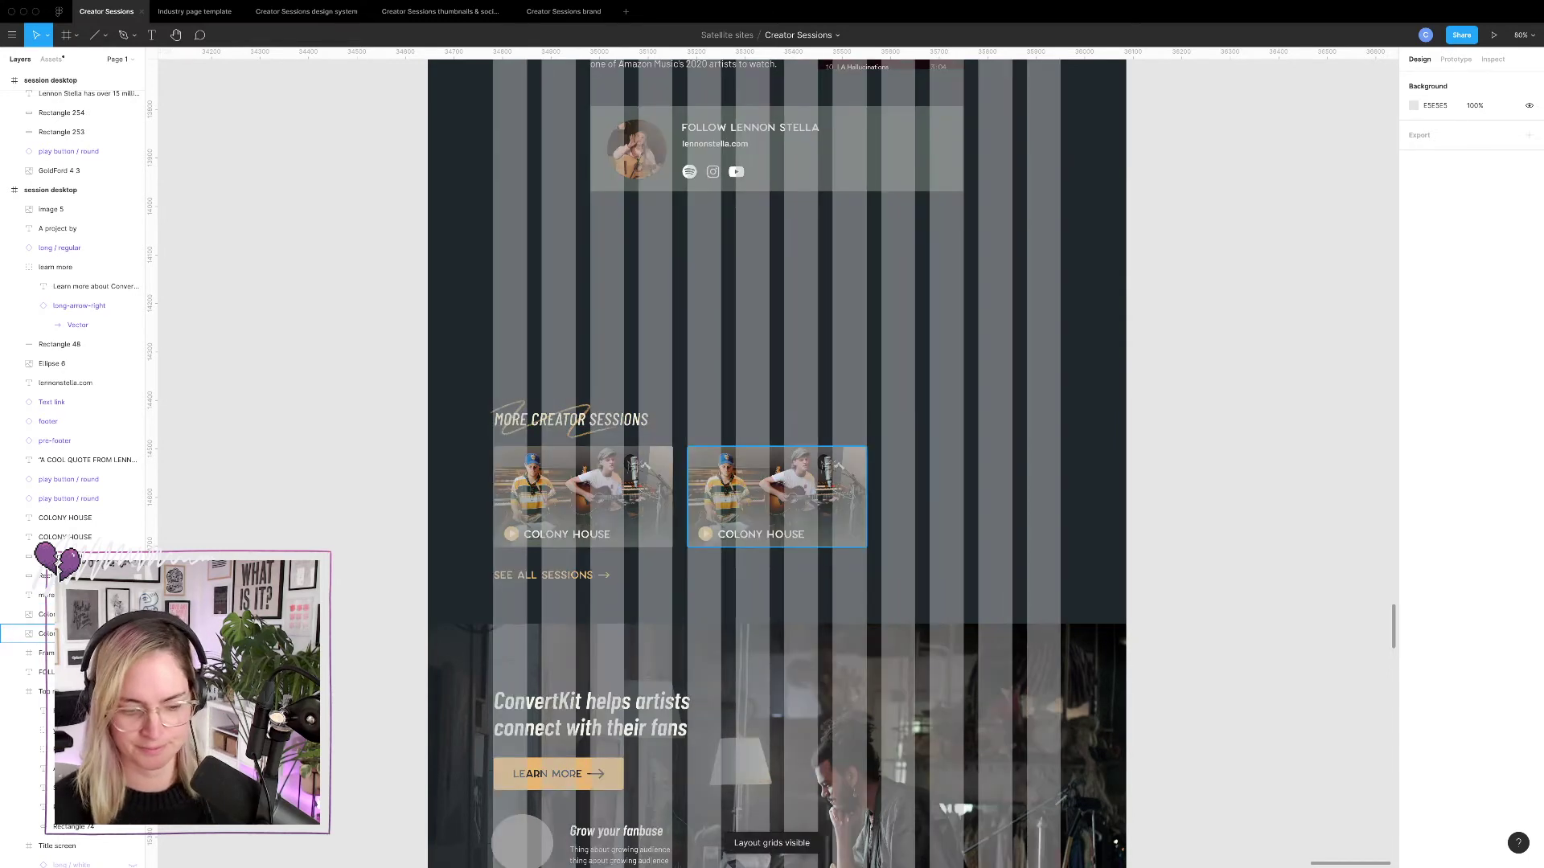
left_click(828, 480)
left_click_drag(944, 429, 672, 516)
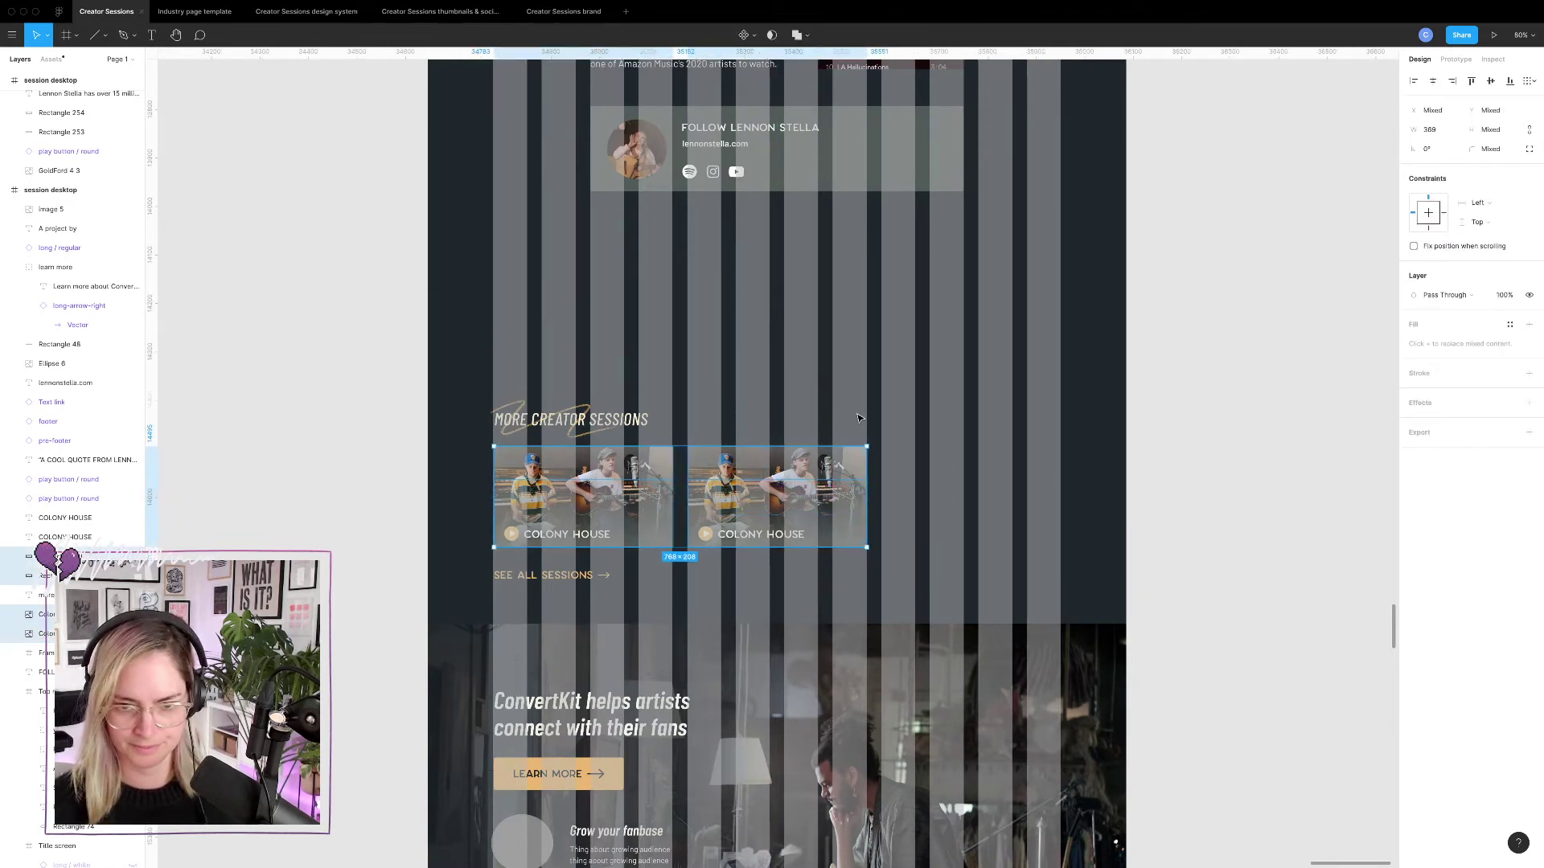
left_click_drag(866, 446, 949, 420)
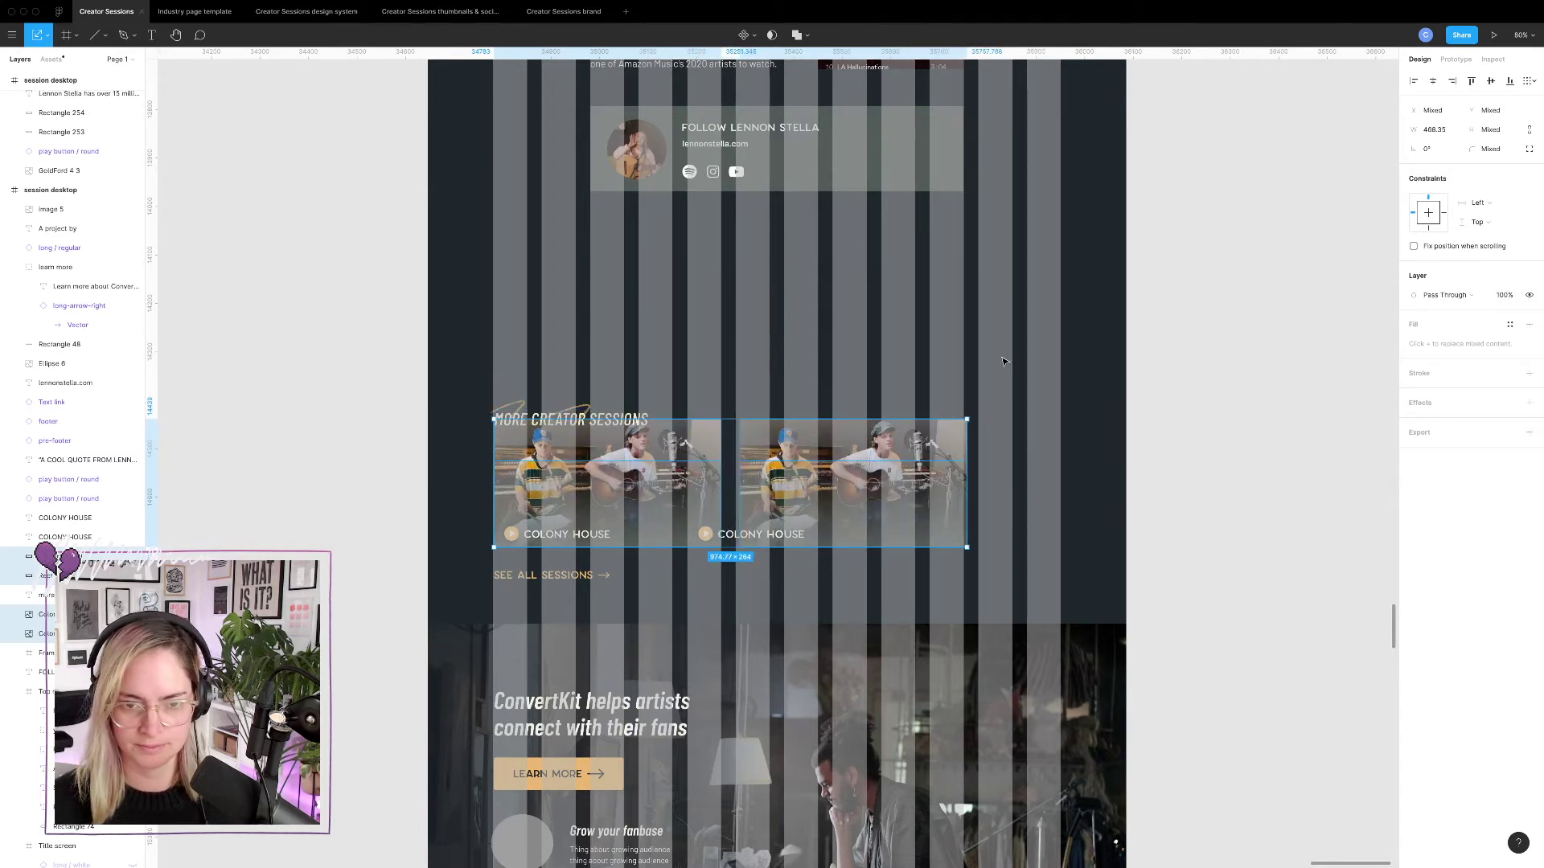
left_click(994, 414)
left_click(961, 427)
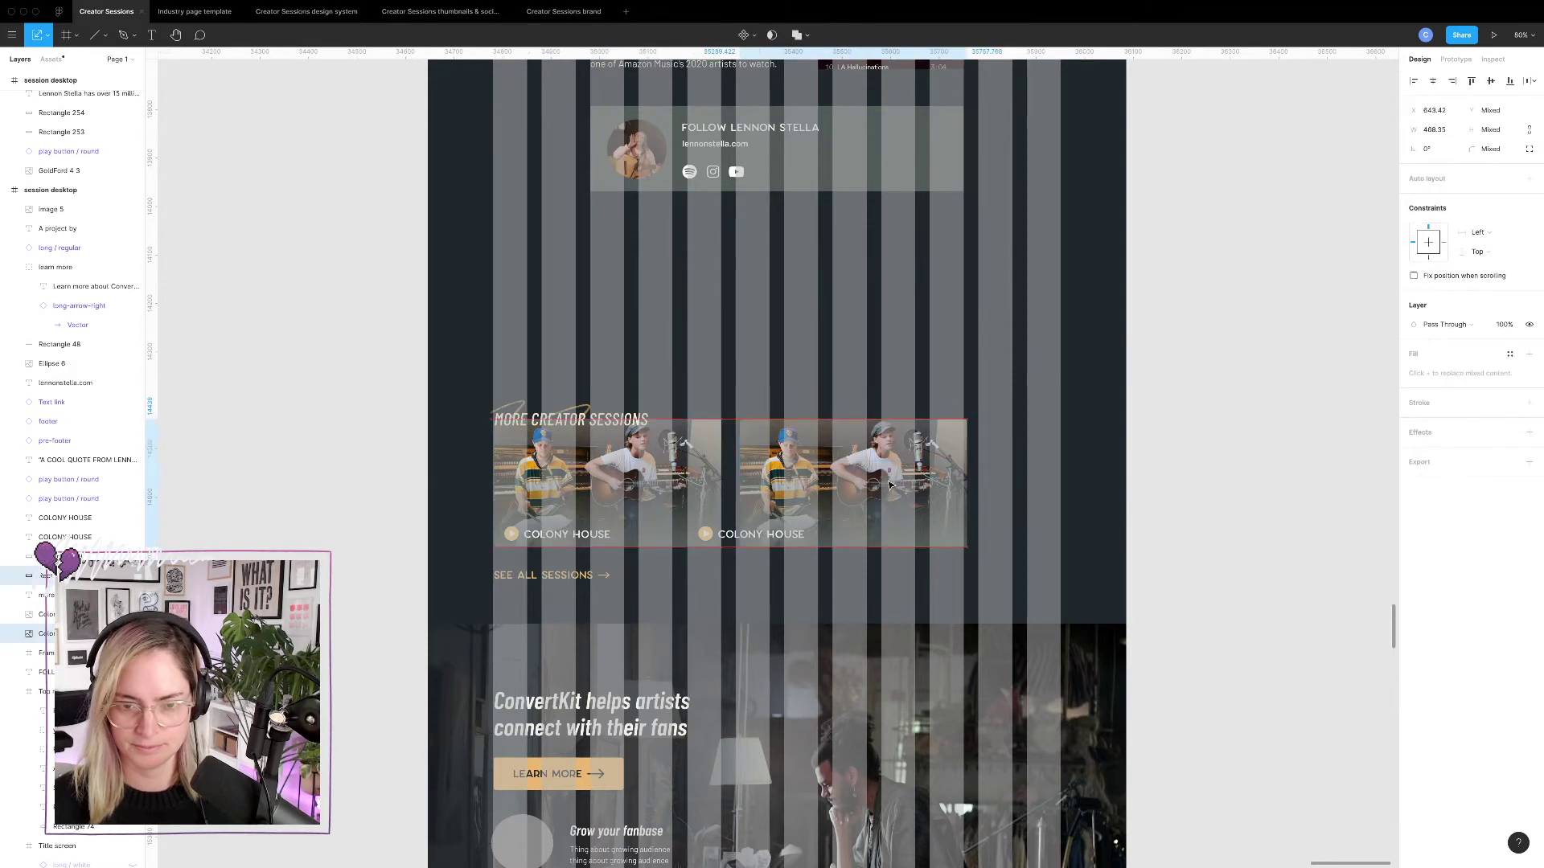
left_click_drag(893, 486, 889, 487)
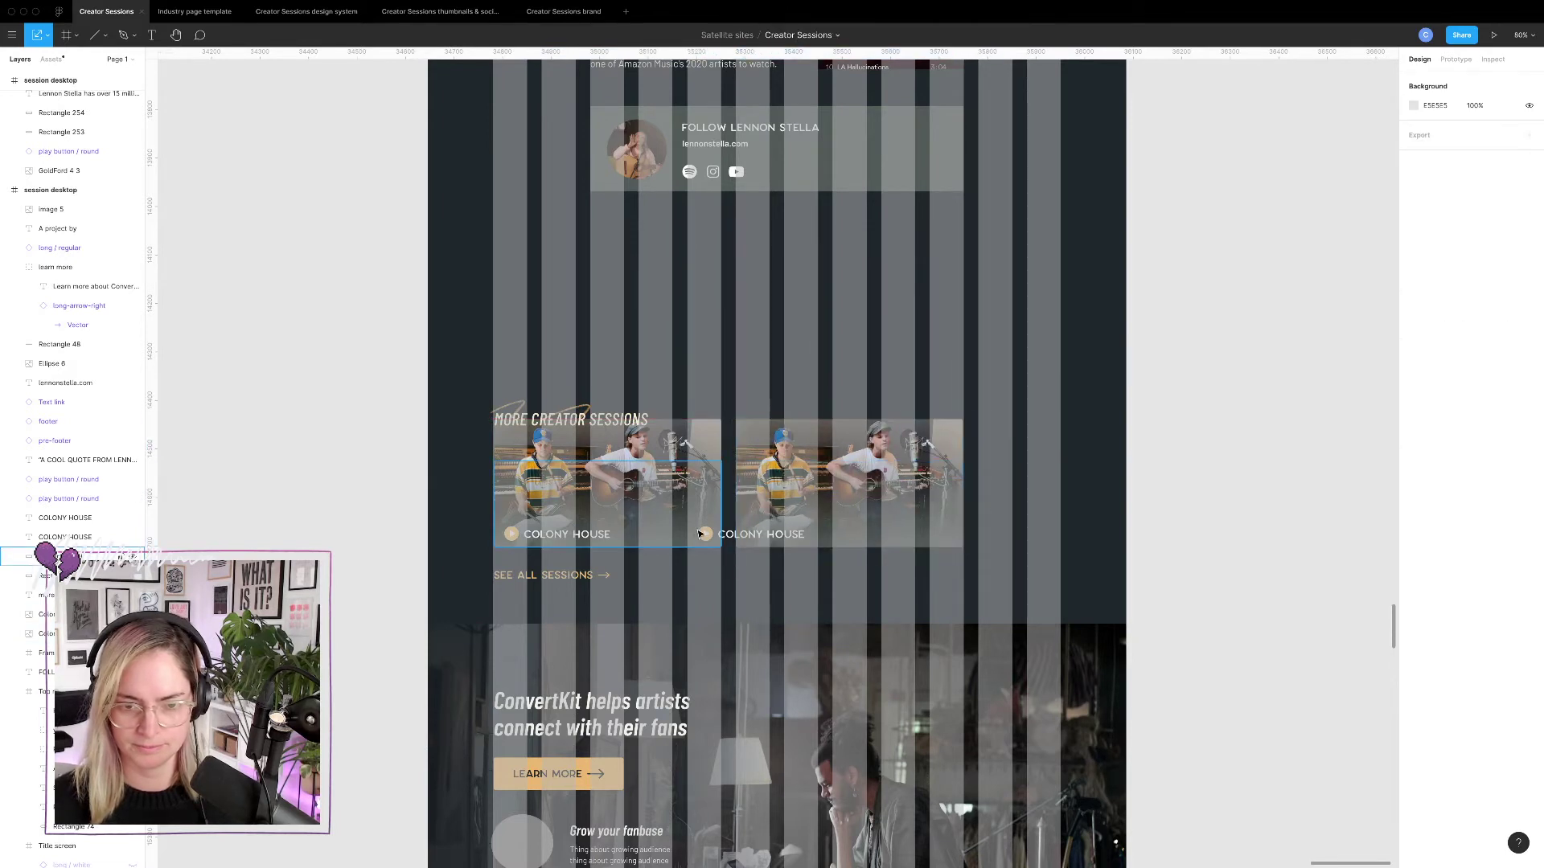
Move the second card's play button and COLONY HOUSE label into the lower-left corner of the enlarged card.
double_click(725, 537)
left_click(705, 534, "shift")
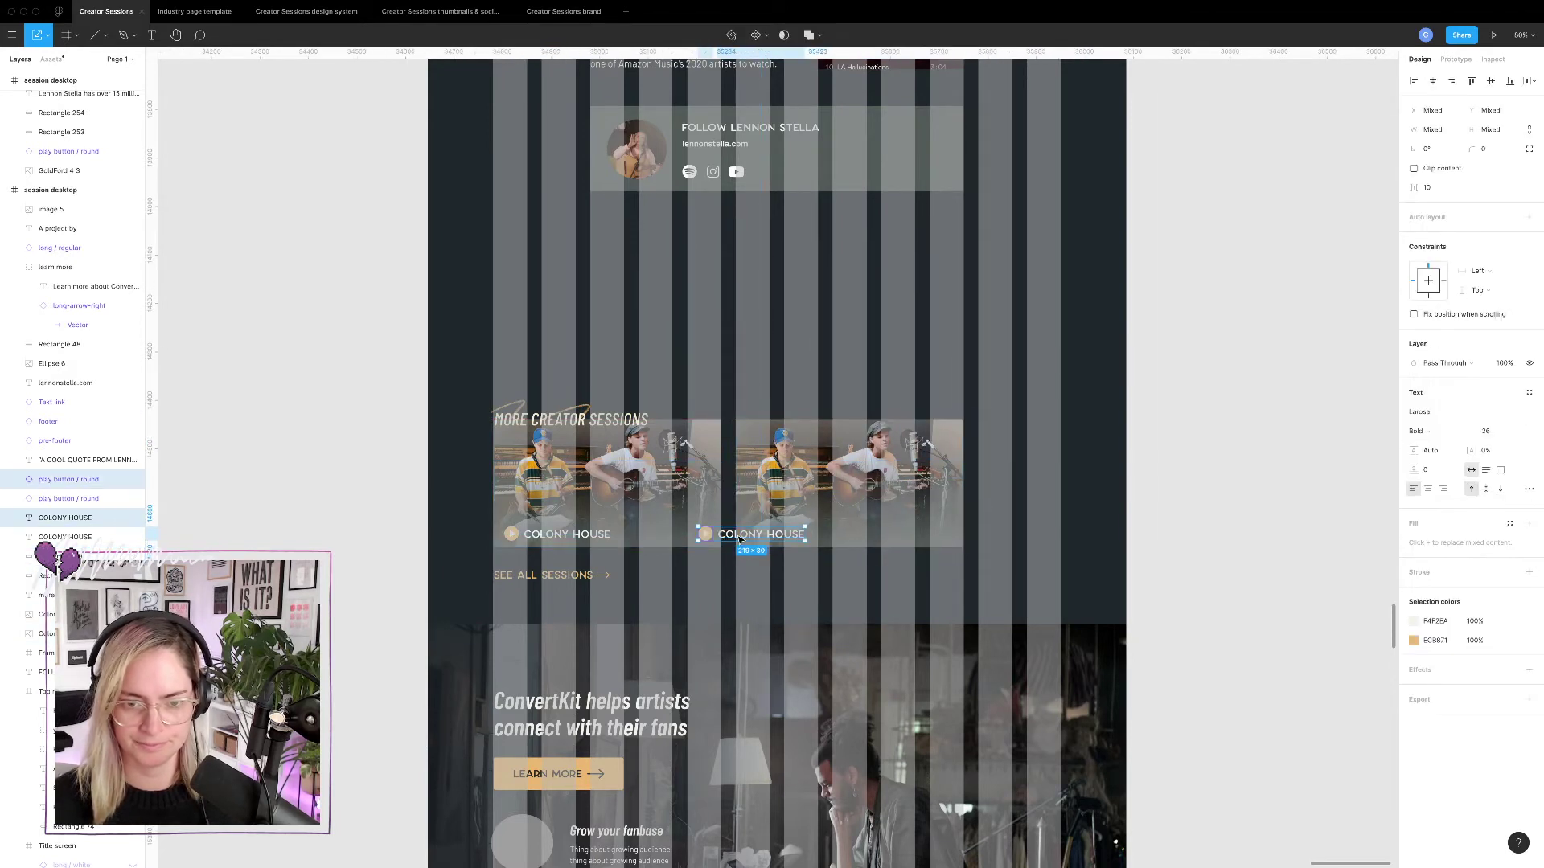
left_click_drag(744, 537, 789, 532)
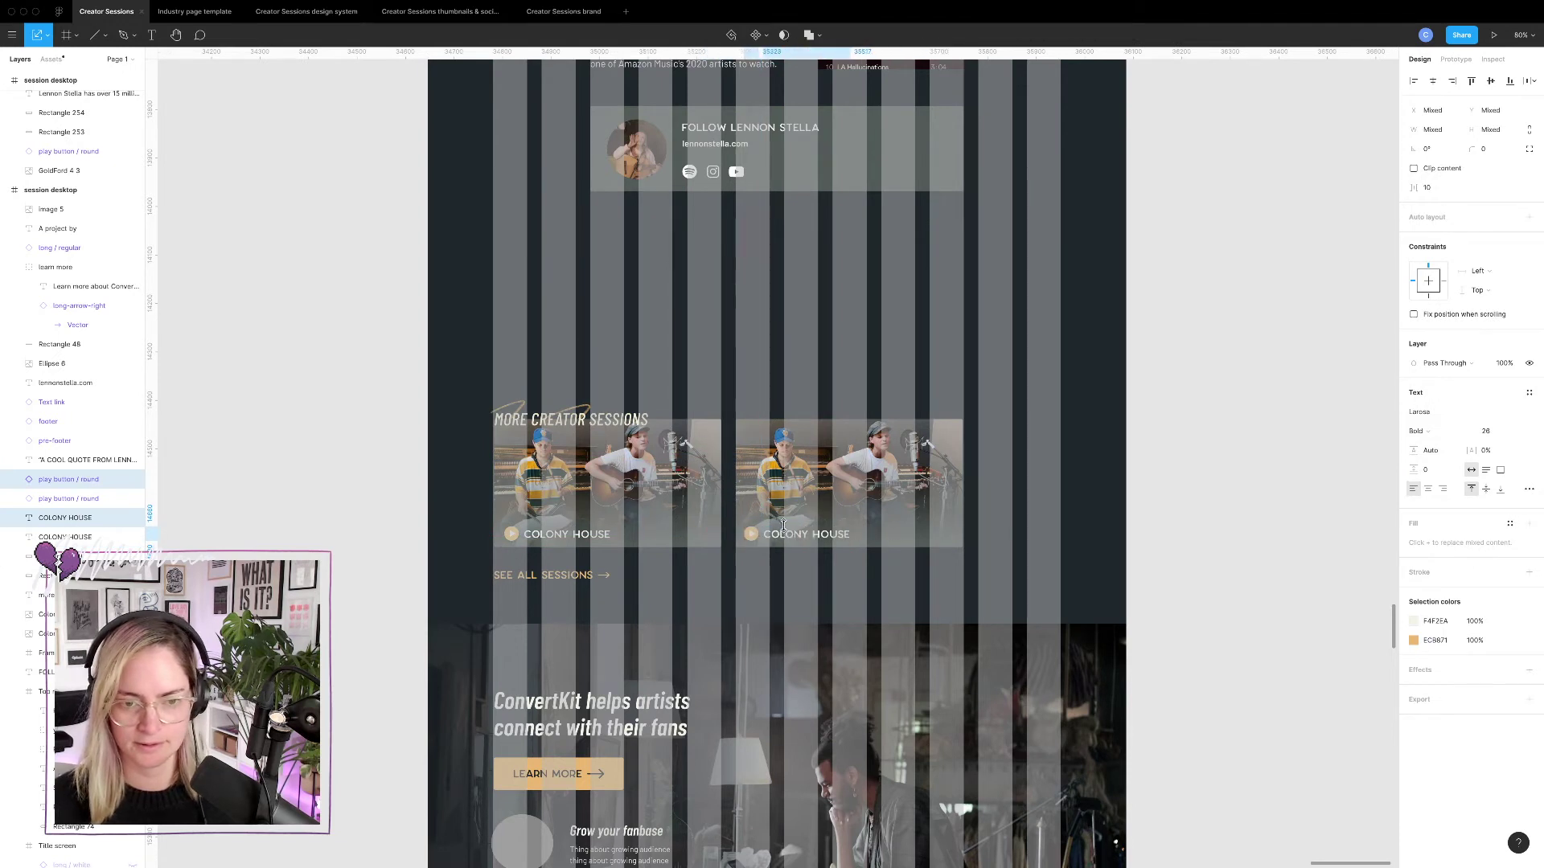
key("Escape")
Move the More Creator Sessions heading with its chalk scribble up off the cards and centre it on the page below the follow card.
left_click(577, 414)
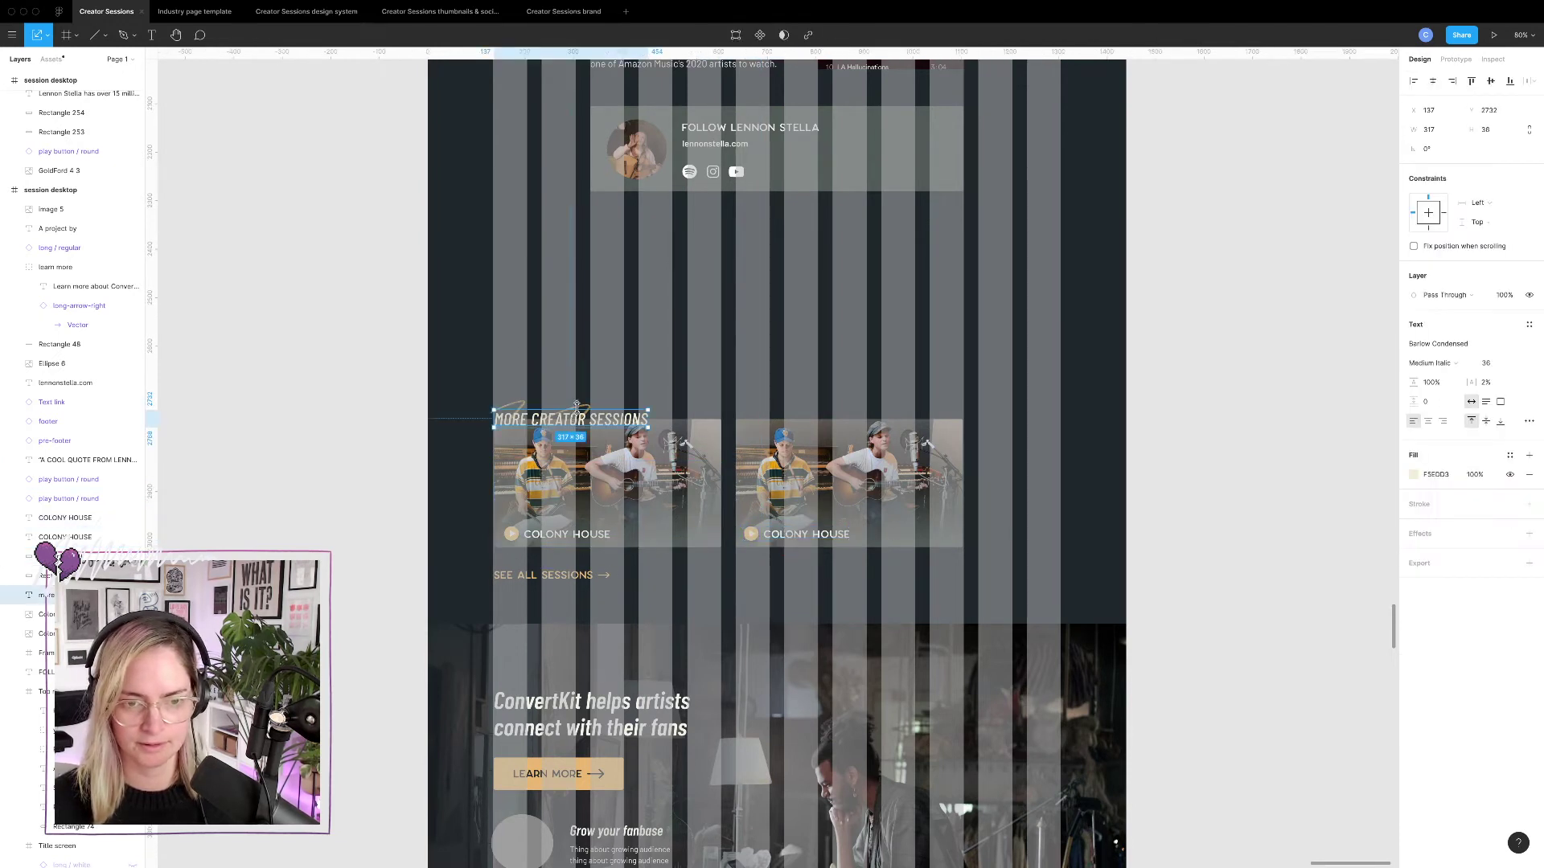
left_click(576, 406, "shift")
key("shift+Up")
key("shift+Up")
key("shift+Up")
key("shift+Up")
key("shift+Up")
key("shift+Up")
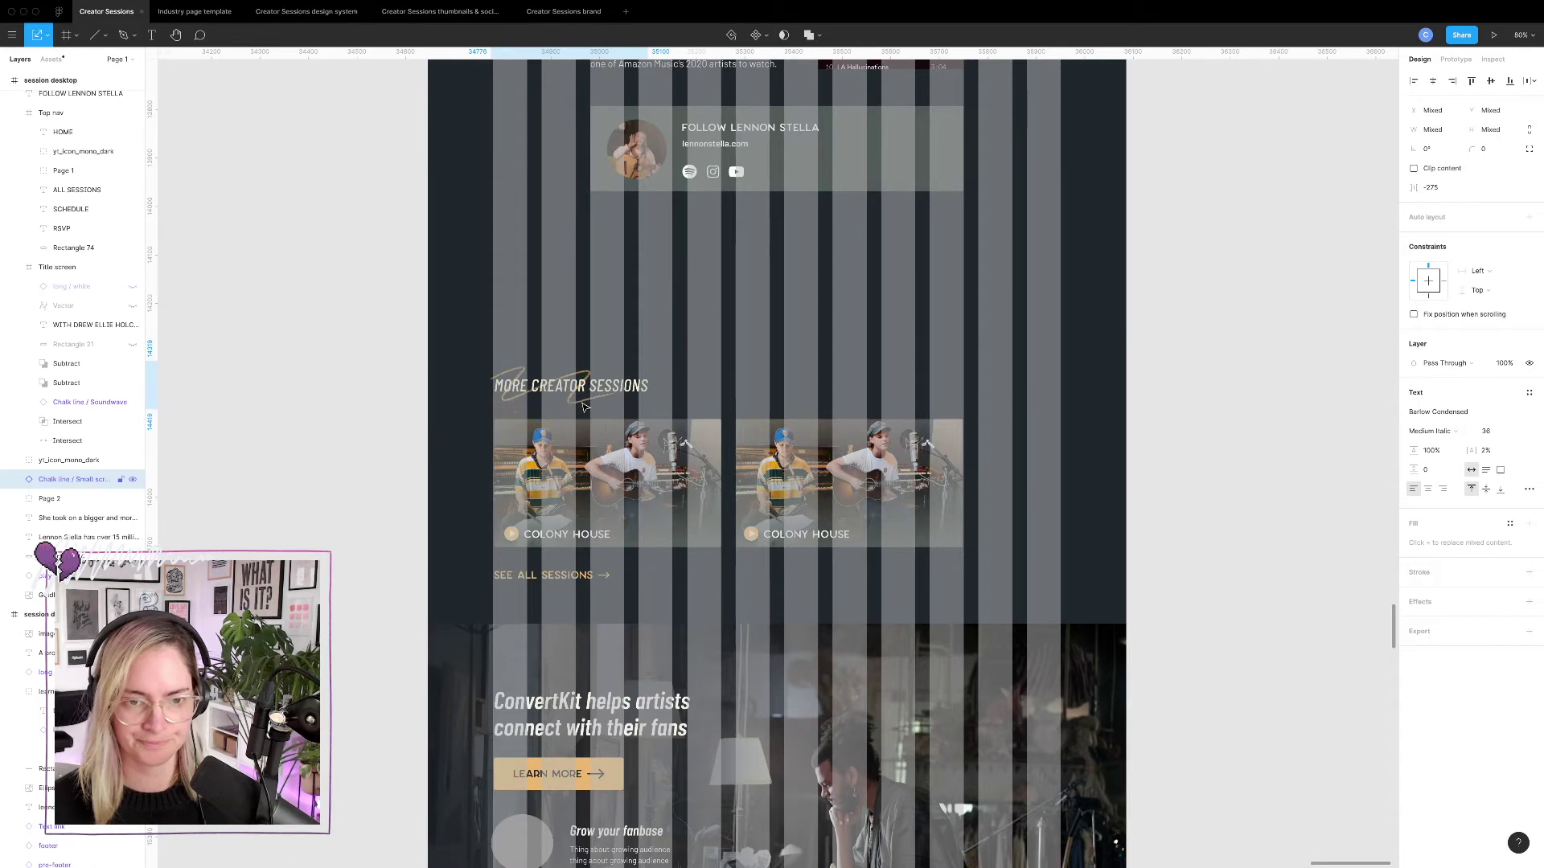
left_click_drag(599, 372, 786, 280)
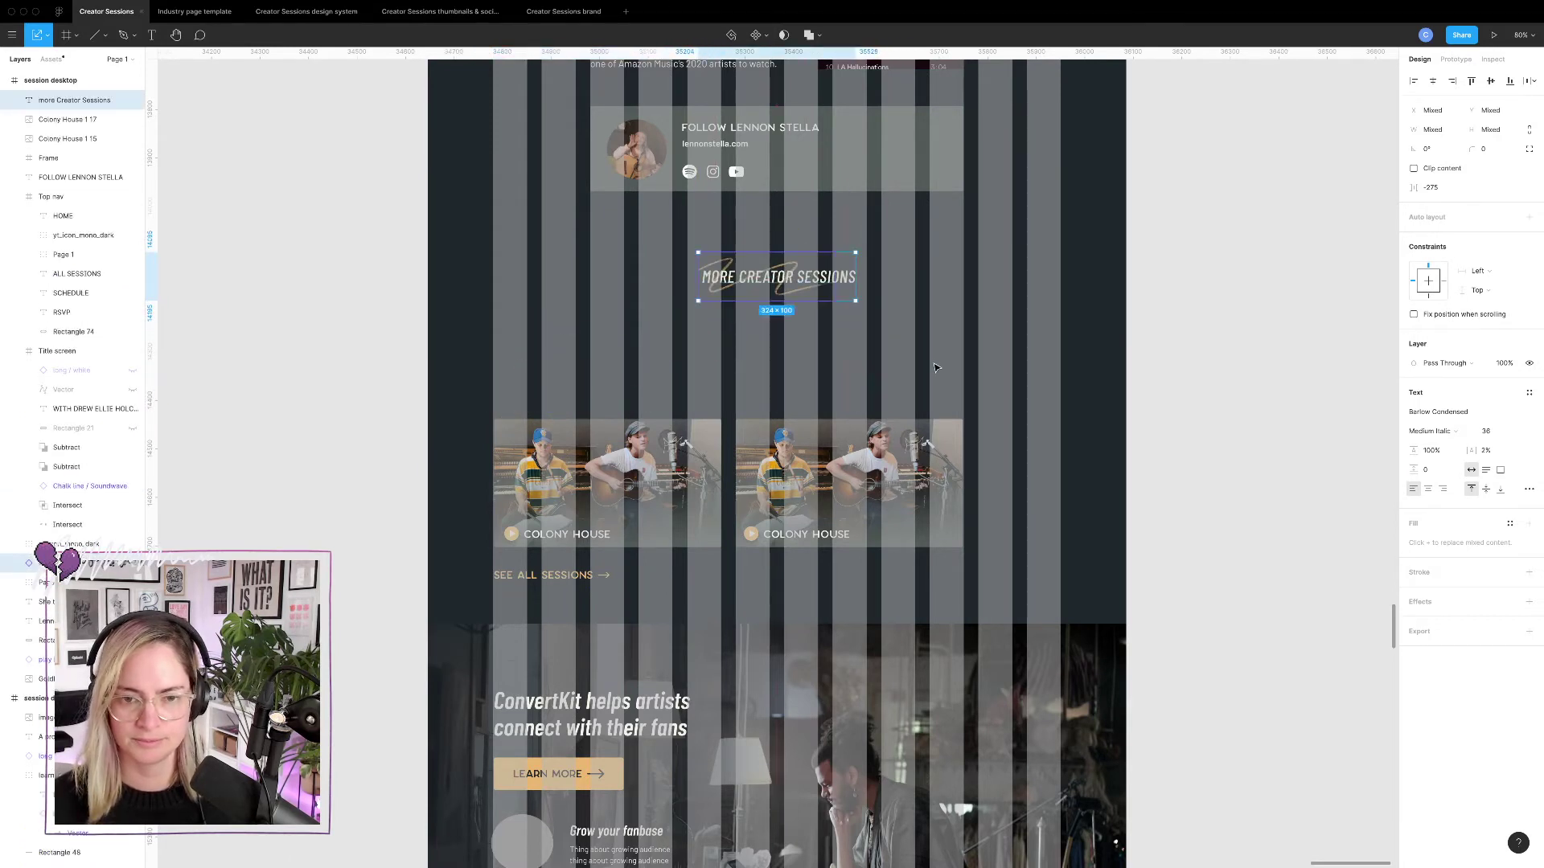
key("Escape")
Centre the See all sessions link horizontally and move the two-card row up, centred beneath the More Creator Sessions heading.
left_click(578, 575)
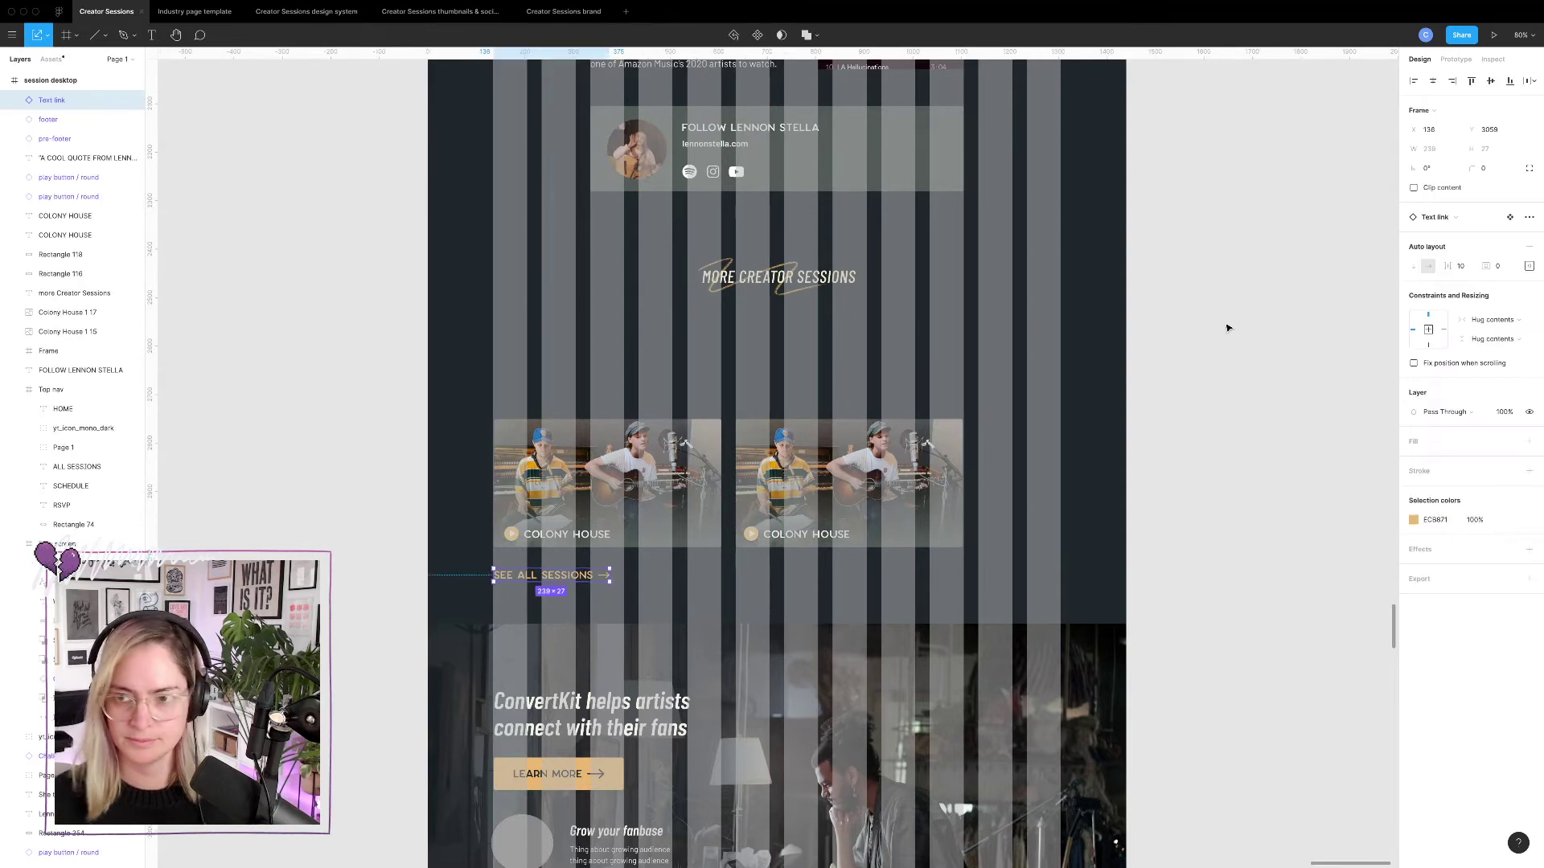
left_click(1432, 81)
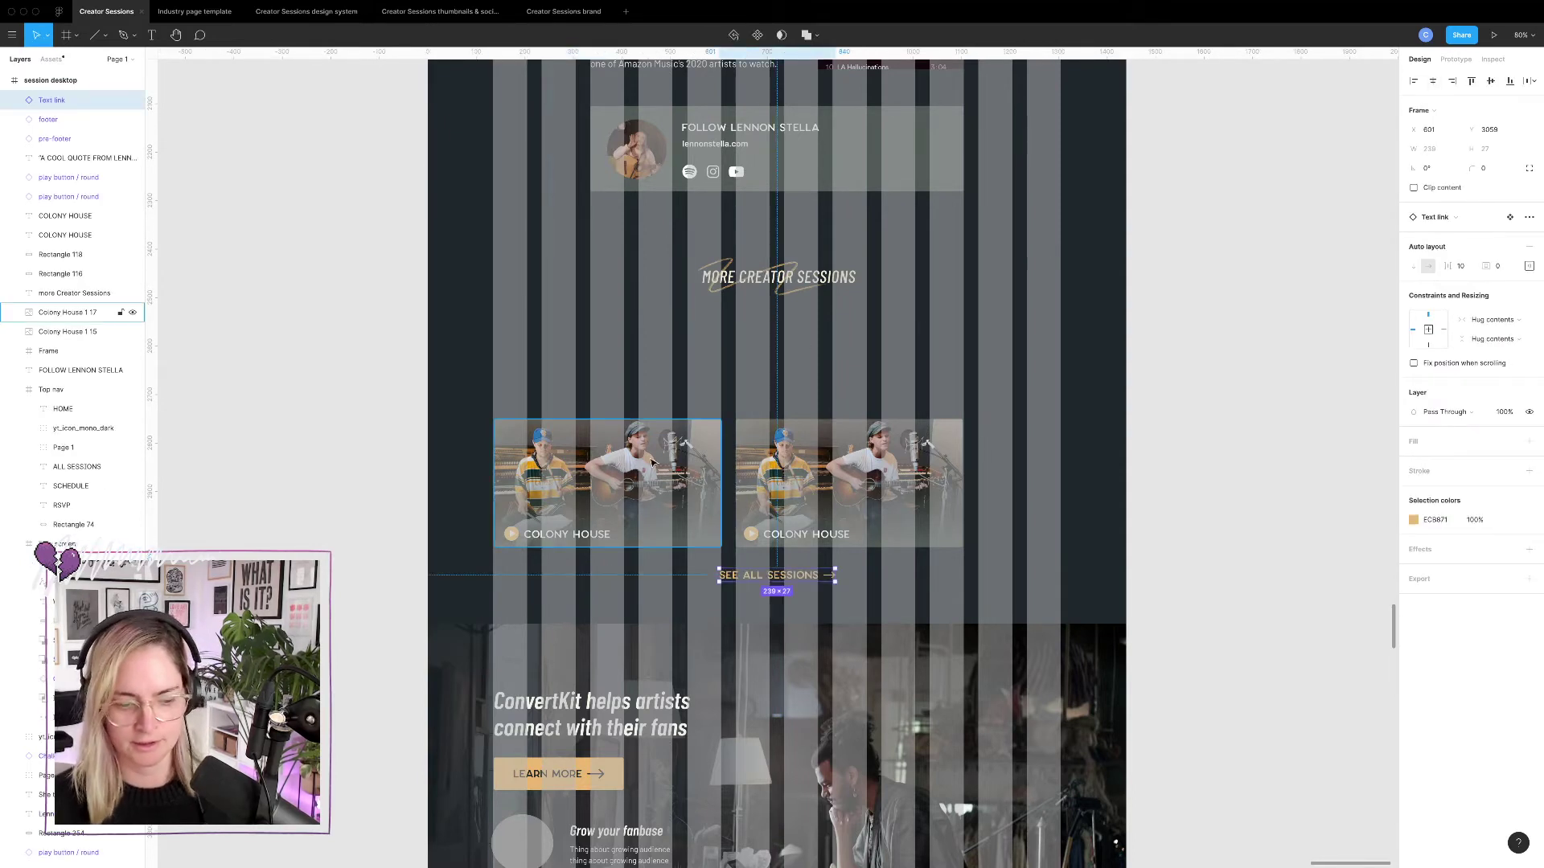
key("Escape")
mouse_move(499, 390)
left_mouse_down()
mouse_move(913, 521)
mouse_move(933, 517)
mouse_move(931, 420)
left_mouse_up()
left_click(927, 474)
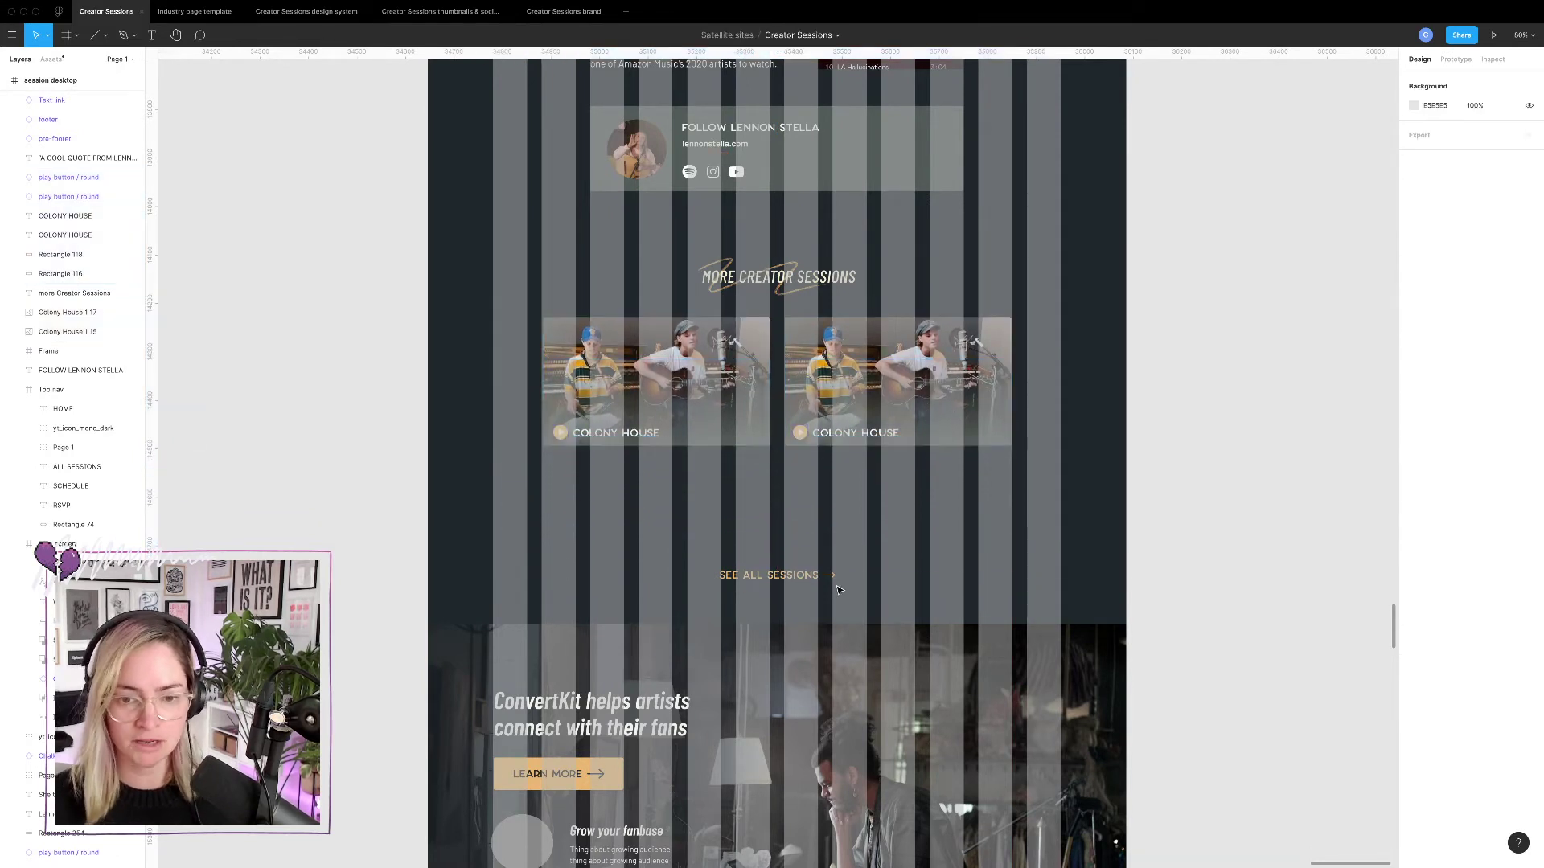
Move the See all sessions link up to sit just below the card row, and hide the layout grids.
left_click_drag(824, 576, 826, 494)
left_click(912, 538)
key("ctrl+shift+4")
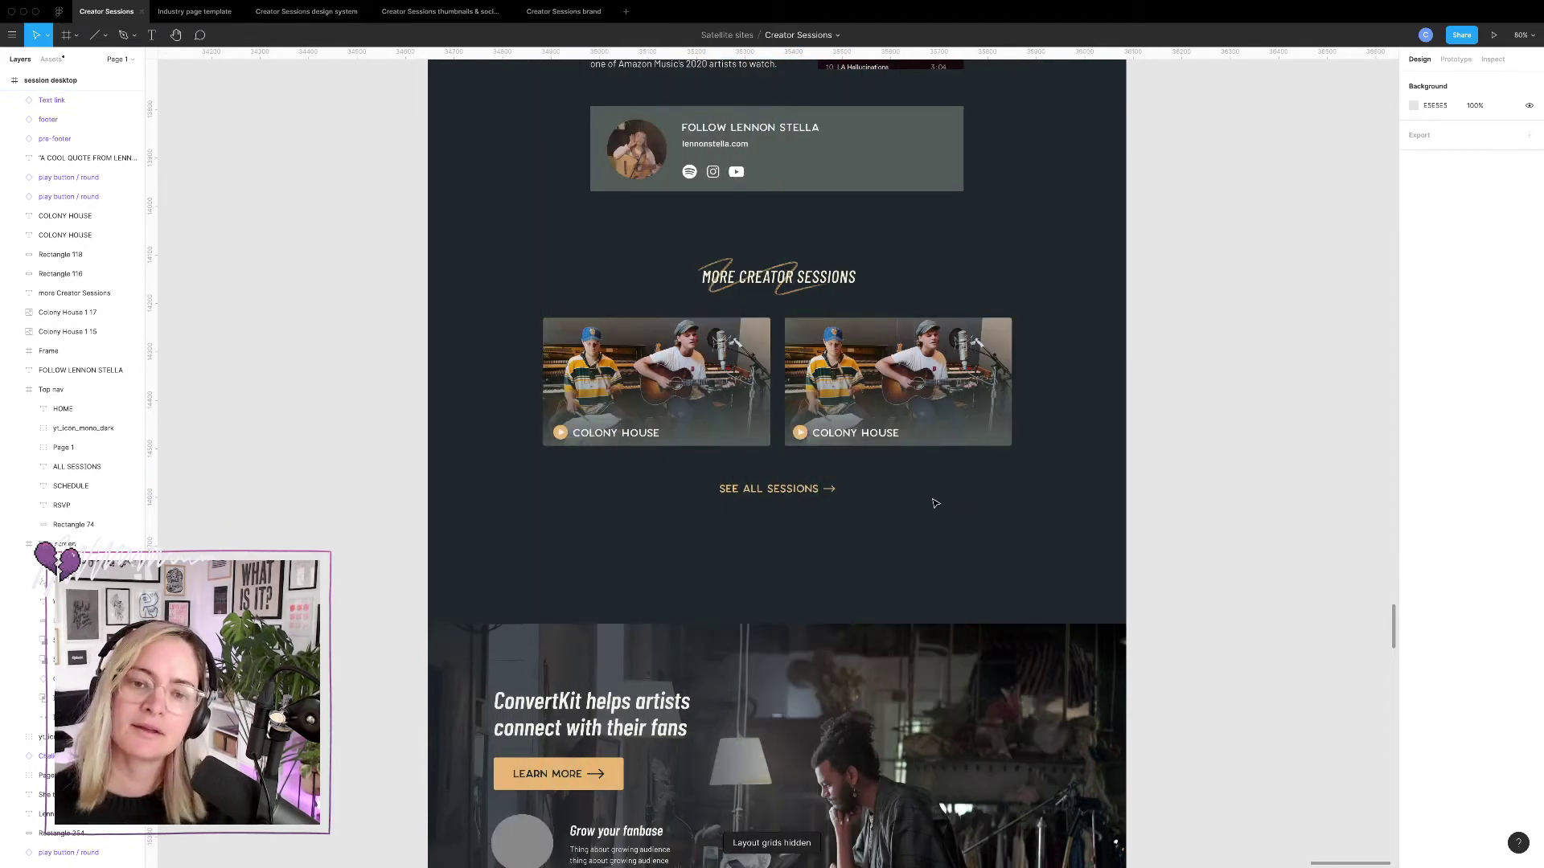
Examine the revised page from the hero and share bar through the quote, body text and follow card to the centred session row.
scroll(935, 503, "up", 8)
scroll(935, 504, "down", 5)
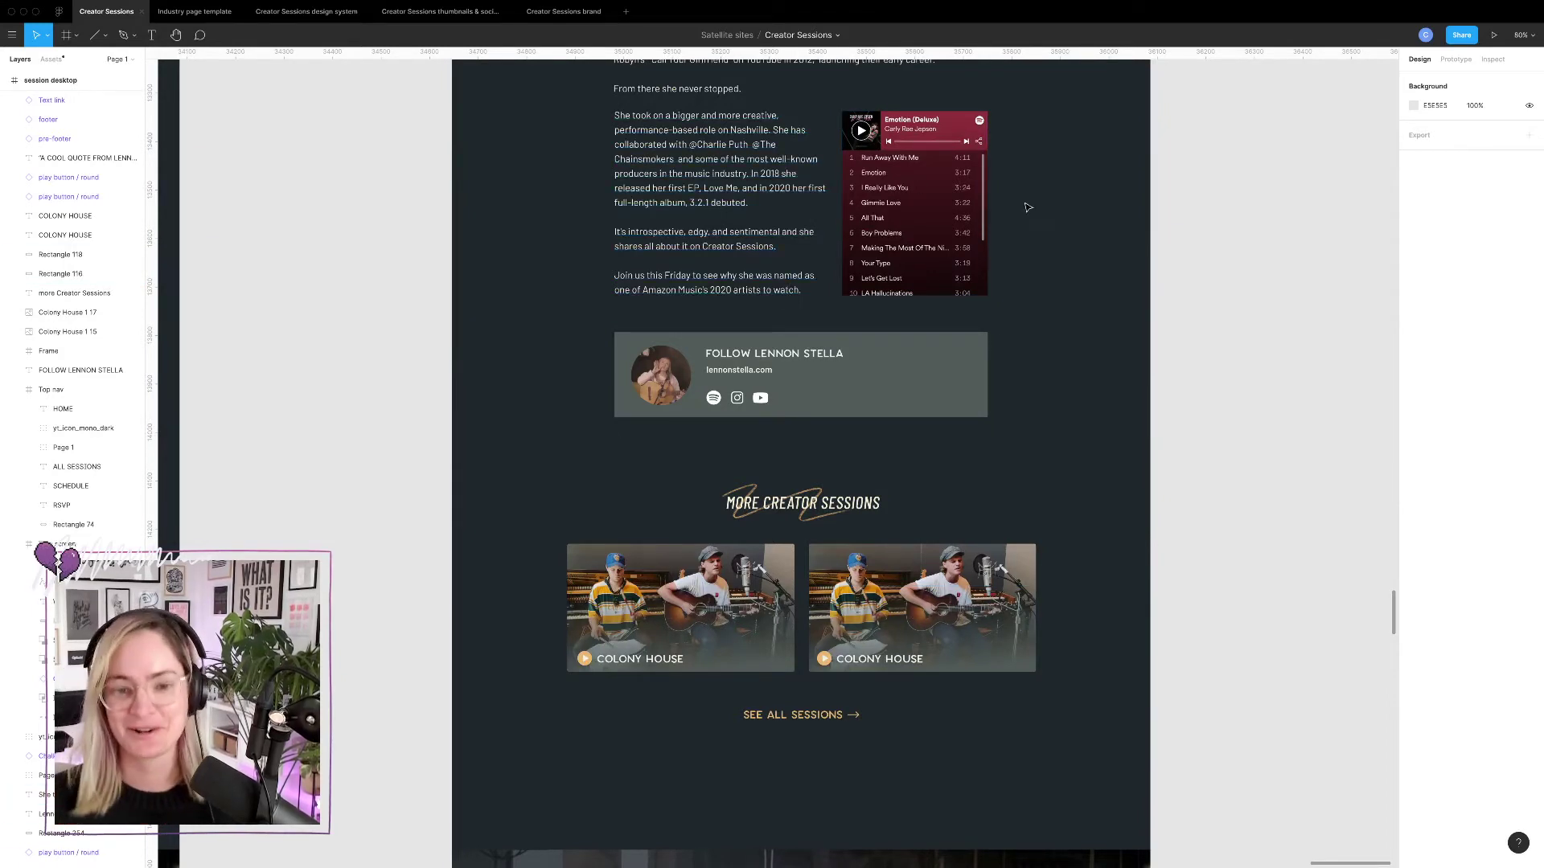
scroll(1027, 248, "up", 5)
scroll(862, 226, "up", 1)
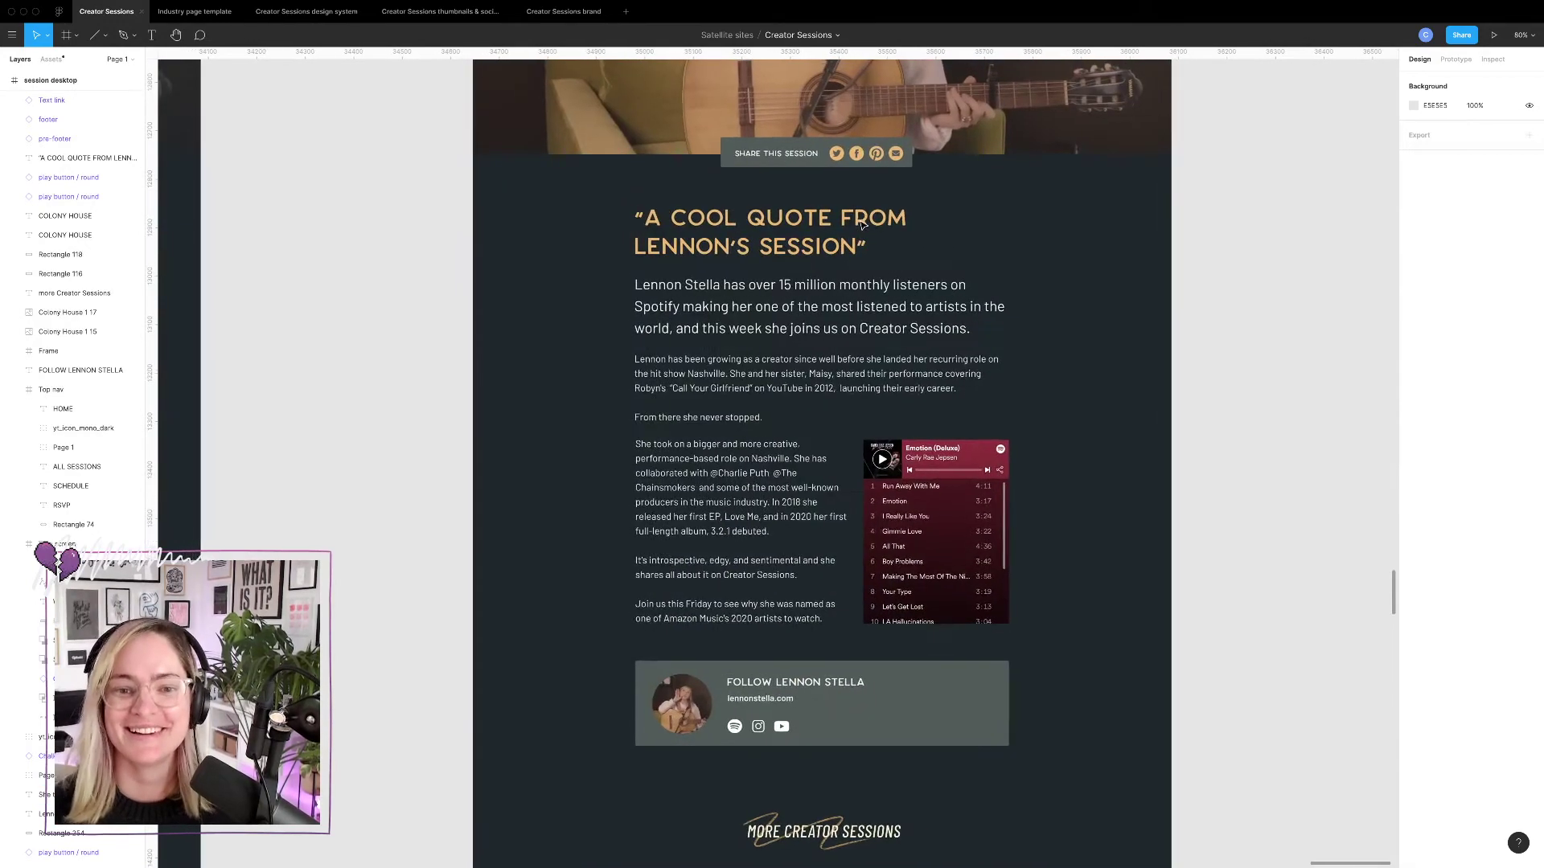
scroll(880, 303, "down", 2)
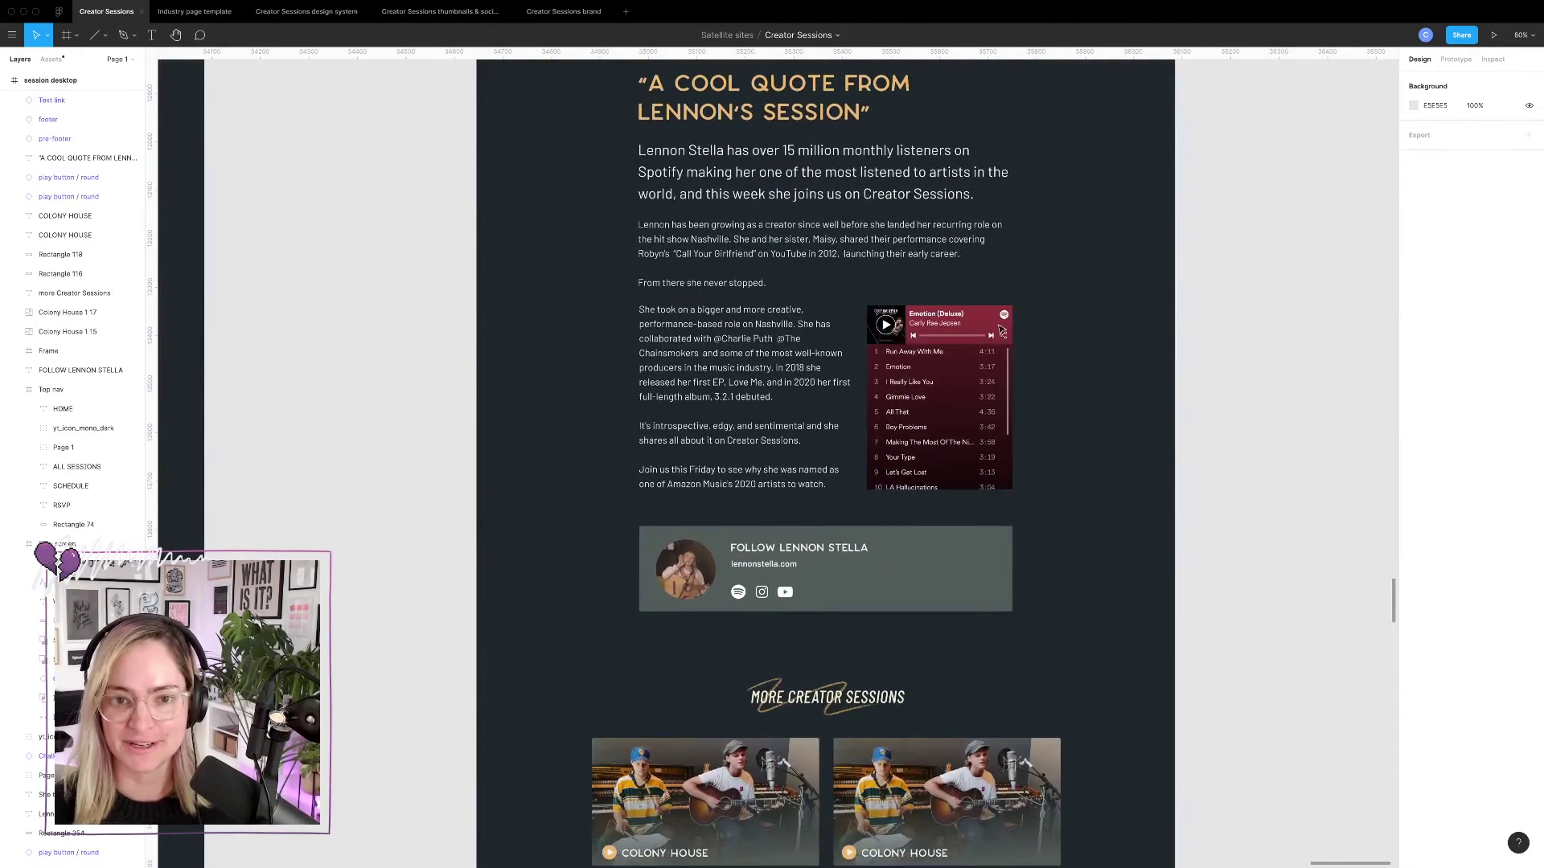
scroll(950, 310, "up", 1)
scroll(901, 362, "down", 1)
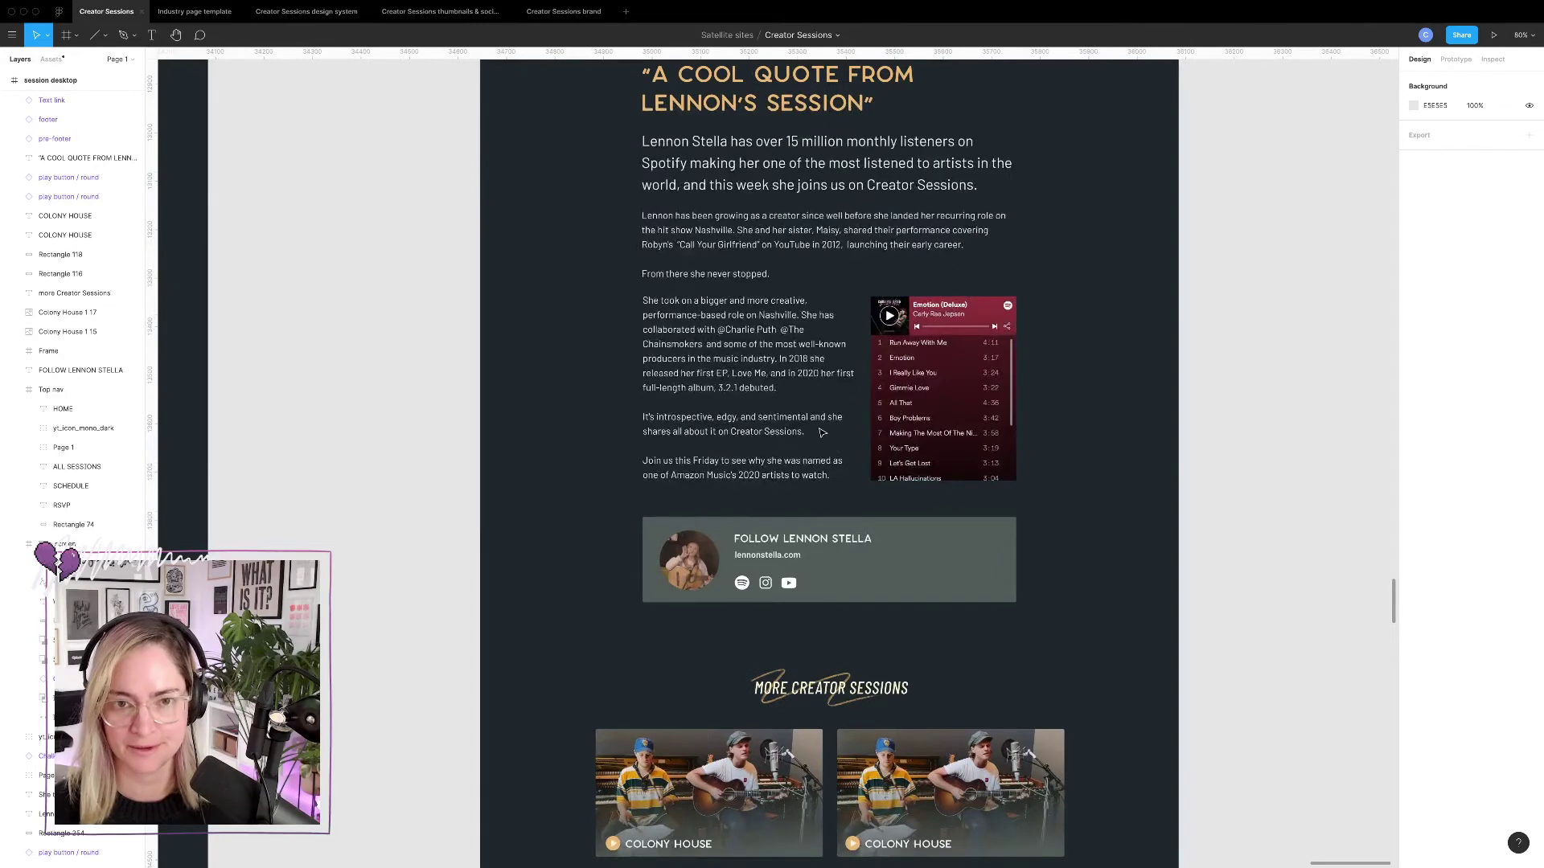
scroll(822, 432, "up", 7)
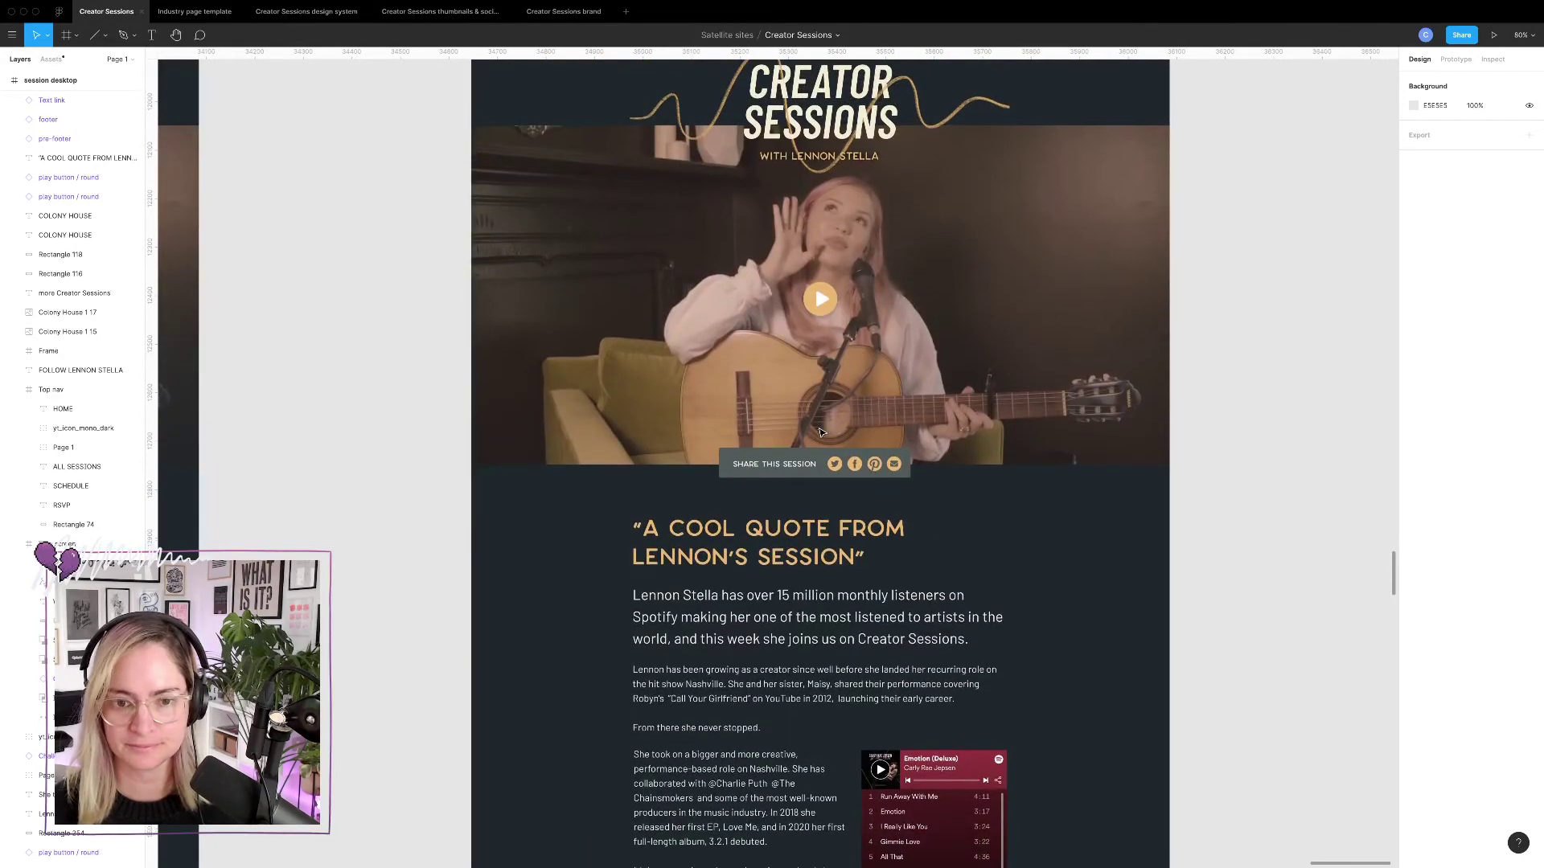
scroll(822, 433, "down", 6)
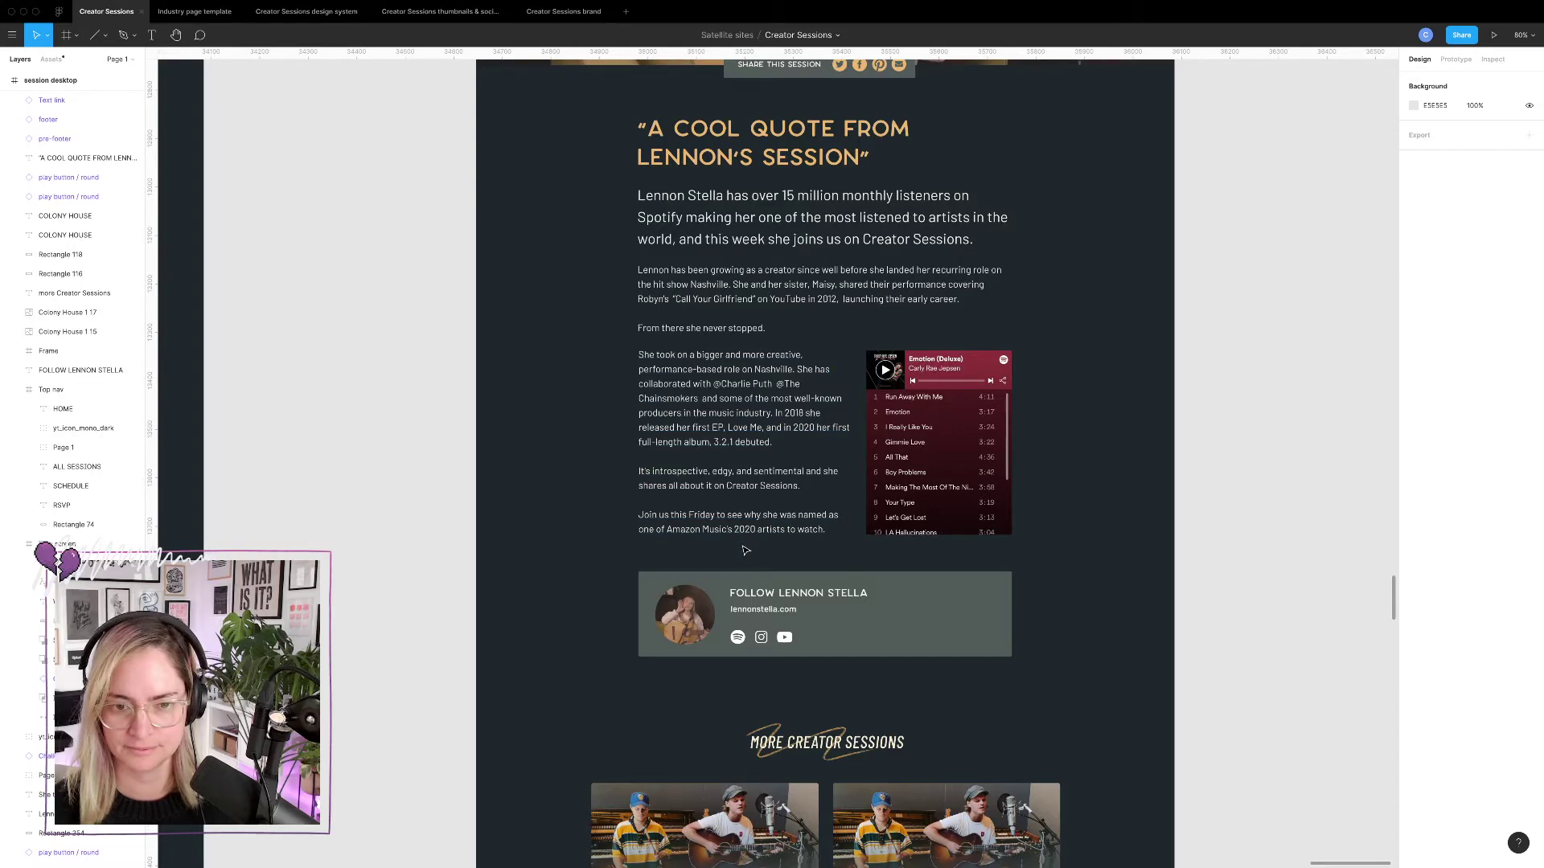
scroll(746, 551, "down", 4)
scroll(772, 402, "up", 6)
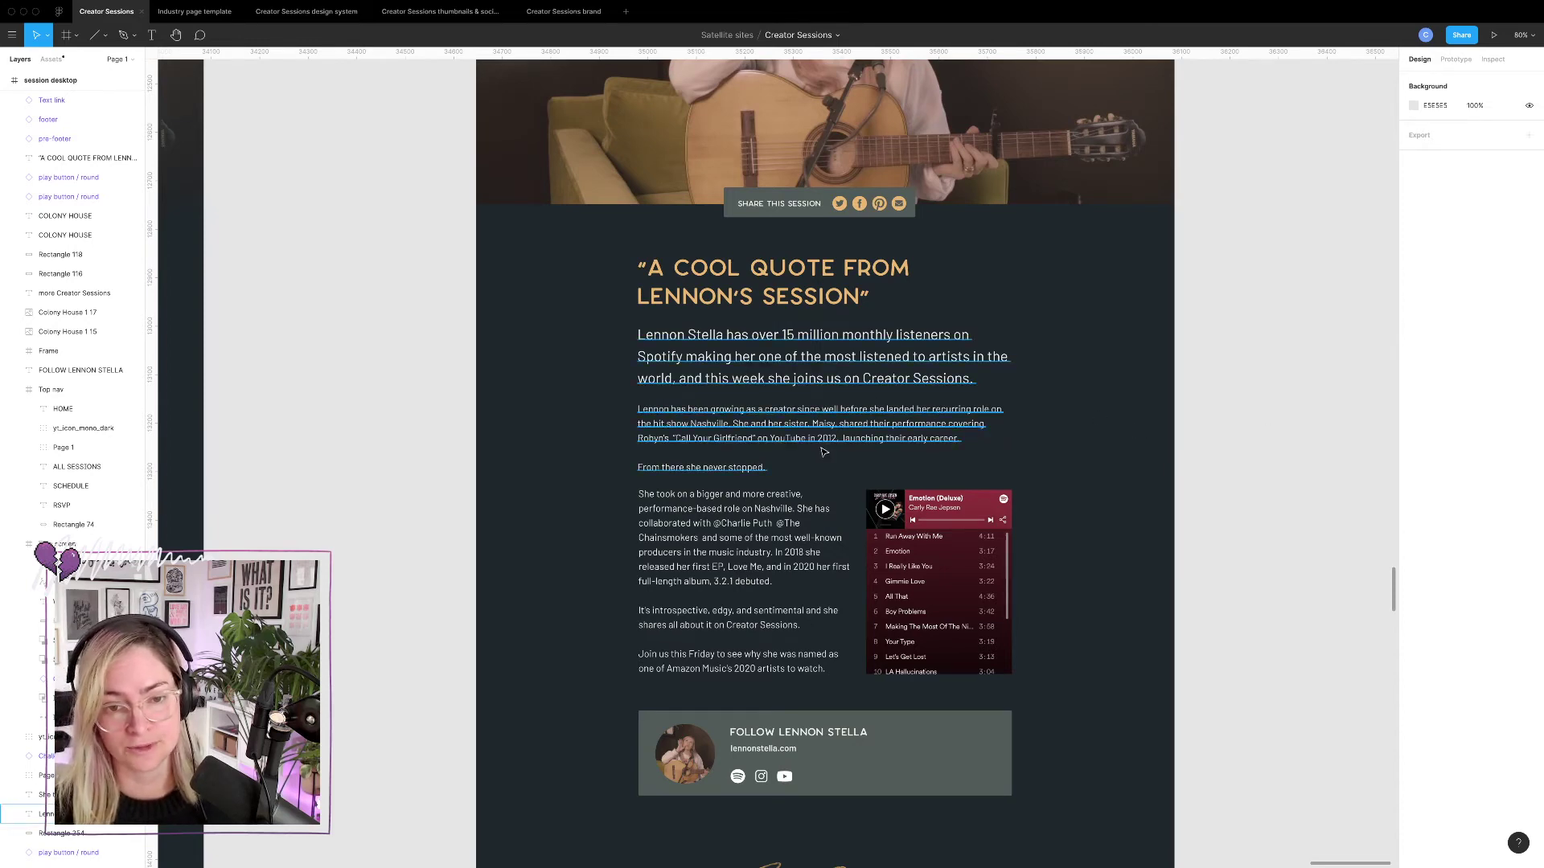
scroll(824, 452, "down", 5)
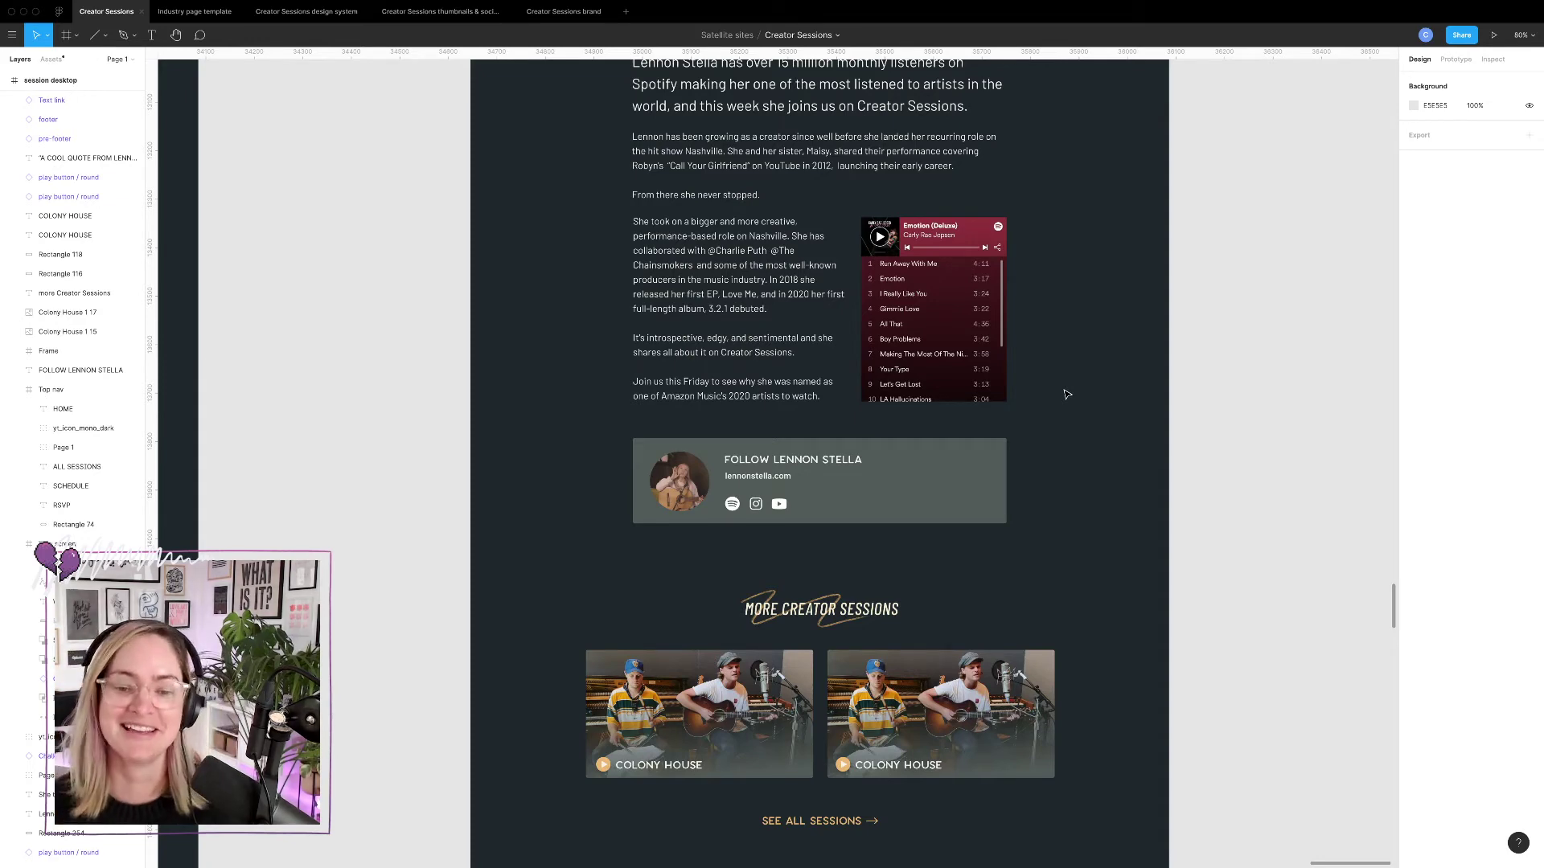
Move the ConvertKit pre-footer and the footer up together to tighten the gap below the See all sessions link.
scroll(1114, 355, "down", 5, "ctrl")
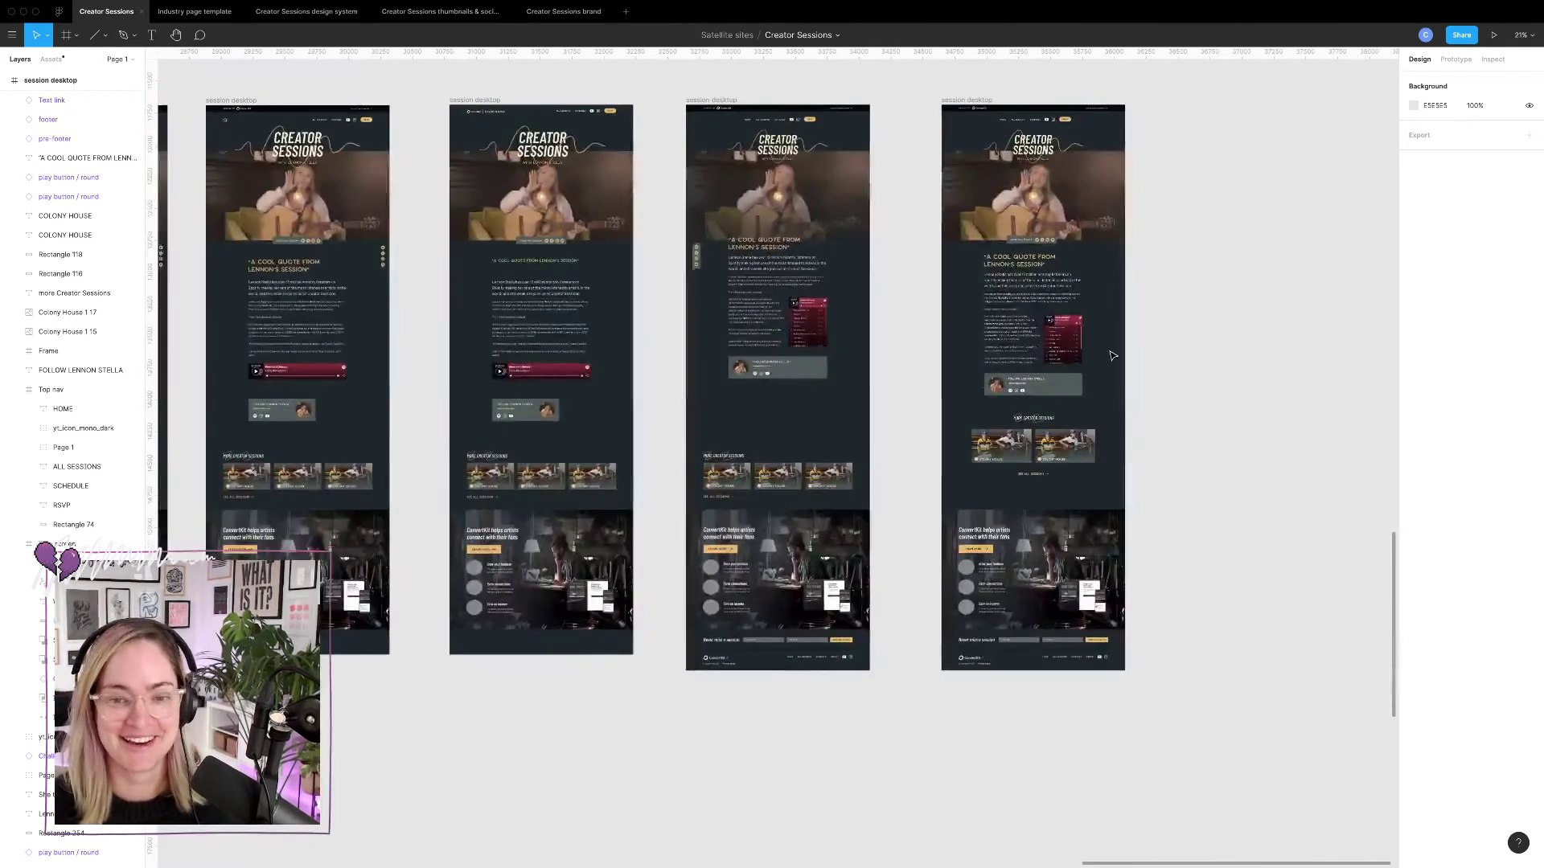
scroll(1087, 428, "up", 5, "ctrl")
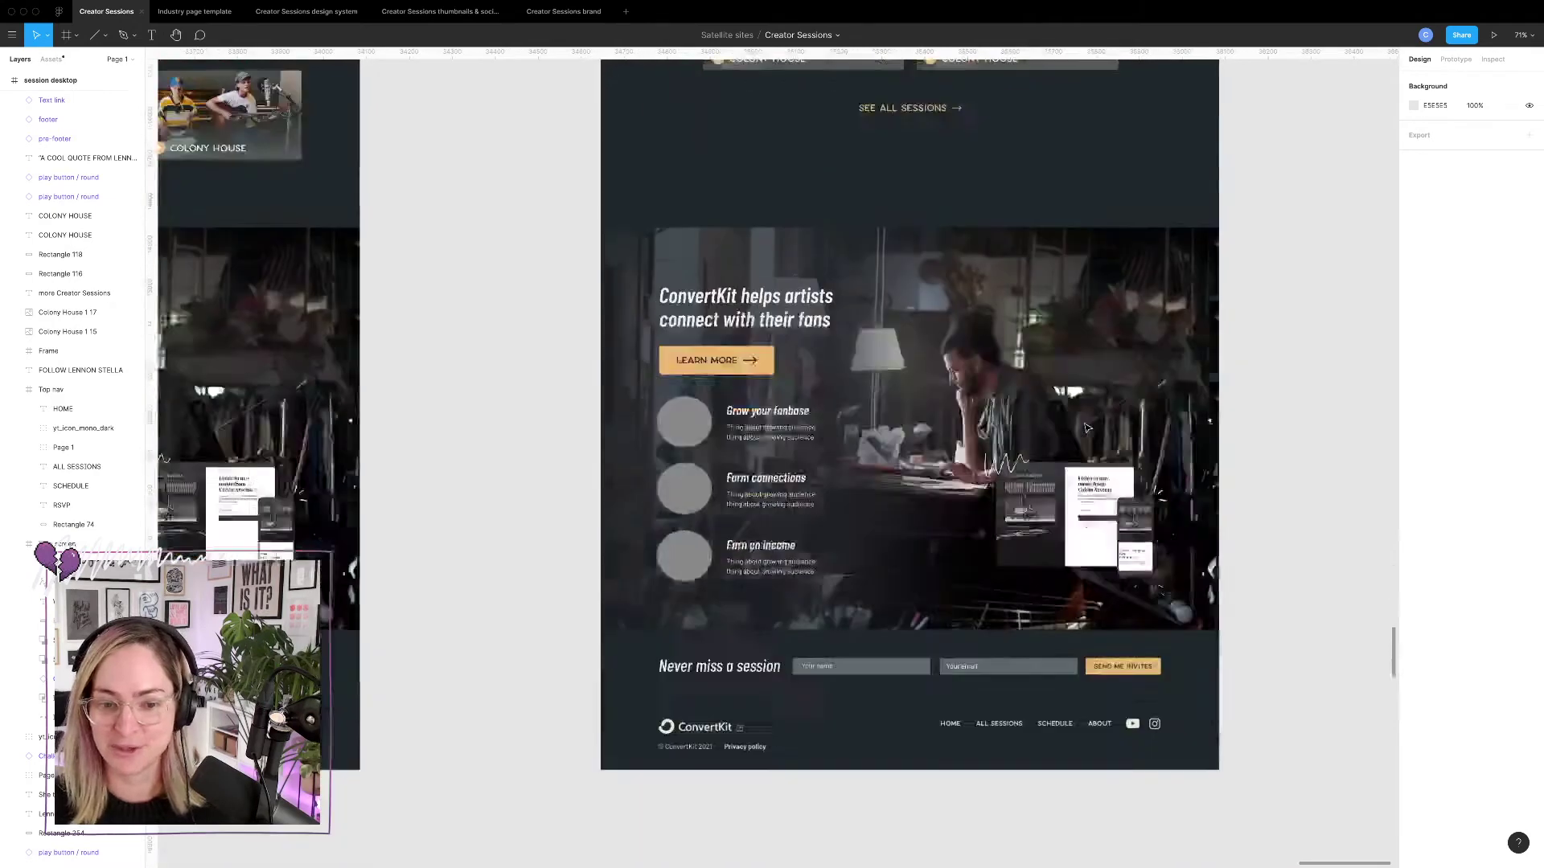
scroll(1088, 428, "down", 2)
scroll(723, 282, "up", 2)
scroll(494, 190, "down", 1, "ctrl")
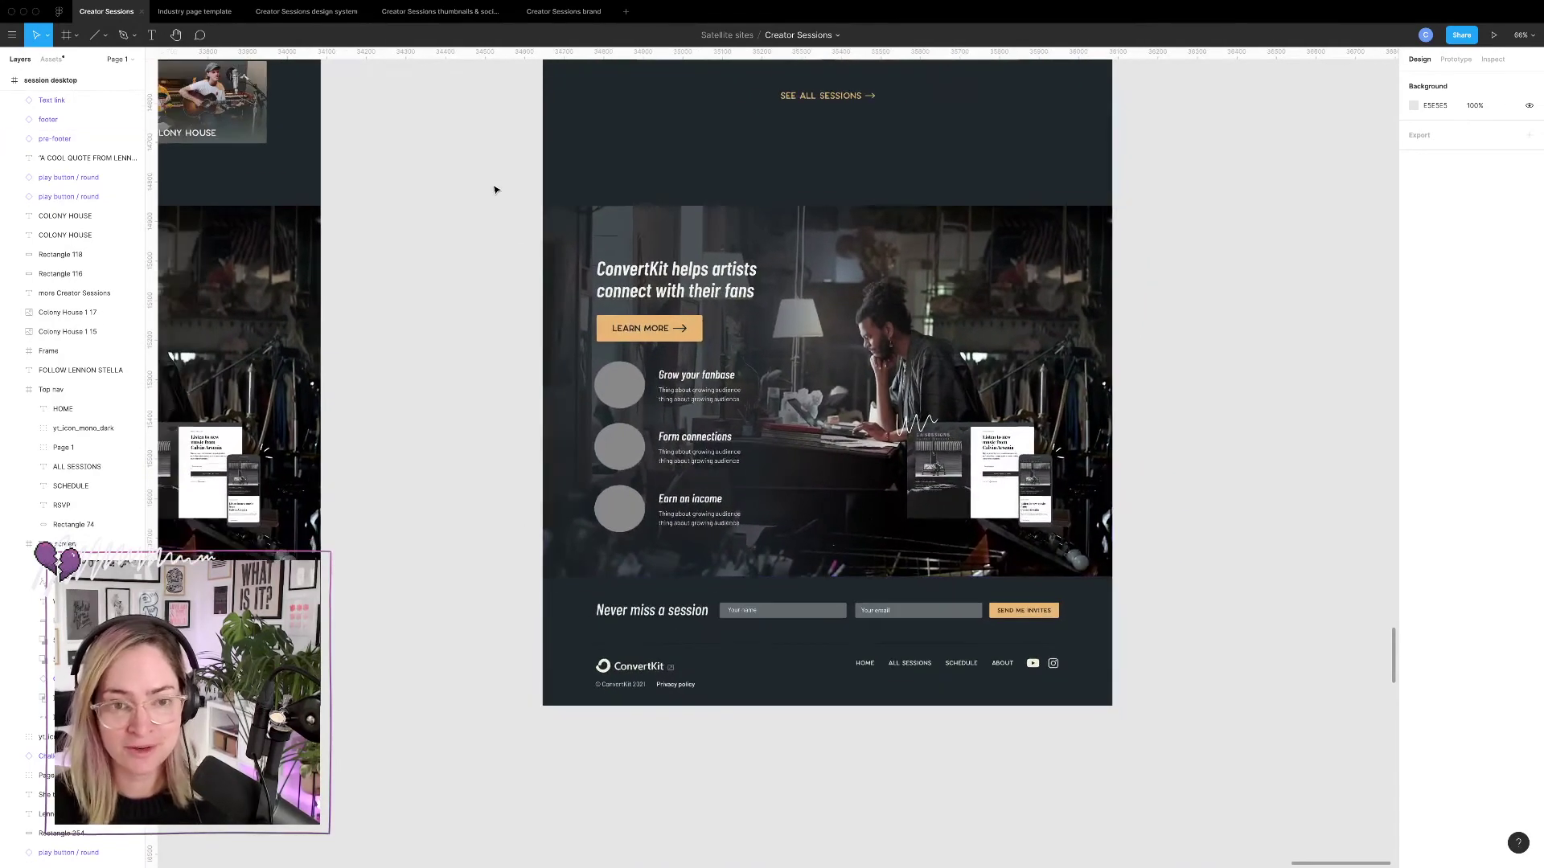
scroll(494, 190, "down", 3, "ctrl")
left_click_drag(533, 199, 848, 416)
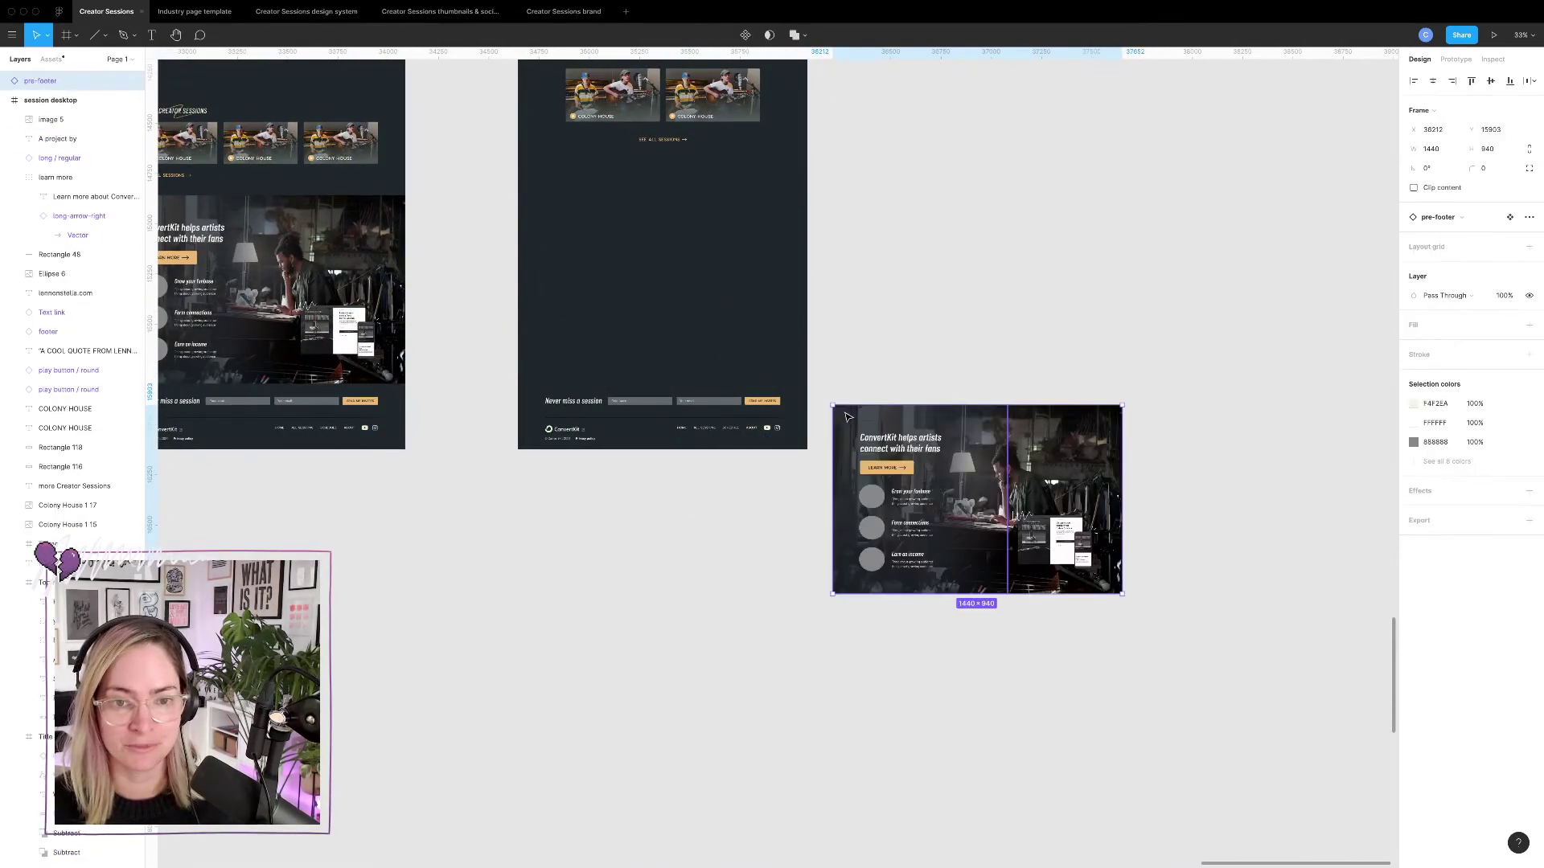
key("ctrl+z")
left_click_drag(458, 196, 890, 534)
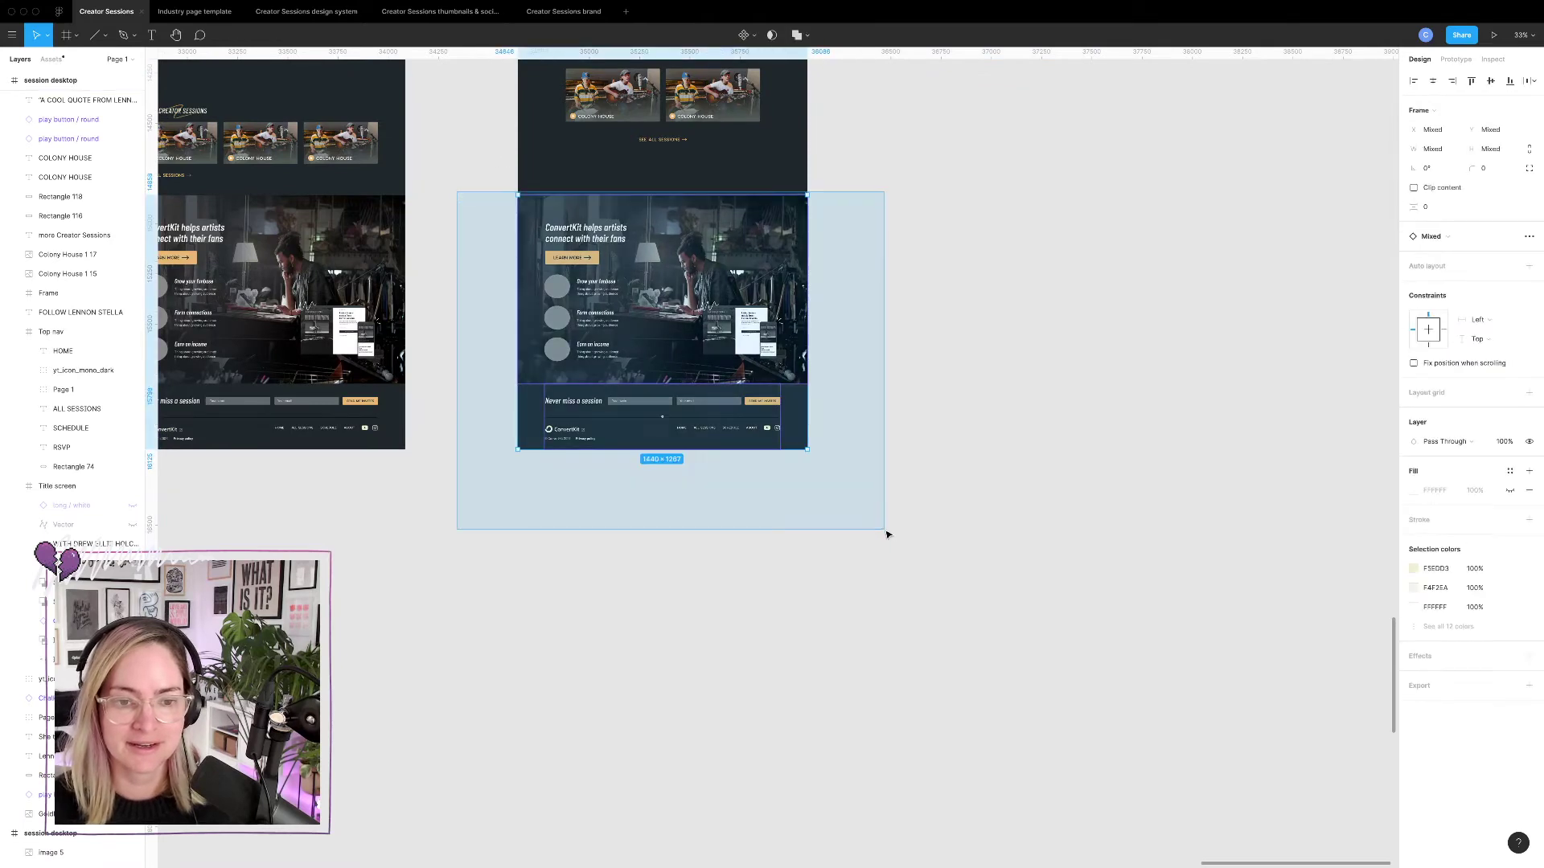
scroll(716, 354, "up", 3, "ctrl")
scroll(716, 354, "up", 5, "ctrl")
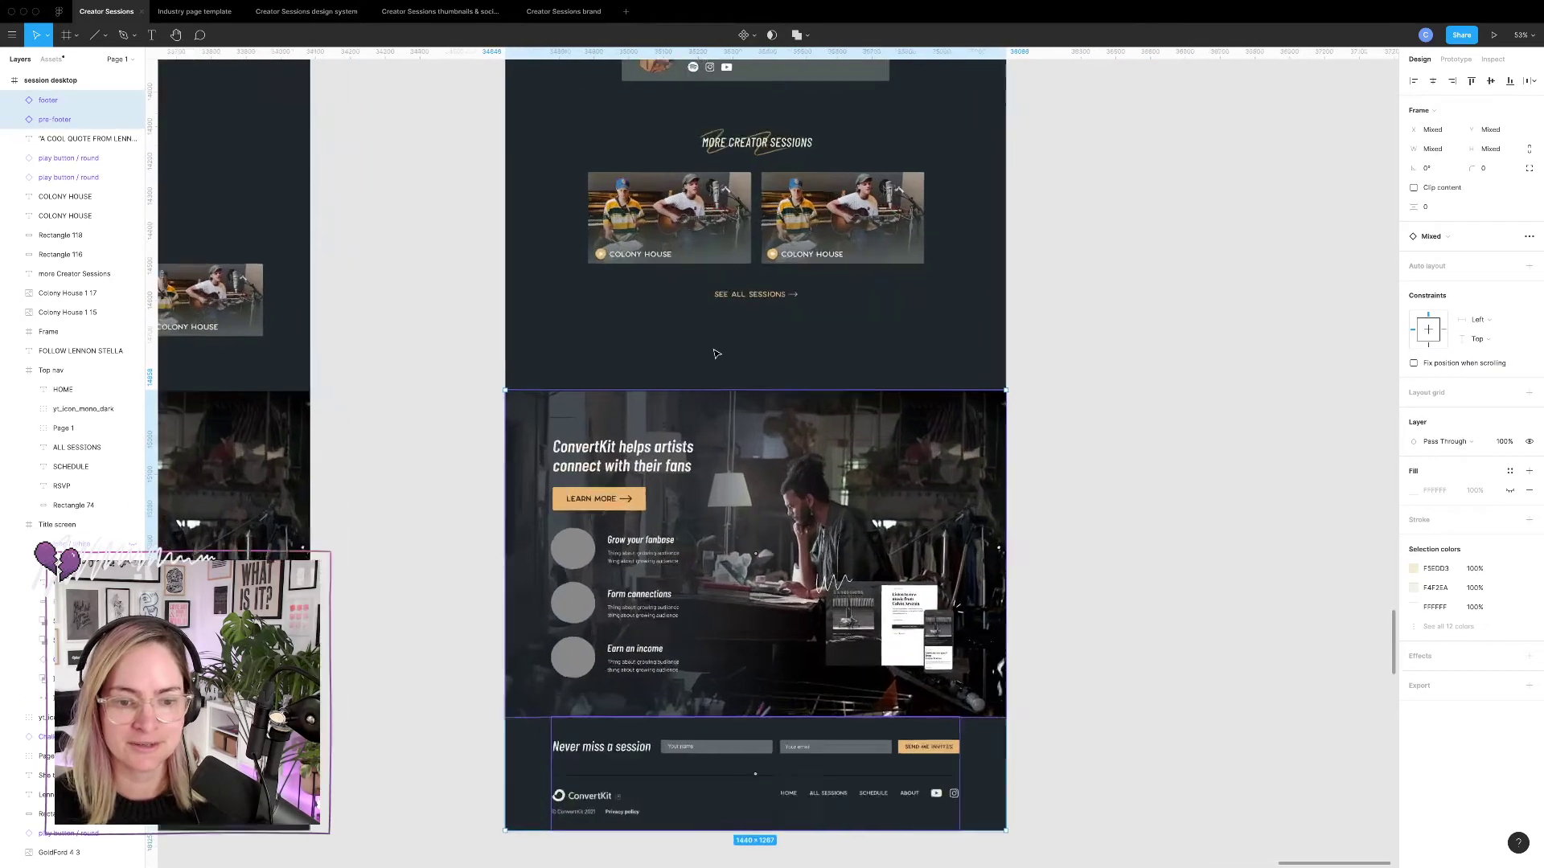
key("shift+Up")
key("shift+Up")
key("shift+Up")
key("shift+Up")
key("shift+Up")
key("shift+Up")
key("shift+Up")
key("shift+Up")
key("shift+Up")
key("shift+Up")
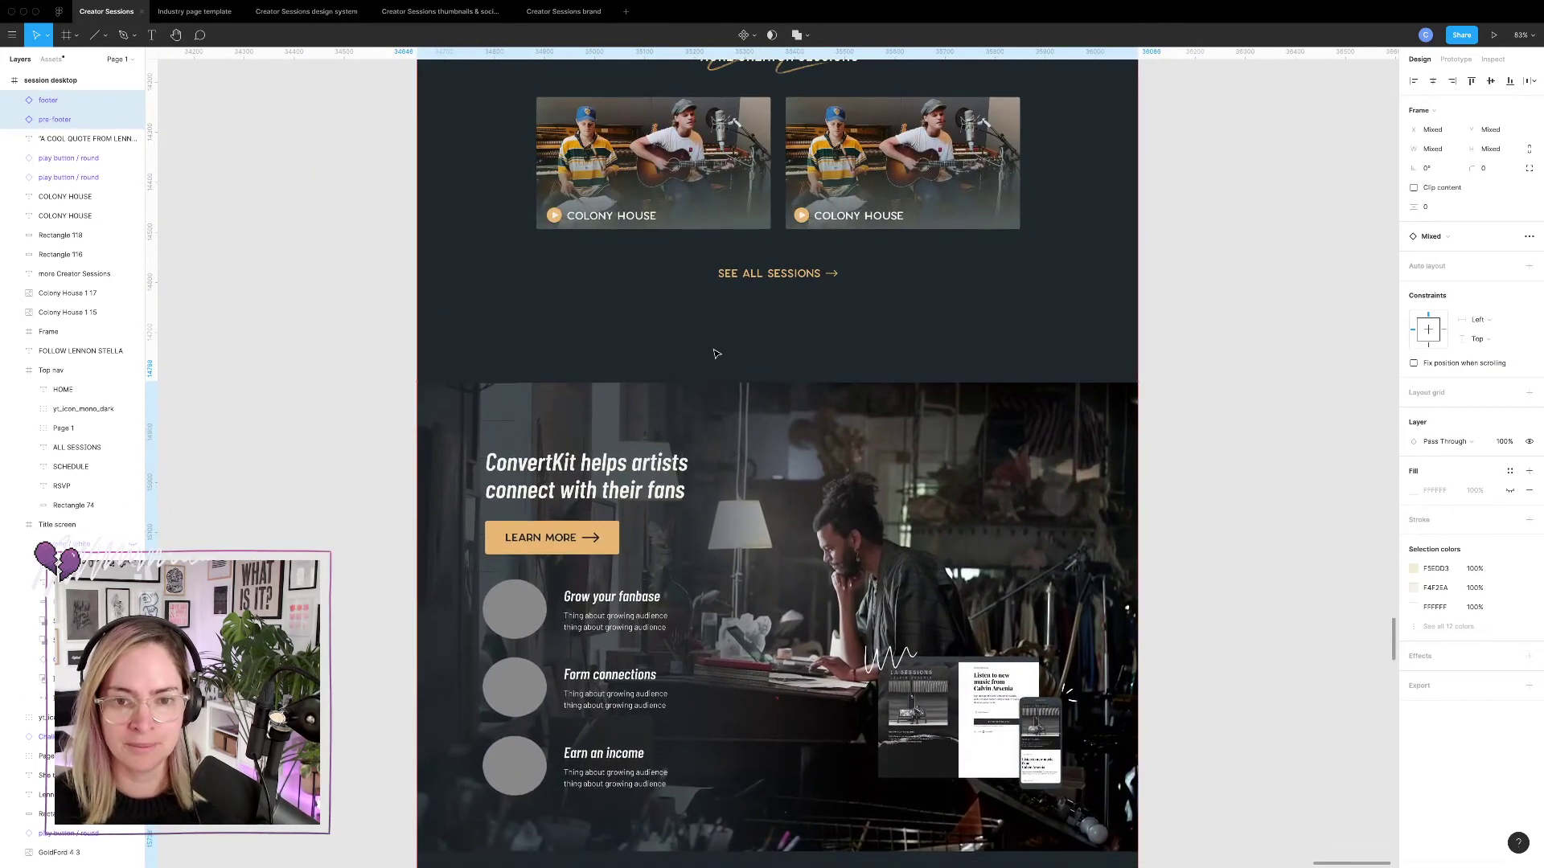
key("shift+Down")
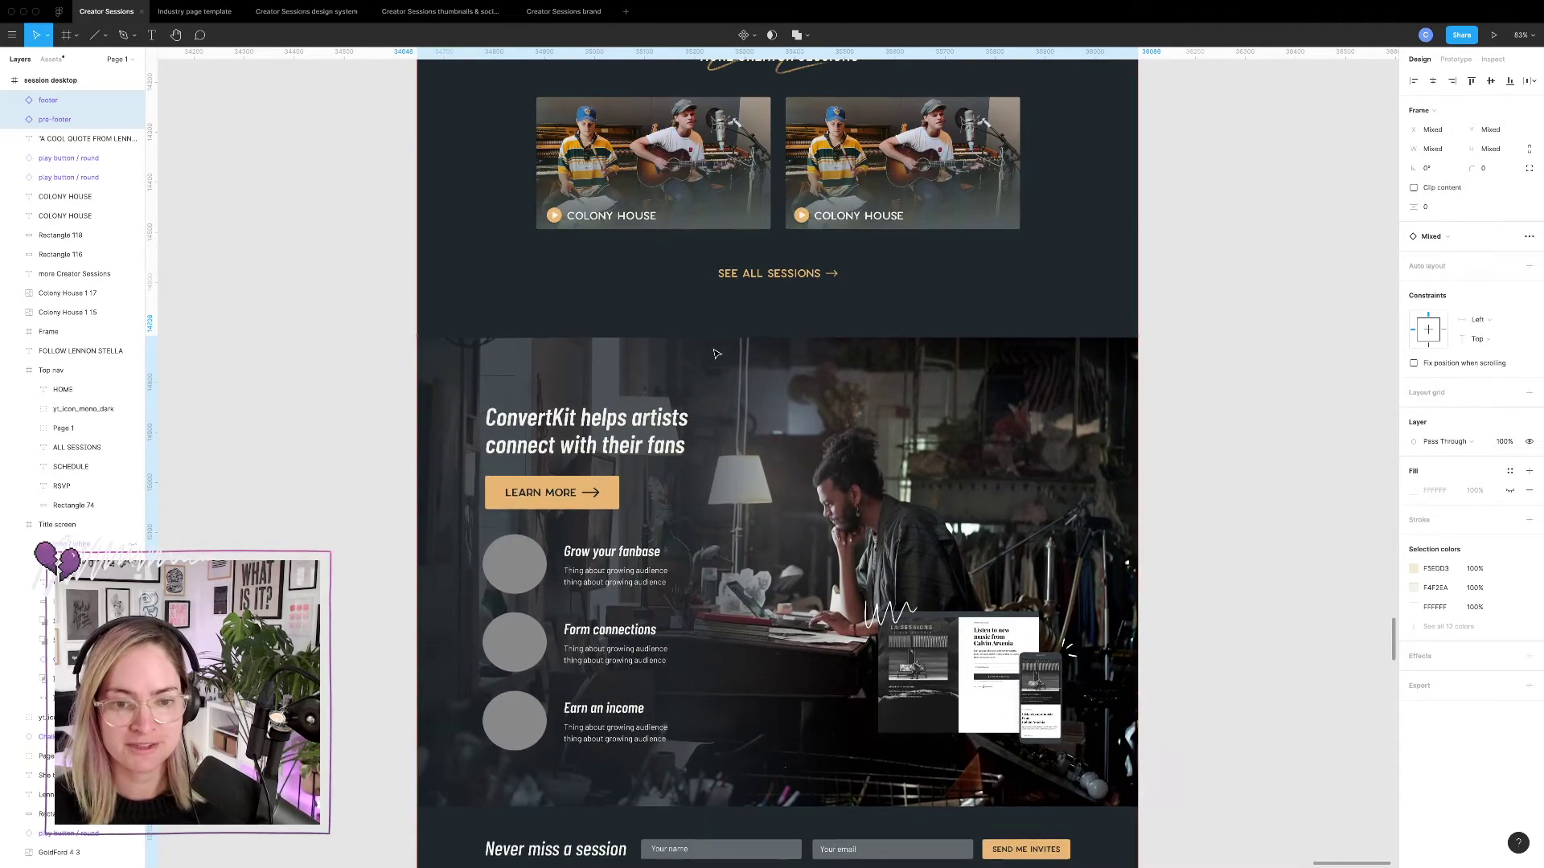
key("Escape")
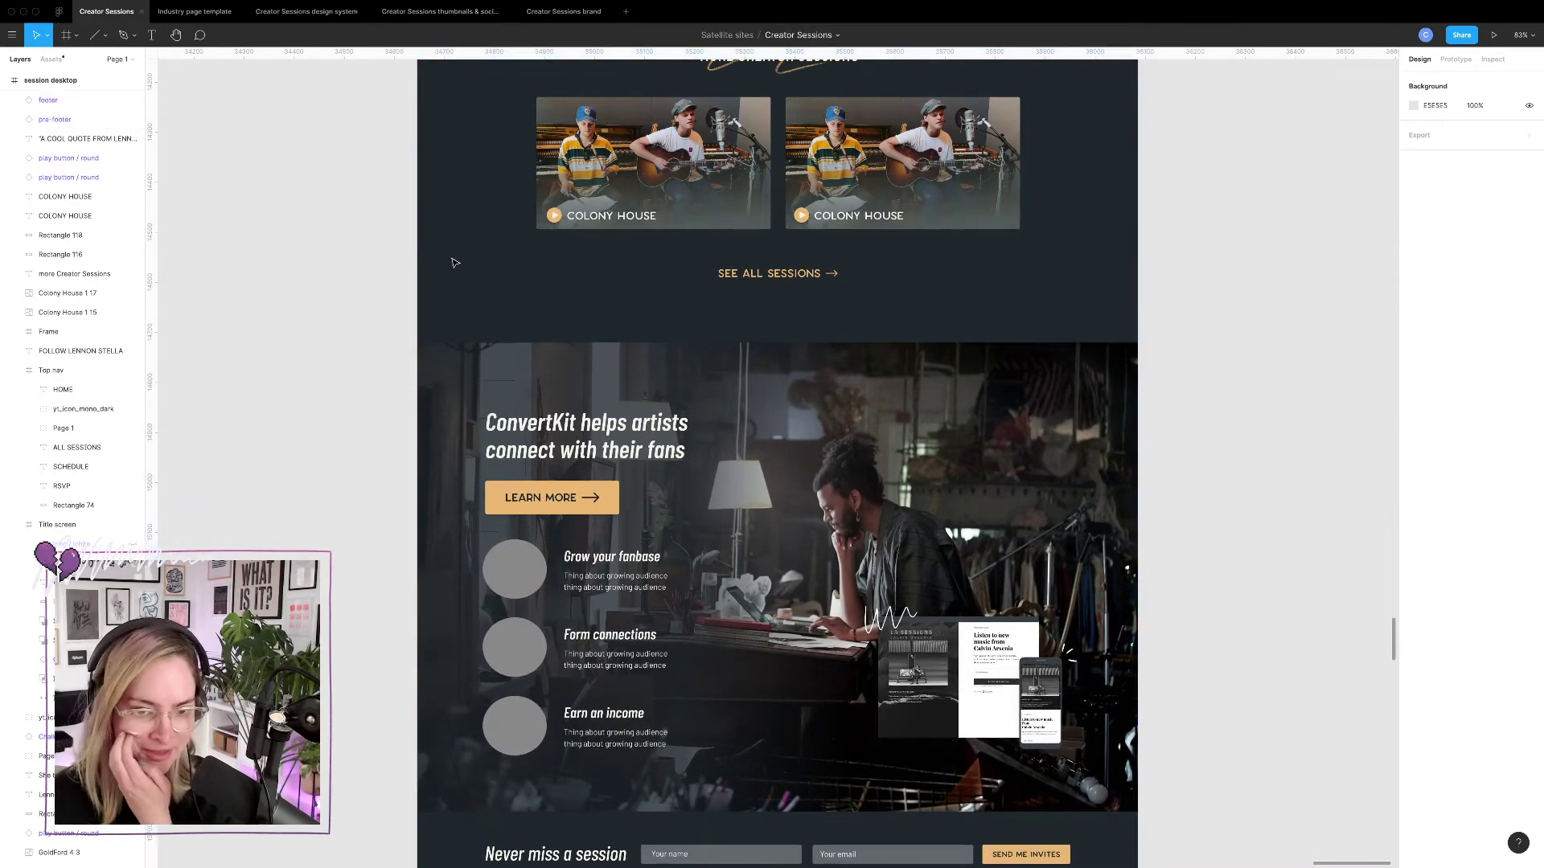
Shorten the session desktop frame so its lower edge ends directly below the footer.
scroll(454, 263, "down", 5, "ctrl")
scroll(493, 266, "up", 4)
scroll(493, 266, "left", 3)
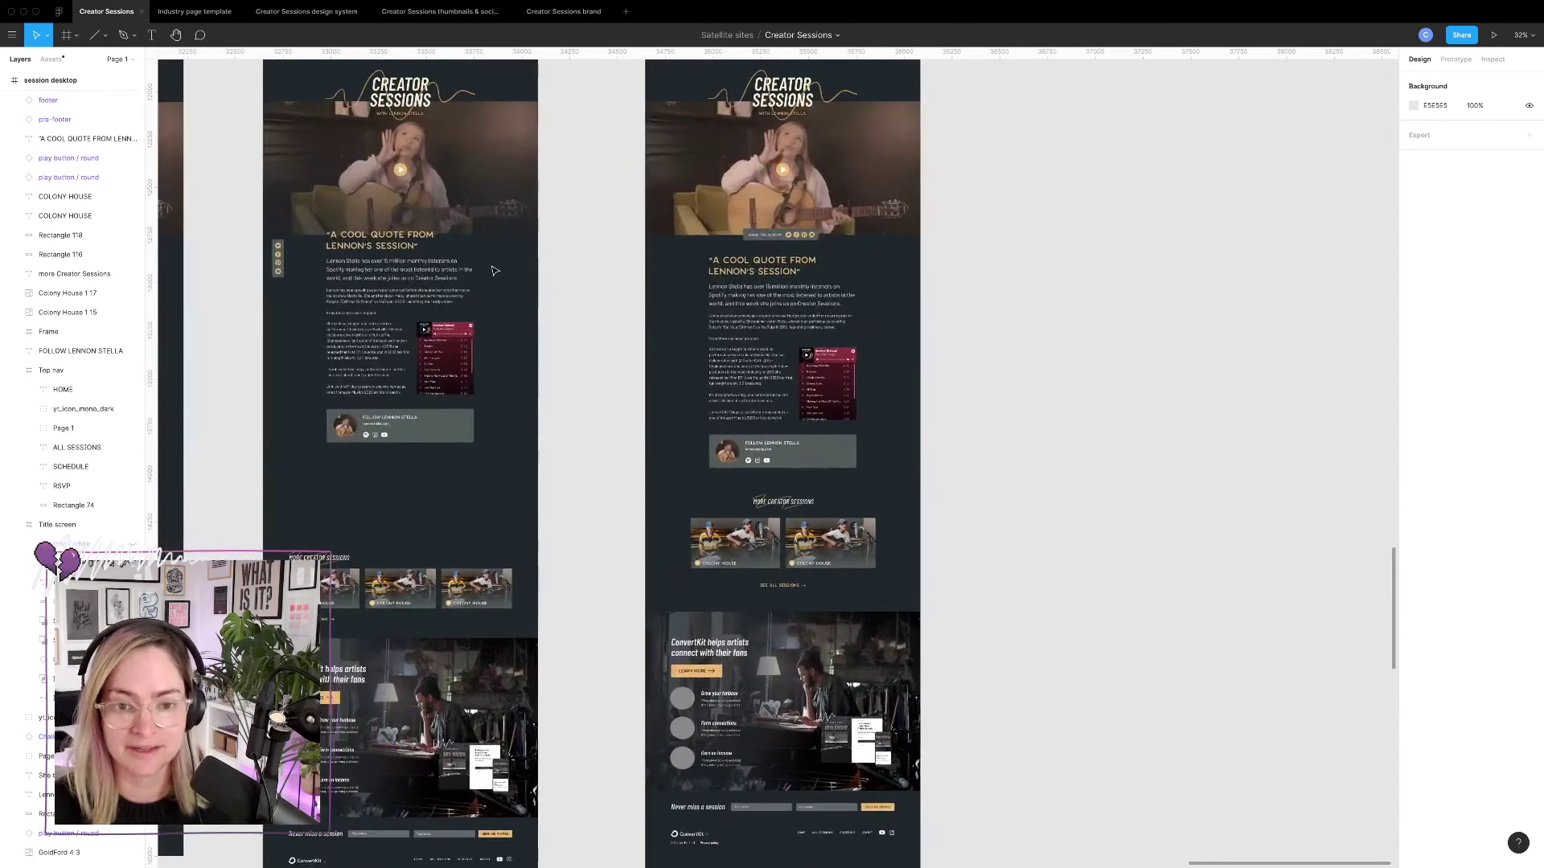
scroll(495, 271, "up", 2)
left_click(688, 432)
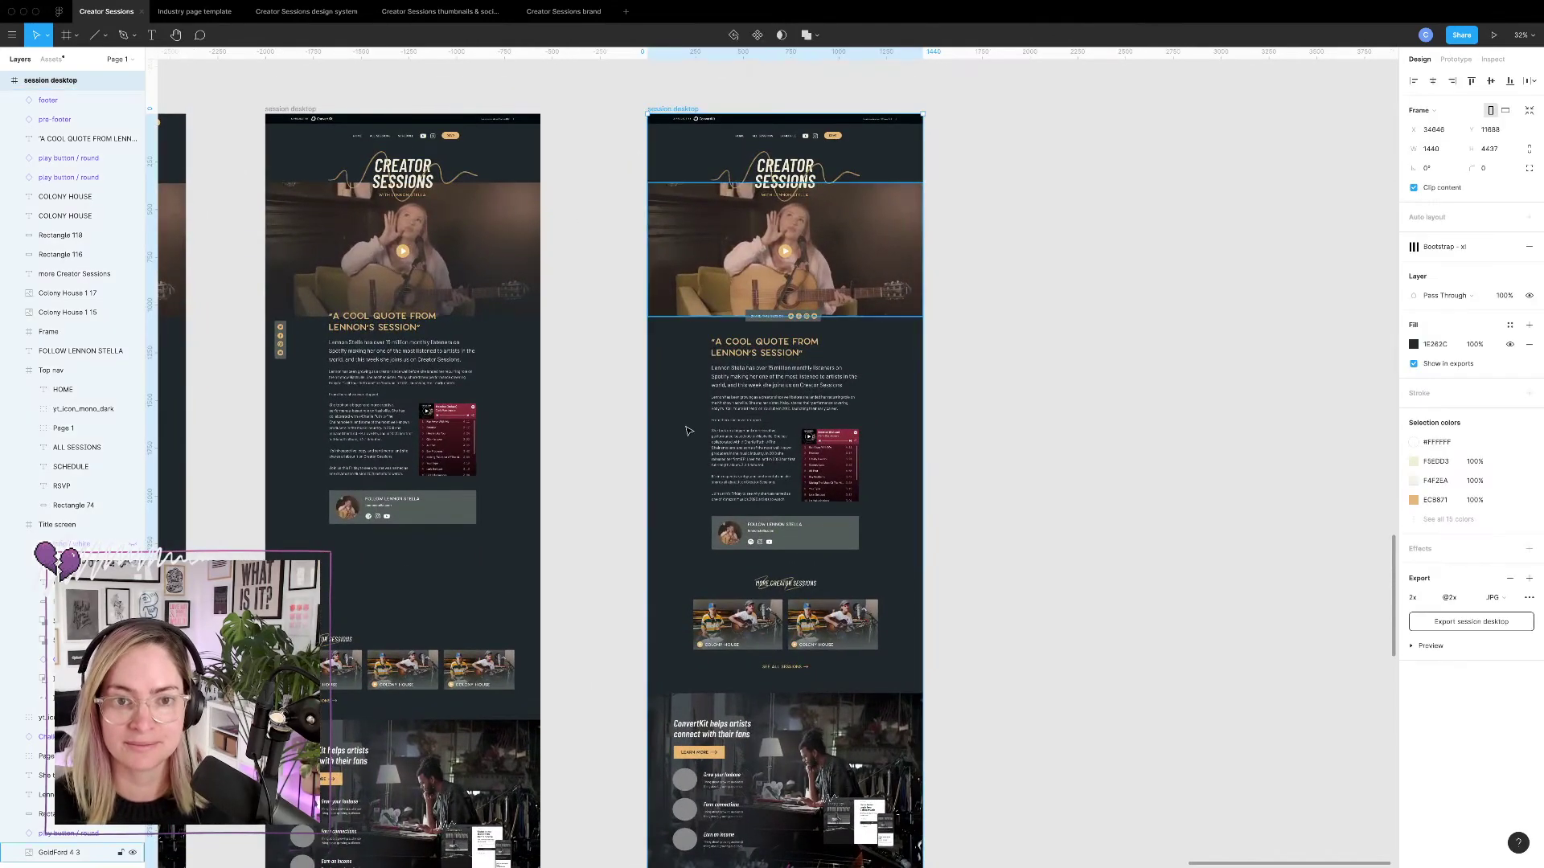
scroll(689, 432, "down", 6)
left_click_drag(800, 667, 800, 641)
left_click(857, 694)
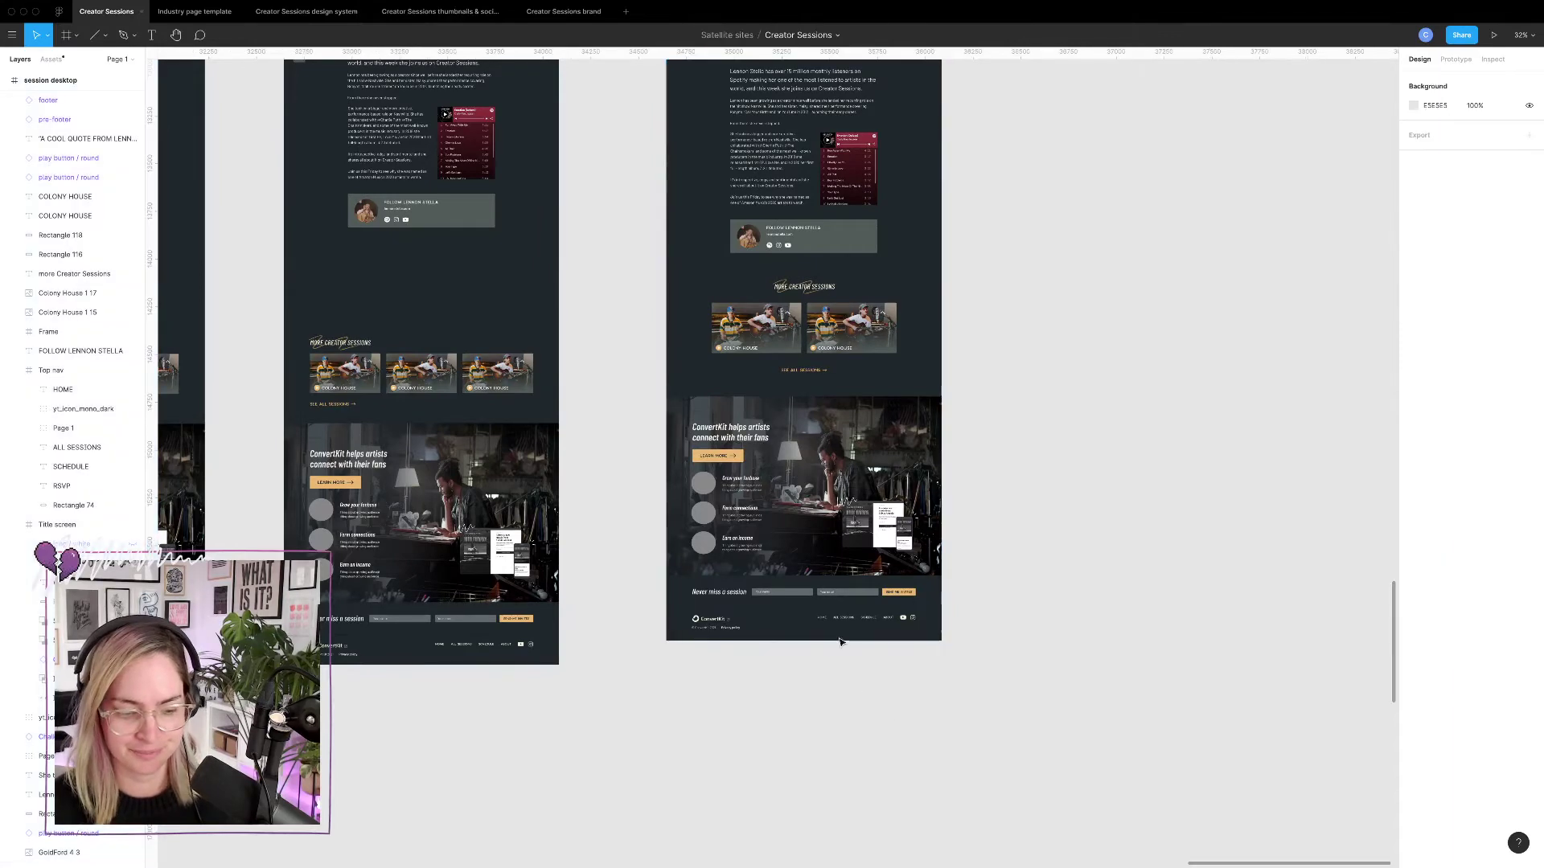
scroll(825, 619, "up", 5)
scroll(828, 620, "up", 8)
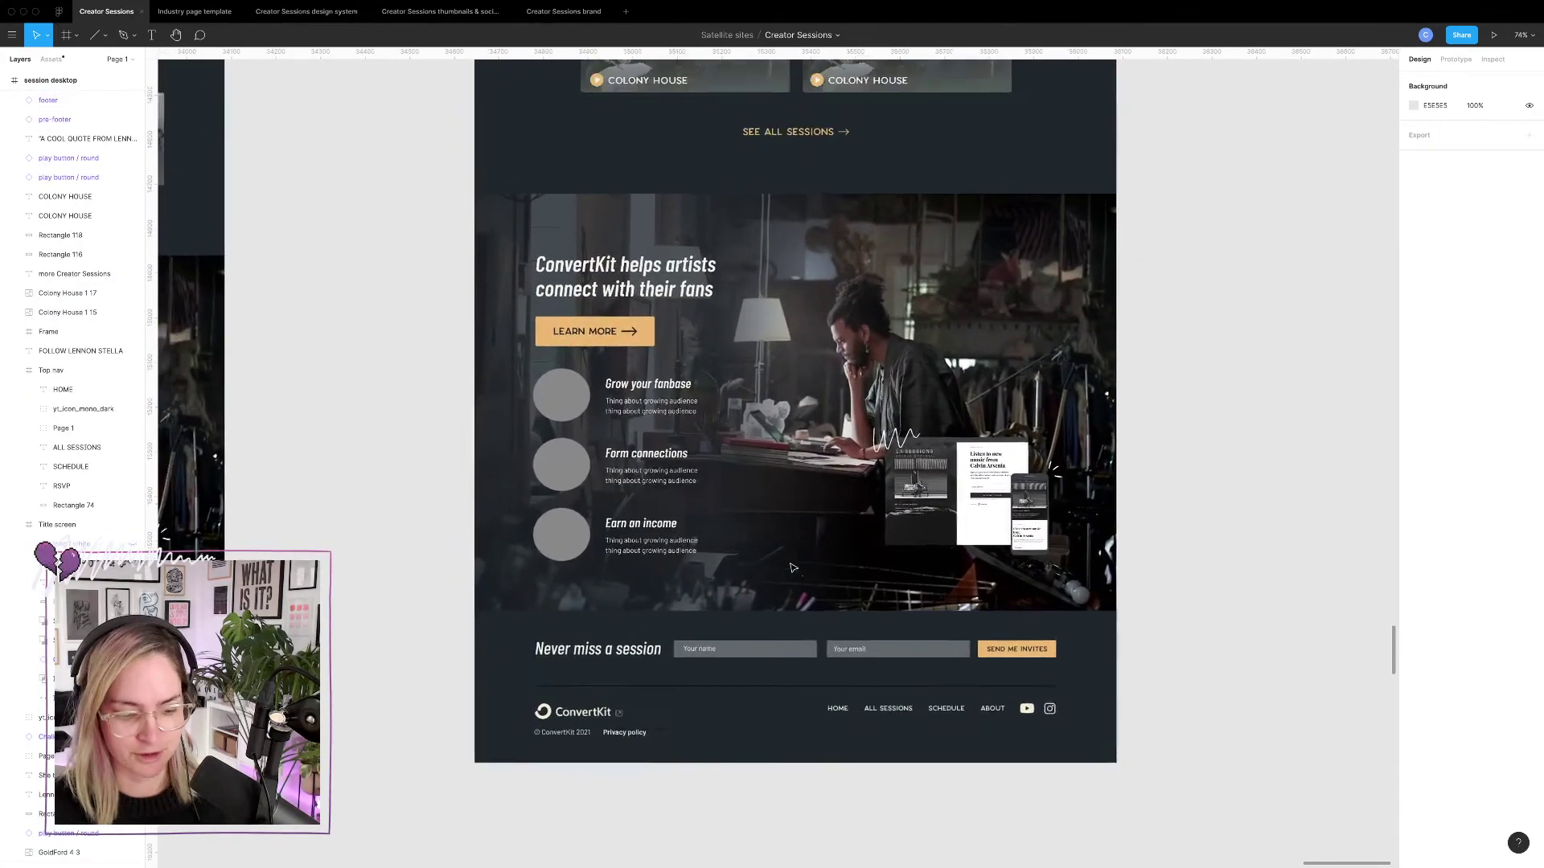
Inspect the follow card's heading and background rectangle, and their spacing to the body text and the More Creator Sessions row.
scroll(793, 567, "right", 1)
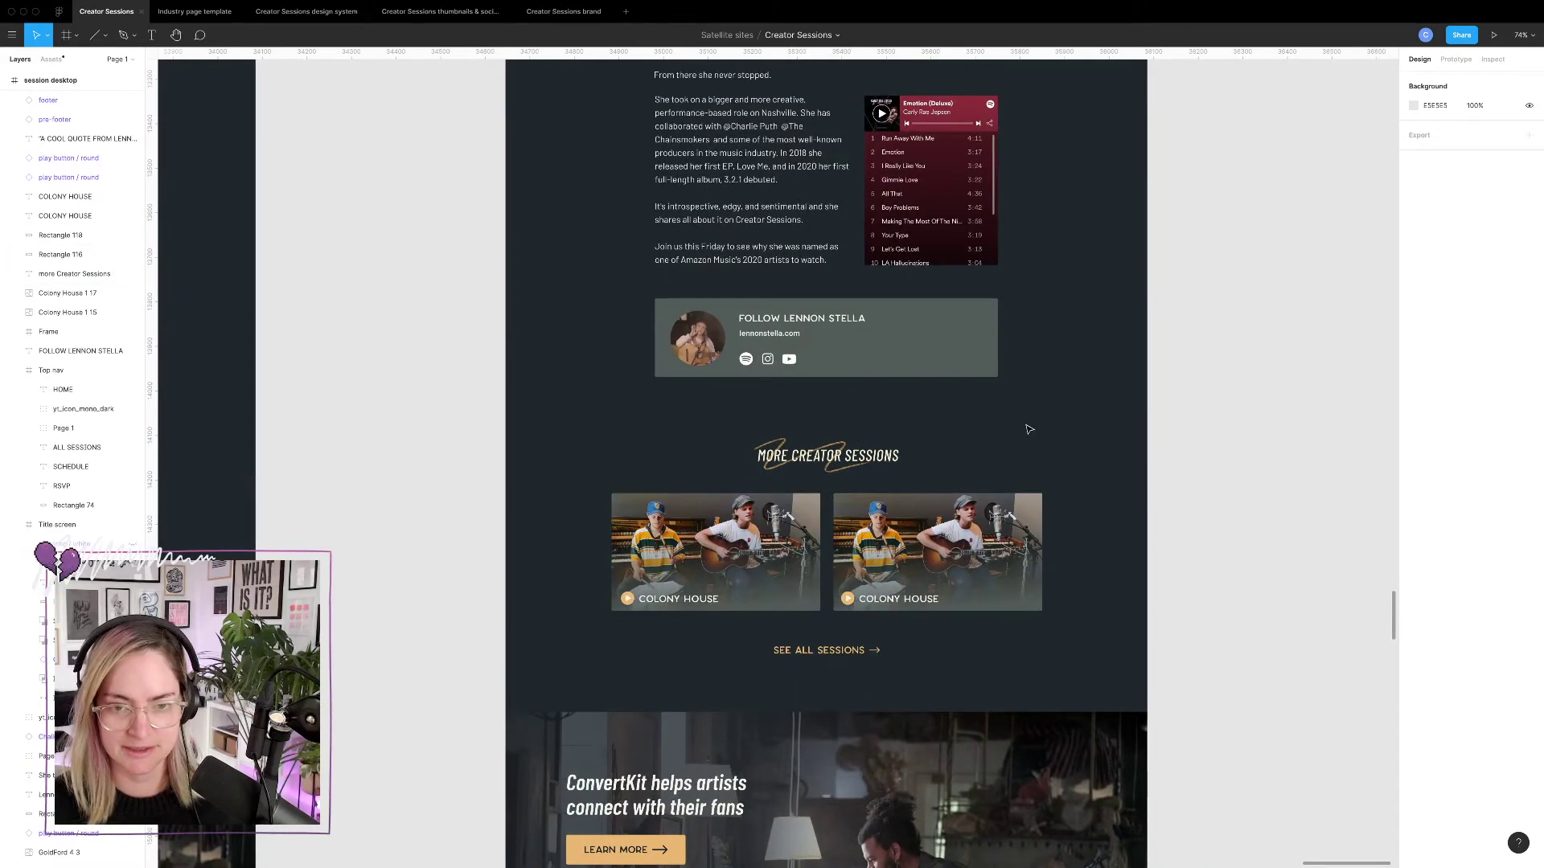
scroll(1036, 434, "down", 1)
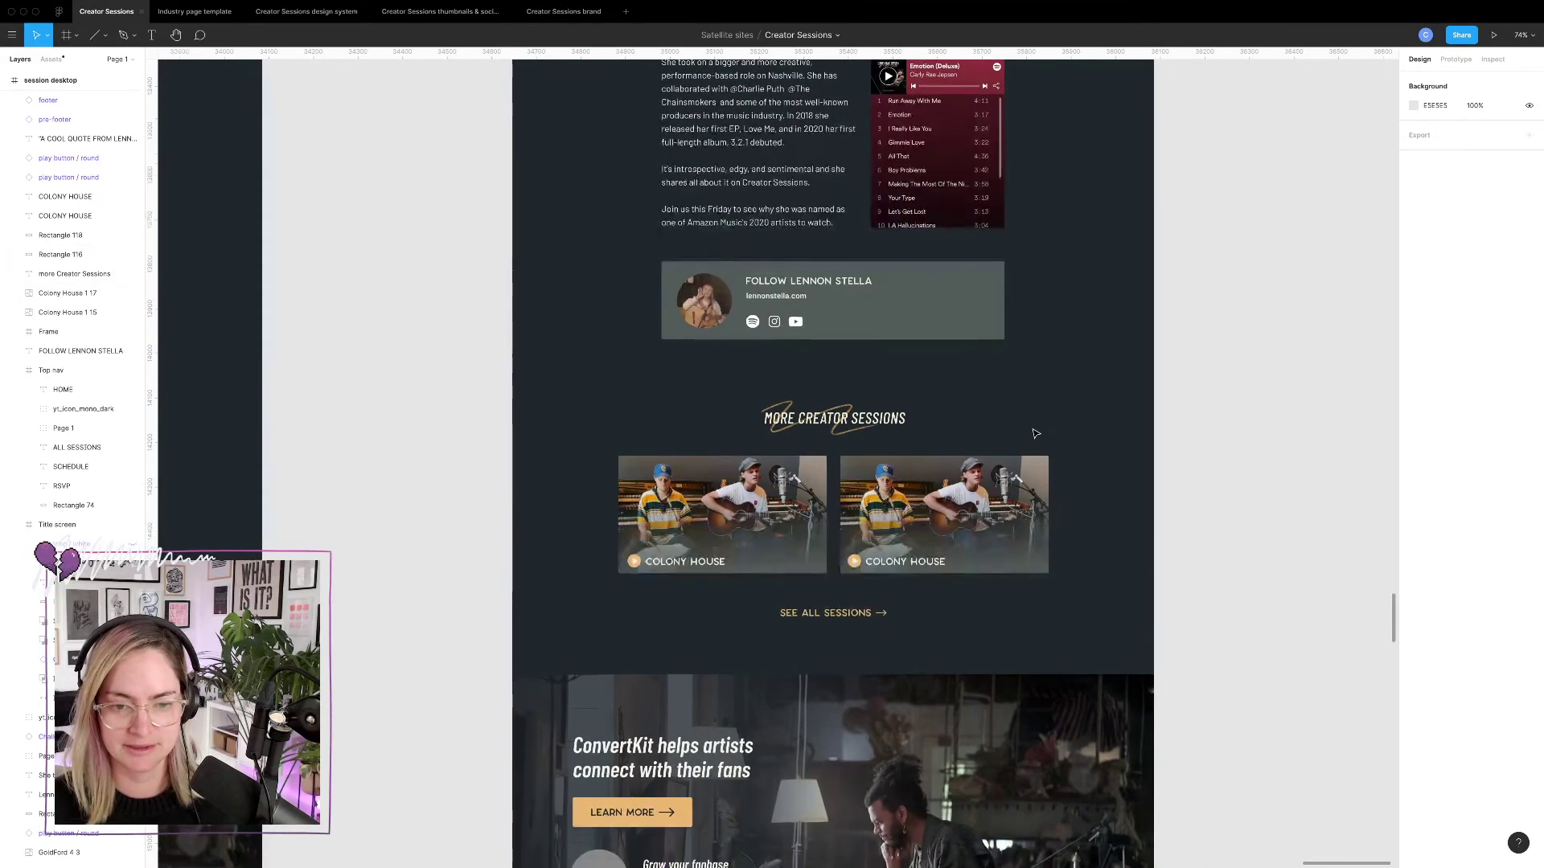
scroll(979, 361, "up", 2)
scroll(979, 361, "up", 1)
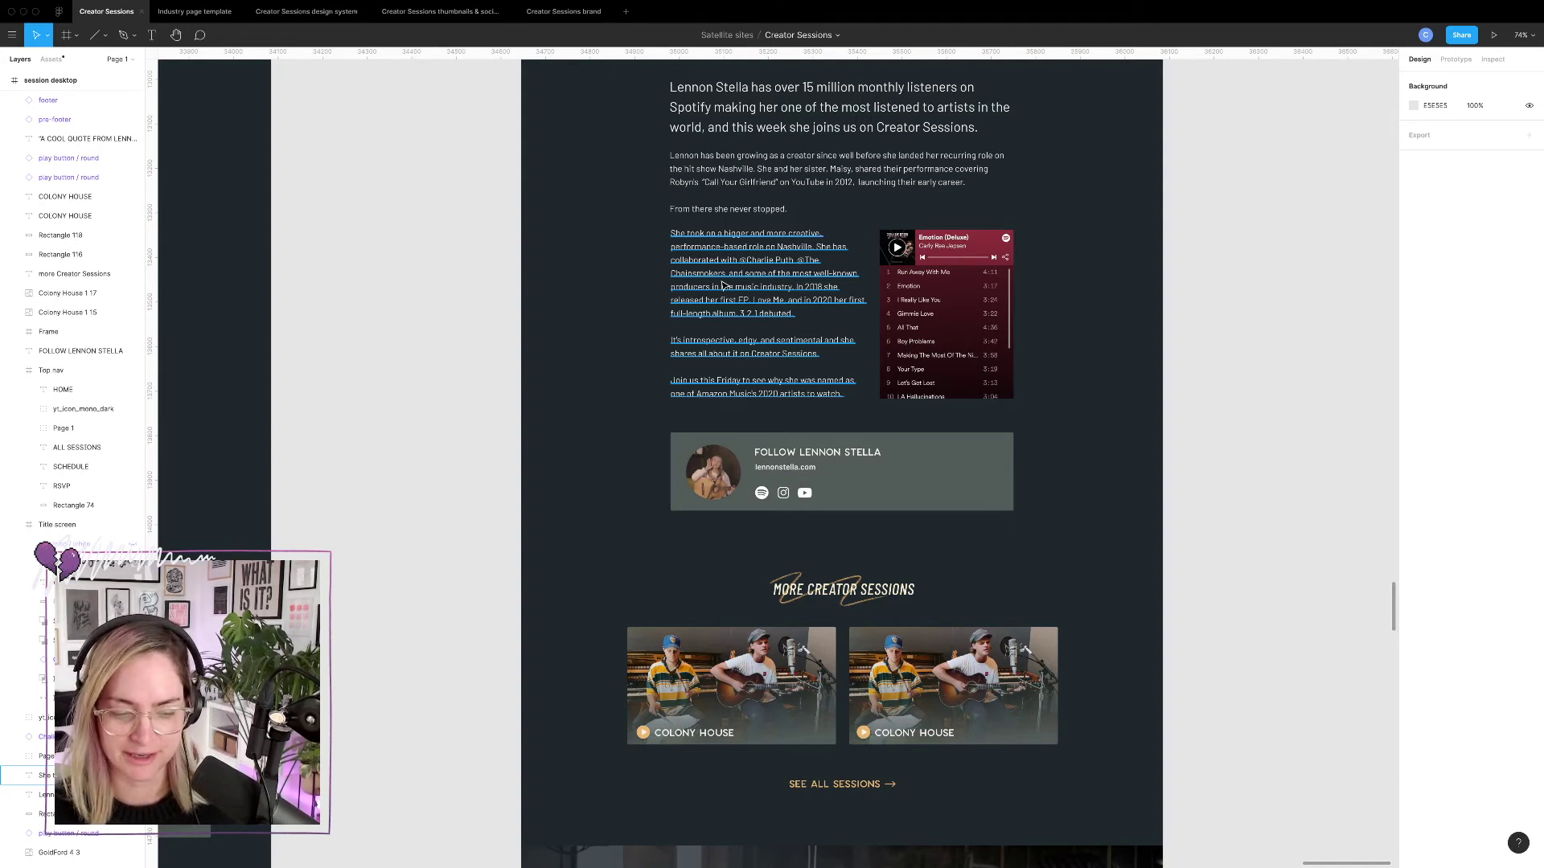
left_click(842, 451)
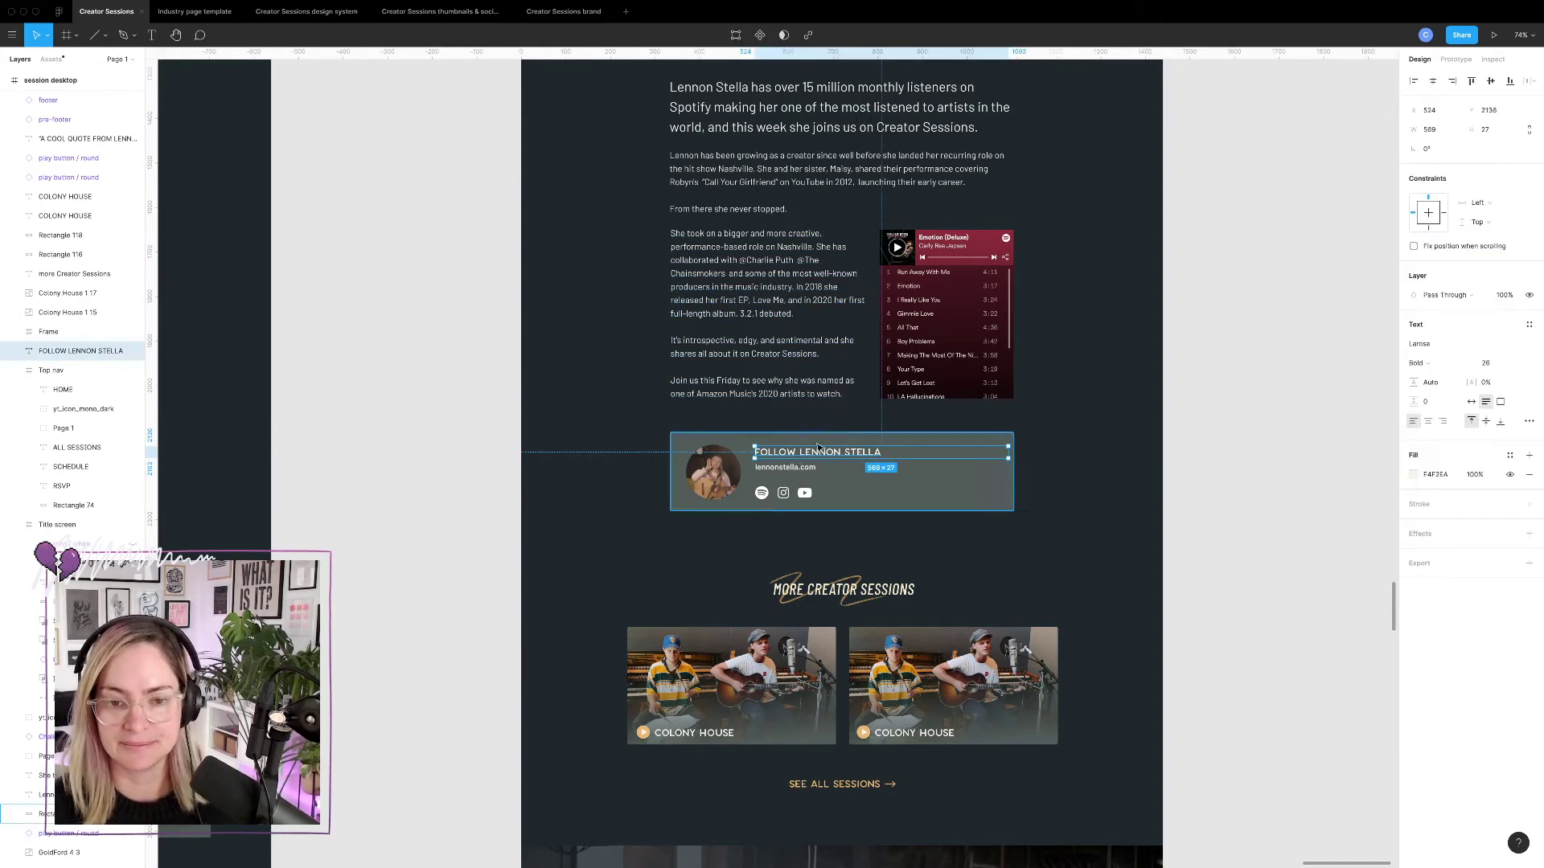
left_click(798, 471)
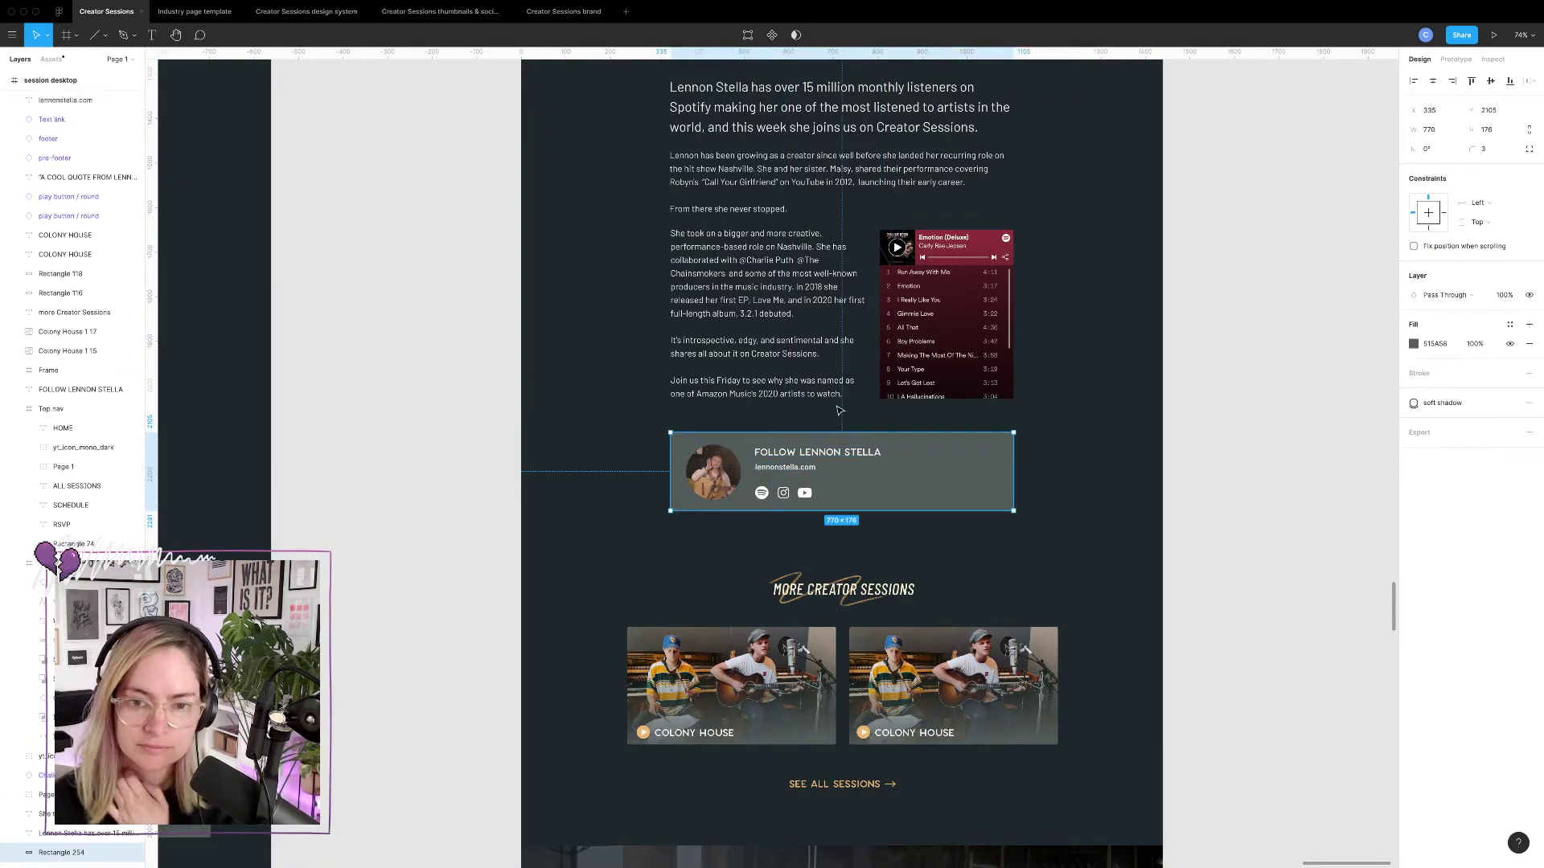
left_click(832, 427)
Examine the session page at larger zoom from the hero and share bar through the body text to the footer.
scroll(836, 418, "up", 5)
scroll(839, 411, "up", 10)
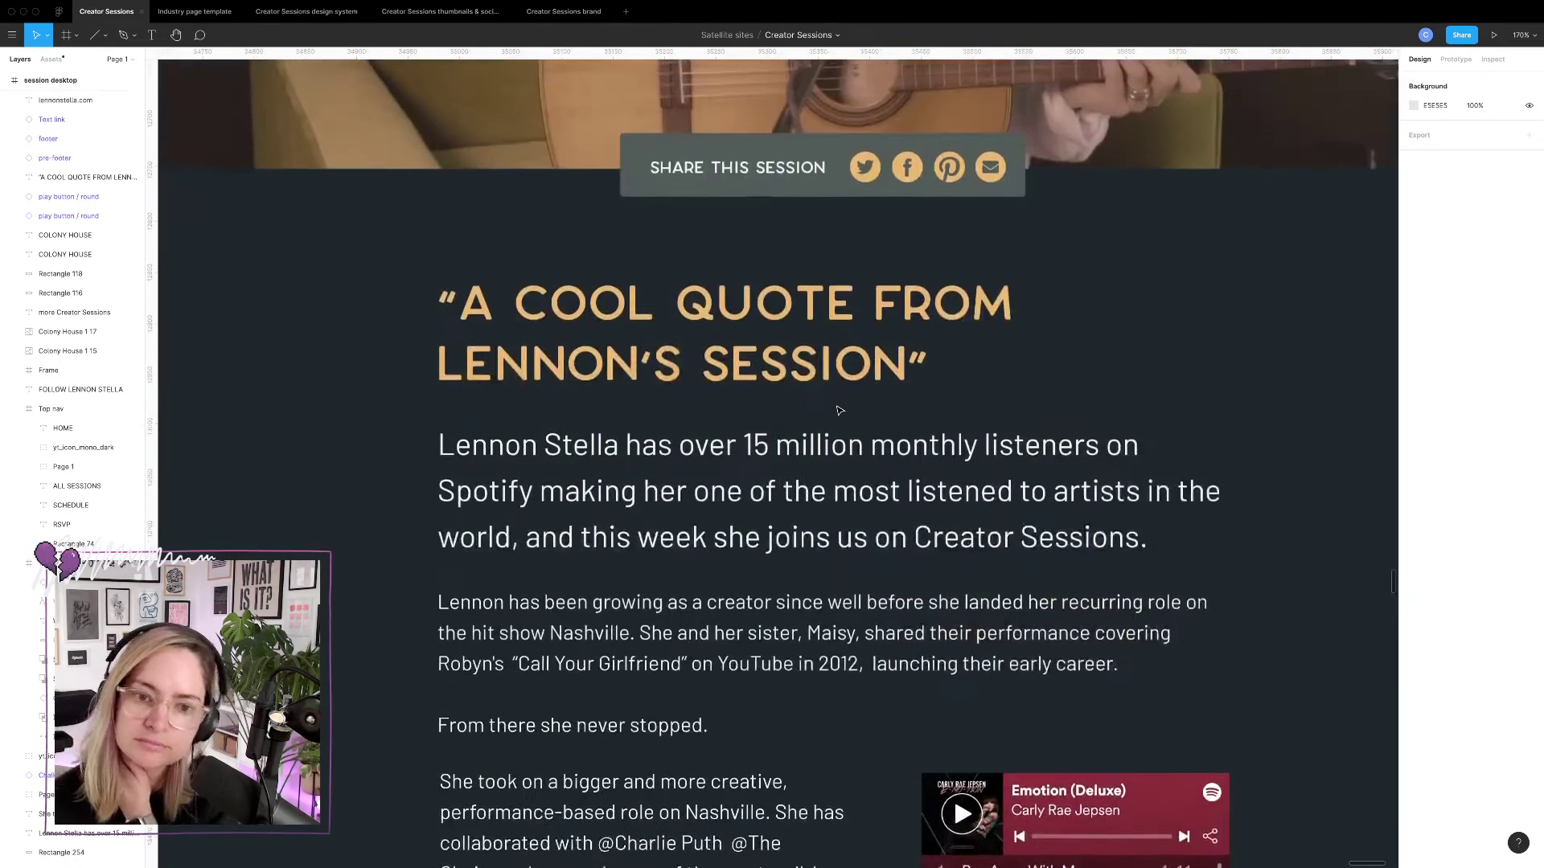
scroll(839, 411, "down", 3)
scroll(839, 411, "up", 5)
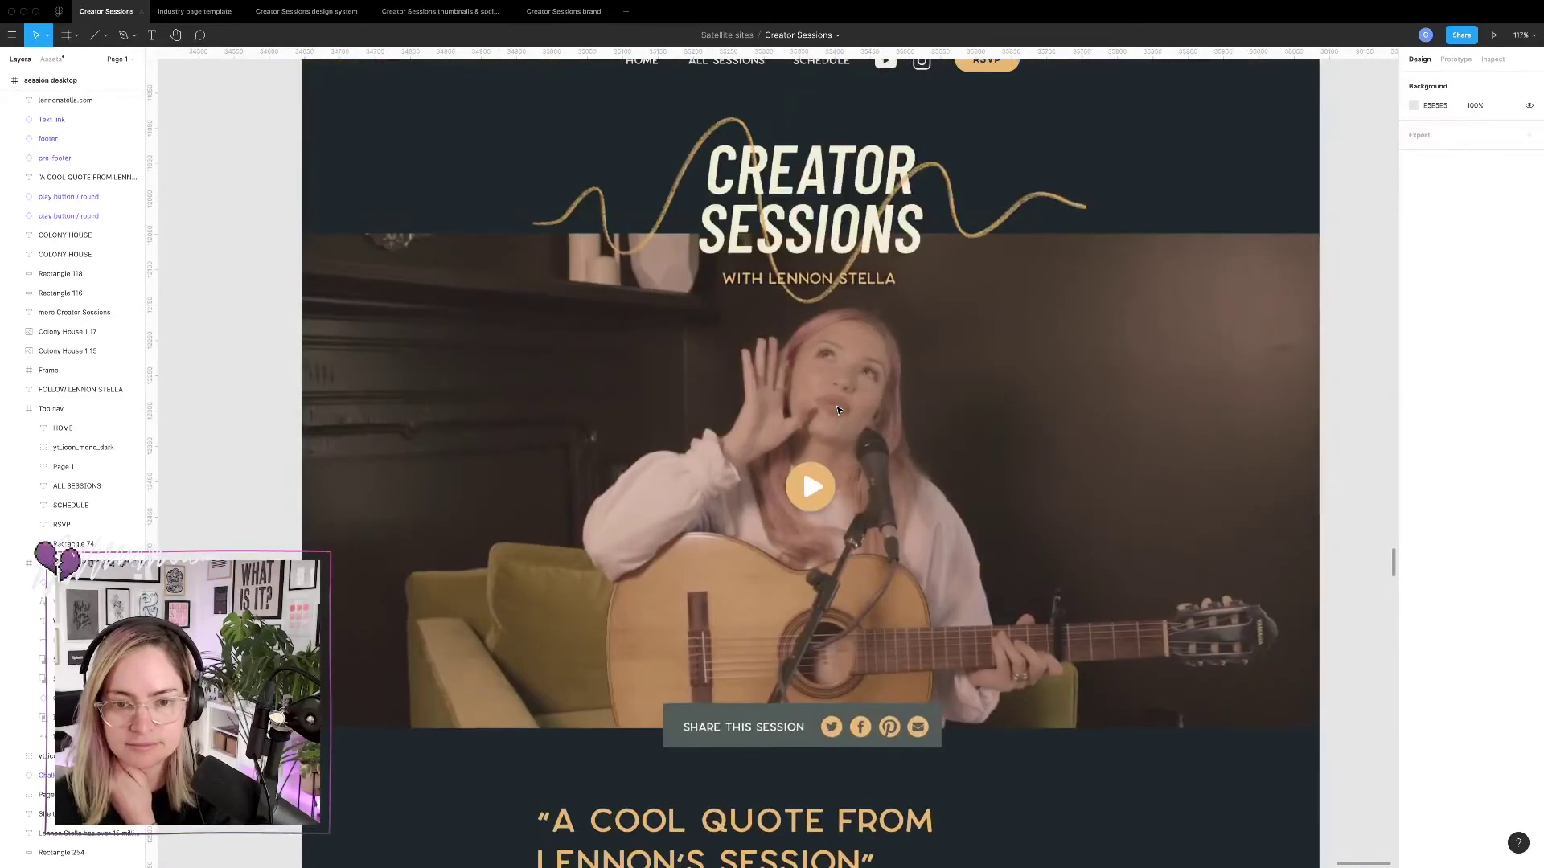
scroll(839, 411, "down", 5)
scroll(838, 411, "down", 8)
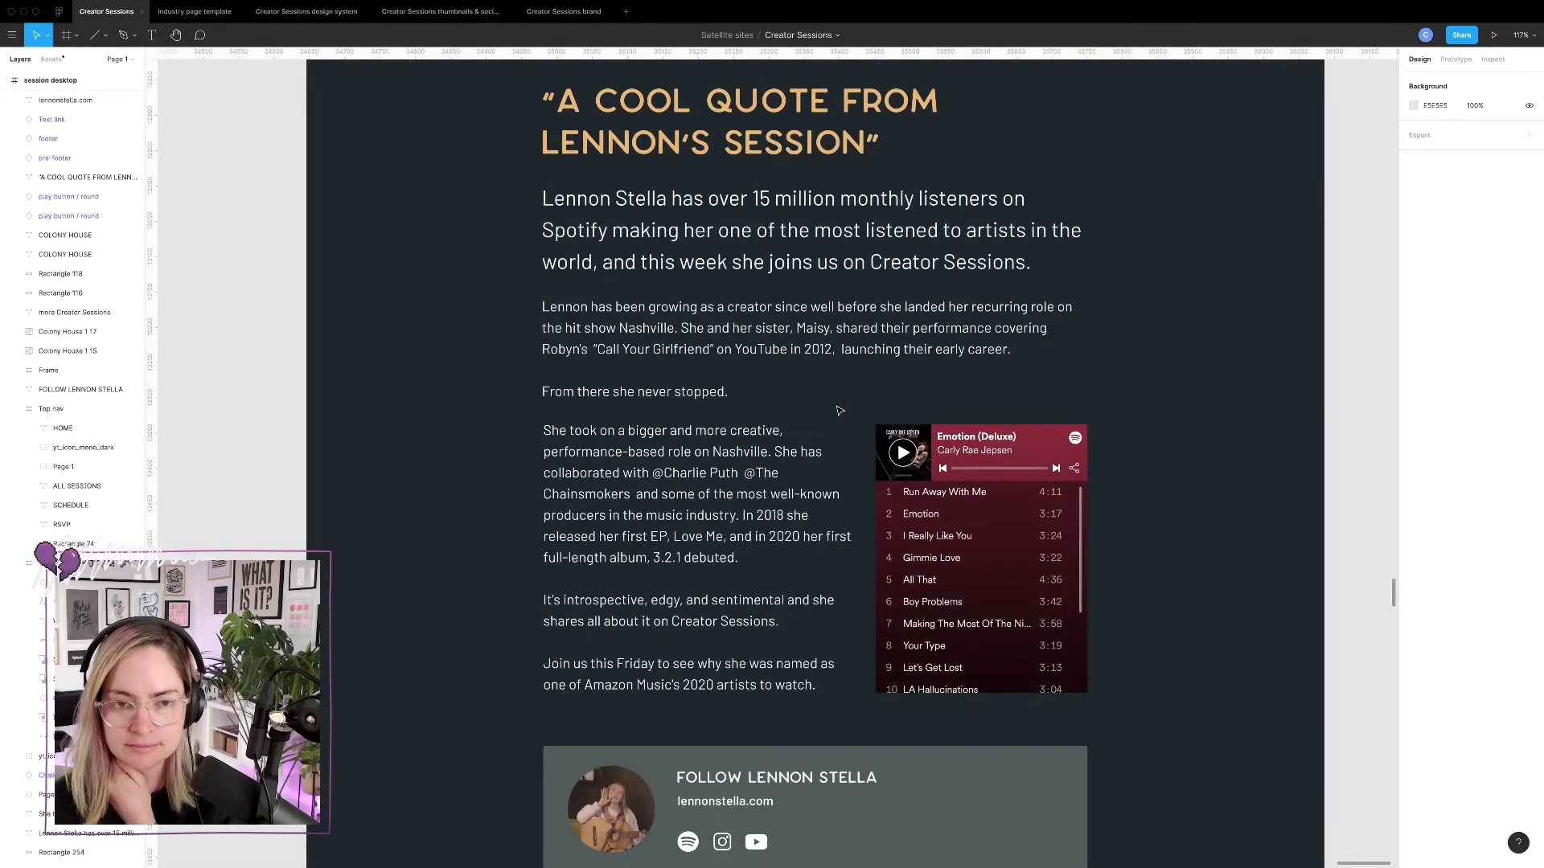
scroll(839, 411, "down", 10)
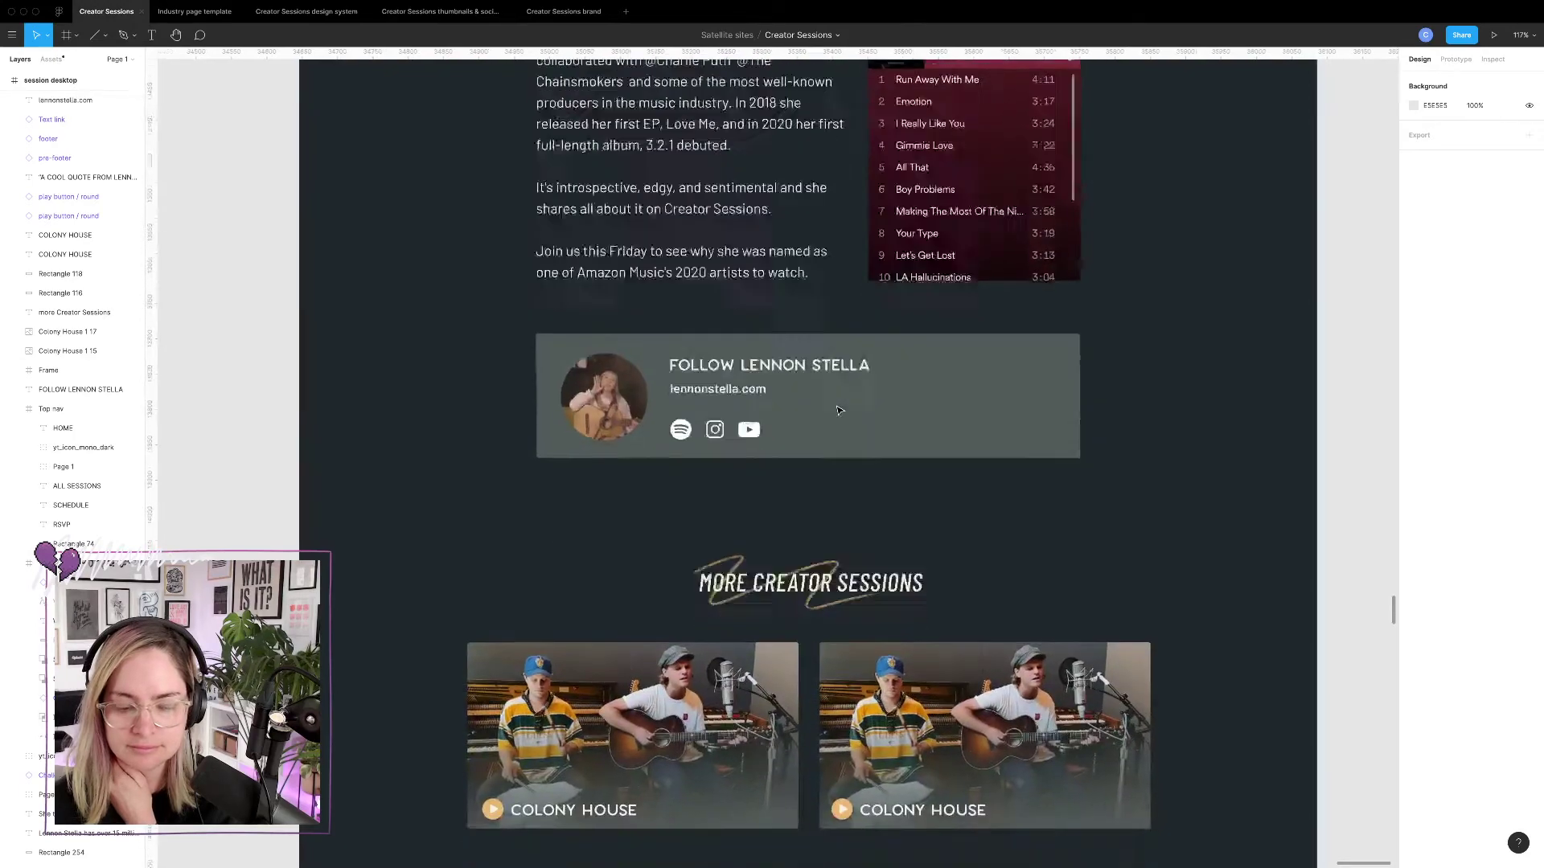
scroll(839, 411, "down", 10)
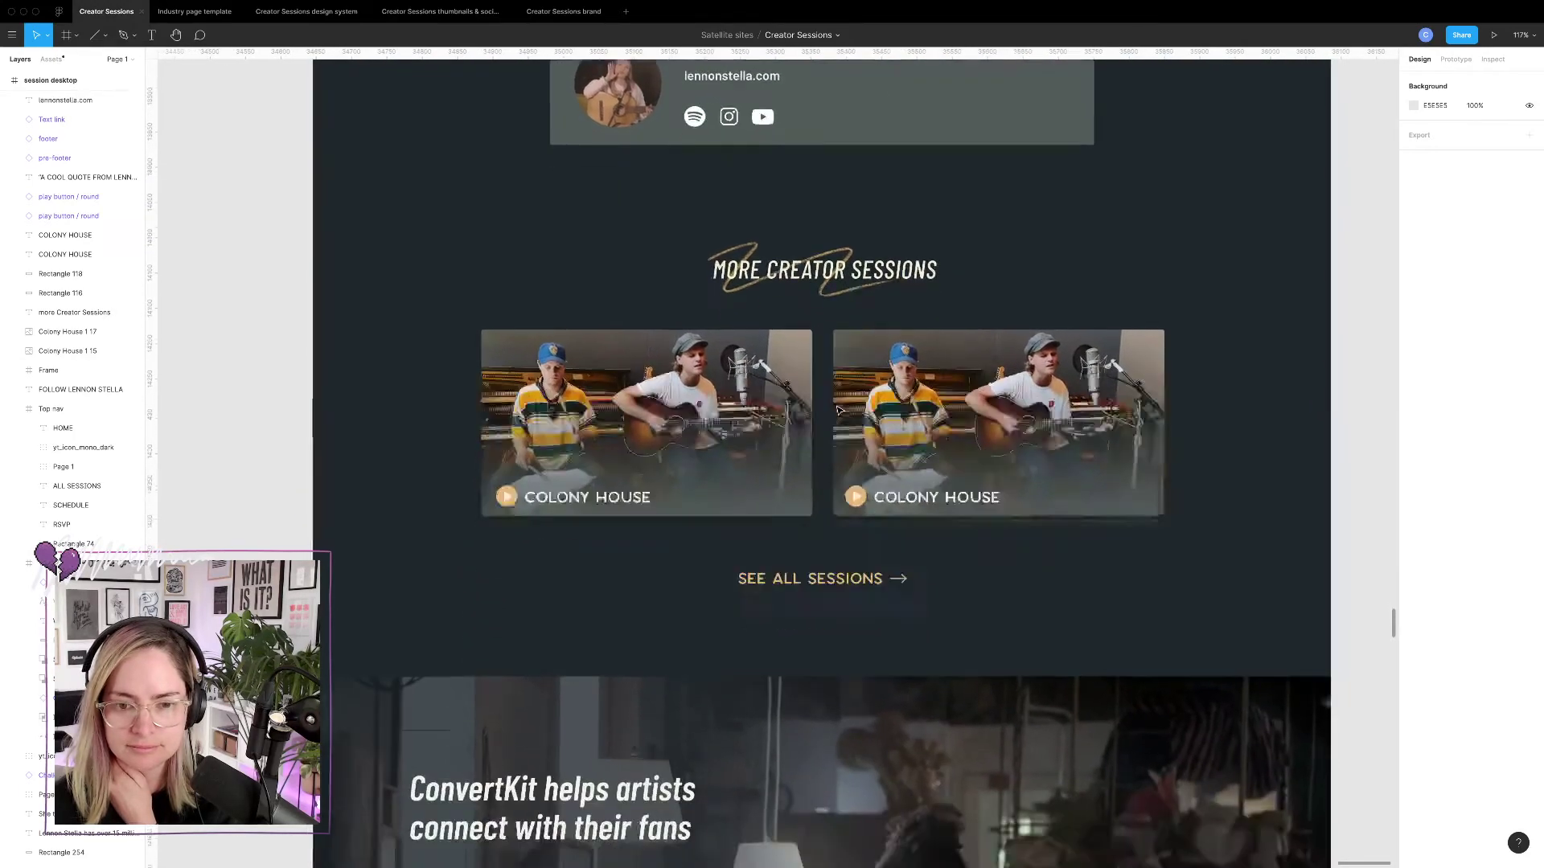
scroll(838, 411, "down", 5)
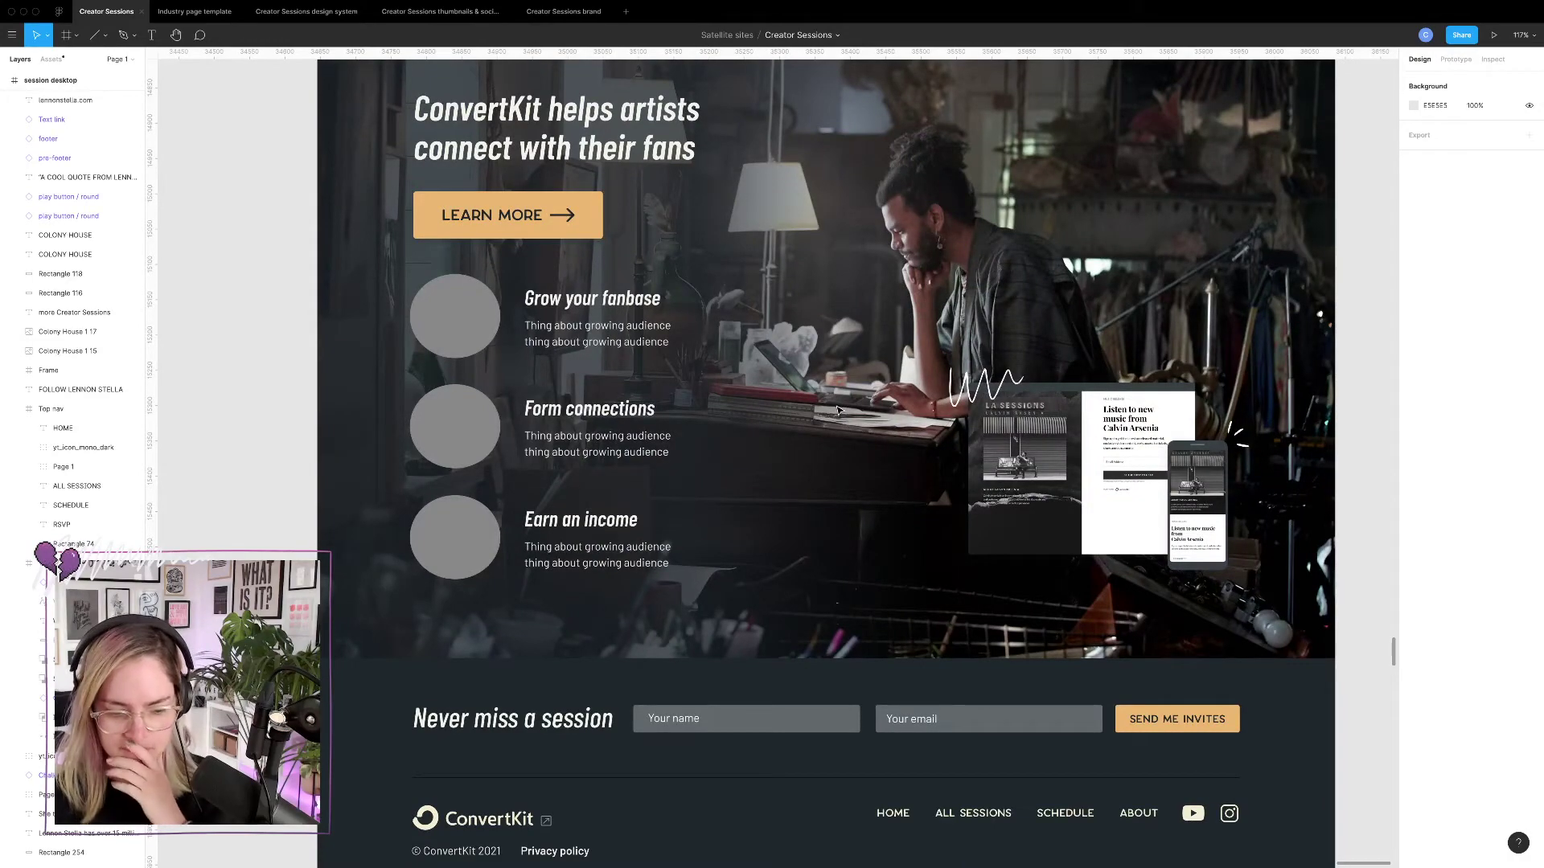
Check the text settings of the large intro paragraph below the quote heading.
scroll(839, 410, "up", 15)
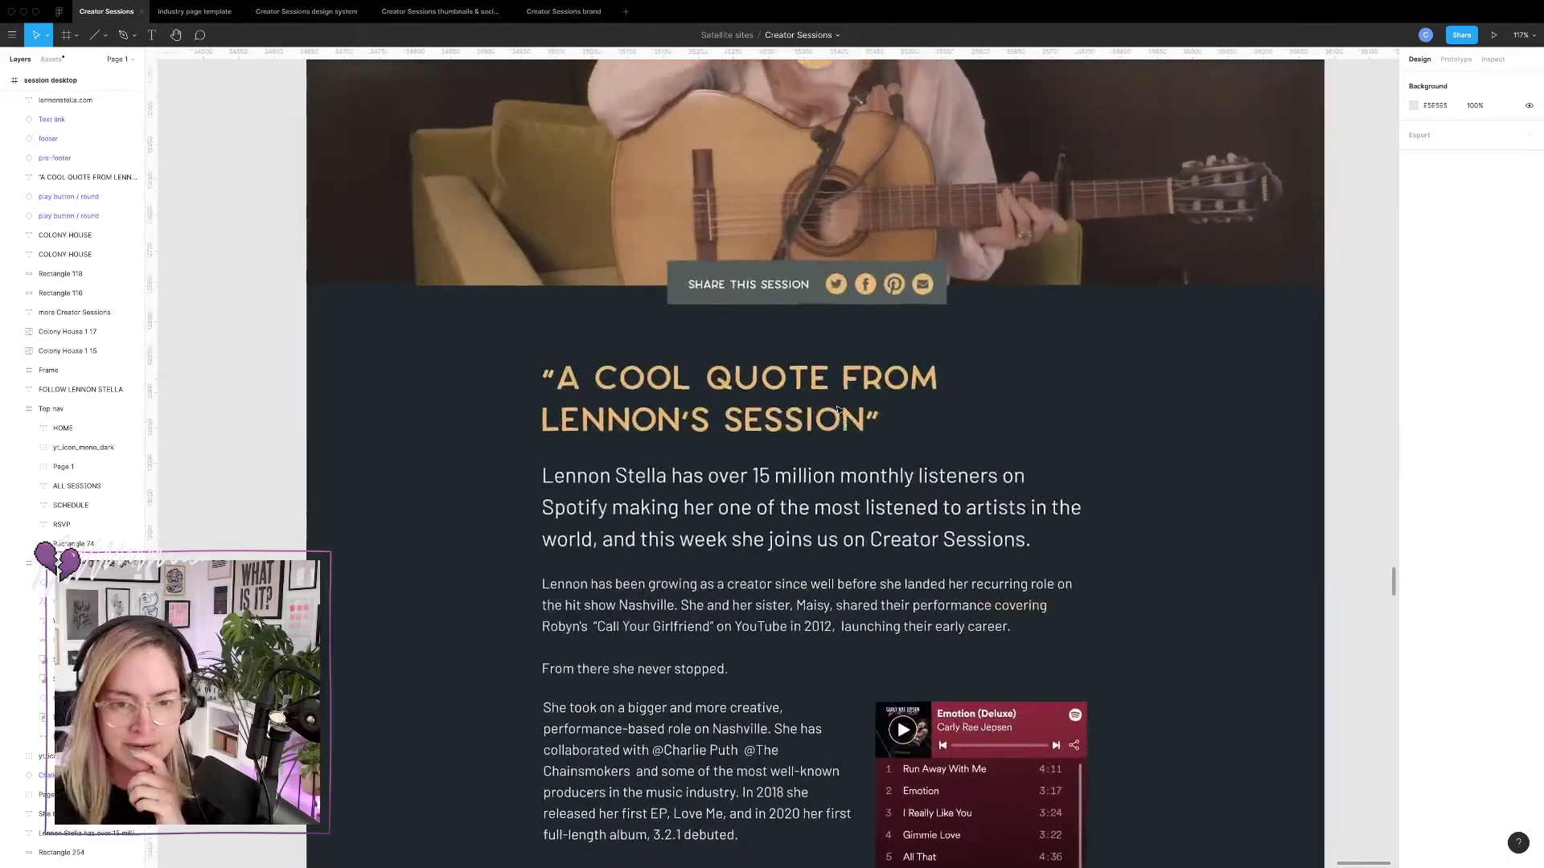
scroll(838, 411, "down", 1)
left_click(788, 456)
double_click(806, 442)
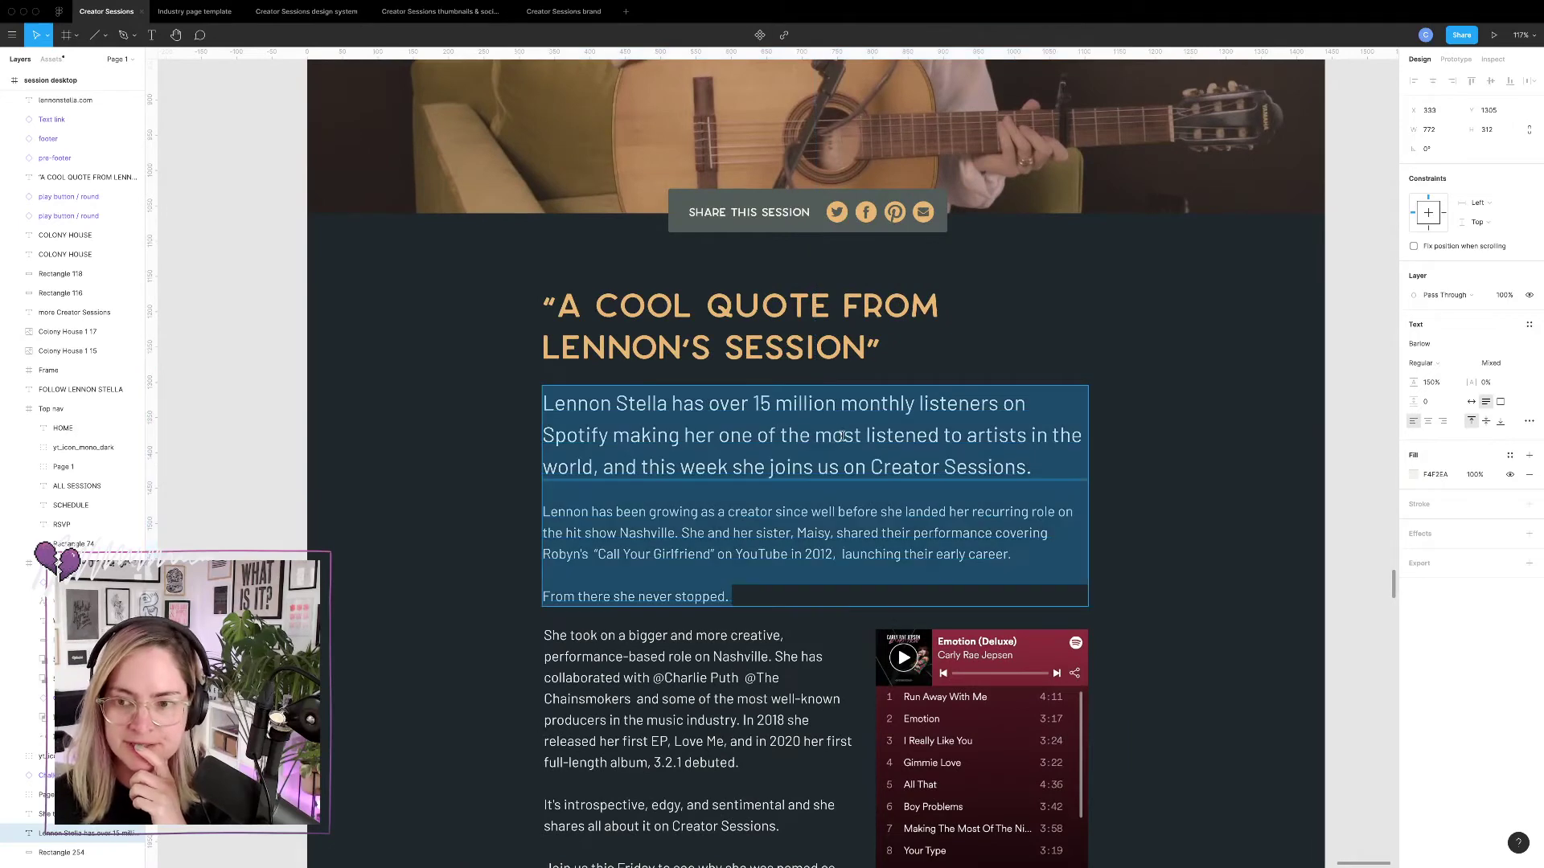
left_click(842, 435)
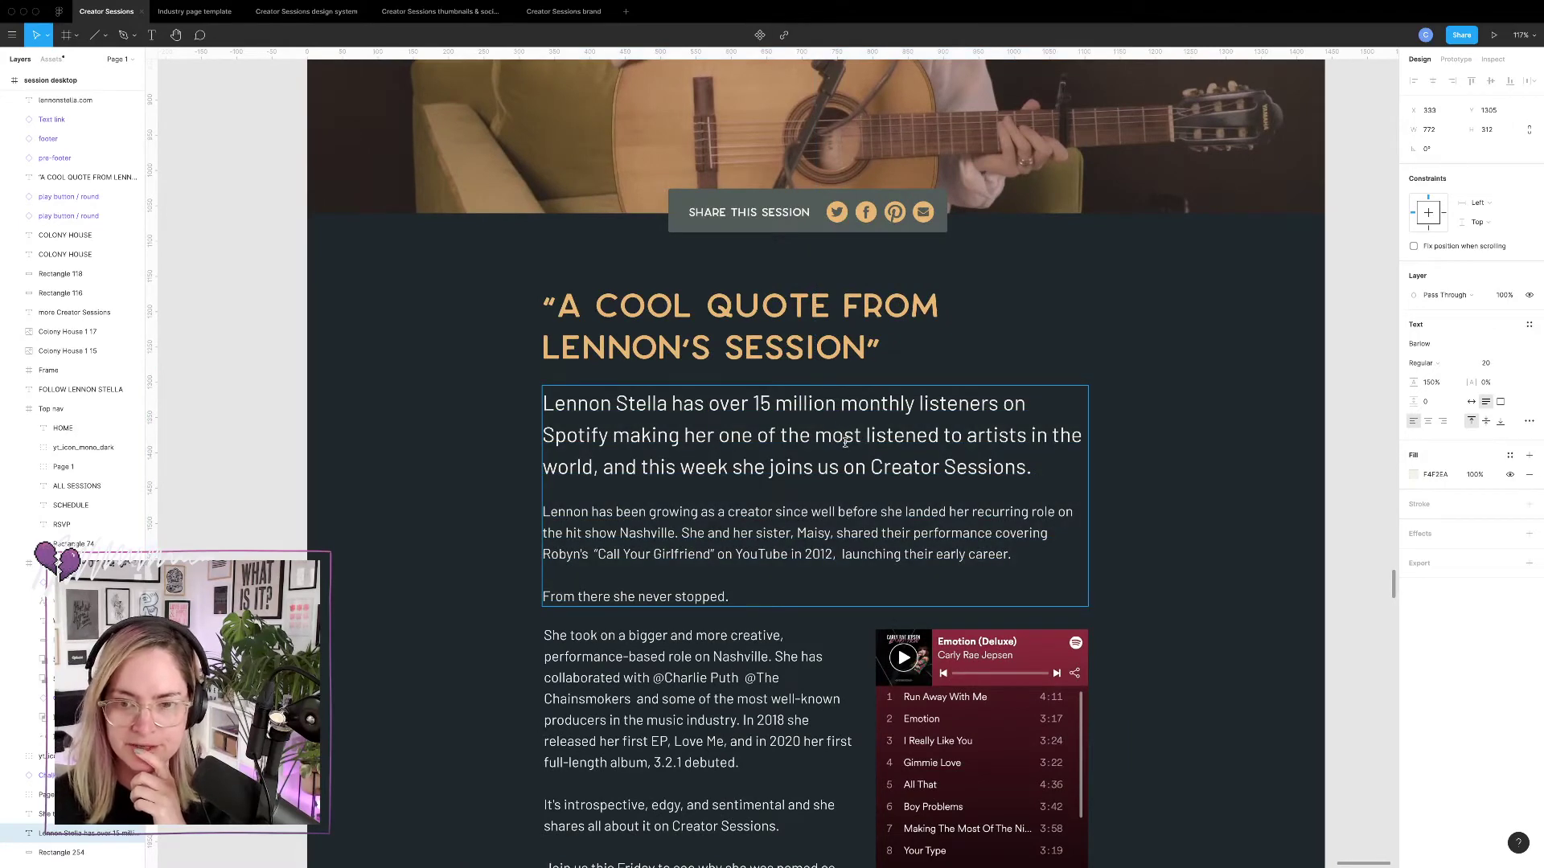
key("Escape")
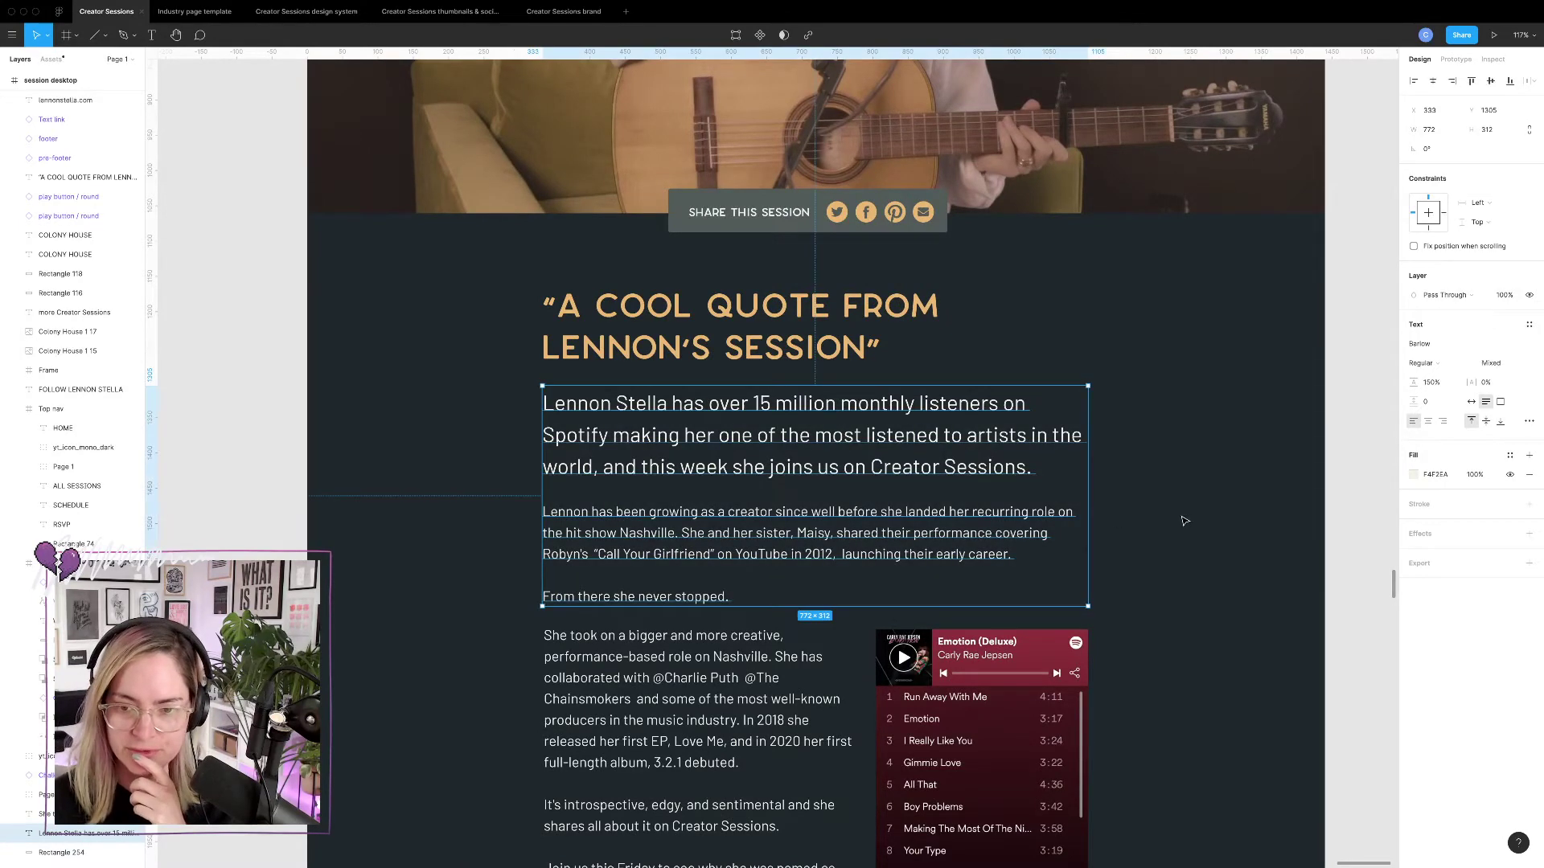
key("Escape")
Examine the follow card, the session row and the ConvertKit pre-footer with its three placeholder circles.
scroll(921, 507, "down", 5)
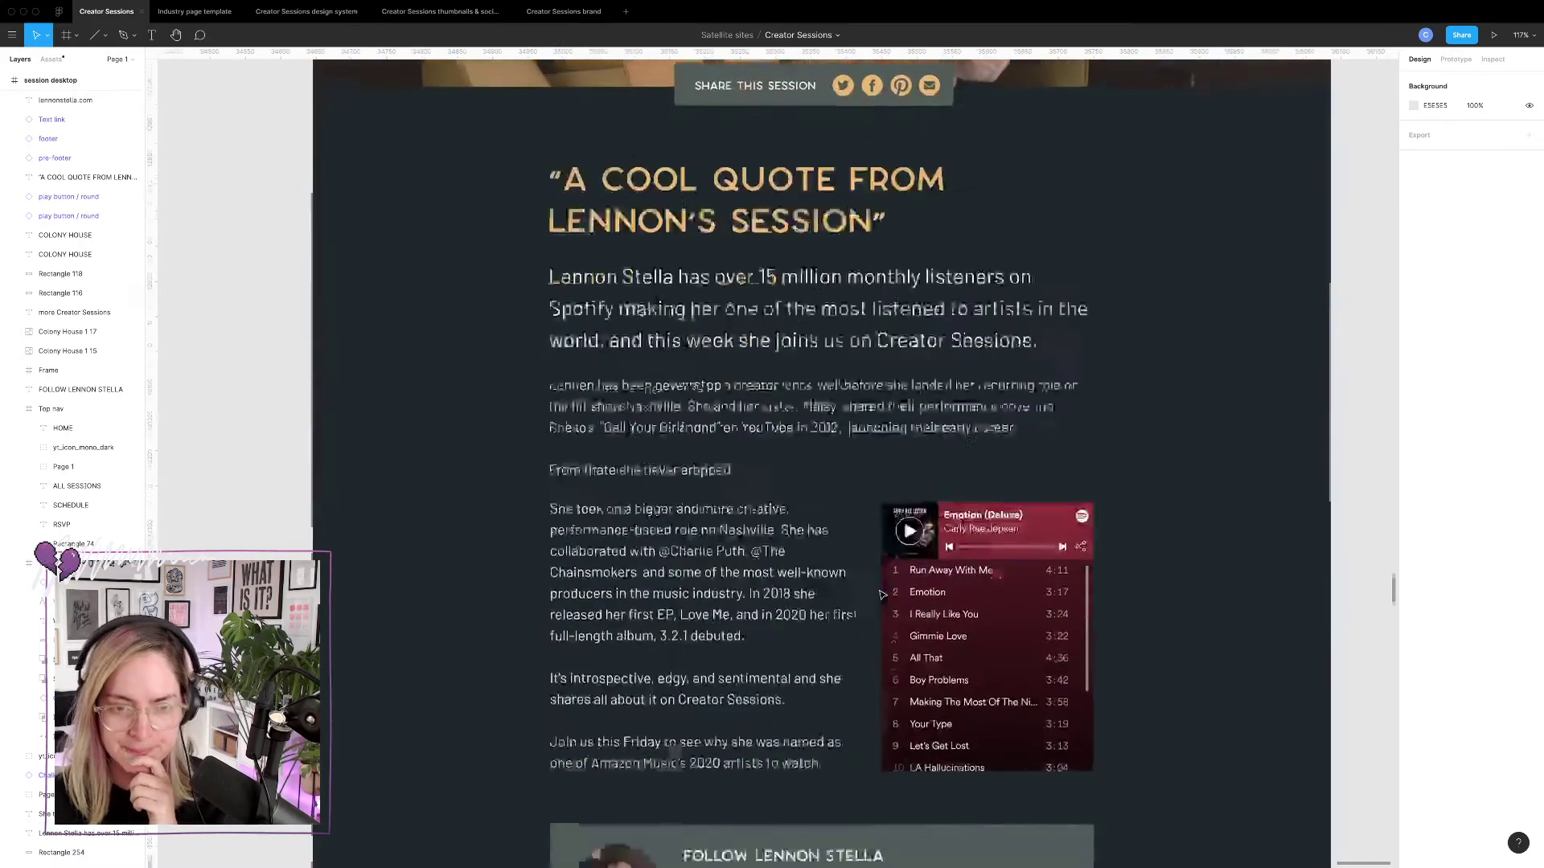
scroll(882, 595, "right", 1)
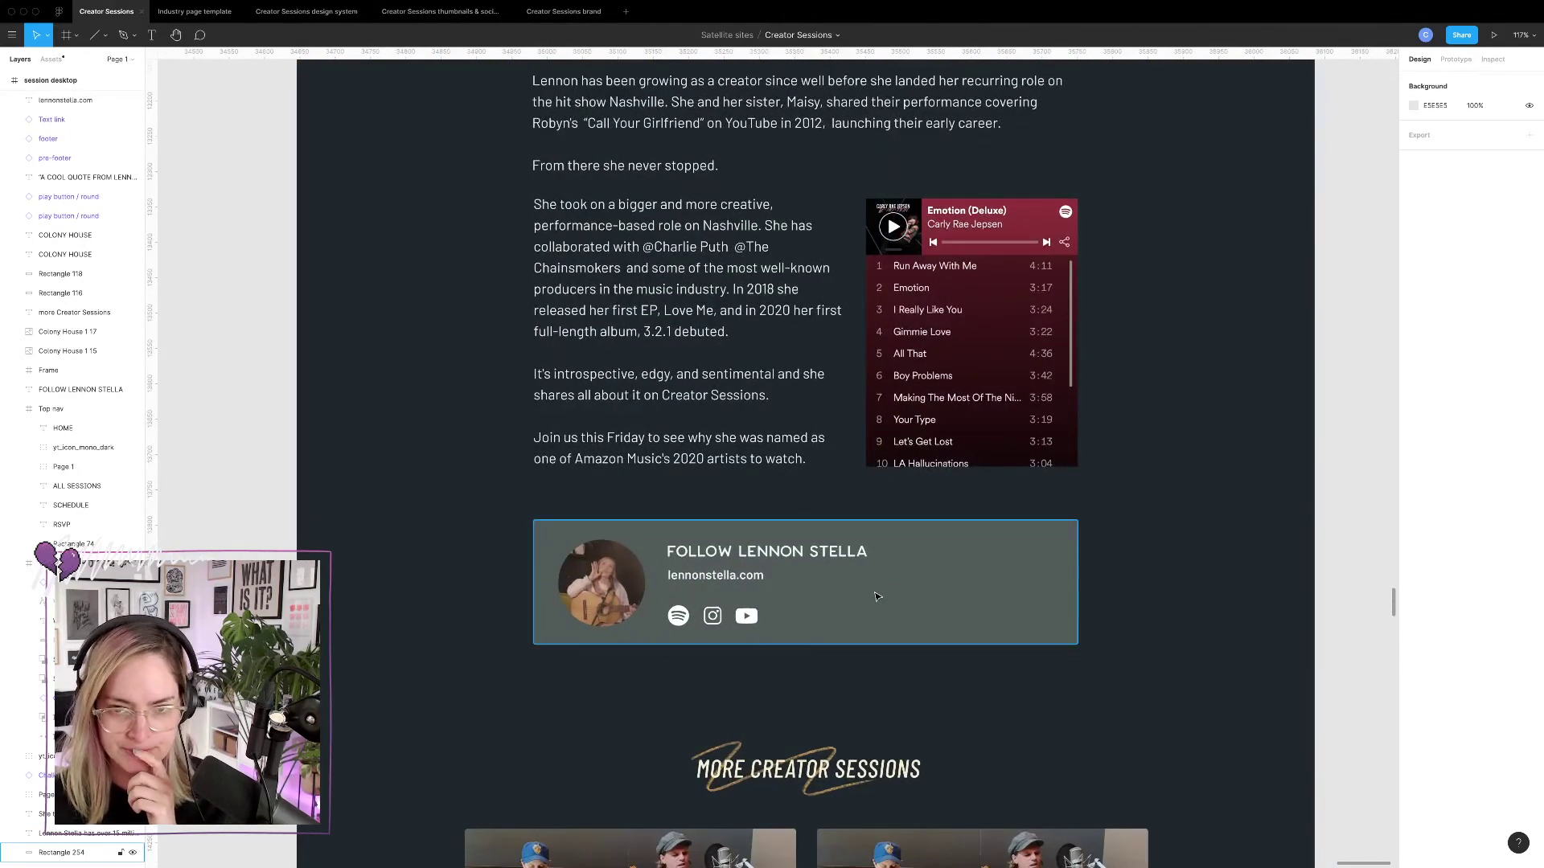
scroll(876, 597, "down", 8)
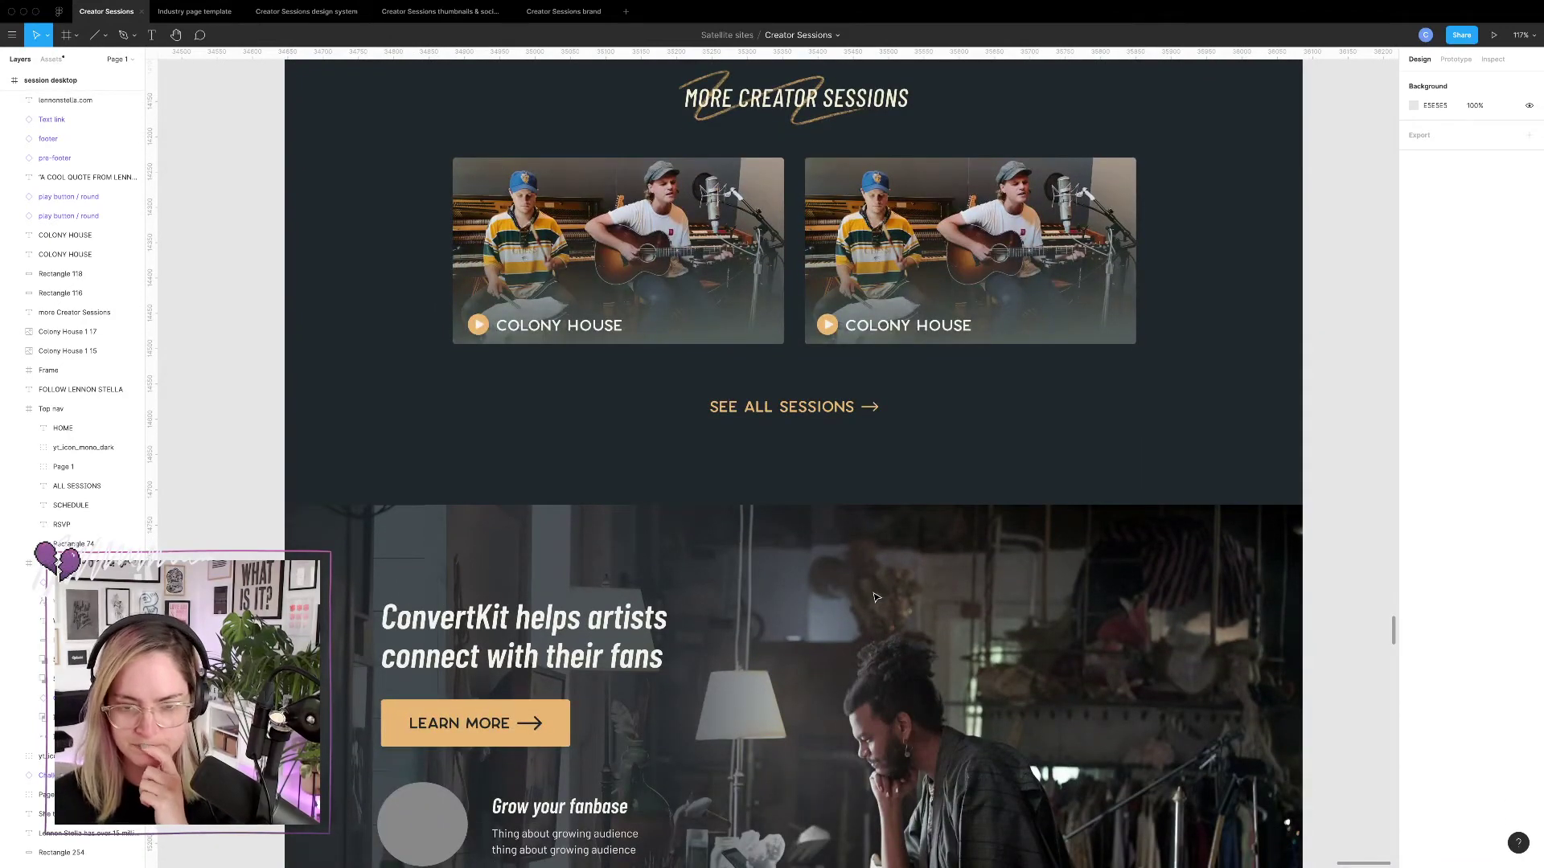
scroll(876, 597, "down", 4)
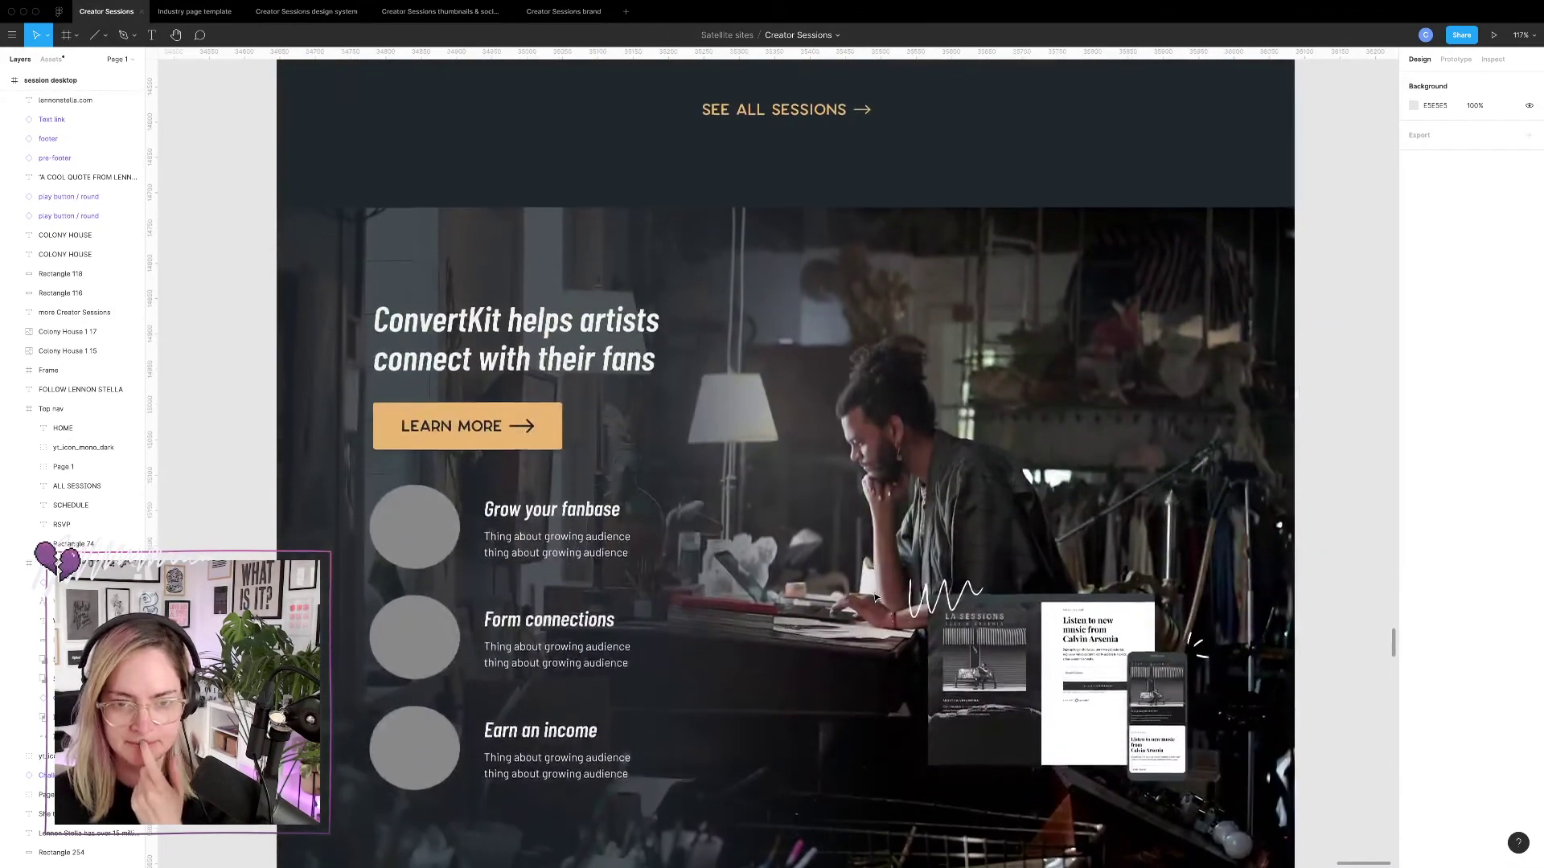
scroll(877, 597, "down", 1)
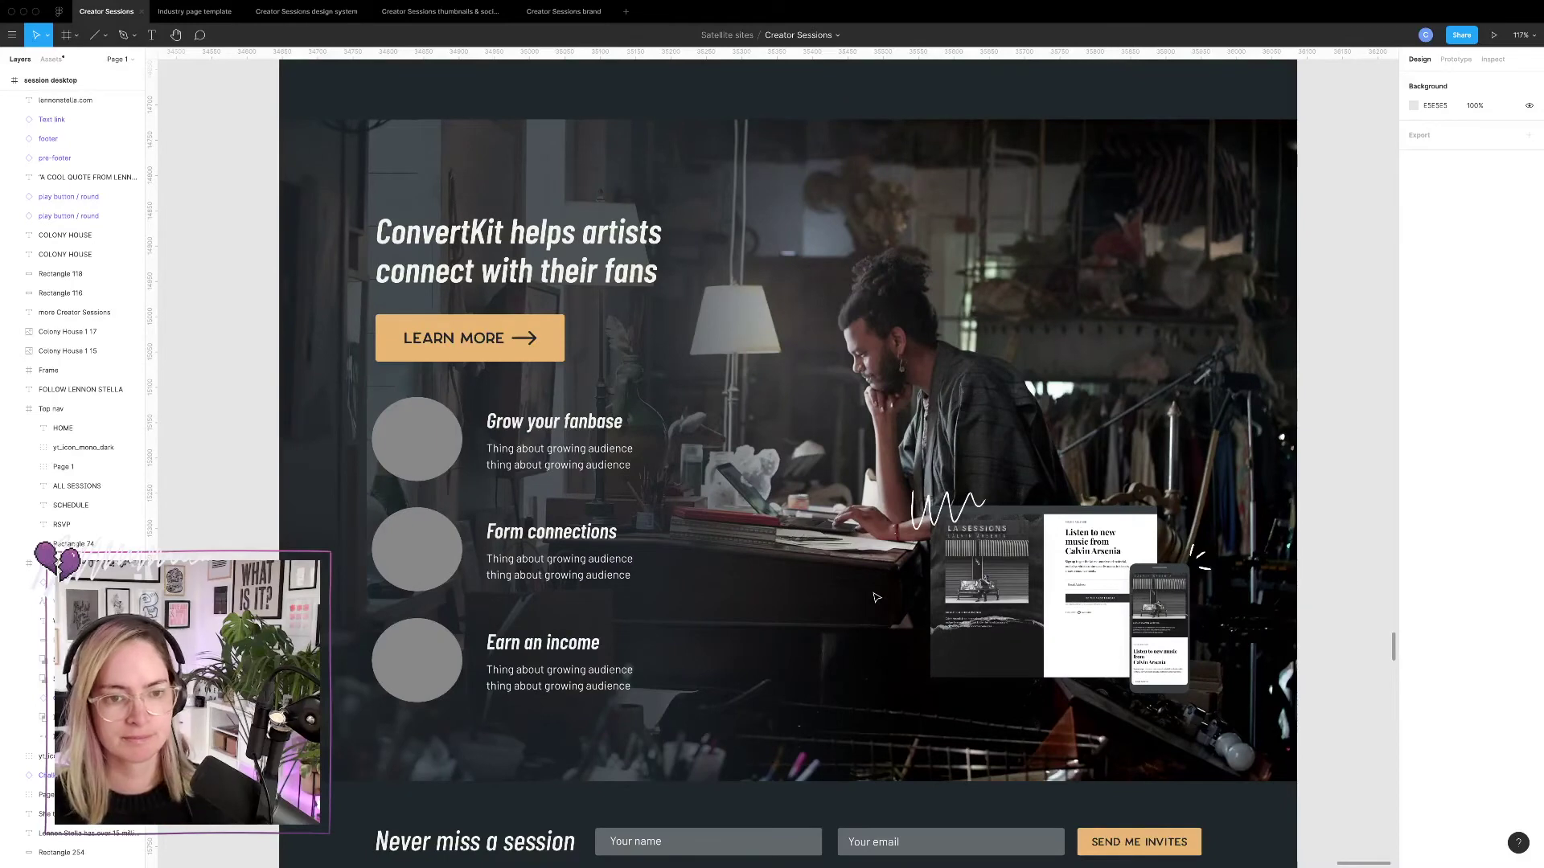
scroll(877, 596, "down", 1)
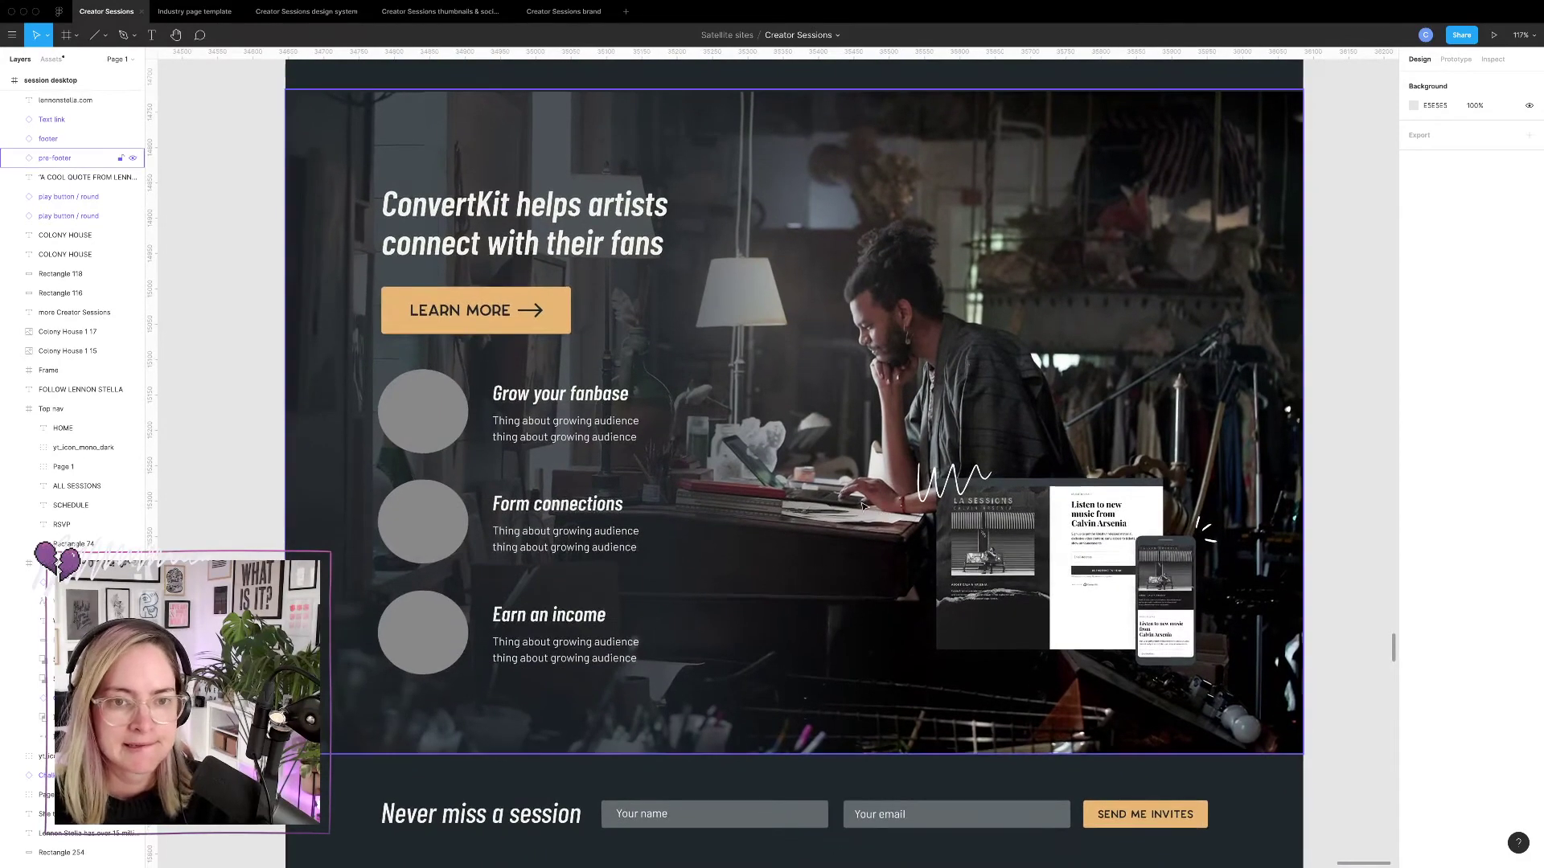
scroll(862, 506, "up", 6)
scroll(862, 506, "down", 3)
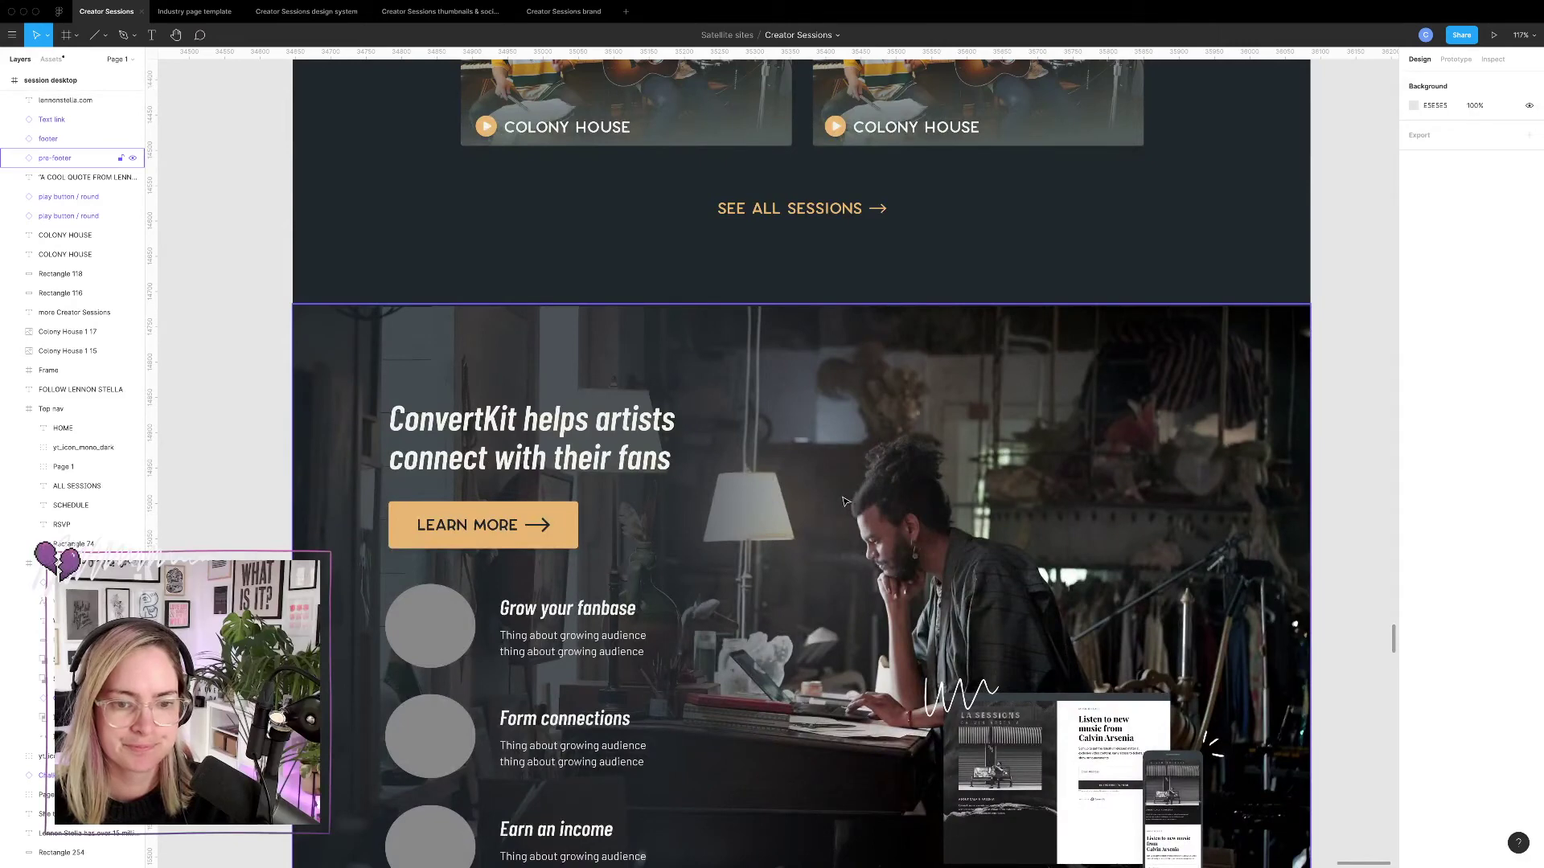
scroll(845, 502, "down", 3)
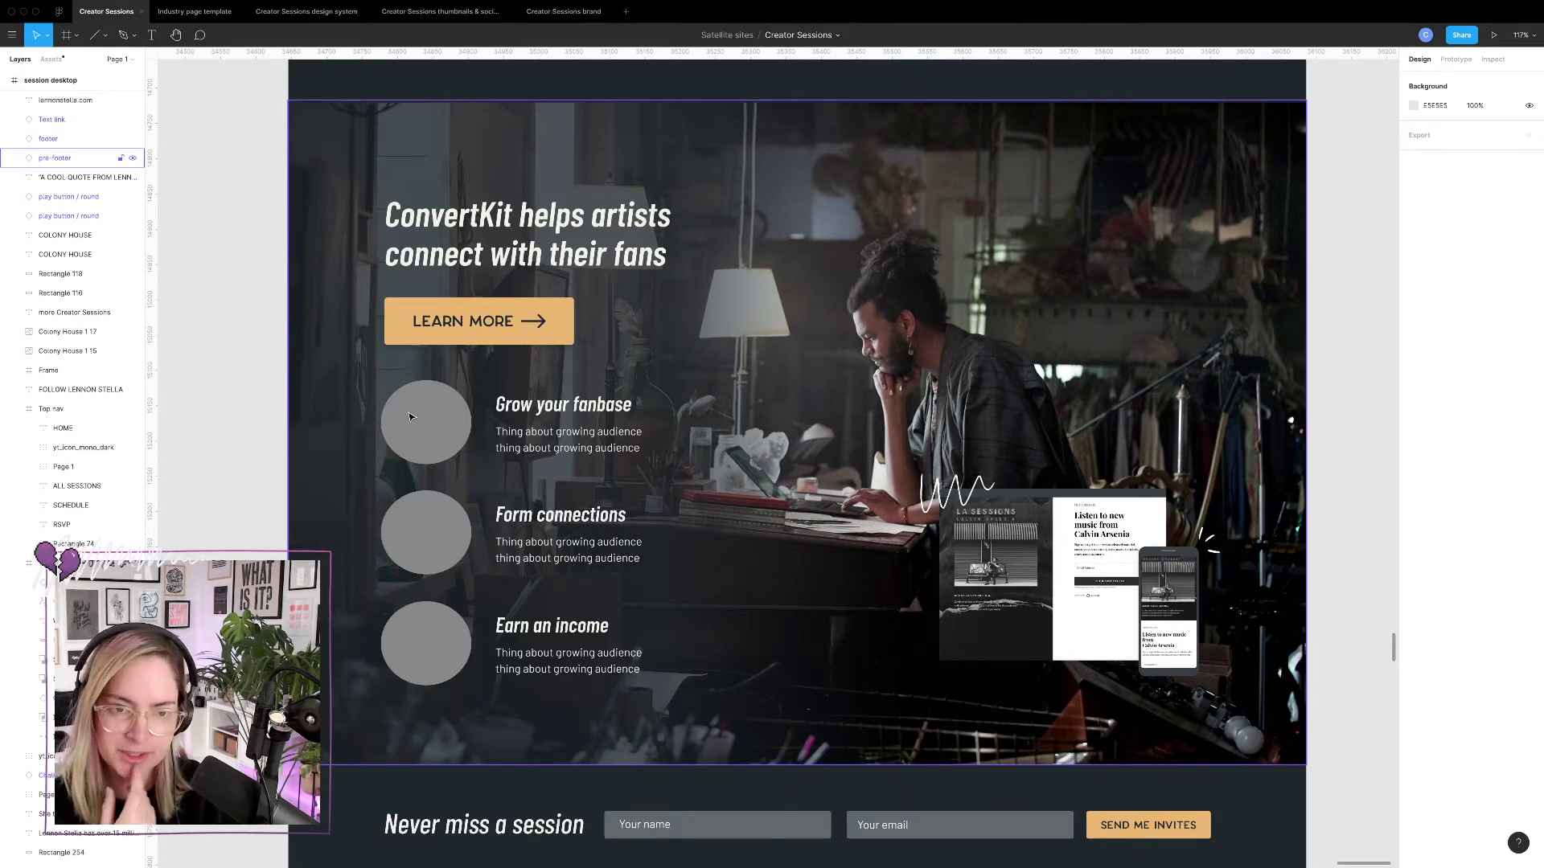
Look up the Grow your fanbase section in the Industry page template file, and return to the Creator Sessions file.
left_click(207, 12)
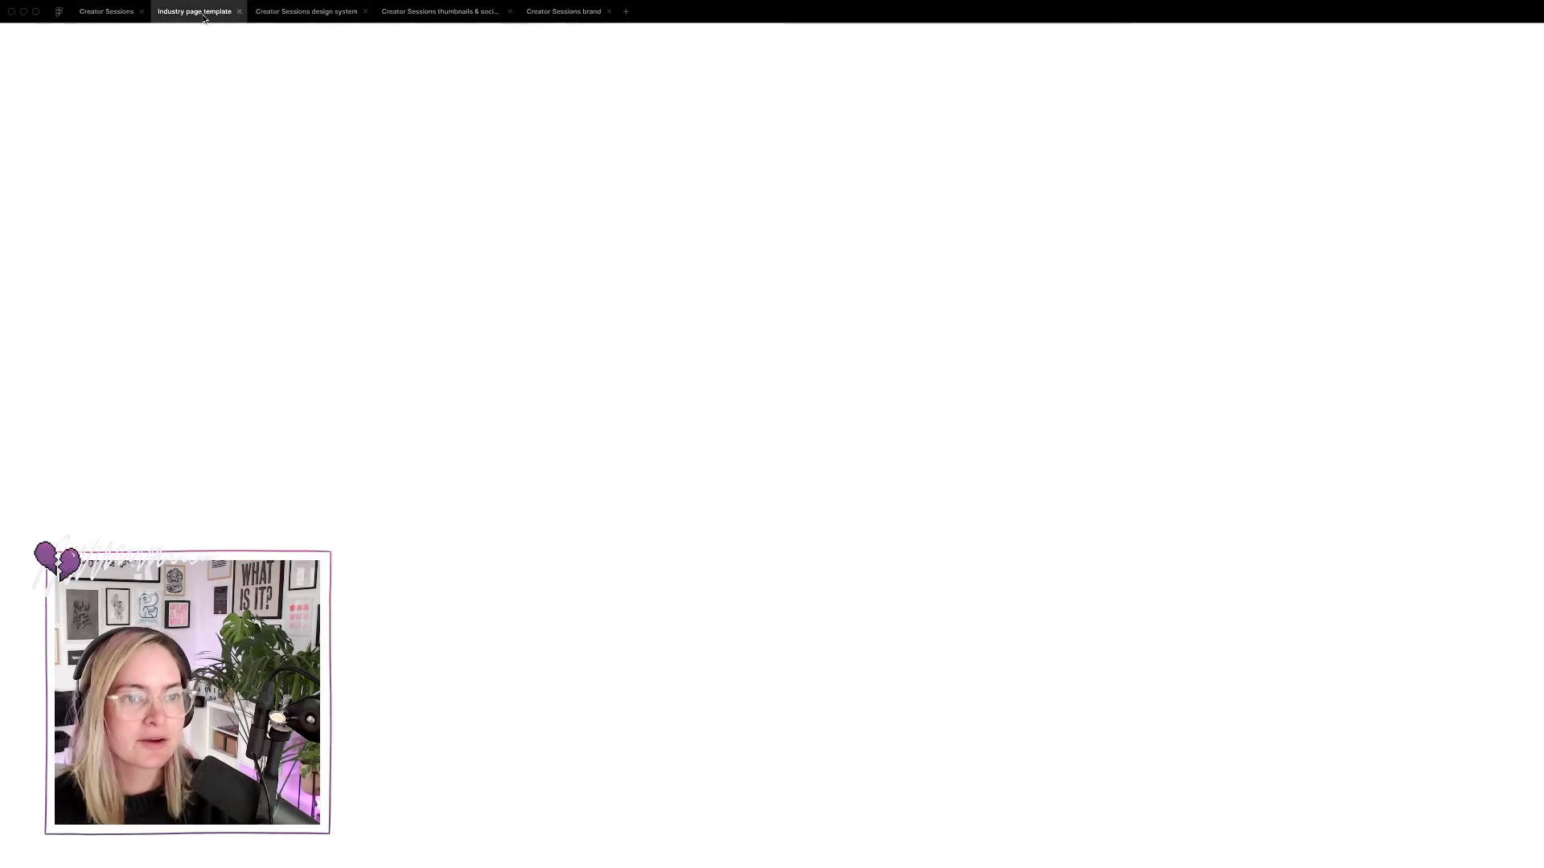
scroll(543, 291, "down", 3)
scroll(543, 291, "down", 15)
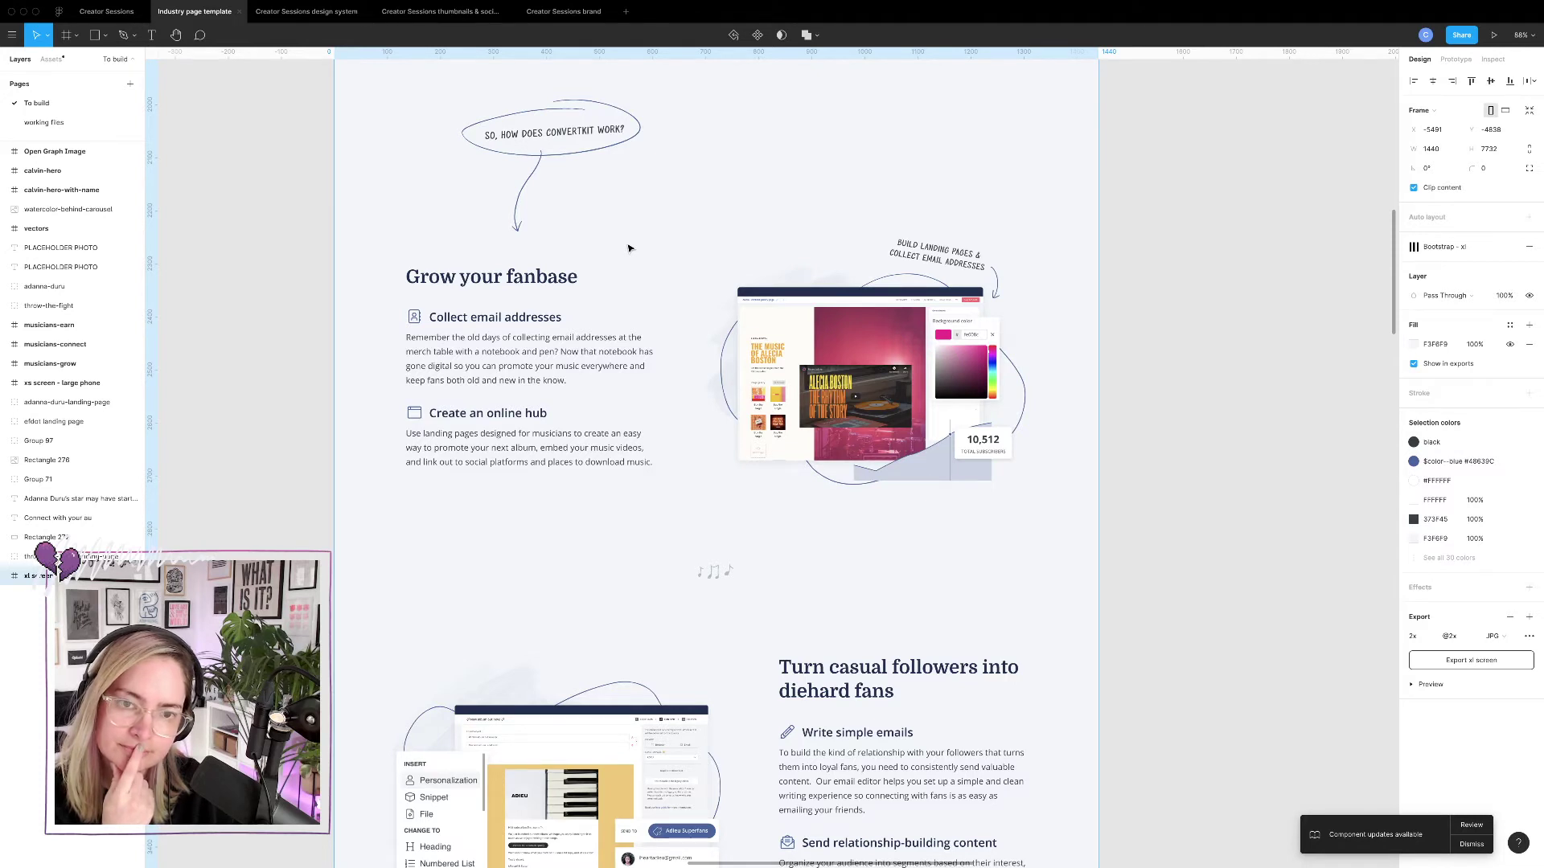
left_click(99, 12)
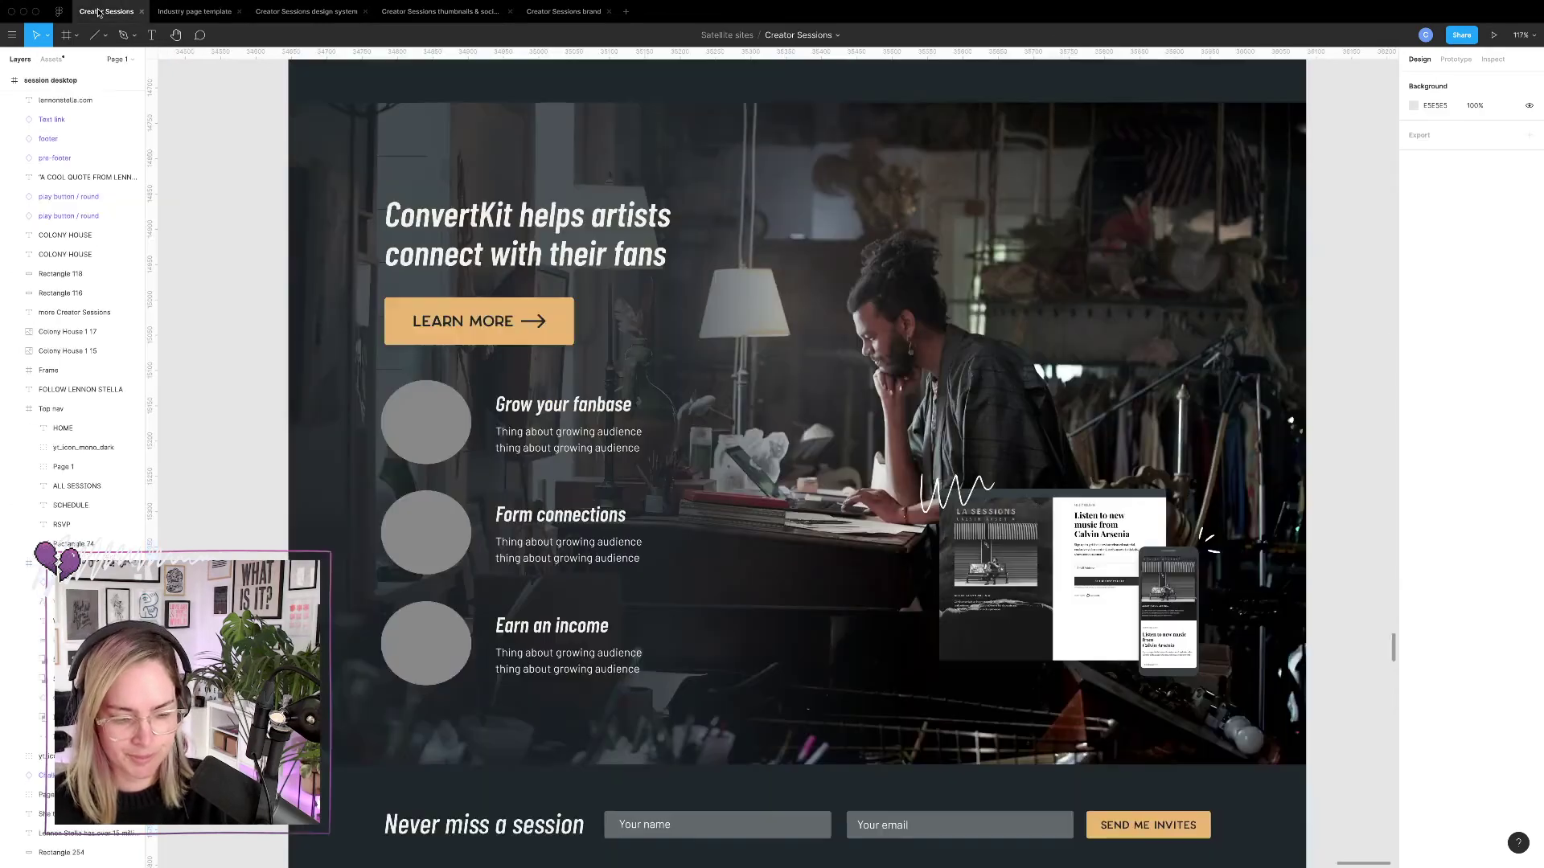
Set the whole intro text block below the quote heading to font size 20.
scroll(432, 338, "up", 20)
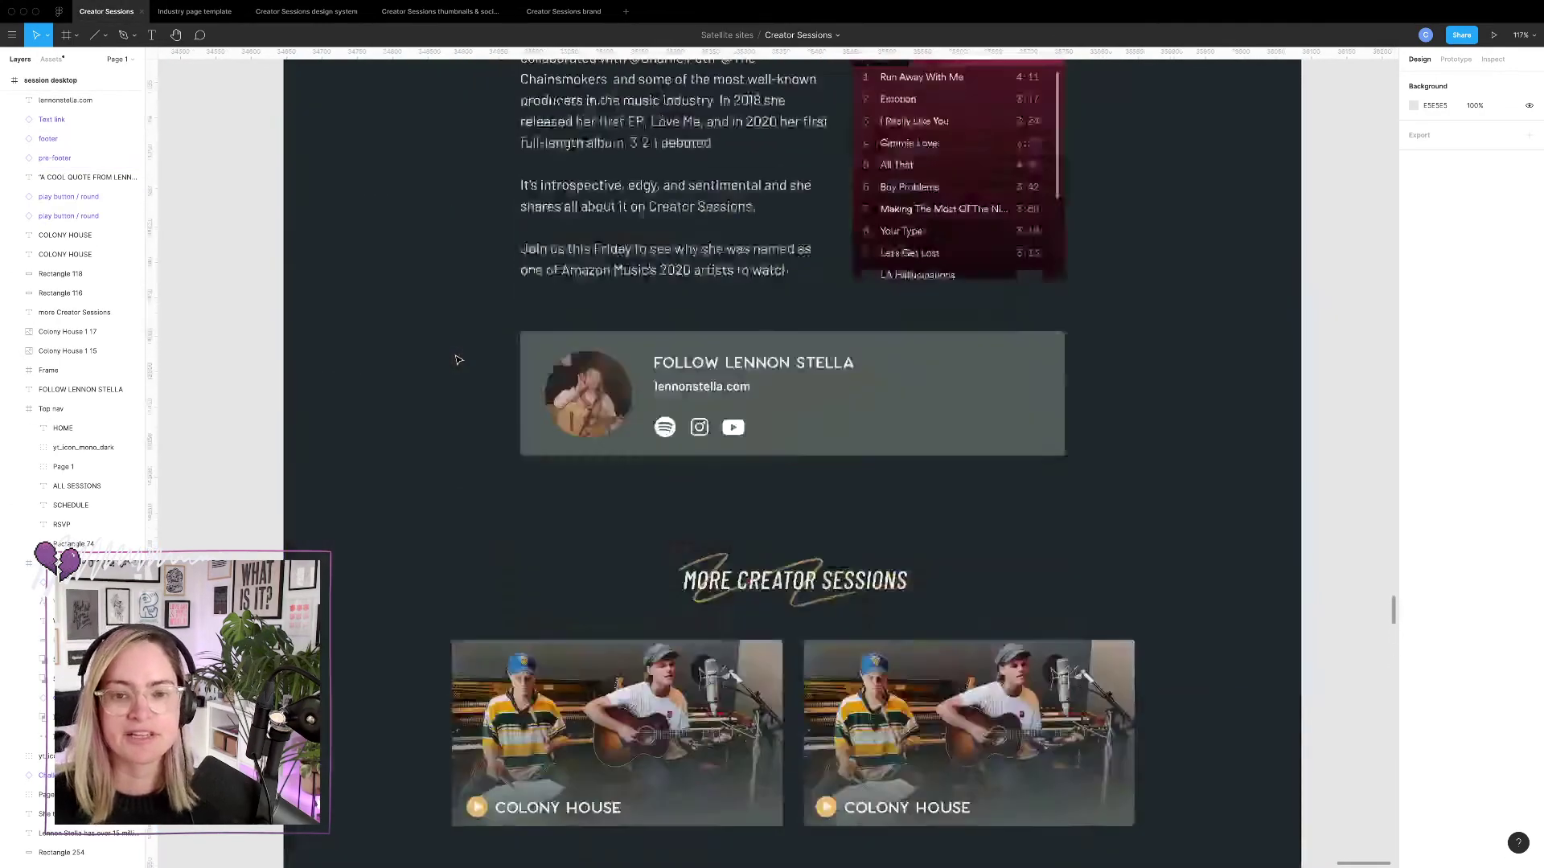
scroll(457, 359, "down", 5)
scroll(459, 369, "up", 2)
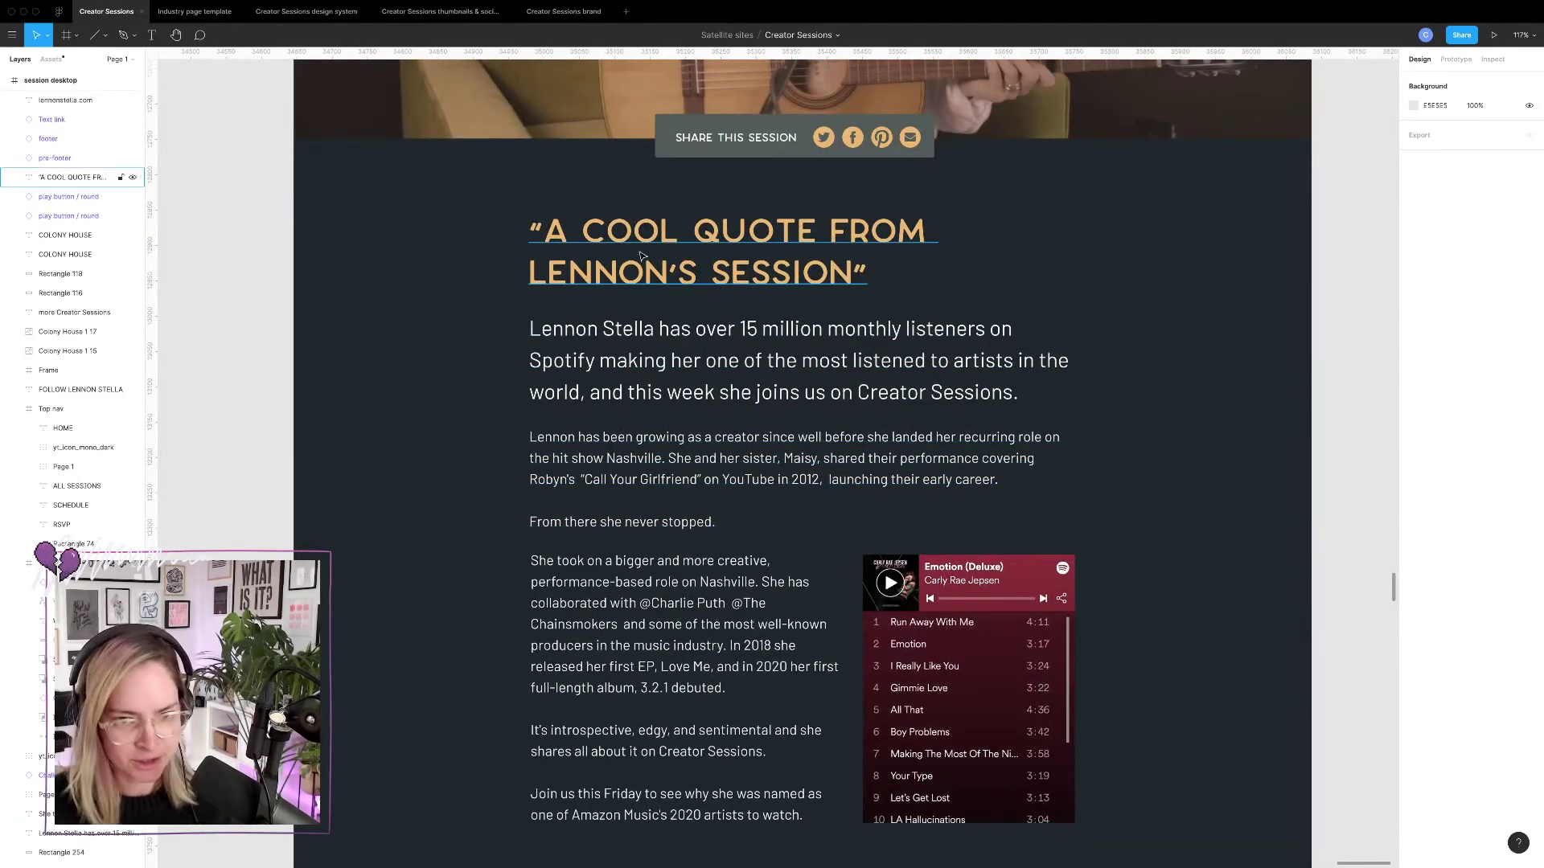
left_click(734, 264)
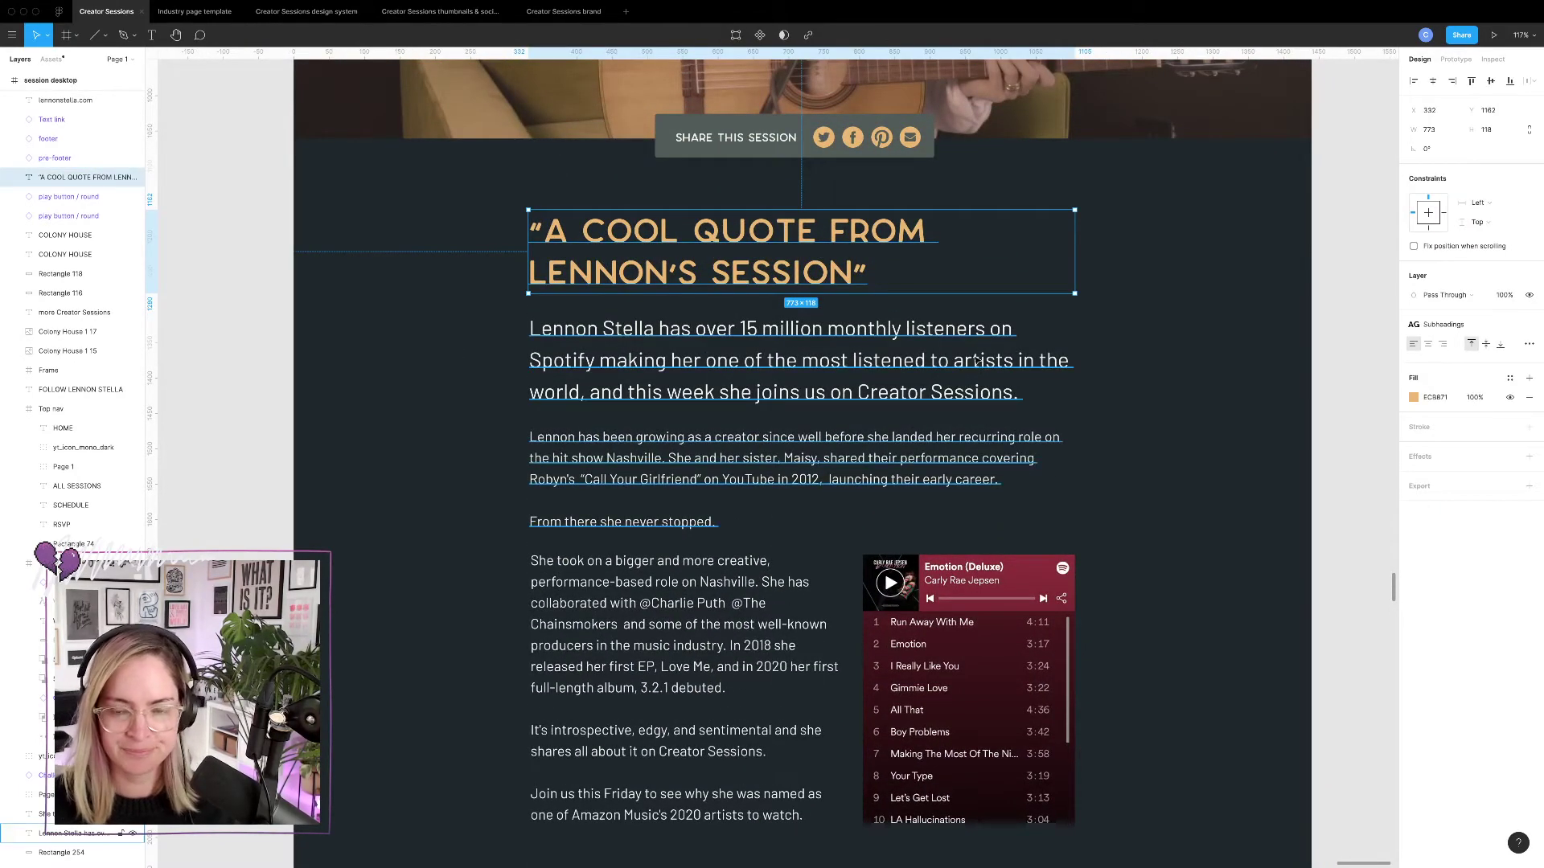
left_click(1069, 362)
left_click(1492, 365)
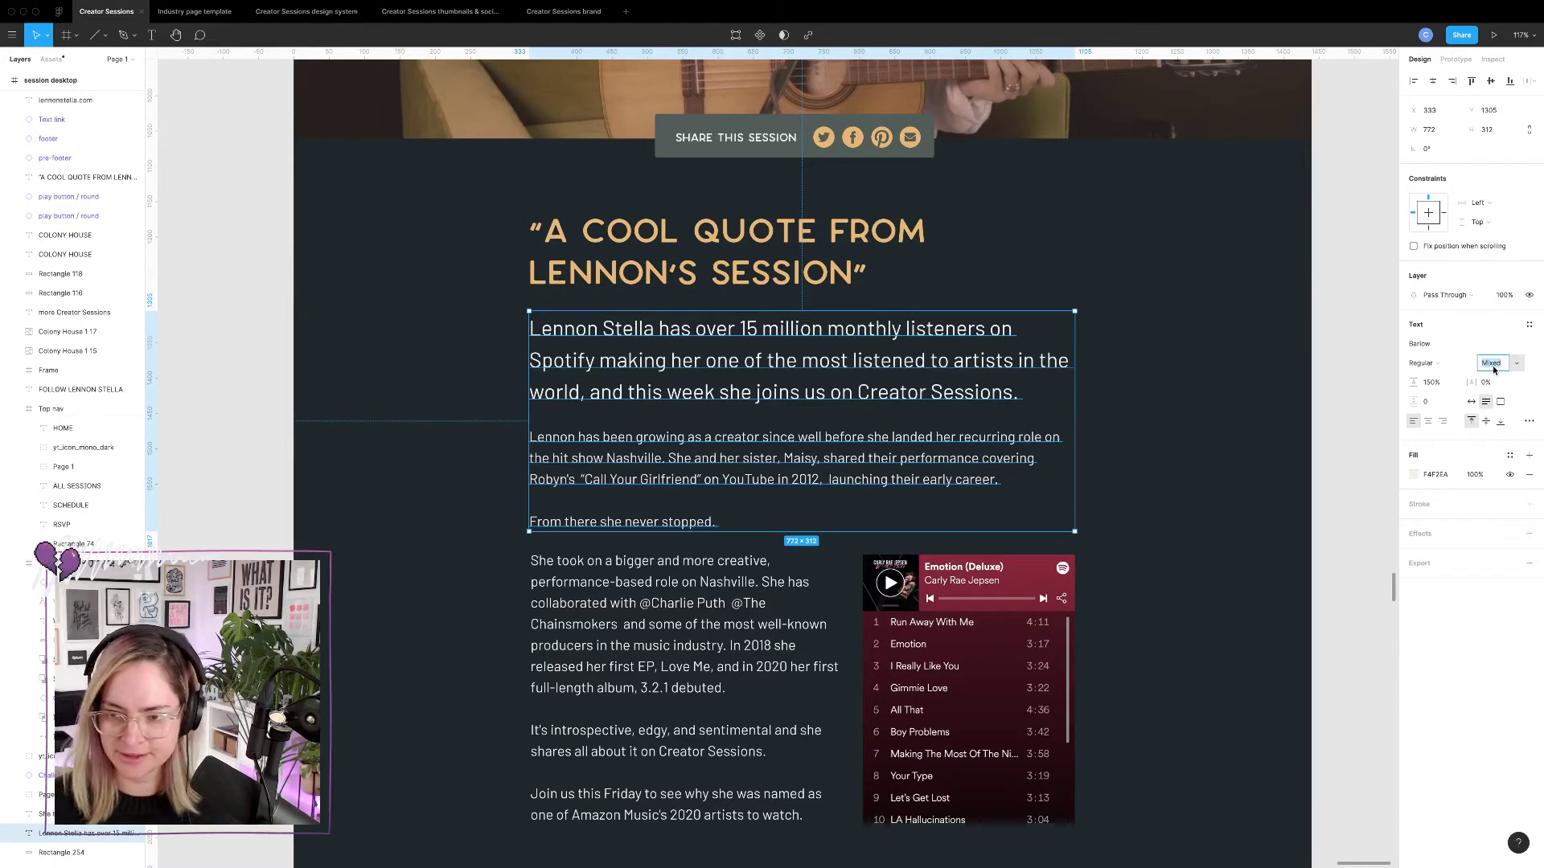
type("20")
key("Return")
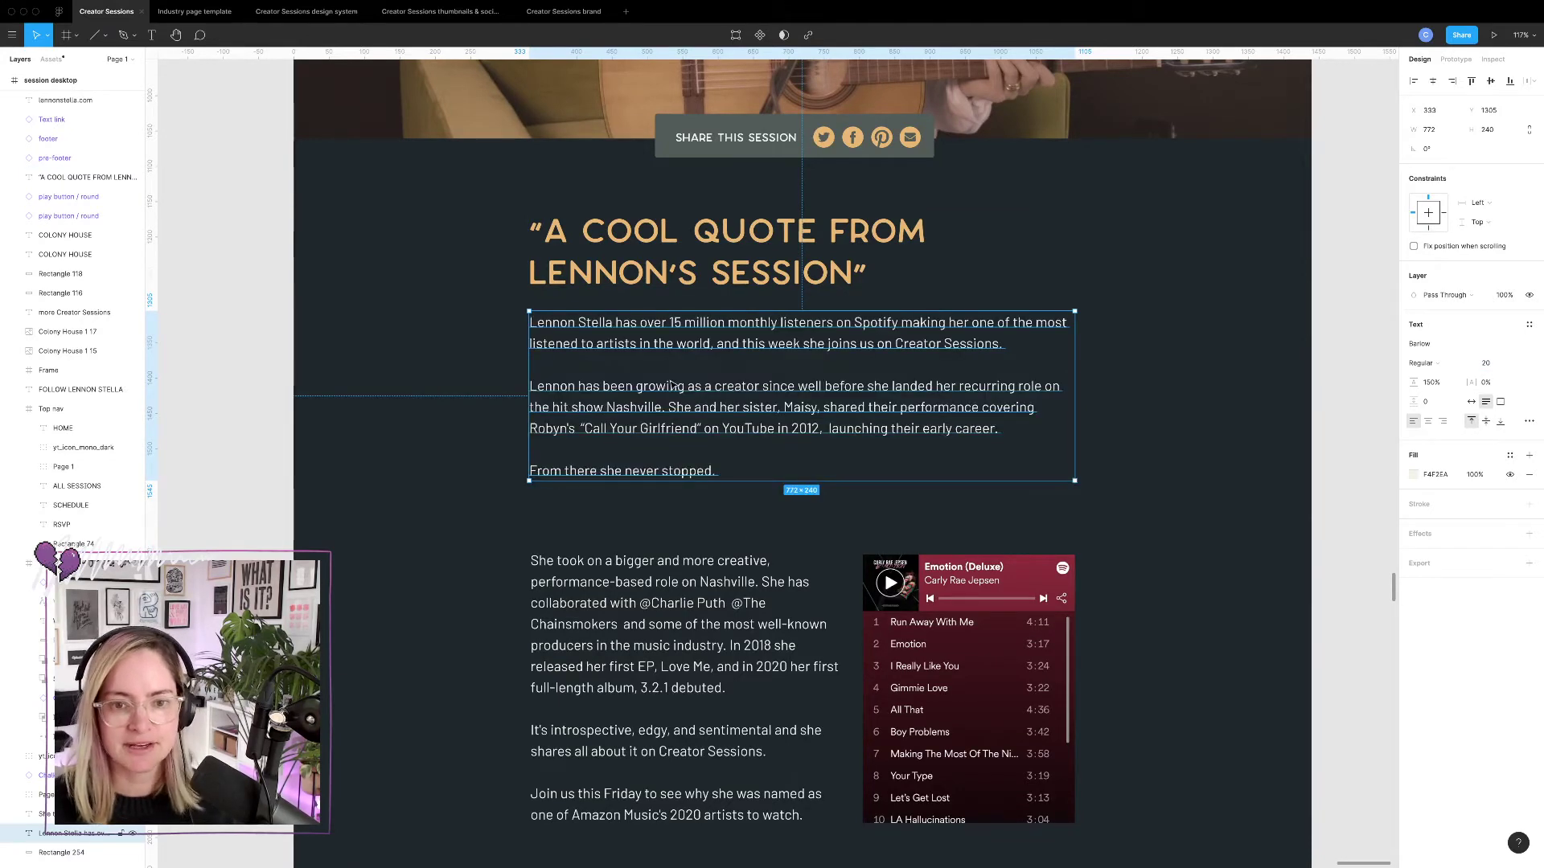
Try moving the intro text block down to meet the body column, and the quote heading down just above it.
left_click_drag(674, 386, 674, 441)
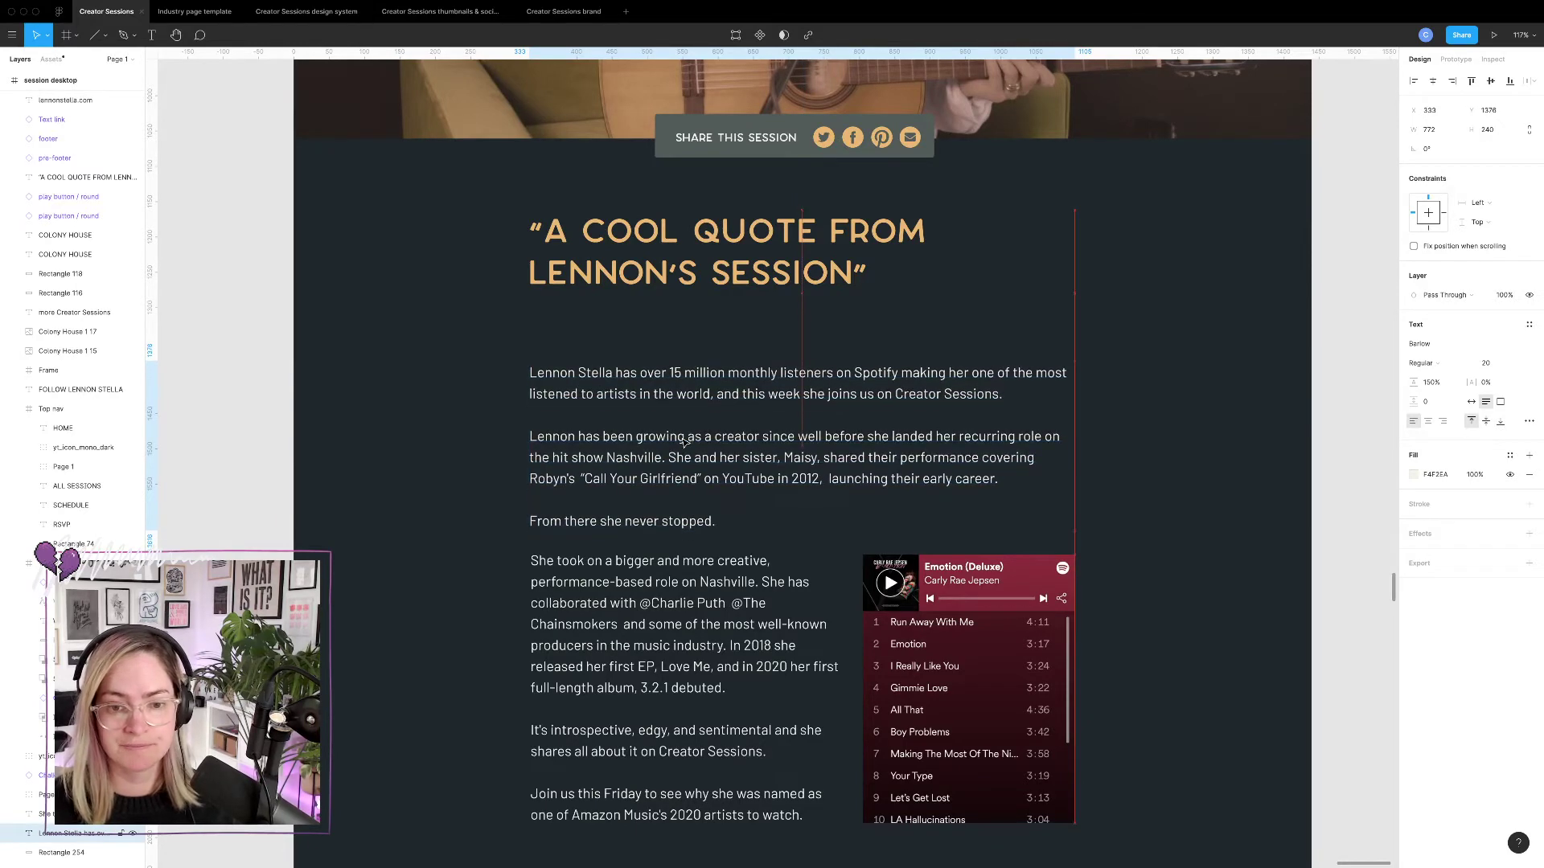
left_click(415, 309)
left_click(733, 270)
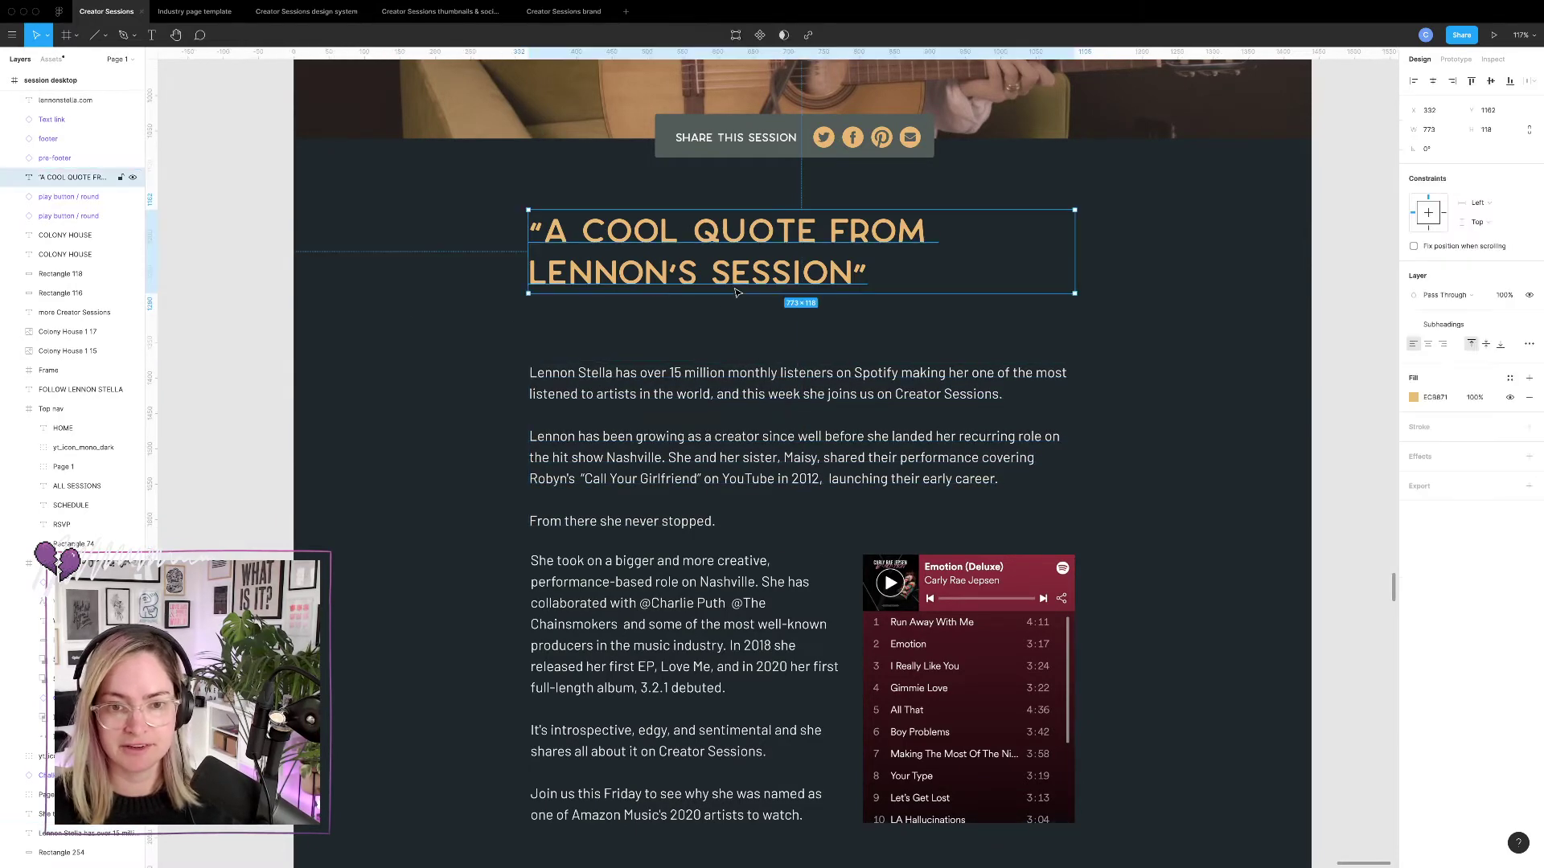
left_click_drag(733, 270, 727, 317)
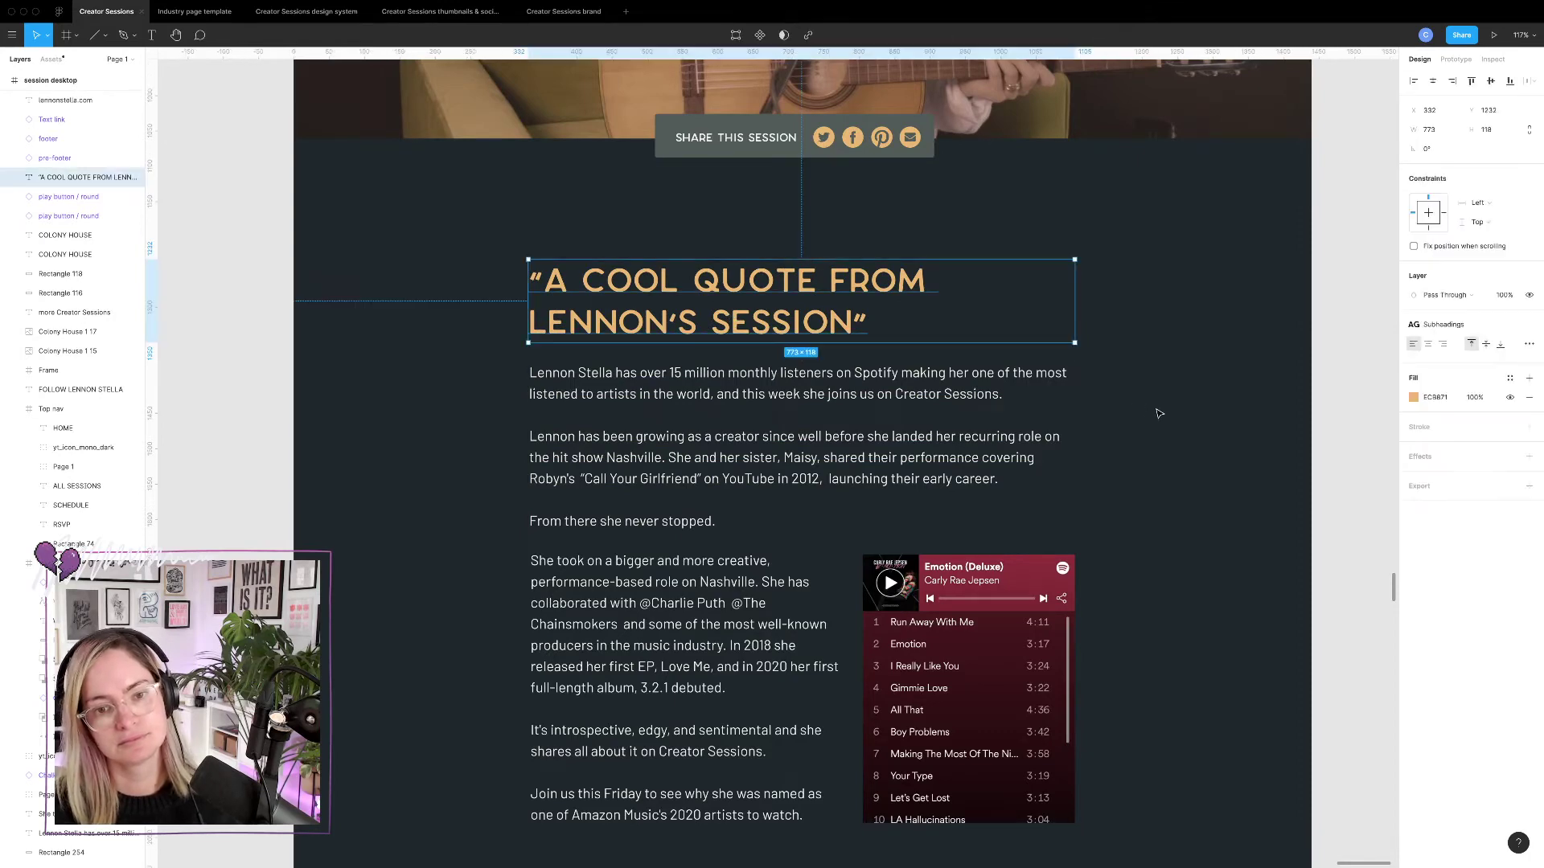
Undo the downward moves of the quote heading and the intro text block.
key("super+z")
key("super+z")
key("super+z")
key("super+z")
key("super+z")
key("super+z")
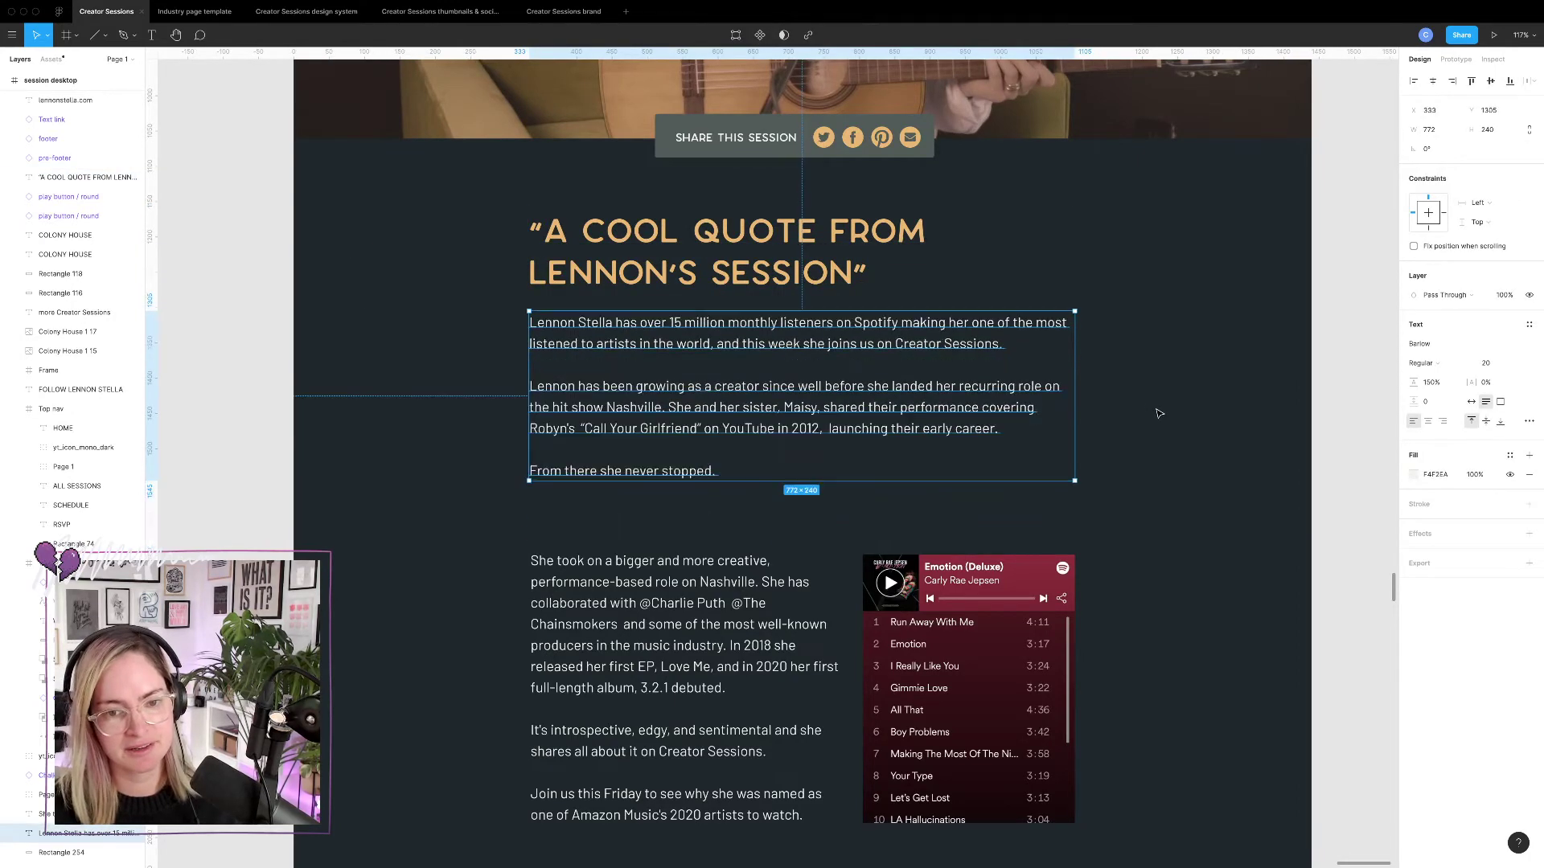
Switch to Chrome and open convertkit.com/blog in a new tab.
left_click(1186, 416)
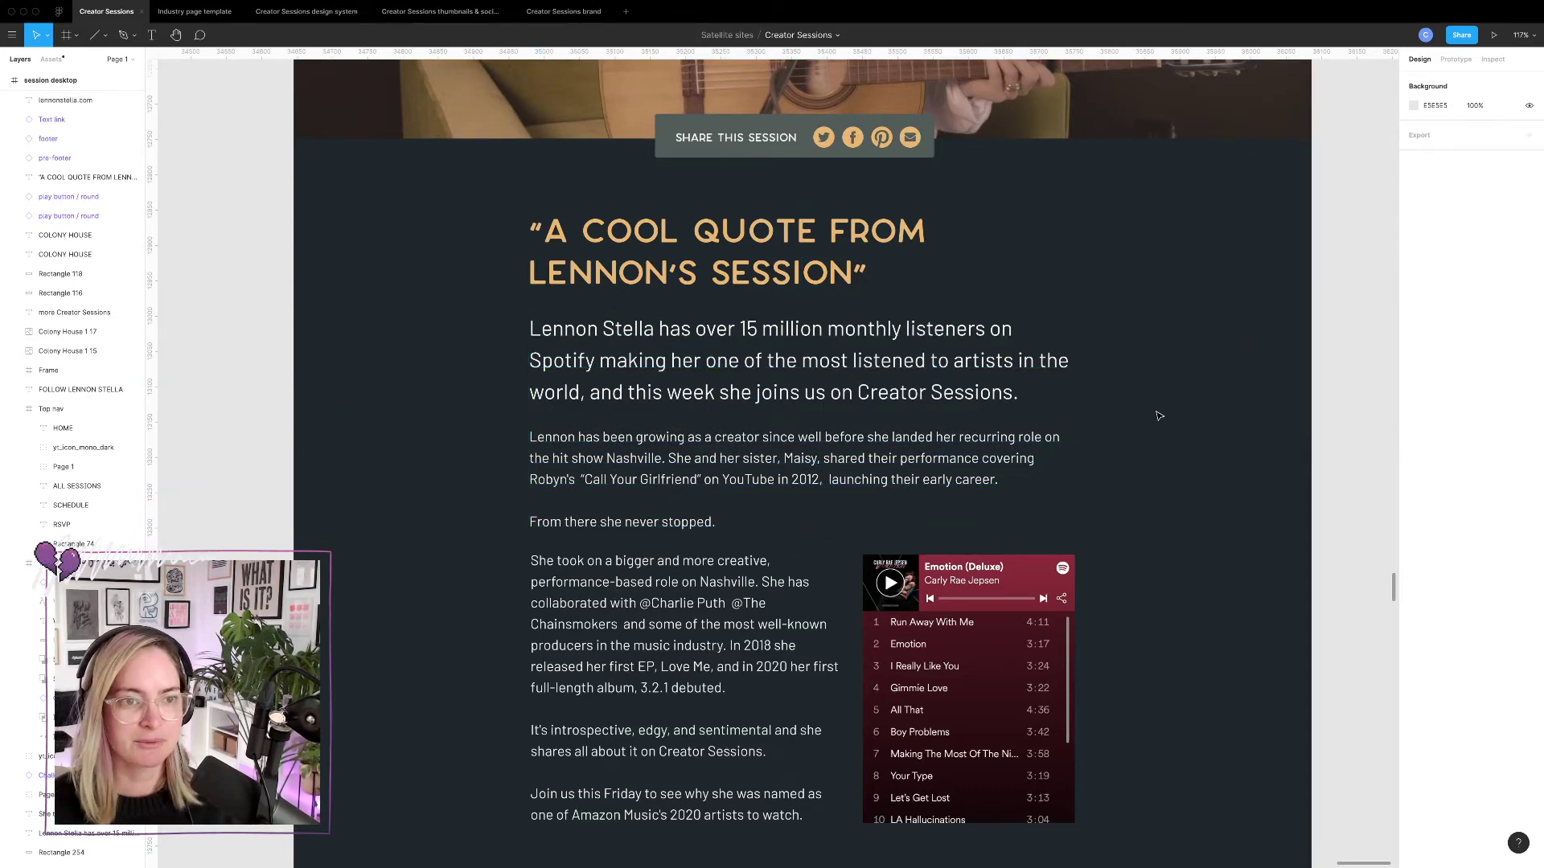
key("super+Tab")
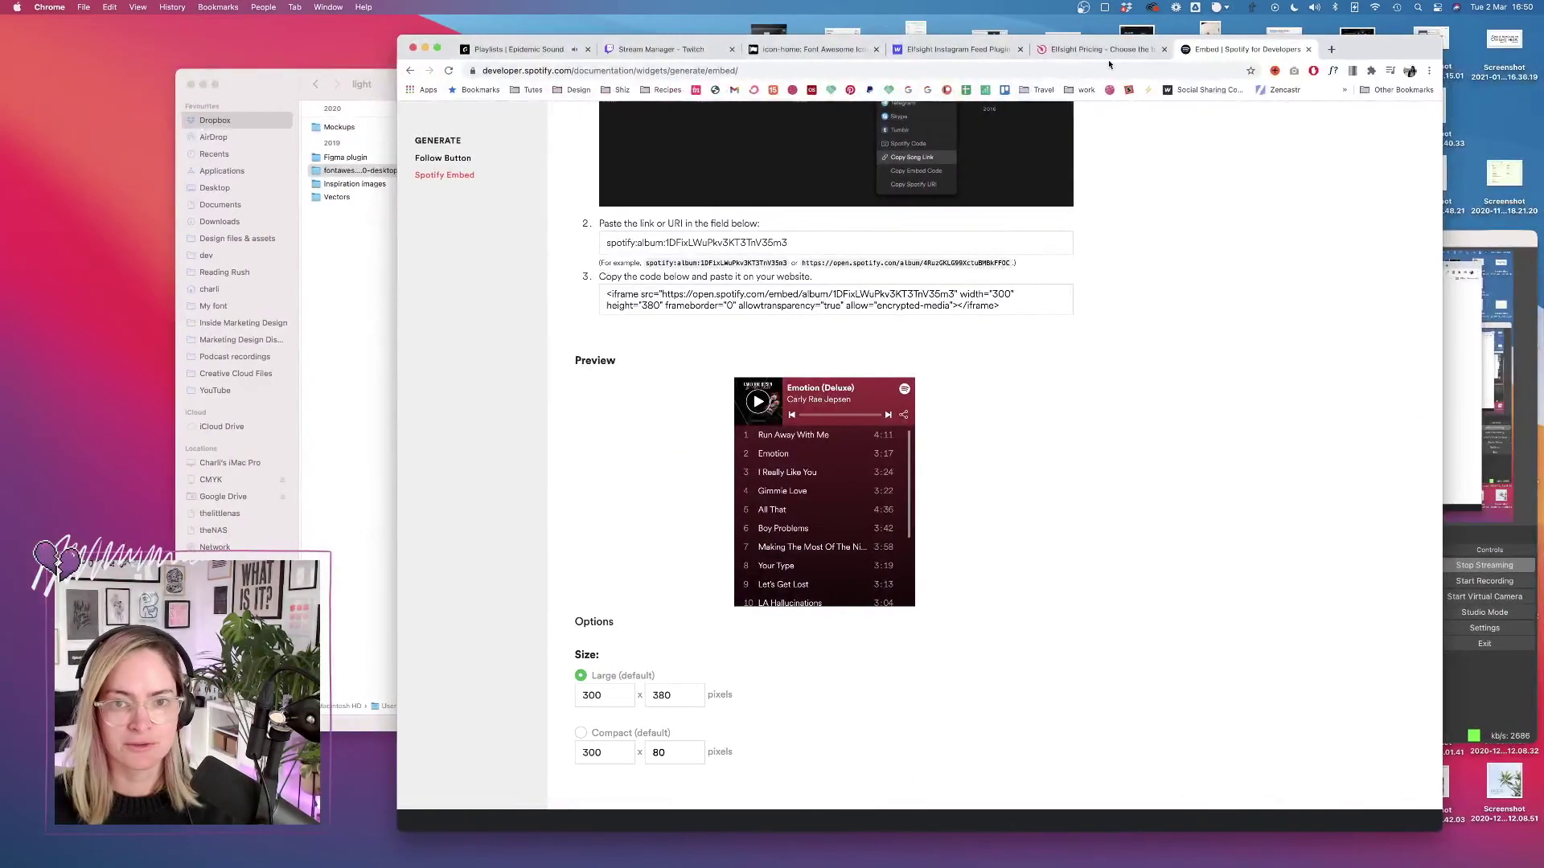
left_click(1334, 50)
type("co0")
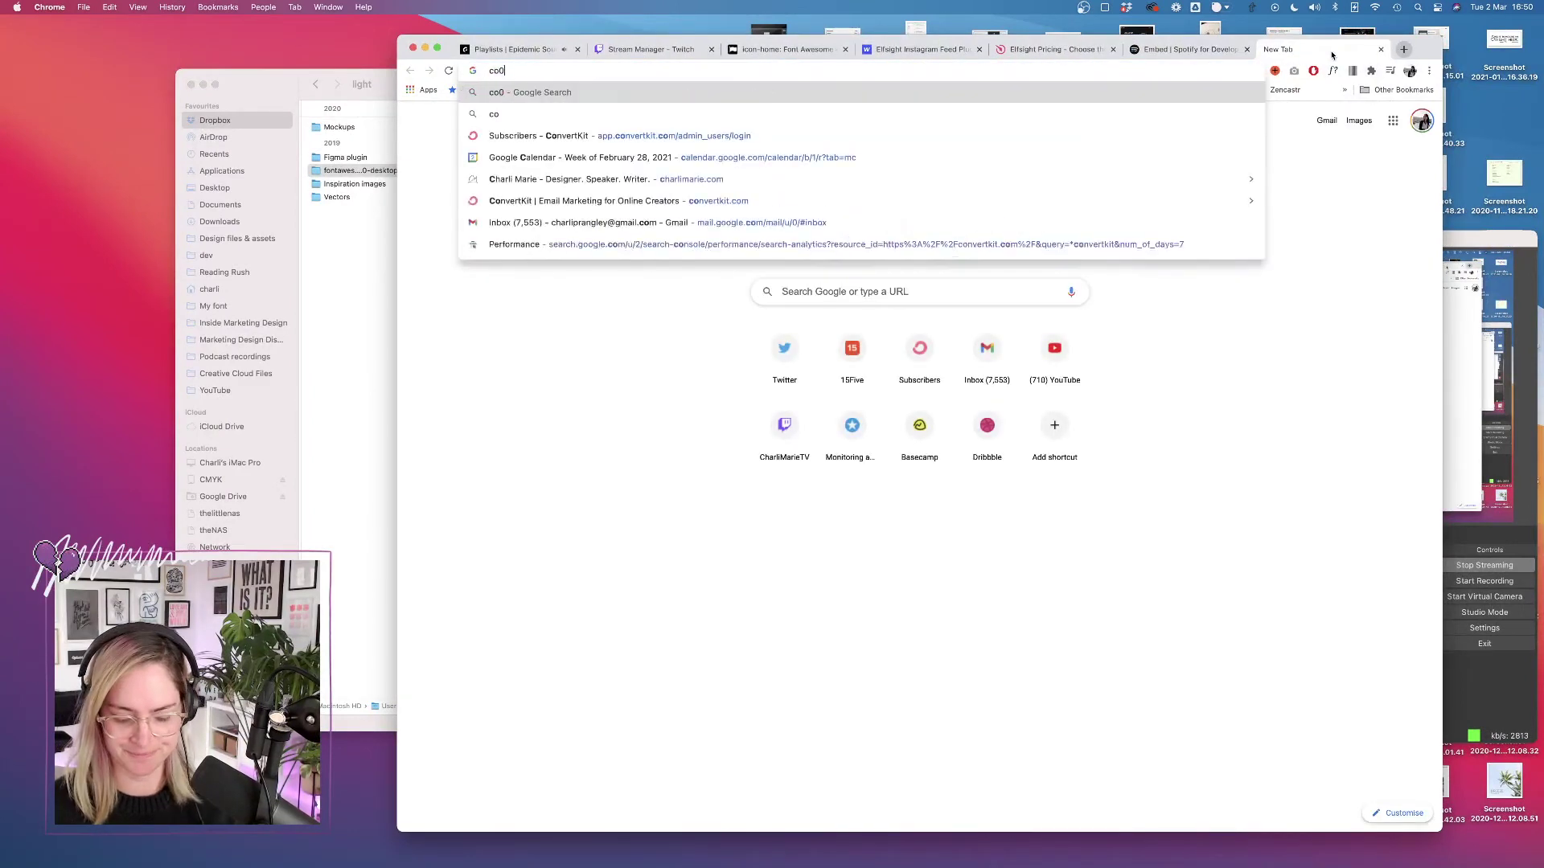
type("nv/blog")
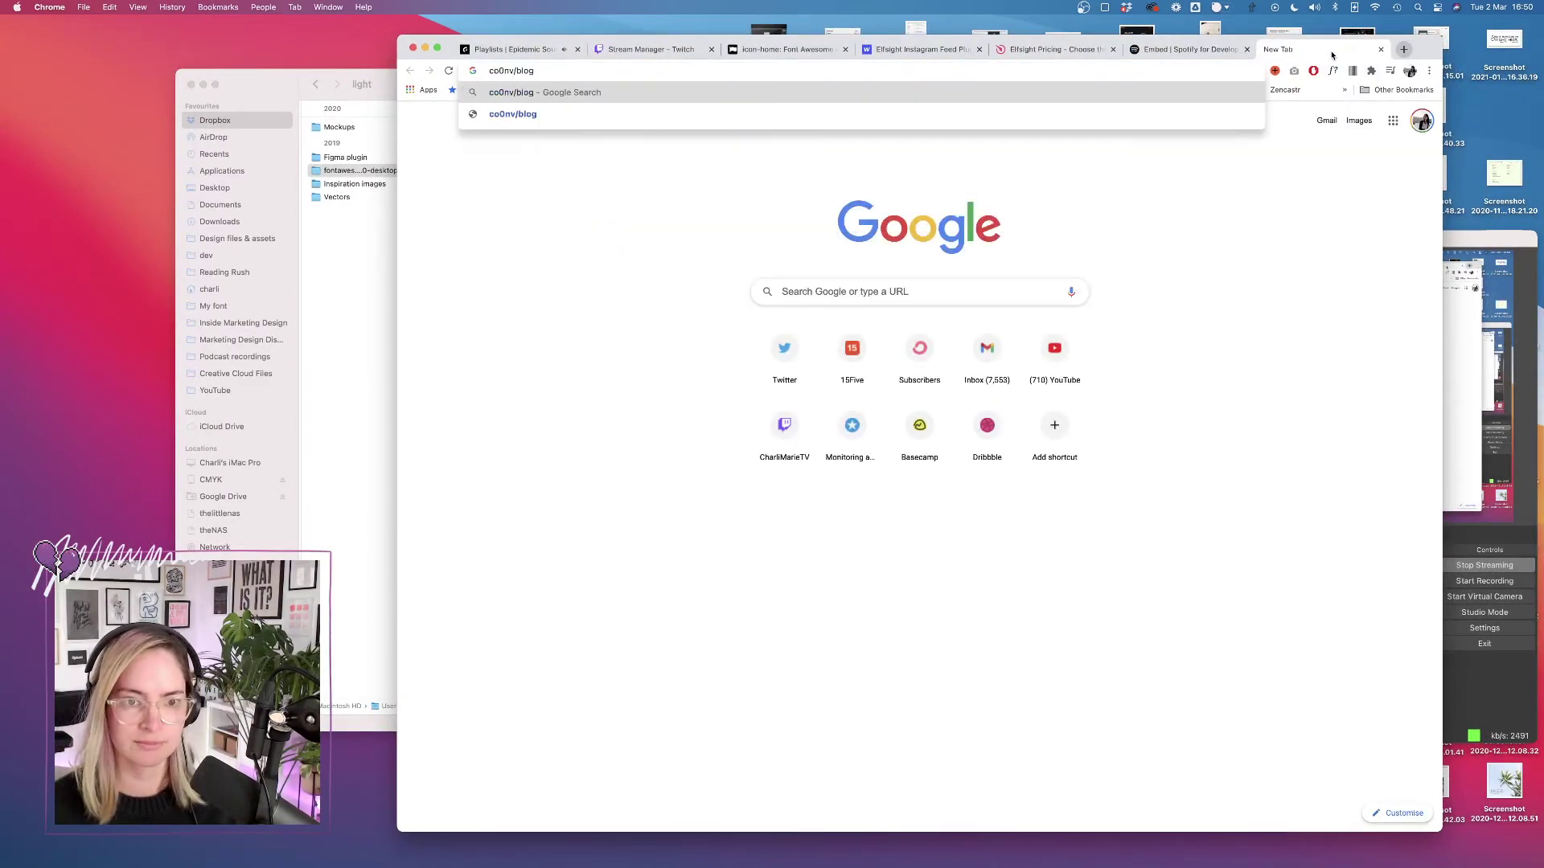
key("BackSpace")
key("BackSpace")
key("BackSpace")
key("BackSpace")
key("BackSpace")
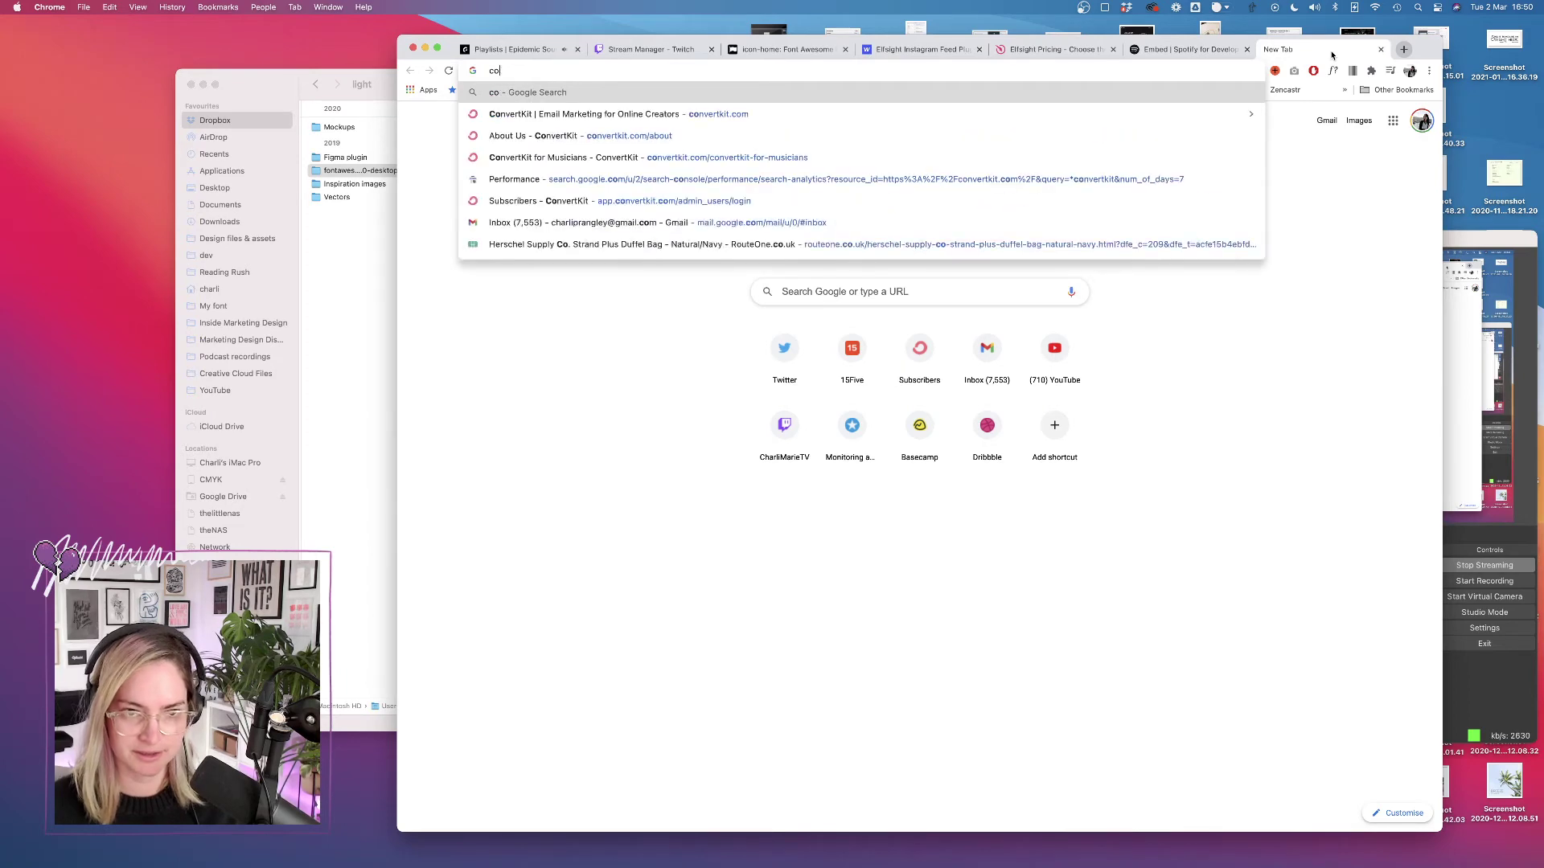
key("Down")
type("/blog")
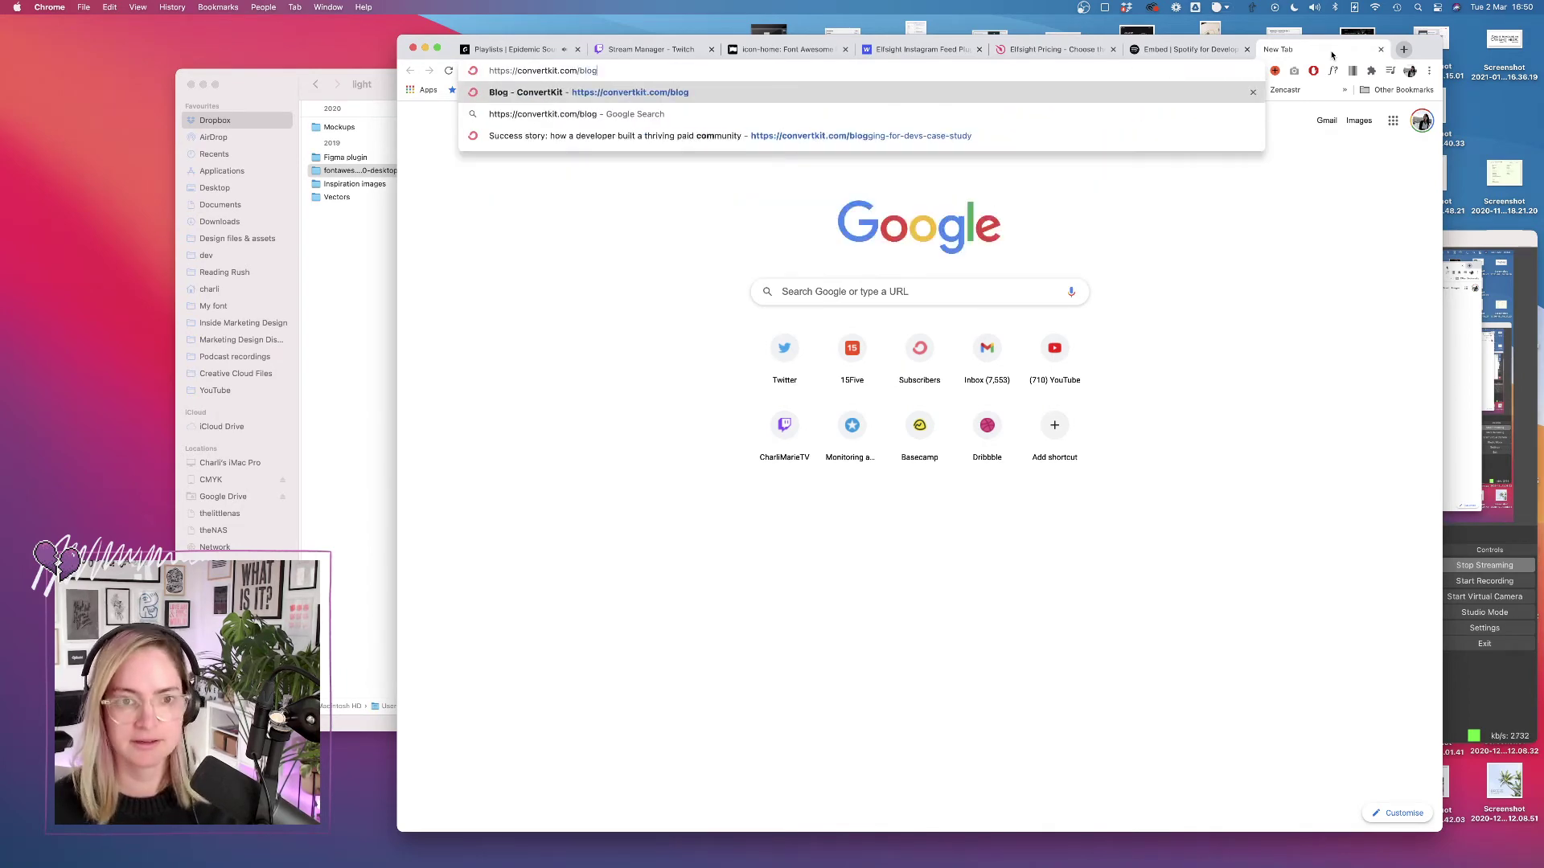
key("Return")
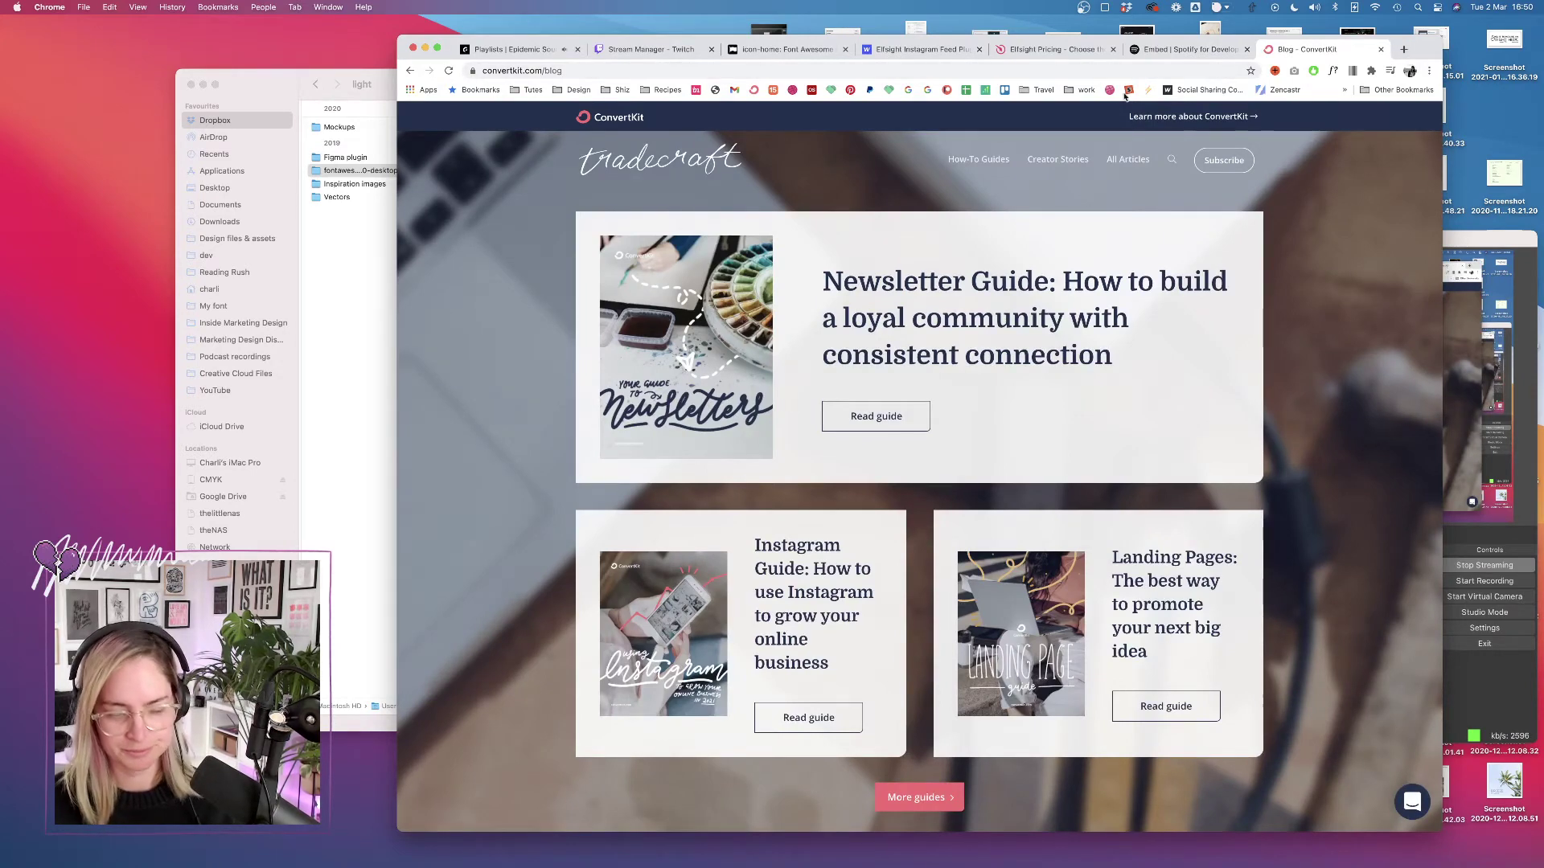
Open the power of a niche article, check how its intro text is styled, and go back to the blog listing.
scroll(1127, 356, "down", 10)
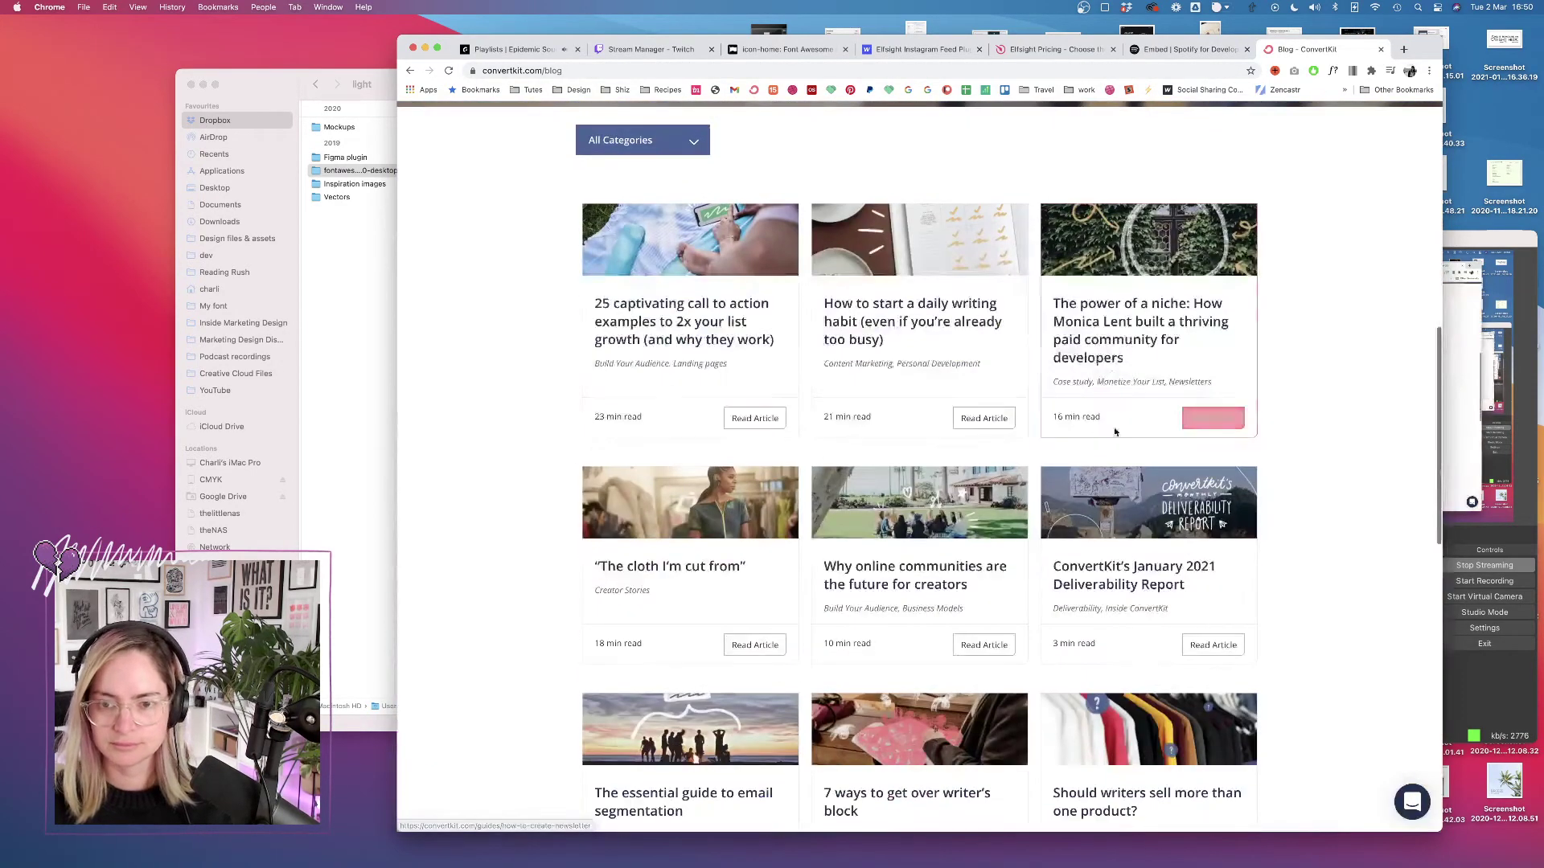
left_click(1127, 356)
scroll(776, 532, "down", 8)
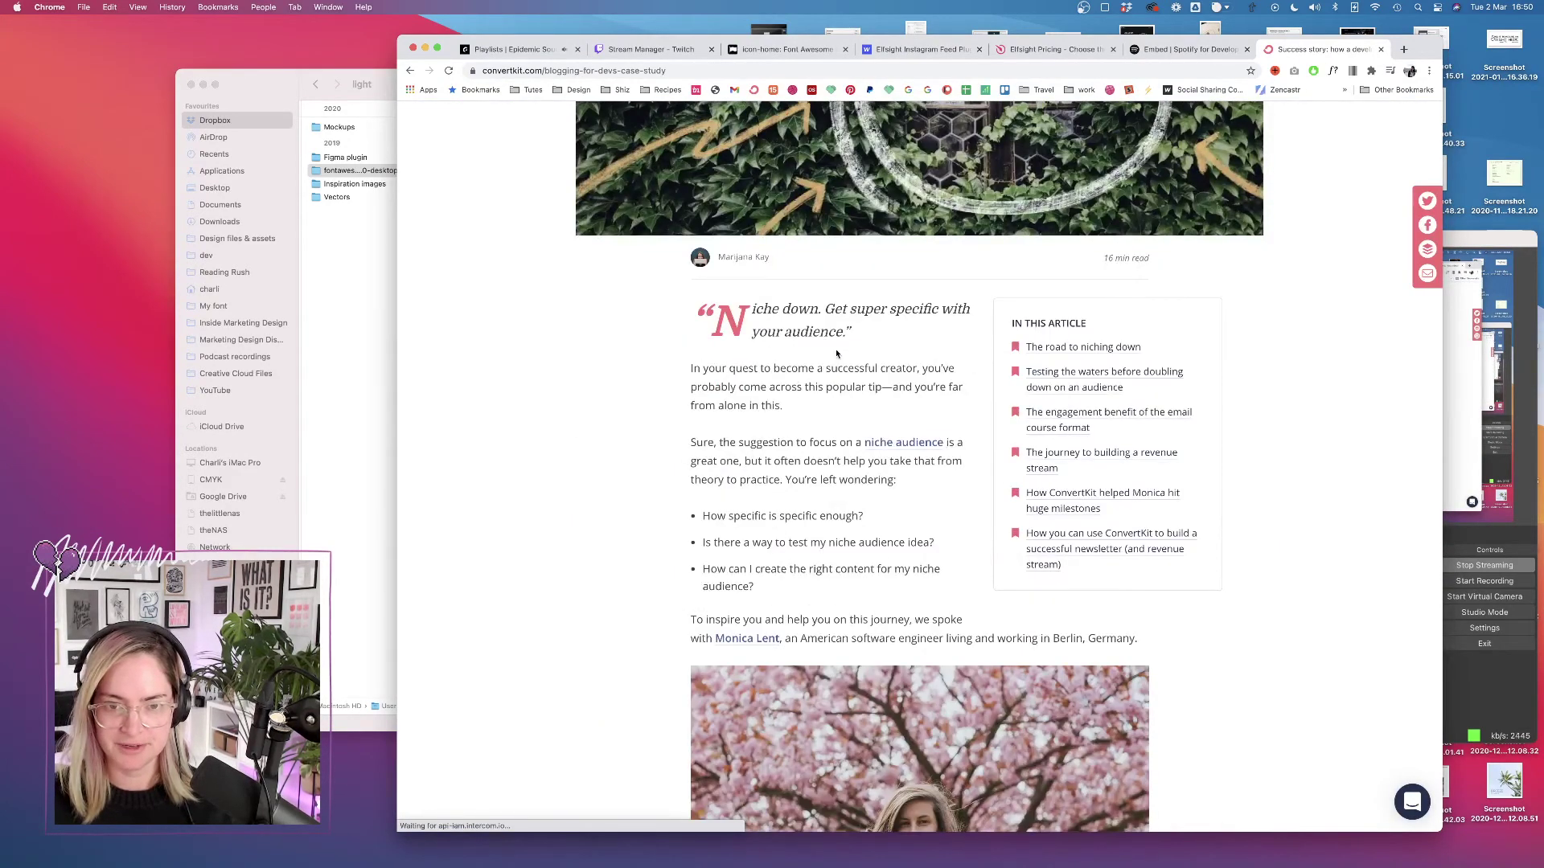
scroll(836, 354, "down", 1)
left_click(411, 71)
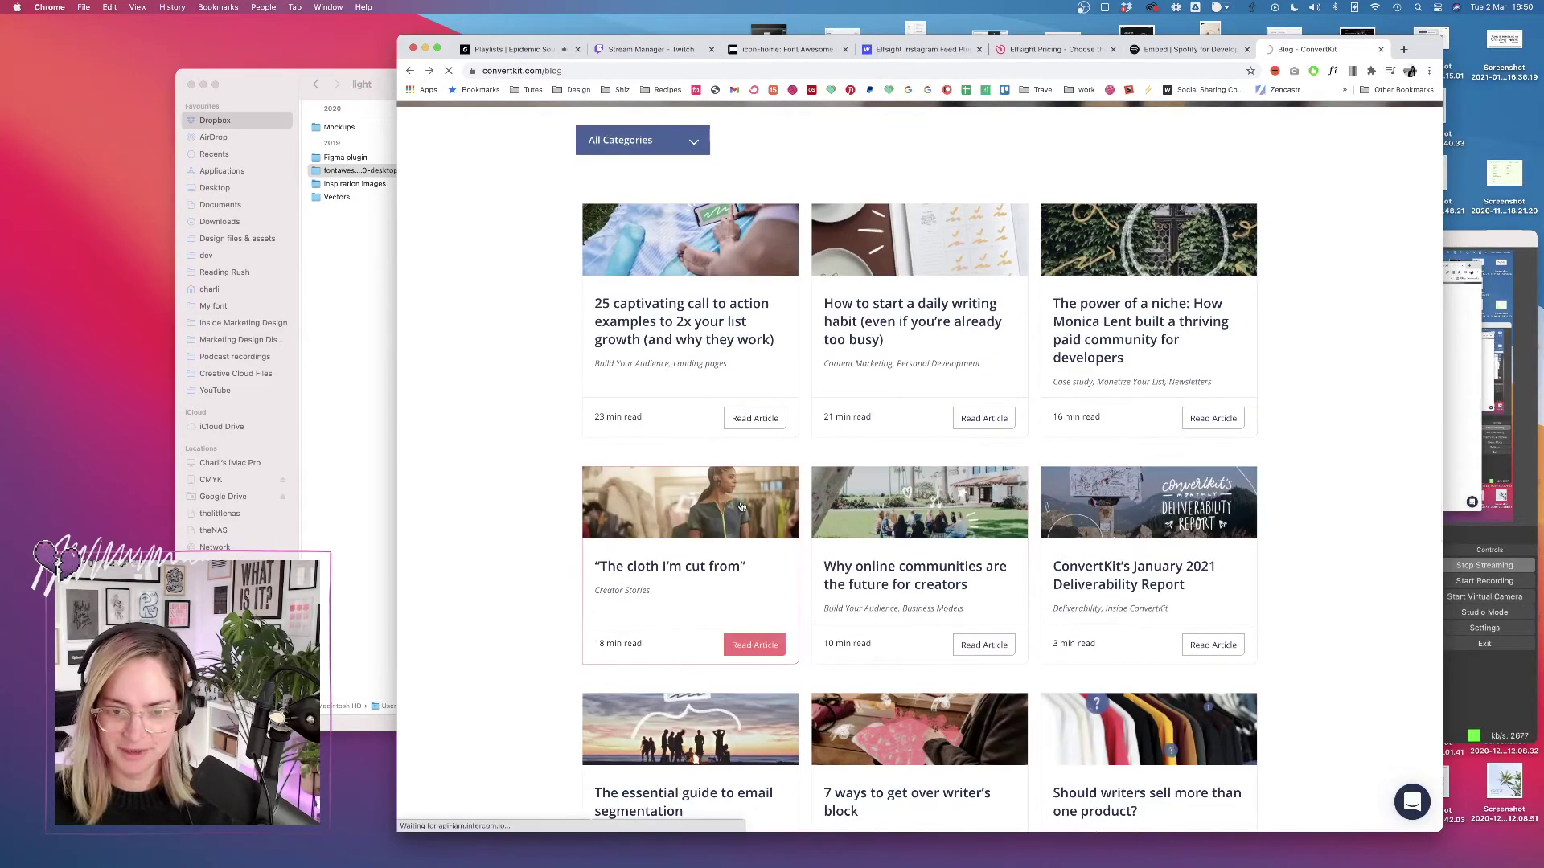
Open the “The cloth I’m cut from” article, examine its header and intro text styling, and return to the Creator Sessions file in Figma.
left_click(755, 645)
scroll(710, 512, "down", 6)
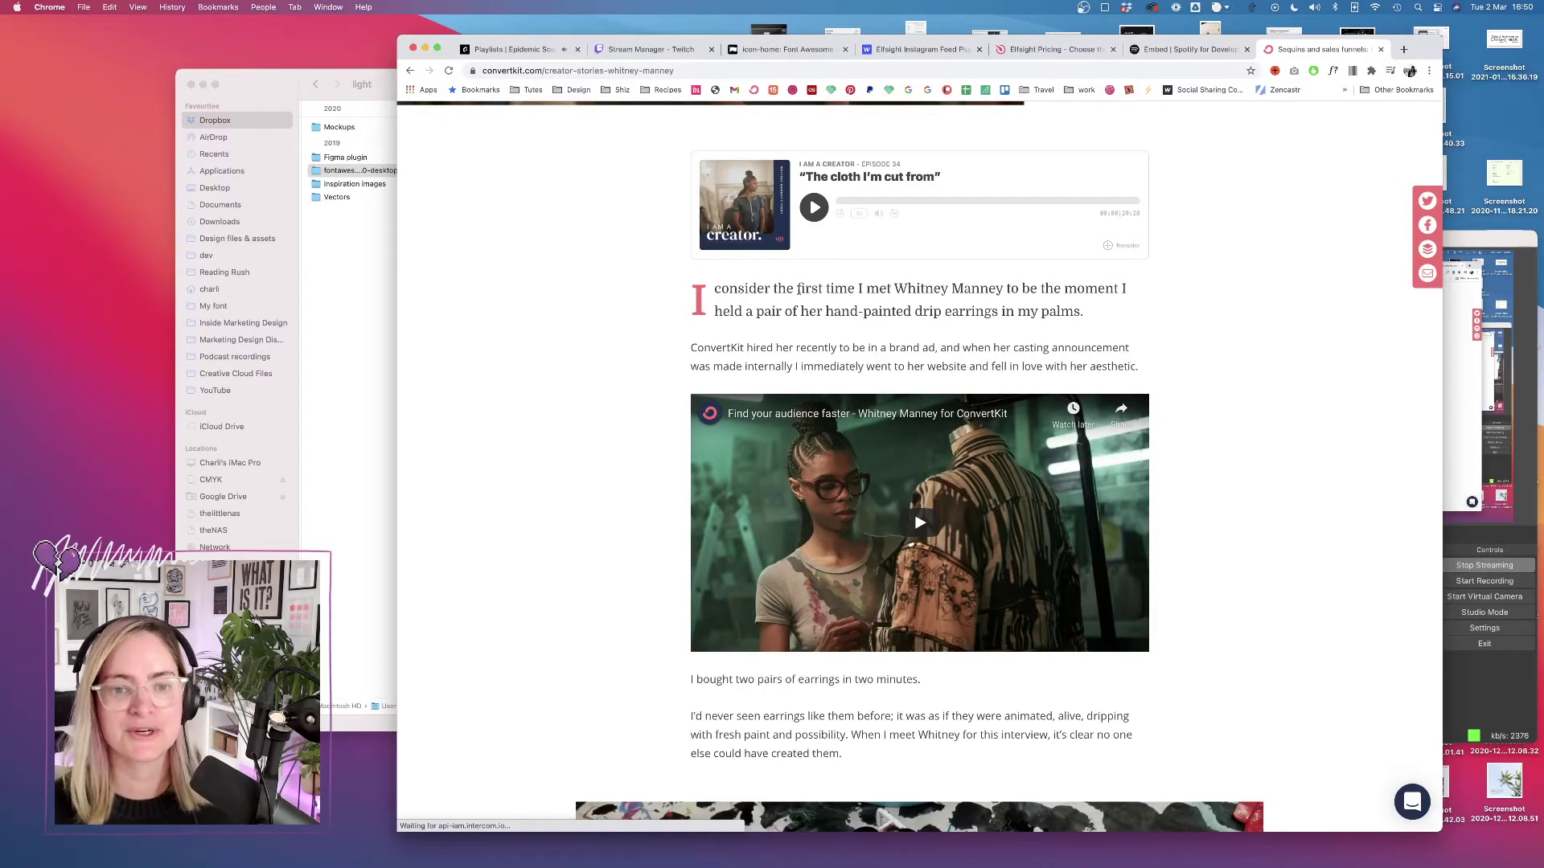
scroll(618, 252, "down", 1)
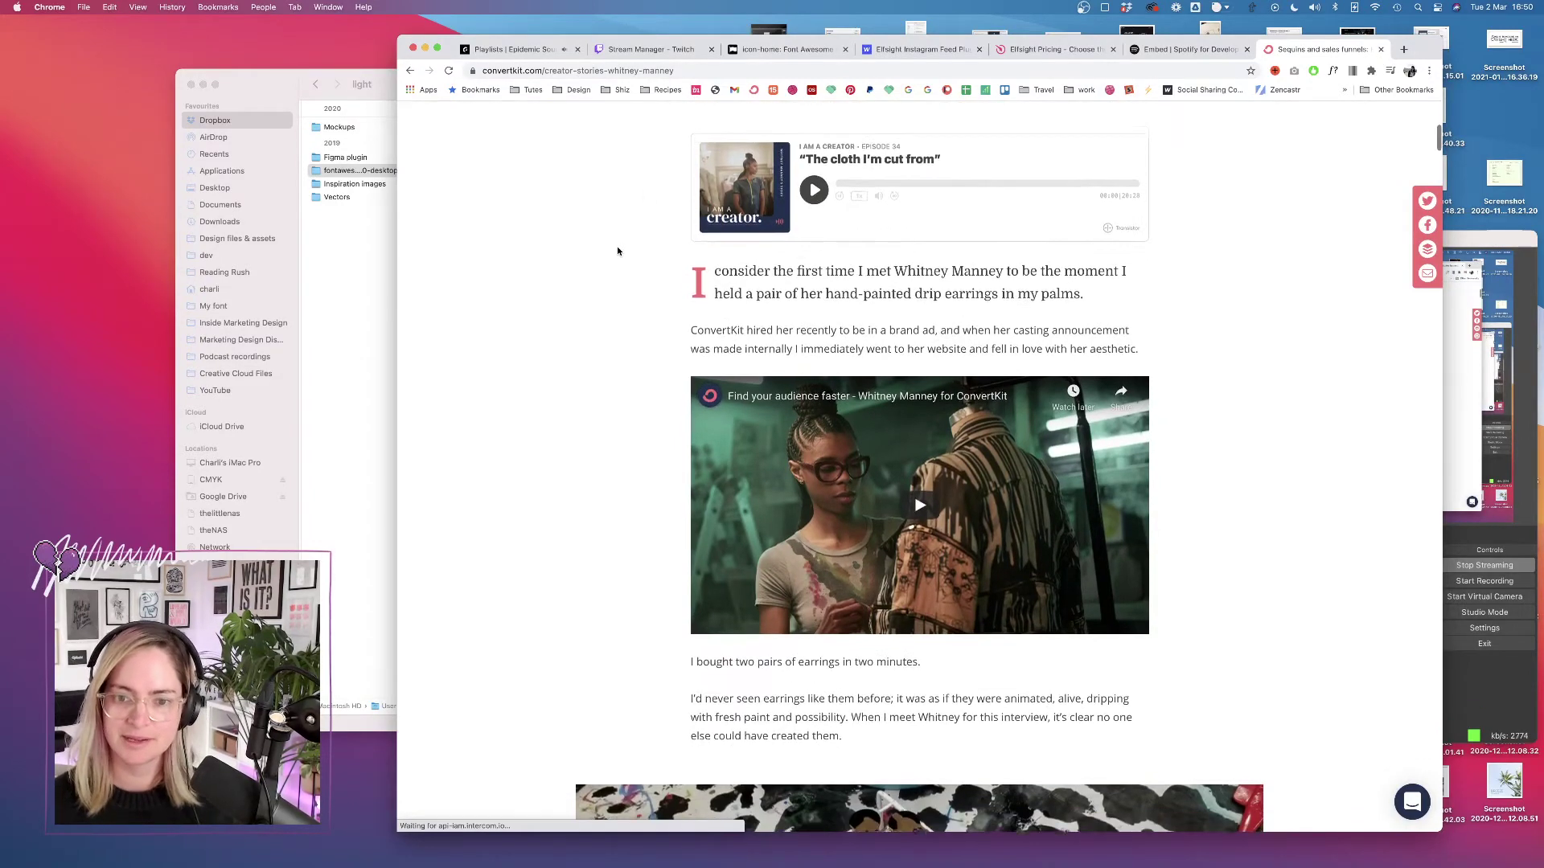
scroll(617, 252, "down", 5)
scroll(618, 252, "up", 15)
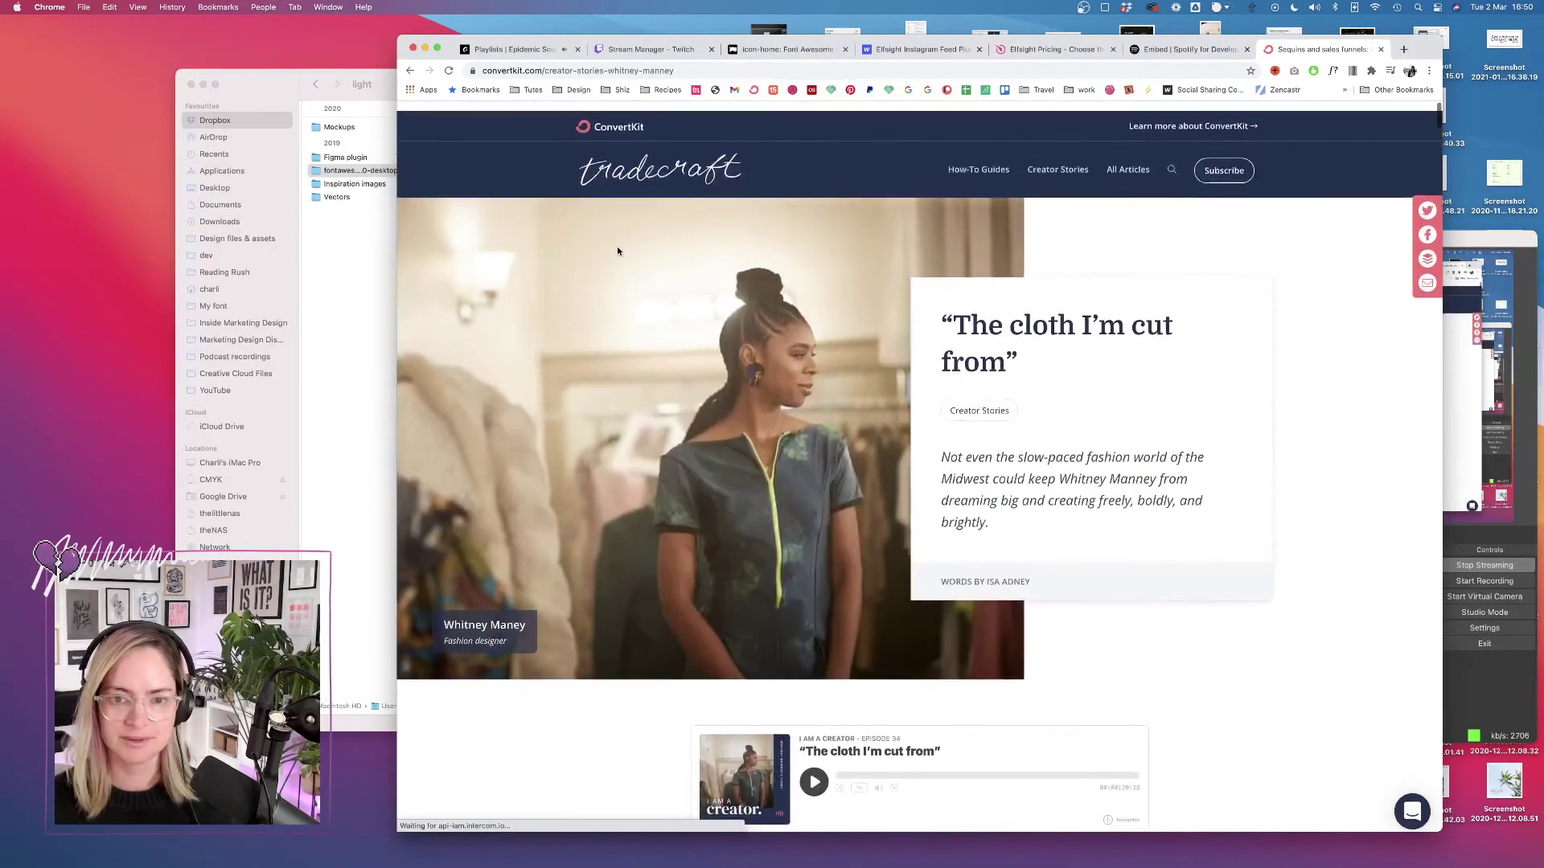
scroll(617, 252, "down", 2)
scroll(617, 251, "up", 3)
left_click(685, 73)
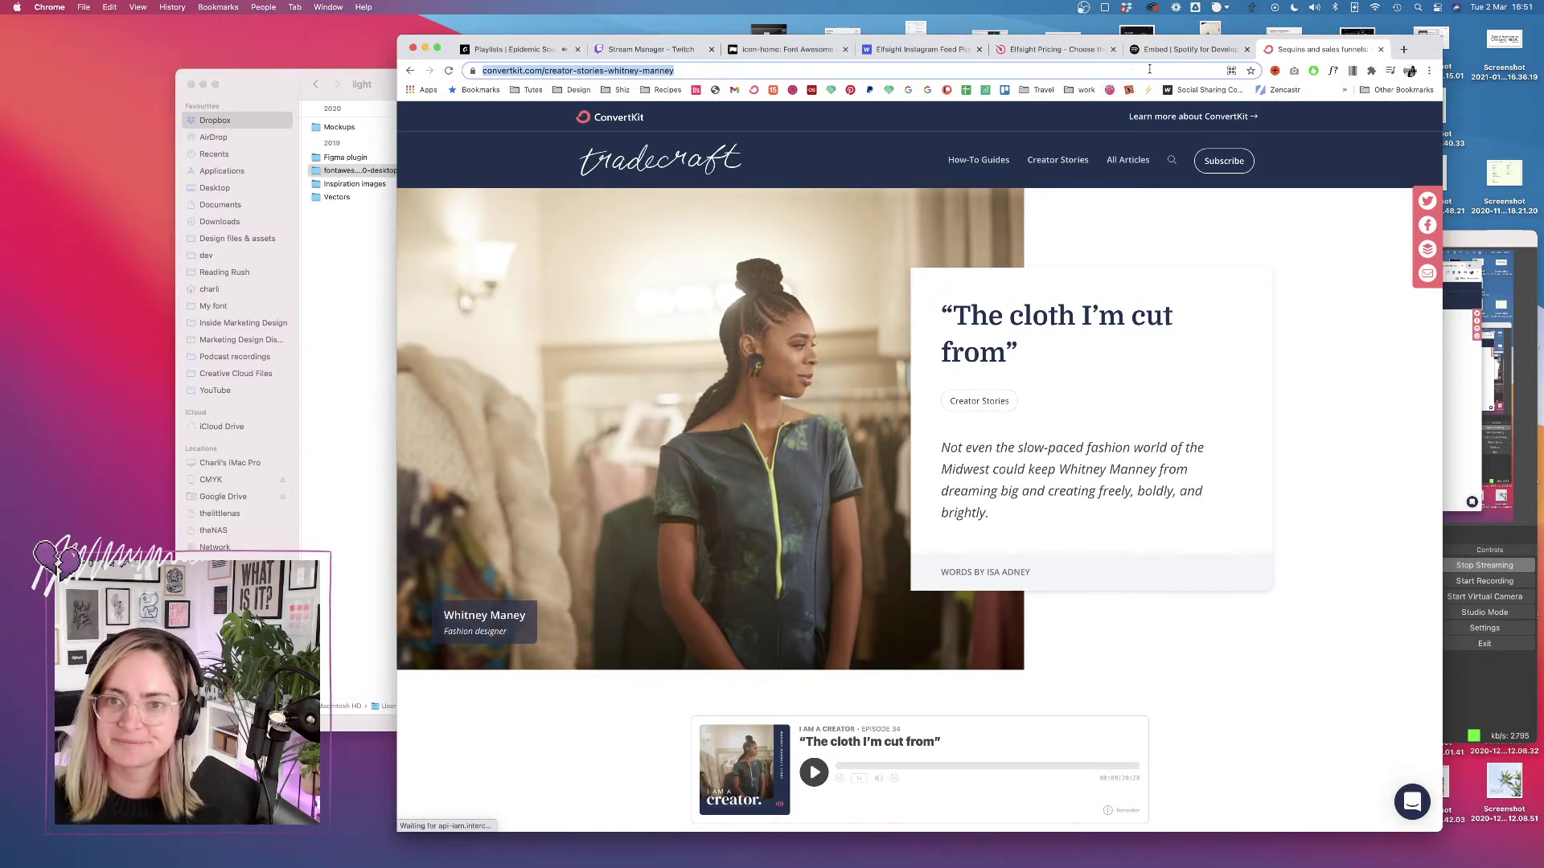
key("ctrl+Right")
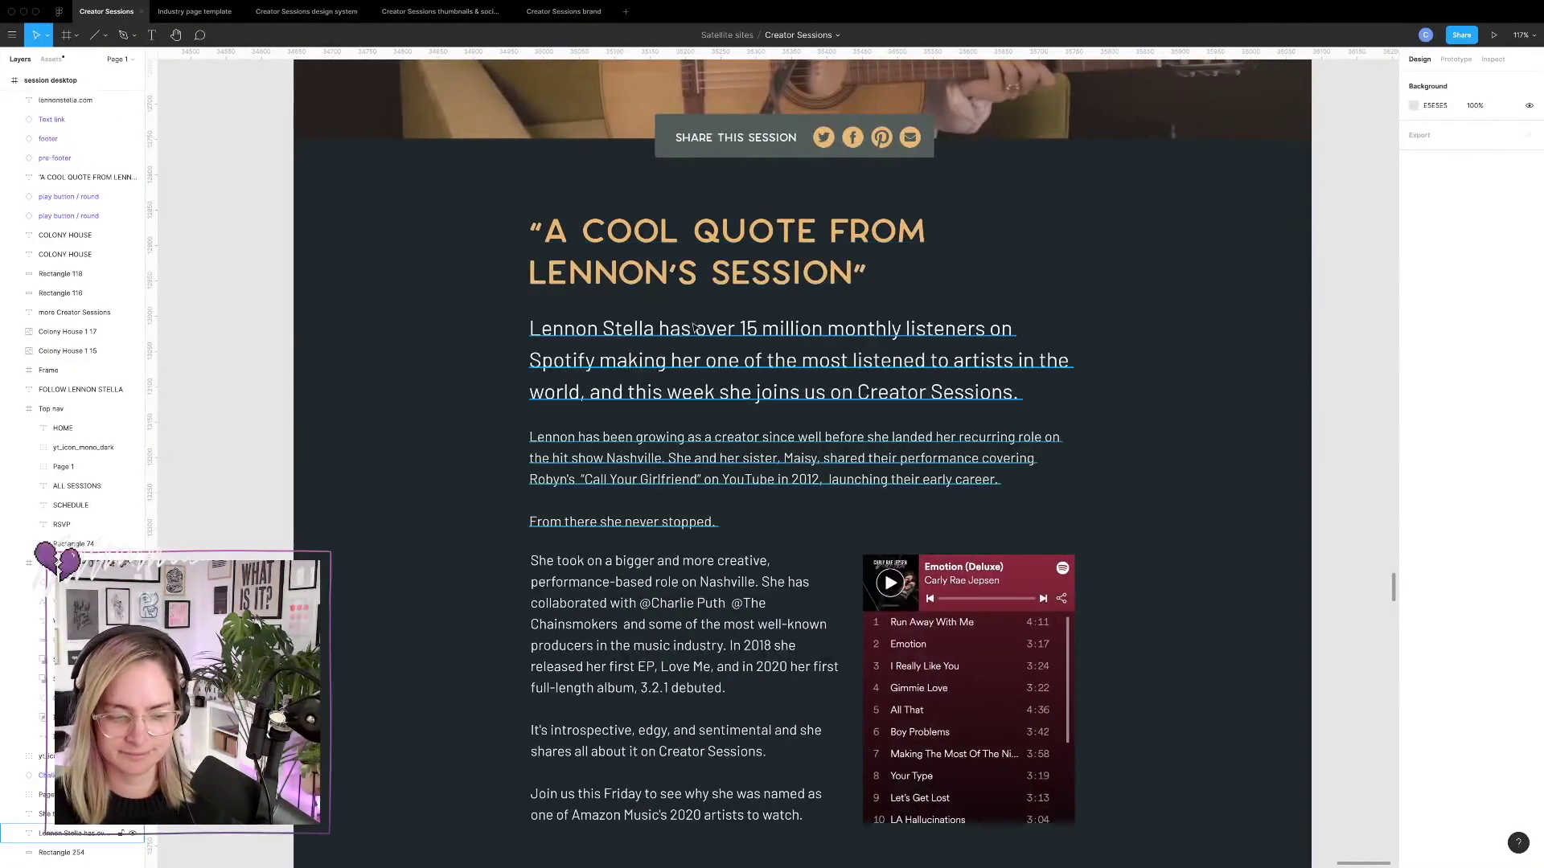
Examine the alternative session desktop page, from its header and intro text to the More Creator Sessions and pre-footer sections.
scroll(713, 406, "down", 3)
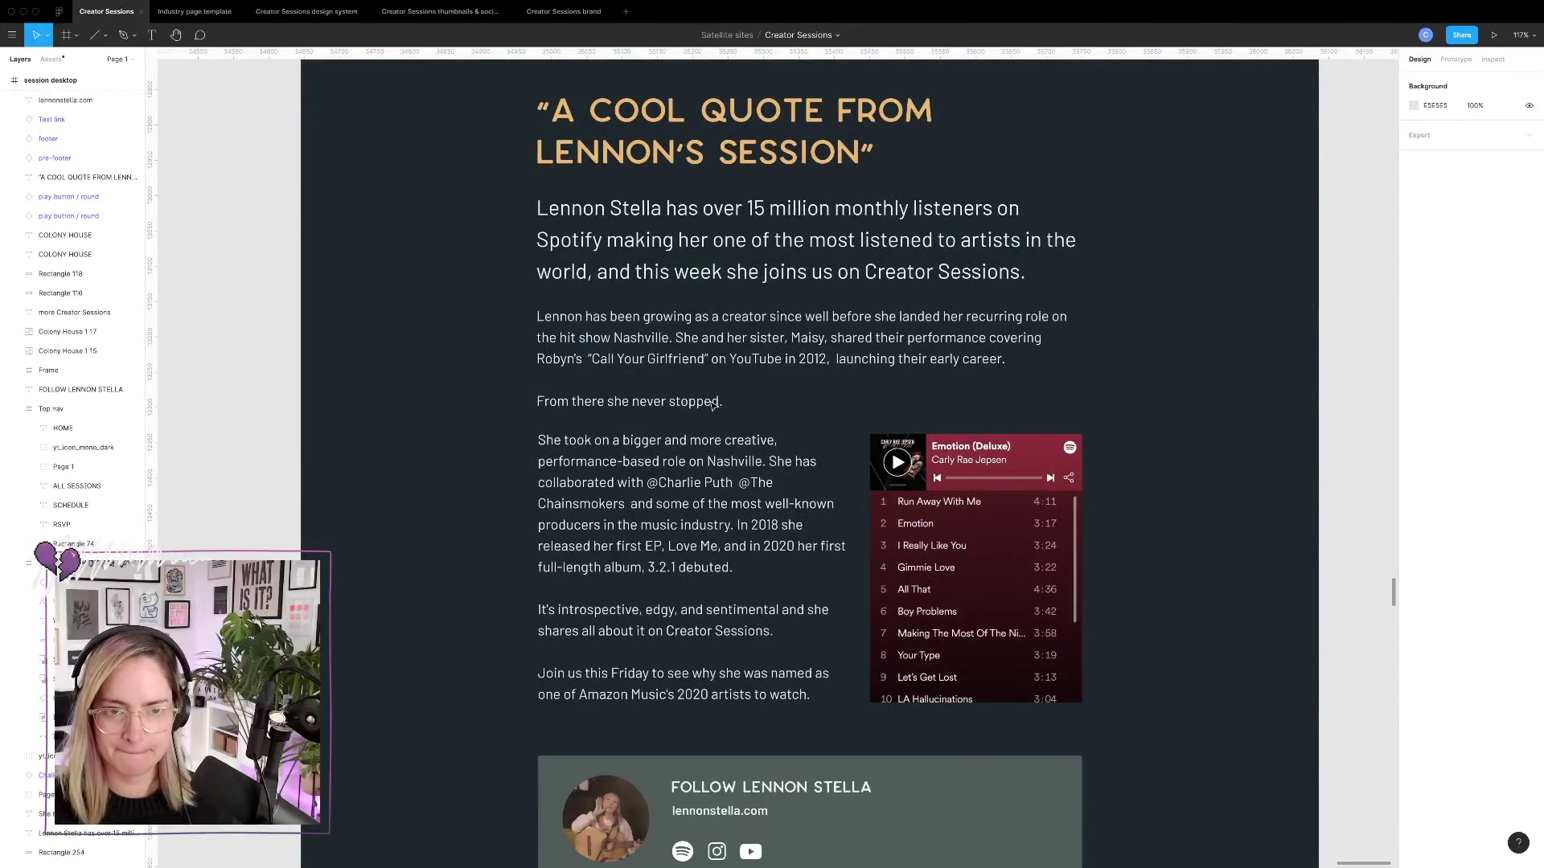
scroll(710, 237, "up", 3)
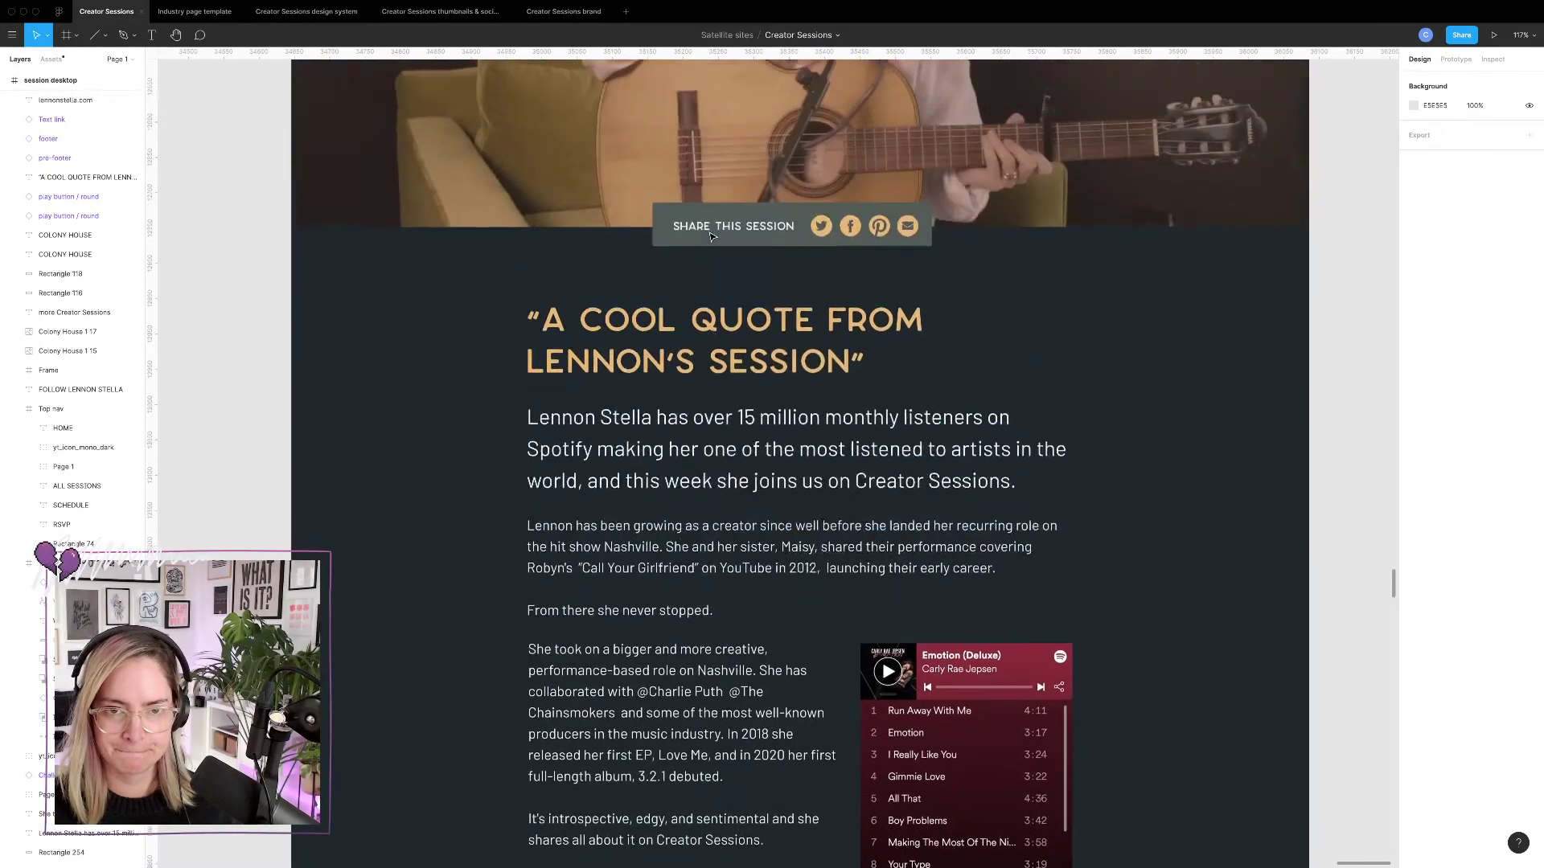
scroll(721, 385, "down", 5)
scroll(721, 386, "down", 3)
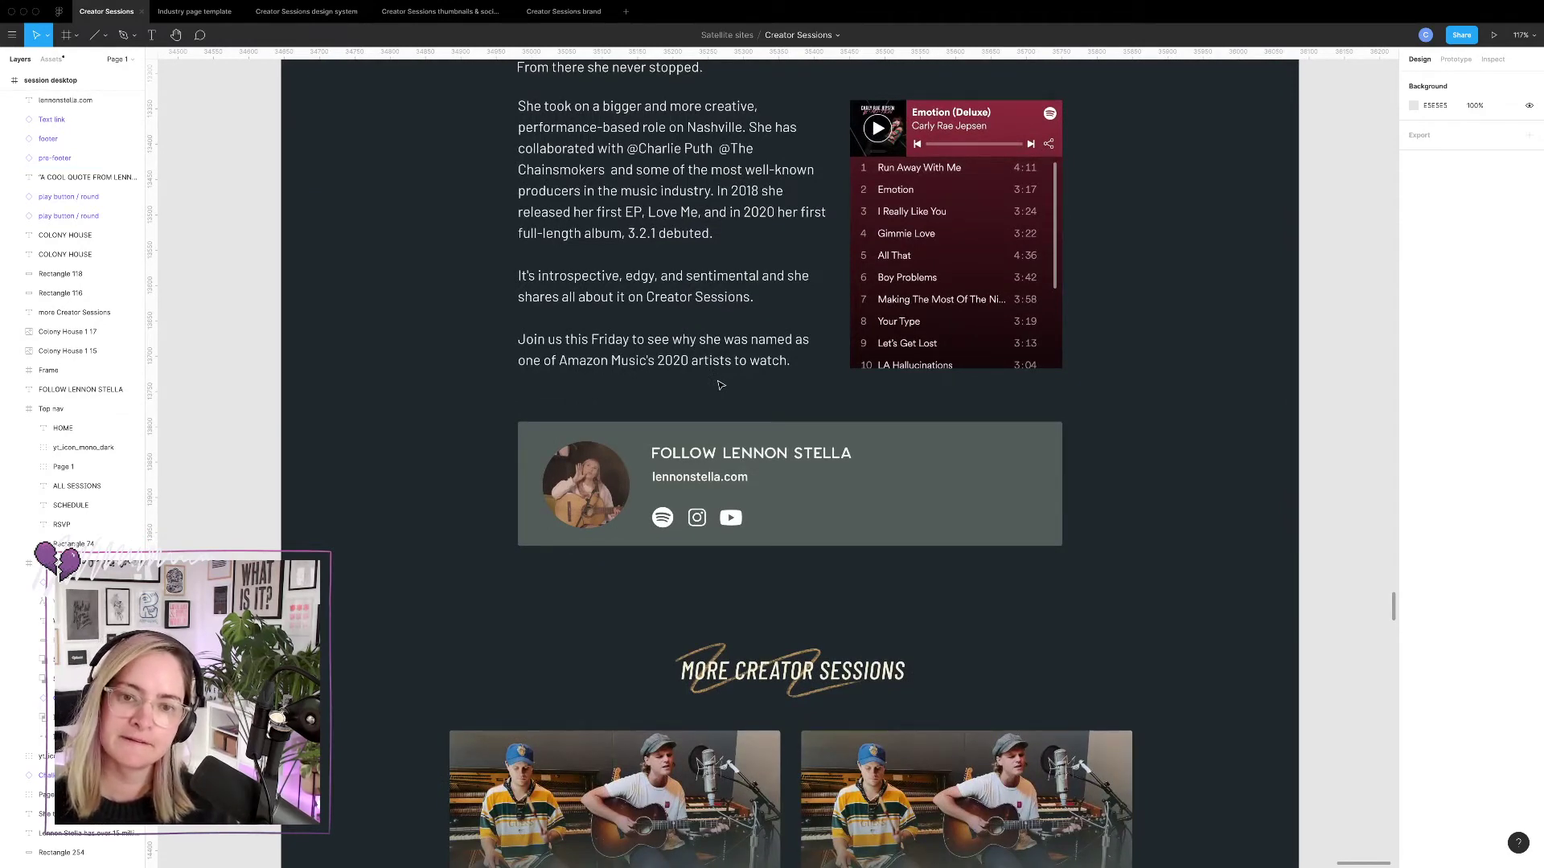
scroll(721, 386, "down", 4)
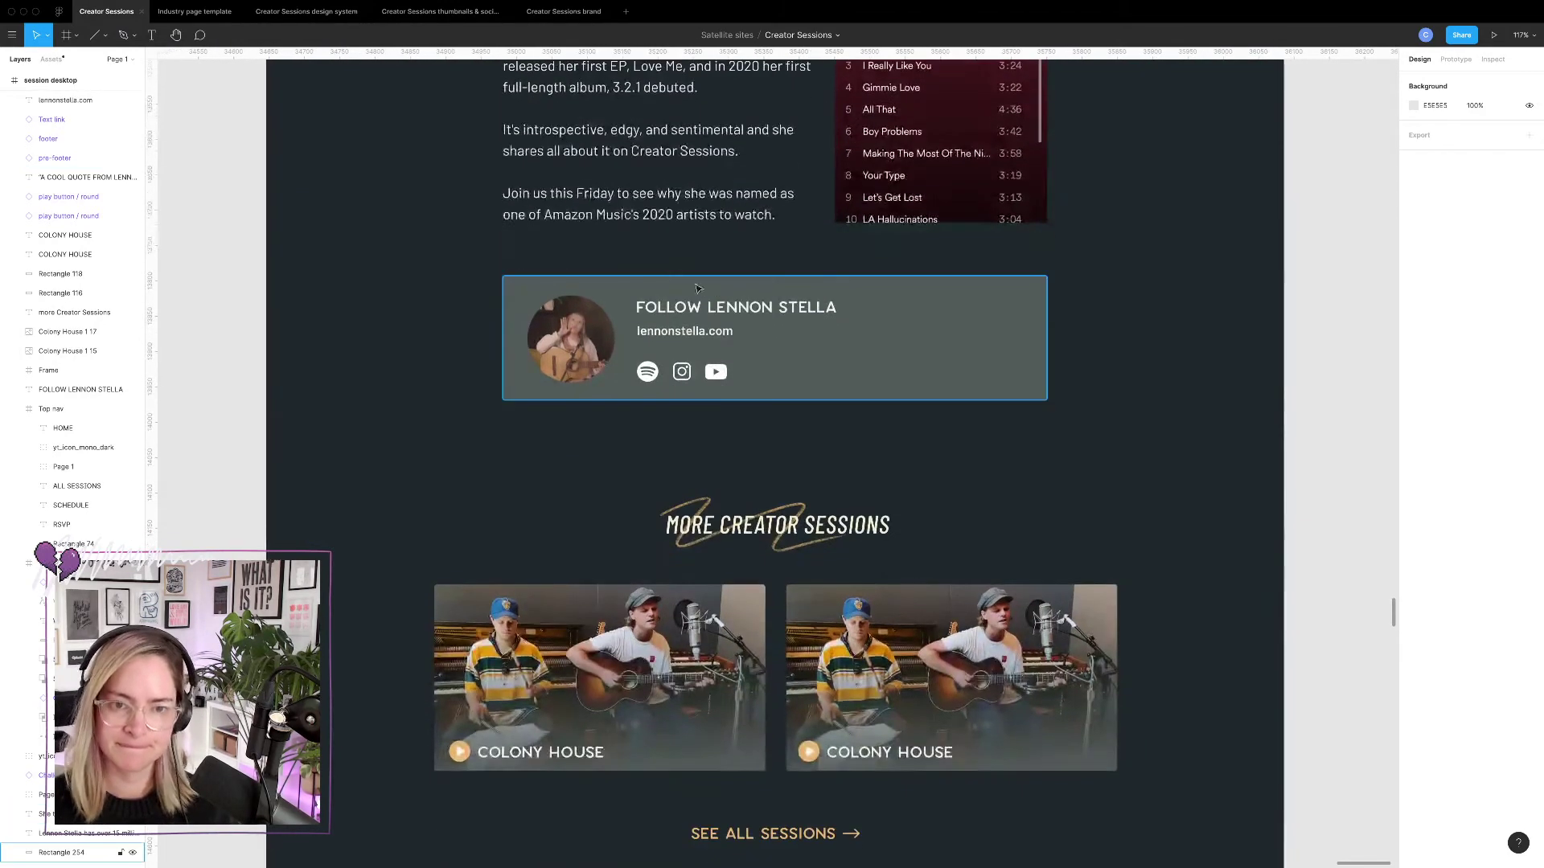
scroll(653, 295, "down", 1)
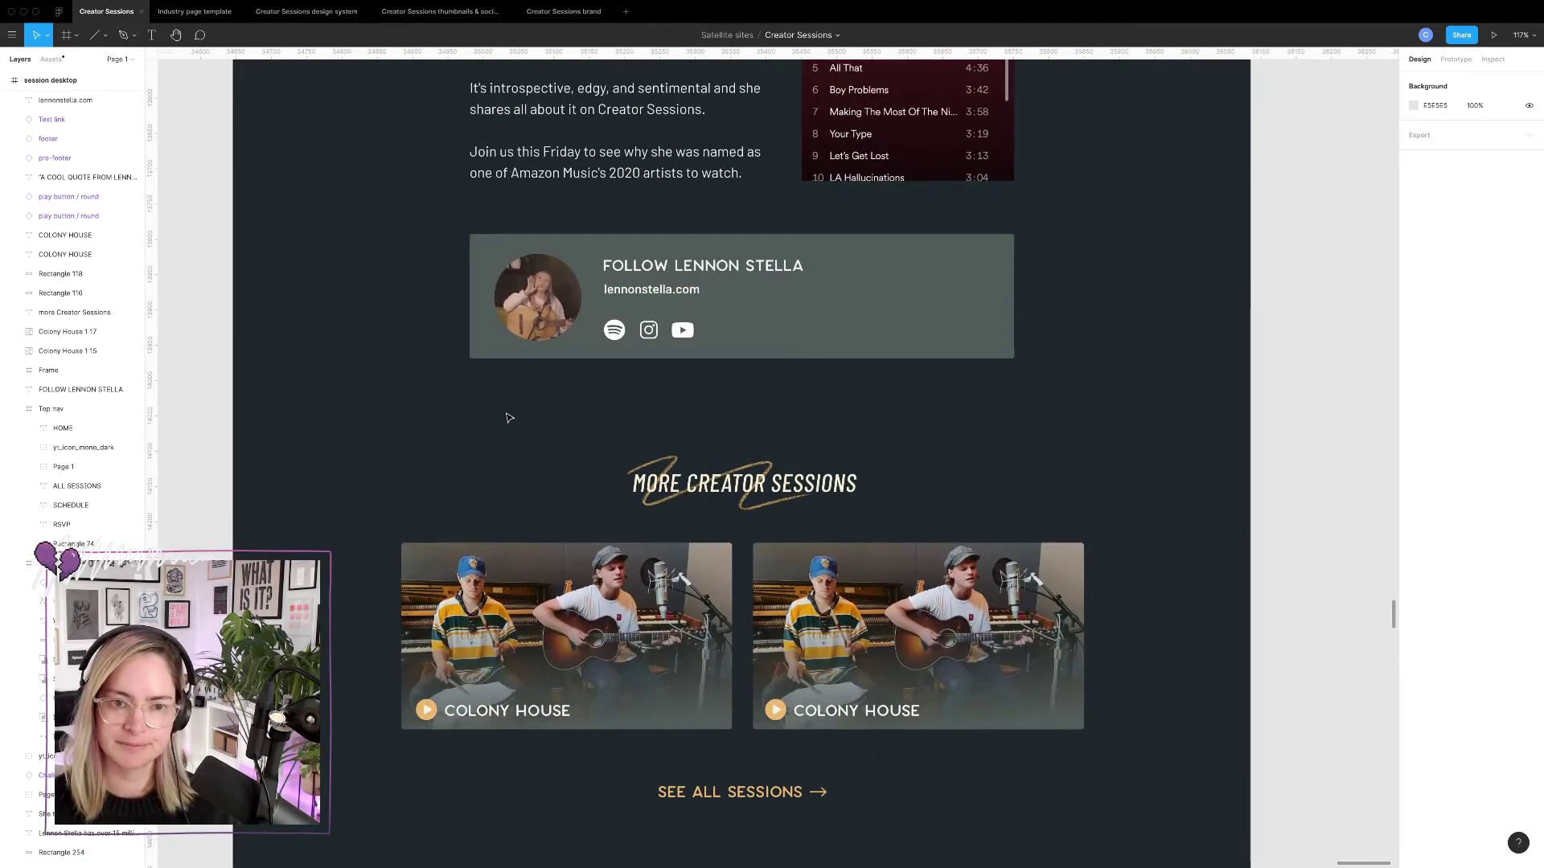
scroll(509, 418, "down", 10)
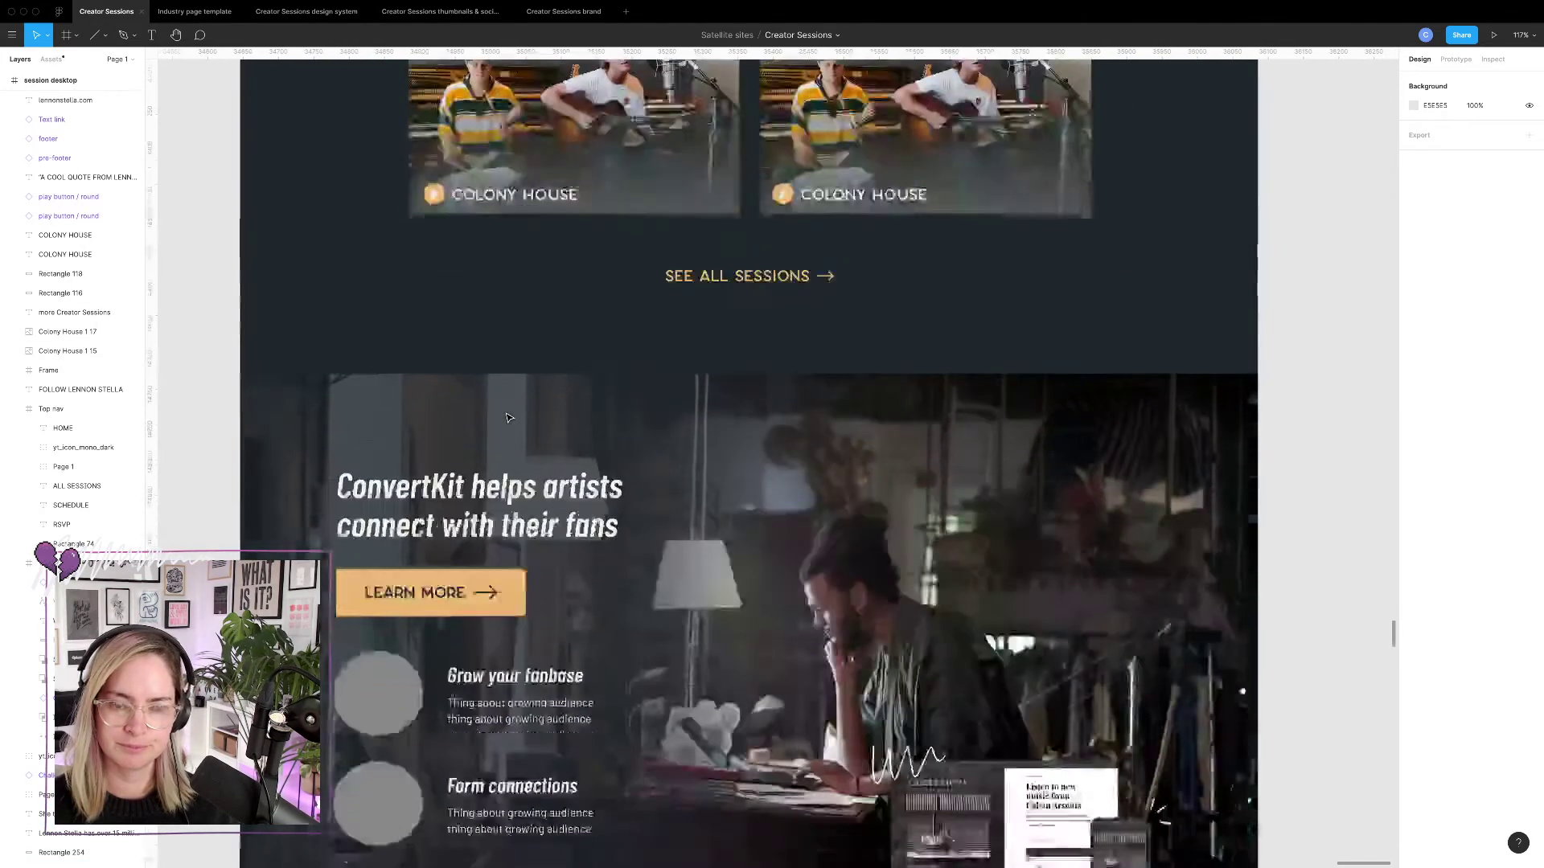
scroll(508, 416, "up", 1)
scroll(509, 417, "up", 15)
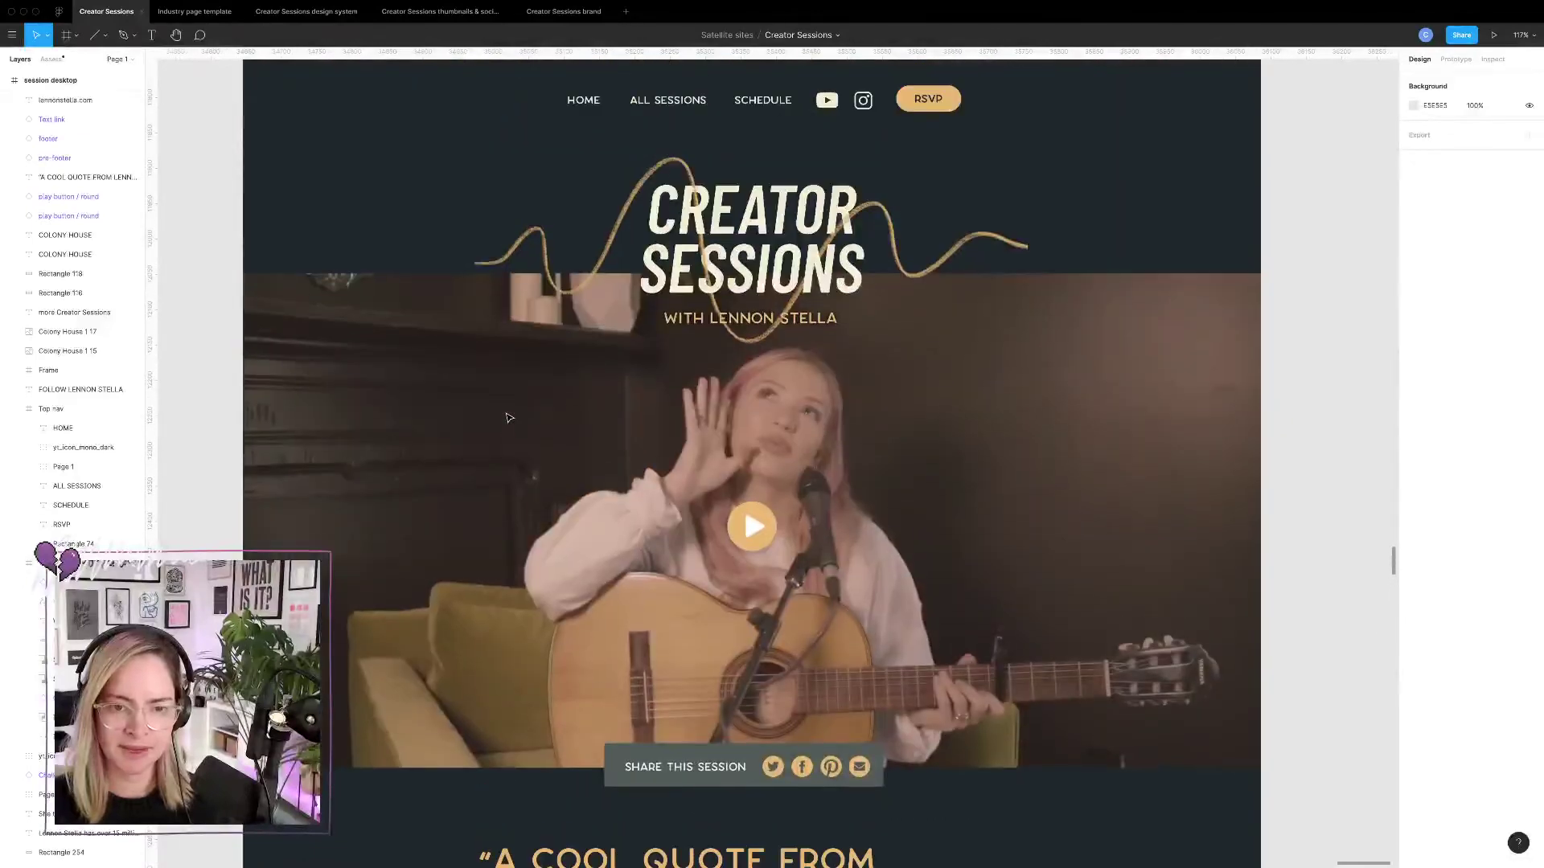
scroll(509, 418, "down", 5)
scroll(509, 417, "up", 5)
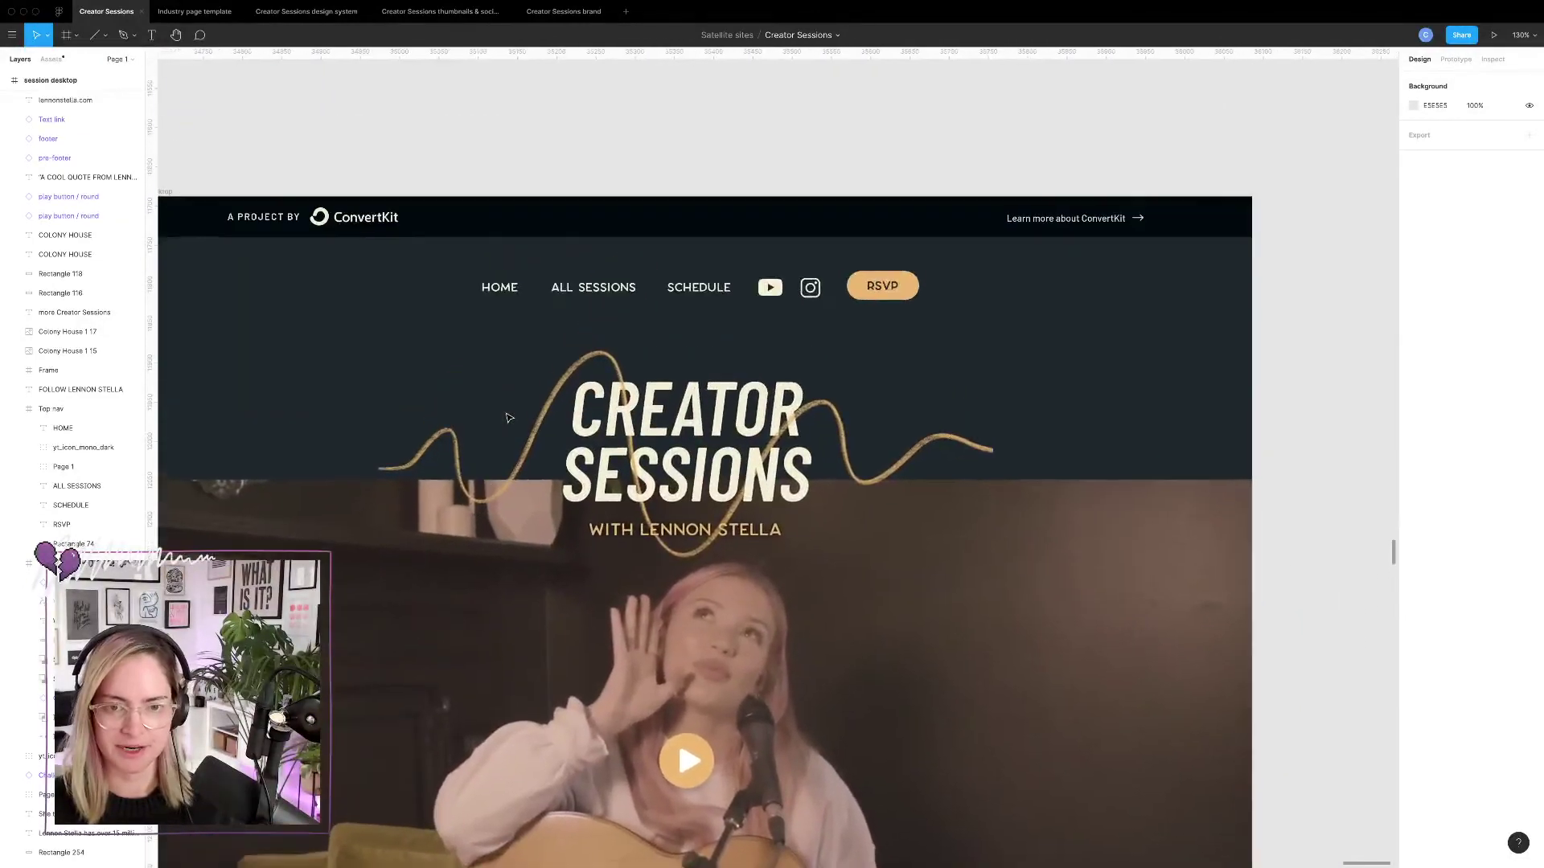
scroll(919, 301, "down", 10)
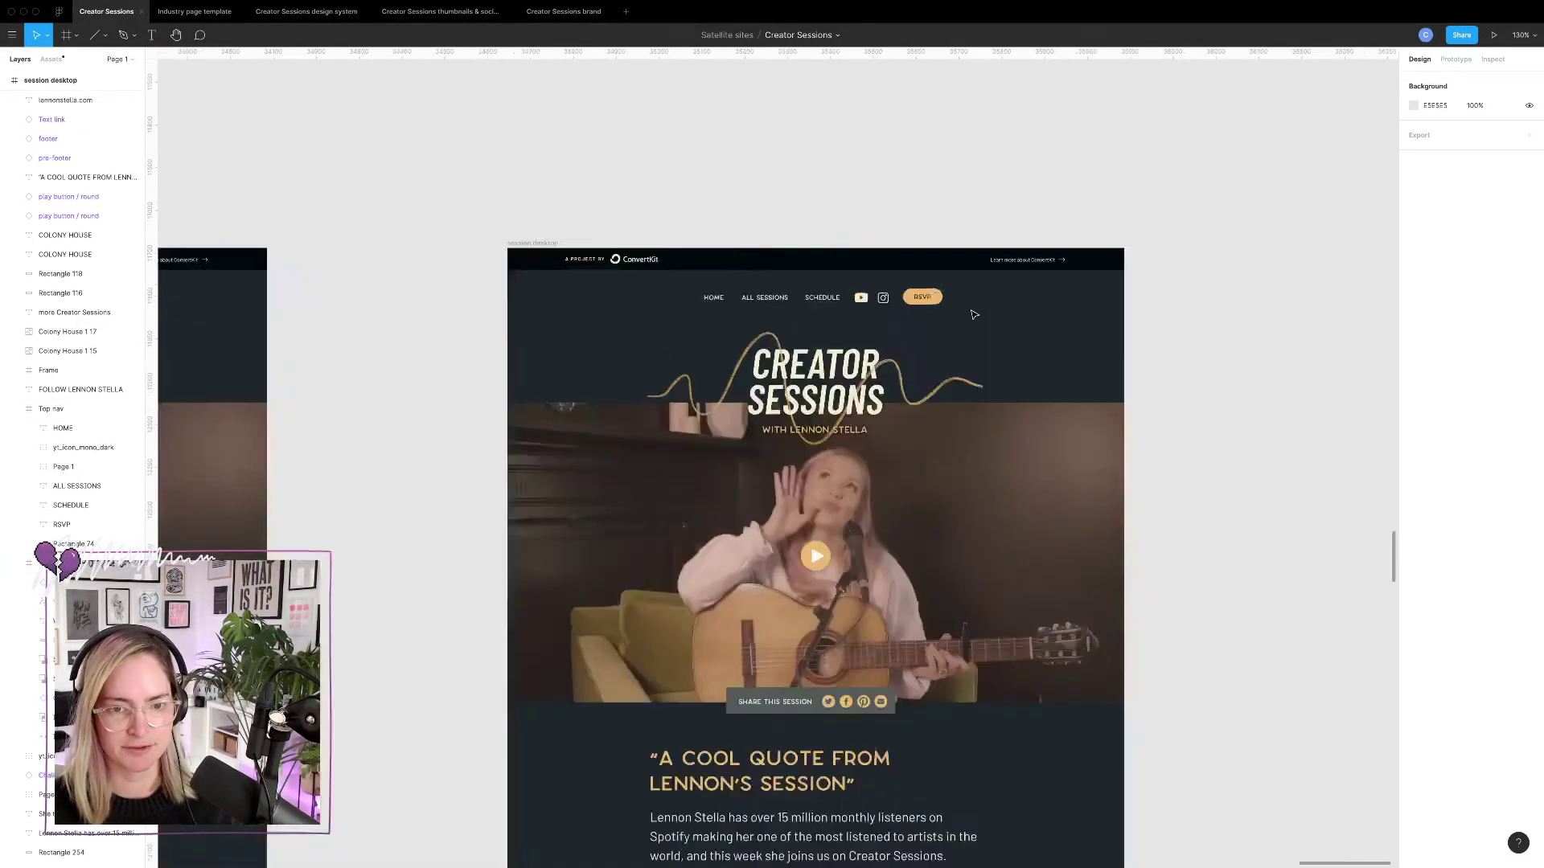
Duplicate the last session desktop frame beside the all desktop frame, and move the schedule desktop frame below the all desktop frame.
scroll(973, 314, "down", 5)
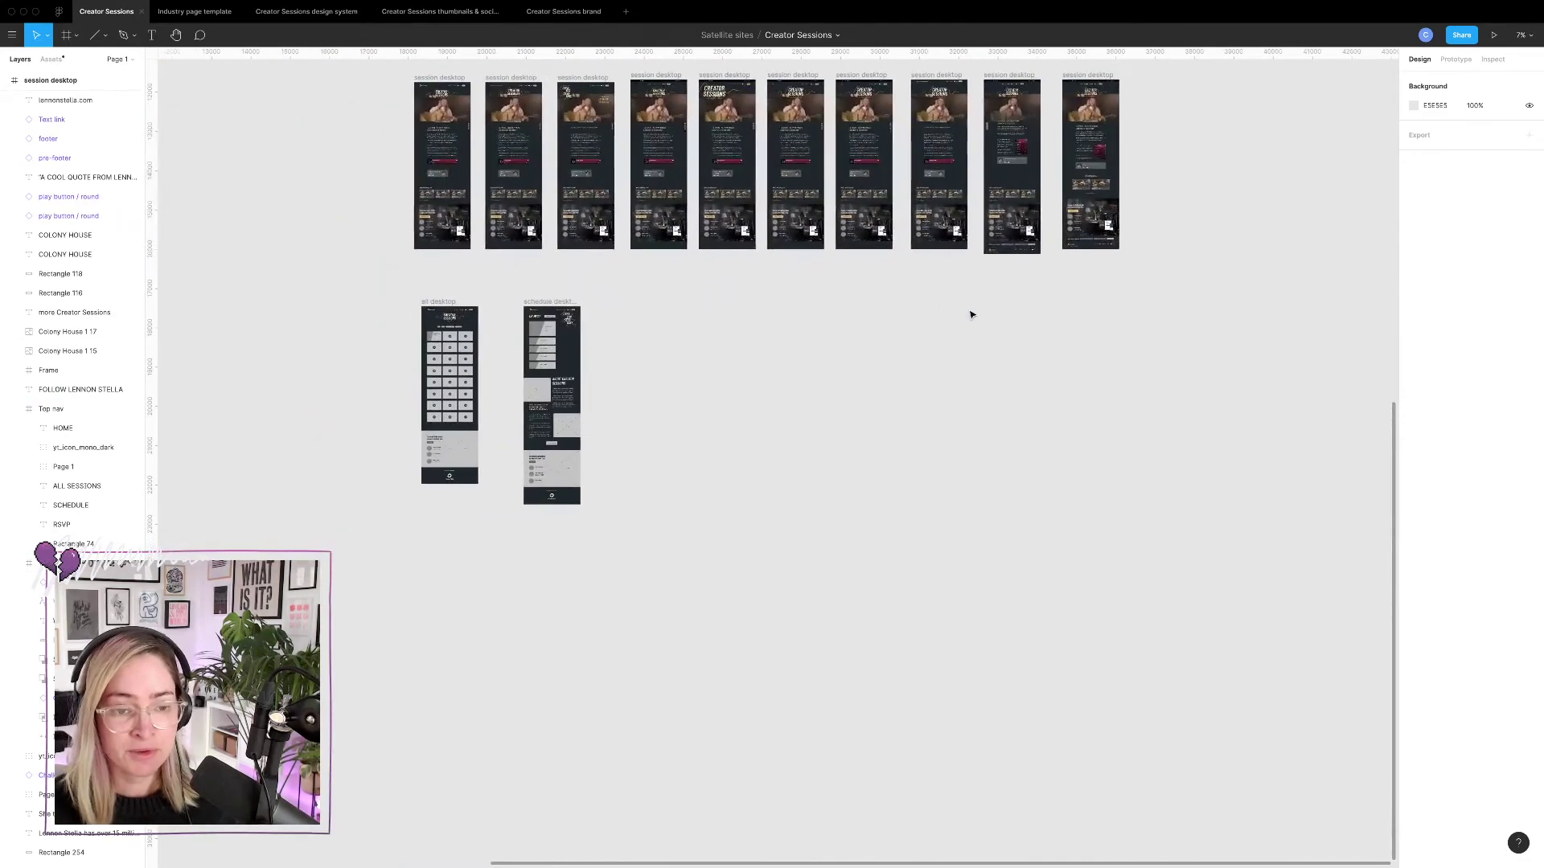
left_click(1102, 76)
left_click_drag(1101, 79, 720, 308)
left_click_drag(557, 305, 448, 529)
left_click_drag(711, 306, 553, 306)
scroll(478, 354, "up", 5)
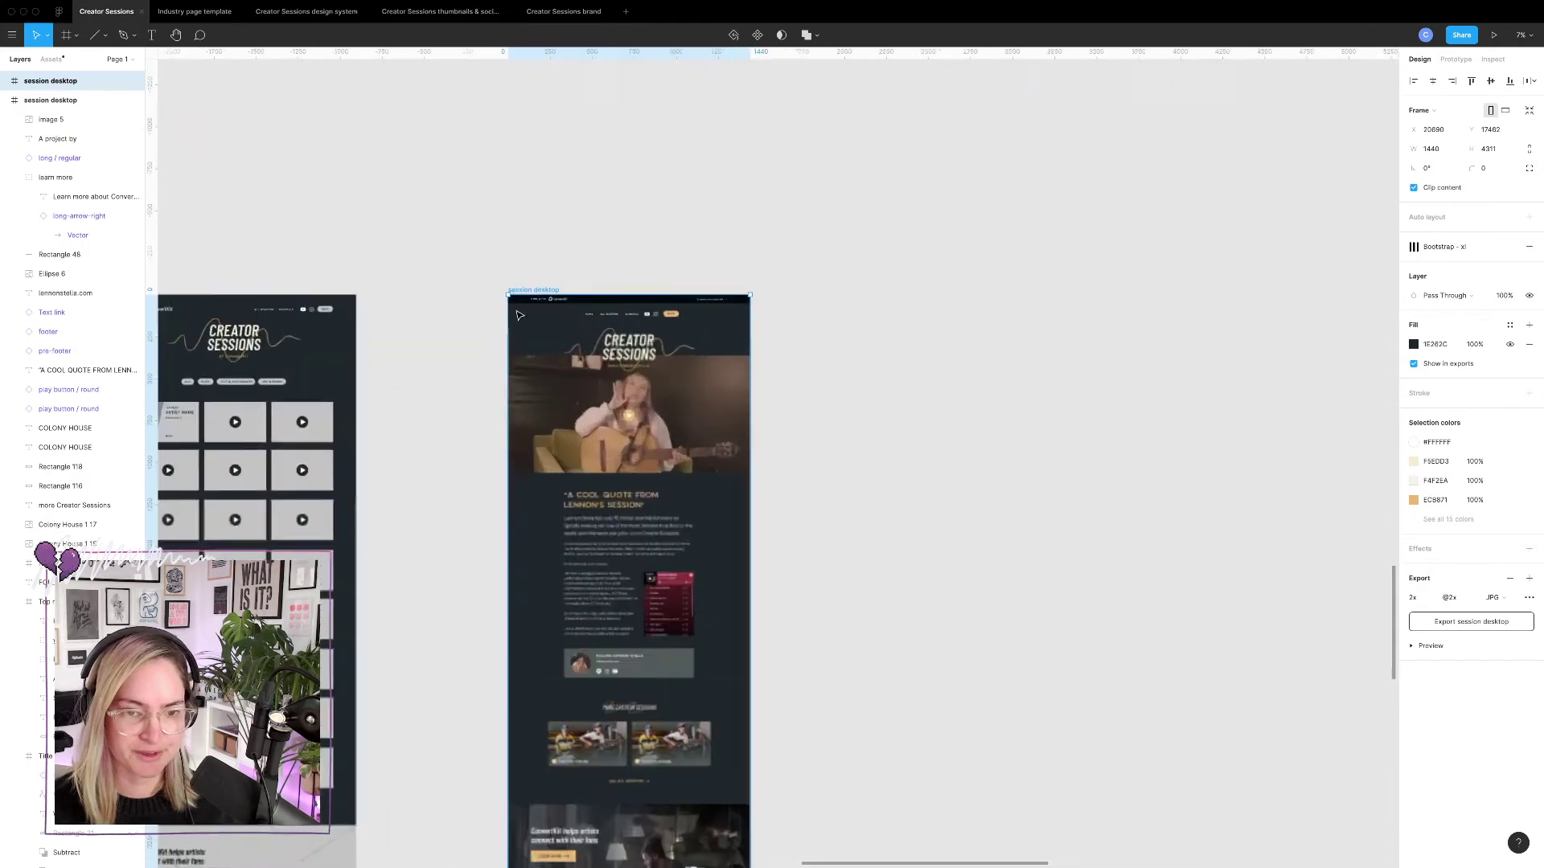
left_click(517, 312)
scroll(517, 312, "down", 2)
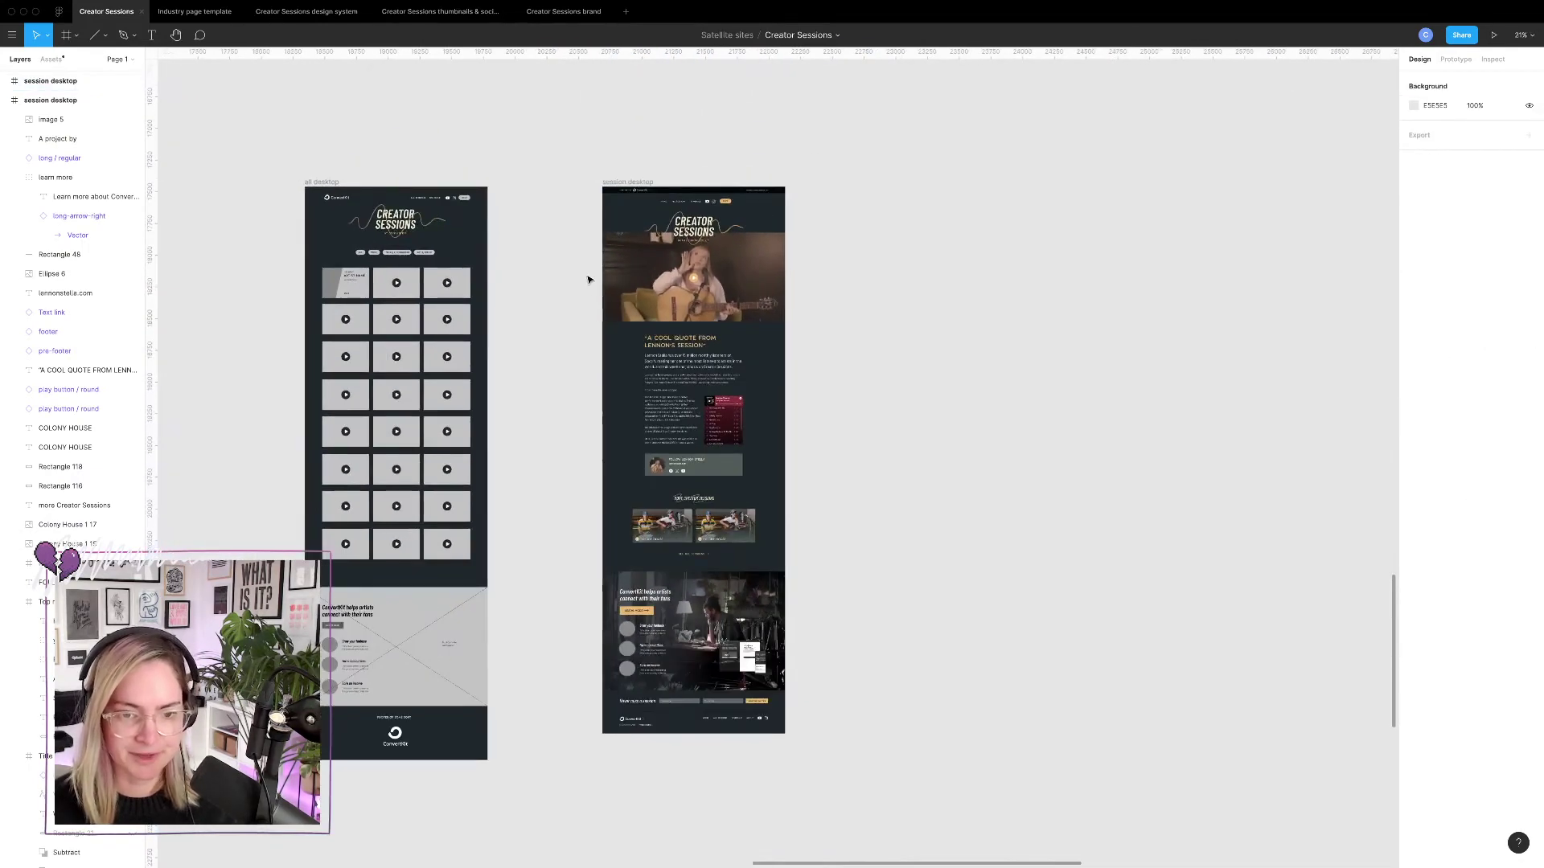
Try deleting all the content between the title and the pre-footer in the duplicated frame, including the session thumbnails, and undo the deletion.
left_click_drag(586, 274, 786, 563)
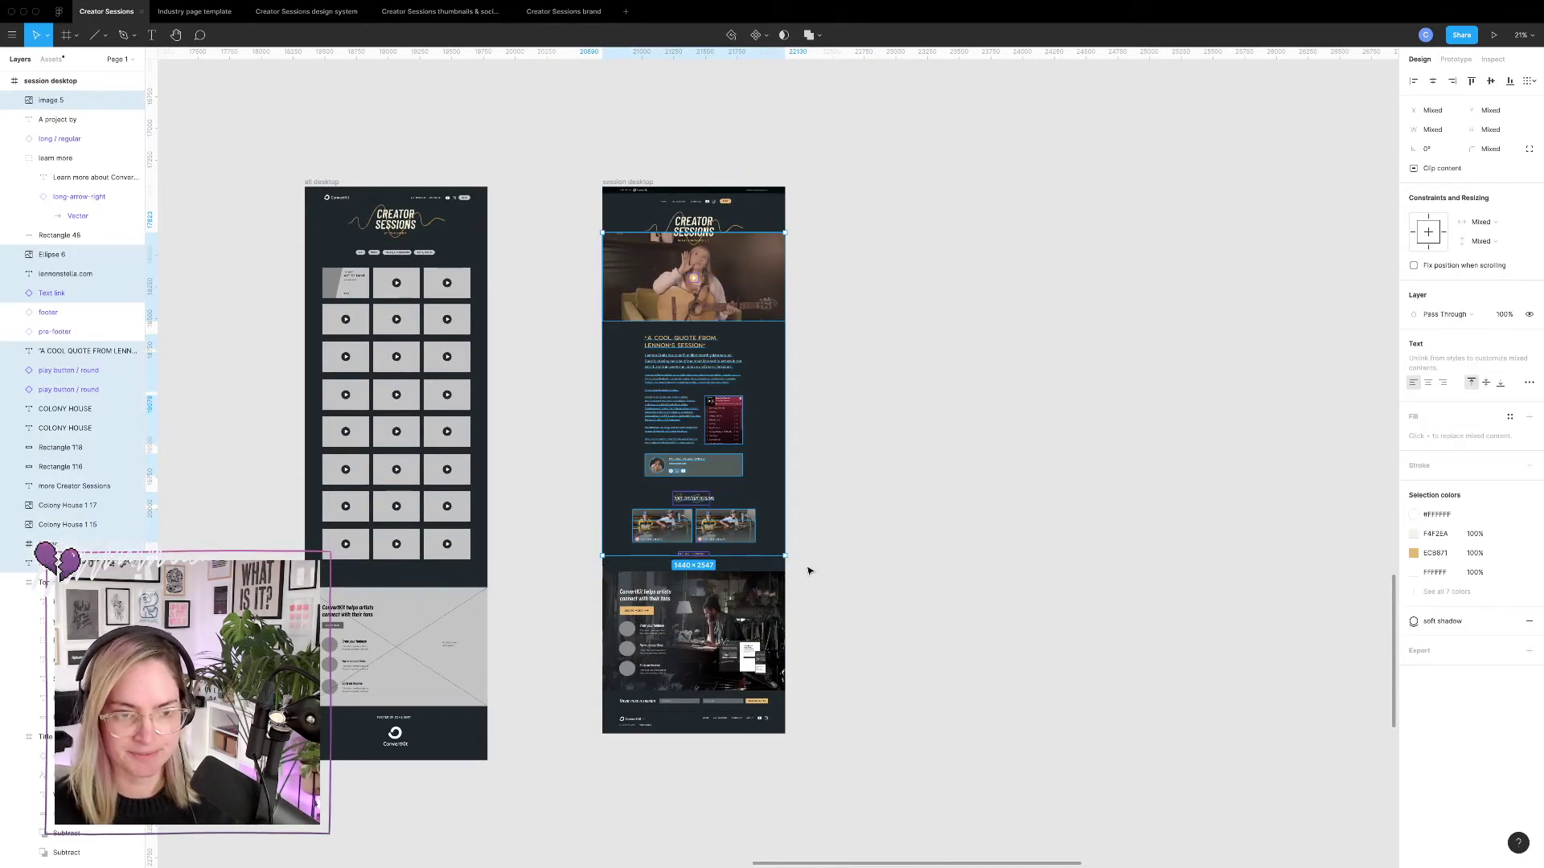
key("Delete")
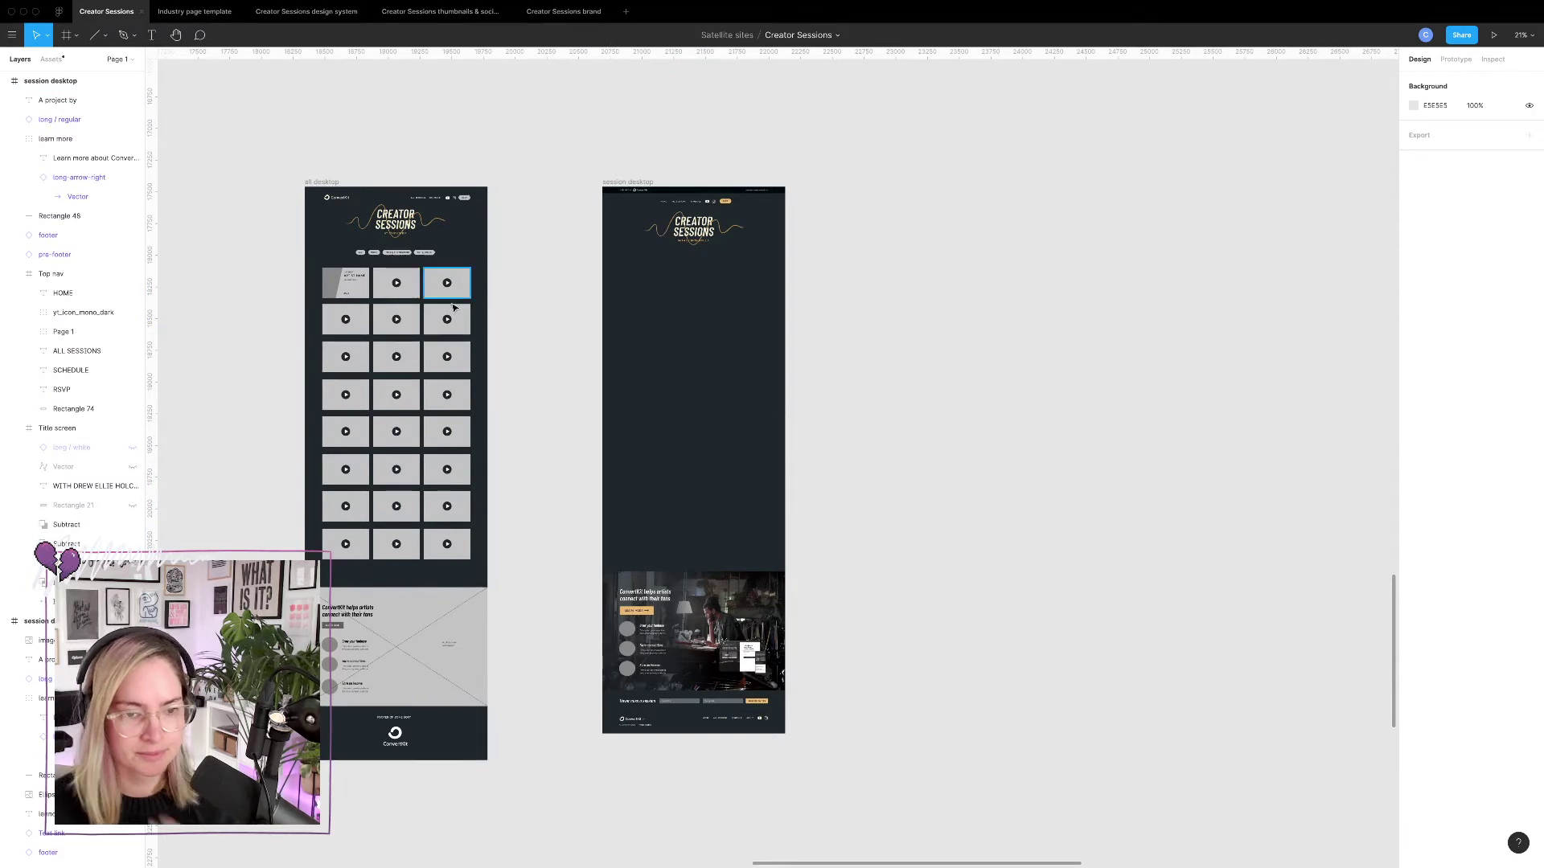
key("super+z")
left_click(838, 452)
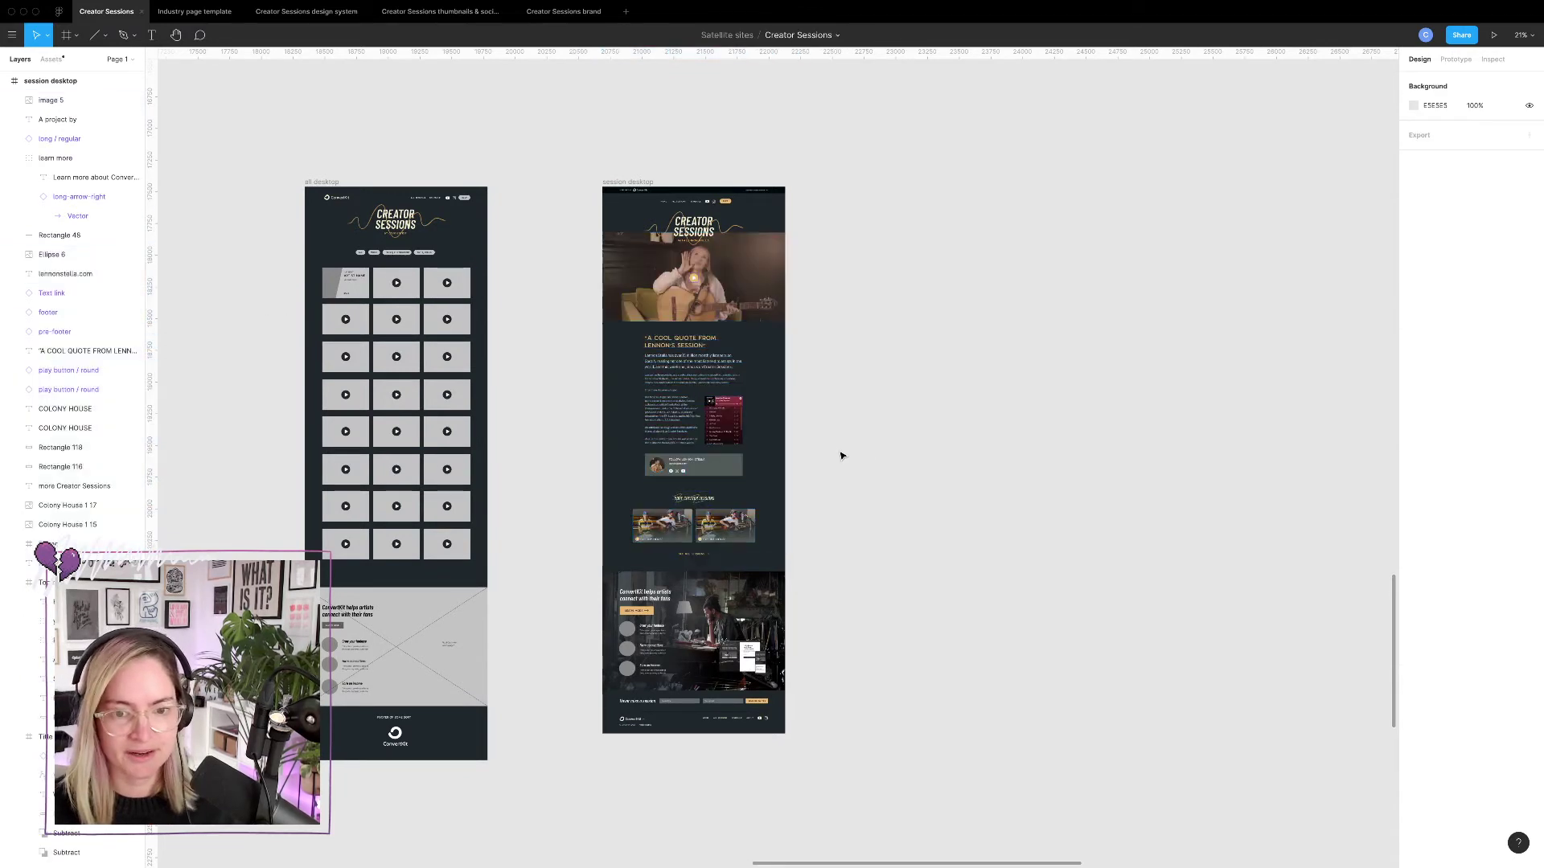
Delete the hero image, quote, body text, music player, follow card and More Creator Sessions heading from the duplicated frame, keeping the session thumbnails.
left_click_drag(576, 273, 846, 503)
key("Delete")
Copy the Ingrid Andress session card, including its play button, text, gradient and image, from the Music row of the last home desktop frame.
scroll(986, 354, "down", 10)
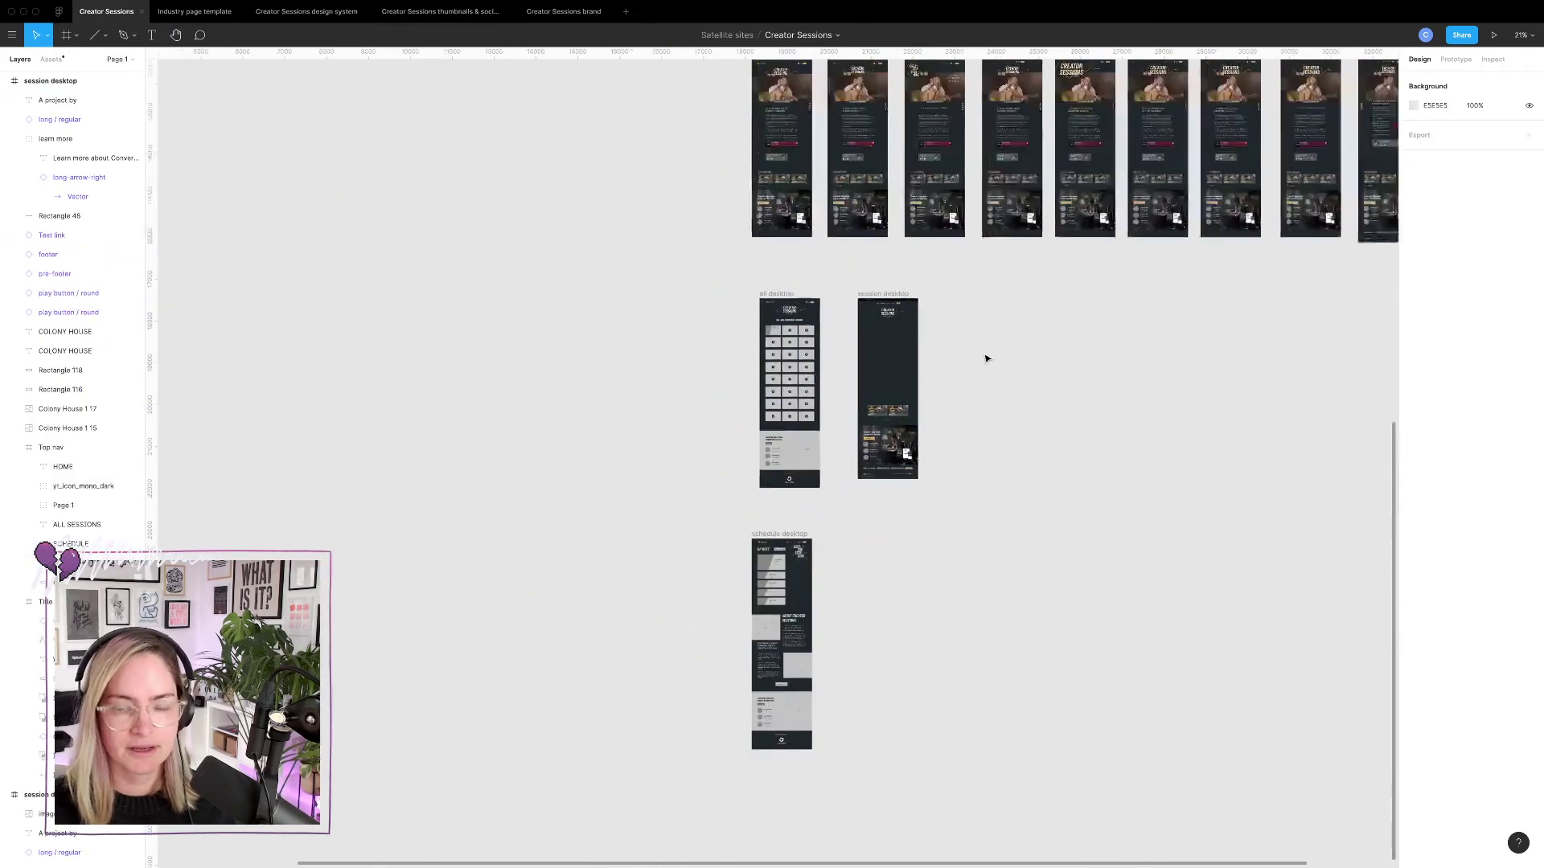
scroll(986, 354, "down", 3)
scroll(986, 355, "left", 2)
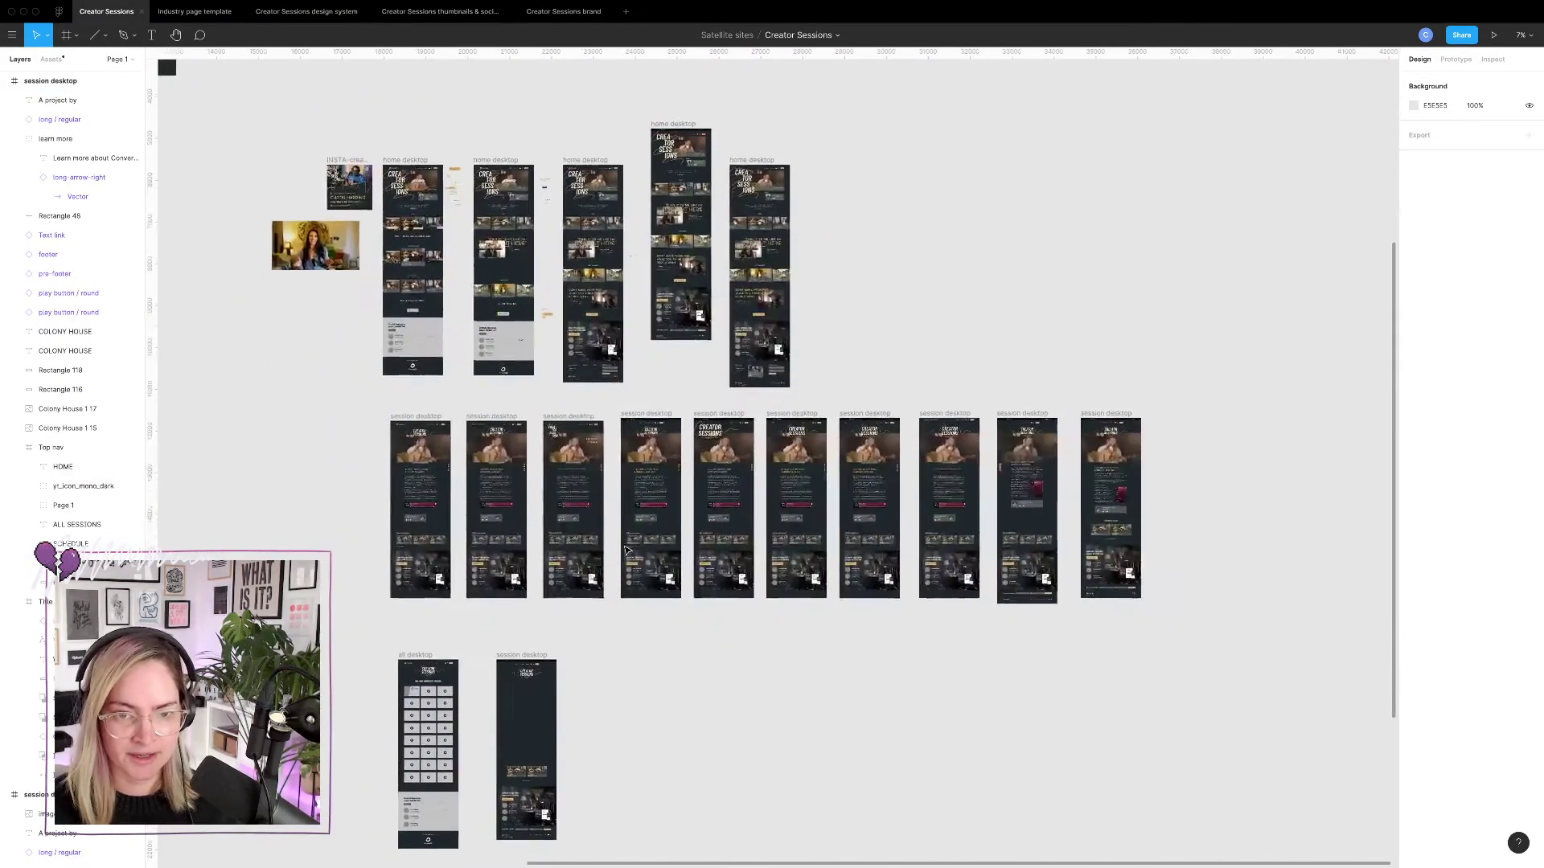
scroll(788, 318, "up", 10)
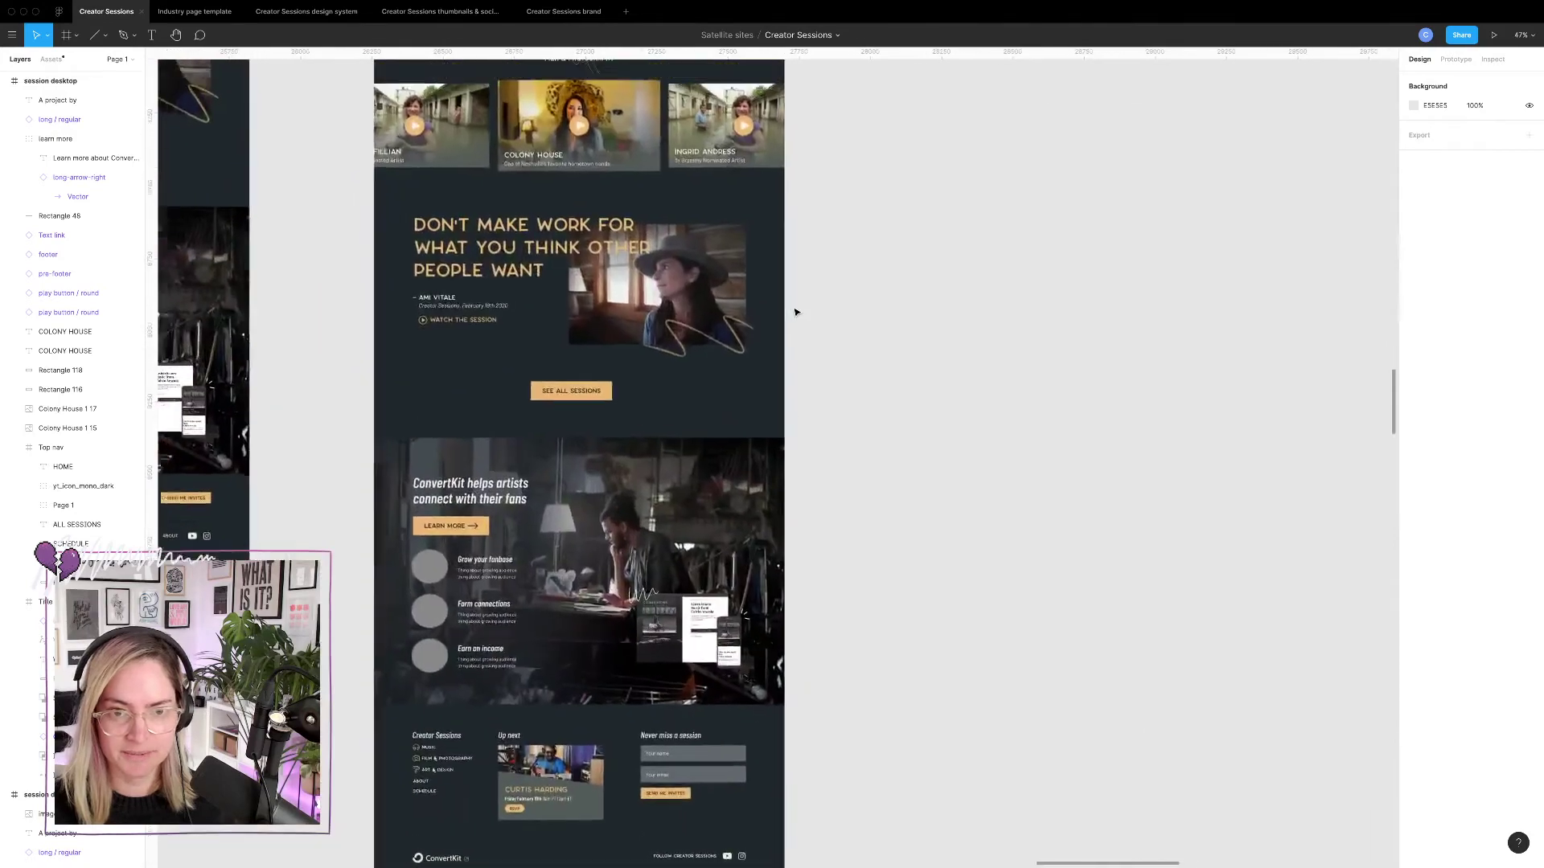
left_click_drag(744, 264, 858, 381)
scroll(868, 402, "down", 10)
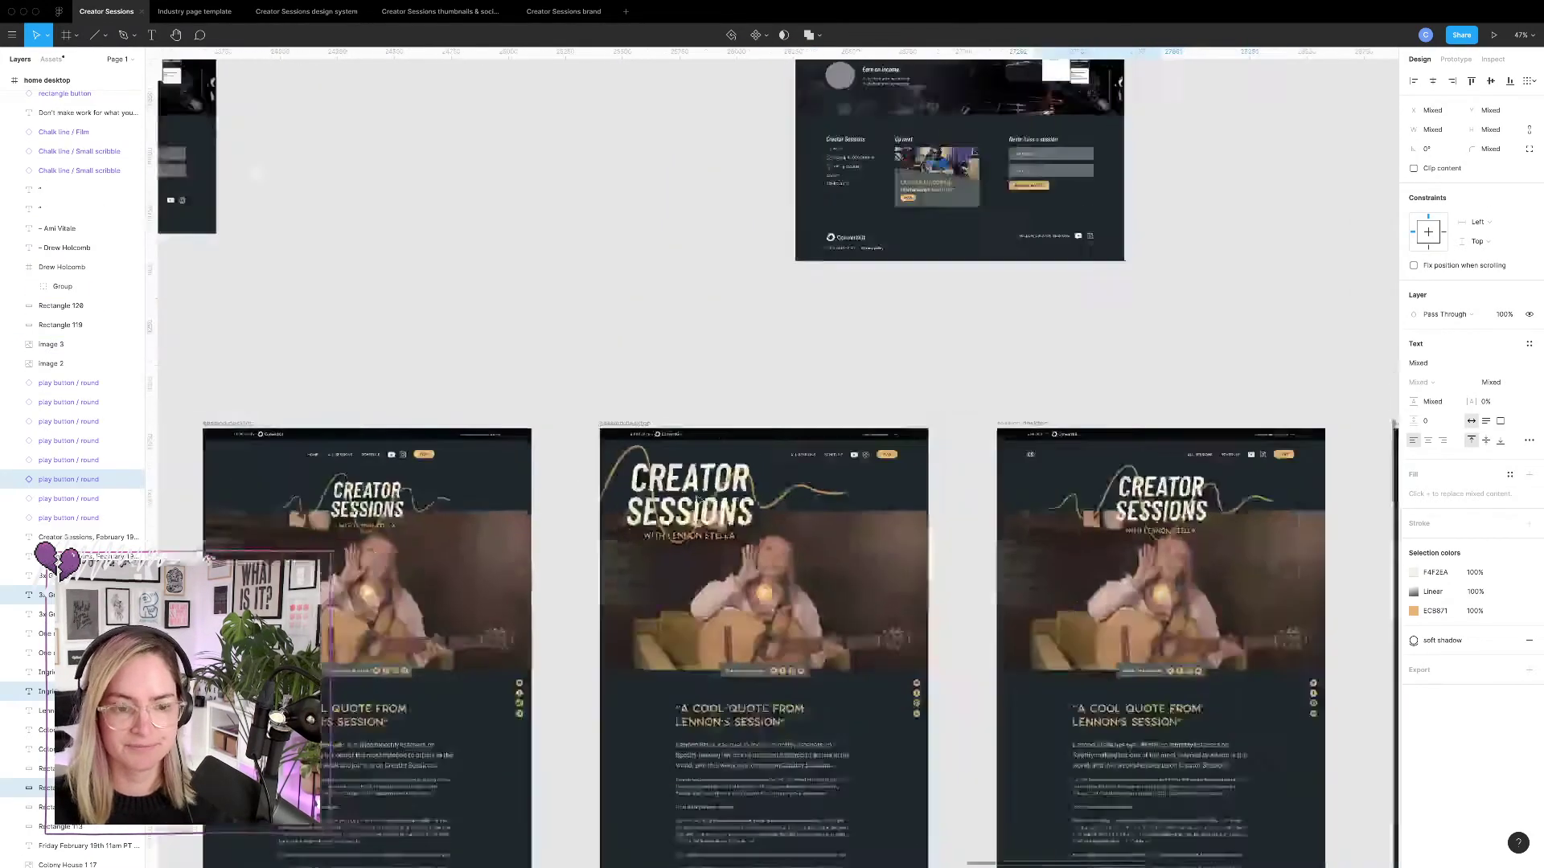
scroll(832, 579, "up", 10)
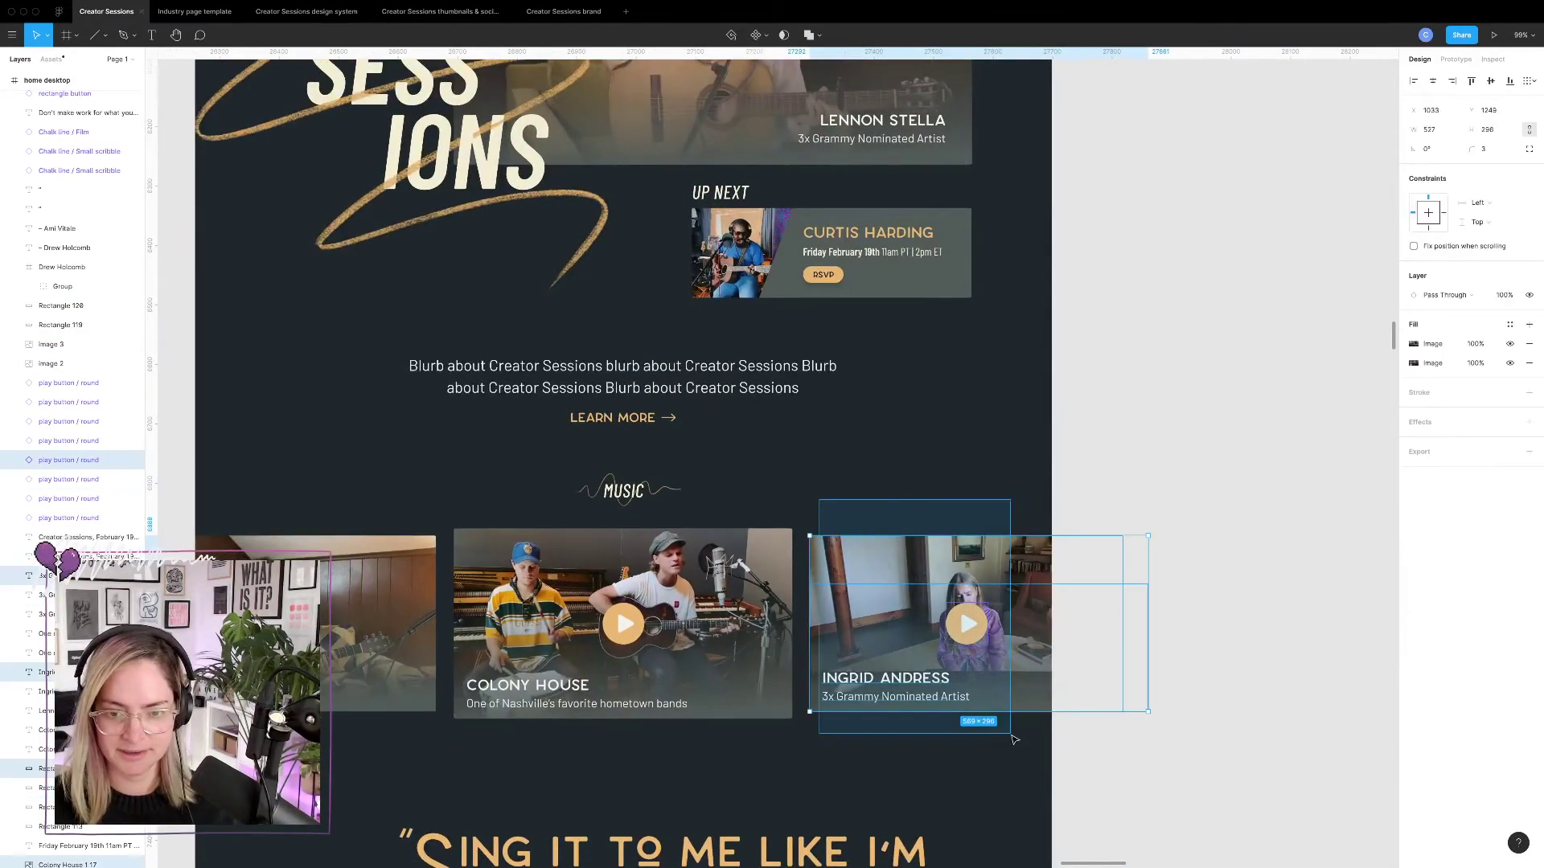
Paste the Ingrid Andress card into the duplicated frame beside the all desktop frame, and place it below the title.
scroll(914, 752, "down", 15)
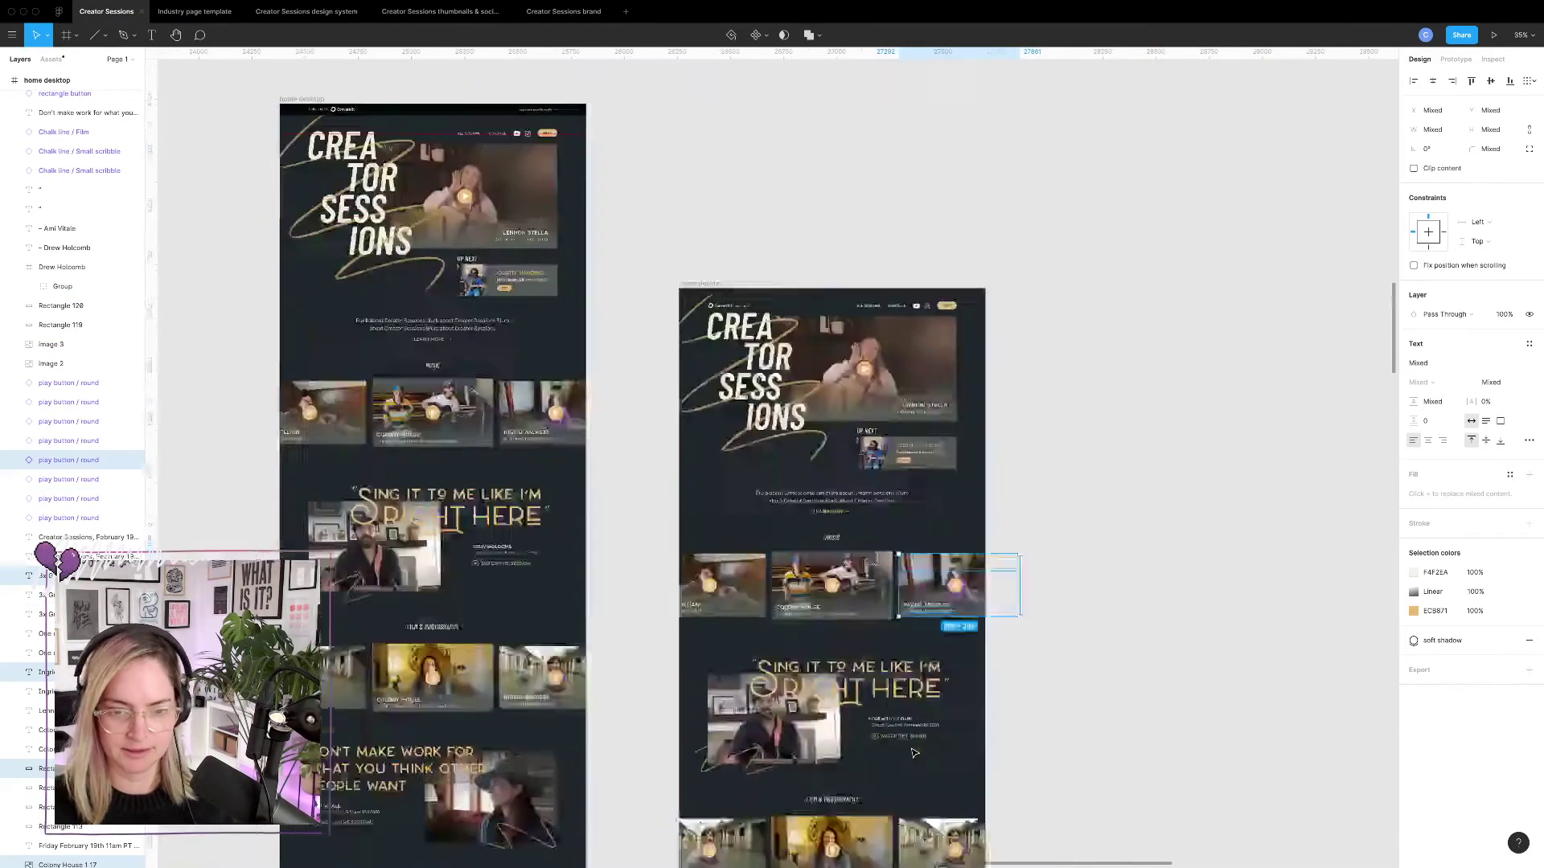
scroll(914, 753, "down", 5)
scroll(915, 753, "left", 3)
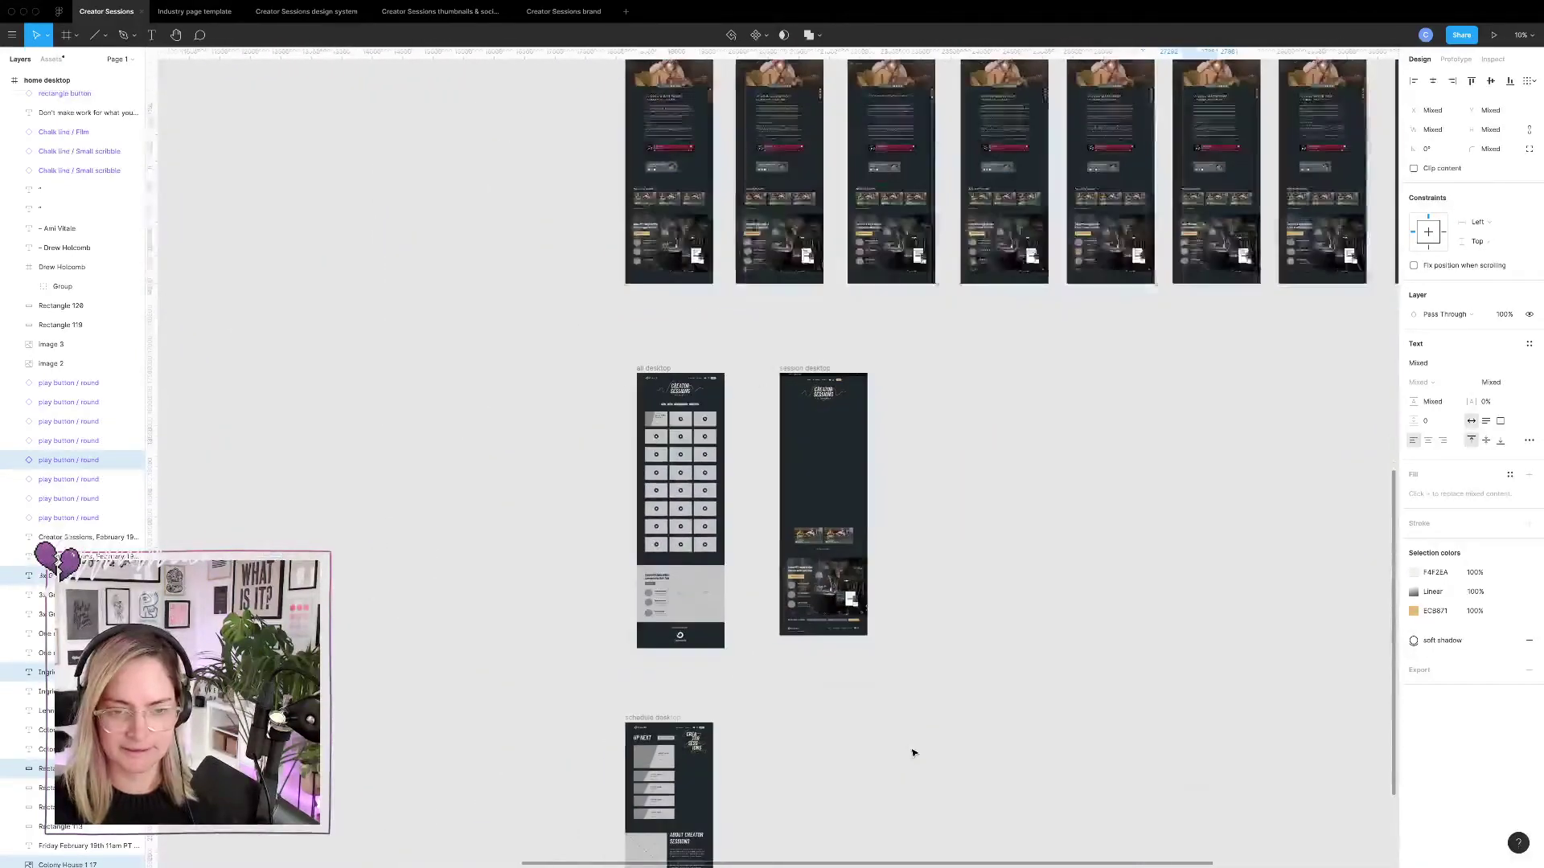
scroll(795, 415, "up", 7)
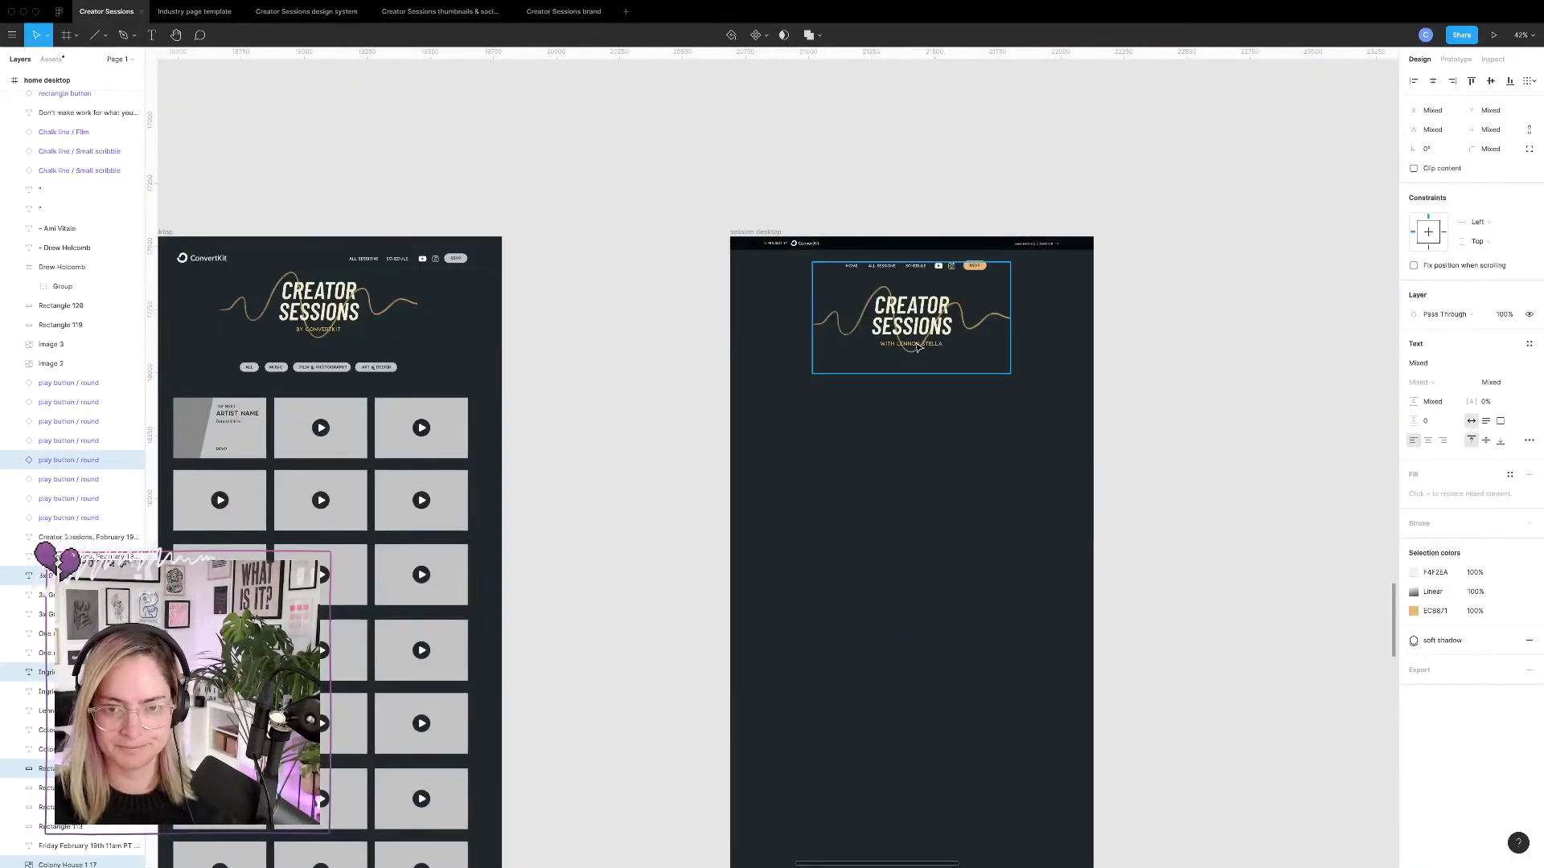
key("super+v")
left_click_drag(777, 444, 998, 483)
Duplicate the last session desktop frame and place the copy beside the original at the end of the row.
scroll(998, 483, "down", 5)
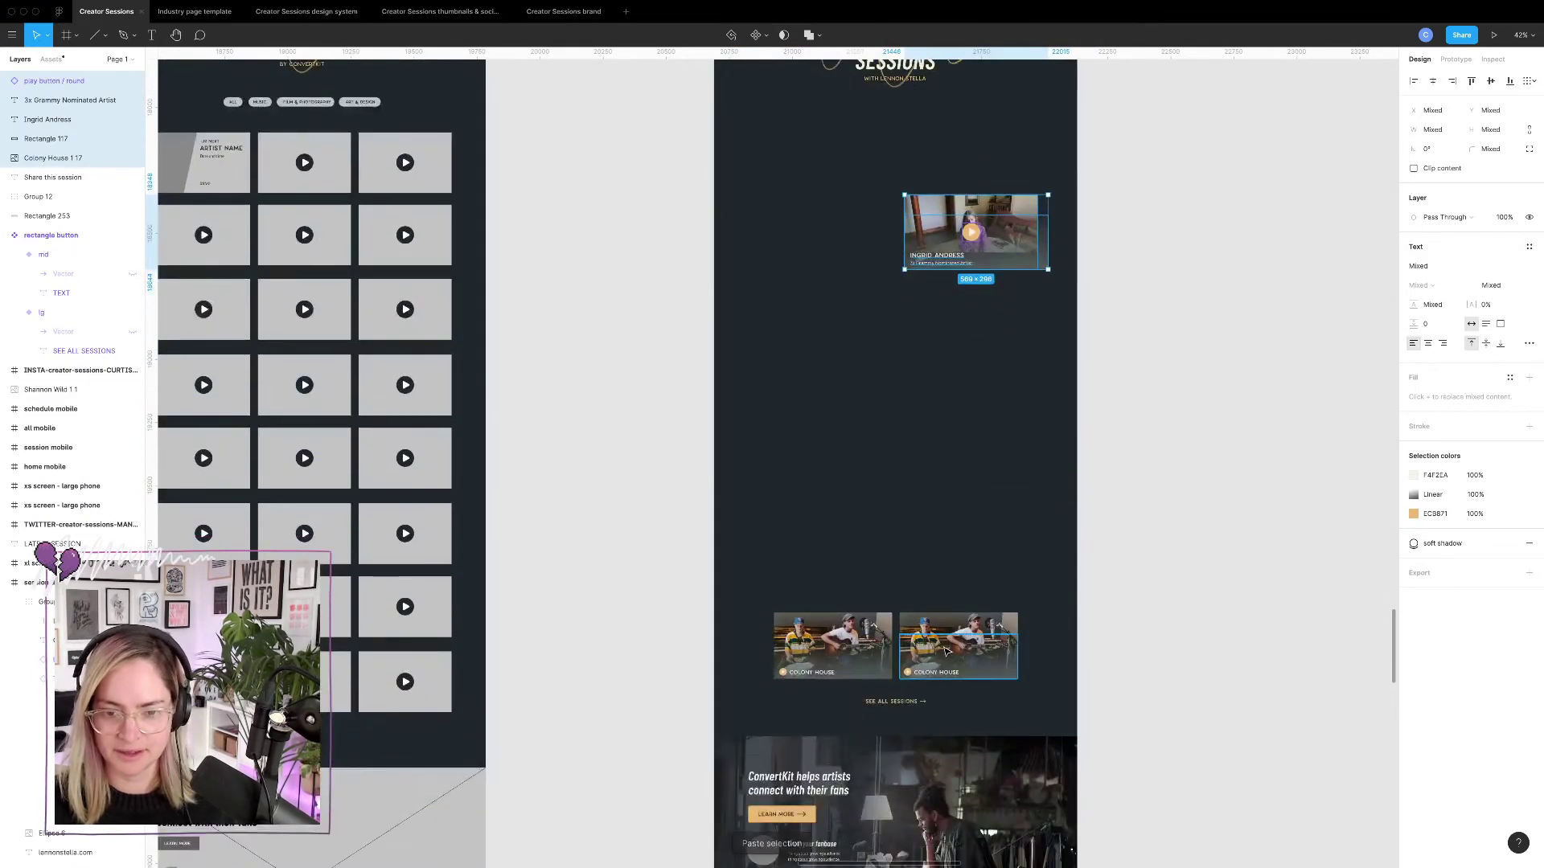
scroll(979, 221, "down", 10)
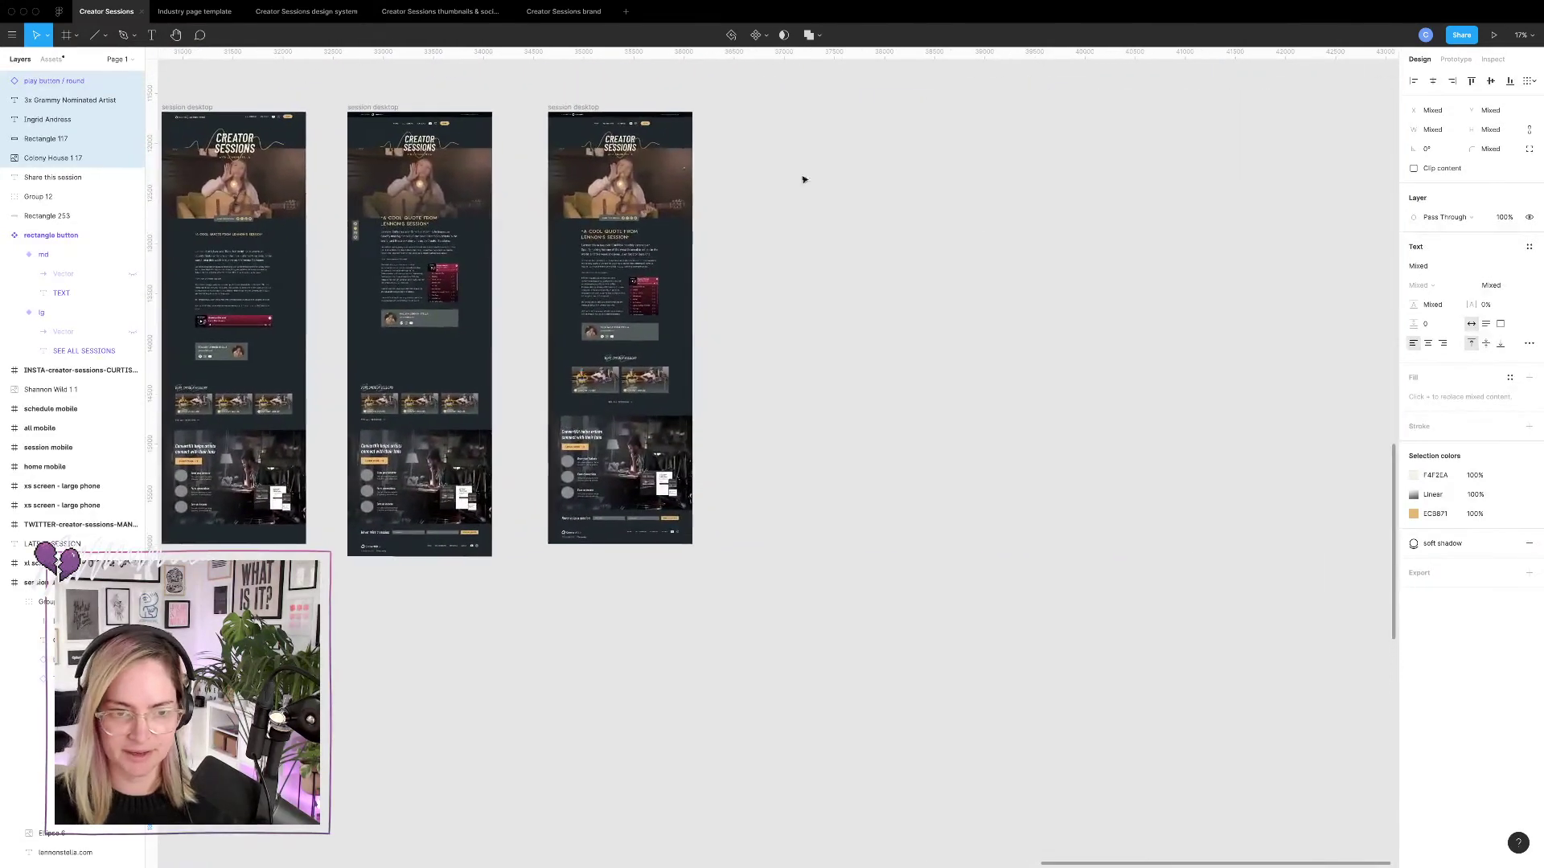
scroll(804, 179, "up", 5)
left_click(478, 140)
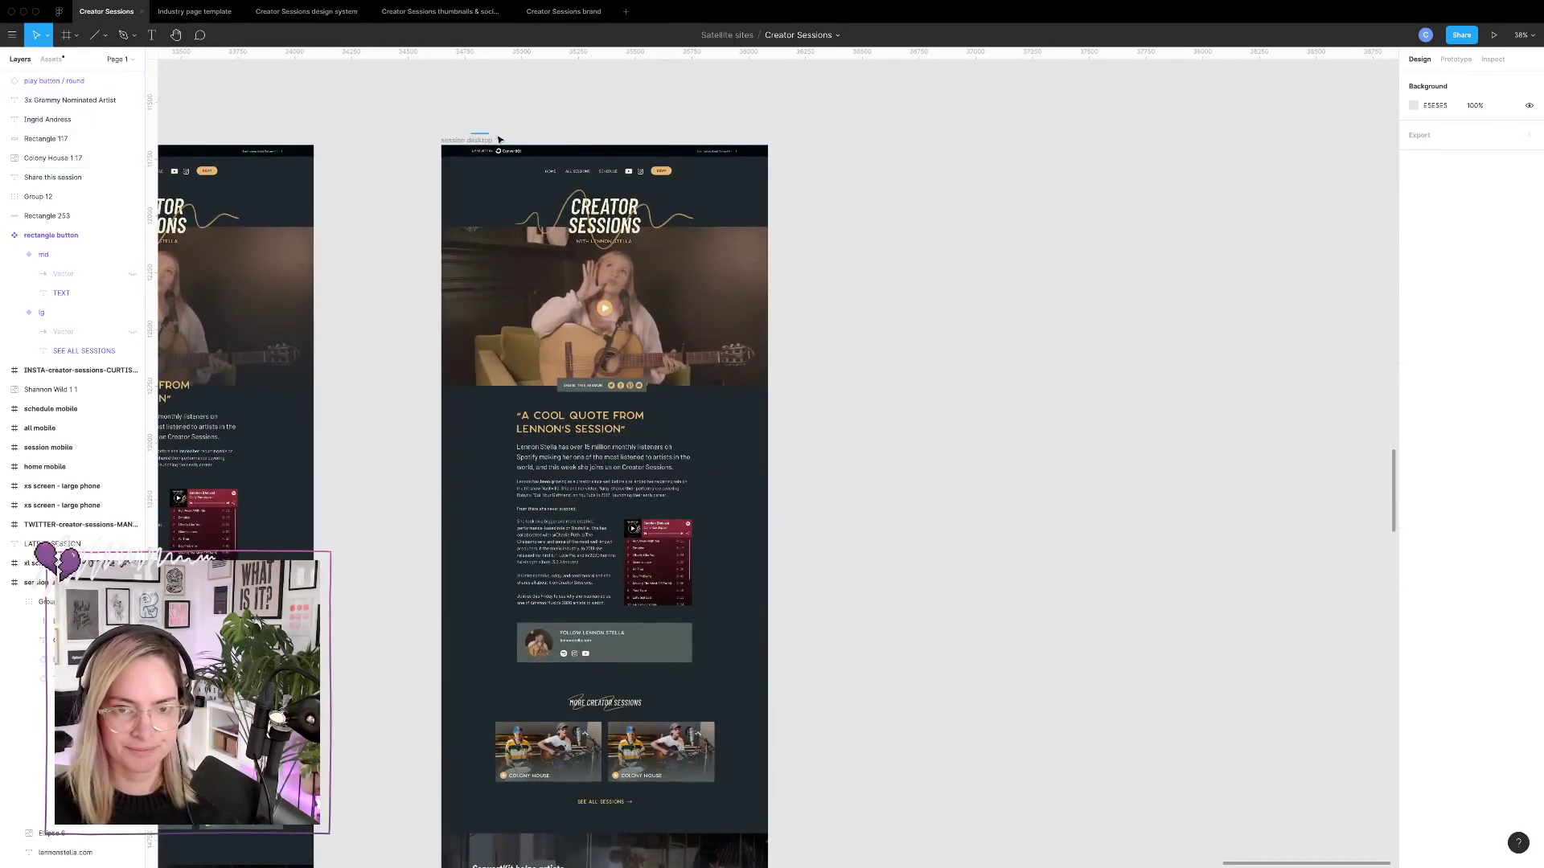
left_click_drag(478, 141, 862, 134)
left_click(1193, 456)
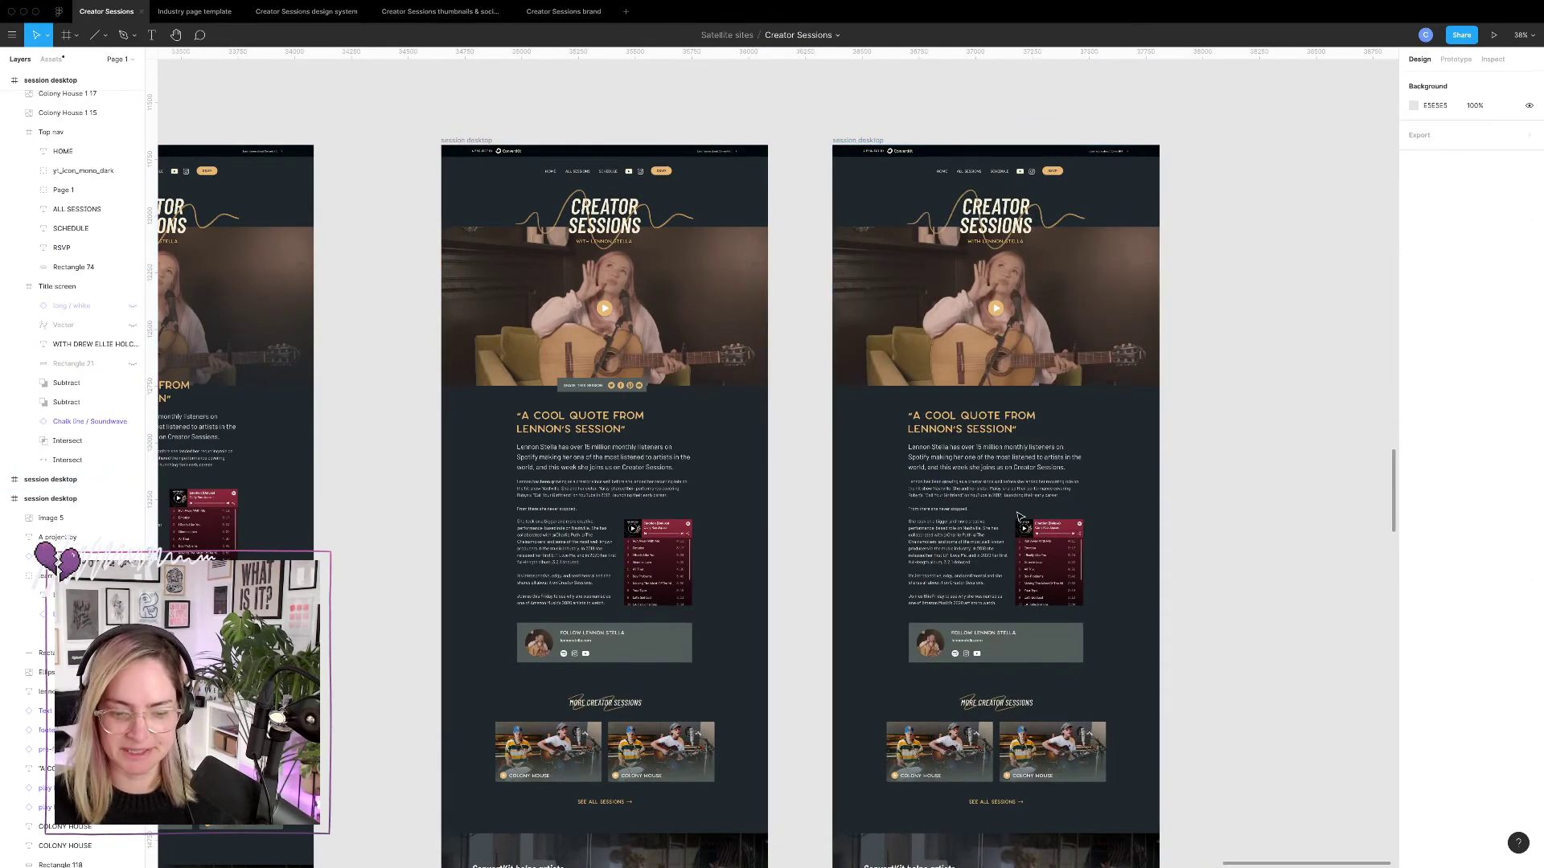
Paste the Ingrid Andress card into the new copy's More Creator Sessions section, aligned with the second thumbnail's outer edge nearest the first.
scroll(1005, 507, "up", 5)
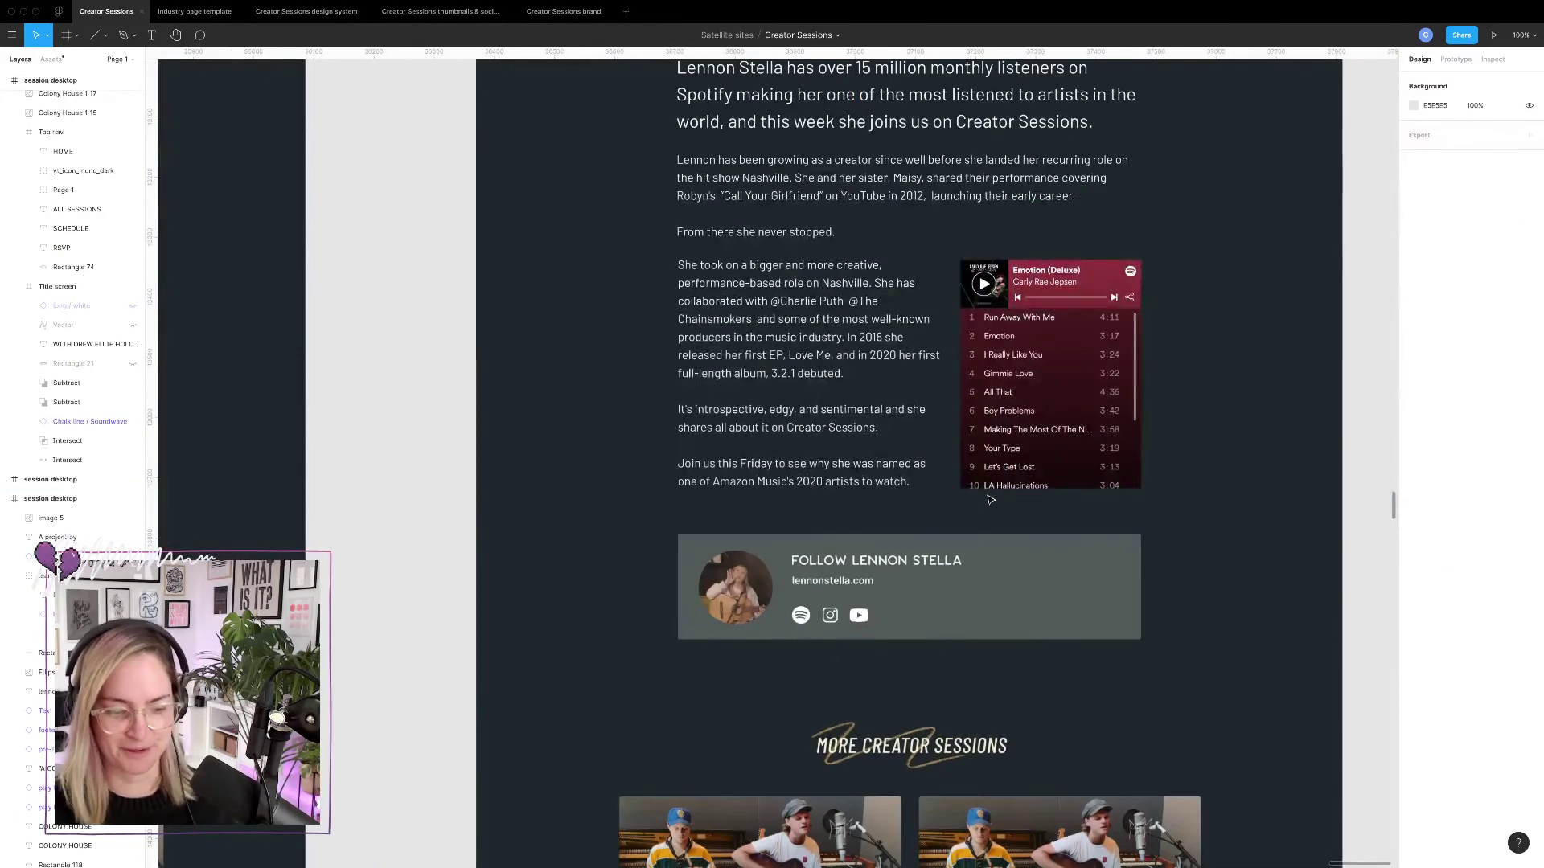
scroll(943, 489, "down", 2)
scroll(943, 489, "right", 1)
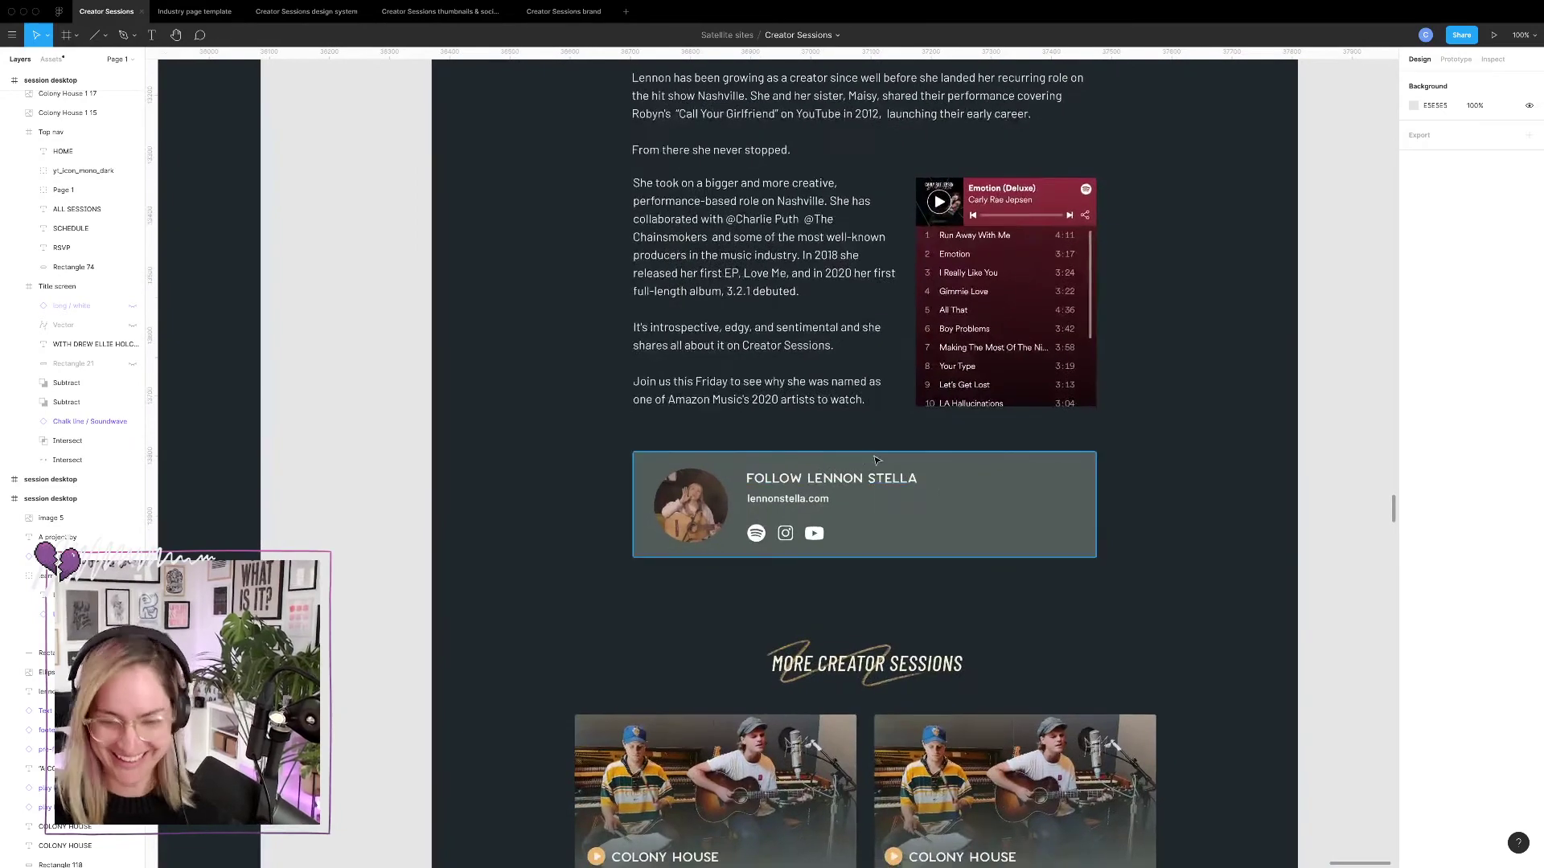
scroll(944, 490, "up", 5)
scroll(921, 469, "down", 5)
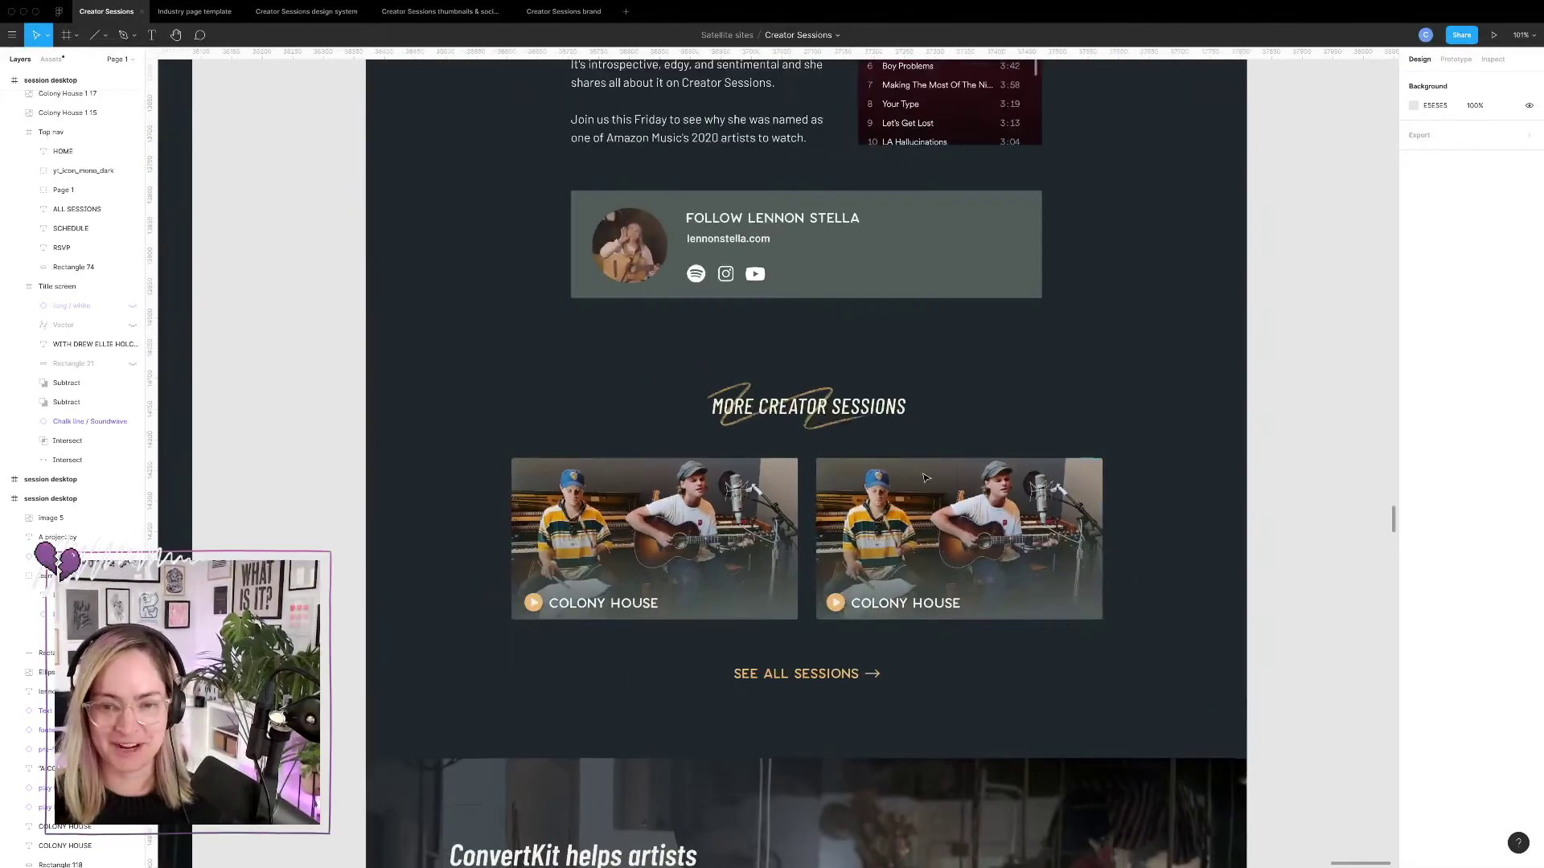
key("super+v")
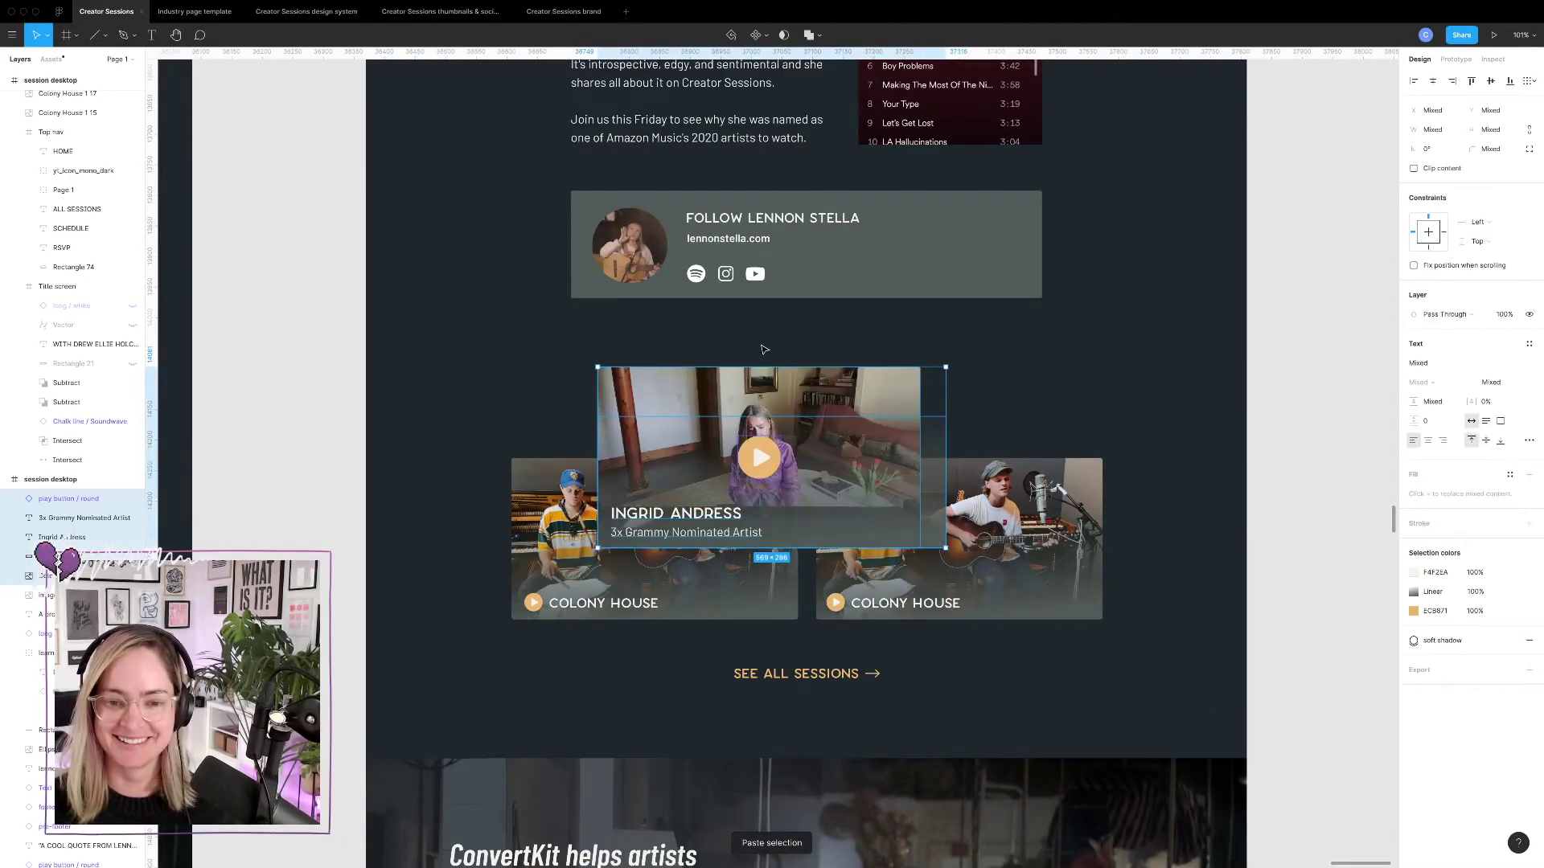
left_click_drag(798, 402, 1012, 362)
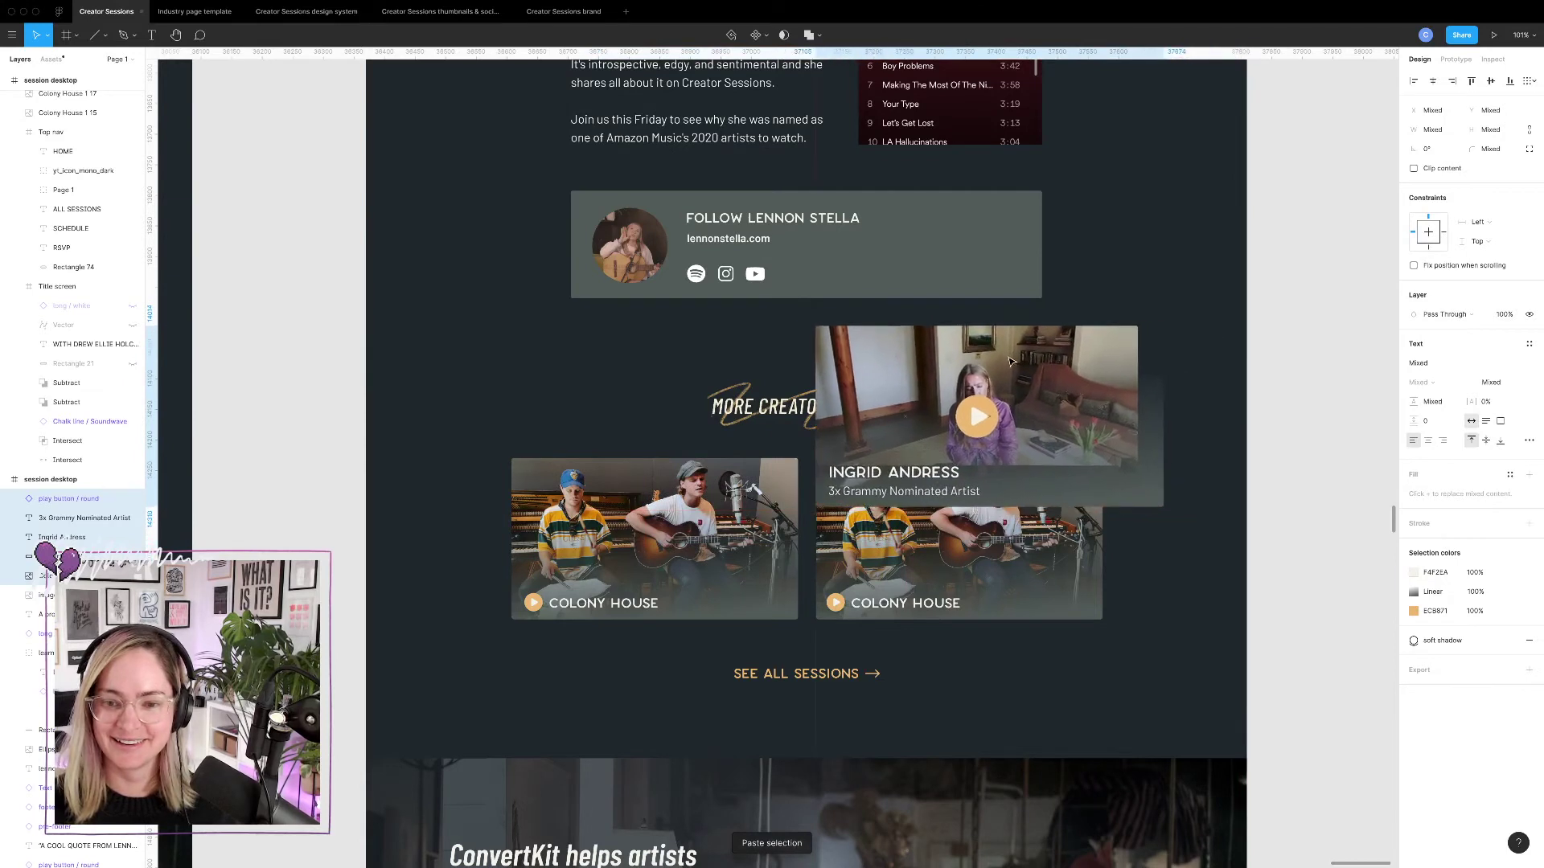
Trim the pasted card's gradient to the image edge, and scale the image and gradient to the layout grid columns, 470 px wide.
double_click(1163, 434)
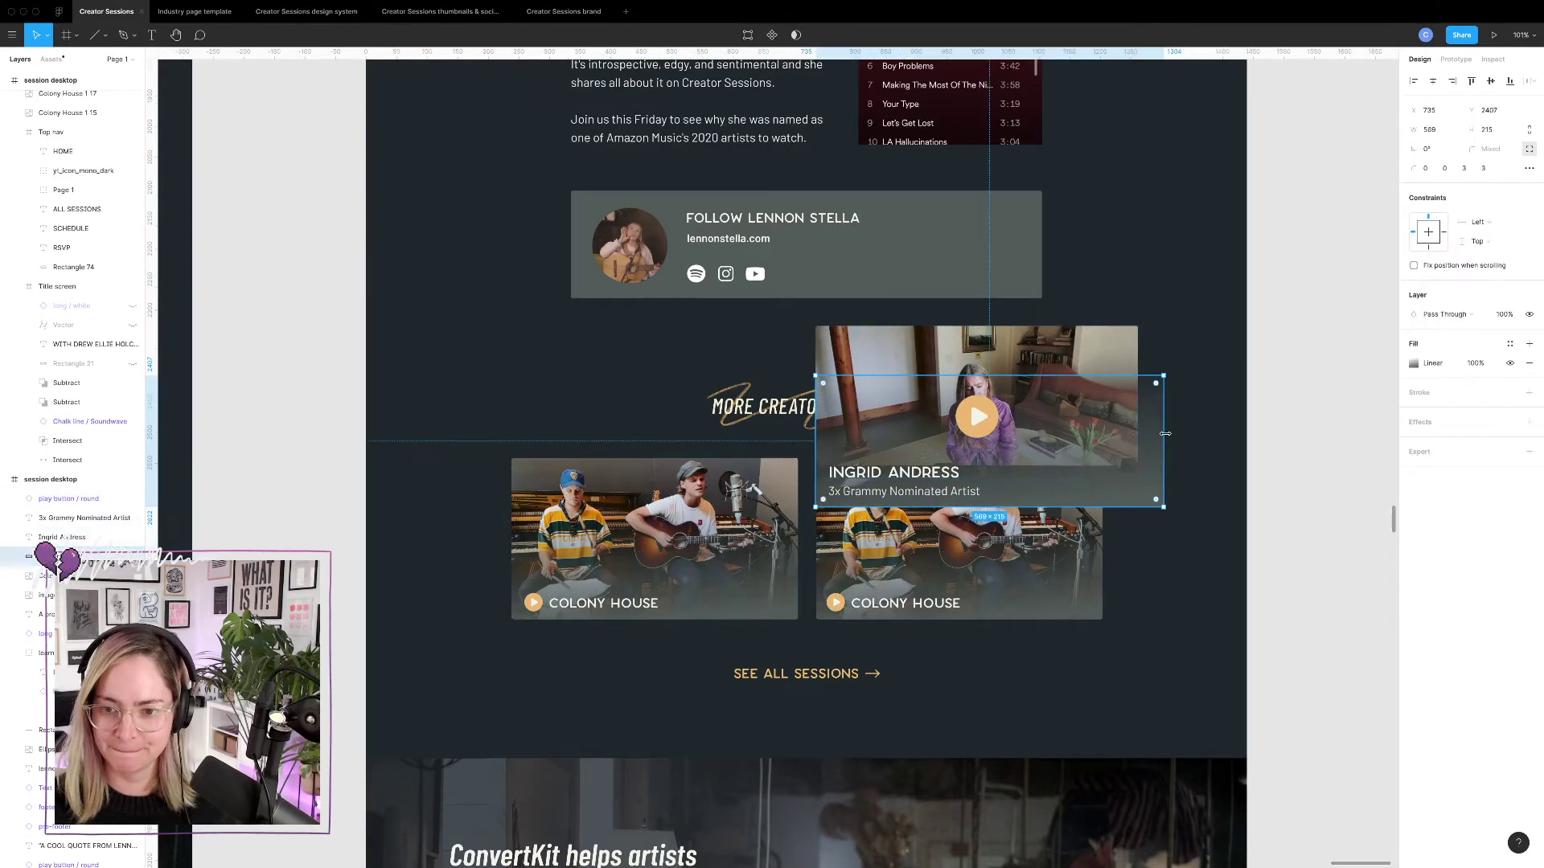
left_click_drag(1155, 433, 1139, 431)
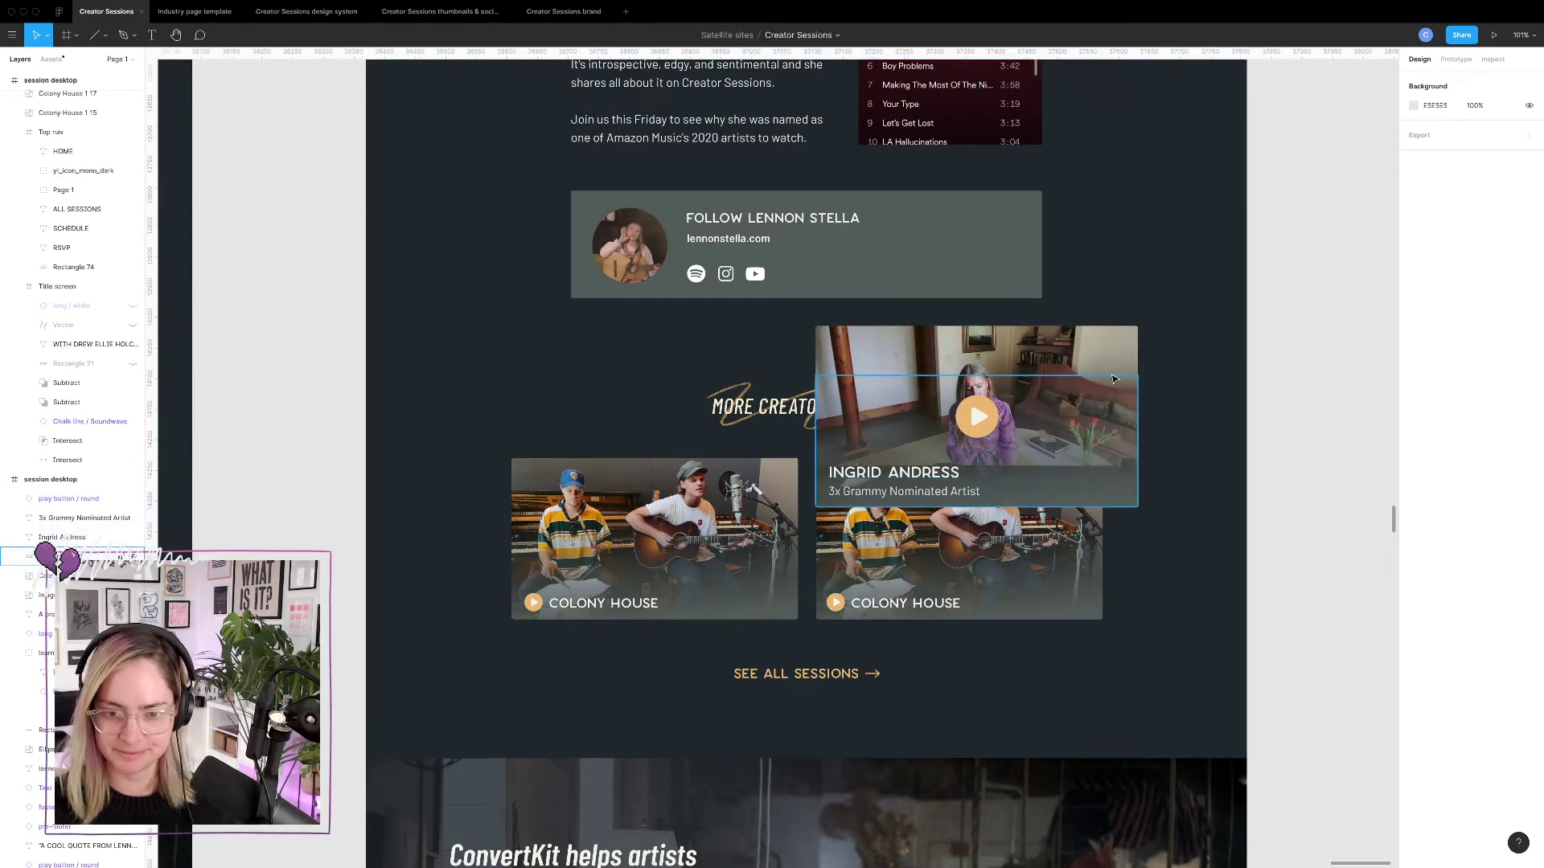
left_click(32, 575)
key("ctrl+g")
left_click(33, 556, "shift")
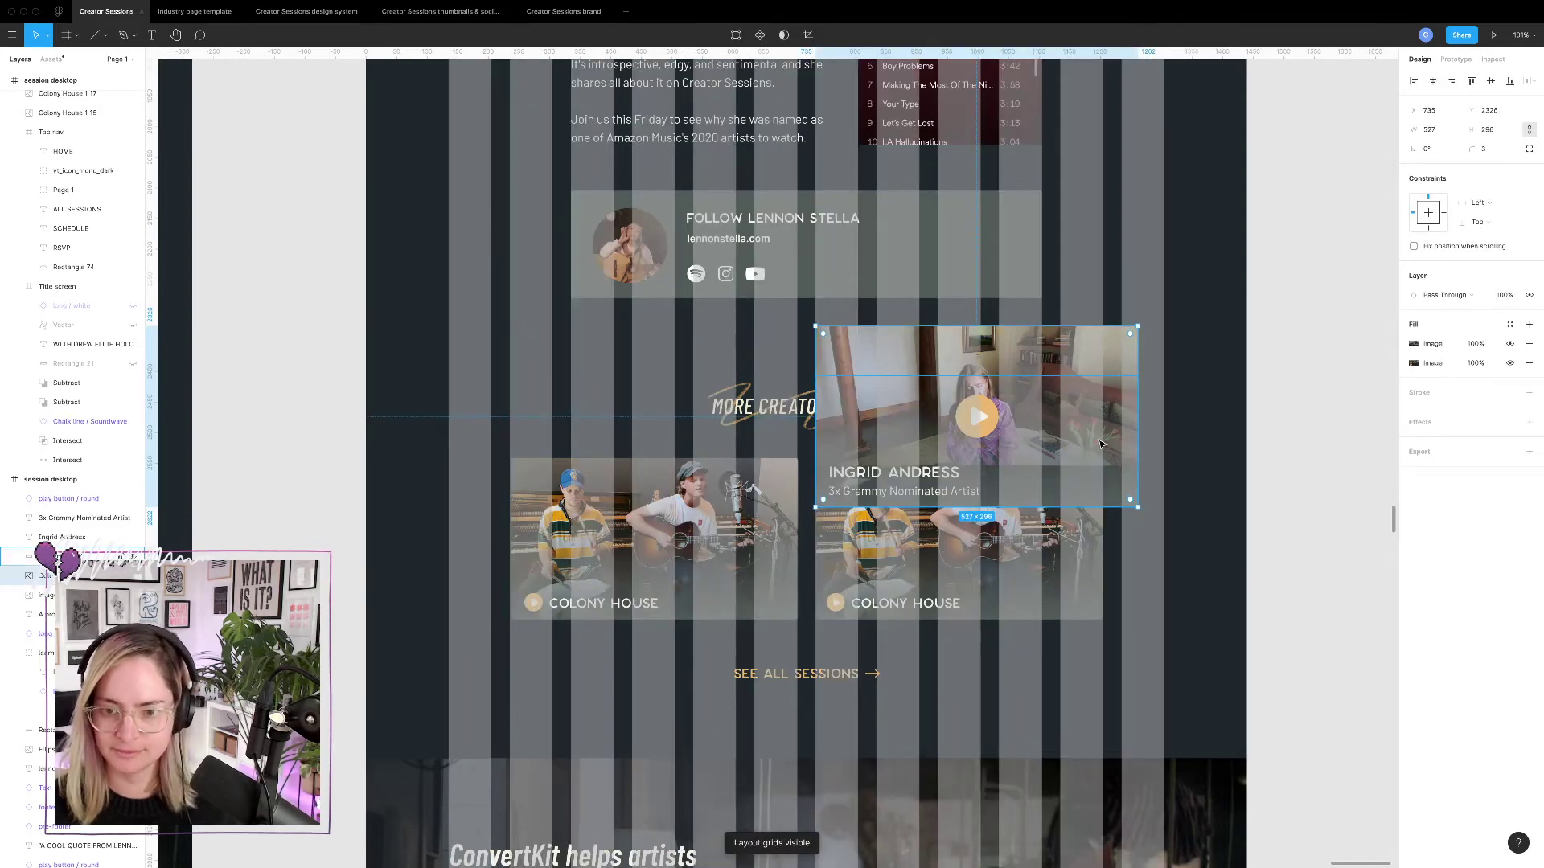
left_click_drag(1137, 326, 1103, 346)
Centre the play button horizontally on the resized Ingrid Andress image.
left_click(980, 416, "shift")
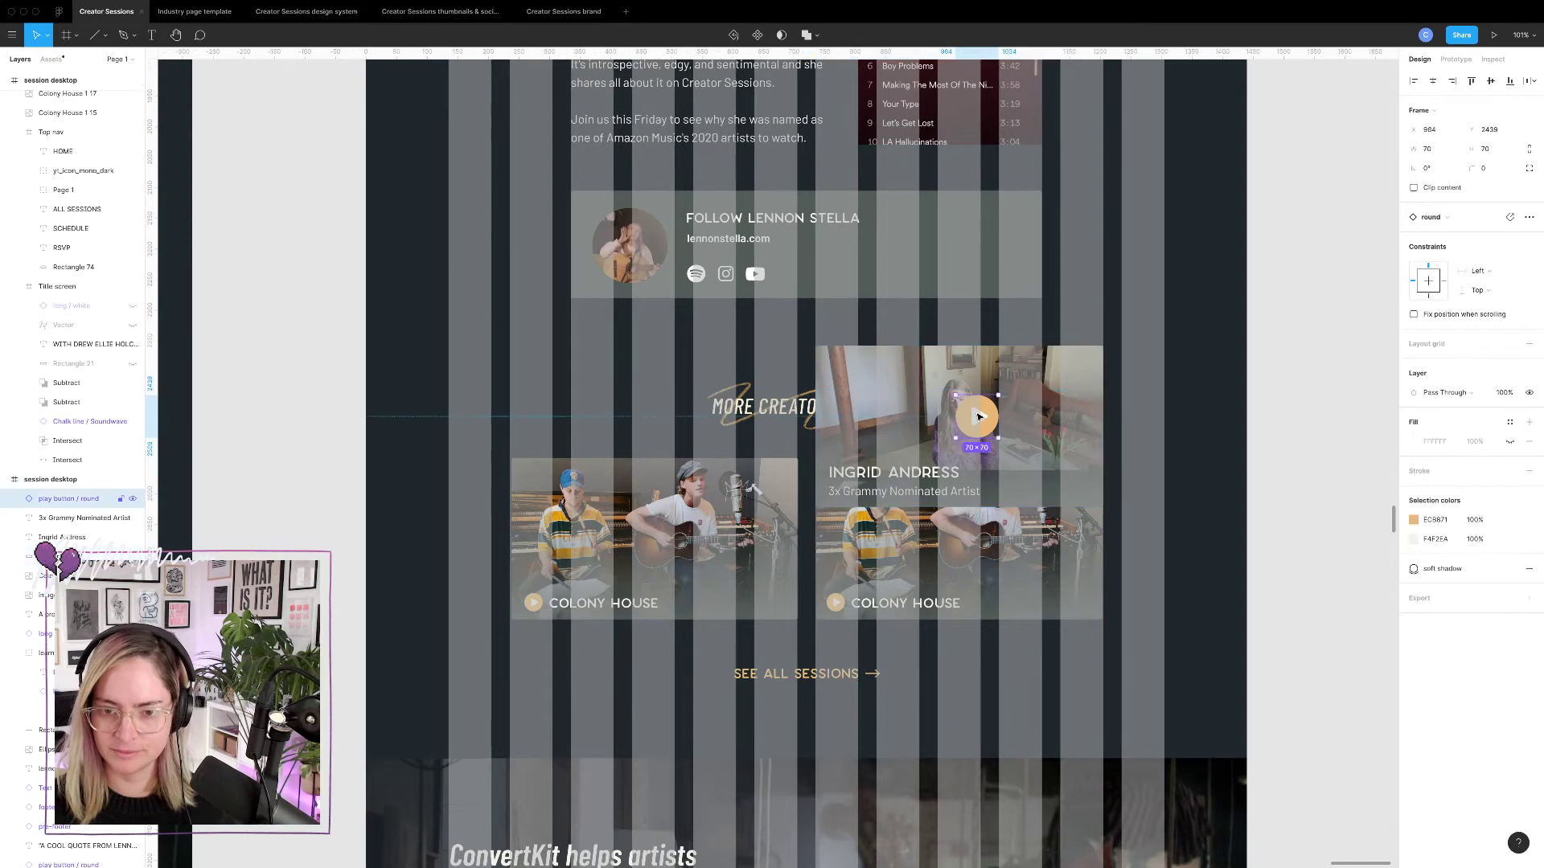
left_click(1434, 81)
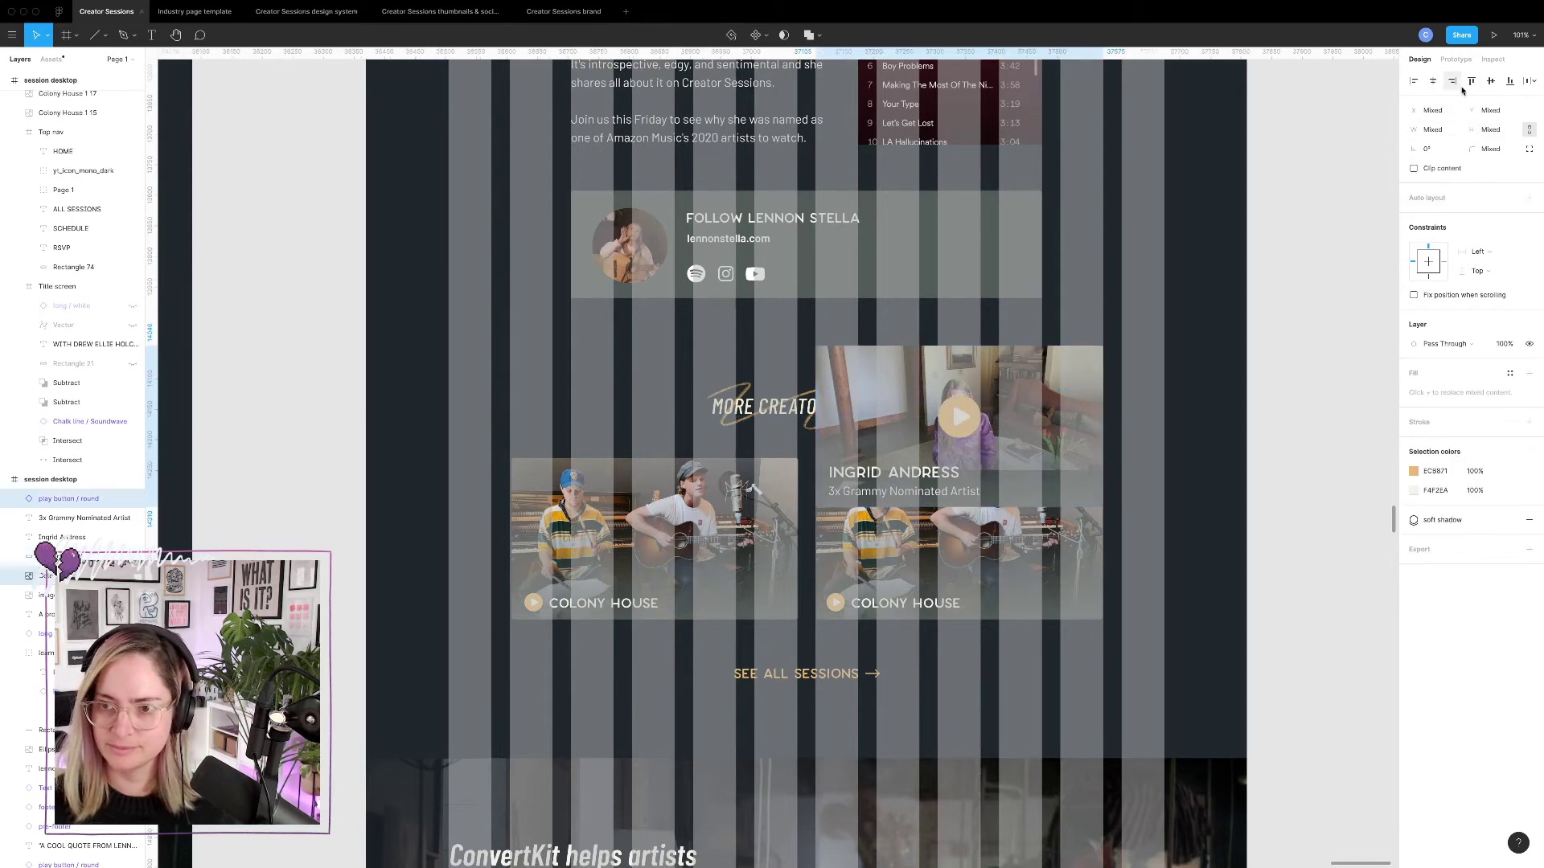
left_click(1132, 434)
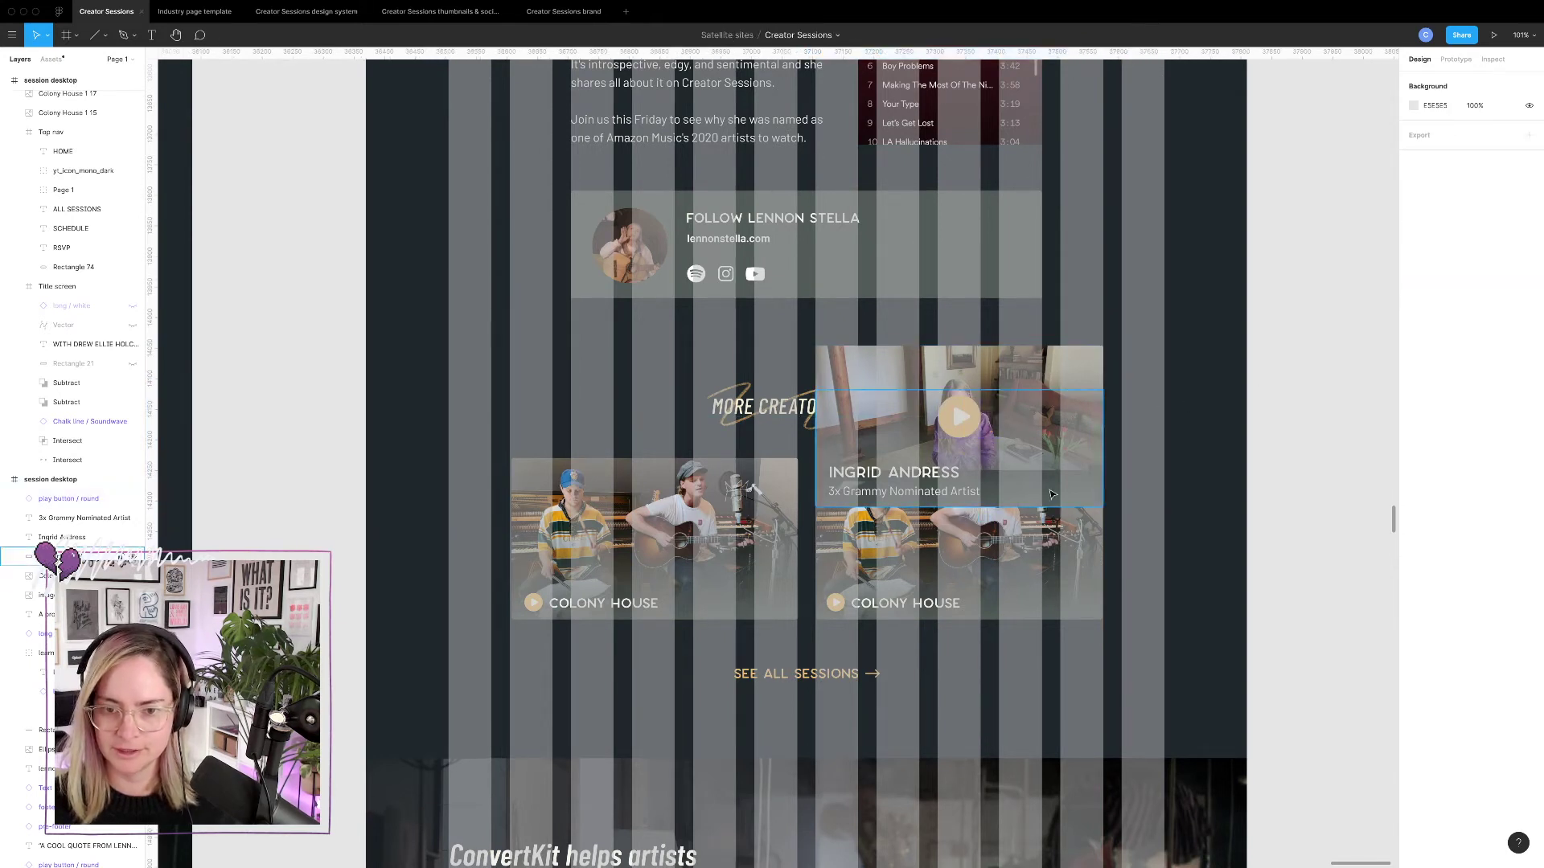
Delete the second Colony House thumbnail and move the Ingrid Andress image, gradient and text into its place.
left_click_drag(945, 481, 1169, 486)
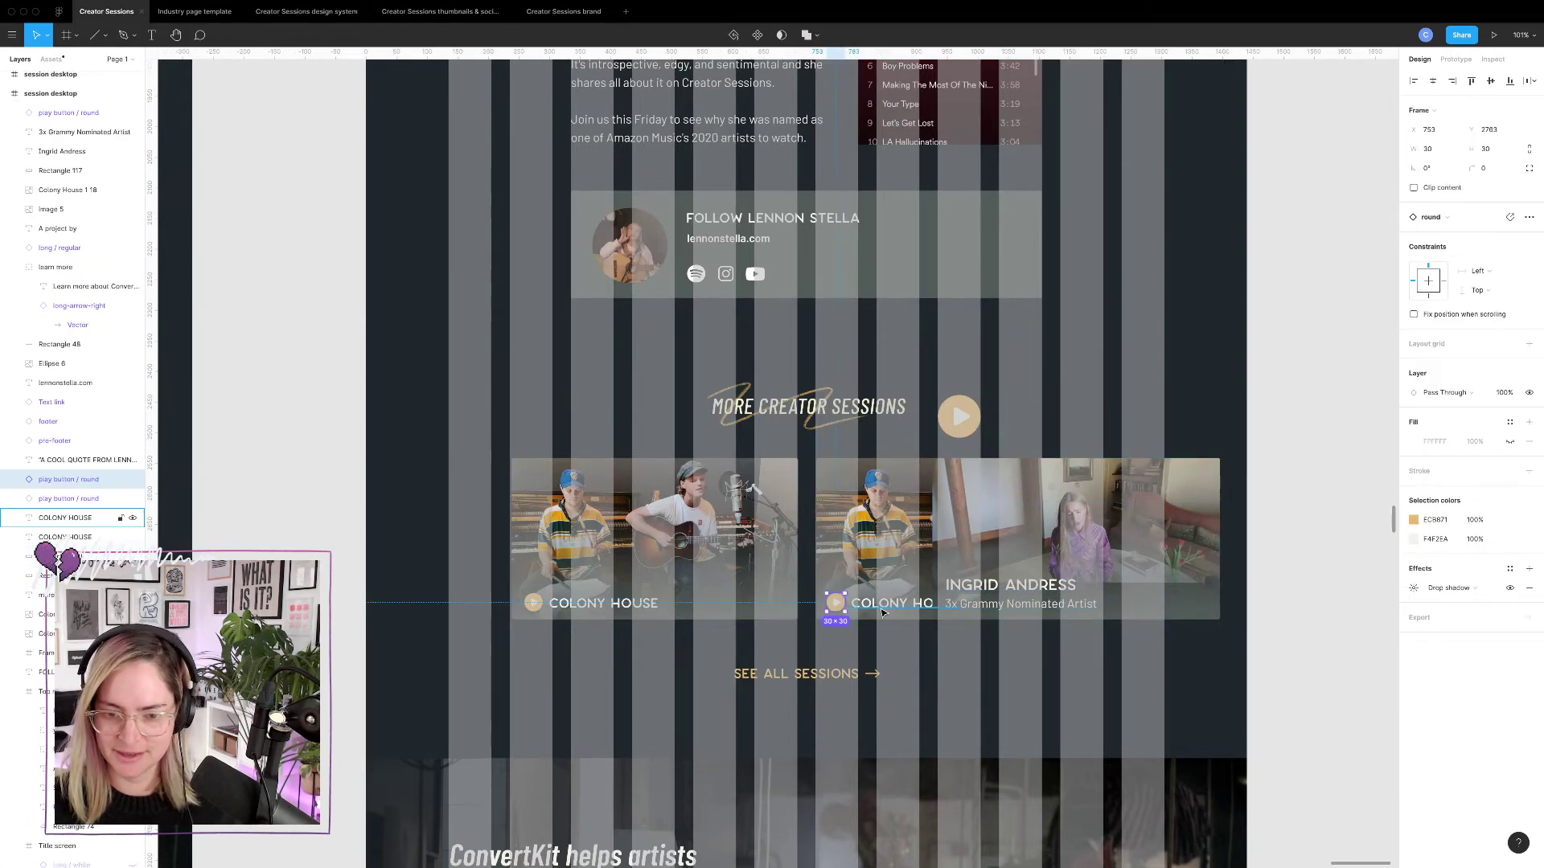
left_click(878, 505)
key("Delete")
left_click(876, 519)
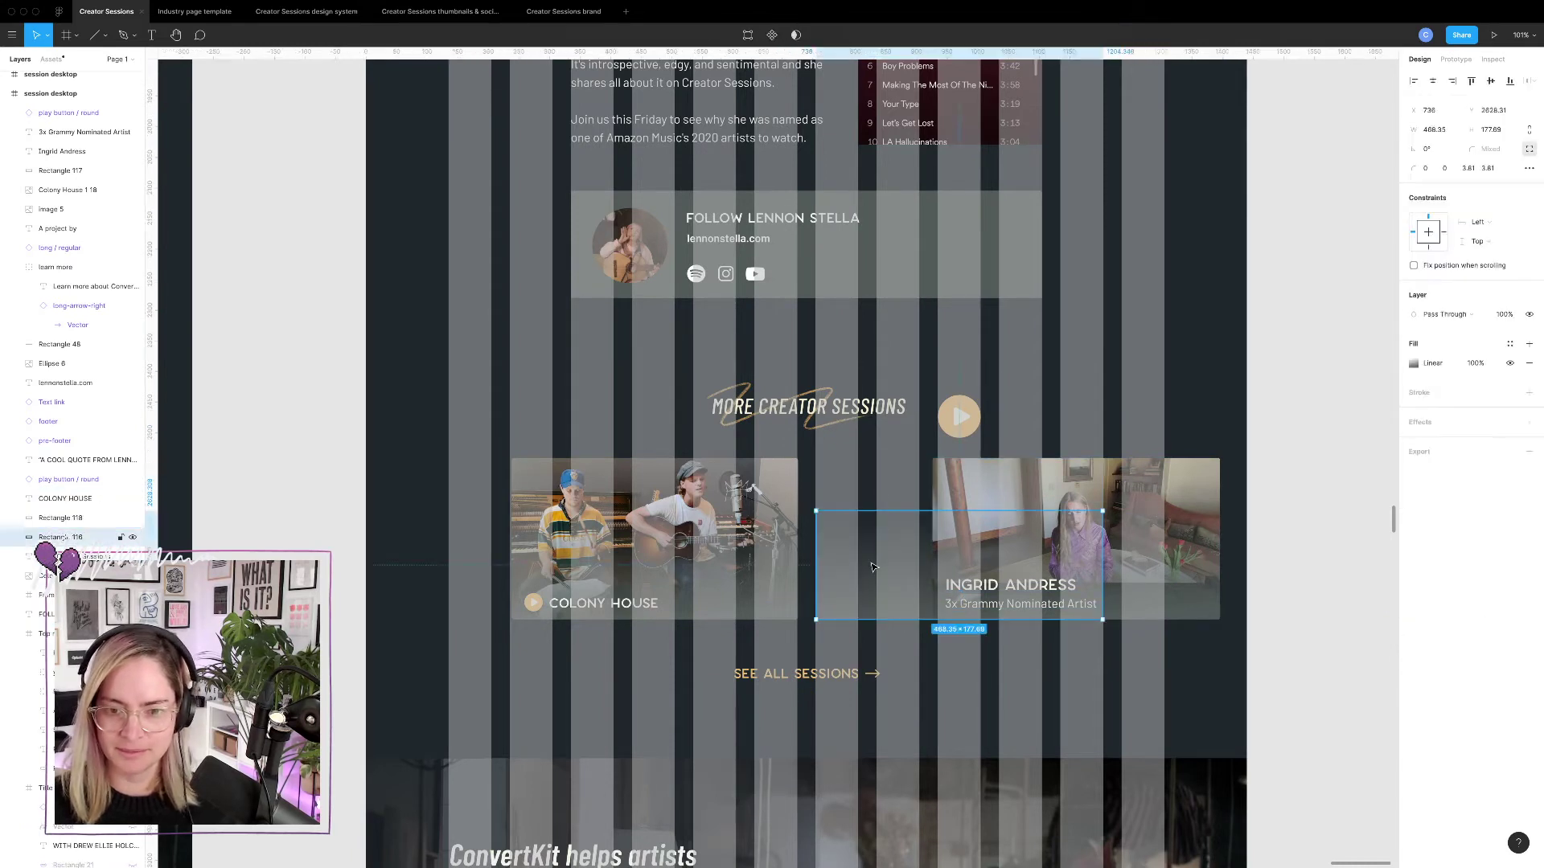
key("Delete")
left_click_drag(914, 550, 1003, 567)
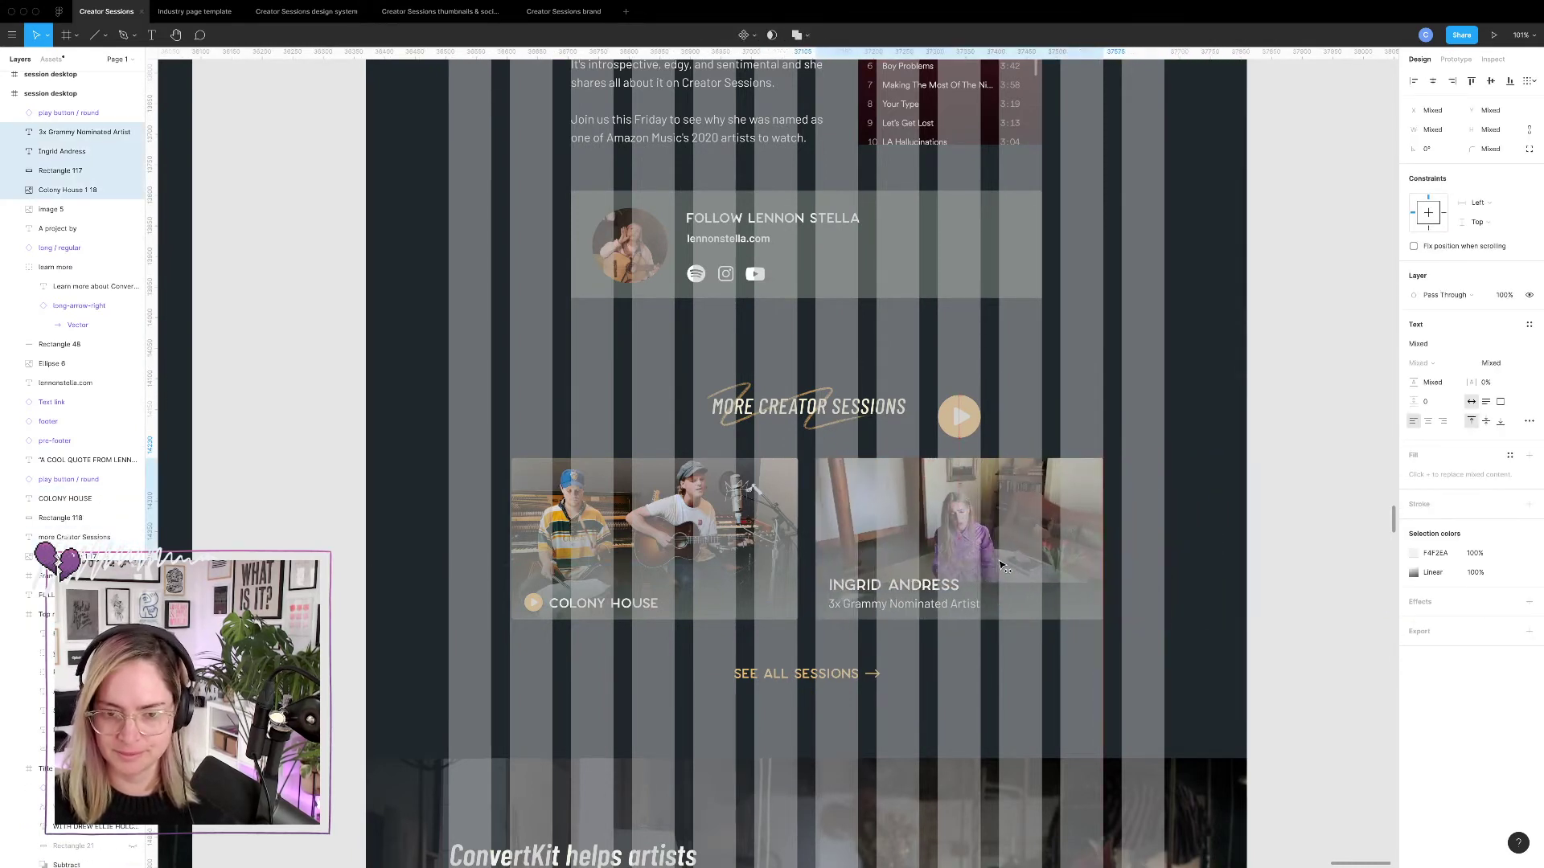
Move the play button onto the Ingrid Andress card and centre it horizontally and vertically on the image.
left_click(960, 417)
left_click_drag(960, 417, 964, 526)
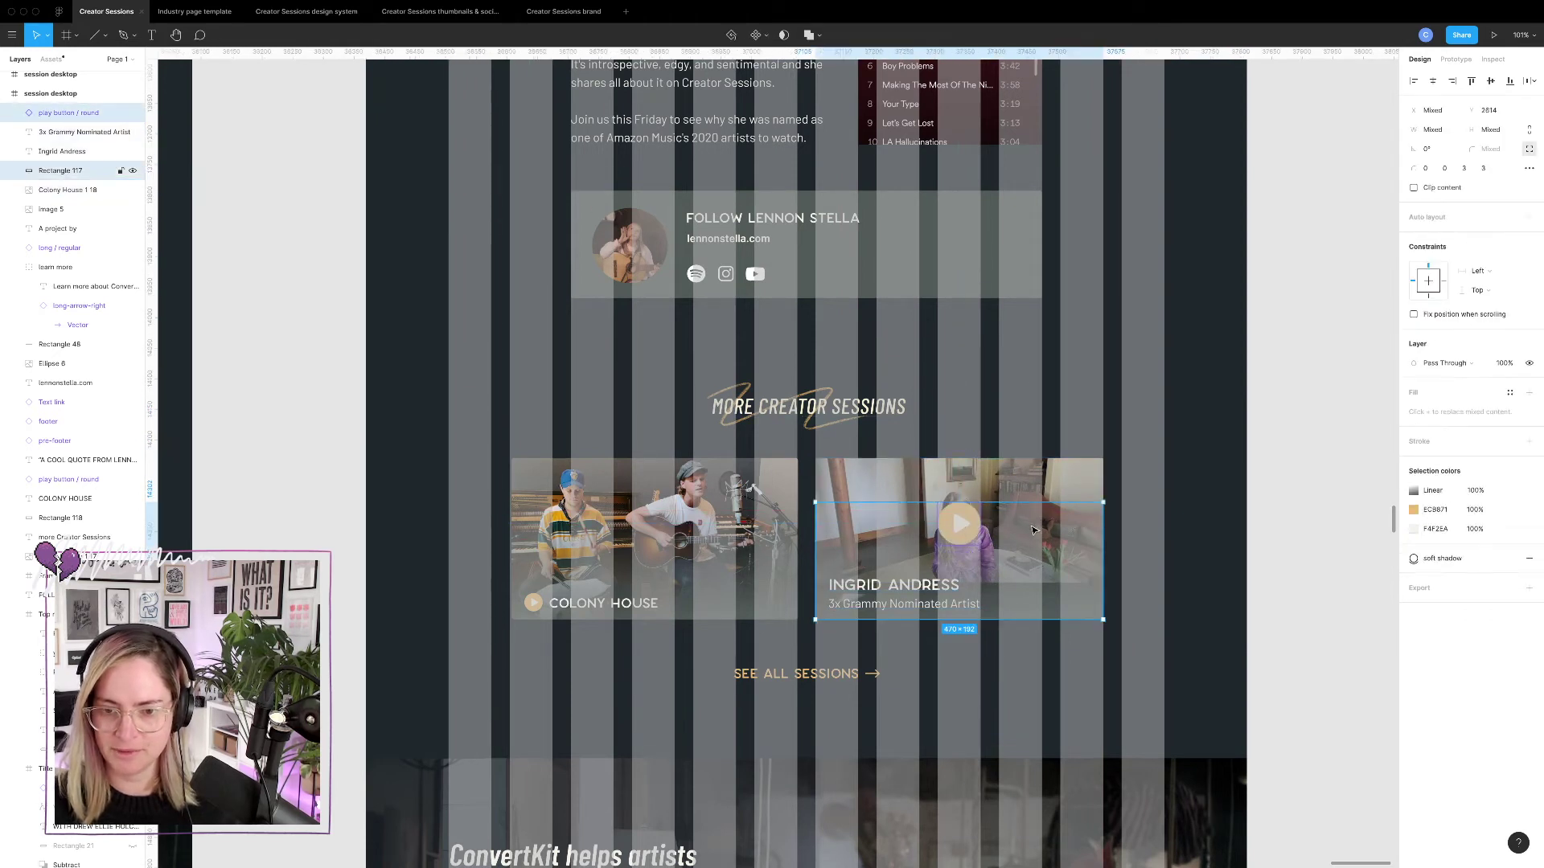
left_click(1055, 480, "shift")
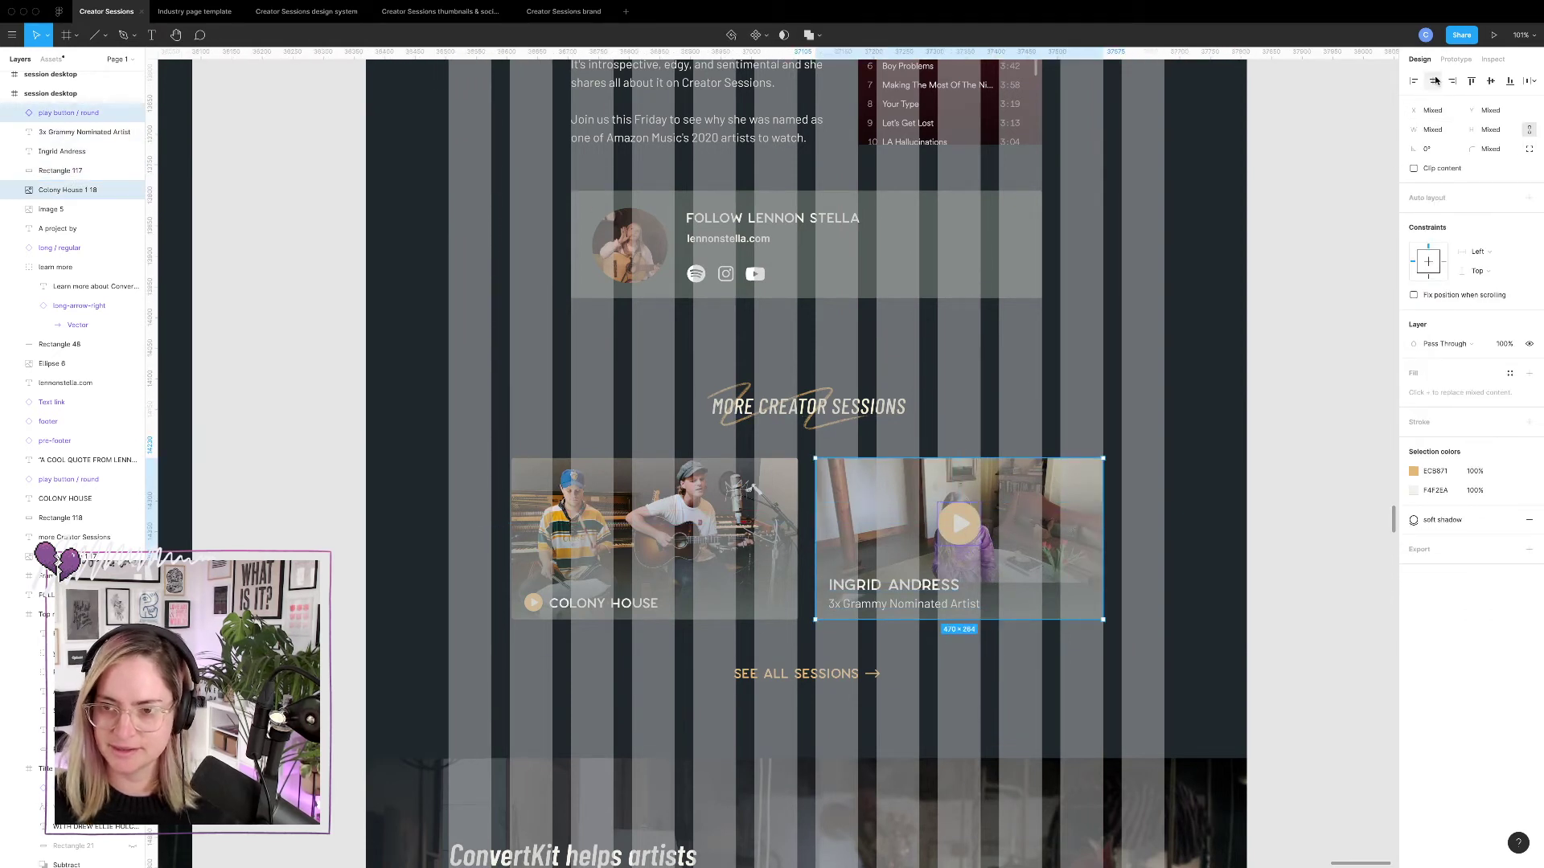
left_click(1491, 84)
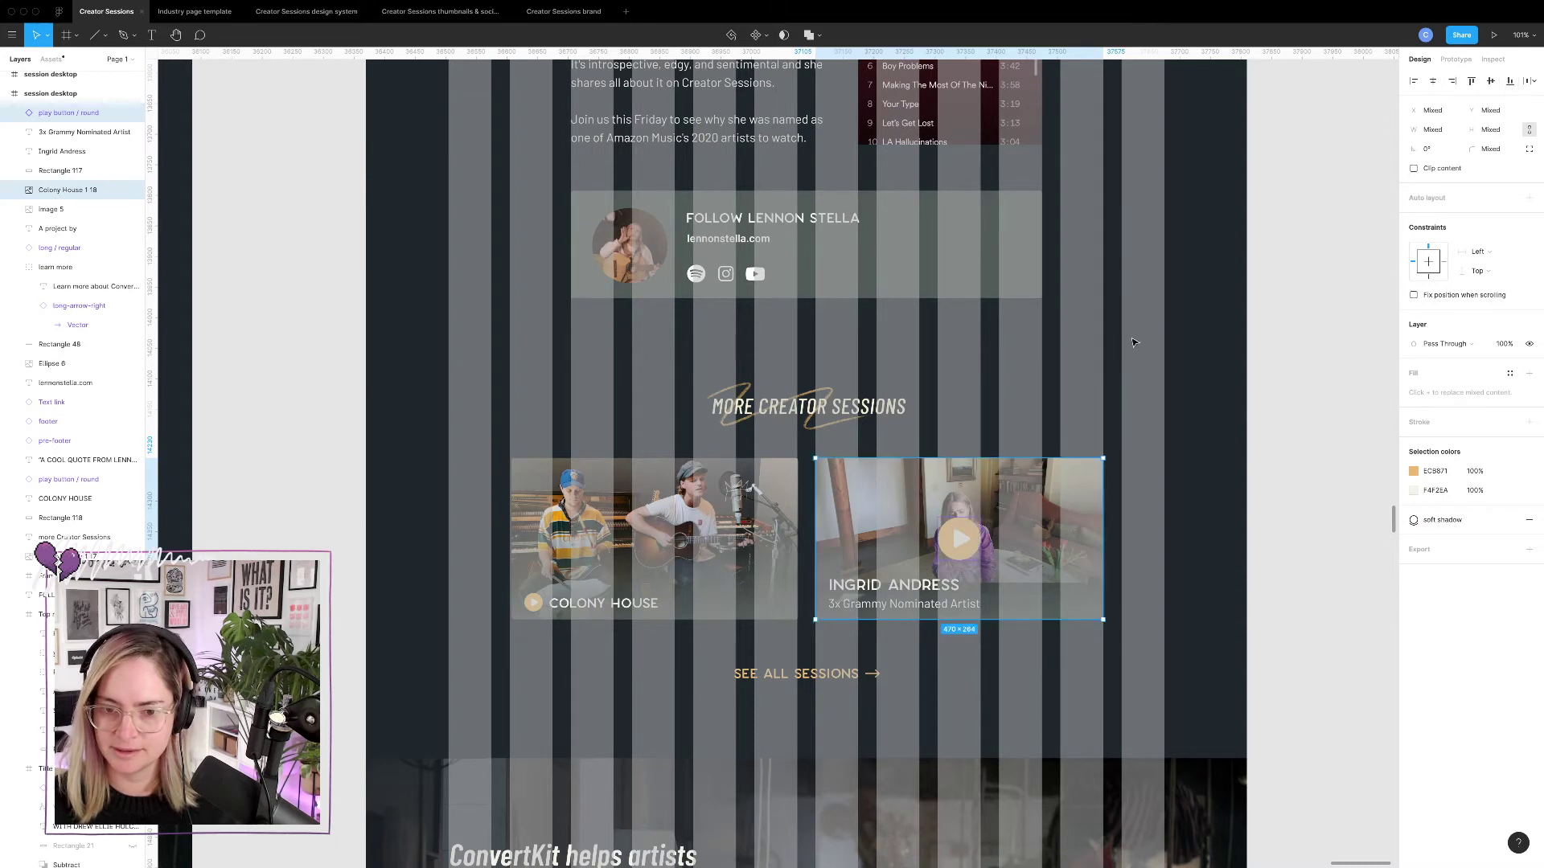
key("Escape")
Replace the remaining Colony House thumbnail with a duplicate of the Ingrid Andress card, and hide the layout grids.
left_click_drag(434, 490, 549, 579)
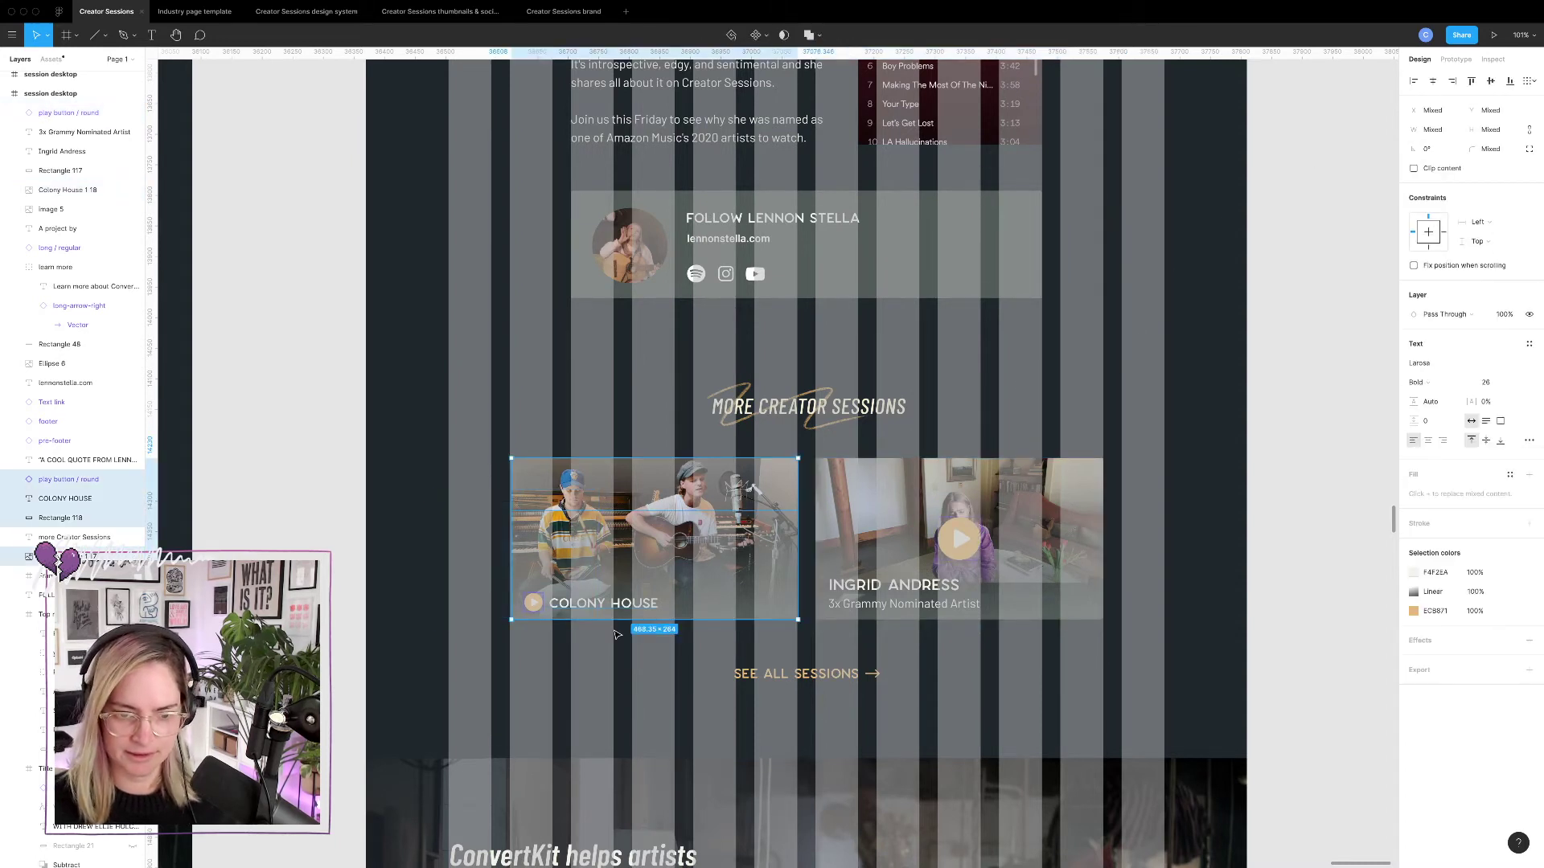
key("Delete")
left_click_drag(768, 478, 1093, 613)
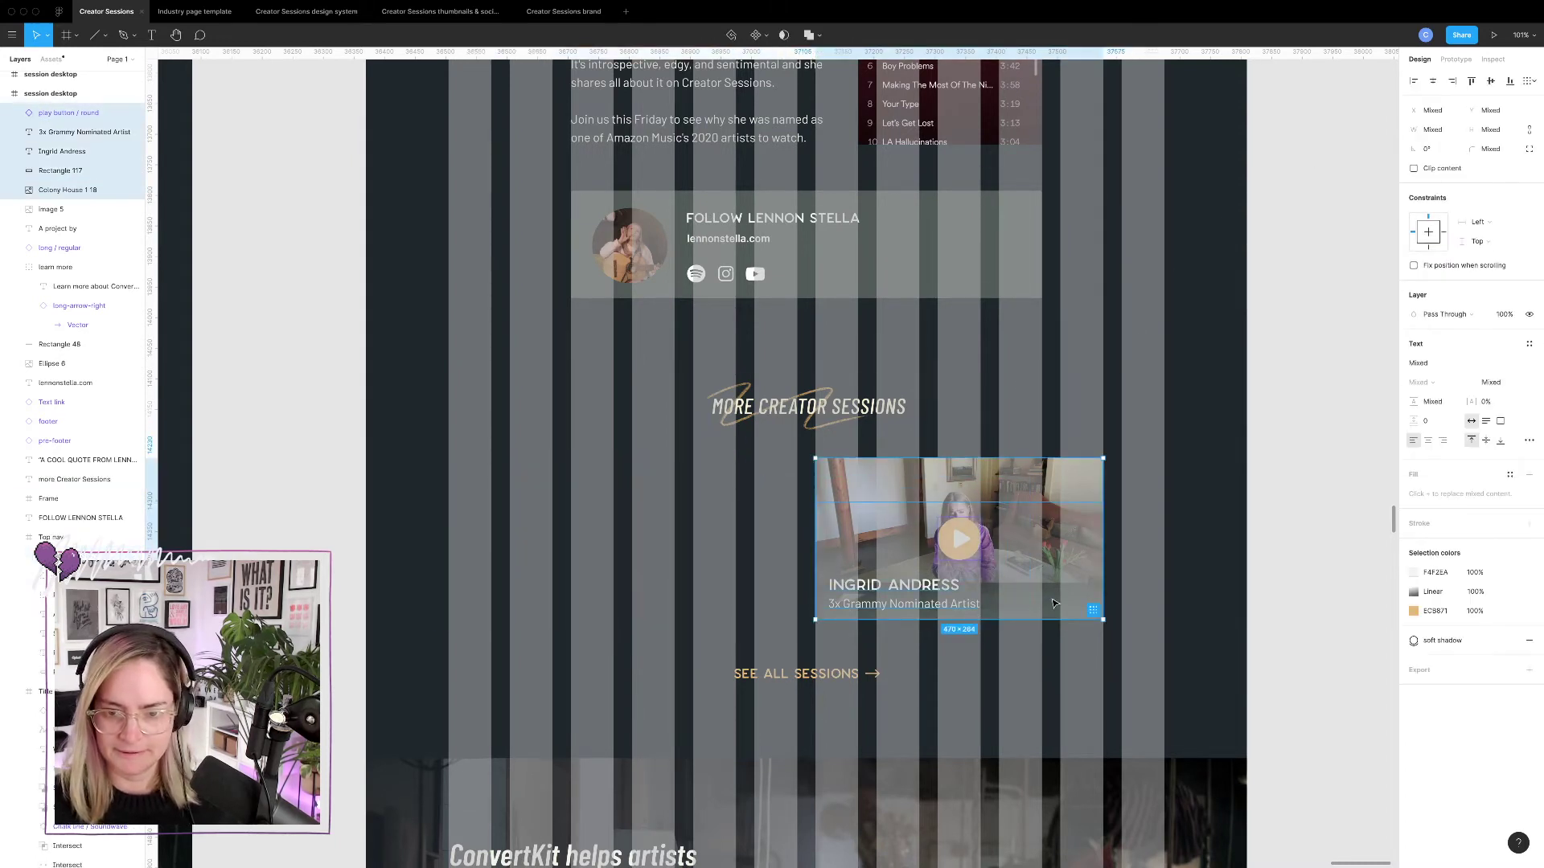
left_click_drag(1062, 561, 757, 560)
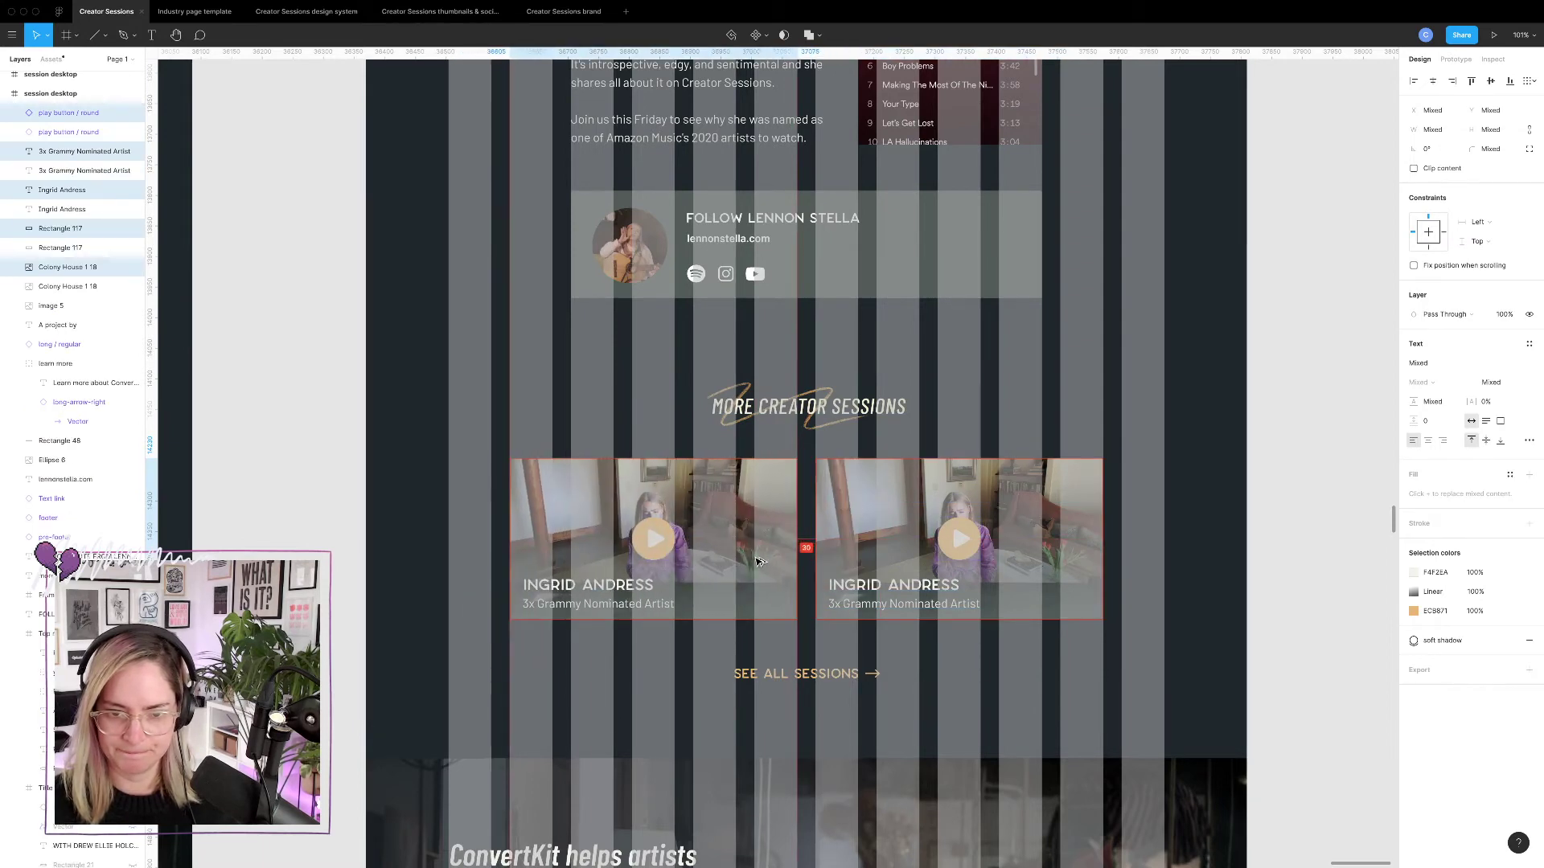
key("Escape")
key("ctrl+g")
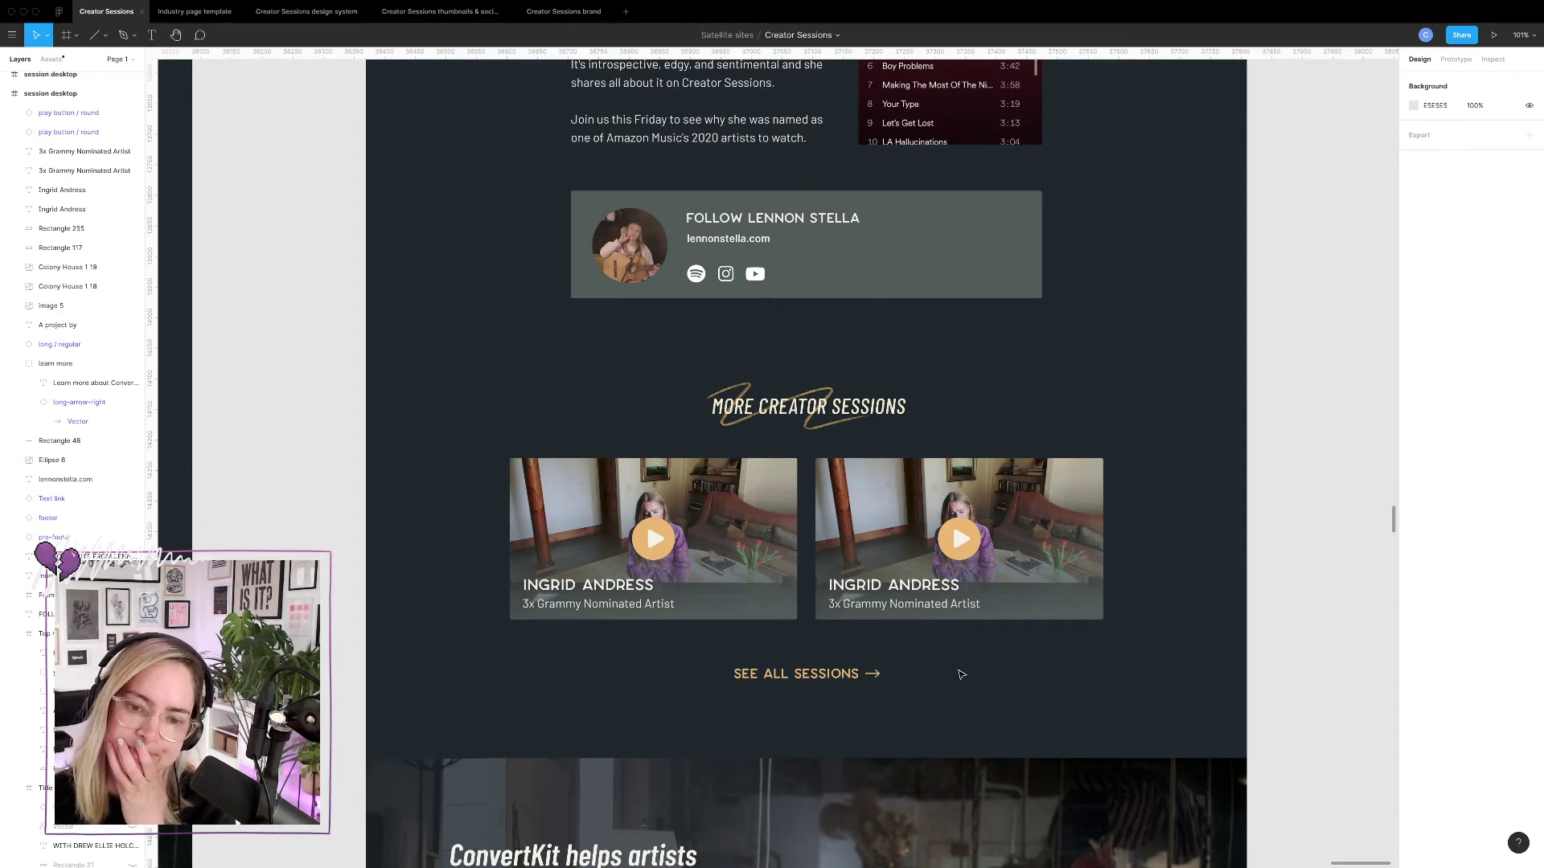
Compare the new More Creator Sessions cards with the thumbnails in the neighbouring session desktop versions.
scroll(955, 677, "down", 1)
scroll(955, 677, "left", 1)
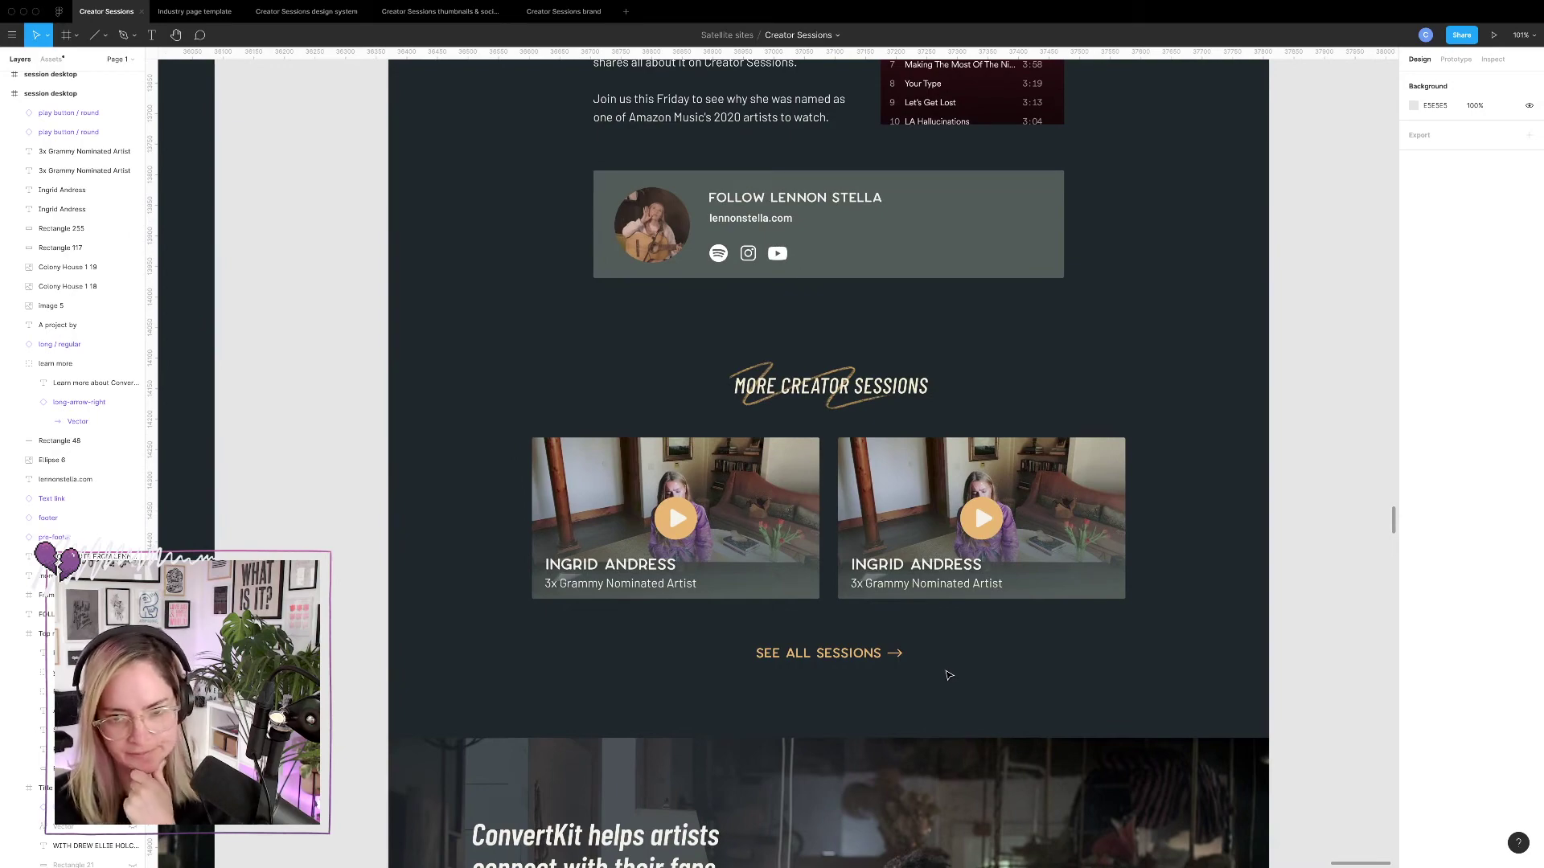
scroll(949, 676, "down", 10)
scroll(949, 675, "down", 3)
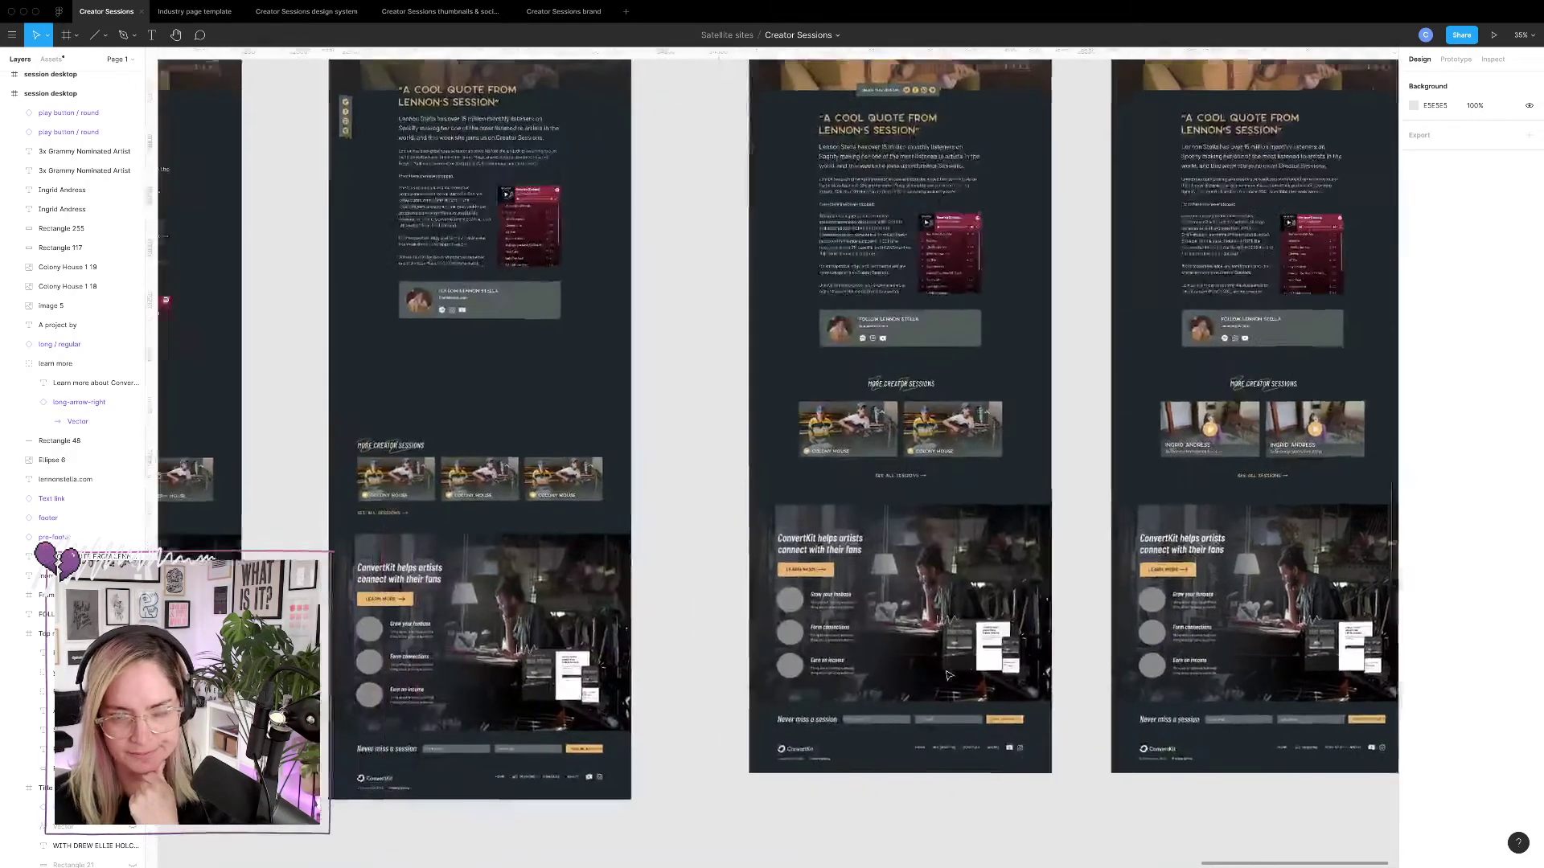
Compare the session cards and watch-session links across the session and home page desktop versions with the new all-sessions layout frame.
scroll(949, 675, "up", 5)
scroll(949, 675, "up", 6)
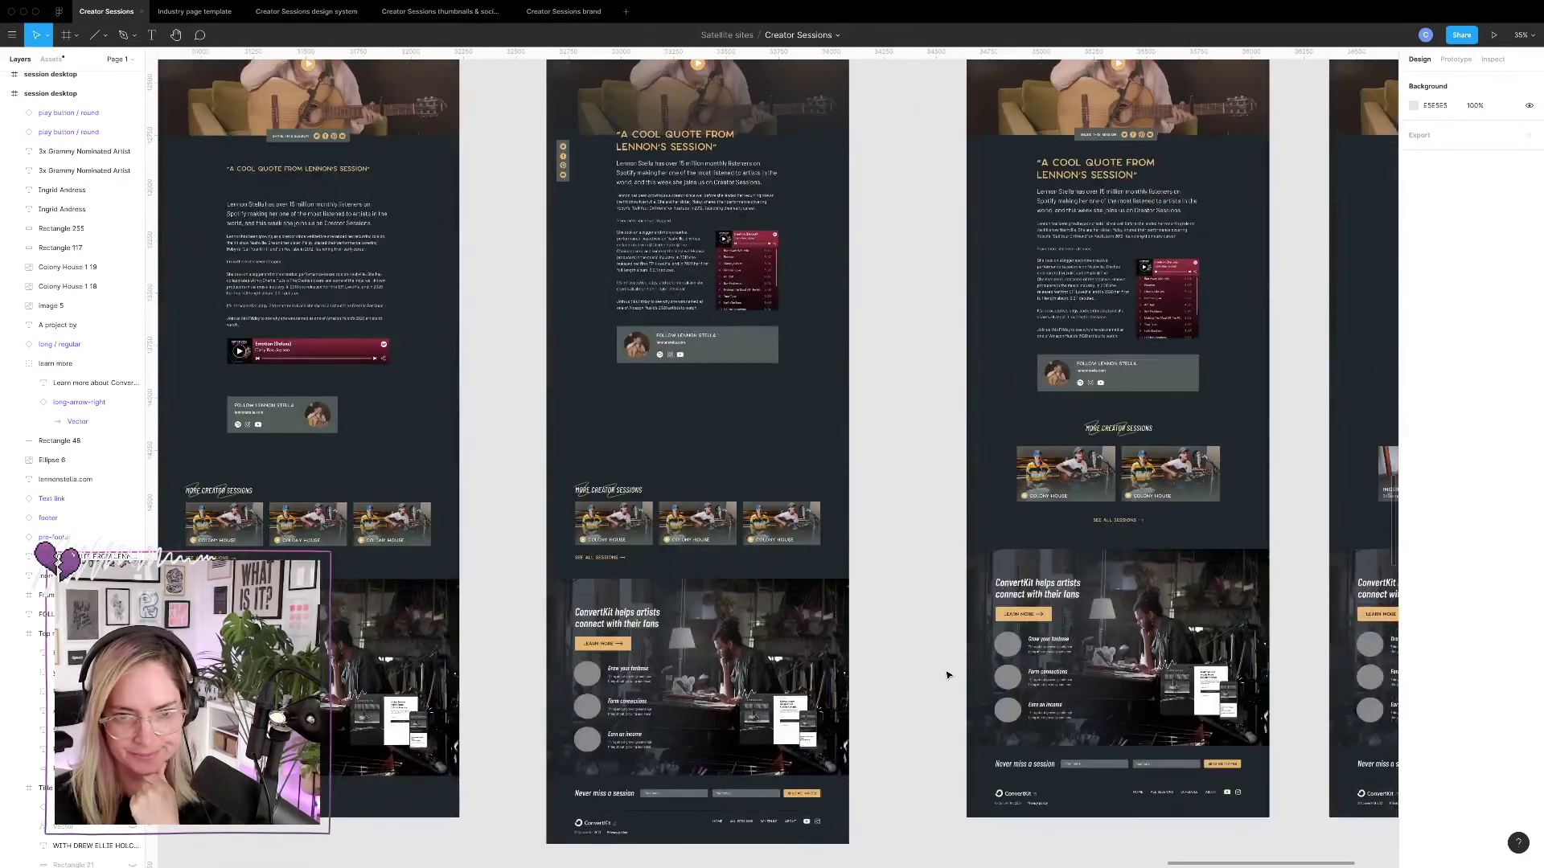
scroll(746, 493, "up", 10)
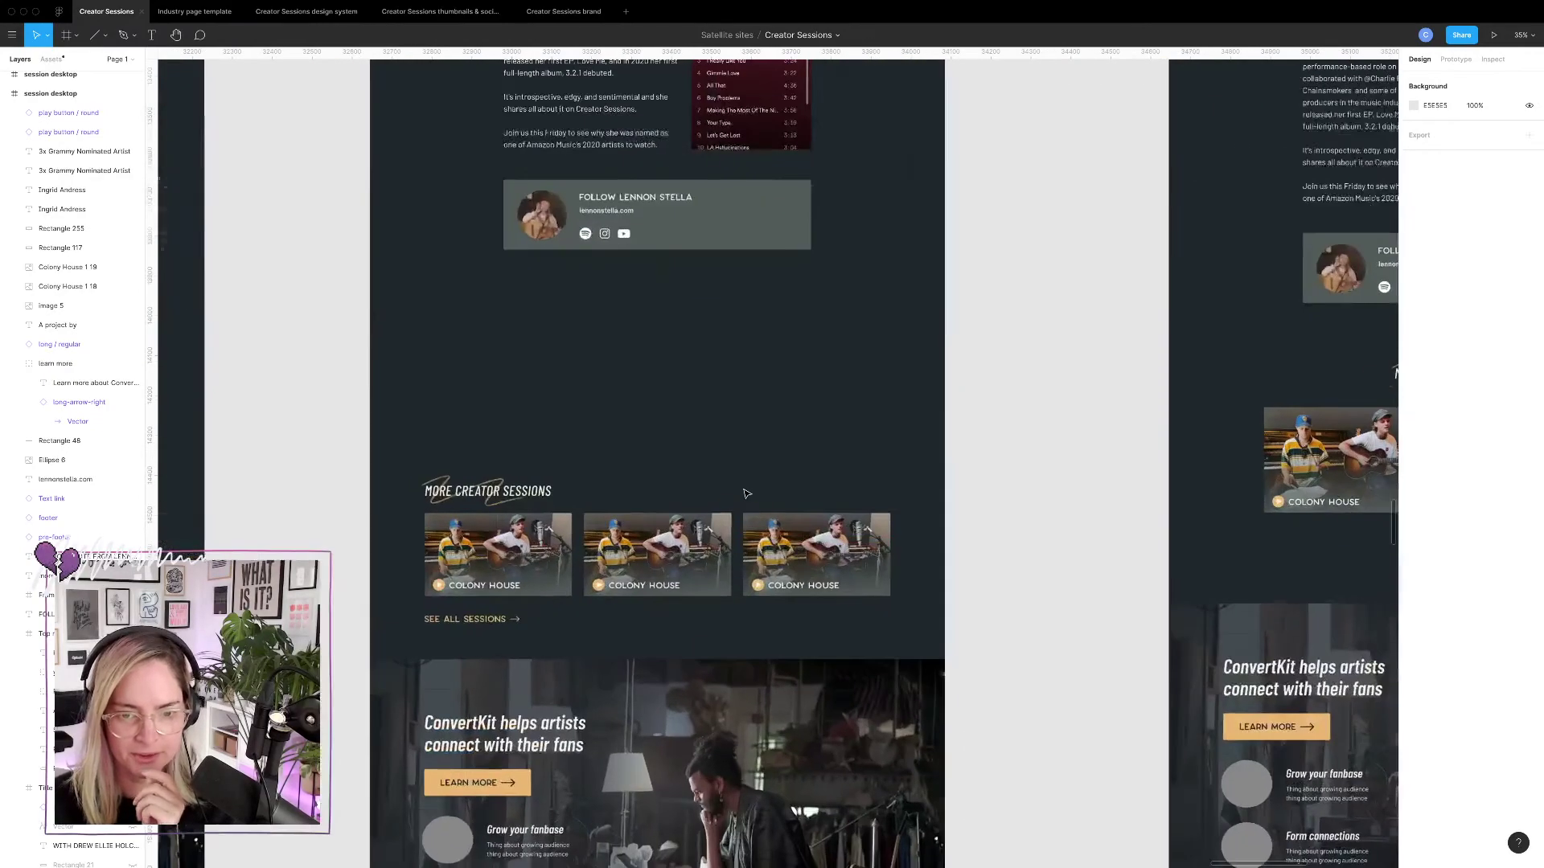
scroll(734, 616, "down", 10)
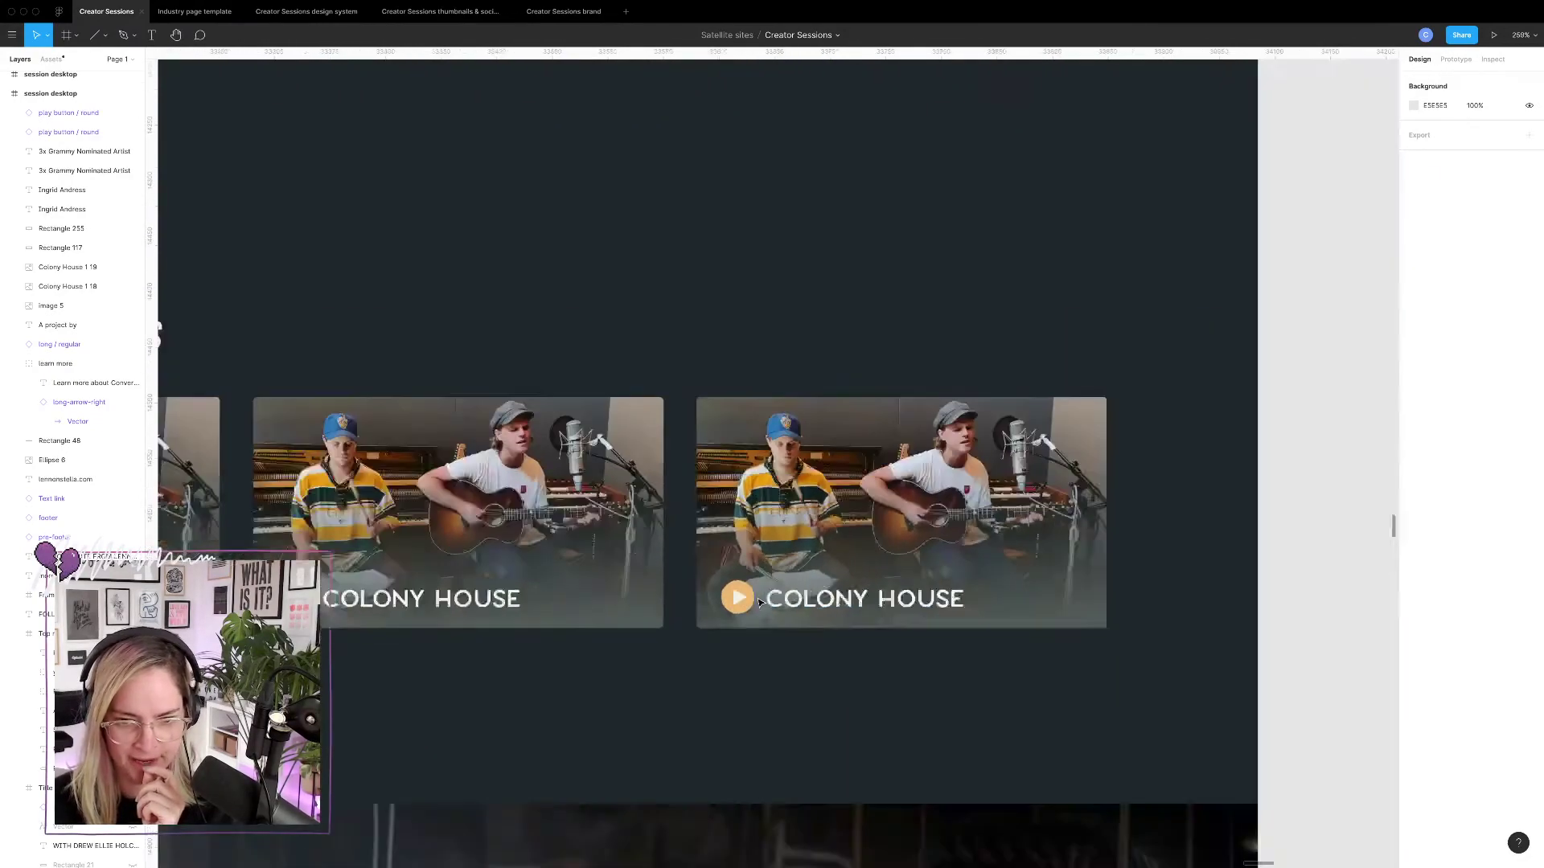
scroll(760, 603, "up", 10)
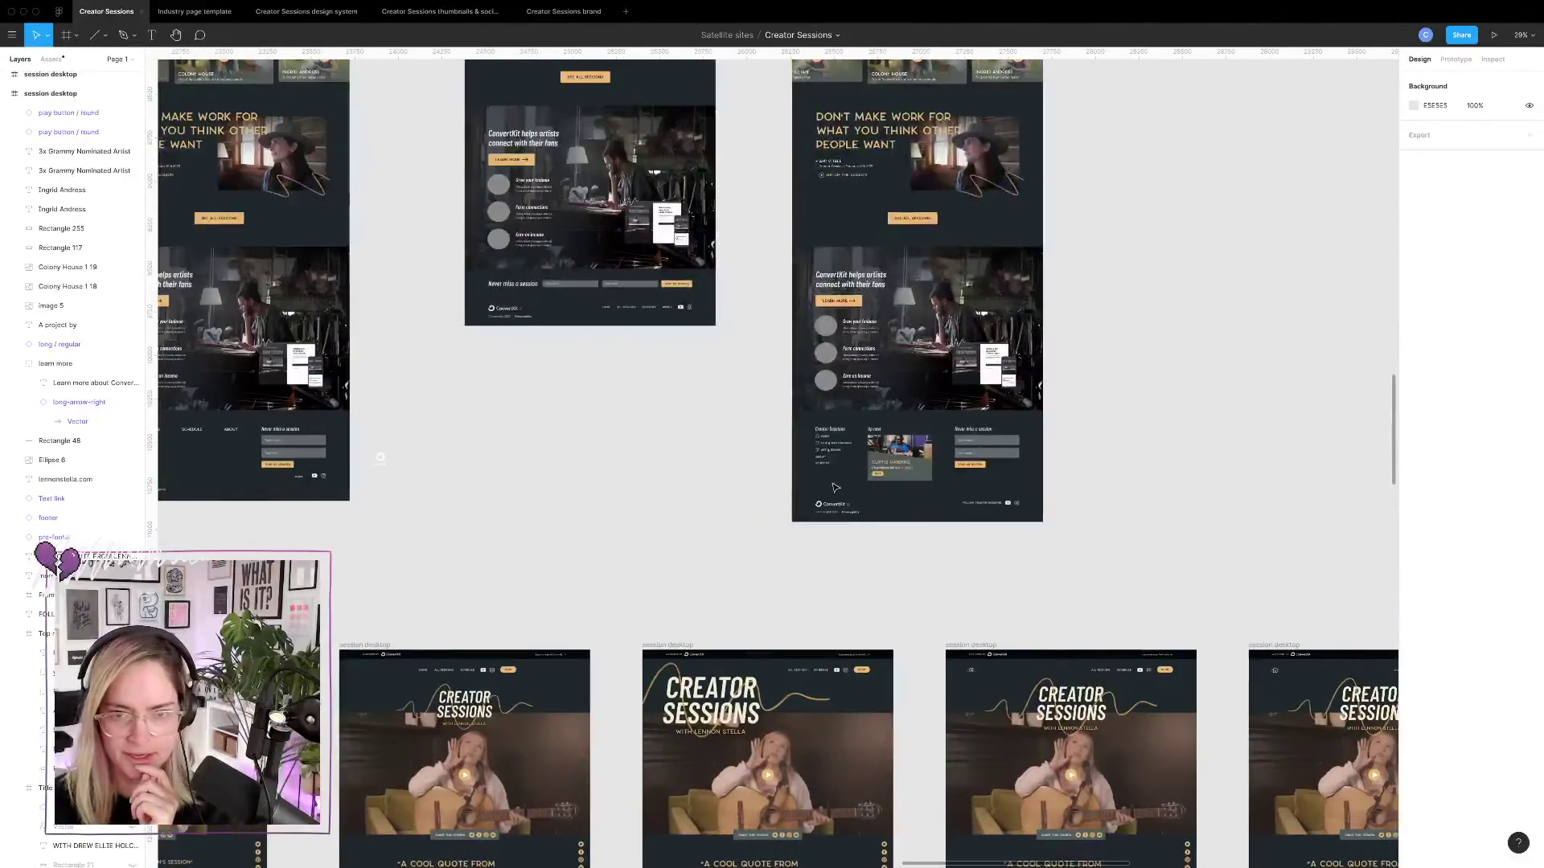
scroll(967, 478, "up", 5)
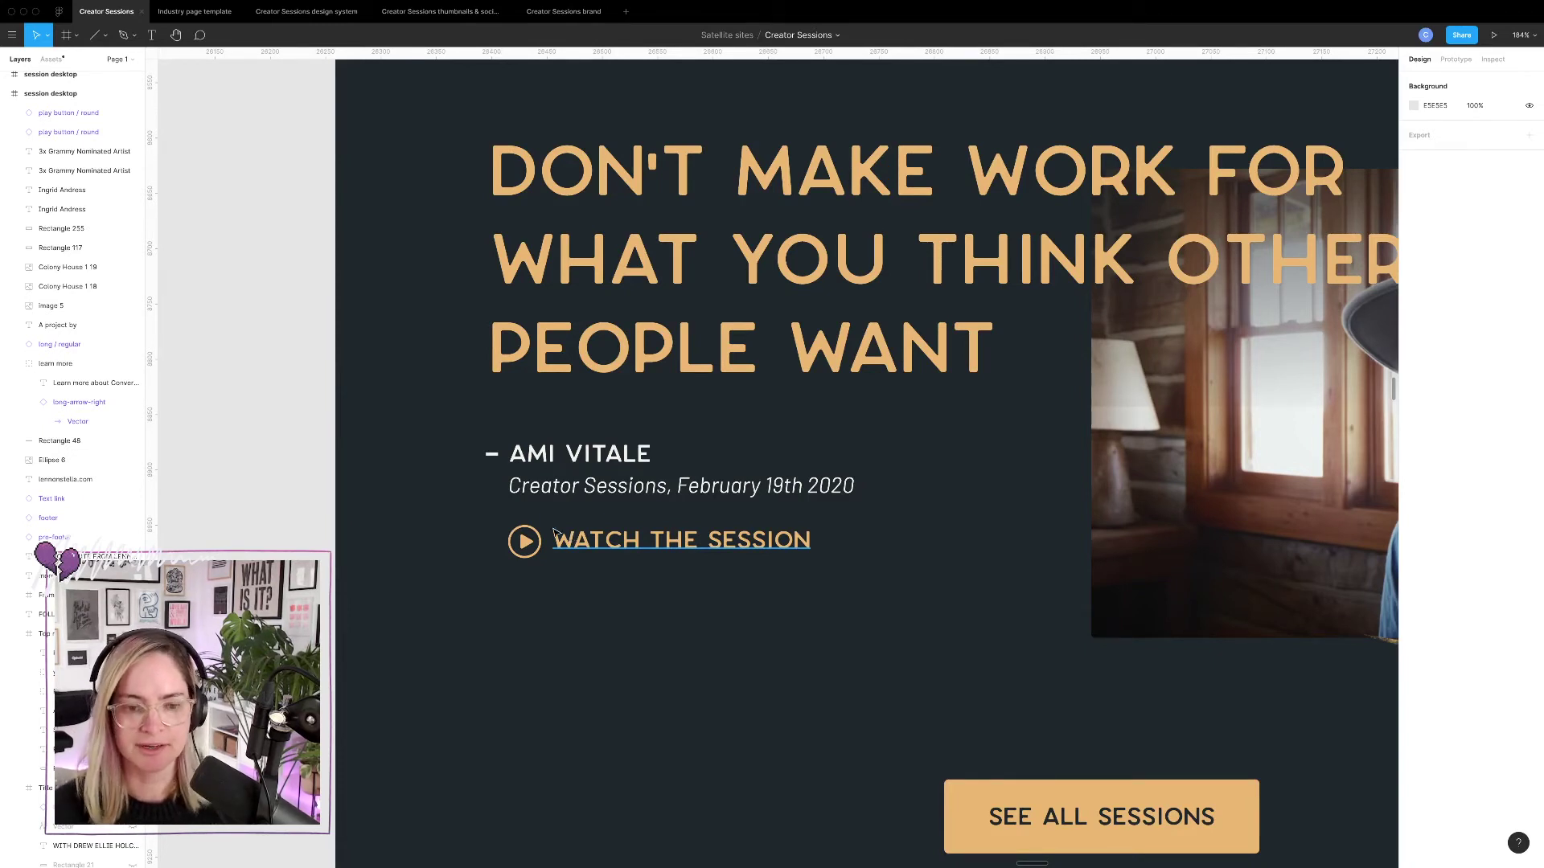
scroll(650, 561, "down", 4)
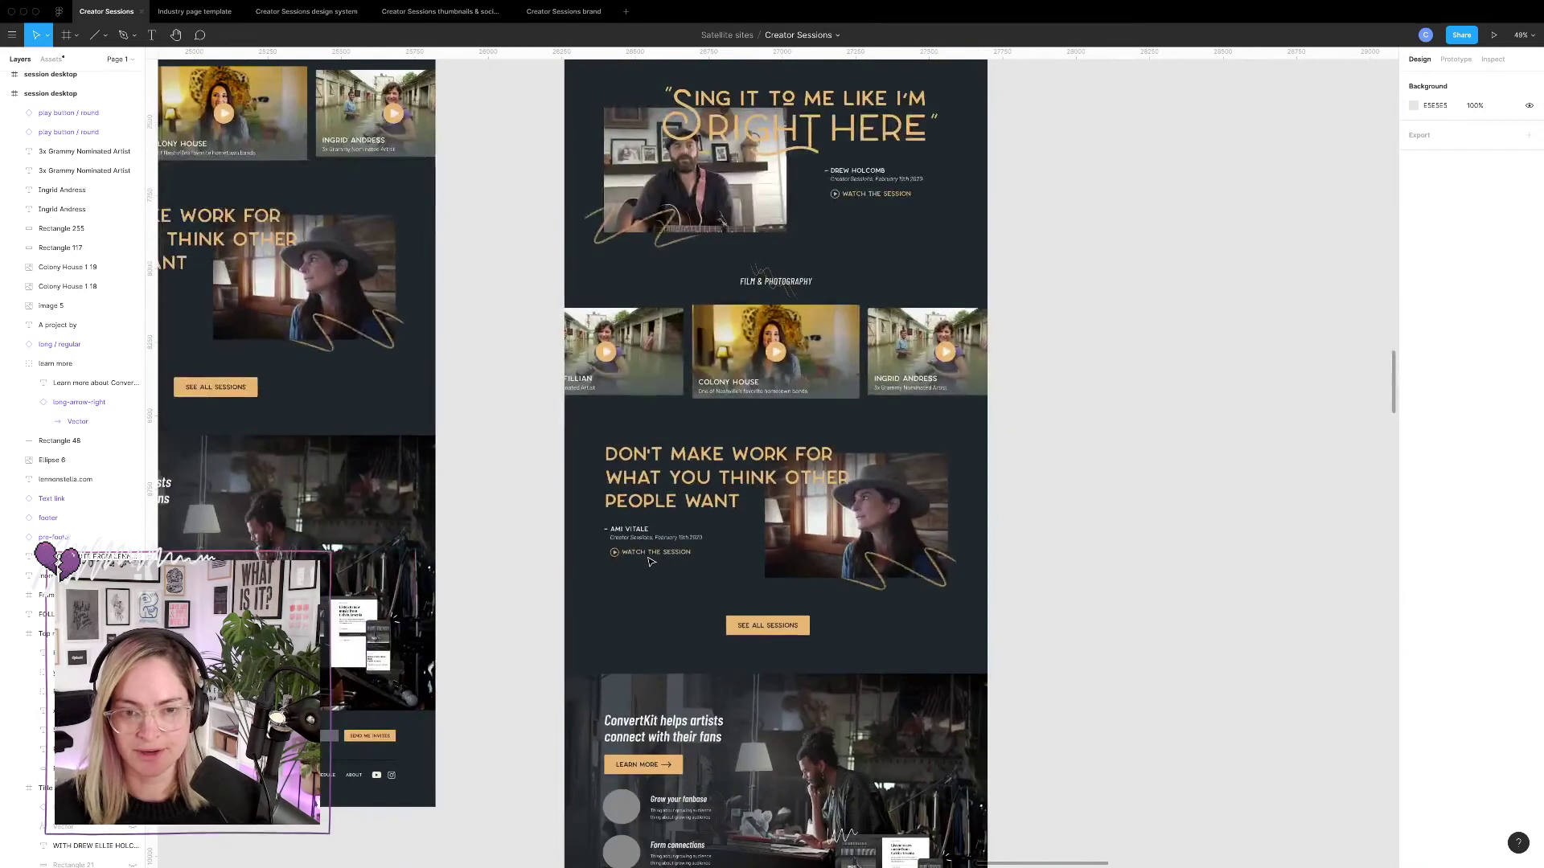
scroll(664, 566, "down", 4)
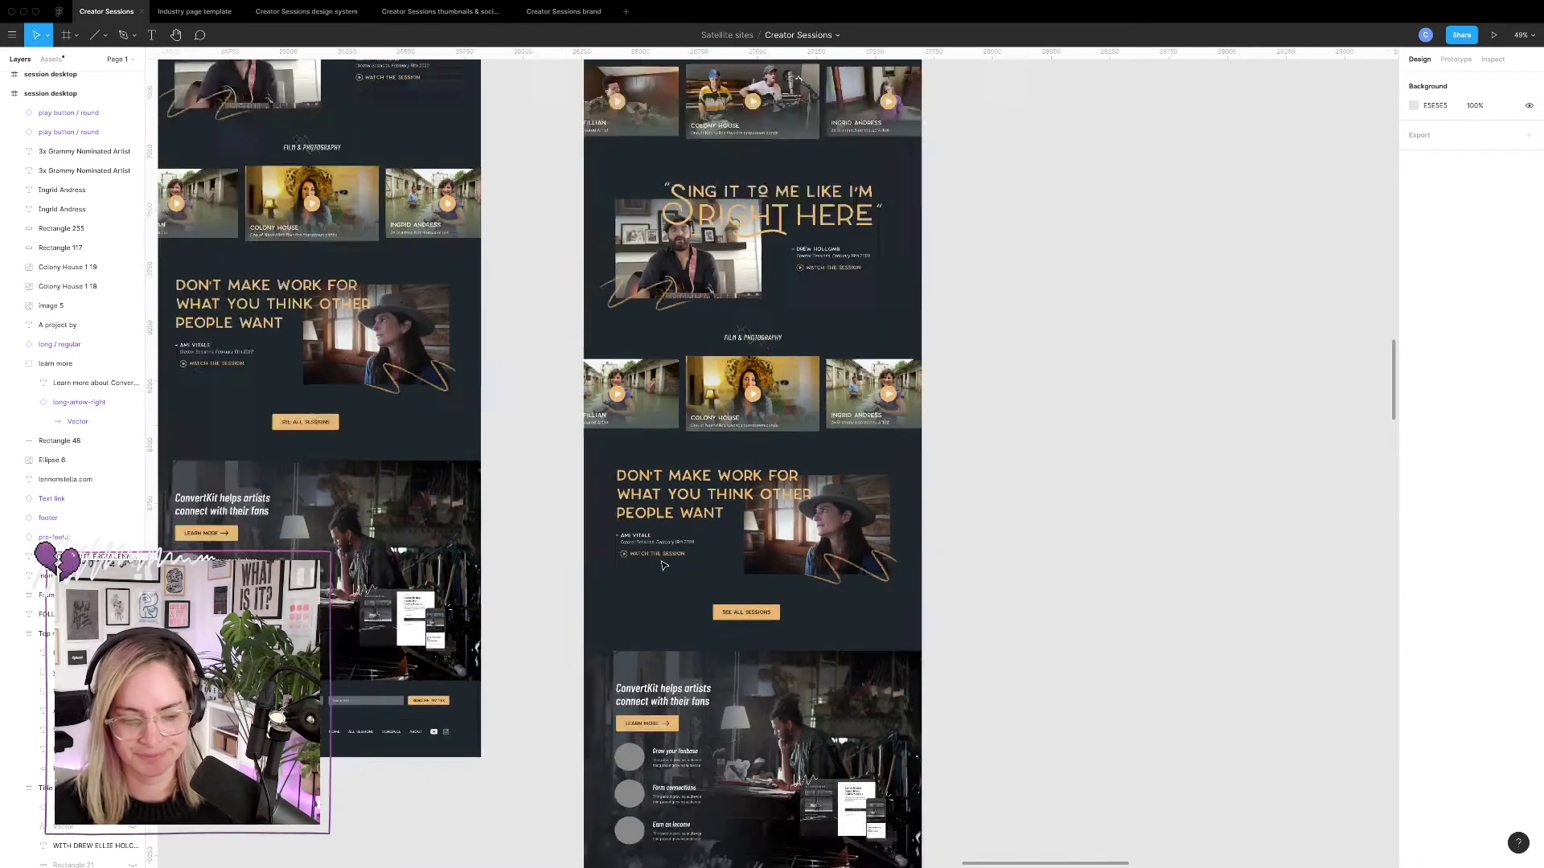
scroll(664, 566, "down", 5)
scroll(663, 565, "down", 8)
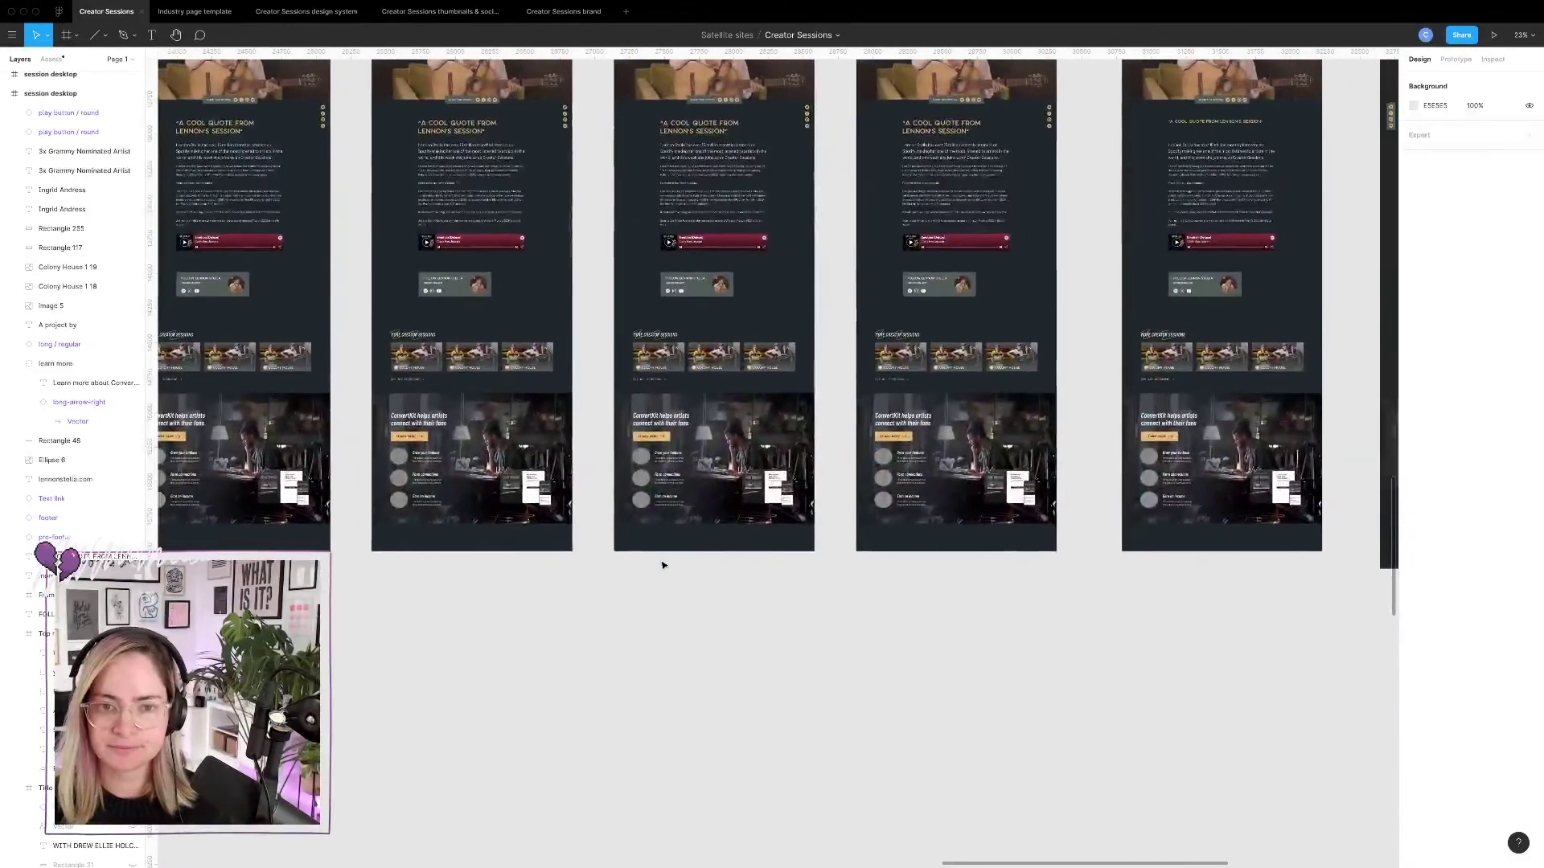
scroll(664, 565, "down", 5)
scroll(663, 565, "left", 3)
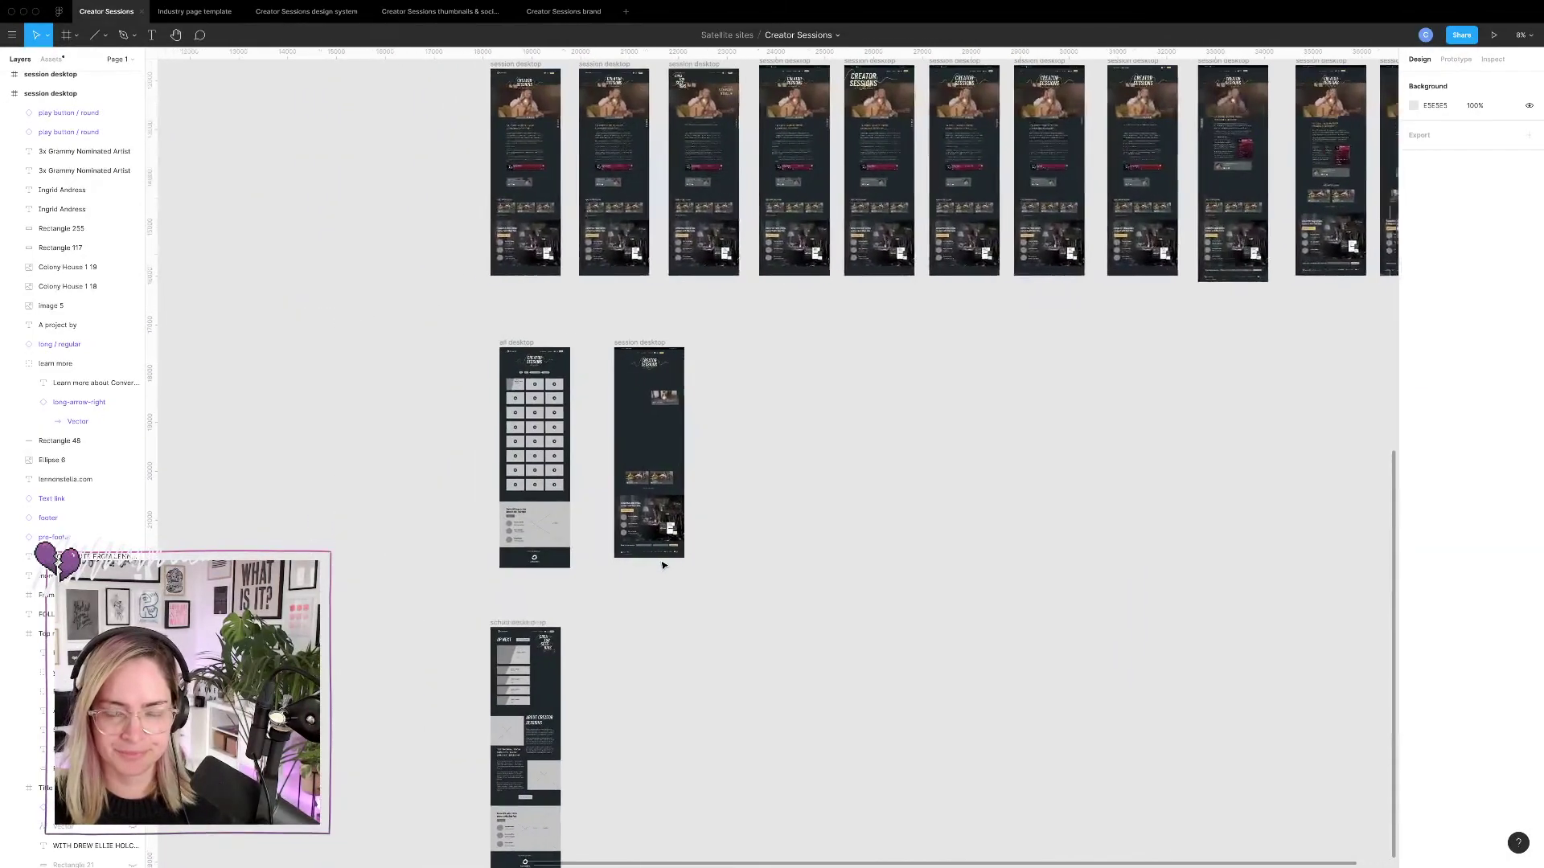
scroll(697, 446, "up", 6)
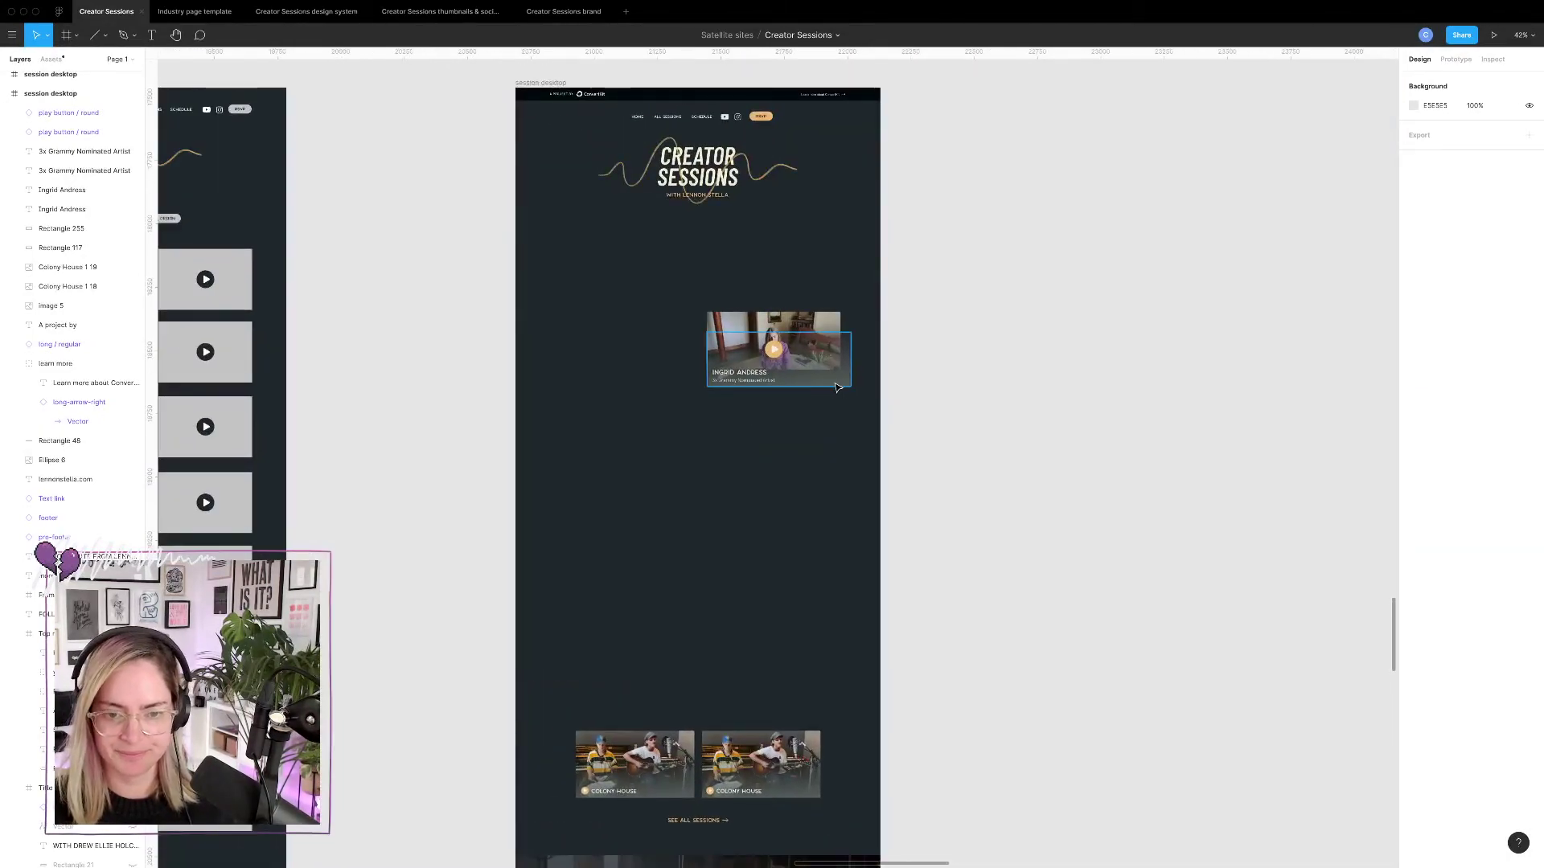
scroll(849, 384, "down", 4)
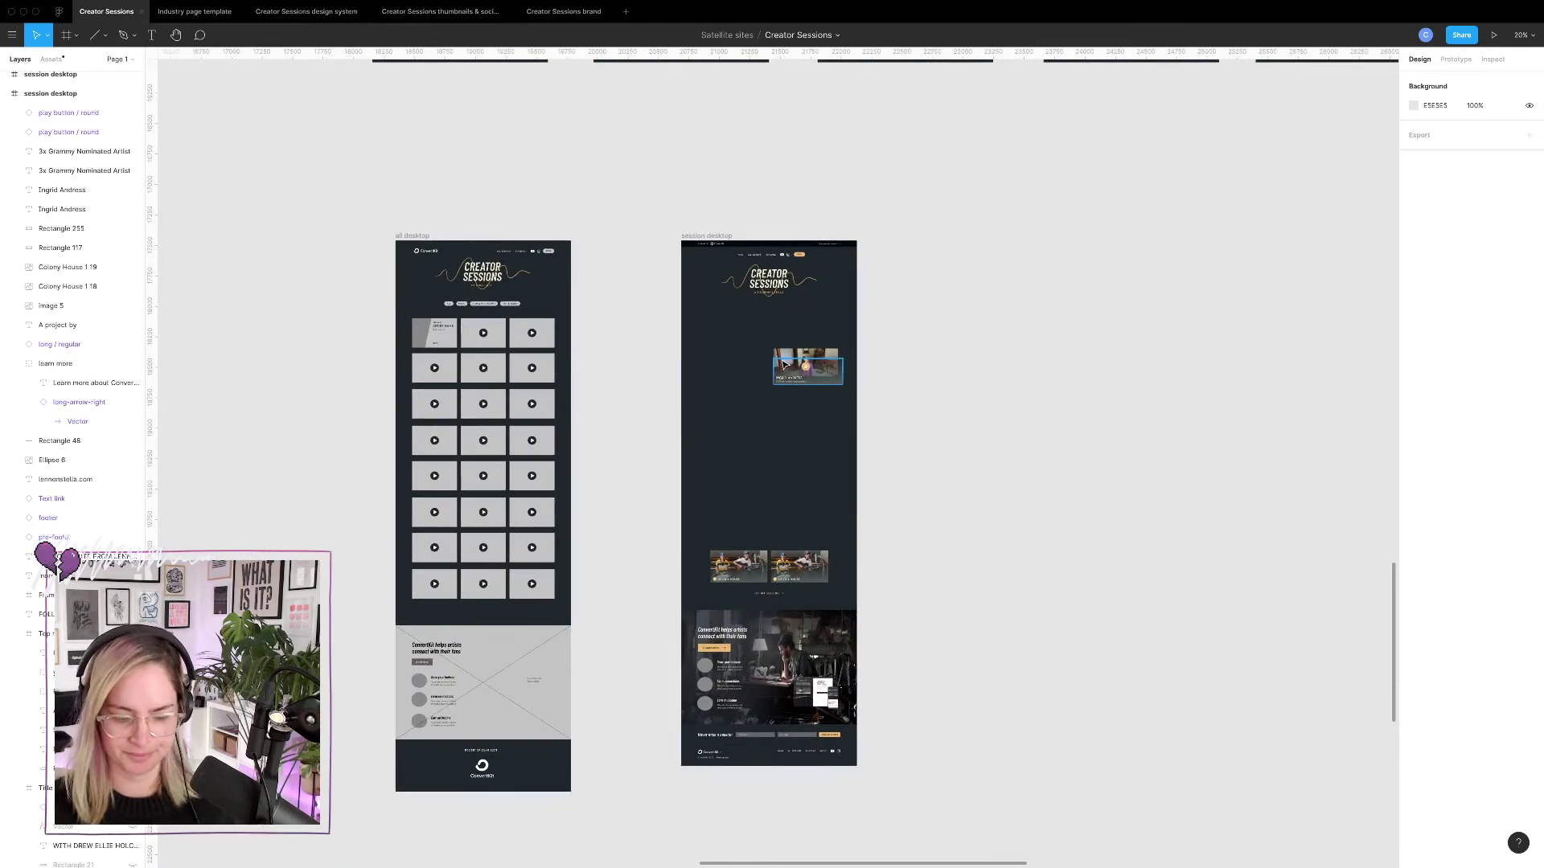
Show the layout grids and copy the four category filter pills from the all desktop wireframe below the title in the adjacent session desktop frame.
key("ctrl+g")
scroll(745, 333, "up", 5)
scroll(748, 334, "left", 5)
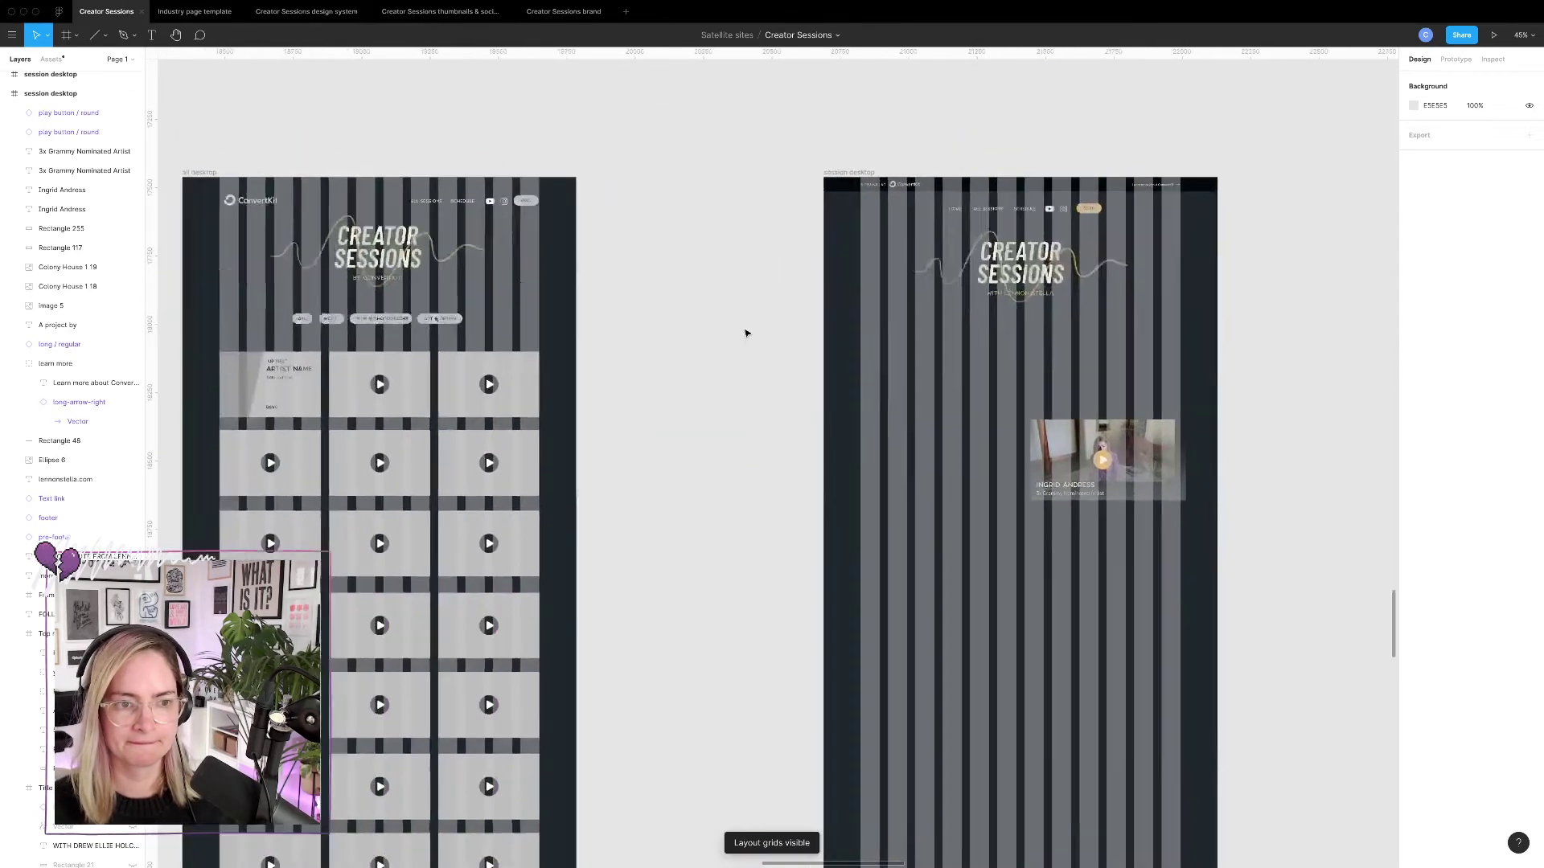
left_click_drag(497, 315, 1263, 362)
left_click(615, 265, "shift")
scroll(1261, 366, "right", 3)
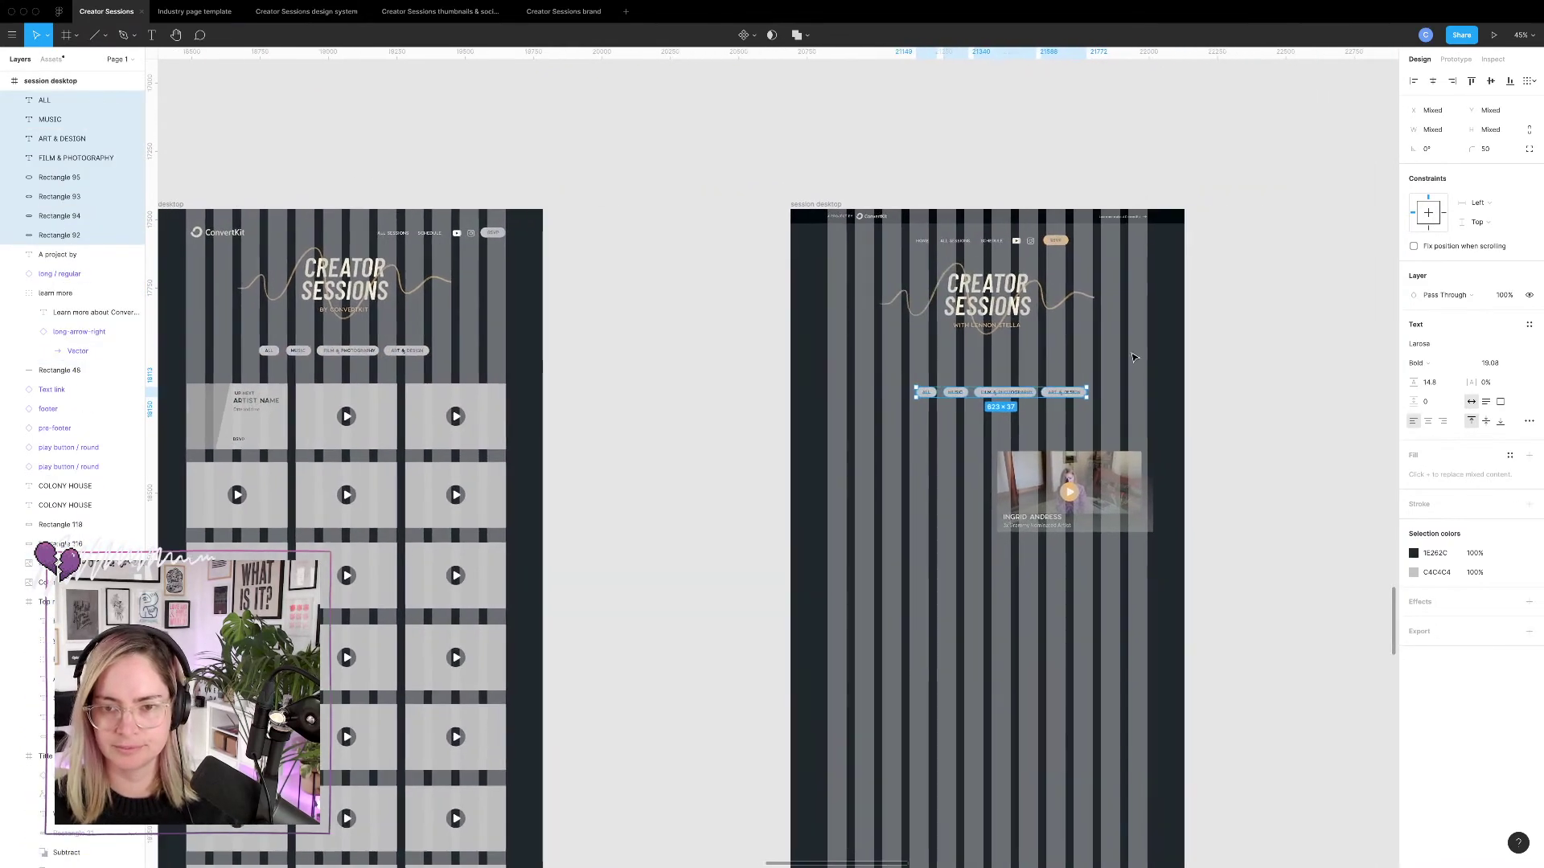
Change the subtitle under the Creator Sessions title to "BY CONVERTKIT".
left_click(1002, 322)
scroll(1022, 317, "up", 5)
left_click(980, 340)
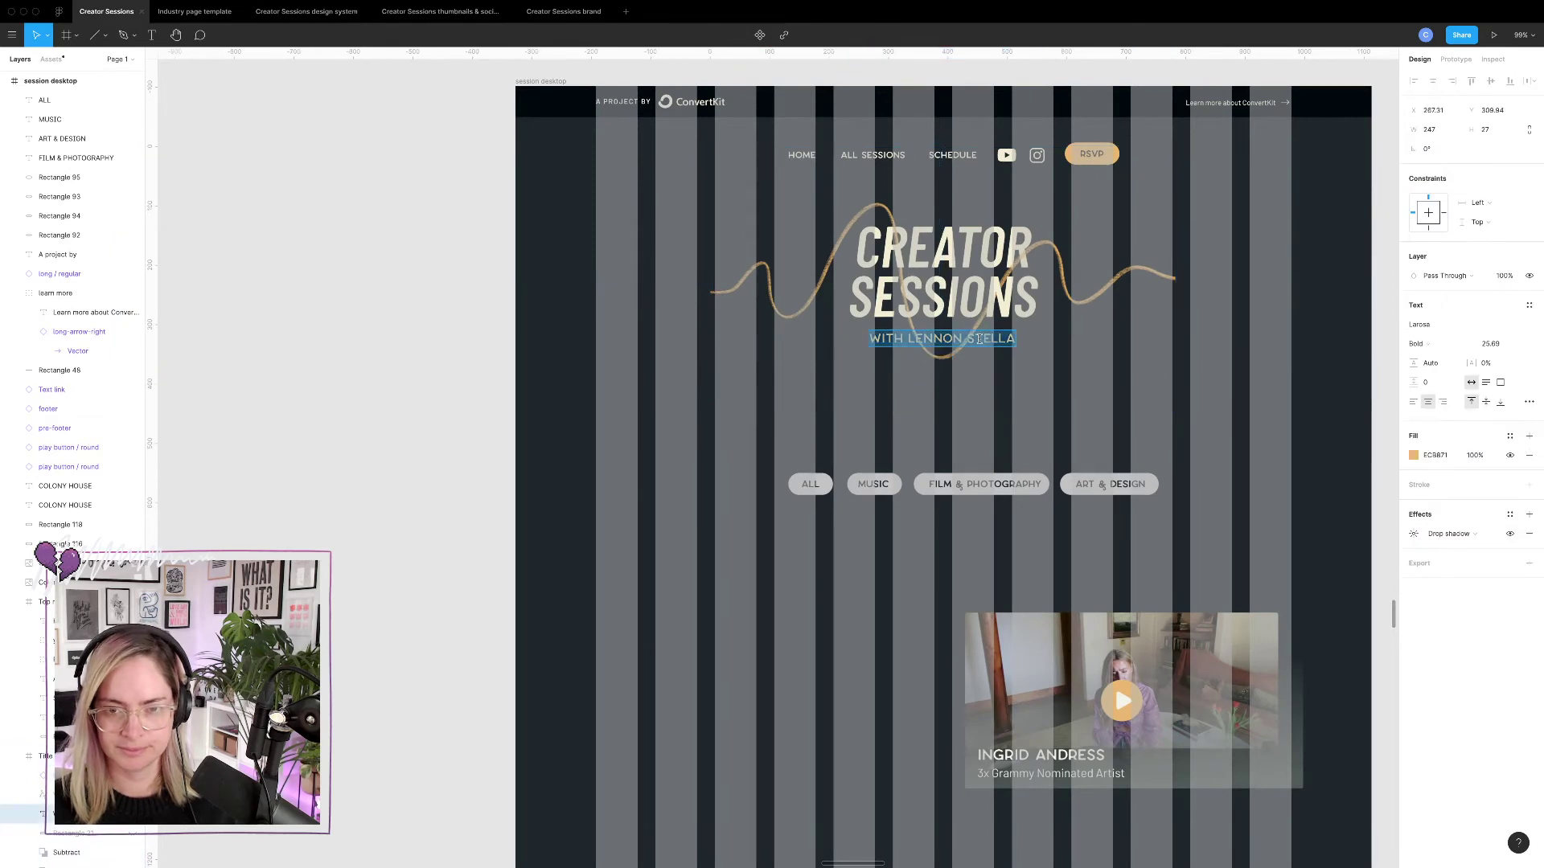
type("BY CON")
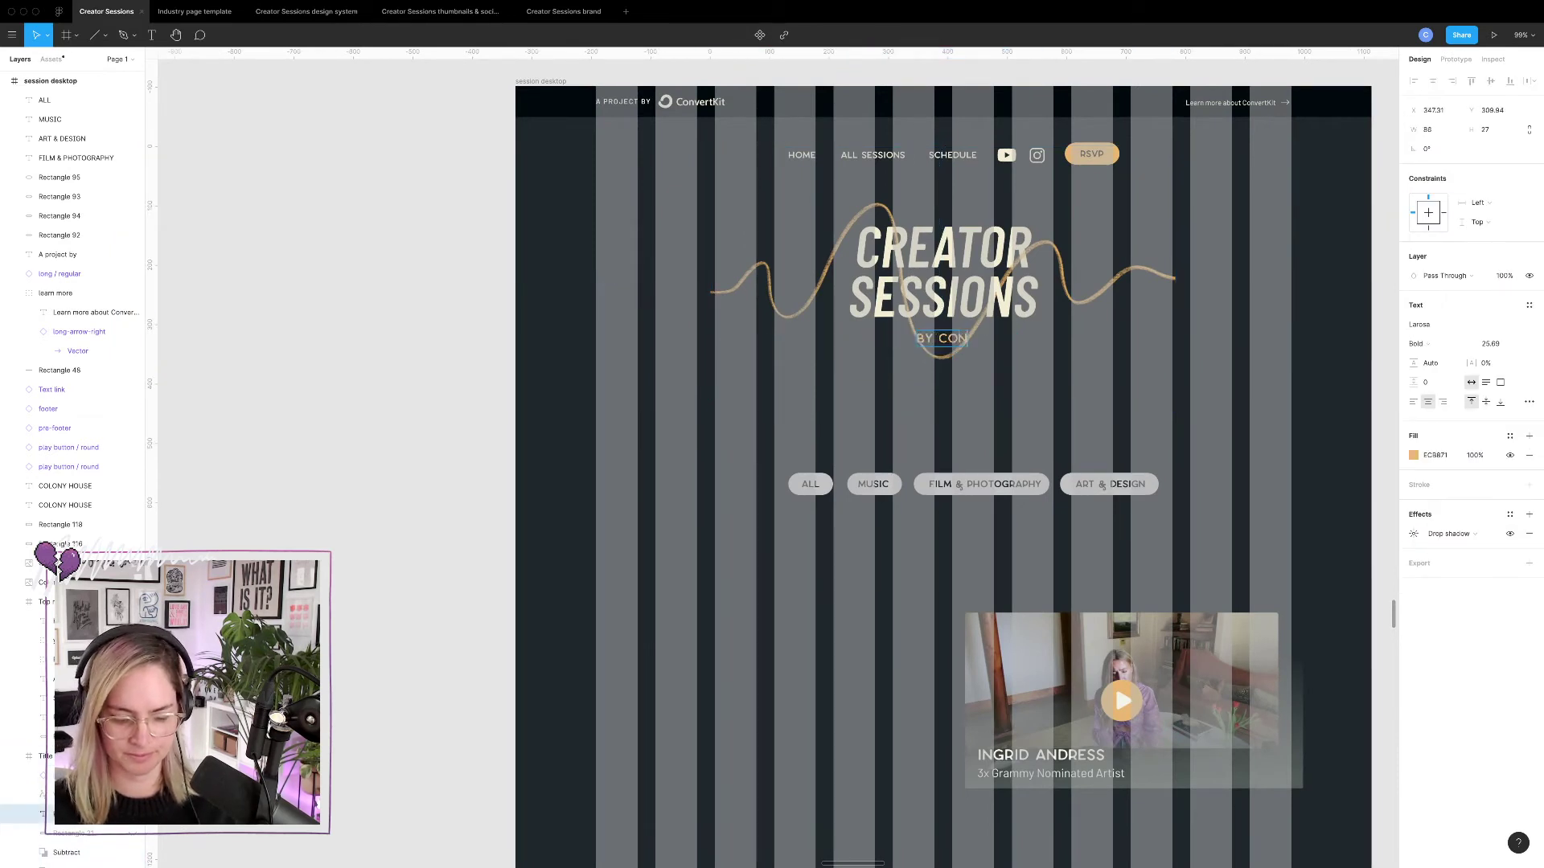
type("VERTKIT")
key("Escape")
key("Escape")
key("Escape")
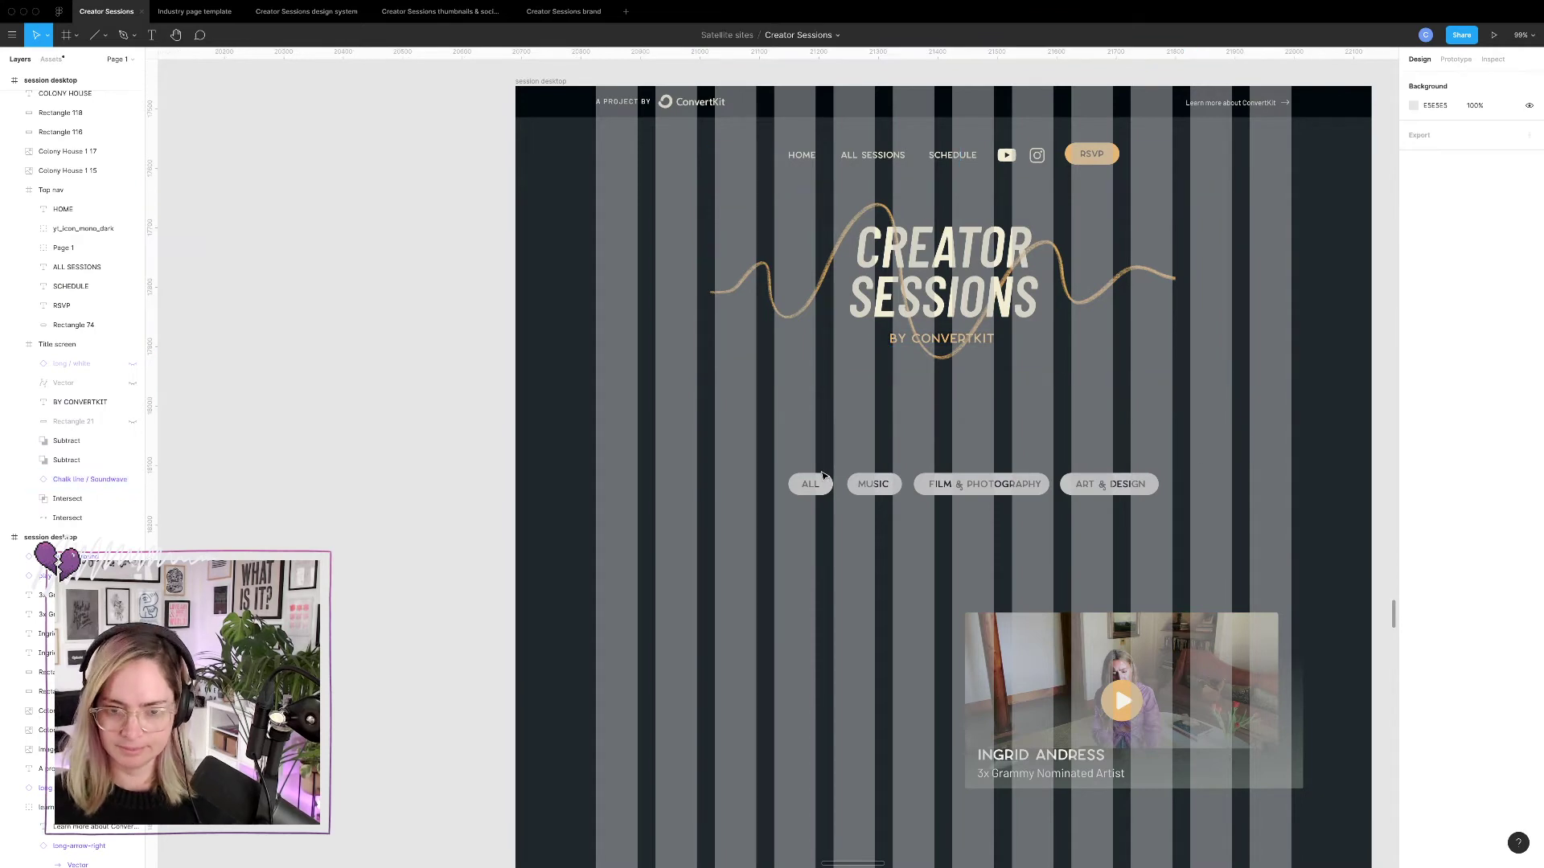
Move the four filter pills up beneath the BY CONVERTKIT subtitle, centred horizontally under the title.
left_click_drag(765, 464, 1216, 518)
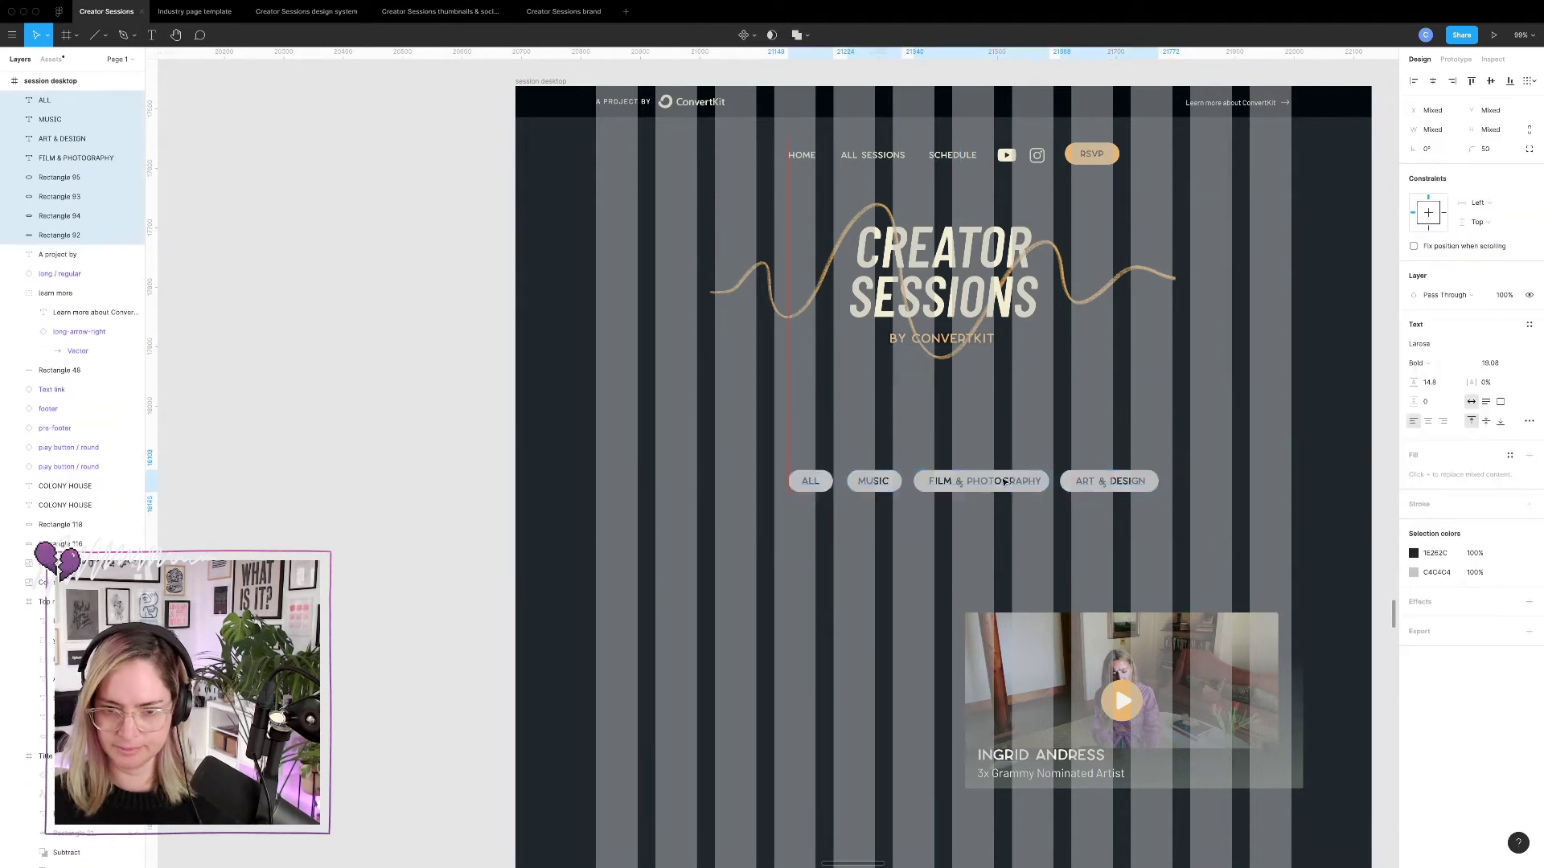
left_click_drag(1005, 489, 976, 424)
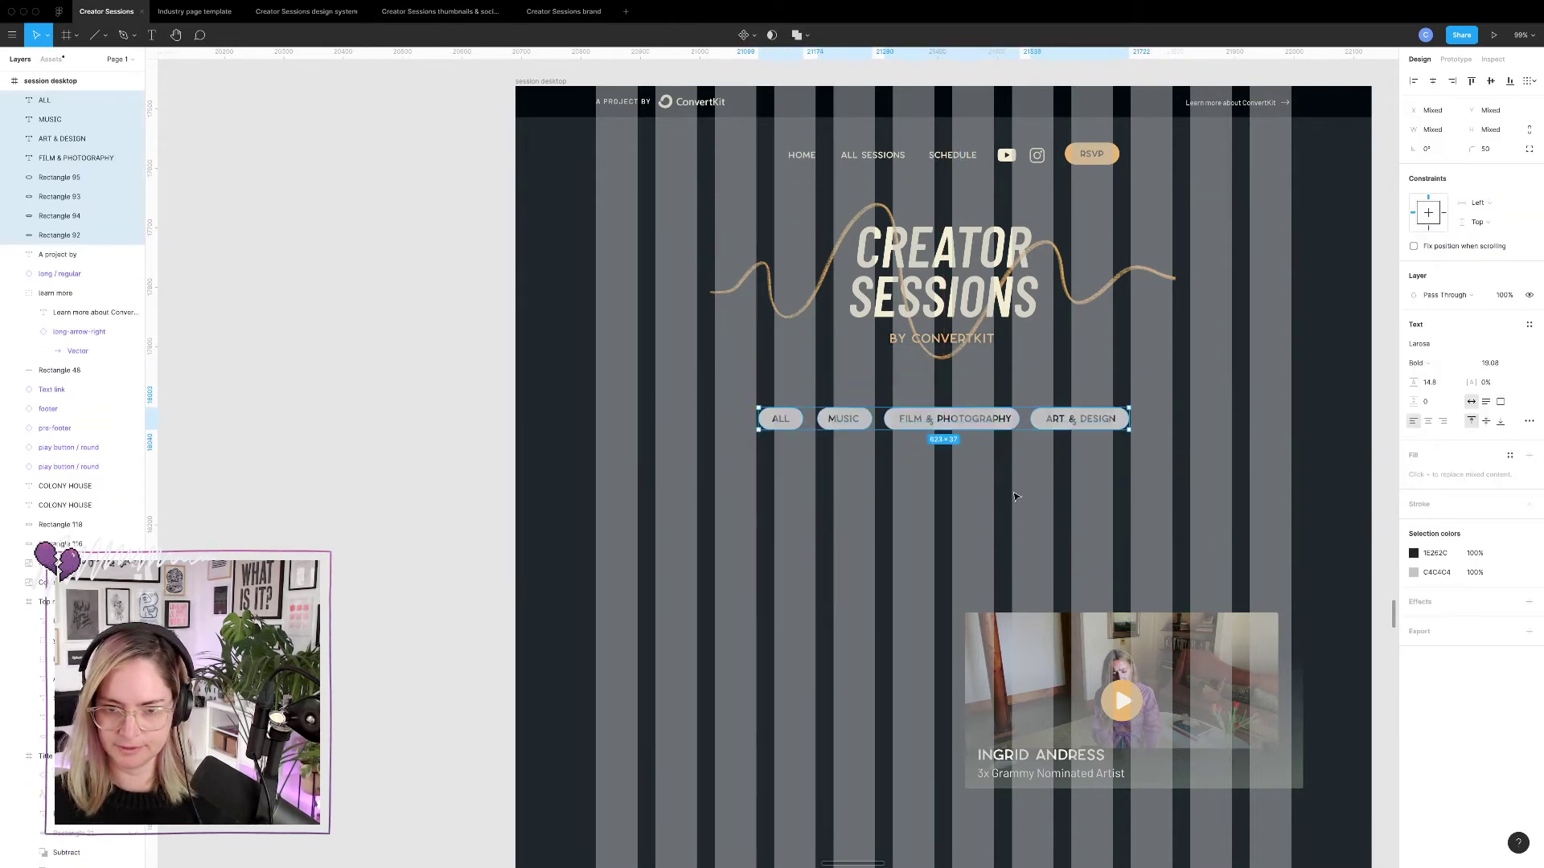
left_click(1052, 546)
left_click(1045, 322)
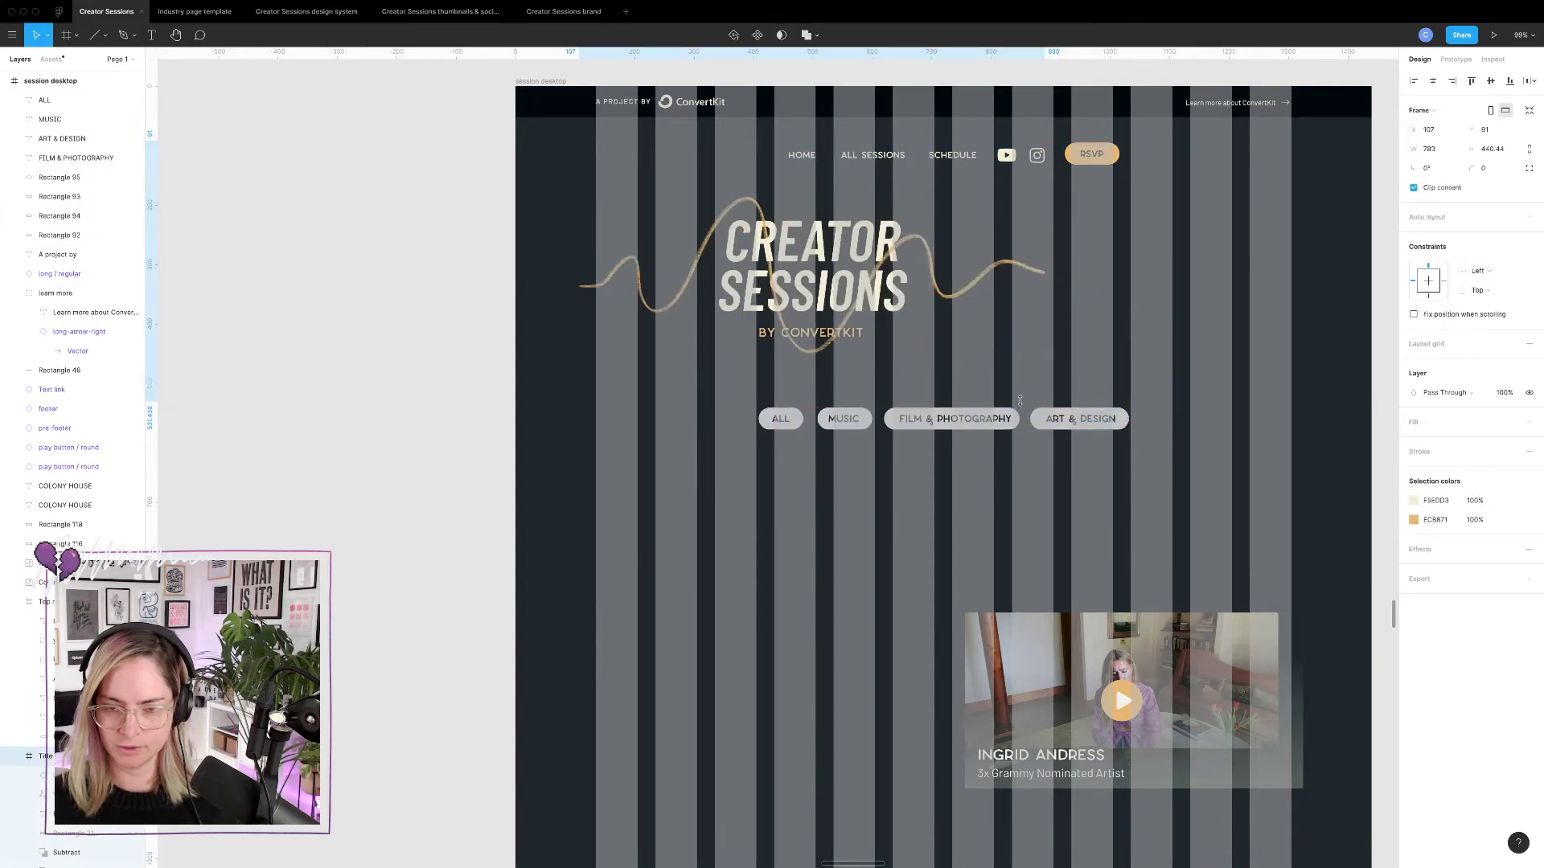
left_click(1146, 479)
Recolour the filter pills with the cream F5EDD3 background and the dark grey text colour from the Creator Sessions design system.
left_click_drag(1146, 479, 716, 421)
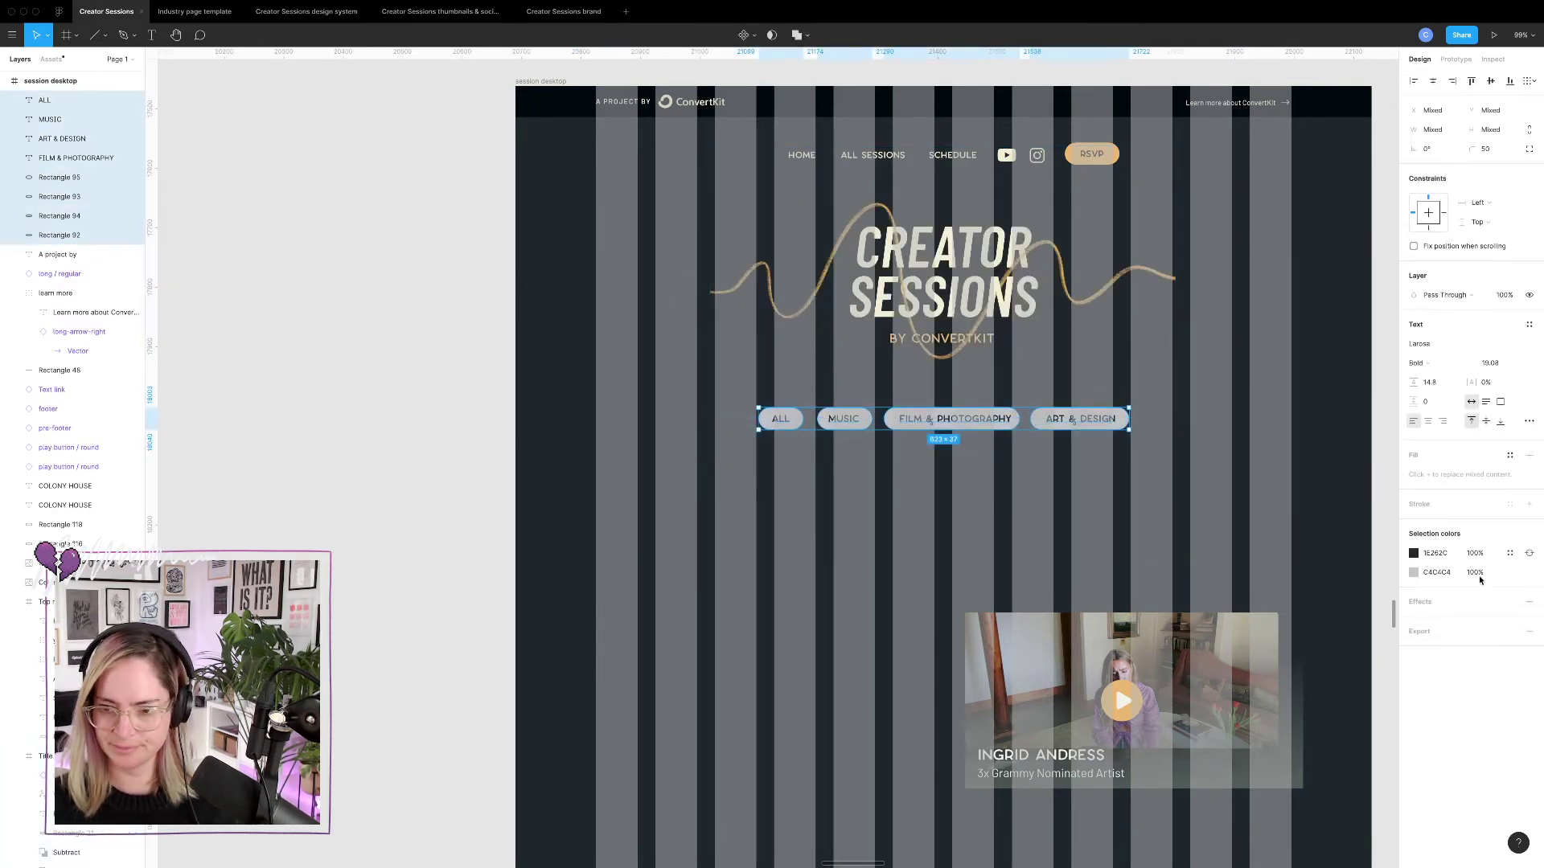
left_click(1414, 572)
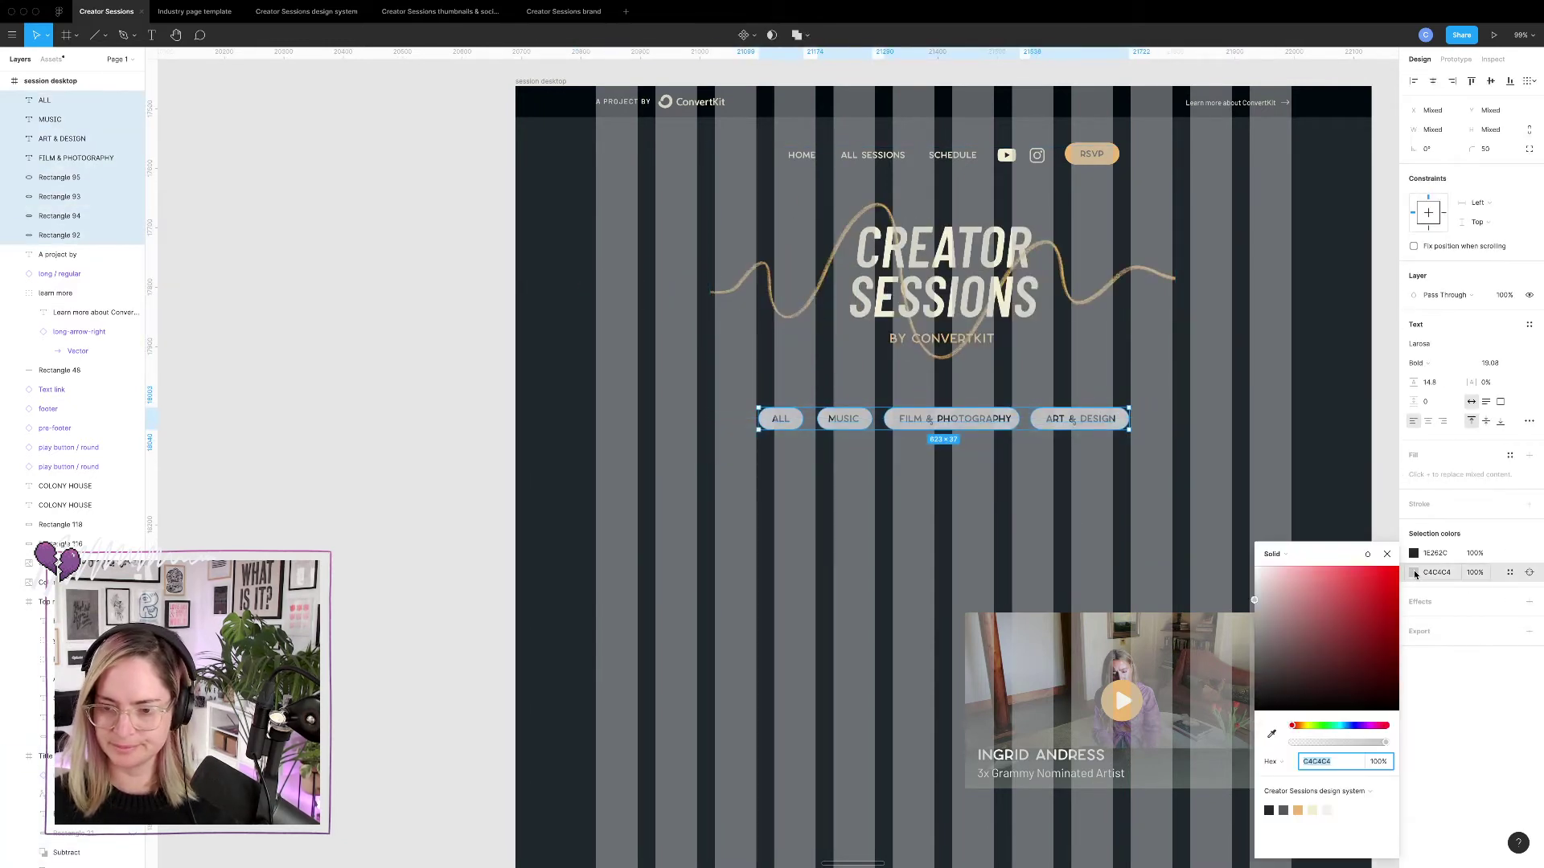
left_click(1314, 810)
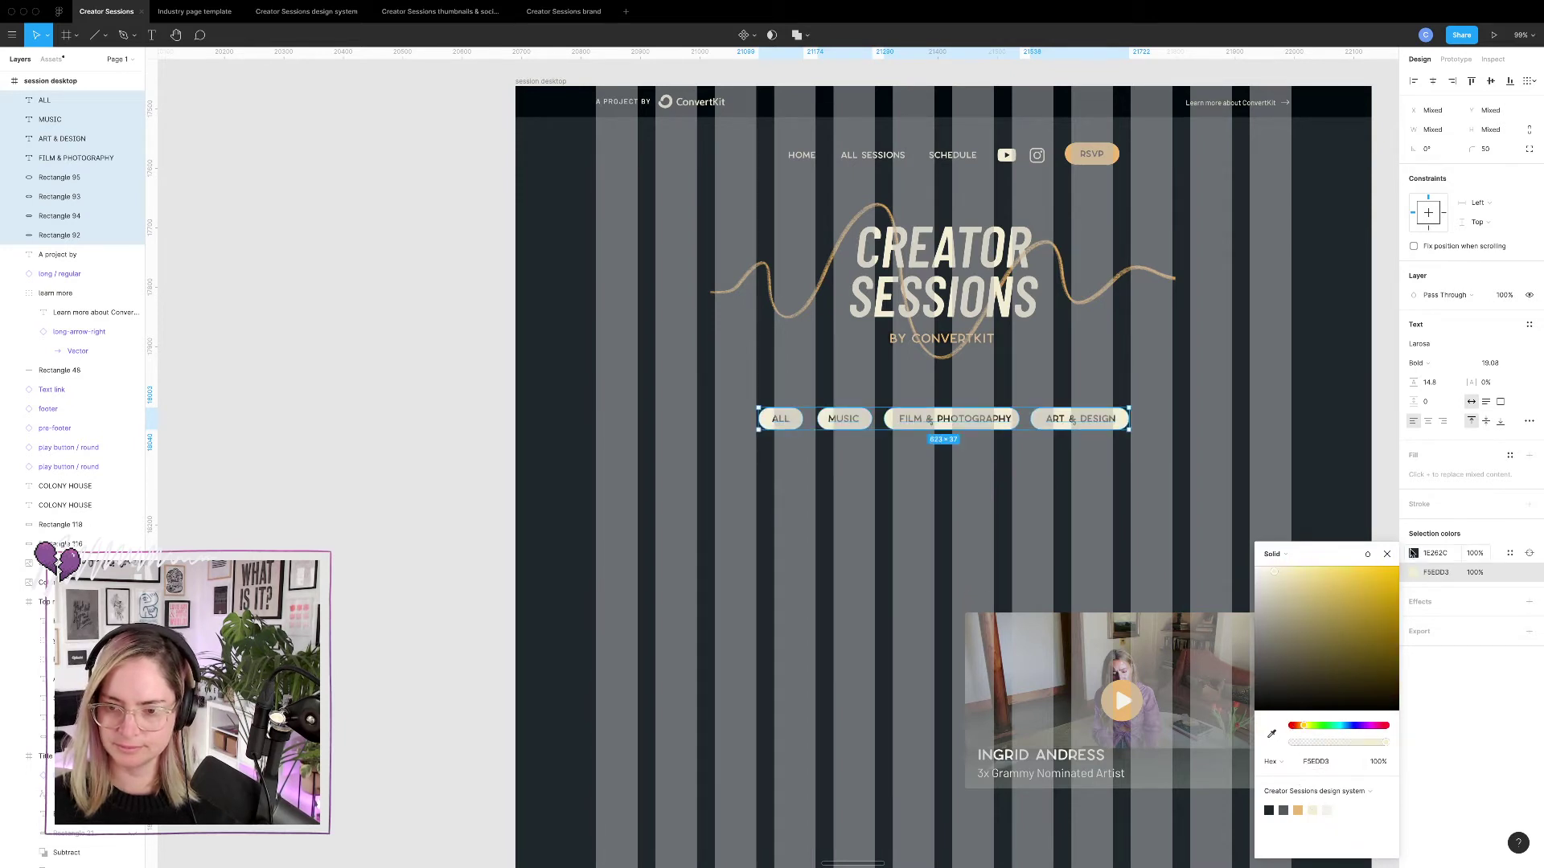
left_click(1413, 553)
left_click(1287, 808)
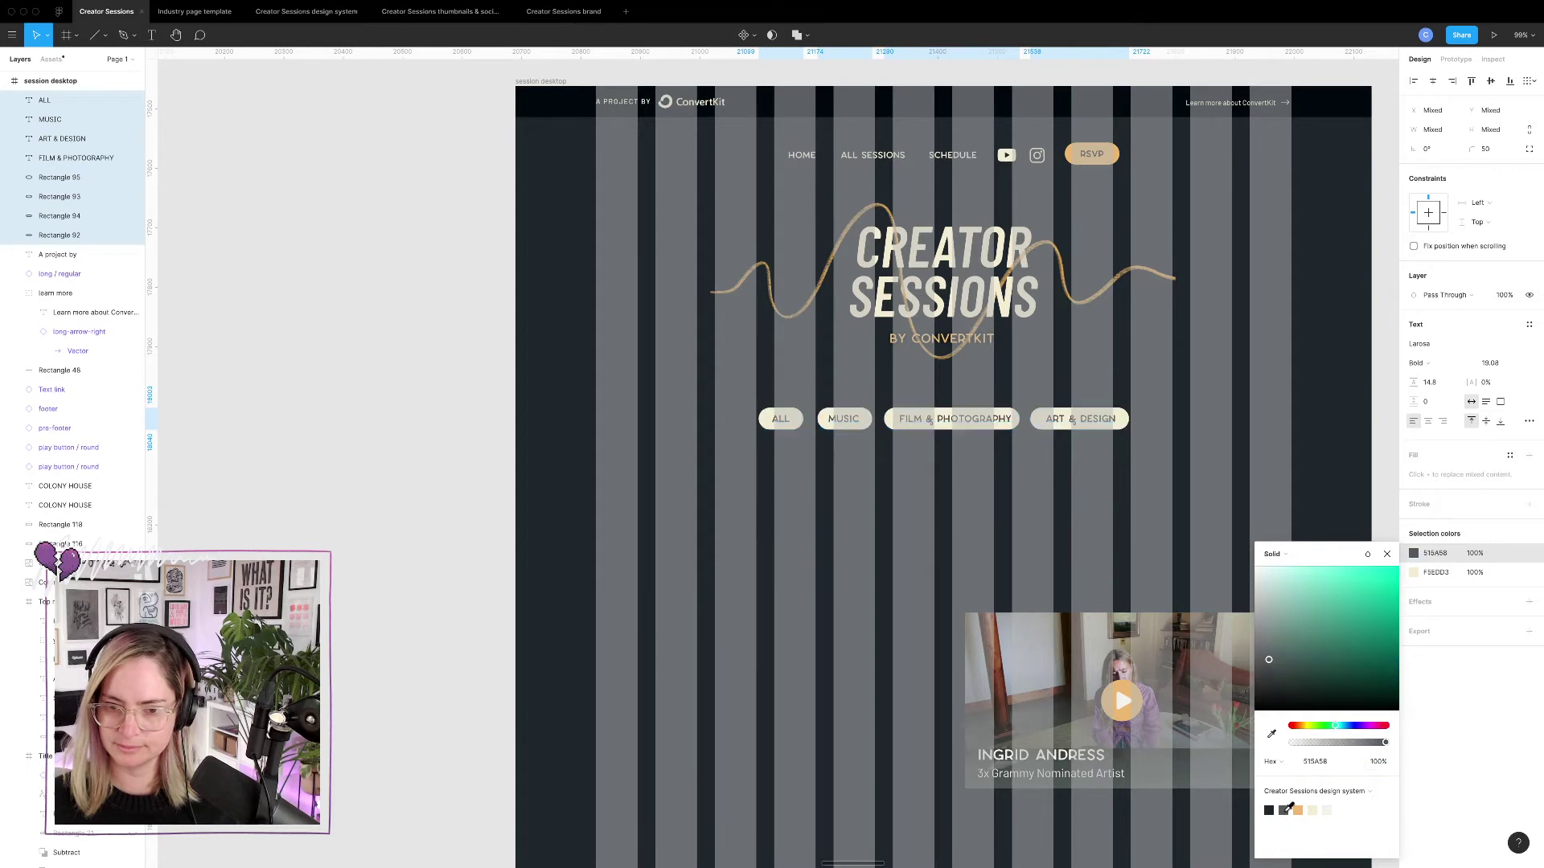
Hide the layout grids and check the look and spacing of the recoloured filter pills.
left_click(1165, 490)
key("ctrl+g")
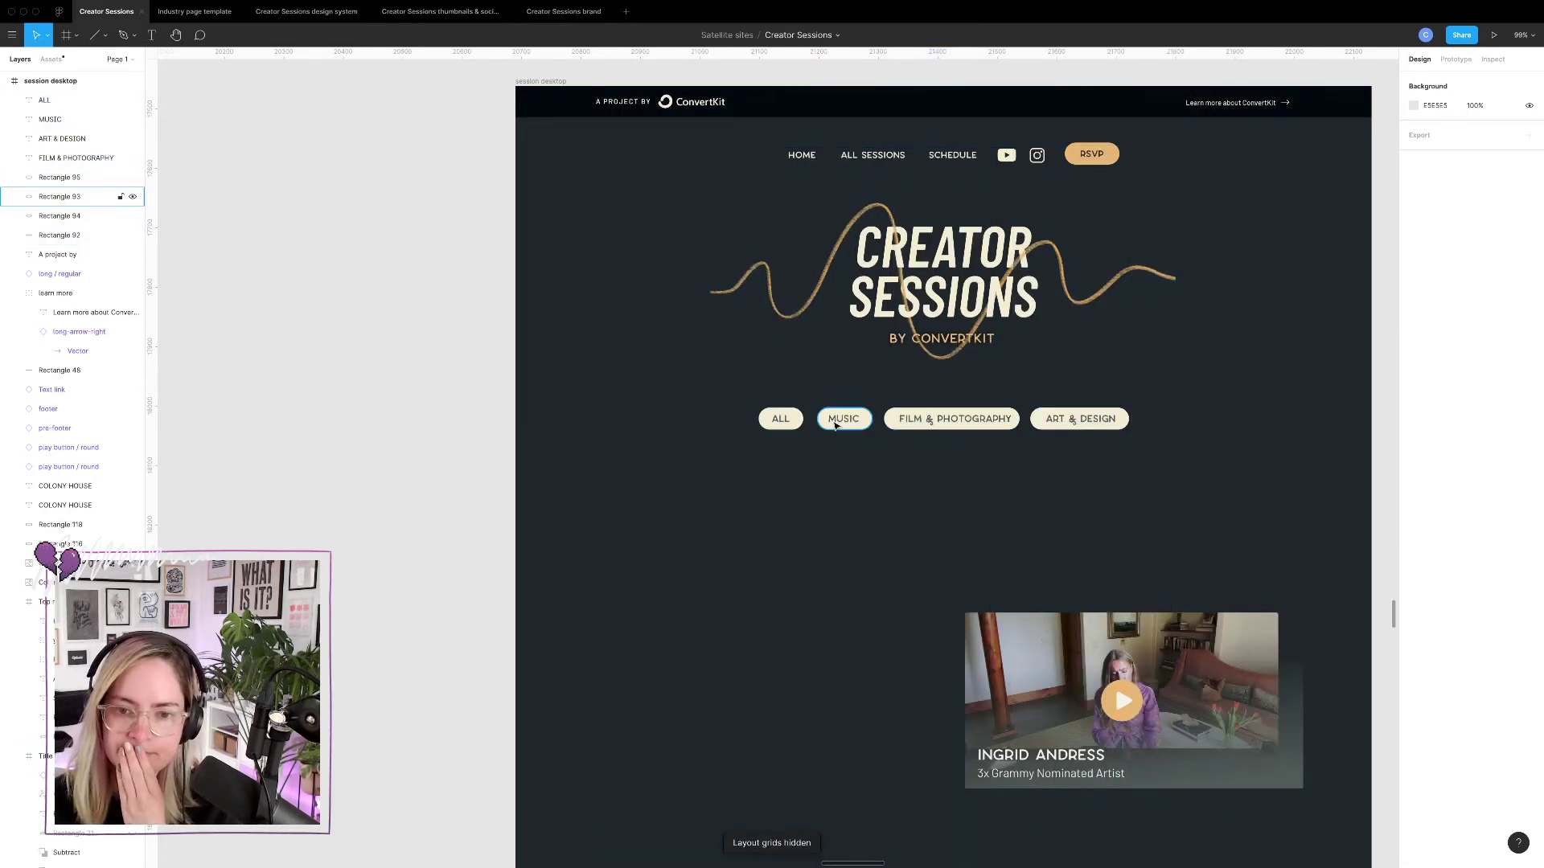
scroll(868, 432, "up", 5, "ctrl")
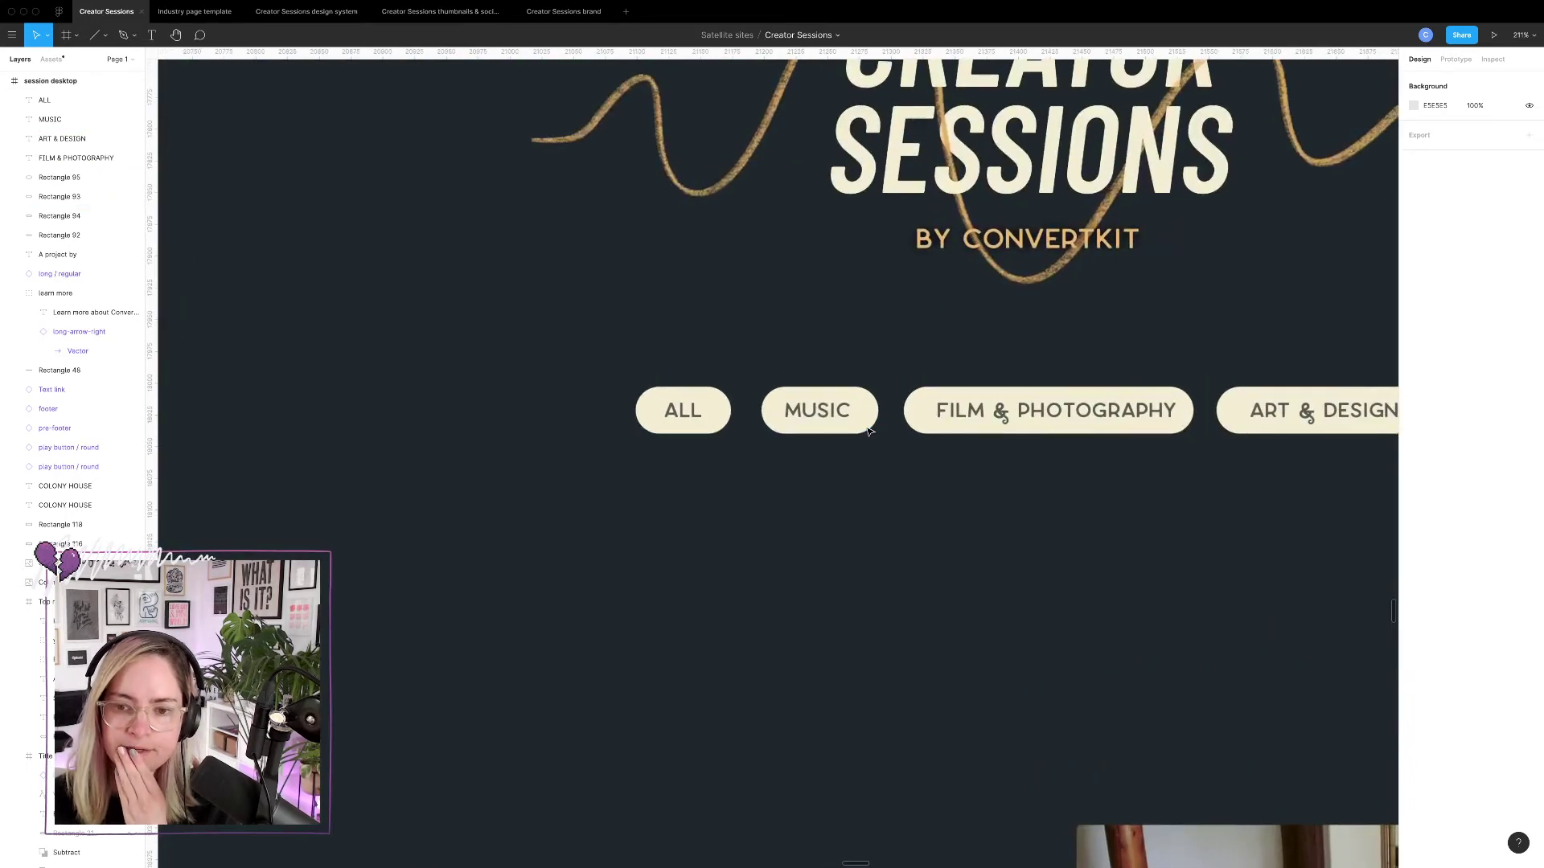
scroll(868, 432, "right", 3)
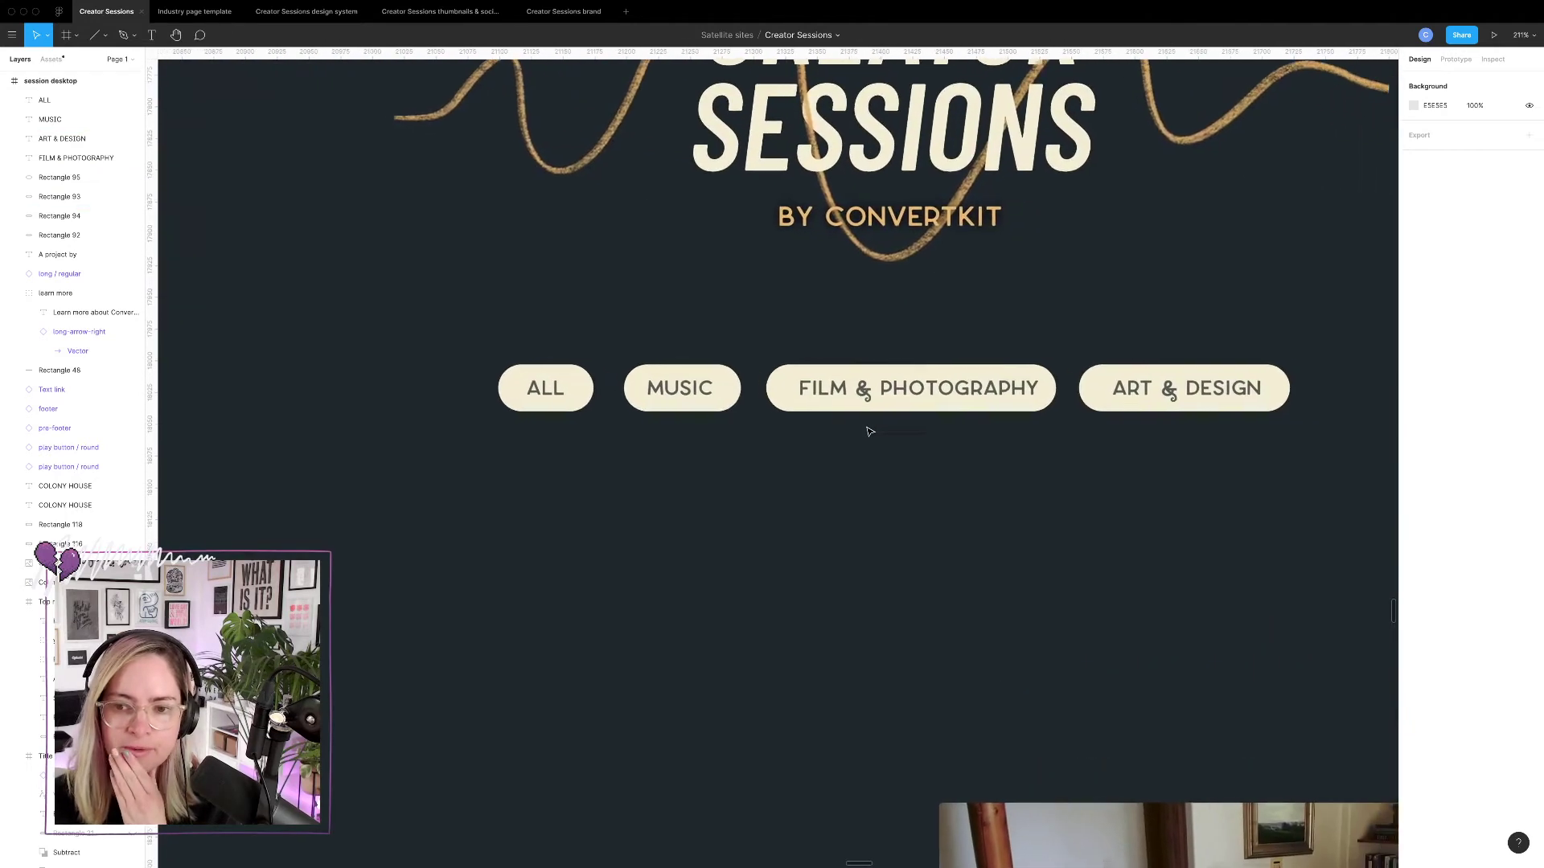
left_click(687, 383)
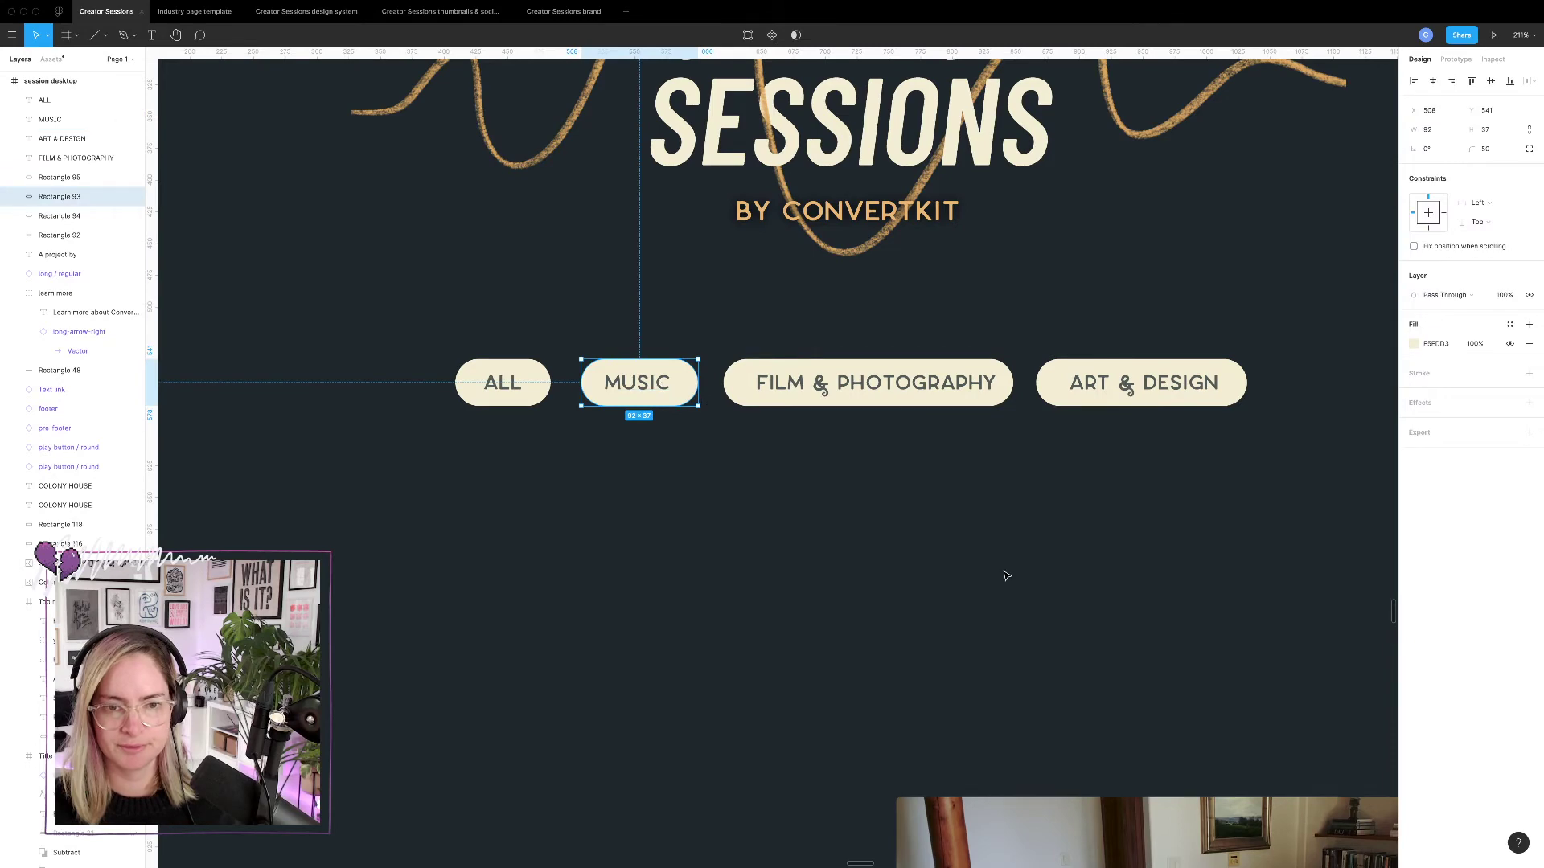
scroll(1006, 576, "down", 5, "ctrl")
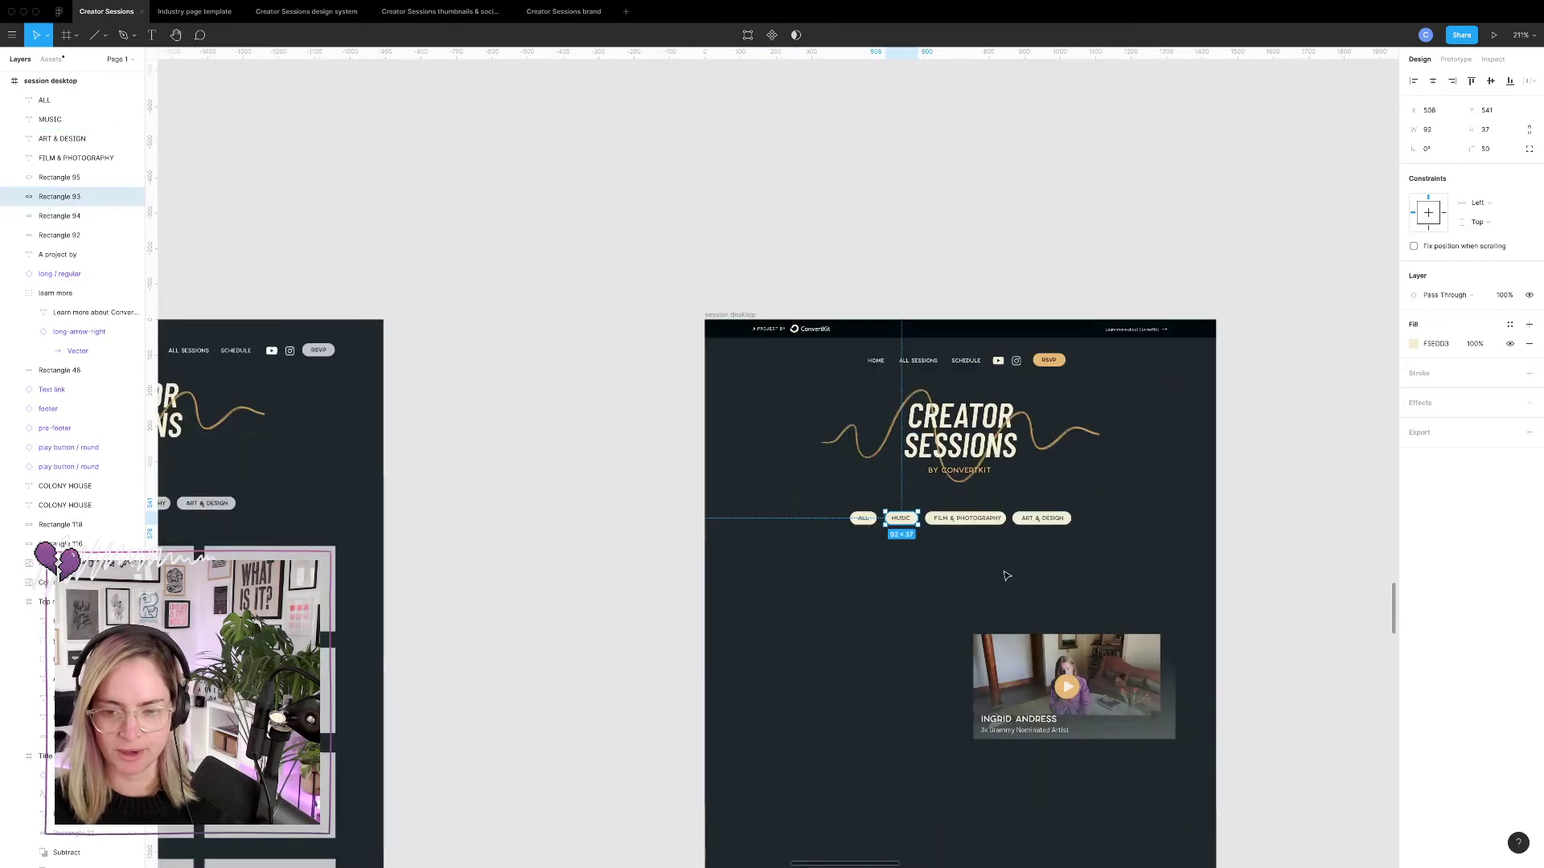
Narrow the Ingrid Andress card's gradient to the image's 527 width and move the card to the first grid column below the filter pills.
left_click(1123, 669)
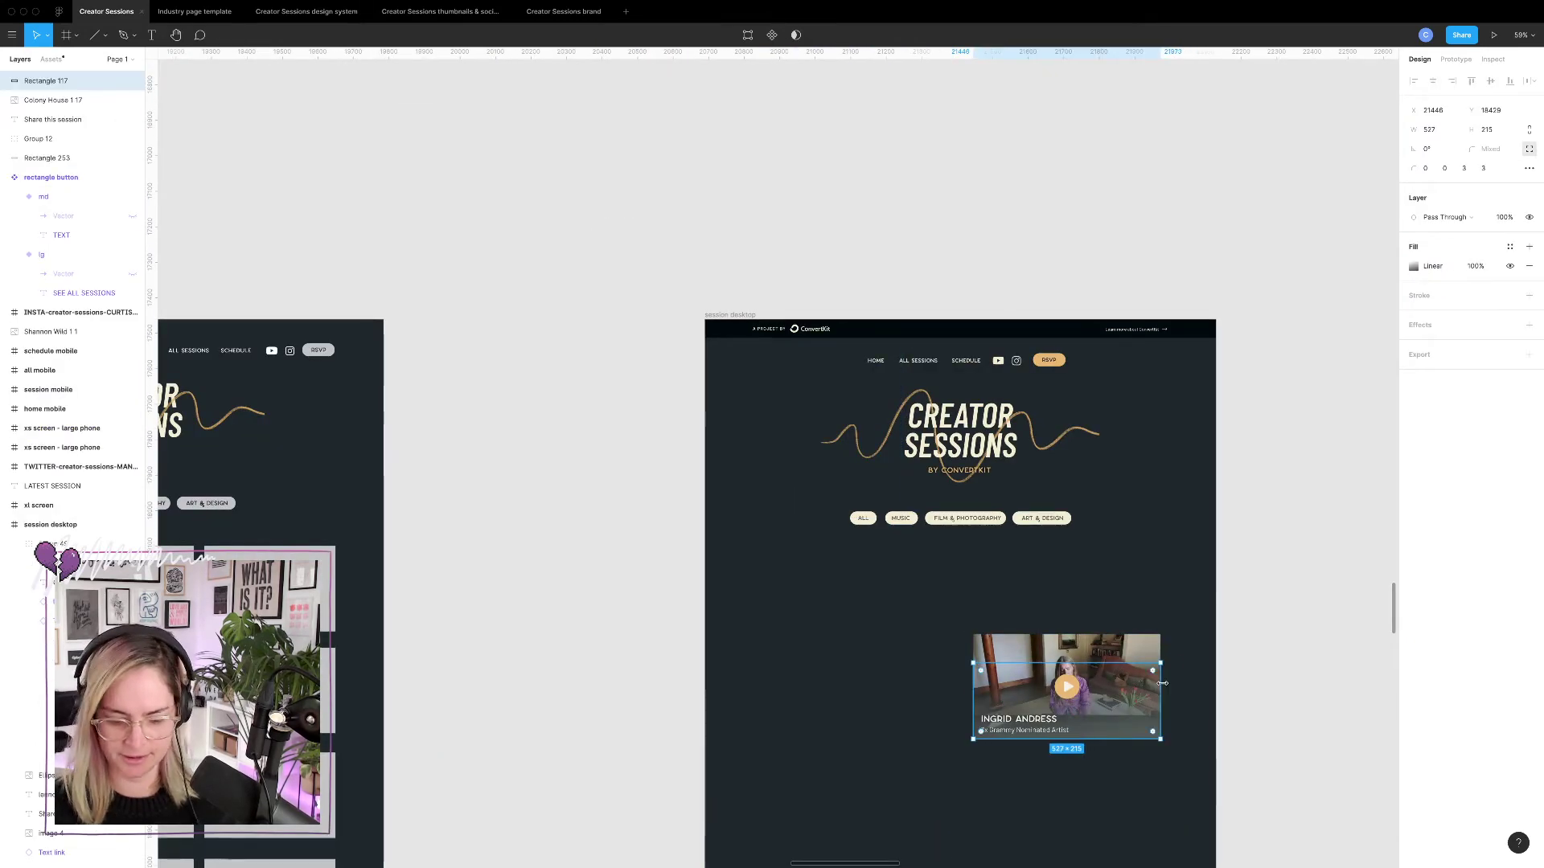
key("ctrl+g")
left_click(917, 610)
left_click_drag(932, 643, 898, 626)
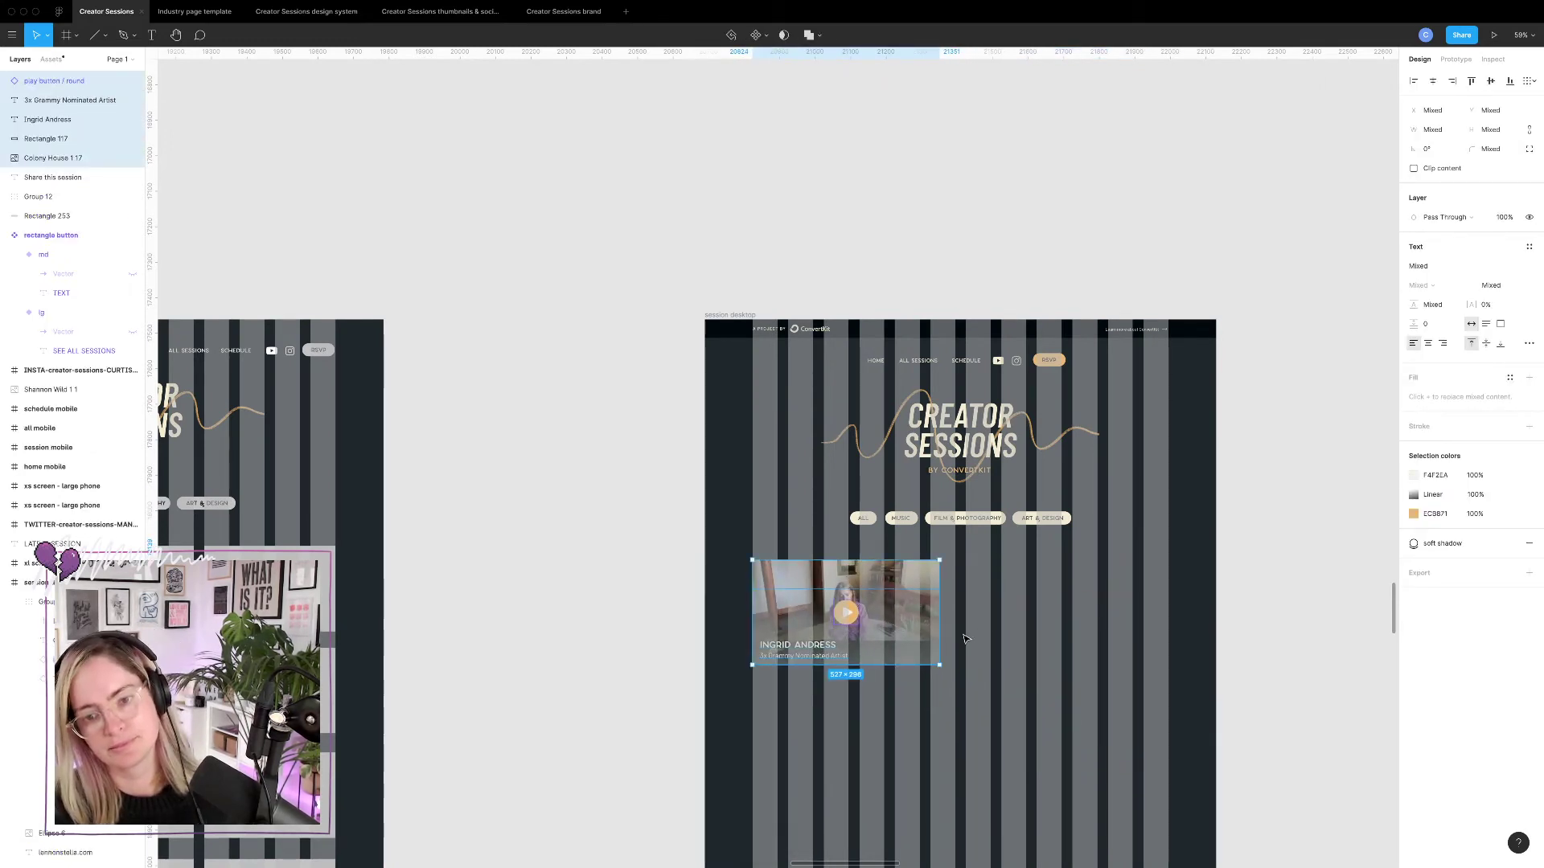
left_click(985, 685)
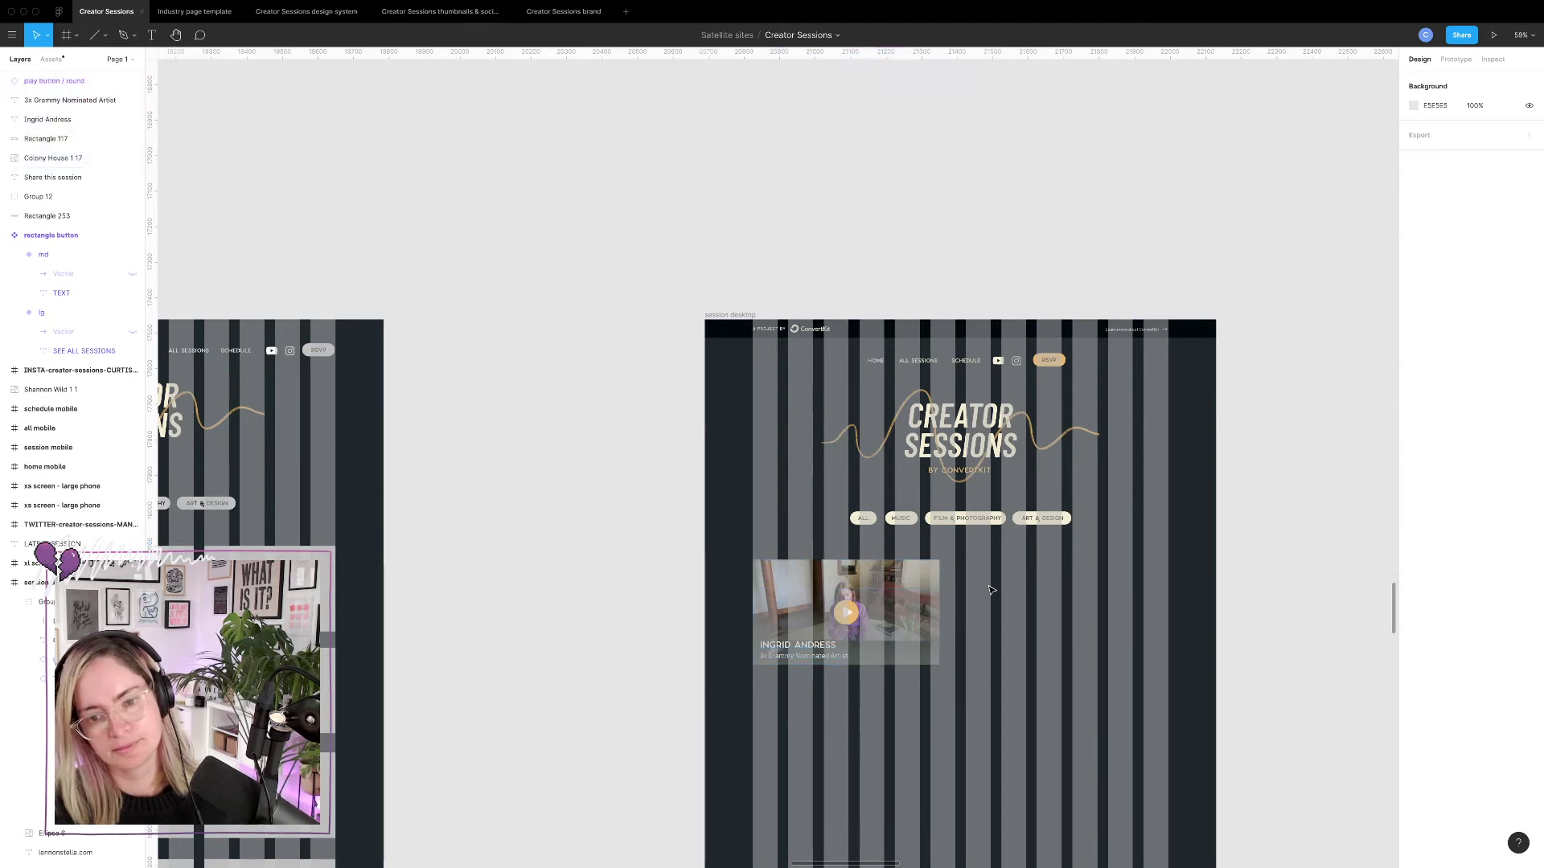
Enlarge the Ingrid Andress card's image and gradient together to about 571 × 321.
left_click_drag(961, 585, 909, 641)
scroll(932, 674, "up", 5)
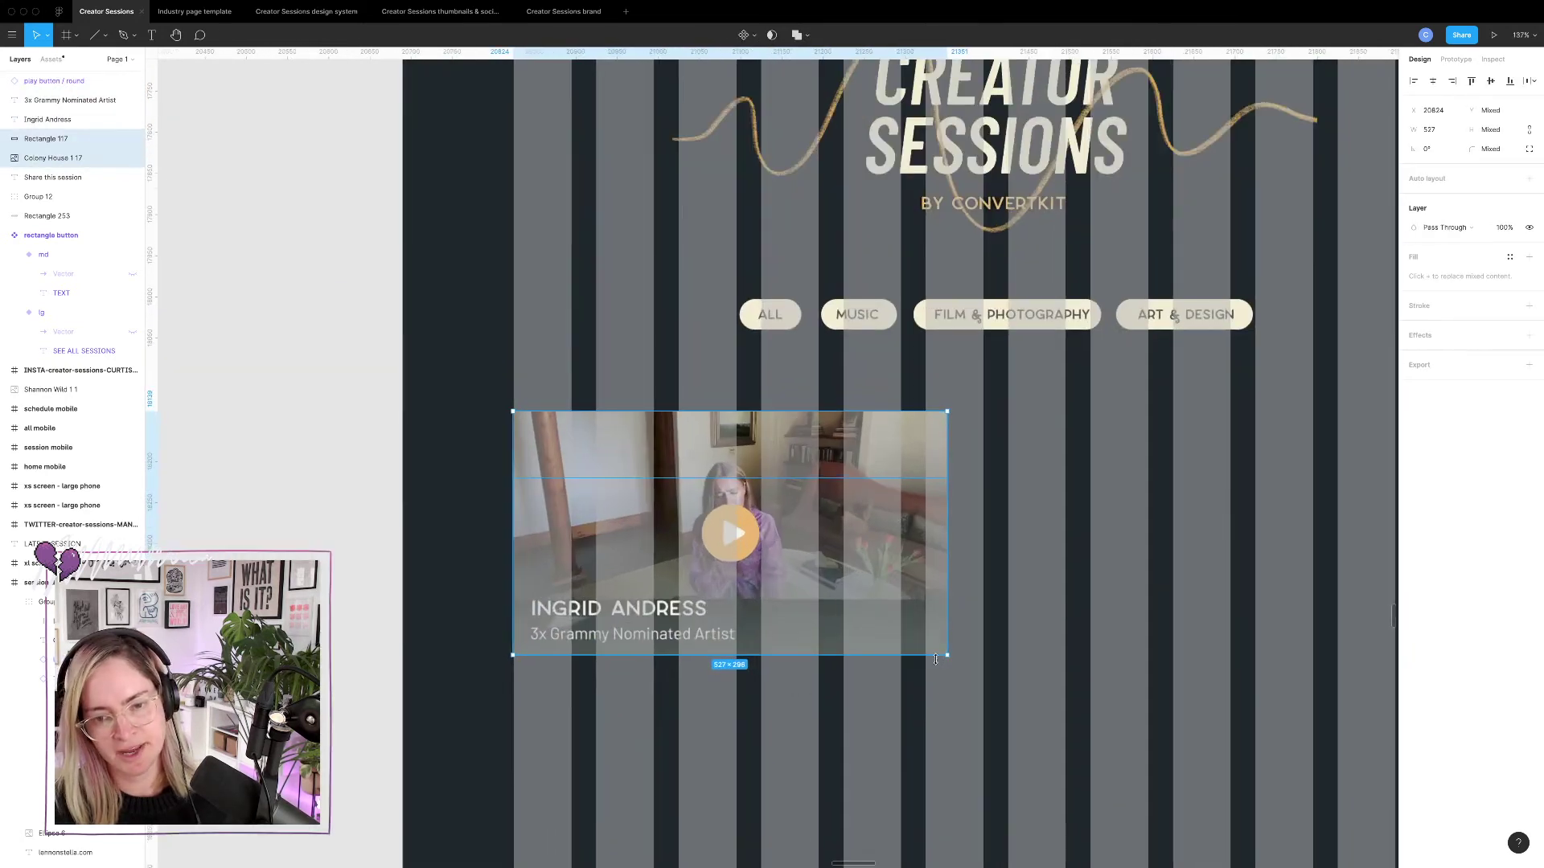
left_click_drag(944, 414, 976, 390)
Select the play button and the enlarged Ingrid Andress image together.
left_click(730, 533)
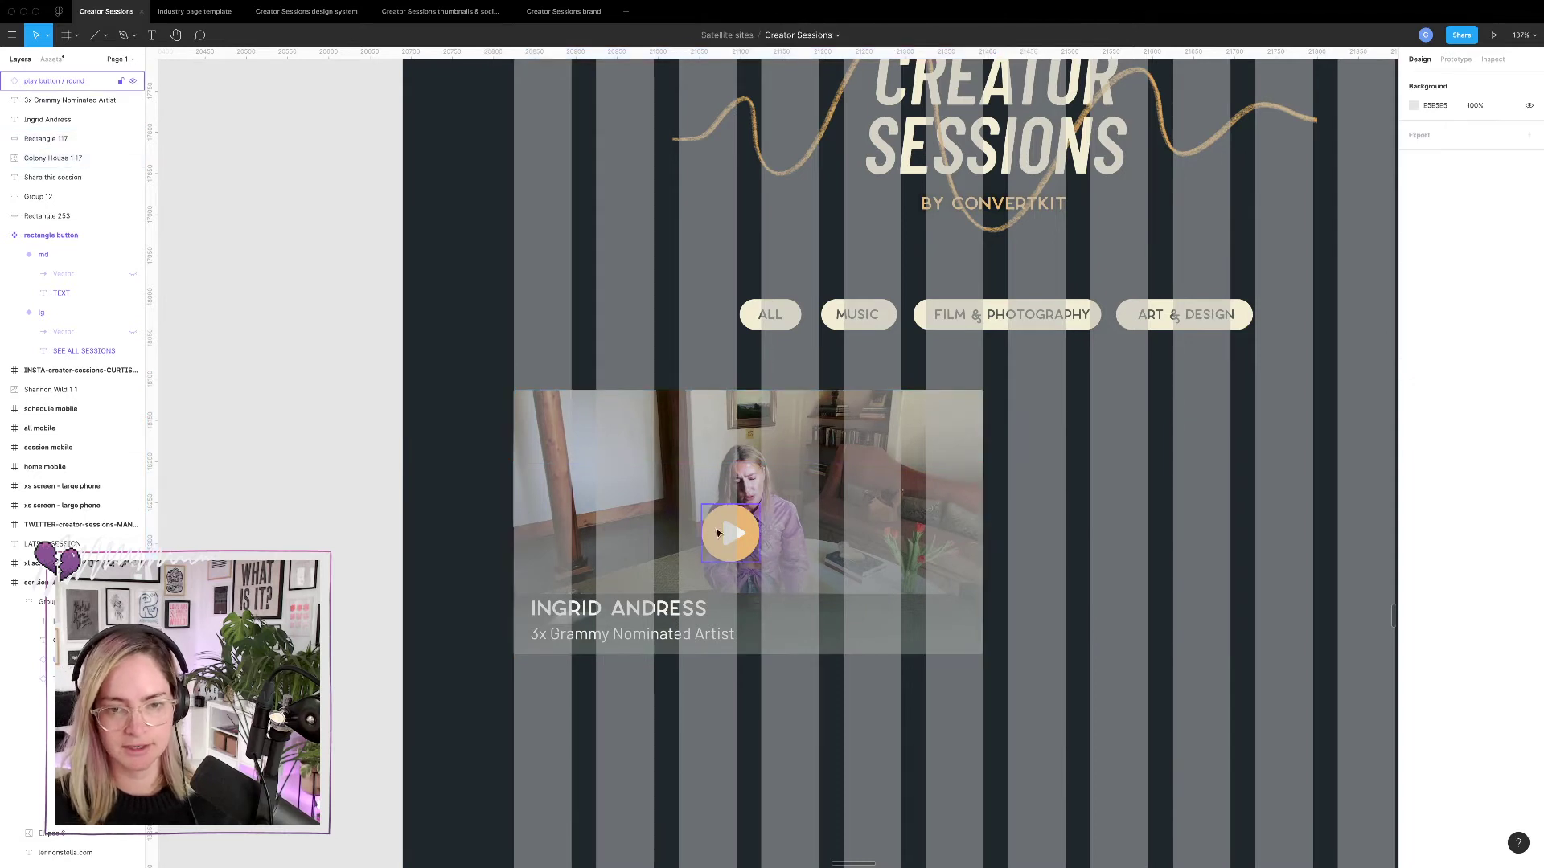
left_click(804, 450, "shift")
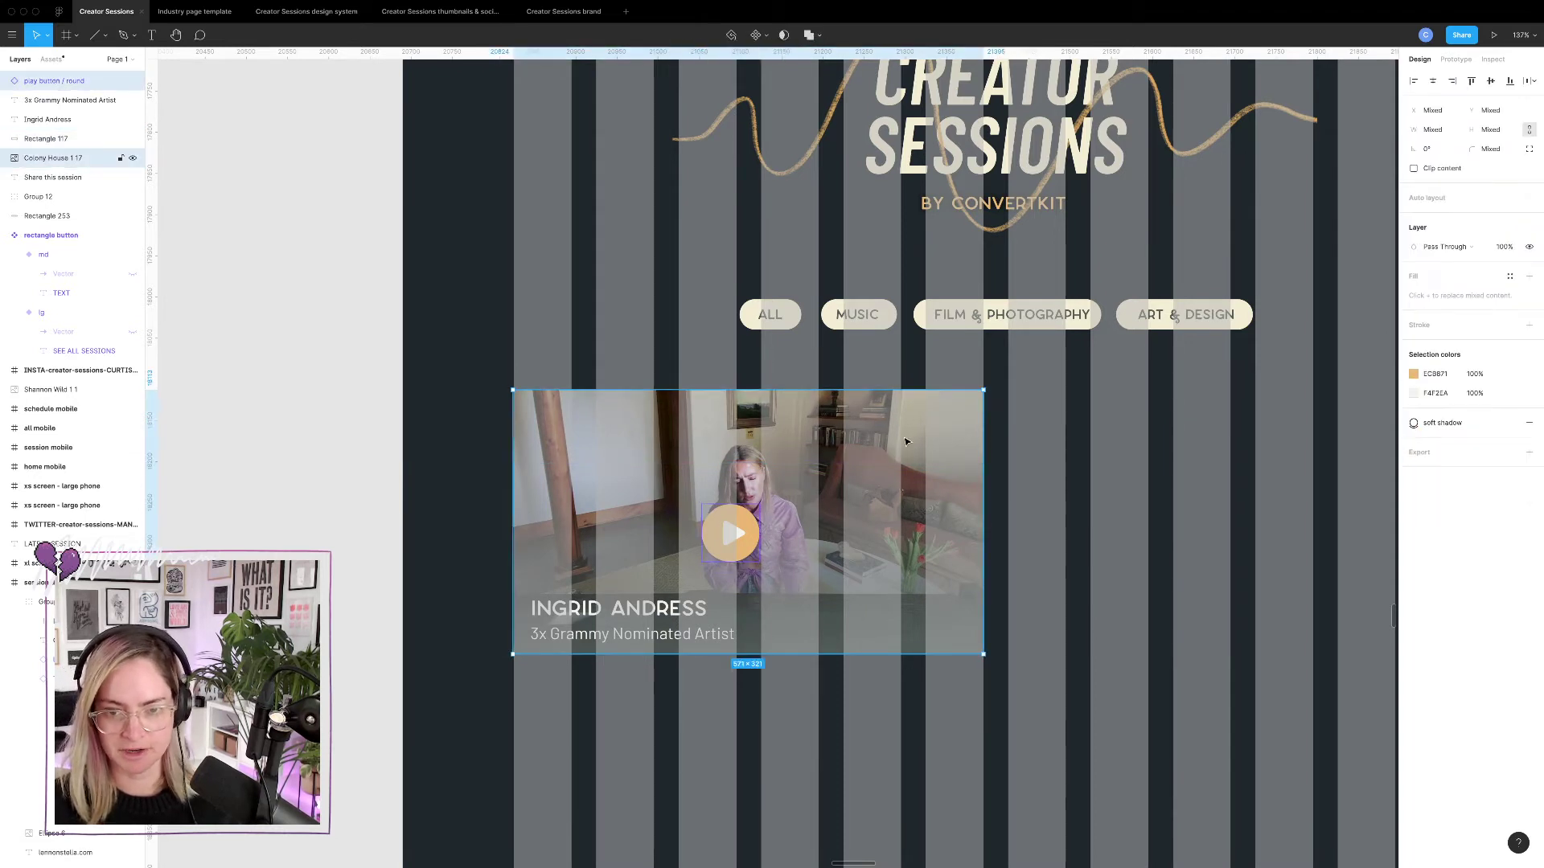
Centre the round play button horizontally and vertically on the session thumbnail image.
left_click(1433, 82)
left_click(1490, 82)
left_click(490, 438)
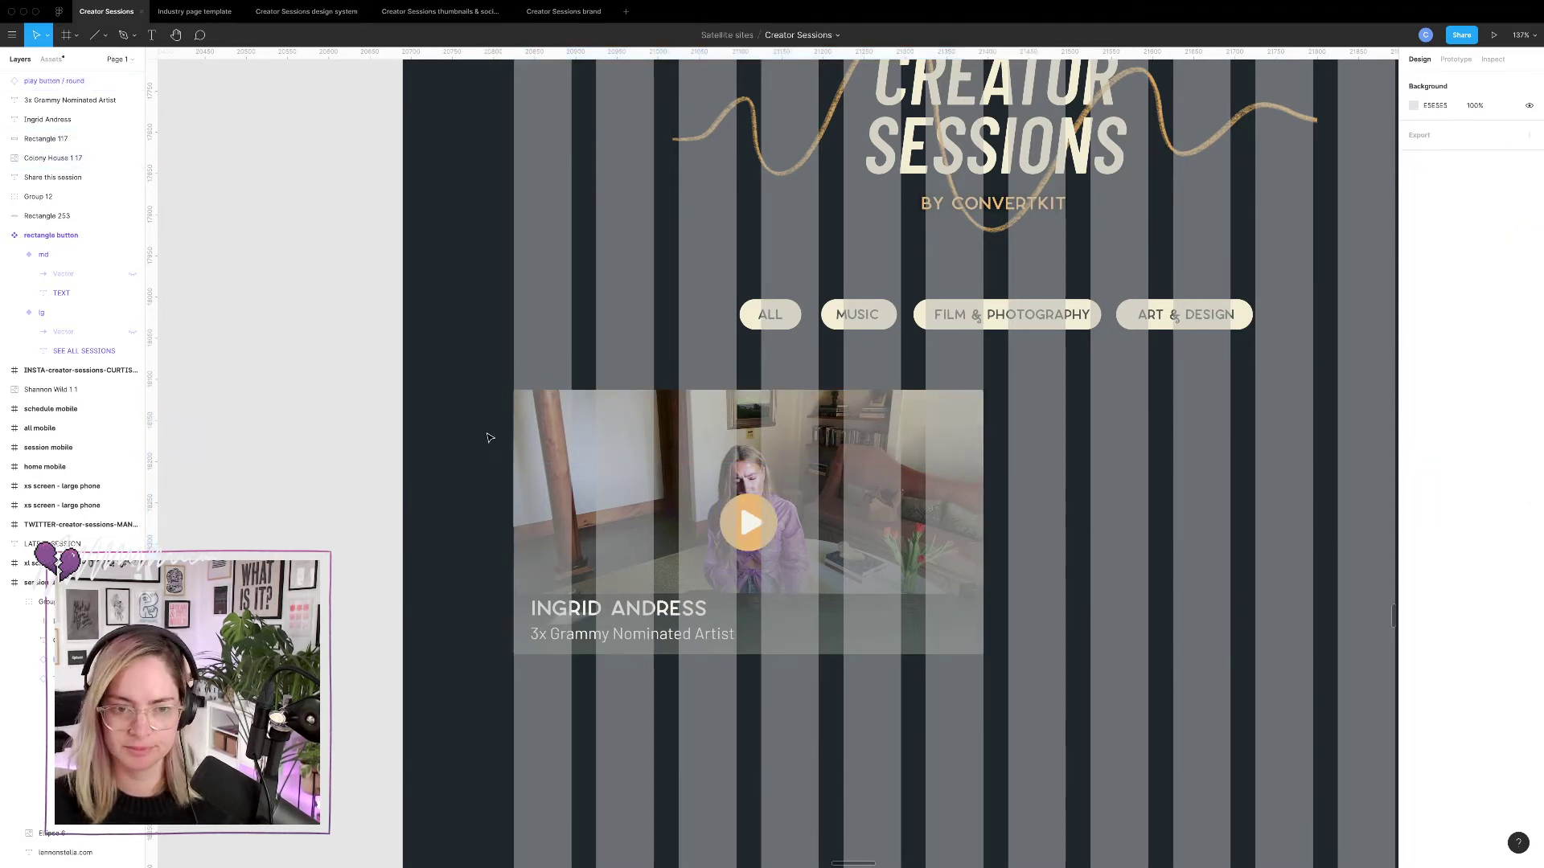
Duplicate the whole session card and place the copy beside the original to fill the second column.
left_click_drag(435, 449, 515, 492)
scroll(965, 714, "down", 5)
key("ctrl+d")
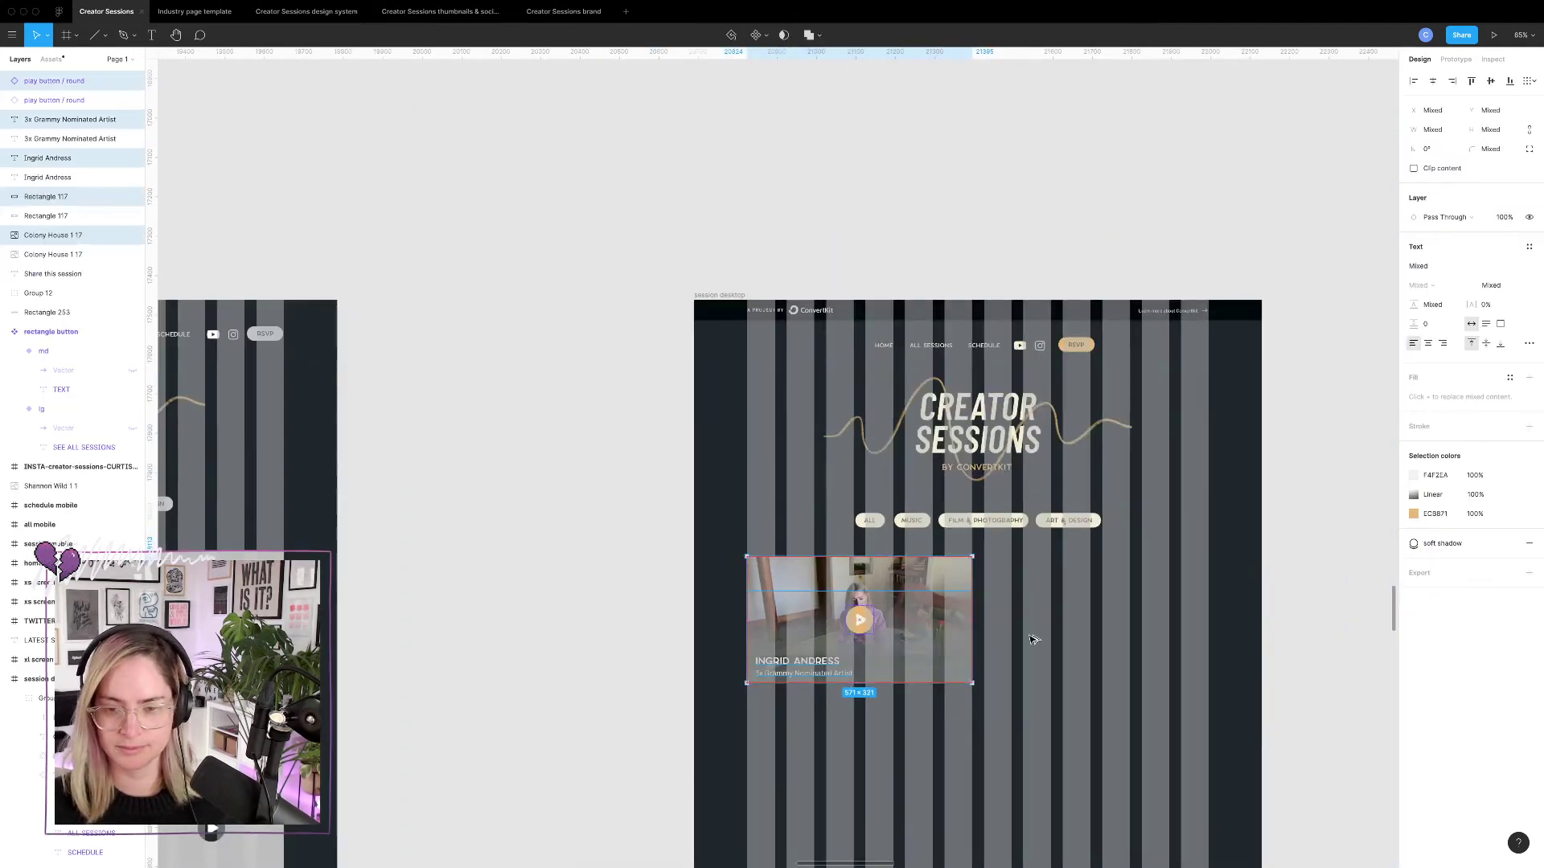
left_click_drag(1033, 639, 1010, 625)
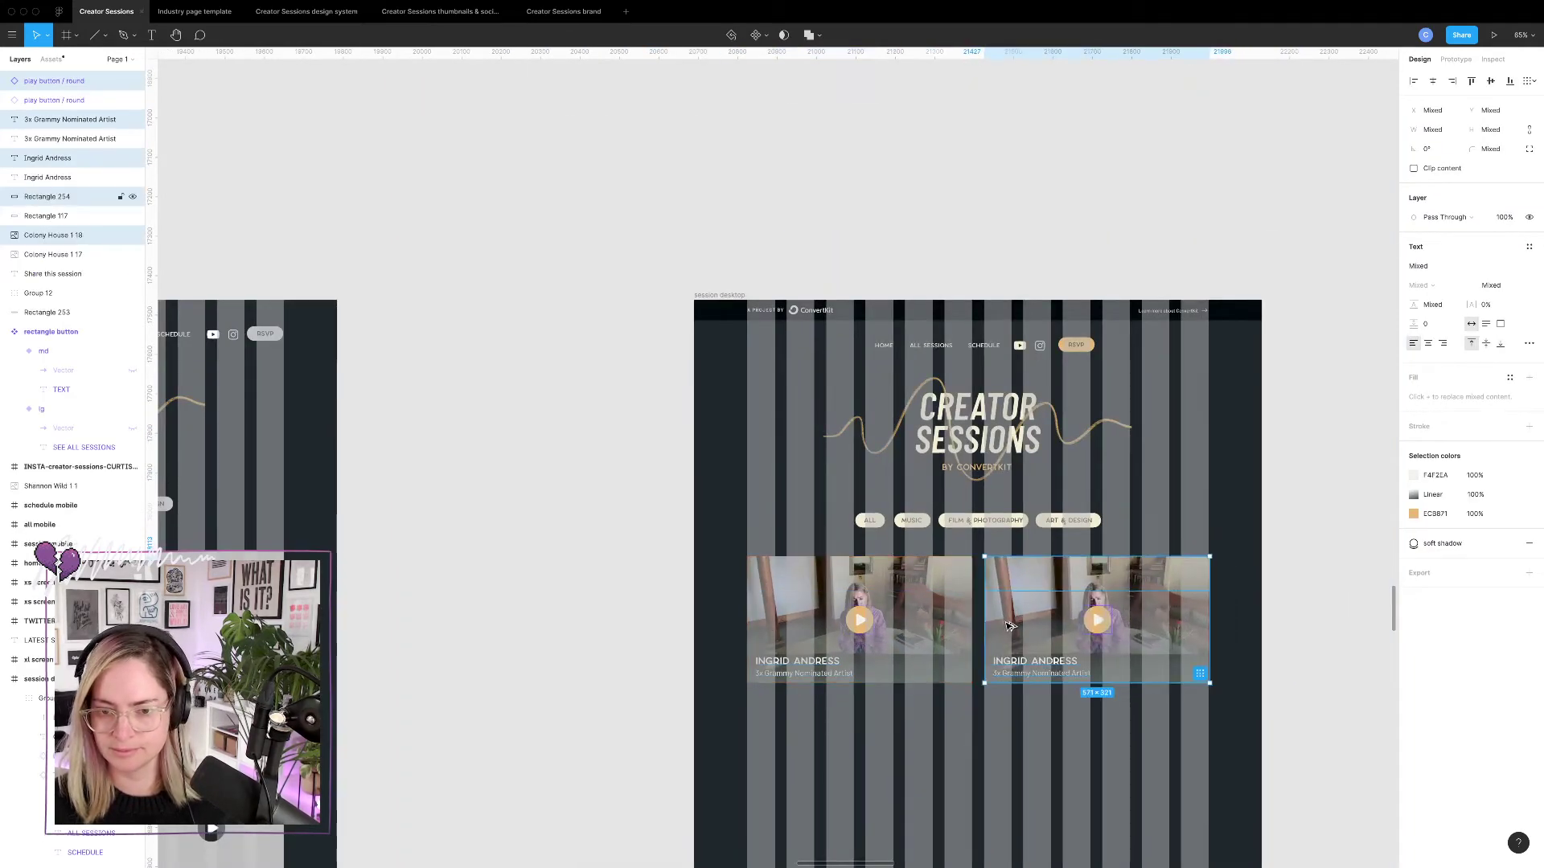
scroll(1011, 626, "up", 5)
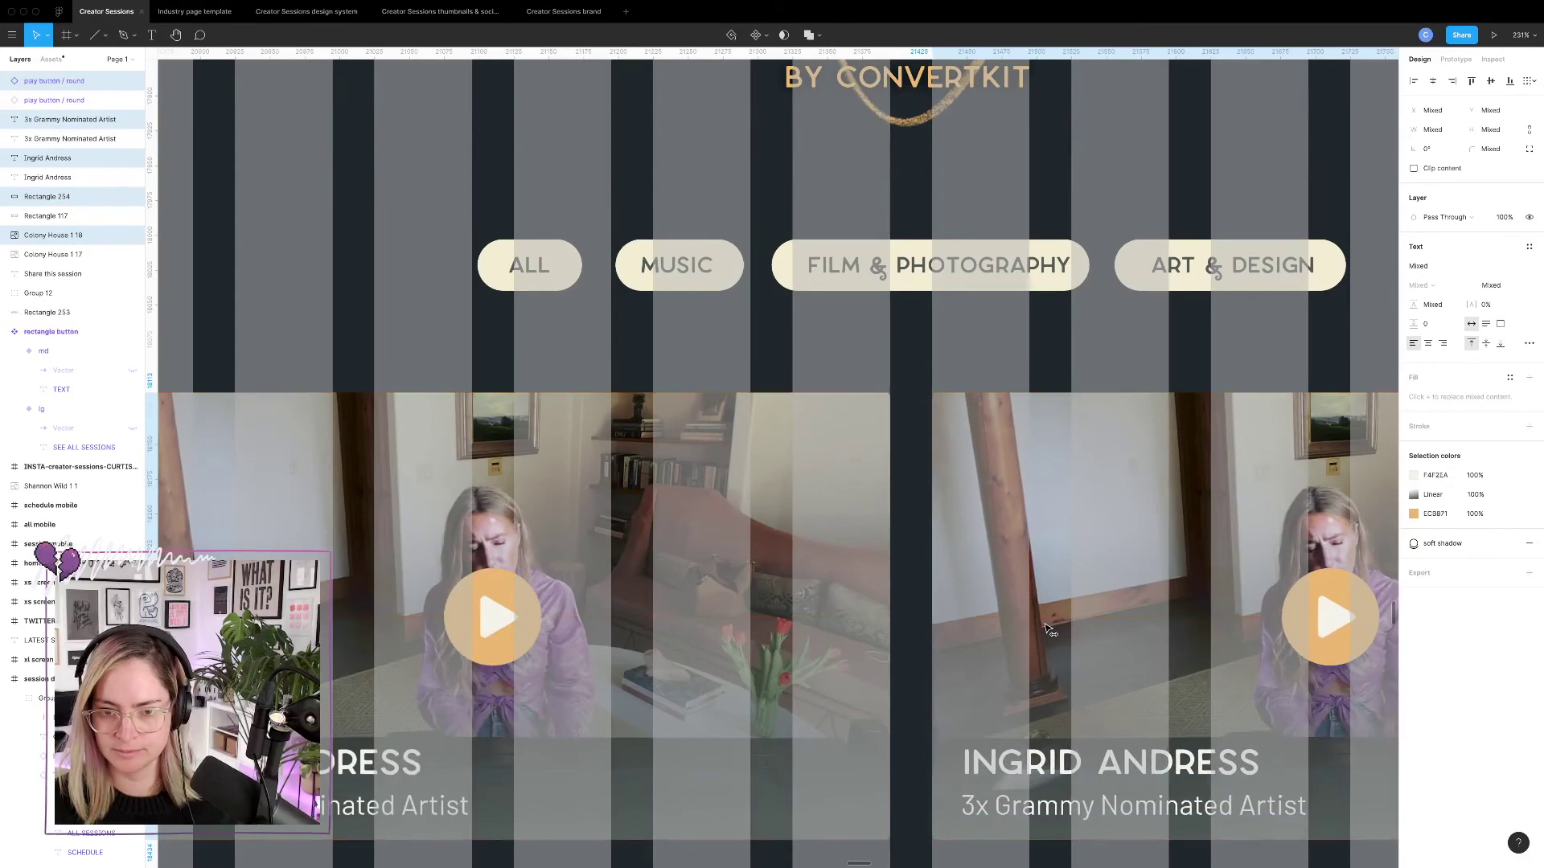
key("Escape")
Duplicate the row of two session cards downwards twice to build a grid of three rows.
scroll(1090, 386, "down", 5)
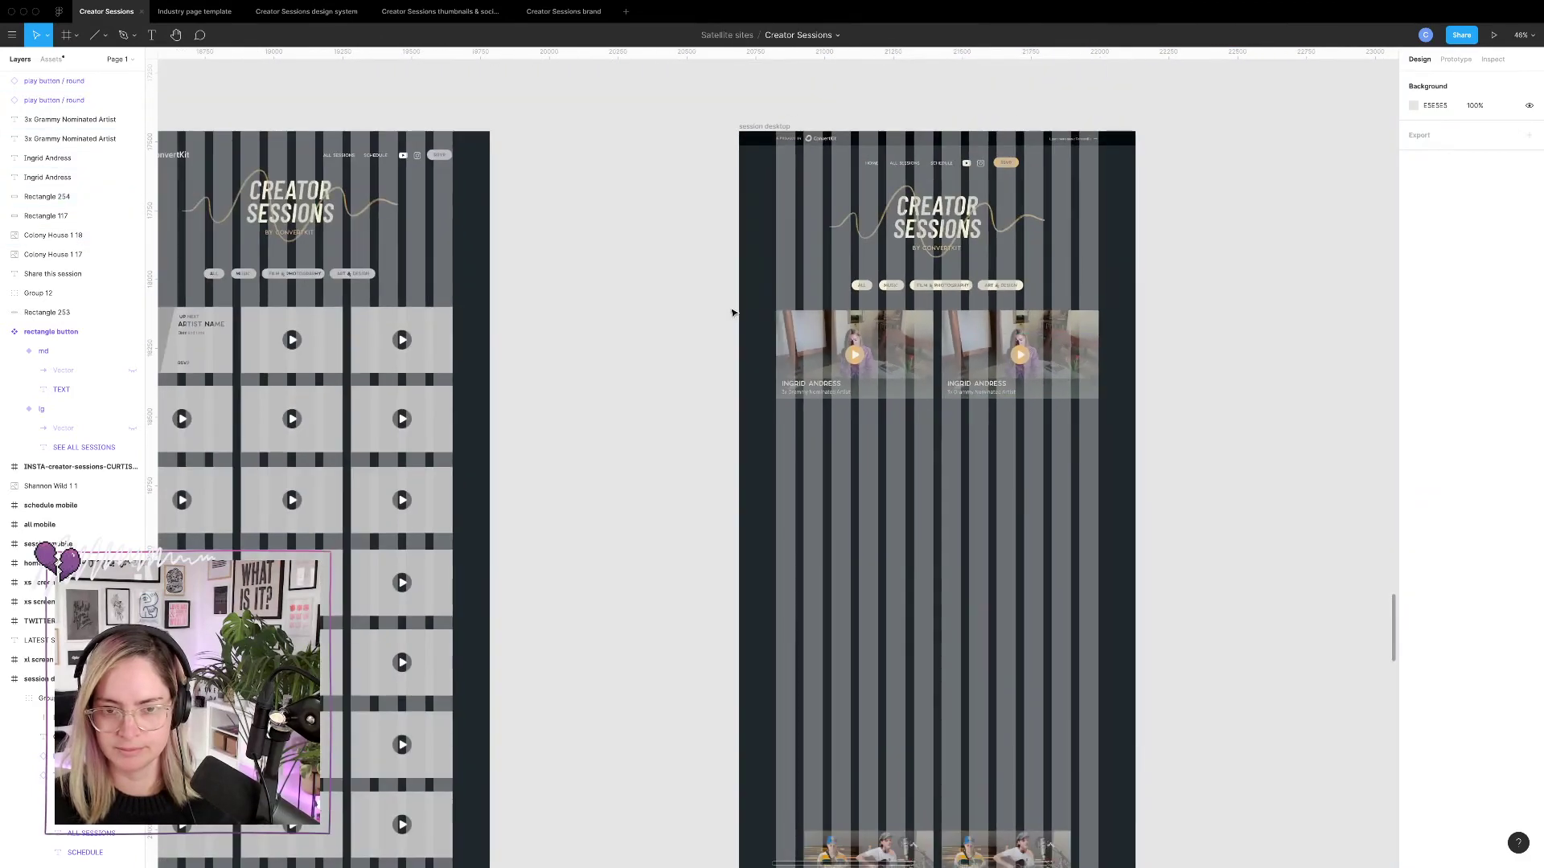
left_click_drag(732, 312, 1068, 447)
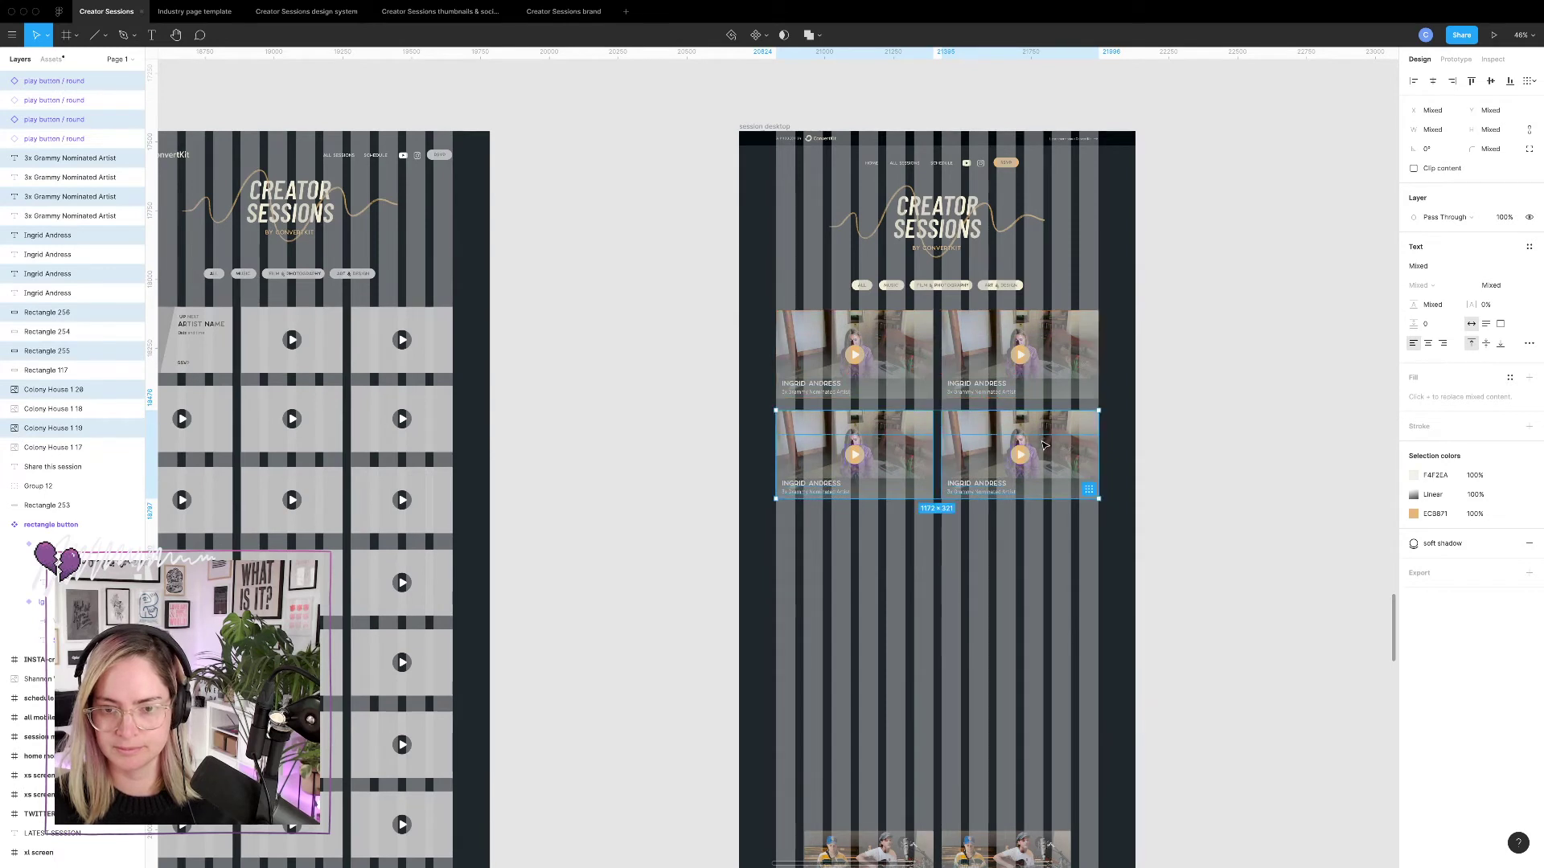
key("ctrl+d")
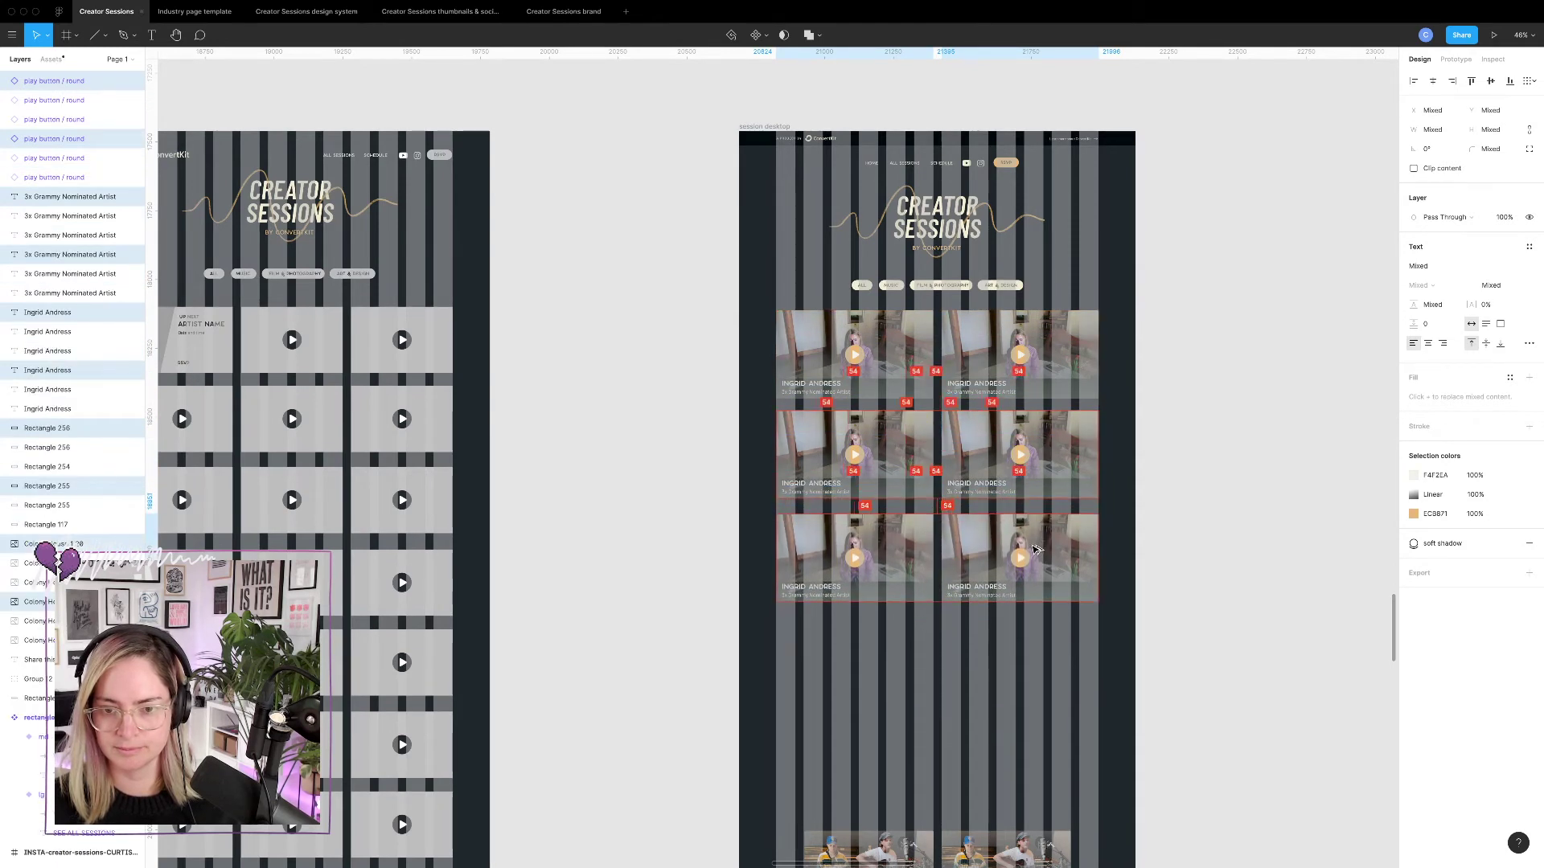
left_click(1039, 680)
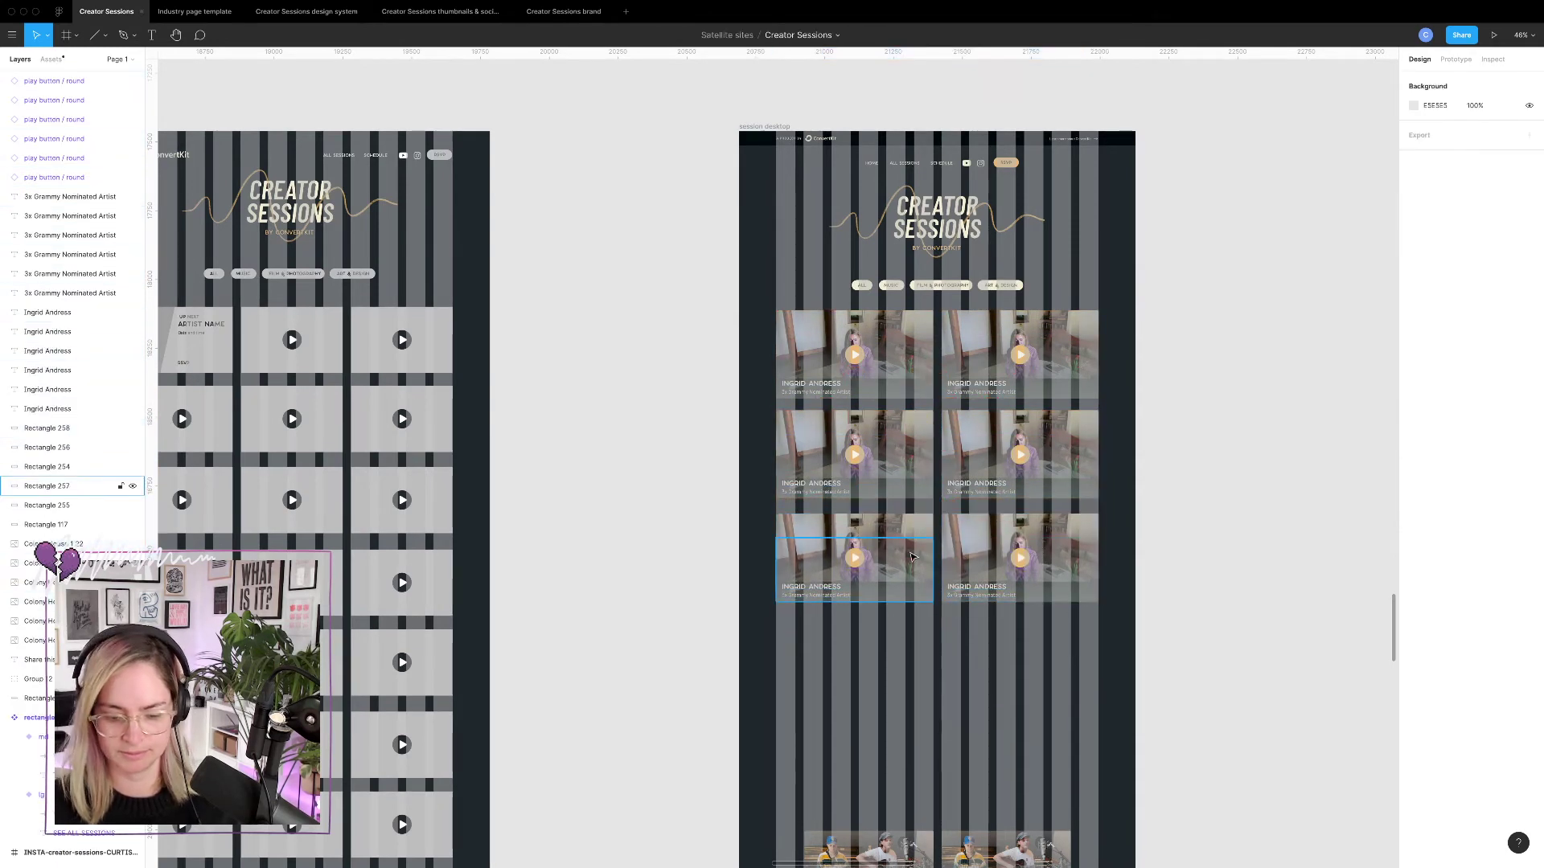
Hide the layout grids and delete the old Colony House thumbnails beneath the new session cards.
key("ctrl+g")
scroll(959, 535, "up", 2)
scroll(959, 535, "right", 2)
scroll(958, 535, "down", 5)
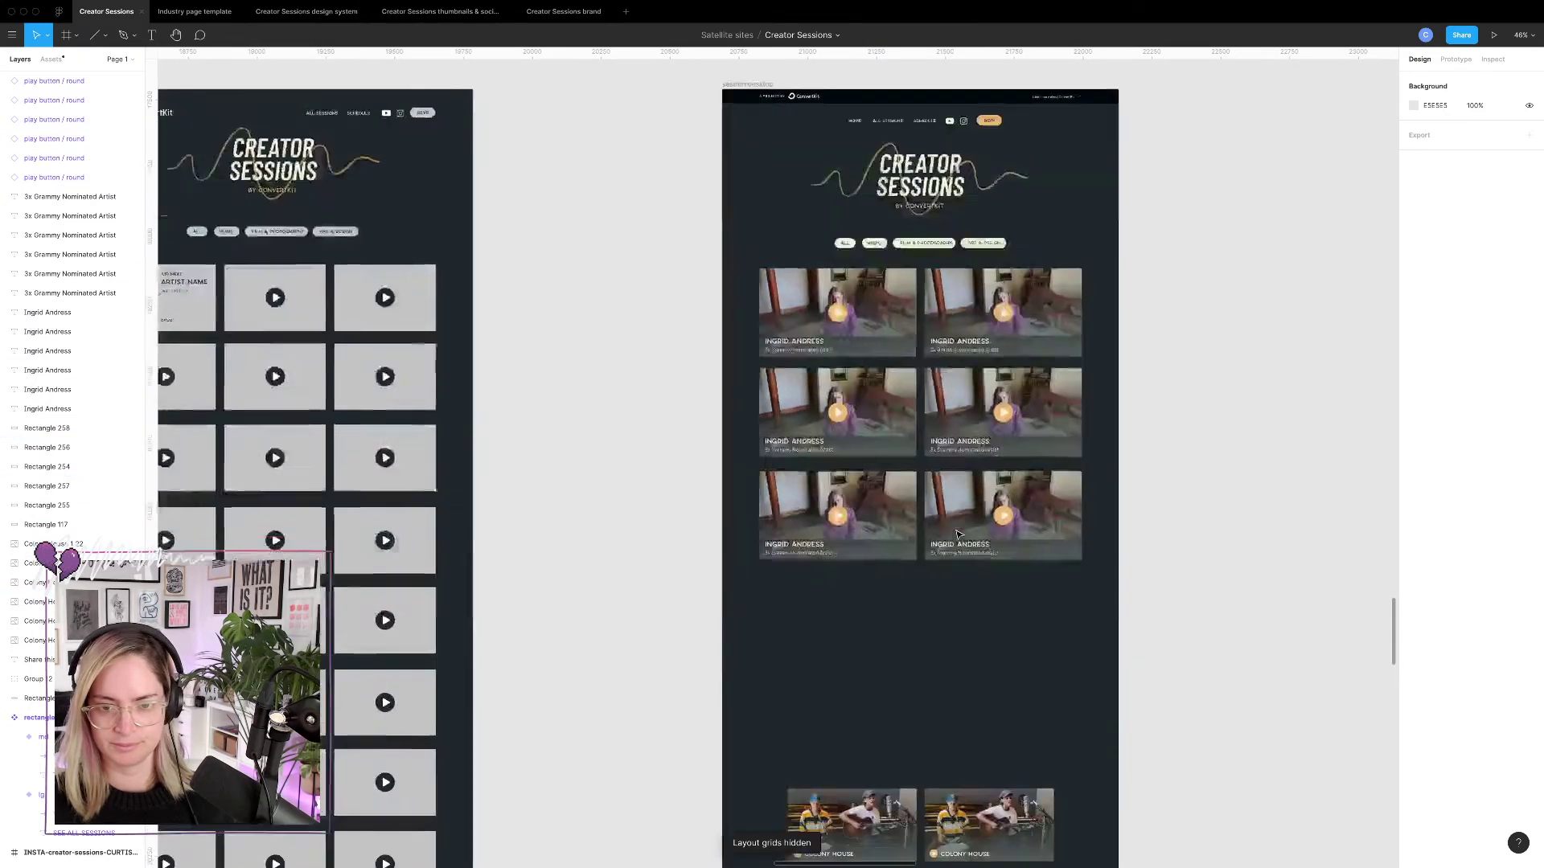
left_click_drag(737, 469, 1072, 637)
key("Delete")
Compare the new session card grid with the grey three-column placeholder grid in the neighbouring frame.
scroll(1018, 415, "up", 3)
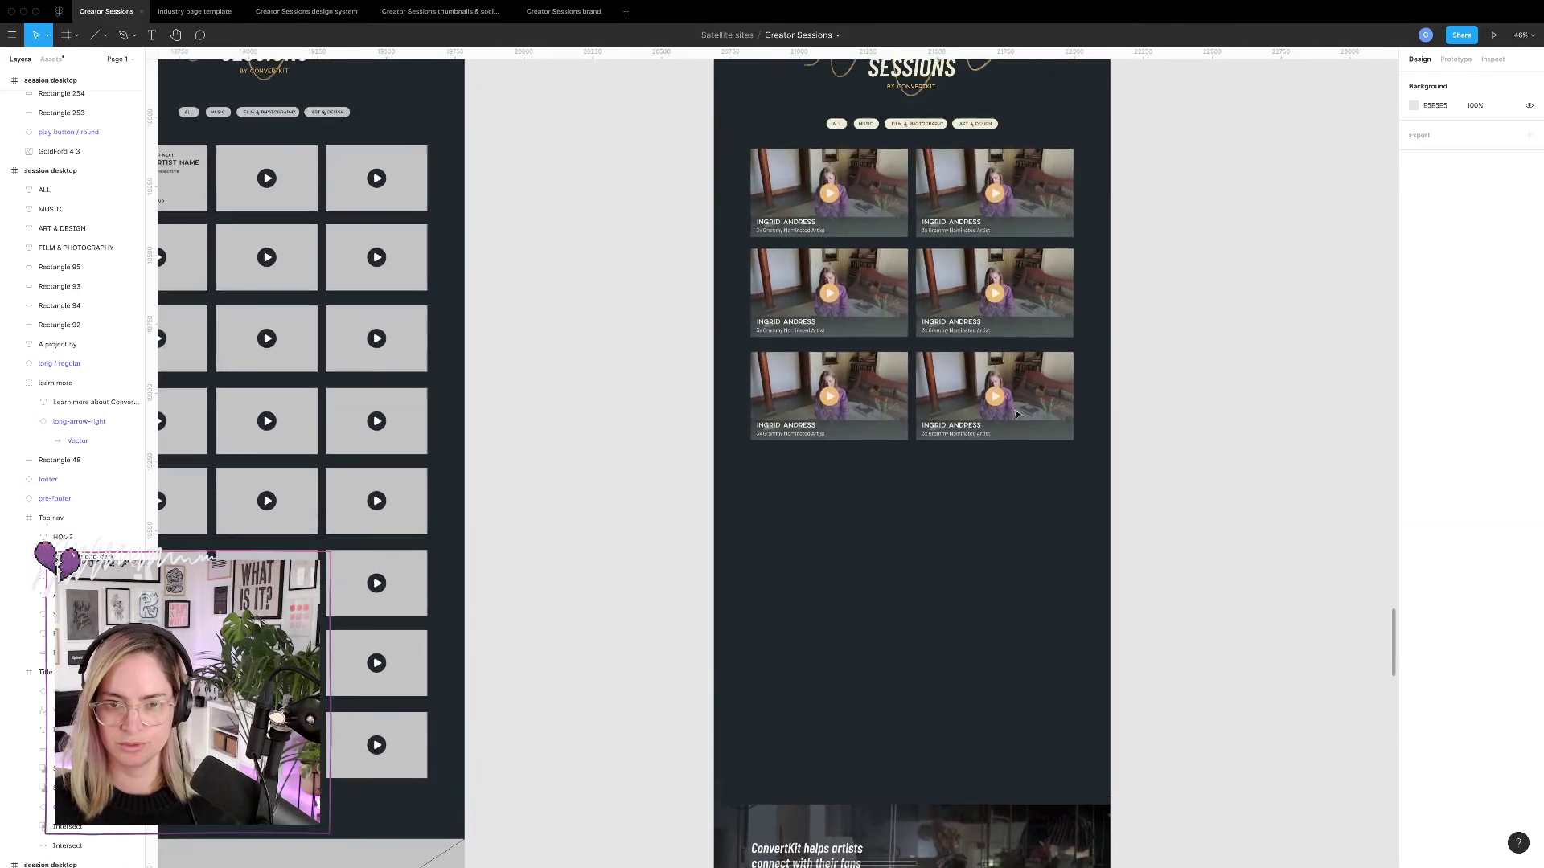
scroll(997, 354, "up", 10)
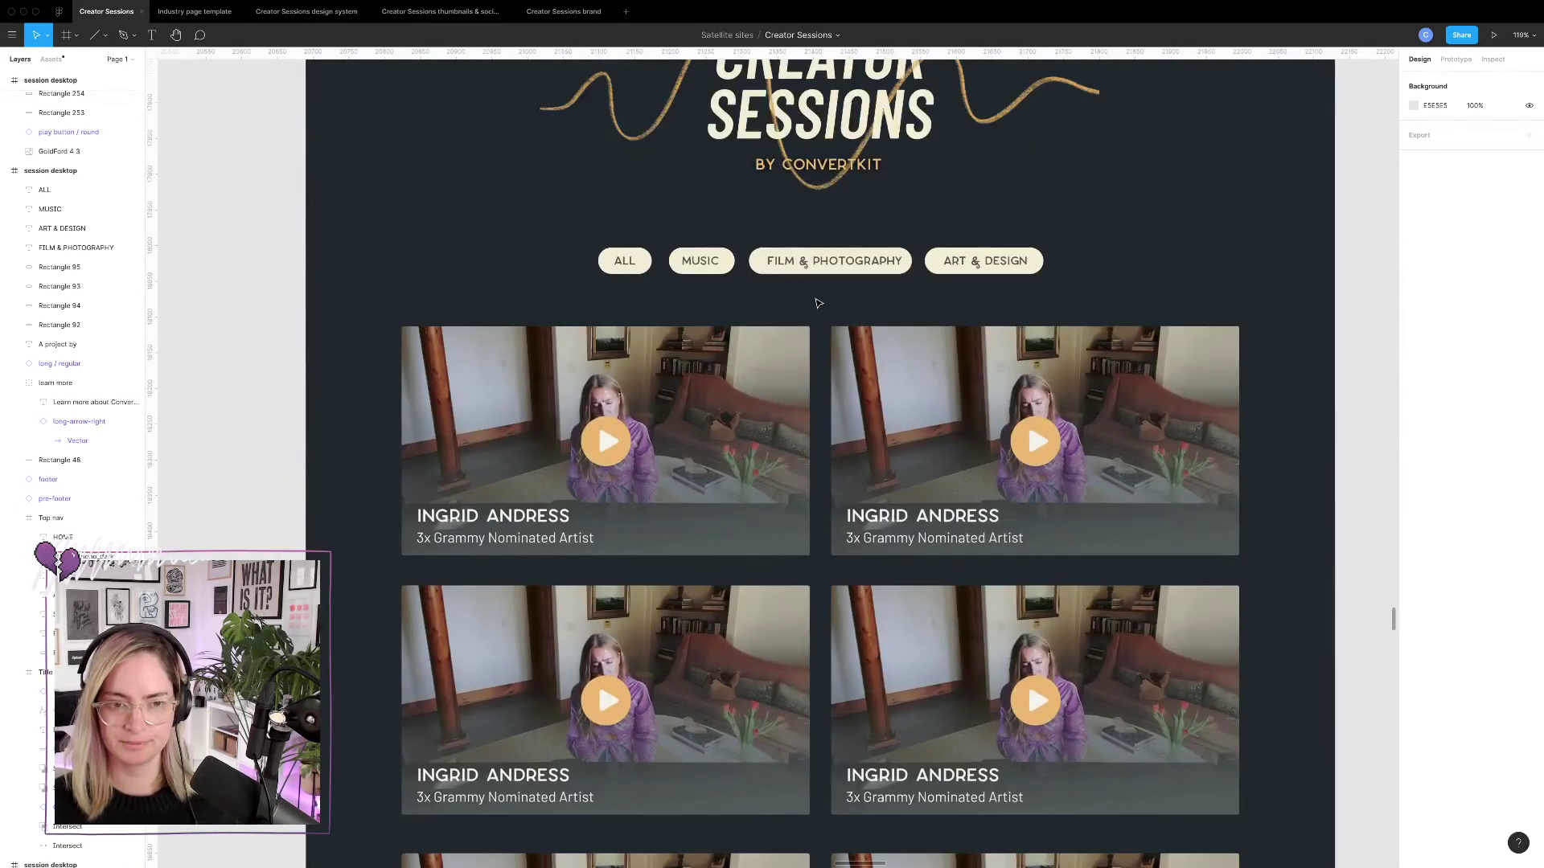
scroll(819, 303, "up", 1)
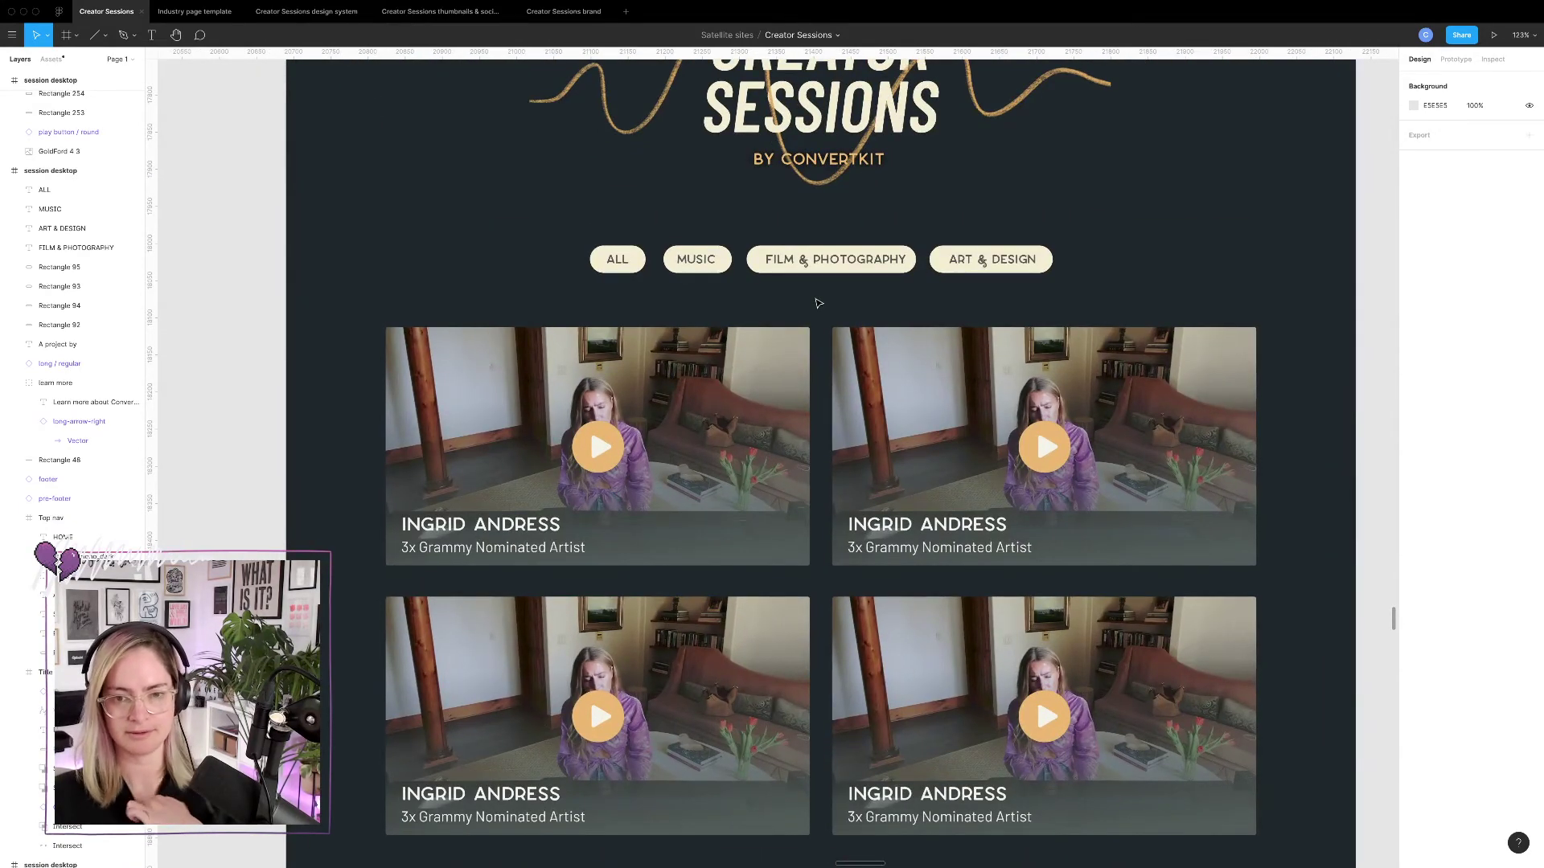
scroll(819, 303, "left", 10)
scroll(820, 303, "down", 5)
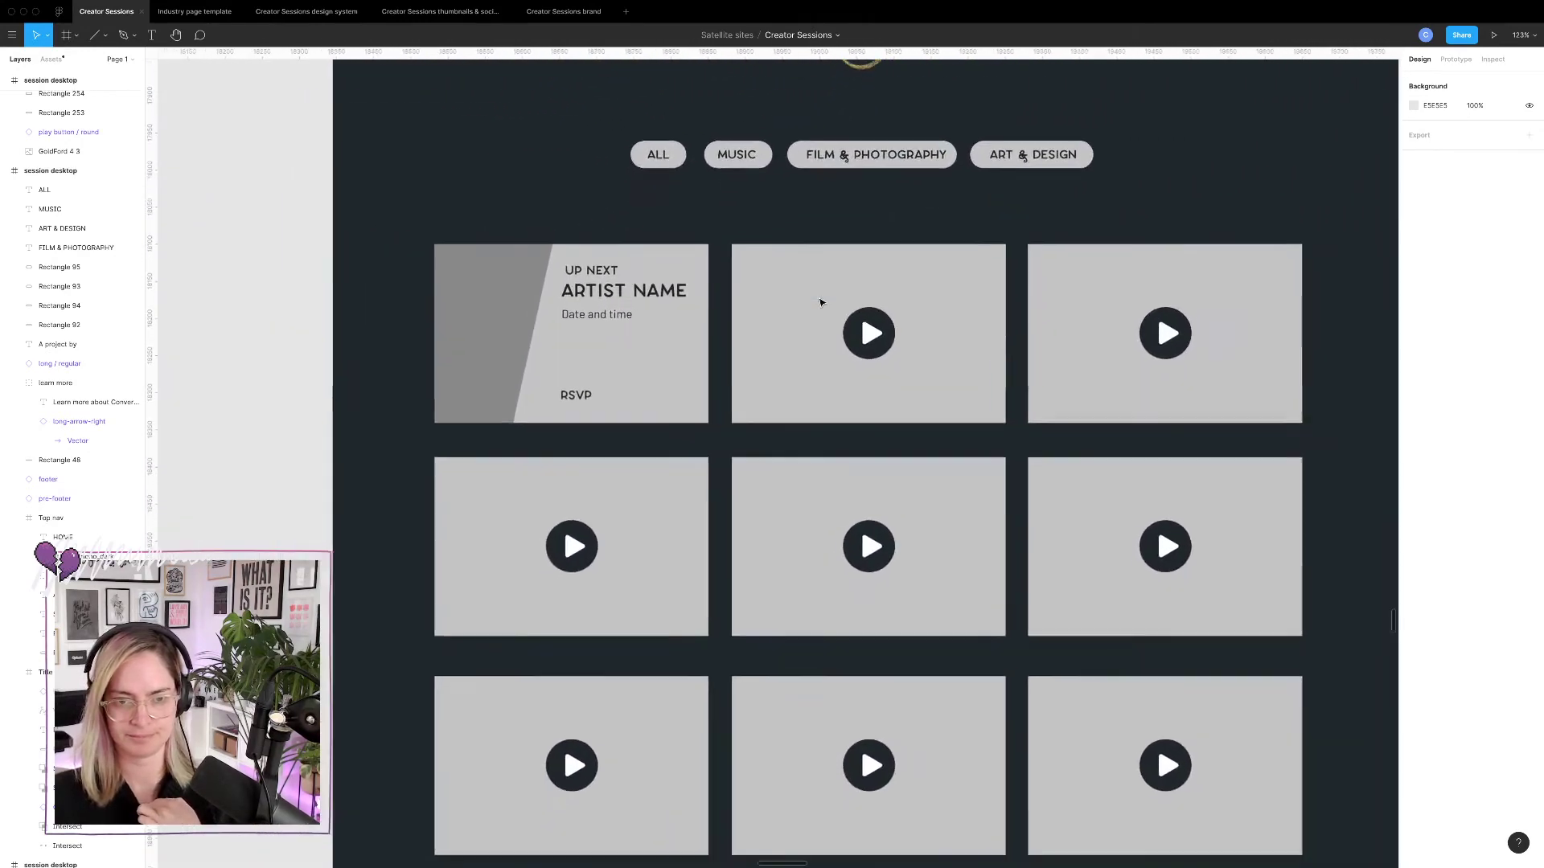
scroll(821, 303, "right", 20)
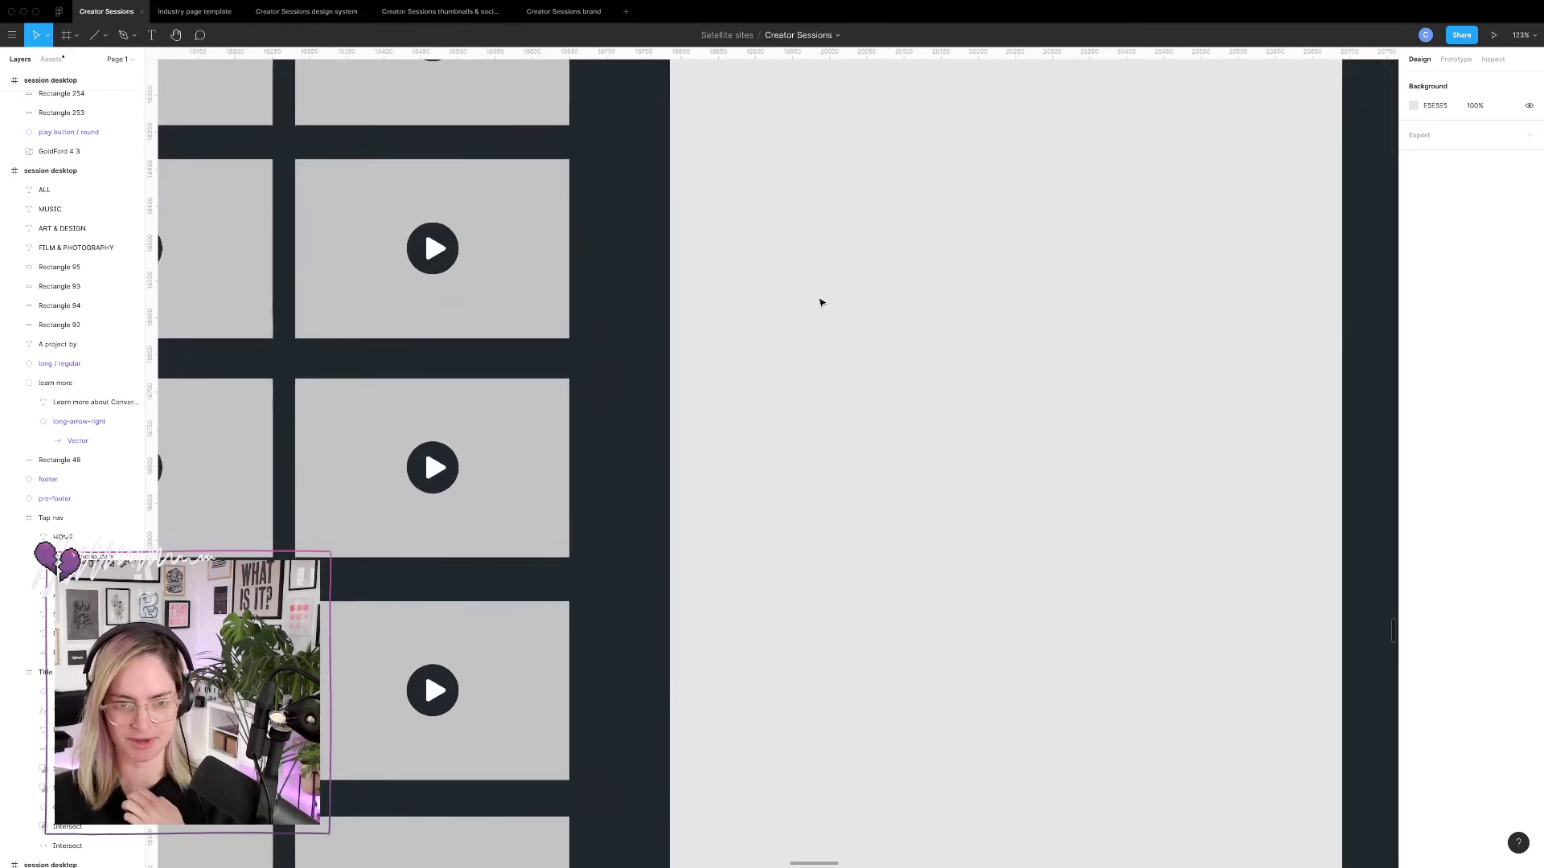
scroll(821, 303, "up", 5)
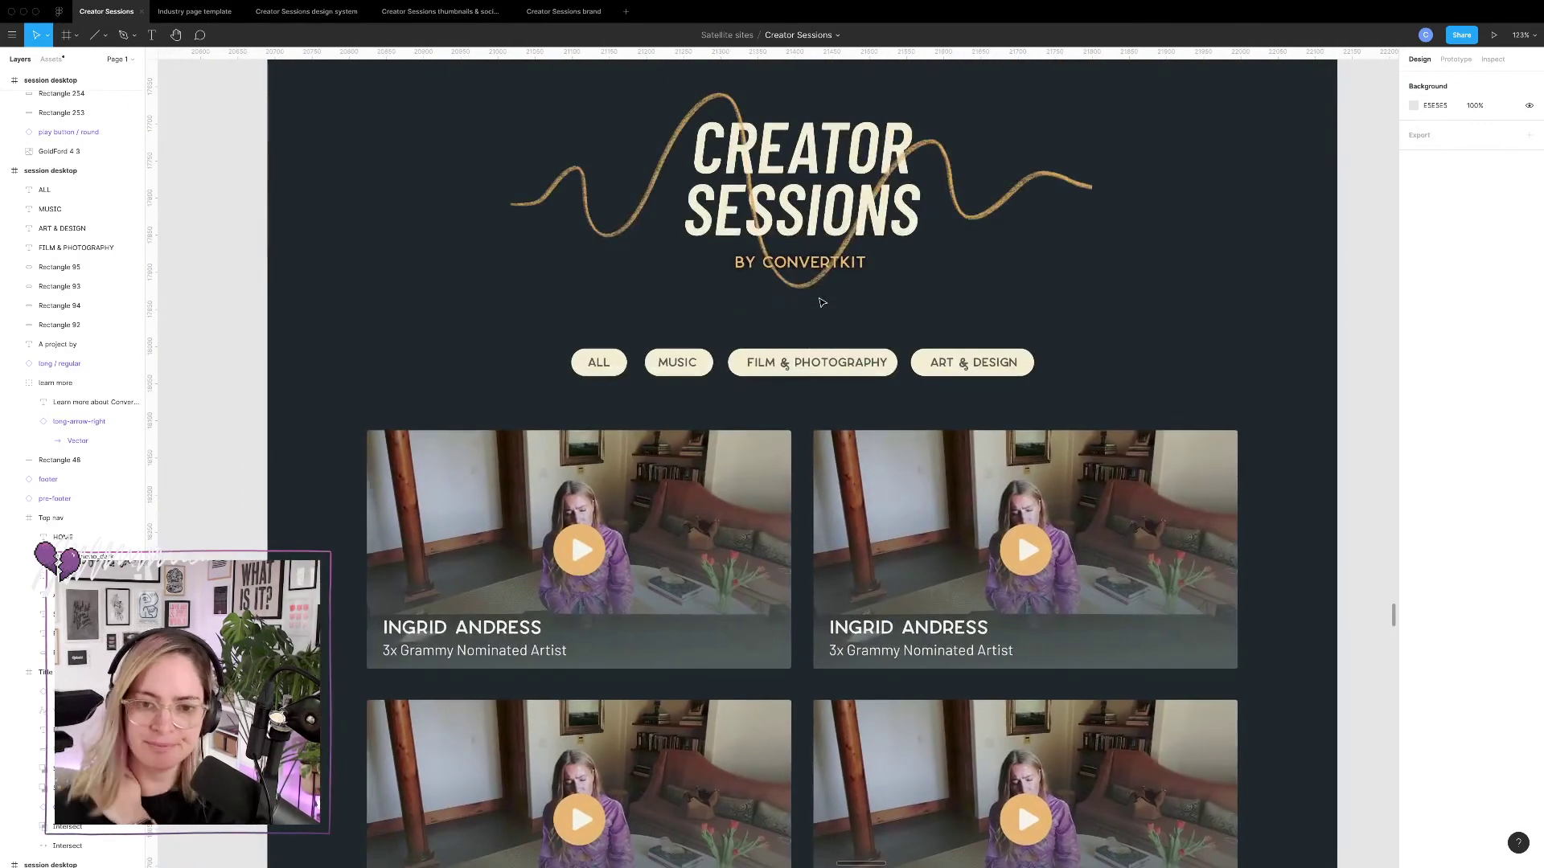
Recolour the ALL, FILM & PHOTOGRAPHY and ART & DESIGN filter labels to the design system's off-white F4F2EA.
left_click(1015, 364)
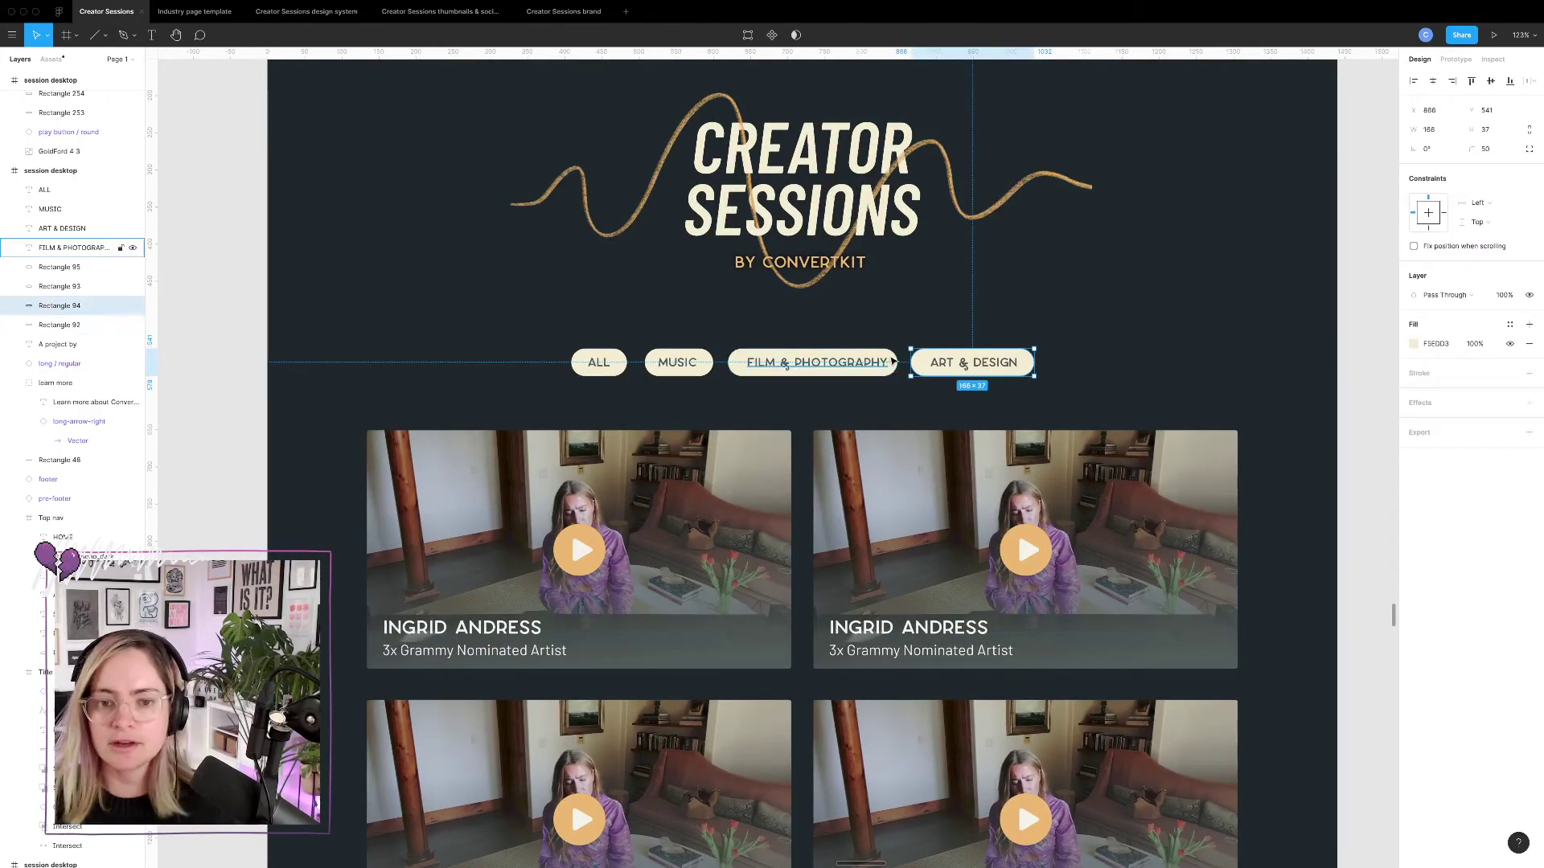
left_click(895, 362, "shift")
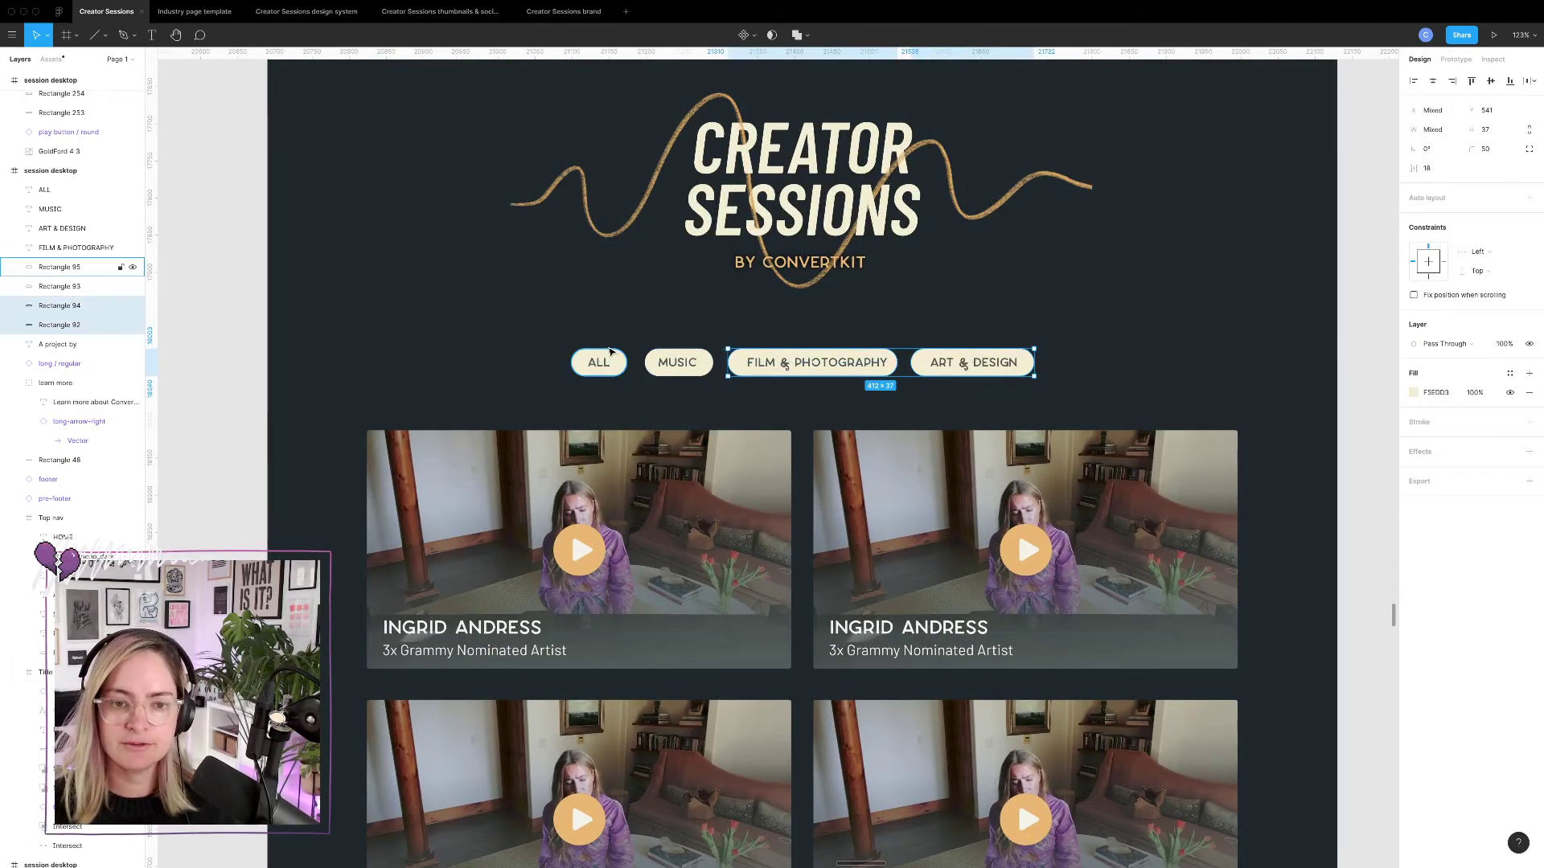
left_click(620, 360, "shift")
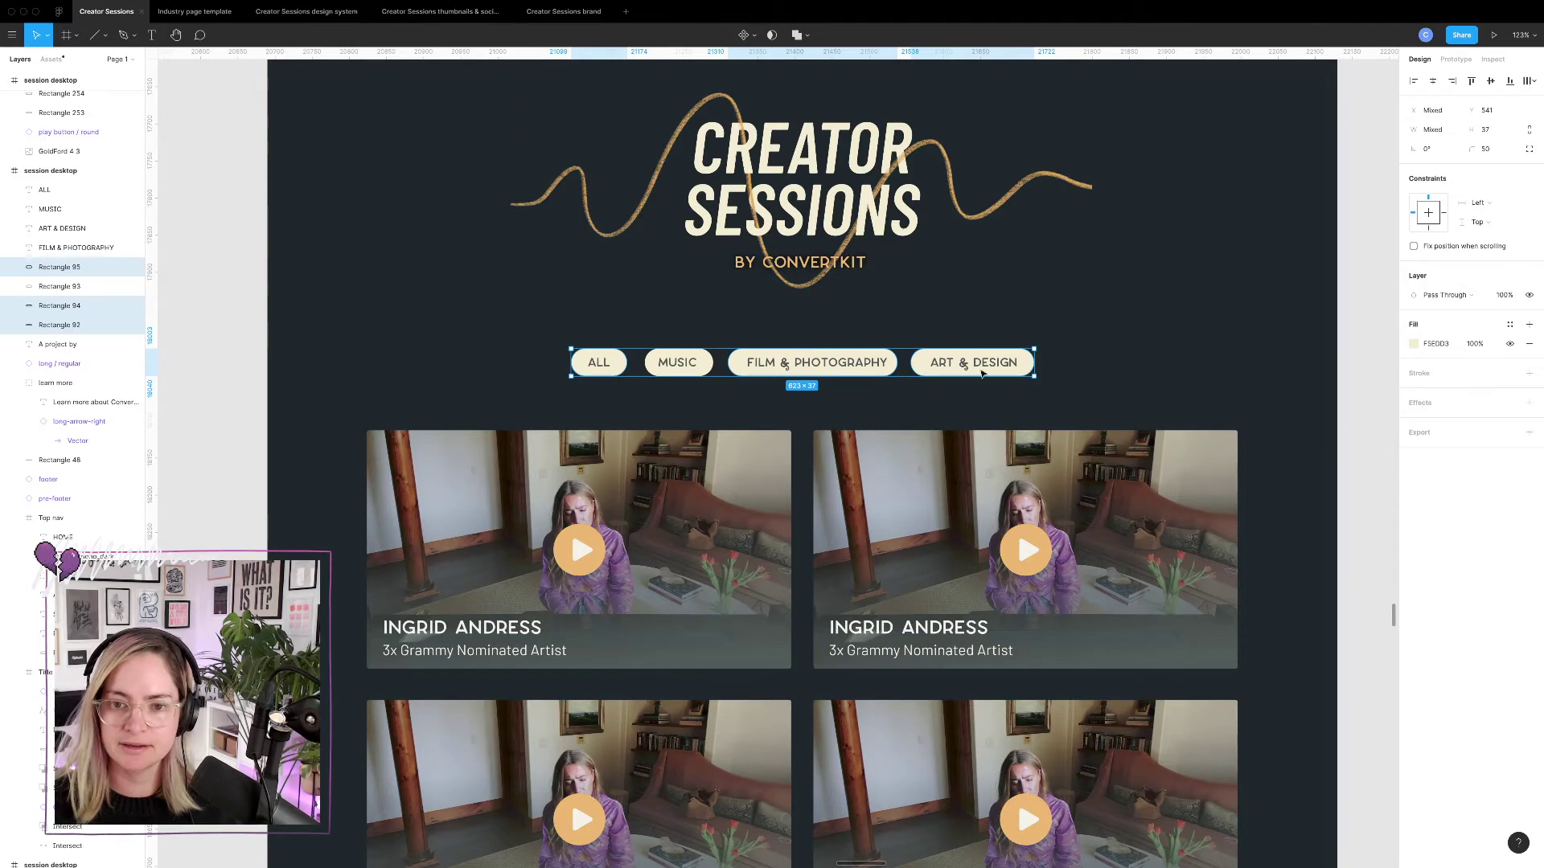
left_click_drag(1039, 399, 804, 354)
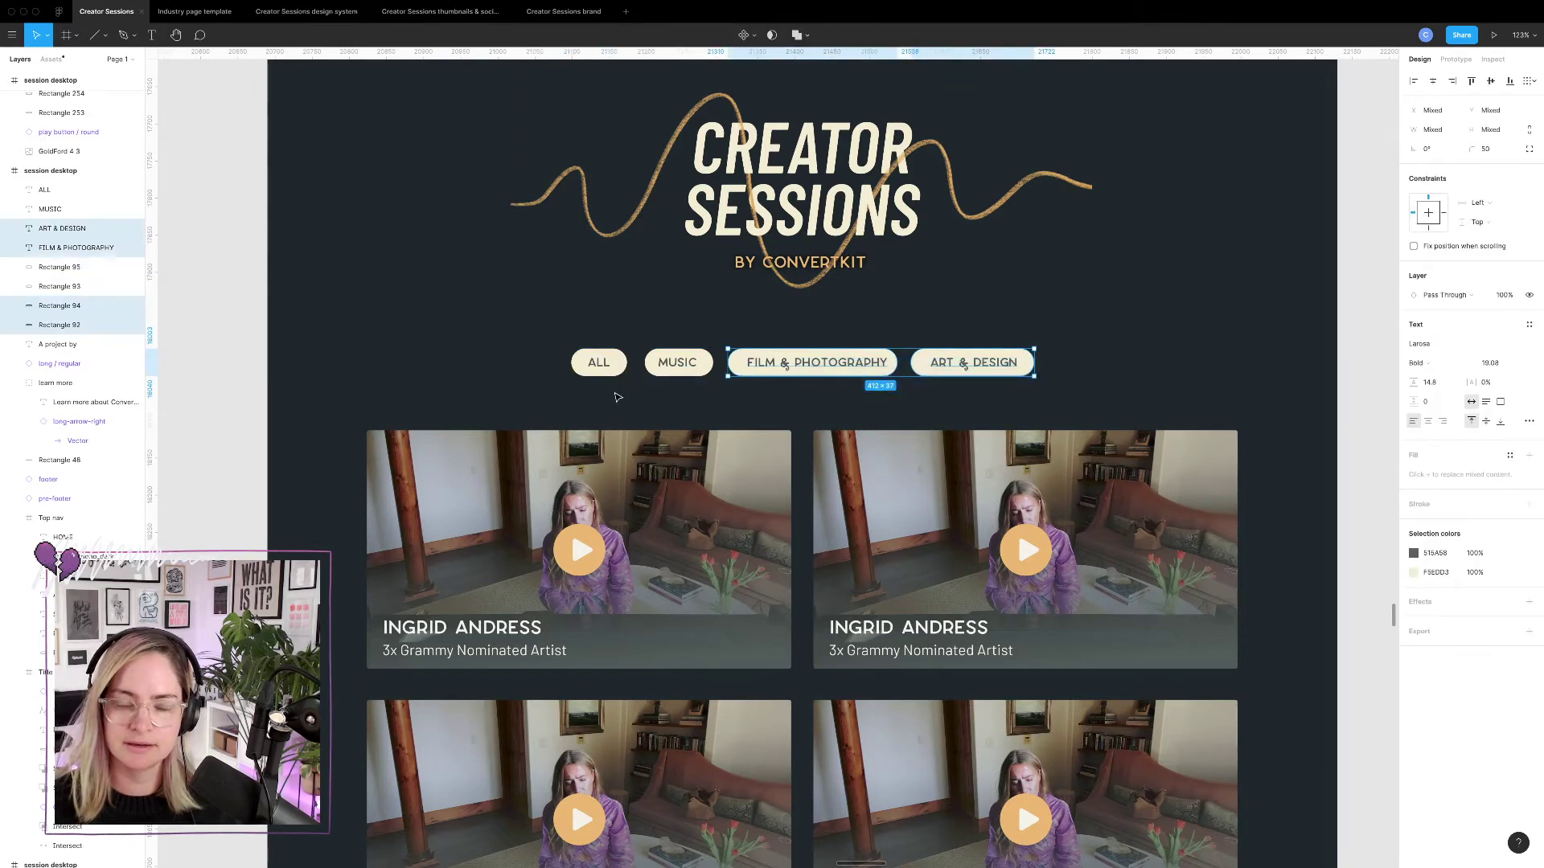
left_click_drag(614, 392, 599, 365)
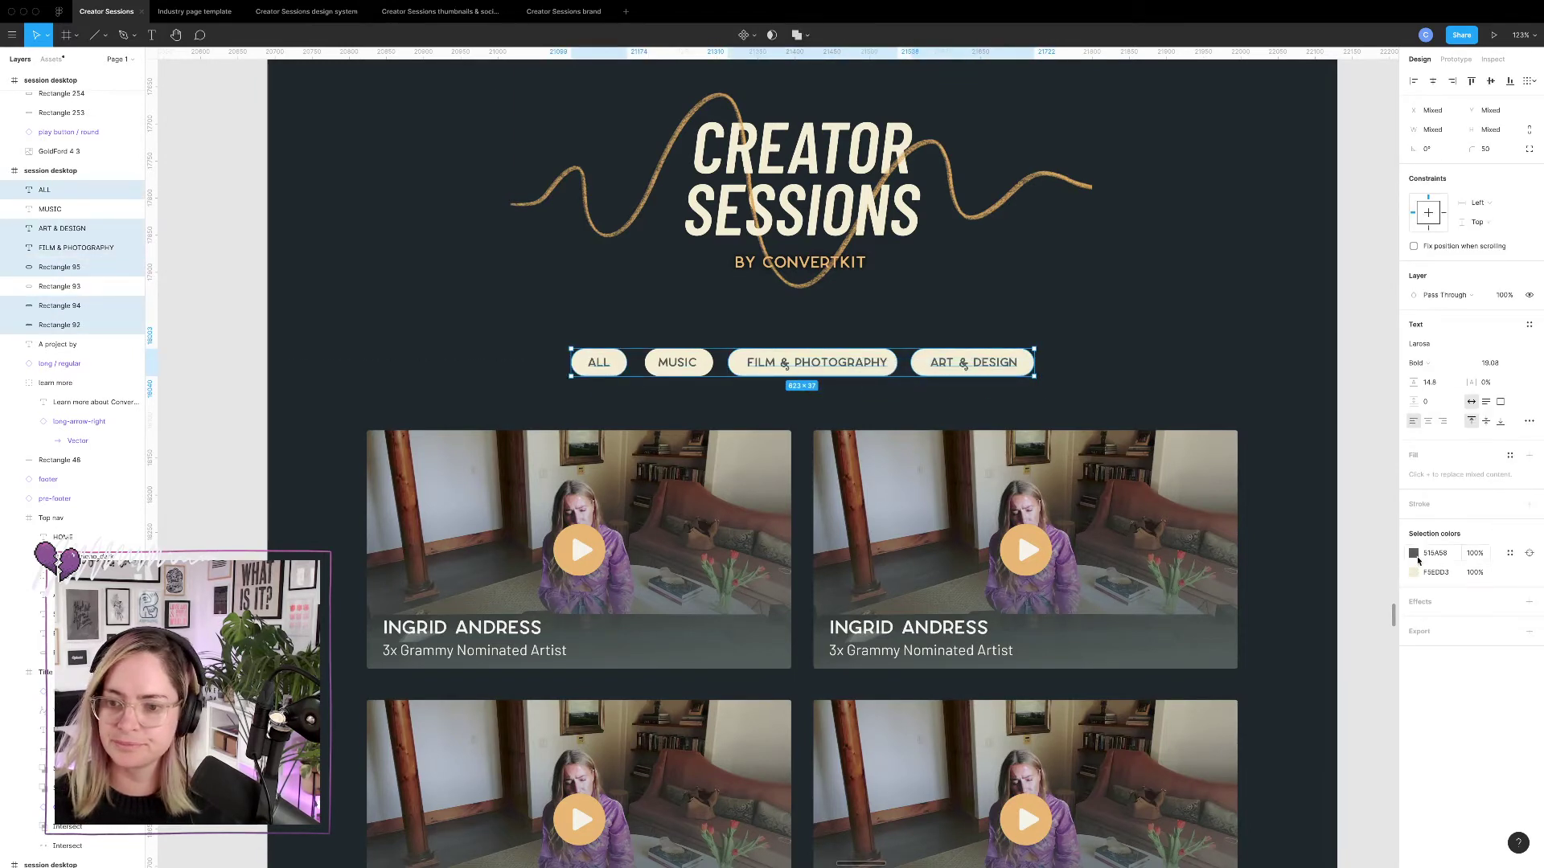
left_click(1415, 554)
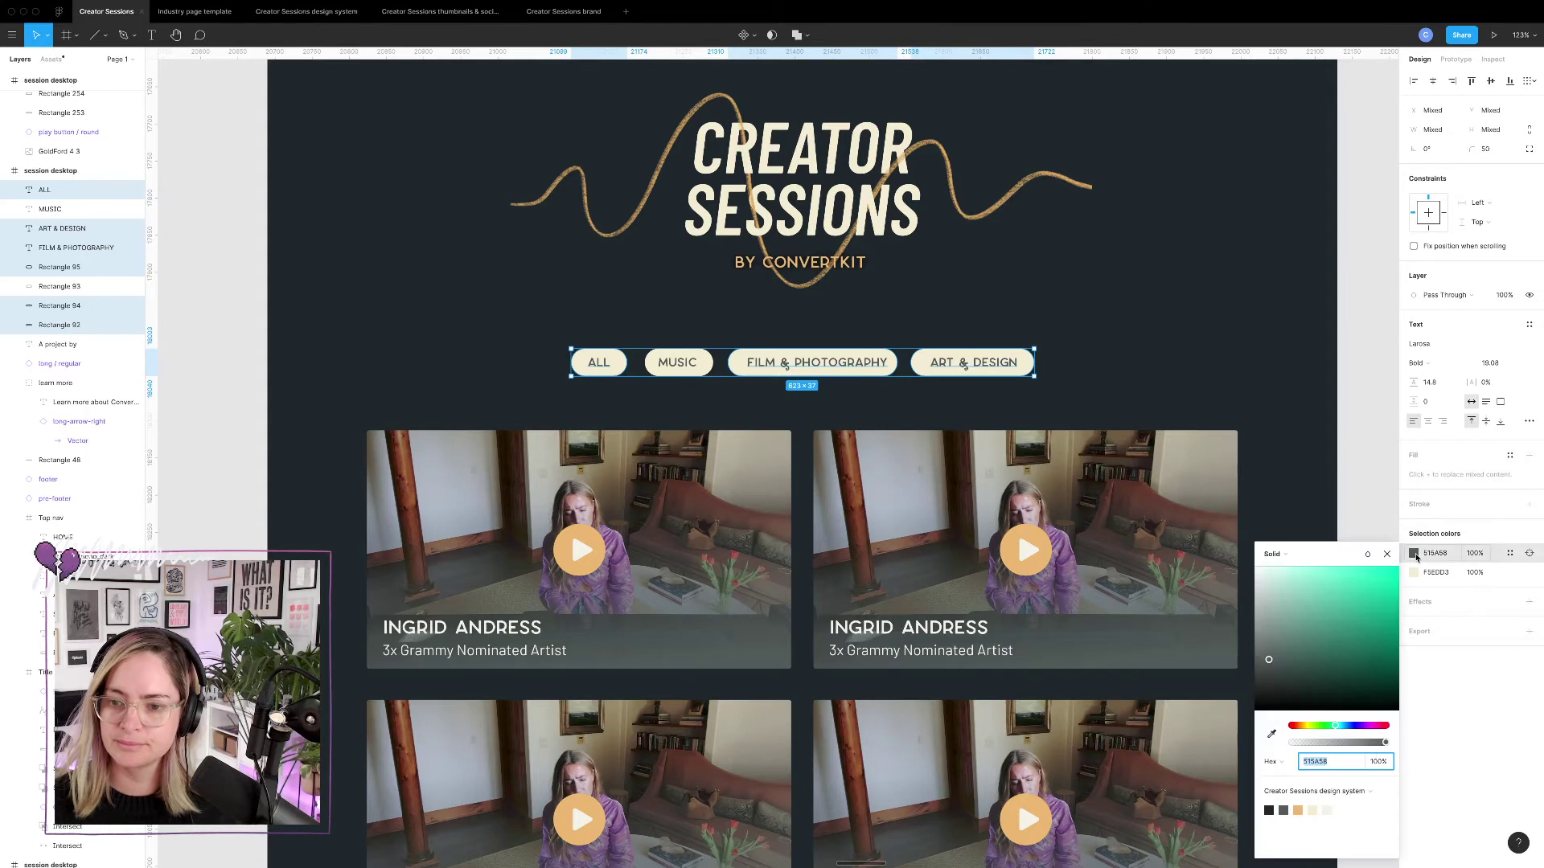
left_click(1328, 809)
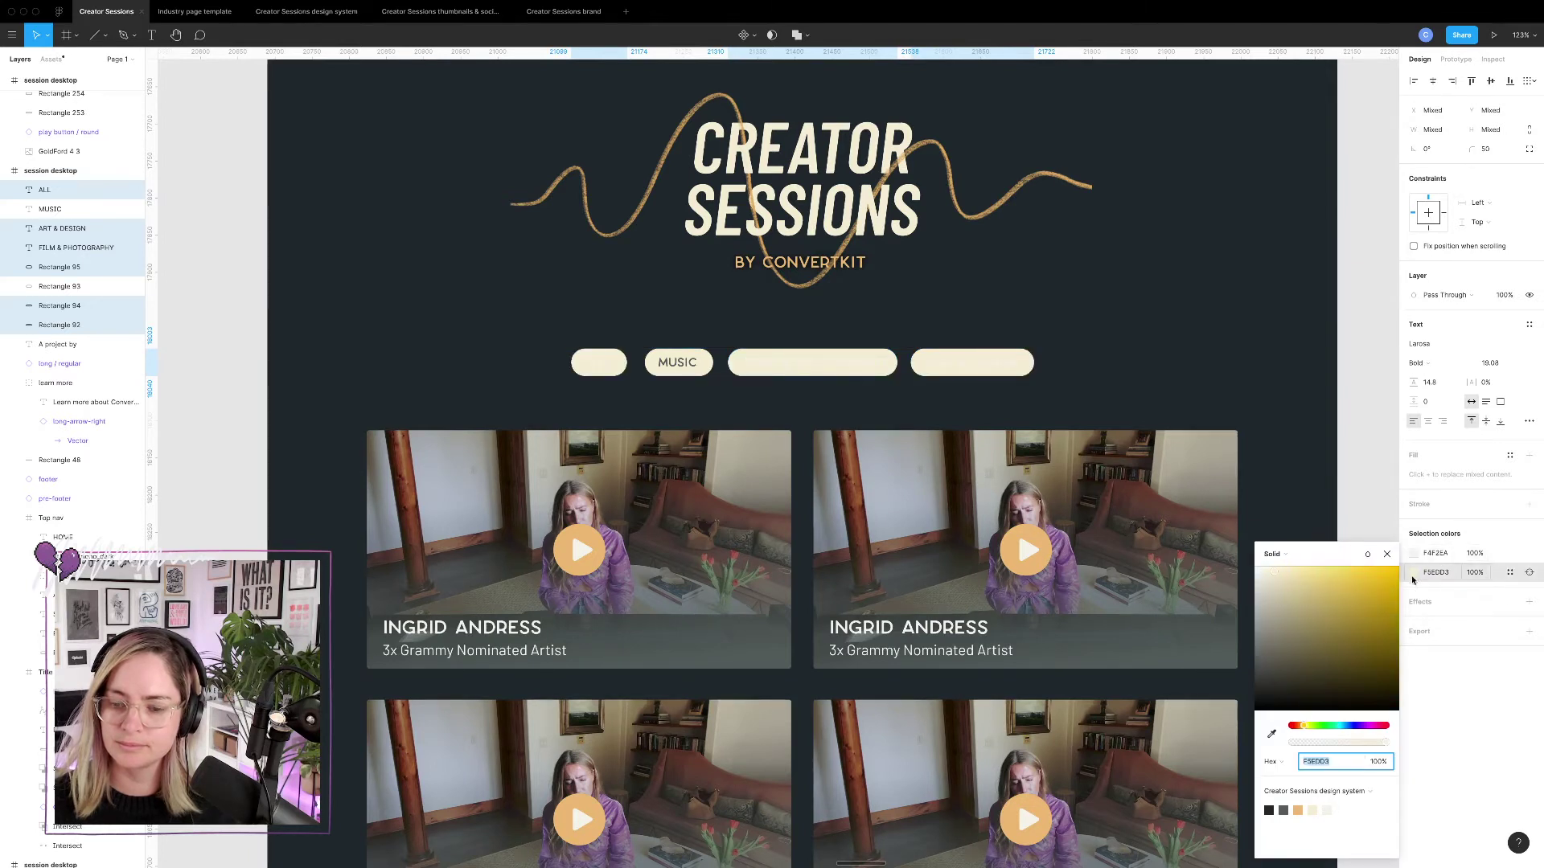
Set the fill of the ALL, FILM & PHOTOGRAPHY and ART & DESIGN filter pills to grey 515A58.
left_click(1285, 810)
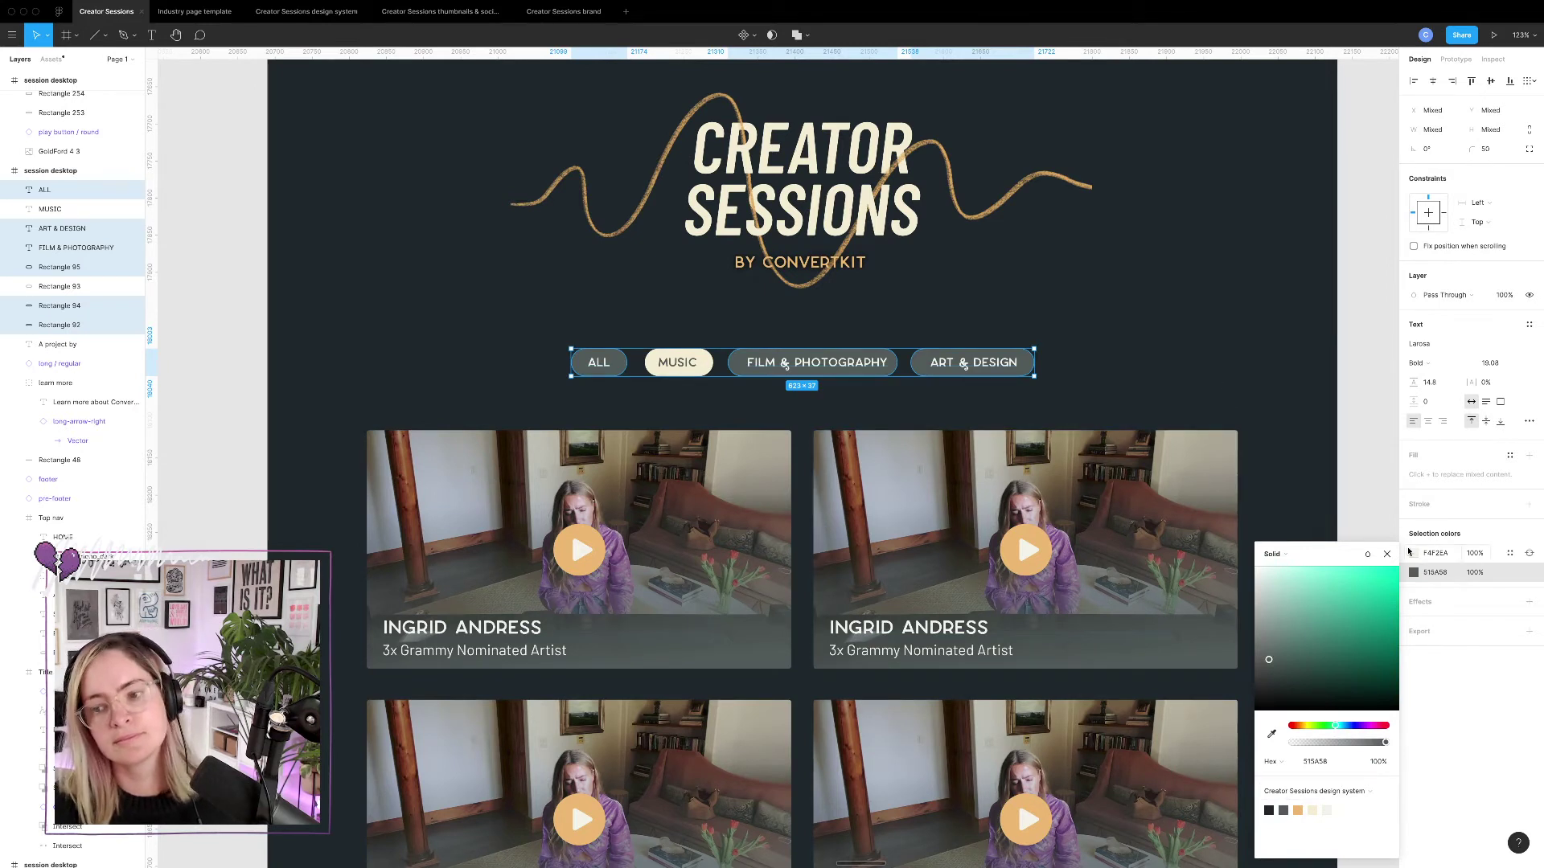
left_click(1416, 554)
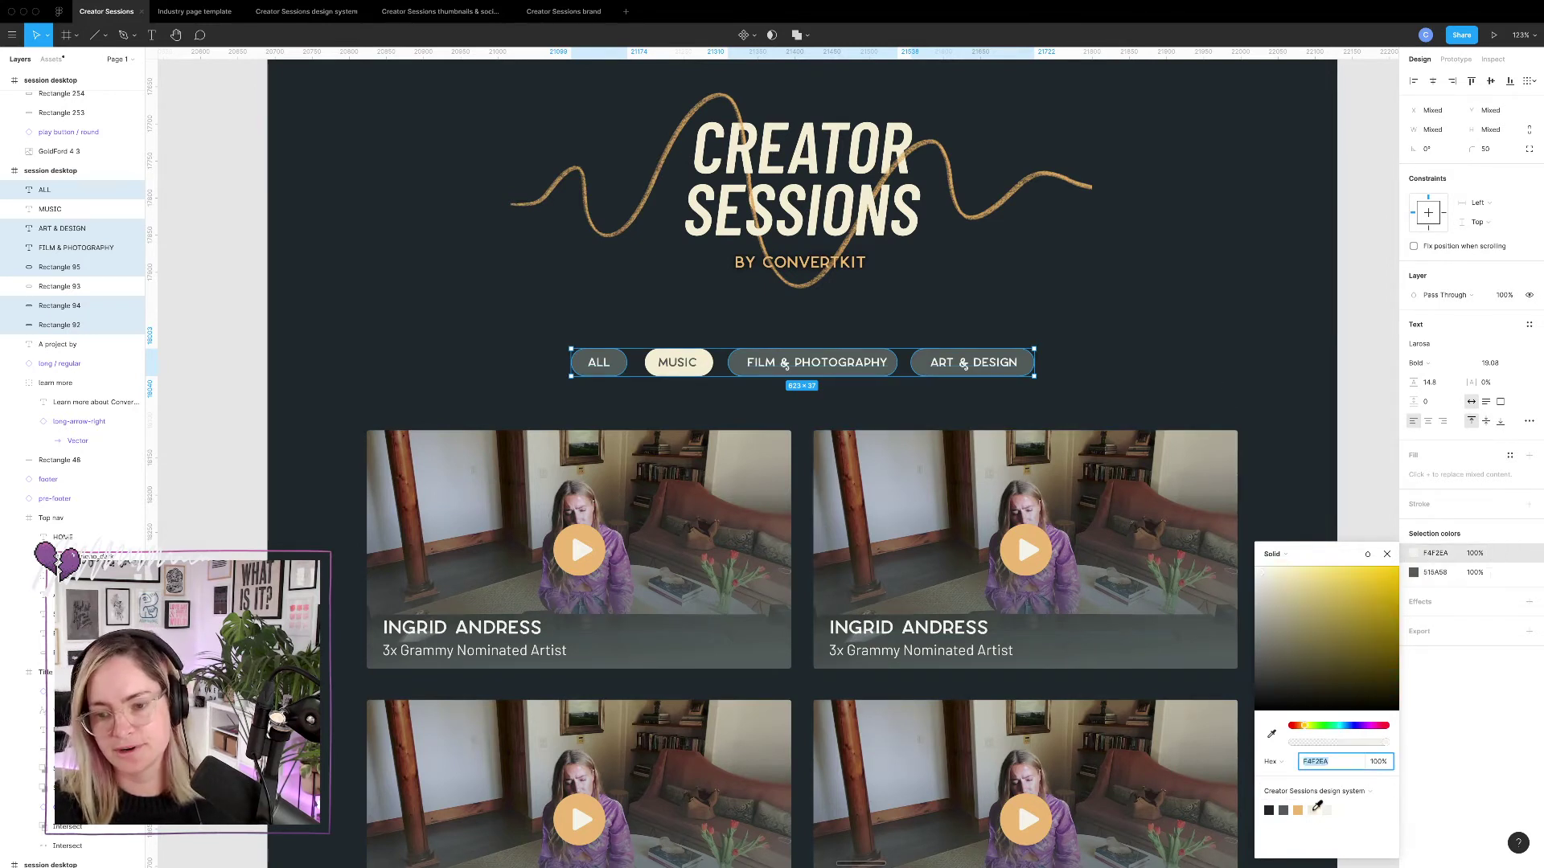
left_click(1220, 362)
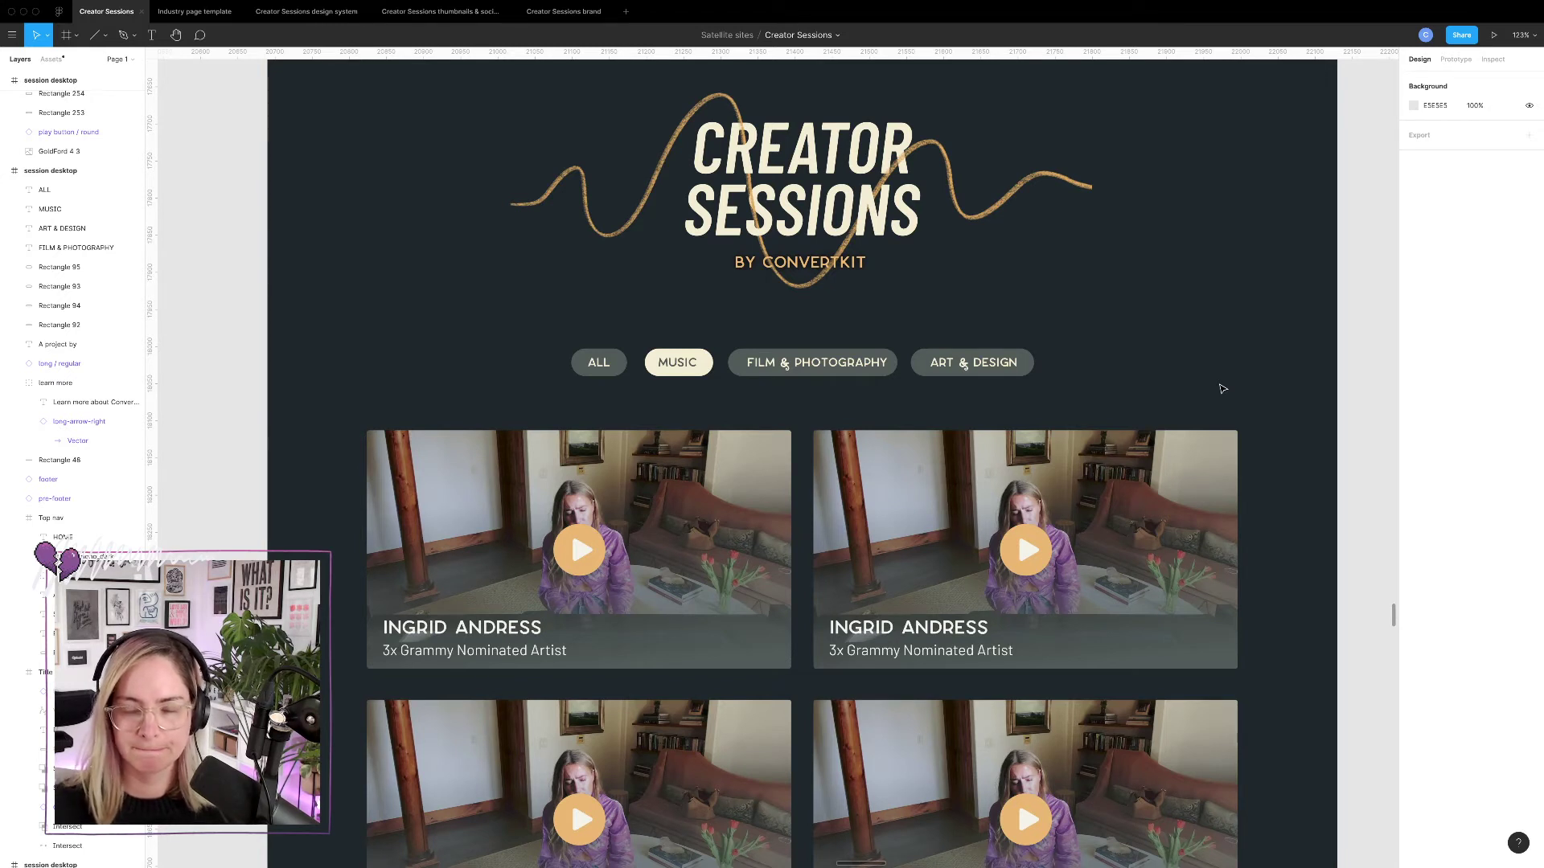
Set the MUSIC filter pill's fill to the design system's gold ECB871.
scroll(1021, 386, "up", 4)
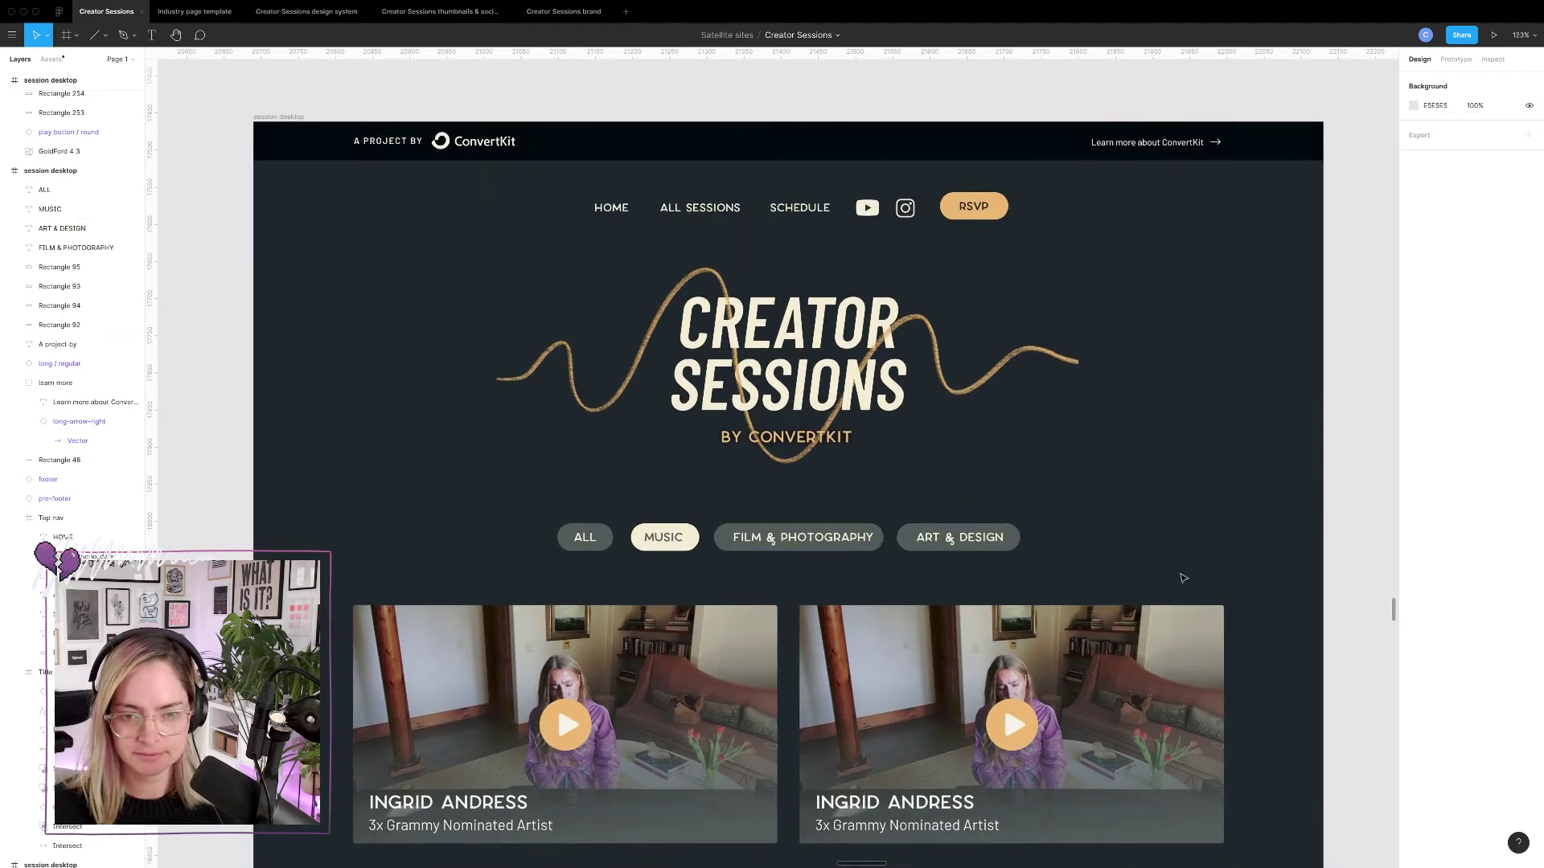
scroll(1200, 551, "down", 5)
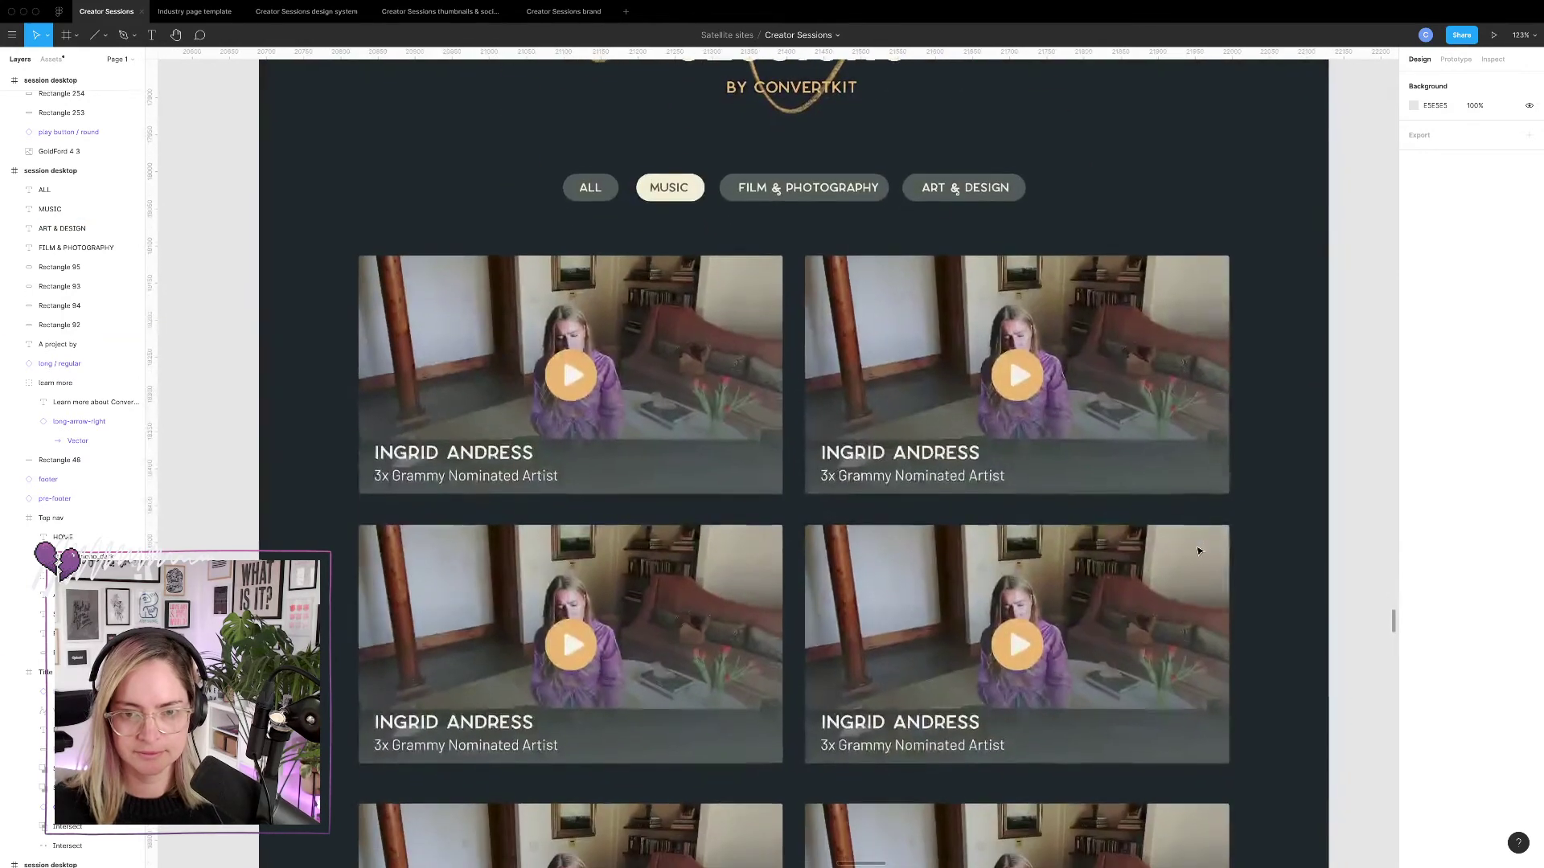
scroll(1198, 550, "down", 2)
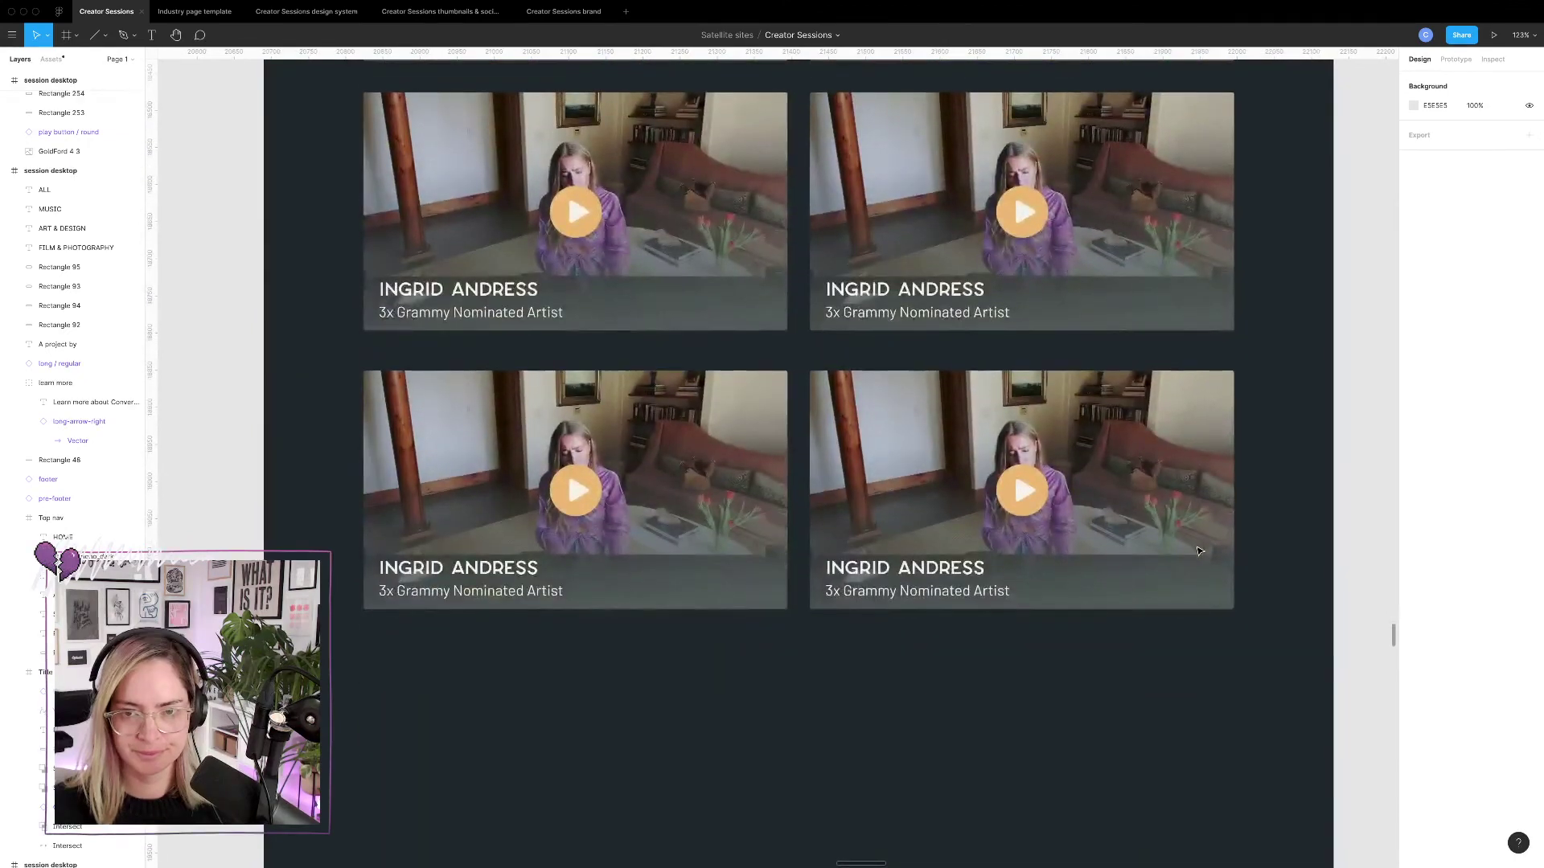
scroll(935, 305, "down", 5, "ctrl")
scroll(935, 305, "up", 5, "ctrl")
scroll(804, 361, "up", 5)
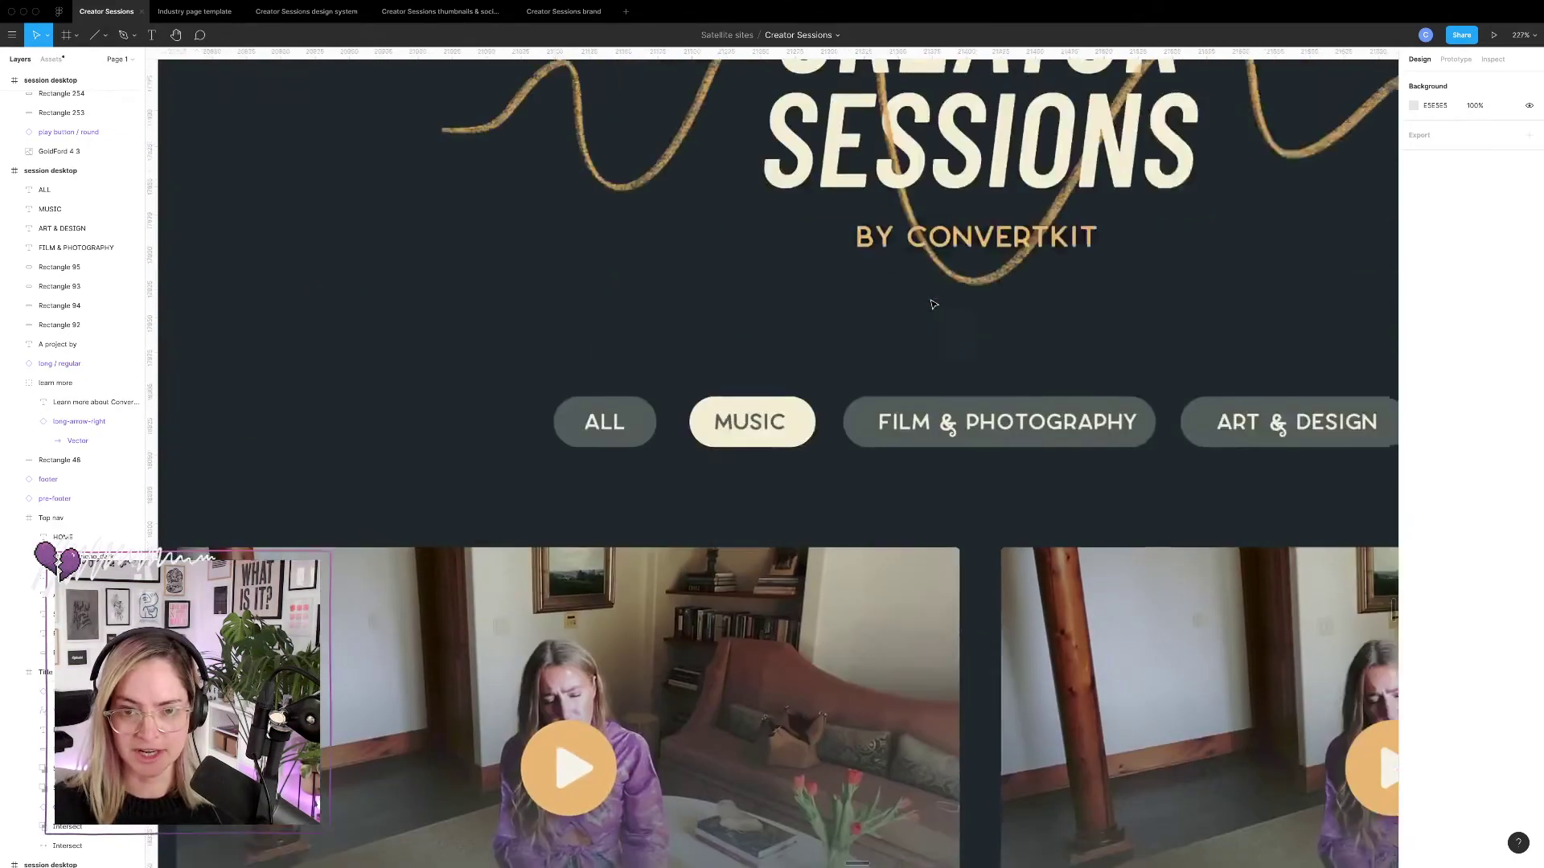
left_click(787, 470)
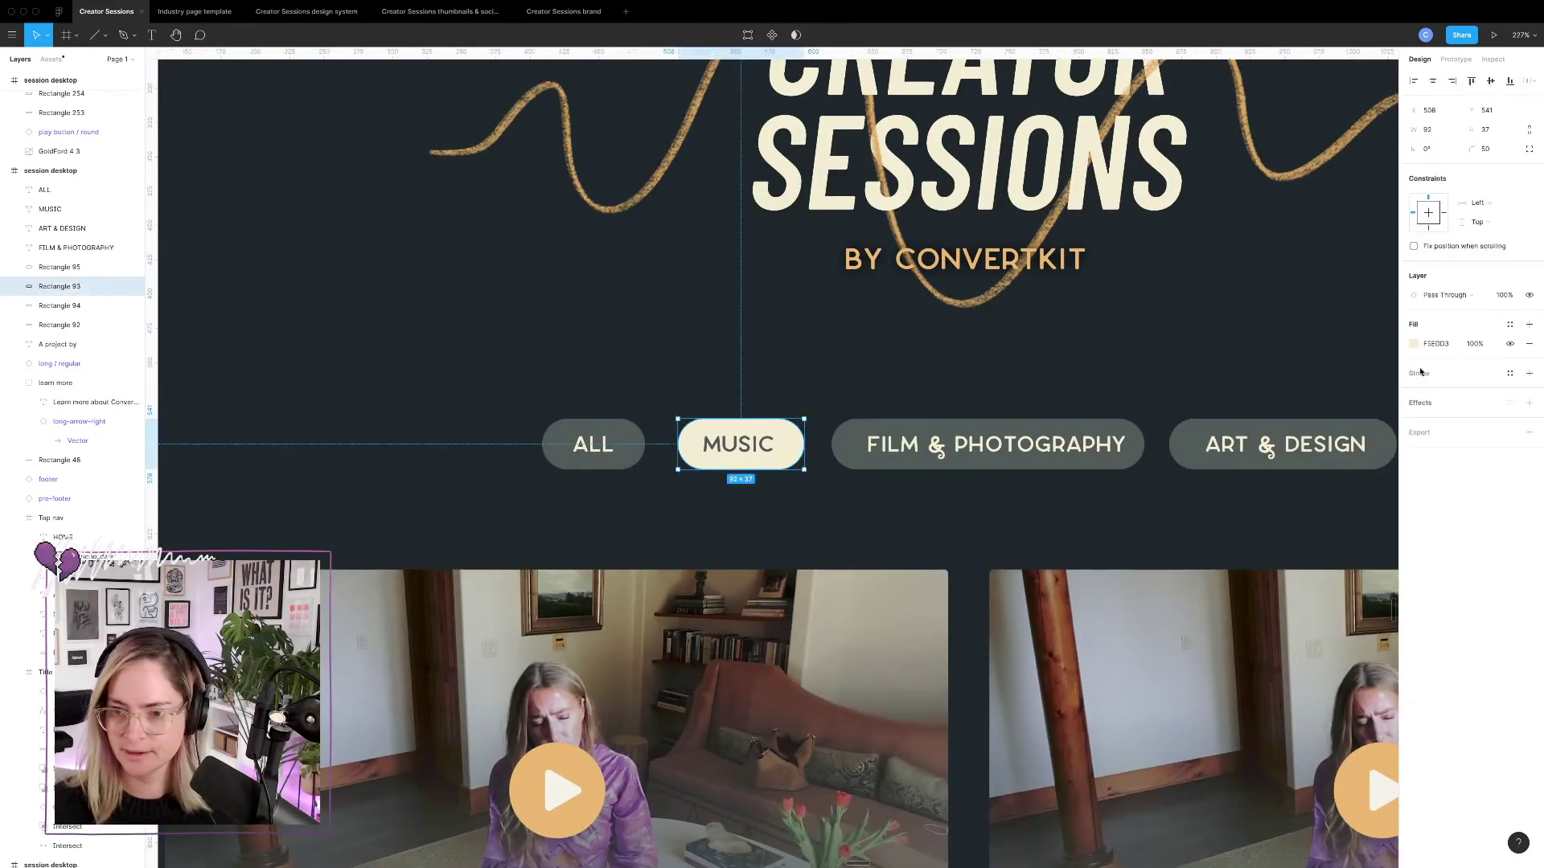
left_click(1414, 344)
left_click(1298, 603)
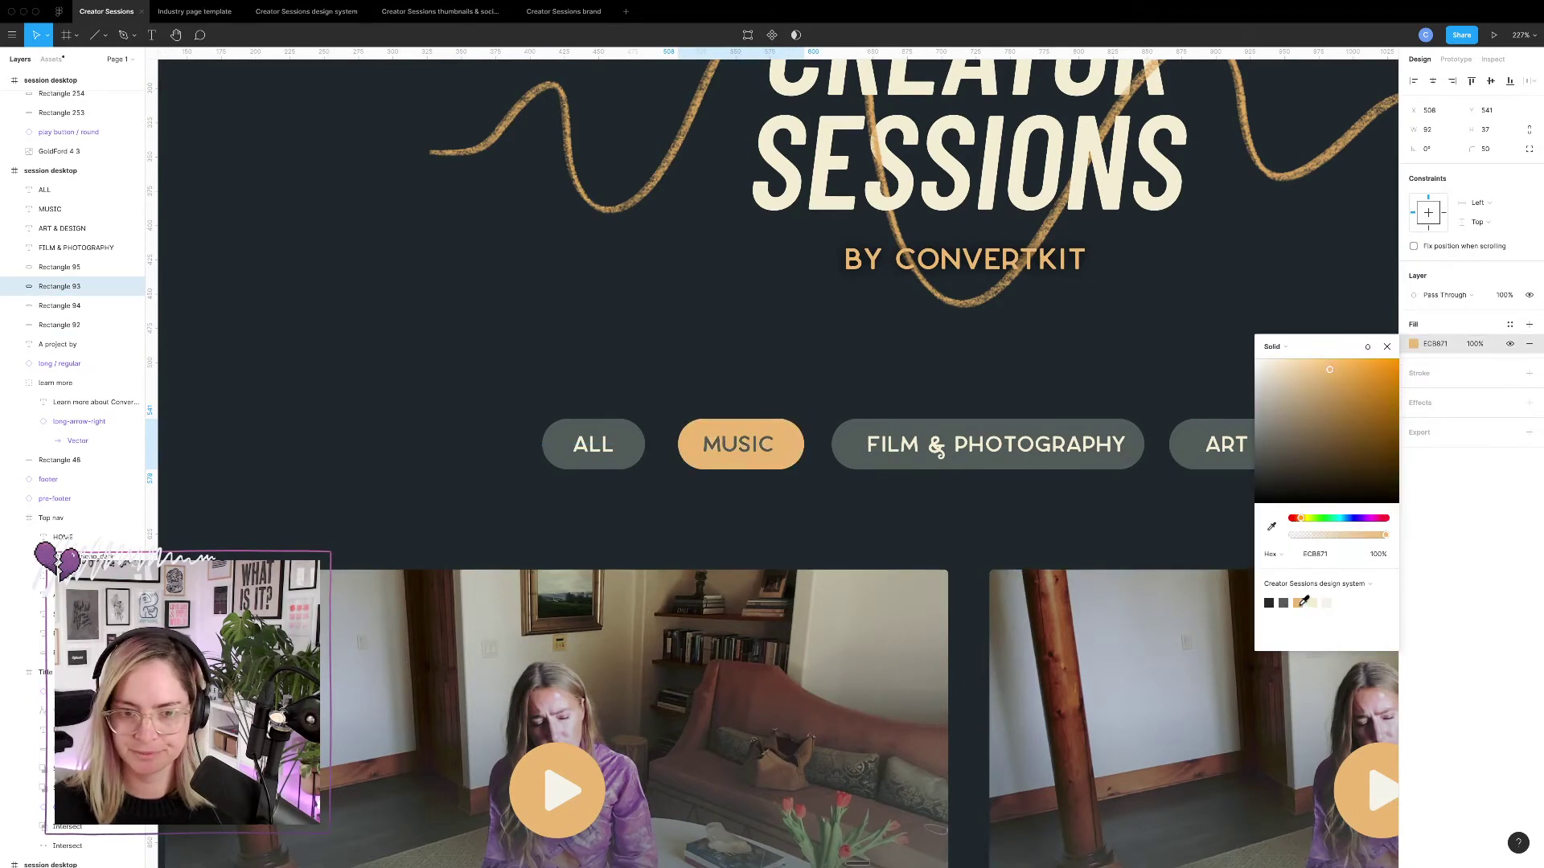
Recolour the MUSIC label to the design system's dark 1E262C and review the page header and filters.
left_click(738, 444)
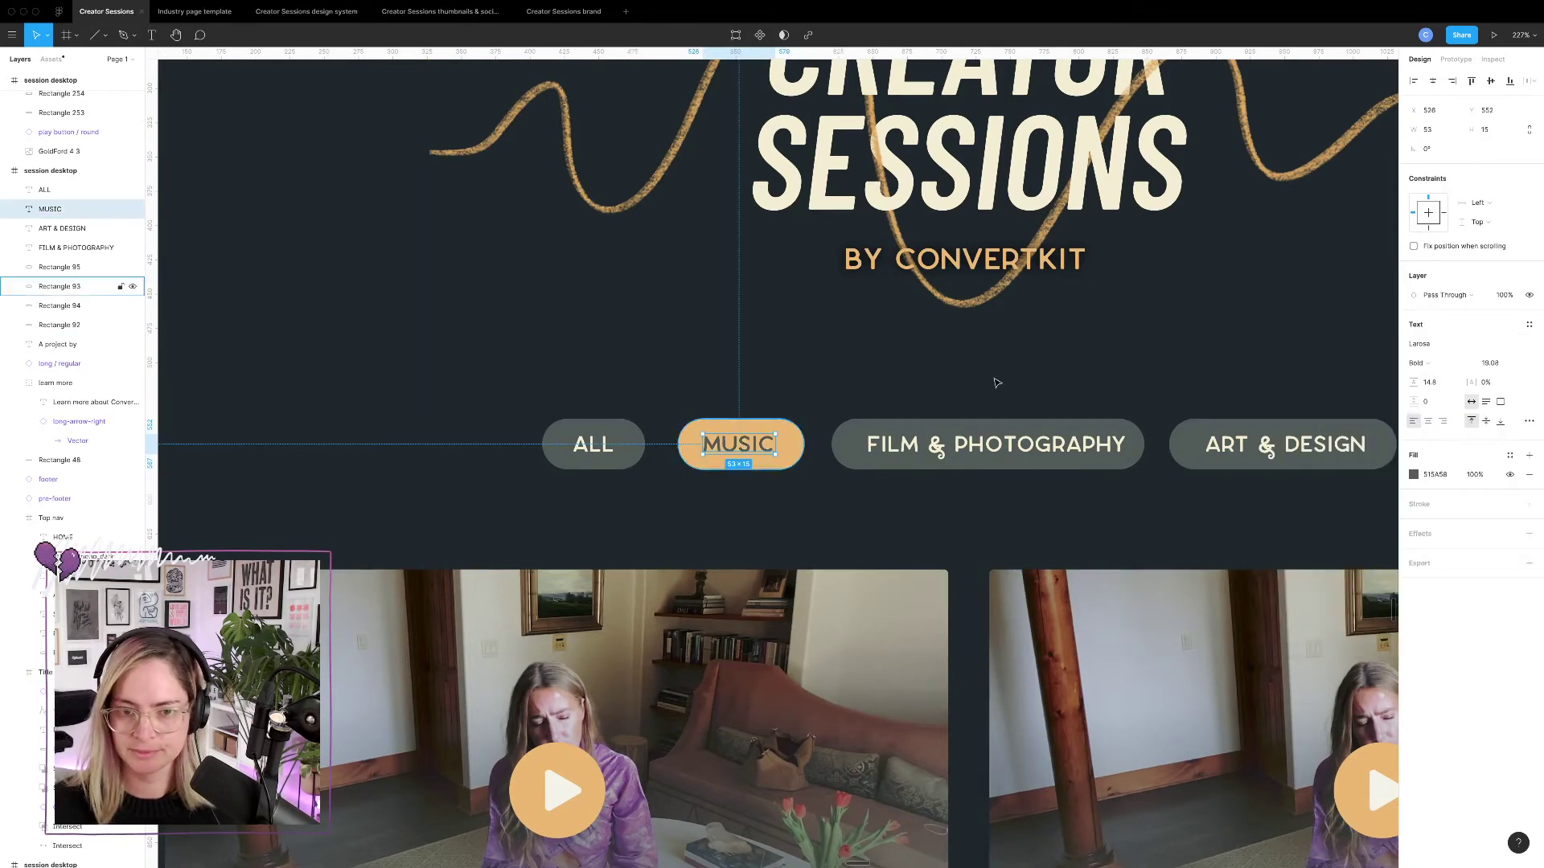
left_click(1415, 476)
left_click(1269, 734)
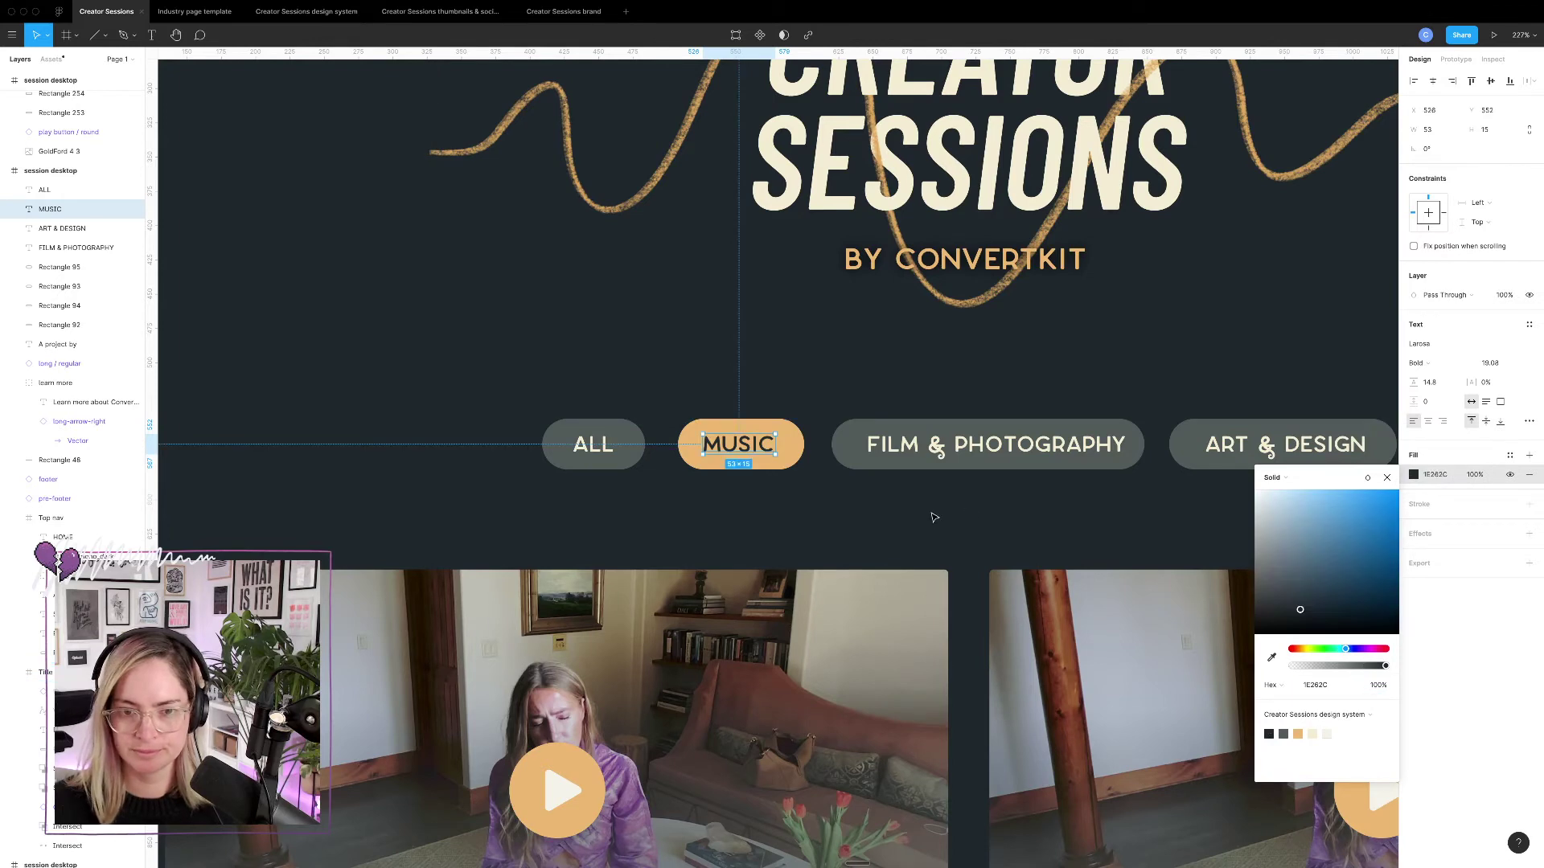
left_click(941, 524)
scroll(843, 487, "down", 10)
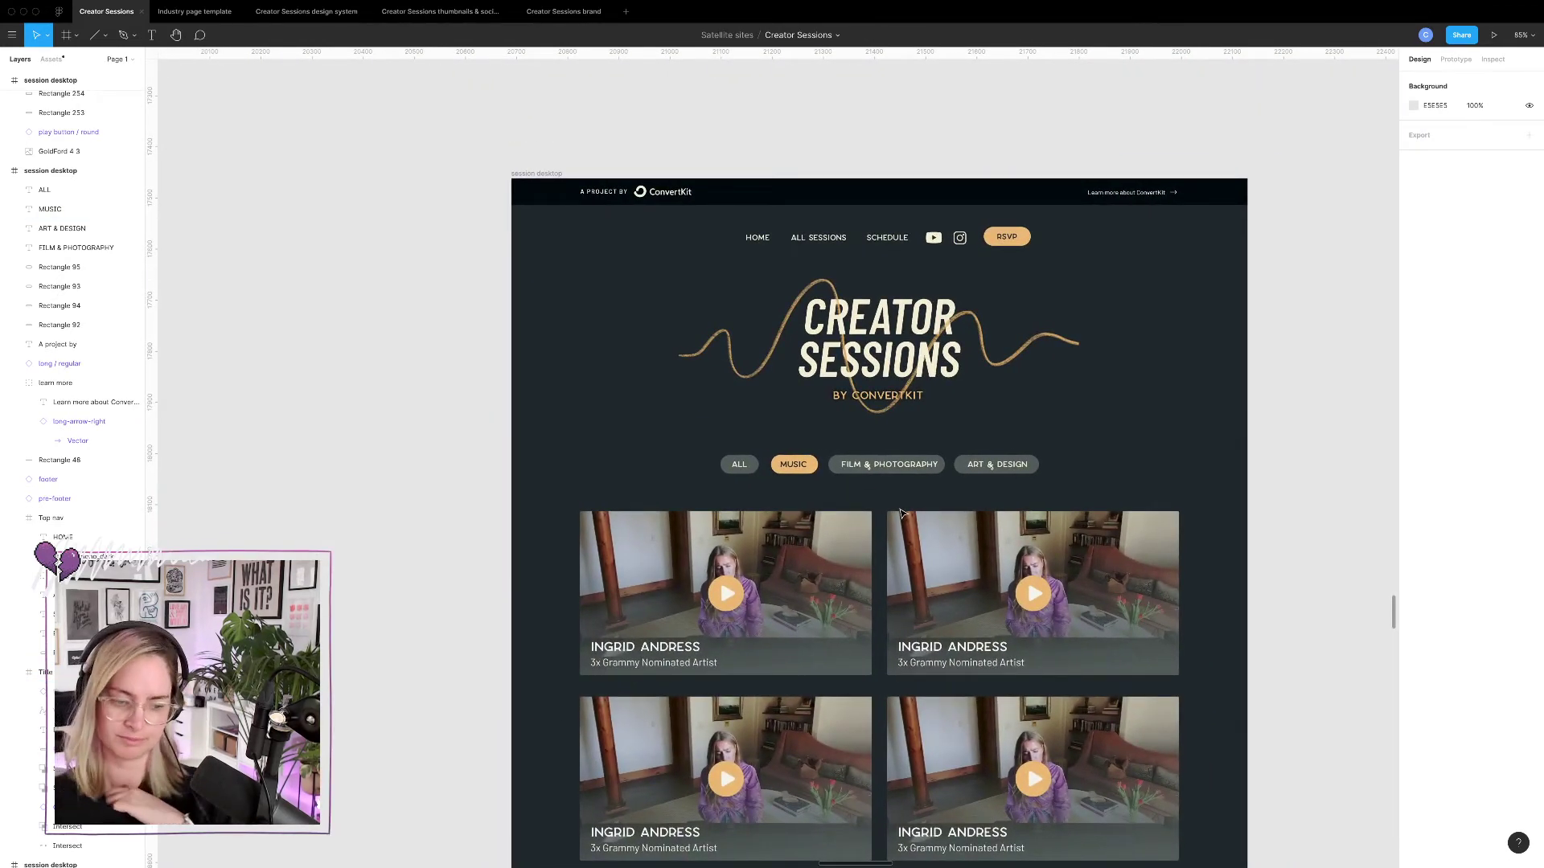
scroll(900, 512, "up", 5)
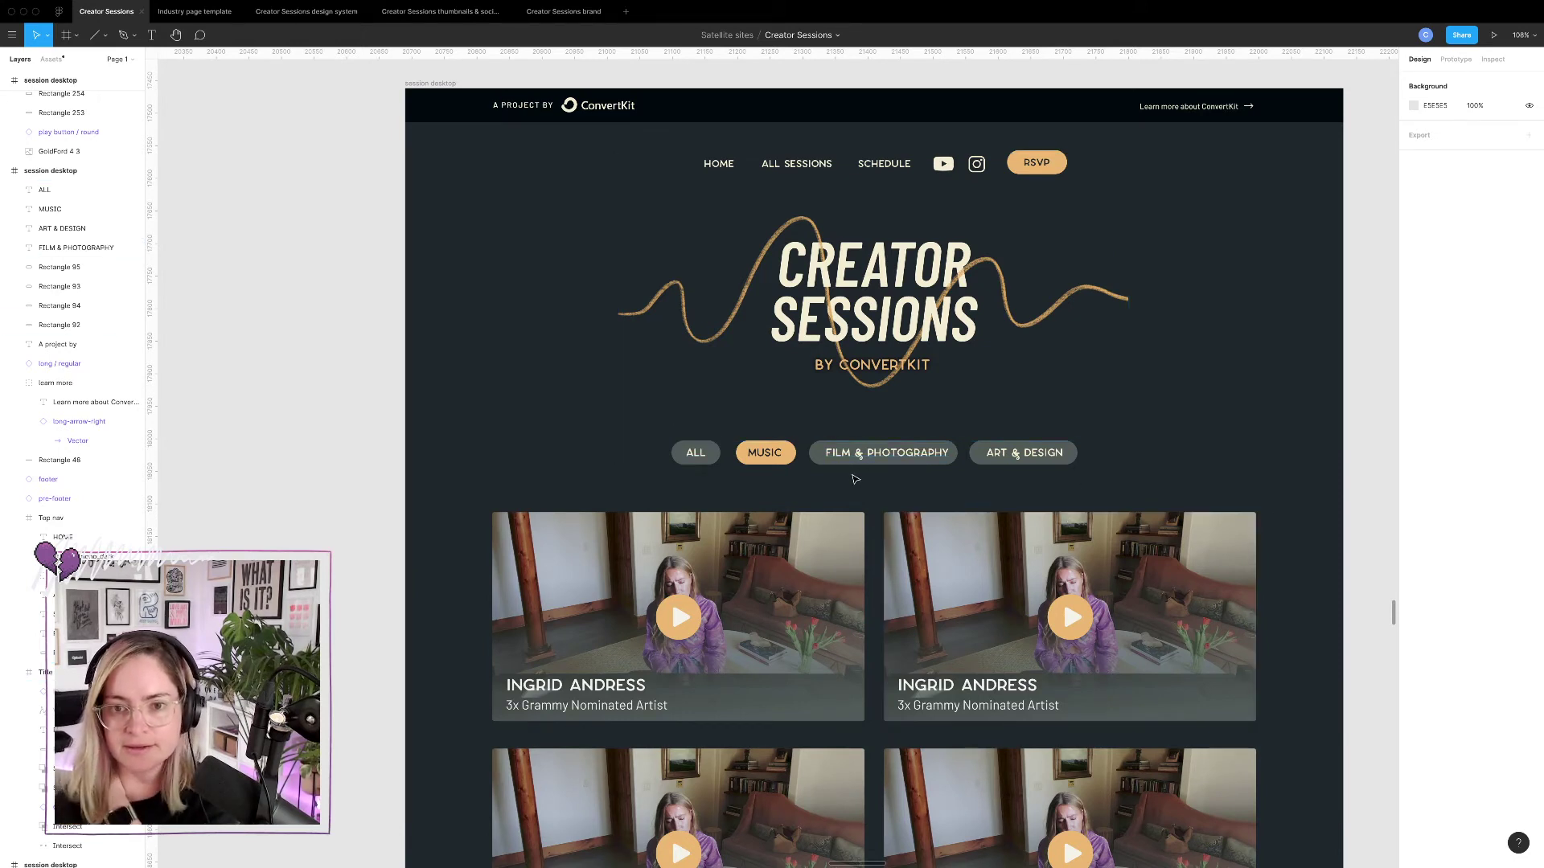
Set the MUSIC filter pill's fill to the design system's off-white F4F2EA and check the label's fill.
left_click(765, 452)
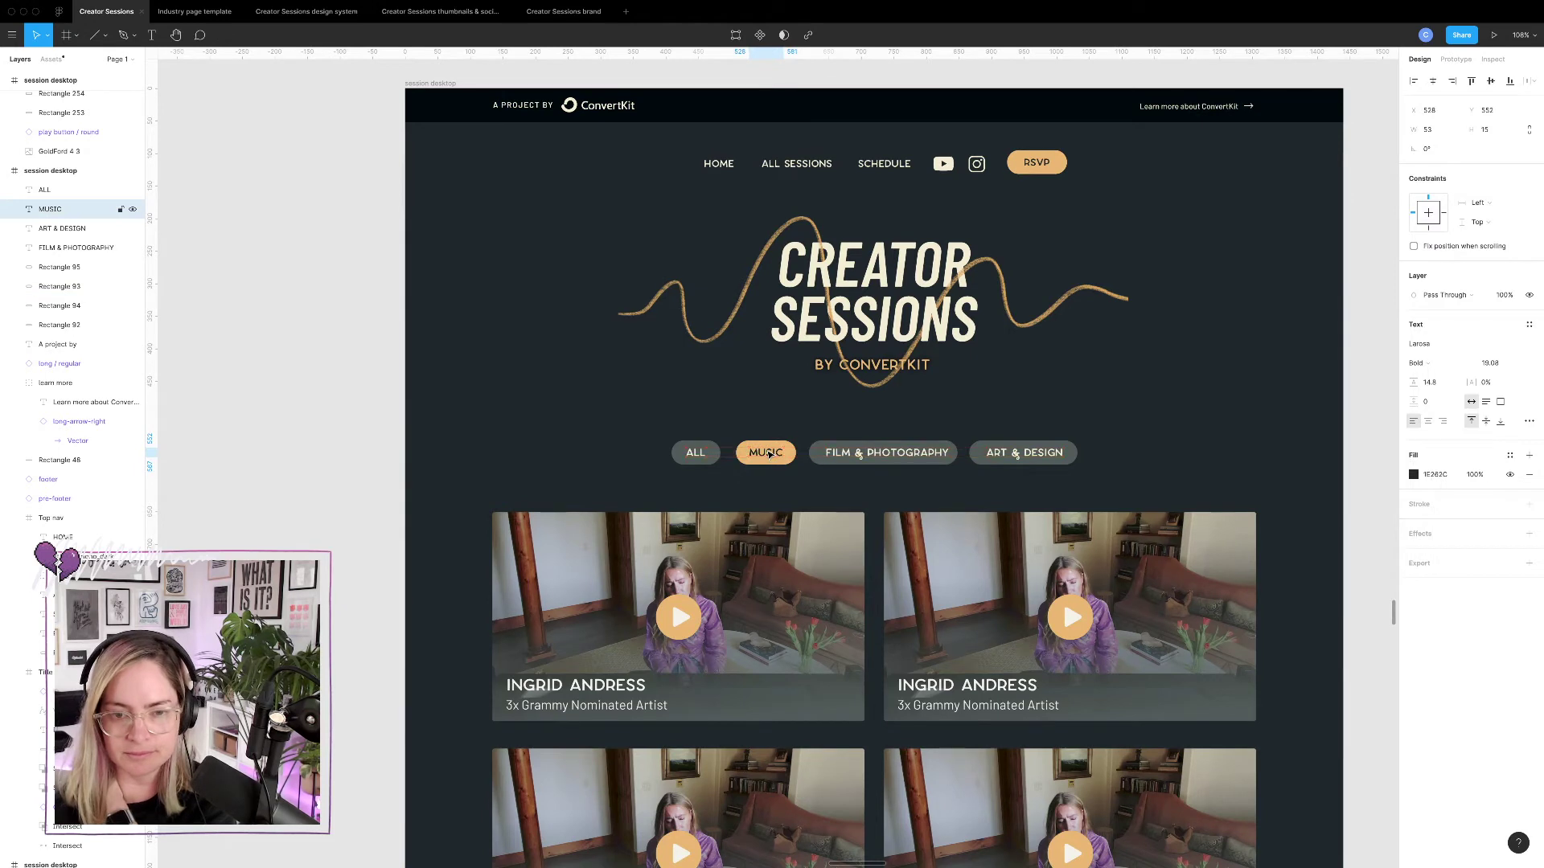
left_click(870, 498)
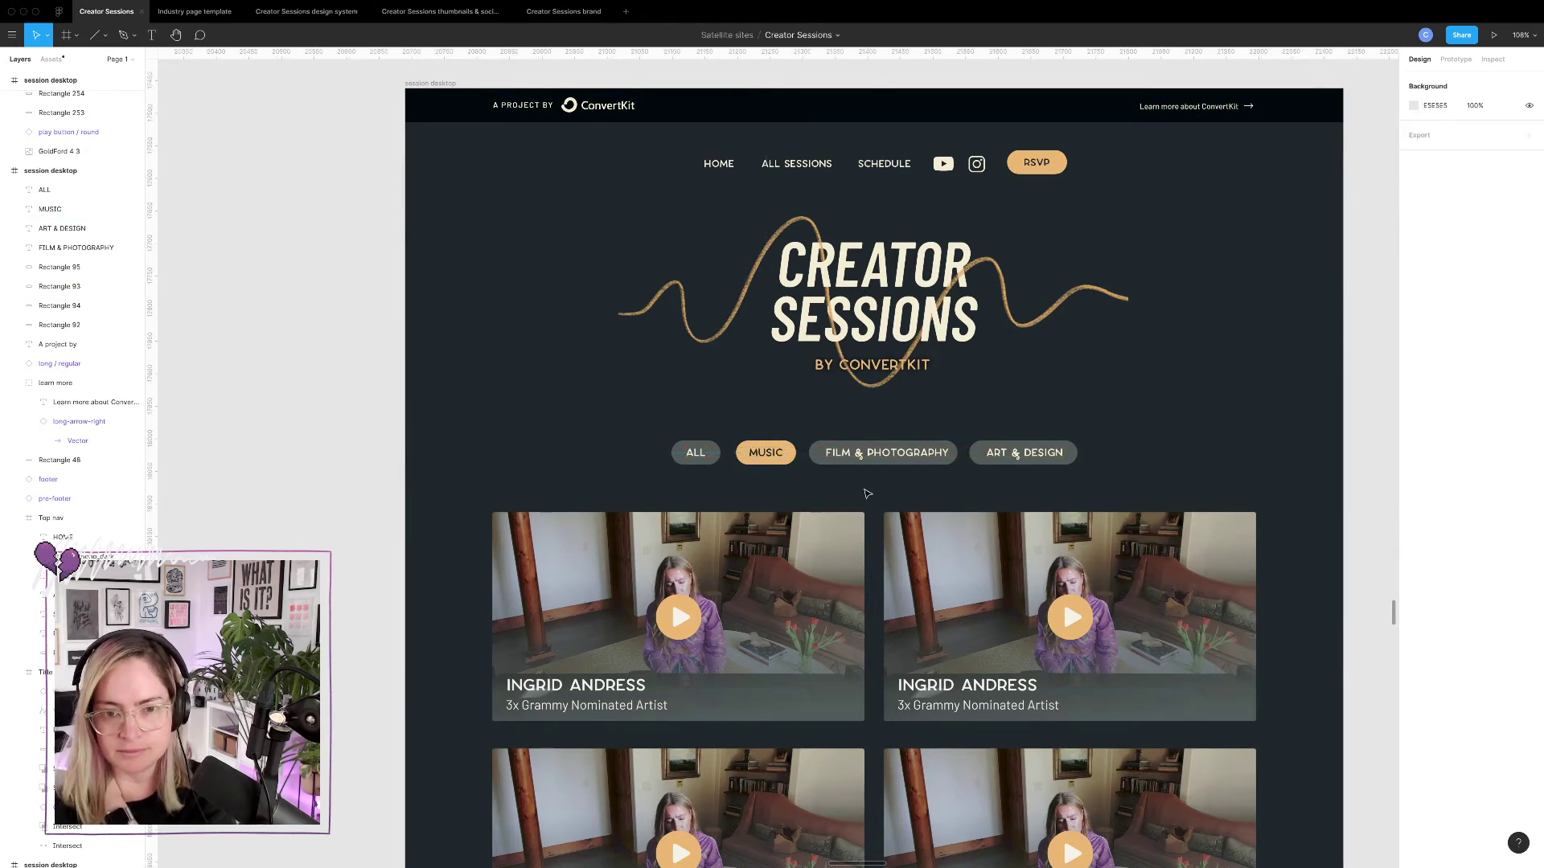
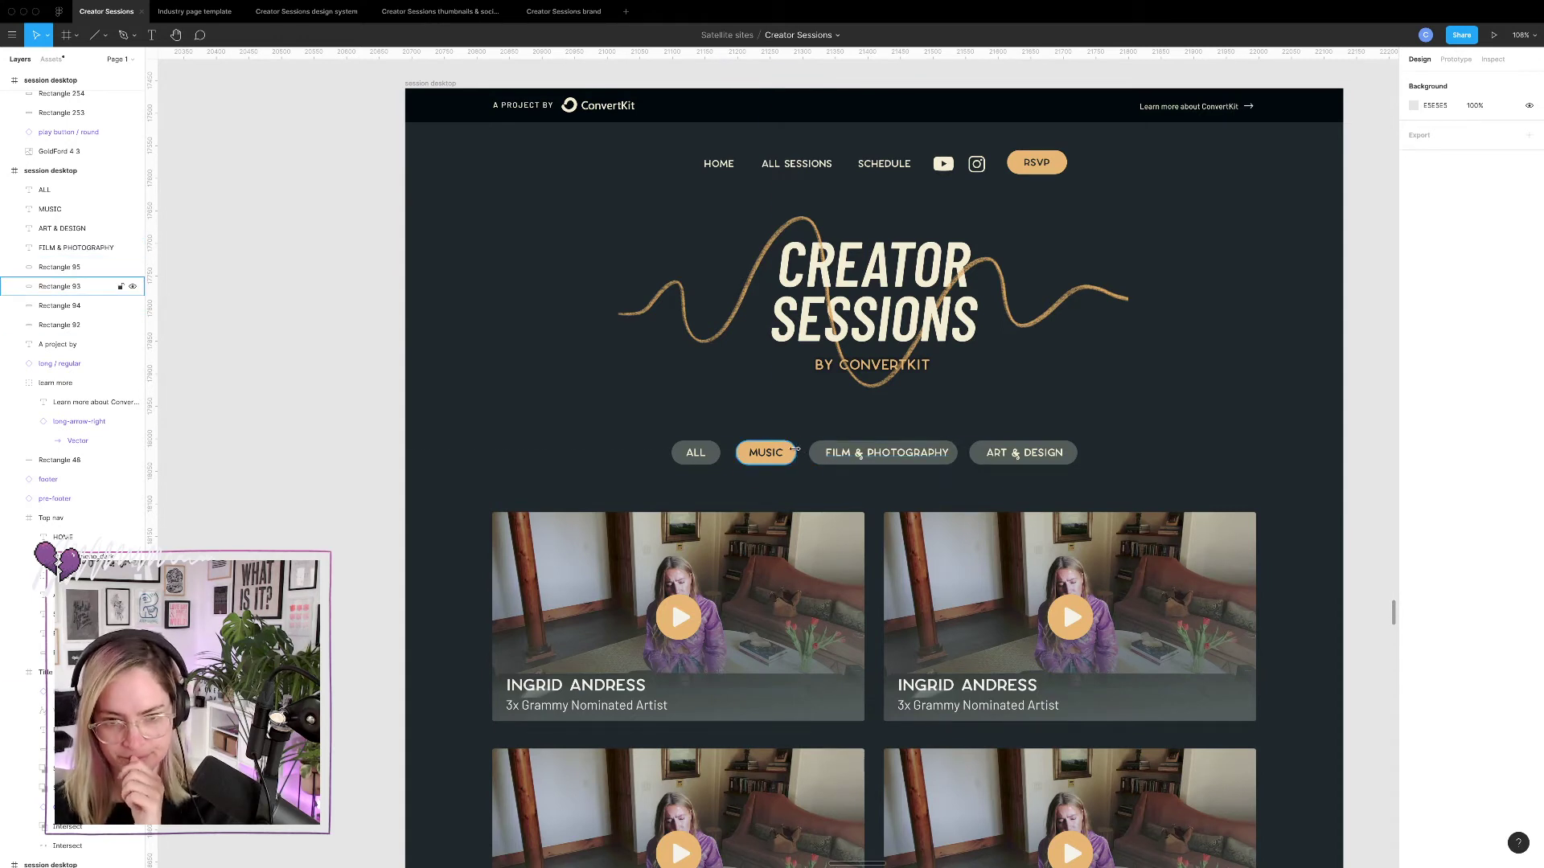
left_click(795, 448)
left_click(1413, 343)
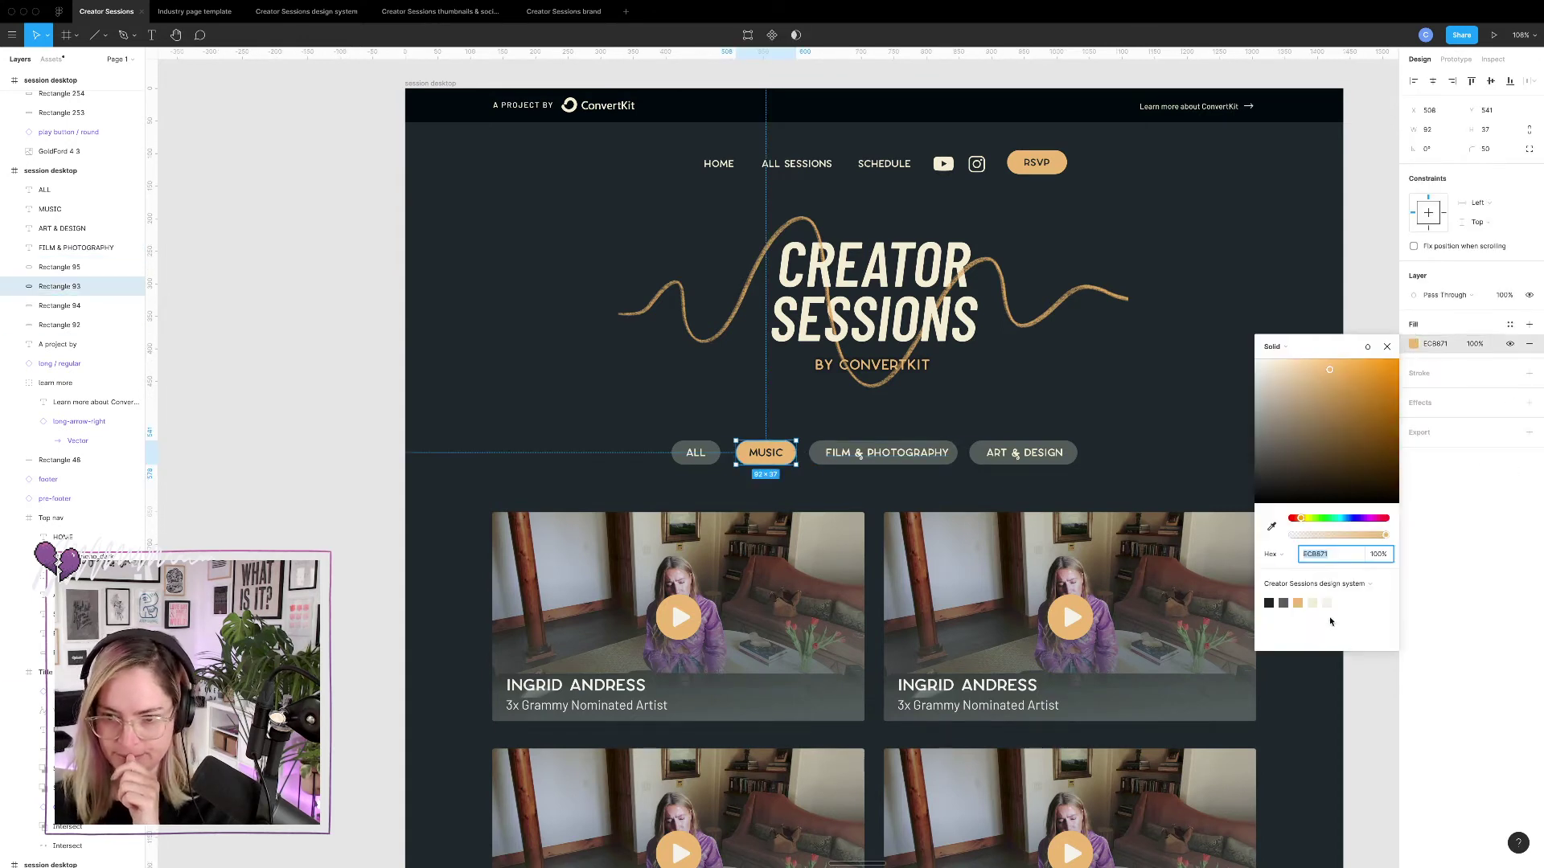
left_click(1313, 602)
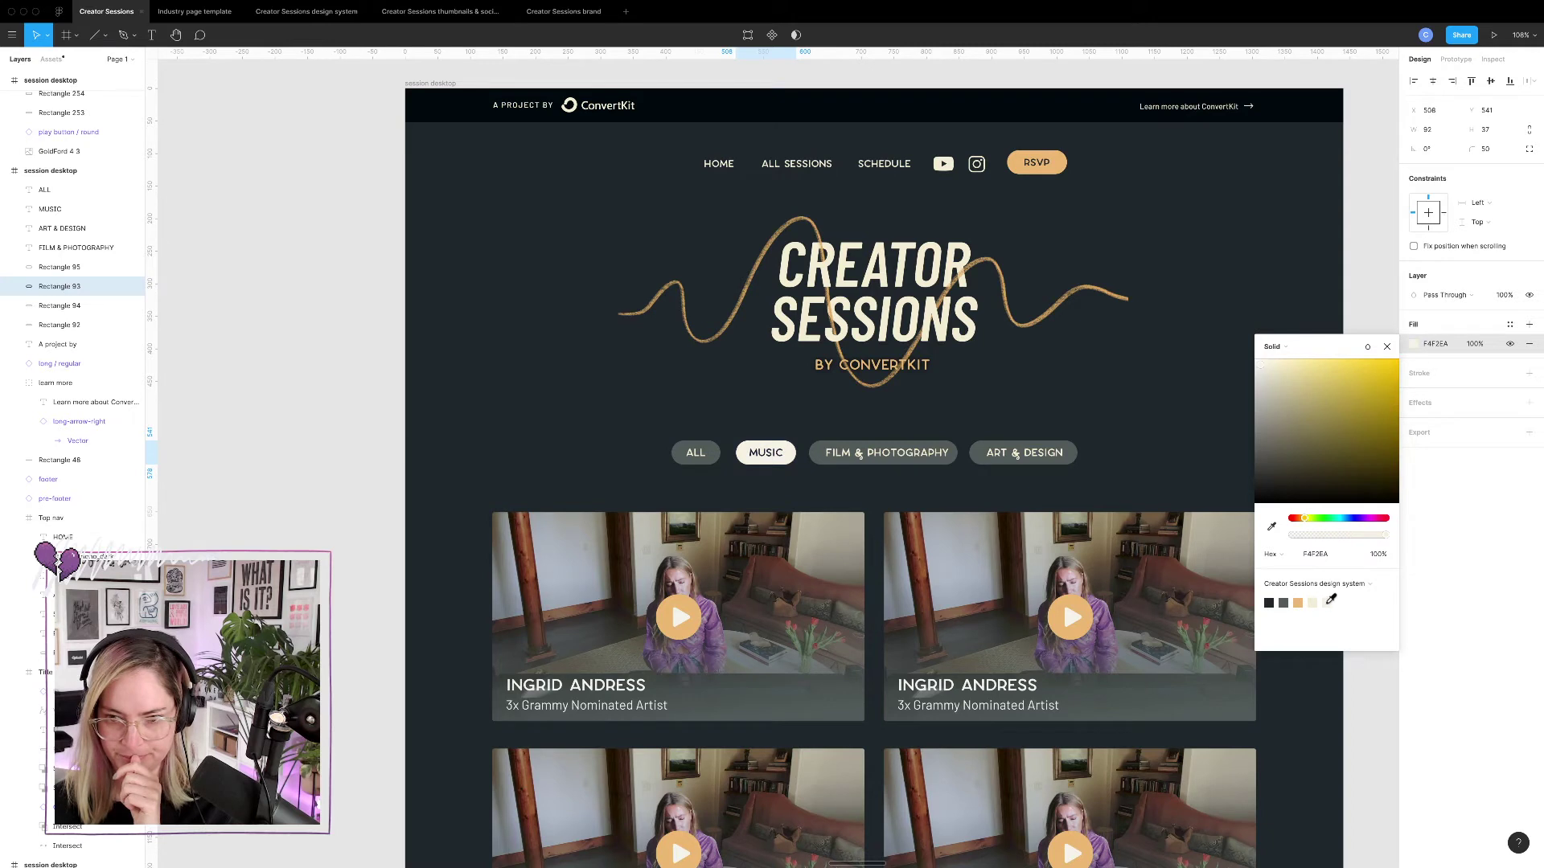
left_click(770, 457)
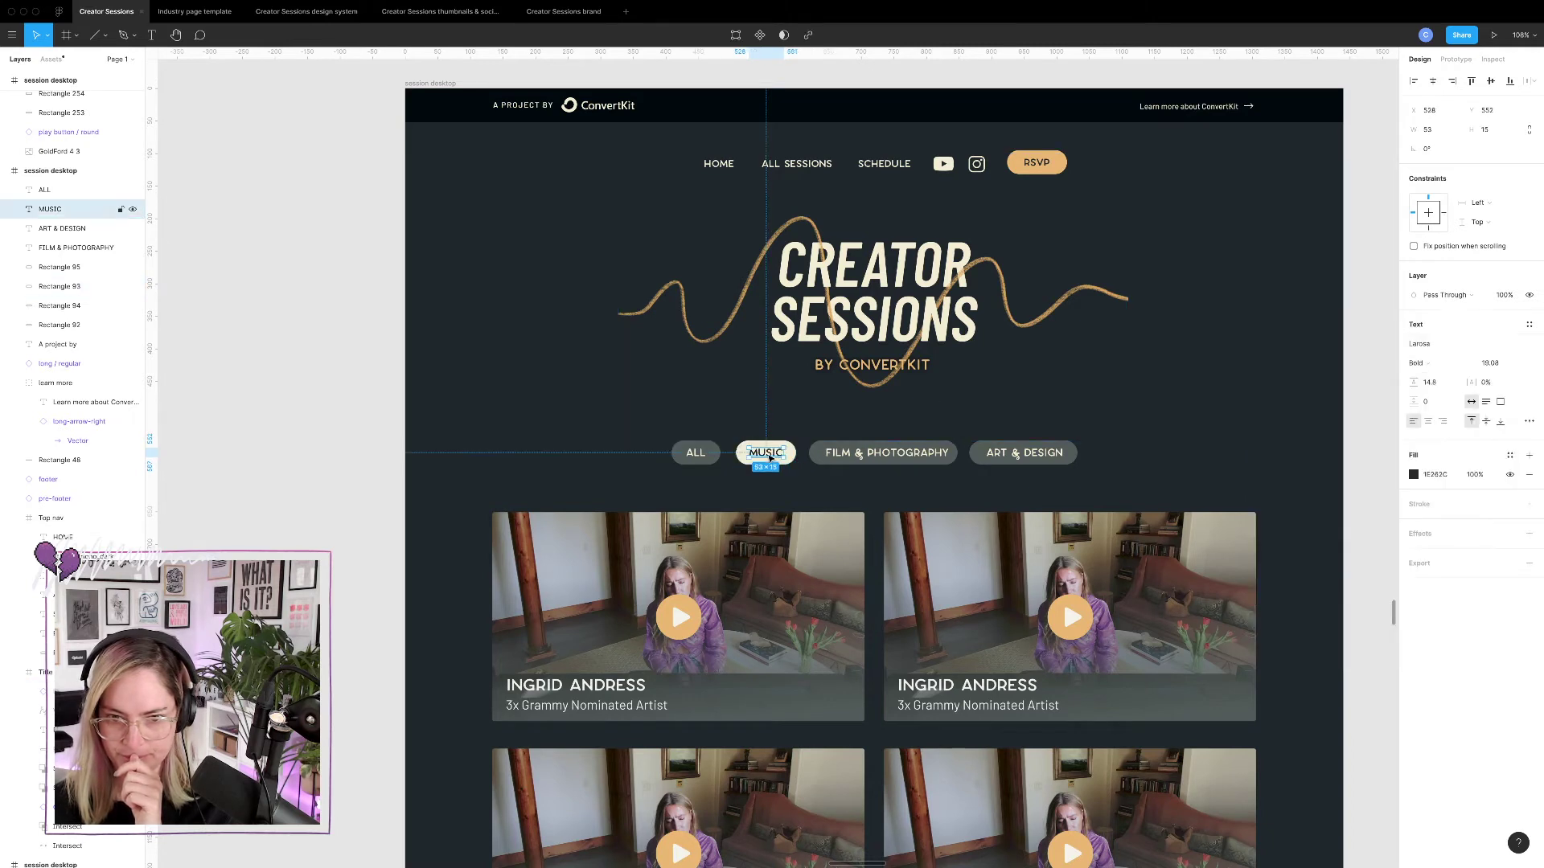
left_click(1413, 475)
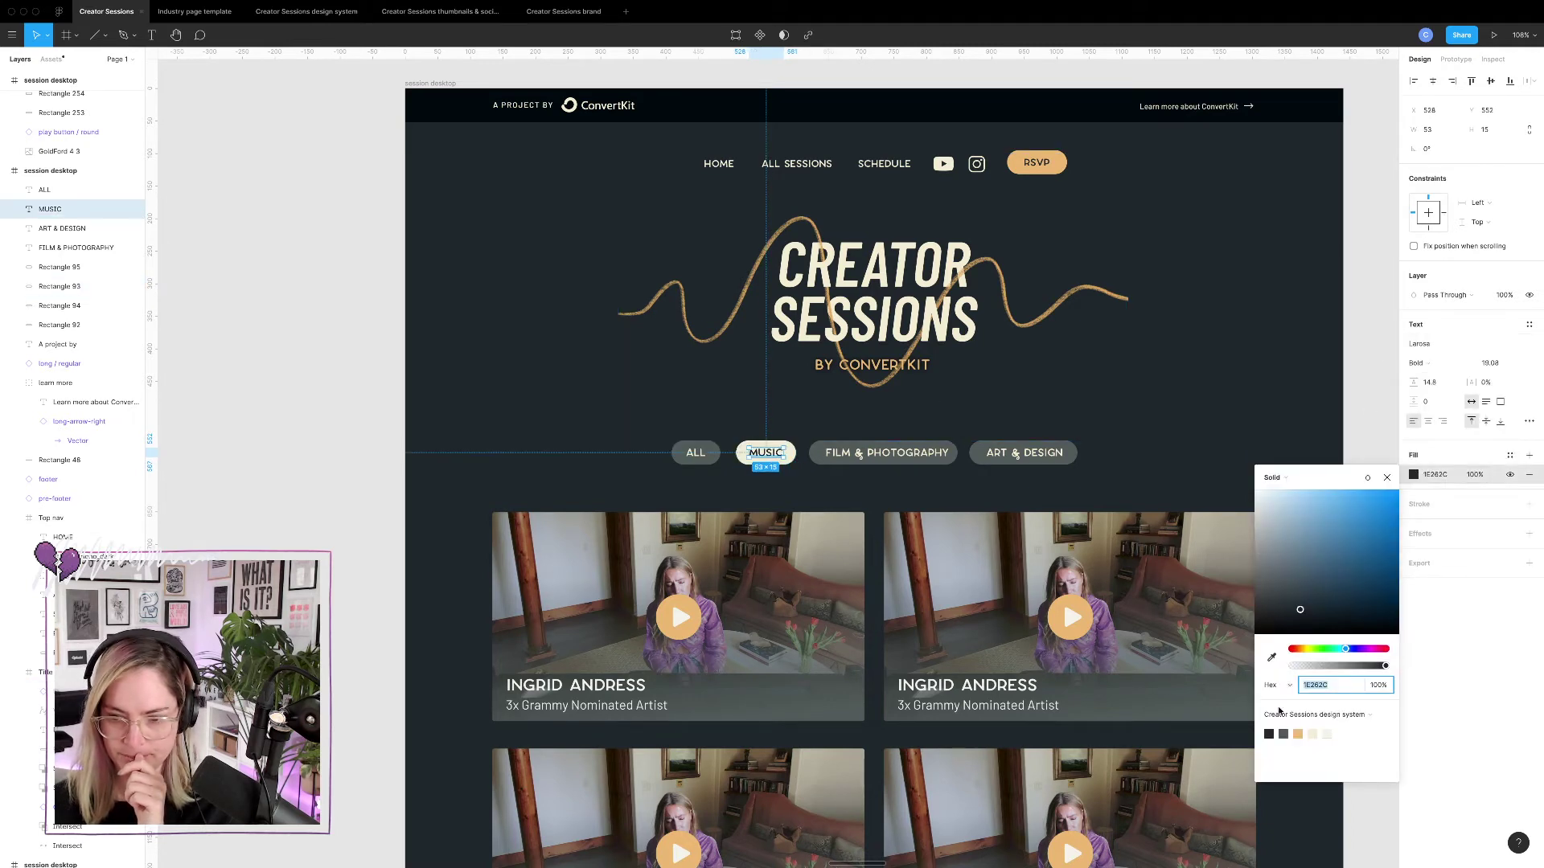
left_click(884, 505)
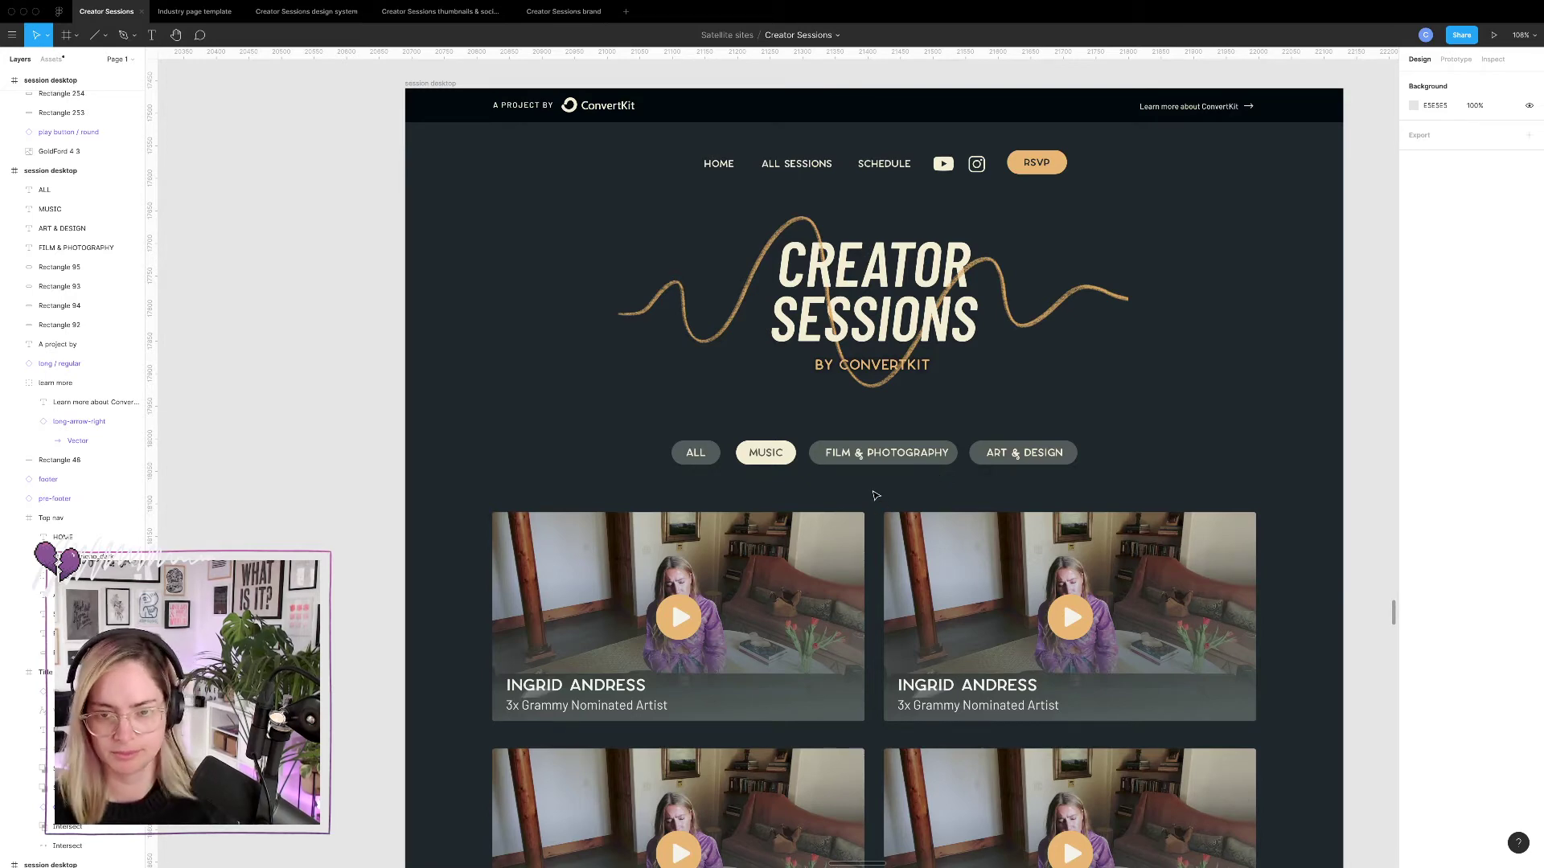
Nudge the second and third rows of session cards up together to tighten the gap below the first row.
scroll(875, 495, "down", 6)
scroll(876, 495, "down", 2)
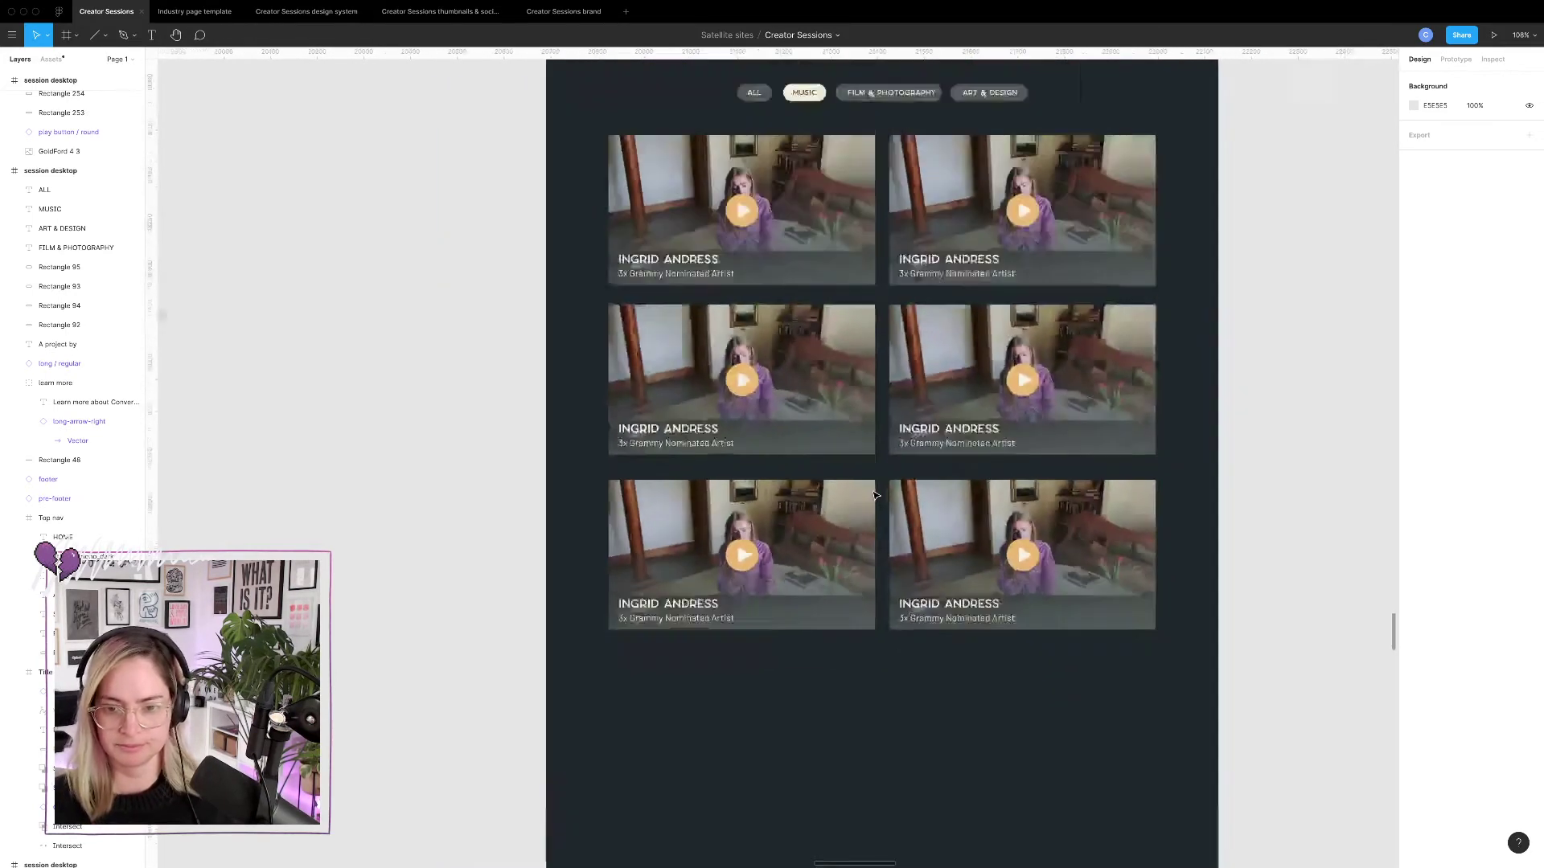
scroll(876, 495, "down", 5)
scroll(1006, 434, "down", 3)
scroll(1005, 435, "up", 2)
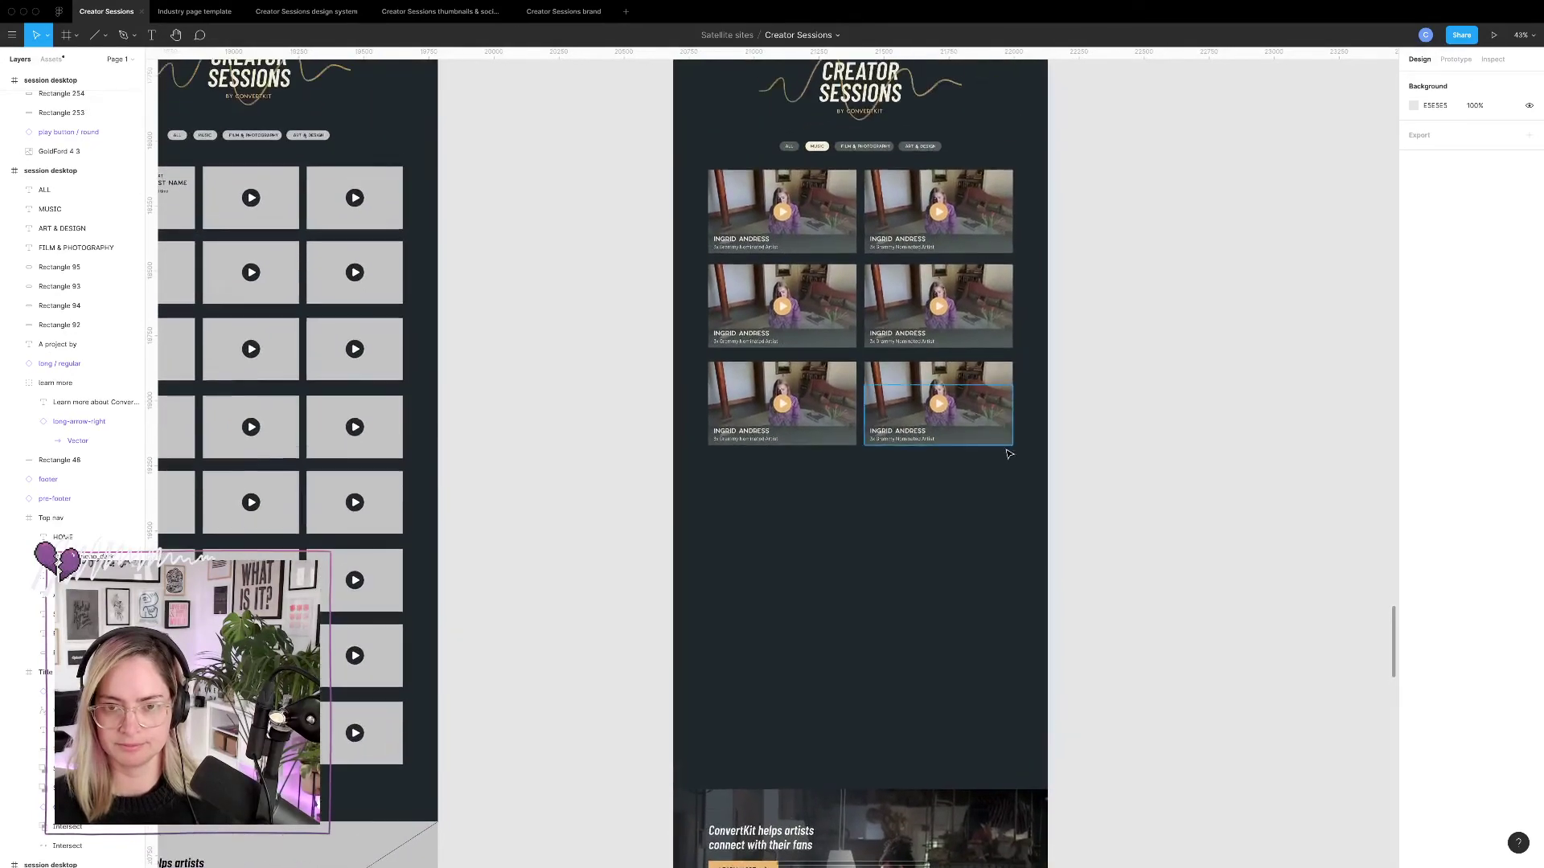
scroll(965, 451, "up", 5)
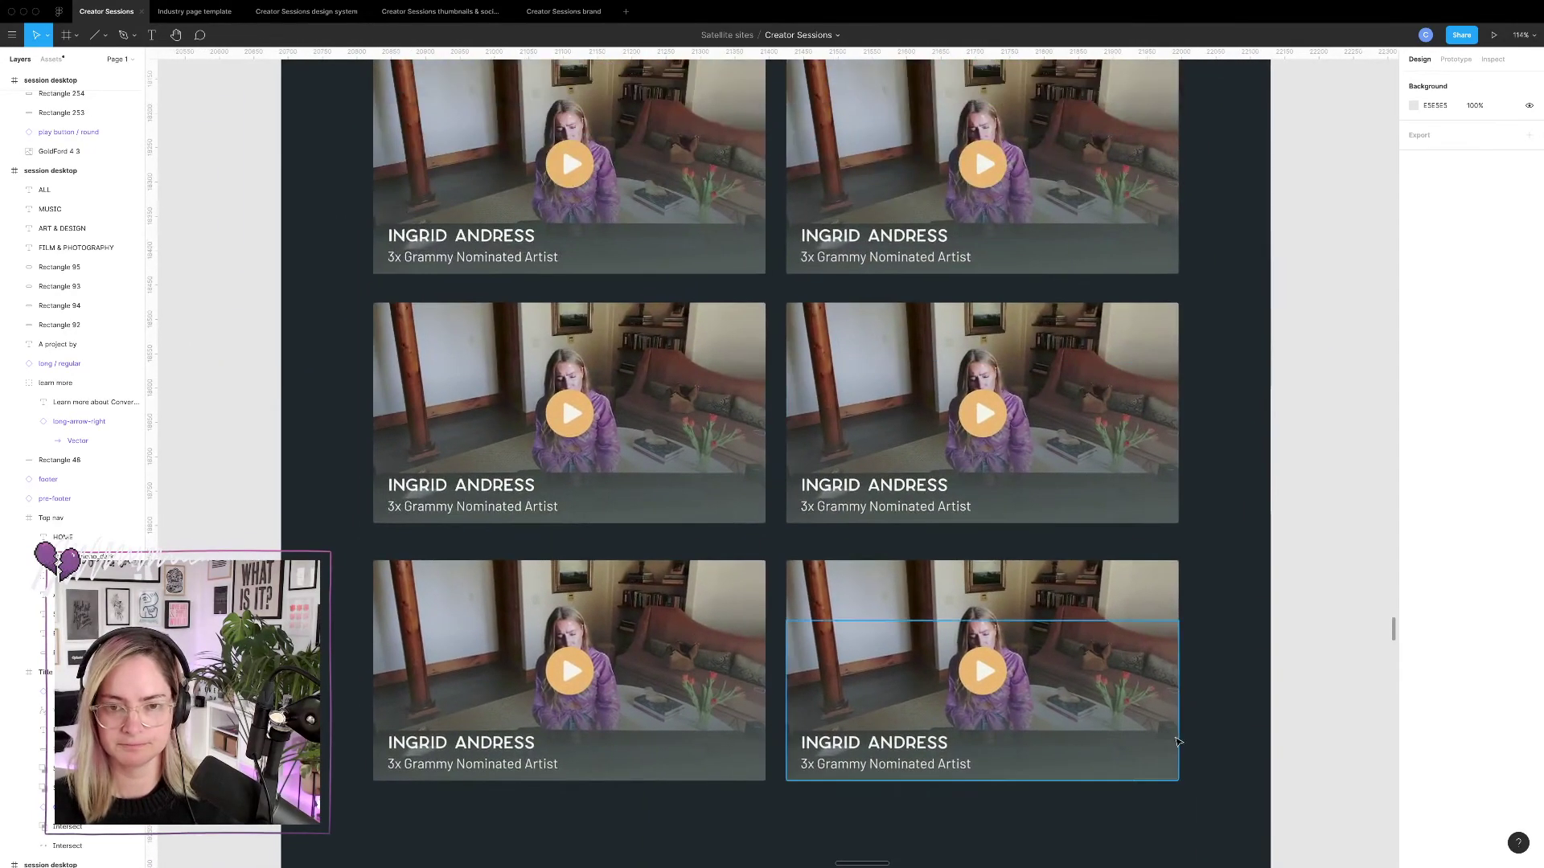
left_click_drag(1197, 800, 355, 330)
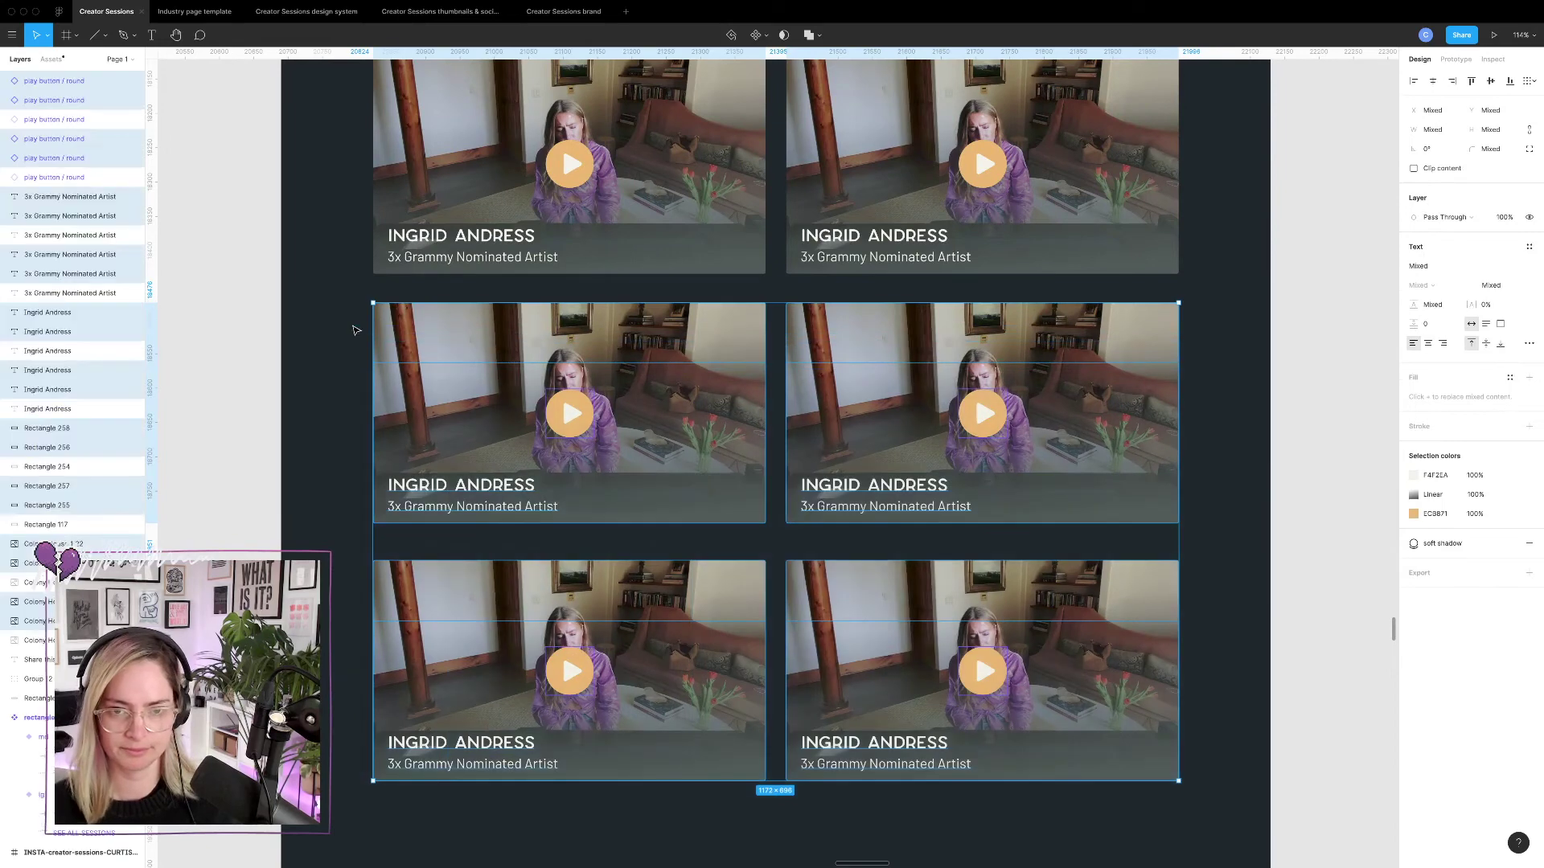
key("shift+Up")
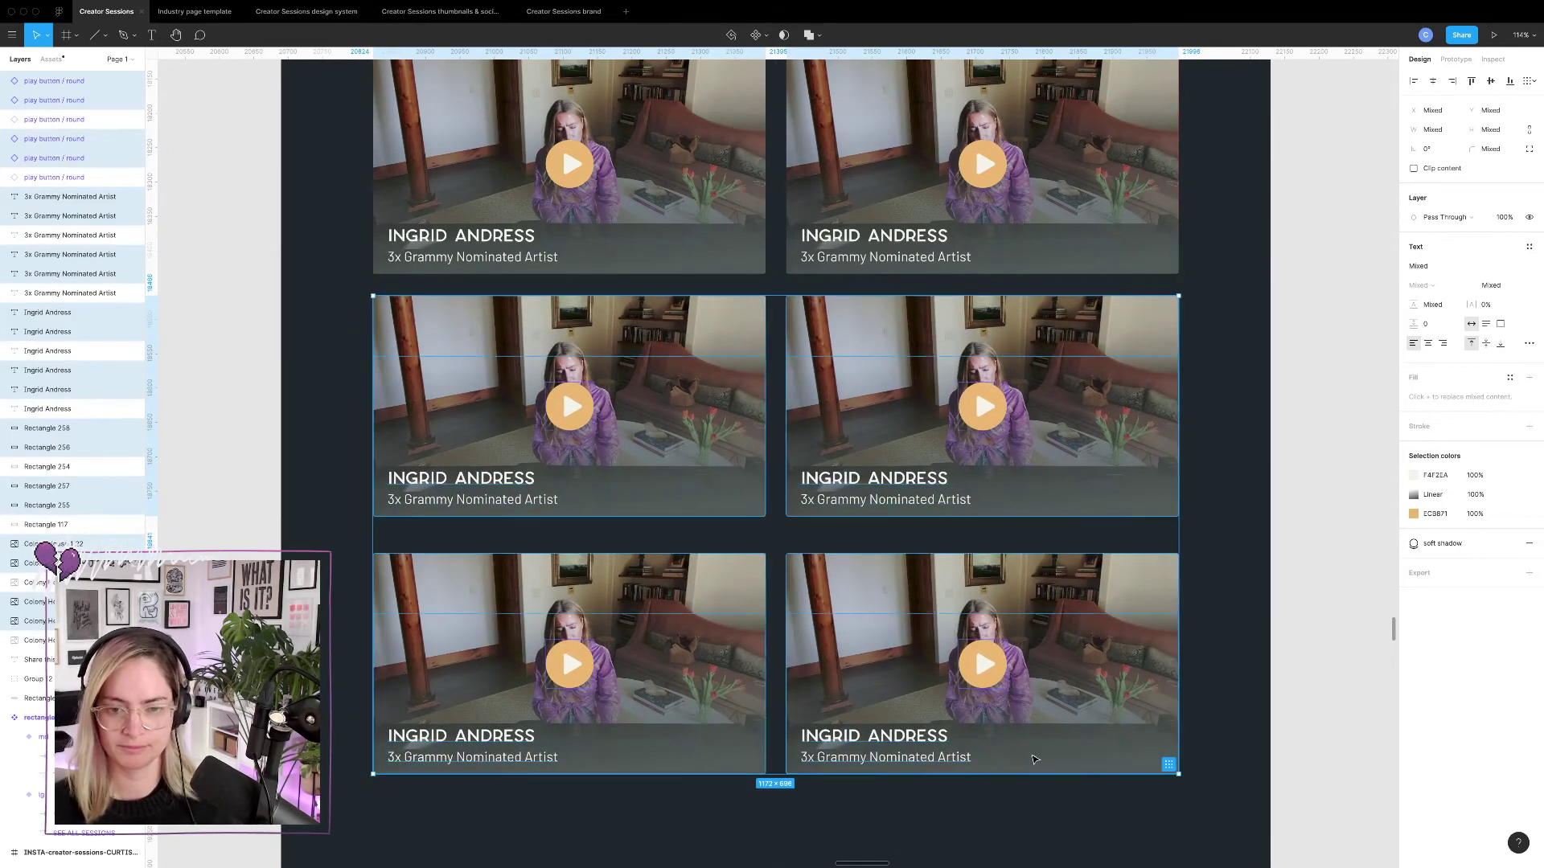
Nudge the third row of session cards up so its gap matches the spacing between the first two rows.
left_click(1050, 832)
left_click_drag(1133, 834, 336, 603)
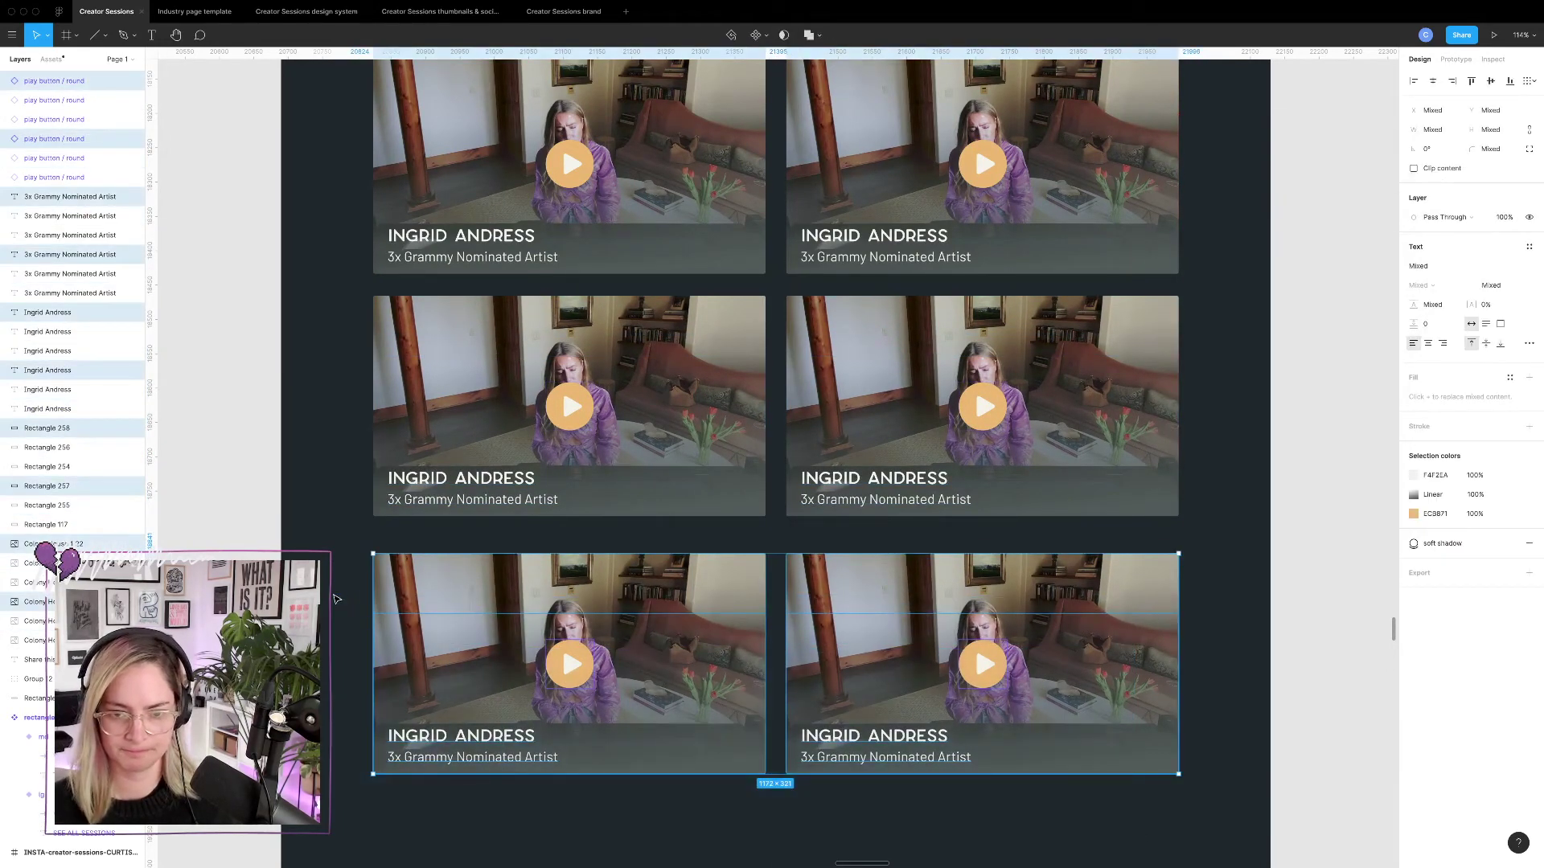
key("shift+Up")
key("Up")
key("Up")
key("Up")
key("Up")
key("Up")
scroll(858, 670, "down", 5)
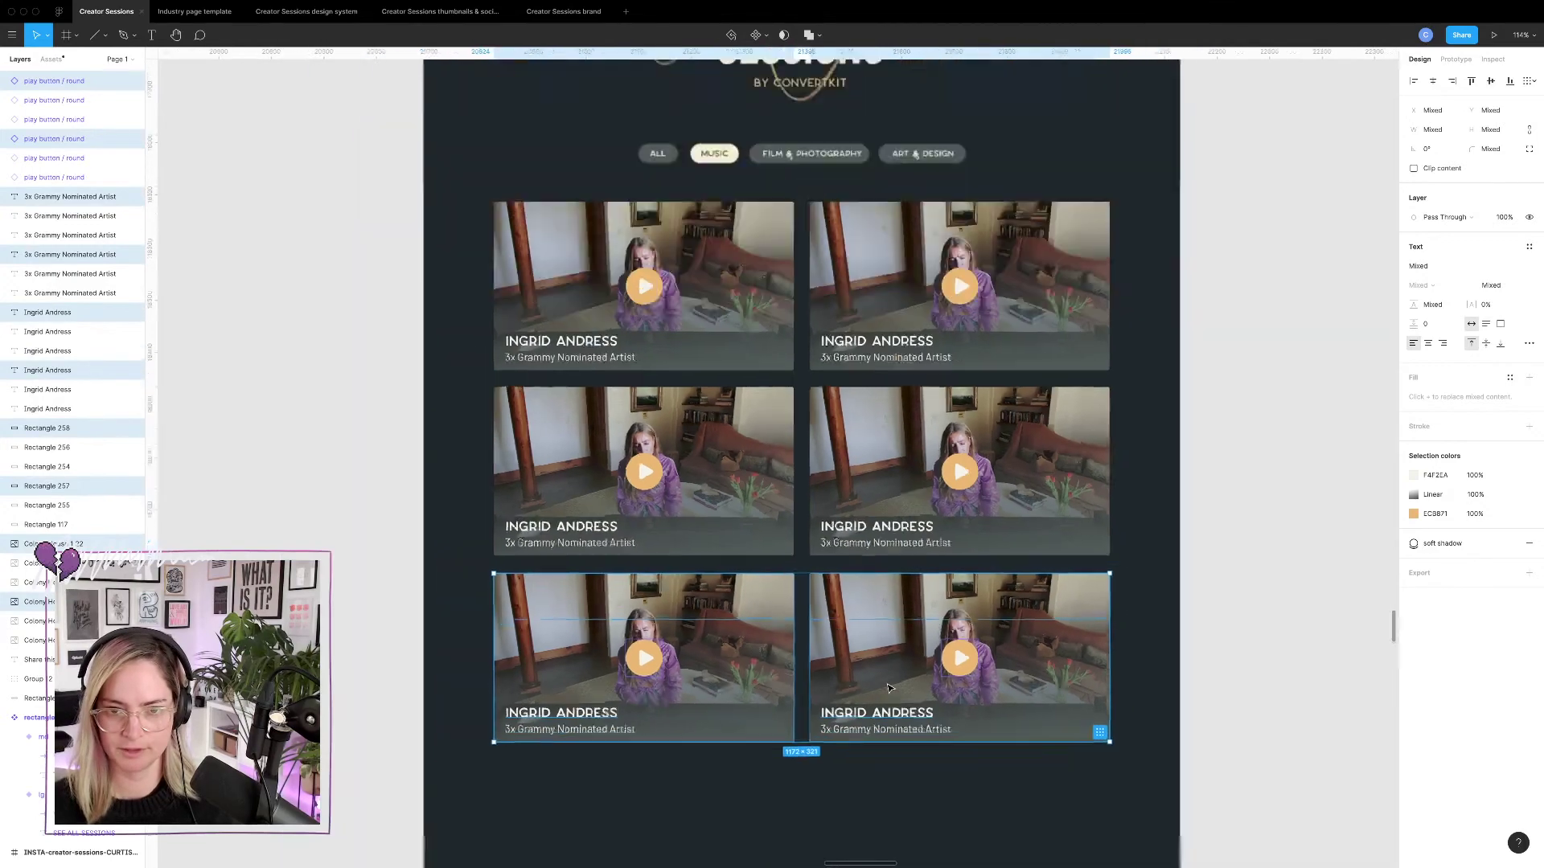
scroll(915, 696, "up", 2)
scroll(915, 697, "up", 1)
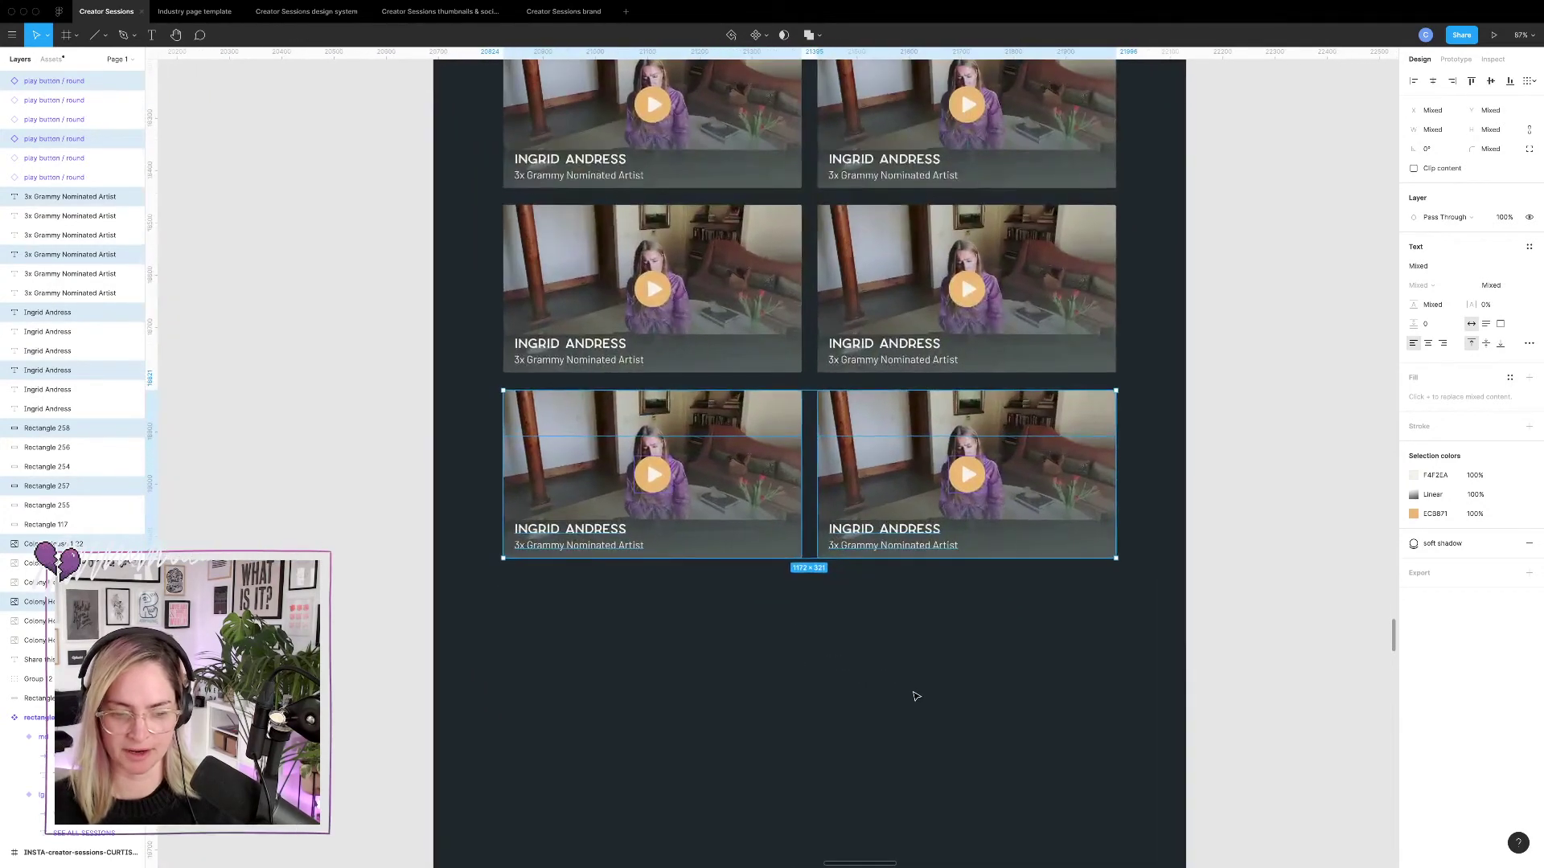
Duplicate all six session cards directly below the grid, adding three more rows with the same spacing.
left_click(914, 697)
scroll(875, 676, "up", 5)
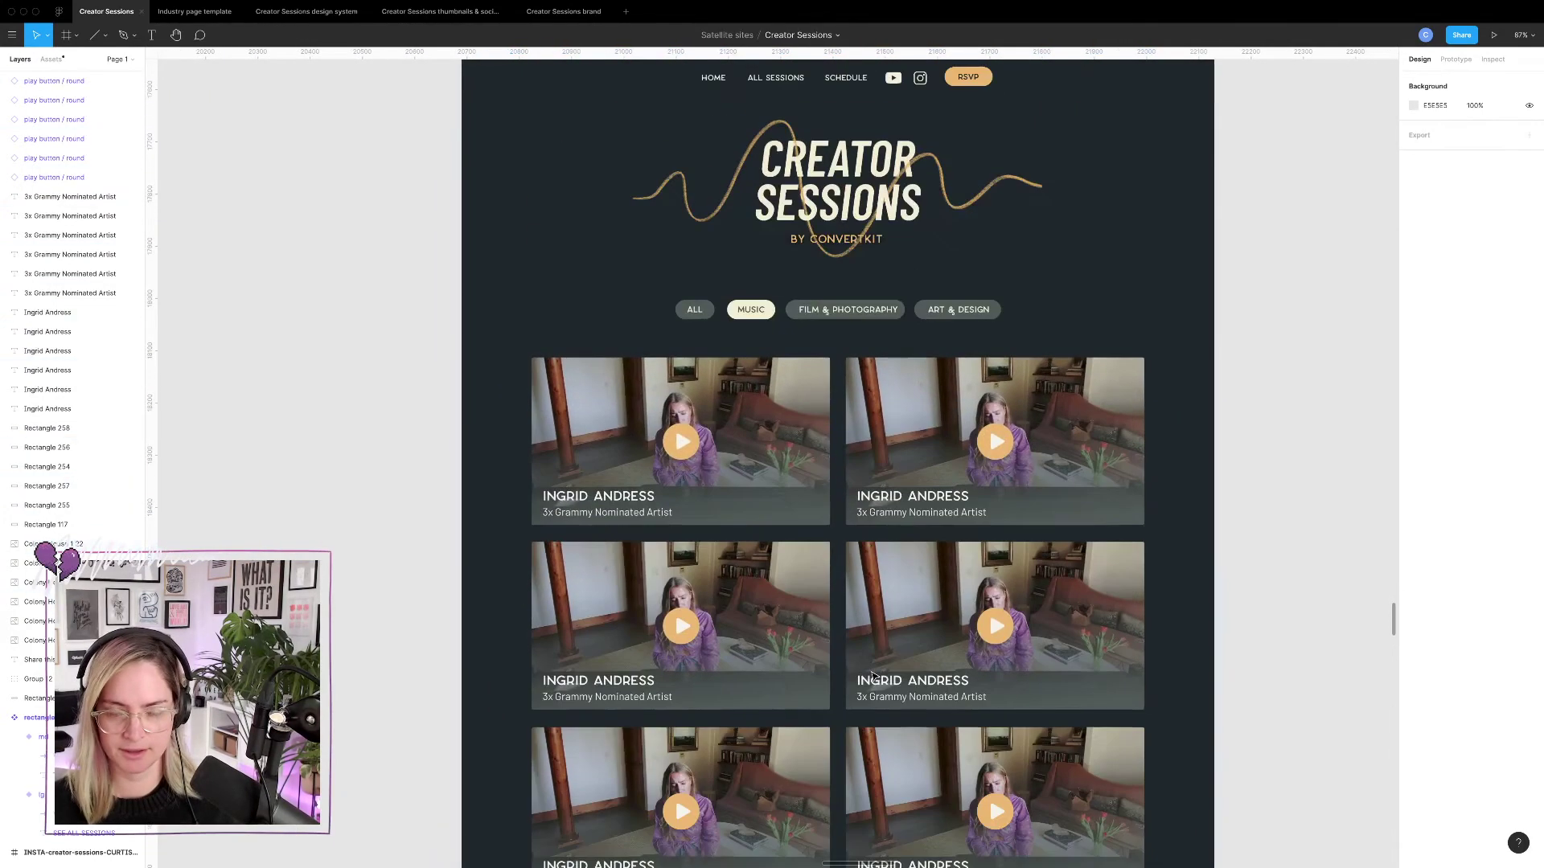
scroll(925, 644, "down", 5)
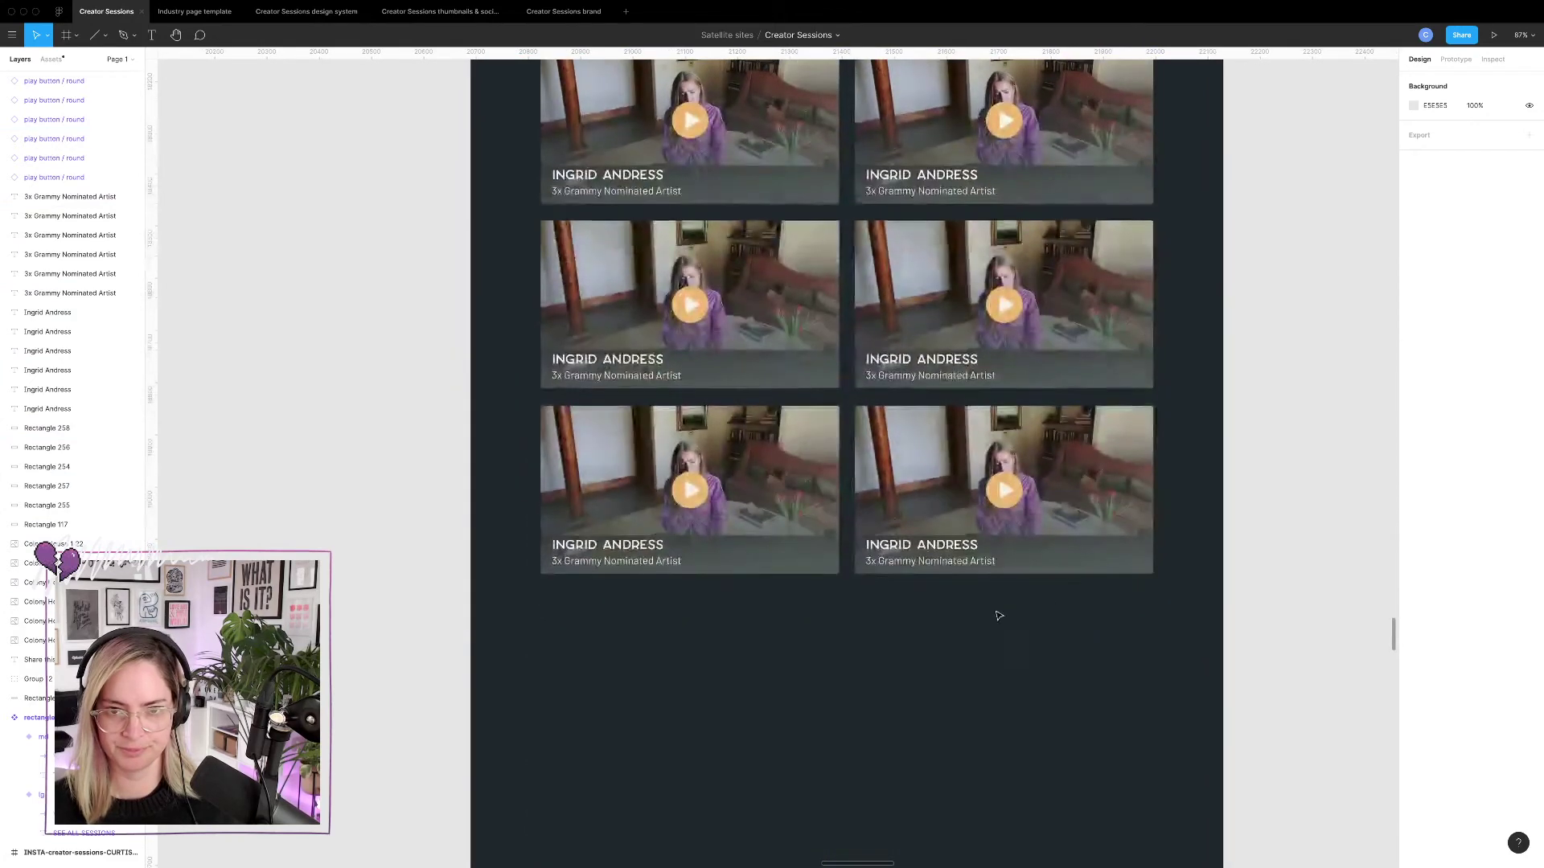
scroll(1126, 629, "down", 2)
left_click_drag(1132, 631, 685, 183)
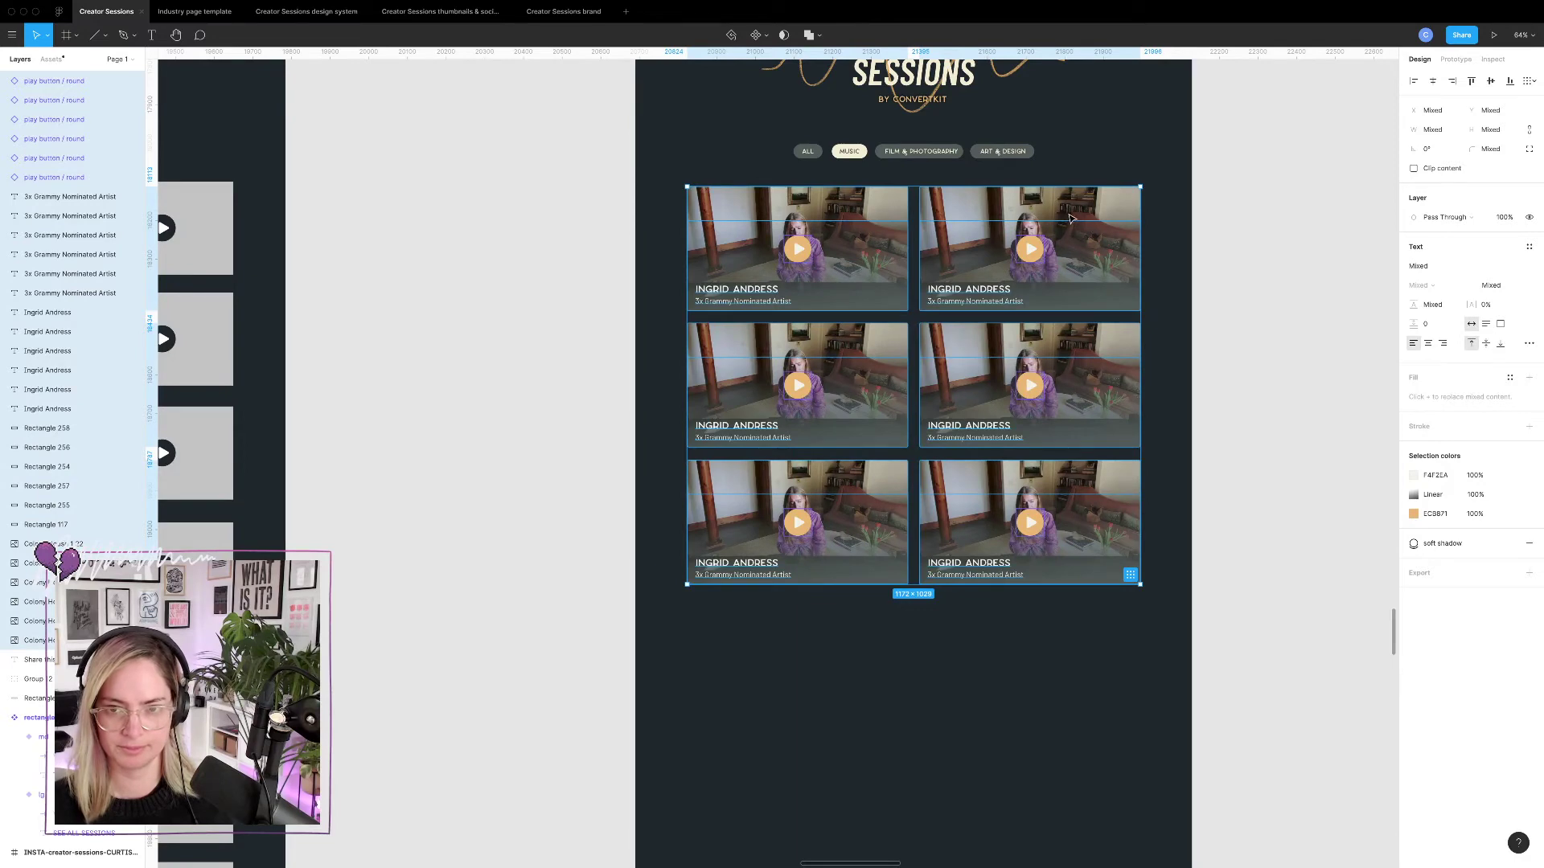
left_click_drag(1070, 219, 1006, 627)
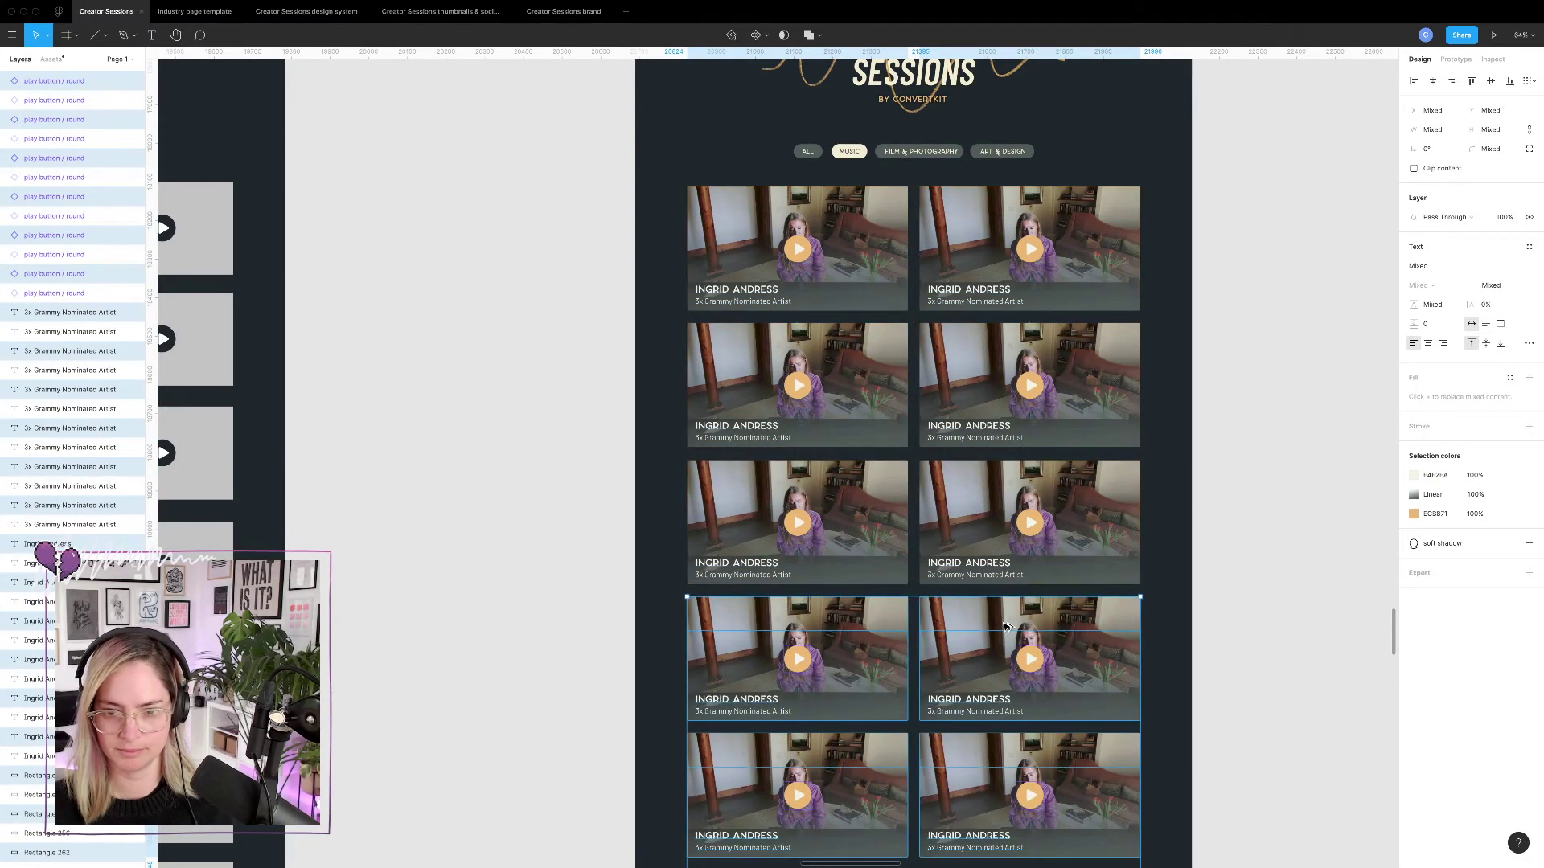
scroll(1005, 623, "down", 6)
left_click(993, 593)
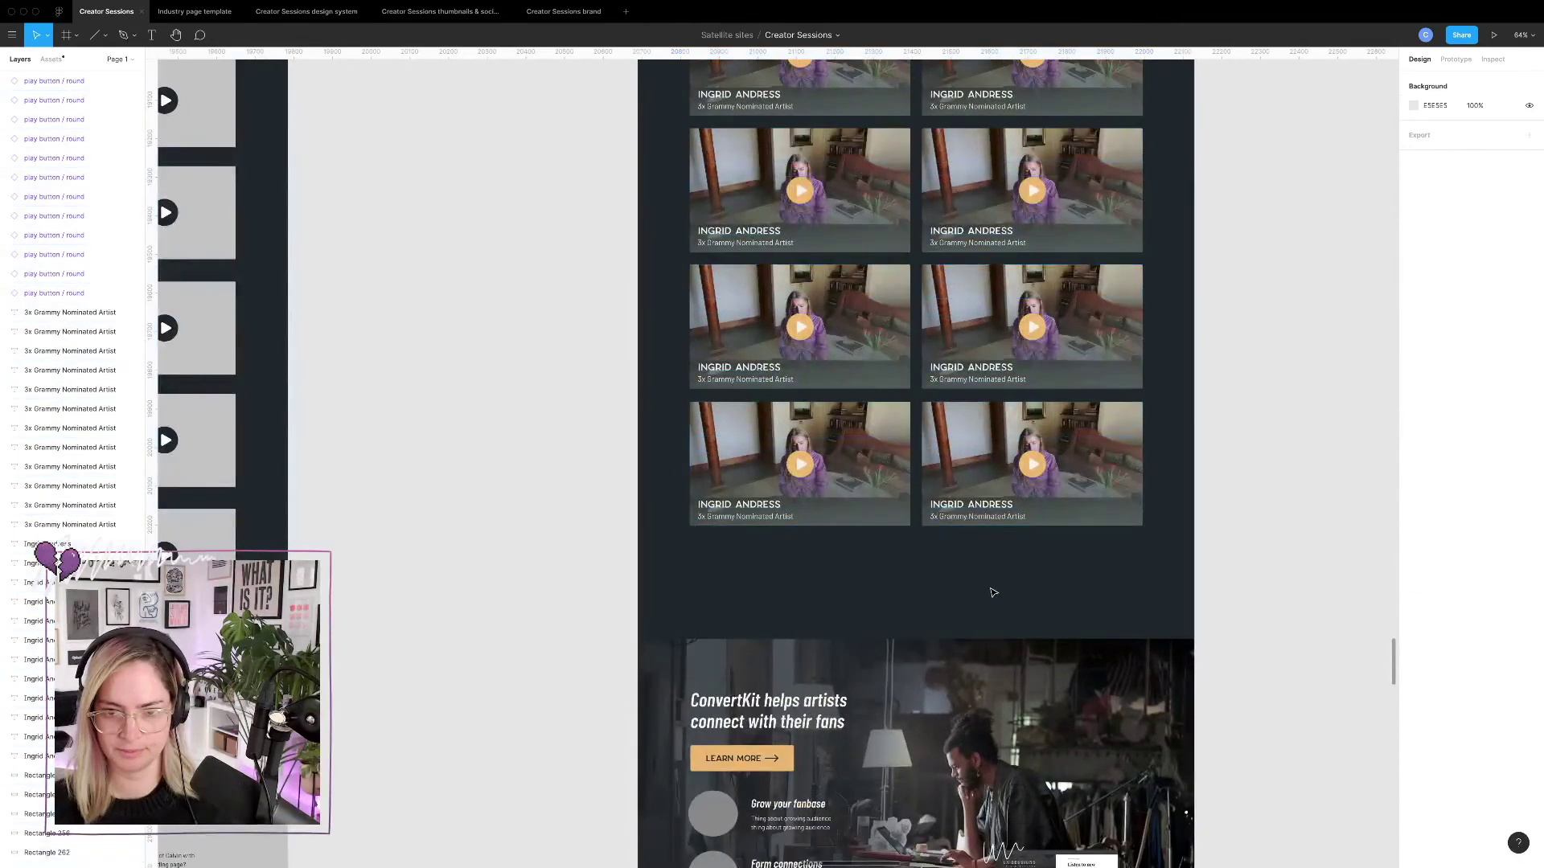
Try to duplicate the session desktop frame beside the original, and delete the copy.
scroll(989, 587, "up", 5)
scroll(962, 551, "up", 15)
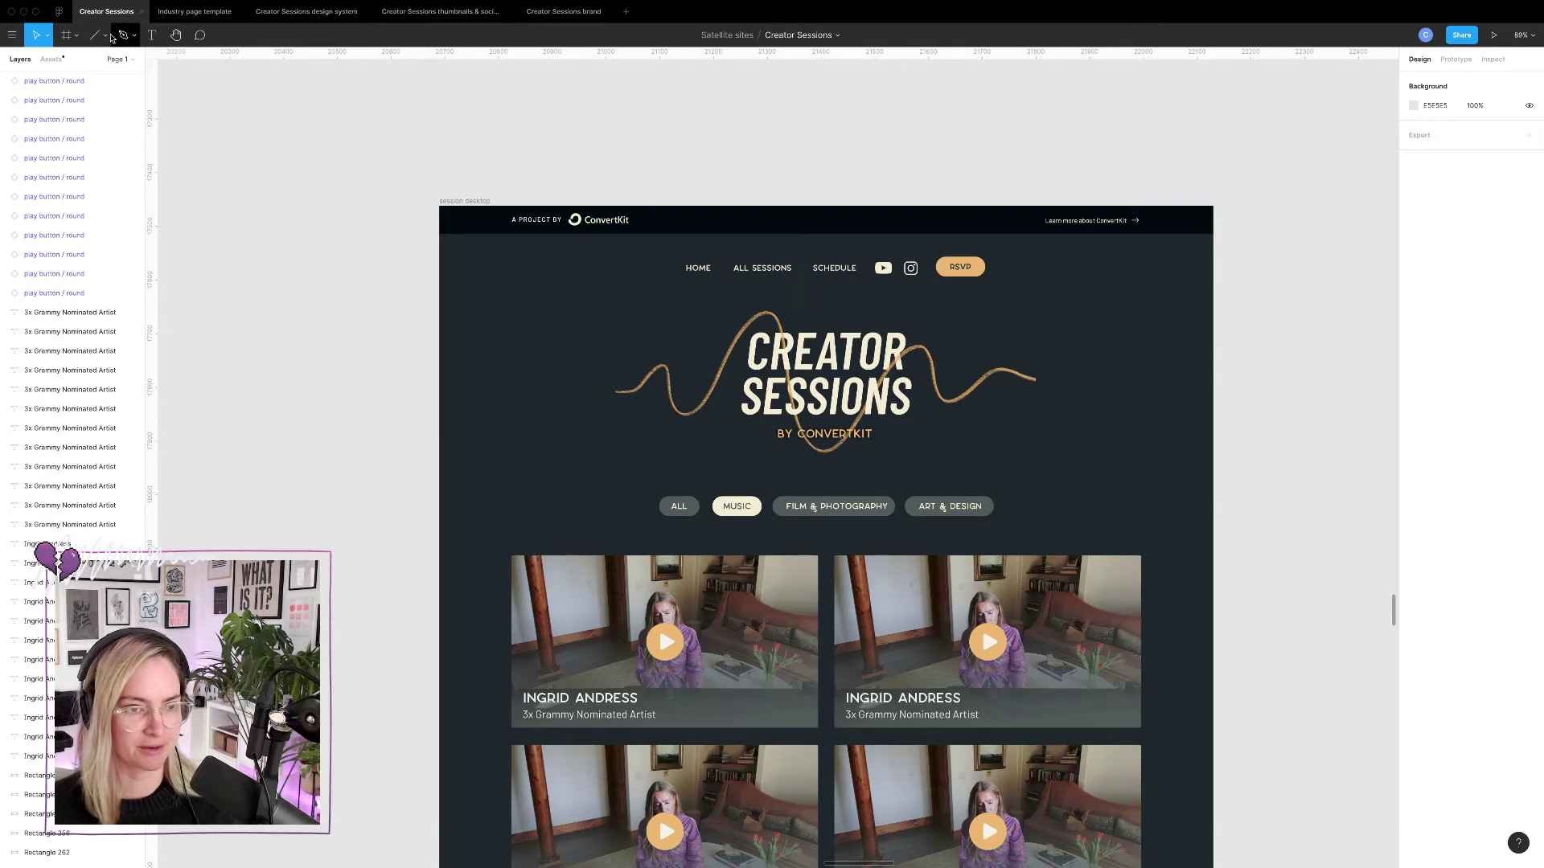
left_click(95, 34)
key("shift+1")
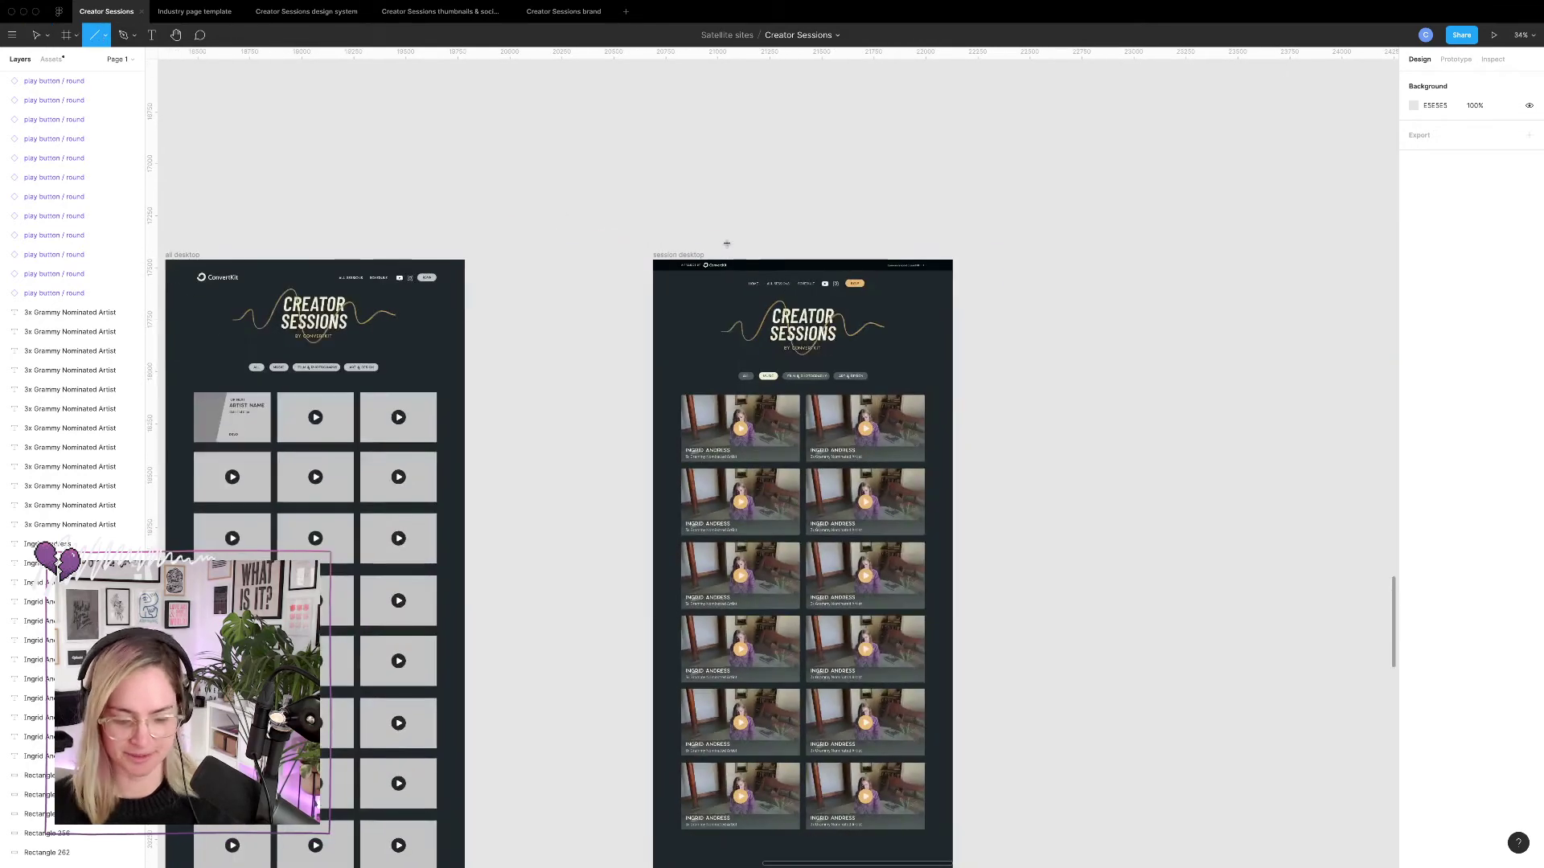
key("v")
scroll(748, 217, "down", 2)
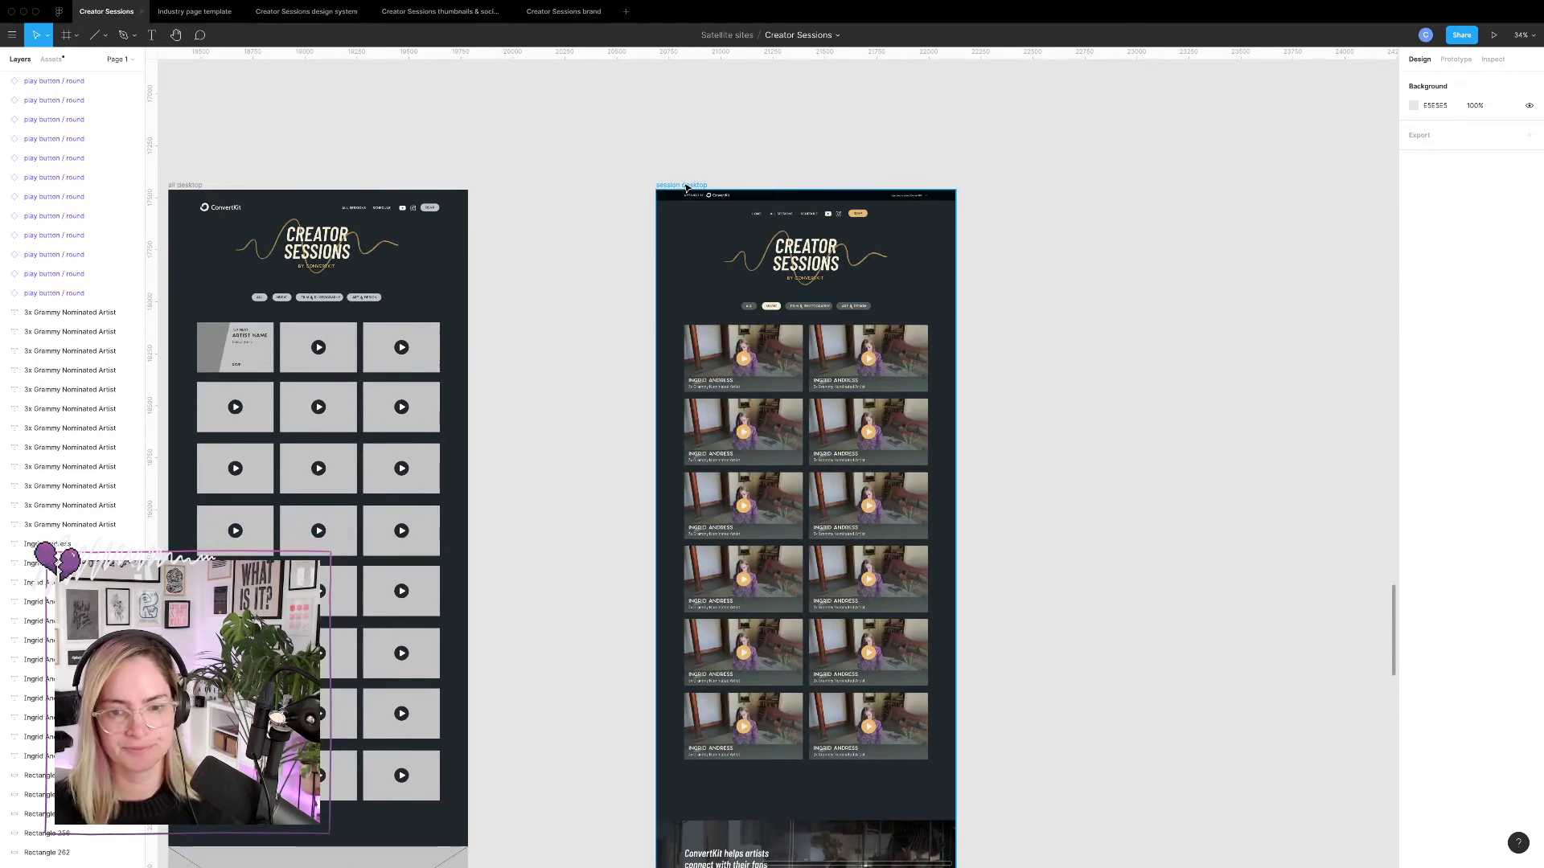
left_click_drag(687, 187, 1065, 188, "alt")
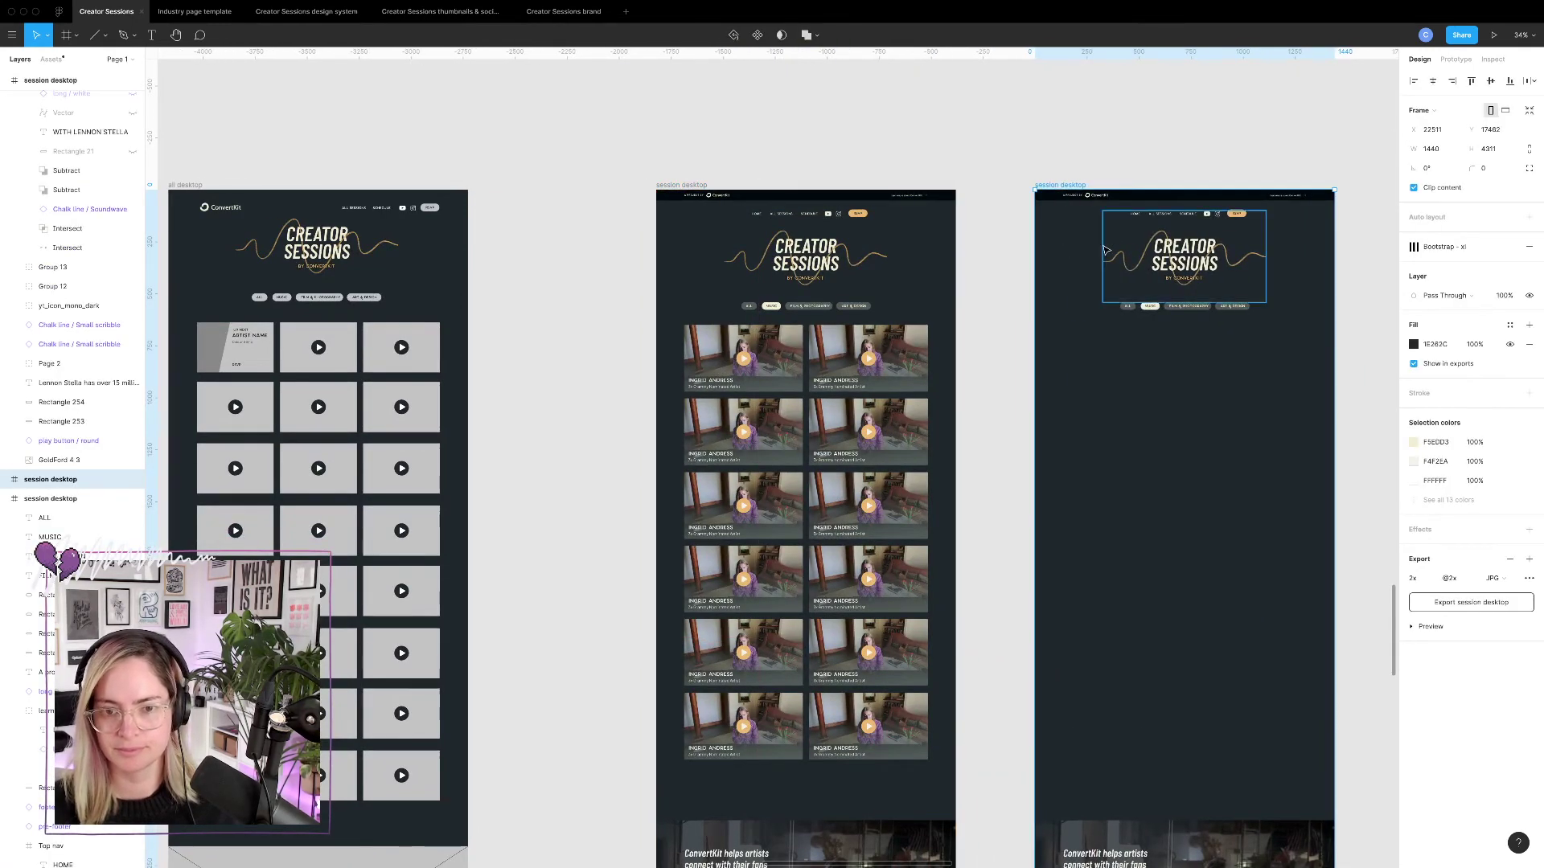
scroll(1106, 250, "right", 5)
scroll(1106, 250, "down", 2)
scroll(1106, 250, "right", 1)
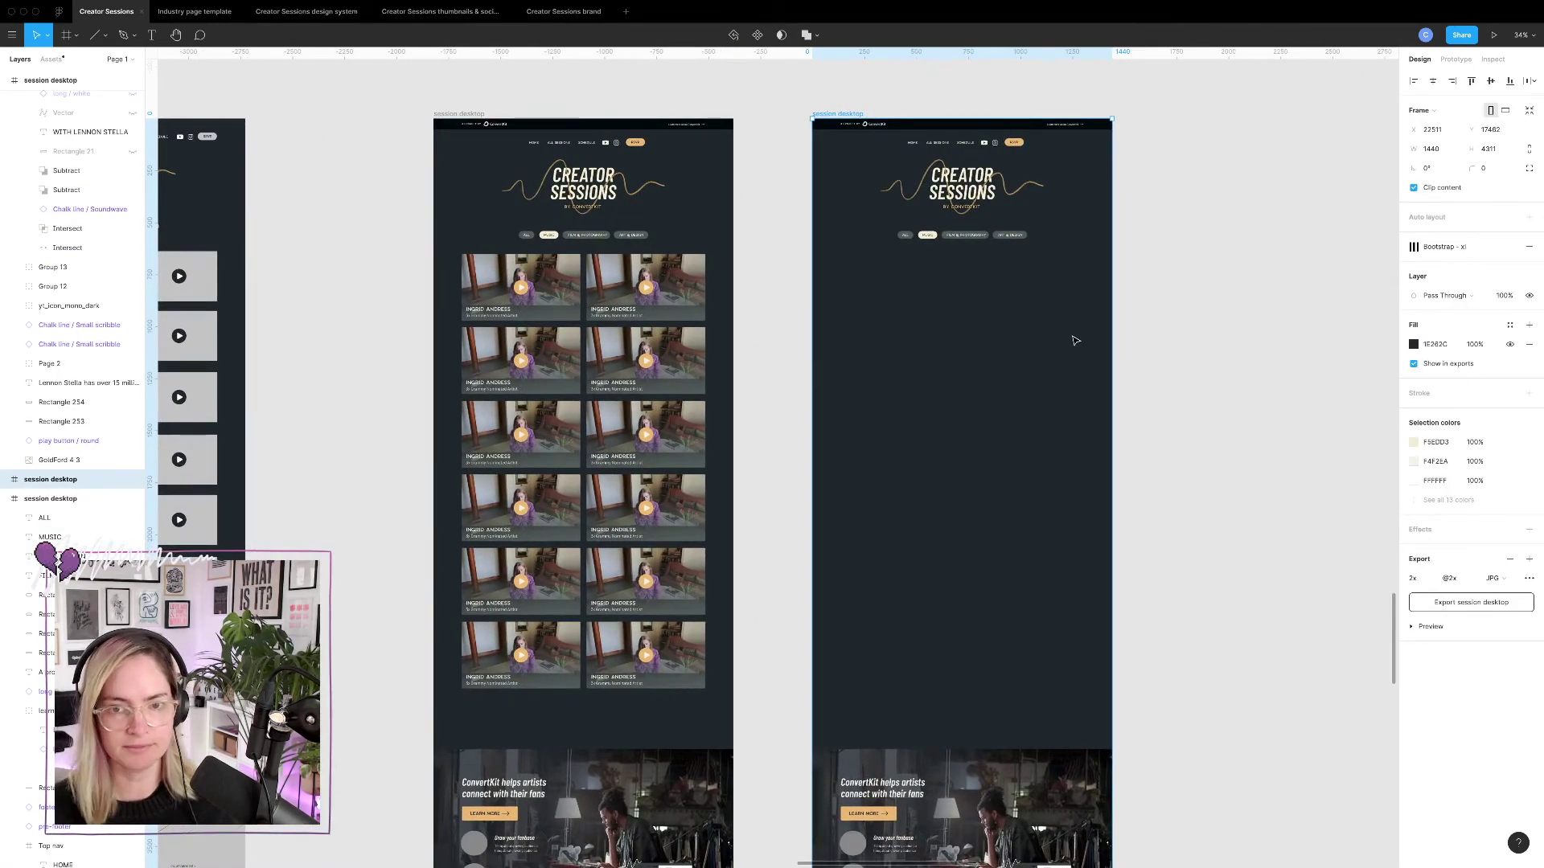
key("Delete")
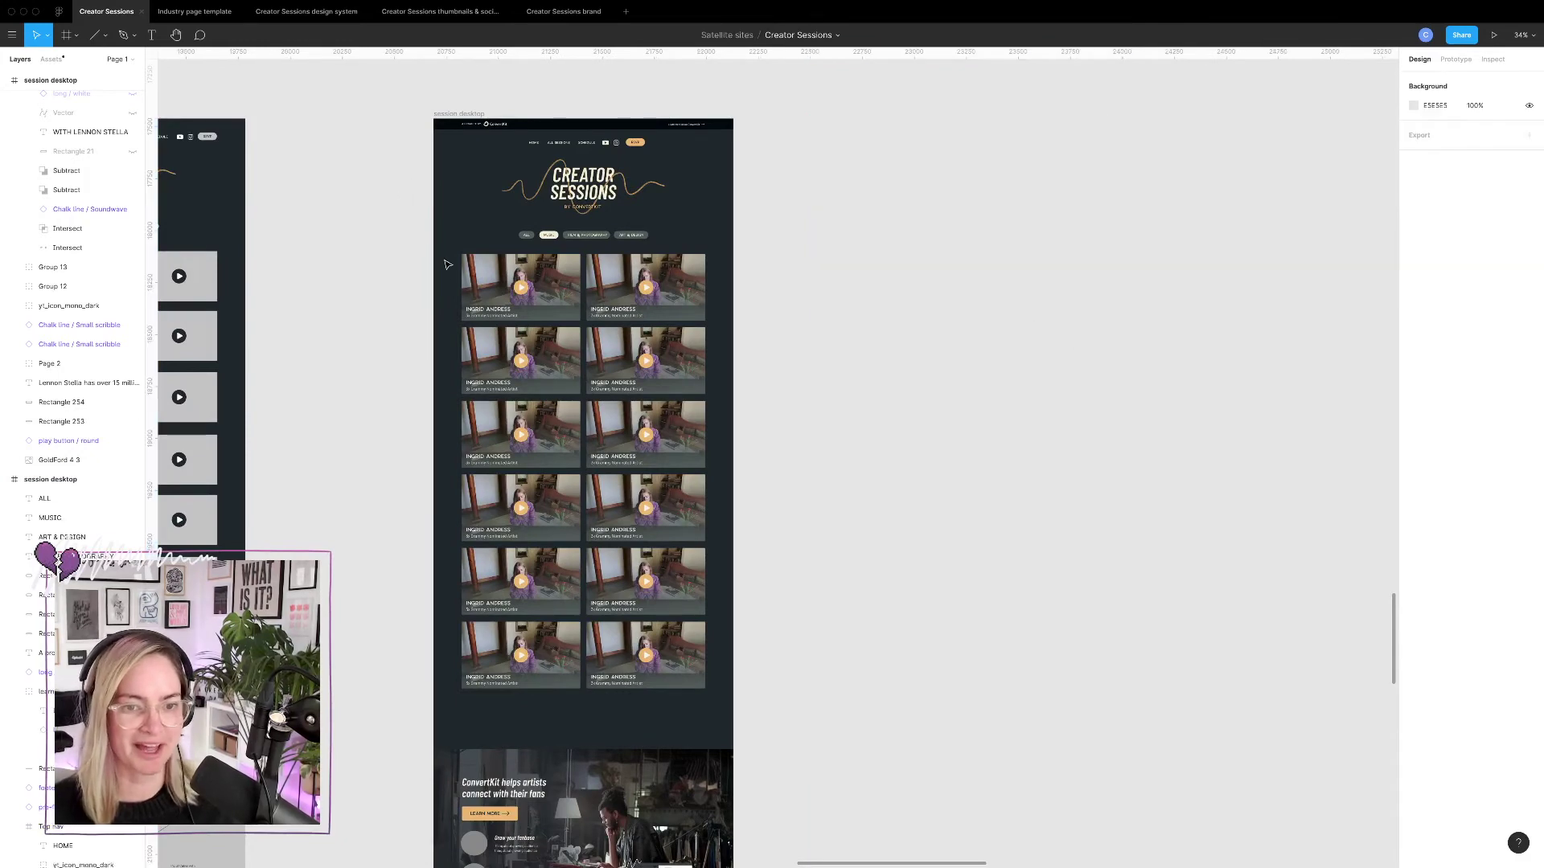
Move all twelve session cards into the session desktop frame, show the layout grids and align the cards to the columns.
left_click_drag(421, 247, 710, 693)
left_click_drag(596, 410, 540, 425)
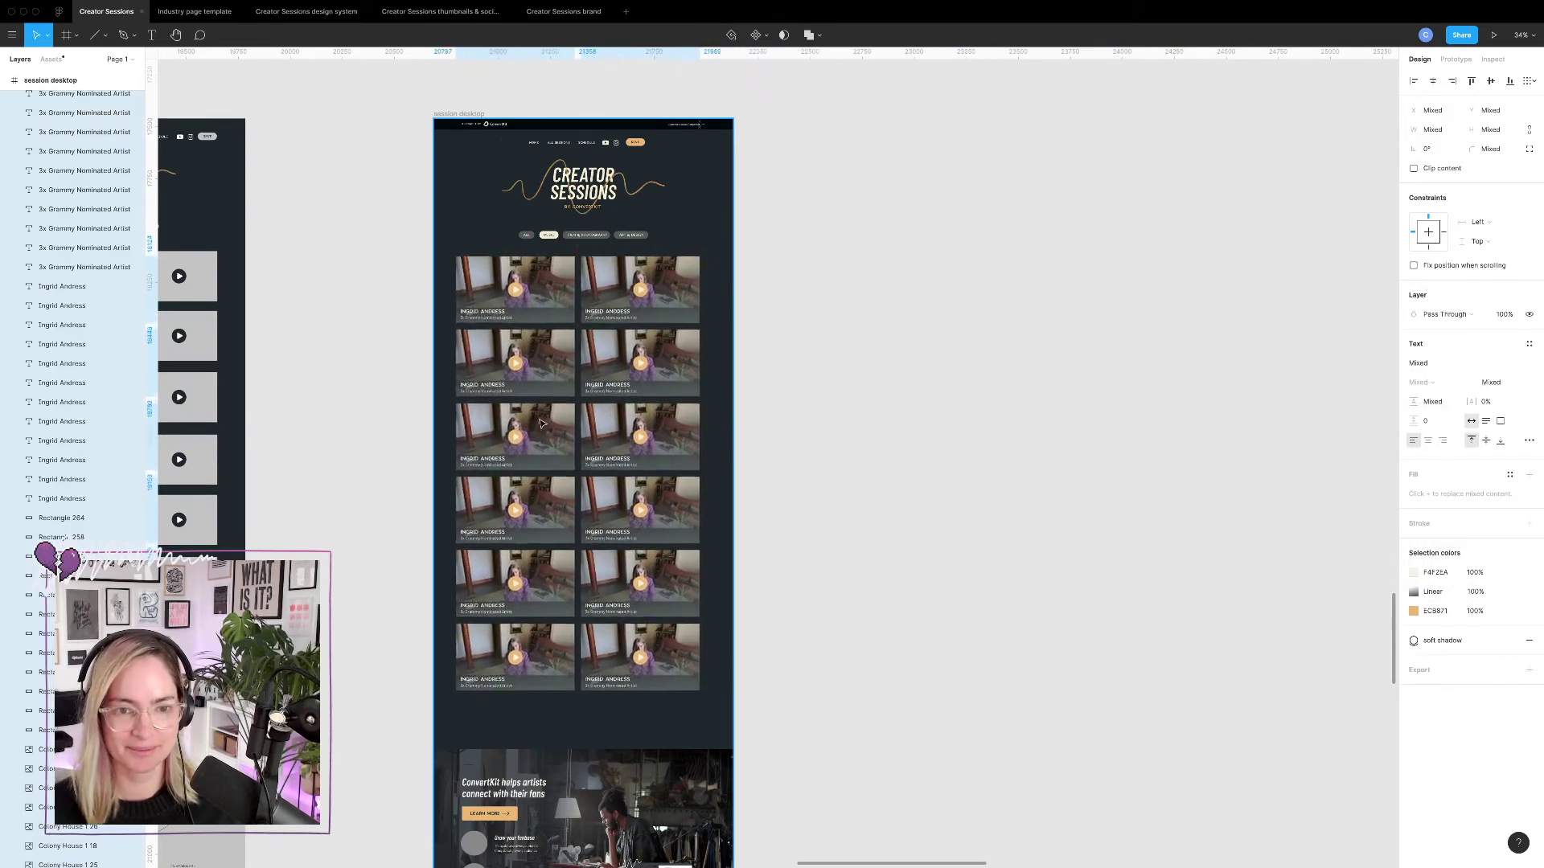
key("ctrl+g")
scroll(605, 377, "up", 10)
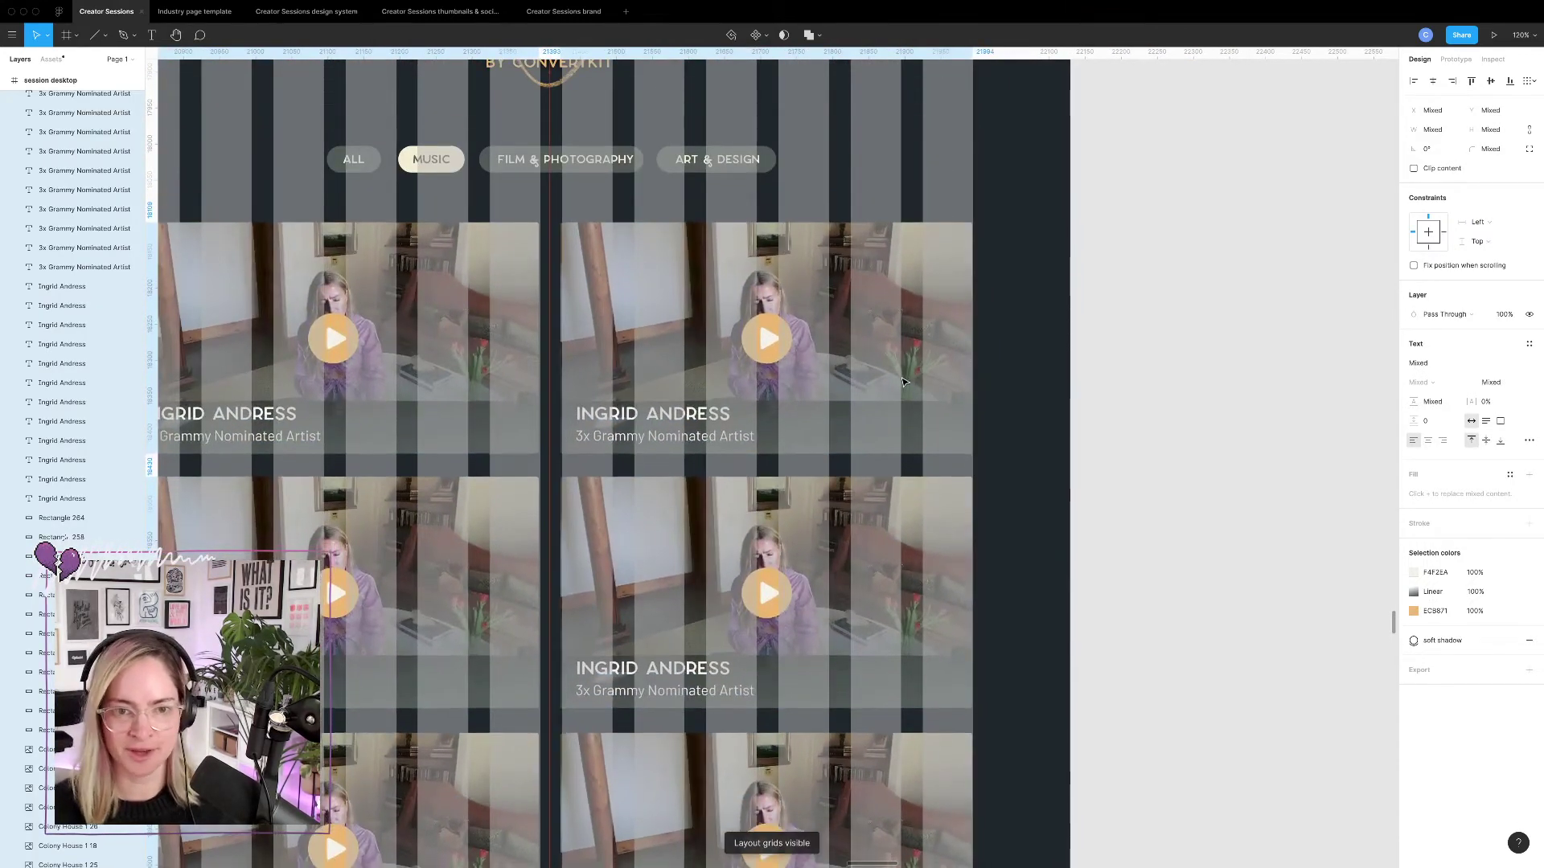
left_click_drag(903, 389, 903, 384)
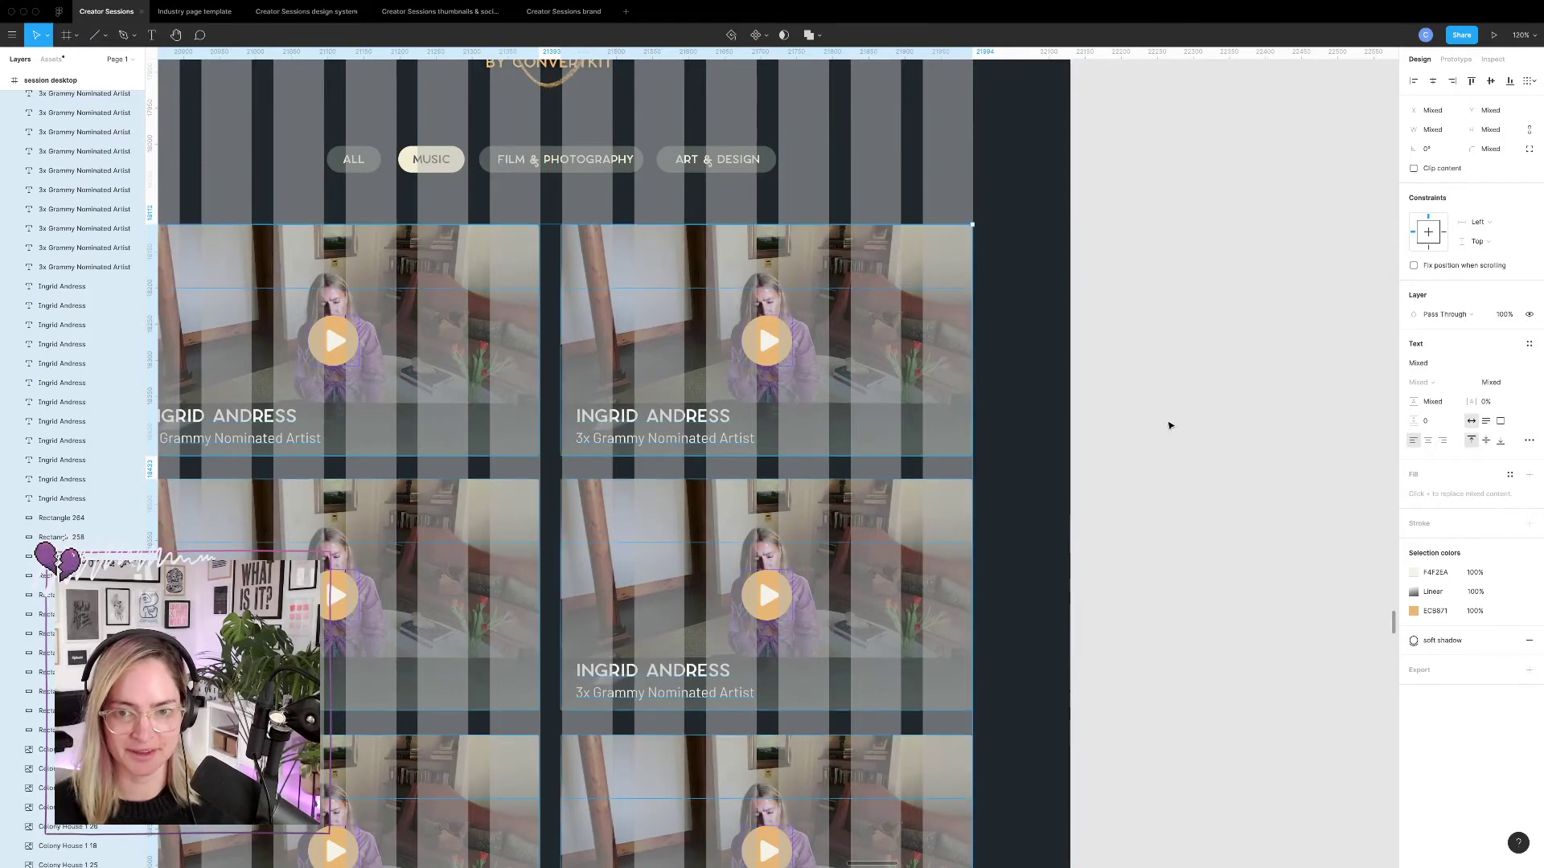
scroll(1168, 424, "down", 10)
left_click(1076, 381)
Duplicate the session desktop frame with its cards beside the original page.
scroll(1076, 382, "right", 3)
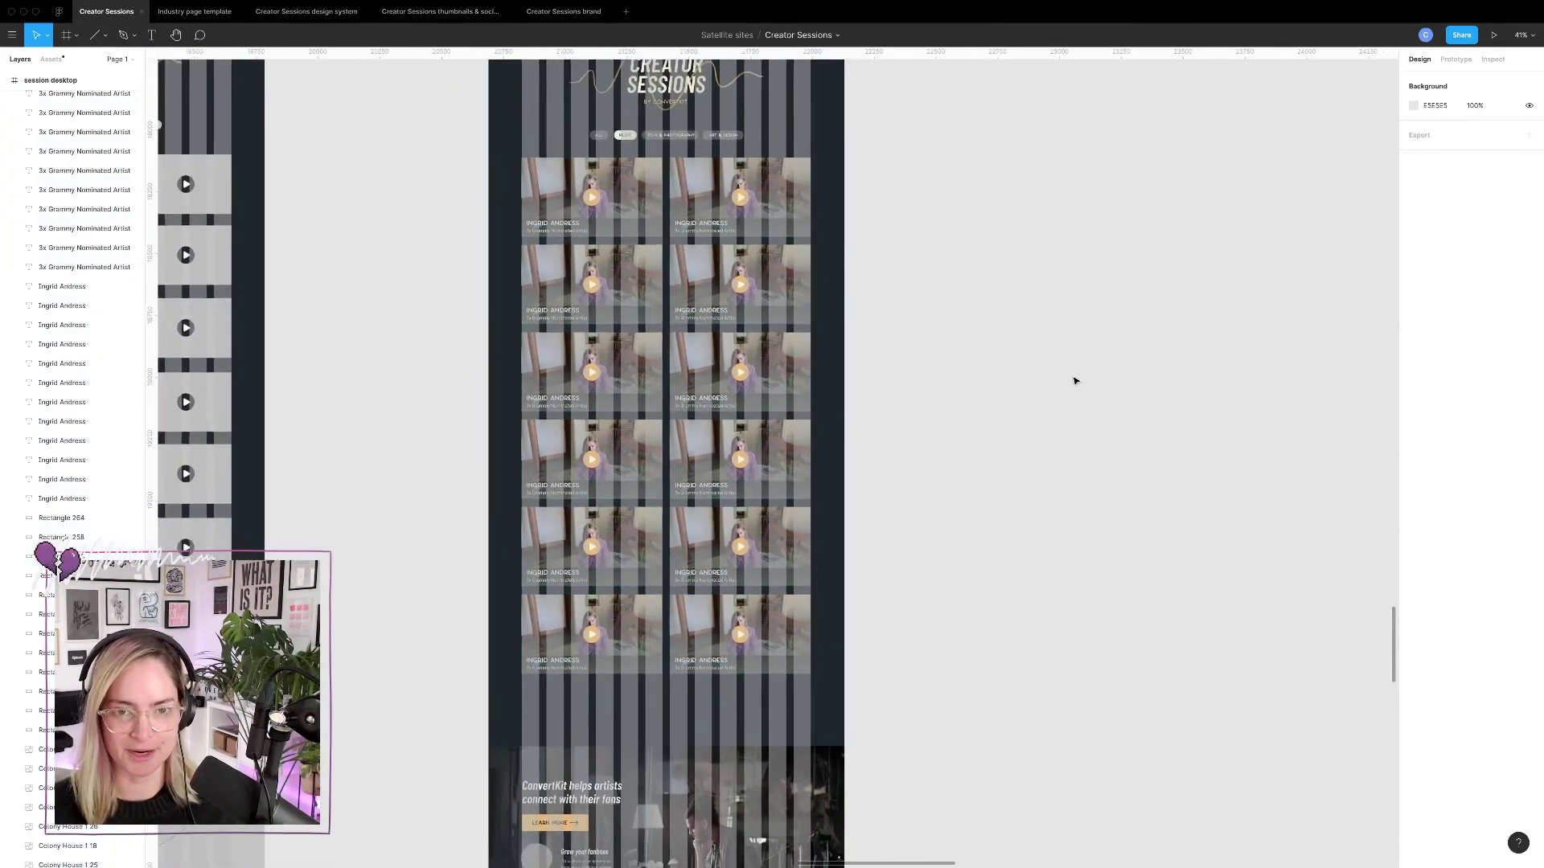
scroll(1041, 369, "up", 3)
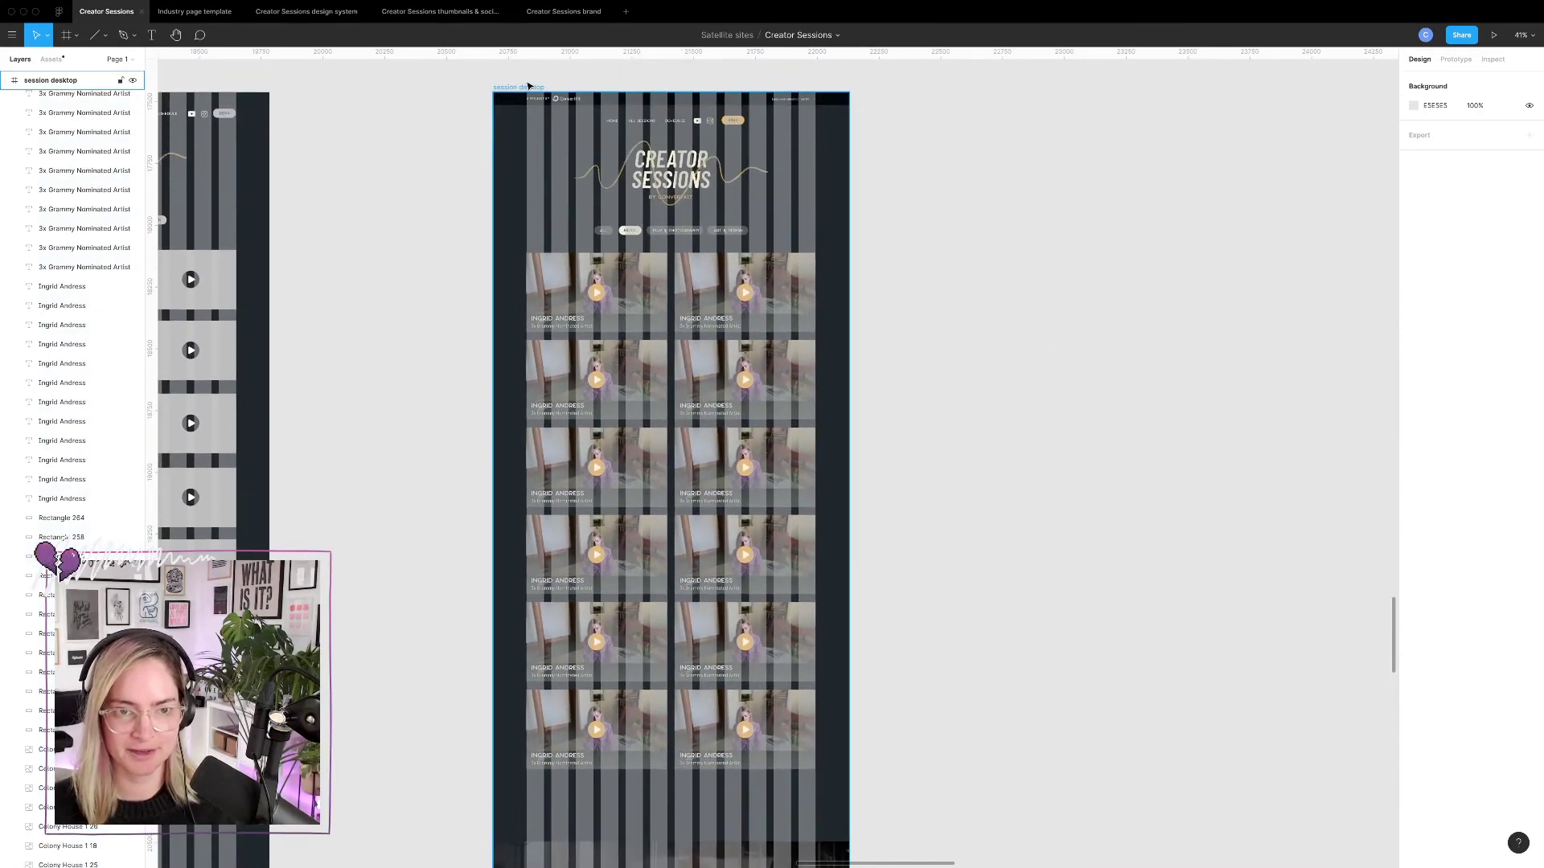
left_click_drag(528, 90, 948, 90)
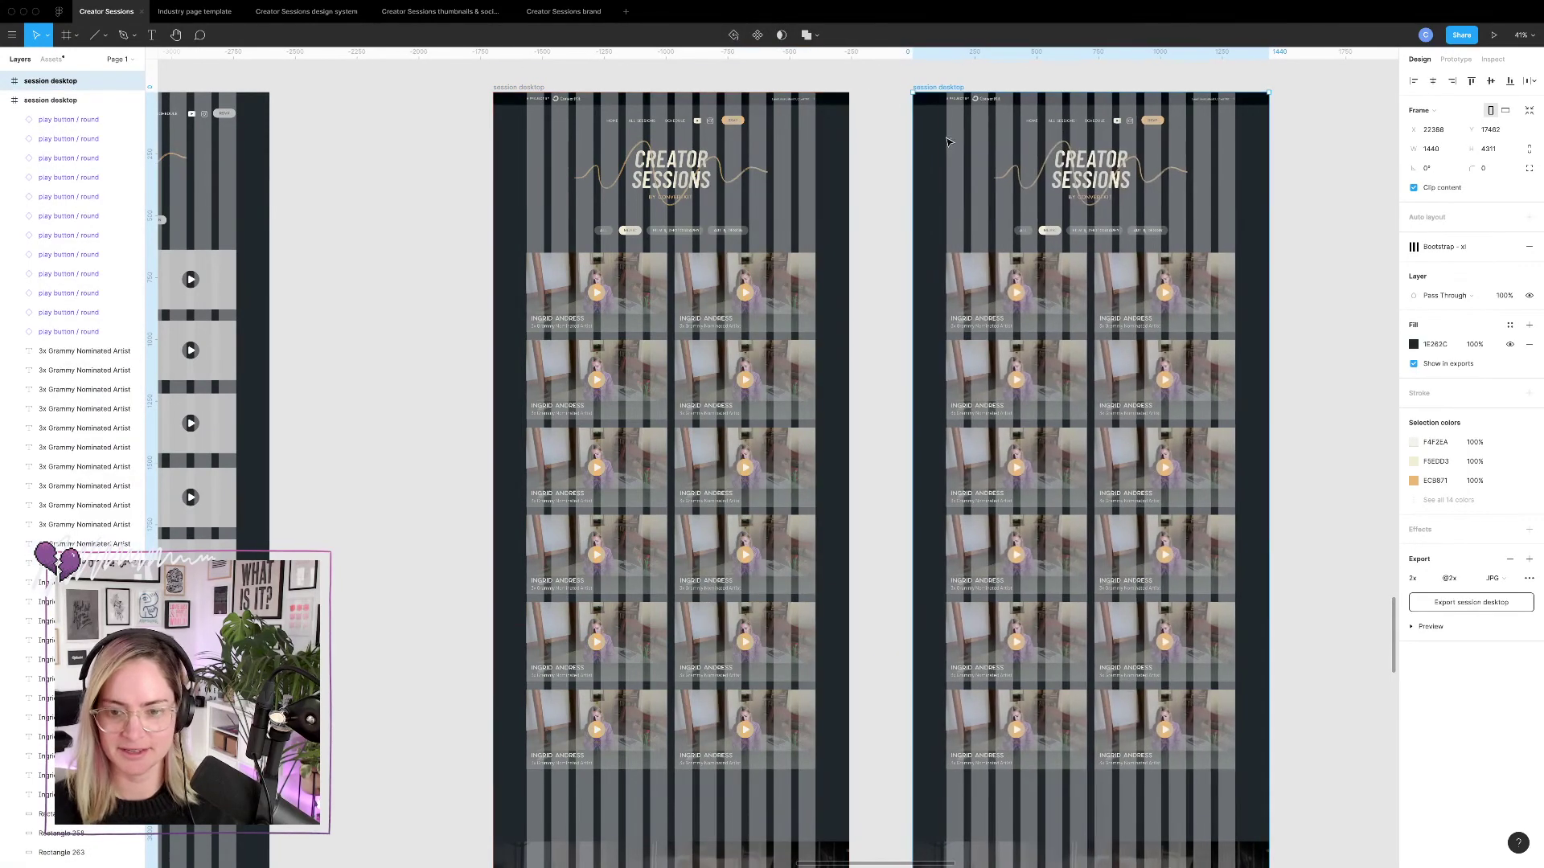
left_click(1343, 541)
scroll(1167, 431, "up", 3, "ctrl")
scroll(1086, 443, "up", 3)
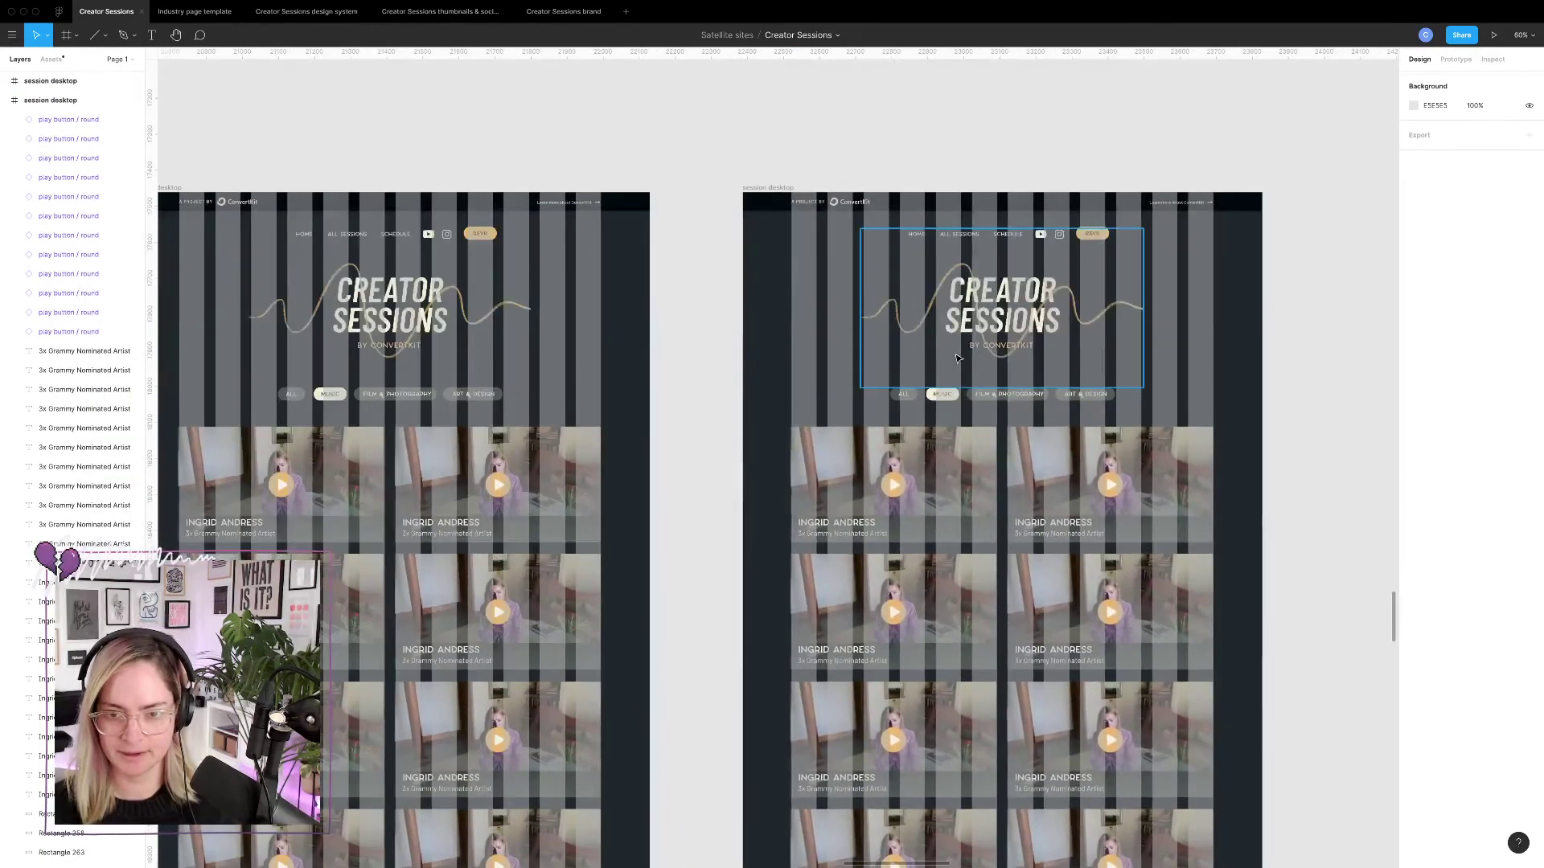
scroll(1026, 460, "up", 5, "ctrl")
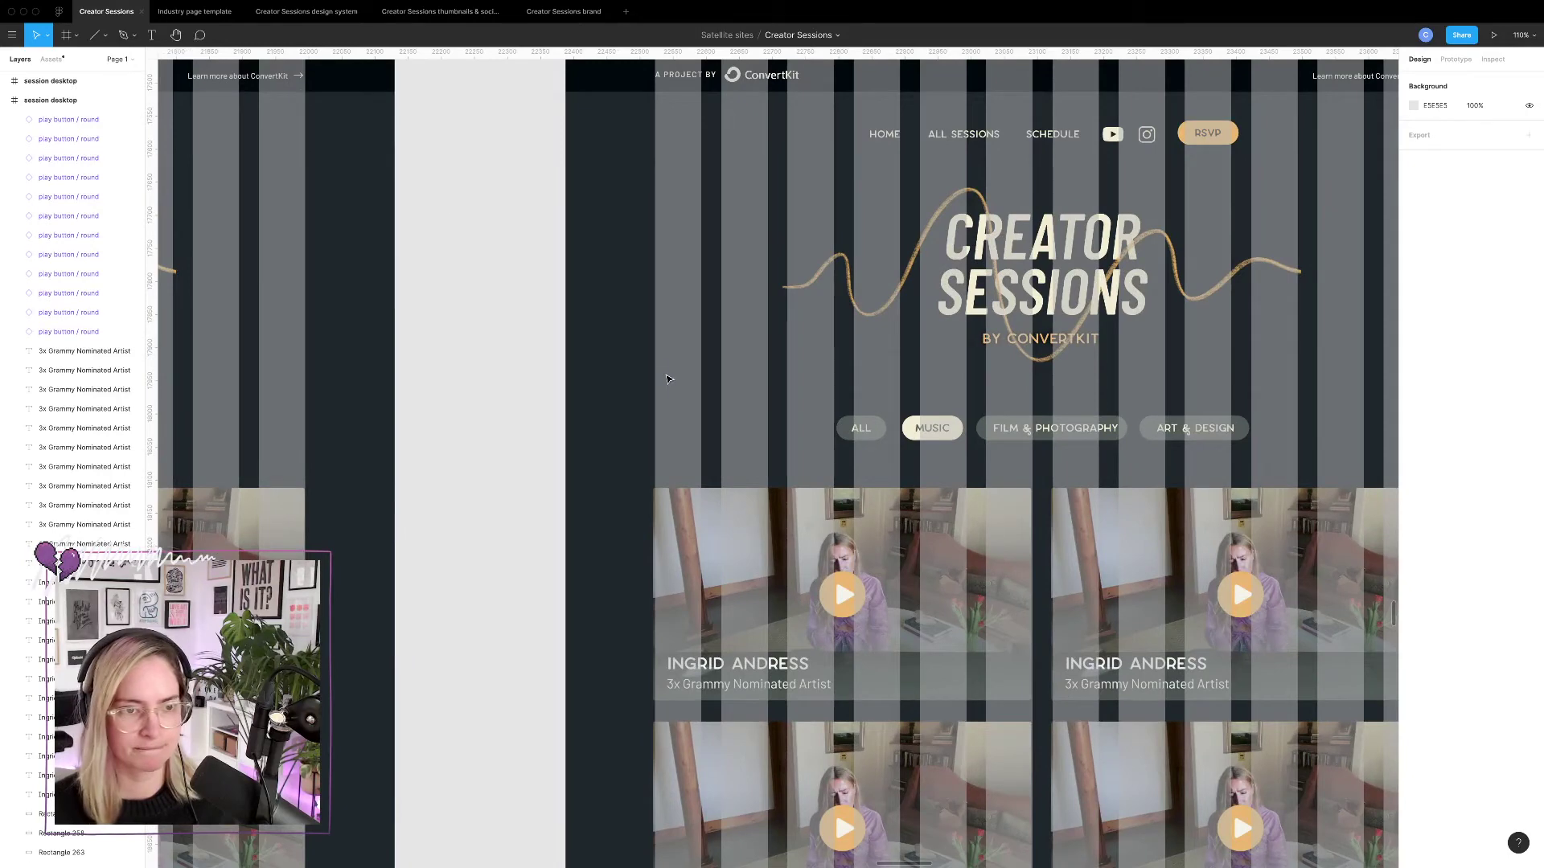
Hide the layout grids and delete the four pill backgrounds behind the filter labels in the duplicated session desktop frame.
key("ctrl+g")
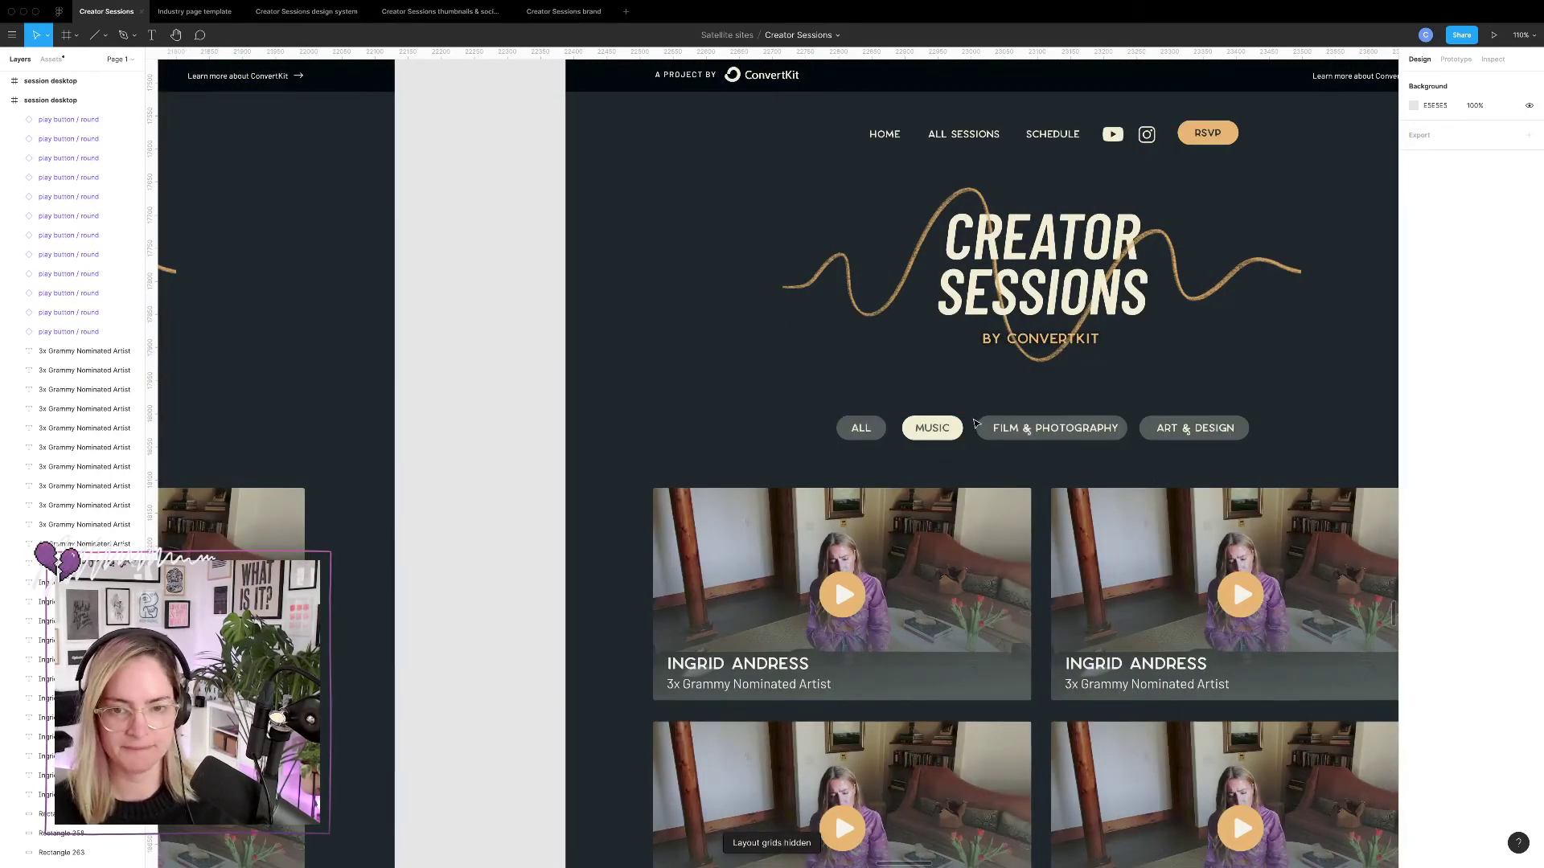
scroll(963, 418, "right", 5)
left_click(632, 404)
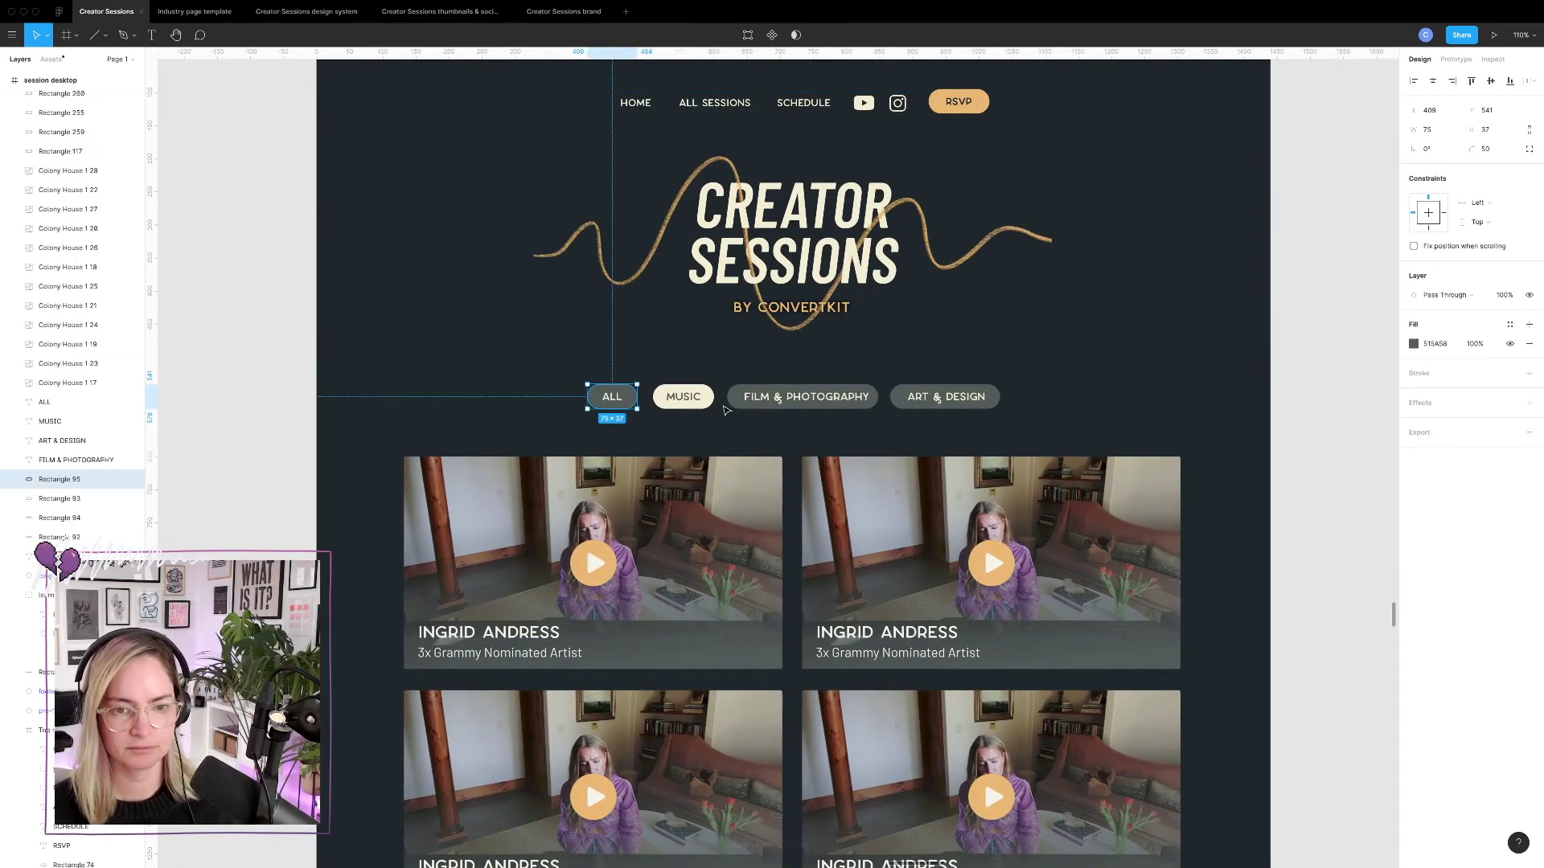
left_click(711, 402, "shift")
left_click(870, 409, "shift")
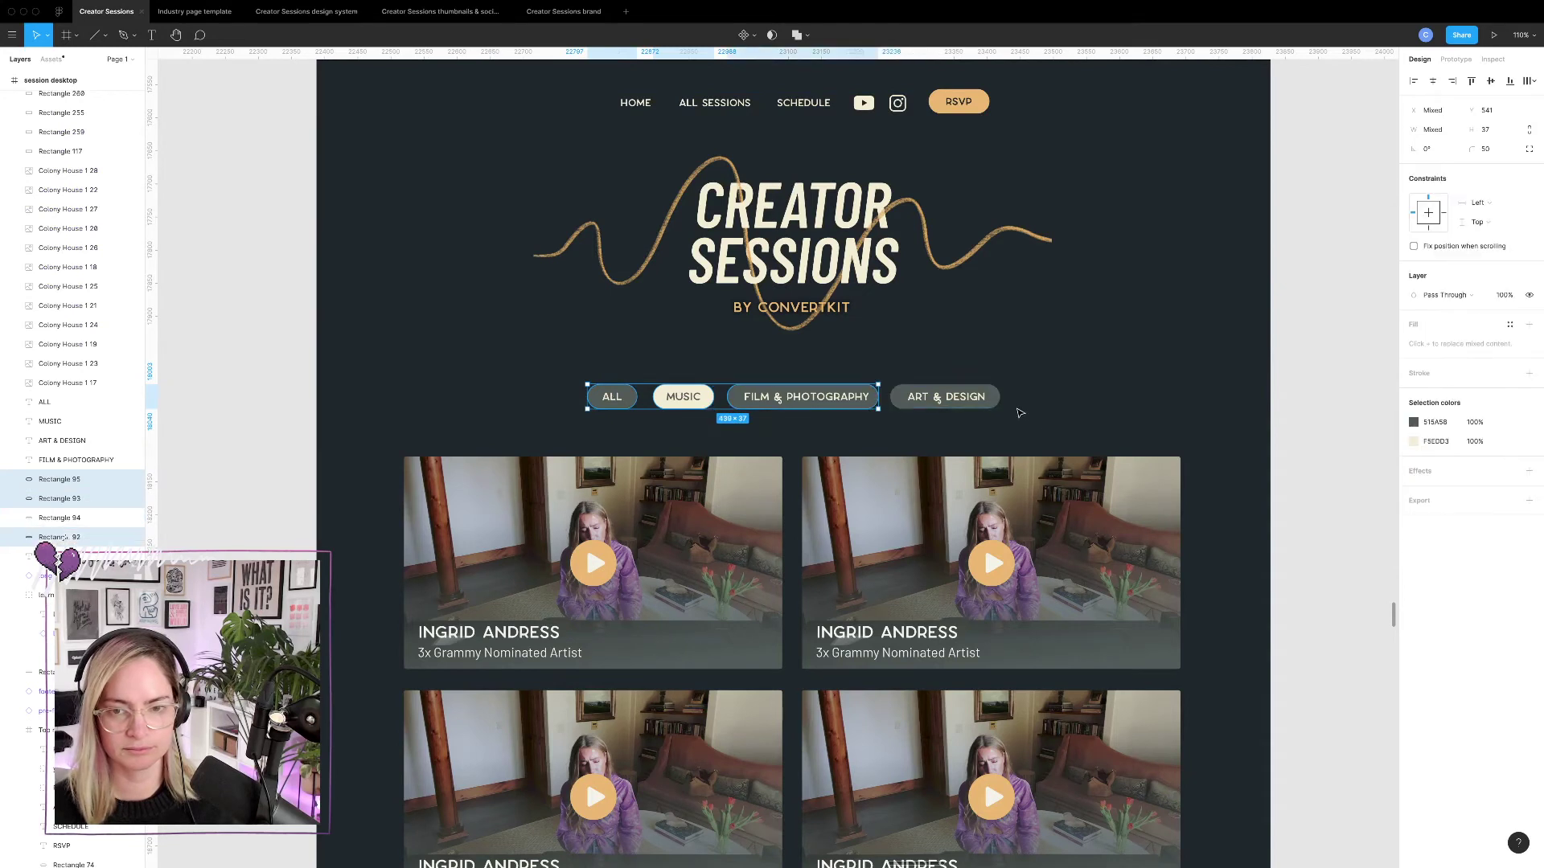
left_click(1006, 410, "shift")
key("Delete")
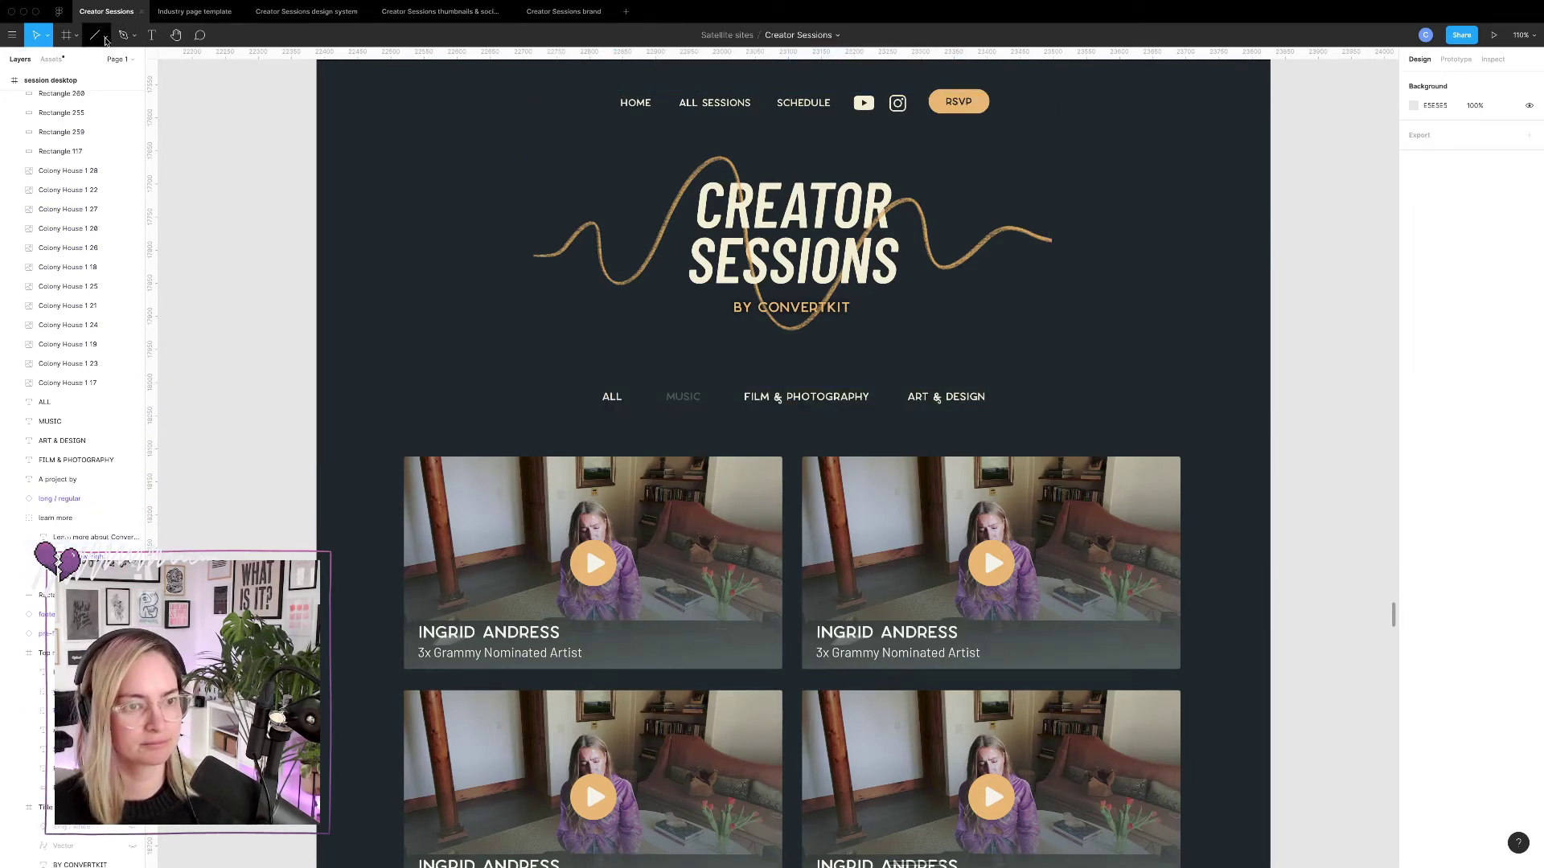
Show the layout grids, draw a rectangle about 654 × 57 around the four filter labels, and move its layer above the Title screen frame.
left_click(106, 40)
left_click(76, 61)
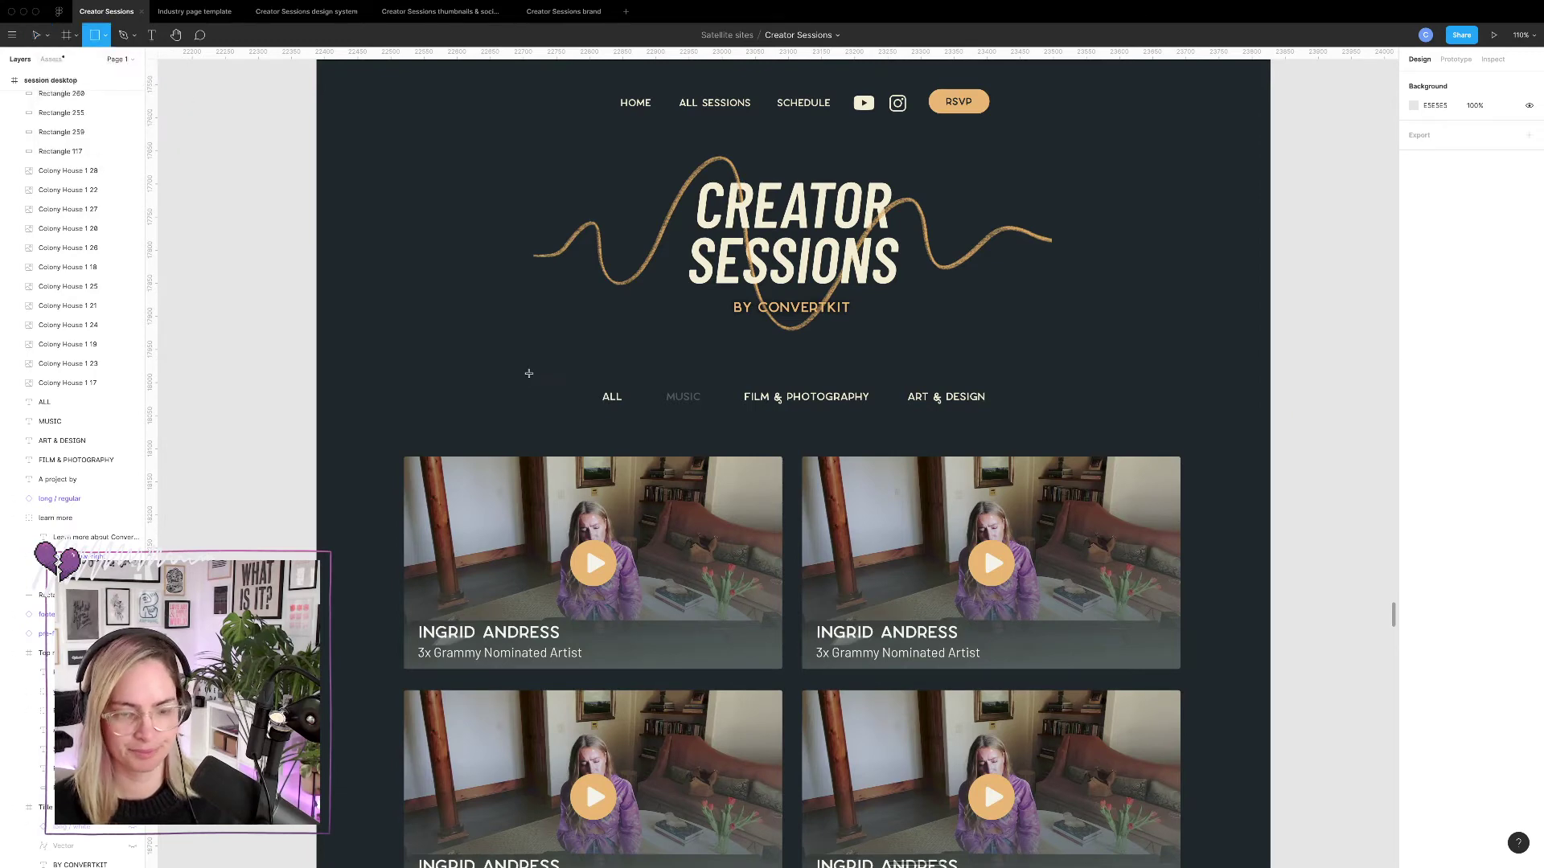
key("ctrl+g")
left_click_drag(584, 382, 1010, 416)
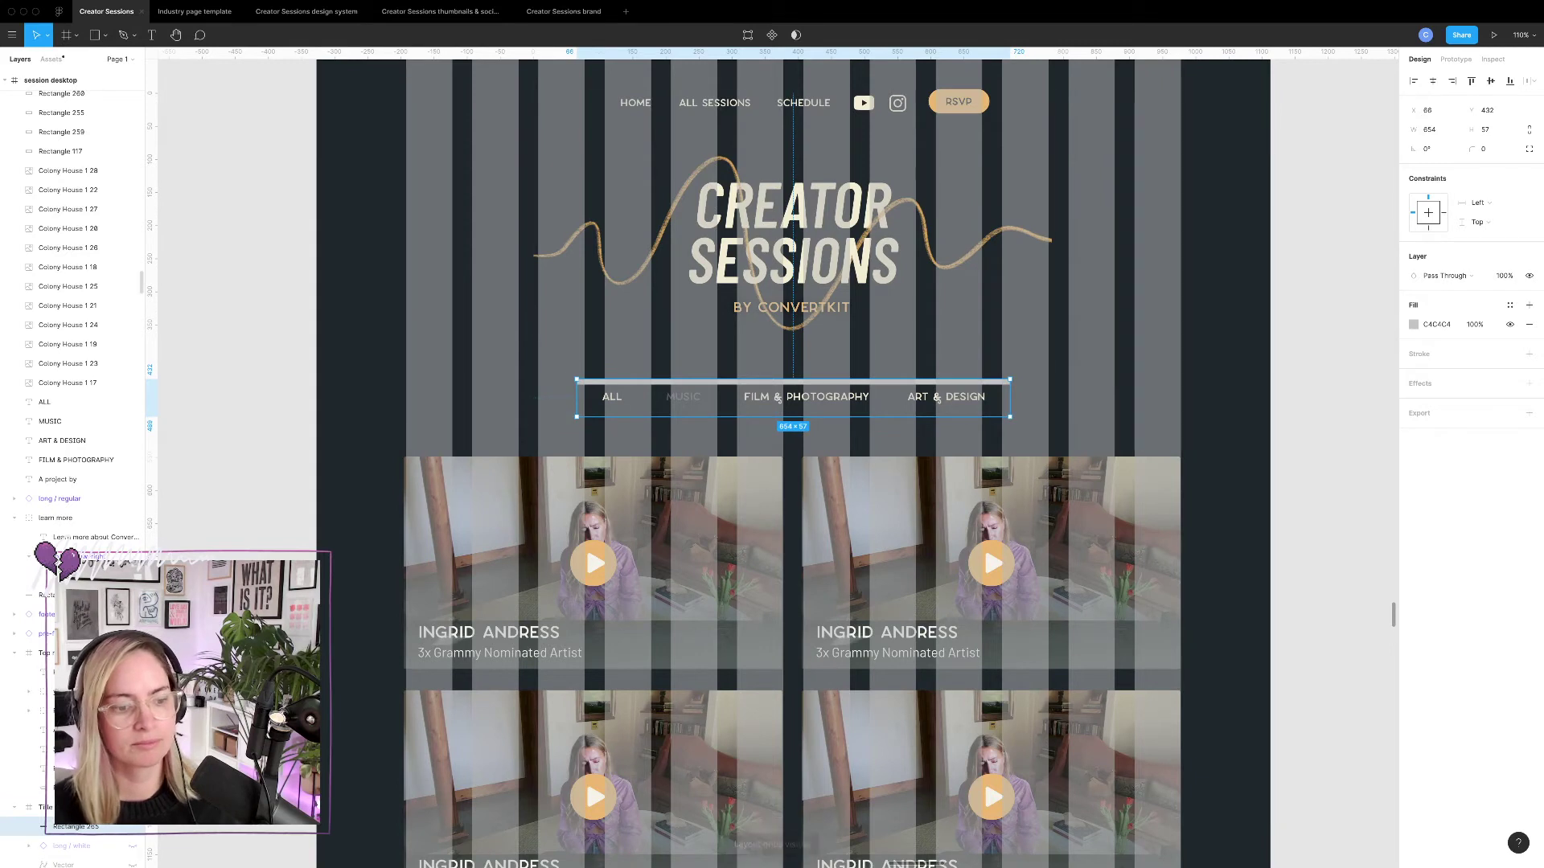
left_click_drag(88, 826, 88, 800)
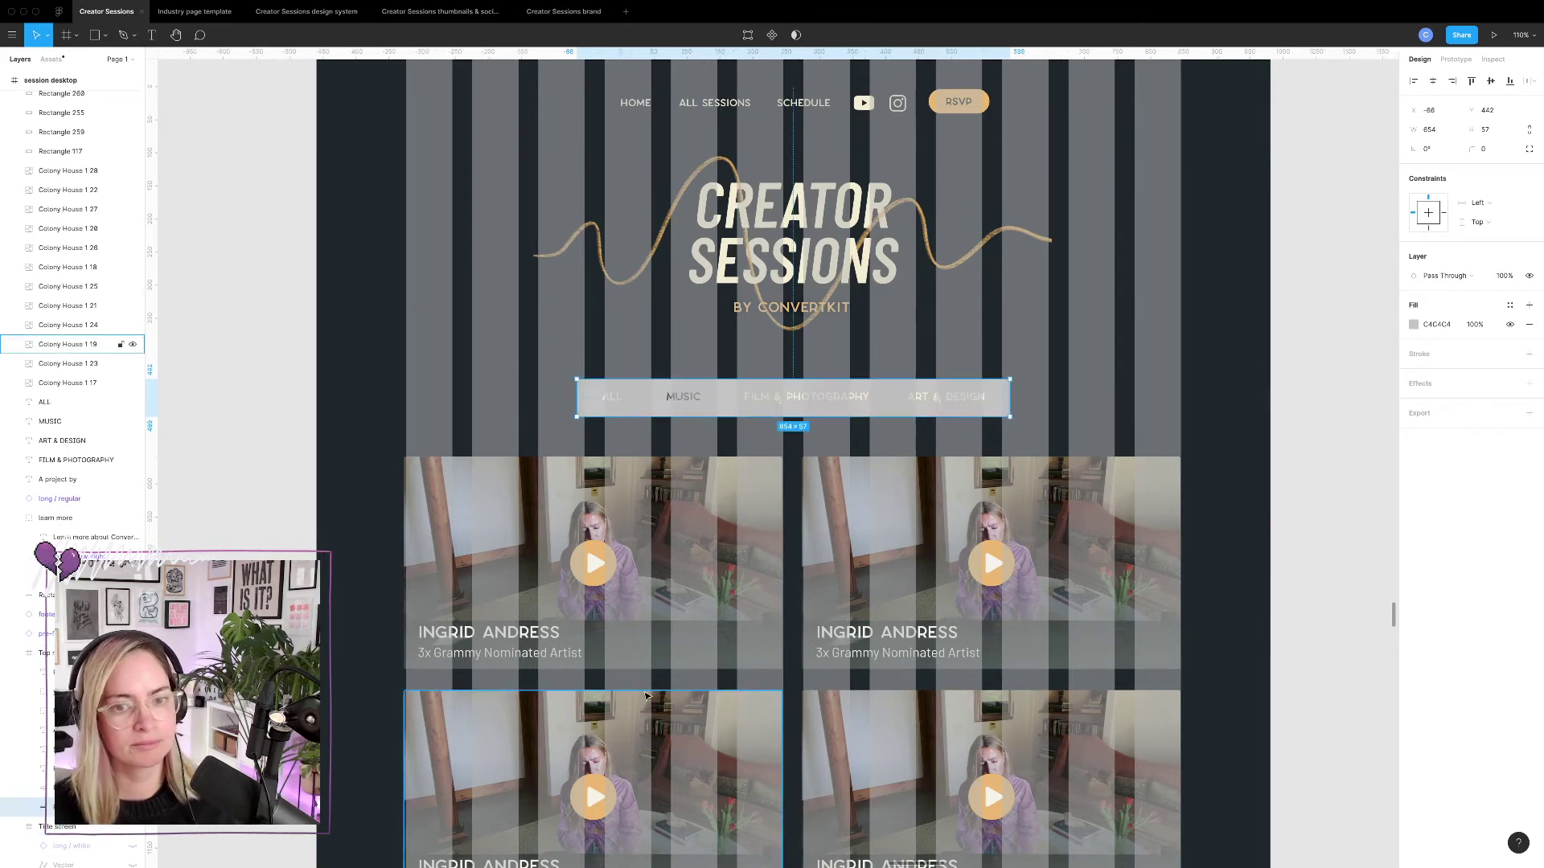
Fill the filter bar rectangle with the design system grey 515A58 and set its corner radius to 3.
left_click(1414, 324)
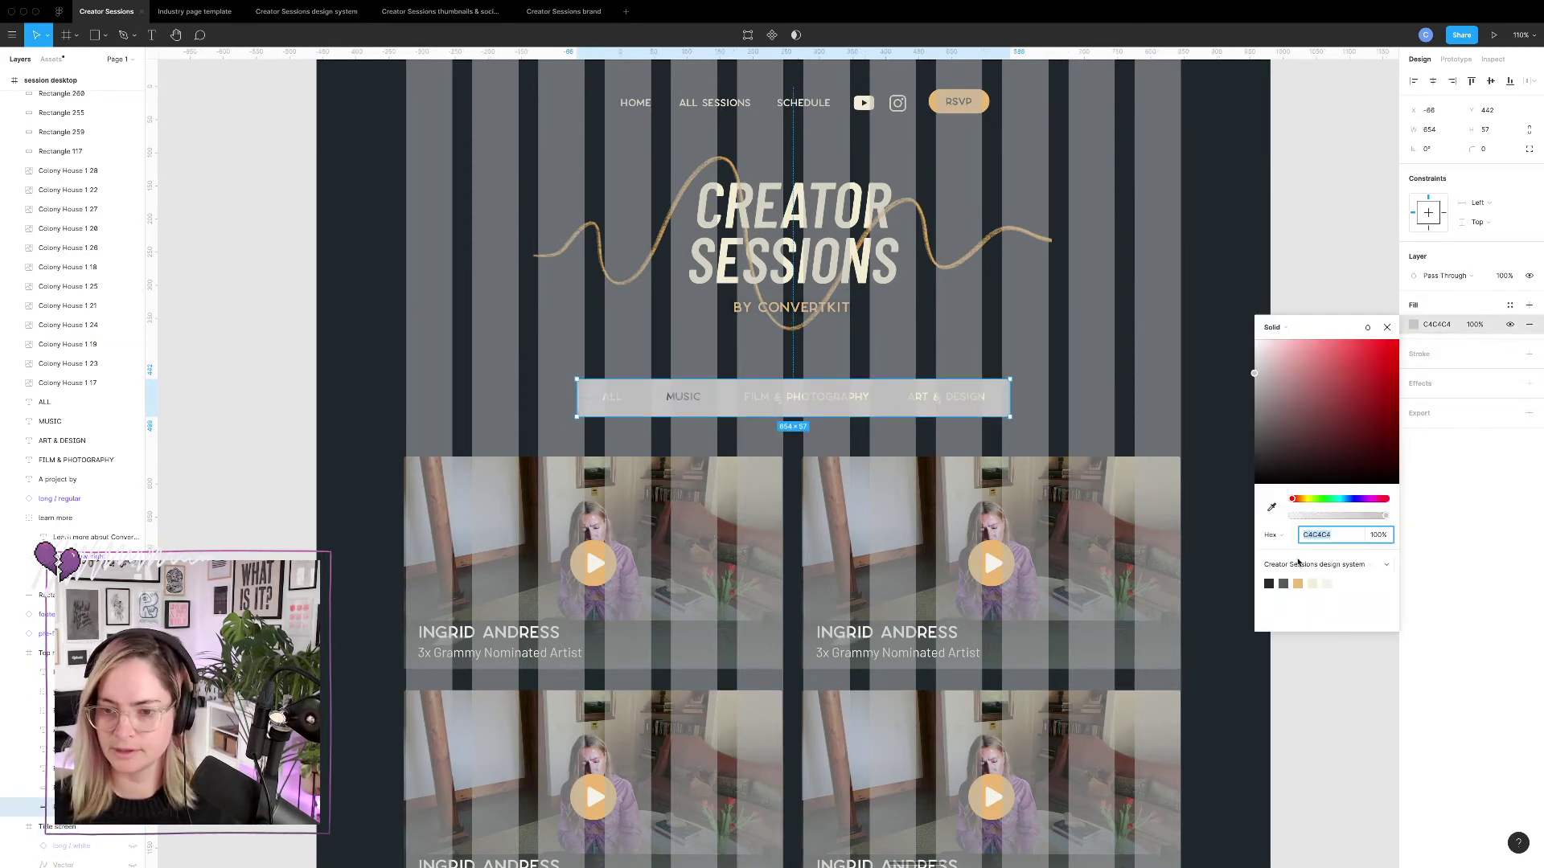
left_click(1284, 584)
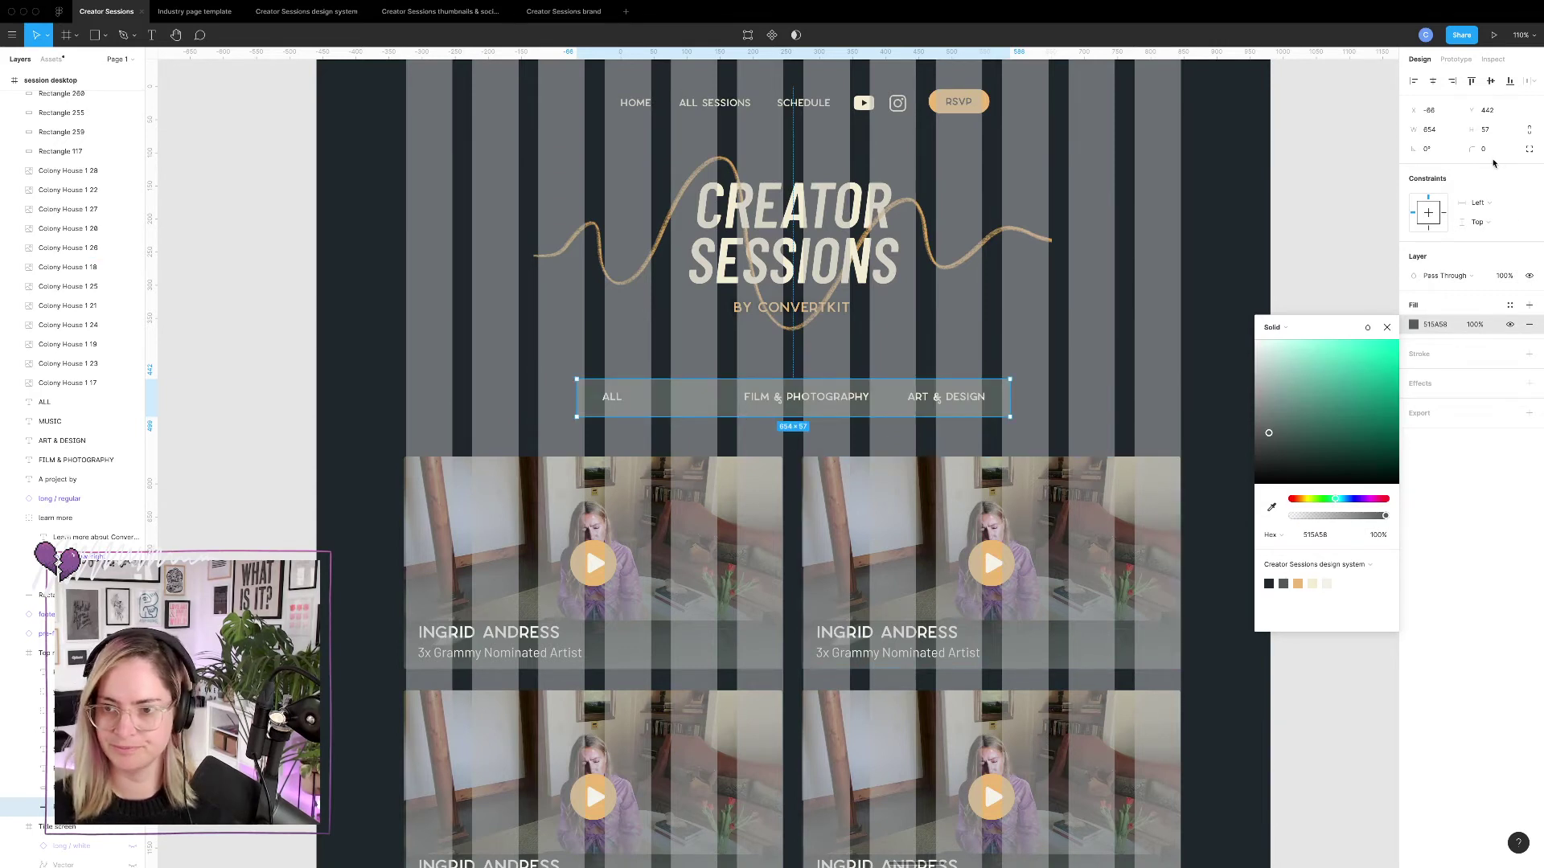
left_click(1486, 149)
type("2")
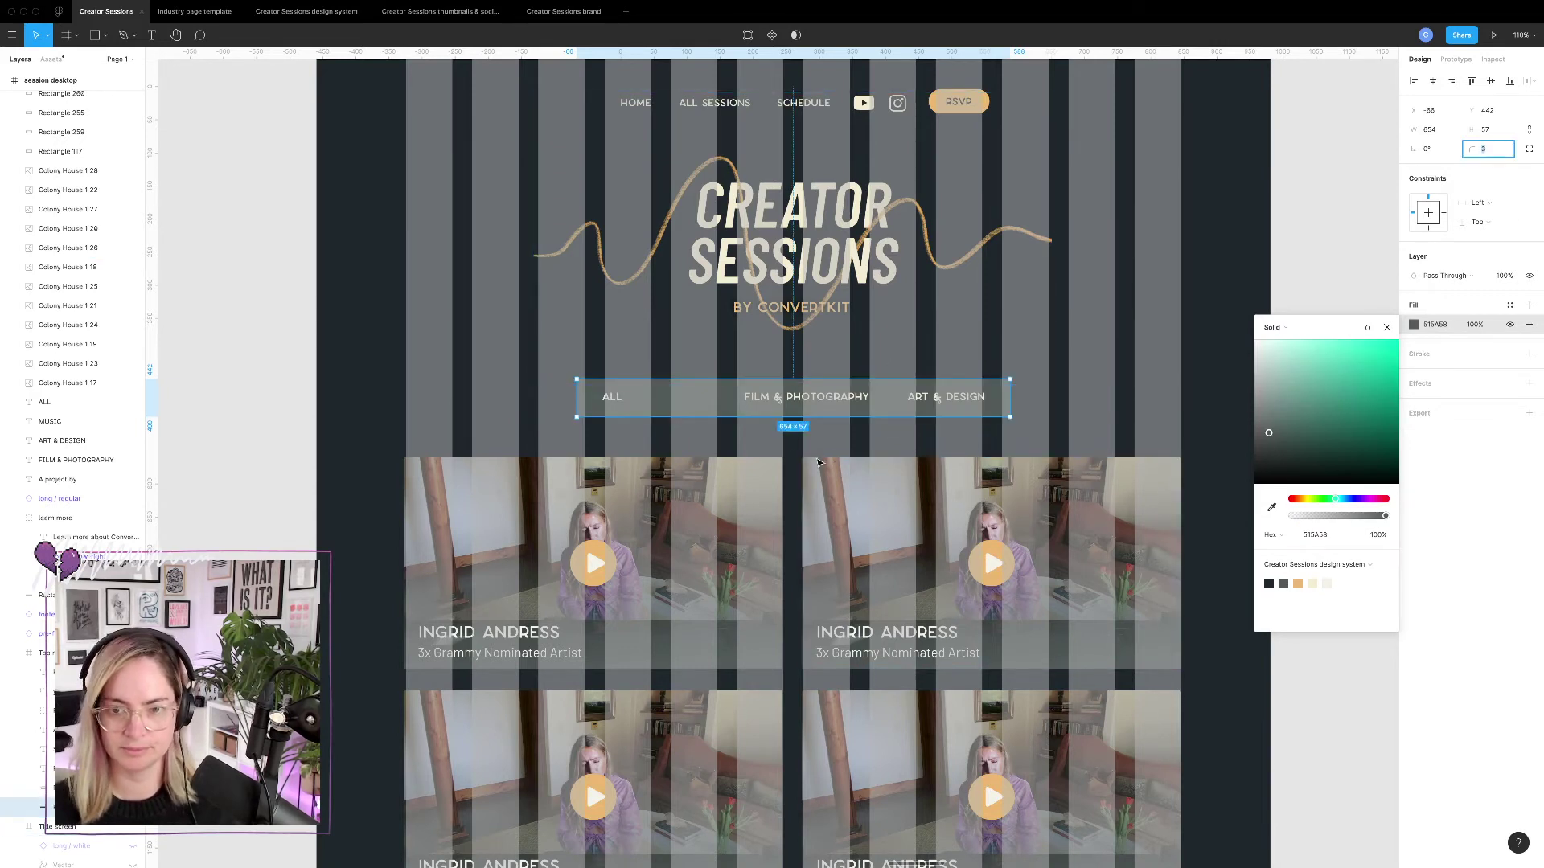
Reduce the filter bar's height to 49 and shift it slightly down so the labels sit centred inside it.
scroll(741, 438, "up", 5)
left_click(839, 426)
left_click(841, 400)
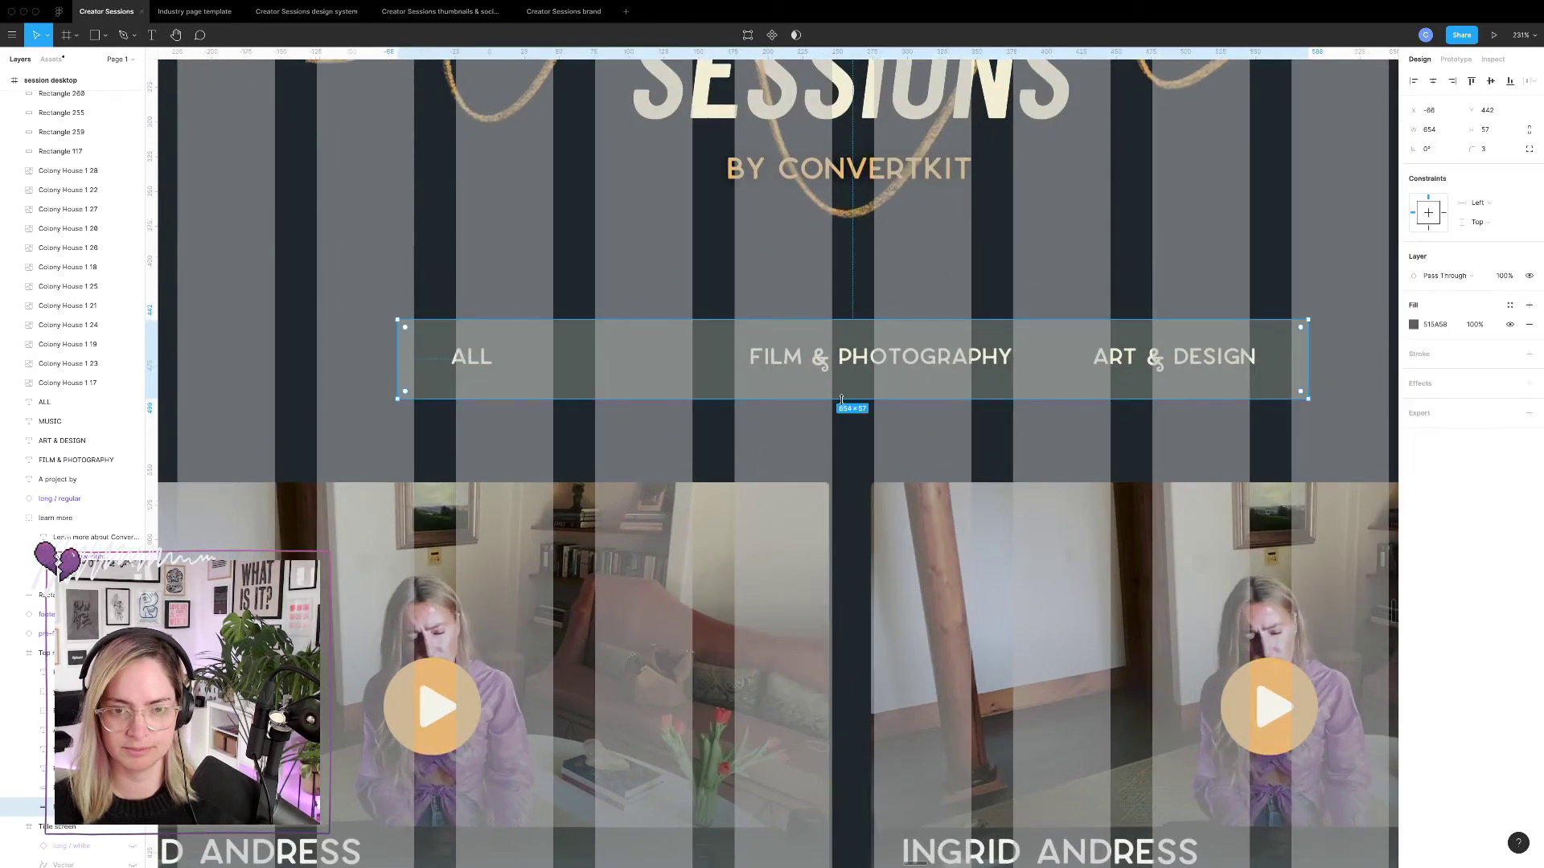
left_click_drag(853, 395, 852, 388)
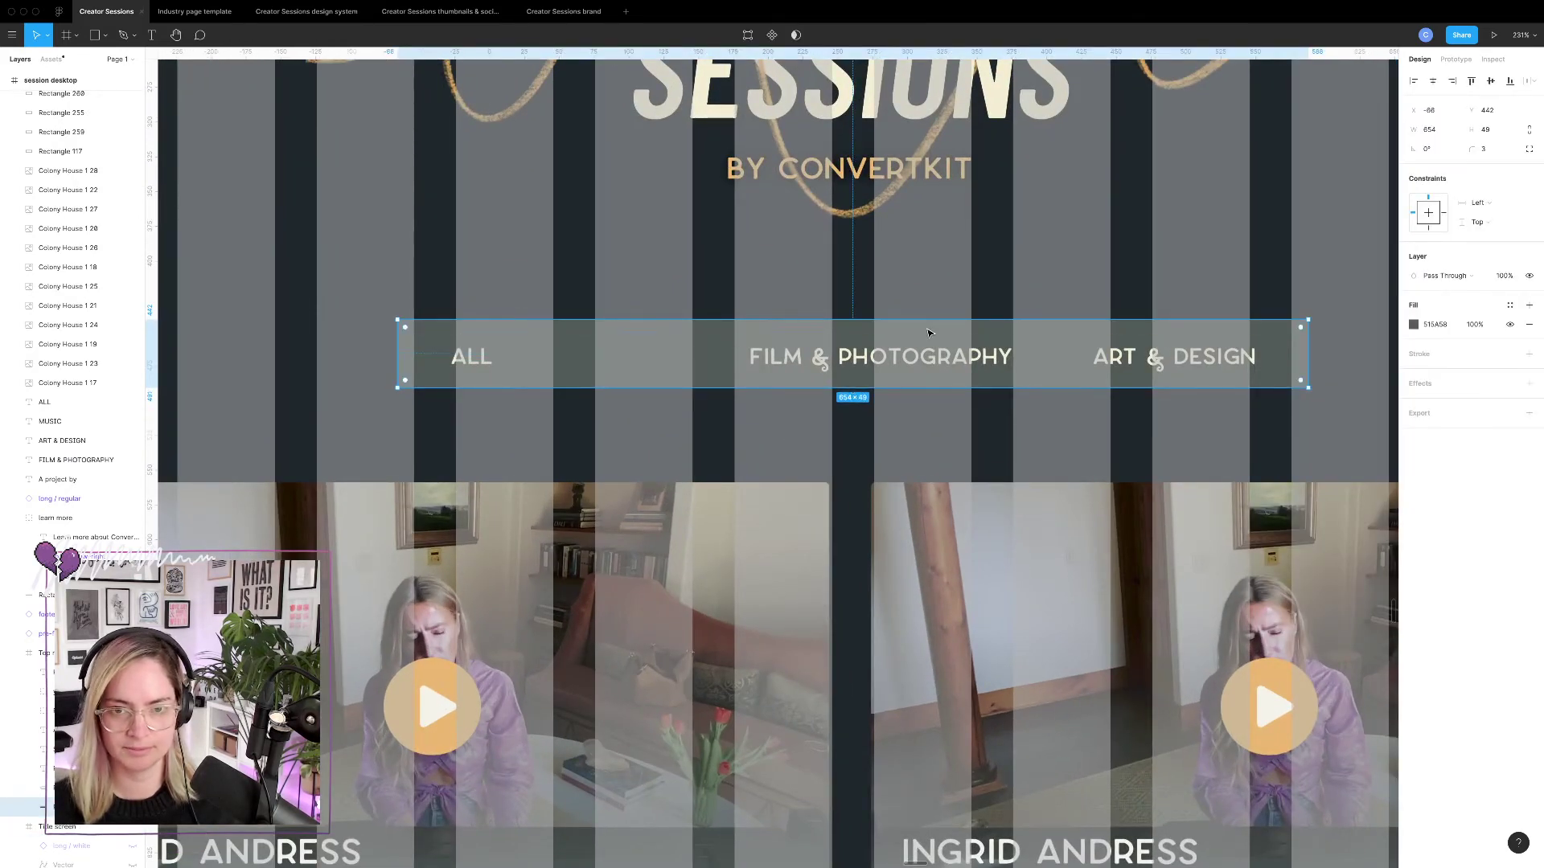
left_click_drag(927, 336, 930, 340)
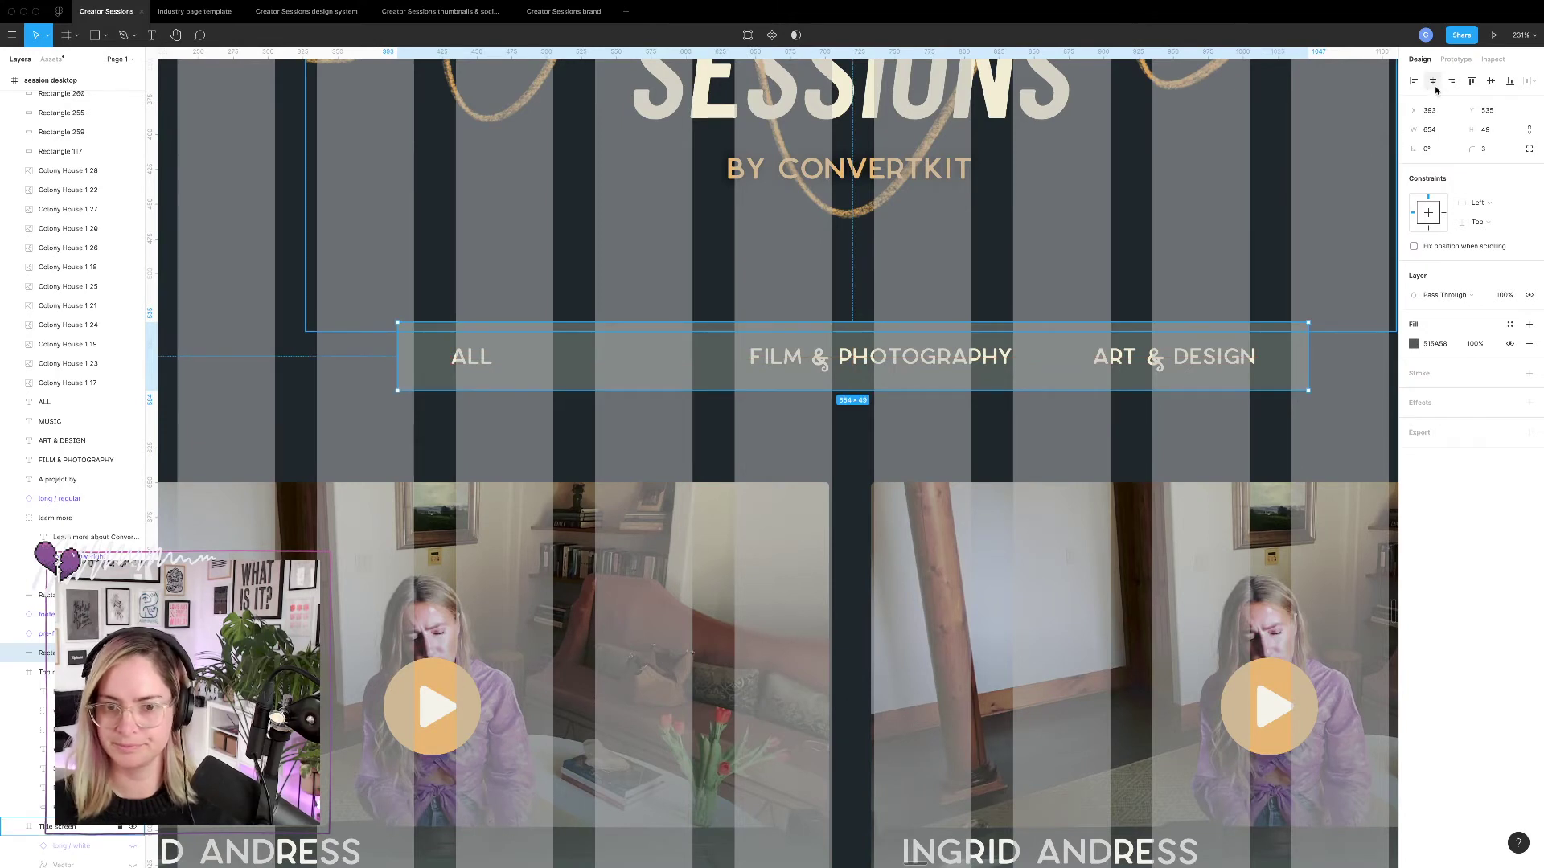
Draw a rectangle about 90 × 30 over the MUSIC filter, filled with cream F5EDD3 and with a corner radius of 3.
left_click(640, 359)
left_click(95, 36)
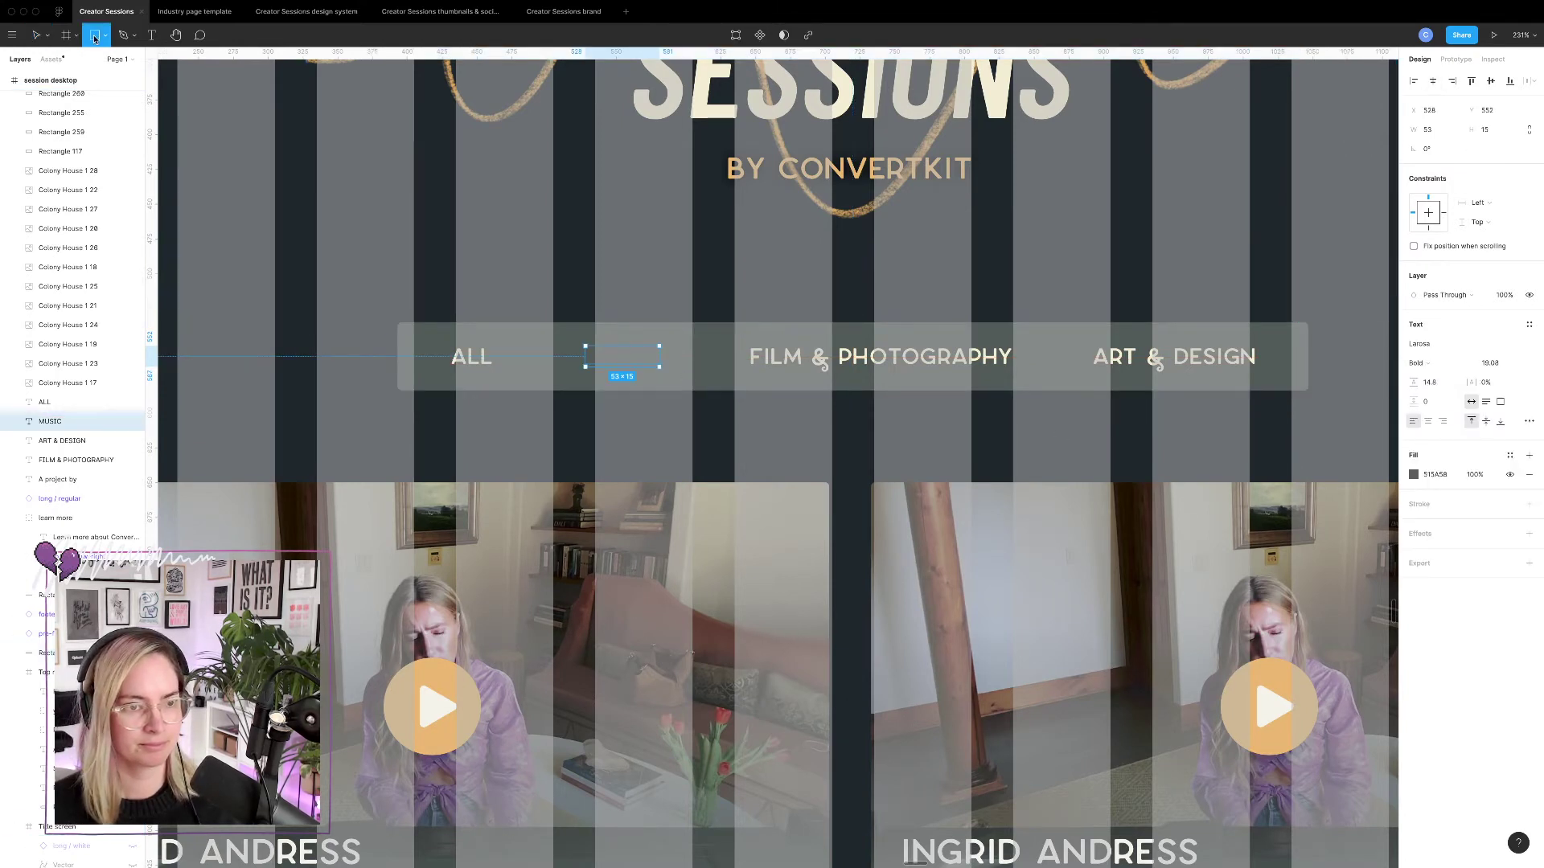
left_click_drag(560, 336, 685, 376)
left_click(1414, 345)
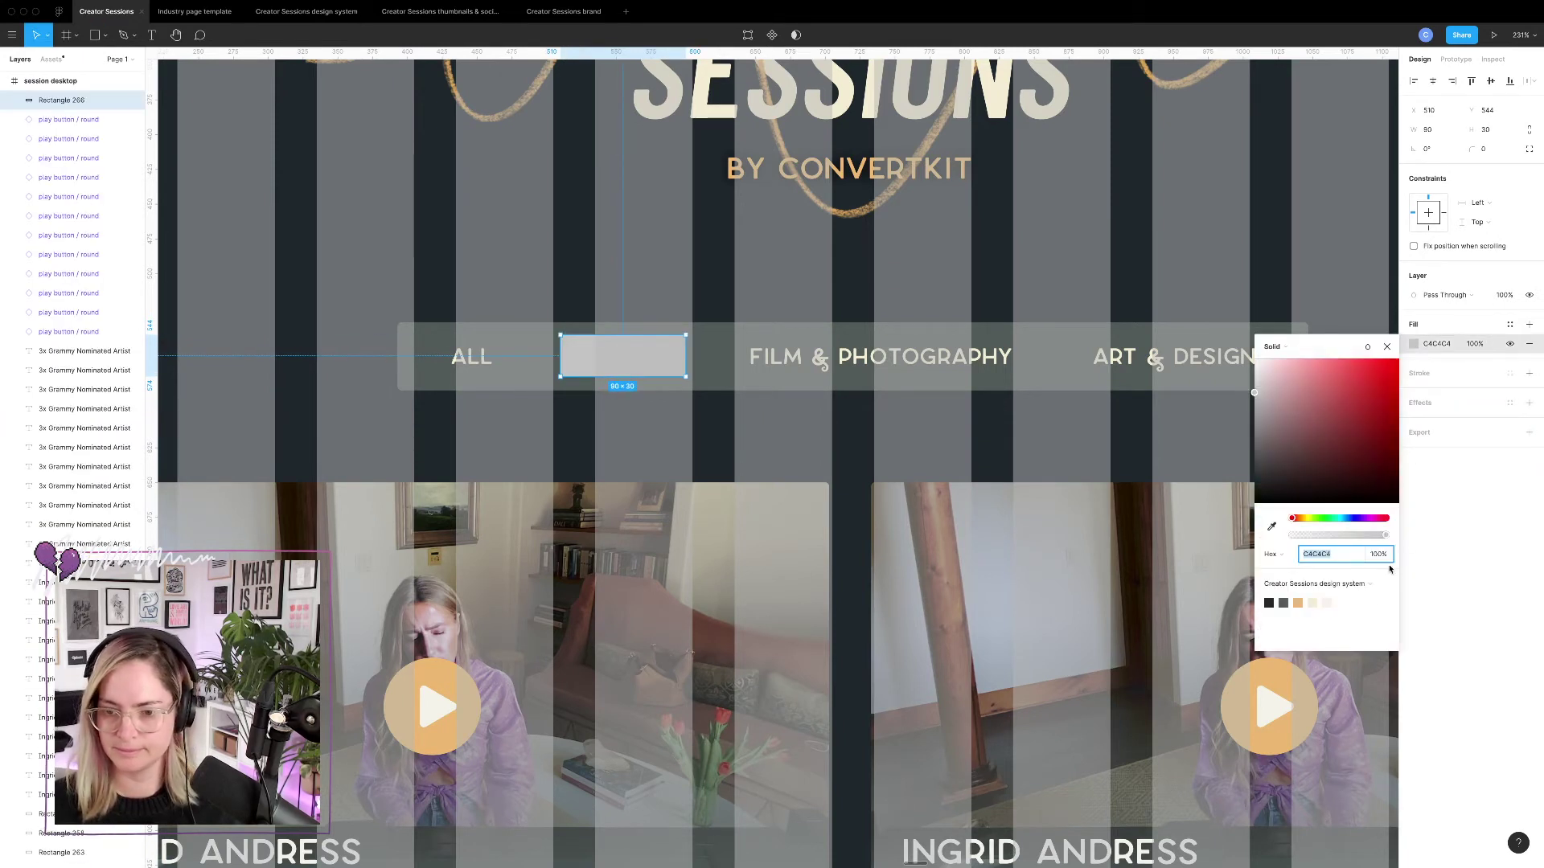
left_click(1315, 602)
left_click(1489, 149)
type("3")
key("Return")
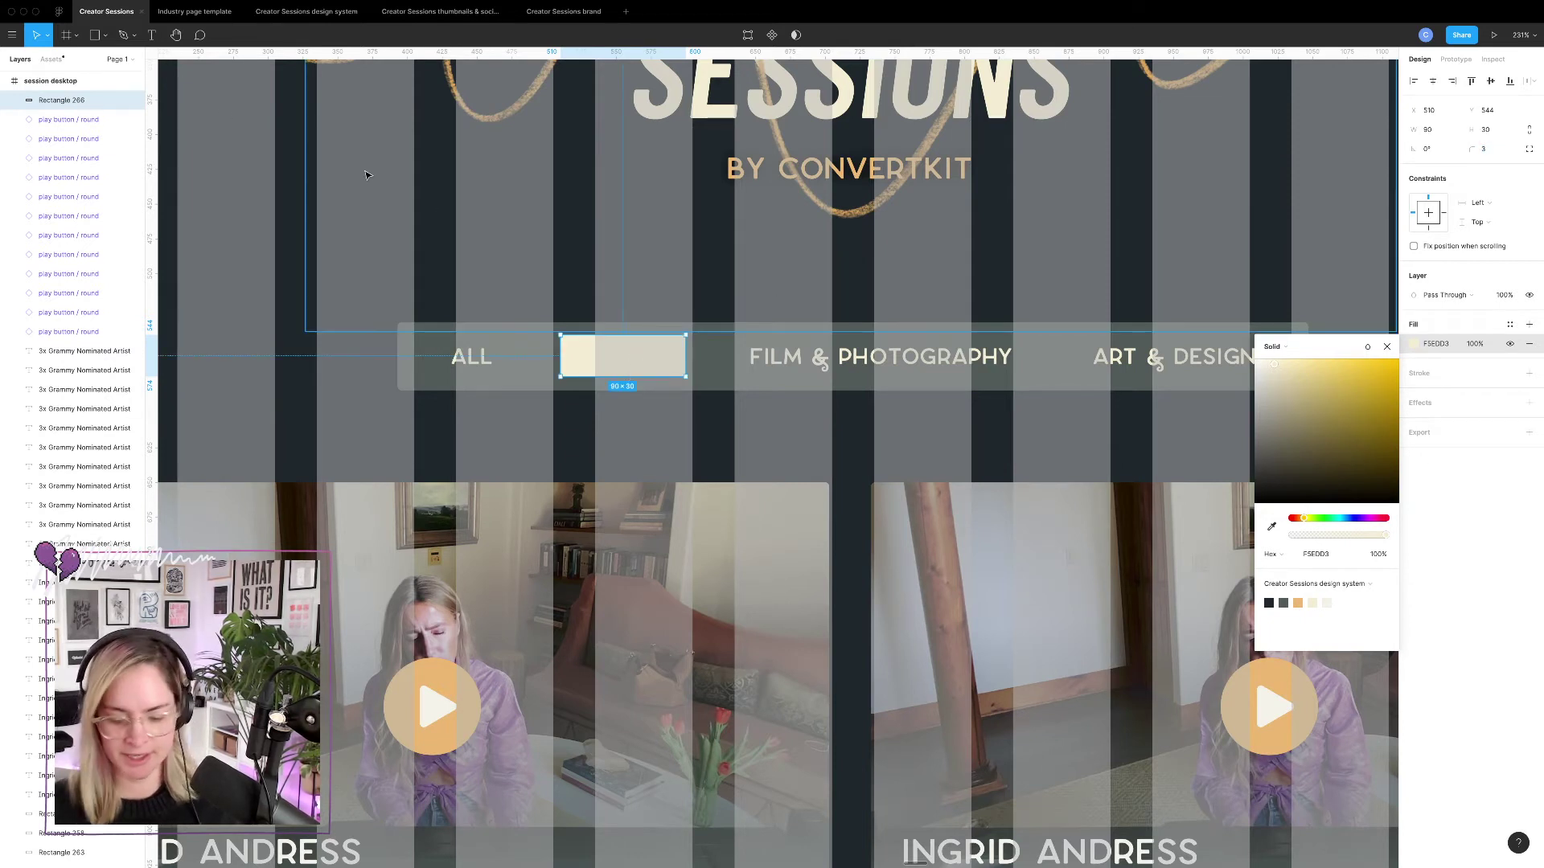
Send the cream rectangle backward through the layer stack to directly behind the MUSIC label.
key("ctrl+bracketleft")
key("ctrl+bracketleft")
key("ctrl+bracketleft")
key("ctrl+bracketleft")
key("ctrl+bracketleft")
key("ctrl+bracketleft")
key("ctrl+bracketleft")
key("ctrl+bracketleft")
key("ctrl+bracketleft")
key("ctrl+bracketleft")
key("ctrl+bracketleft")
key("ctrl+bracketleft")
key("ctrl+bracketleft")
key("ctrl+bracketleft")
key("ctrl+bracketleft")
key("ctrl+bracketleft")
key("ctrl+bracketleft")
key("ctrl+bracketleft")
key("ctrl+bracketleft")
key("ctrl+bracketleft")
key("ctrl+bracketleft")
key("ctrl+bracketleft")
key("ctrl+bracketleft")
key("ctrl+bracketleft")
key("ctrl+bracketleft")
key("ctrl+bracketleft")
key("ctrl+bracketleft")
key("ctrl+bracketleft")
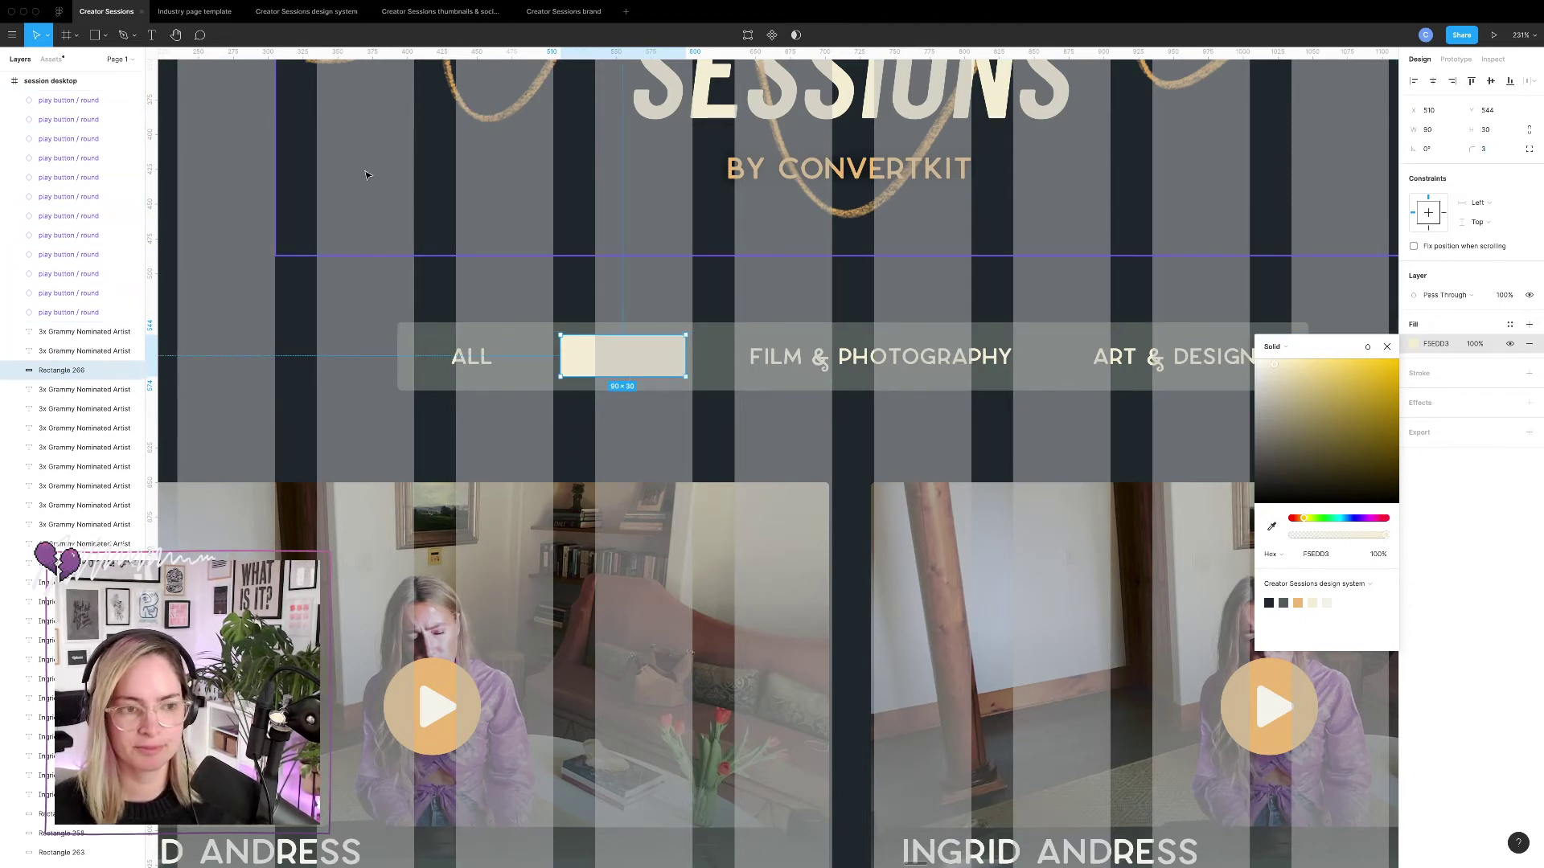
key("ctrl+bracketleft")
key("ctrl+bracketleft")
key("ctrl+bracketleft")
key("ctrl+bracketleft")
key("ctrl+bracketleft")
key("ctrl+bracketleft")
key("ctrl+bracketleft")
key("ctrl+bracketleft")
key("ctrl+bracketleft")
key("ctrl+bracketleft")
key("ctrl+bracketleft")
key("ctrl+bracketleft")
key("ctrl+bracketleft")
key("ctrl+bracketleft")
key("ctrl+bracketleft")
key("ctrl+bracketleft")
key("ctrl+bracketleft")
key("ctrl+bracketleft")
key("ctrl+bracketleft")
key("ctrl+bracketleft")
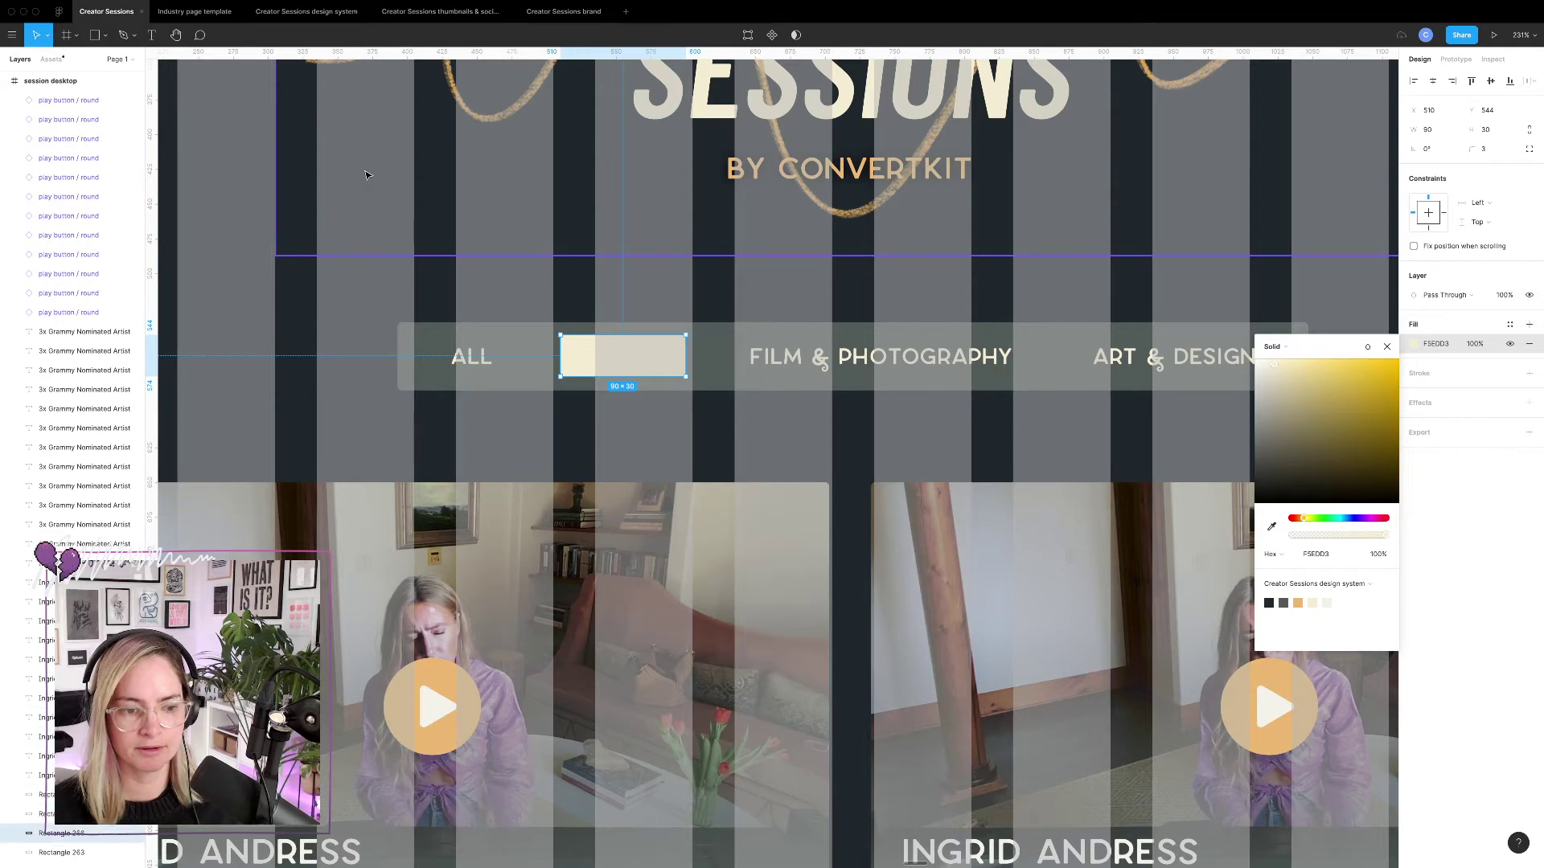
key("ctrl+bracketleft")
key("ctrl+bracketleft")
key("ctrl+bracketleft")
key("ctrl+bracketleft")
key("ctrl+bracketleft")
key("ctrl+bracketleft")
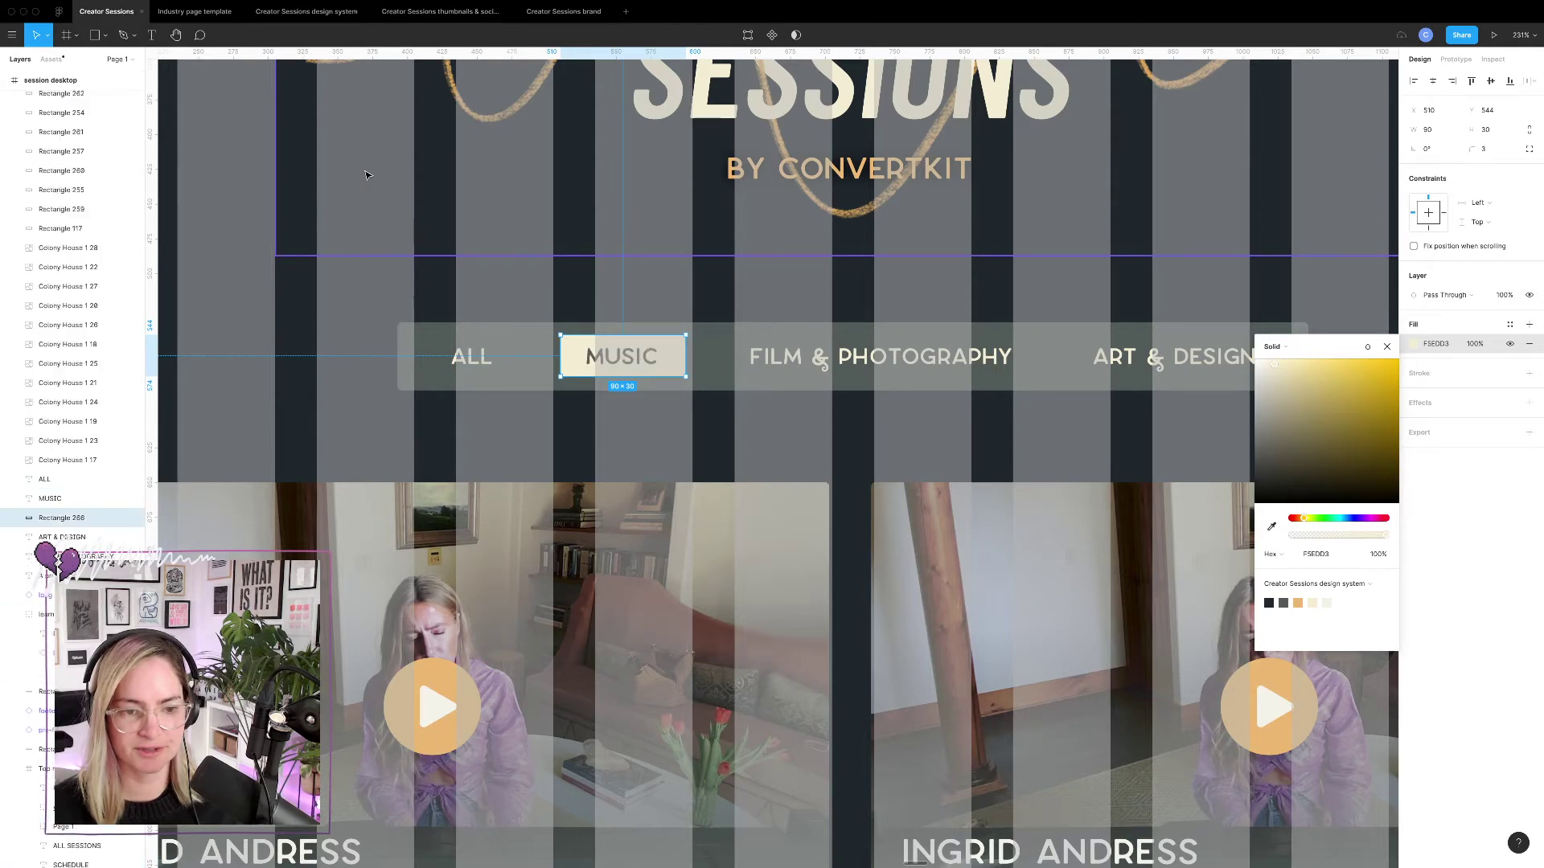
Hide the layout grids and review the new filter bar with its MUSIC highlight.
left_click(906, 424)
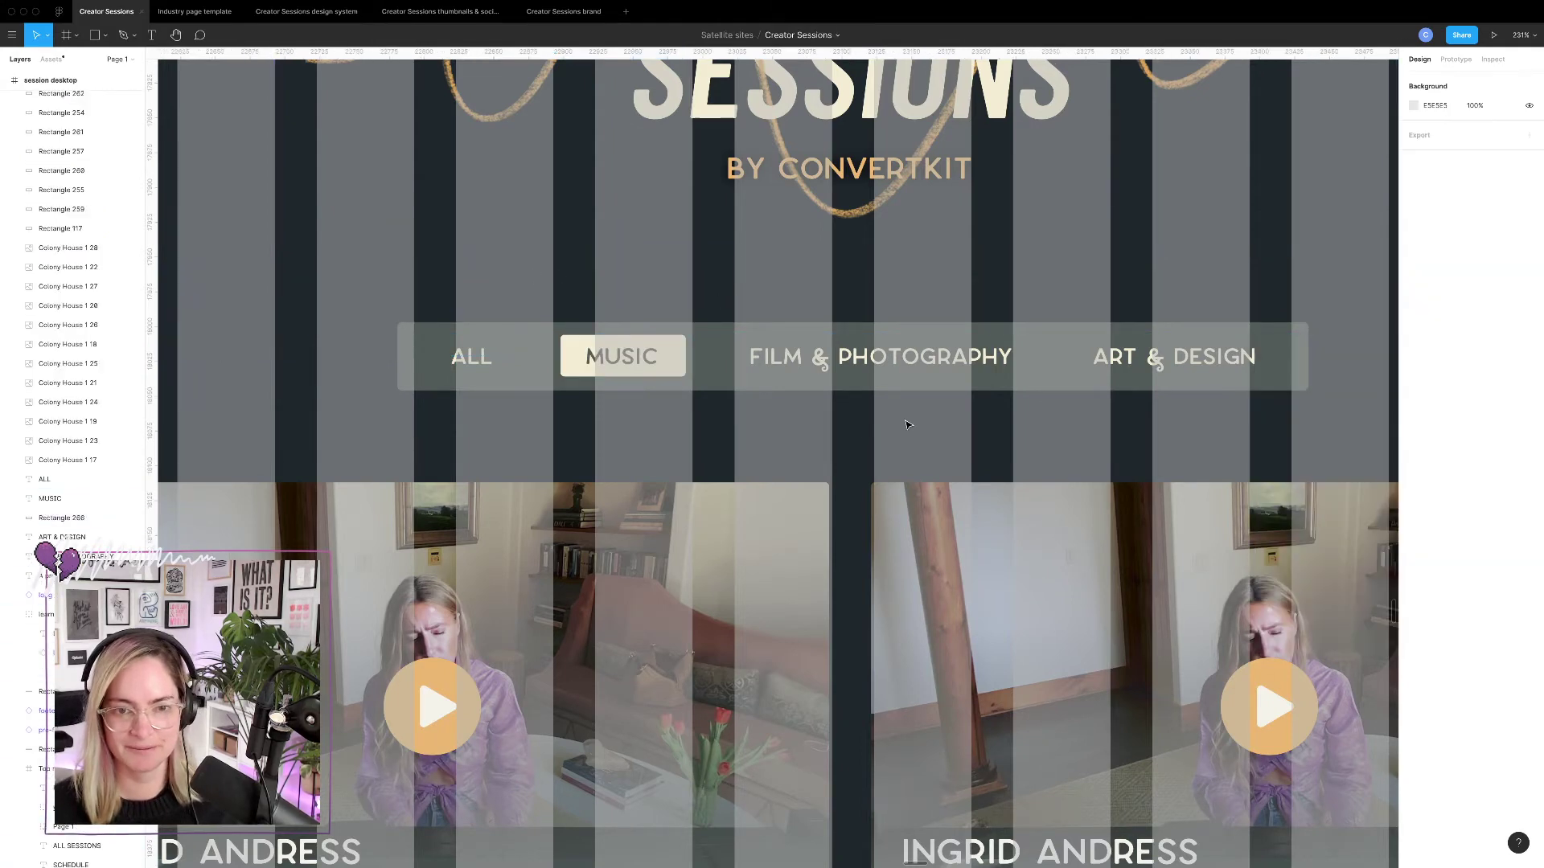
scroll(907, 424, "right", 3)
key("ctrl+g")
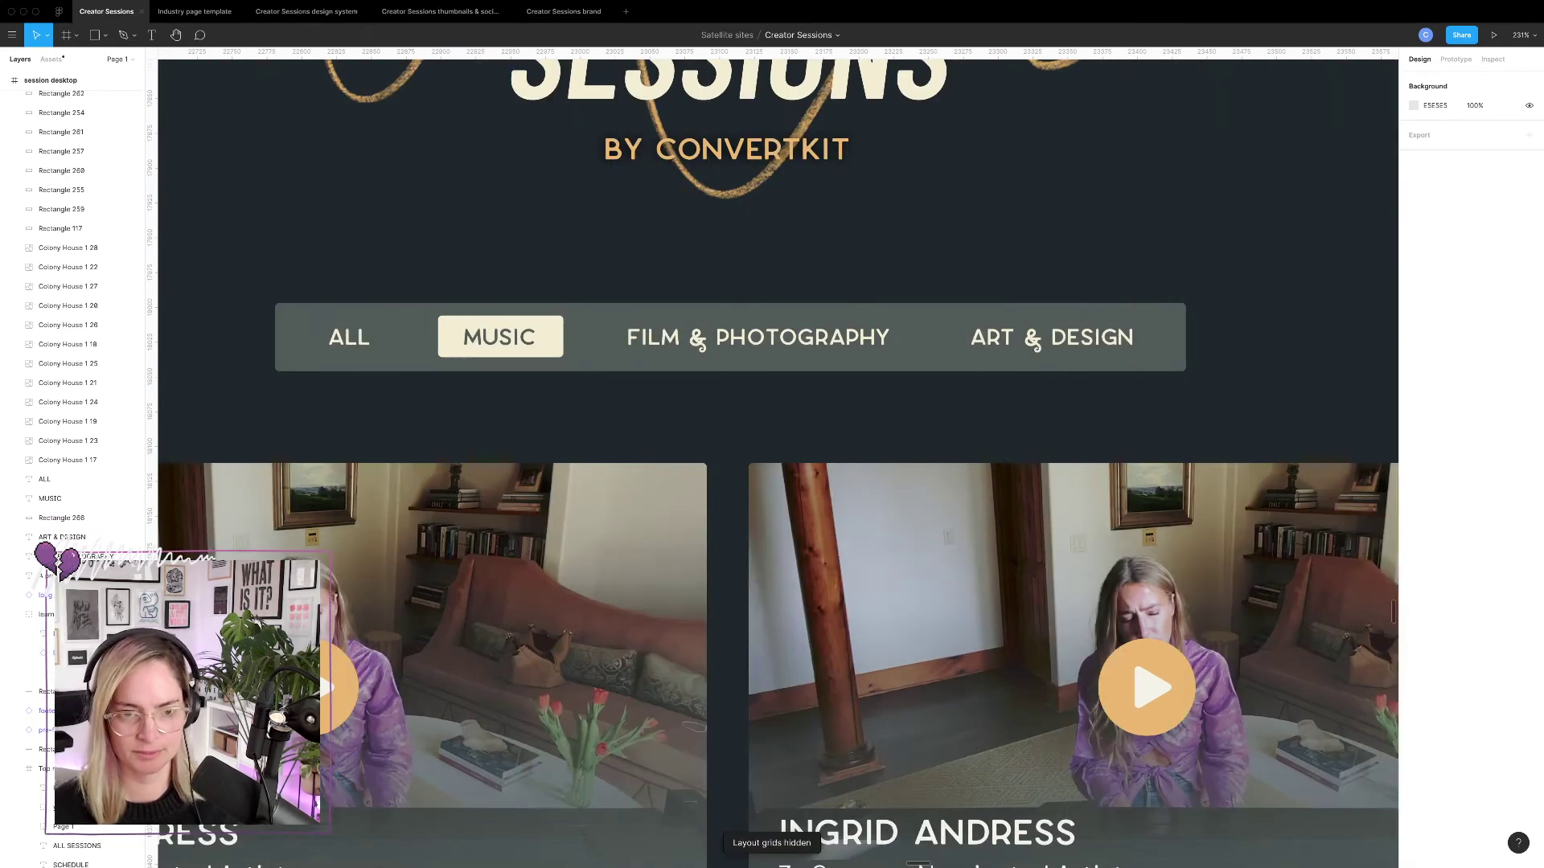
scroll(829, 408, "down", 5)
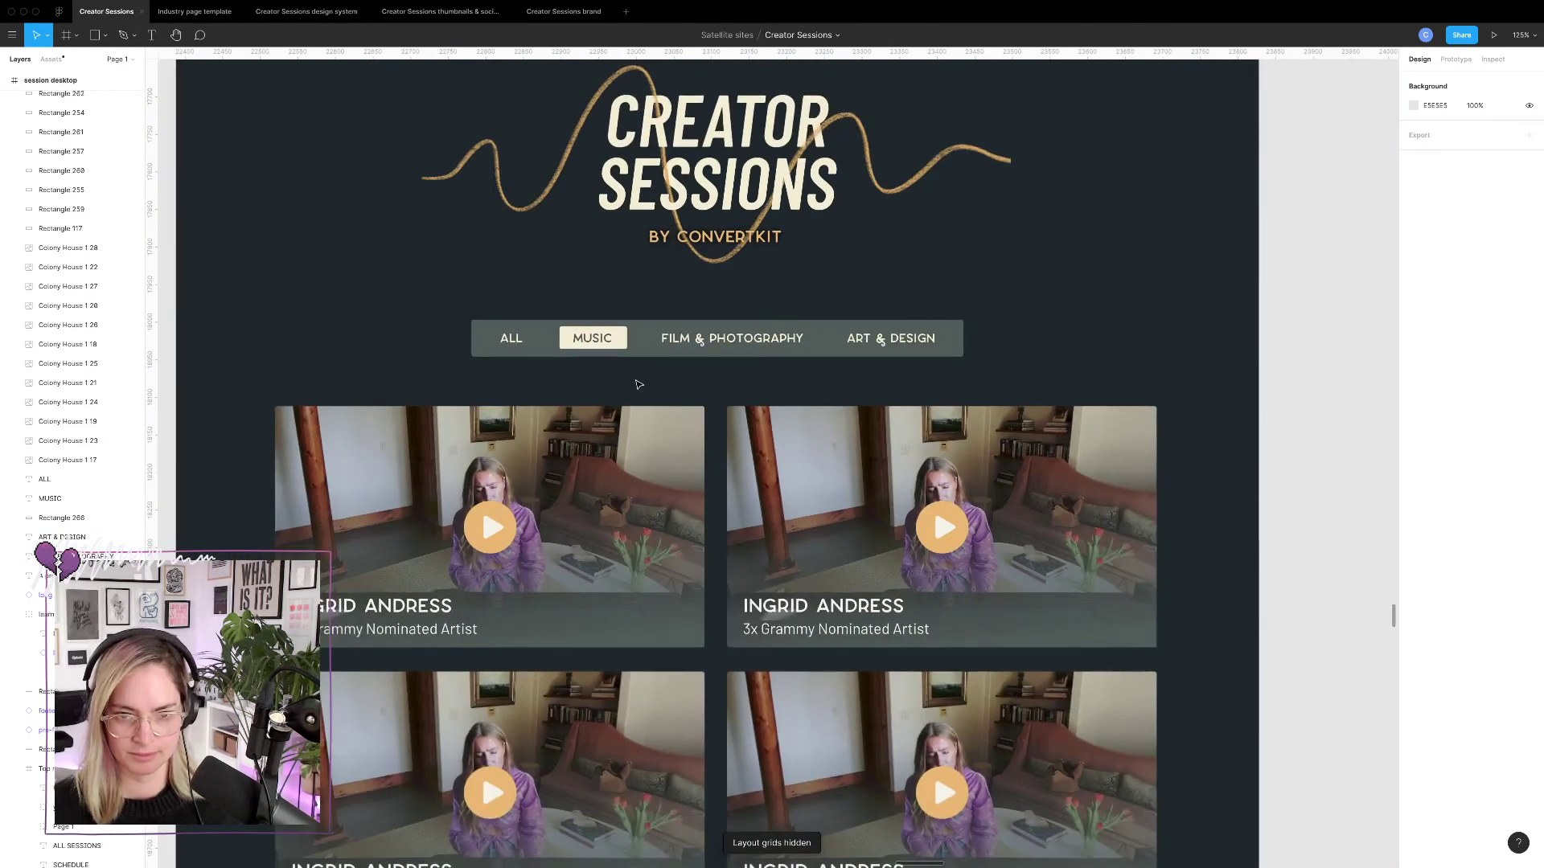
scroll(635, 385, "up", 5)
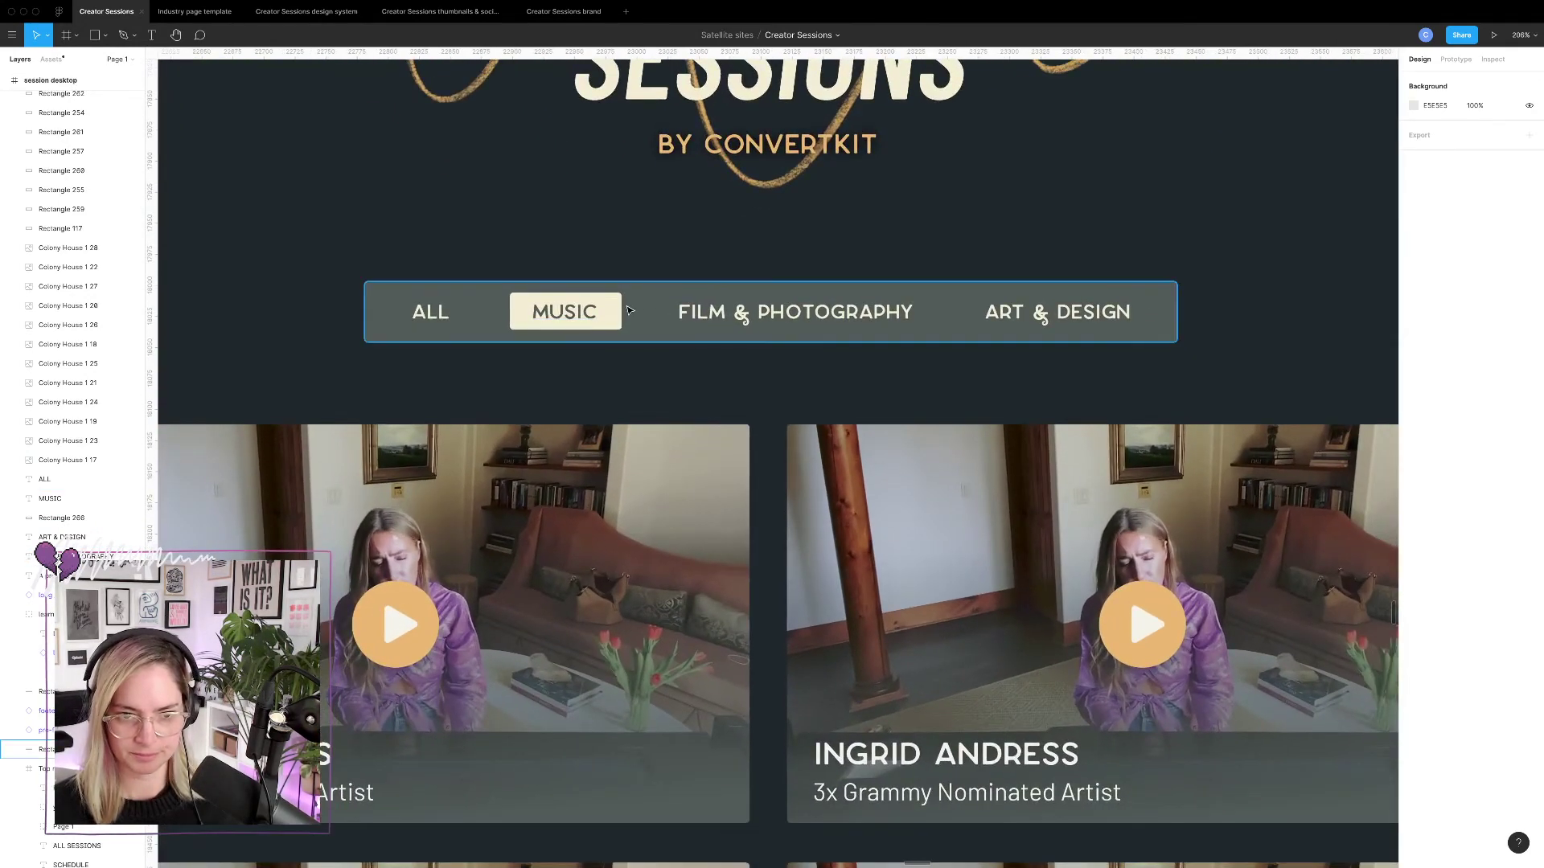
Duplicate the session desktop frame containing the new single-bar filter to make another variation beside it.
scroll(504, 278, "down", 12)
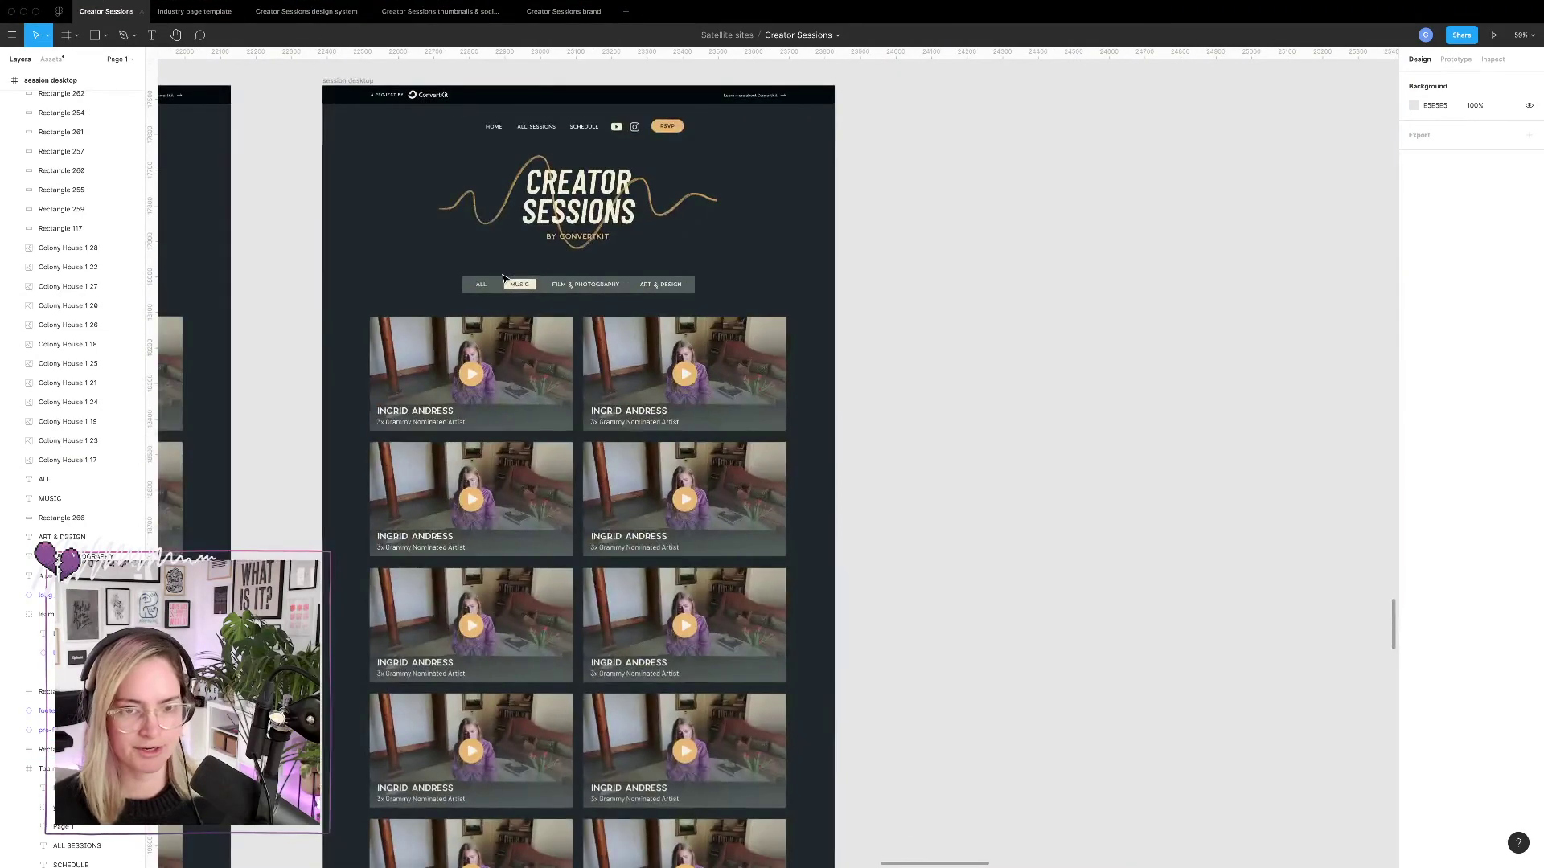
left_click(418, 158)
key("ctrl+d")
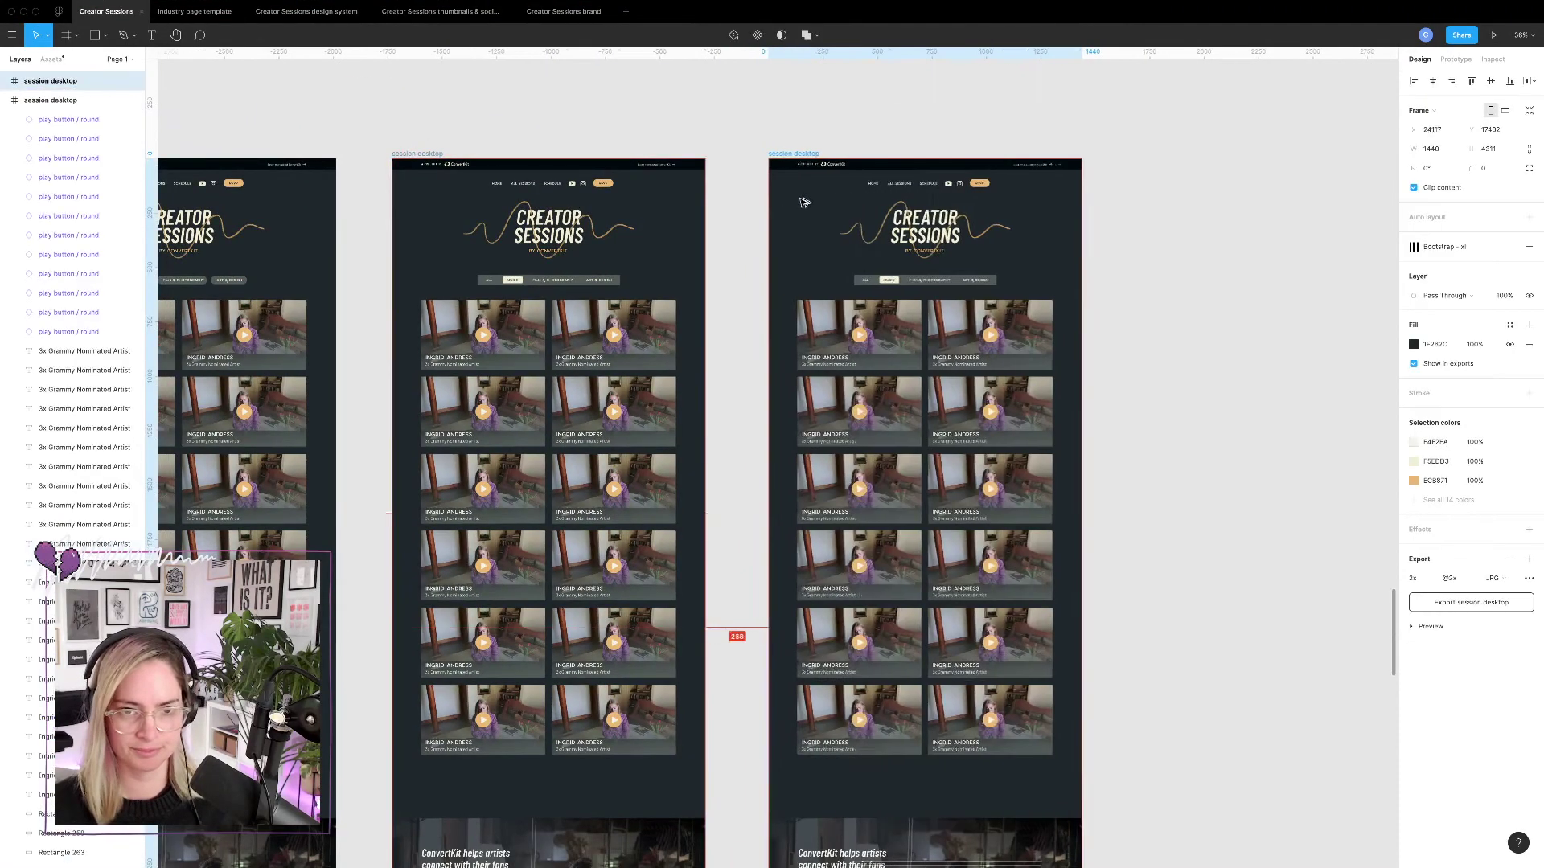
Draw a vertical divider line about 48 long across the new copy's filter bar, between FILM & PHOTOGRAPHY and ART & DESIGN.
scroll(993, 338, "up", 10)
scroll(989, 359, "up", 2)
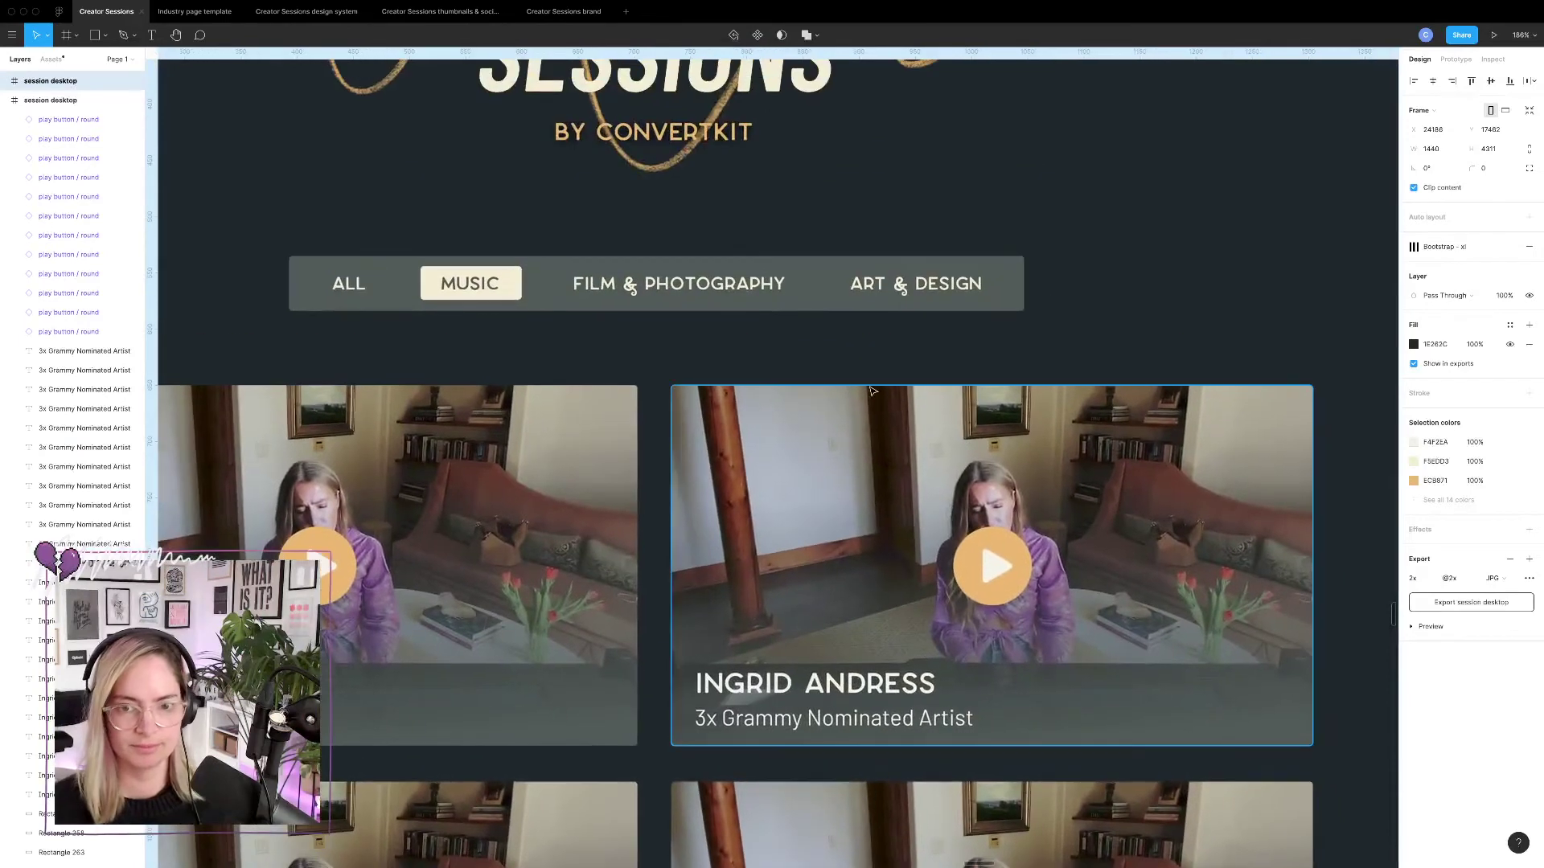
left_click(105, 40)
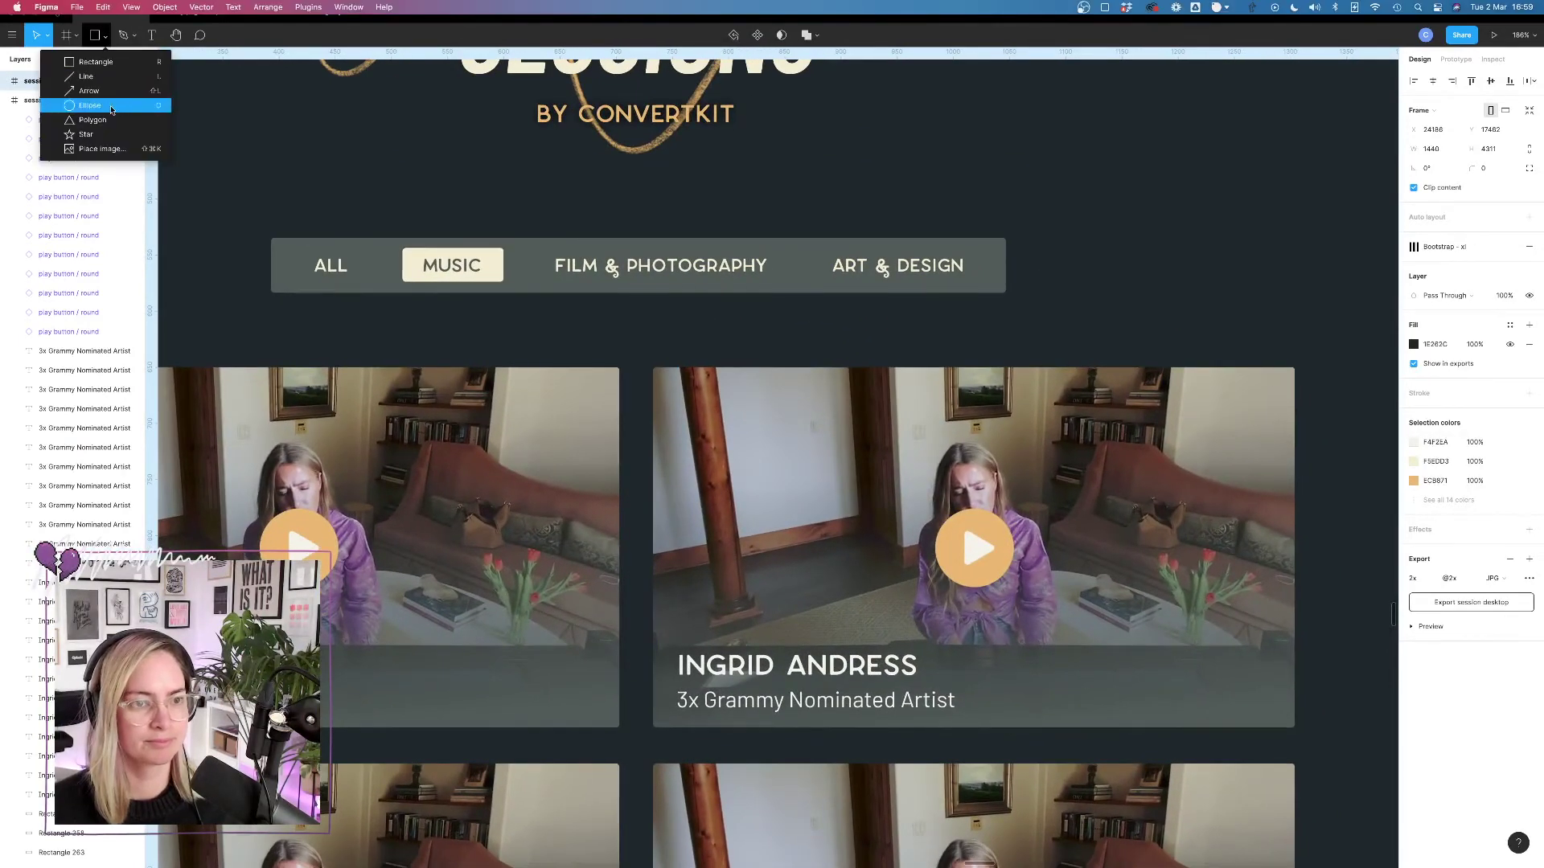
left_click(61, 80)
scroll(825, 262, "up", 3)
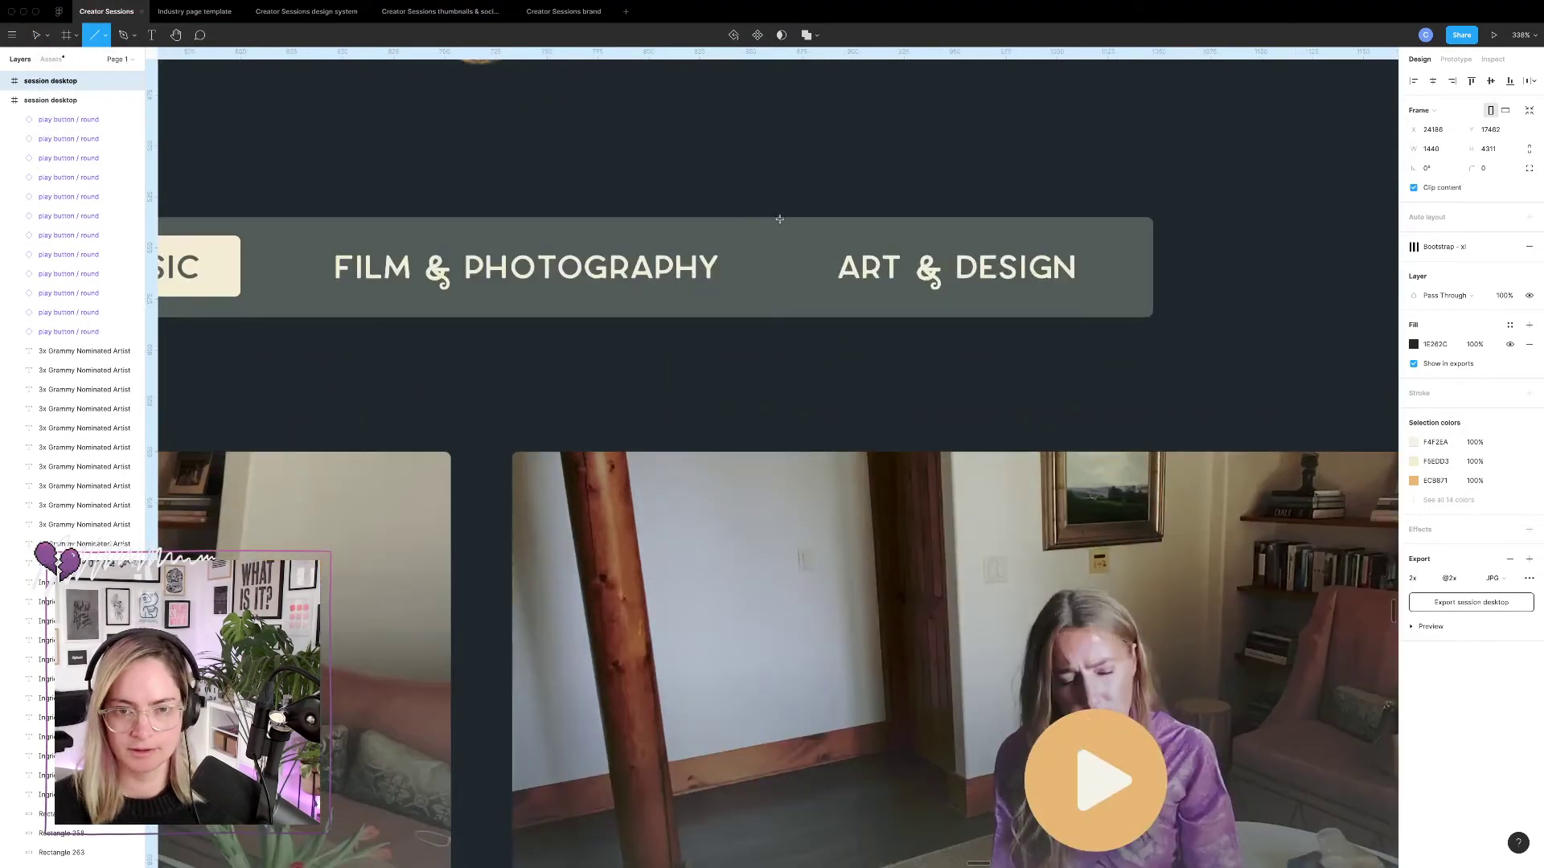
left_click_drag(781, 217, 796, 323)
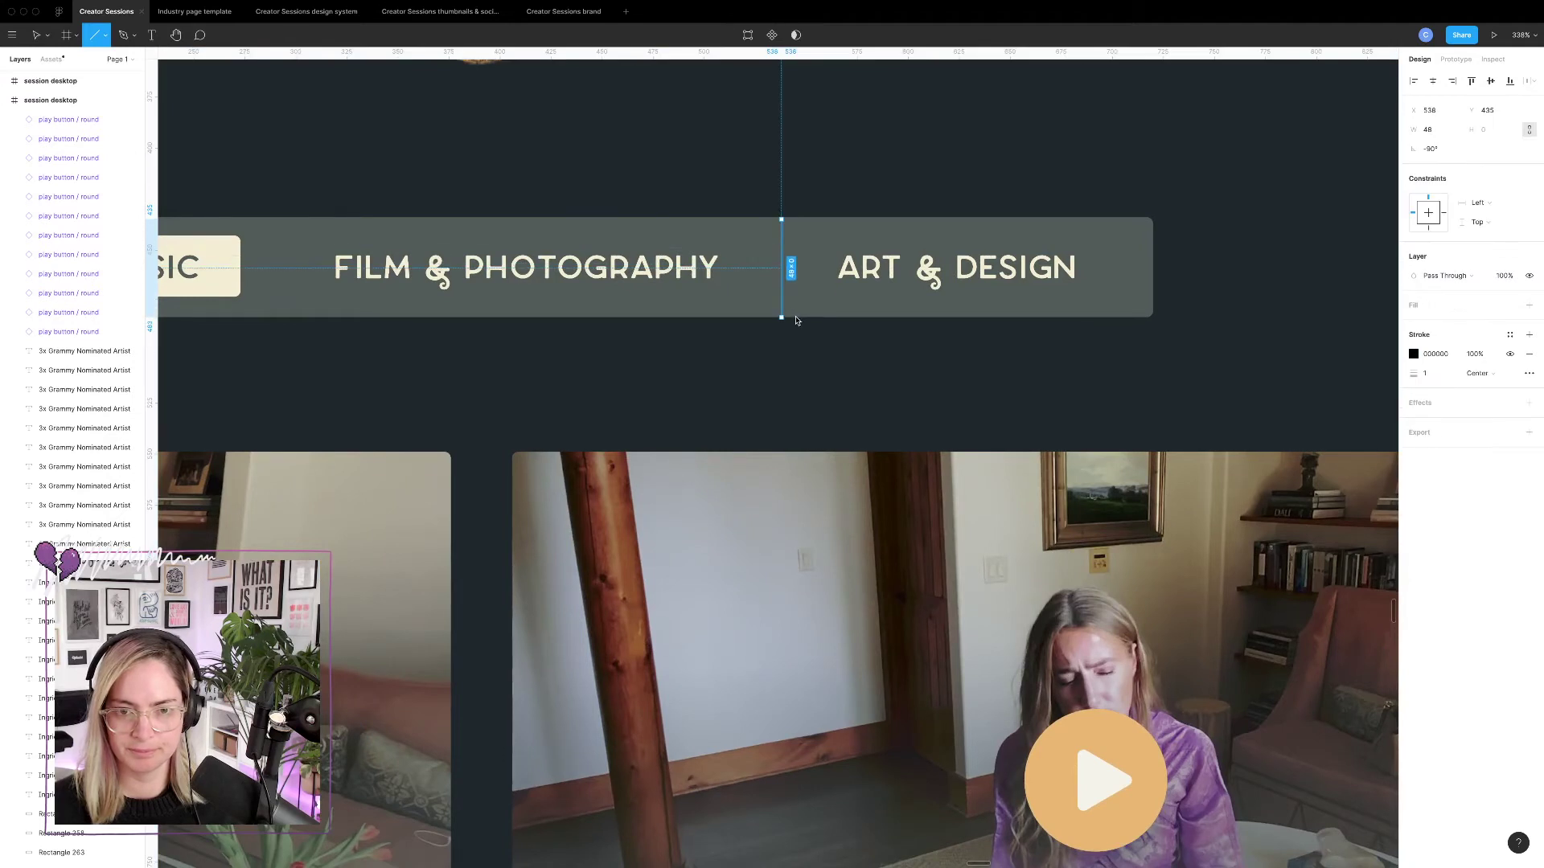
Set the divider's stroke to the dark design system colour 1E262C and place its layer directly above the filter bar rectangle.
left_click(1414, 355)
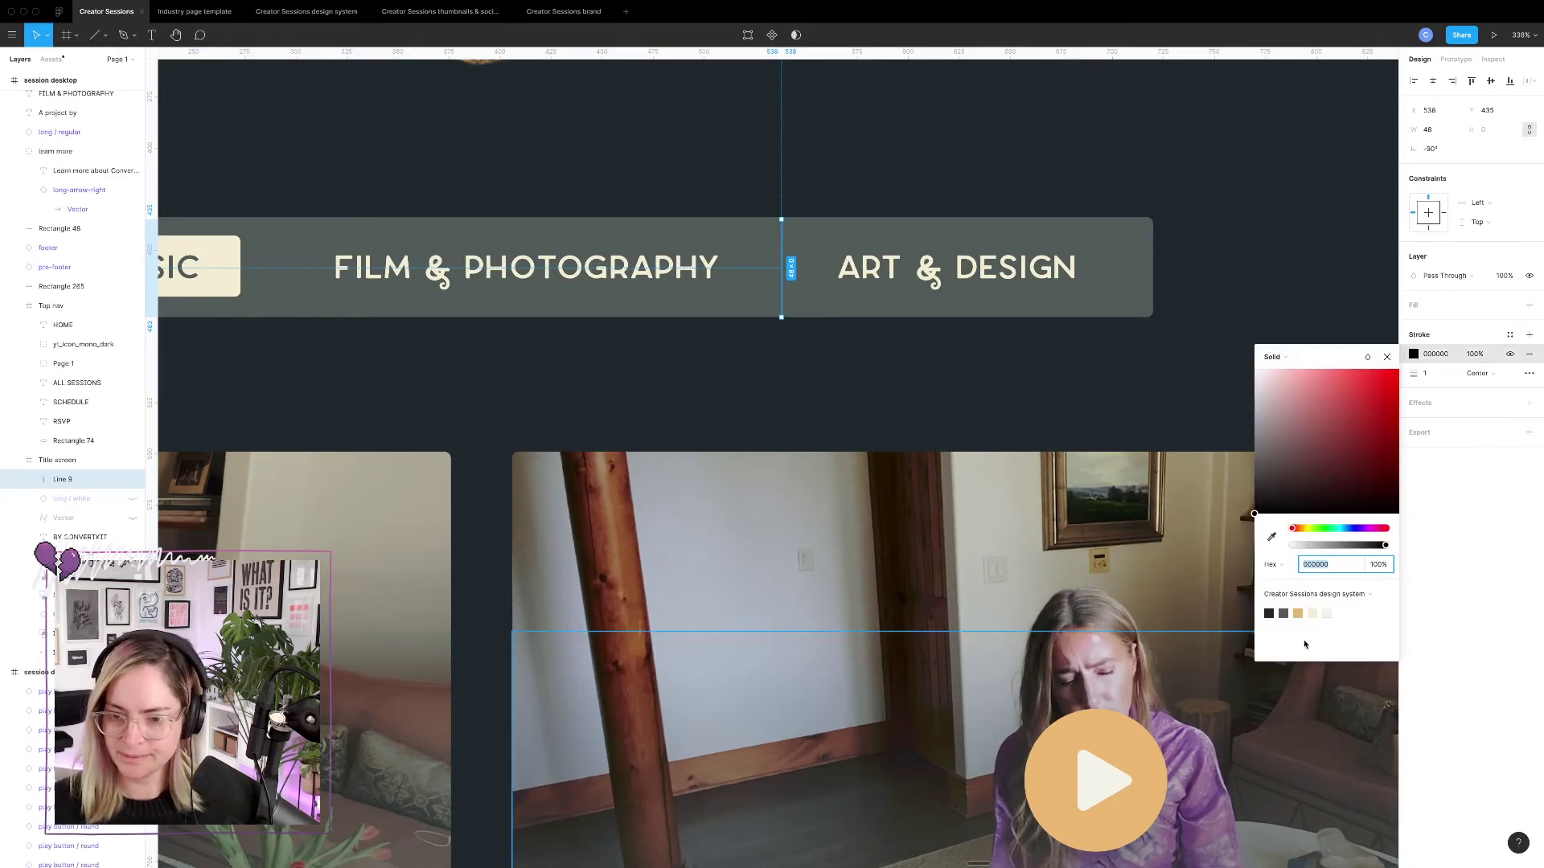
left_click(1270, 612)
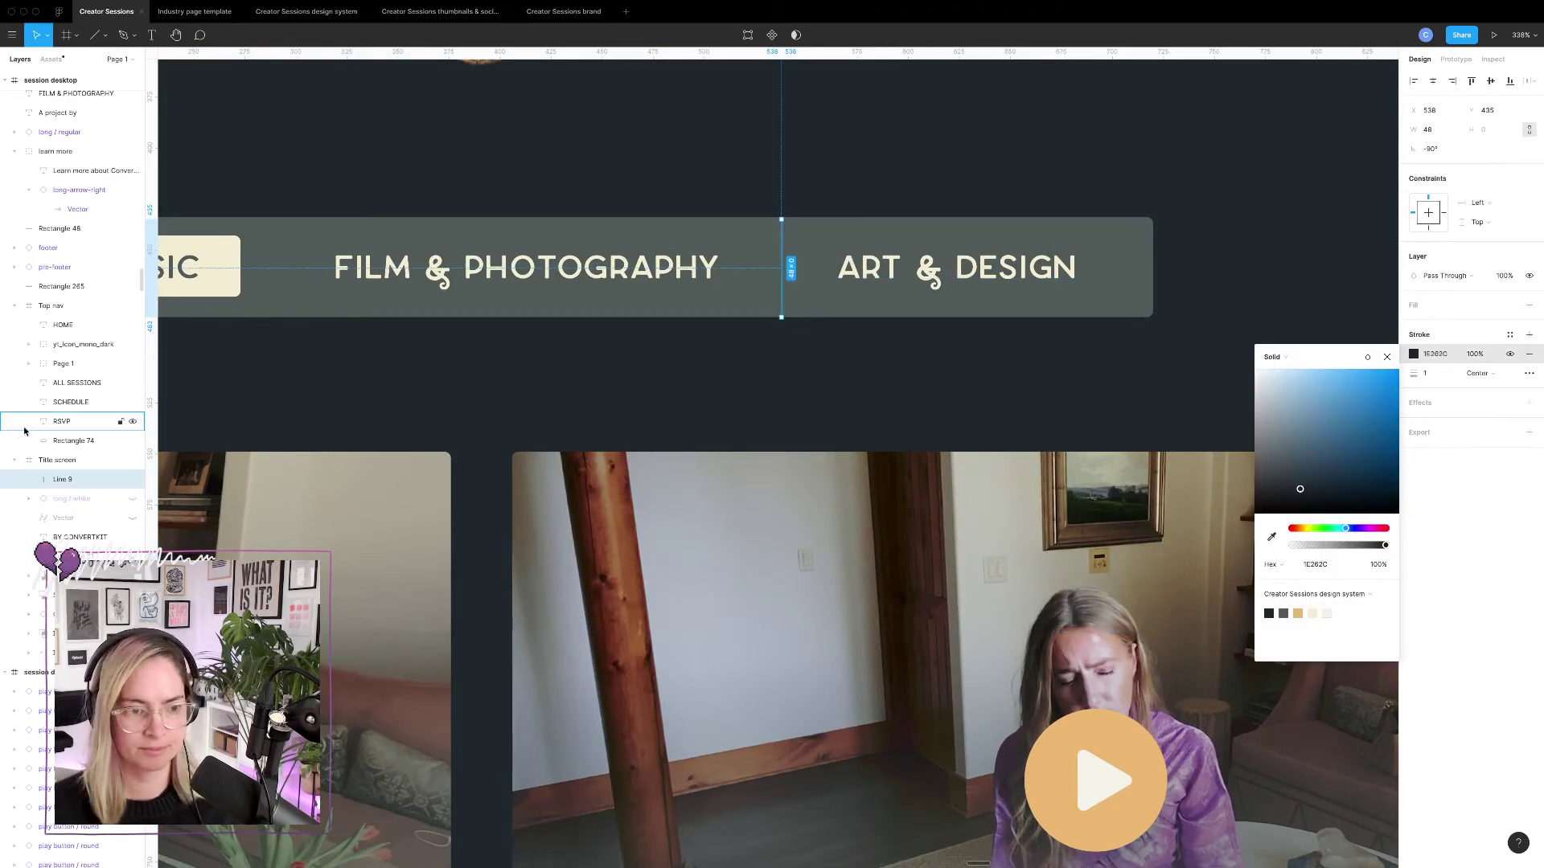
left_click_drag(70, 485, 66, 287)
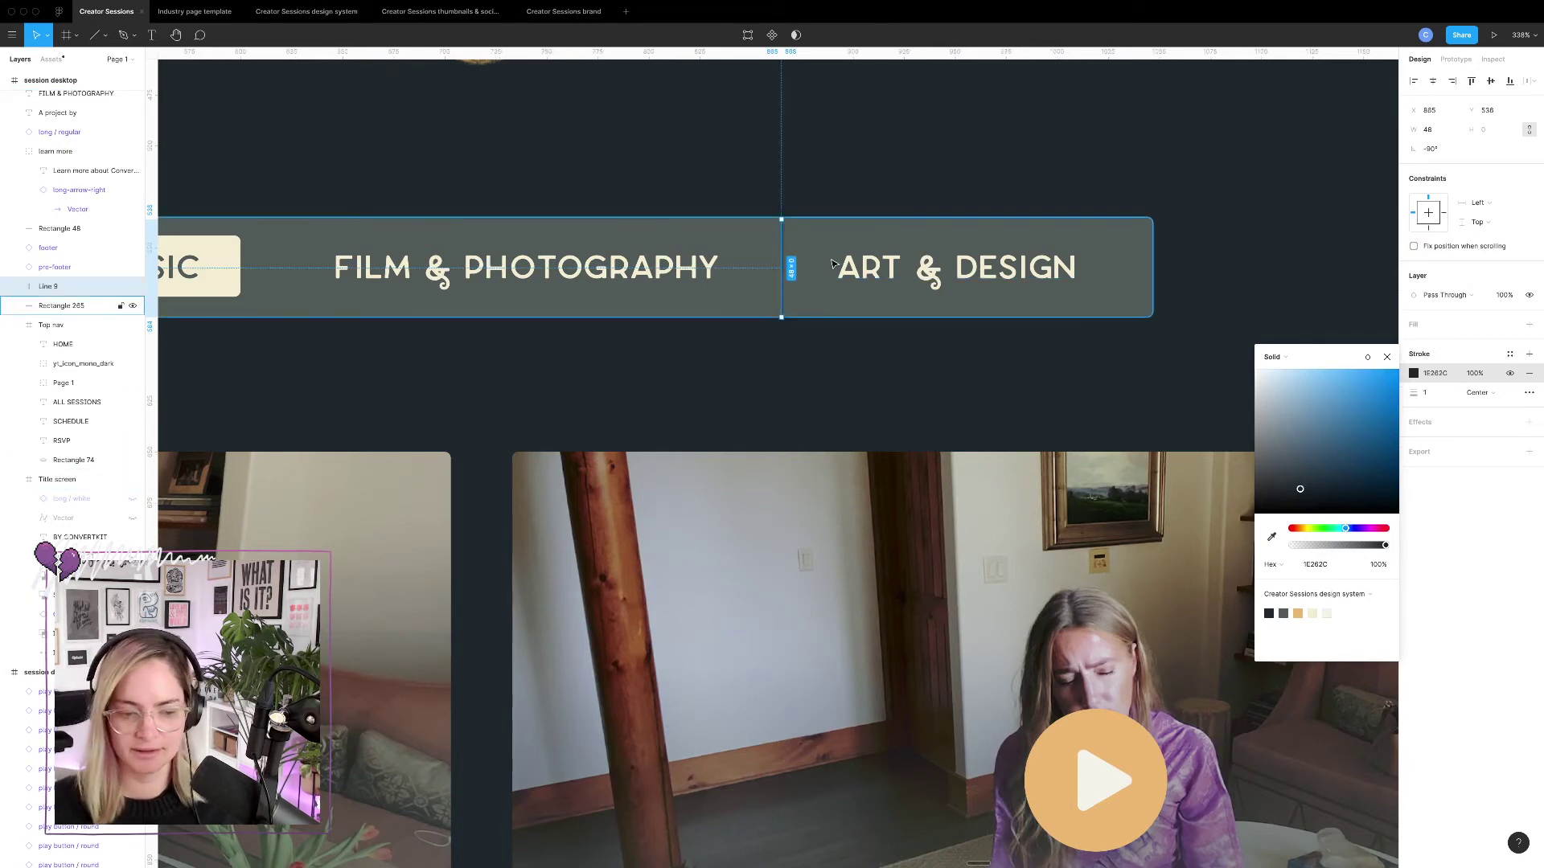
Extend the divider line upward to a length of 49 so it spans the filter bar's full height.
scroll(845, 267, "up", 5)
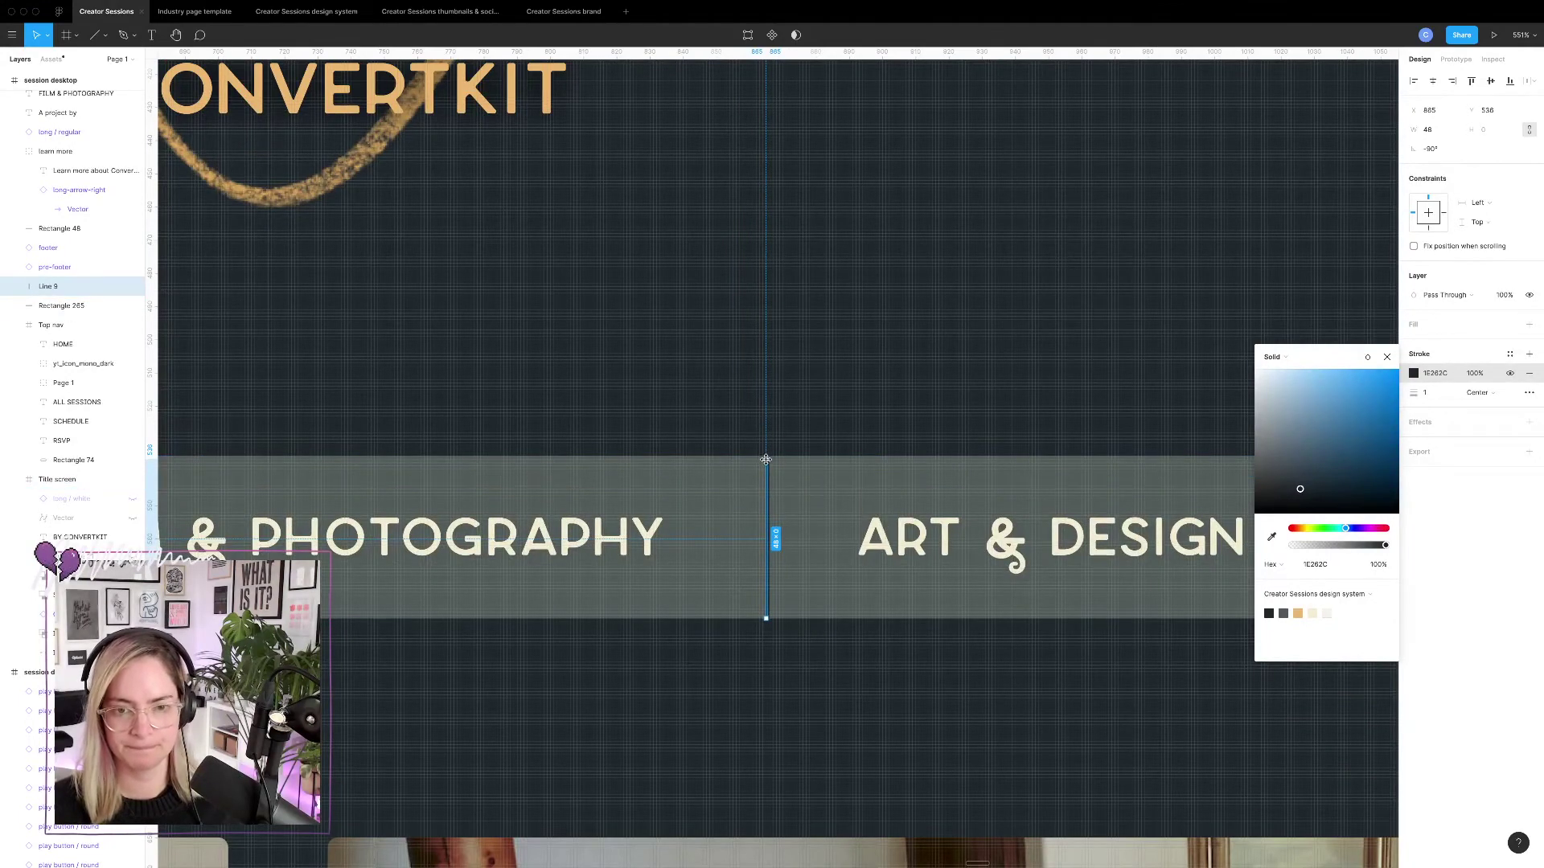
left_click_drag(765, 459, 766, 453)
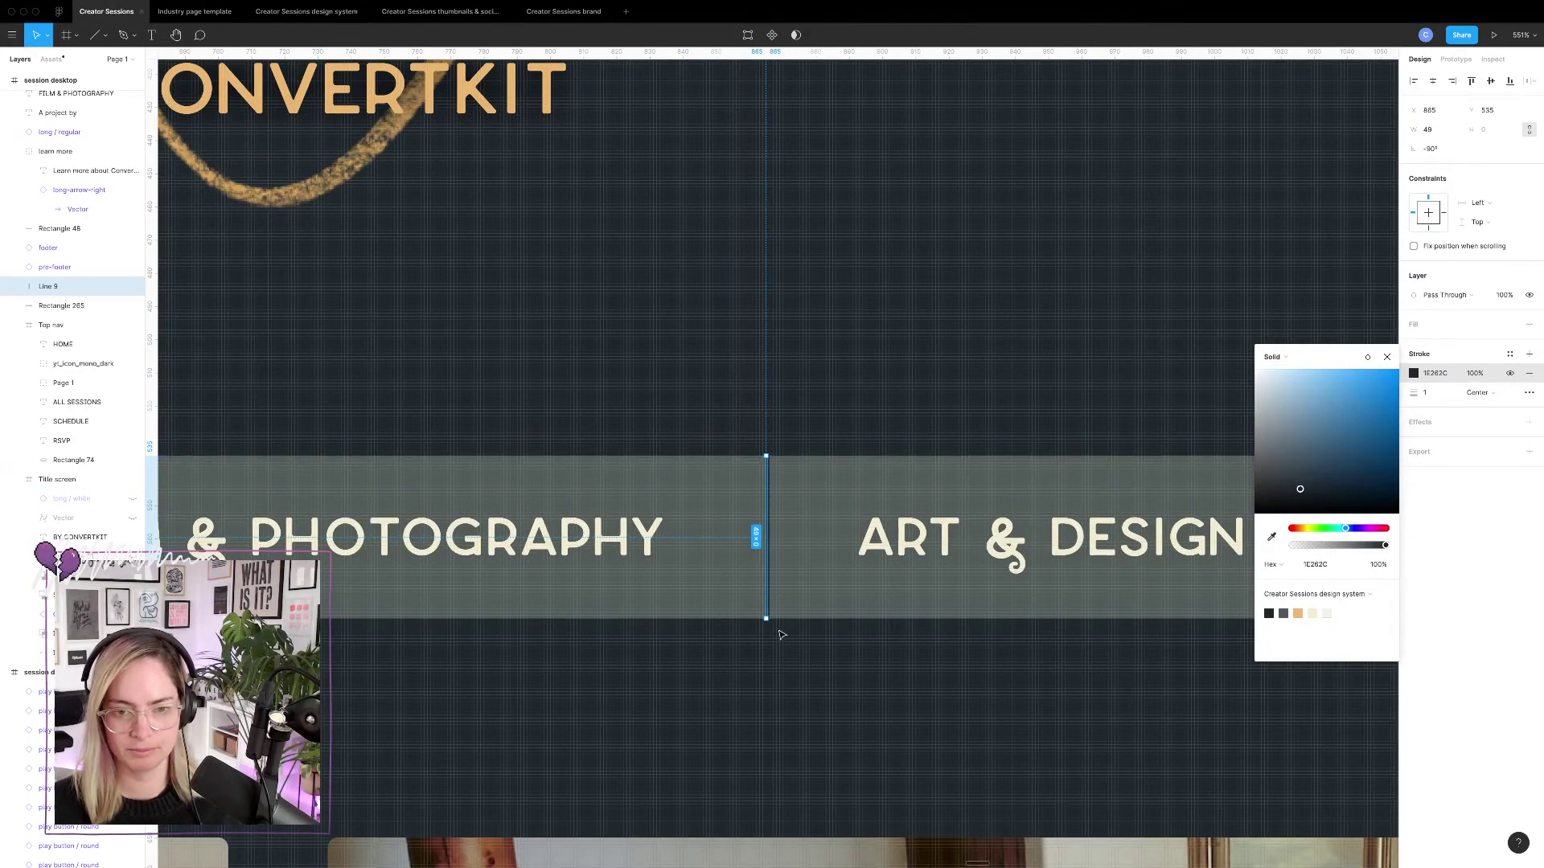
left_click(814, 682)
scroll(814, 682, "down", 5)
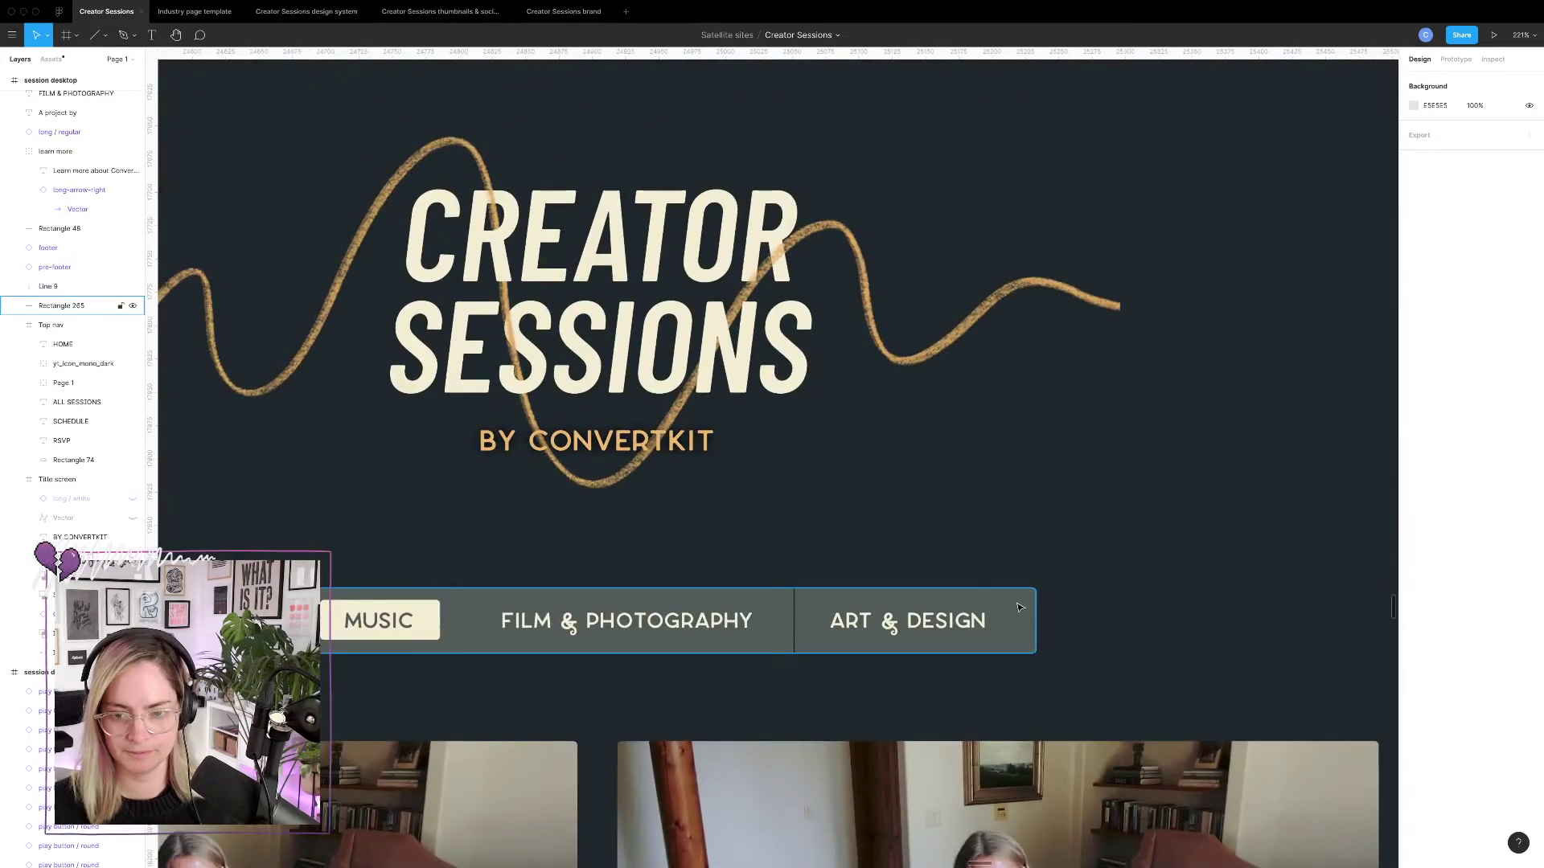
Set the MUSIC highlight's corner radius to 0 and stretch it to the filter bar's full height of 49.
left_click(1009, 617)
left_click_drag(1011, 617, 1015, 617)
scroll(799, 620, "left", 4)
left_click(744, 613)
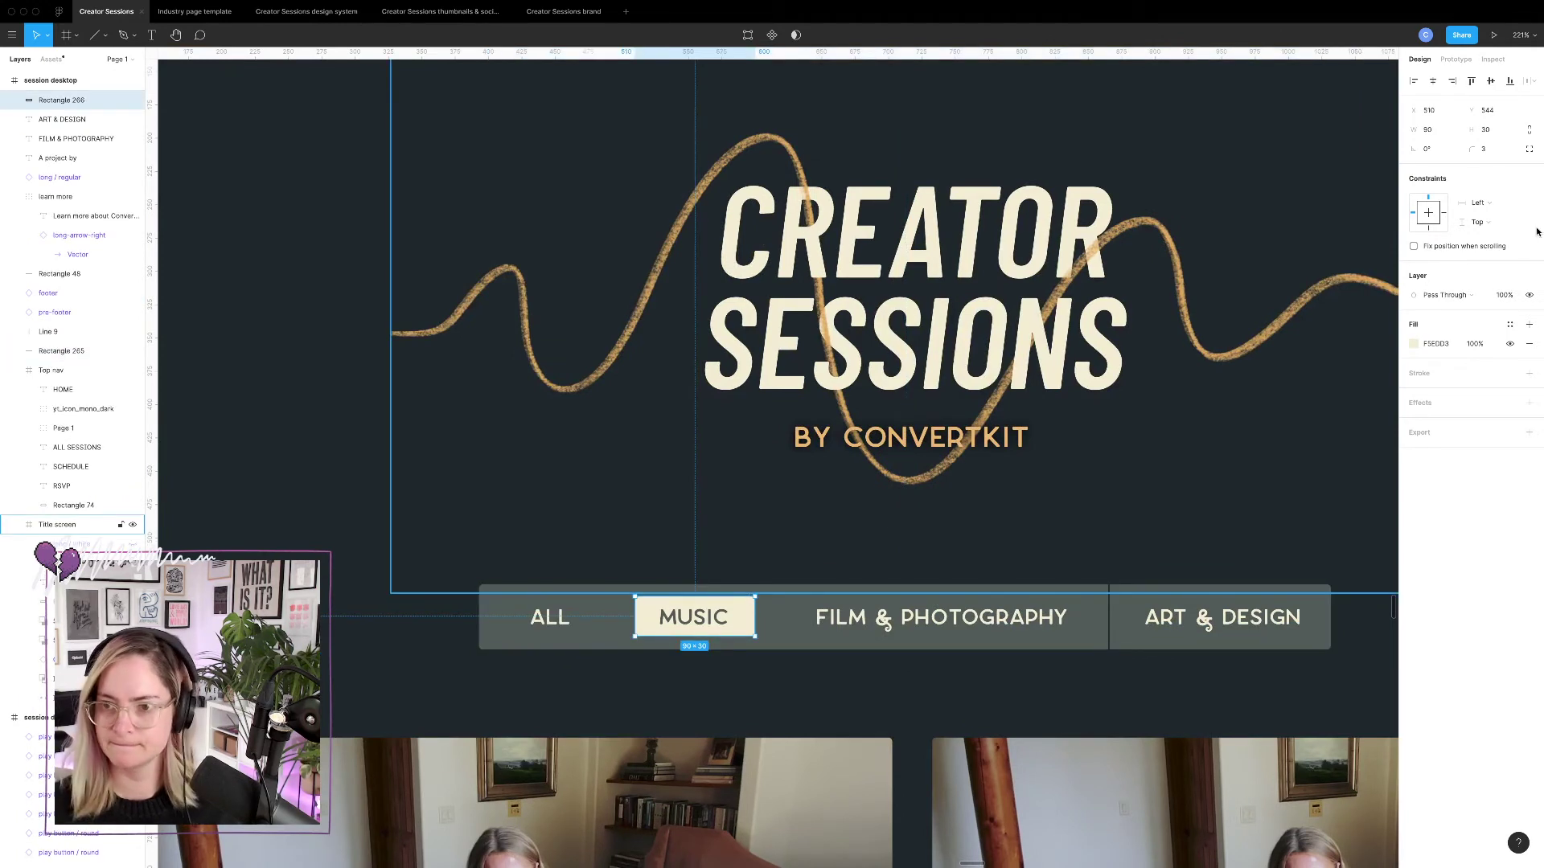
type("0")
key("Return")
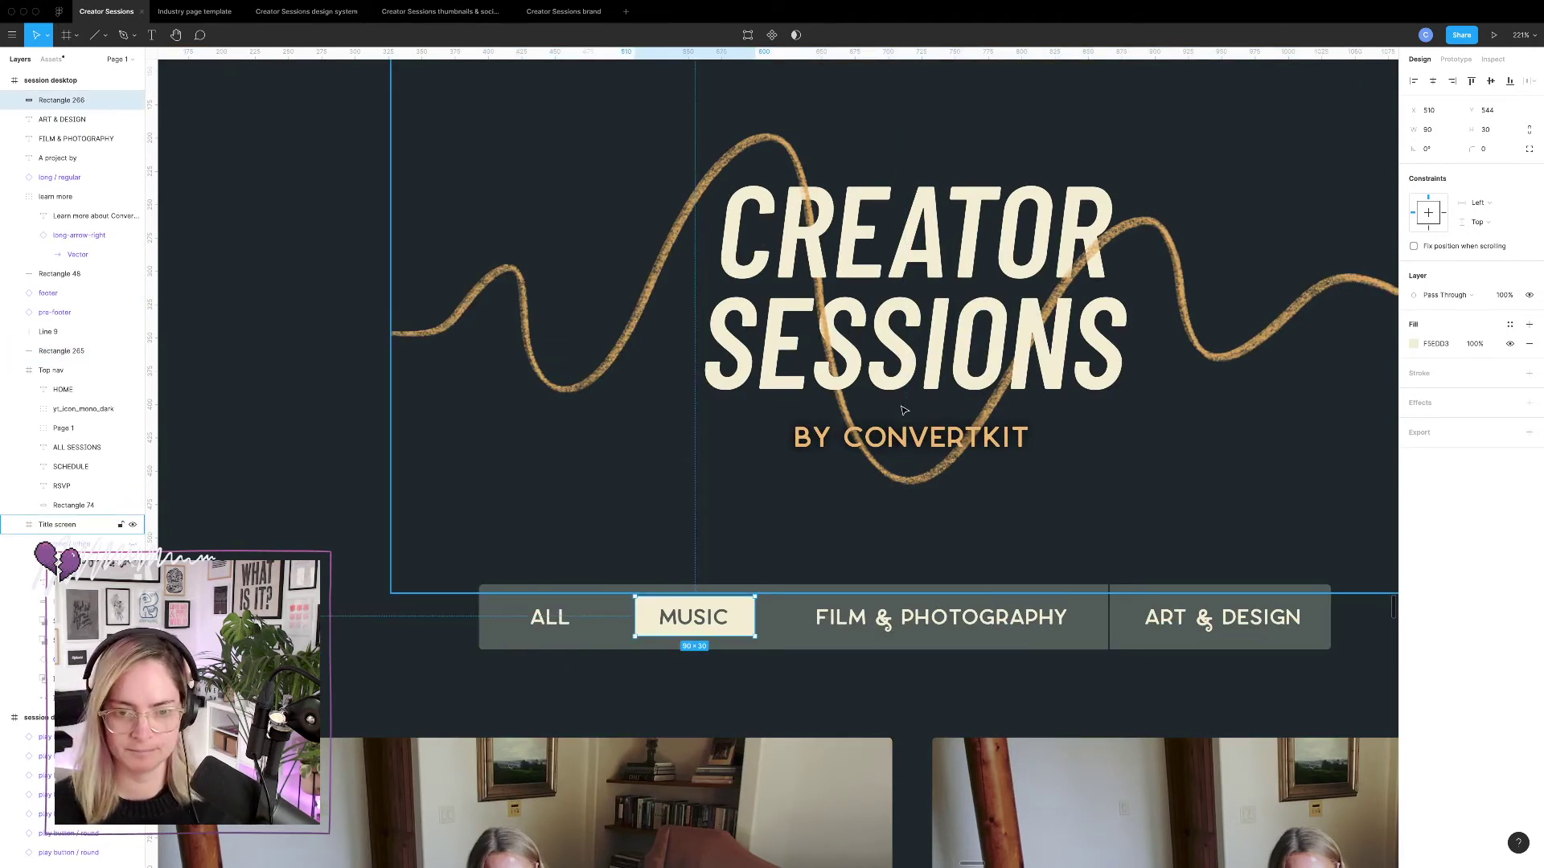
left_click_drag(700, 595, 719, 582)
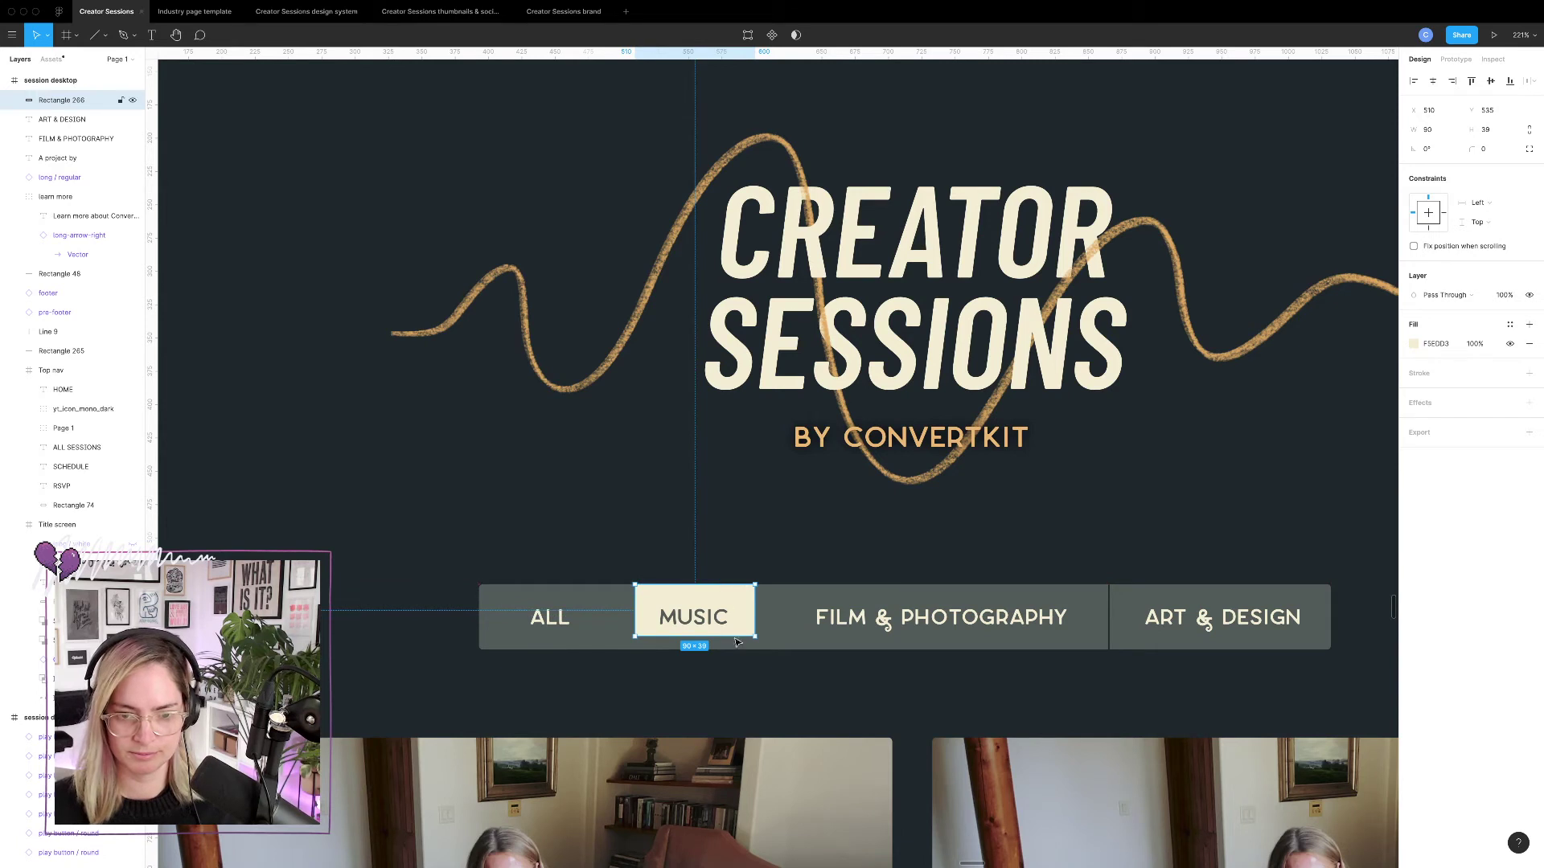
left_click_drag(736, 642, 736, 653)
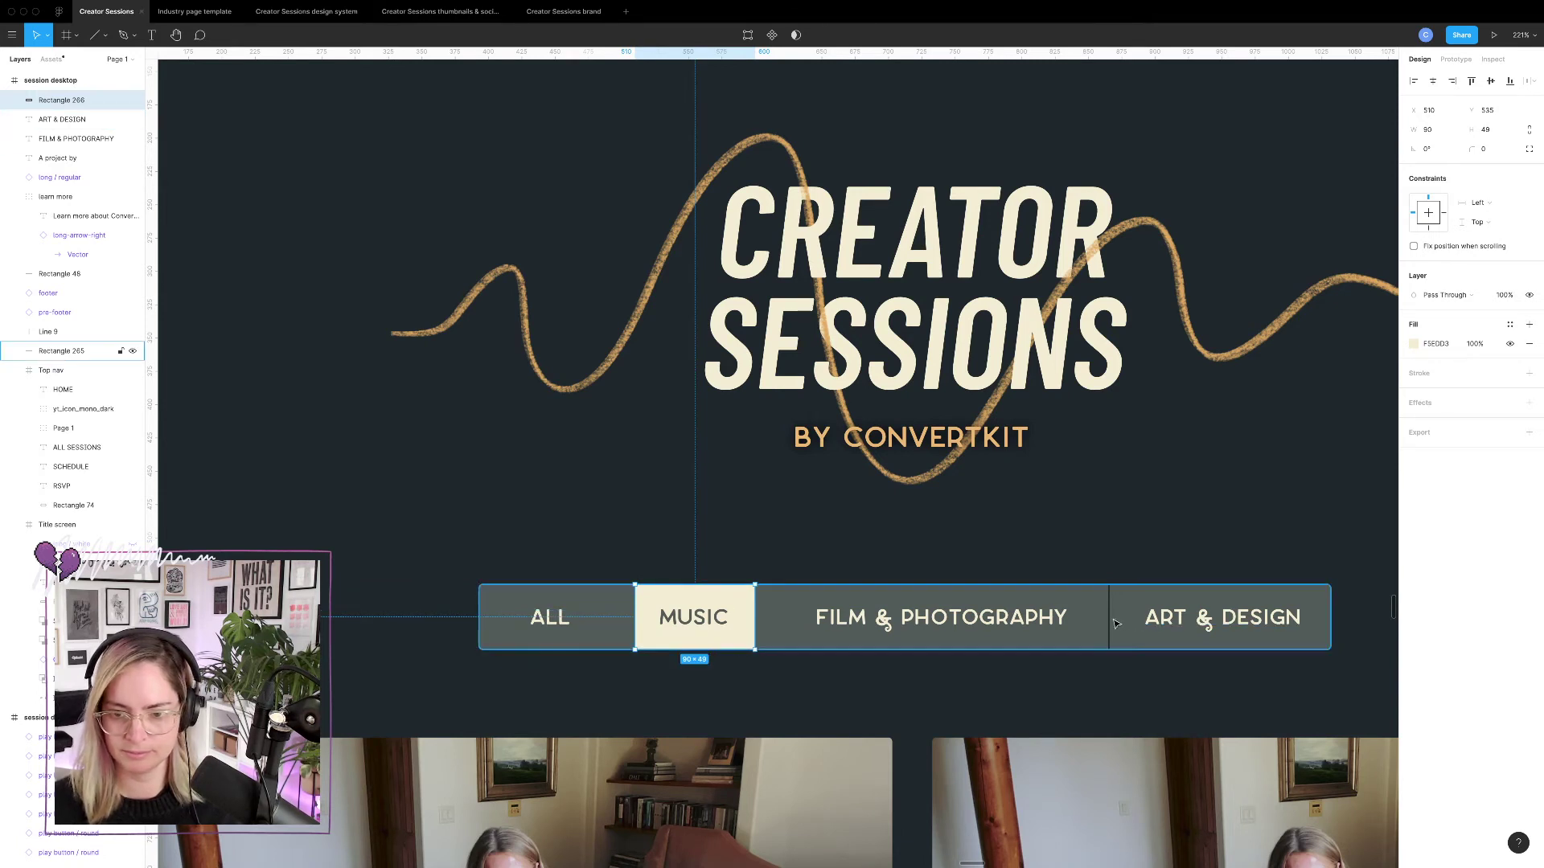
Copy the divider line to both sides of MUSIC and widen the highlight to 121 so it fills the space between them.
left_click_drag(1116, 624, 776, 619)
left_click(749, 630)
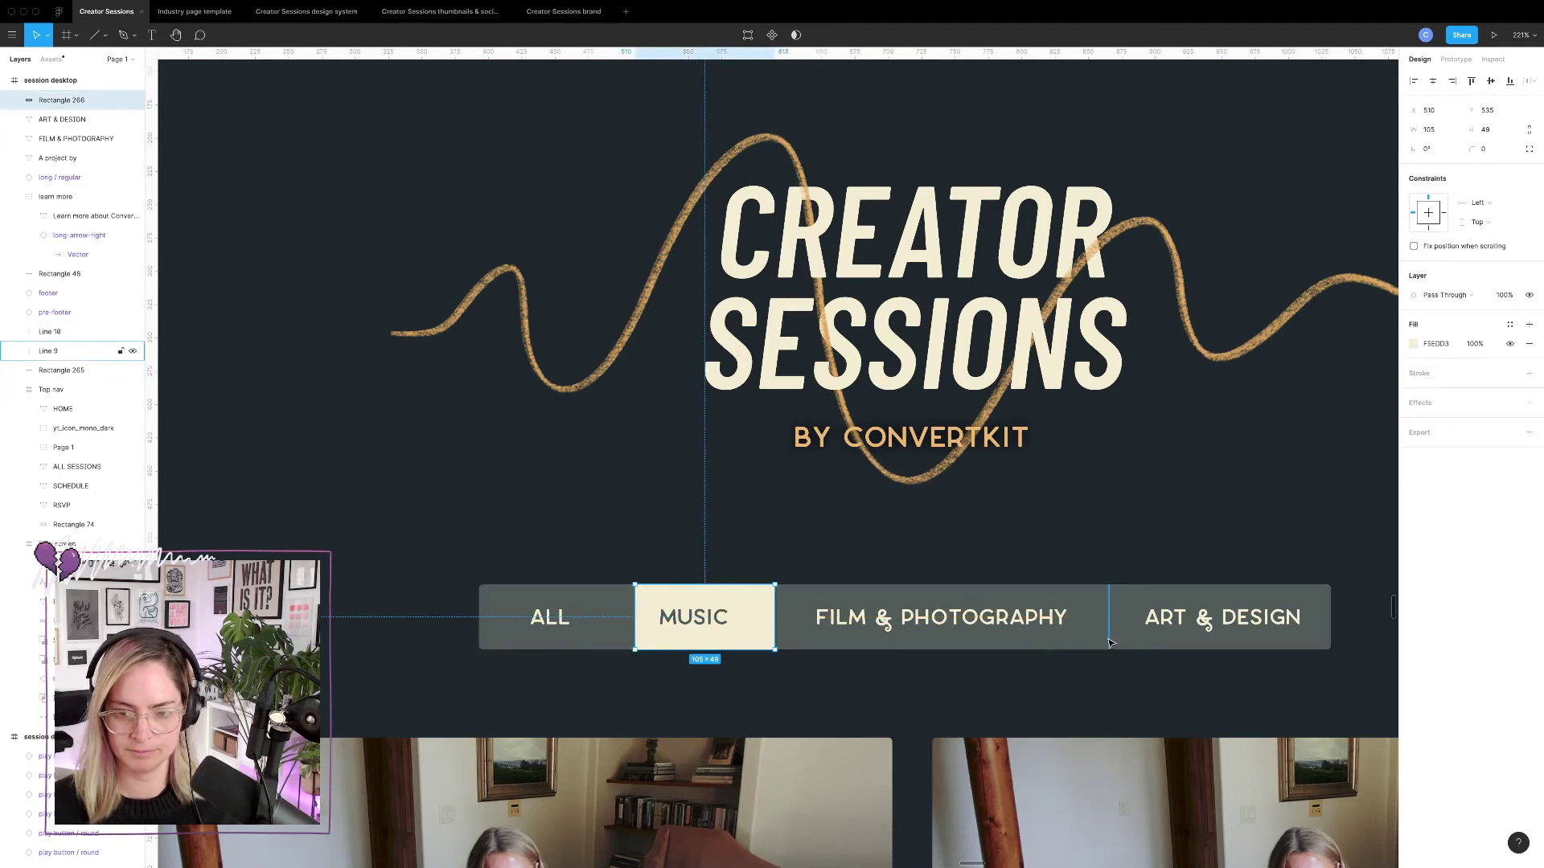
left_click_drag(1111, 643, 613, 622)
left_click(663, 644)
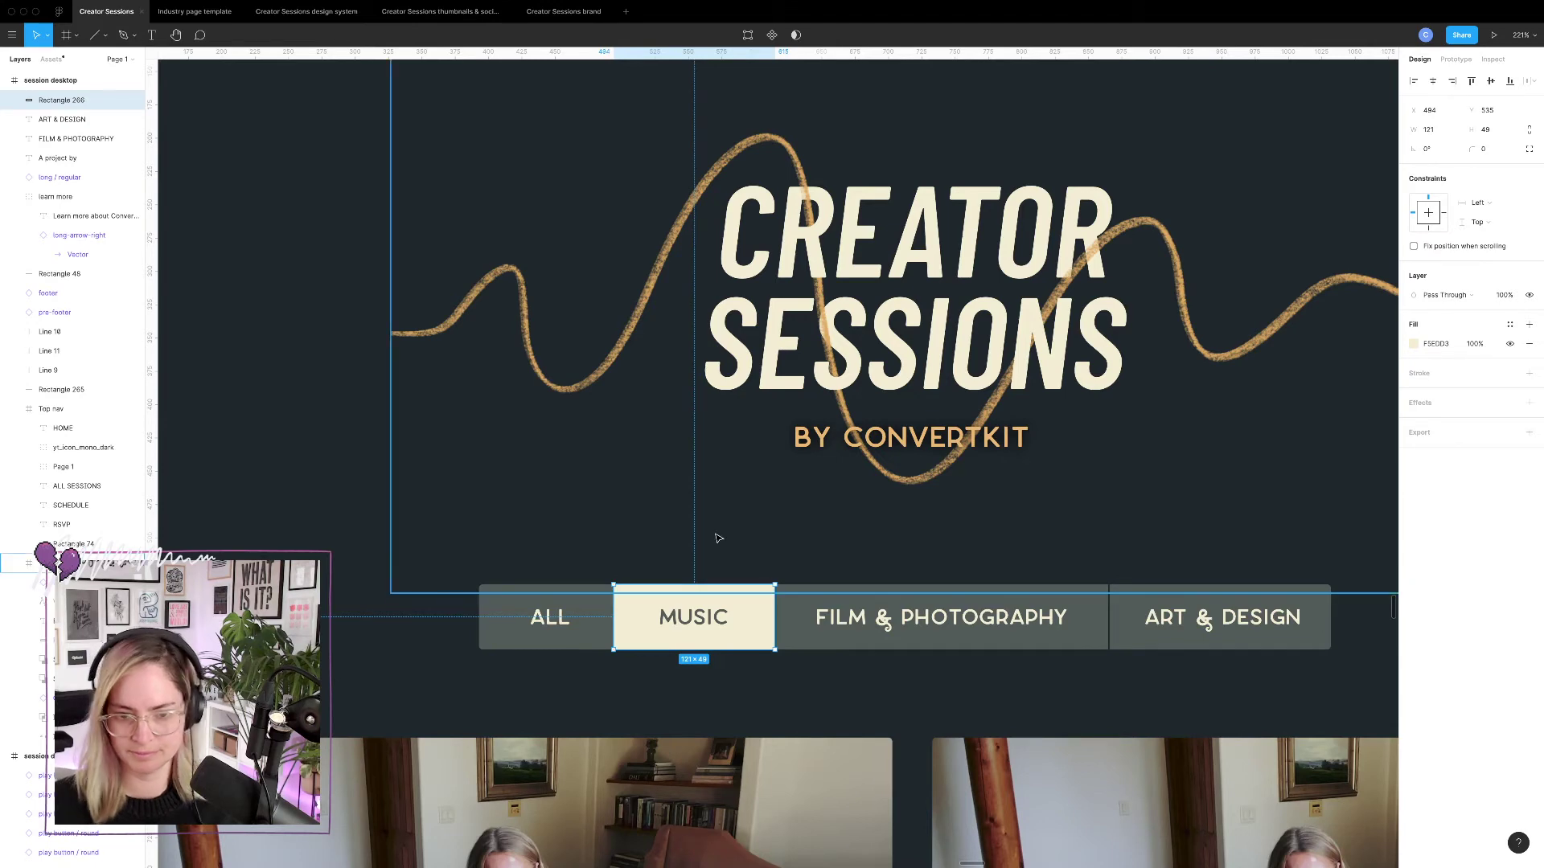
left_click(718, 538)
scroll(734, 539, "down", 5)
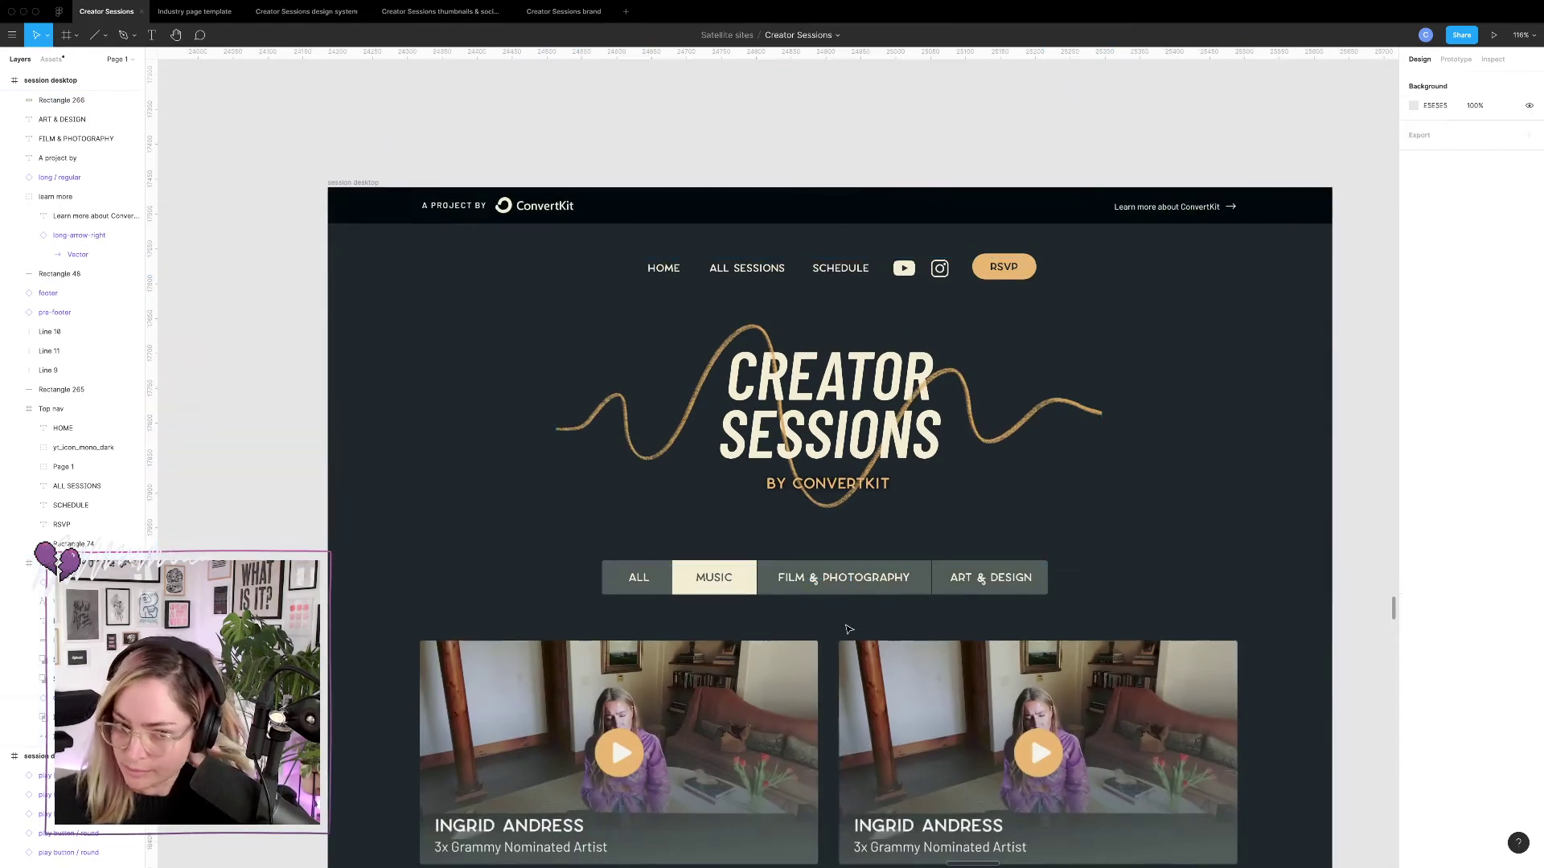
Duplicate the session desktop frame with the separate filter pills and place the copy beyond the divided-bar version.
scroll(848, 629, "down", 2)
scroll(848, 629, "right", 1)
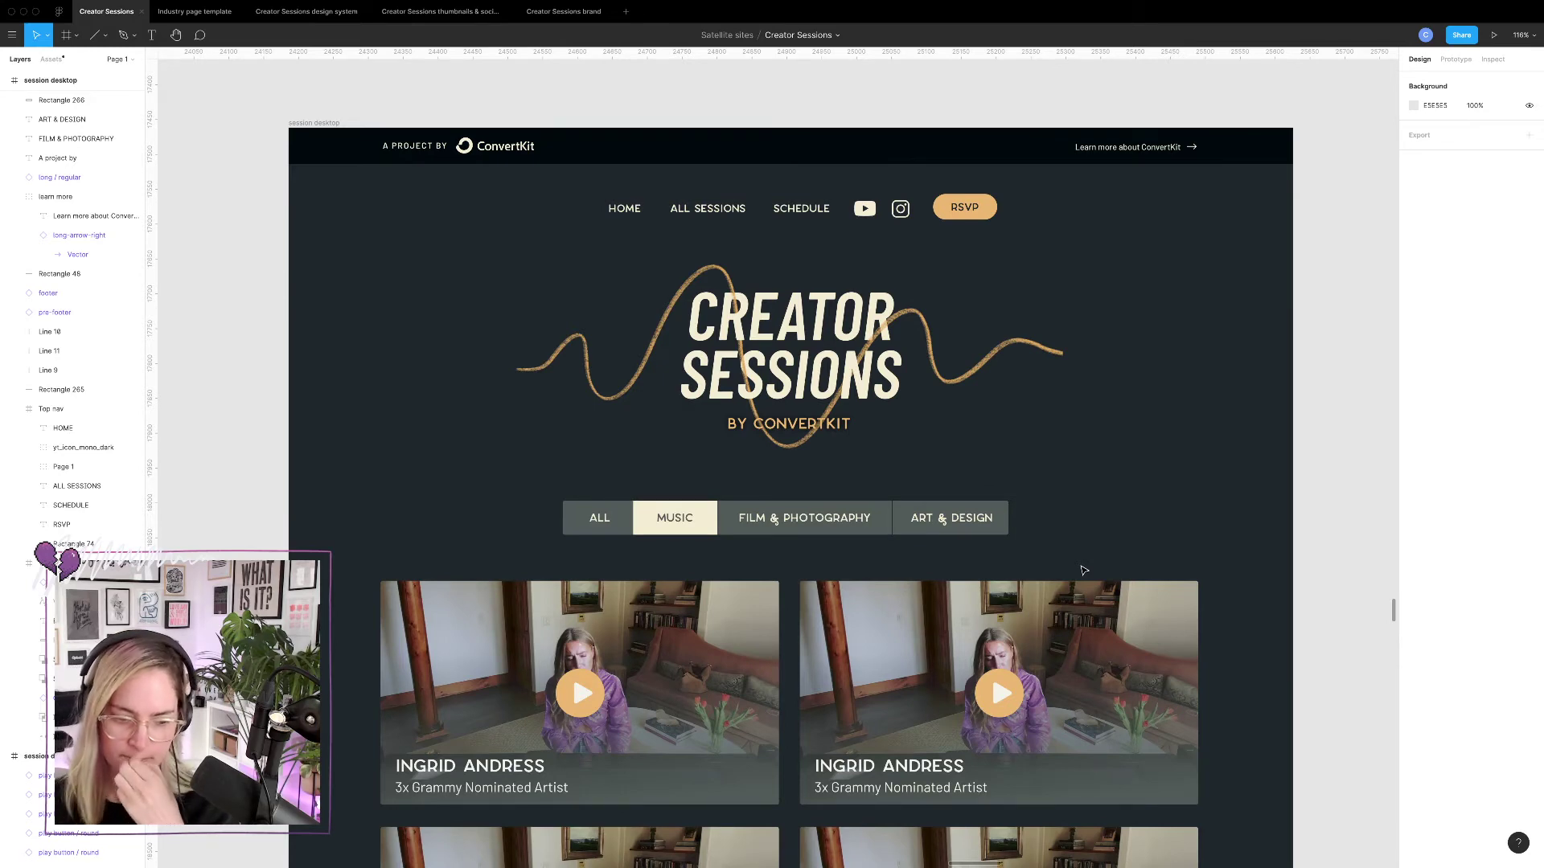
scroll(941, 524, "right", 3)
scroll(846, 517, "down", 5)
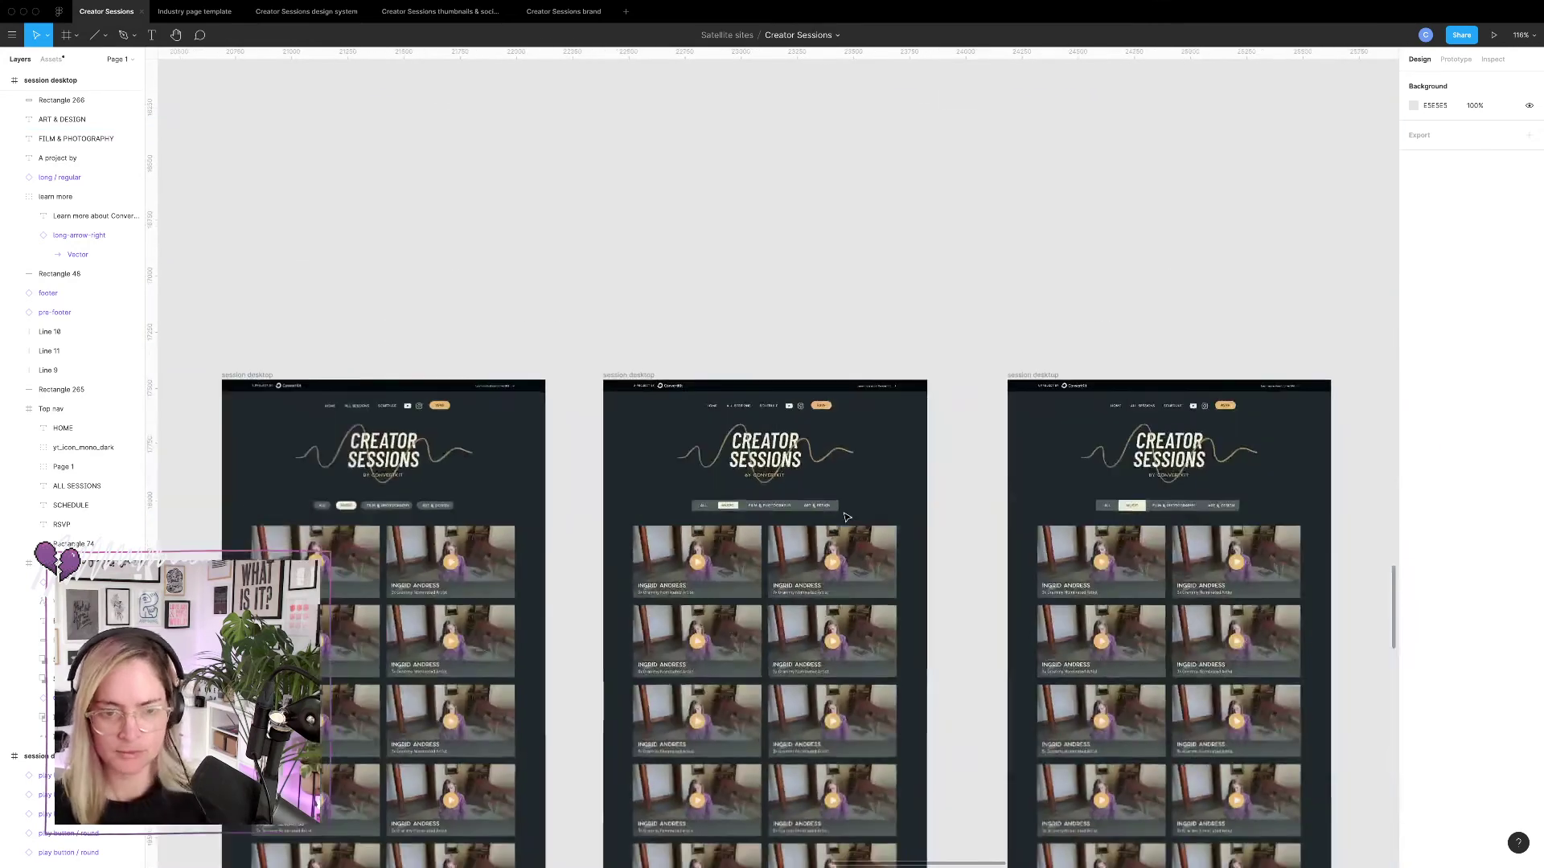
scroll(846, 517, "down", 5)
left_click(1320, 483)
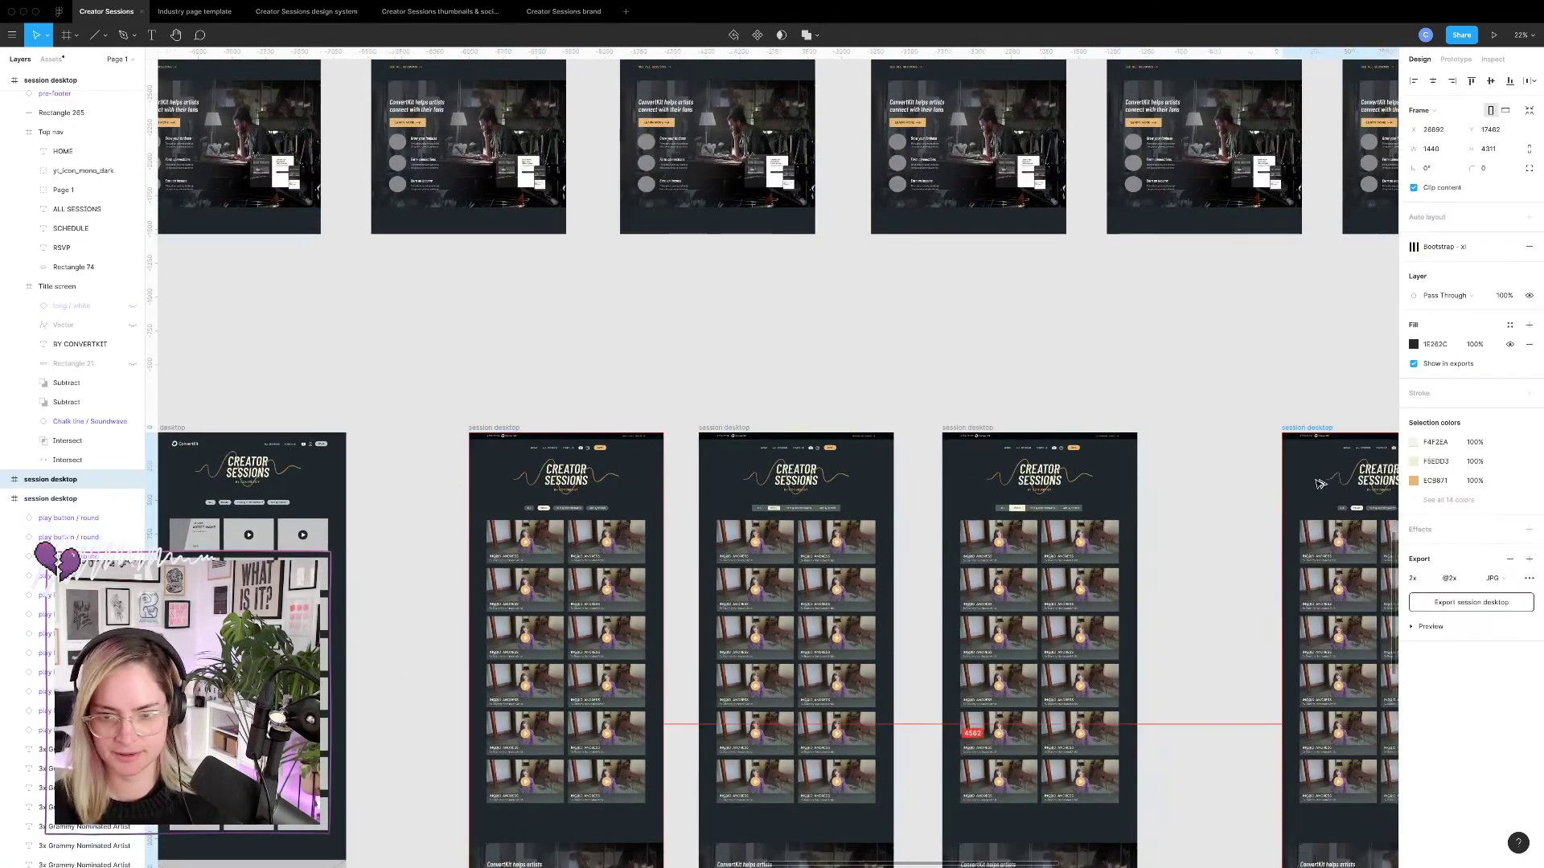
left_click_drag(1319, 484, 1224, 485)
scroll(1030, 505, "right", 2)
scroll(1029, 505, "up", 3)
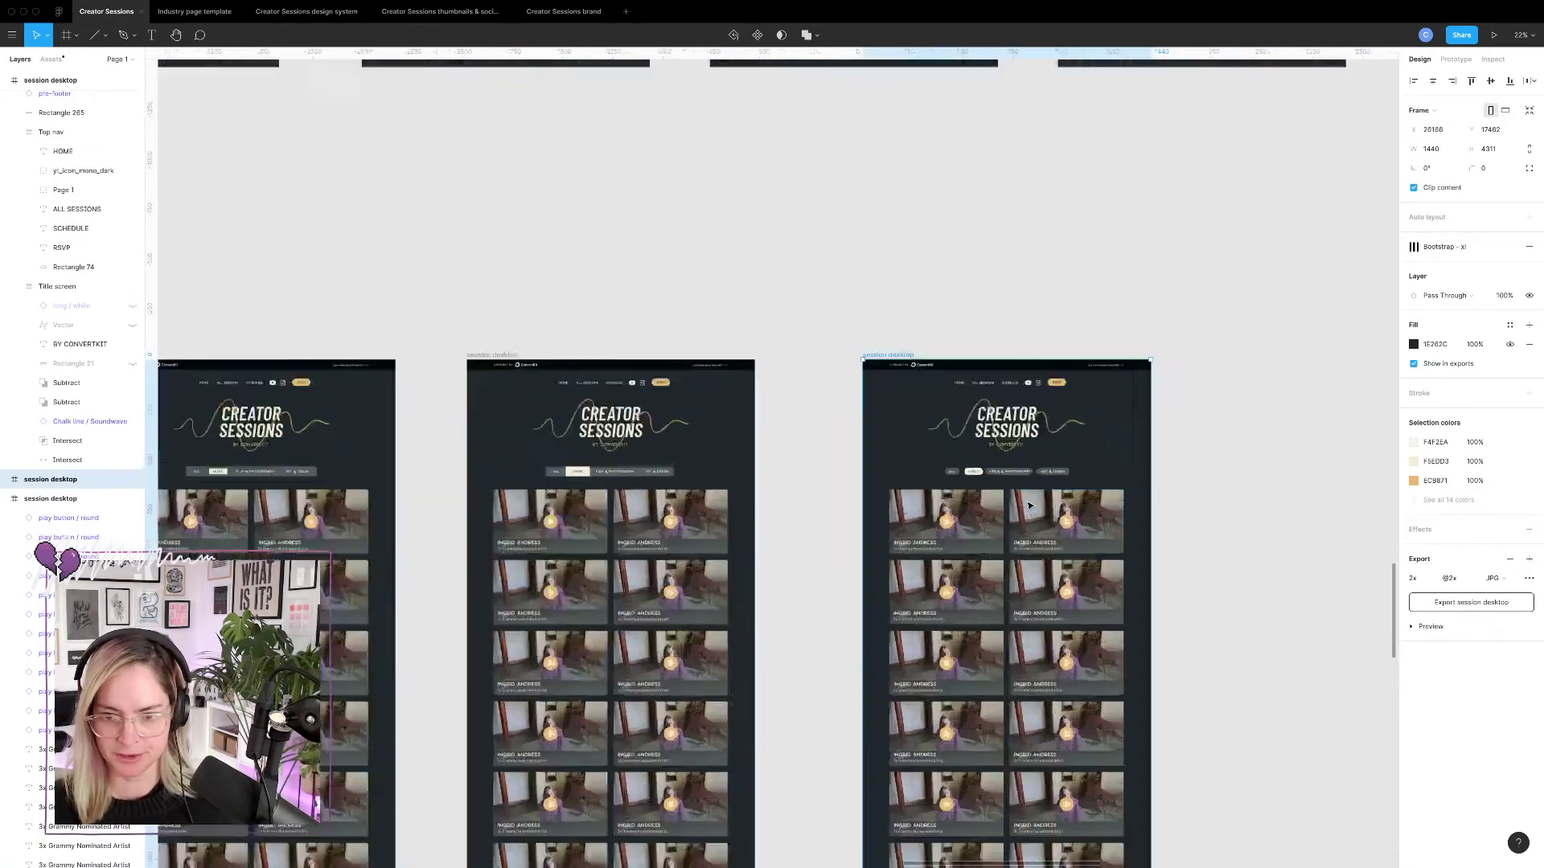
Replace the fill of the ALL, FILM & PHOTOGRAPHY and ART & DESIGN pills with a 1 px inside stroke in cream F5EDD3.
scroll(1029, 505, "up", 5)
scroll(1142, 404, "up", 3)
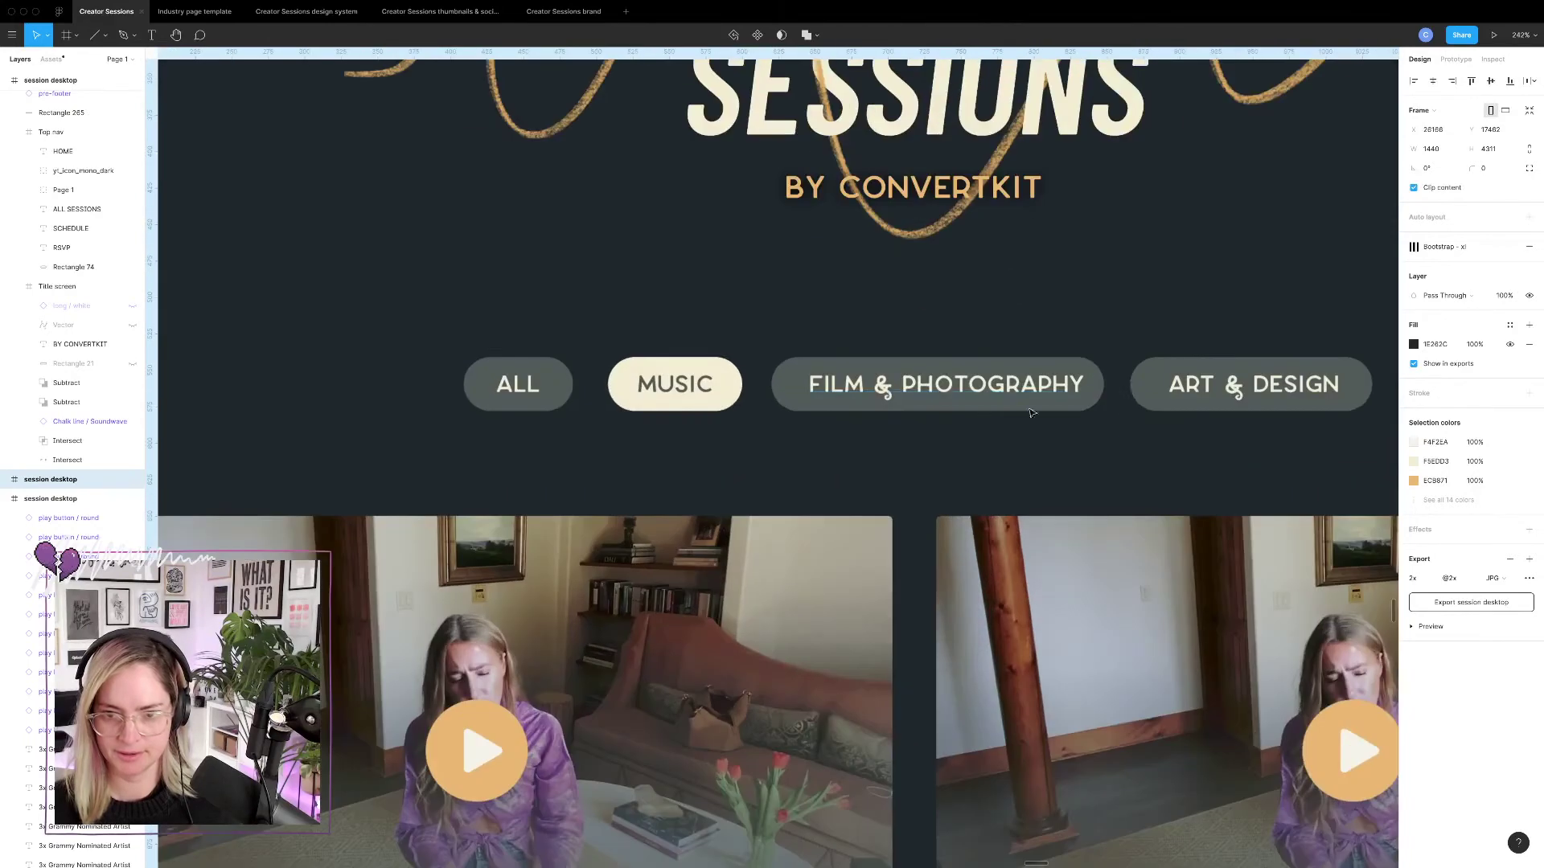
left_click(1142, 404)
left_click(852, 402, "shift")
left_click(519, 402, "shift")
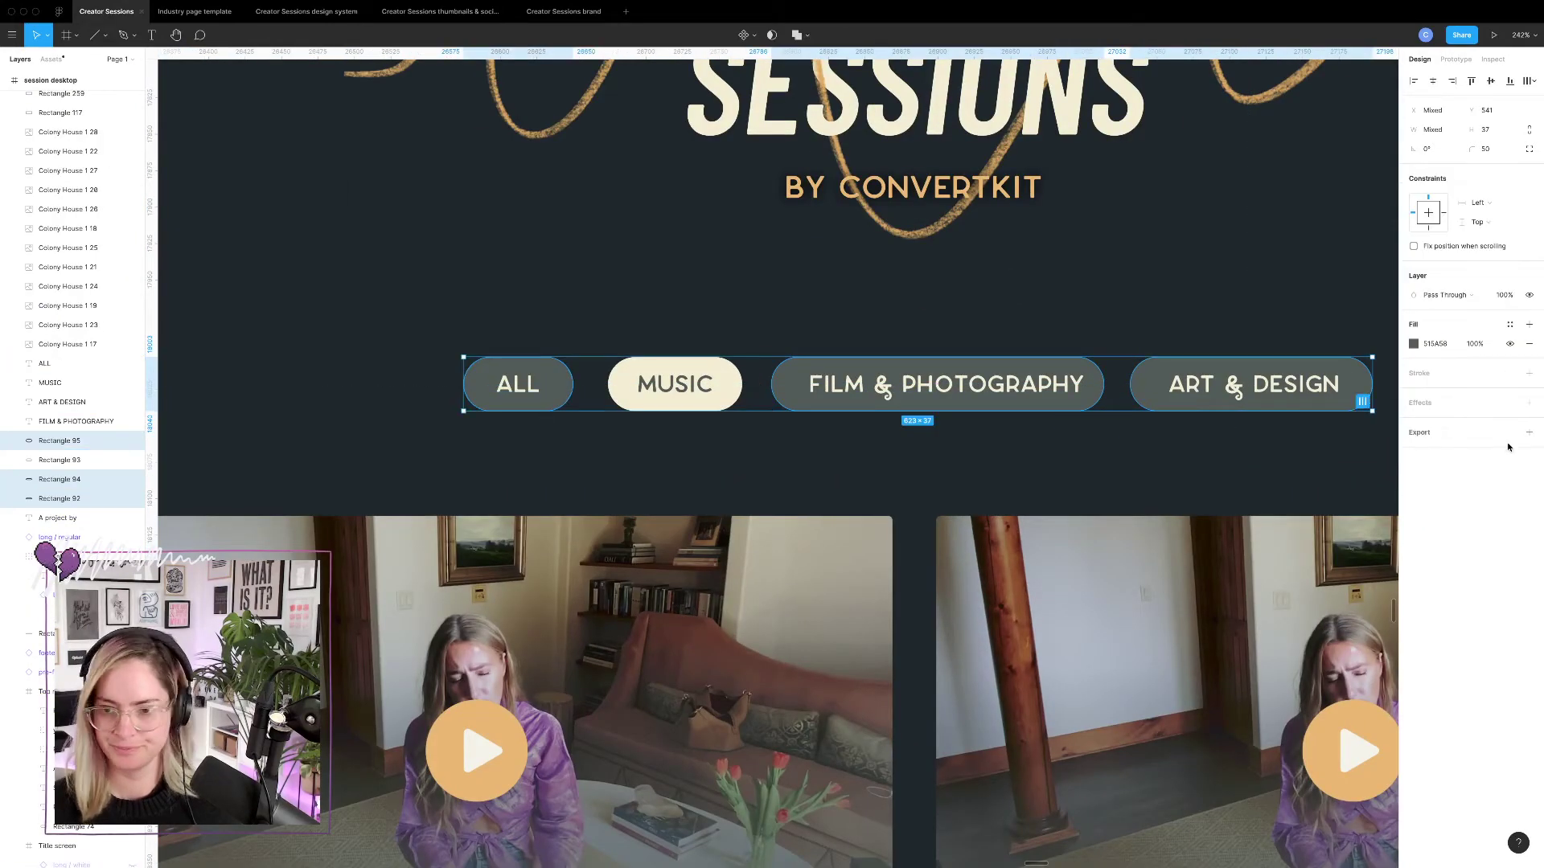
left_click(1529, 344)
left_click(1528, 356)
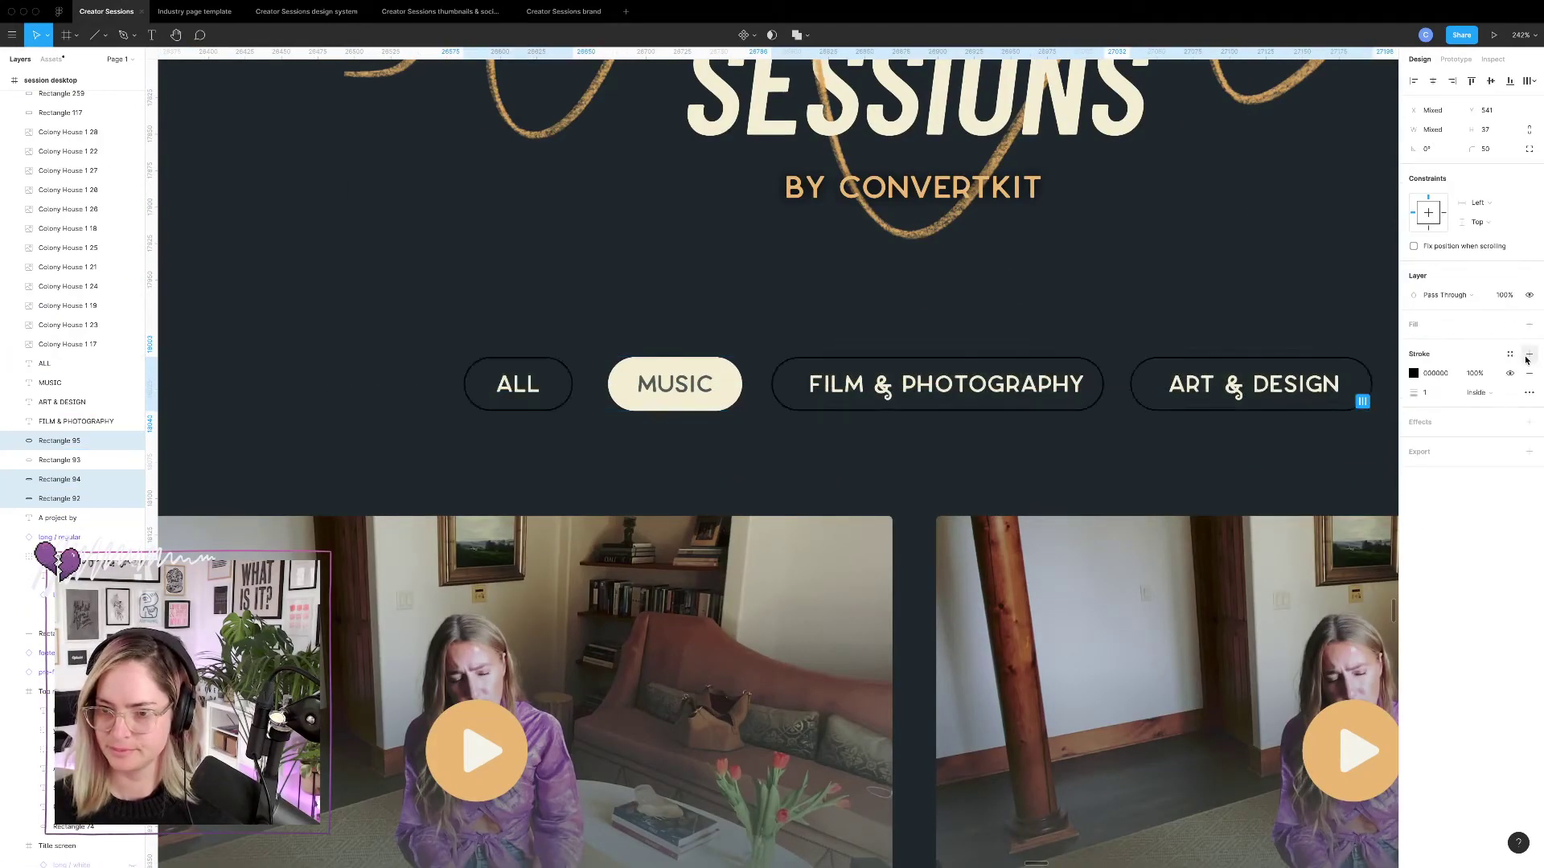
left_click(1414, 375)
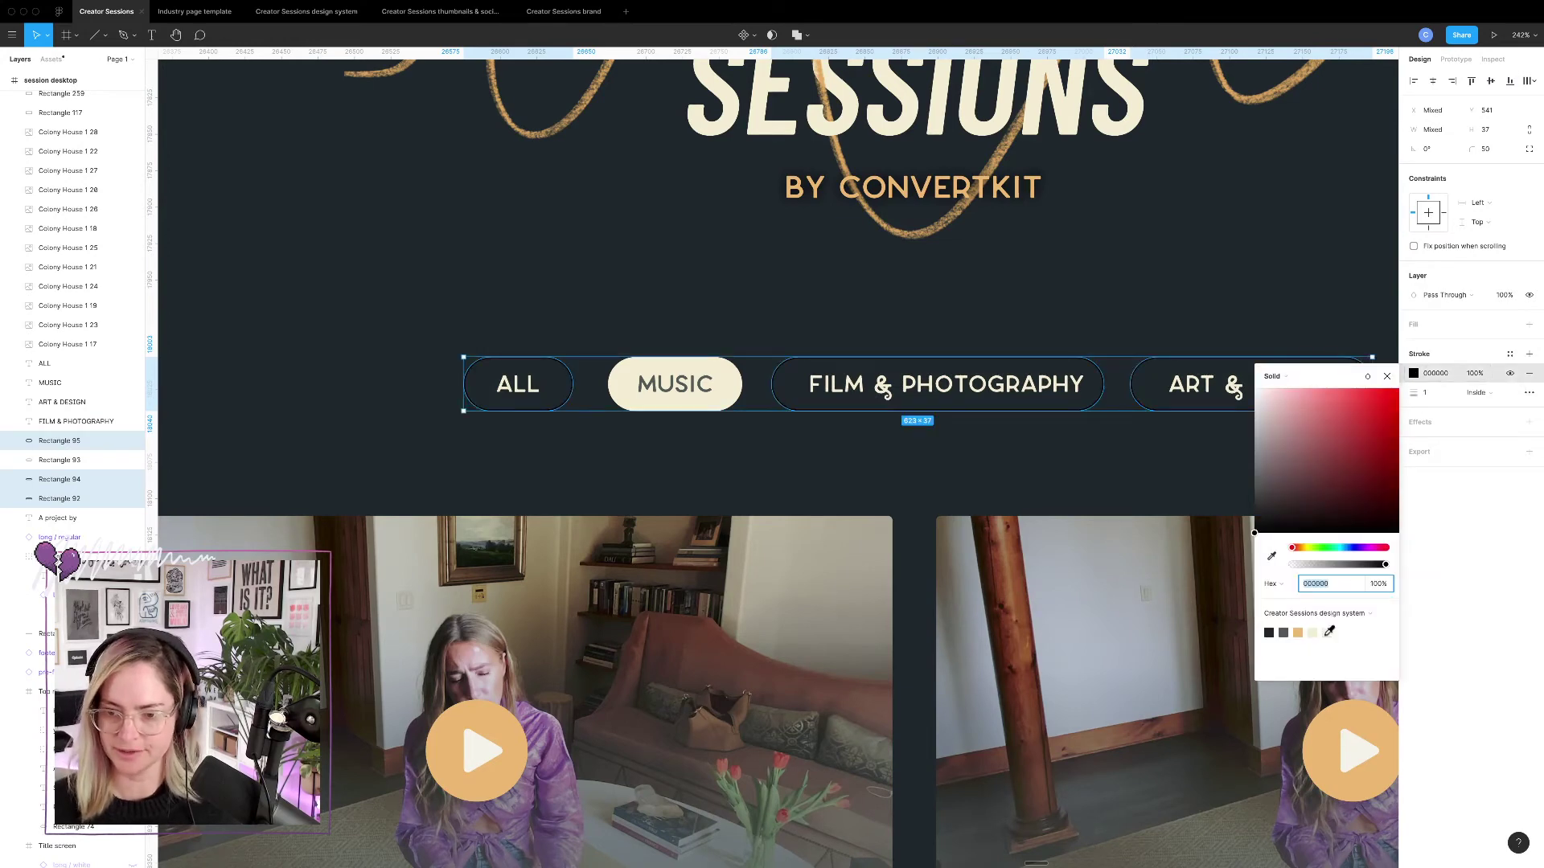
left_click(1313, 633)
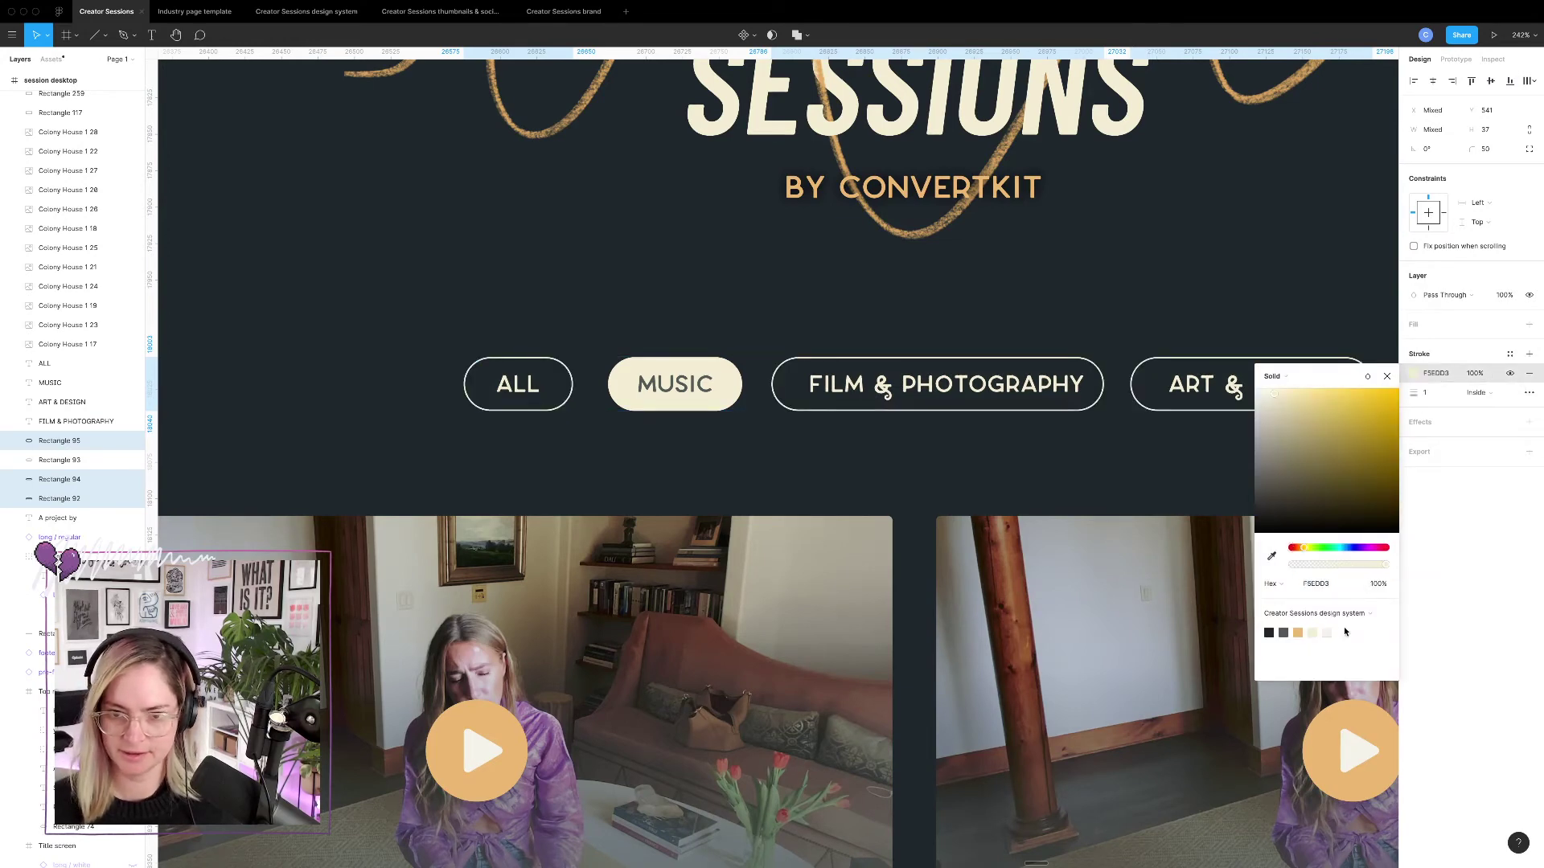
left_click(1083, 487)
scroll(1085, 489, "down", 5)
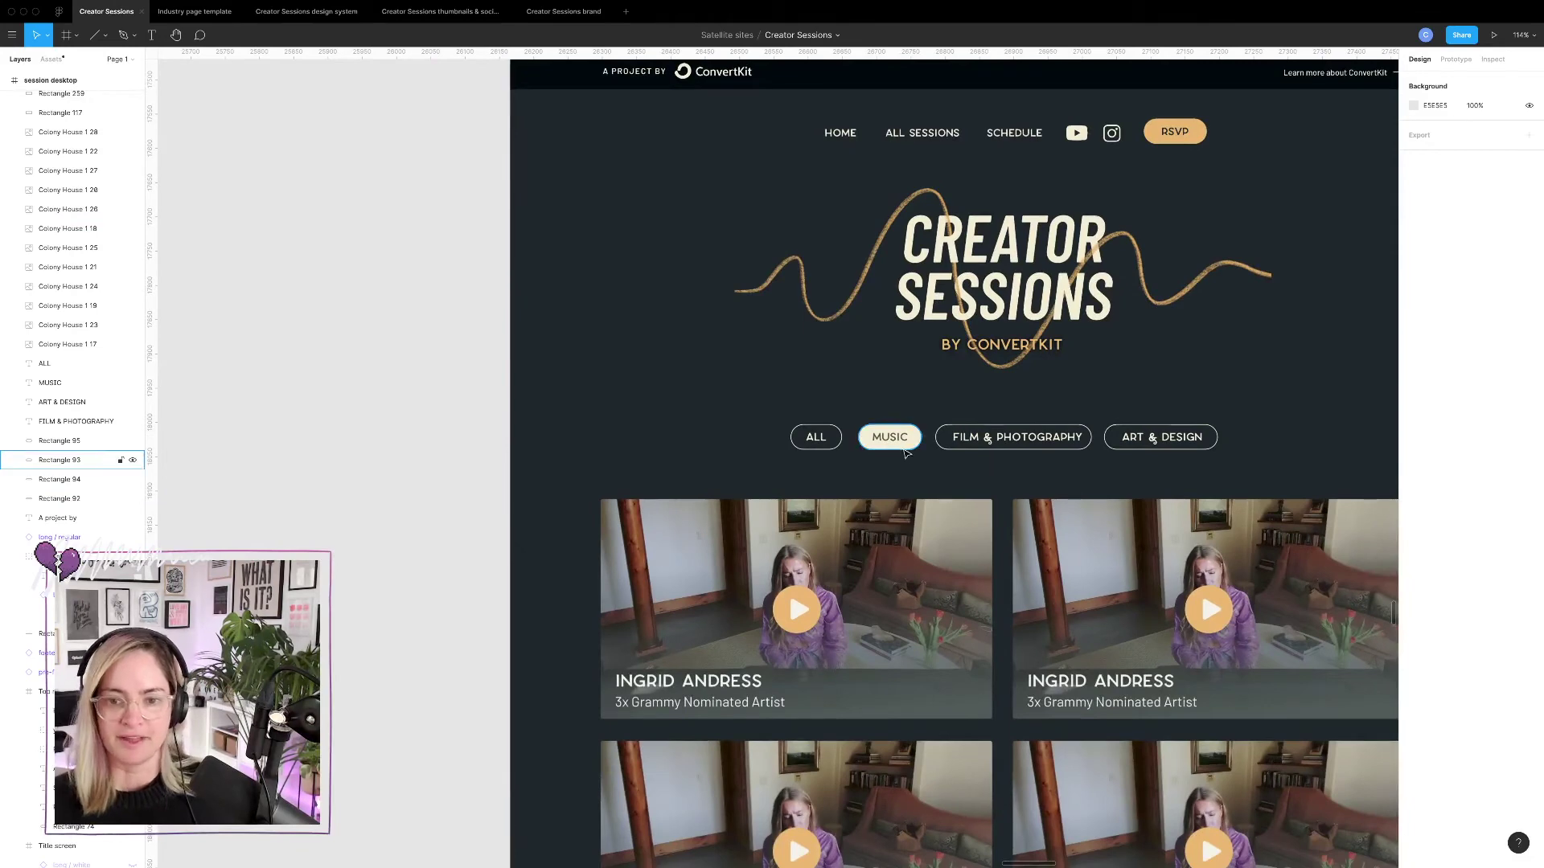
Set the MUSIC label's text colour to the dark design system colour 1E262C.
left_click(55, 383)
left_click(1413, 475)
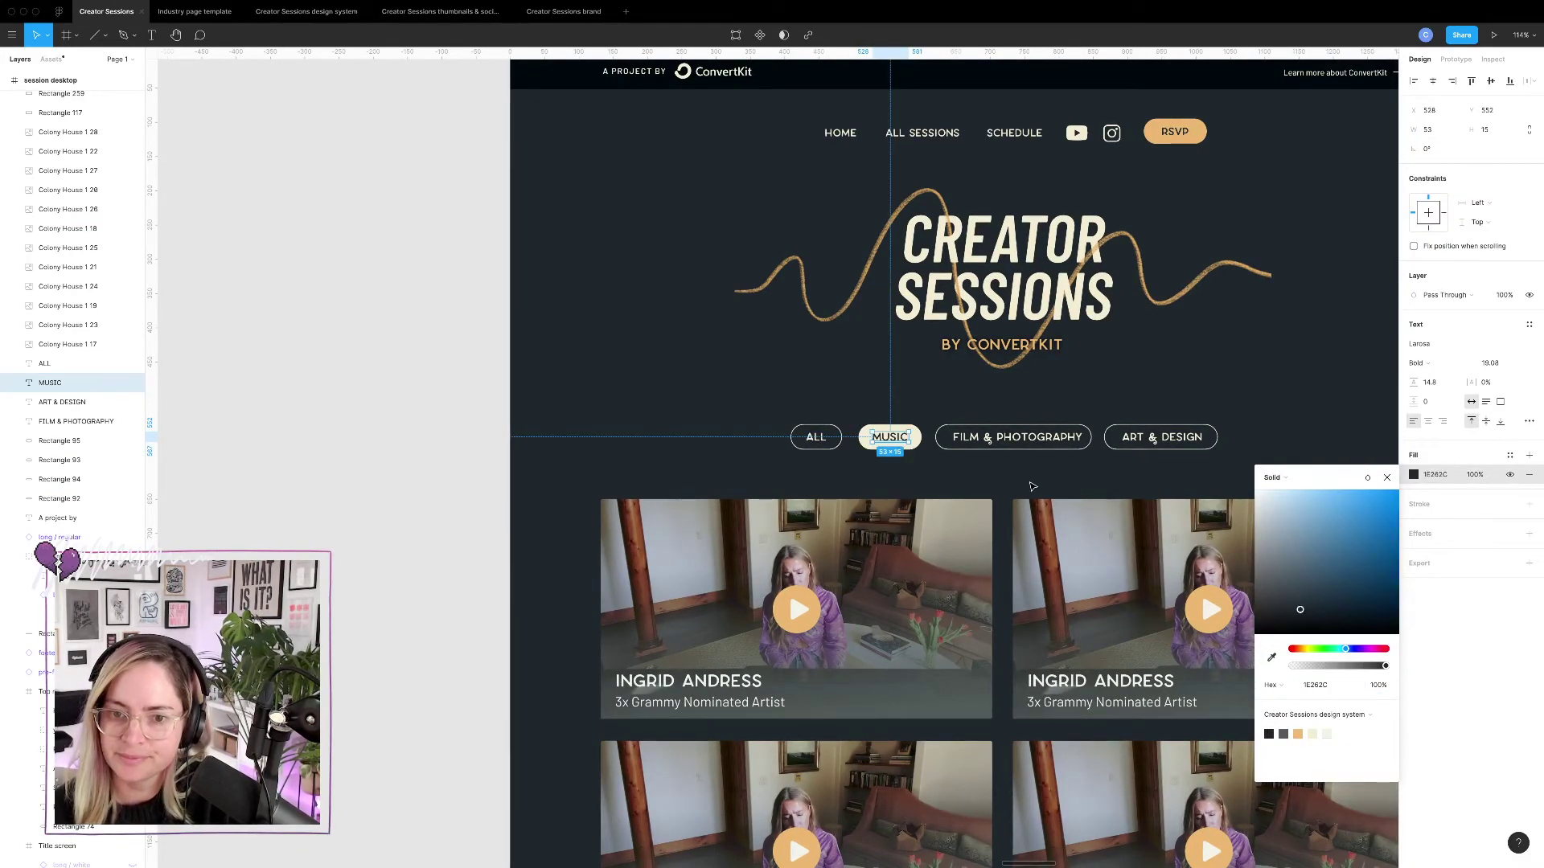
left_click(1030, 485)
scroll(1033, 487, "right", 3)
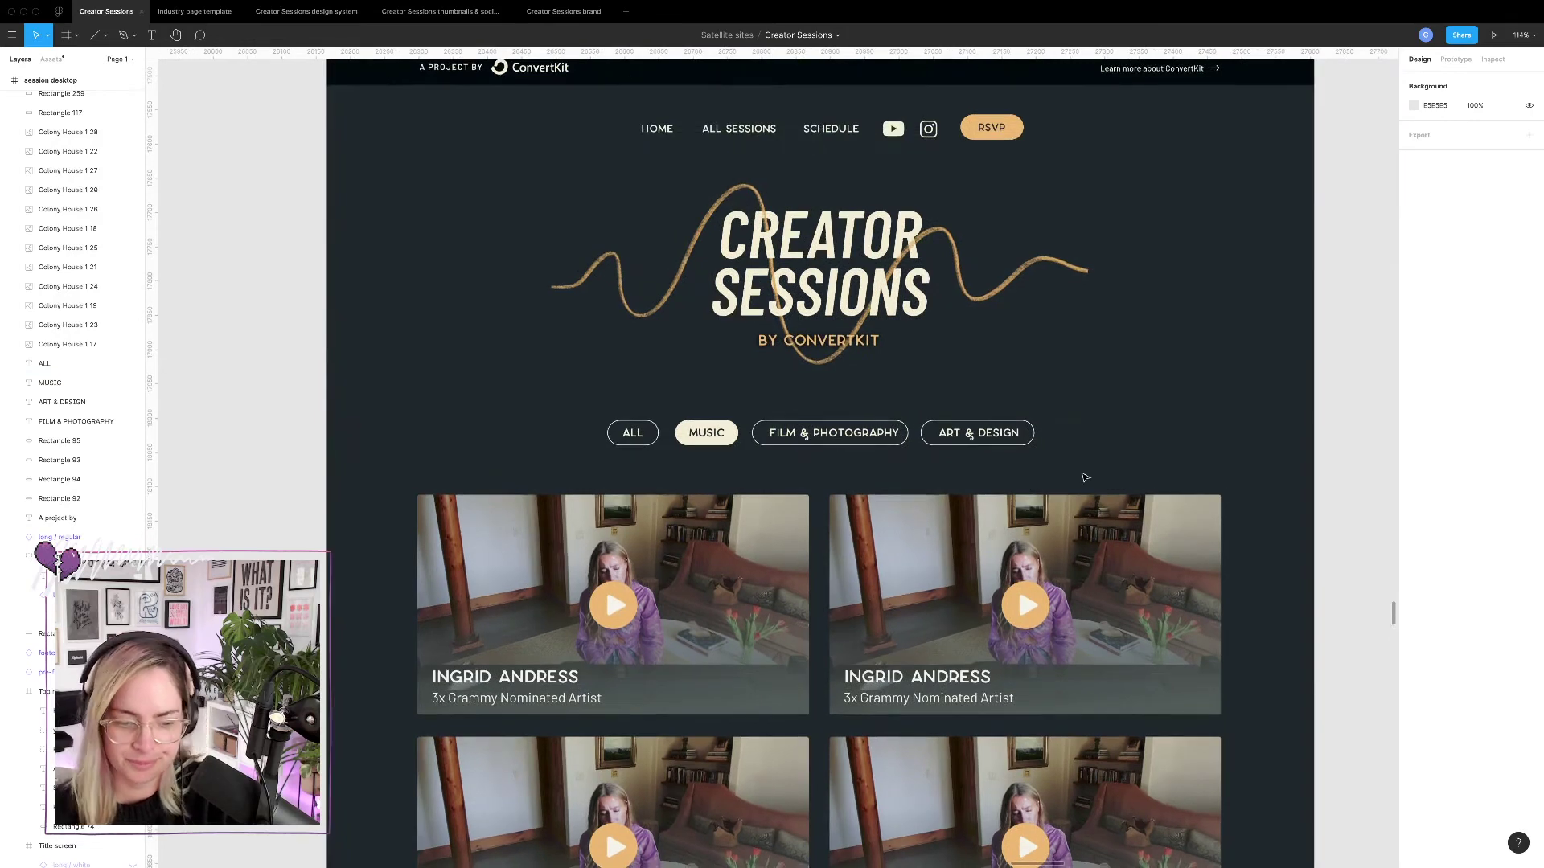
Duplicate the session desktop frame with the outlined filter pills to make another variation beside it.
scroll(1086, 478, "down", 2)
scroll(965, 442, "right", 3)
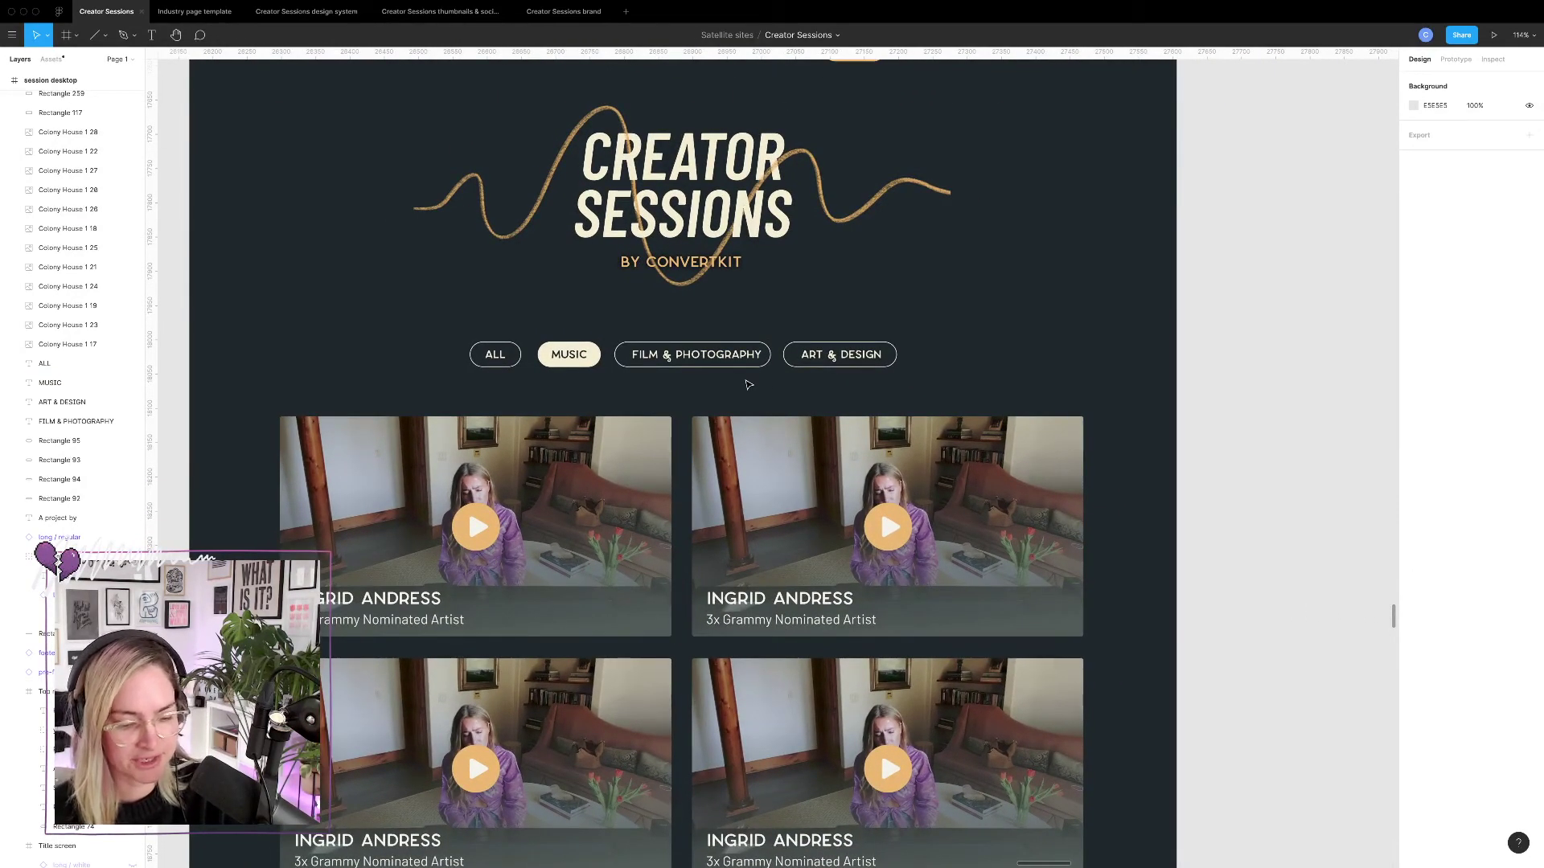
scroll(747, 384, "down", 5)
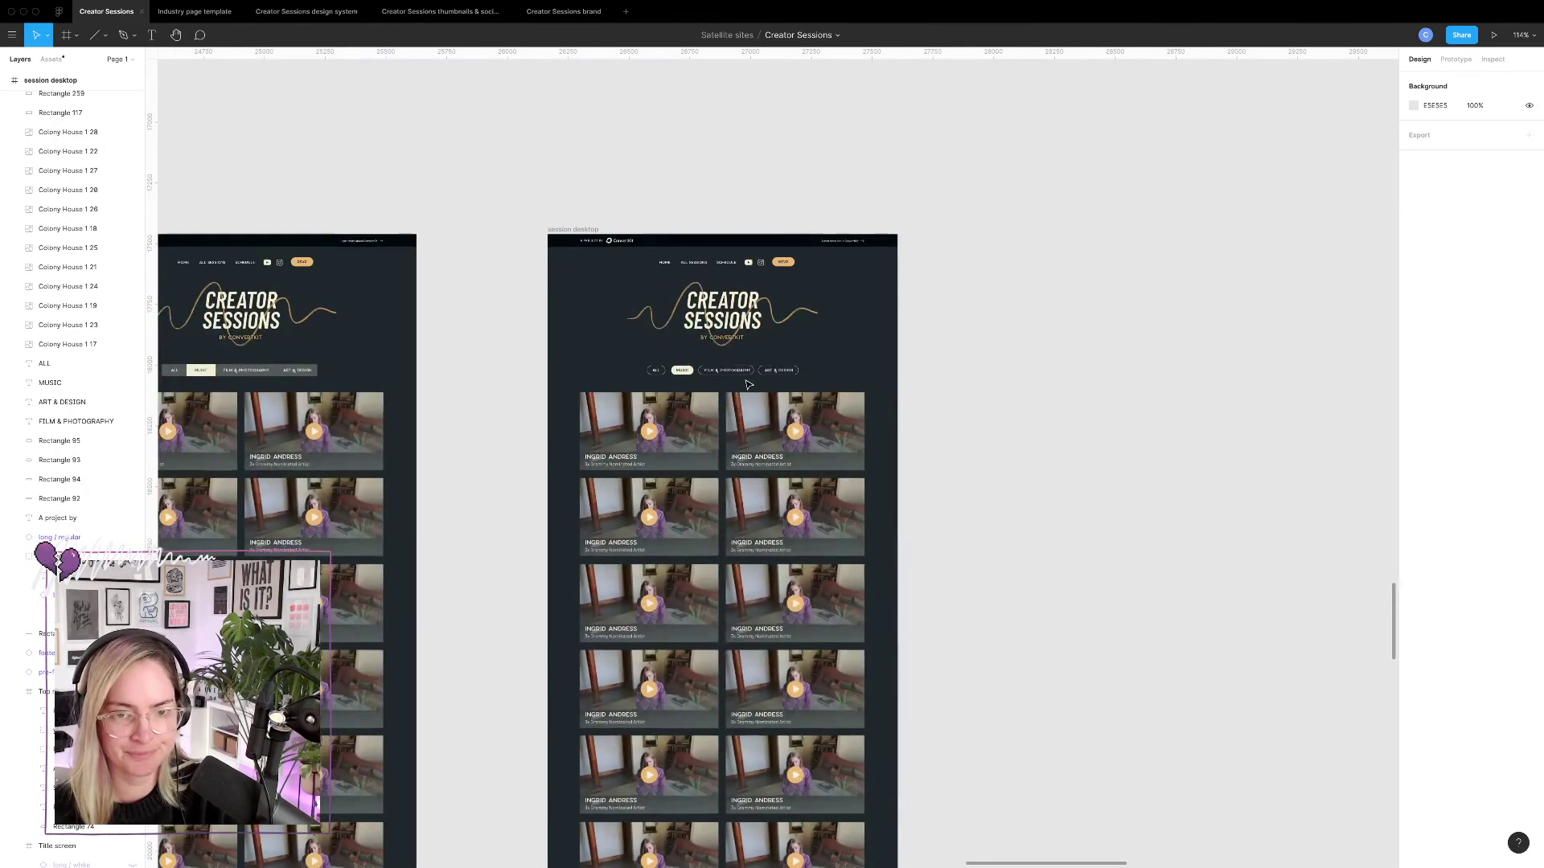
scroll(611, 320, "left", 3)
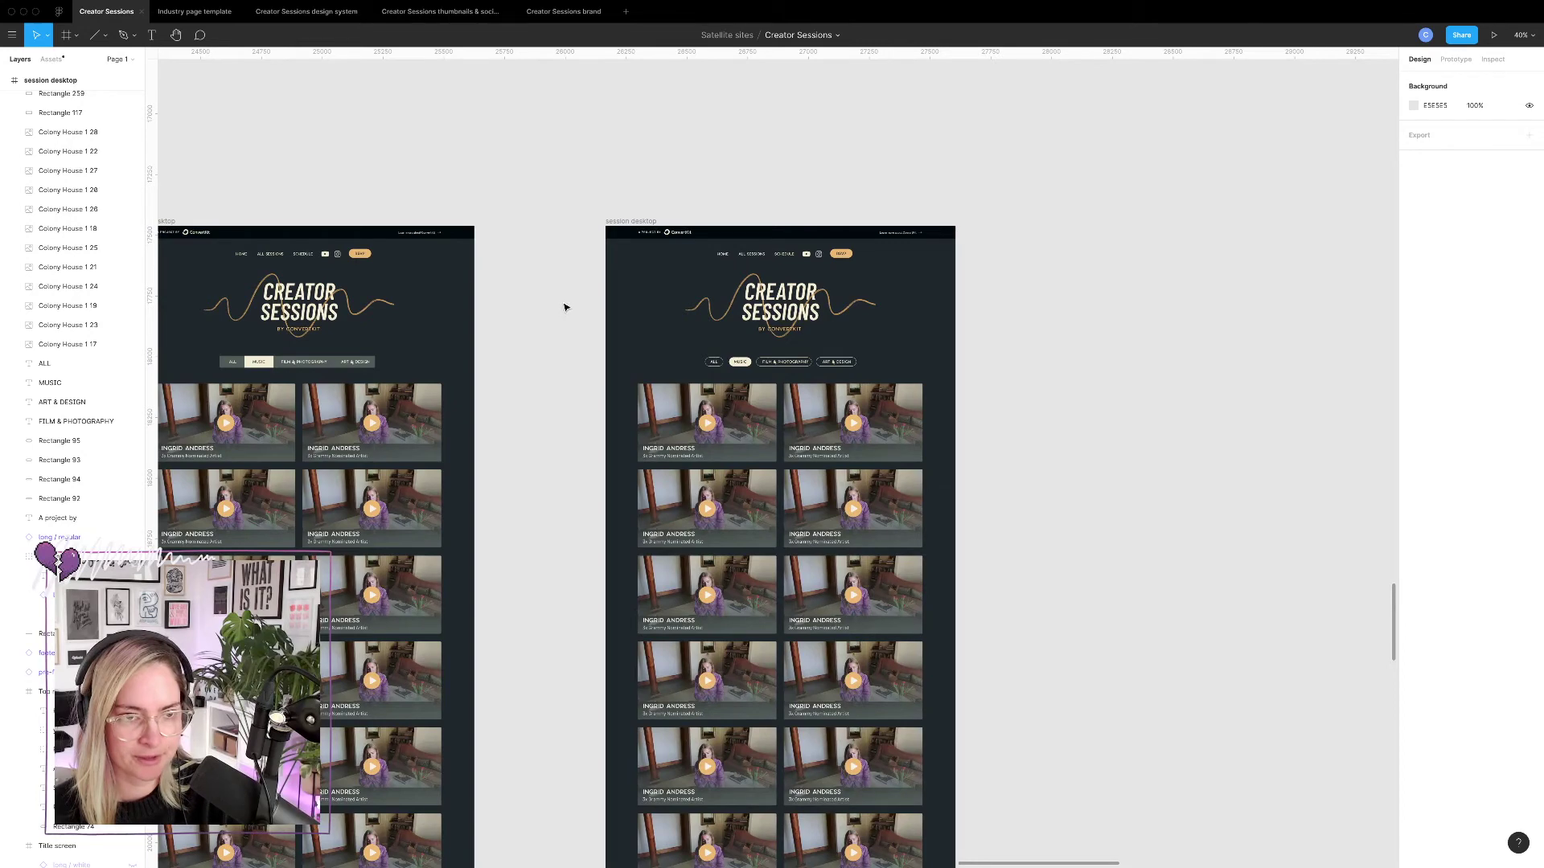
scroll(575, 306, "down", 3)
scroll(576, 303, "left", 3)
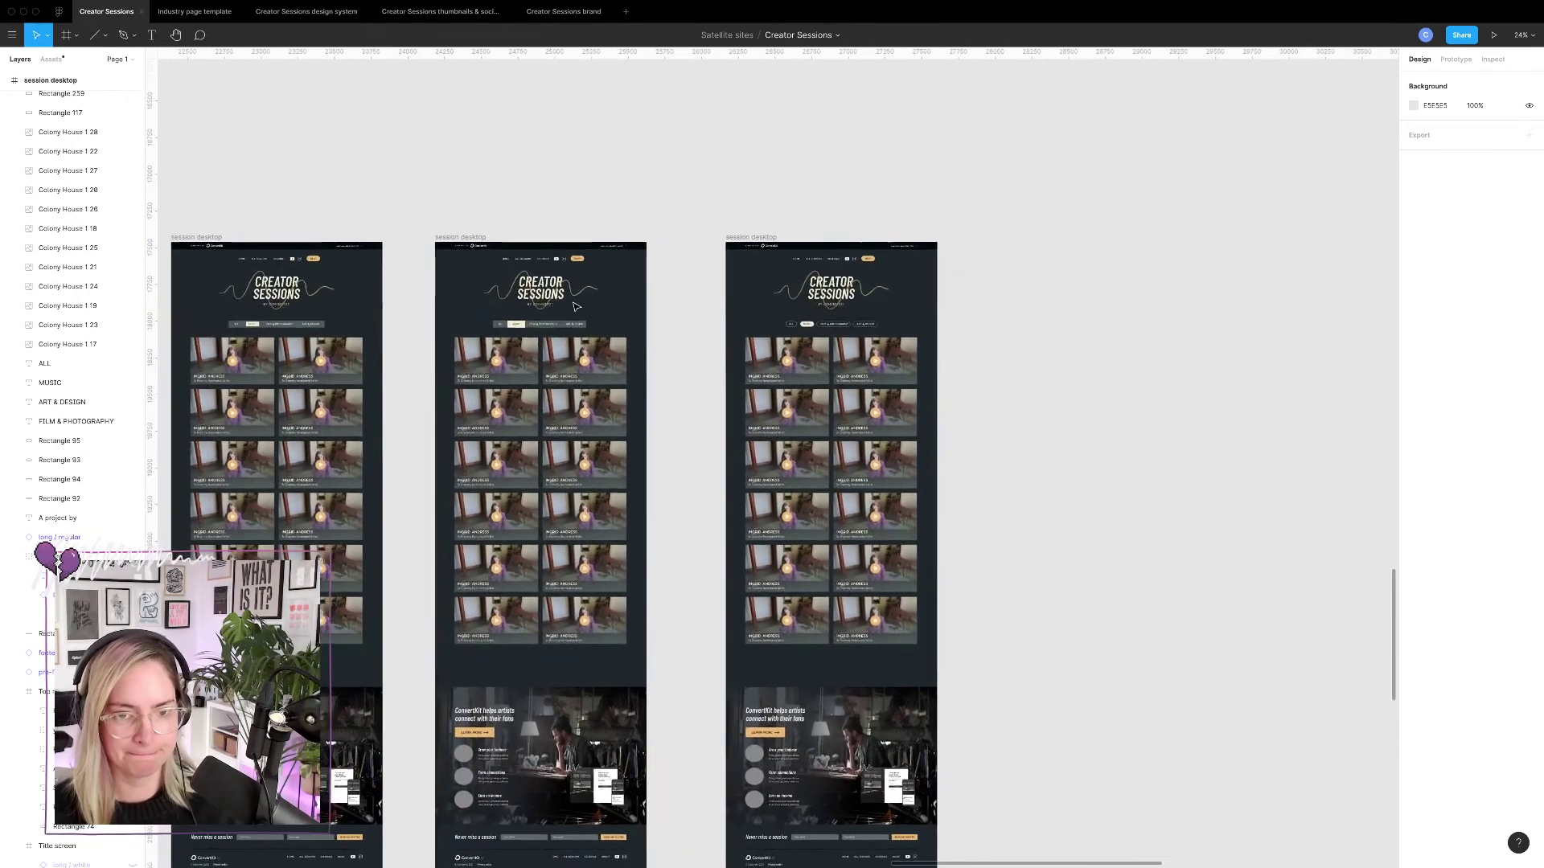
scroll(612, 265, "right", 3)
left_click_drag(647, 225, 911, 225)
scroll(1047, 421, "up", 5)
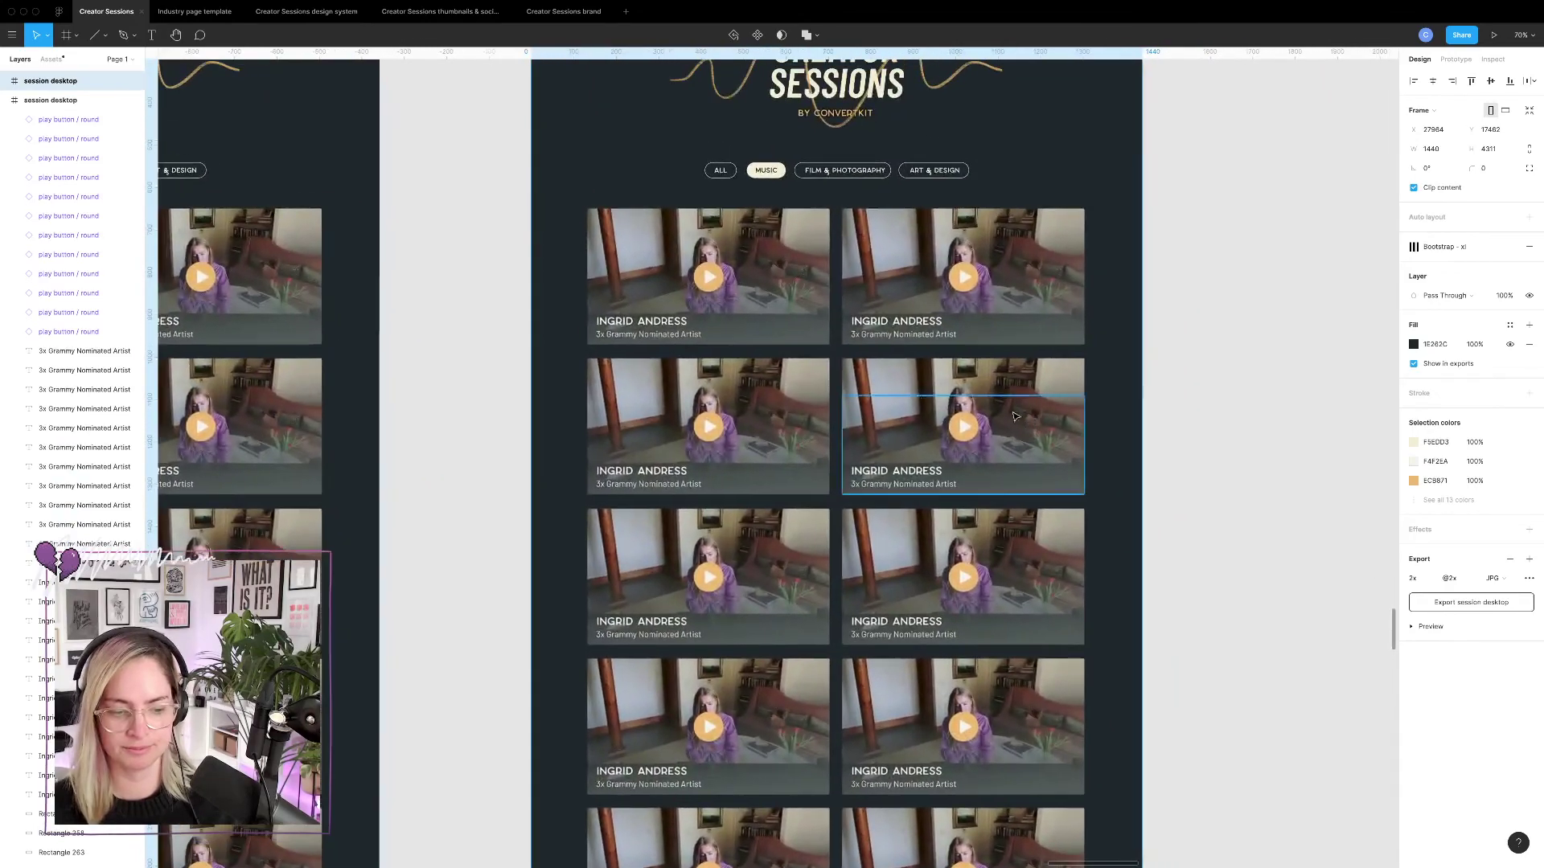
scroll(793, 401, "up", 3)
scroll(794, 400, "up", 10)
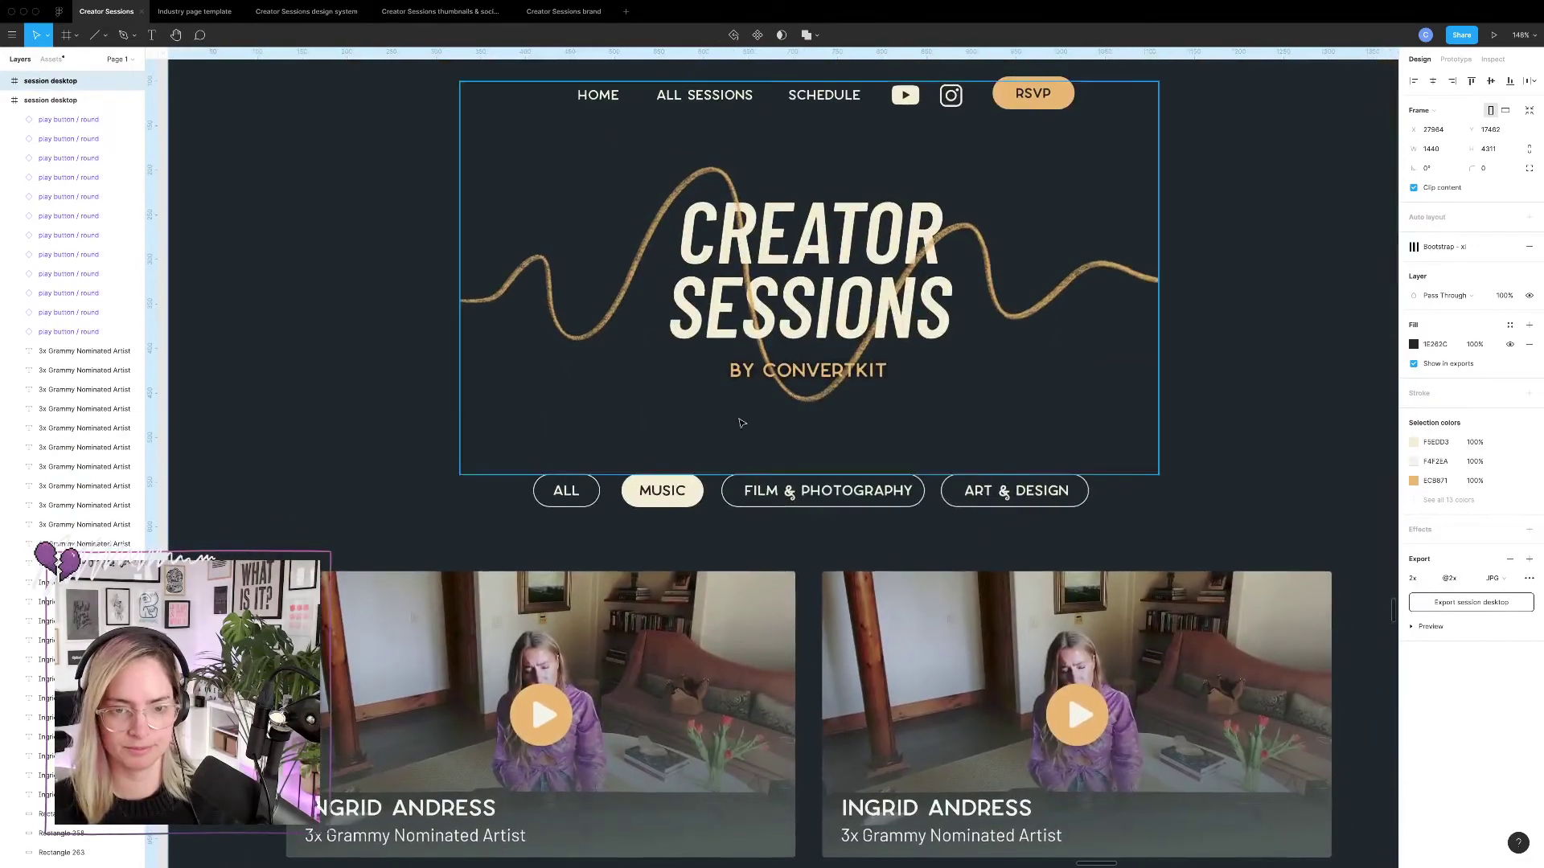
In the new copy, set the MUSIC label's colour to cream F5EDD3 and delete the pill shapes behind all four filter labels.
left_click(661, 490)
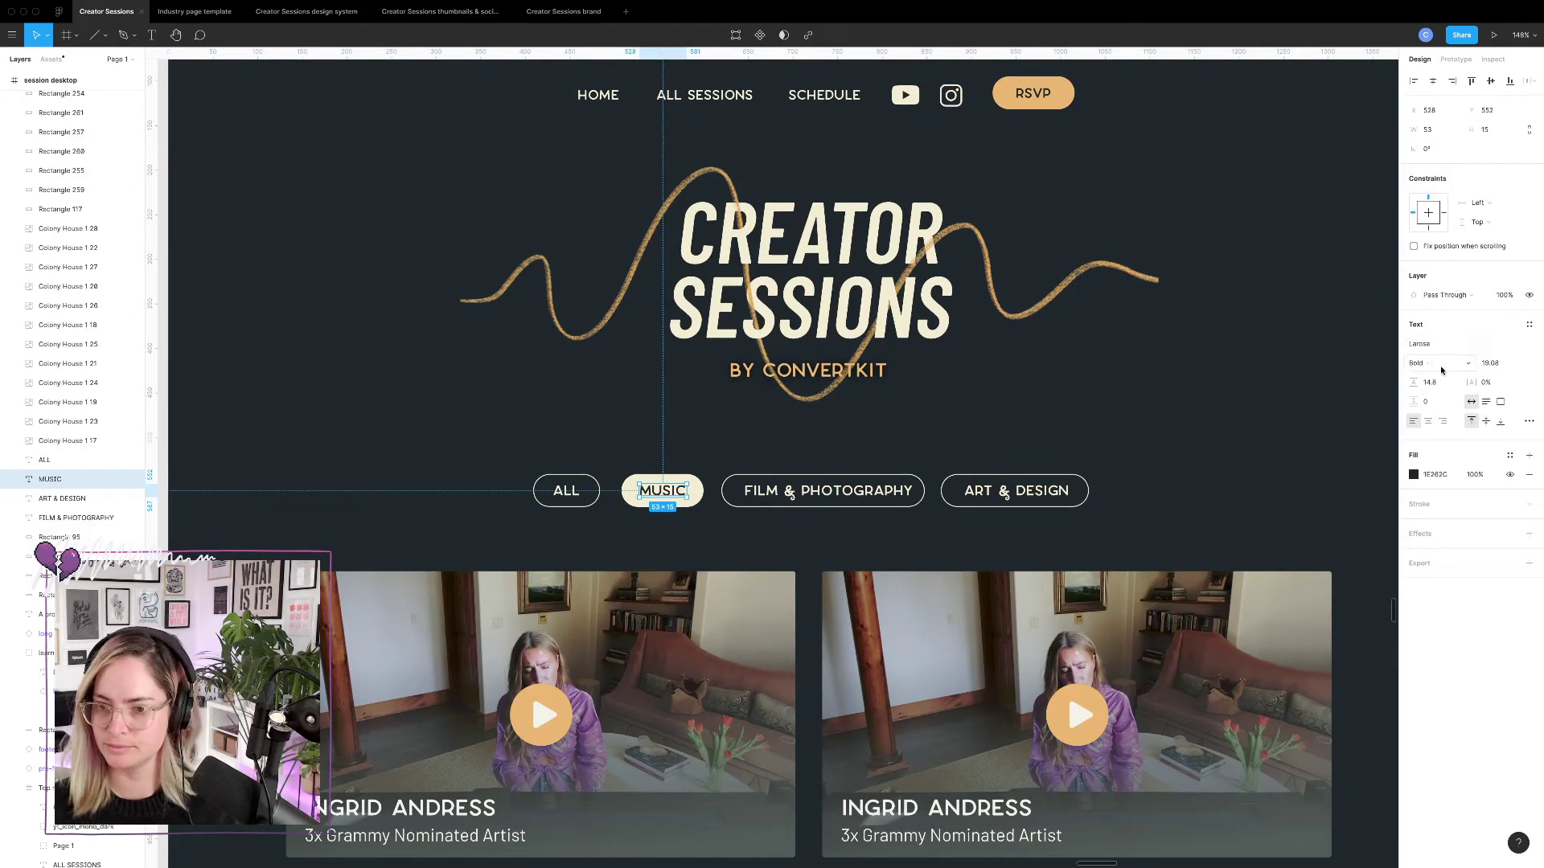
left_click(1413, 475)
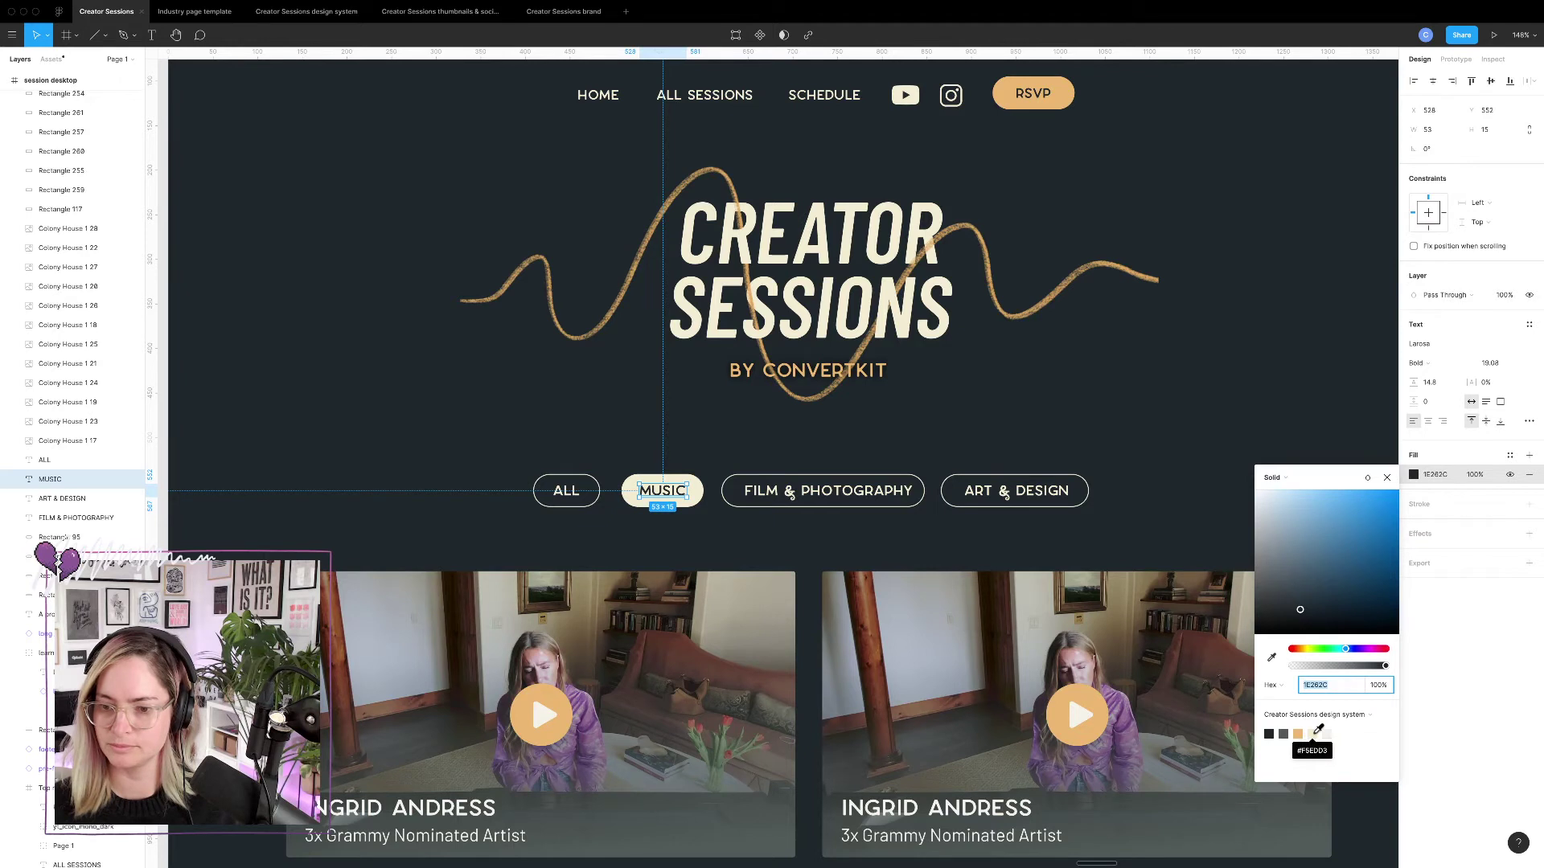
left_click(1314, 733)
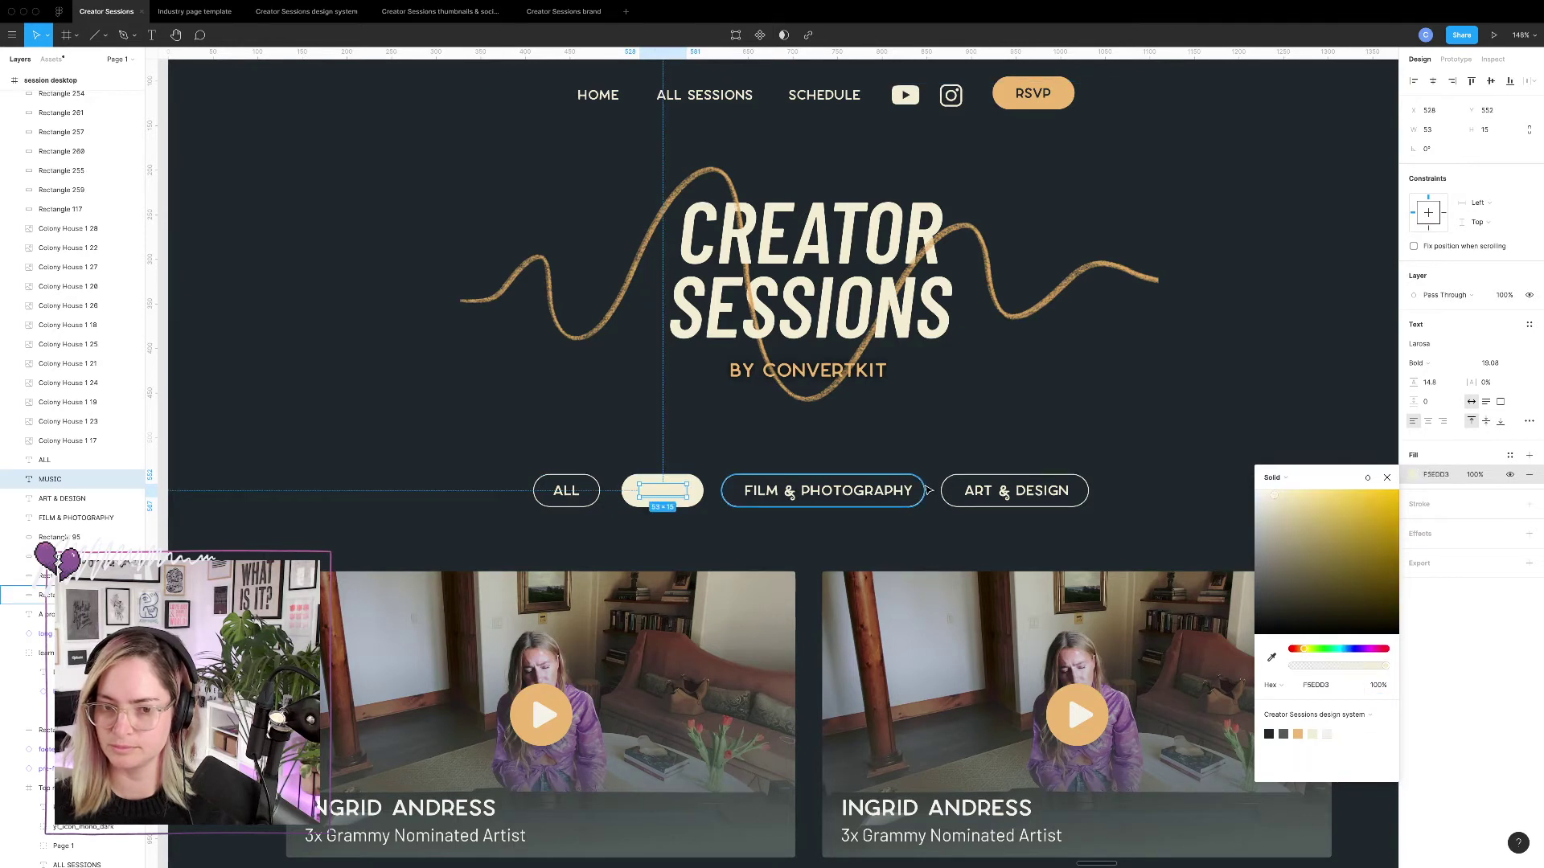
left_click(925, 491)
left_click(954, 508, "shift")
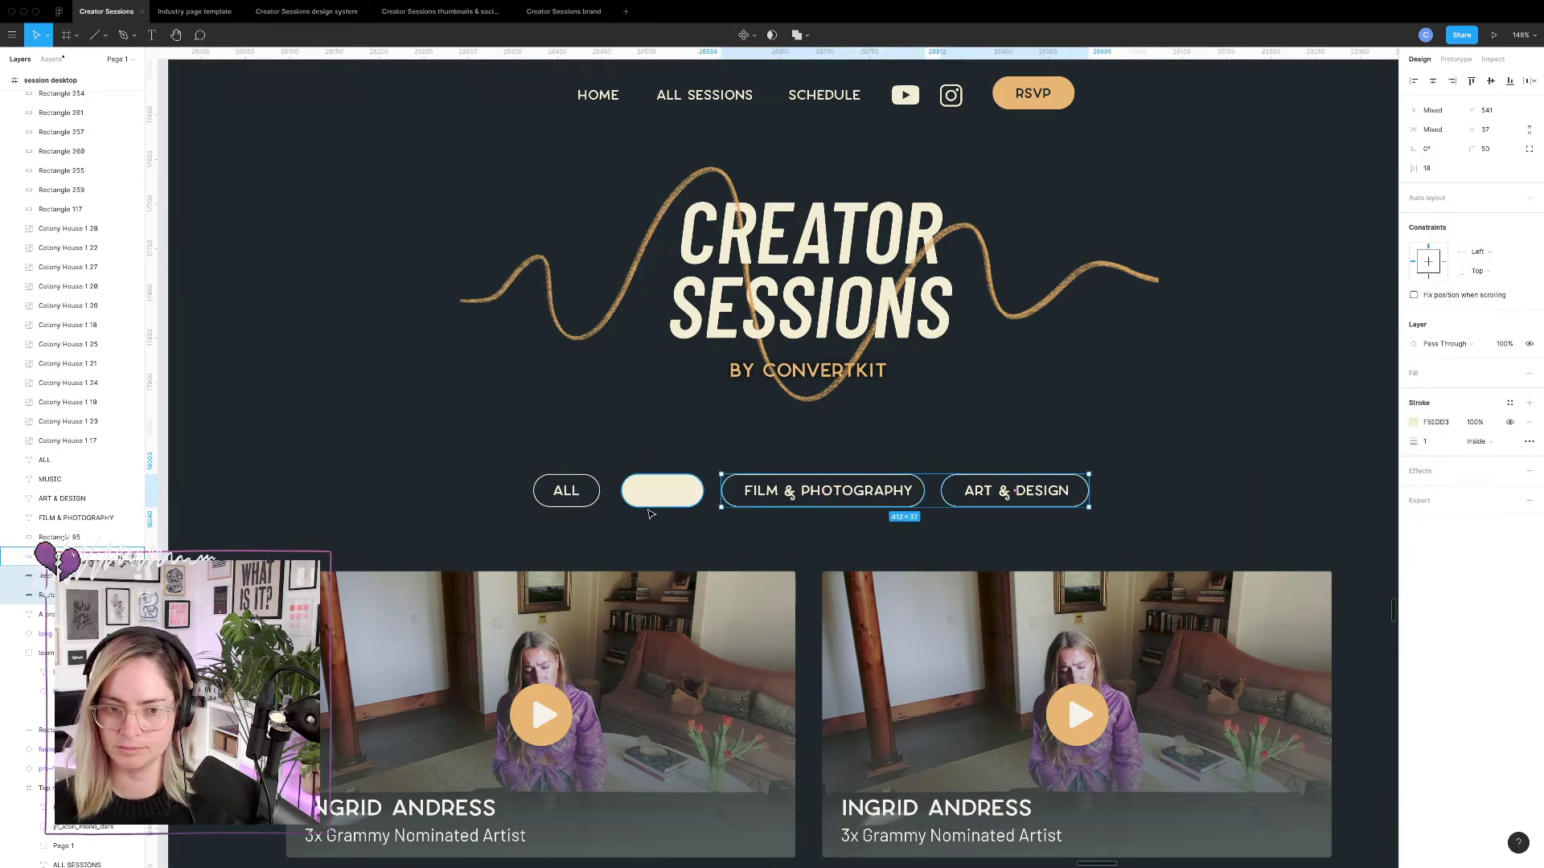
key("Delete")
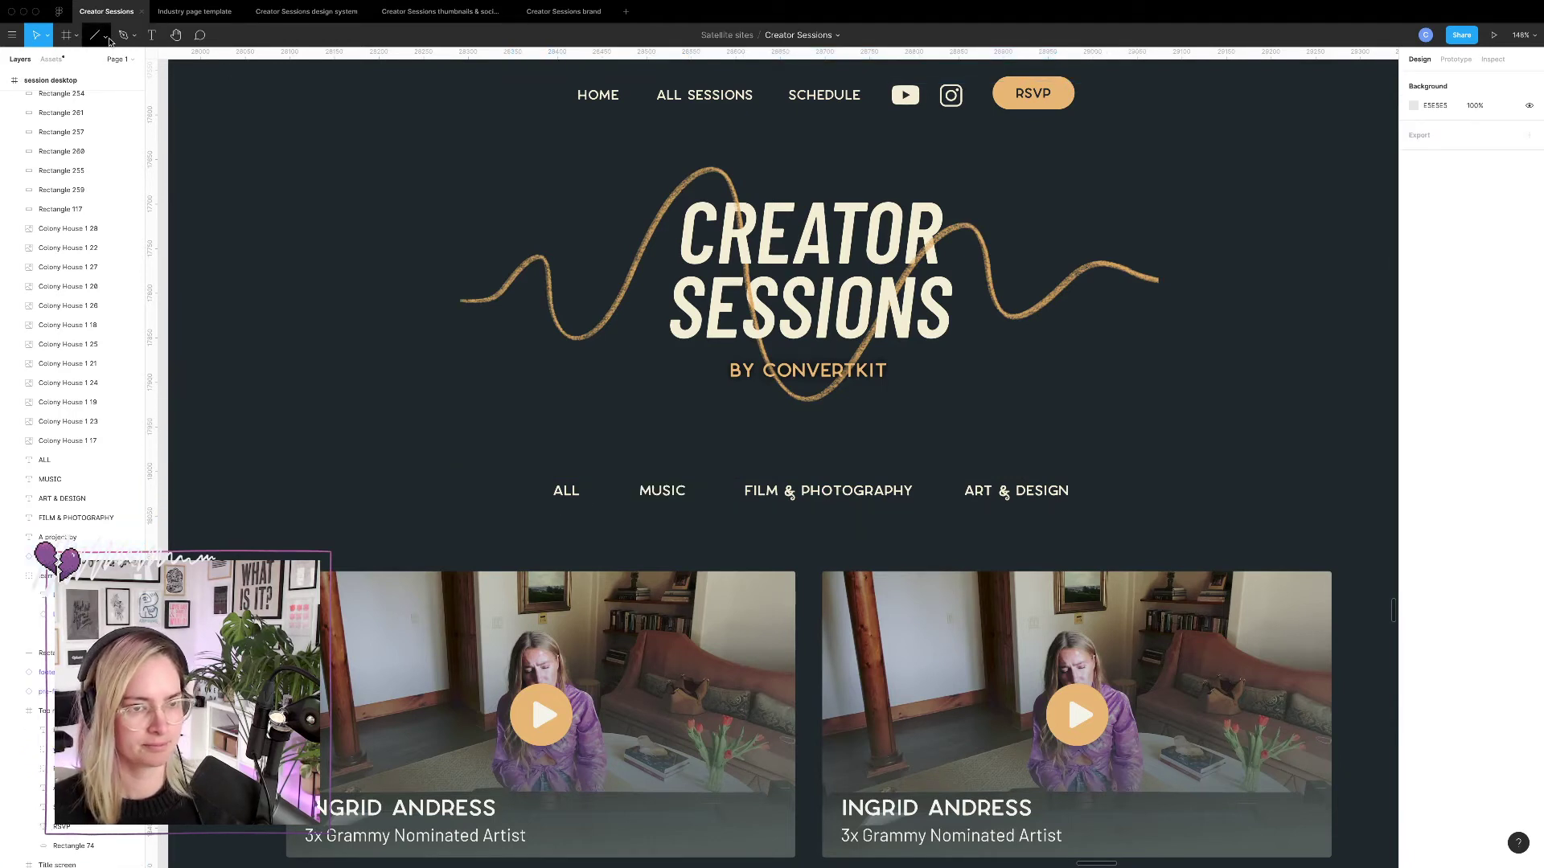
Draw a freehand Pencil underline about 72 wide and 7 high beneath the MUSIC label and select it.
left_click(110, 42)
left_click(133, 38)
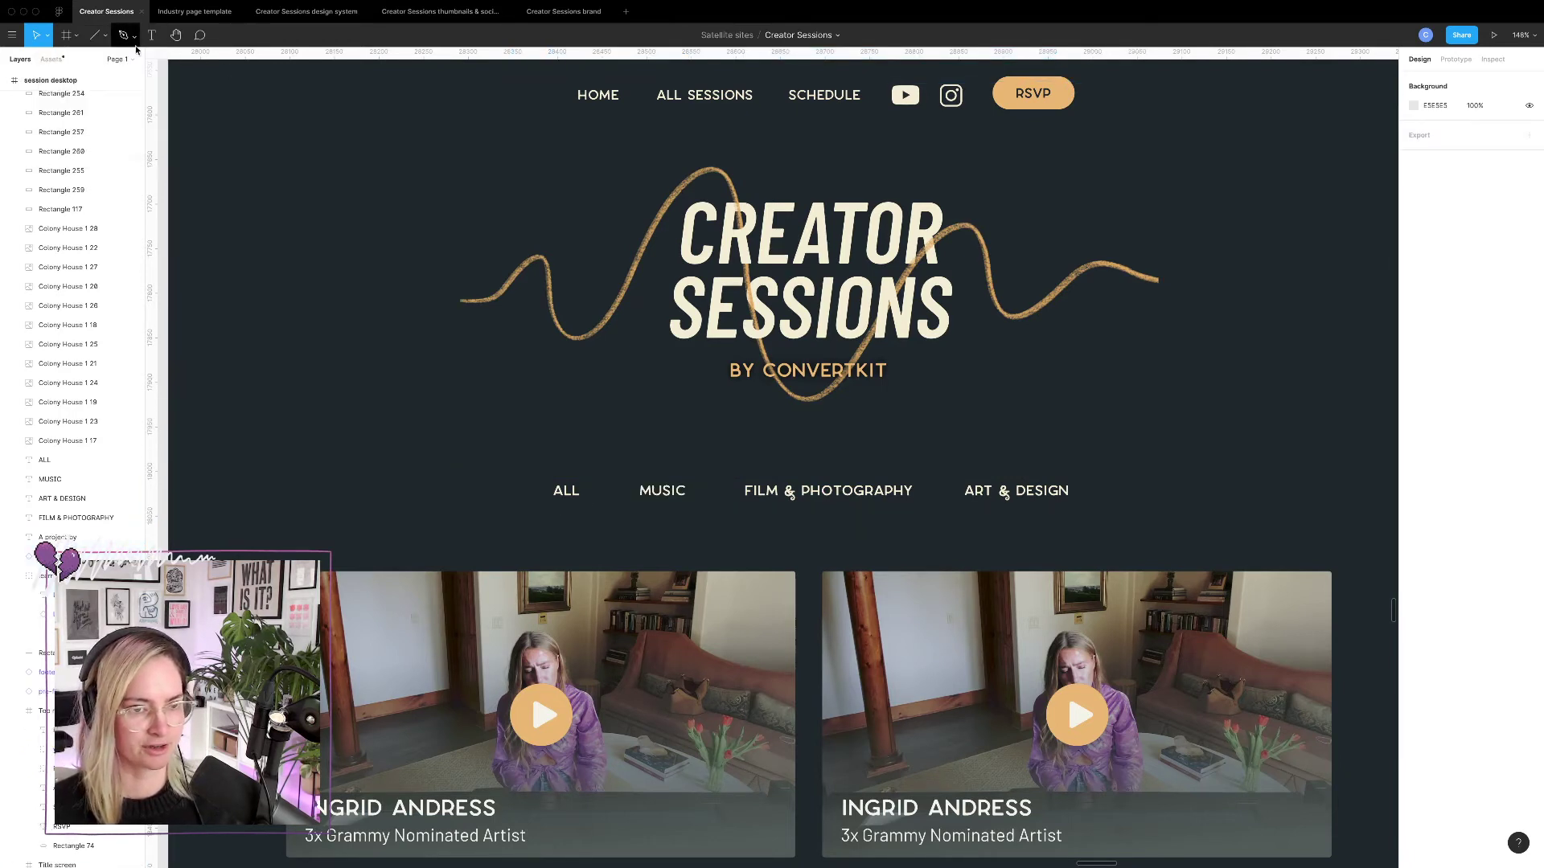
left_click(134, 36)
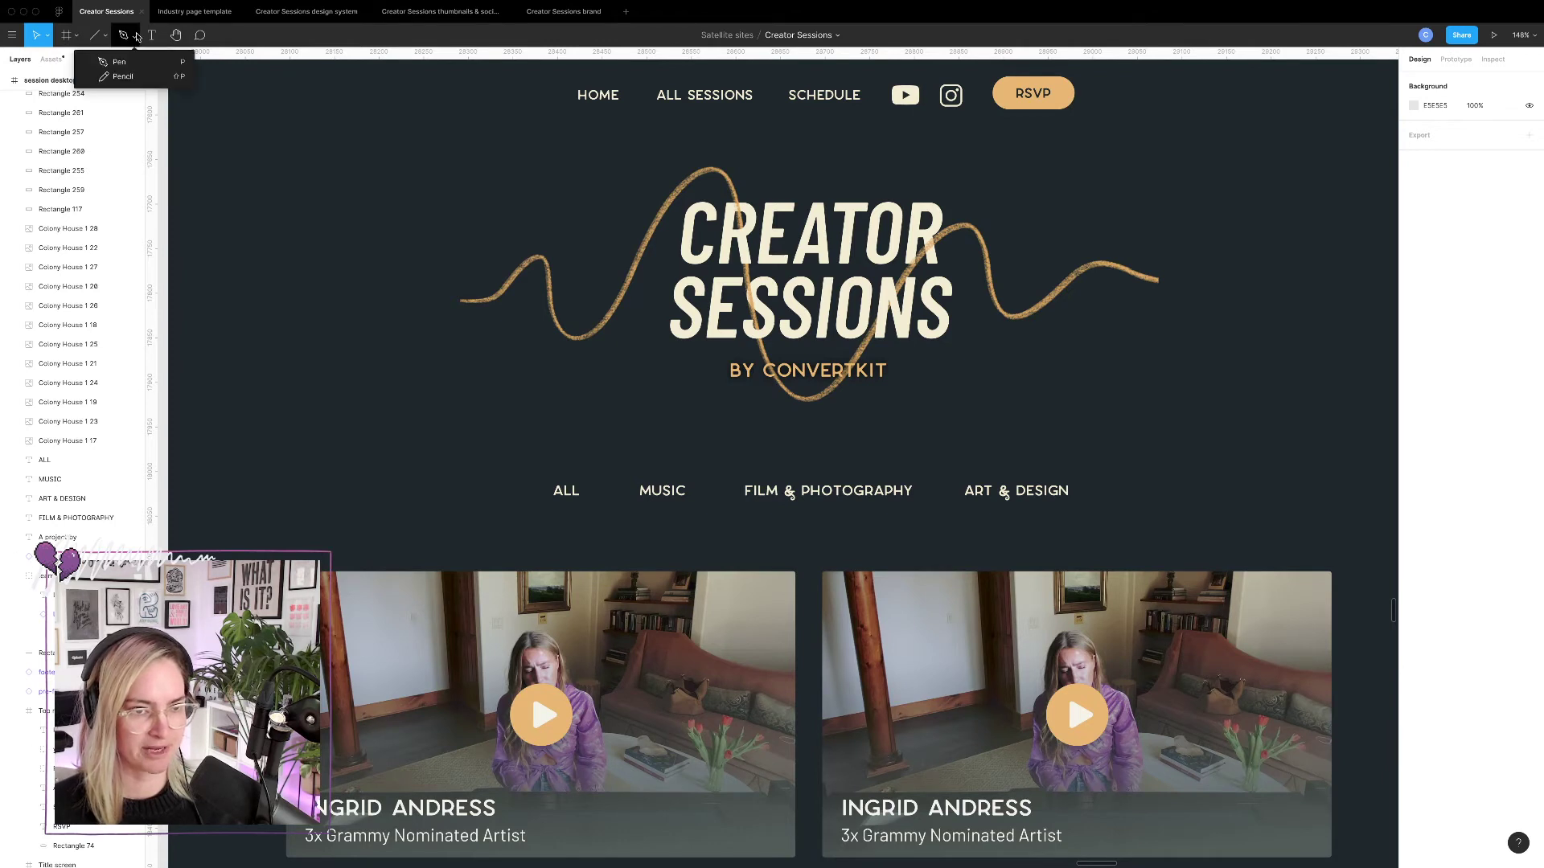
left_click(126, 76)
left_click_drag(636, 501, 675, 495)
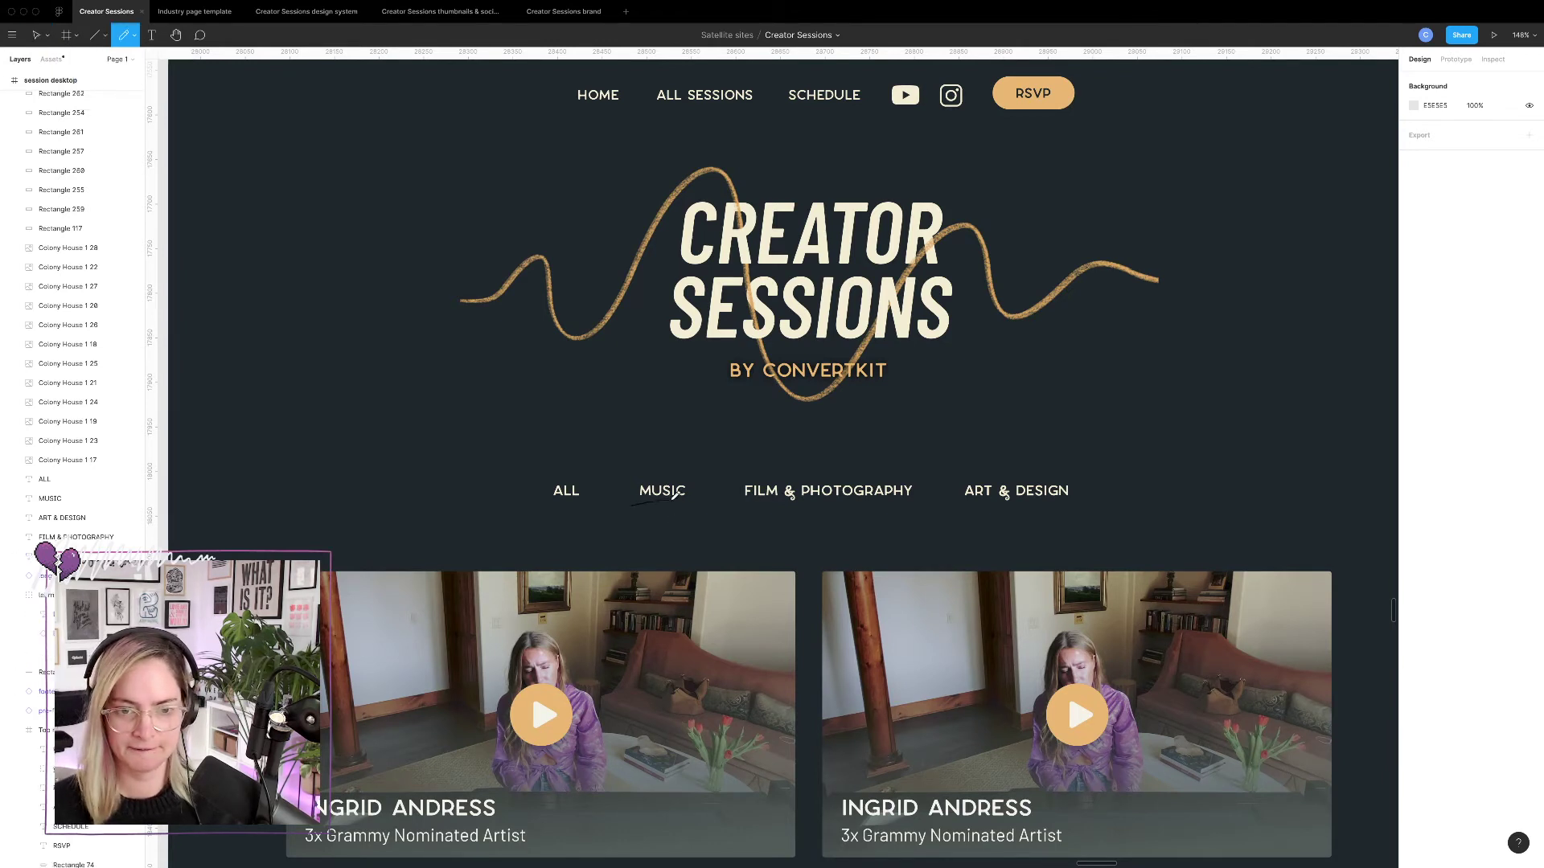
key("v")
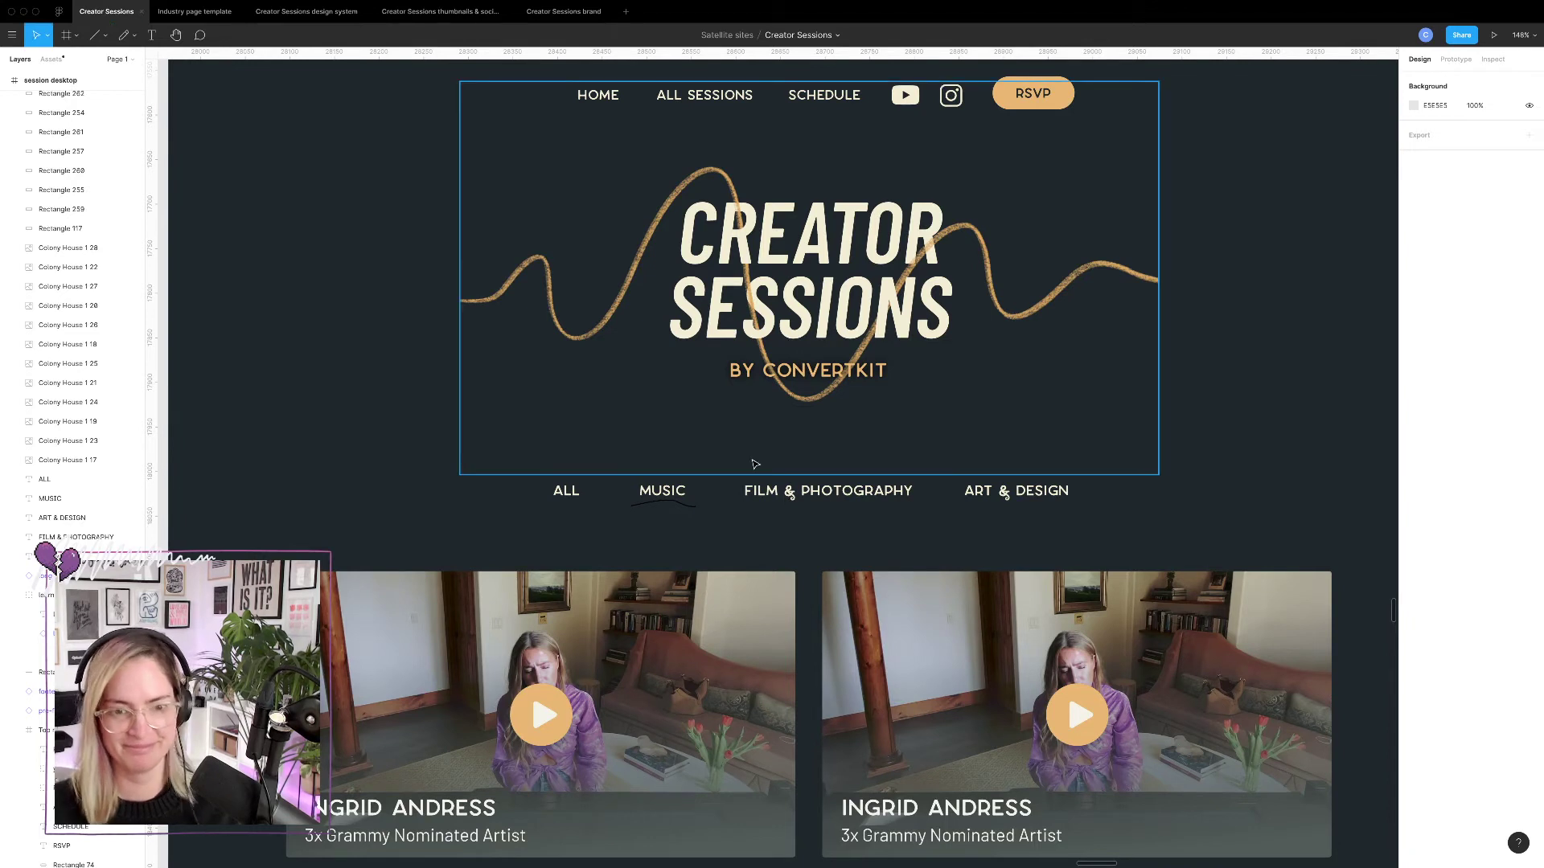
left_click(691, 508)
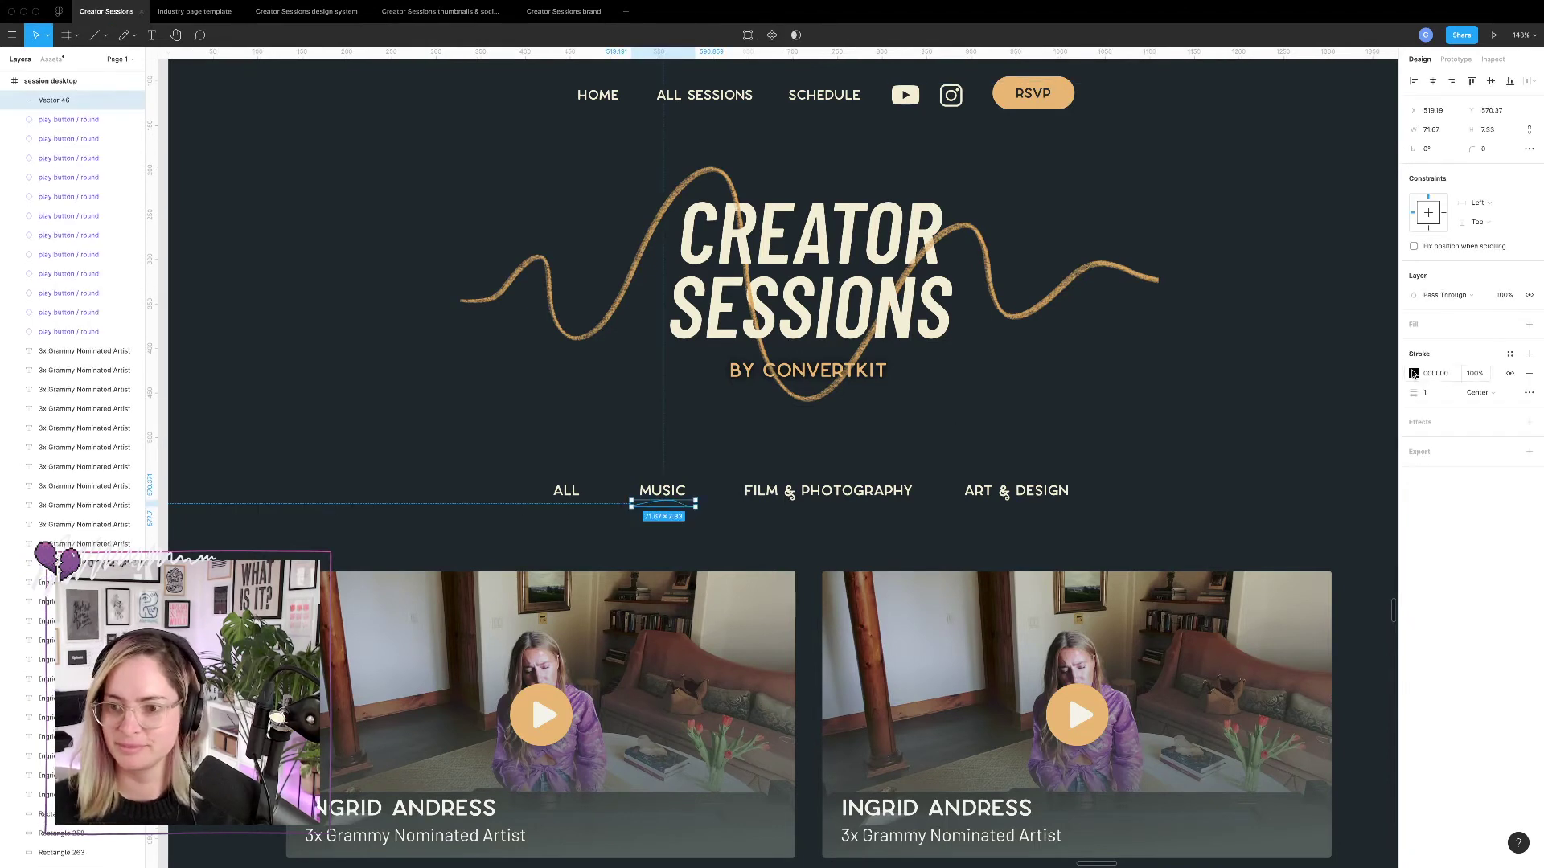
Give the hand-drawn MUSIC underline the golden design system colour ECB871 and a stroke weight of 2.
left_click(1414, 374)
left_click(1299, 632)
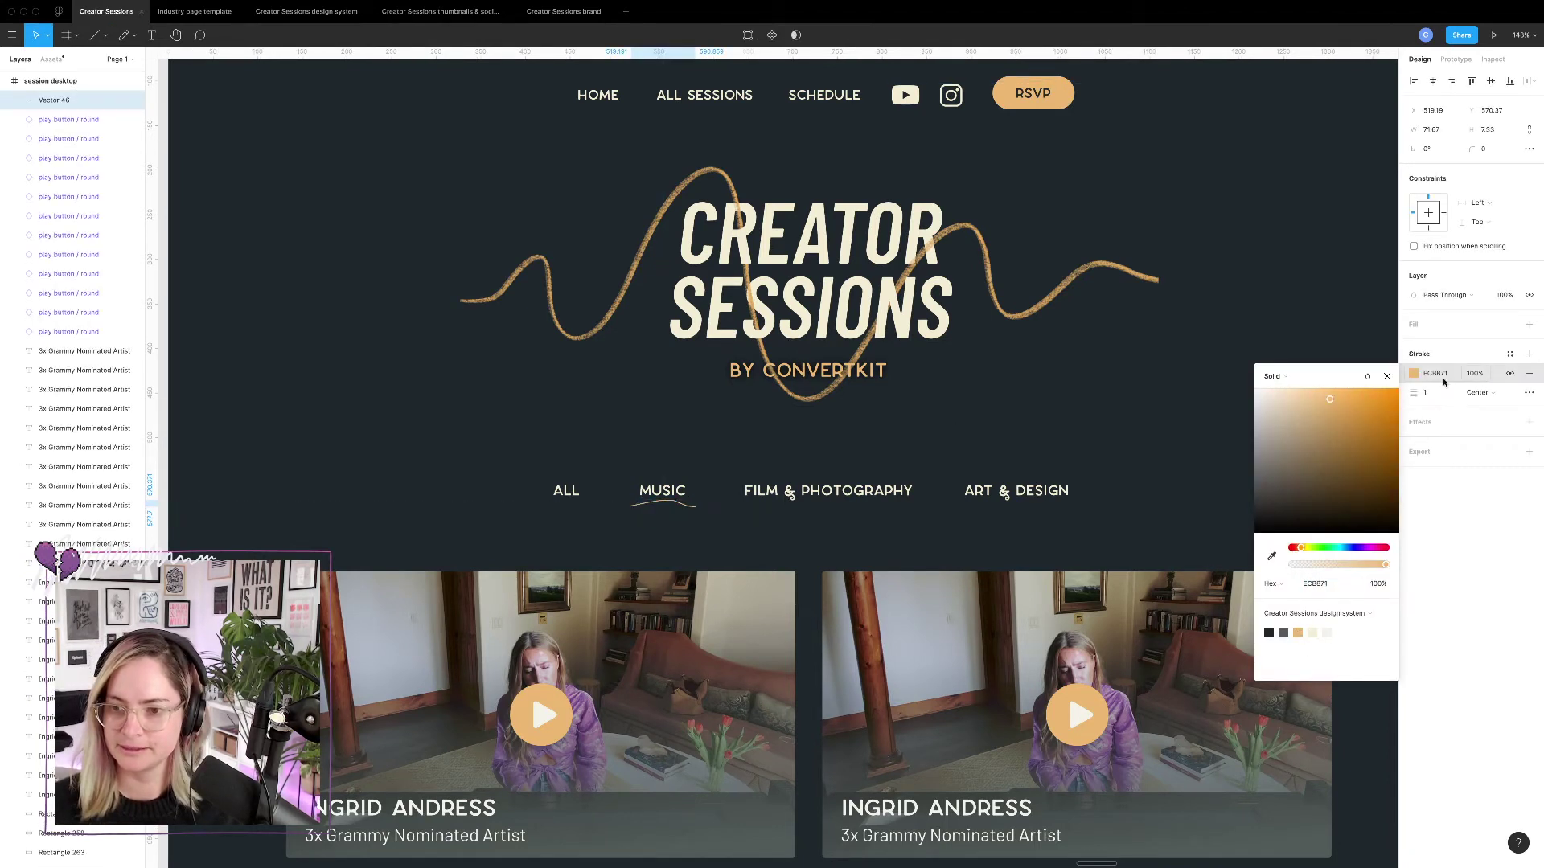
left_click(1436, 393)
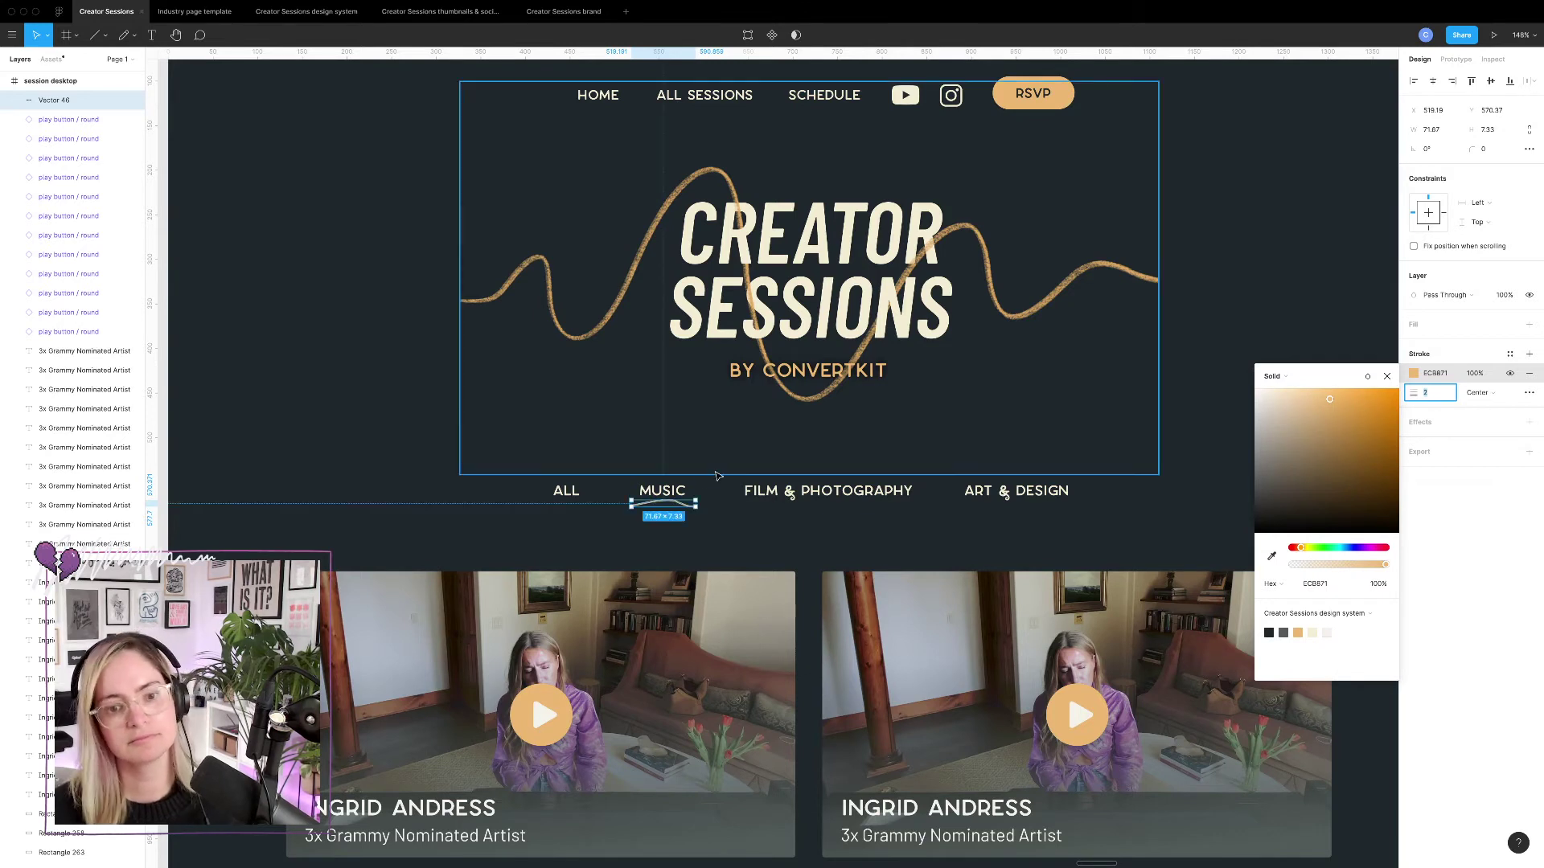
Flatten the MUSIC underline to a height of 3 and nudge it up closer to the label.
left_click_drag(665, 505, 666, 503)
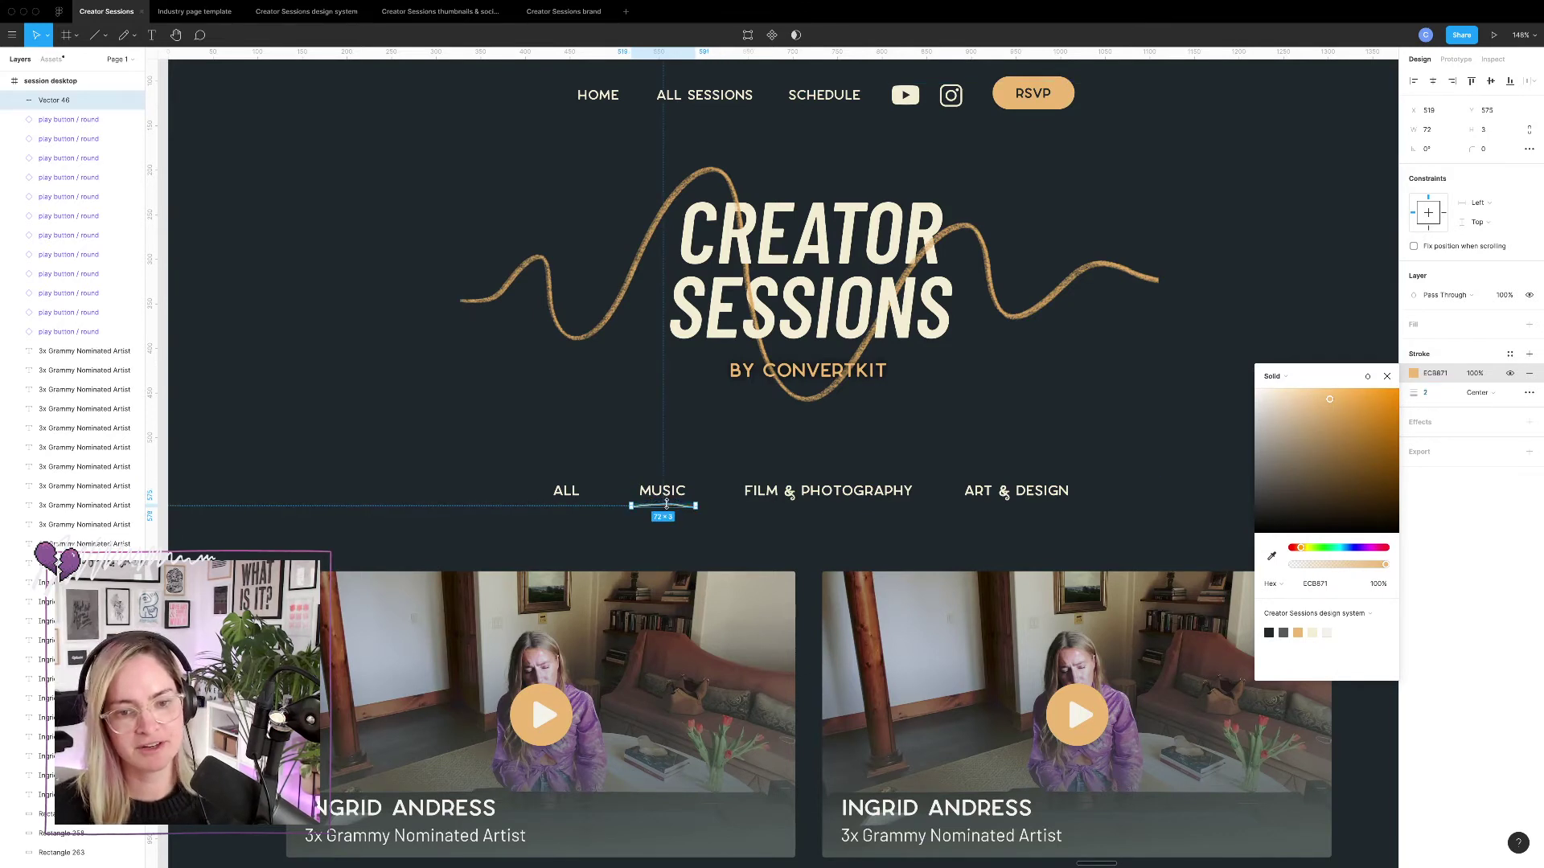
left_click(741, 537)
left_click(670, 503)
key("Up")
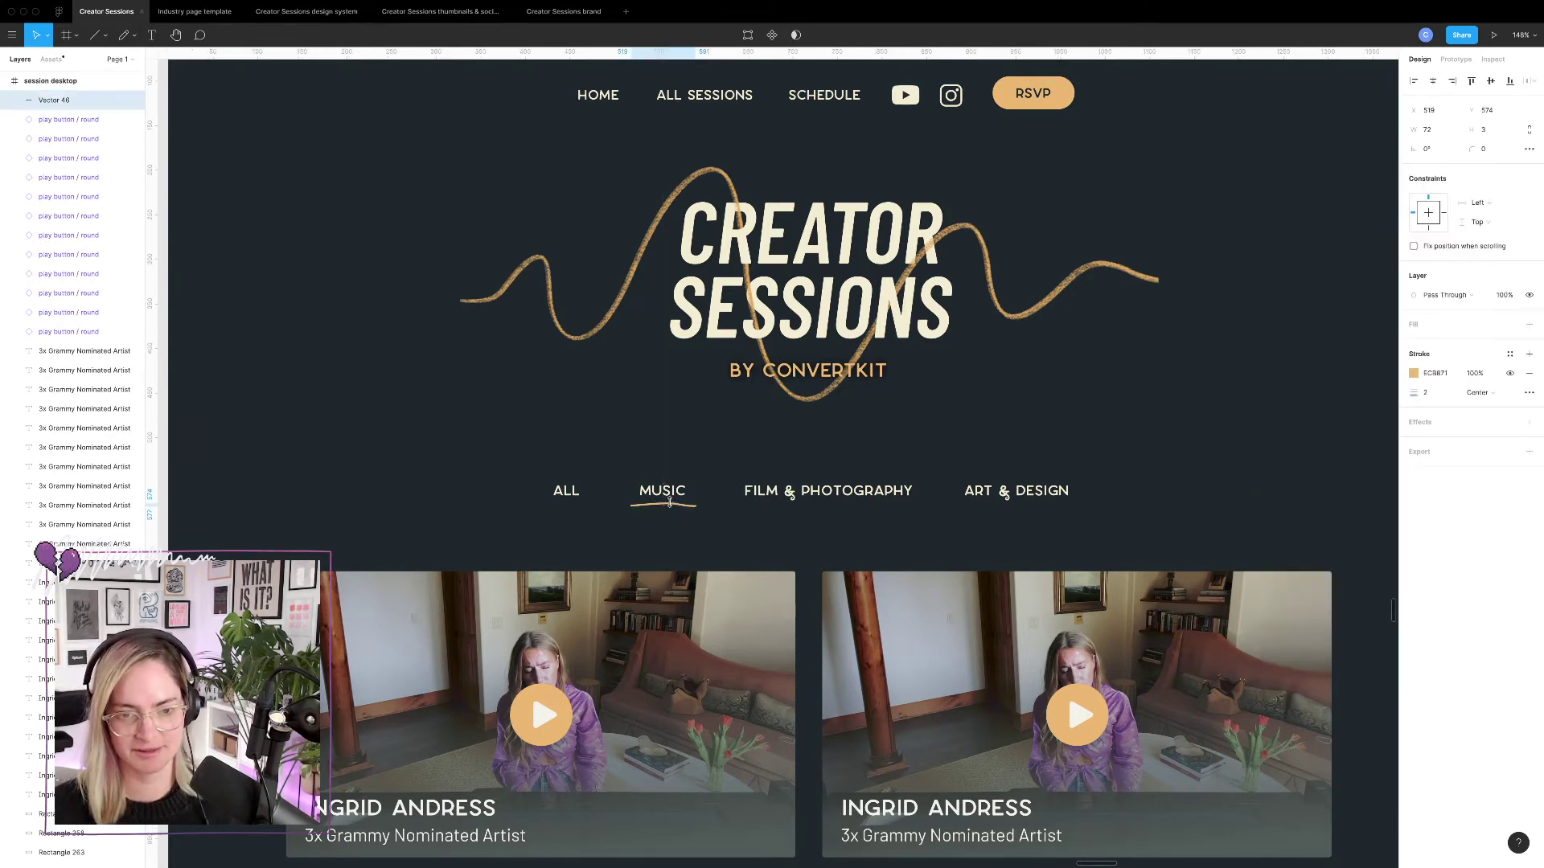
left_click(802, 546)
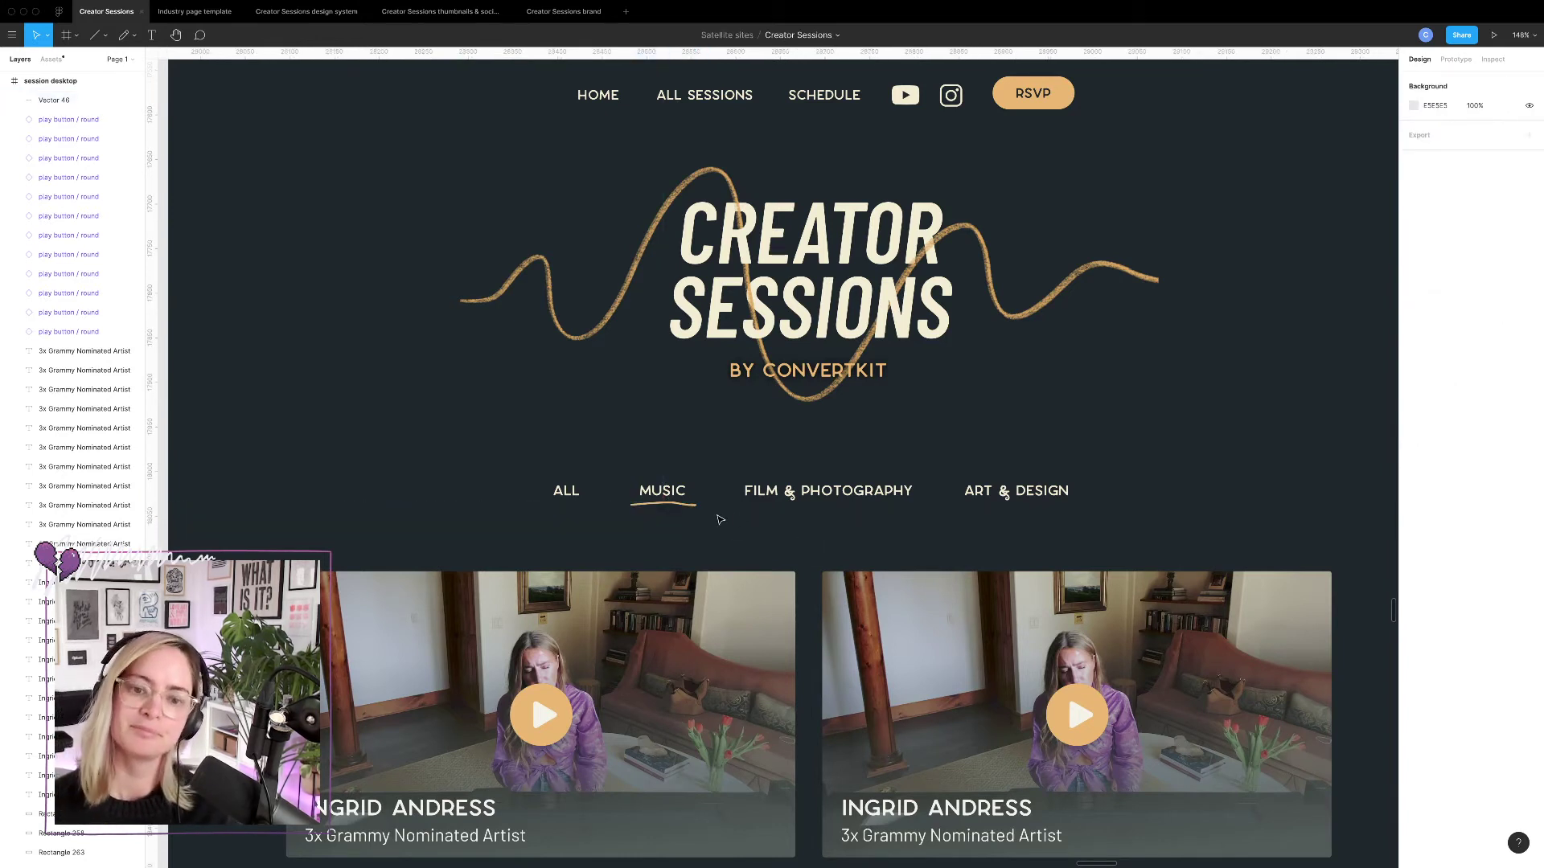
Move the golden underline from MUSIC to beneath ALL SESSIONS in the top navigation and widen it to 111.
left_click(678, 505)
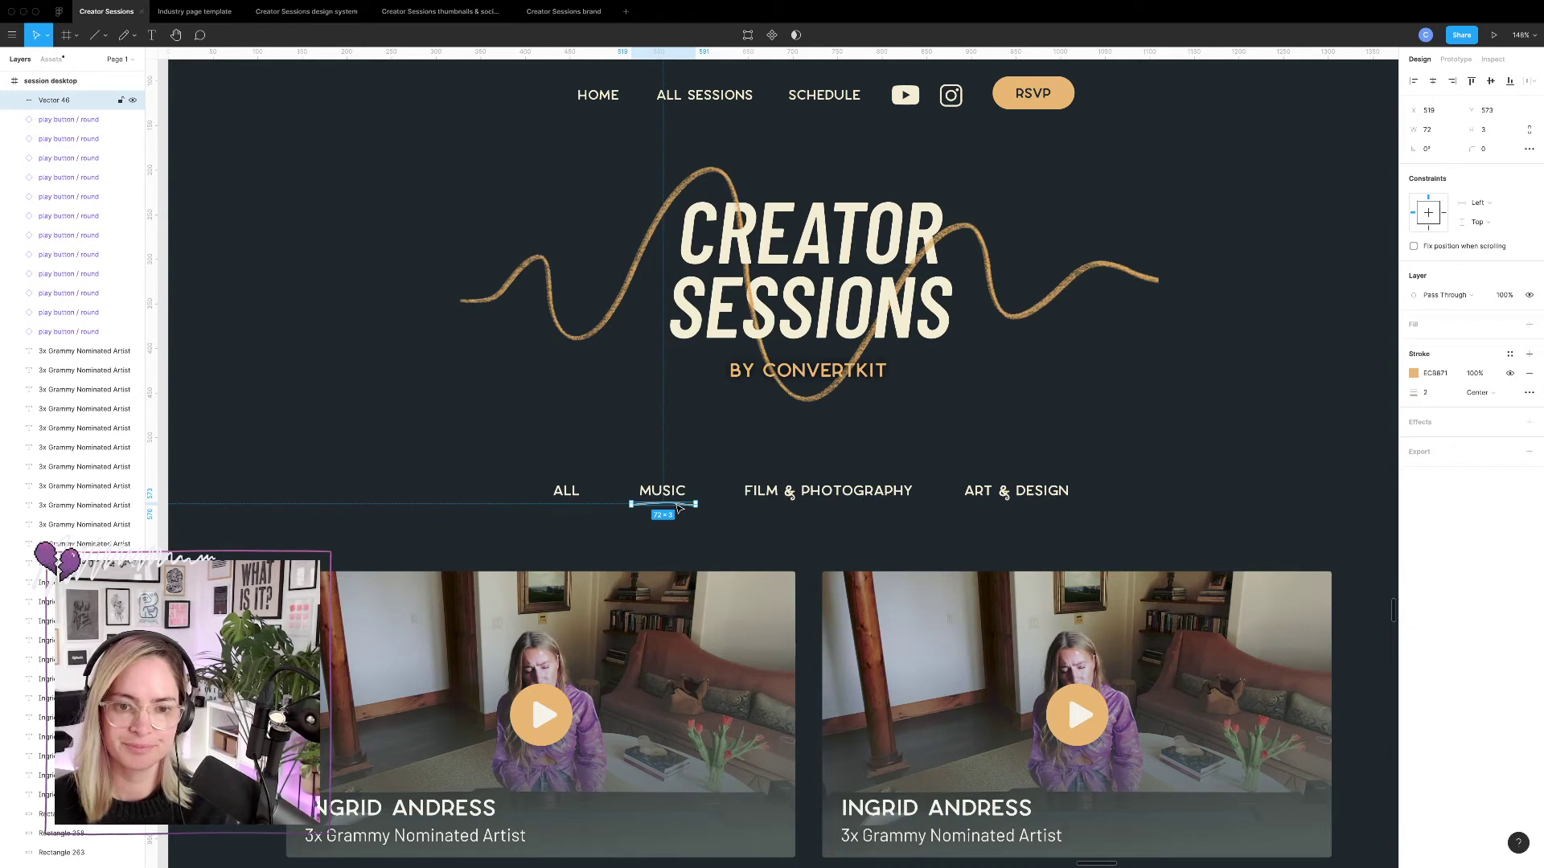
left_click_drag(678, 506, 757, 111)
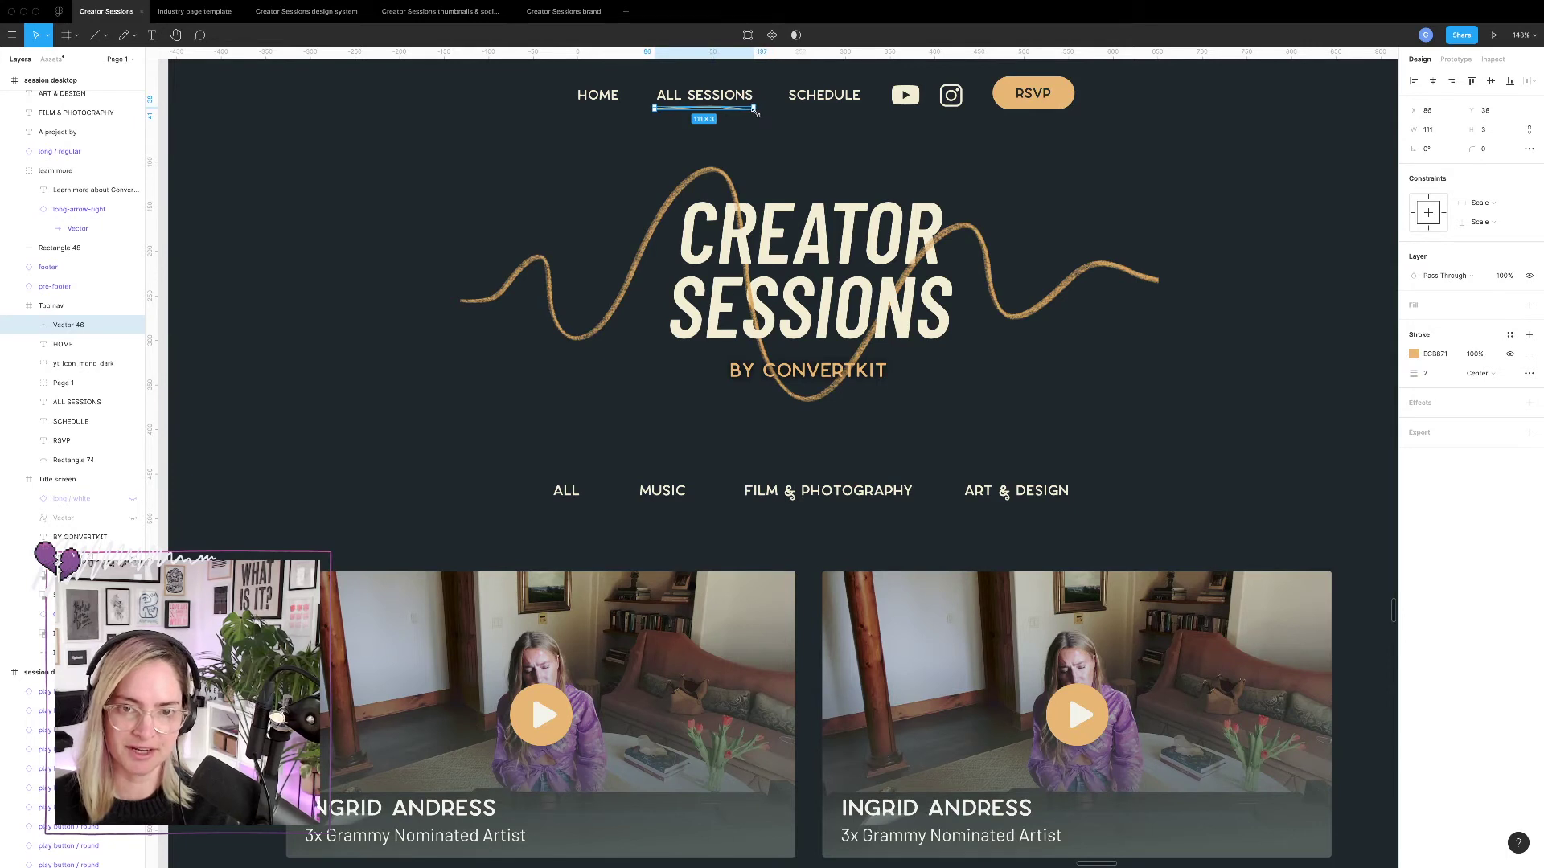
left_click(1254, 294)
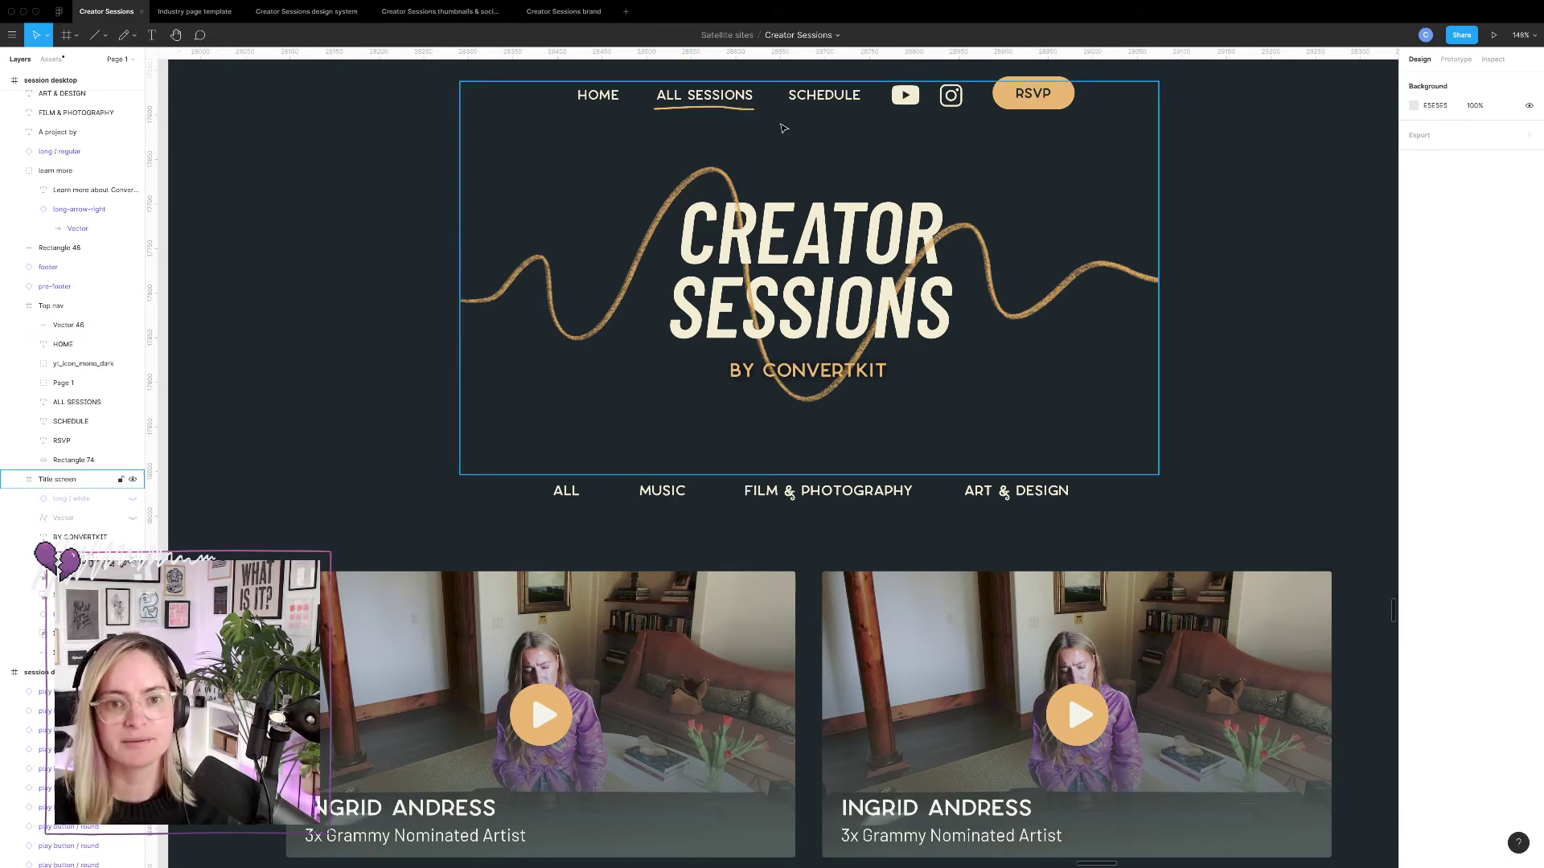
Reorder the underline's layer within the Top nav frame so it sits below RSVP and directly above Rectangle 74.
scroll(784, 129, "up", 3)
left_click(48, 305)
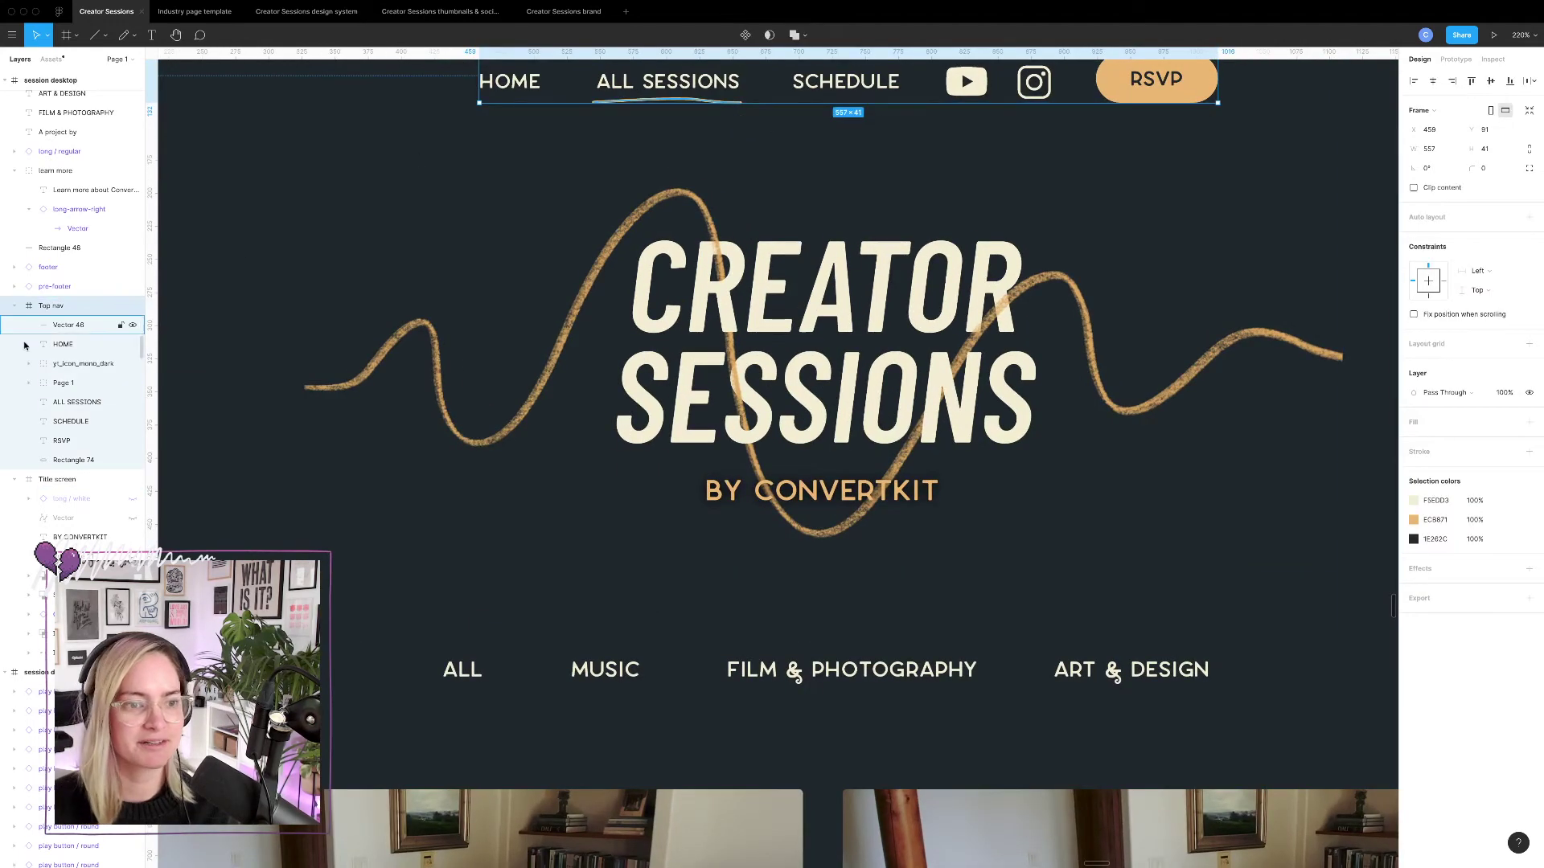
left_click(72, 325)
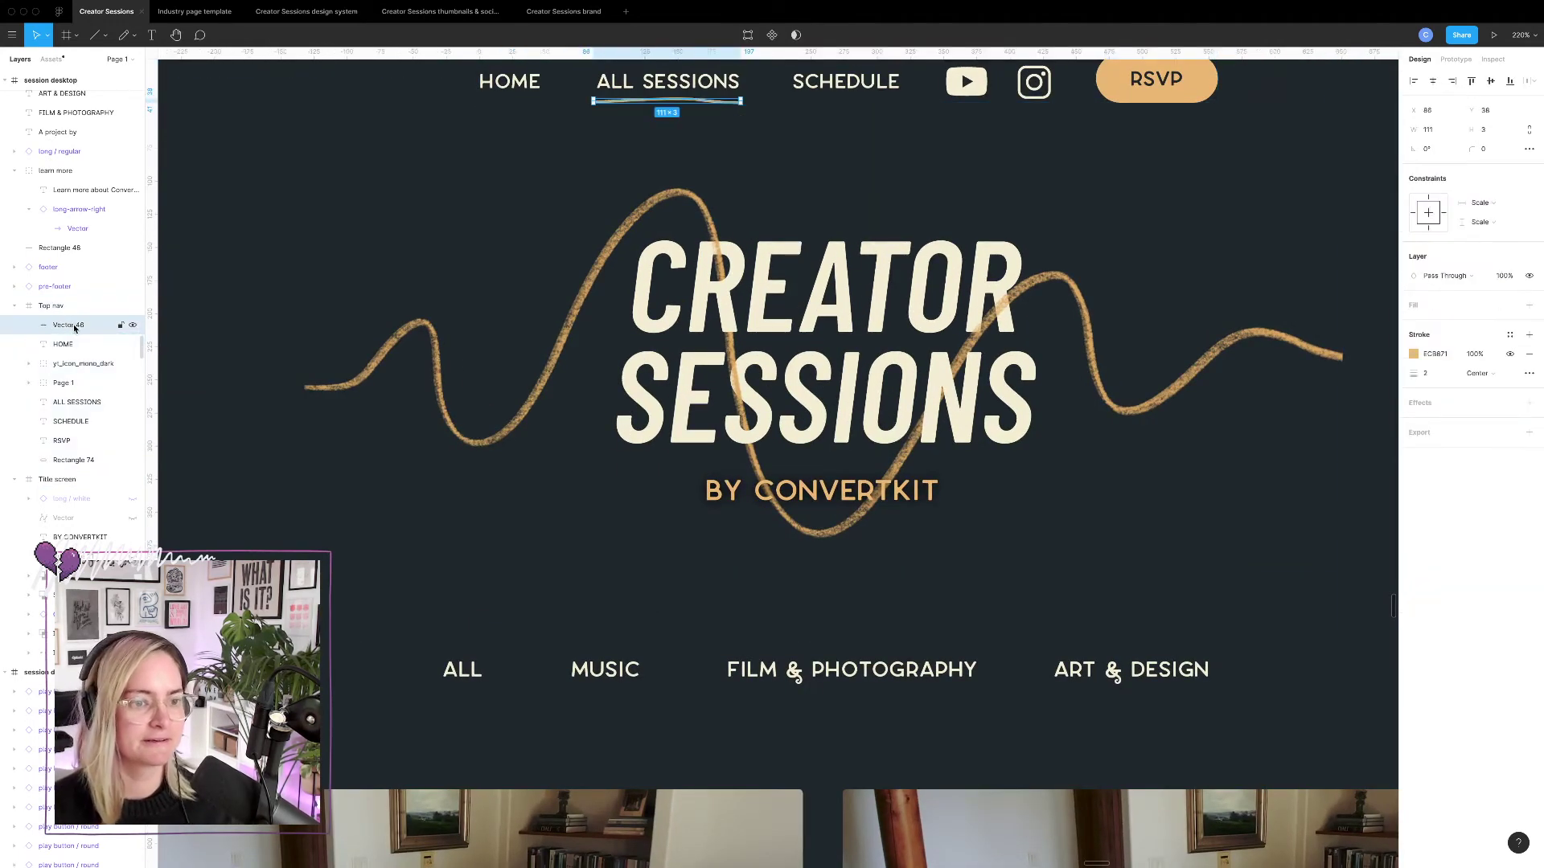
left_click_drag(74, 327, 86, 459)
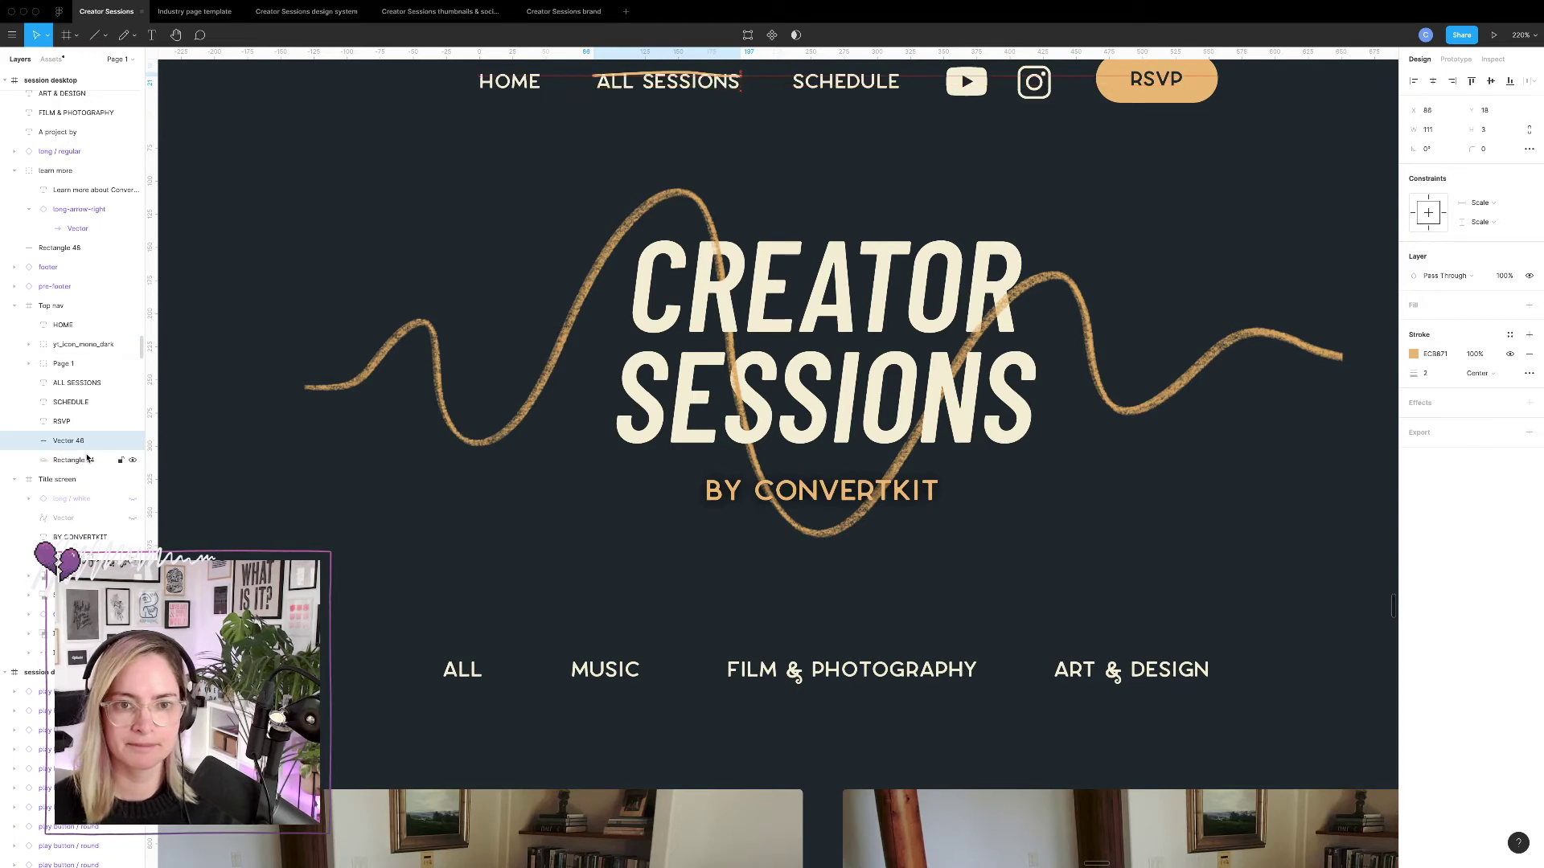
Nudge the golden line down to Y 25 so it runs through the ALL SESSIONS navigation label.
key("Down")
key("Down")
key("Down")
key("Down")
key("Down")
key("Down")
key("Down")
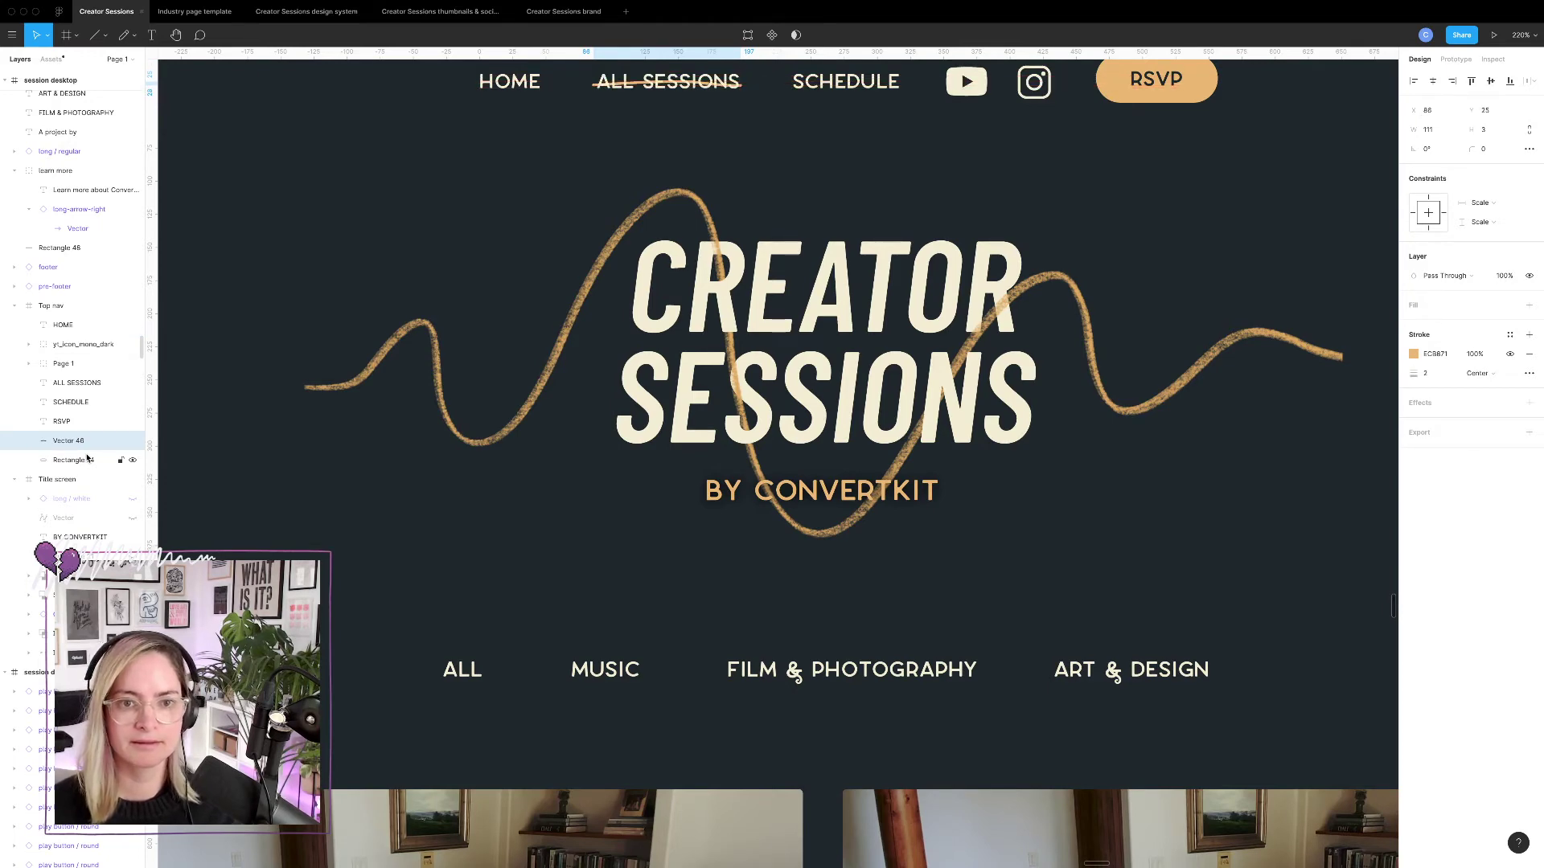
scroll(435, 517, "down", 5)
left_click(832, 531)
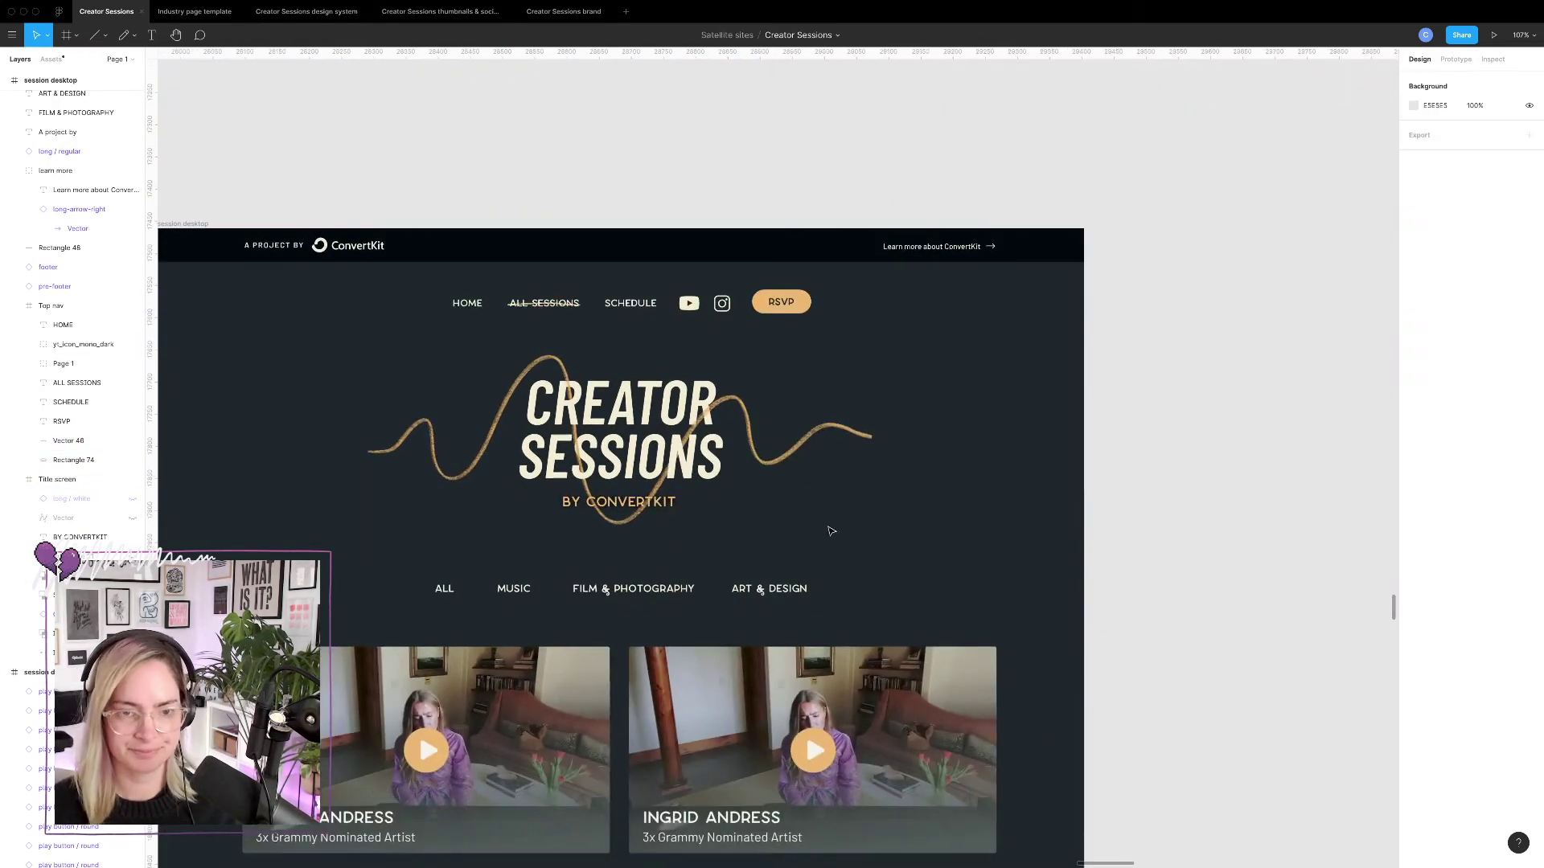
In the outlined-pill variation, set the stroke opacity of the ALL, FILM & PHOTOGRAPHY and ART & DESIGN pills to 40%.
scroll(831, 531, "down", 2)
scroll(632, 524, "left", 15)
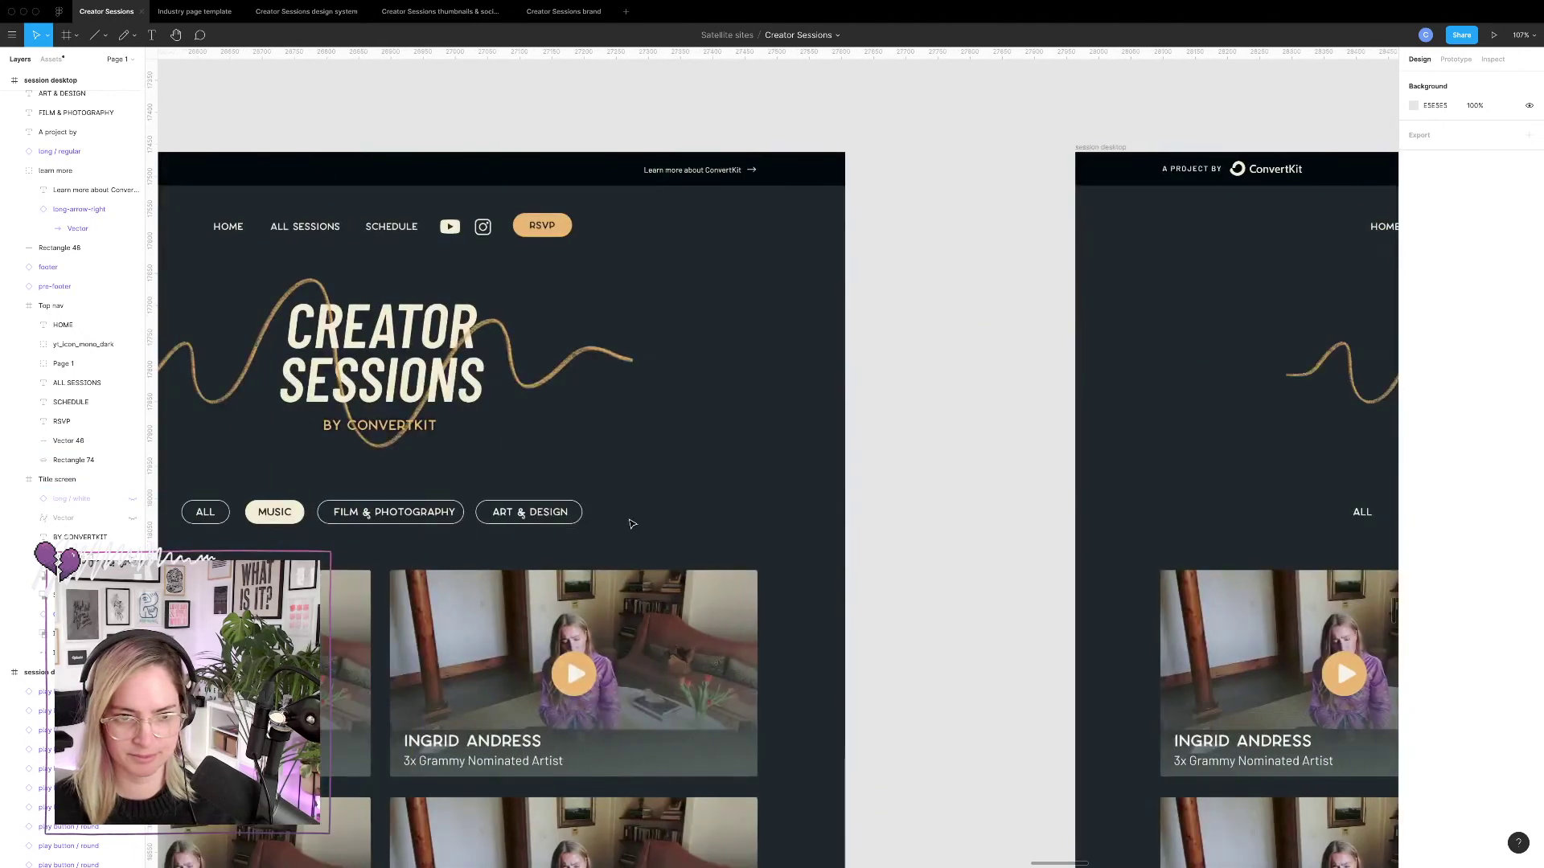
scroll(632, 524, "left", 8)
scroll(632, 524, "down", 1)
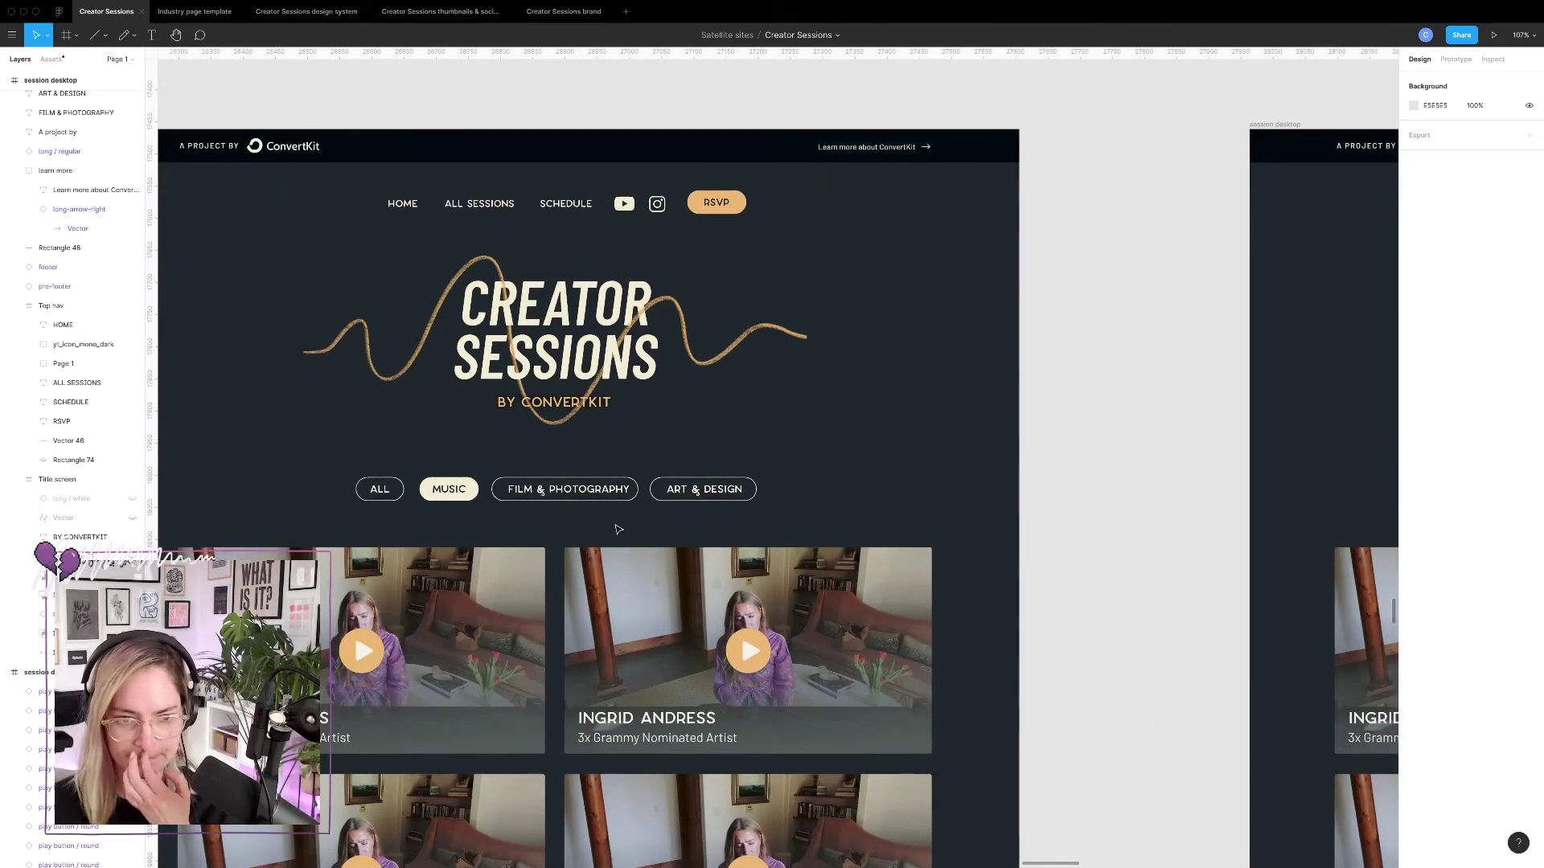
scroll(647, 530, "up", 5)
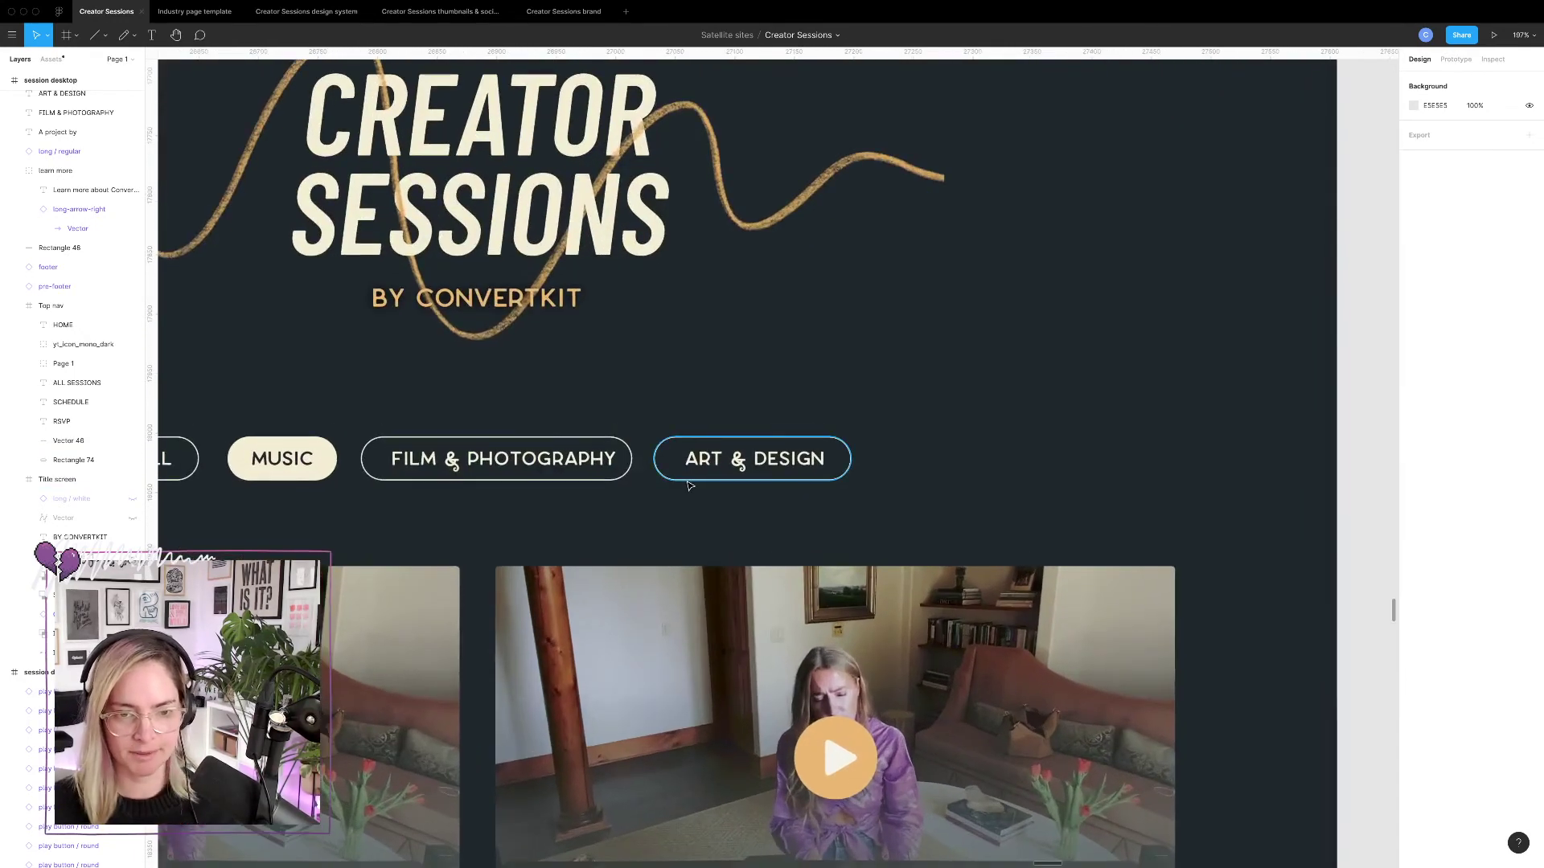
left_click(685, 489)
left_click(583, 481, "shift")
scroll(579, 485, "left", 5)
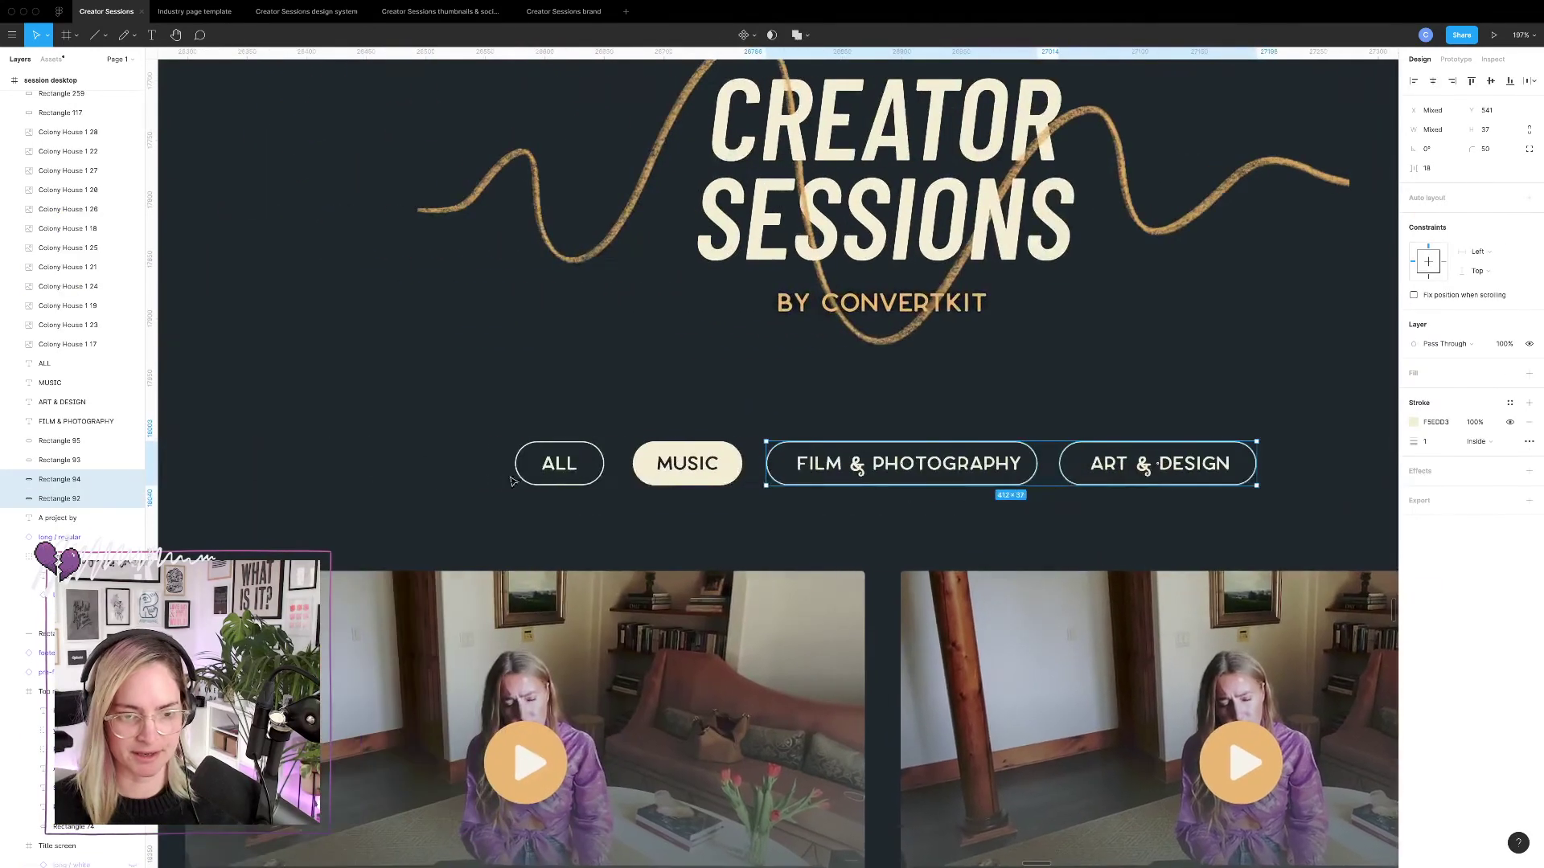
left_click(571, 483, "shift")
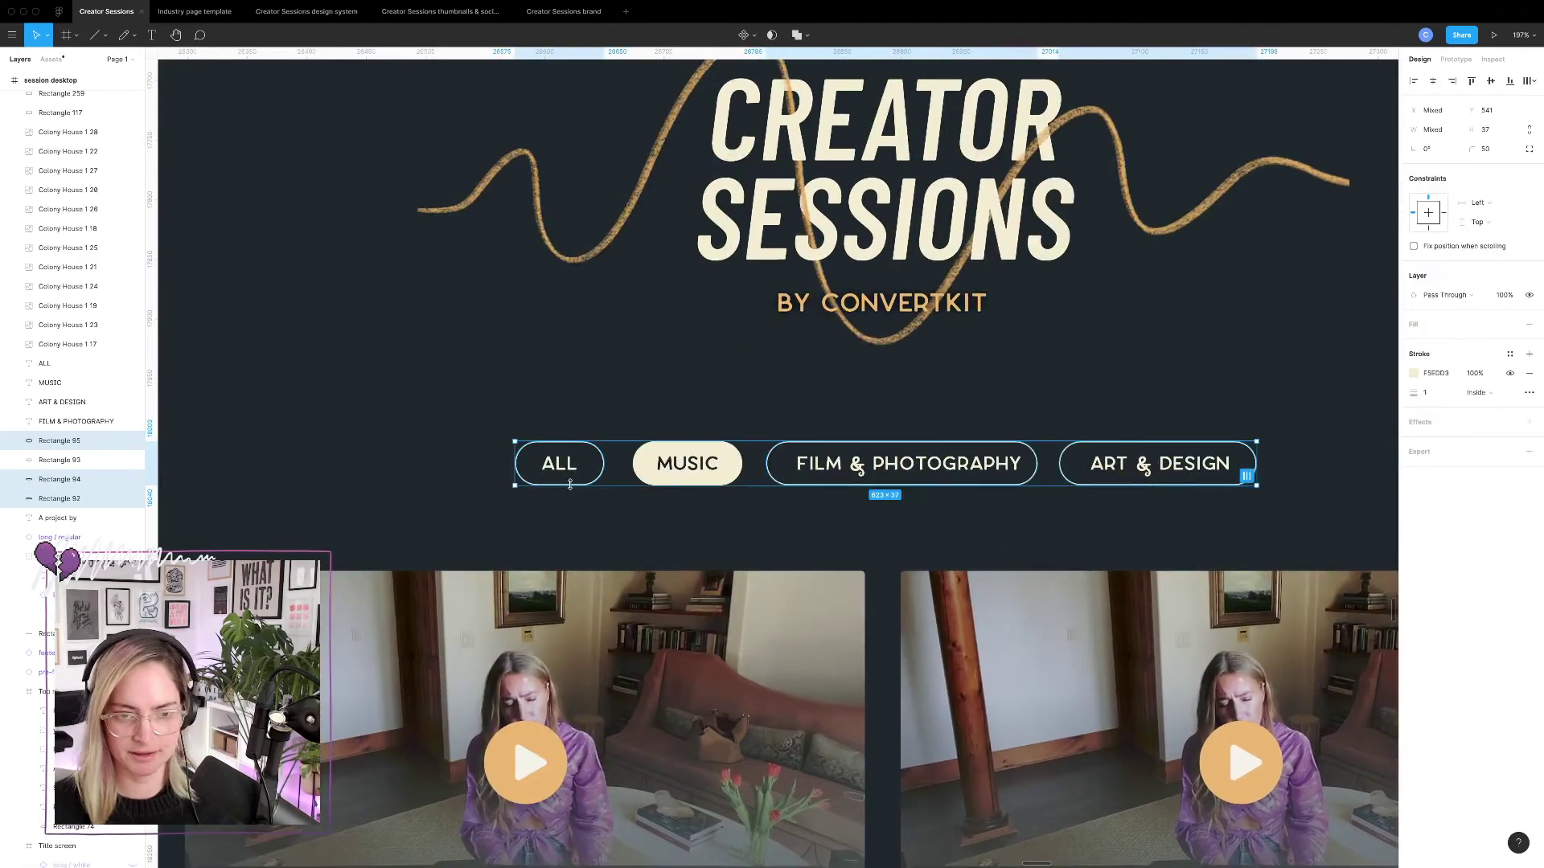
left_click(1478, 373)
type("50")
key("Return")
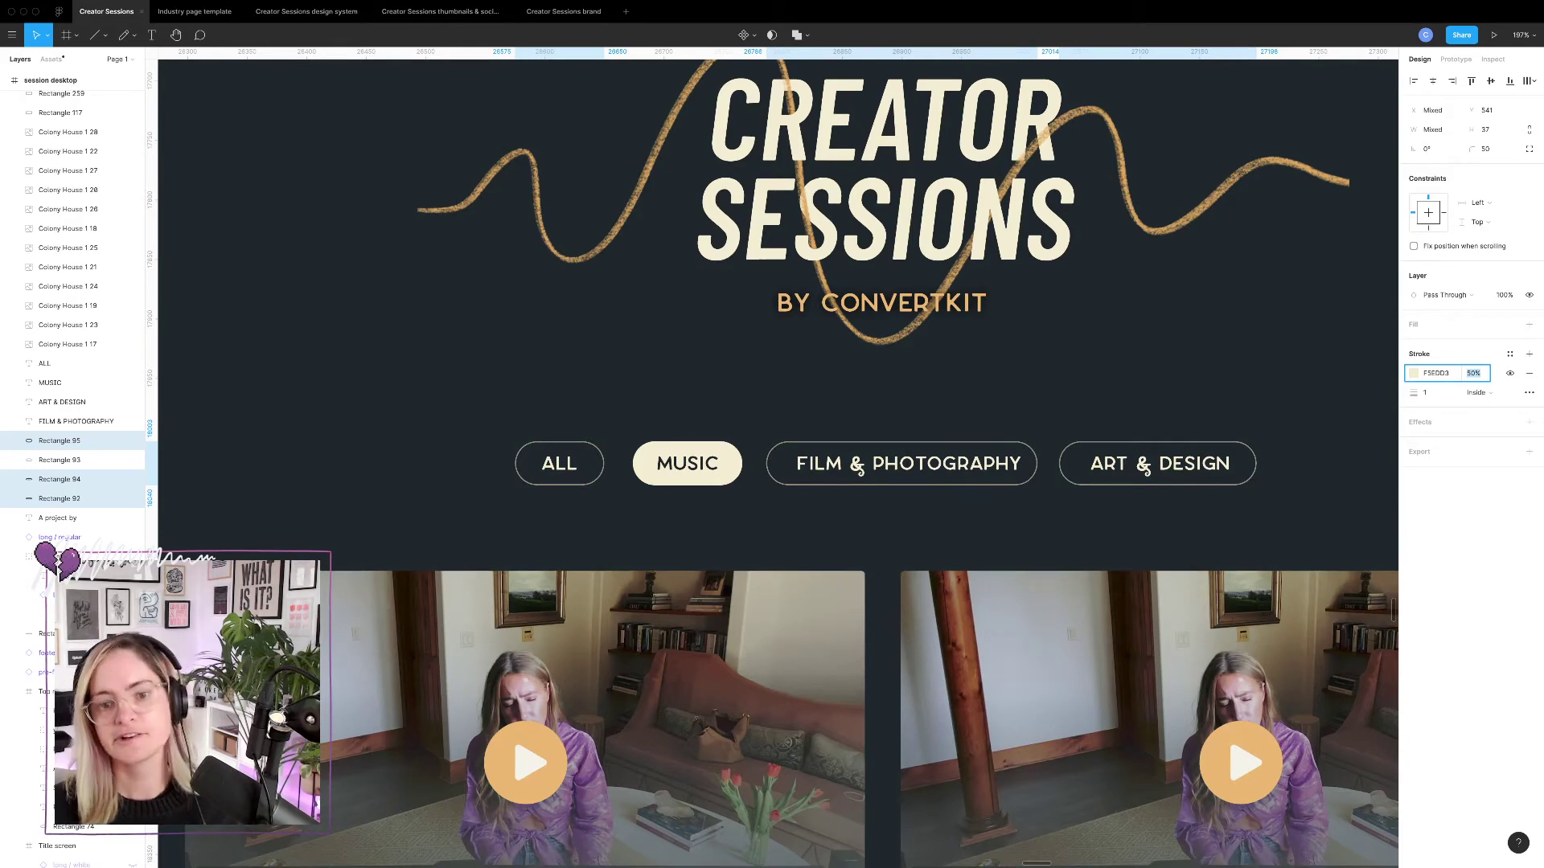
key("shift+Down")
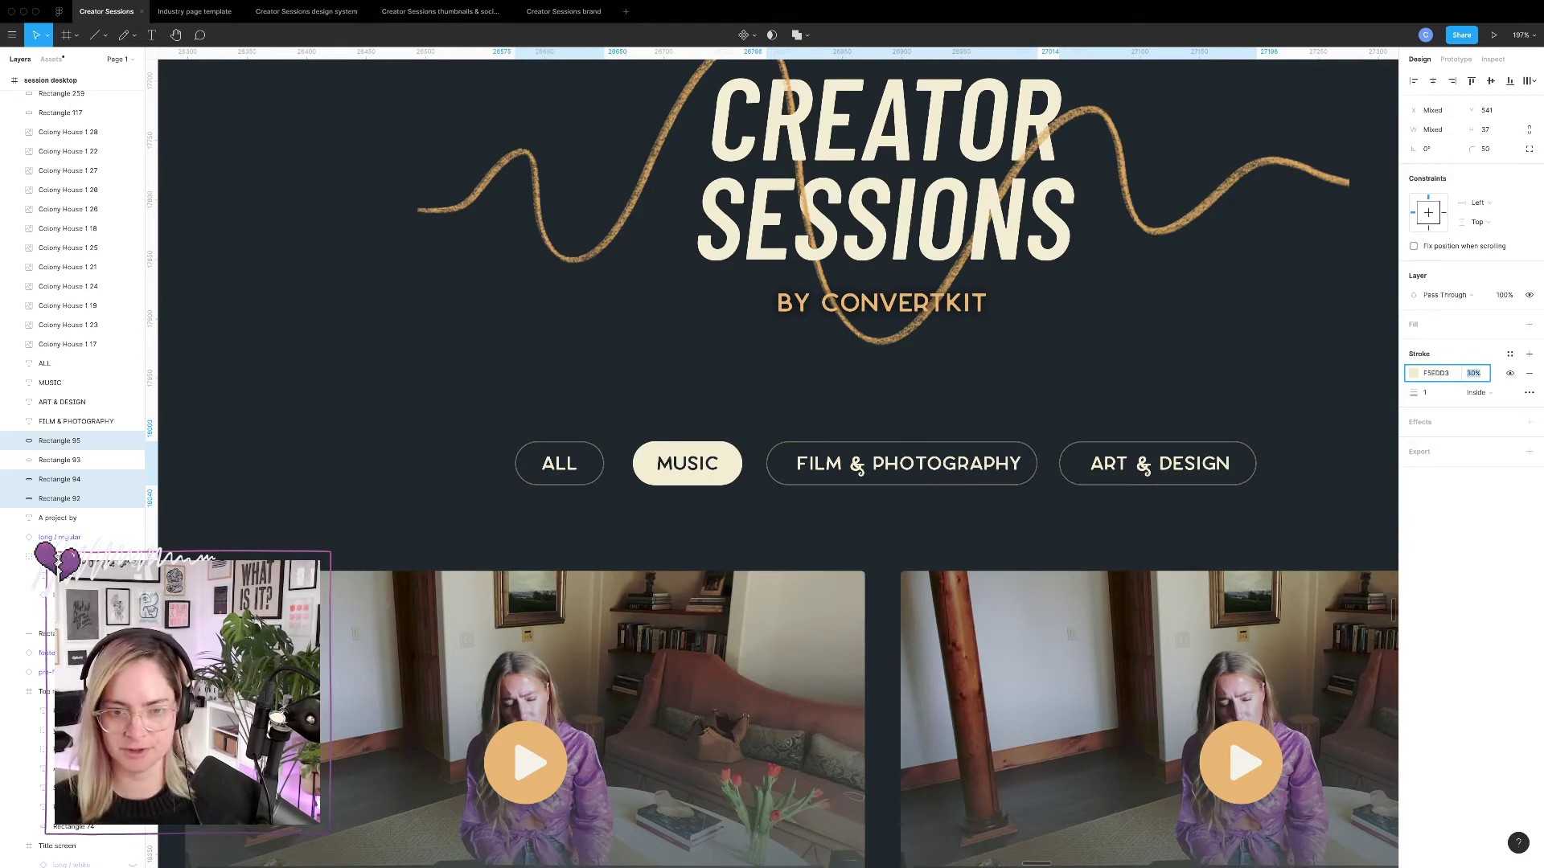
left_click(957, 529)
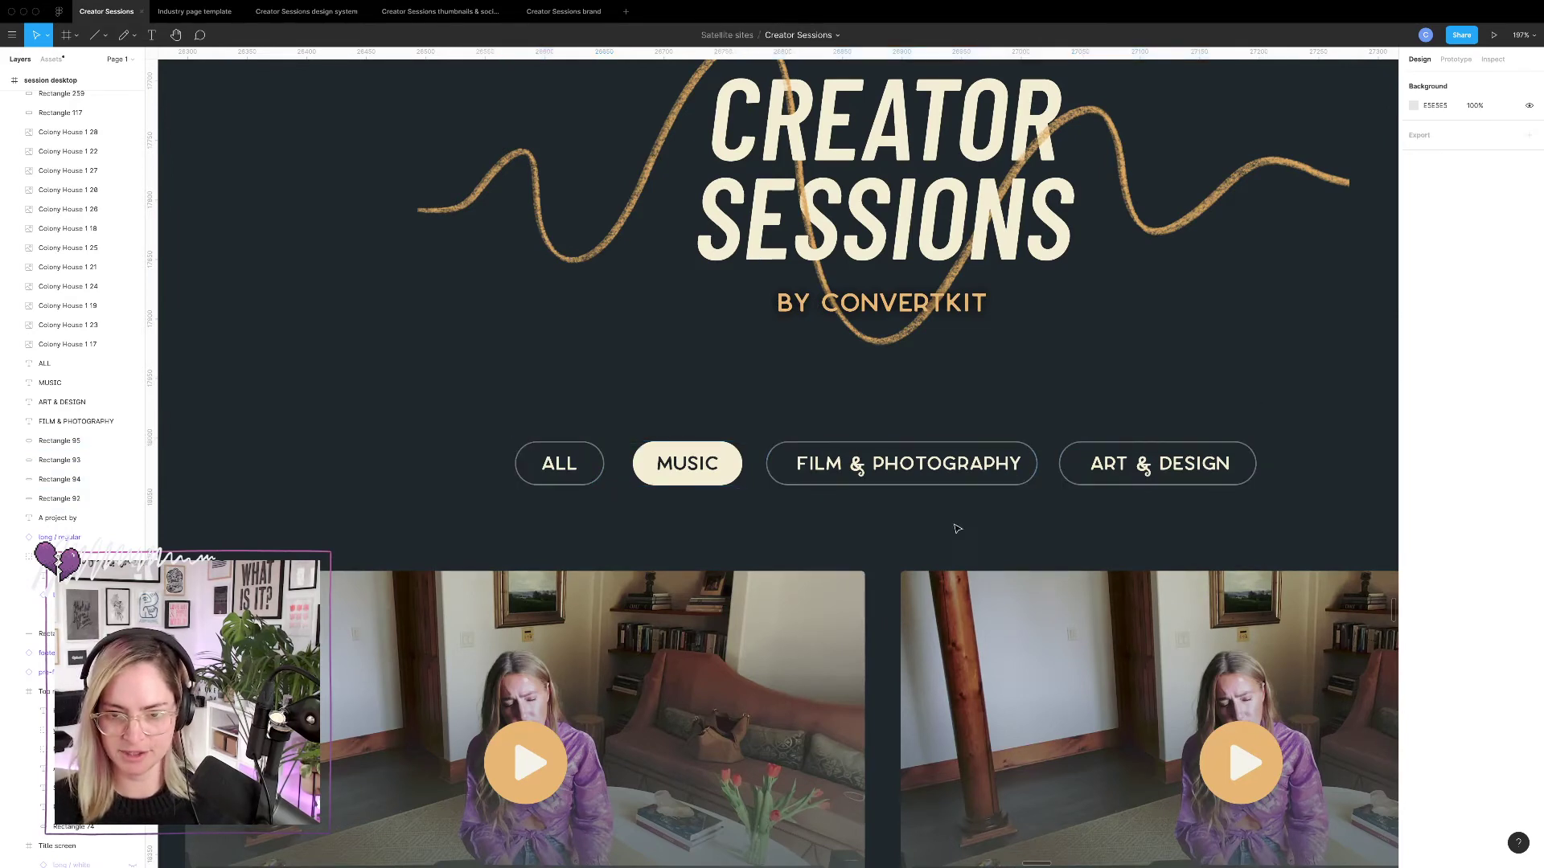
Set the FILM & PHOTOGRAPHY pill's outline opacity to 100%.
scroll(939, 528, "down", 5)
left_click(939, 488)
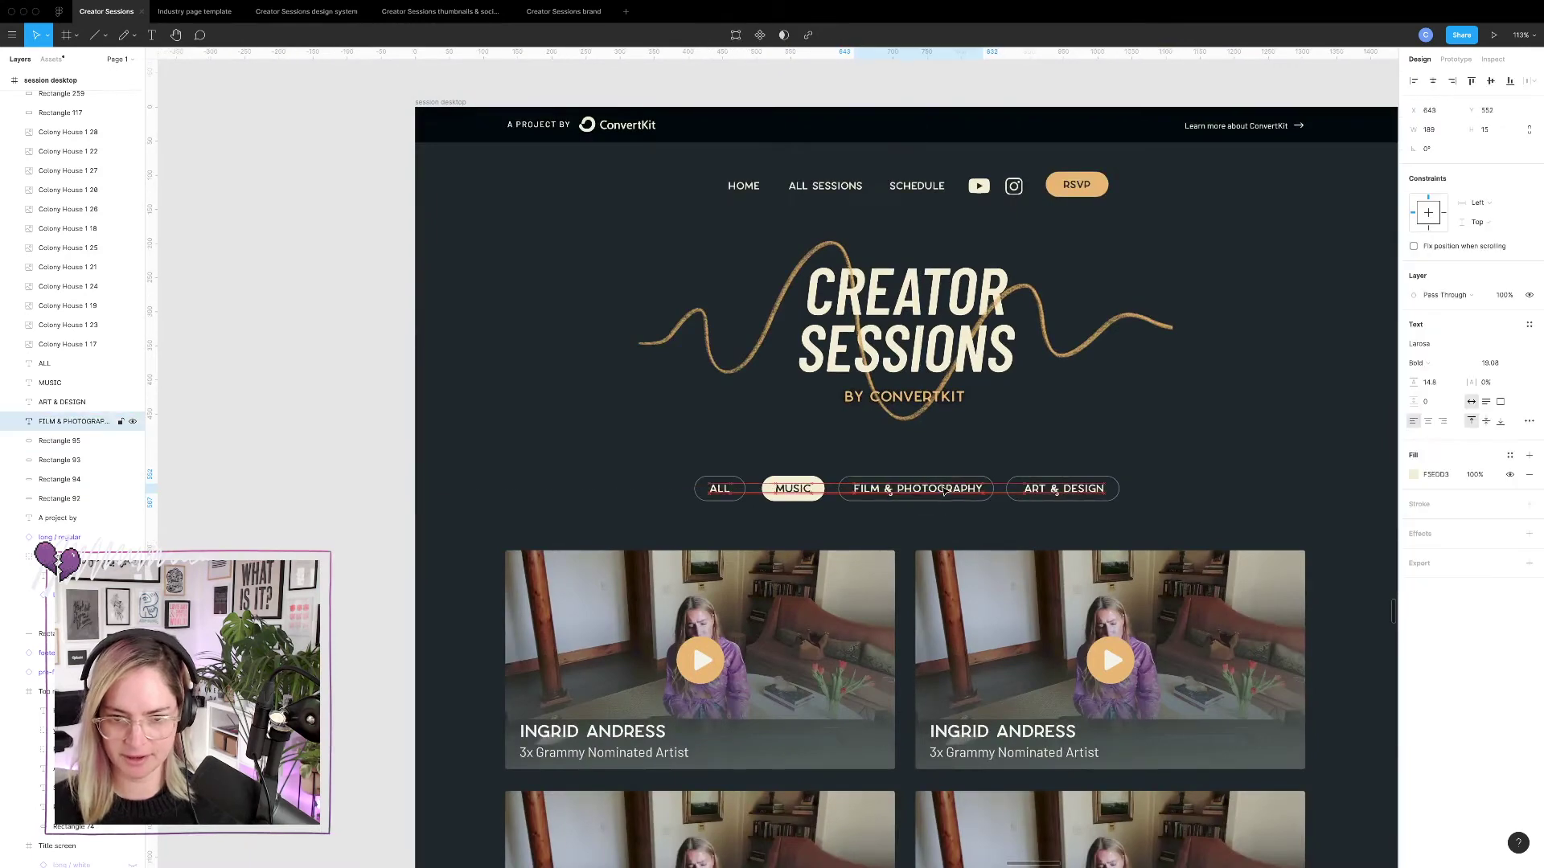
left_click(852, 525)
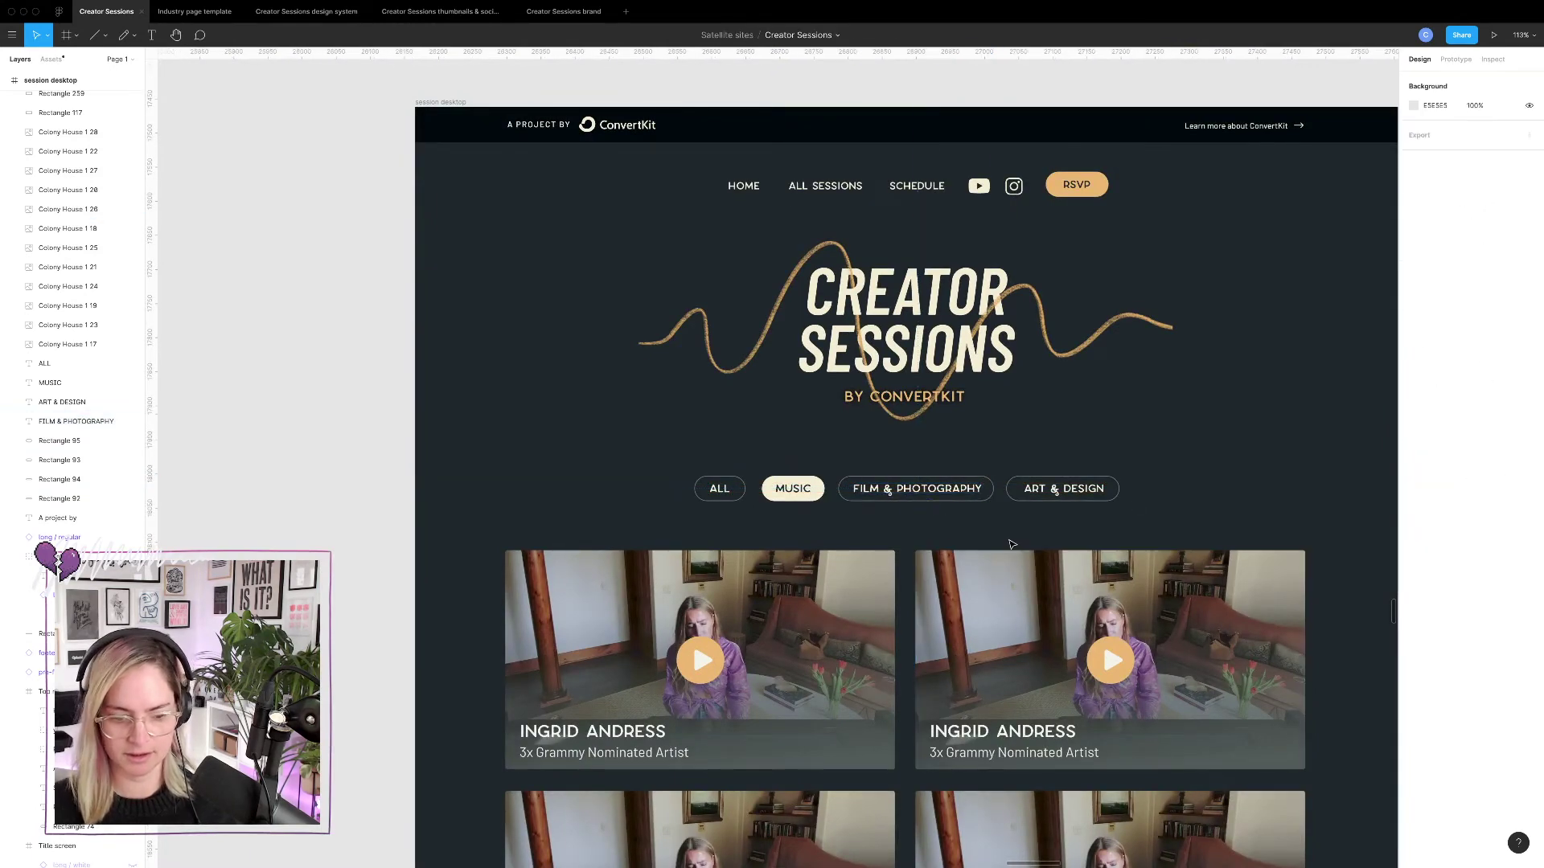
scroll(852, 525, "right", 4)
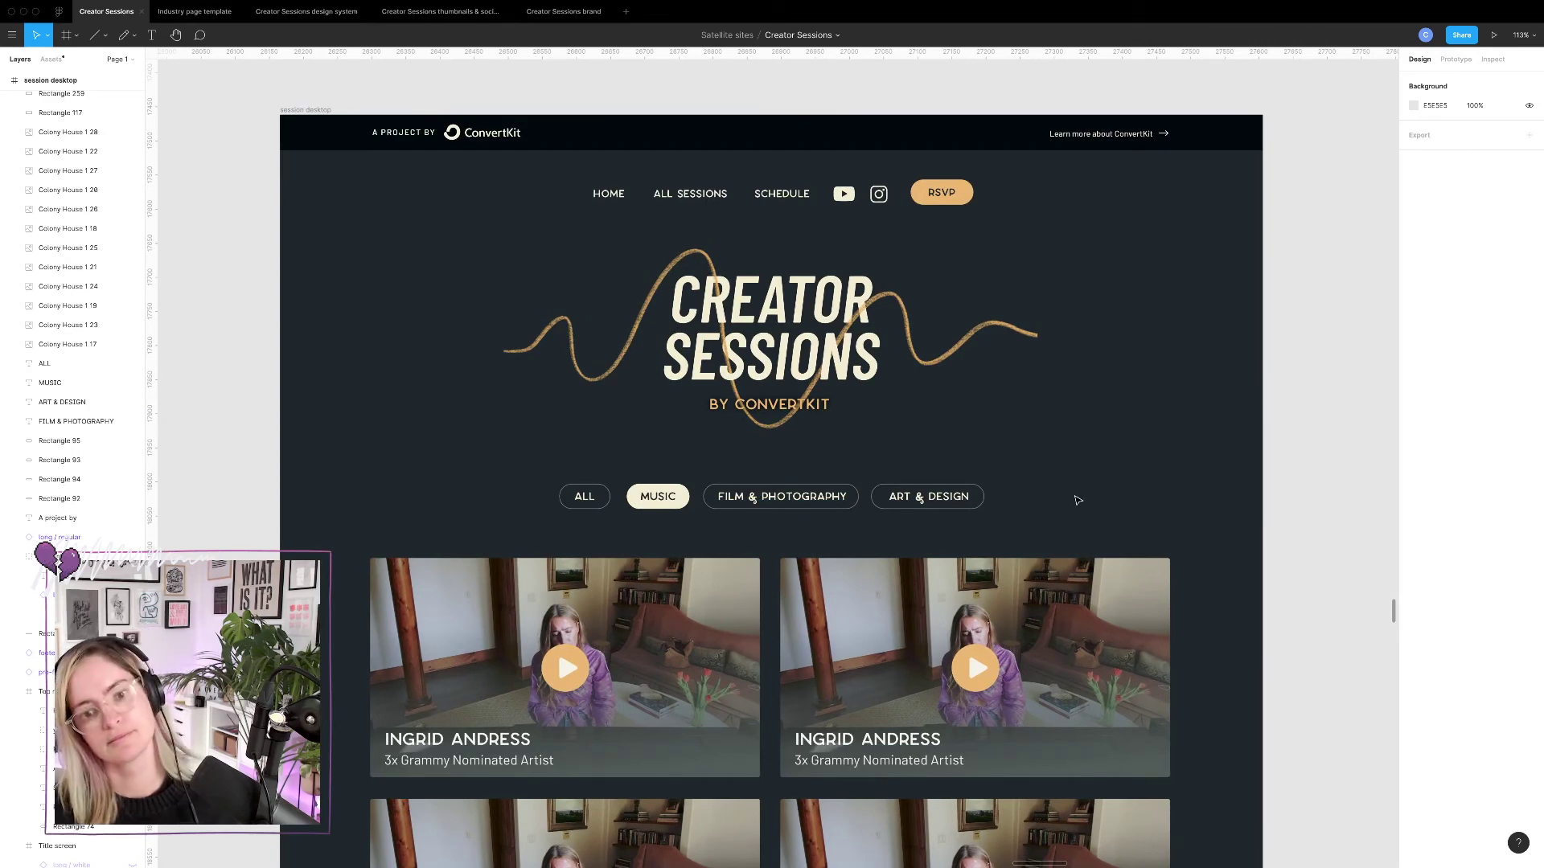
scroll(802, 520, "up", 5)
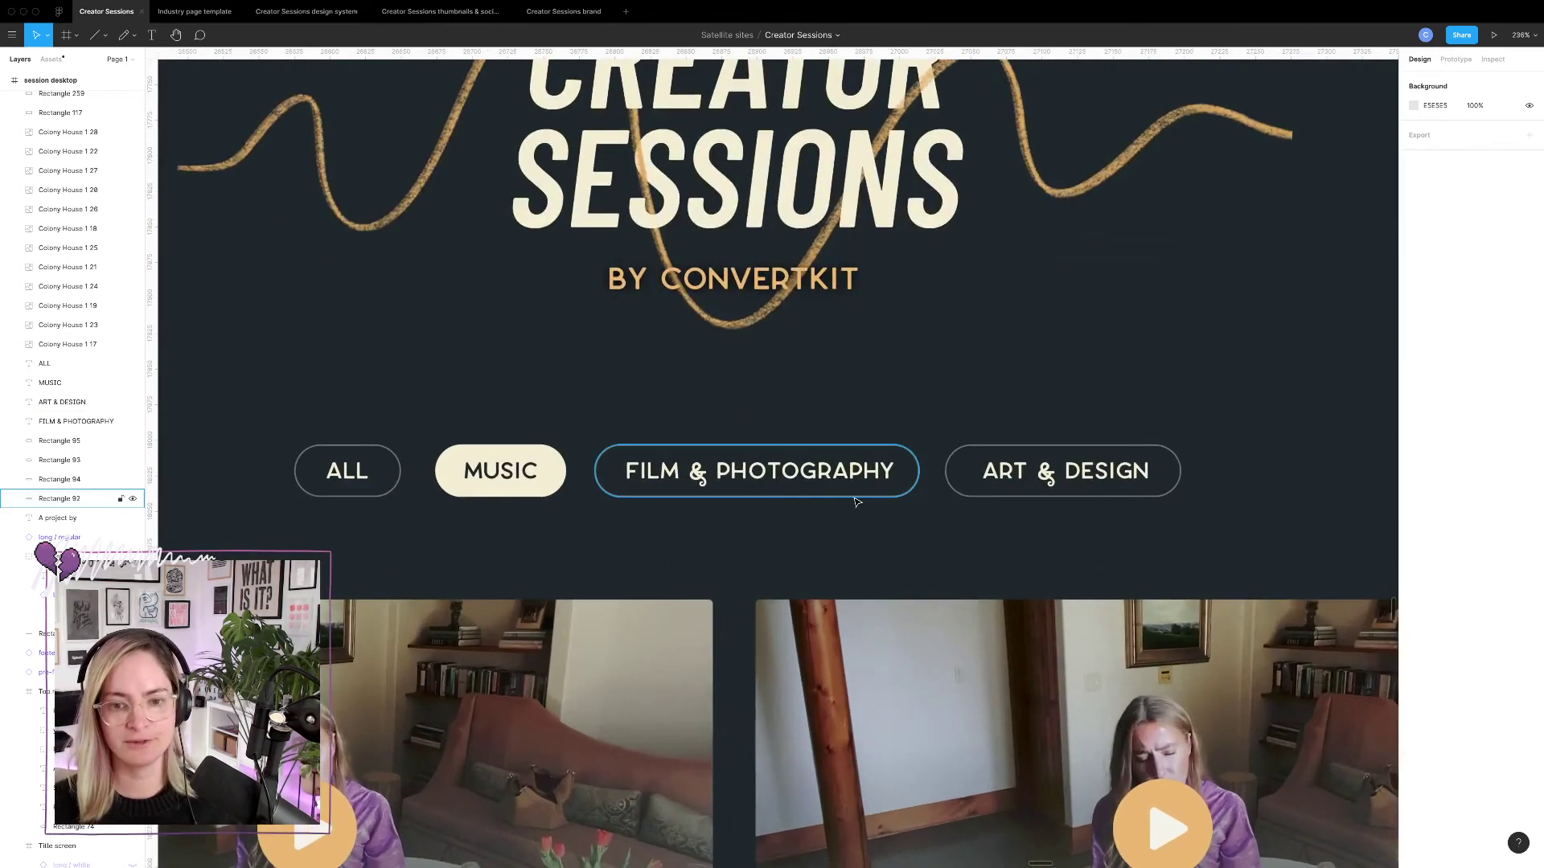
left_click(856, 500)
left_click(1477, 374)
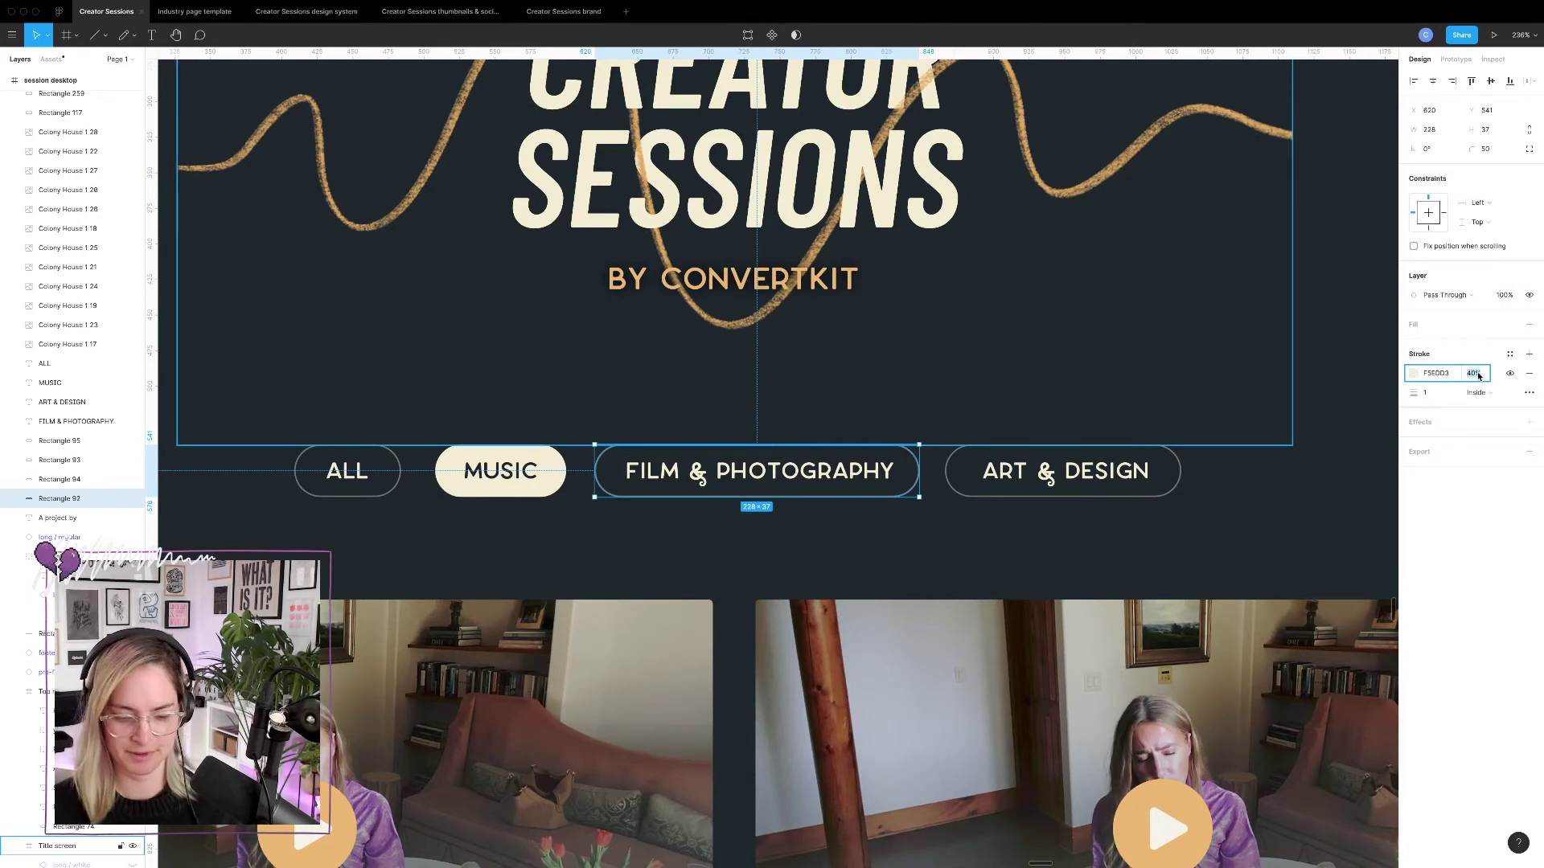
key("Return")
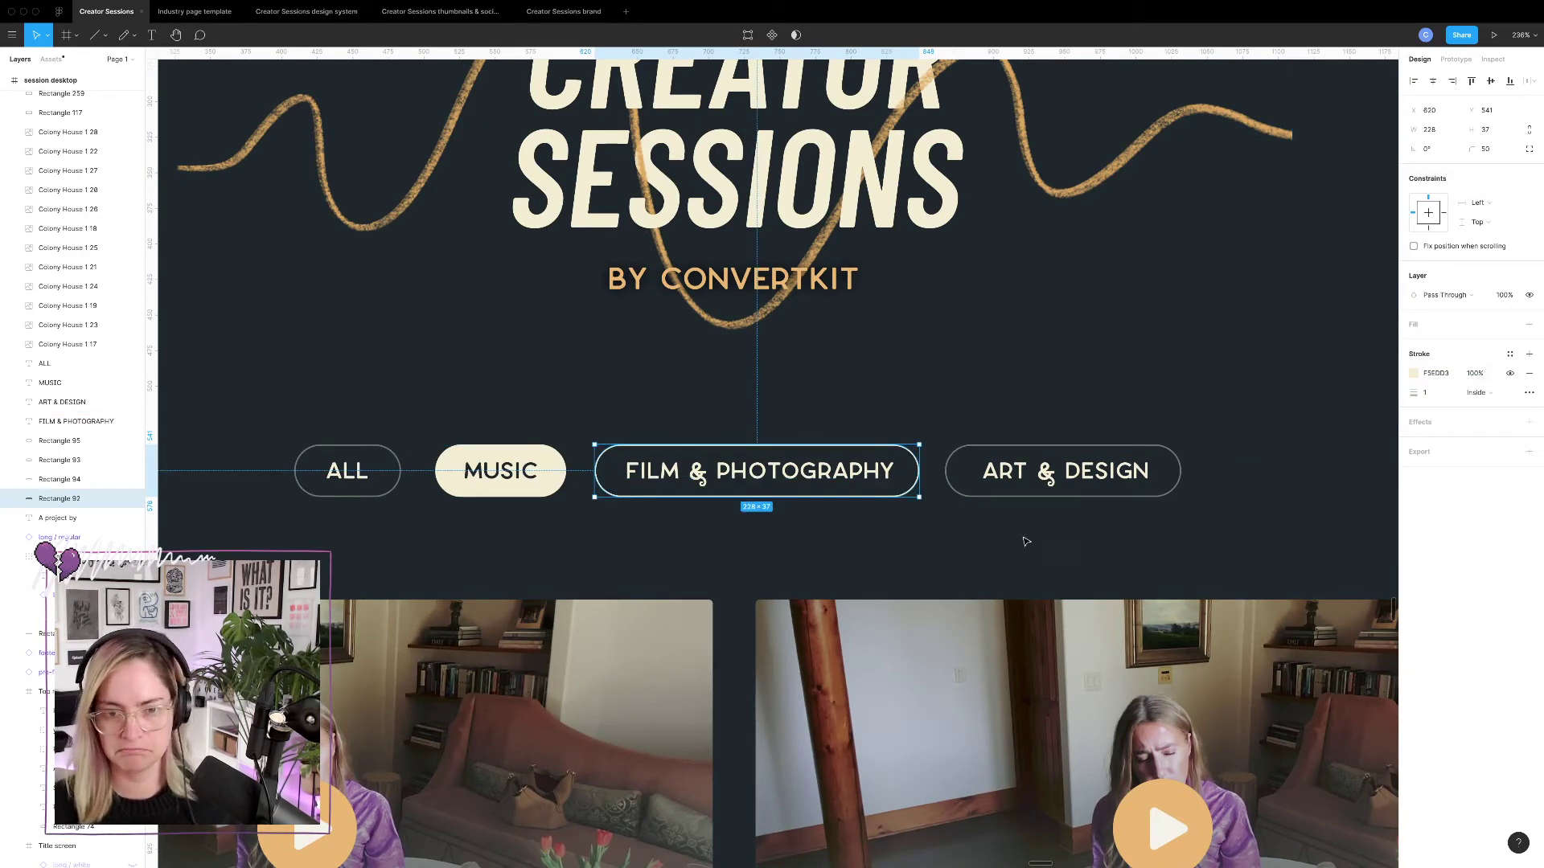
left_click(997, 554)
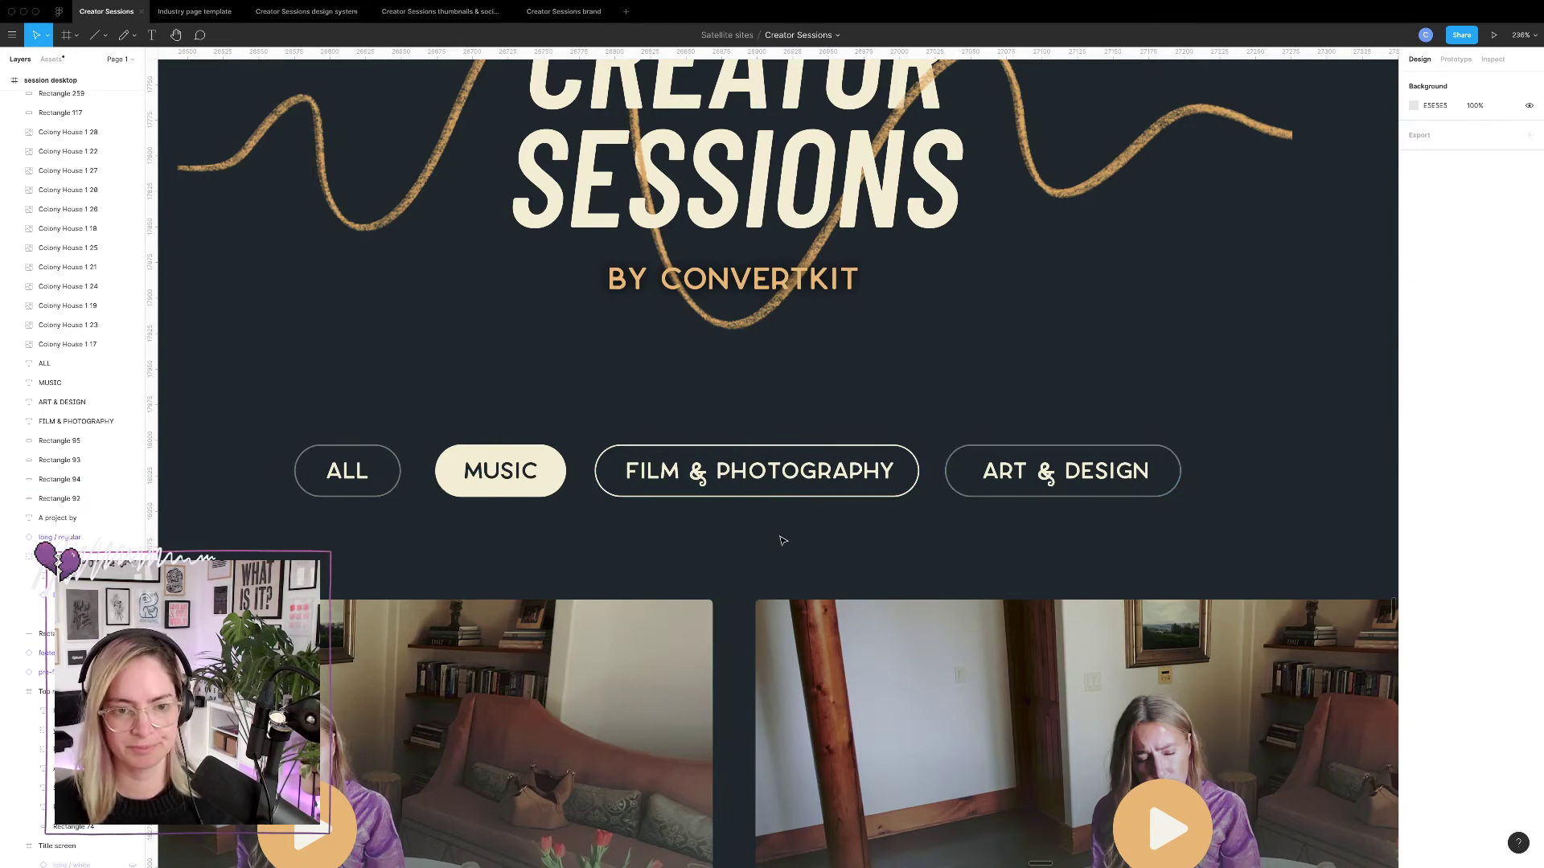
Examine the session desktop variations side by side, comparing their filter styles and two-column card grids.
scroll(780, 538, "down", 10)
scroll(781, 540, "down", 5)
scroll(804, 523, "down", 8)
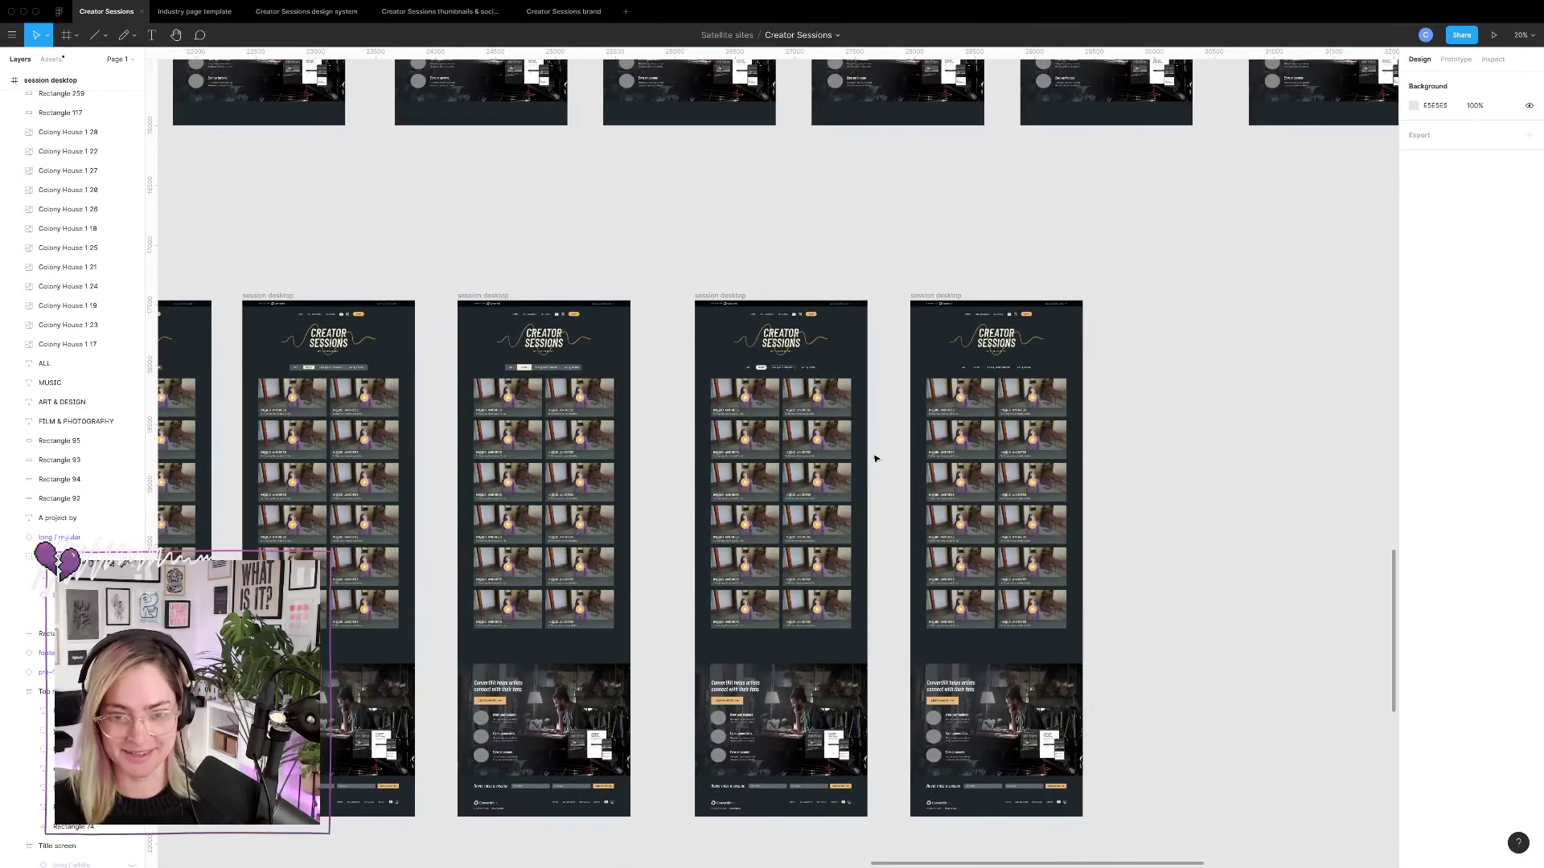
scroll(872, 459, "up", 10)
scroll(795, 427, "down", 10)
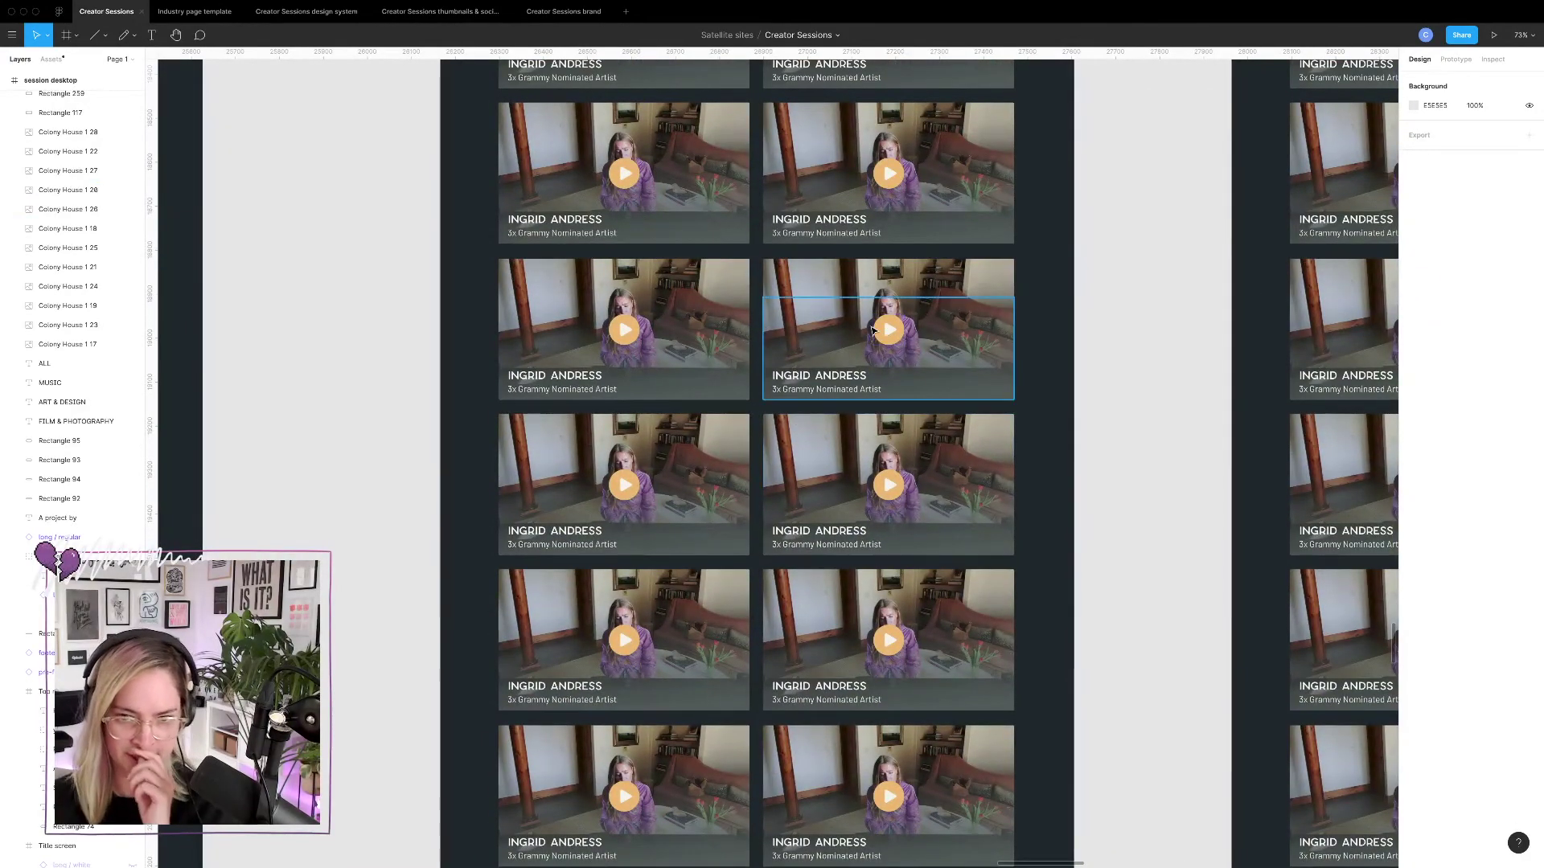
scroll(874, 329, "down", 5)
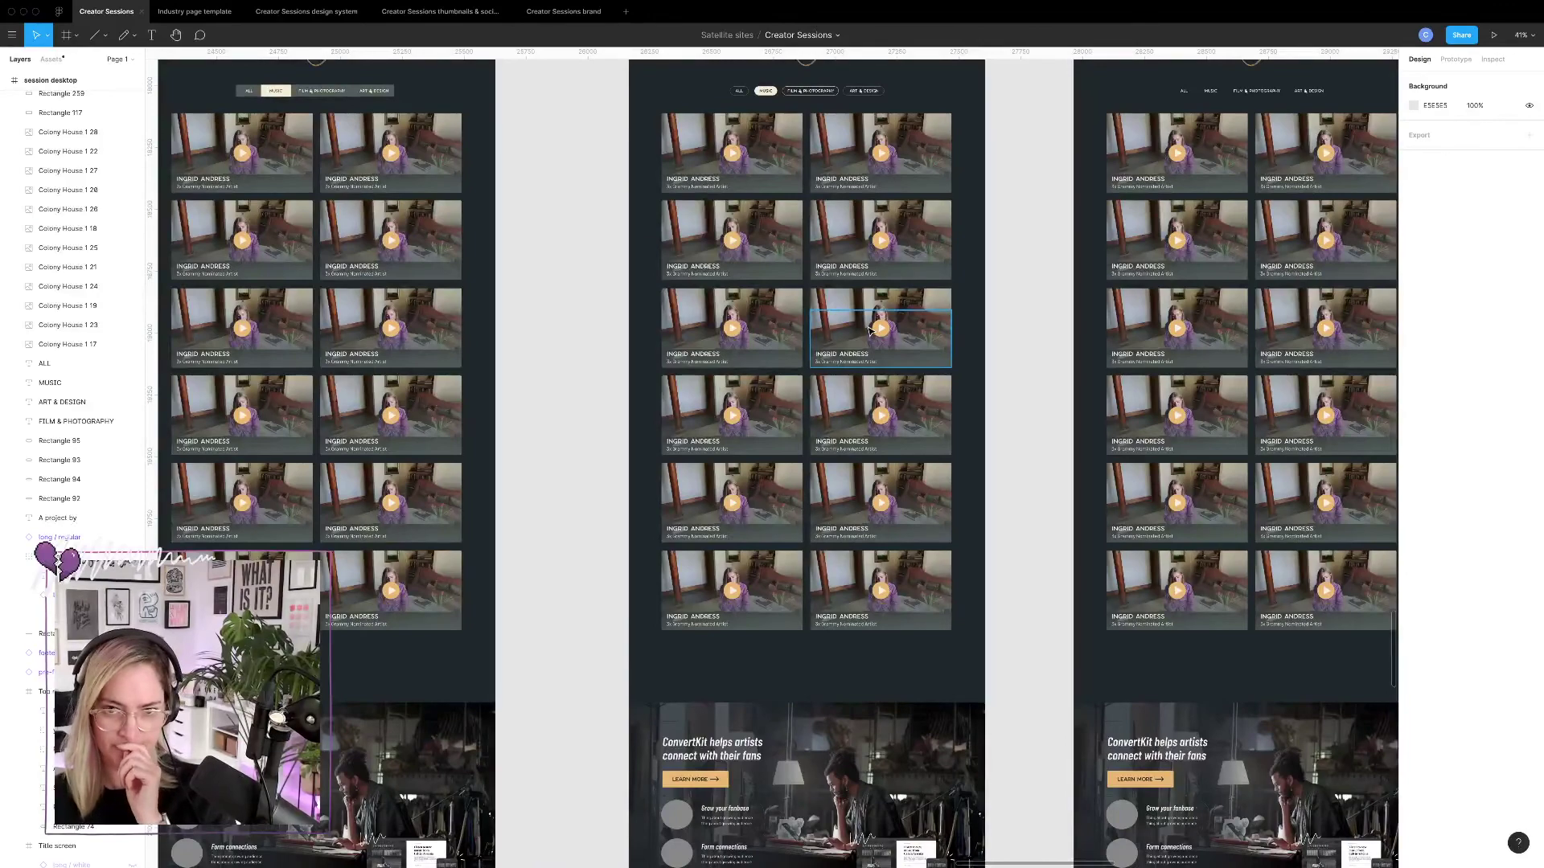
scroll(866, 319, "up", 6)
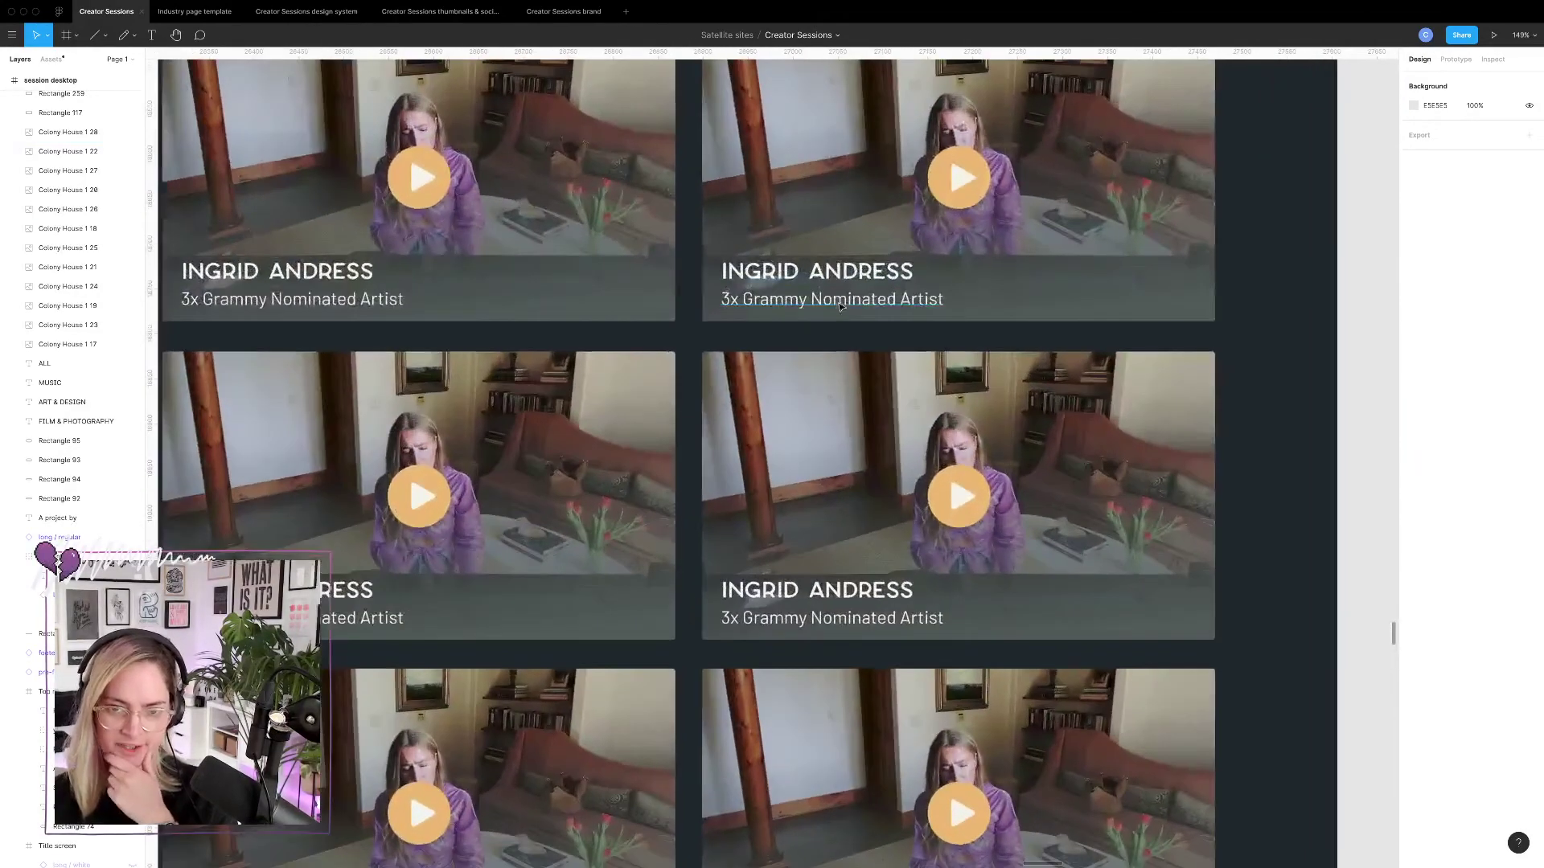
scroll(857, 306, "down", 6)
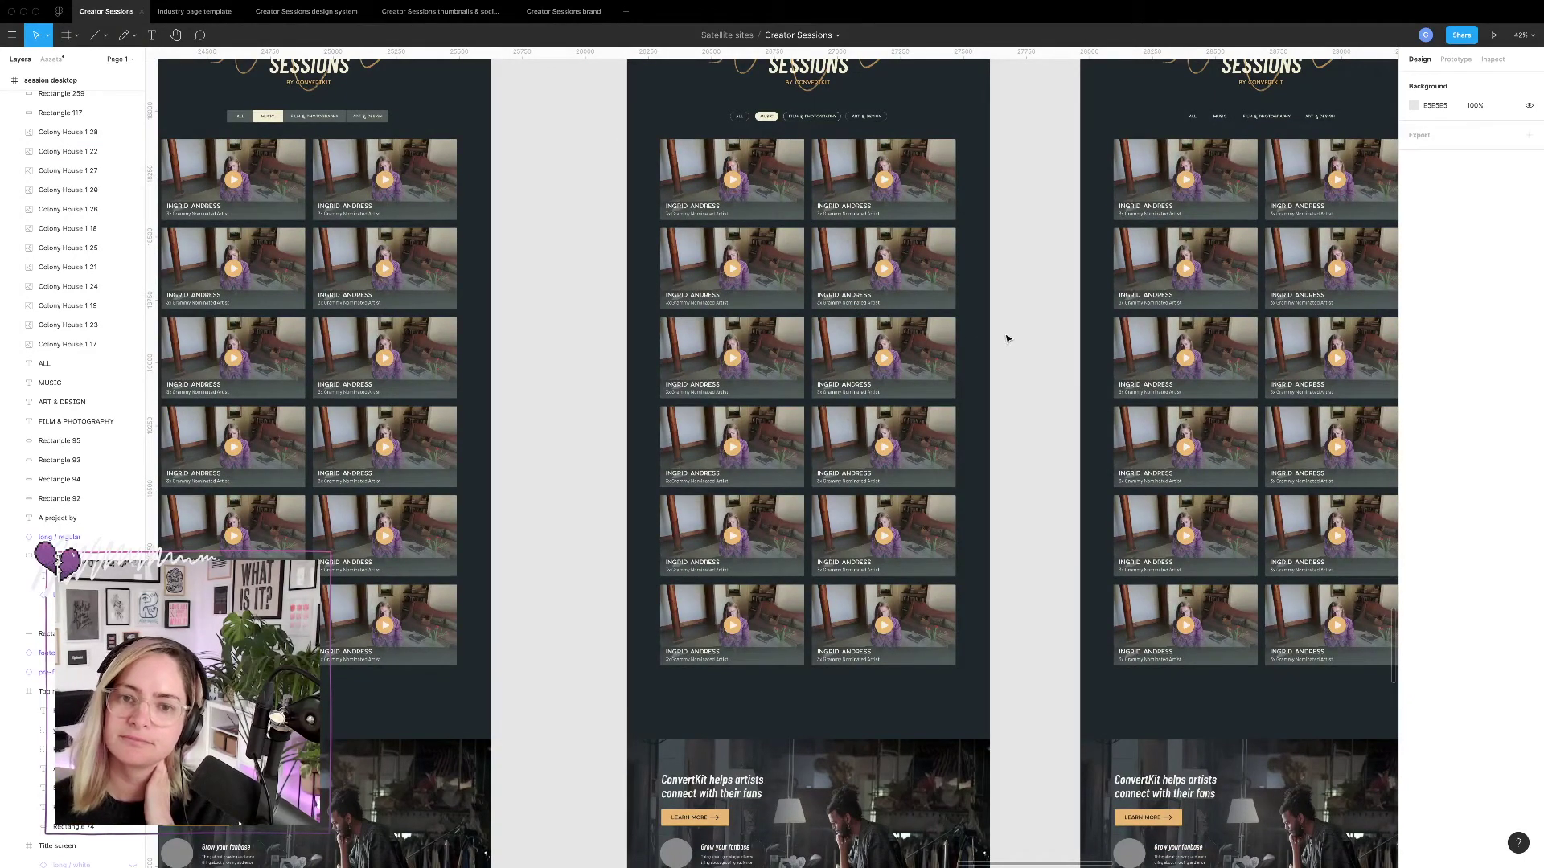
scroll(1009, 340, "down", 2)
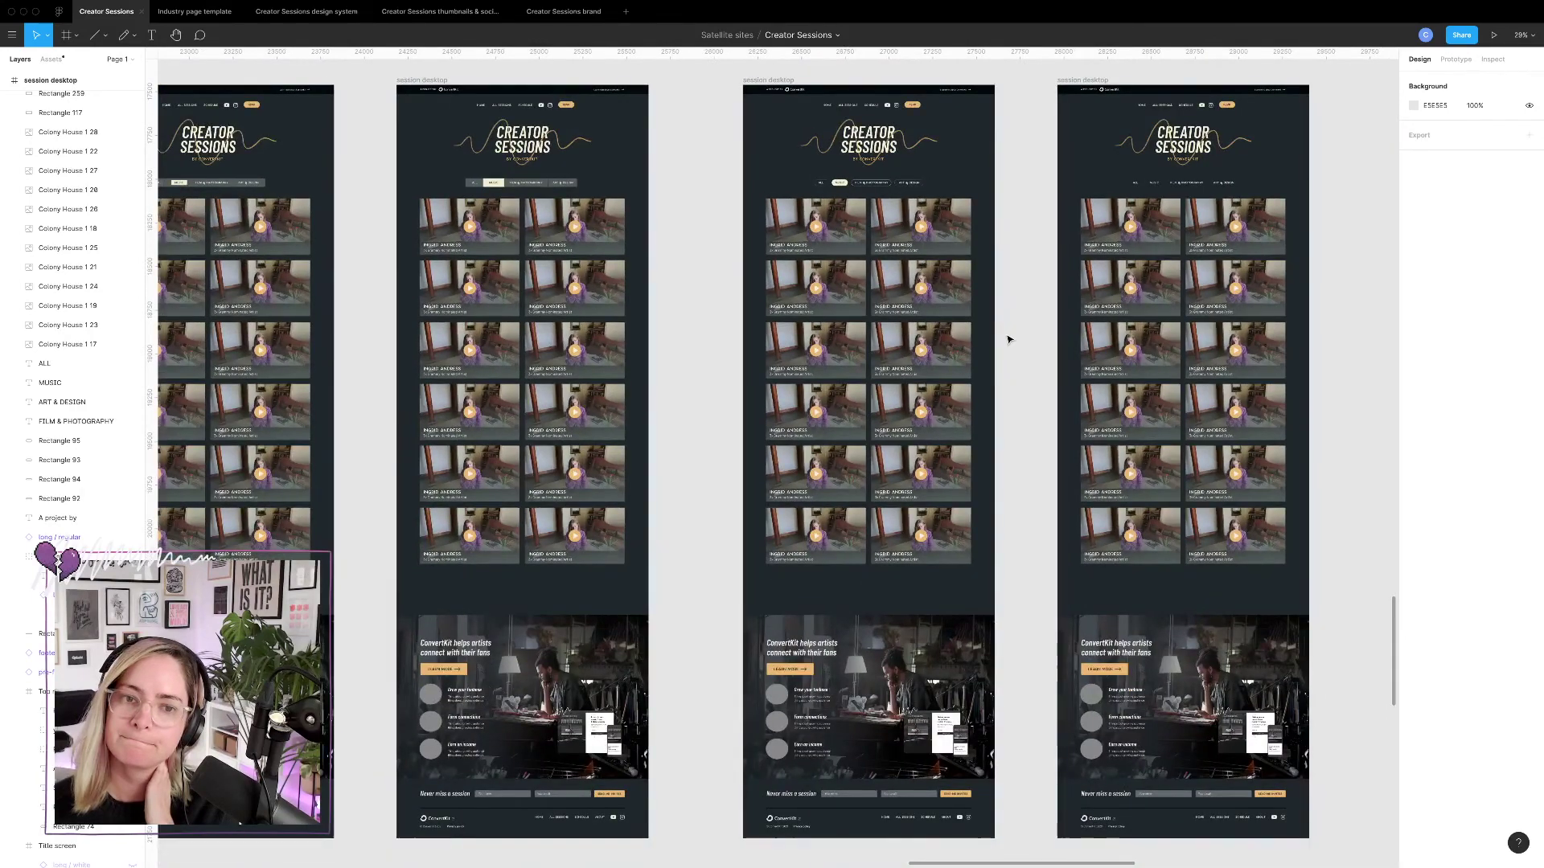
scroll(1009, 340, "down", 2)
scroll(1009, 339, "right", 2)
scroll(1009, 340, "up", 1)
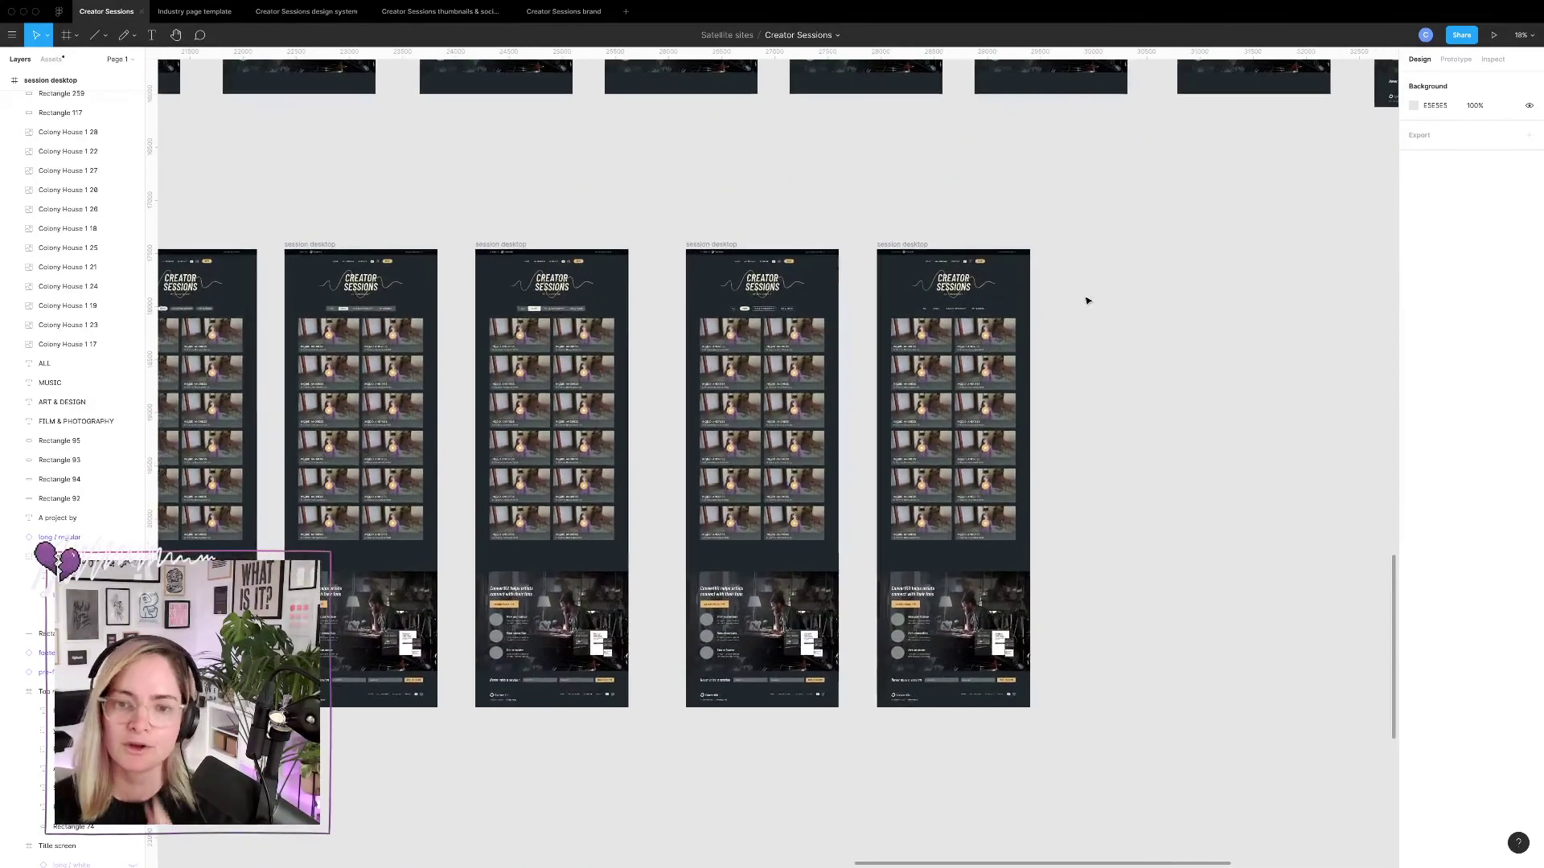
Duplicate the outlined-pill session desktop frame and place the copy at the end of the row of variations.
left_click(811, 248)
left_click_drag(810, 248, 1221, 249)
left_click(1299, 369)
scroll(1299, 368, "right", 2)
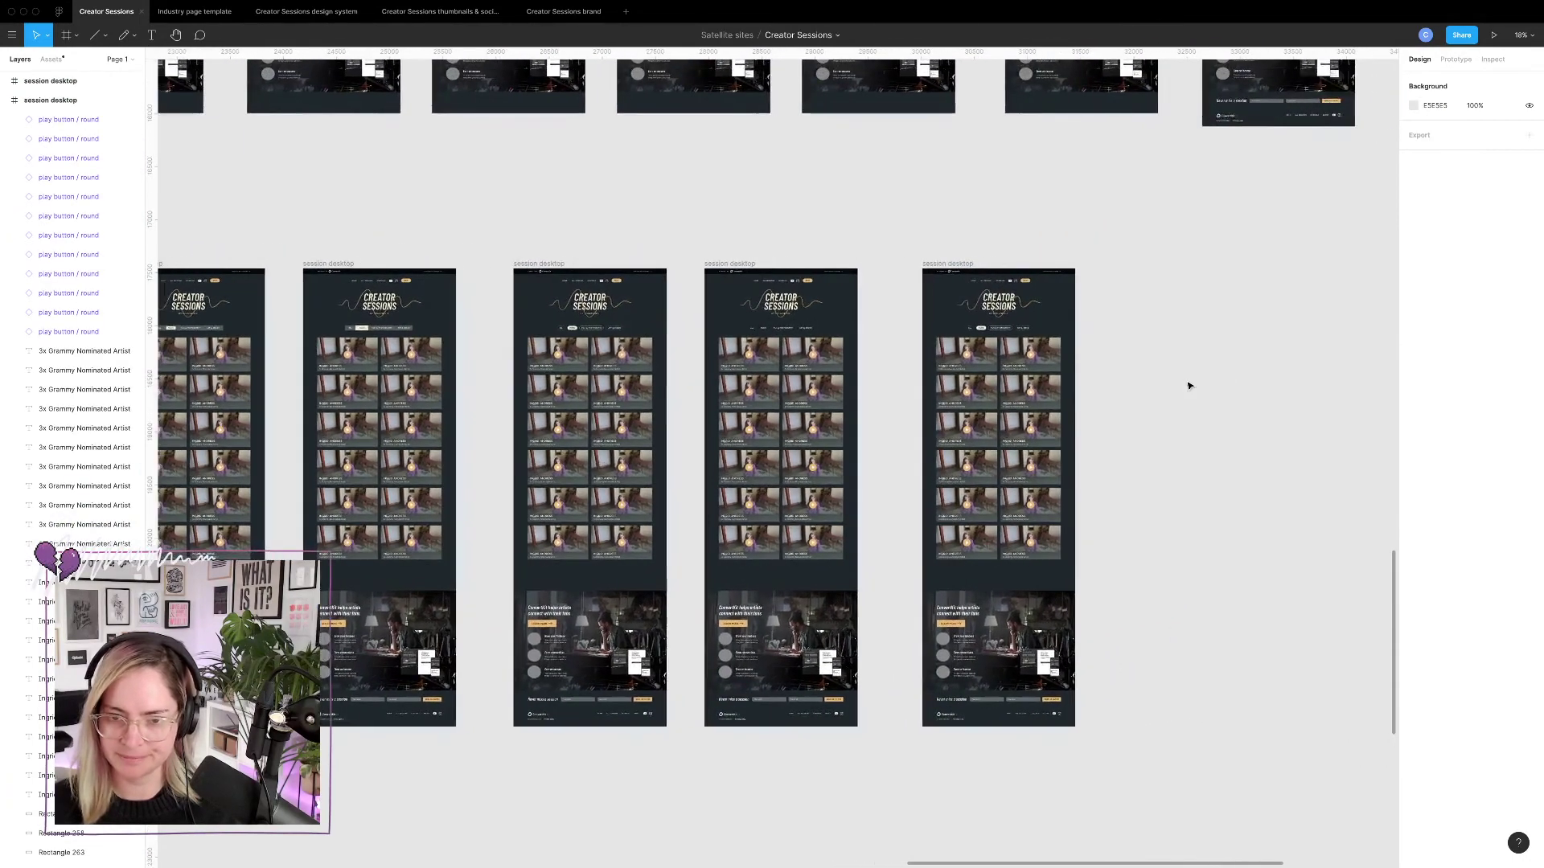
Delete the lower five rows of session cards in the duplicated frame, keeping only the first row.
scroll(1123, 359, "up", 3)
scroll(1126, 360, "down", 1)
scroll(1126, 359, "left", 1)
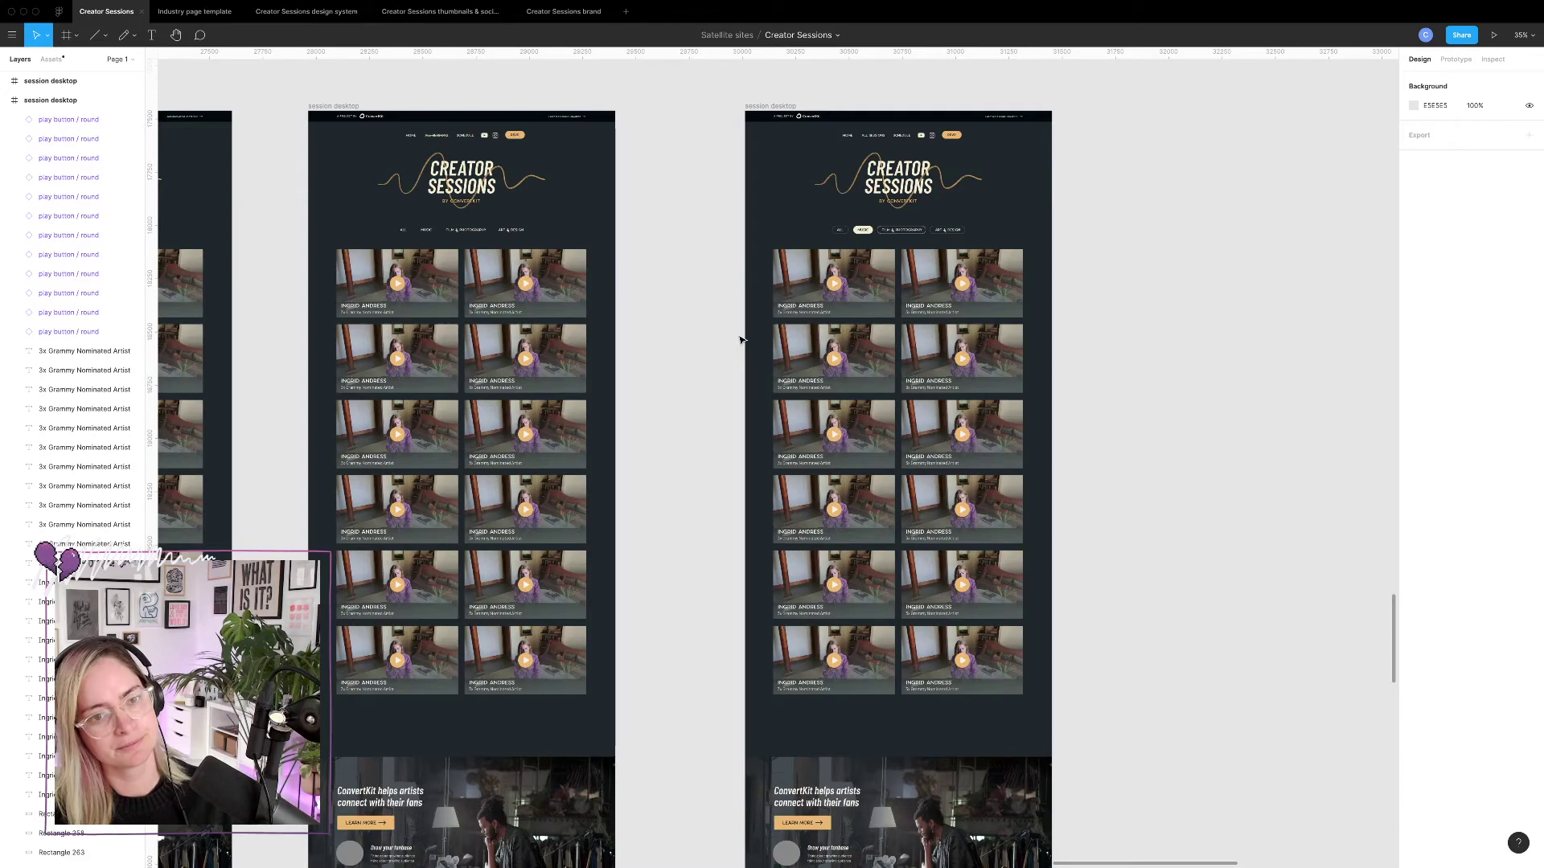
scroll(938, 607, "down", 8)
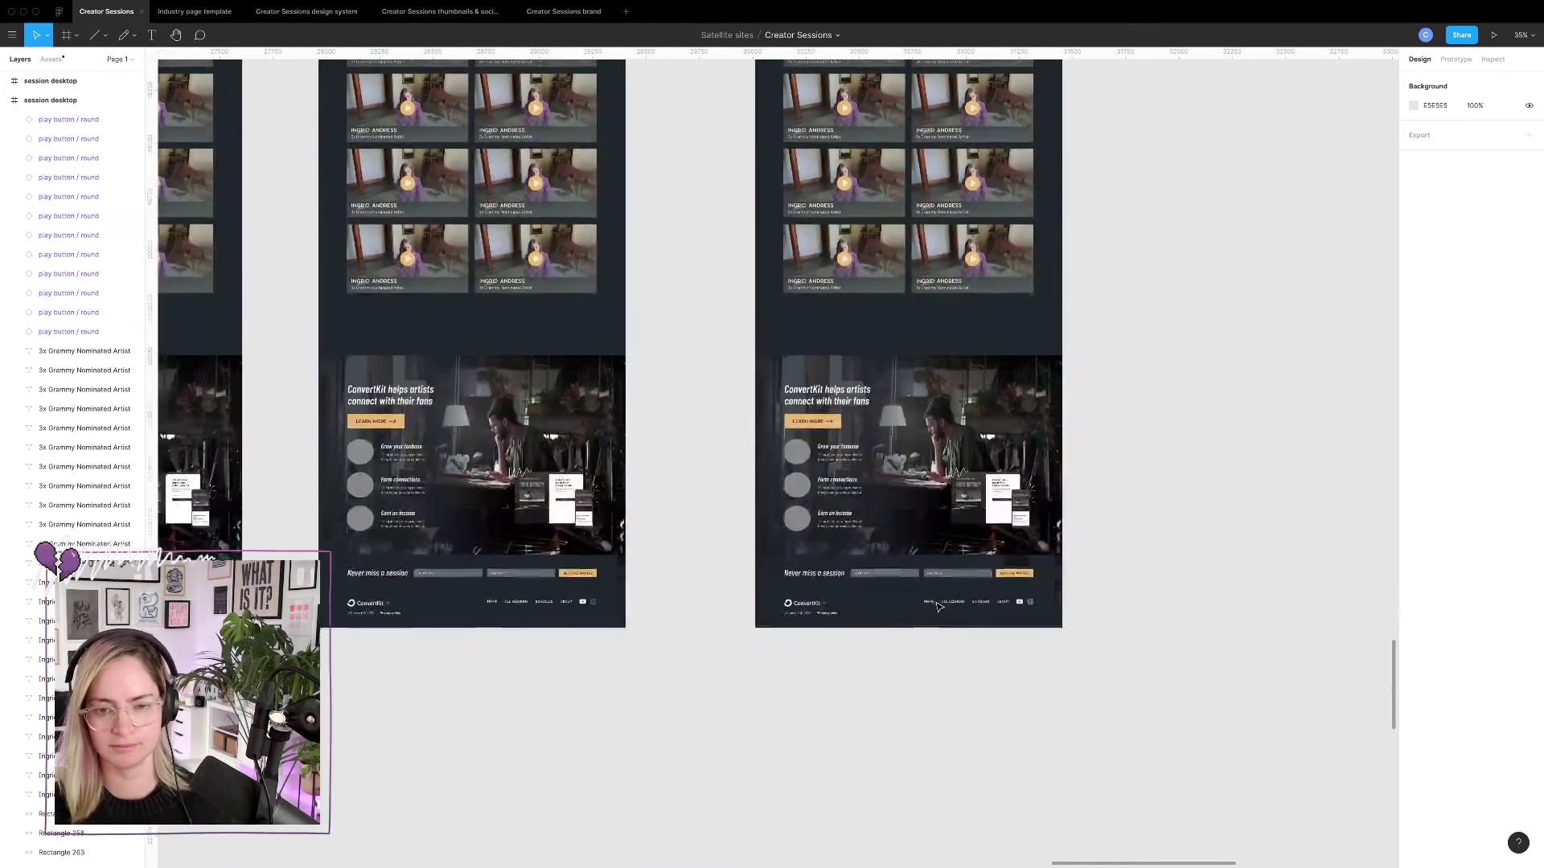
scroll(907, 465, "up", 10)
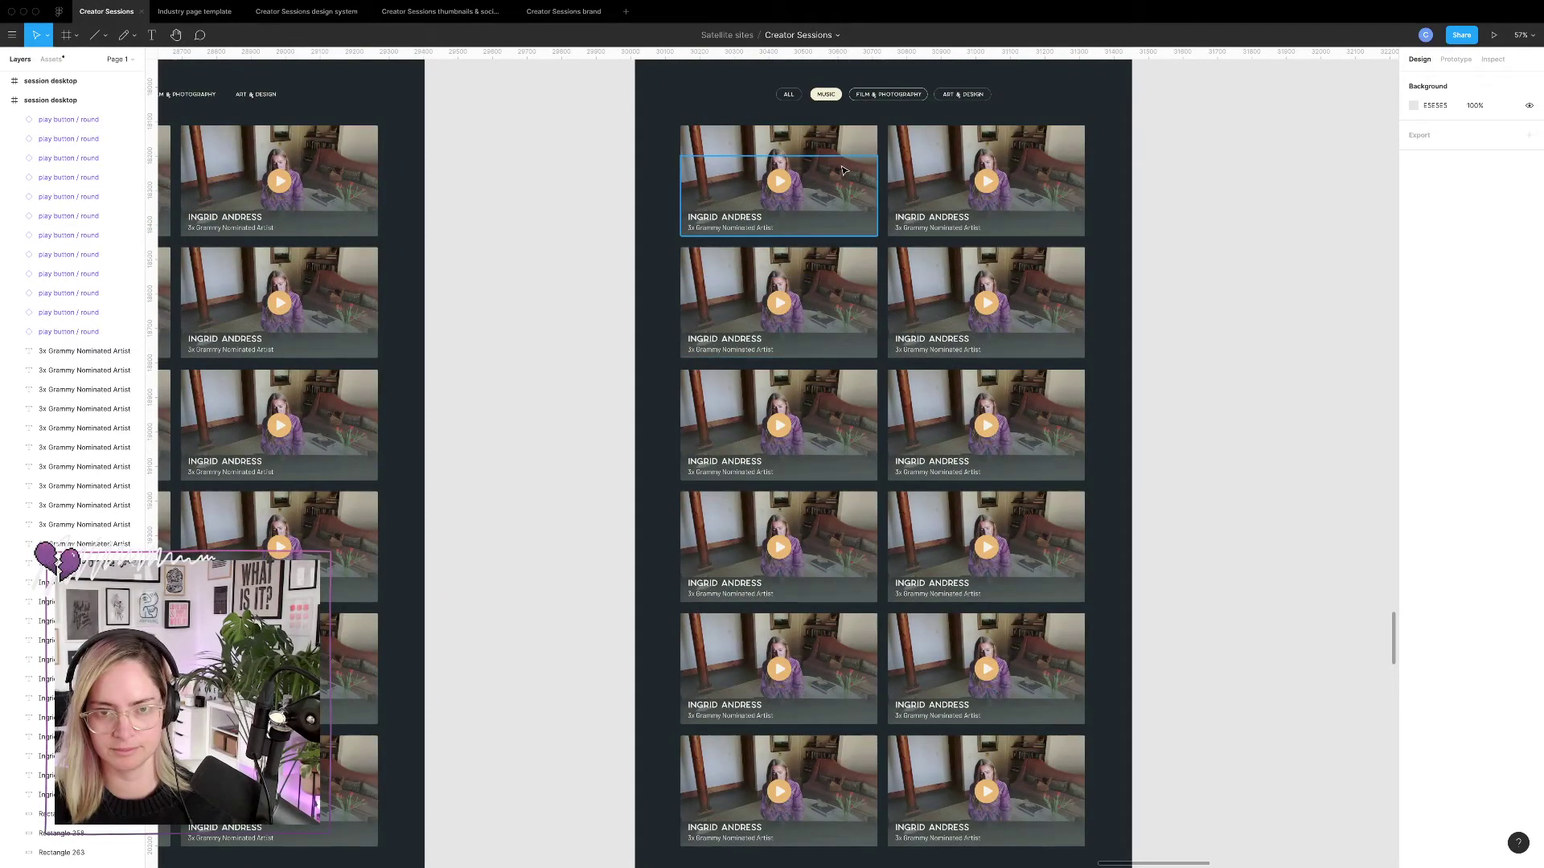
left_click(924, 158)
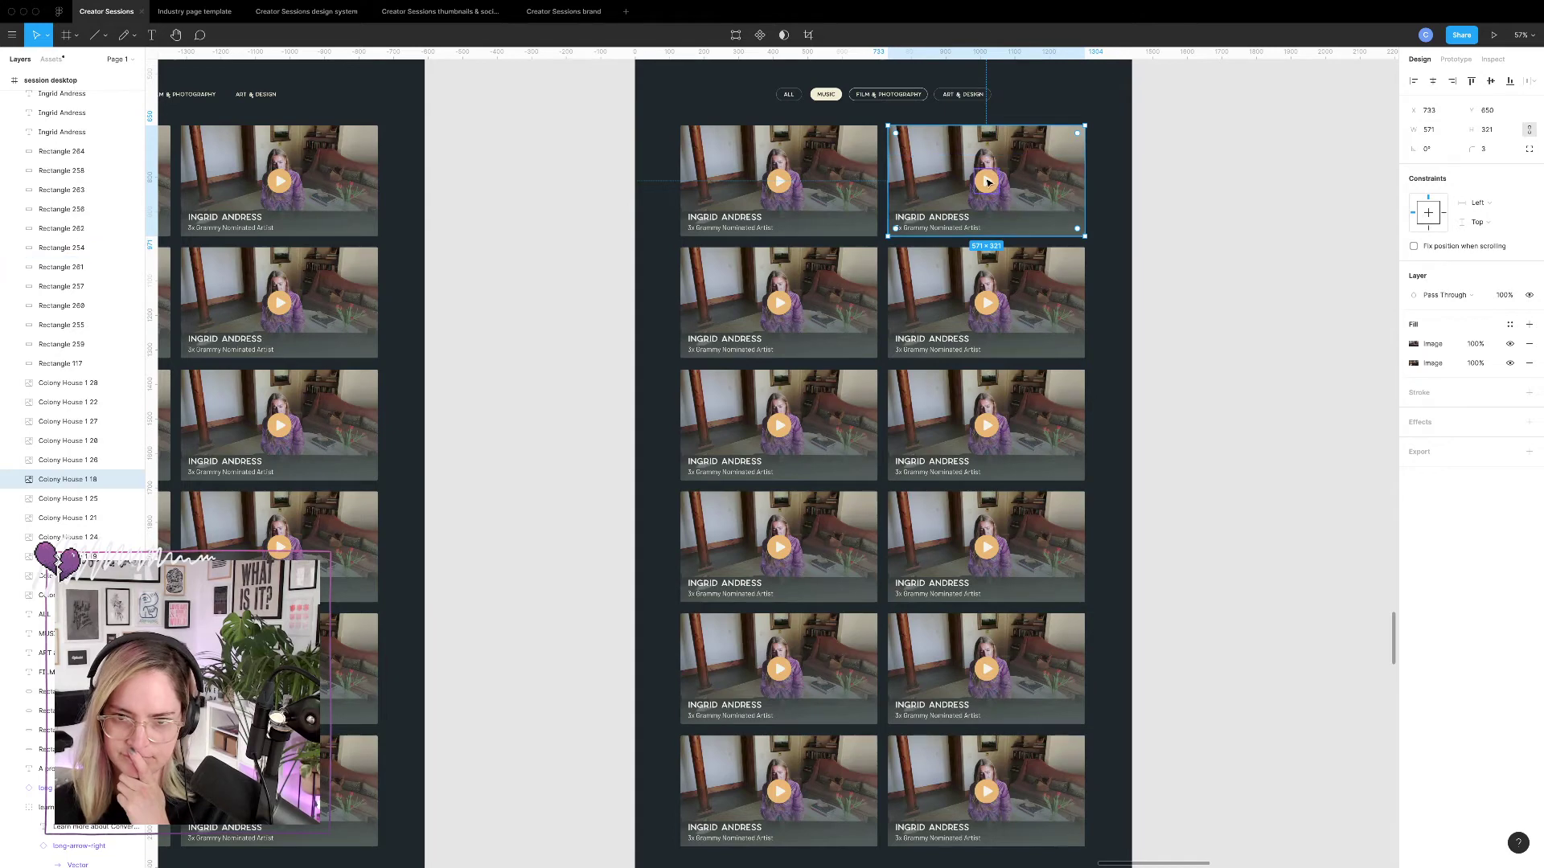
scroll(661, 305, "down", 5)
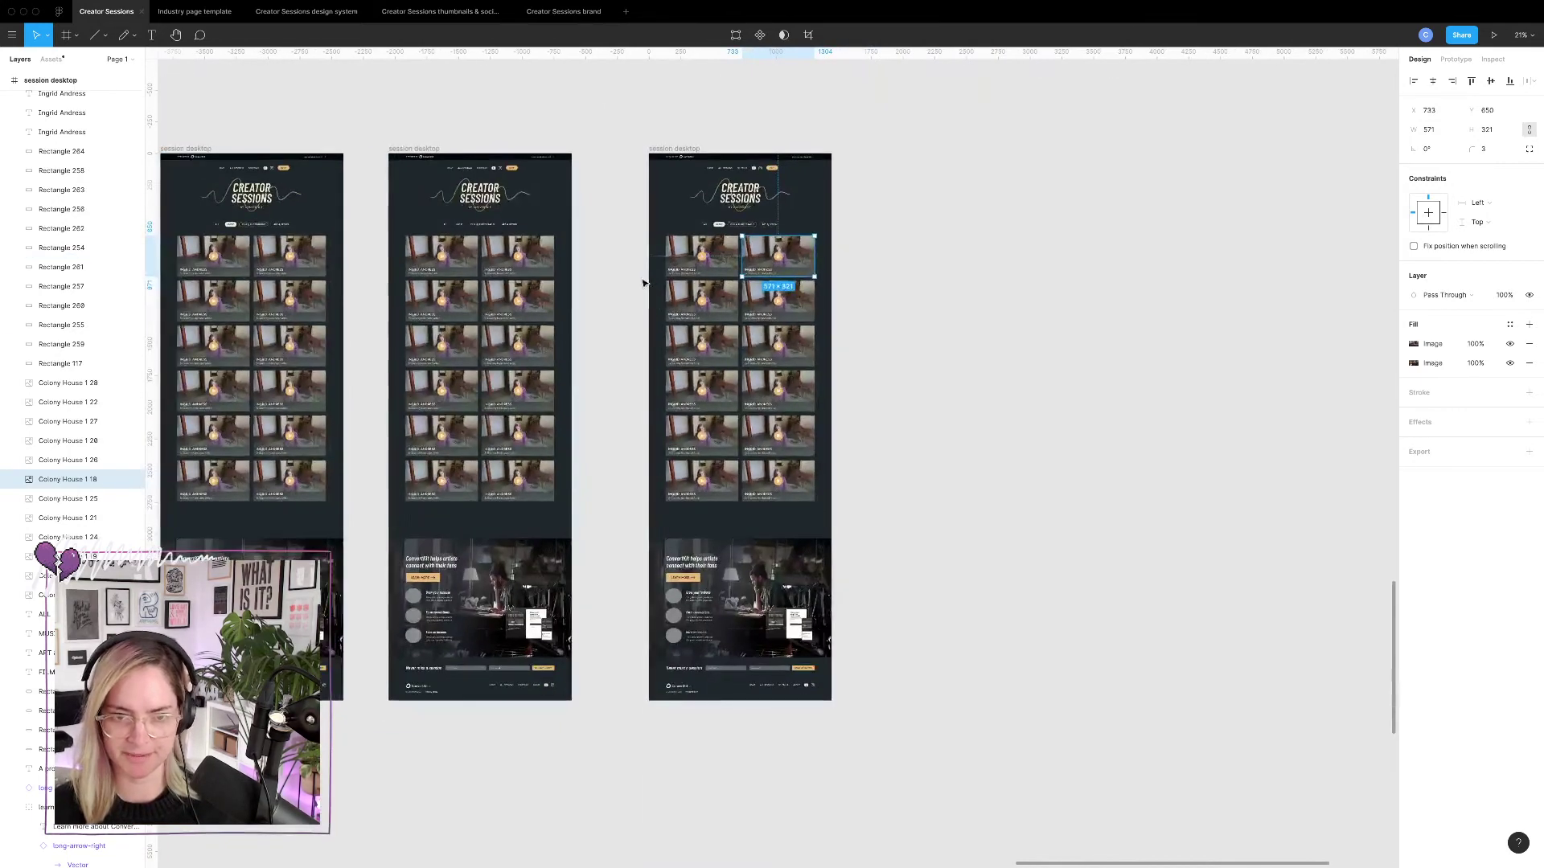
left_click_drag(646, 291, 854, 519)
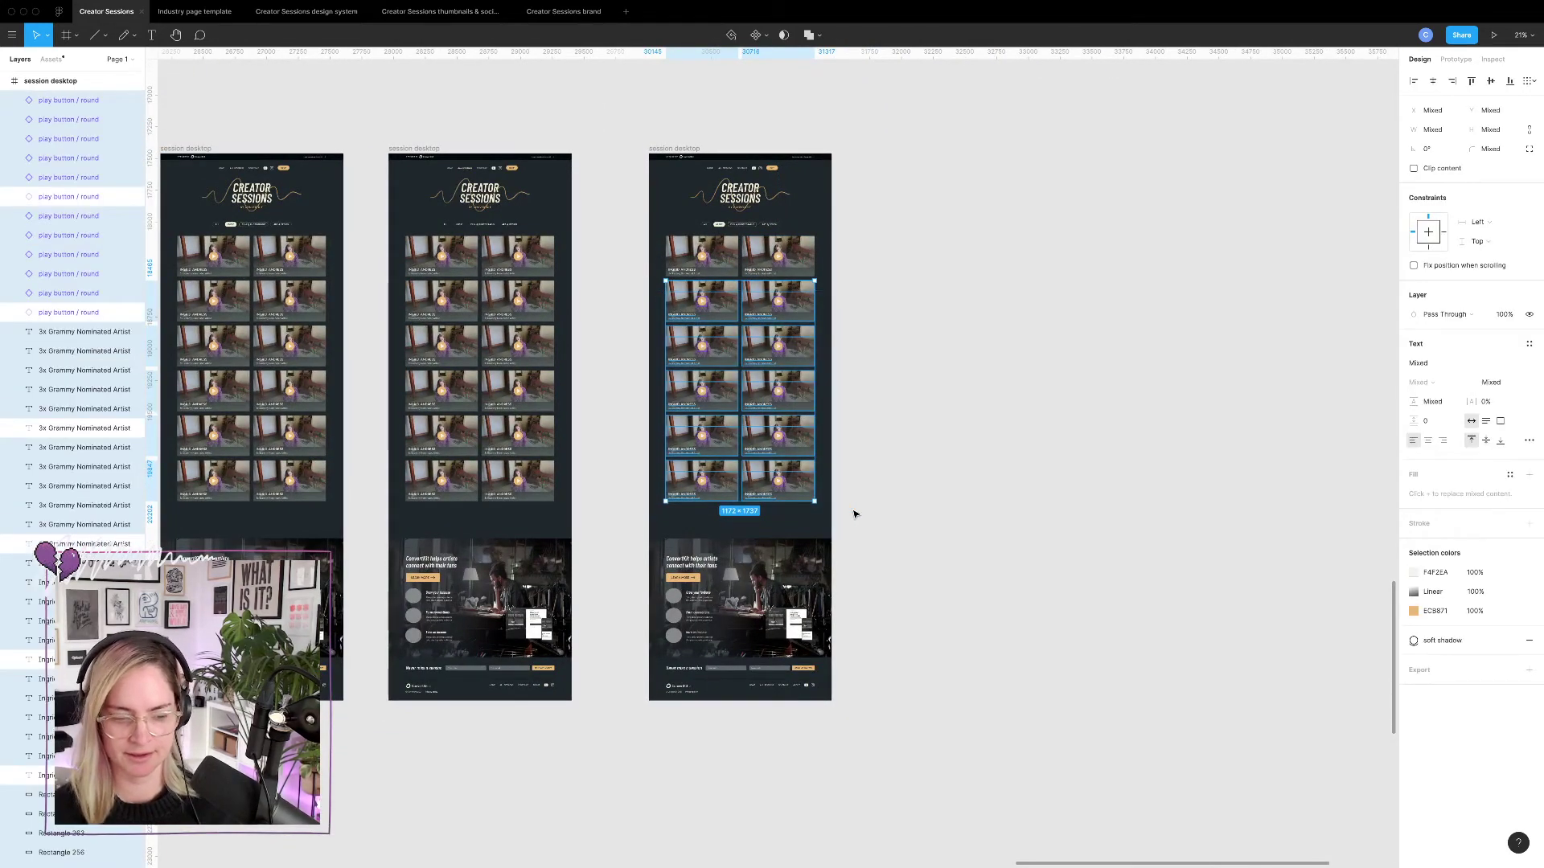
key("Delete")
scroll(769, 412, "up", 2)
scroll(770, 412, "up", 1)
scroll(770, 412, "down", 5)
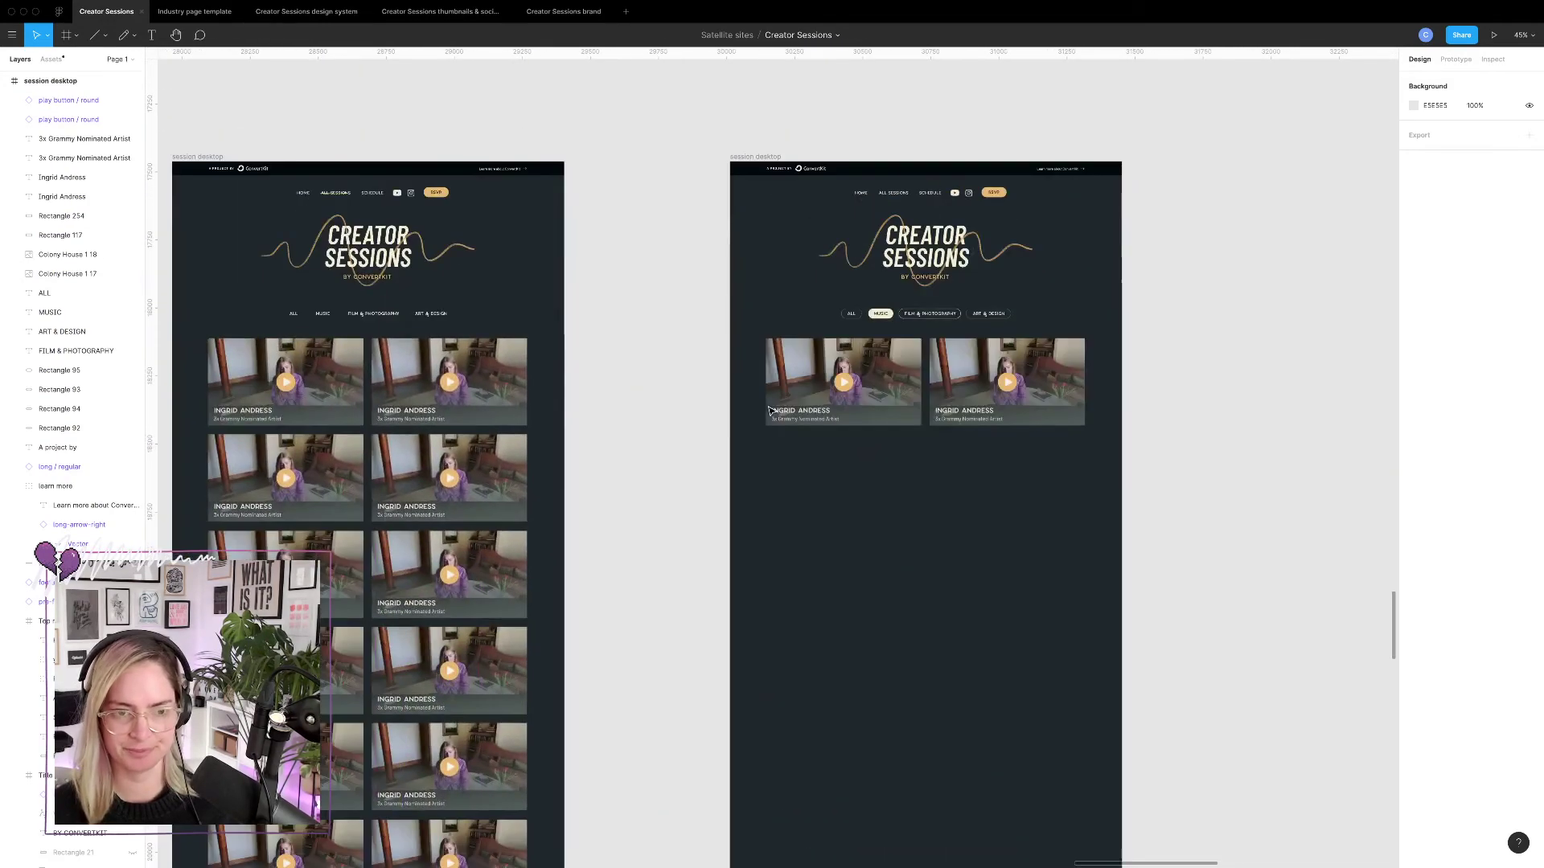
Select the play icon and WATCH THE SESSION label below the home page's quote section.
scroll(770, 412, "up", 6)
scroll(771, 412, "left", 5)
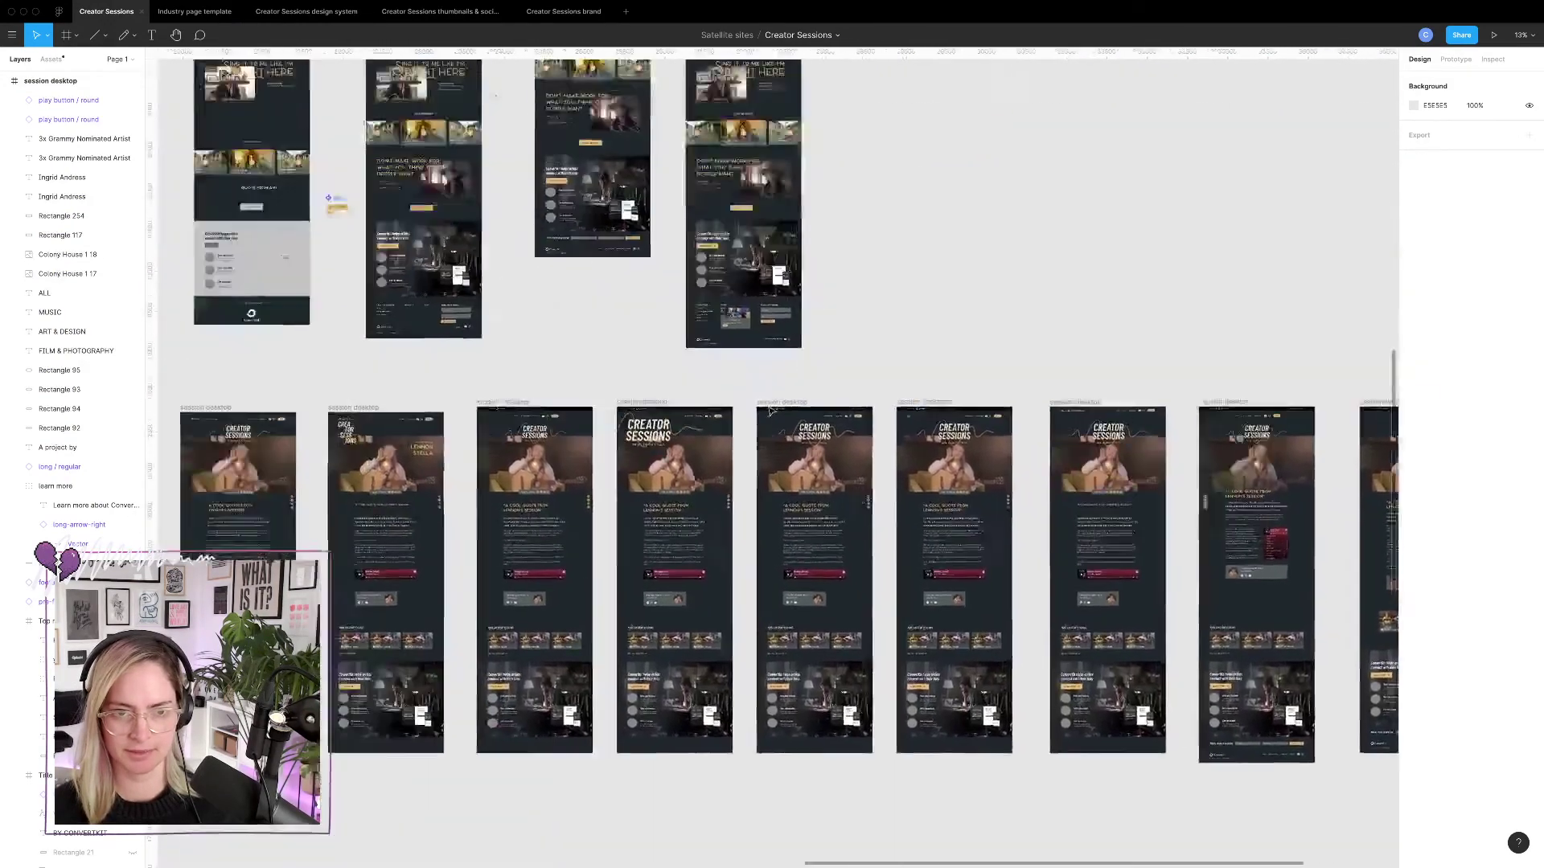
scroll(761, 274, "up", 7)
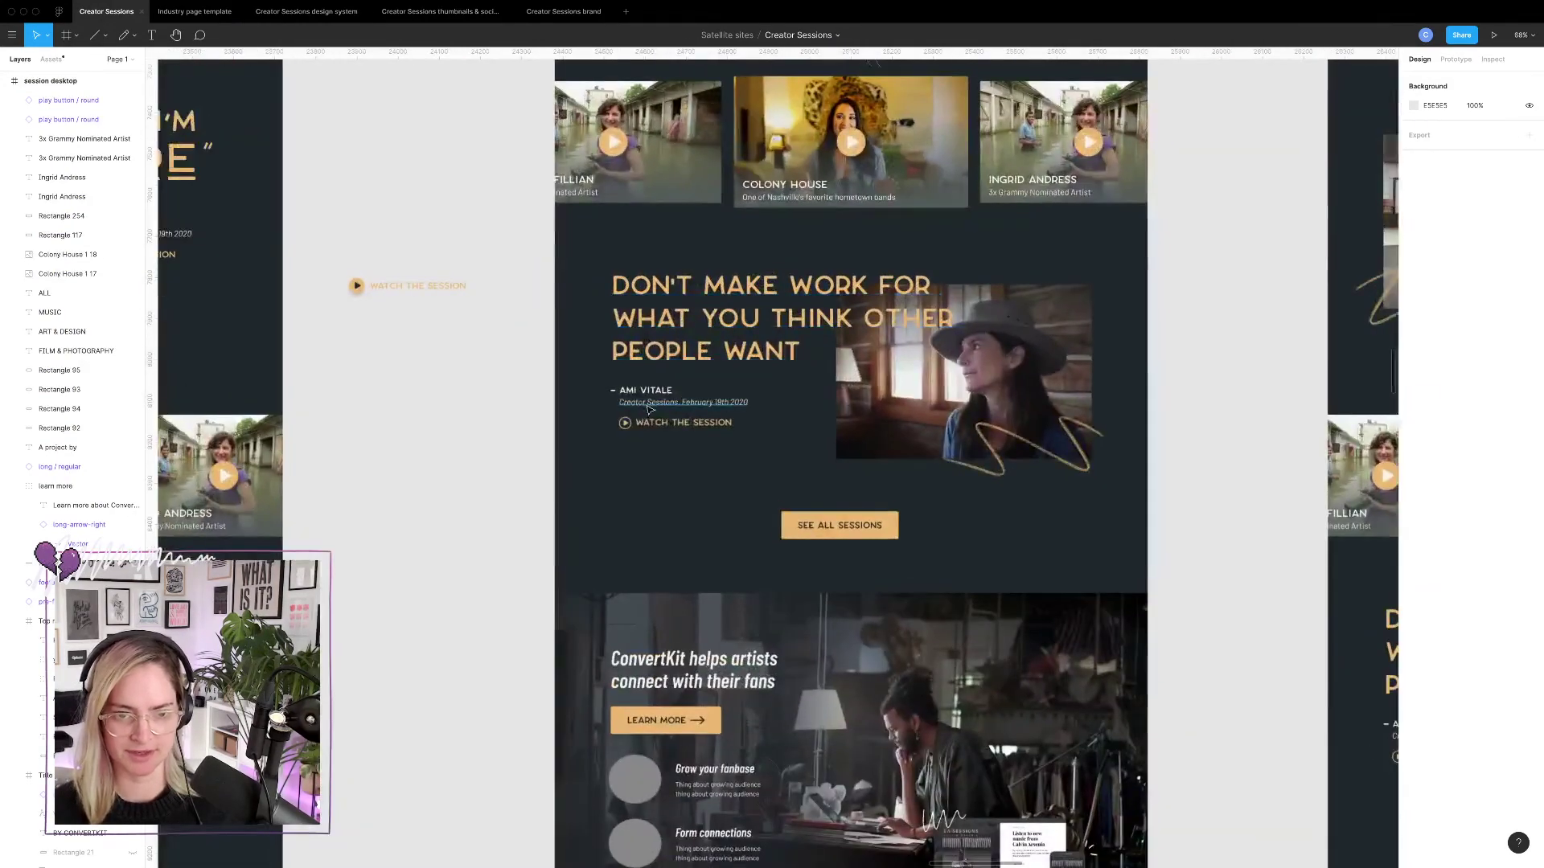
left_click(625, 423)
left_click(682, 425, "shift")
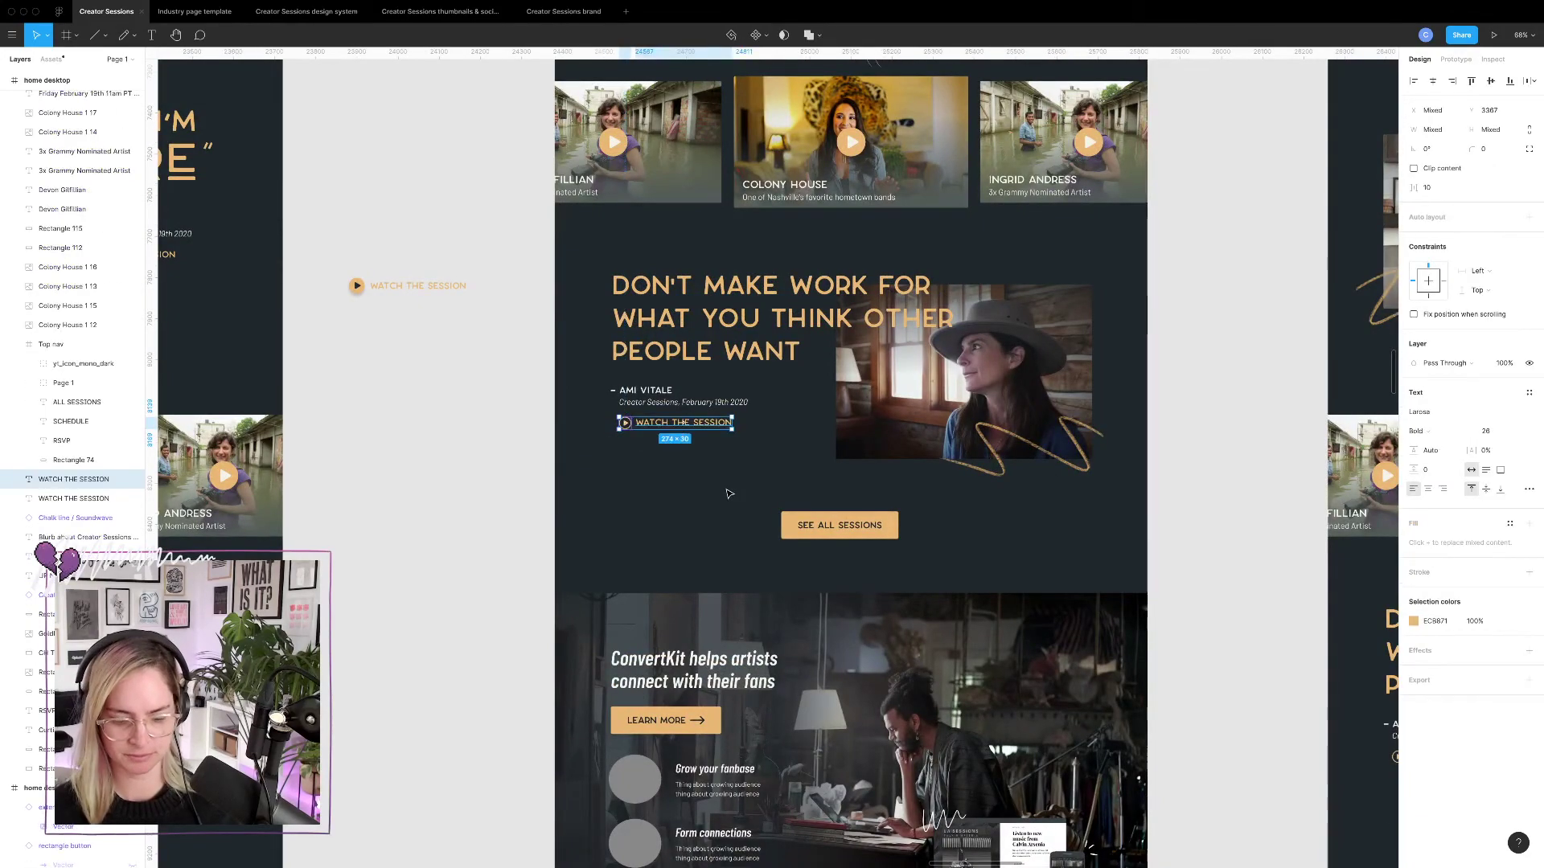
scroll(730, 494, "down", 6)
scroll(728, 493, "down", 2)
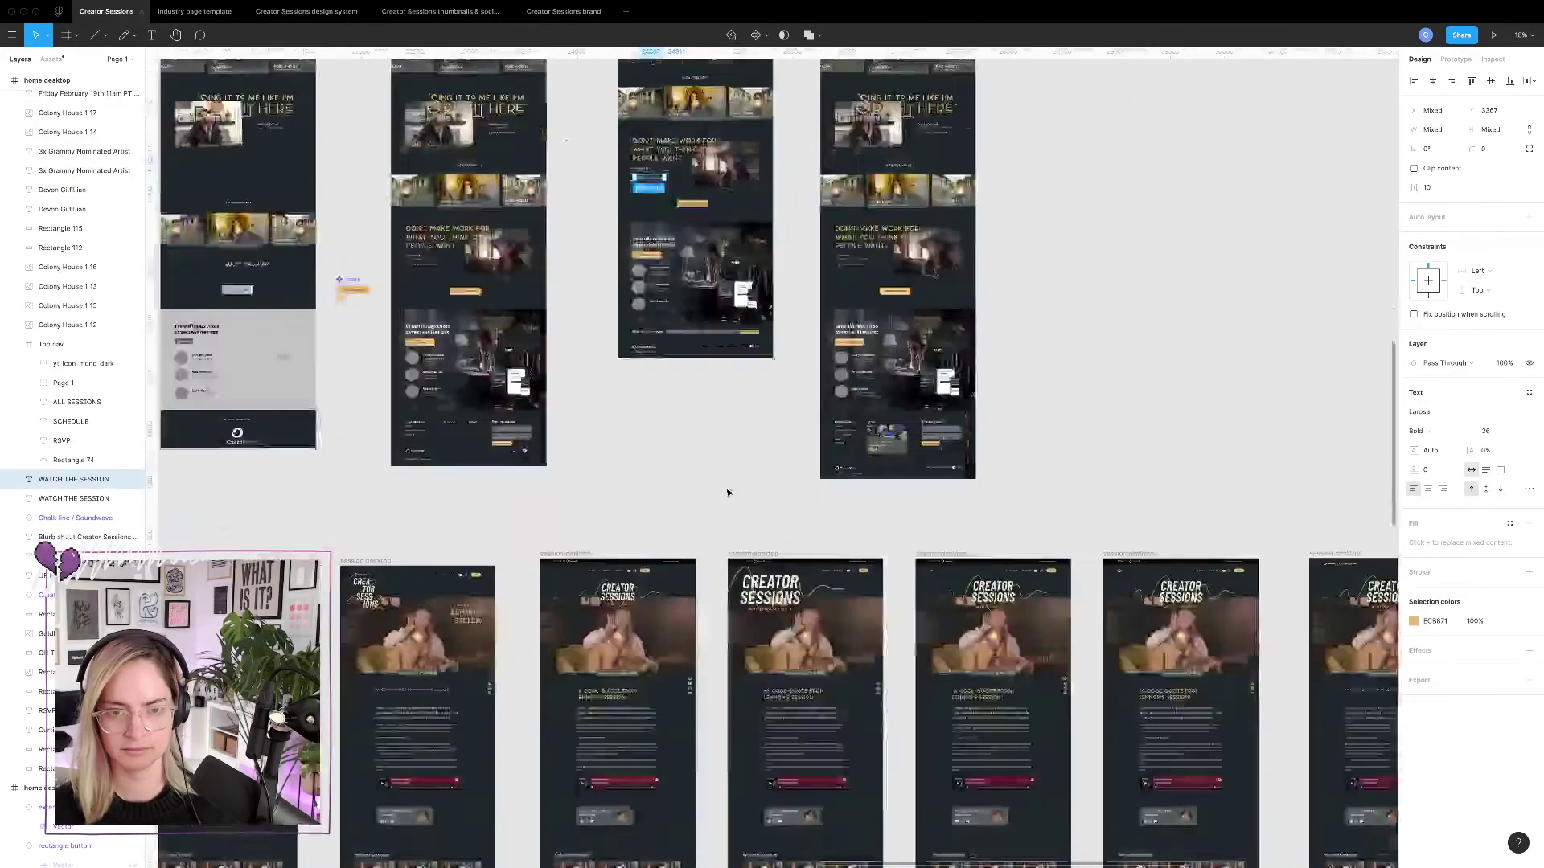
scroll(728, 493, "down", 10)
scroll(728, 493, "right", 10)
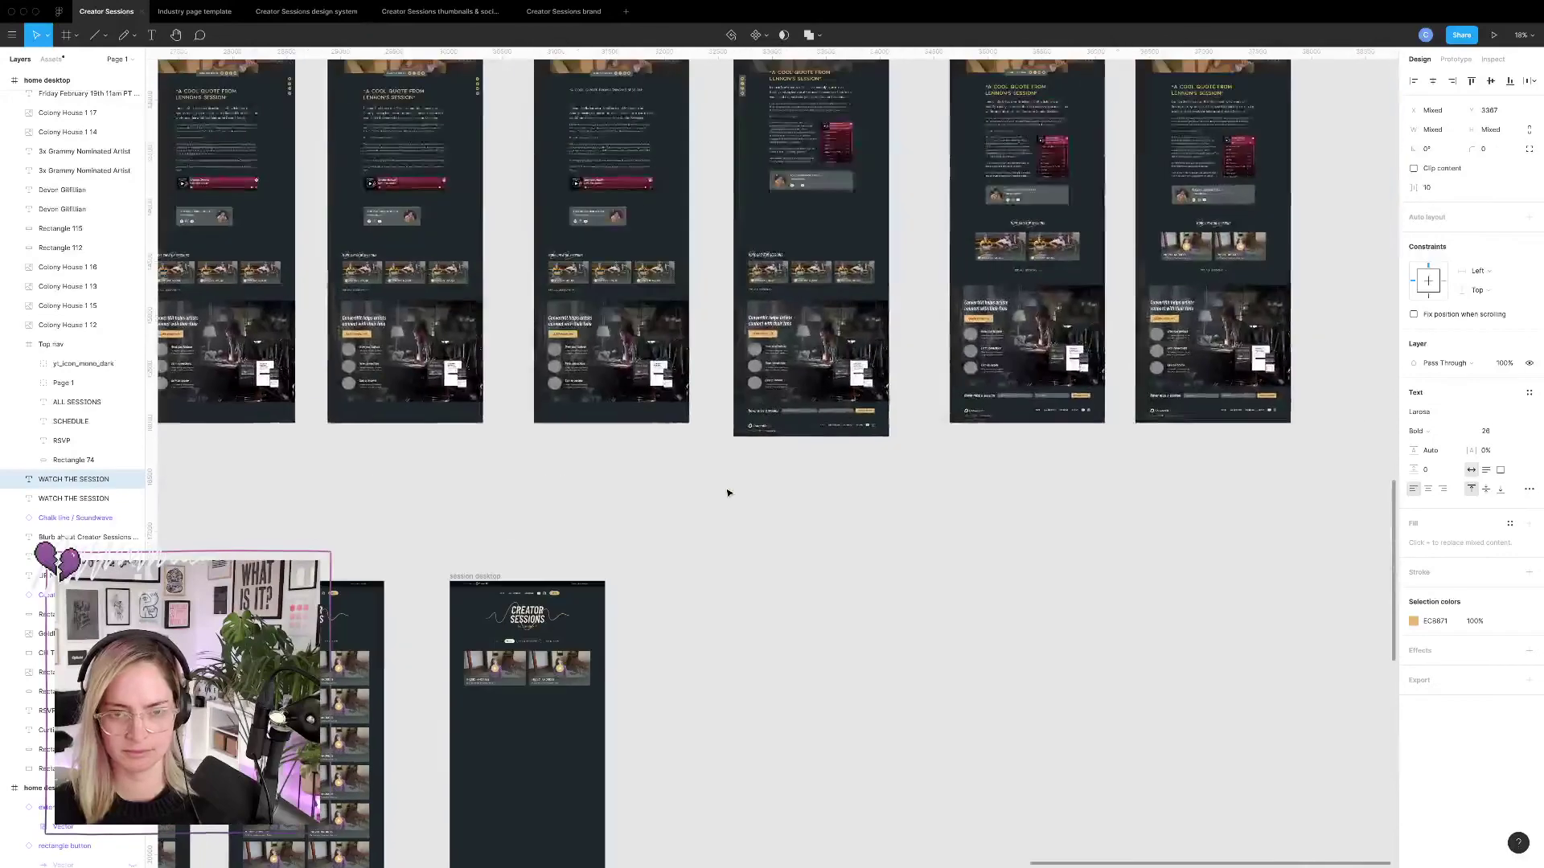
scroll(727, 493, "left", 1)
scroll(638, 544, "down", 2)
scroll(637, 545, "left", 1)
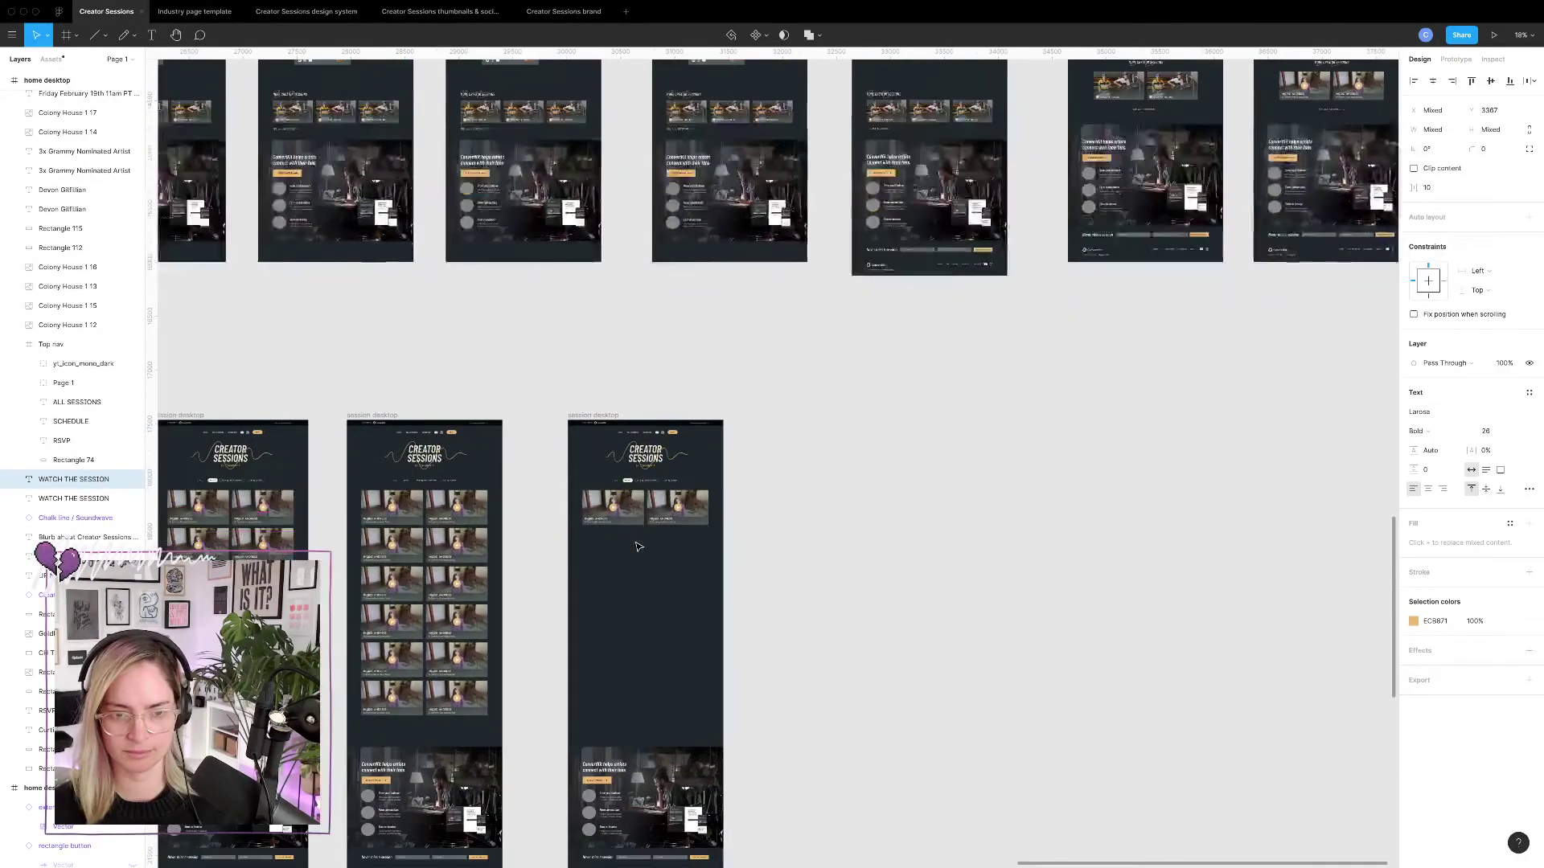
scroll(638, 545, "up", 10)
scroll(638, 545, "up", 2)
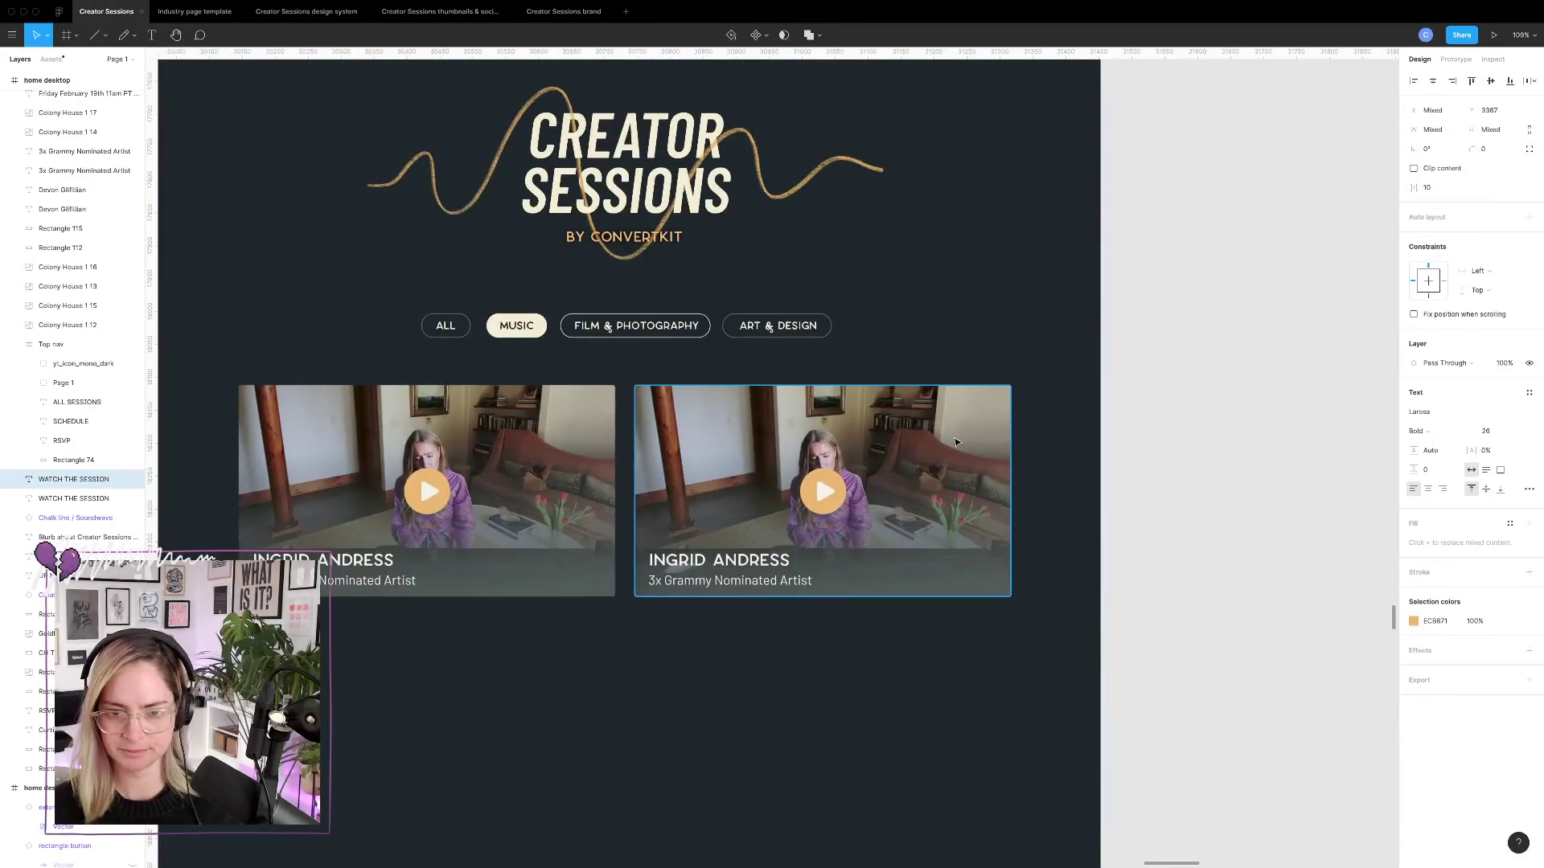
Remove the gradient overlay from the second session card, duplicate its photo in place and narrow the copy to 243 wide.
left_click(946, 480)
key("Delete")
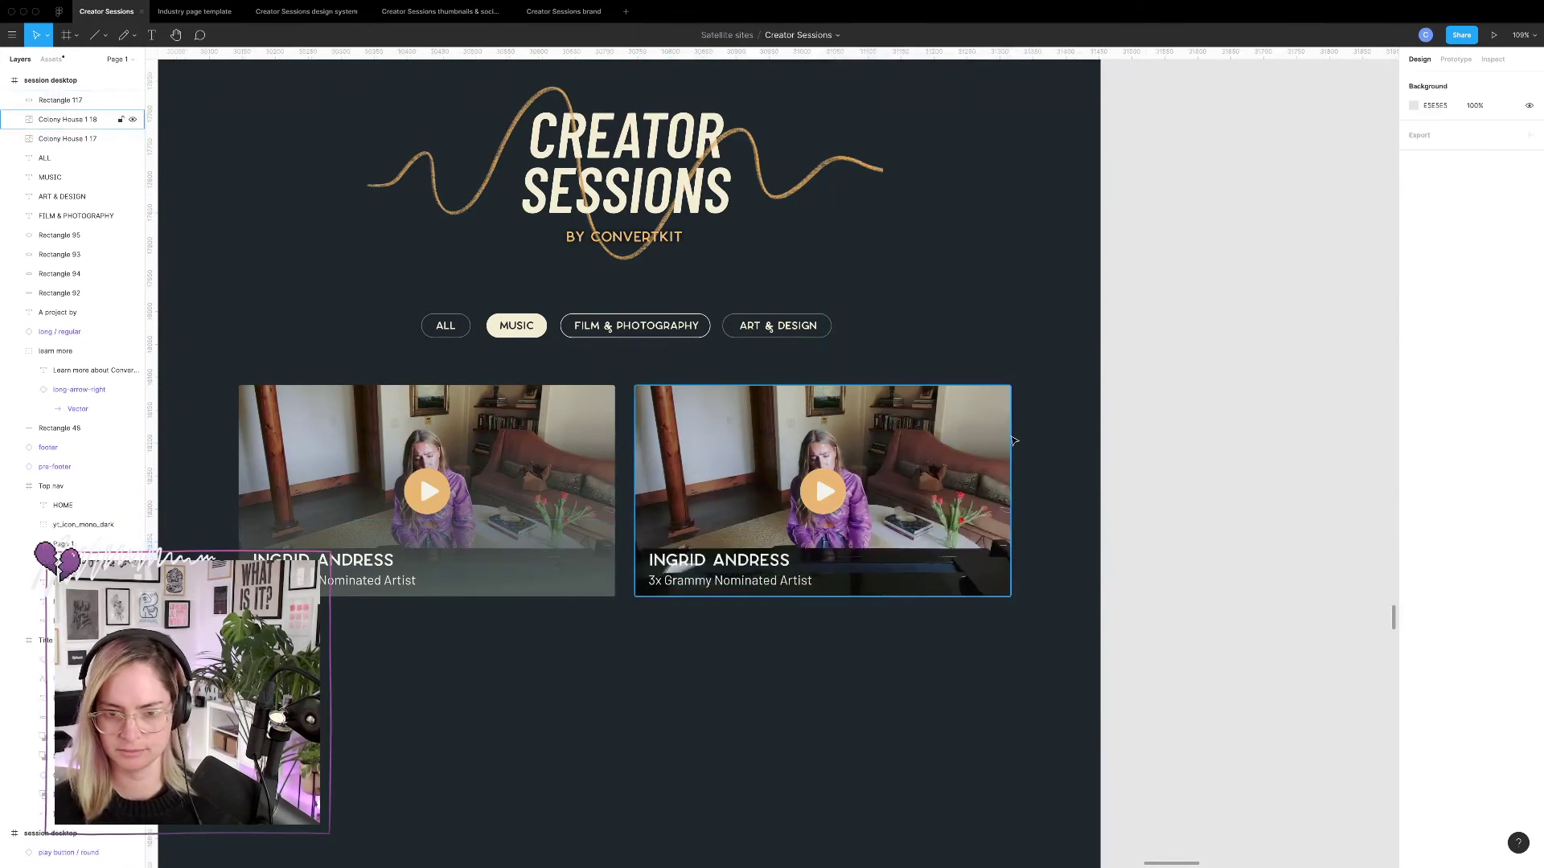
left_click(1005, 427)
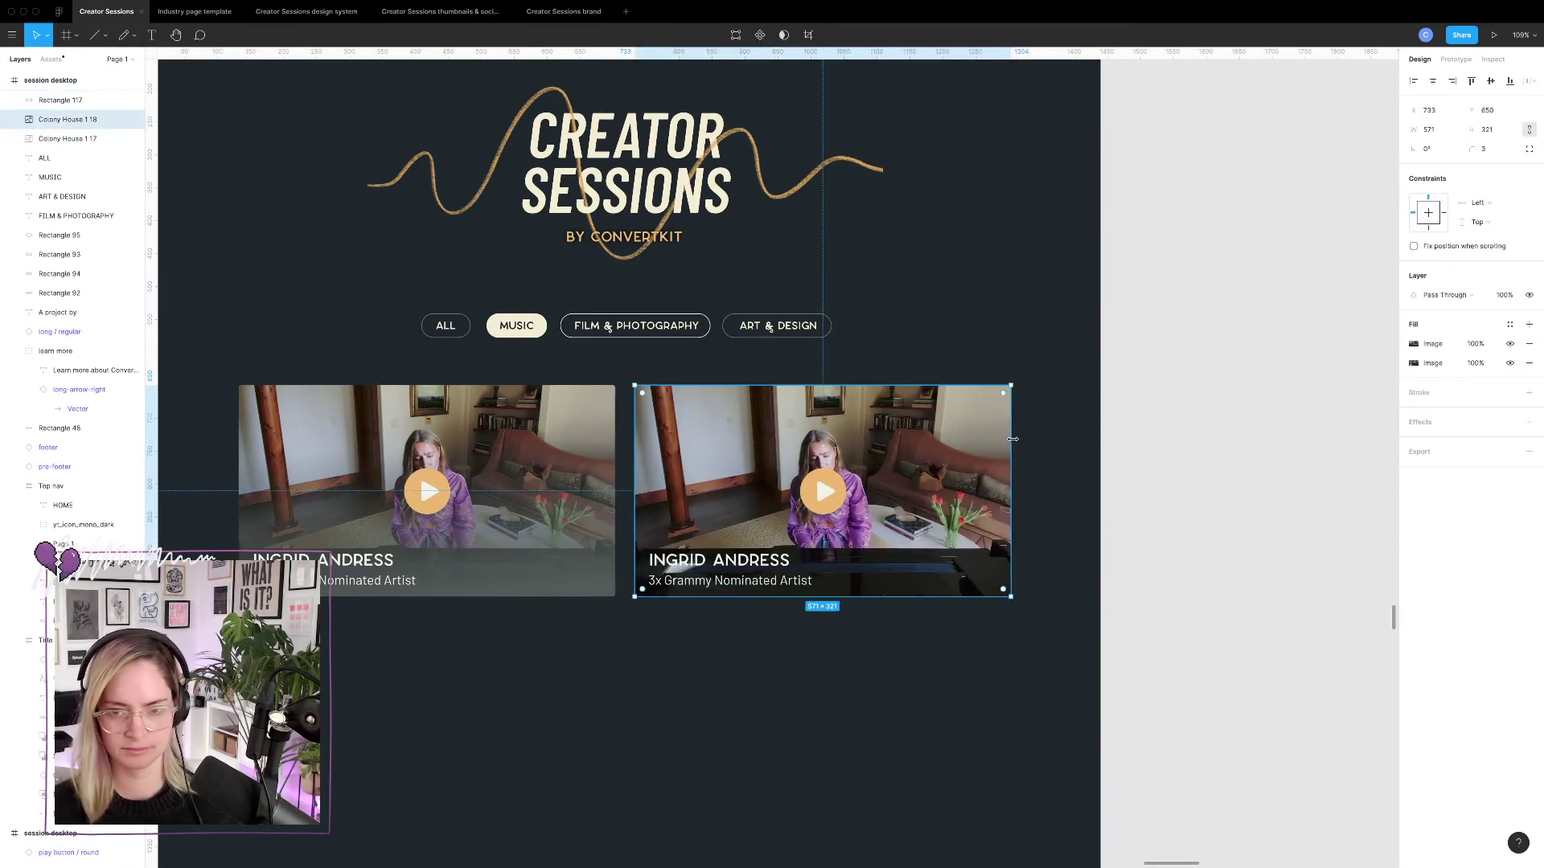
key("ctrl+v")
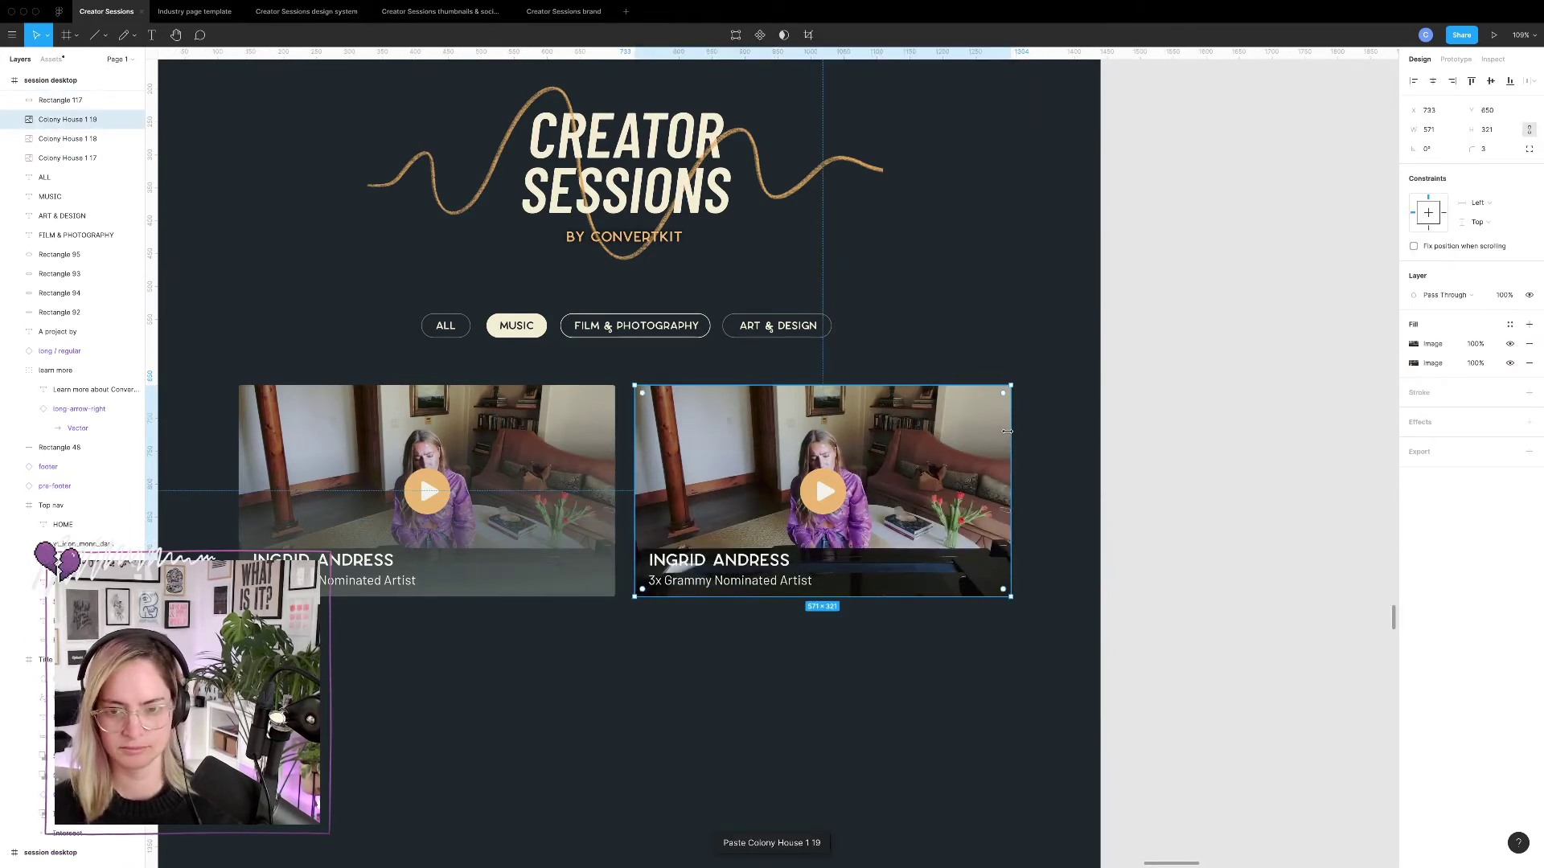
left_click_drag(1007, 434, 795, 419)
Replace the full-width card background's image fills with the design system's solid grey-green 515A58.
left_click(916, 448)
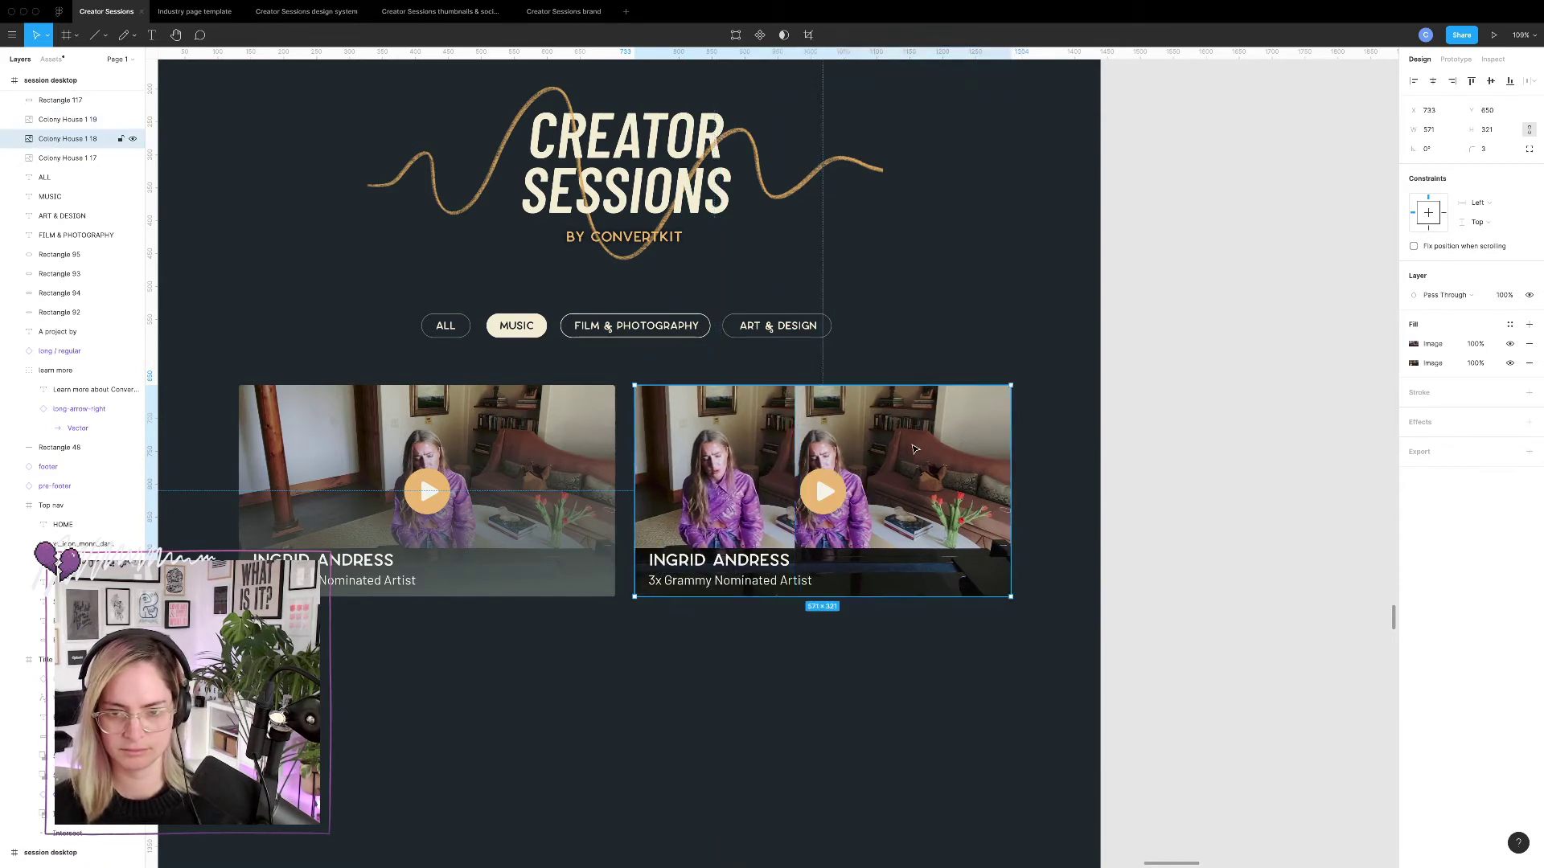
left_click(1510, 344)
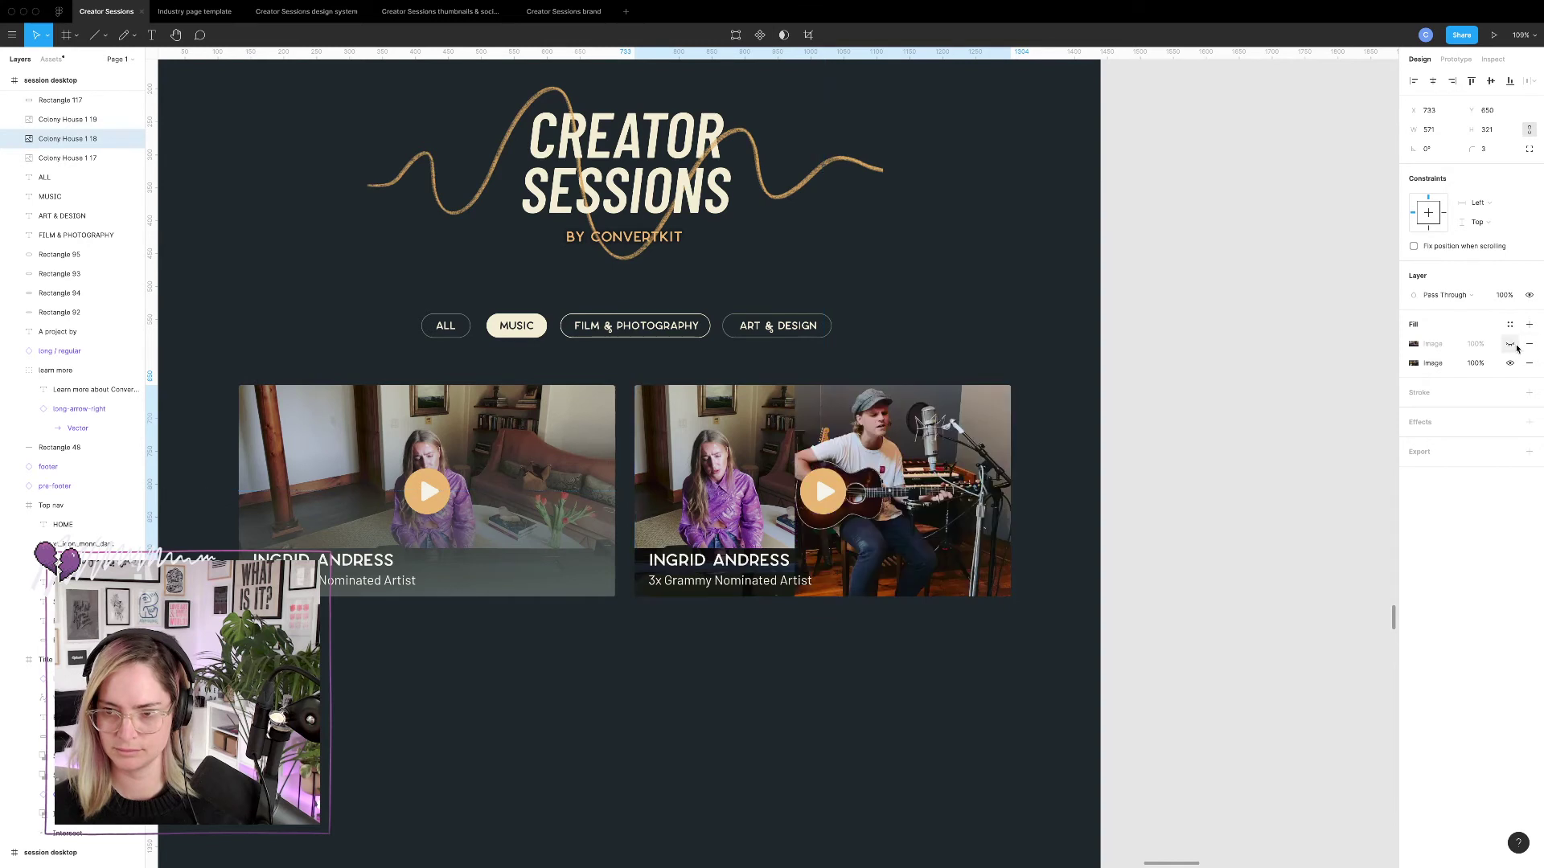
left_click(1510, 344)
left_click(1531, 344)
left_click(1530, 344)
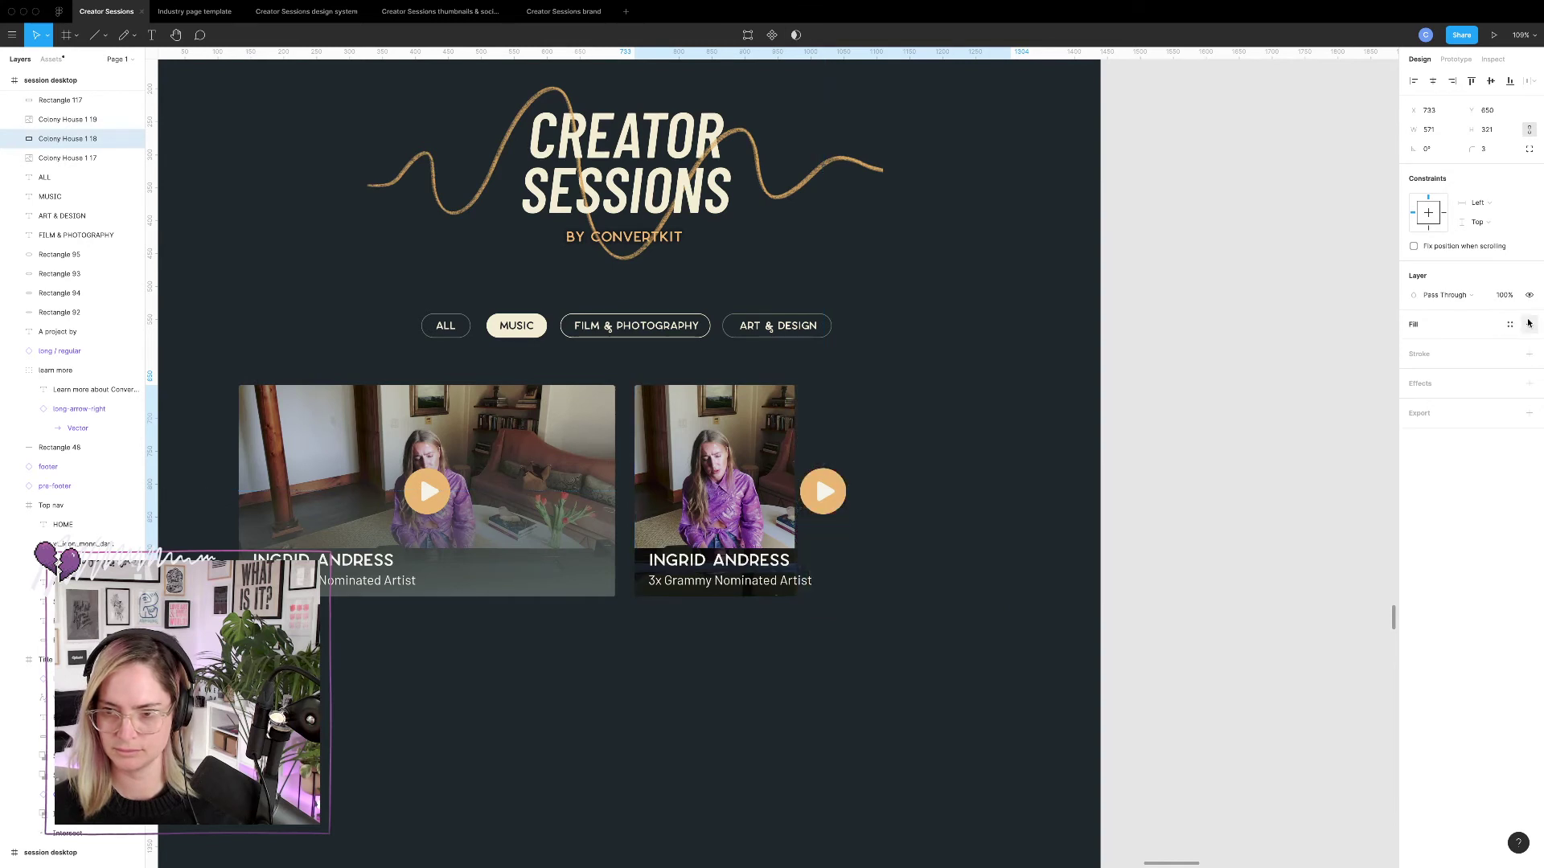
left_click(1529, 324)
left_click(1414, 344)
left_click(1283, 603)
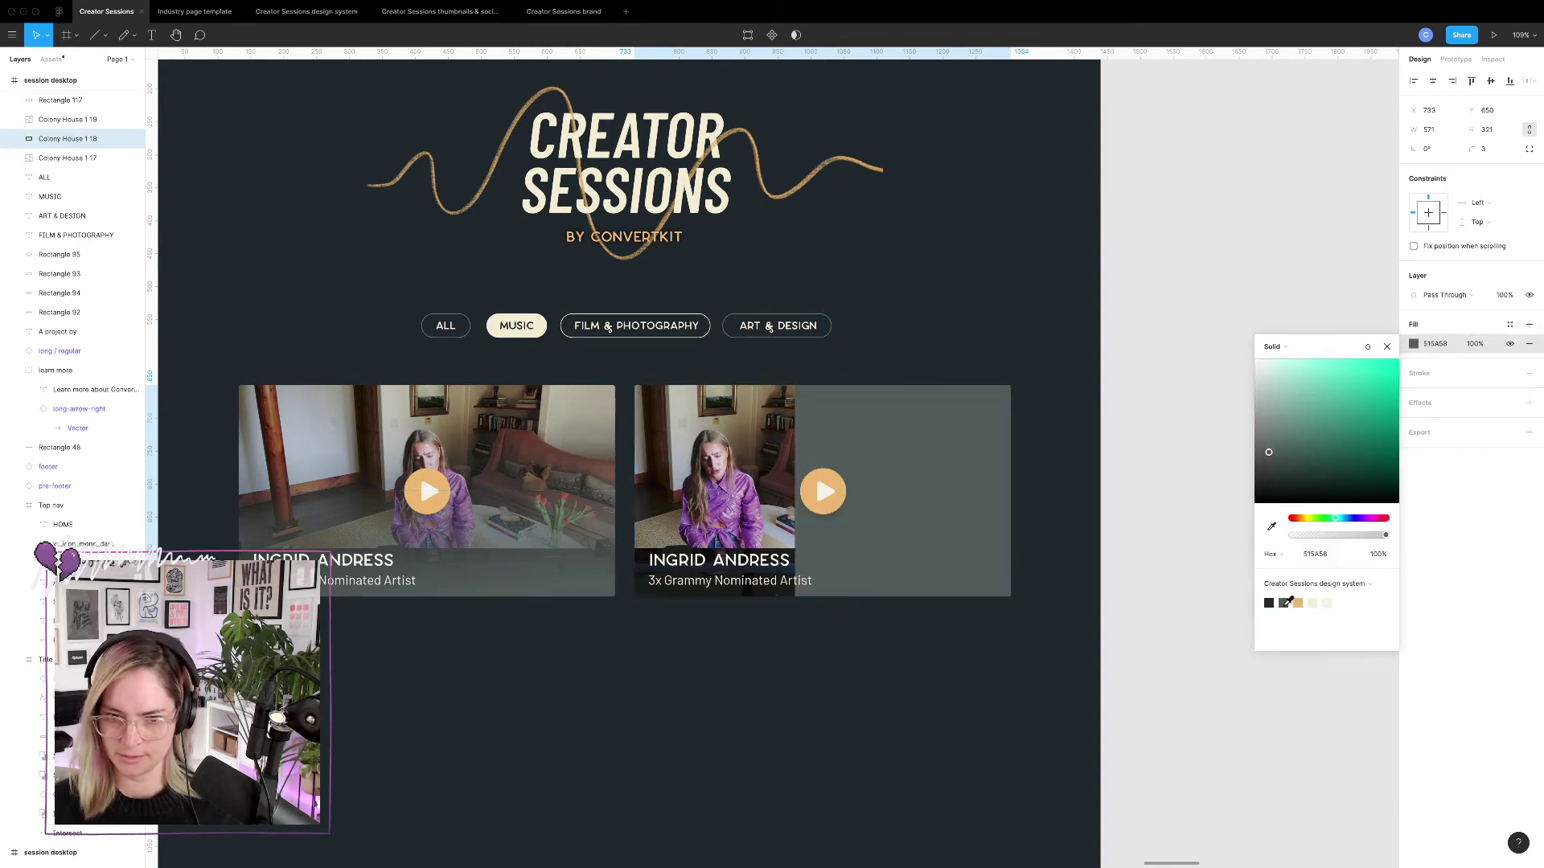
Set the narrowed photo's two right-hand corner radii to 0, keeping the left-hand corners at 3.
key("shift+Tab")
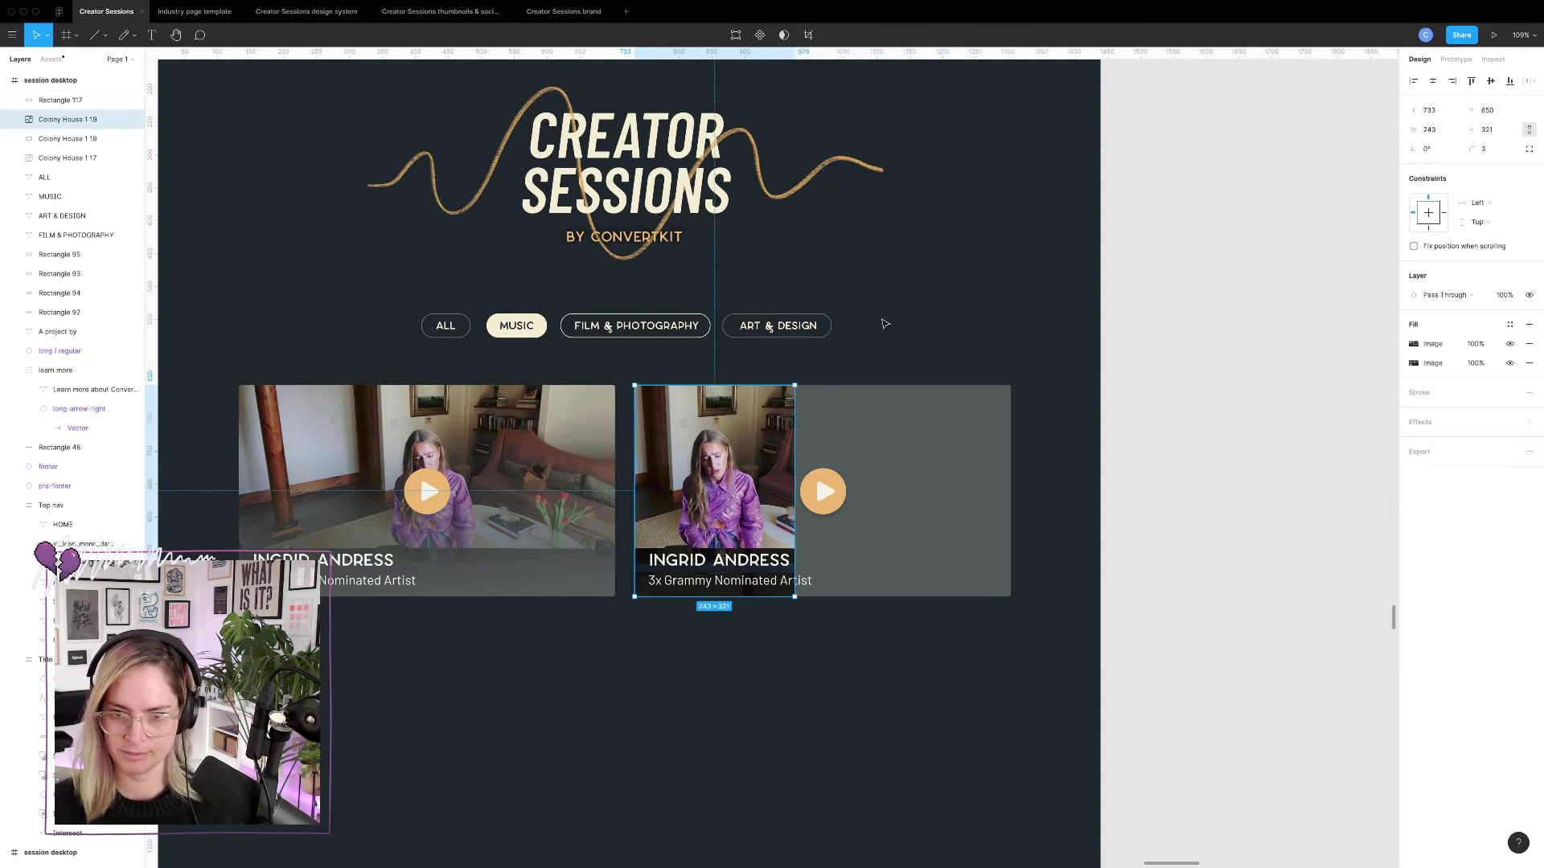
left_click(1530, 148)
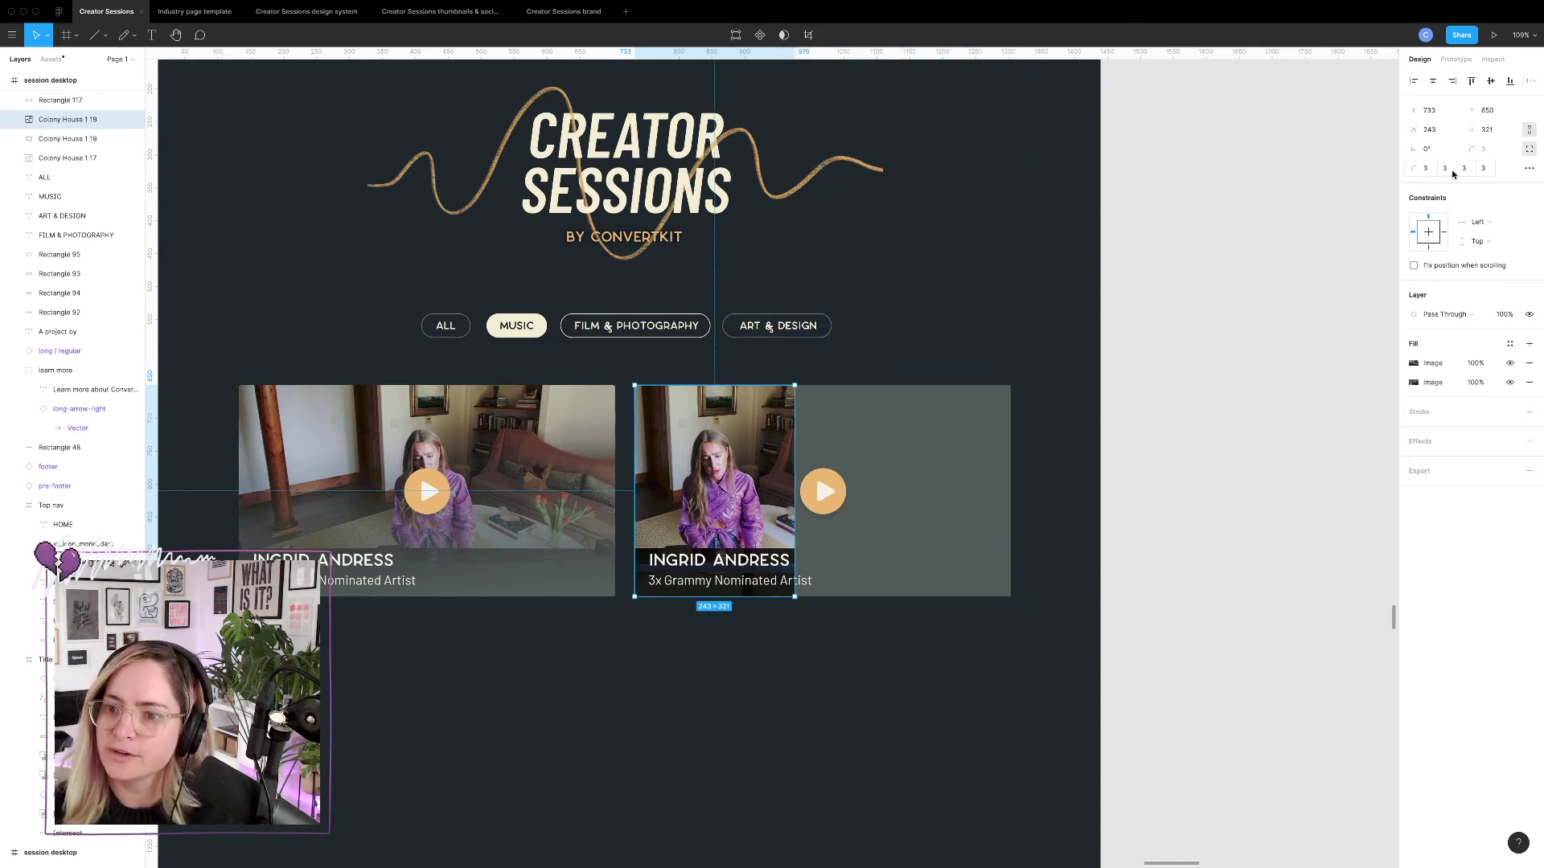
left_click(1442, 168)
type("0")
key("Tab")
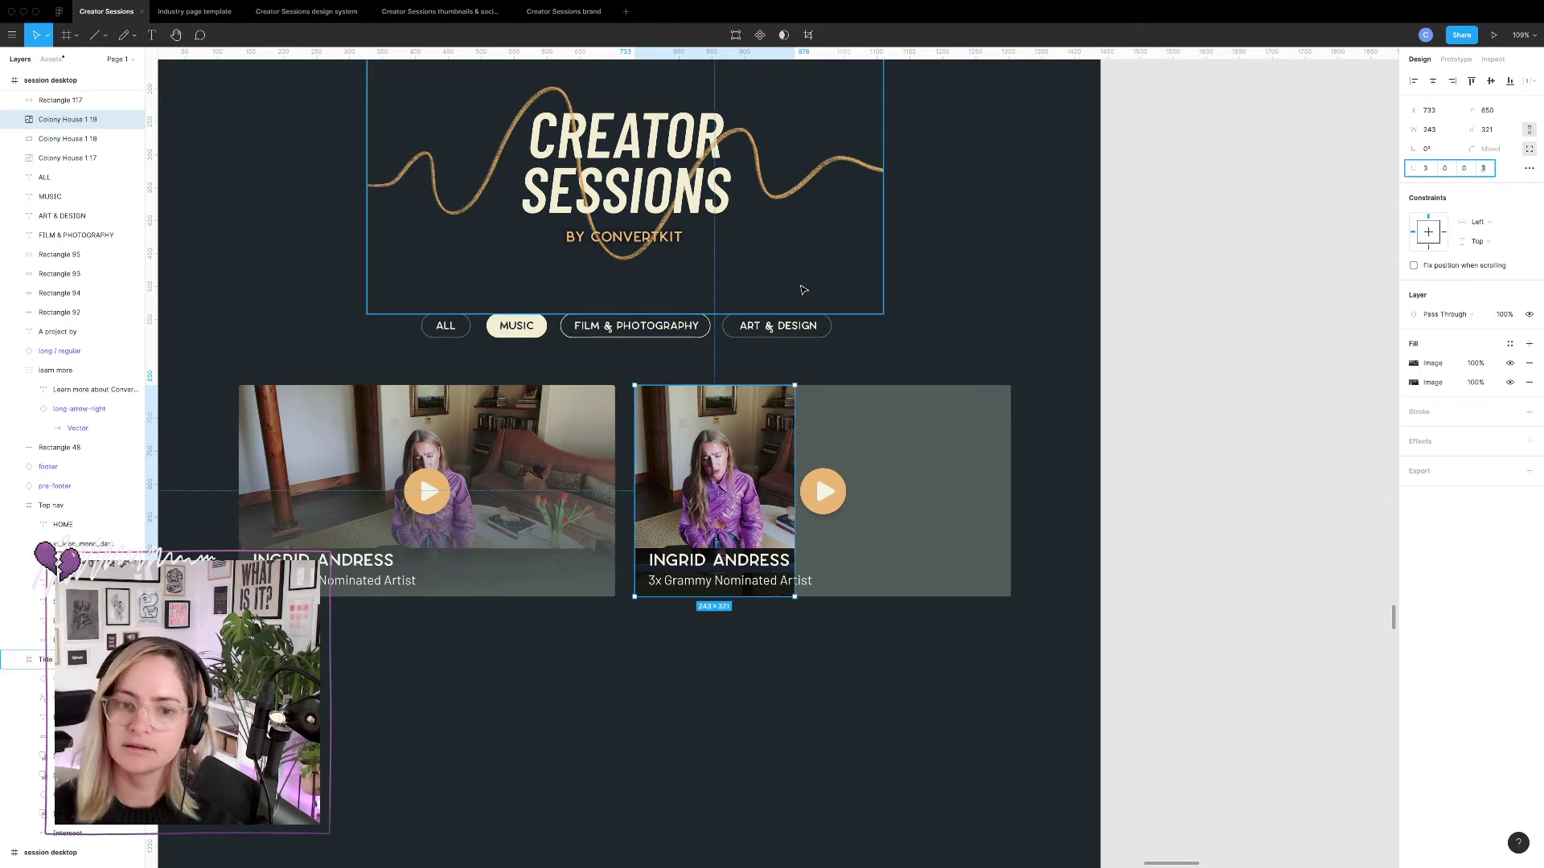
left_click(997, 359)
left_click(779, 435)
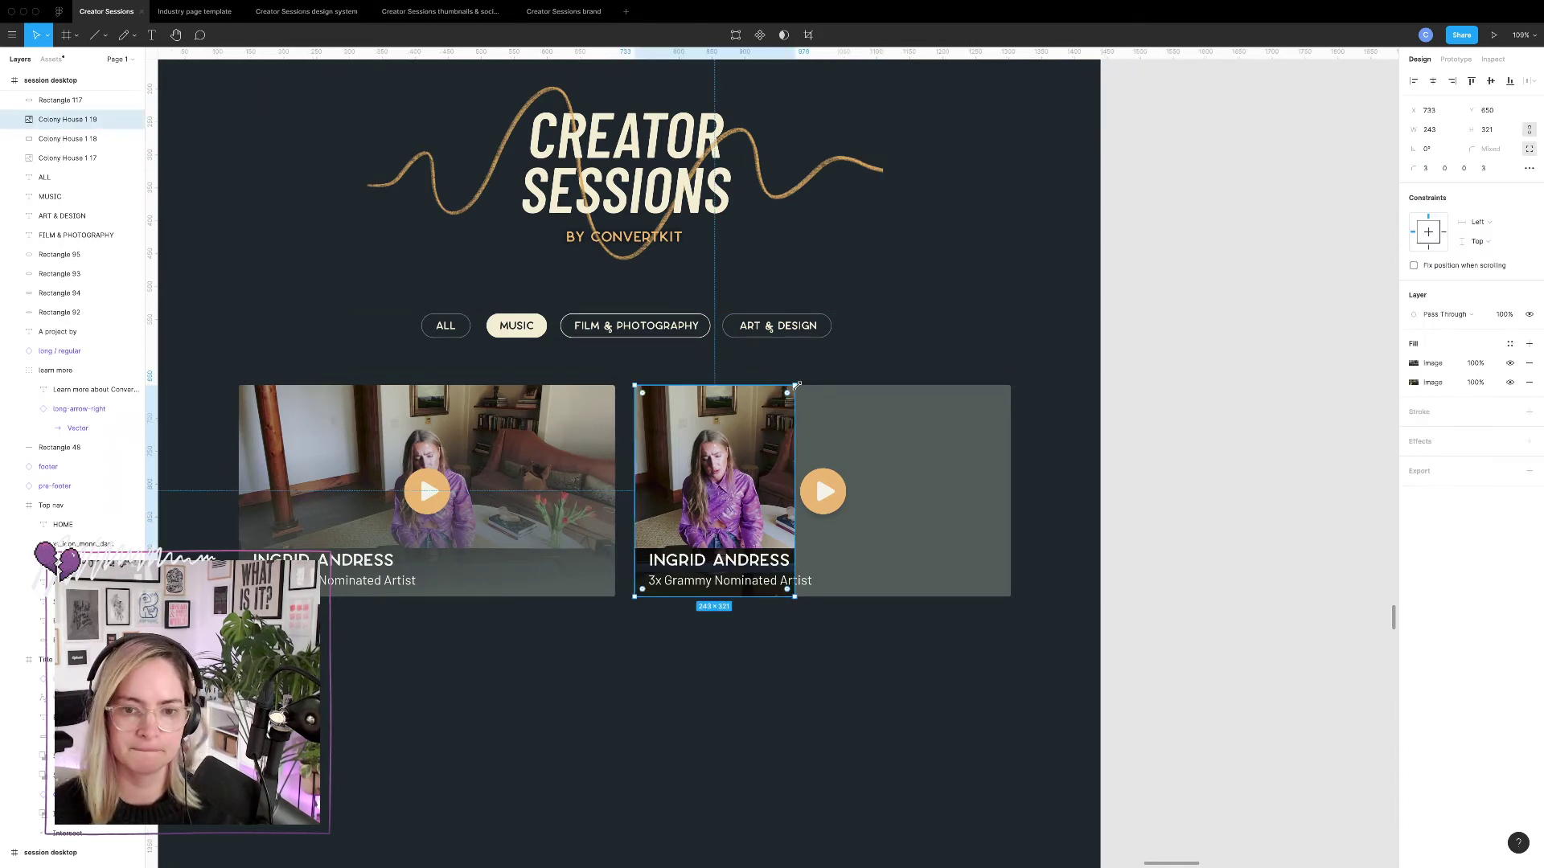
left_click(866, 354)
left_click(757, 451)
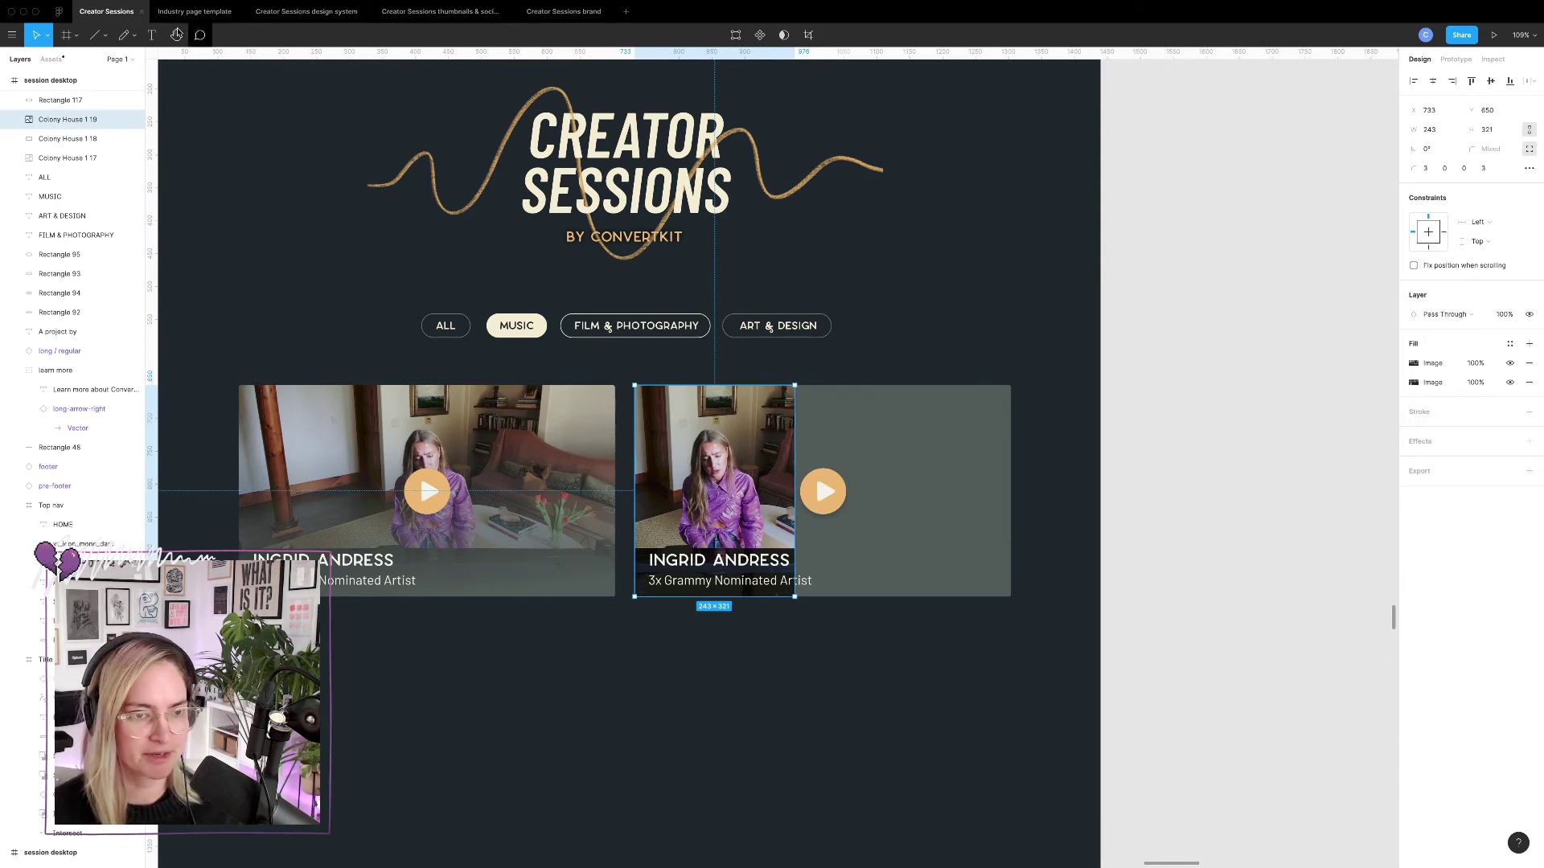
Duplicate the card's grey background panel in place and narrow the copy to 337 wide.
left_click(946, 445)
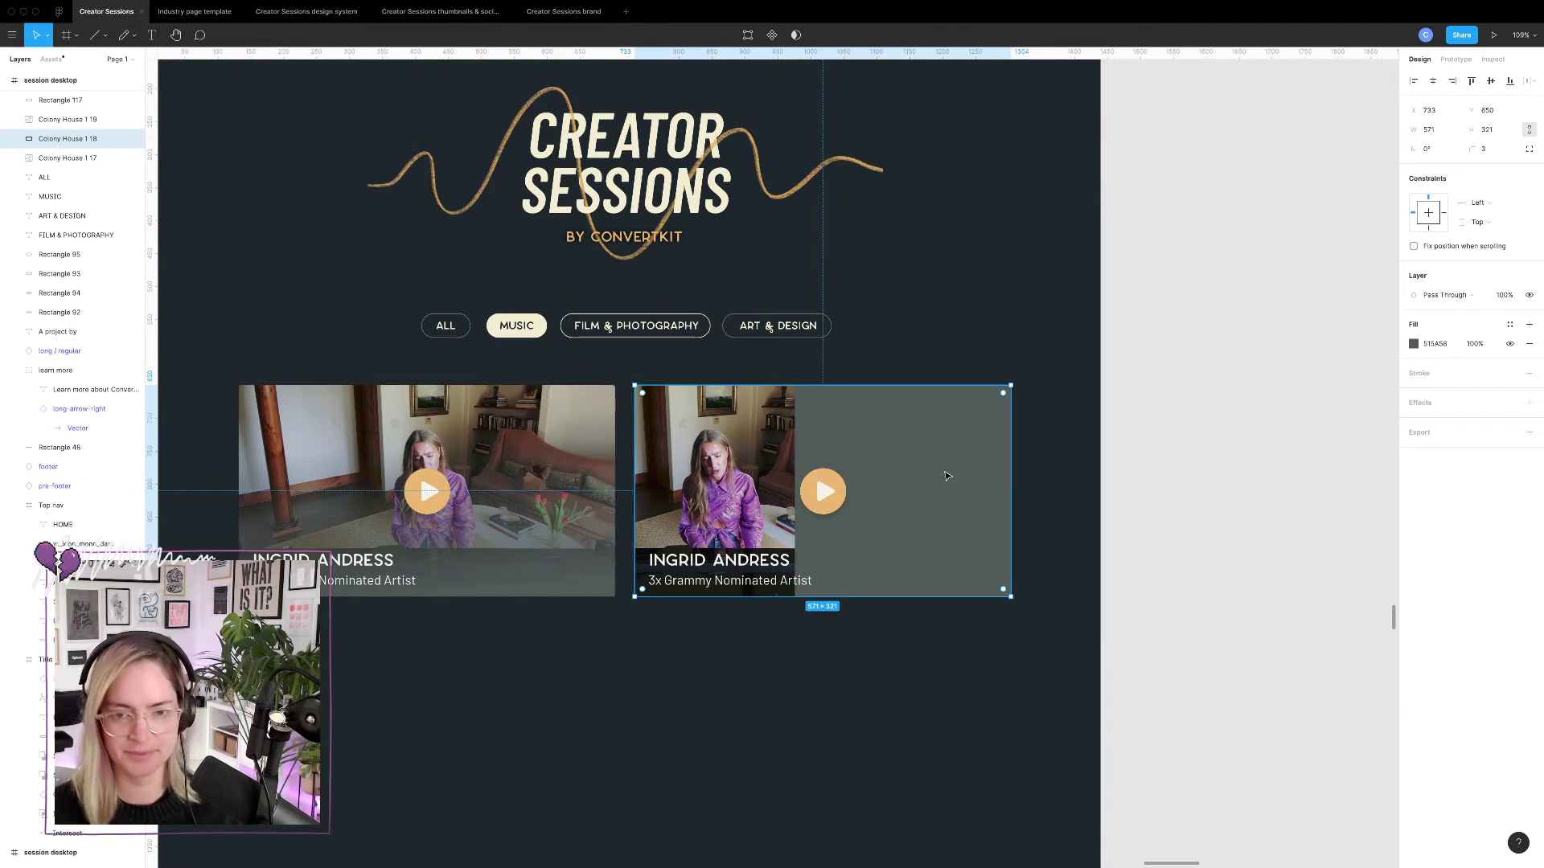
key("super+v")
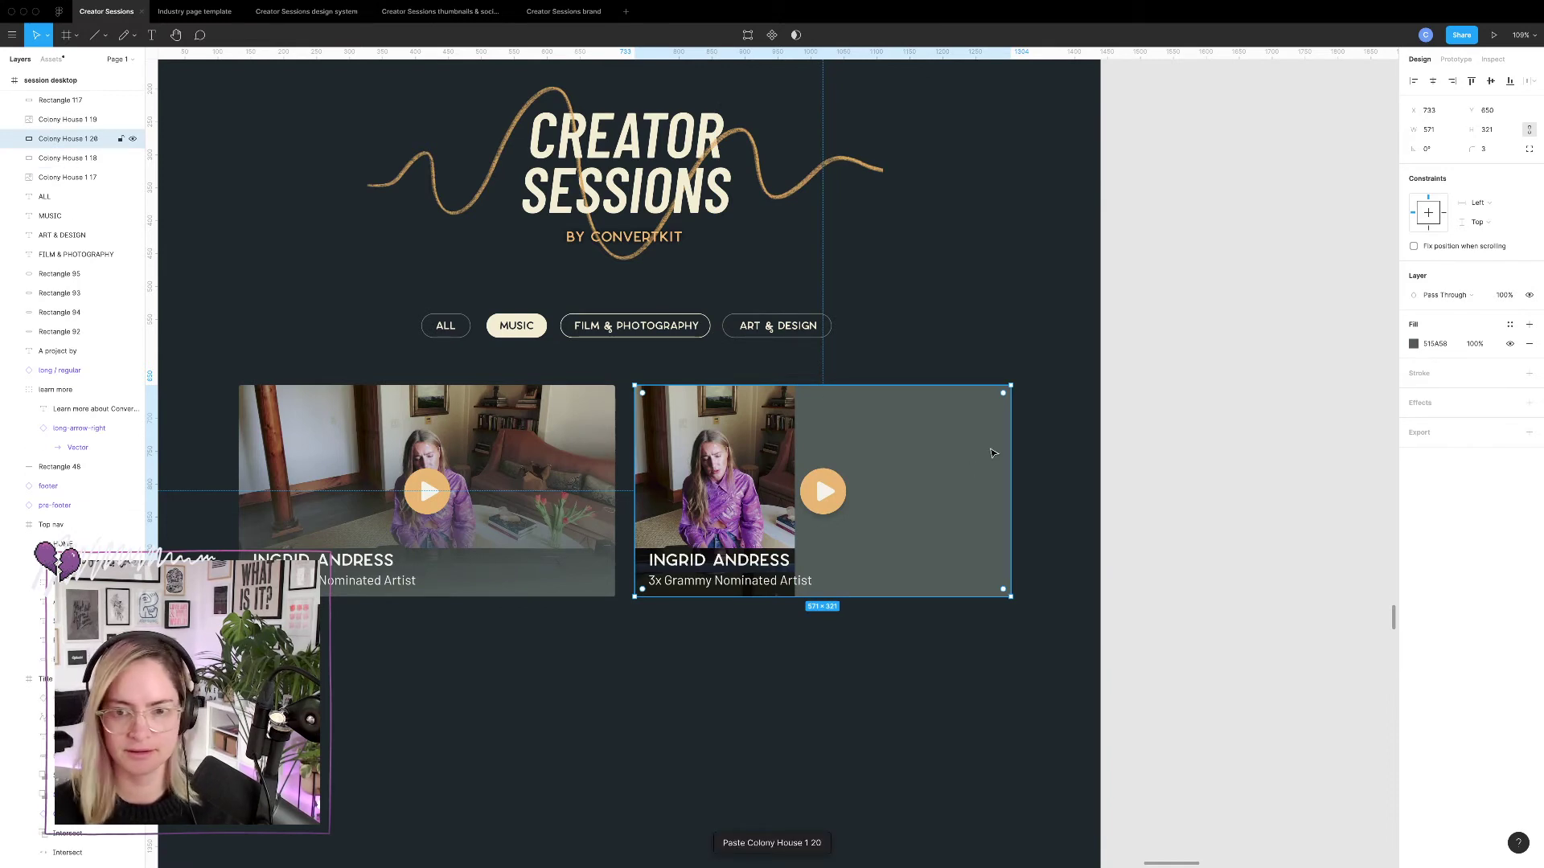
left_click_drag(1010, 446, 857, 446)
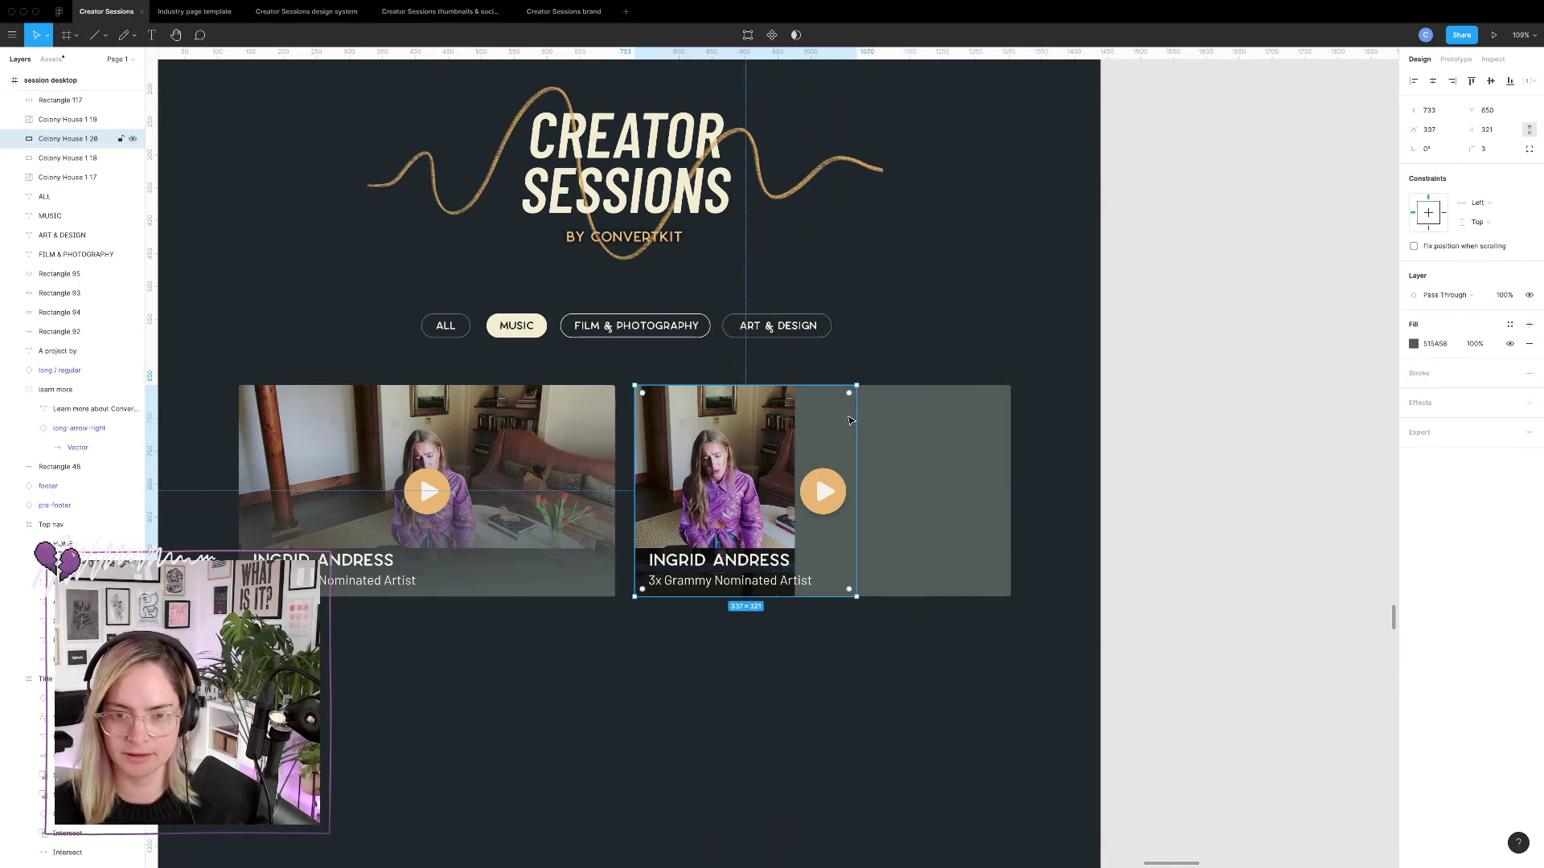
Slant the narrowed panel's right edge by moving its lower-right point to X 1010, and set both right-hand points' corner radius to 0.
key("Return")
left_click(858, 598)
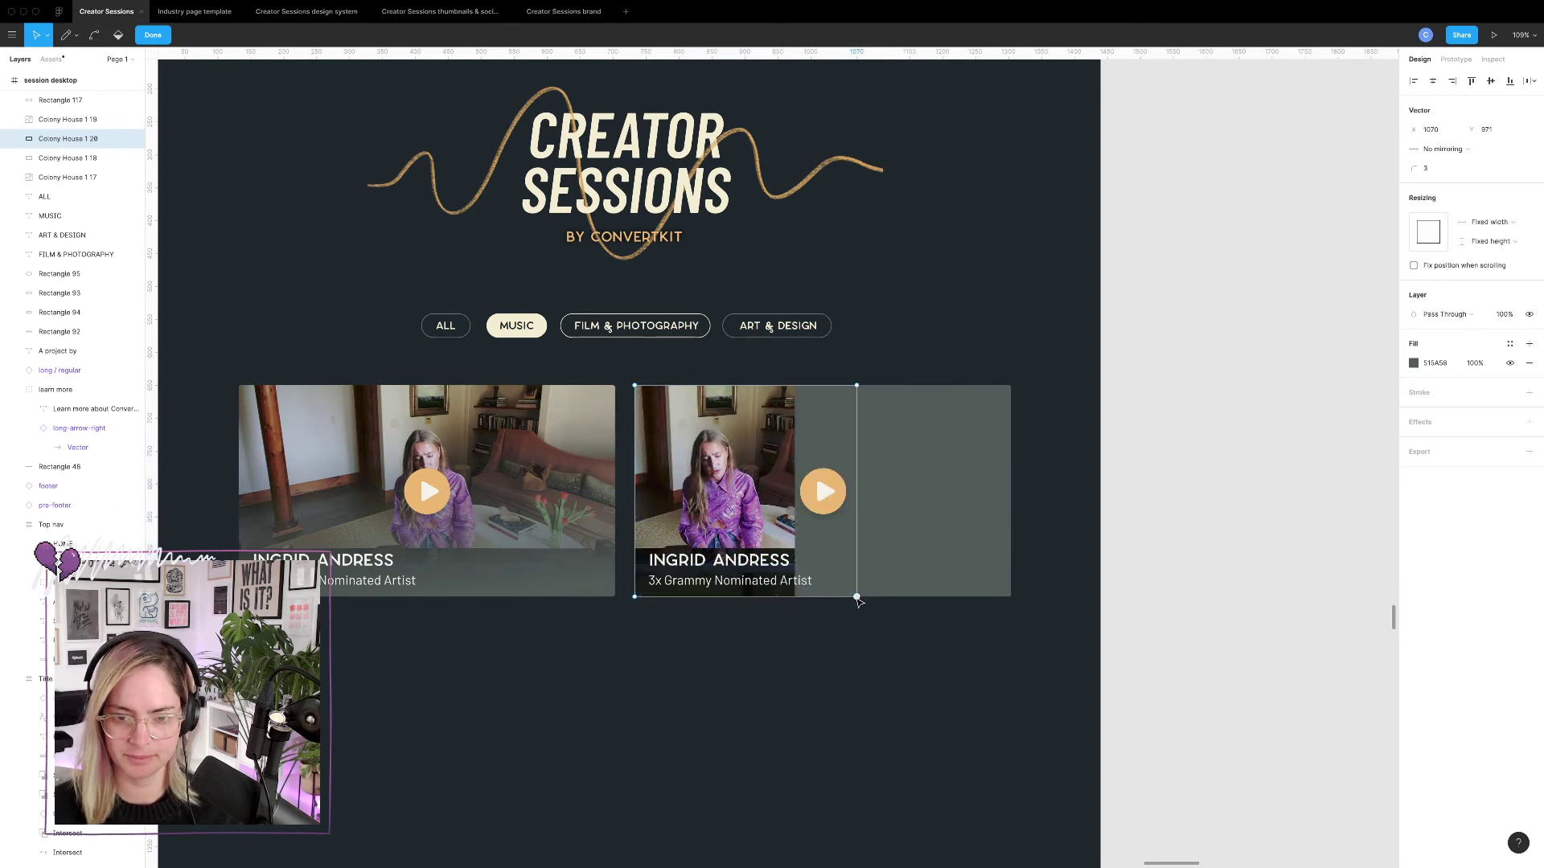
key("shift+Left")
key("shift+Left")
key("shift+Left")
key("shift+Left")
key("shift+Left")
key("shift+Left")
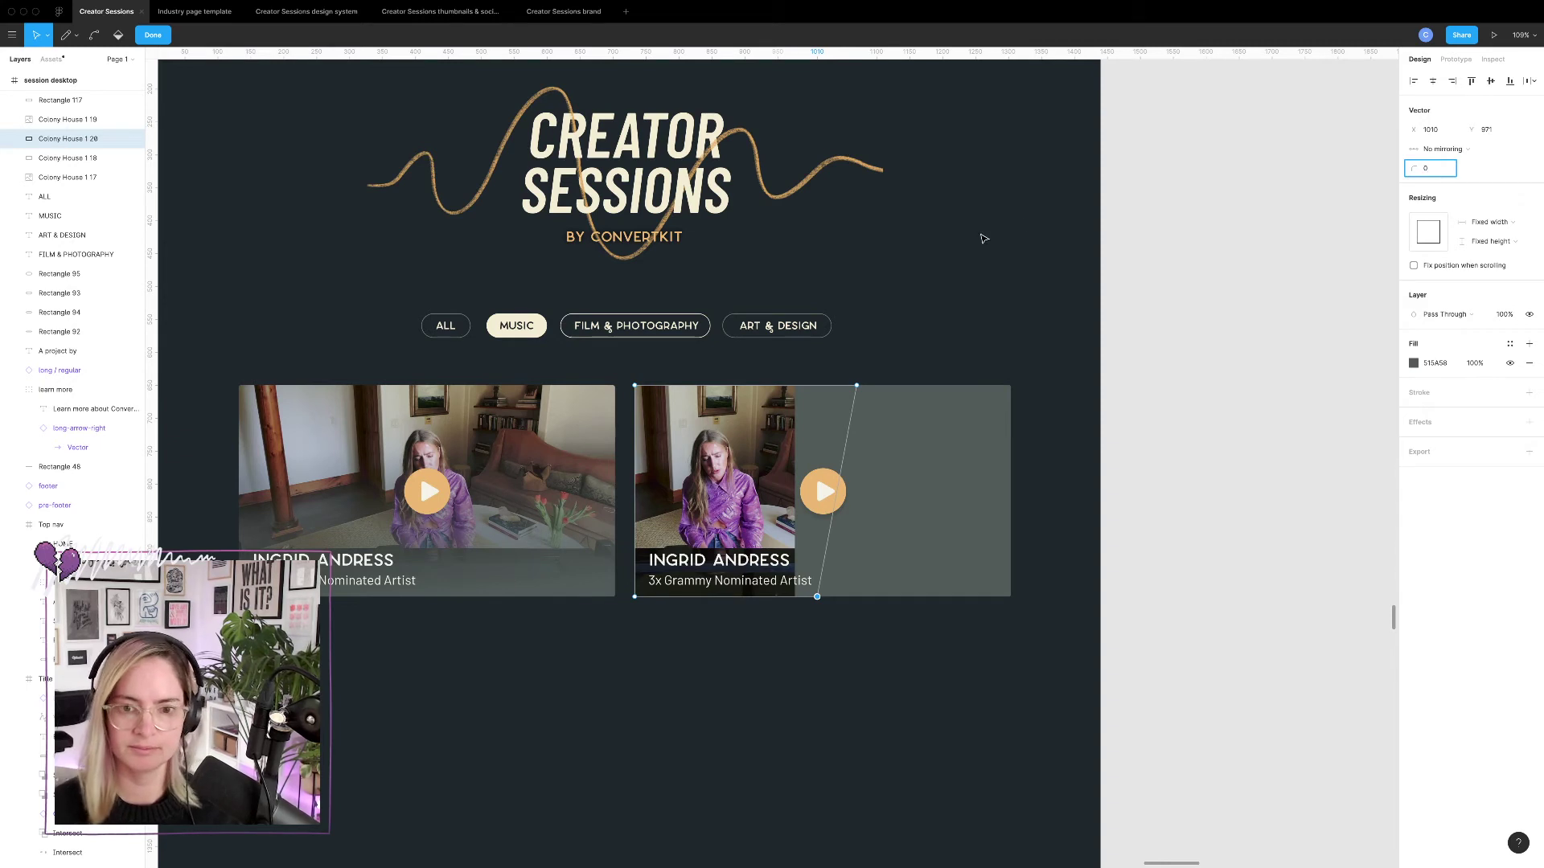
left_click(857, 387)
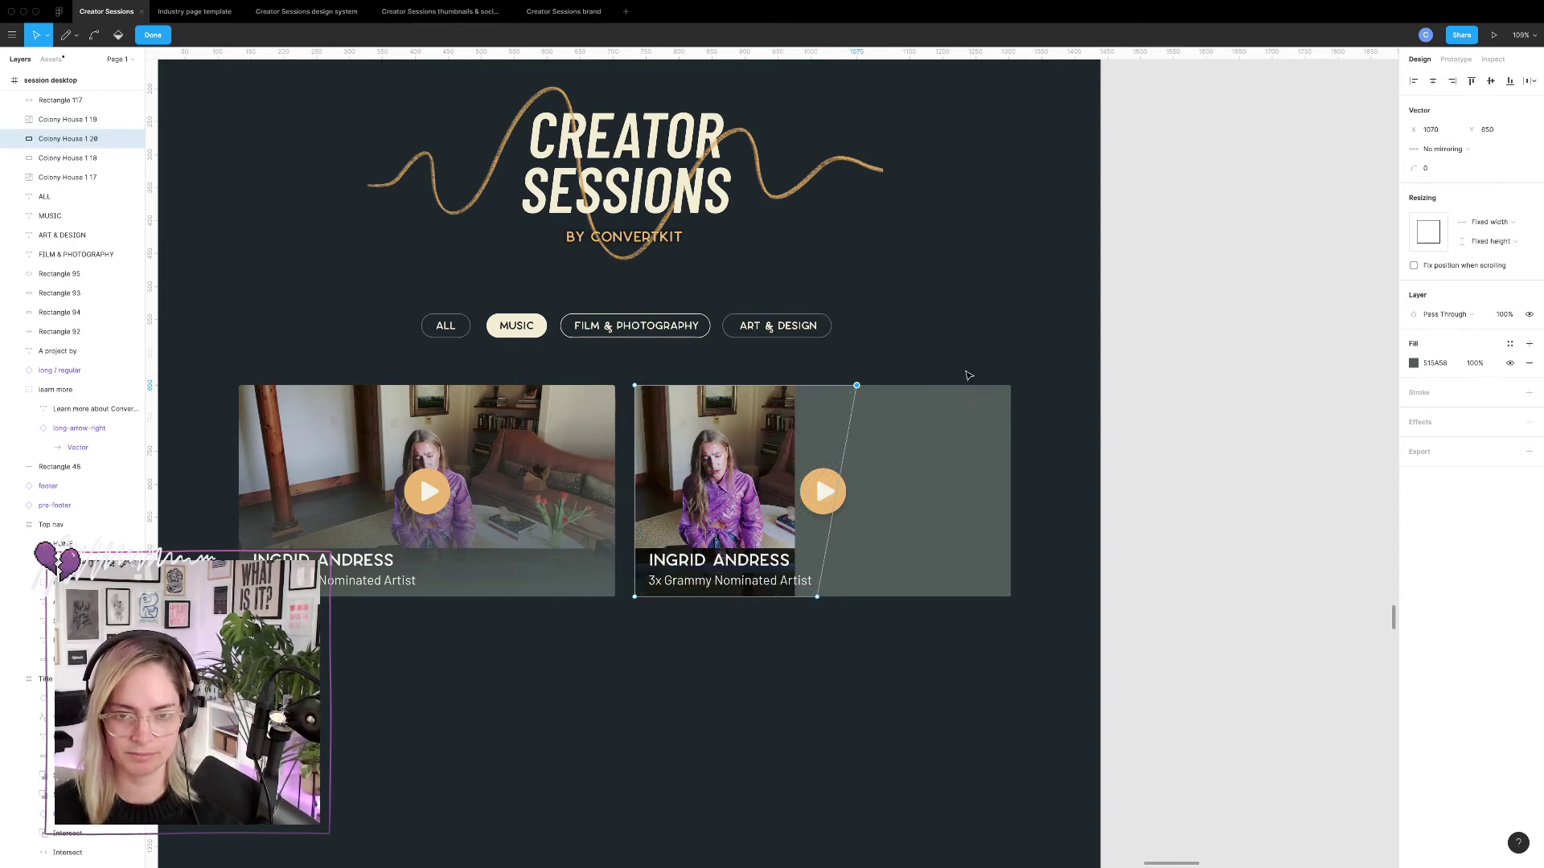
Copy the image fill from the narrow photo onto the slanted panel.
left_click(804, 482)
left_click(60, 117)
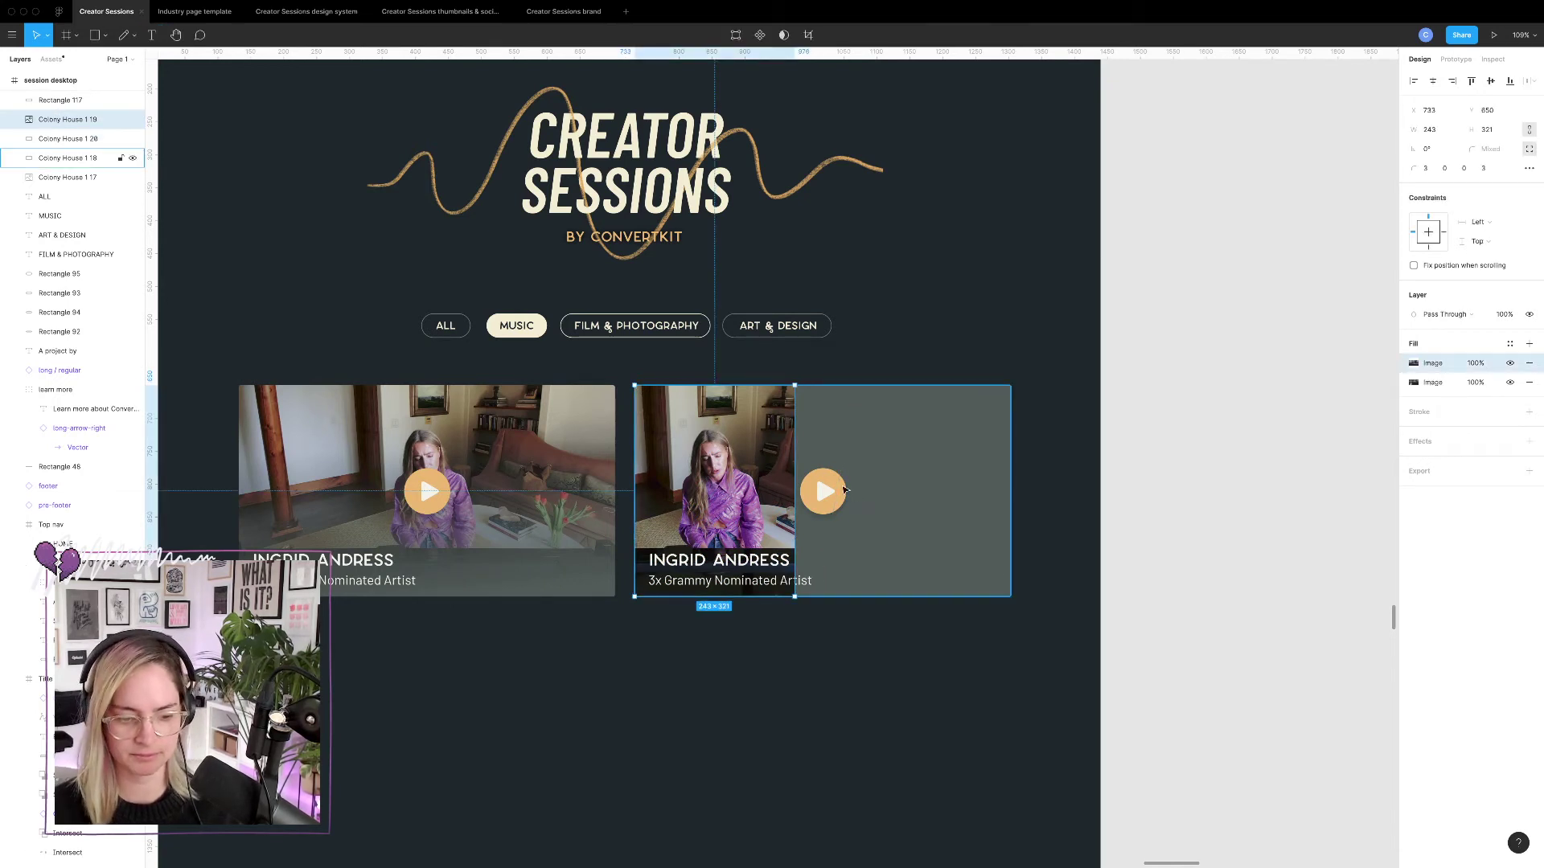
left_click(838, 434)
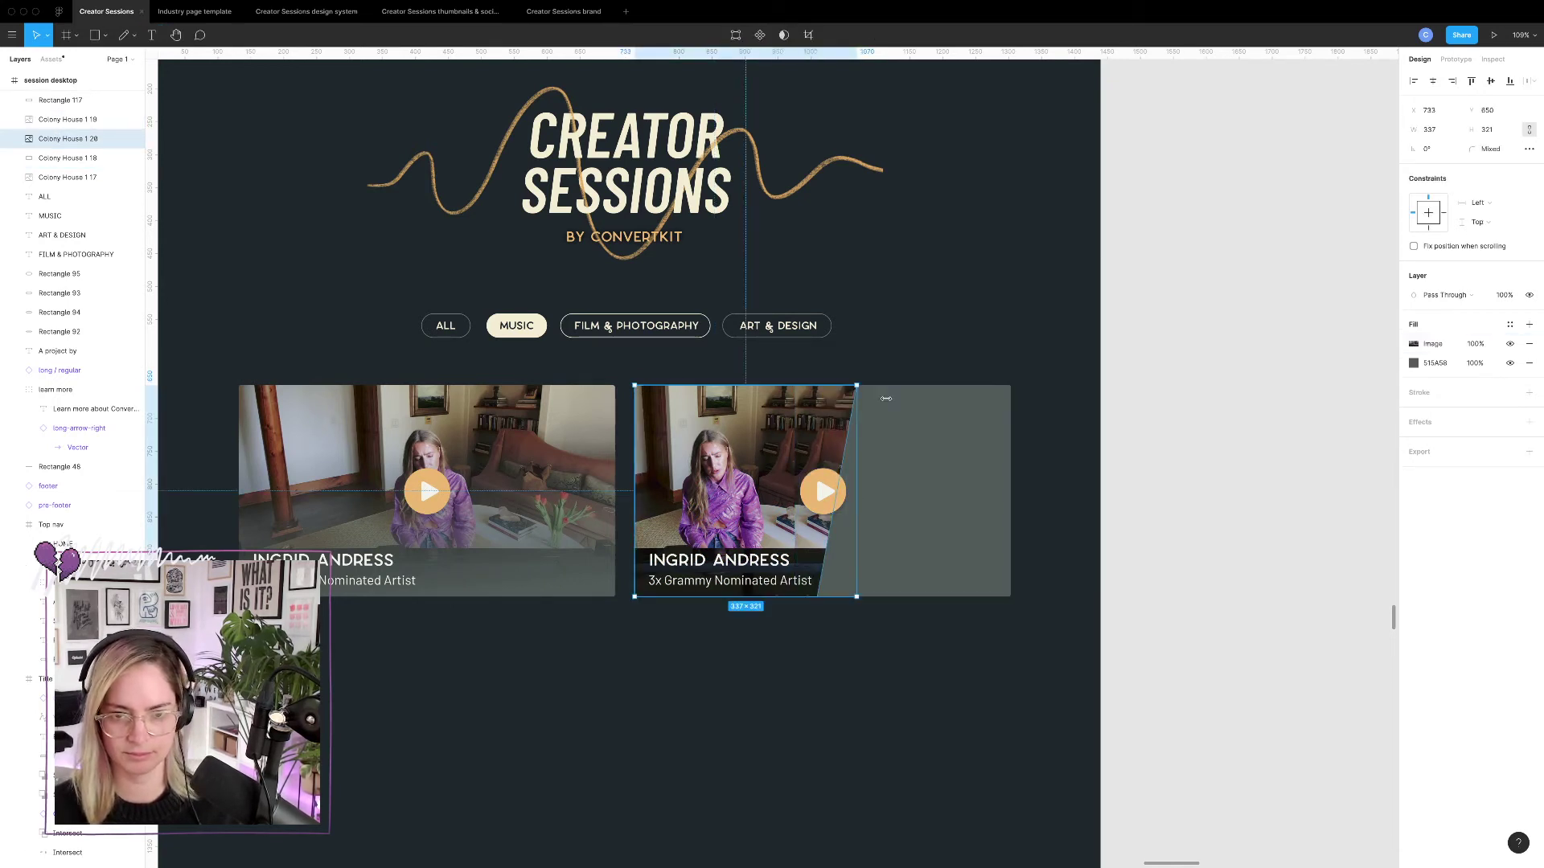
Delete the narrow rectangular photo that overlaps the slanted photo in the second session card.
left_click(764, 464)
scroll(764, 465, "up", 5)
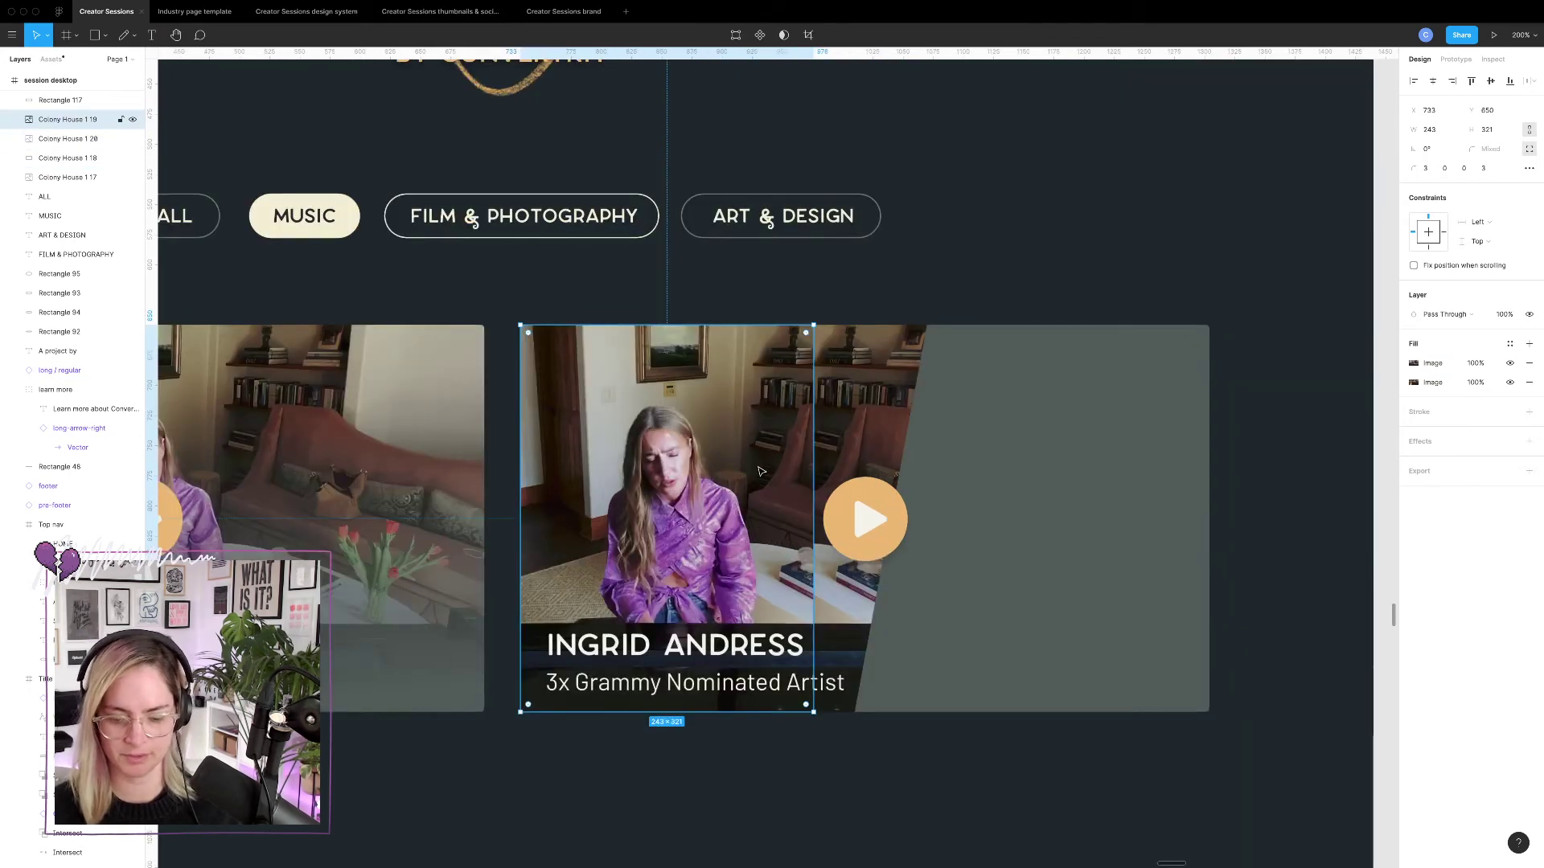
key("Delete")
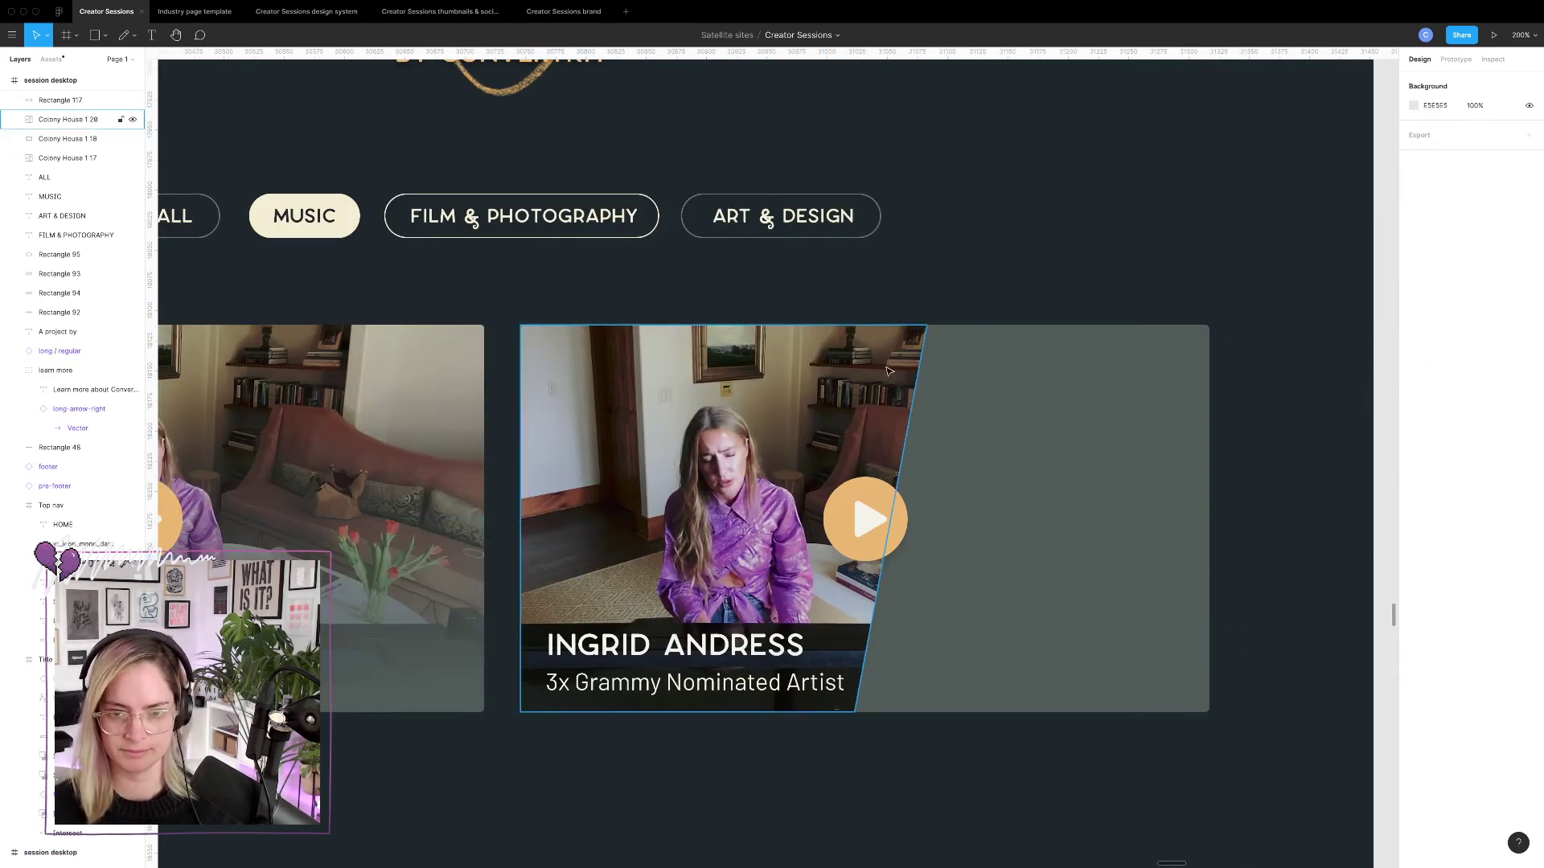
Narrow the slanted photo to about two-fifths of the card's width and remove the large round play button from that card.
left_click(911, 386)
left_click_drag(926, 388, 800, 390)
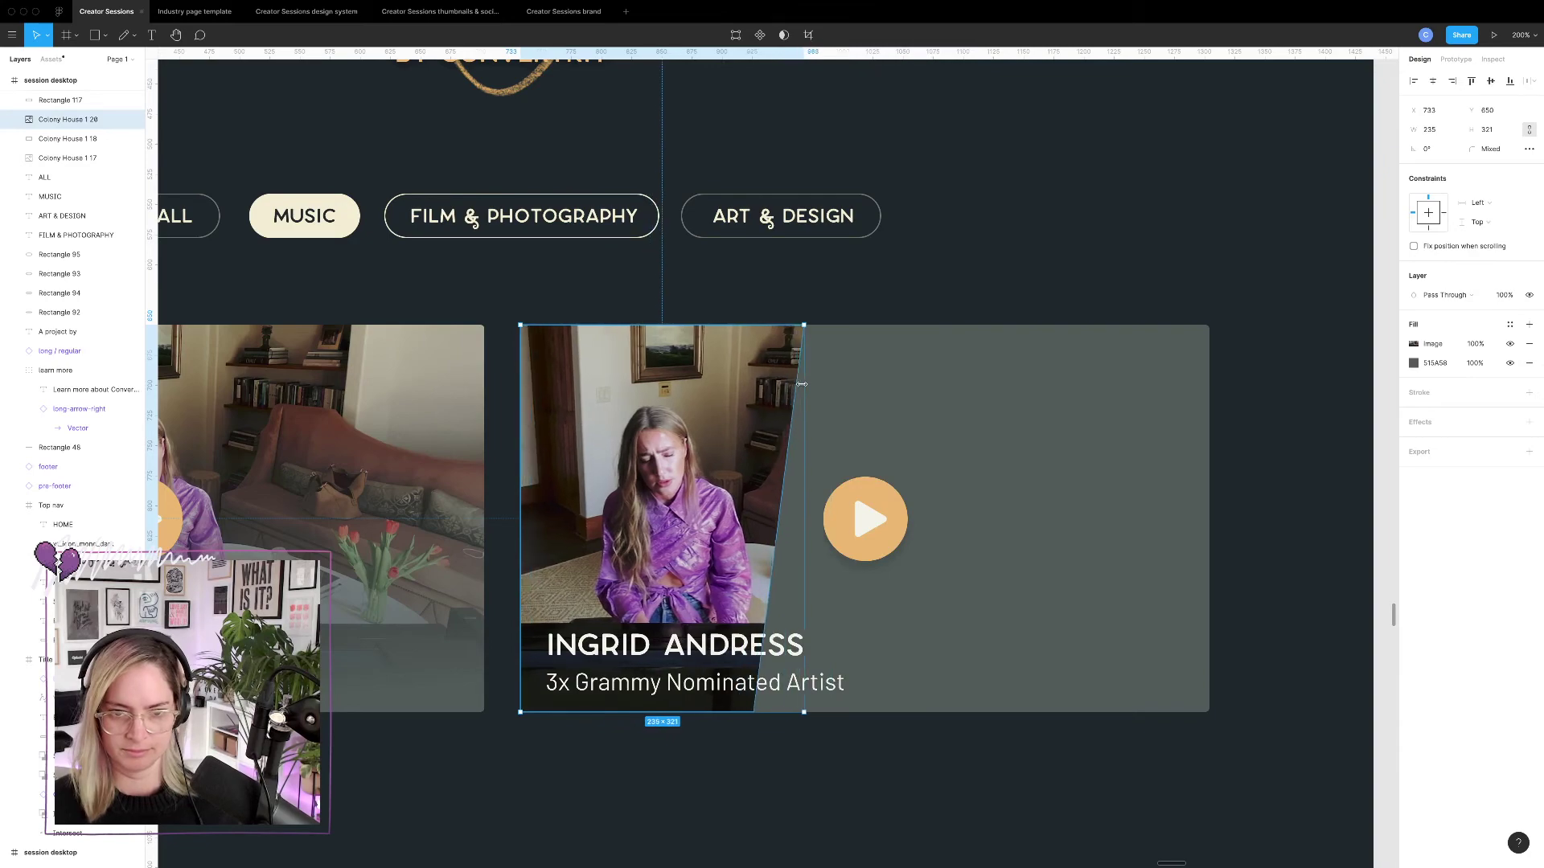
left_click(914, 306)
left_click(907, 487)
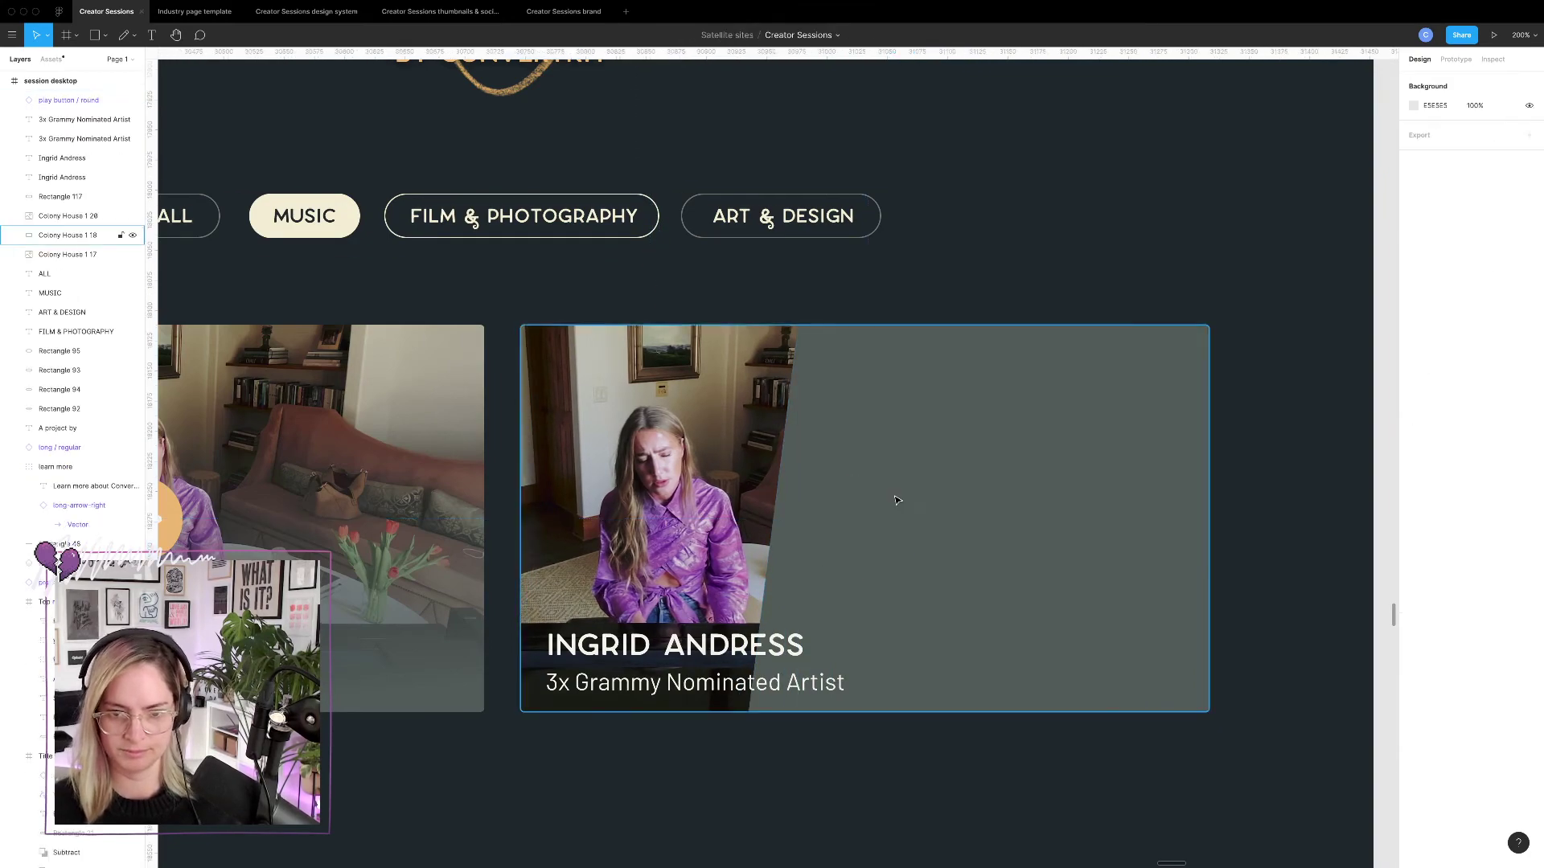
Copy the small play icon and "WATCH THE SESSION" text from the lower quote section of the rightmost home desktop page.
scroll(901, 494, "down", 10)
scroll(861, 407, "up", 10)
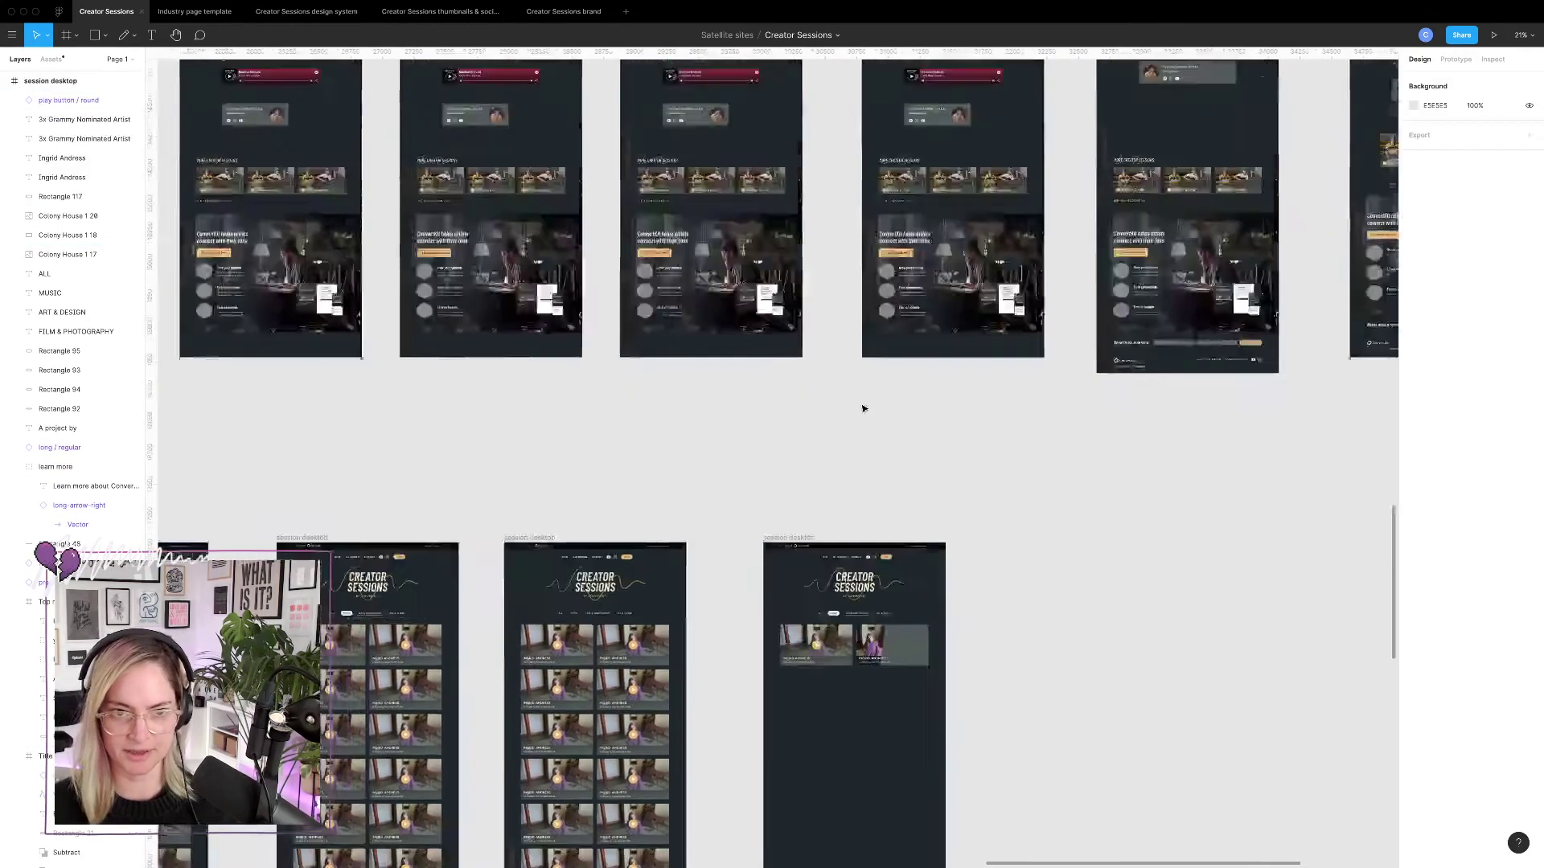
scroll(863, 408, "up", 2)
scroll(808, 221, "up", 5)
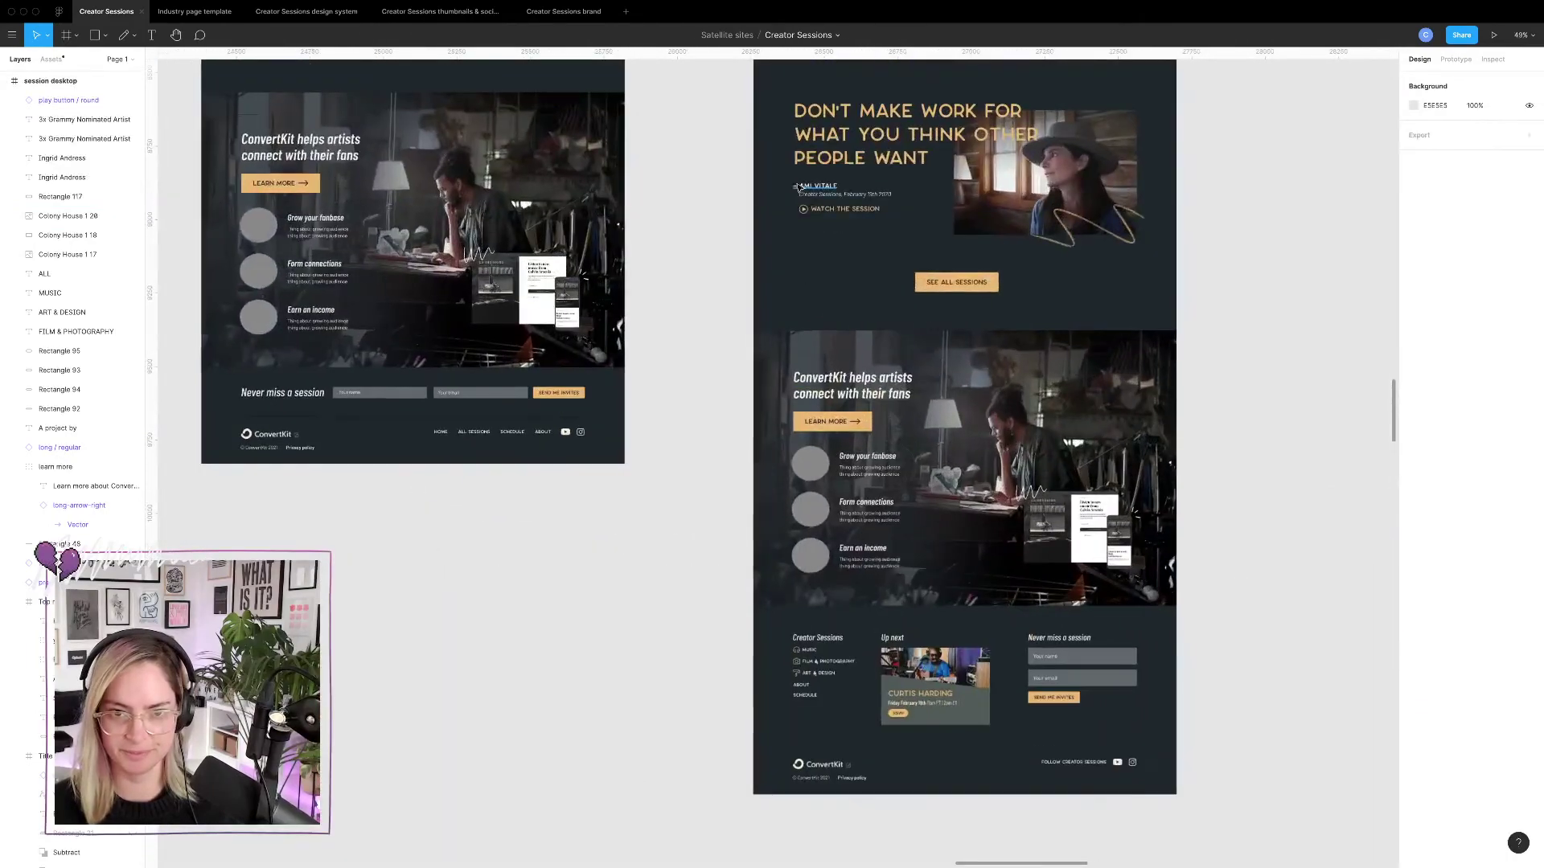
left_click(804, 209)
key("super+alt+a")
Paste the play icon and "WATCH THE SESSION" text into the session page and place them low on the second card's grey panel.
scroll(857, 213, "down", 15)
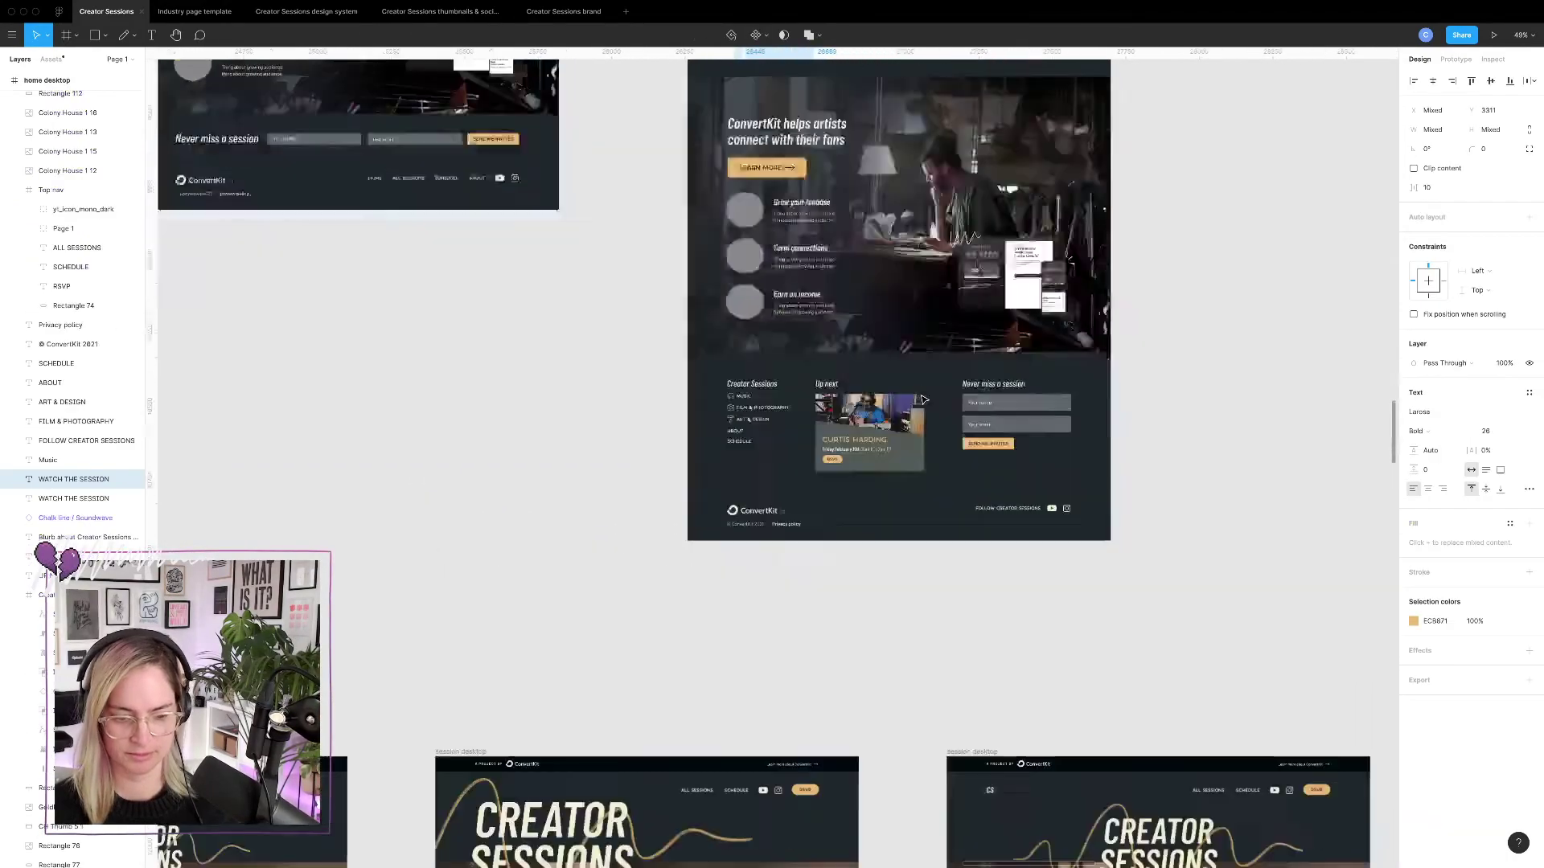
scroll(921, 400, "down", 5)
scroll(921, 400, "up", 6)
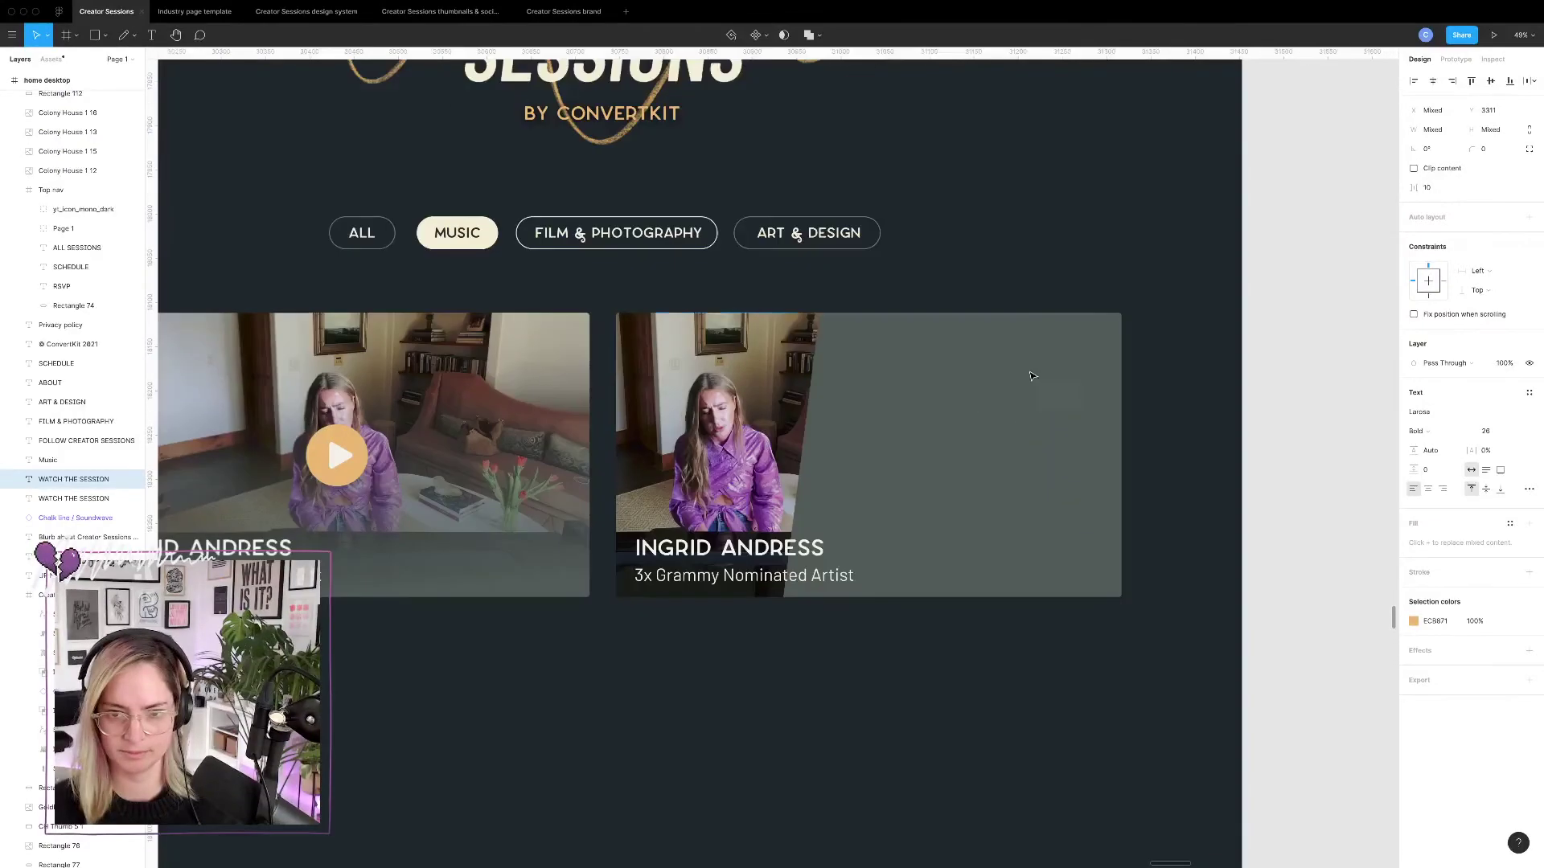
left_click(1032, 375)
key("ctrl+v")
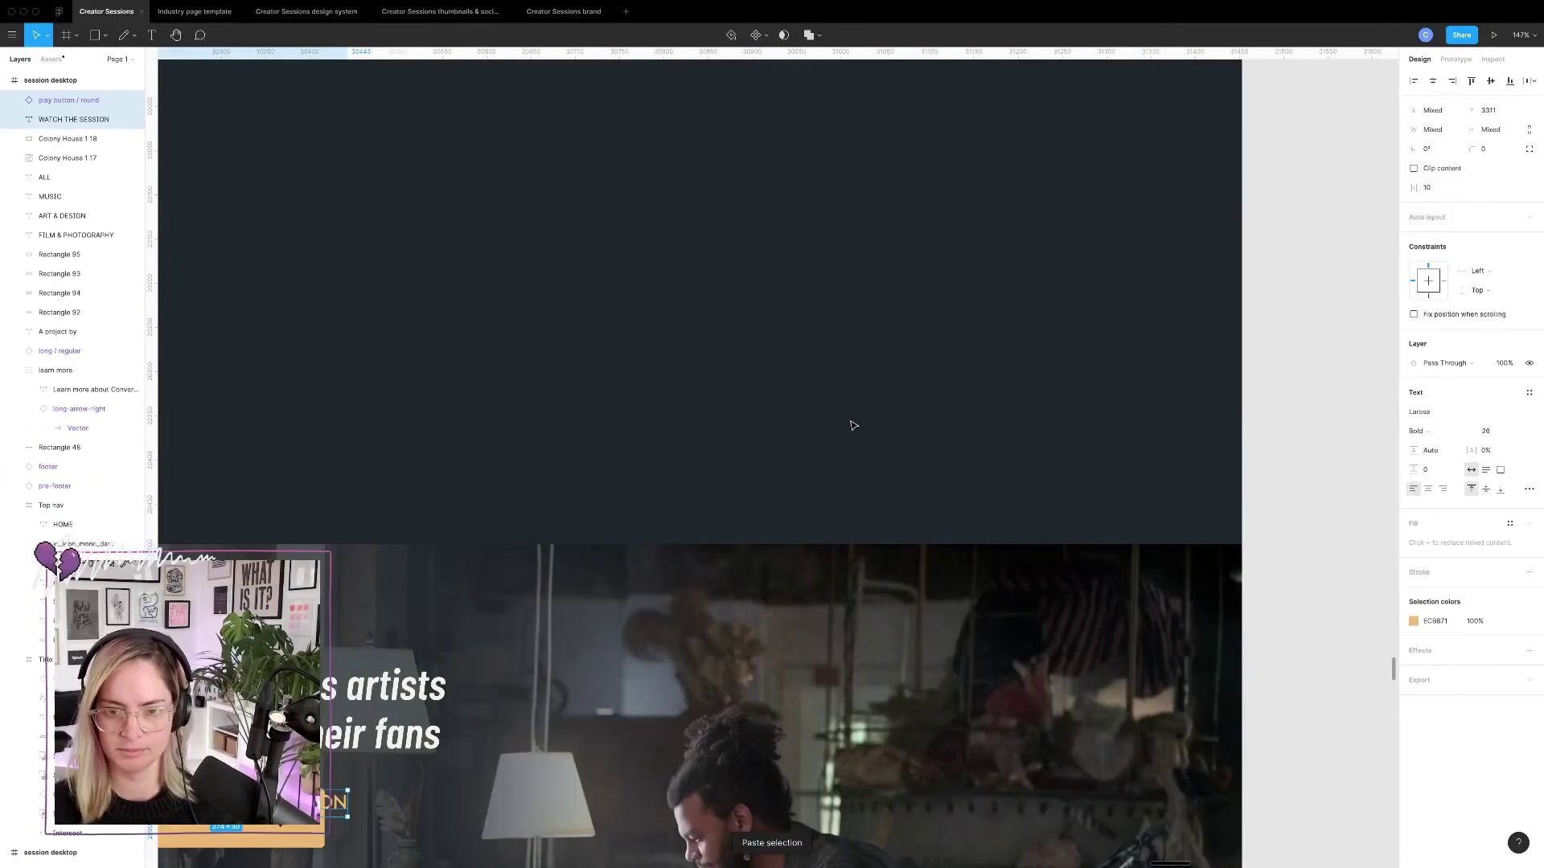
scroll(901, 433, "down", 5)
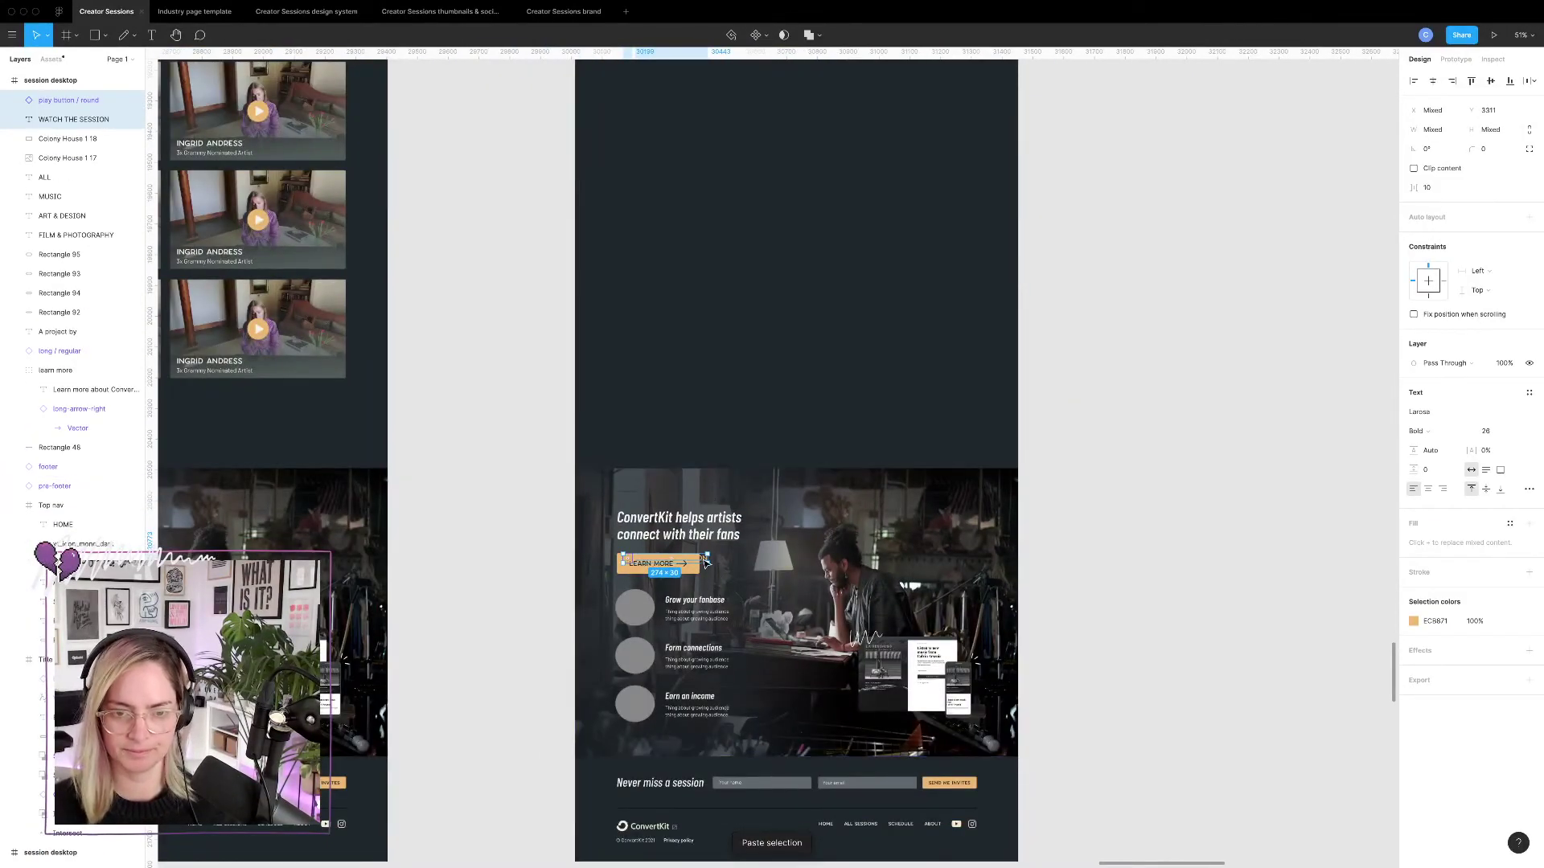
left_click_drag(911, 344, 960, 257)
scroll(936, 222, "up", 10)
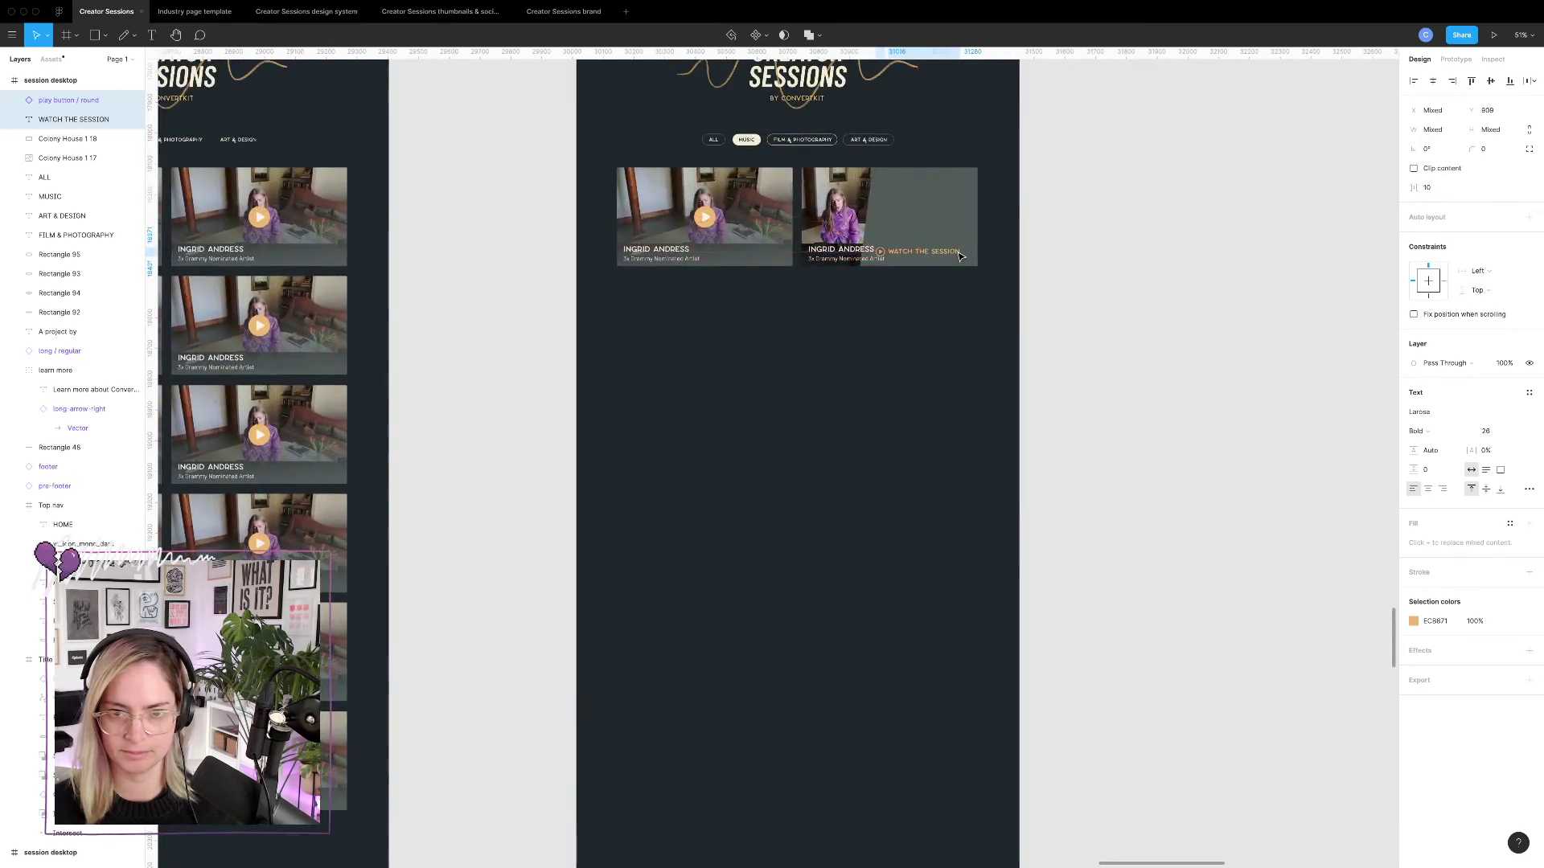
scroll(960, 257, "up", 5)
scroll(722, 480, "up", 3)
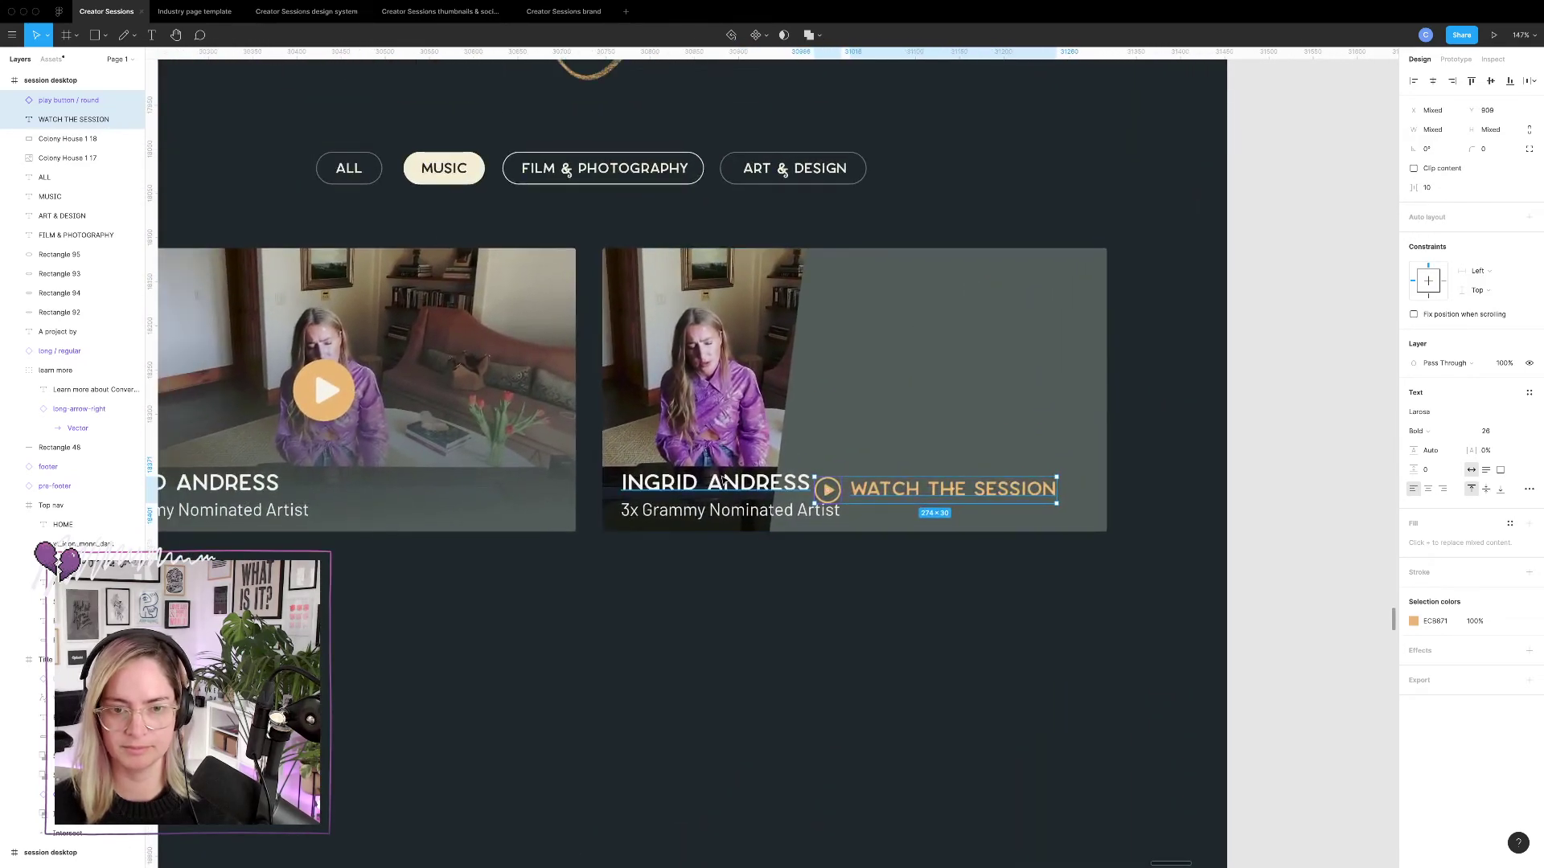
Move the artist name and "3x Grammy Nominated Artist" onto the grey panel, stacked just above "WATCH THE SESSION".
left_click_drag(722, 480, 895, 303)
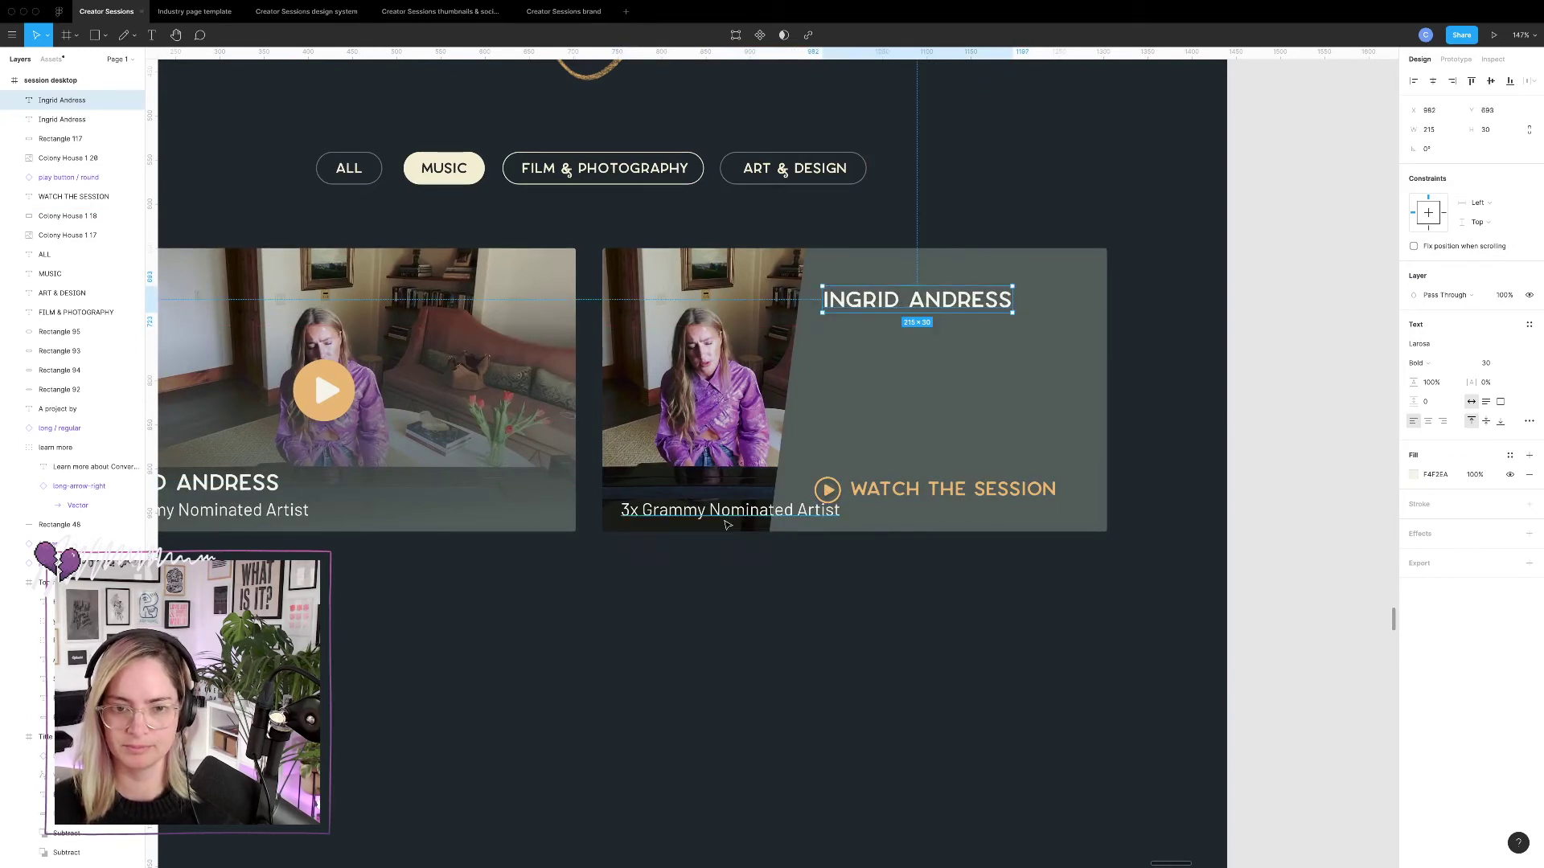
left_click_drag(727, 525, 913, 341)
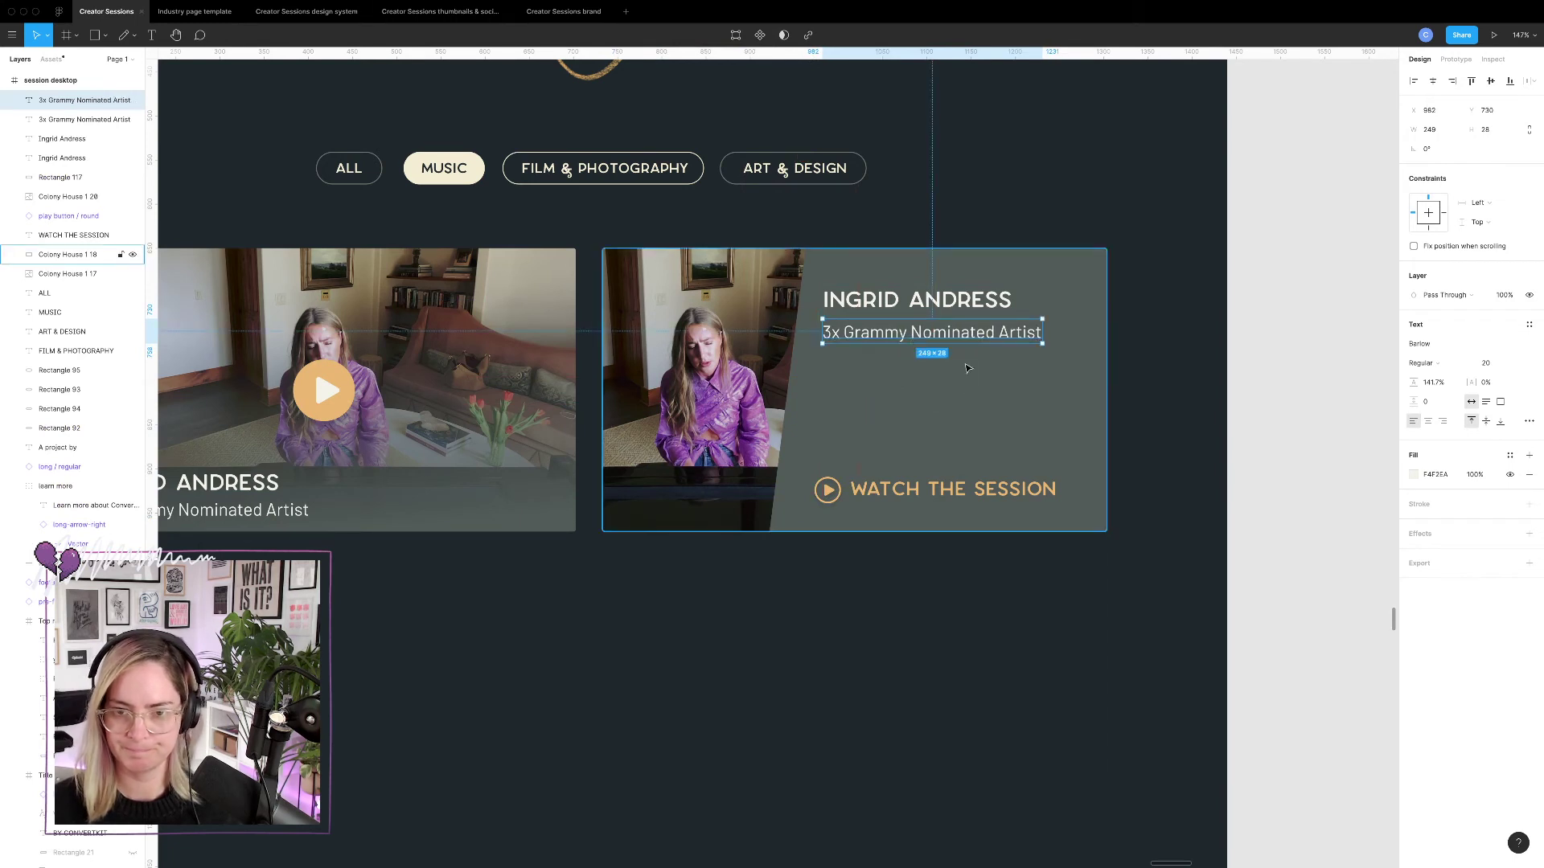
left_click(901, 304, "shift")
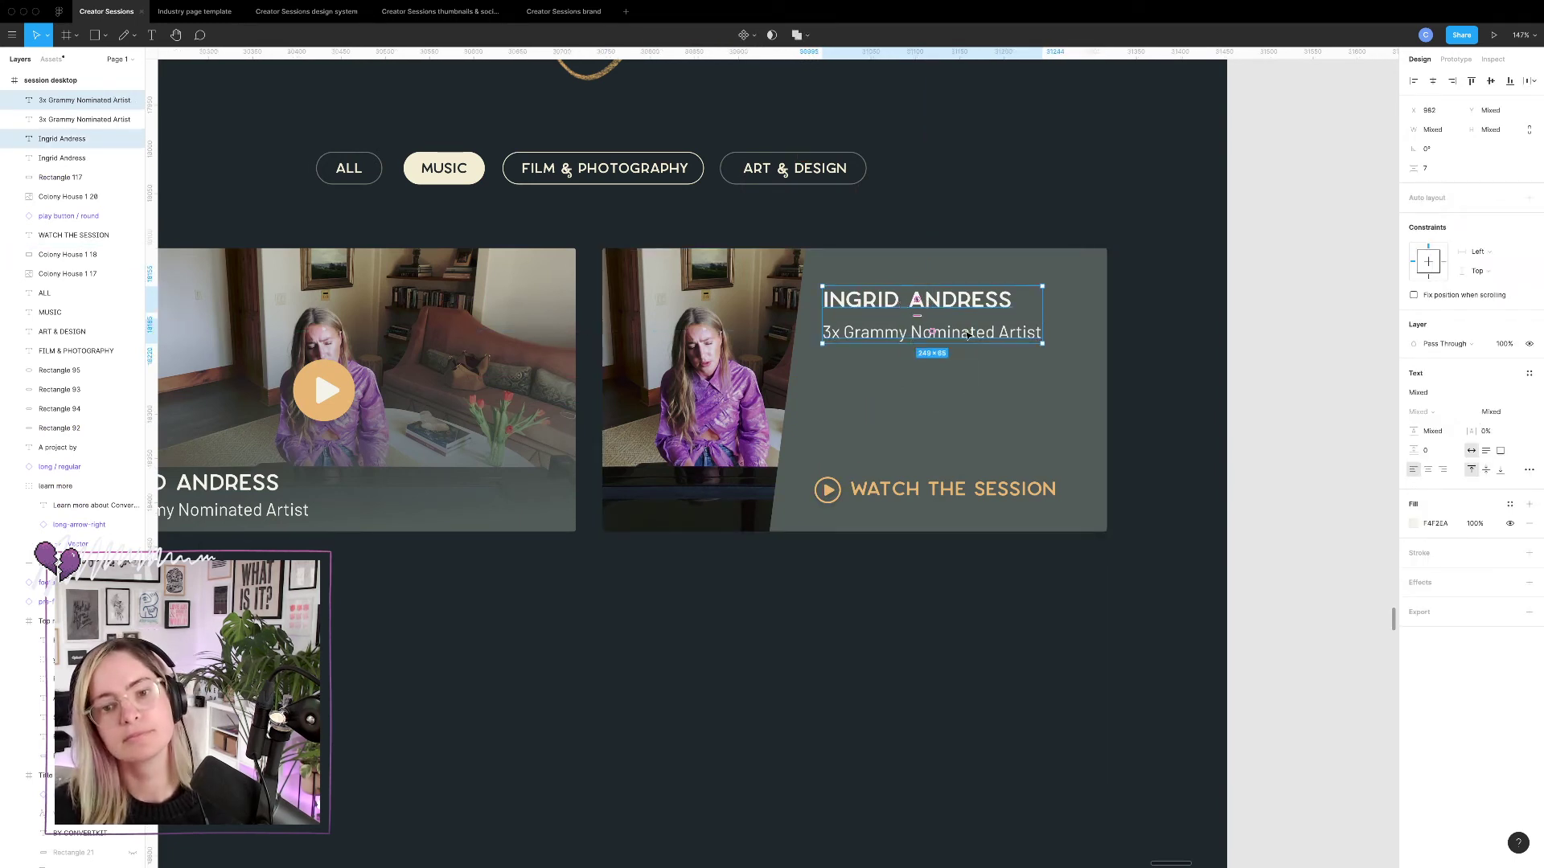
left_click_drag(969, 336, 957, 426)
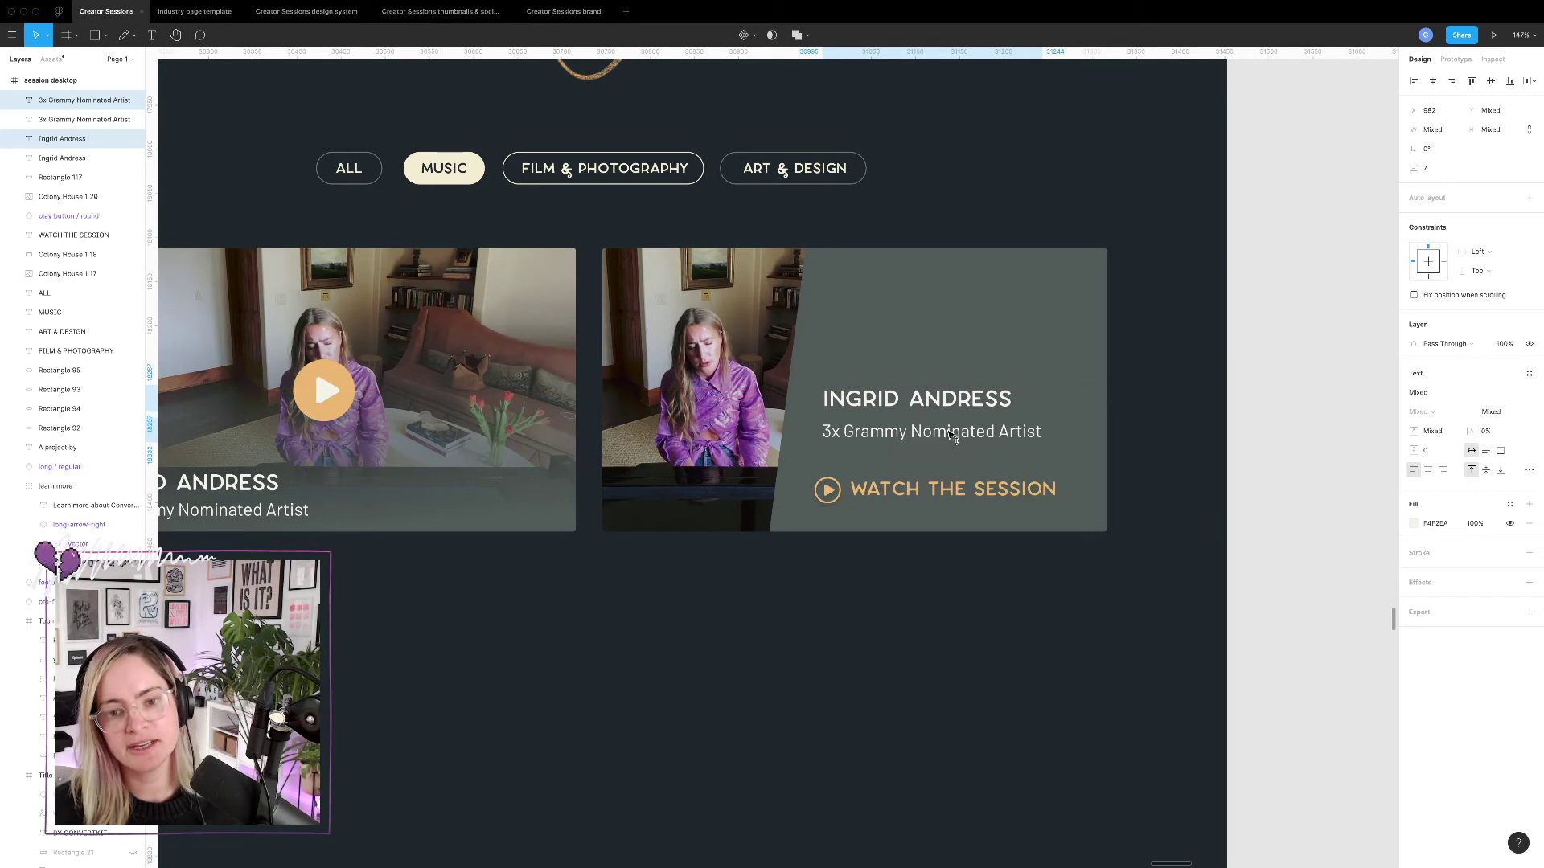
Show the layout grids, left-align the watch link with the artist text, and shift the whole text block slightly right on the panel.
key("ctrl+shift+4")
left_click(830, 494)
left_click(911, 492, "shift")
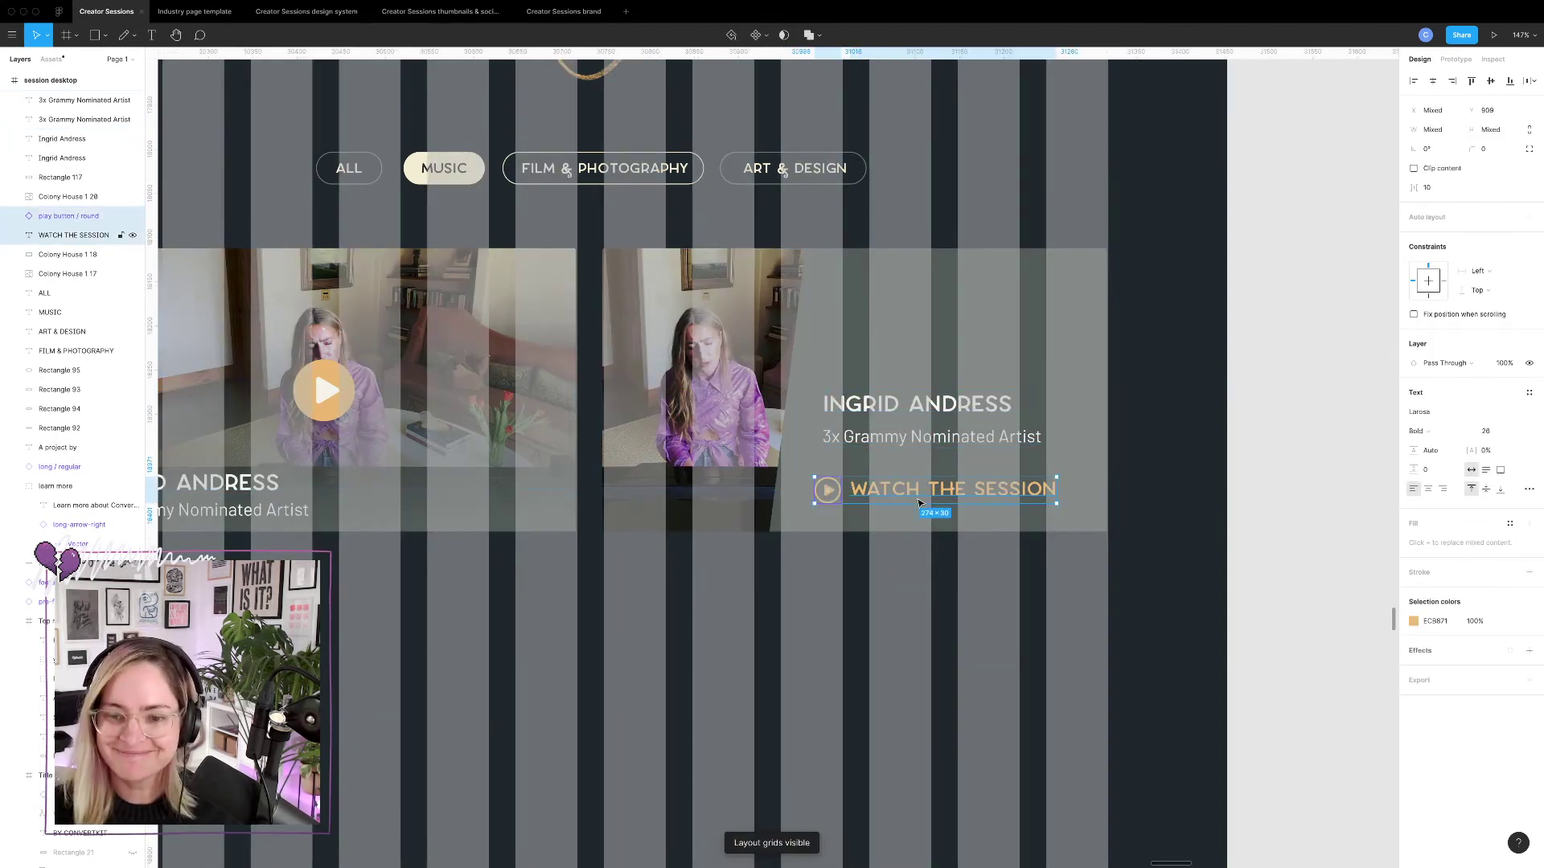
left_click_drag(911, 503, 919, 503)
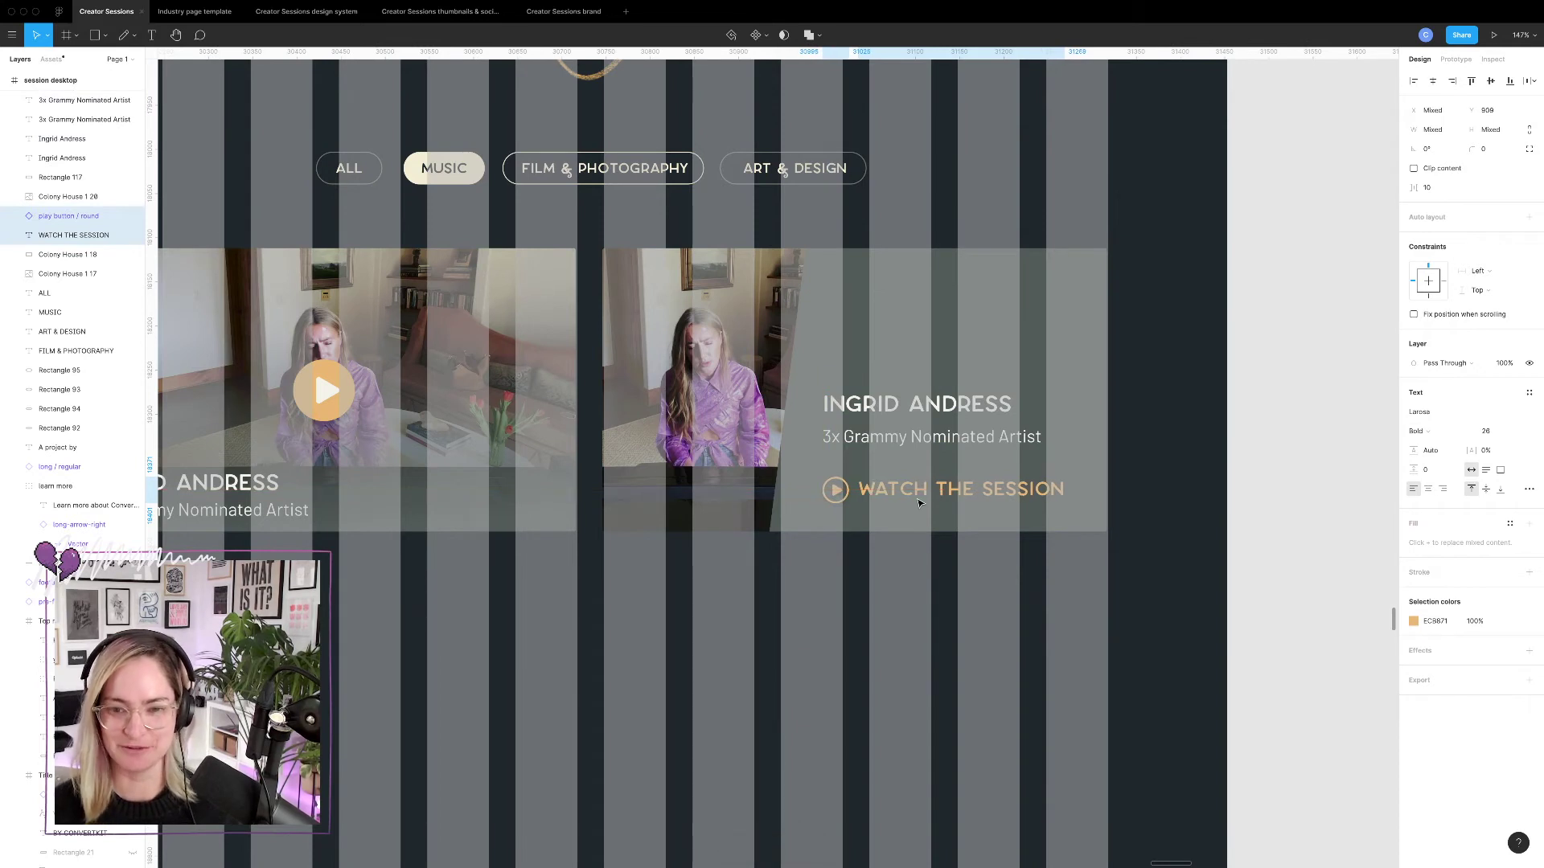
left_click(917, 434, "shift")
left_click(916, 407, "shift")
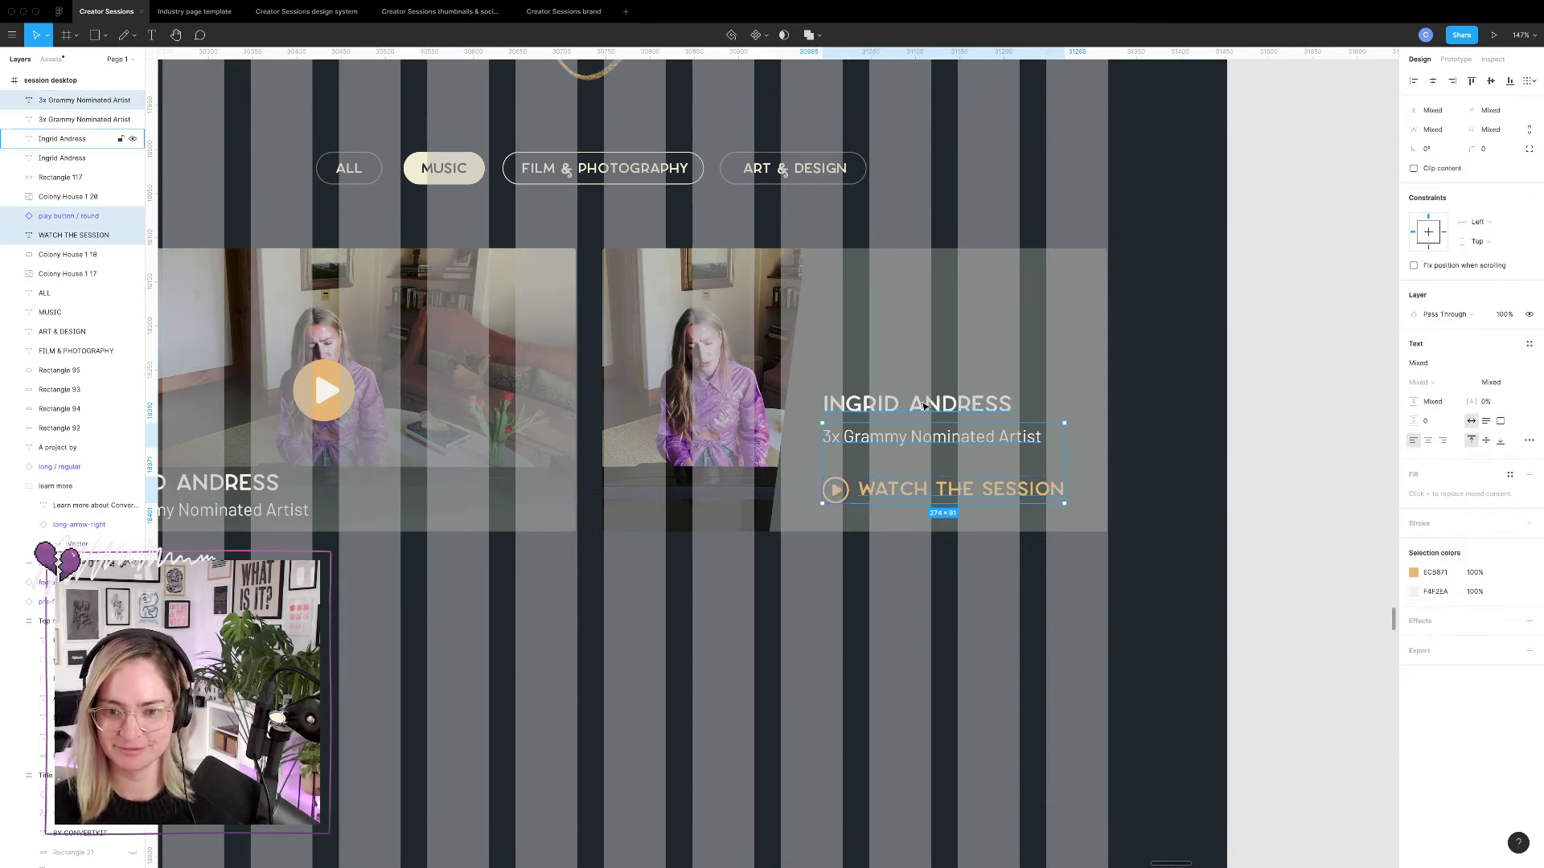
left_click_drag(917, 406, 926, 406)
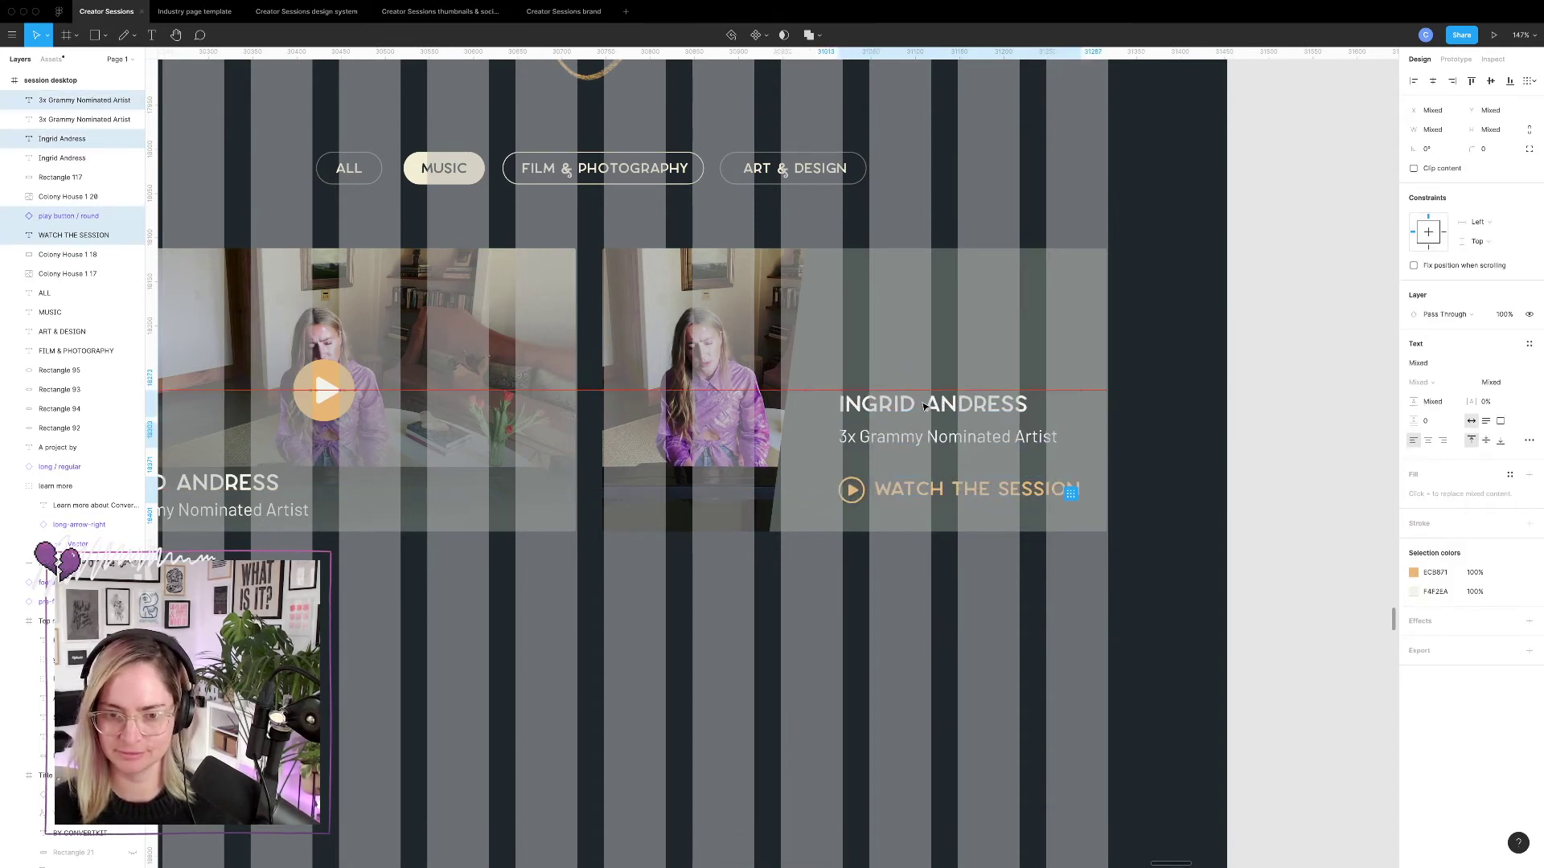
Widen the slanted photo in the second card to nearly half of the card's width.
left_click(718, 316)
left_click_drag(804, 309, 840, 309)
key("Escape")
Replace the old photo-only first card with a copy of the split photo-and-panel card and hide the layout grids.
scroll(792, 644, "down", 5)
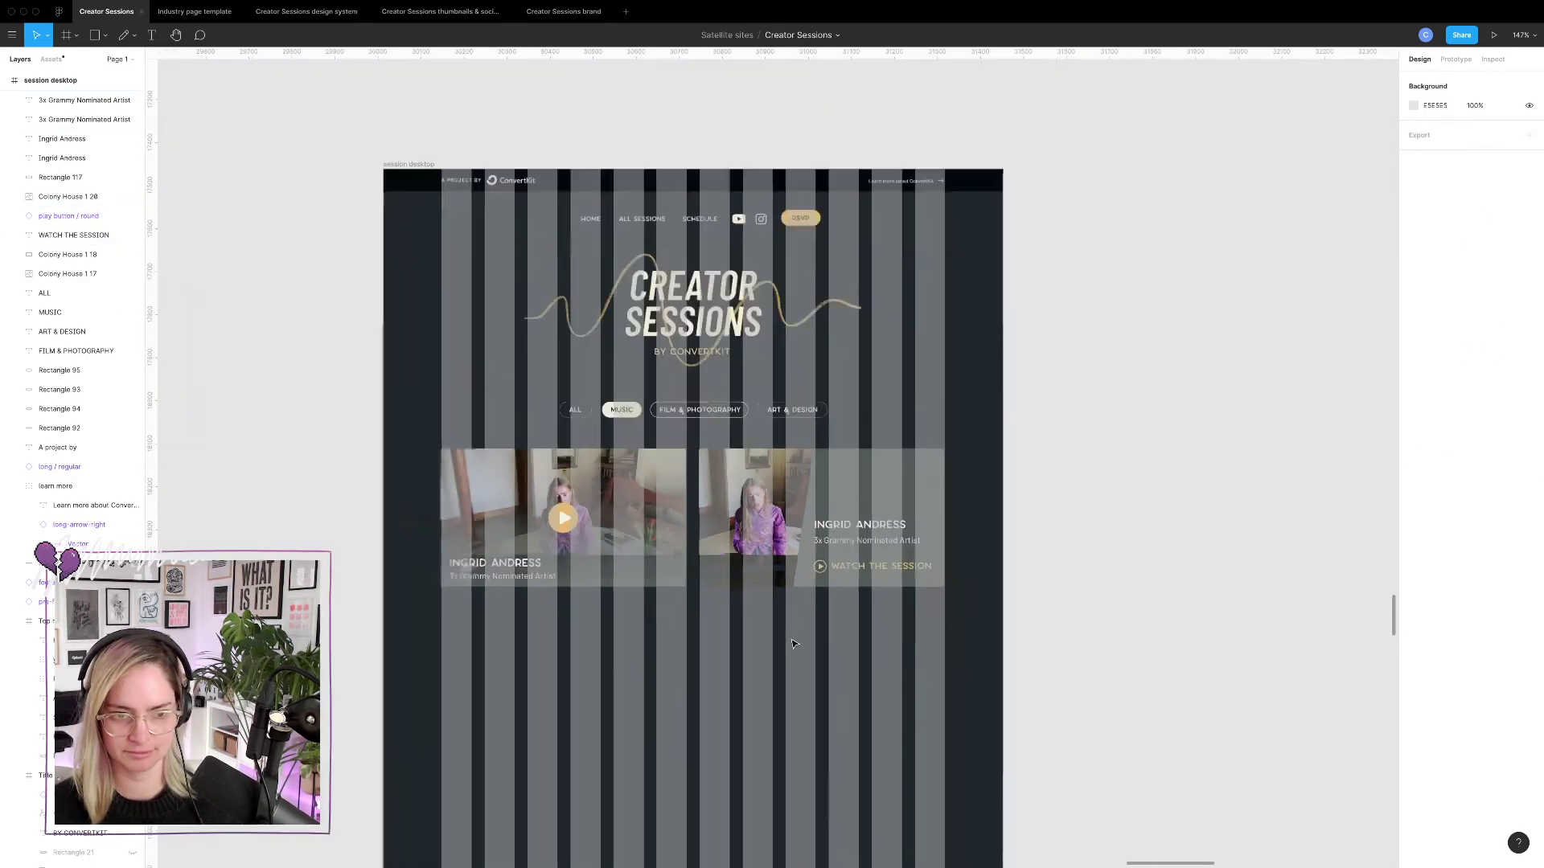
left_click_drag(676, 626, 698, 512)
key("Delete")
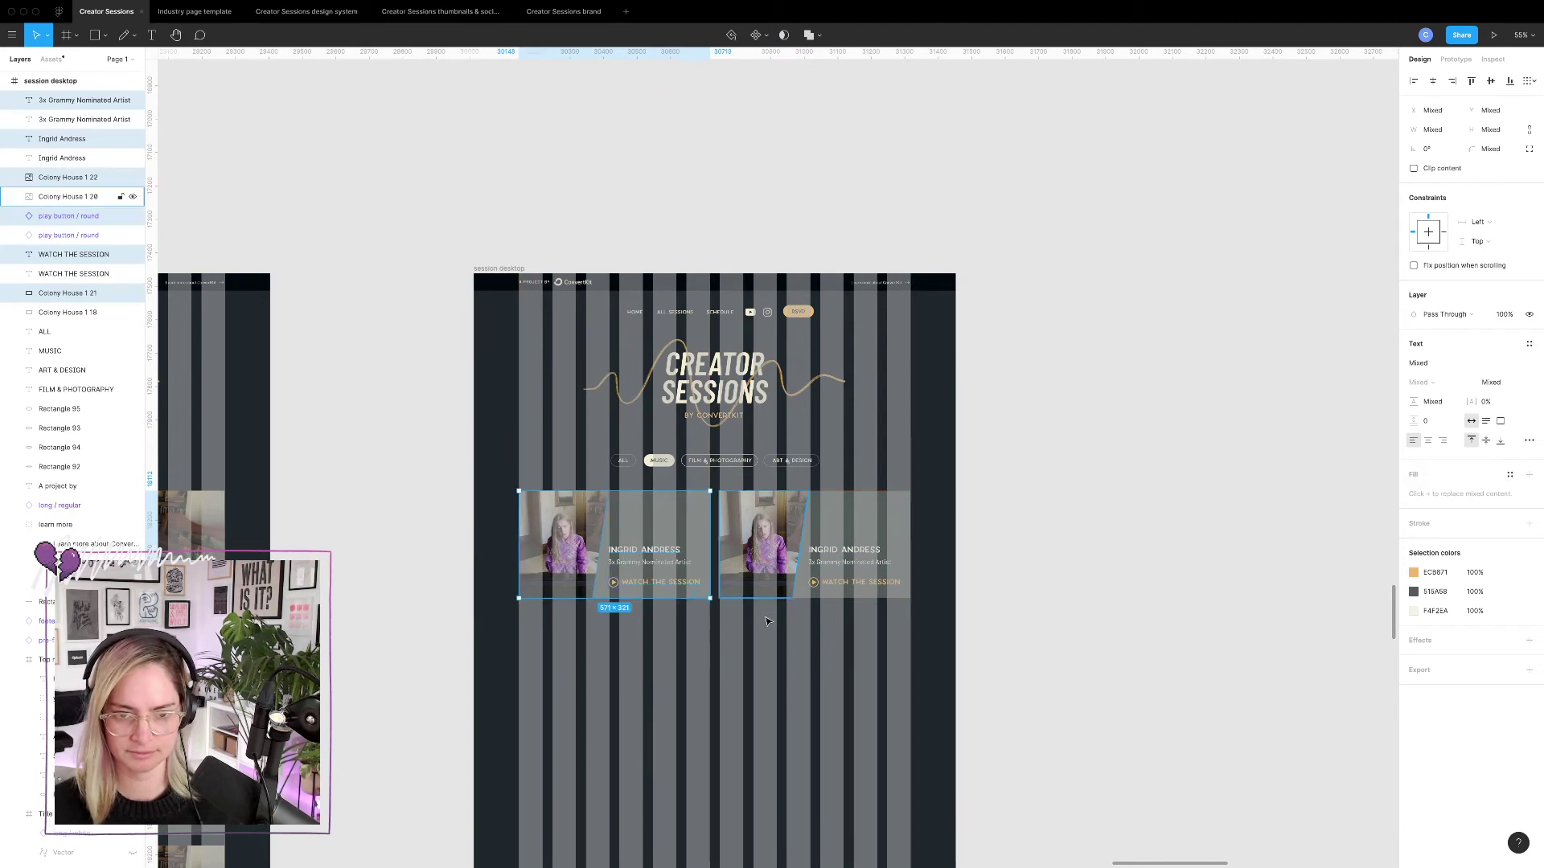
key("Escape")
key("ctrl+g")
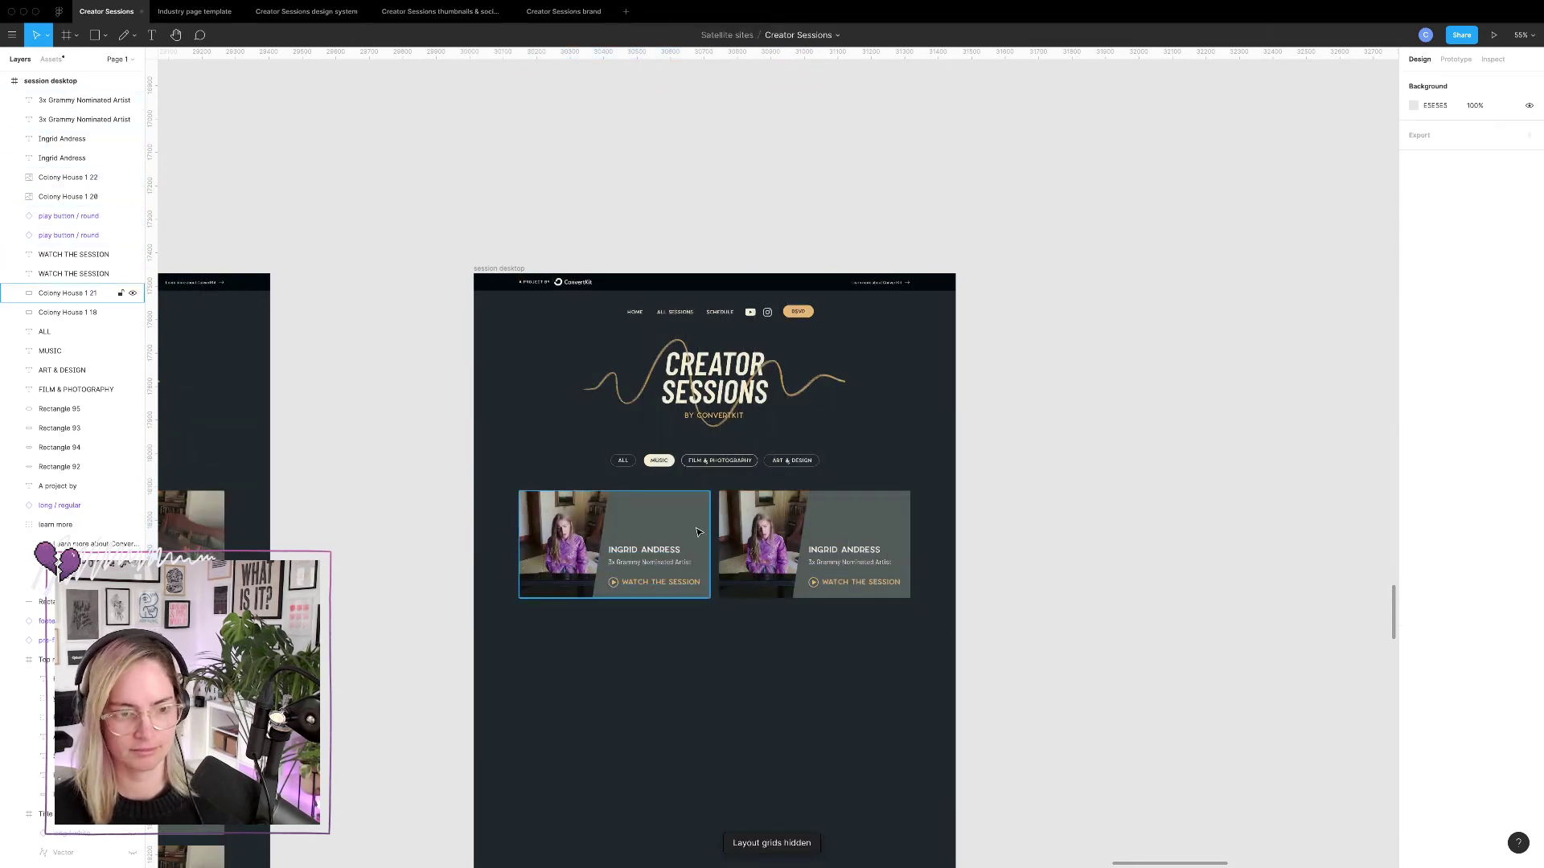
Compare the pair of split cards with the photo-only card grid on the neighbouring session page.
scroll(698, 532, "left", 5)
scroll(698, 531, "down", 2)
left_click(34, 92)
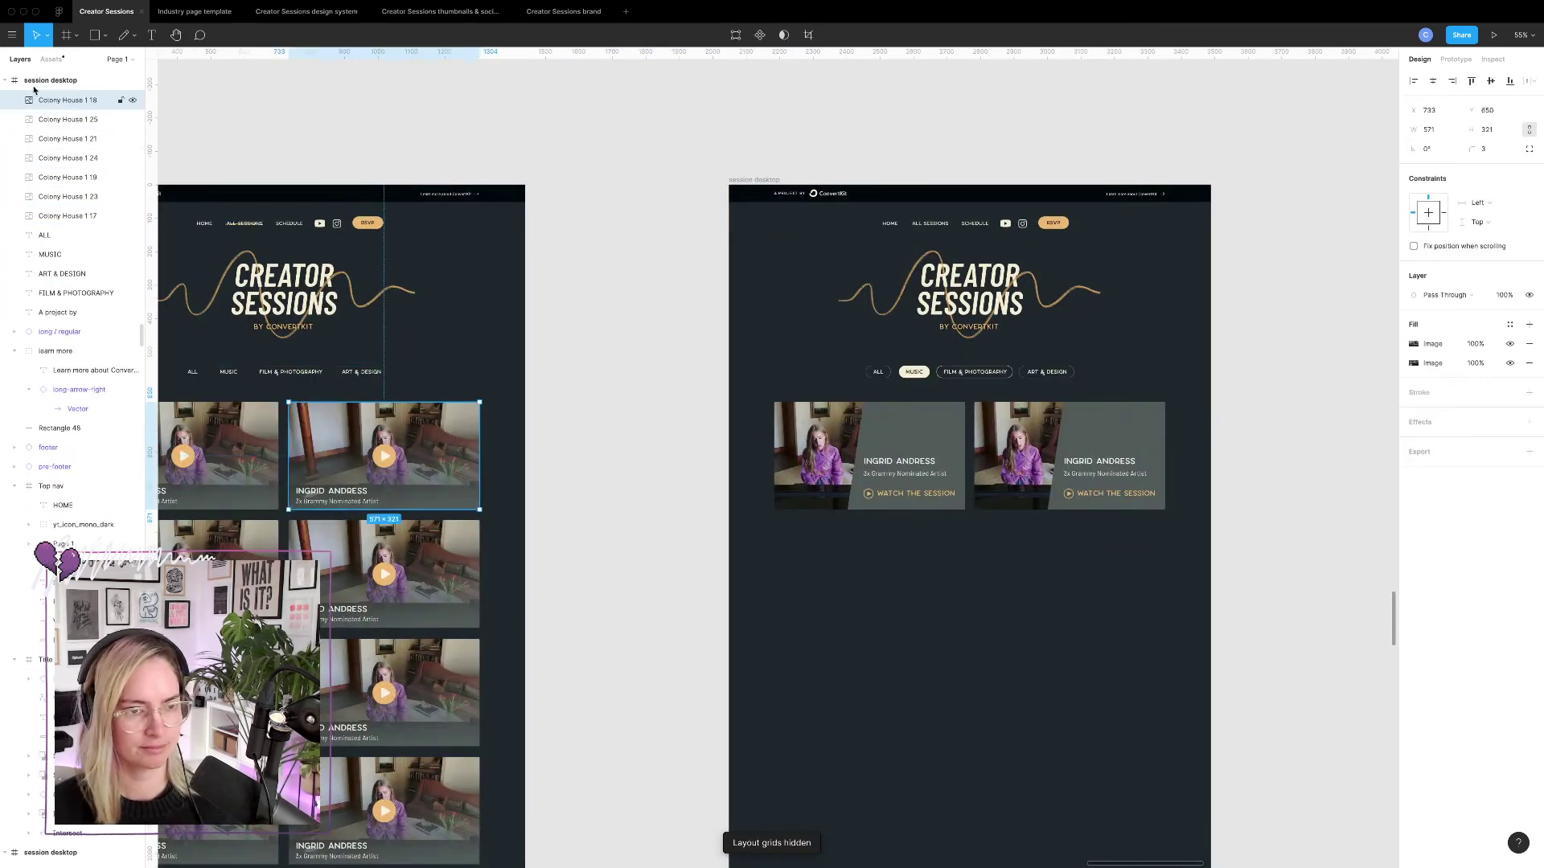
left_click(965, 625)
scroll(953, 623, "up", 6)
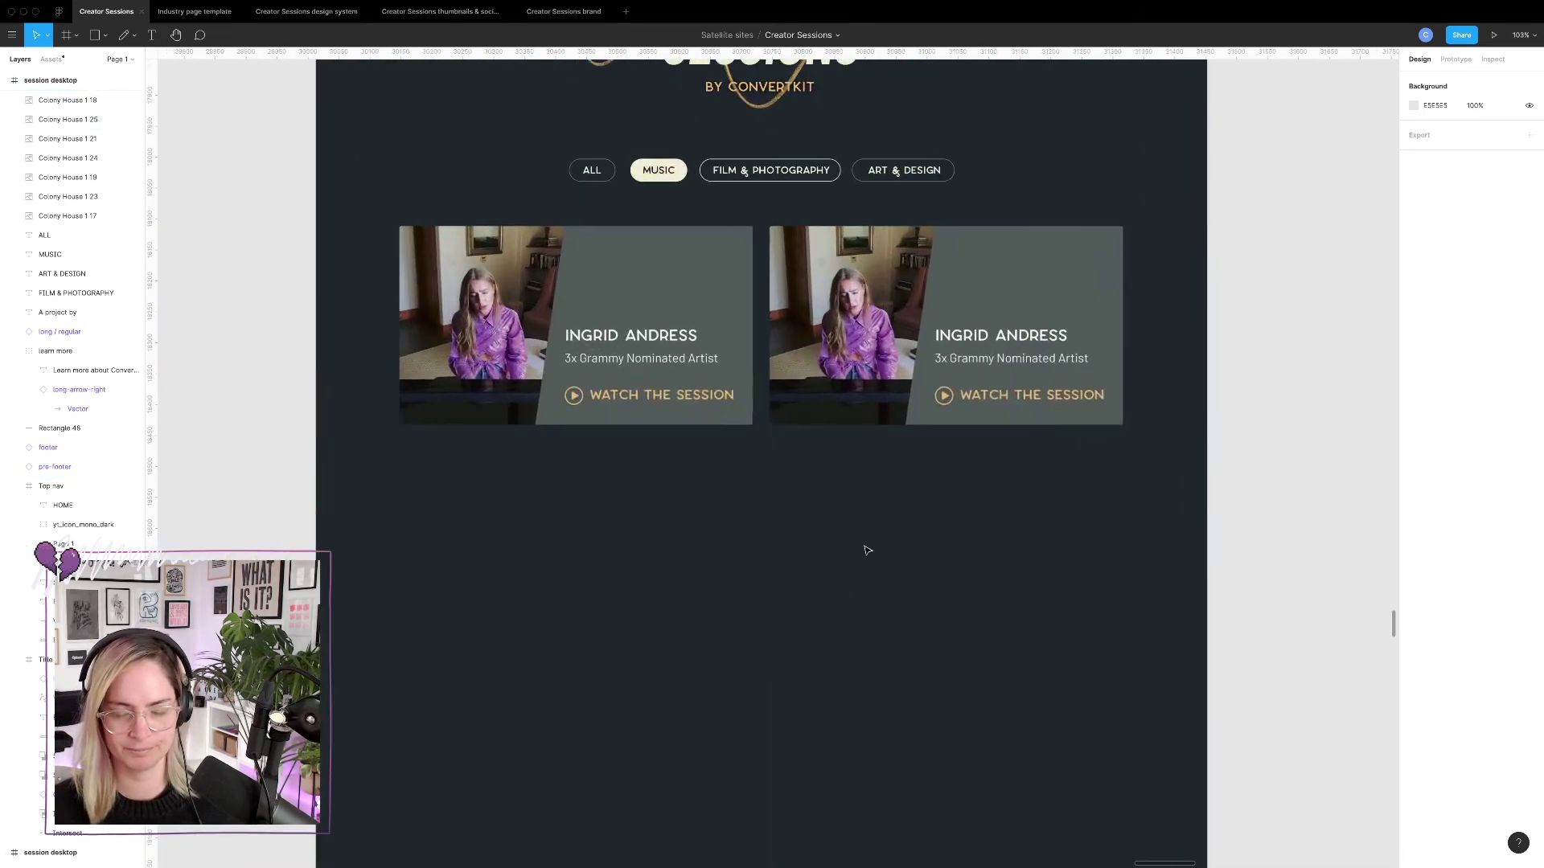
scroll(867, 550, "up", 5)
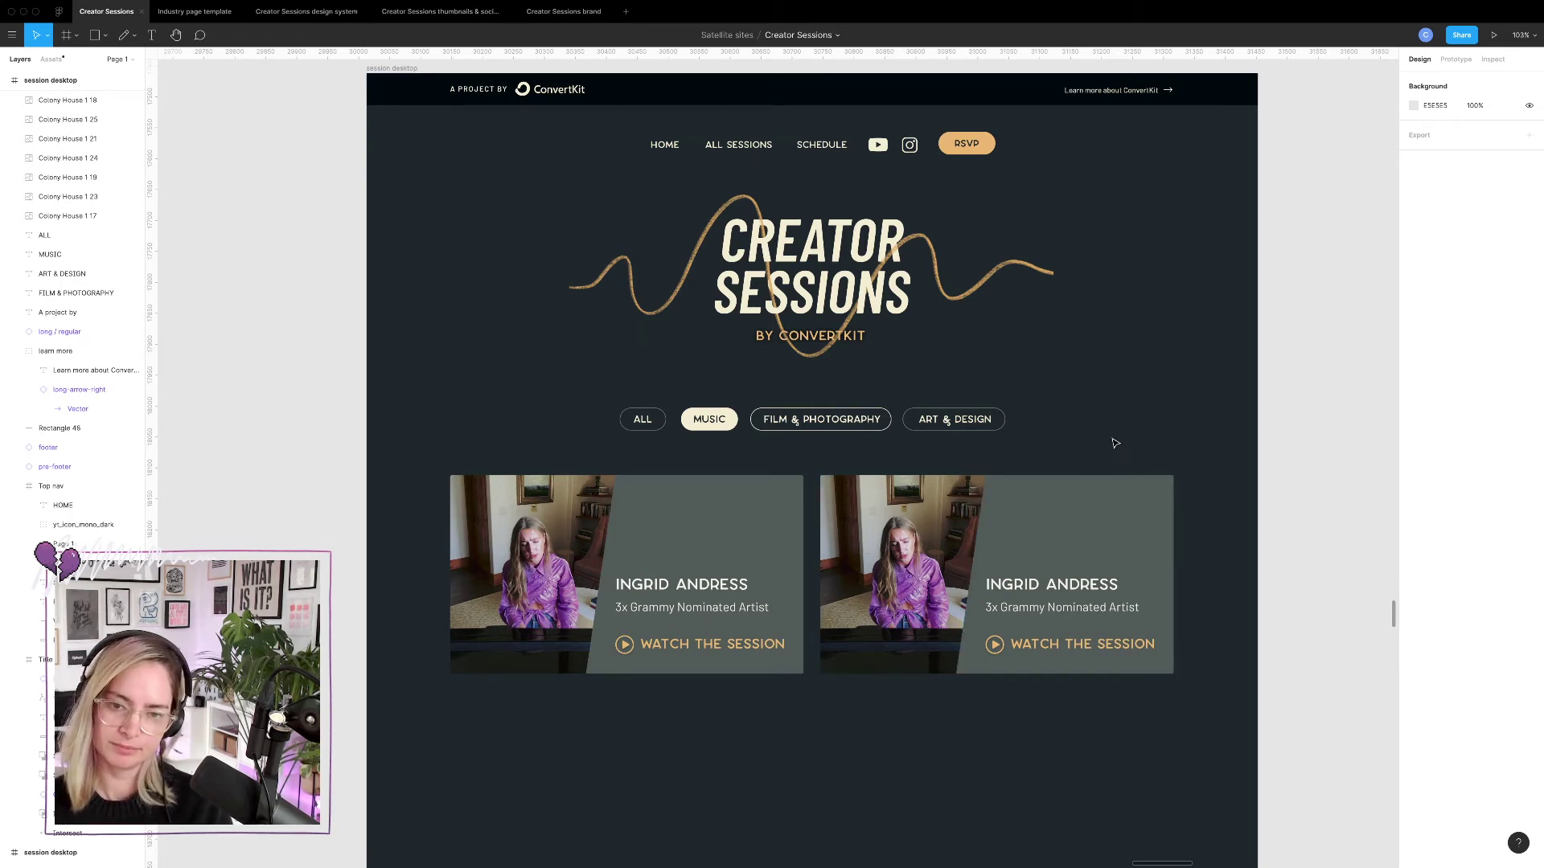
Duplicate the row of two split cards directly below to make a second row.
scroll(1115, 443, "down", 6)
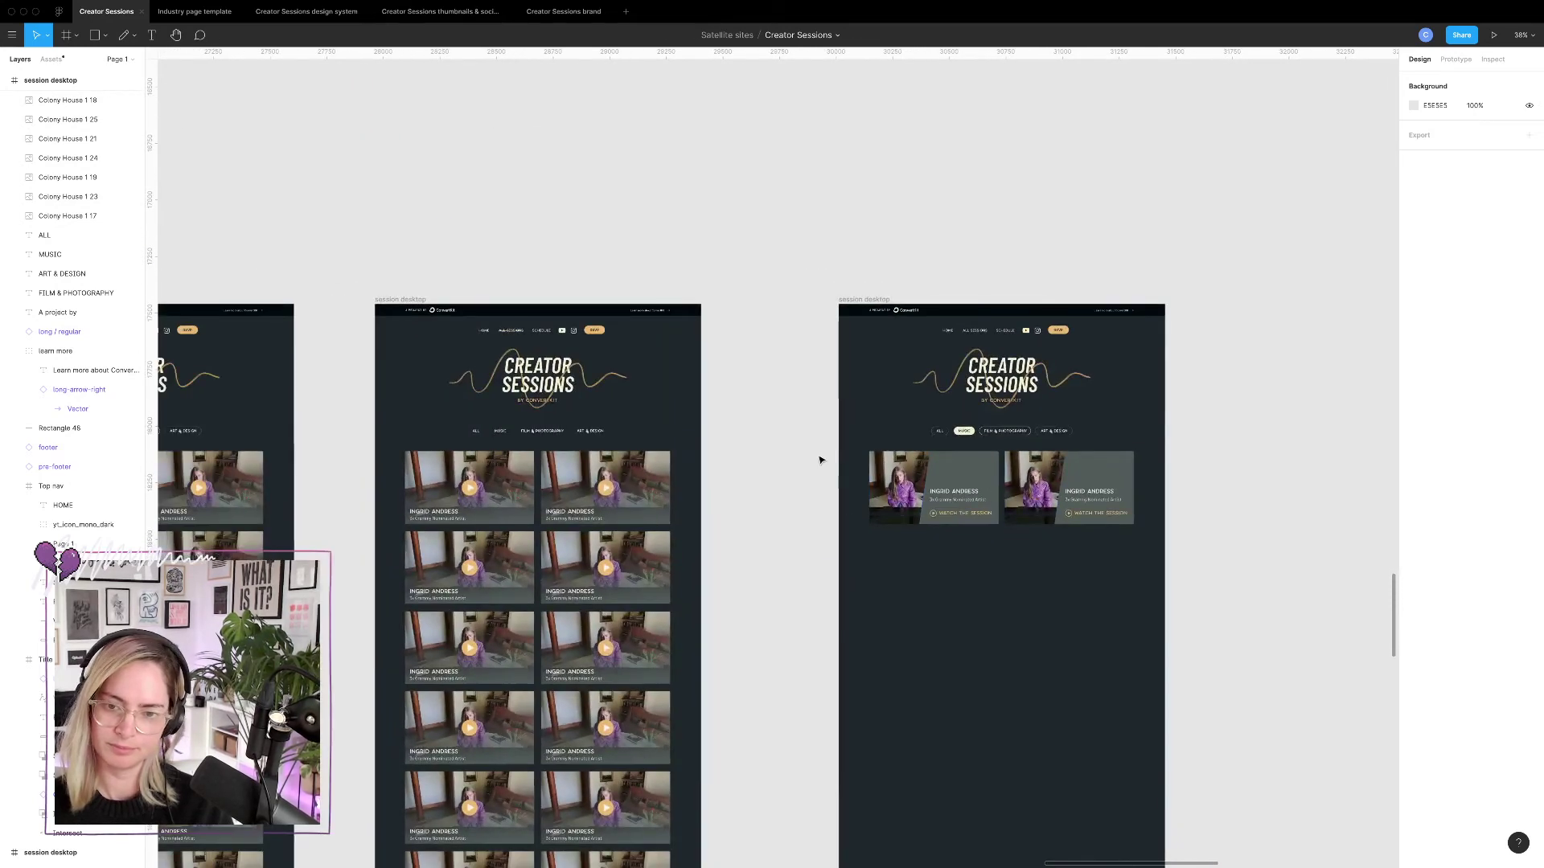
left_click_drag(823, 455, 1134, 538)
left_click_drag(1113, 478, 1099, 558)
scroll(1045, 714, "down", 2)
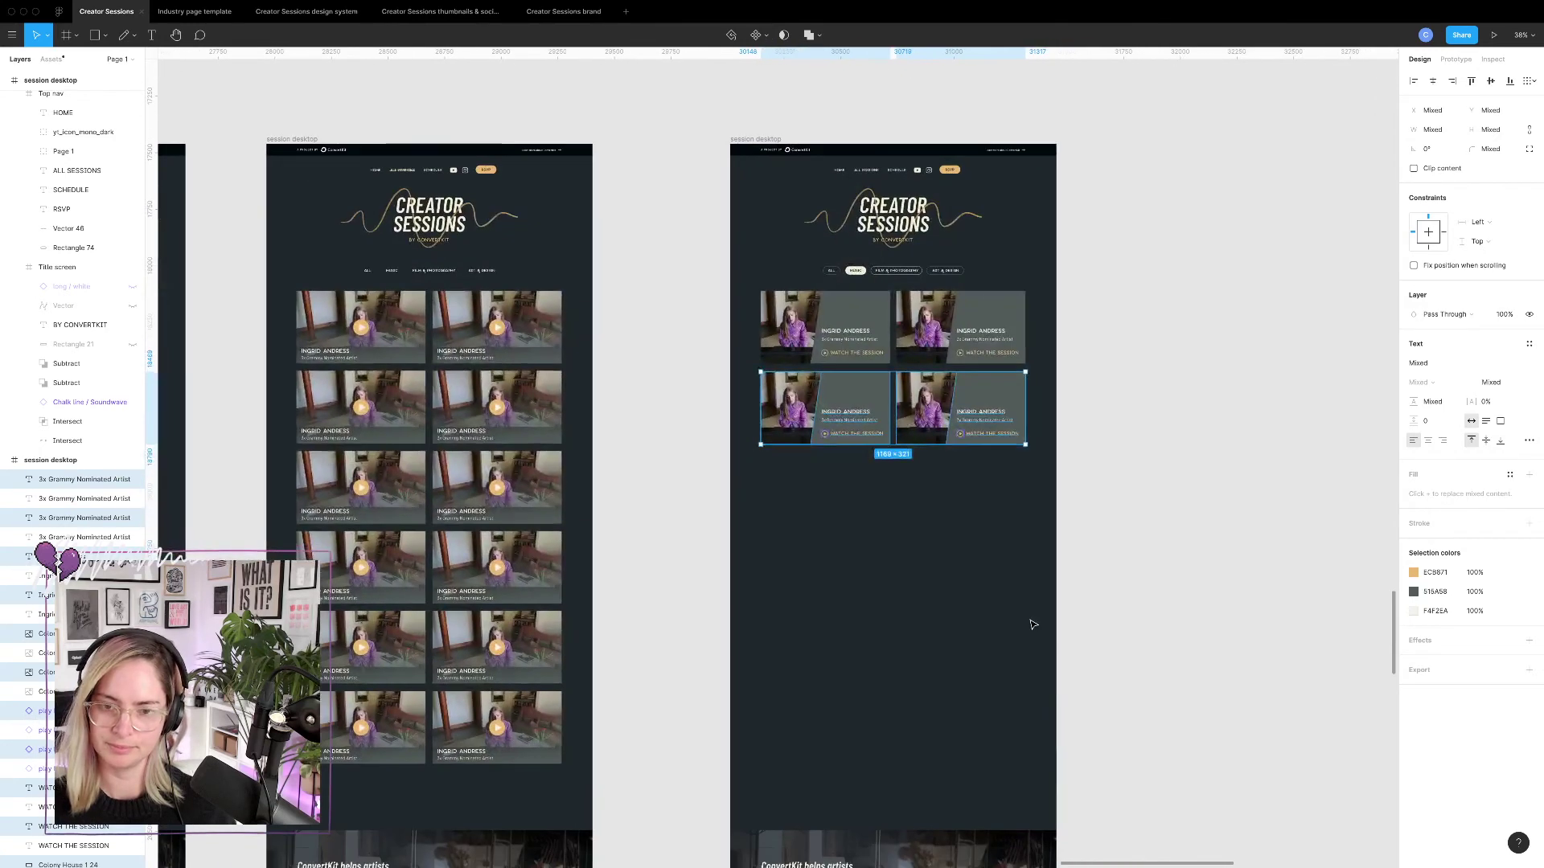
key("Escape")
Select and copy the "Sing it to me like I'm right here" quote section on the rightmost home desktop page.
scroll(913, 527, "down", 5)
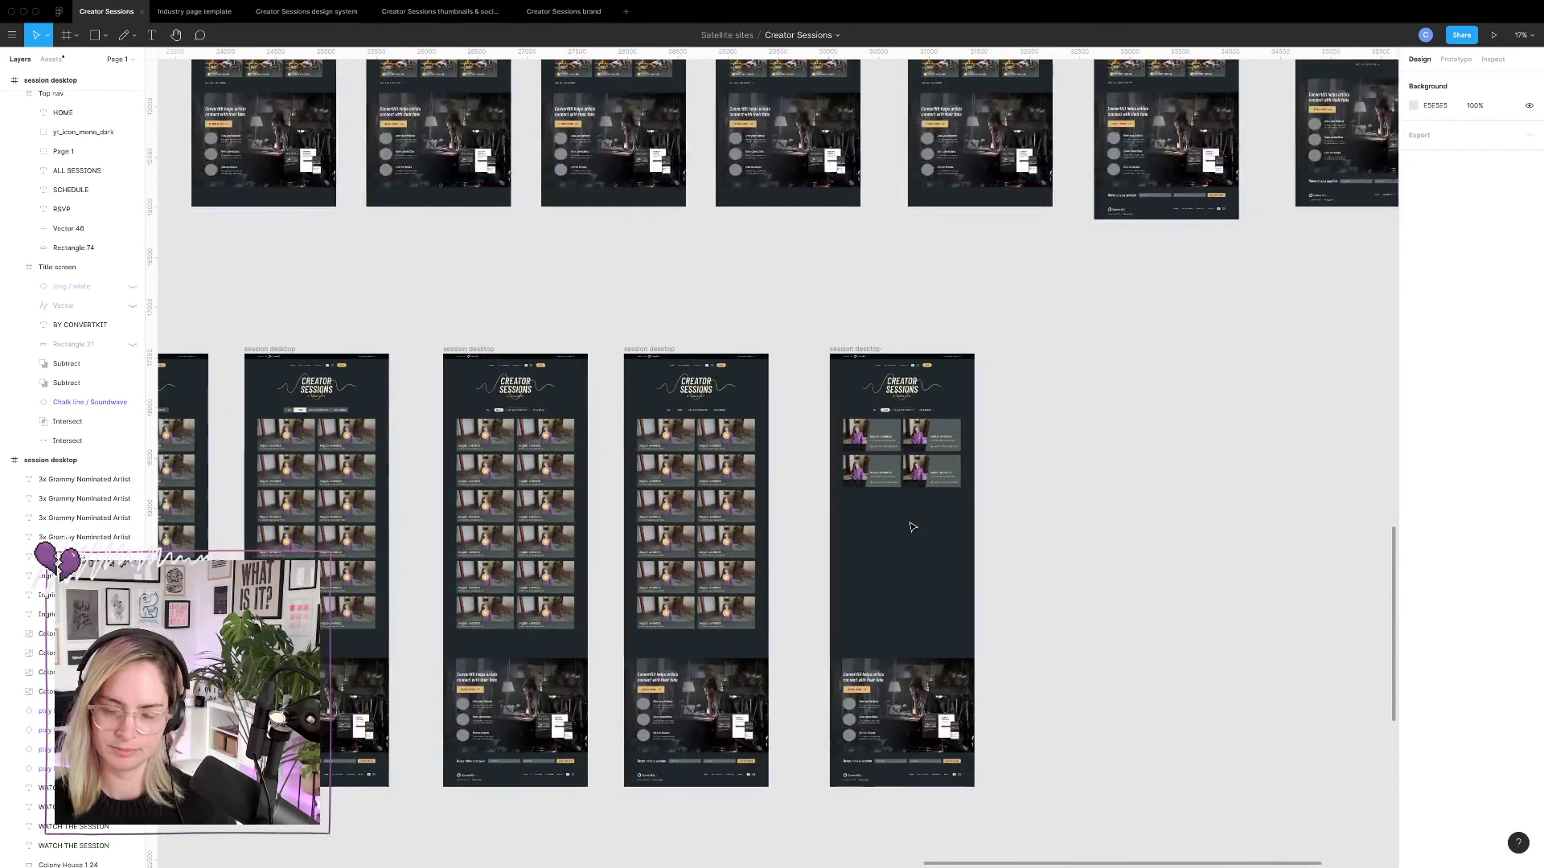
scroll(913, 526, "up", 10)
scroll(913, 526, "left", 2)
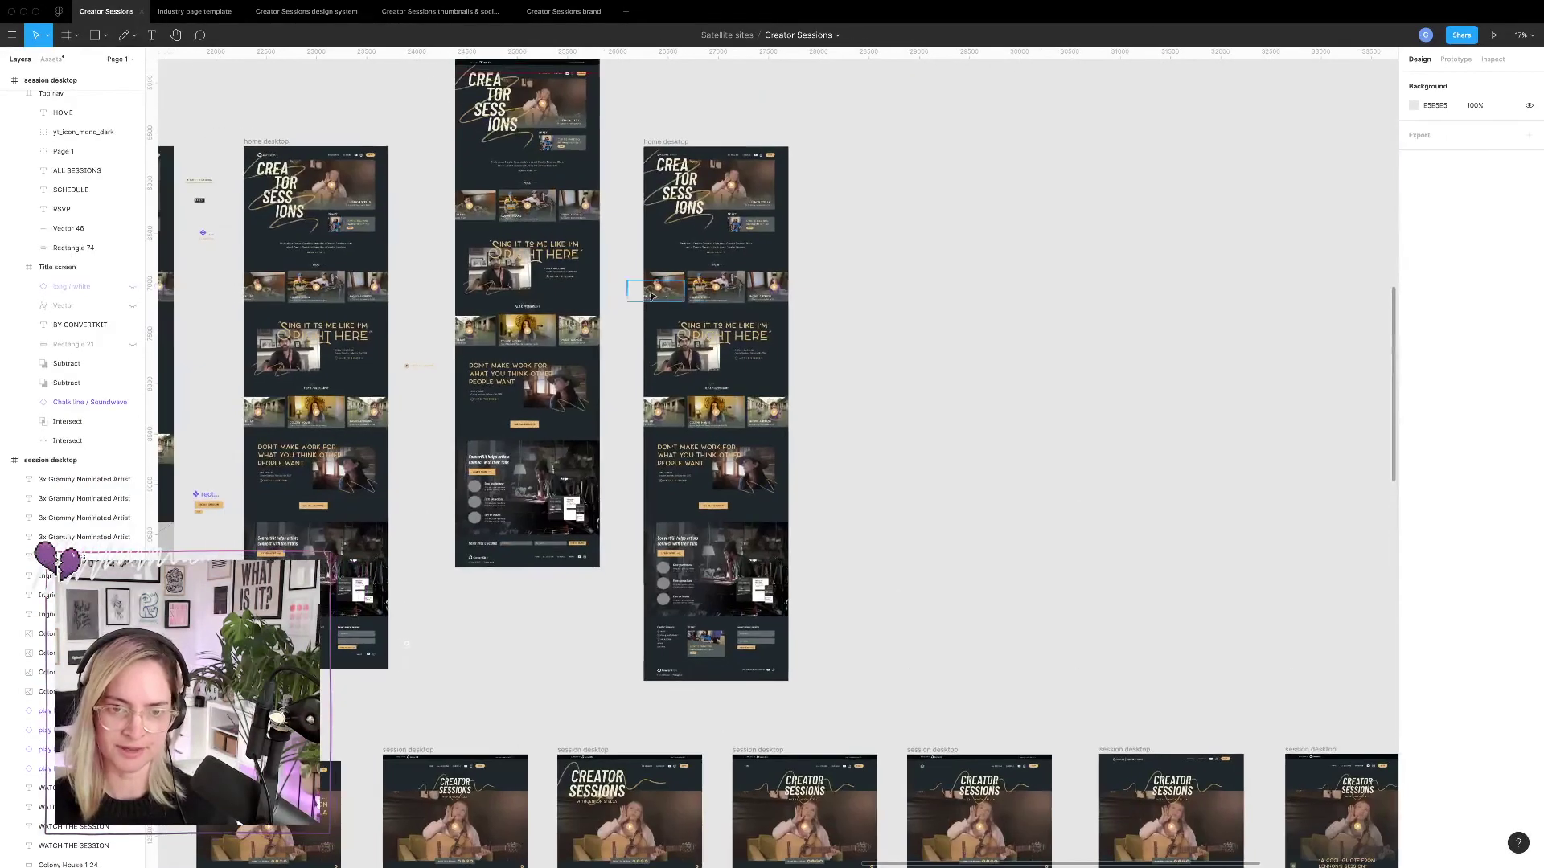
left_click_drag(631, 317, 798, 387)
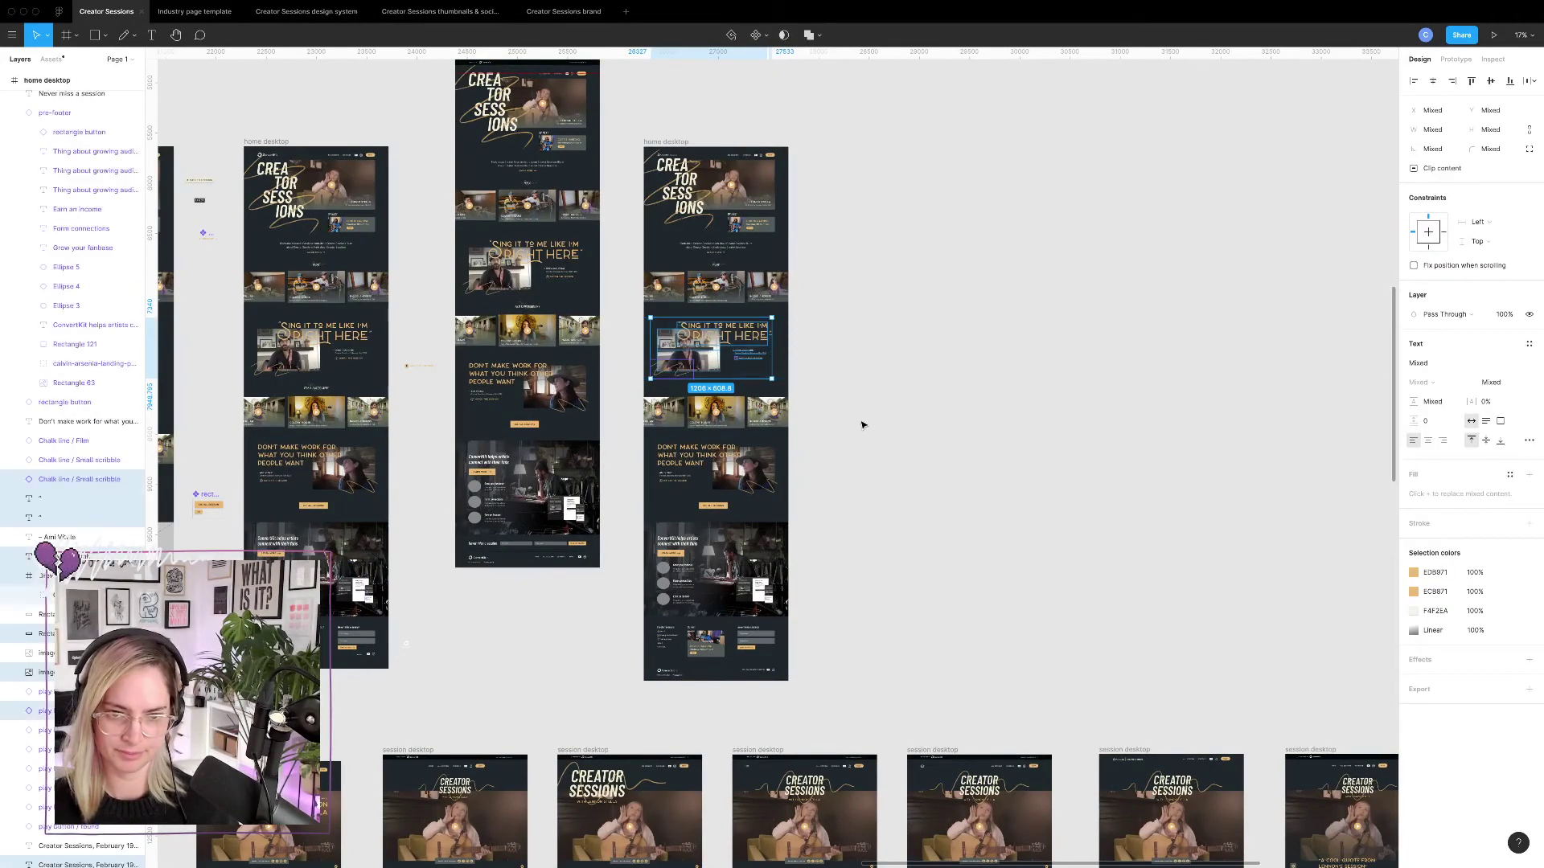
Paste the quote section into the session page and position it beneath the second row of cards, aligned with the card grid.
scroll(916, 486, "down", 15)
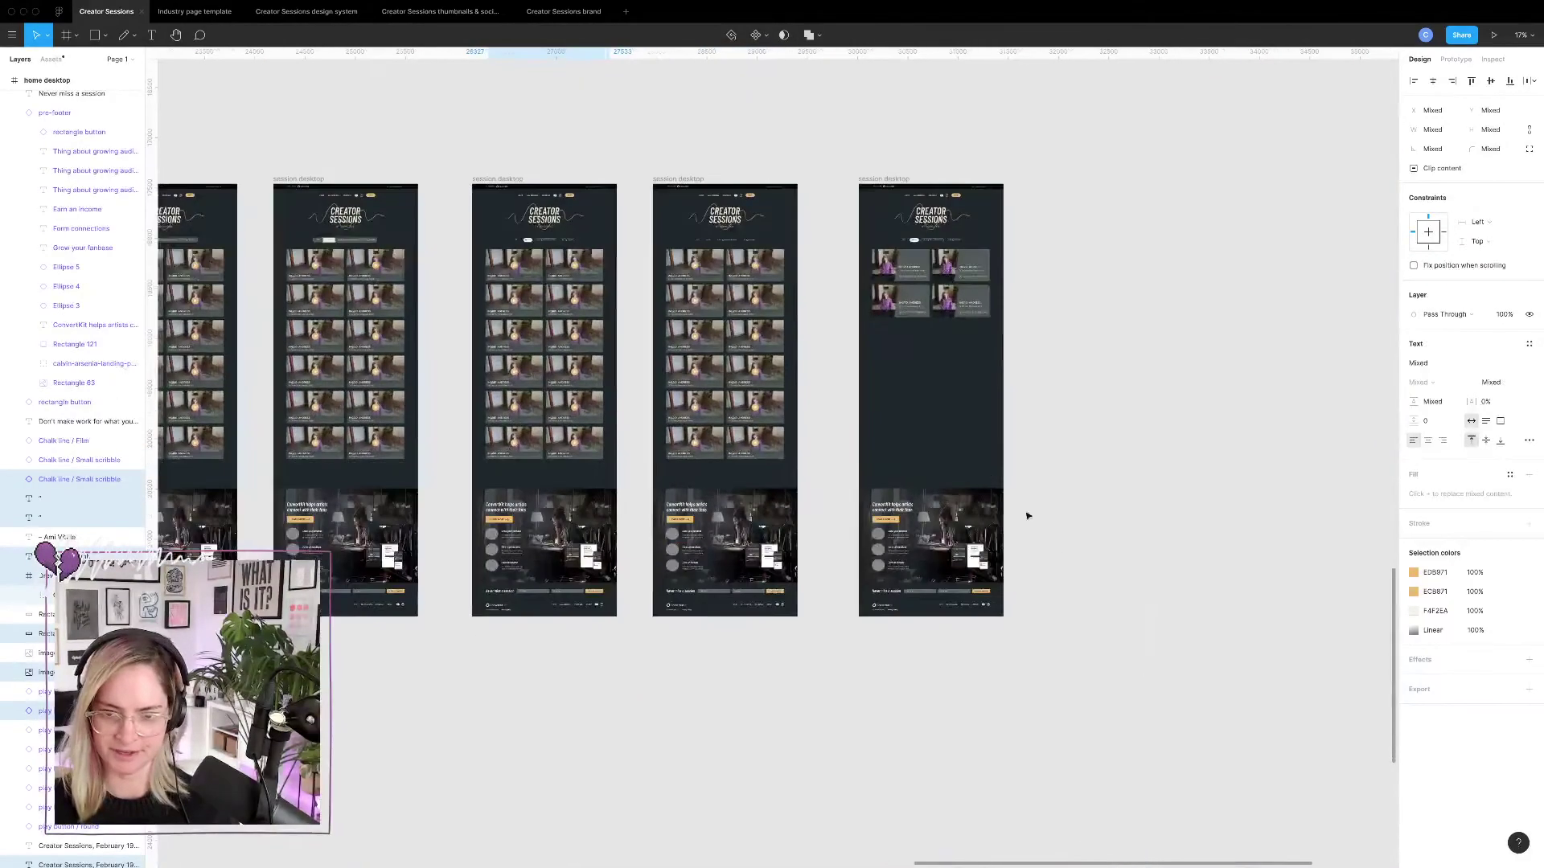
scroll(989, 478, "up", 5)
scroll(952, 439, "up", 5)
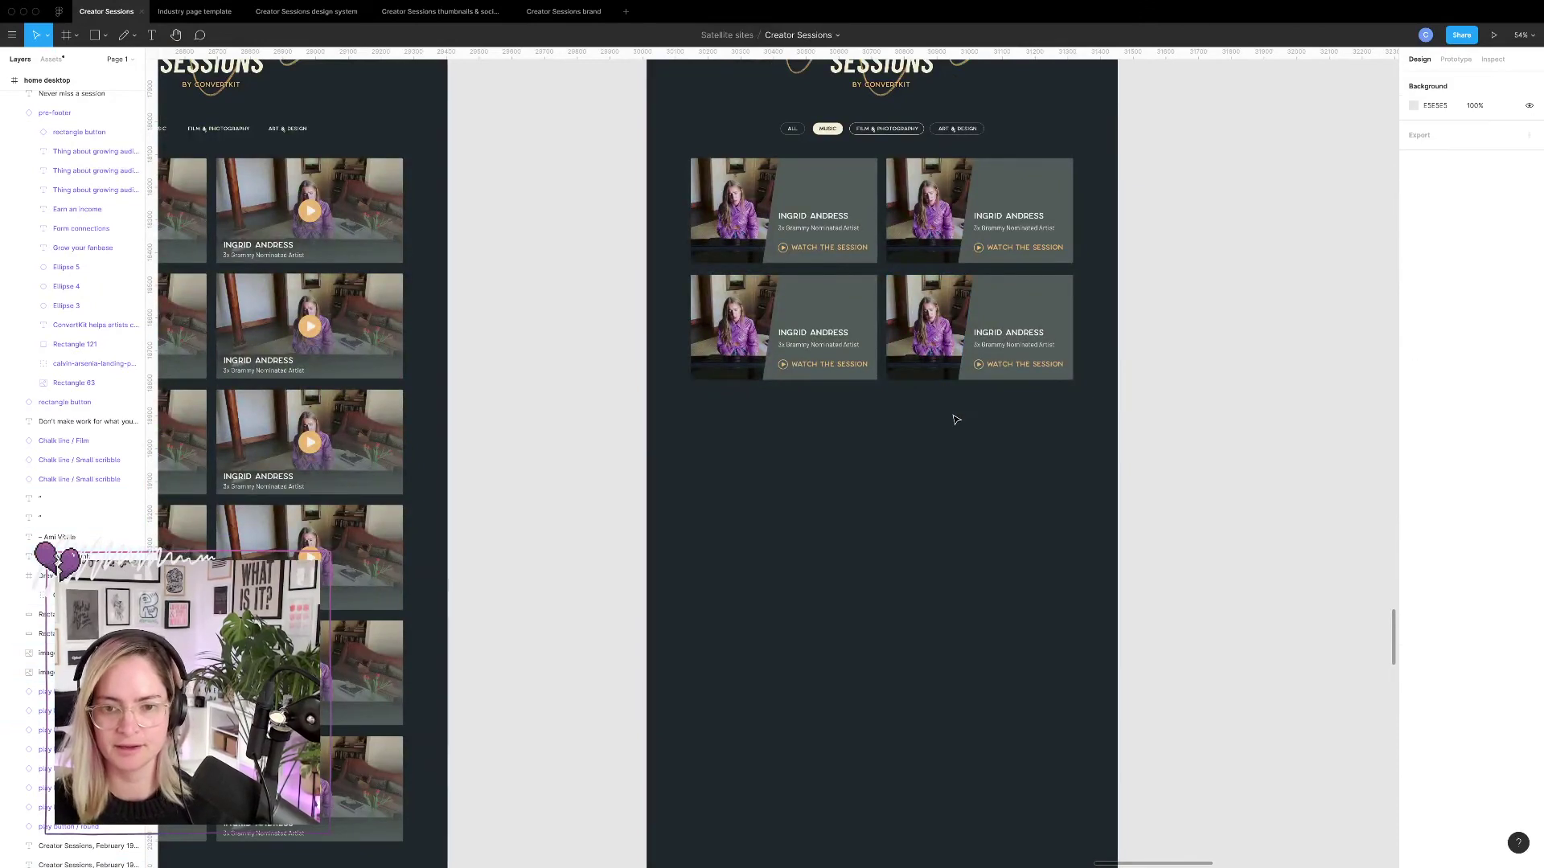
key("super+v")
mouse_move(774, 427)
left_mouse_down()
mouse_move(897, 488)
mouse_move(867, 473)
left_mouse_up()
mouse_move(780, 504)
left_mouse_down()
mouse_move(1329, 511)
mouse_move(786, 521)
left_mouse_up()
left_click(937, 645)
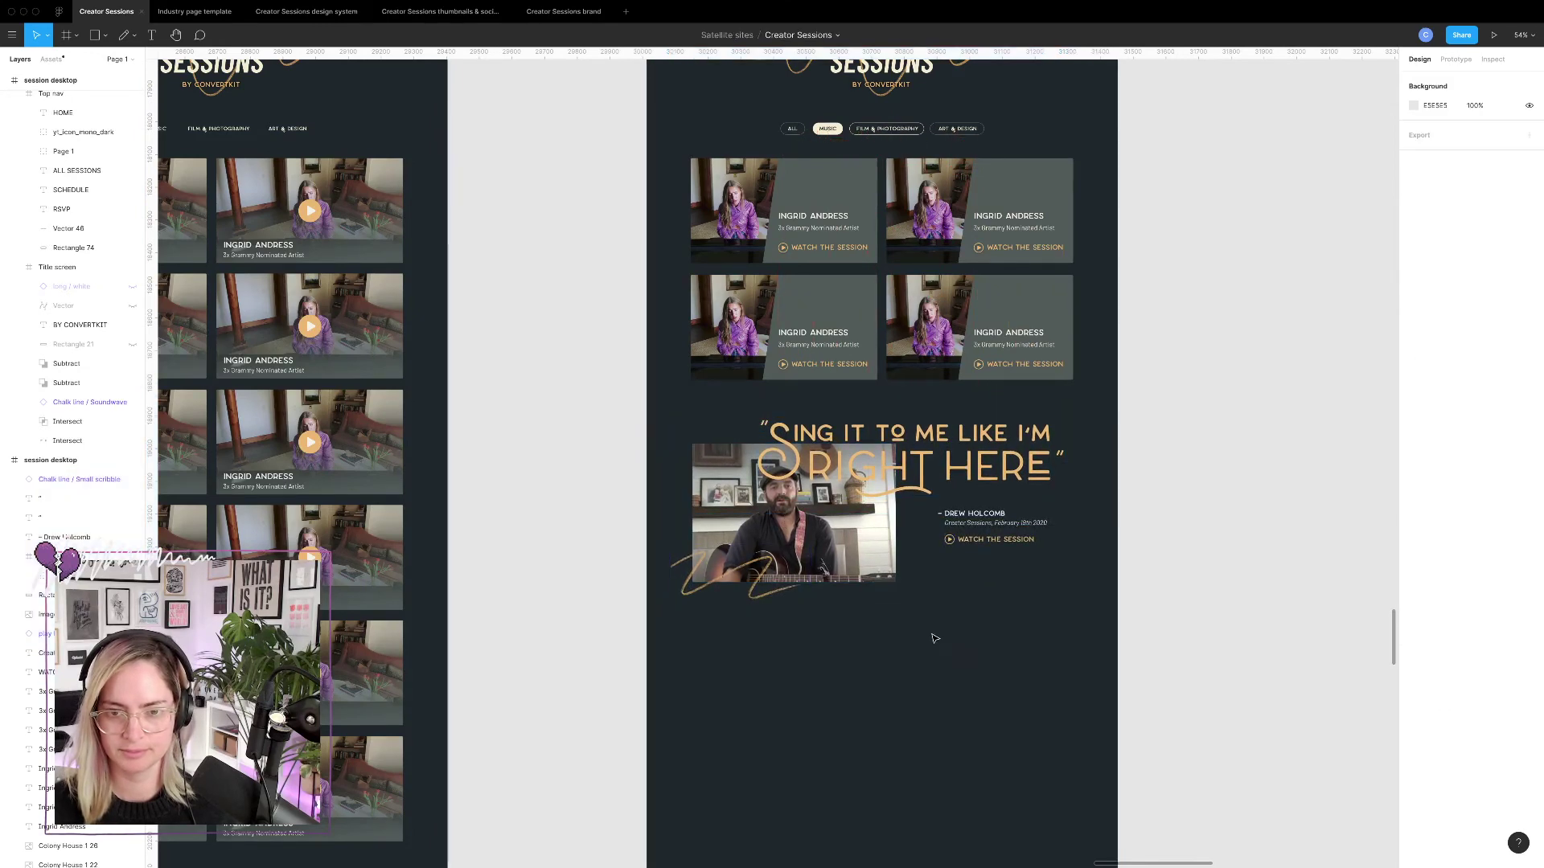
scroll(932, 635, "up", 5, "ctrl")
scroll(931, 634, "down", 7, "ctrl")
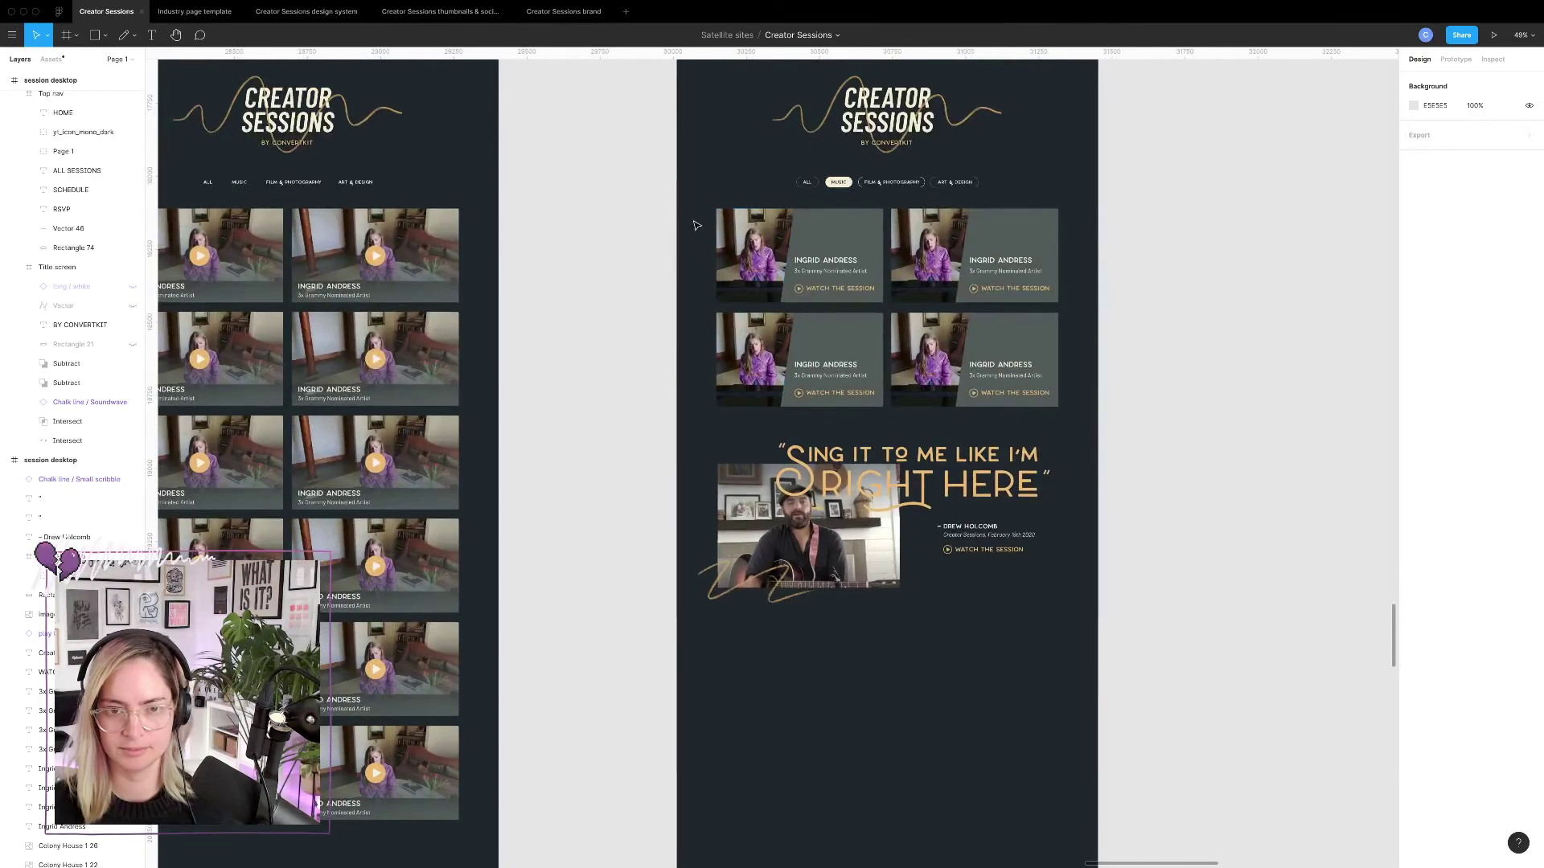
Duplicate the two rows of split cards and place the copy directly beneath the featured quote section.
left_click_drag(697, 225, 1058, 405)
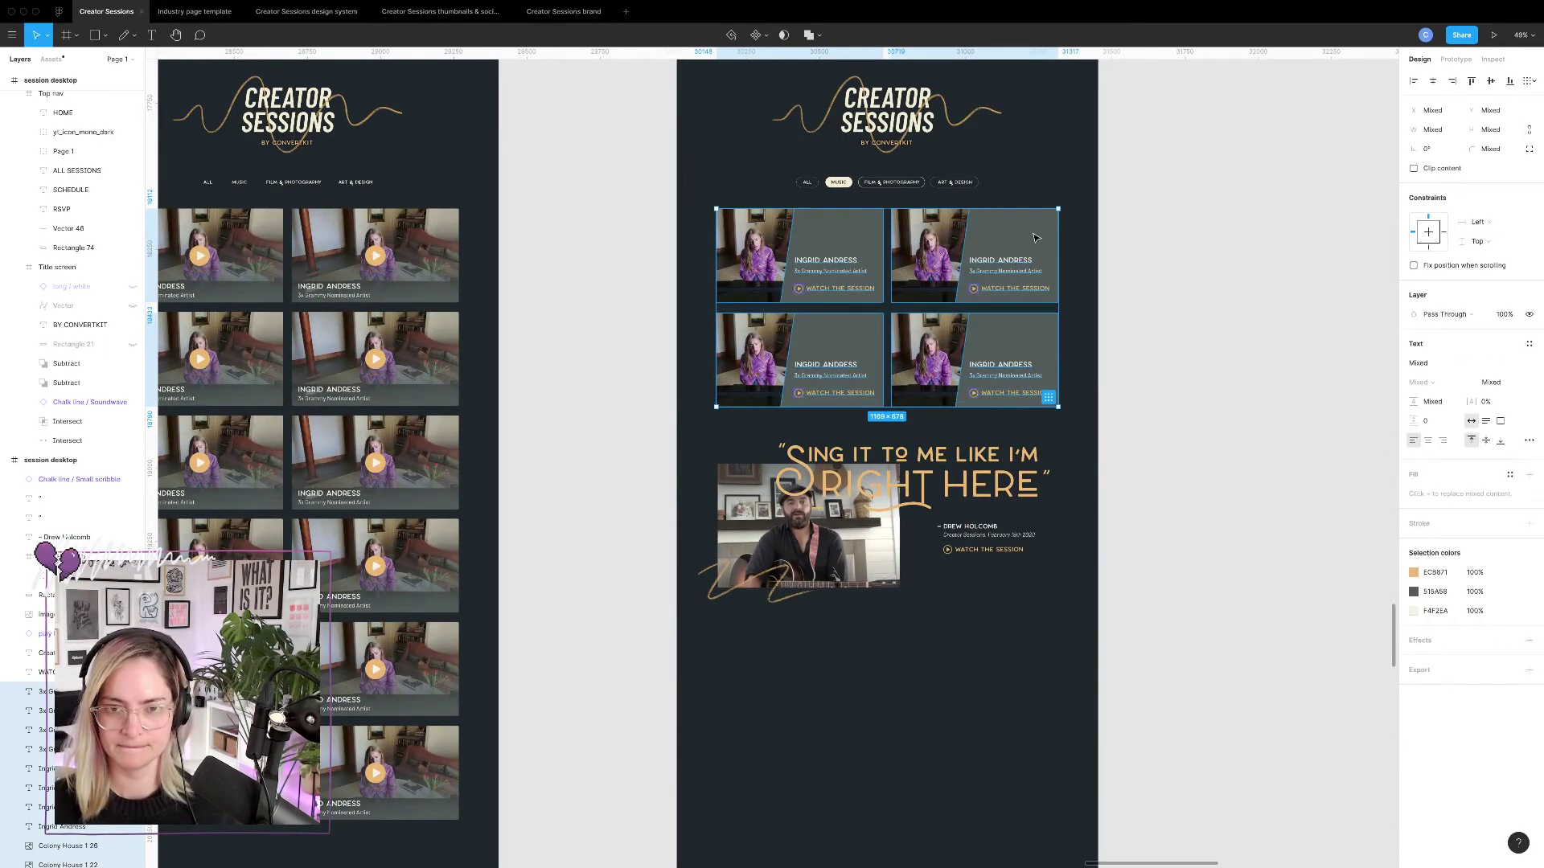
mouse_move(1035, 238)
left_mouse_down("alt")
mouse_move(1033, 623)
mouse_move(1005, 657)
left_mouse_up("alt")
left_click(1176, 672)
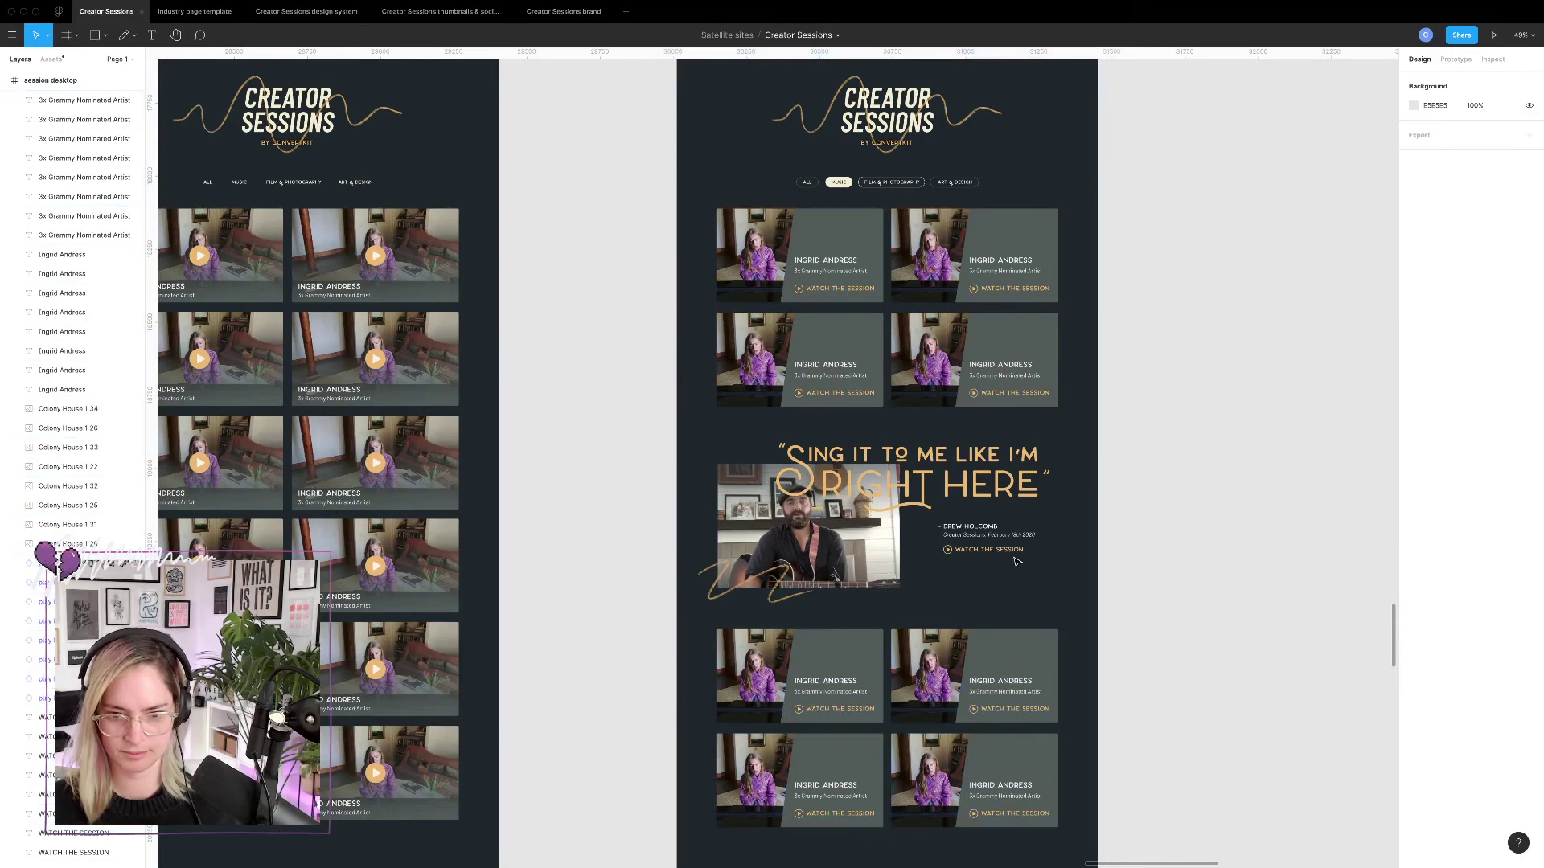
scroll(1018, 562, "down", 2)
scroll(957, 482, "up", 5)
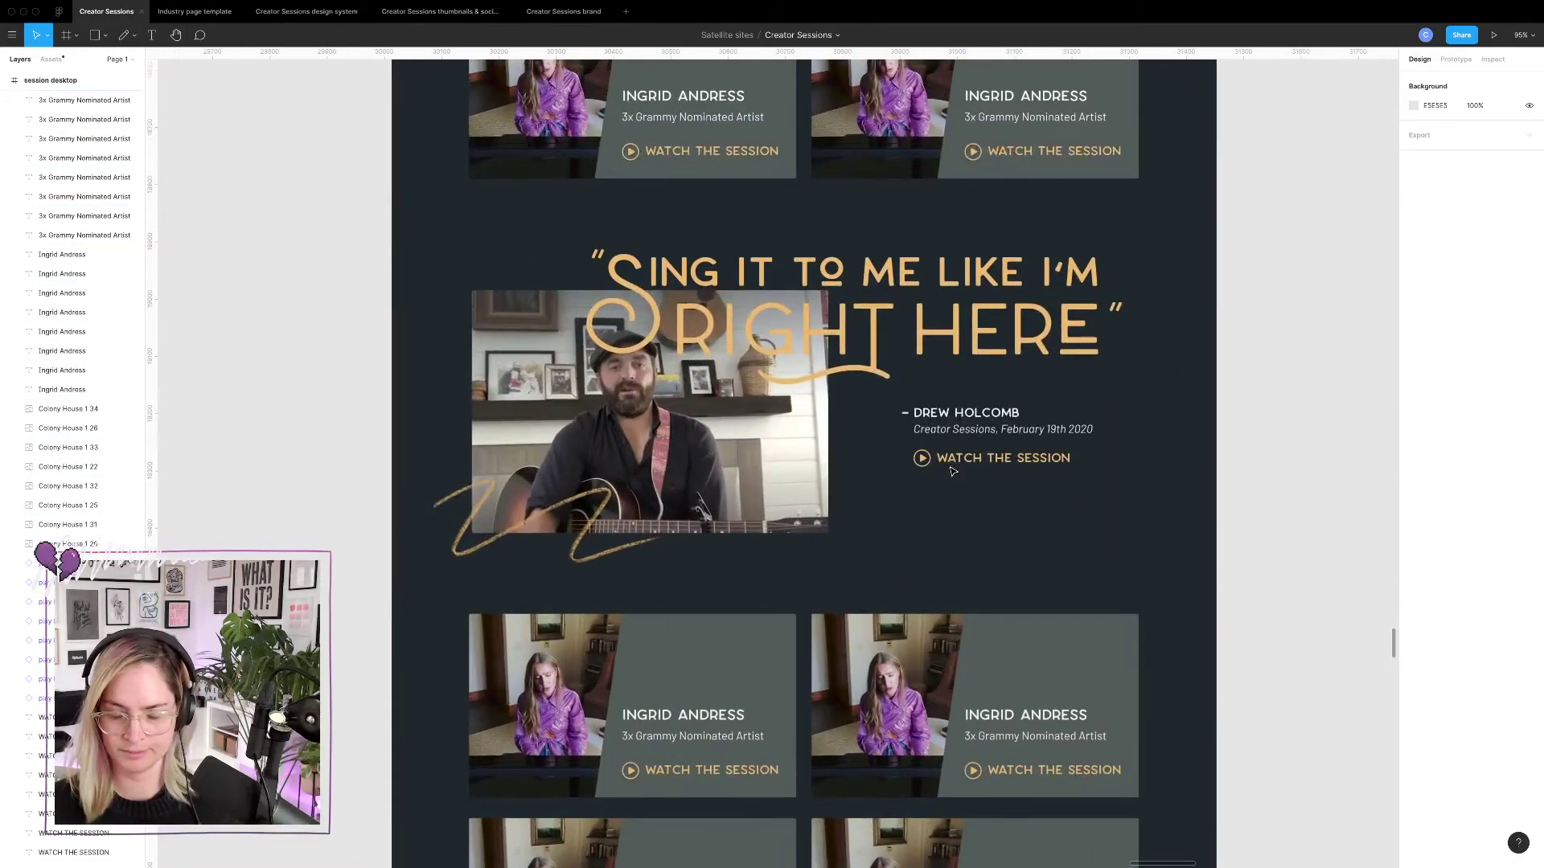
scroll(952, 471, "up", 1)
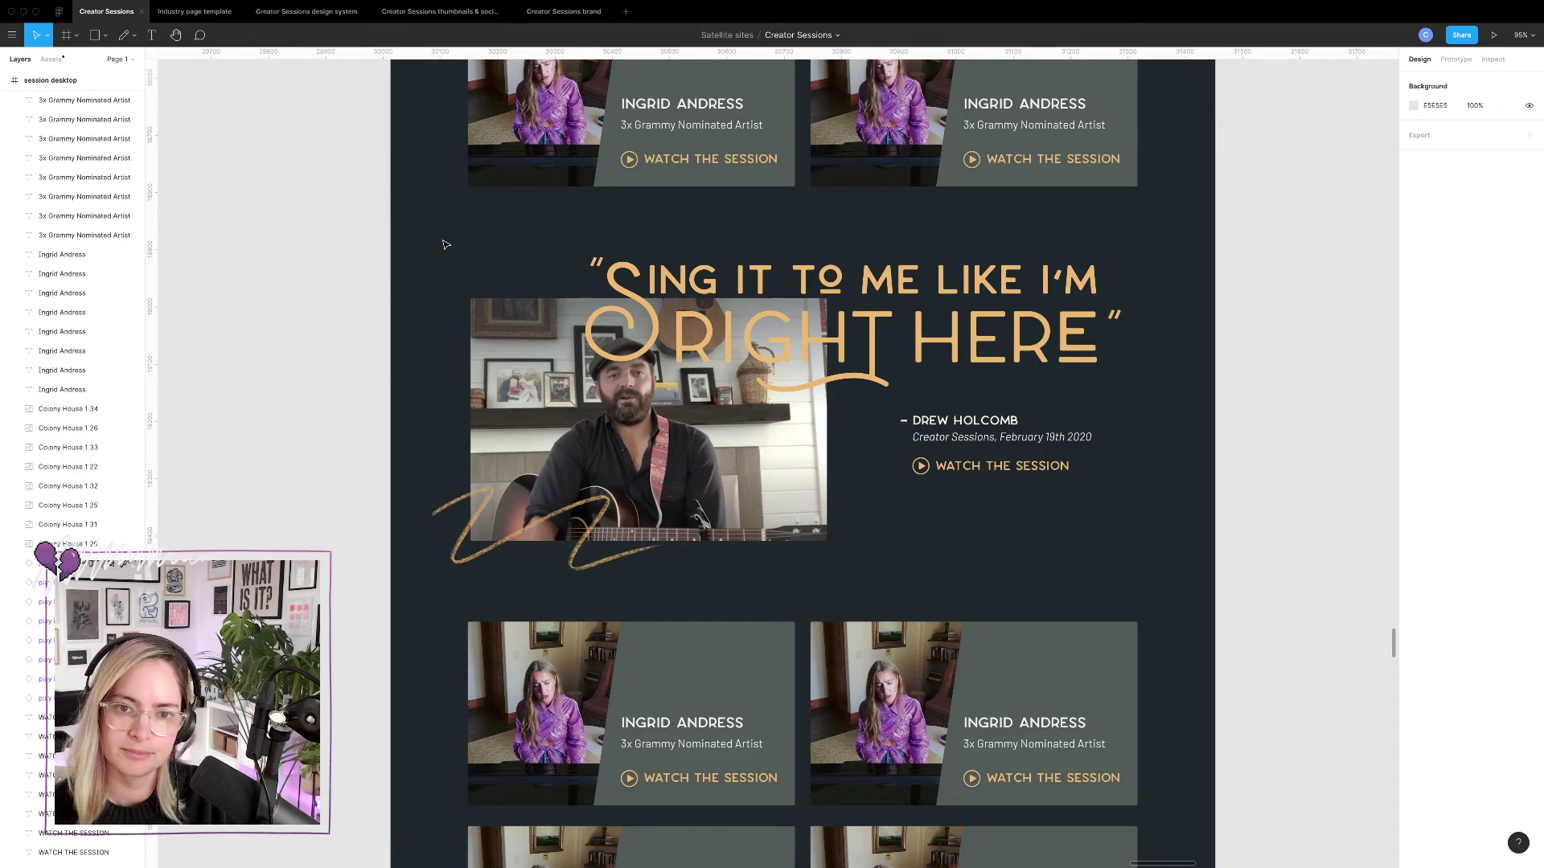
Duplicate the whole session desktop frame and place the copy beside the original on its right.
scroll(445, 244, "down", 5)
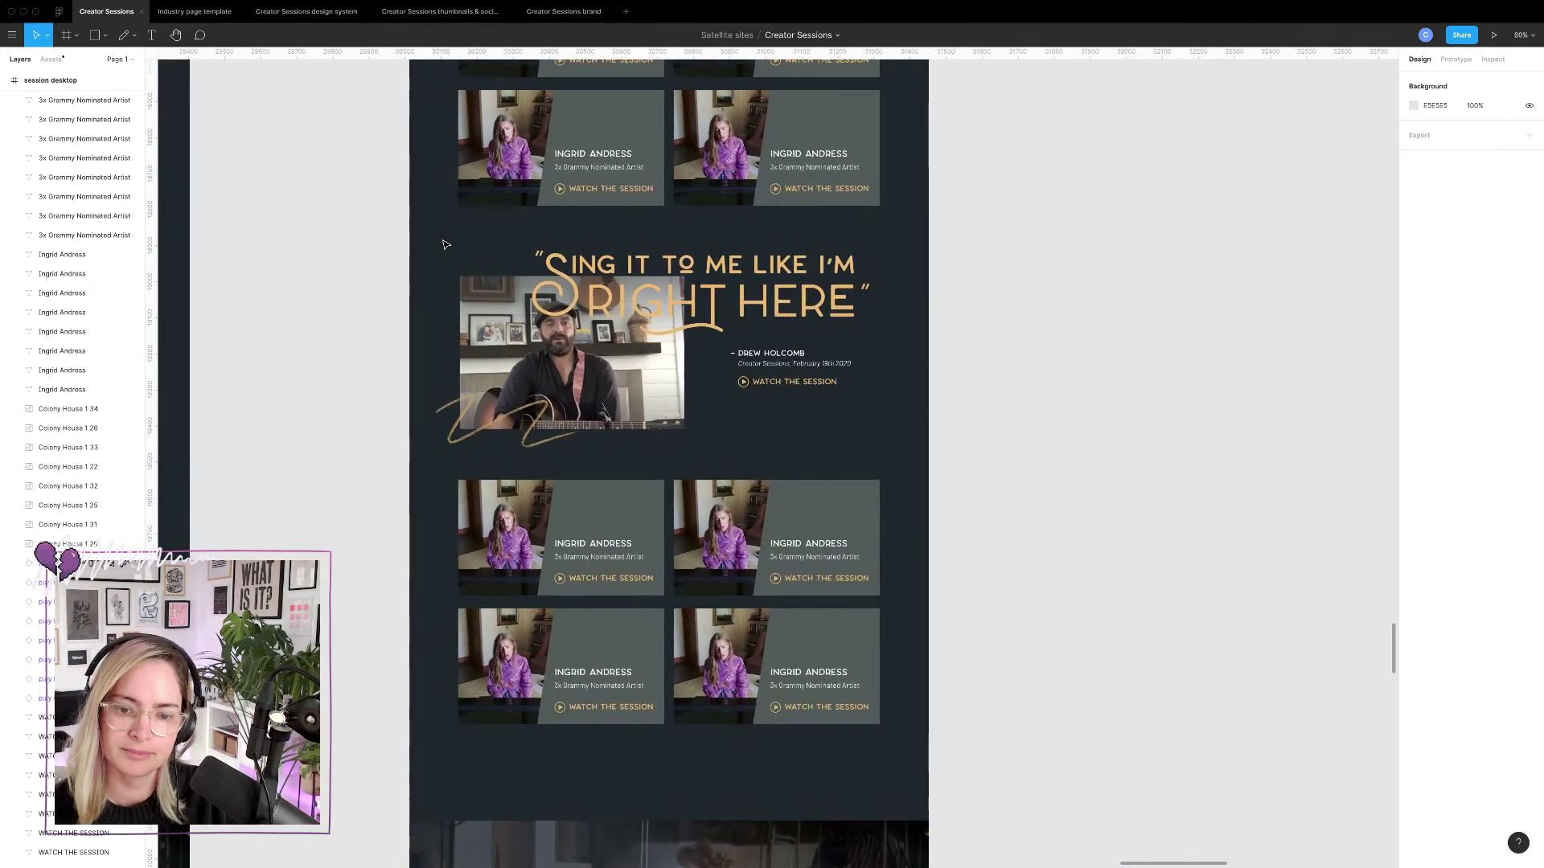
scroll(443, 242, "down", 5)
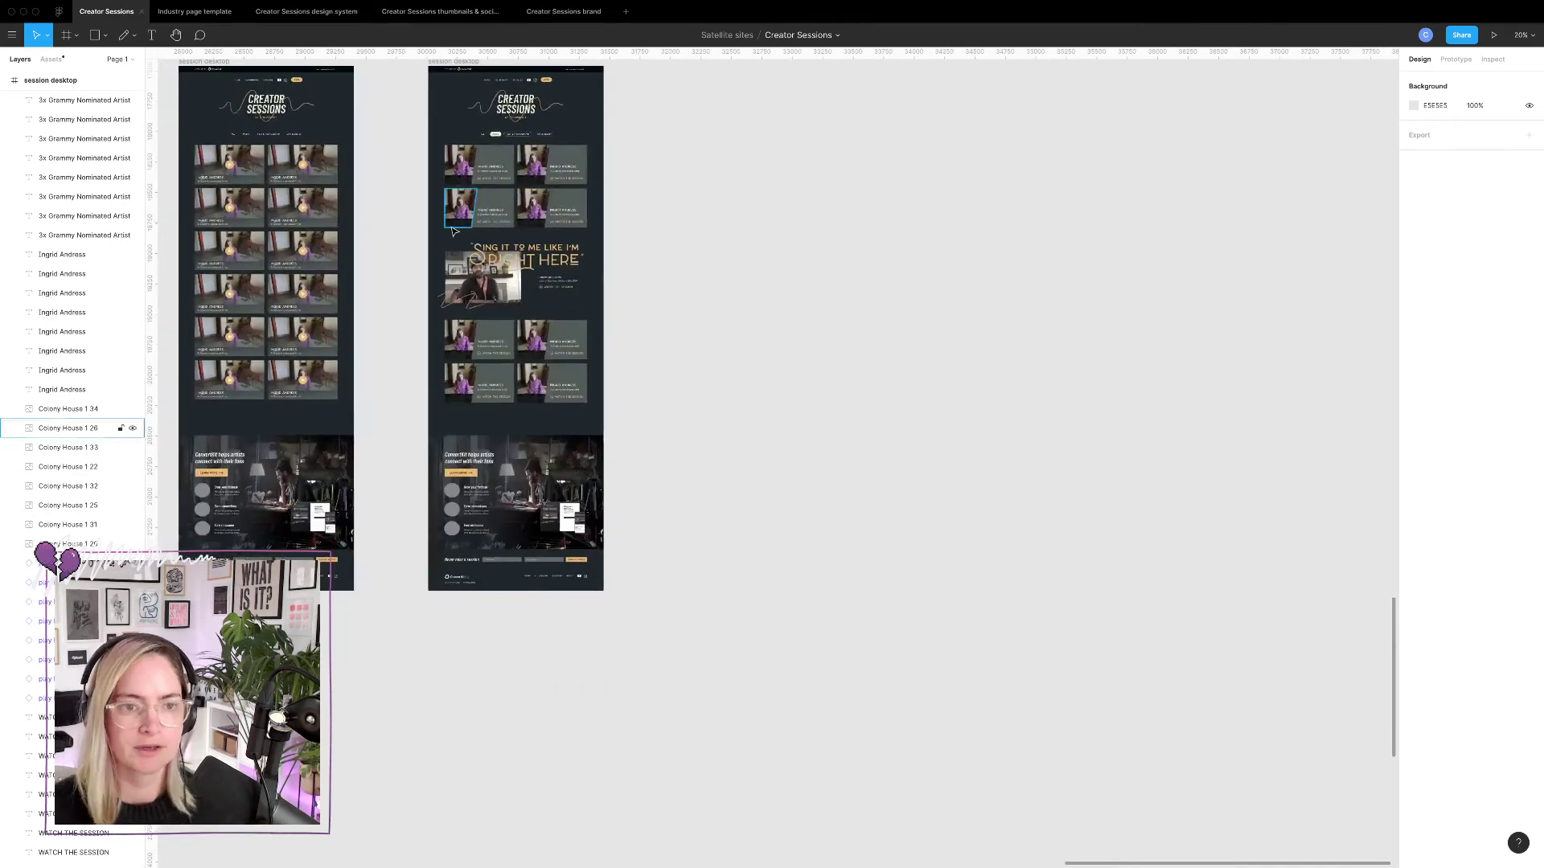
scroll(452, 232, "up", 3)
left_click(499, 203)
left_click_drag(499, 203, 709, 202)
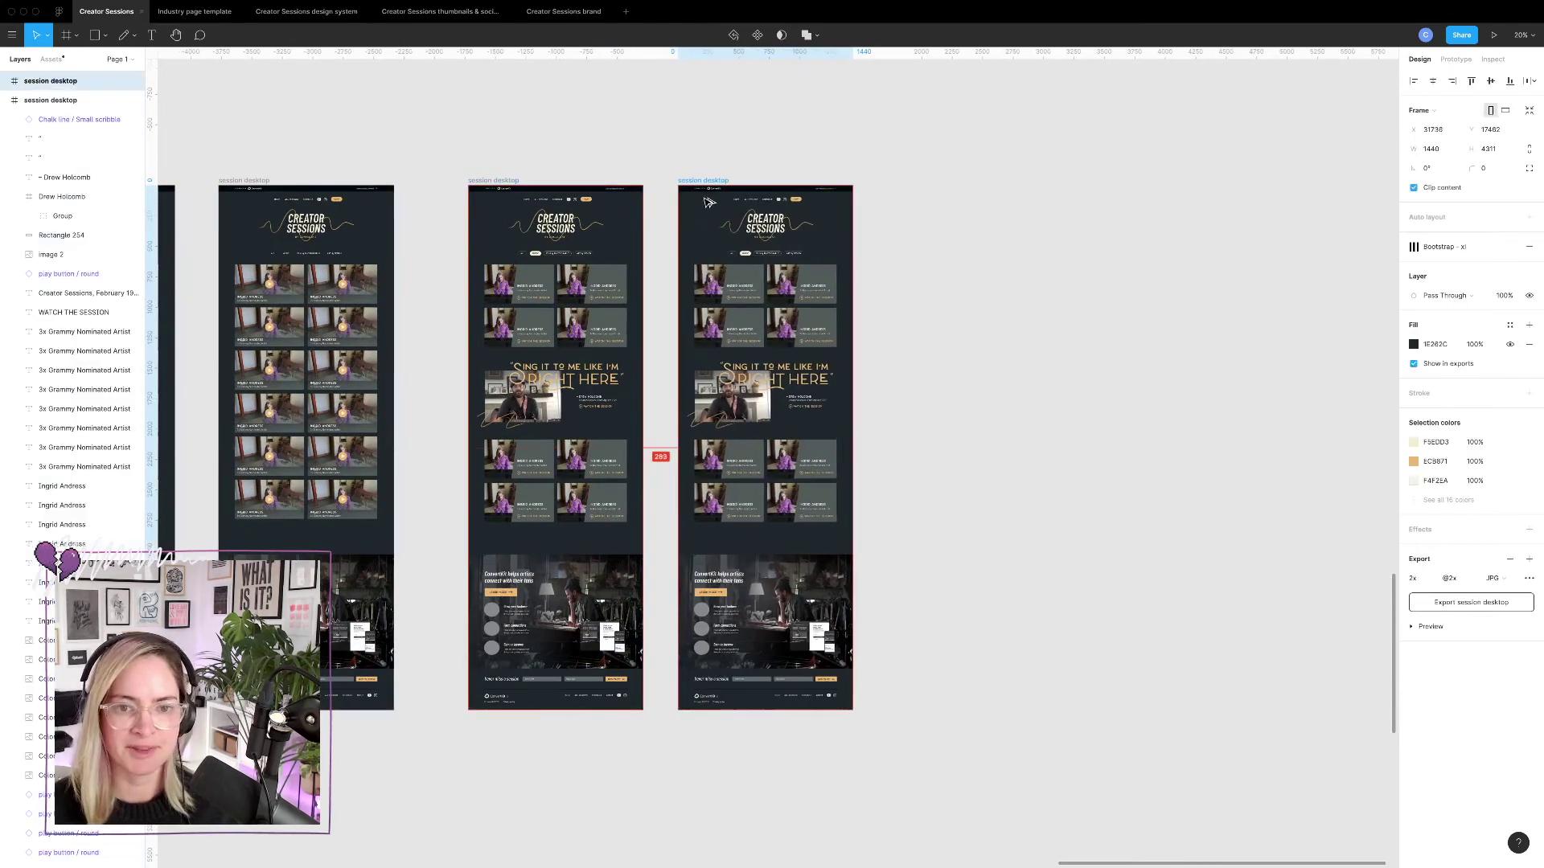
left_click(1021, 346)
Delete the featured quote section between the card rows on the duplicated session page.
scroll(719, 278, "up", 6)
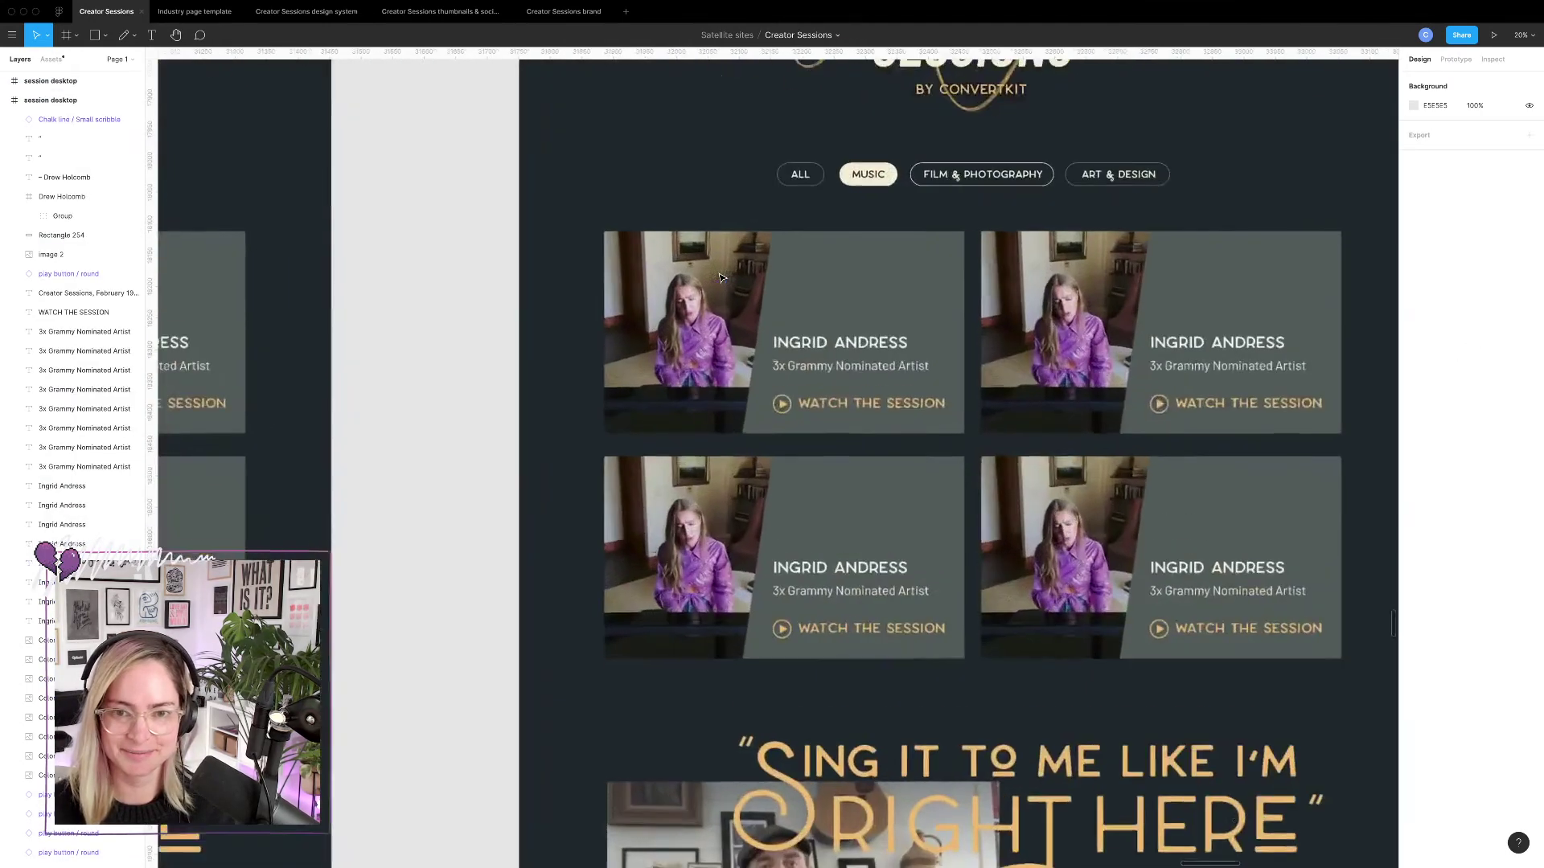
scroll(719, 277, "up", 5)
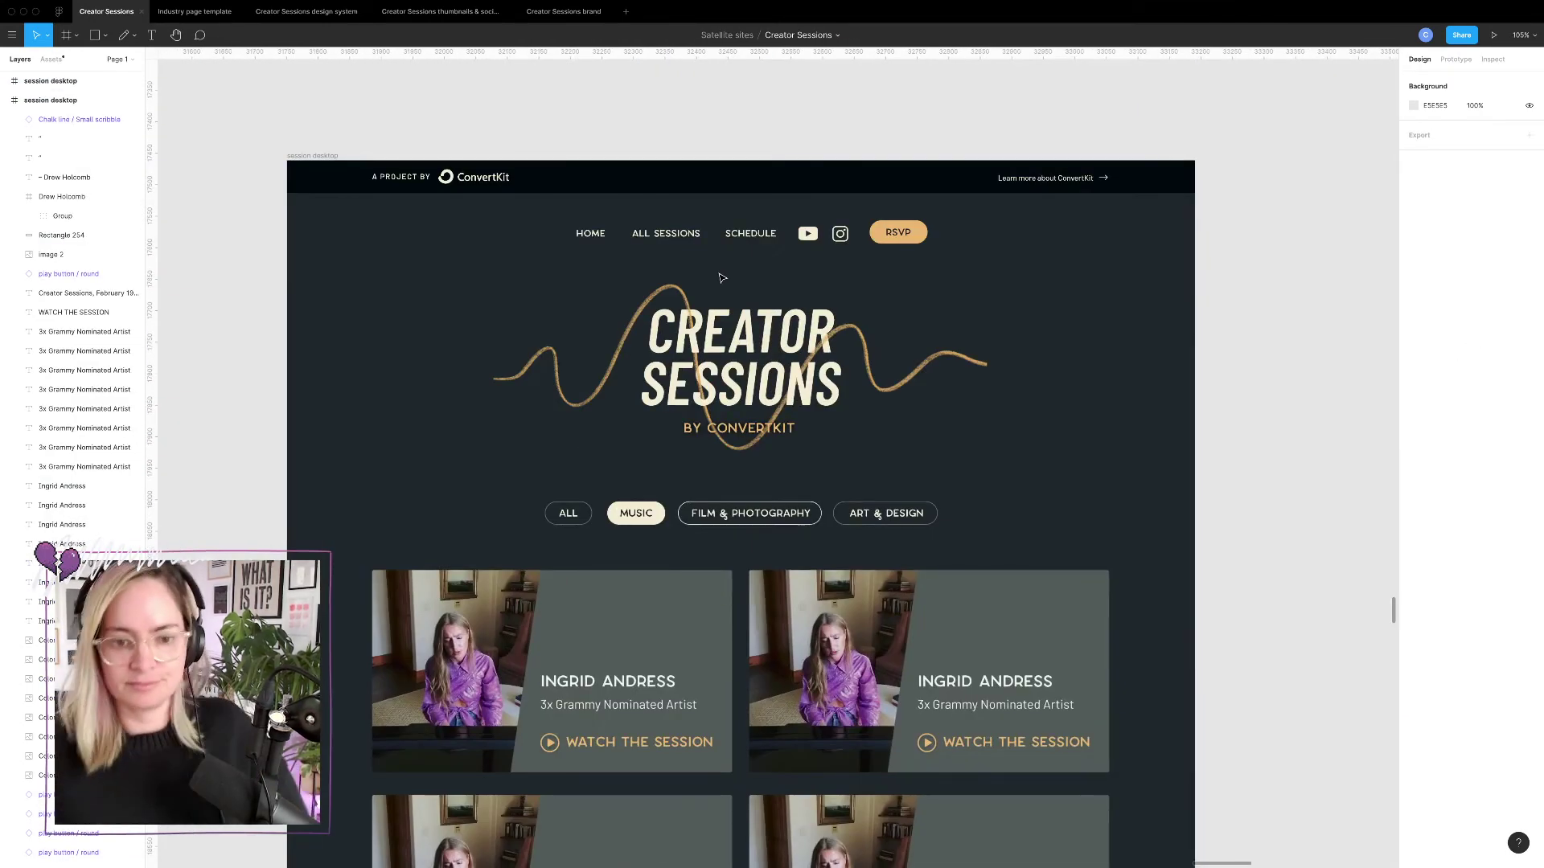
scroll(876, 379, "down", 8)
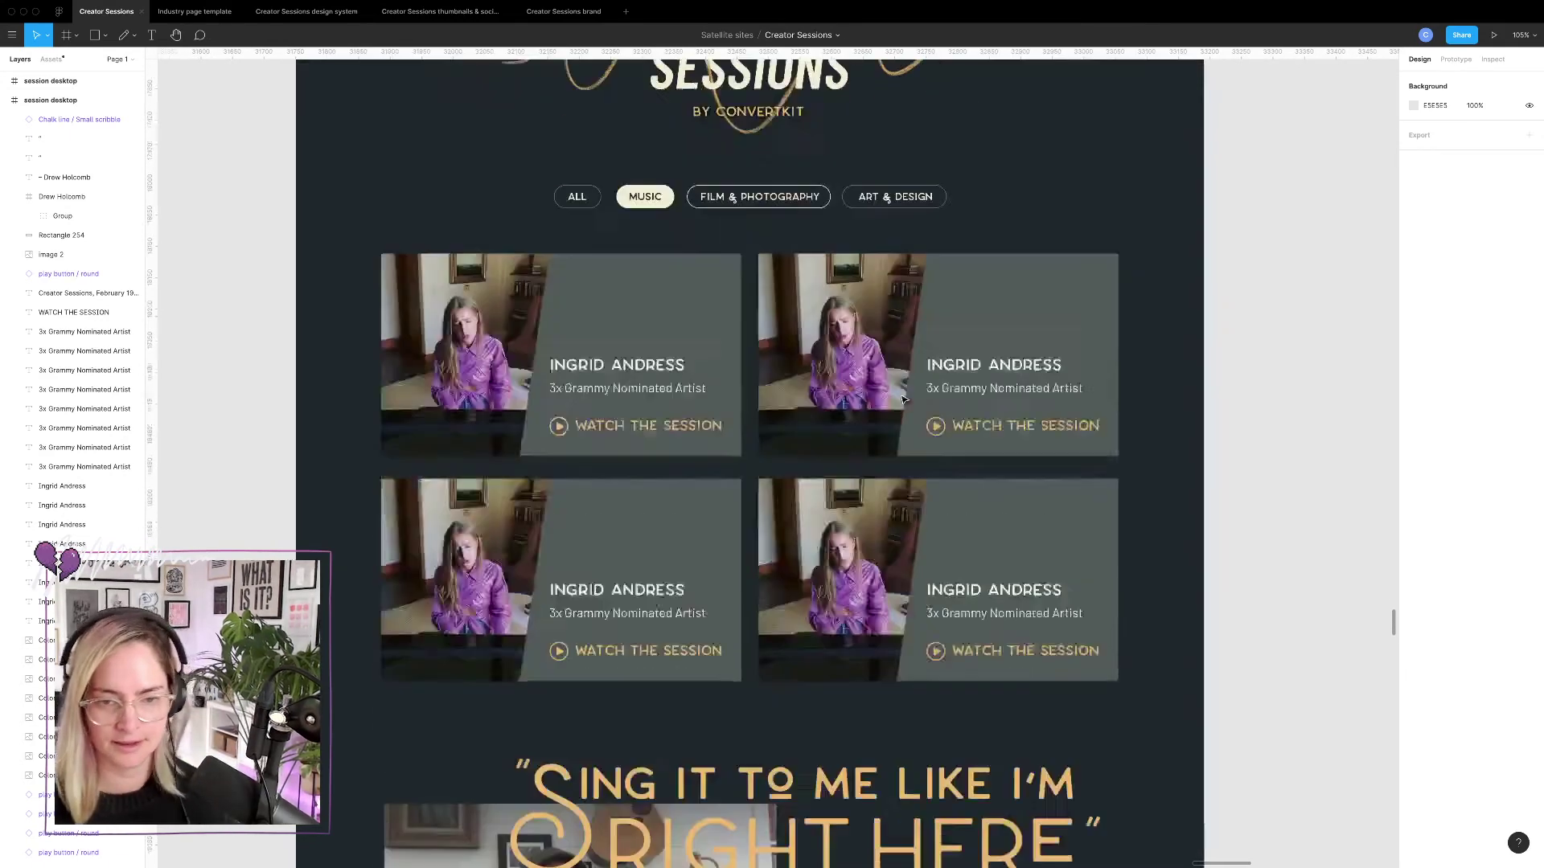
left_click(877, 379)
scroll(877, 380, "down", 10)
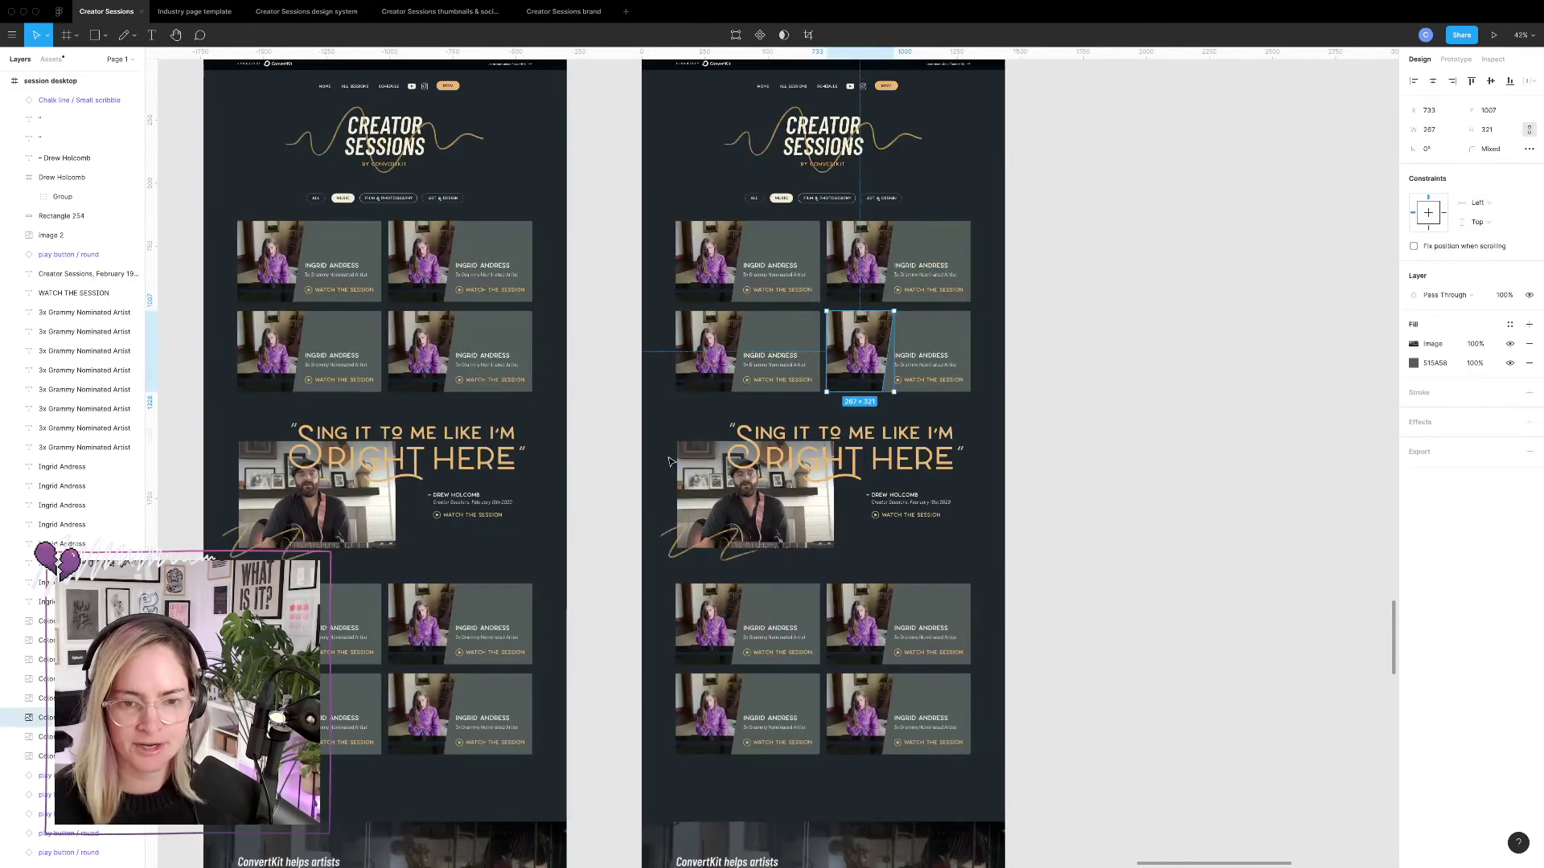
left_click_drag(640, 426, 987, 559)
key("Delete")
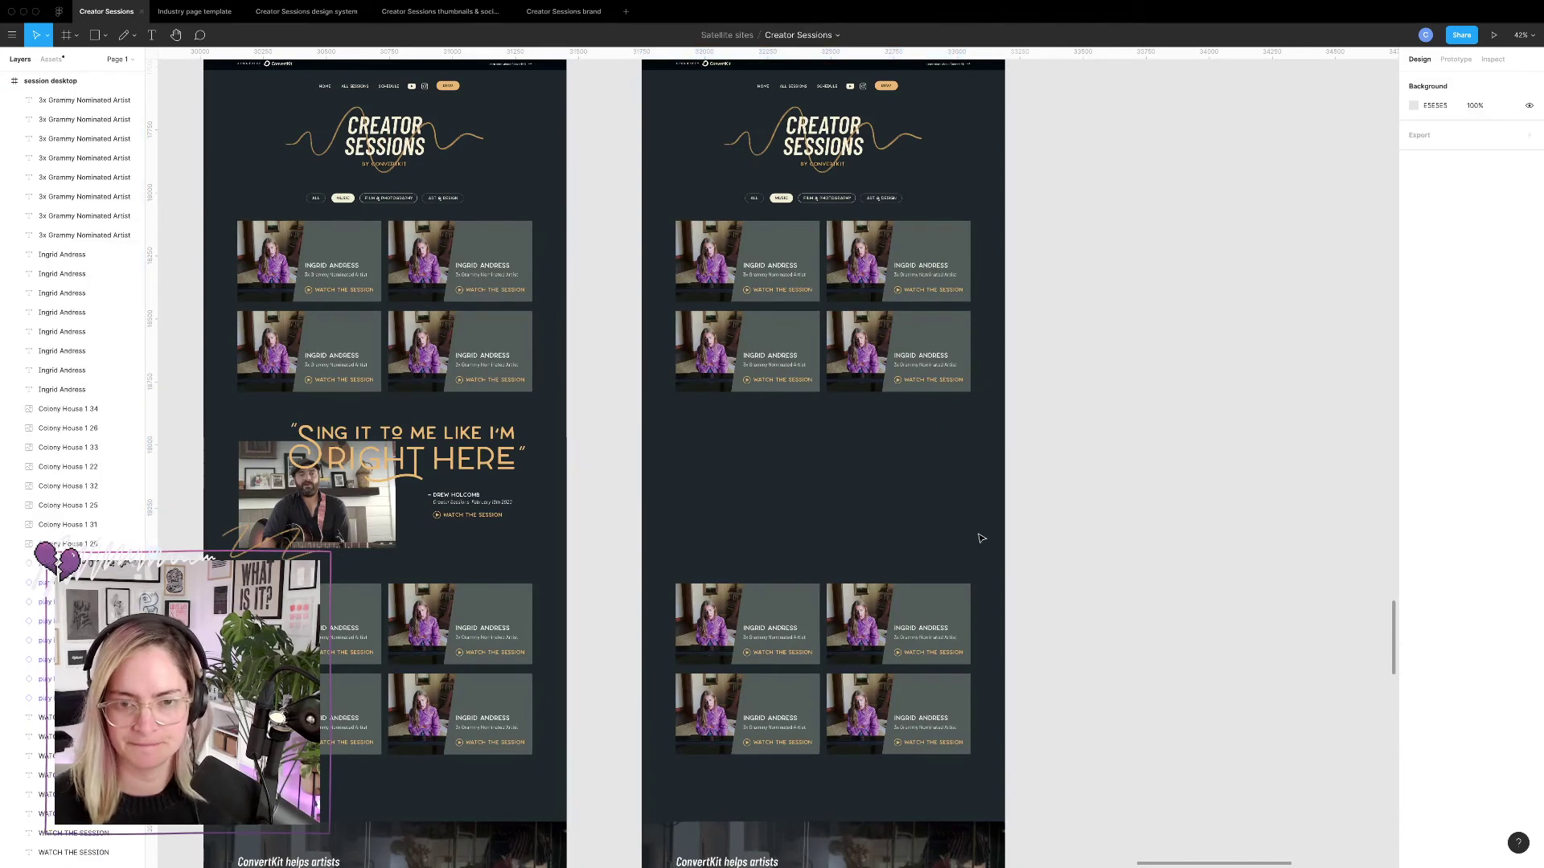
Paste the photo fill onto the full background of the second row's first card and delete its slanted photo shape.
left_click(784, 325)
scroll(784, 326, "up", 5)
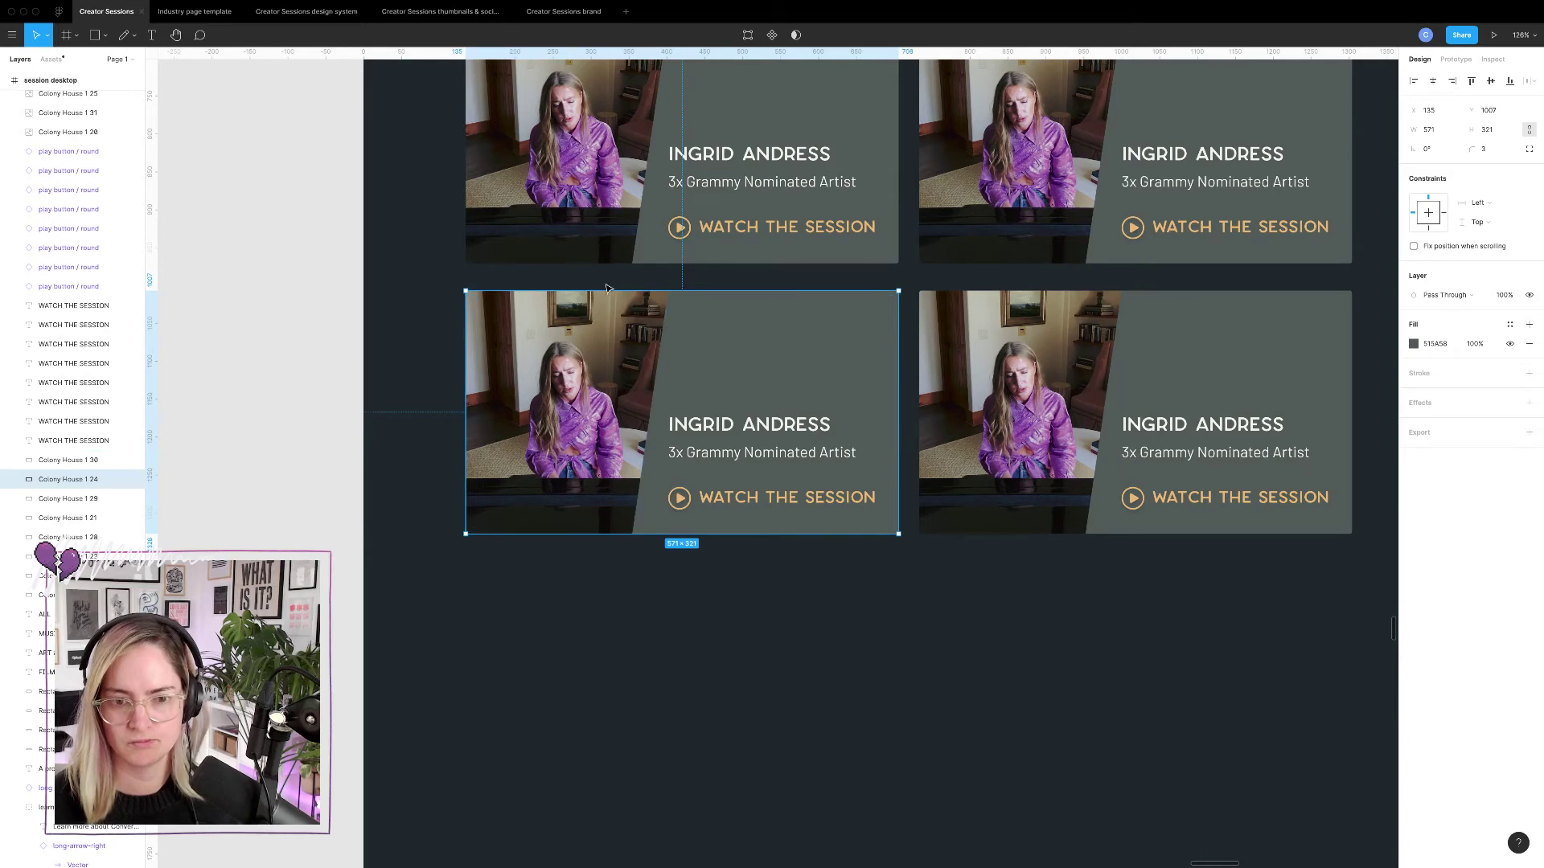
left_click(619, 346)
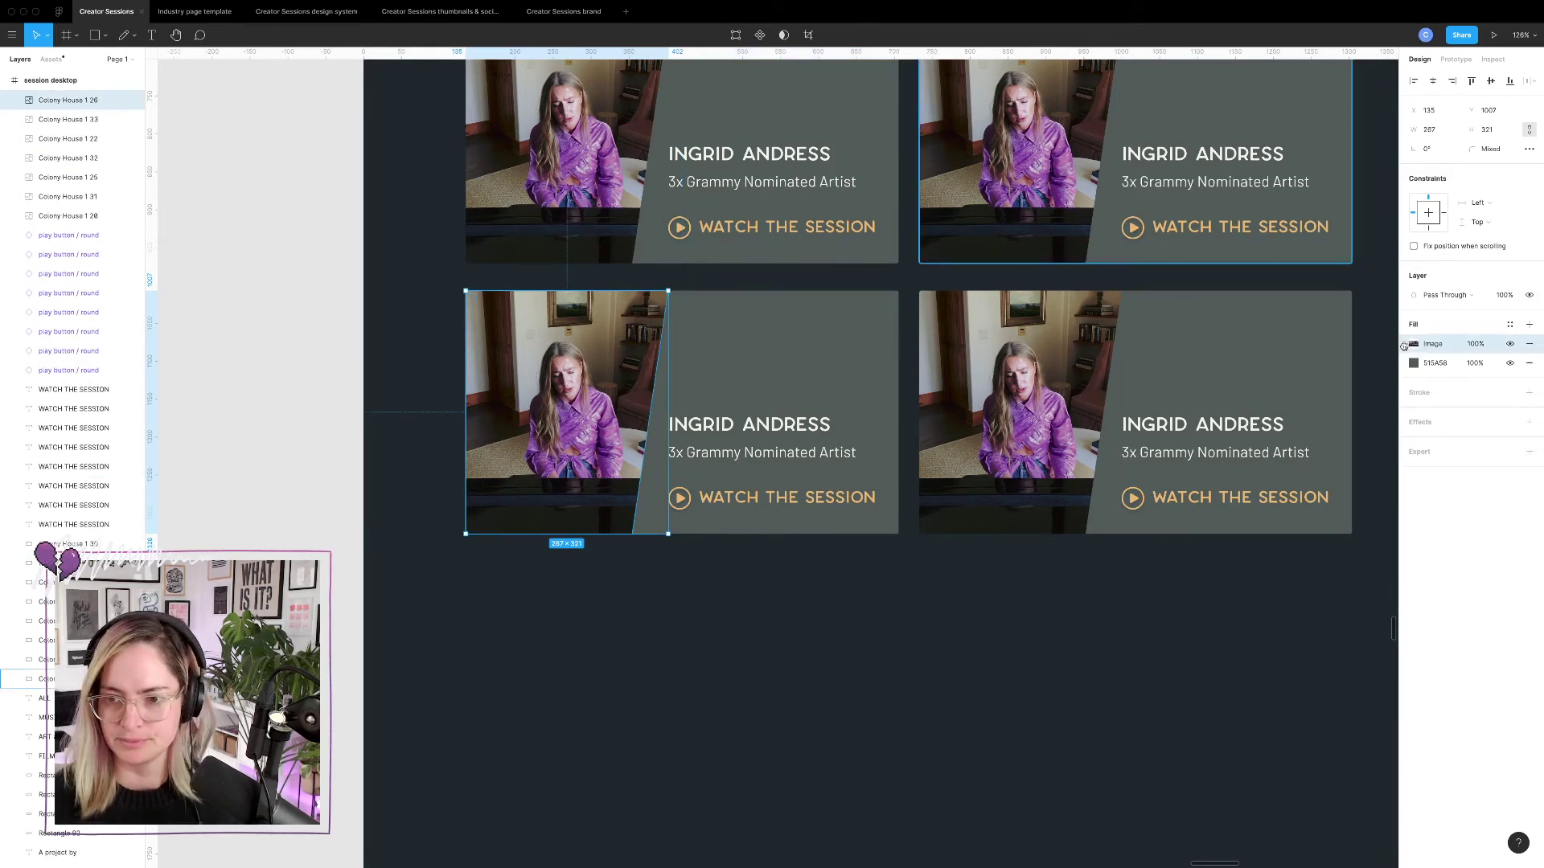
left_click(801, 346)
key("ctrl+v")
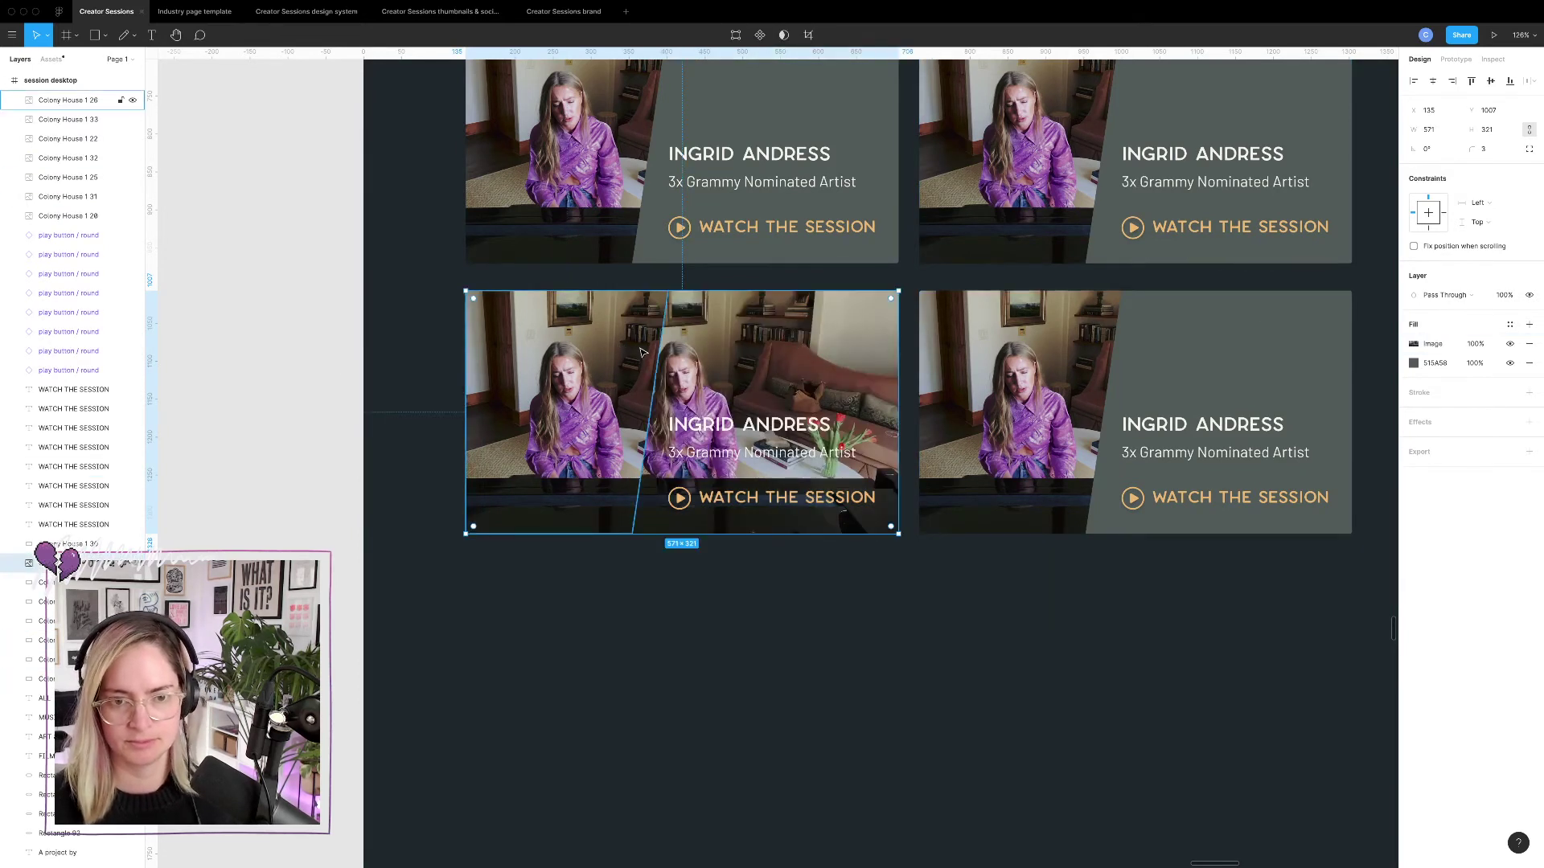
key("Delete")
Scale that card's photo down to about 317 × 215 from its lower-left corner and check it against the layout grid.
left_click(887, 305)
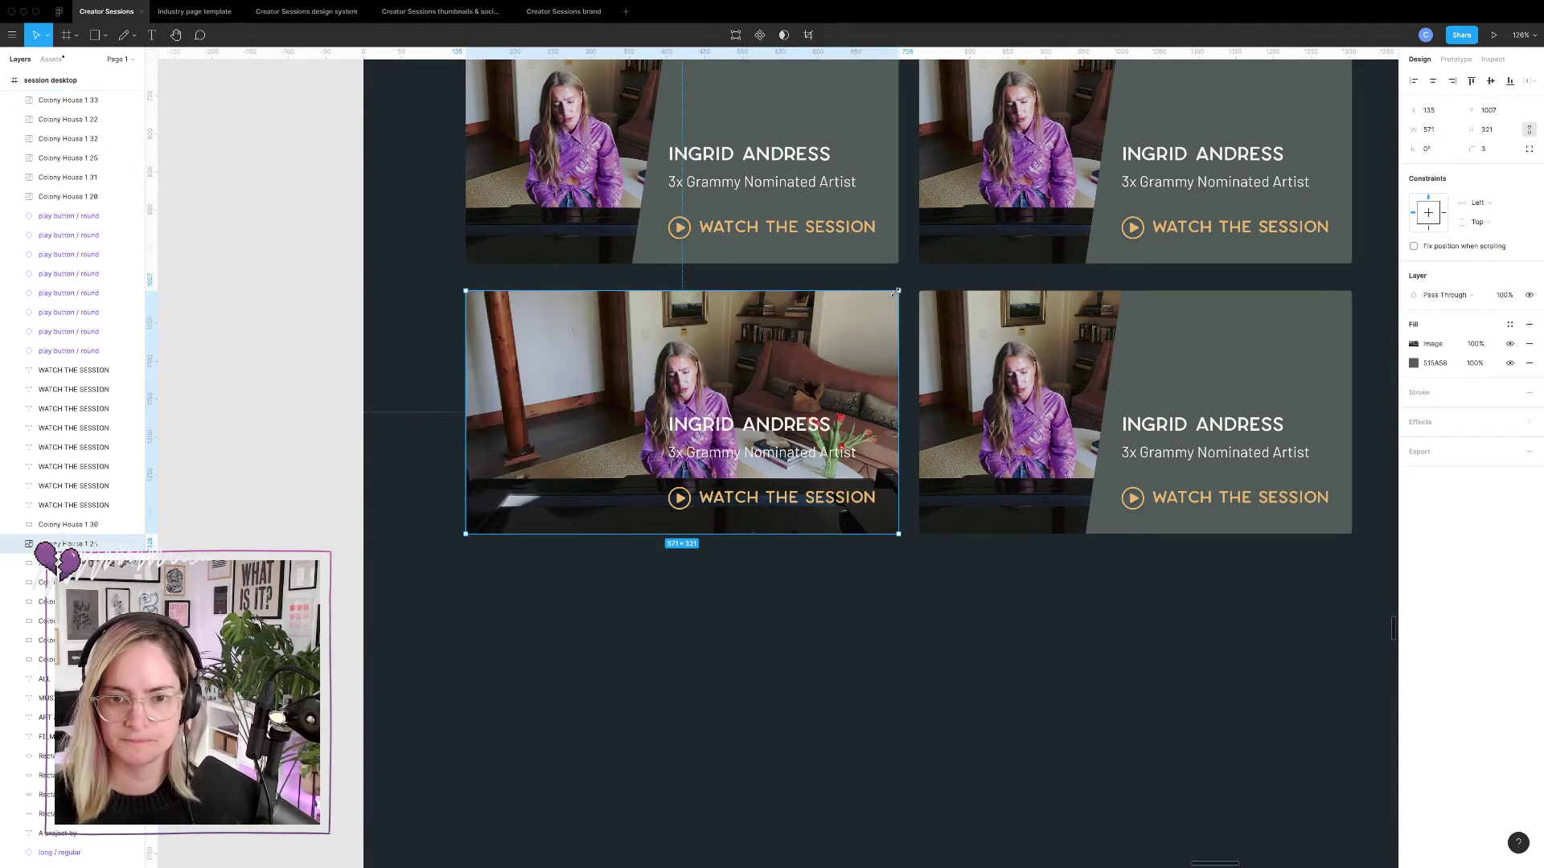
left_click_drag(896, 292, 707, 371)
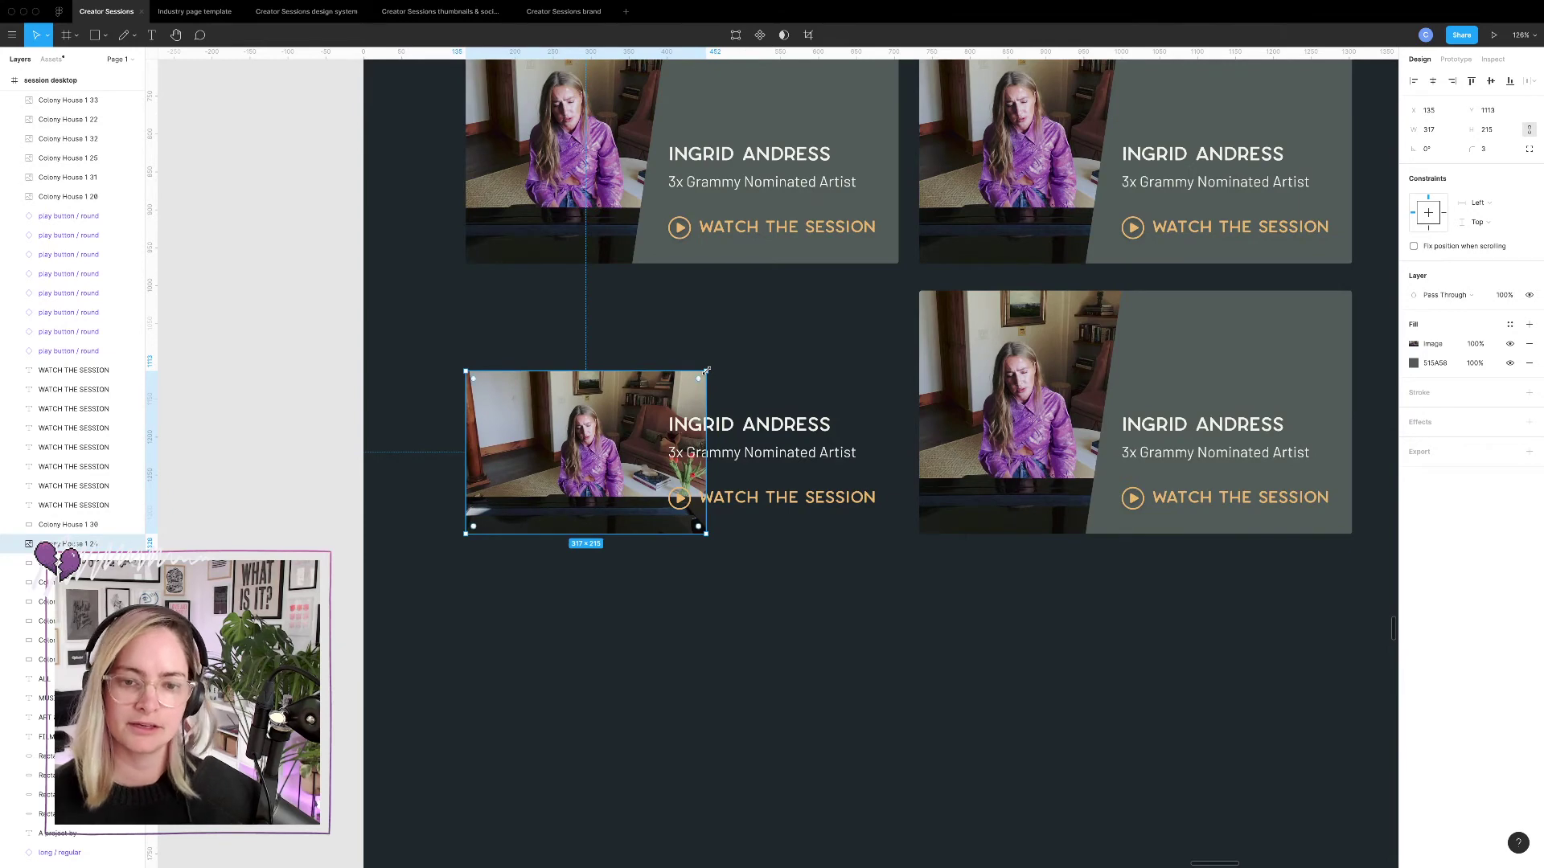
key("ctrl+g")
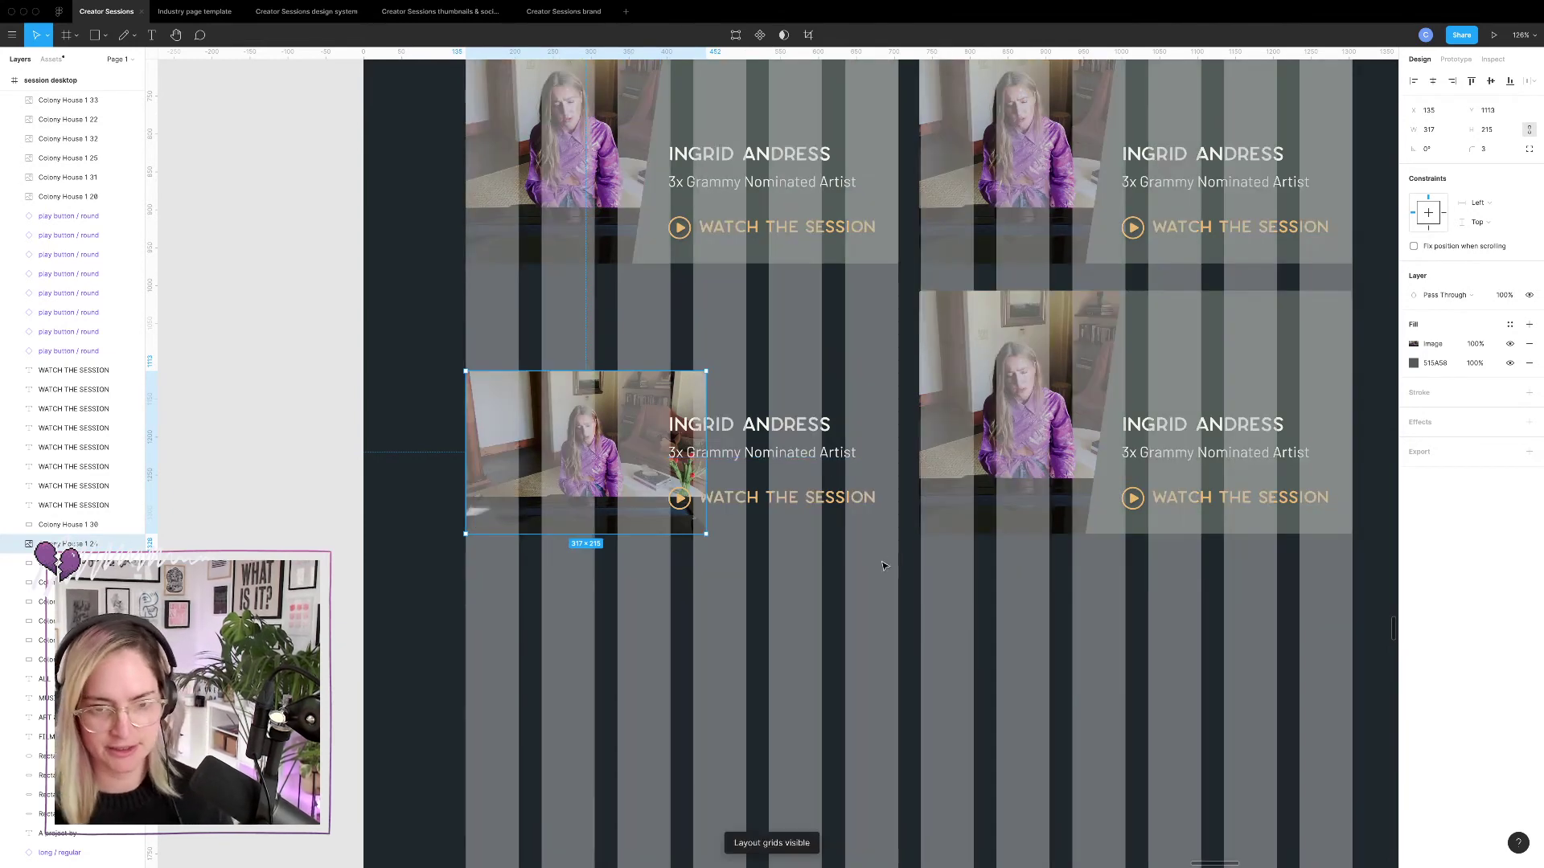
left_click(796, 582)
key("ctrl+g")
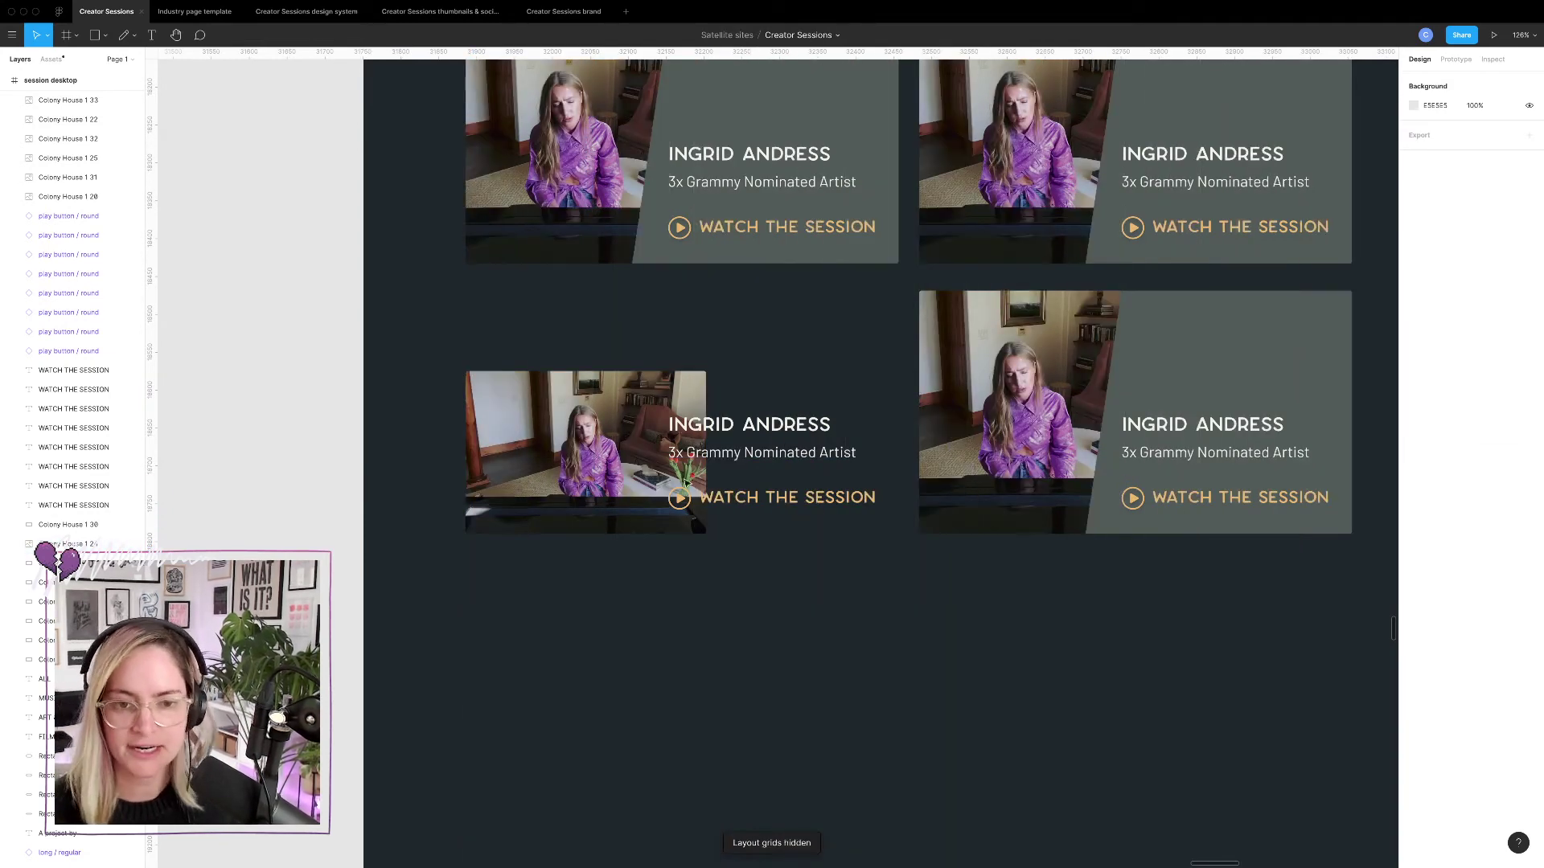
Add a linear gradient fill over the small photo, fading from 515A58 at full opacity to 515A58 at 0%.
left_click(601, 439)
left_click(1527, 326)
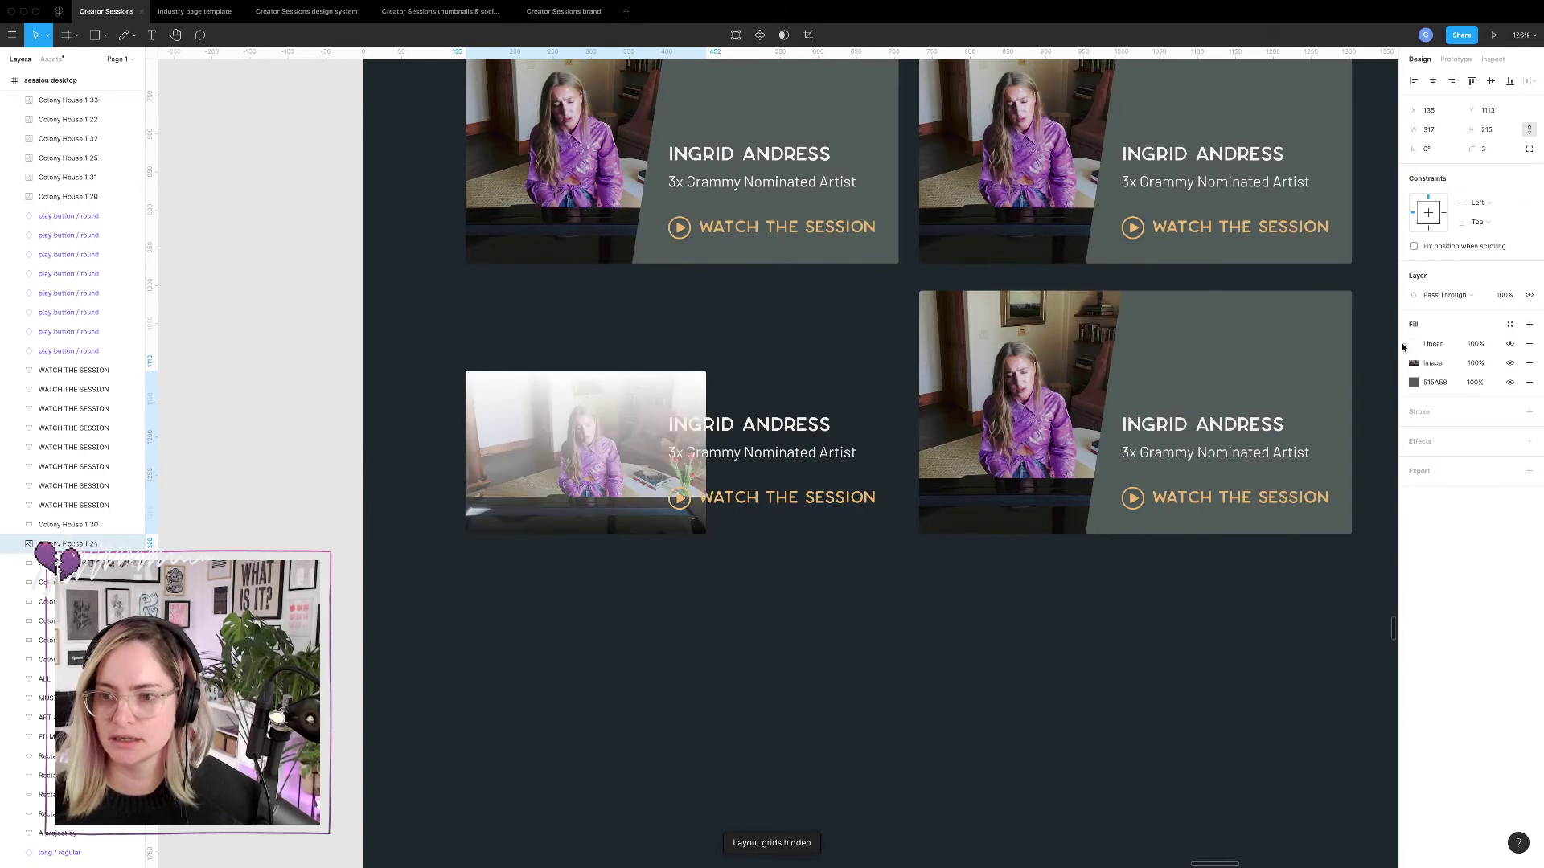
left_click(1420, 346)
left_click(1269, 375)
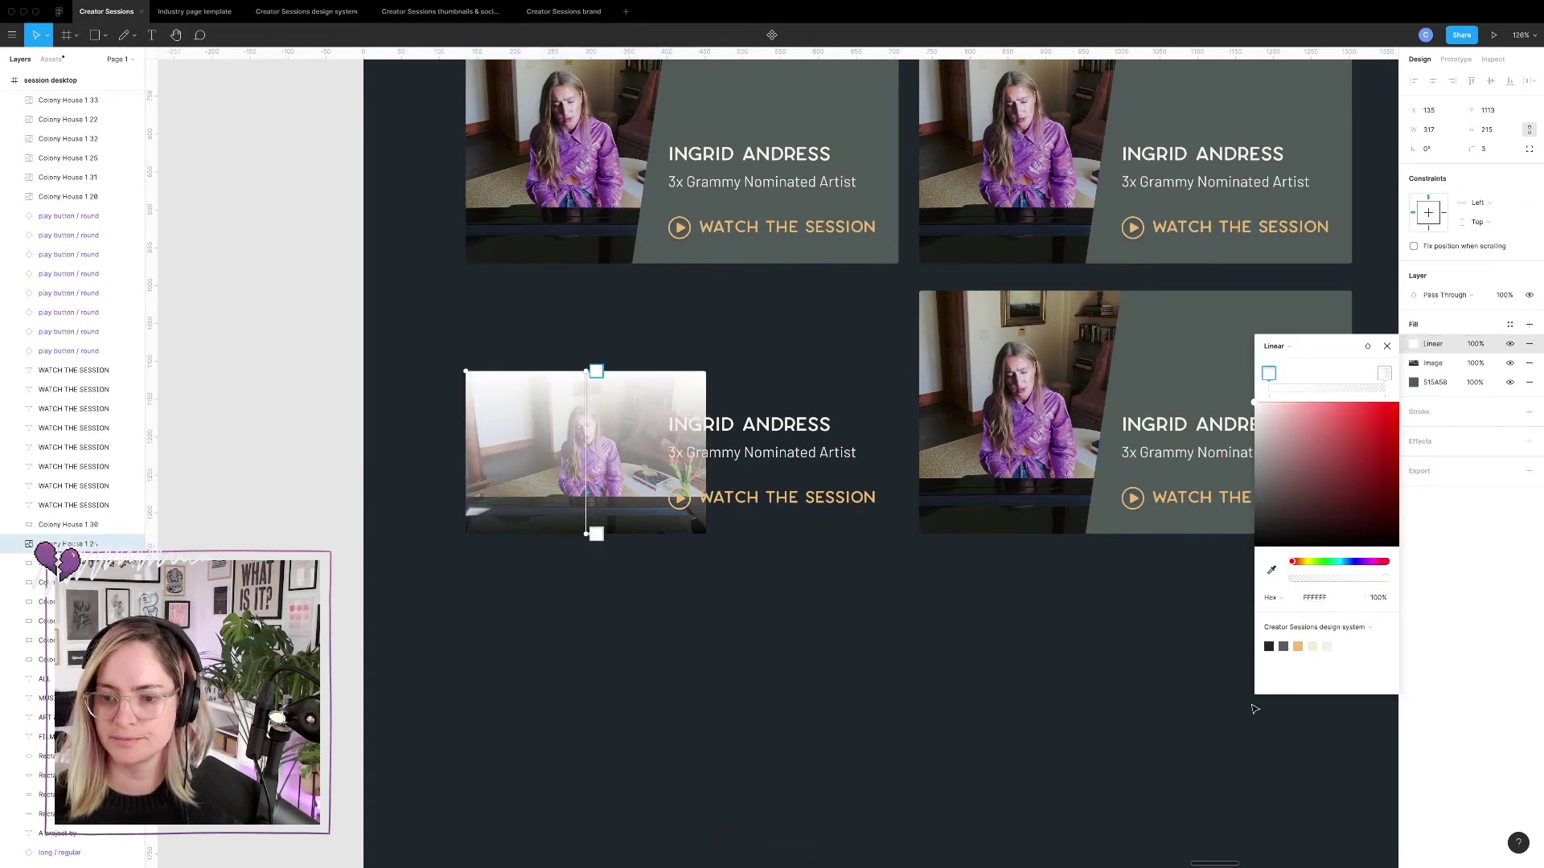
left_click(1284, 646)
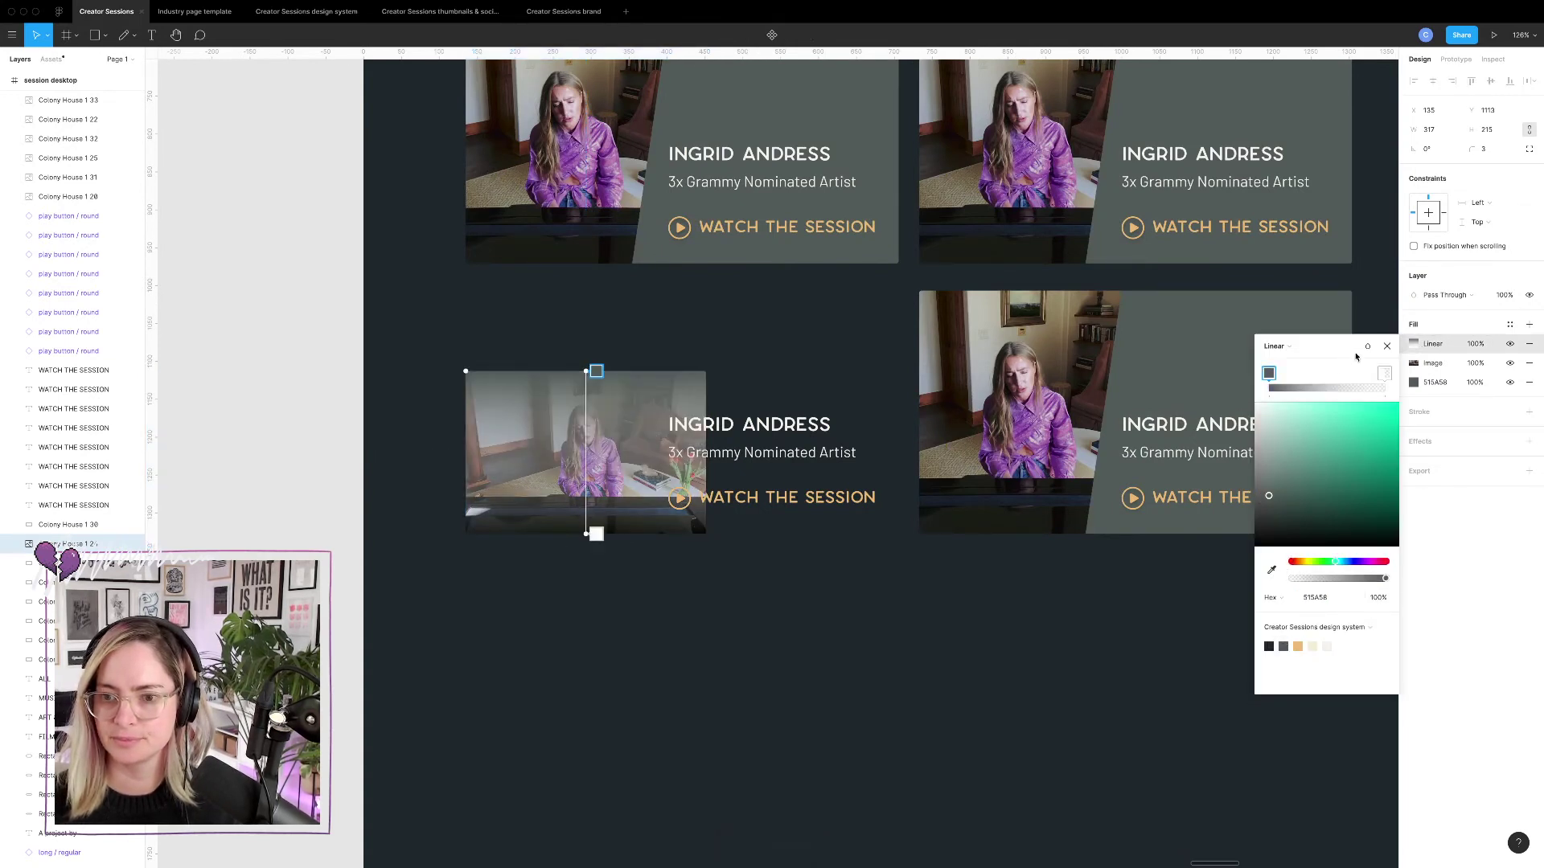
left_click(1384, 374)
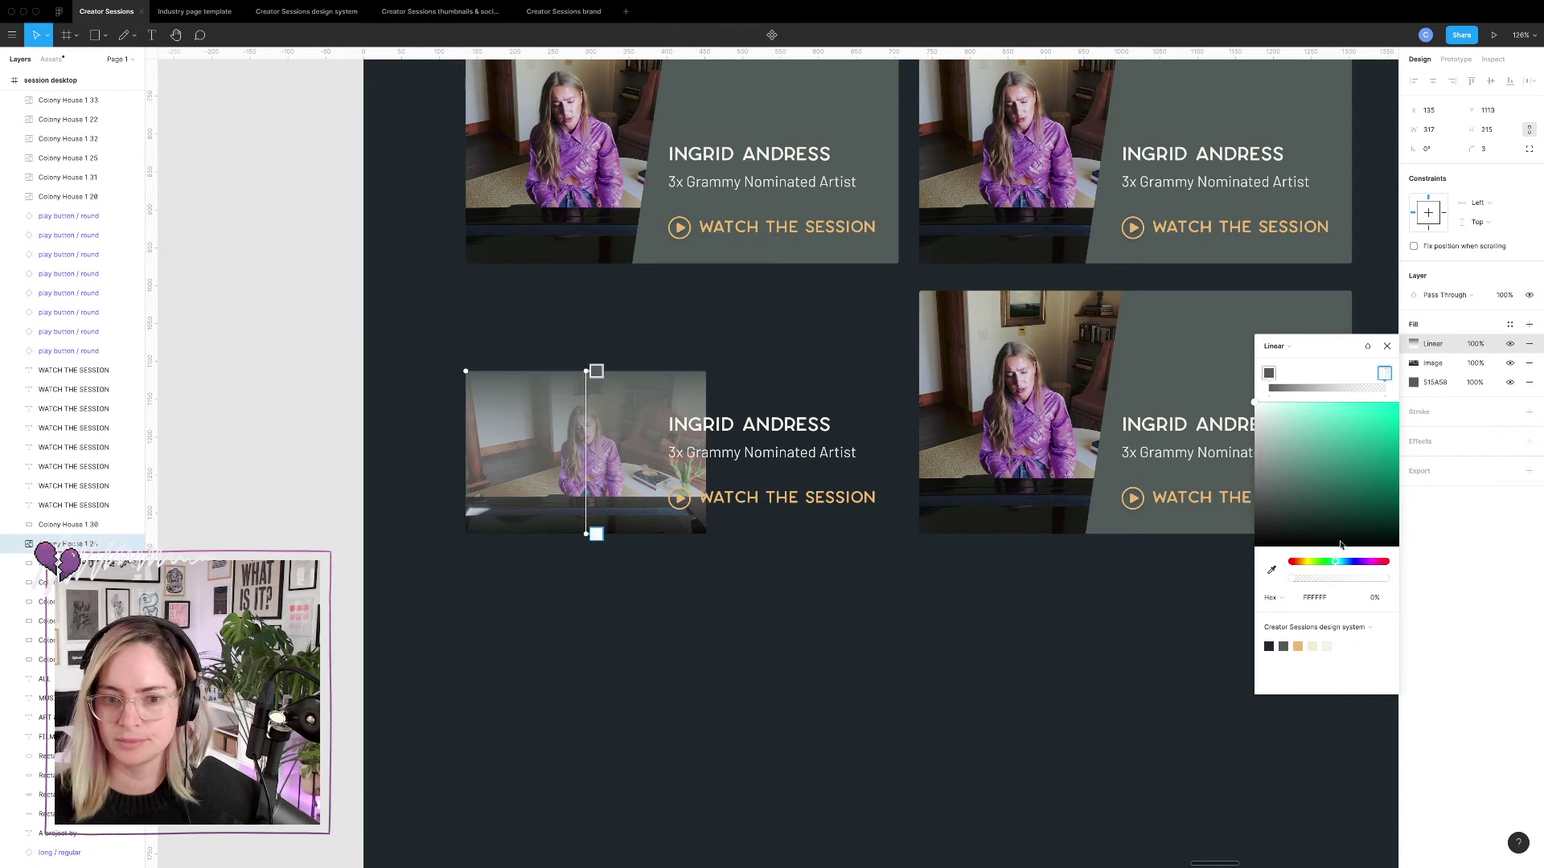
left_click(1285, 646)
left_click_drag(1384, 579, 1245, 574)
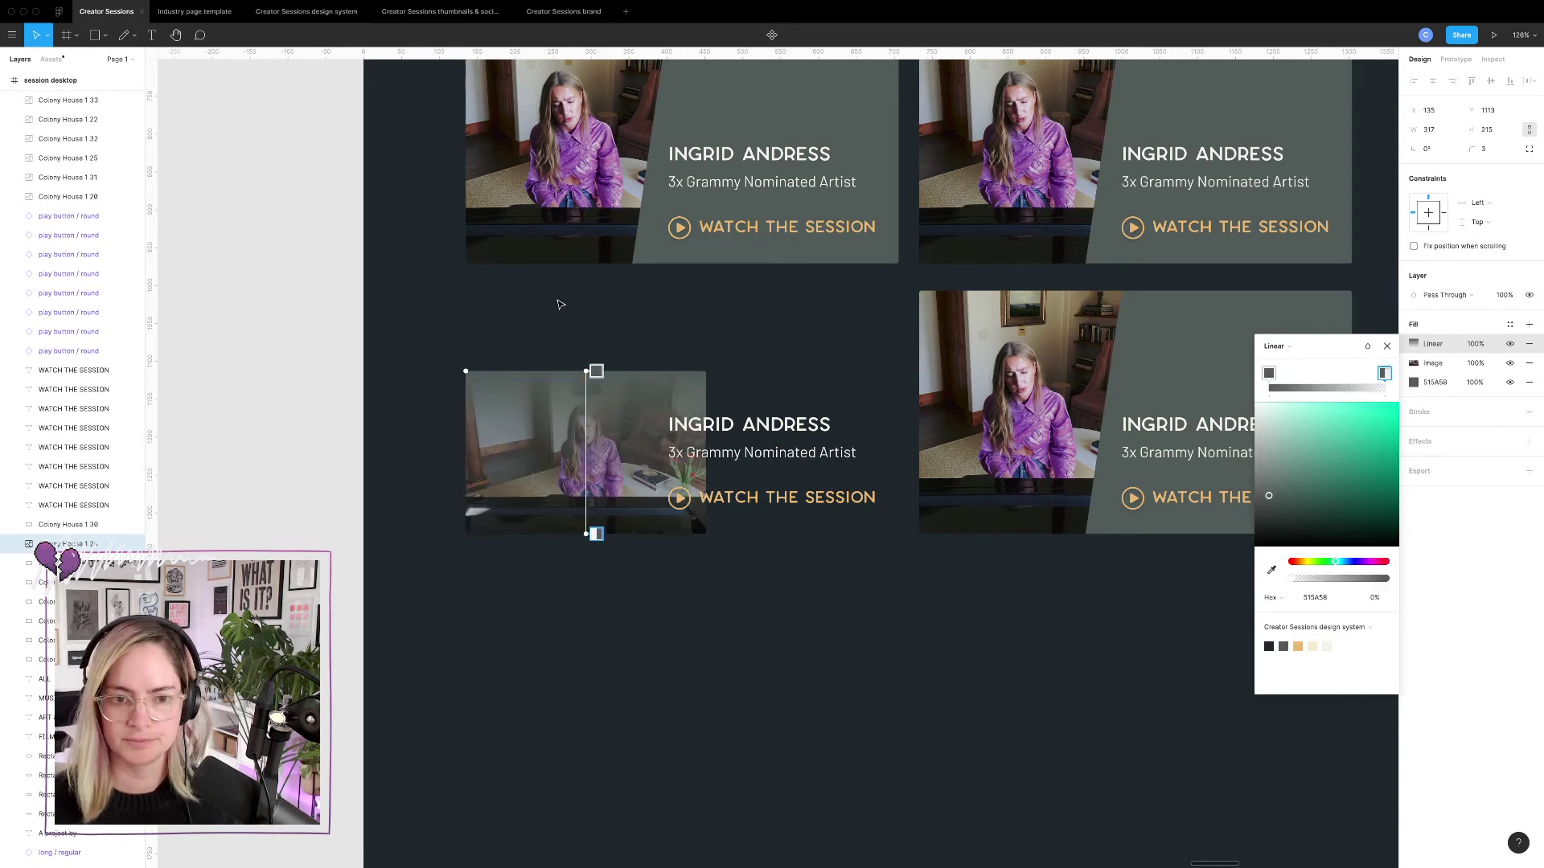
Run the gradient horizontally from the photo's right edge to its middle and set its opaque stop to 70%.
left_click_drag(587, 370, 708, 460)
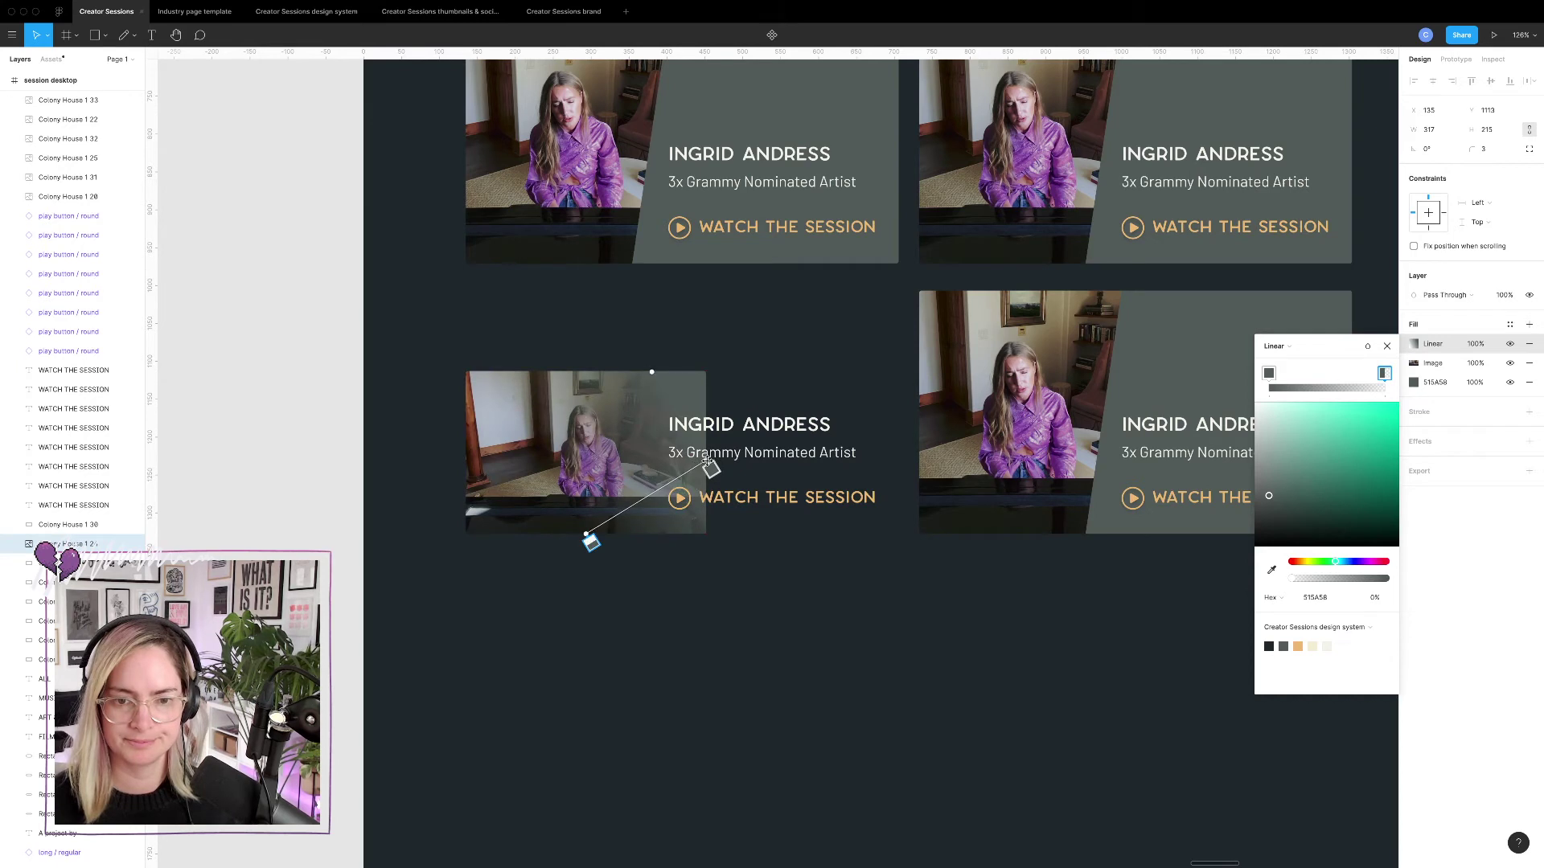
left_click_drag(587, 531, 577, 461)
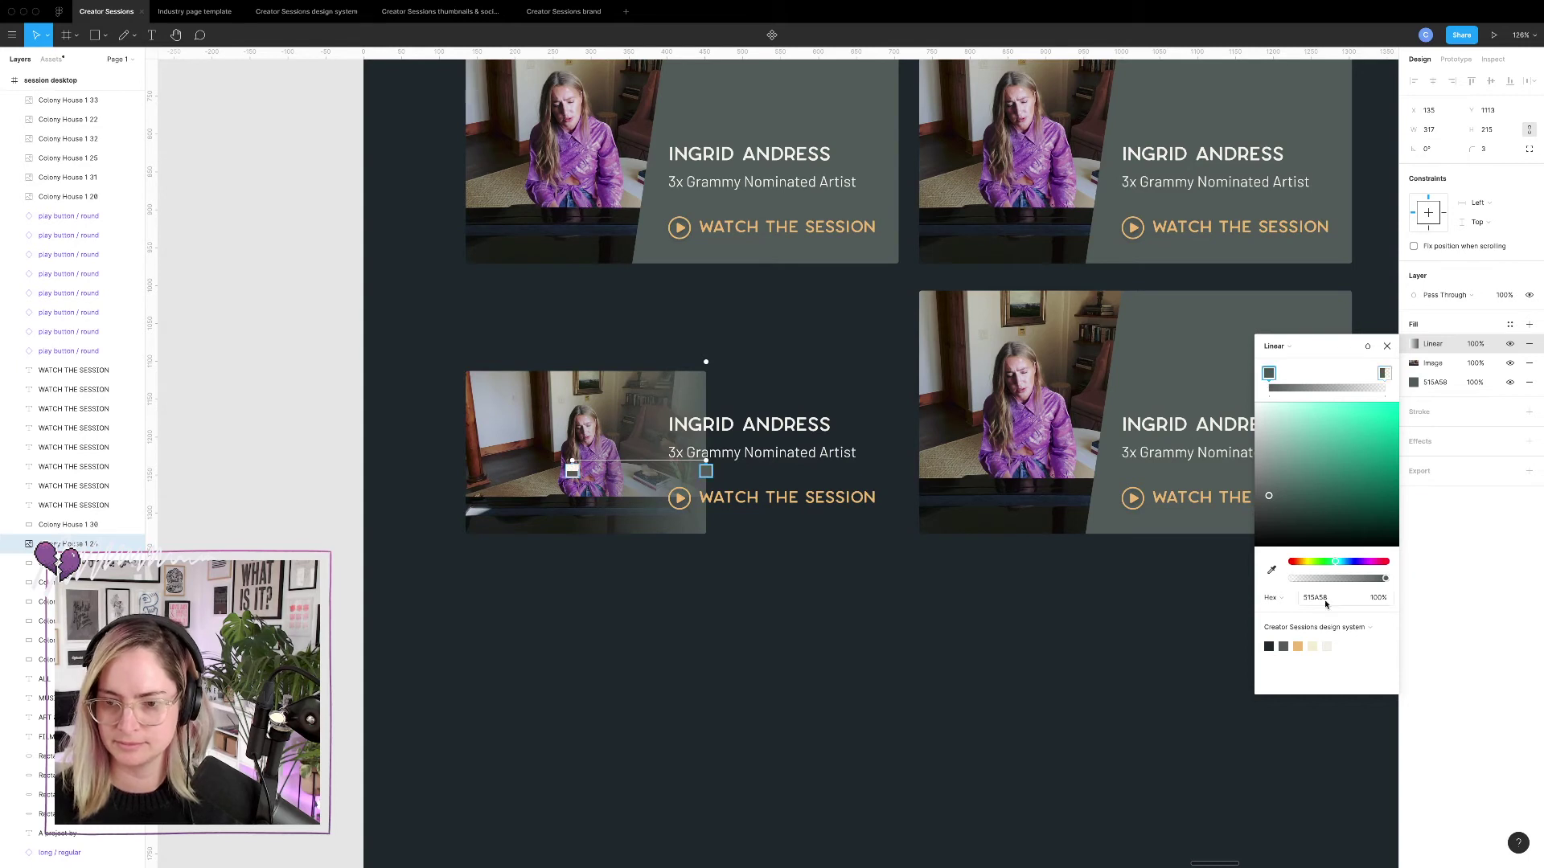
left_click(1379, 598)
type("70")
key("Return")
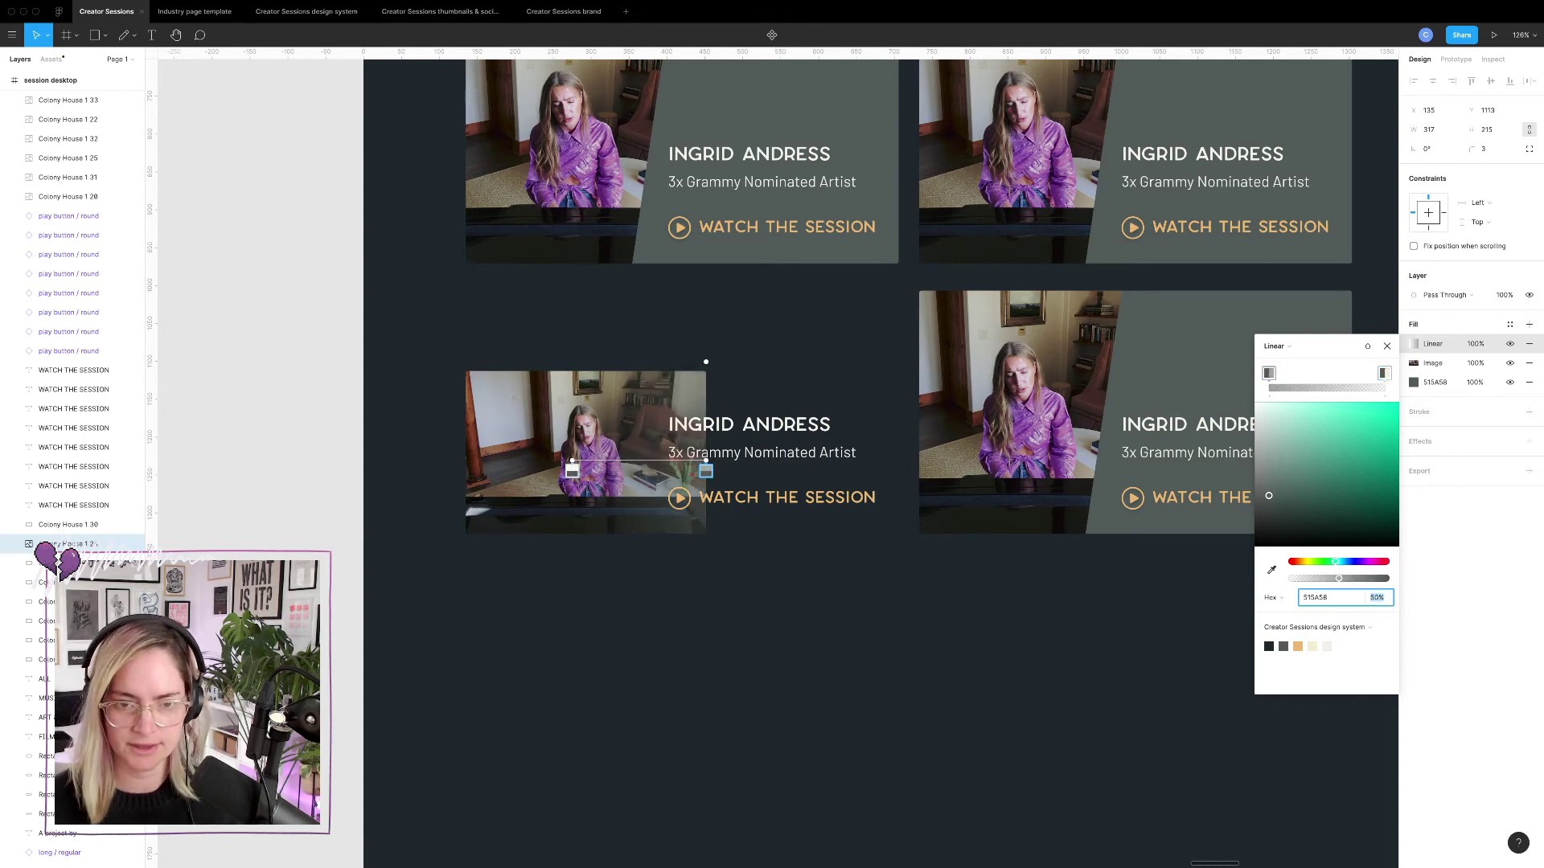
type("70")
key("Return")
key("Escape")
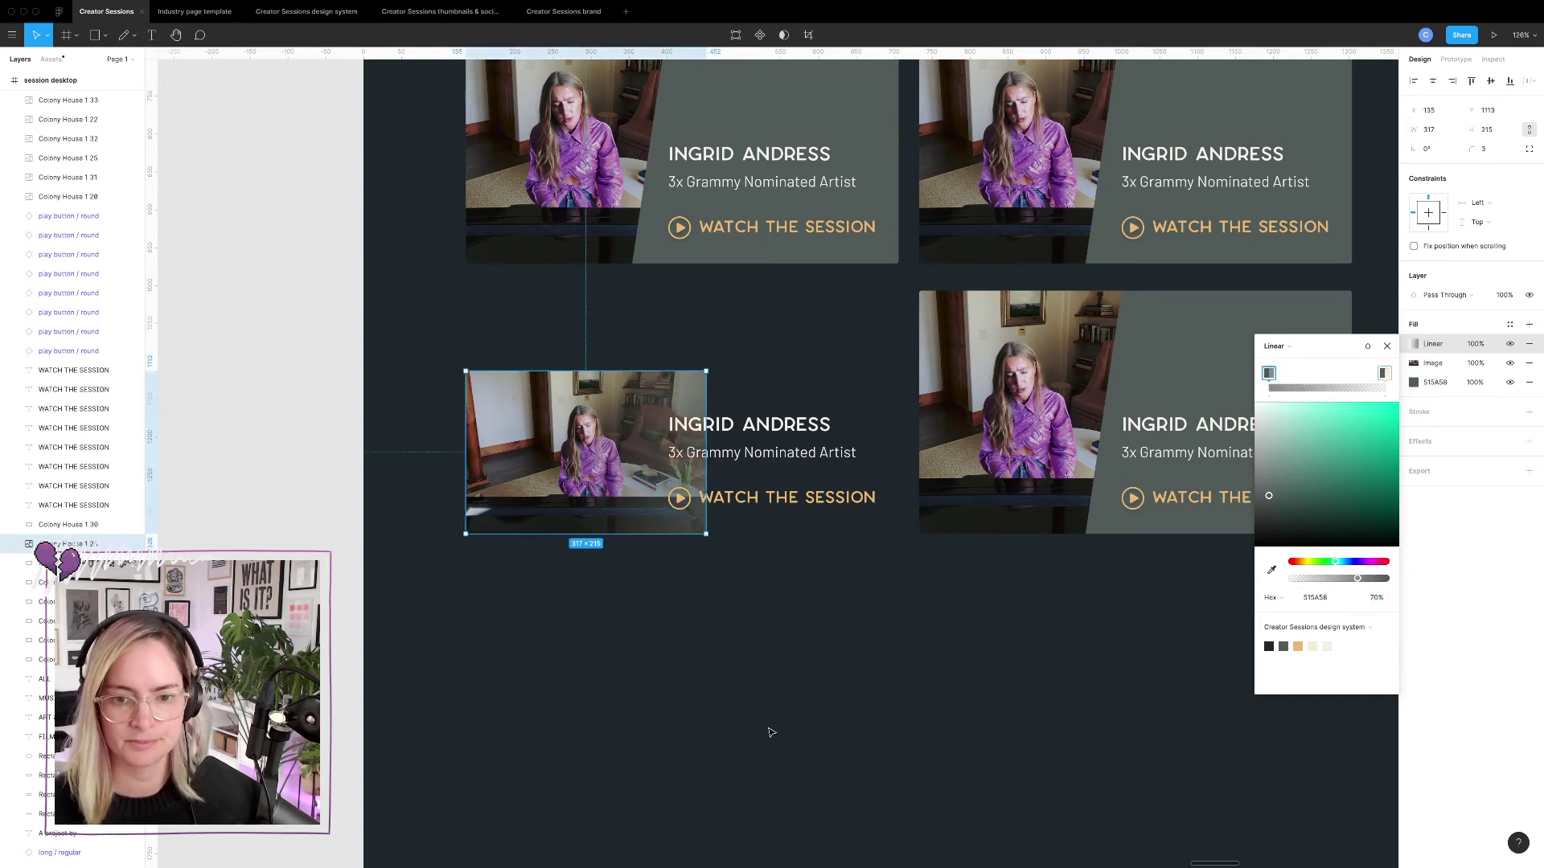
left_click(796, 671)
Delete the other three split cards in the upper two rows, keeping only the card with the small photo.
scroll(796, 671, "down", 5)
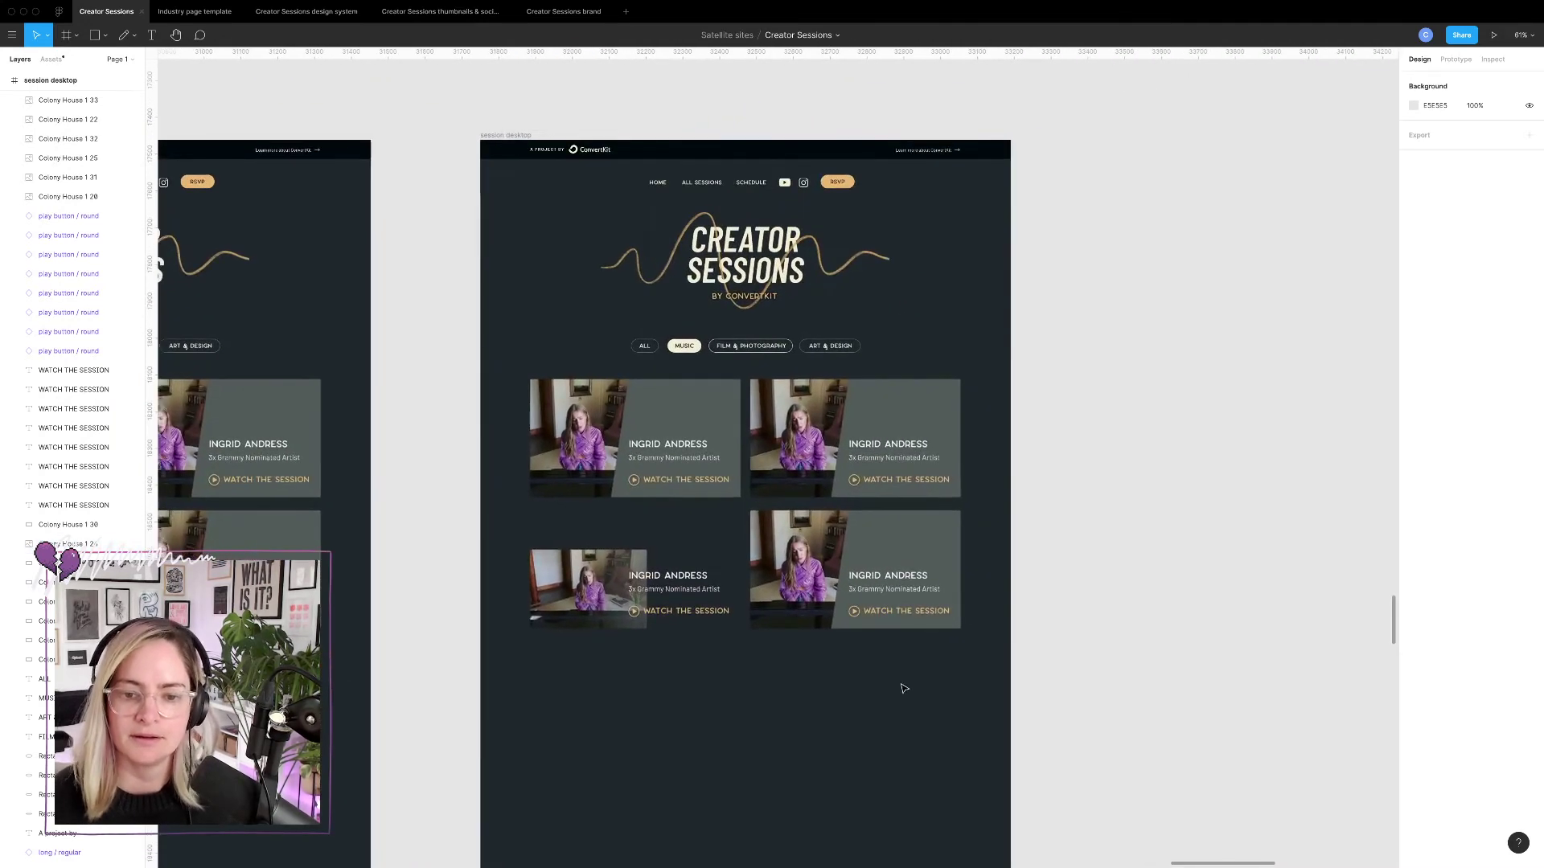
left_click_drag(800, 494, 800, 494)
key("Delete")
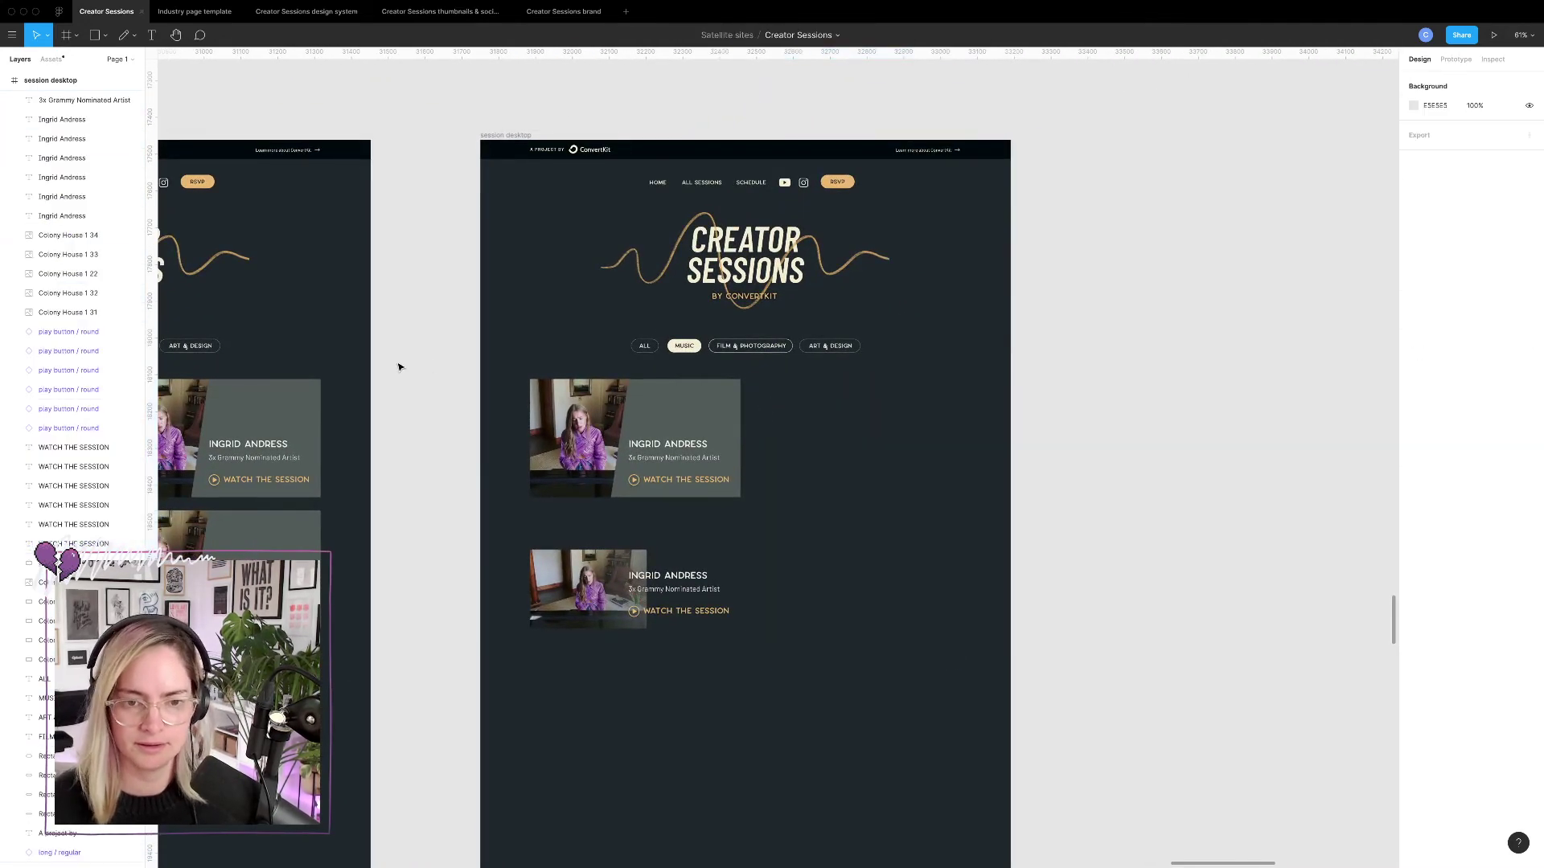
left_click_drag(468, 406, 855, 499)
key("Delete")
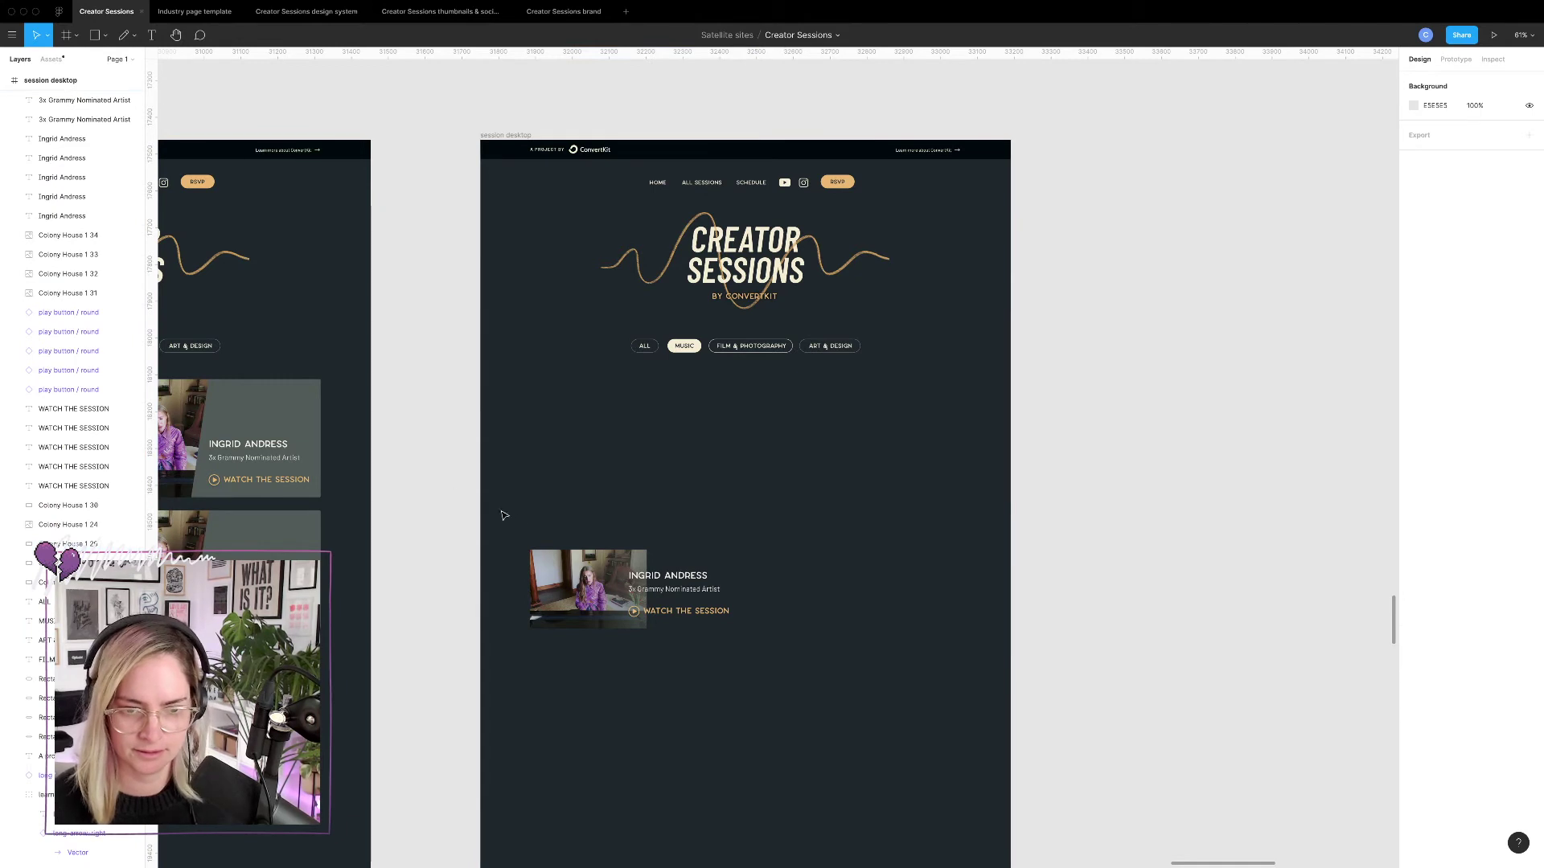
Move the remaining small-photo card up beneath the filter pills, aligned with the first column of the layout grid.
left_click_drag(532, 522, 766, 664)
key("ctrl+g")
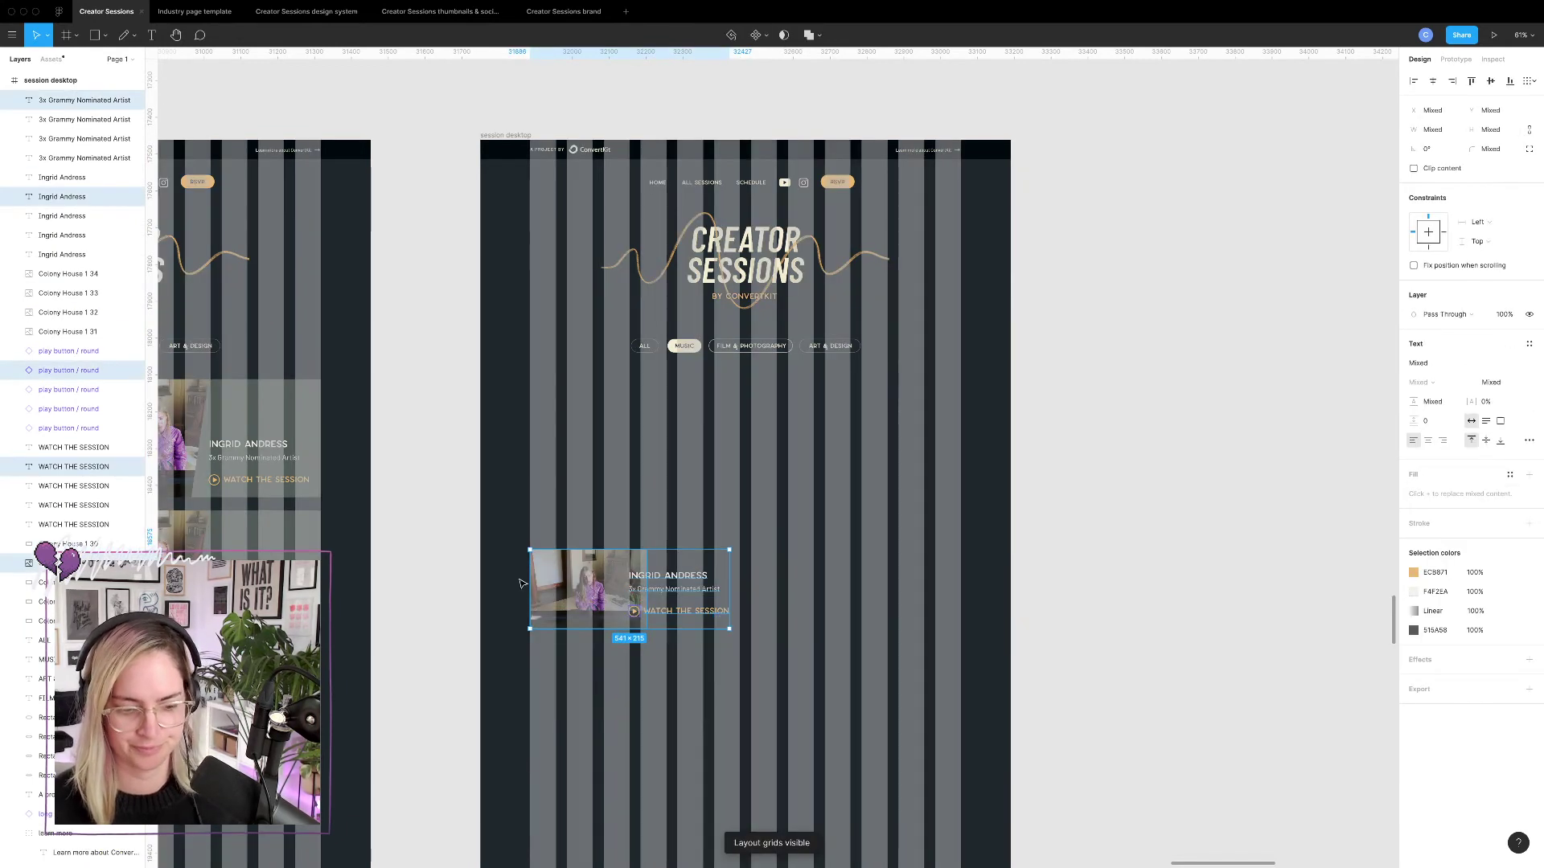
left_click_drag(608, 598, 641, 439)
key("Escape")
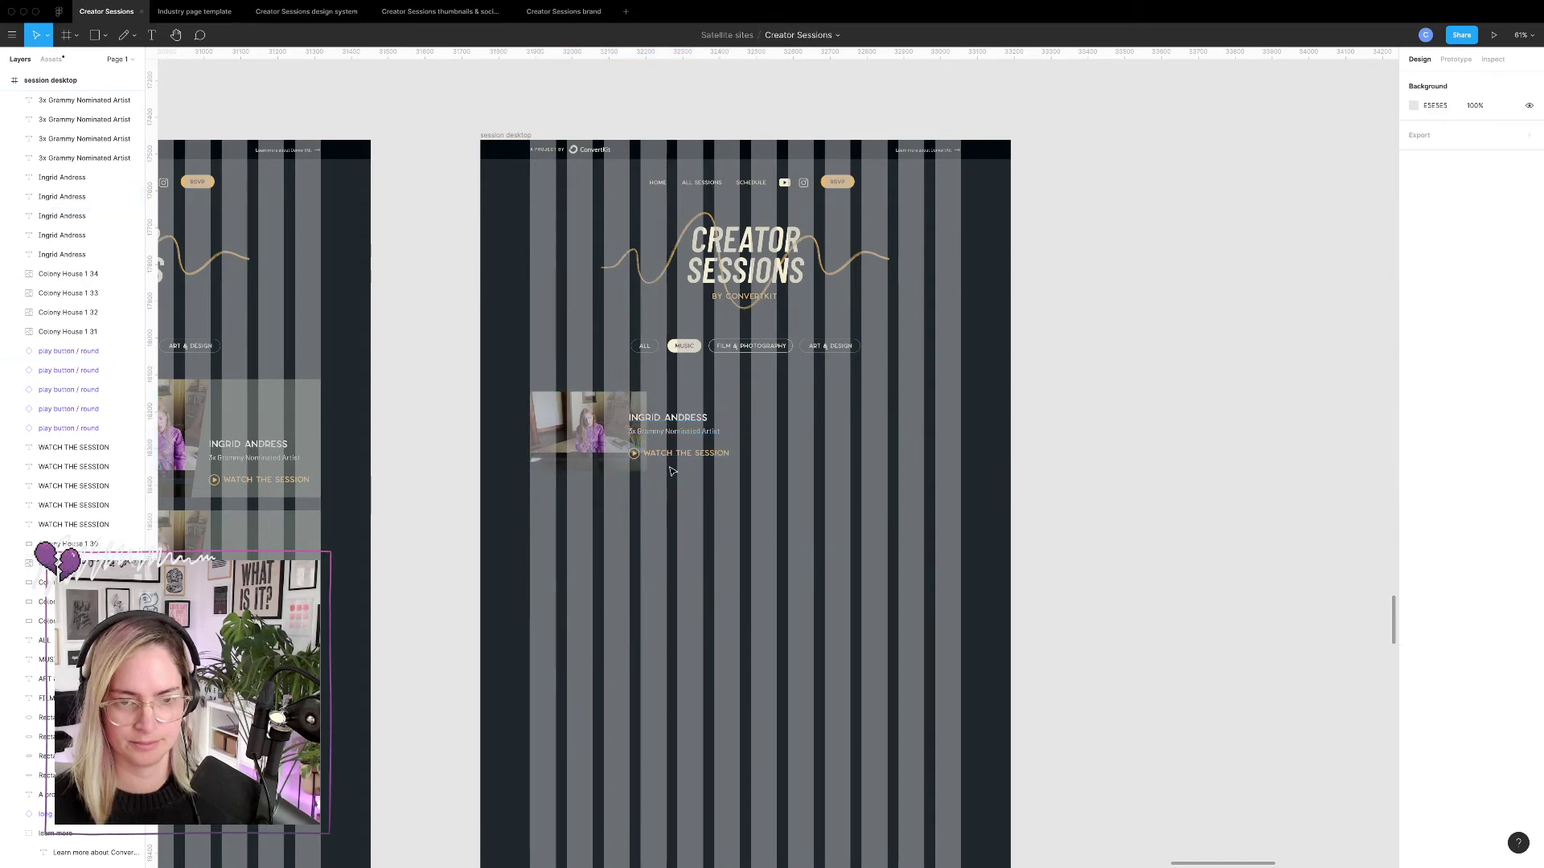
scroll(577, 436, "up", 5)
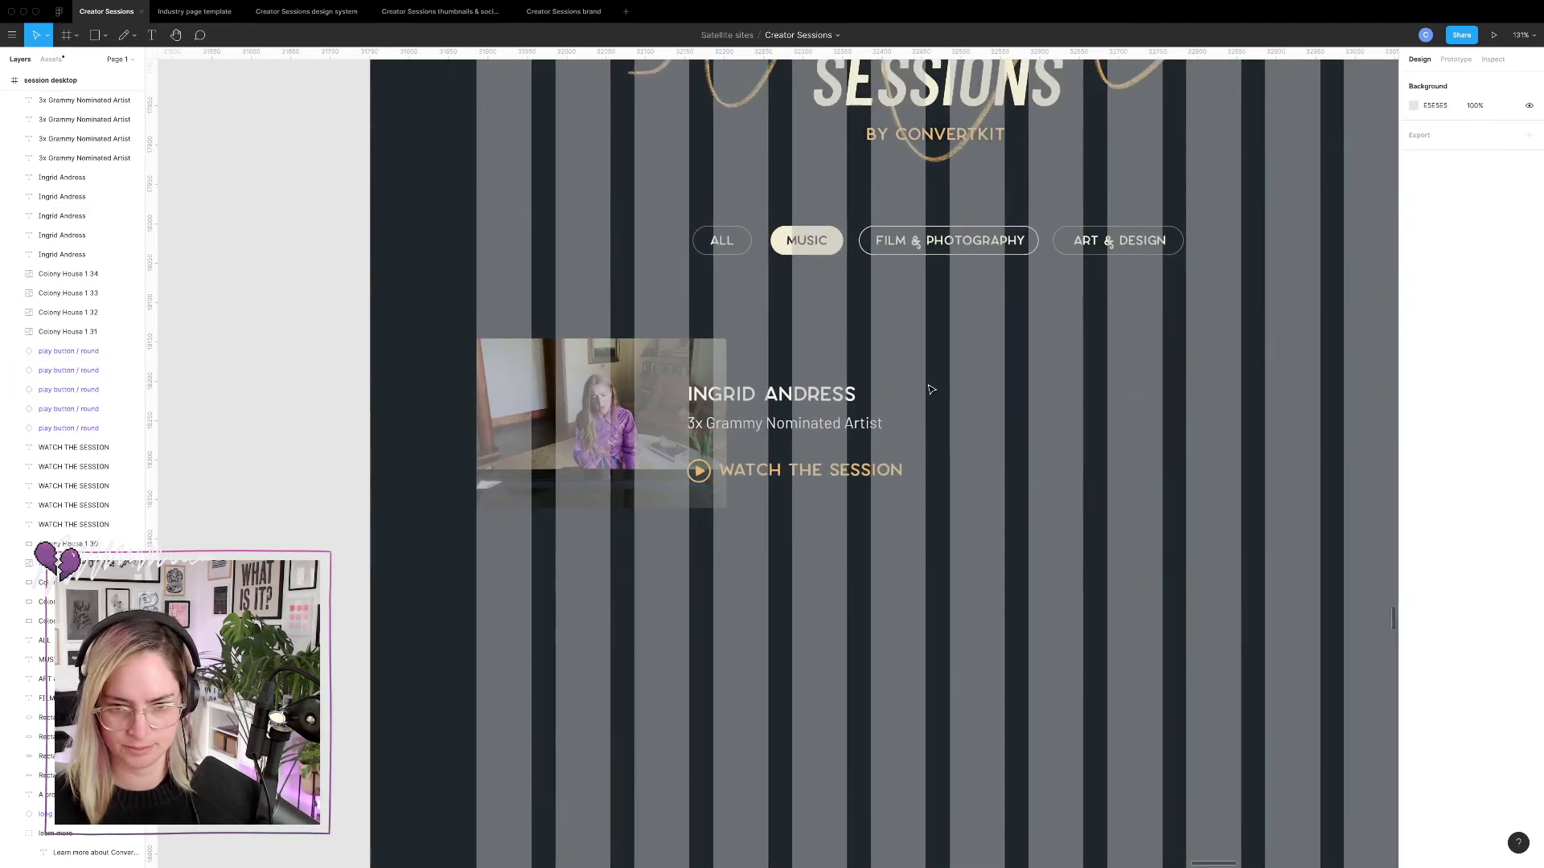
key("ctrl+g")
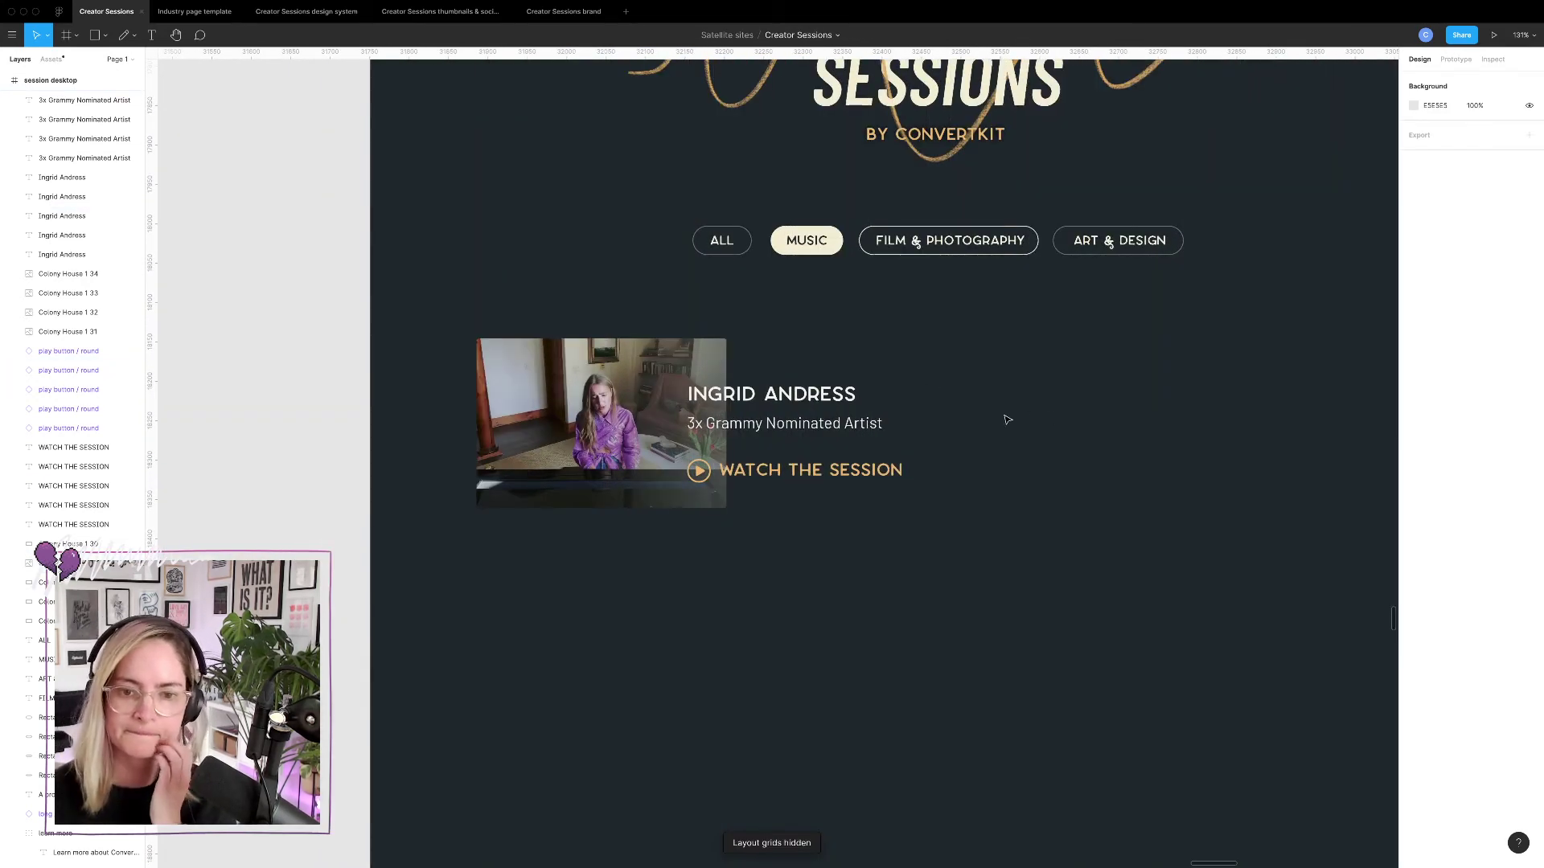
Move the small-photo card's play icon and WATCH THE SESSION link up closer to the artist subtitle.
left_click(698, 471)
left_click(800, 471, "shift")
mouse_move(796, 474)
left_mouse_down()
mouse_move(796, 459)
mouse_move(794, 481)
left_mouse_up()
Duplicate the small-photo card across to the second half of the layout grid, level with the original.
left_click_drag(949, 563, 530, 345)
key("ctrl+g")
left_click_drag(528, 403, 1000, 403)
left_click(1085, 646)
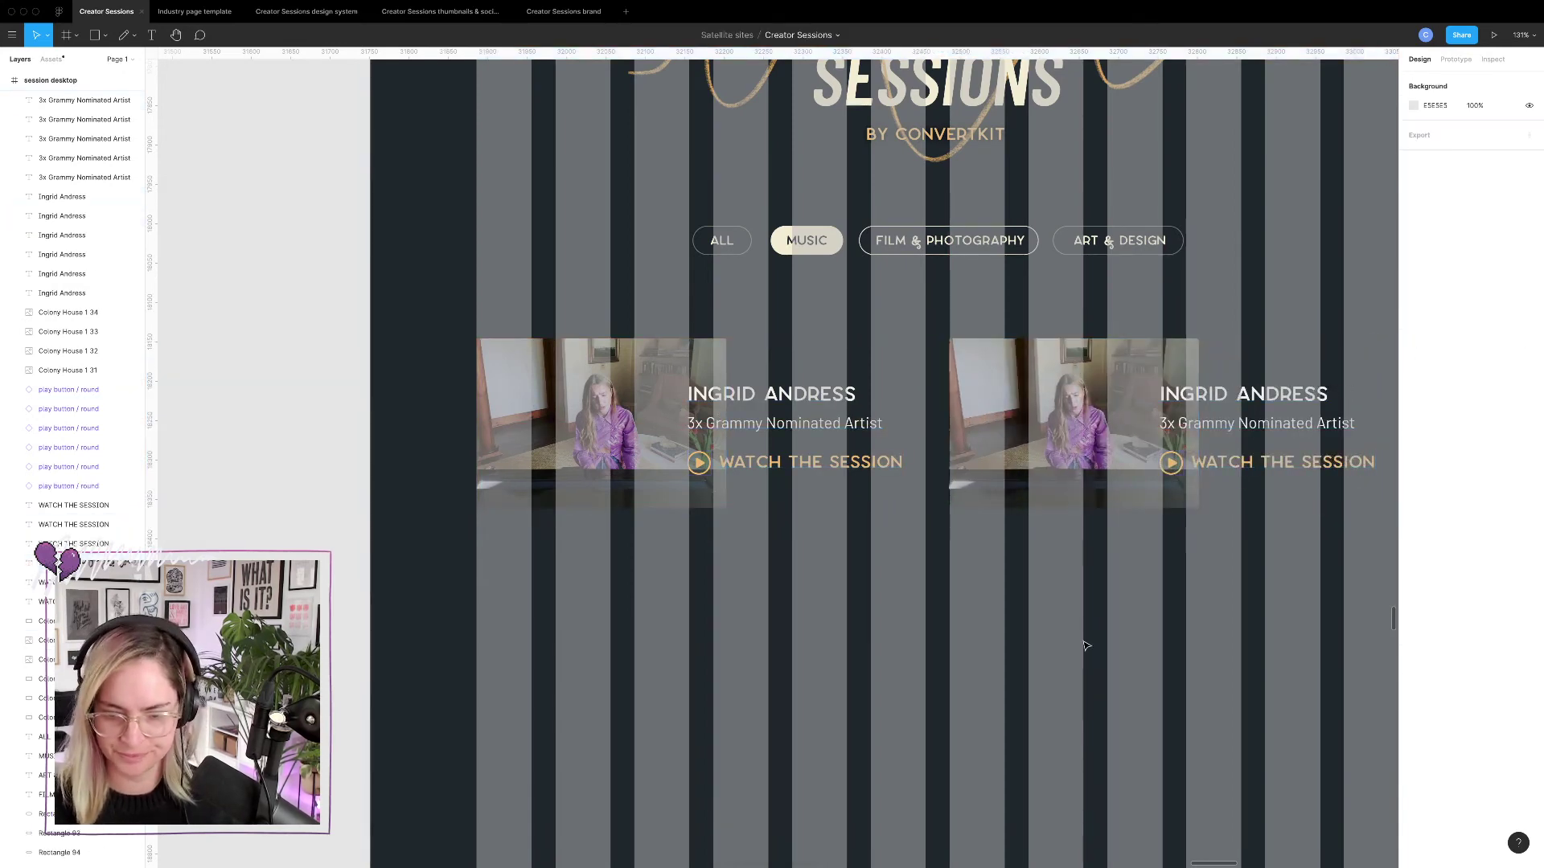
key("ctrl+g")
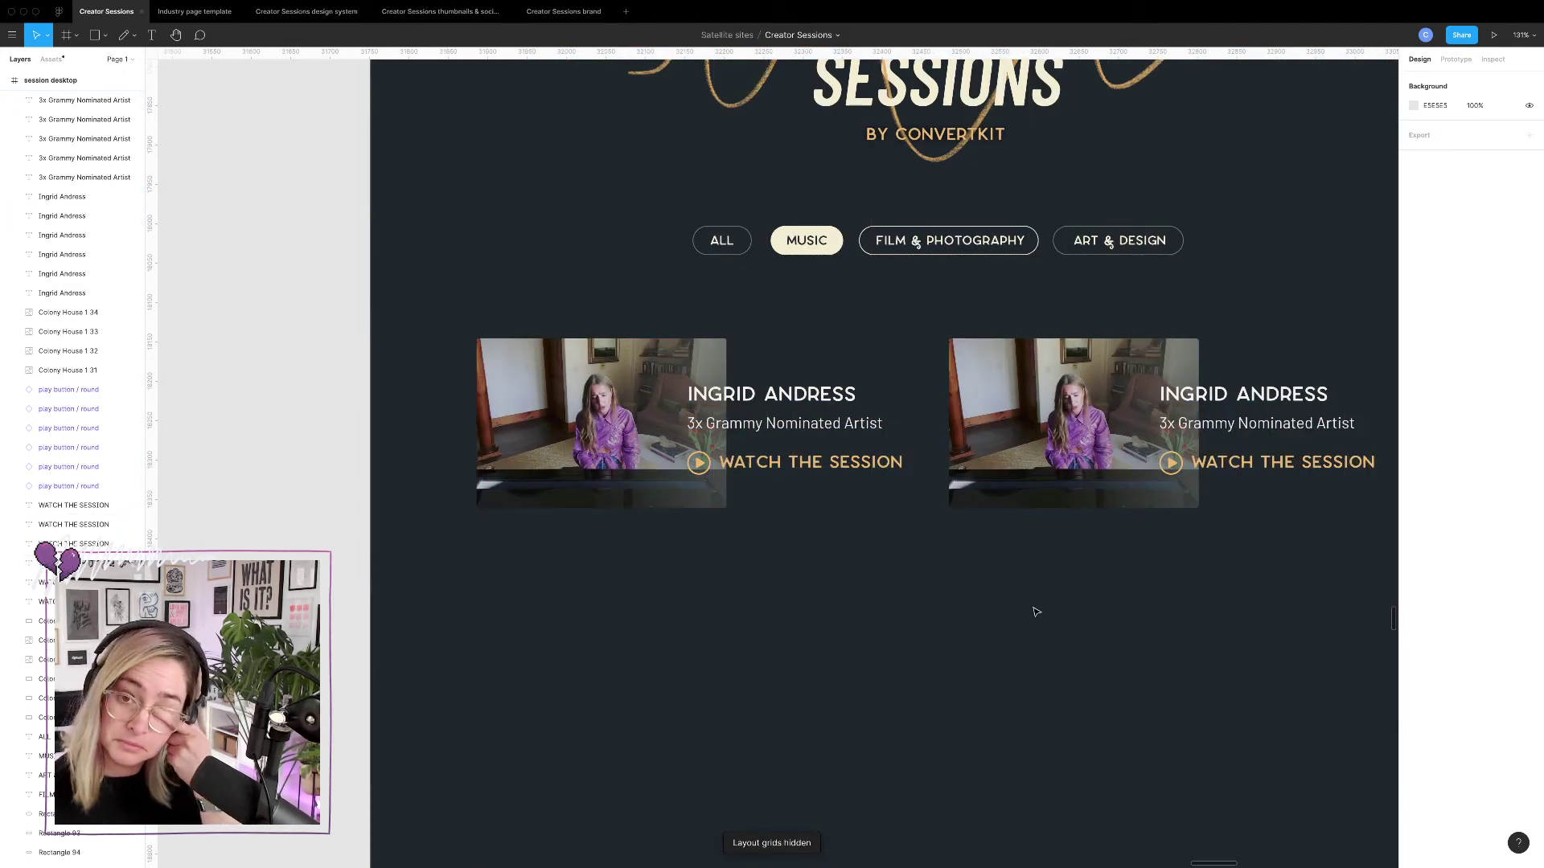
Duplicate the row of two small-photo cards directly below to form a two-by-two block.
scroll(1037, 612, "right", 3)
scroll(1049, 595, "down", 5)
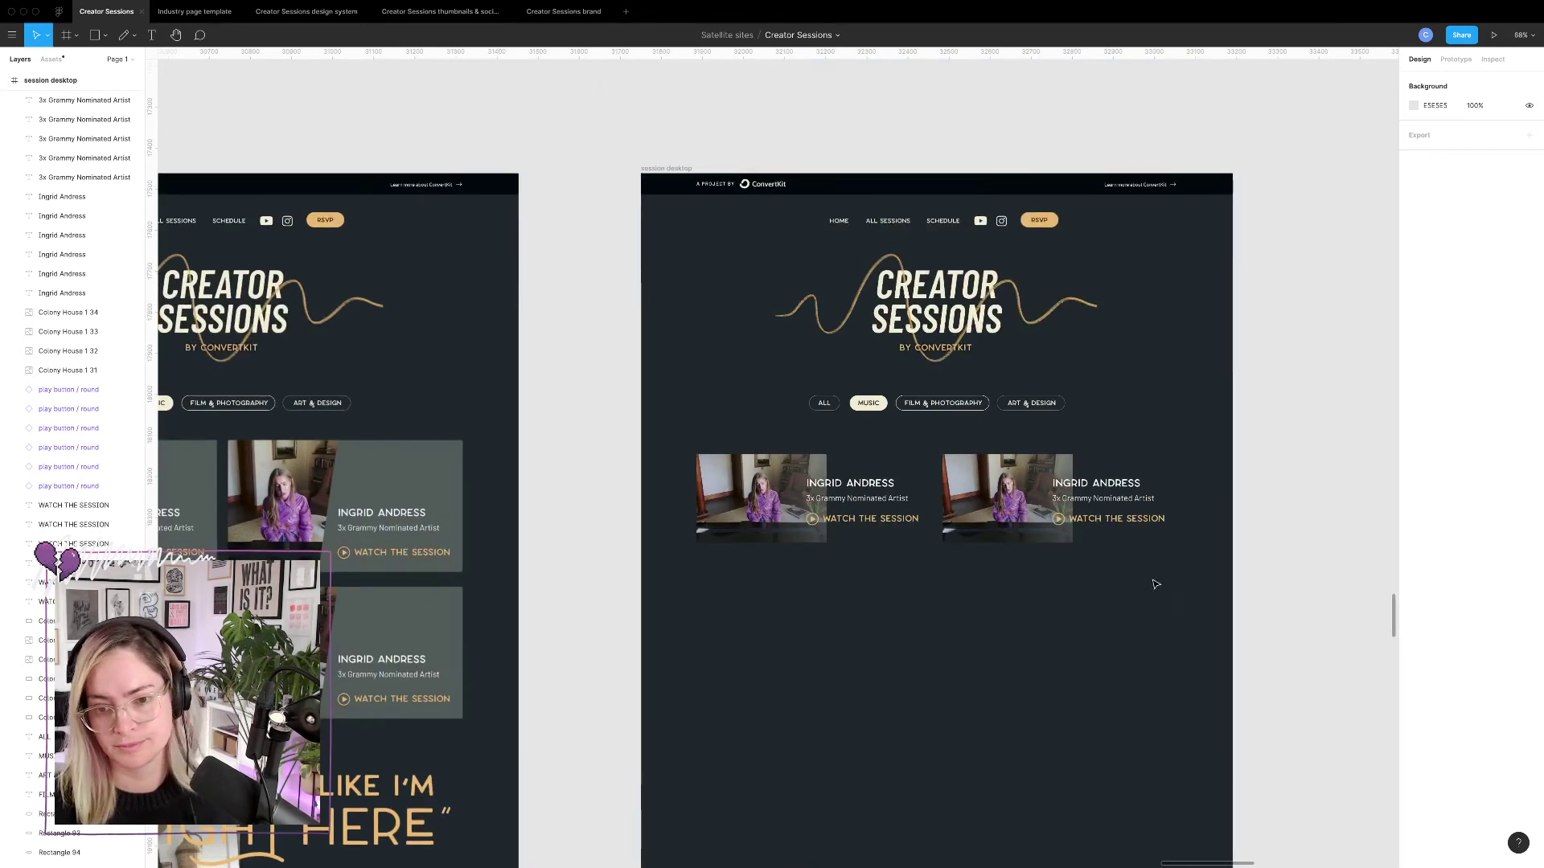
left_click_drag(1155, 582, 712, 567)
left_click(926, 752)
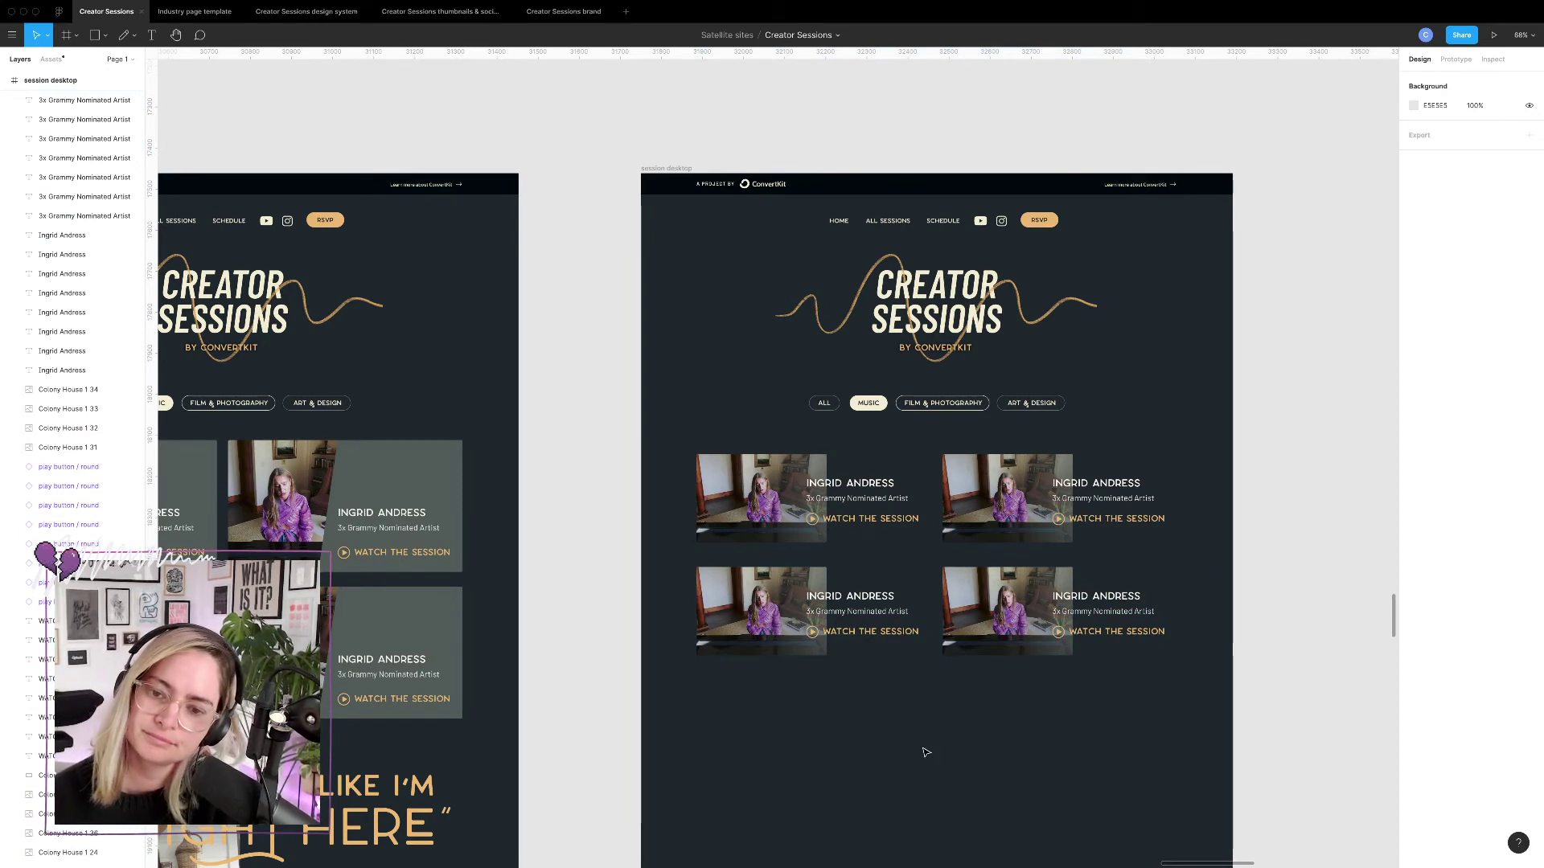
Duplicate the split-card page beyond the small-card version and delete the featured quote section from the copy.
scroll(894, 739, "down", 2)
scroll(844, 723, "left", 6)
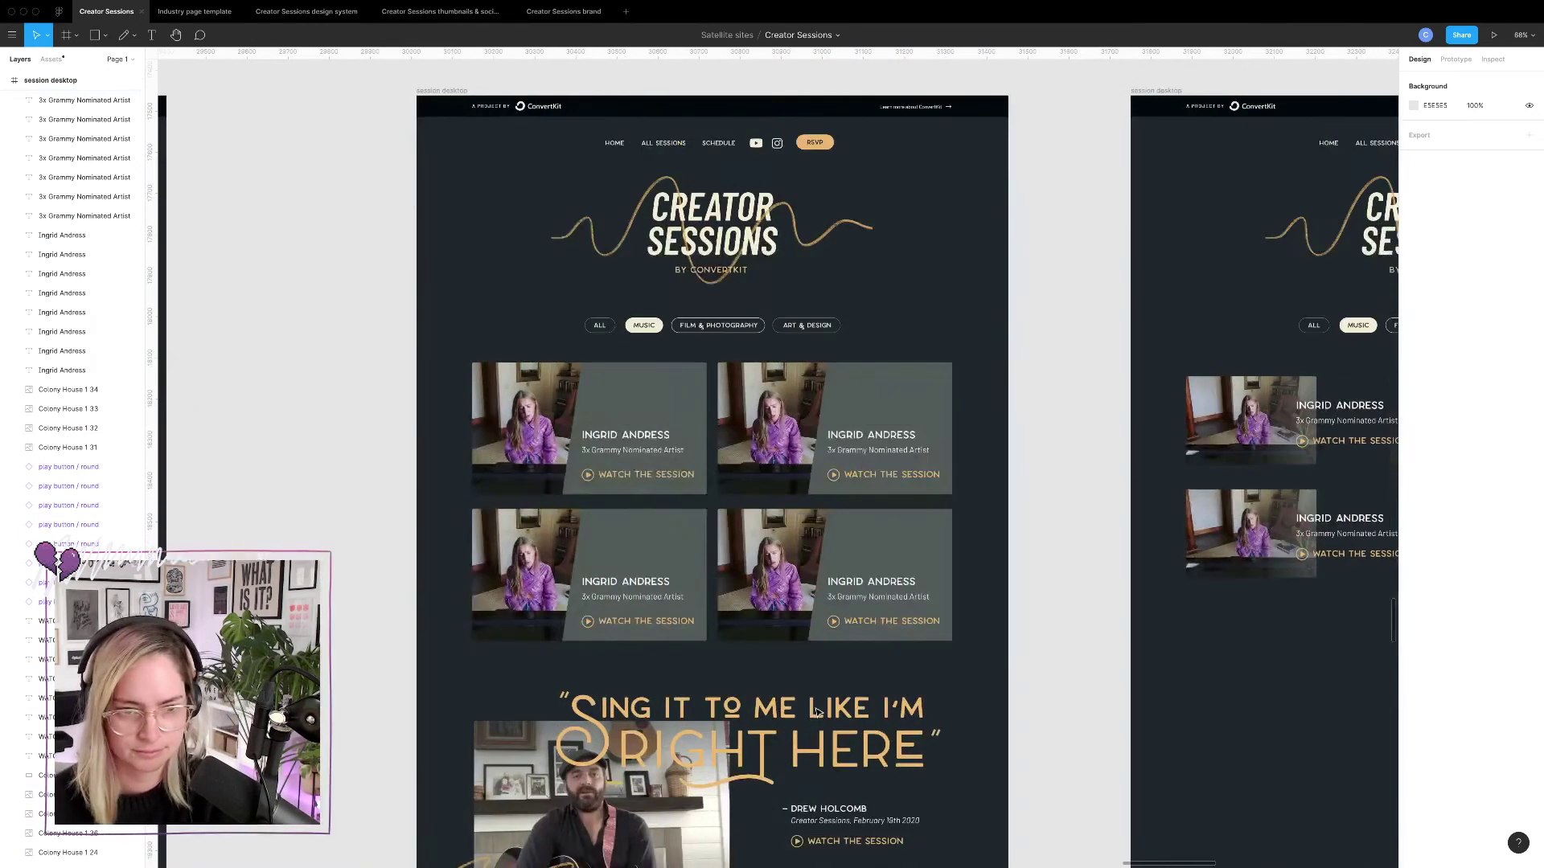
scroll(817, 711, "down", 1)
scroll(818, 712, "left", 9)
scroll(818, 711, "down", 1)
scroll(818, 712, "right", 9)
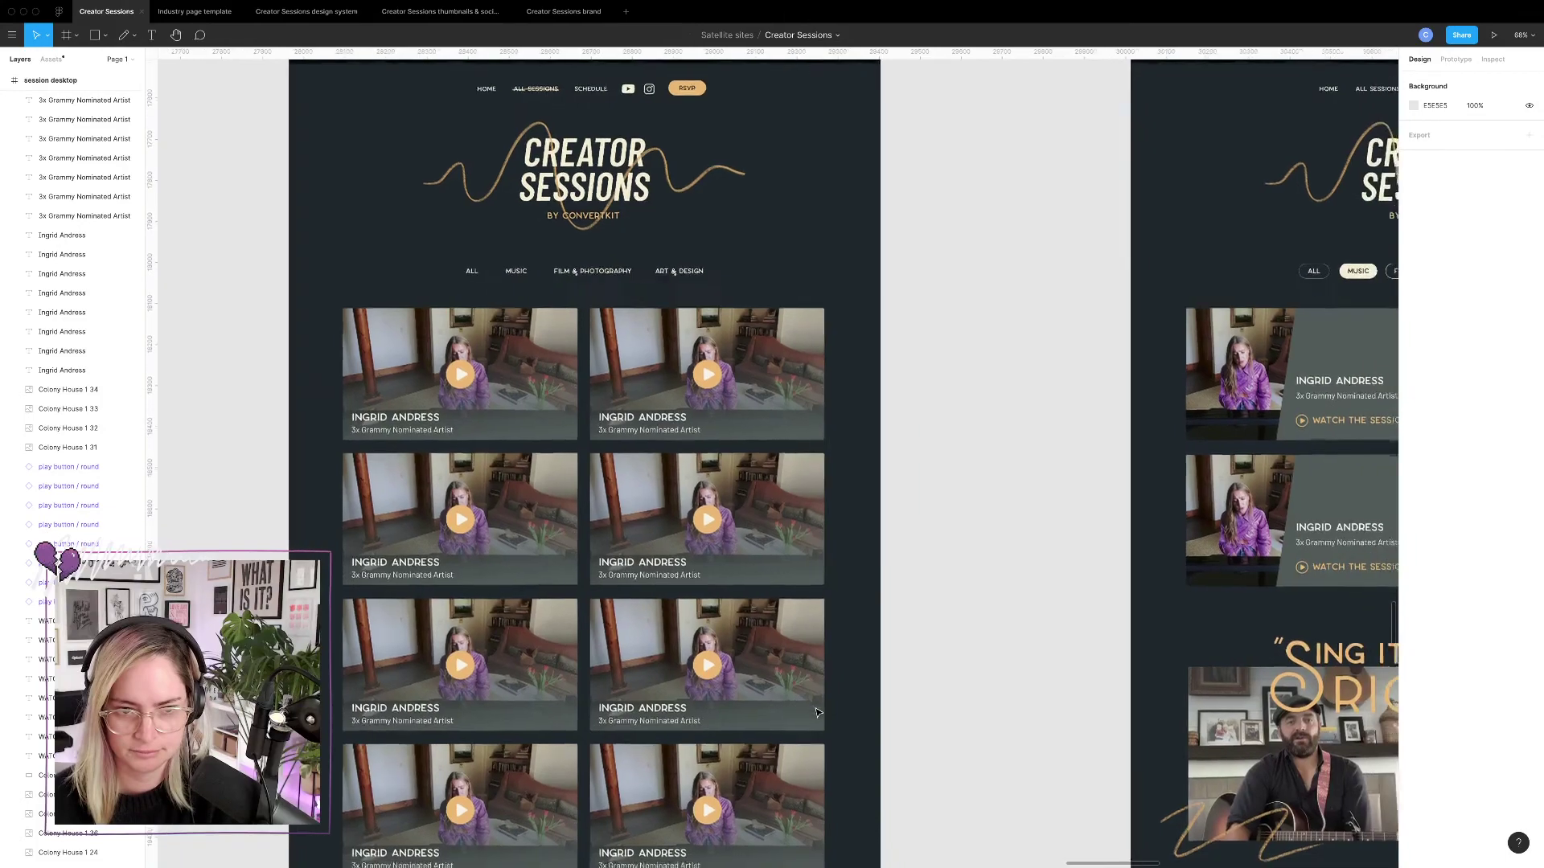
scroll(760, 712, "down", 5)
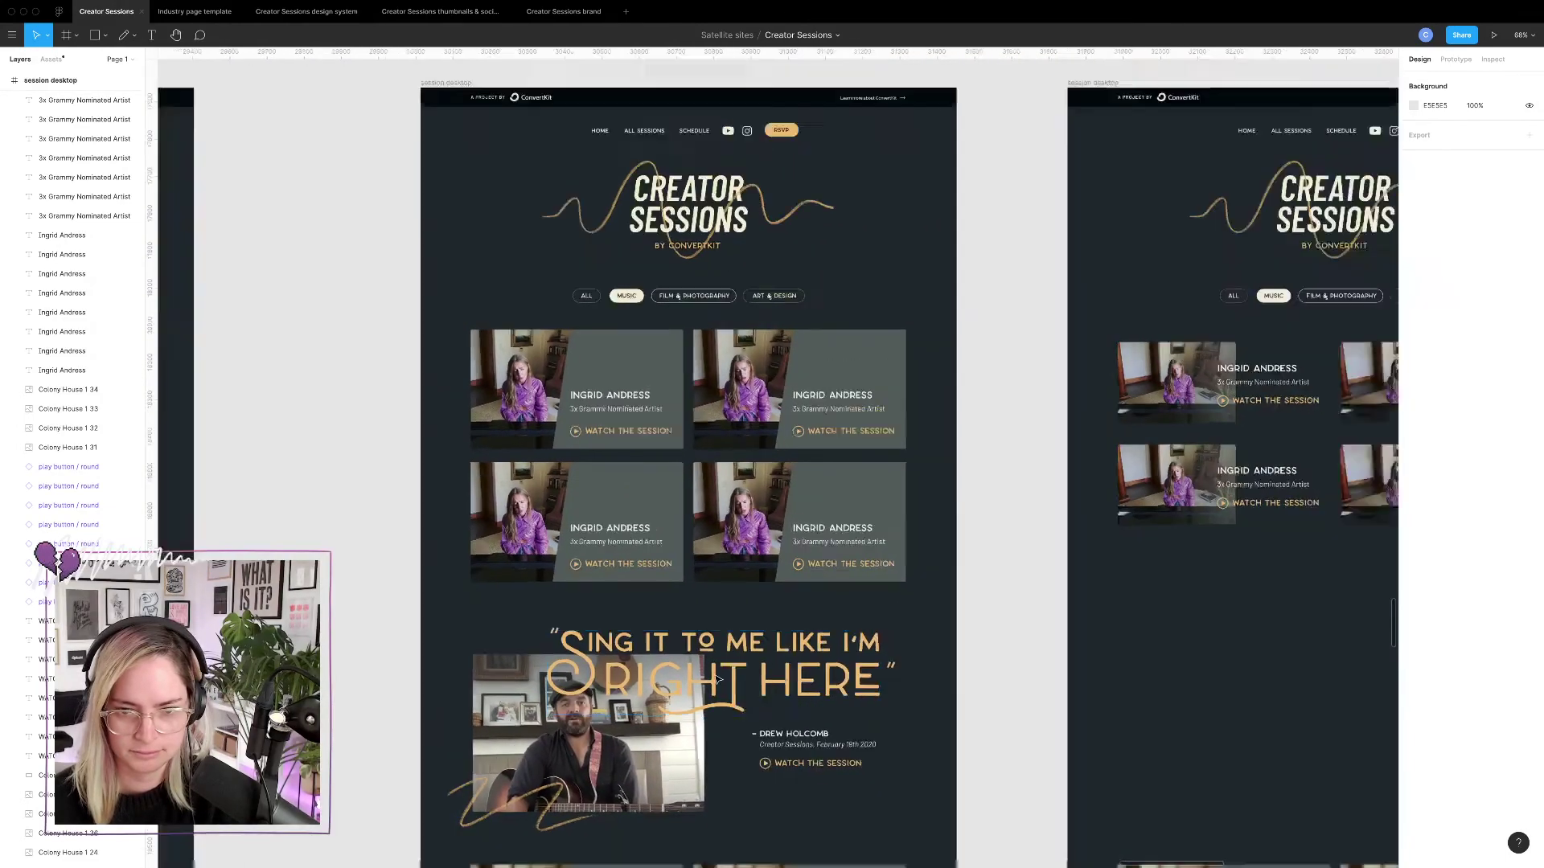
left_click_drag(654, 503, 1050, 503)
left_click(1206, 637)
left_click_drag(1011, 663, 1223, 724)
key("Delete")
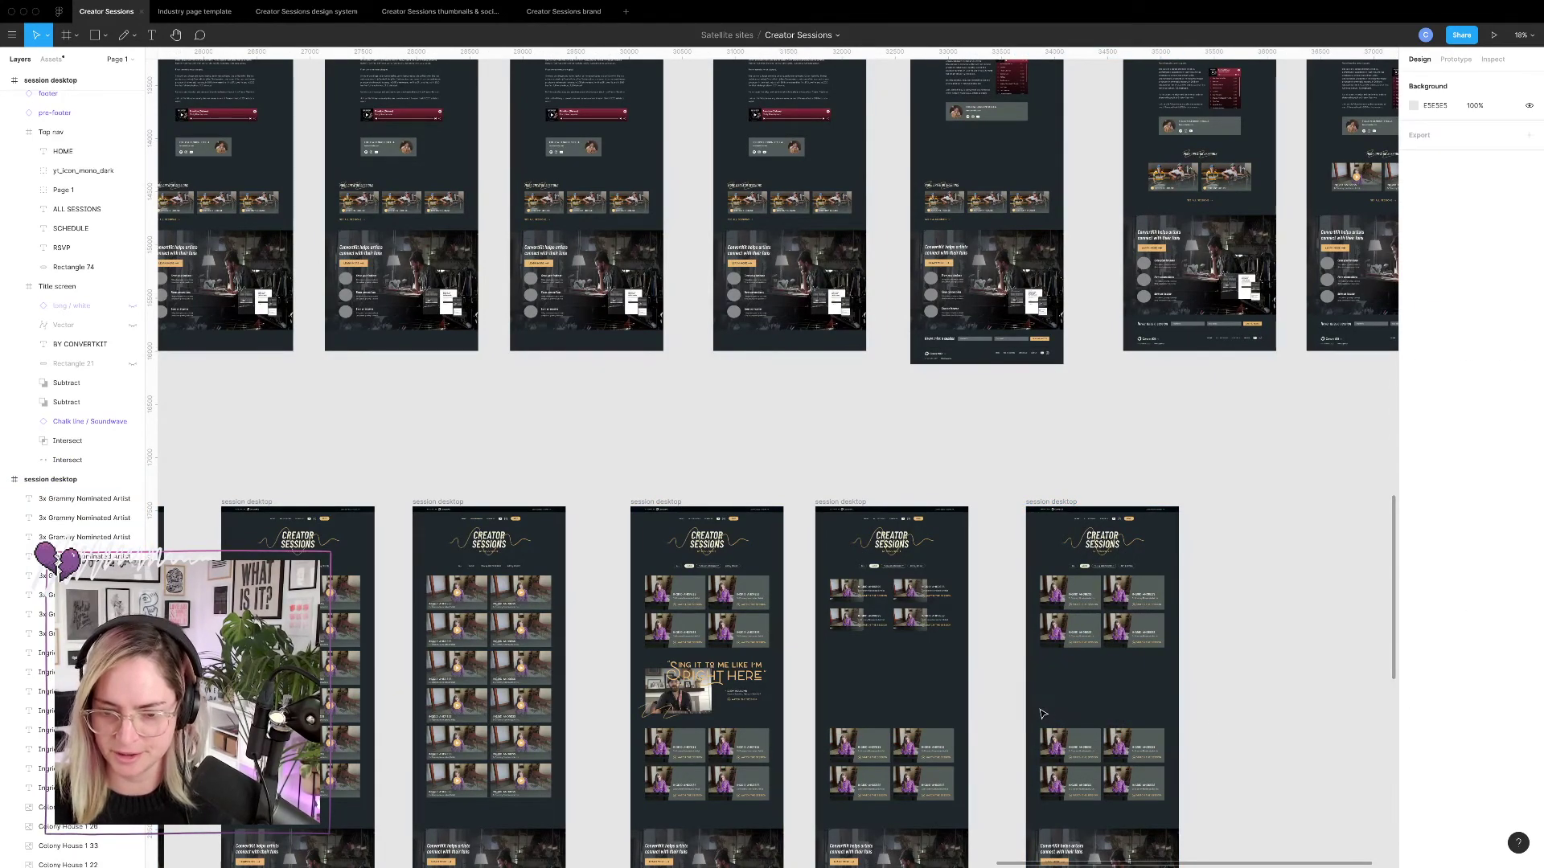
Move the lower four split cards up beneath the upper rows, matching the 38 px gap between rows.
left_click_drag(1043, 714, 1179, 808)
scroll(1130, 705, "up", 5)
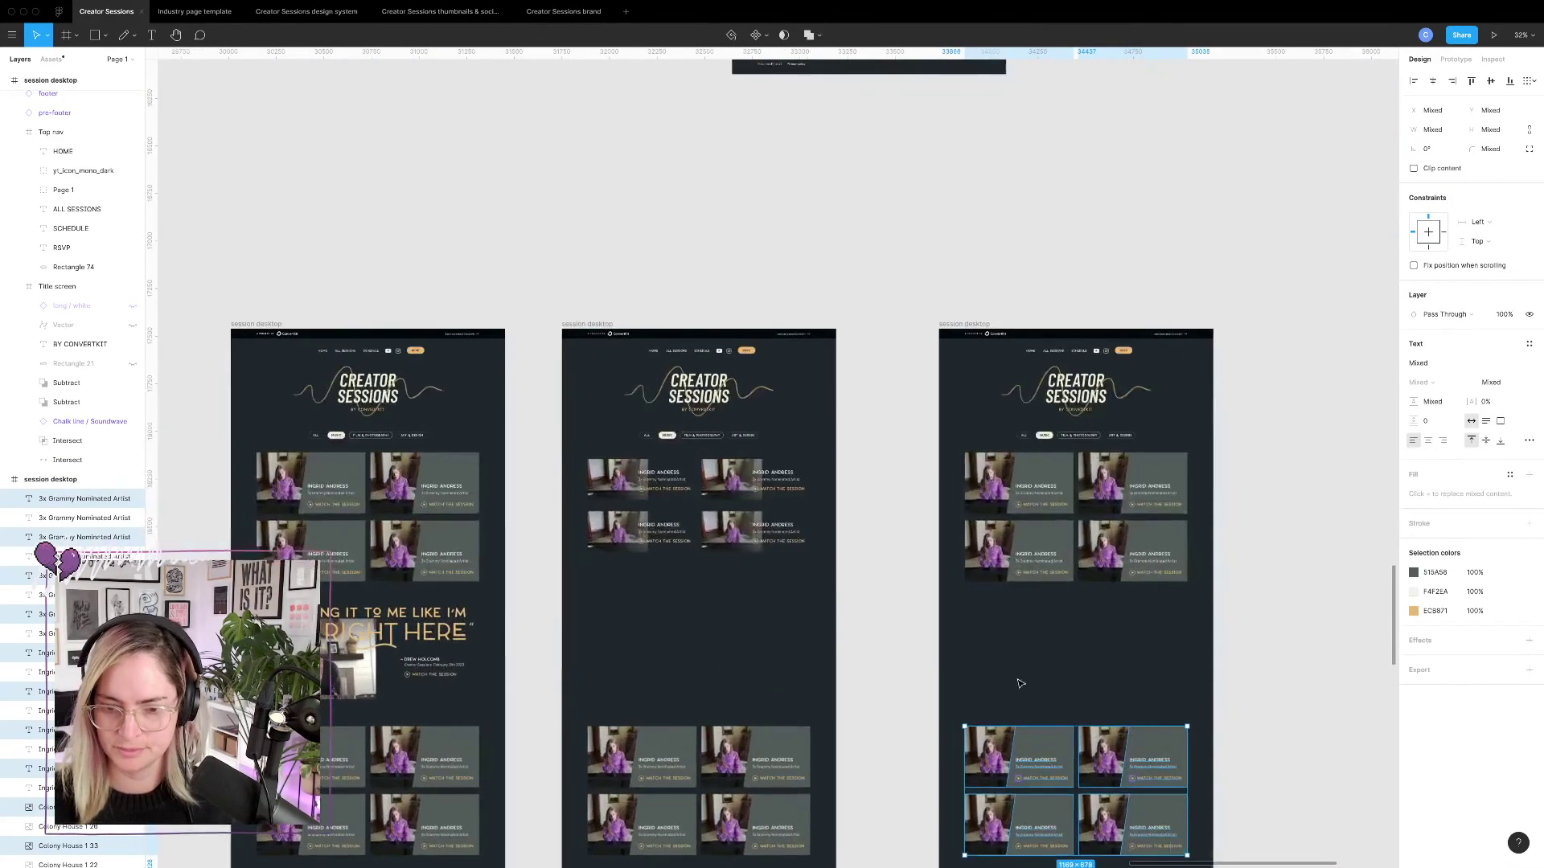
left_click(1020, 683)
scroll(1005, 643, "down", 3)
scroll(1005, 643, "right", 2)
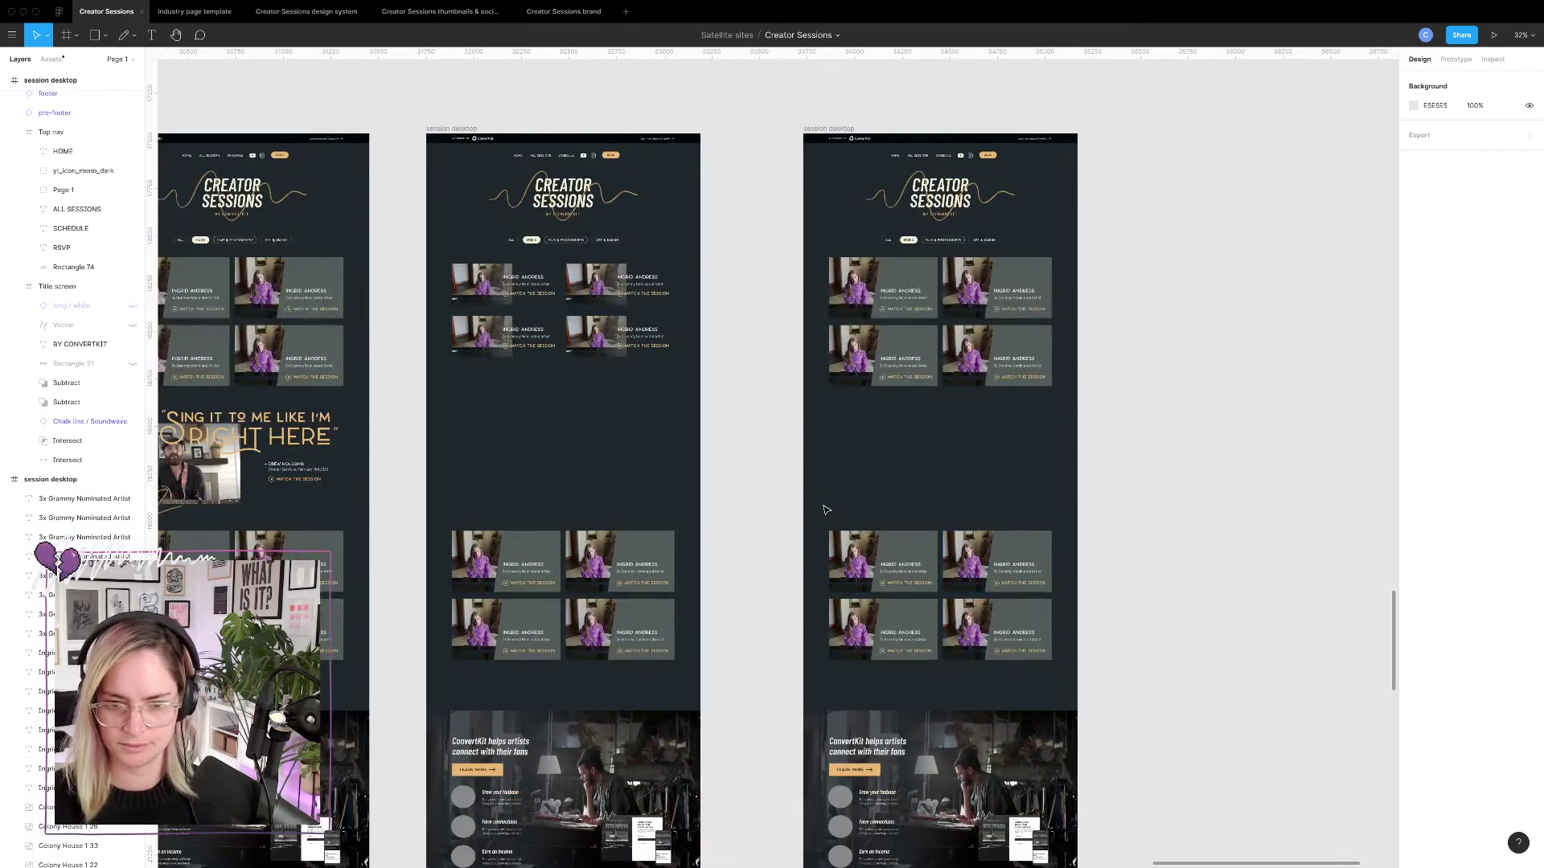
mouse_move(826, 510)
left_mouse_down()
mouse_move(1086, 718)
mouse_move(797, 508)
left_mouse_up()
left_click(1090, 677)
scroll(799, 531, "up", 2)
scroll(800, 531, "right", 2)
scroll(799, 531, "up", 5)
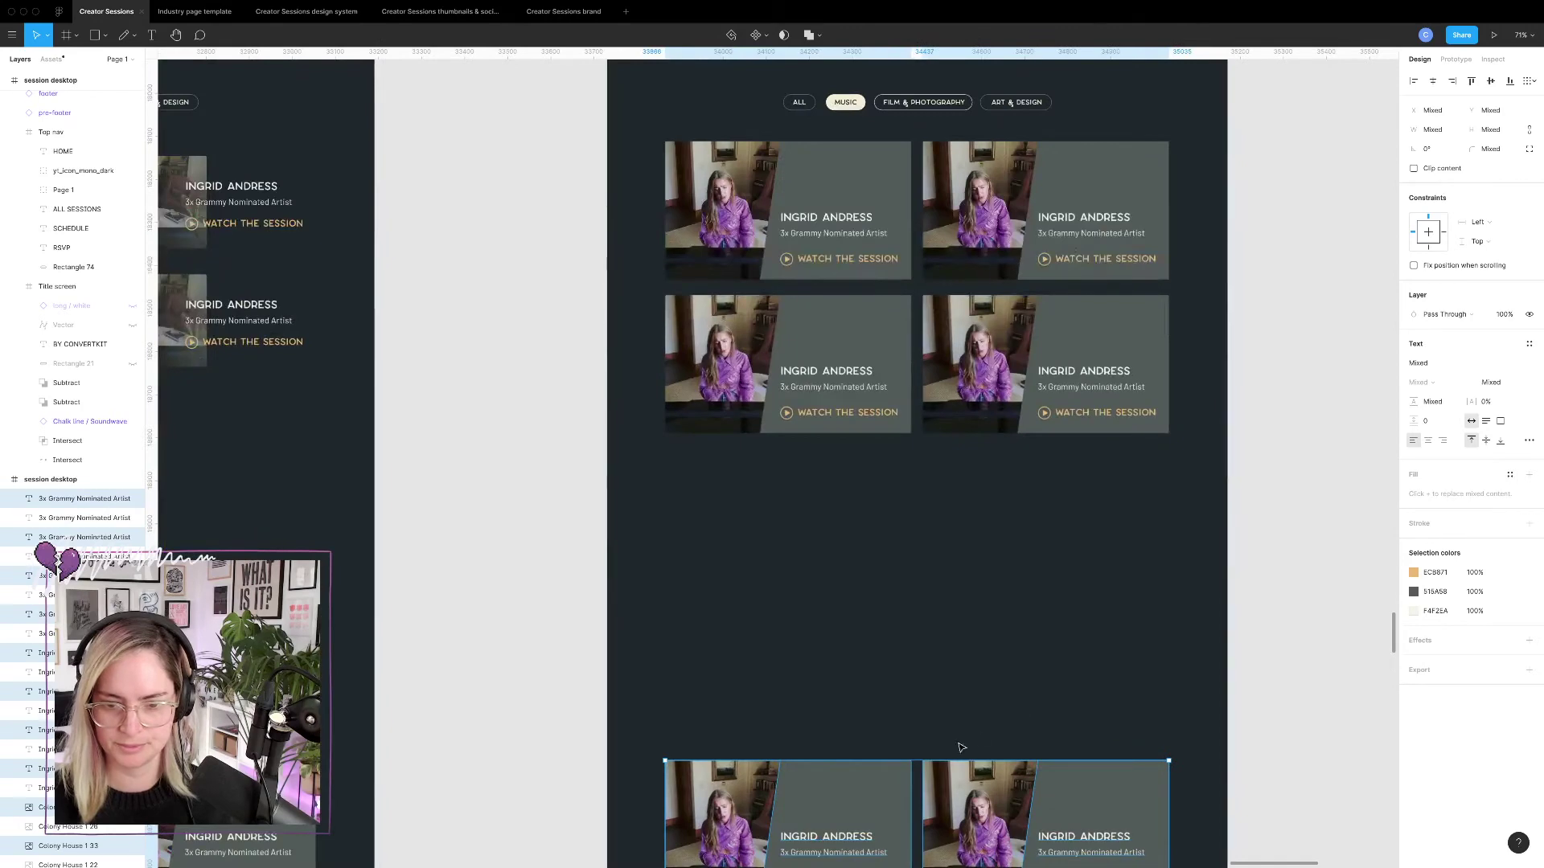
left_click_drag(965, 792, 970, 482)
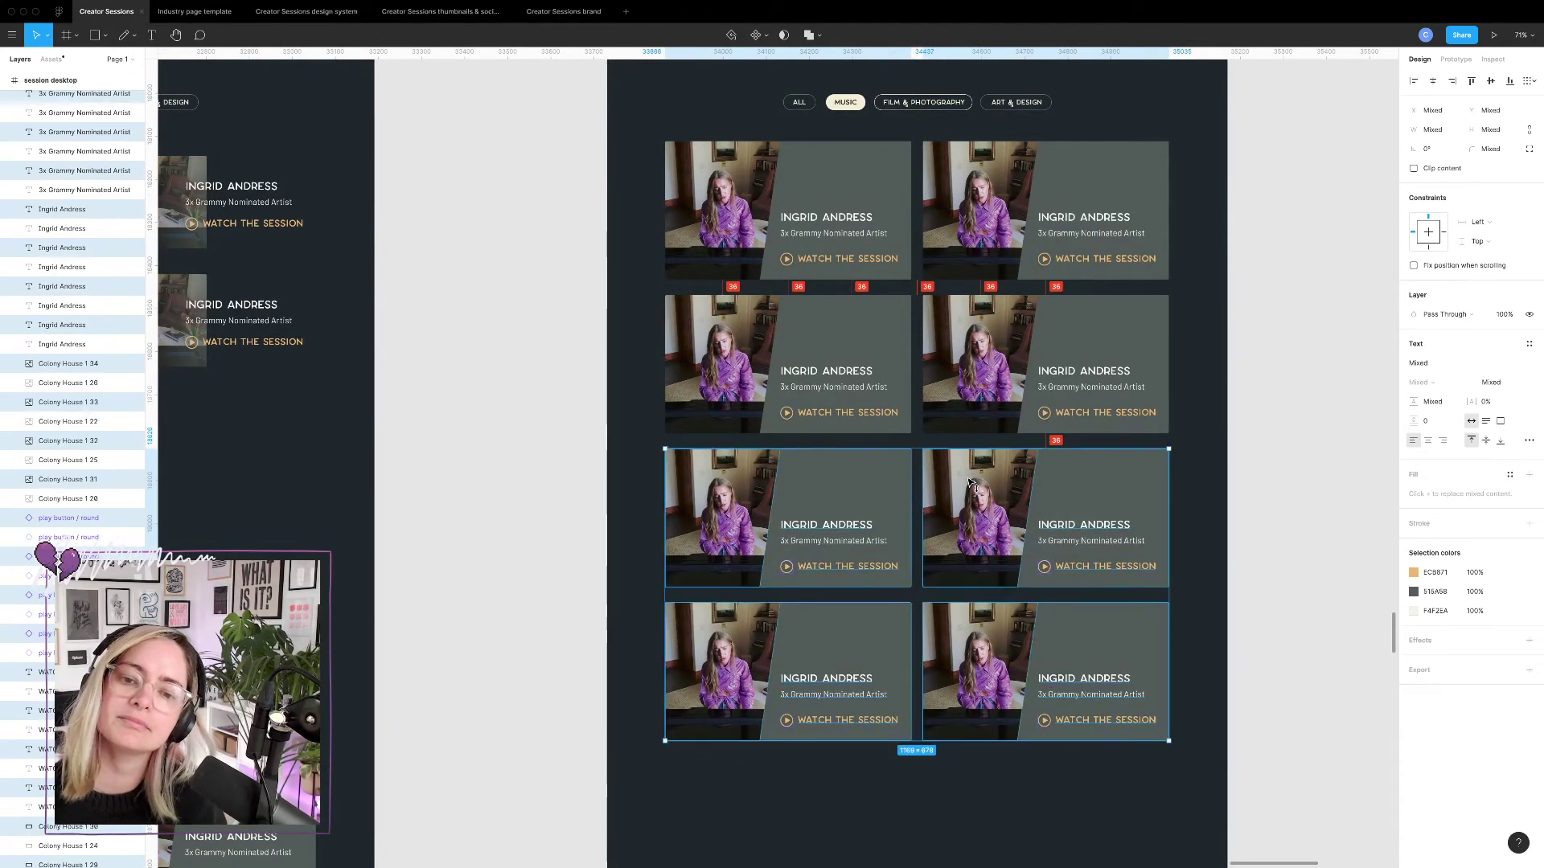
left_click(1198, 555)
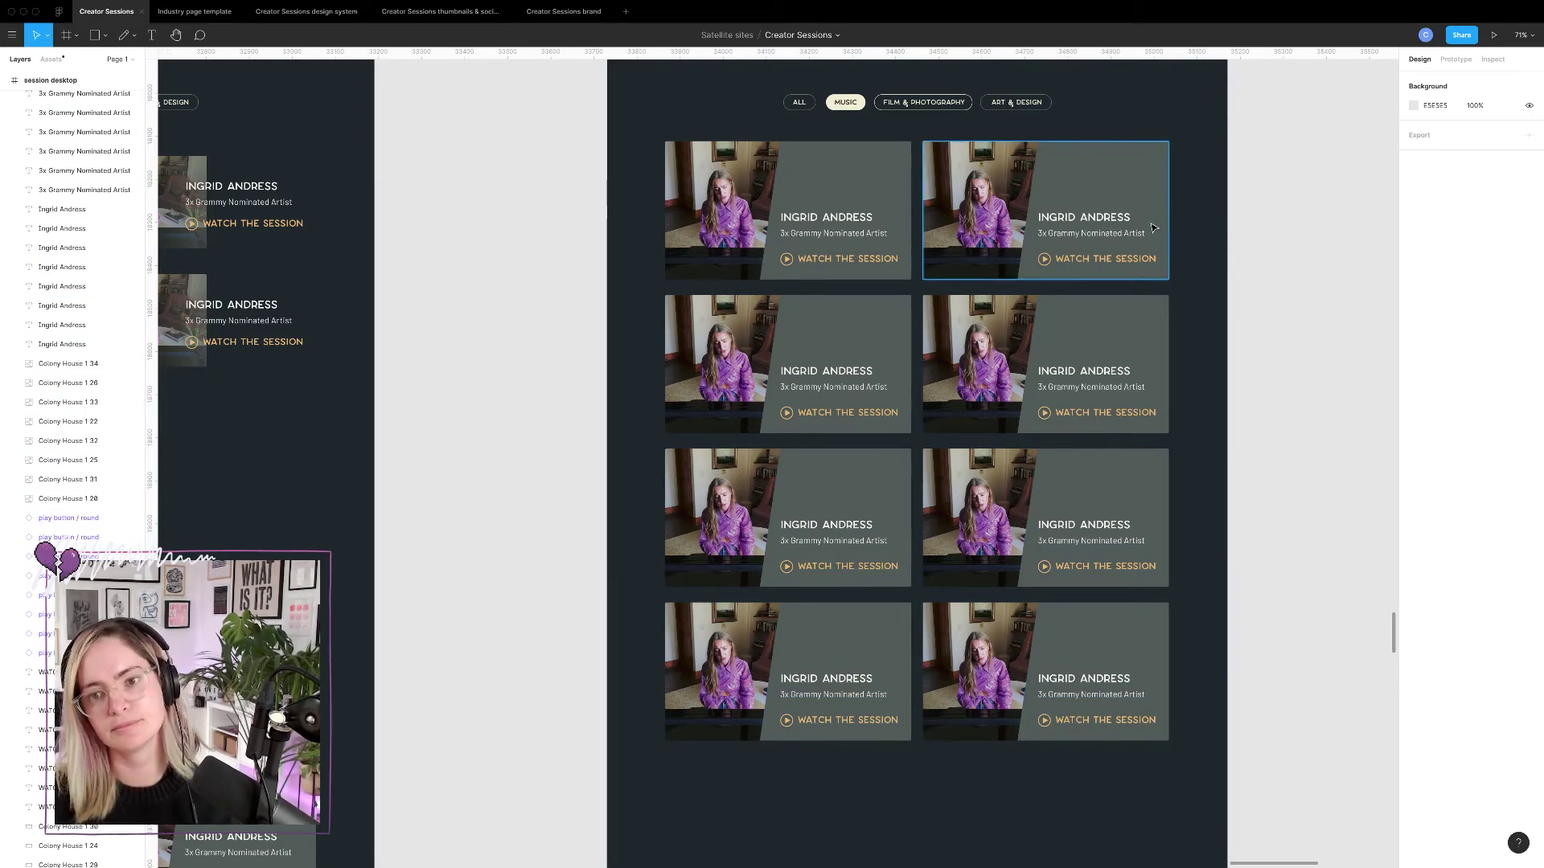
Examine the continuous split-card grid from the Creator Sessions title down through the lower card rows.
left_click(1161, 157)
left_click(1268, 196)
scroll(1234, 293, "down", 3)
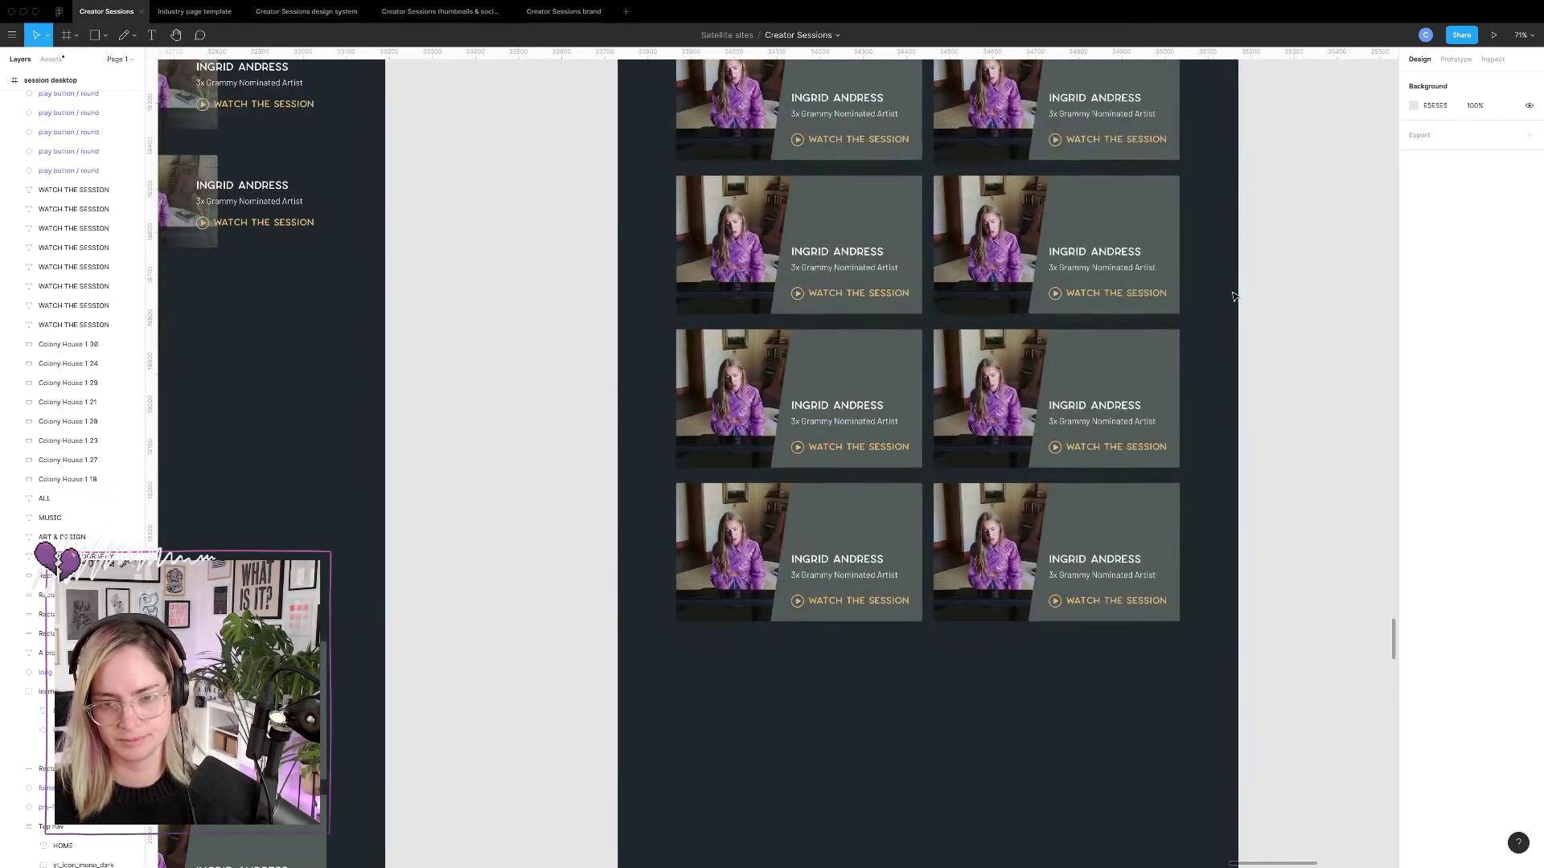
scroll(1012, 290, "up", 5)
scroll(1012, 291, "up", 5)
scroll(1012, 291, "right", 4)
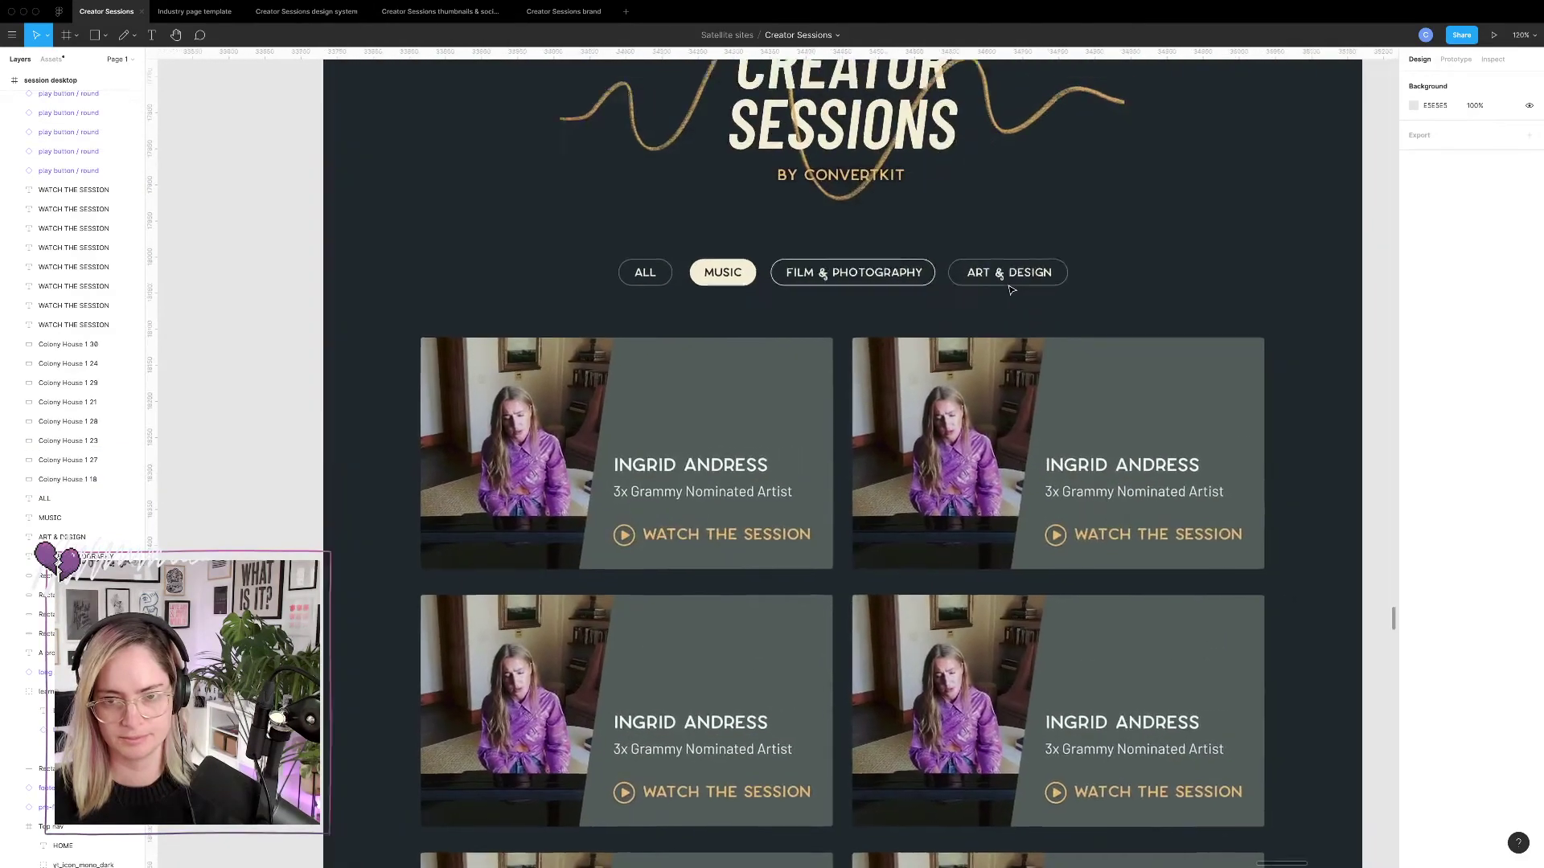
scroll(1011, 290, "down", 10)
scroll(1012, 290, "left", 3)
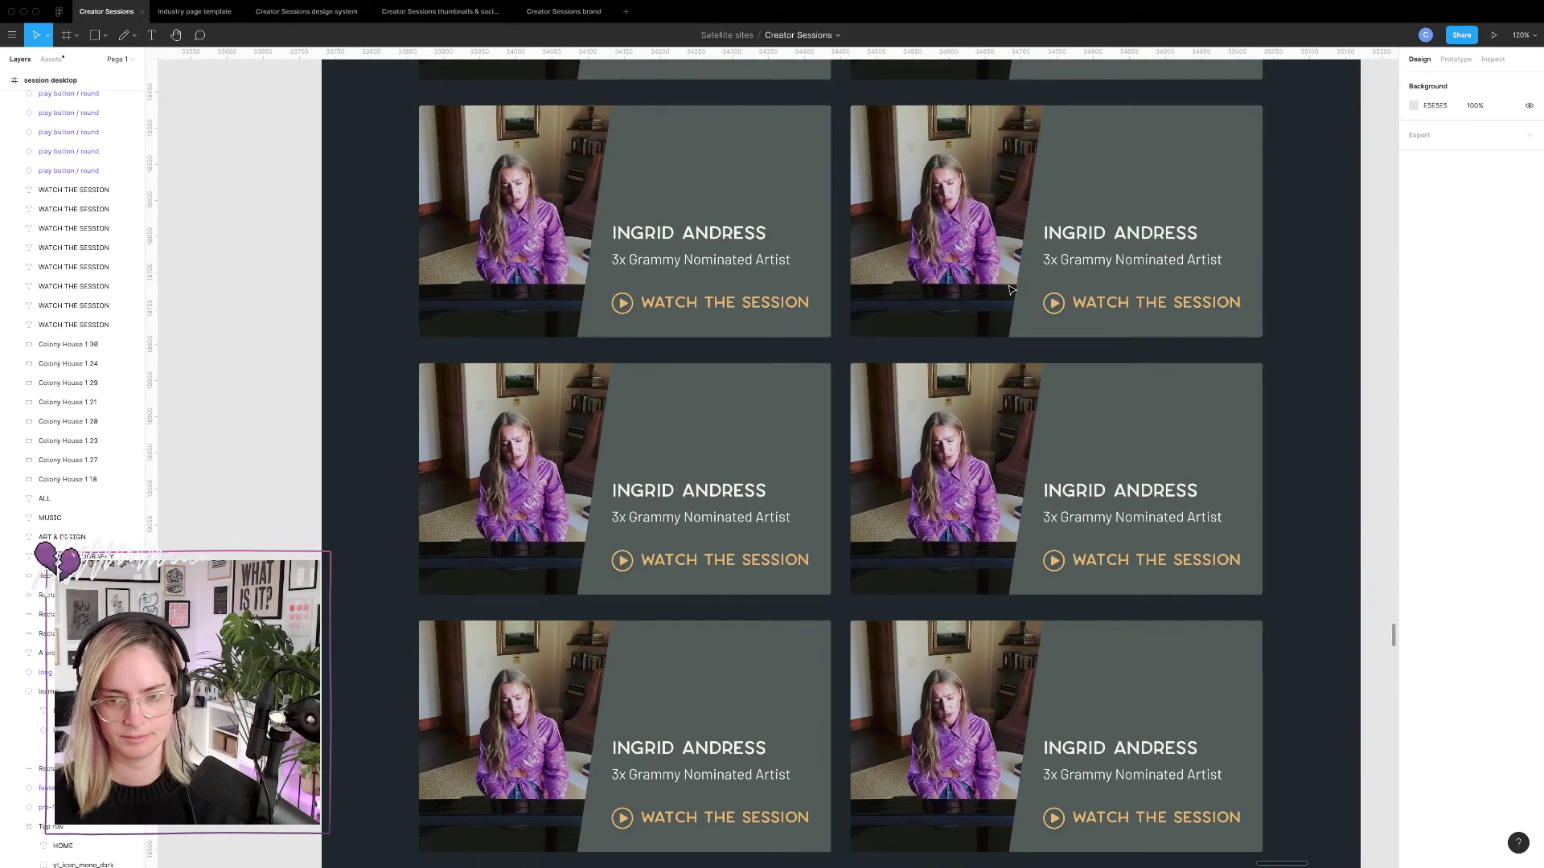
scroll(1012, 290, "up", 8)
scroll(1012, 290, "left", 2)
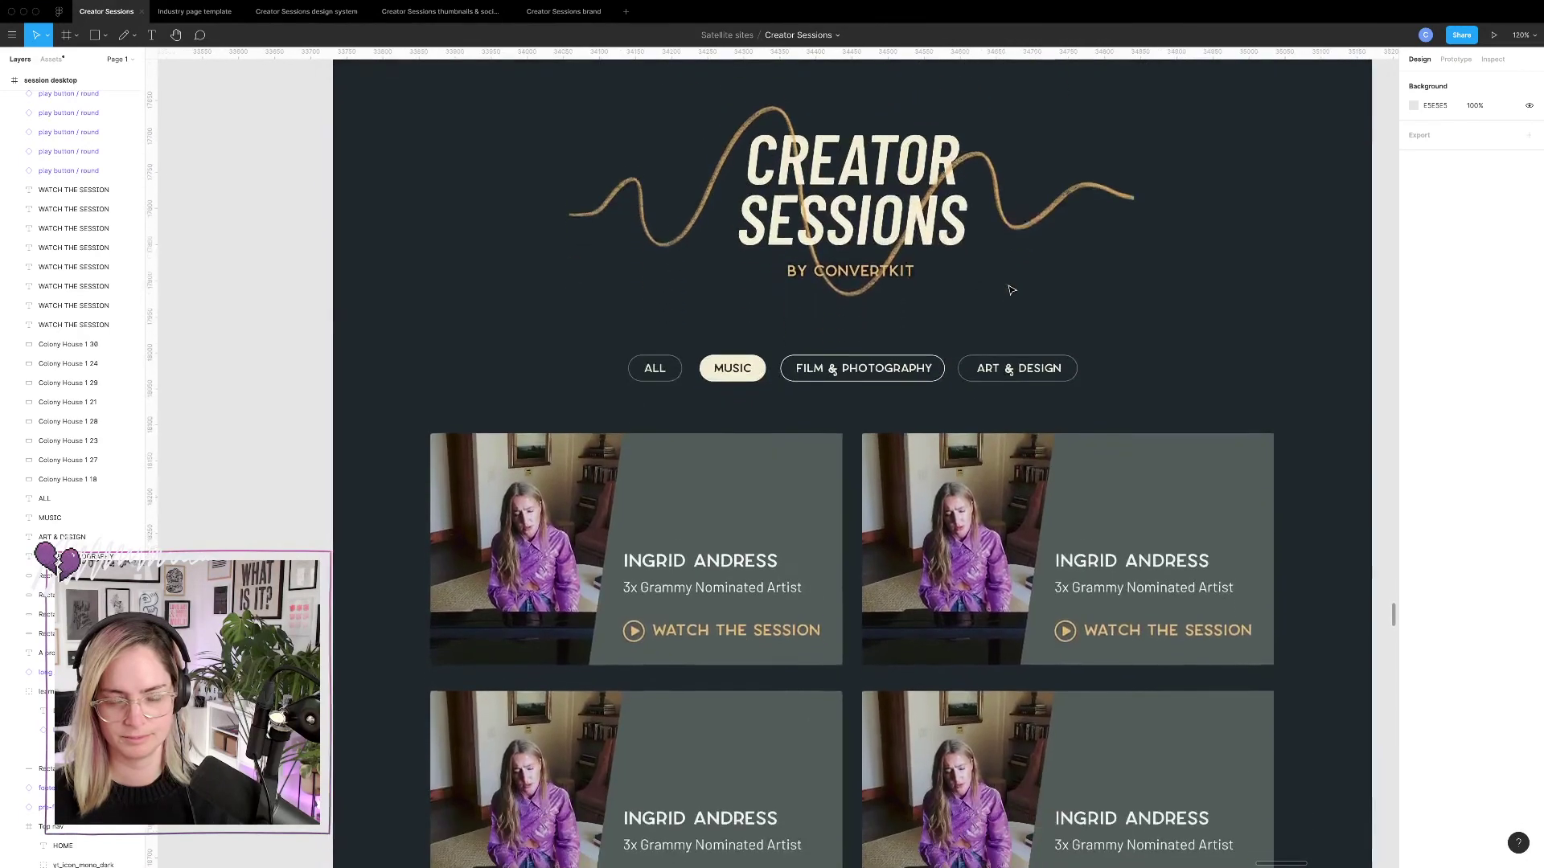
Compare the continuous split-card page with the small-card, featured-quote and full-photo versions.
scroll(1011, 290, "down", 5)
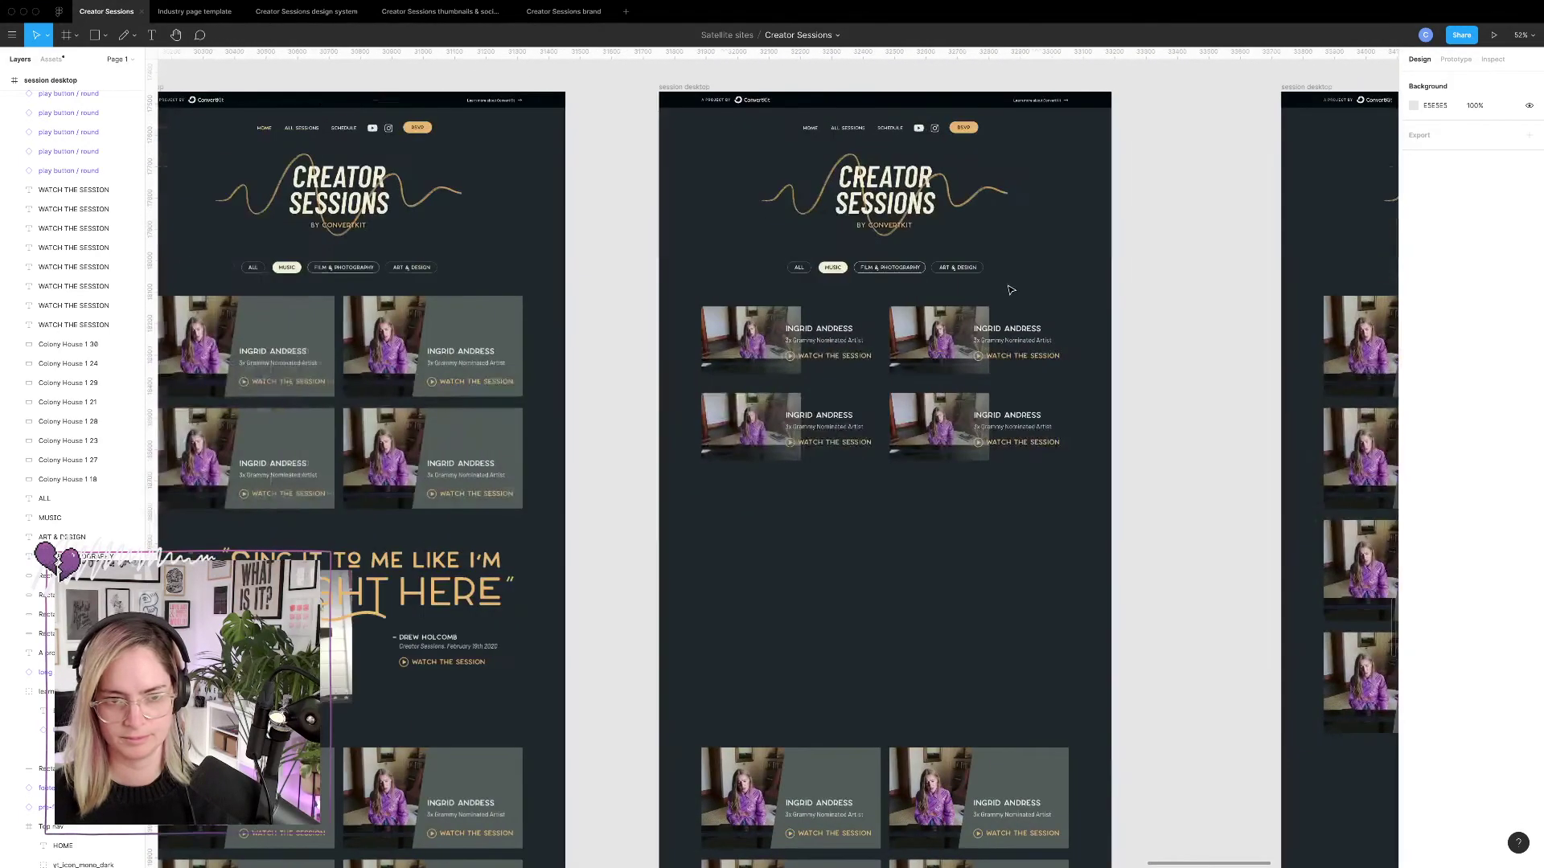
scroll(1011, 290, "left", 10)
scroll(1012, 290, "down", 1)
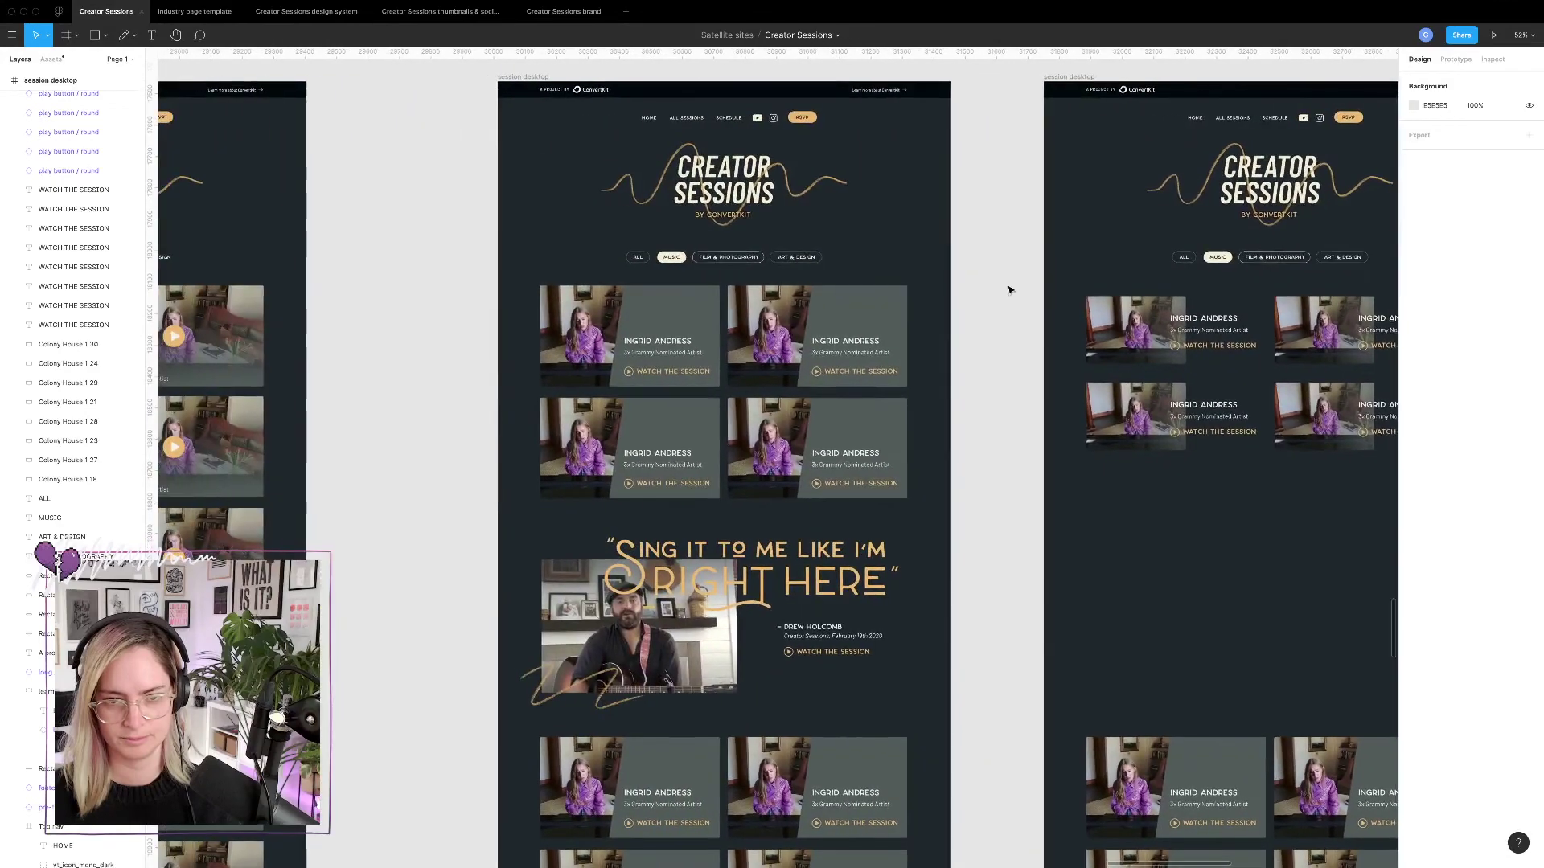
scroll(694, 371, "up", 5)
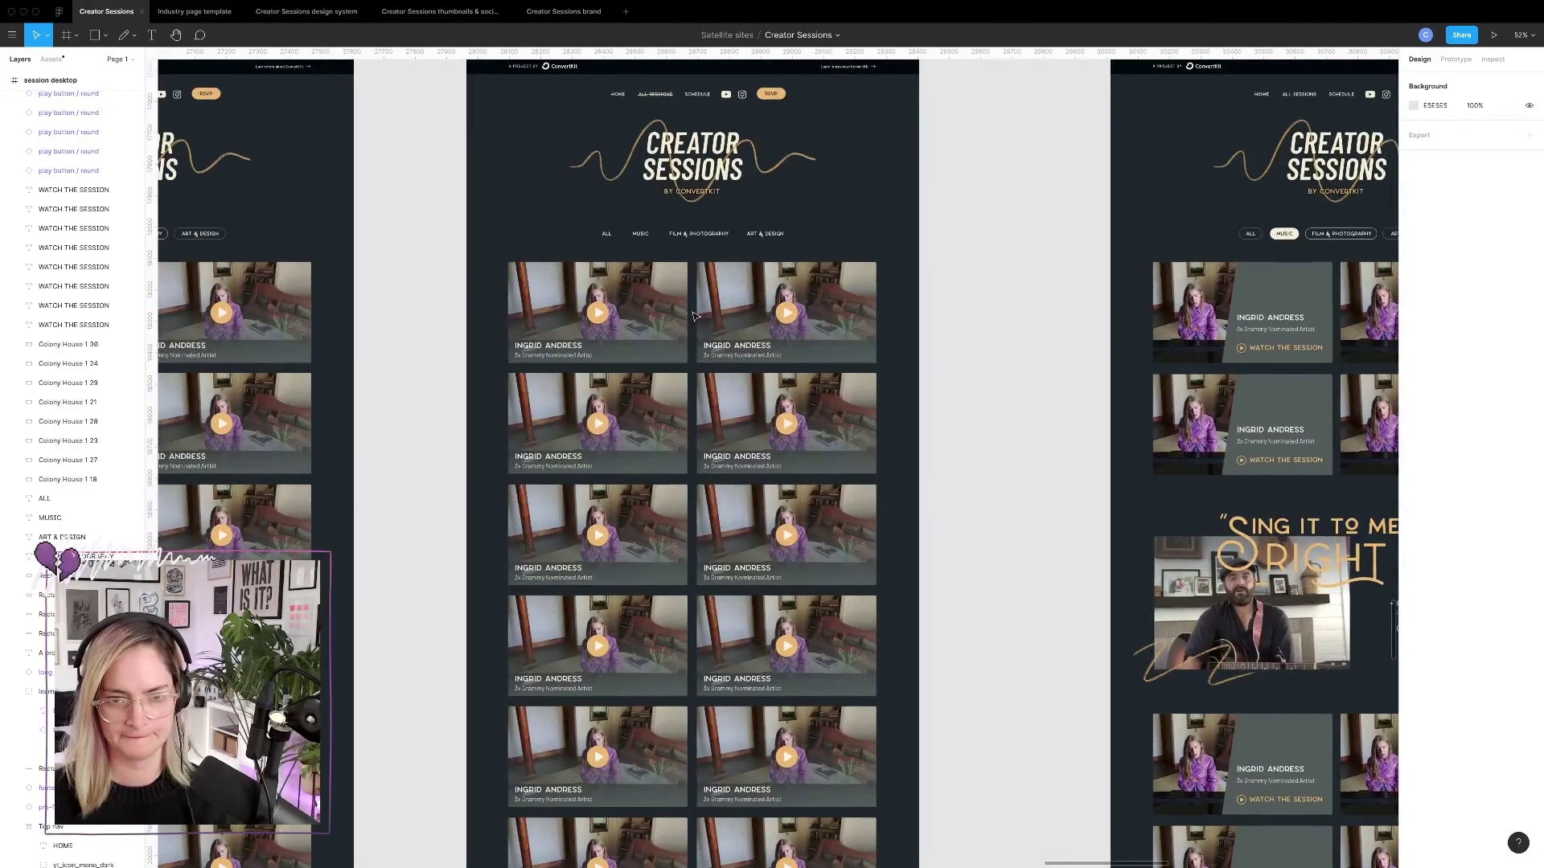
scroll(694, 371, "up", 5)
scroll(696, 354, "left", 2)
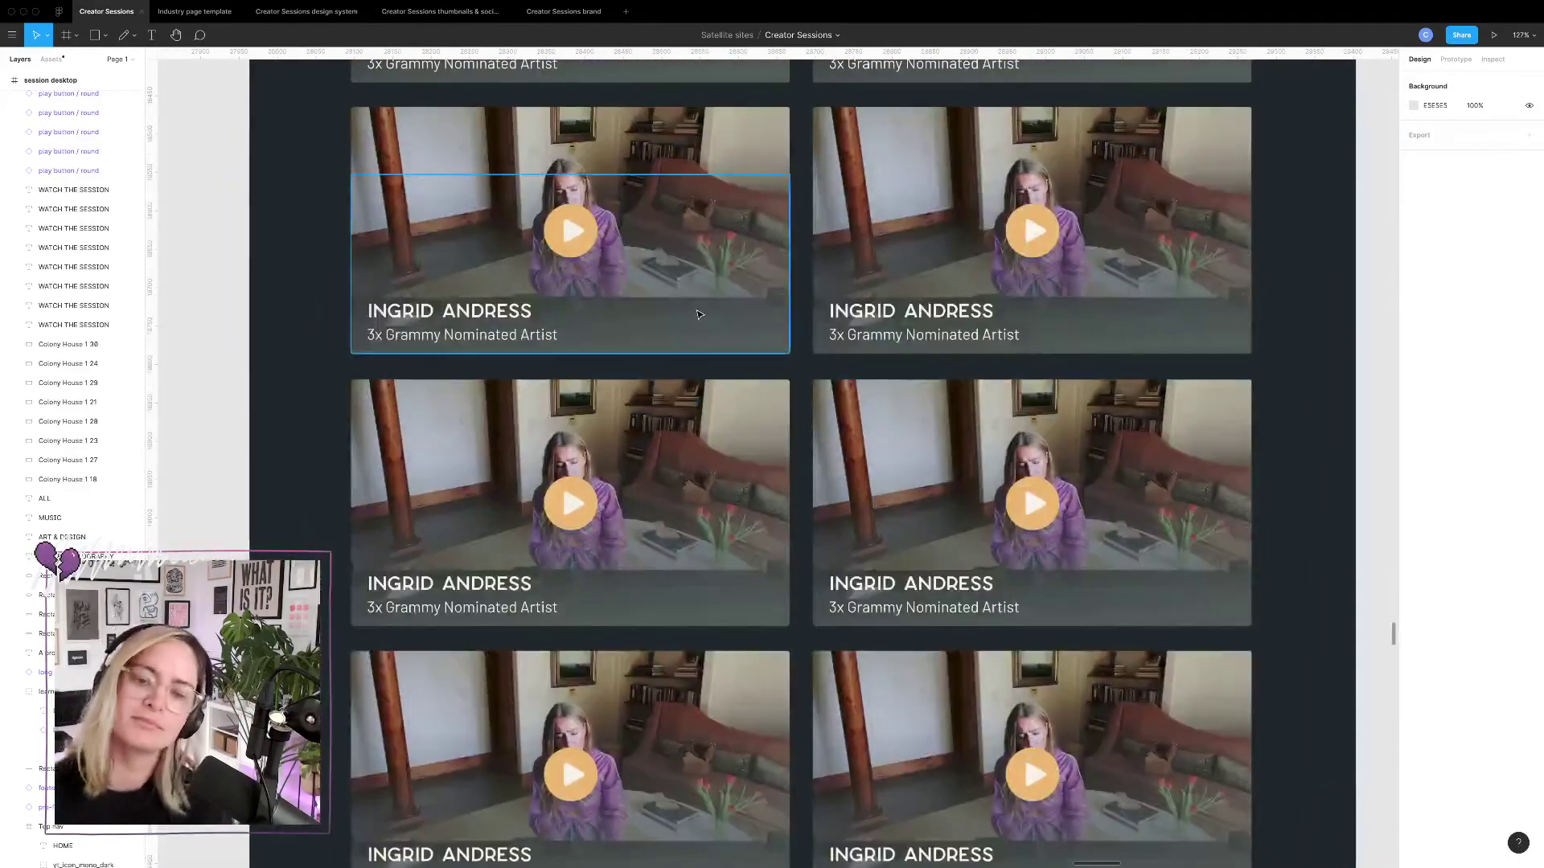
scroll(810, 308, "down", 5)
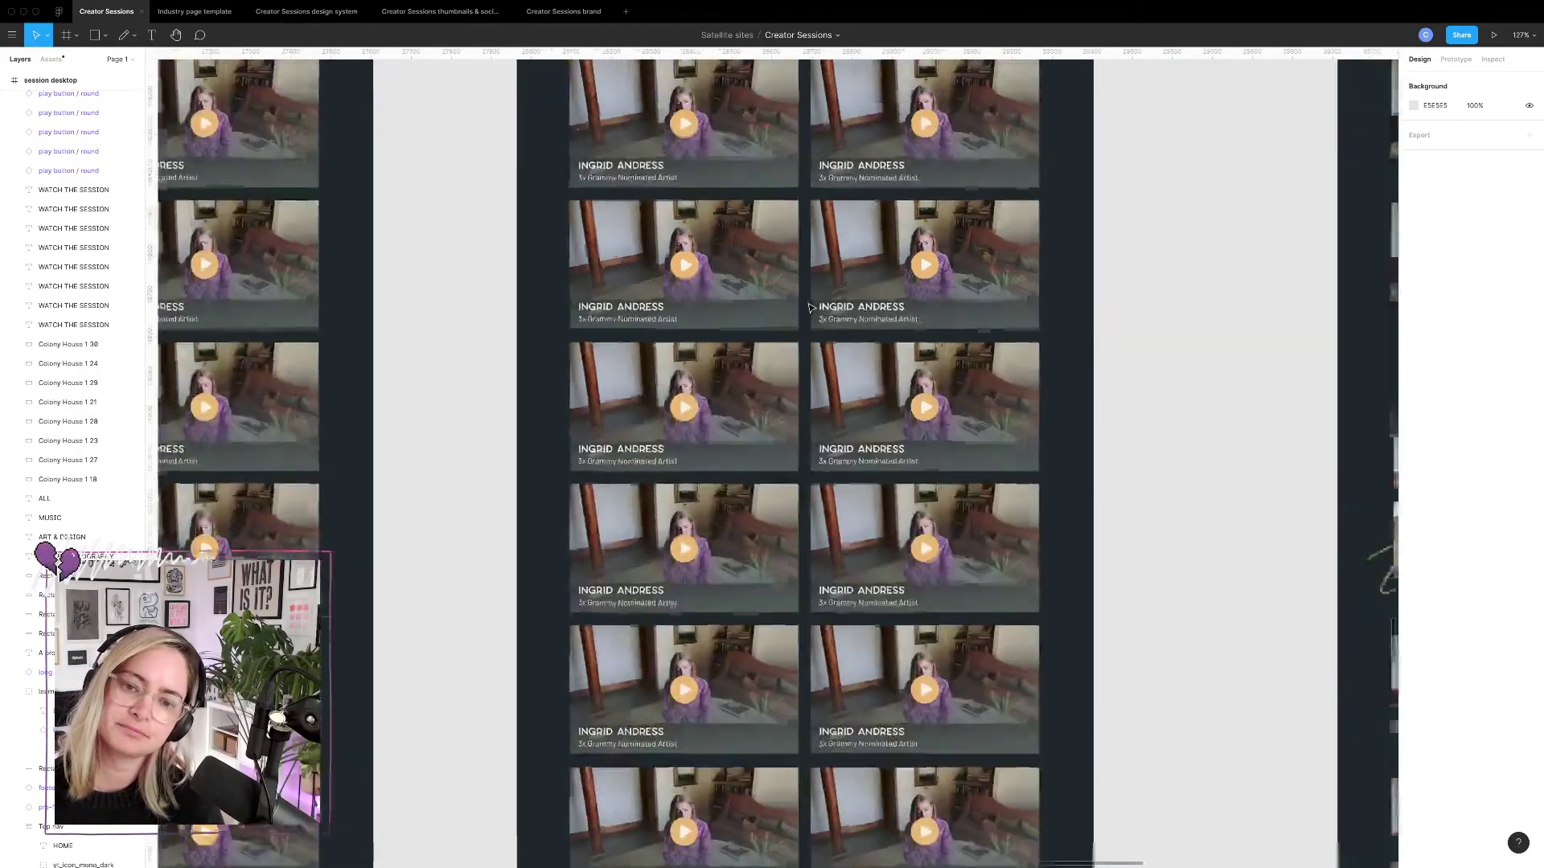
scroll(811, 308, "right", 5)
scroll(810, 308, "right", 2)
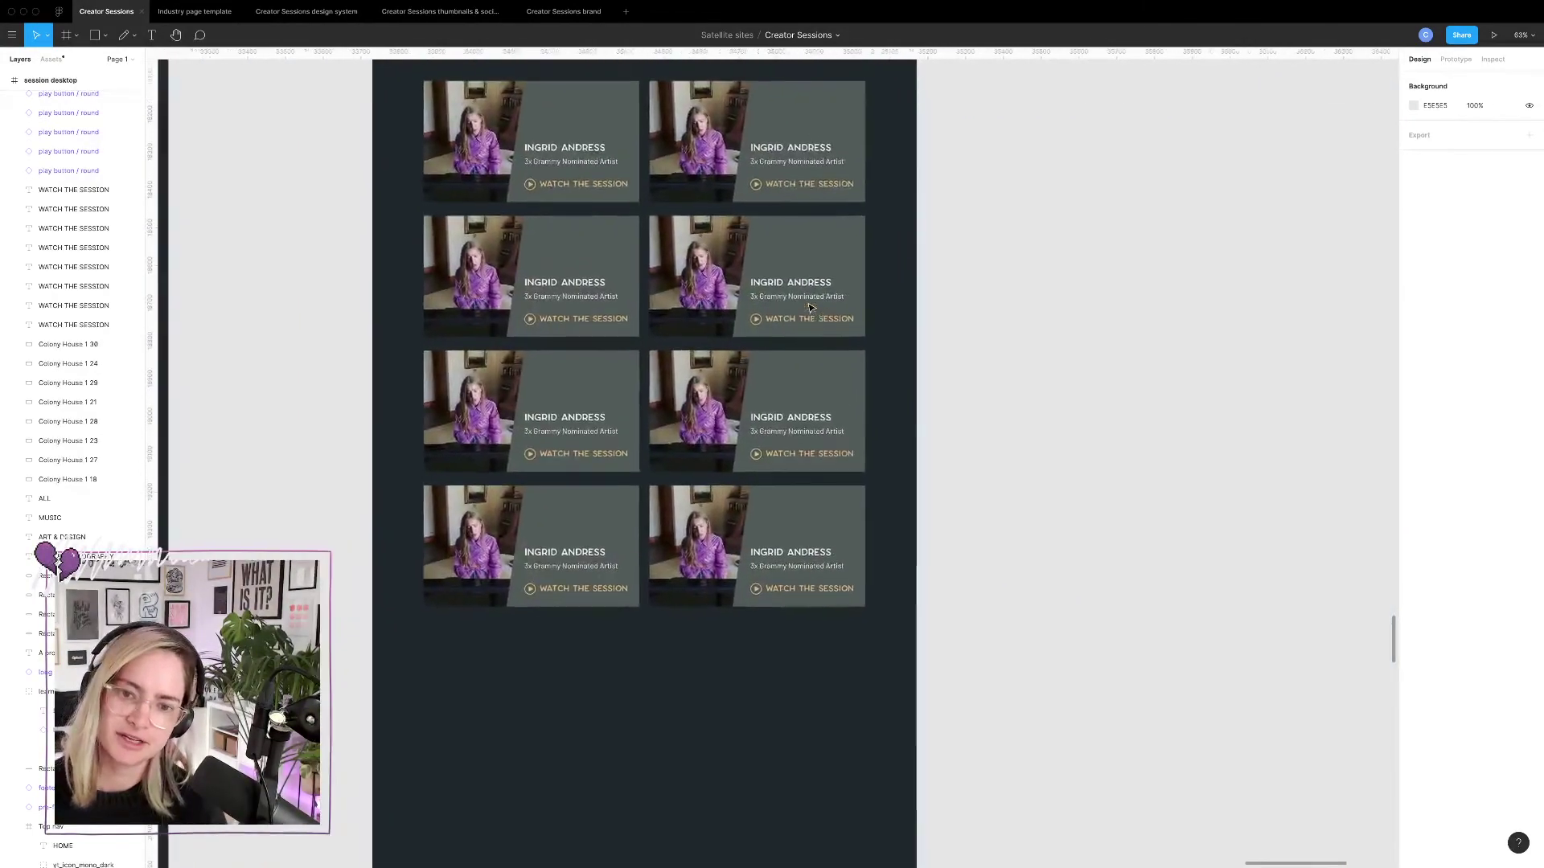
scroll(788, 282, "up", 3)
scroll(788, 282, "left", 3)
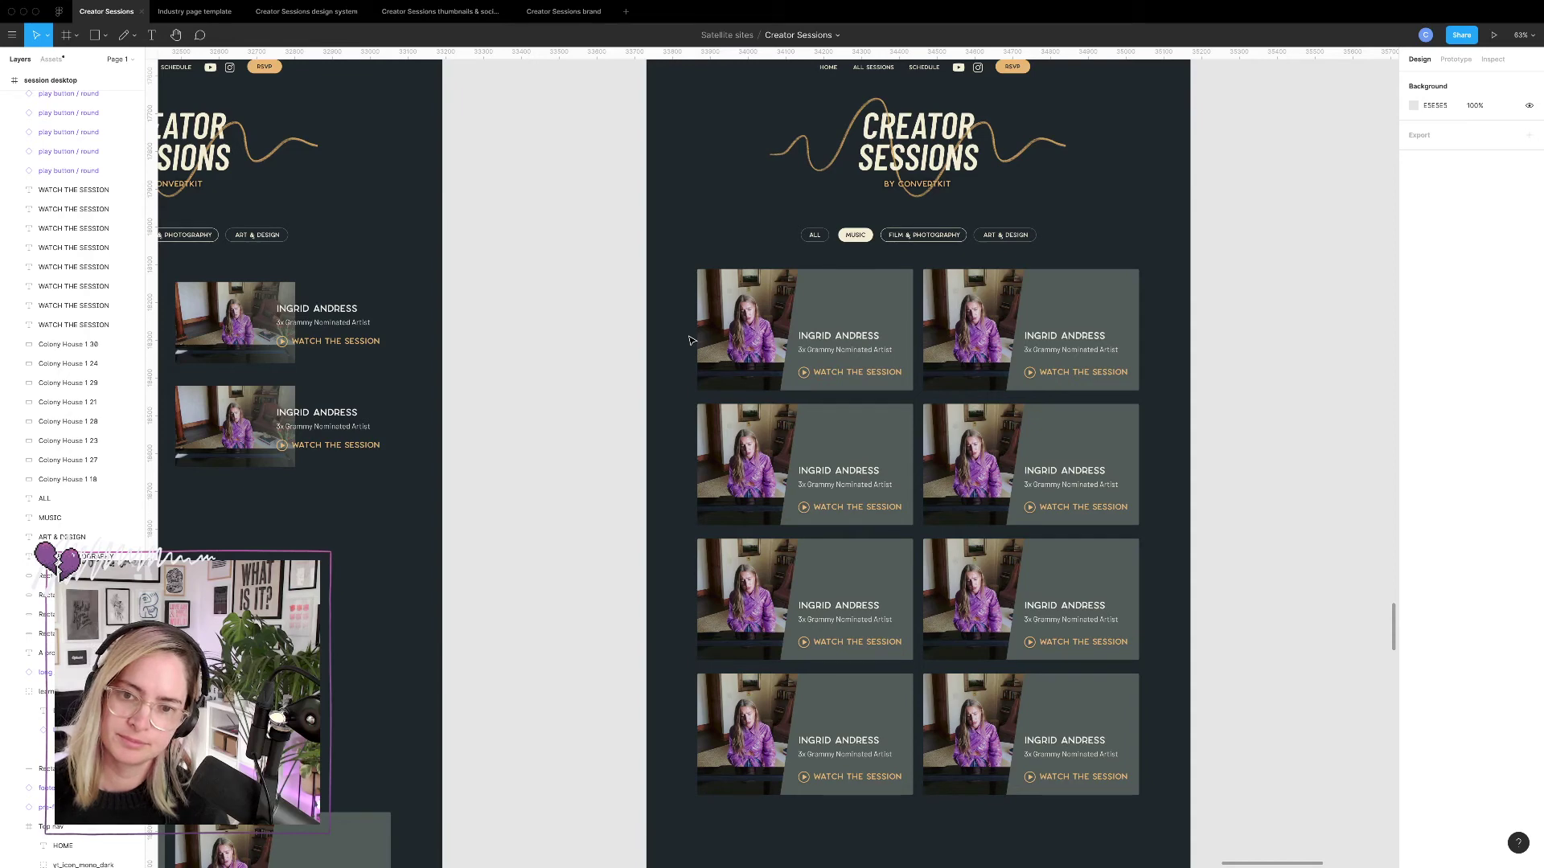
scroll(690, 341, "down", 3)
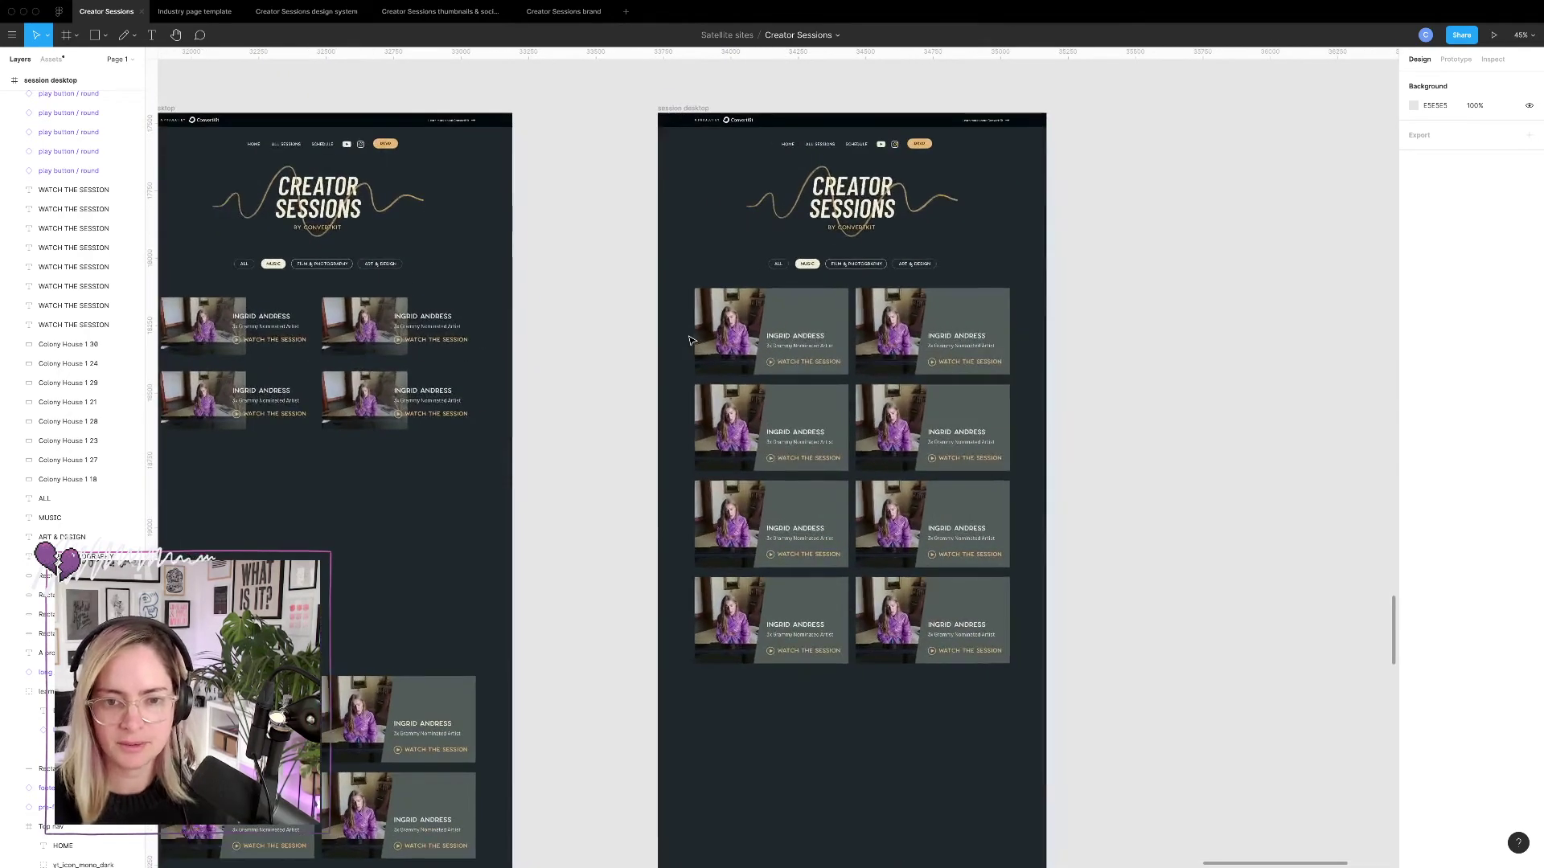
scroll(655, 325, "down", 4)
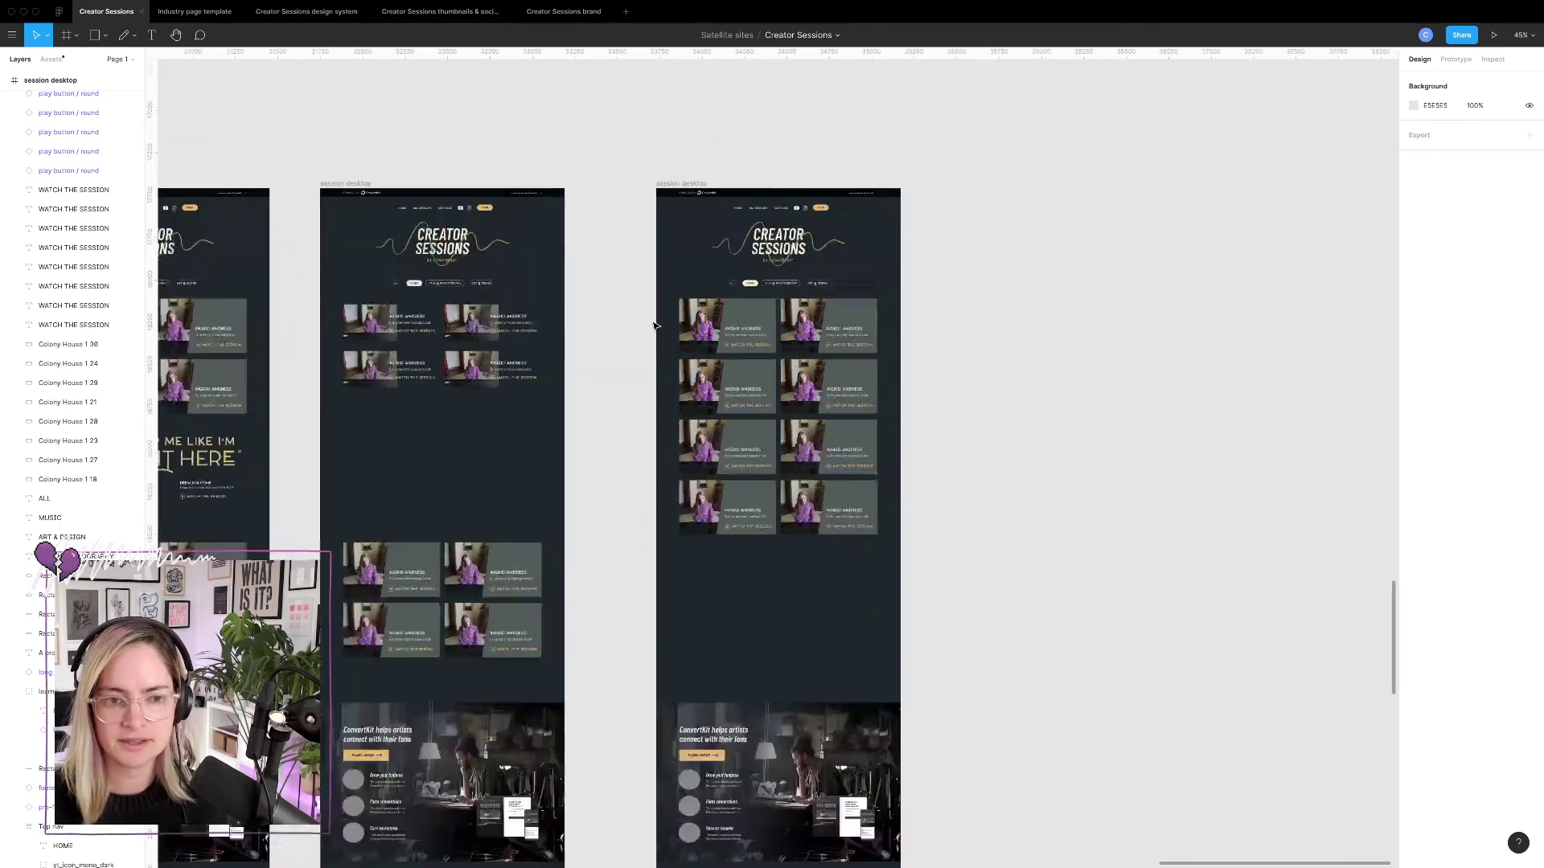
scroll(655, 326, "up", 7)
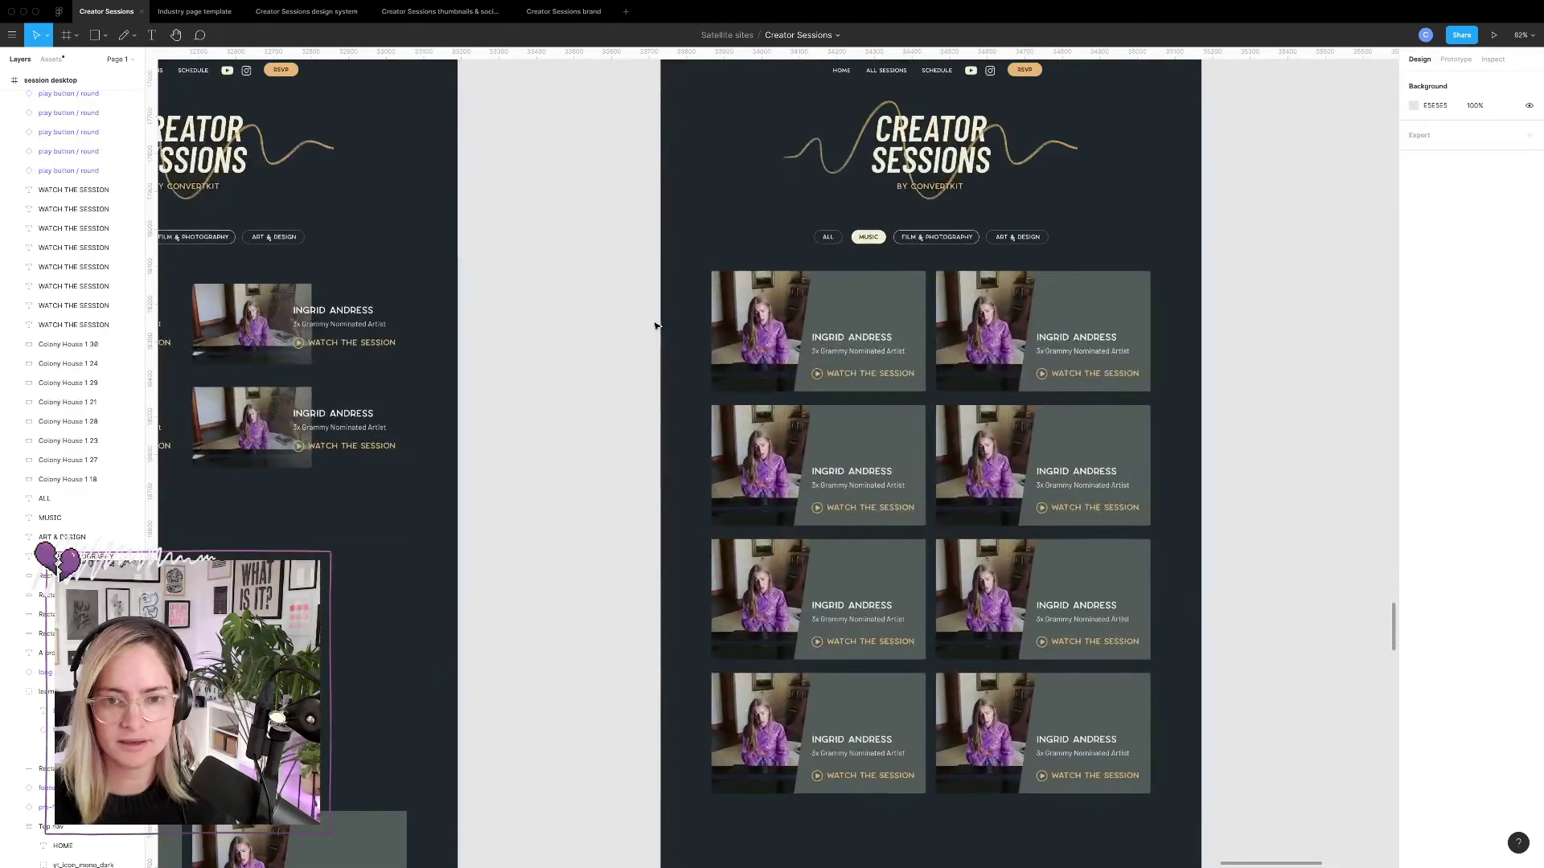
Fill the background rectangles of all eight split cards with the design system's dark colour 1E262C.
left_click(891, 299)
left_click(1101, 330, "shift")
left_click(1115, 457, "shift")
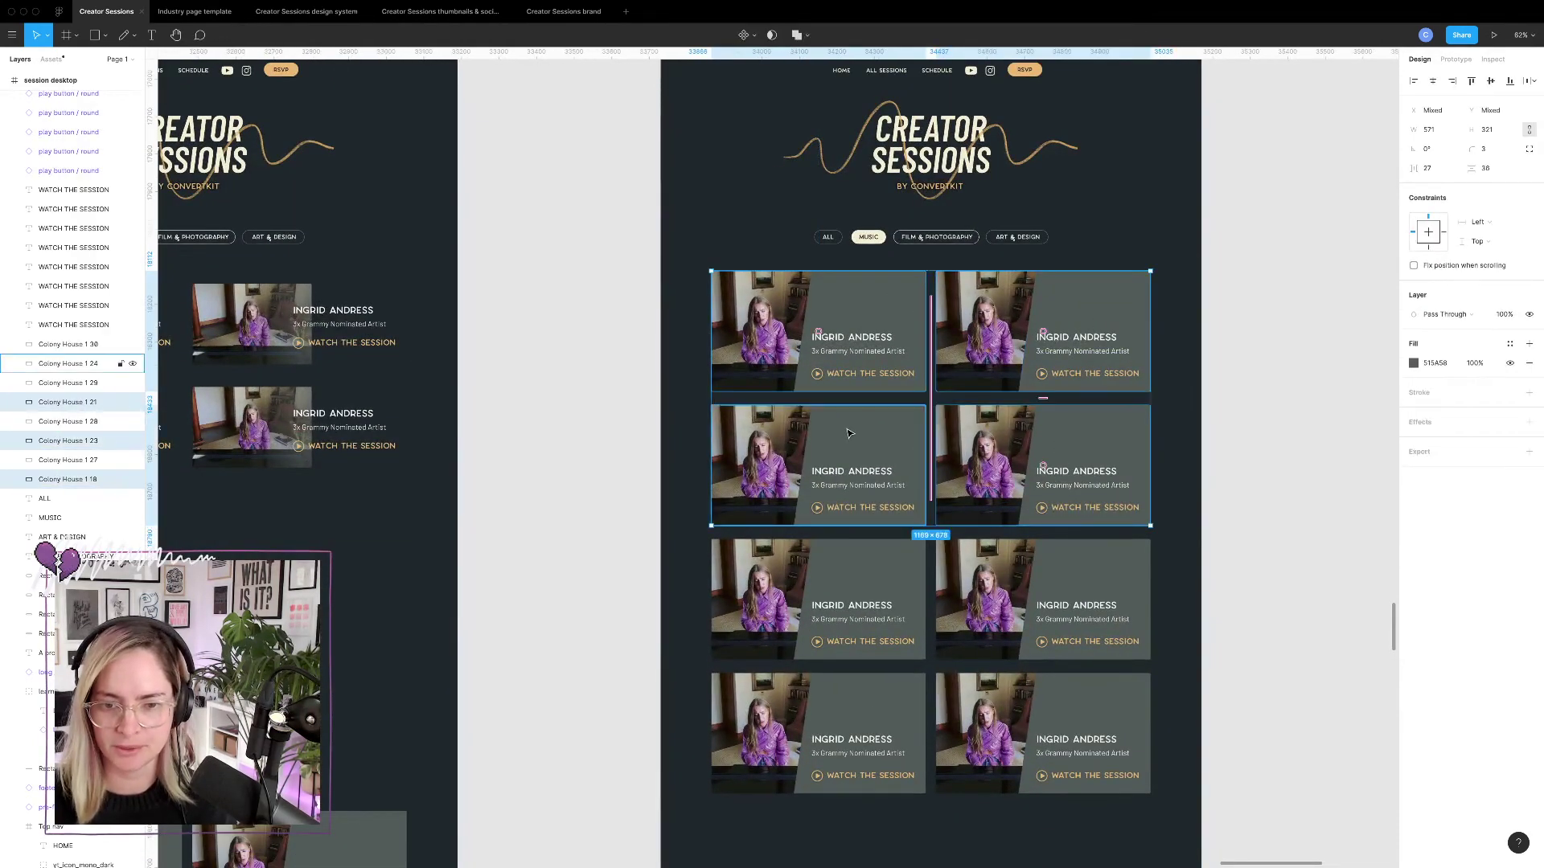
left_click(868, 458, "shift")
left_click(852, 595, "shift")
left_click(980, 624, "shift")
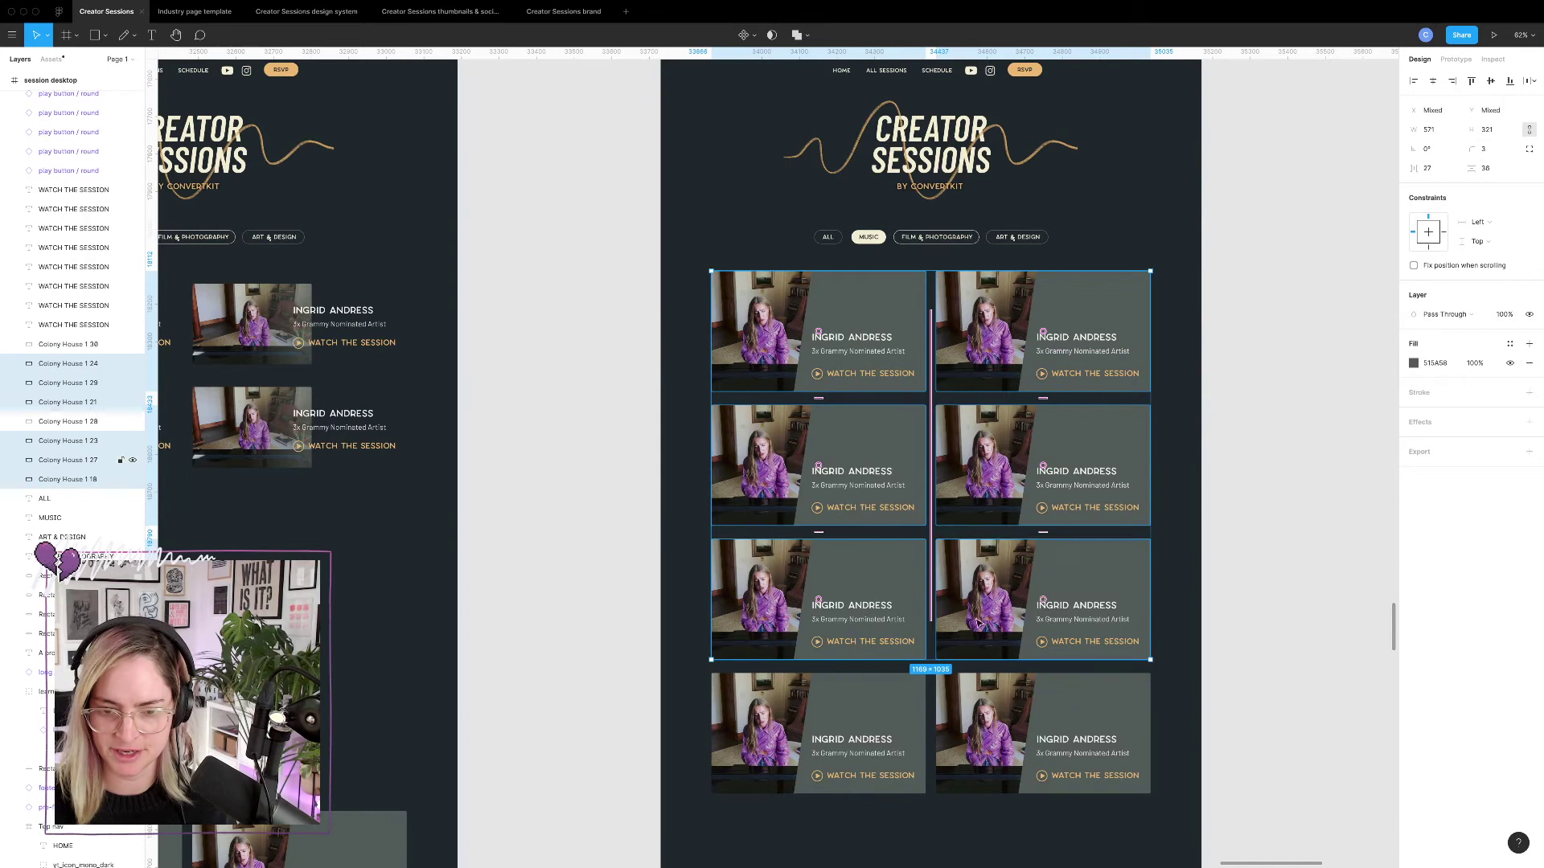
left_click(865, 685, "shift")
left_click(1104, 707, "shift")
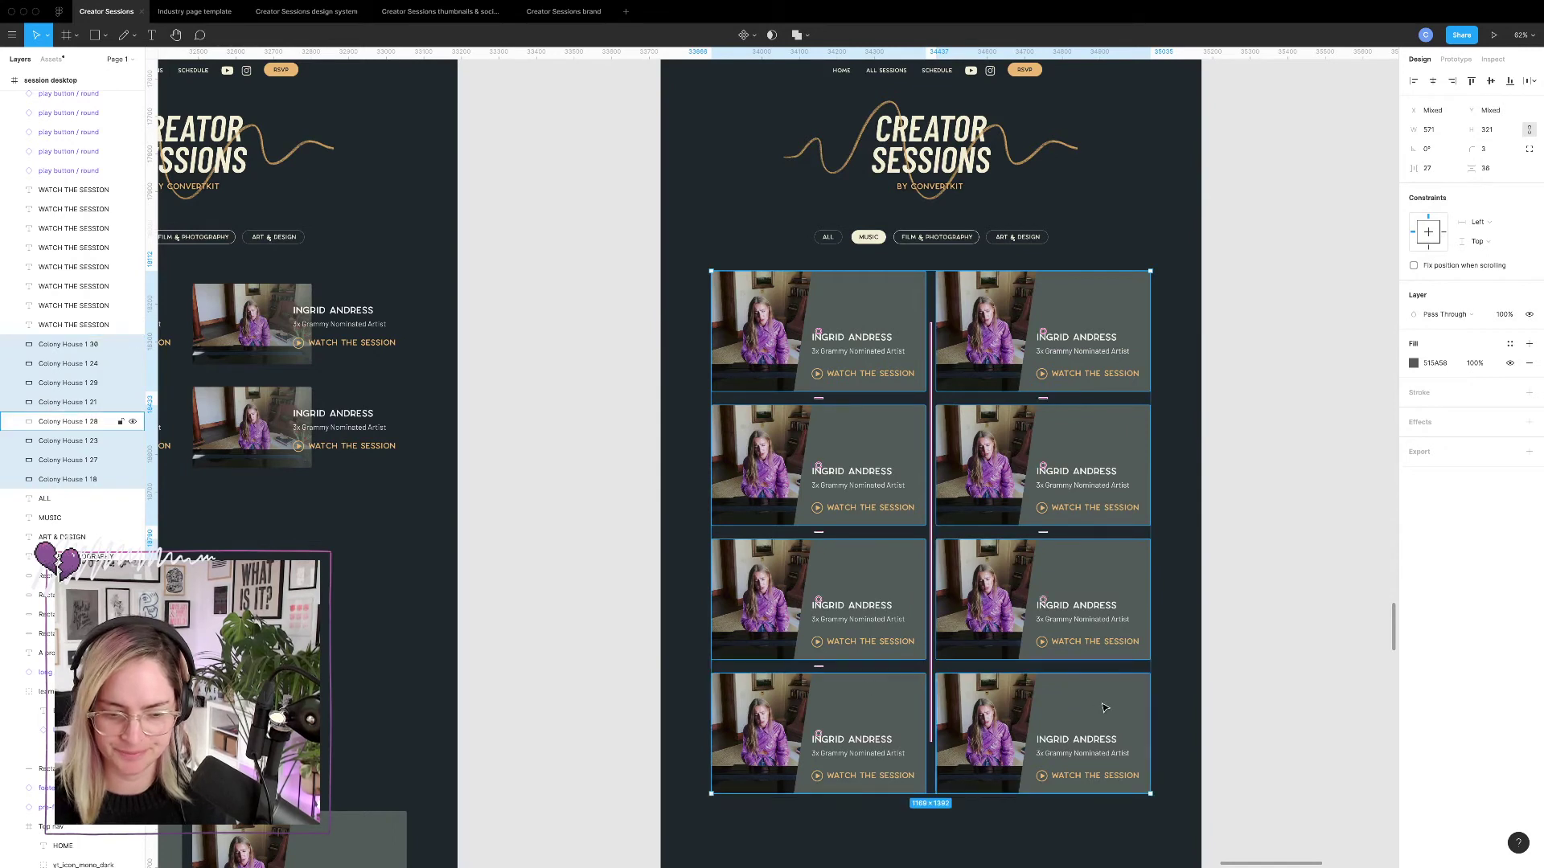
left_click(1414, 363)
left_click(1269, 621)
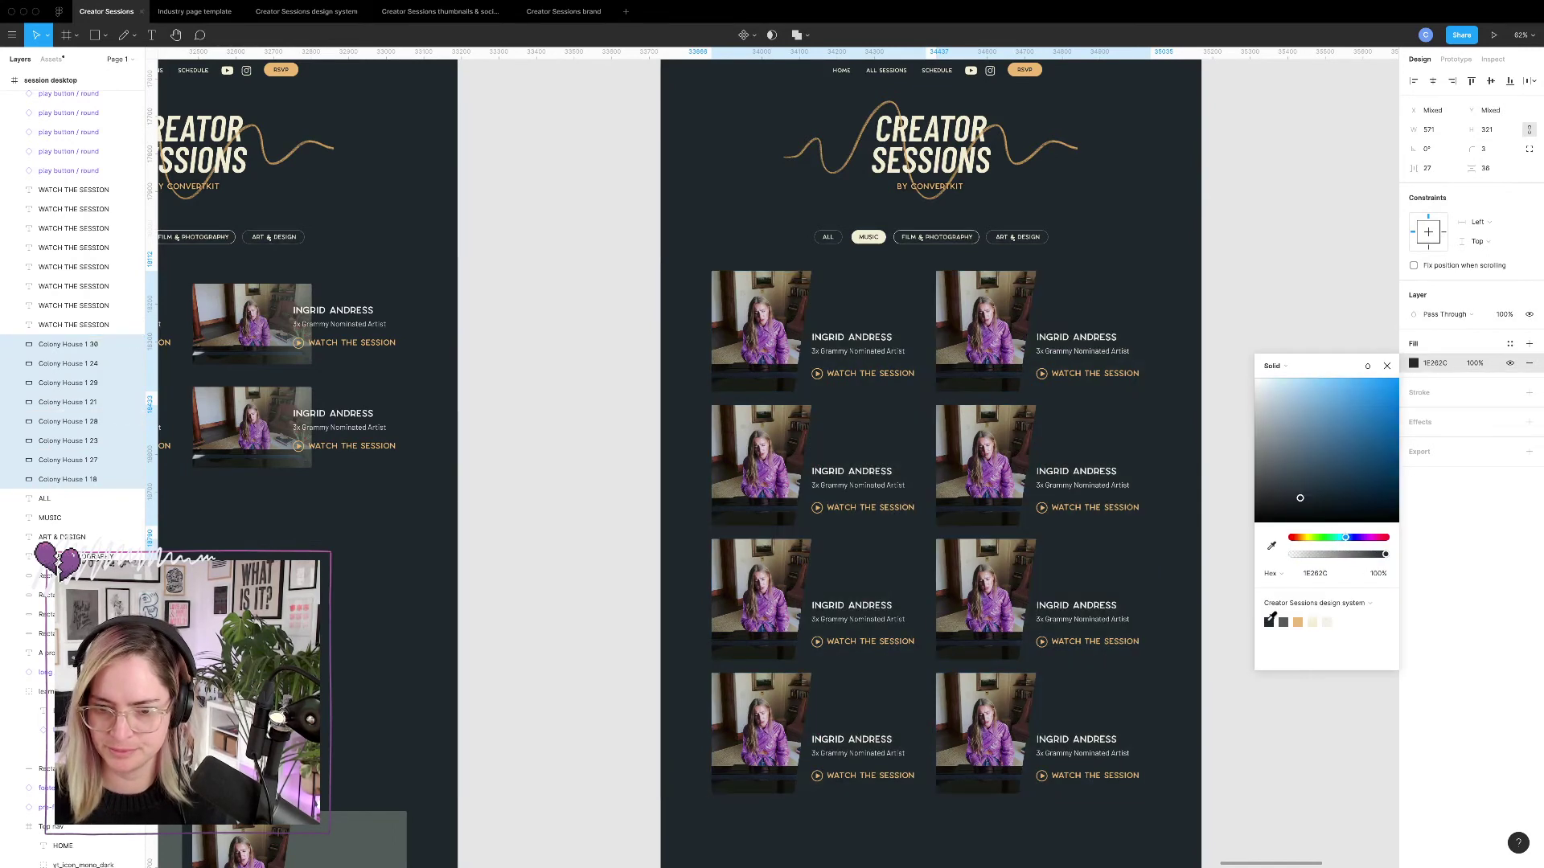
Set the fill of the eight card backgrounds to the near-black hex 00080E.
left_click(1380, 573)
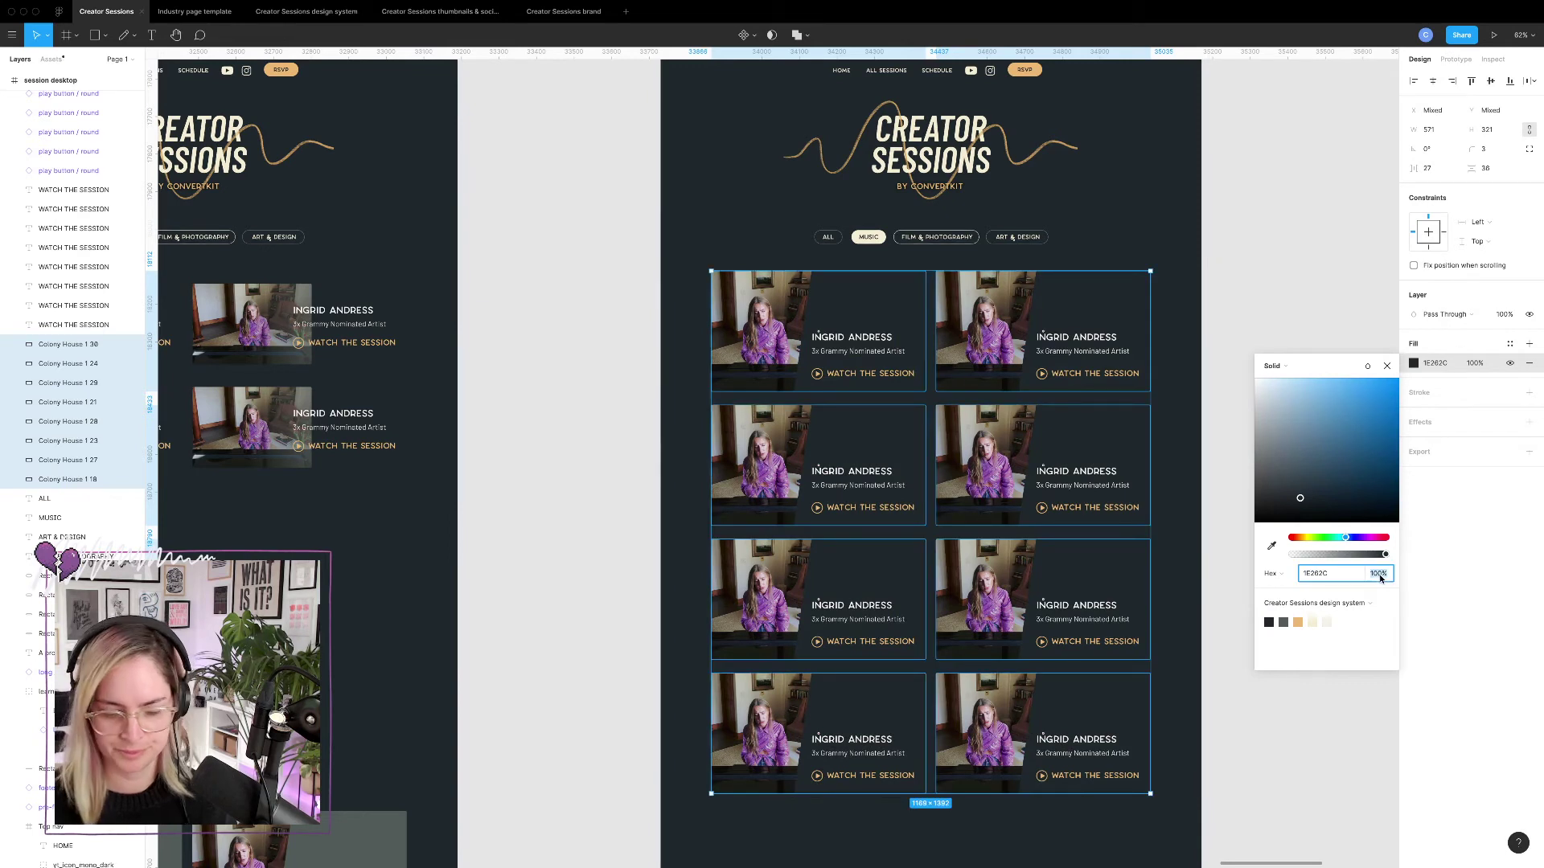
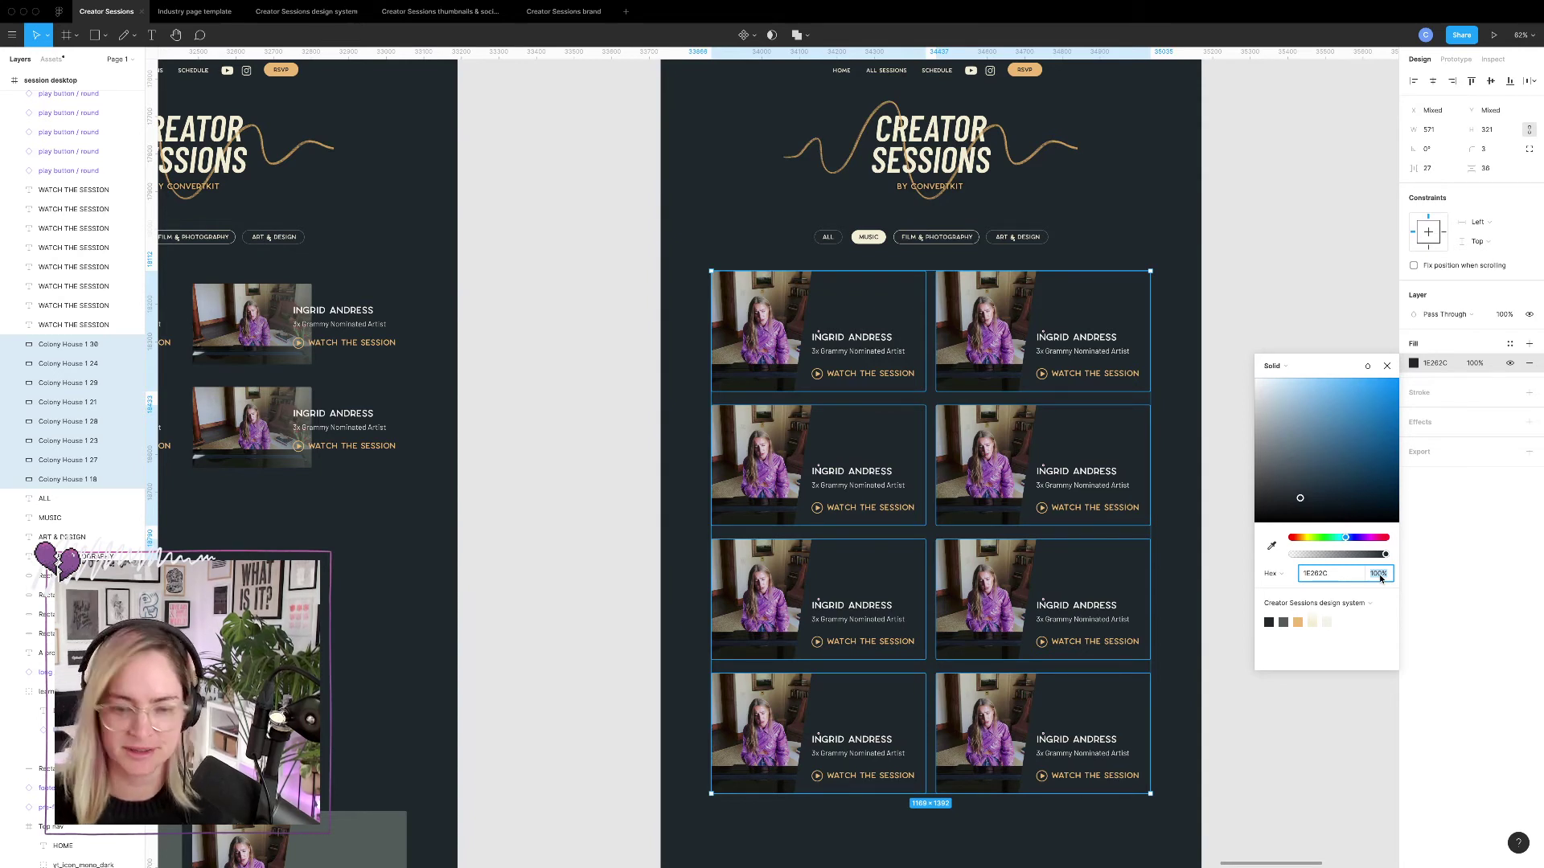
type("90")
key("Return")
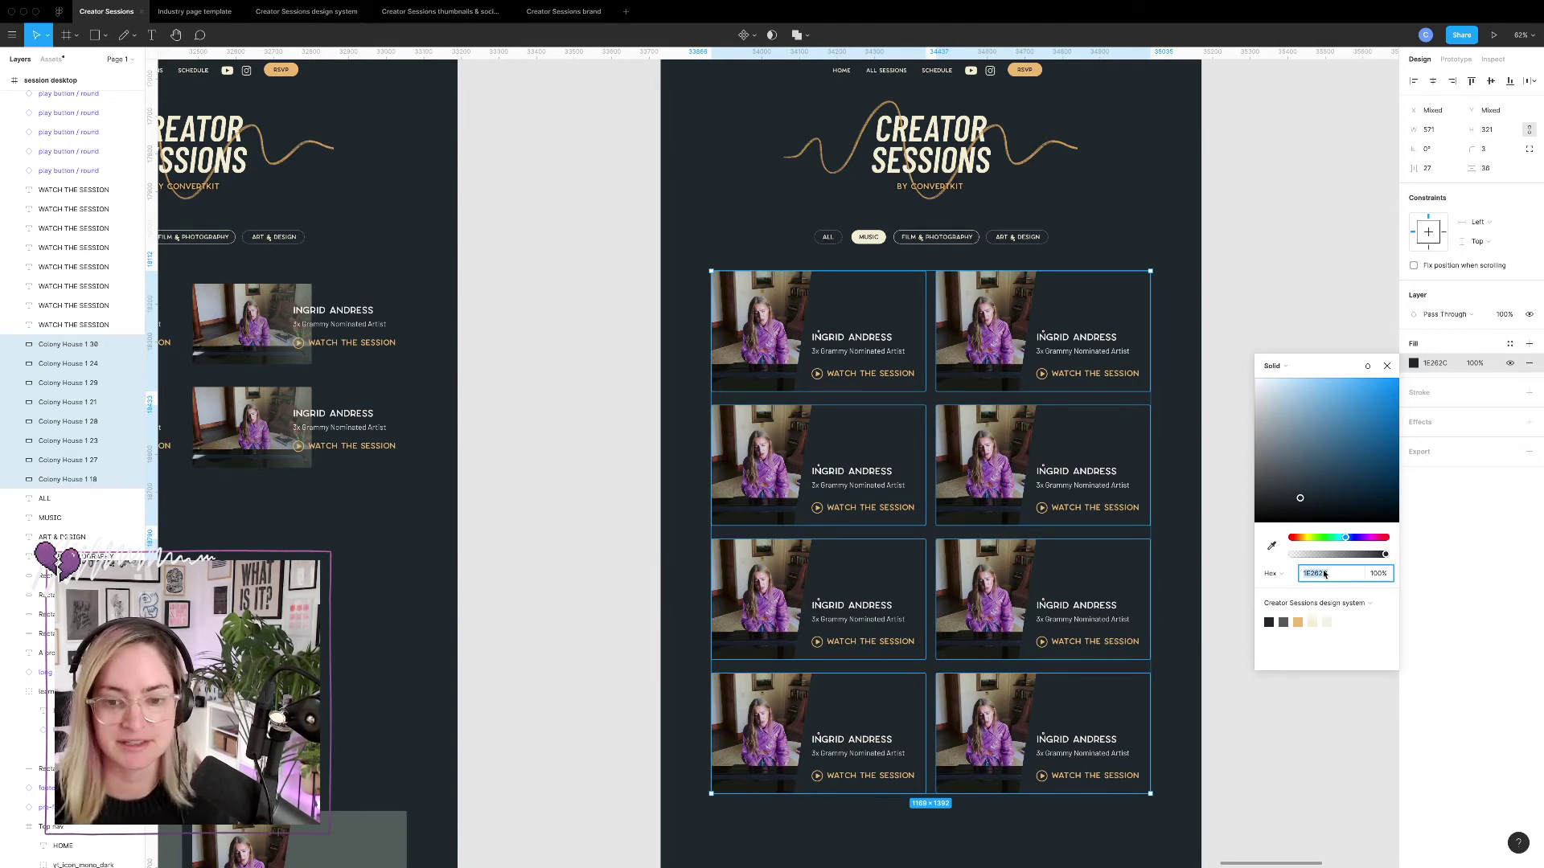
type("00080E")
key("Return")
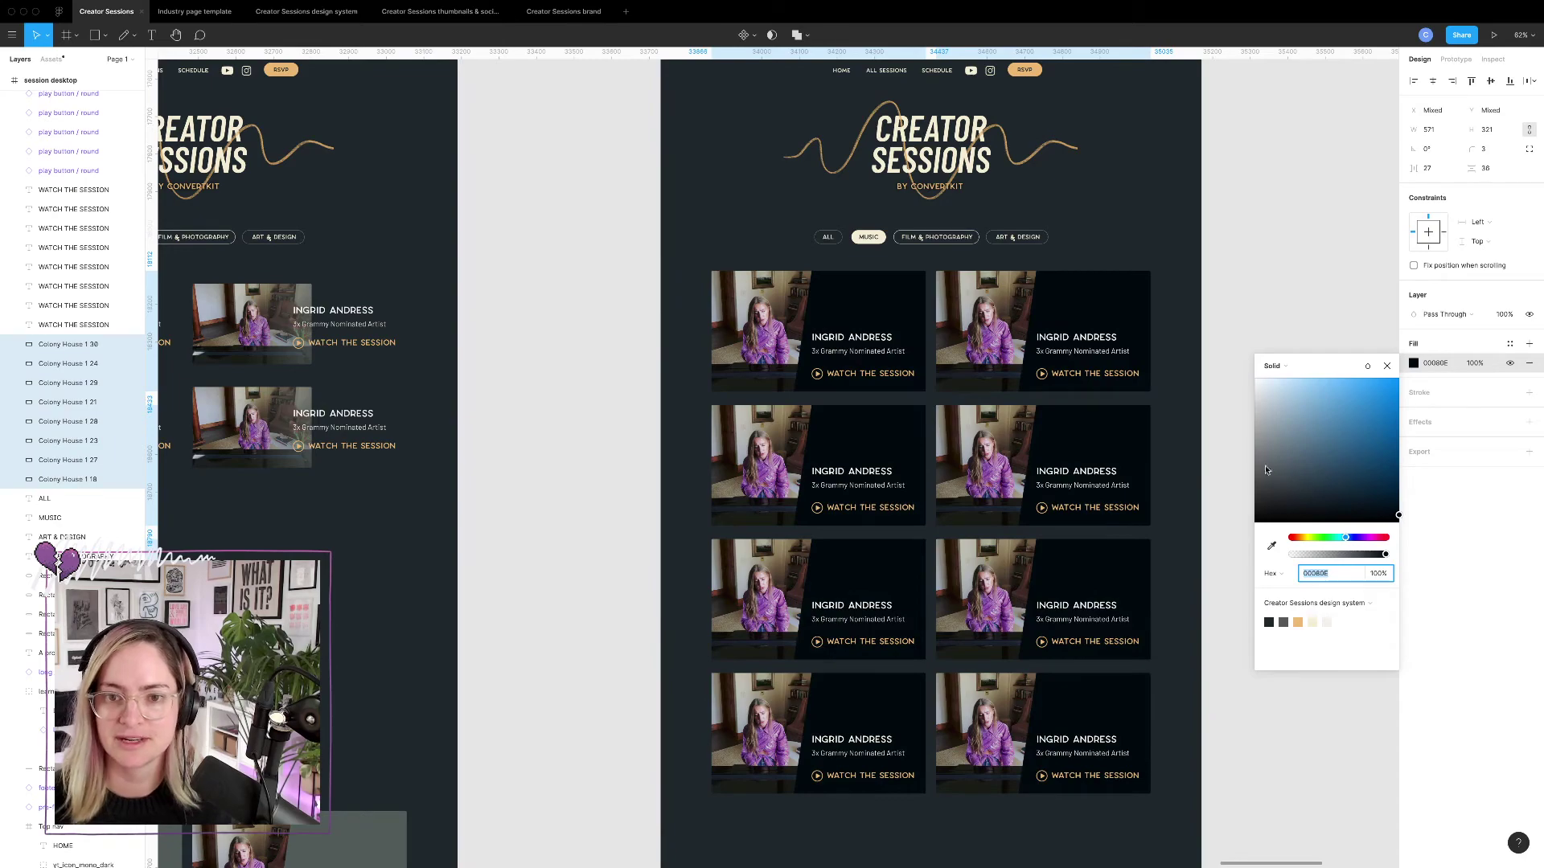
Copy the image fill of the Curtis Harding photo in the "Up next" footer card of the home desktop page.
left_click(1294, 254)
scroll(1238, 252, "down", 6)
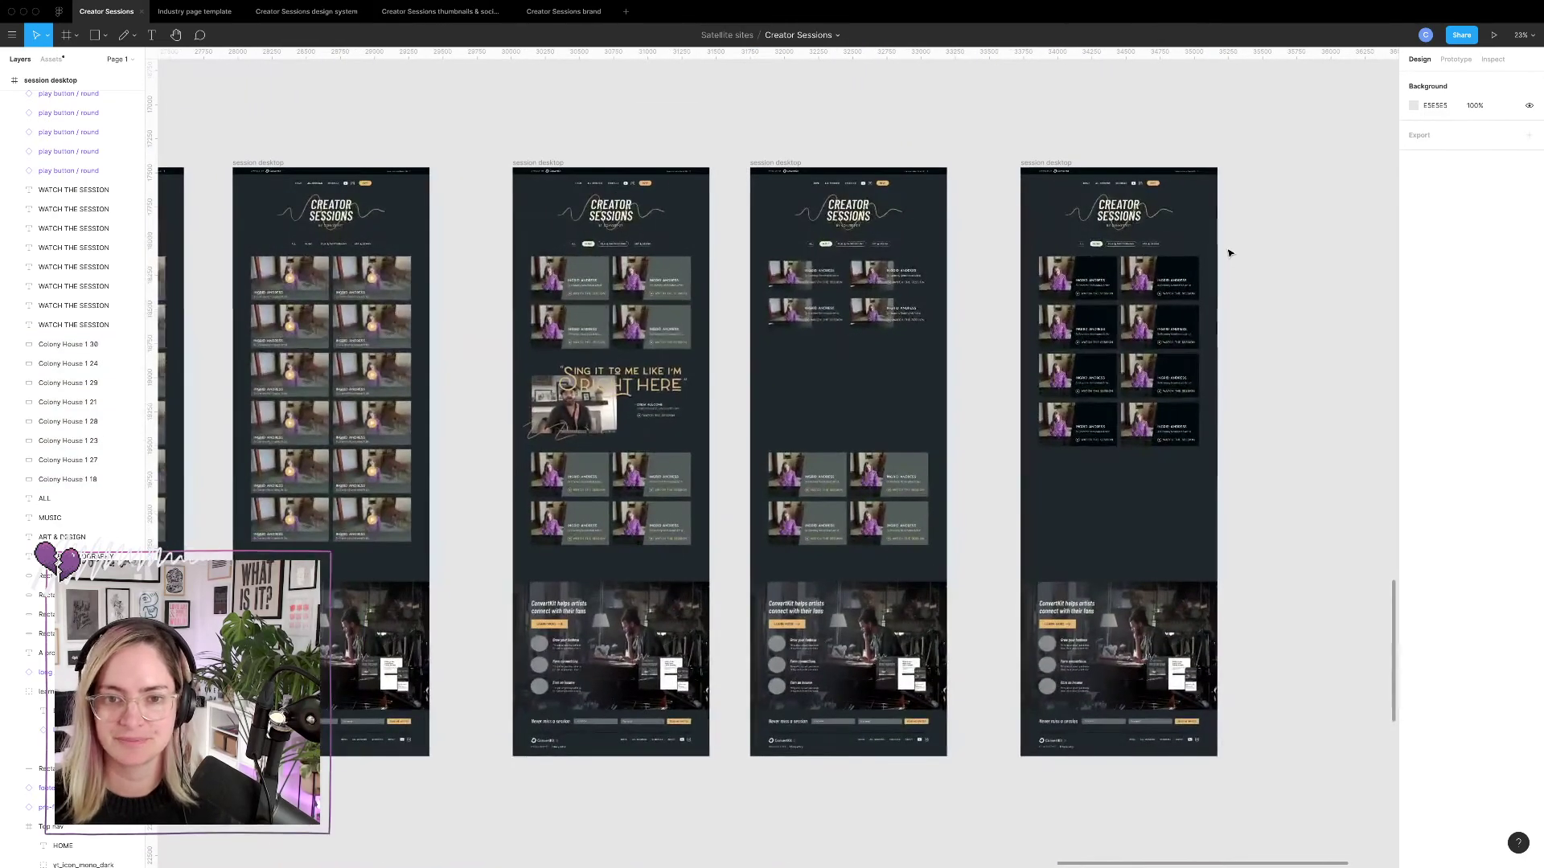
scroll(1228, 254, "down", 10)
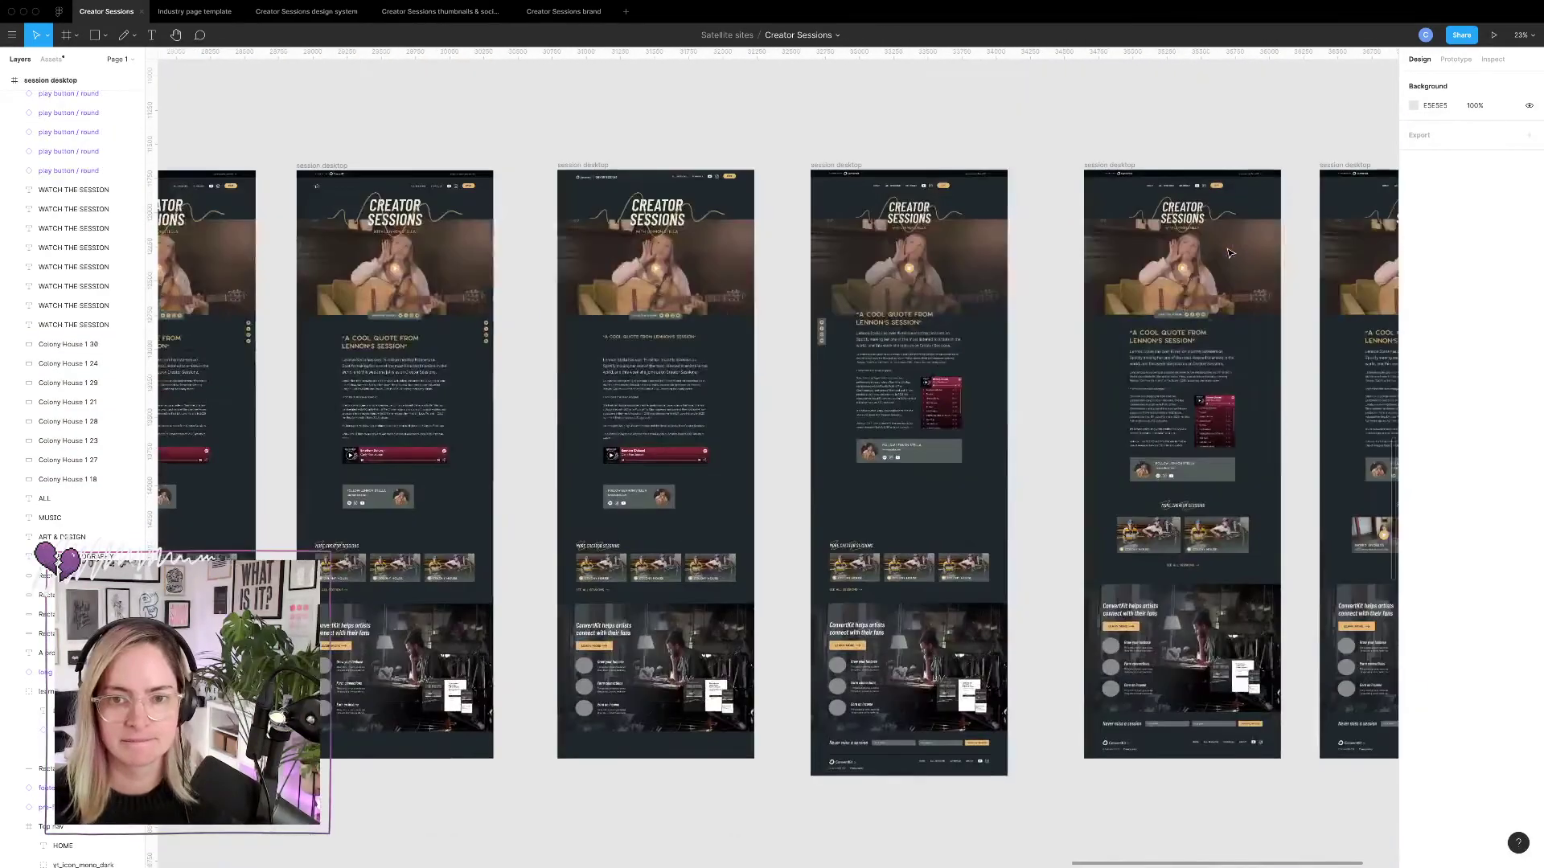
scroll(1227, 250, "down", 10)
scroll(1227, 250, "right", 5)
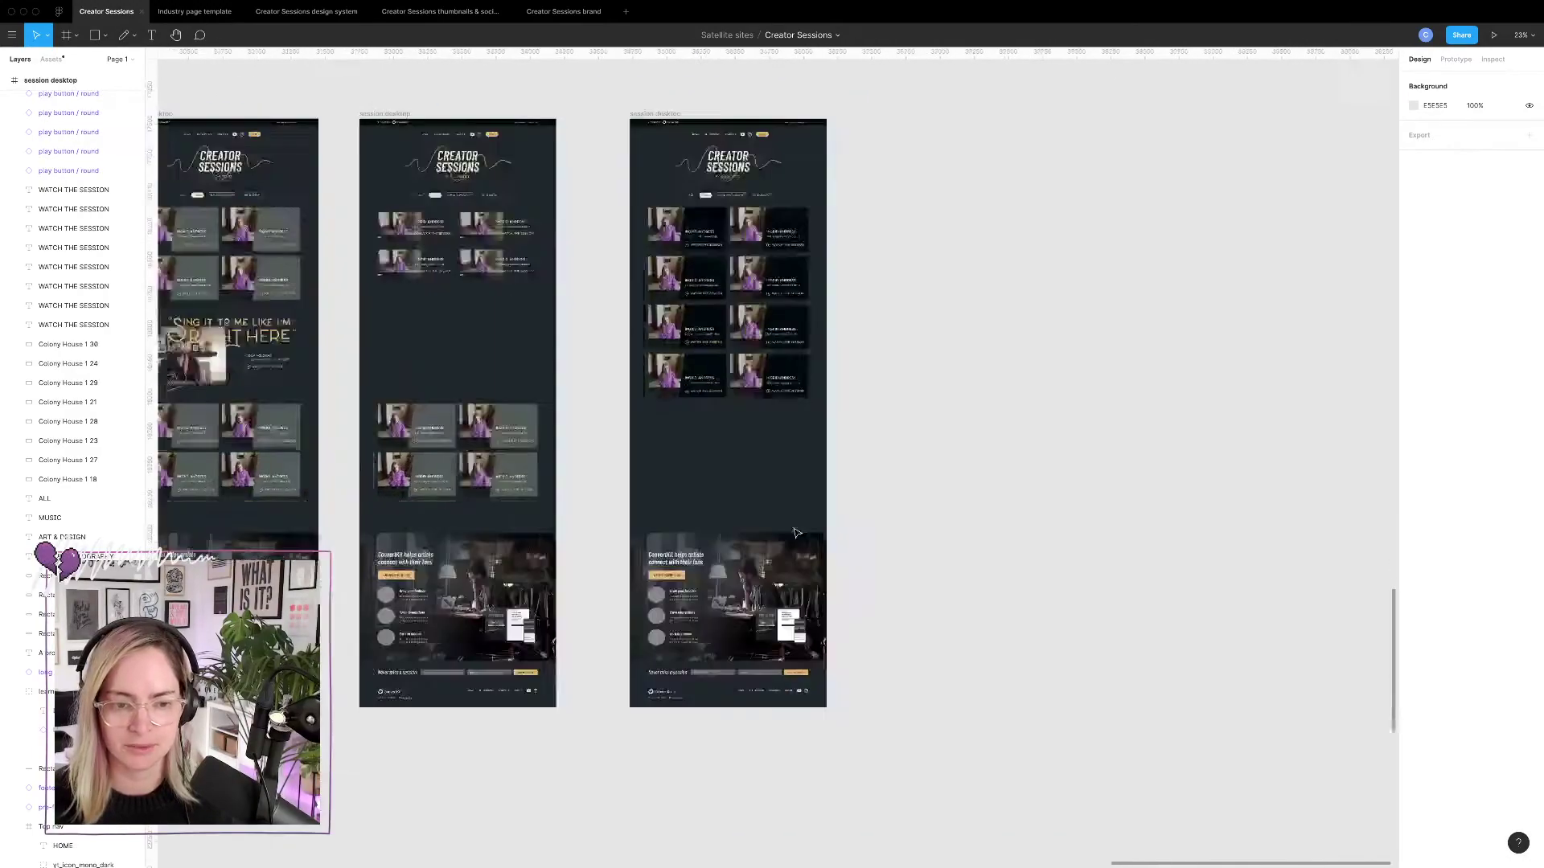
scroll(796, 533, "down", 5)
scroll(796, 531, "down", 6)
scroll(553, 470, "up", 3)
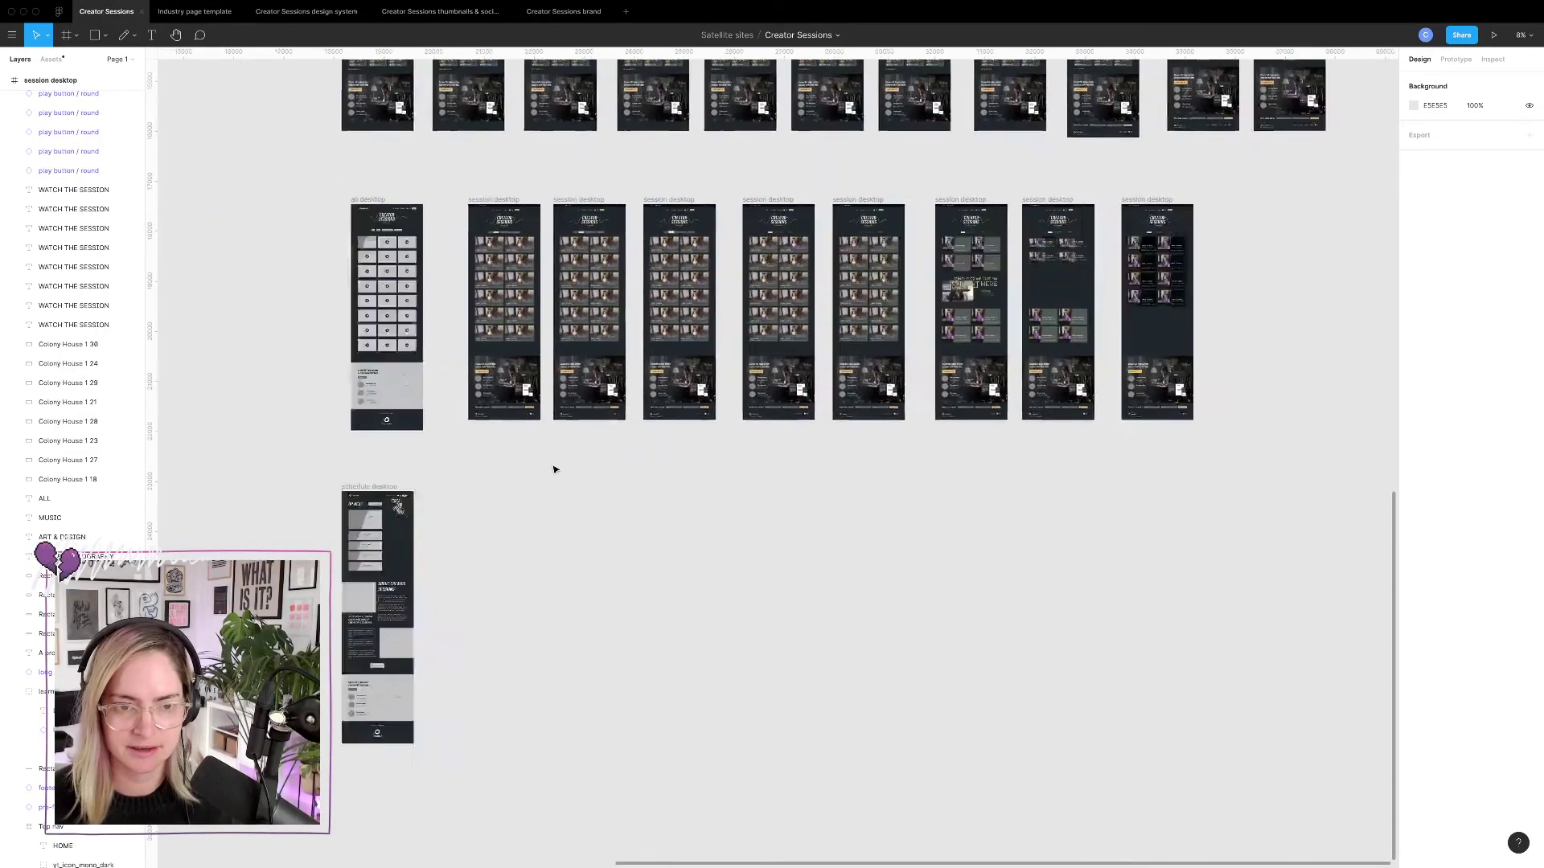
scroll(553, 469, "left", 5)
scroll(552, 474, "up", 15)
scroll(551, 474, "right", 5)
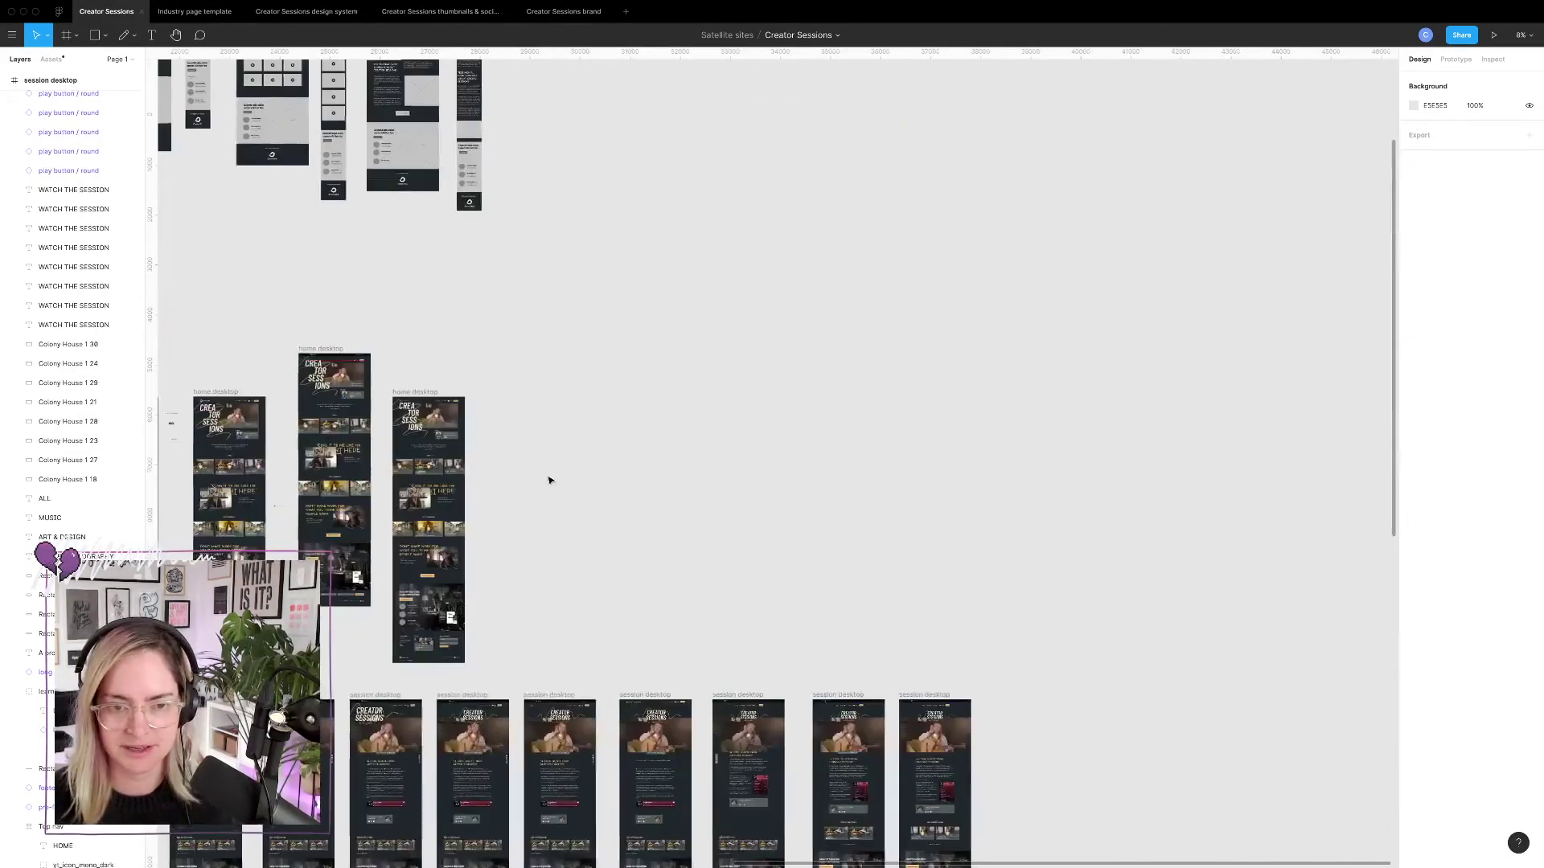
scroll(550, 480, "left", 3)
scroll(587, 595, "up", 5)
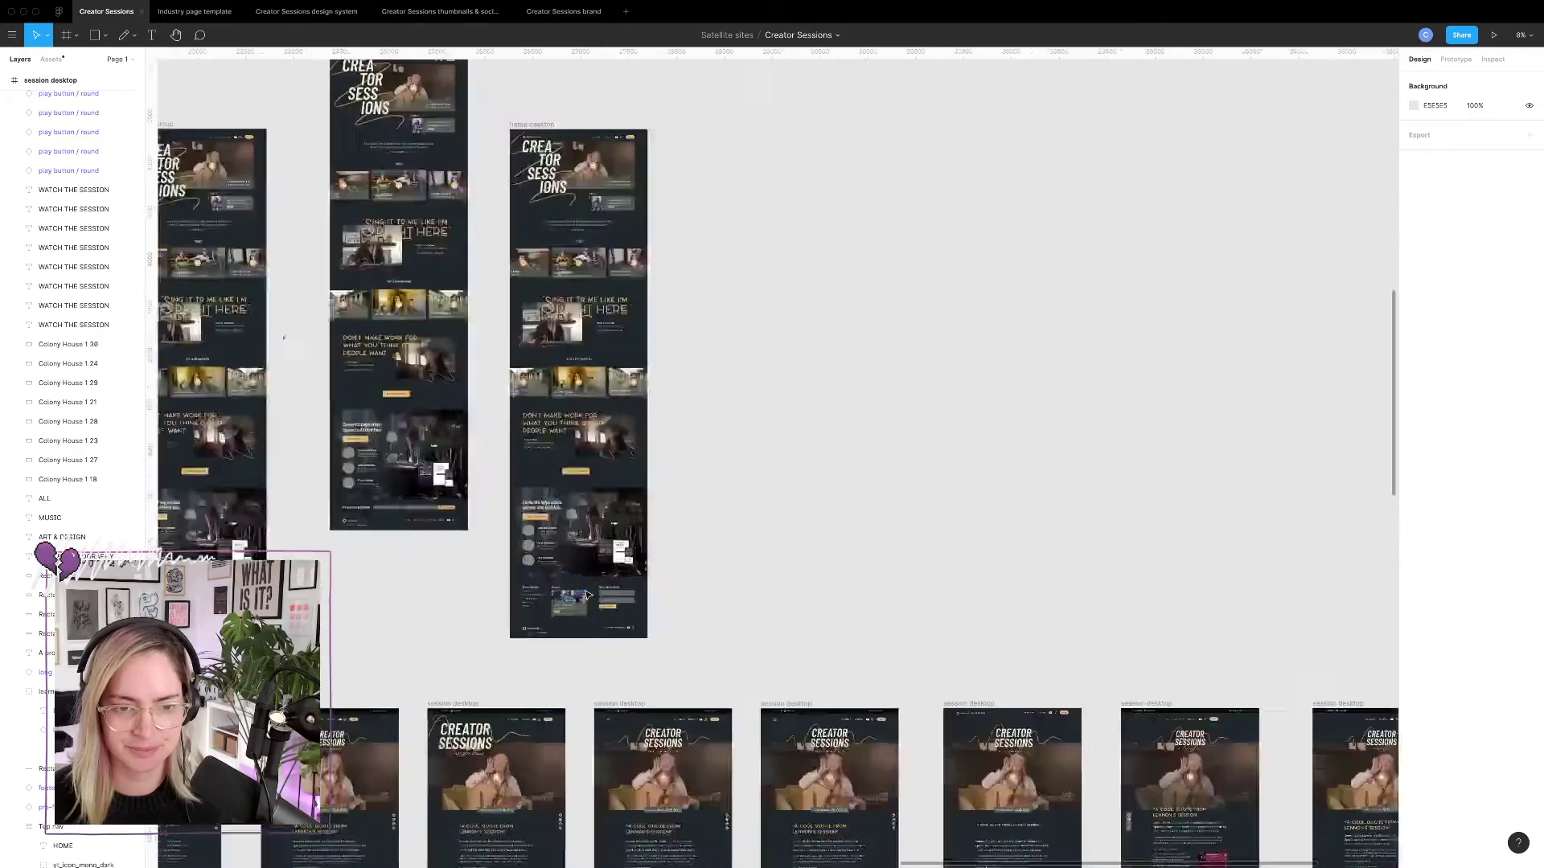
scroll(588, 595, "up", 15)
left_click(588, 599)
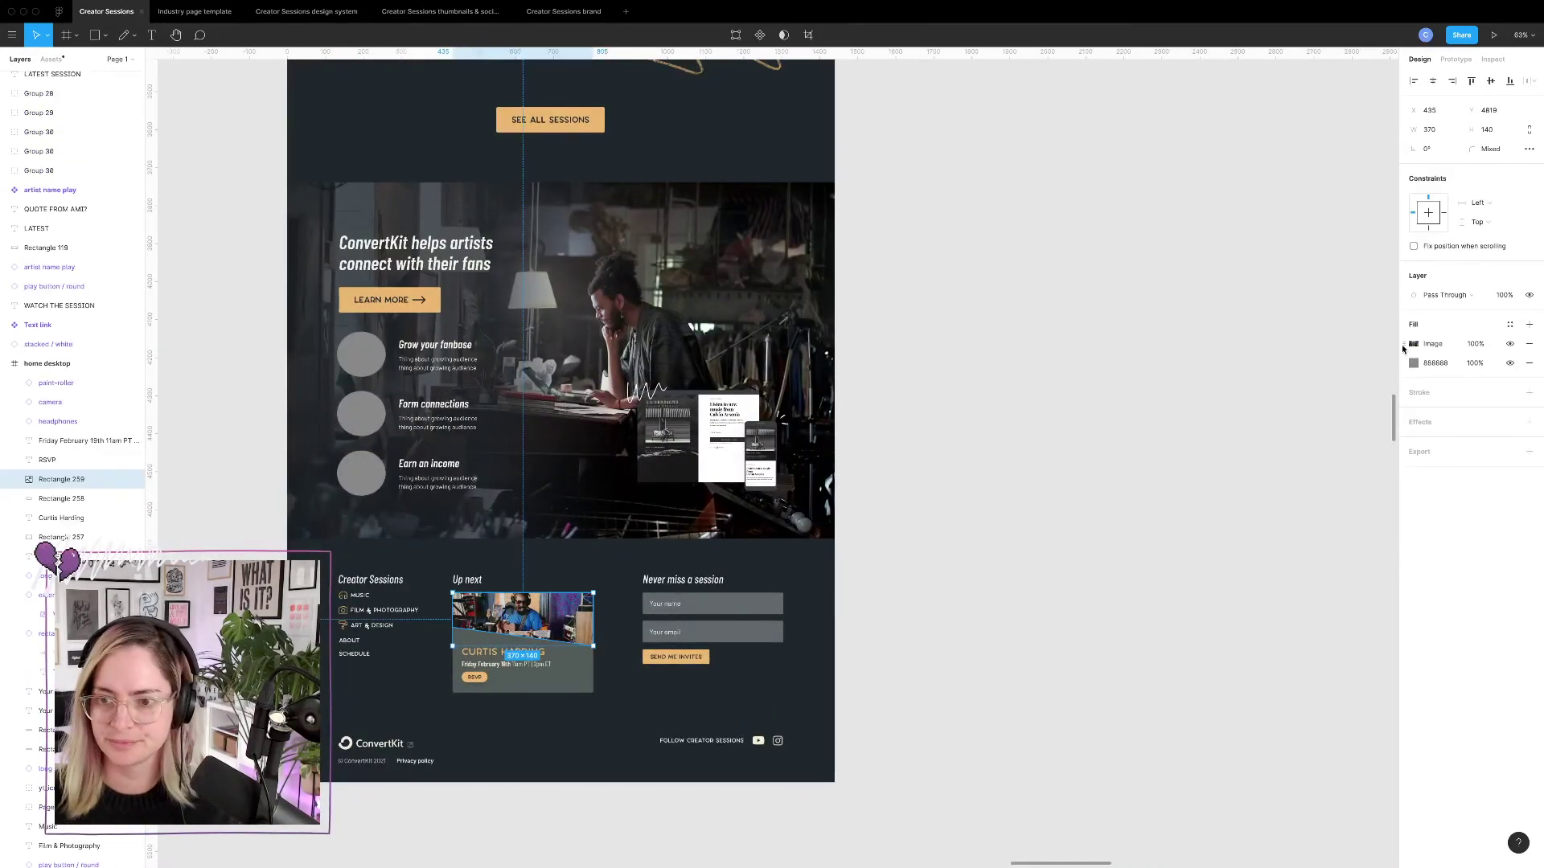
left_click(1404, 347)
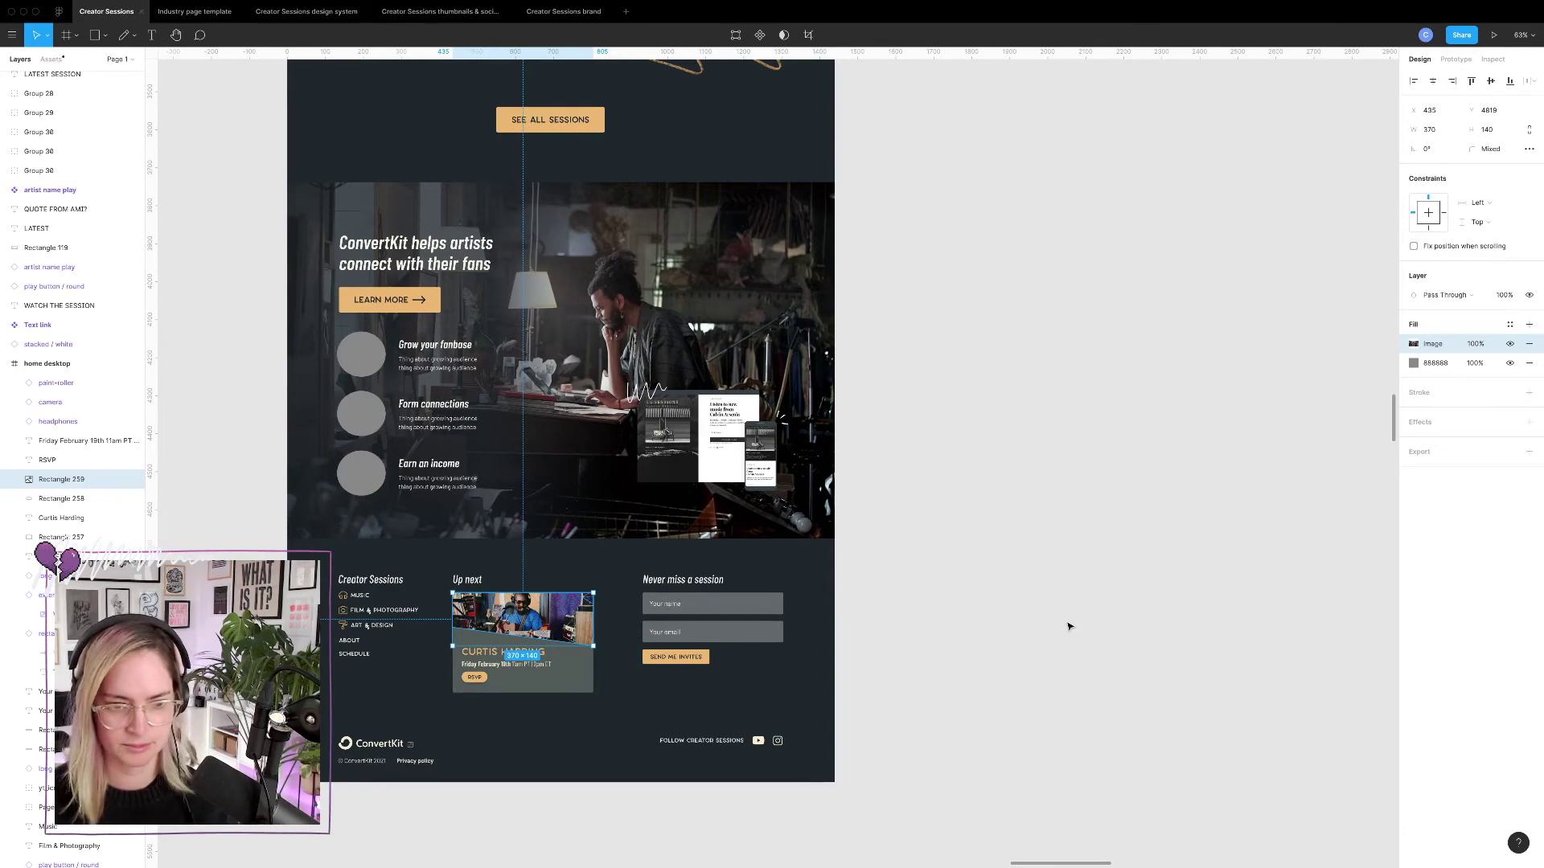
Paste the copied image fill onto the photo of the first card in the dark split-card version.
scroll(1067, 626, "down", 6)
scroll(1069, 614, "down", 10)
right_click(1079, 493)
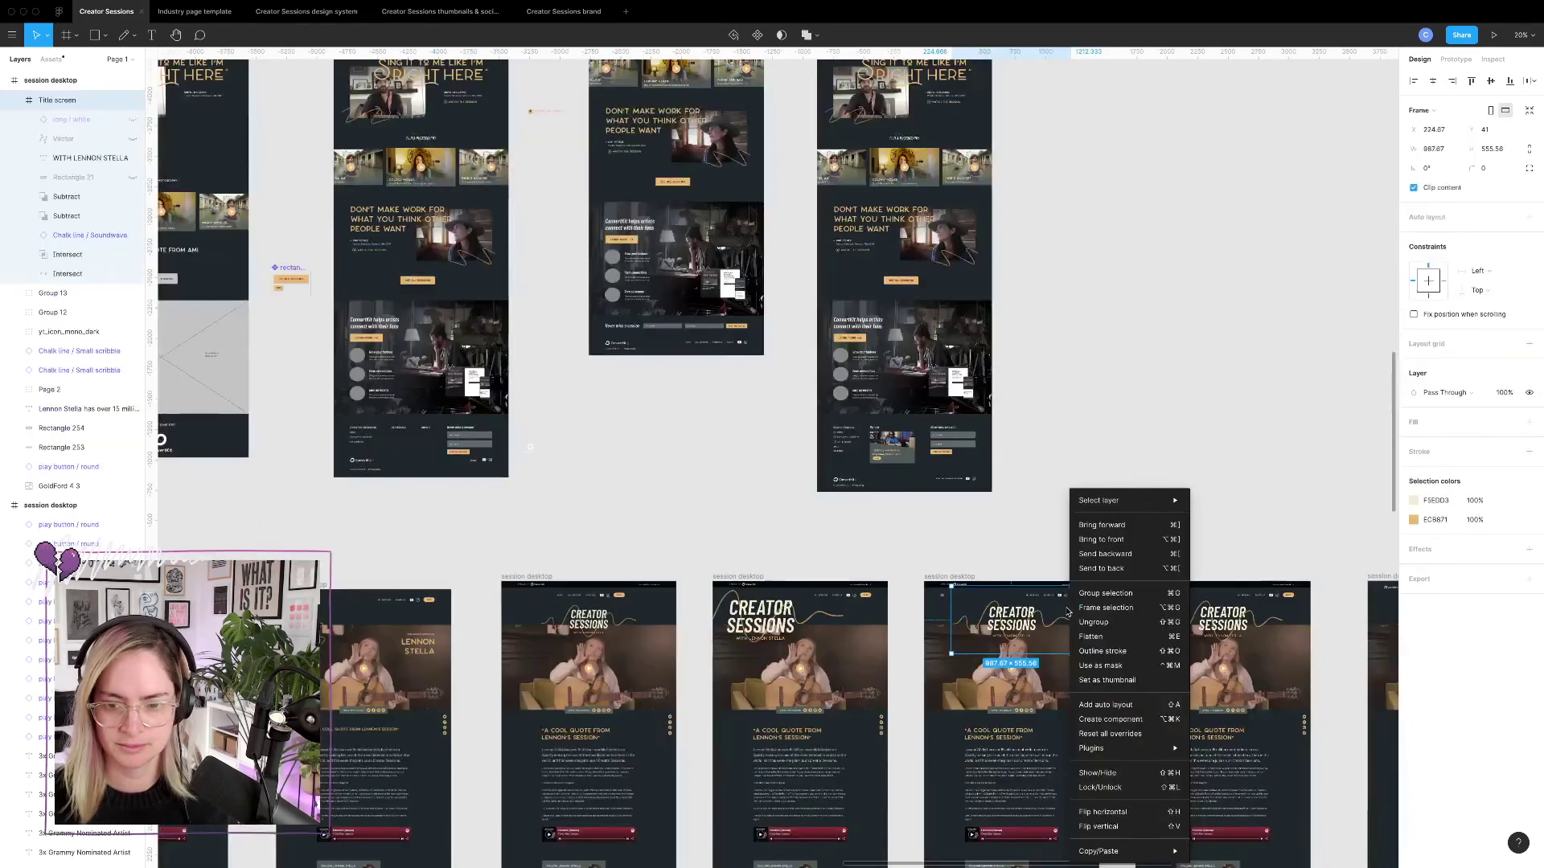
key("Escape")
scroll(1098, 481, "up", 5)
scroll(1098, 481, "down", 10)
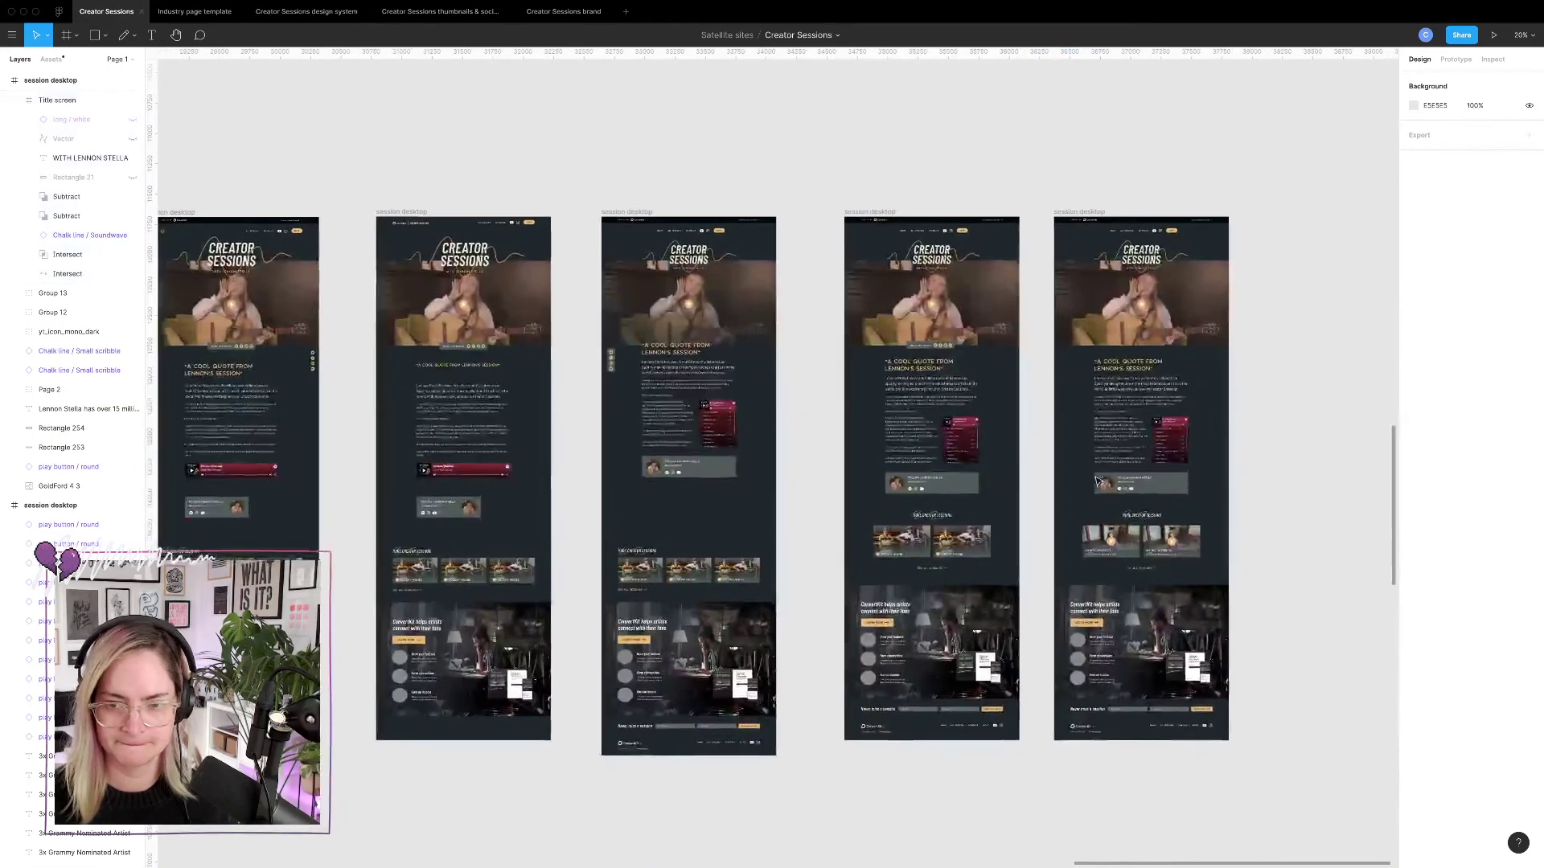
scroll(787, 246, "up", 5)
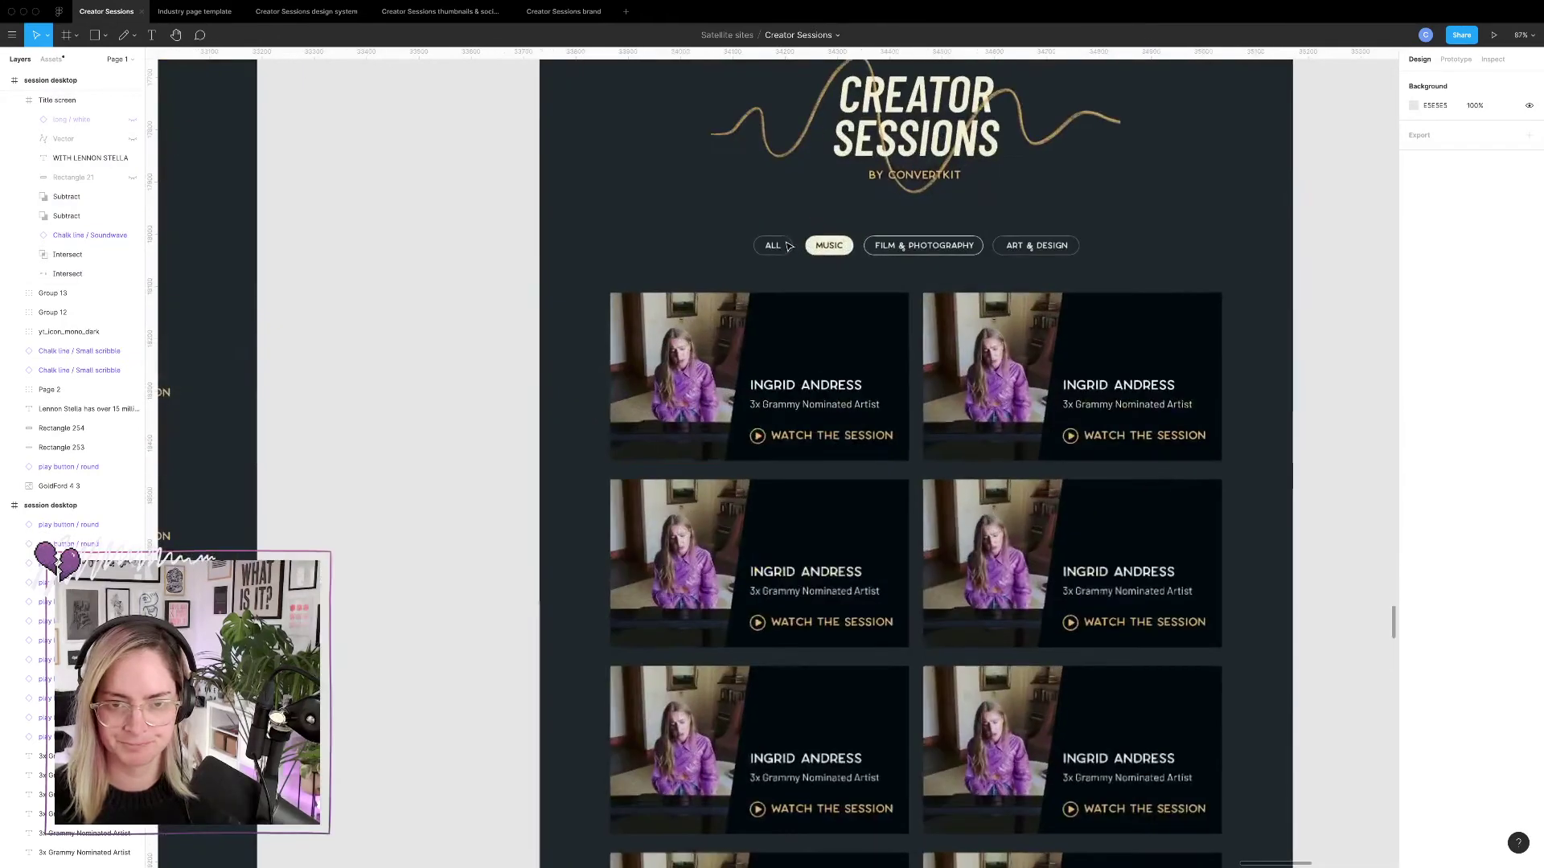
left_click(711, 342)
key("super+v")
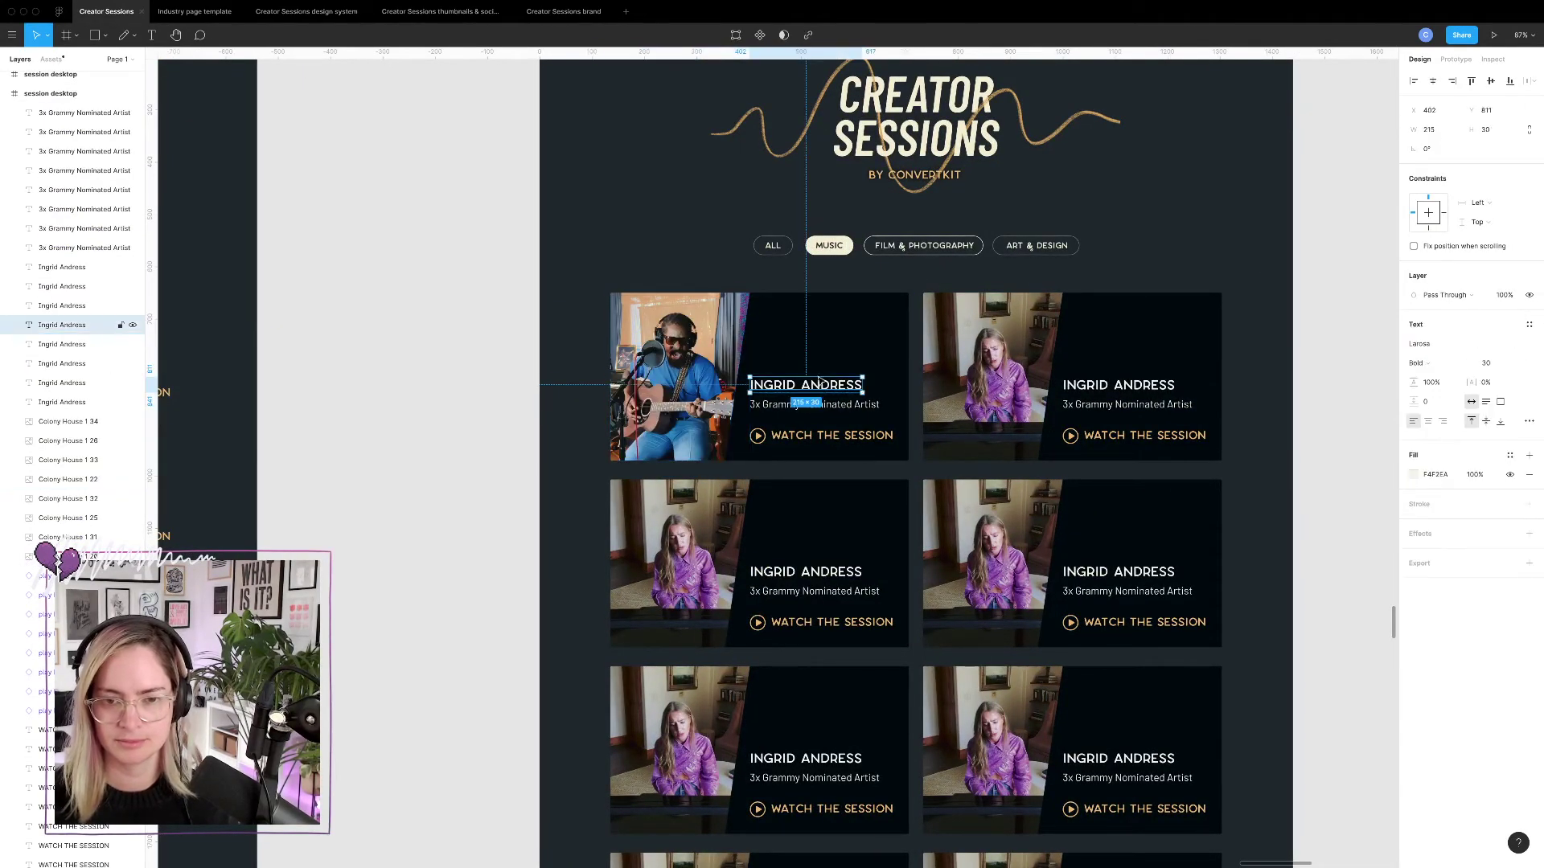
Fill the first card's background rectangle with the design system's lighter grey colour.
left_click(899, 311)
left_click(1414, 344)
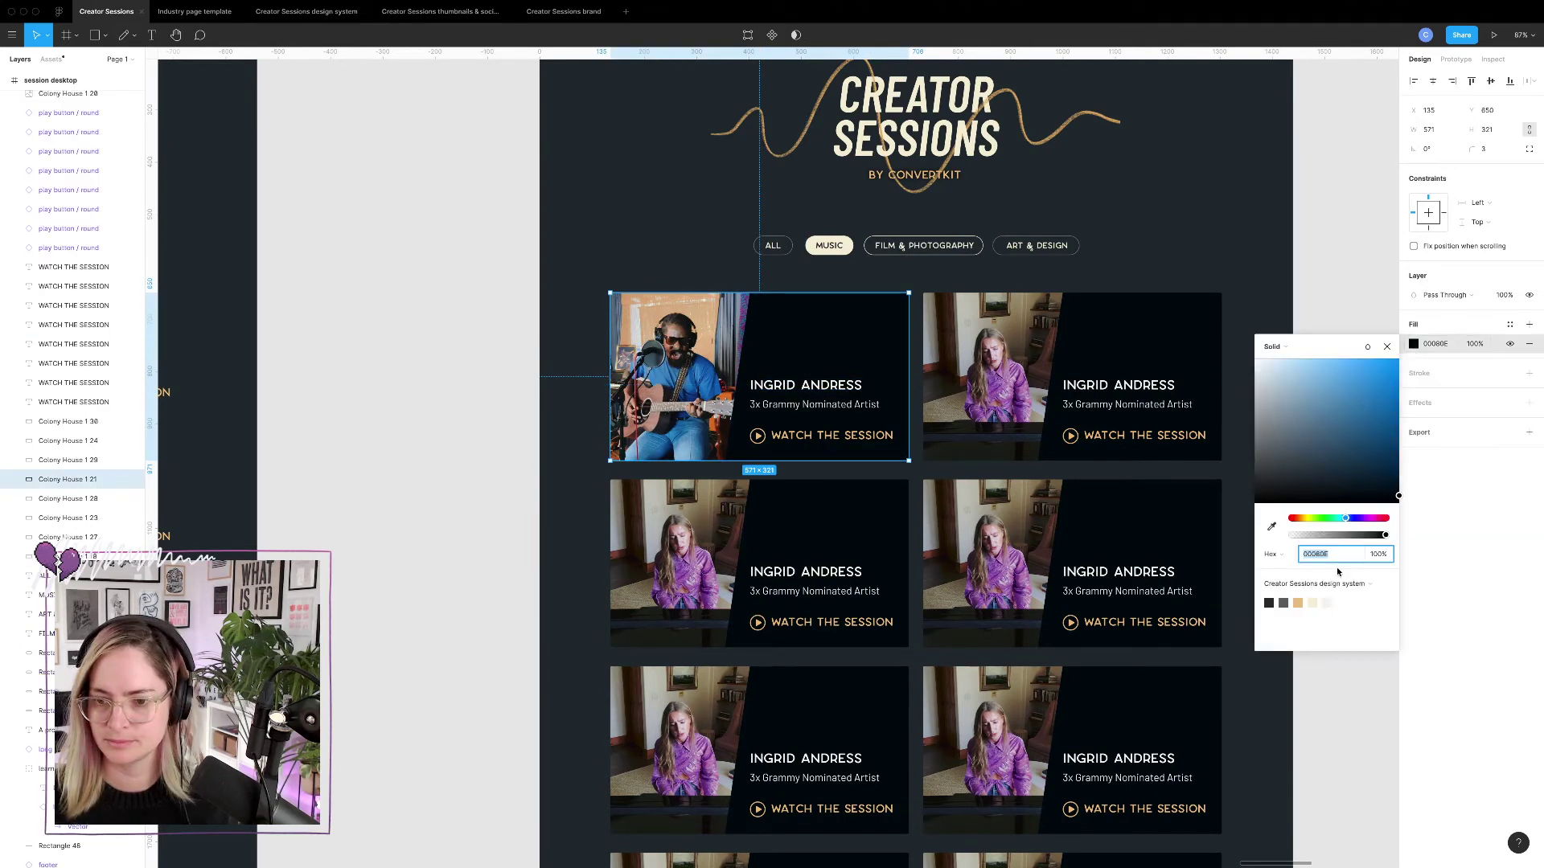
left_click(1284, 602)
left_click(444, 398)
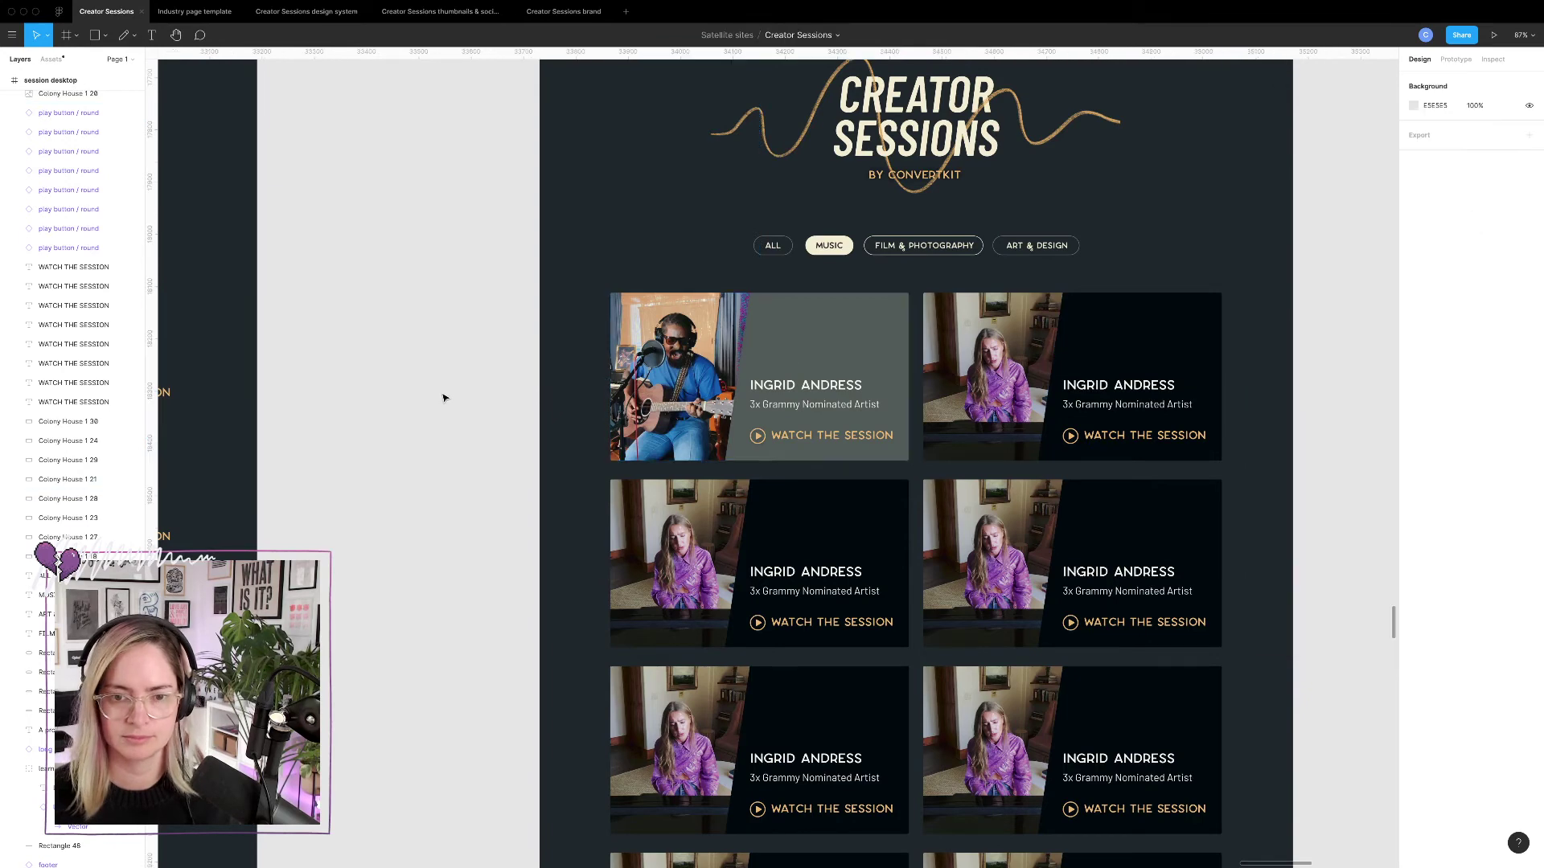
Change the artist name on the first grey card to CURTIS HARDING.
scroll(772, 397, "down", 5)
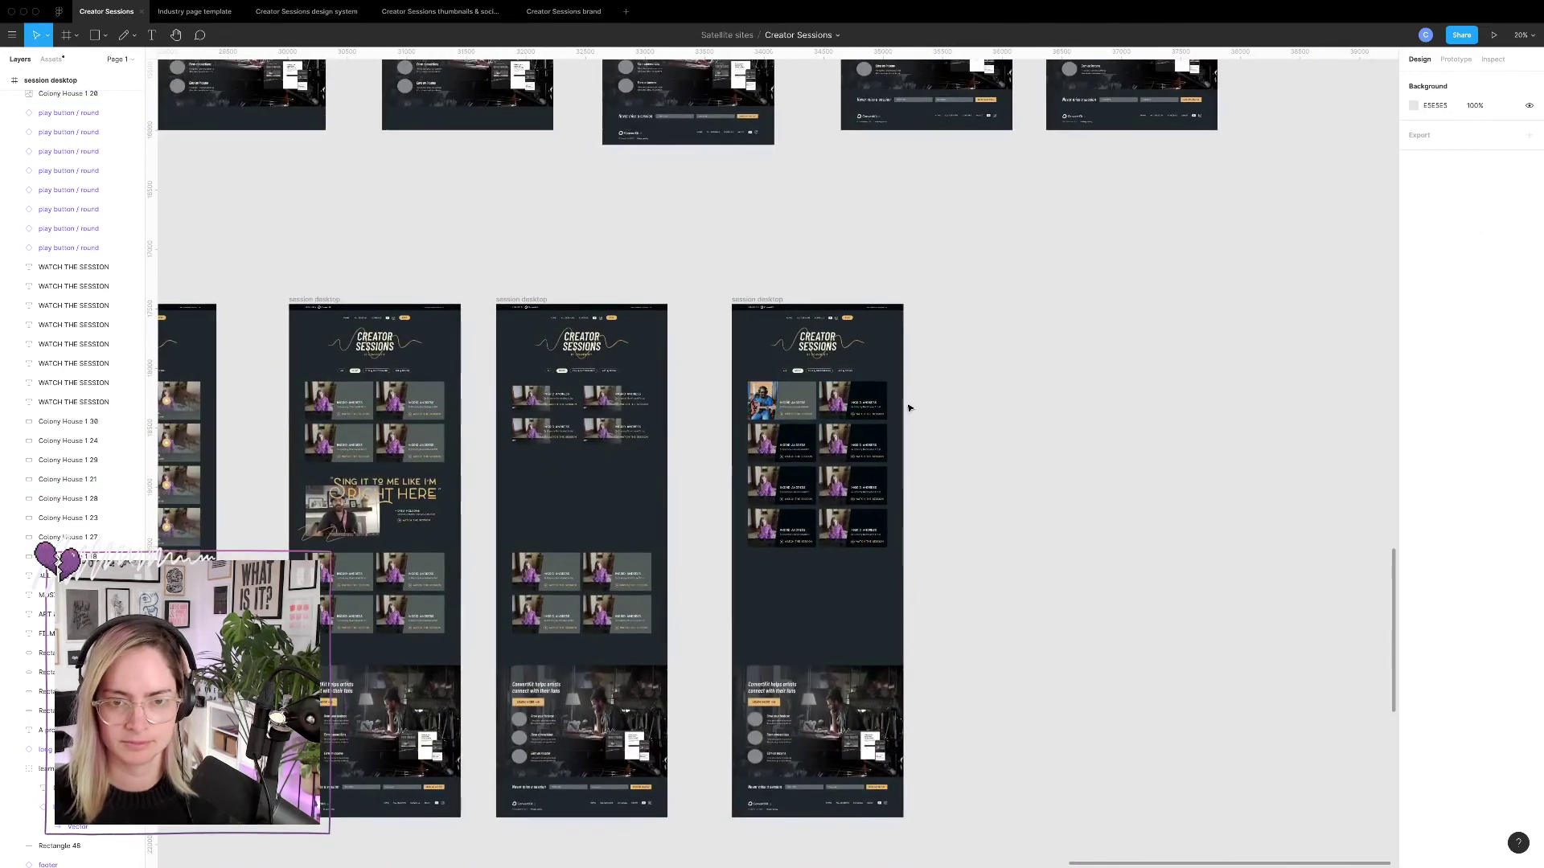
scroll(777, 388, "up", 5)
double_click(876, 473)
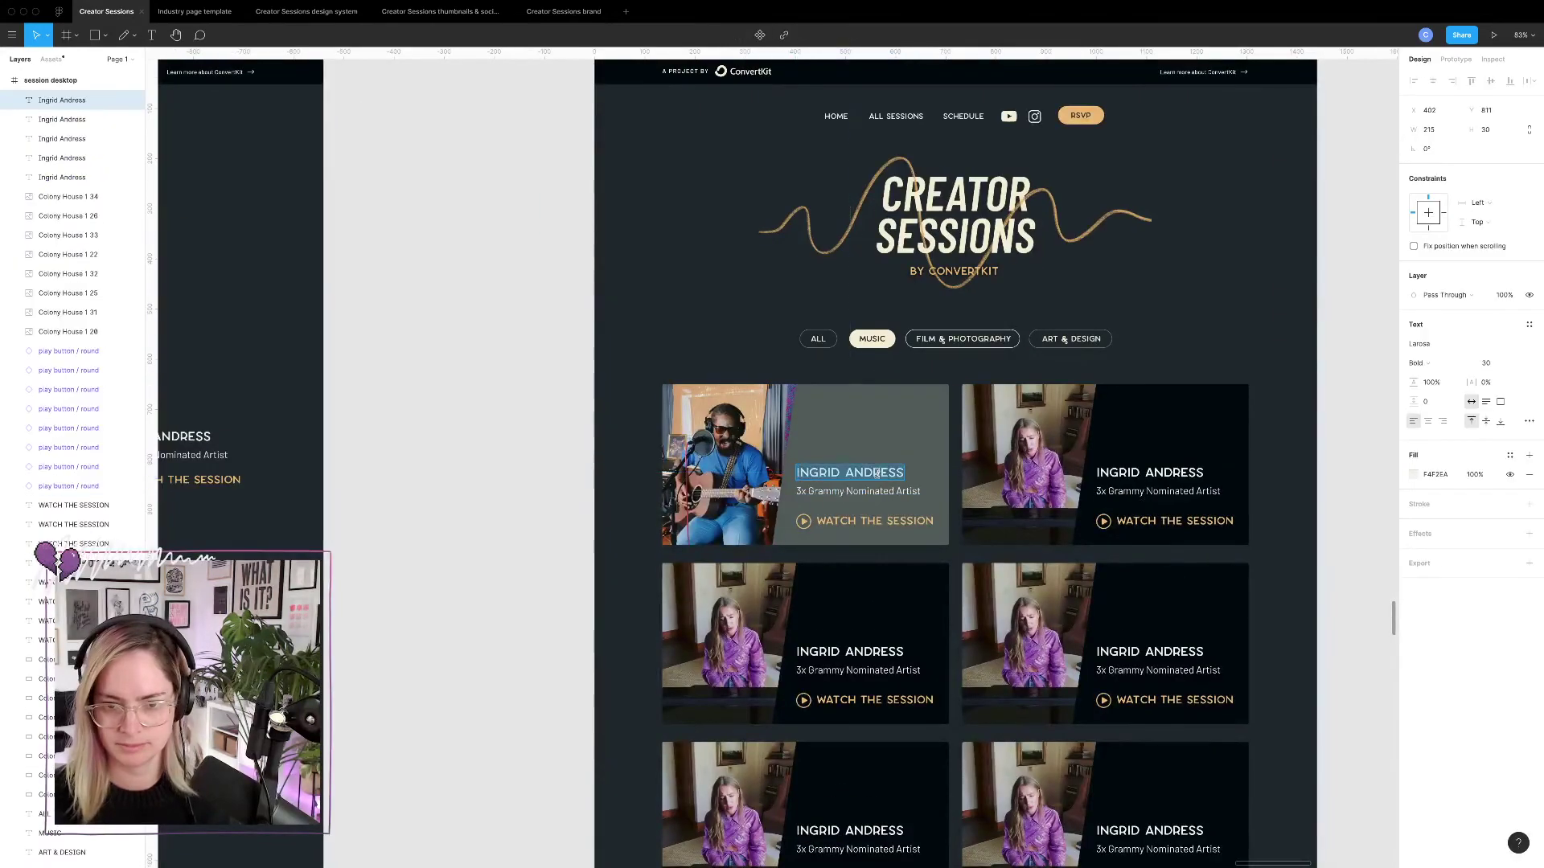
type("C")
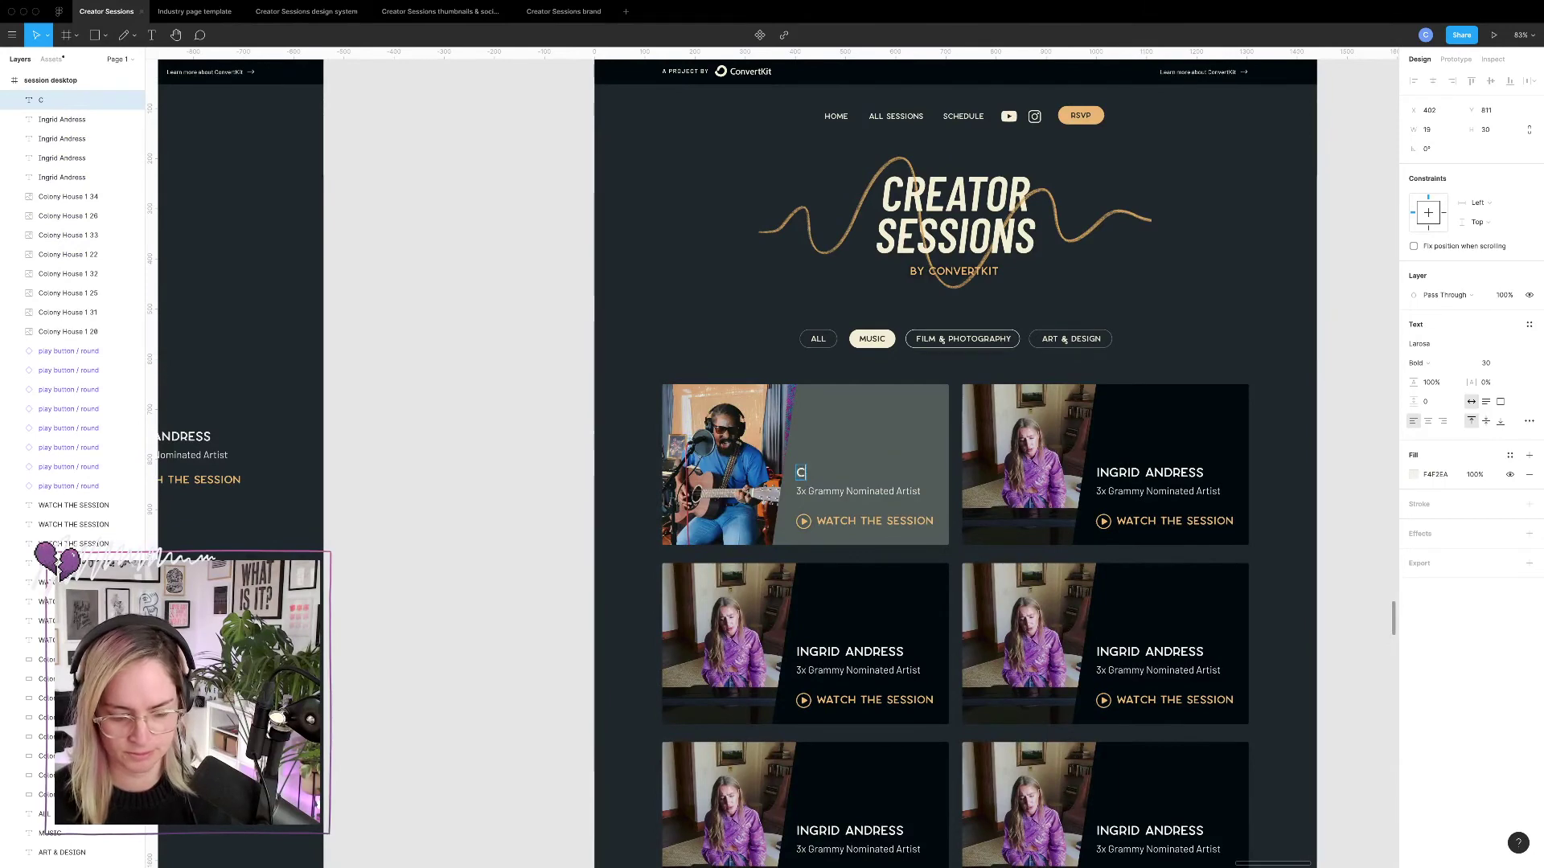
type("URTIS HARDIN")
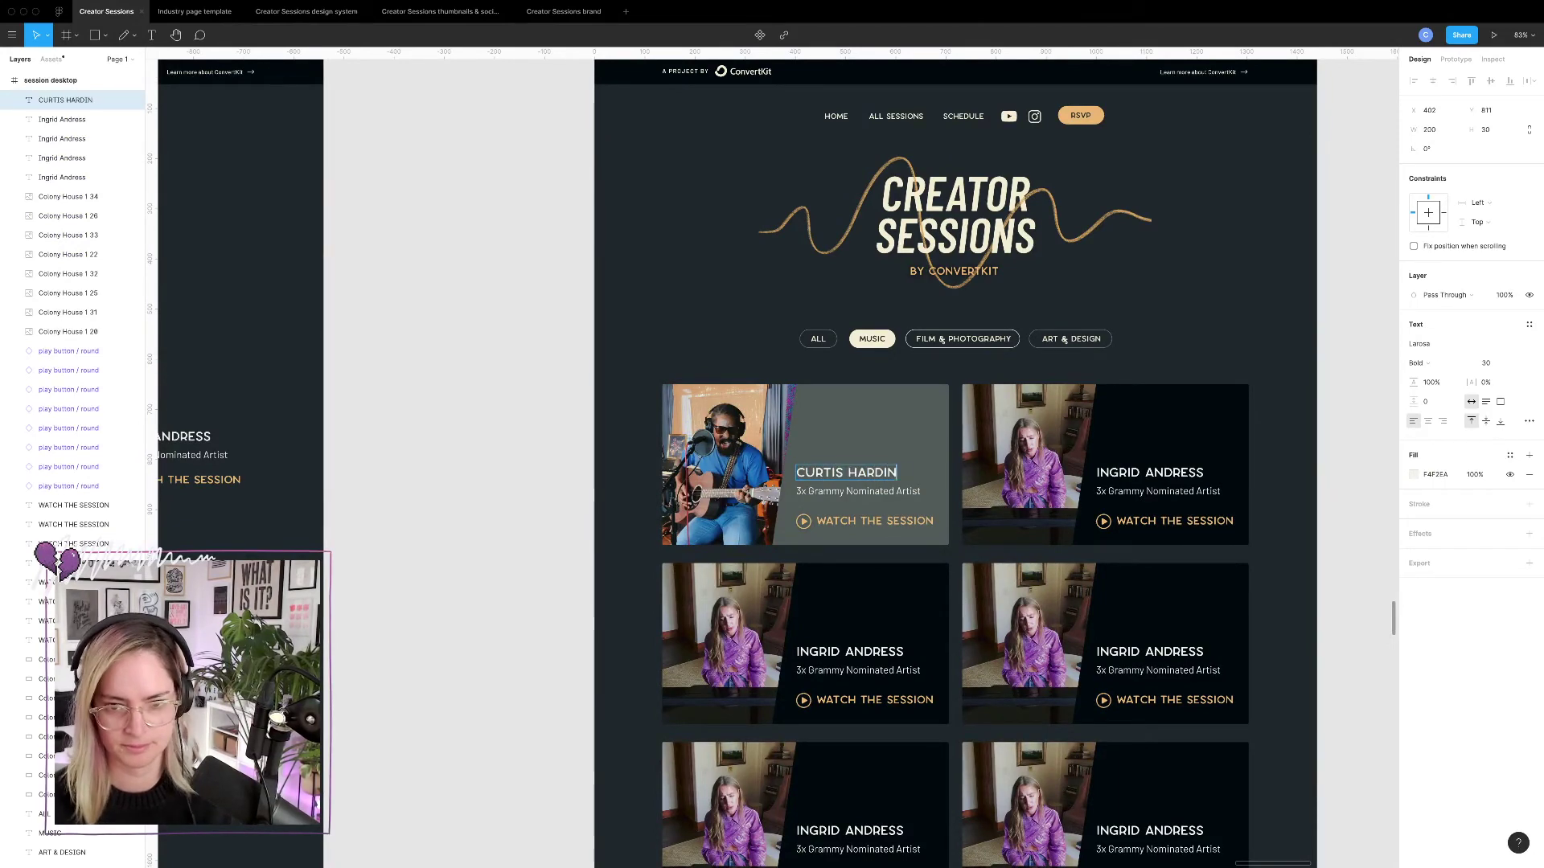
key("Escape")
key("Escape")
Select the date line, RSVP label and RSVP button shape in the home page's "Up next" footer card for copying.
scroll(527, 343, "down", 10)
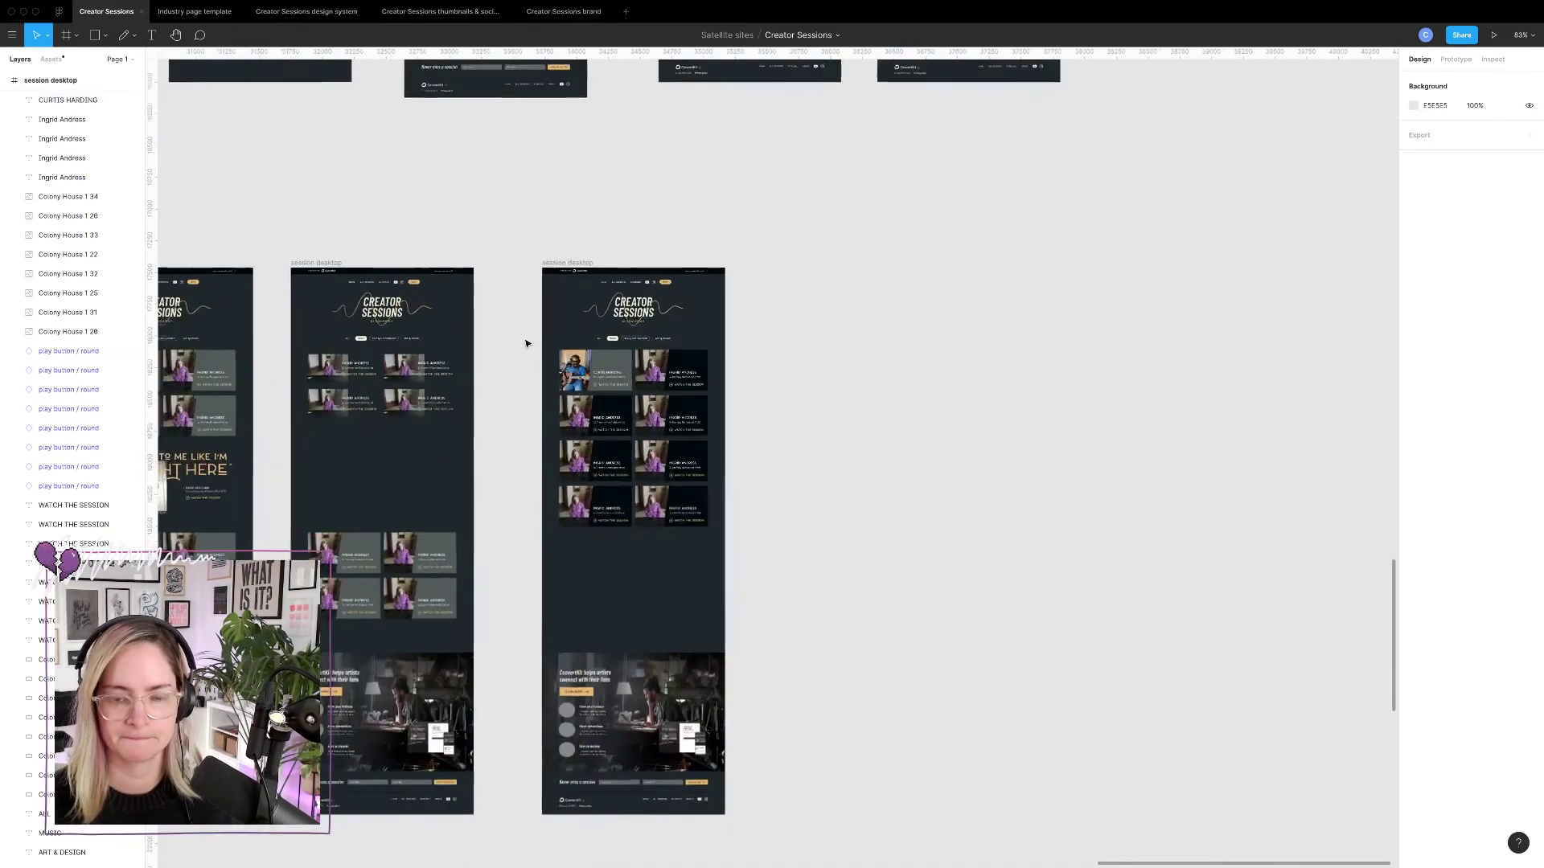
scroll(527, 344, "down", 3)
scroll(772, 334, "down", 5)
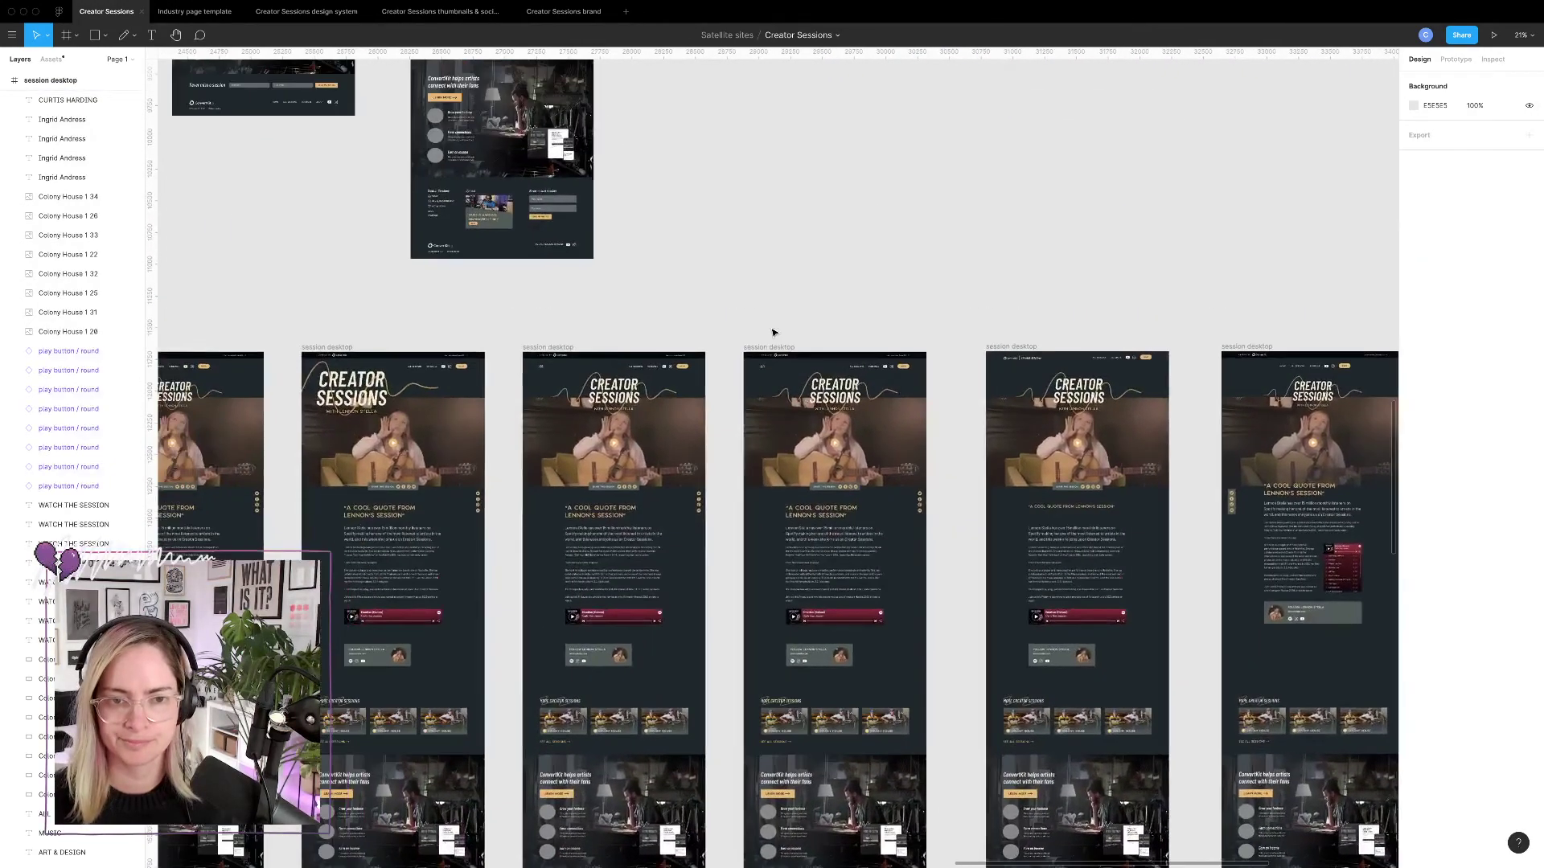
scroll(774, 332, "up", 2)
scroll(773, 332, "left", 2)
scroll(742, 531, "up", 12)
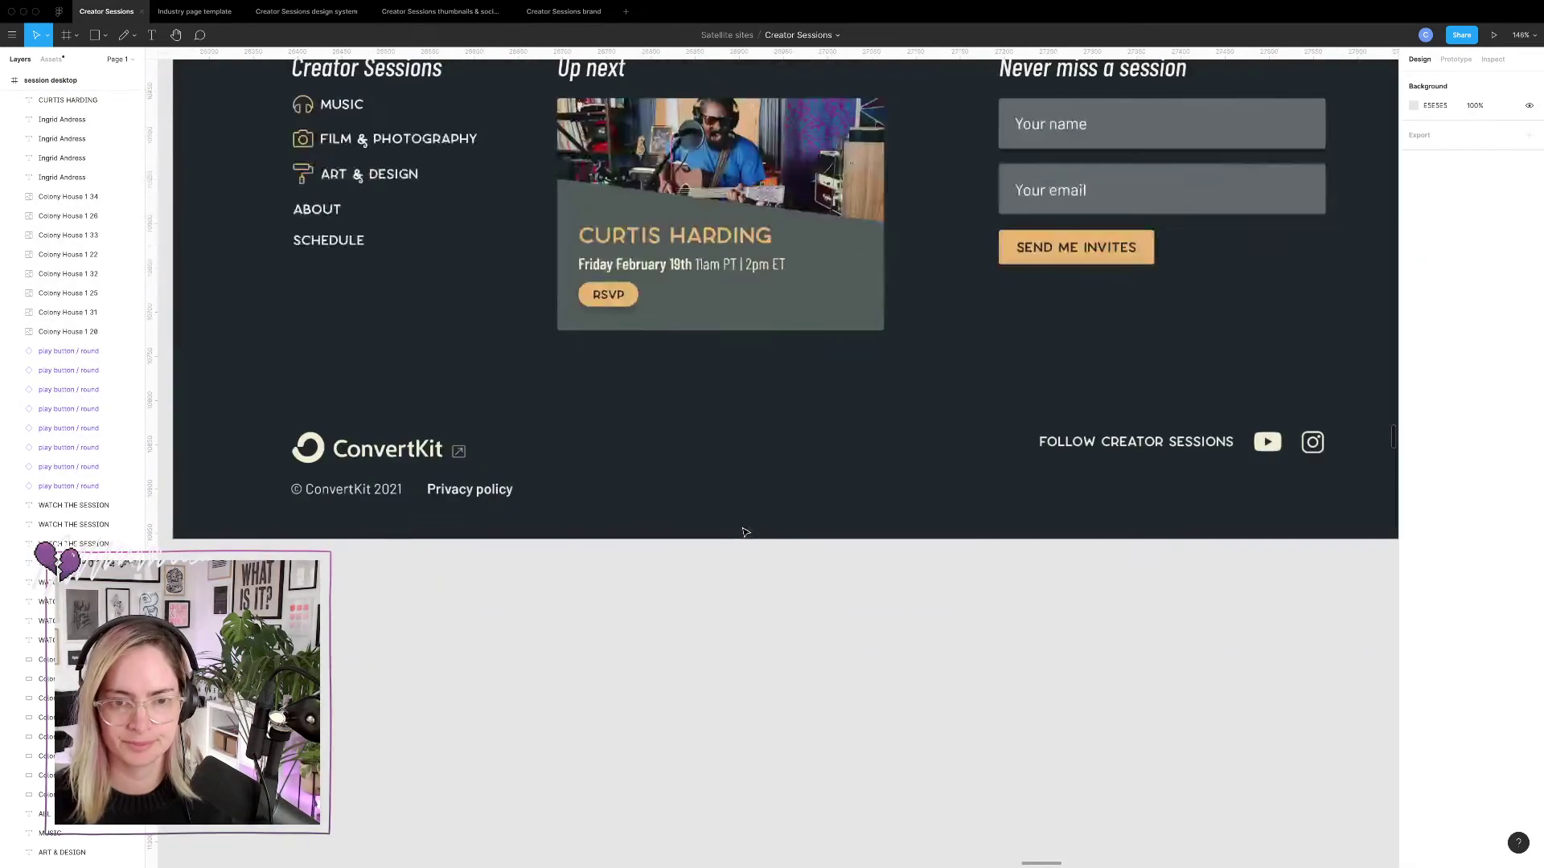
left_click(615, 296)
left_click(632, 296, "shift")
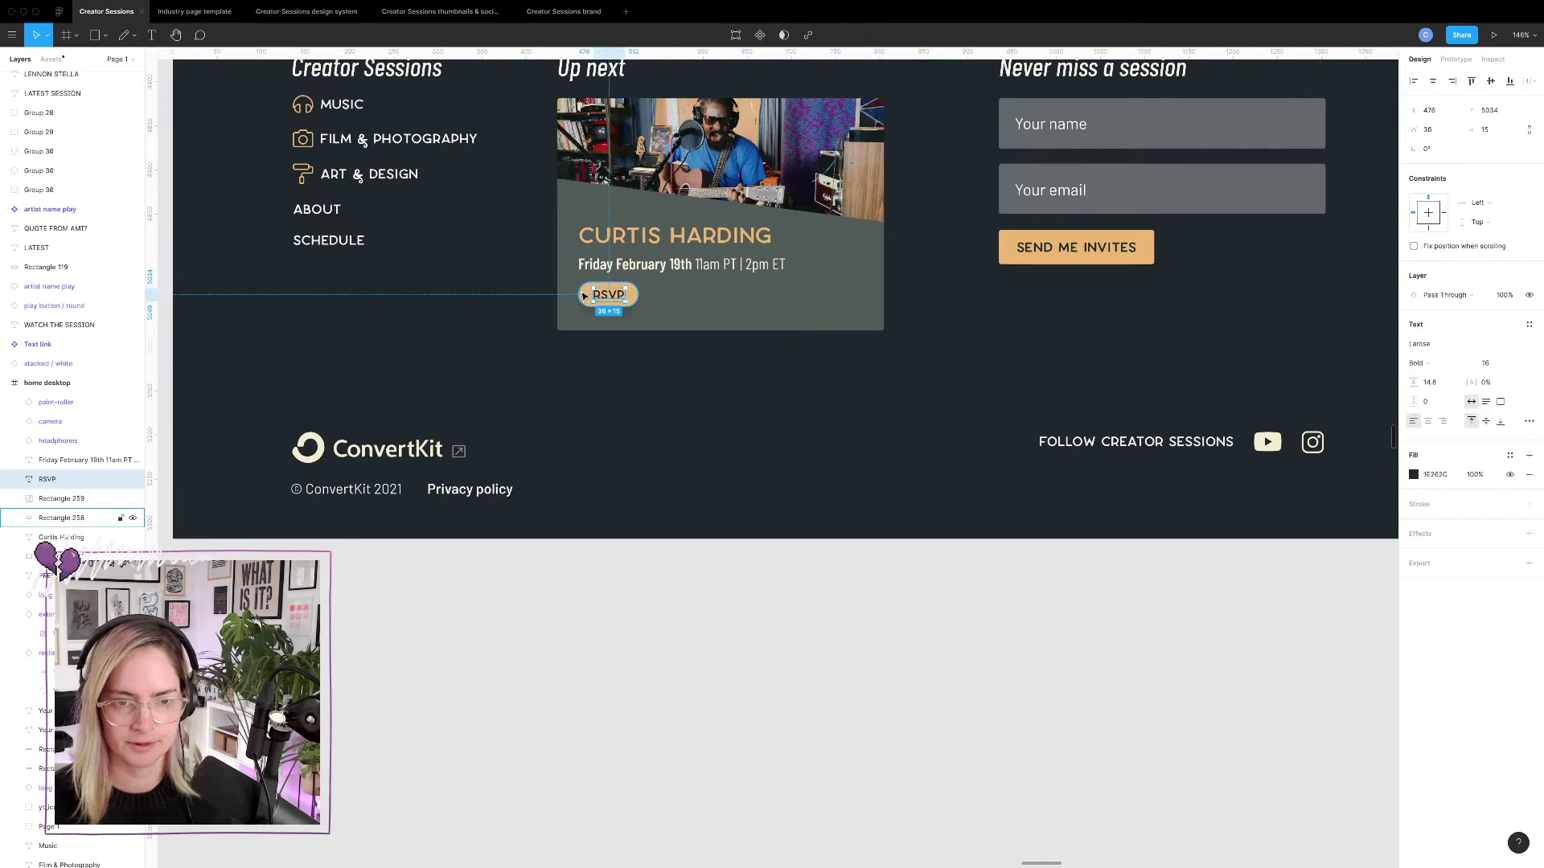
left_click(760, 265, "shift")
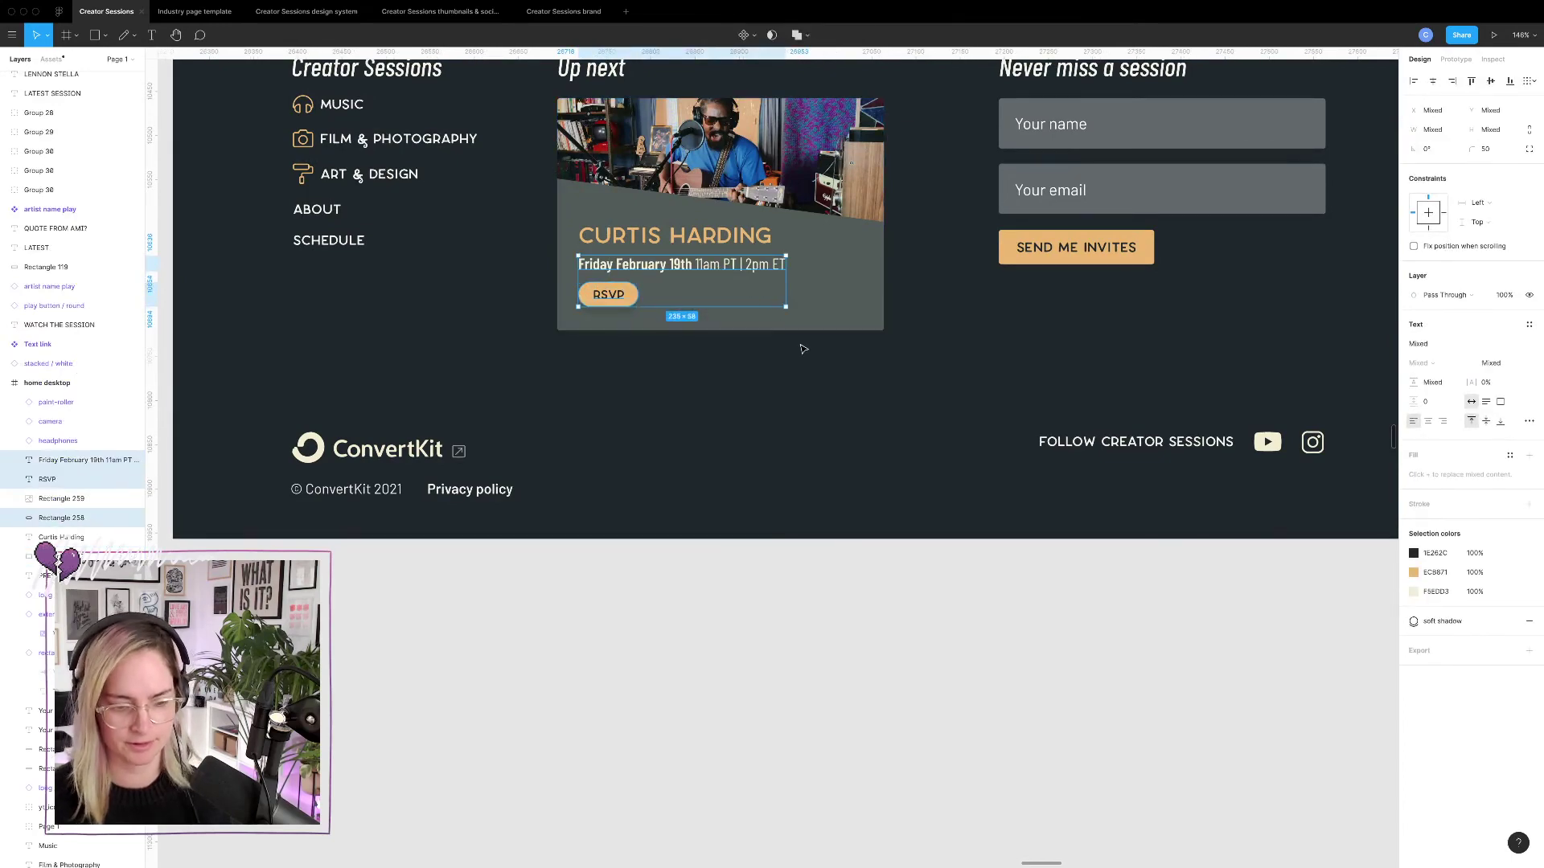
Delete the "3x Grammy Nominated Artist" subtitle, the "WATCH THE SESSION" text and the play button from the Curtis Harding split card.
scroll(803, 346, "down", 5)
scroll(802, 346, "down", 15)
scroll(803, 348, "down", 3)
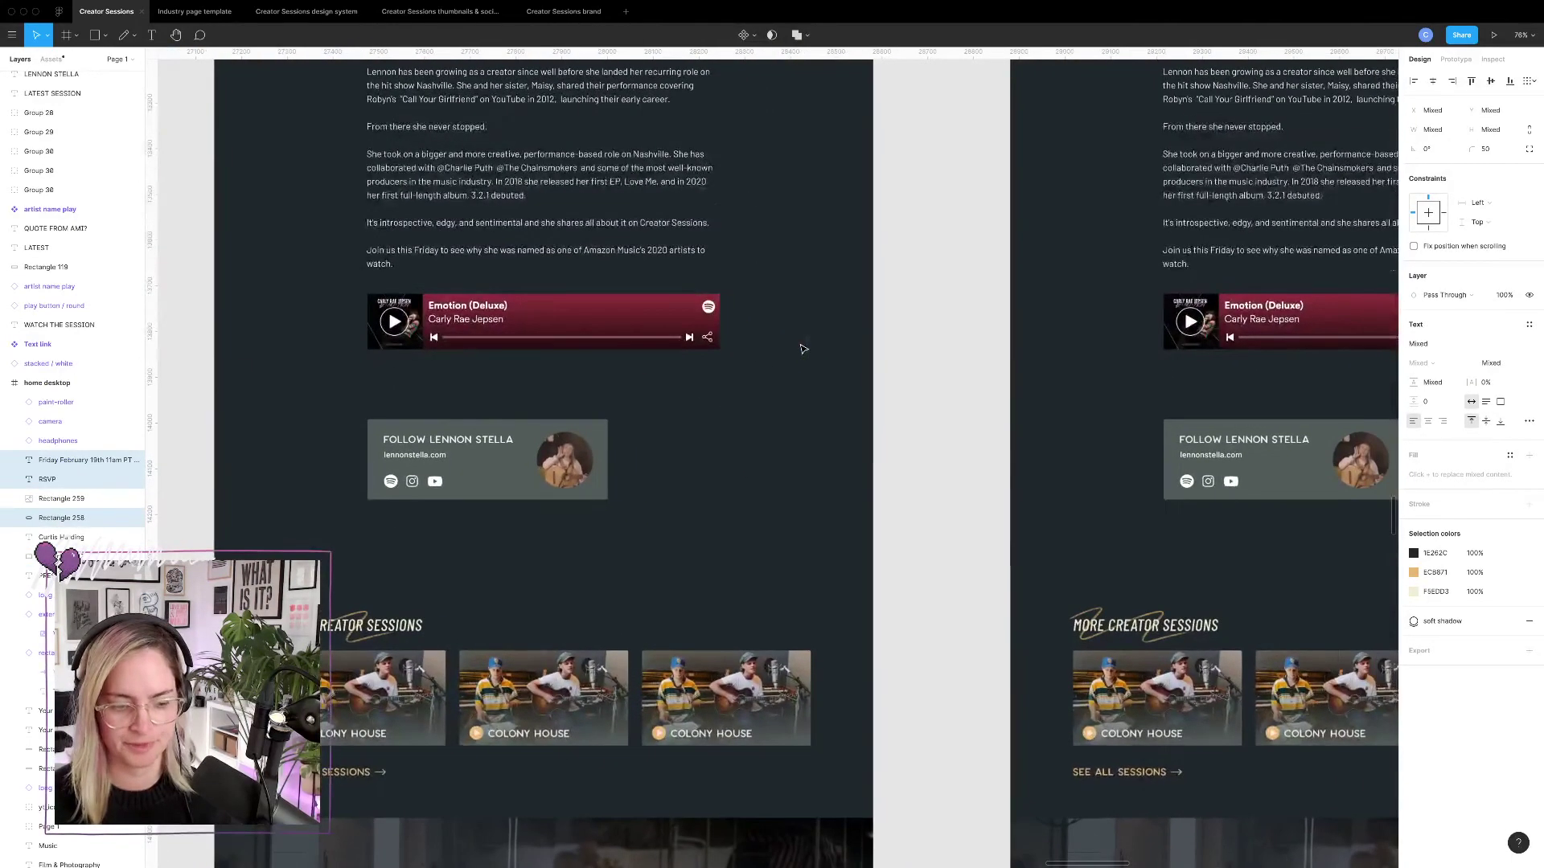
scroll(802, 348, "right", 10)
scroll(803, 346, "right", 5)
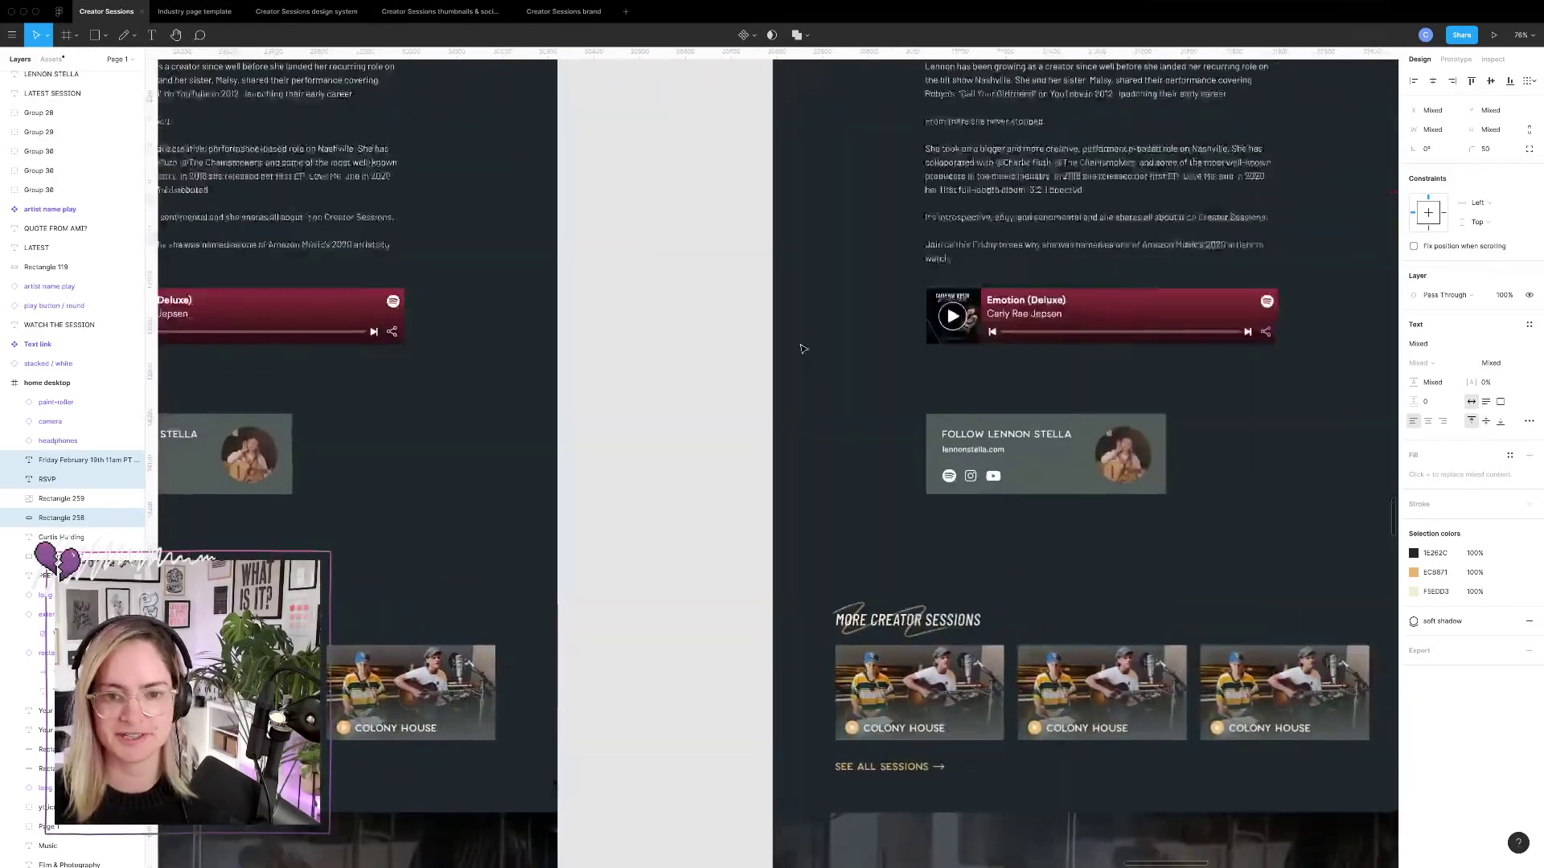
scroll(803, 345, "down", 5)
scroll(803, 342, "right", 5)
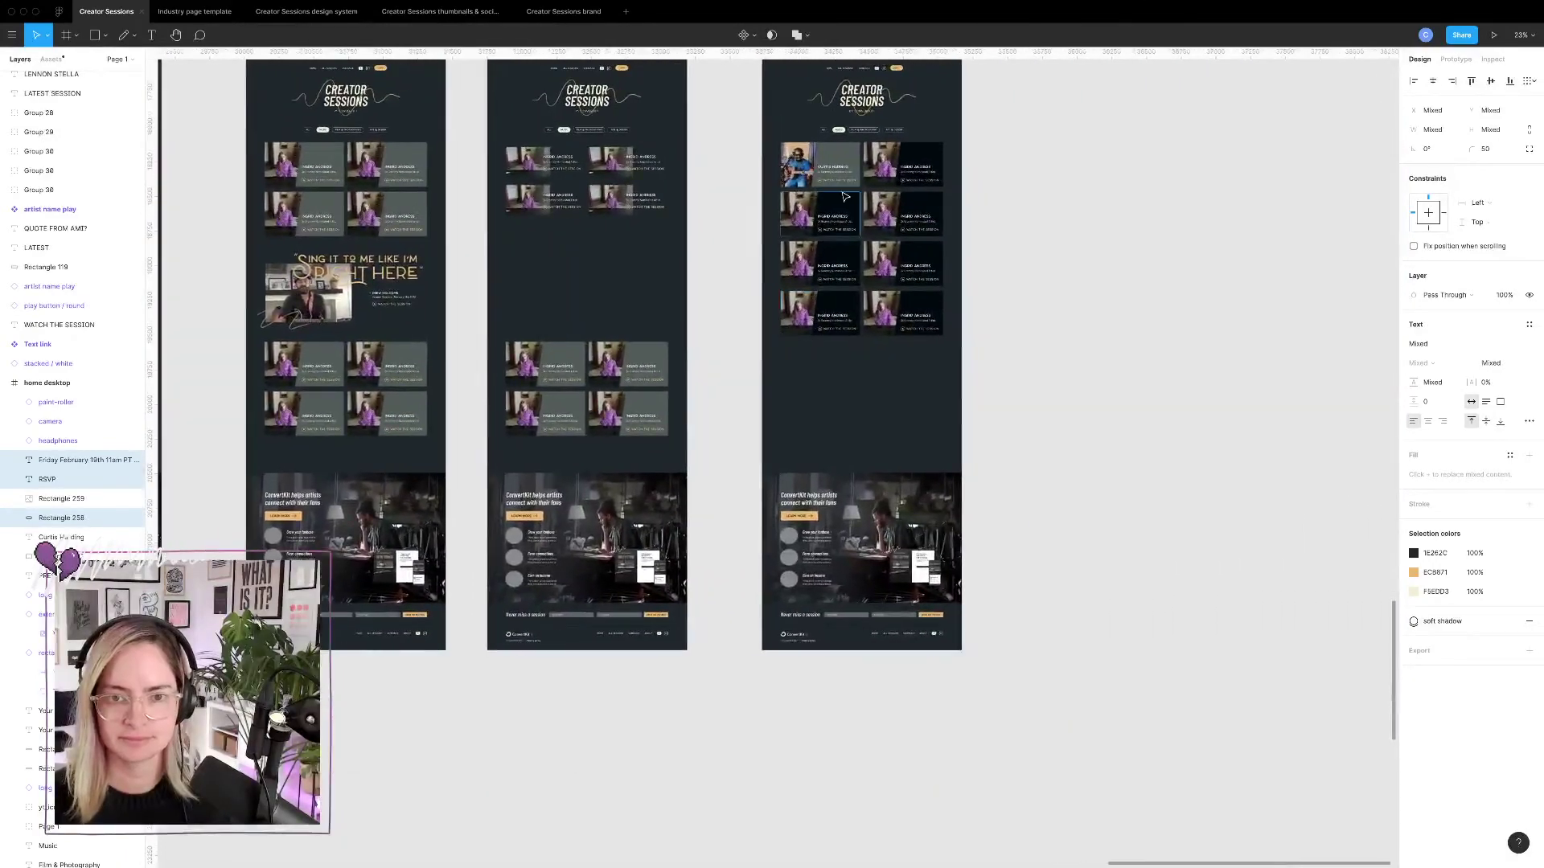
scroll(803, 339, "up", 8)
scroll(849, 383, "up", 2)
left_click(848, 382)
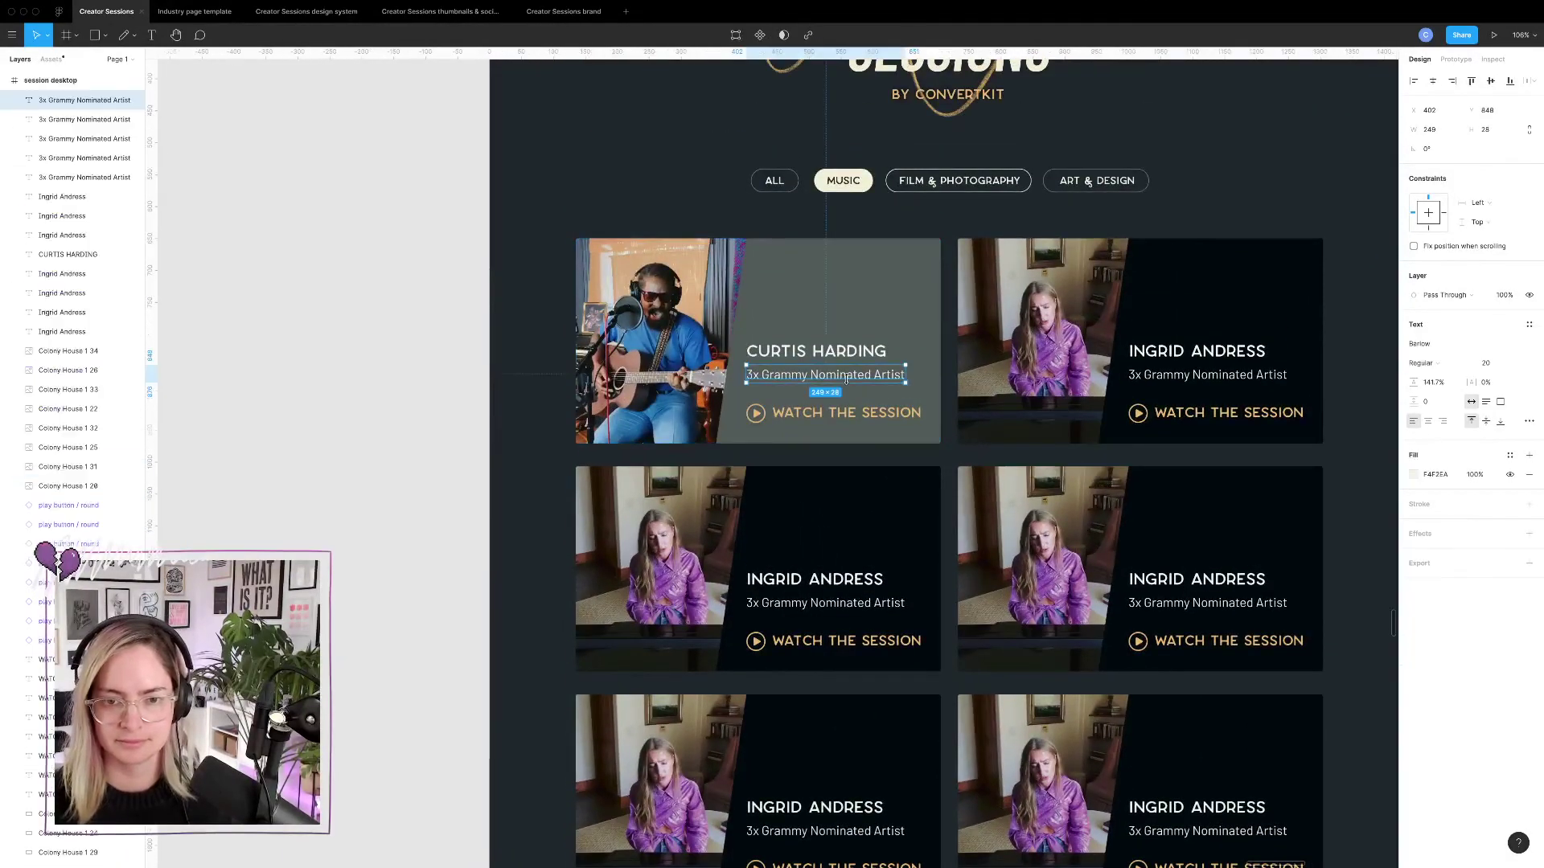
key("Delete")
left_click(849, 414)
key("Delete")
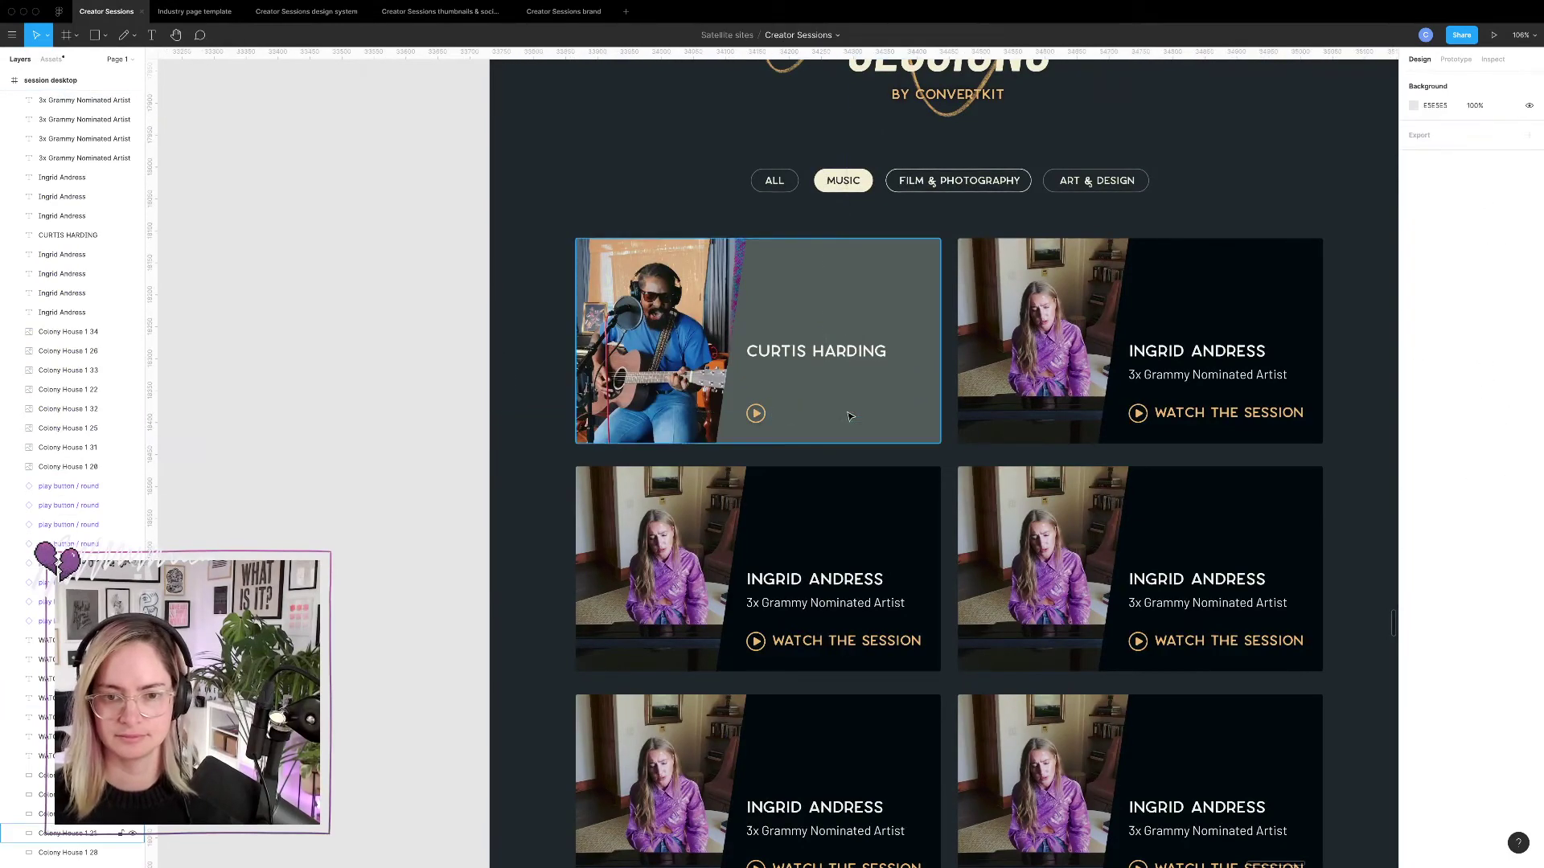
key("Delete")
Paste the date line and RSVP button onto the first split card, placing them directly under the artist name.
left_click(782, 339)
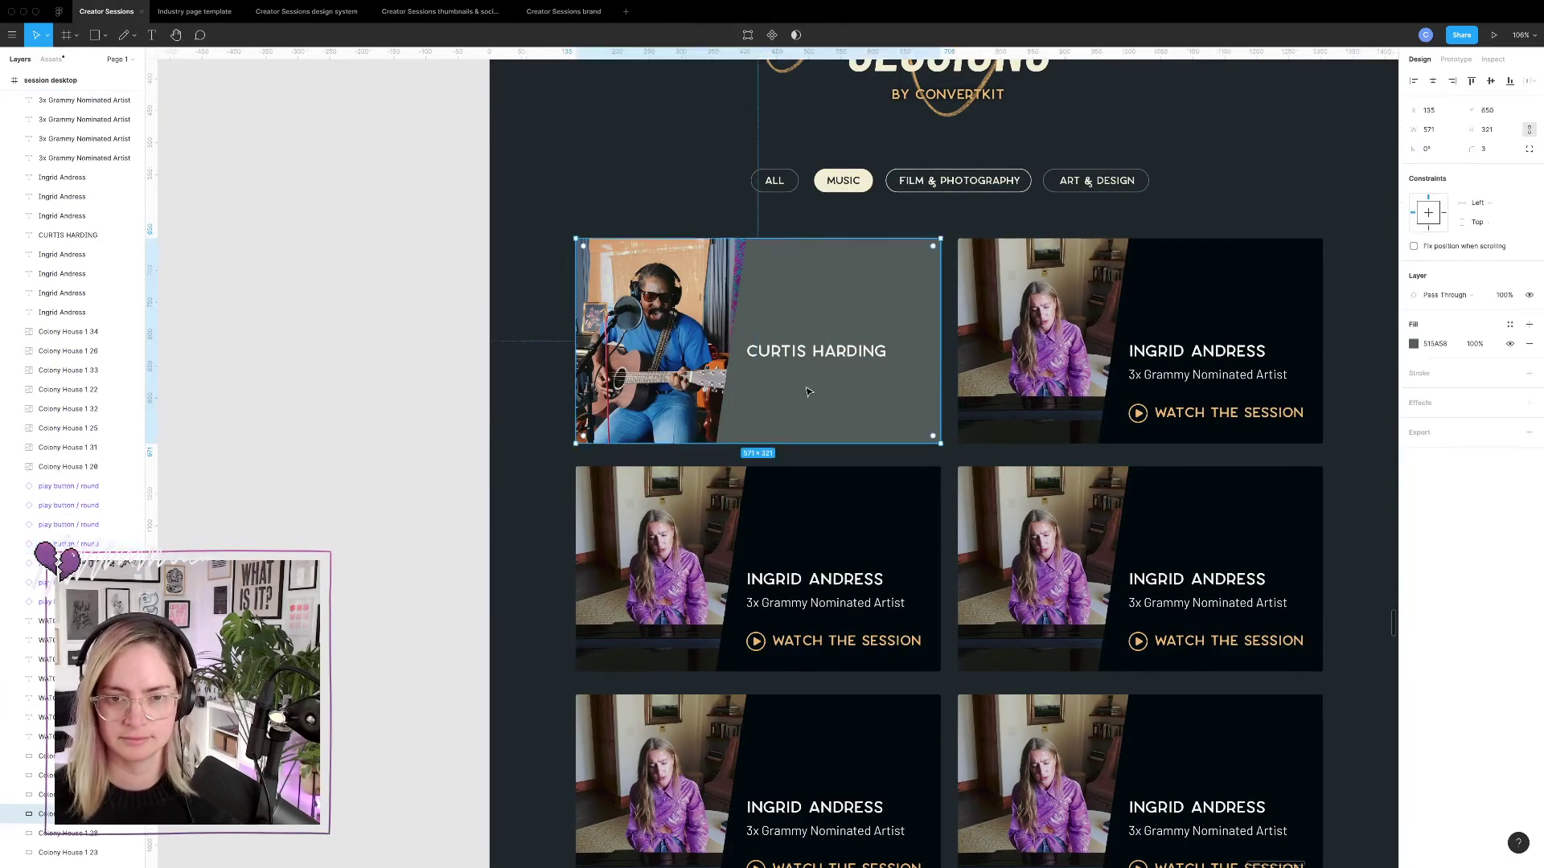
key("ctrl+v")
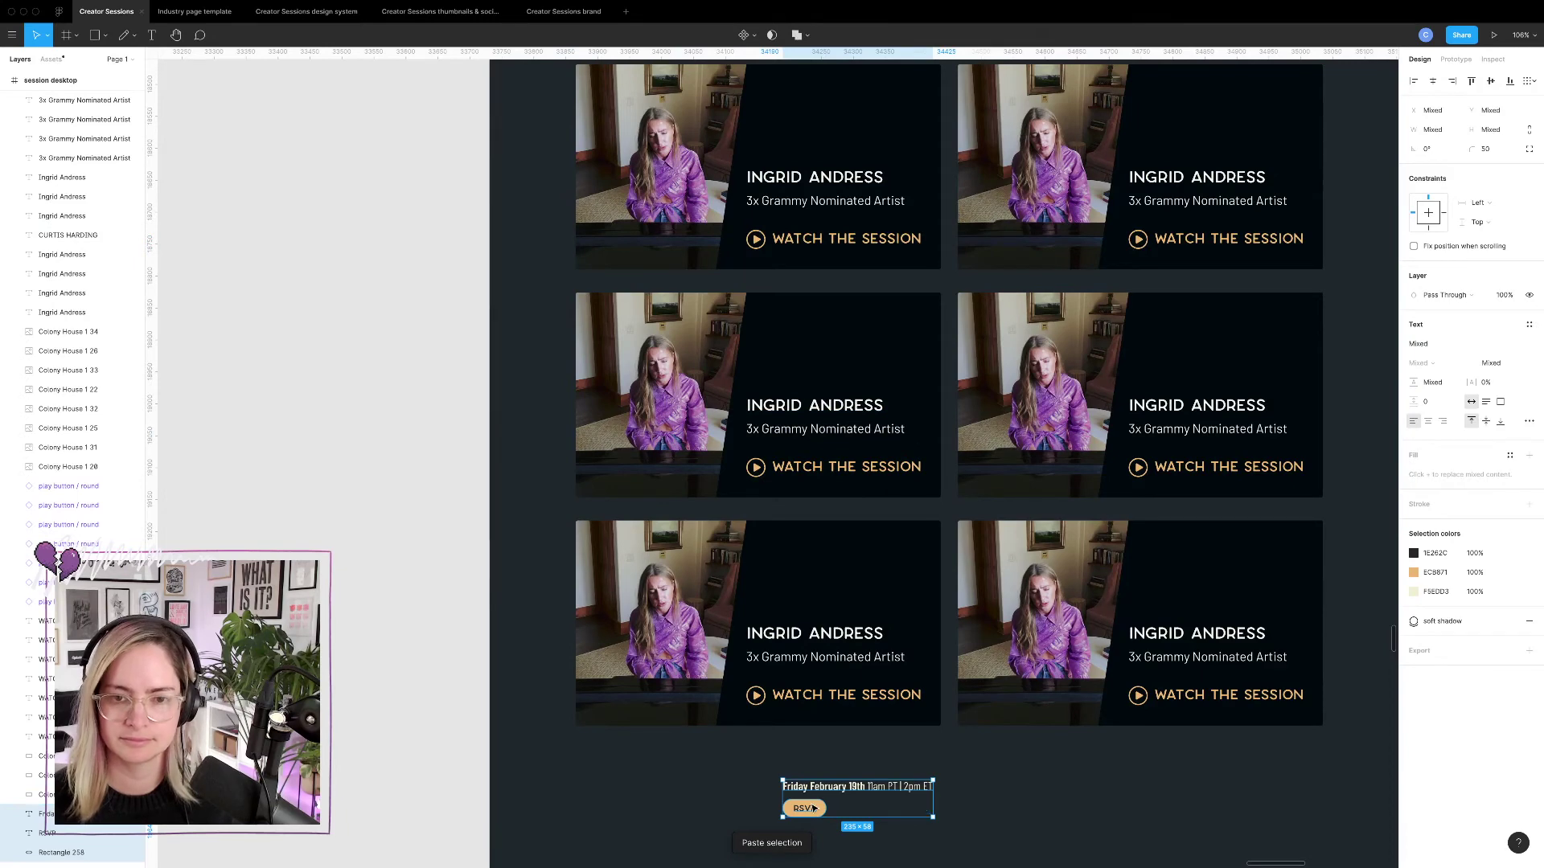
left_click_drag(813, 808, 781, 430)
scroll(869, 532, "up", 3)
left_click(414, 410)
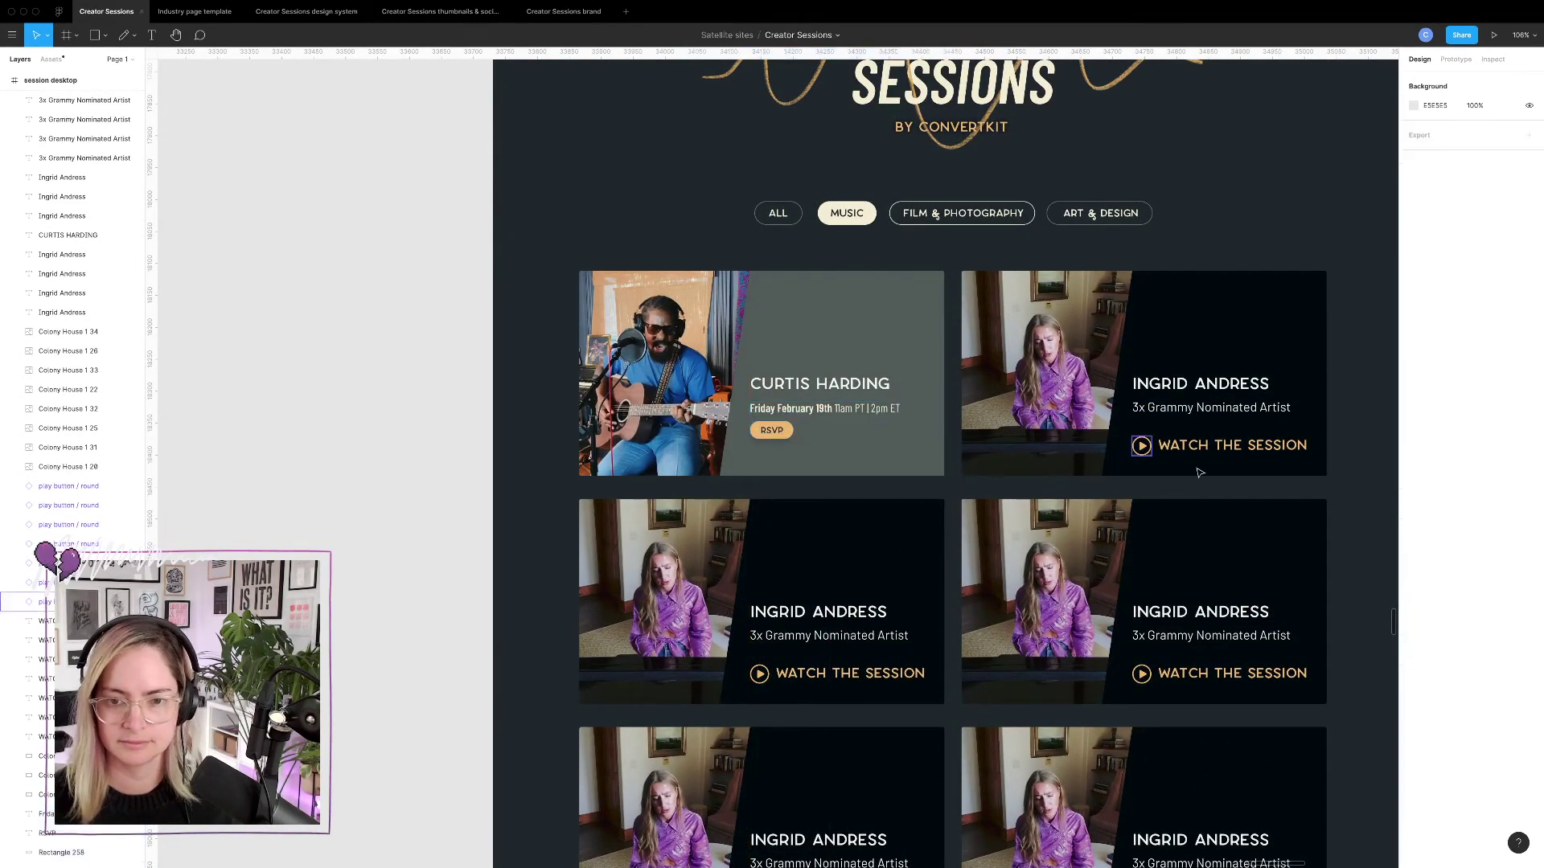
Enlarge the Curtis Harding card's date line to match the neighbouring card's subtitle text size of 20.
left_click(1206, 408)
left_click(885, 409)
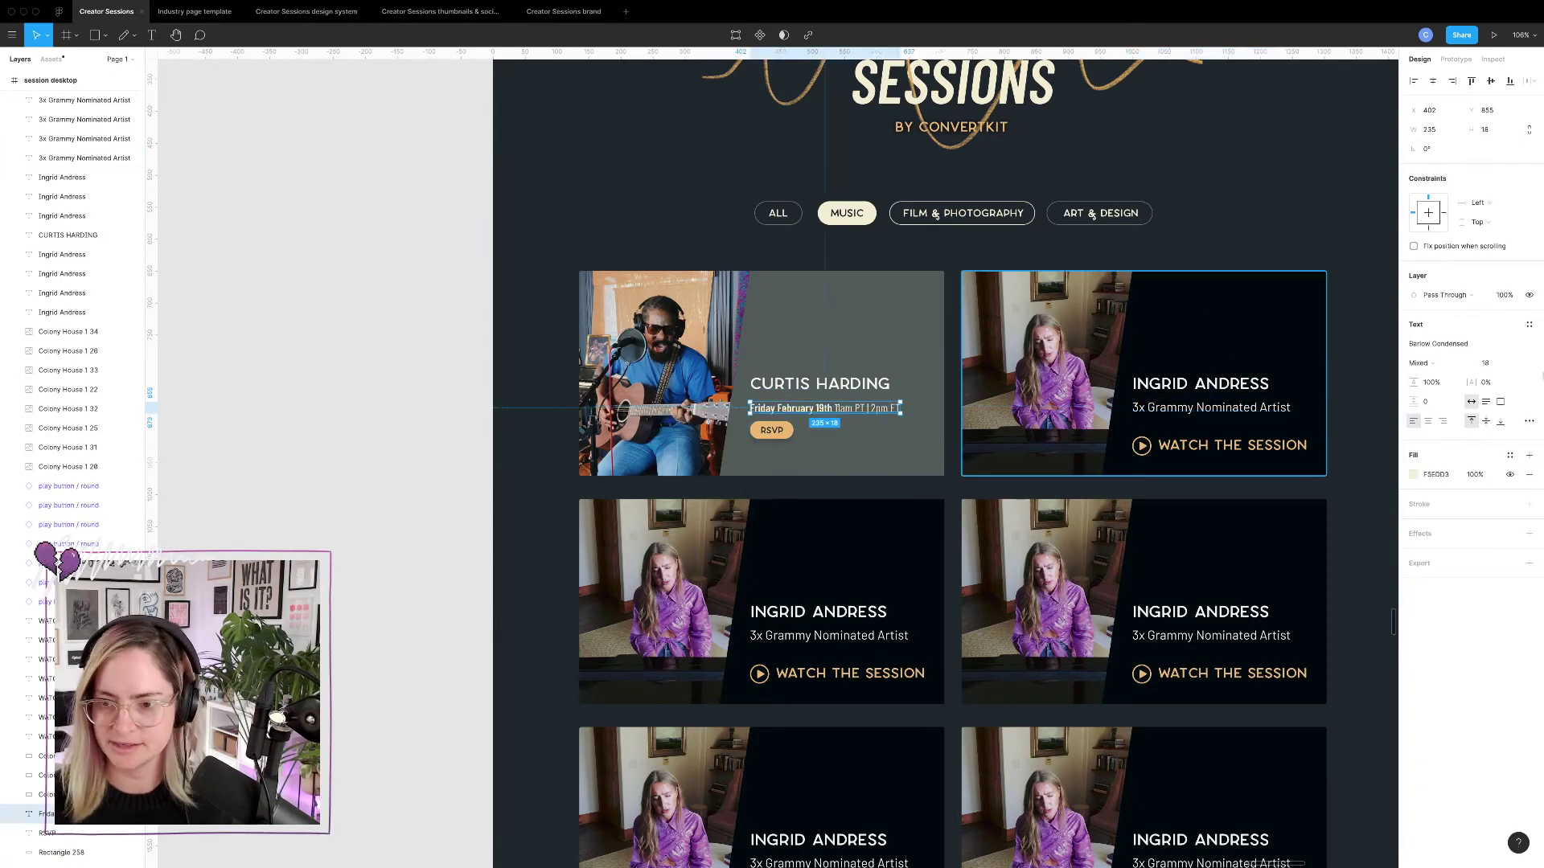
left_click(1500, 366)
key("Up")
key("Up")
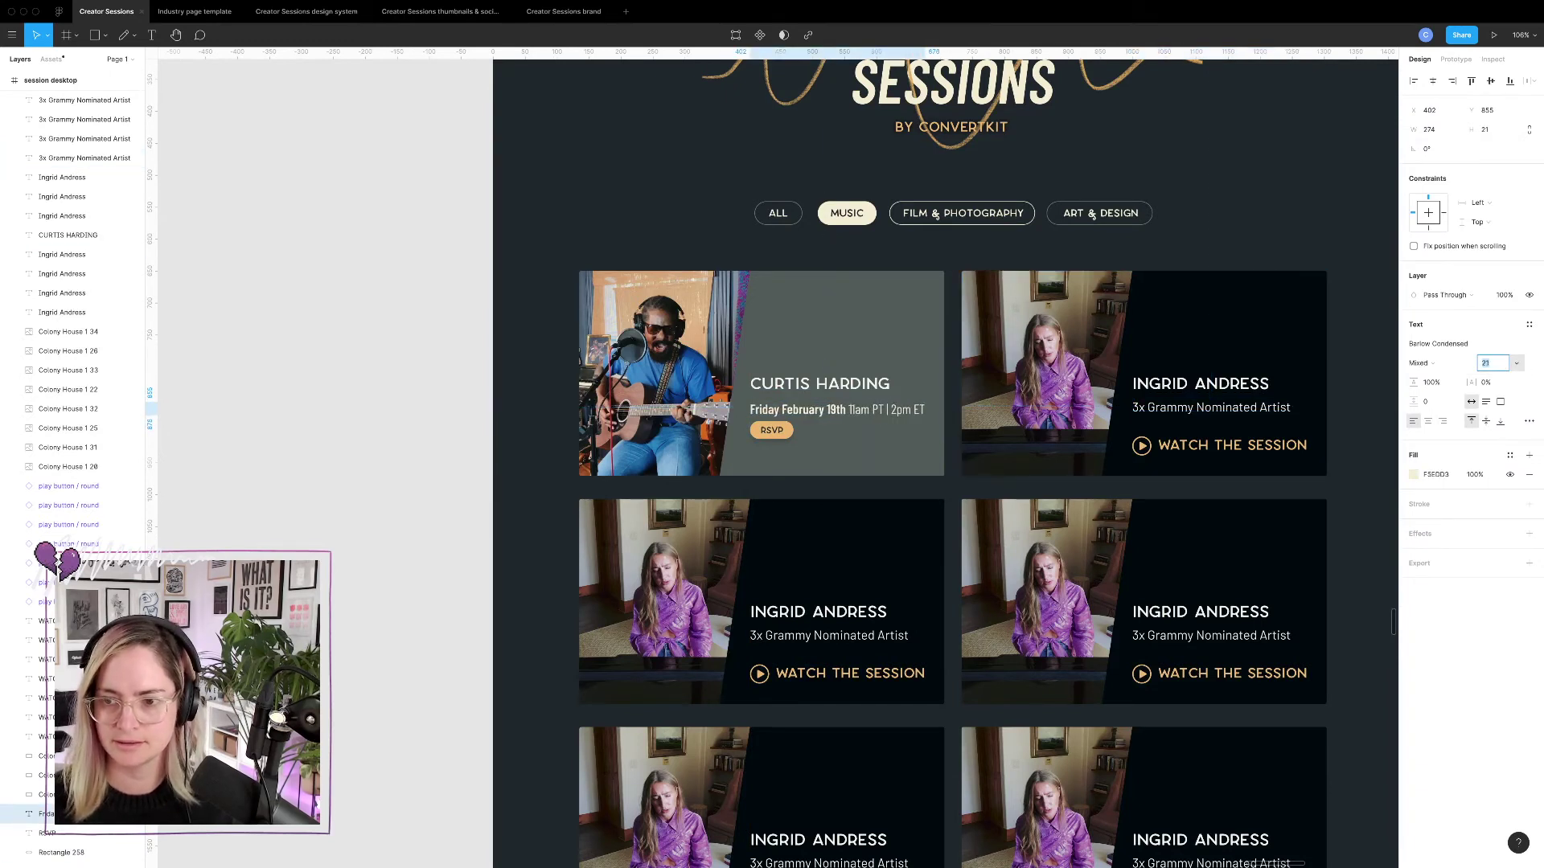
left_click(531, 394)
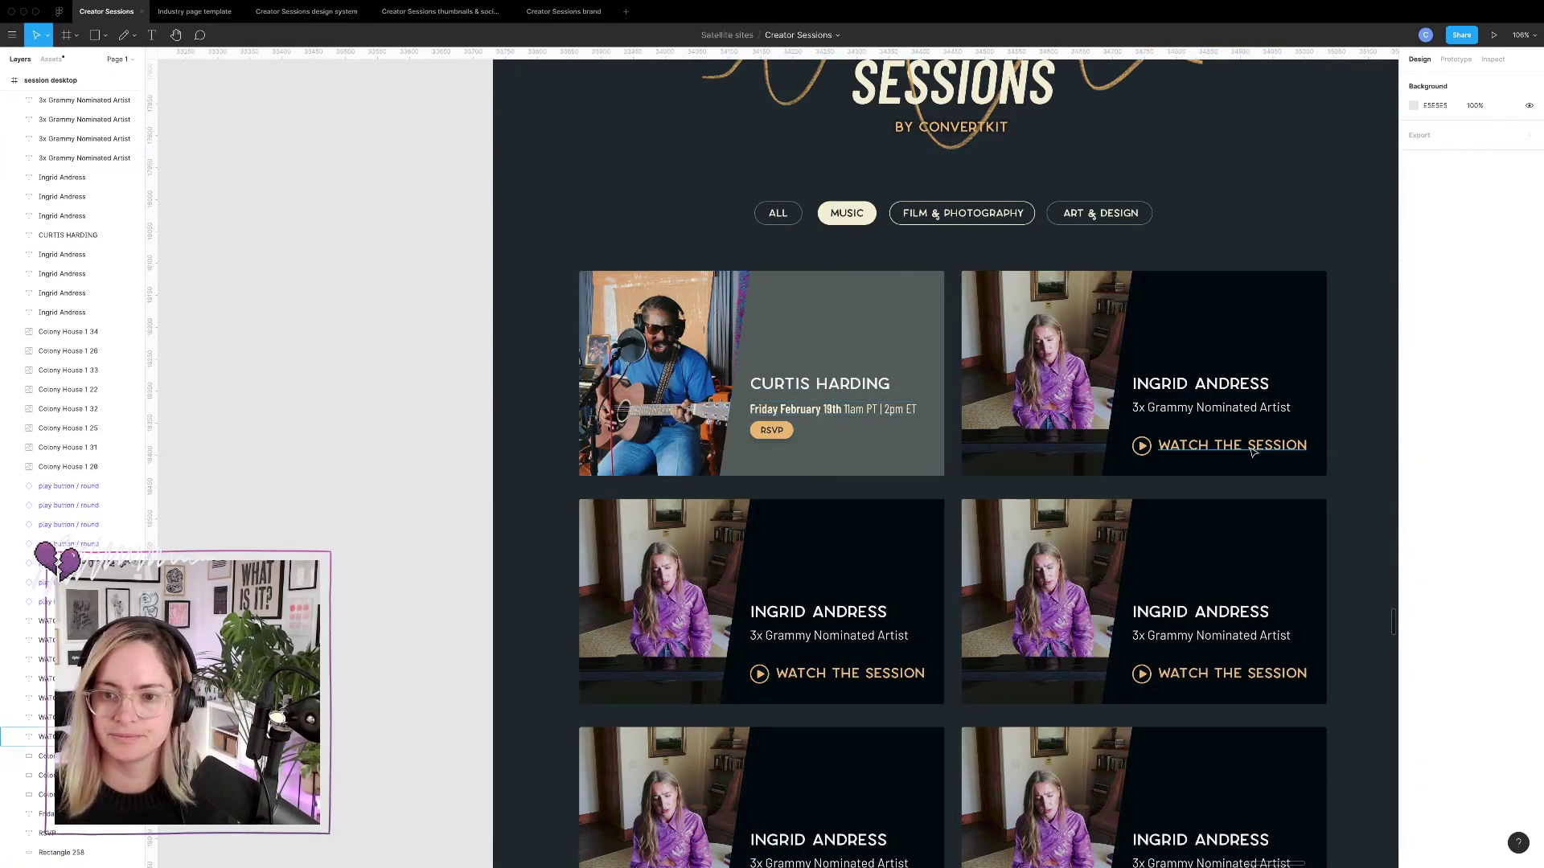
Move the Curtis Harding card's RSVP label and button slightly lower, and change the date line's font to Barlow.
left_click(768, 432)
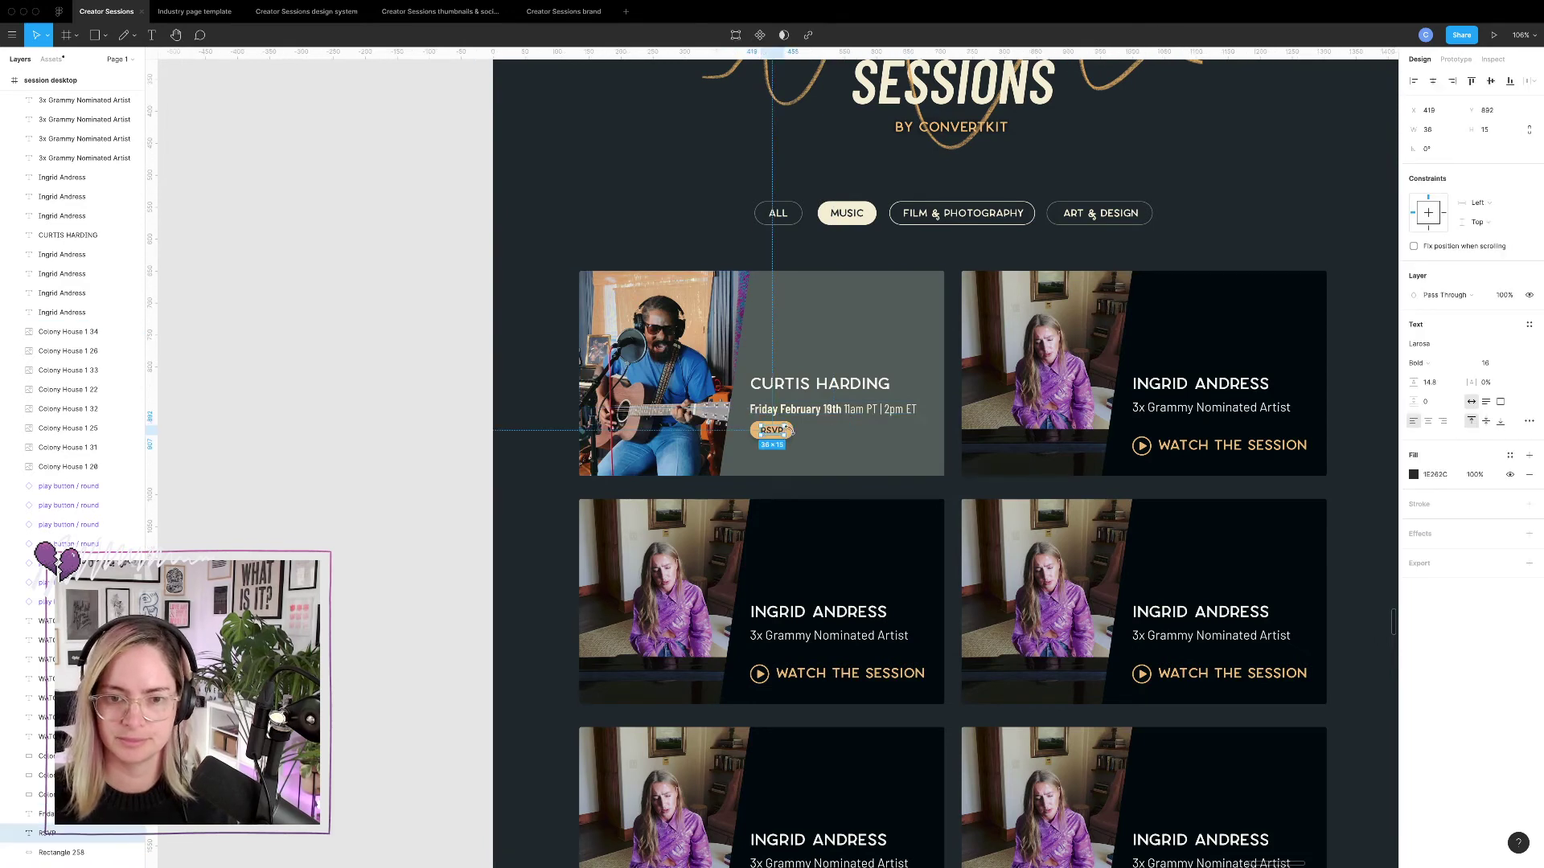
left_click(796, 434, "shift")
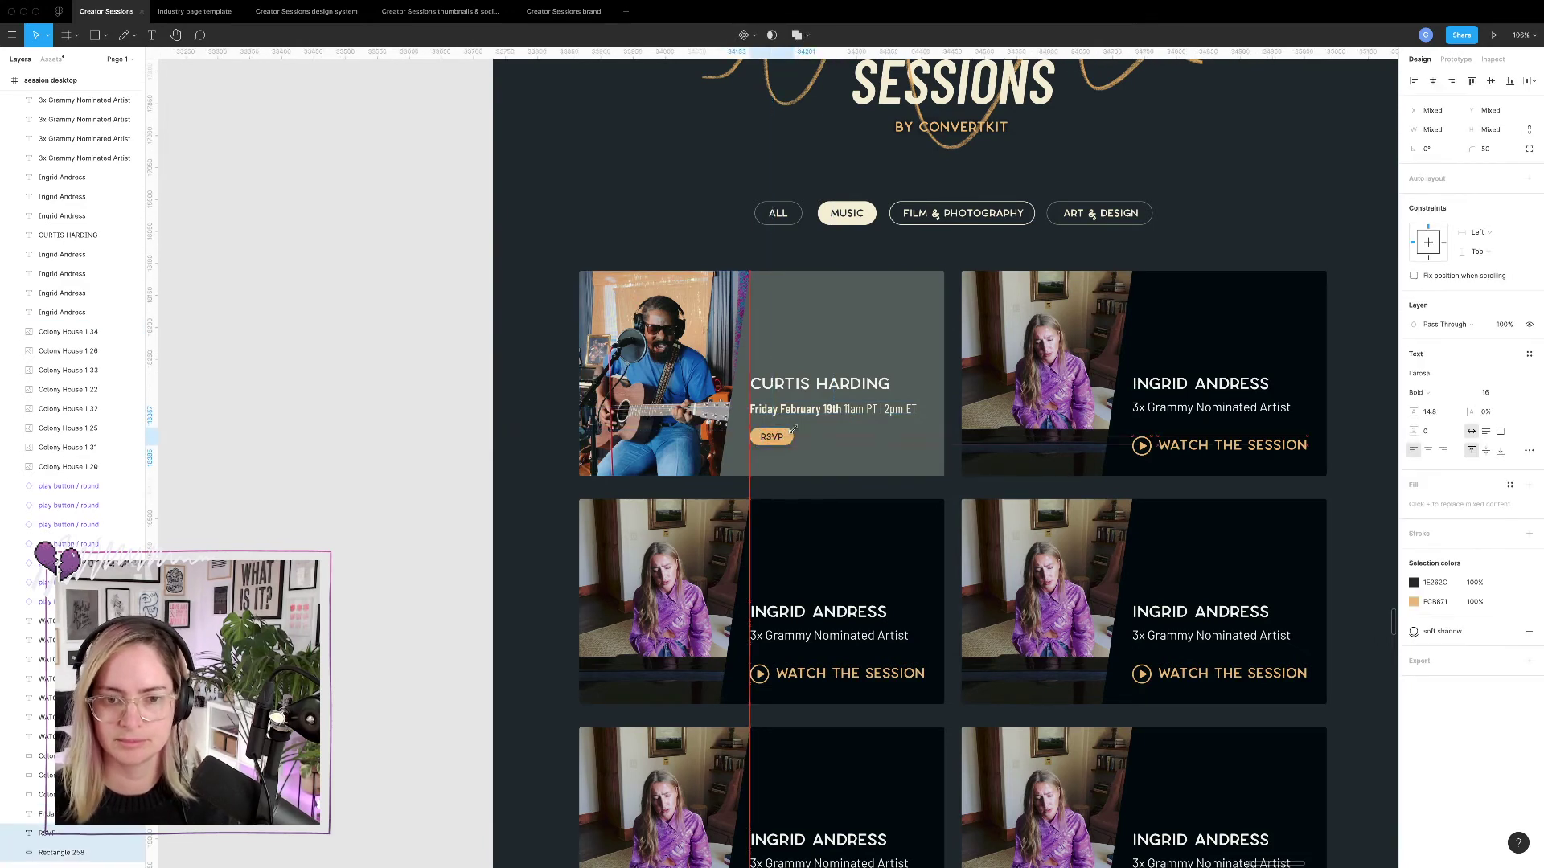
left_click(899, 412)
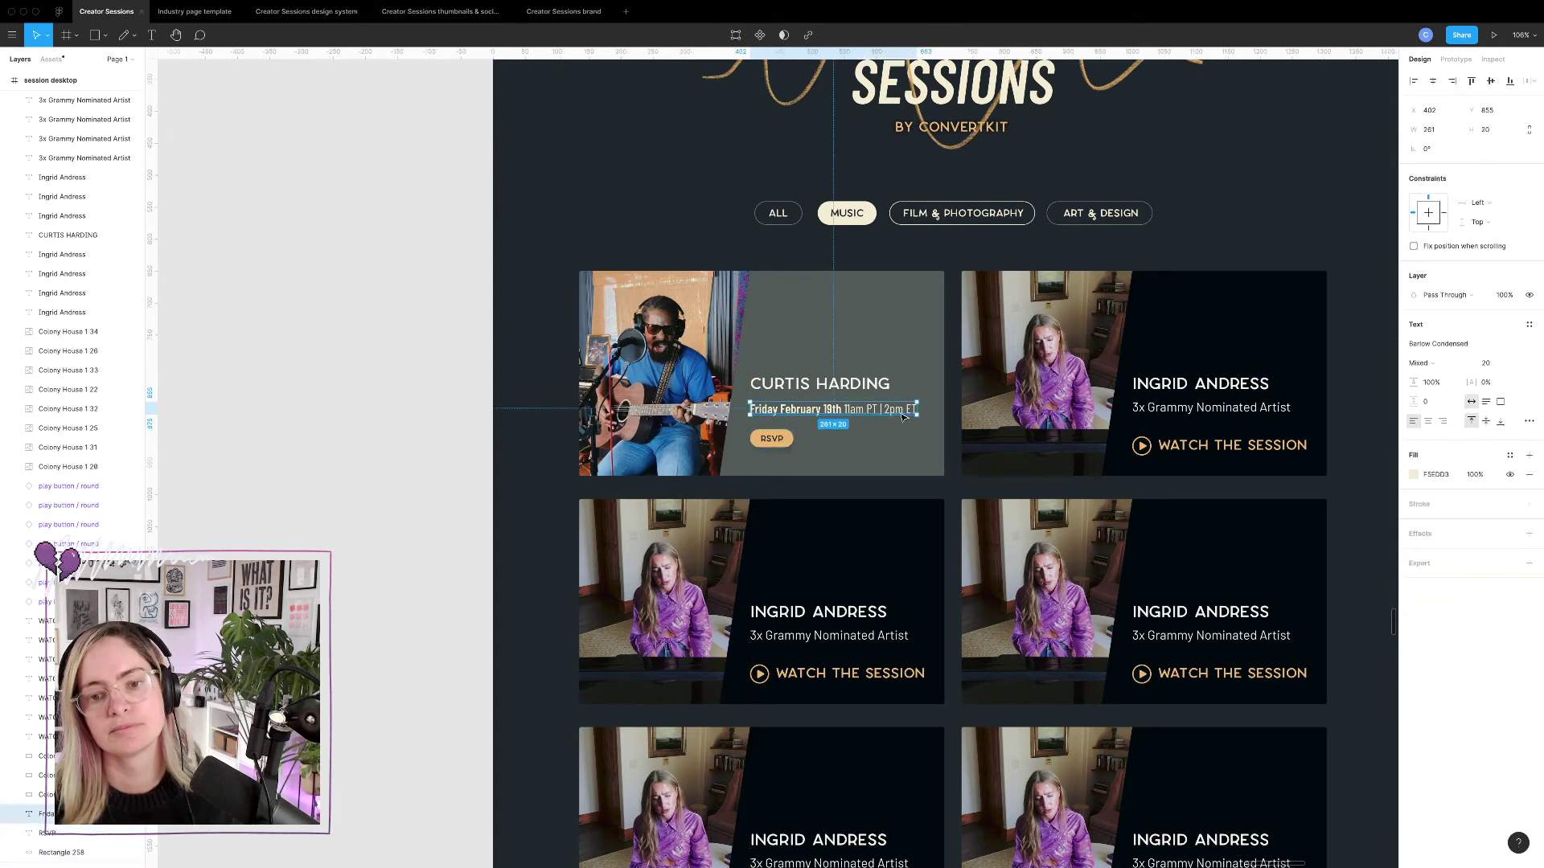
left_click(1485, 344)
type("Bad Script")
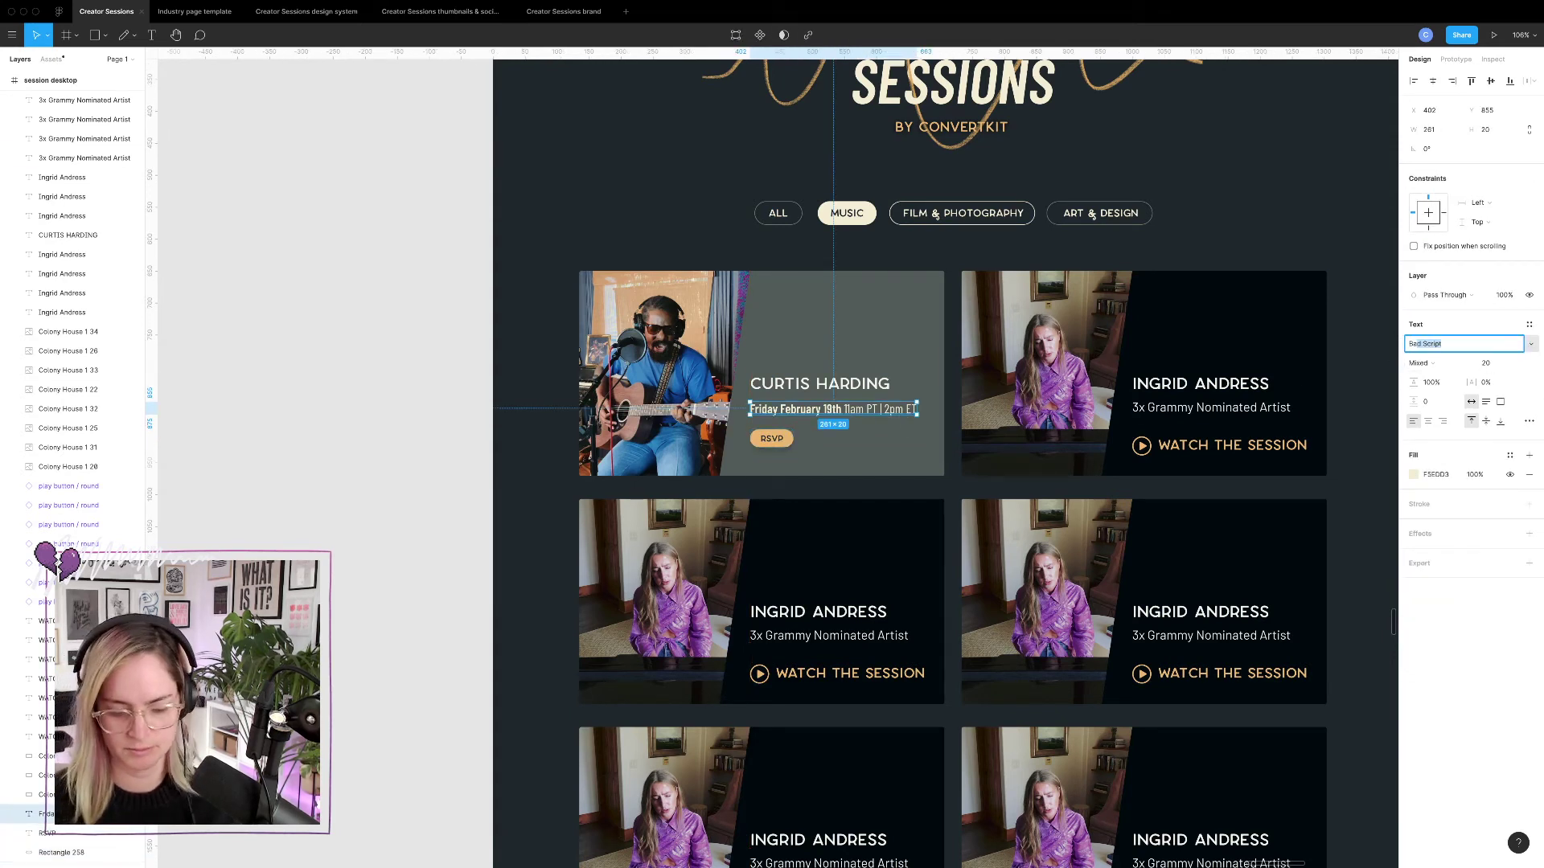
key("Return")
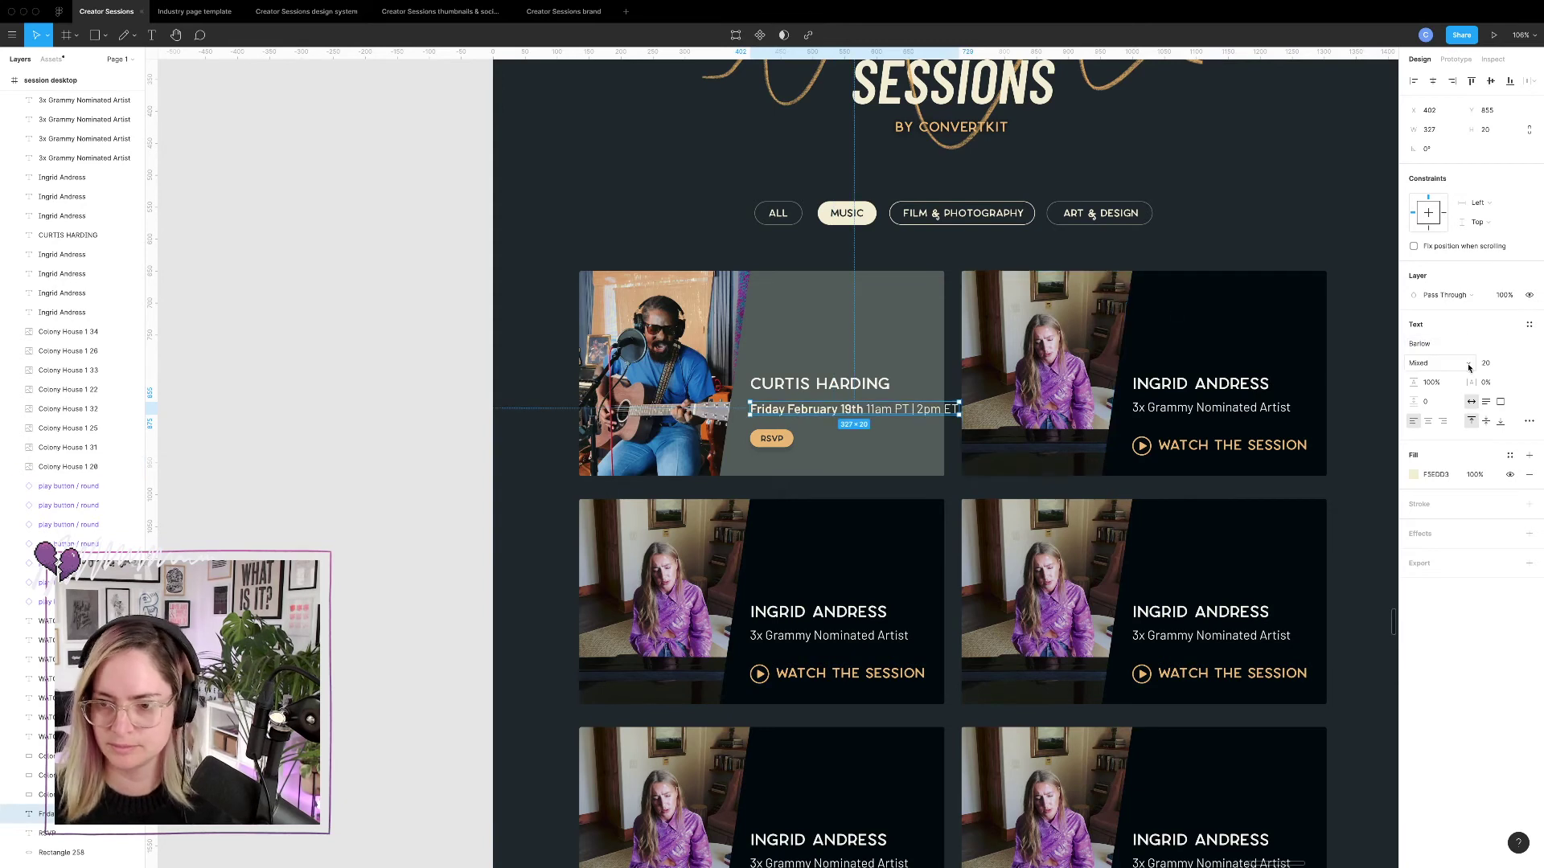
Break the date line so "11am PT | 2pm ET" sits on its own line, and set the line height to 130%.
double_click(870, 409)
key("Return")
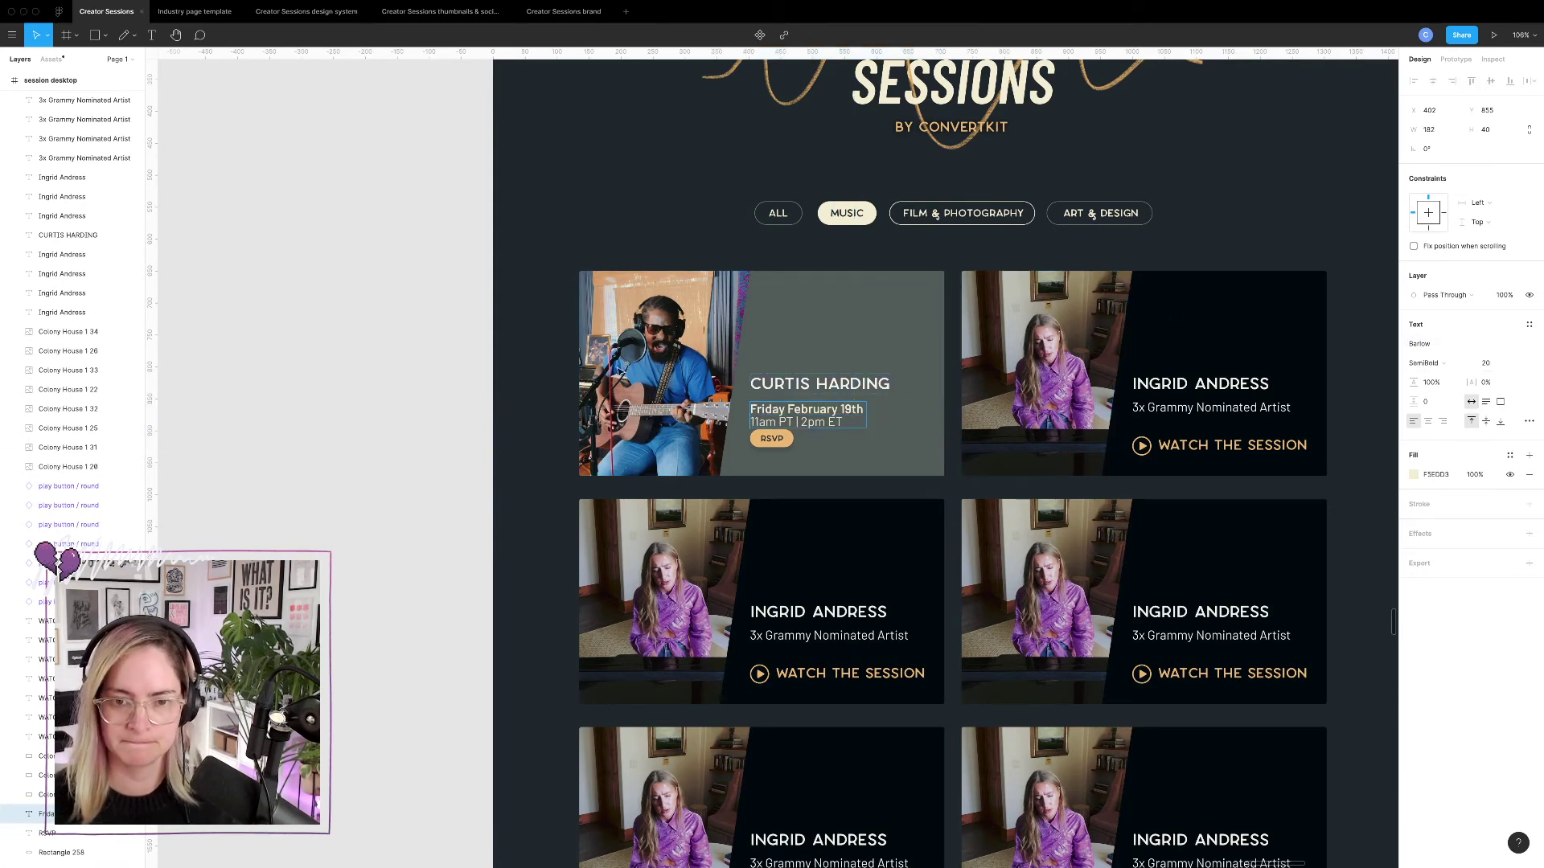
key("Escape")
left_click(1437, 383)
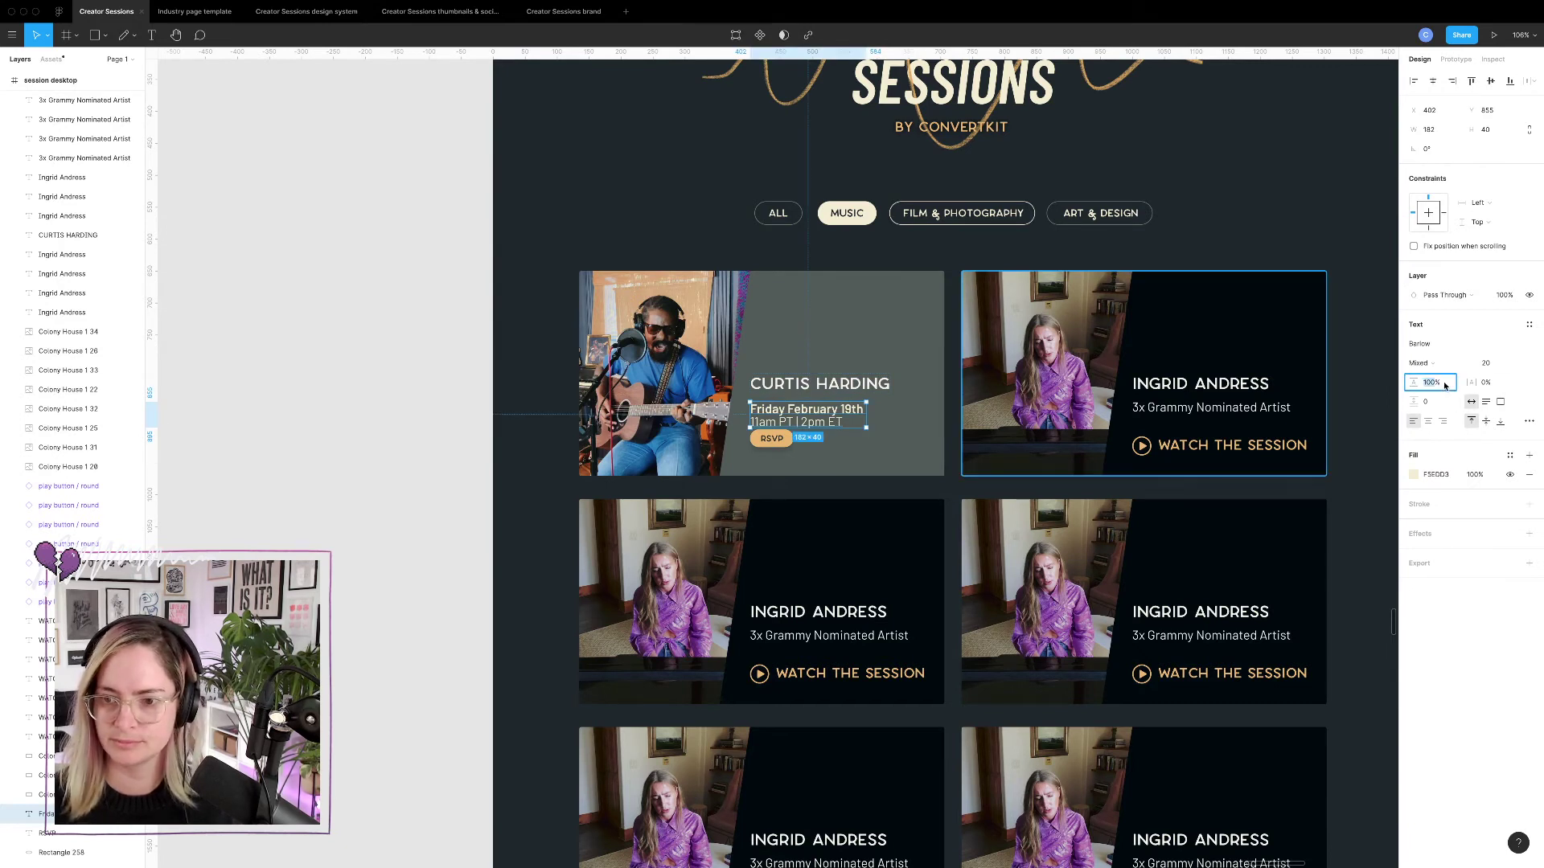
type("130")
key("Return")
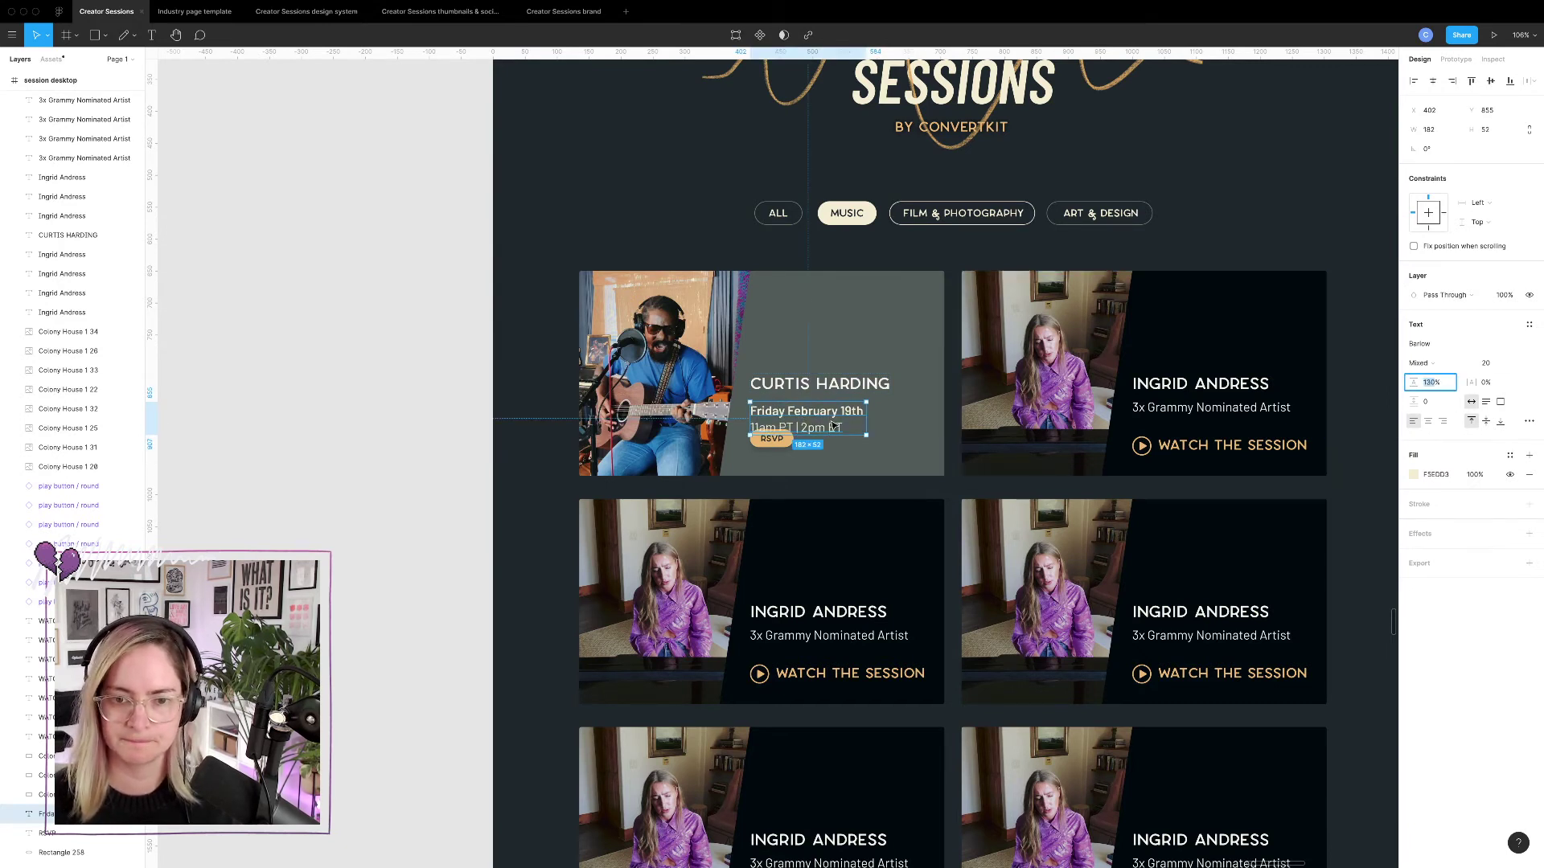
Move the RSVP label and button down clear of the two-line date, and group them.
left_click(772, 442)
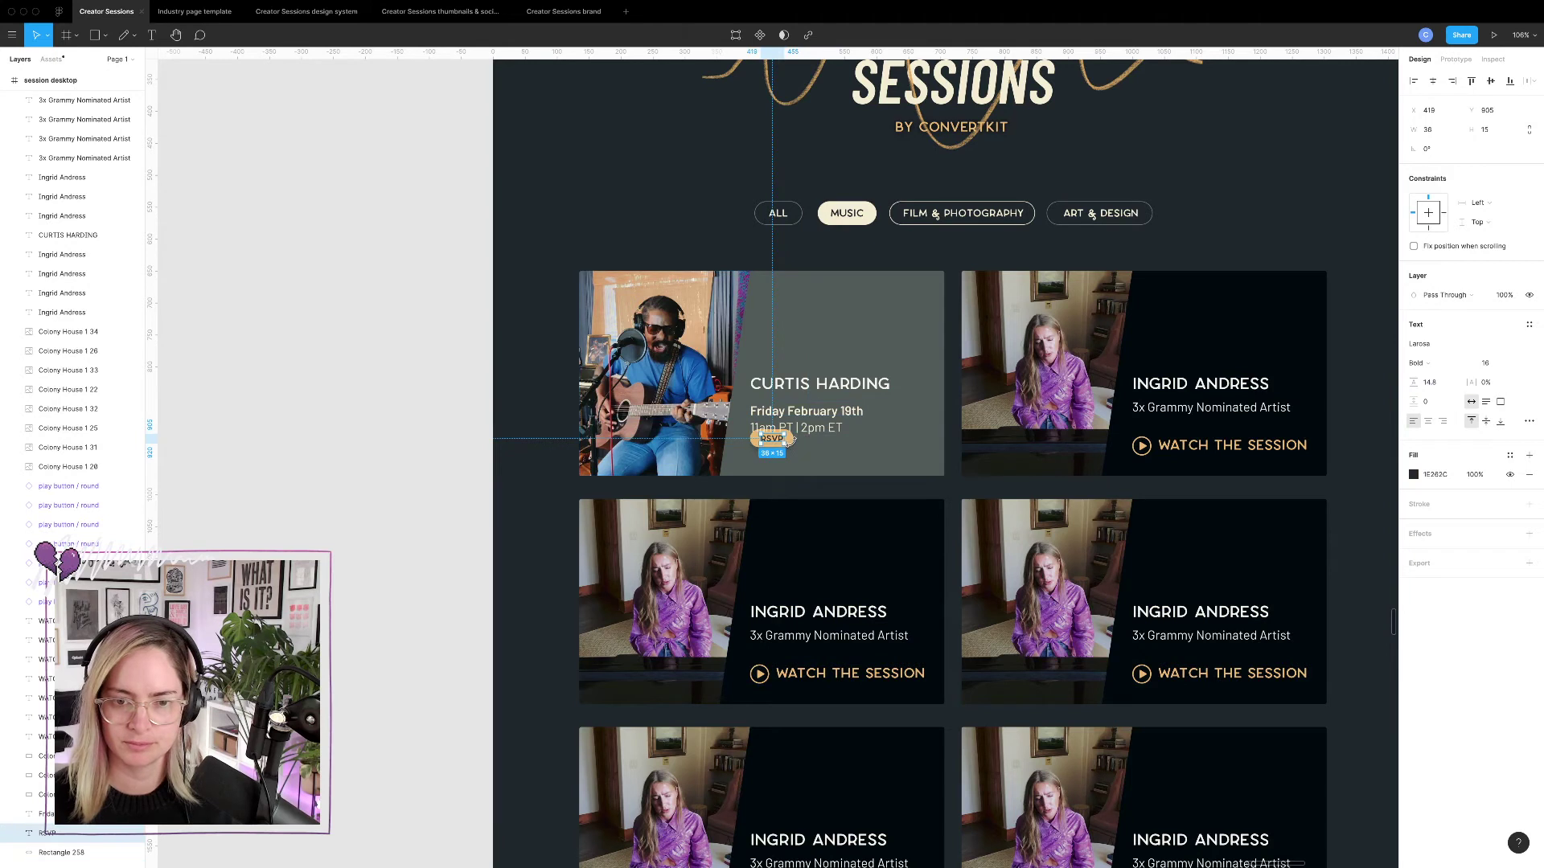
left_click(793, 442, "shift")
key("shift+Down")
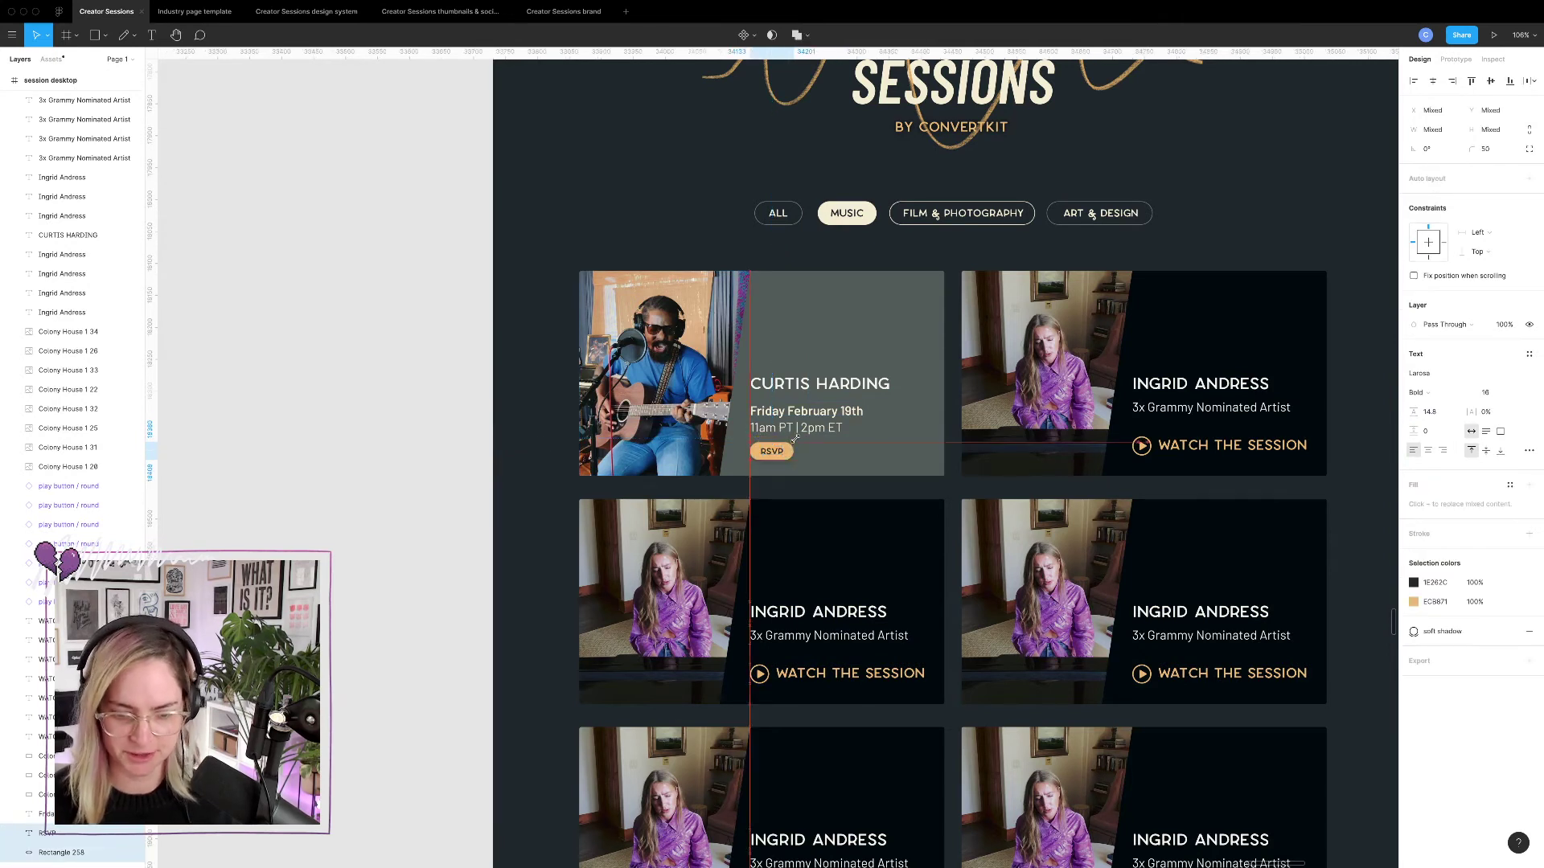
key("super+g")
Shift the artist name, date text and RSVP group up together on the Curtis Harding card.
left_click(808, 410, "shift")
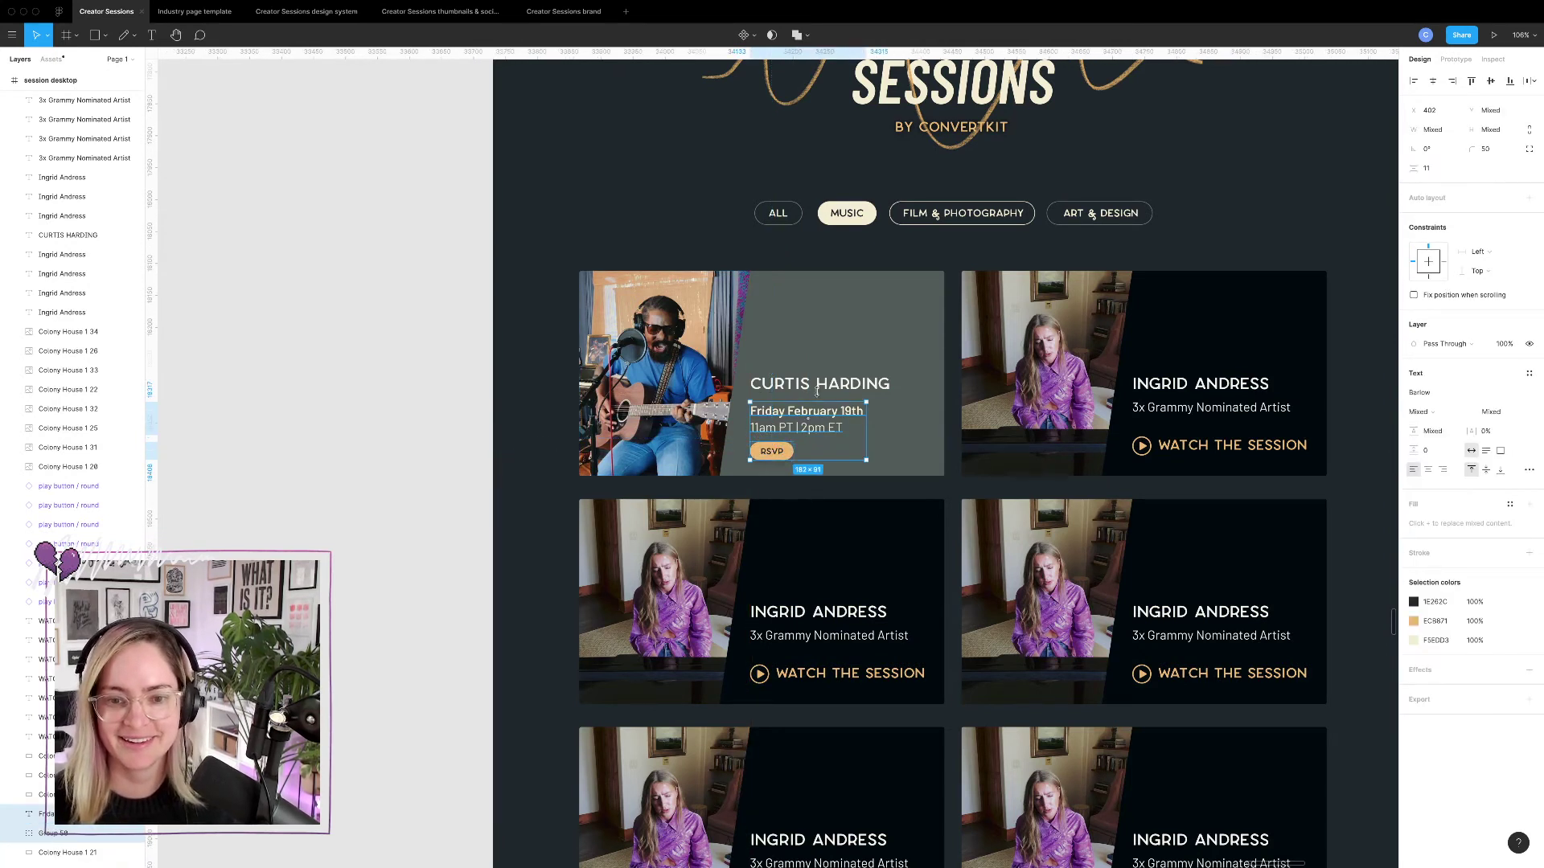
left_click(822, 388, "shift")
left_click_drag(822, 387, 821, 376)
left_click(306, 313)
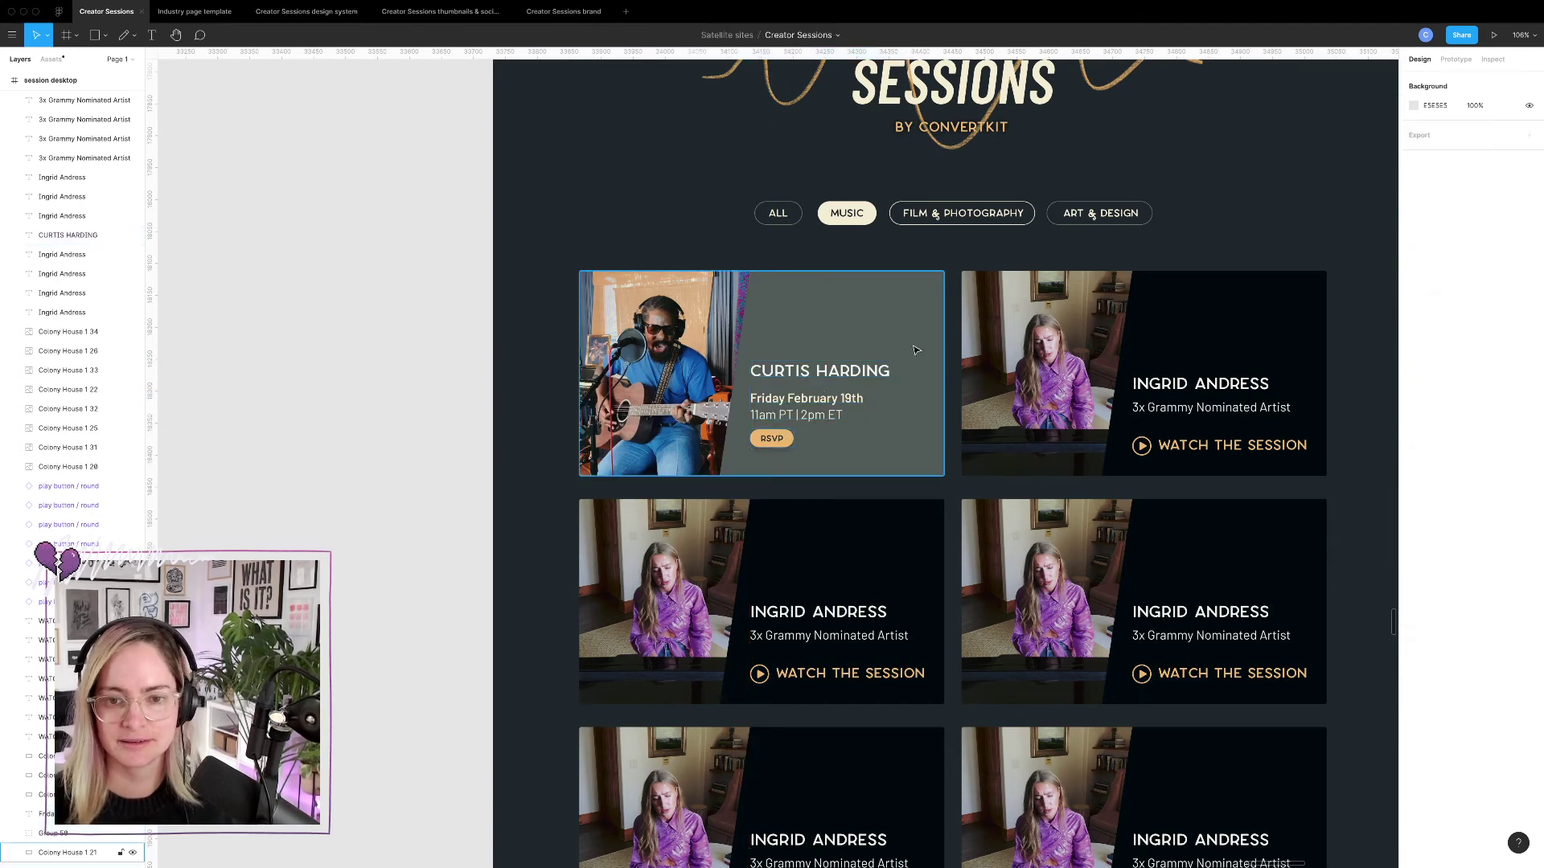
Recolour the "CURTIS HARDING" name with the design system's orange swatch, and move the date text slightly closer beneath it.
left_click(859, 376)
left_click(1420, 475)
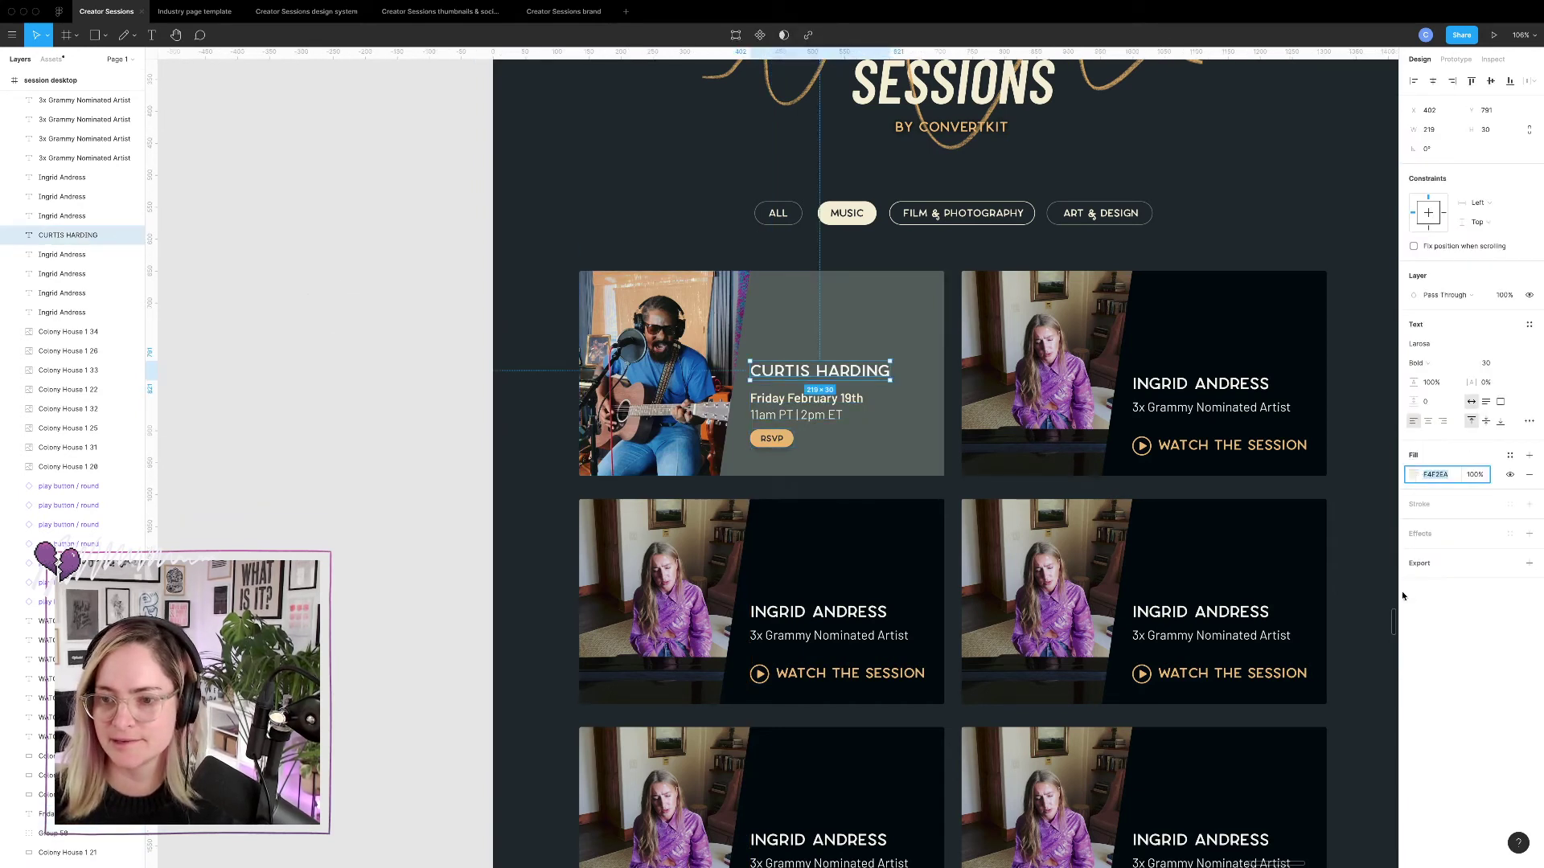
left_click(1415, 476)
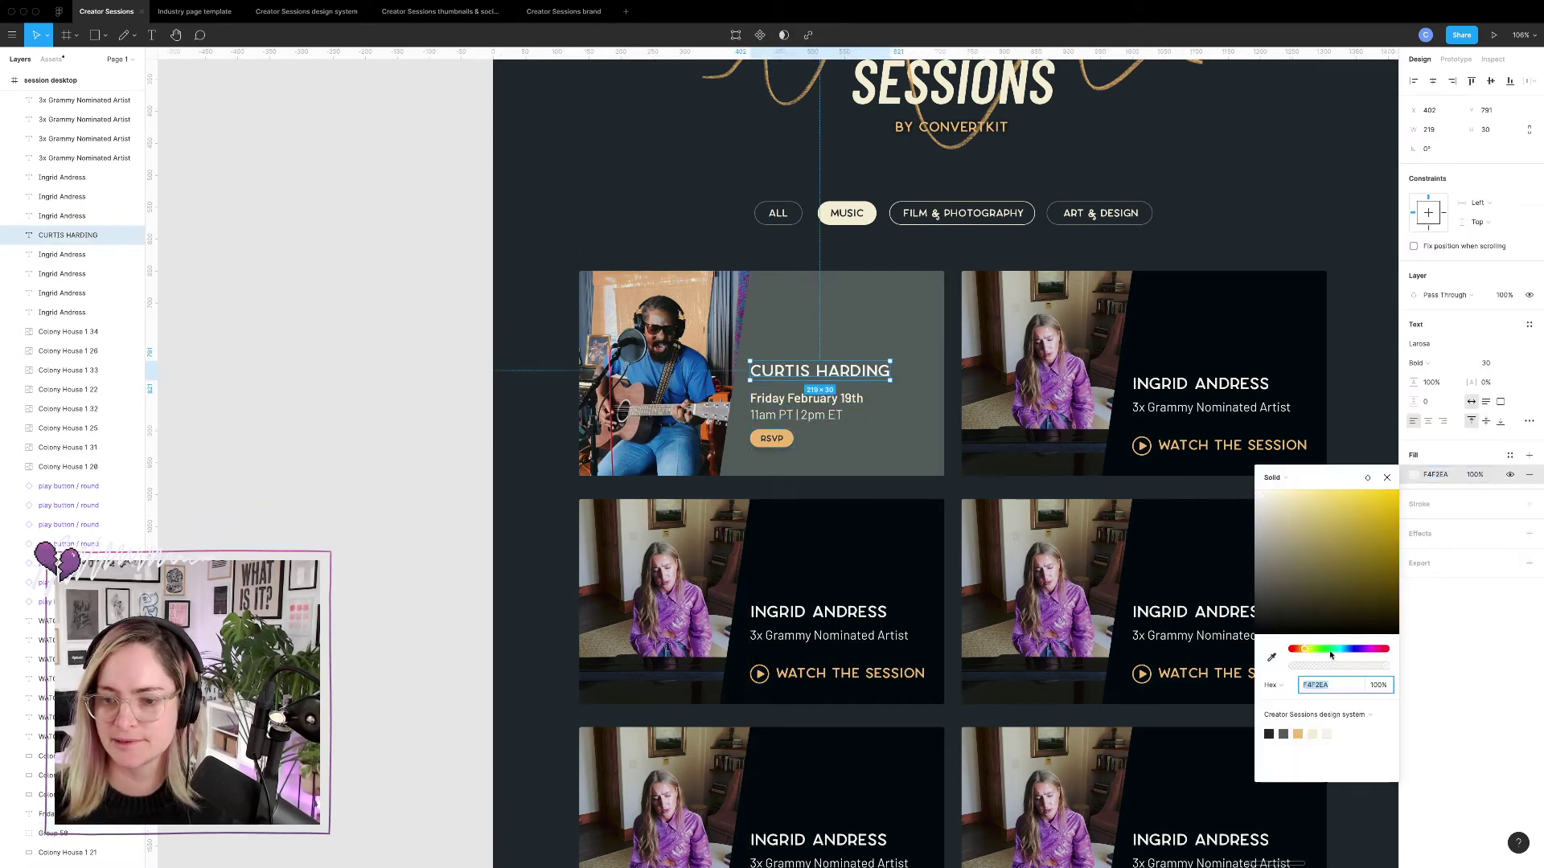
left_click(1298, 733)
left_click(552, 442)
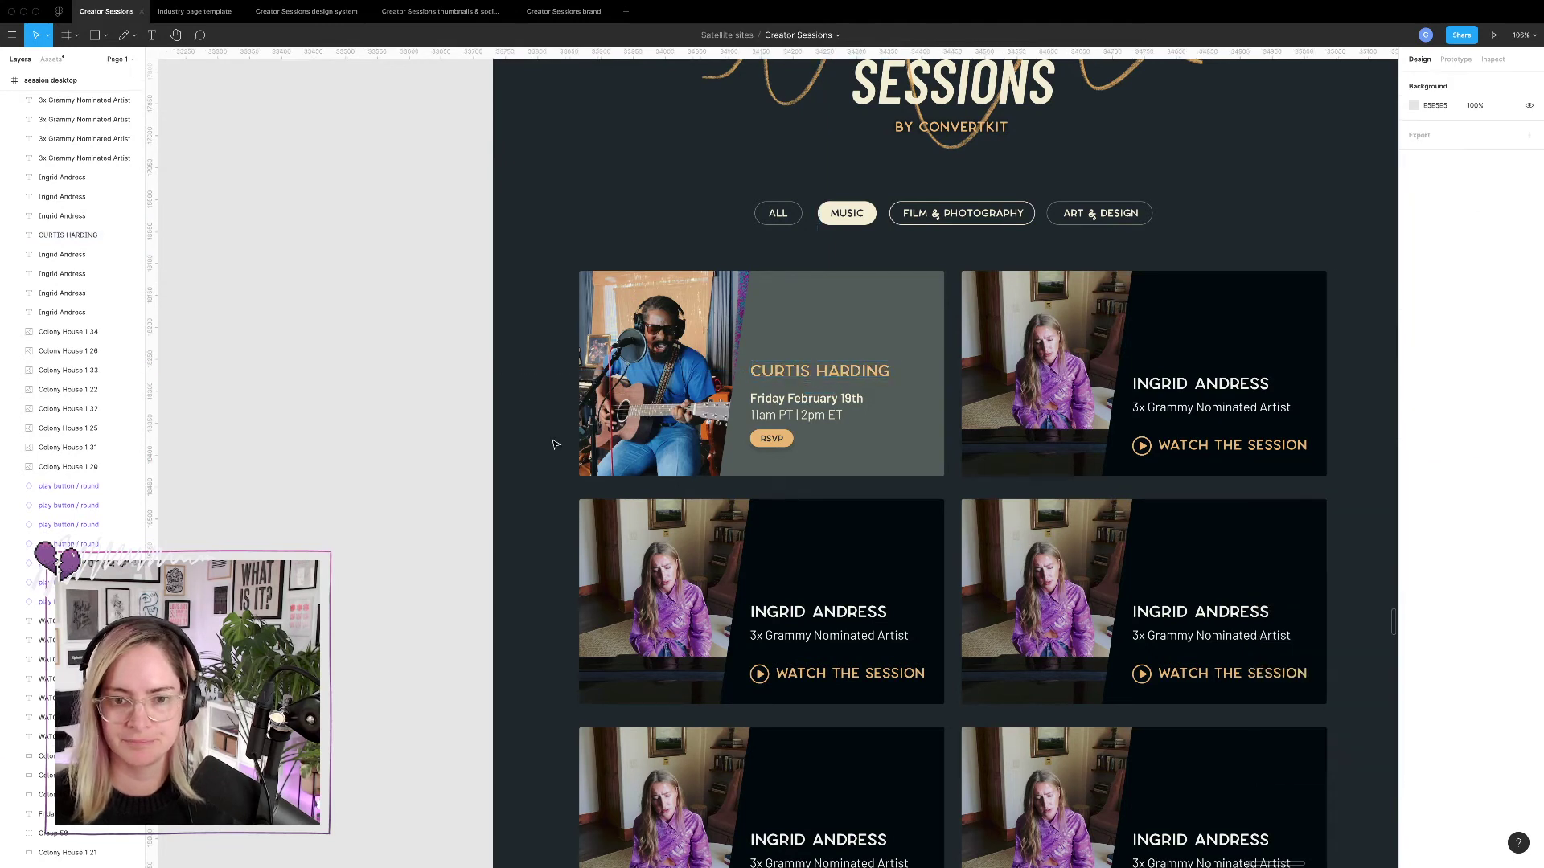
left_click(827, 389)
left_click_drag(826, 389, 827, 384)
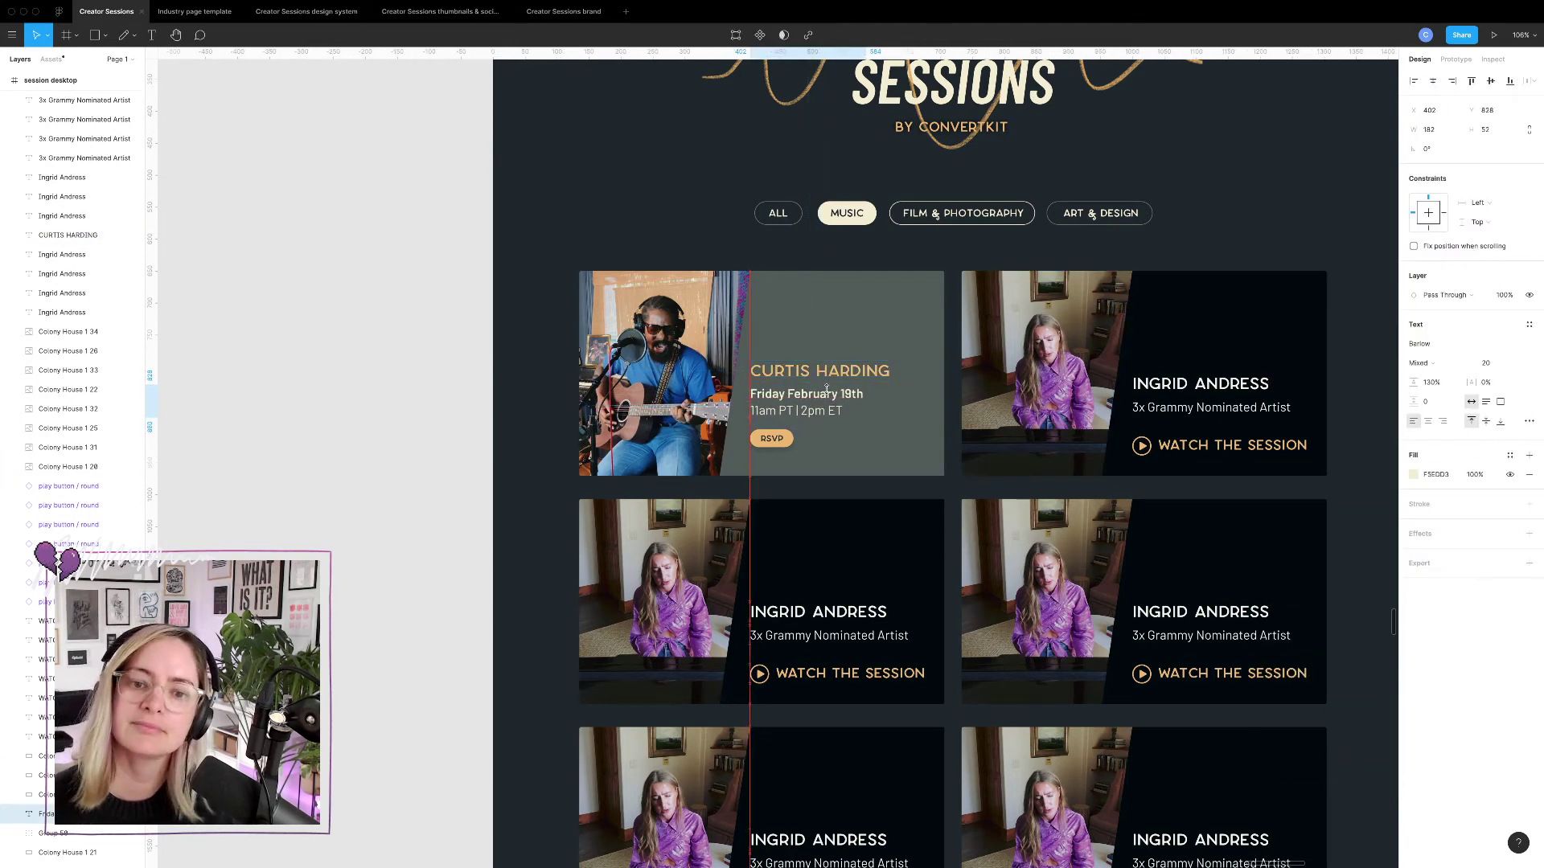
Select the home page's "UP NEXT" heading for copying, and select the Curtis Harding card's background on the session page as the target.
scroll(480, 334, "down", 15)
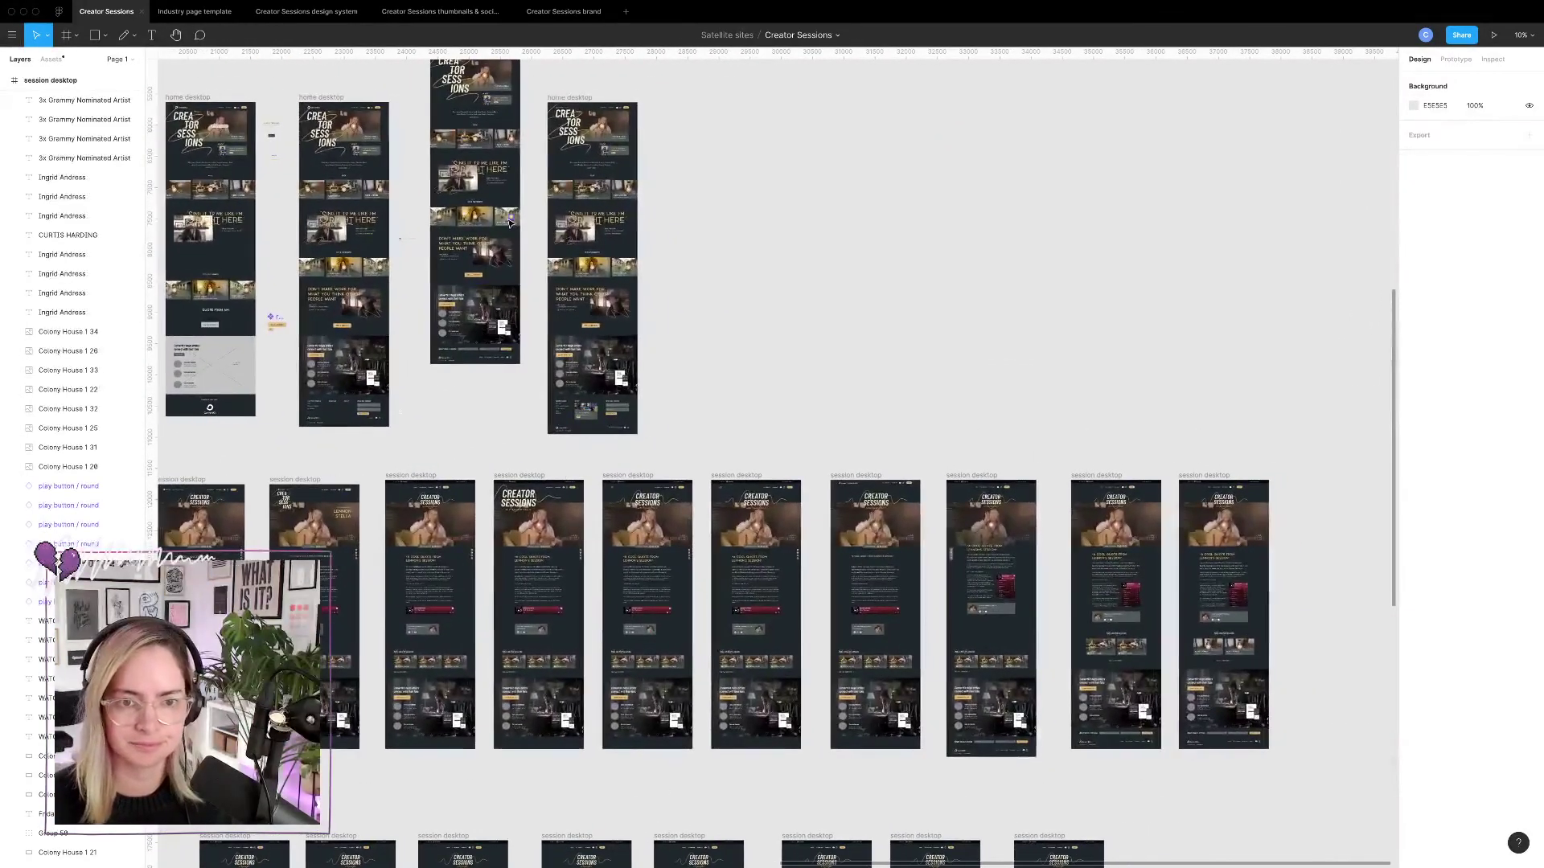
scroll(480, 334, "up", 10)
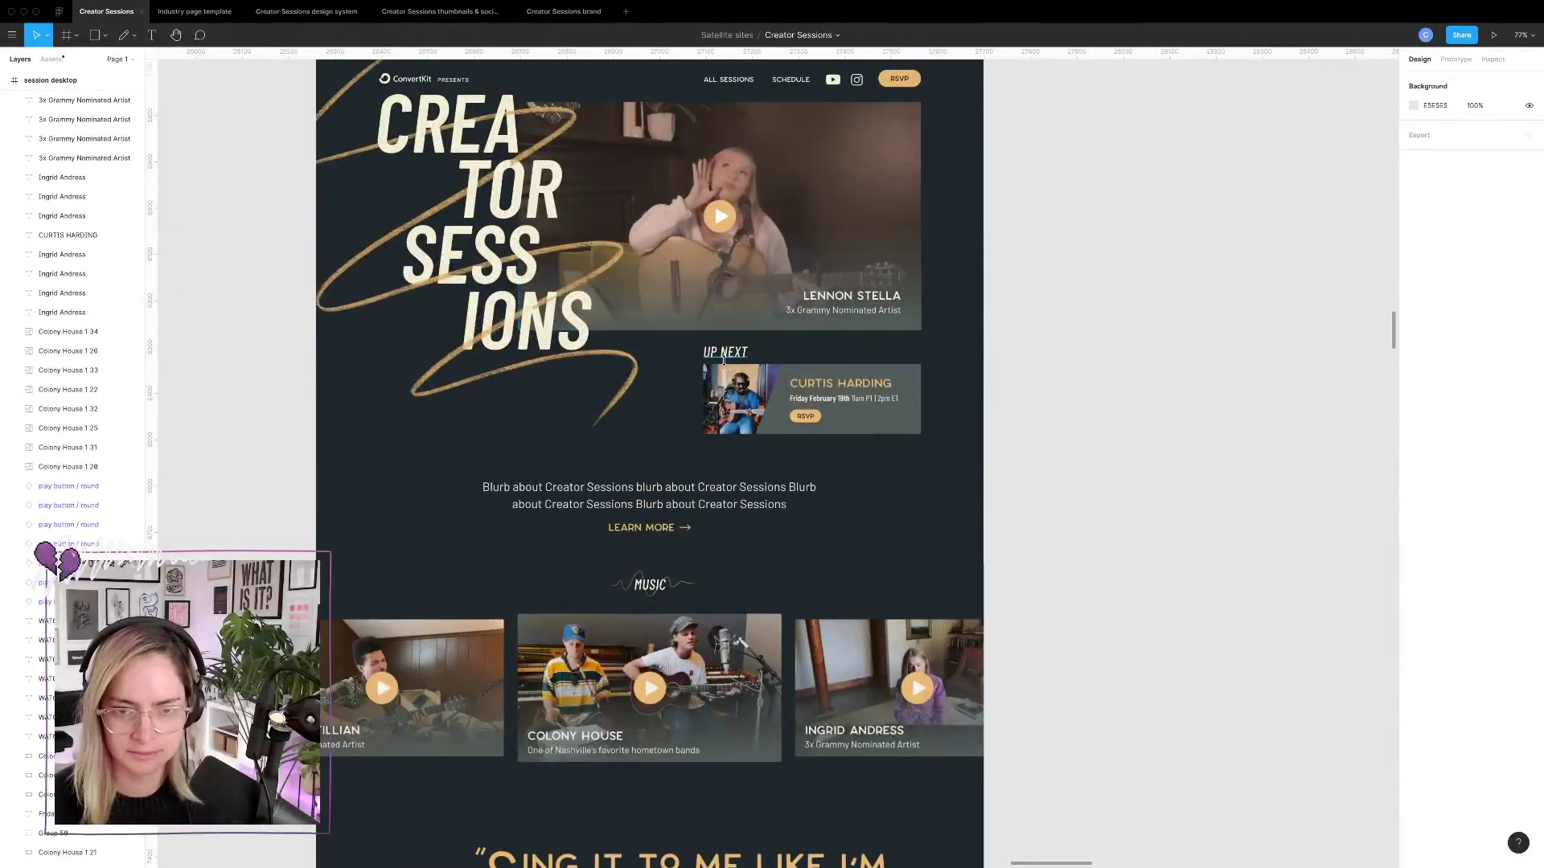
left_click(725, 354)
scroll(868, 576, "down", 5)
scroll(868, 576, "down", 10)
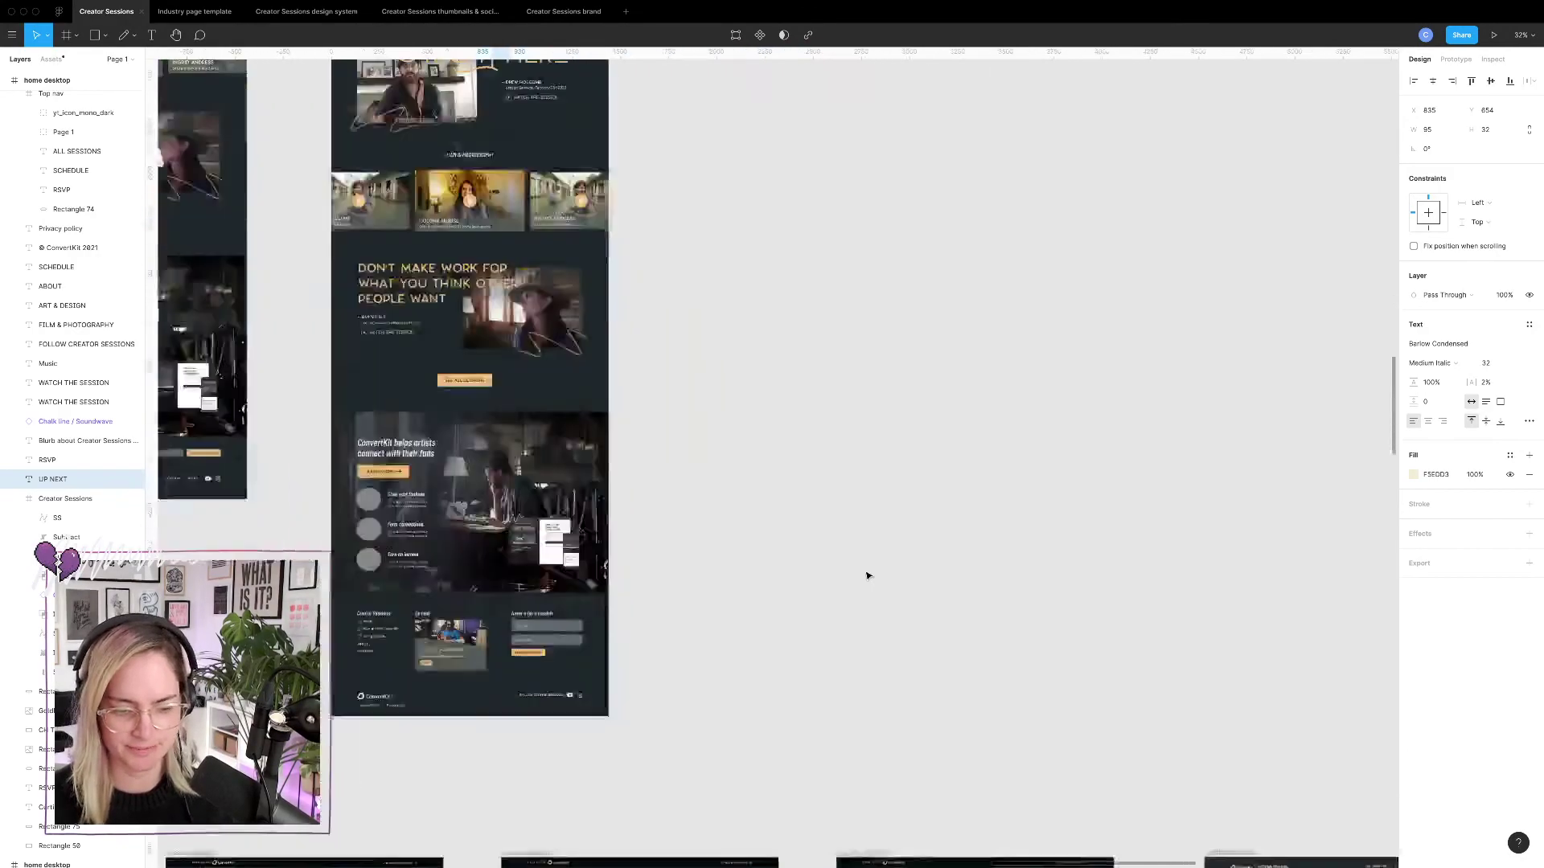
scroll(868, 576, "up", 5)
scroll(868, 576, "down", 10)
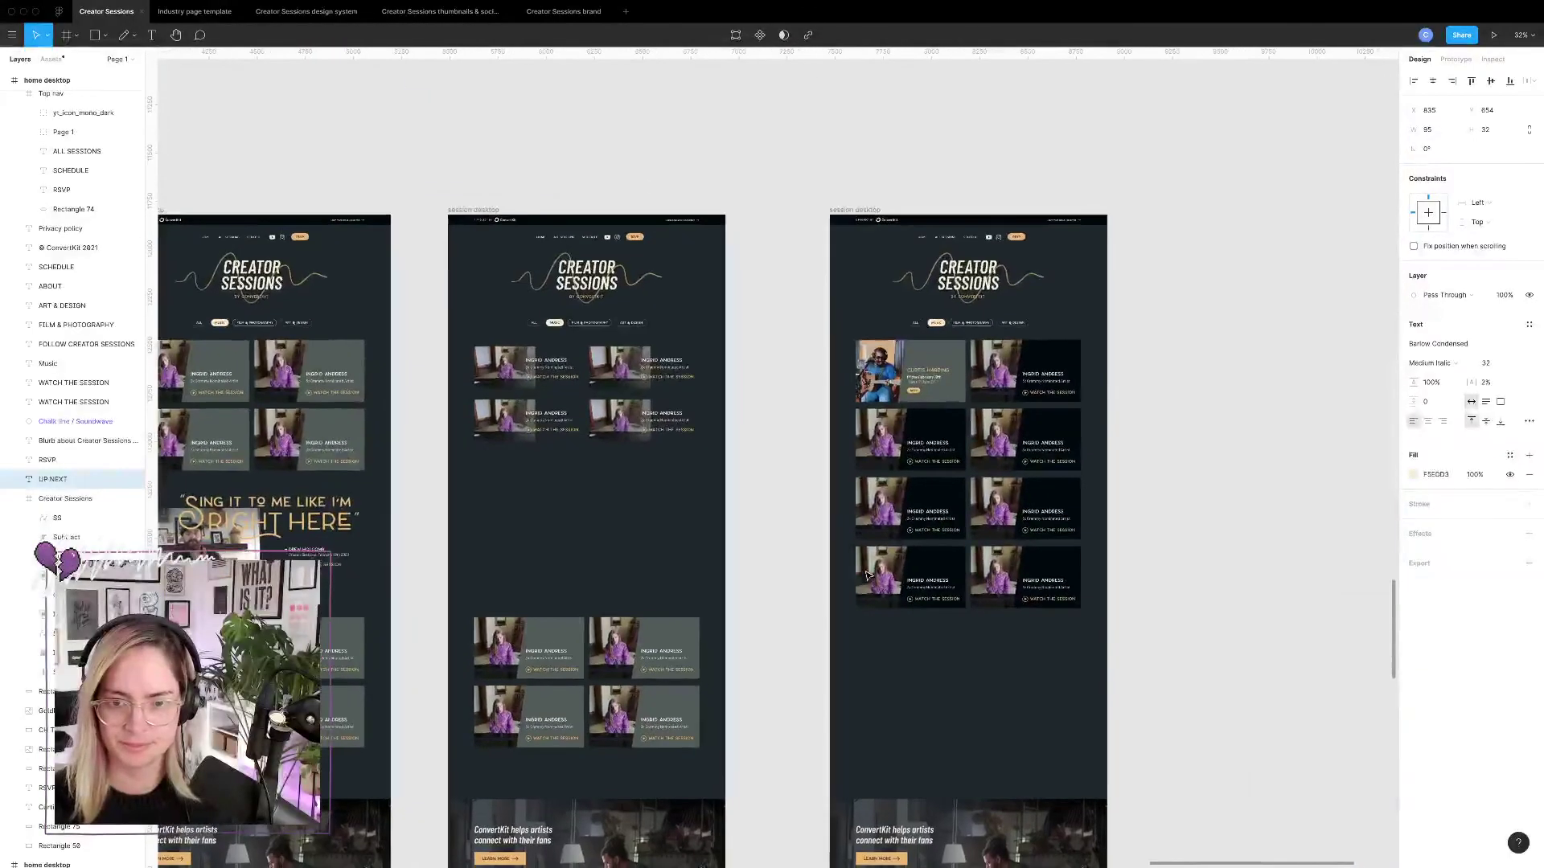
scroll(940, 355, "up", 5)
left_click(941, 358)
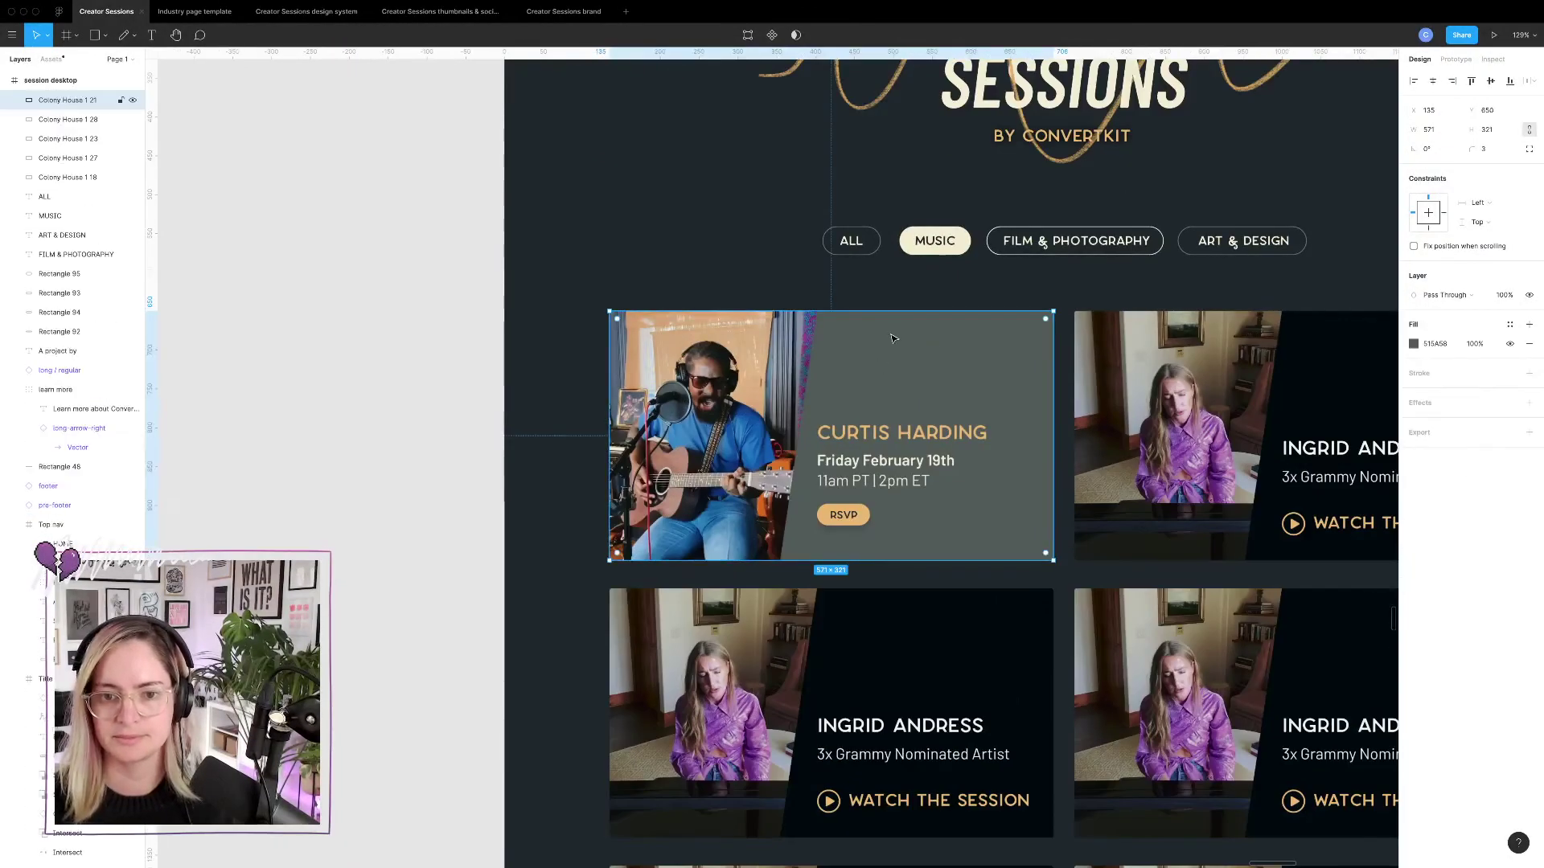
Paste an UP NEXT label above CURTIS HARDING and shift the card's whole text block, including the RSVP button, 20 px right and 60 px up.
key("ctrl+v")
left_click_drag(1207, 330, 861, 397)
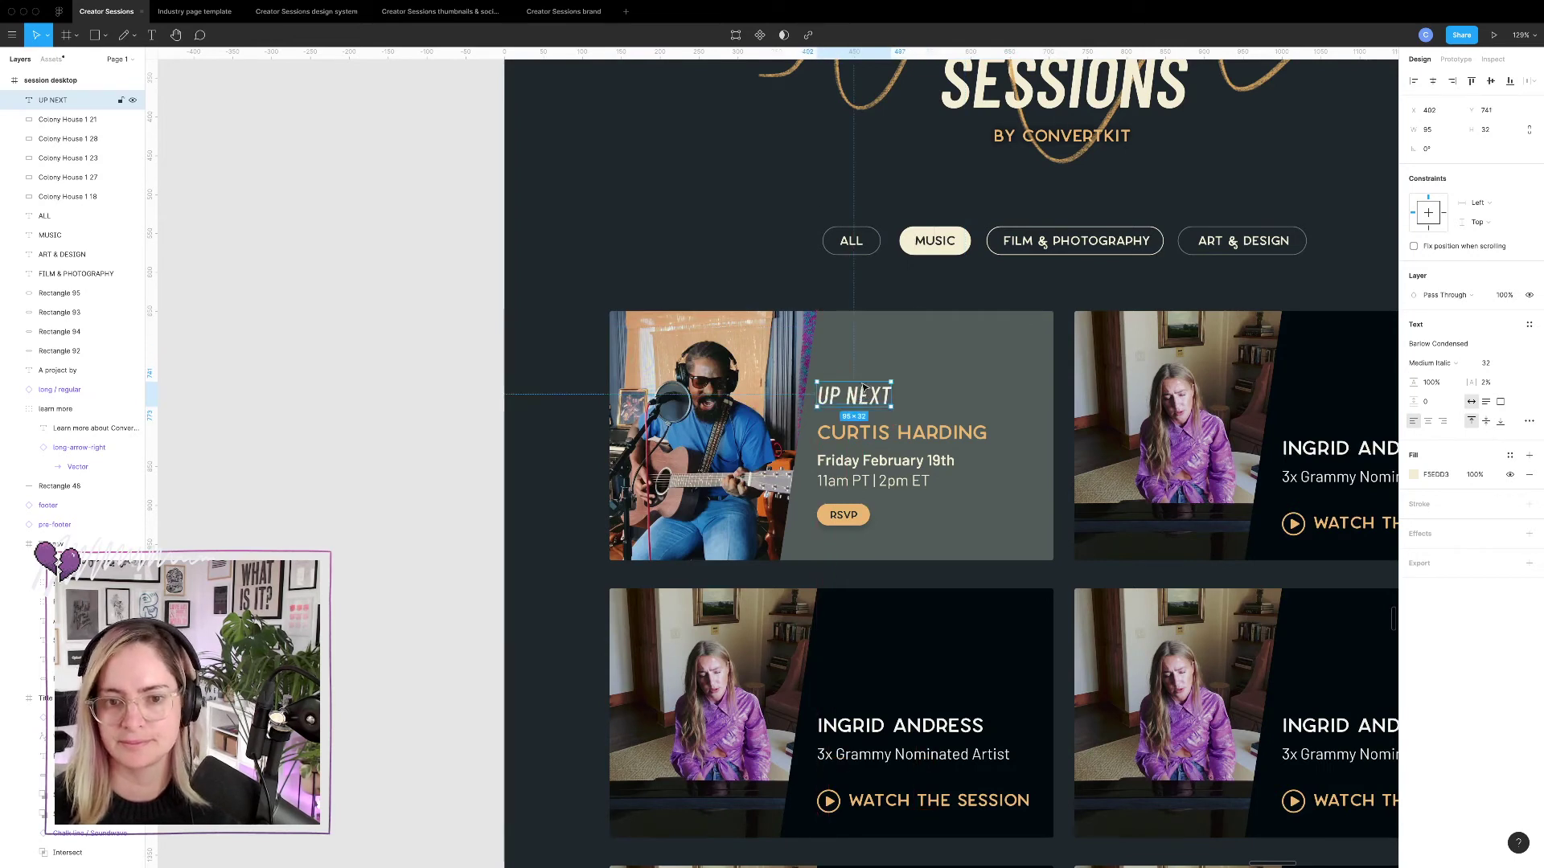
left_click(887, 432, "shift")
left_click(877, 471, "shift")
left_click(856, 519, "shift")
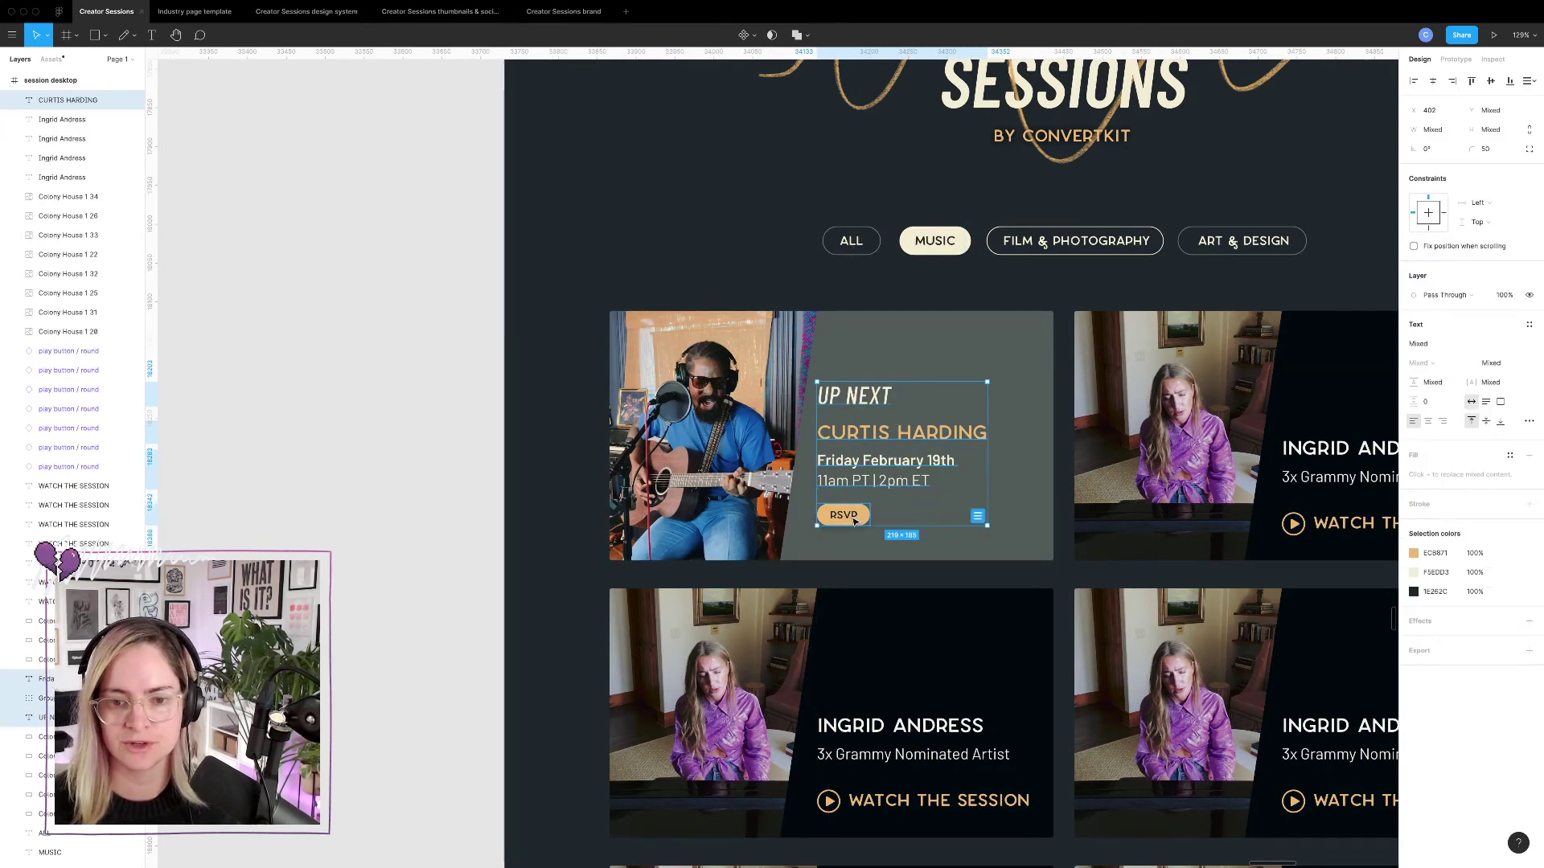
key("shift+Right")
key("shift+Right")
key("shift+Up")
key("shift+Up")
key("shift+Up")
key("shift+Up")
key("shift+Up")
key("shift+Up")
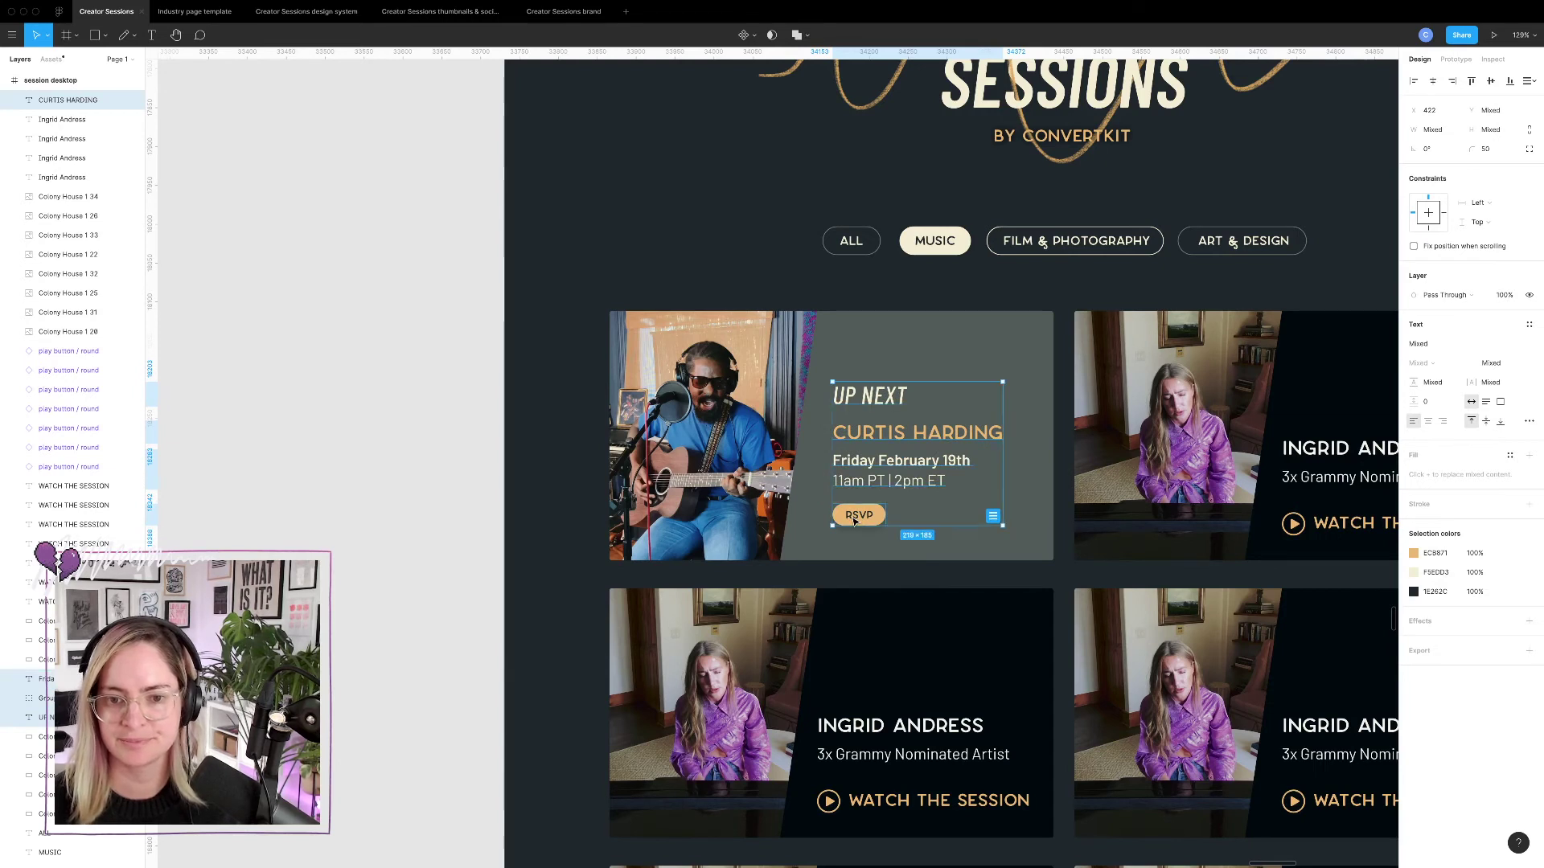
left_click(732, 276)
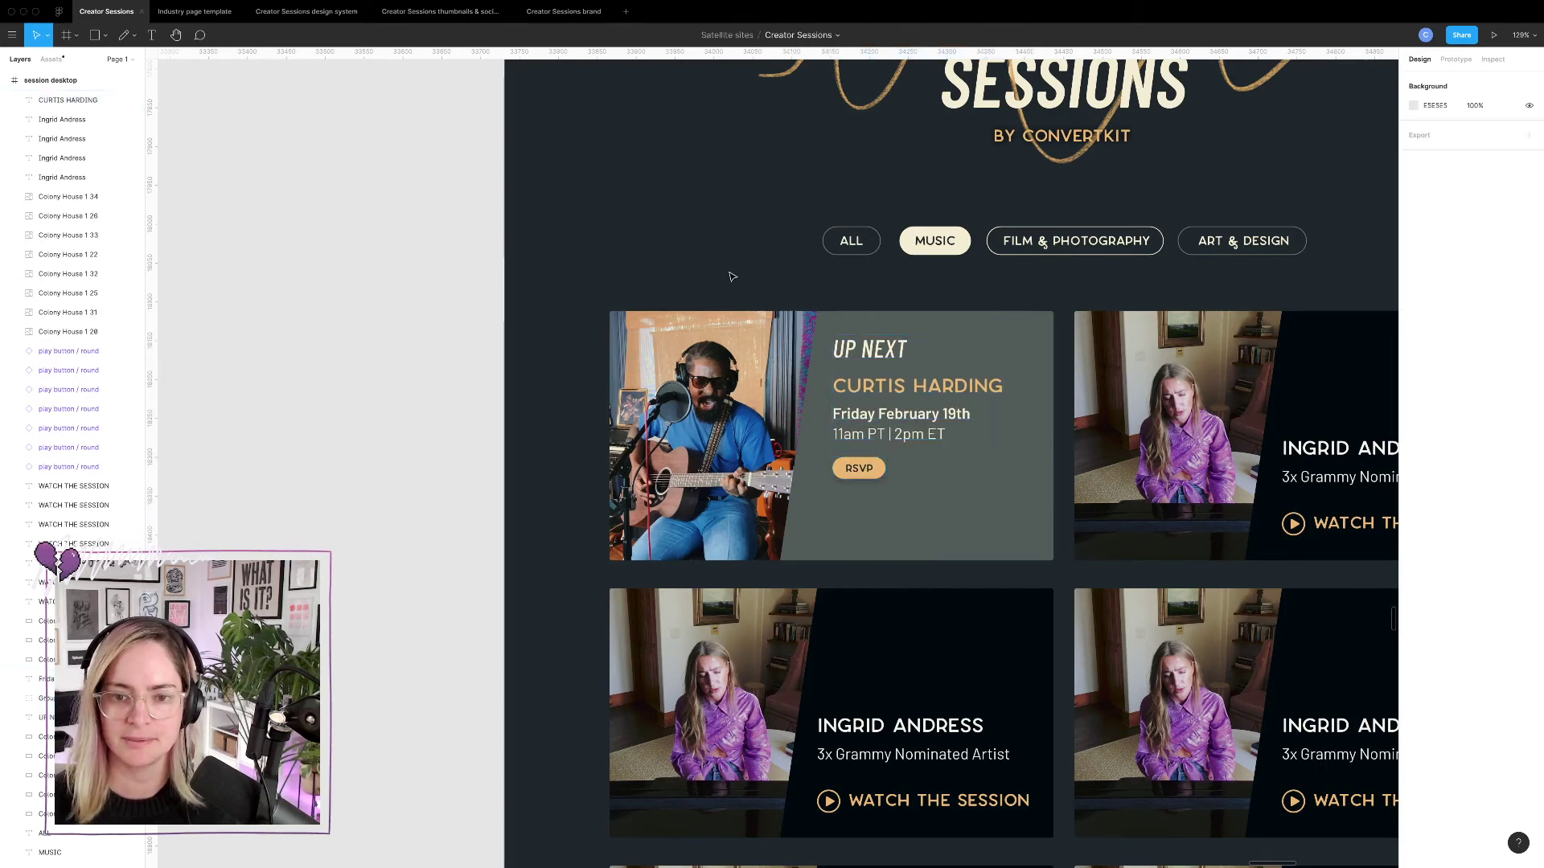
Move the artist name, date and RSVP button of the UP NEXT card down about 70 px, without the UP NEXT label.
left_click(855, 479)
left_click(887, 434, "shift")
left_click(899, 390, "shift")
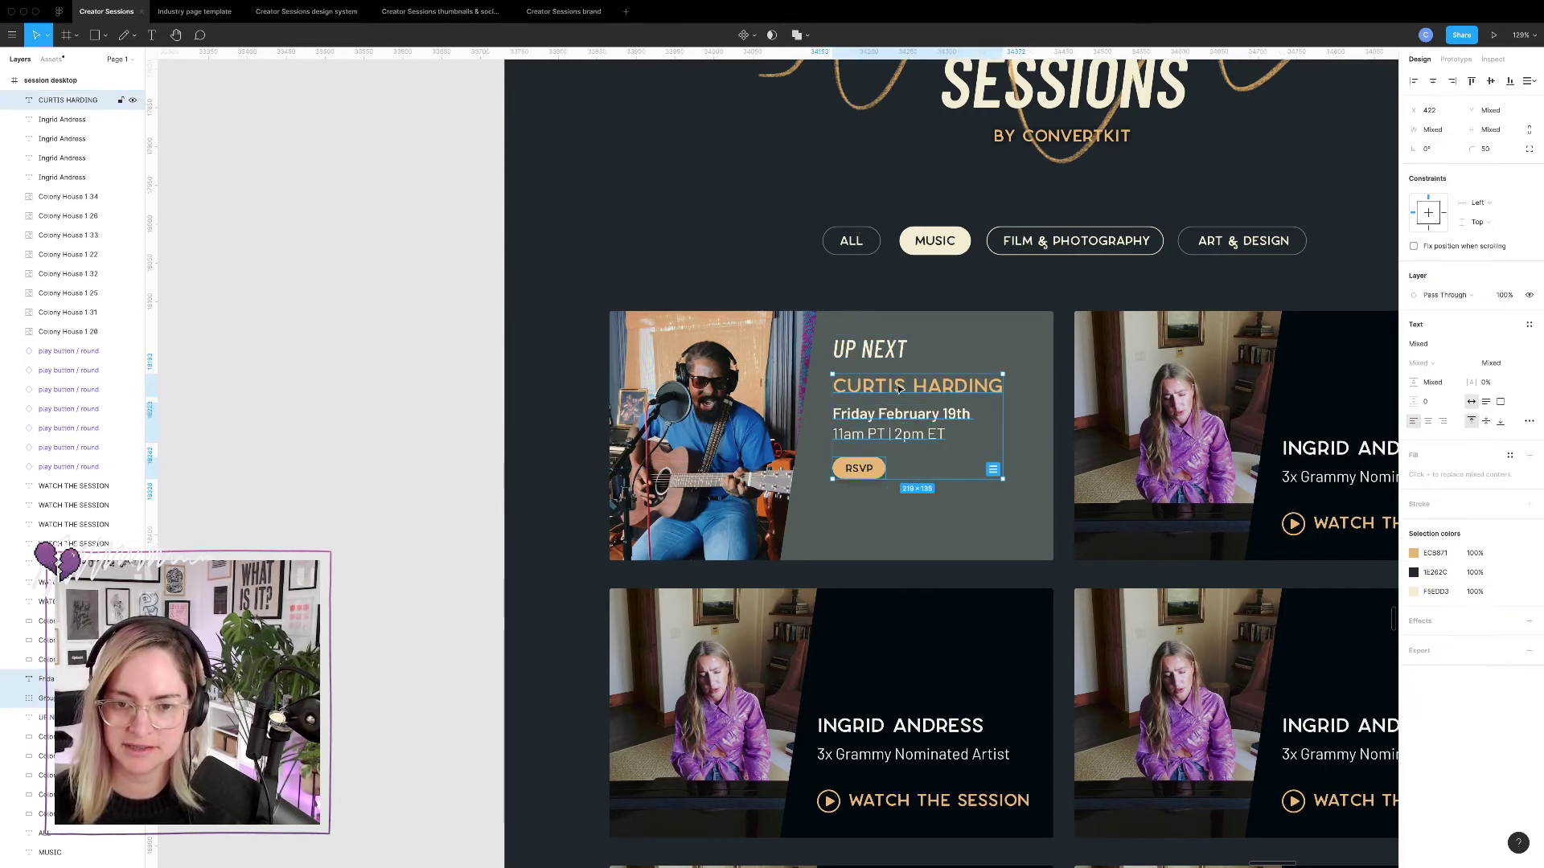
key("shift+Down")
key("shift+Down")
key("shift+Down")
key("shift+Down")
key("shift+Down")
key("shift+Down")
key("shift+Down")
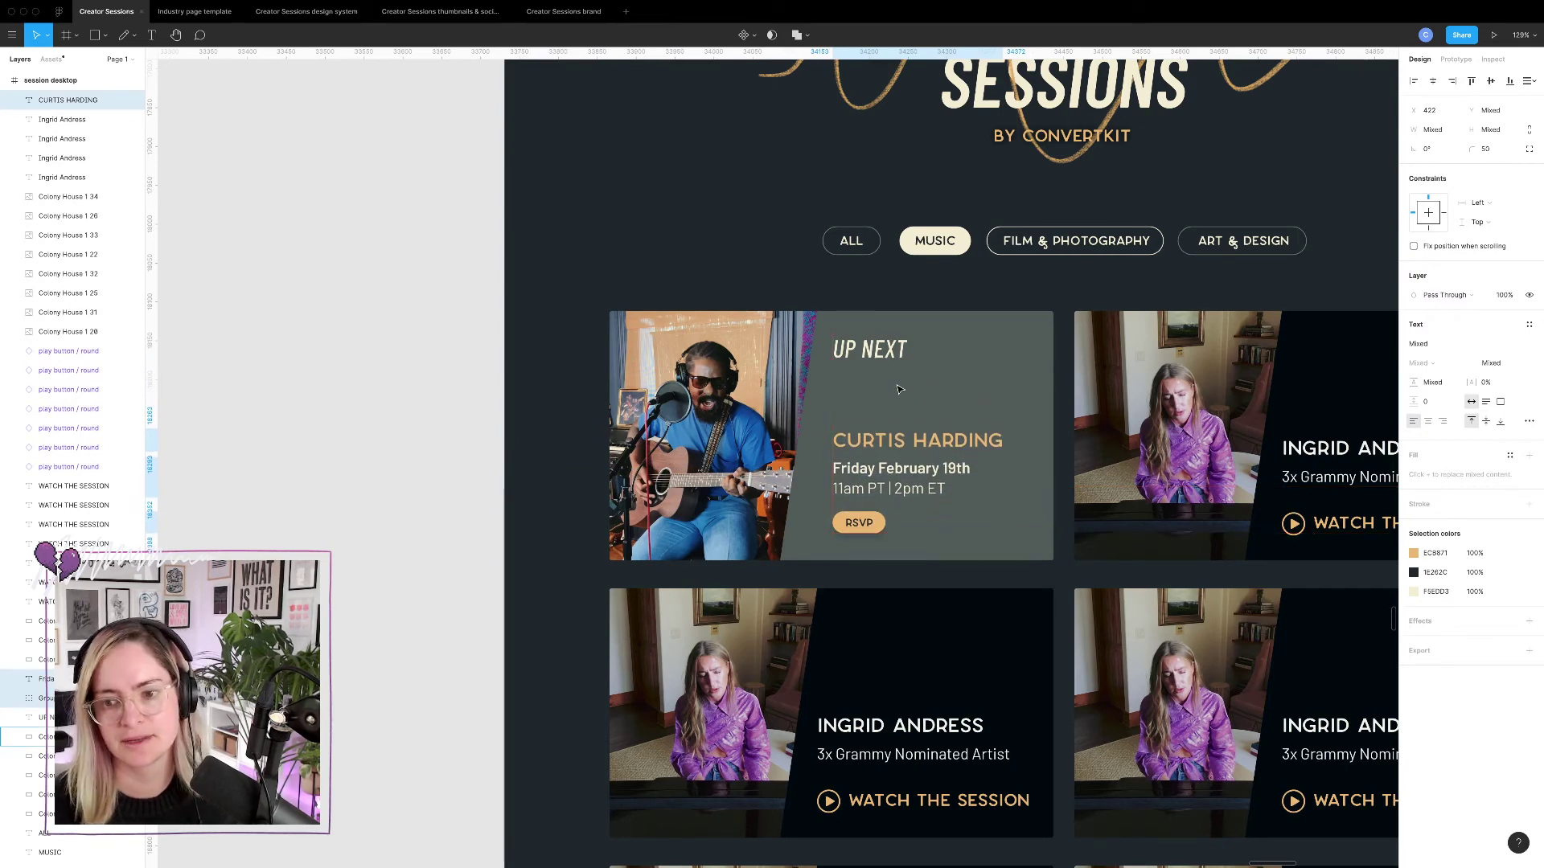
key("Escape")
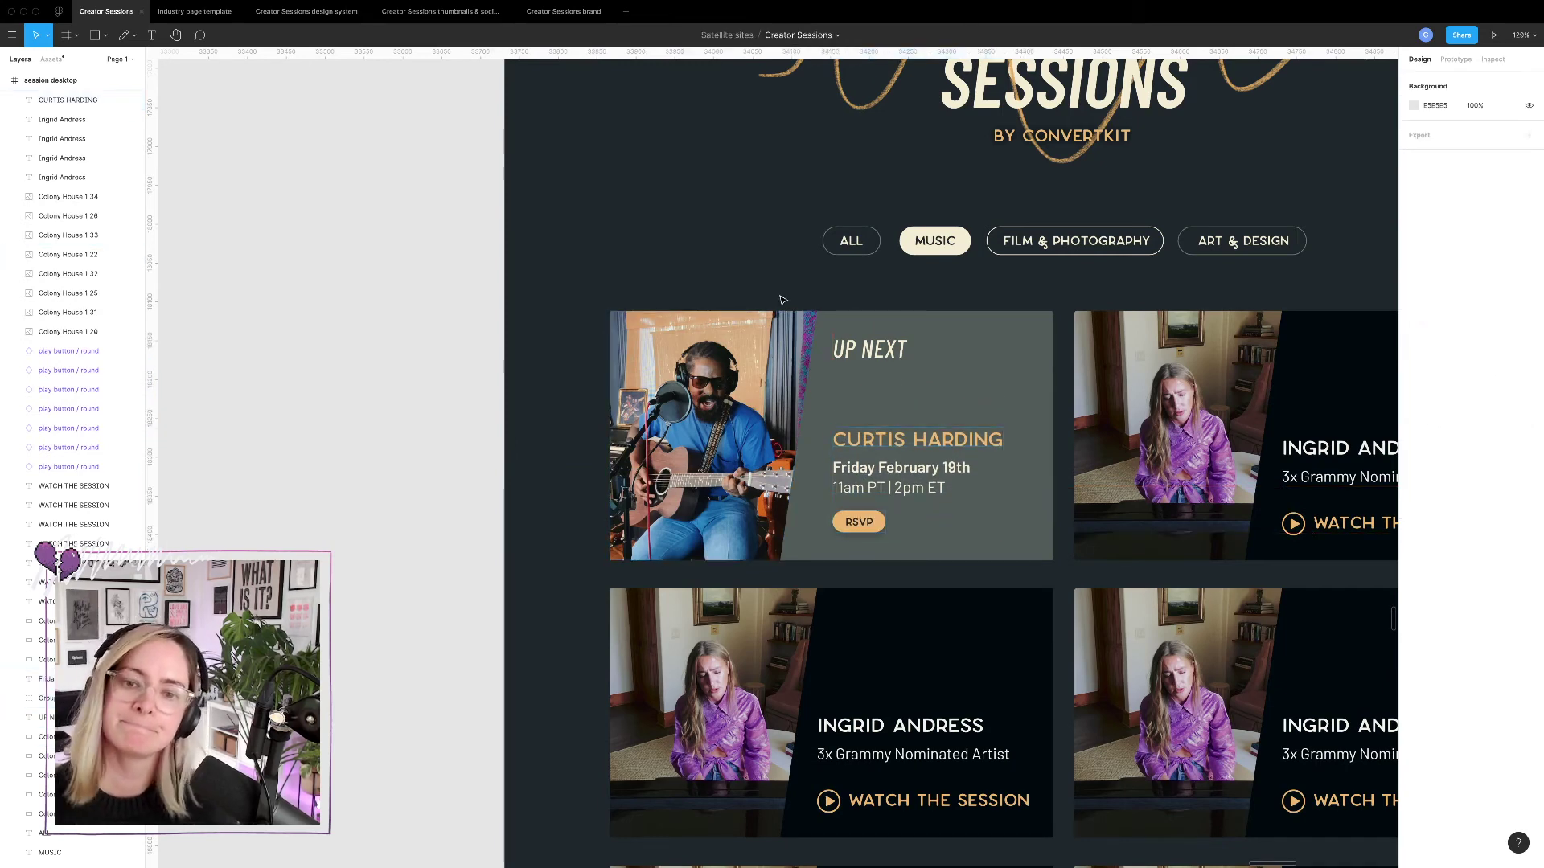
Change the fill of all seven INGRID ANDRESS card backgrounds to the design system's grey 515A58.
scroll(783, 300, "right", 10)
scroll(783, 300, "left", 7)
scroll(783, 300, "down", 2)
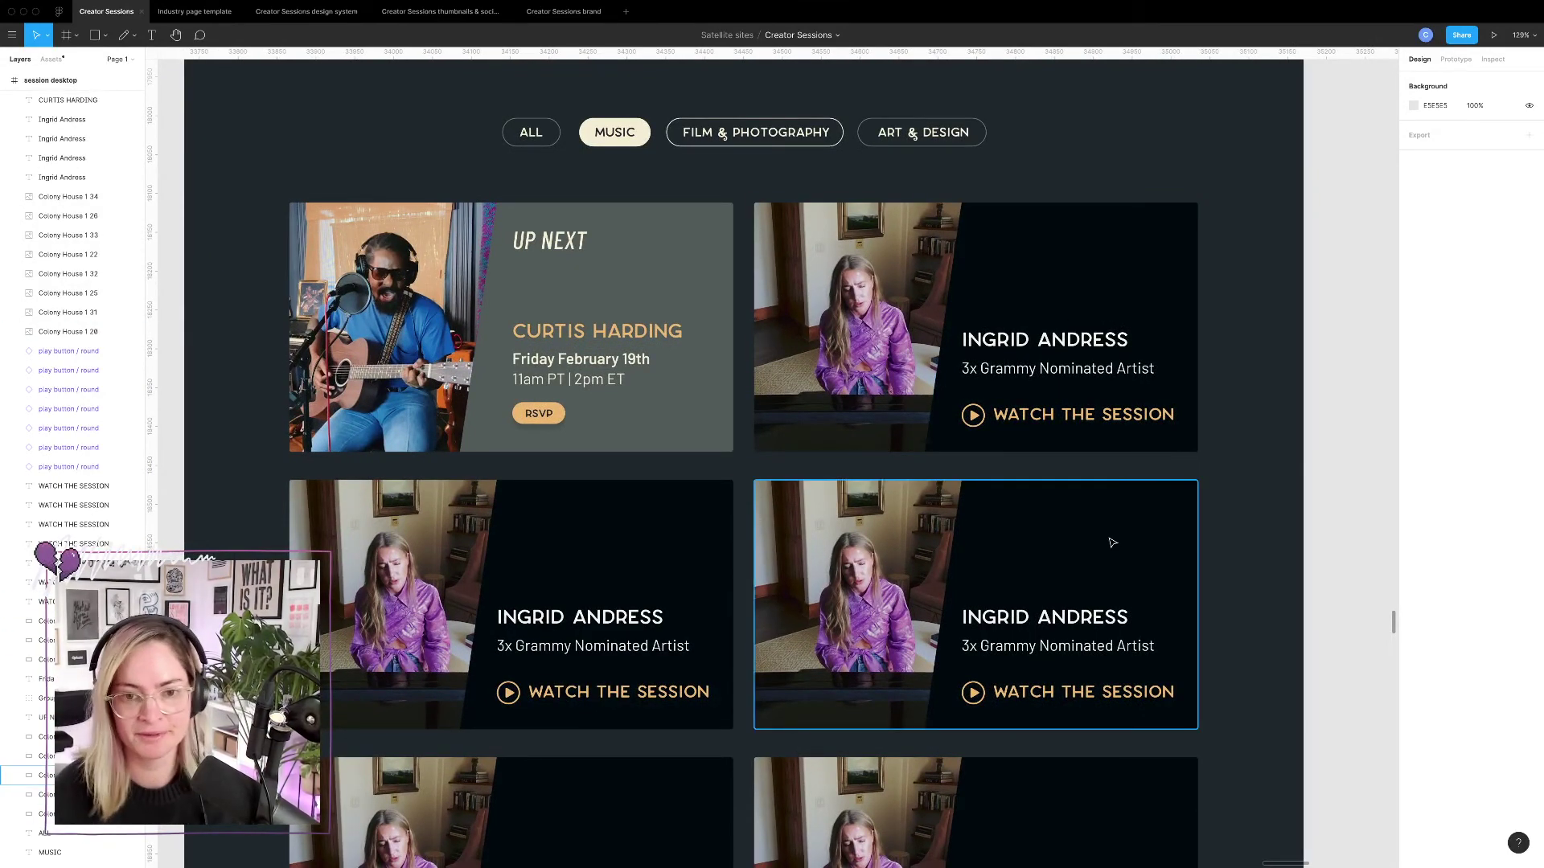
scroll(768, 305, "down", 5)
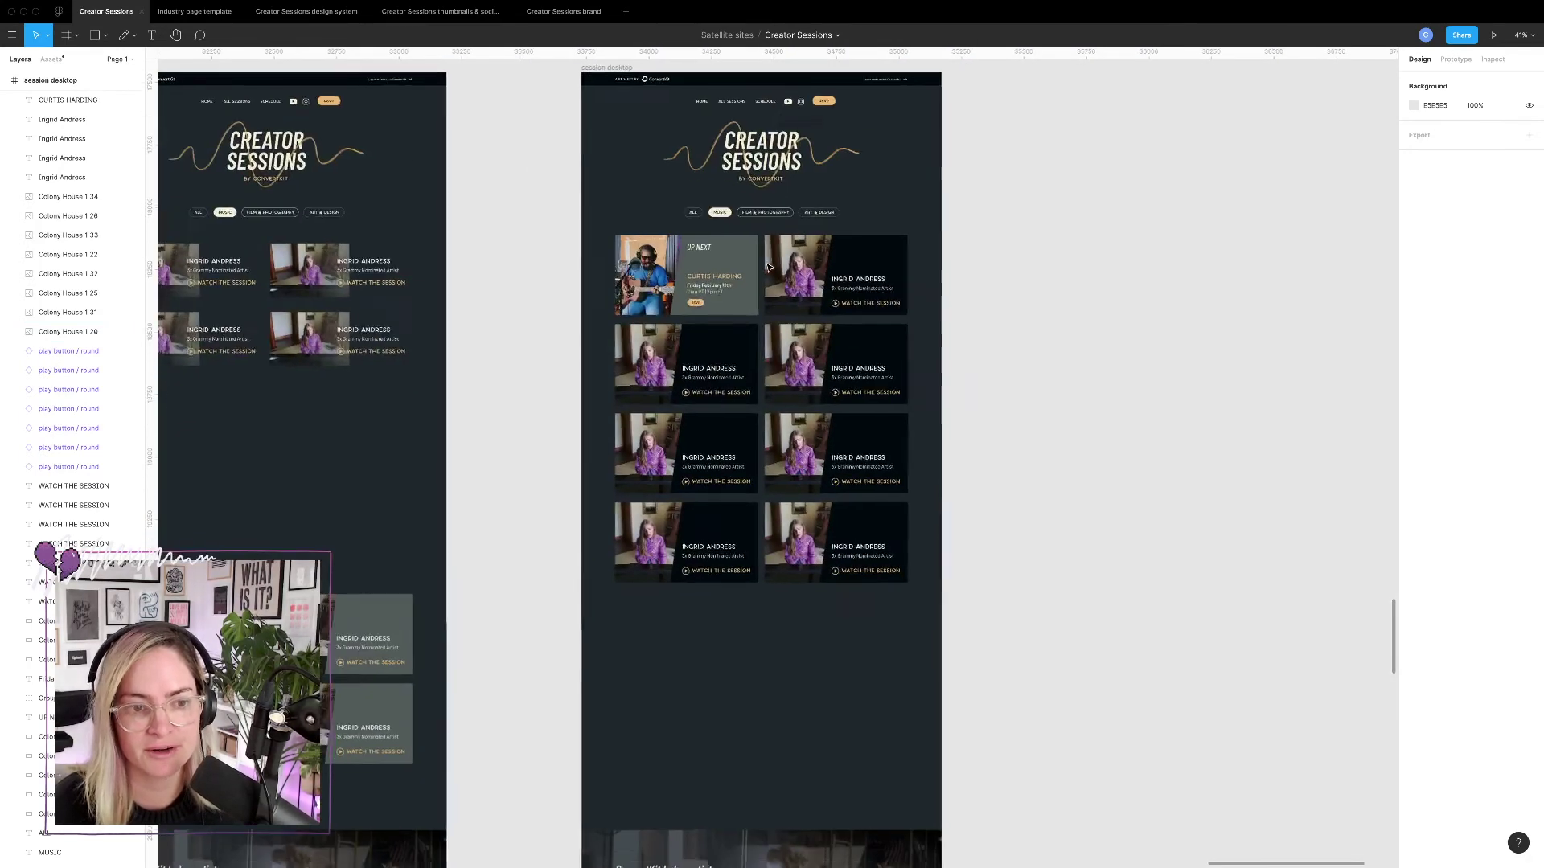
scroll(769, 268, "down", 1)
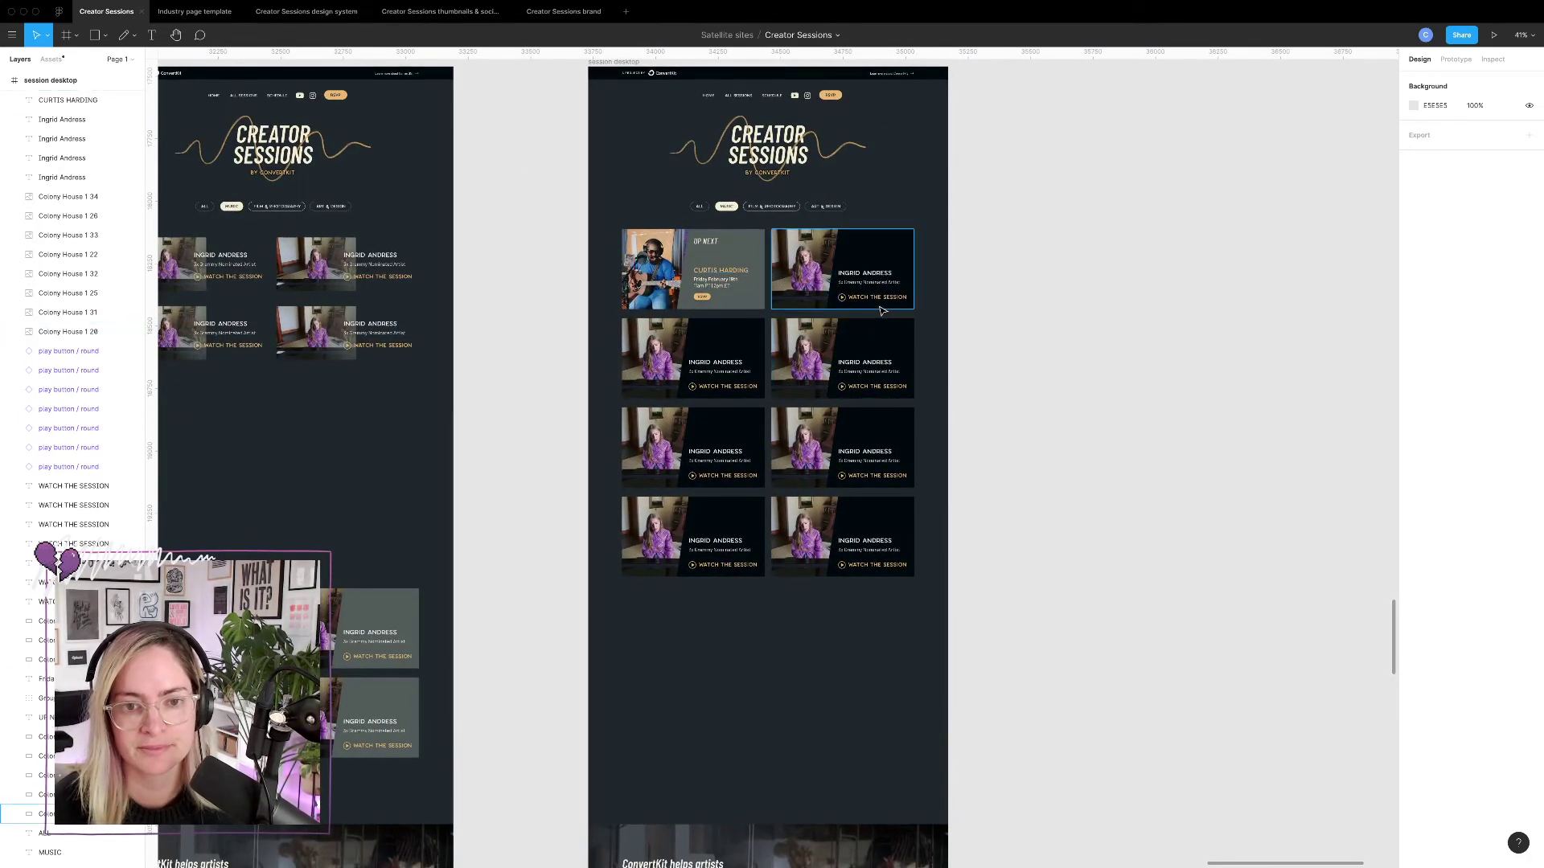
scroll(809, 267, "up", 3)
left_click(918, 230)
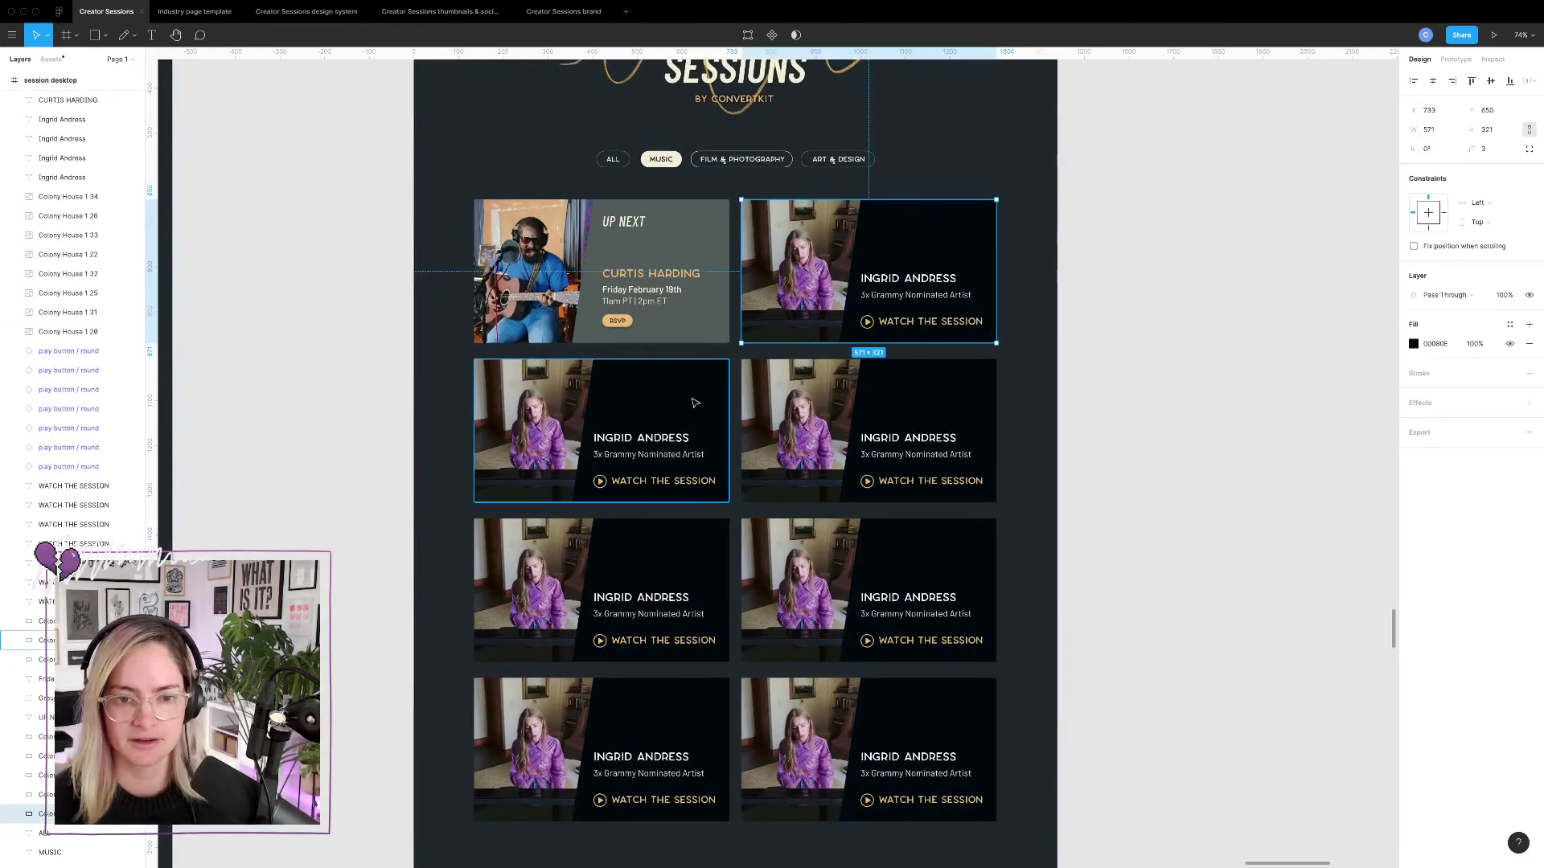
left_click(675, 384, "shift")
left_click(938, 415, "shift")
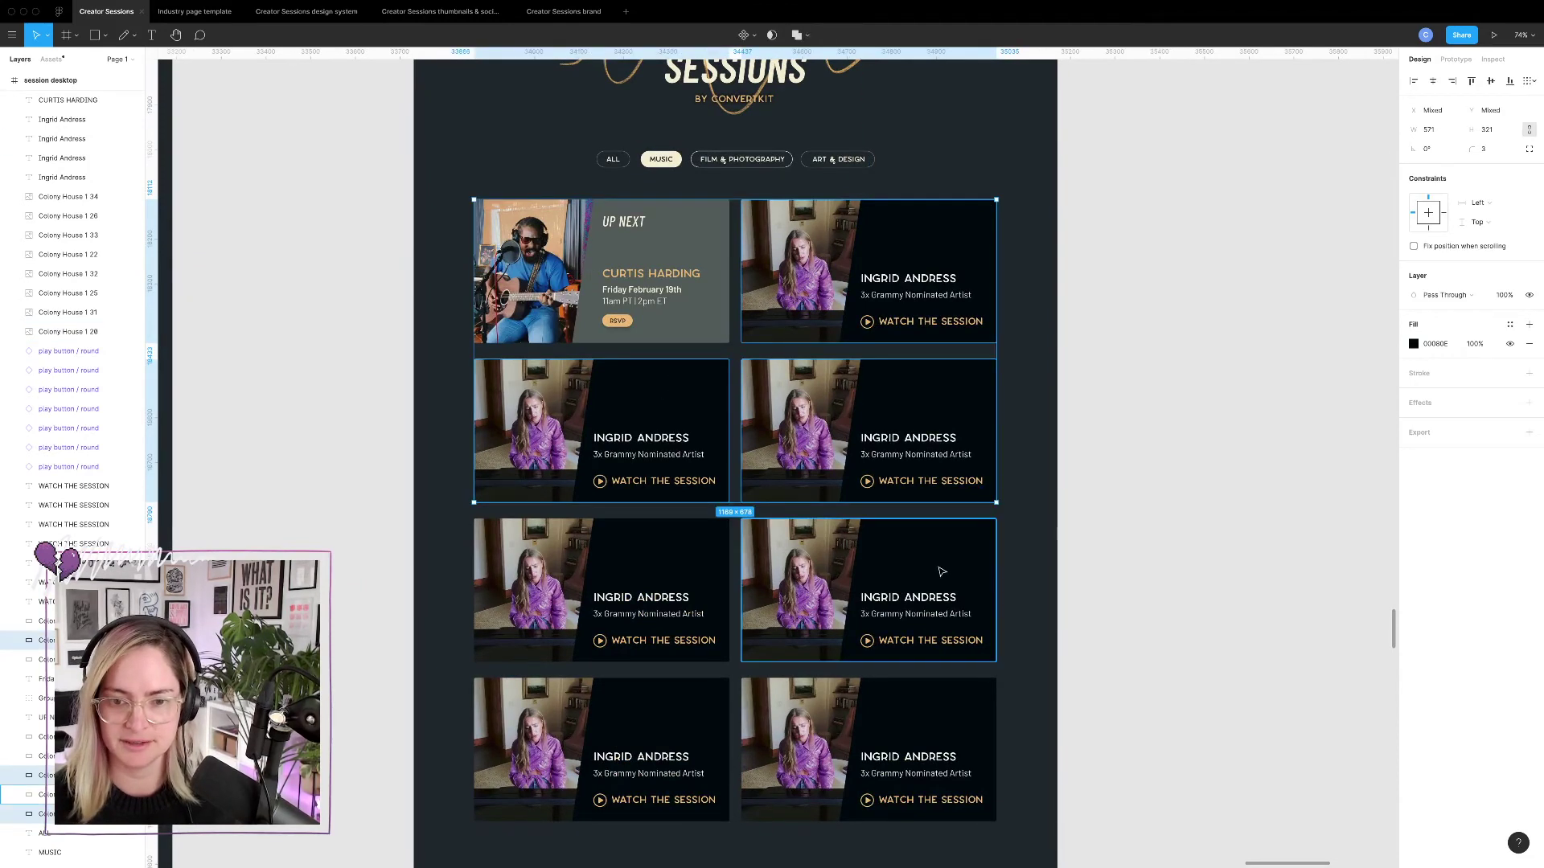
left_click(713, 550, "shift")
left_click(654, 714, "shift")
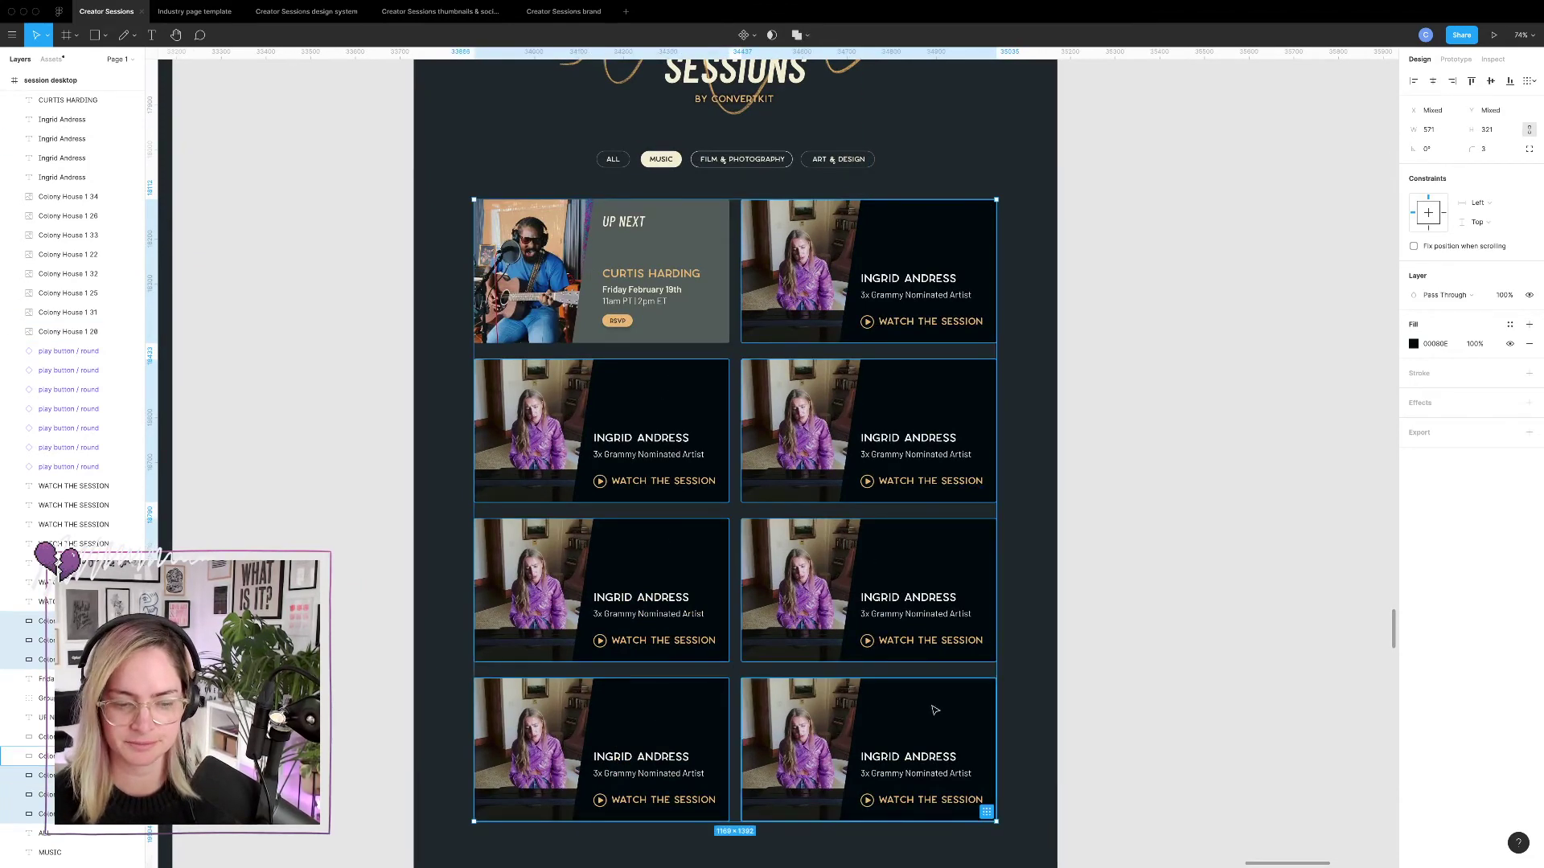
left_click(1414, 344)
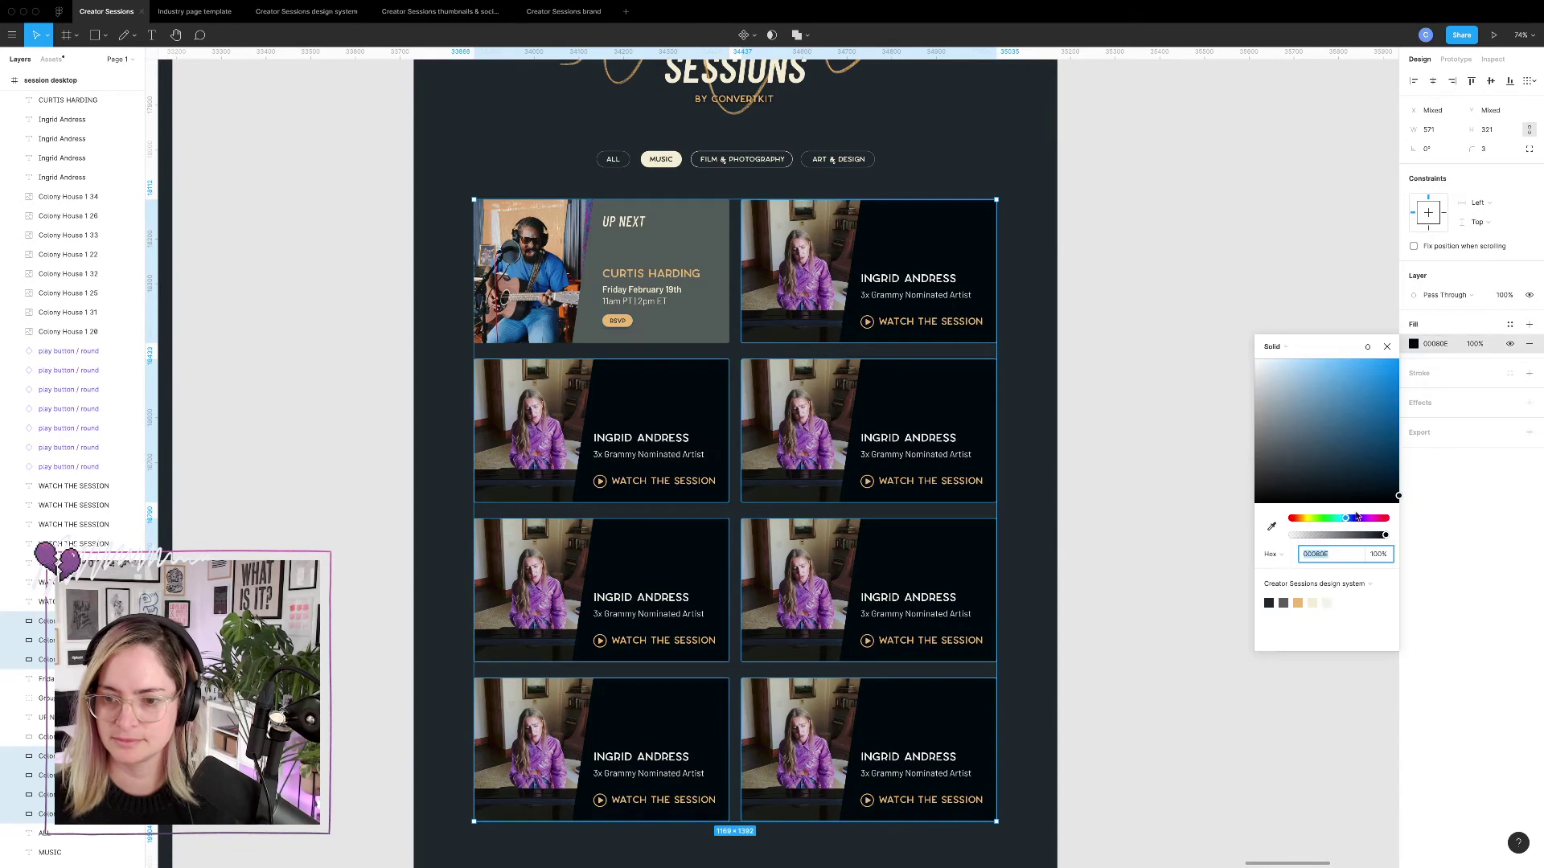
left_click(1283, 603)
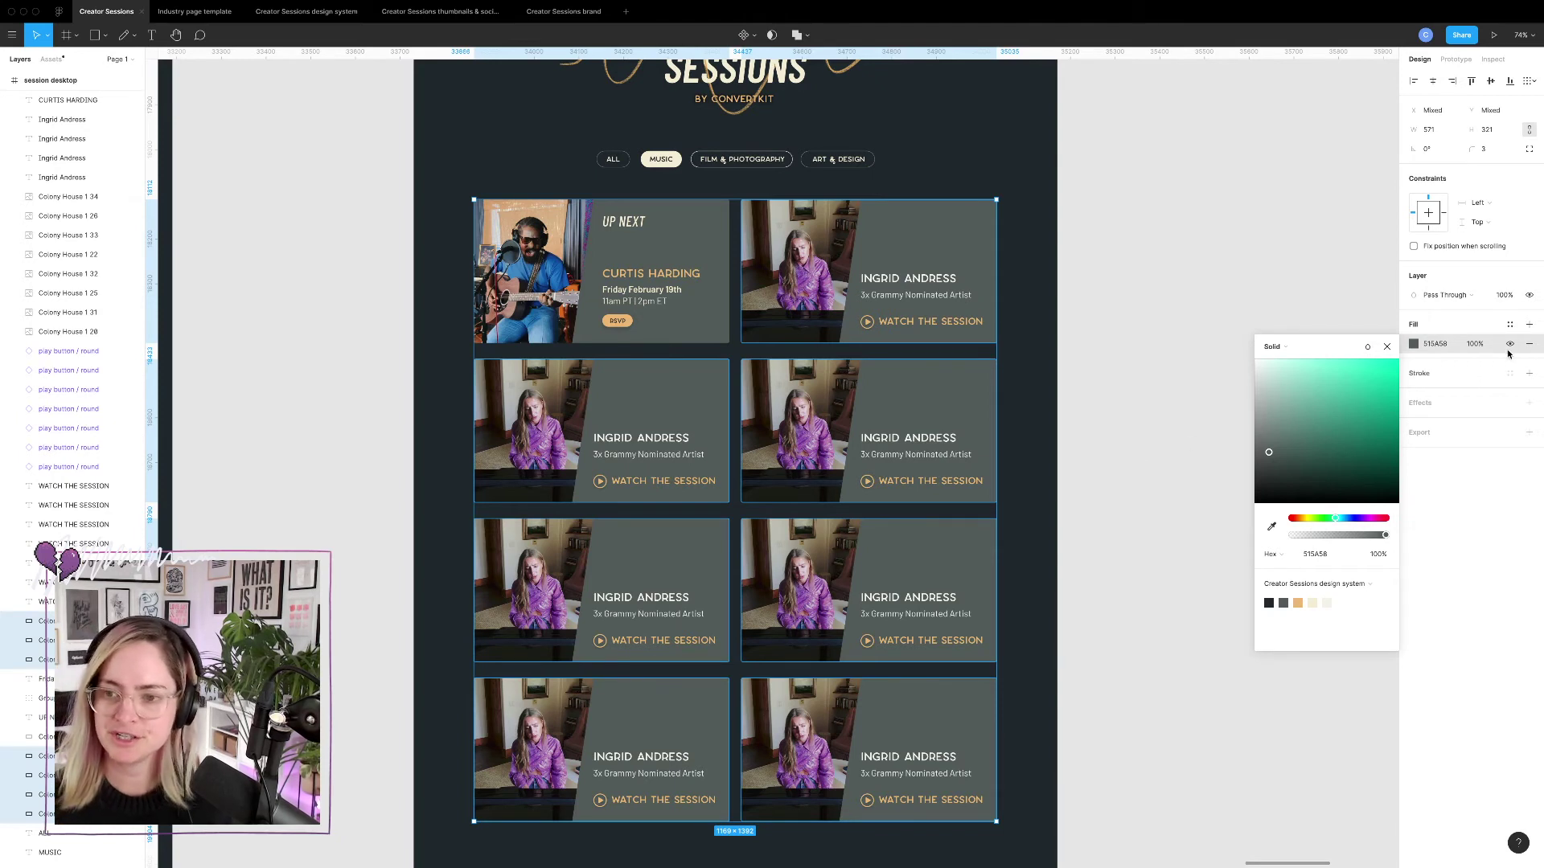
Set the fill opacity of the seven session card backgrounds to 30%.
left_click(1474, 343)
type("90")
key("Return")
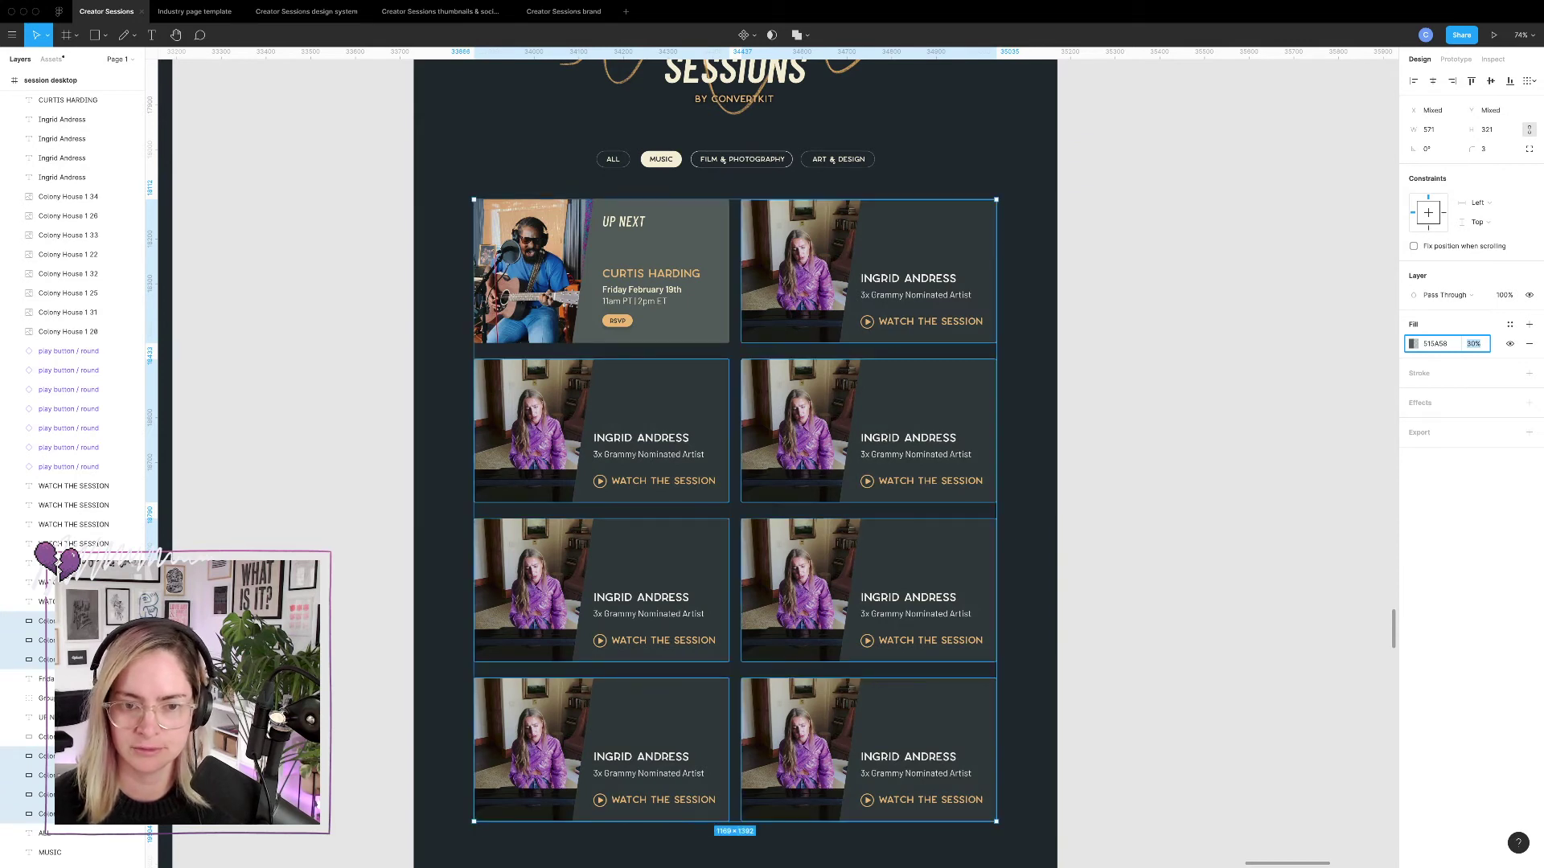
left_click(1275, 354)
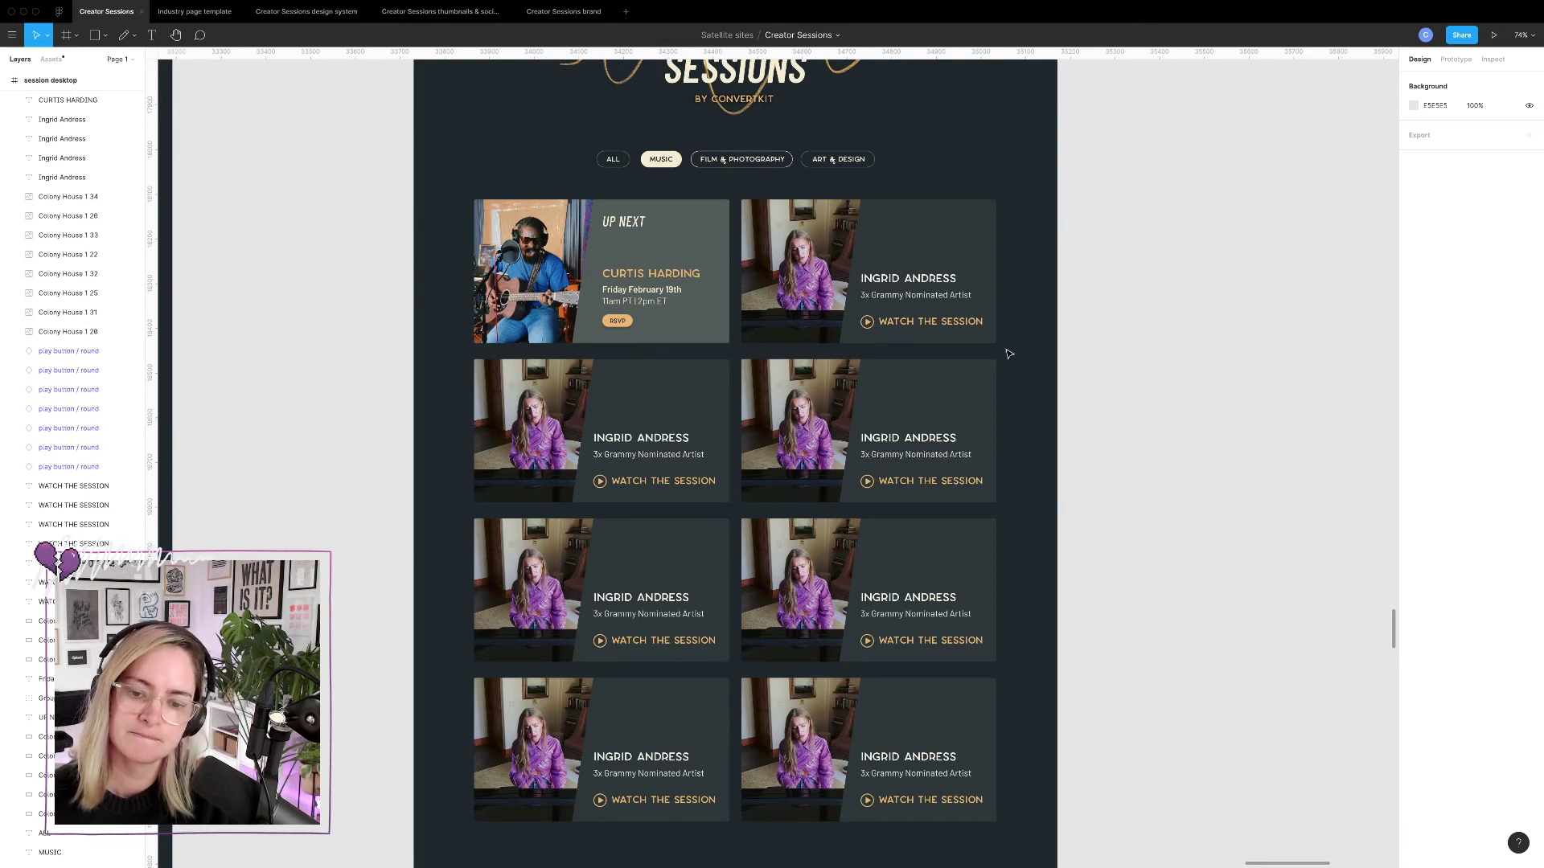
Duplicate the two lowest rows of session cards and place the copies directly below to extend the grid to six rows.
scroll(1009, 354, "down", 10)
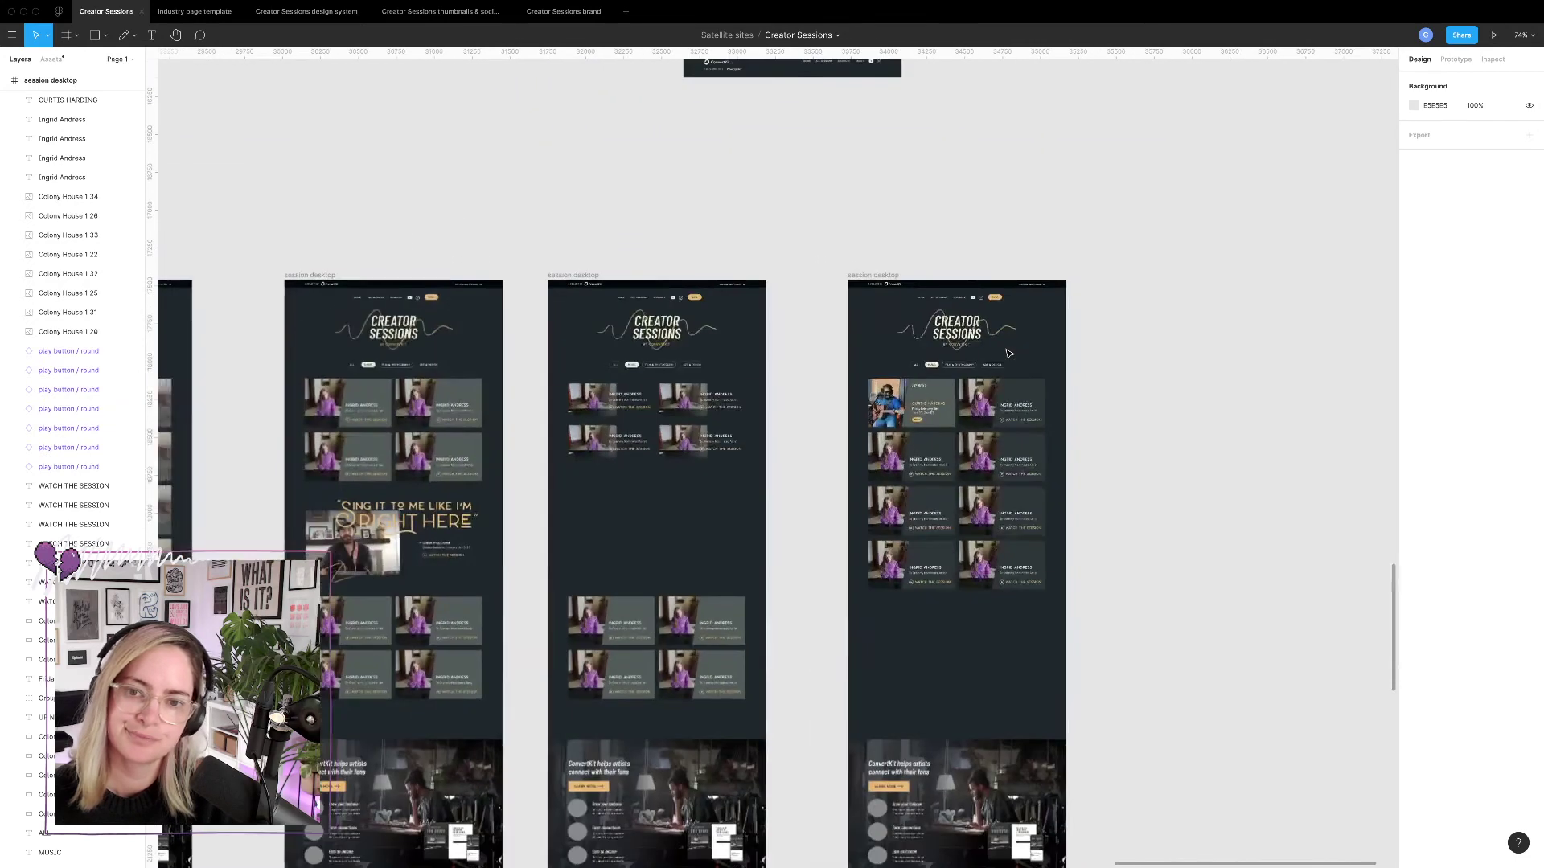
scroll(997, 399, "down", 3)
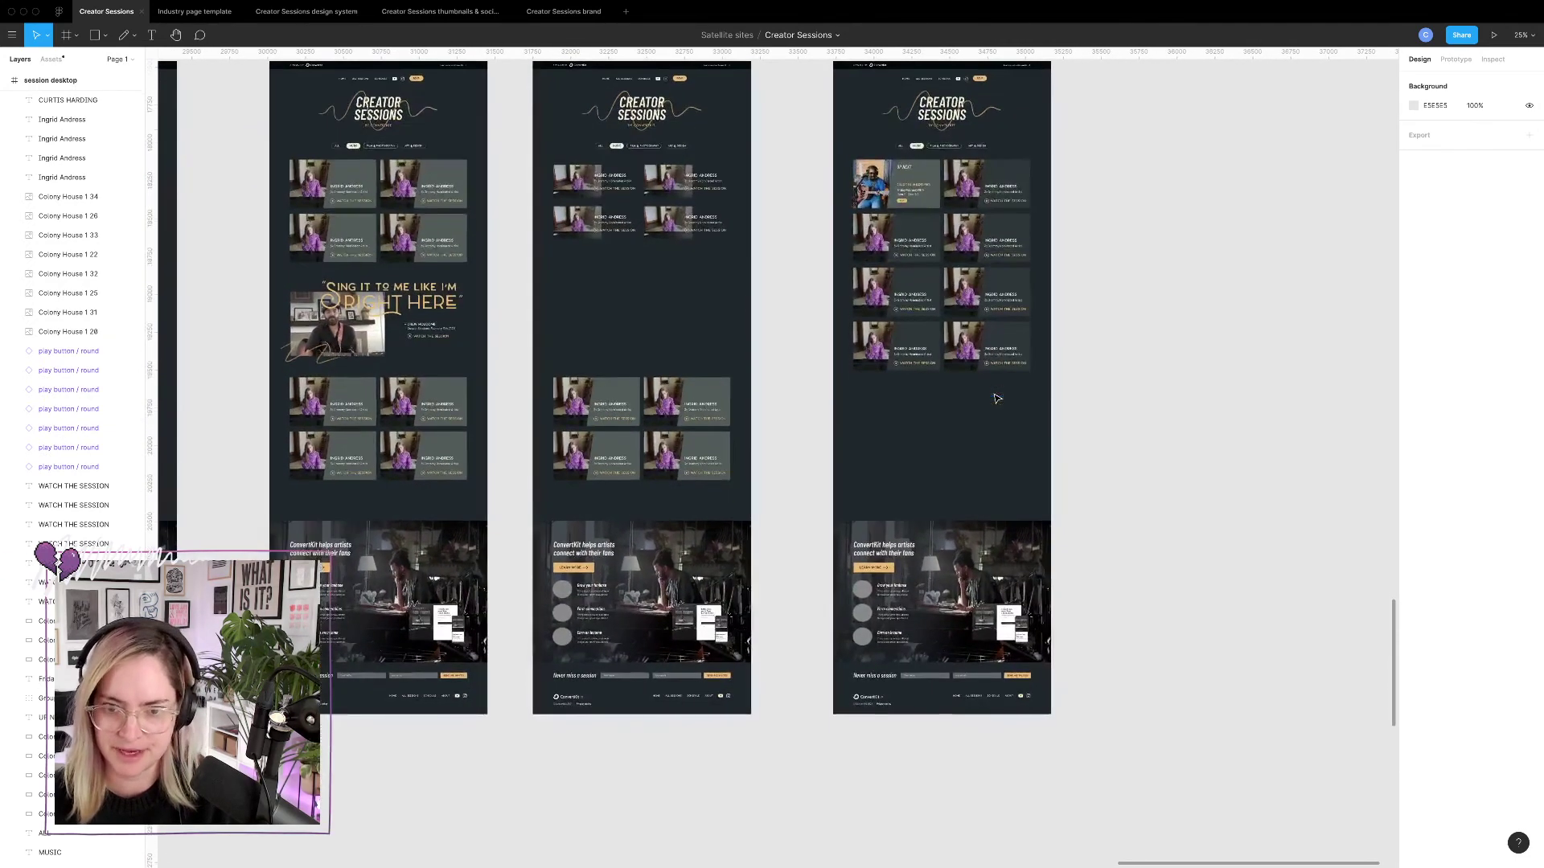
left_click_drag(1056, 404, 844, 271)
scroll(1020, 300, "up", 5)
left_click_drag(999, 283, 988, 487)
left_click(1144, 538)
Duplicate the finished session desktop frame and place the copy beside the schedule desktop wireframe.
scroll(1109, 542, "down", 5)
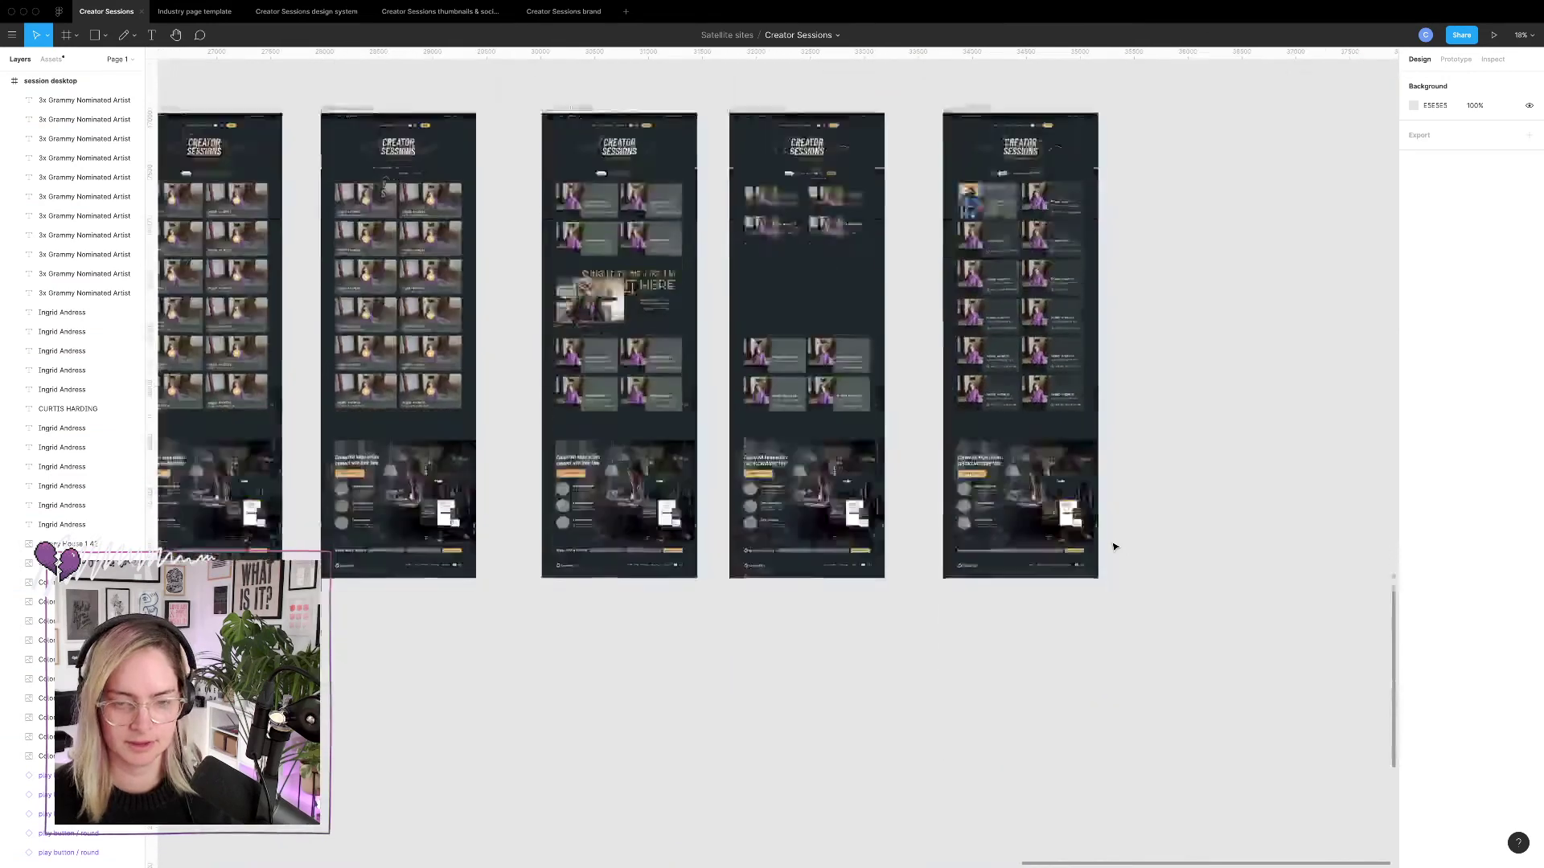
scroll(1113, 546, "down", 5)
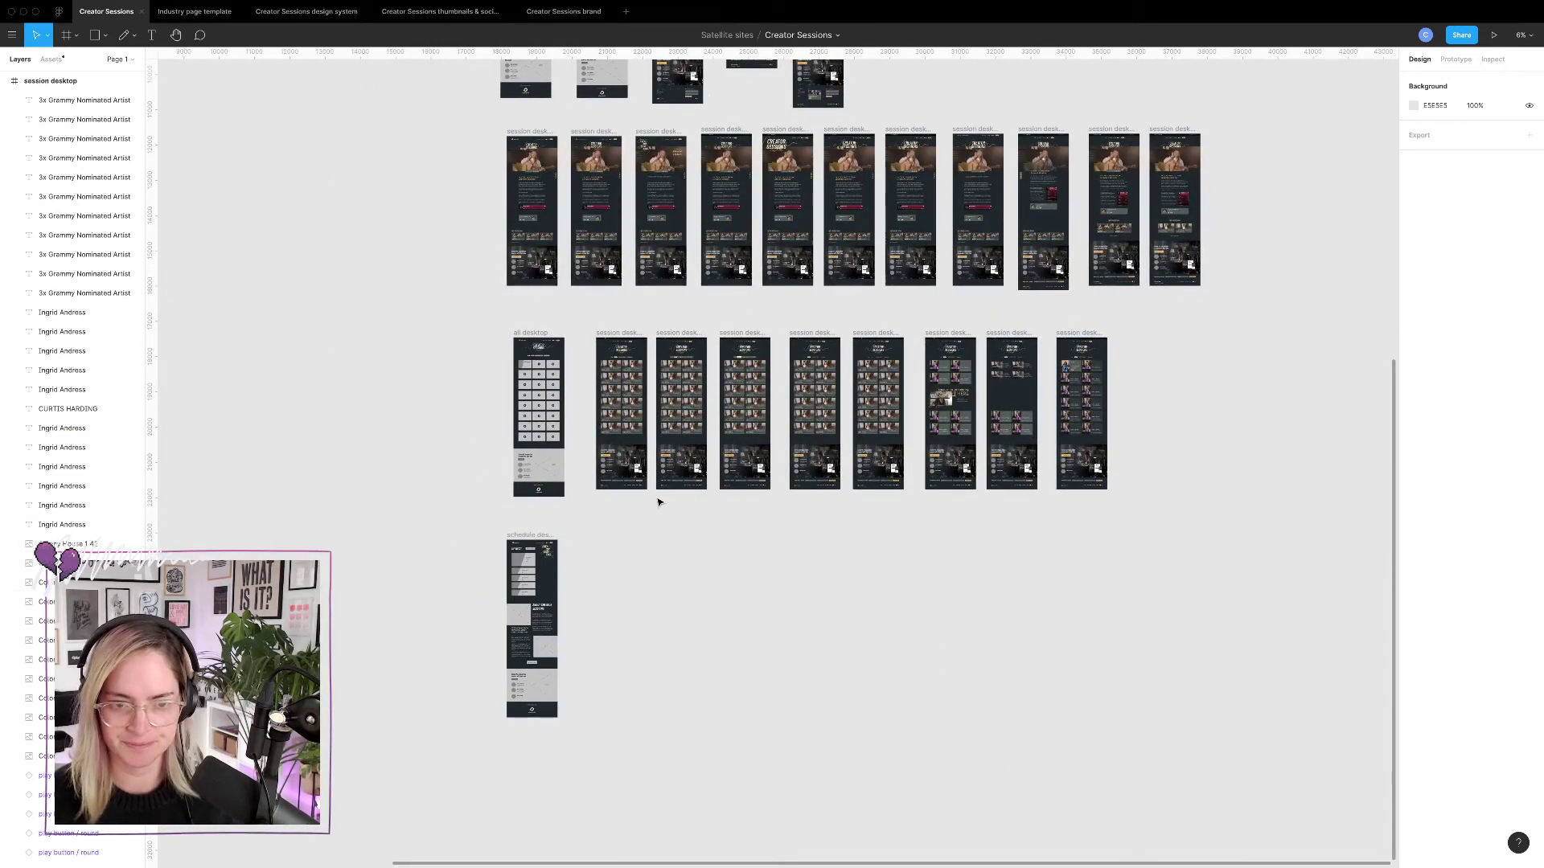
left_click_drag(1084, 337, 625, 534)
left_click(740, 590)
Delete the category filters and all session cards from the copied frame, keeping its header, logo and footer sections.
scroll(739, 590, "up", 10)
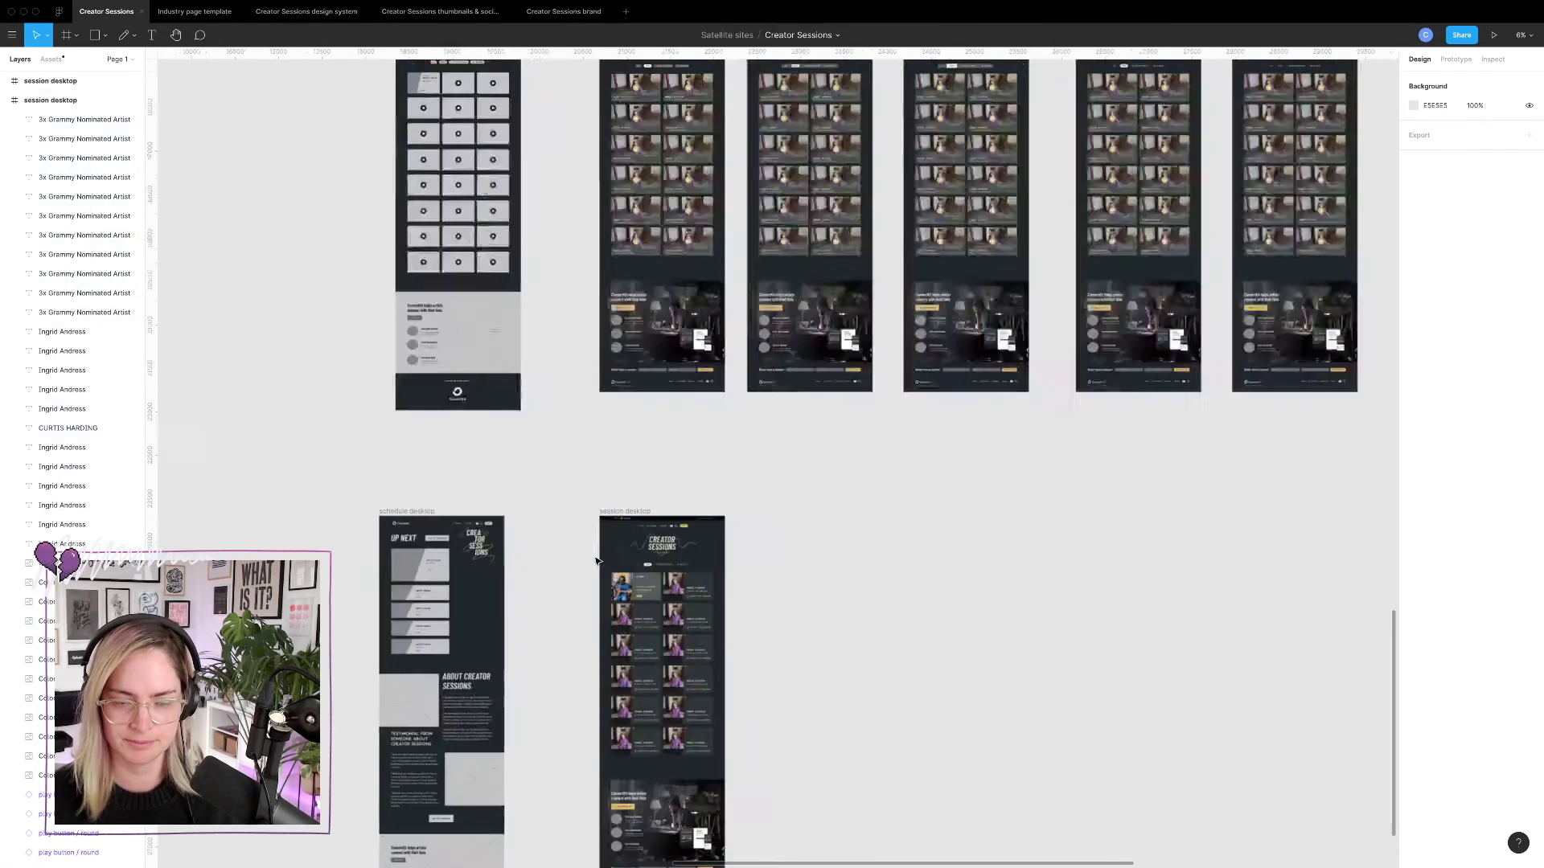
scroll(1051, 523, "down", 5)
scroll(1049, 523, "up", 2)
scroll(1049, 522, "down", 4)
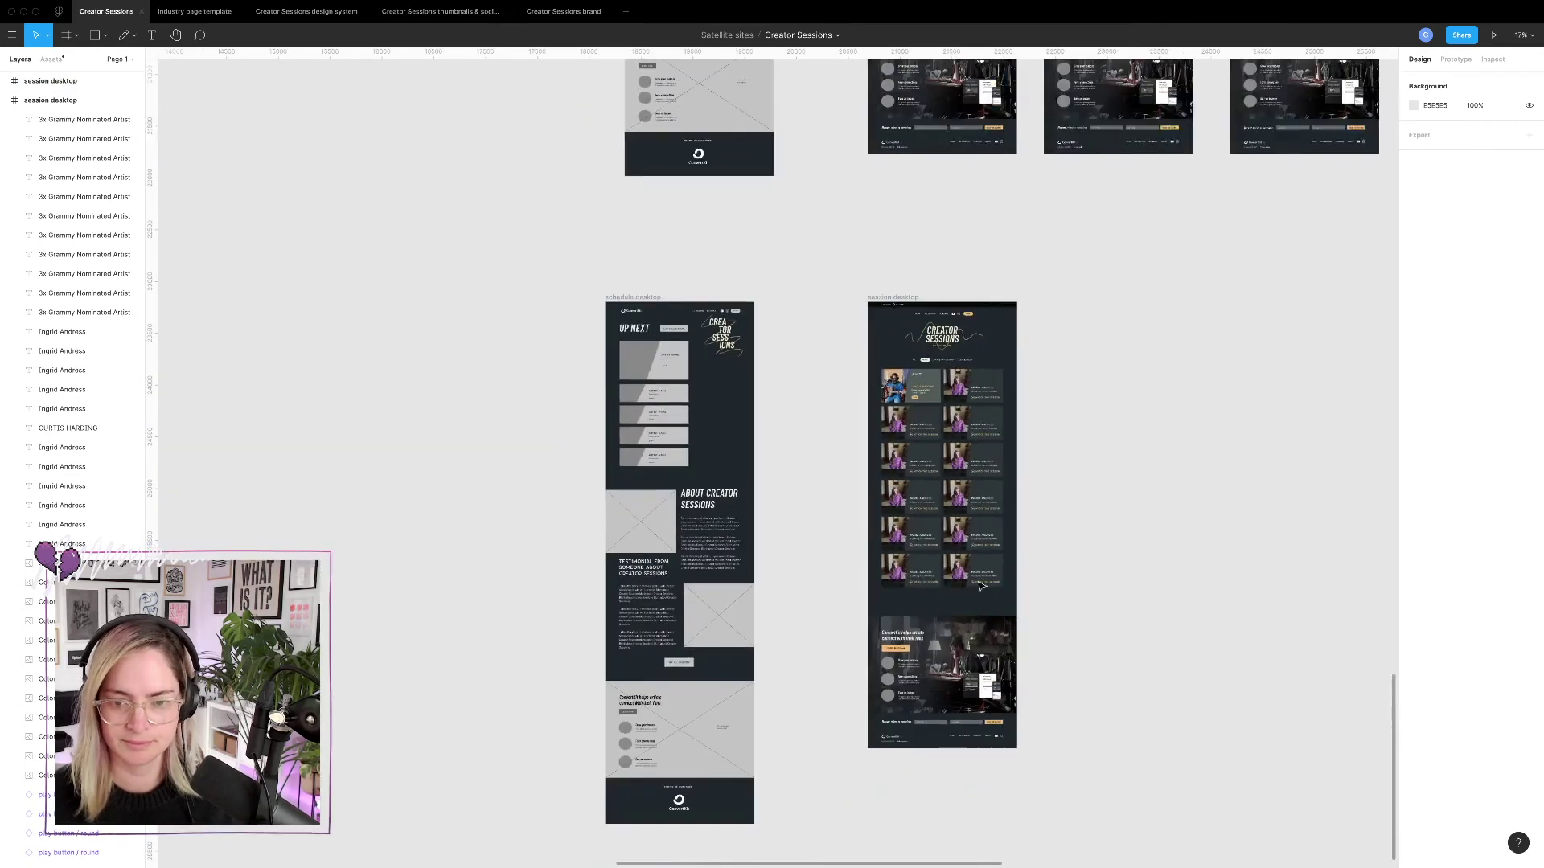
left_click_drag(866, 358, 1062, 594)
left_click(1026, 344)
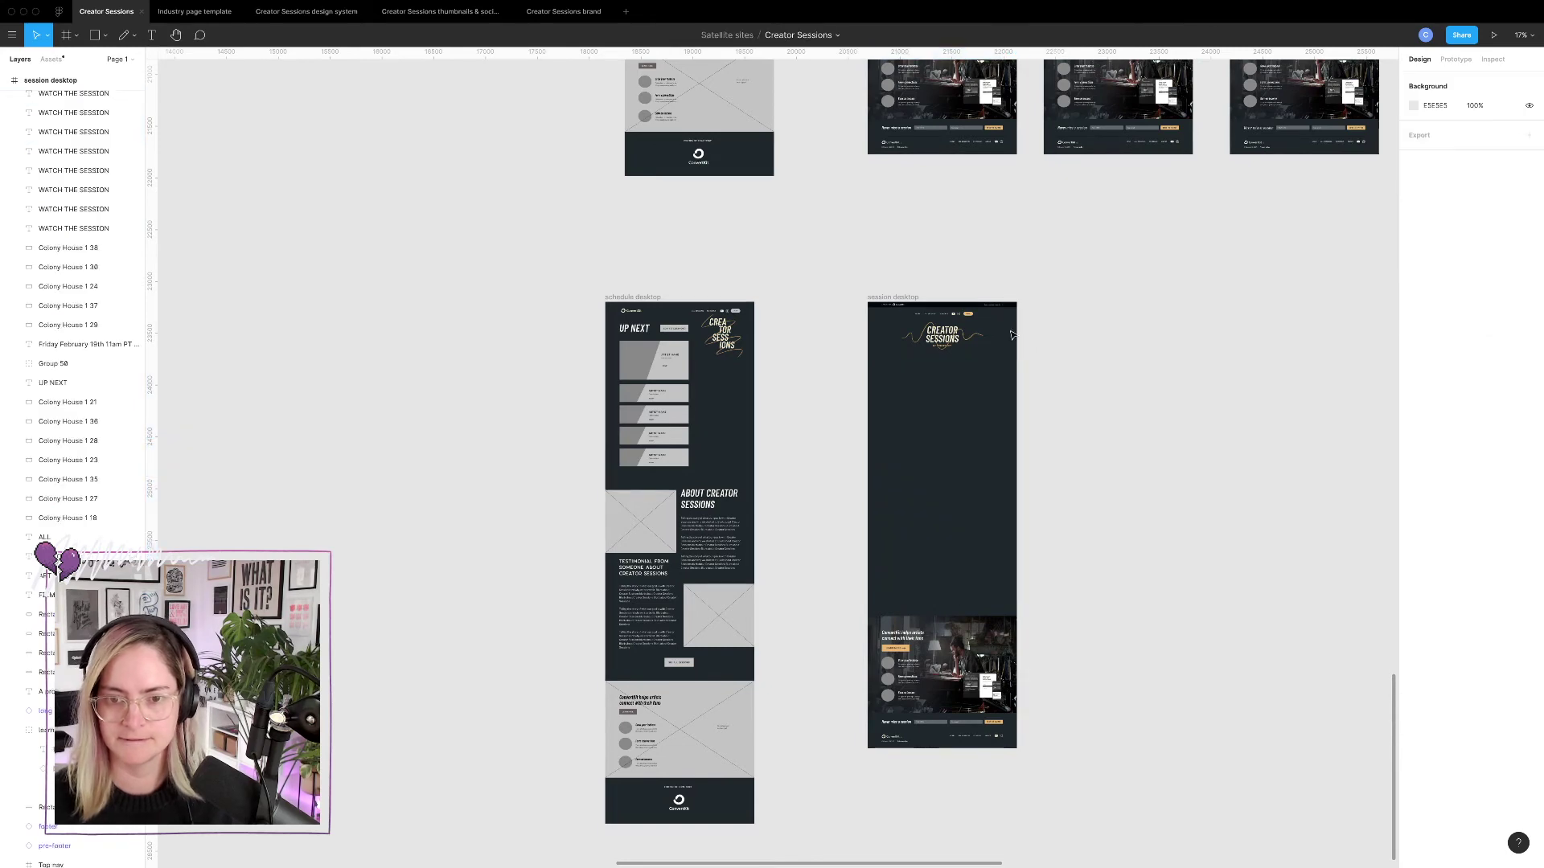
Compare the schedule desktop wireframe's header, UP NEXT list and content sections with the emptied session frame.
scroll(963, 338, "up", 8)
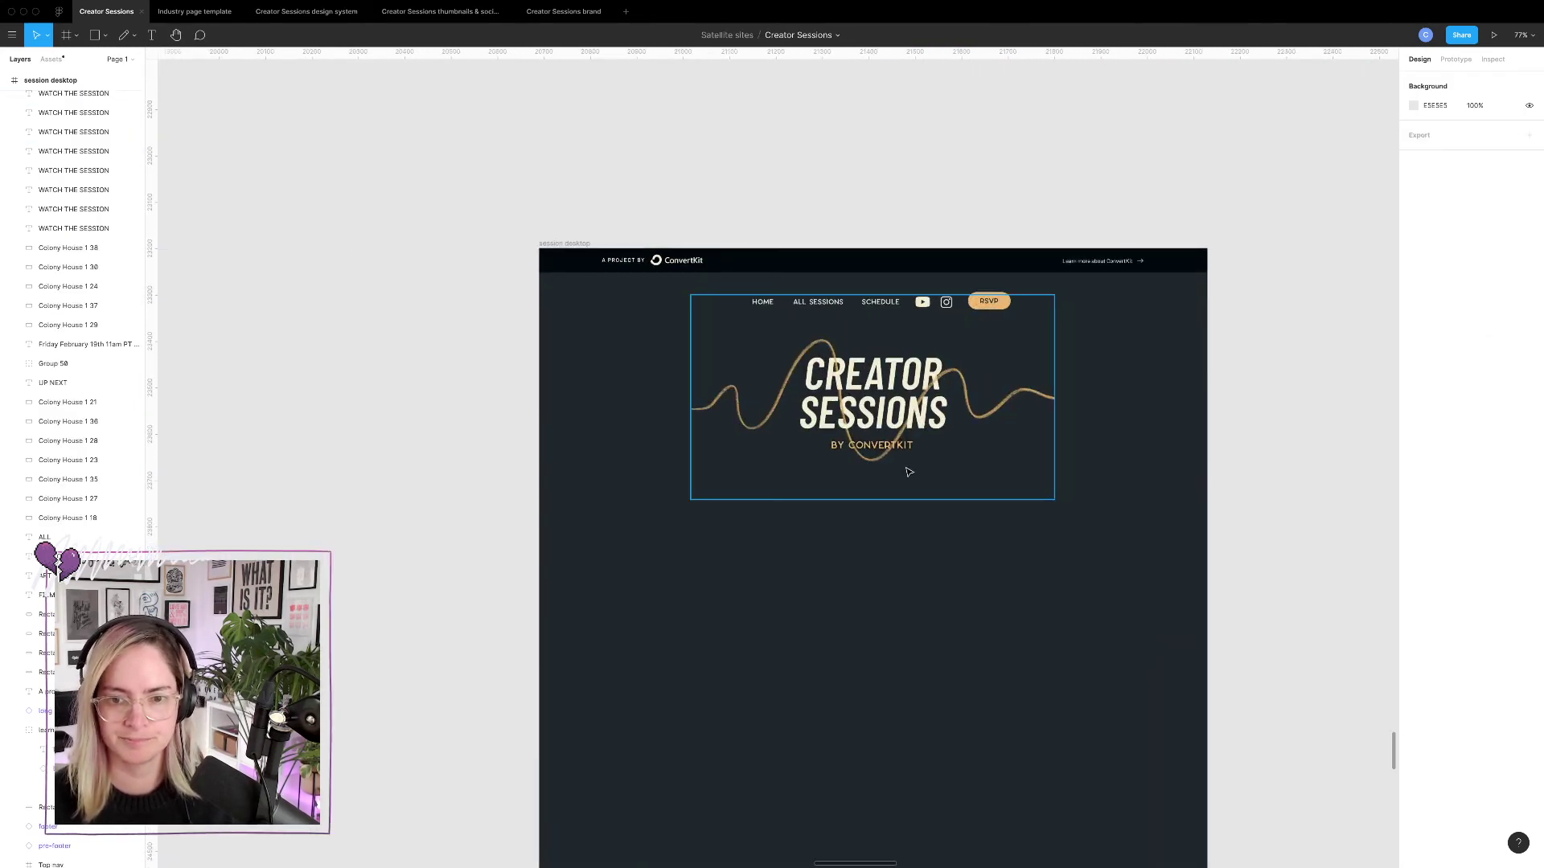
scroll(1069, 483, "down", 5)
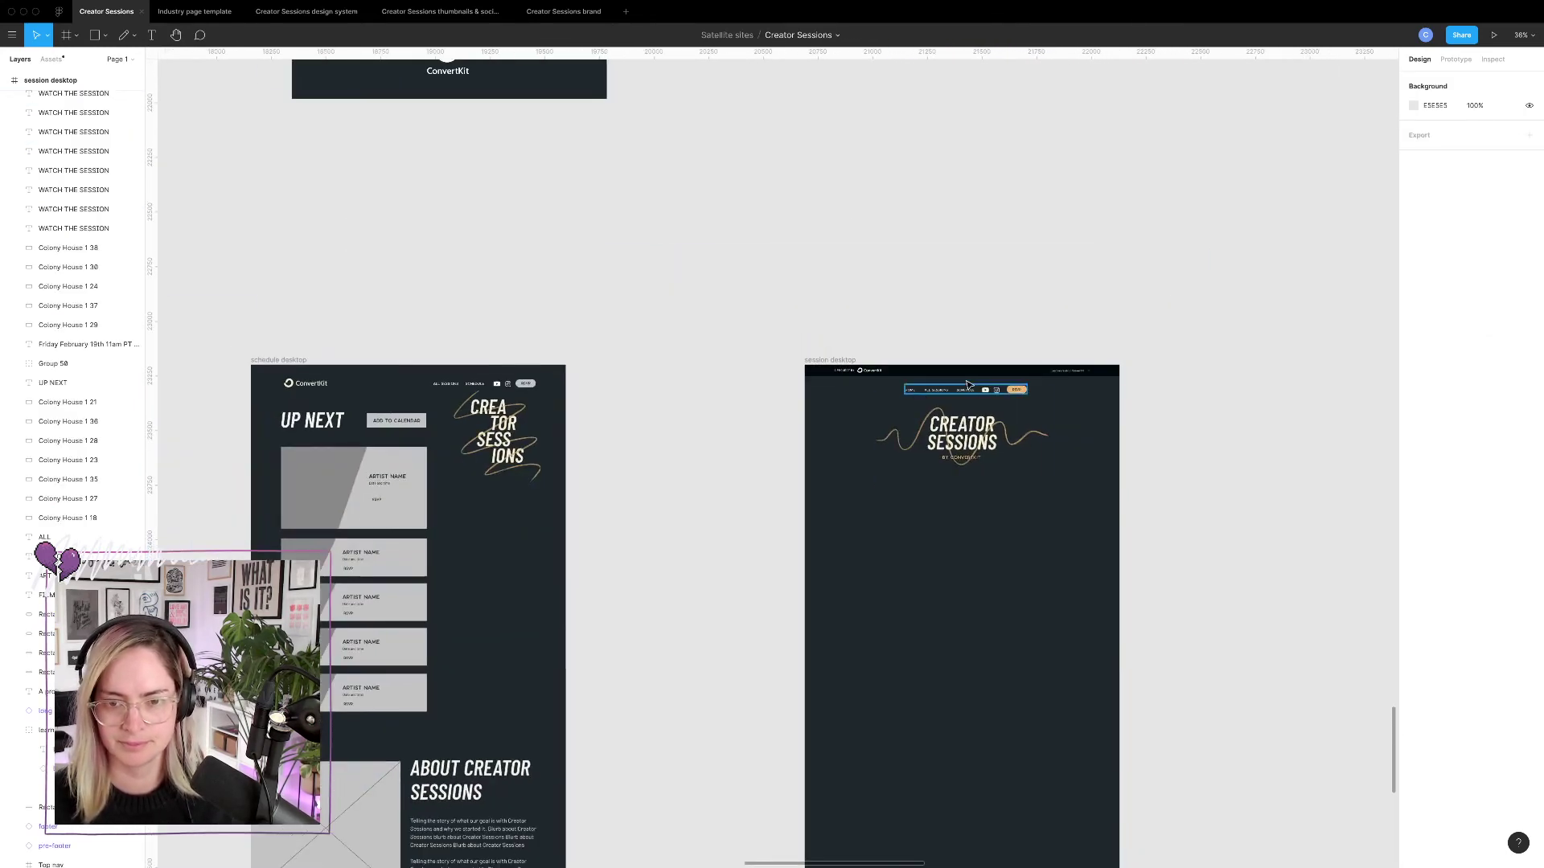
scroll(969, 383, "up", 3)
scroll(969, 383, "left", 10)
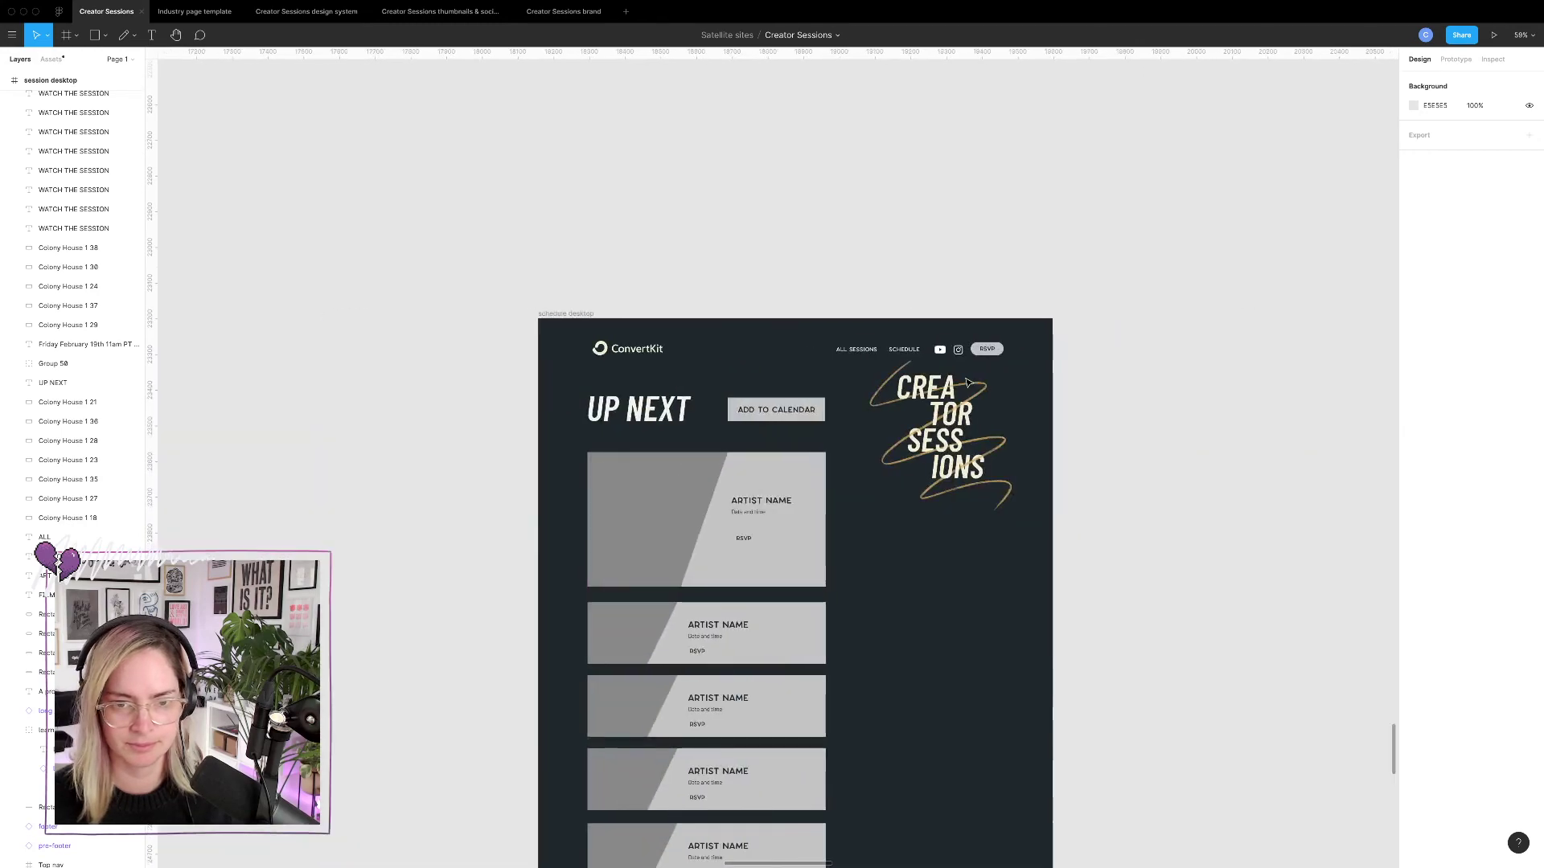
scroll(968, 383, "down", 3)
scroll(967, 382, "right", 8)
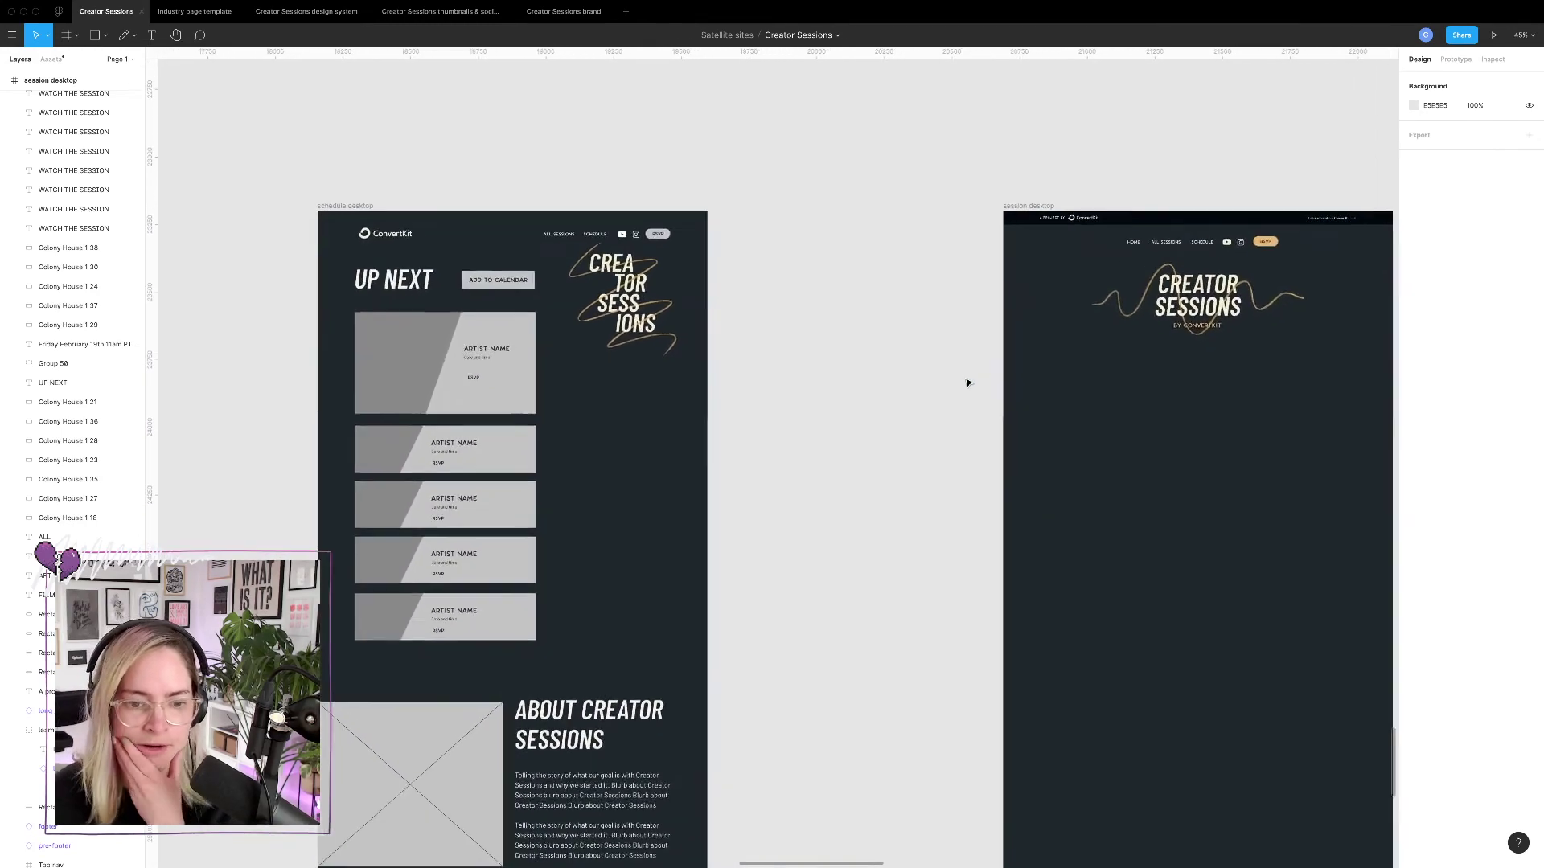
scroll(968, 383, "down", 6)
scroll(967, 383, "down", 5)
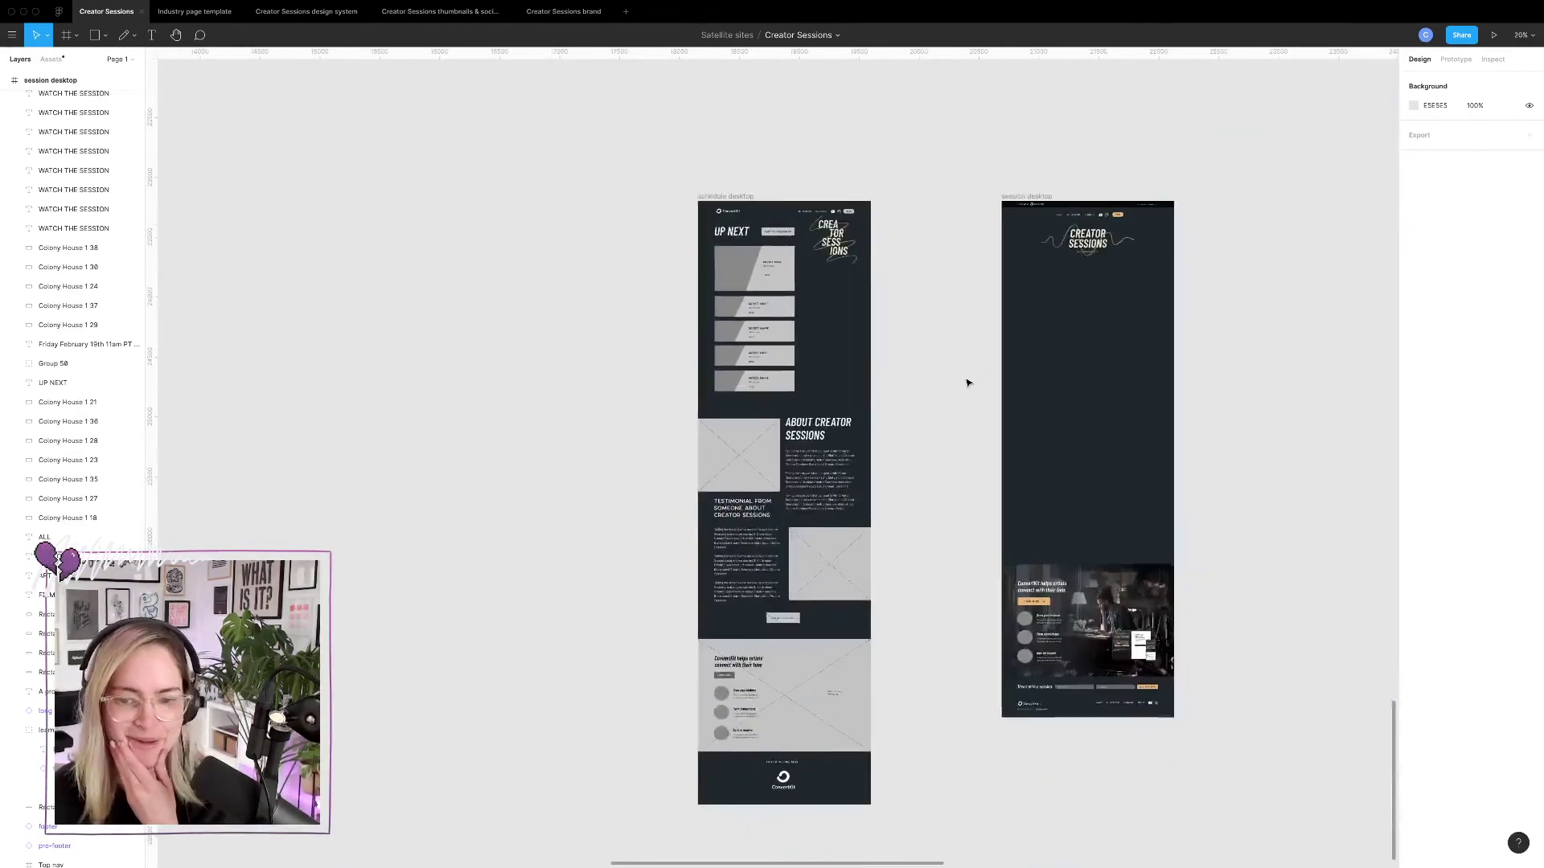
scroll(967, 382, "up", 2)
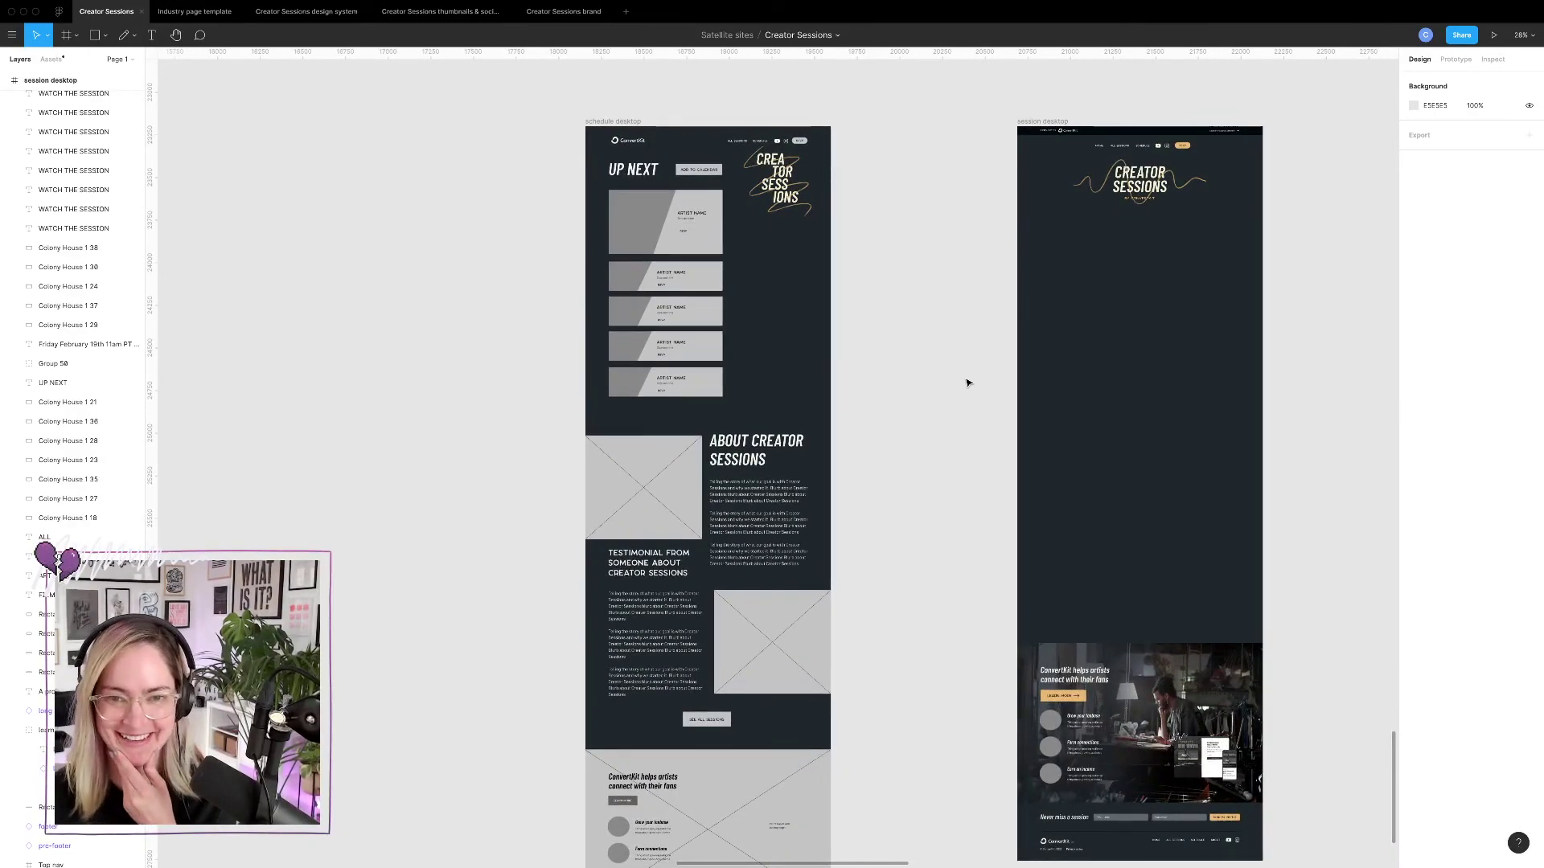
Switch to Chrome, go to youtube.com/convertkit and open the Curtis Harding Creator Sessions video.
key("ctrl+Left")
left_click(1019, 71)
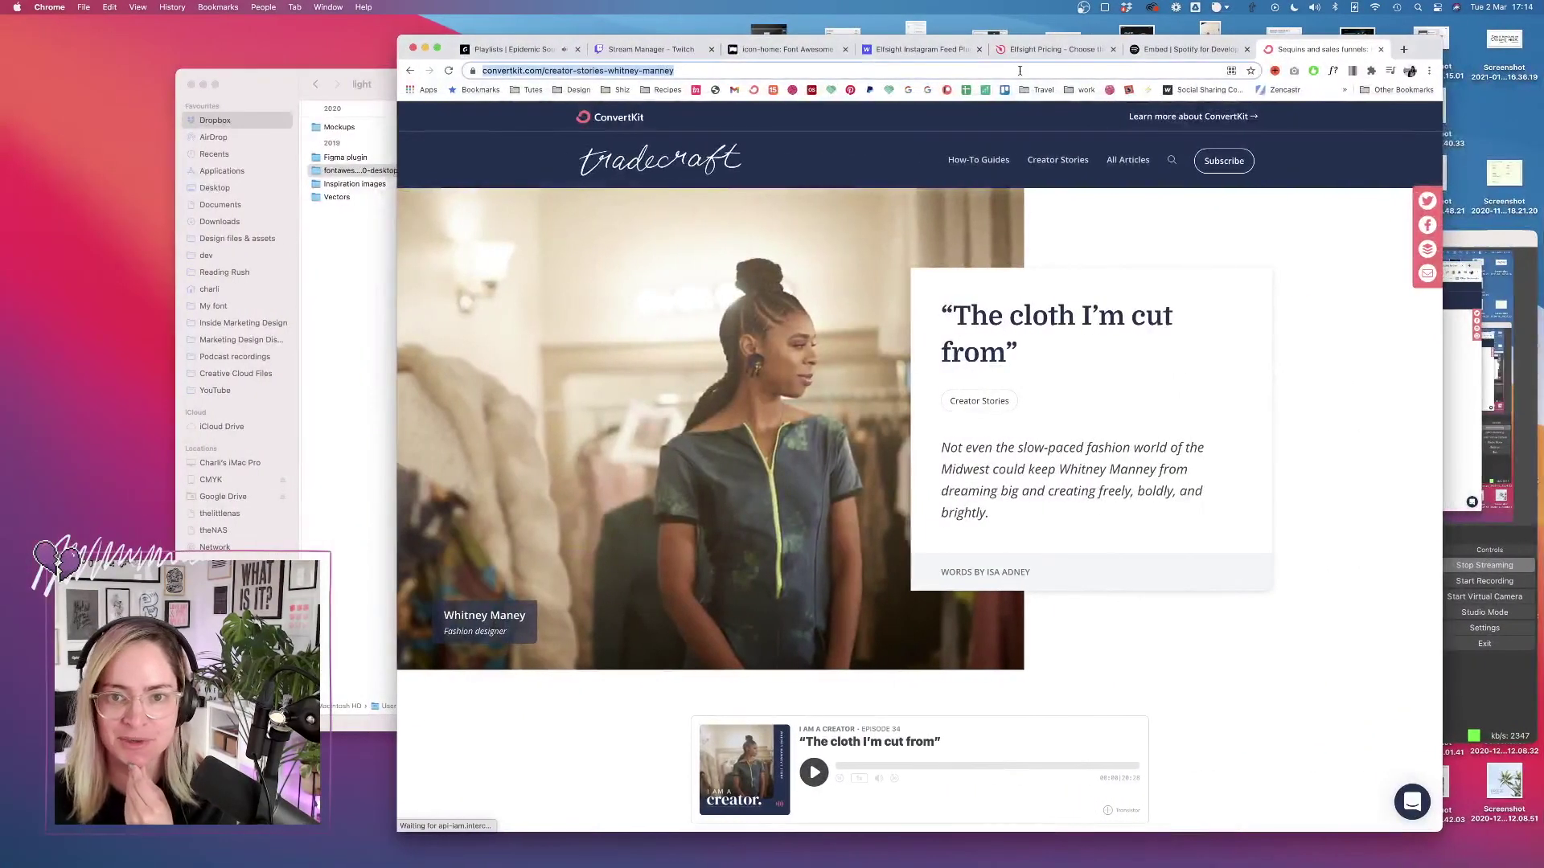
type("YOU")
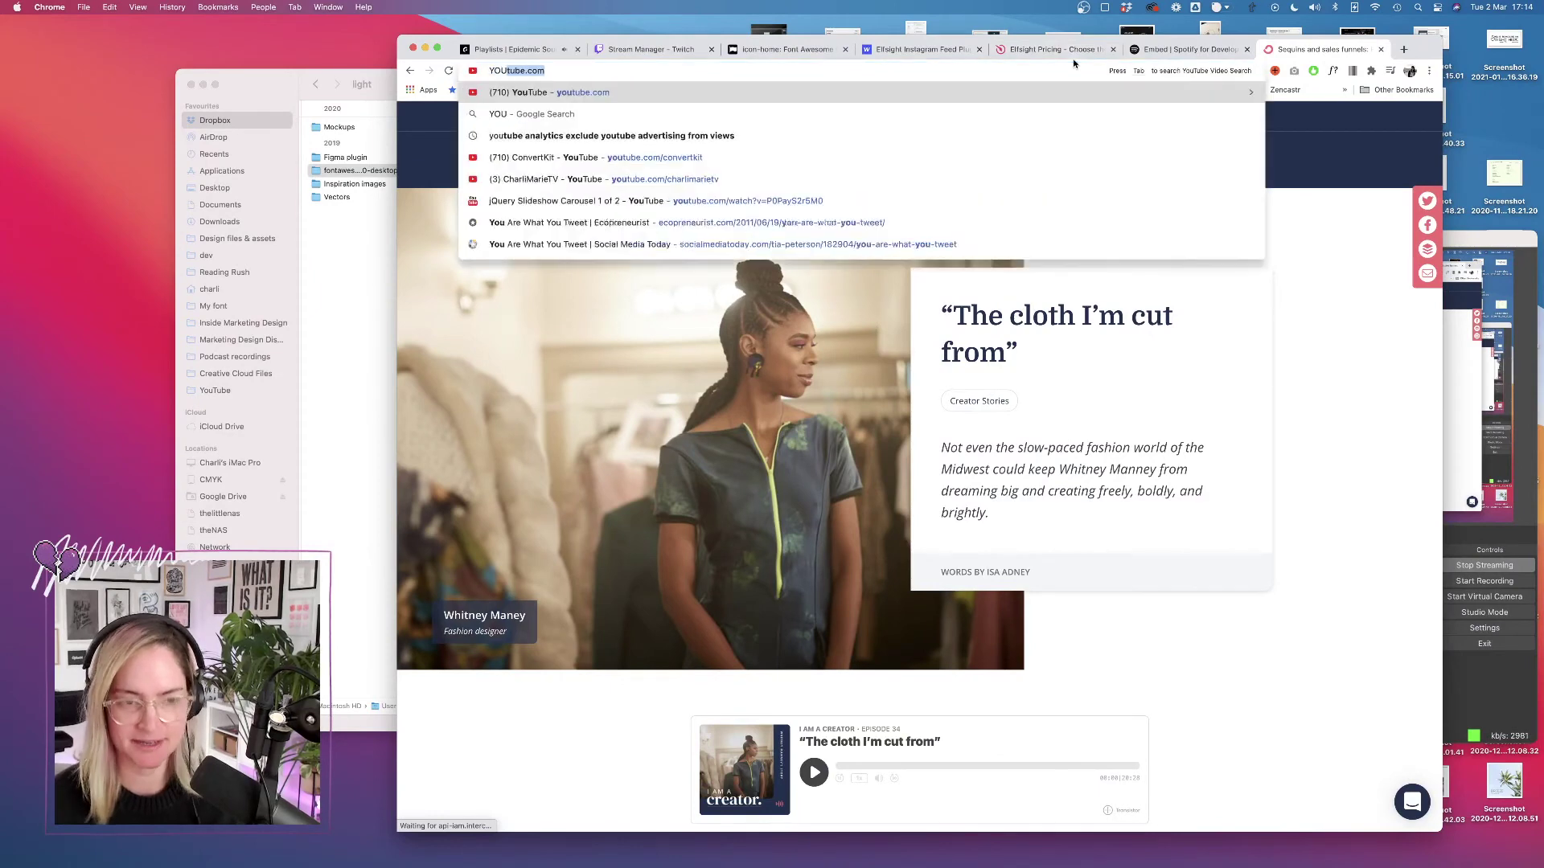
key("Down")
key("Down")
key("Down")
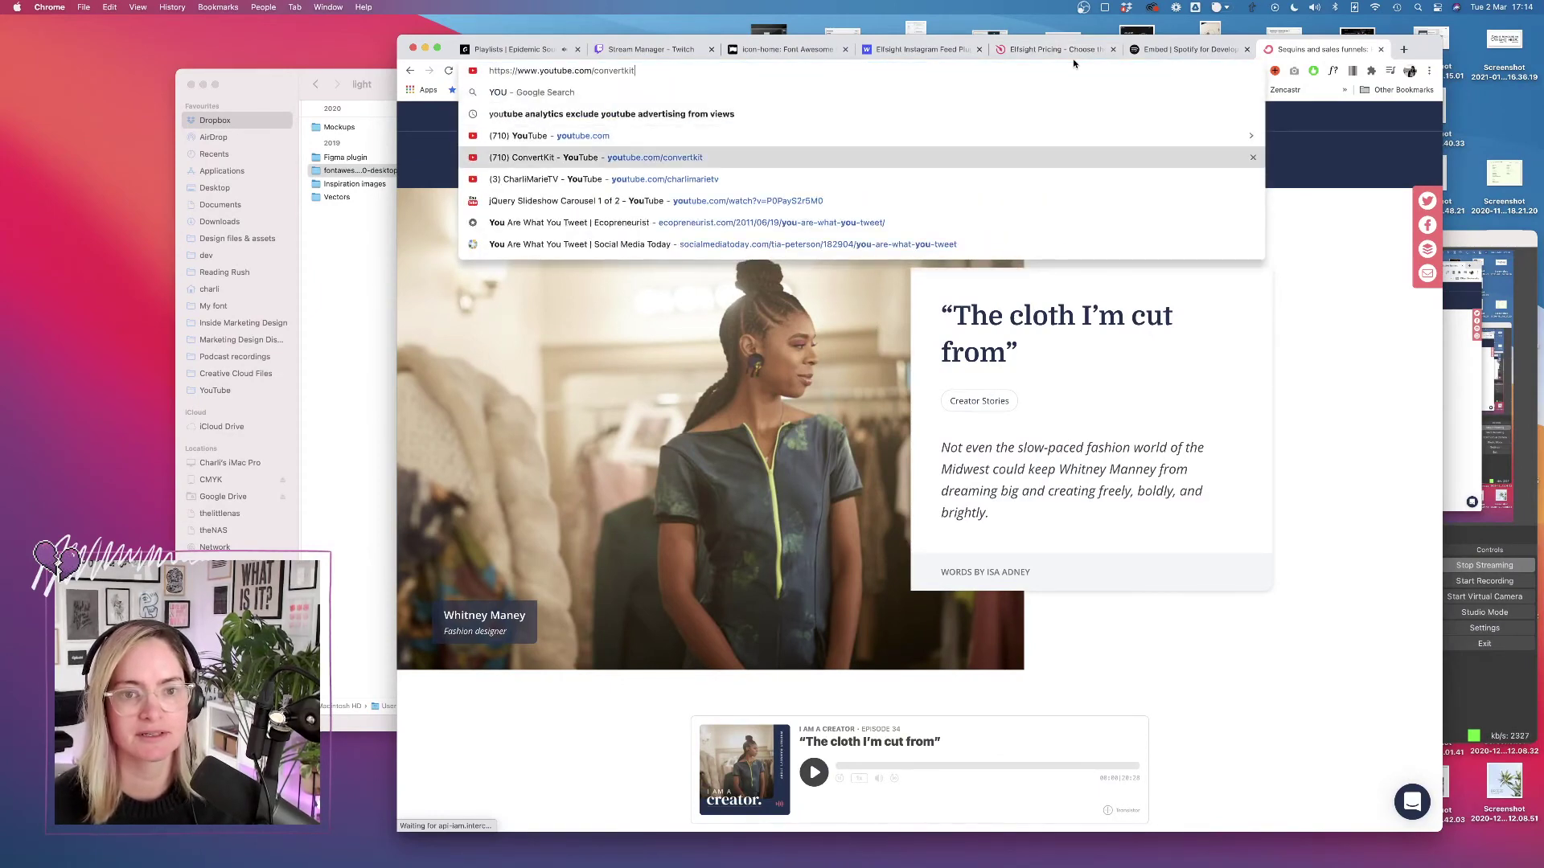
key("Return")
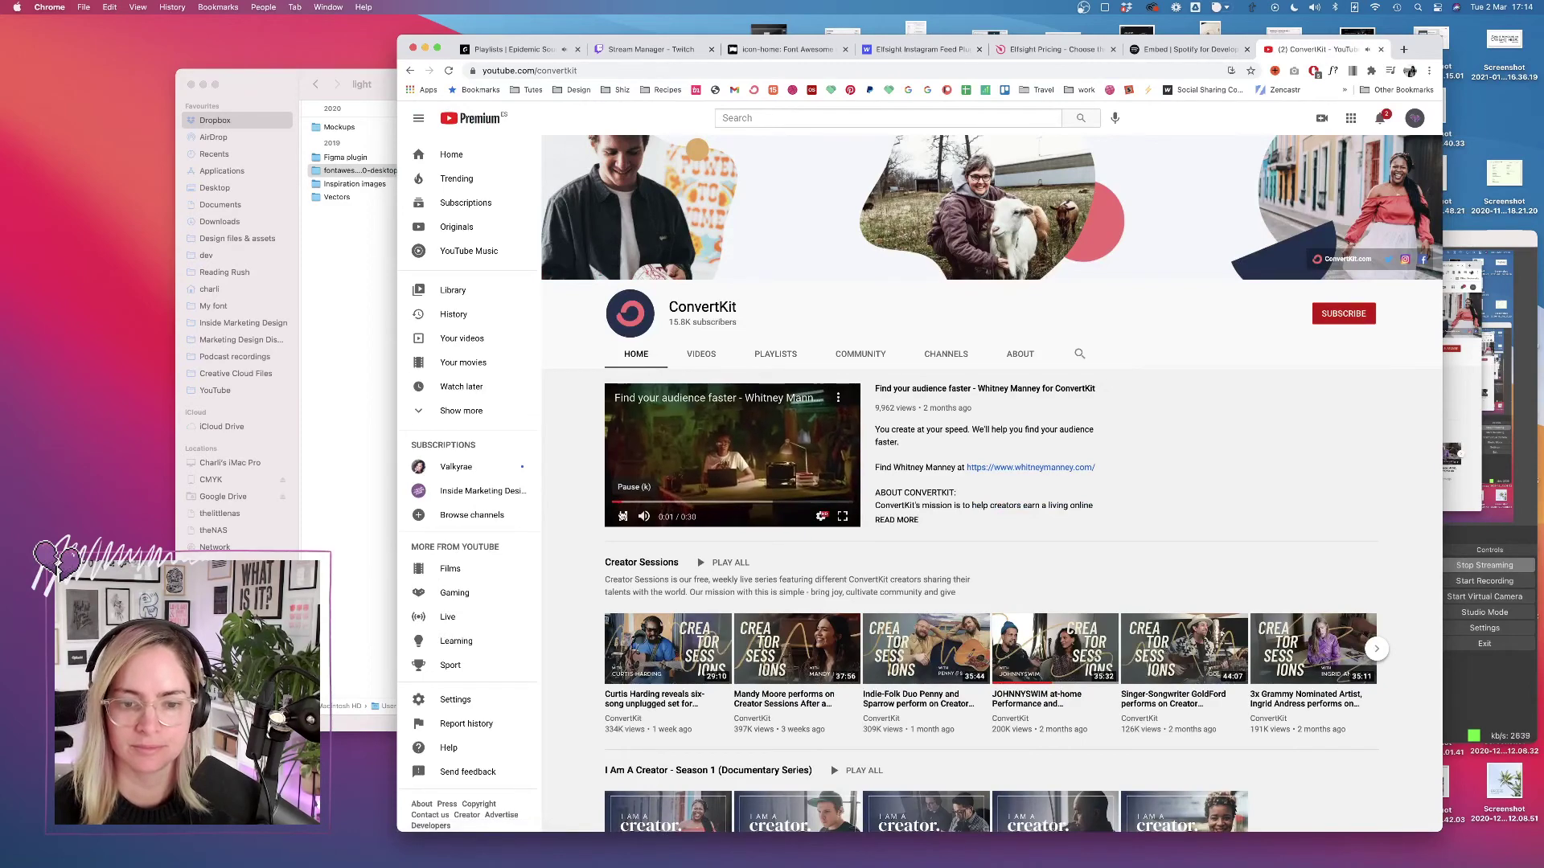
left_click(690, 640)
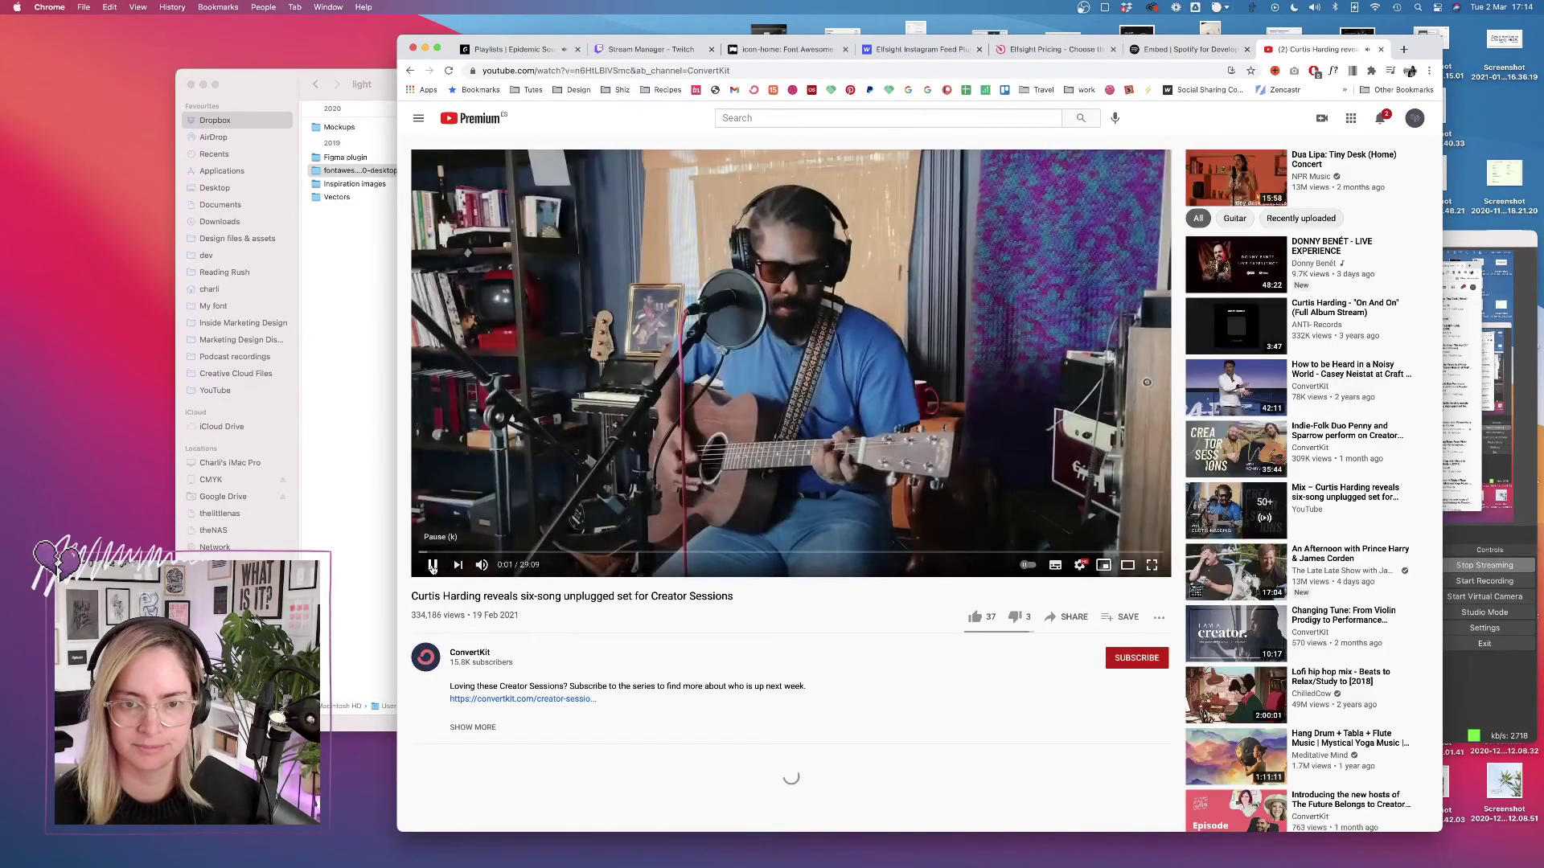
Mute the Curtis Harding video and pause it at 1:53, on the wide shot of the woman in the white armchair.
left_click(481, 565)
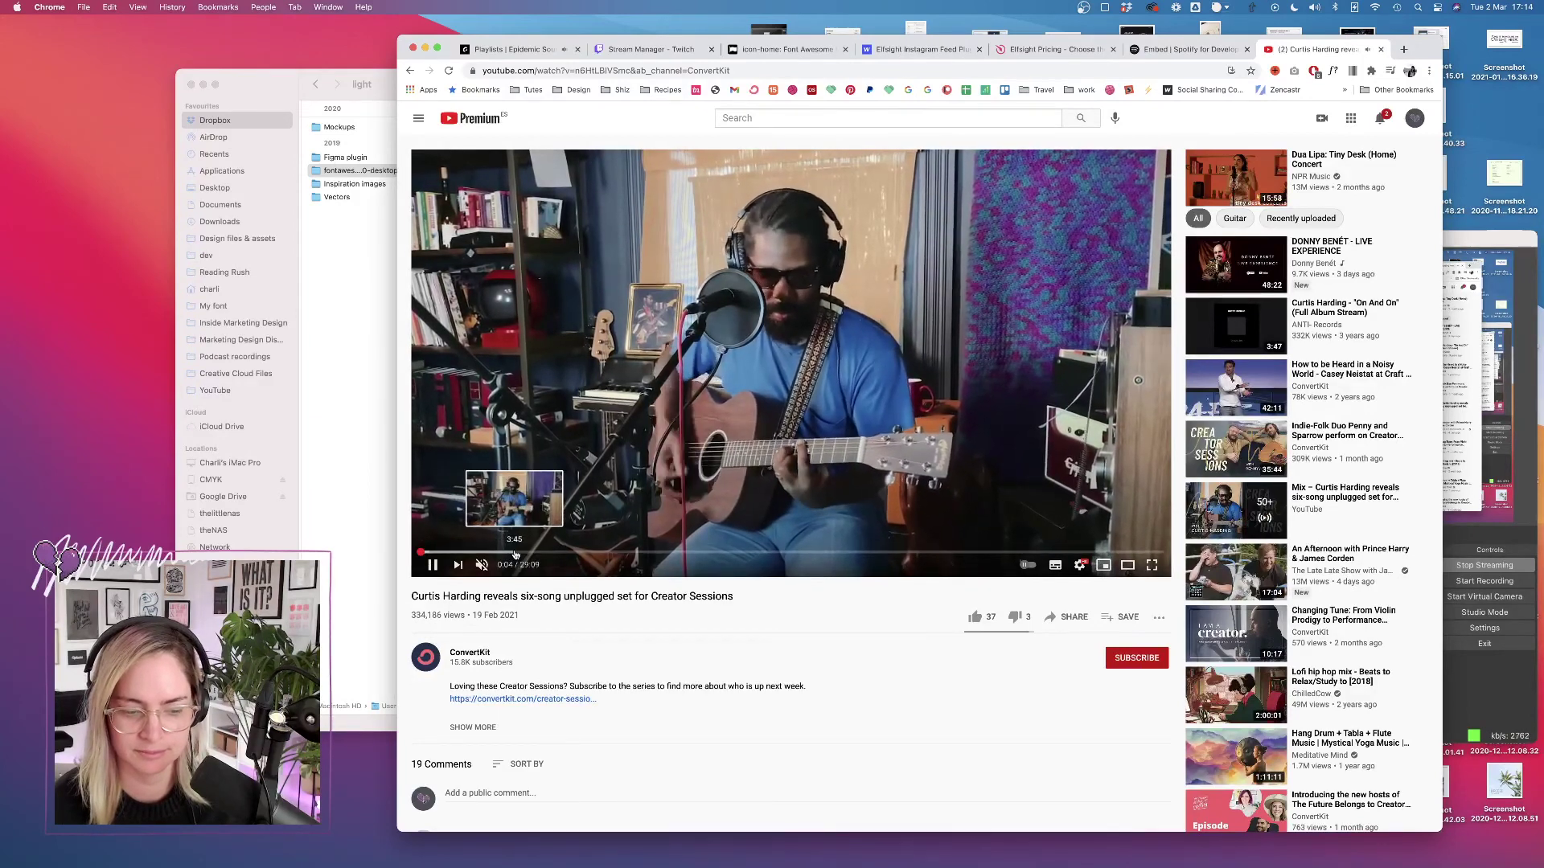
left_click(516, 554)
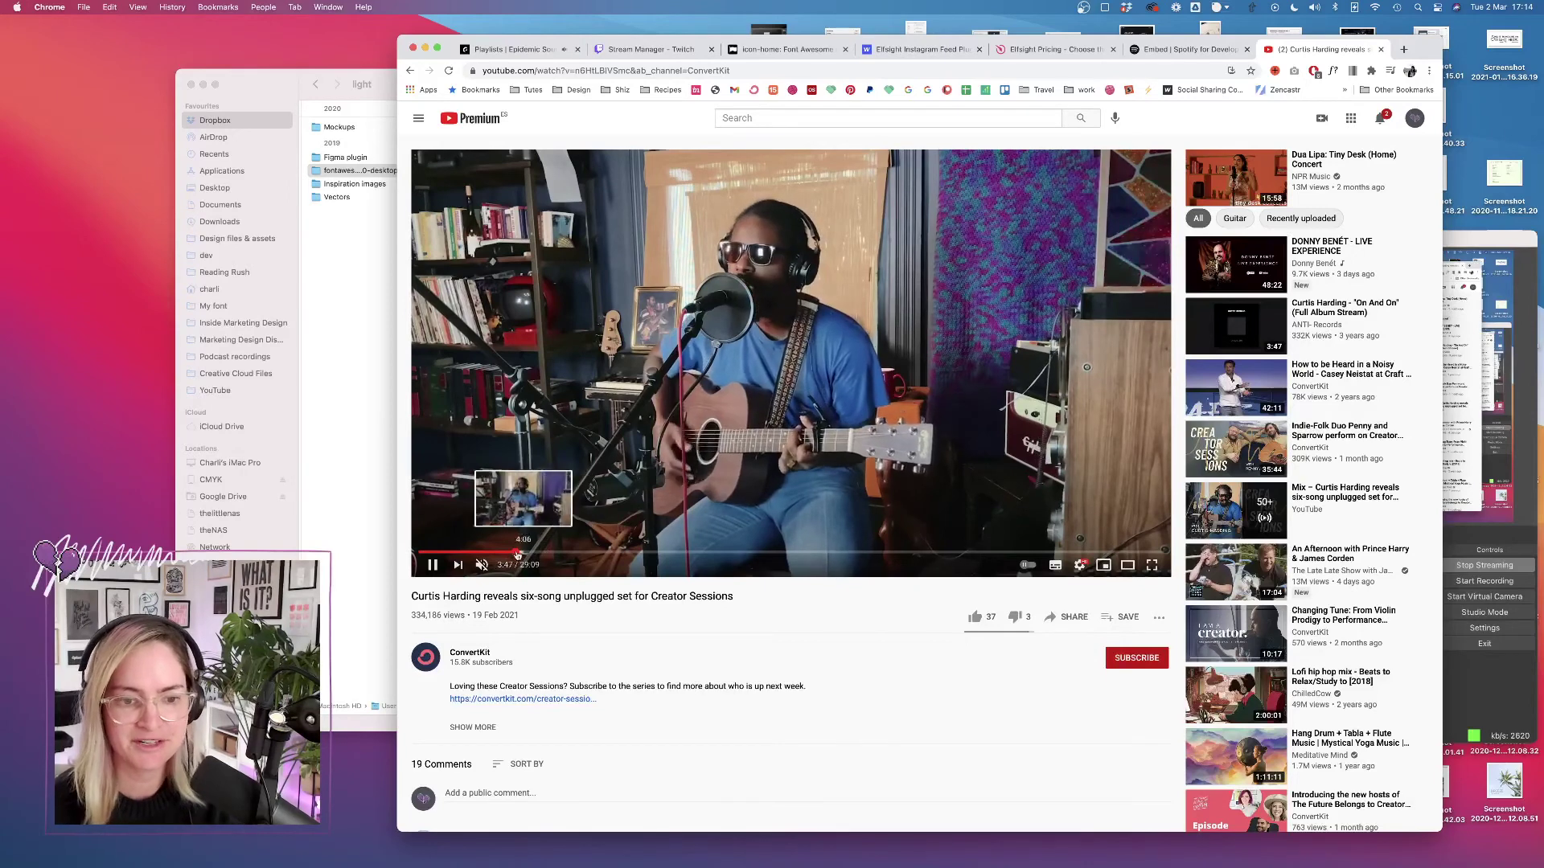
left_click(472, 551)
left_click(431, 566)
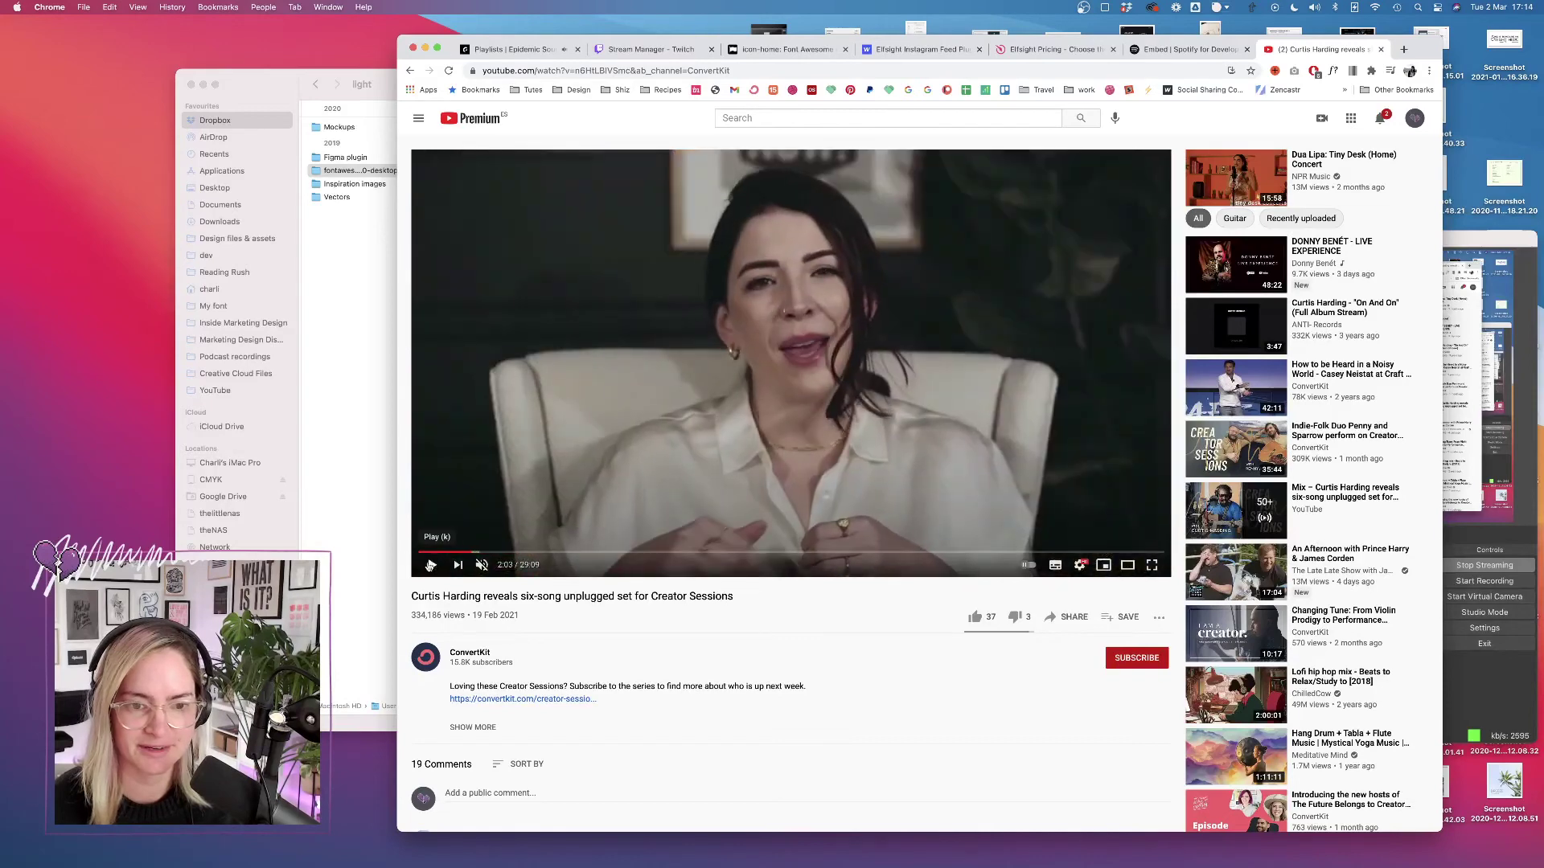
left_click(431, 565)
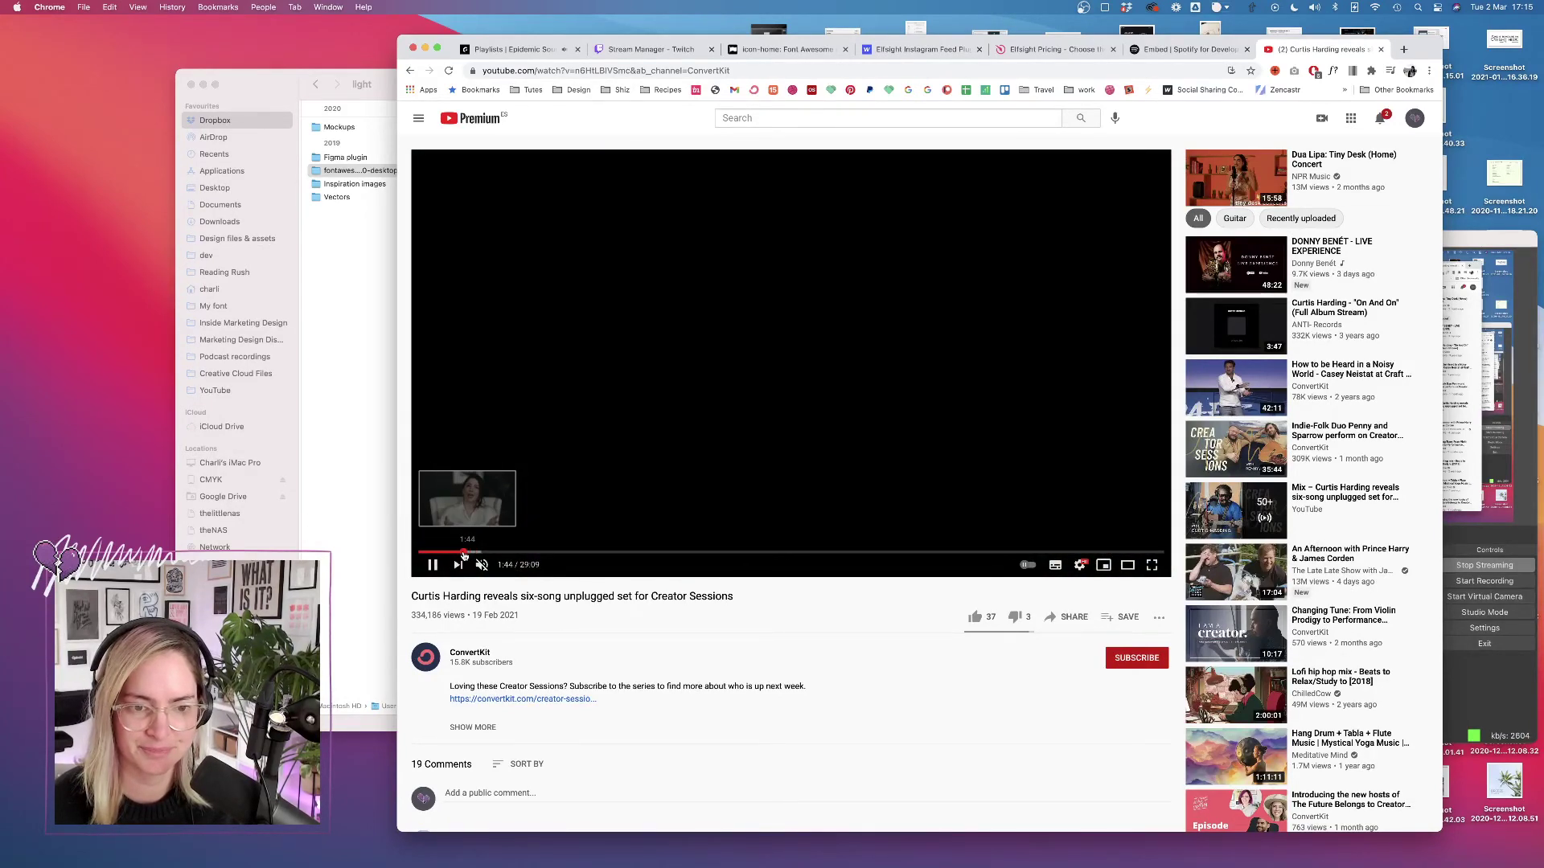
key("j")
key("j")
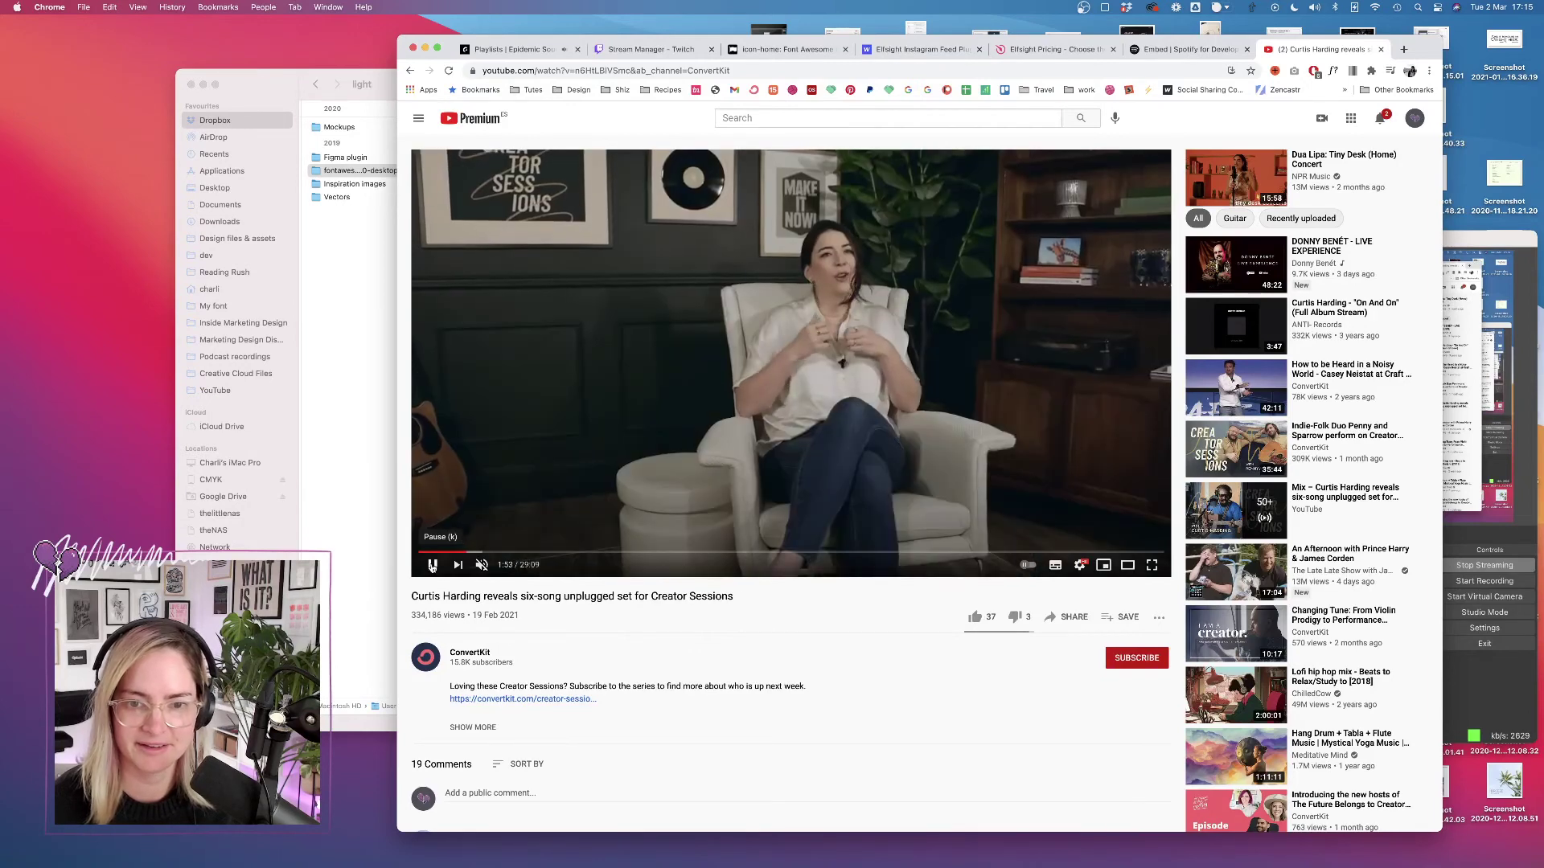
left_click(431, 565)
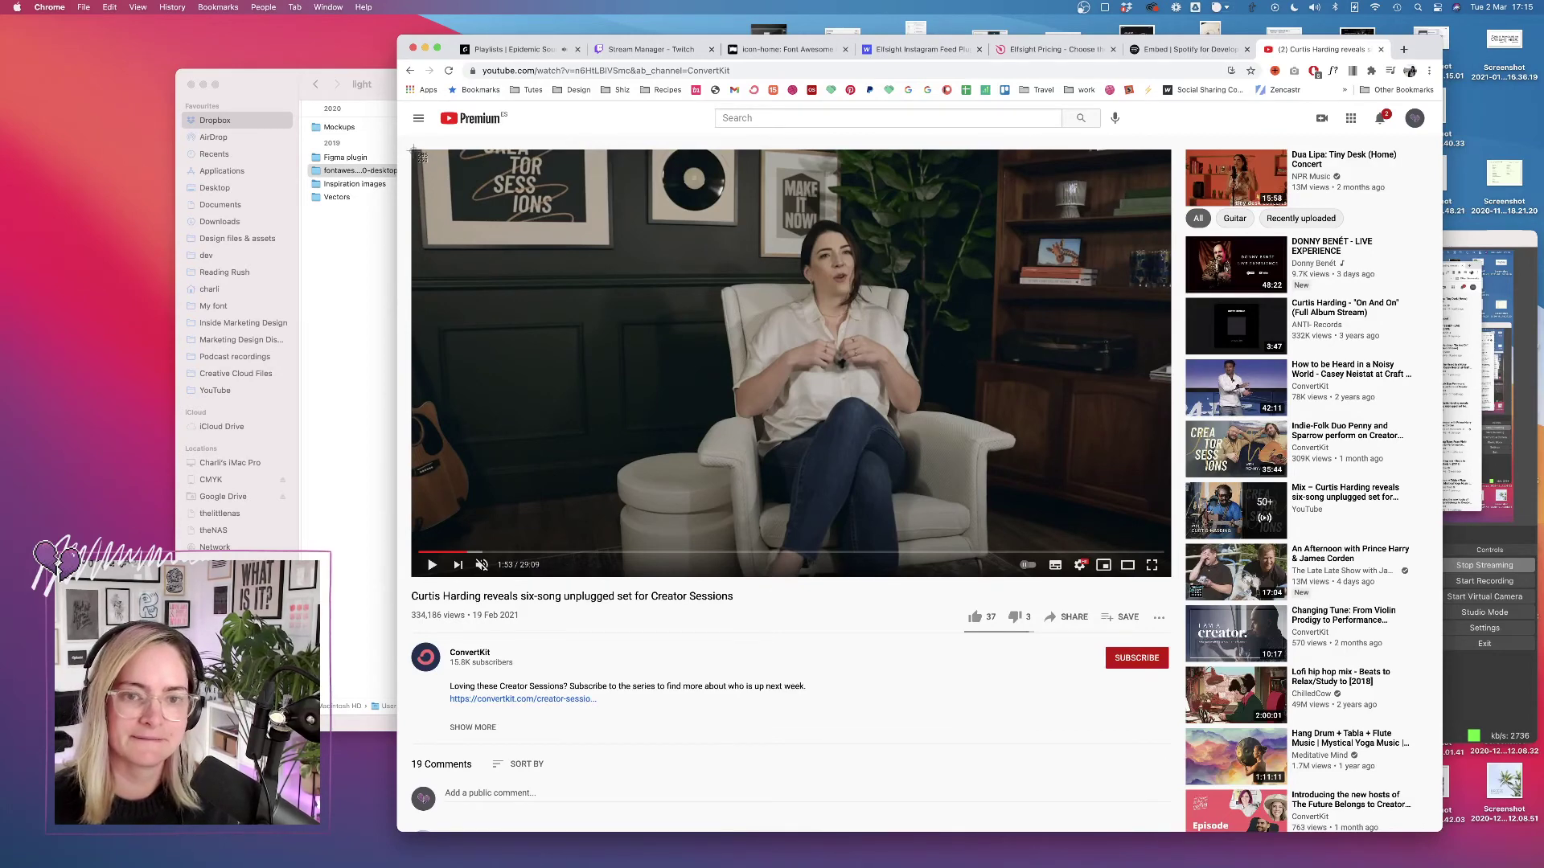
Capture a screenshot of the paused video frame and save it to the clipboard.
left_click_drag(413, 151, 1170, 551)
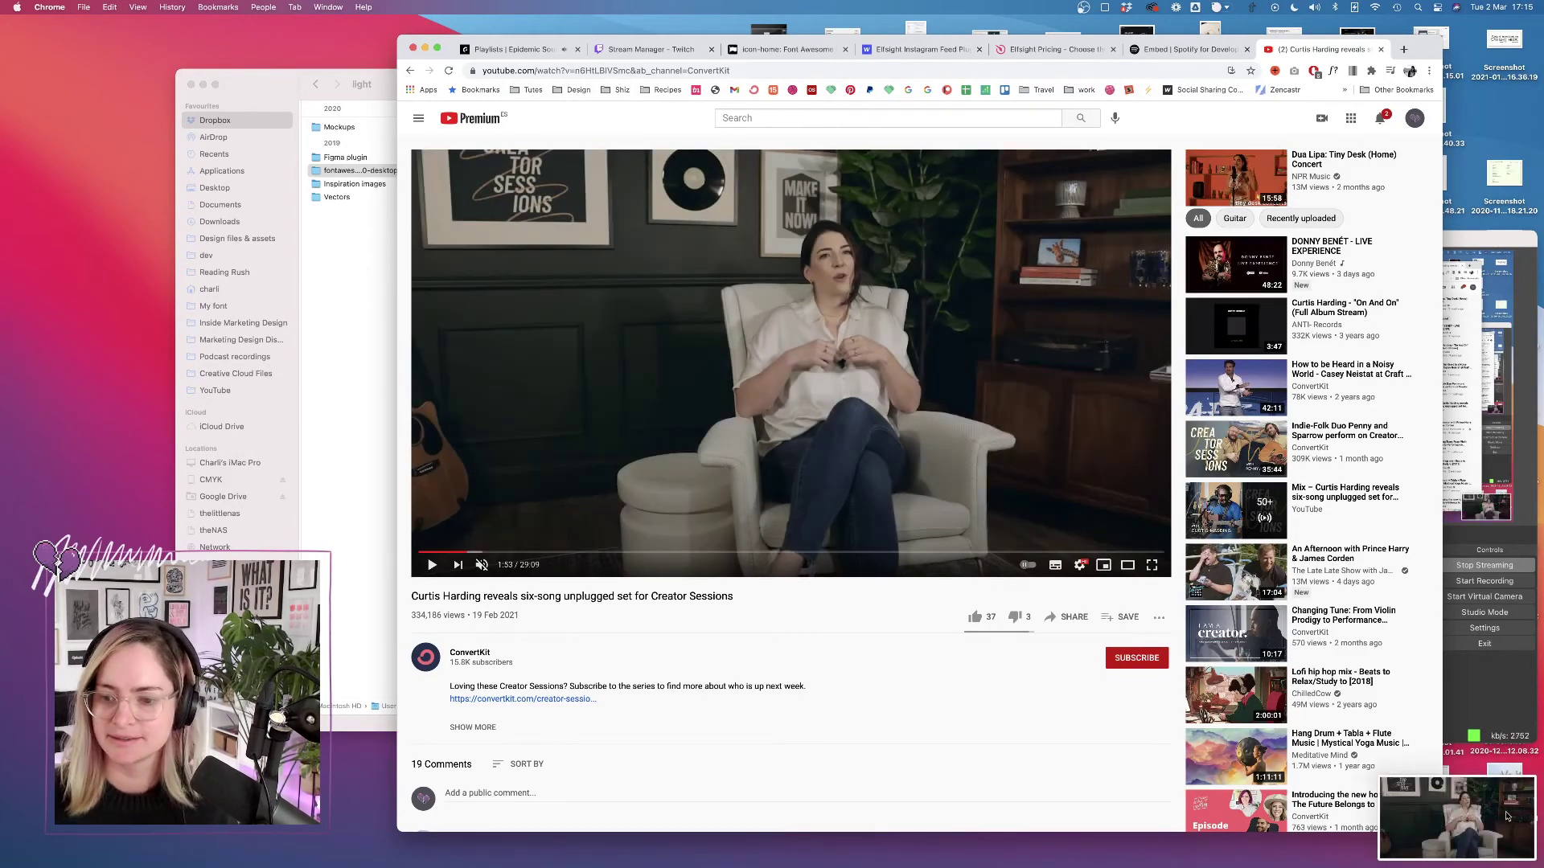
right_click(1498, 811)
left_click(1451, 742)
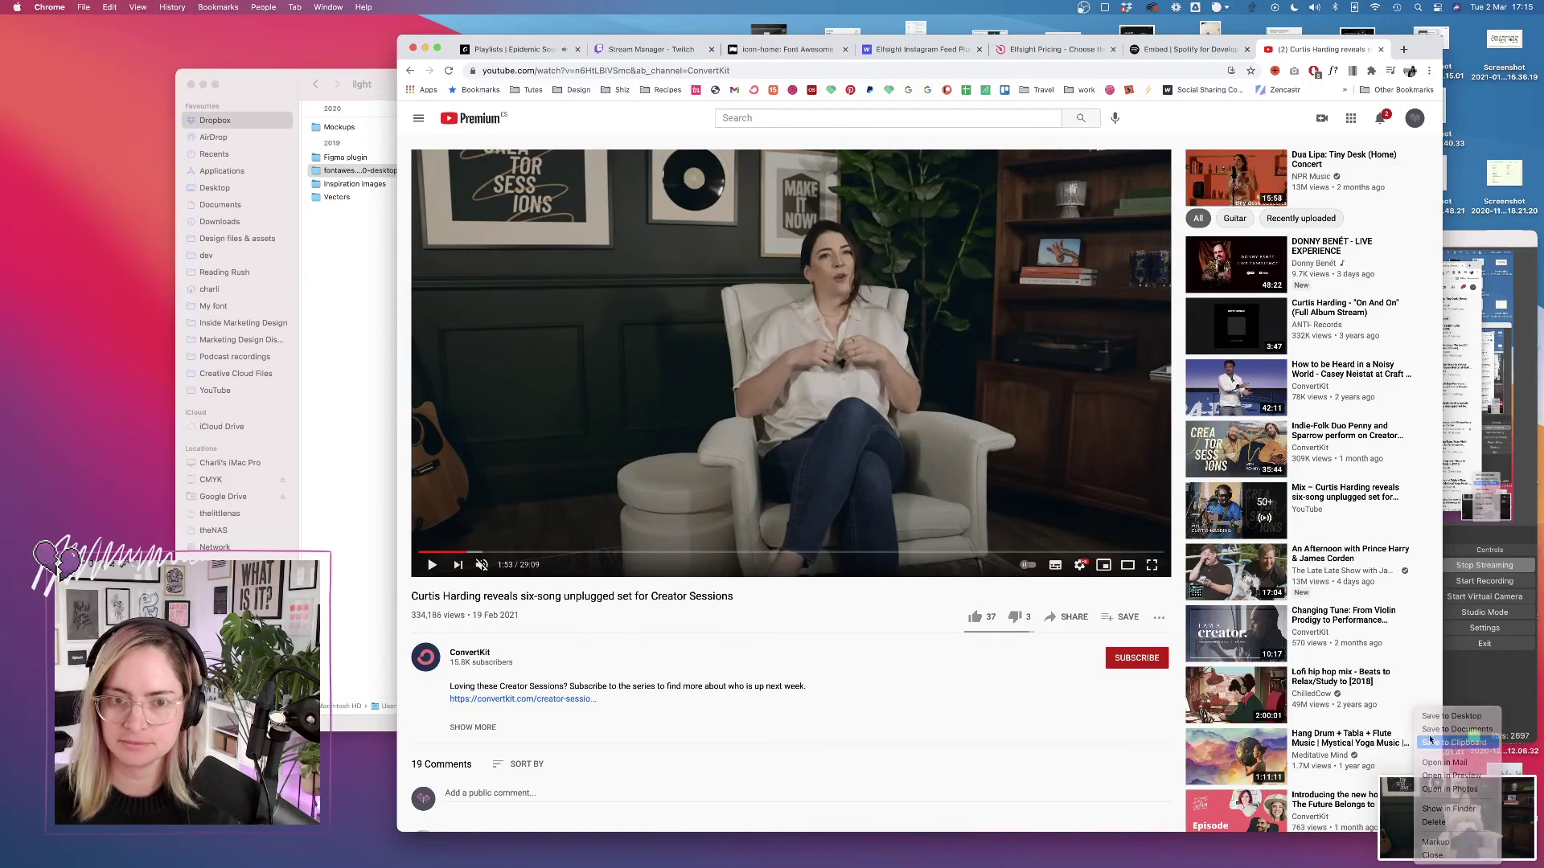
Switch to Figma, paste the video still into the emptied session desktop frame, scale it down and place it against the frame's left edge.
key("super+Tab")
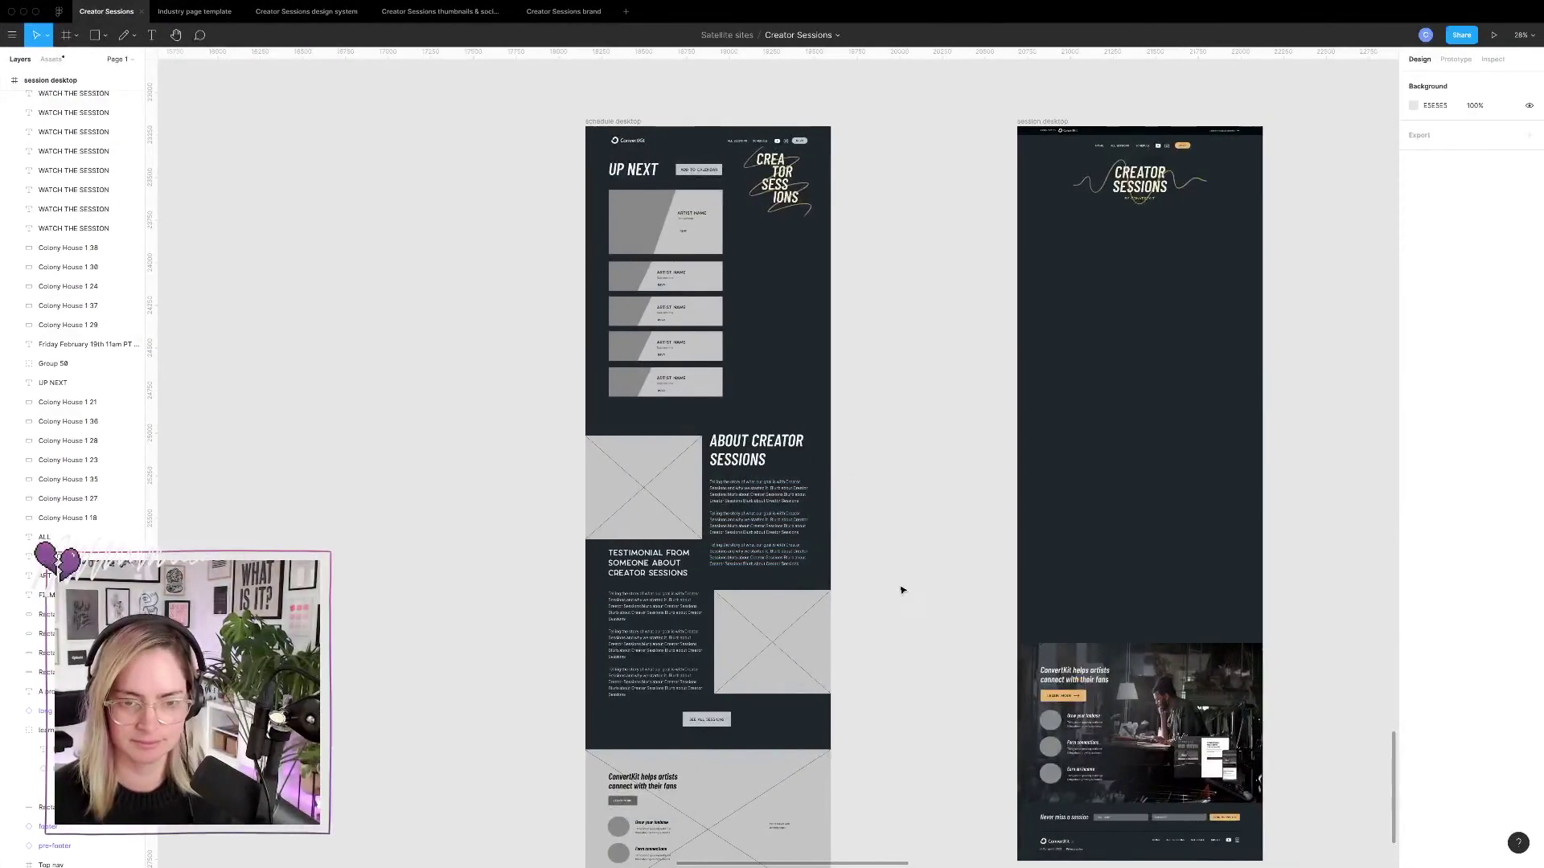
scroll(901, 587, "right", 5)
scroll(901, 587, "up", 1)
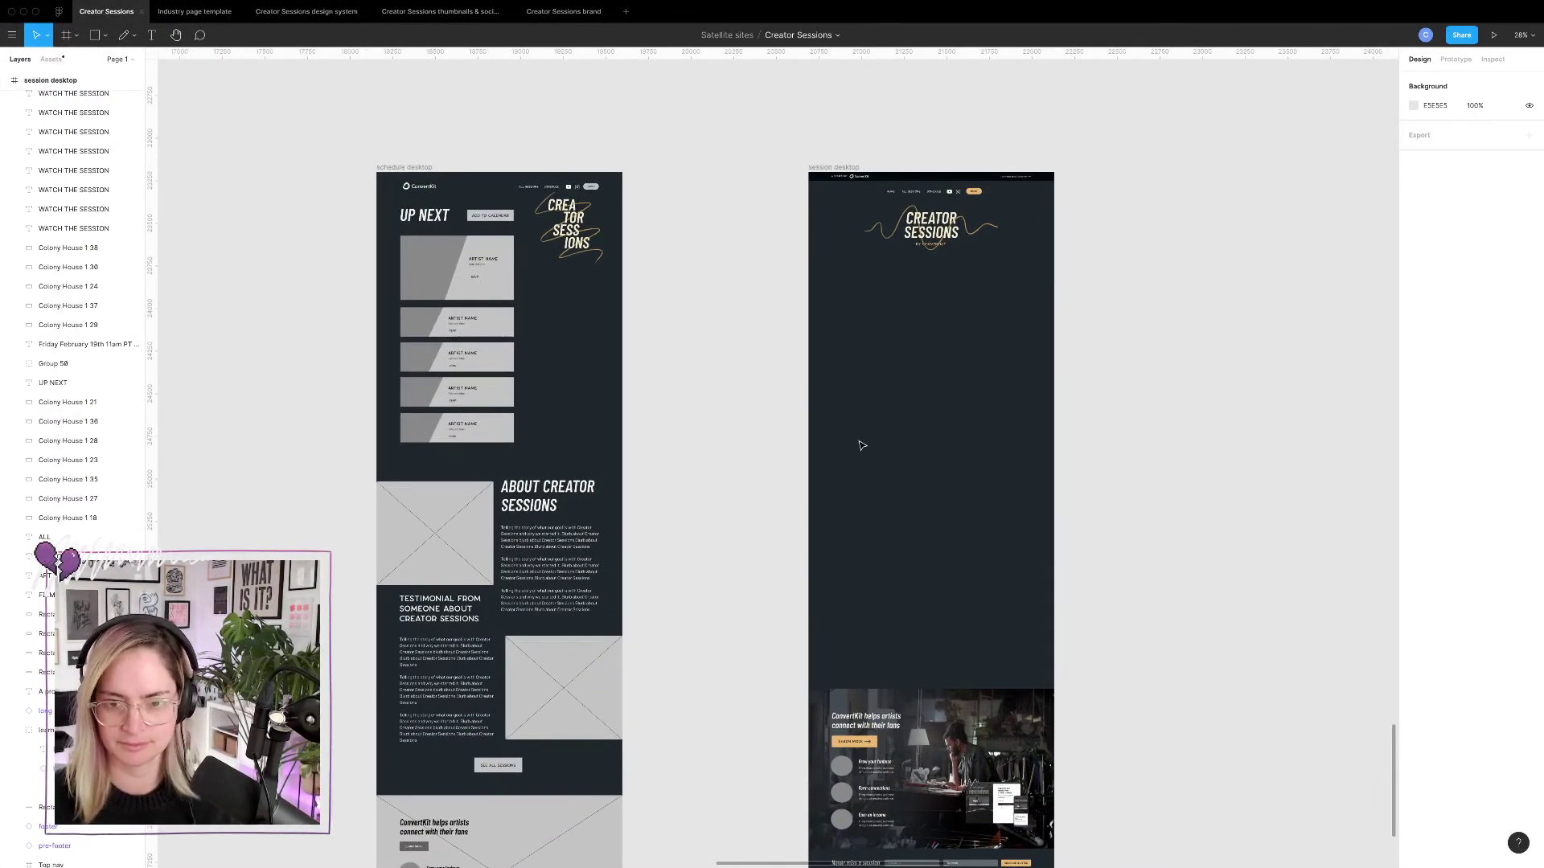
key("super+v")
left_click_drag(765, 423, 880, 424)
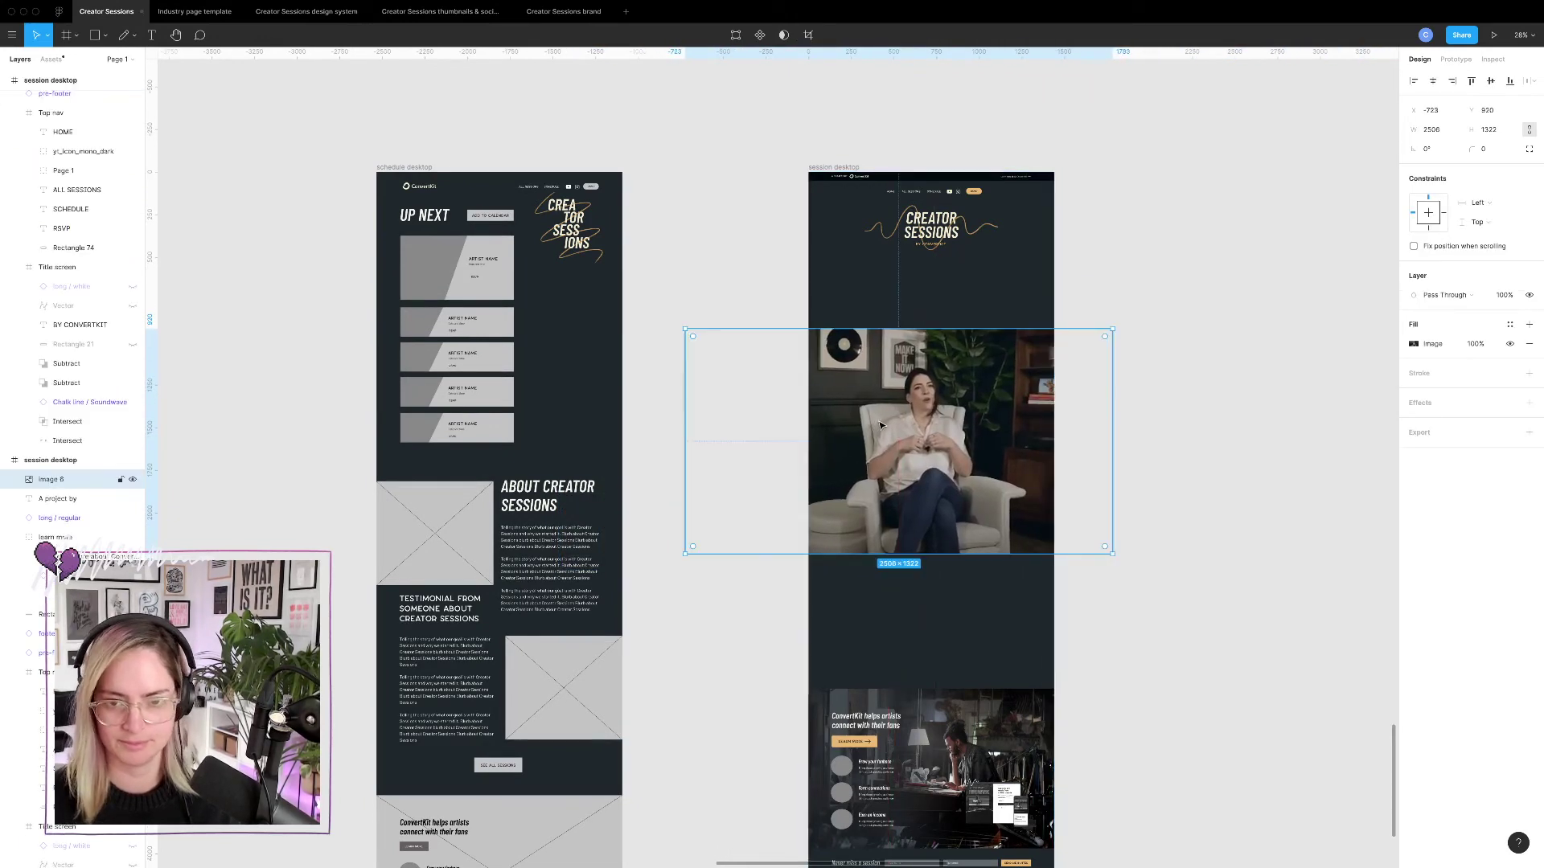
left_click_drag(1113, 328, 871, 451)
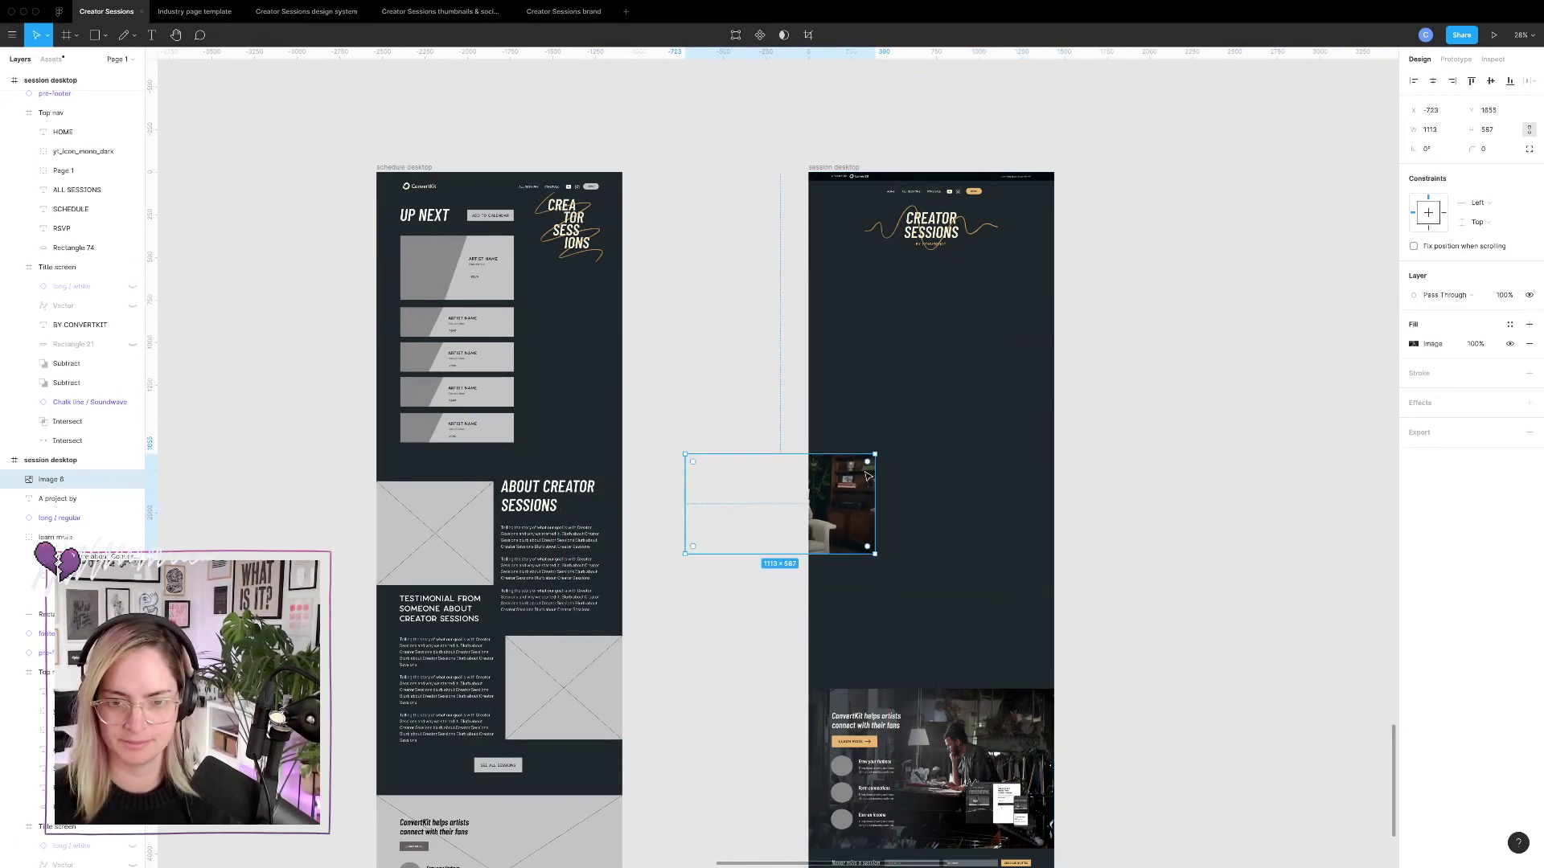
left_click_drag(842, 505, 918, 438)
scroll(971, 426, "up", 5)
left_click(1055, 466)
Change the tagline beneath the Creator Sessions logo in the copied frame to UP NEXT.
scroll(1055, 466, "down", 5)
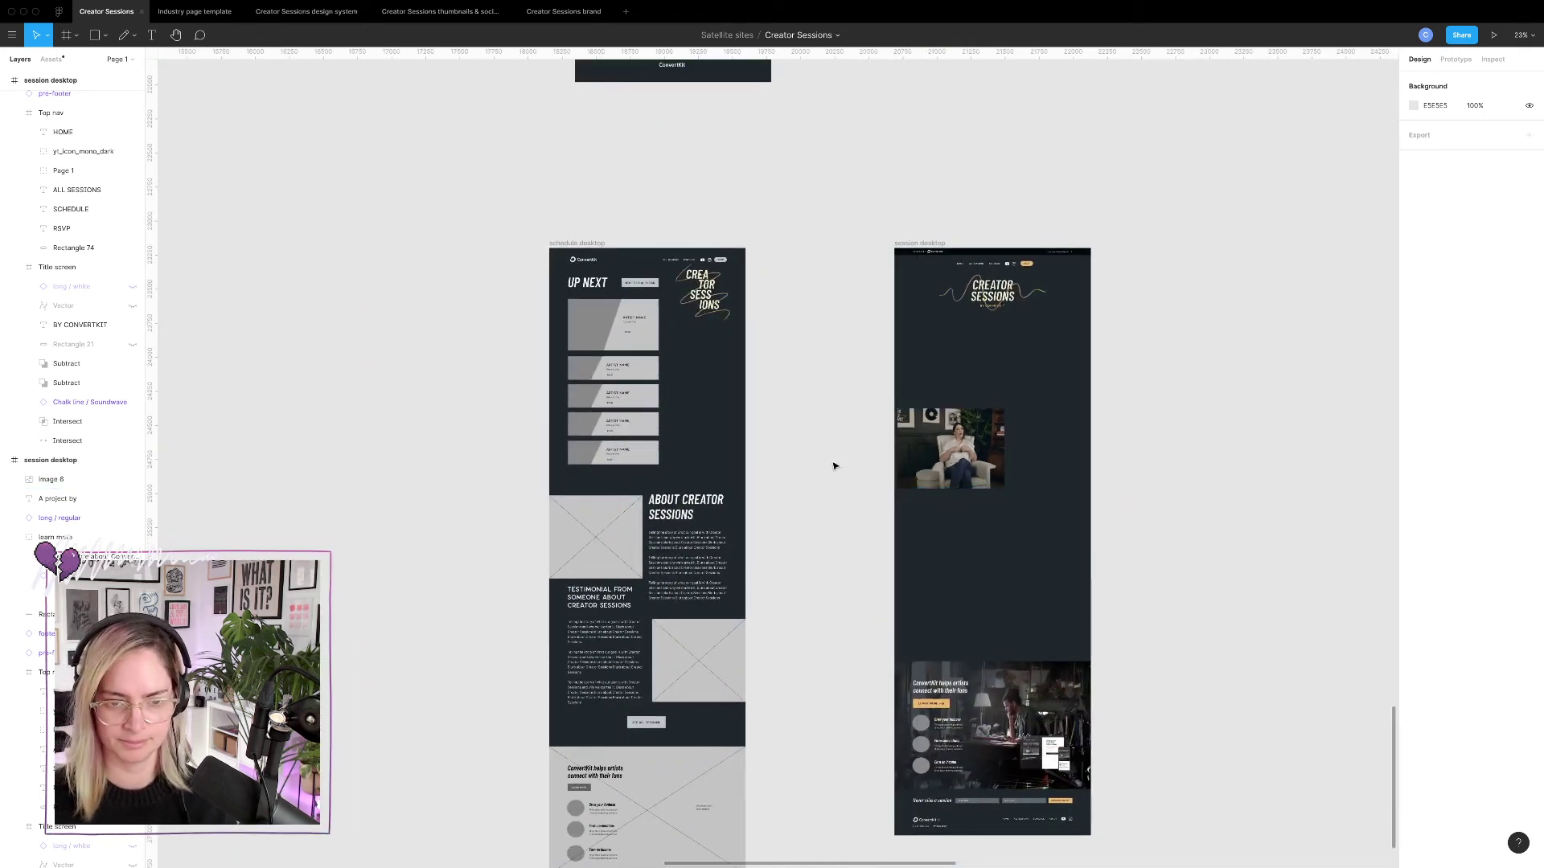
scroll(834, 461, "up", 5)
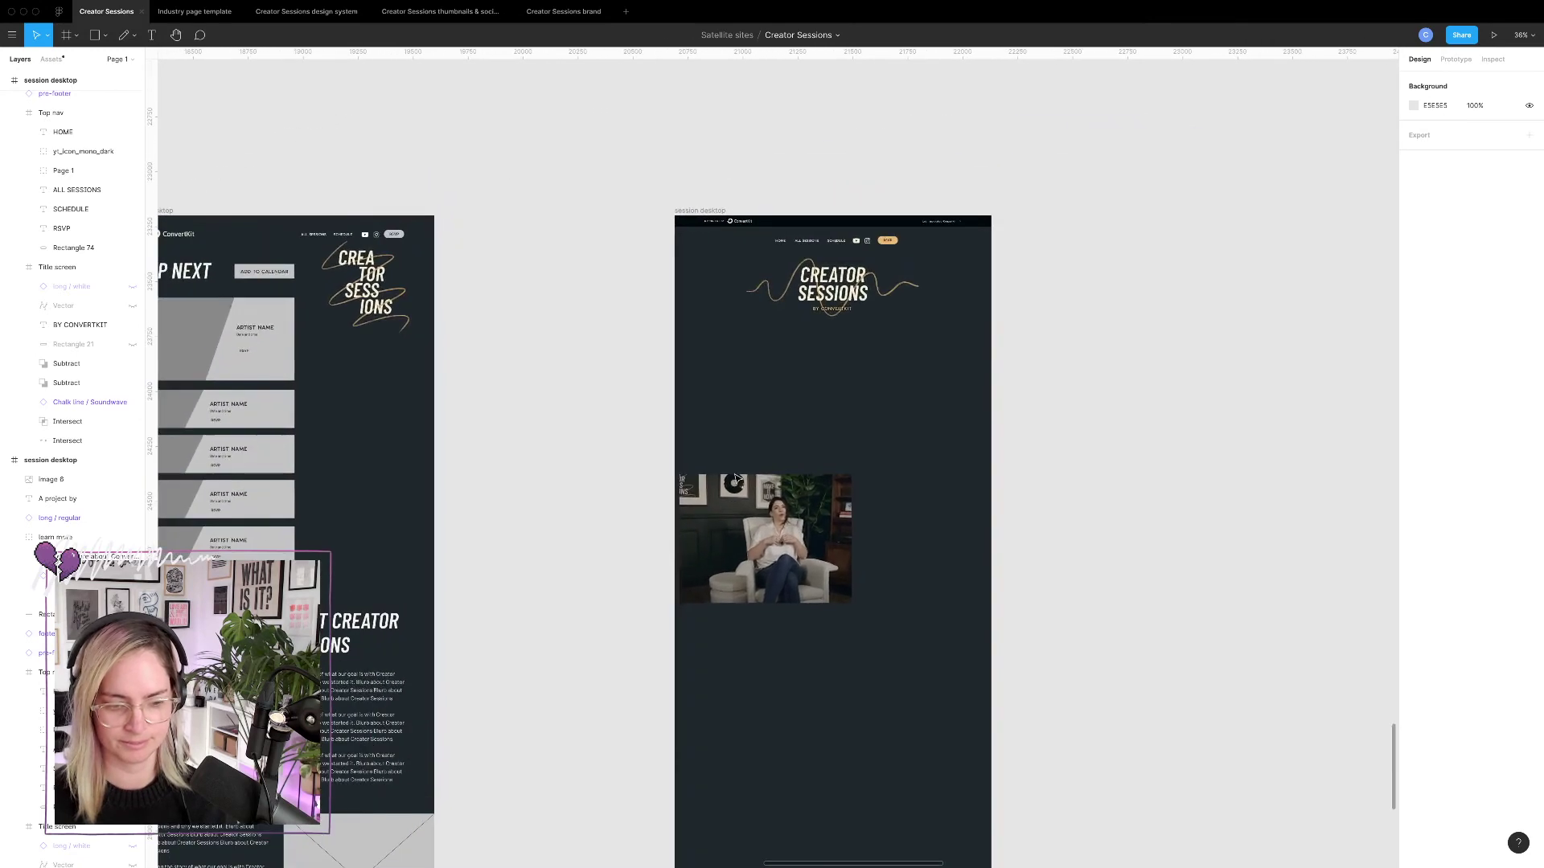
scroll(734, 479, "up", 5)
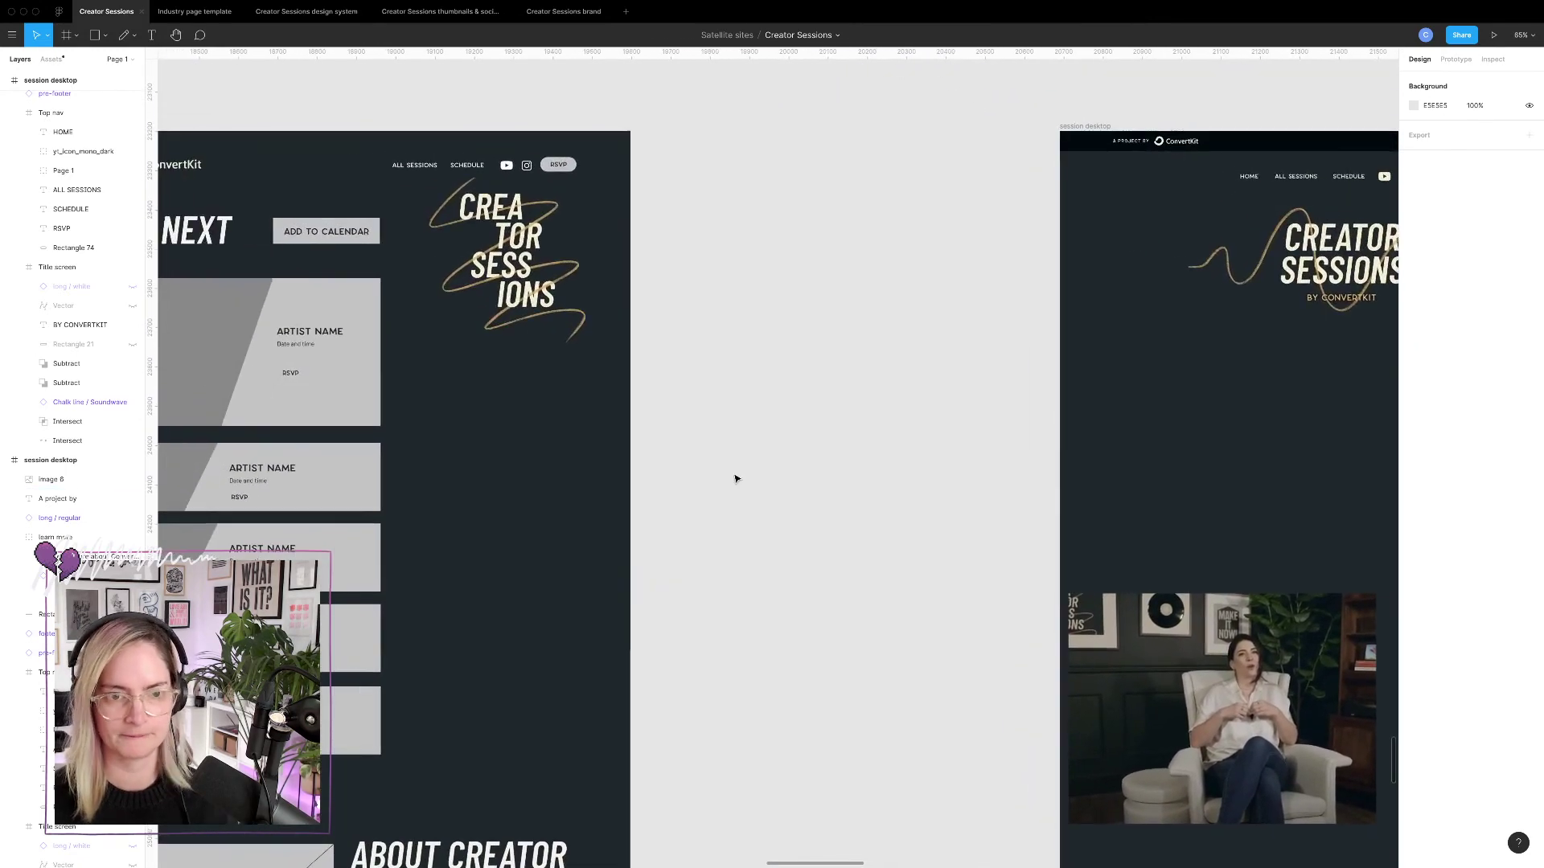
scroll(734, 479, "right", 5)
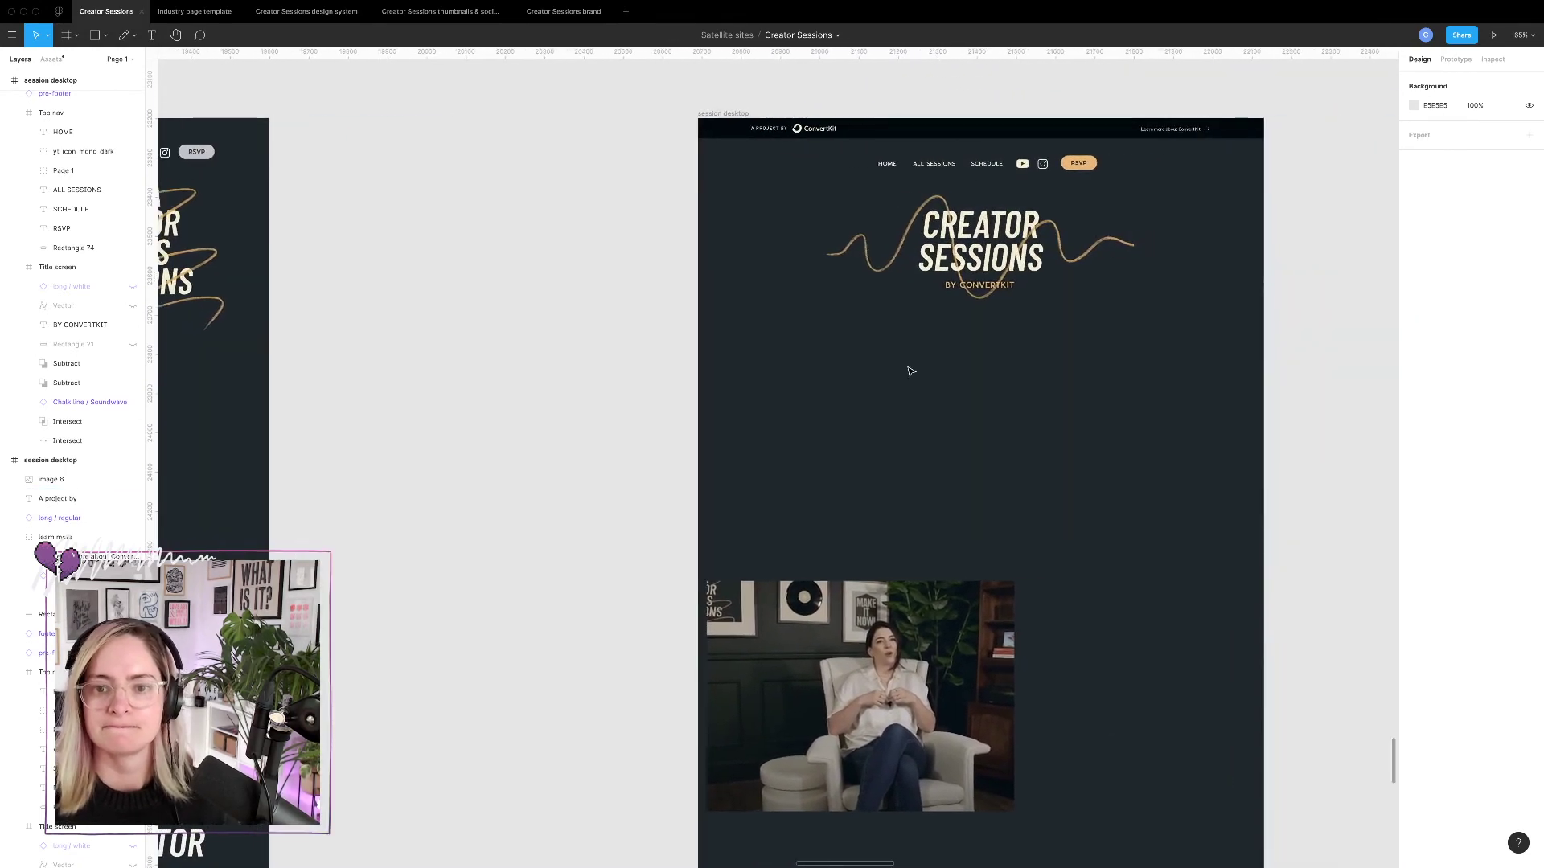
scroll(911, 372, "up", 5)
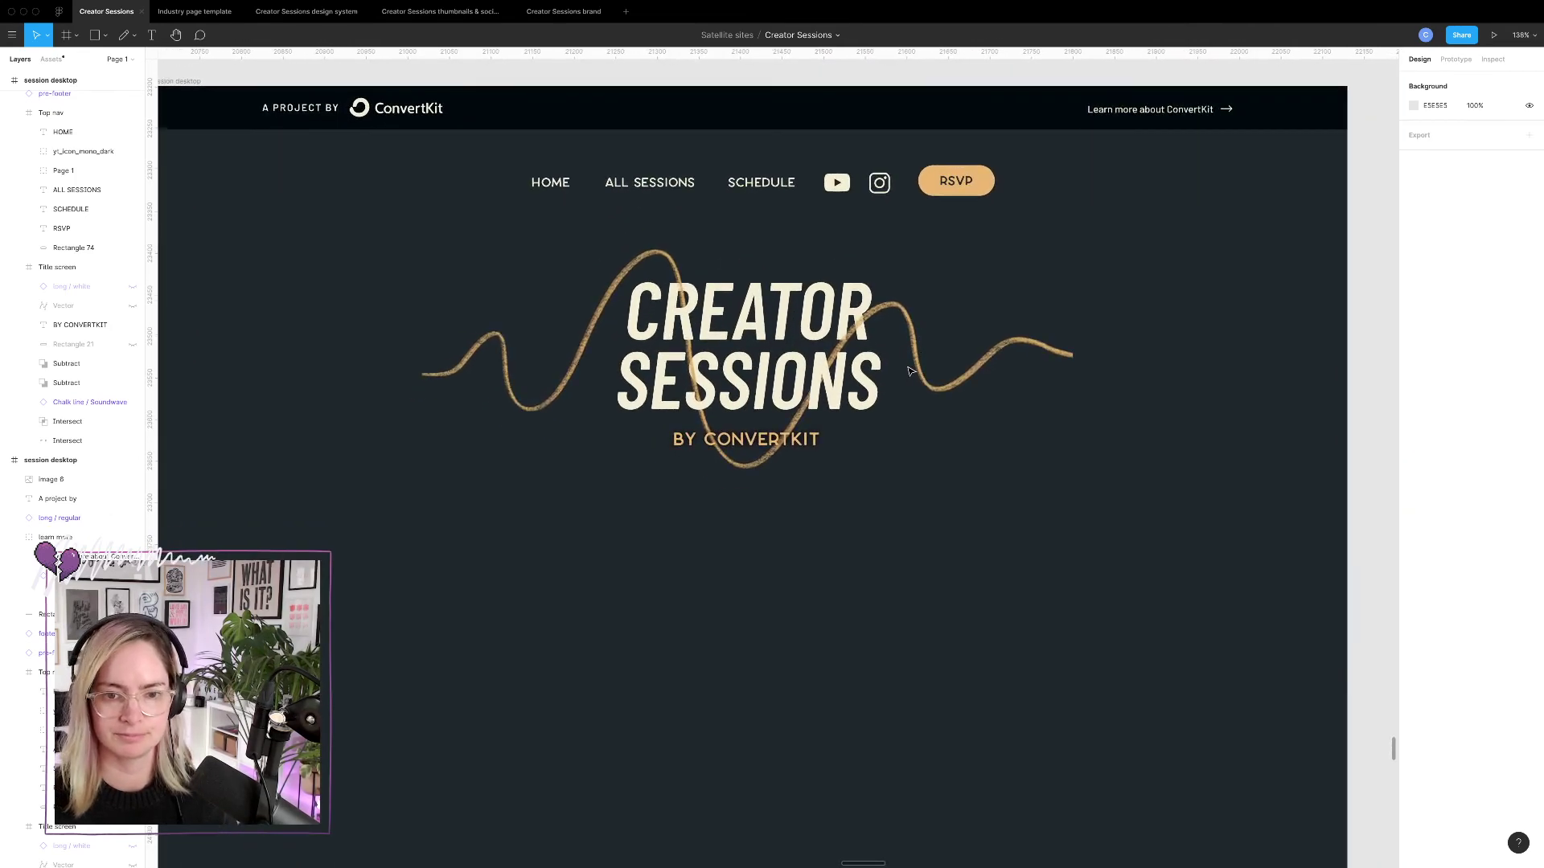
scroll(911, 371, "down", 5)
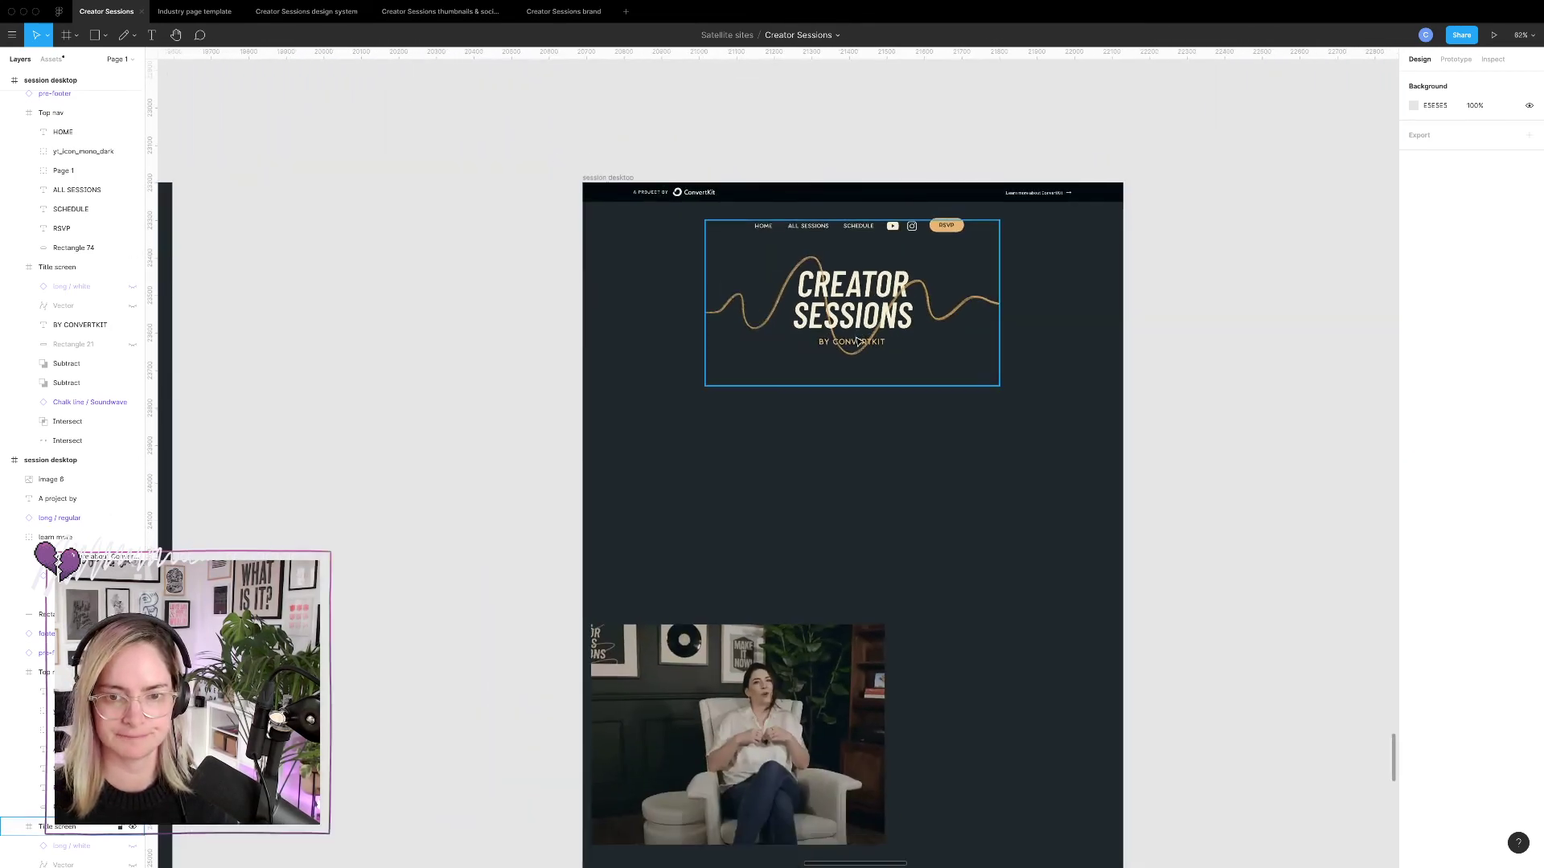
double_click(858, 341)
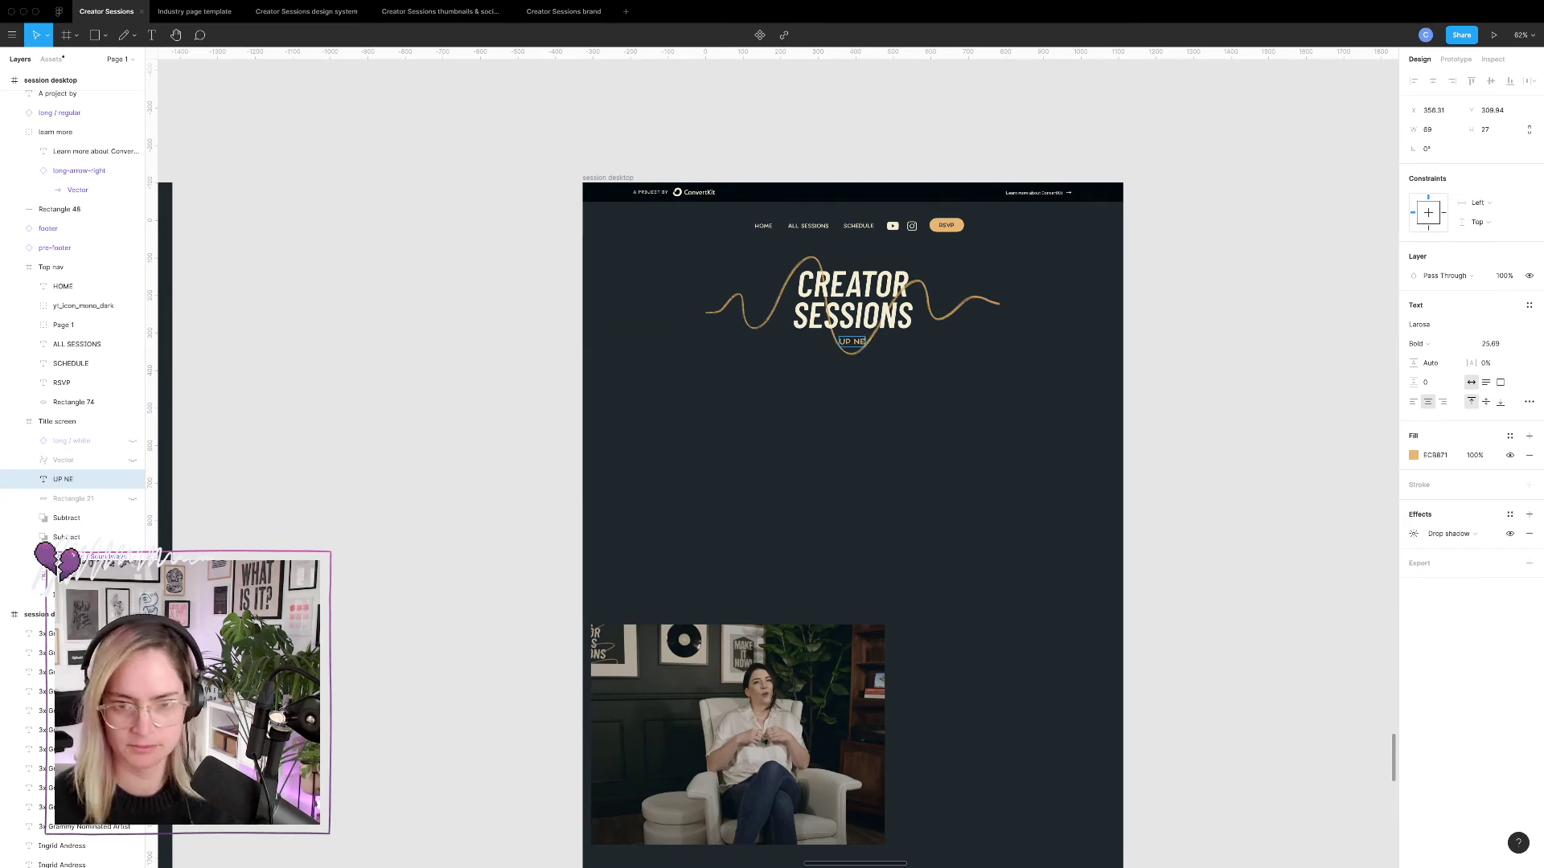
left_click(1059, 424)
scroll(1054, 420, "up", 5)
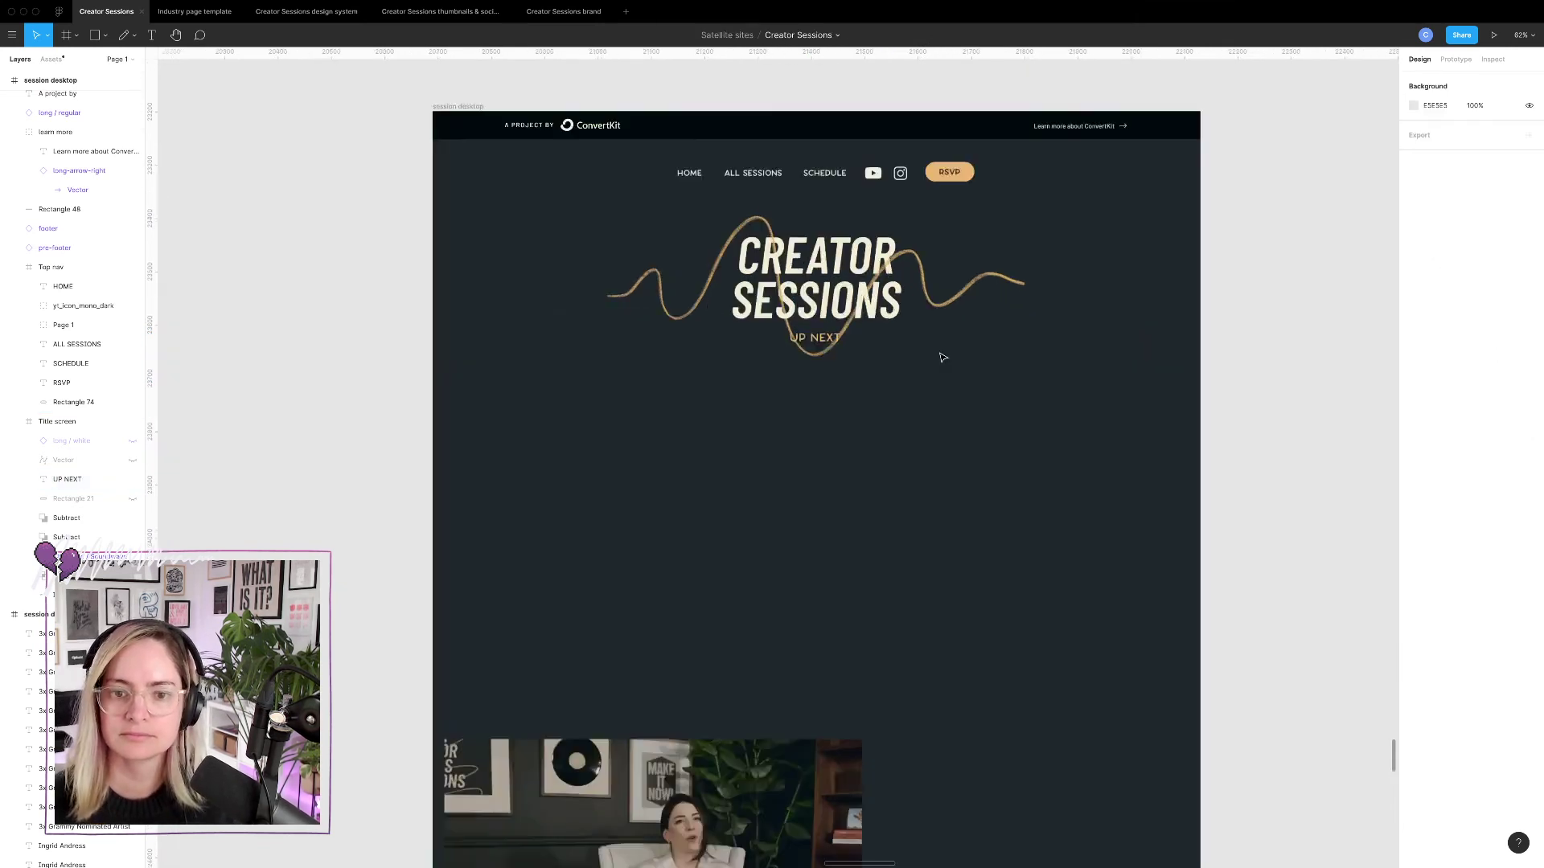
Compare the logo header in the copied frame with the headers of the session listing frames.
left_click(980, 370)
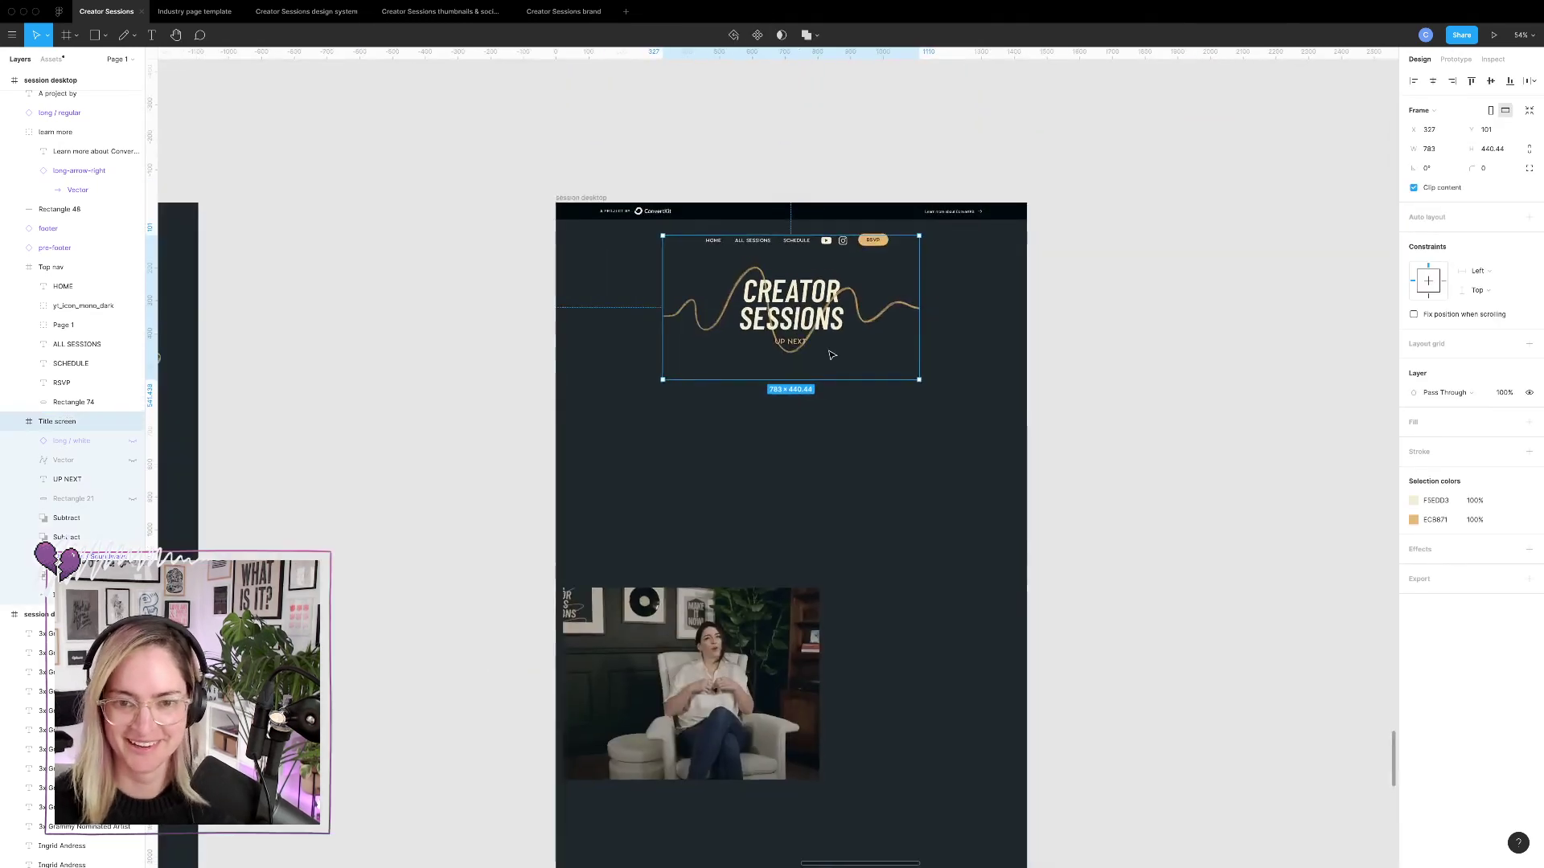
scroll(832, 355, "down", 5)
scroll(833, 355, "right", 10)
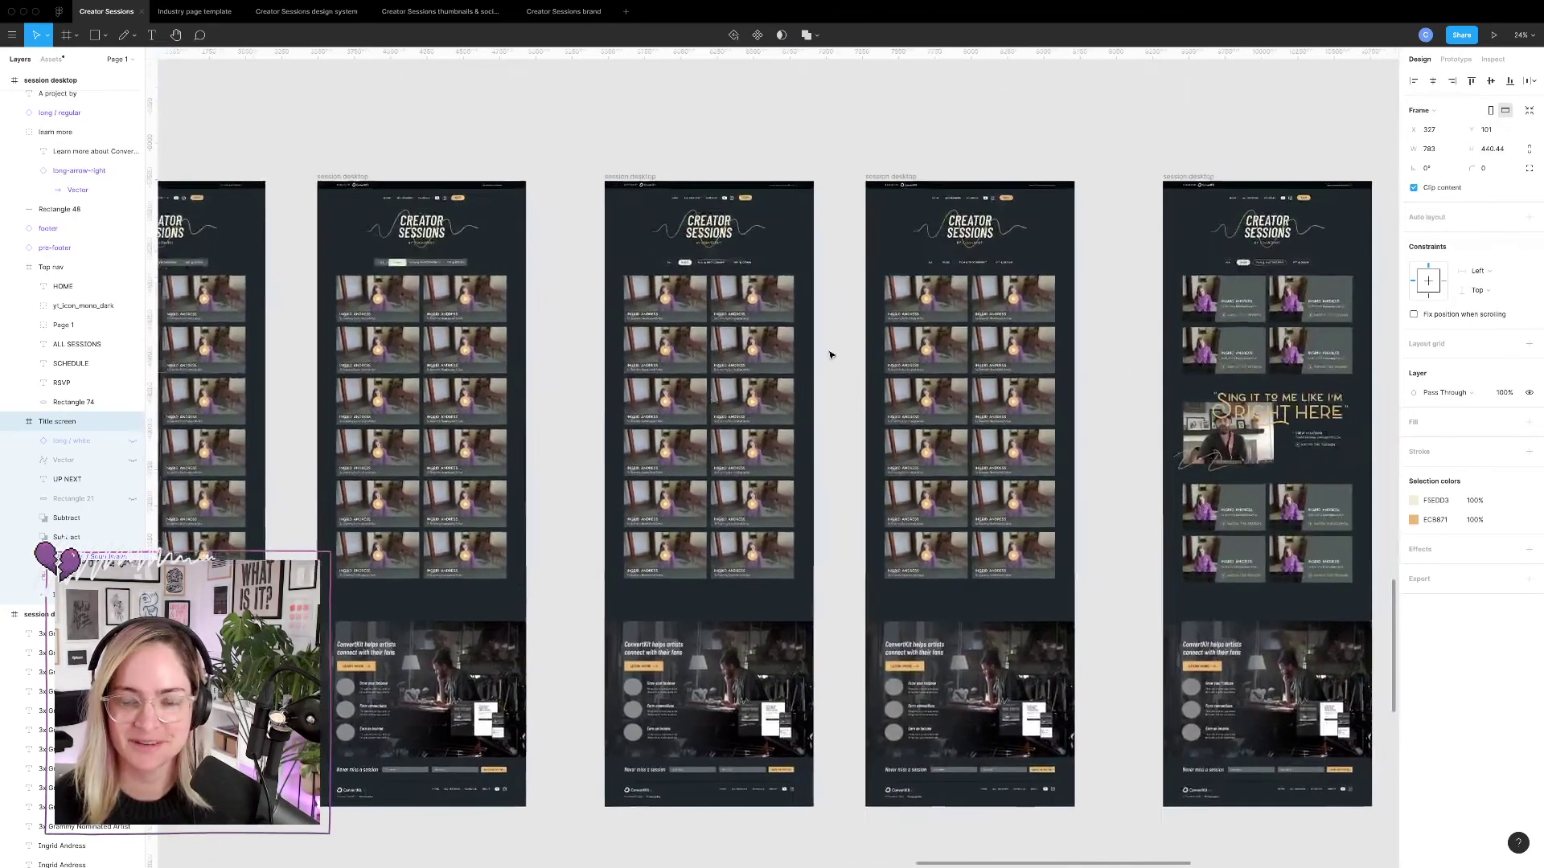
scroll(830, 355, "right", 6)
scroll(922, 329, "right", 10)
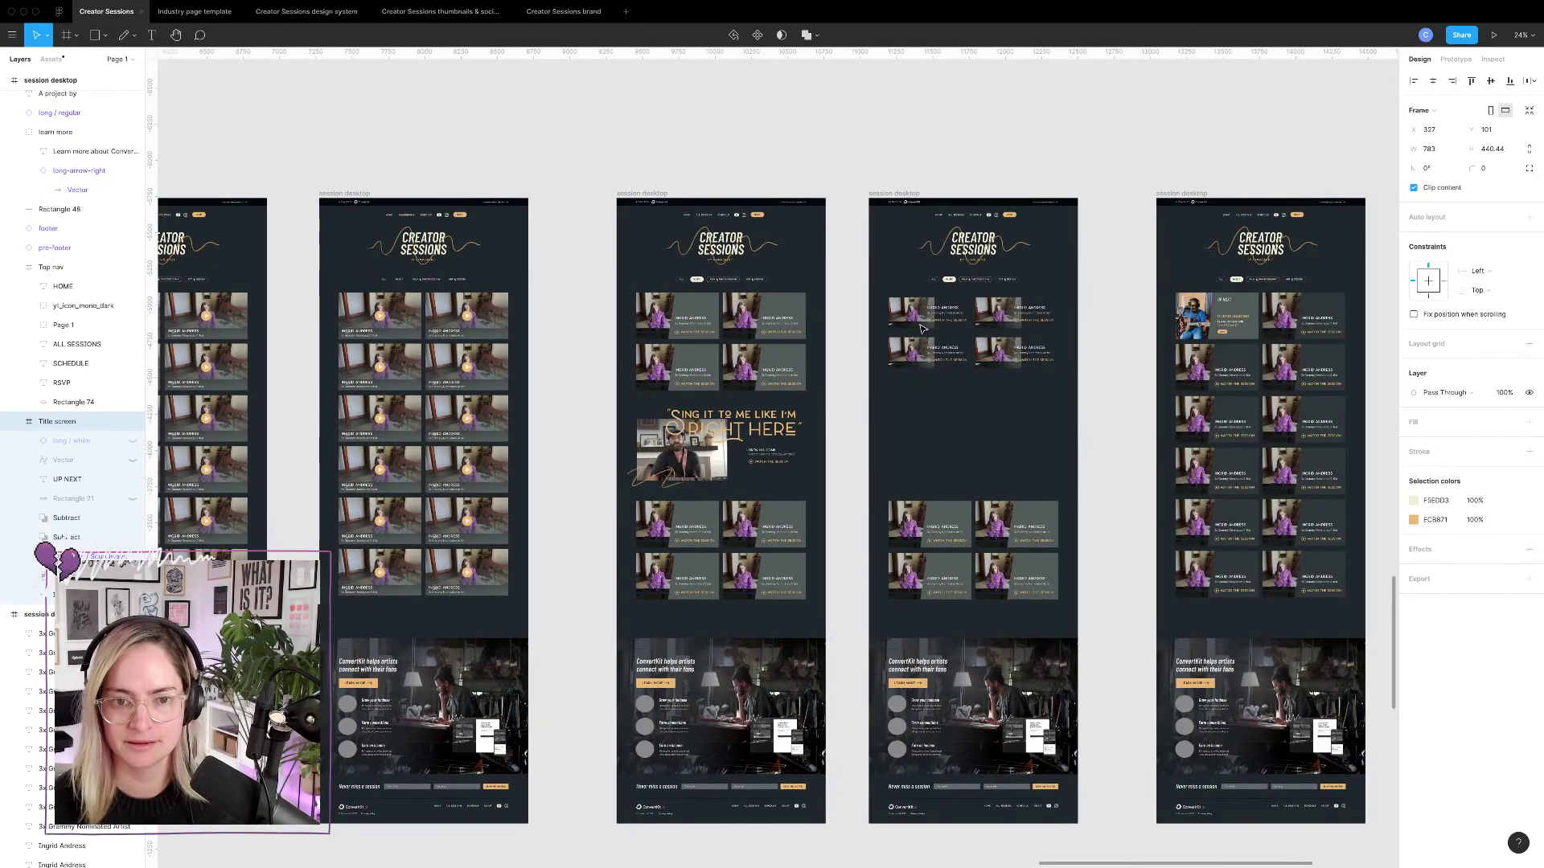
scroll(804, 386, "down", 10)
scroll(804, 386, "left", 15)
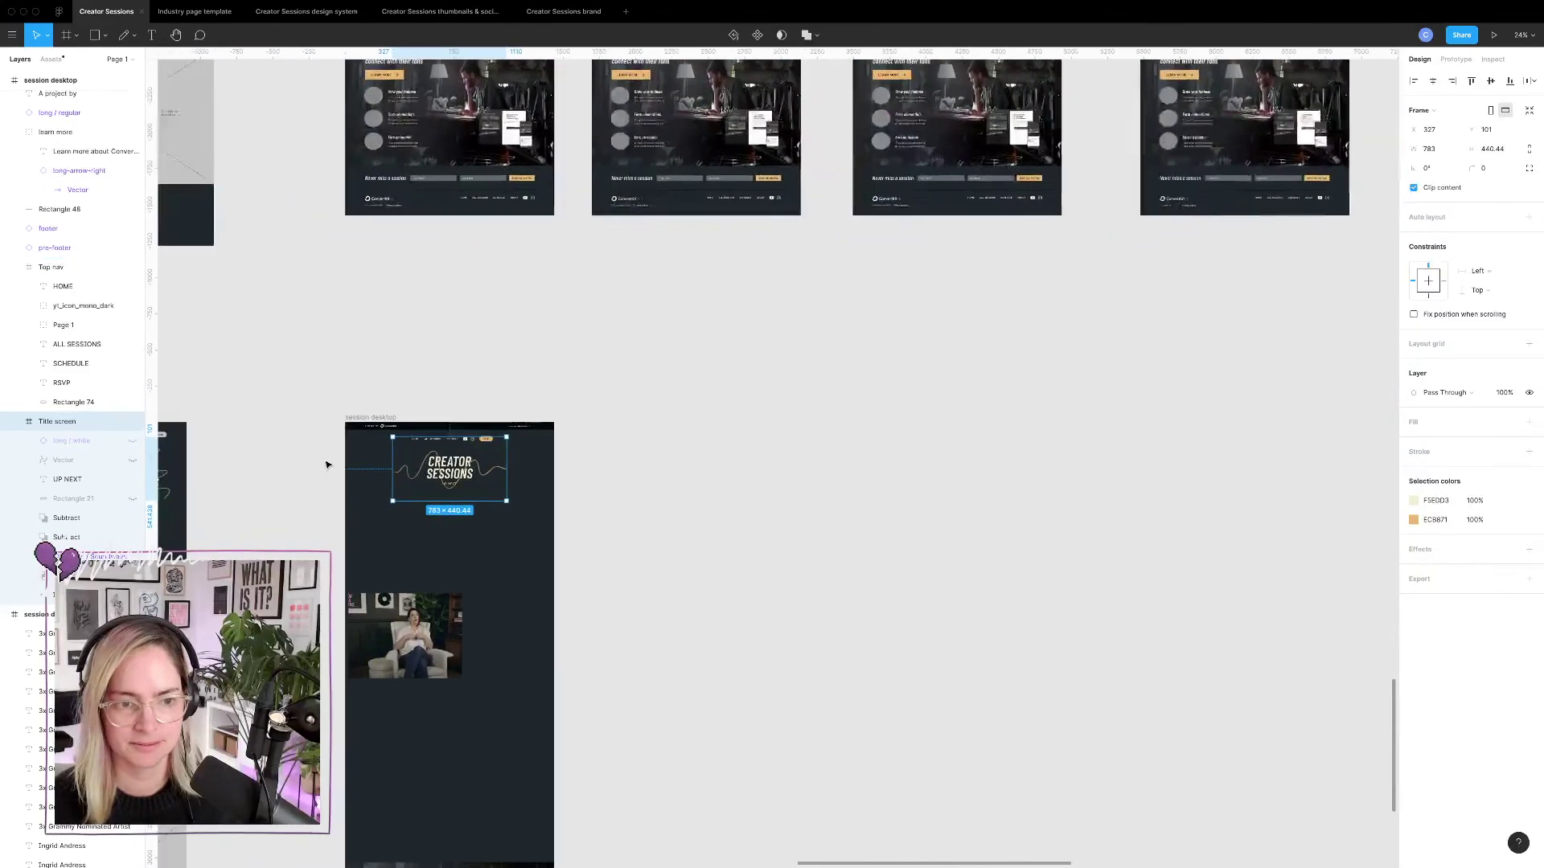
scroll(326, 465, "left", 2)
scroll(575, 491, "up", 10, "ctrl")
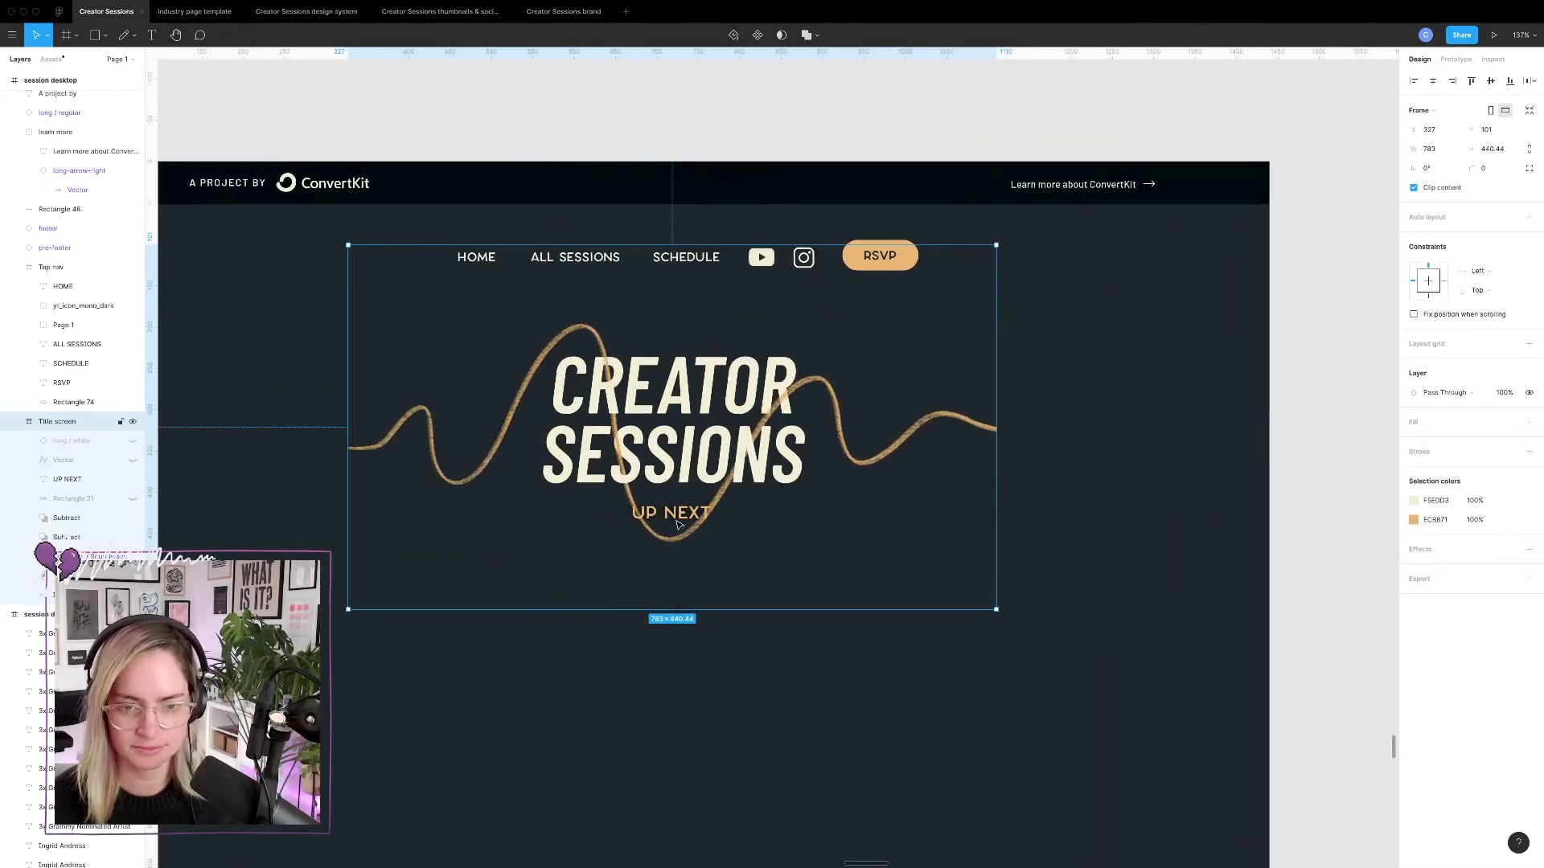
Set the tagline beneath the Creator Sessions logo back to BY CONVERTKIT.
left_click(678, 525)
key("Return")
type("B")
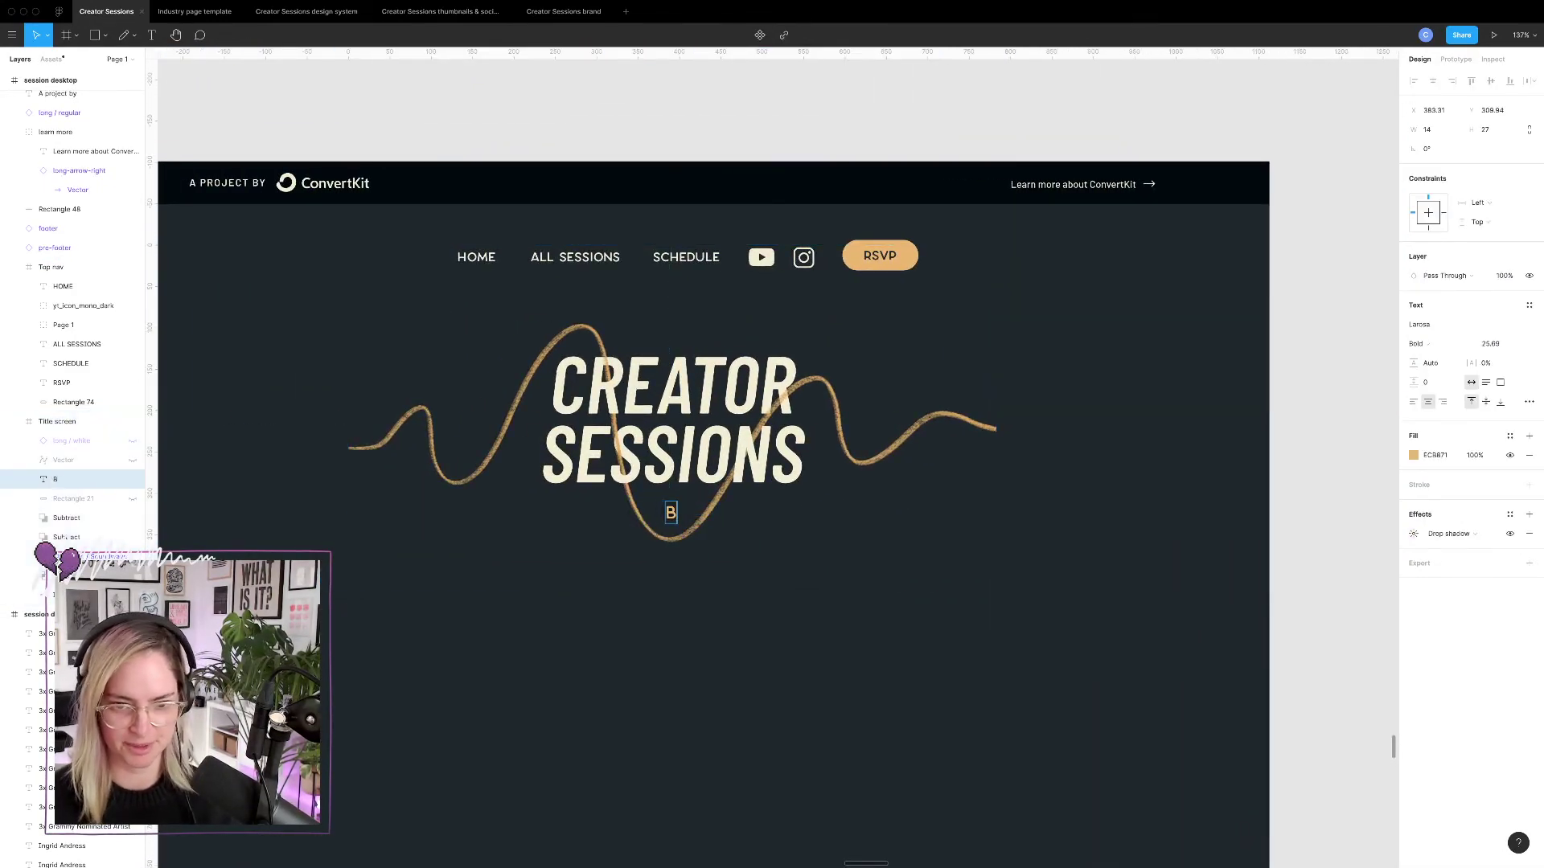
type("Y CONVERTKIT")
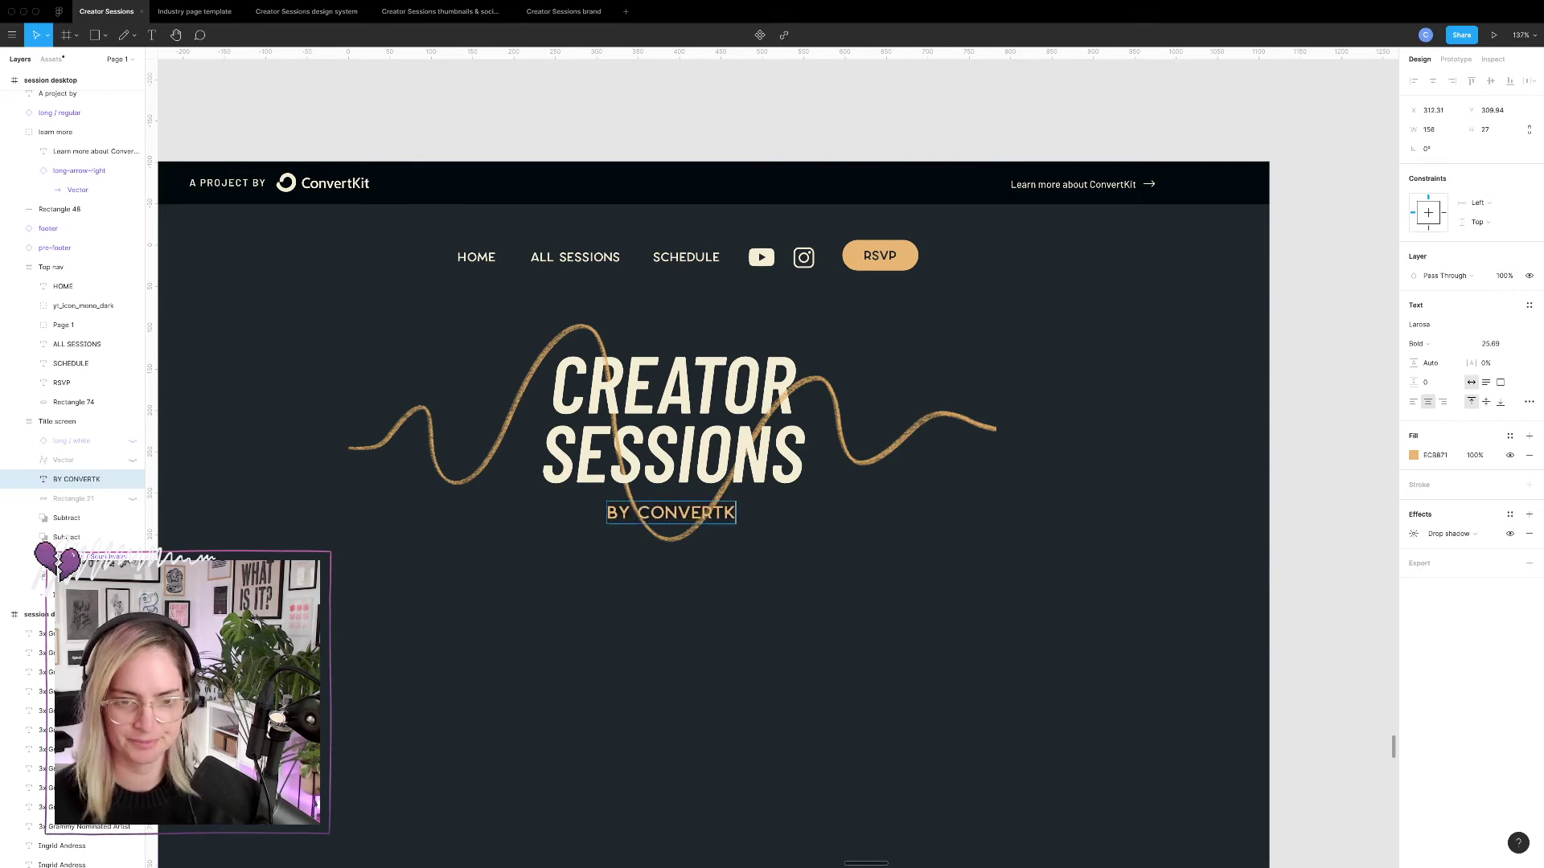
key("Escape")
key("Escape")
key("Escape")
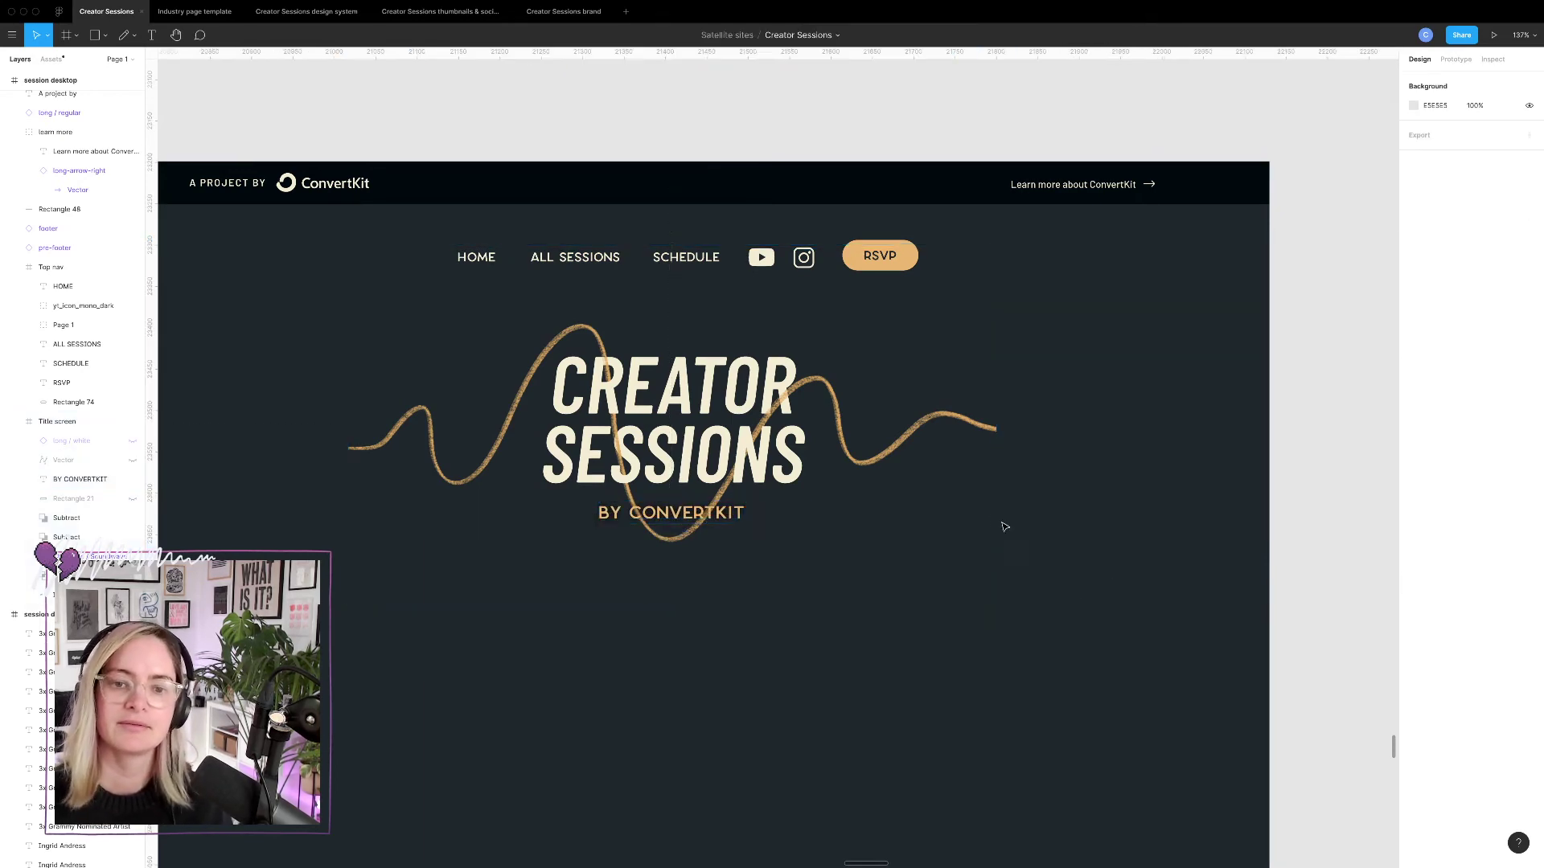
Find the home desktop frame and copy the artist card beneath its UP NEXT label, including photo, date and RSVP button.
scroll(987, 517, "down", 3, "ctrl")
scroll(987, 518, "down", 5, "ctrl")
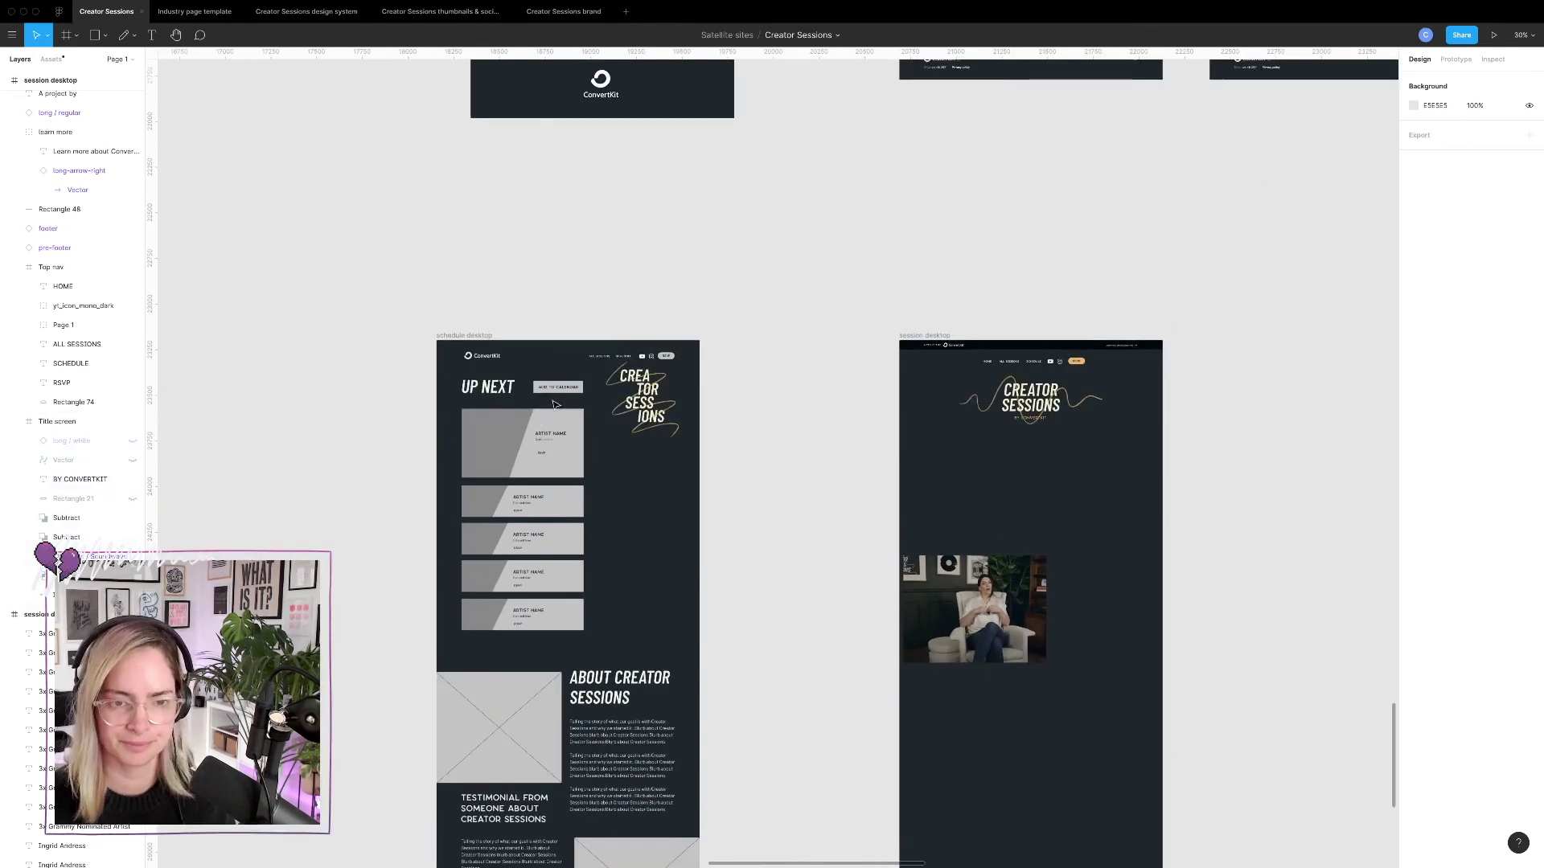
scroll(816, 455, "down", 5, "ctrl")
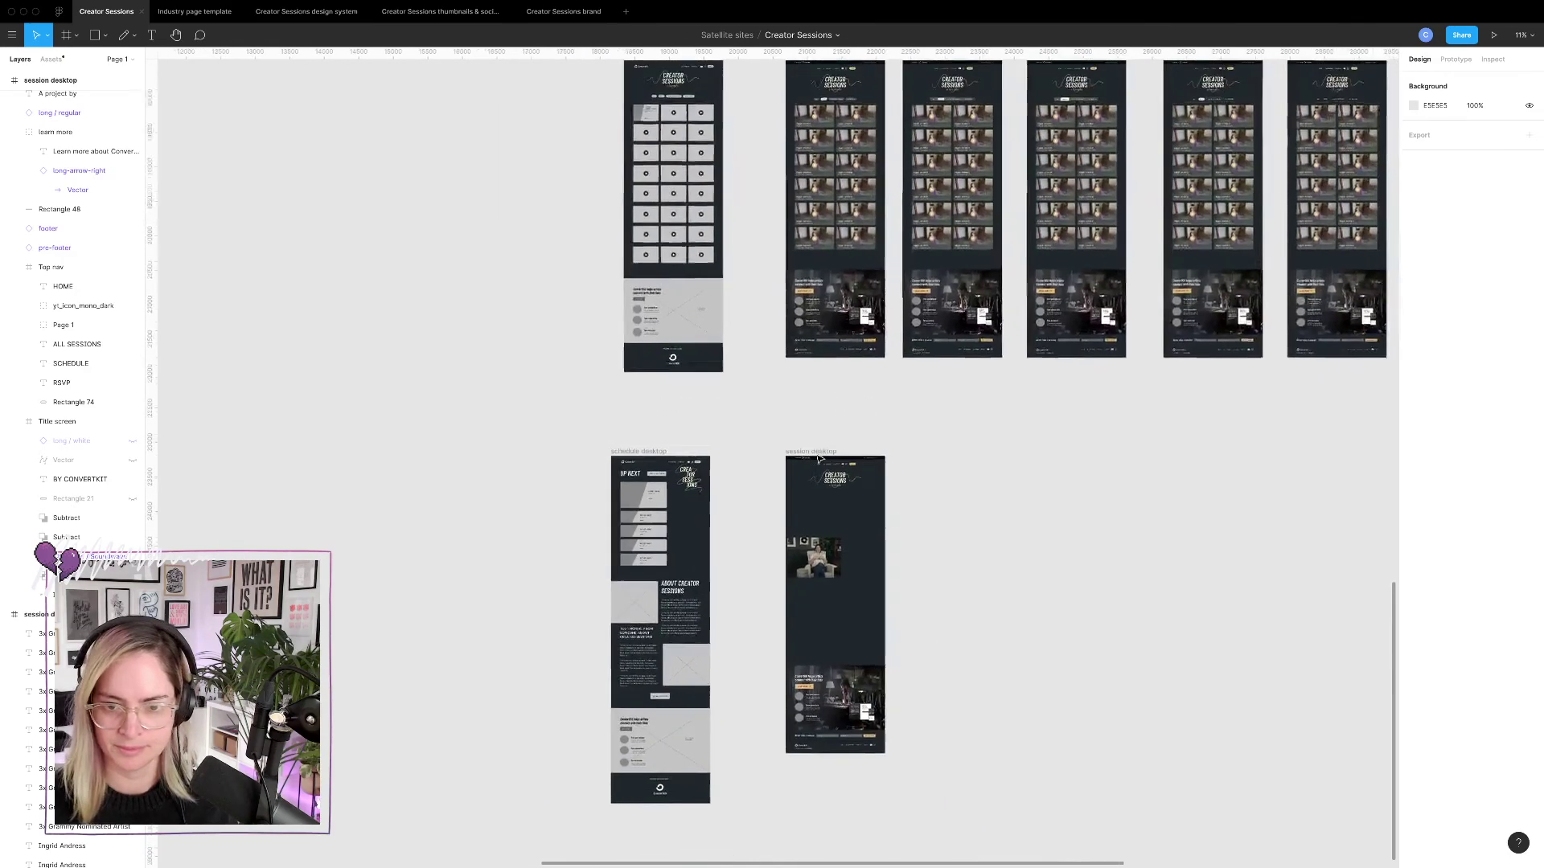
scroll(819, 458, "up", 3)
scroll(817, 458, "right", 5)
scroll(817, 458, "up", 2)
scroll(924, 406, "up", 4, "ctrl")
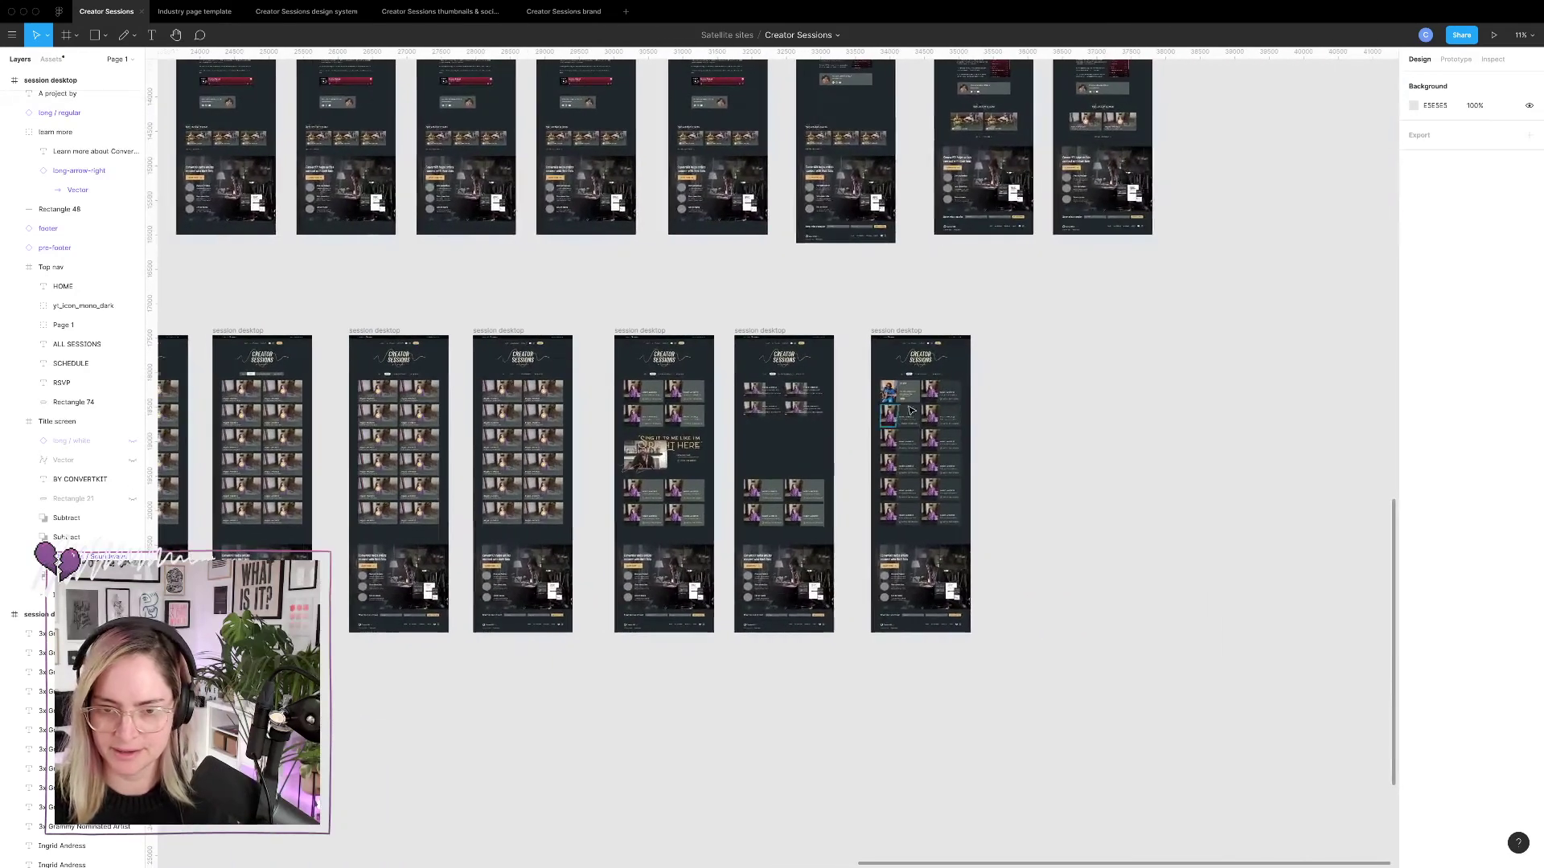
scroll(924, 406, "up", 1, "ctrl")
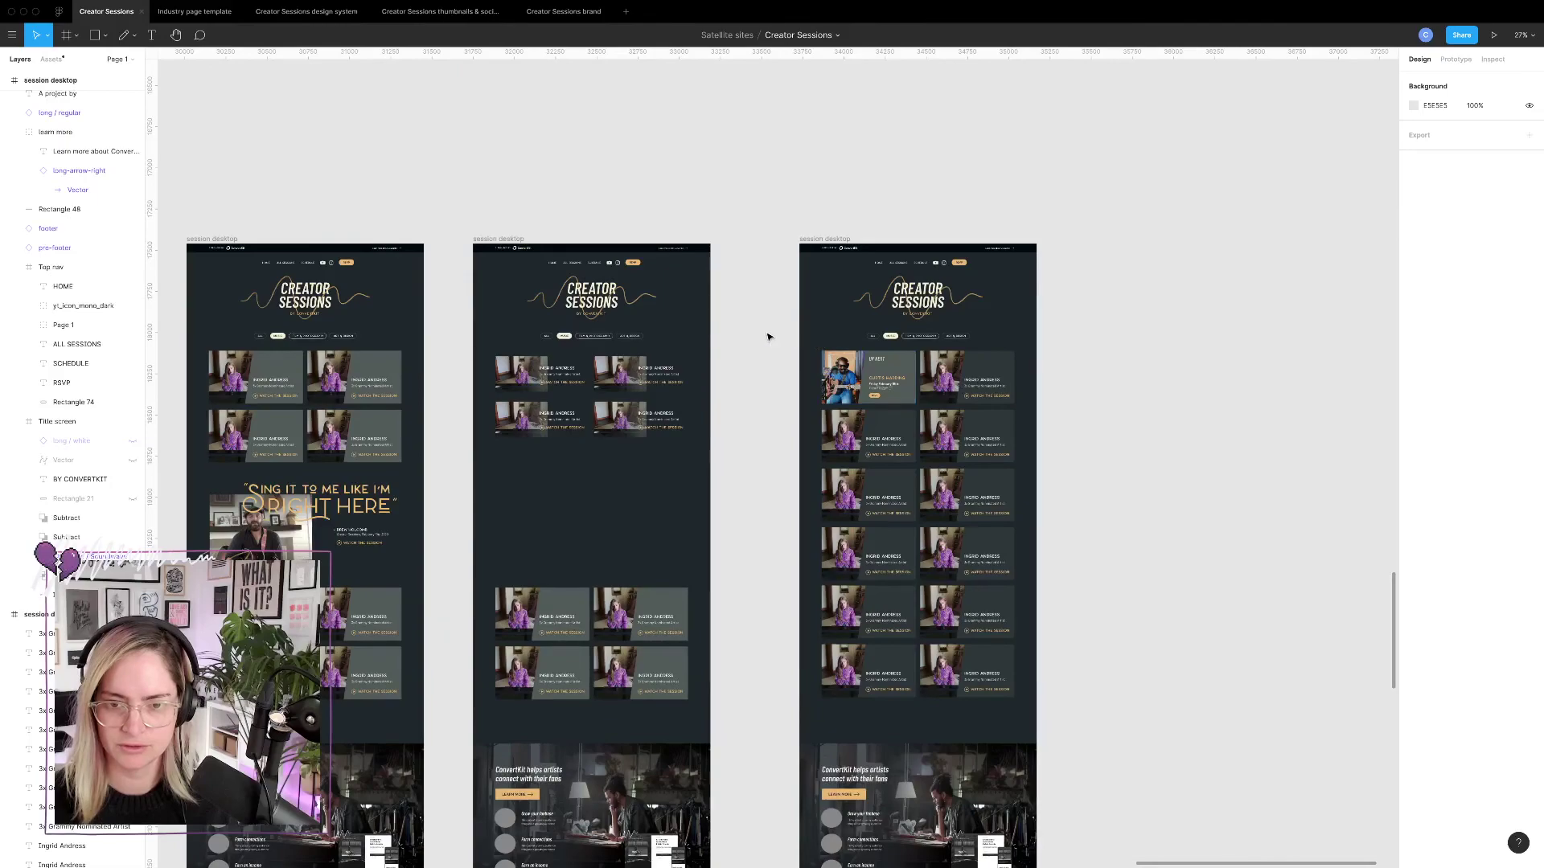
scroll(768, 337, "down", 5)
scroll(768, 337, "left", 5)
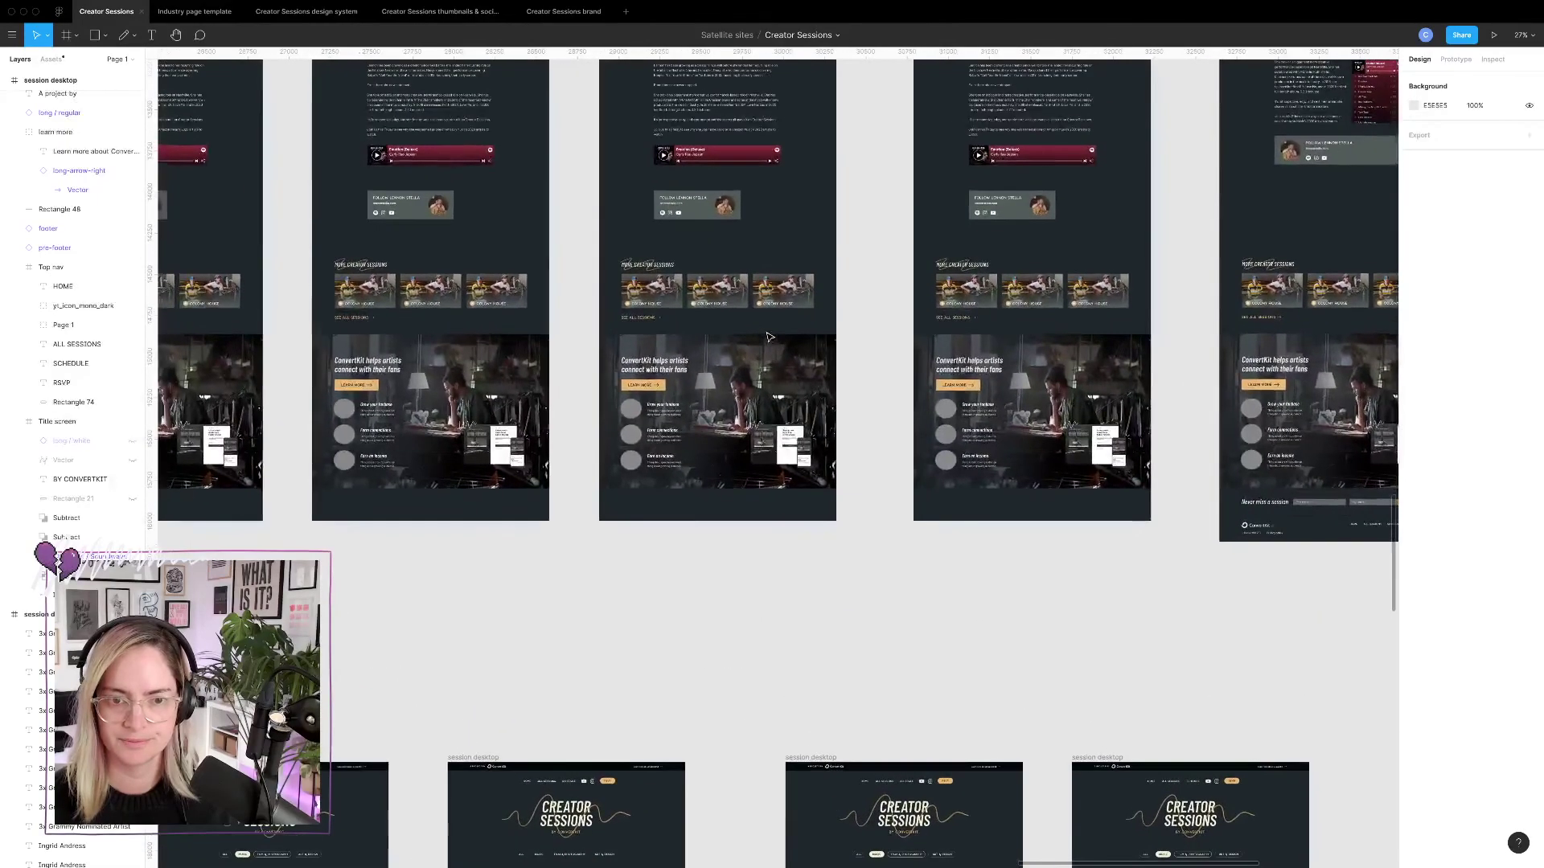
scroll(768, 337, "down", 4, "ctrl")
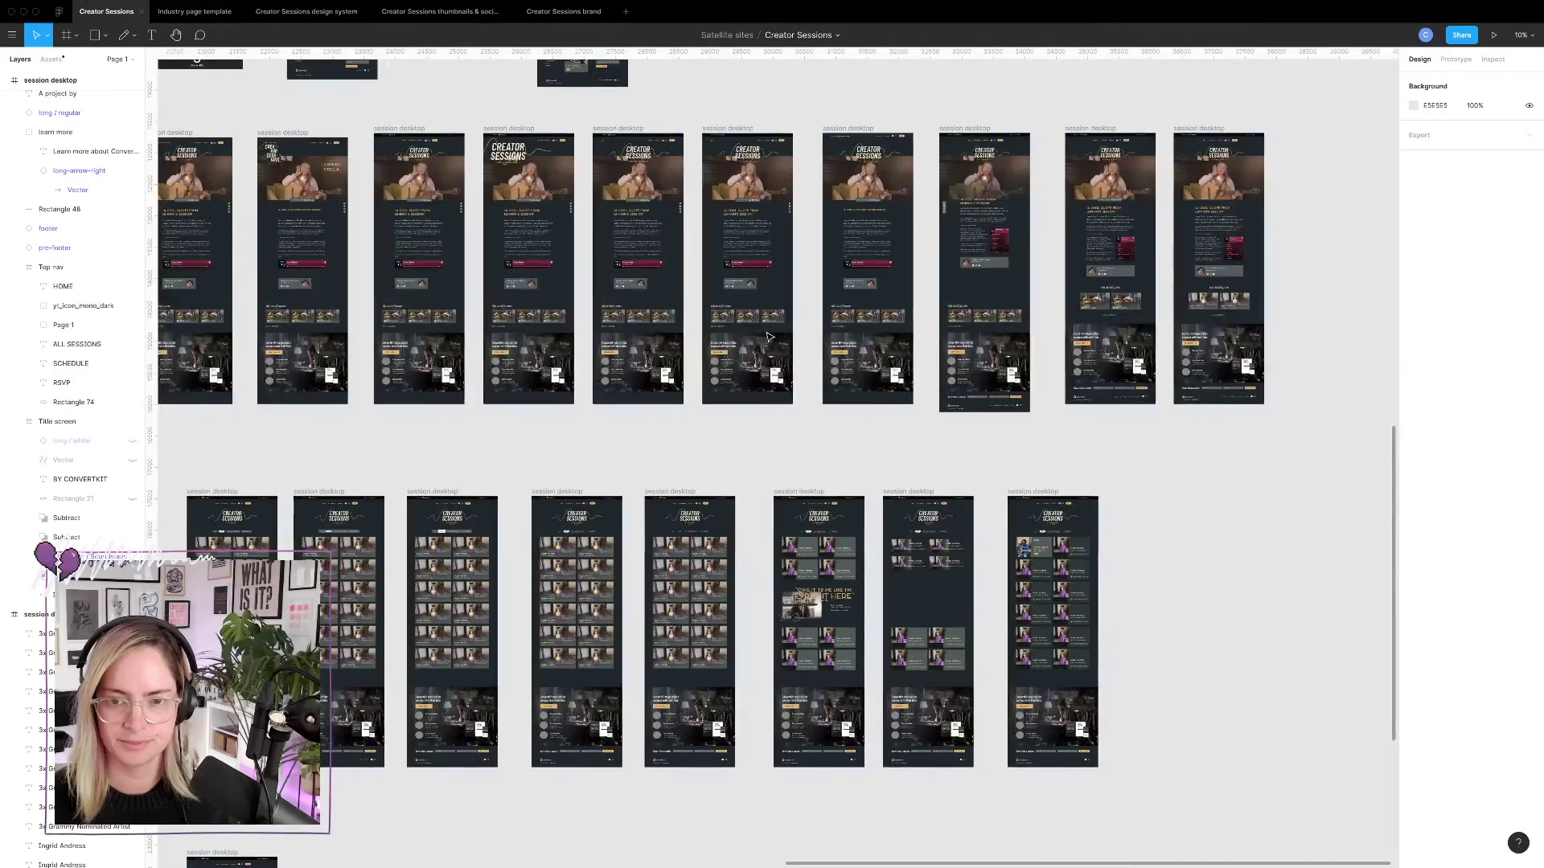
scroll(891, 334, "up", 8, "ctrl")
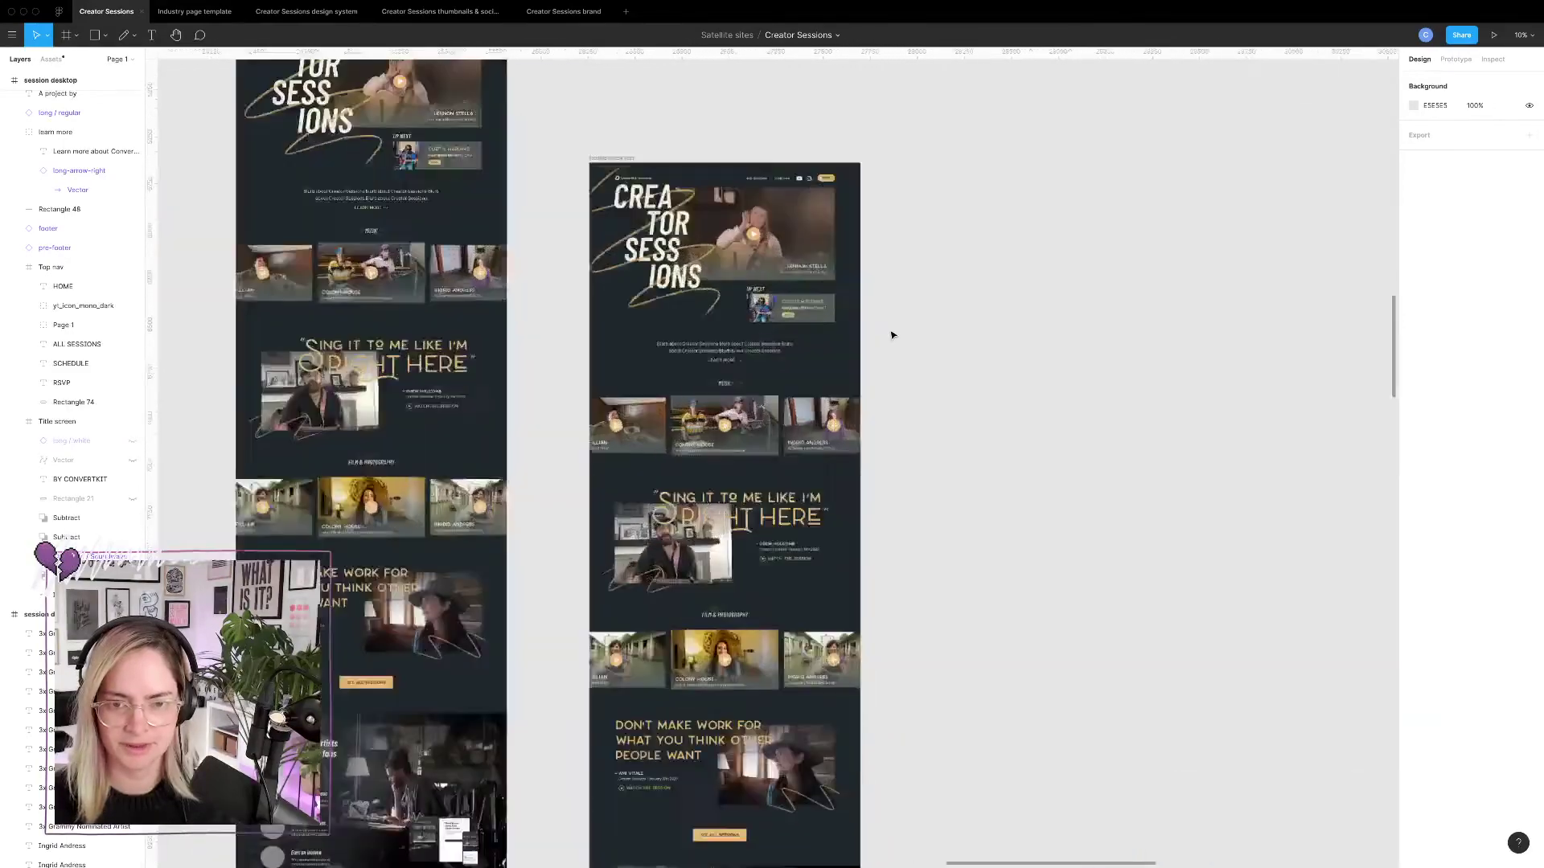
scroll(891, 334, "up", 10, "ctrl")
left_click_drag(728, 208, 367, 306)
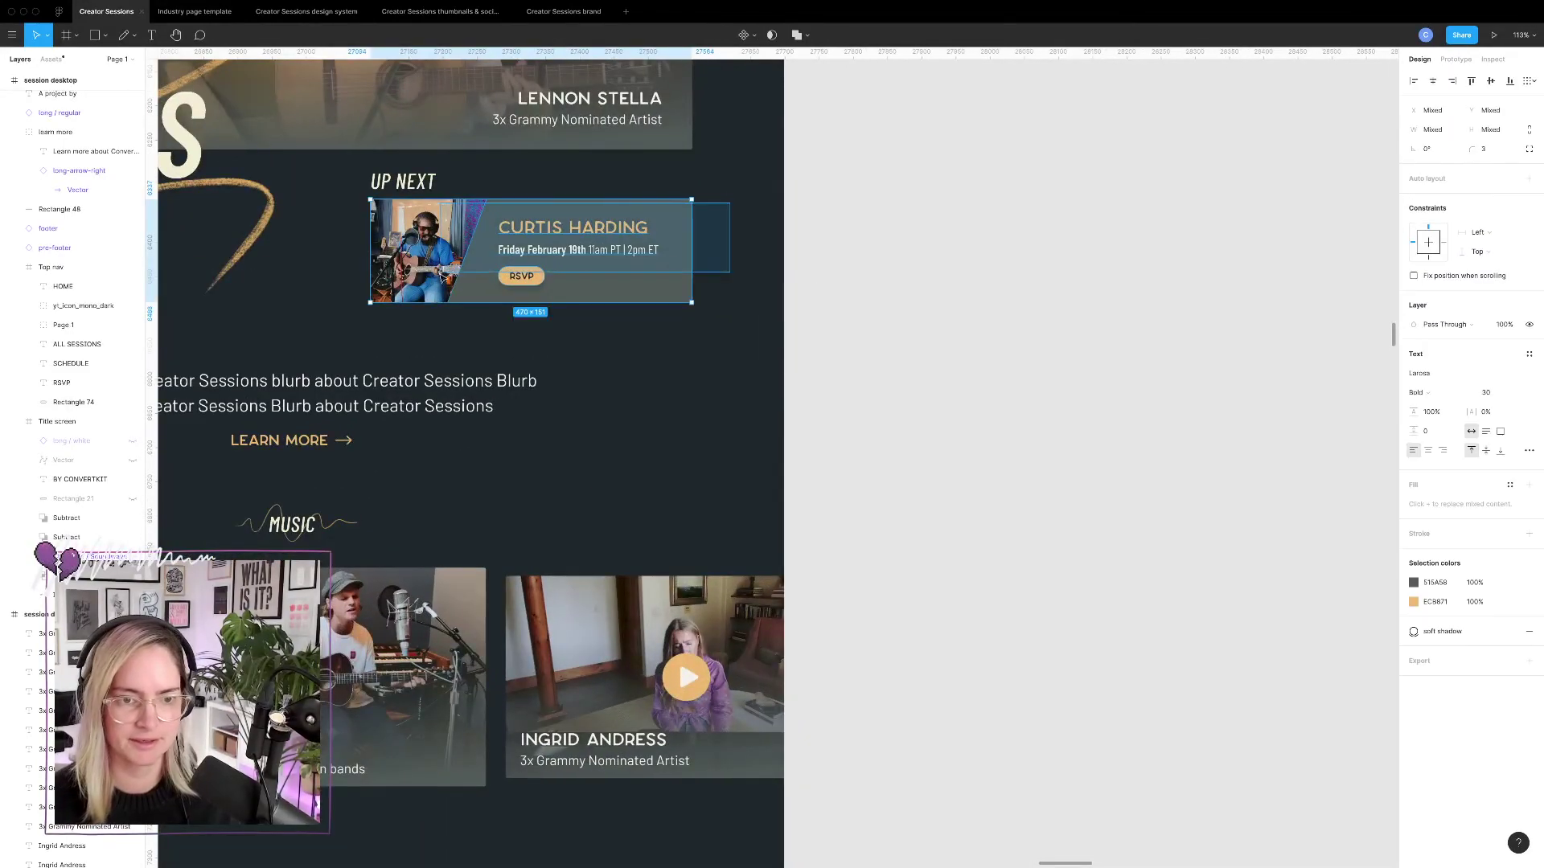
Paste the copied artist card into the new session desktop frame beside the schedule wireframe and centre it beneath the Creator Sessions logo.
scroll(523, 390, "down", 10, "ctrl")
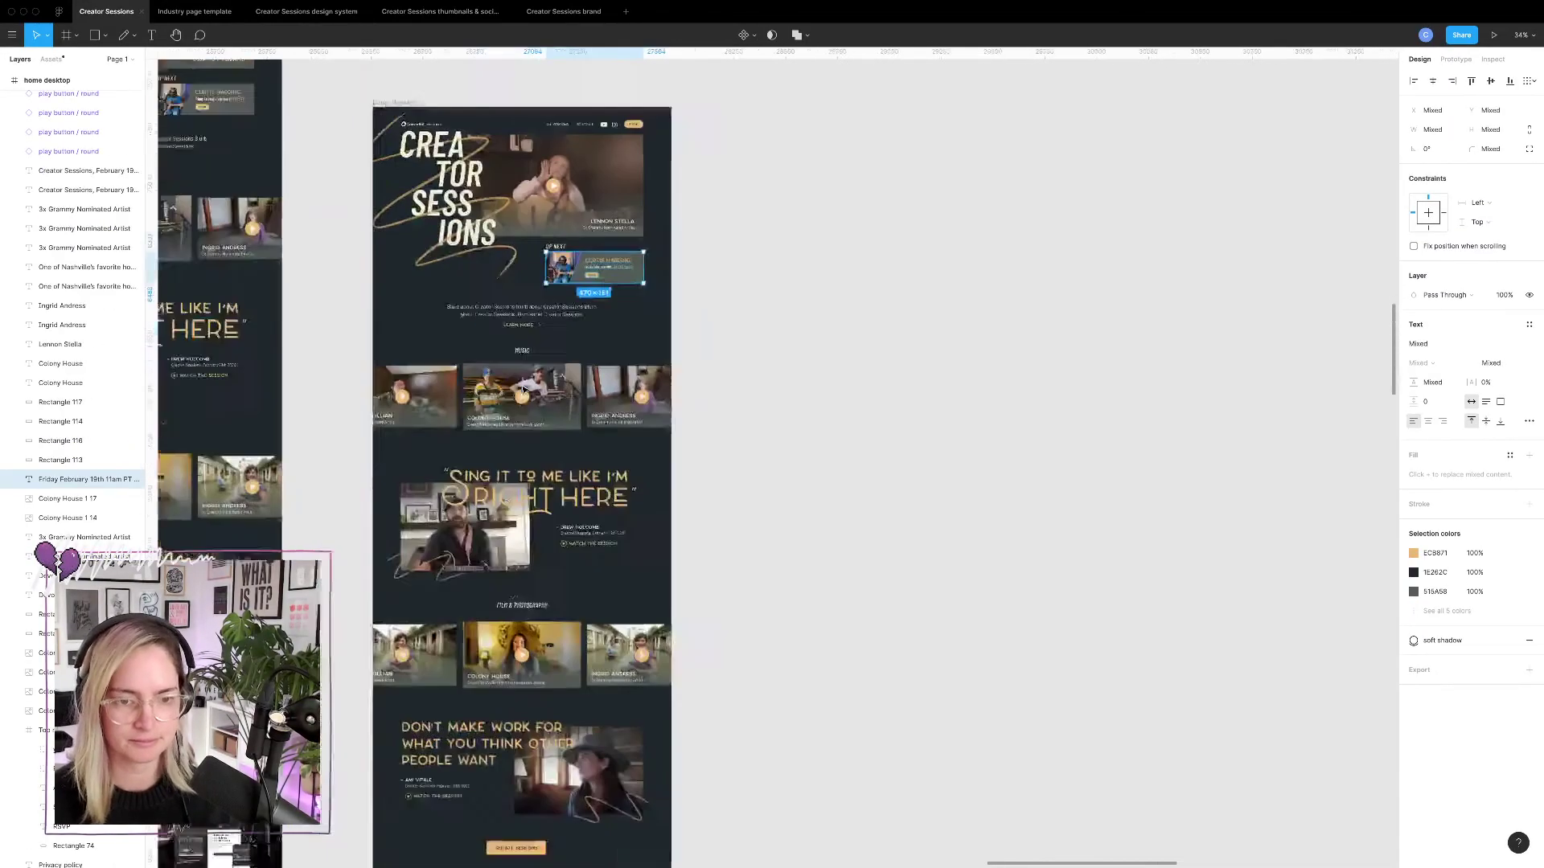
scroll(522, 389, "down", 10)
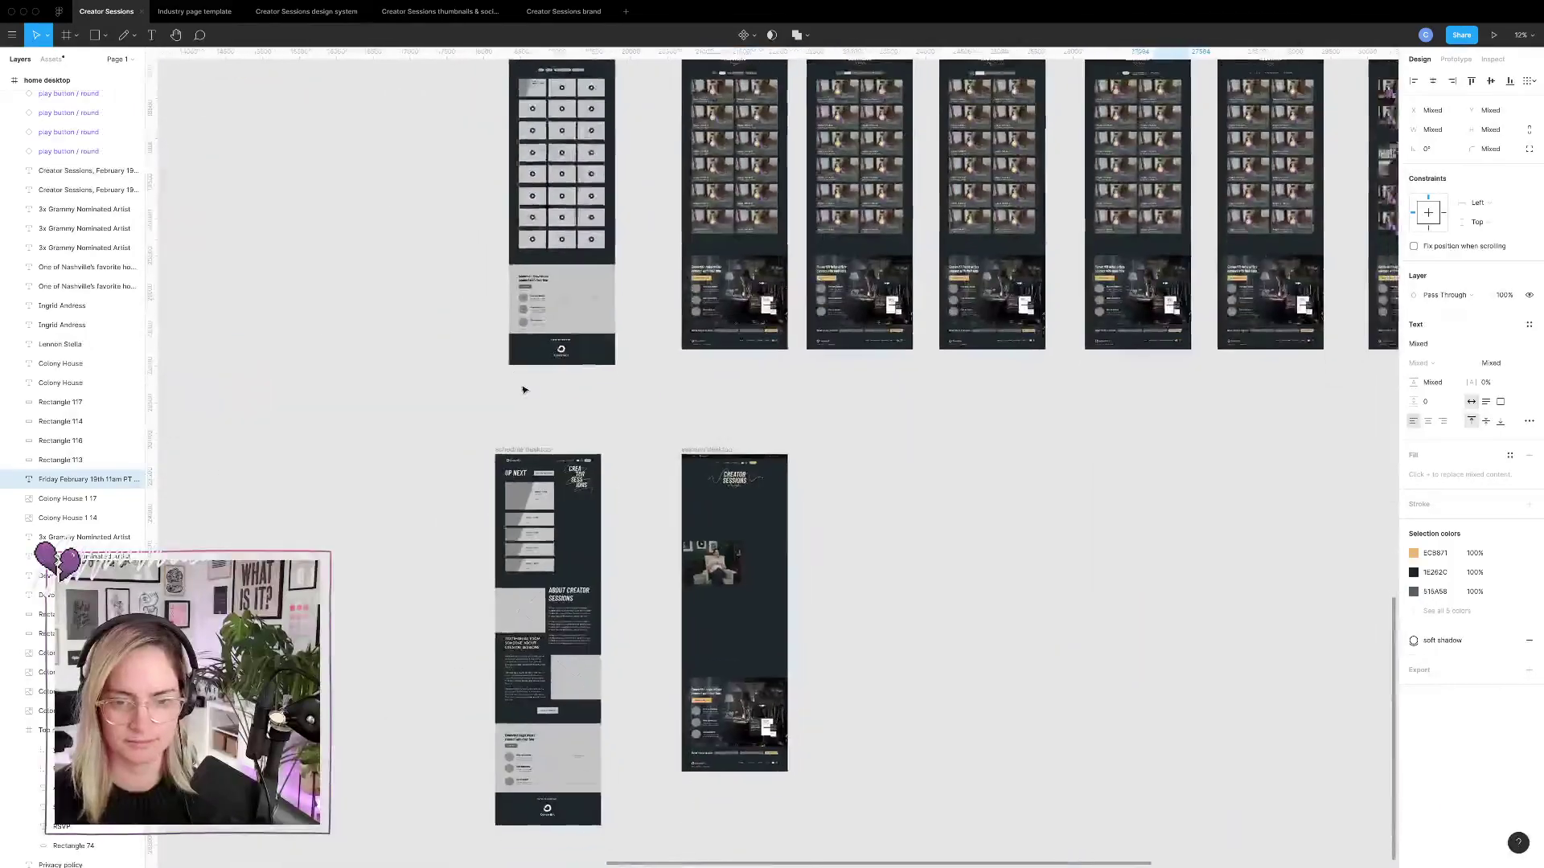
scroll(700, 523, "up", 8, "ctrl")
key("ctrl+v")
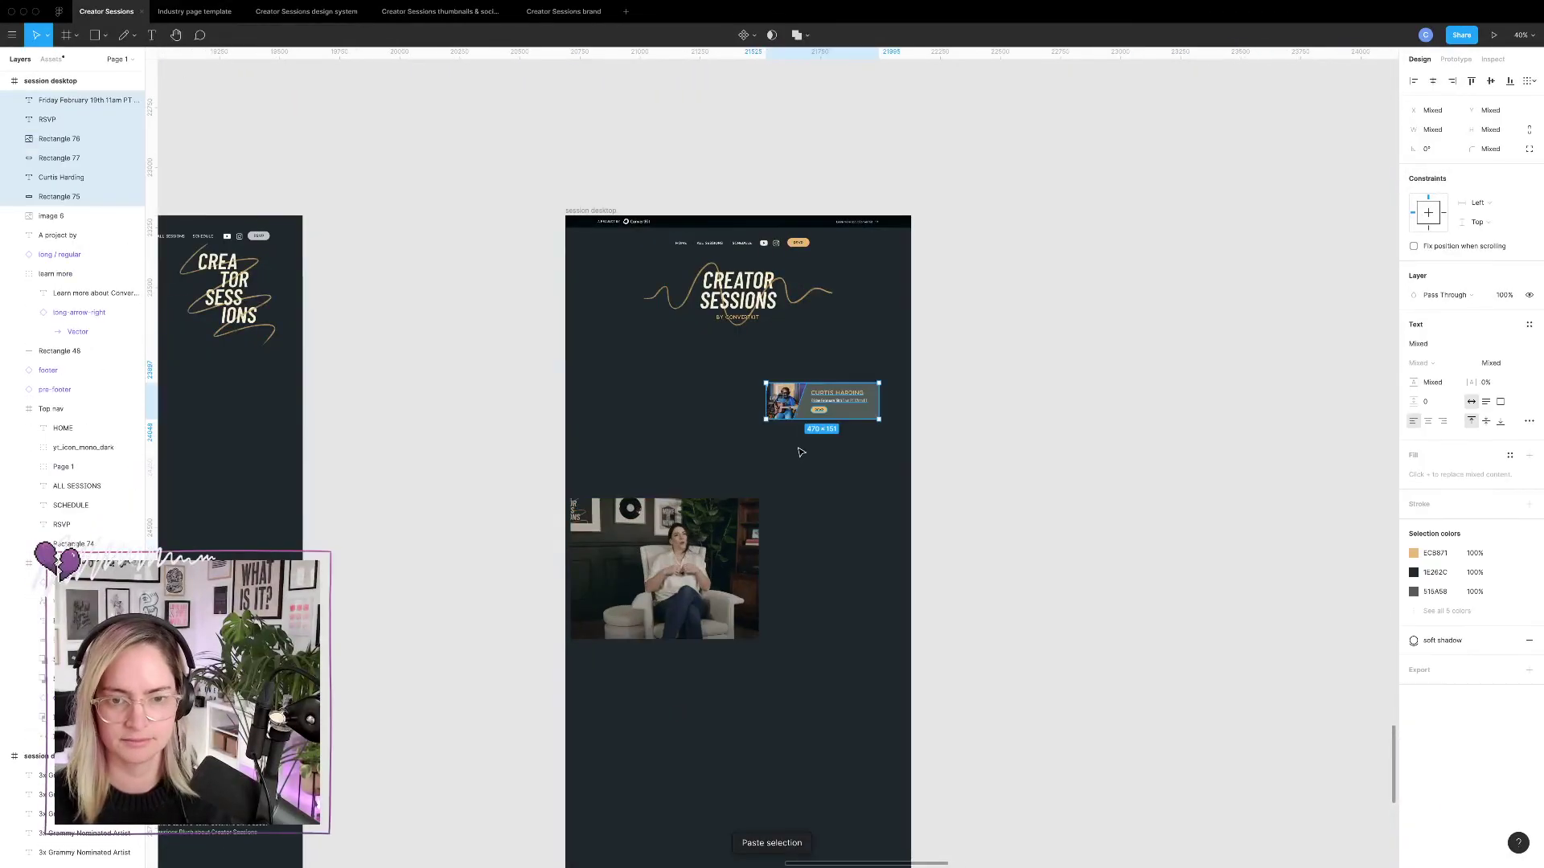
left_click_drag(846, 395, 758, 373)
left_click(549, 303)
Look through the finished session frames for a heading style and copy the pre-footer heading "ConvertKit helps artists connect with their fans".
scroll(549, 303, "left", 5)
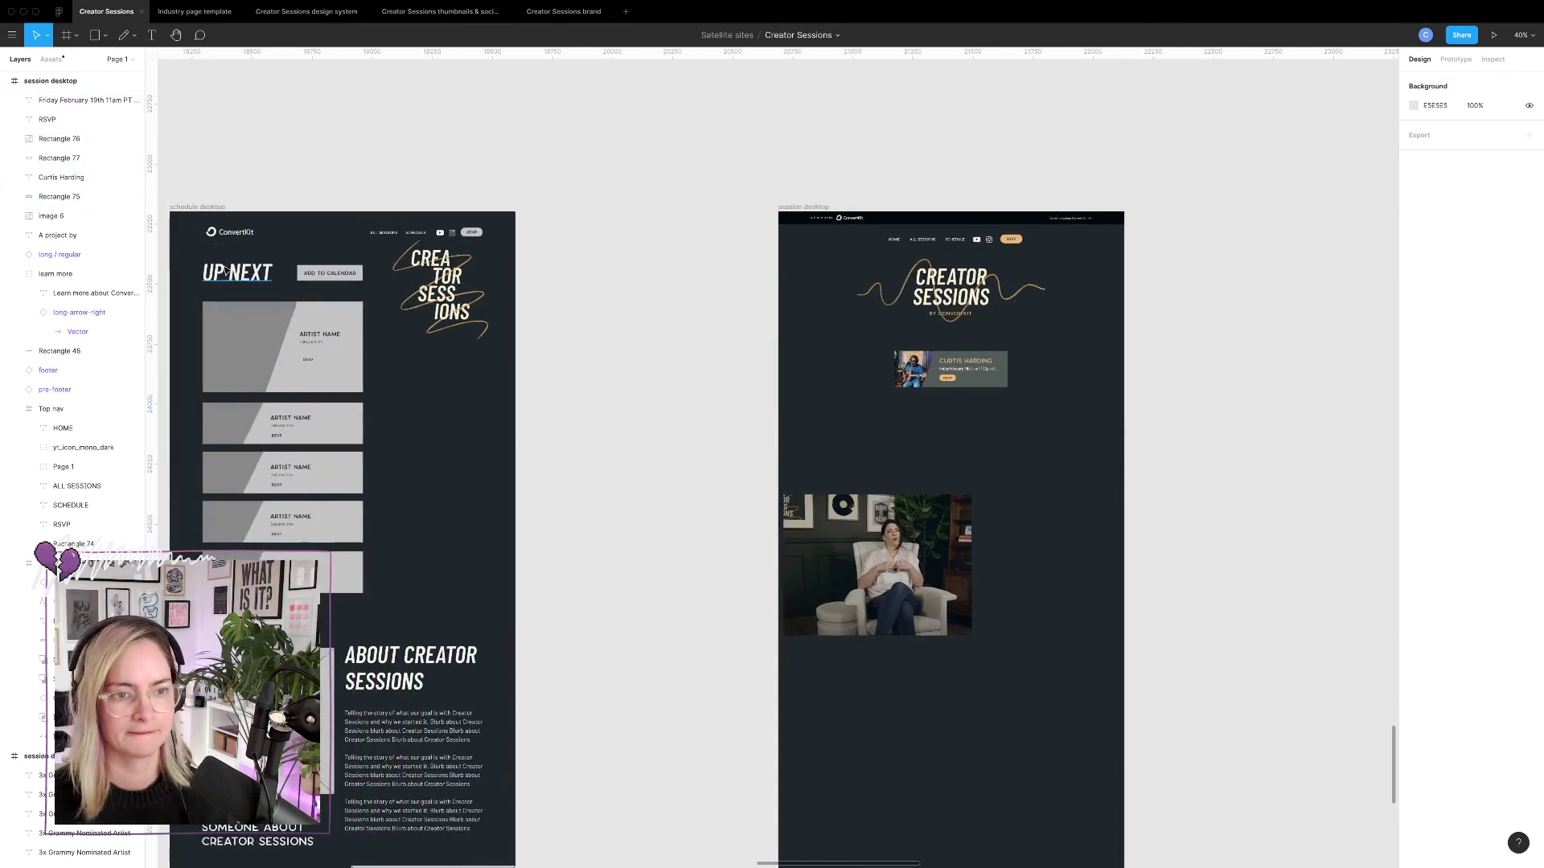
scroll(743, 389, "down", 10)
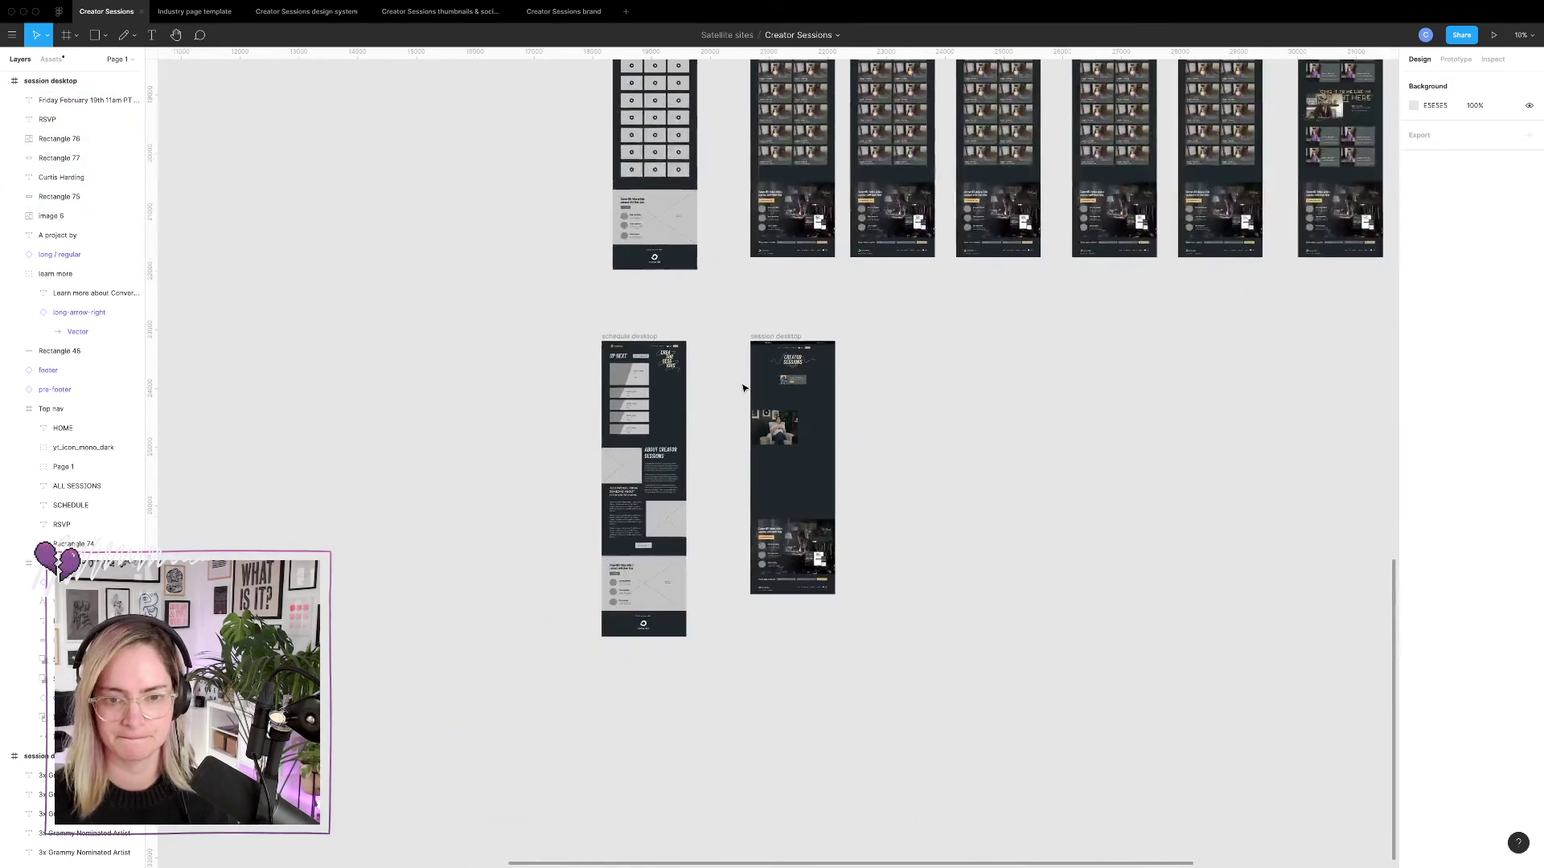
scroll(743, 389, "right", 5)
scroll(743, 388, "up", 4)
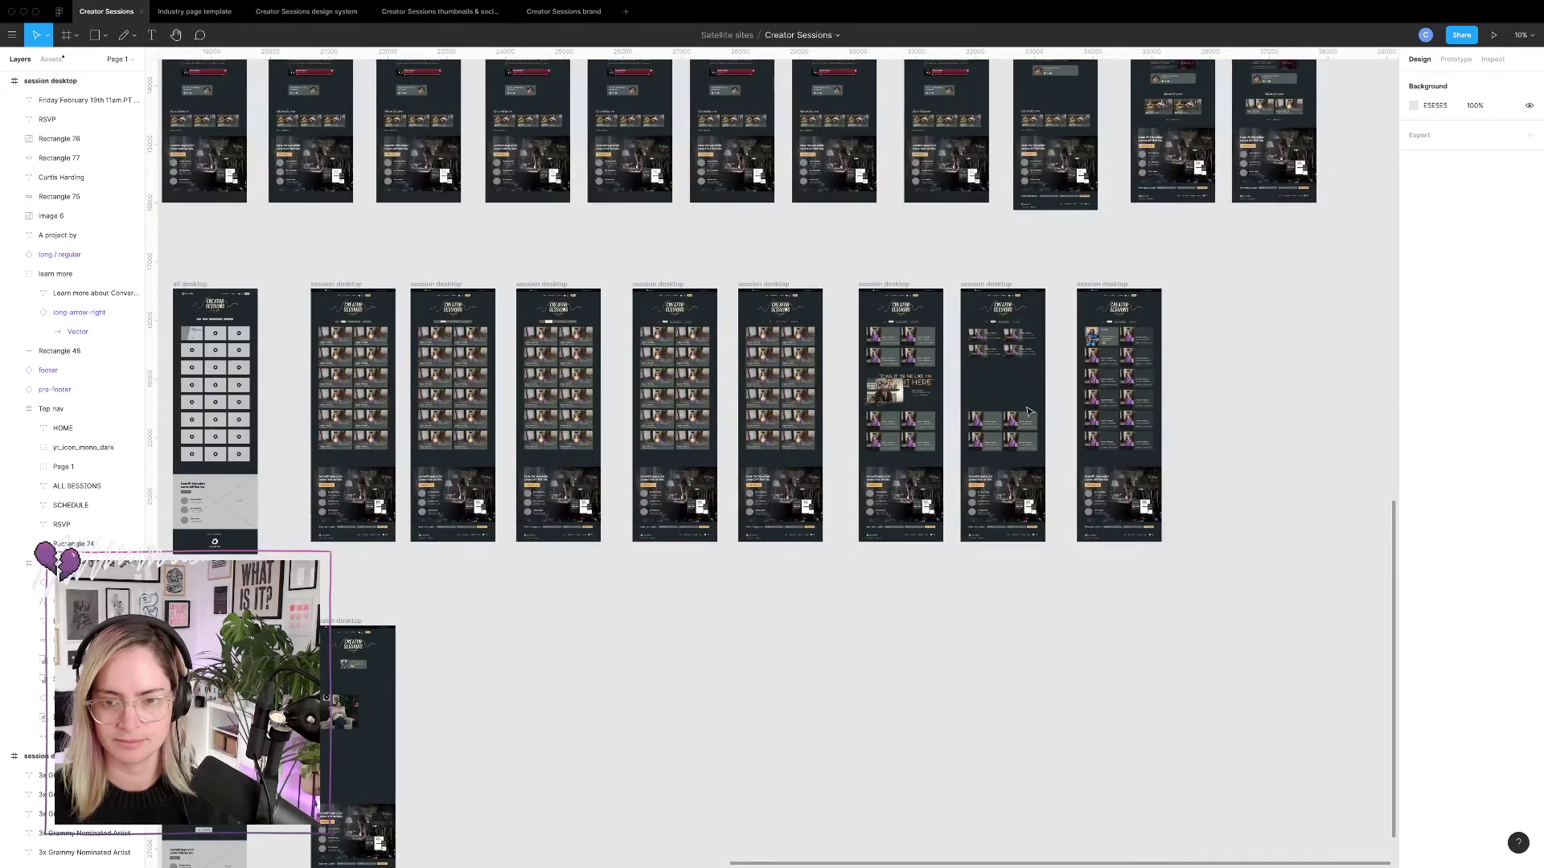
scroll(1030, 412, "up", 9)
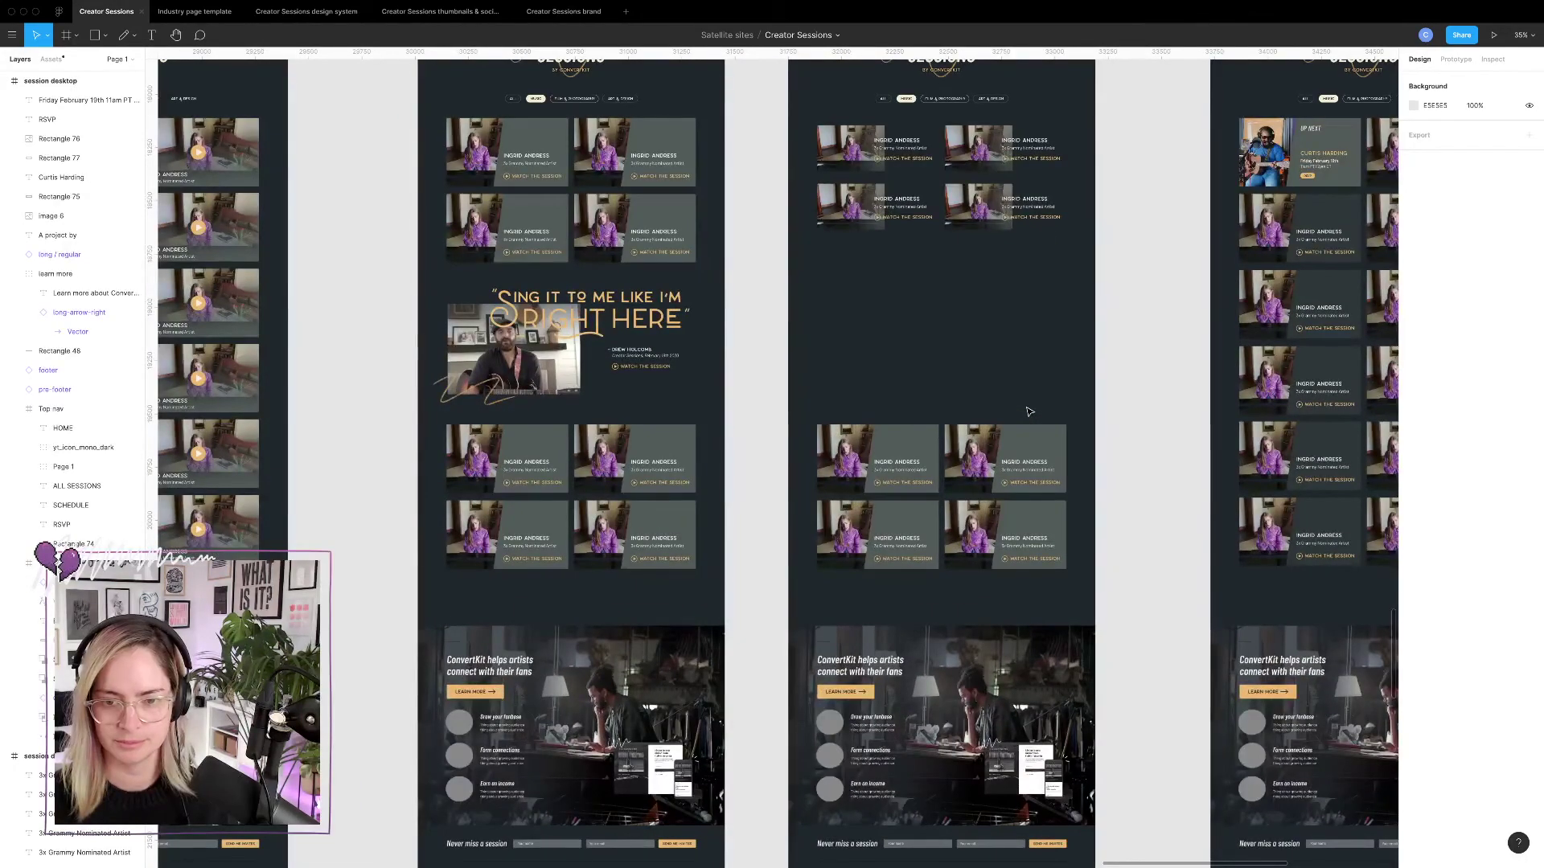
scroll(923, 390, "down", 5)
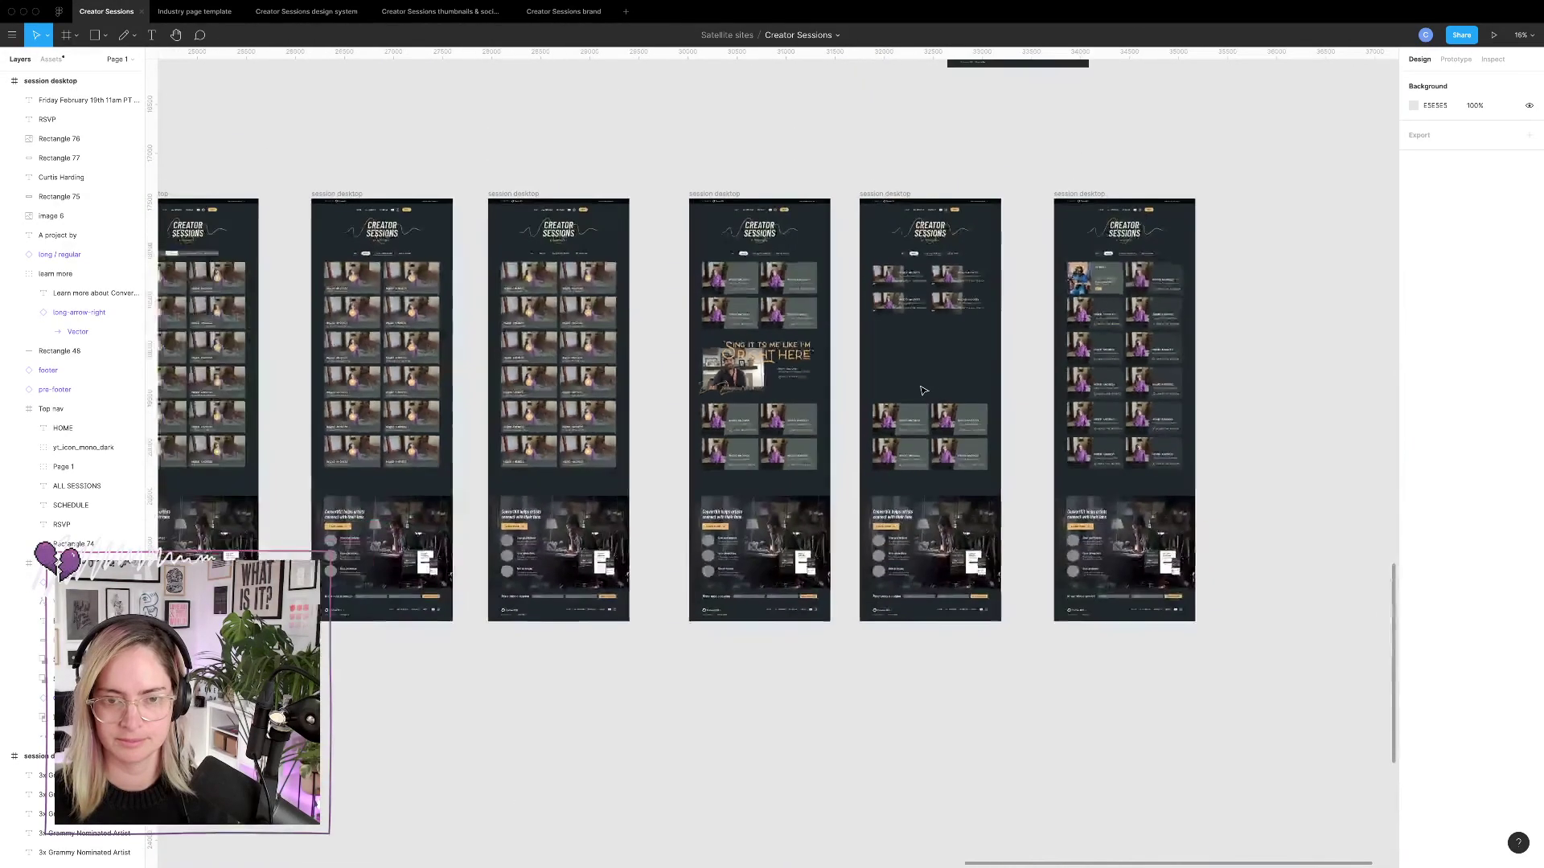
scroll(923, 390, "up", 5)
scroll(923, 390, "right", 5)
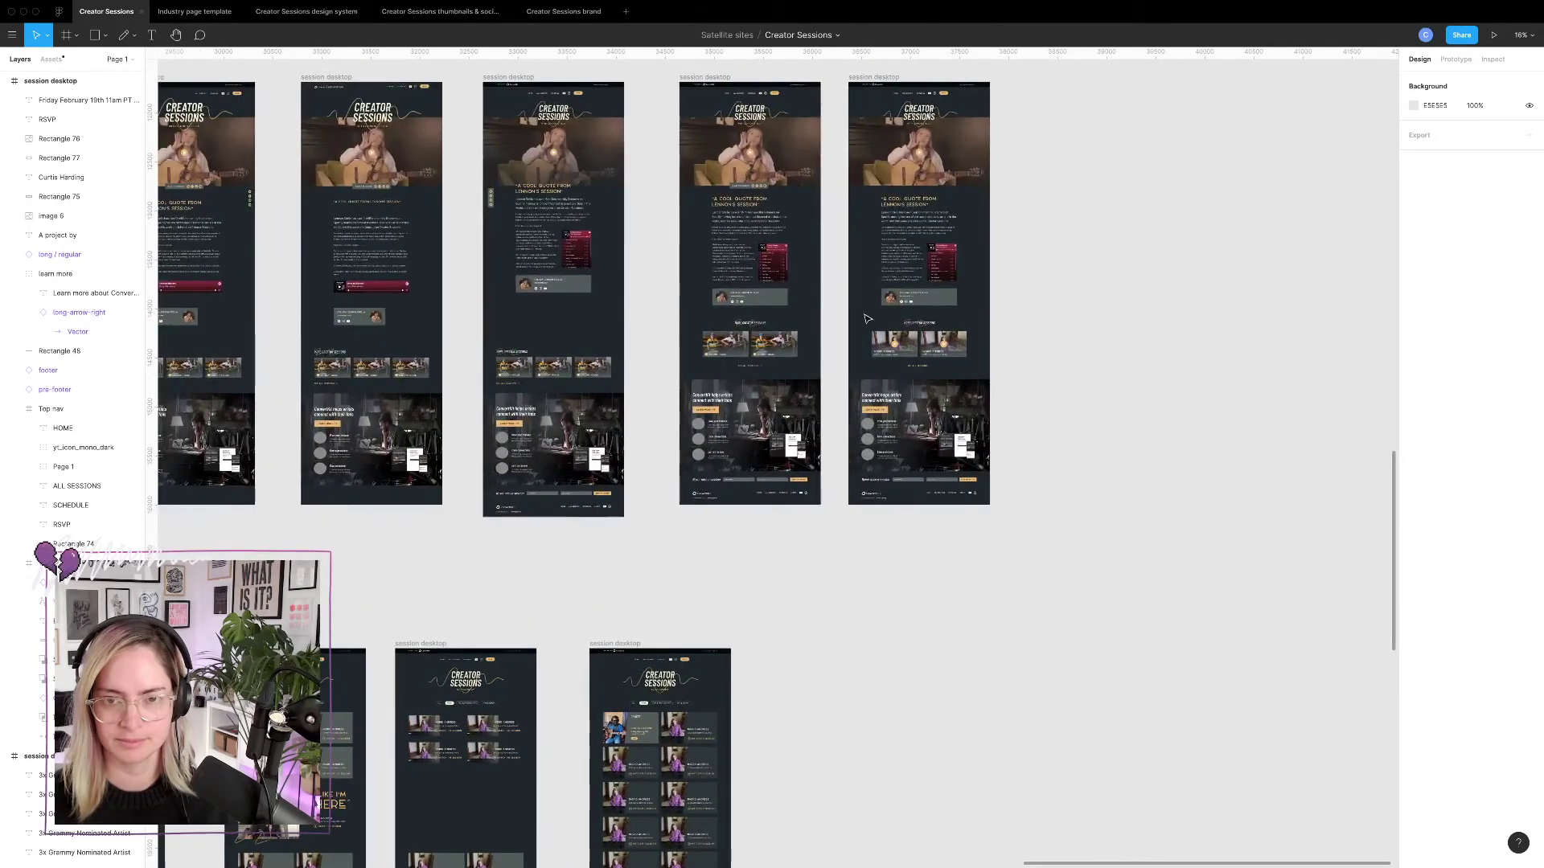
scroll(843, 262, "up", 9)
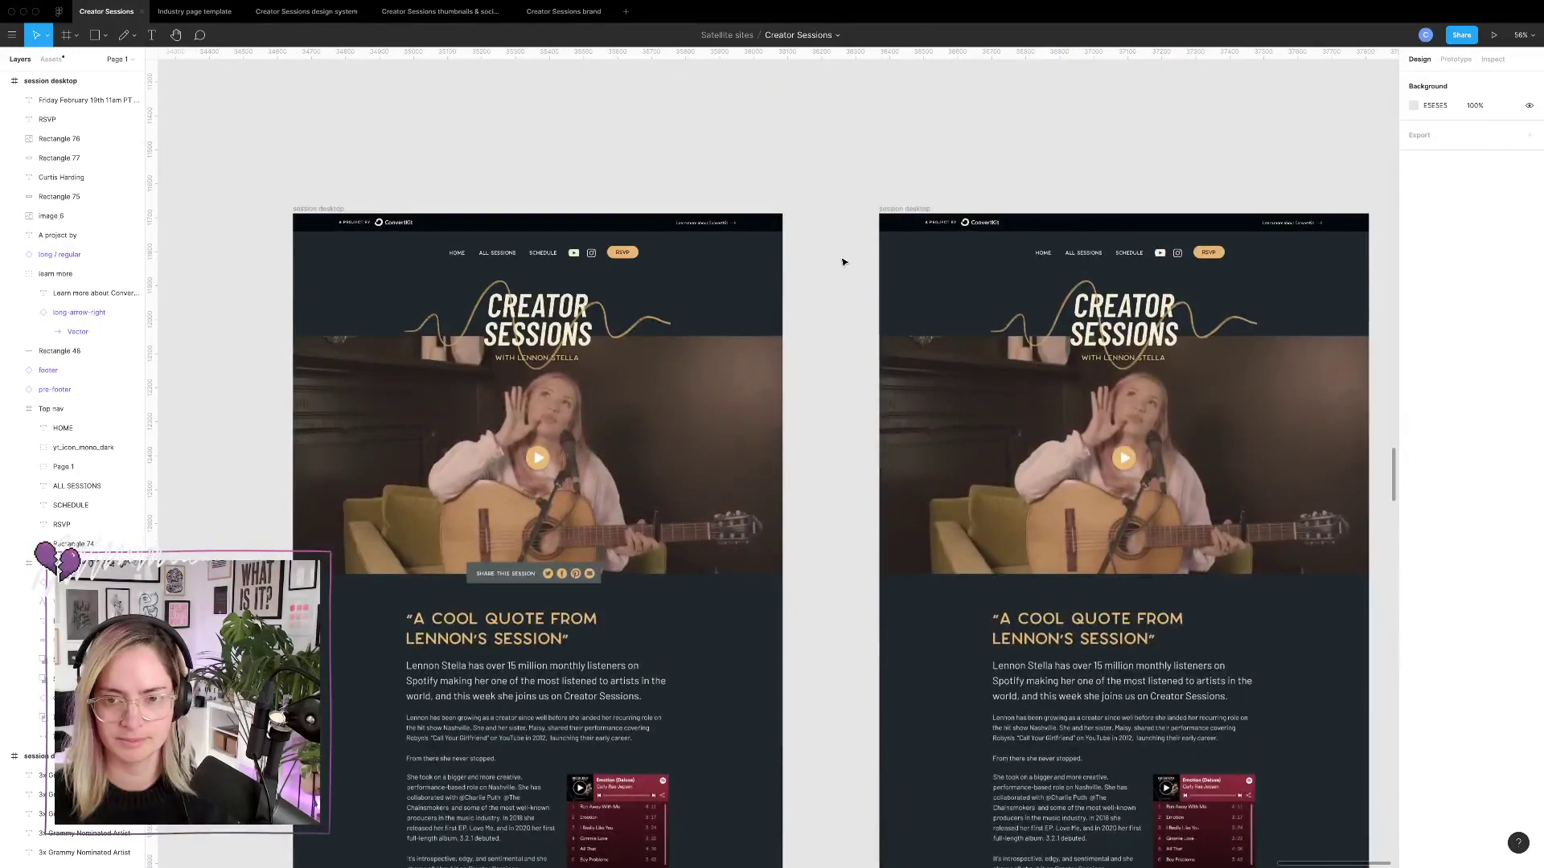
scroll(843, 262, "down", 5)
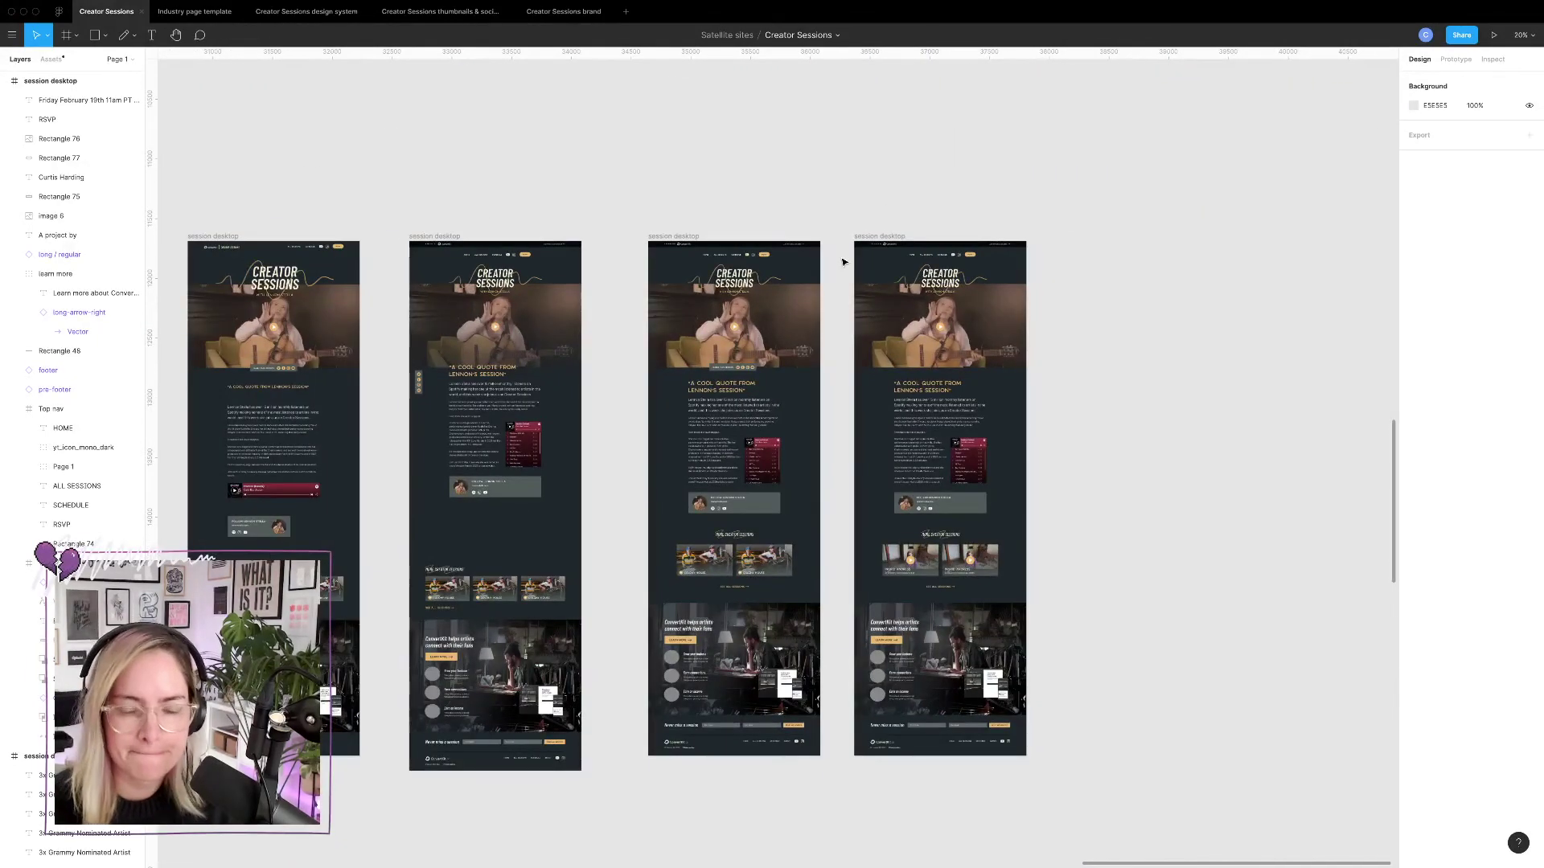
double_click(704, 633)
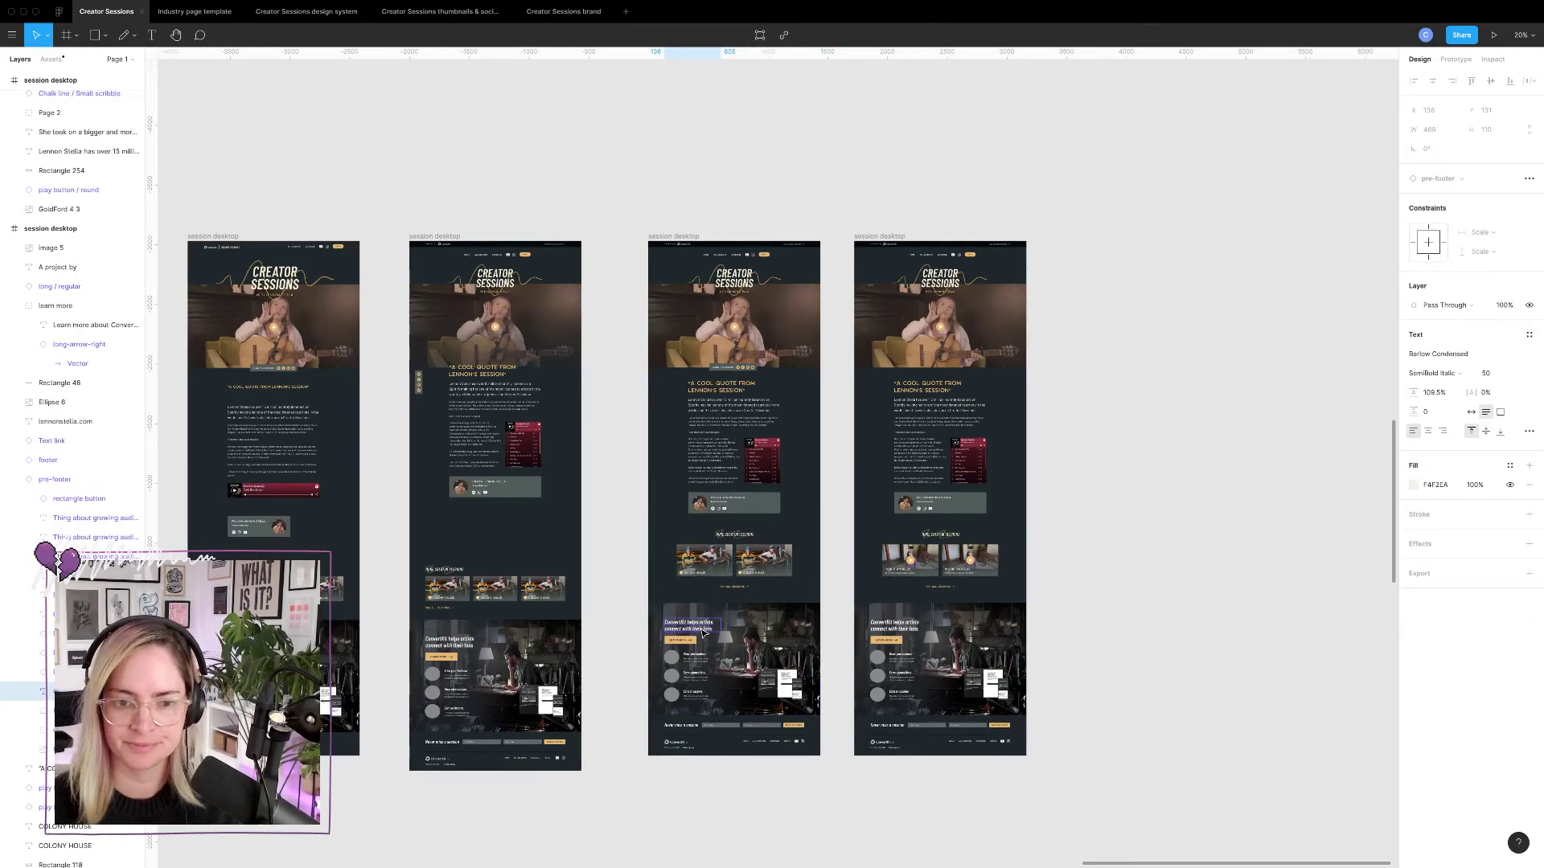
Paste the copied pre-footer heading into the new session desktop frame and place it between the artist card and the video still.
scroll(704, 632, "down", 8)
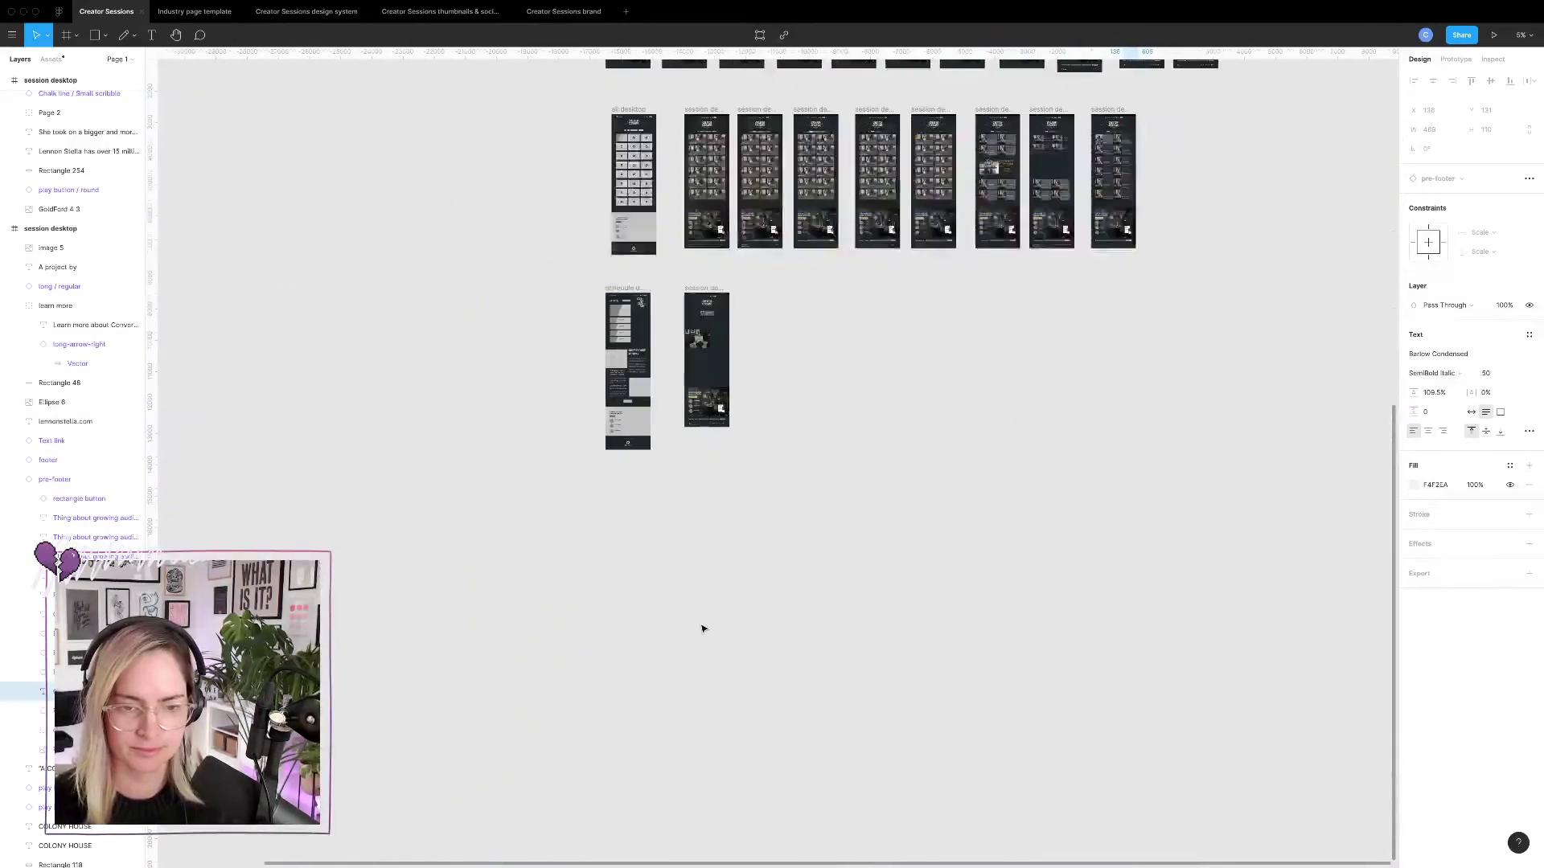
scroll(708, 307, "up", 10)
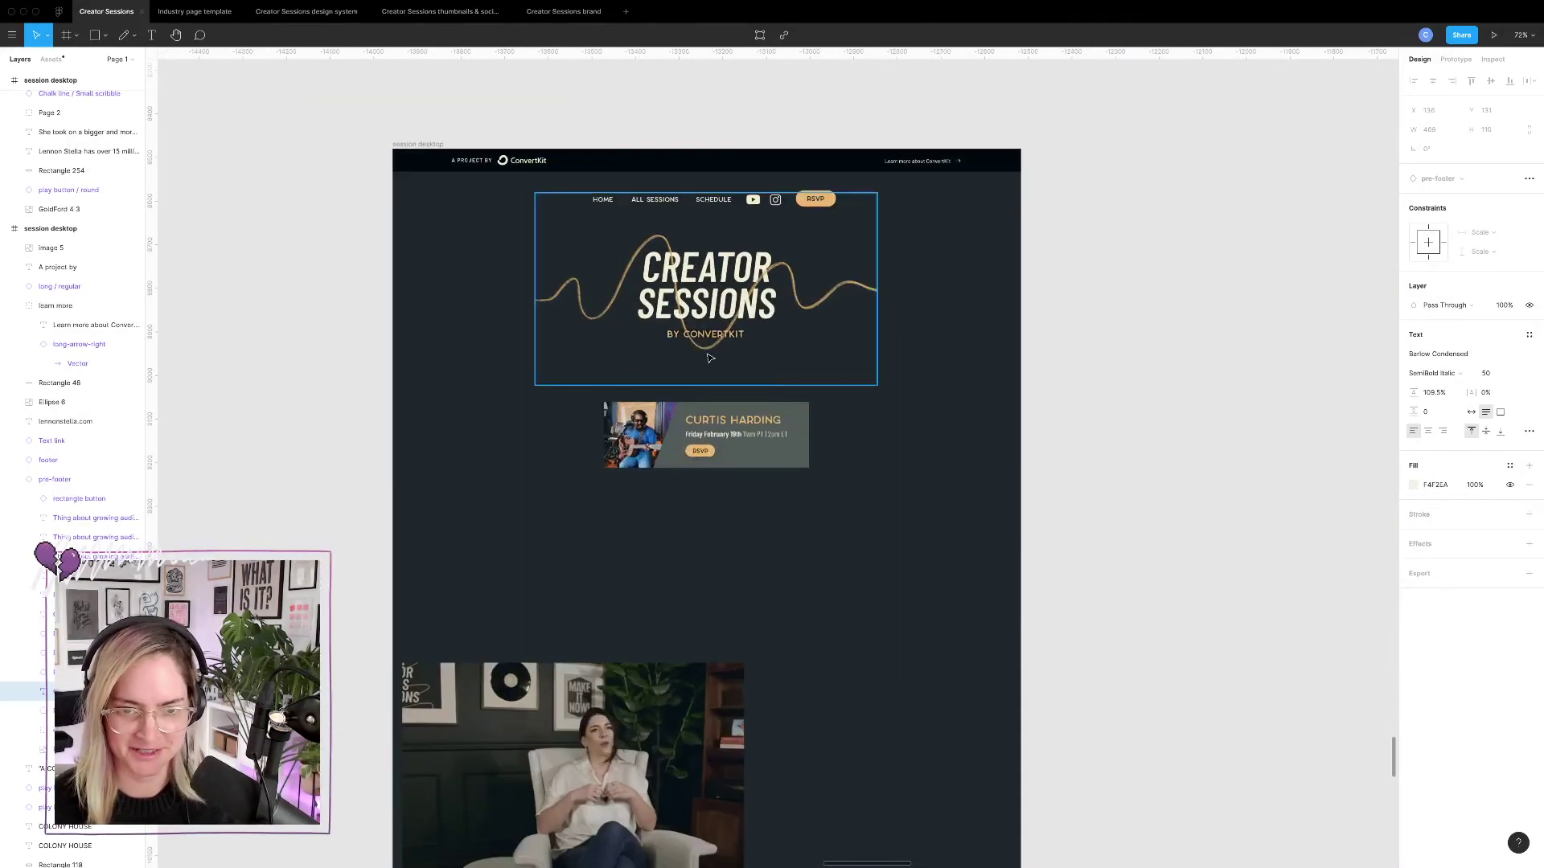
left_click(614, 603)
key("ctrl+v")
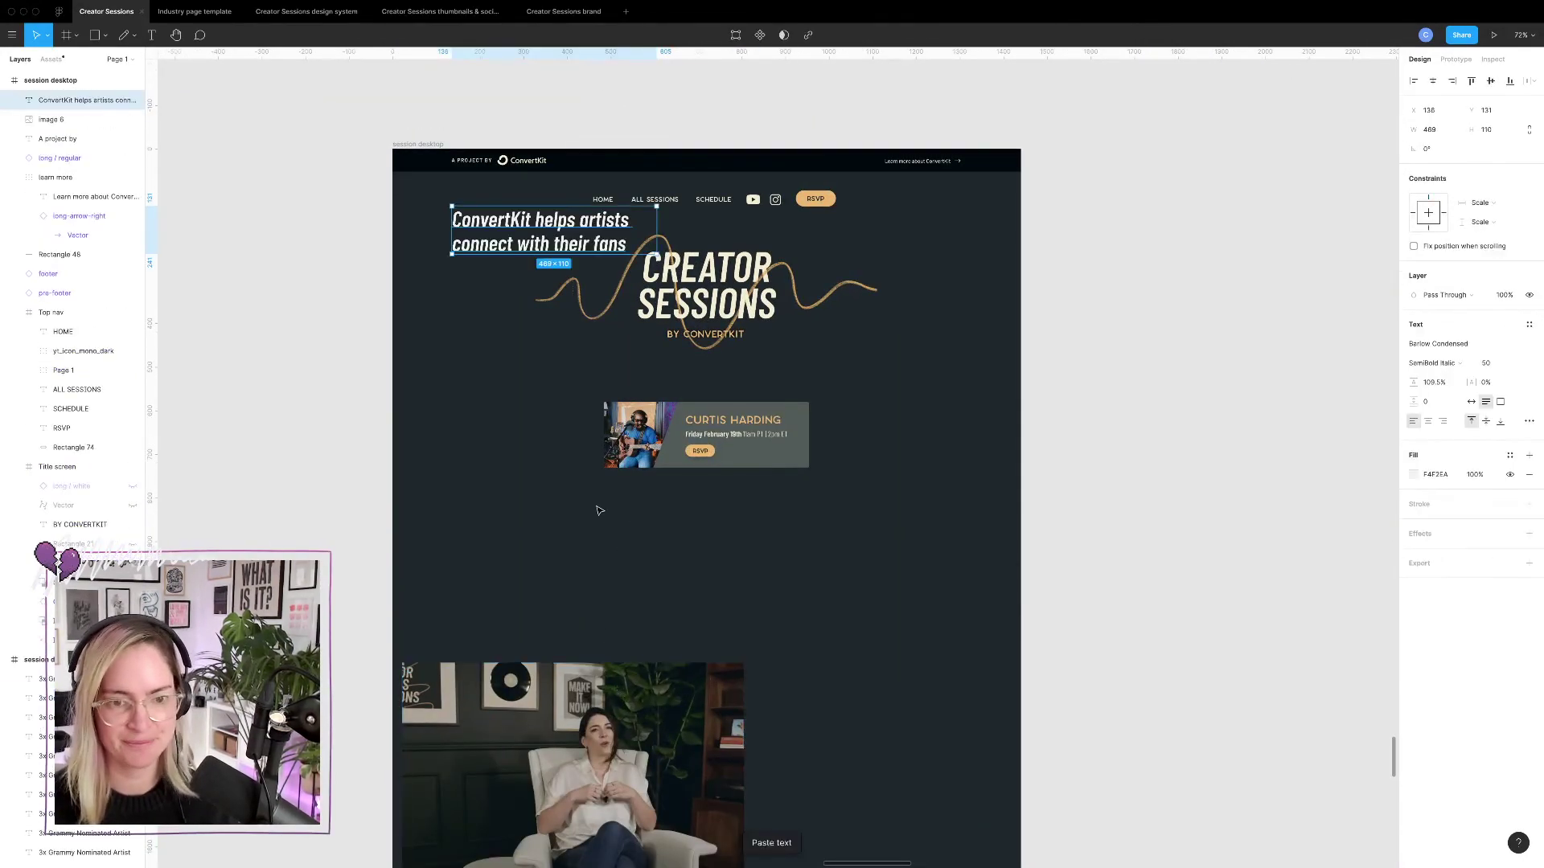
left_click_drag(491, 252, 494, 572)
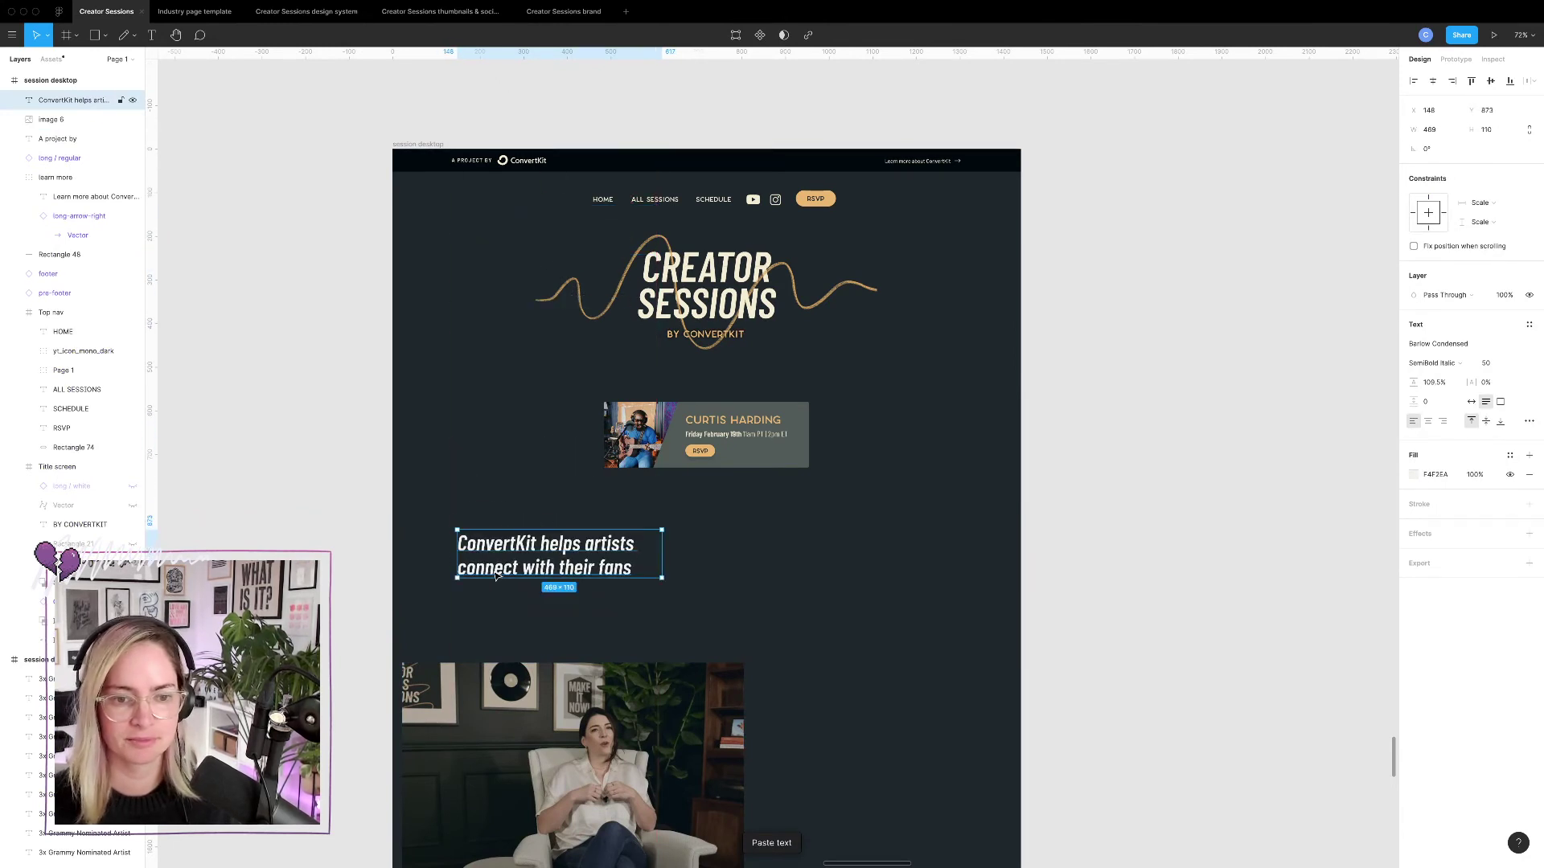
Change the pasted heading's text to UP NEXT.
double_click(494, 570)
type("UP NEXT")
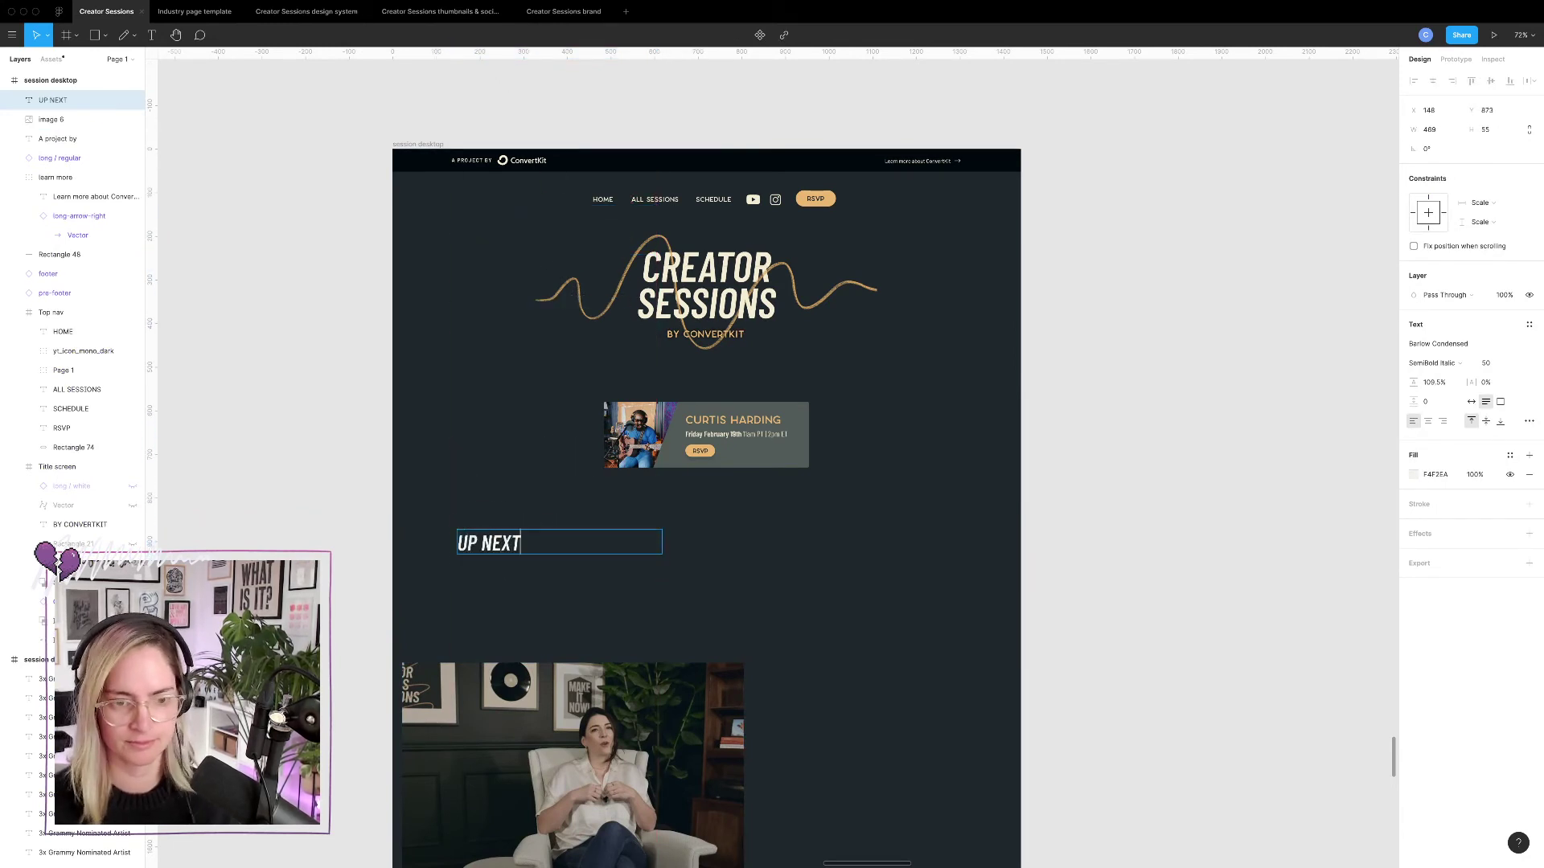
key("Escape")
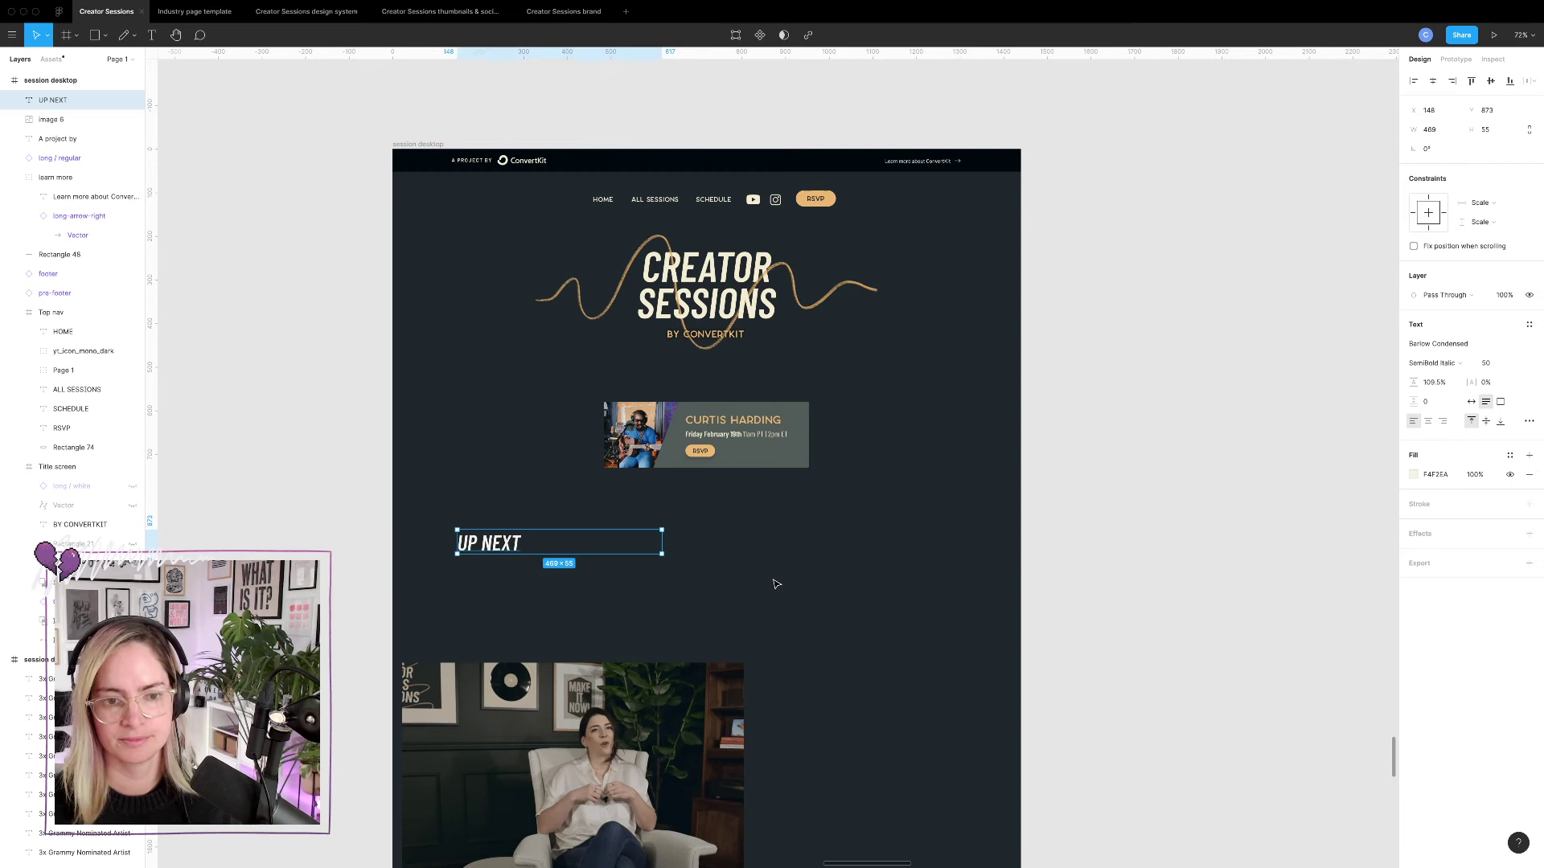
left_click(706, 570)
double_click(504, 544)
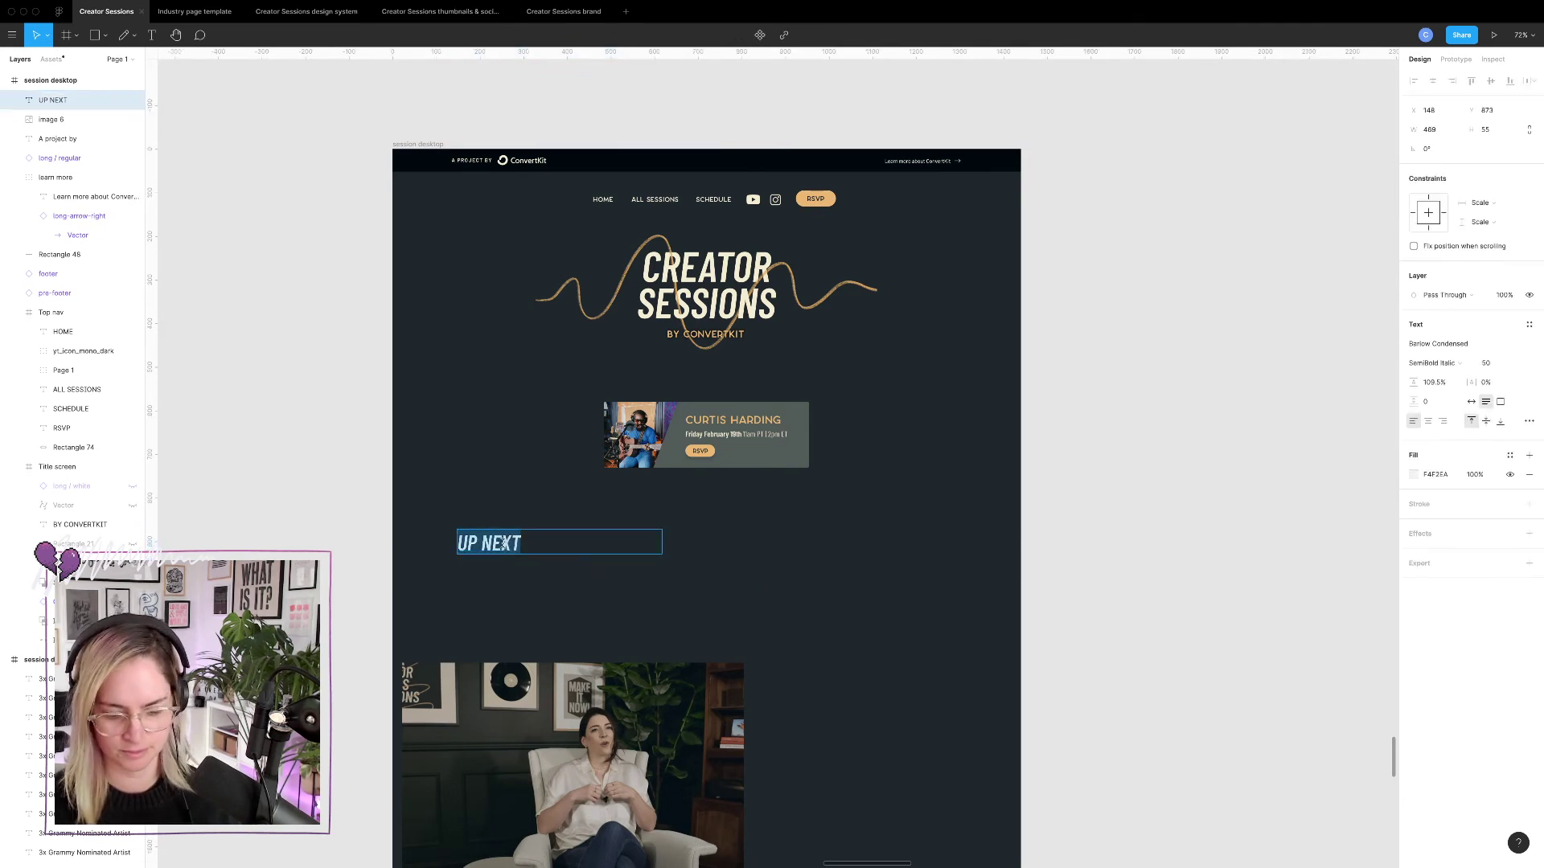
type("UP NEXT")
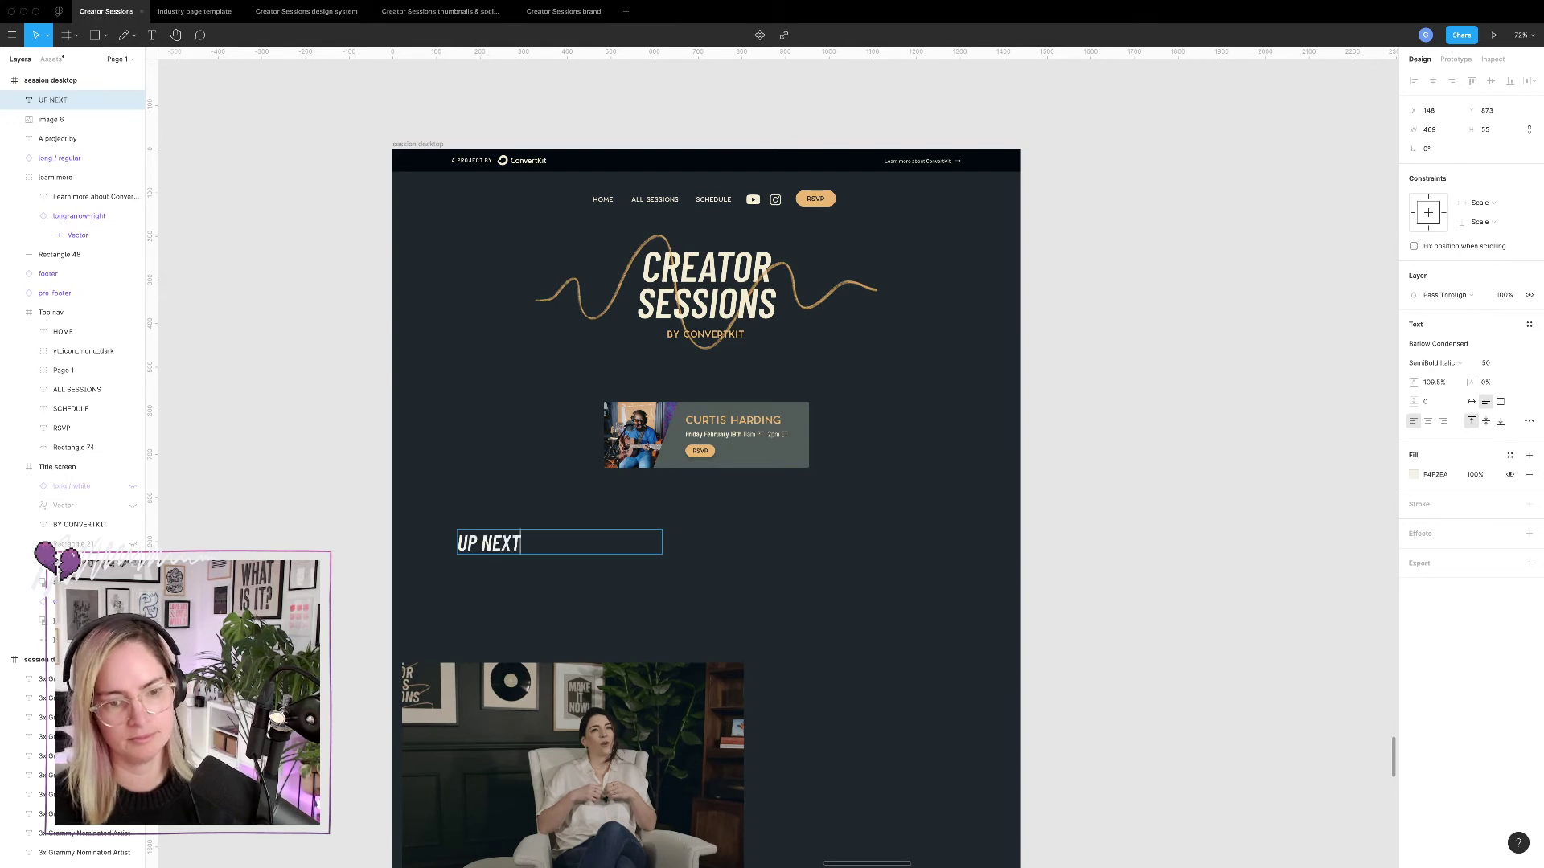
key("Escape")
key("Escape")
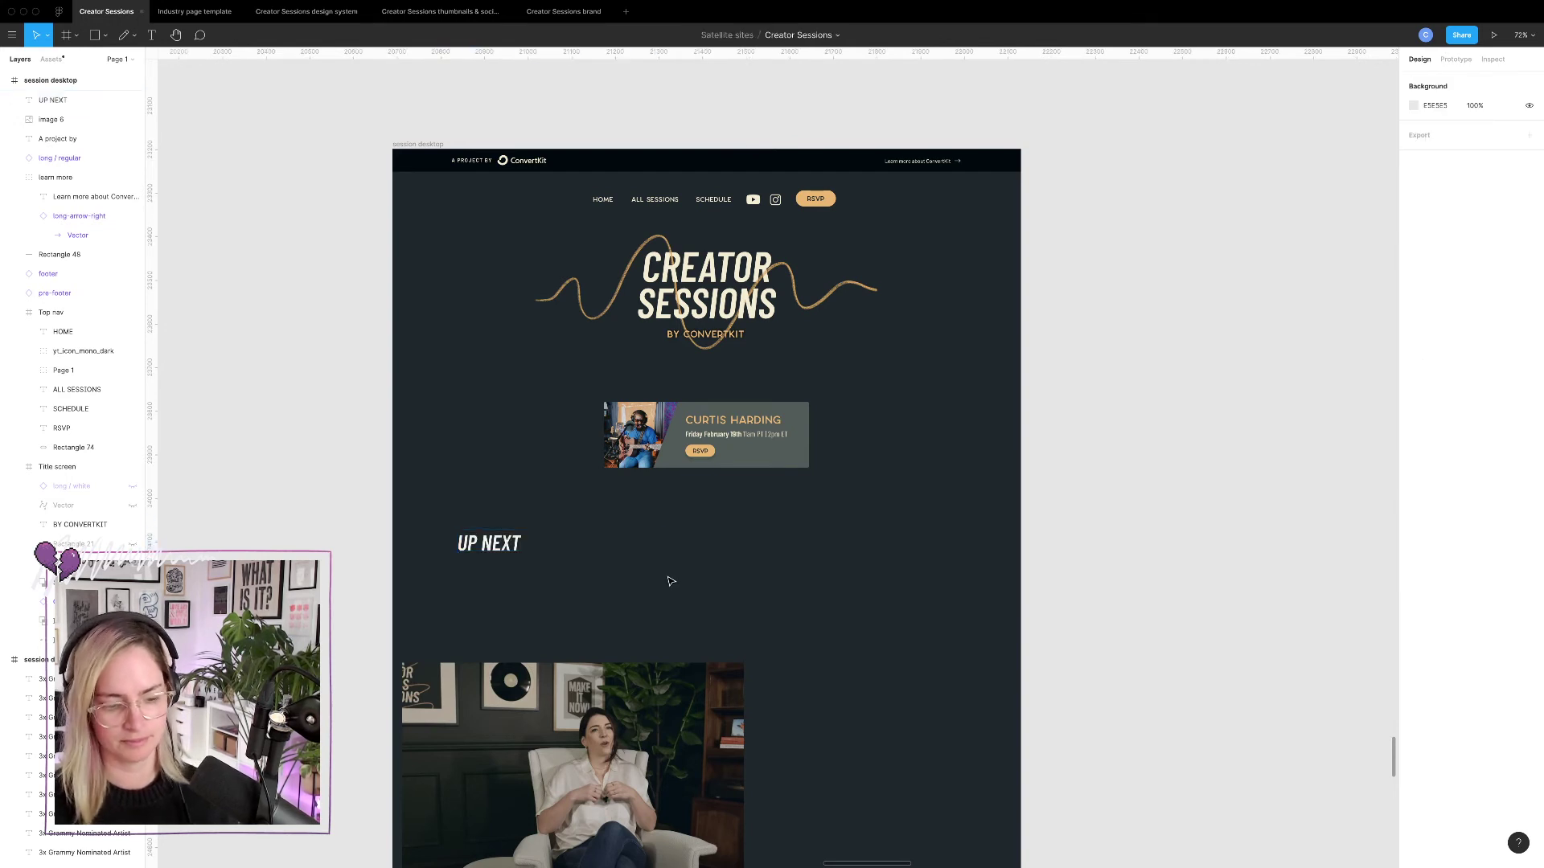
Show the layout grids, move the UP NEXT heading directly above the artist card, centre its text and centre it horizontally in the frame.
key("ctrl+g")
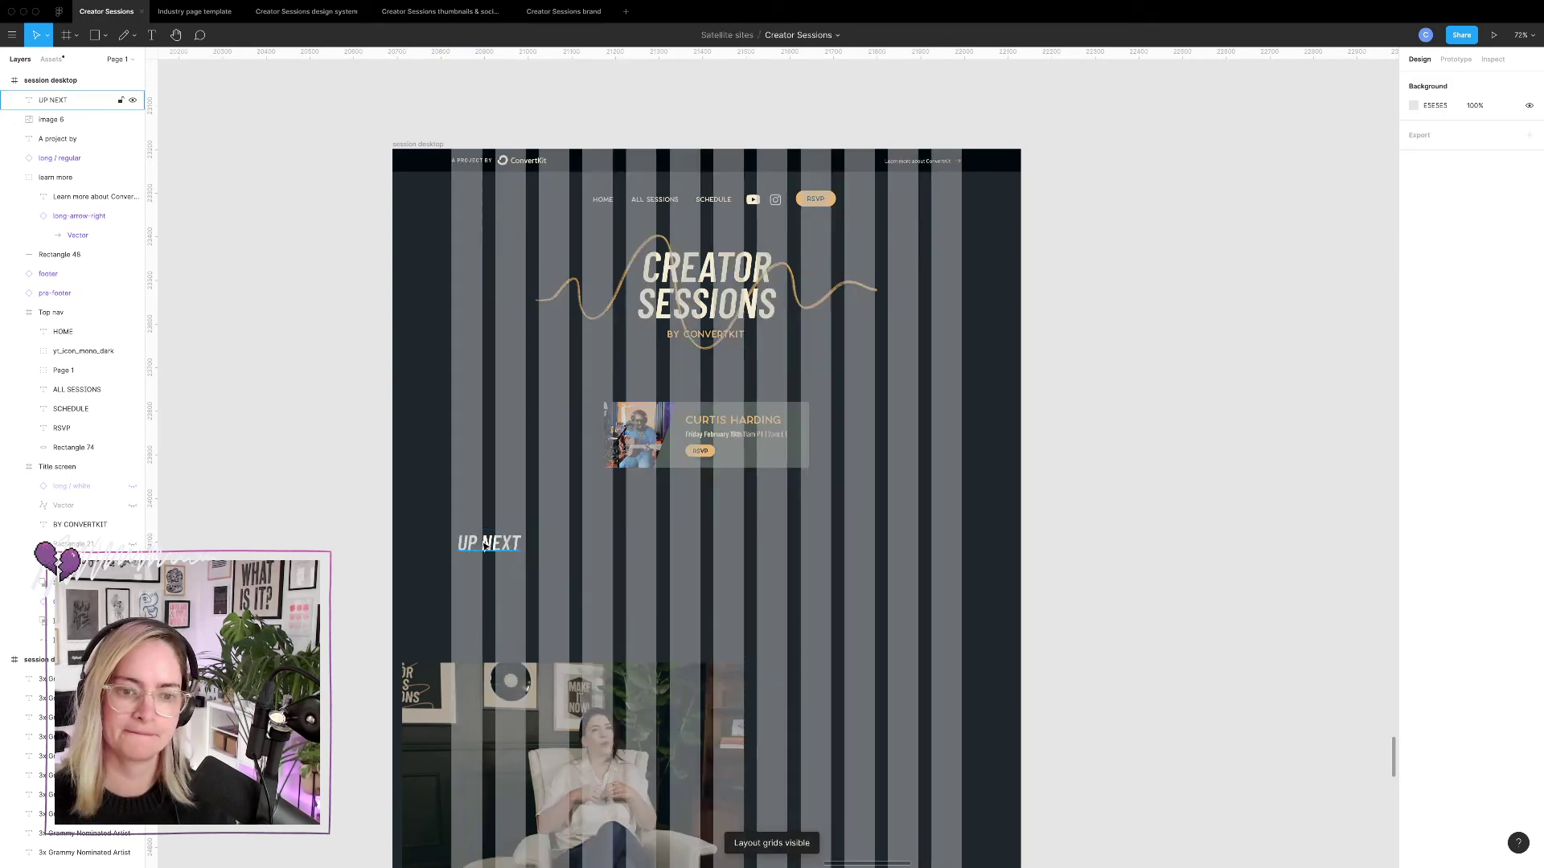
left_click_drag(485, 546, 701, 398)
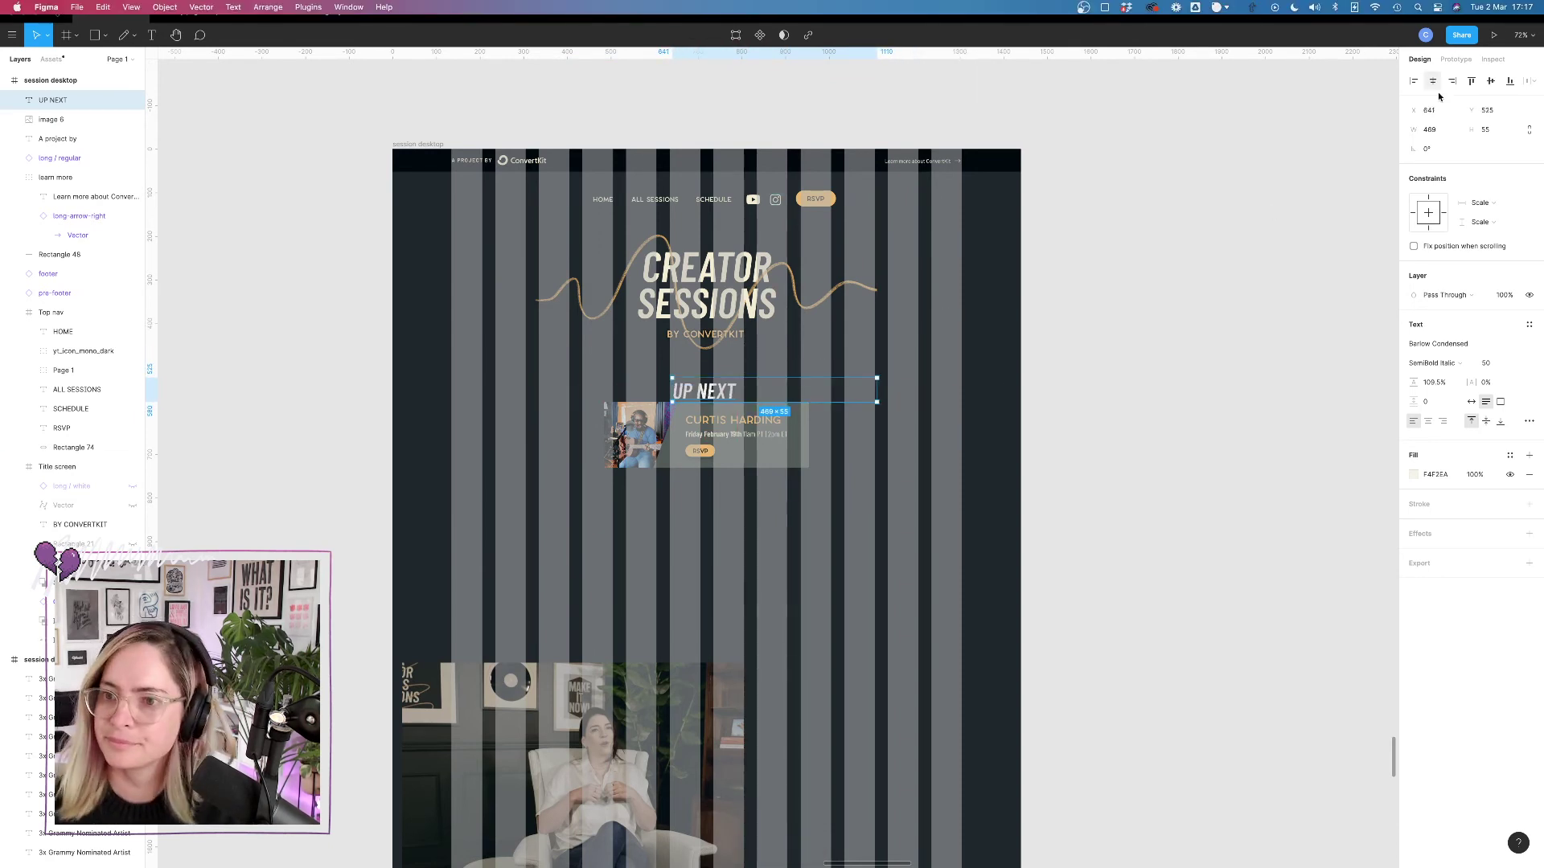
left_click(1429, 422)
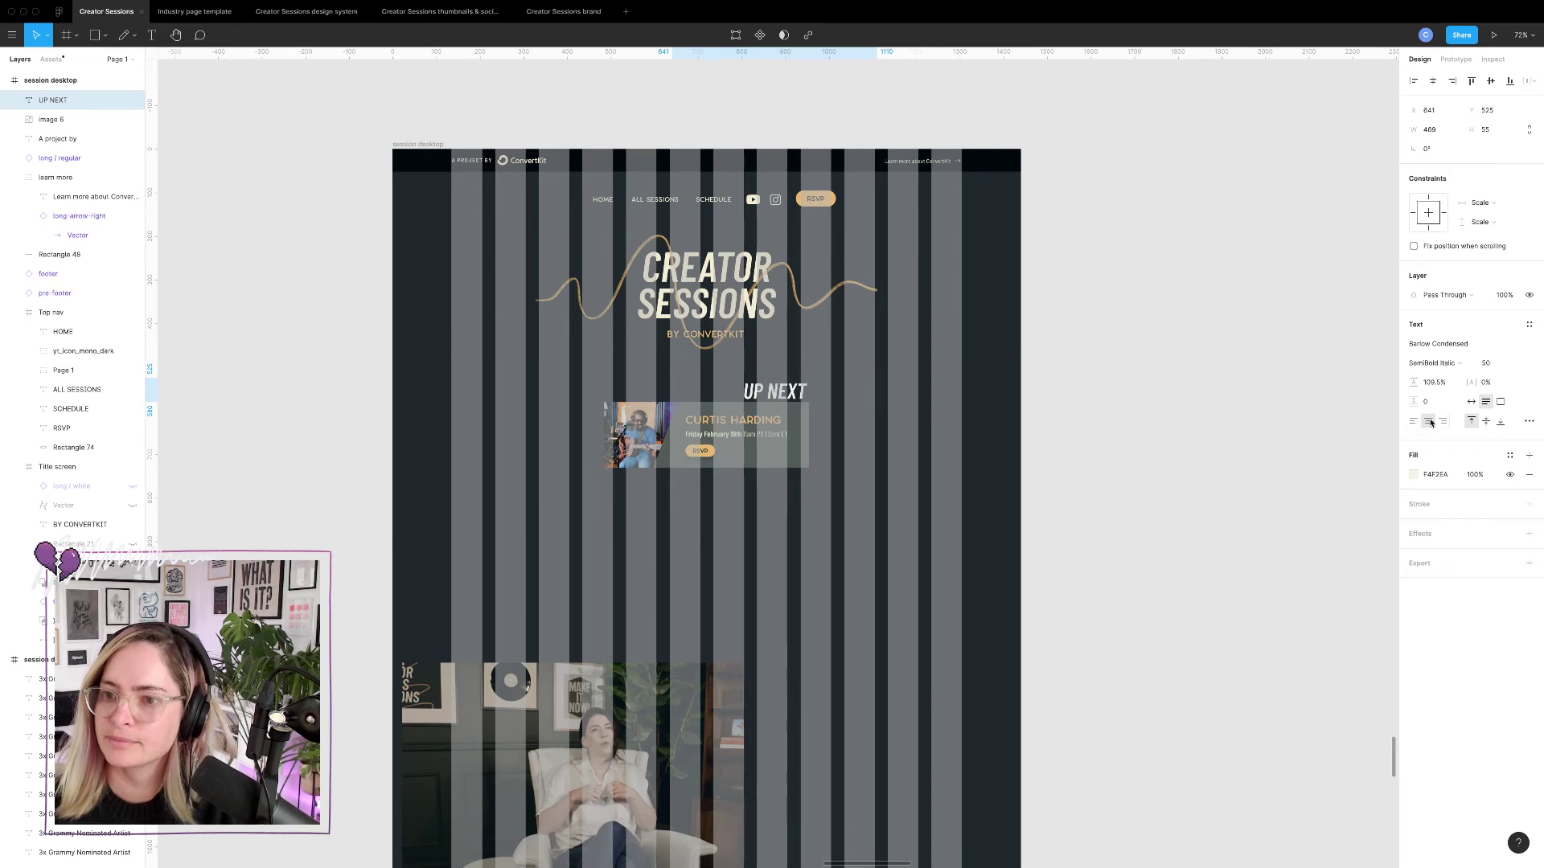
left_click(1432, 81)
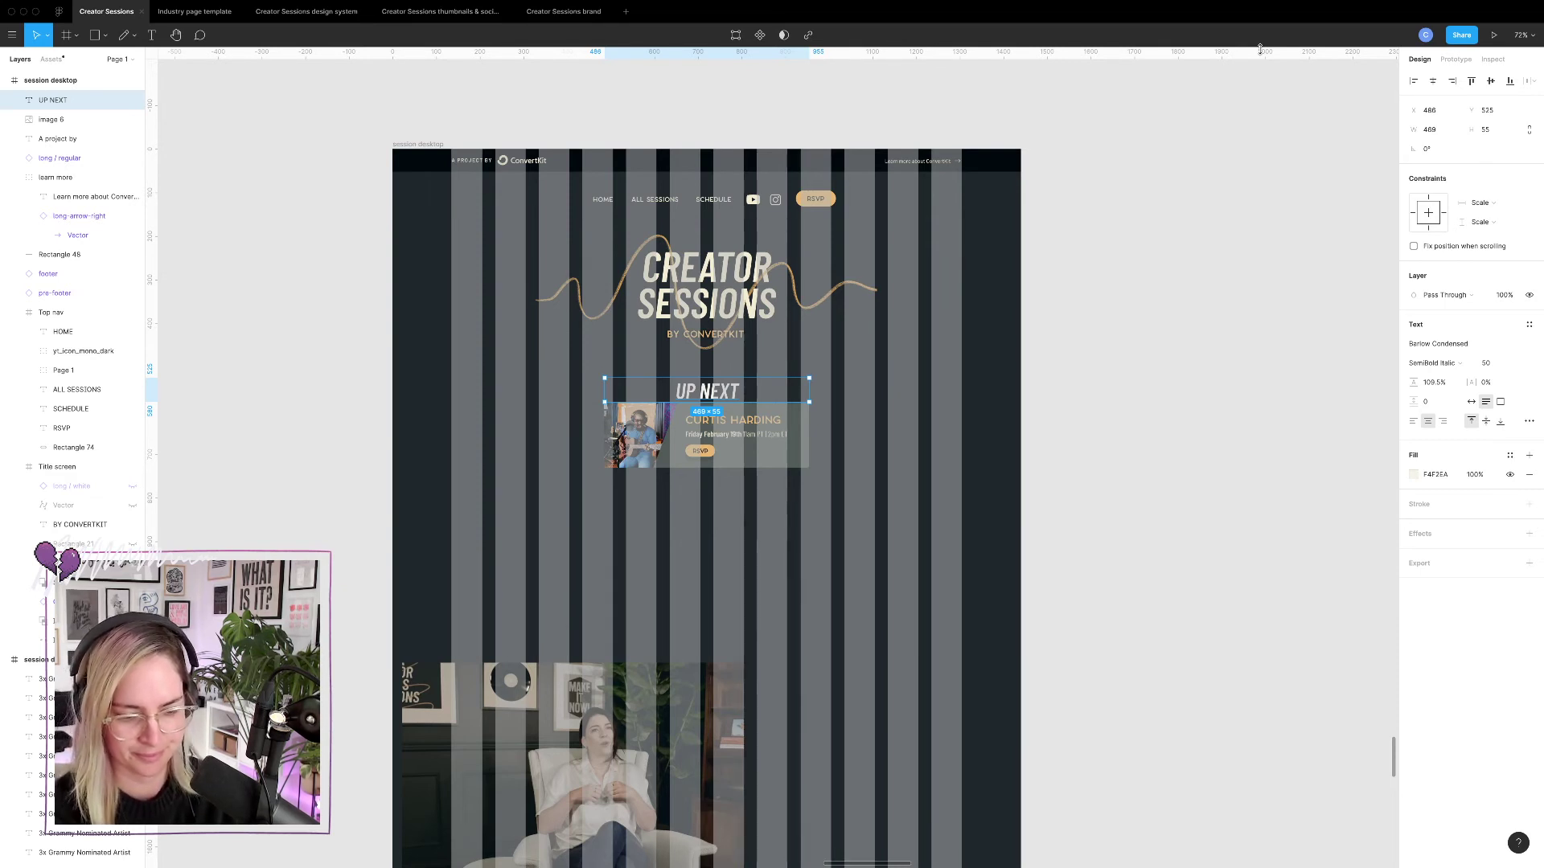
left_click(1165, 351)
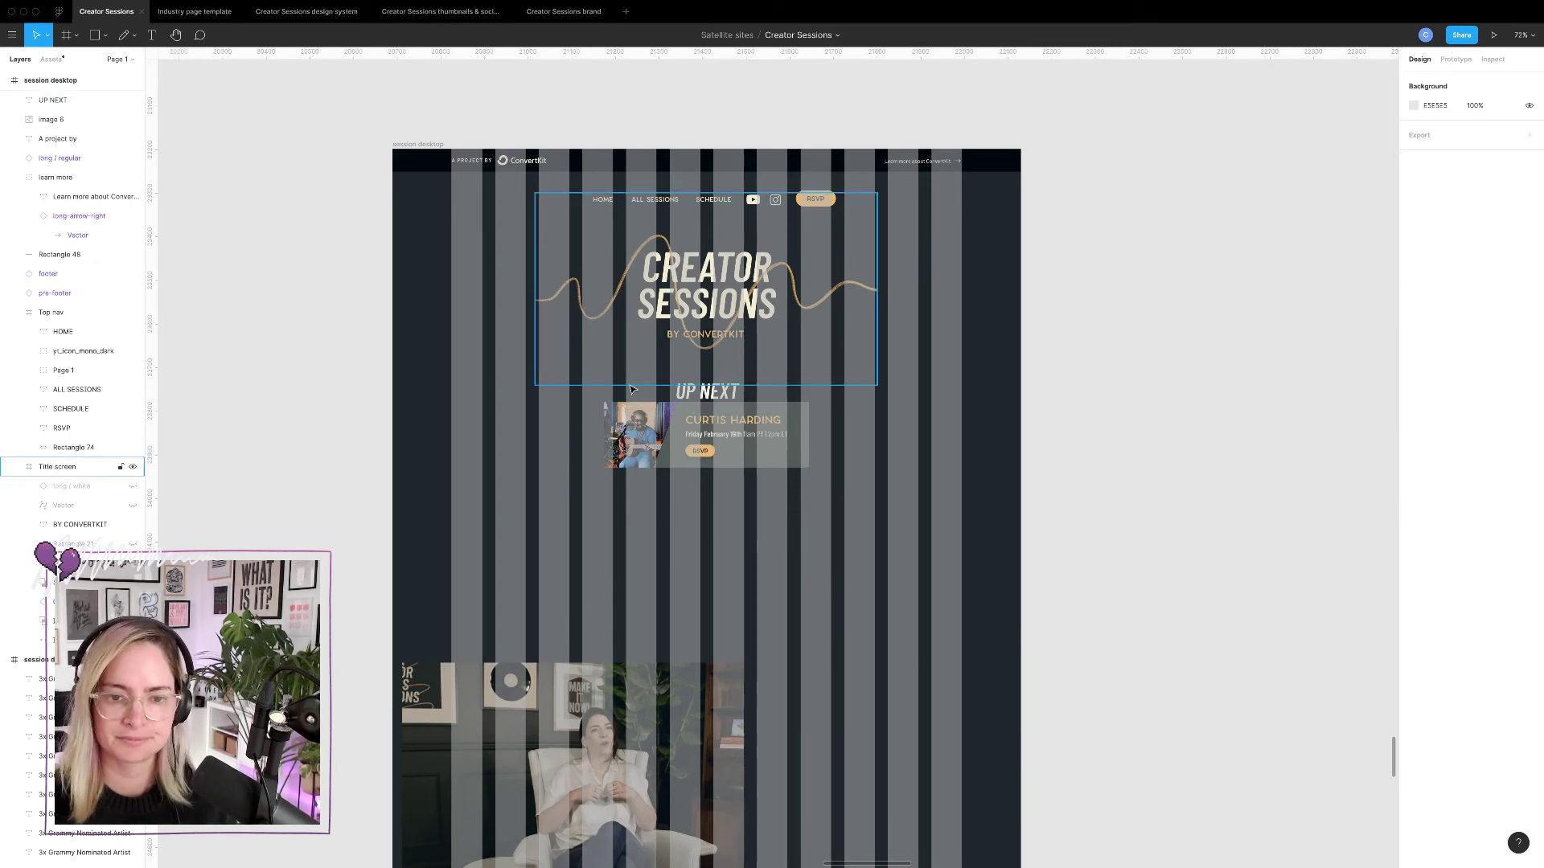
Move the artist card lower beneath the UP NEXT heading, widen its background to span the full column grid, and hide the layout grids.
left_click_drag(578, 418, 831, 509)
left_click_drag(784, 453, 961, 479)
left_click(651, 469)
key("Escape")
key("ctrl+g")
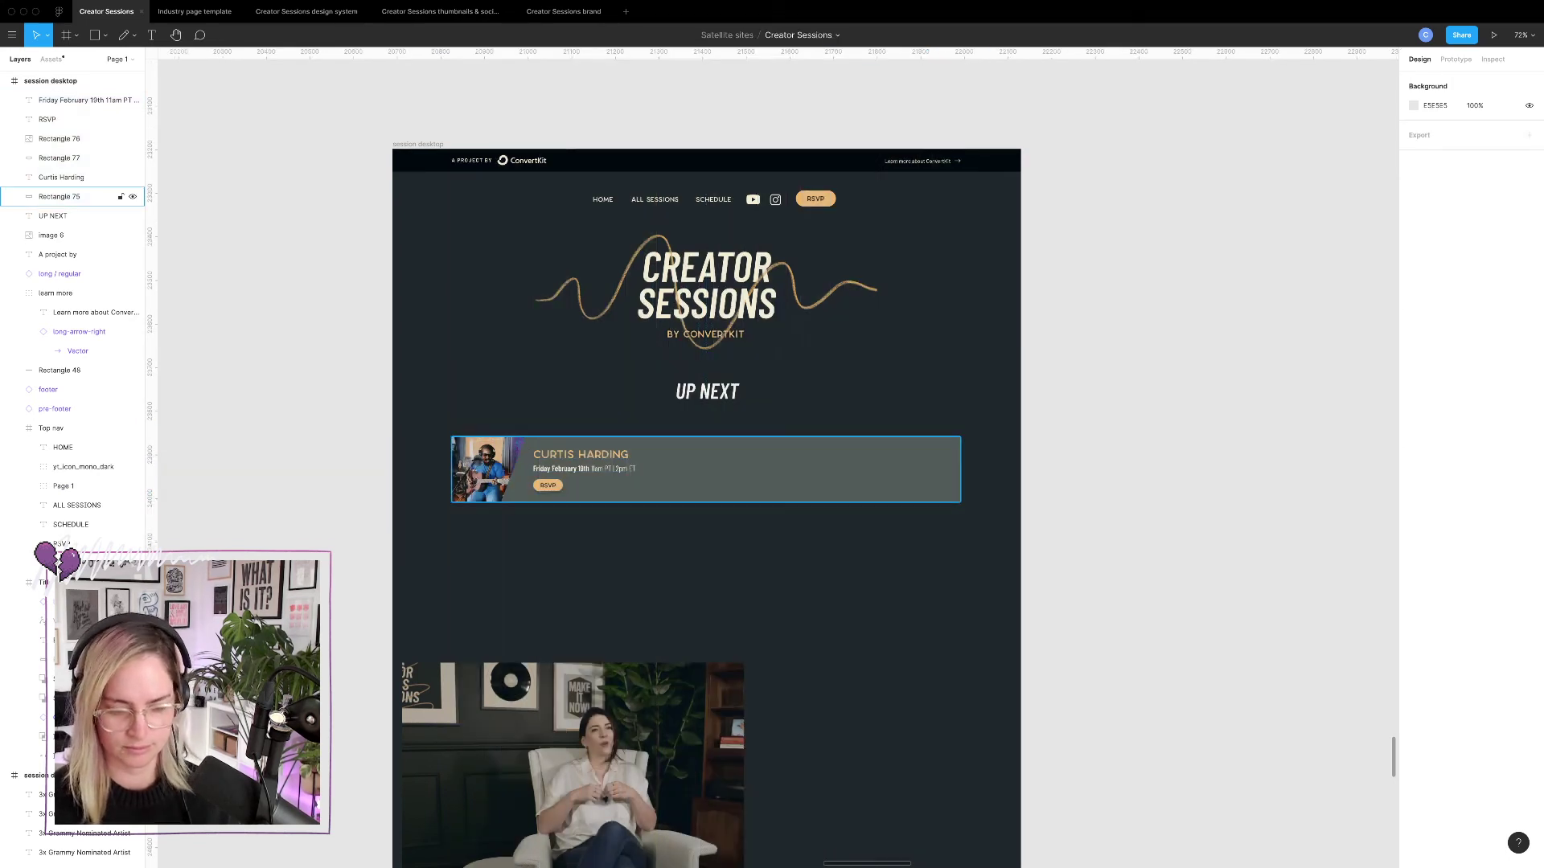
Extend the artist card's background downward to a height of 485, nearly reaching the video still.
scroll(455, 486, "up", 1)
scroll(454, 486, "up", 4)
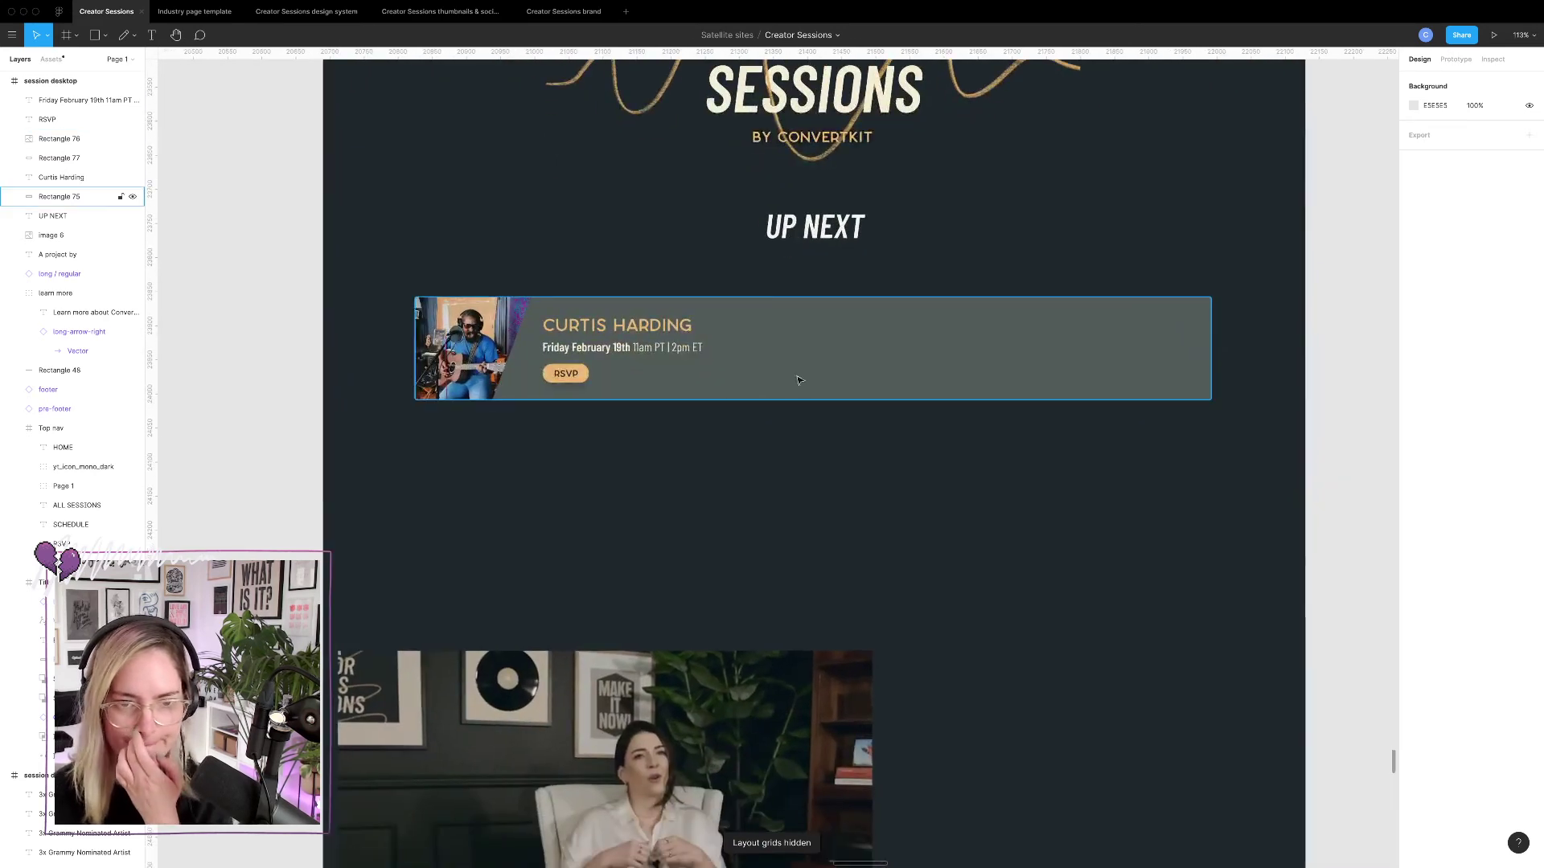
left_click(801, 400)
left_click_drag(801, 401, 801, 628)
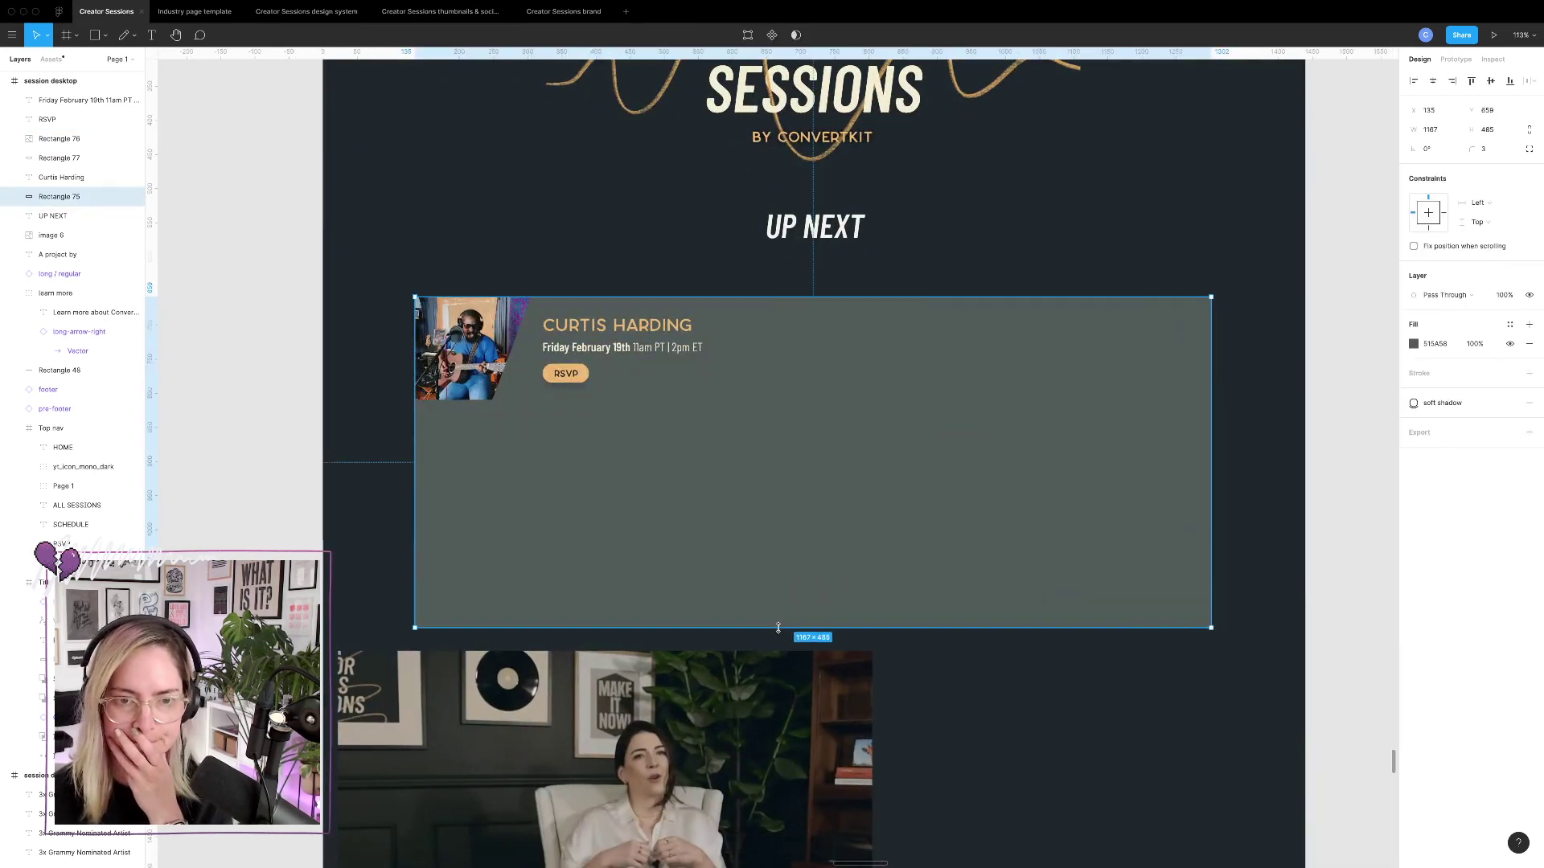
left_click(1051, 761)
Move the RSVP button and the artist name with its date line into the open area on the card's right side.
left_click(583, 380)
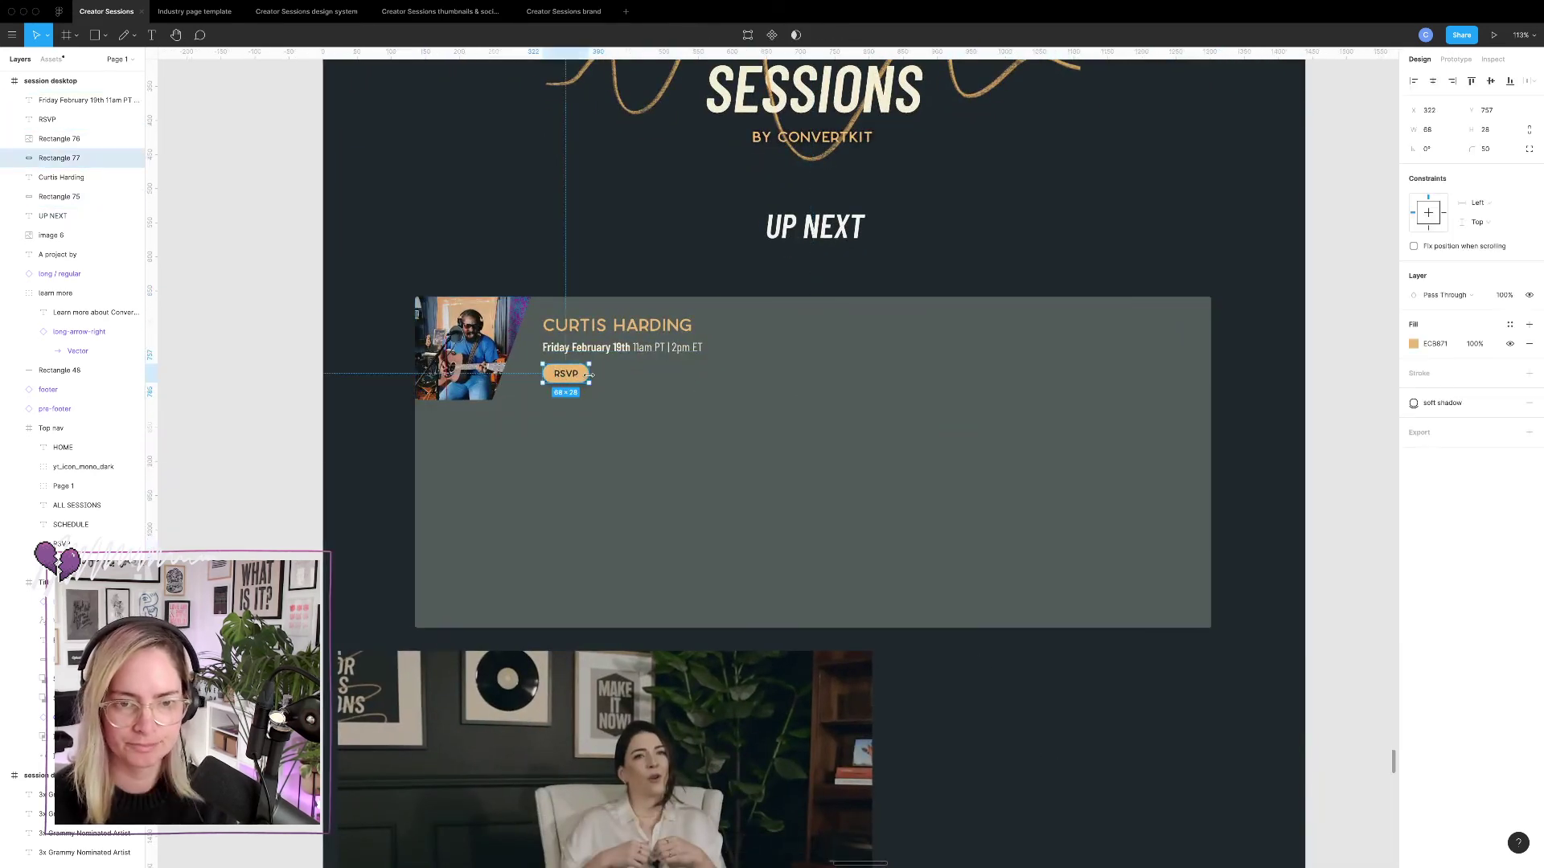
left_click(566, 373, "shift")
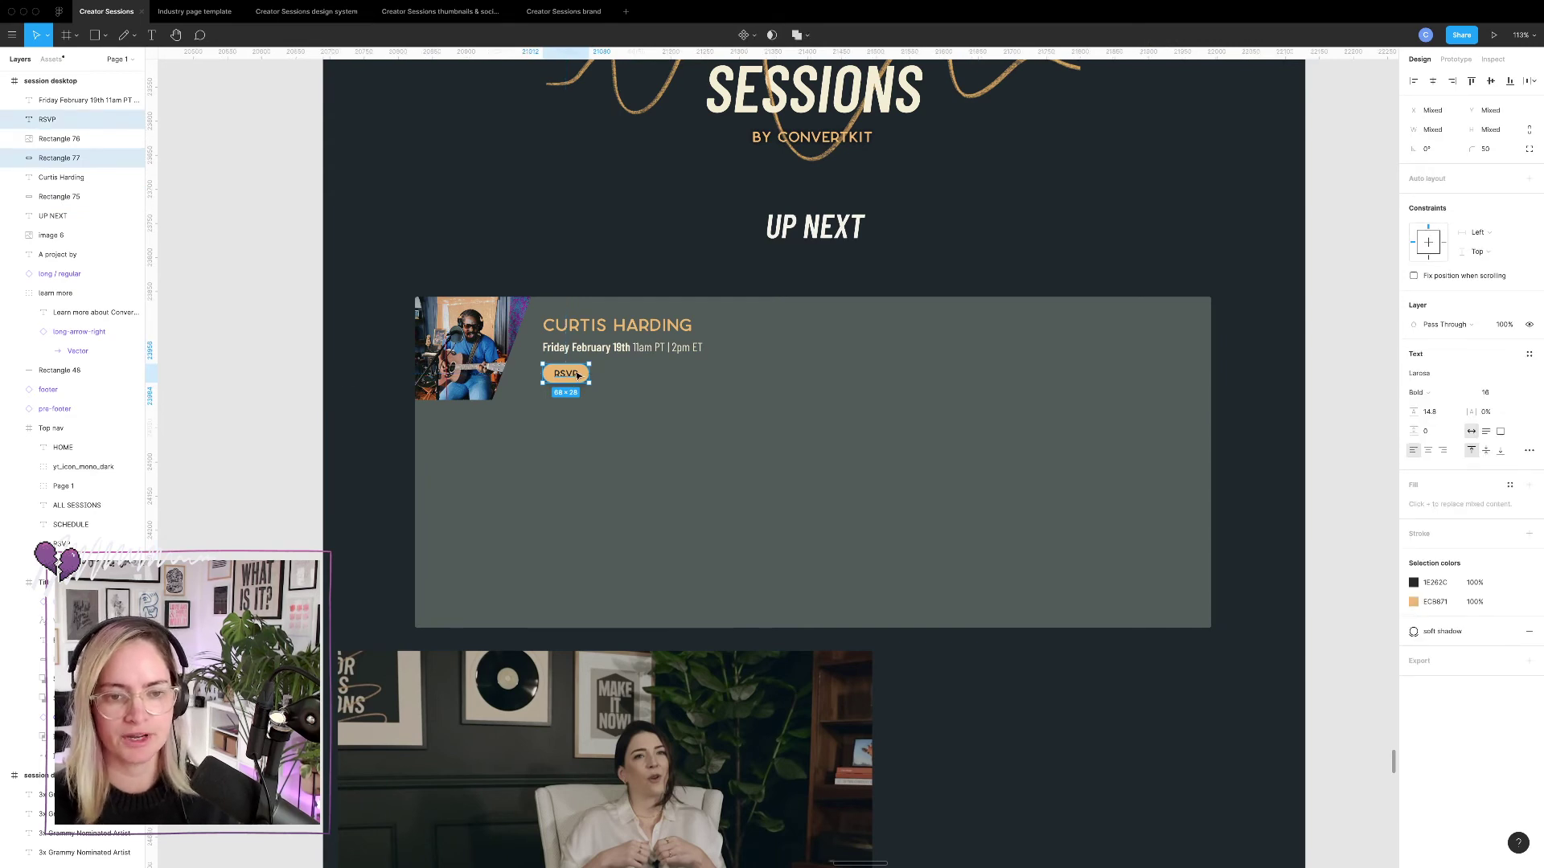
left_click_drag(578, 375, 942, 518)
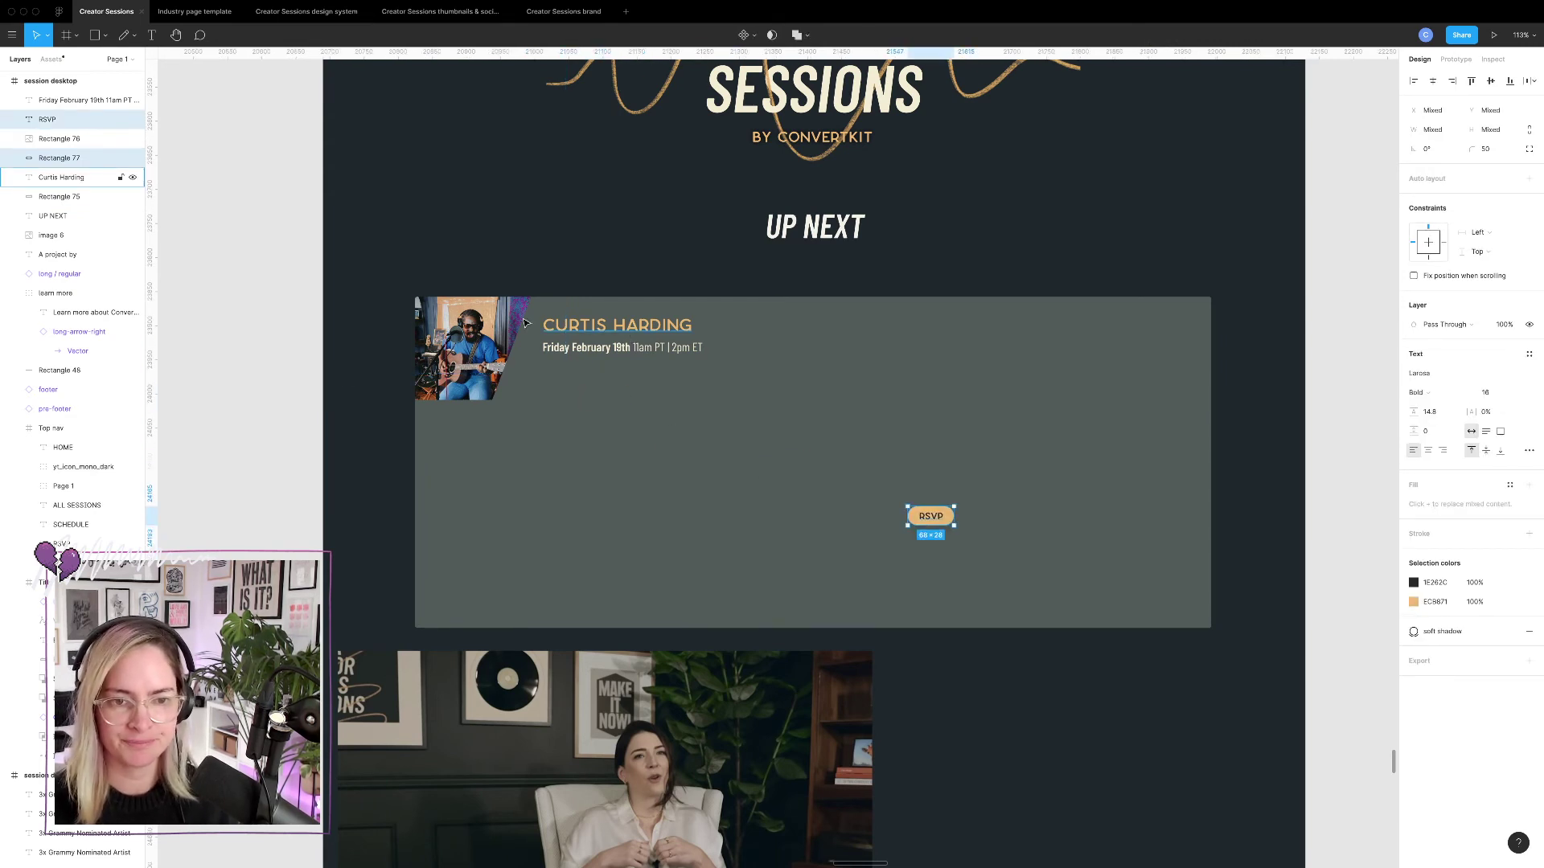
left_click(660, 334)
left_click(657, 348, "shift")
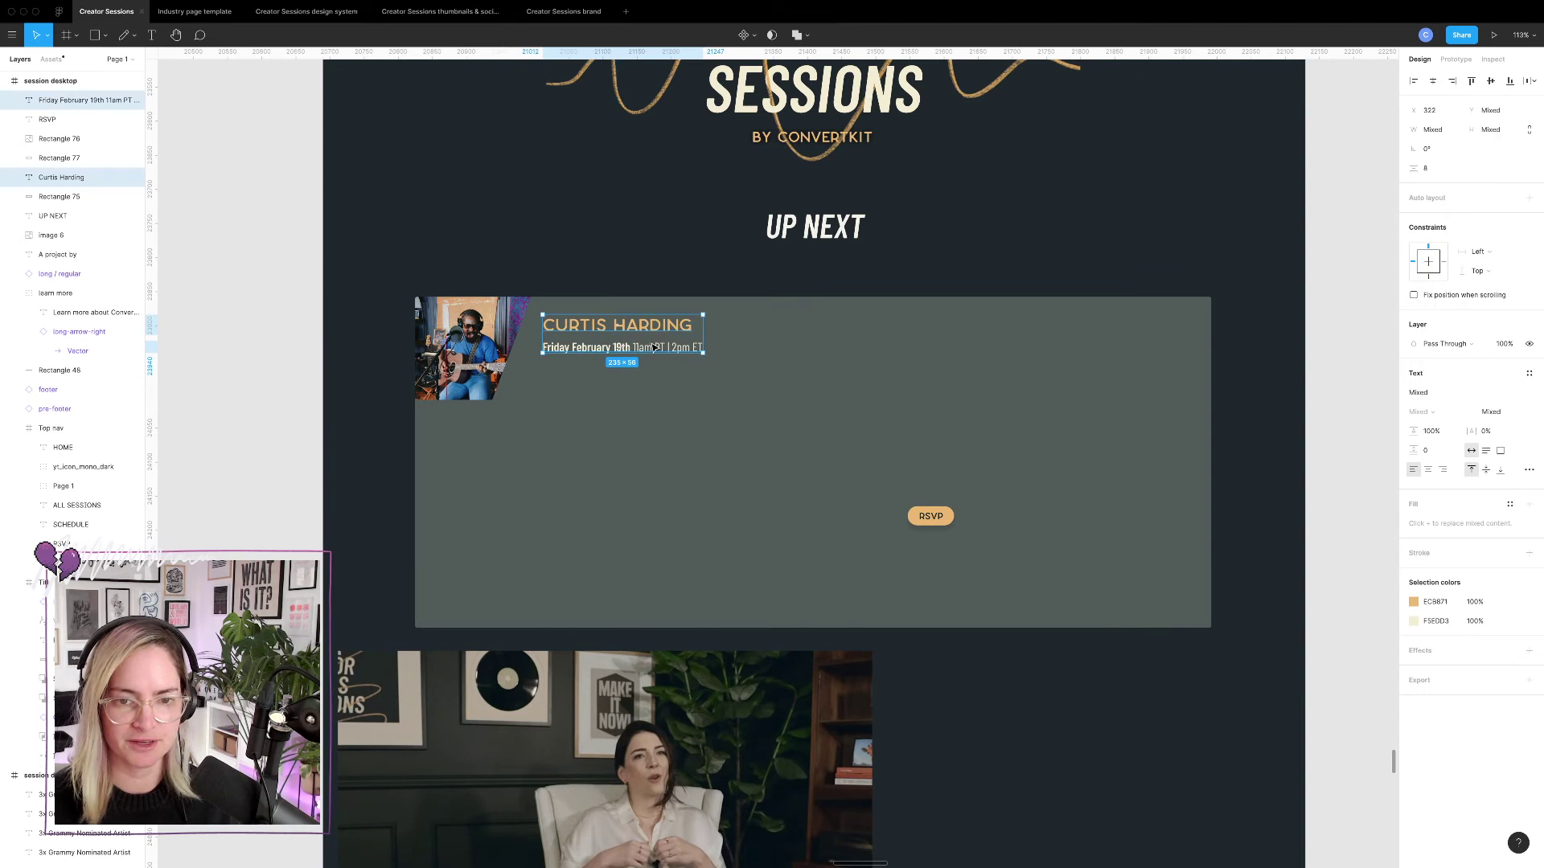
left_click_drag(655, 347, 955, 438)
Enlarge the artist photo to 417 × 485 so it fills the card's full height.
left_click(502, 378)
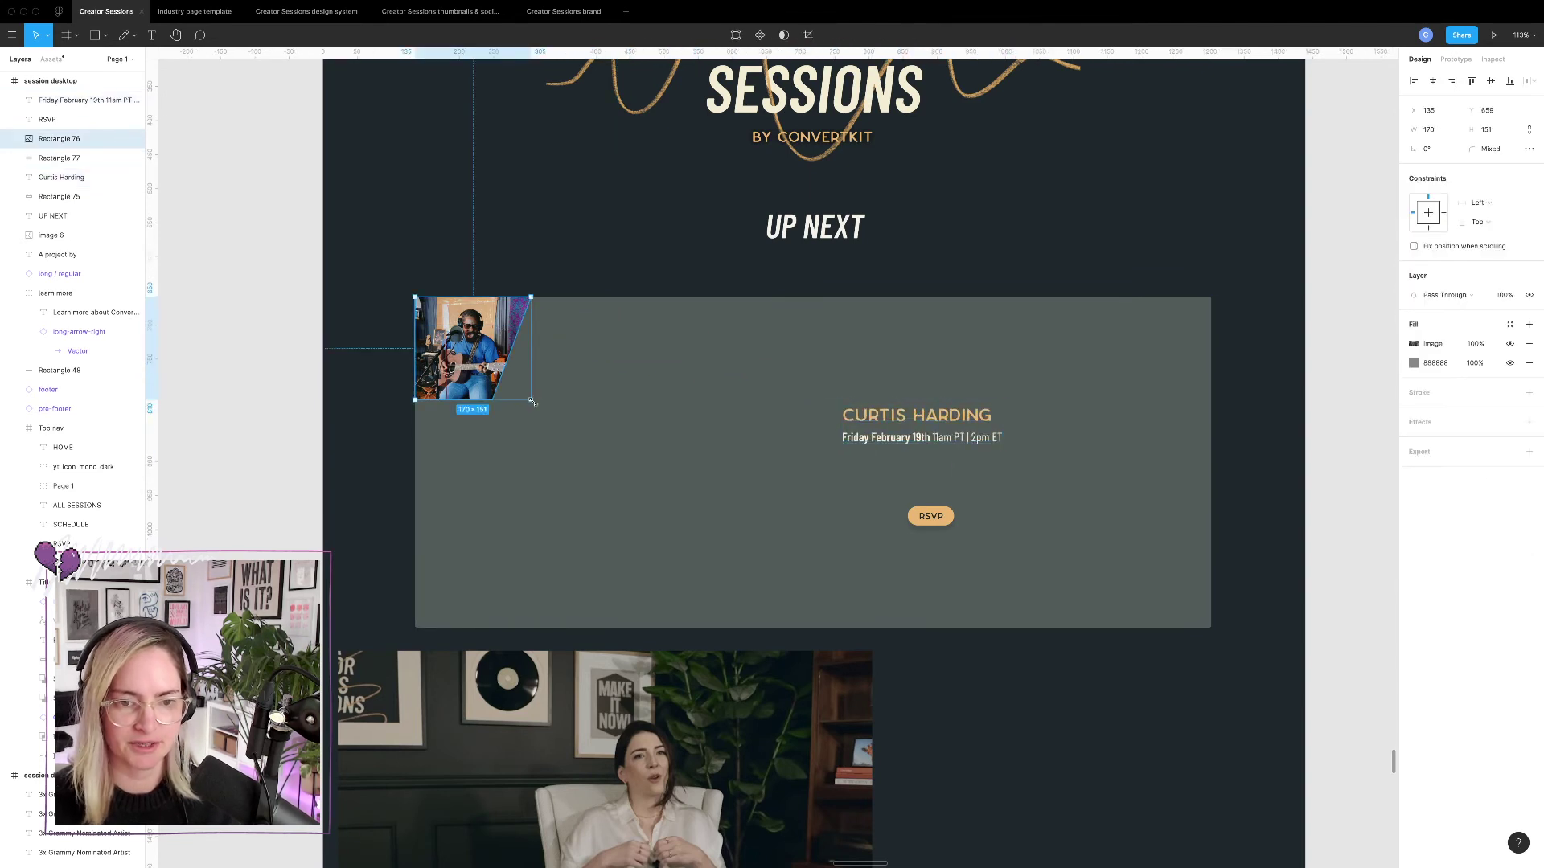
left_click_drag(532, 401, 699, 628)
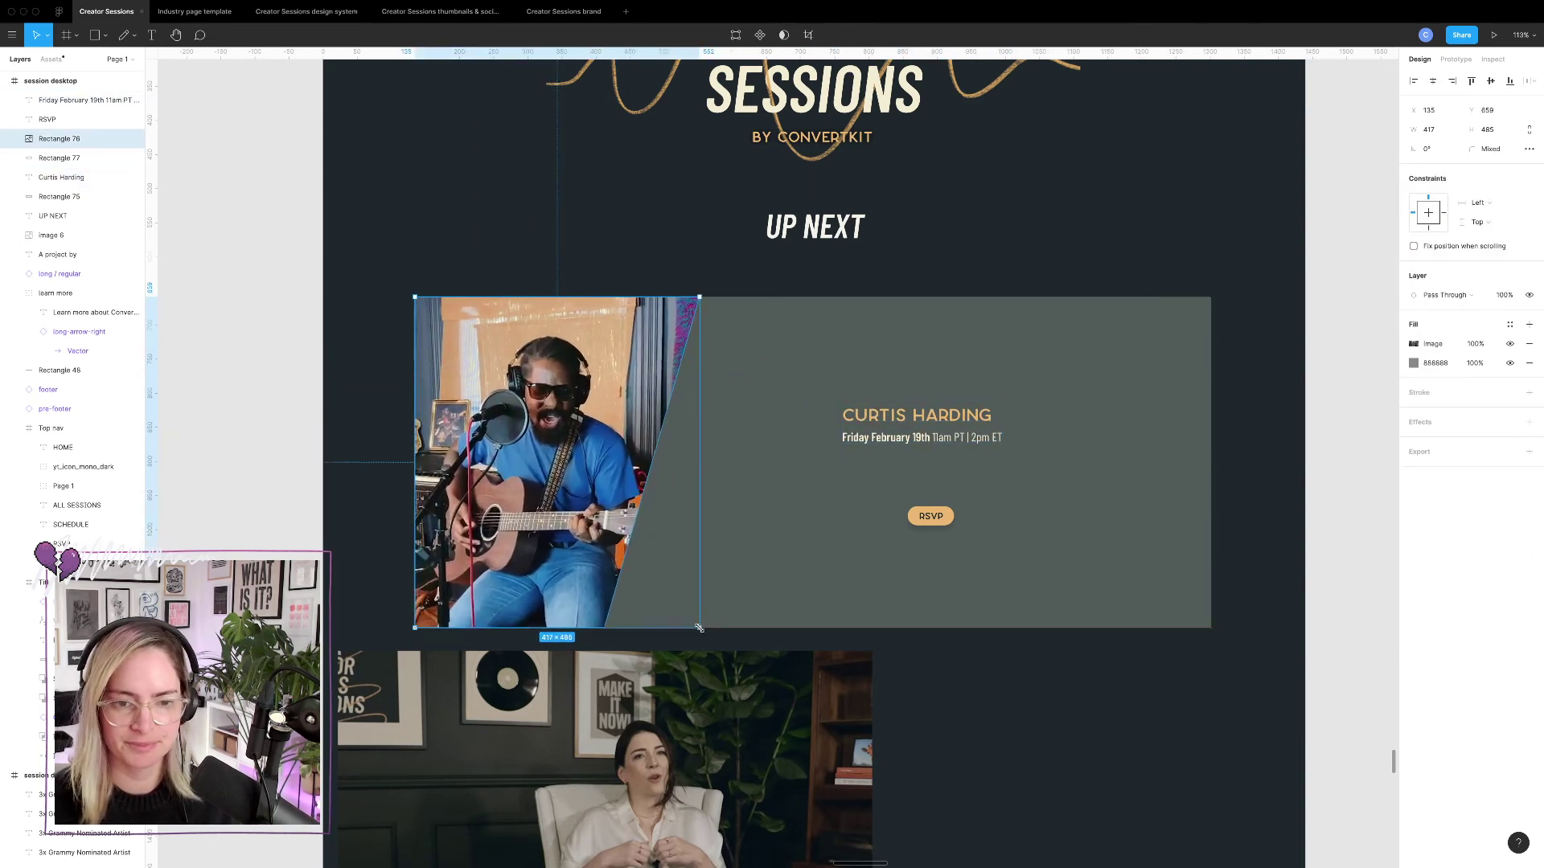
left_click(1048, 790)
Move the video still lower to widen the gap beneath the artist card.
scroll(1048, 790, "down", 5)
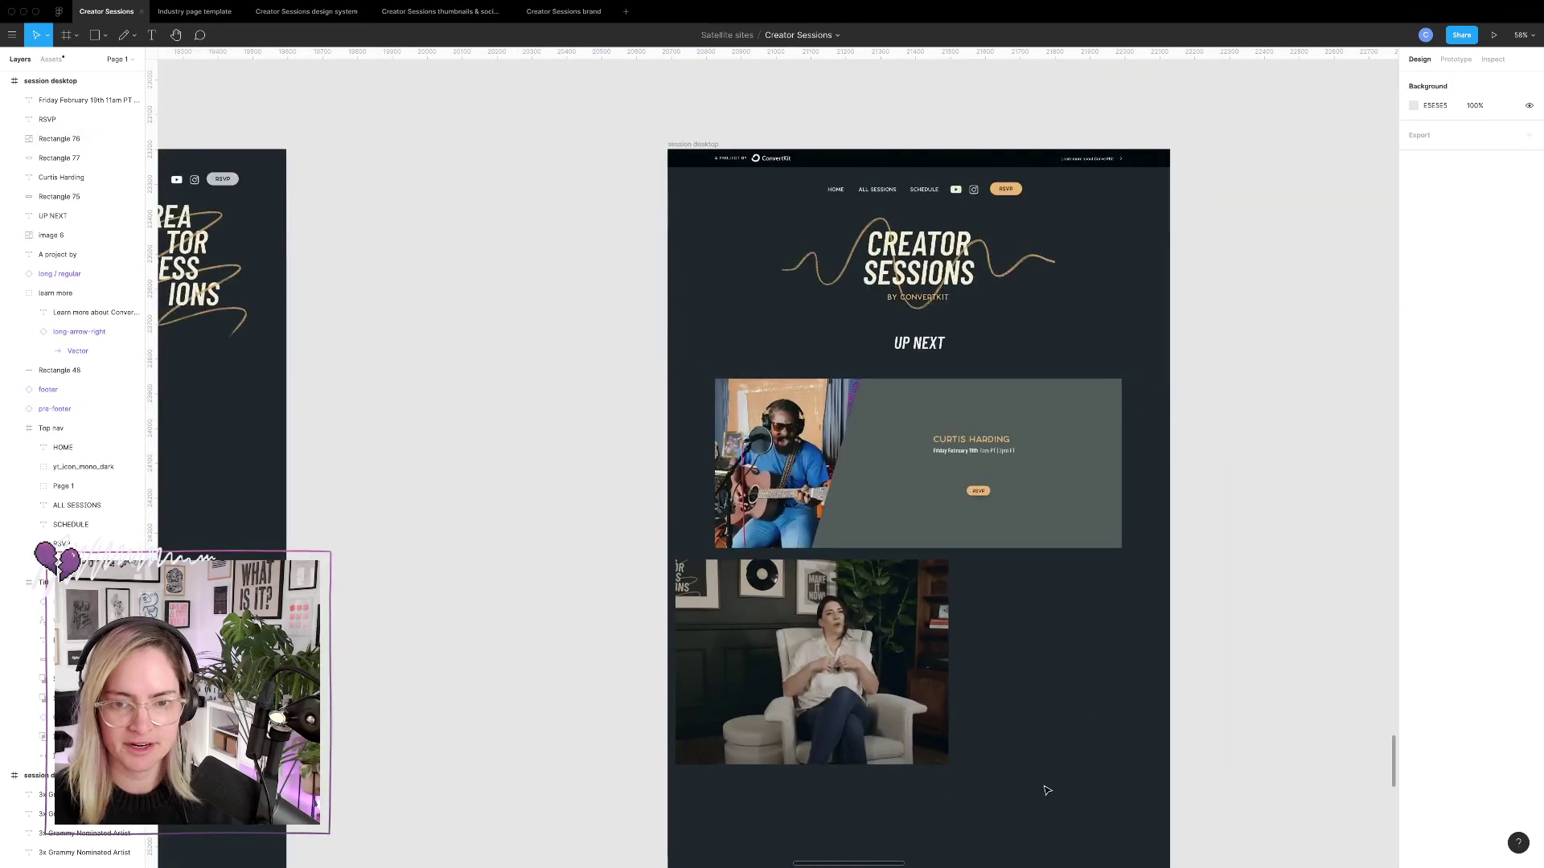
scroll(1048, 791, "up", 3)
scroll(965, 686, "up", 2)
left_click(744, 661)
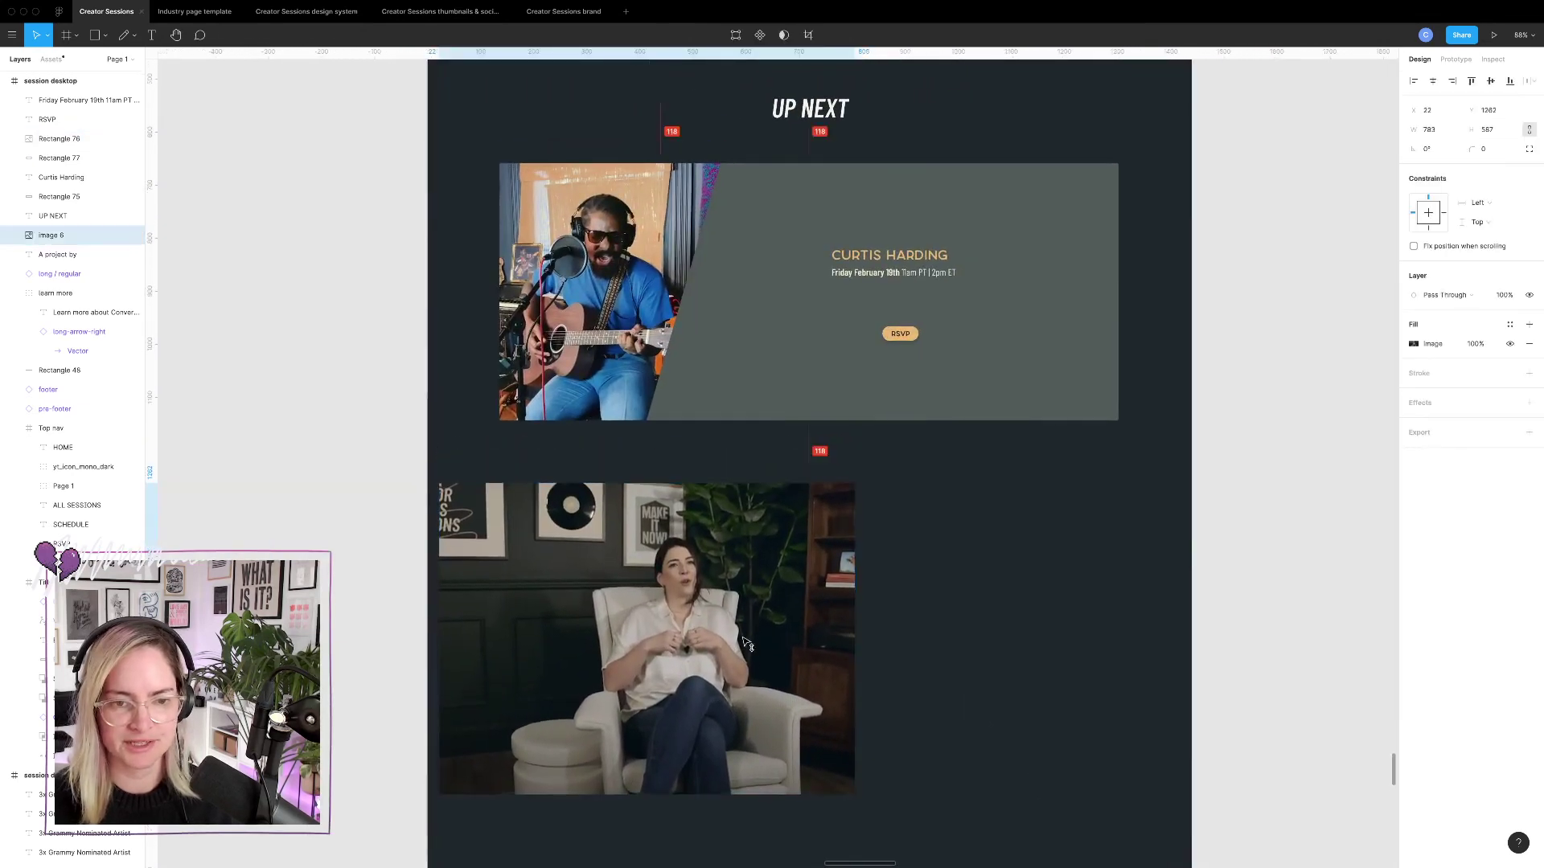
left_click_drag(743, 661, 733, 662)
left_click(991, 545)
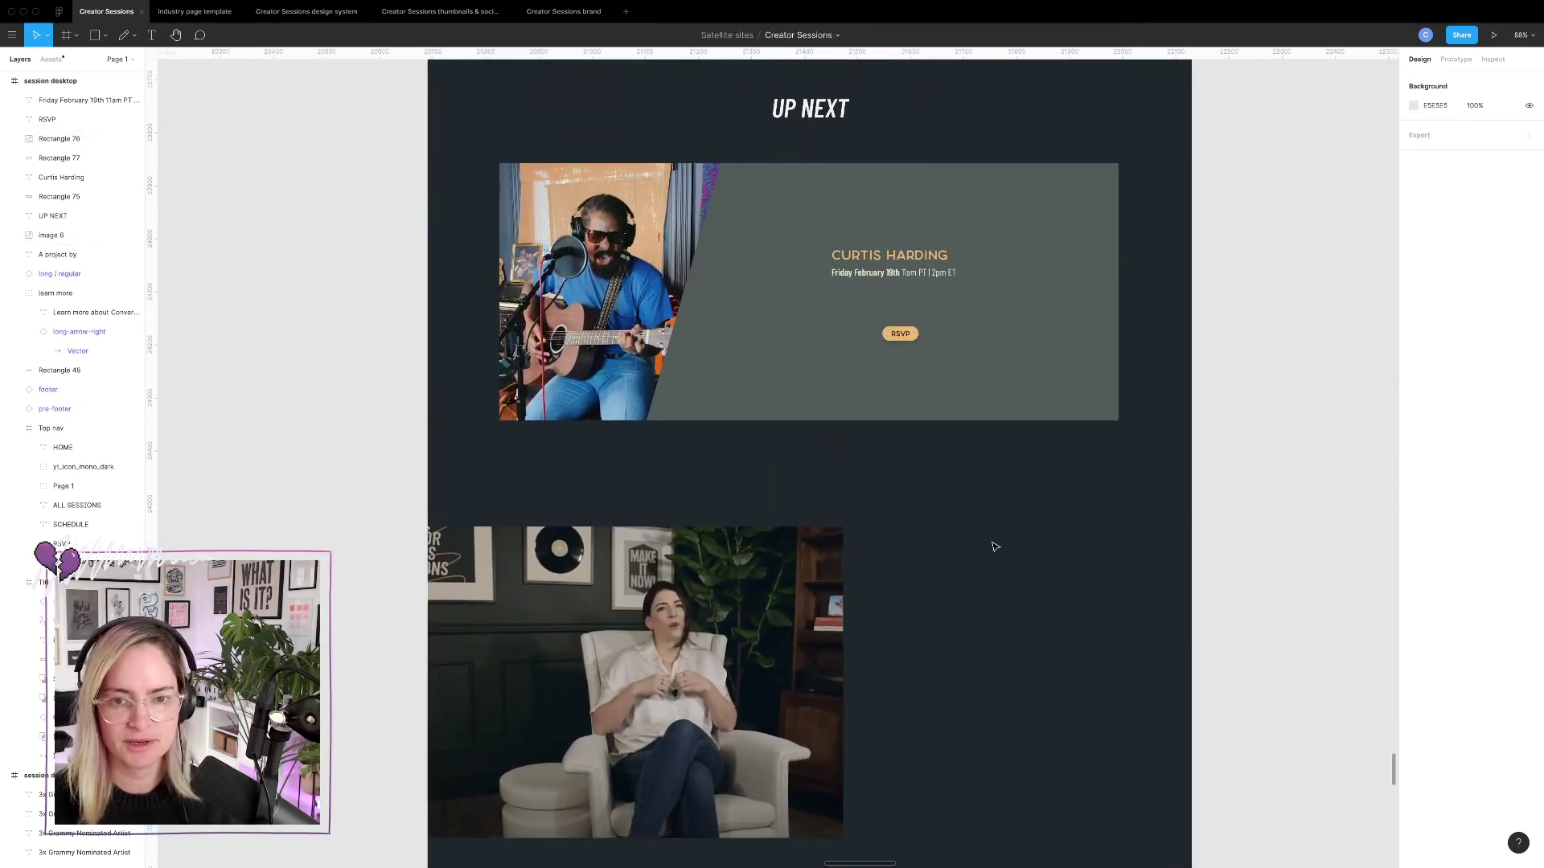
Nudge the UP NEXT heading down, closer to the top of the artist card.
scroll(911, 504, "up", 1)
scroll(911, 504, "up", 4)
left_click(799, 338)
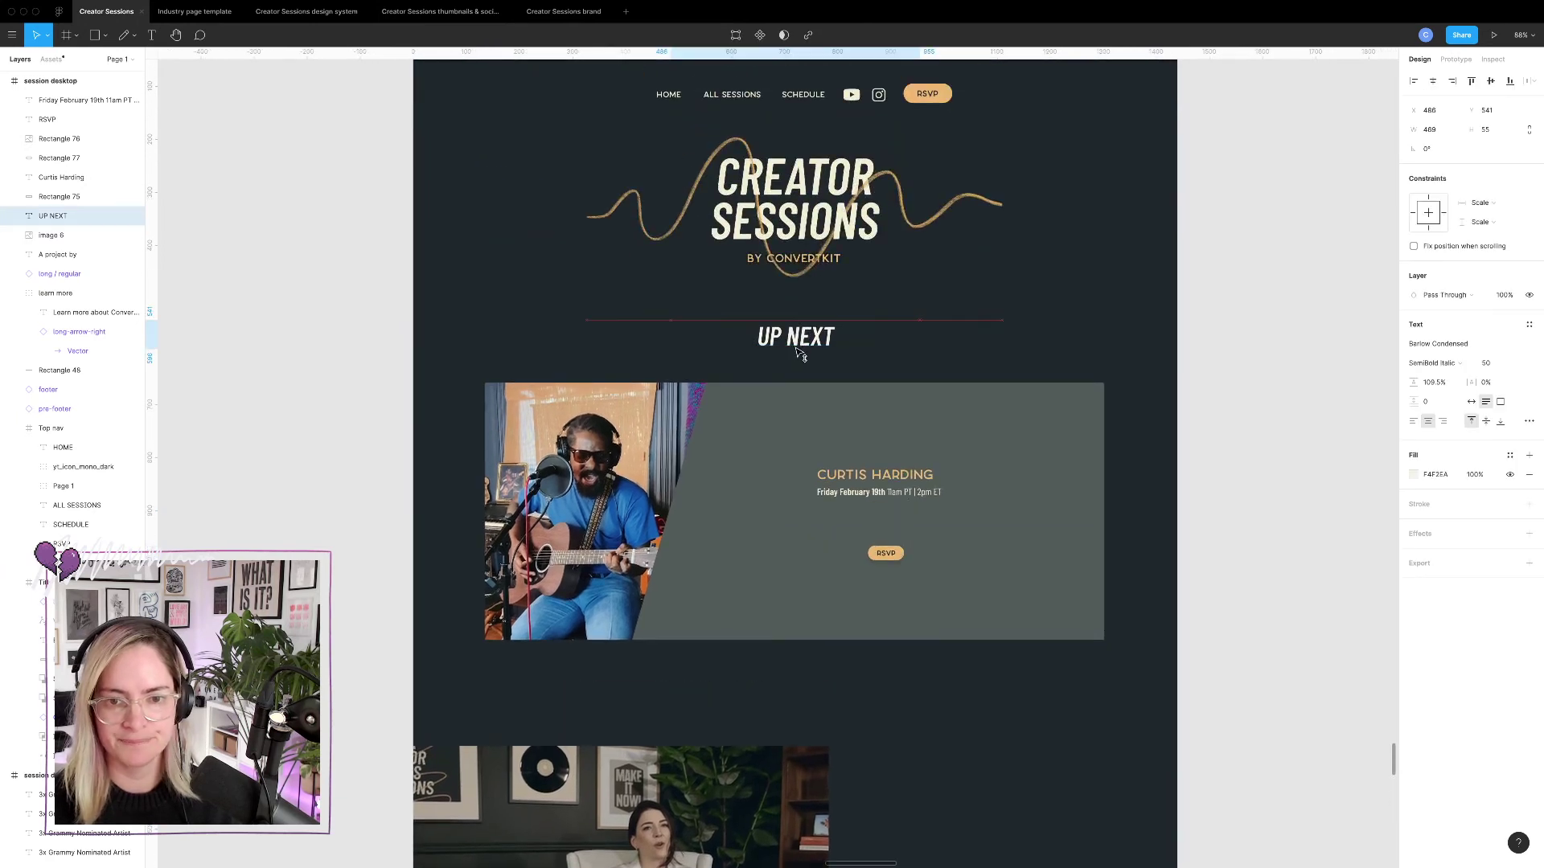
left_click(998, 359)
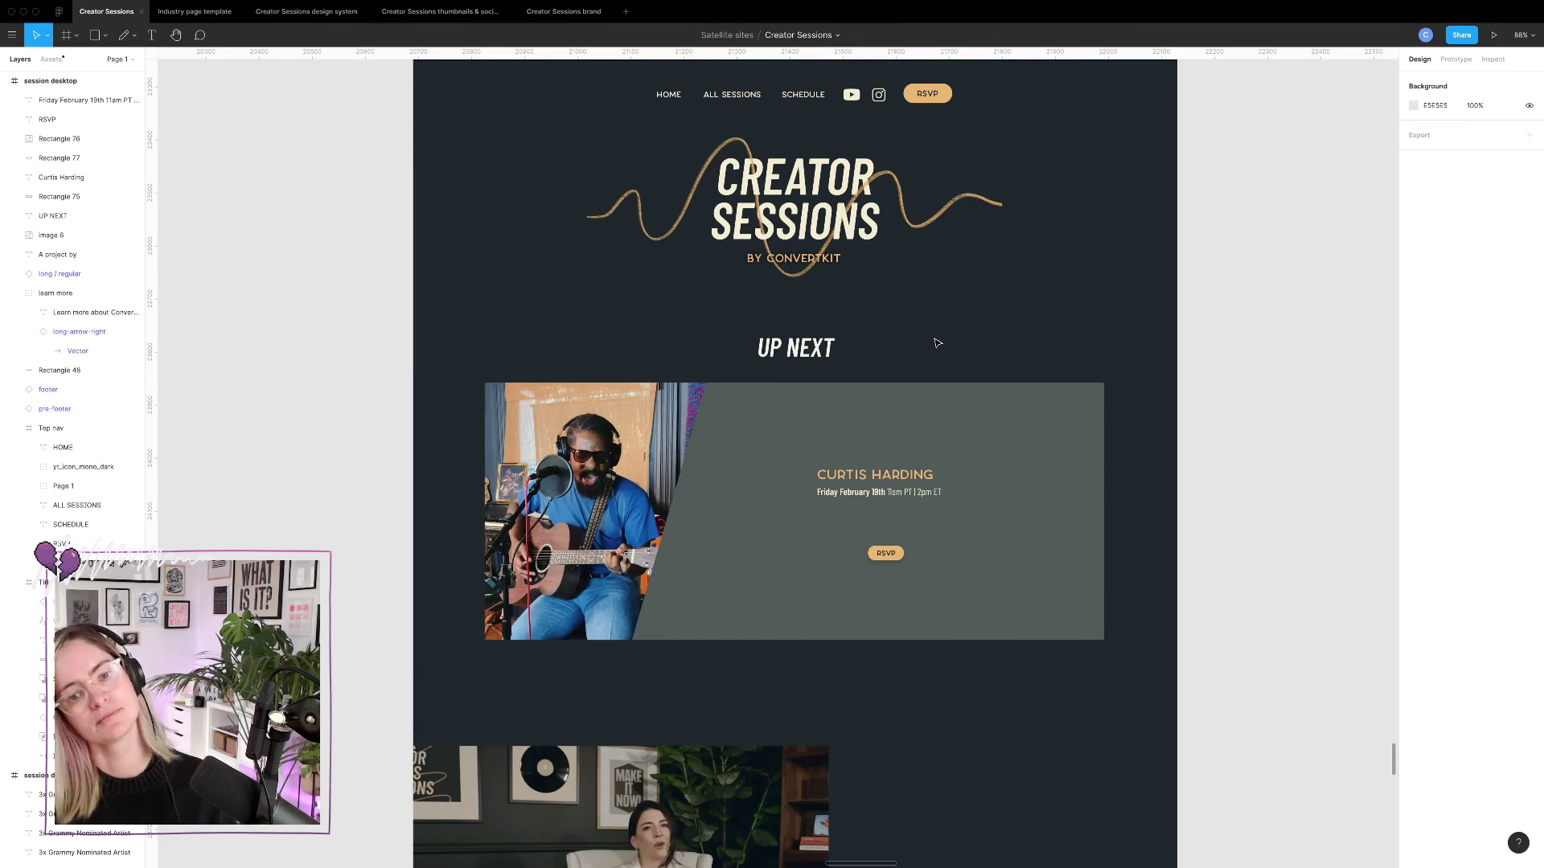
Review the other session page frames across the canvas for reference and return to the UP NEXT artist card.
scroll(938, 343, "down", 10)
scroll(941, 348, "down", 3)
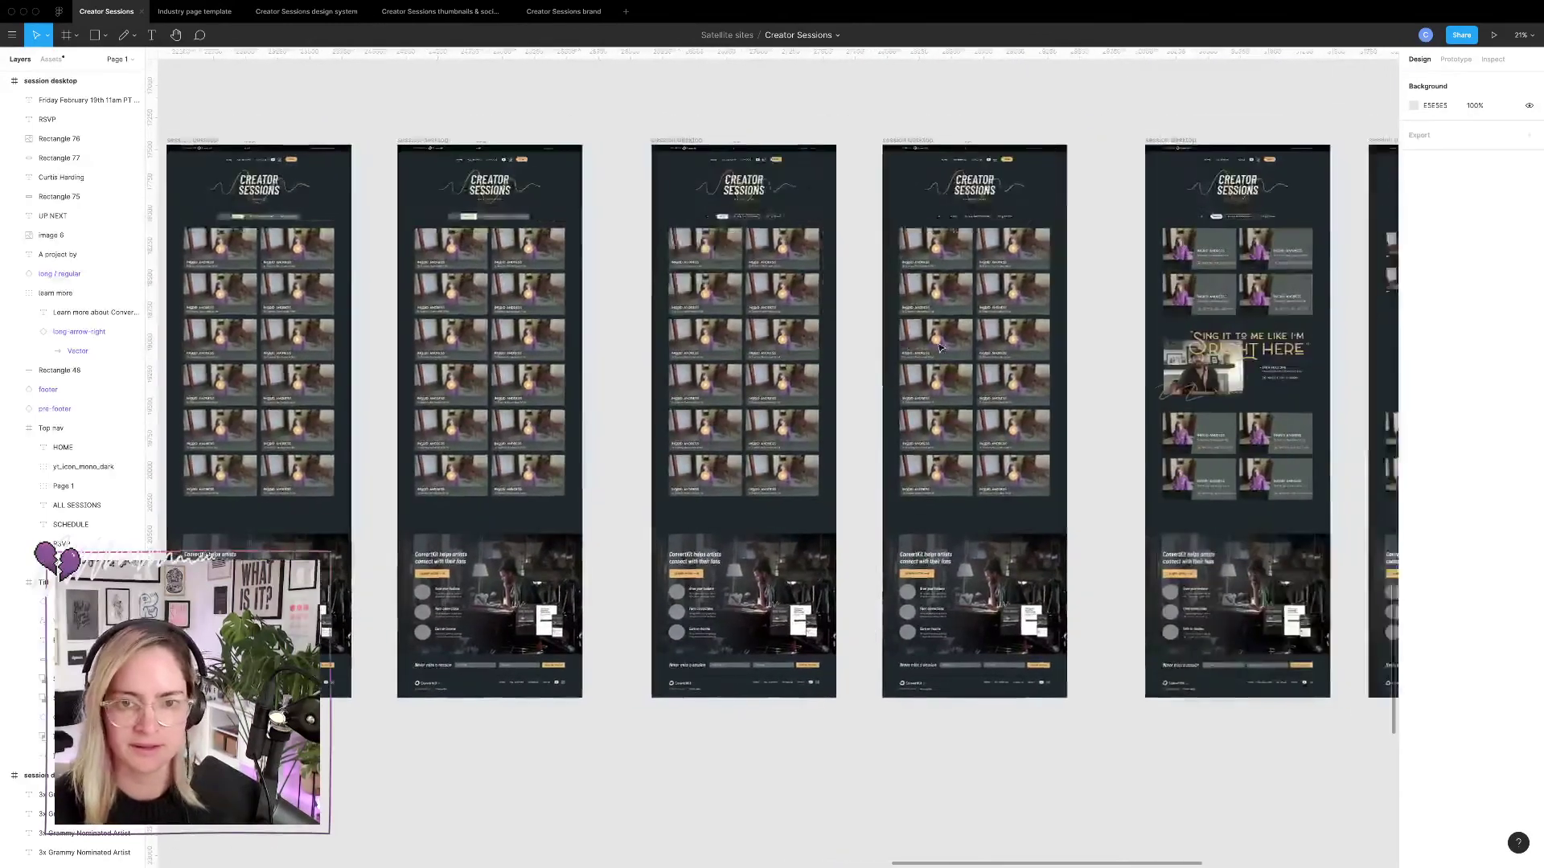
scroll(941, 347, "up", 10)
scroll(941, 348, "right", 5)
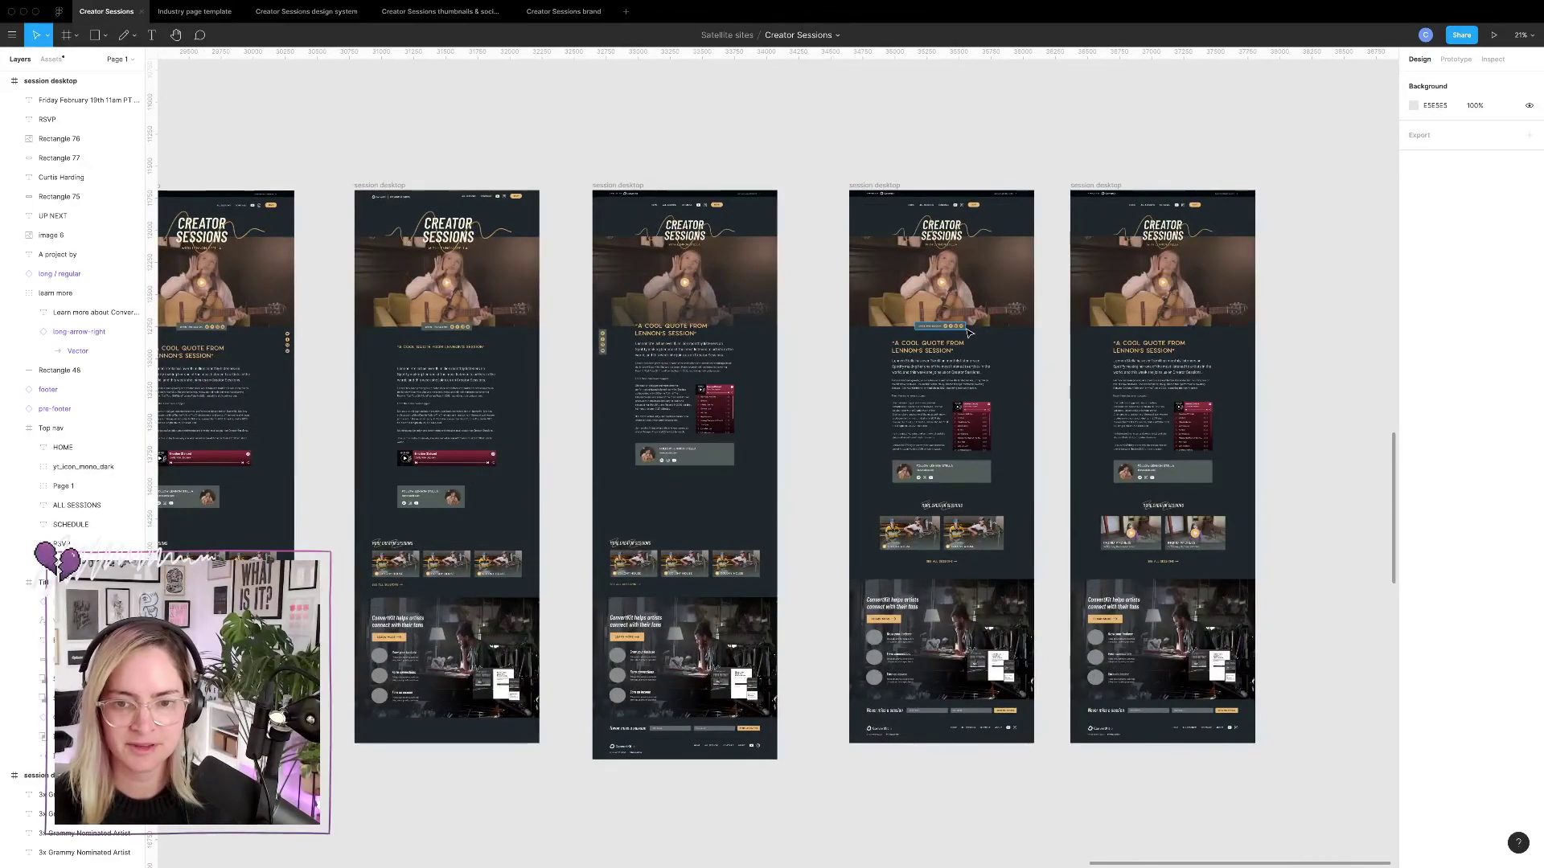
scroll(966, 328, "up", 5)
scroll(841, 475, "down", 5)
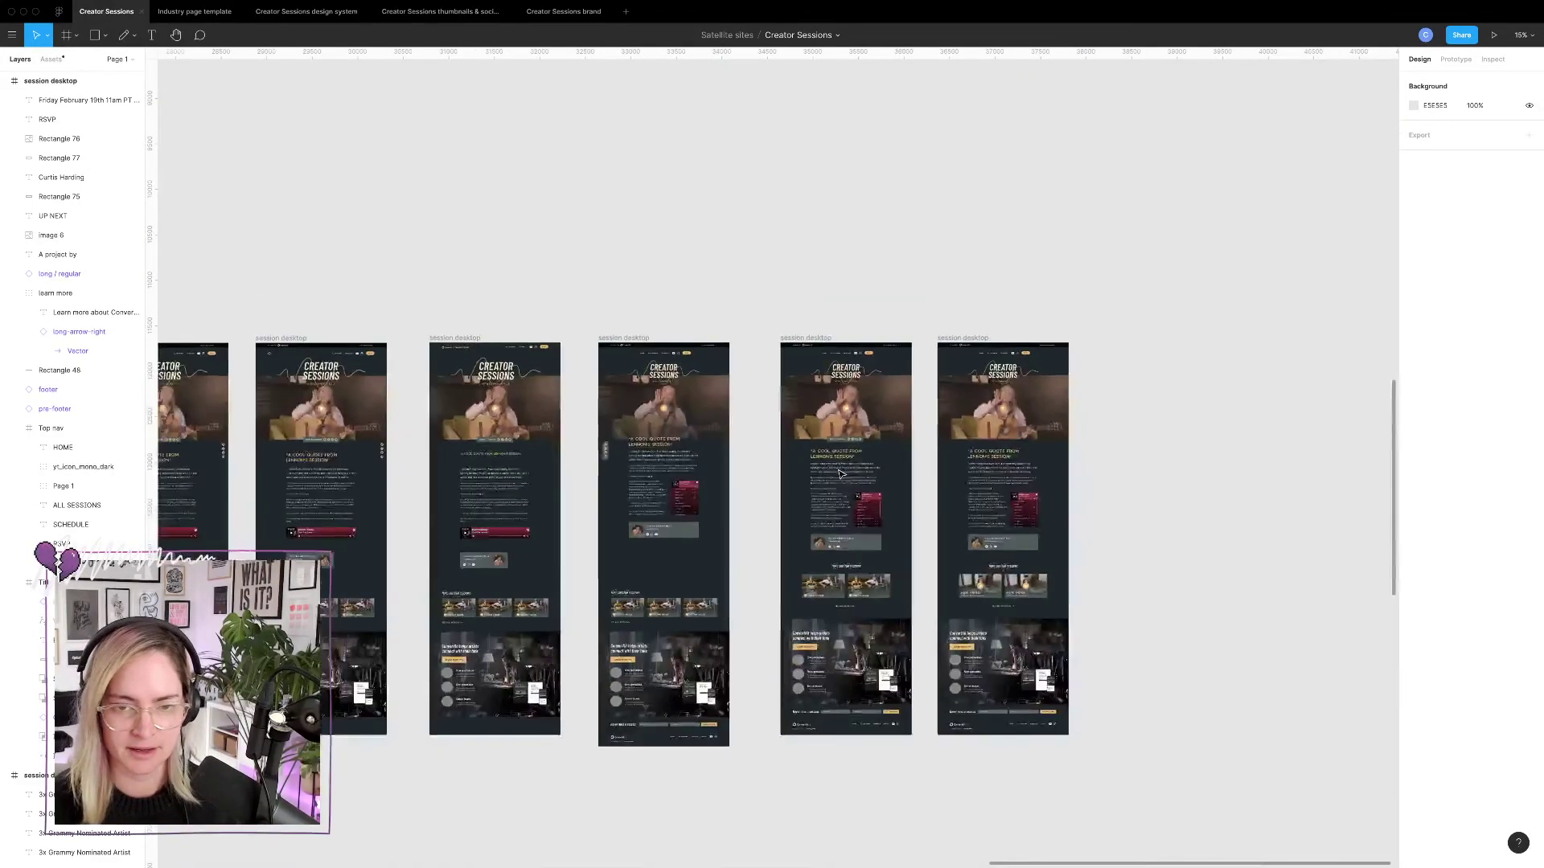
scroll(840, 474, "down", 8)
scroll(731, 343, "up", 8)
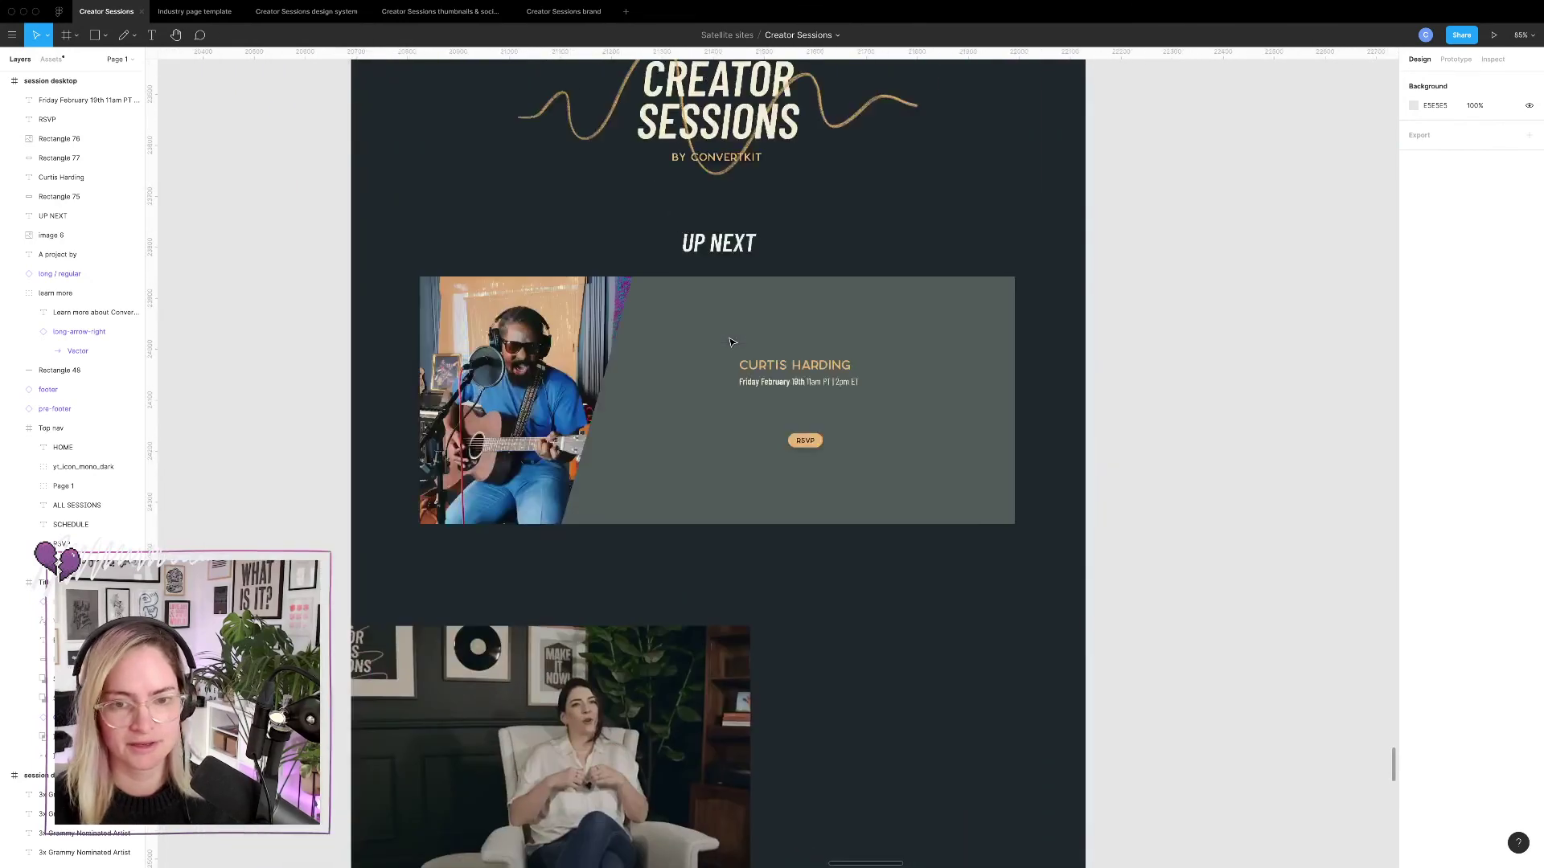
left_click(804, 363)
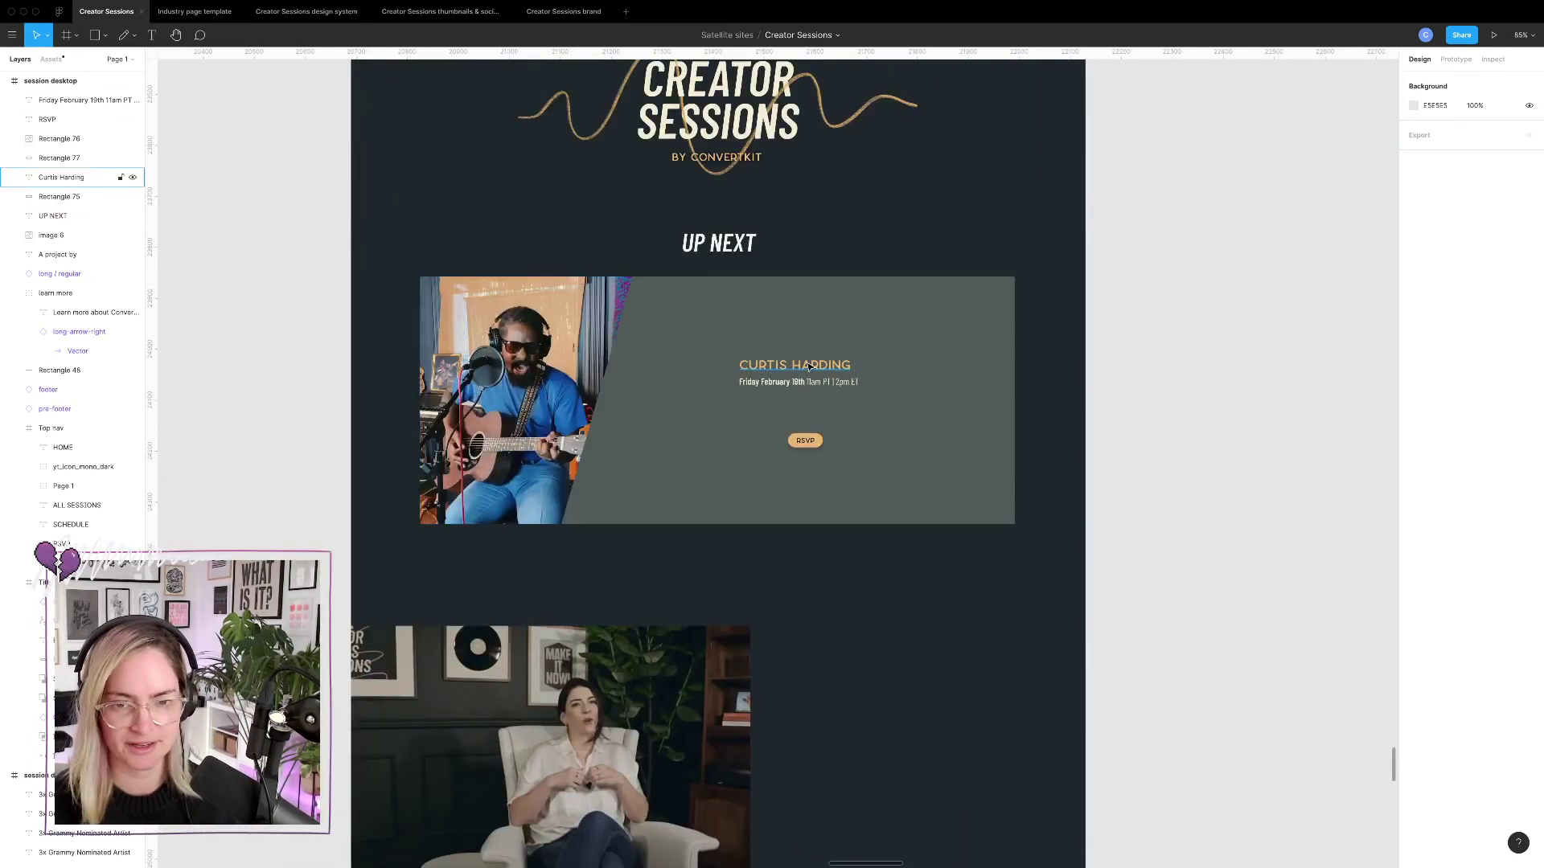
left_click(1218, 492)
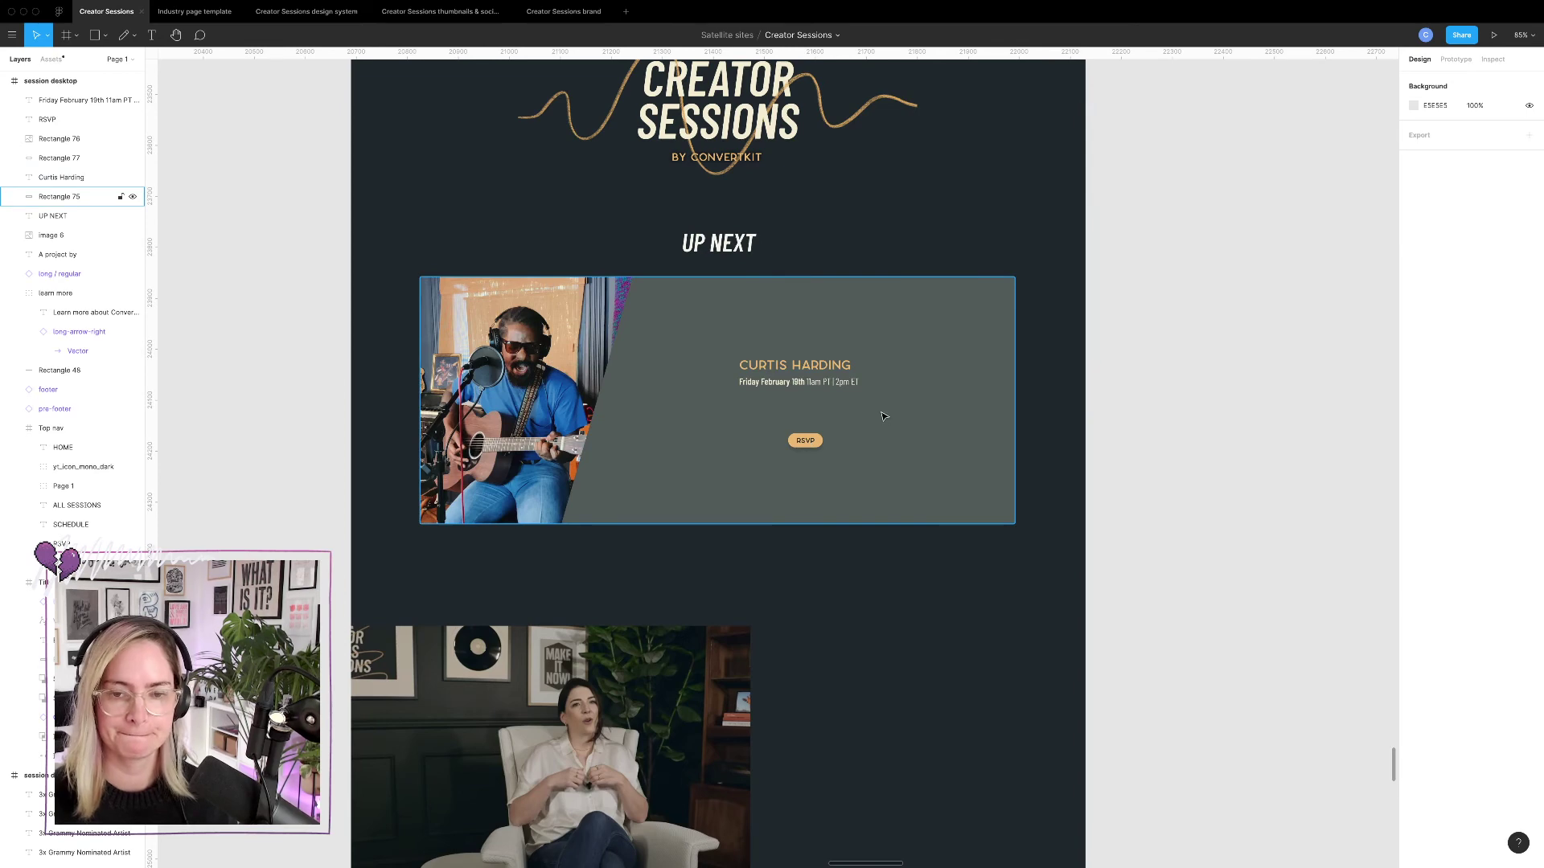
Select the name field, email field and SEND ME INVITES button in the footer's Never miss a session form for copying.
scroll(884, 416, "down", 5)
scroll(892, 426, "down", 5)
scroll(925, 442, "up", 5)
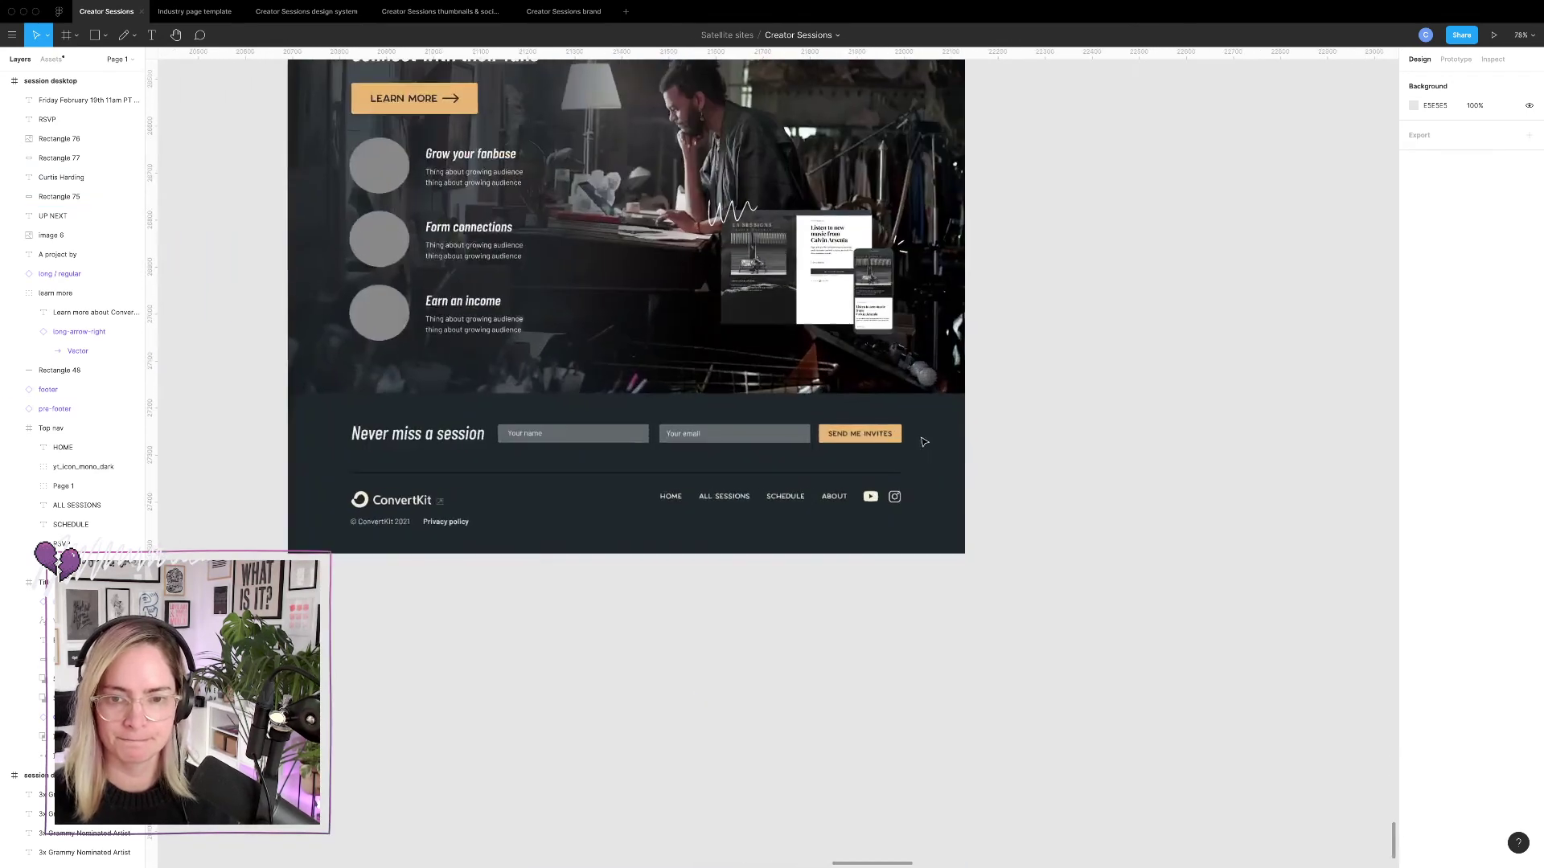
left_click(925, 441)
double_click(860, 435)
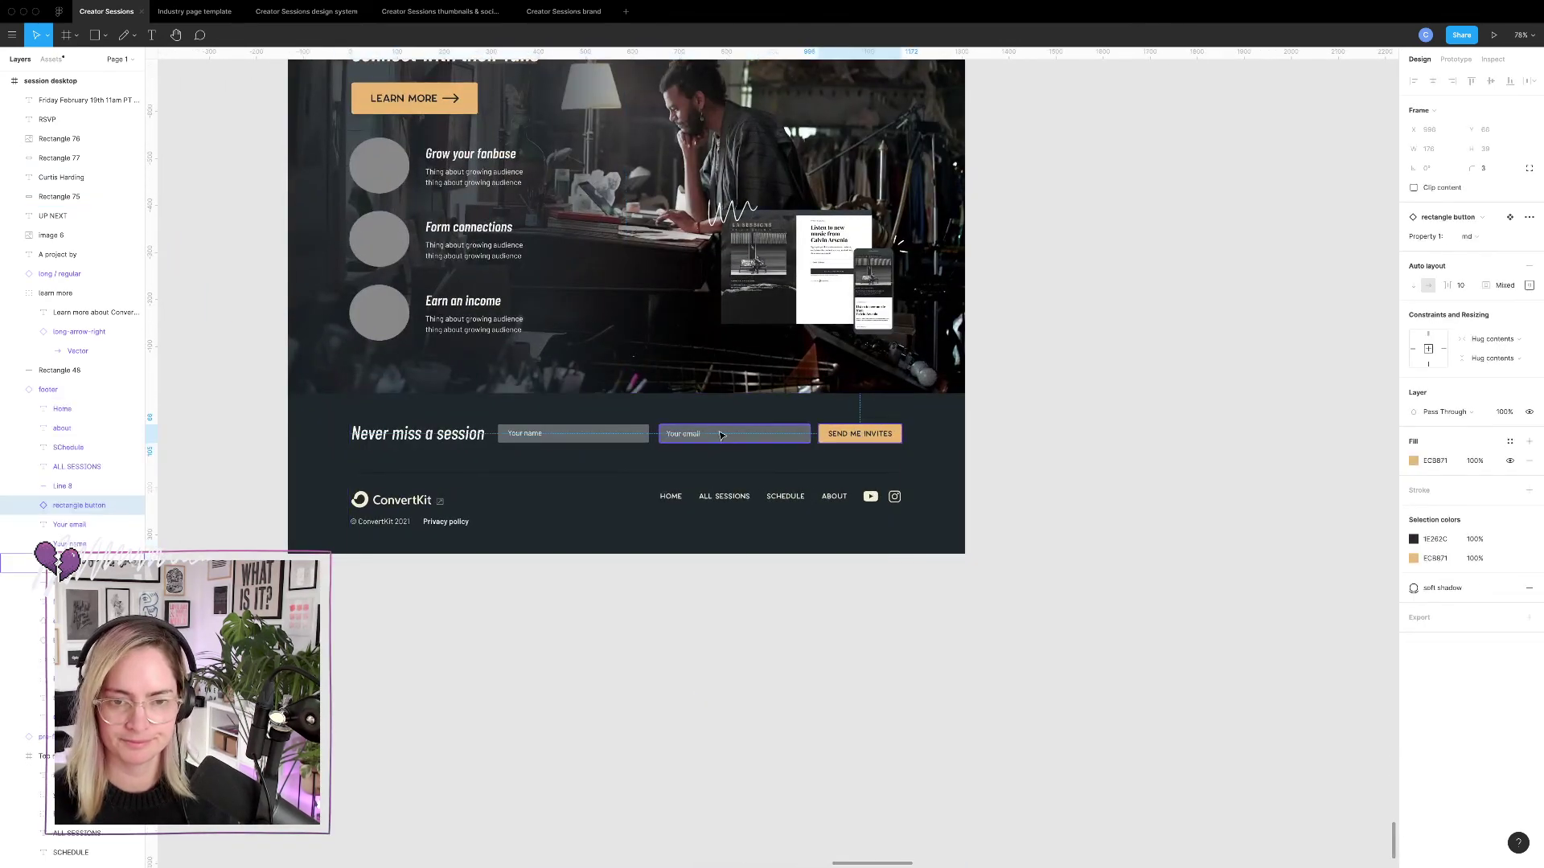
left_click(721, 435, "shift")
left_click(611, 438, "shift")
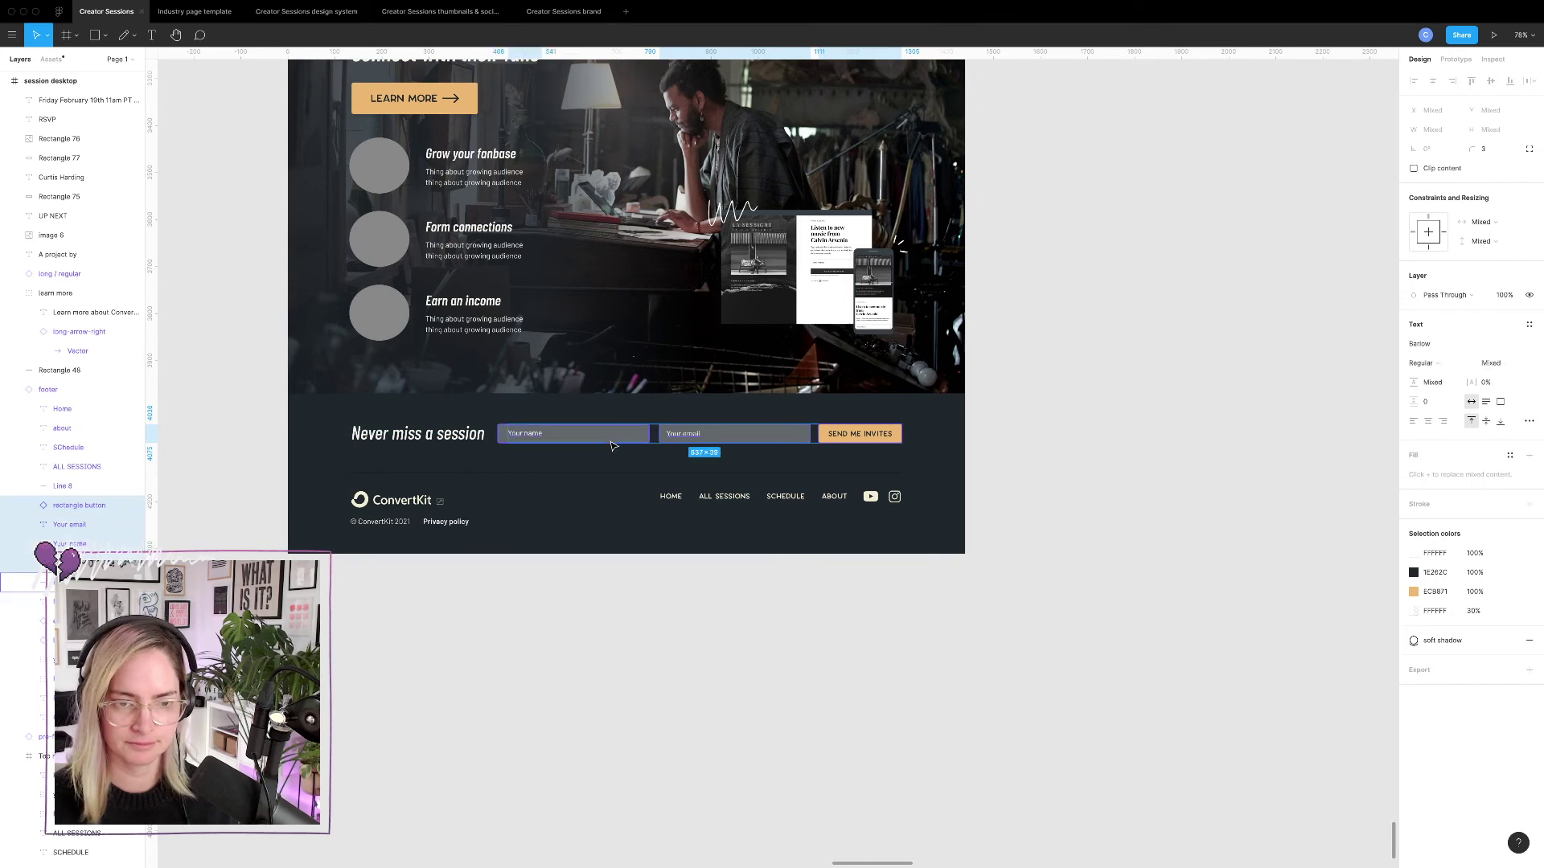
left_click(613, 439, "shift")
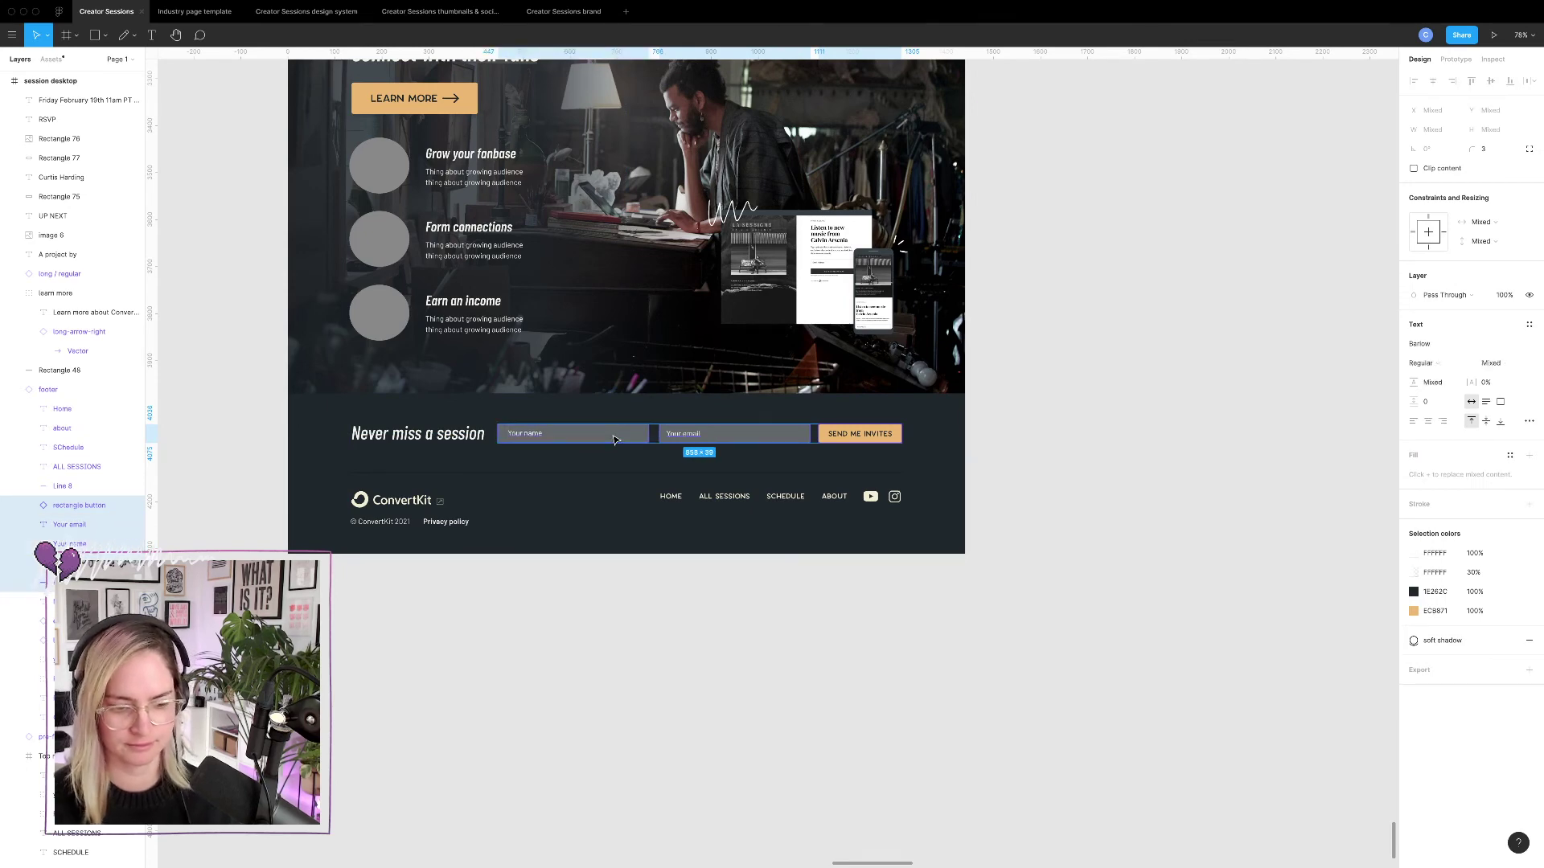
Paste the copied signup form elements into the page and place them along the lower part of the artist card.
scroll(614, 439, "up", 10)
scroll(614, 440, "left", 3)
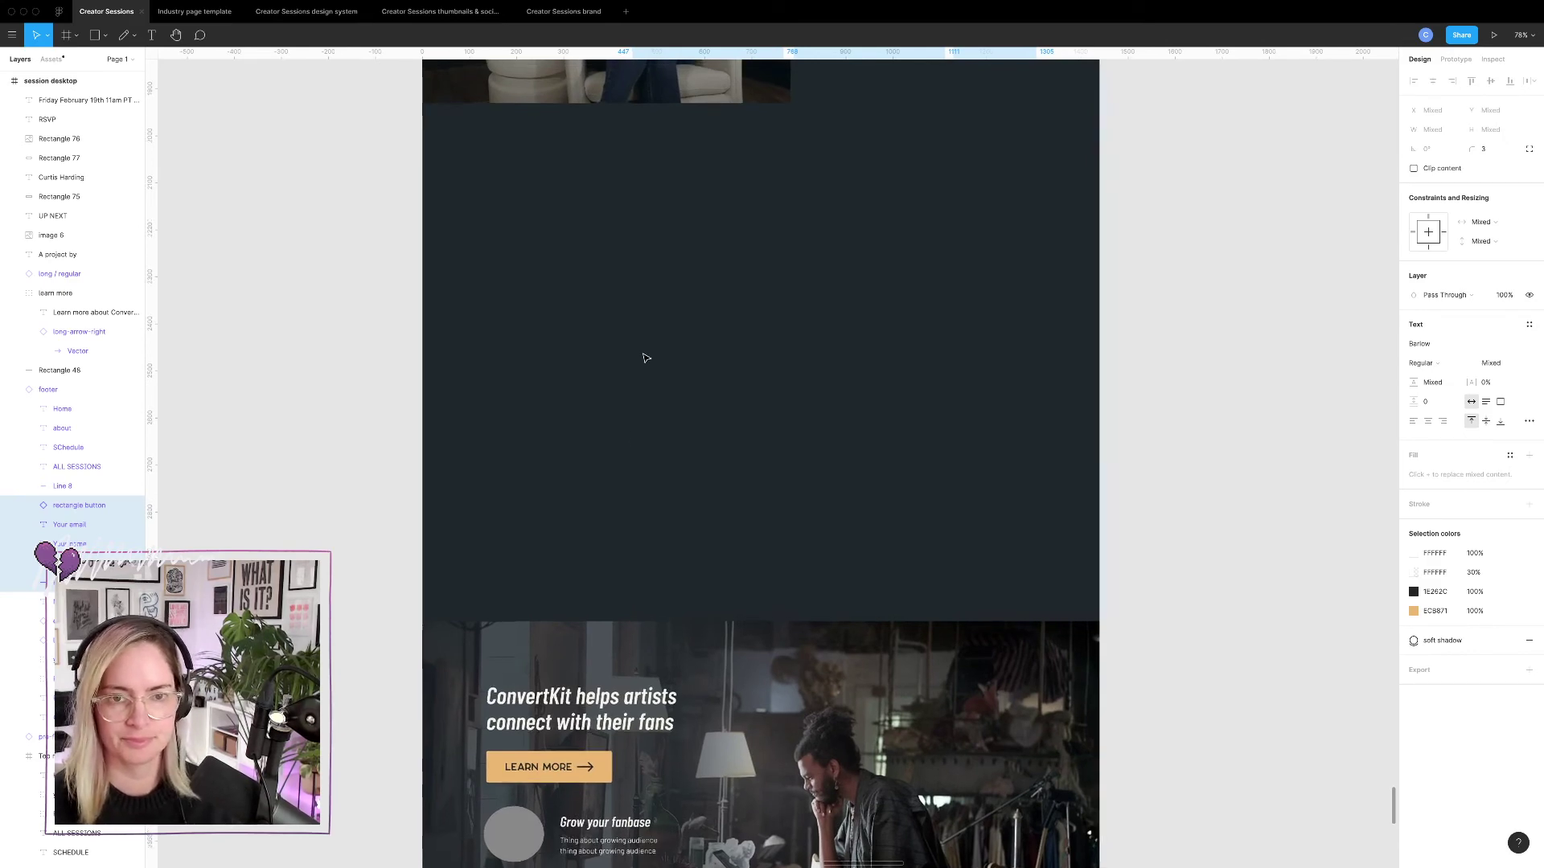
scroll(641, 354, "up", 6)
left_click(722, 338)
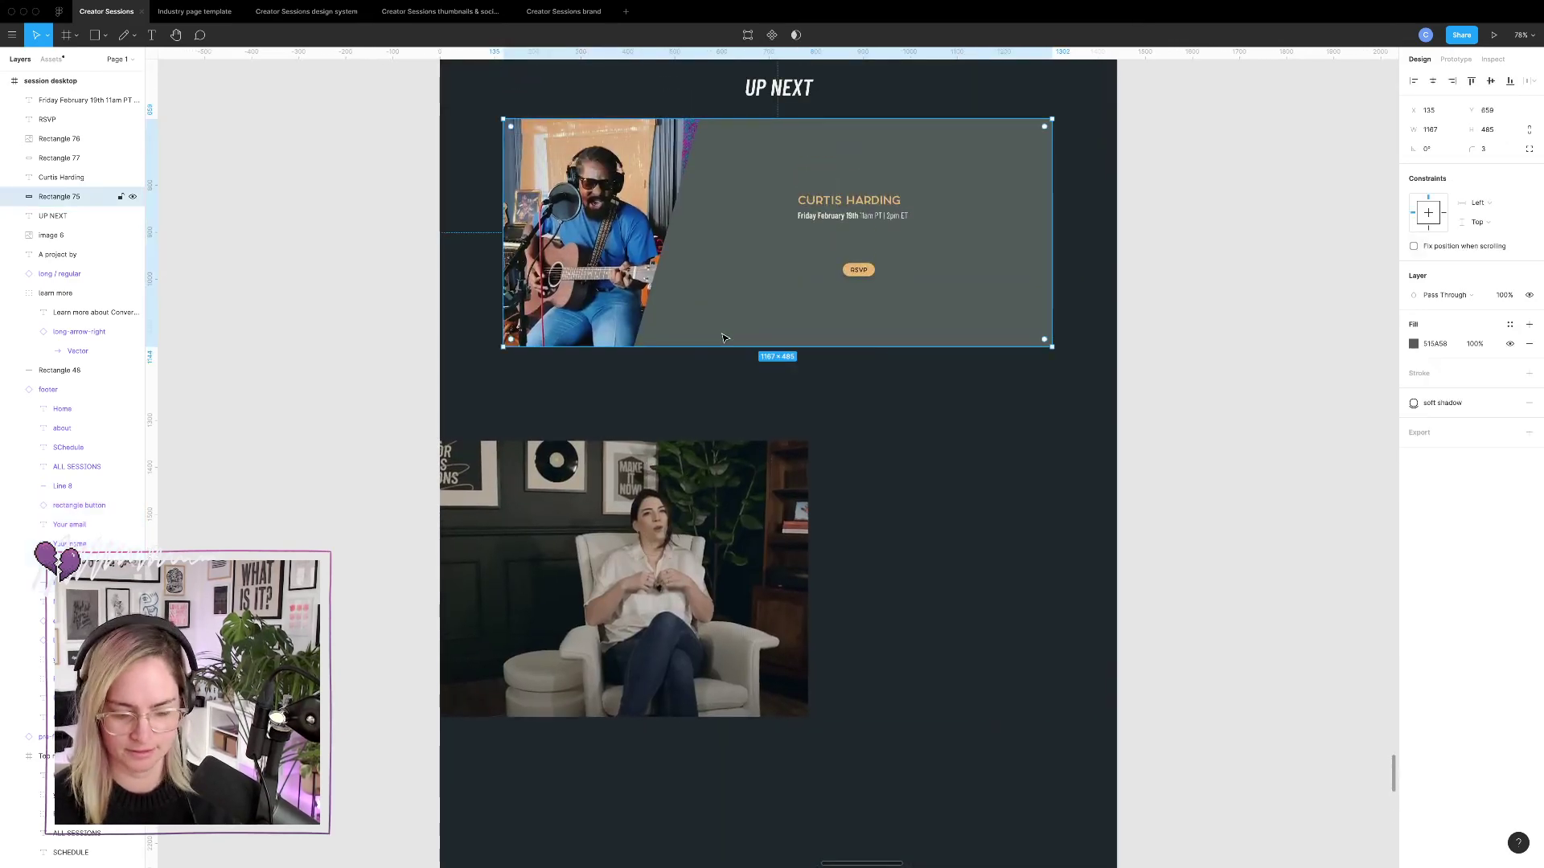
key("ctrl+v")
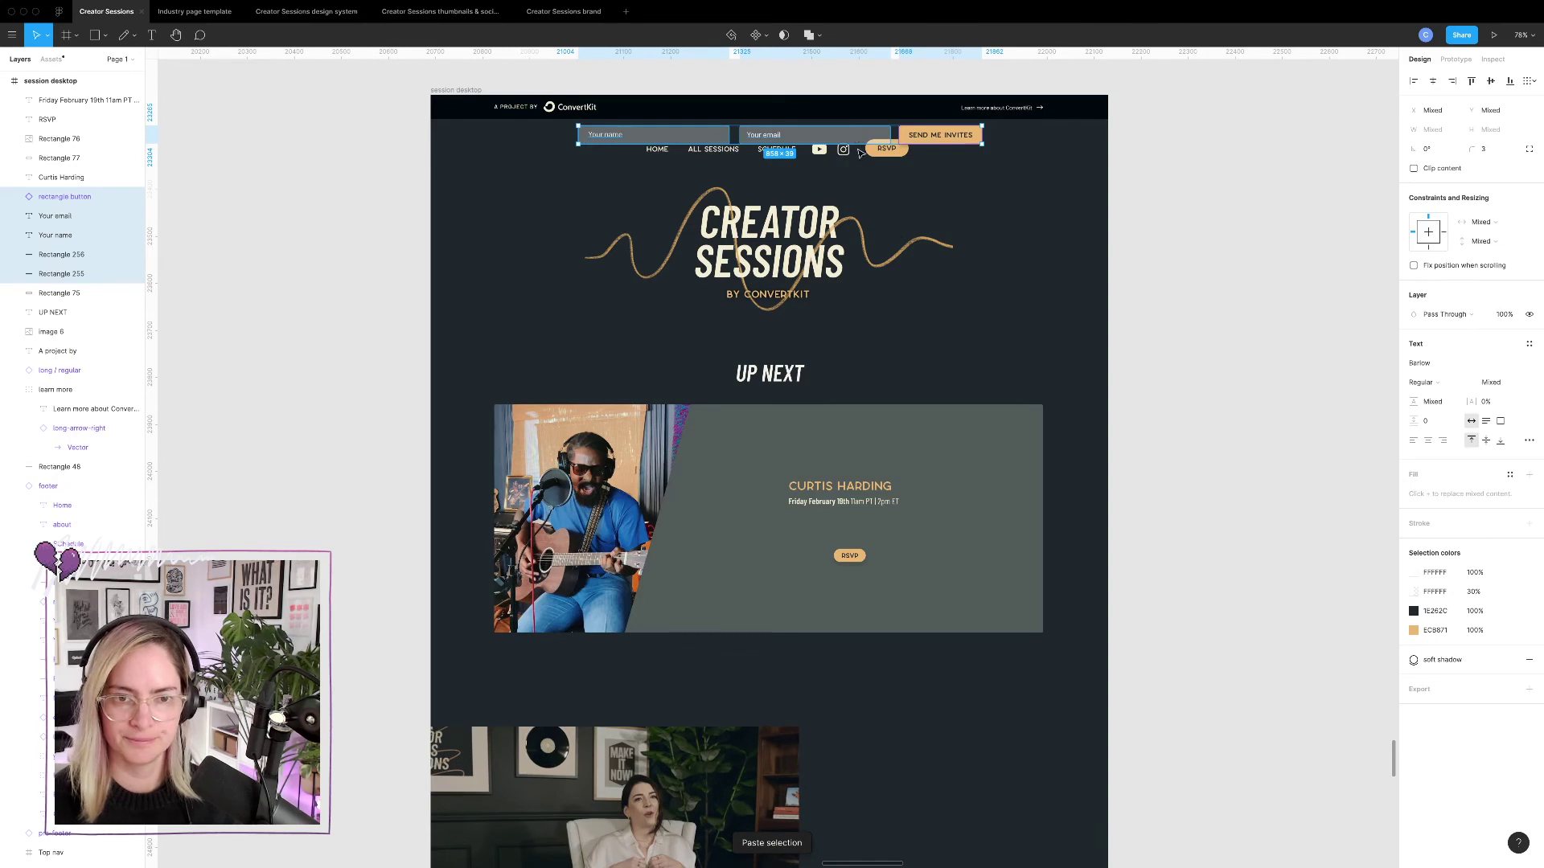
left_click_drag(854, 140, 901, 609)
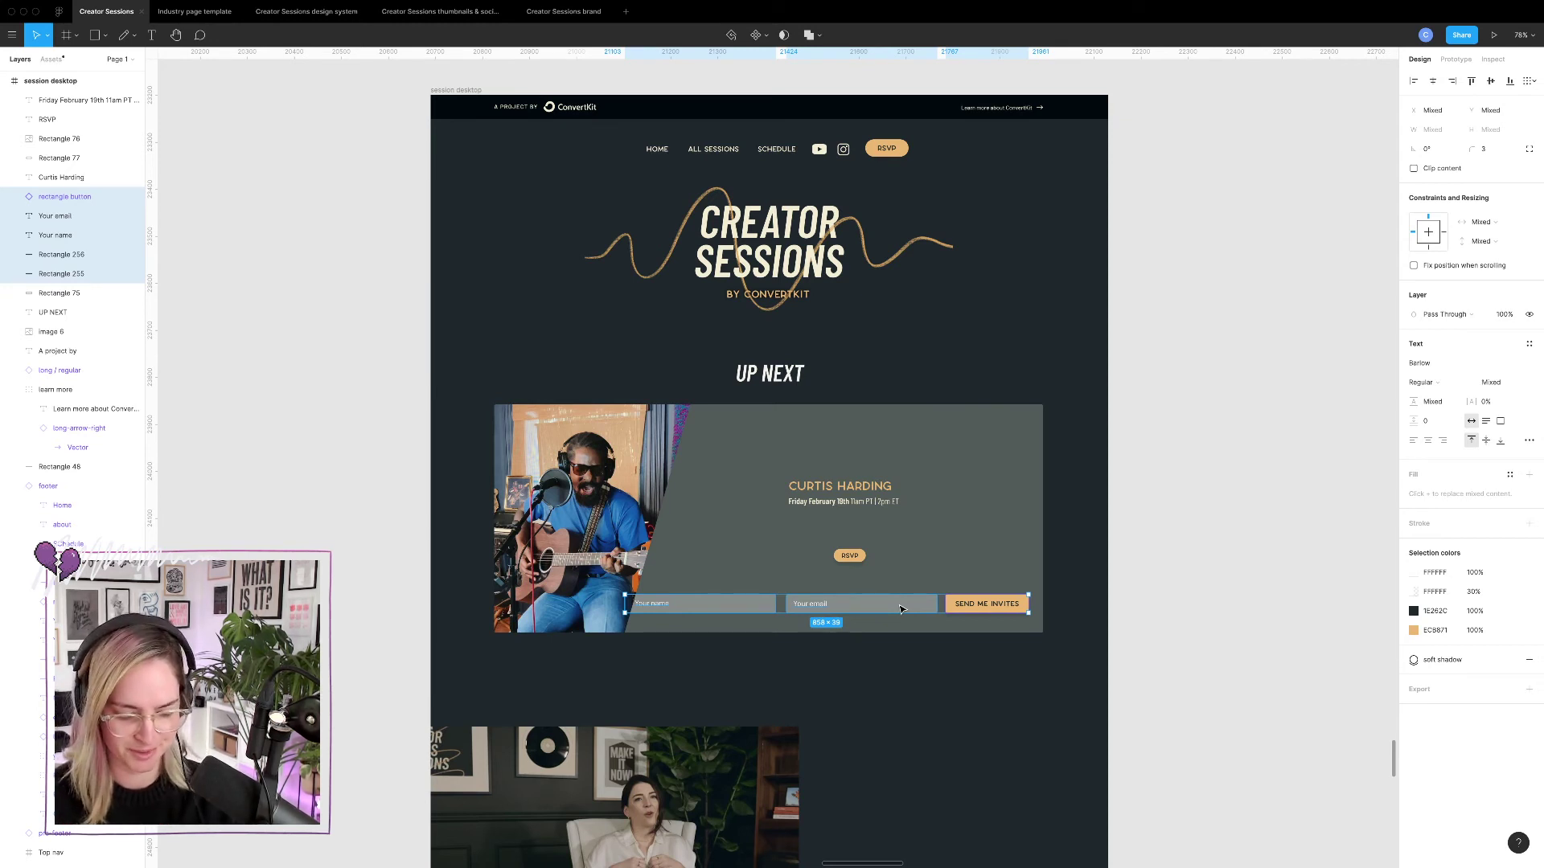
left_click(1214, 580)
Stack the name field, email field and SEND ME INVITES button vertically beside the artist photo, left-aligned.
left_click(655, 602)
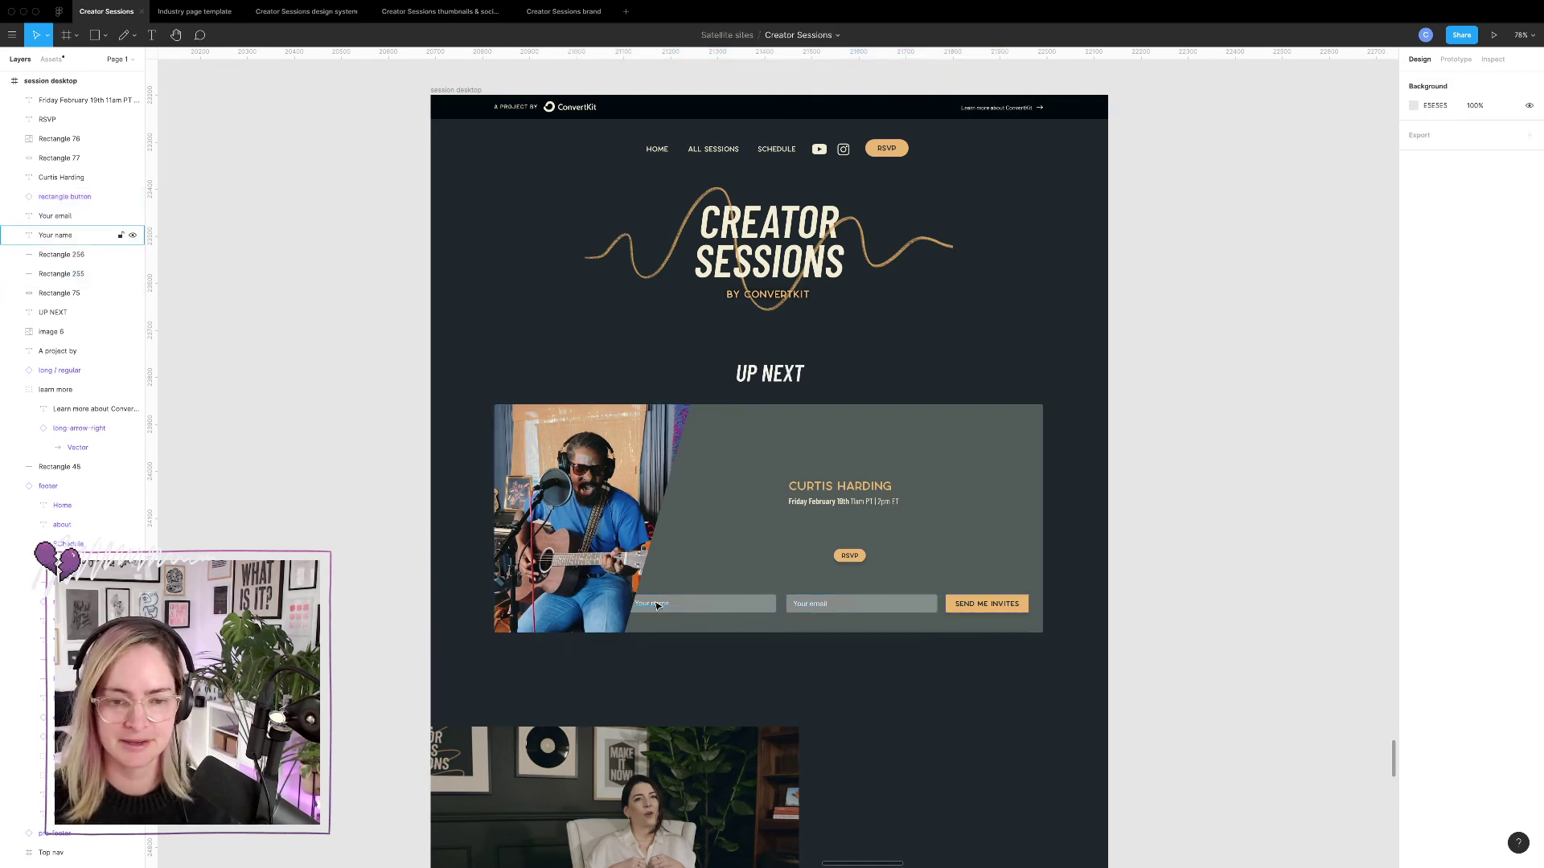
left_click(728, 609, "shift")
left_click_drag(728, 609, 844, 591)
left_click(836, 596, "shift")
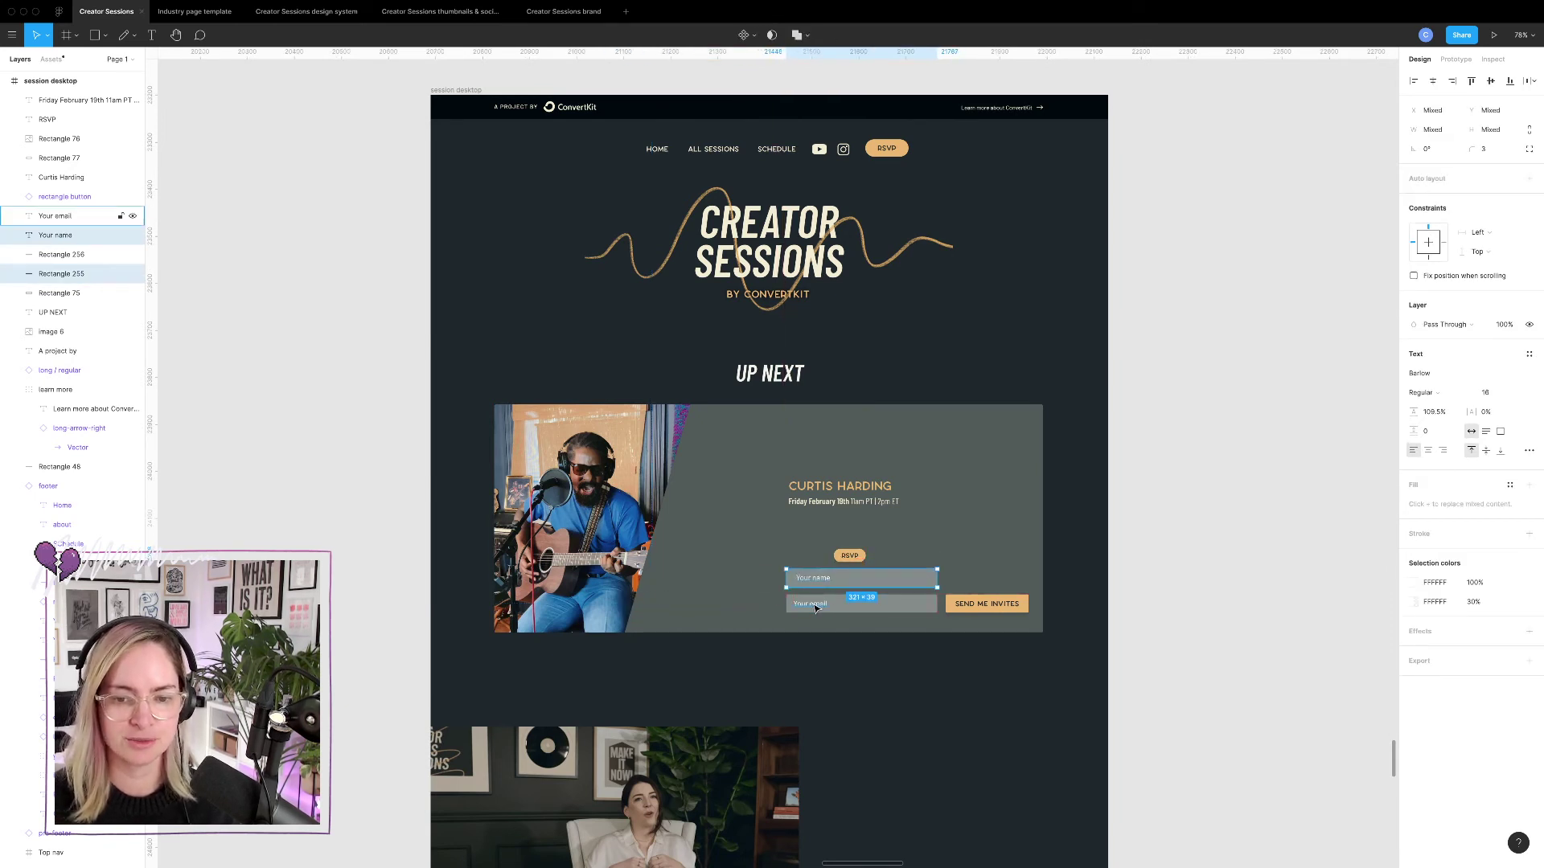
left_click(888, 604, "shift")
left_click_drag(889, 604, 776, 565)
left_click(995, 616)
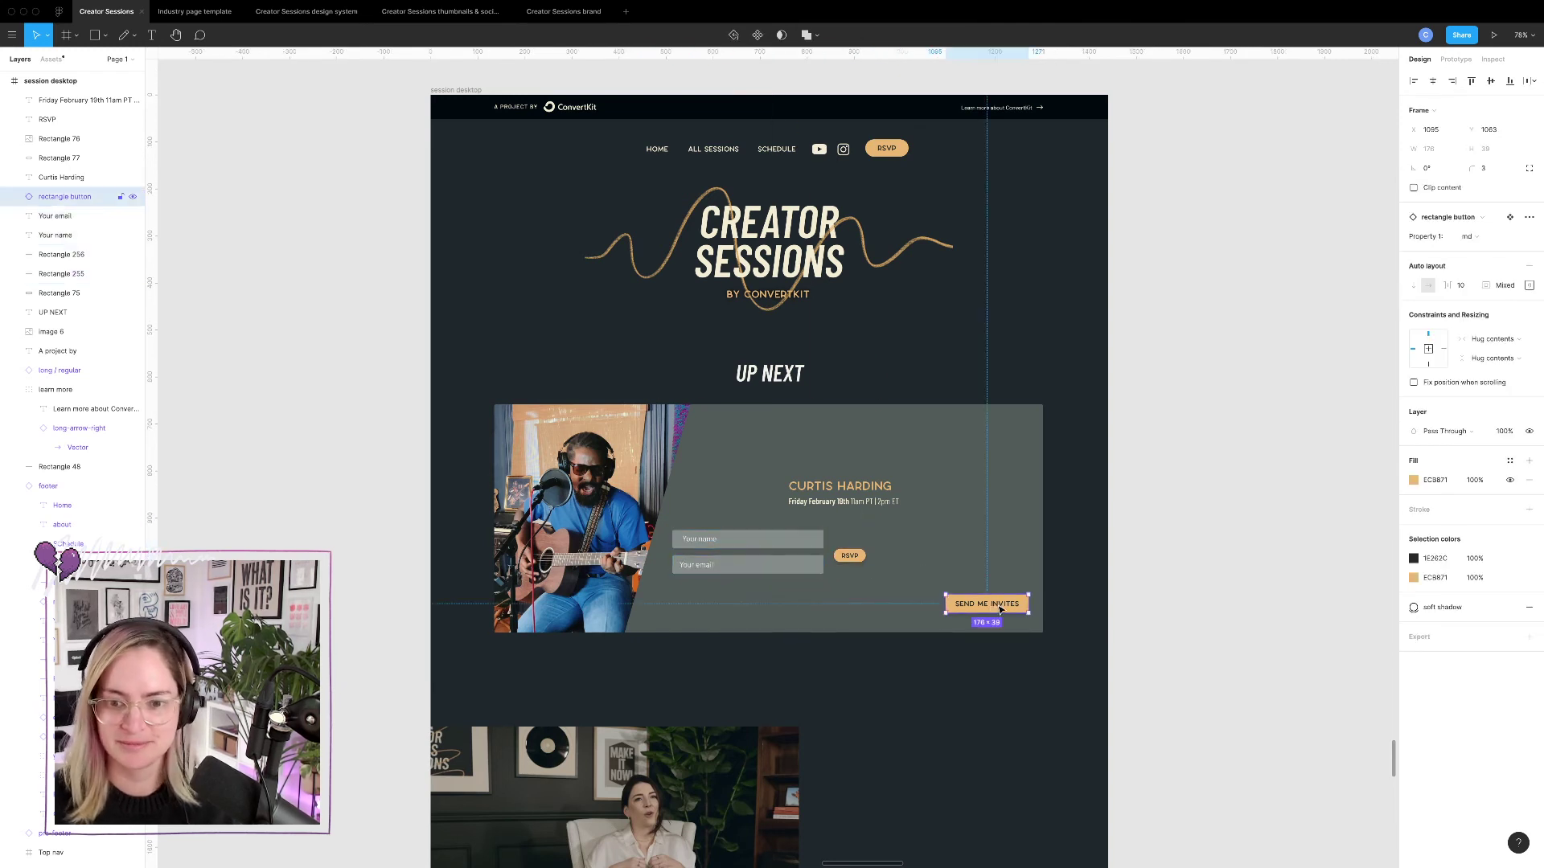
left_click_drag(994, 616, 728, 598)
Move the artist name and date line directly above the stacked form fields, near their left edge.
scroll(776, 553, "up", 5)
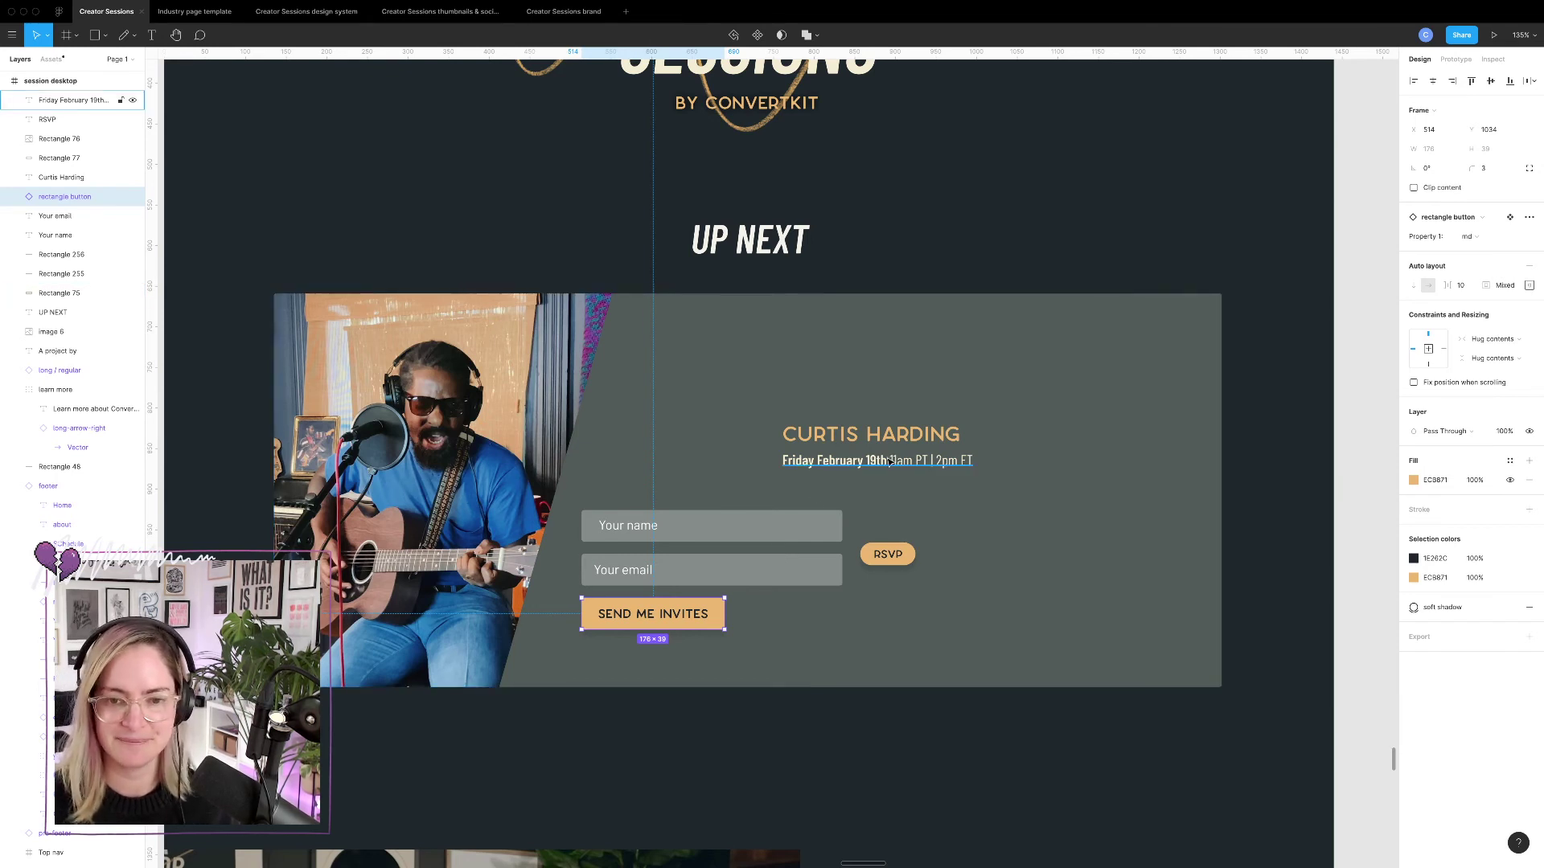
left_click(940, 435)
left_click(961, 473, "shift")
left_click_drag(944, 463, 741, 483)
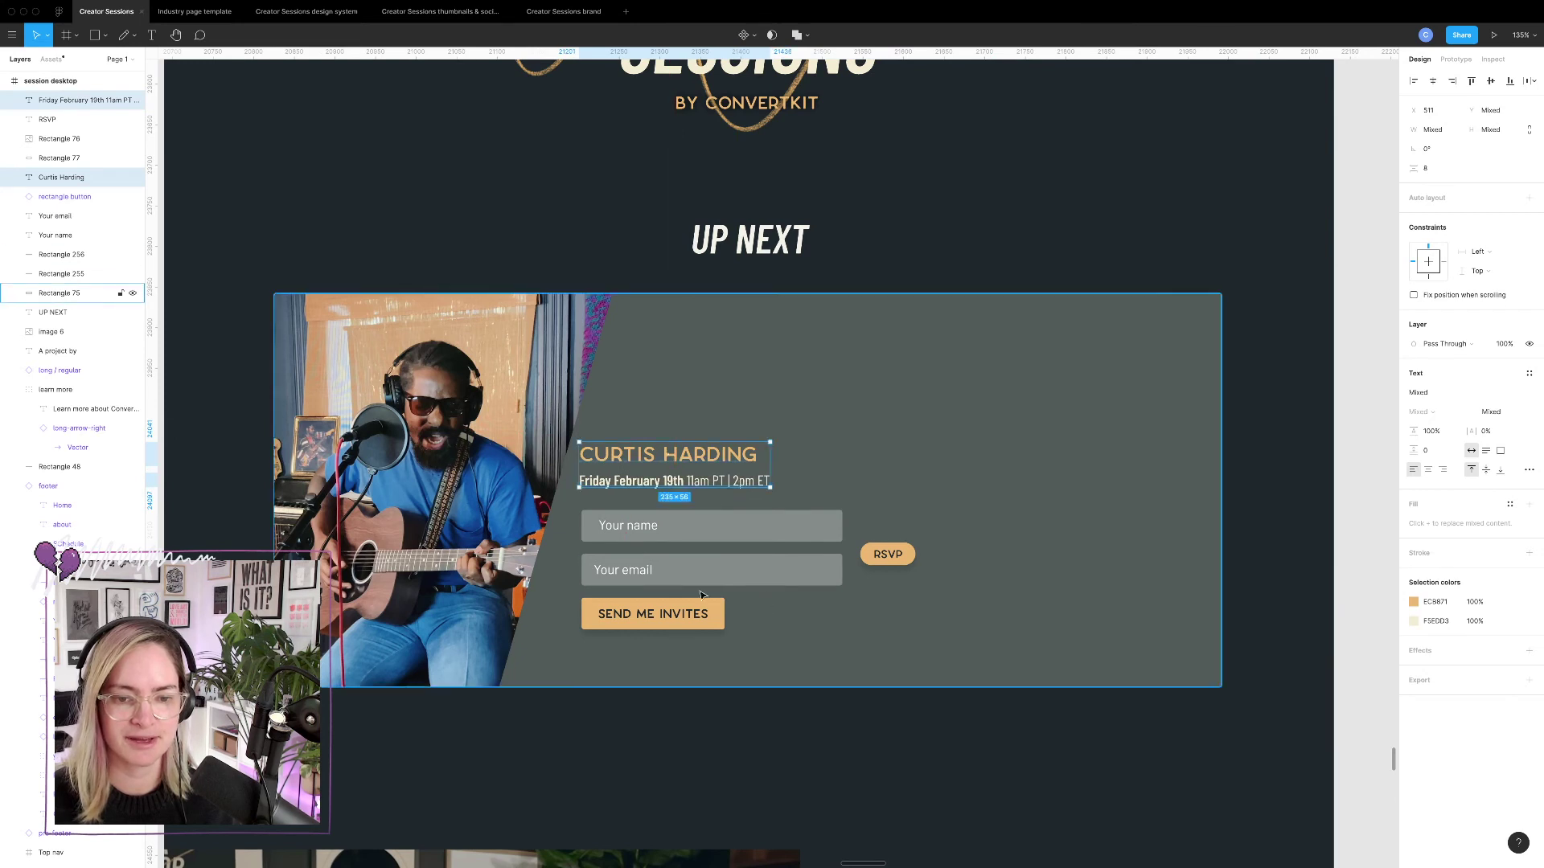
Change the SEND ME INVITES button's label to RSVP.
double_click(686, 614)
left_click(686, 614)
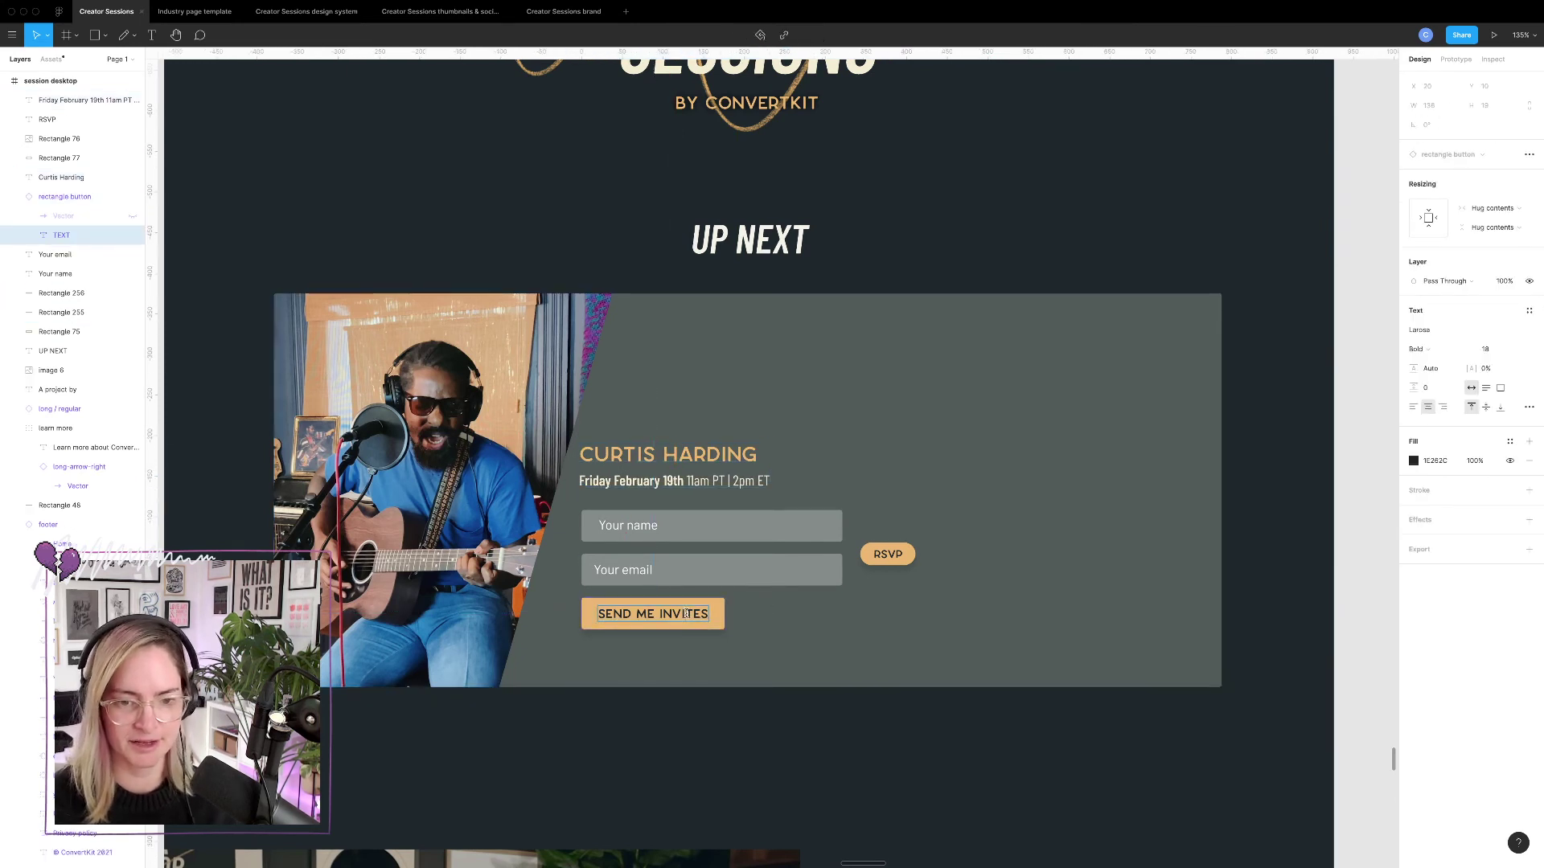
key("ctrl+a")
type("RSVO")
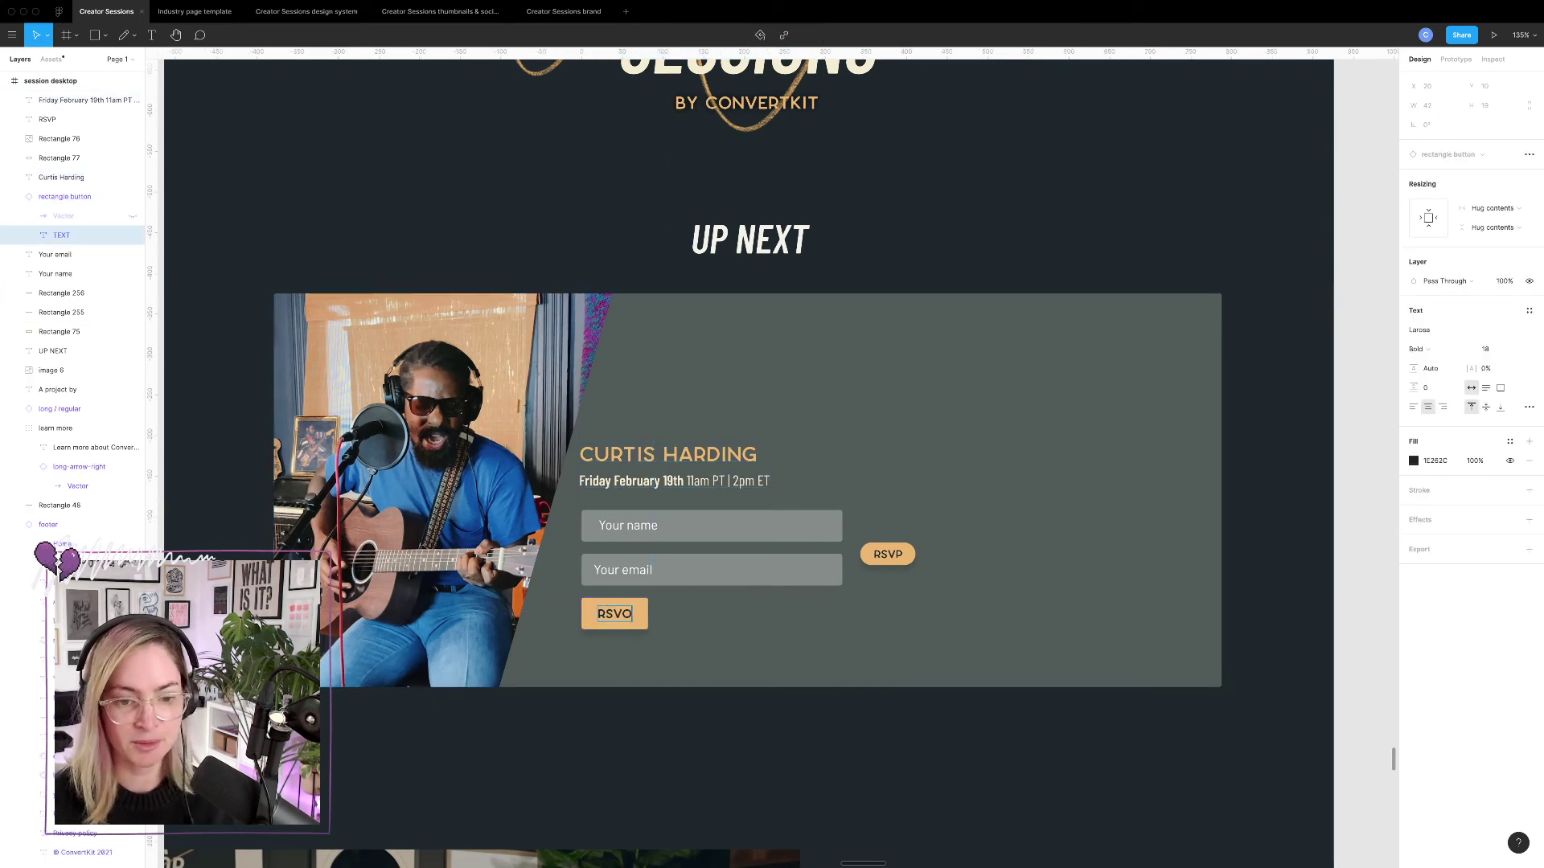
key("BackSpace")
type("P")
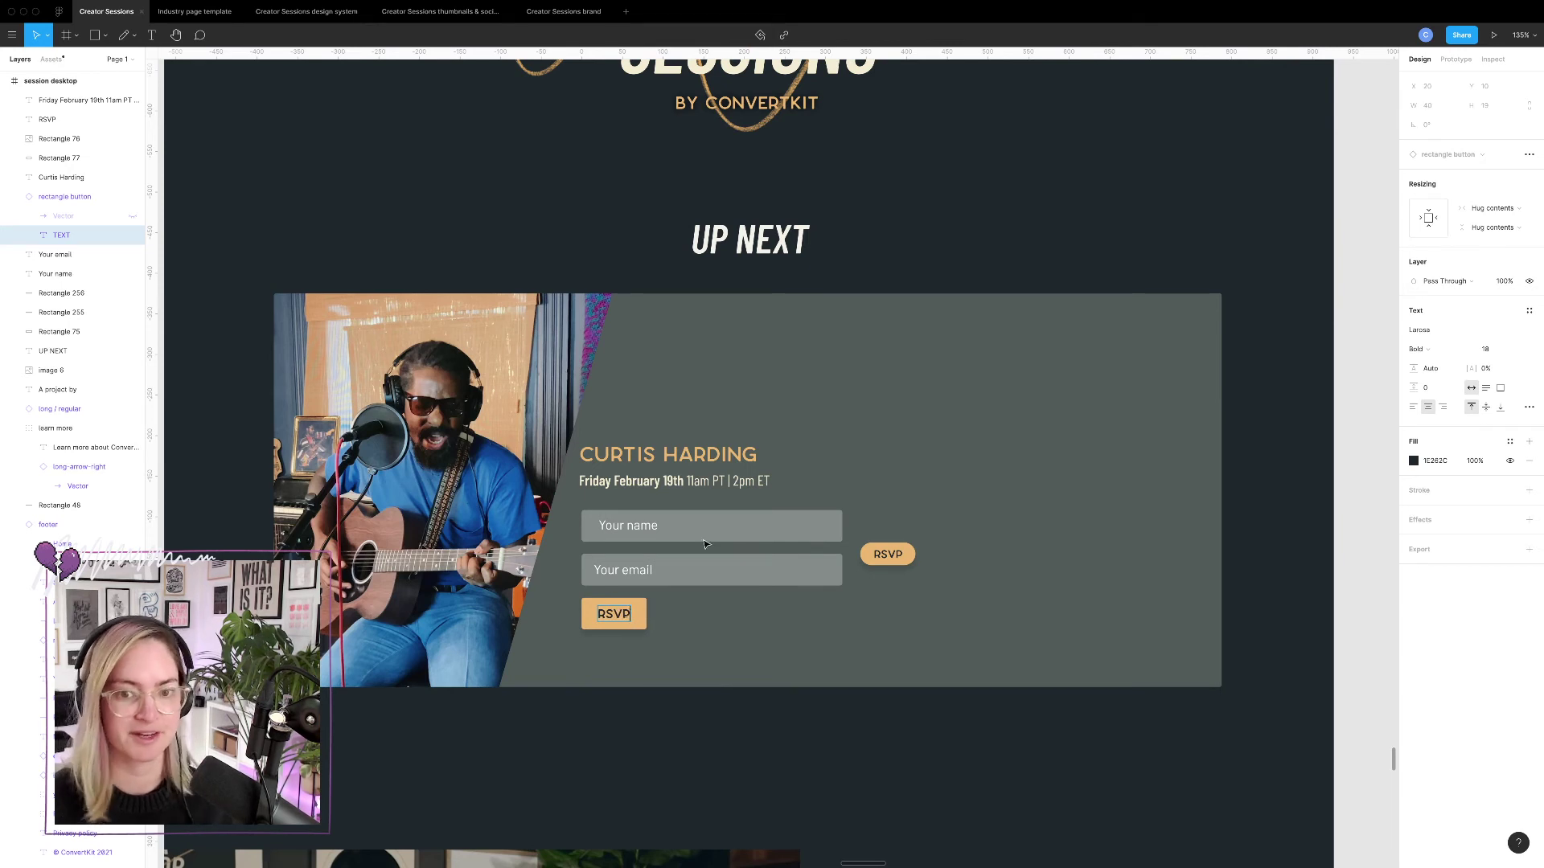
Set the artist name's font size to 40 and move it to the upper part of the card beside the photo.
left_click(905, 288)
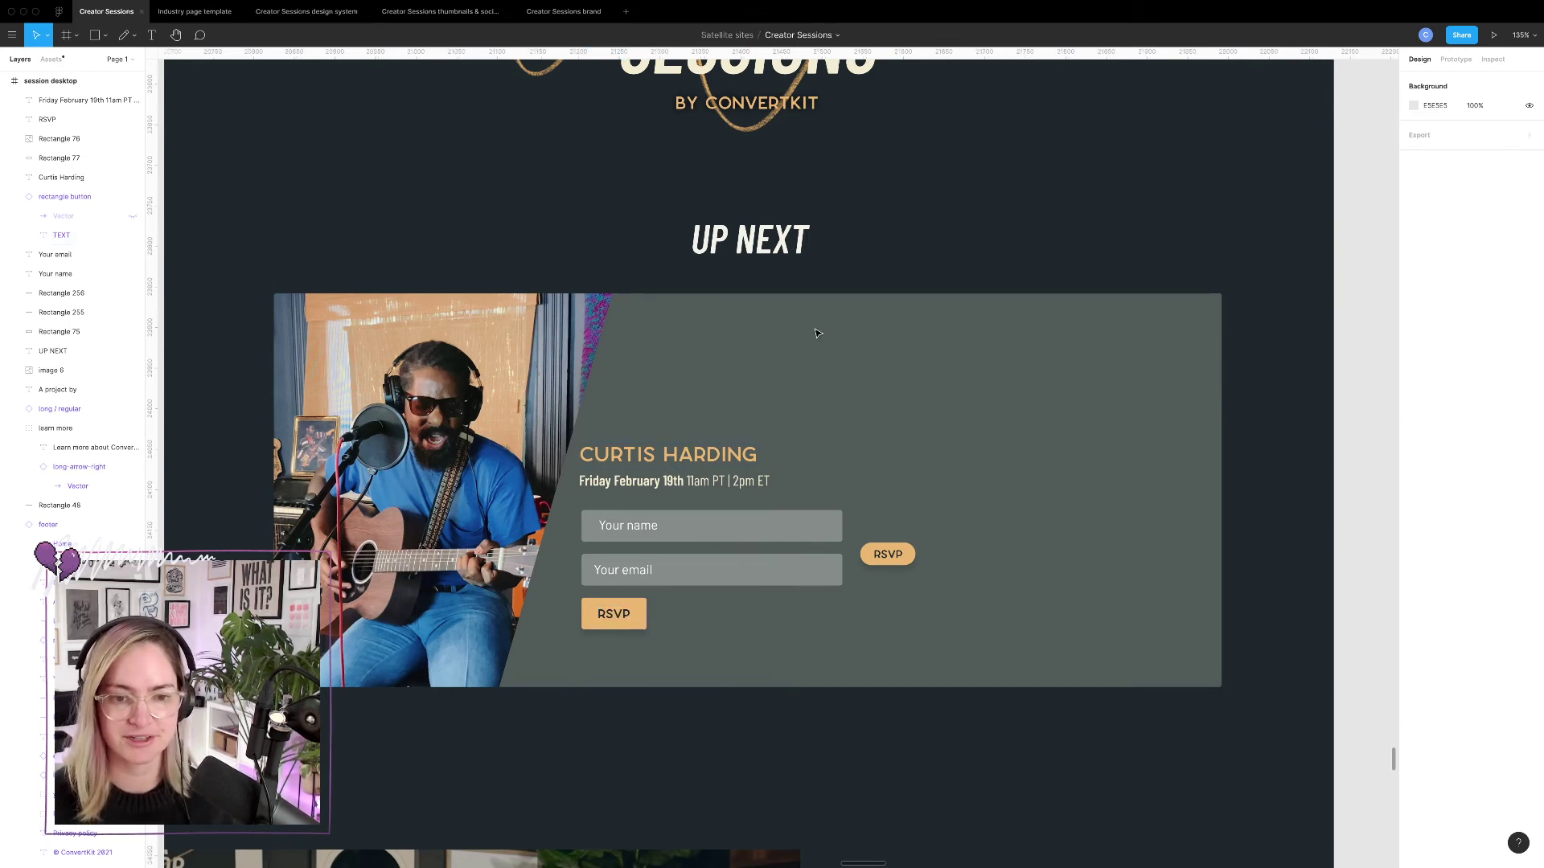
left_click(676, 465)
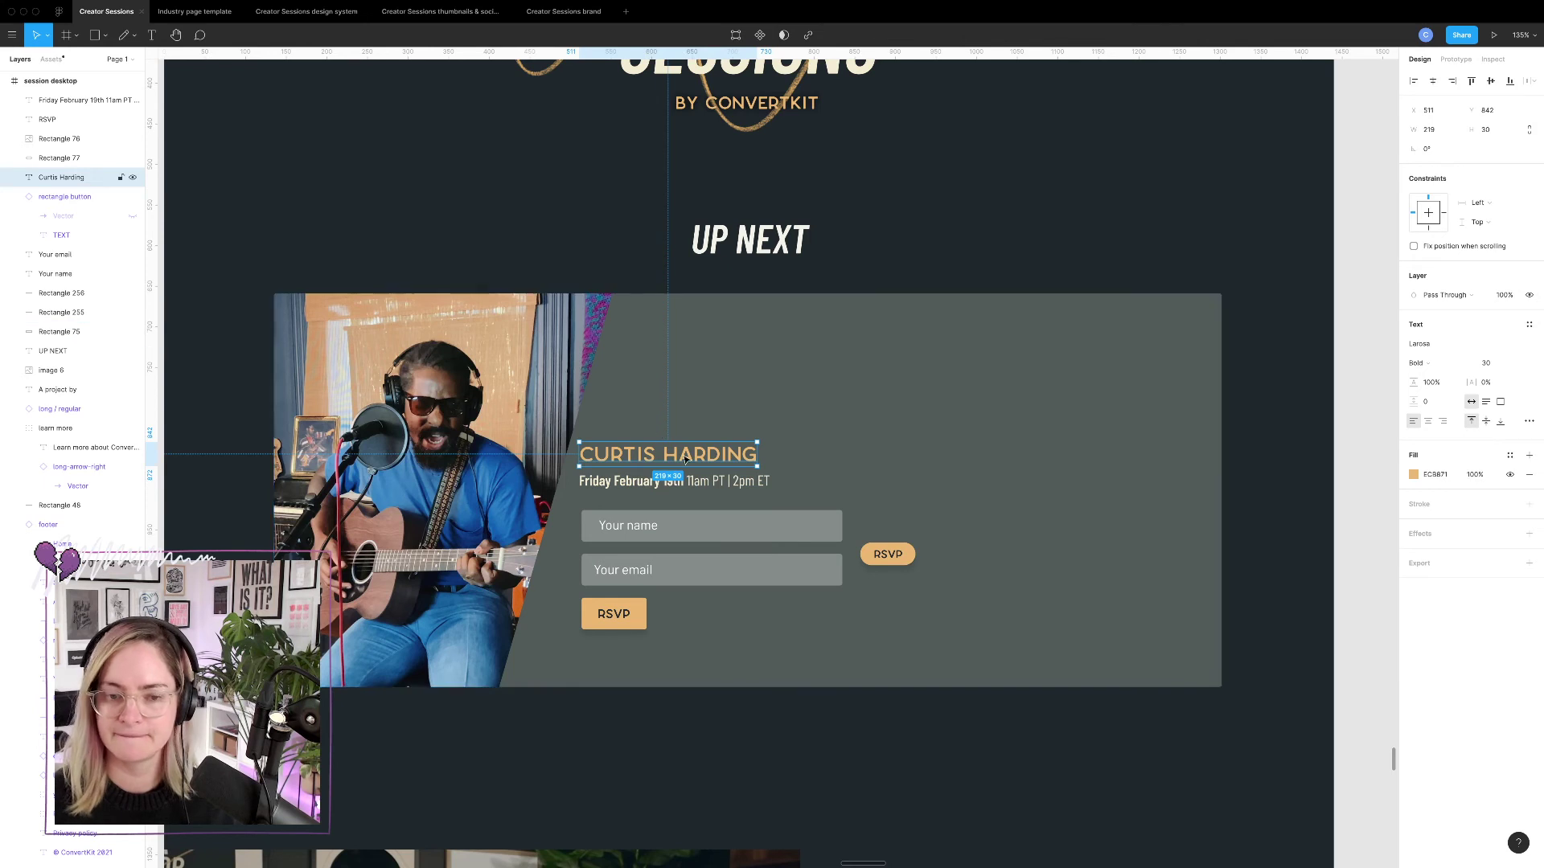
left_click(1493, 363)
type("40")
key("Return")
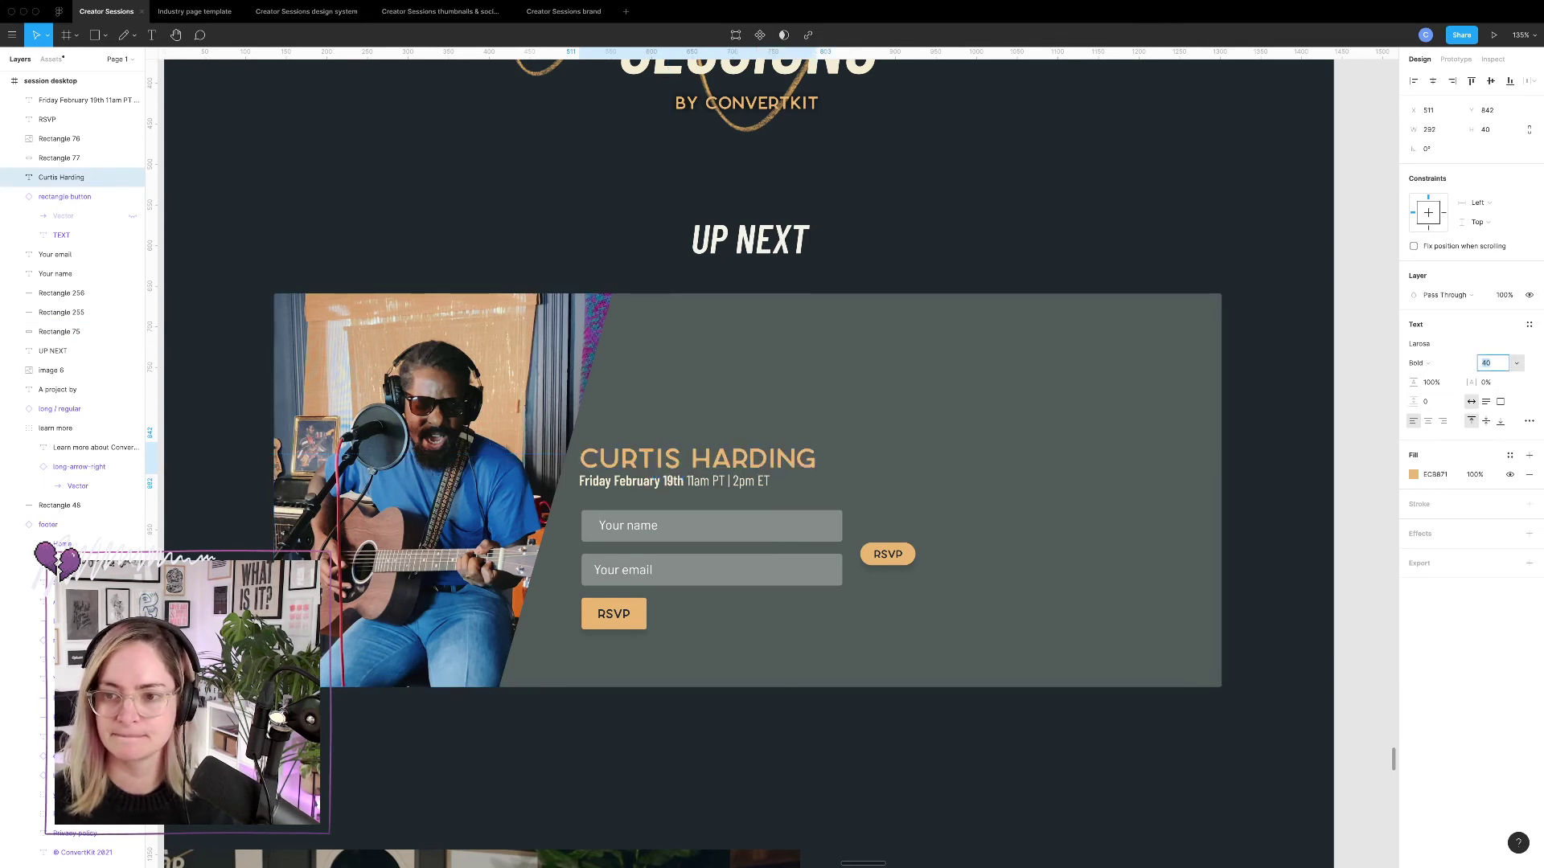
left_click_drag(731, 460, 775, 359)
Place the date line directly under the artist name, left-aligned with it, and set its font size to 28.
left_click(685, 476)
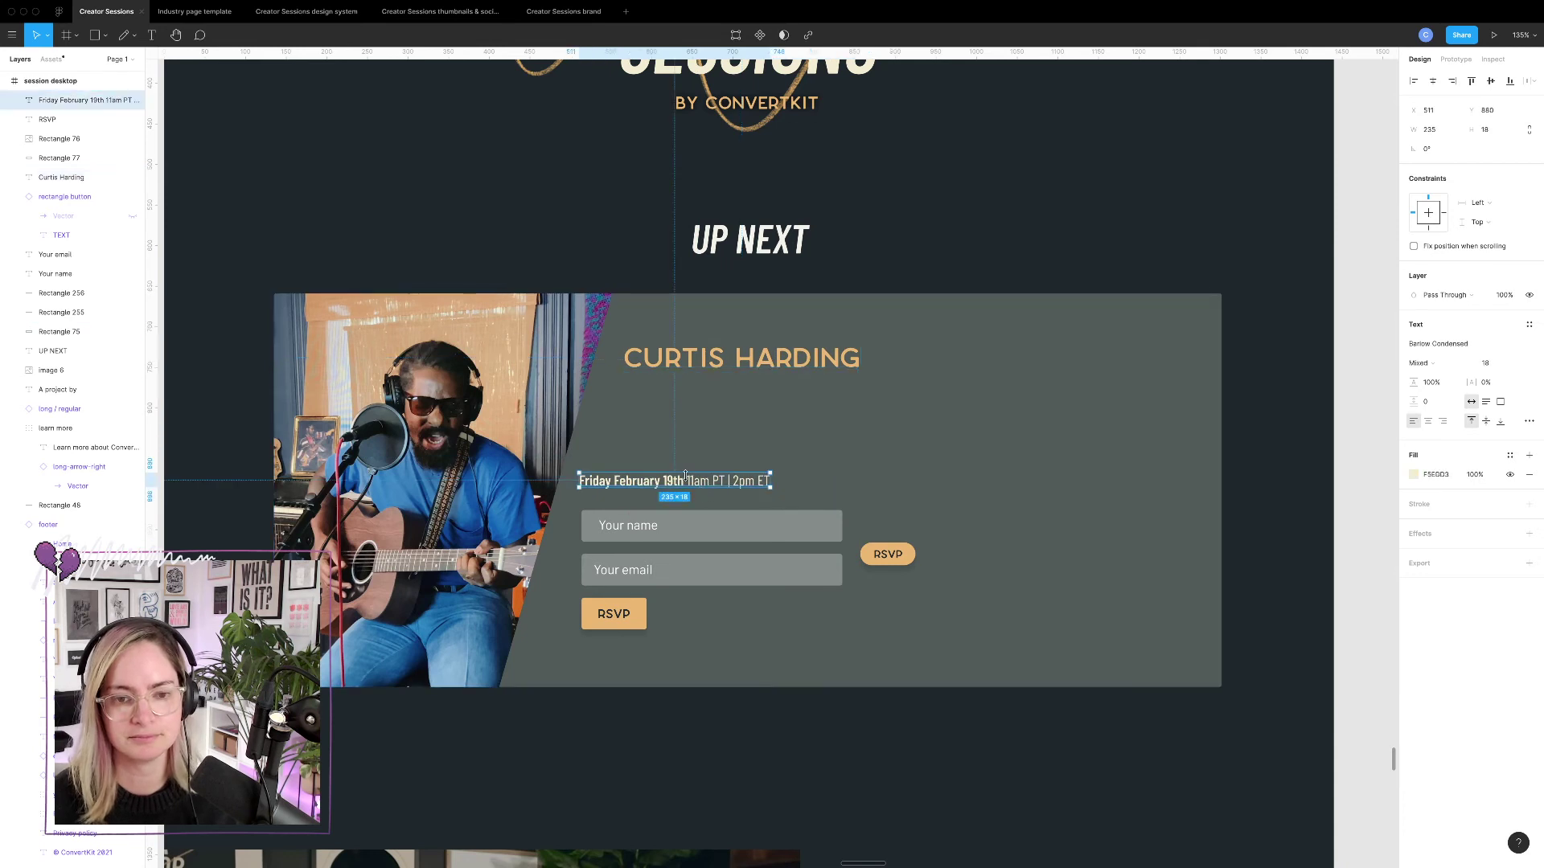
left_click_drag(680, 489, 740, 414)
key("super+z")
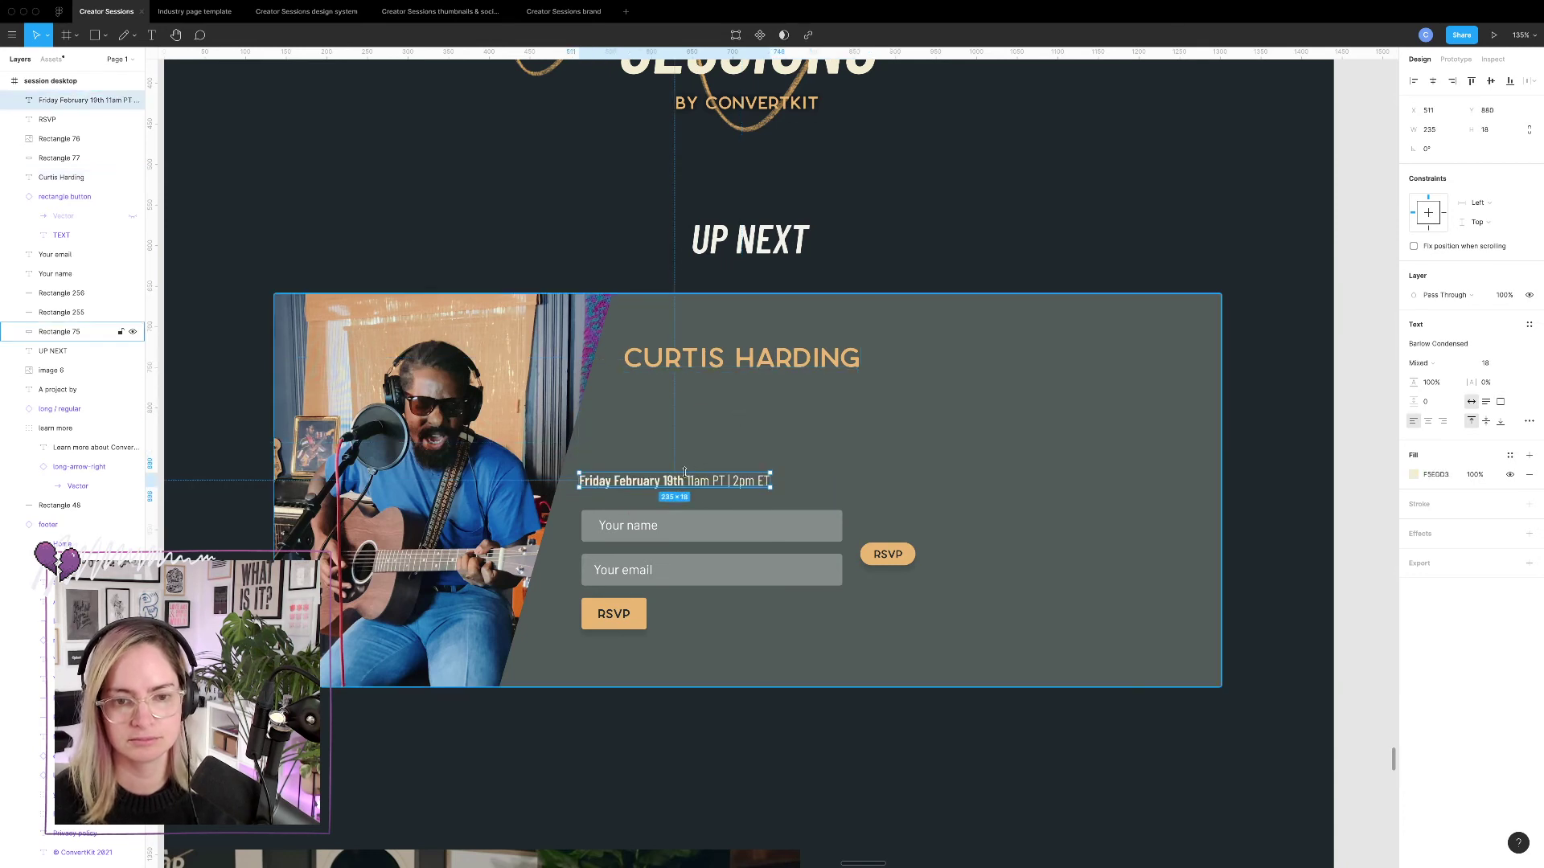
left_click_drag(692, 484, 738, 406)
left_click(1483, 365)
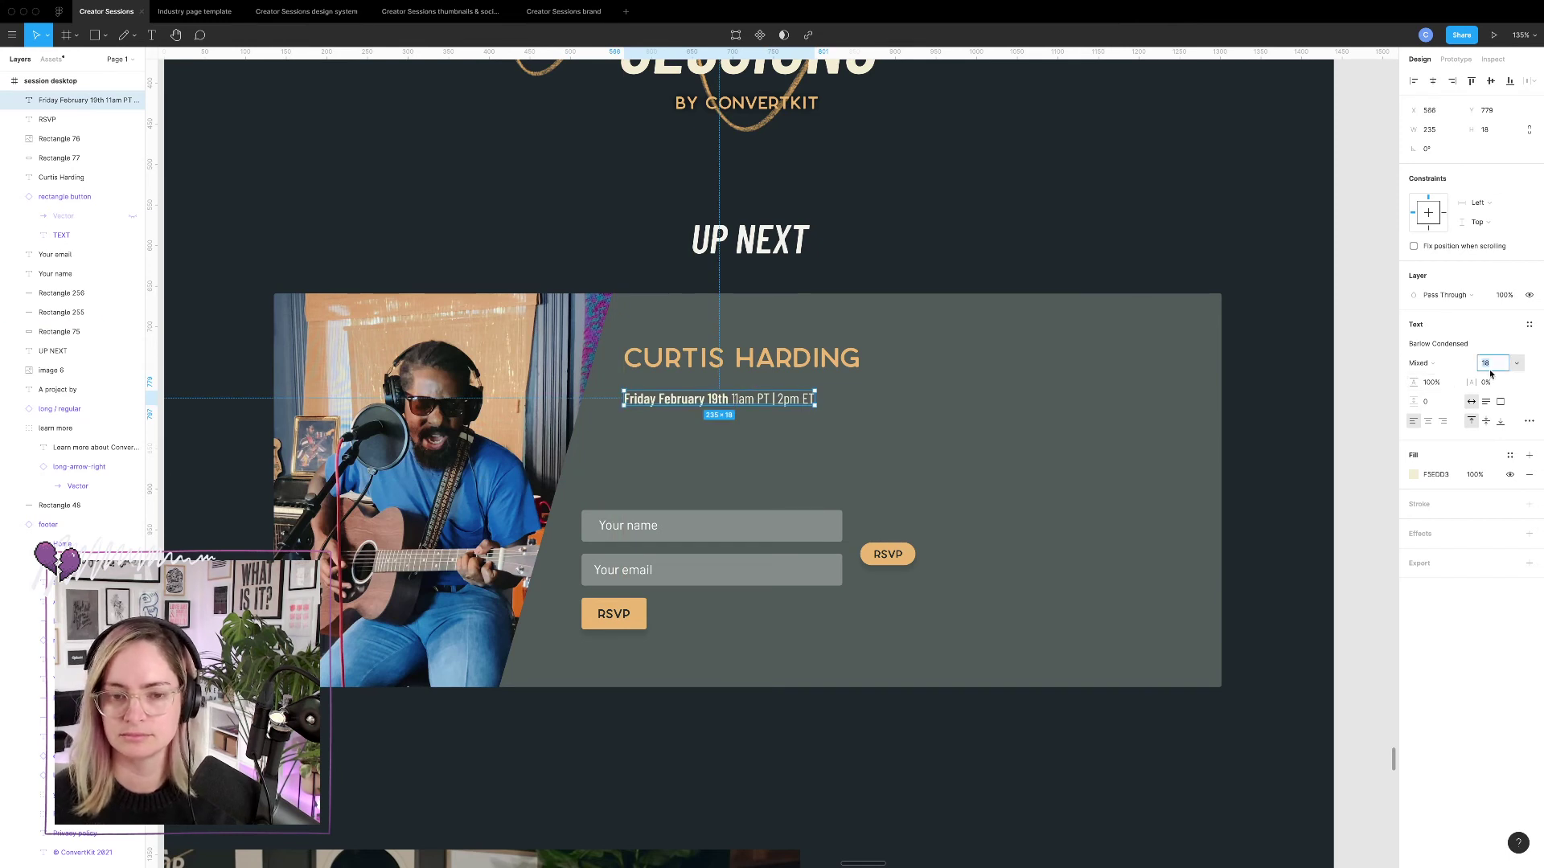
type("28")
key("Return")
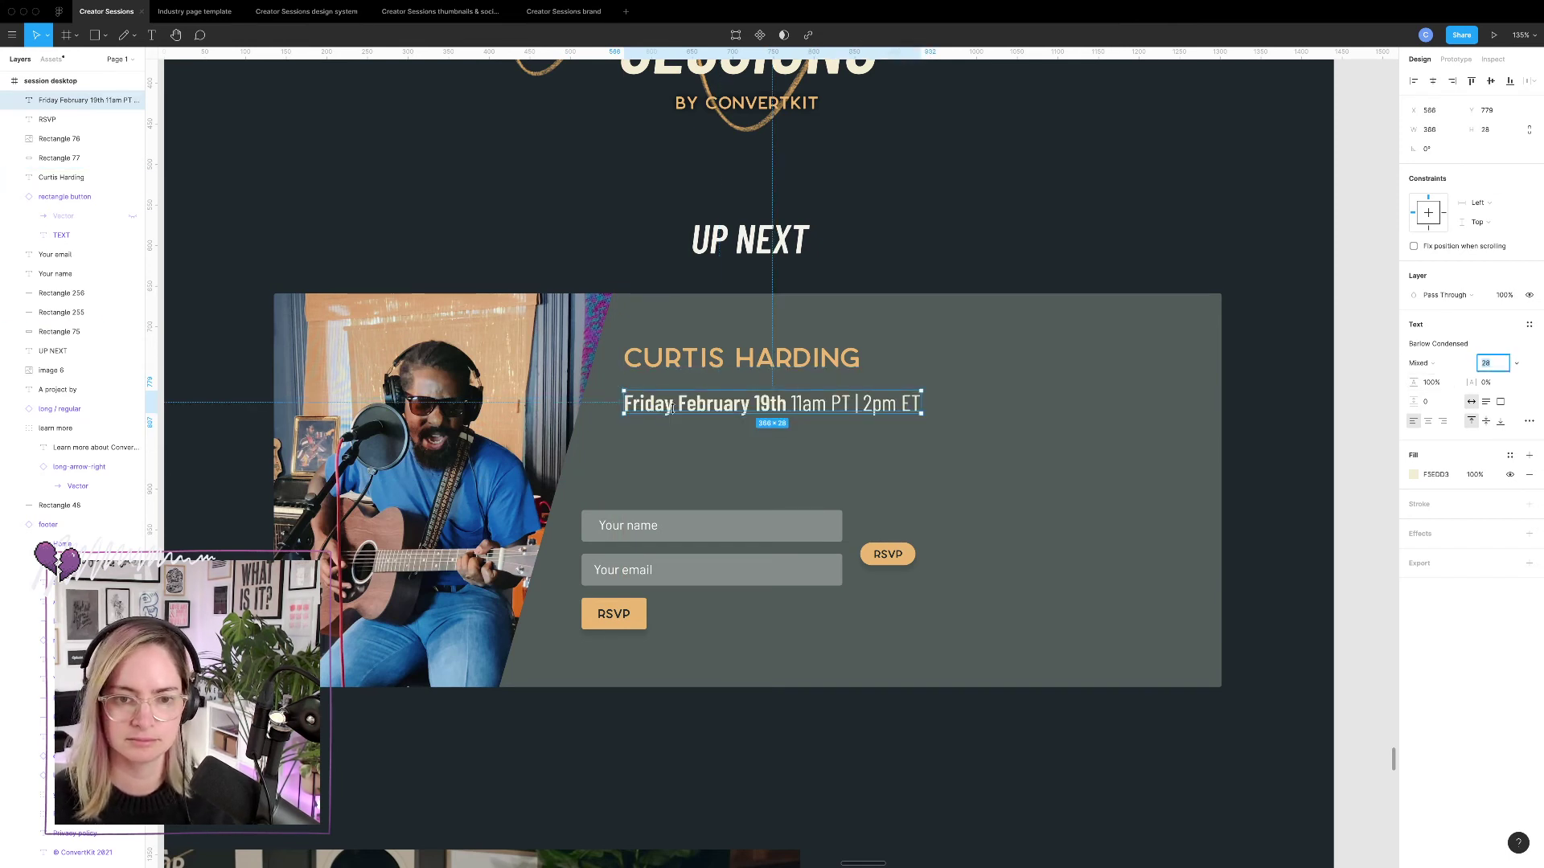
left_click_drag(686, 410, 687, 405)
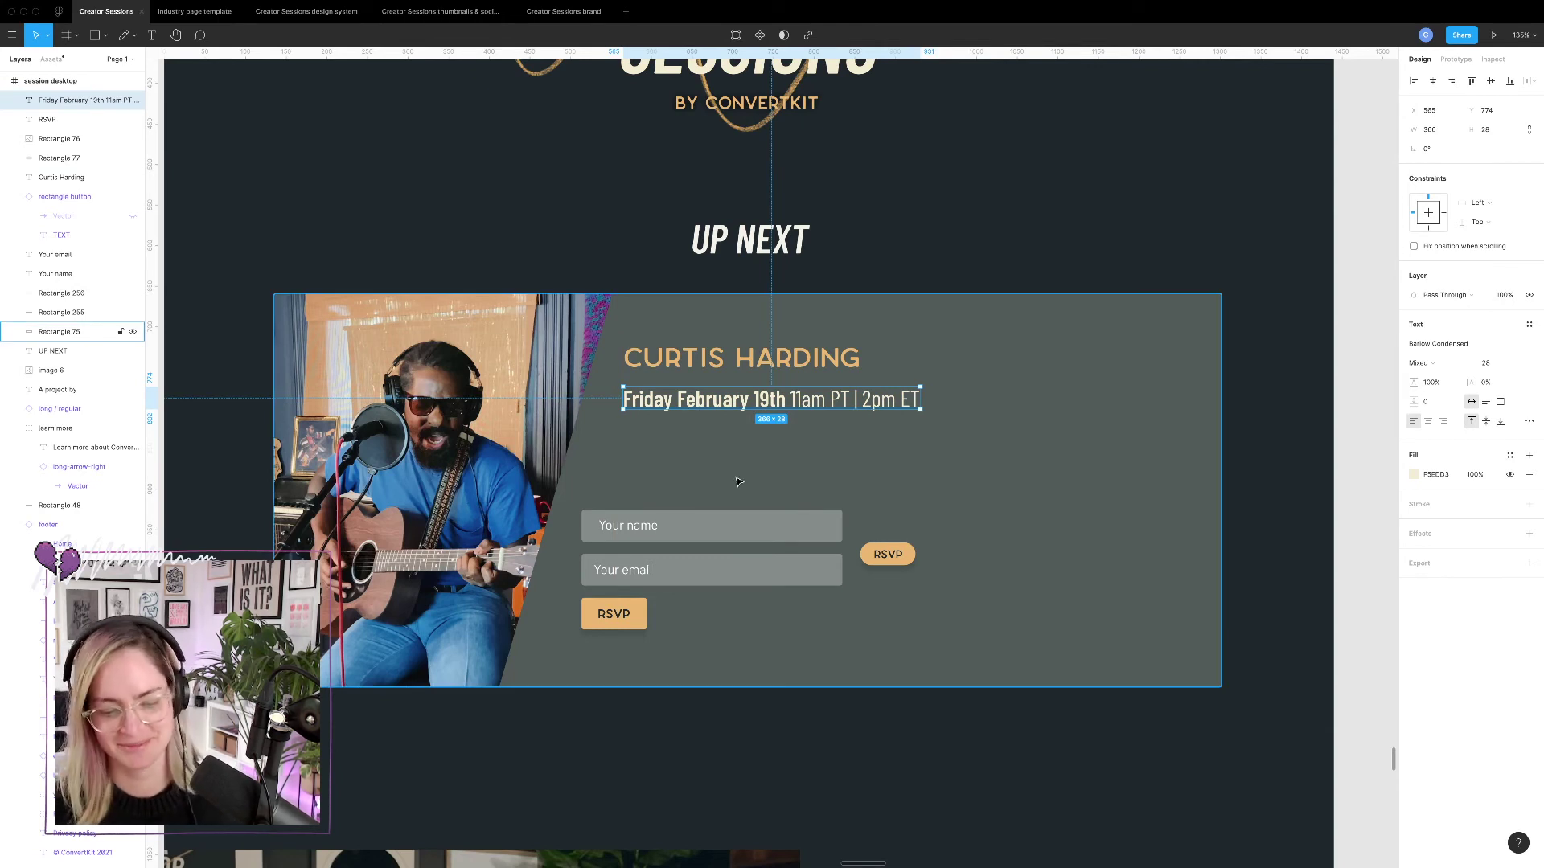
Move the name field, email field and their RSVP button together under the date line, aligned with its left edge.
left_click(655, 524)
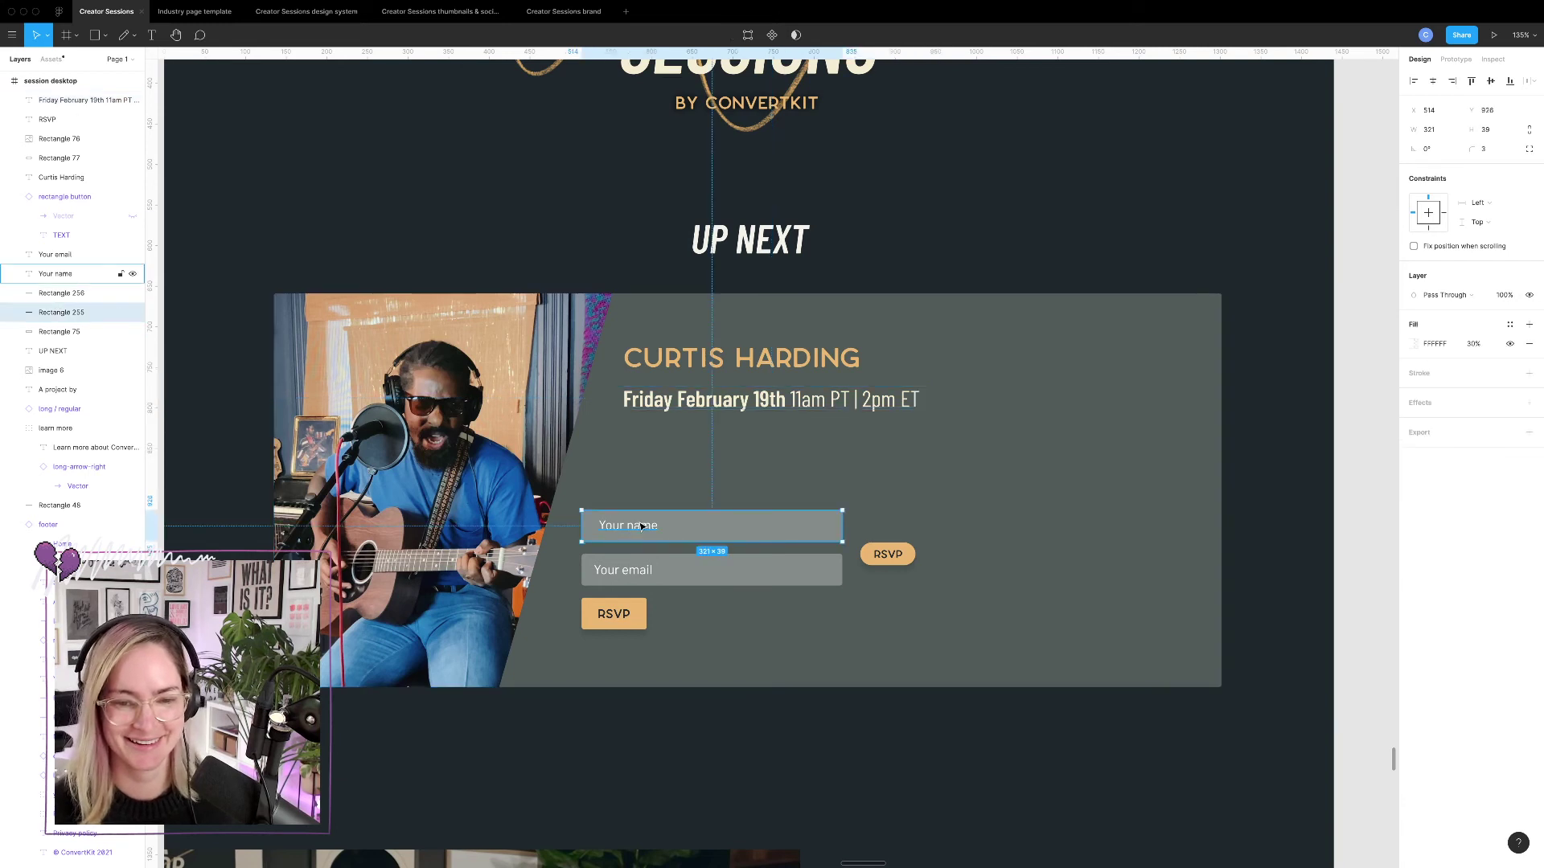
left_click(636, 527, "shift")
left_click(643, 567, "shift")
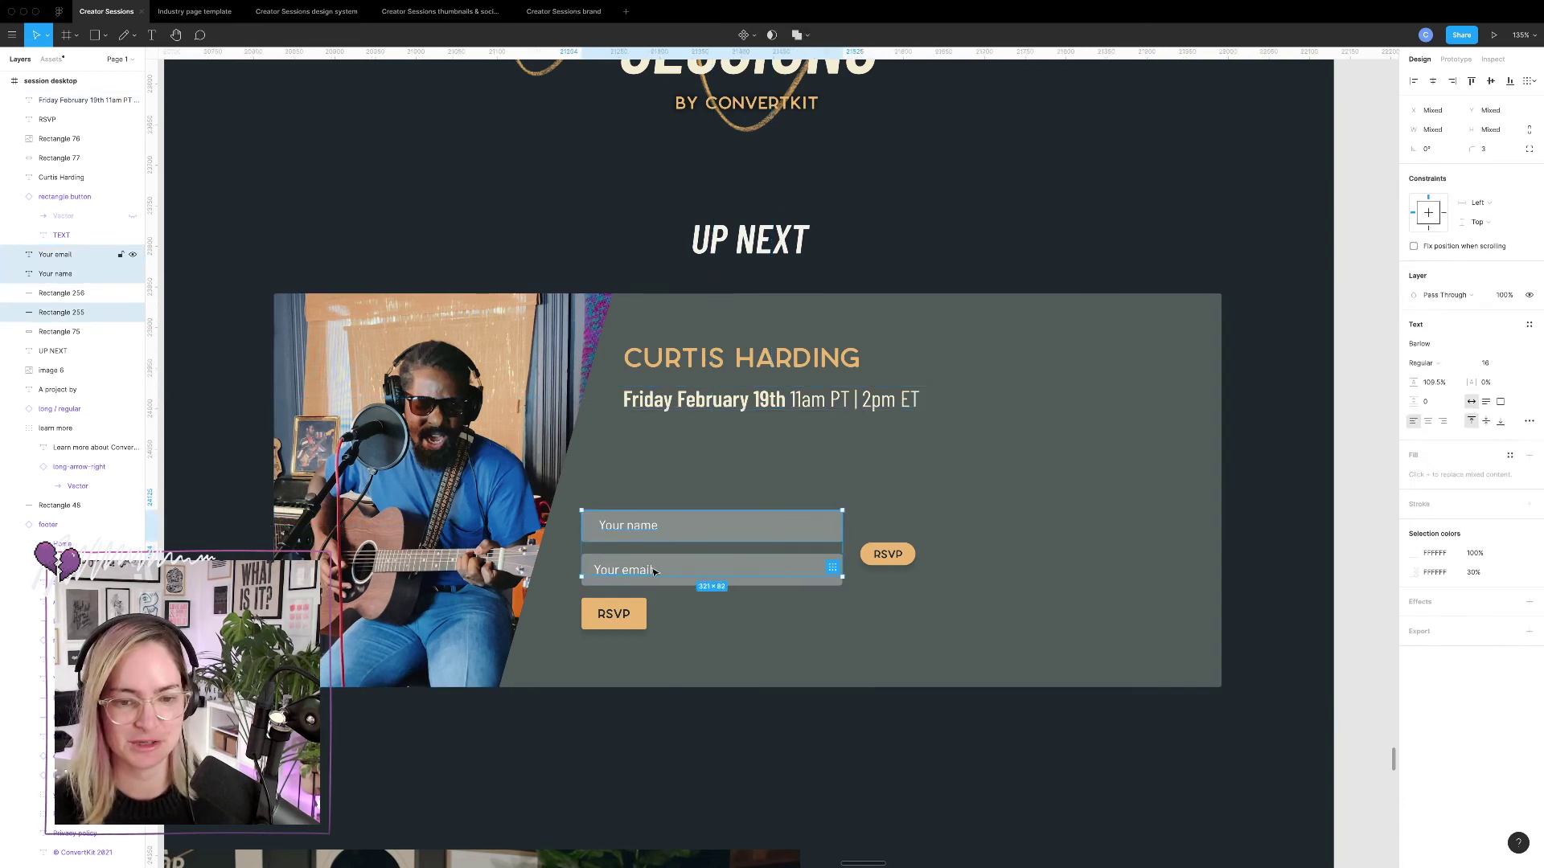
left_click(783, 578, "shift")
left_click(621, 614, "shift")
left_click_drag(621, 614, 662, 599)
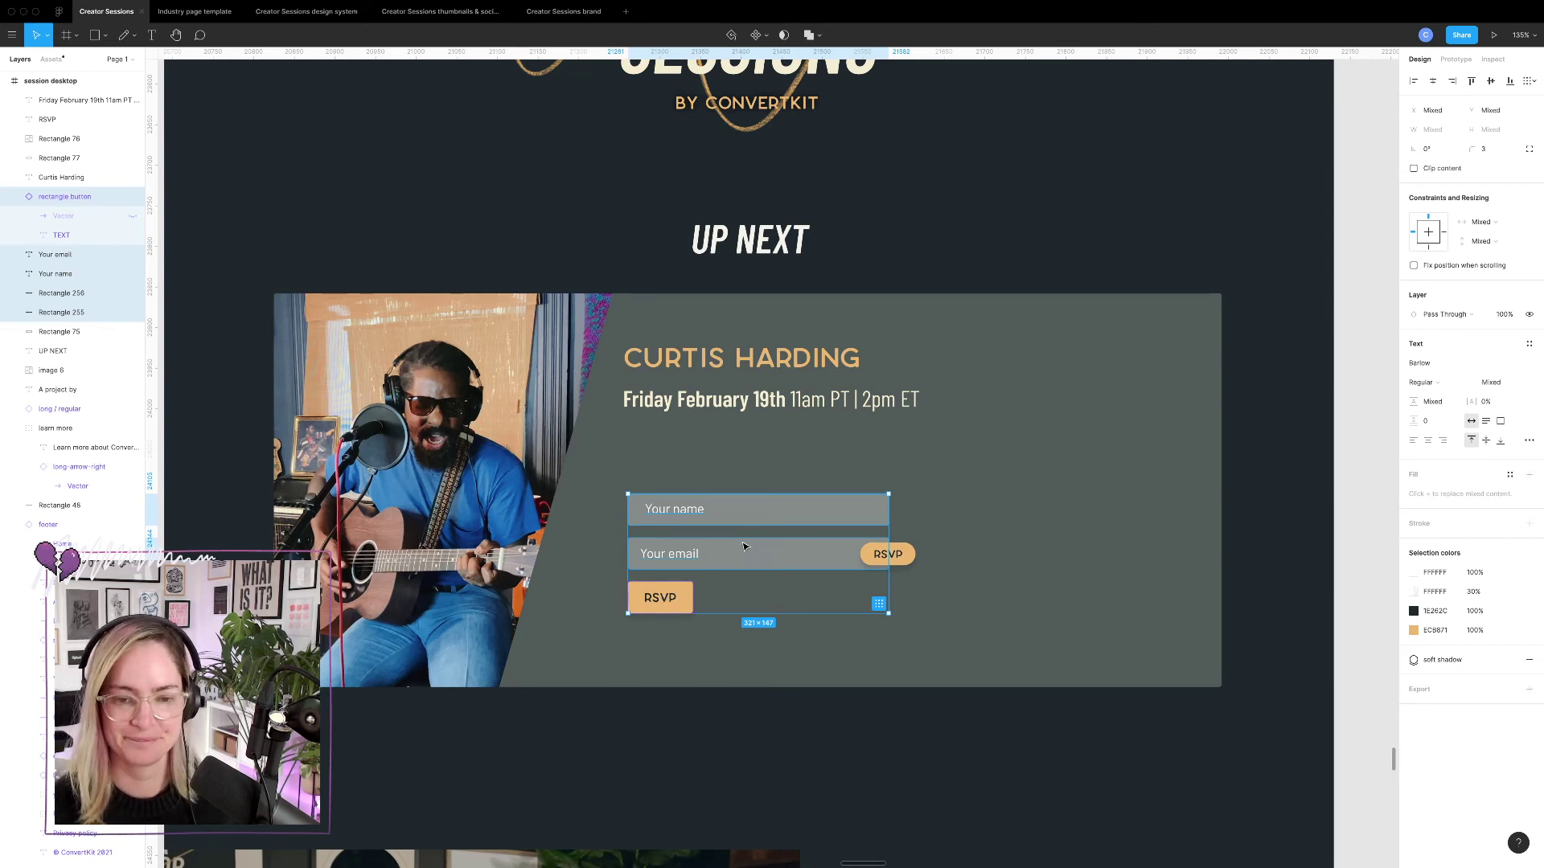
left_click_drag(746, 548, 734, 496)
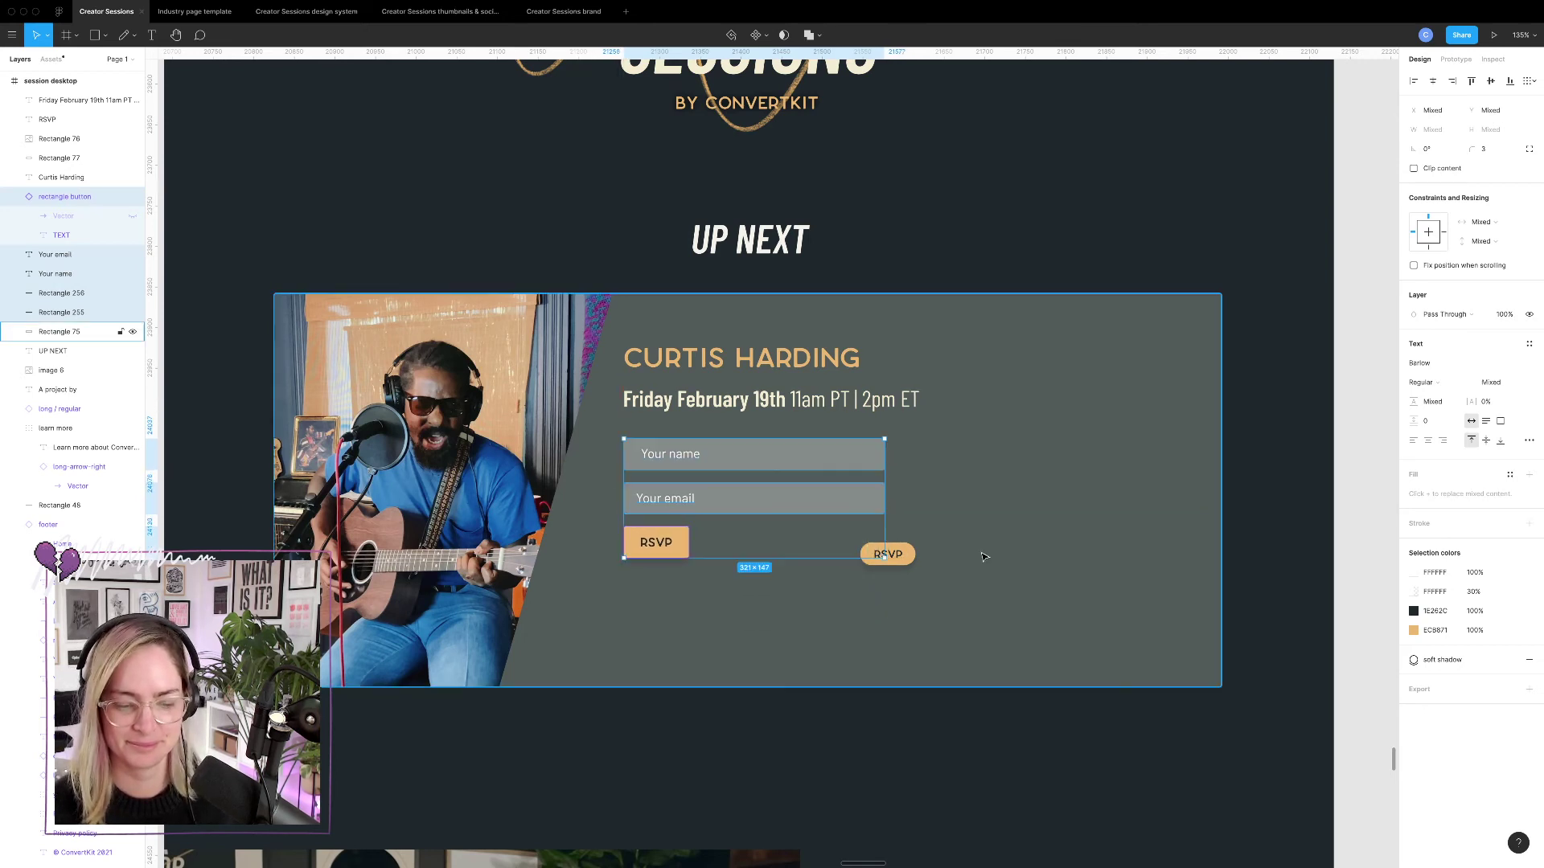
Delete the spare rounded RSVP button and move the form fields with the remaining RSVP button down to the card's lower part.
left_click(889, 555)
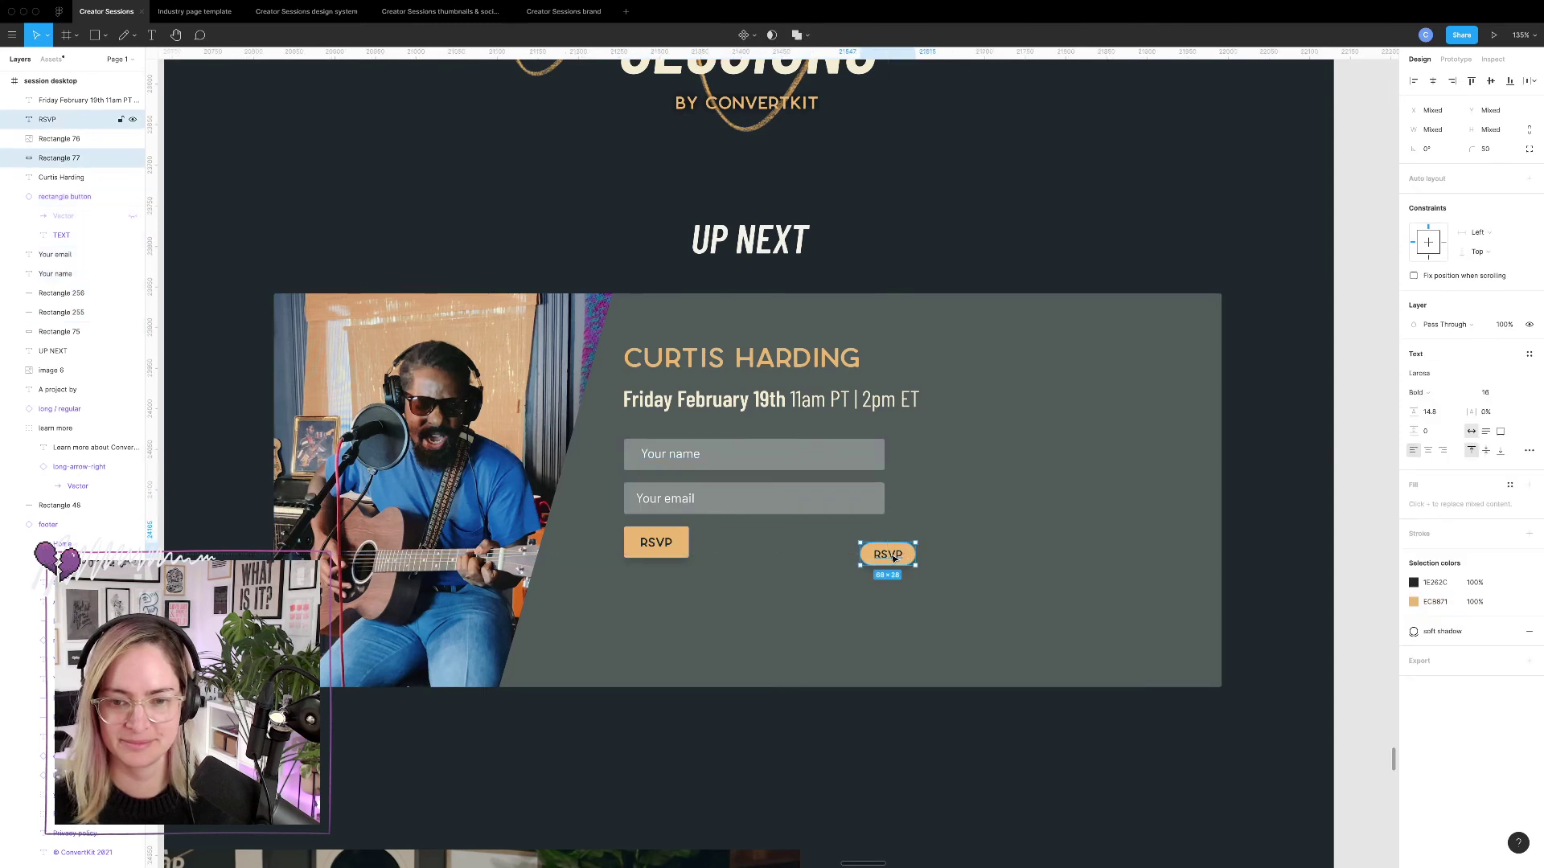
key("Delete")
left_click(656, 542)
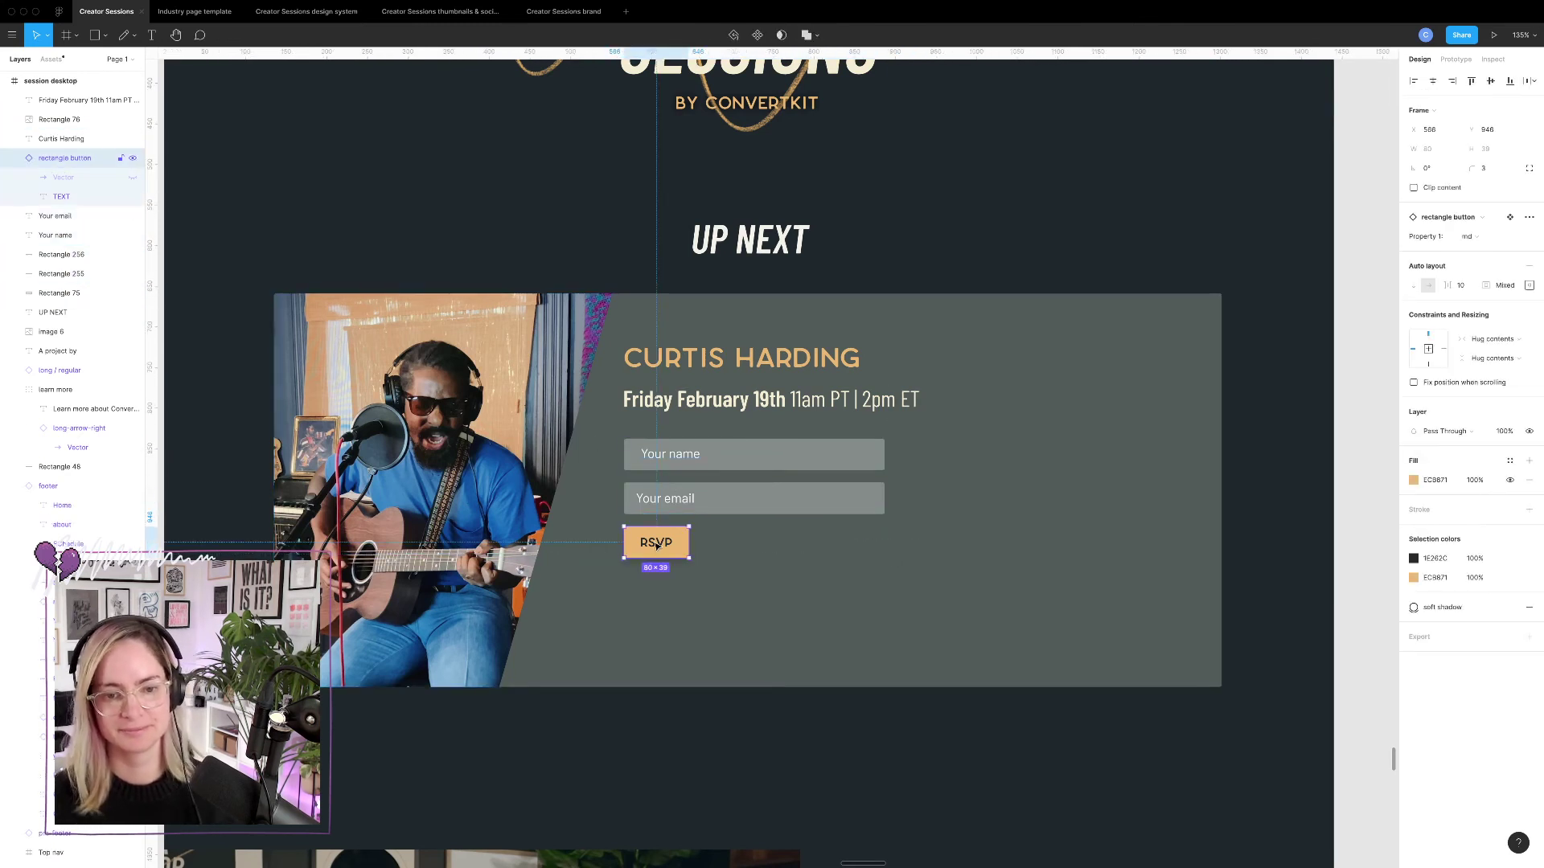
left_click(724, 499, "shift")
left_click(727, 451, "shift")
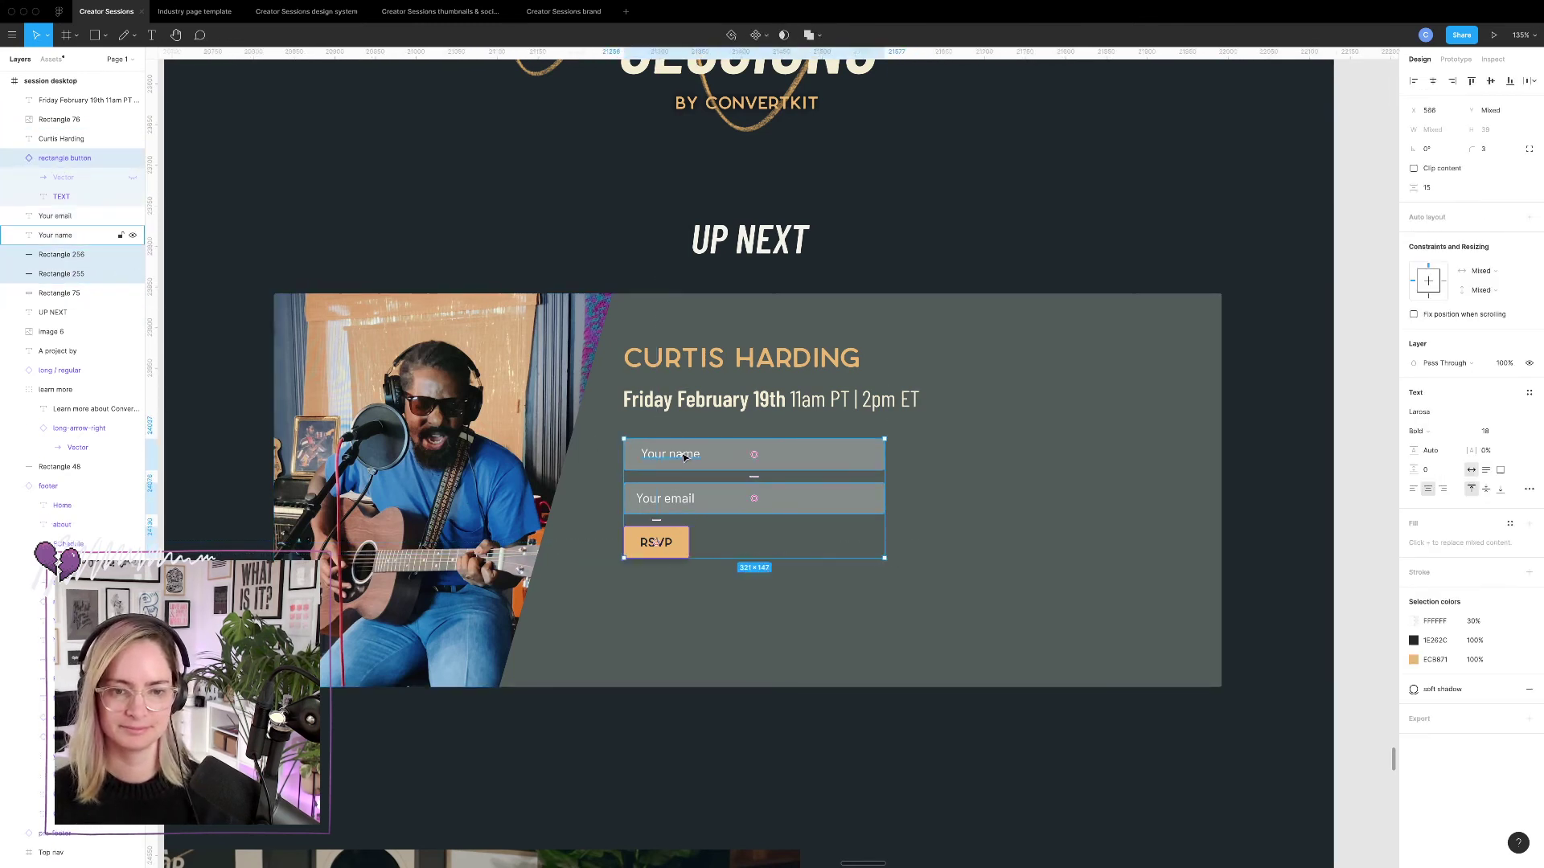
left_click(684, 455, "shift")
left_click(665, 499, "shift")
left_click_drag(663, 544, 667, 633)
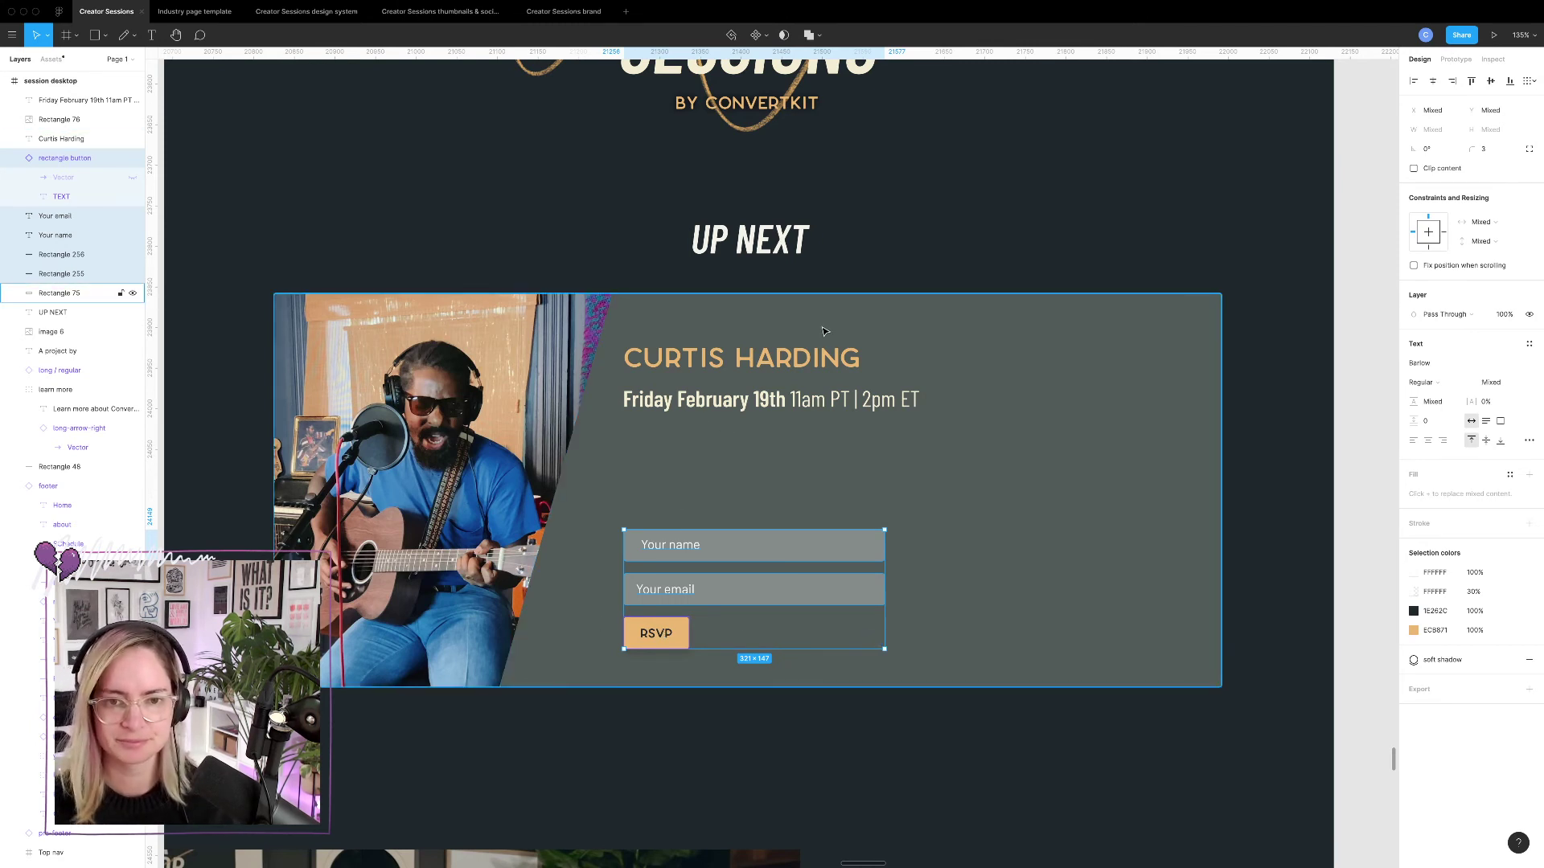
Nudge the UP NEXT heading slightly down, closer to the artist card.
left_click(890, 238)
left_click(784, 241)
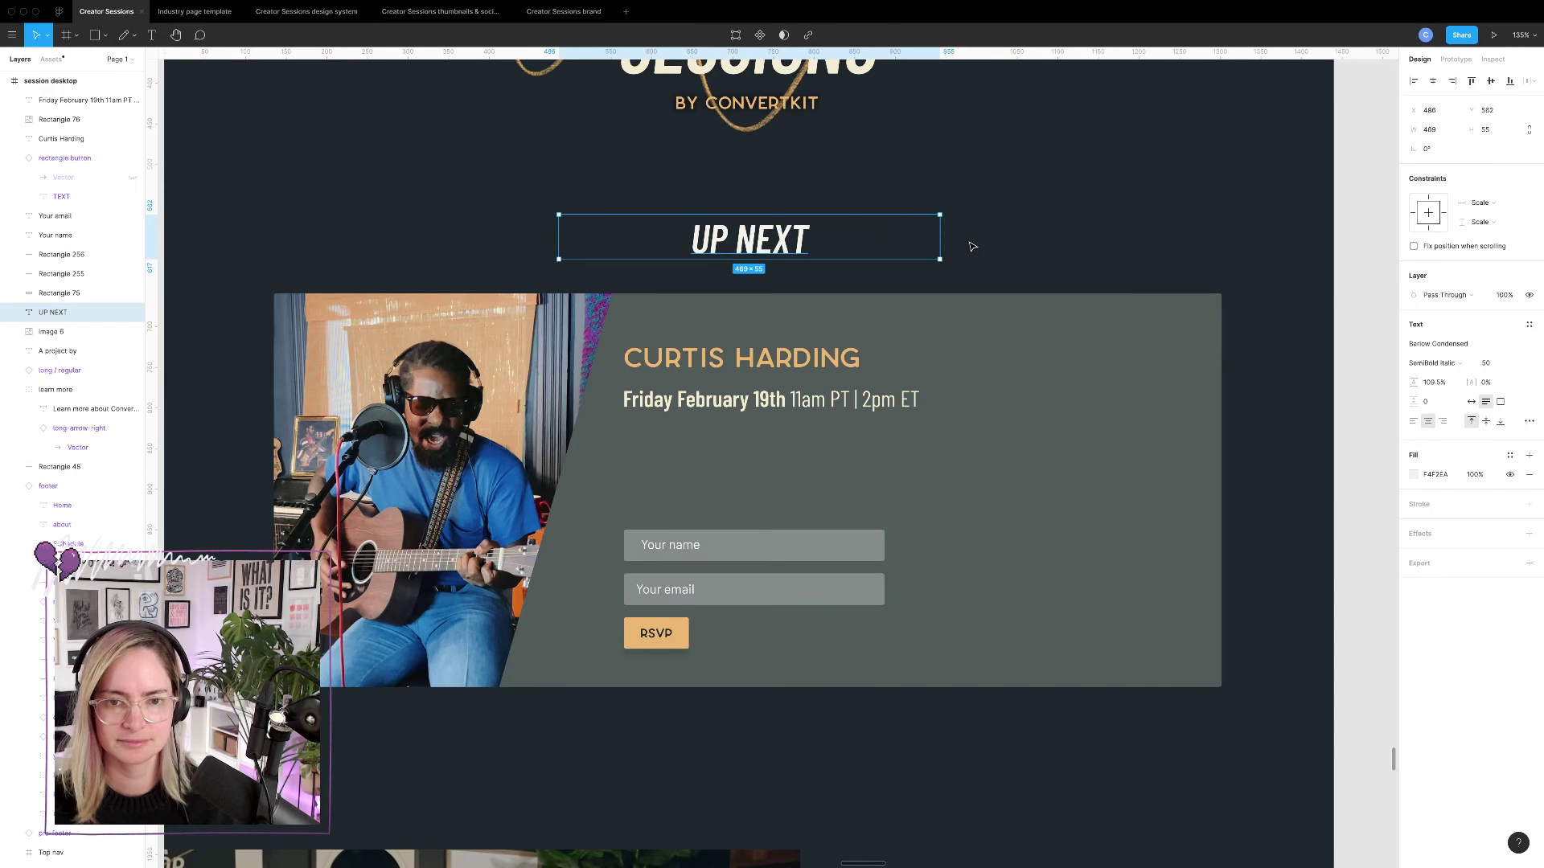
left_click(970, 247)
left_click(767, 241)
left_click_drag(770, 214, 772, 219)
left_click(1034, 224)
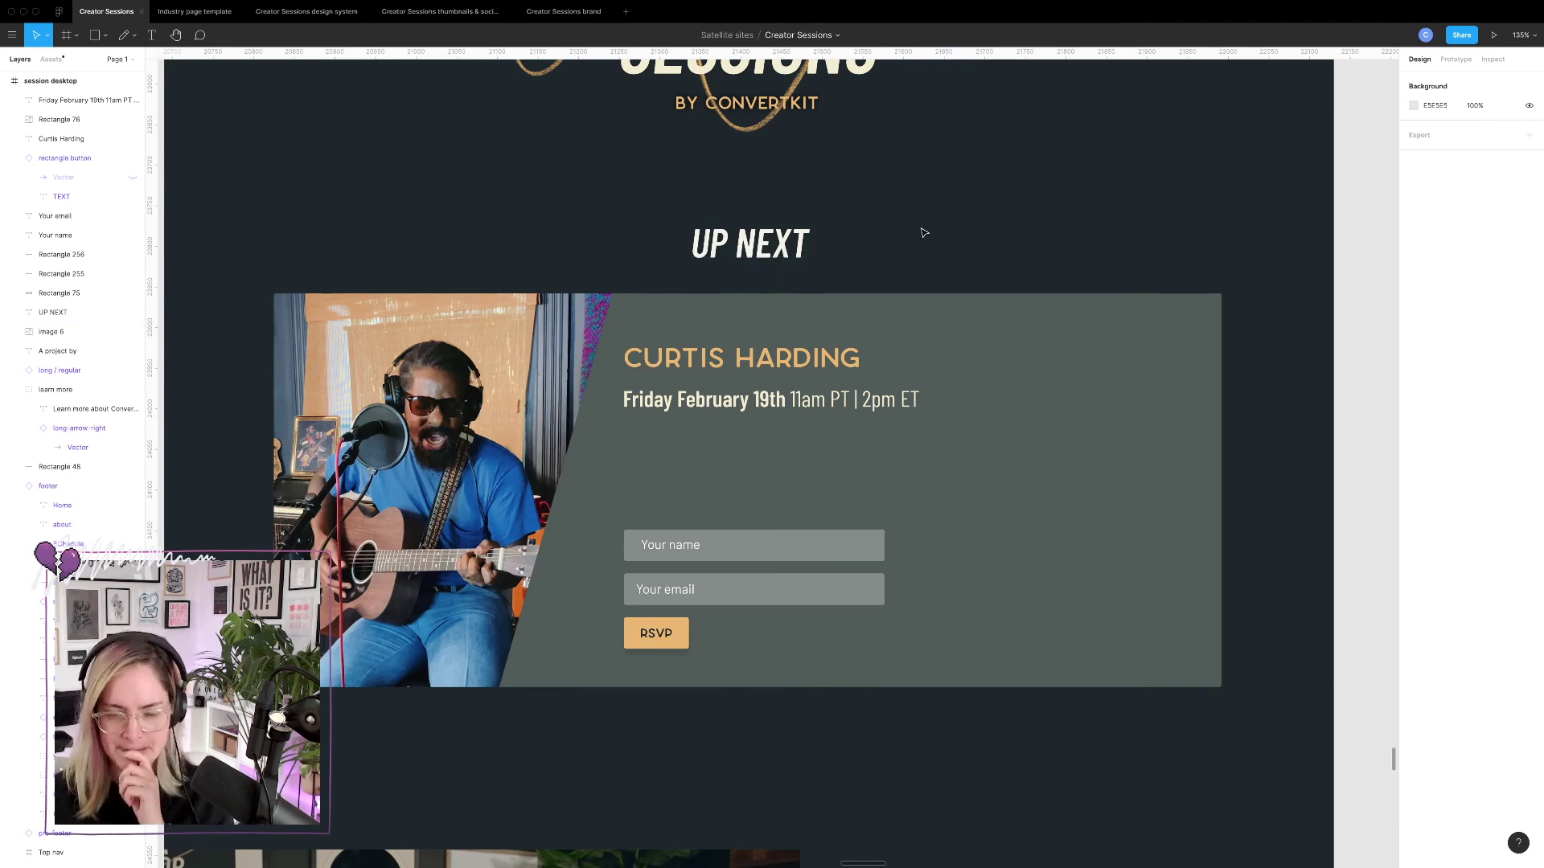
Duplicate the body paragraph from the neighbouring page's about section into the artist card, just below the date line.
scroll(879, 276, "down", 2)
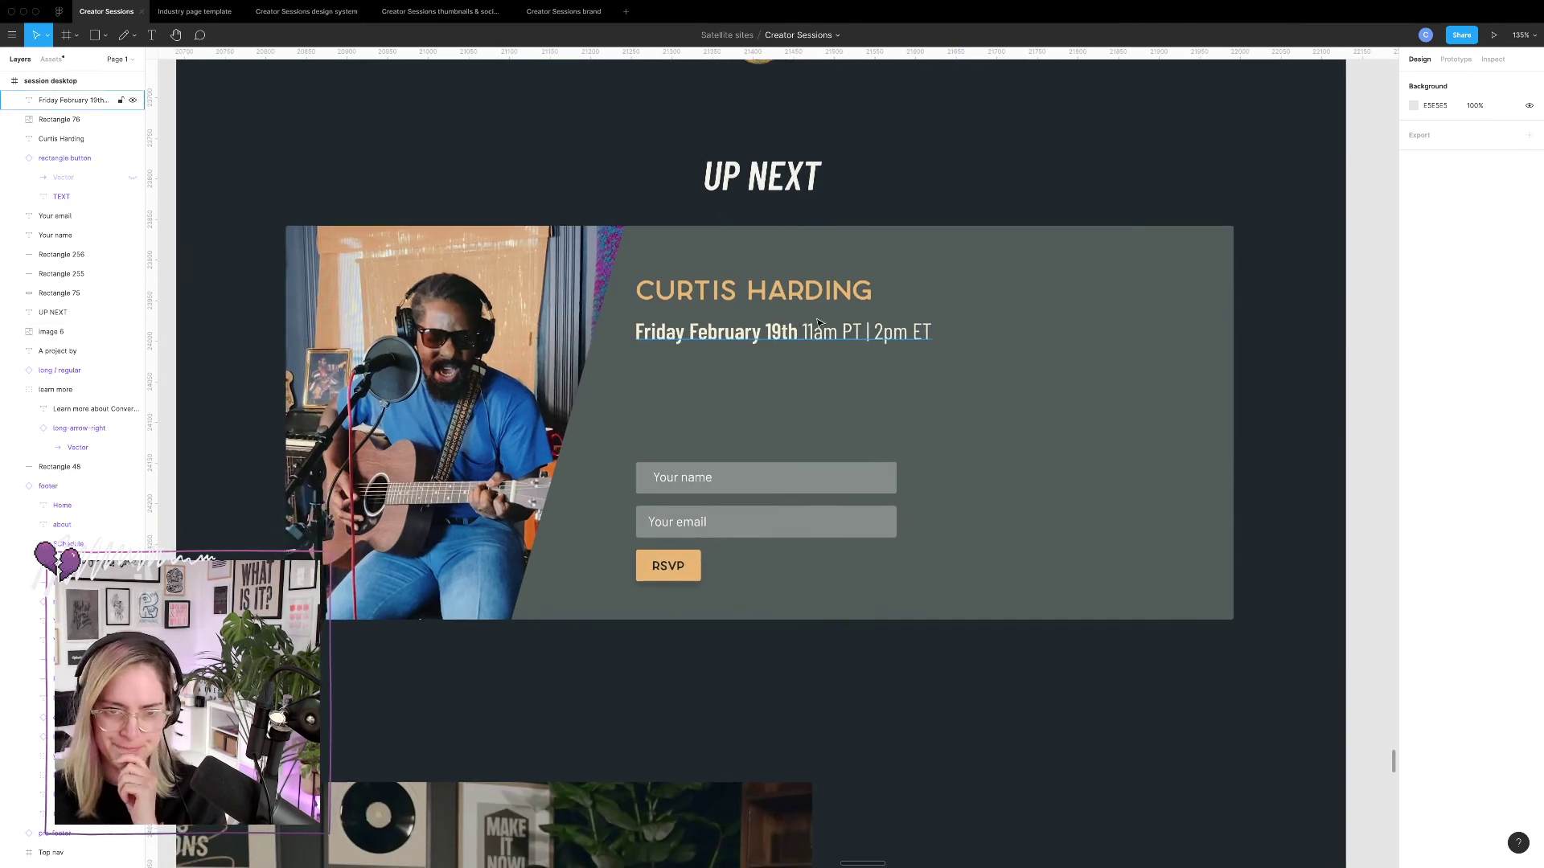
scroll(818, 322, "down", 5)
scroll(819, 323, "up", 5)
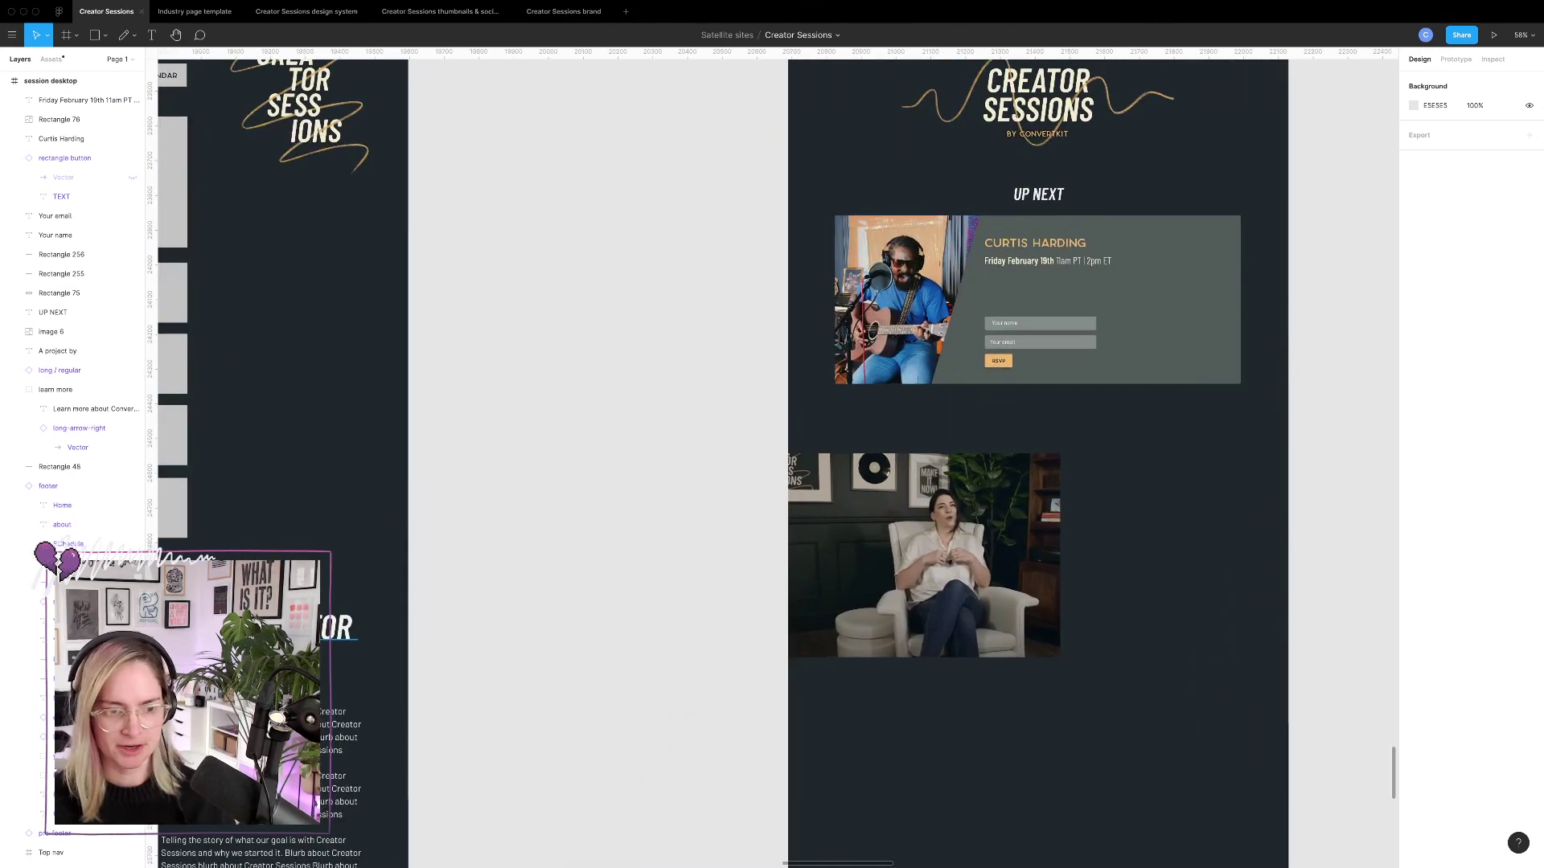
left_click(269, 728)
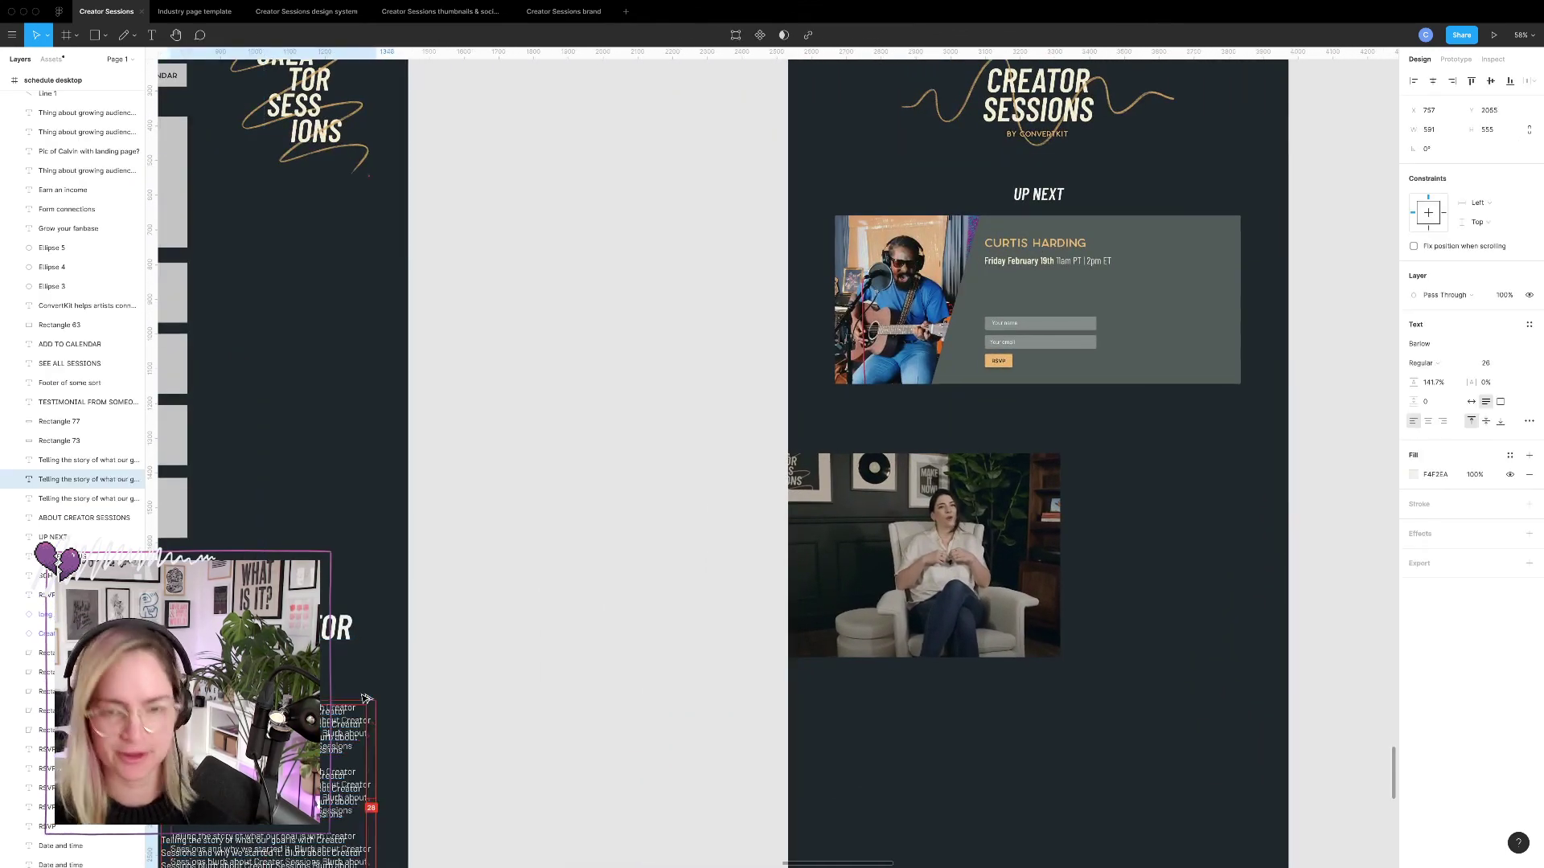
left_click_drag(270, 728, 1117, 300)
scroll(1117, 300, "up", 5)
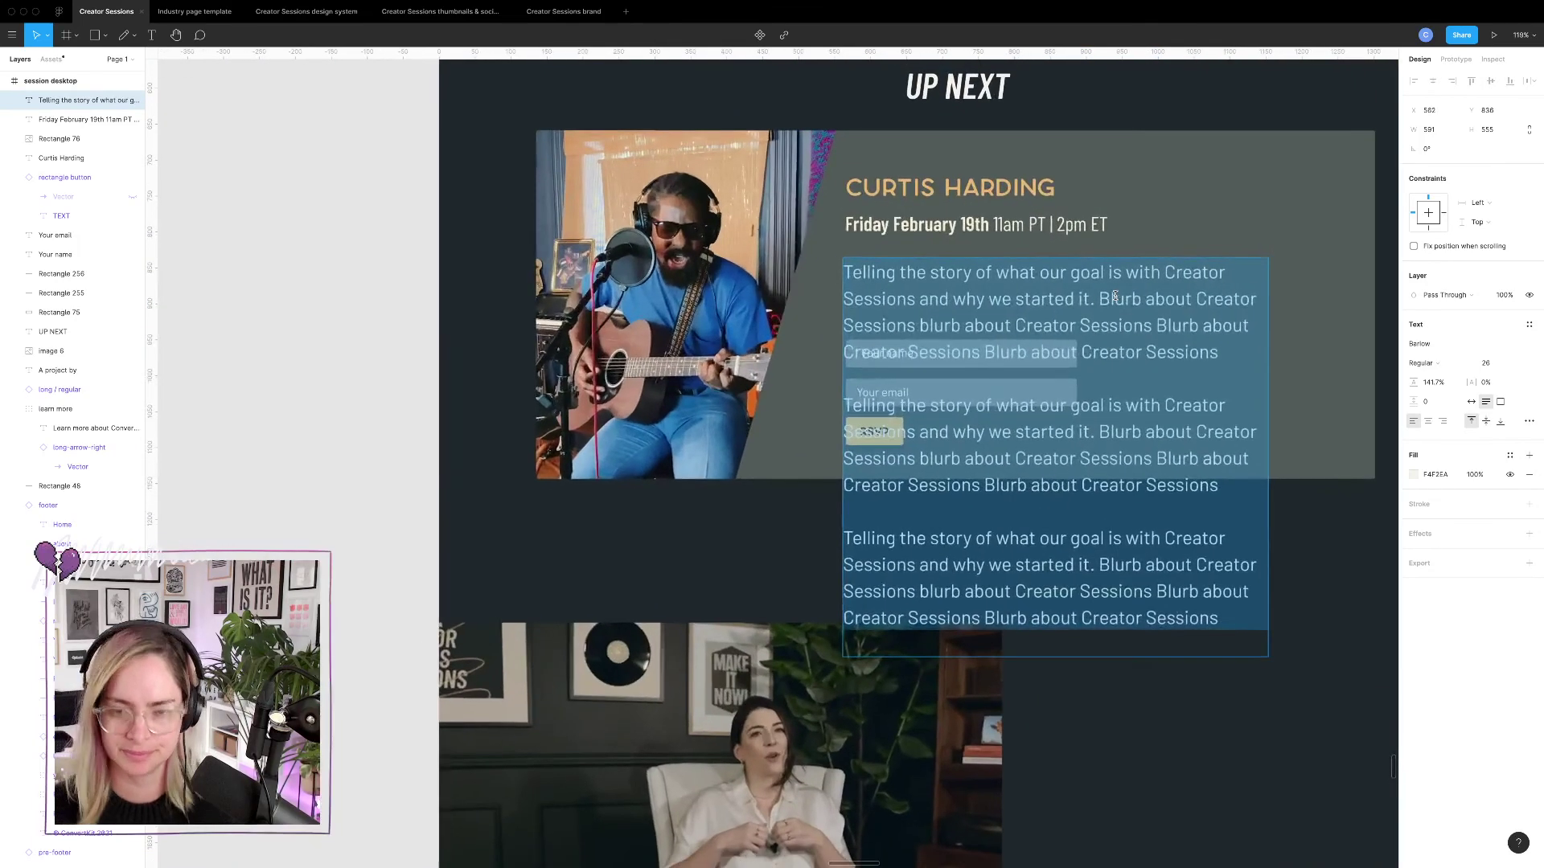
Replace the copied paragraph's text with "Blurb about Curtis" and set its font size to 16.
type("Blurb about")
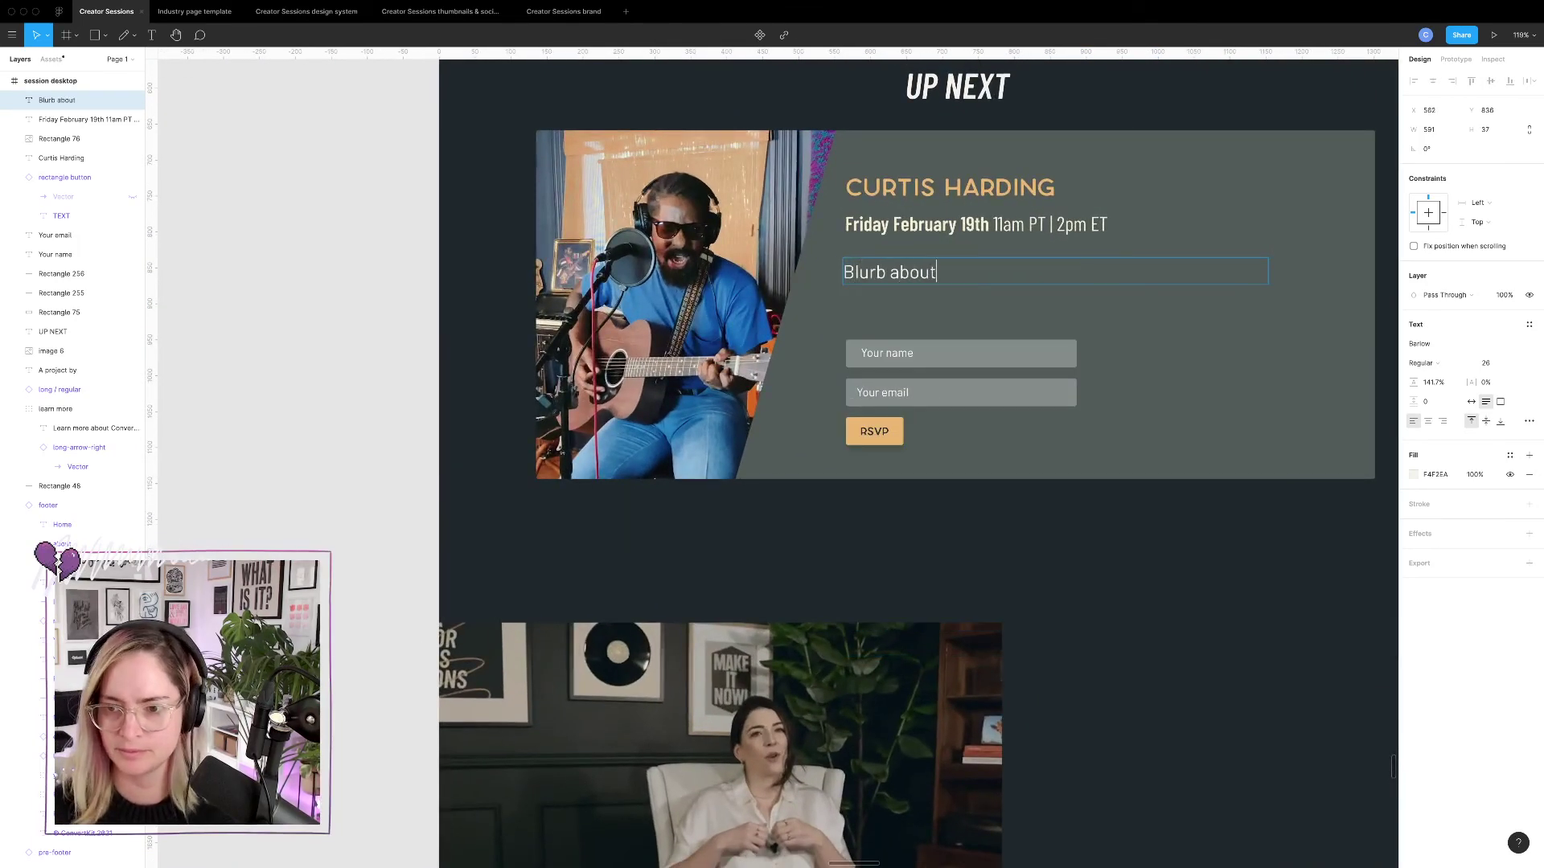
type(" Curtis")
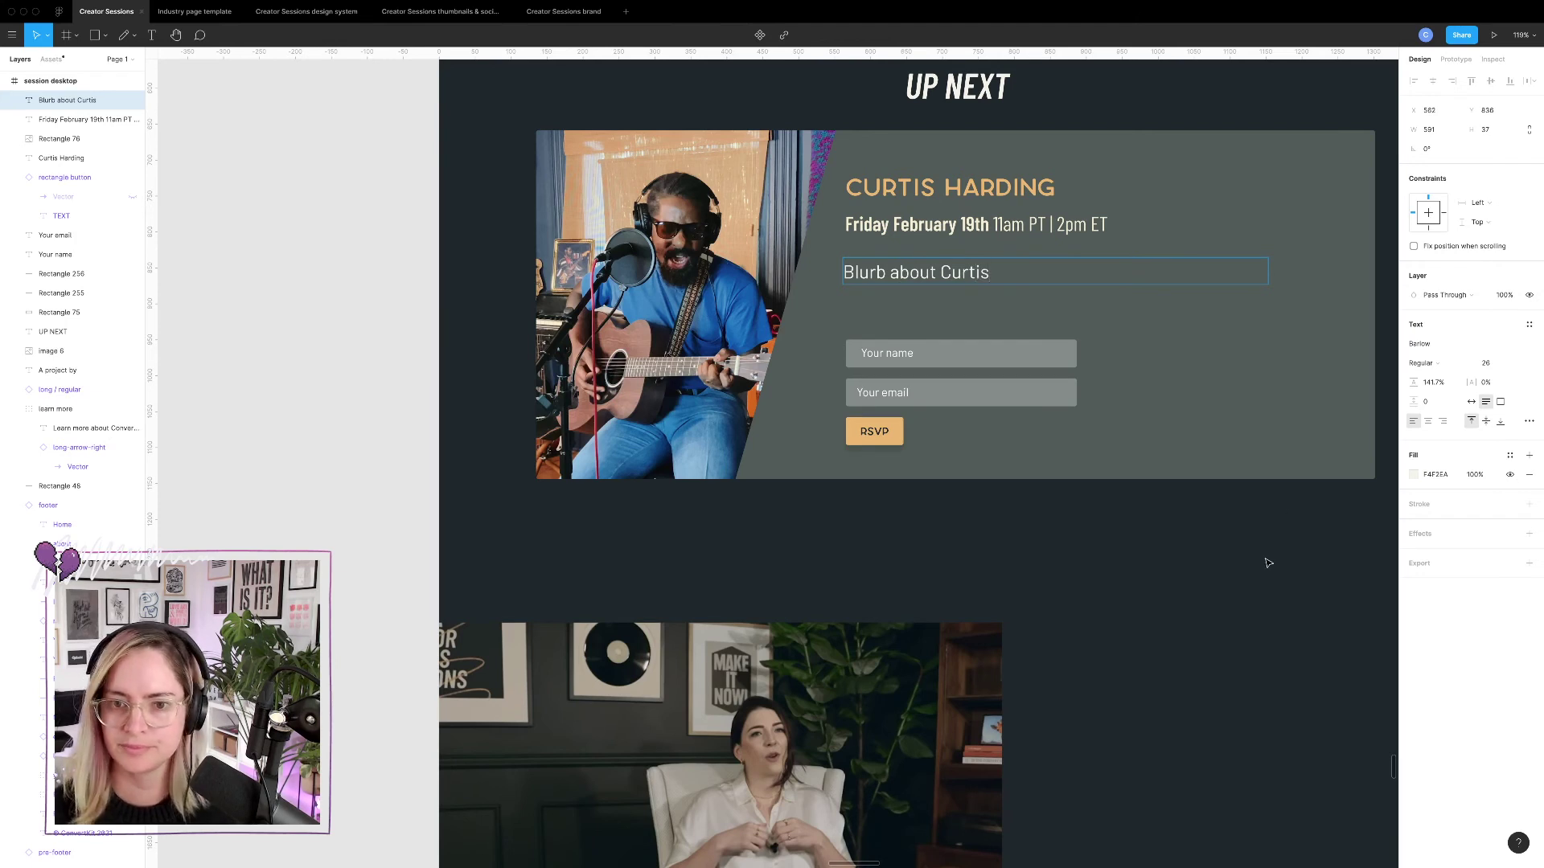
key("Escape")
left_click(1489, 363)
type("16")
key("Return")
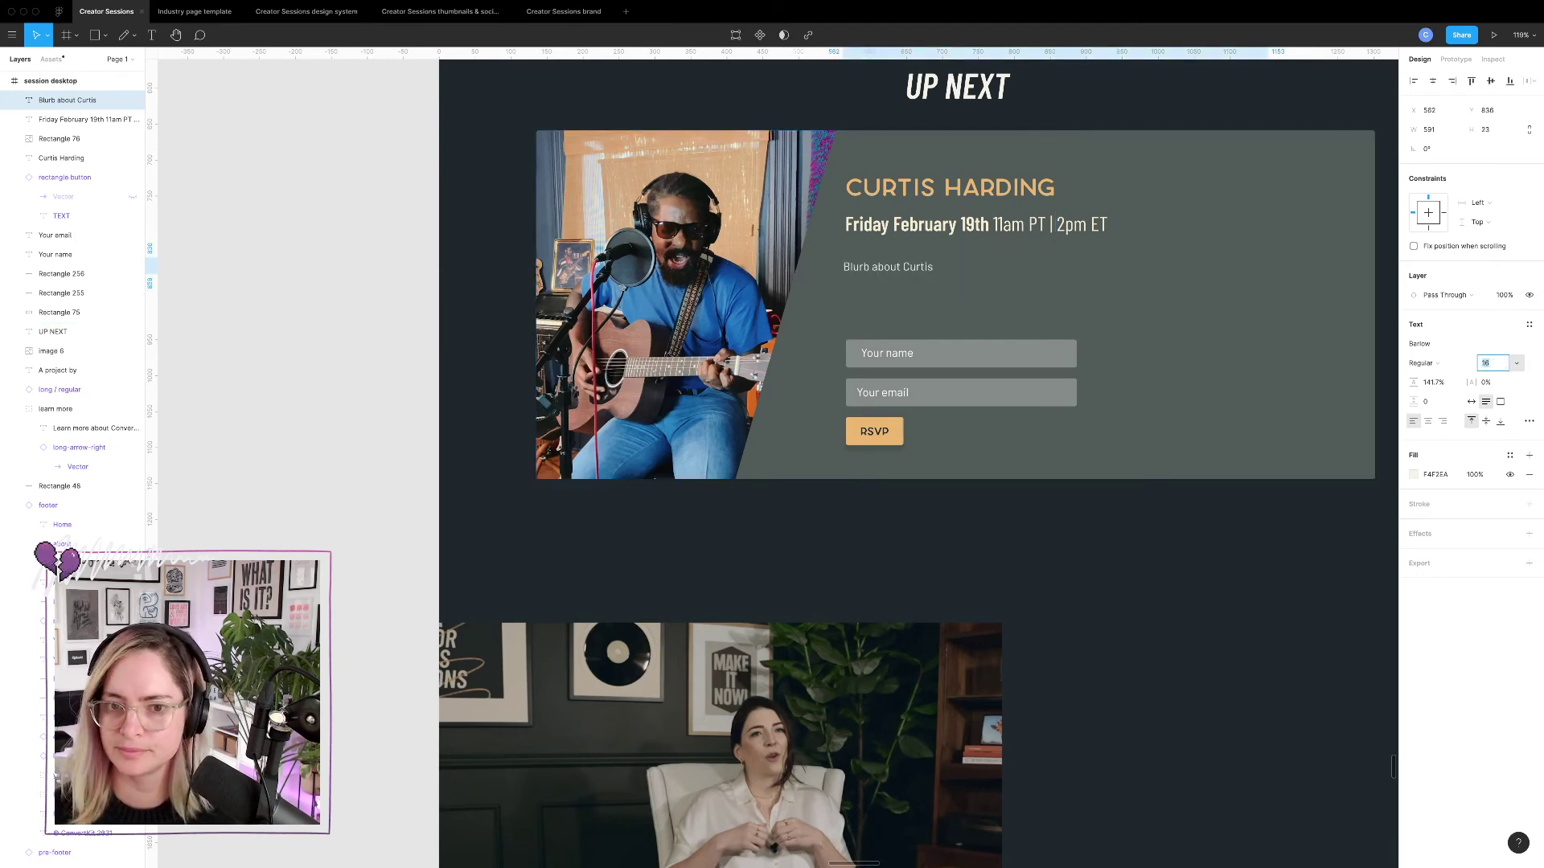
Nudge the blurb up, repeat "Blurb about Curtis" into a multi-line paragraph, and narrow its text box to about 538 px.
left_click_drag(915, 272, 914, 264)
double_click(913, 261)
key("ctrl+c")
key("Right")
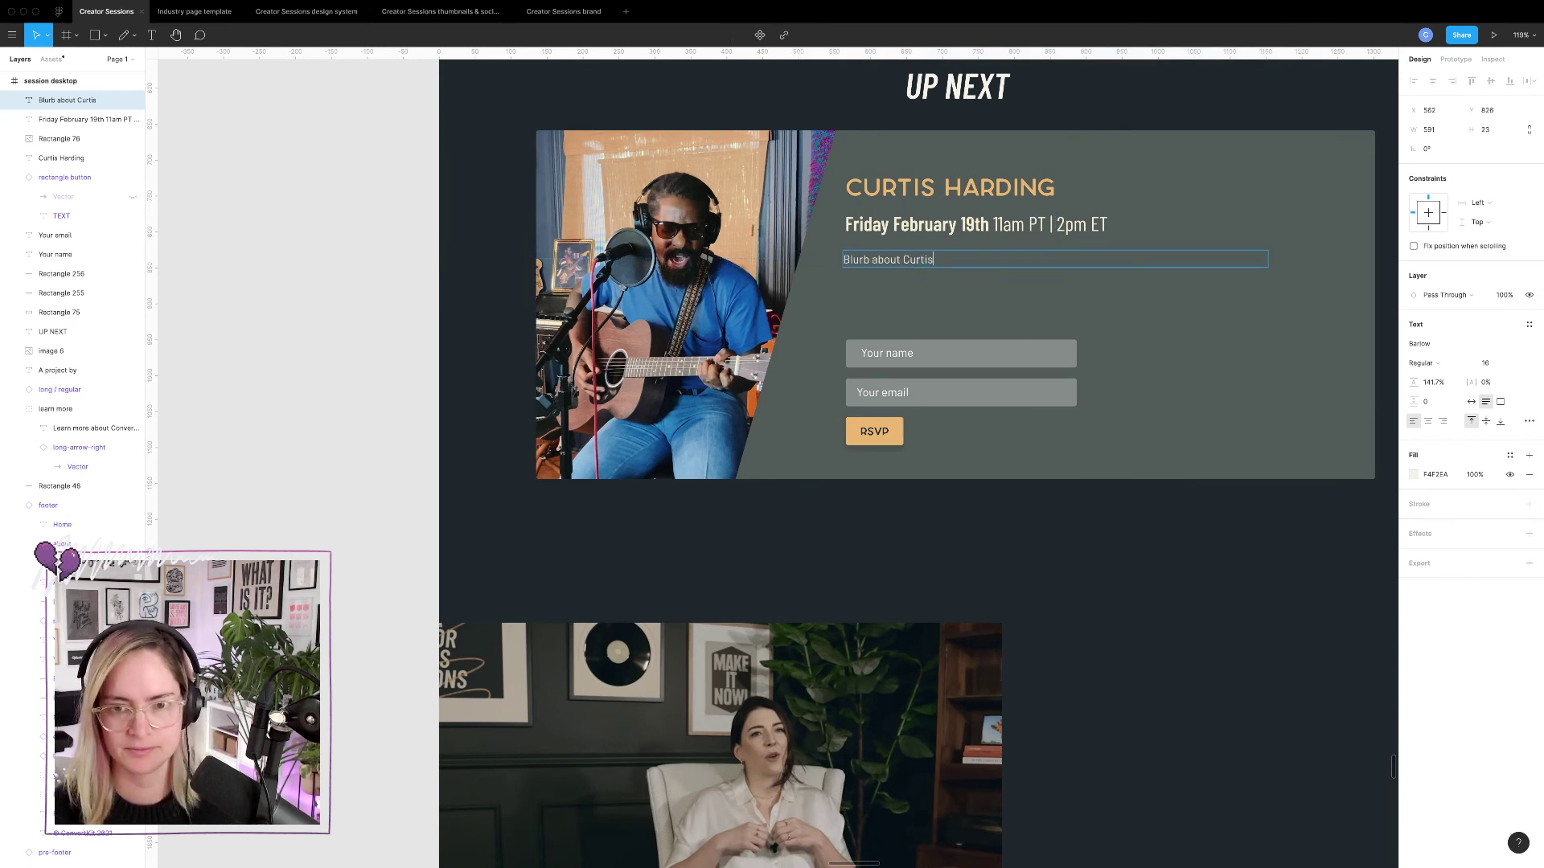
key("ctrl+v")
key("ctrl+v")
key("ctrl+v")
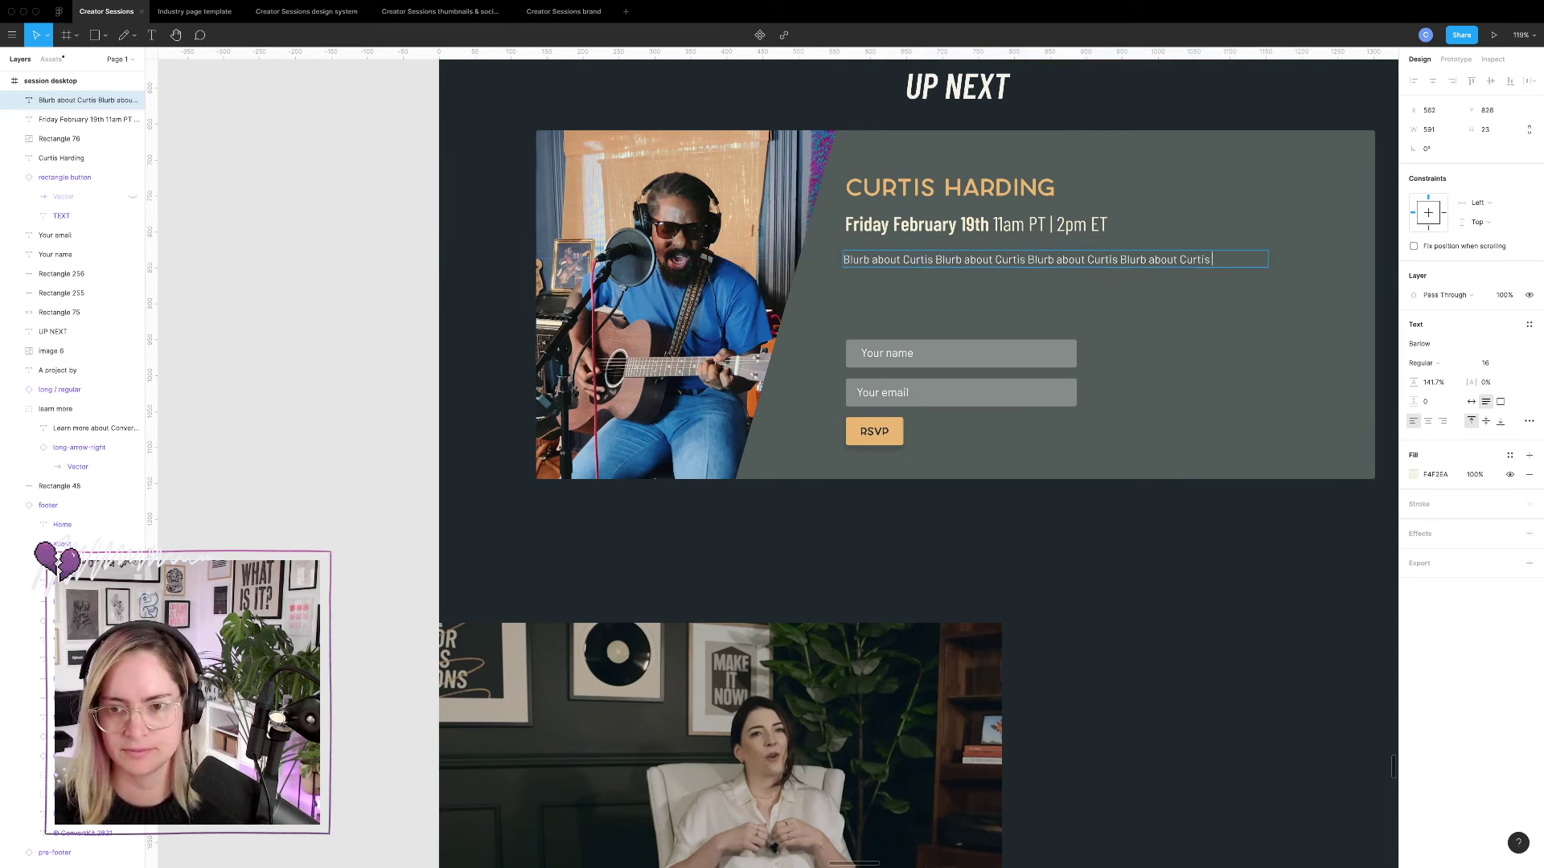
key("ctrl+v")
key("ctrl+v")
key("ctrl+v")
key("ctrl+v")
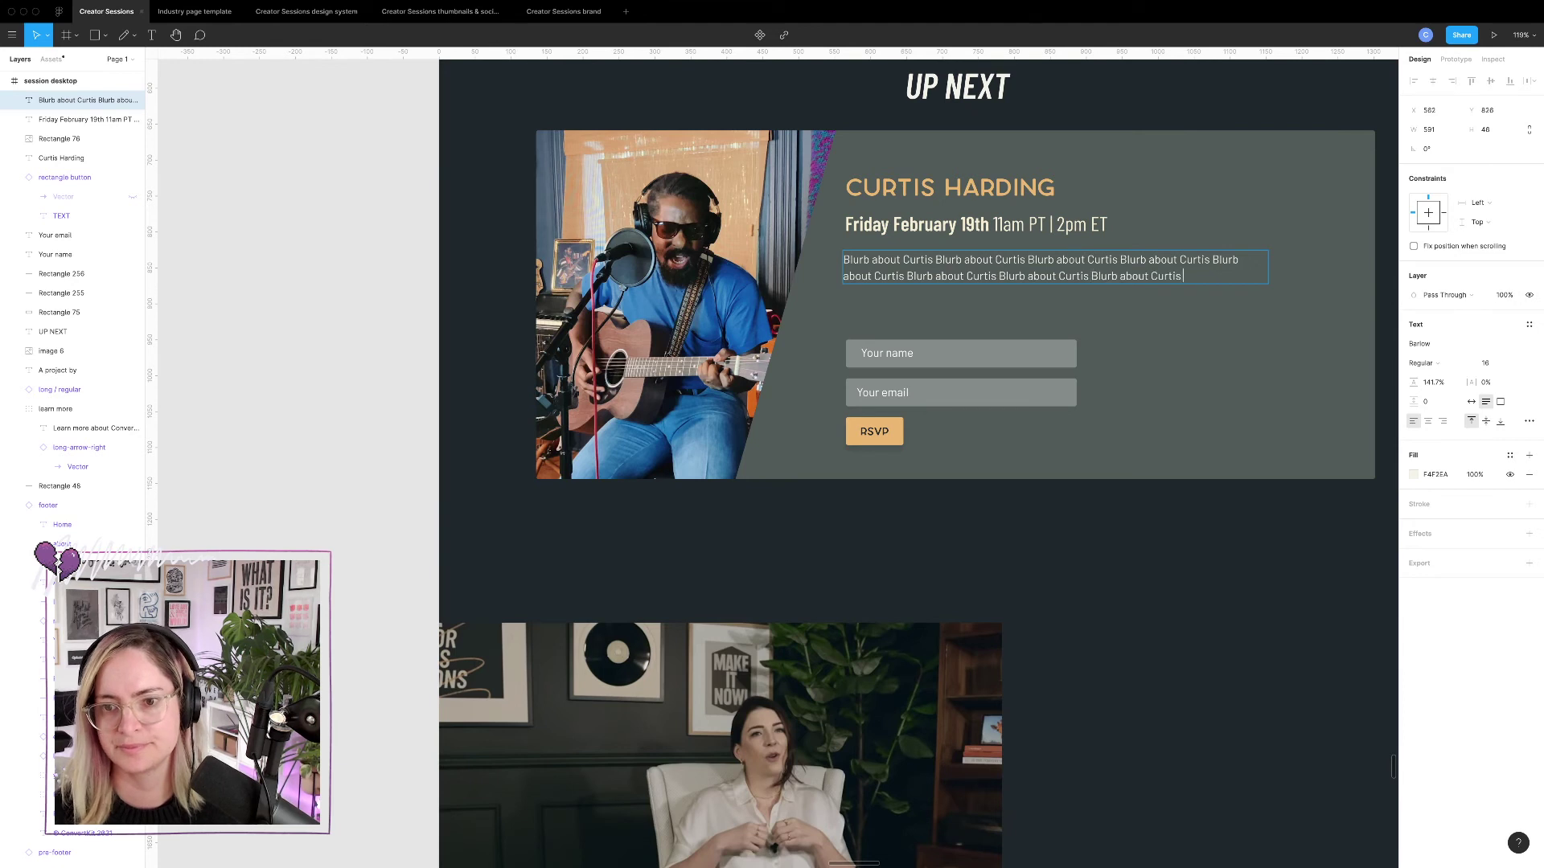
key("ctrl+v")
key("ctrl+v")
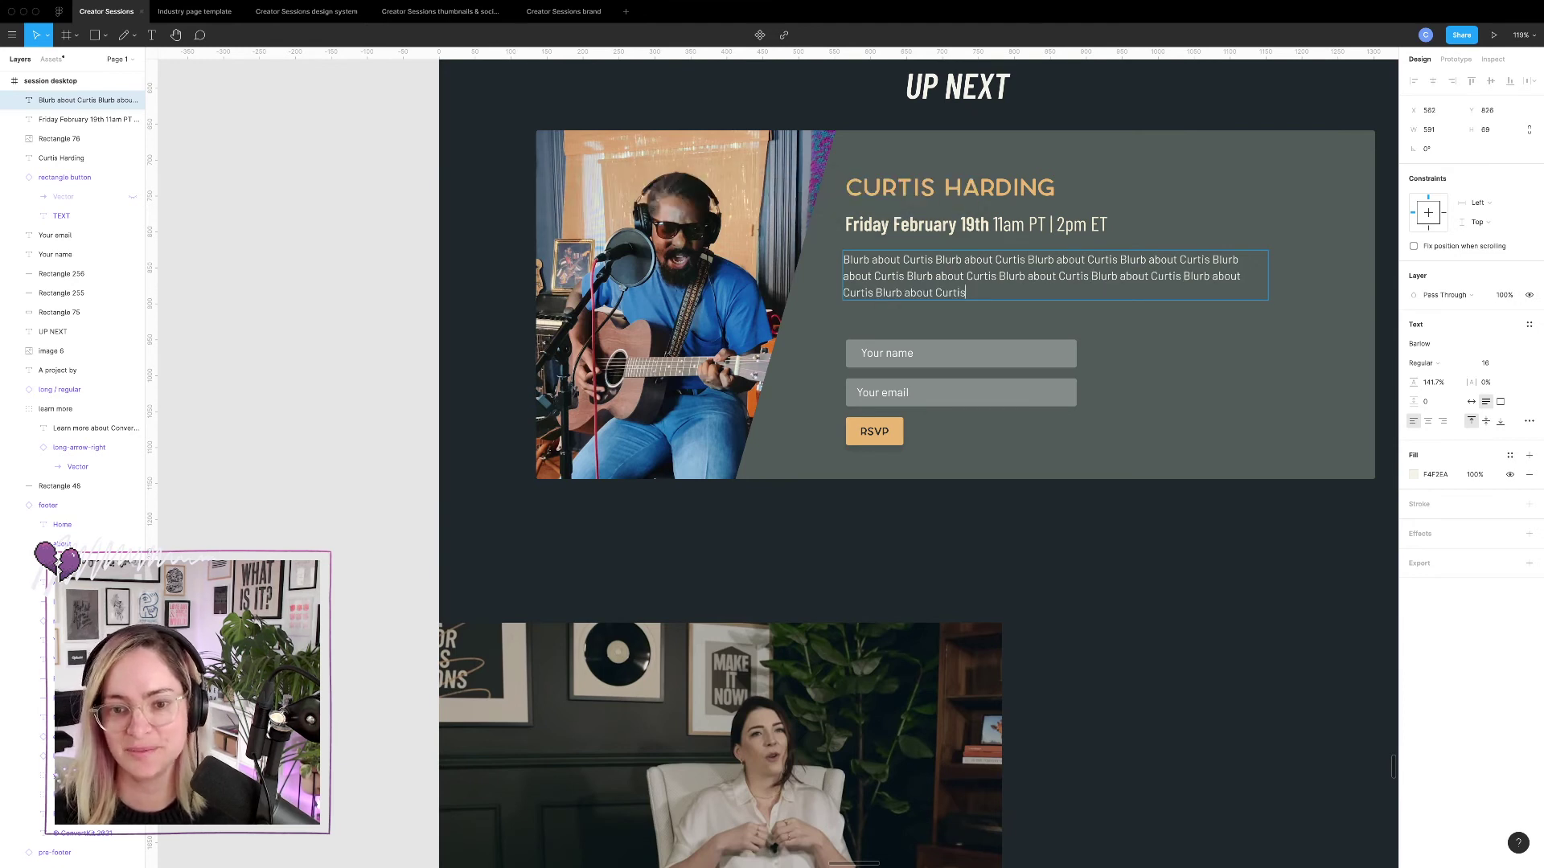
key("ctrl+v")
key("ctrl+v")
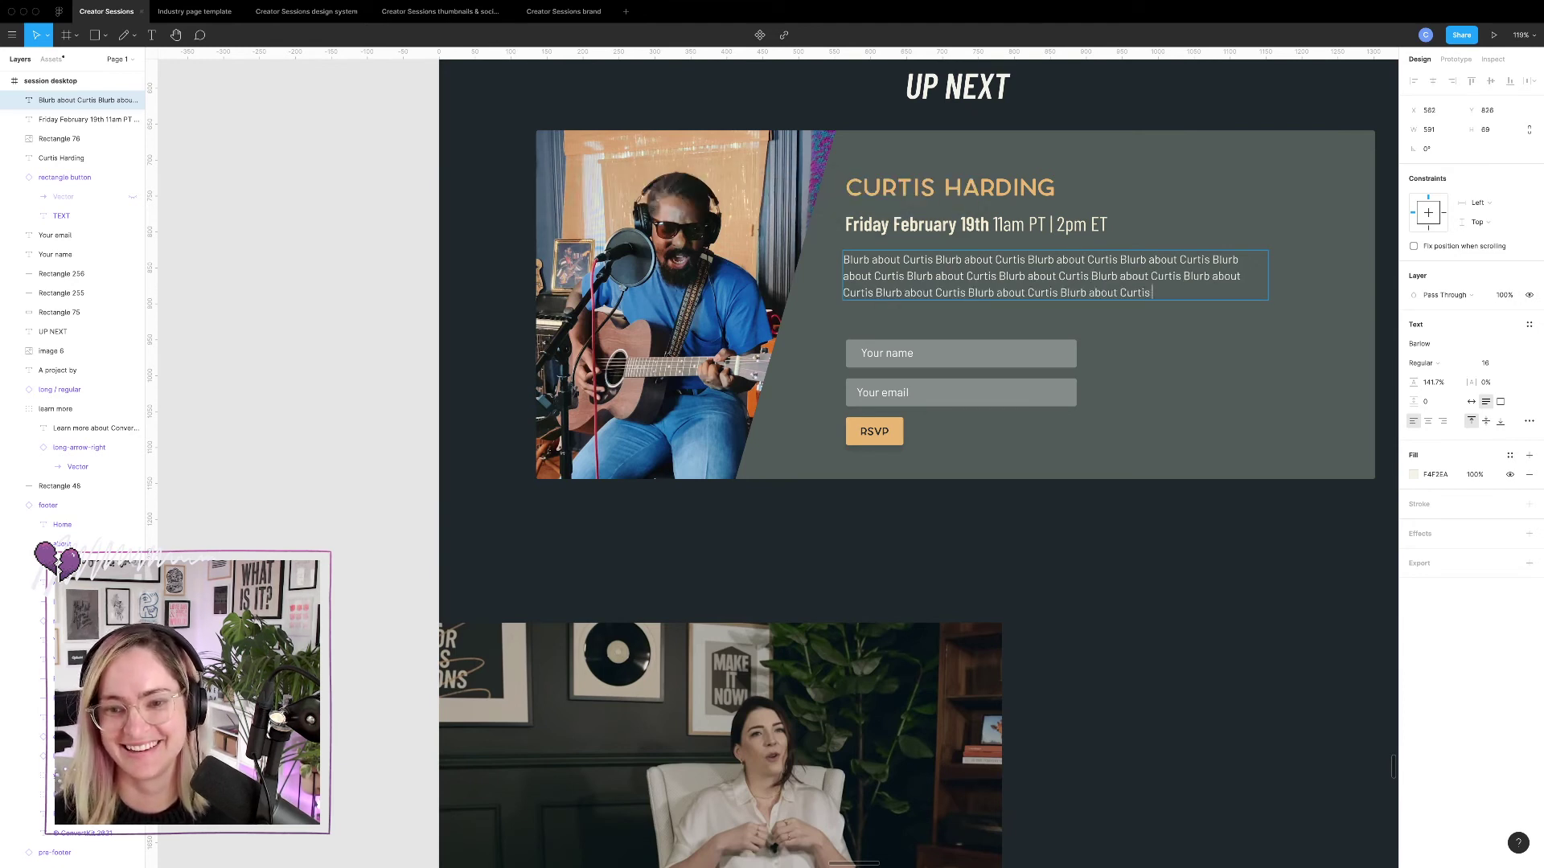
key("ctrl+v")
key("Escape")
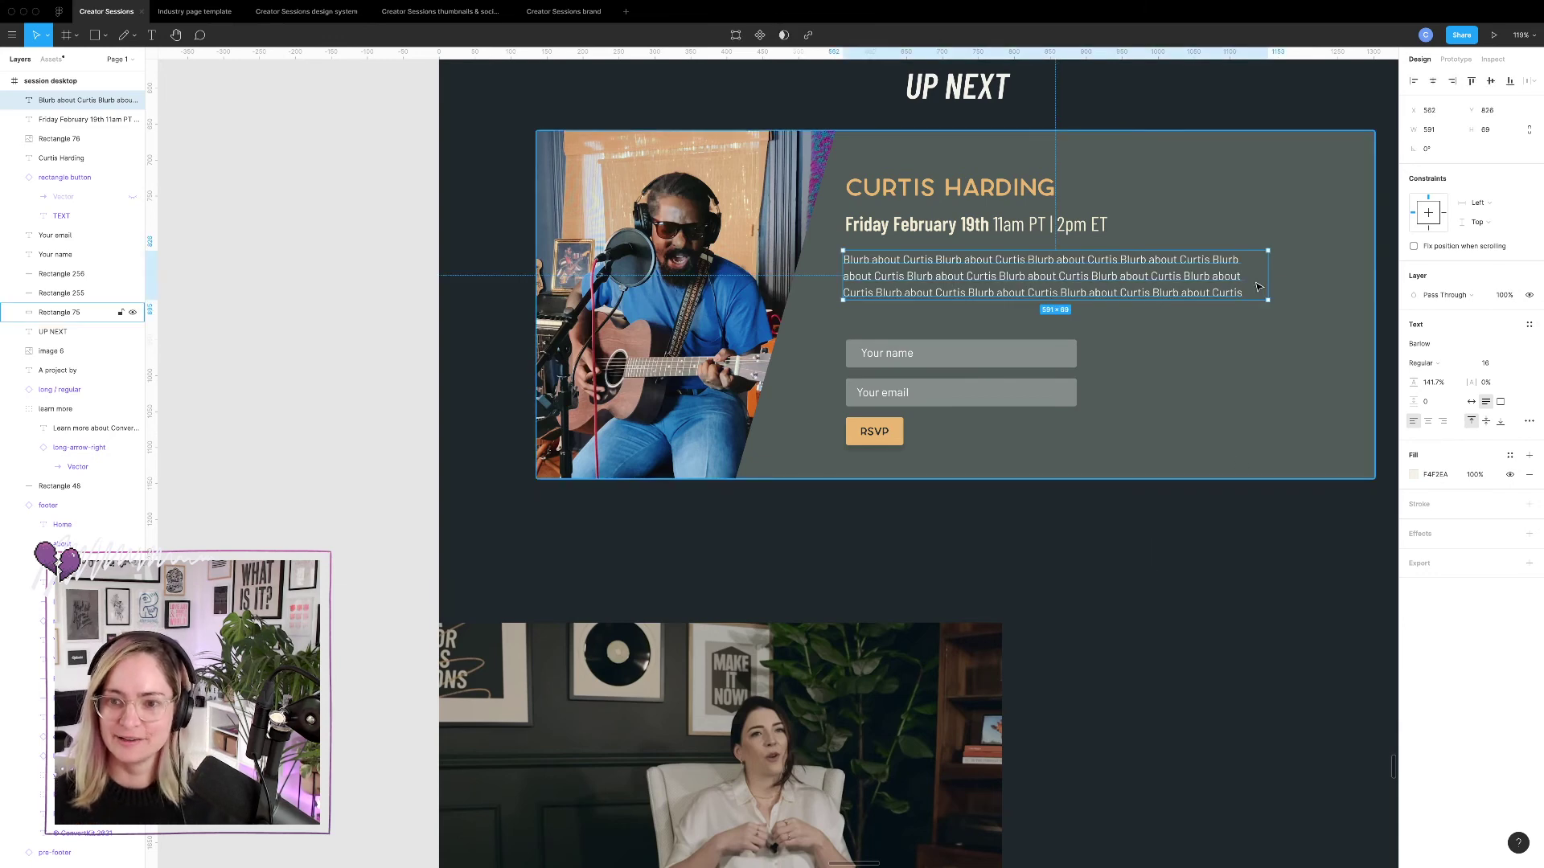
left_click_drag(1268, 281, 1229, 281)
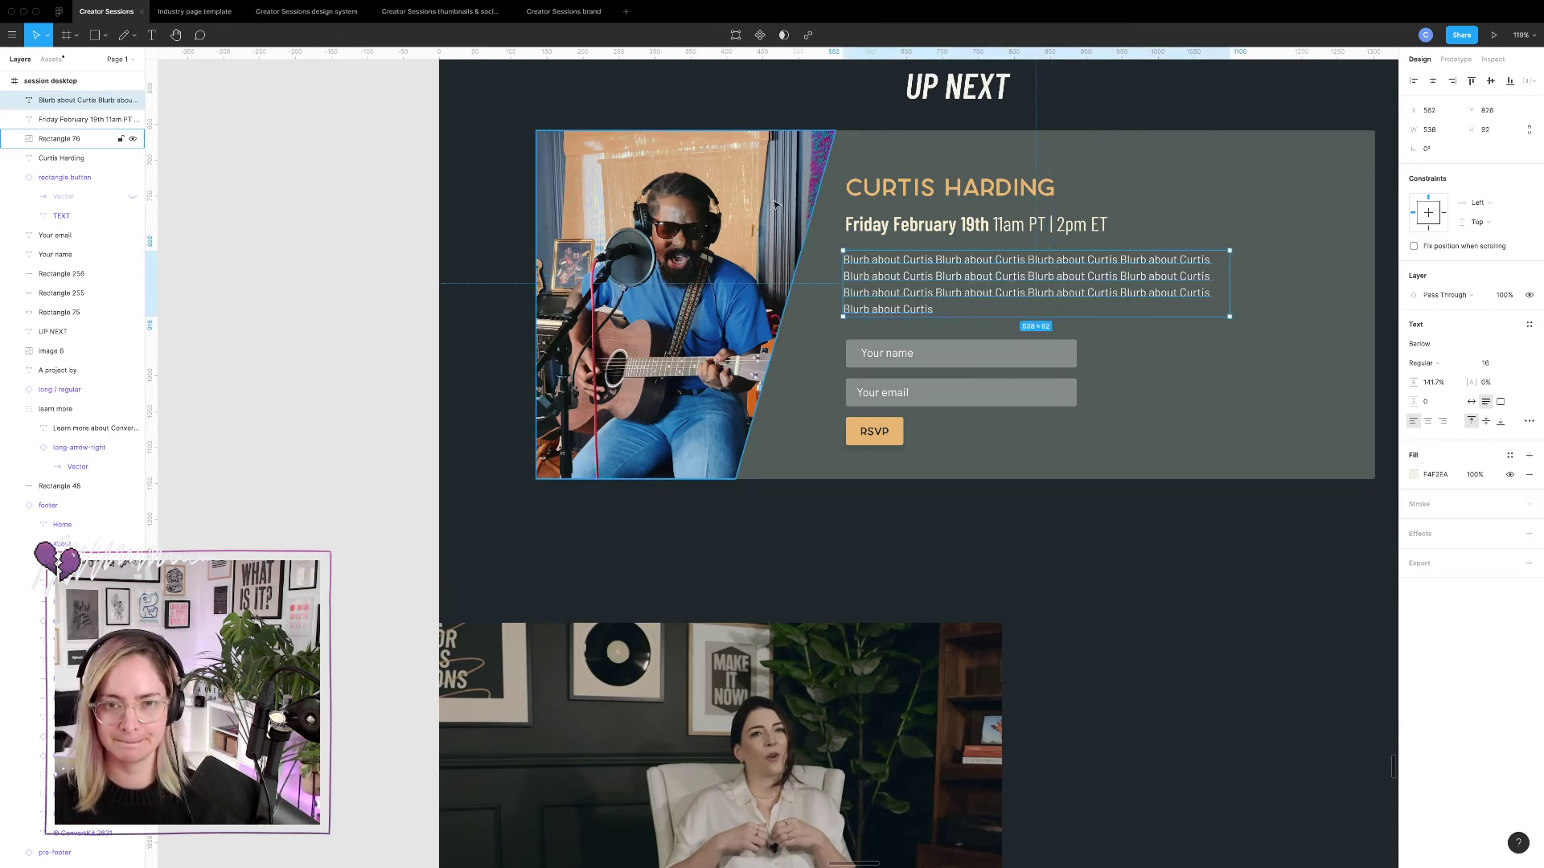
Show the layout grids and shift the artist name, date line and blurb right to align with a grid column.
key("ctrl+g")
left_click(965, 191)
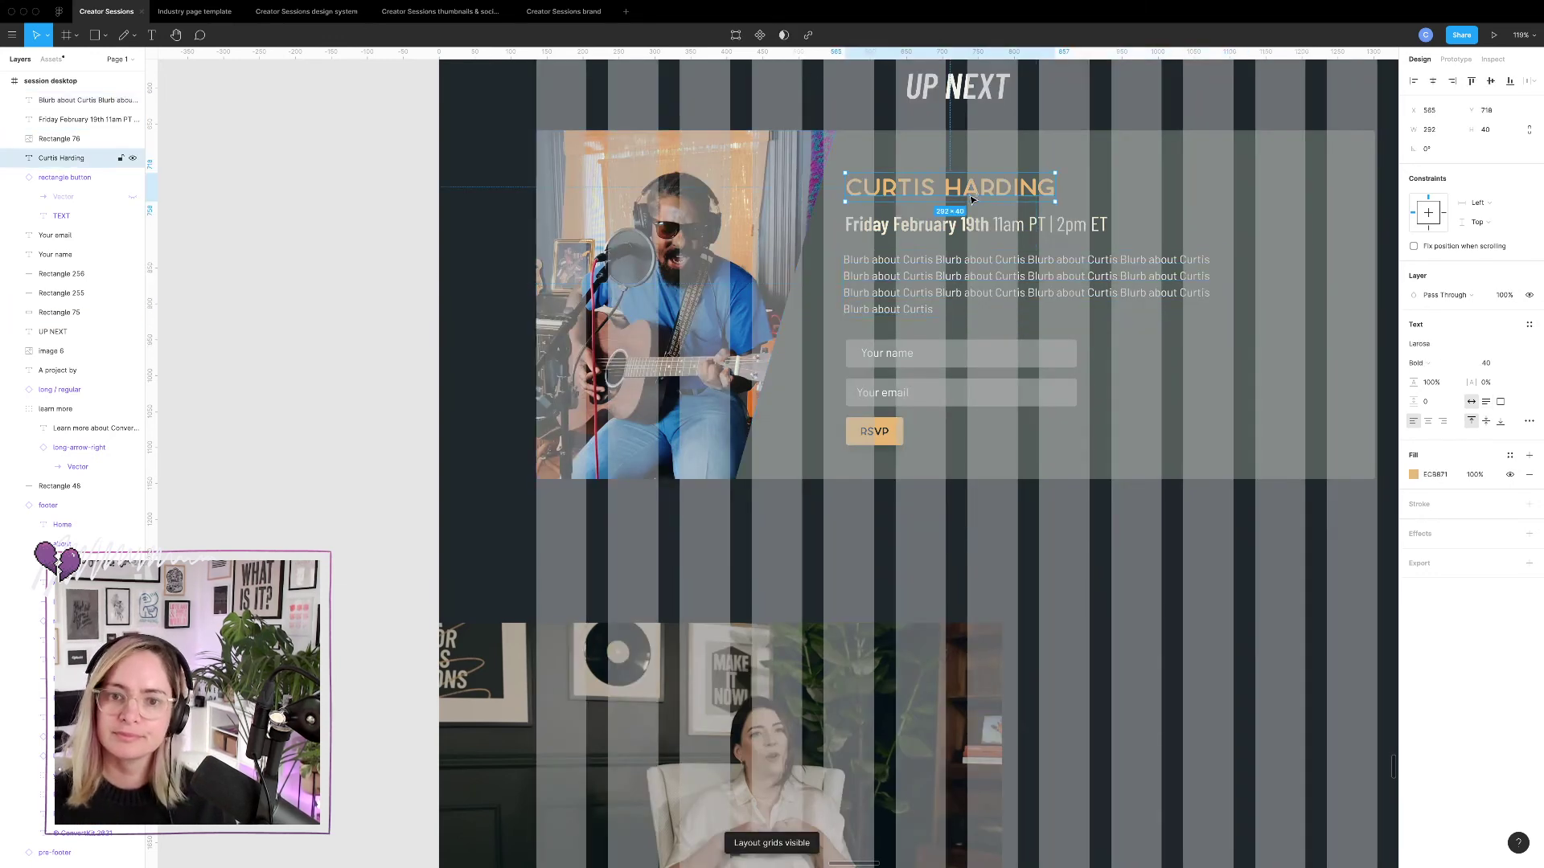
left_click(981, 232, "shift")
left_click(884, 287, "shift")
left_click_drag(884, 287, 938, 286)
Widen the artist photo to about 470 px, extending its right edge toward the text.
left_click(800, 205)
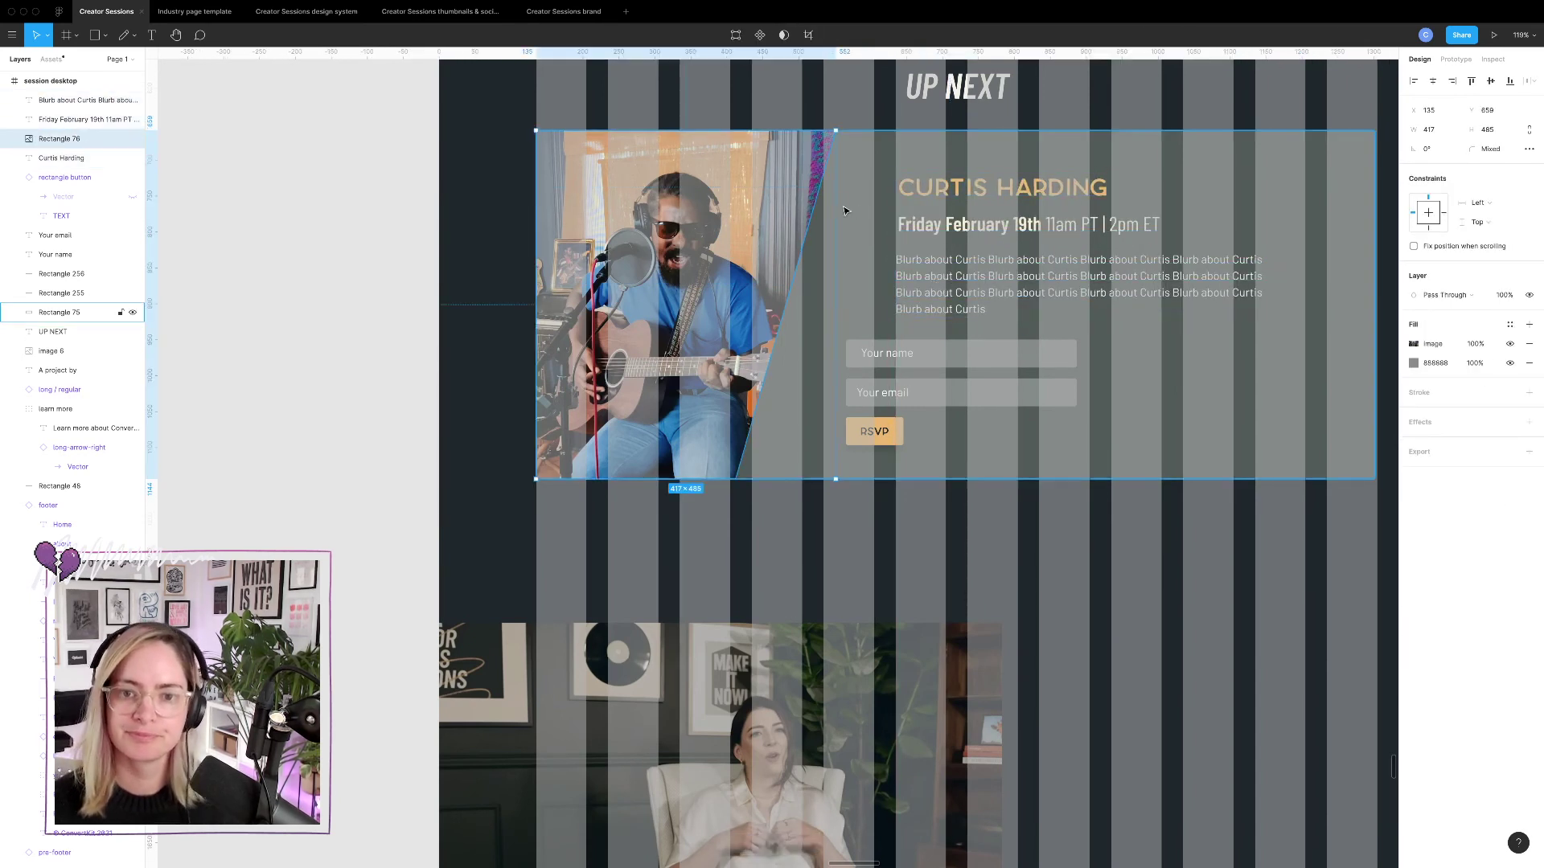
left_click_drag(844, 205, 874, 205)
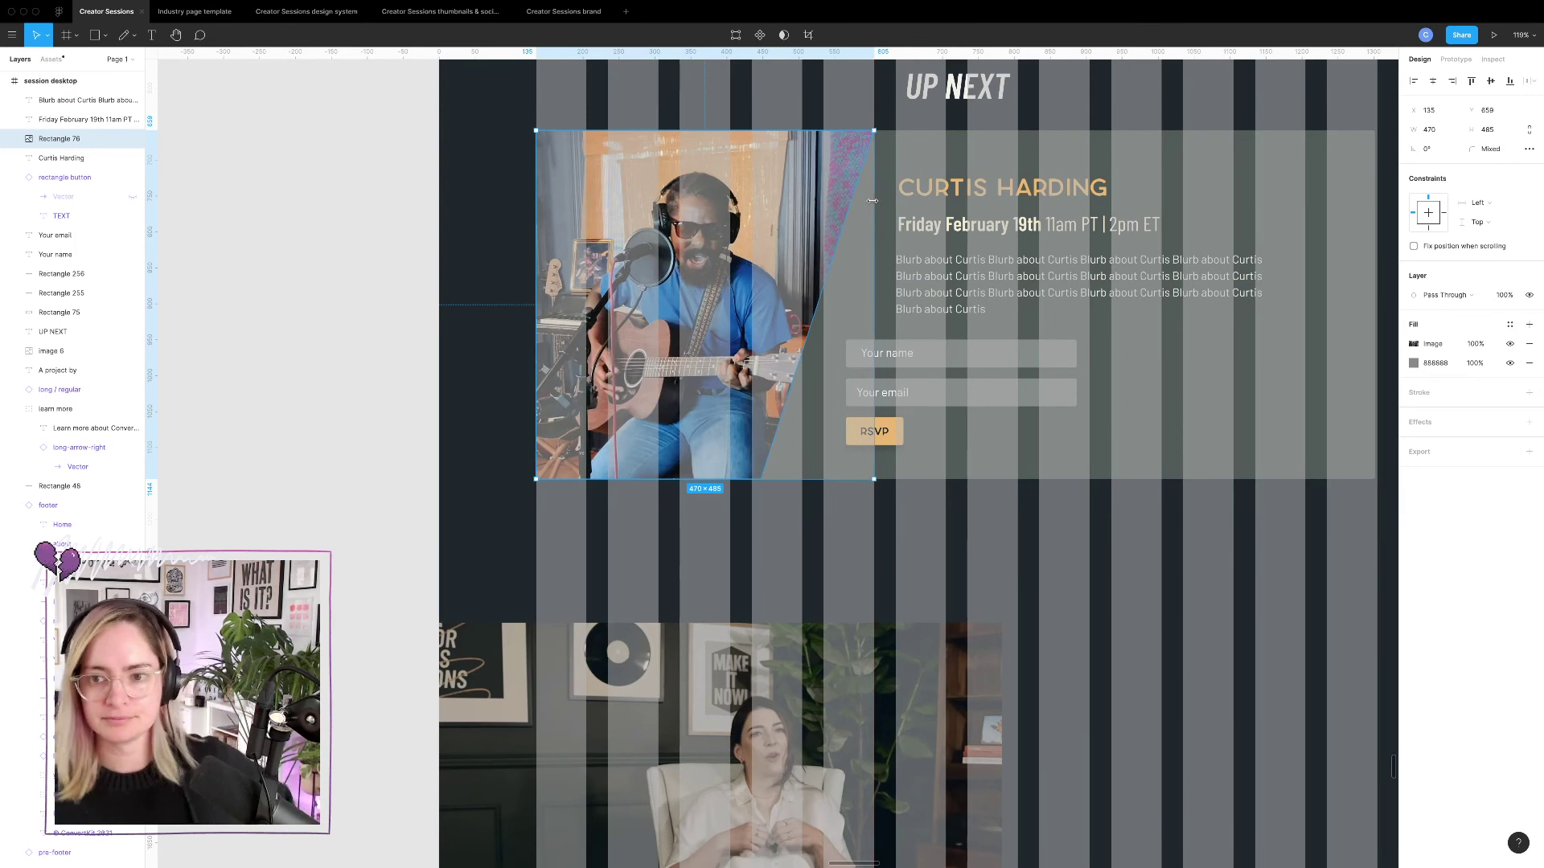
Move the name field, email field and RSVP button right to align with the blurb's grid column, and hide the layout grids.
left_click(892, 358)
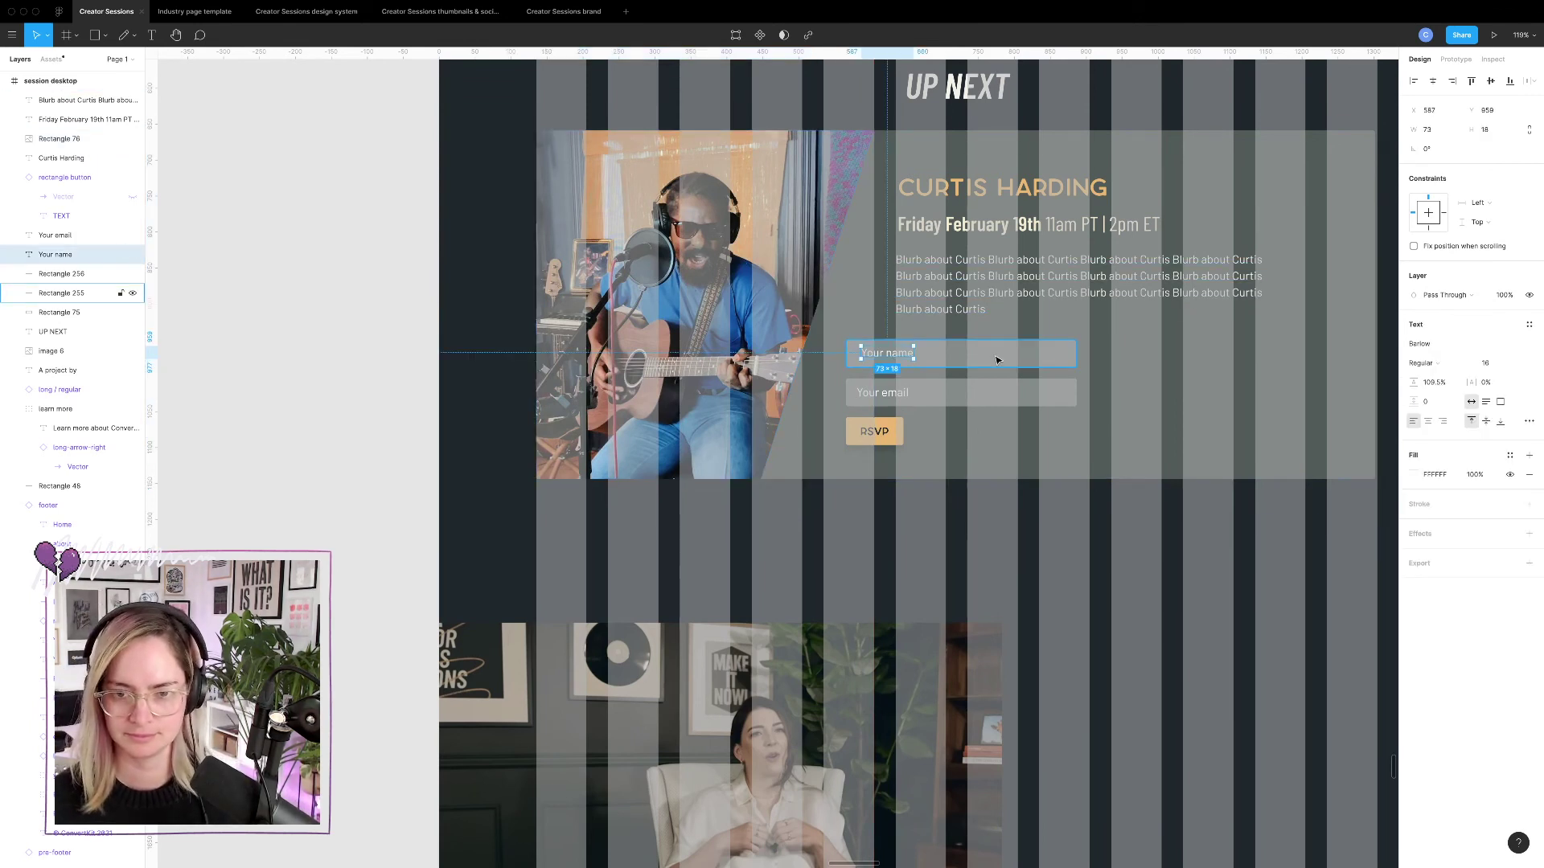
left_click(999, 359, "shift")
left_click(884, 400, "shift")
left_click(1026, 400, "shift")
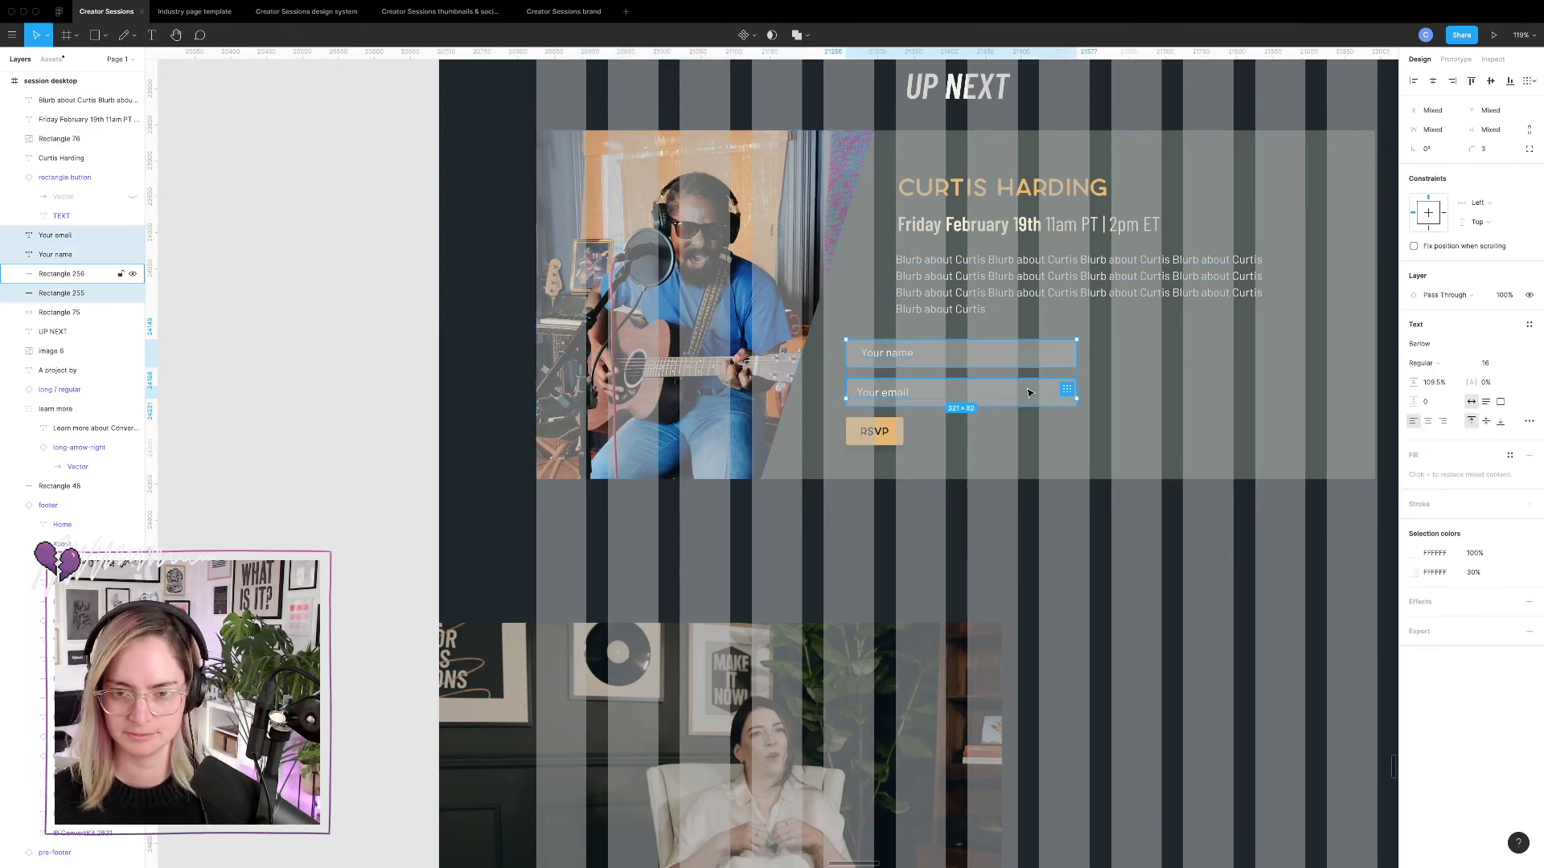
left_click(879, 440, "shift")
left_click_drag(876, 436, 929, 438)
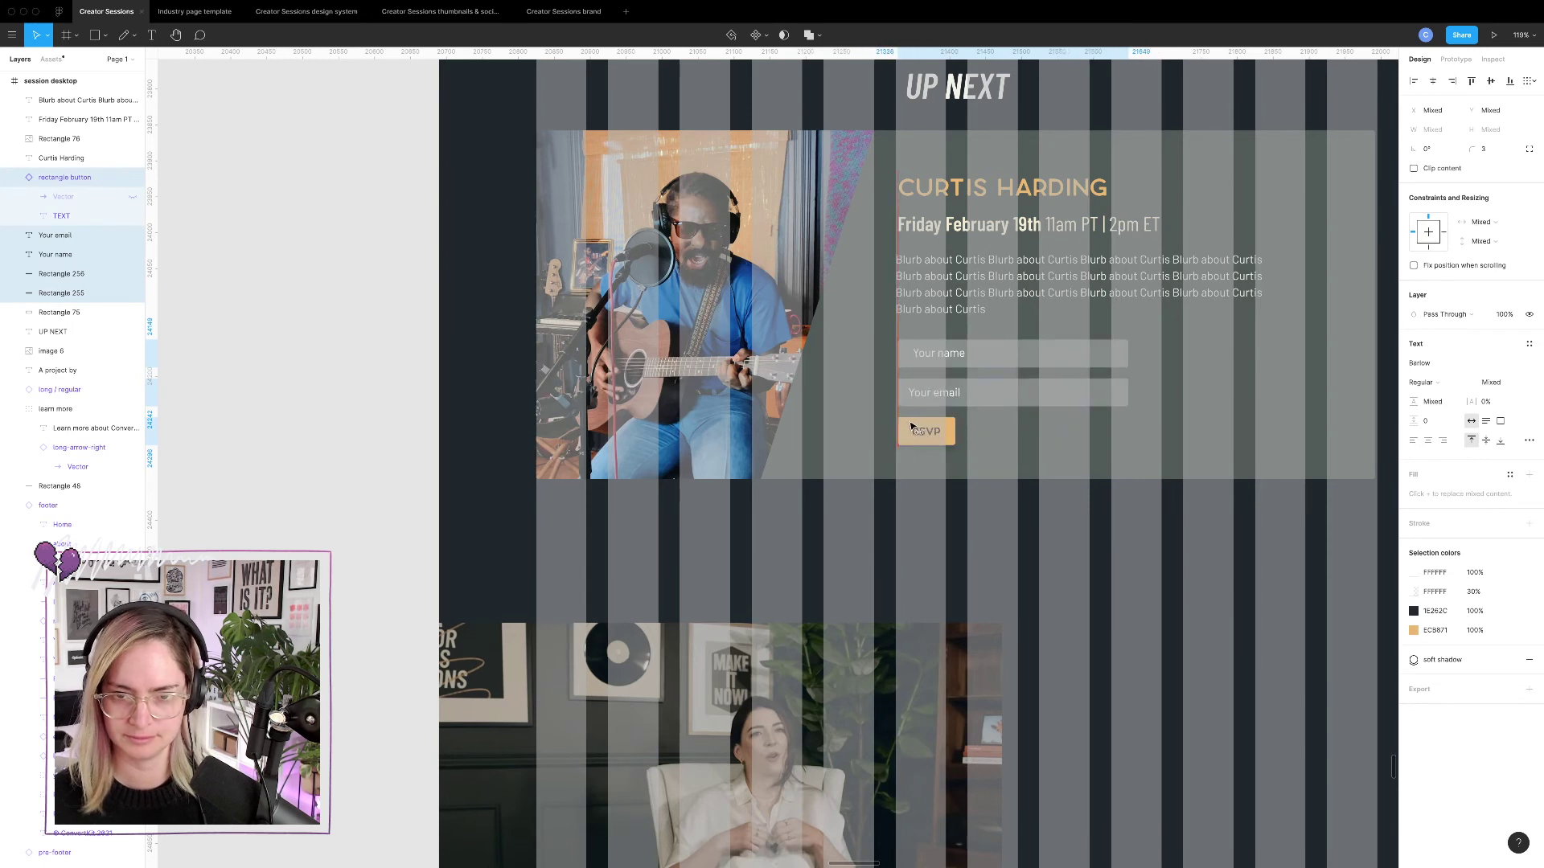
key("Left")
key("Left")
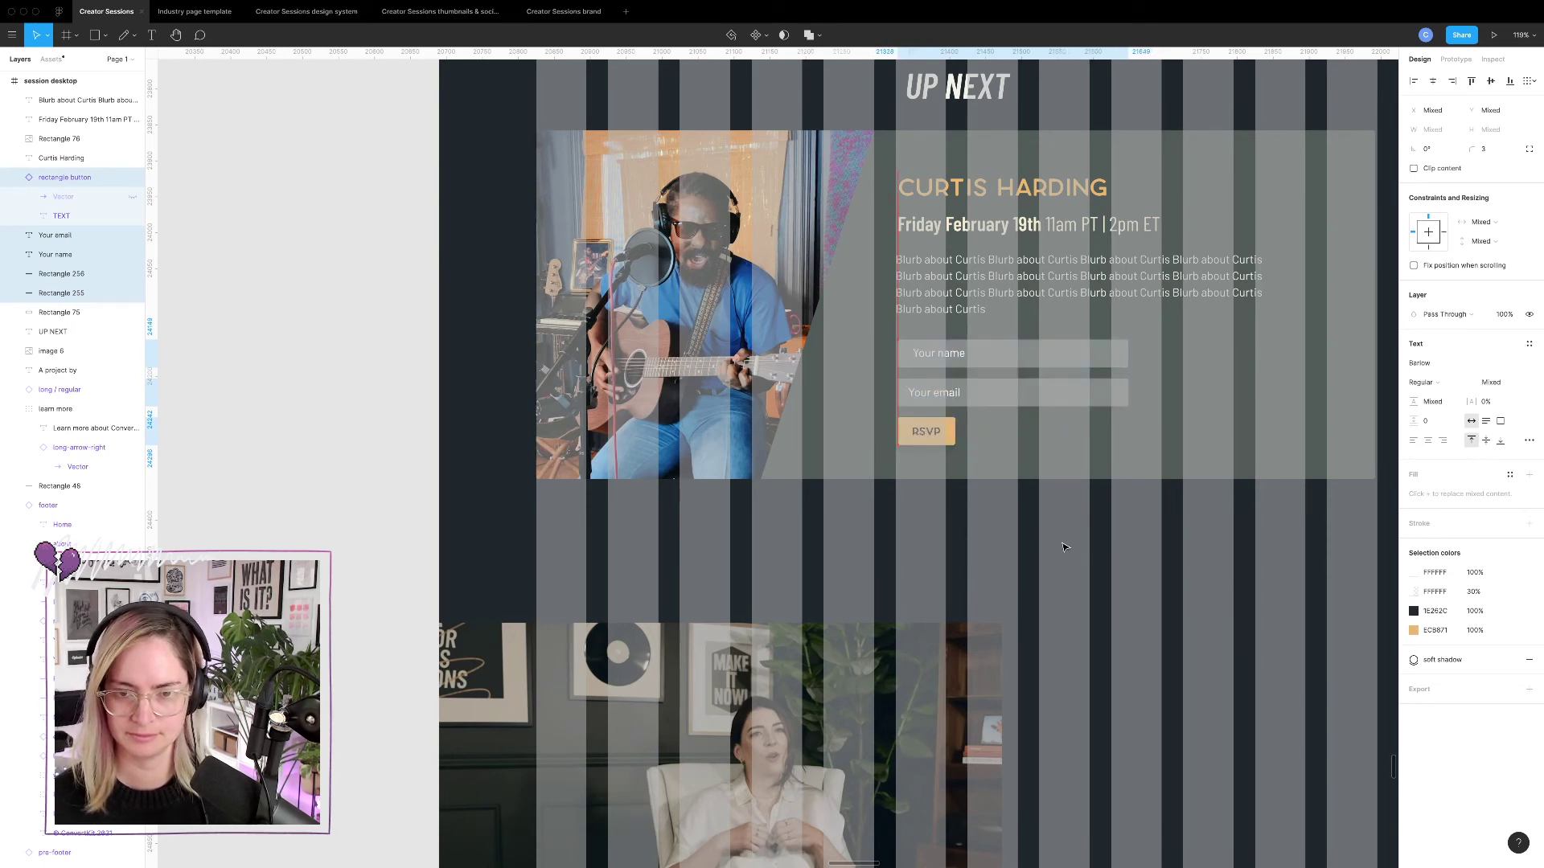
left_click(1143, 610)
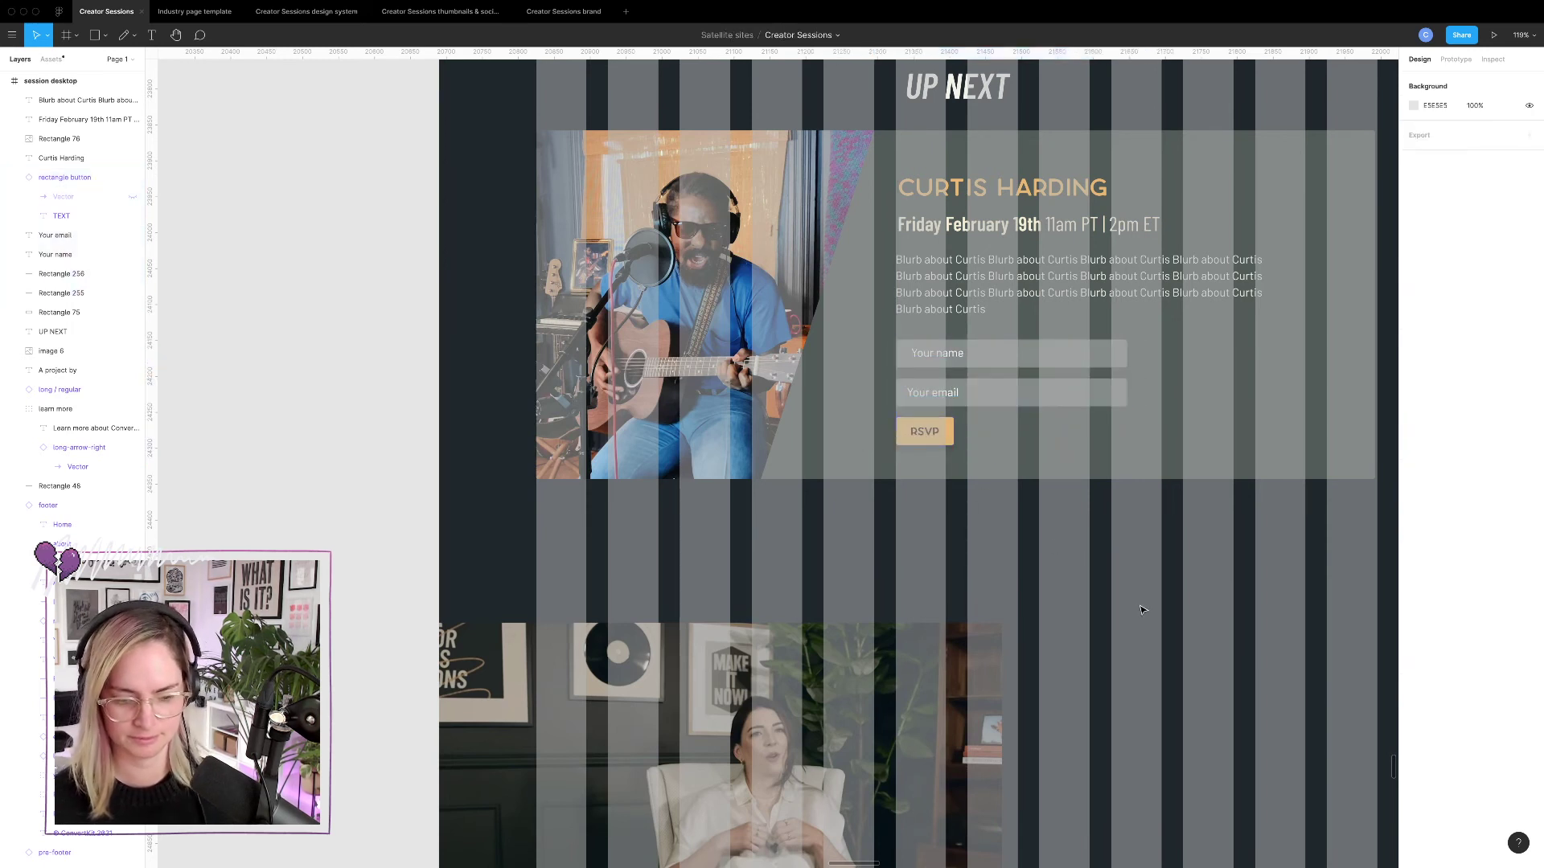
key("ctrl+g")
scroll(1146, 579, "up", 3)
scroll(1146, 579, "right", 3)
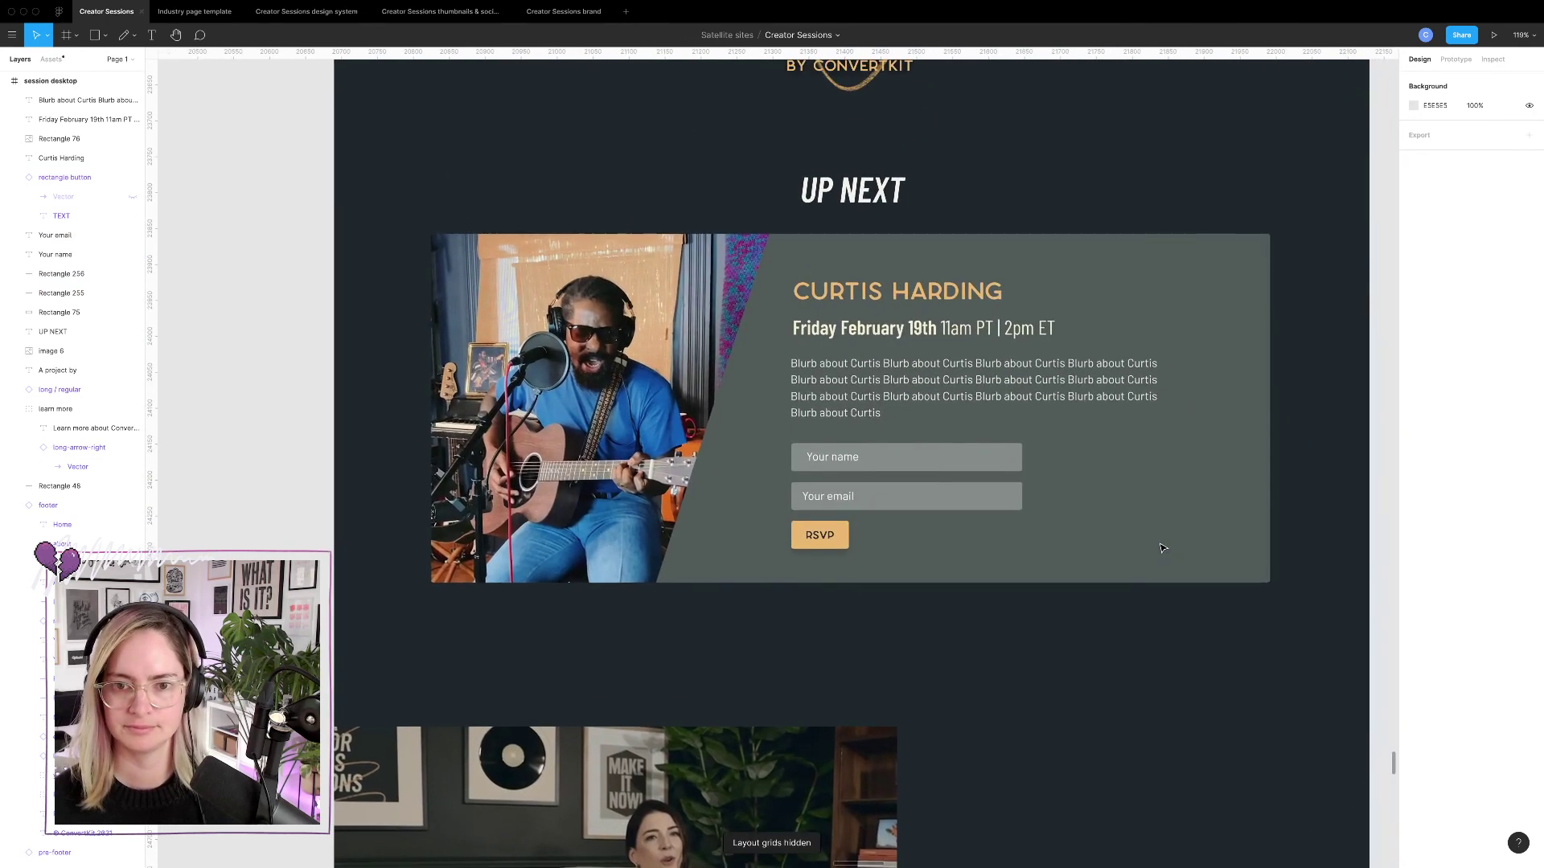
scroll(1153, 526, "up", 1)
scroll(1154, 526, "right", 1)
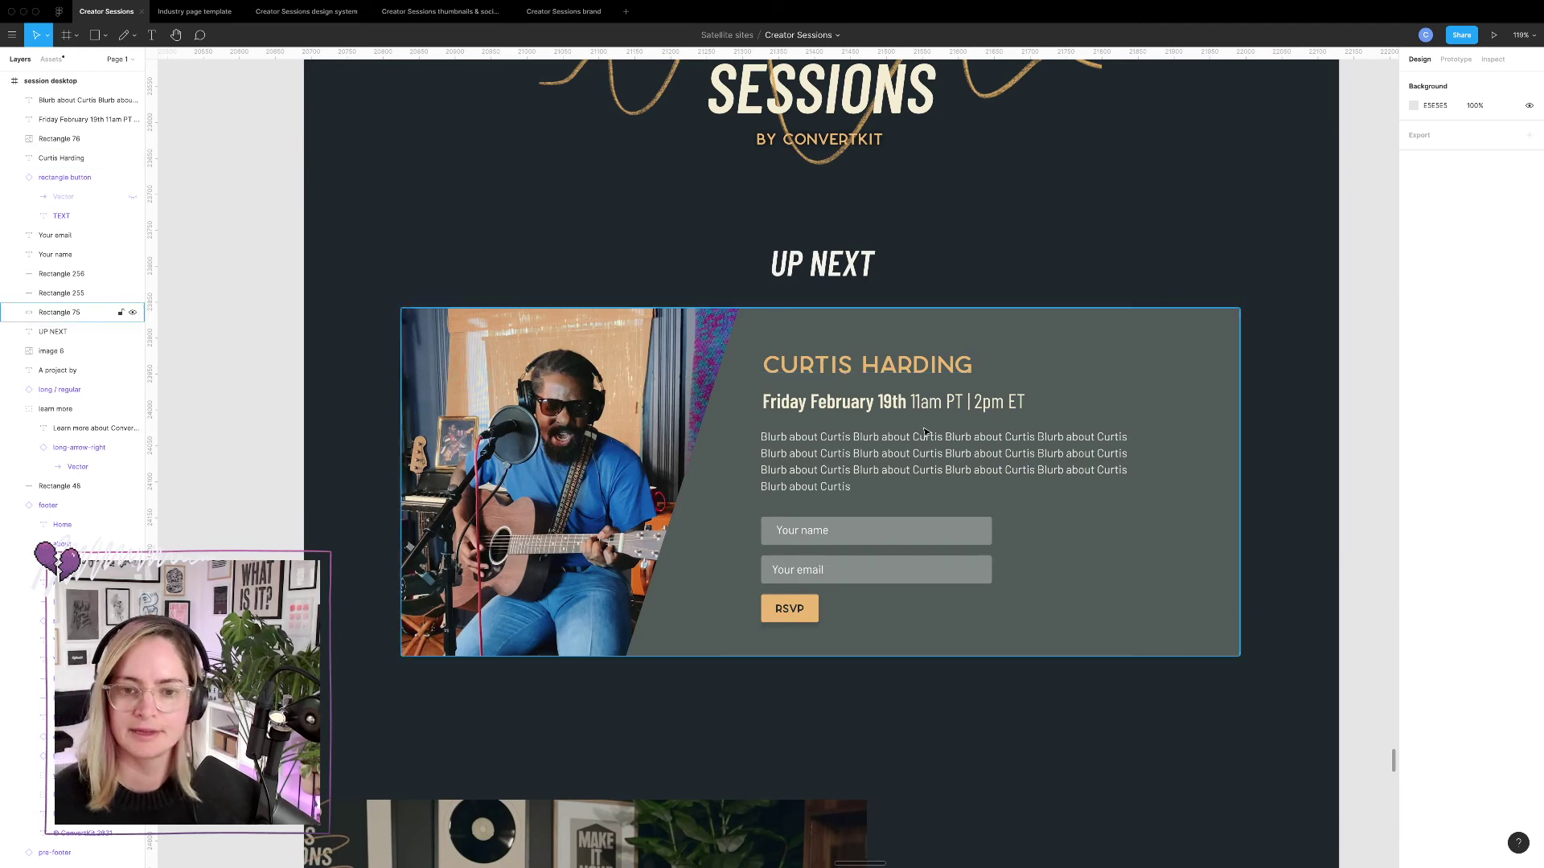
Duplicate the blurb above the artist name and replace the copy's text with "A musical performance by".
left_click(944, 470)
left_click_drag(944, 469, 952, 359, "alt")
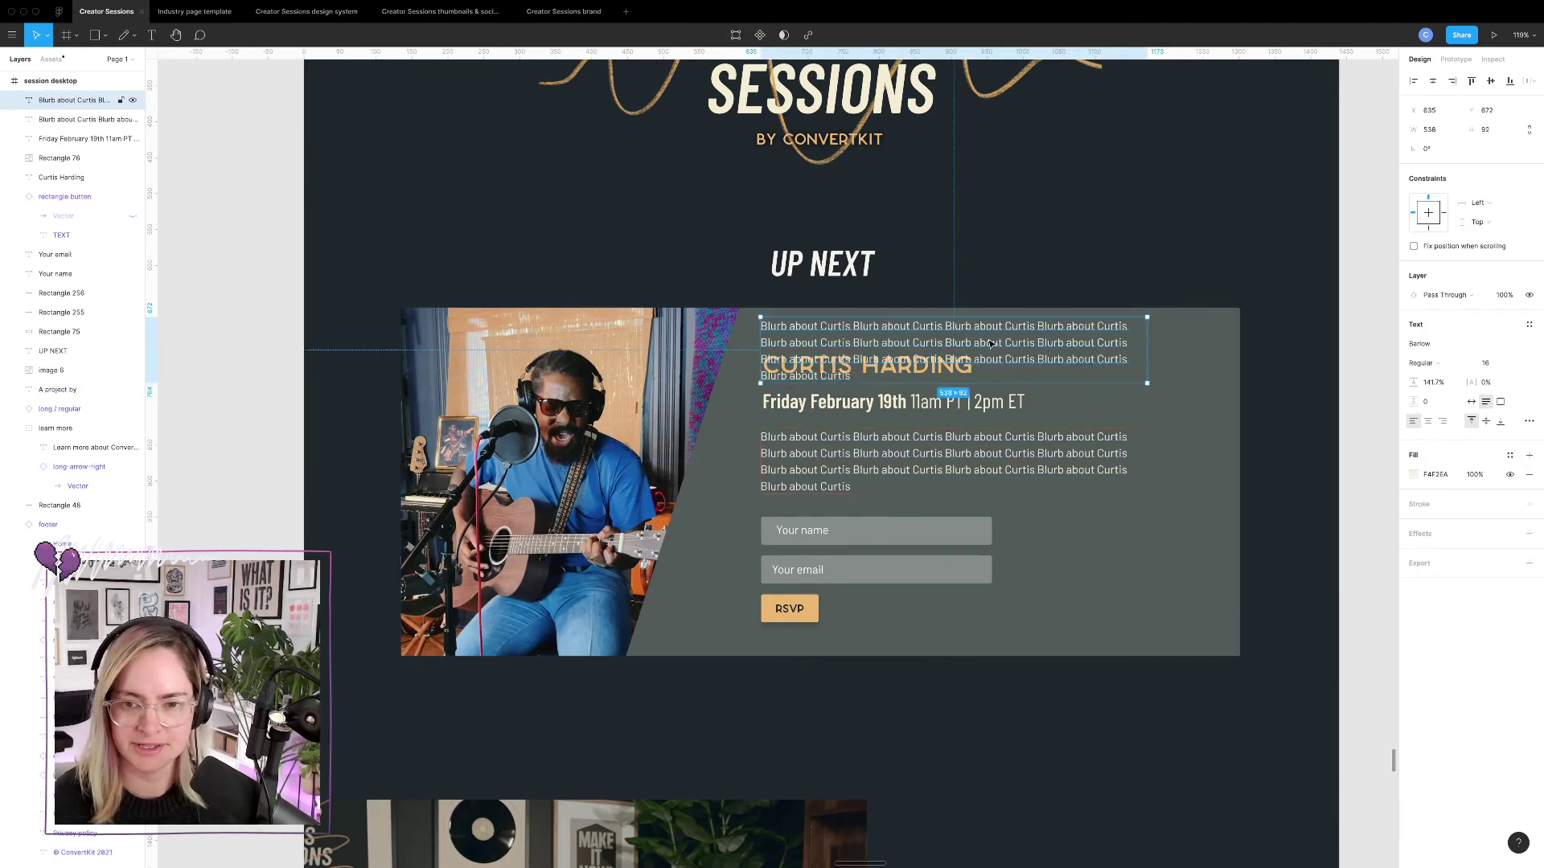
double_click(989, 339)
type("A")
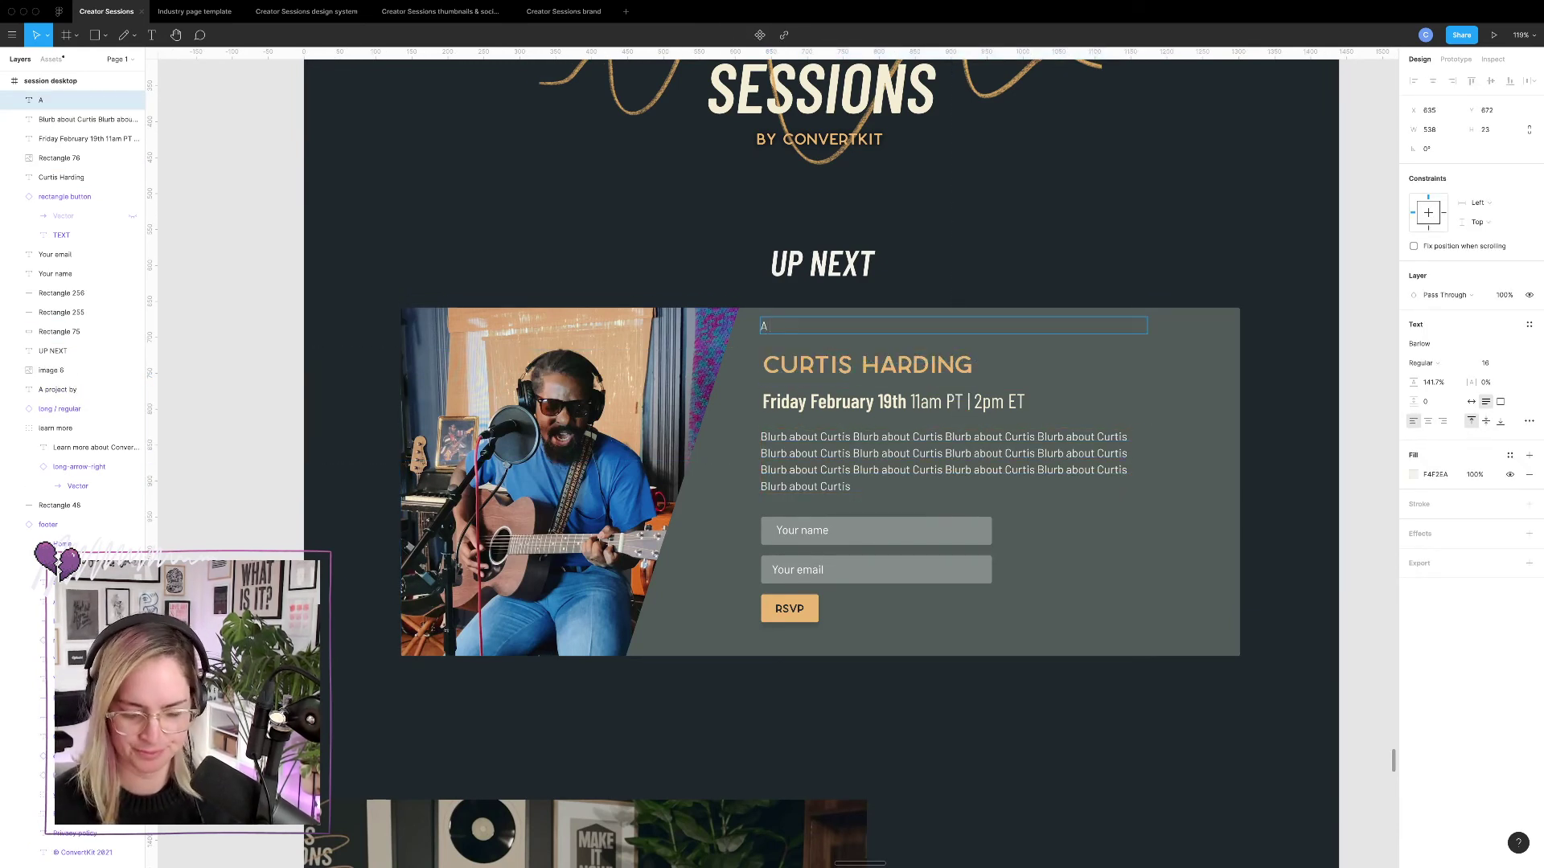
type(" musical pe")
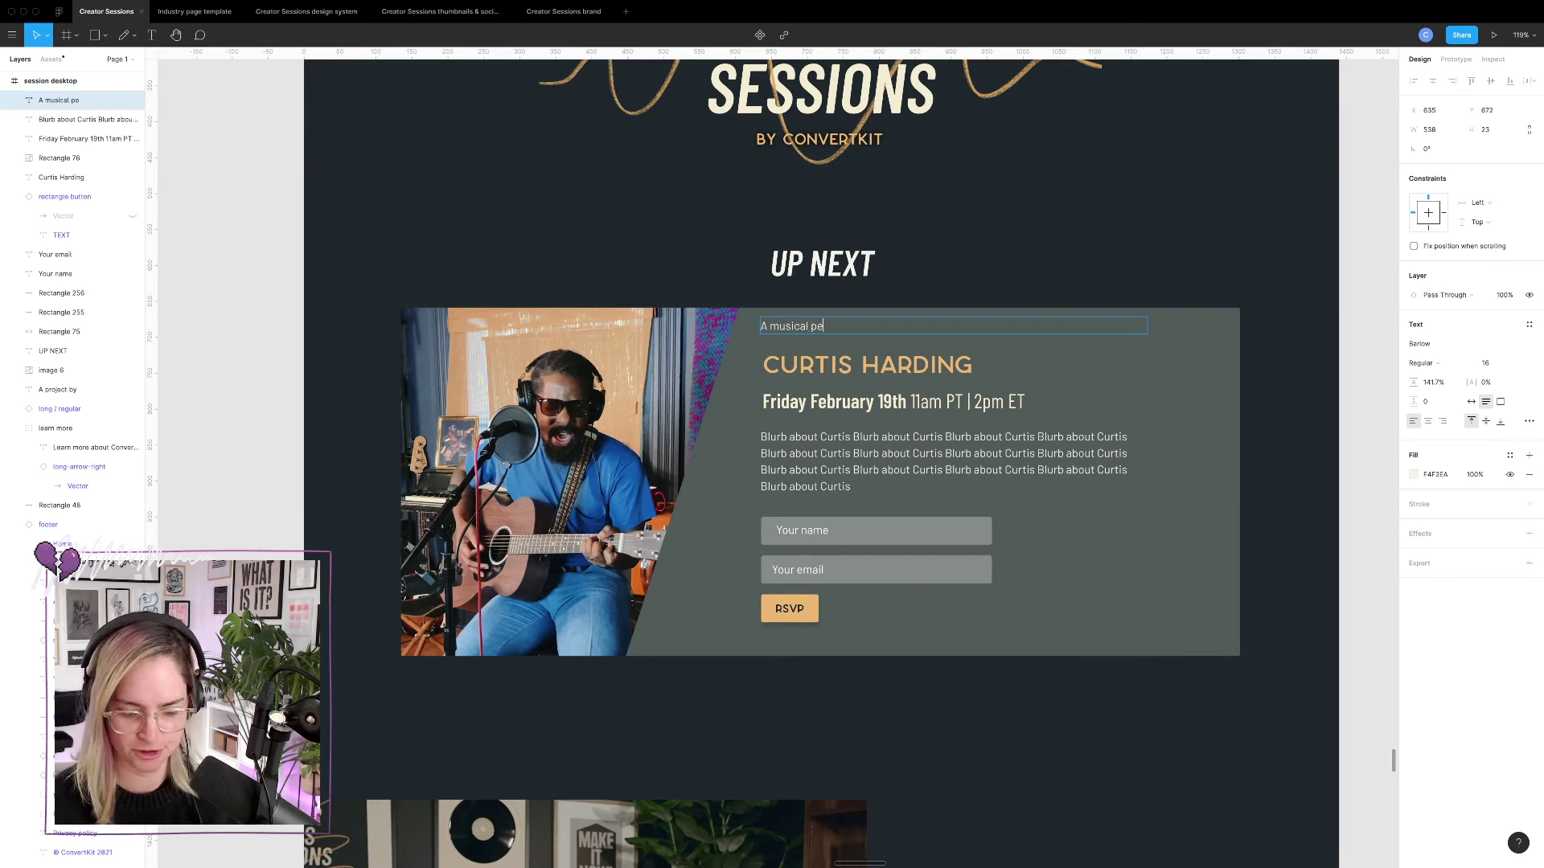
type("rformance by")
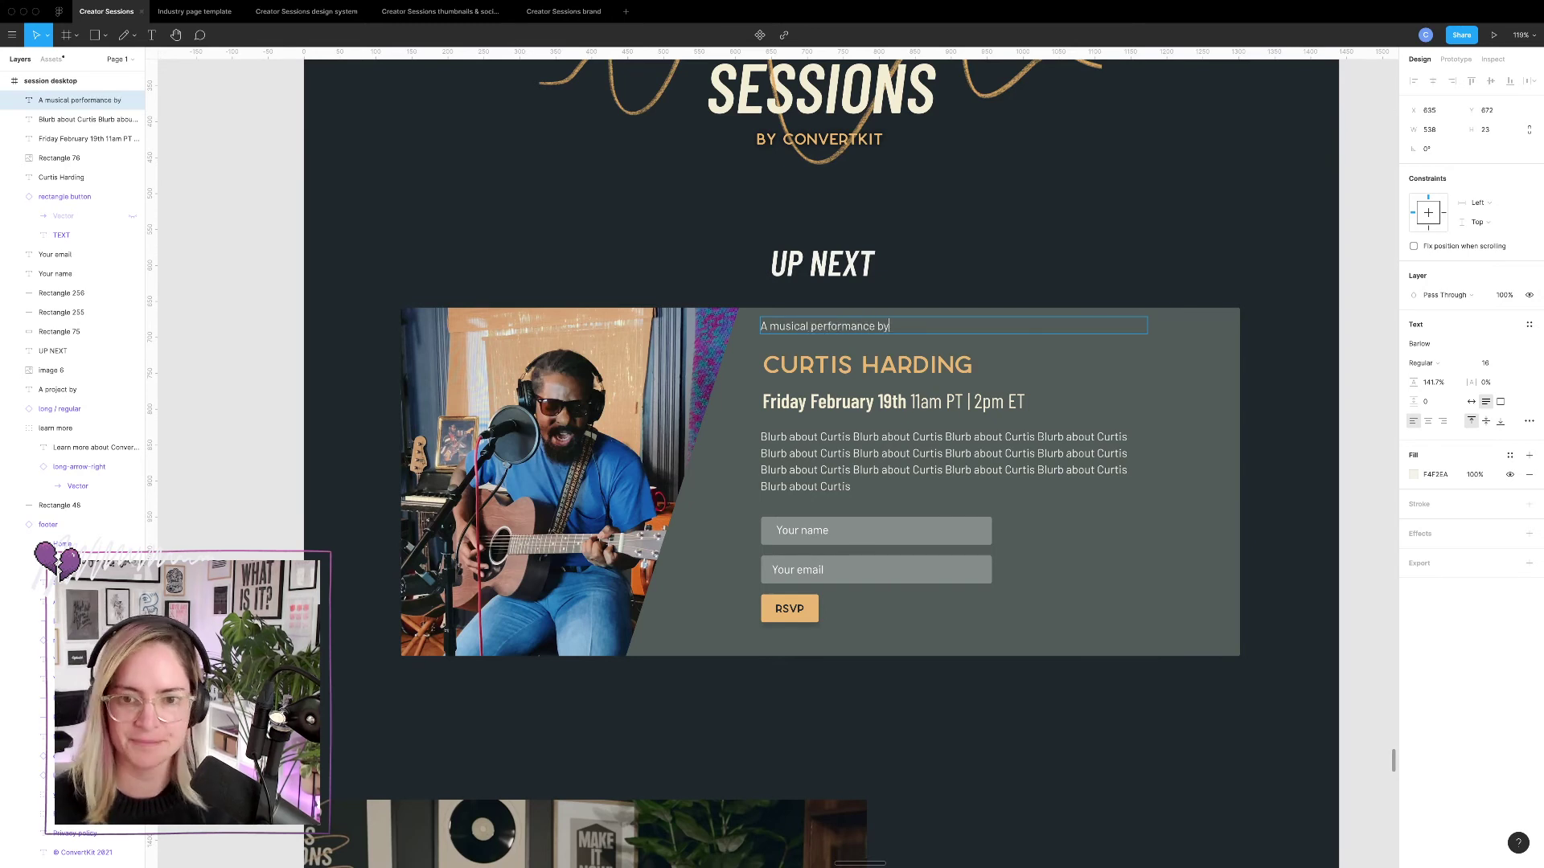
key("Escape")
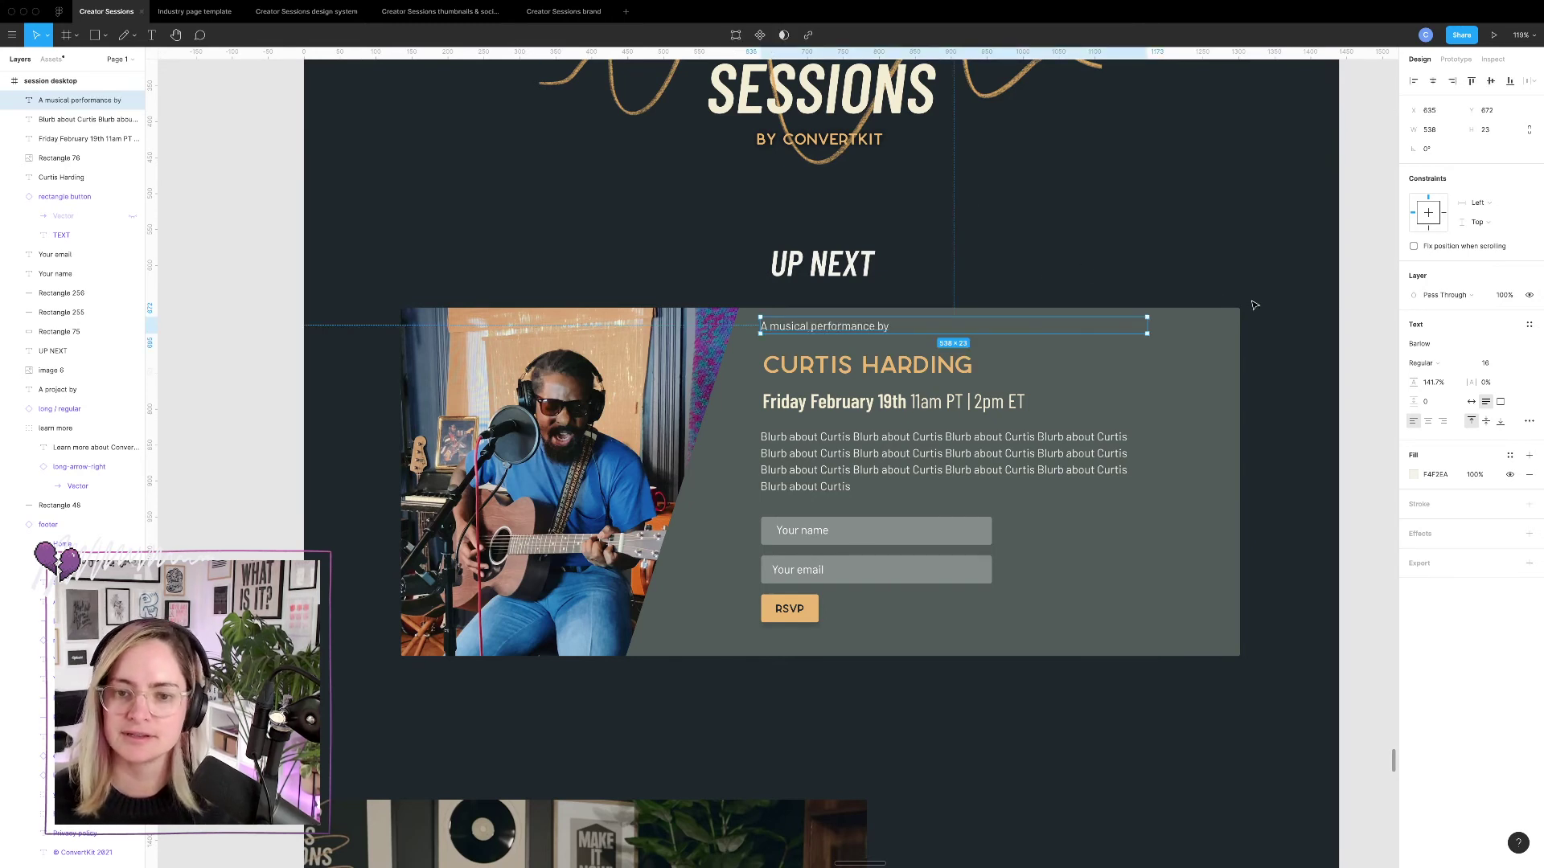
Try a font size of 18 on the "A musical performance by" line.
left_click(1494, 363)
type("18")
key("Return")
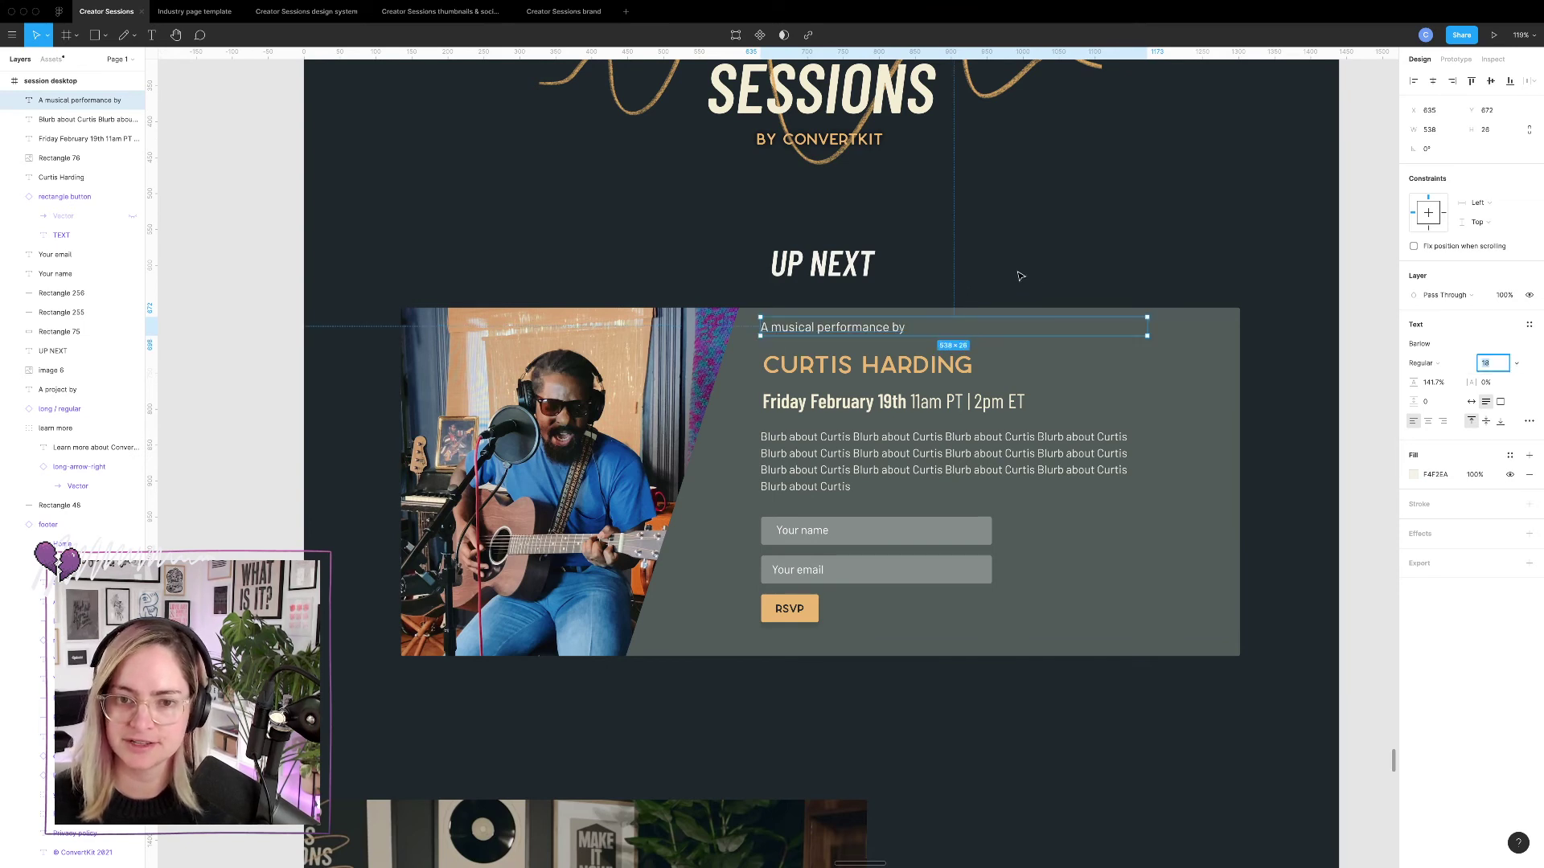
left_click(1062, 253)
Set the "A musical performance by" line's font size to 20 and move it down to sit just above the artist name.
left_click(895, 332)
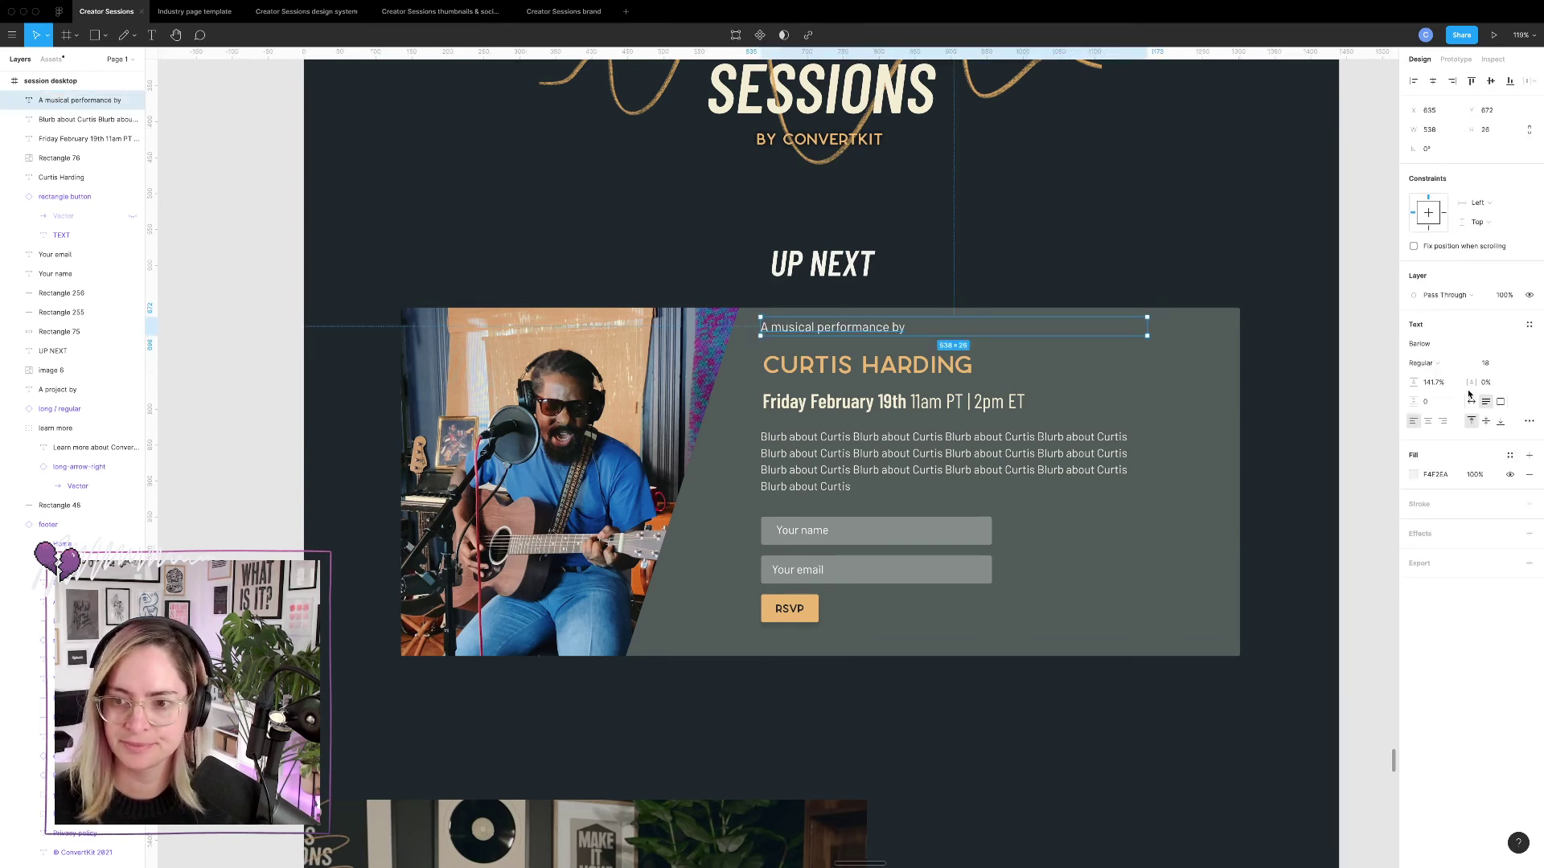
left_click(1494, 363)
type("20")
key("Return")
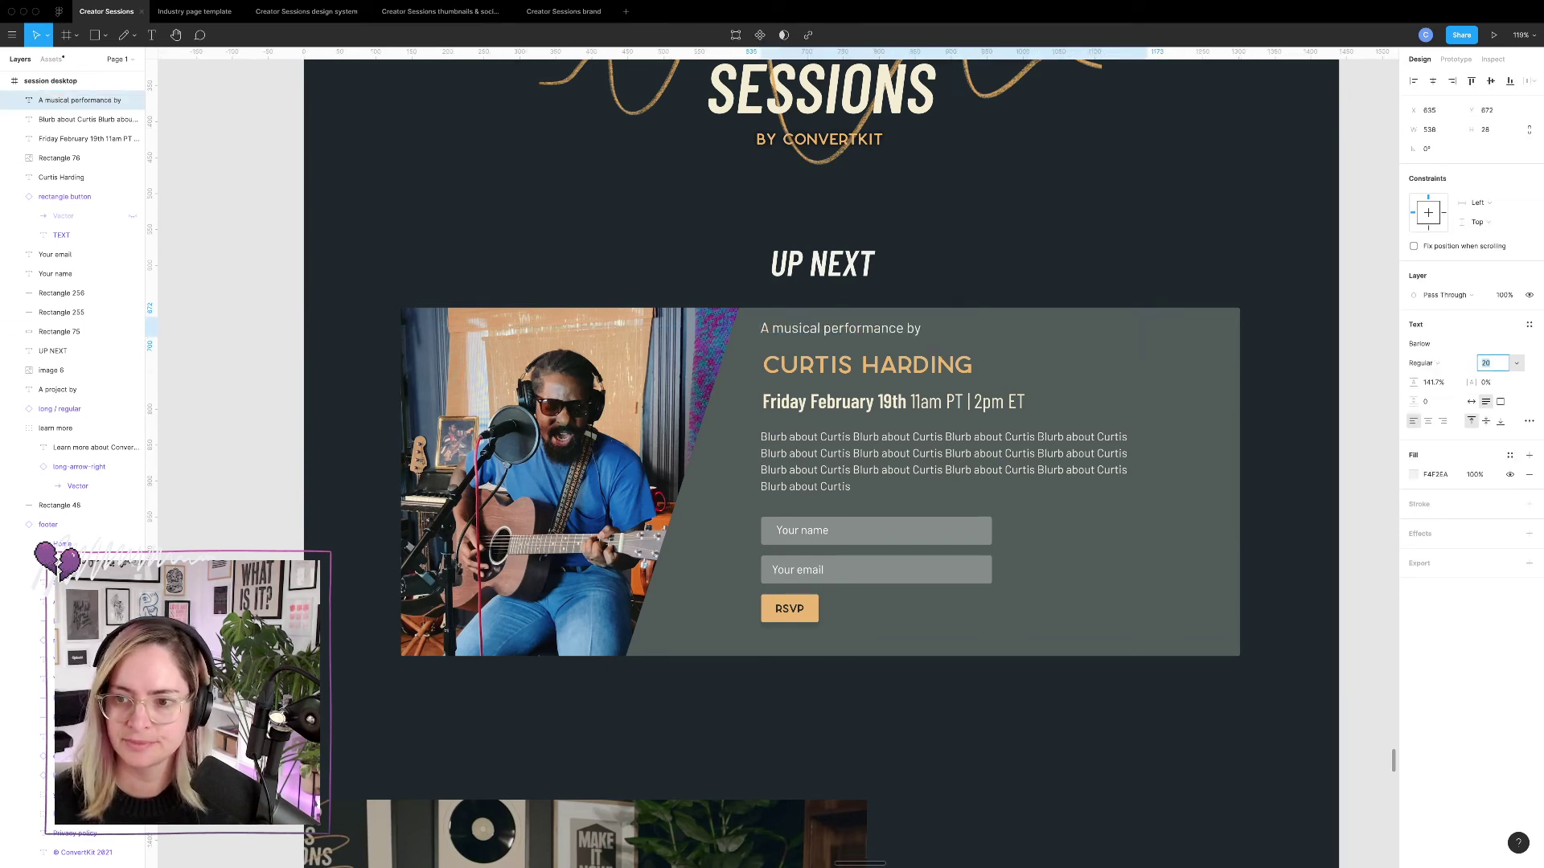
left_click(1061, 249)
left_click(837, 330)
left_click_drag(837, 329, 888, 358)
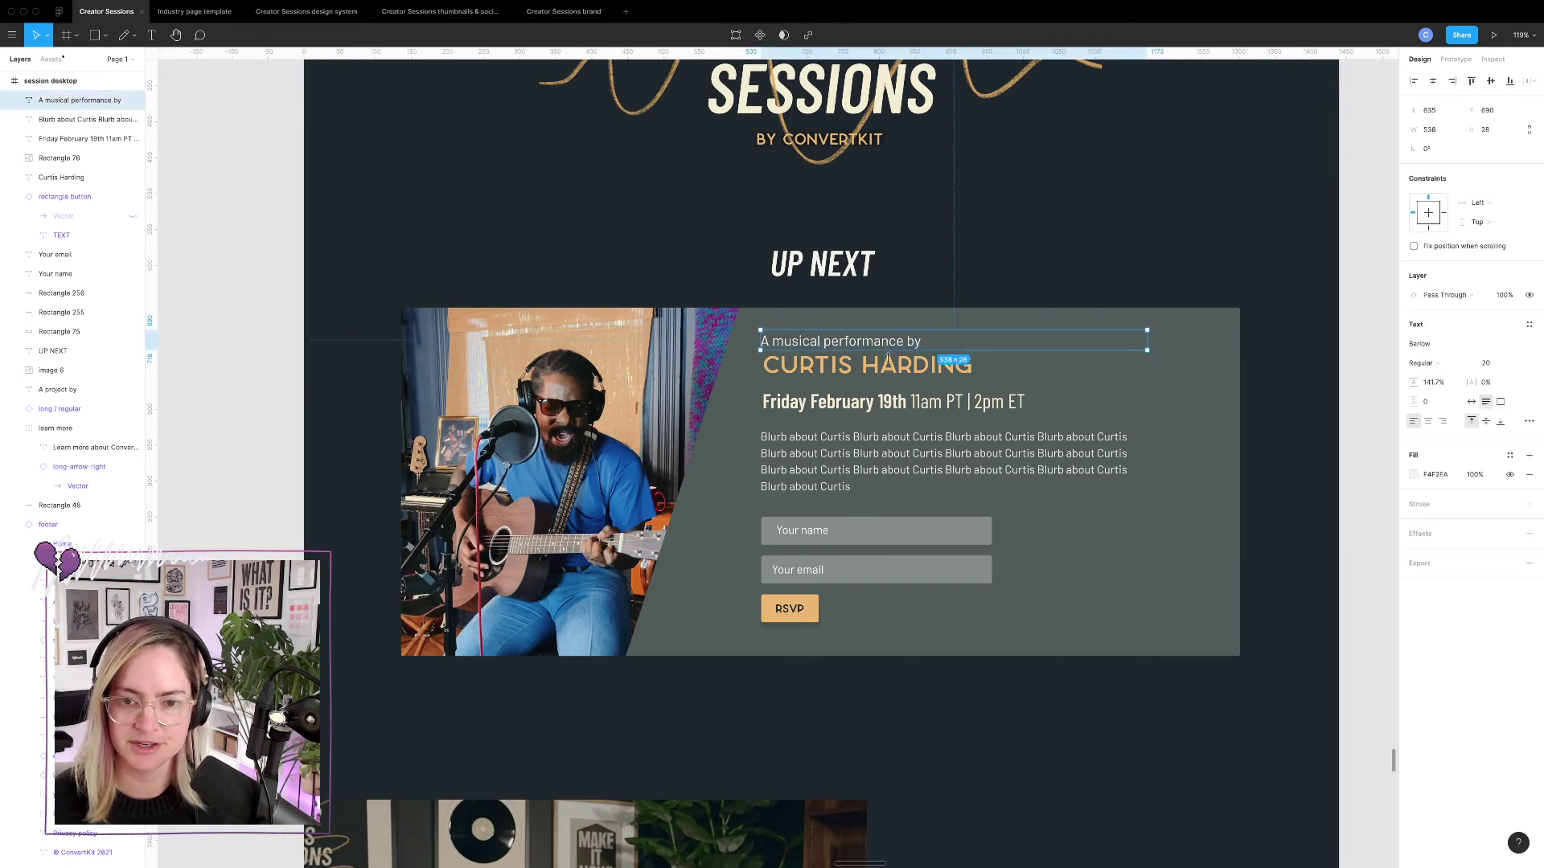
Widen the blurb's text box to about 623 px and move the paragraph down closer to the form fields.
left_click(848, 445)
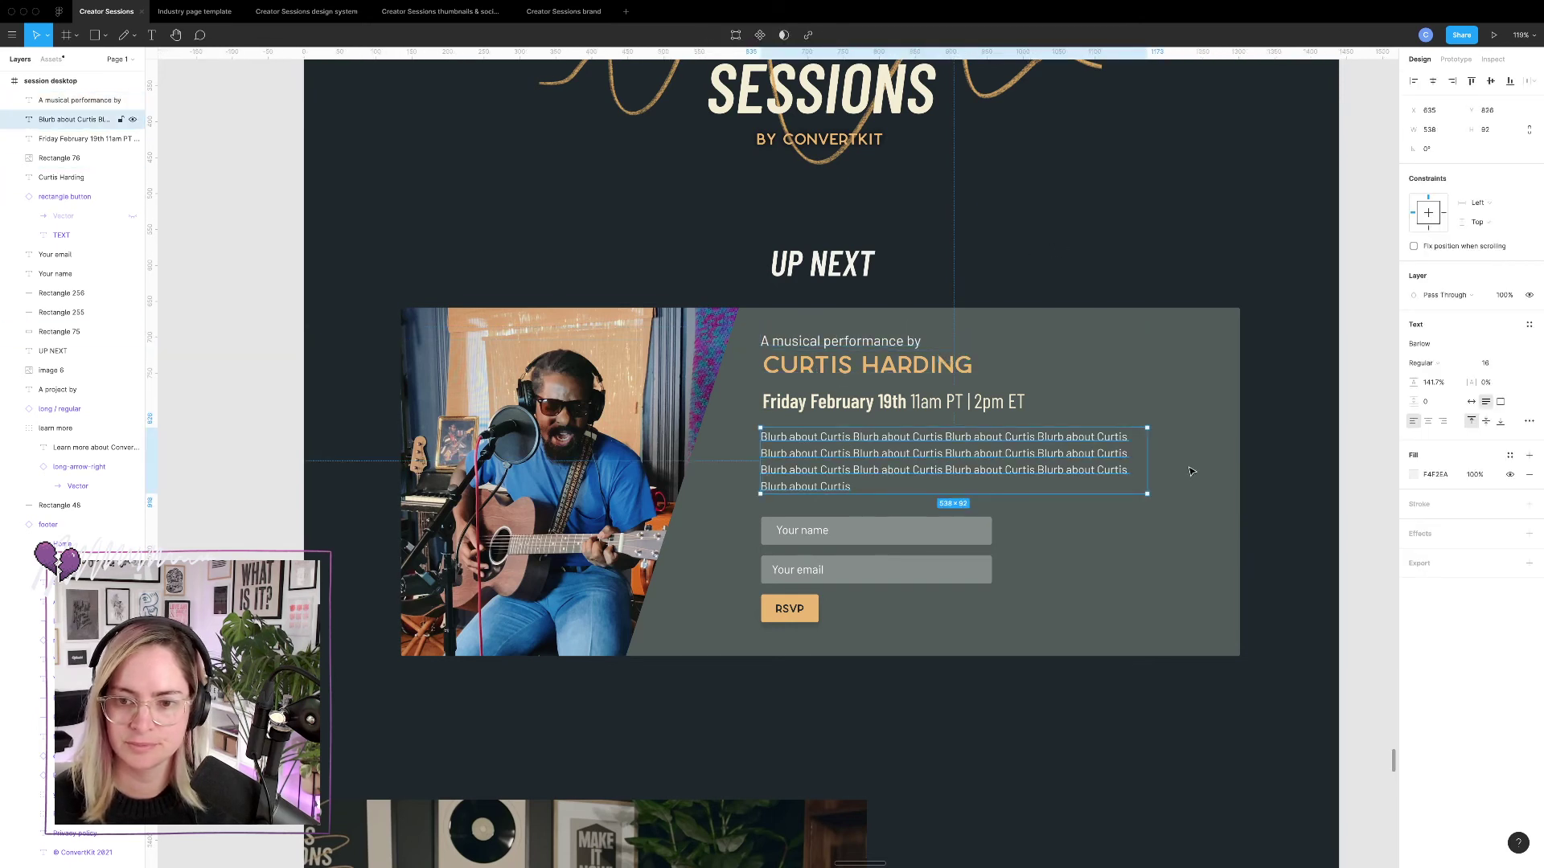
left_click_drag(1147, 494, 1208, 476)
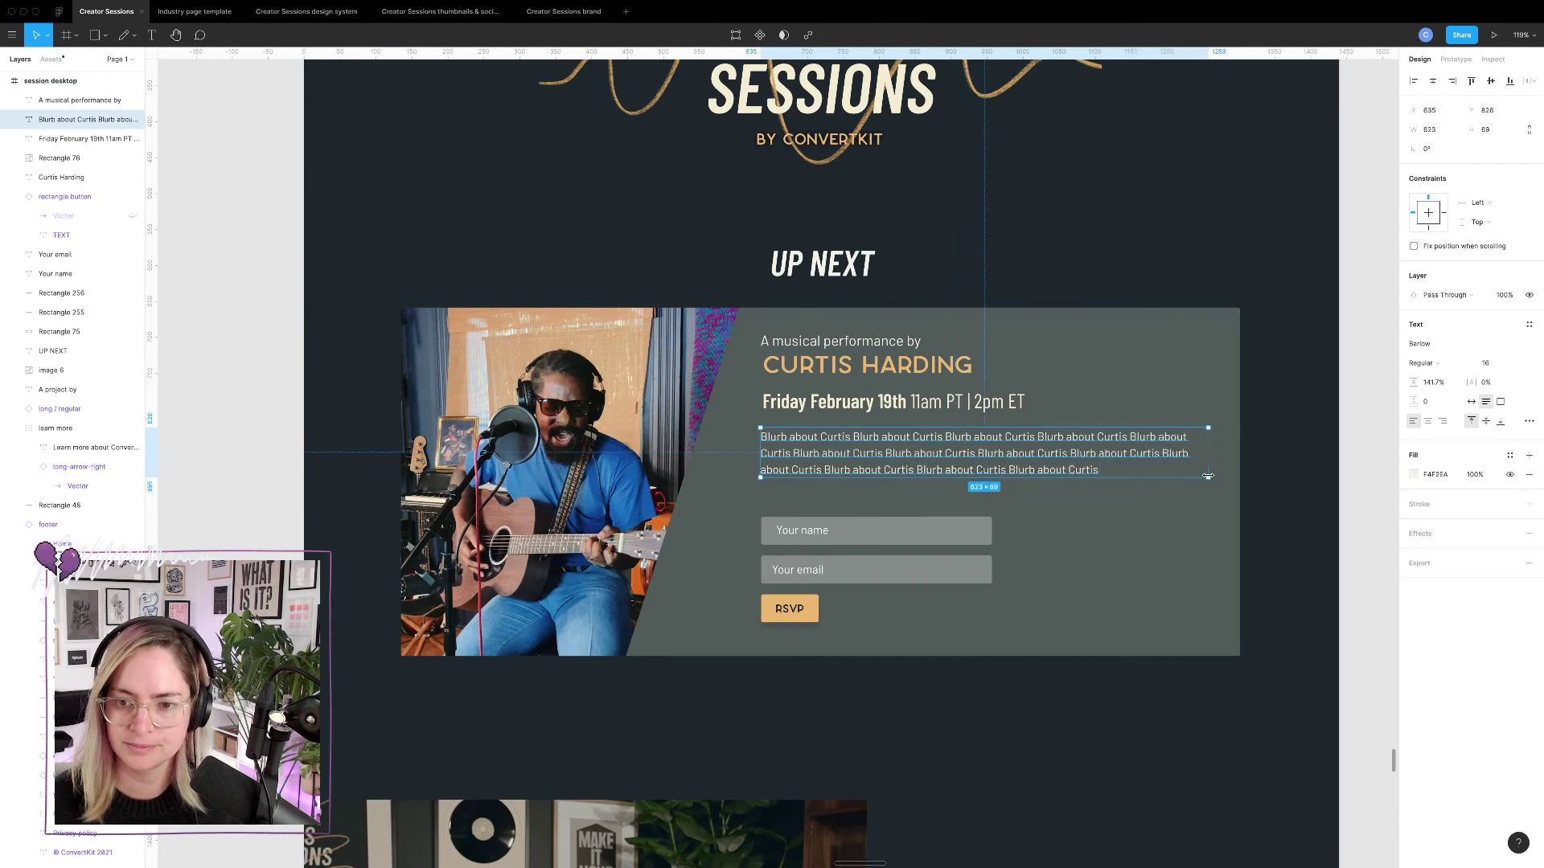
key("alt")
left_click_drag(839, 480, 839, 477)
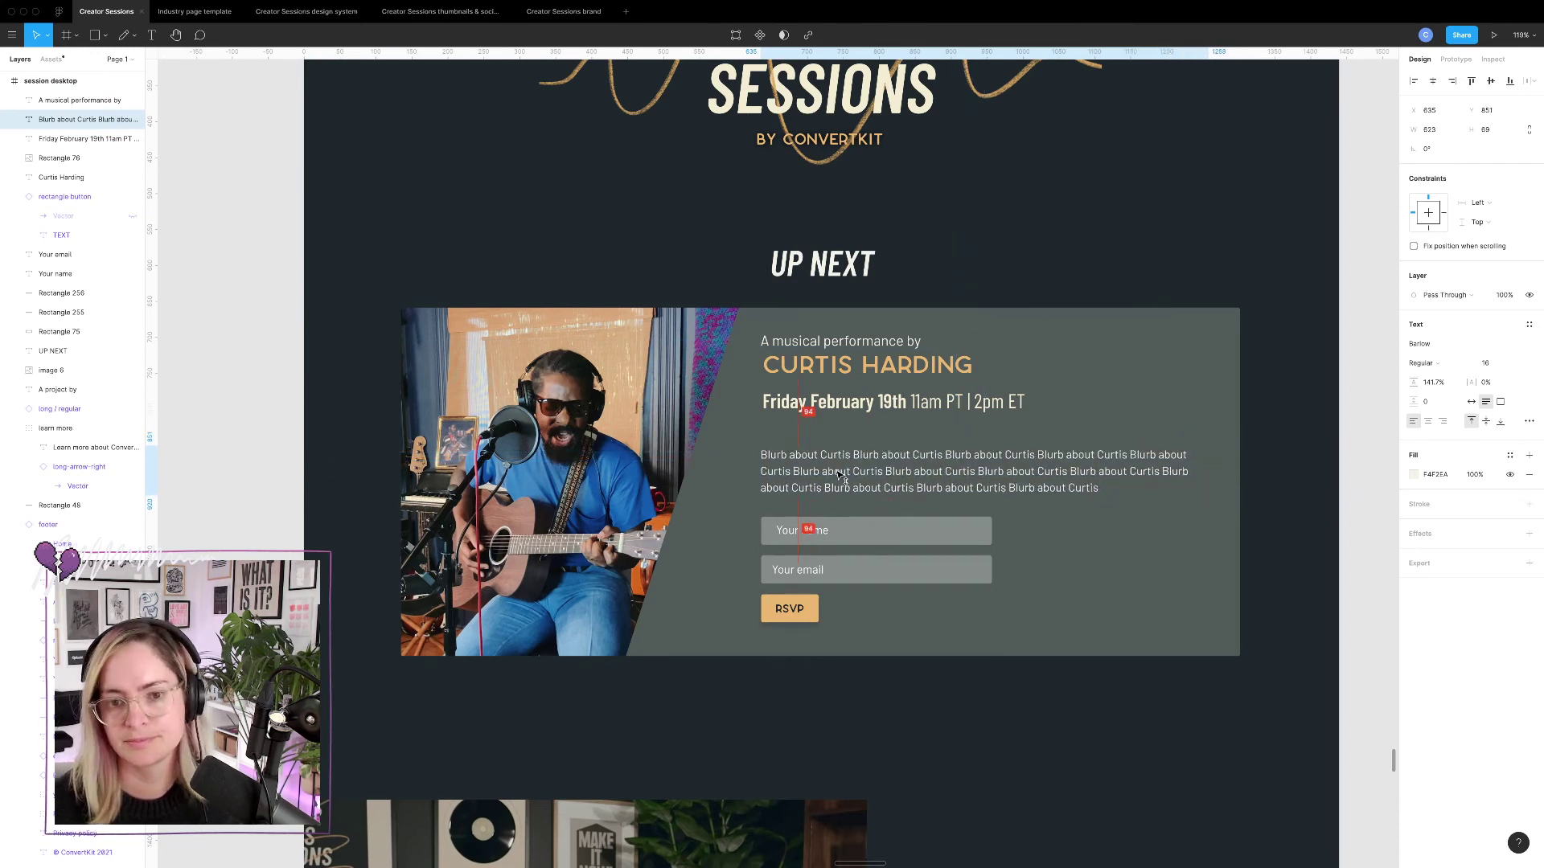
Align the "A musical performance by" line with the artist name's left edge, and respace it, the name and the date line downward.
left_click(836, 401)
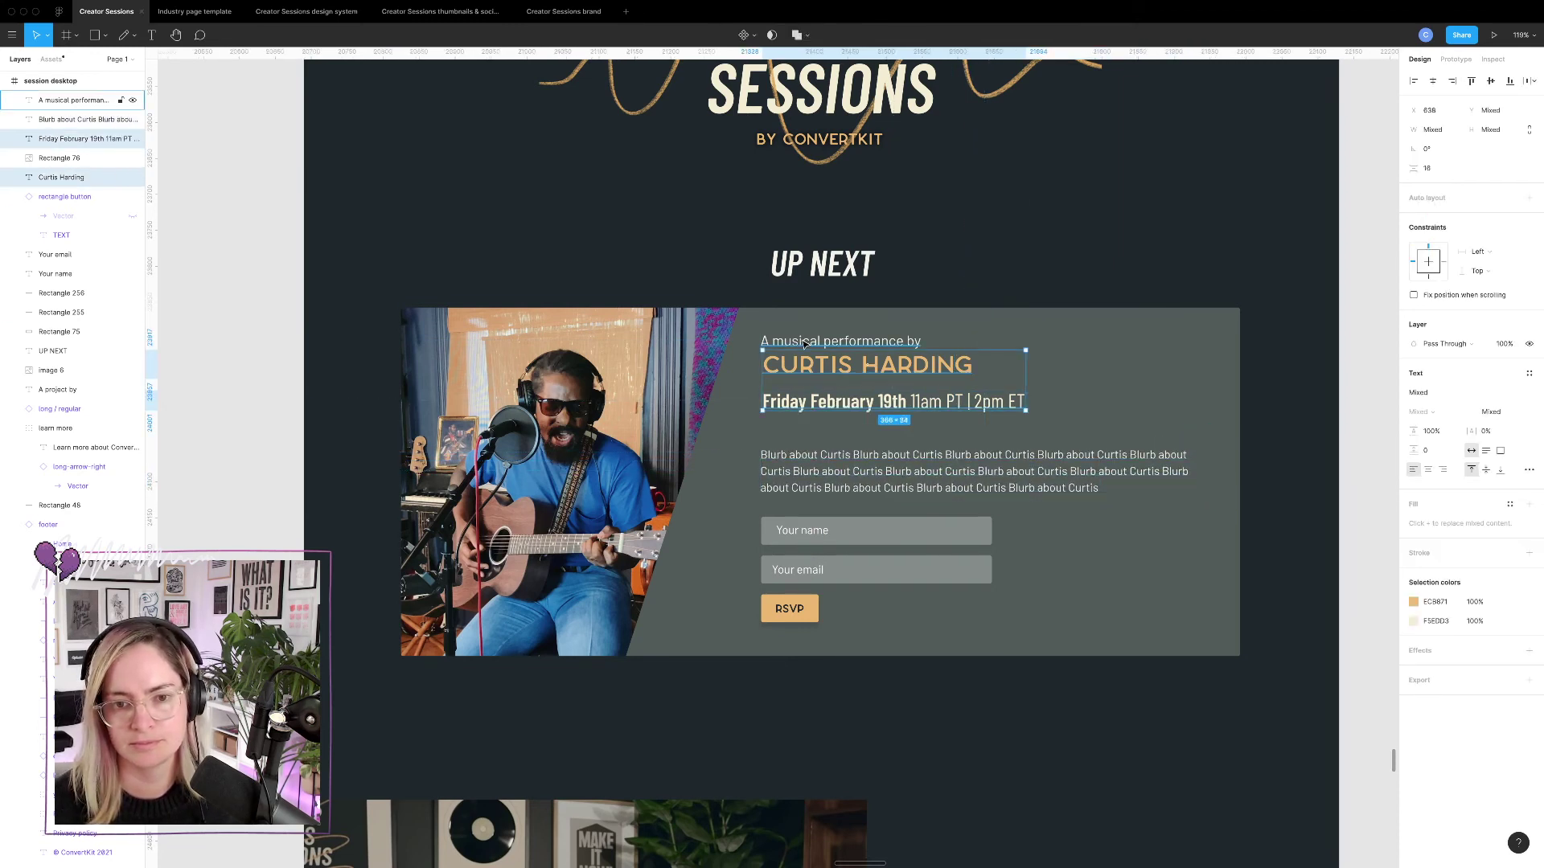
left_click_drag(808, 345, 821, 343)
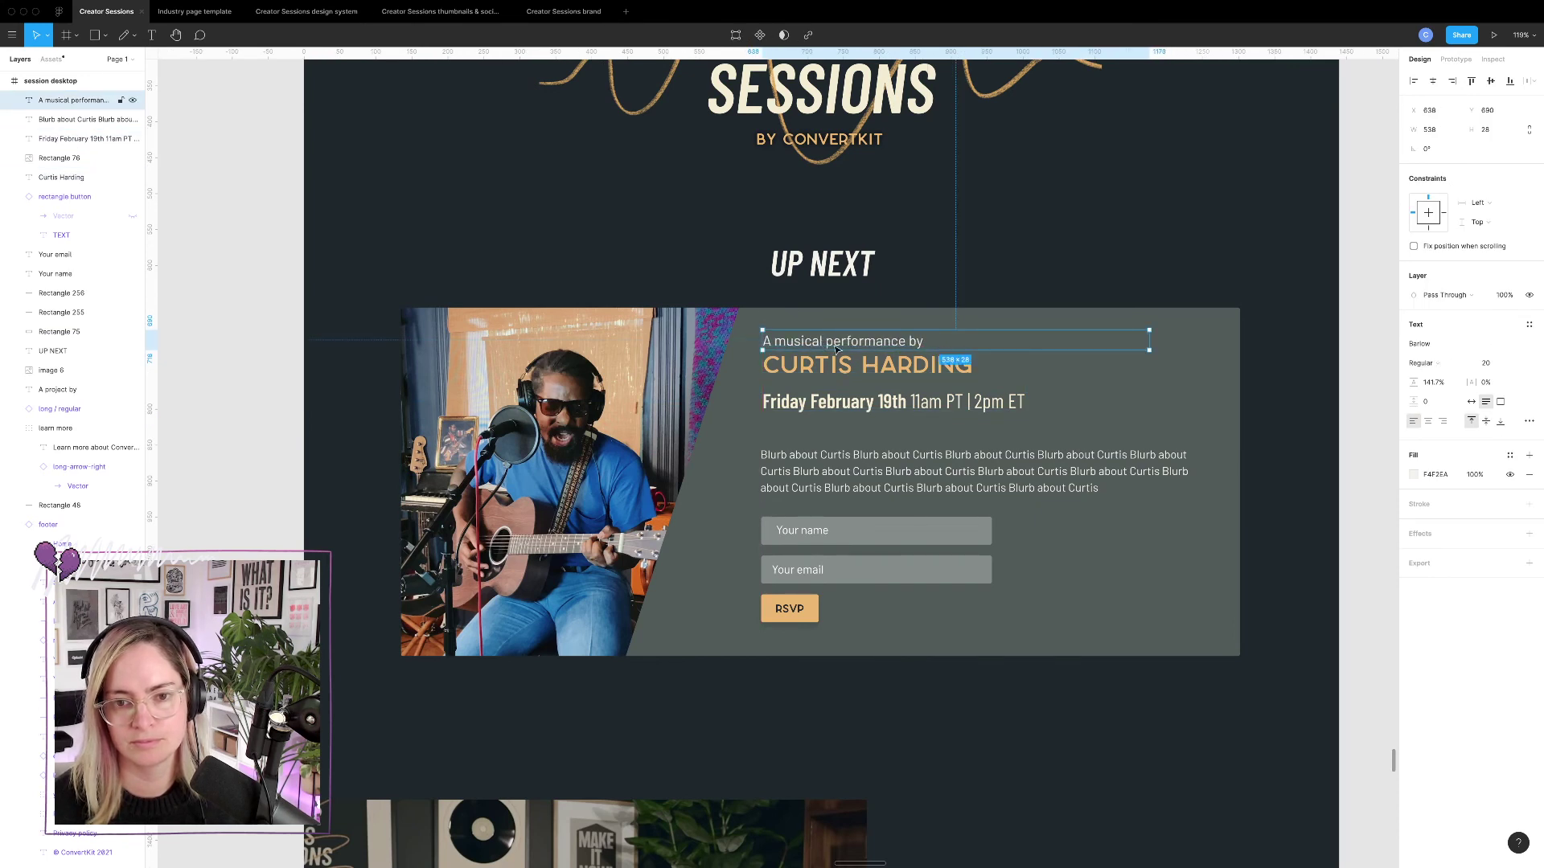
left_click(820, 407)
left_click_drag(820, 407, 820, 422)
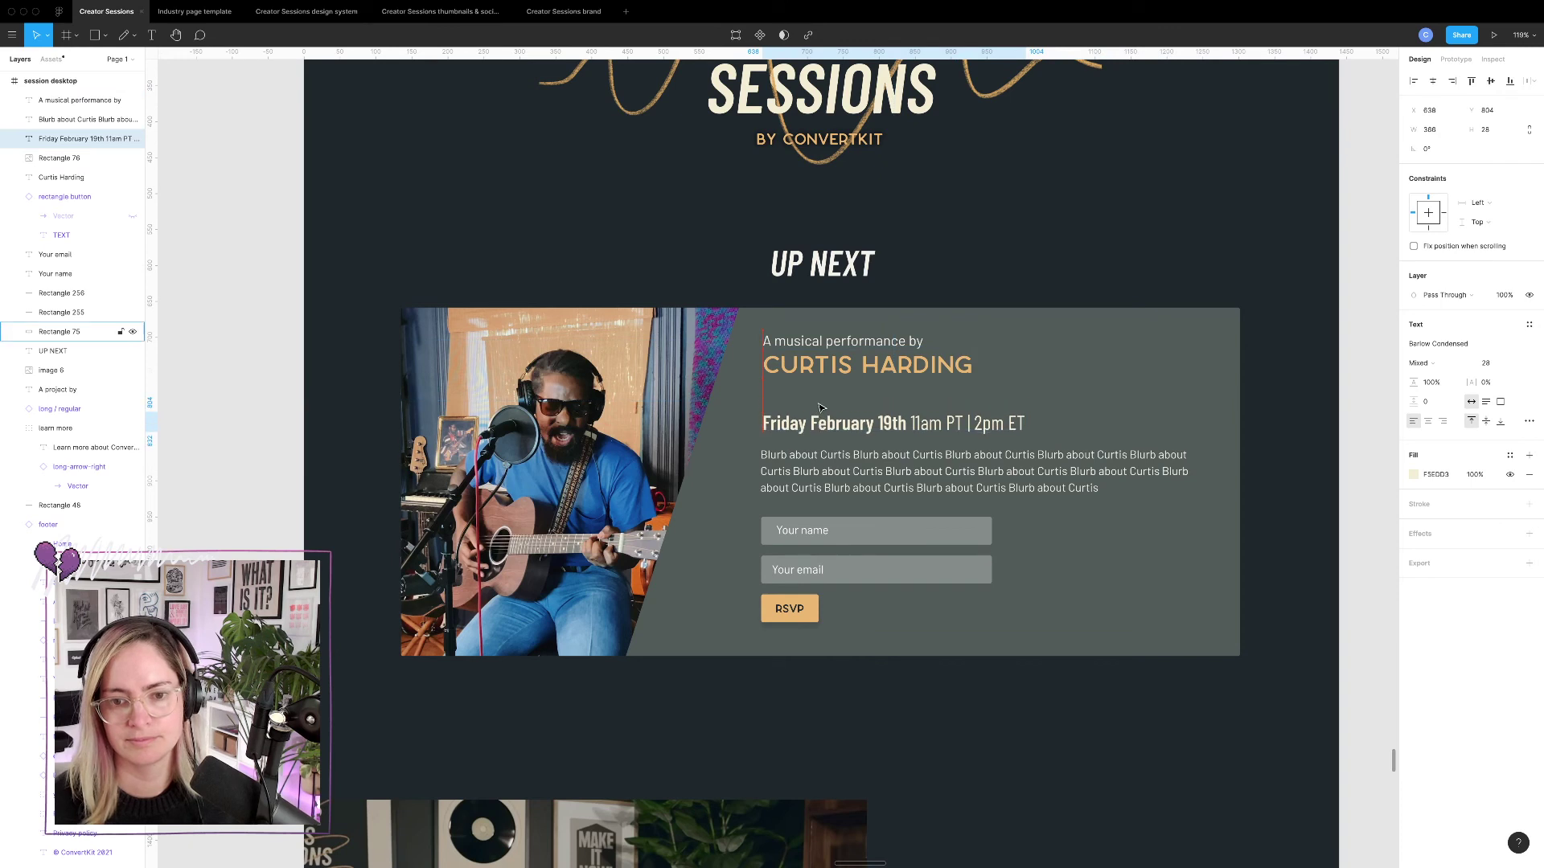
left_click(839, 346)
left_click_drag(839, 352, 884, 384)
left_click(884, 382, "shift")
left_click(1172, 275)
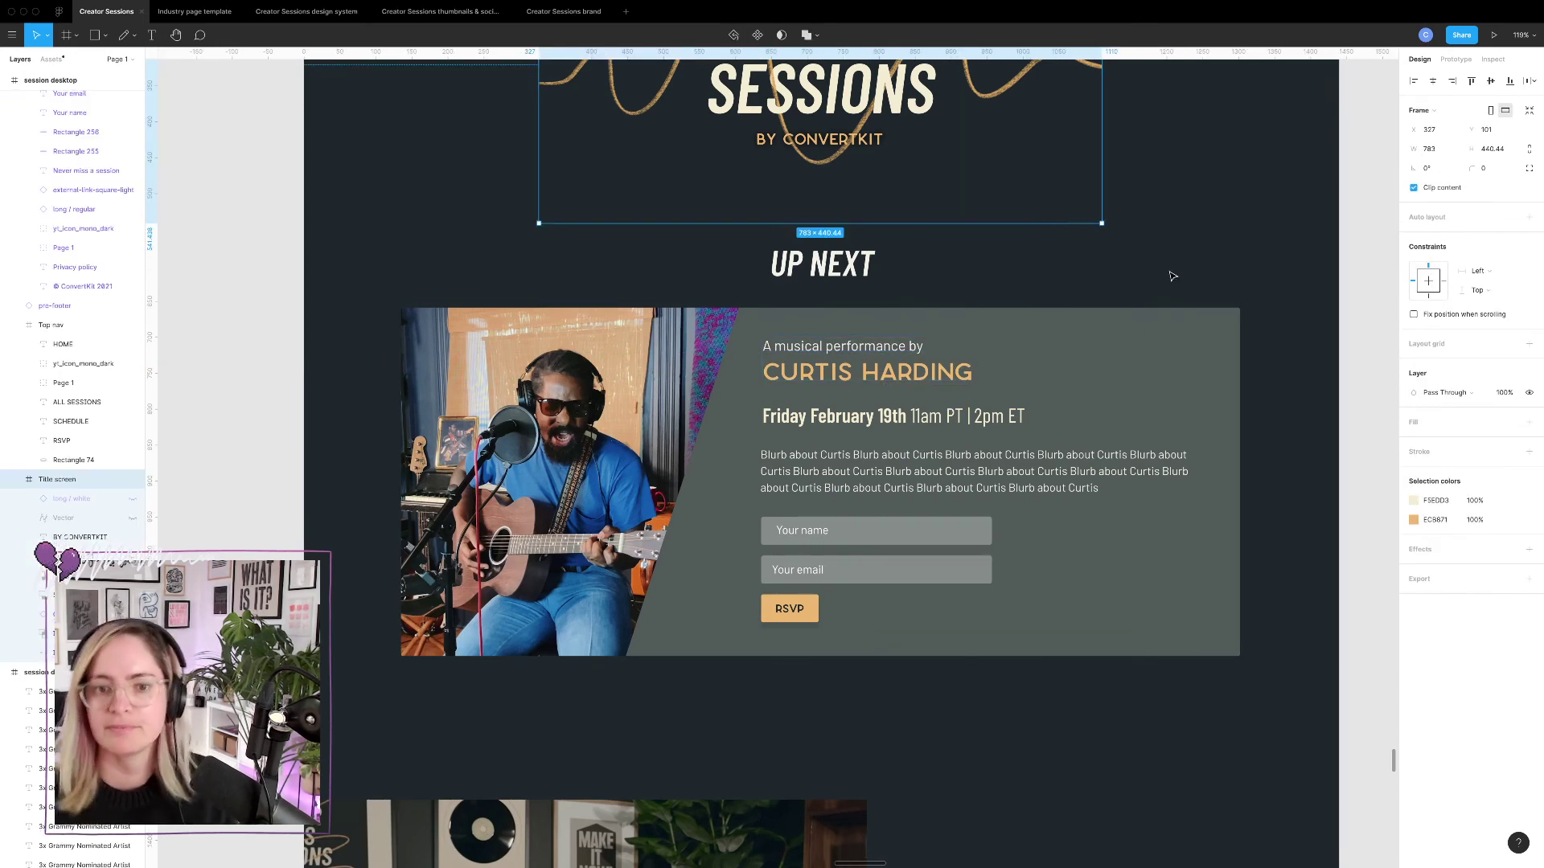
Move the photo of the seated woman down the page to about Y 2068, leaving empty space below the UP NEXT card.
scroll(1154, 267, "down", 2)
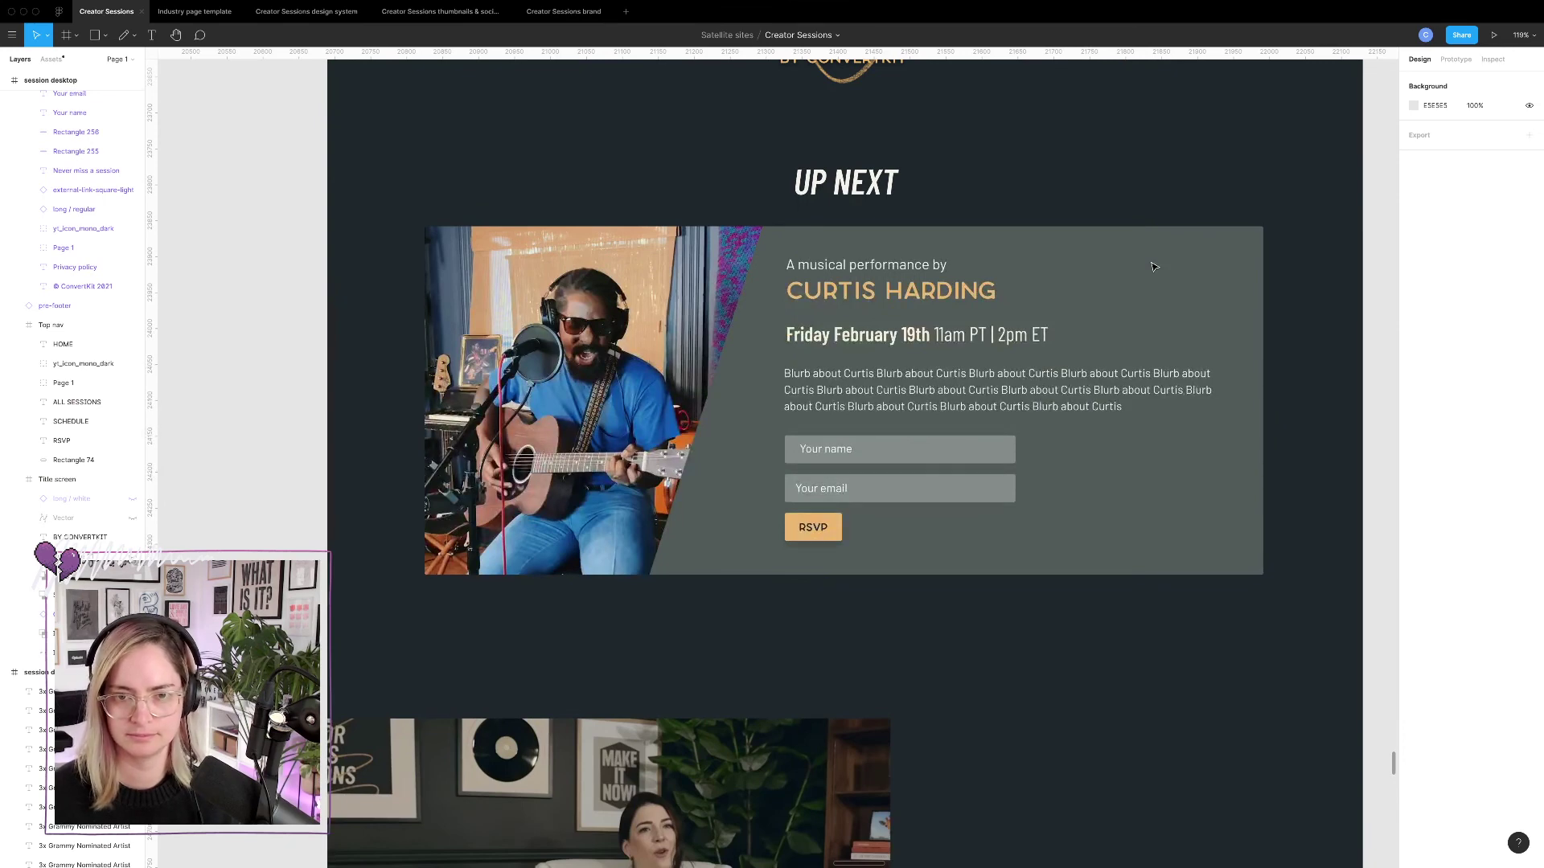
scroll(1155, 267, "down", 5)
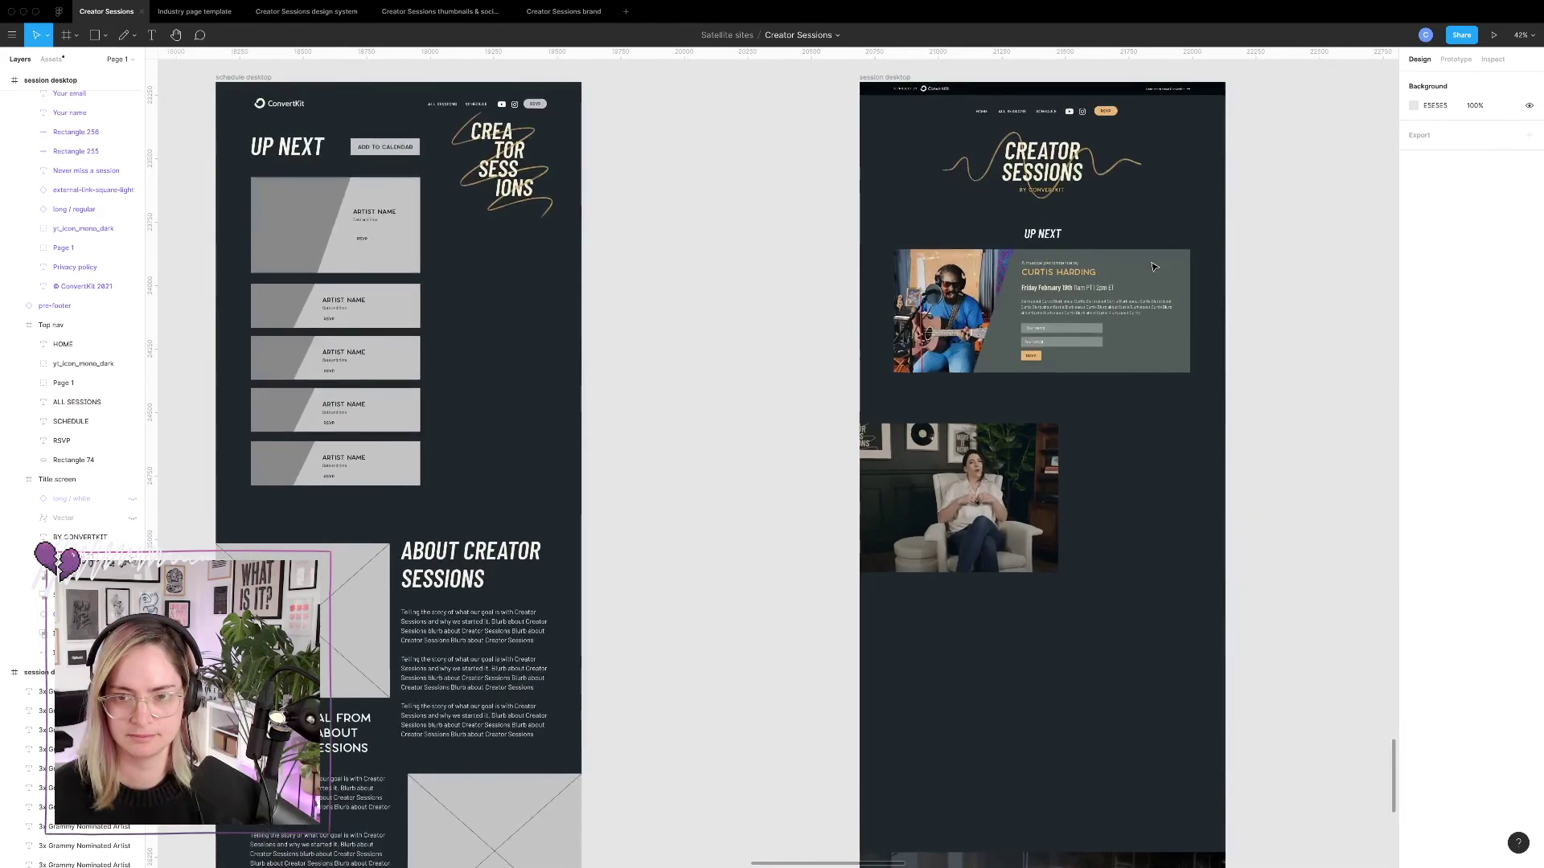
scroll(1155, 267, "right", 5)
scroll(1154, 267, "up", 1)
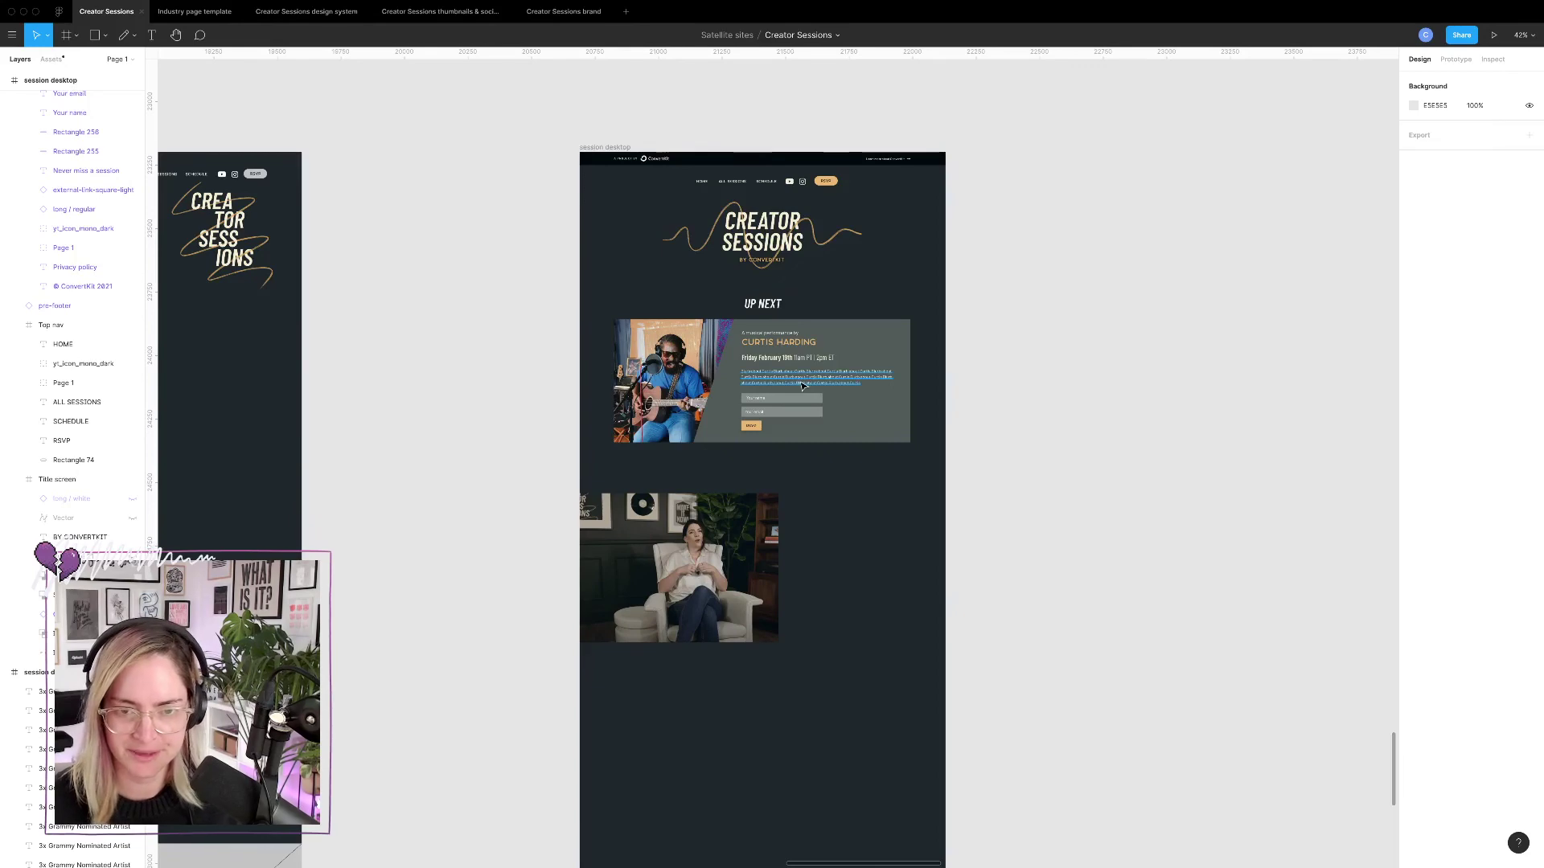
scroll(801, 386, "up", 5)
scroll(799, 383, "down", 6)
scroll(847, 316, "left", 1)
left_click(900, 270)
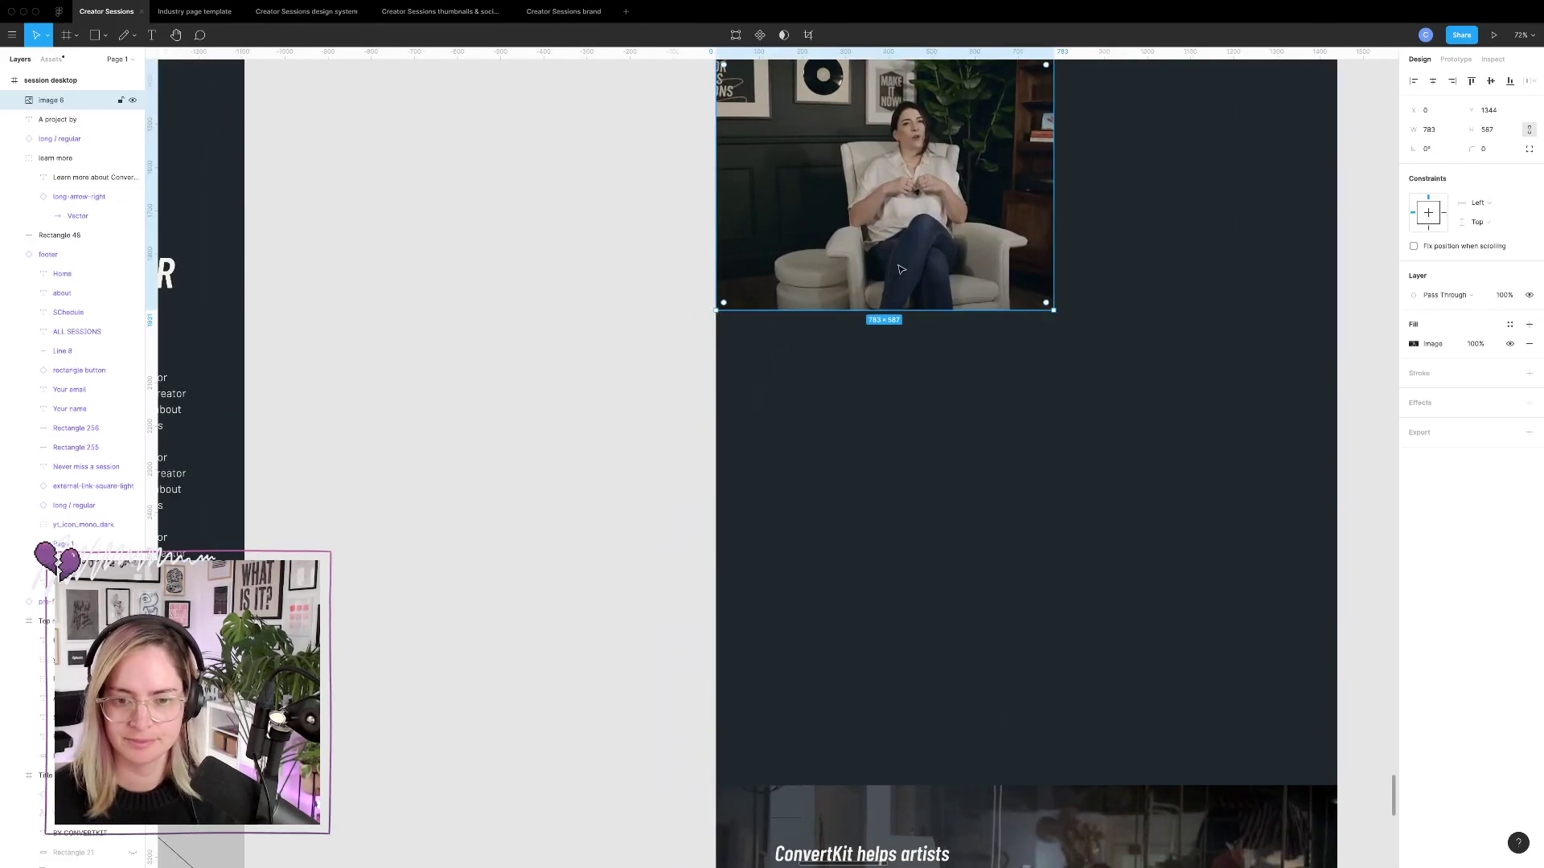
left_click_drag(901, 269, 855, 565)
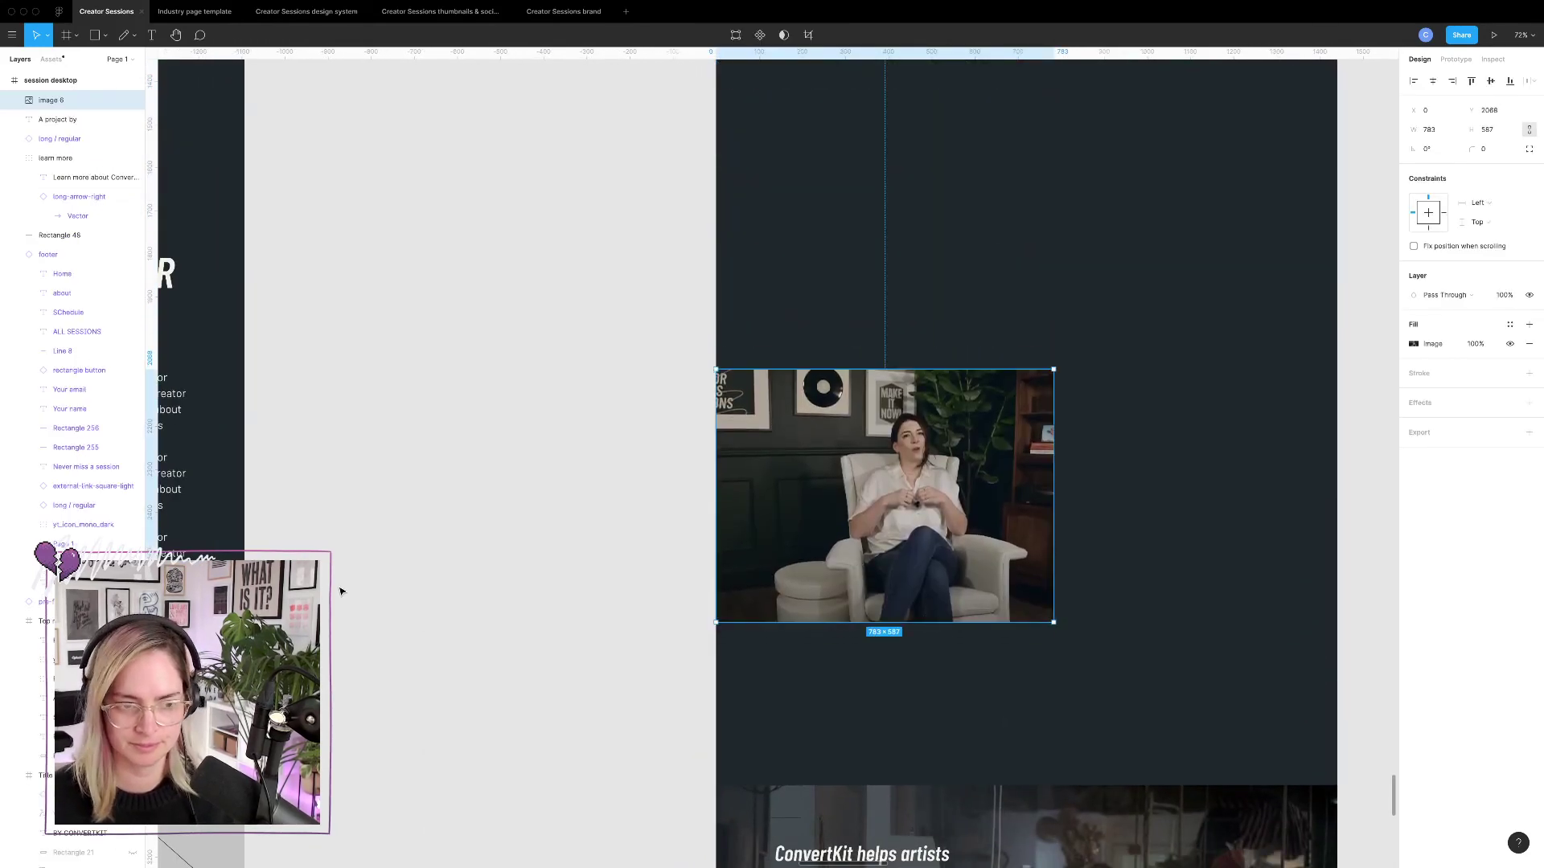
Find the SEE ALL SESSIONS link above the pre-footer in an existing session page design and copy it.
scroll(340, 592, "left", 5)
scroll(340, 591, "down", 4)
scroll(340, 592, "right", 5)
scroll(340, 592, "down", 5)
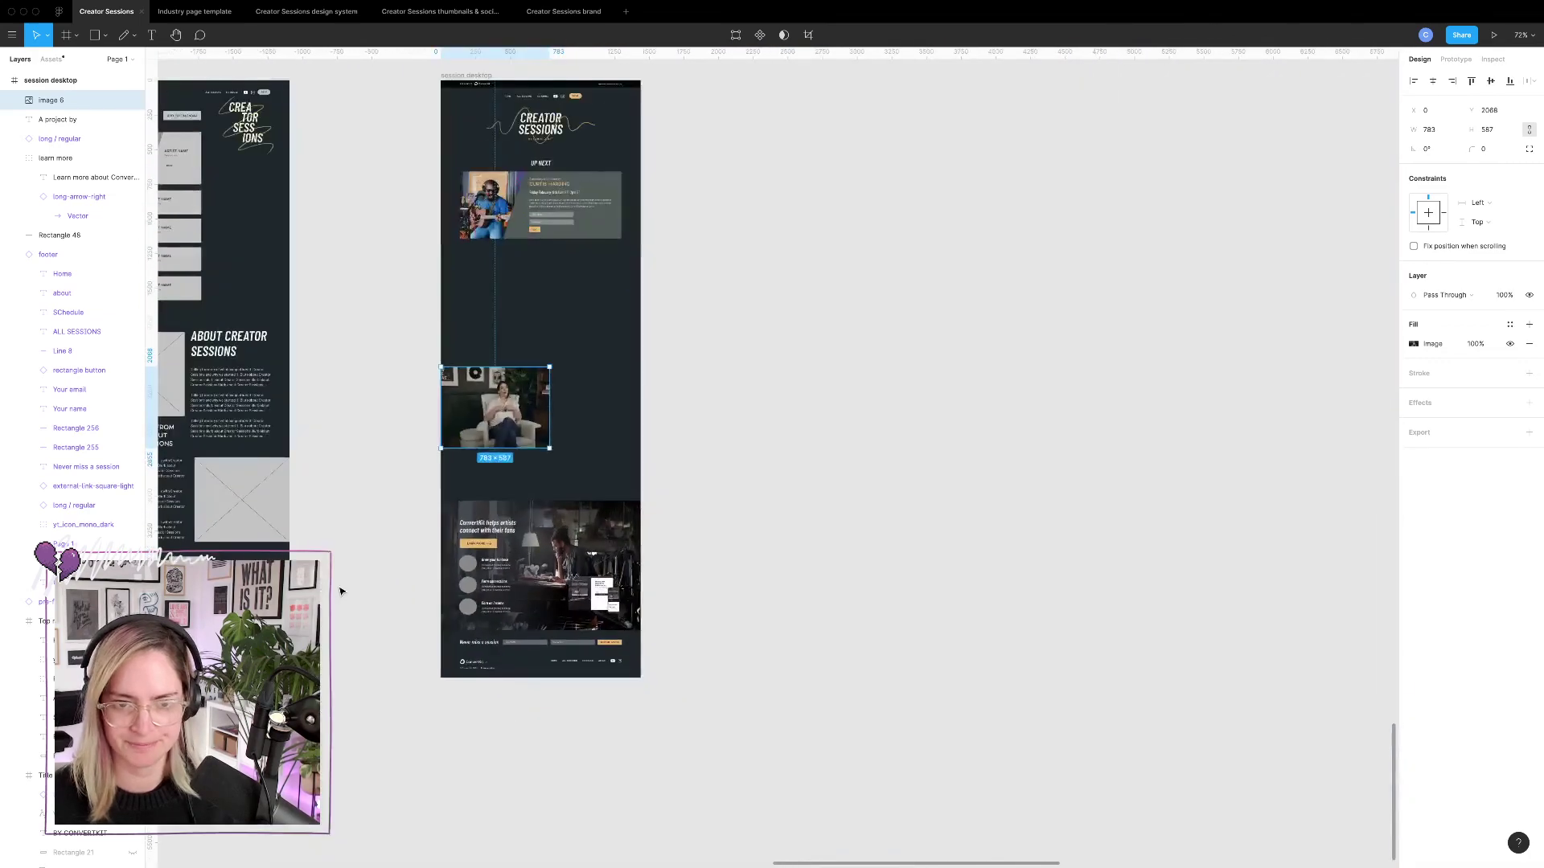
scroll(341, 592, "down", 10)
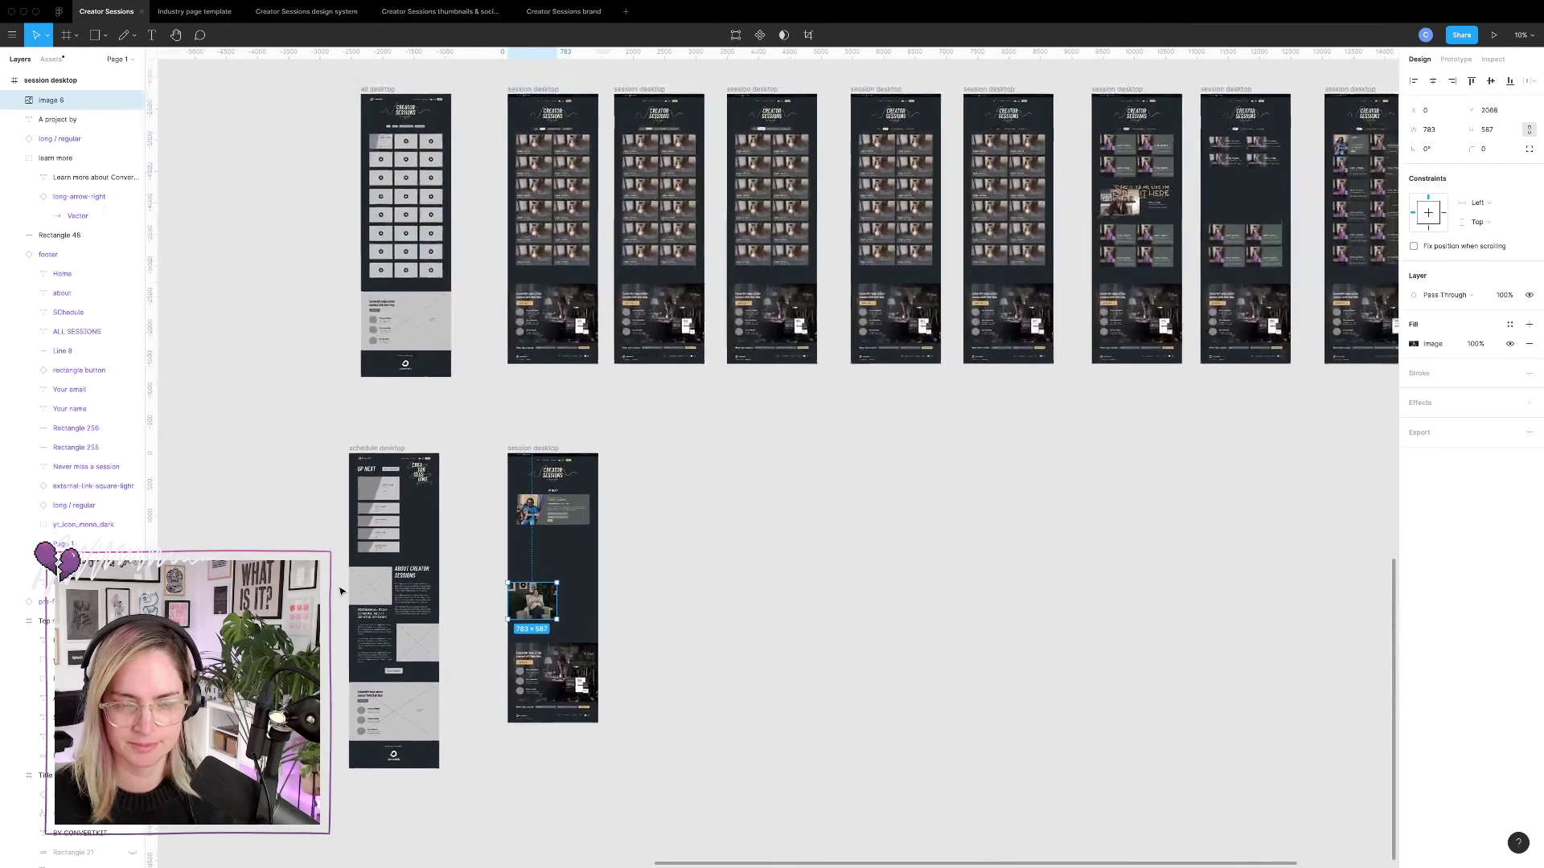
scroll(593, 524, "down", 5)
scroll(593, 524, "right", 10)
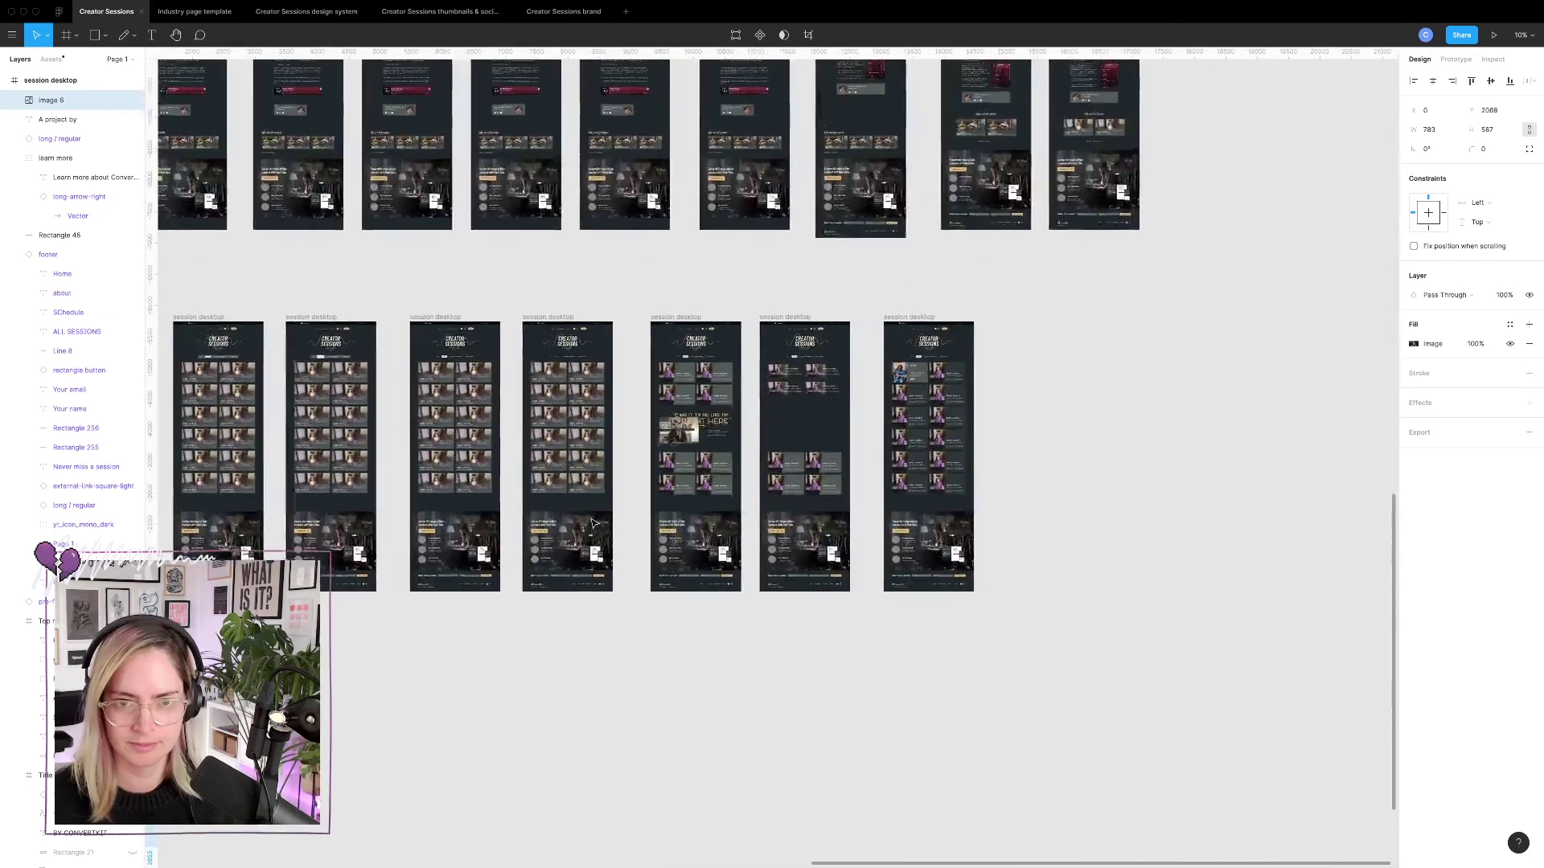
scroll(593, 523, "up", 3)
scroll(858, 427, "up", 5)
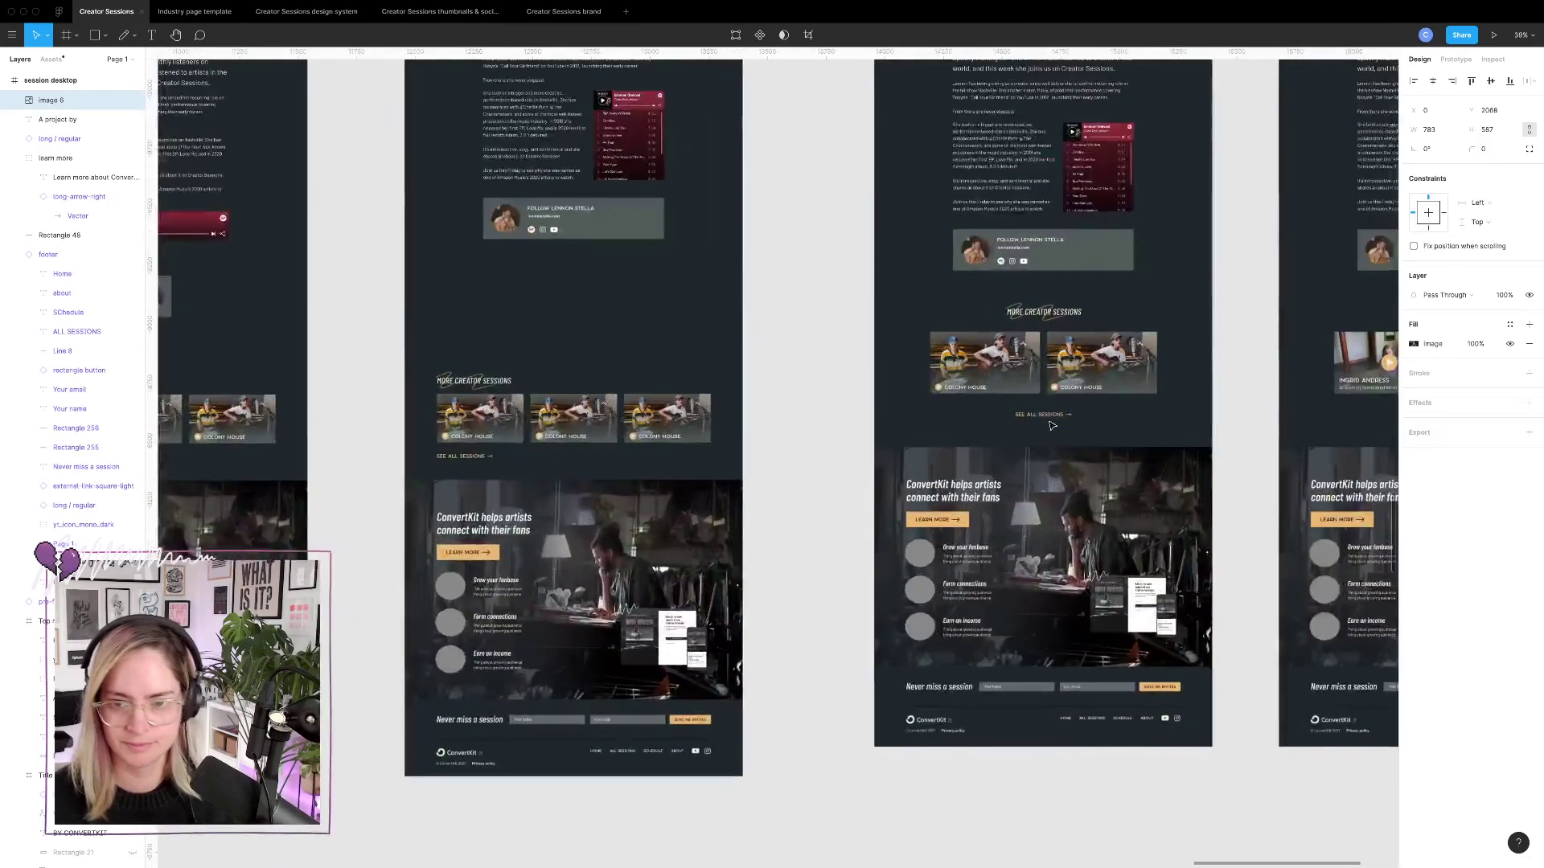
left_click(1045, 415)
Paste the SEE ALL SESSIONS link into the new UP NEXT page, centred just above the ConvertKit pre-footer.
scroll(725, 571, "down", 6)
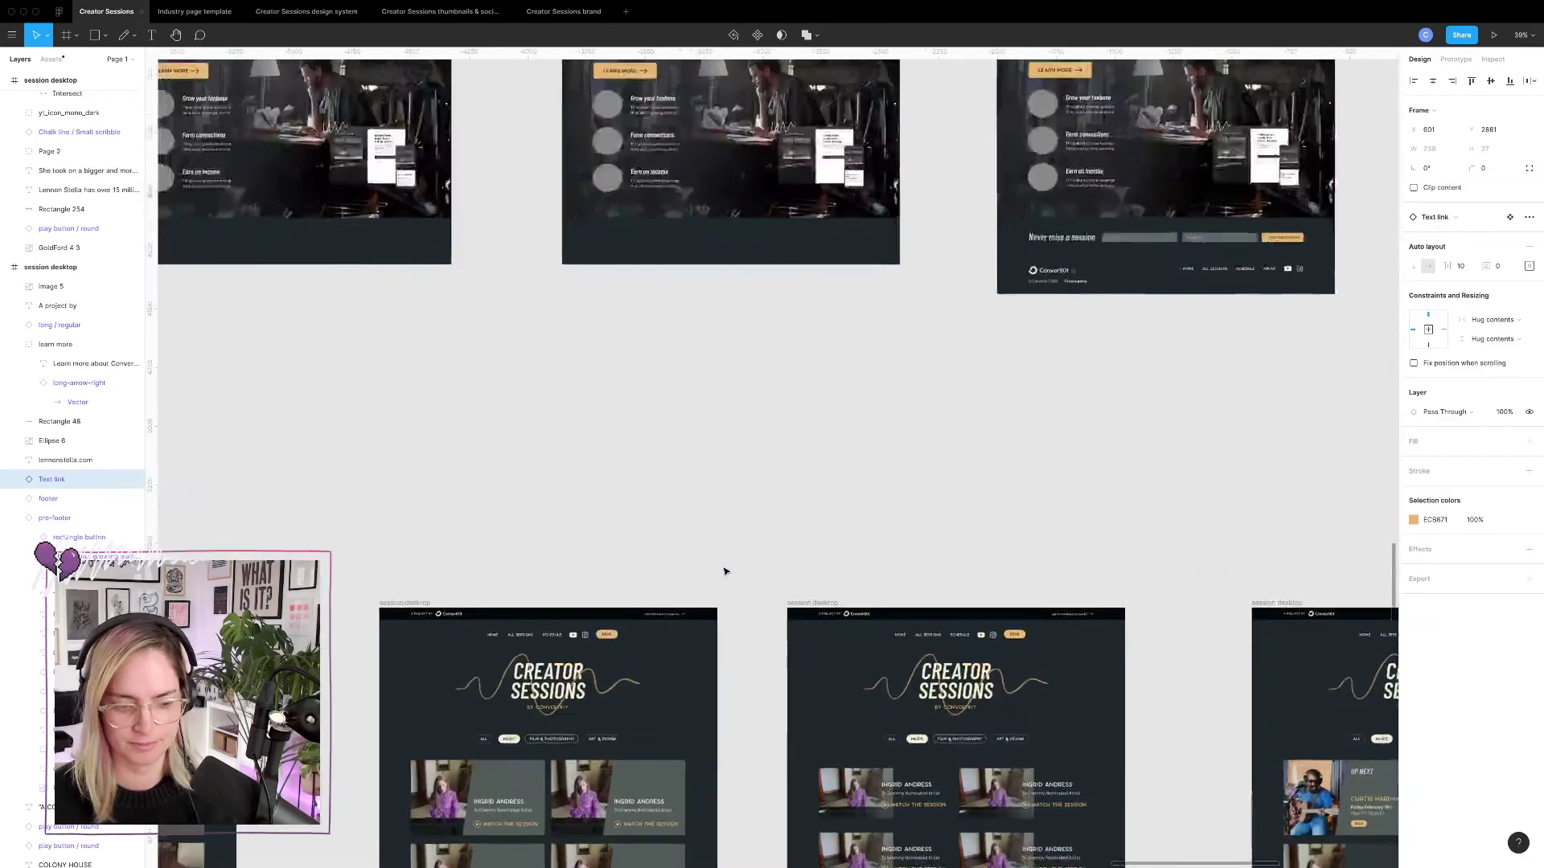
scroll(726, 571, "down", 4)
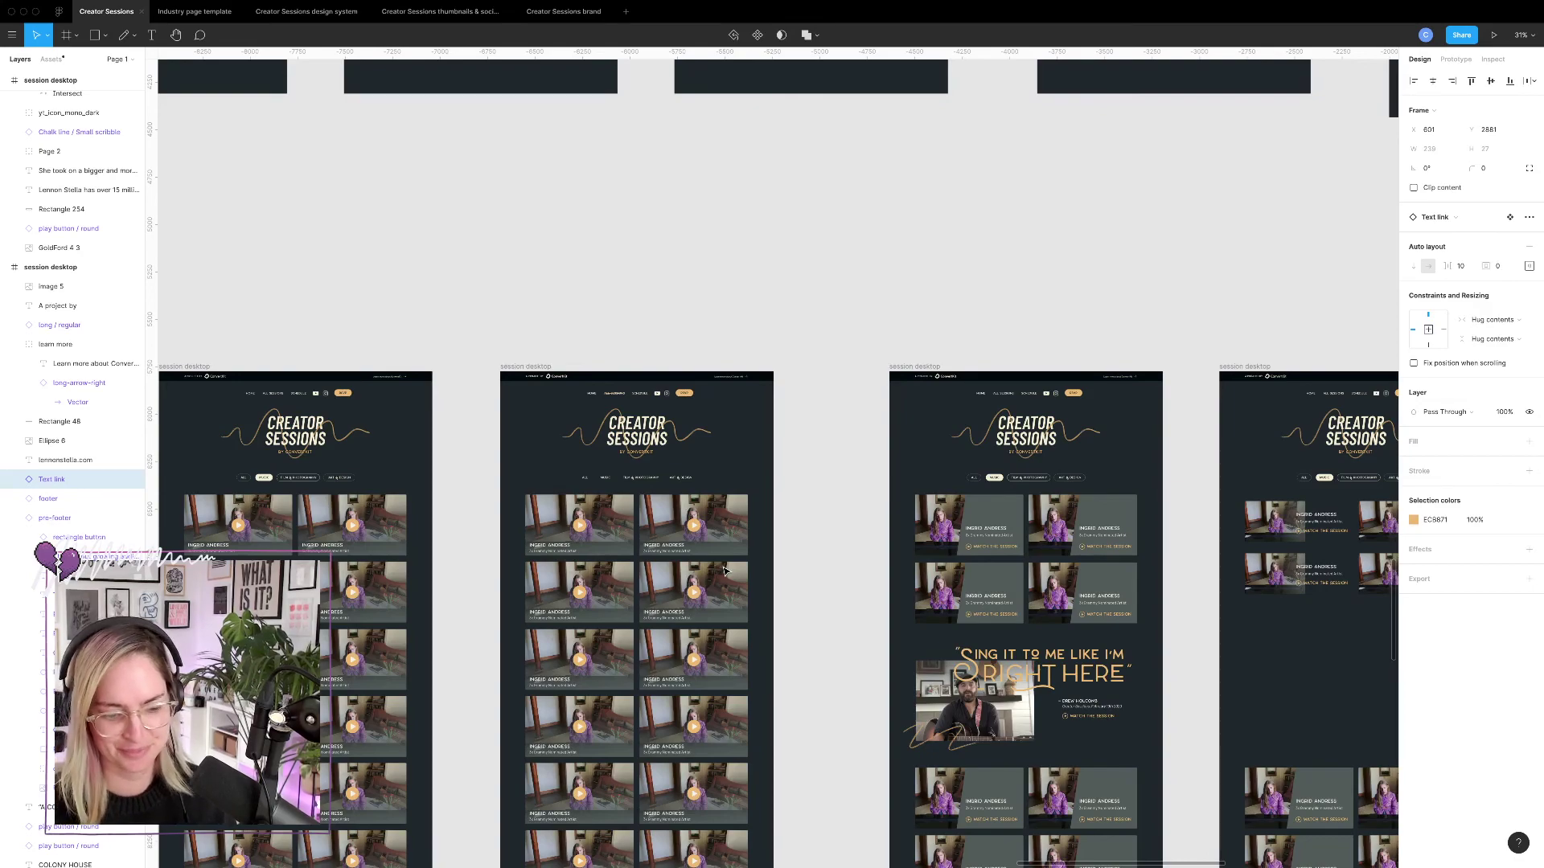
scroll(724, 571, "down", 8)
scroll(568, 719, "down", 6)
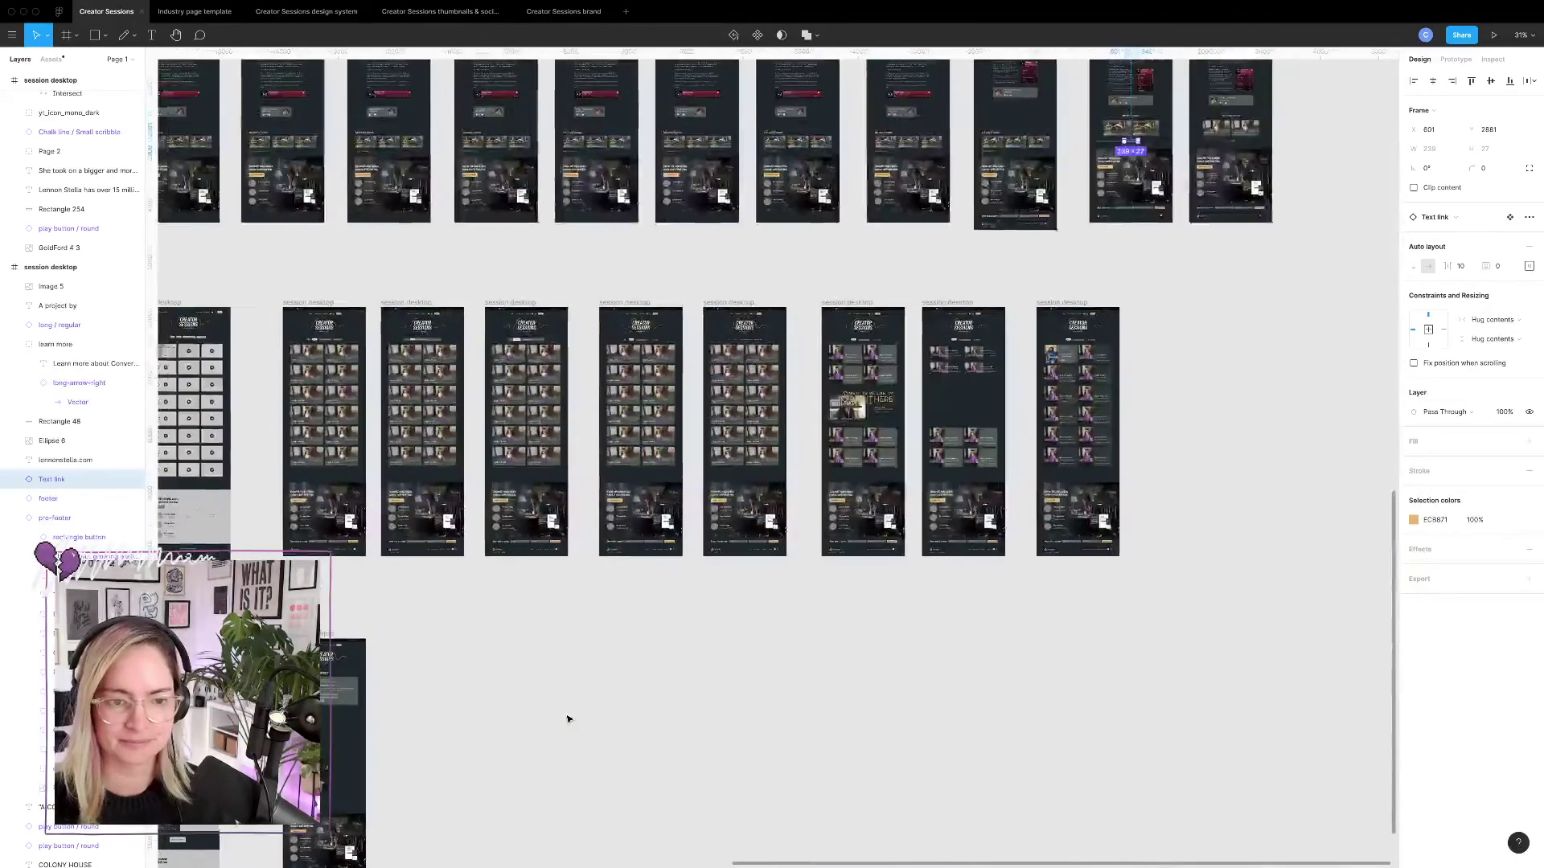
scroll(568, 718, "left", 5)
scroll(685, 418, "up", 5)
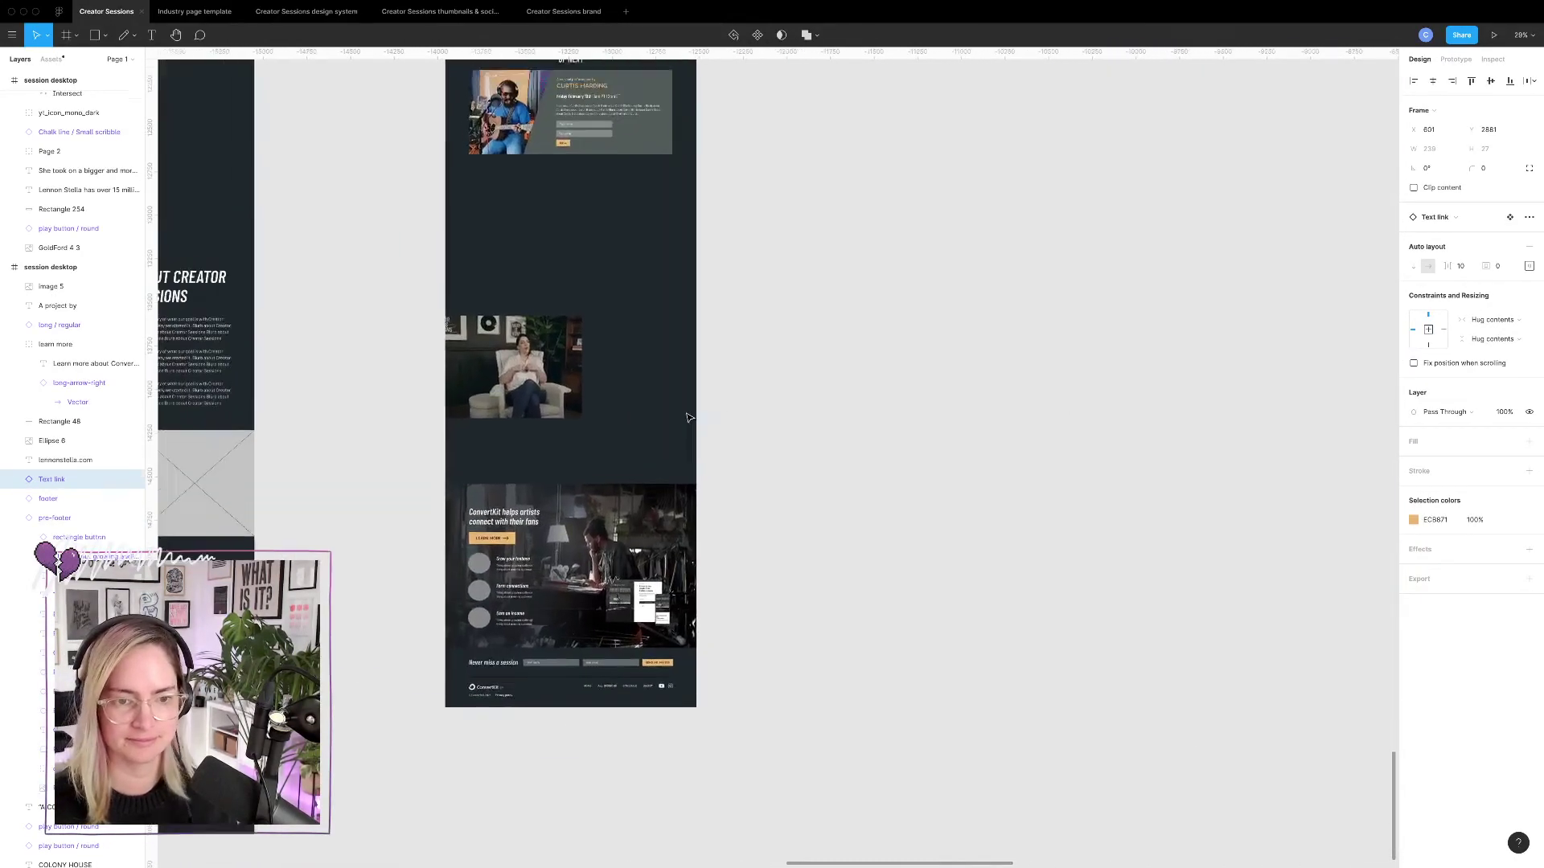
left_click(690, 492)
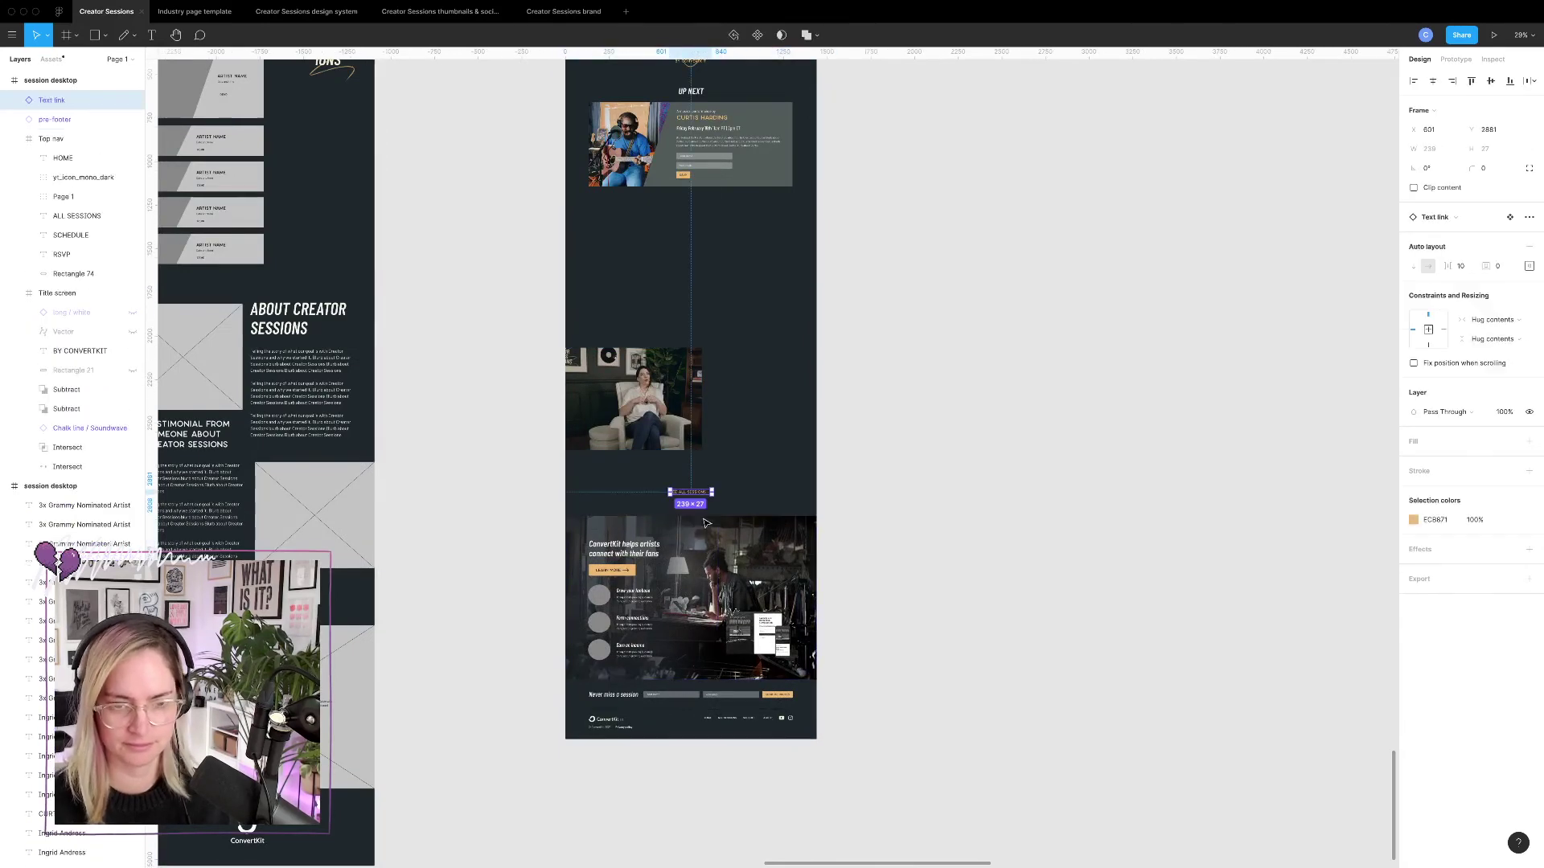
key("Escape")
key("n")
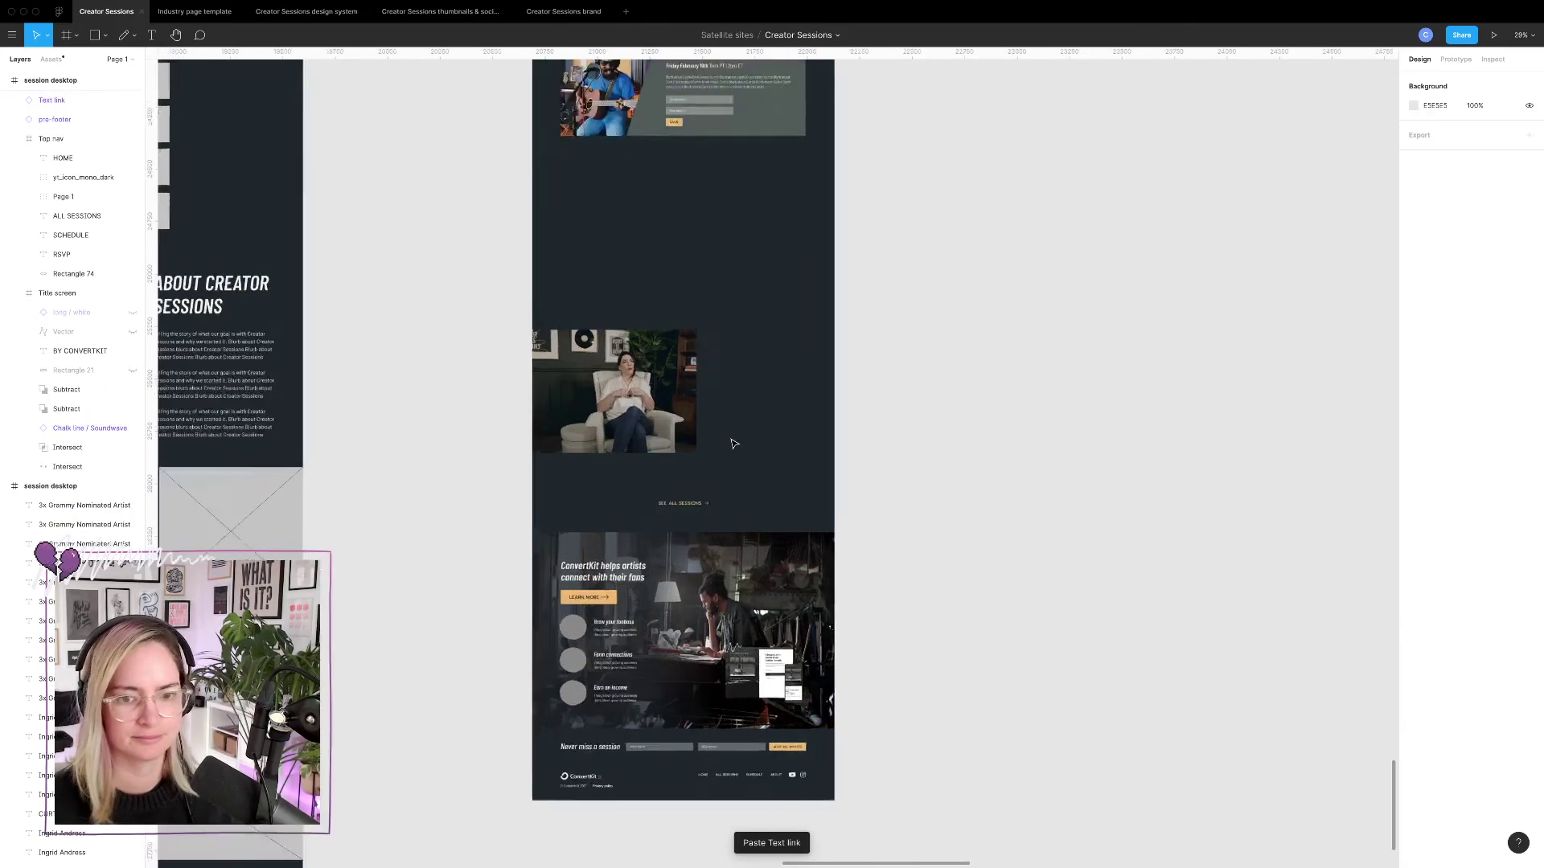
Compare the schedule wireframe's about and testimonial sections with the new page's layout.
scroll(734, 443, "up", 5)
scroll(736, 489, "left", 1)
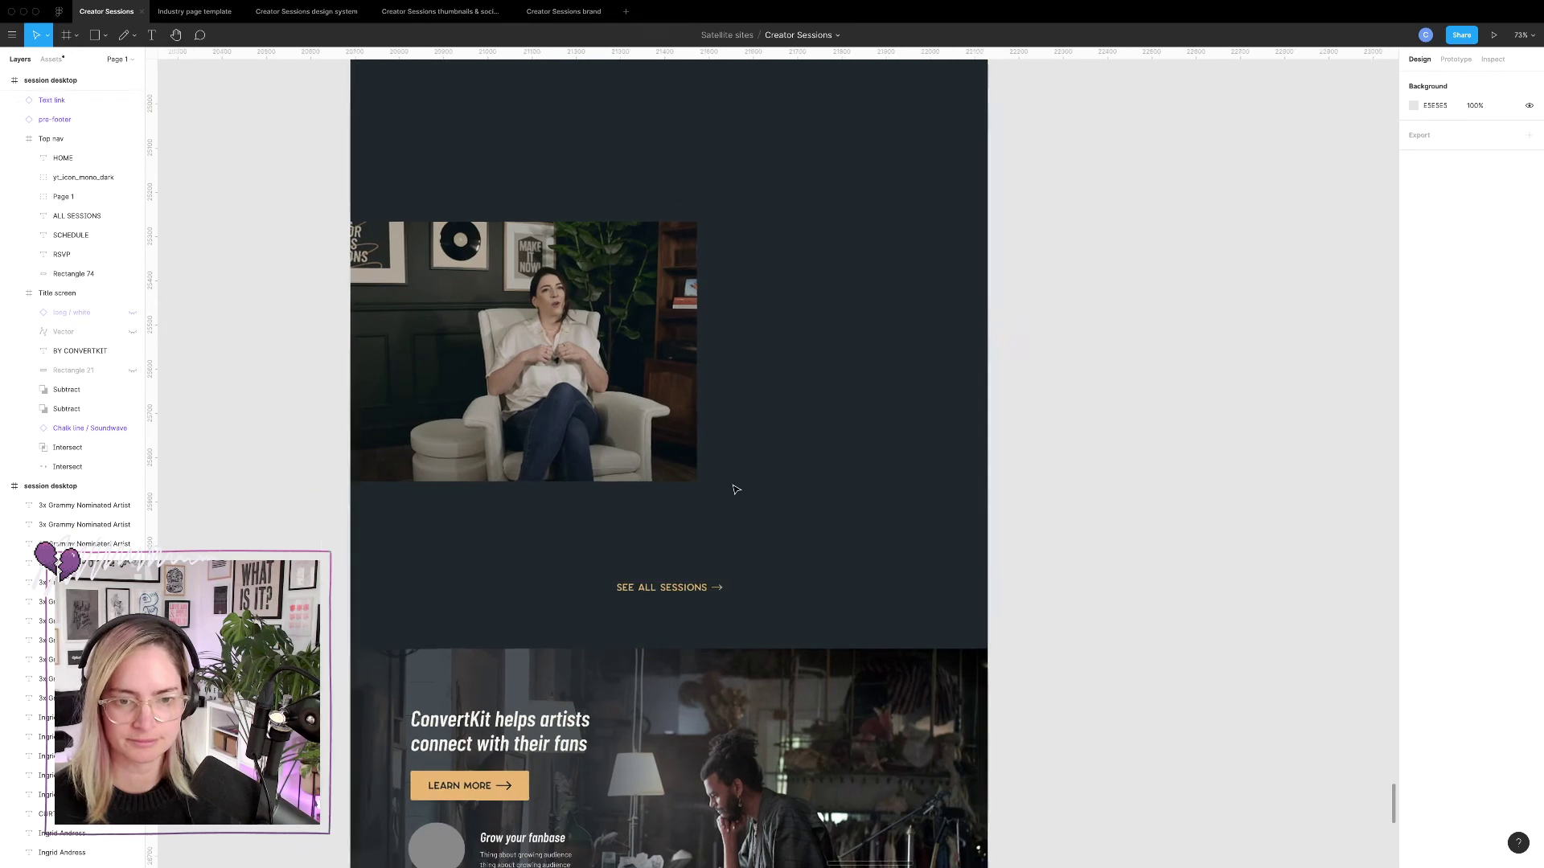
scroll(736, 489, "down", 5)
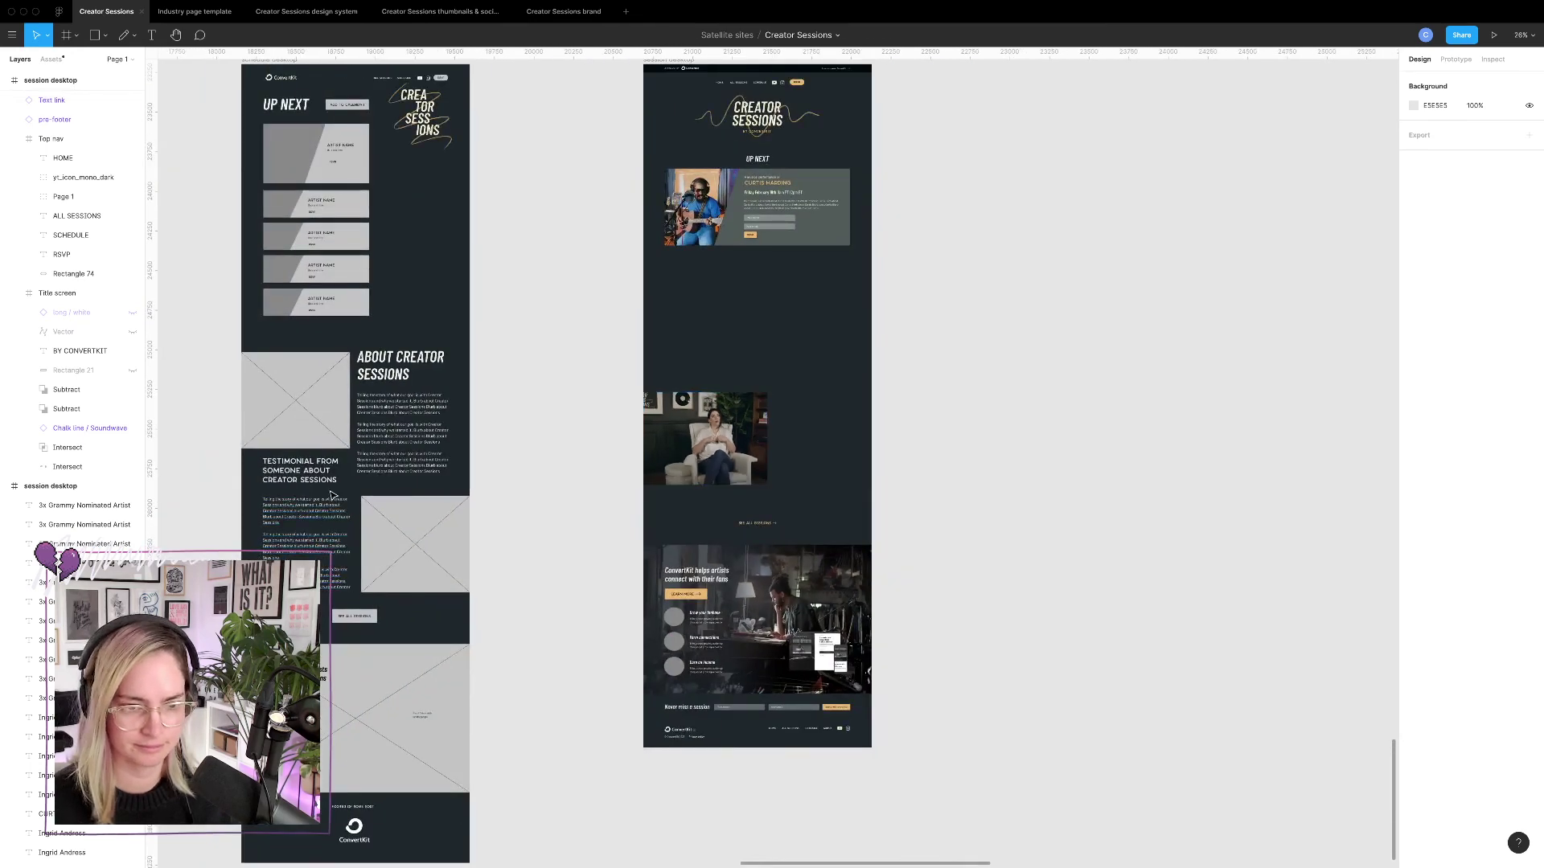
scroll(587, 509, "up", 5)
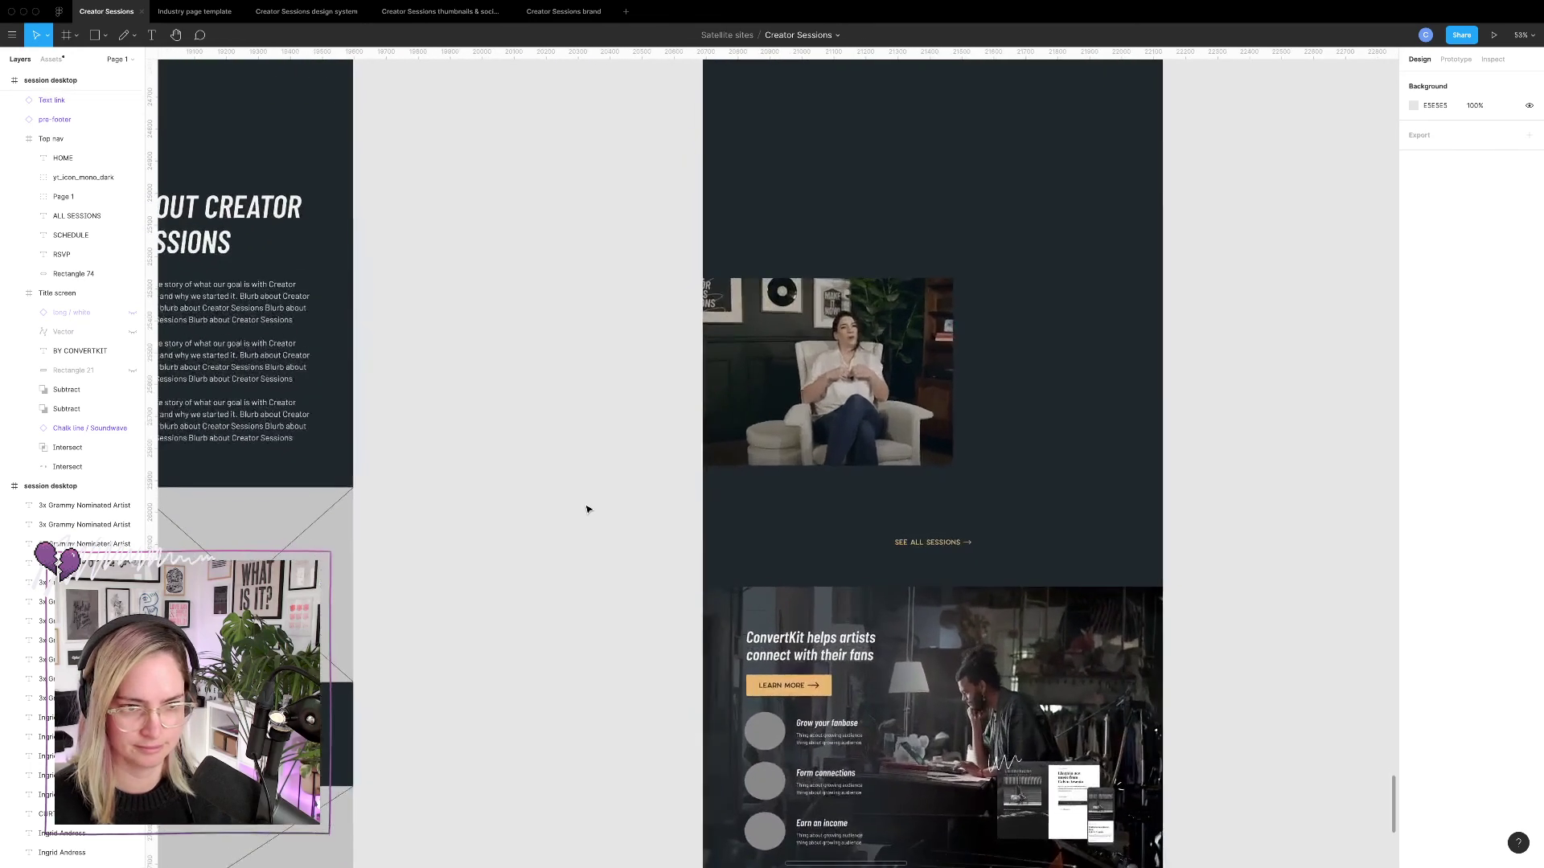
scroll(586, 510, "left", 3)
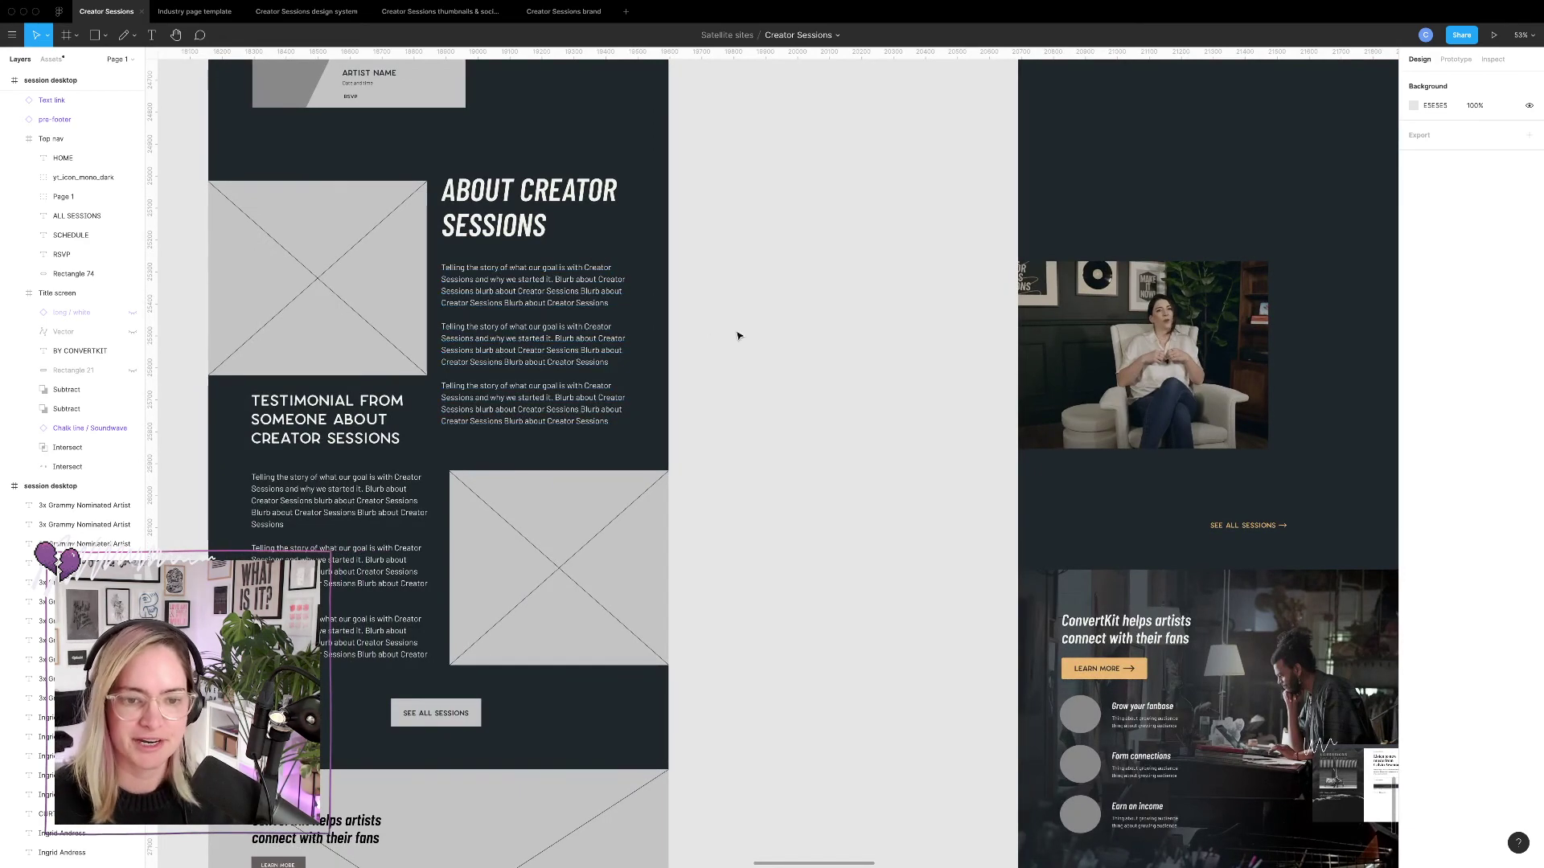
scroll(938, 313, "right", 5)
scroll(948, 313, "left", 5)
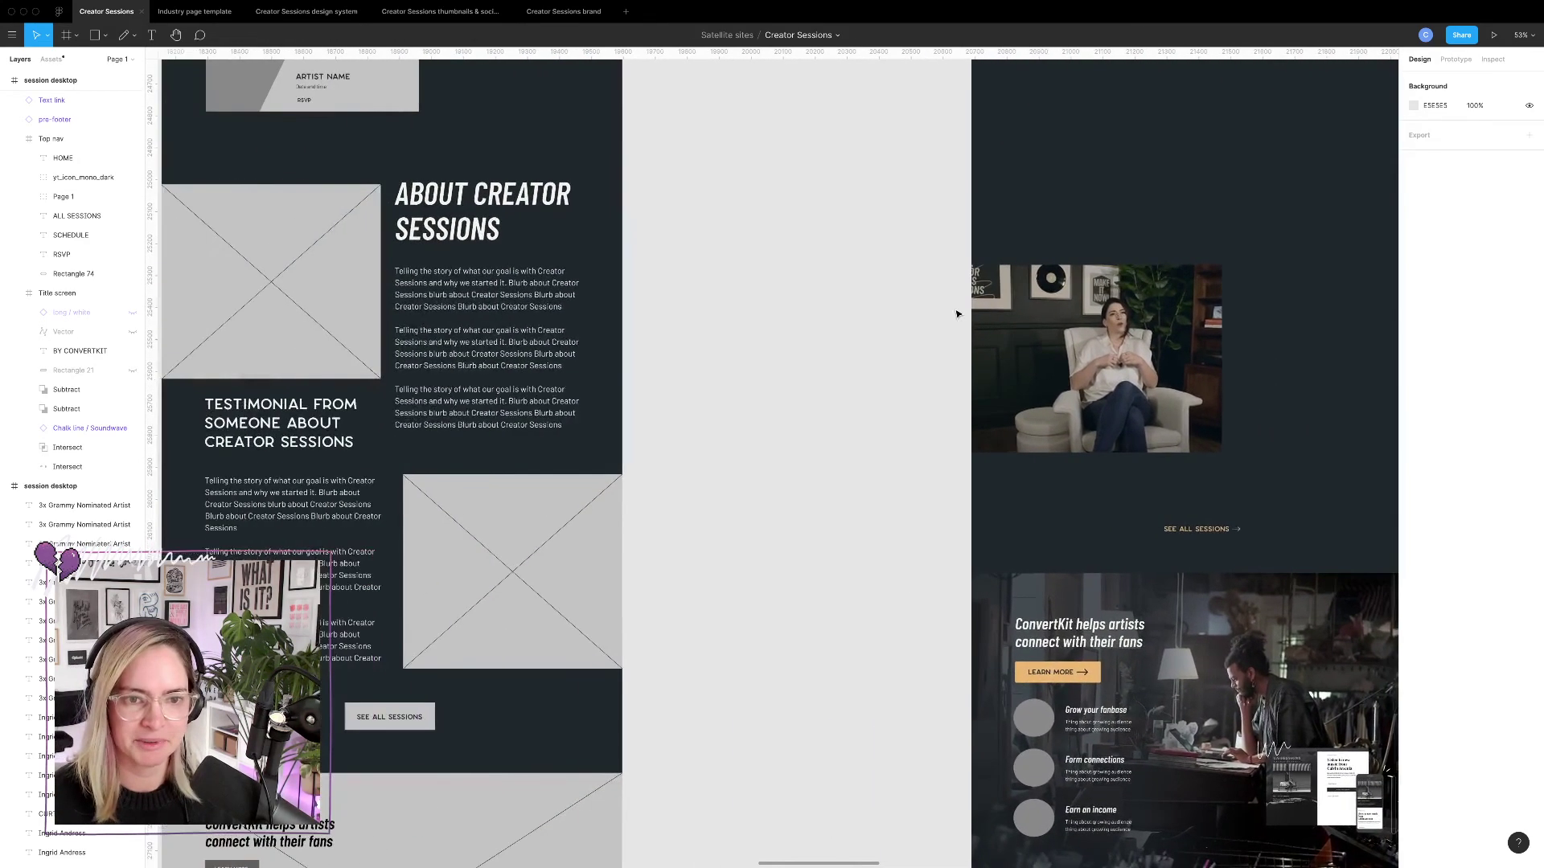
scroll(957, 312, "up", 1)
scroll(957, 312, "down", 5)
scroll(958, 314, "up", 3)
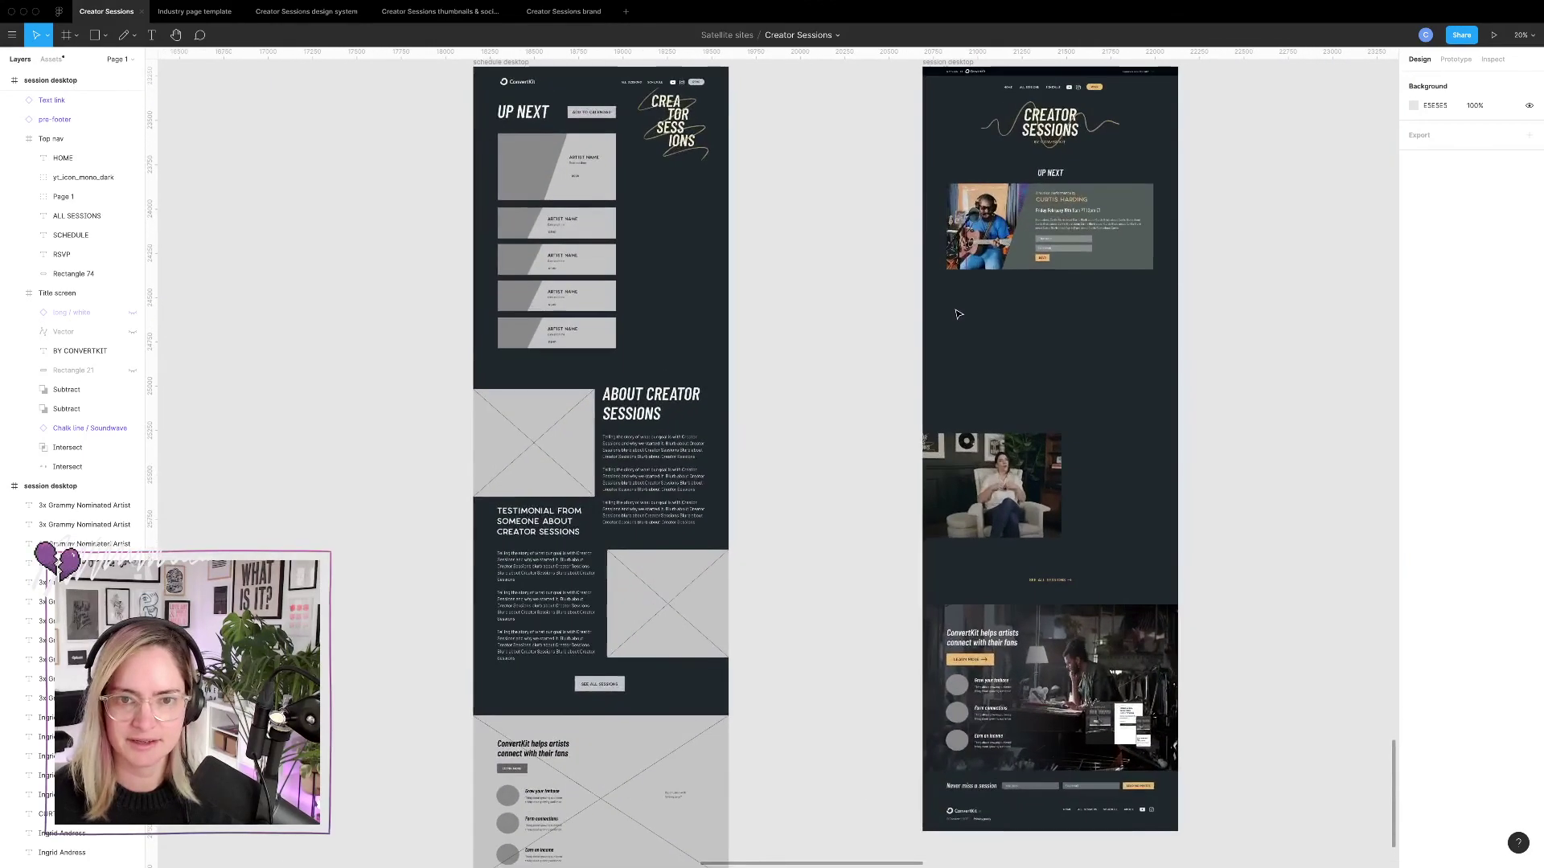
Duplicate the UP NEXT heading into the empty area above the about photo's right edge, at about X 783, Y 1654.
left_click(1060, 173)
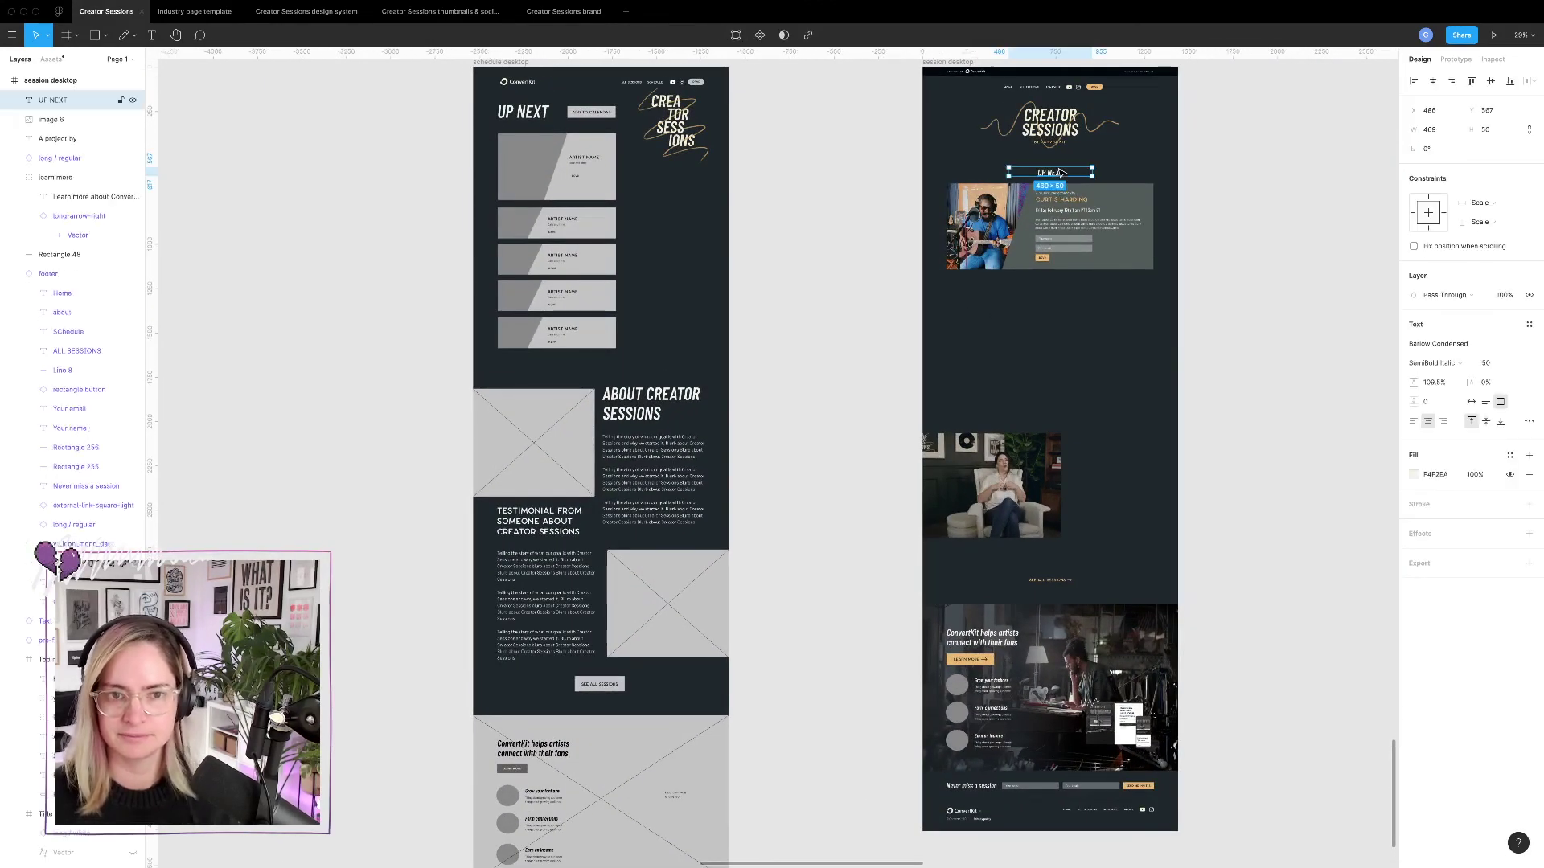
scroll(1056, 176, "up", 5)
left_click_drag(1051, 174, 1162, 558)
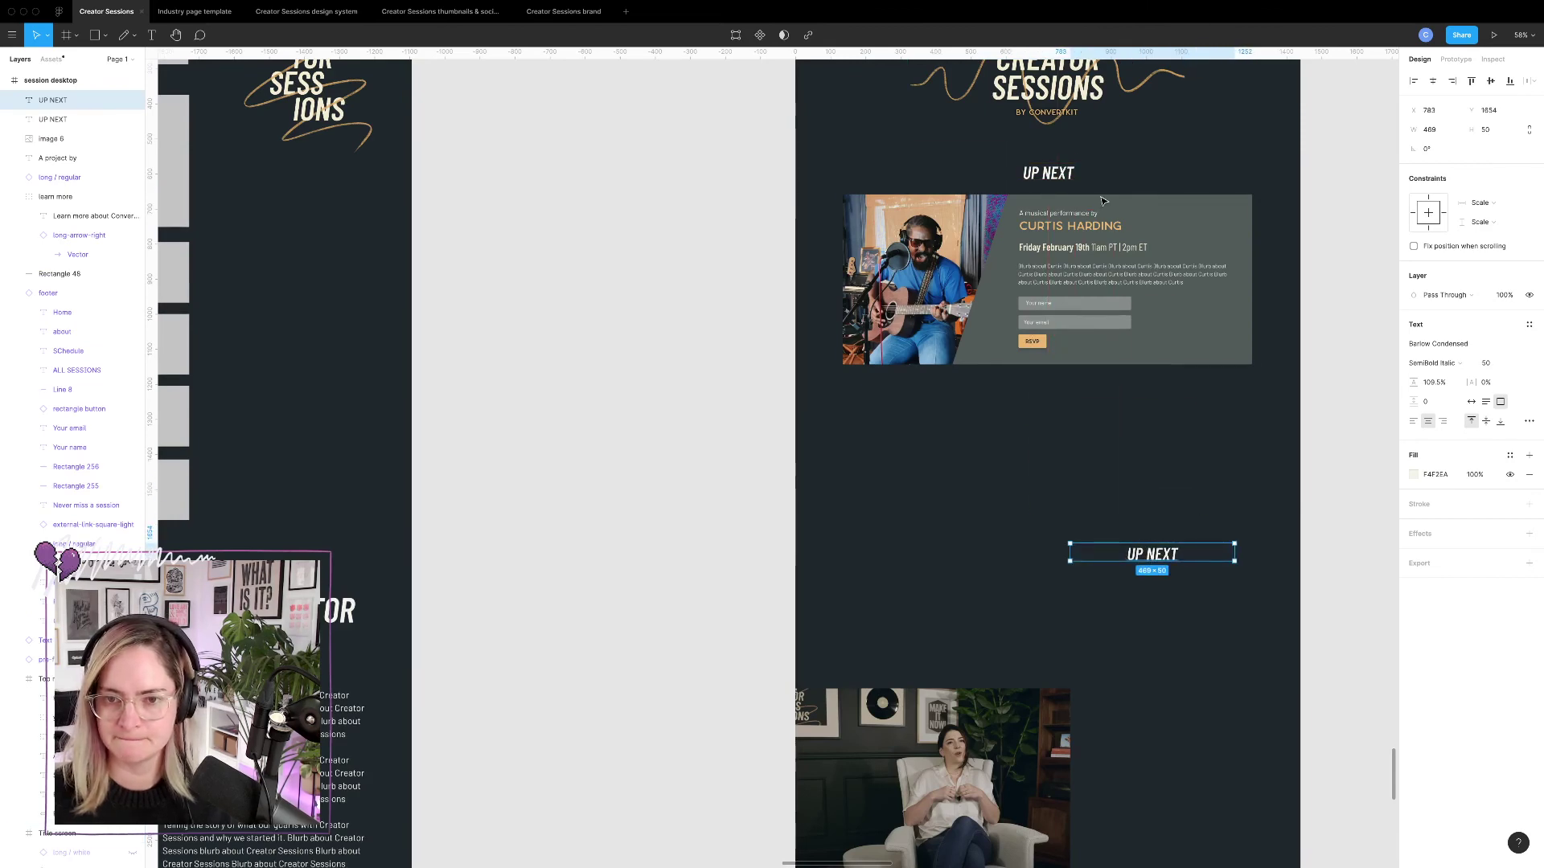
Change the duplicated heading's text to "ABOUT" and left-align it.
scroll(1159, 557, "down", 7)
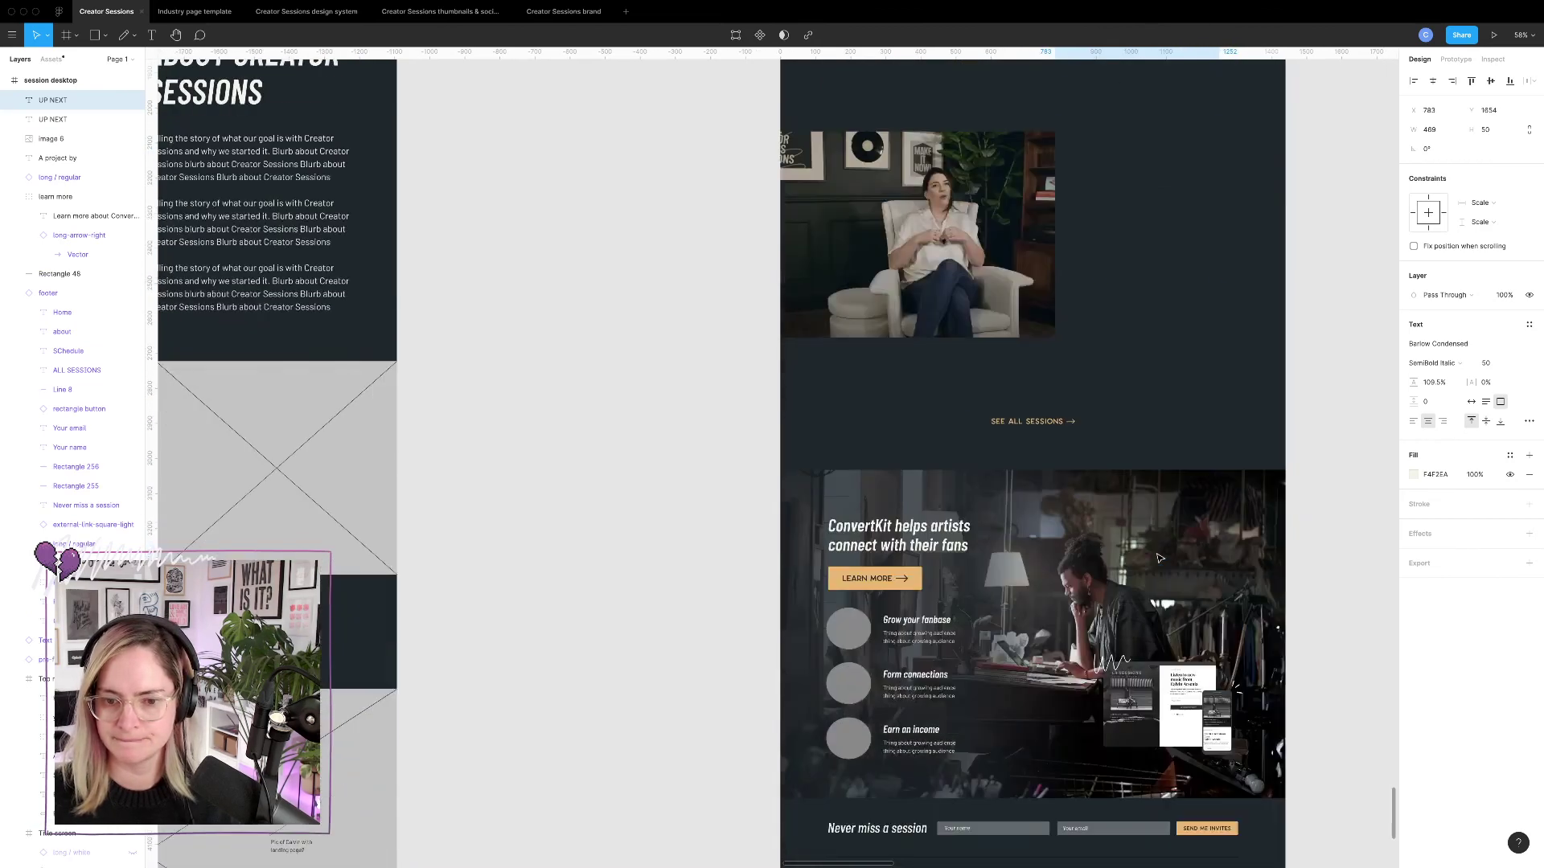
scroll(1113, 475, "up", 7)
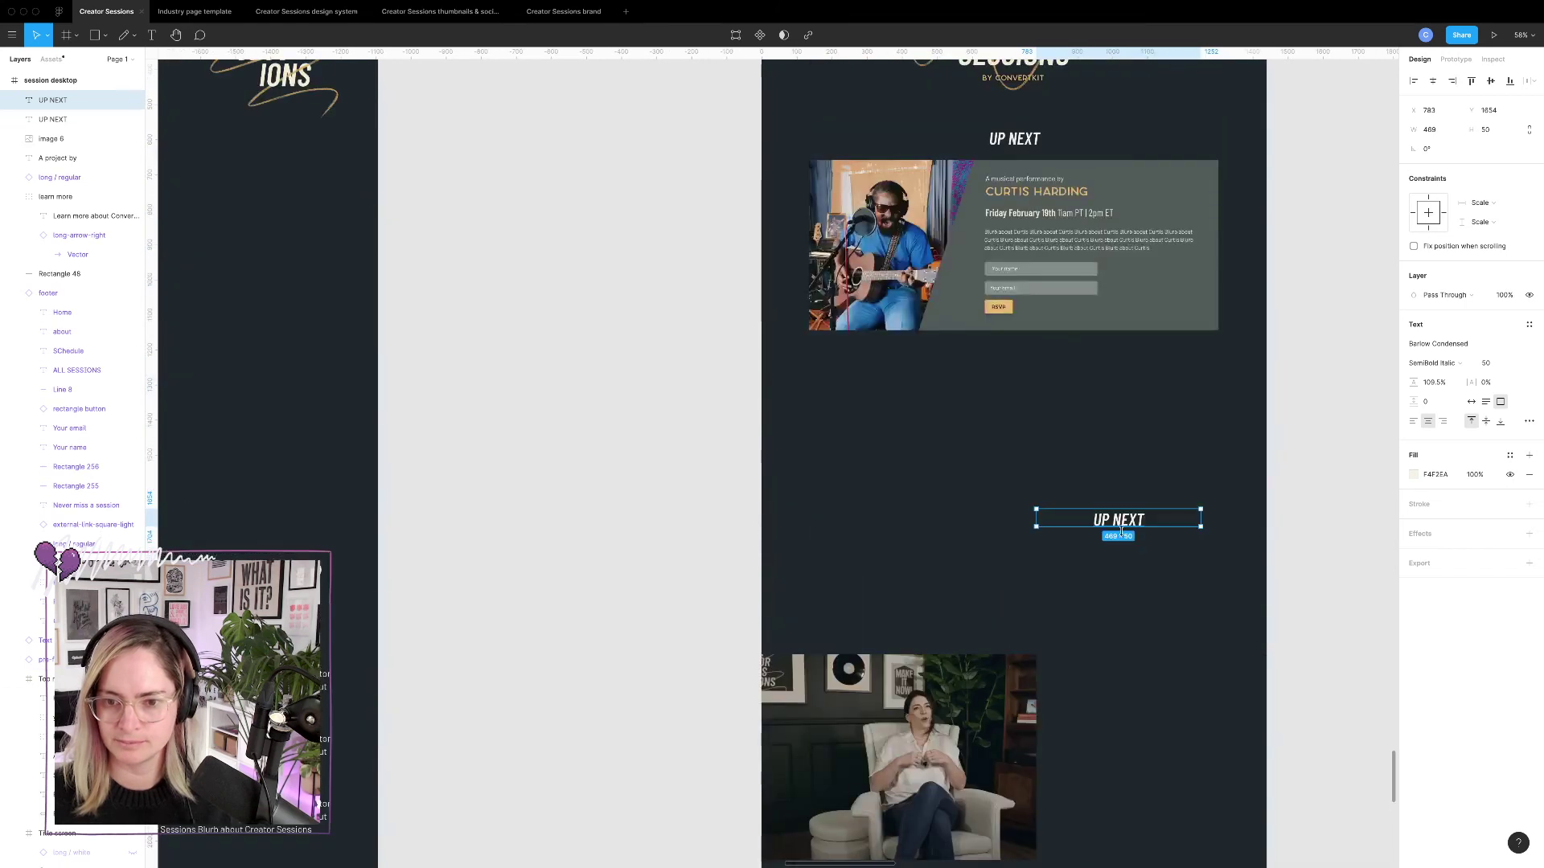
double_click(1127, 520)
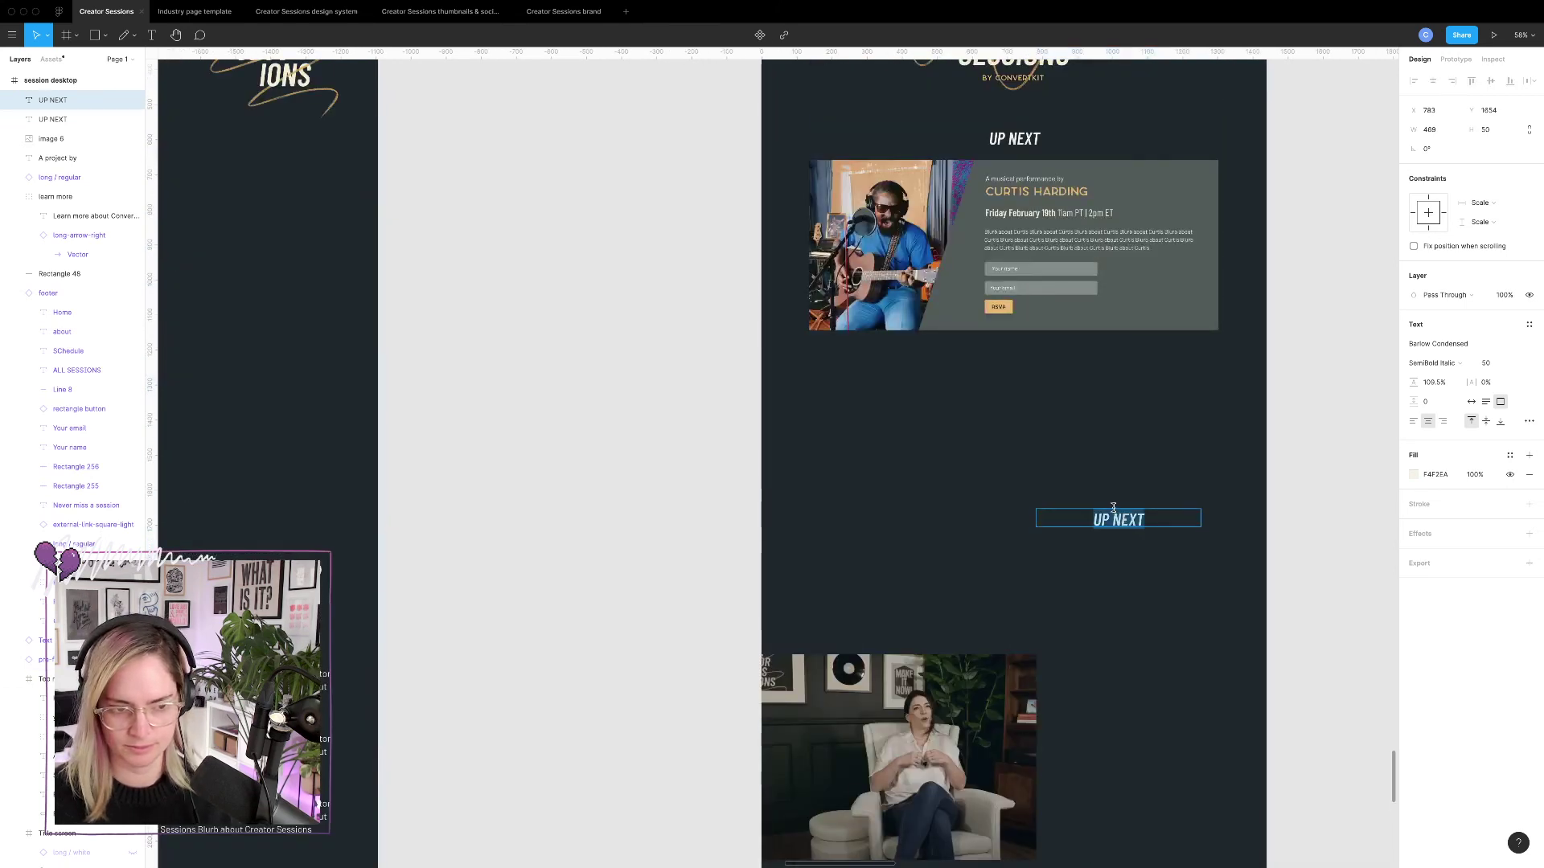
type("ABOUT")
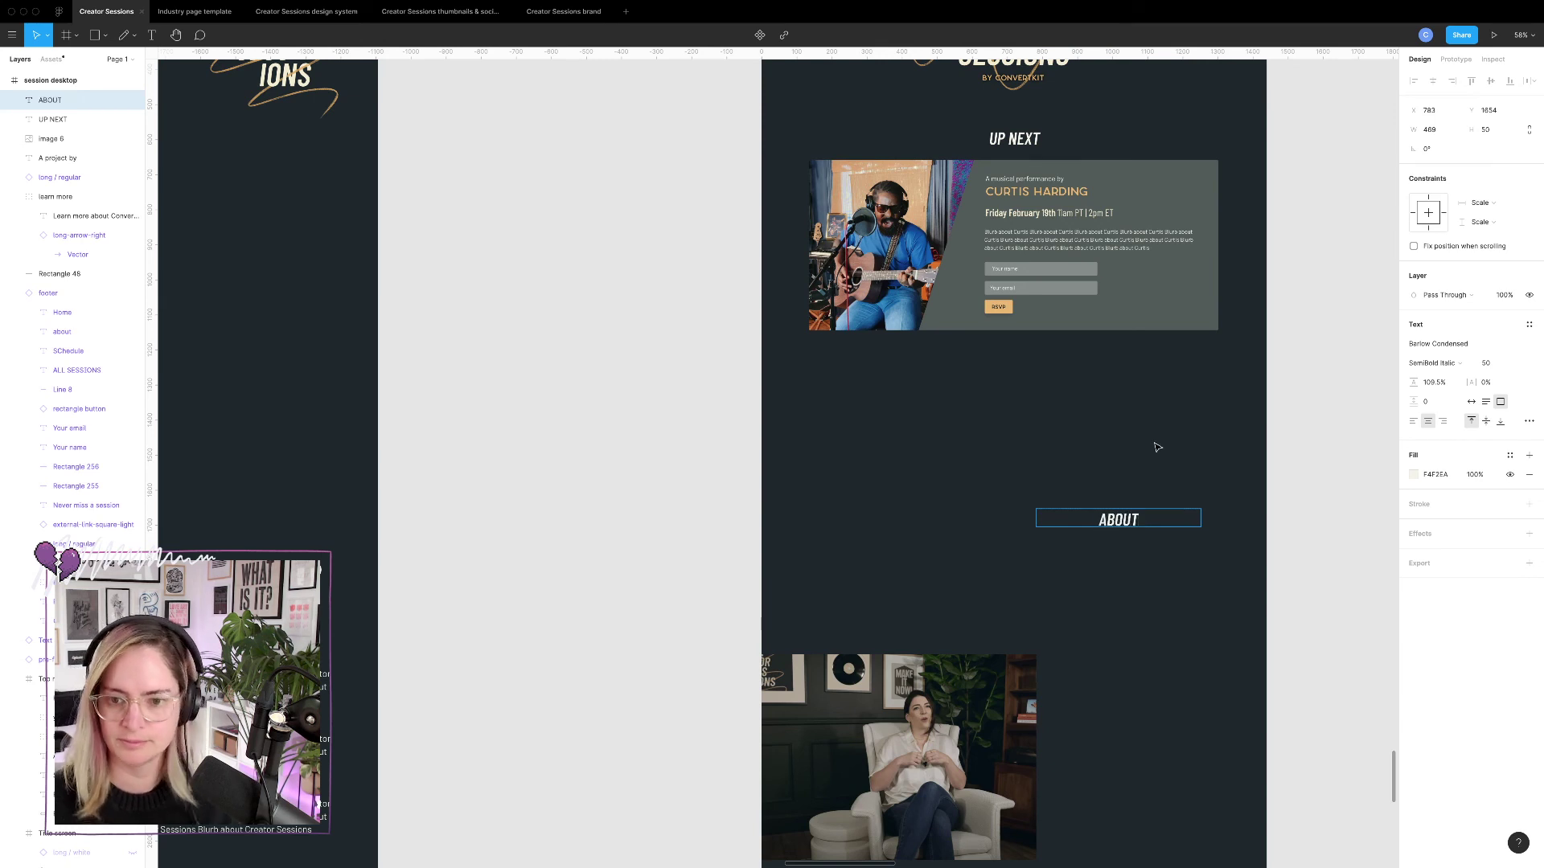
key("Escape")
left_click(1392, 431)
left_click(1126, 524)
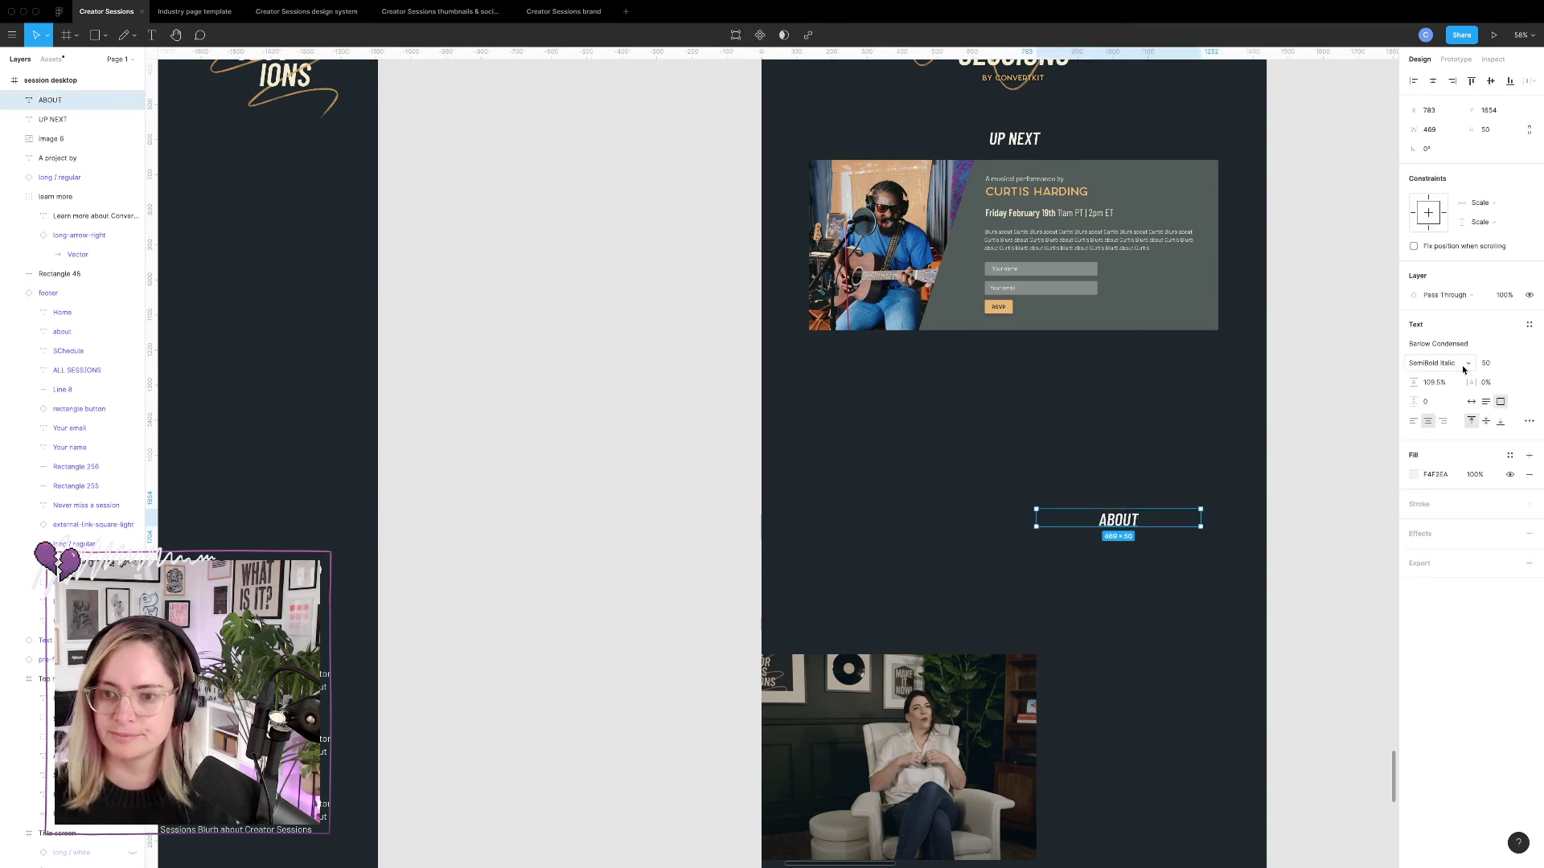
left_click(1413, 420)
left_click(1005, 456)
scroll(985, 456, "down", 1)
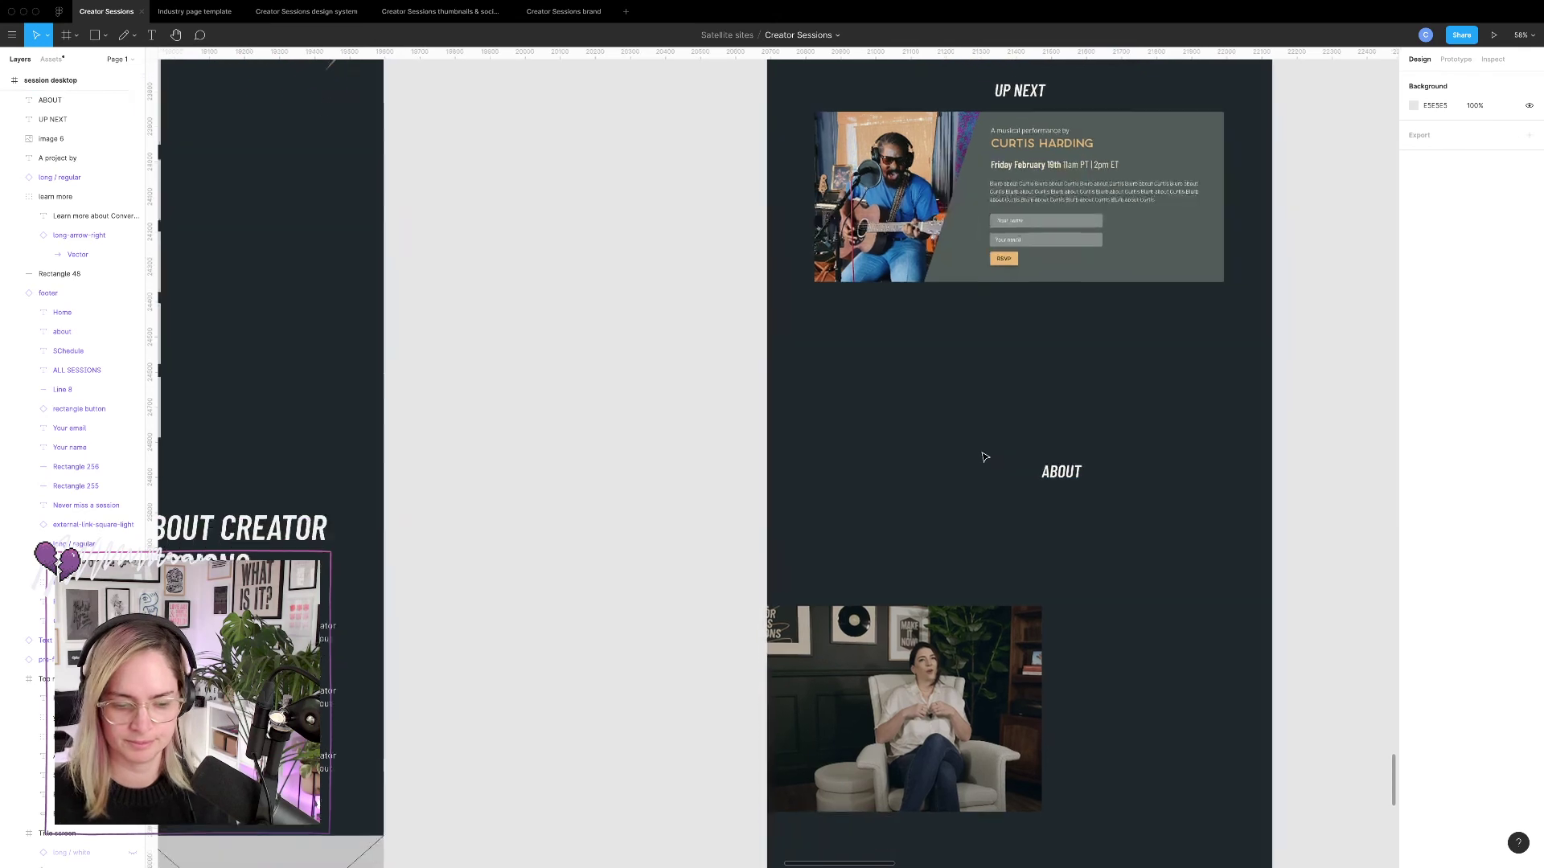
Move the seated woman's photo up closer to the ABOUT heading and place a duplicate overlapping its lower right corner at about X 688, Y 2117.
scroll(985, 457, "down", 1)
left_click(963, 580)
left_click_drag(965, 607, 1179, 653)
left_click(1096, 538)
left_click(906, 522)
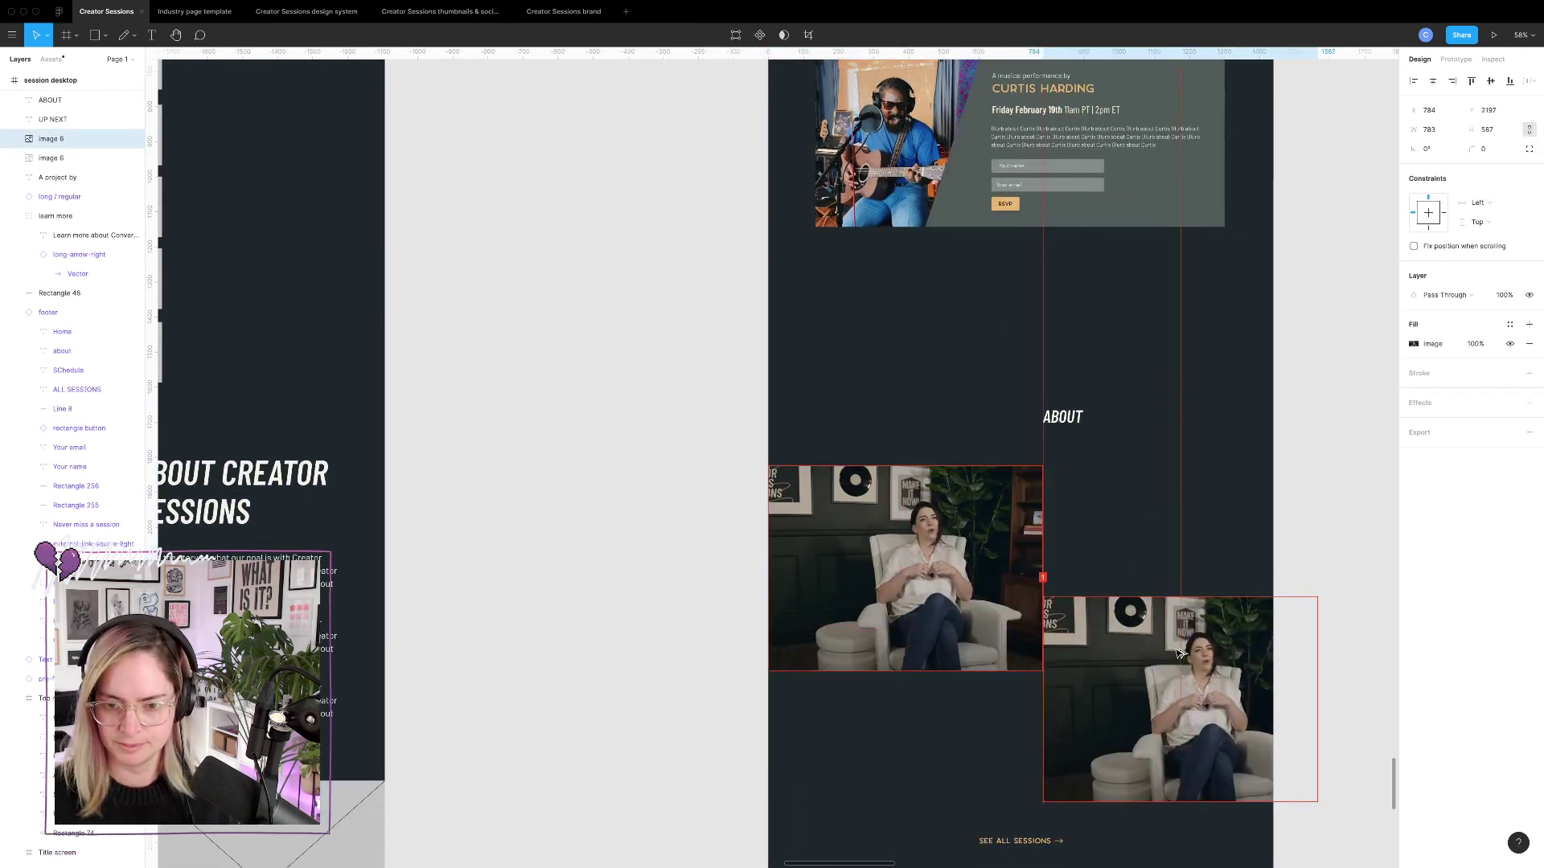
Switch to YouTube in Chrome, open ConvertKit's Mandy Moore Creator Sessions video and pause it on the wide band shot at 3:29.
key("super+Tab")
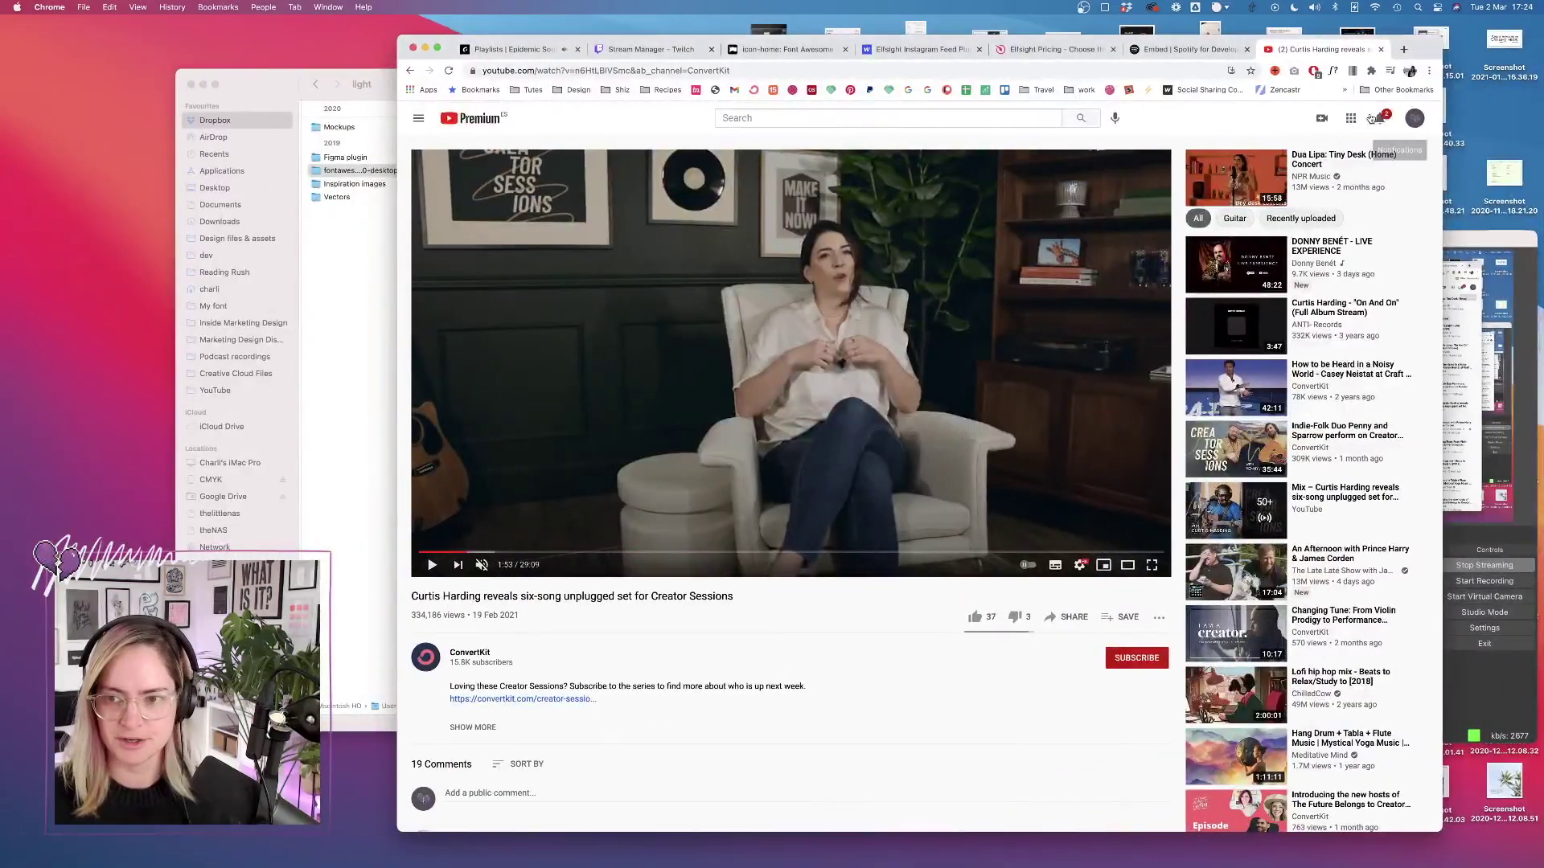
left_click(471, 654)
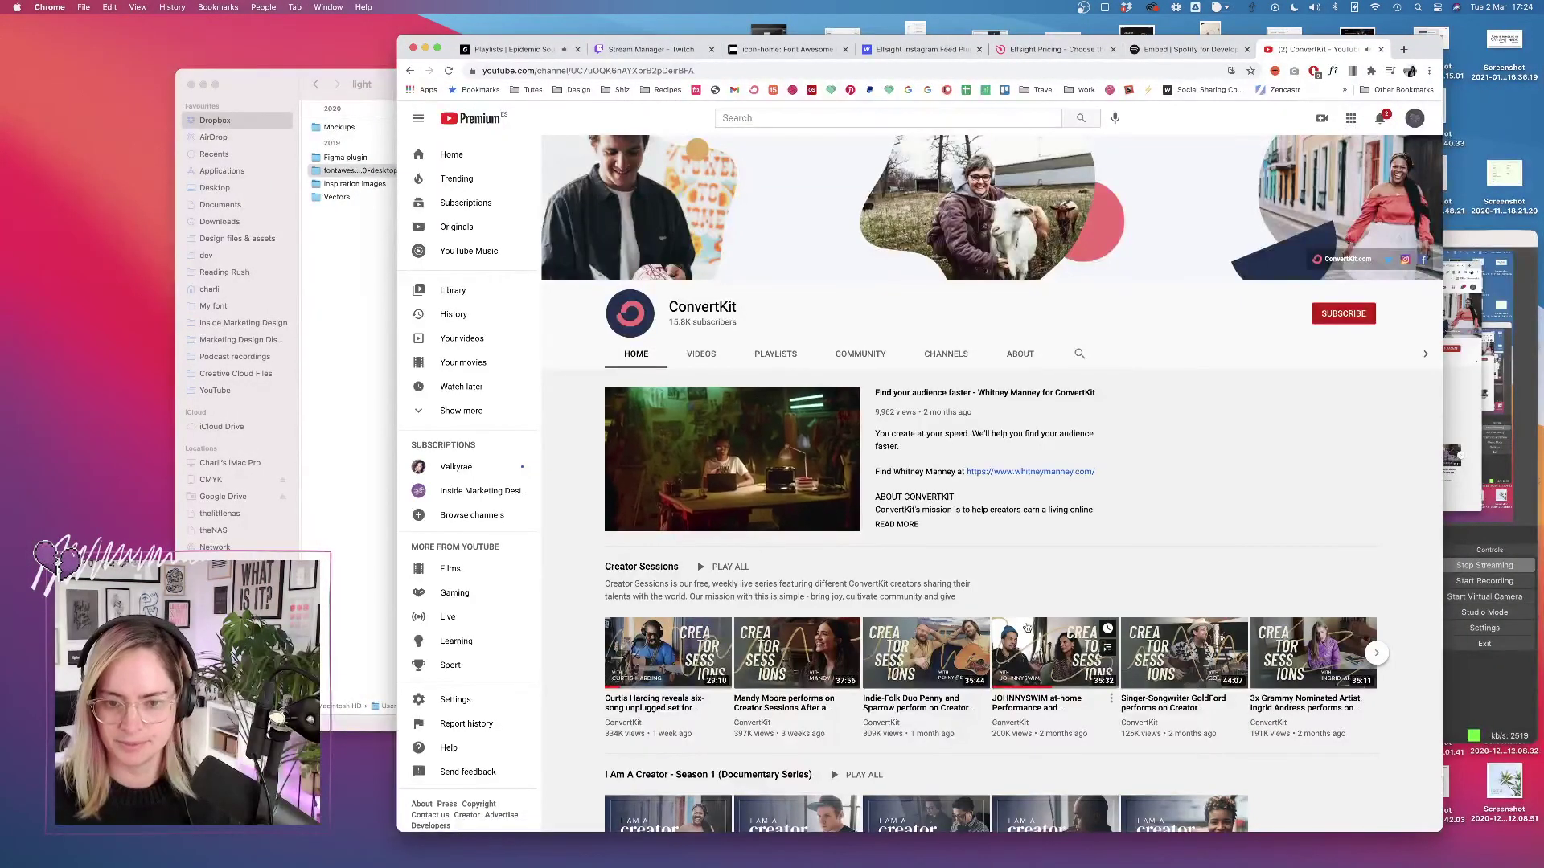
left_click(763, 653)
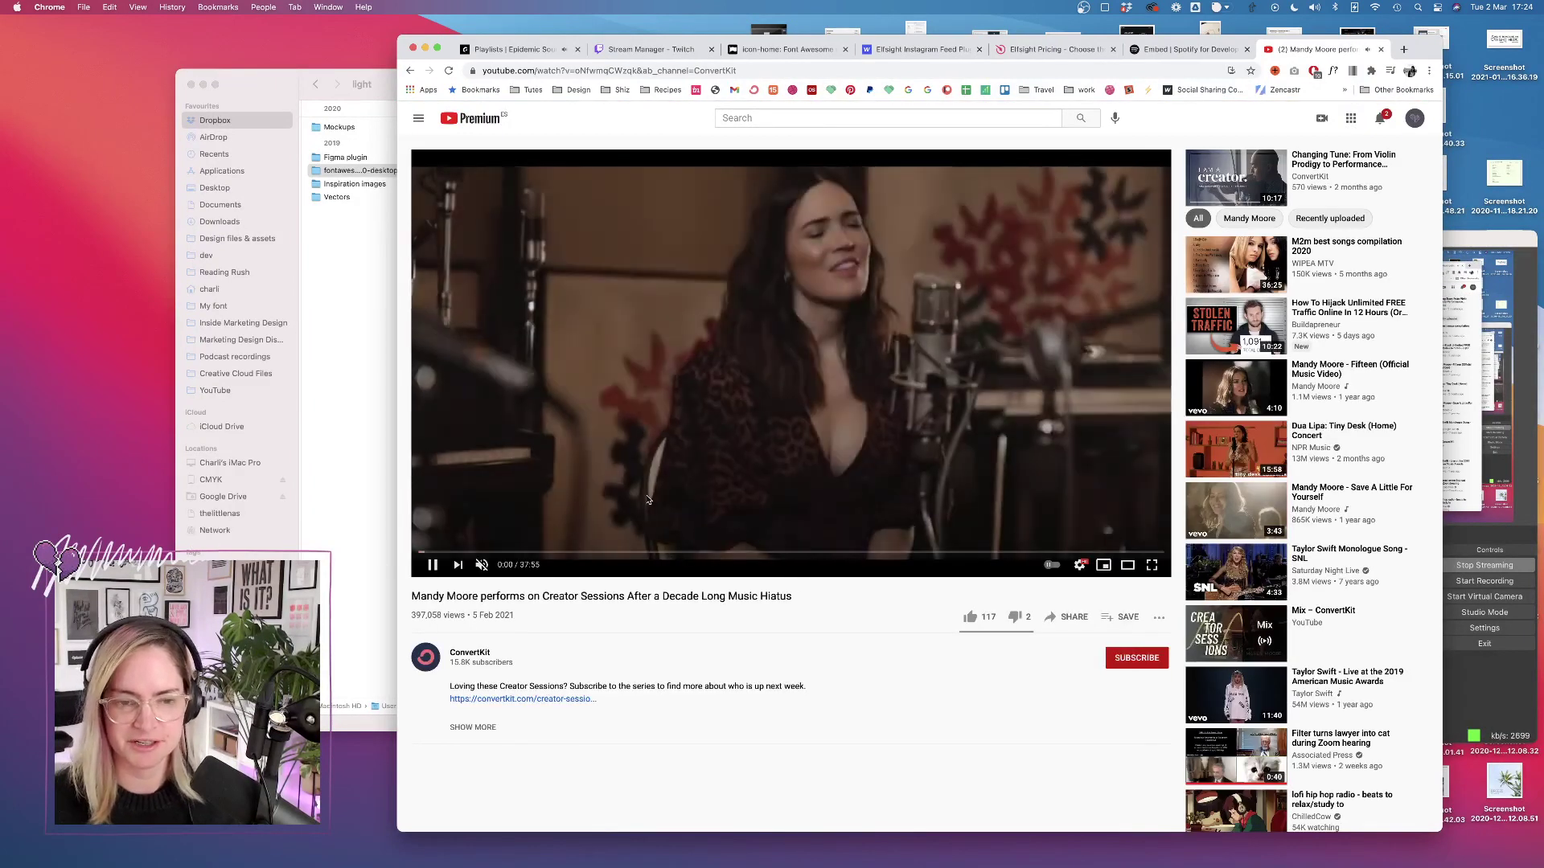
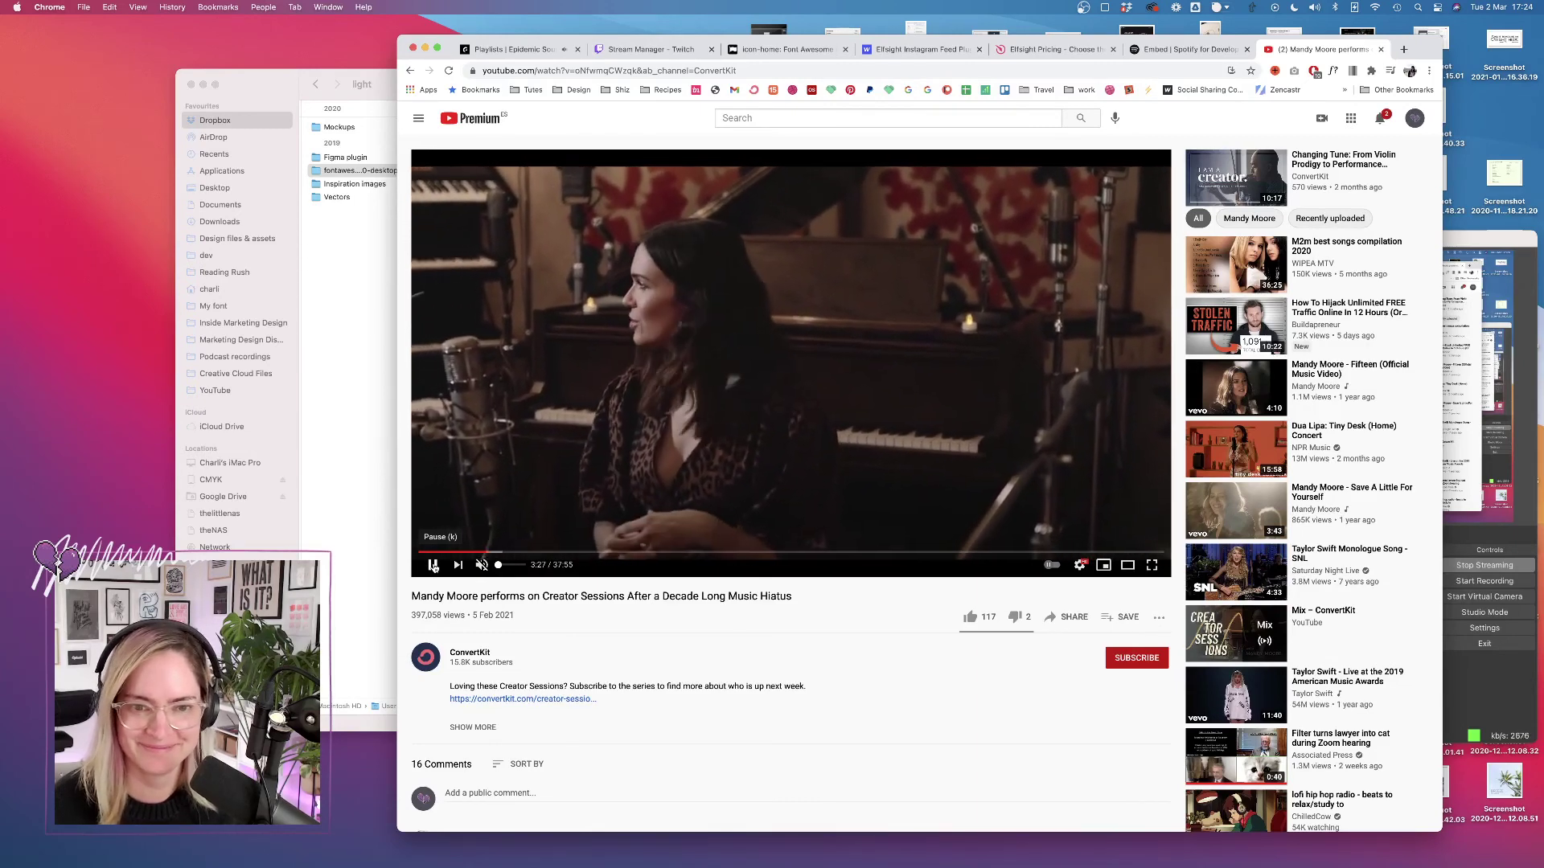
left_click(432, 565)
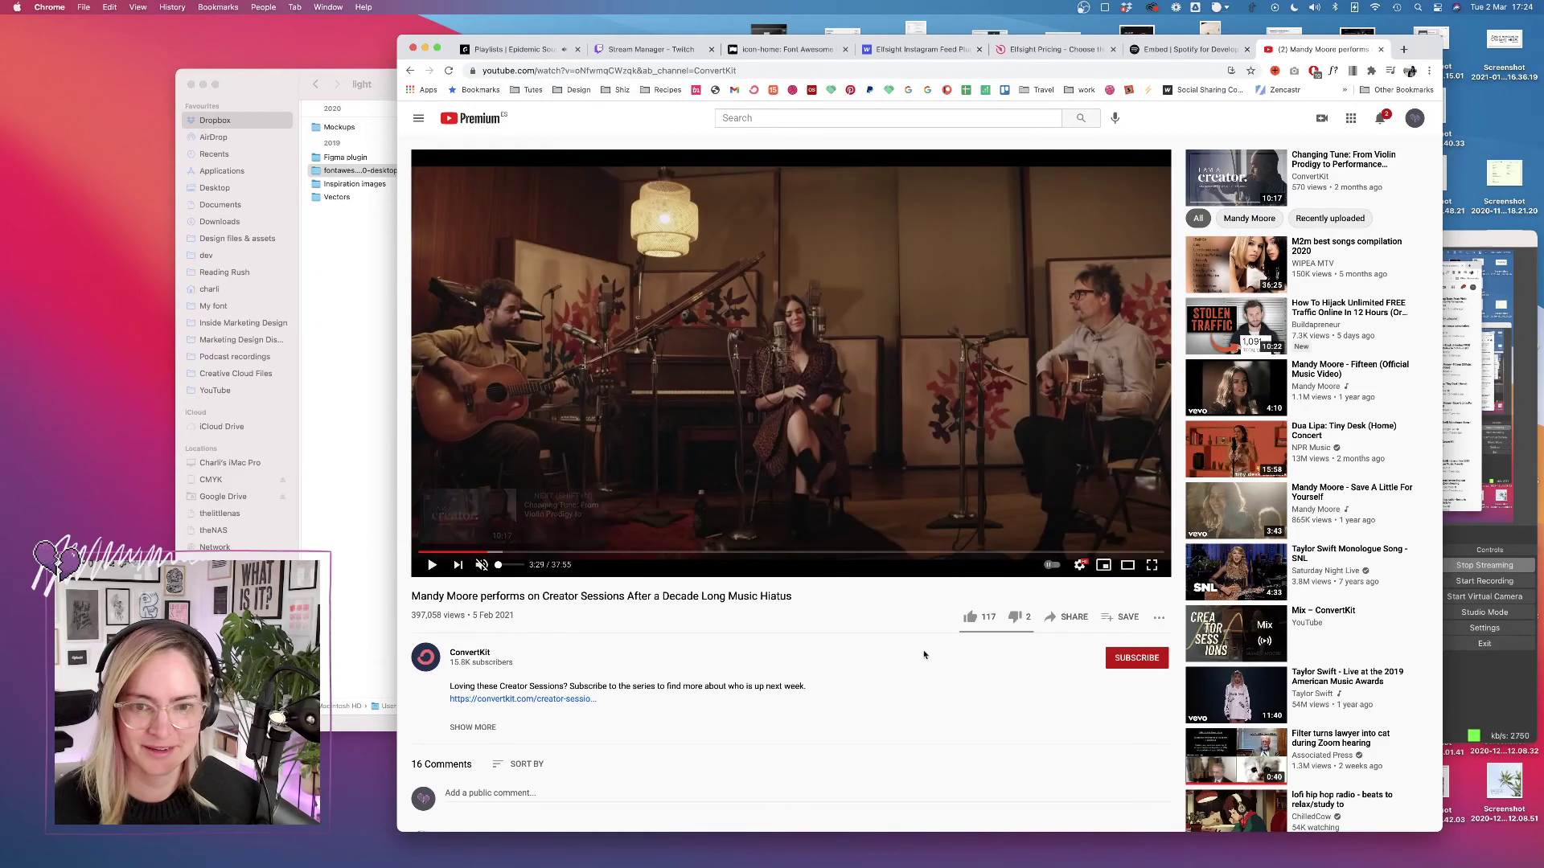
left_click(432, 566)
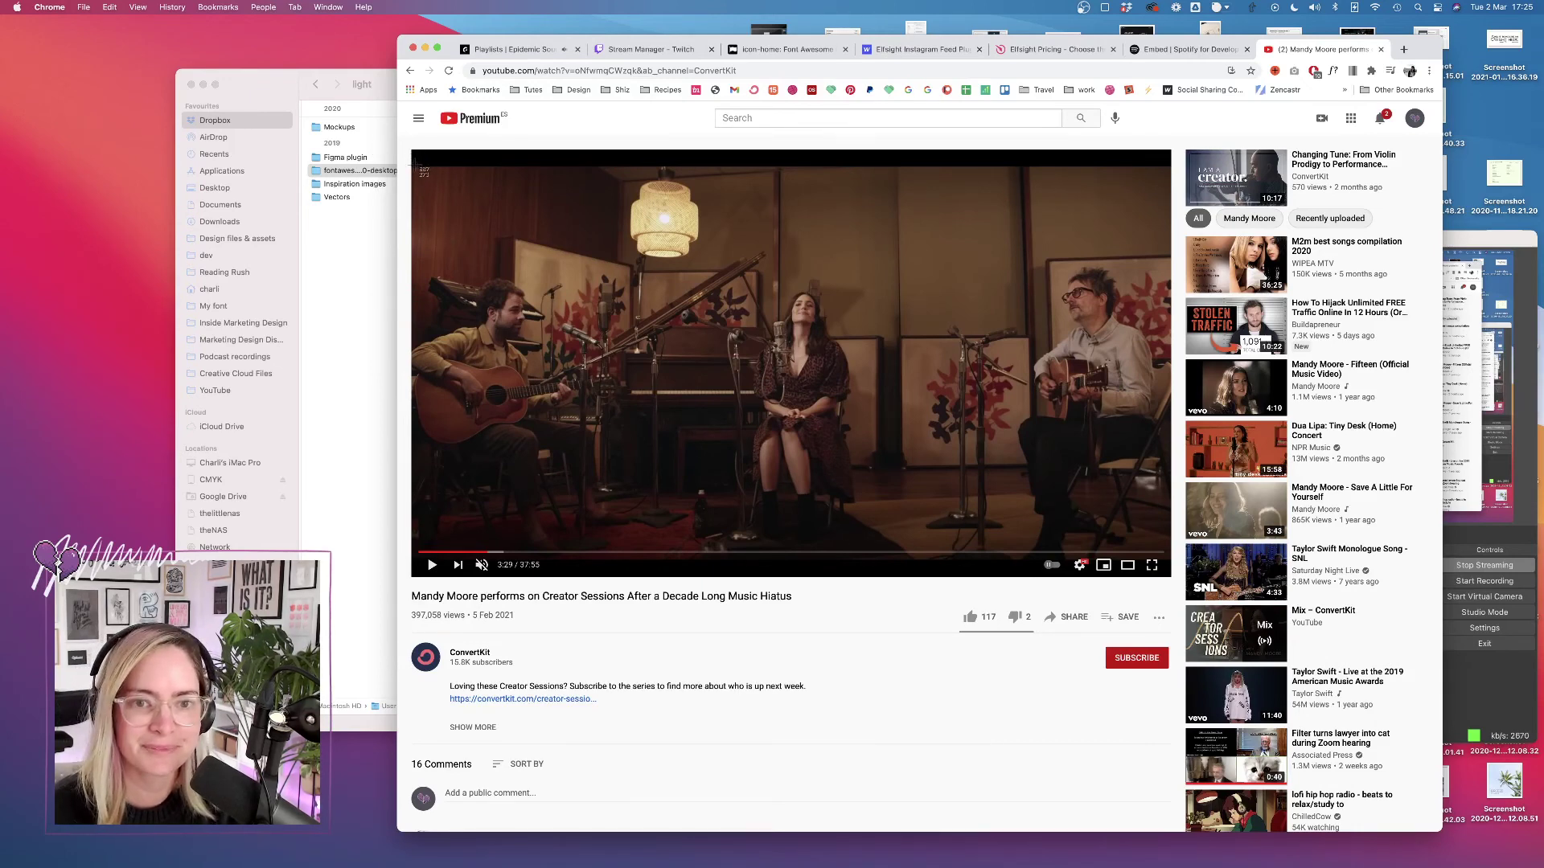
Take a screenshot of the paused video frame and save it to the clipboard.
left_click_drag(417, 169, 1169, 545)
right_click(1474, 820)
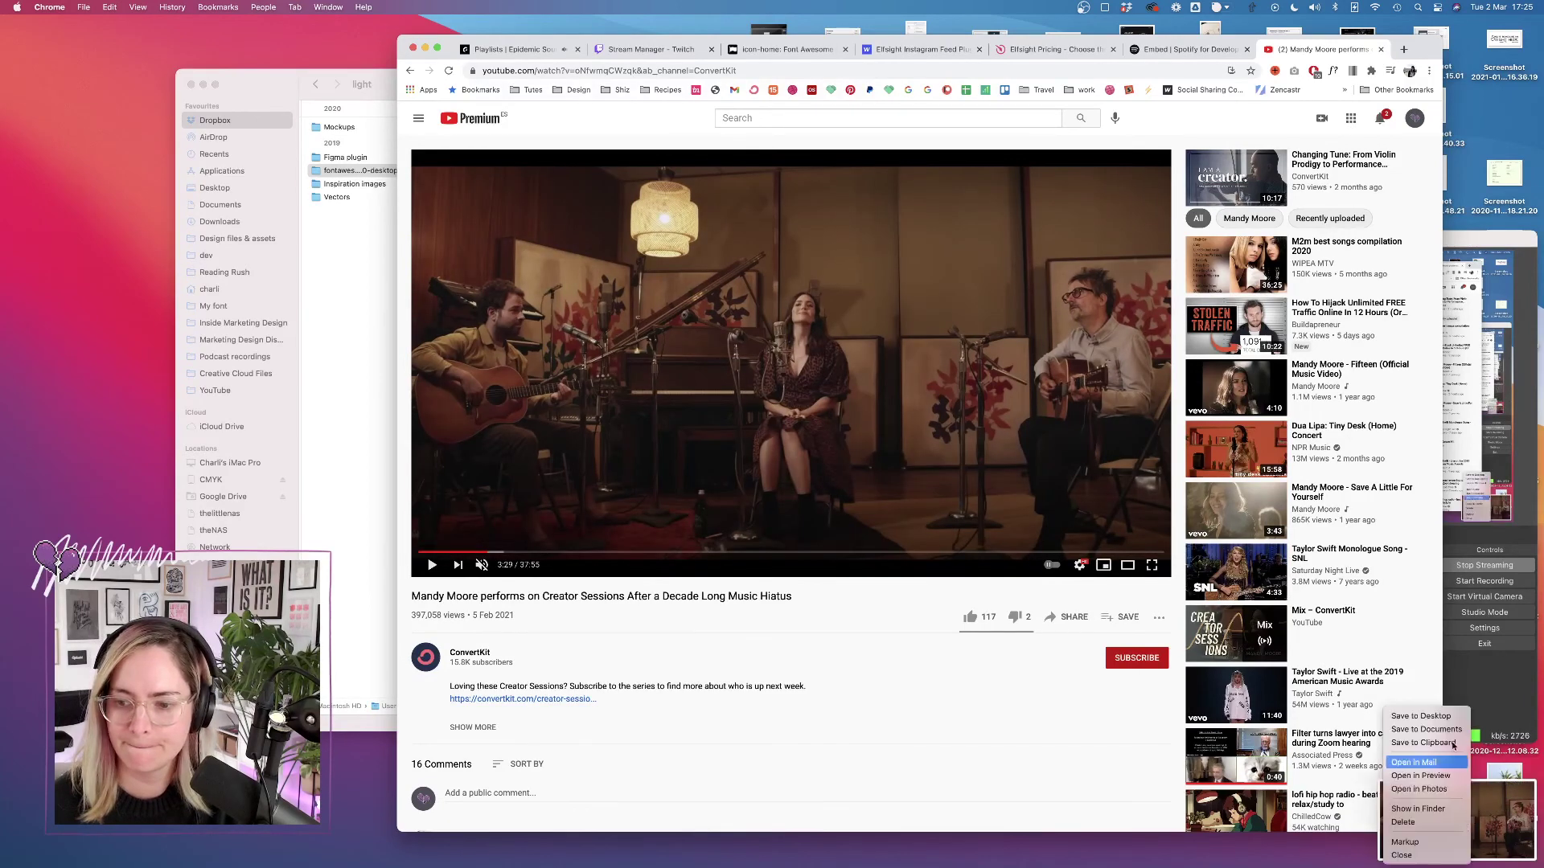
left_click(1423, 742)
Switch to Figma and replace the image in the overlapping duplicate photo with the copied band screenshot.
key("super+Tab")
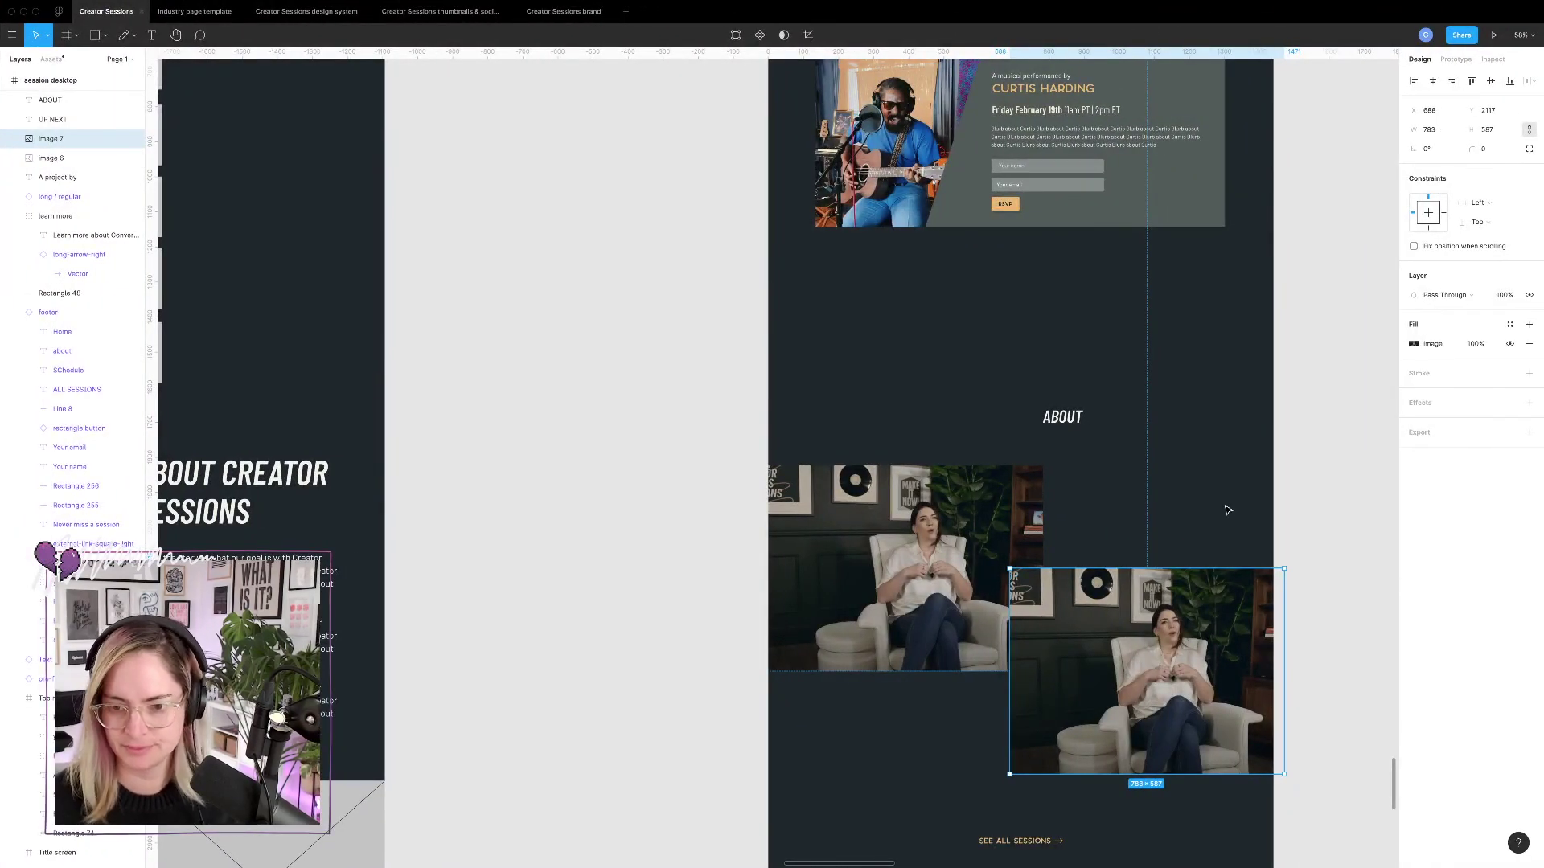
key("super+v")
key("Escape")
left_click(1195, 616)
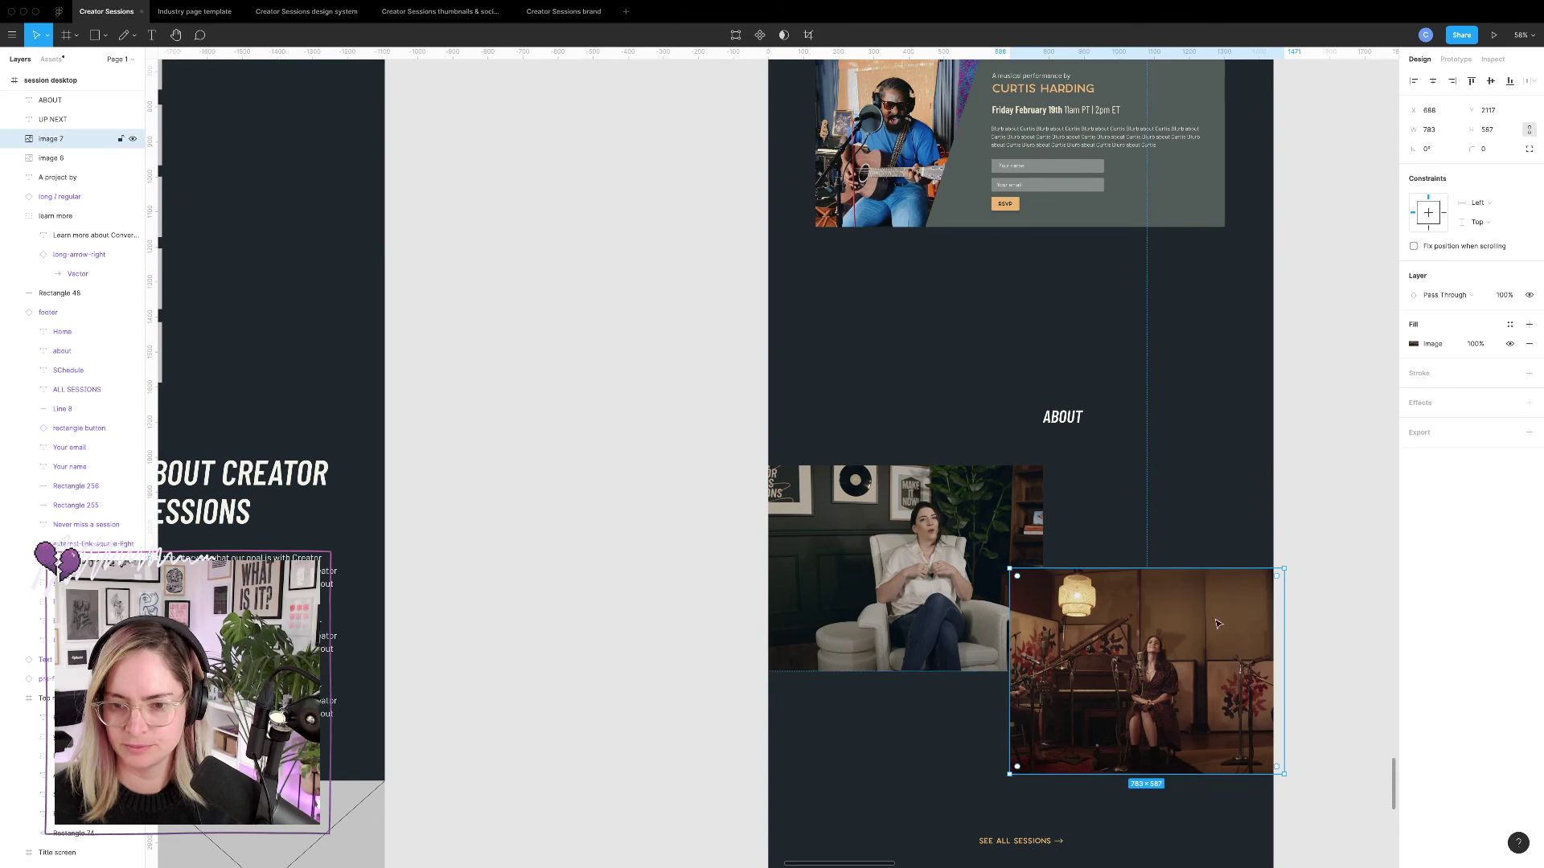
Set the band photo's fill to Crop, shift the image to include the guitarist, and move the photo up to about X 651, Y 1734.
left_click(1414, 344)
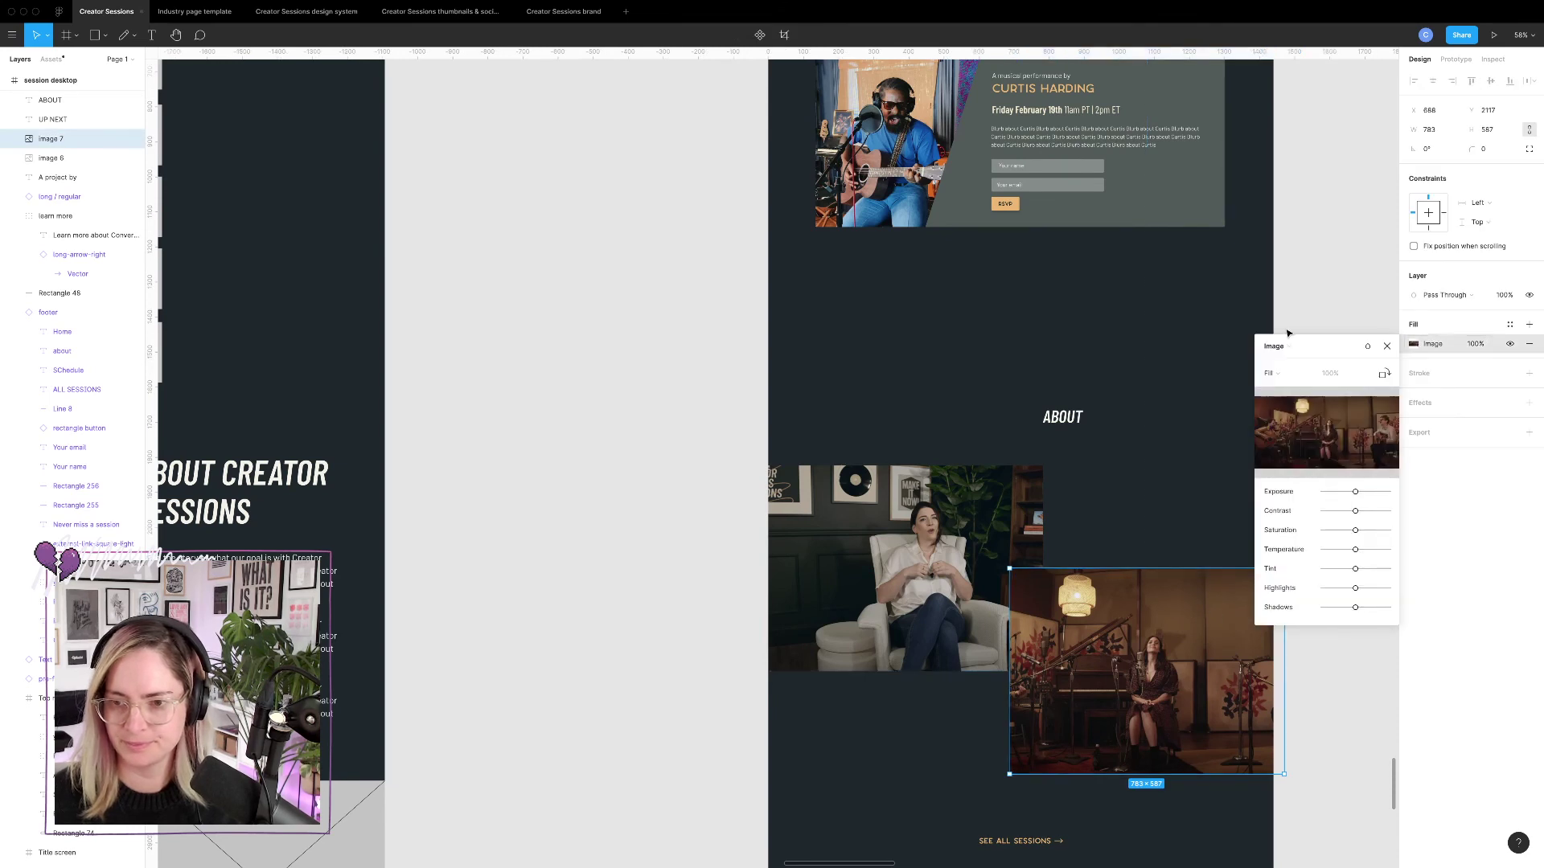
left_click(1272, 374)
left_click(1293, 400)
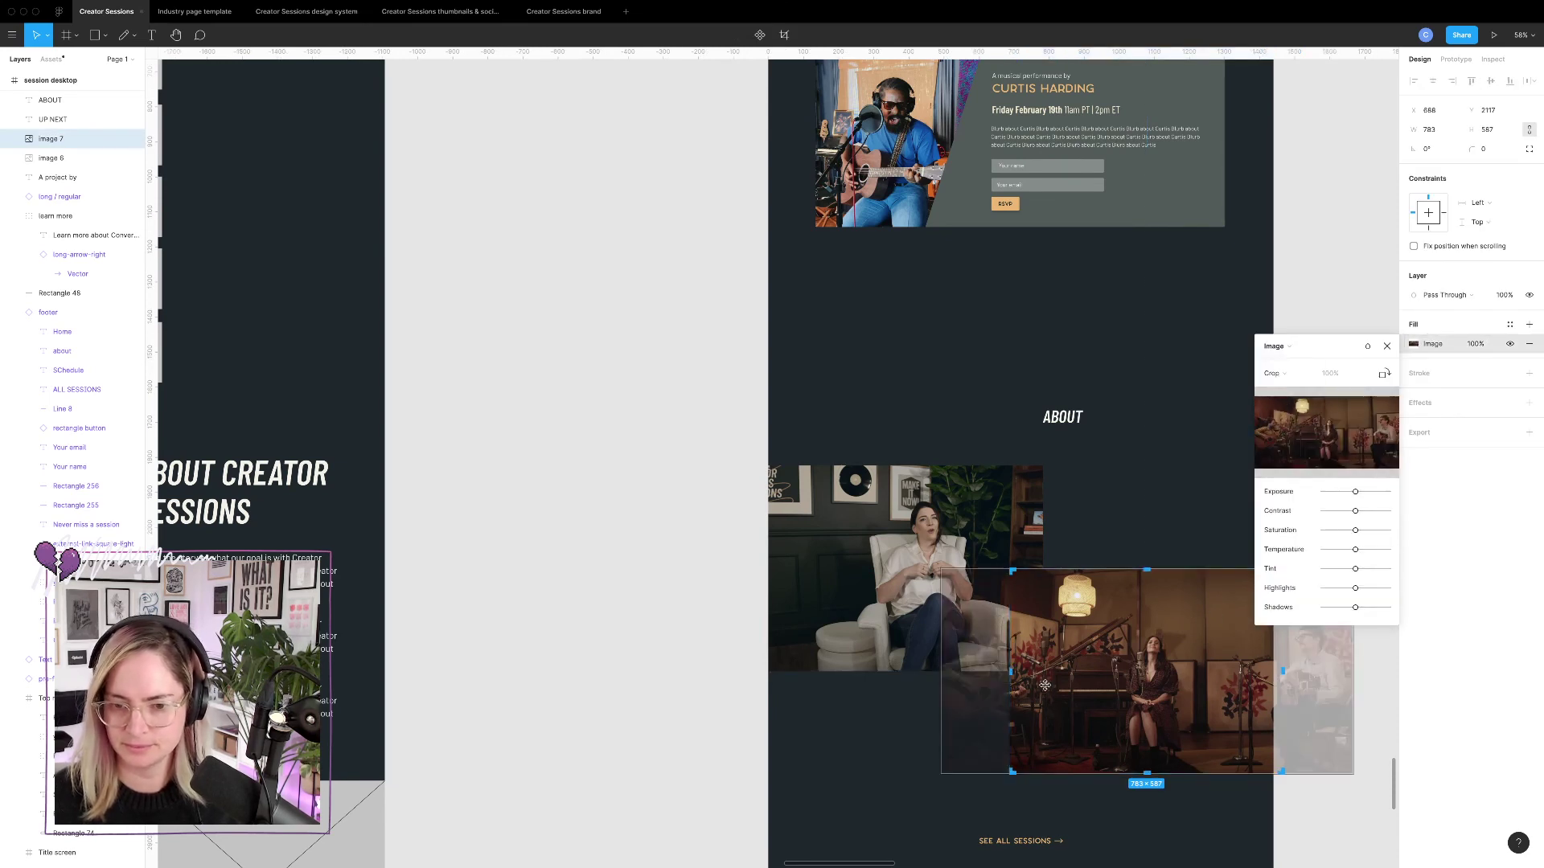
left_click_drag(1044, 685, 1129, 537)
key("Escape")
key("Escape")
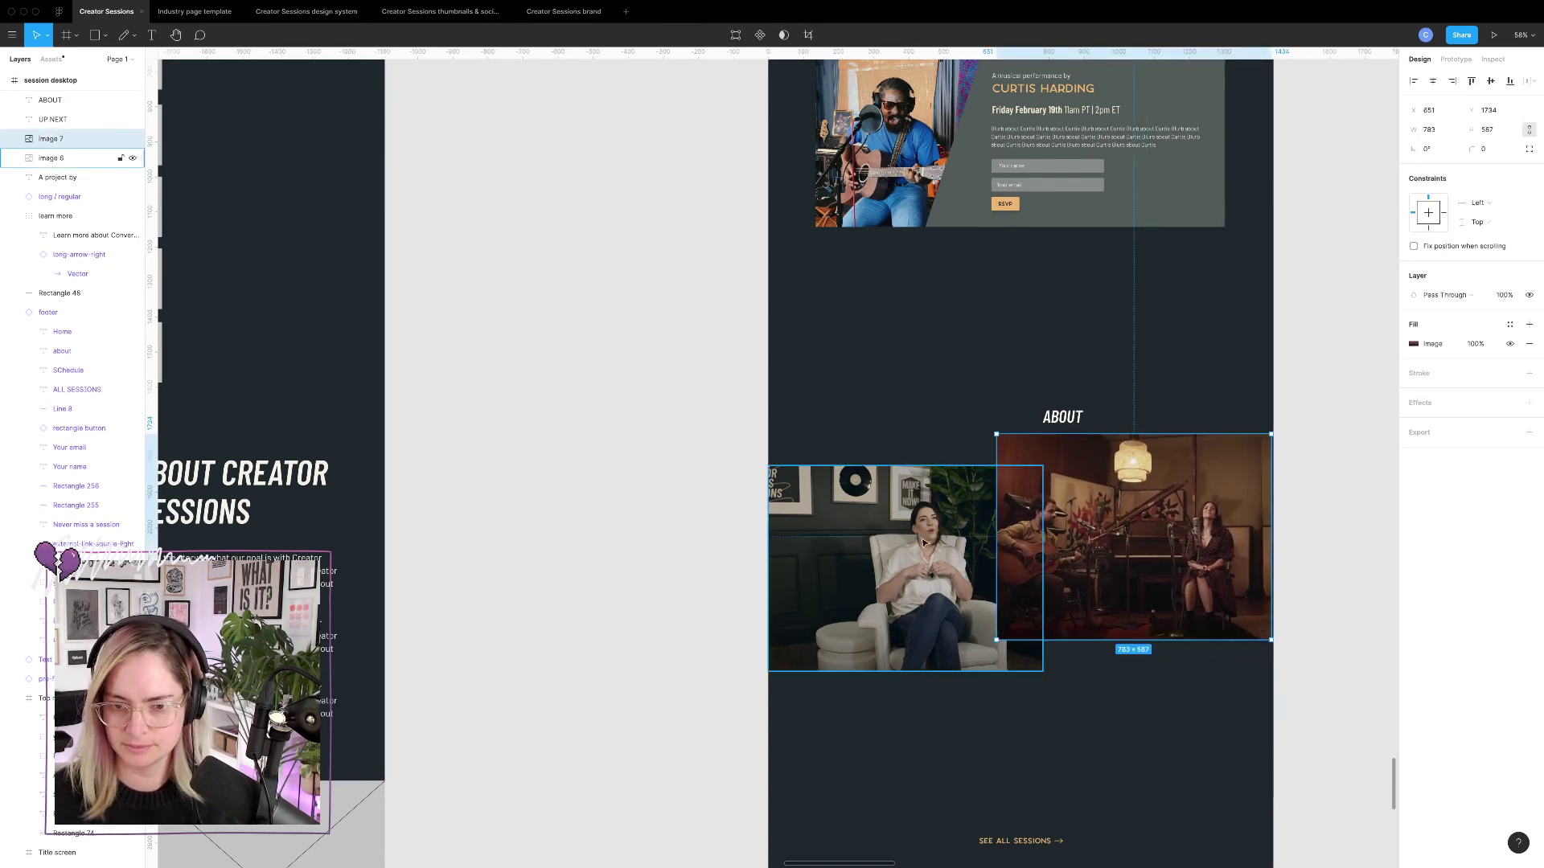
Move the seated woman's photo down, place the ABOUT heading at X 135, Y 1331, and top-align the band photo with the heading.
left_click_drag(925, 544, 925, 665)
left_click_drag(1073, 416, 840, 302)
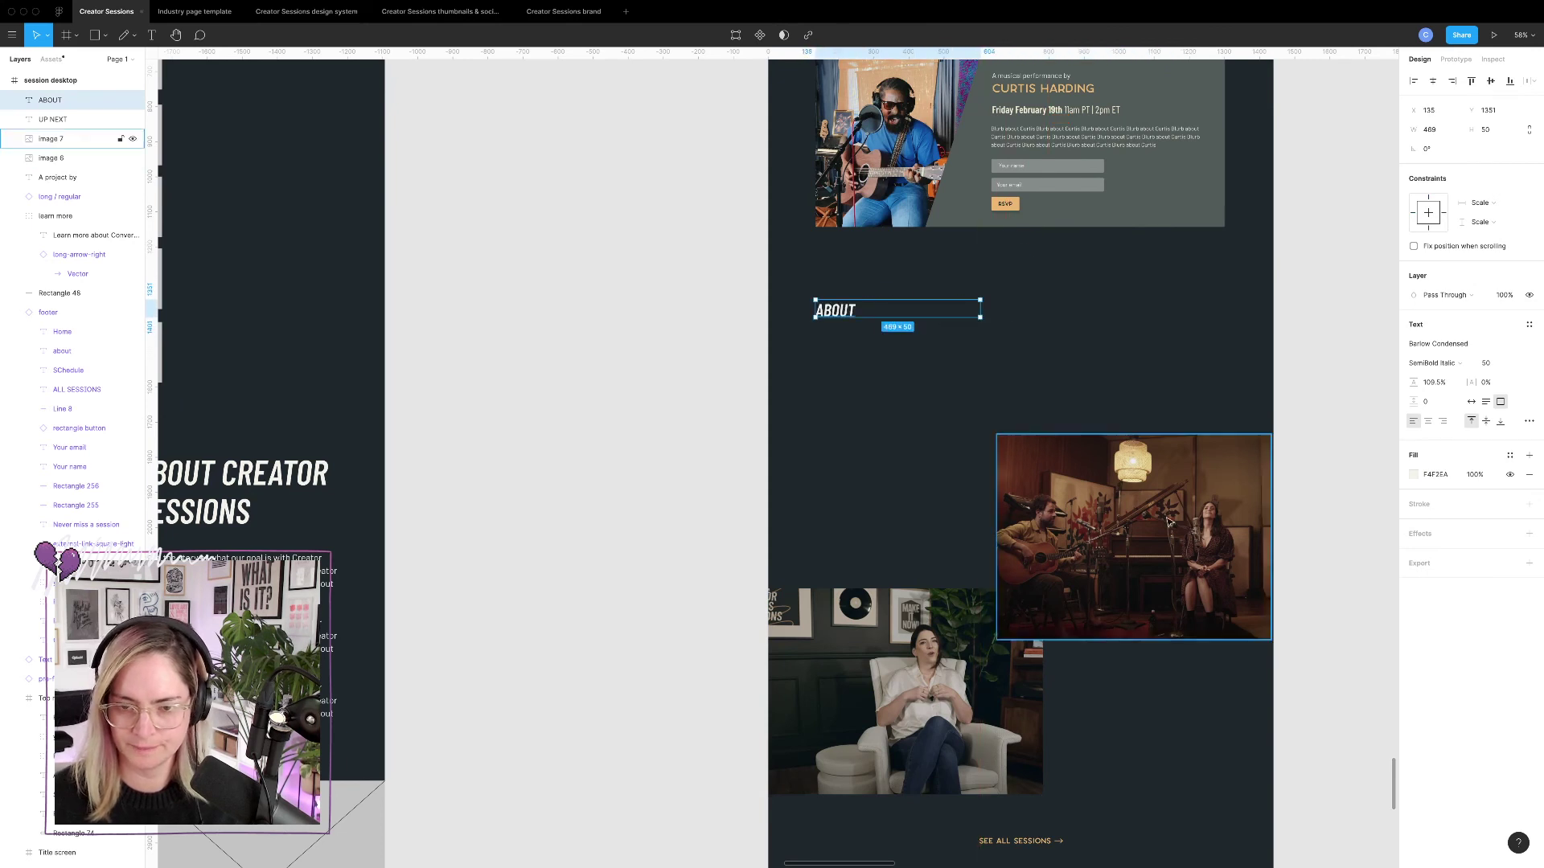
left_click_drag(1168, 521, 1179, 398)
left_click(1254, 626)
Shrink the seated woman's photo slightly, keeping it flush with the page's left edge below the band photo.
left_click_drag(989, 671, 914, 652)
left_click_drag(1039, 574, 978, 621)
left_click(1081, 634)
Copy the small chalk scribble from the home desktop design and place it over the band photo's upper left corner.
scroll(1080, 635, "down", 10)
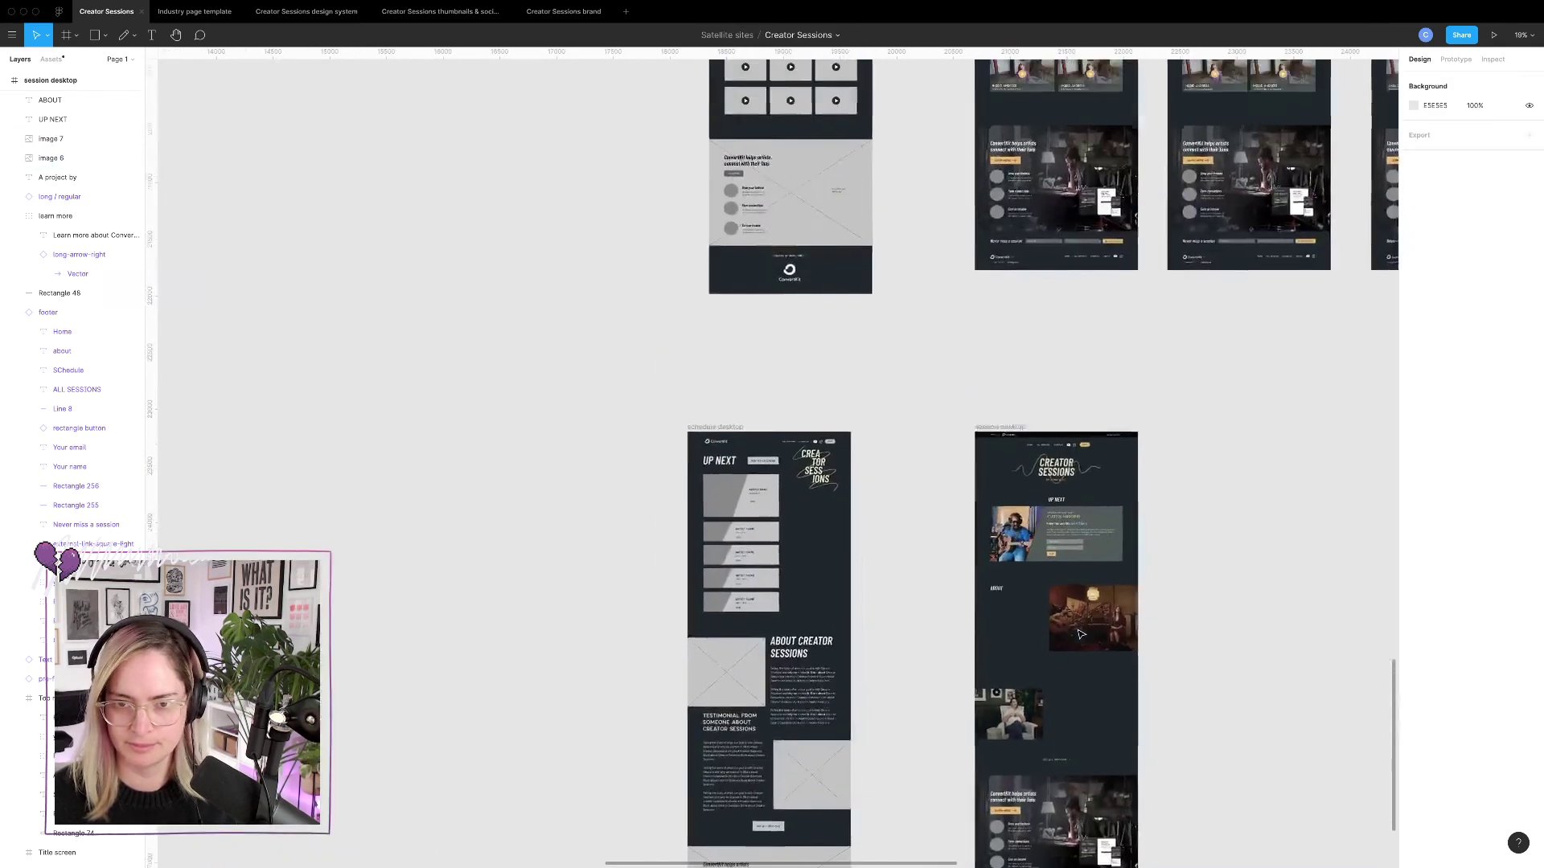
scroll(1081, 635, "up", 10)
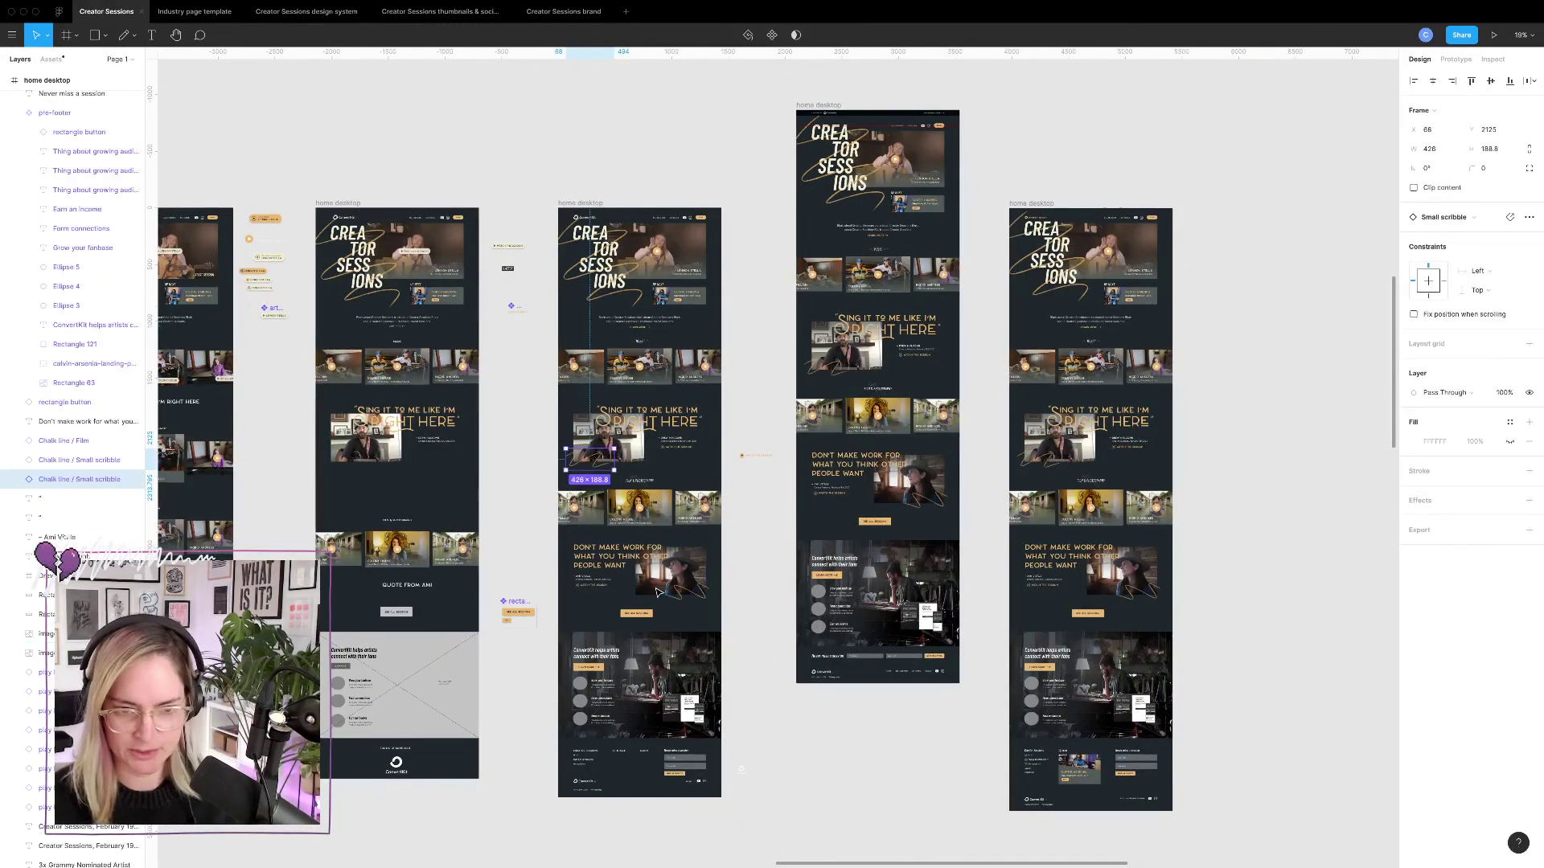
scroll(659, 577, "down", 20)
scroll(659, 577, "left", 6)
scroll(951, 517, "up", 10)
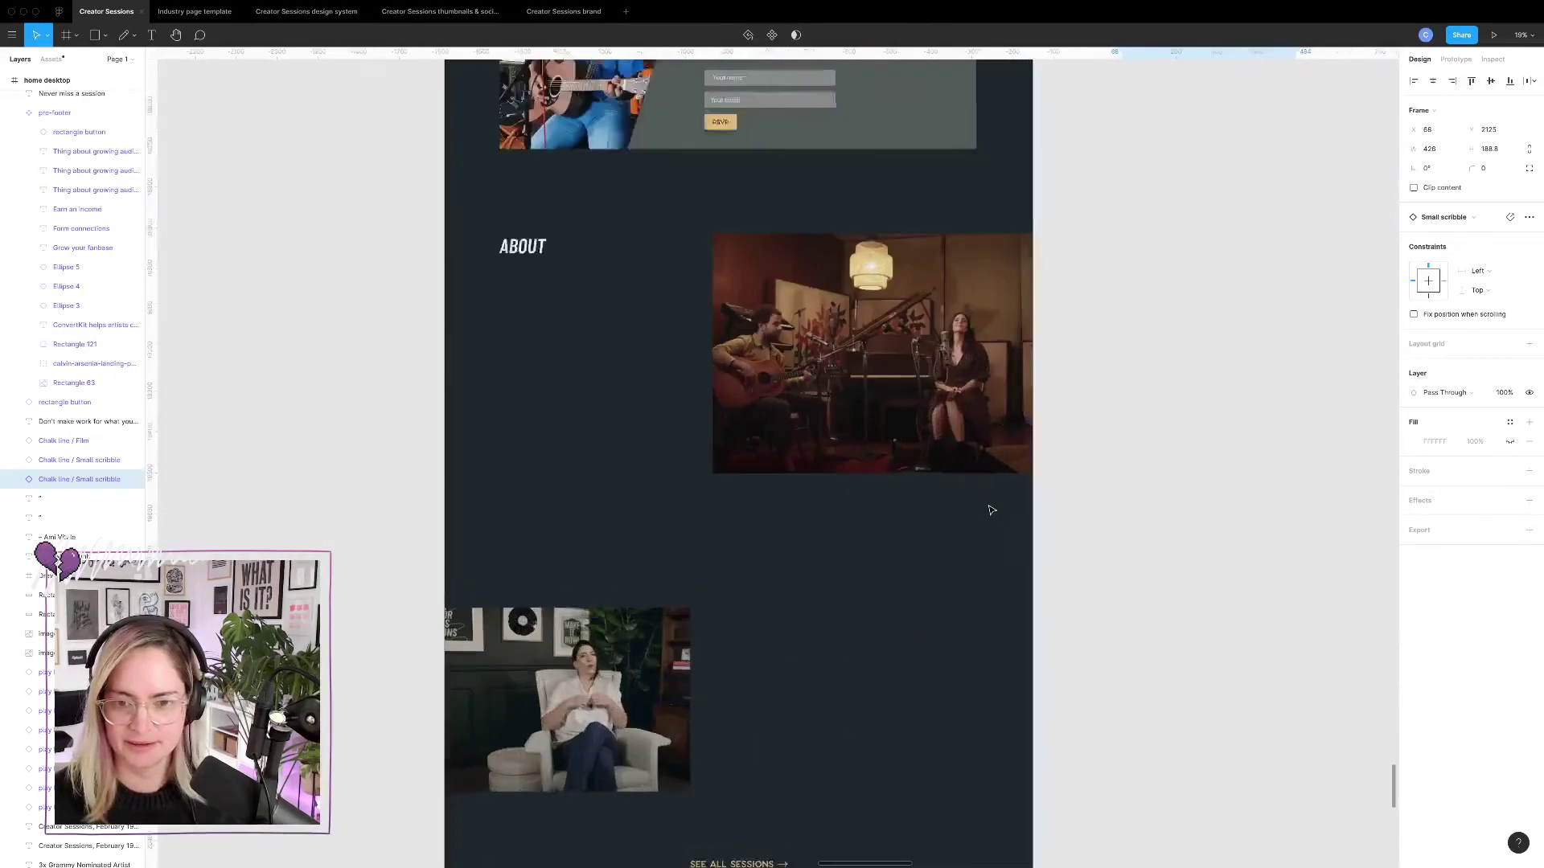
key("ctrl+v")
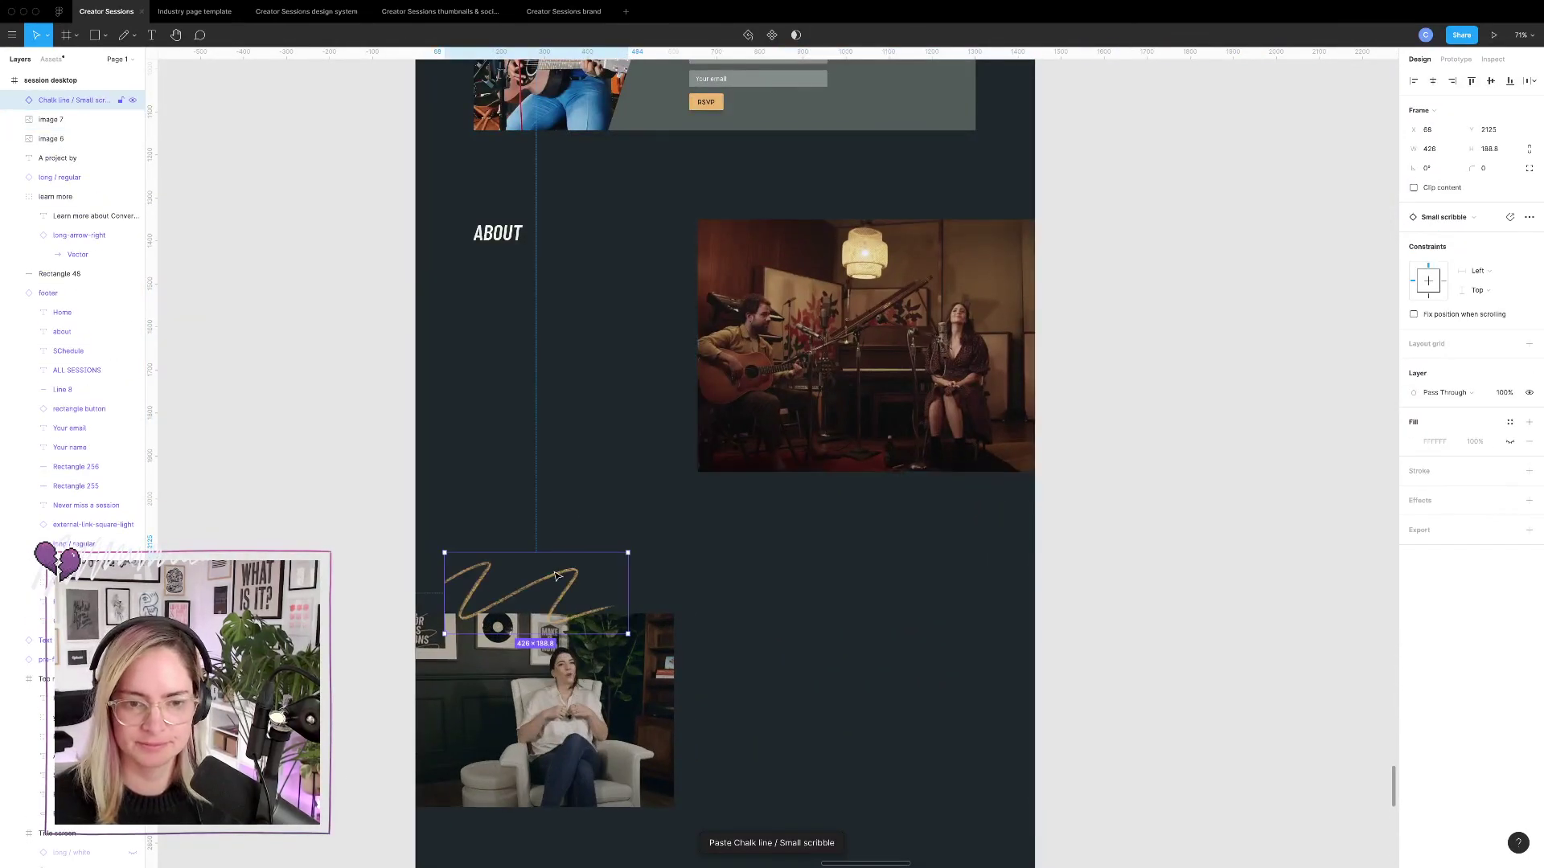
mouse_move(557, 576)
left_mouse_down()
mouse_move(778, 379)
mouse_move(796, 287)
mouse_move(773, 245)
mouse_move(793, 692)
left_mouse_up()
Place a duplicate of the scribble, rotated 180°, over the lower right corner of the seated woman's photo.
key("shift+v")
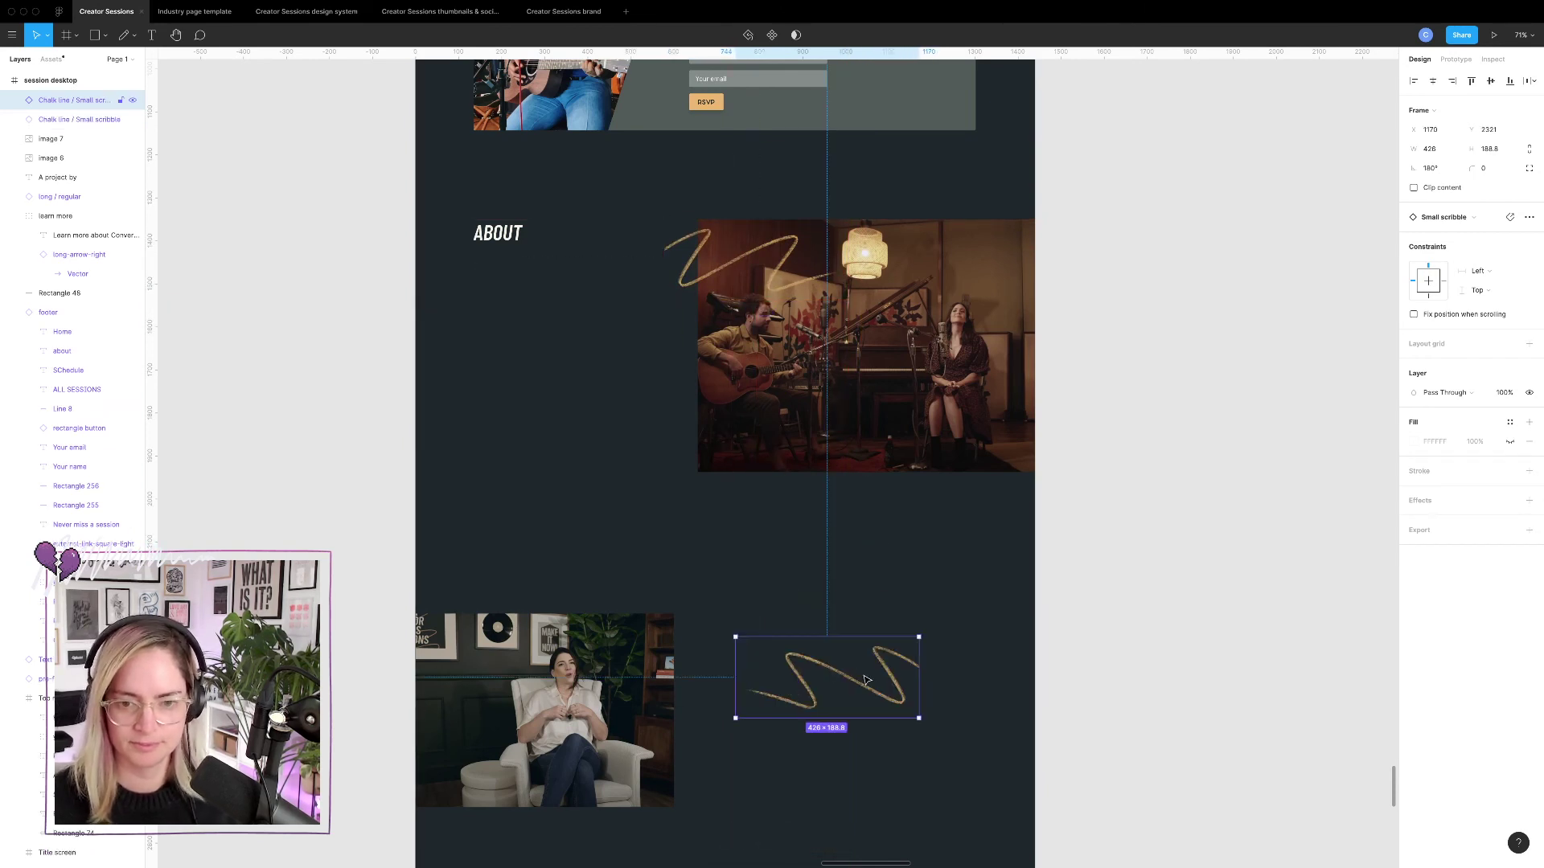
mouse_move(898, 686)
left_mouse_down()
mouse_move(708, 736)
mouse_move(672, 769)
left_mouse_up()
left_click(832, 715)
Copy the body text from the schedule page's ABOUT CREATOR SESSIONS section and place it under the ABOUT heading at about X 129, Y 1438.
scroll(831, 715, "down", 5)
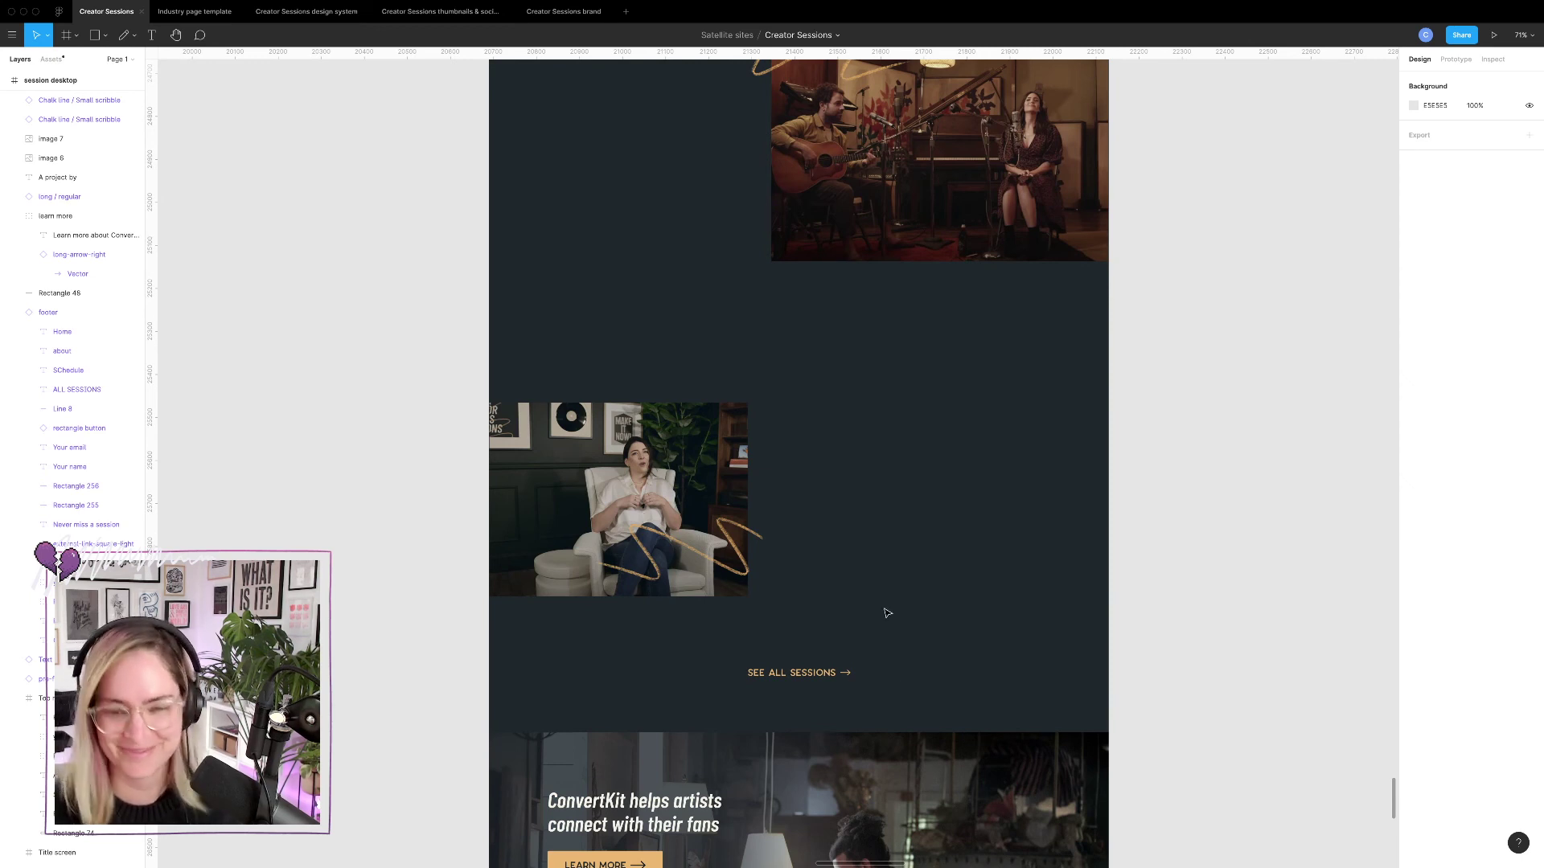
scroll(870, 537, "up", 2)
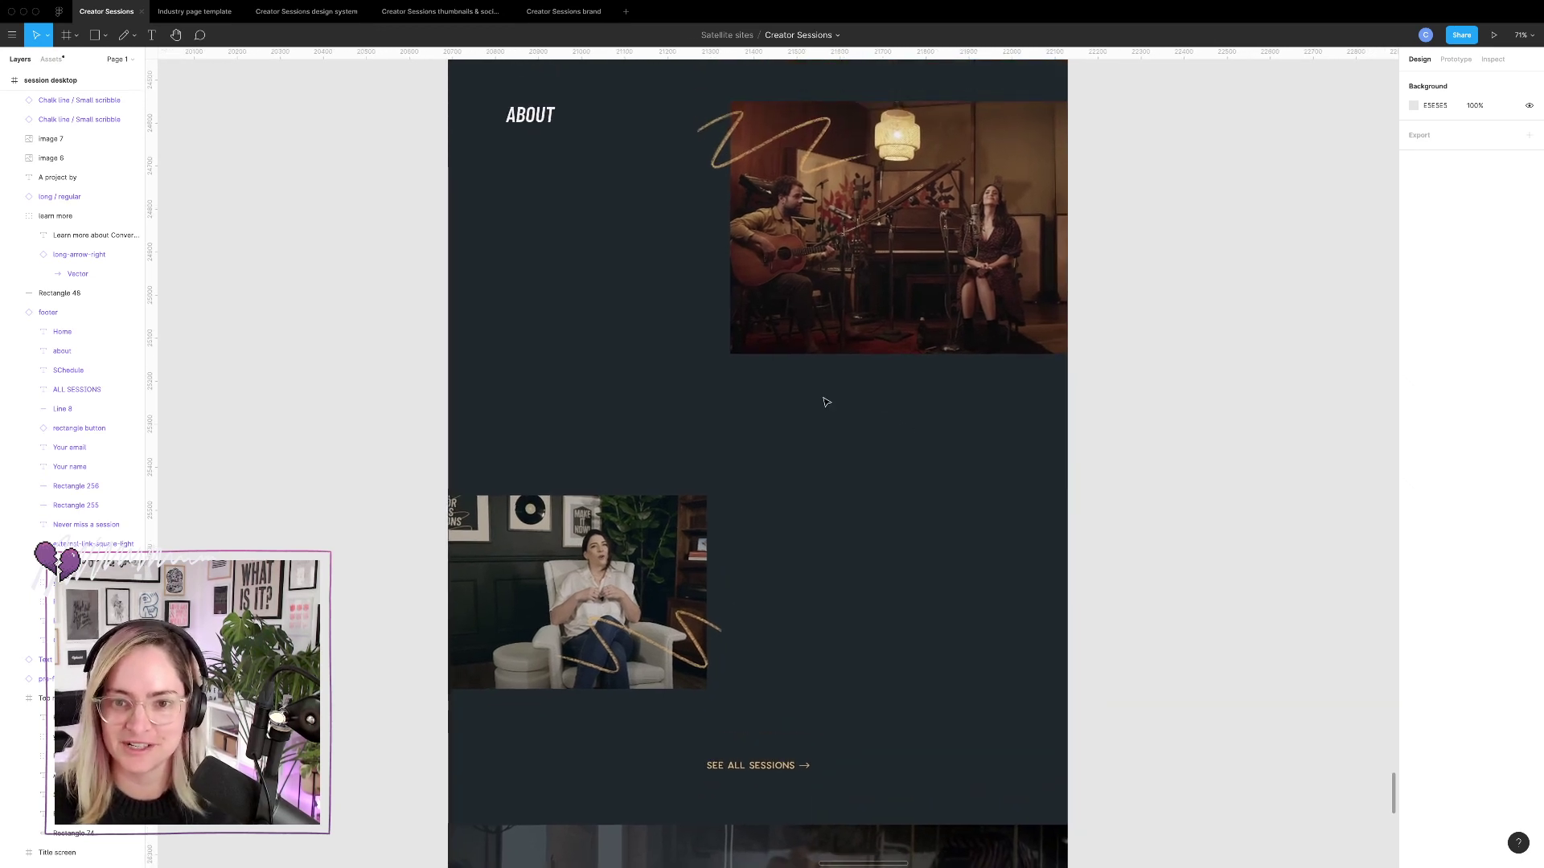
scroll(827, 402, "down", 3)
scroll(826, 402, "up", 4)
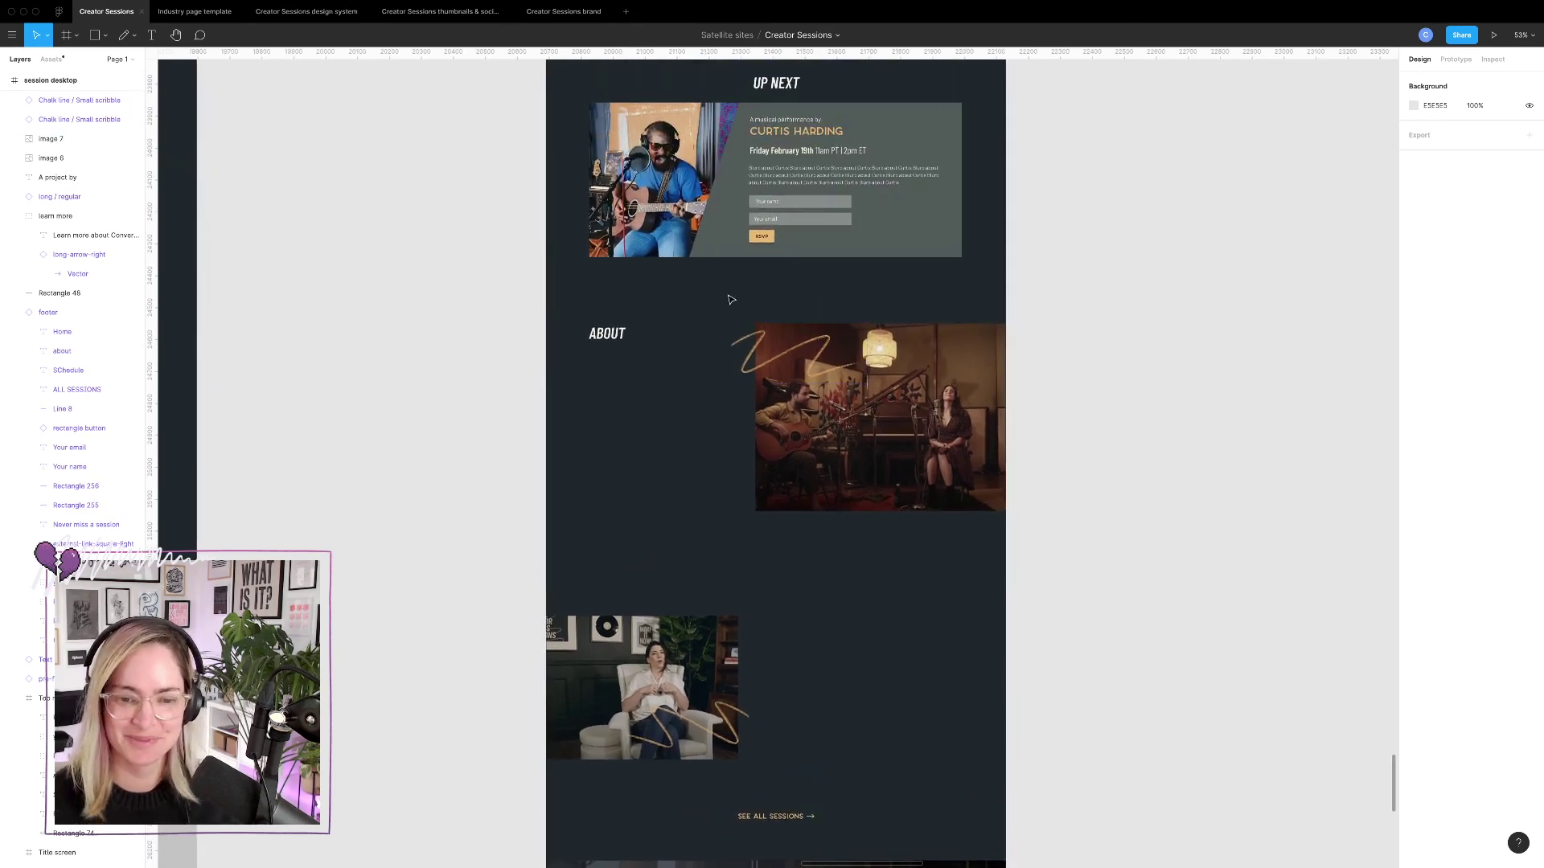
scroll(675, 305, "down", 5)
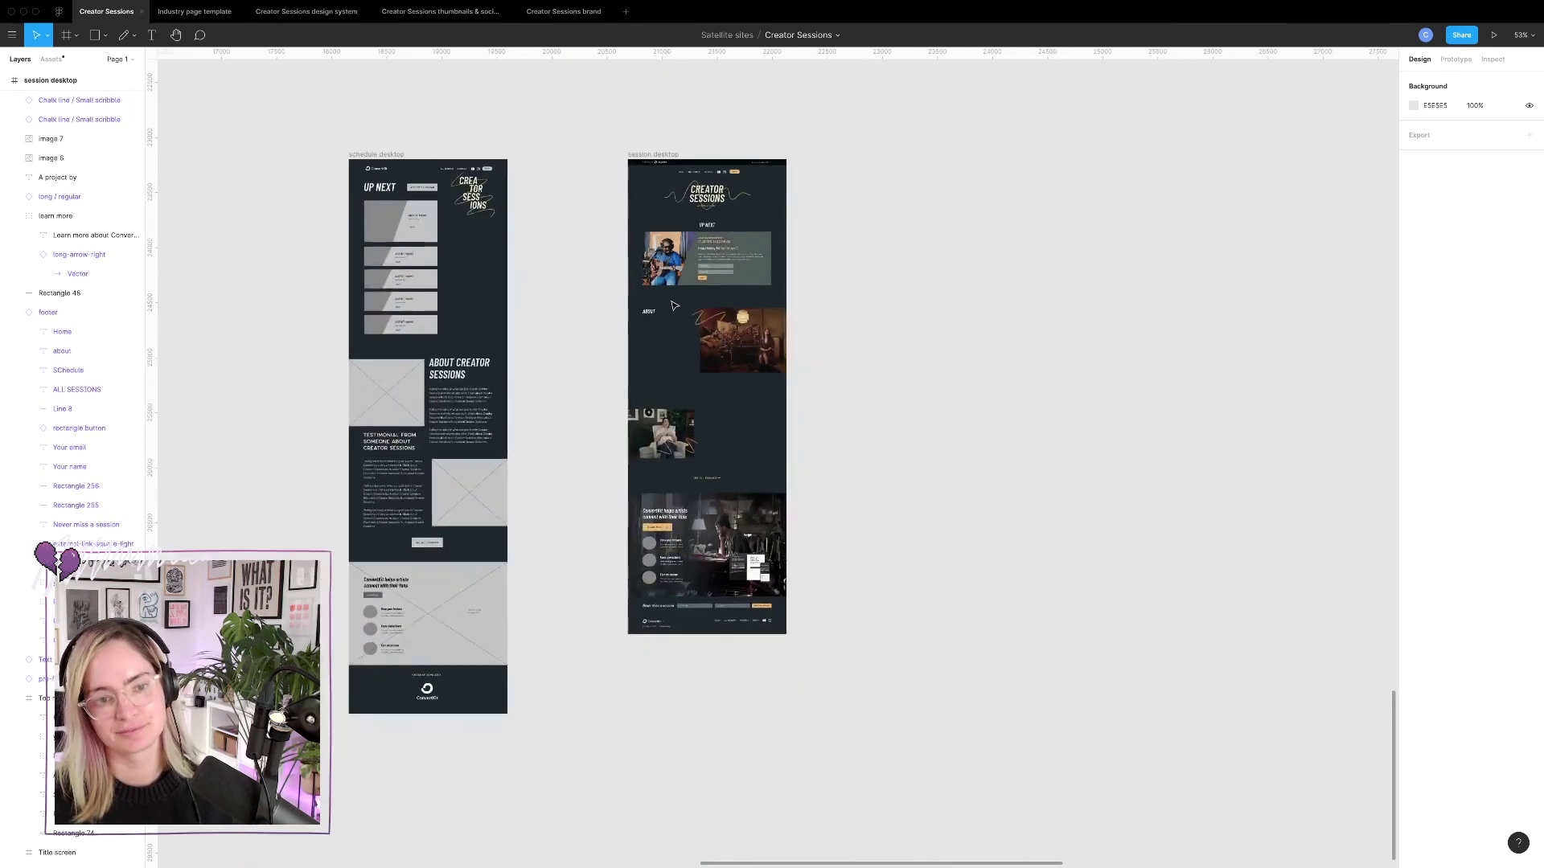
left_click(461, 434)
left_click(682, 359)
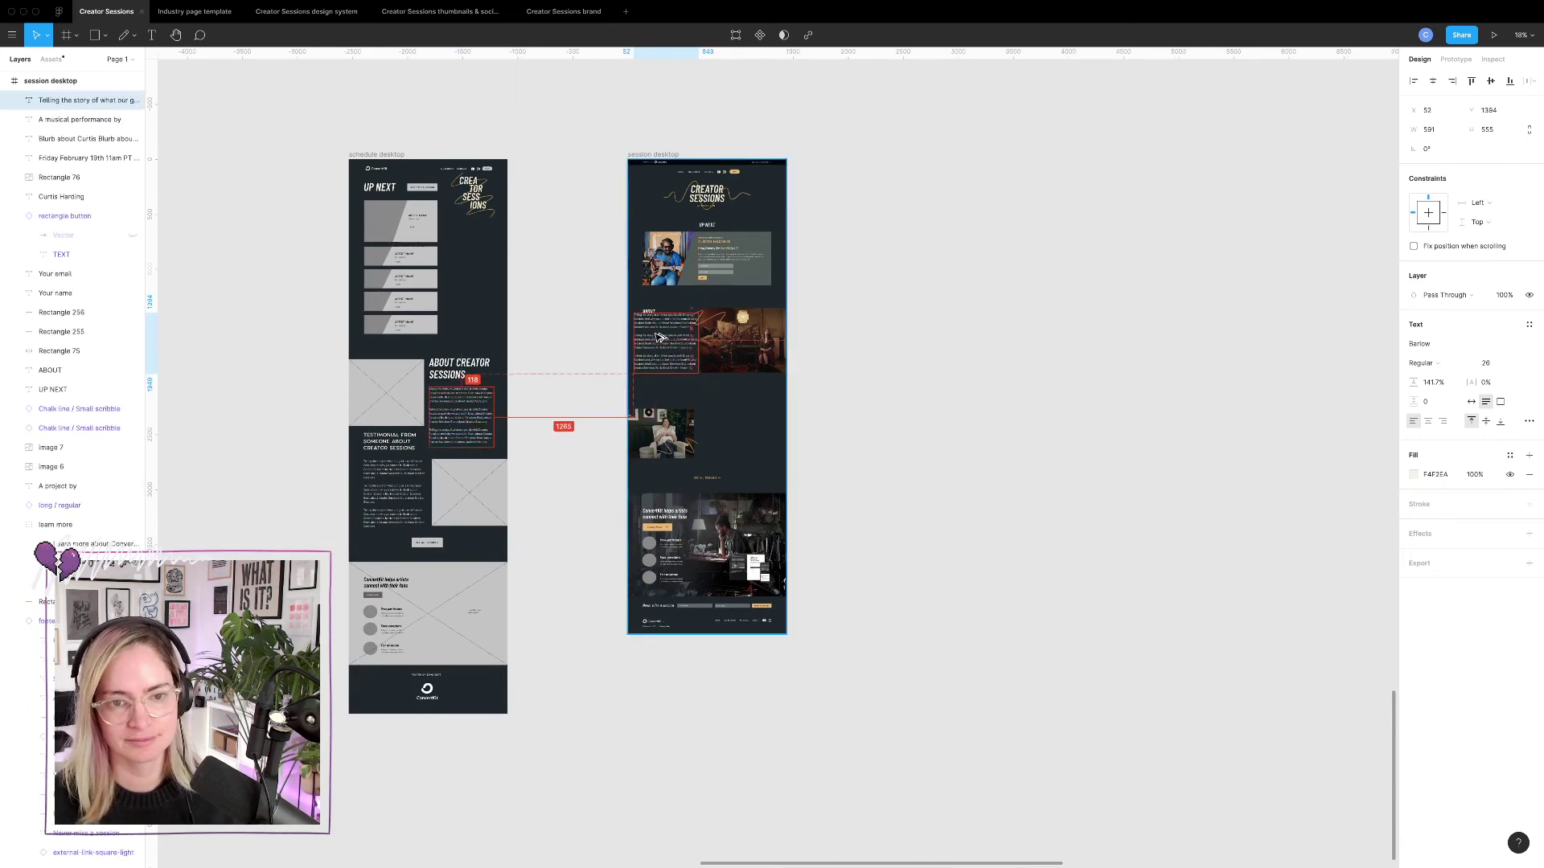
scroll(659, 338, "up", 5)
left_click_drag(656, 331, 650, 331)
Show the layout grids and narrow the ABOUT body text block to about 433 wide.
key("ctrl+g")
left_click(870, 261)
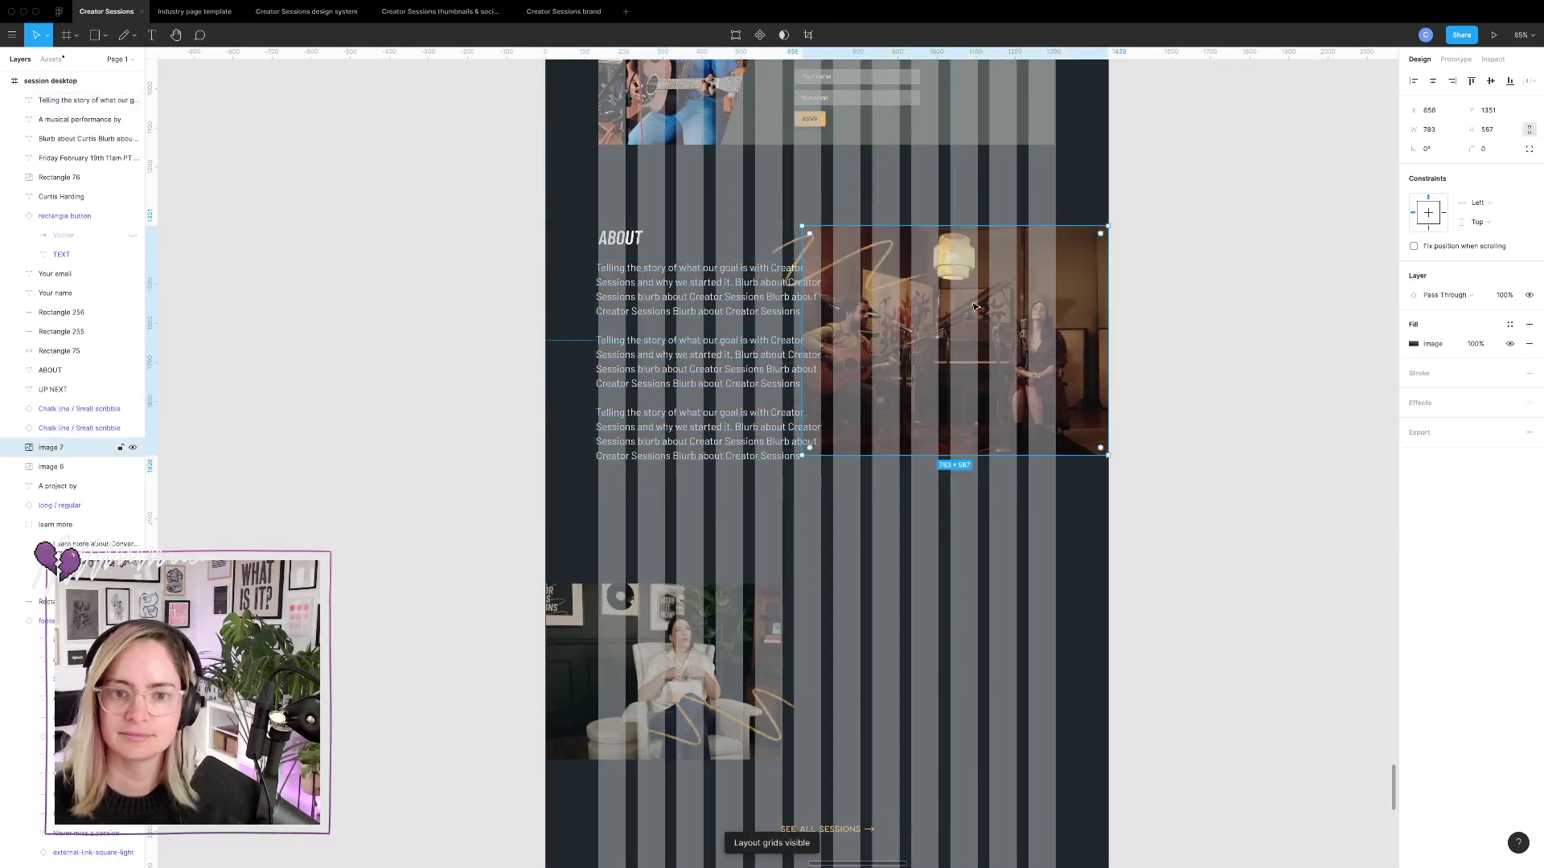
left_click(816, 322)
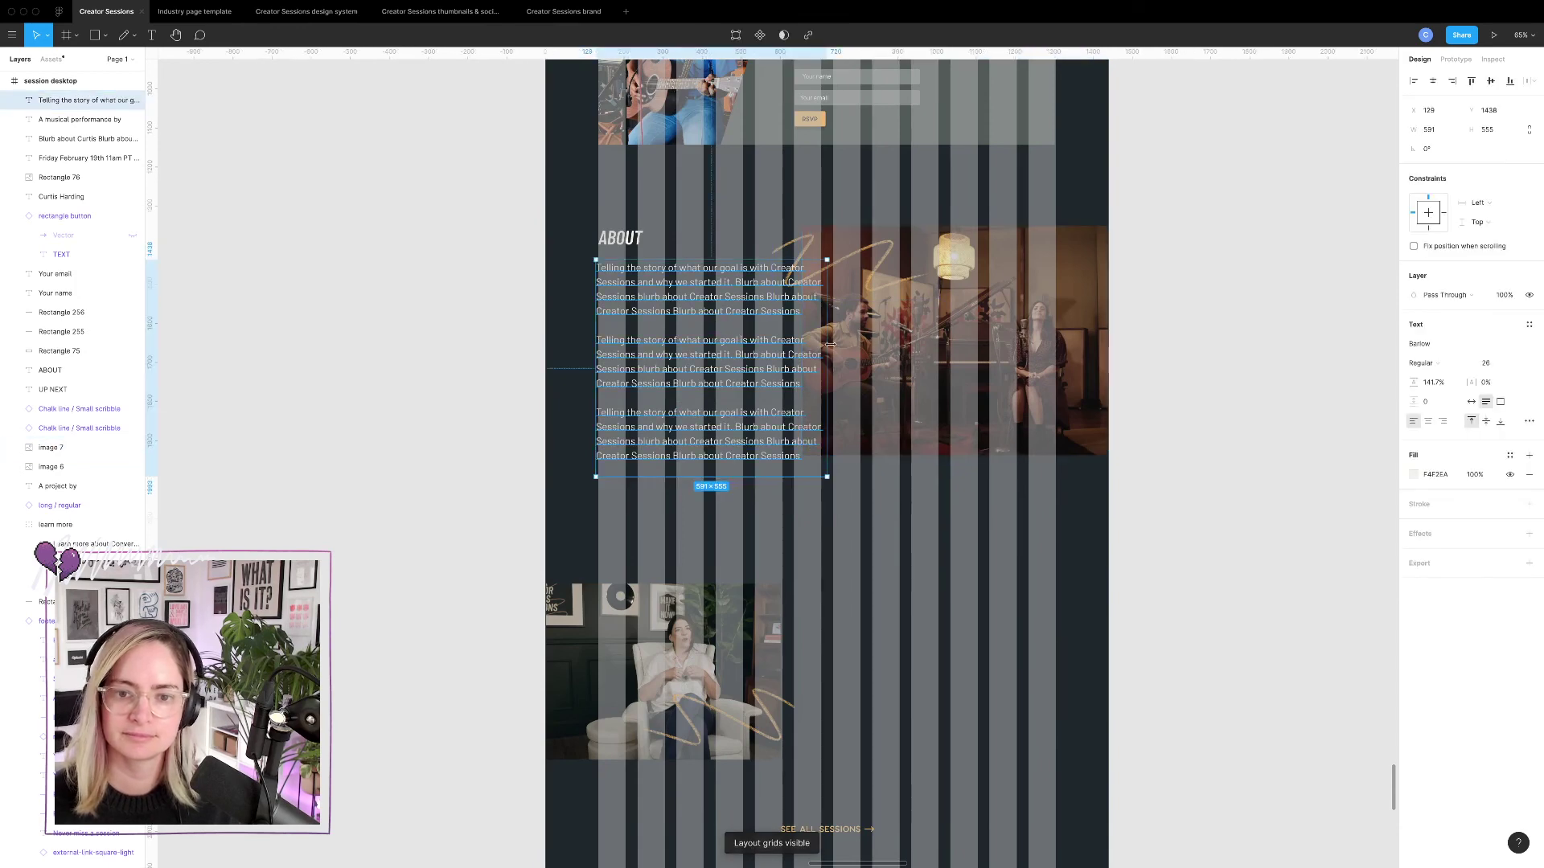
left_click_drag(827, 331, 765, 339)
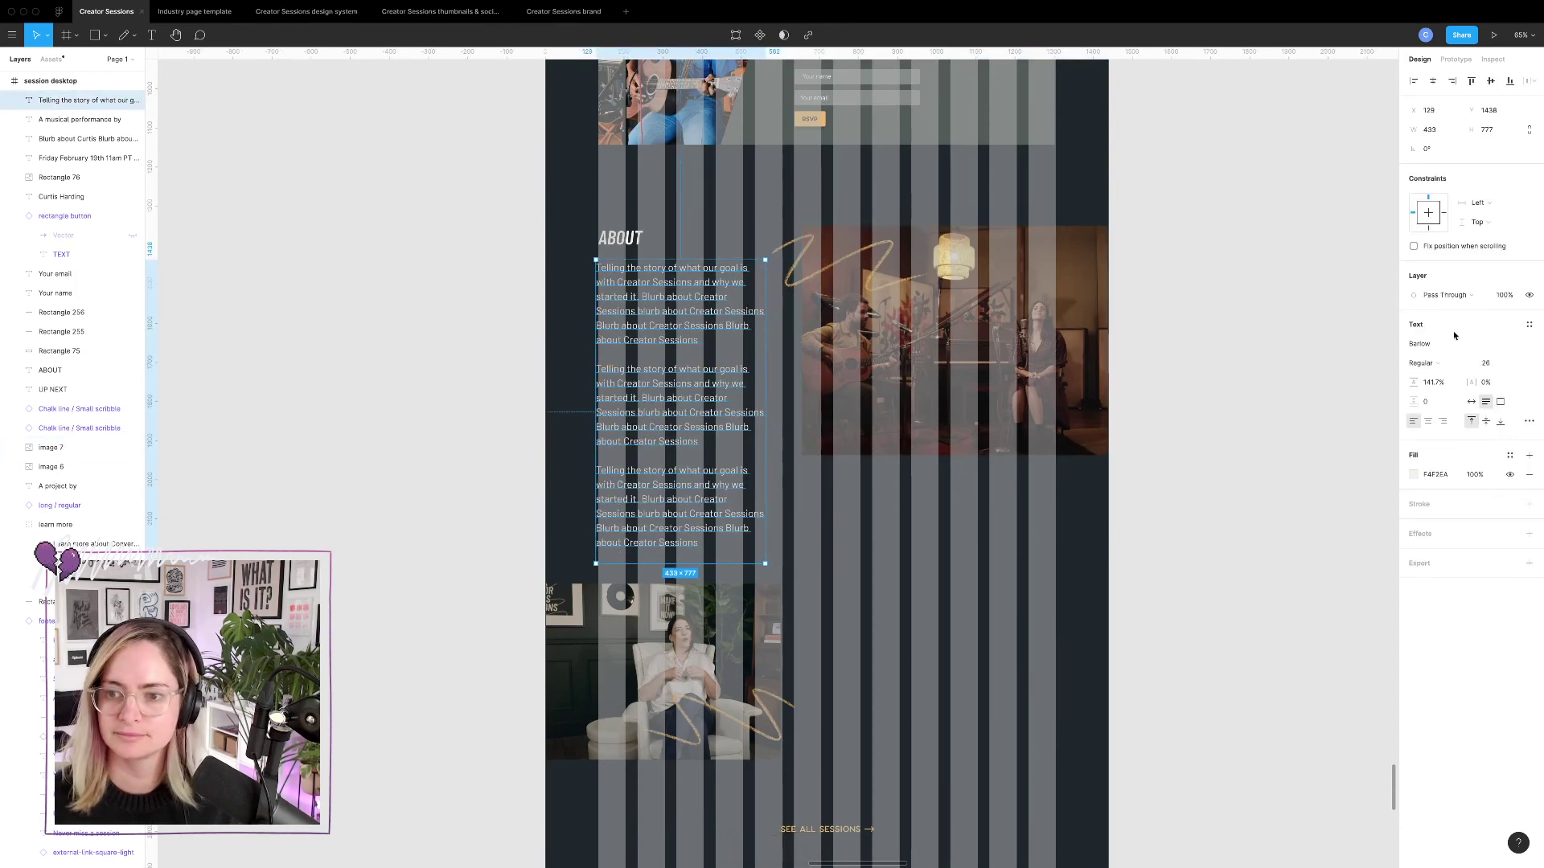
Reduce the ABOUT body text's font size to 18.
left_click(1487, 362)
key("Down")
key("Down")
key("Down")
key("Down")
key("Down")
key("Down")
key("Down")
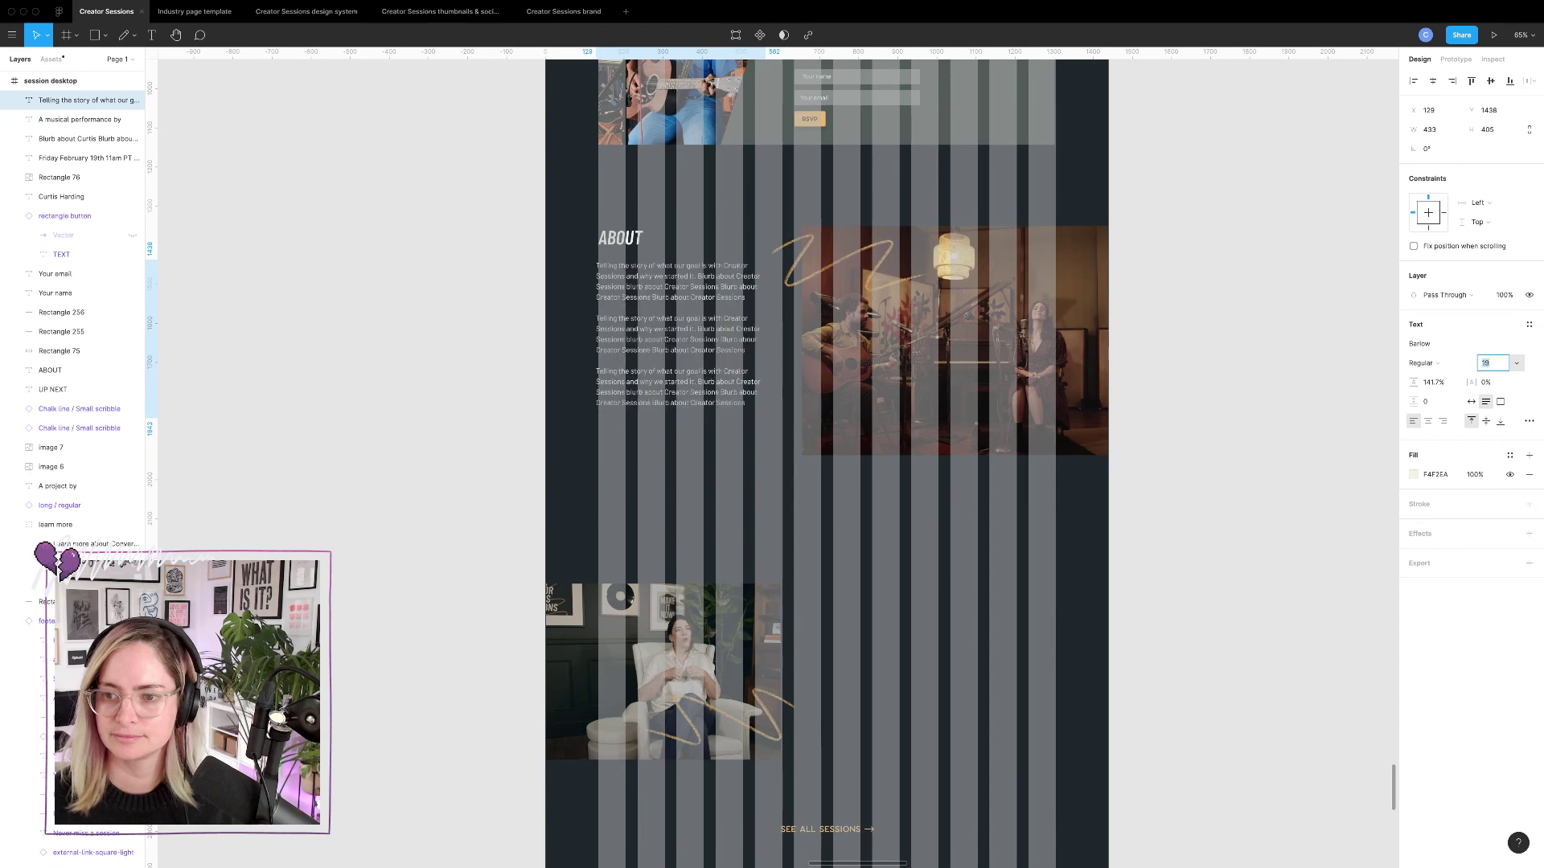
key("Down")
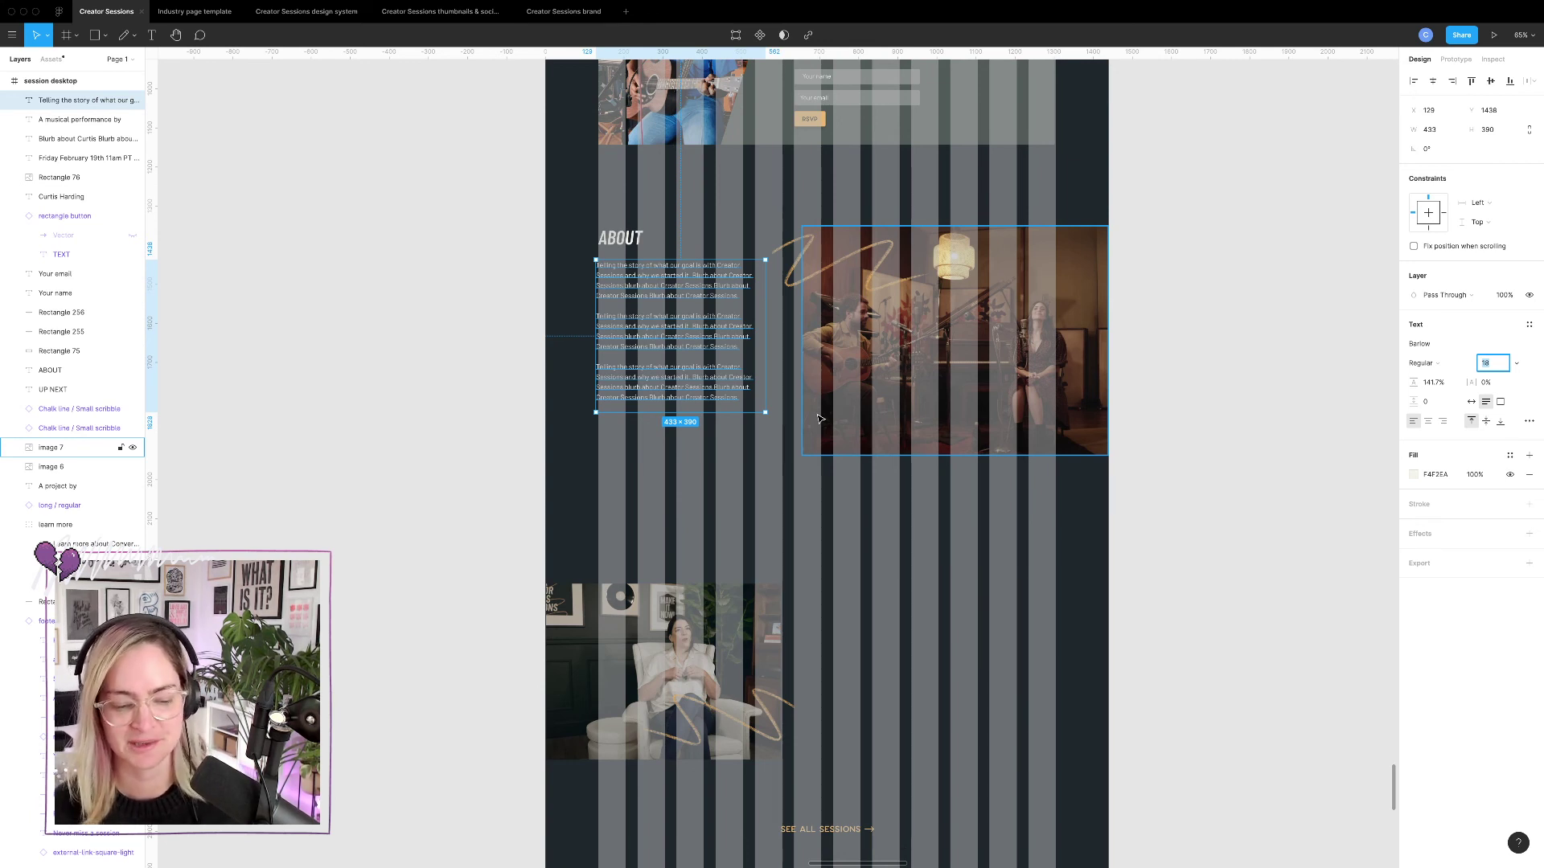
Align the body text with the ABOUT heading at X 135, widen it to 469 along the grid columns, and hide the layout grids.
scroll(819, 419, "up", 5)
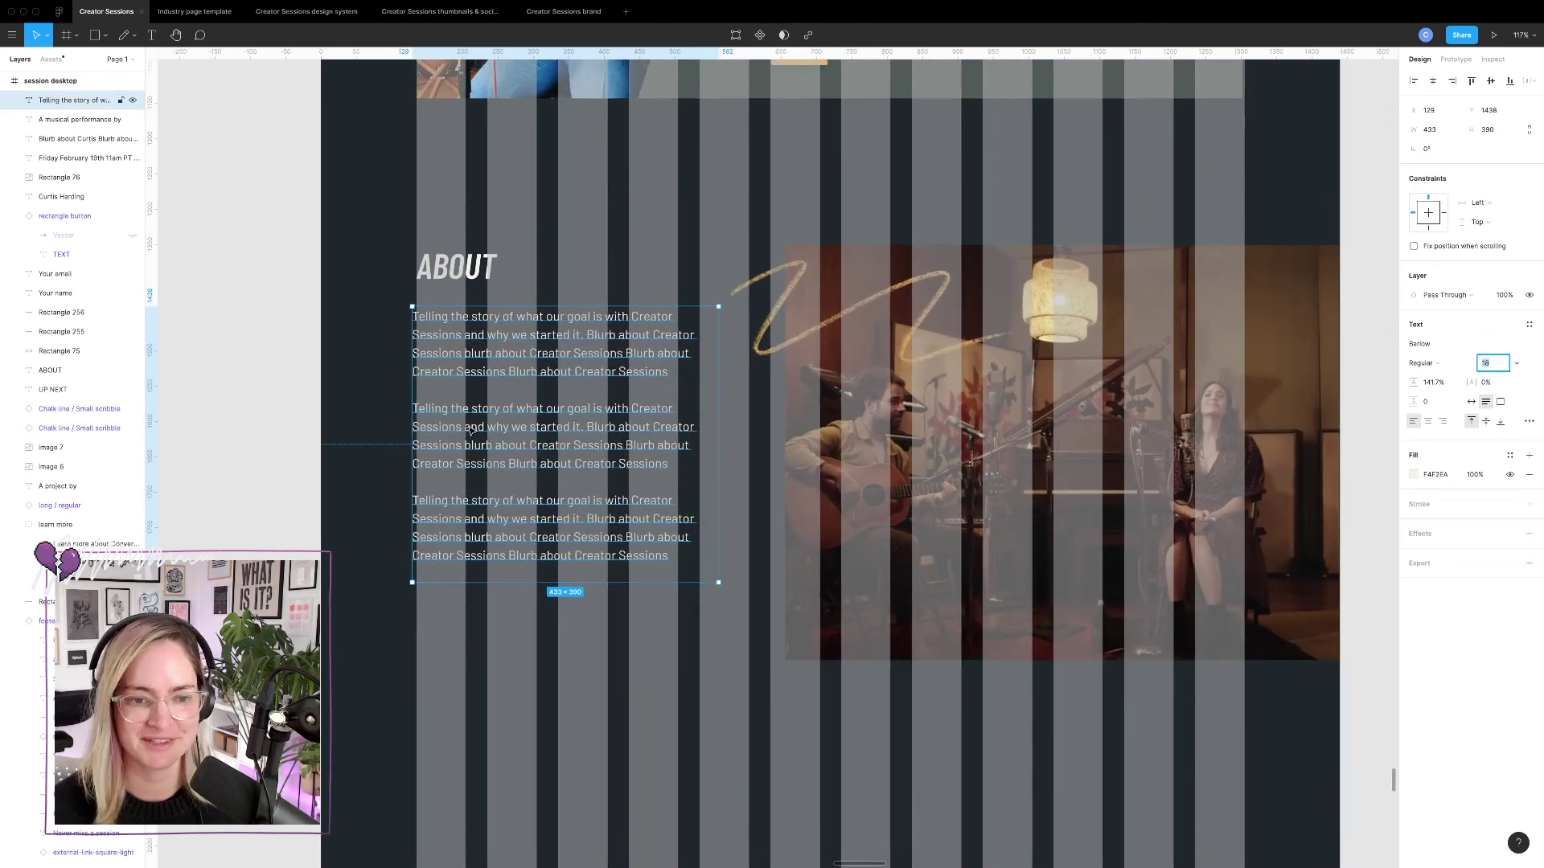
left_click_drag(471, 432, 474, 435)
left_click_drag(724, 425, 748, 428)
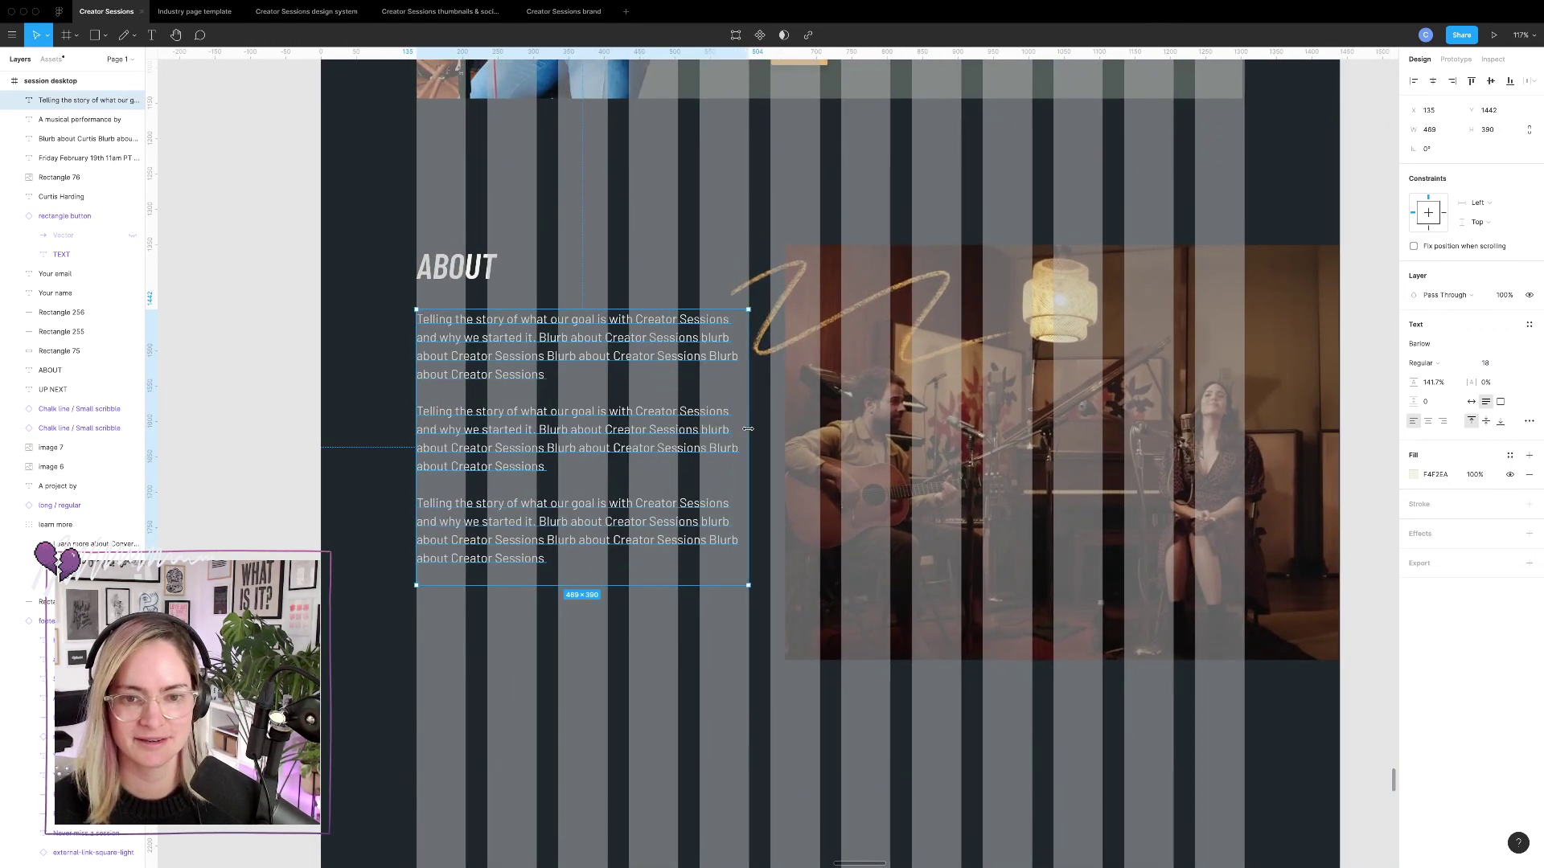
left_click(696, 689)
scroll(618, 578, "down", 3)
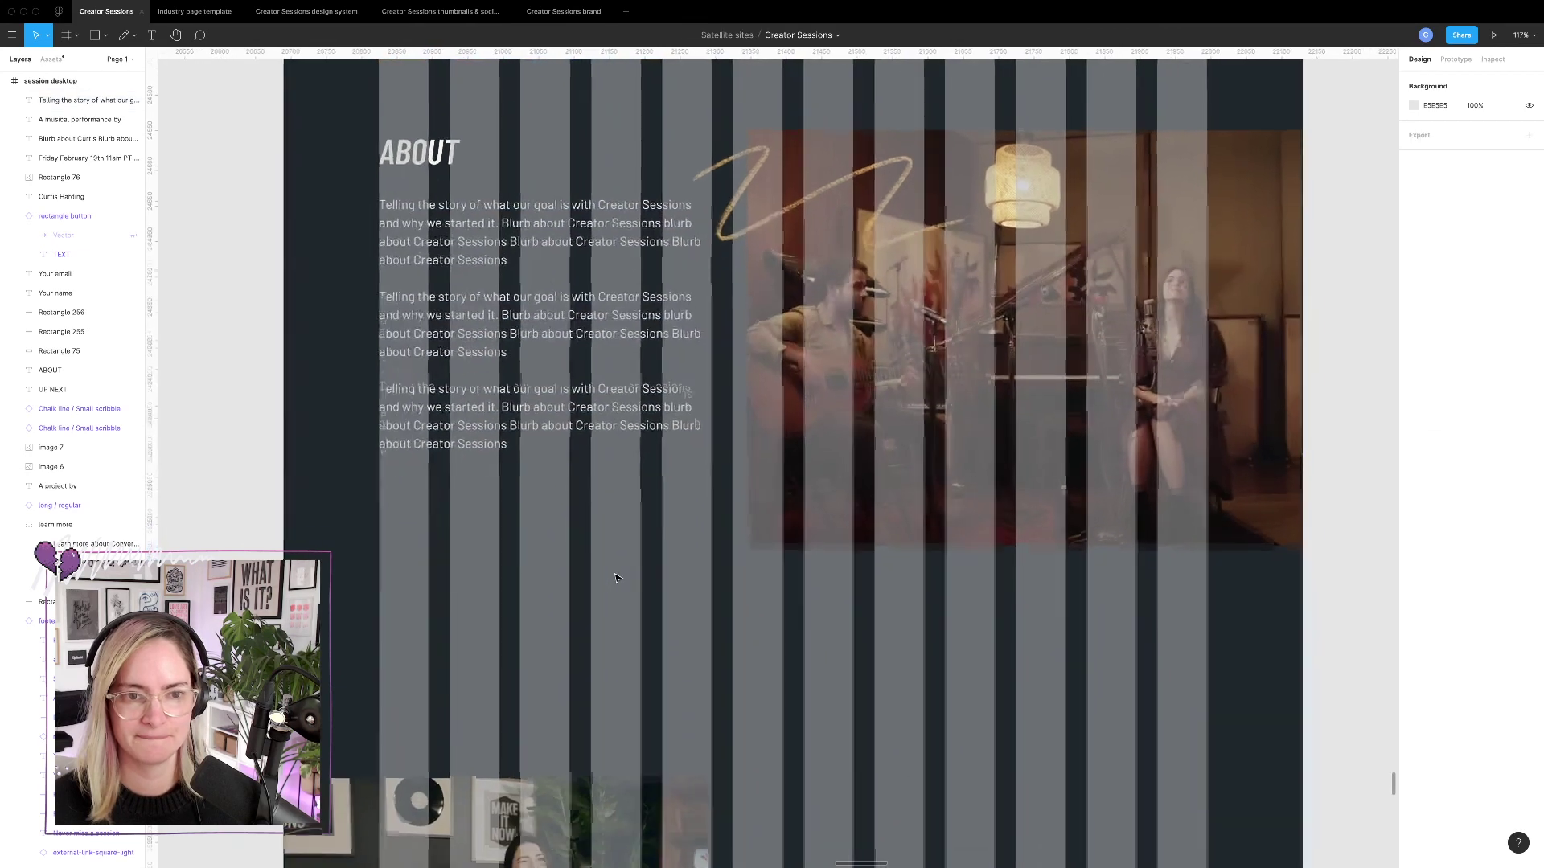
key("ctrl+g")
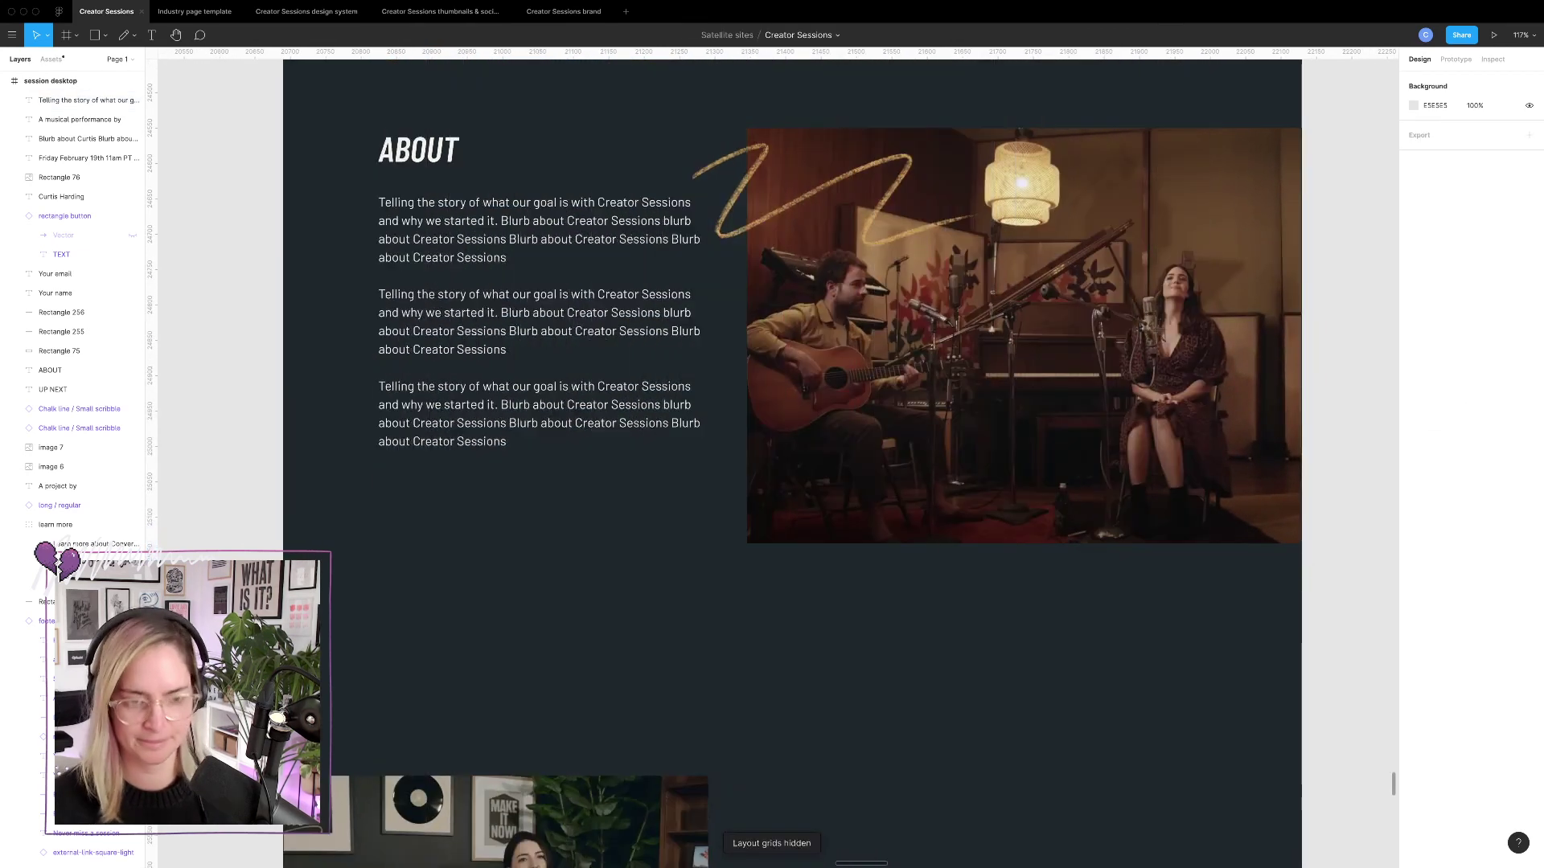
Duplicate the ABOUT body text directly beneath the original at X 135, Y 1833.
left_click(568, 380)
key("ctrl+d")
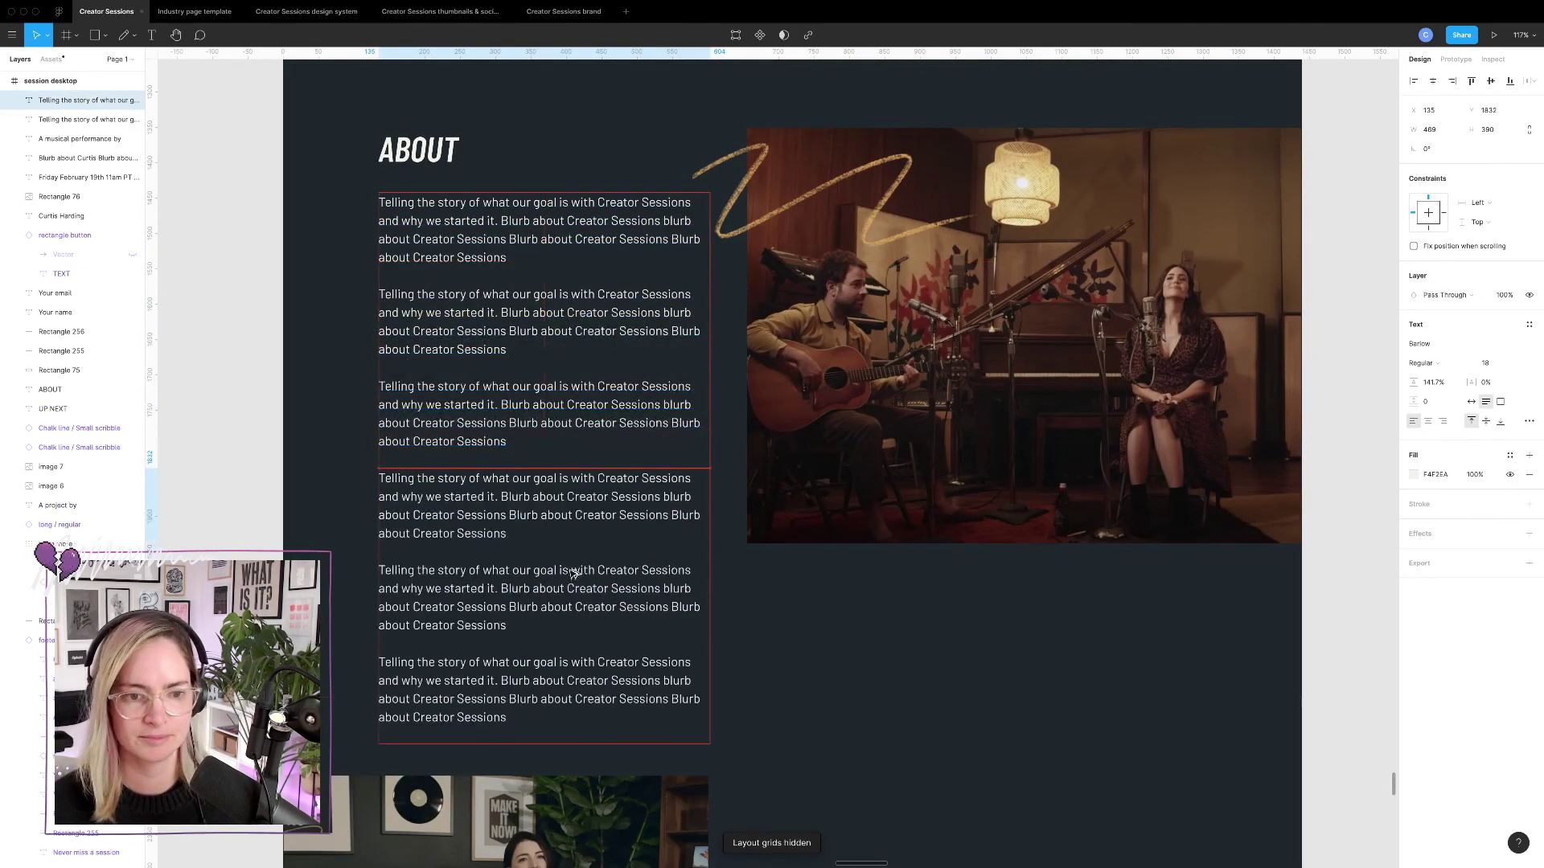
left_click(866, 674)
Duplicate the lower body text beside the seated woman's photo and align it to a layout grid column at X 735, Y 2264.
scroll(865, 676, "down", 5)
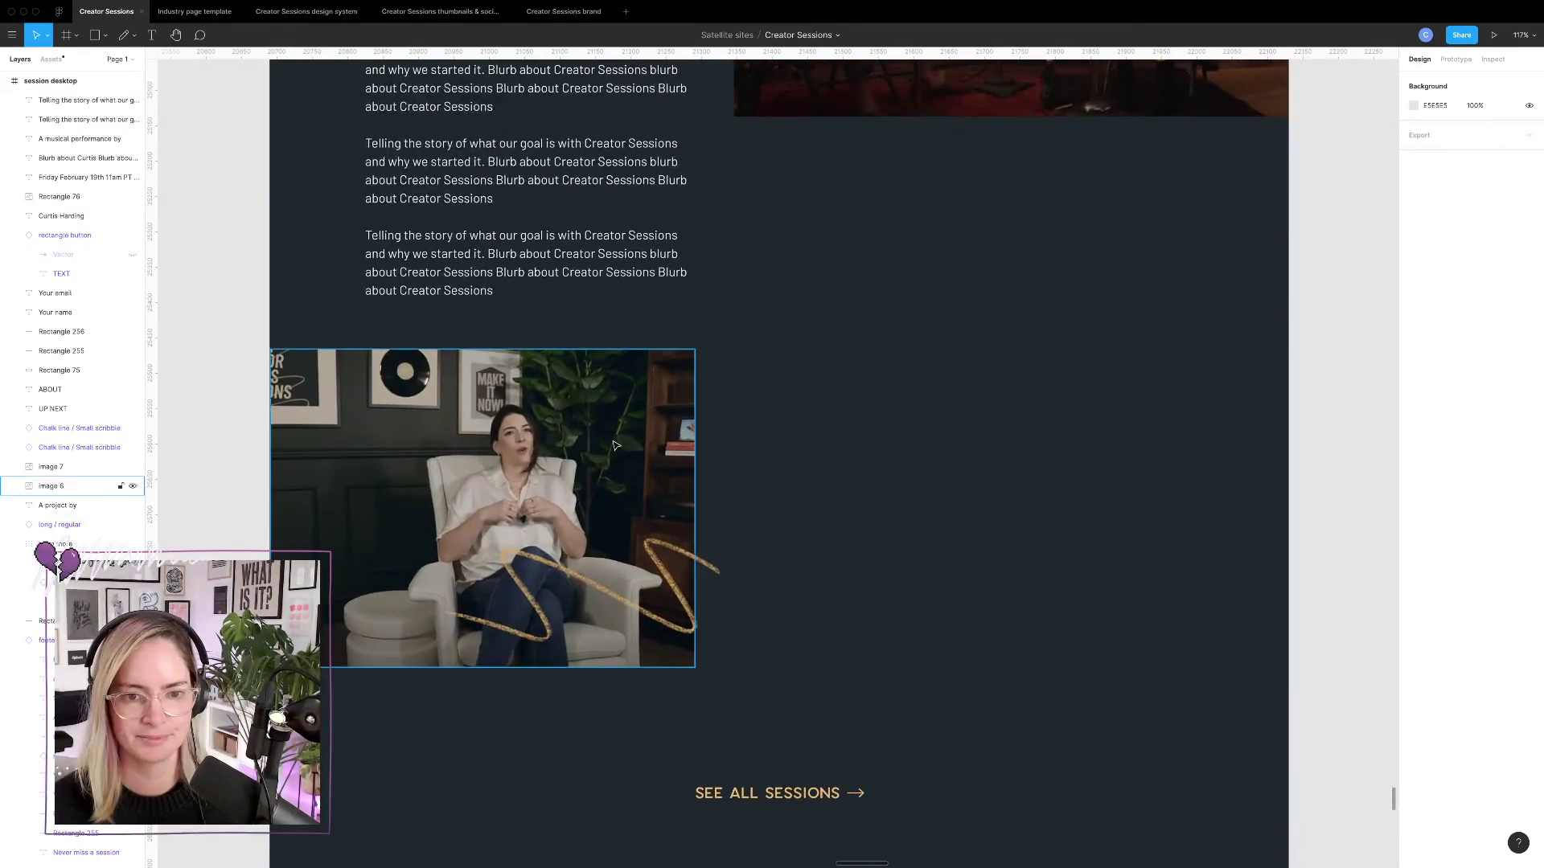
scroll(766, 375, "down", 5)
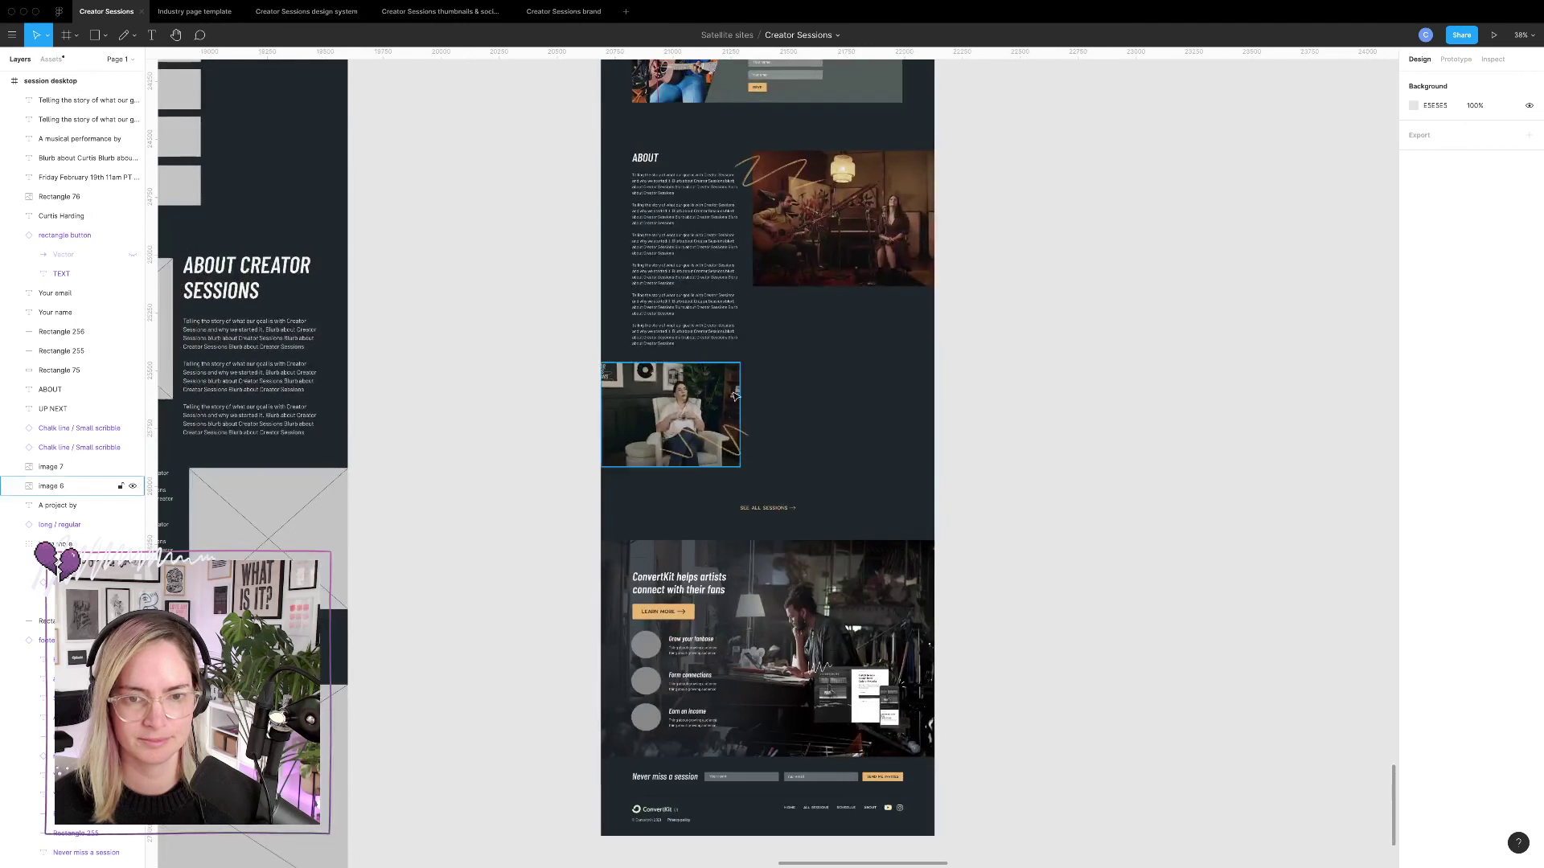
left_click(677, 294)
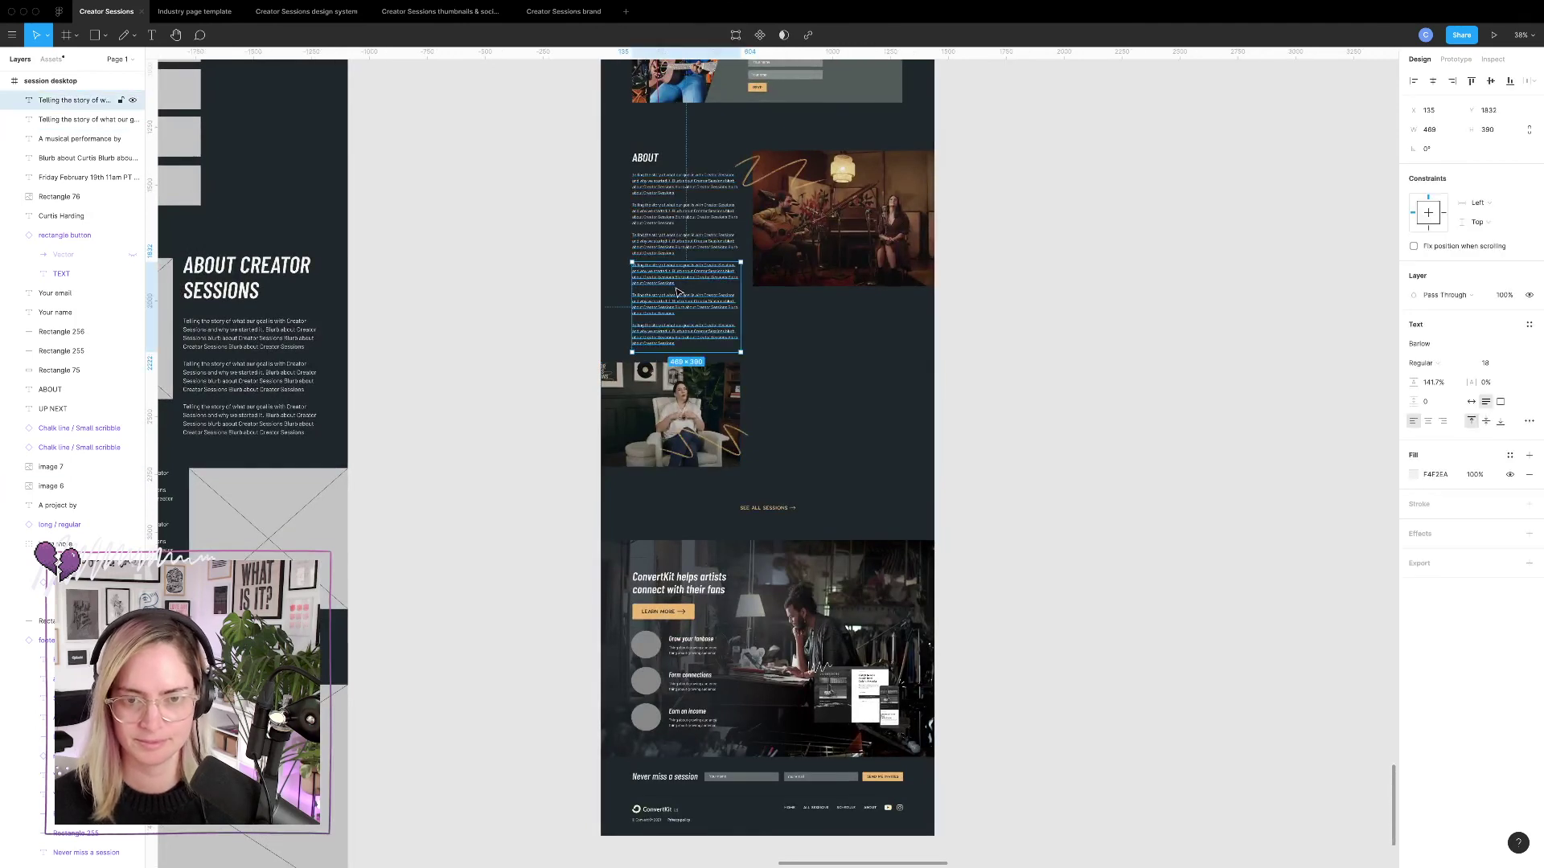
left_click_drag(673, 307, 814, 408)
key("Escape")
scroll(813, 409, "up", 5)
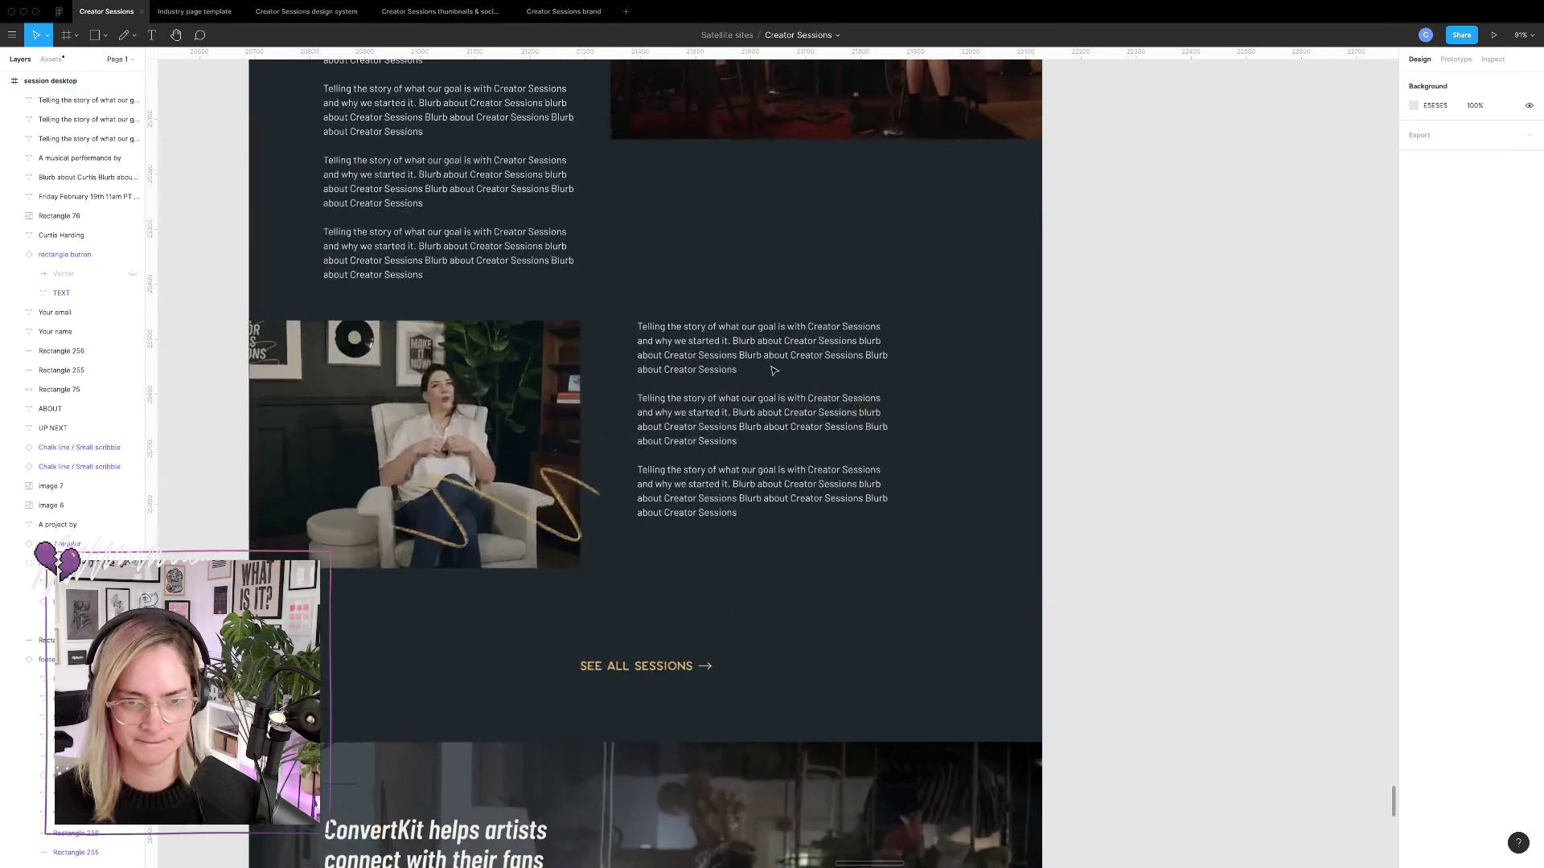
key("ctrl+g")
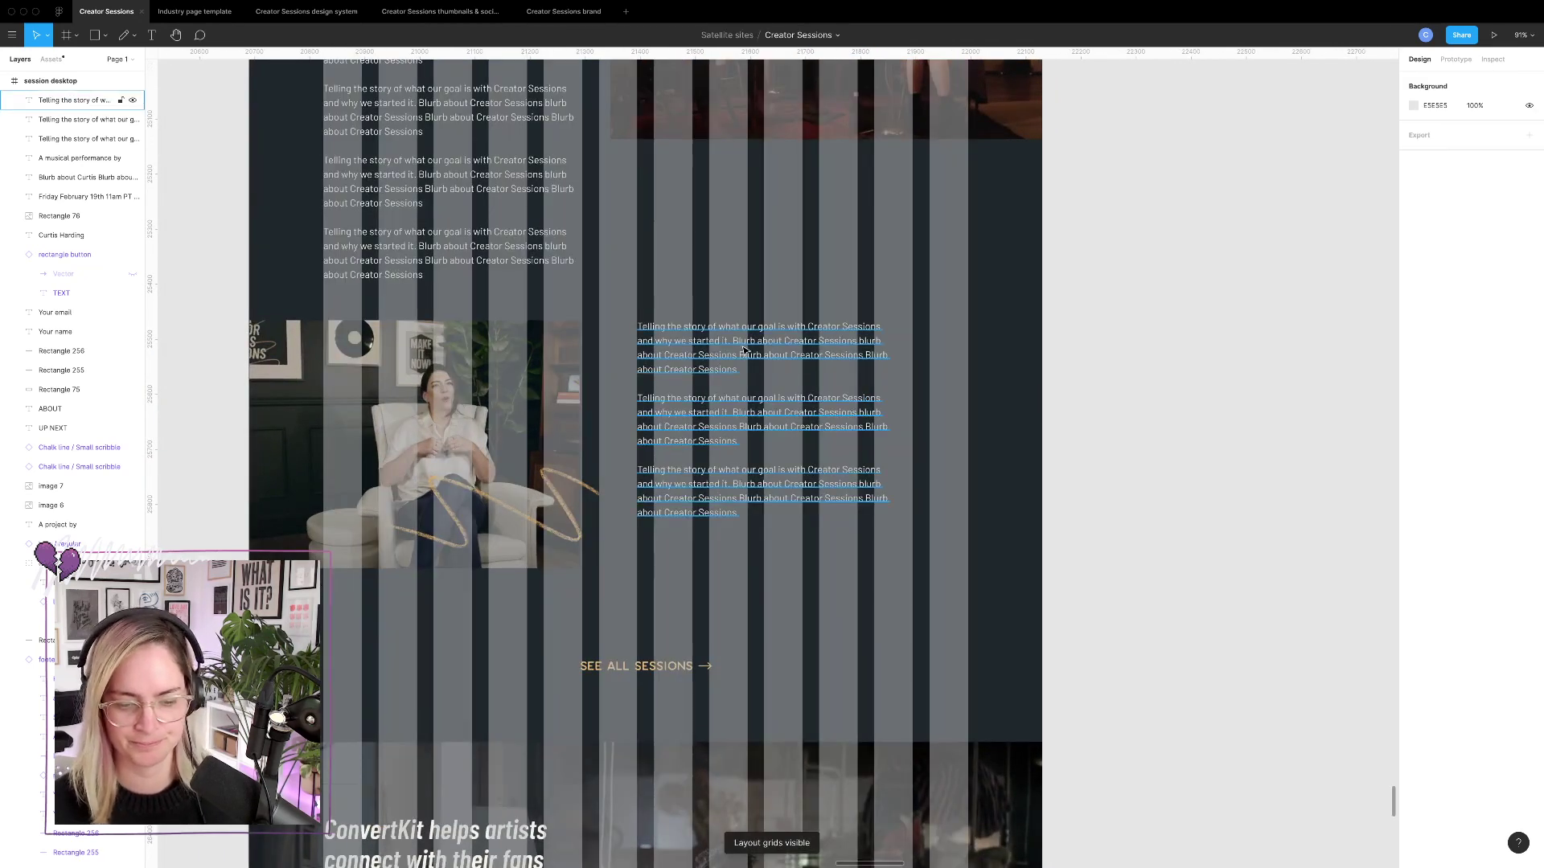
mouse_move(734, 355)
left_mouse_down()
mouse_move(690, 354)
mouse_move(727, 358)
left_mouse_up()
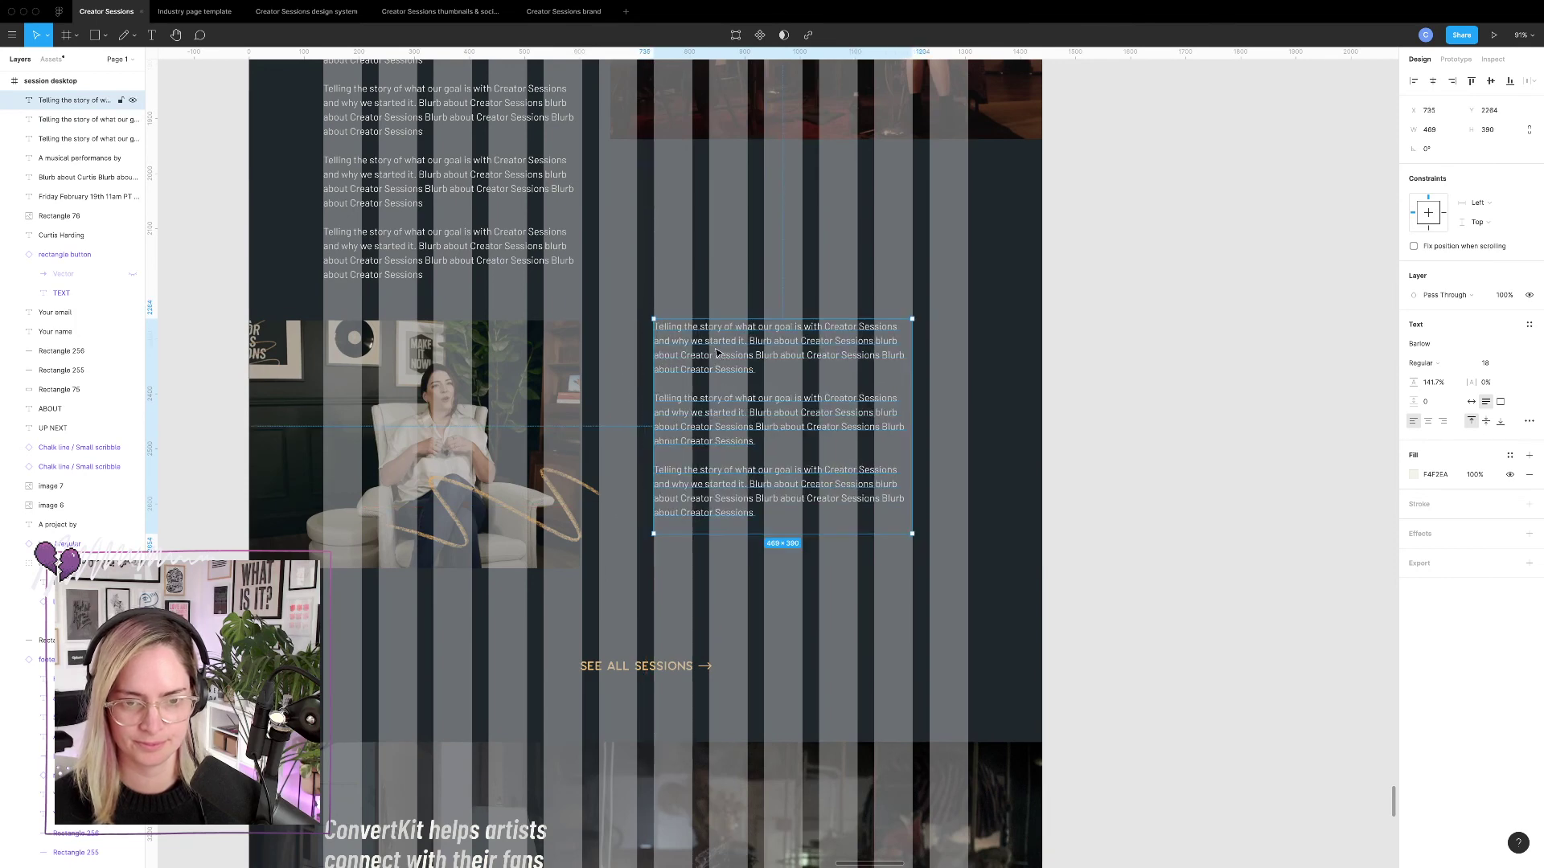
Move the lower scribble slightly right and widen the text block beside the seated woman's photo by one grid column.
left_click_drag(546, 496, 572, 497)
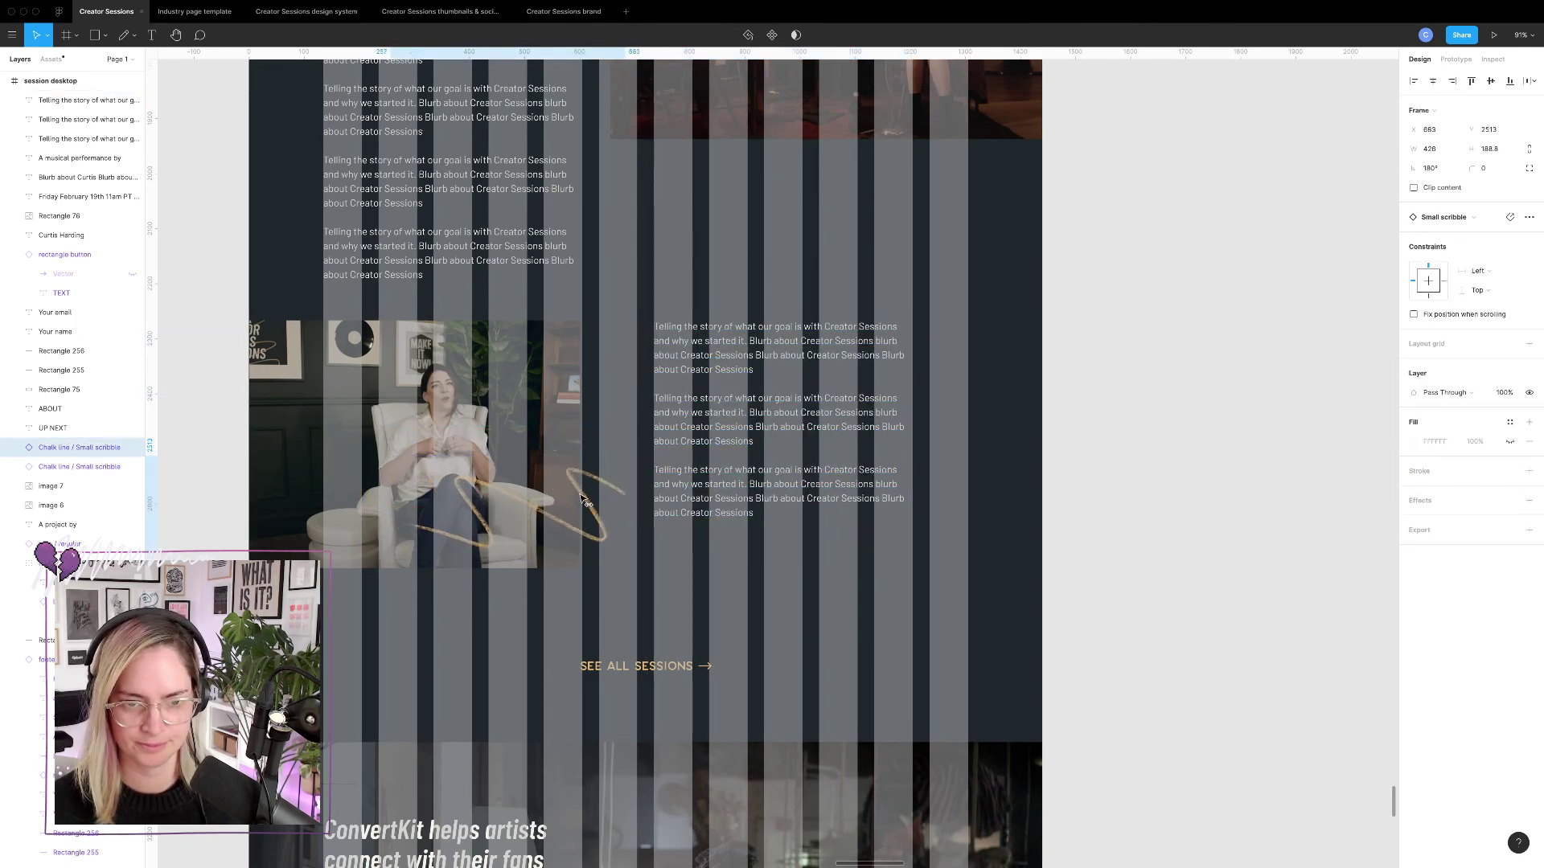
key("Escape")
left_click(877, 378)
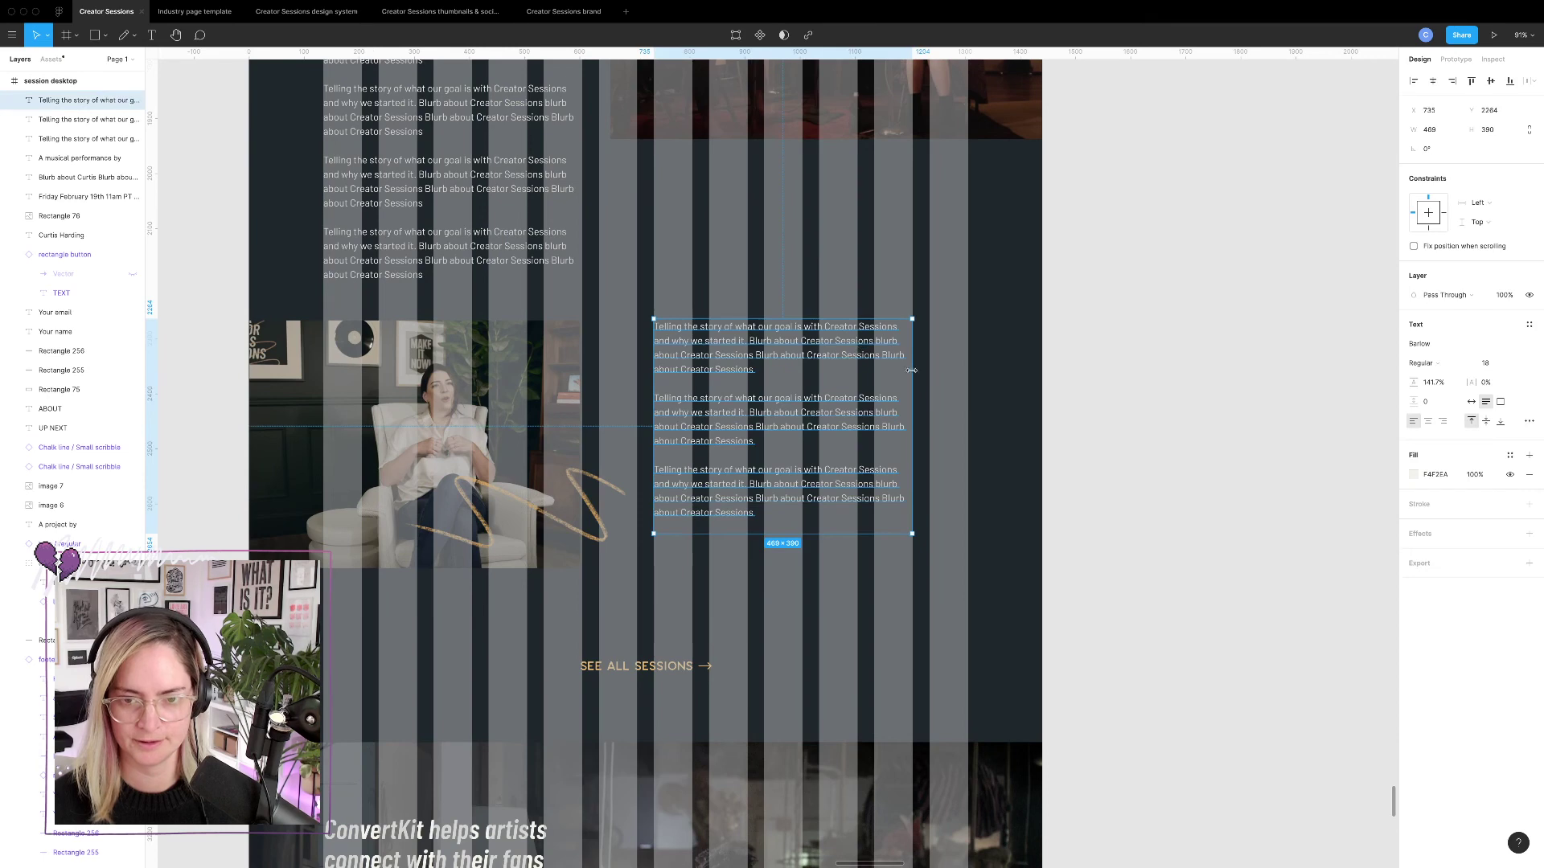
left_click_drag(914, 372, 970, 373)
left_click(1149, 400)
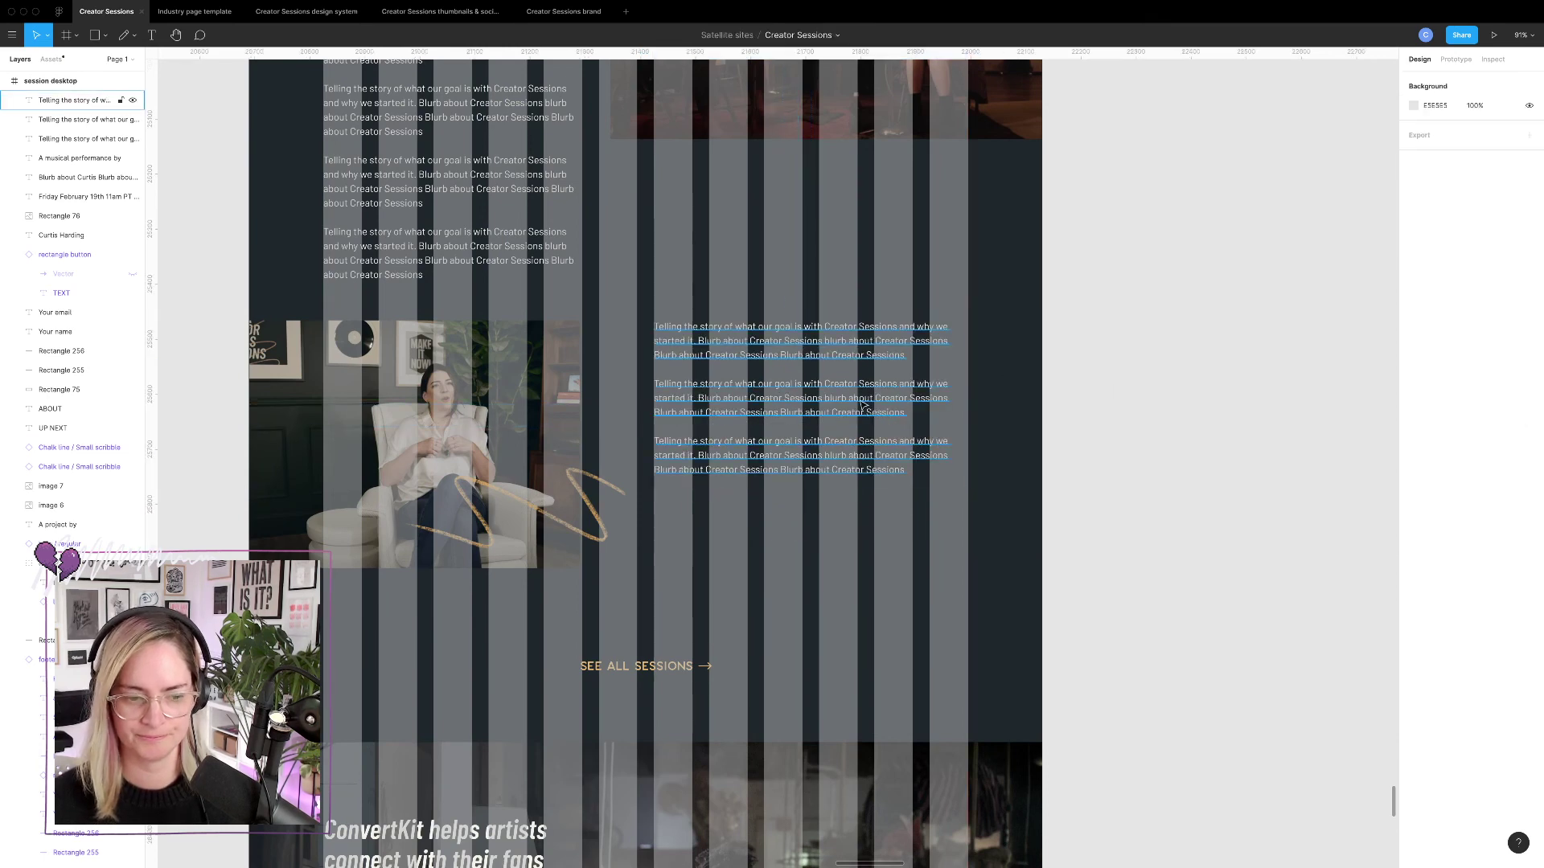
Lengthen the session desktop frame downward until its lower edge lines up with the neighbouring schedule desktop frame.
scroll(844, 407, "down", 5)
scroll(842, 408, "up", 3)
scroll(842, 408, "left", 2)
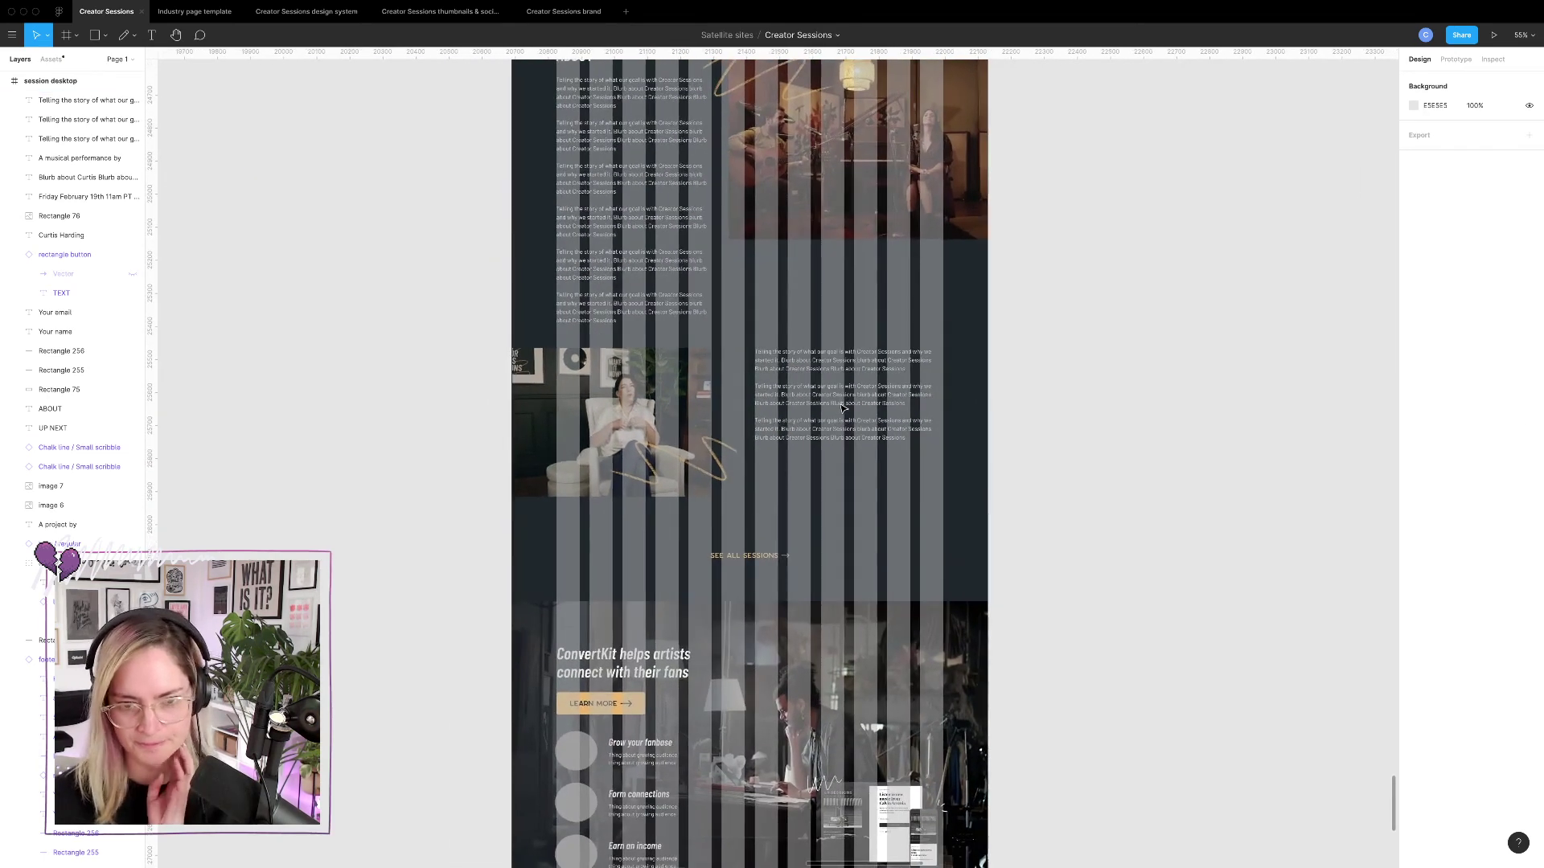
scroll(842, 409, "up", 15)
scroll(842, 409, "left", 1)
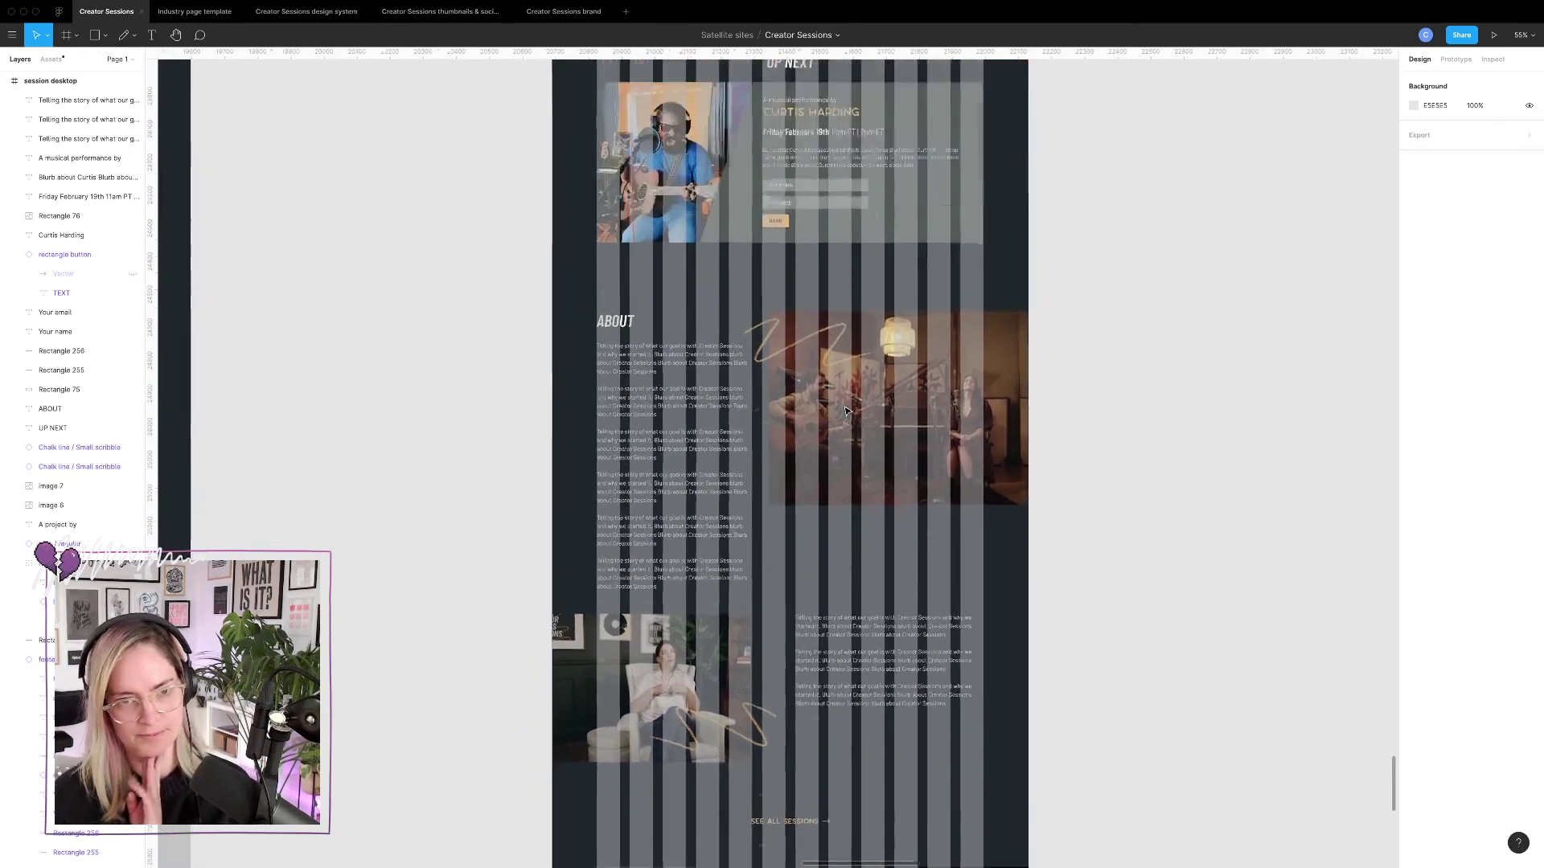
scroll(846, 411, "down", 10)
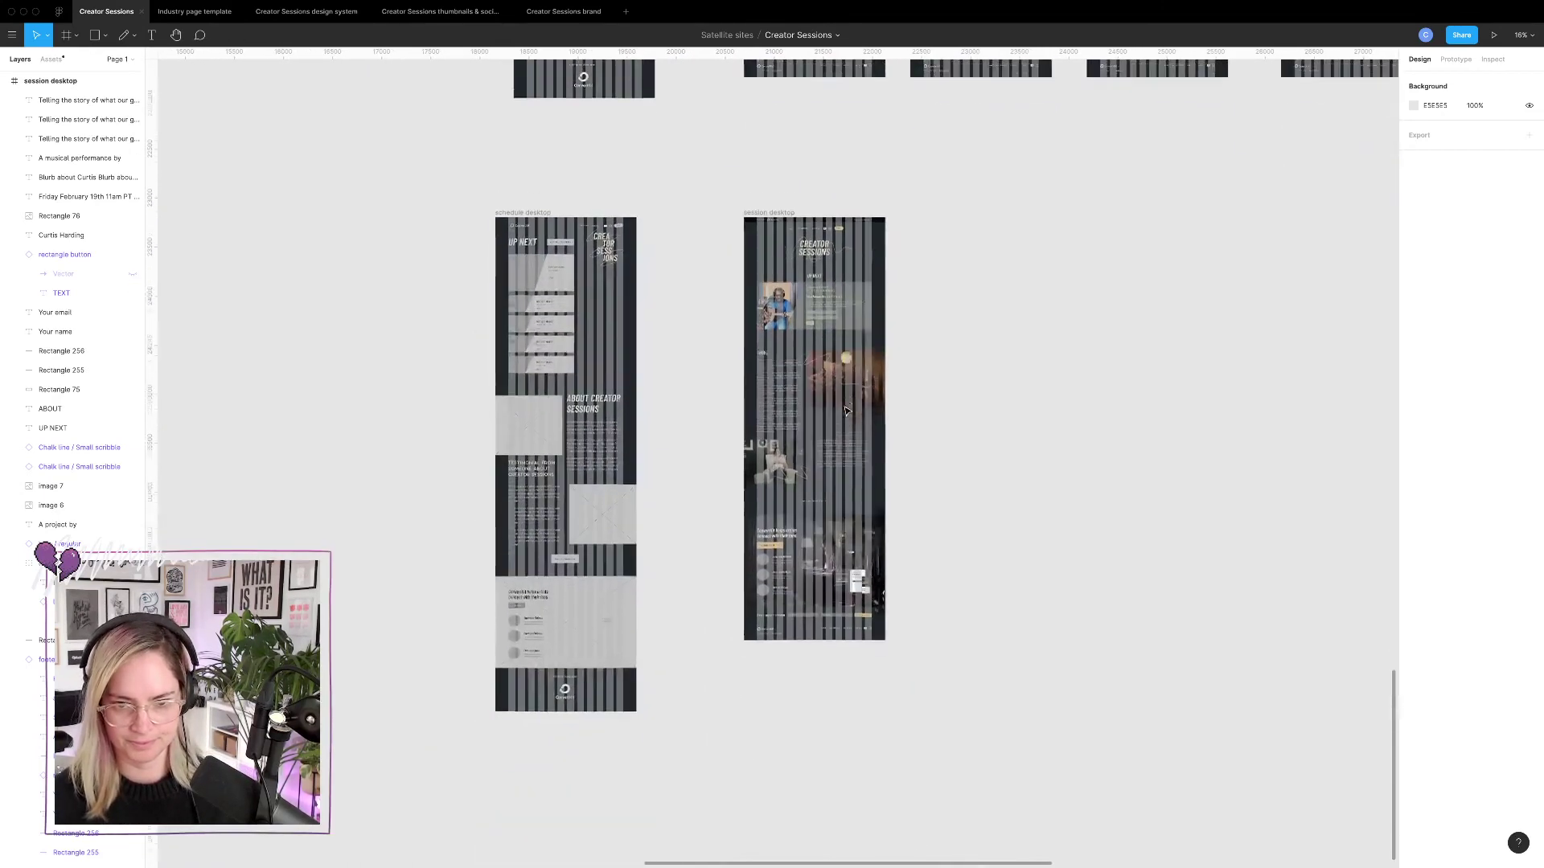
left_click(779, 194)
left_click(778, 193)
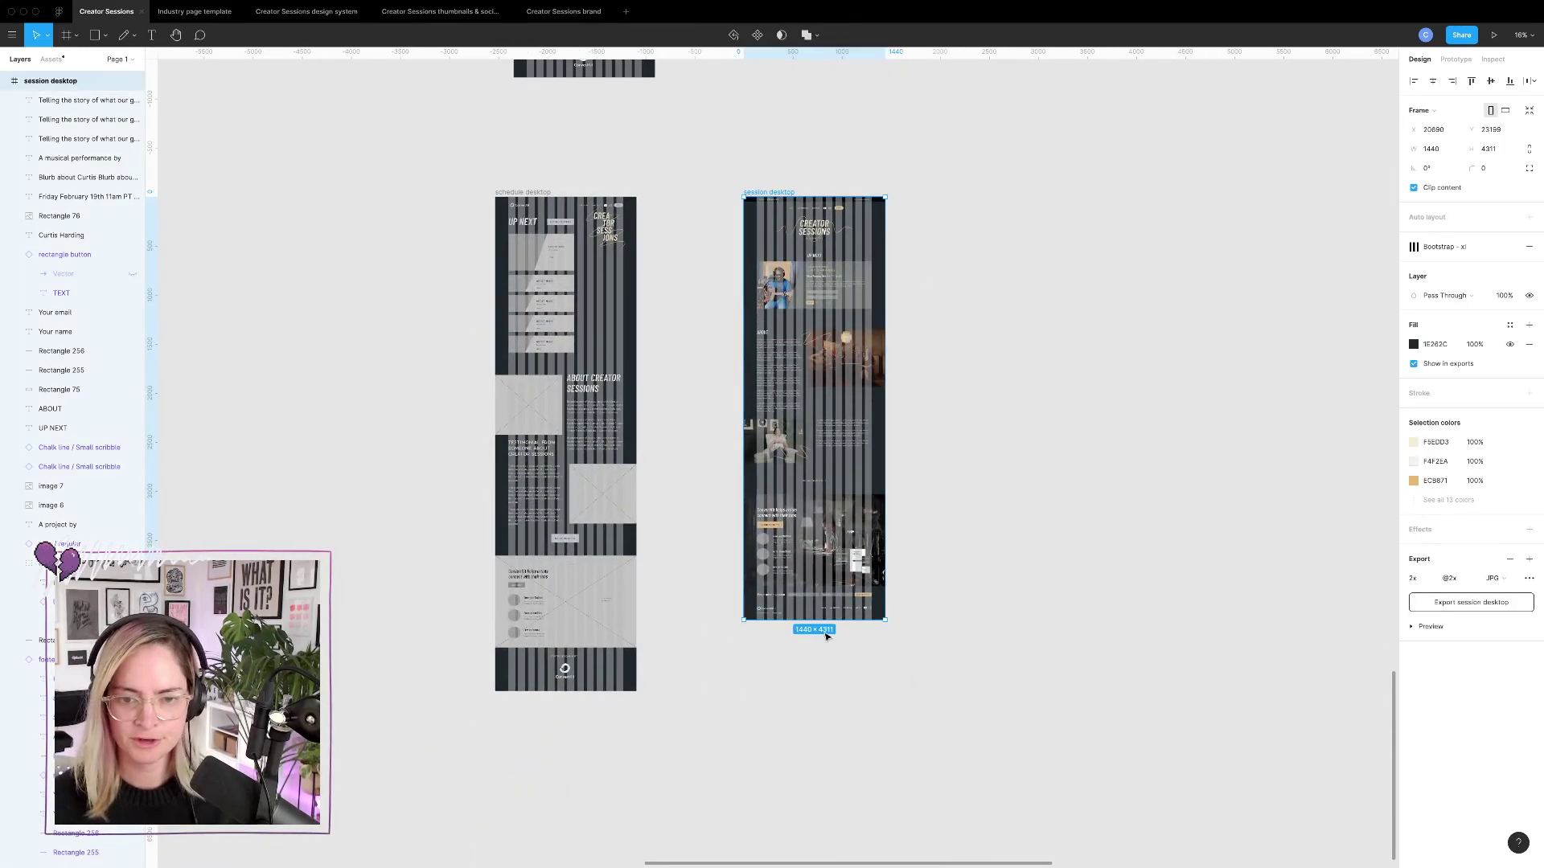
left_click_drag(821, 617, 815, 691)
left_click(1058, 645)
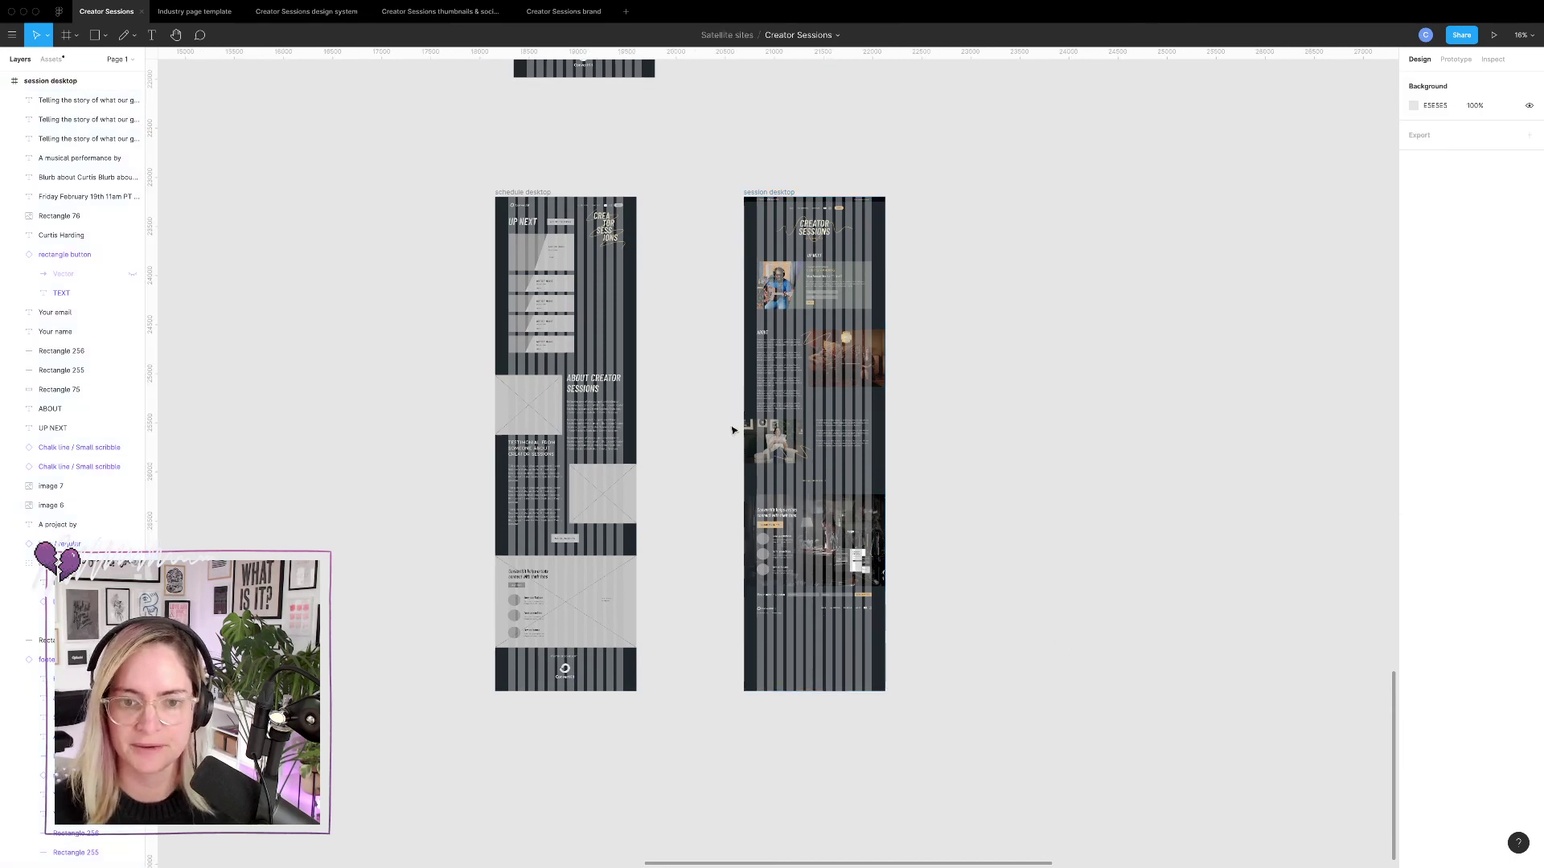
Move everything from the ABOUT section through the footer down together to the lower end of the lengthened session desktop frame.
left_click_drag(721, 331, 958, 756)
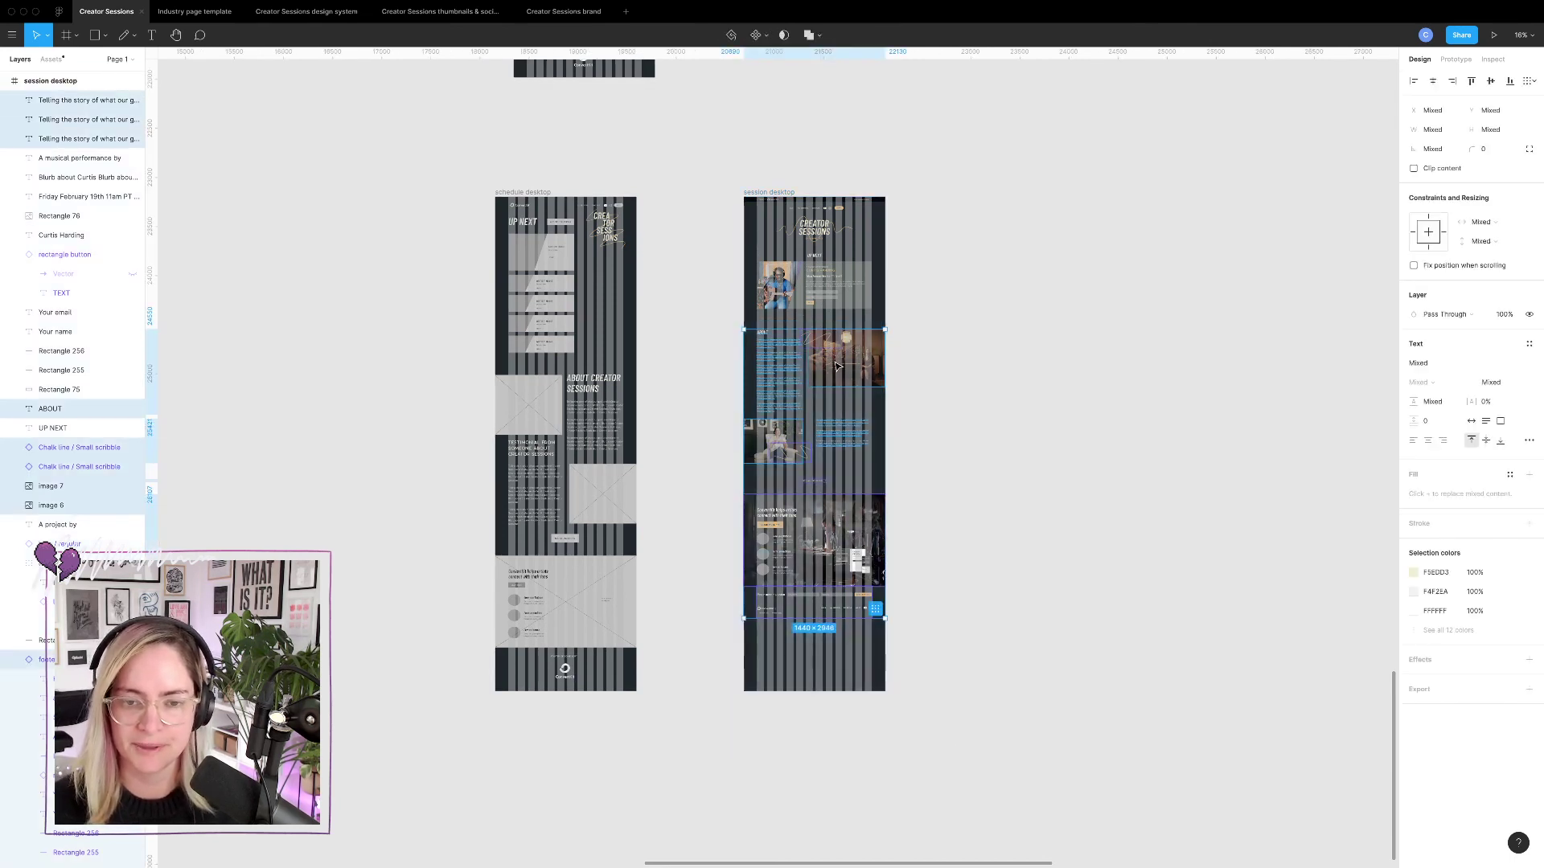
left_click_drag(820, 380, 830, 434)
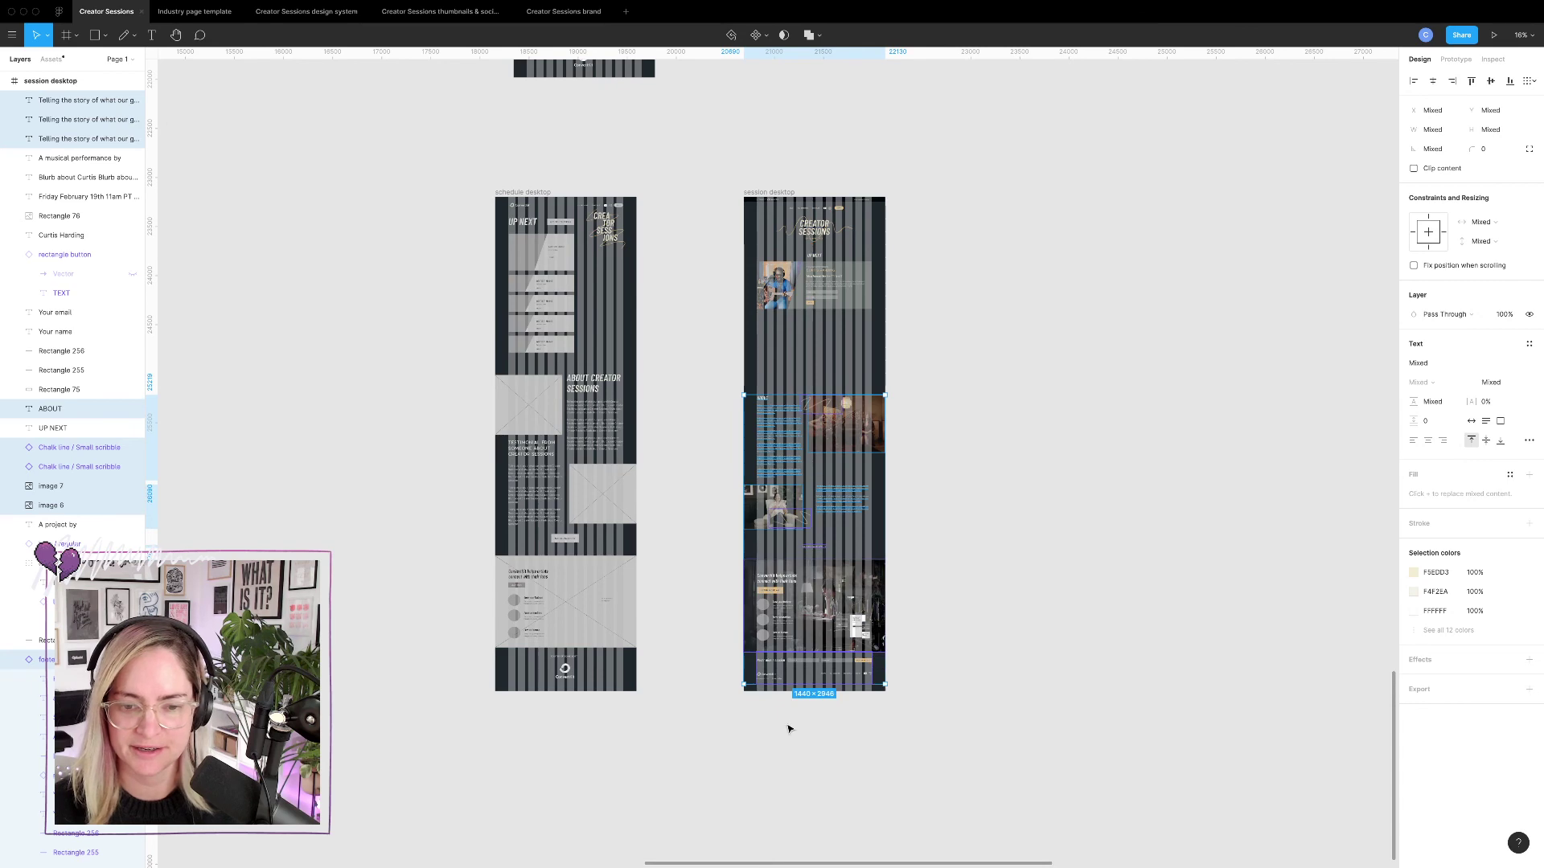
scroll(834, 625, "up", 5)
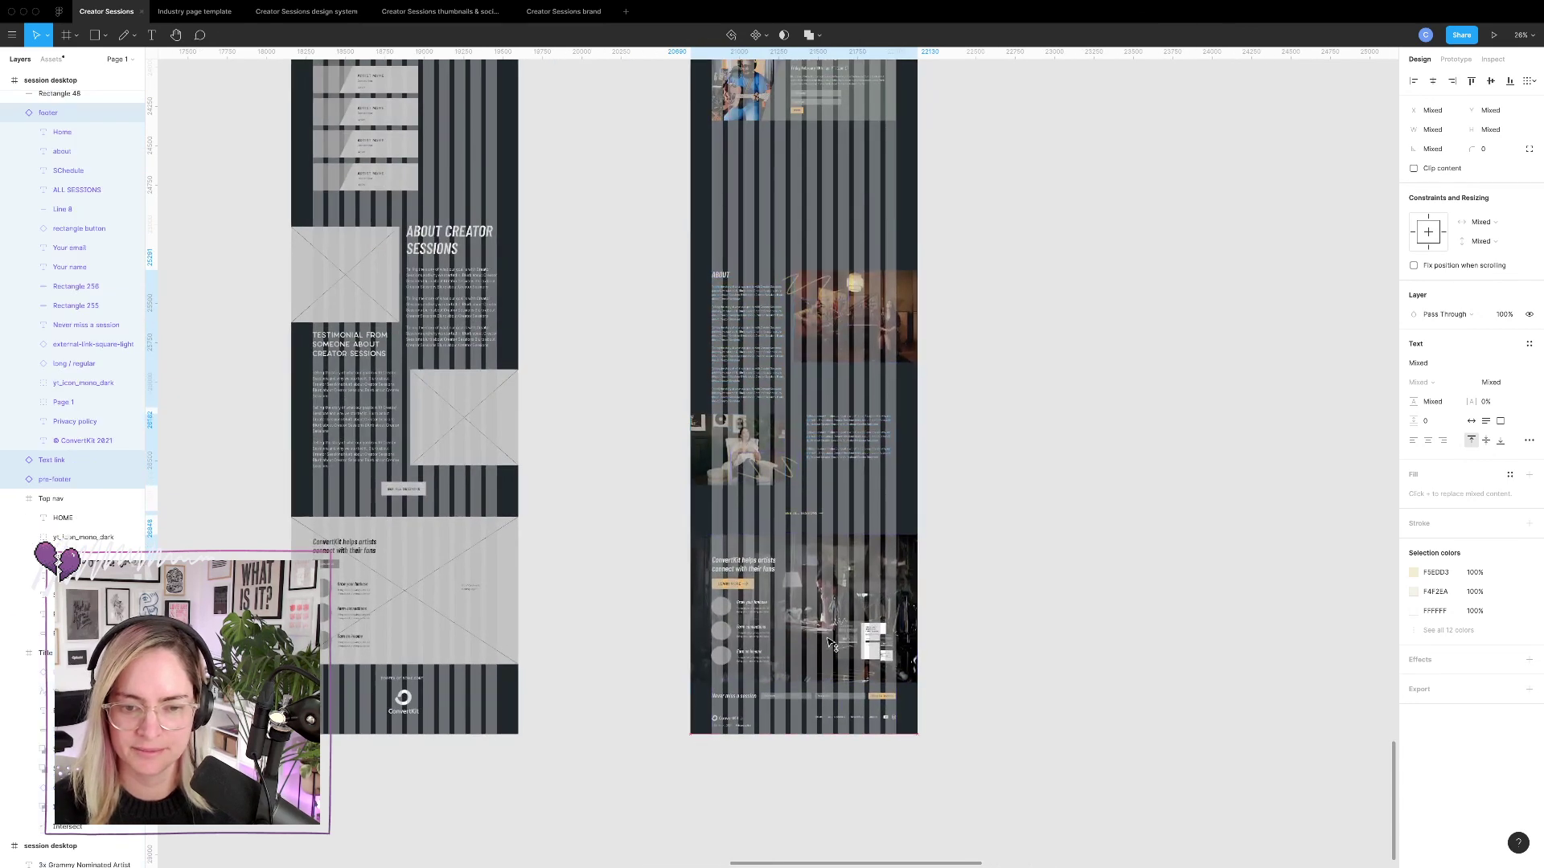
left_click(975, 641)
Examine the empty space between UP NEXT and ABOUT, and compare the page with the other Creator Sessions frames.
scroll(777, 362, "up", 10)
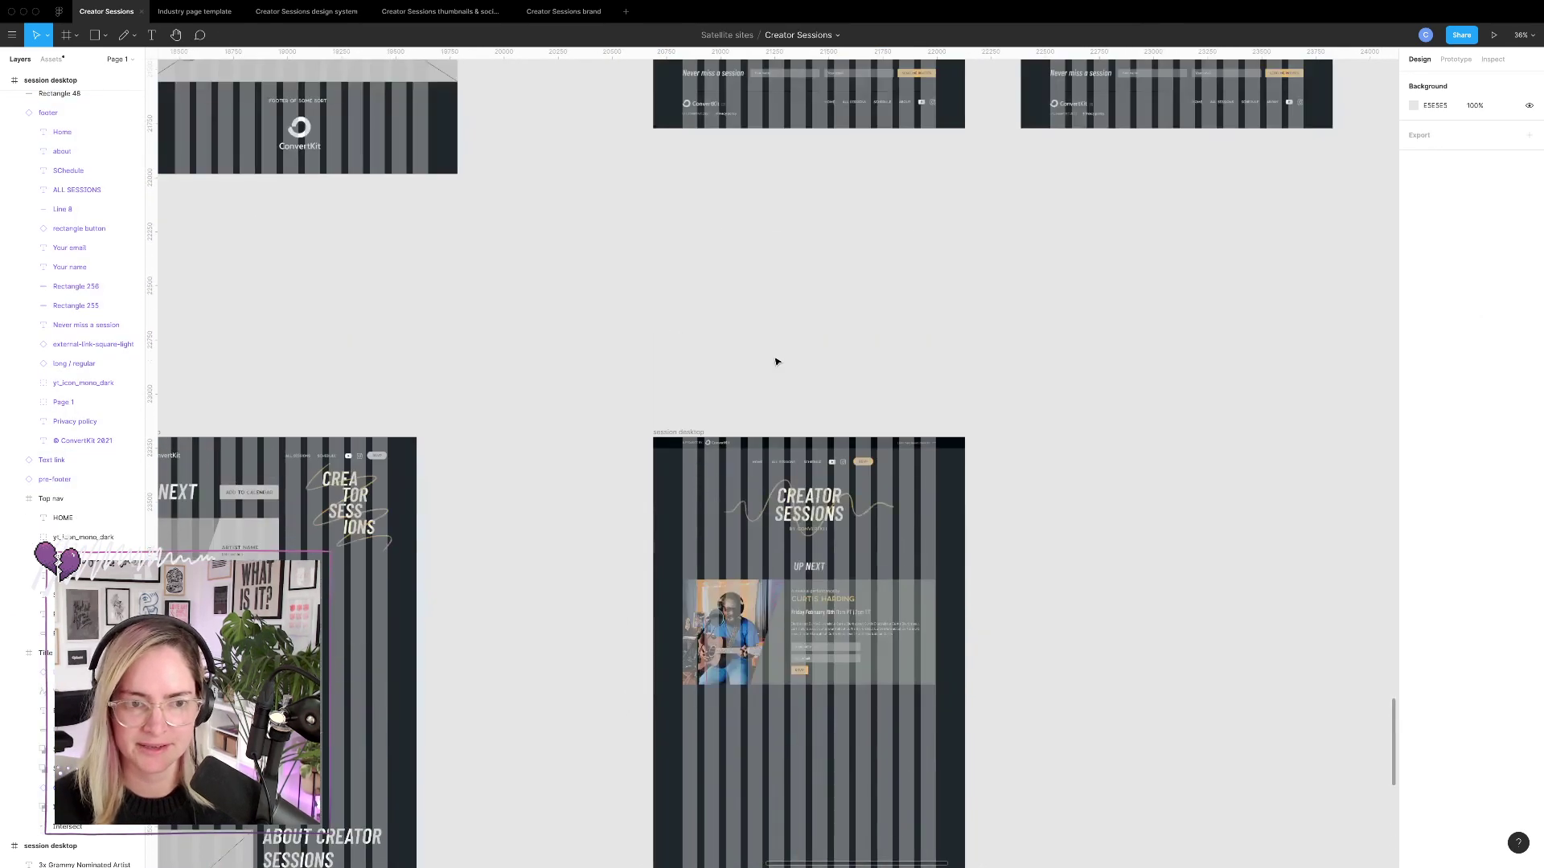
scroll(777, 362, "down", 5)
scroll(777, 361, "down", 2)
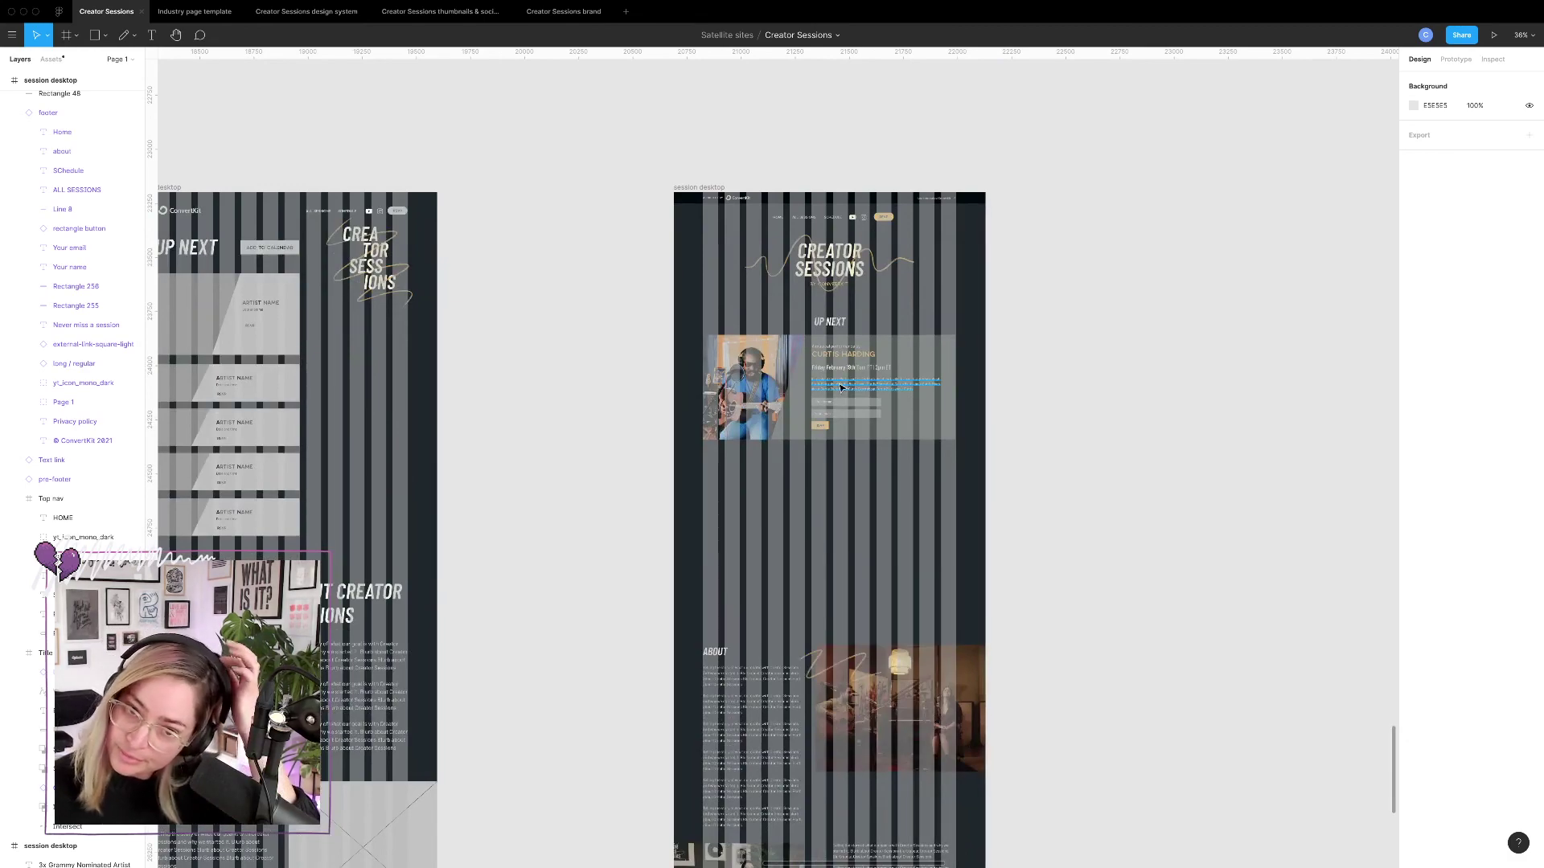
scroll(1063, 395, "down", 6)
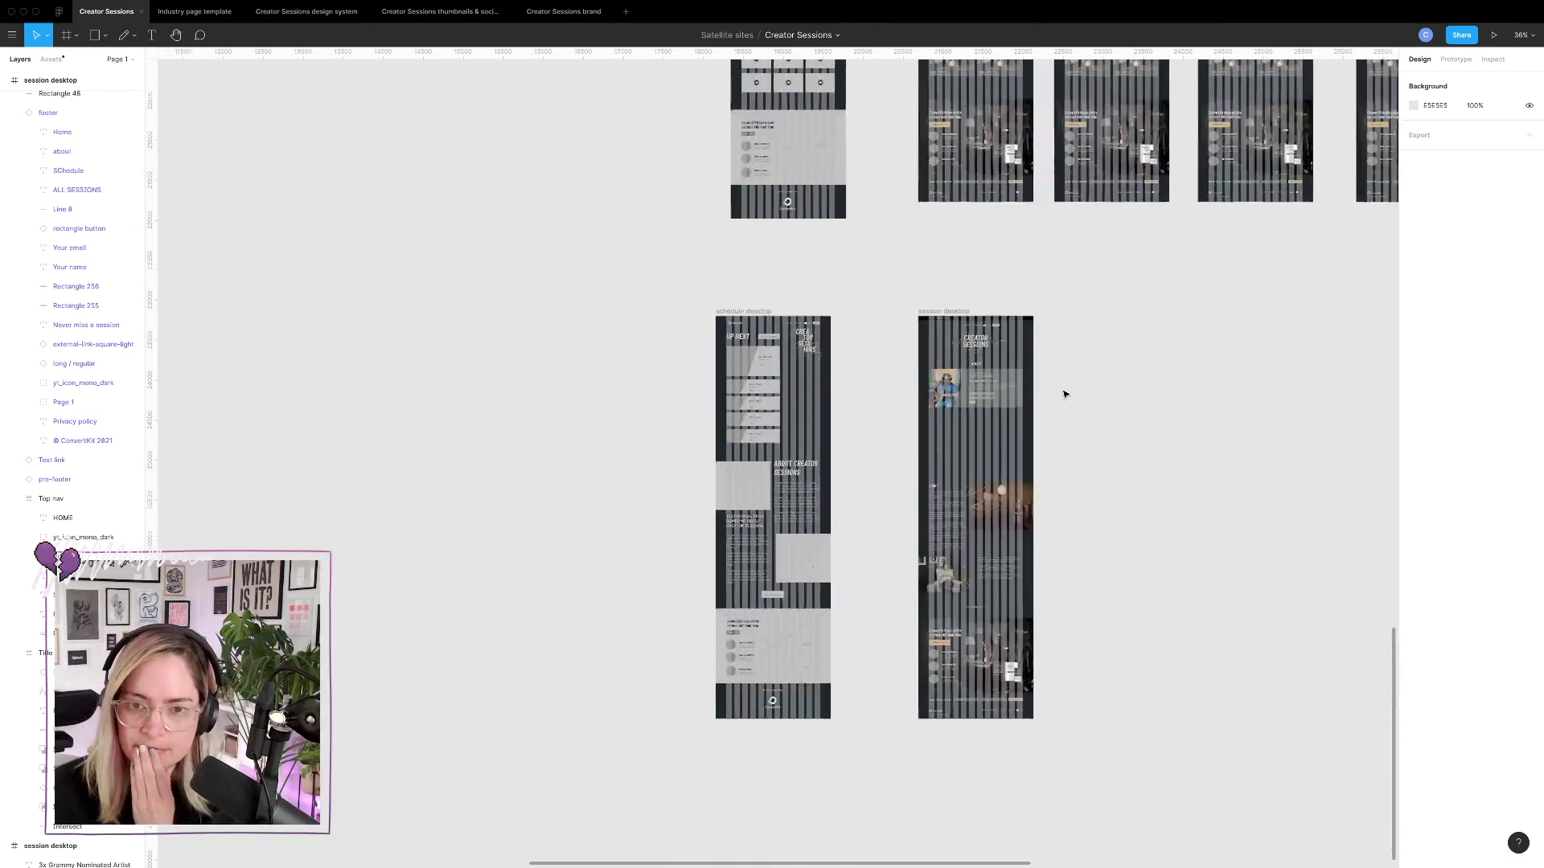
scroll(1063, 392, "down", 8)
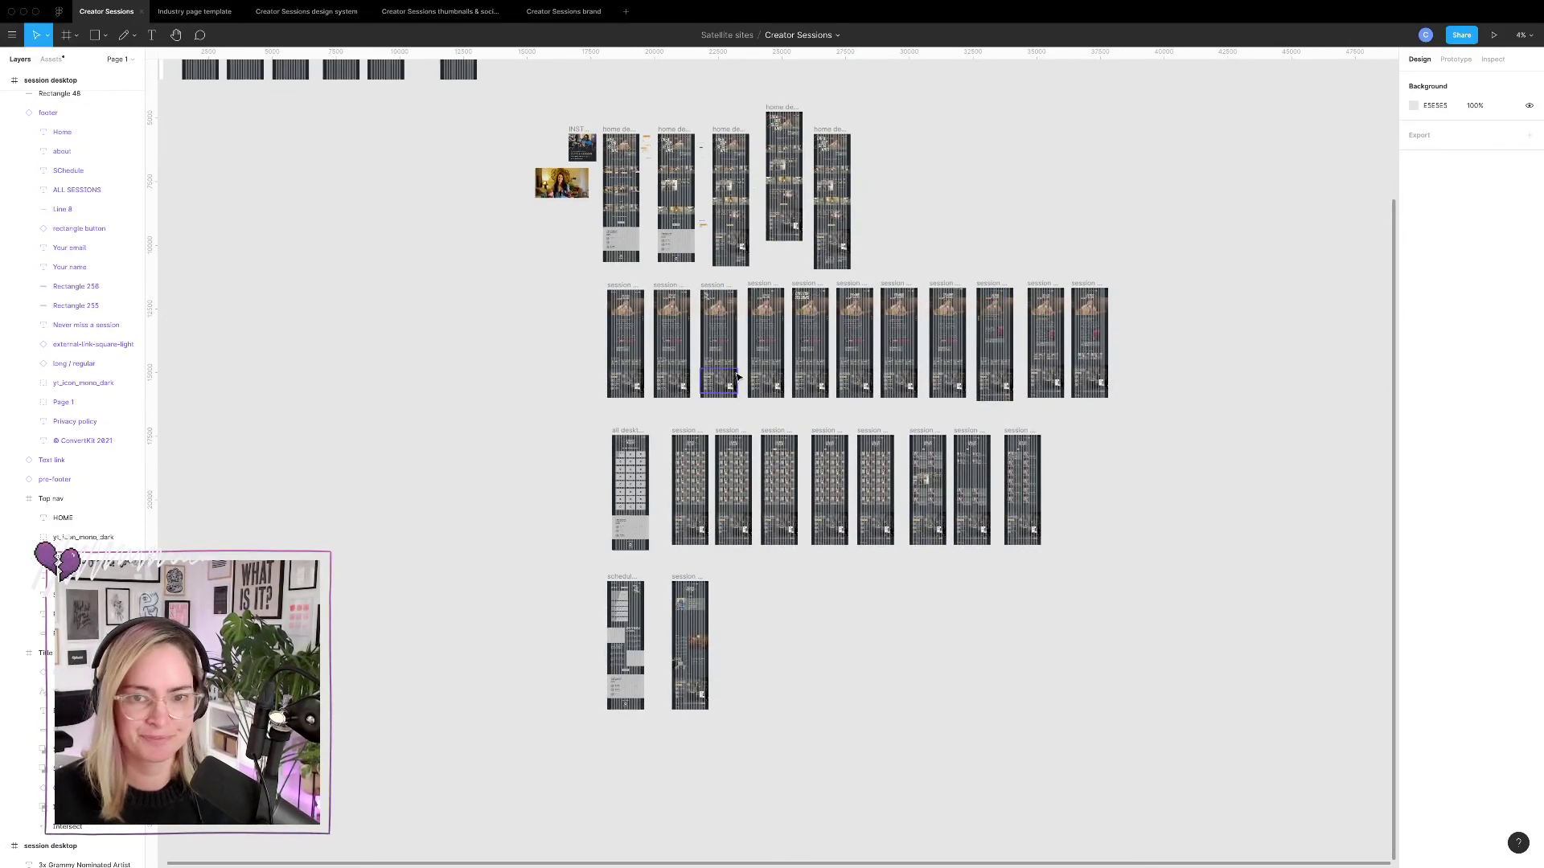
scroll(734, 378, "up", 5)
scroll(734, 377, "right", 3)
scroll(739, 378, "down", 5)
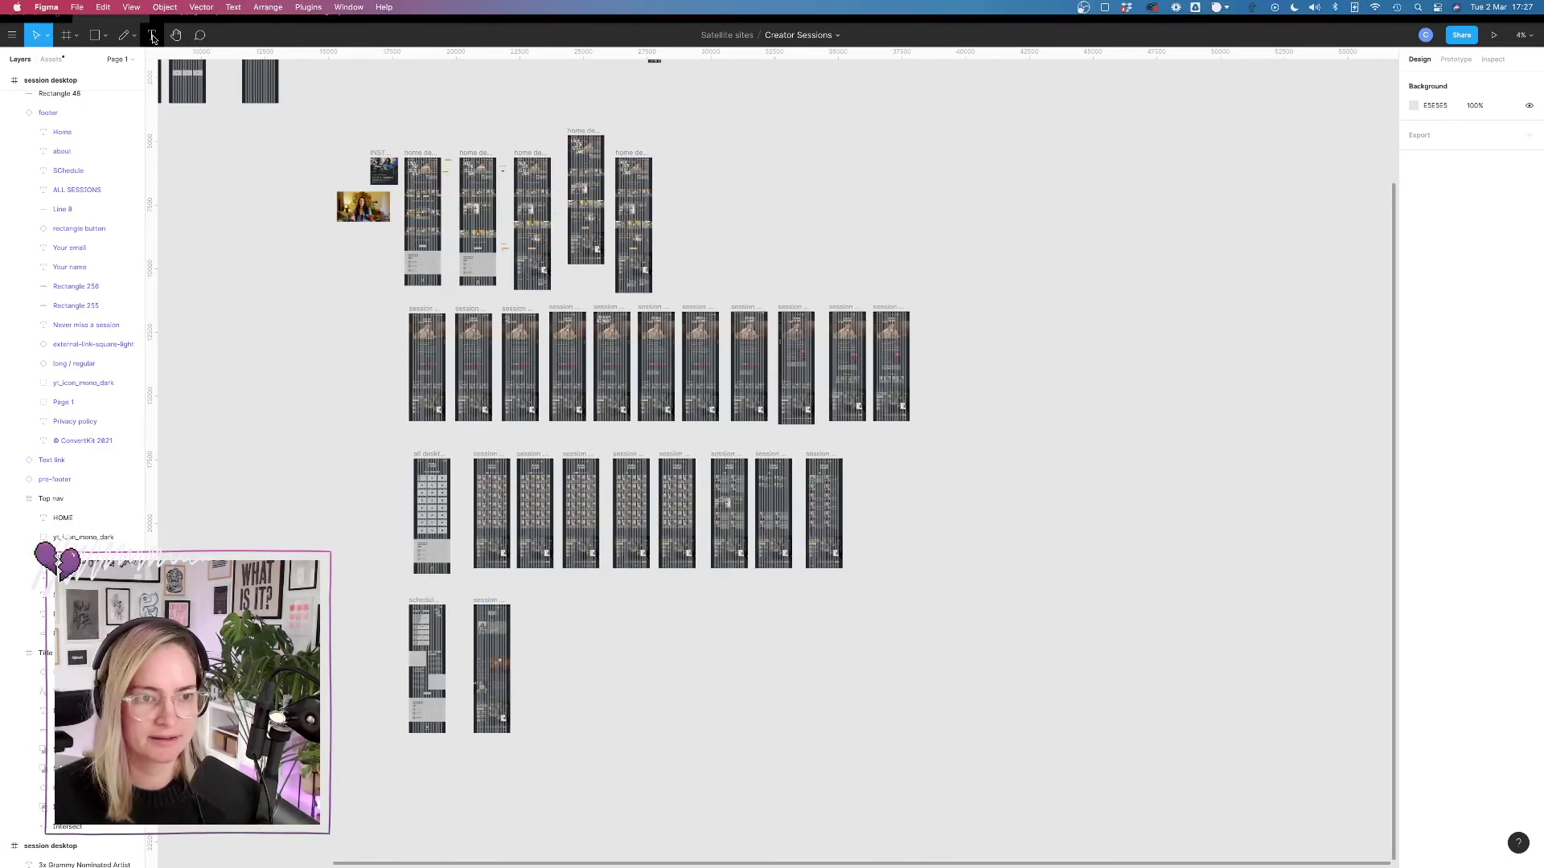
key("t")
left_click(763, 171)
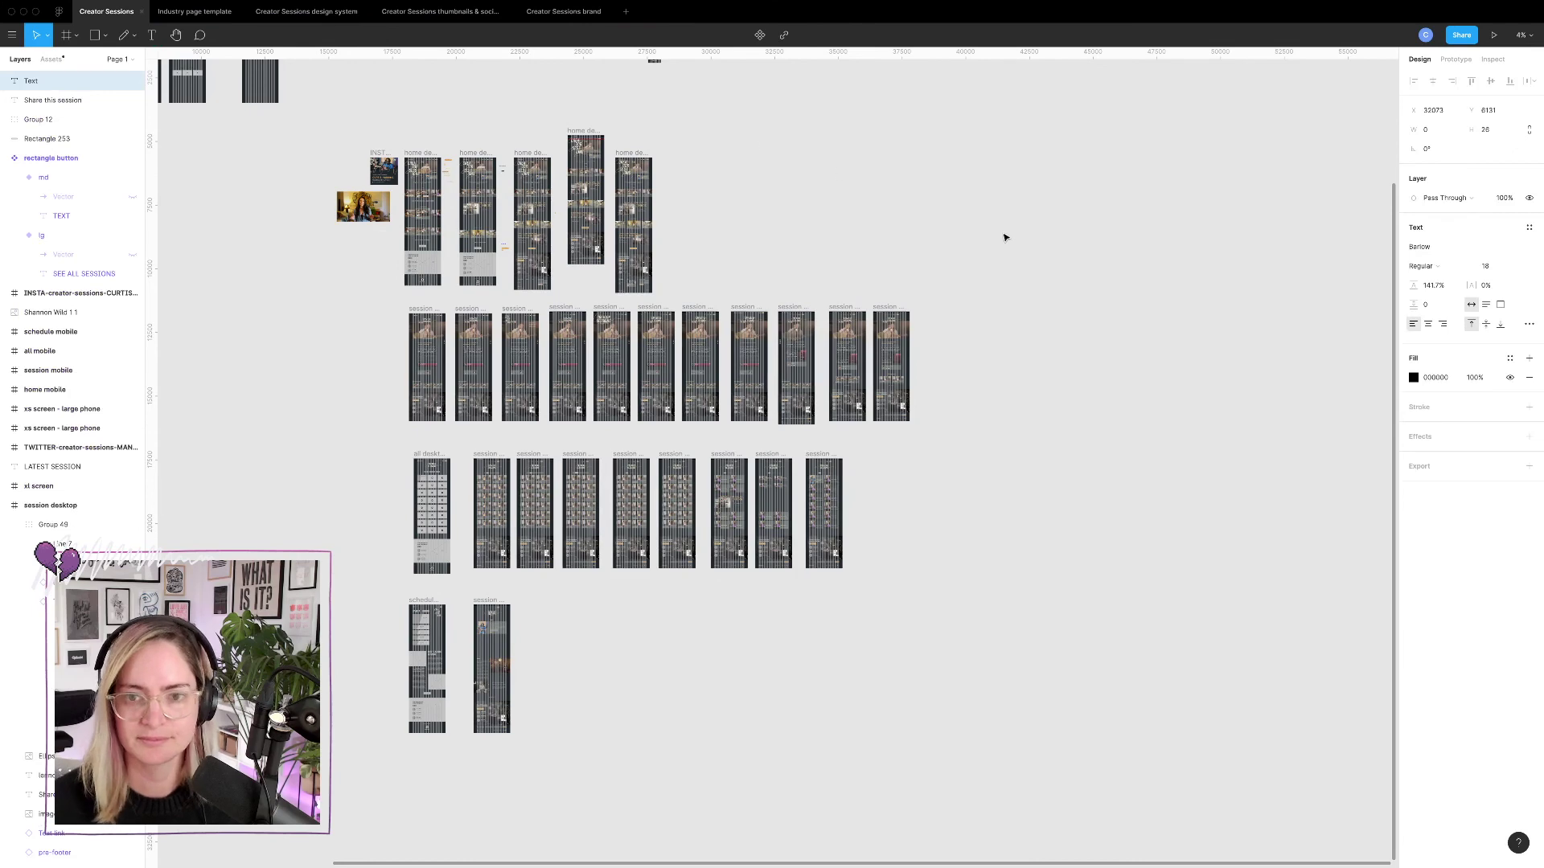
scroll(1010, 240, "up", 5)
left_click(1487, 266)
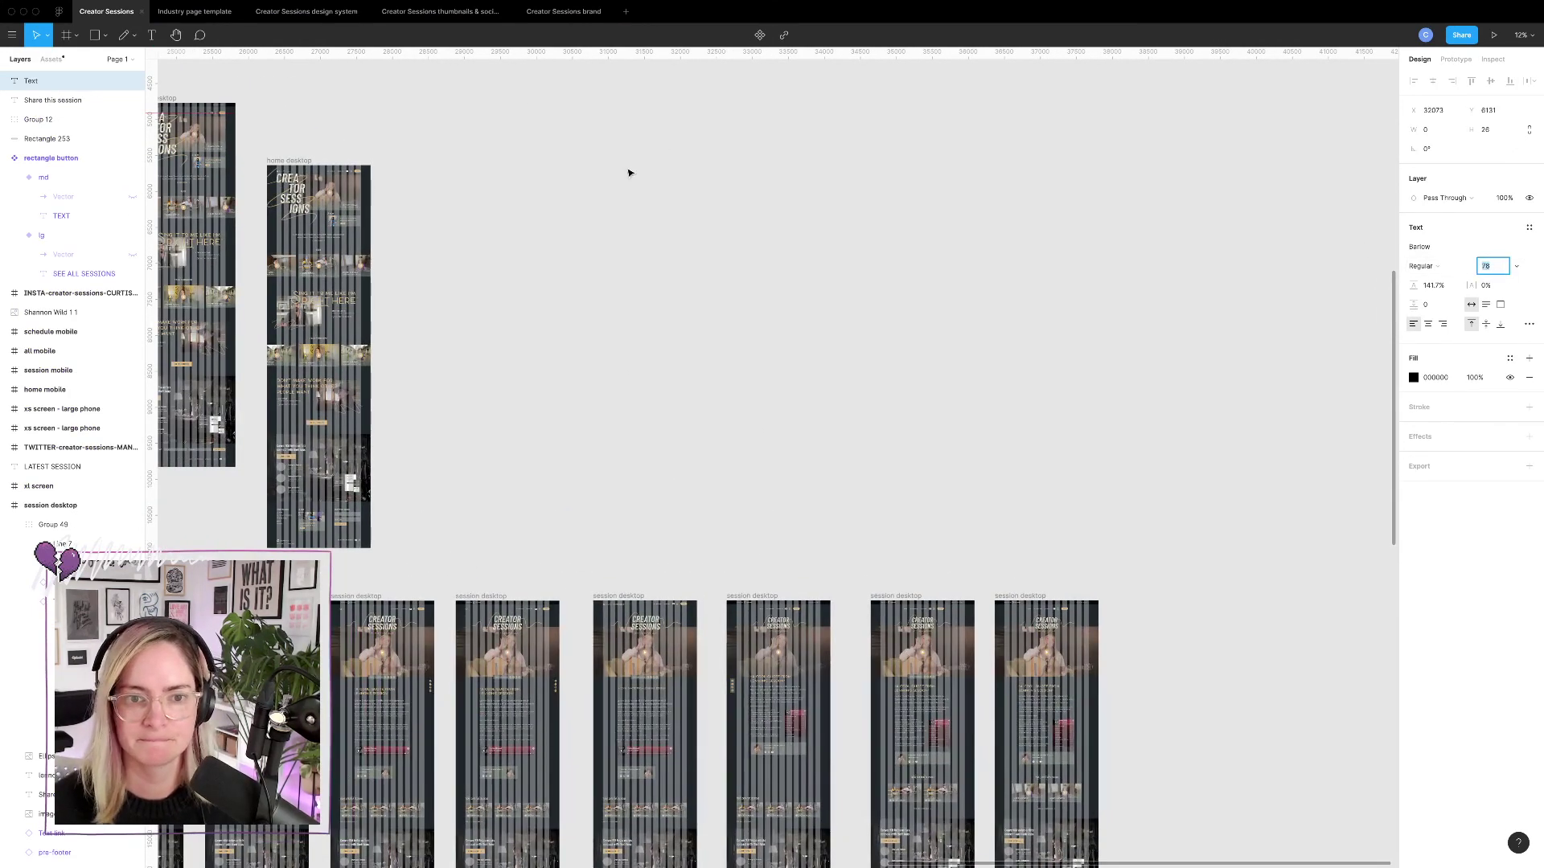
left_click(628, 225)
key("f")
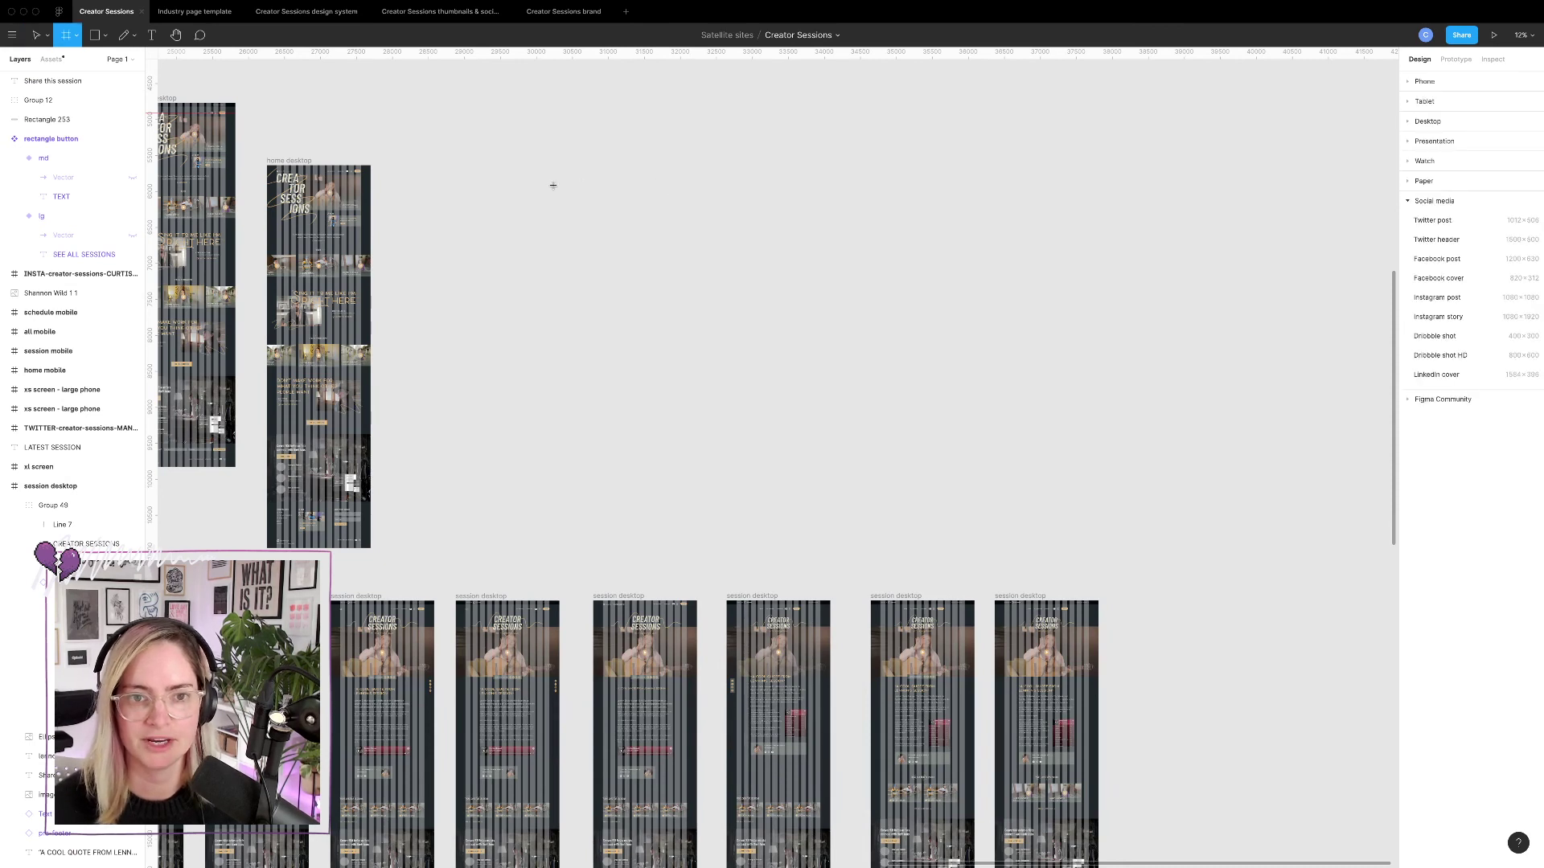
Add a text layer reading "sdfgsdg" on the empty canvas beside the home desktop frames.
left_click(151, 35)
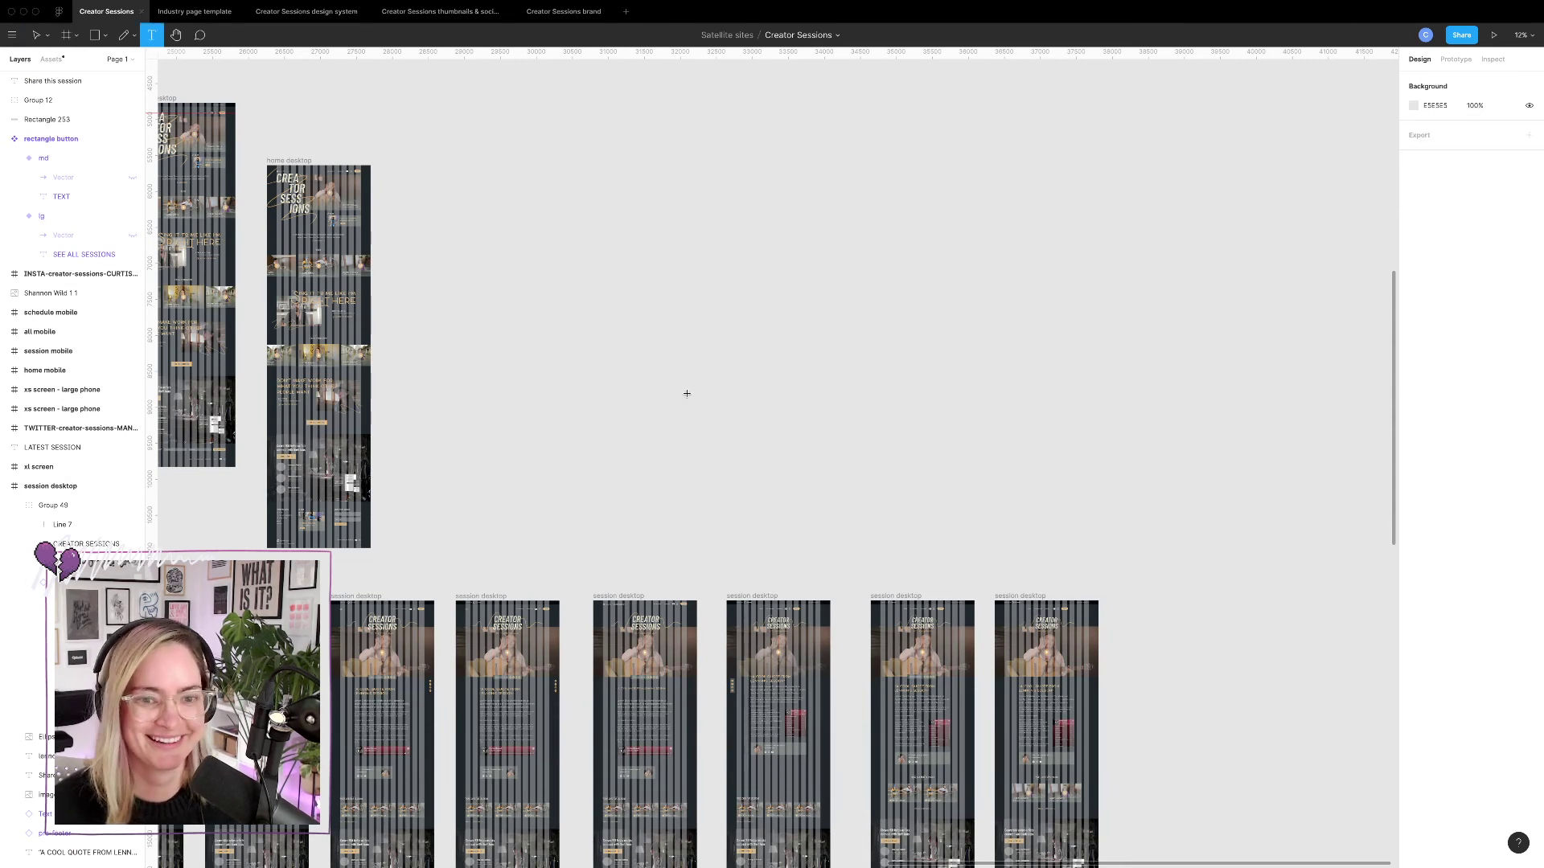
left_click(671, 388)
type("sdfg")
key("Escape")
type("sdg")
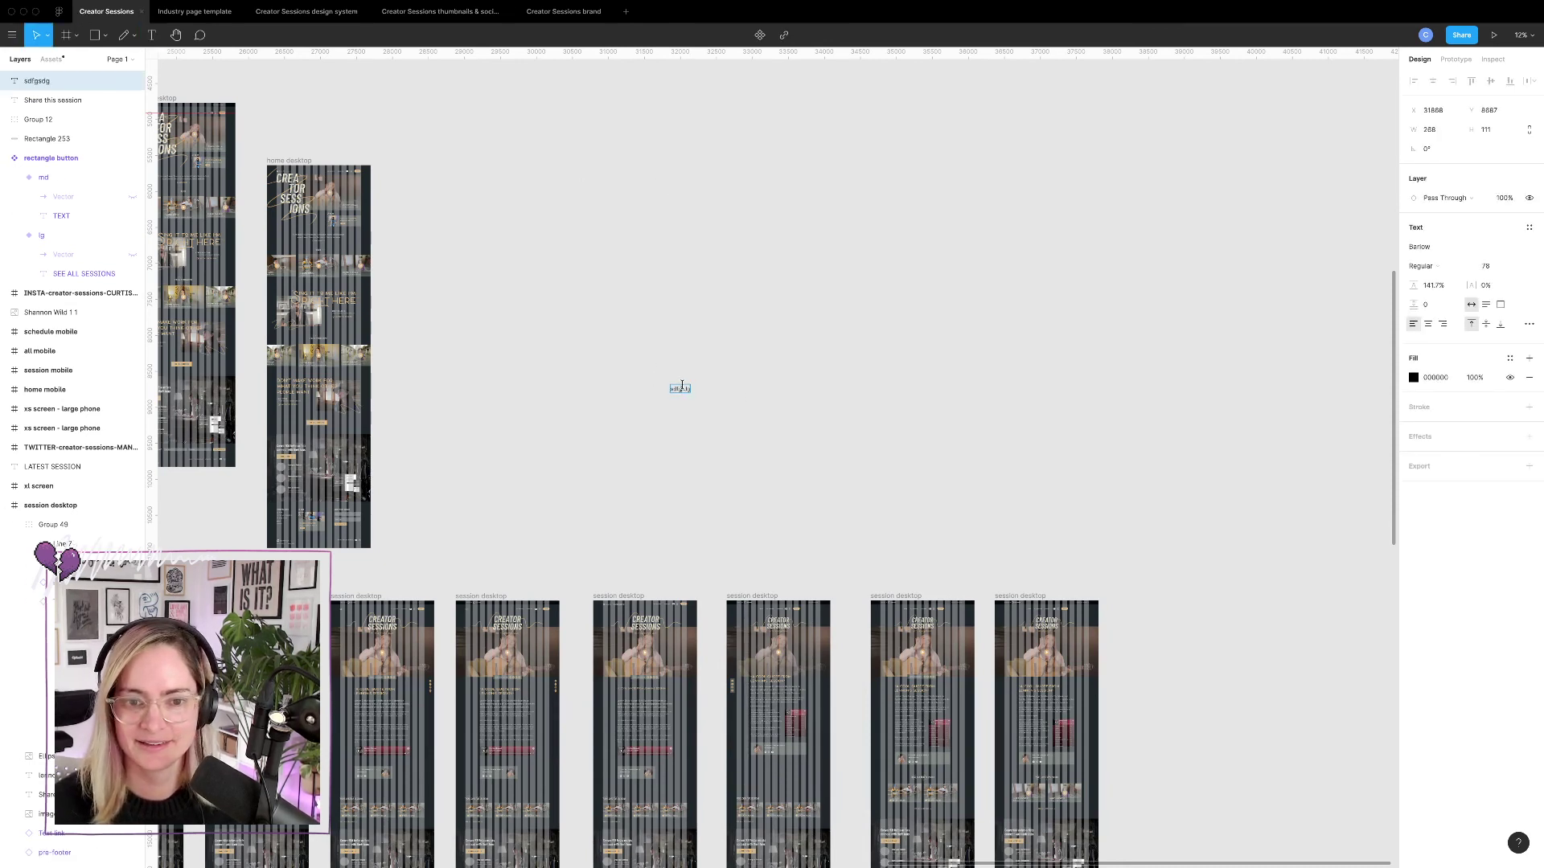
Set the placeholder text's font size to 228.
left_click(1486, 265)
type("138")
key("Return")
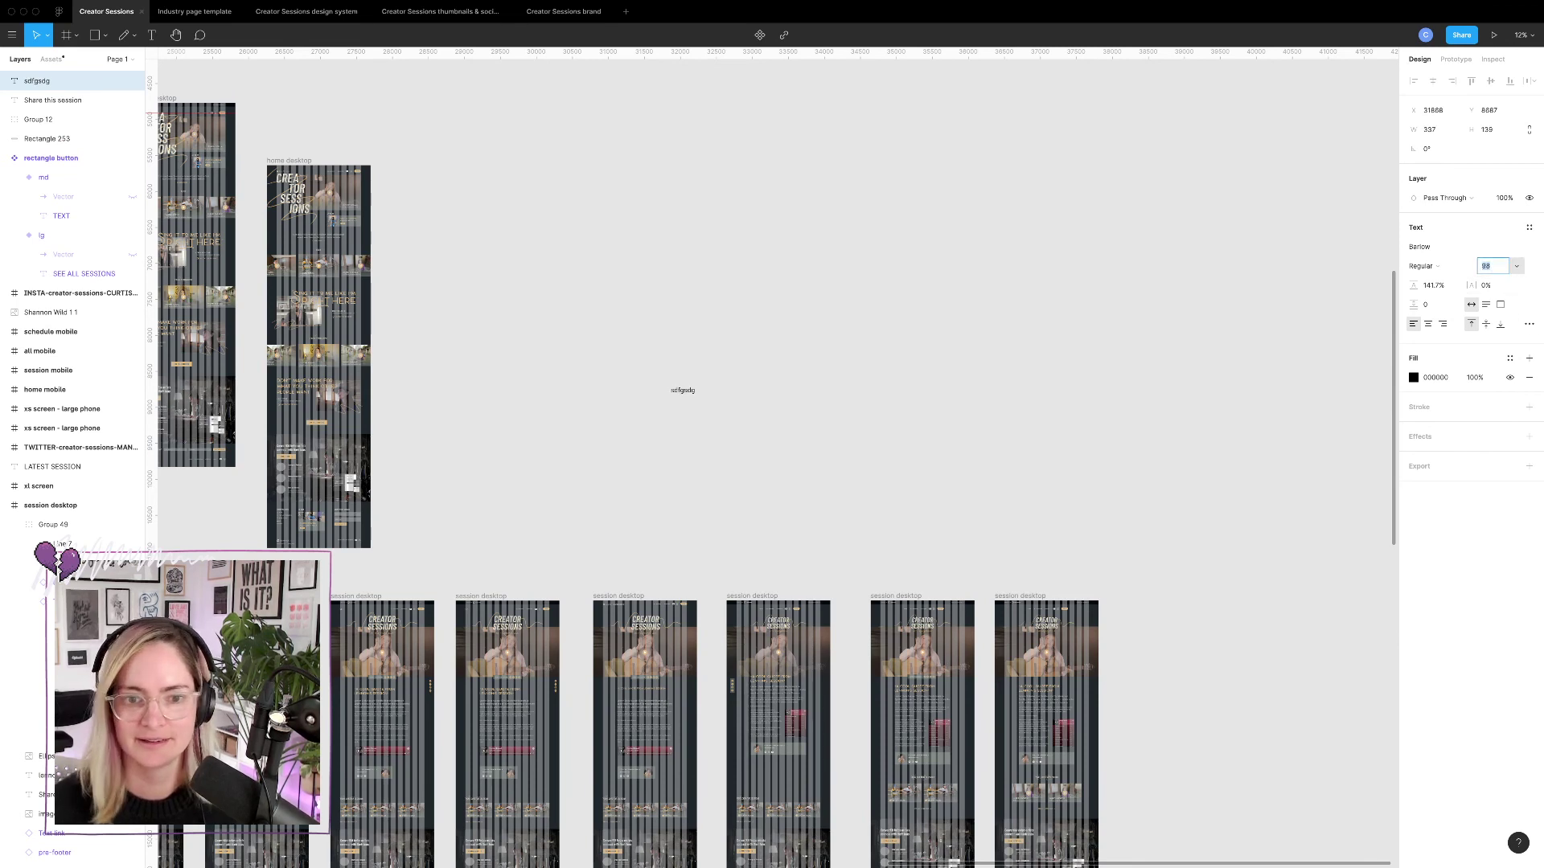
key("shift+Up")
key("shift+Up")
key("shift+Up")
key("shift+Up")
key("shift+Up")
key("shift+Up")
key("shift+Up")
key("shift+Up")
key("shift+Up")
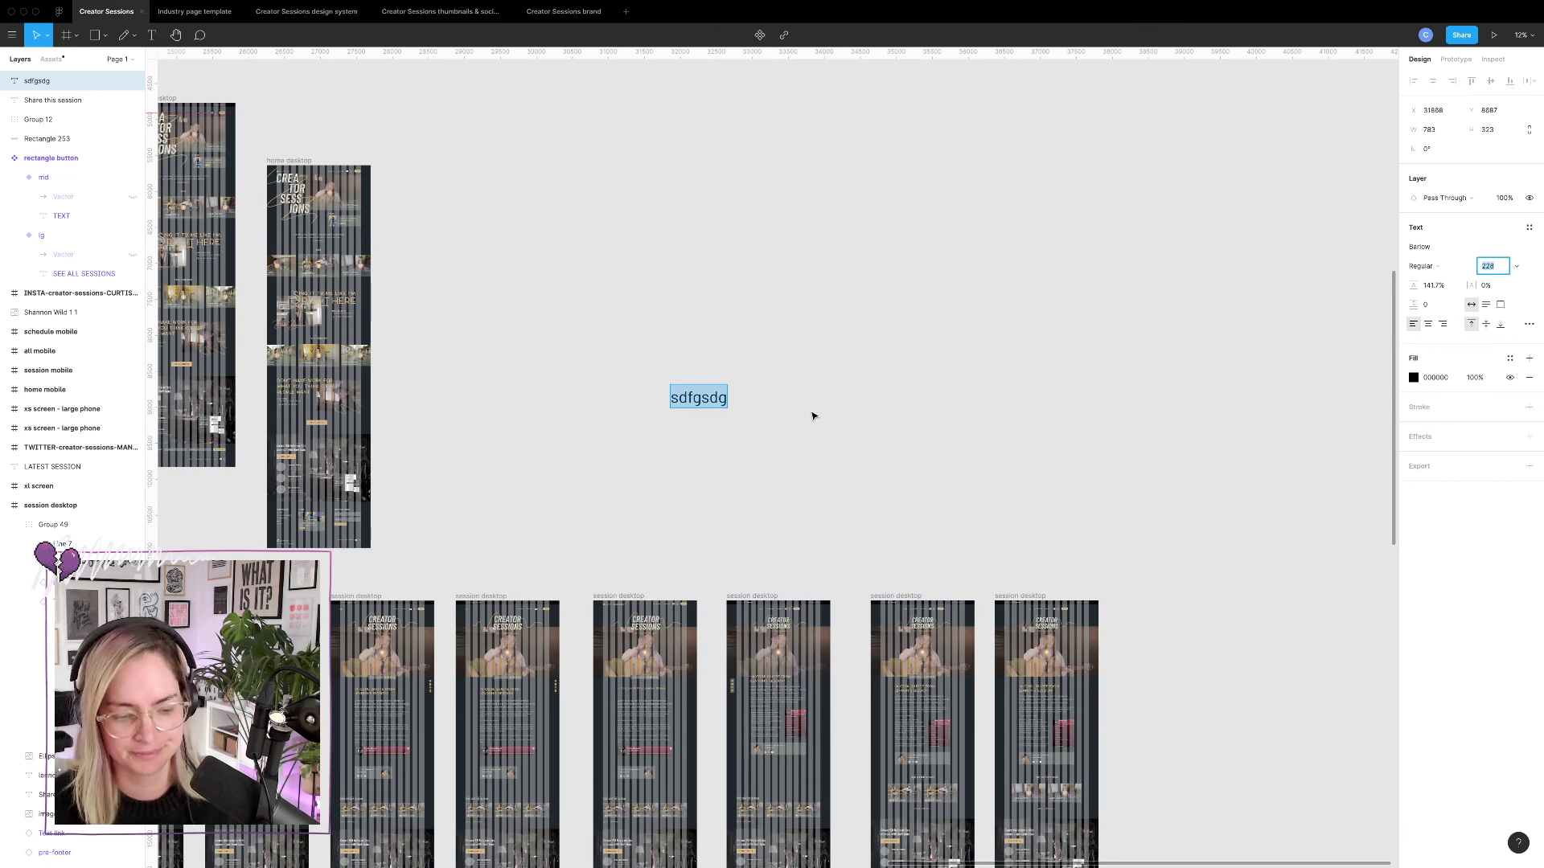
key("Escape")
Move the placeholder text closer to the last home desktop frame, near its upper end, at X 29538, Y 6165.
left_click_drag(704, 399, 536, 204)
scroll(511, 230, "left", 1)
scroll(512, 230, "left", 3)
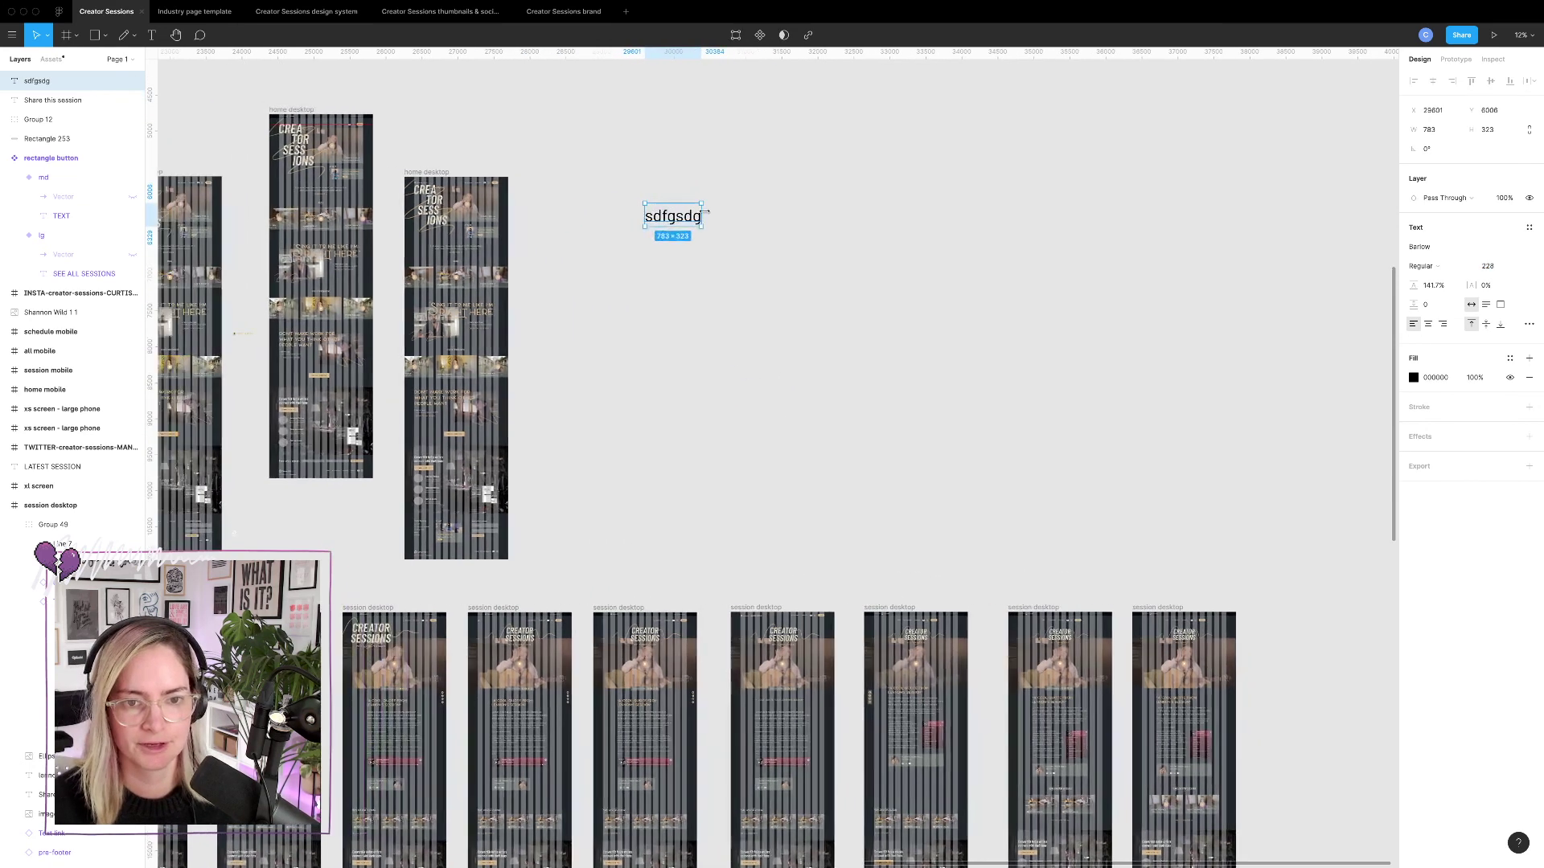
left_click_drag(677, 221, 668, 228)
Replace the placeholder text with a dashed to-do note about the type layout for the named person's quote.
double_click(668, 228)
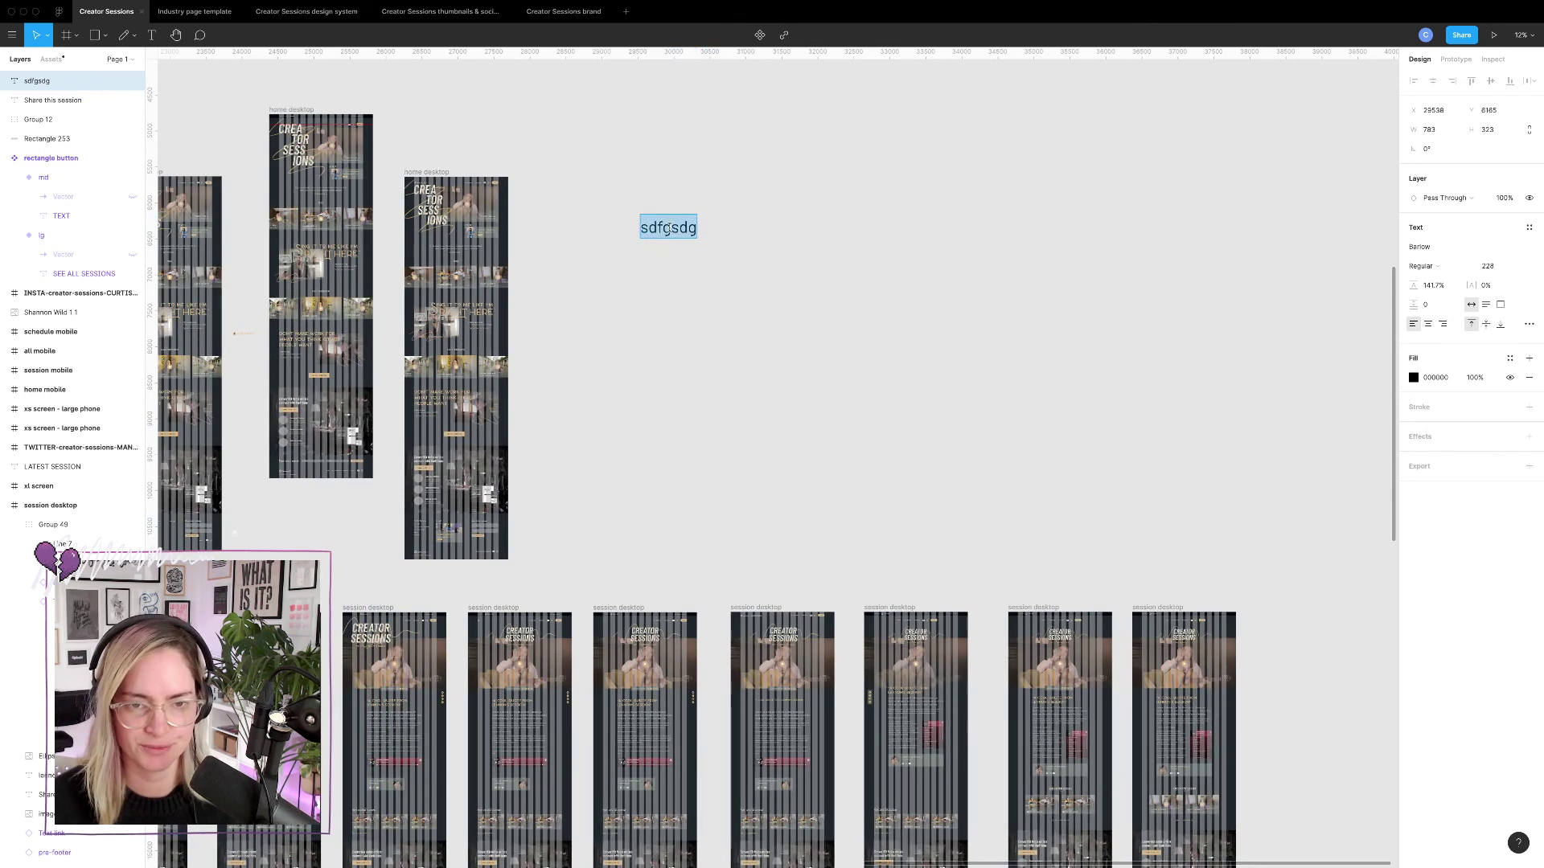
key("BackSpace")
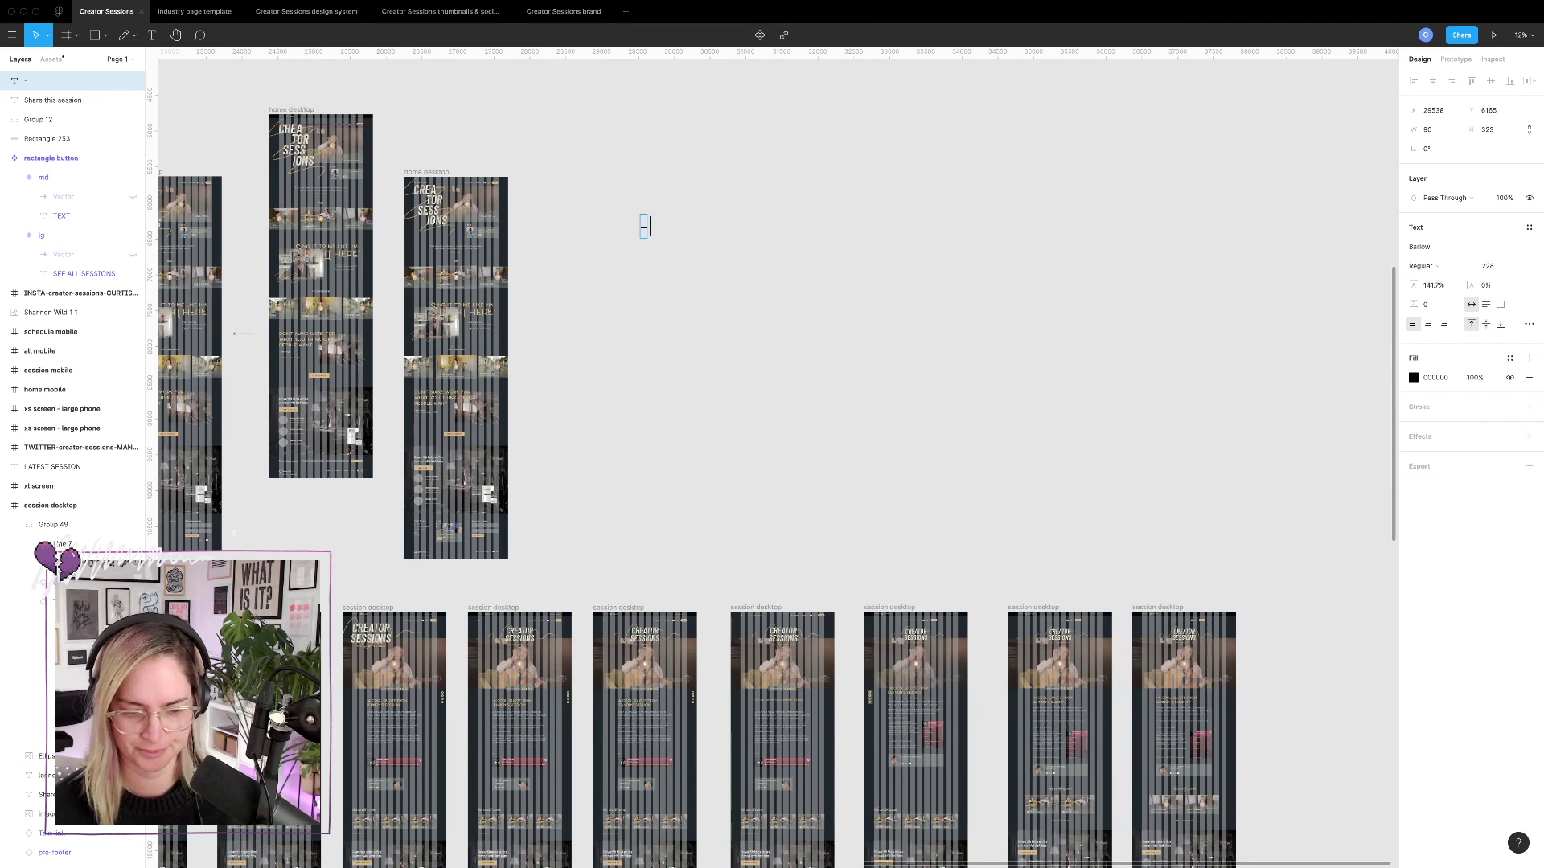
type("- typ")
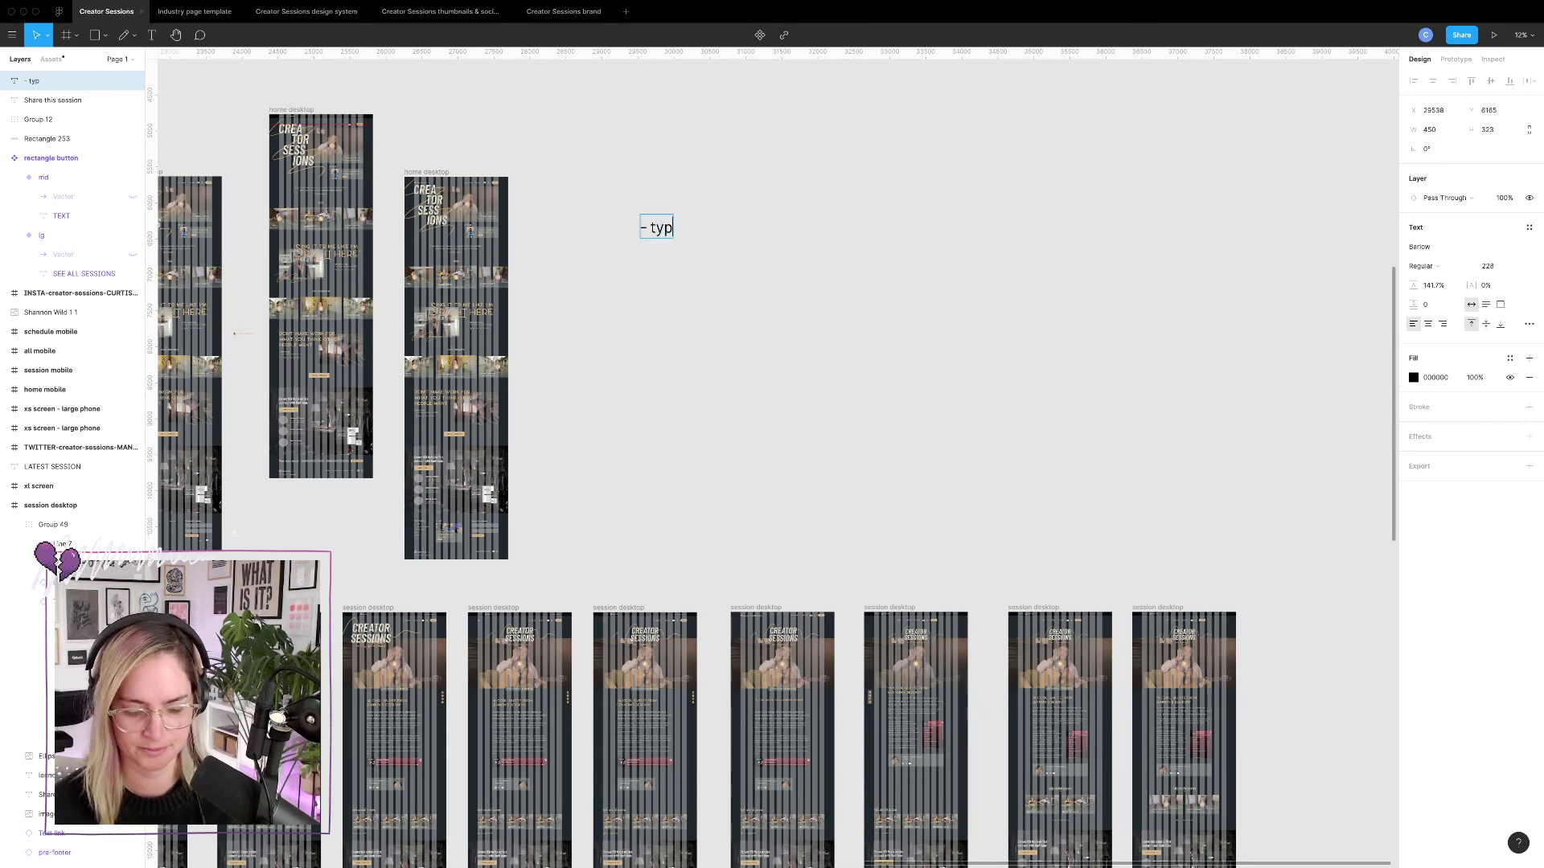
type("e layout for")
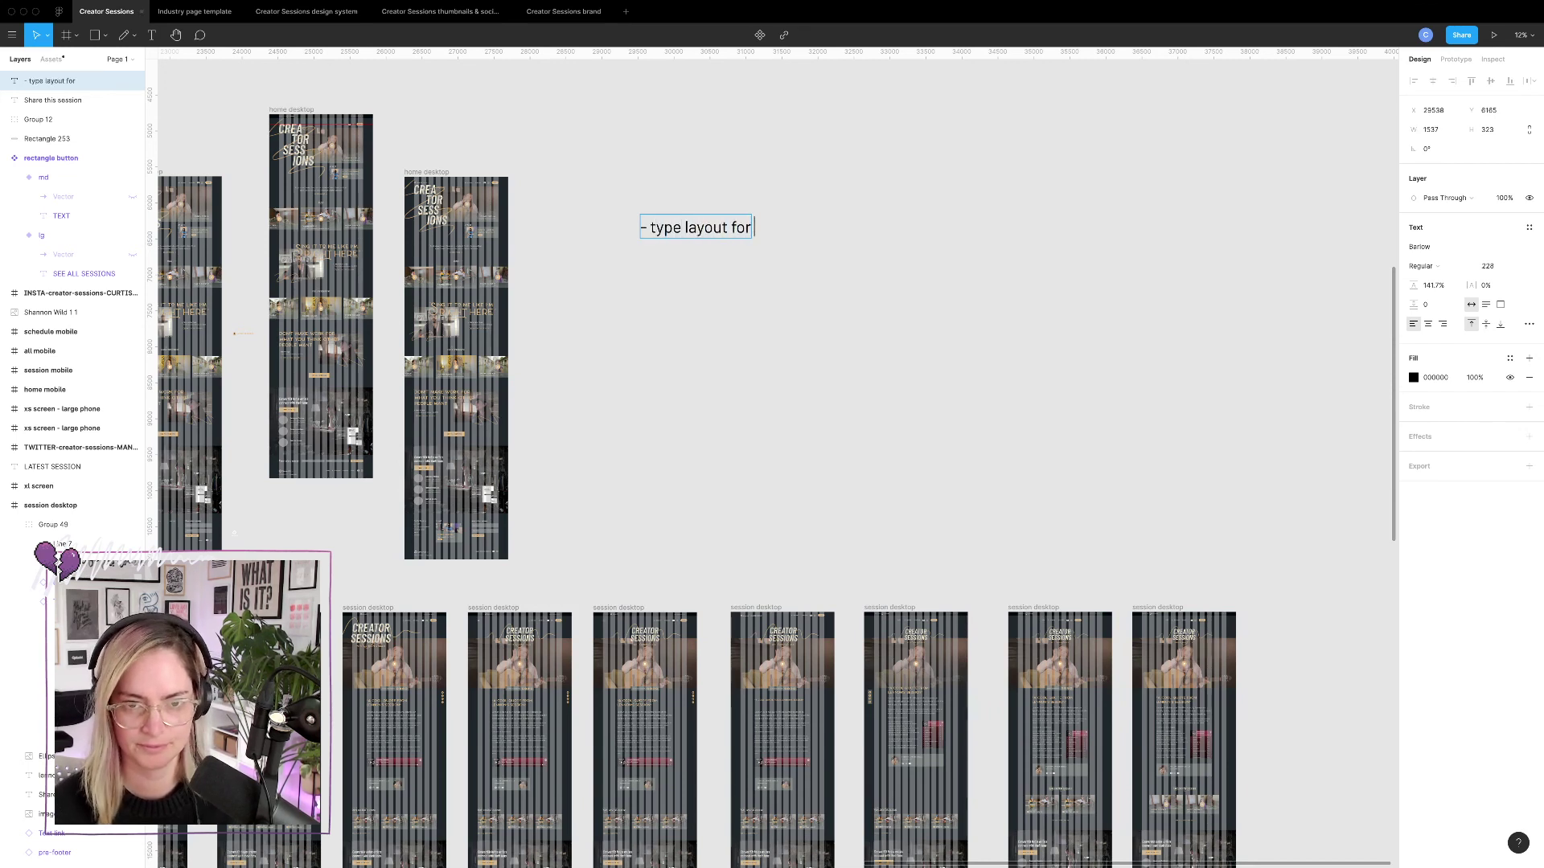
type(" Ami's quote")
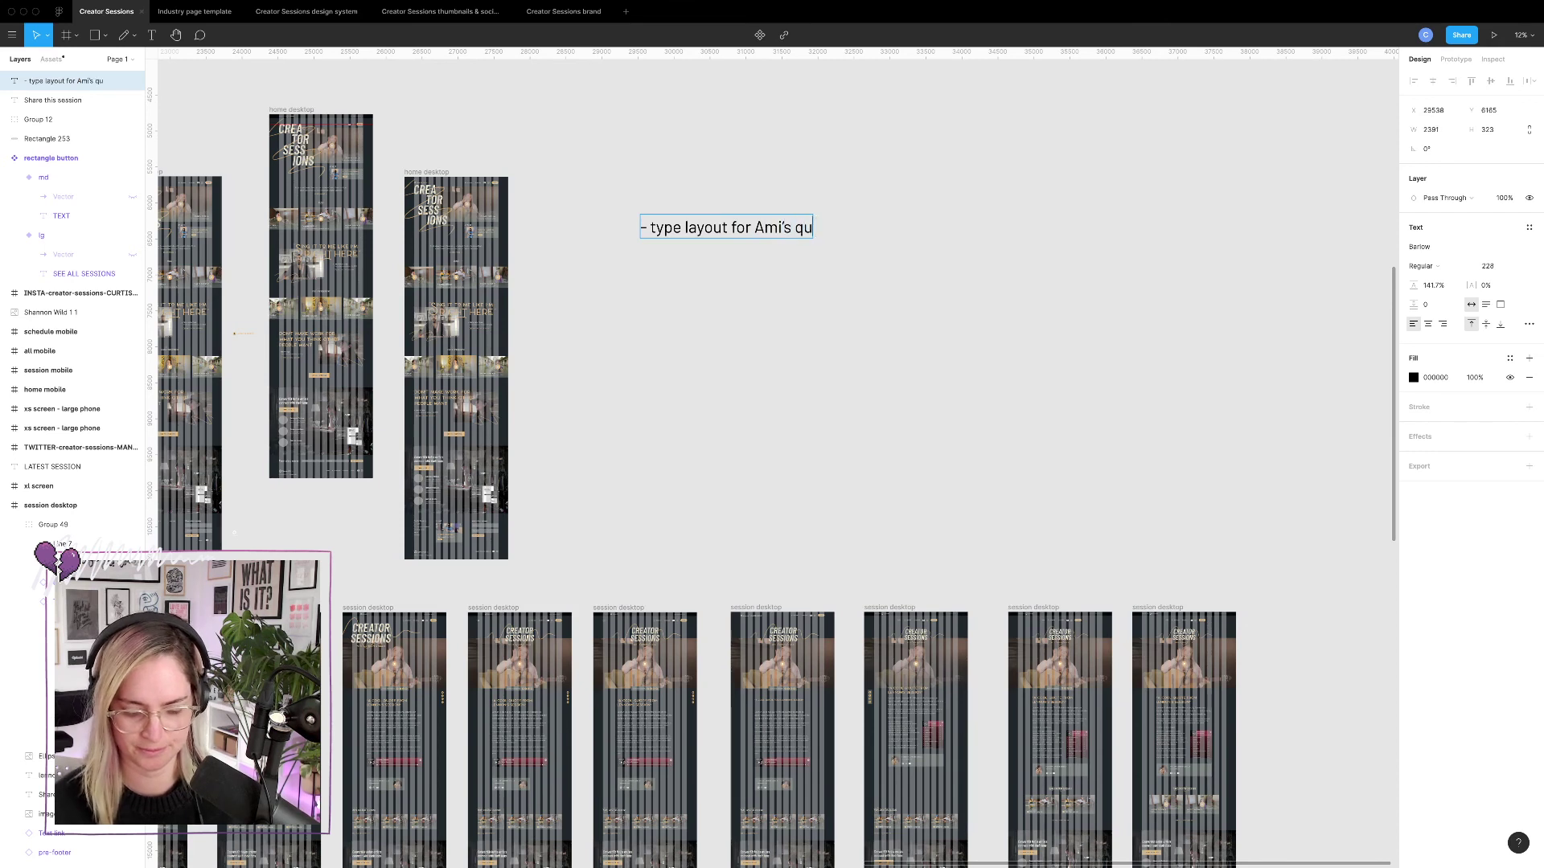
key("Escape")
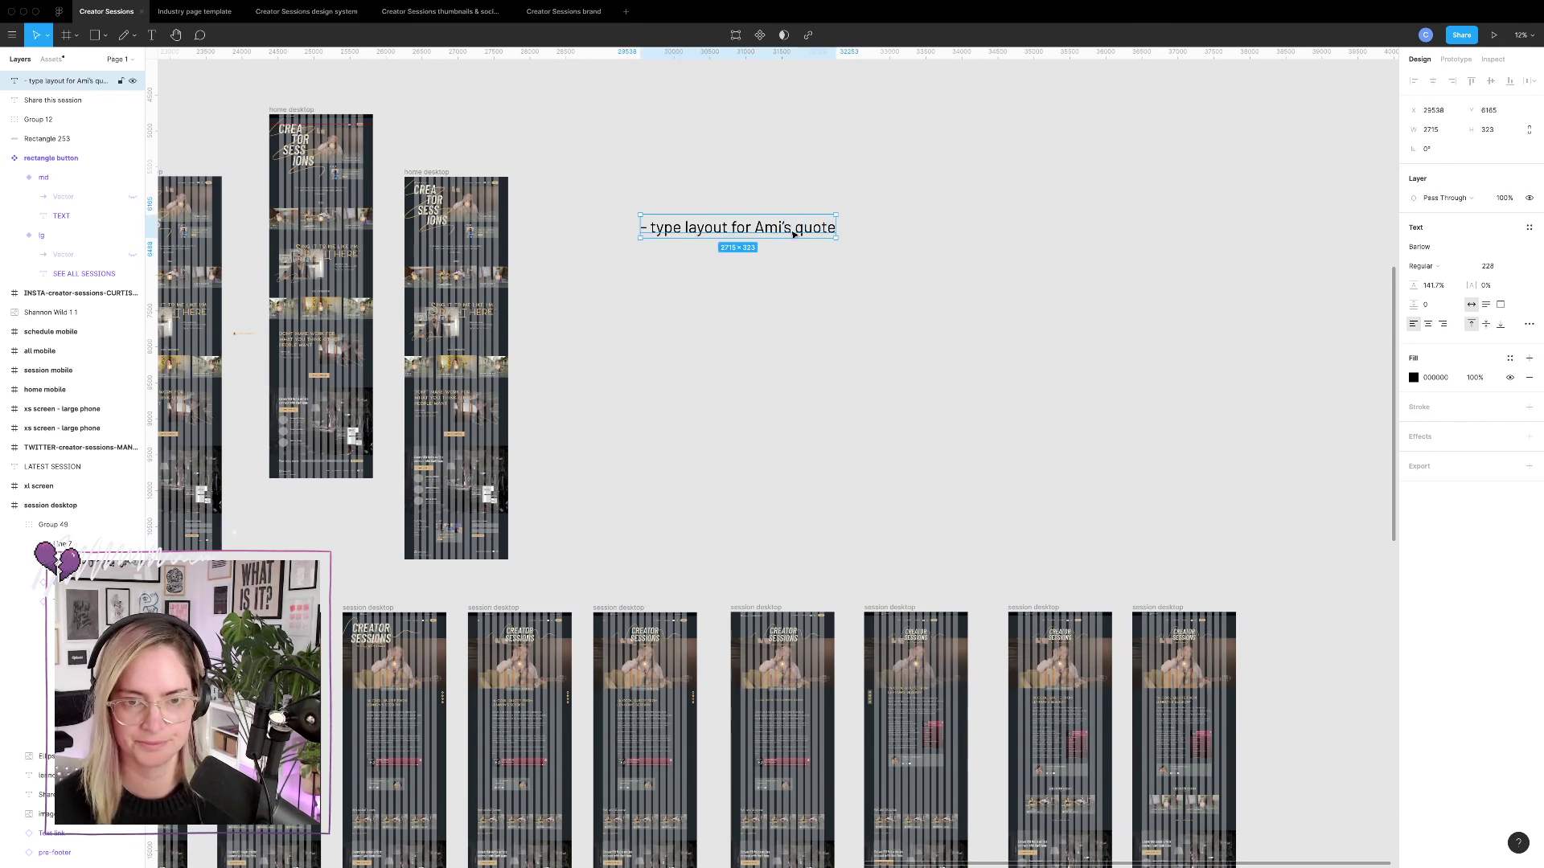
Add a second line "- RSVP form in nav" to the to-do note.
double_click(827, 229)
left_click(831, 226)
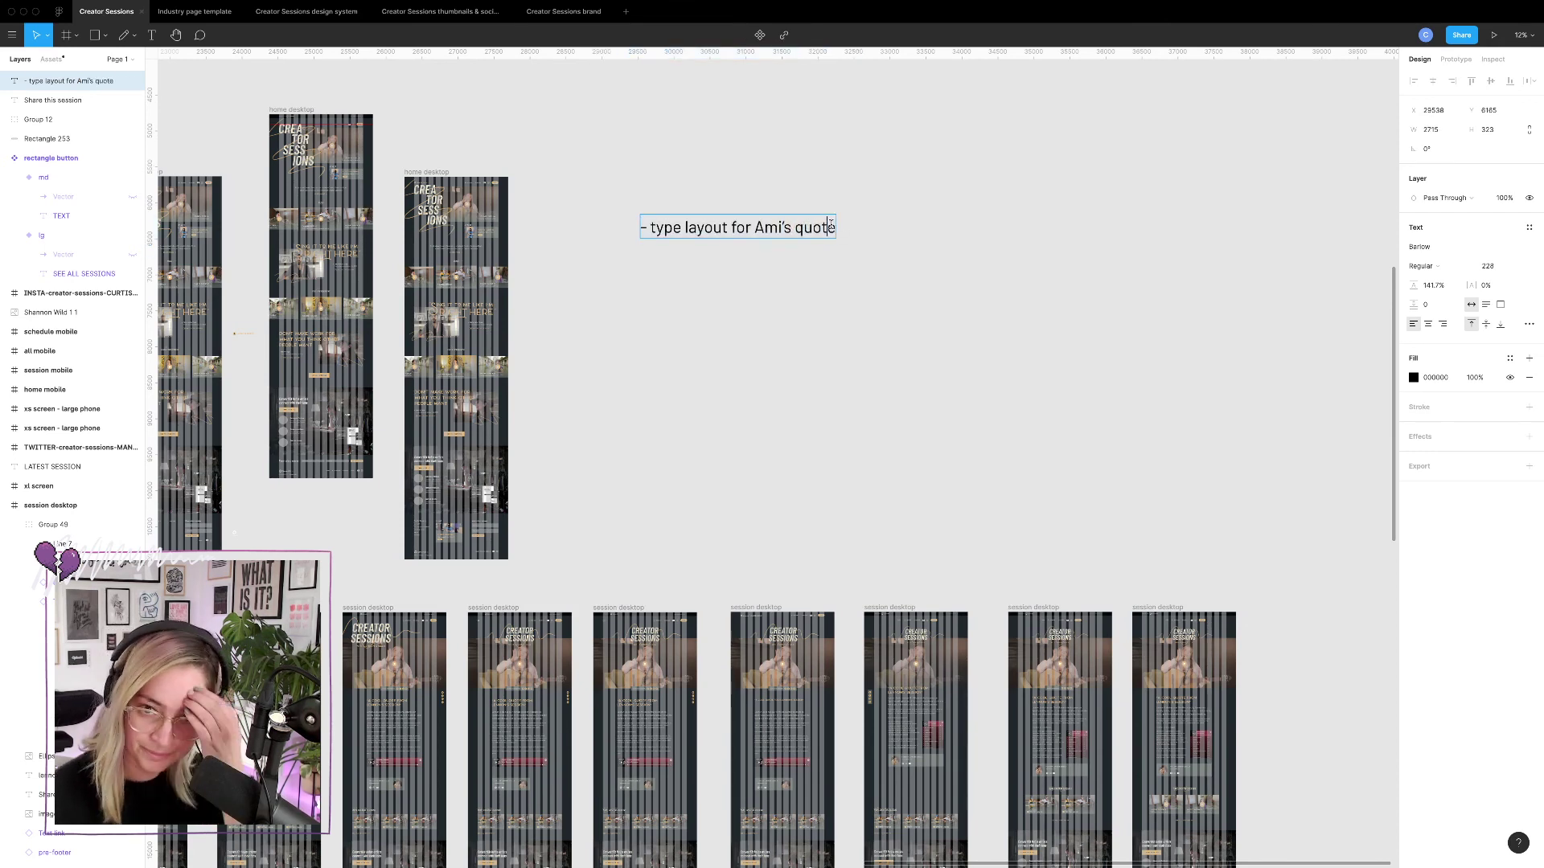
key("Return")
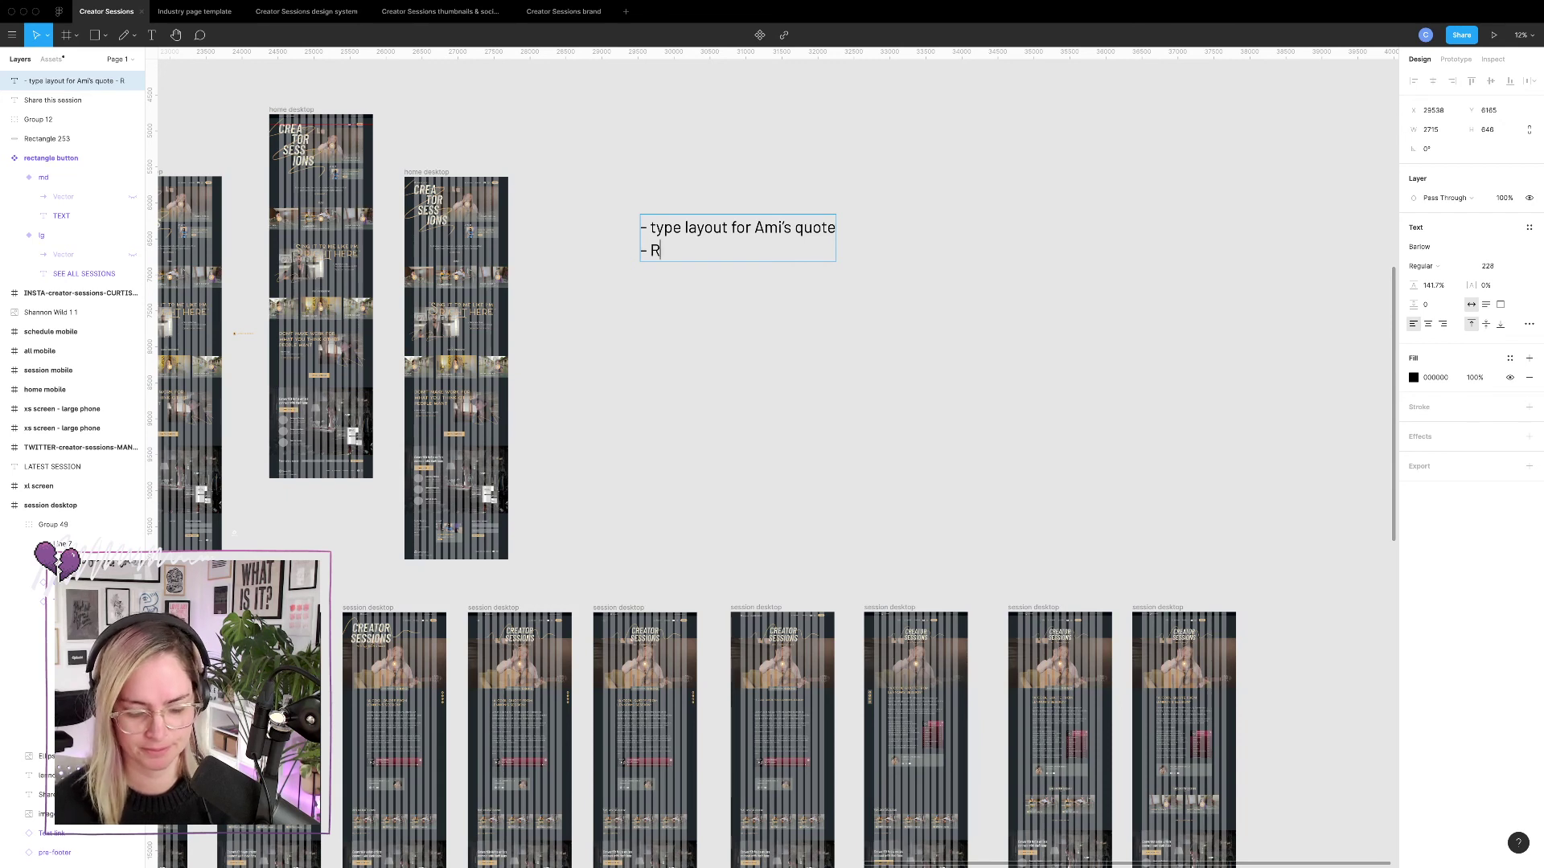
type("SVP form")
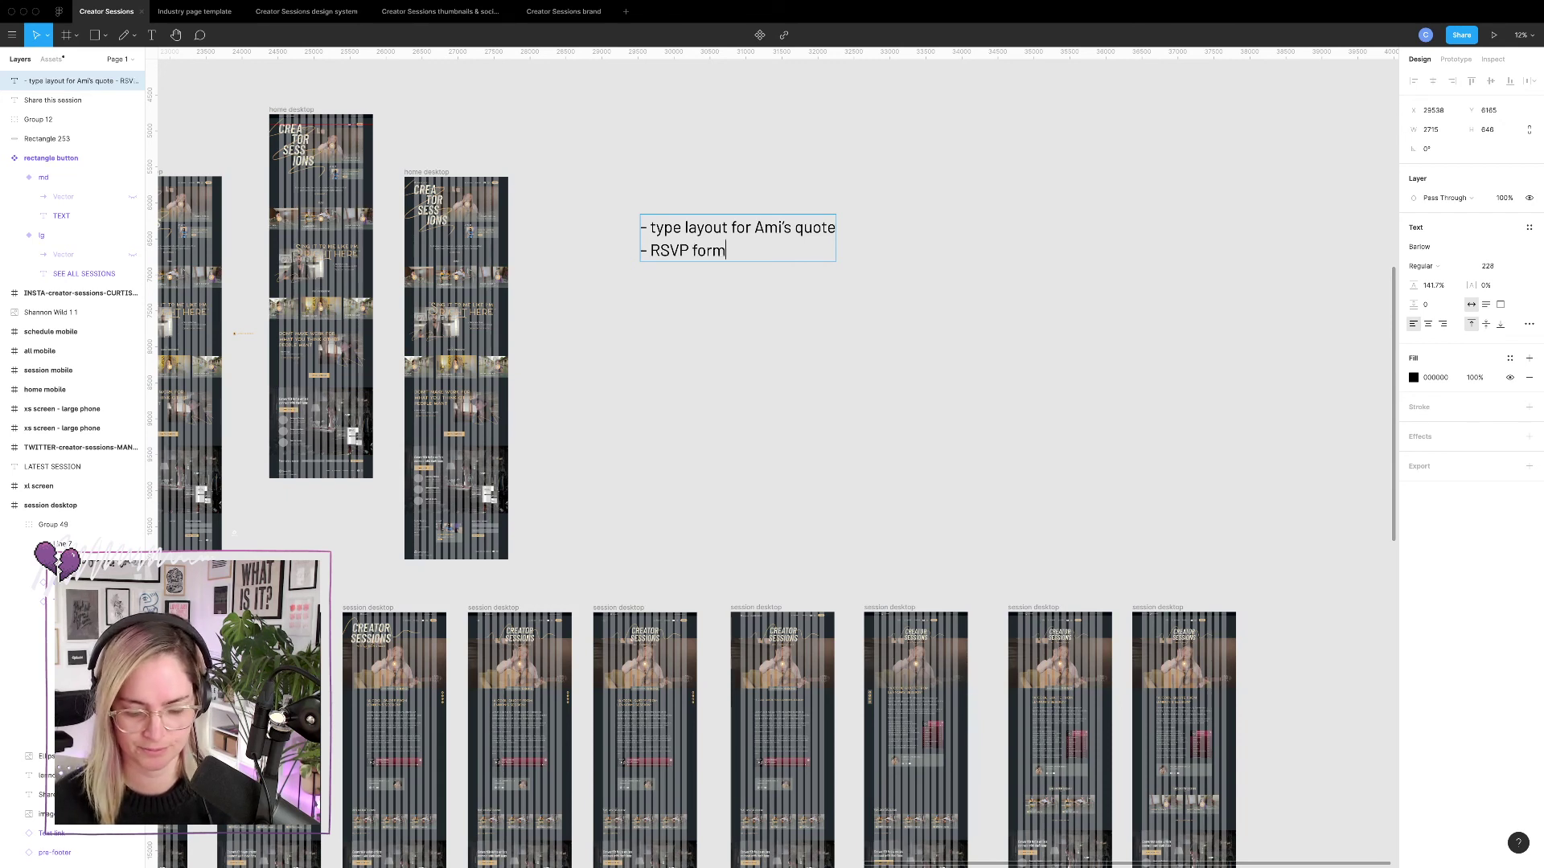
type(" in nav")
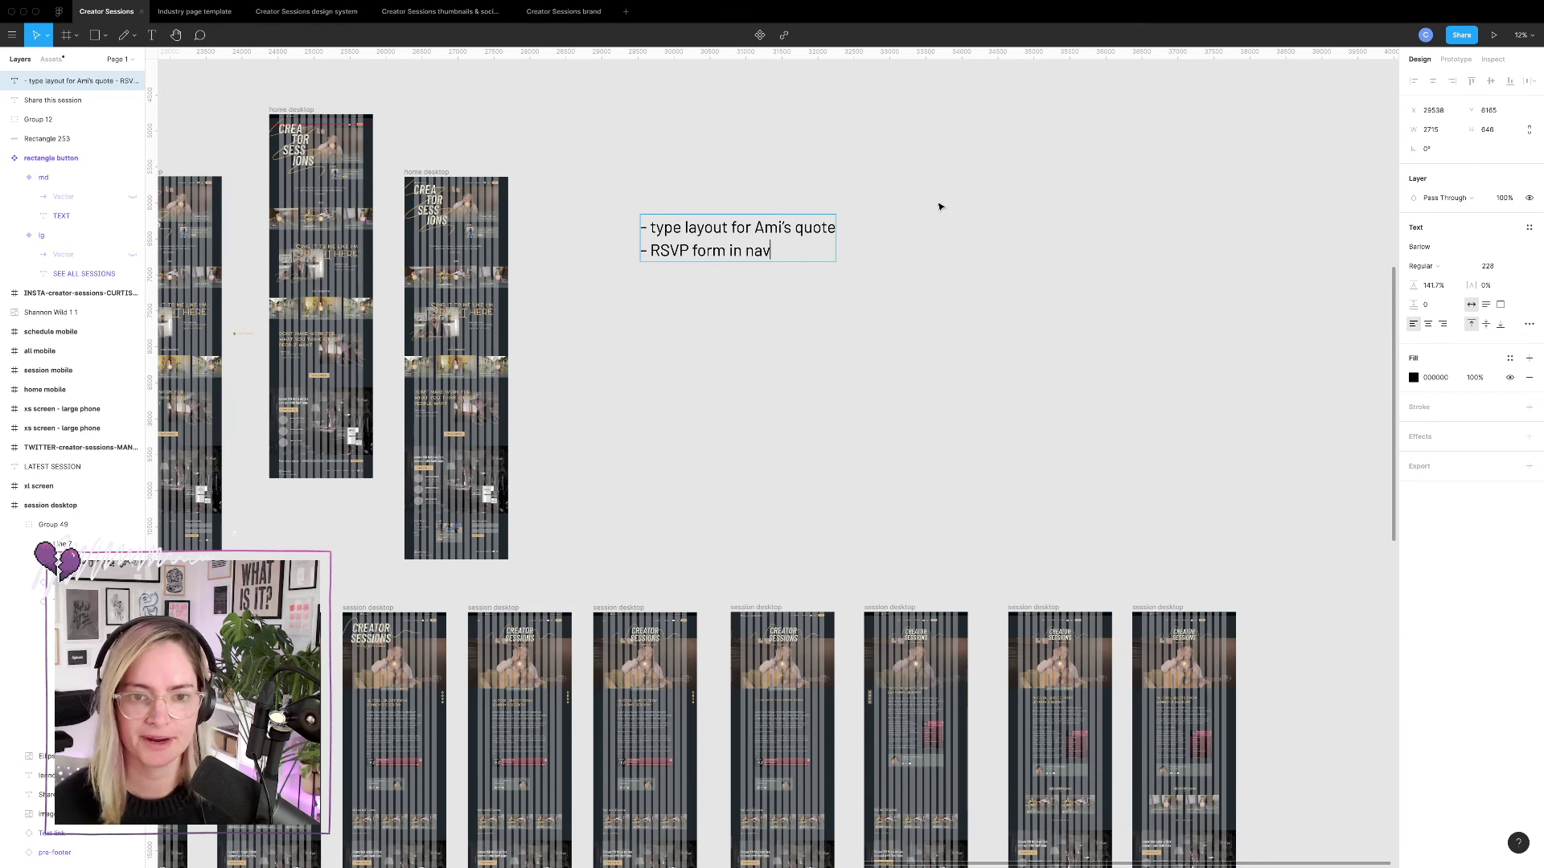
Add a third line "- behaviour of rsvp on a card" to the note and start a new line beneath it.
key("Return")
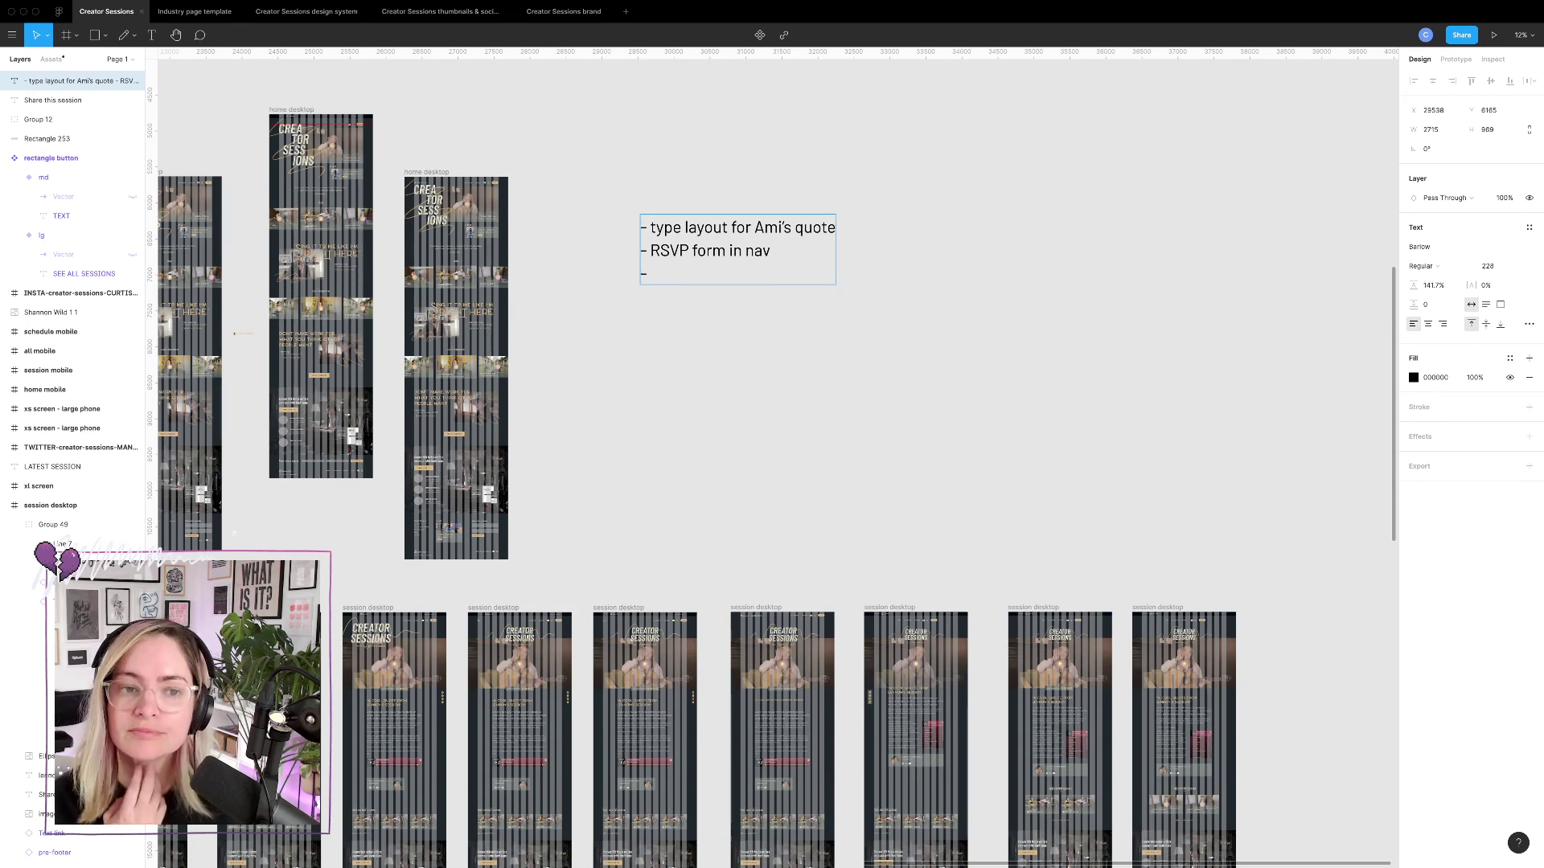
type("- behaviou")
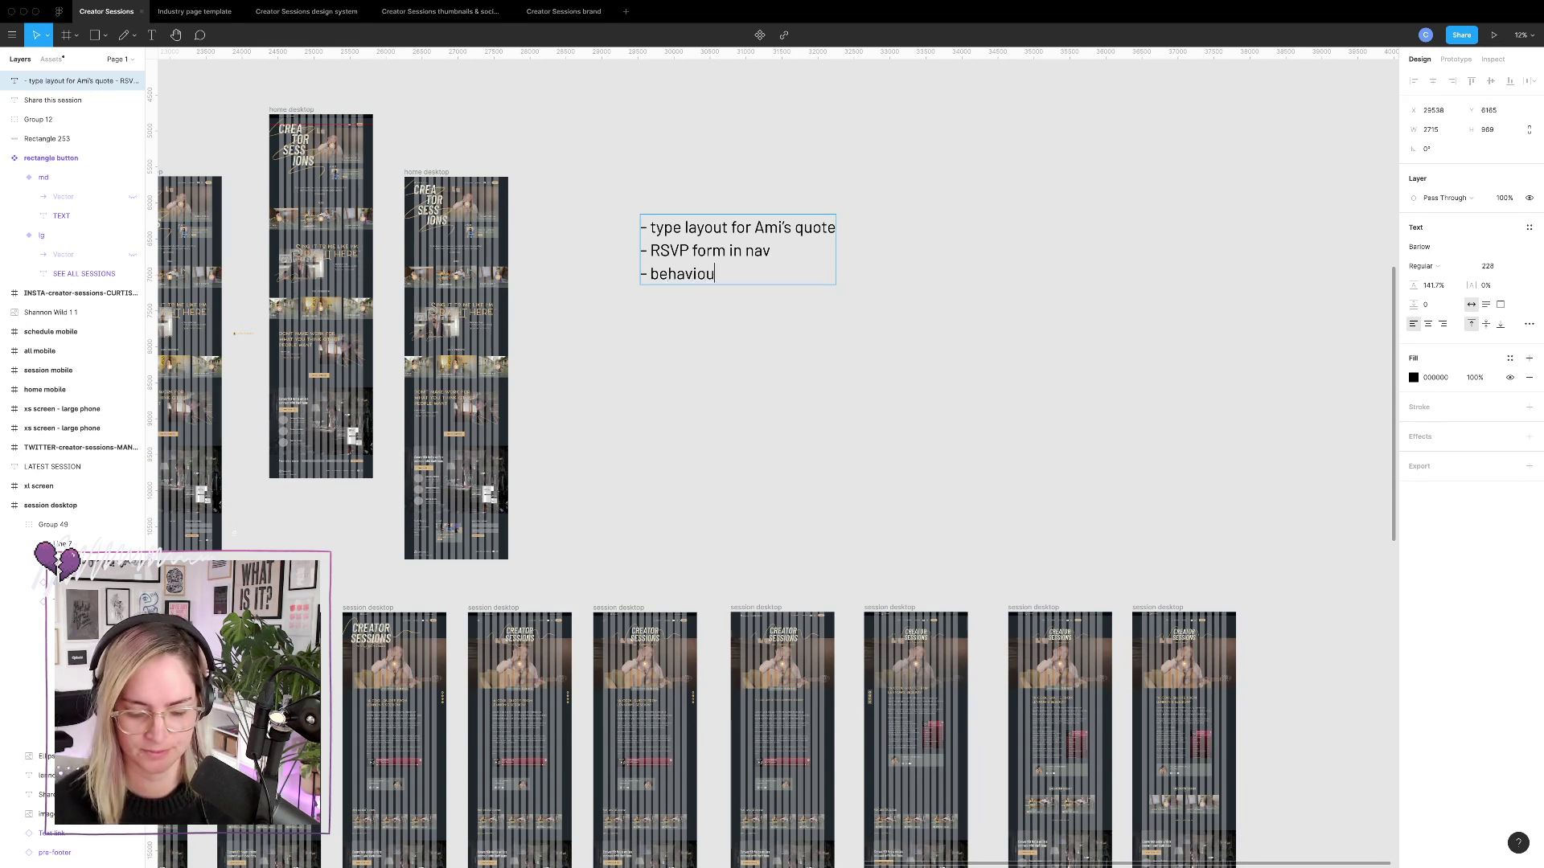
type("r of rsvp ")
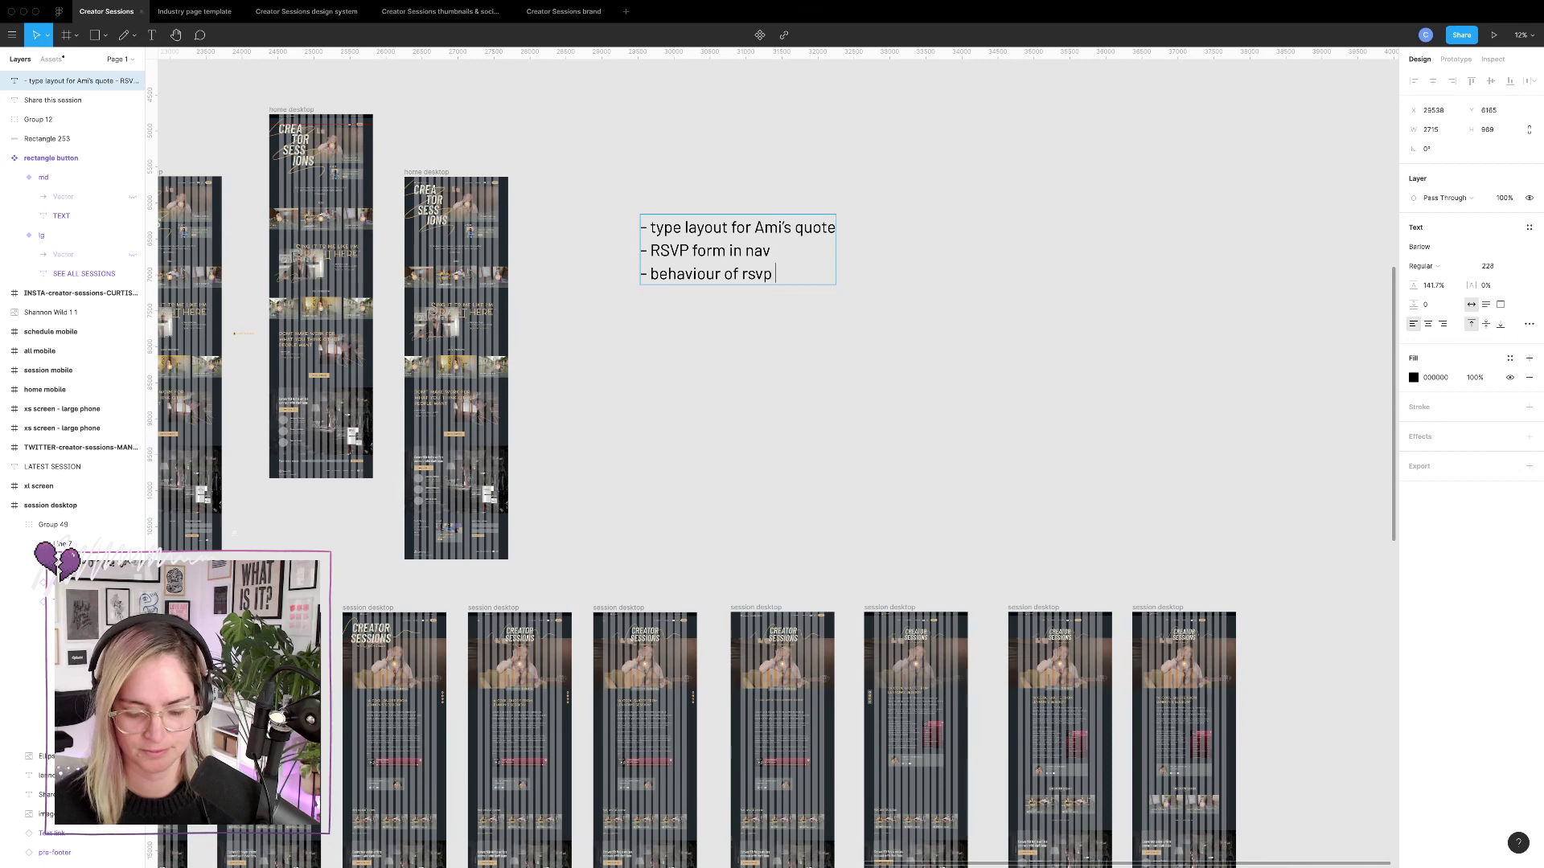
type("on a card")
key("Return")
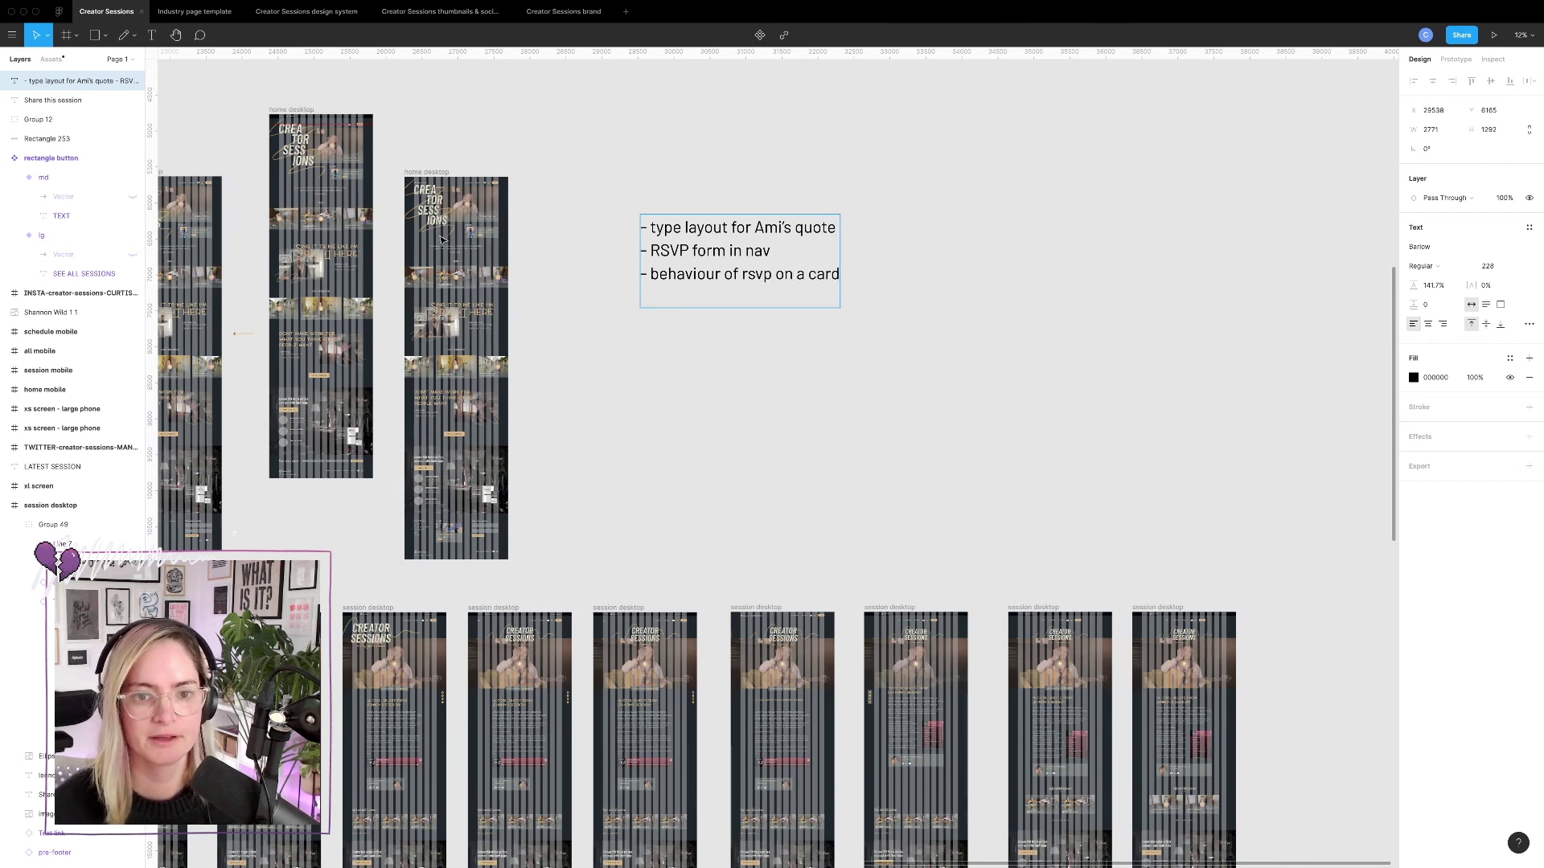
Check the existing page designs for open work and add a fourth line "- up next/schedule" to the to-do note.
scroll(468, 247, "up", 10)
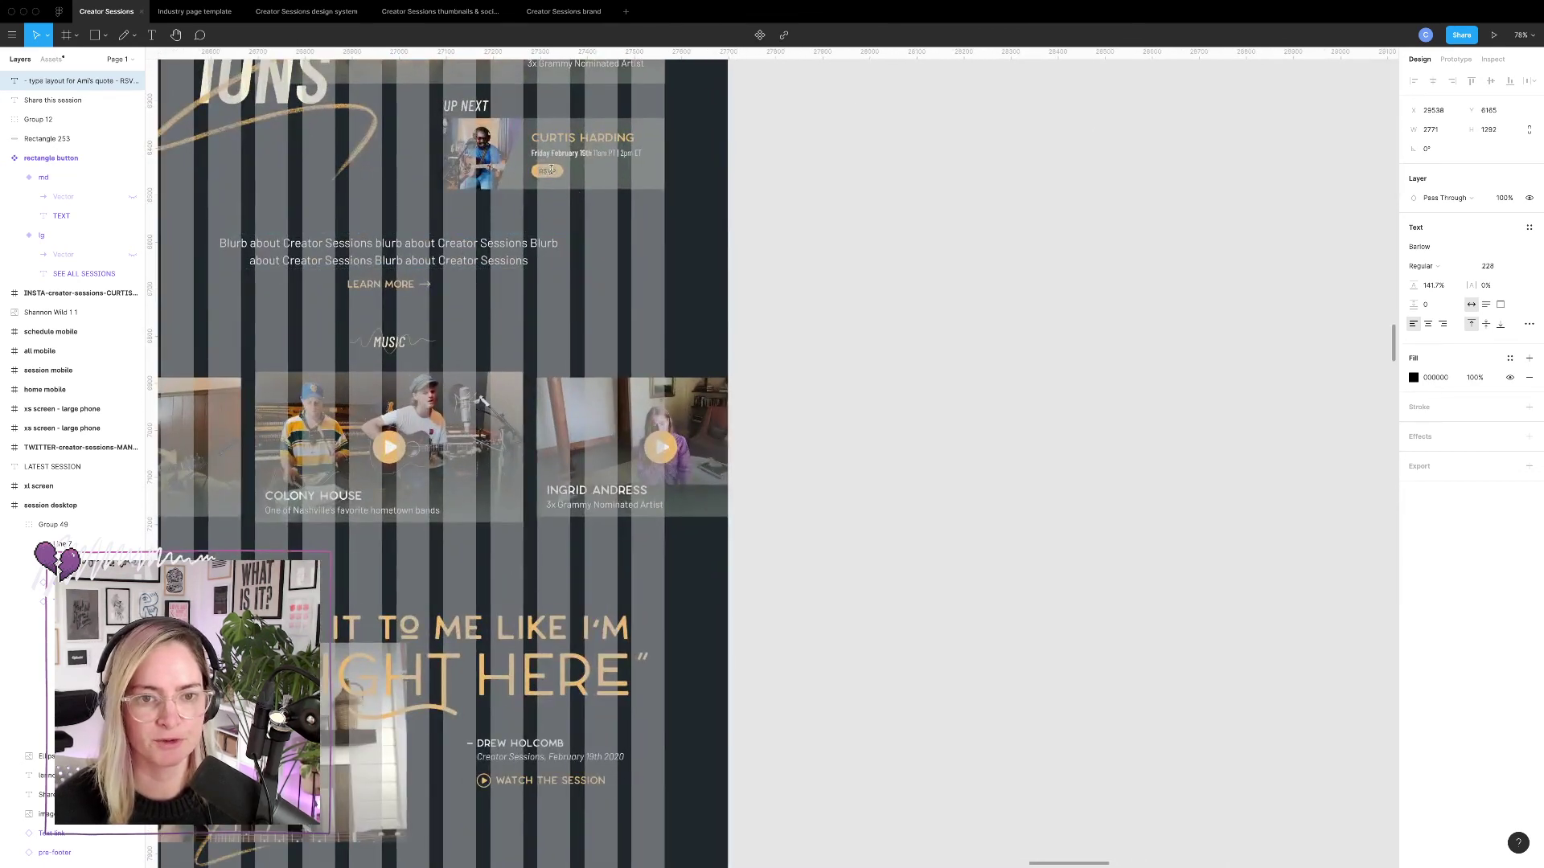
scroll(862, 310, "down", 5)
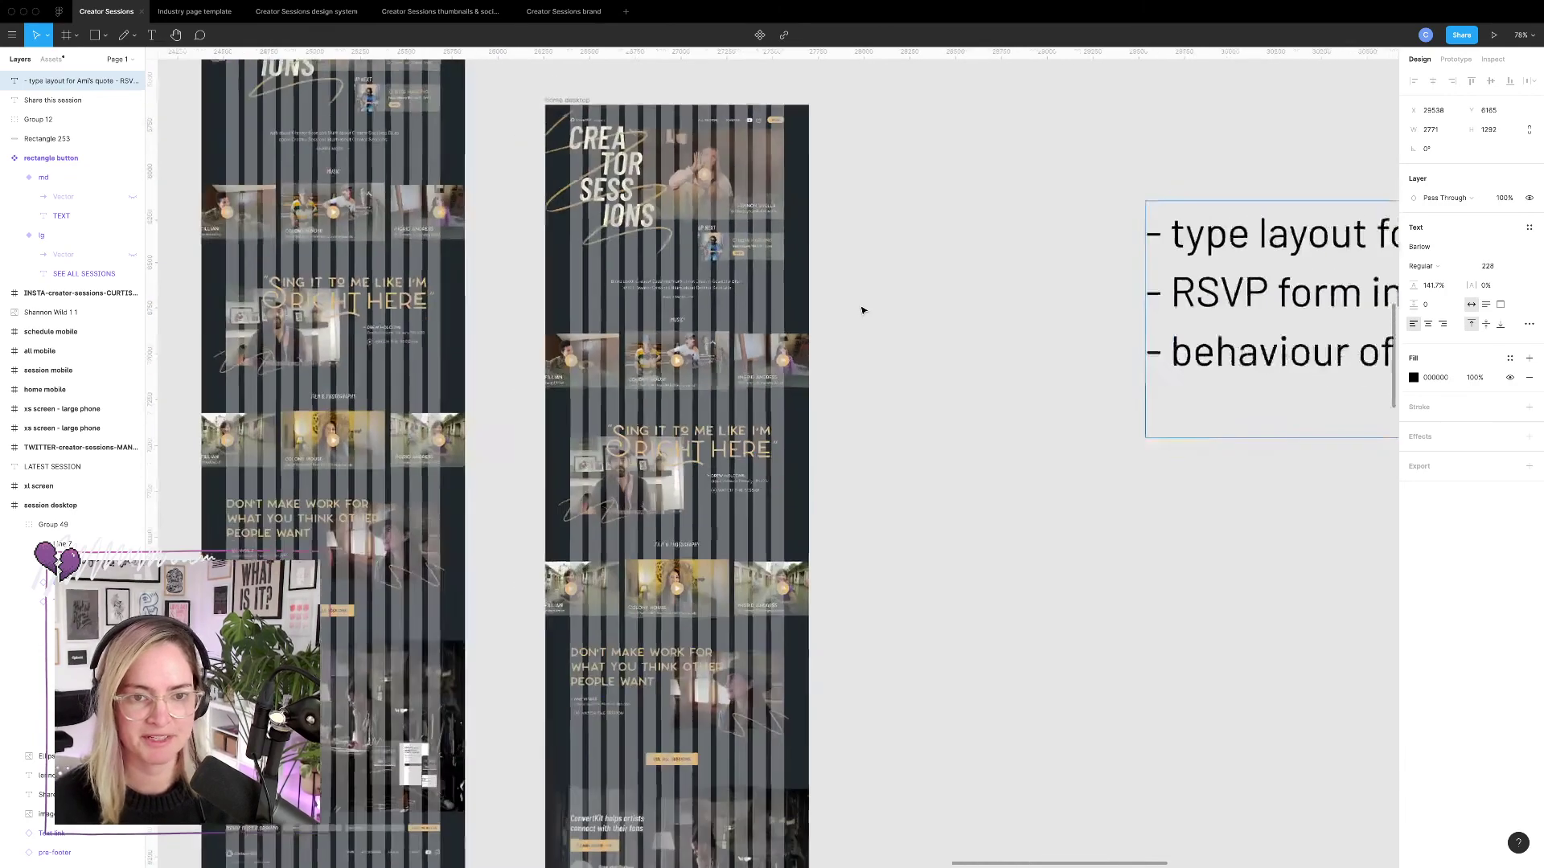
scroll(862, 311, "right", 5)
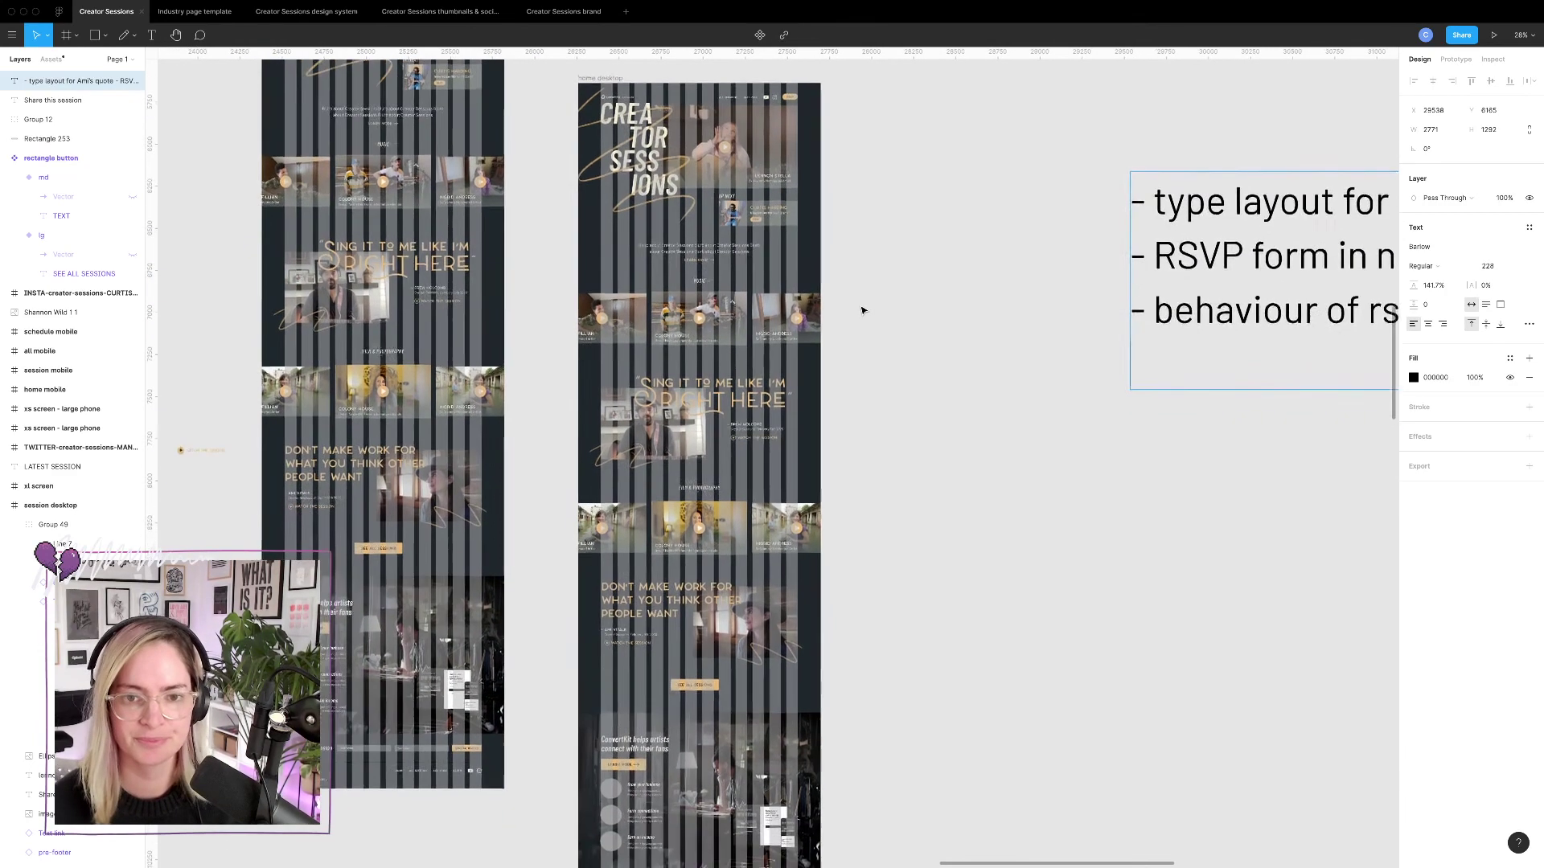
scroll(862, 311, "right", 5)
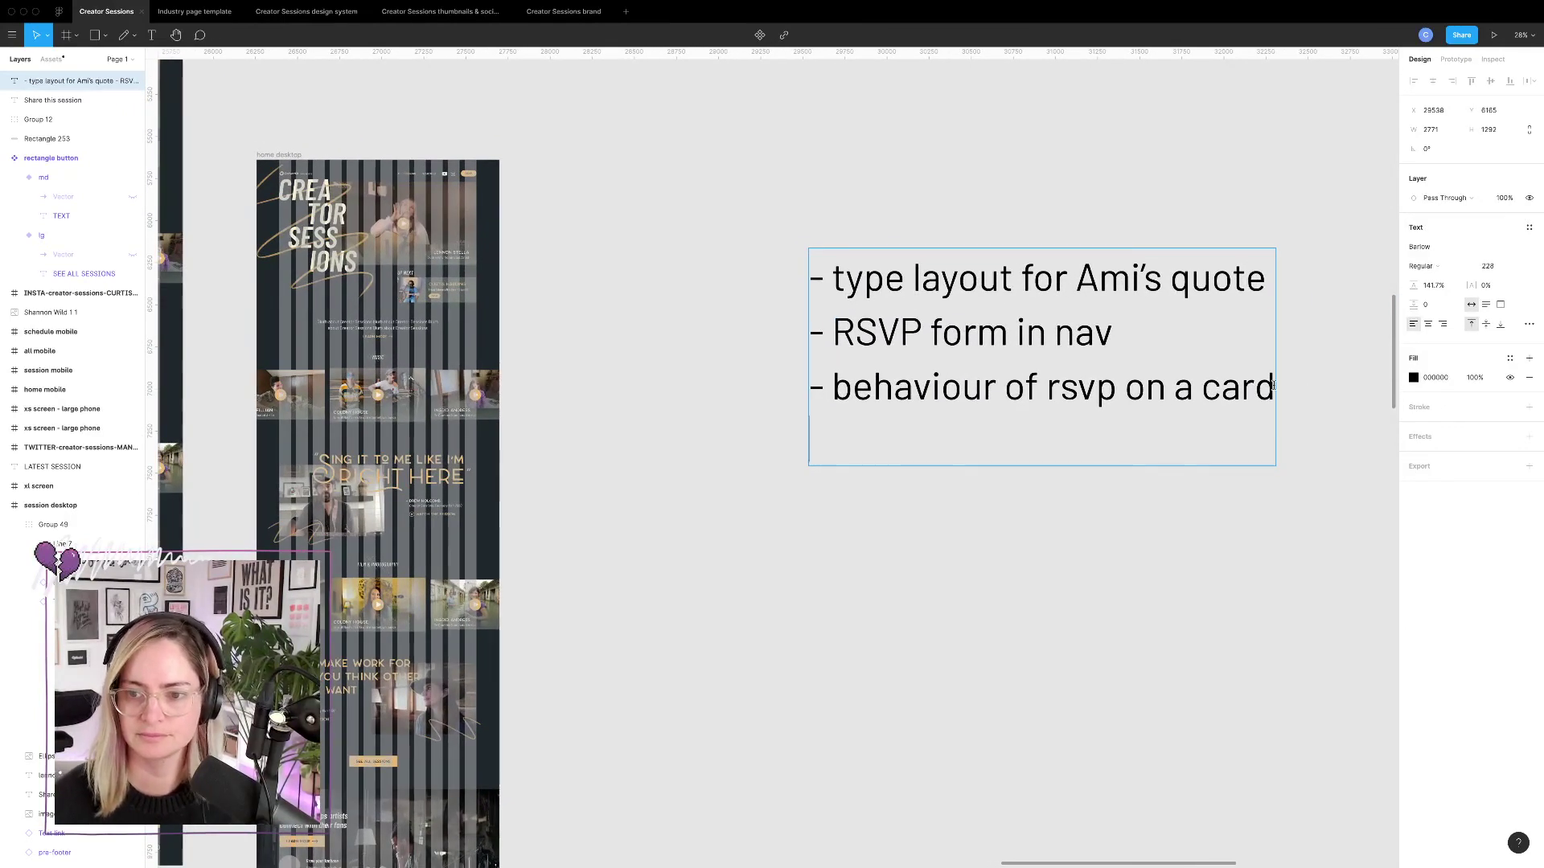
type("-")
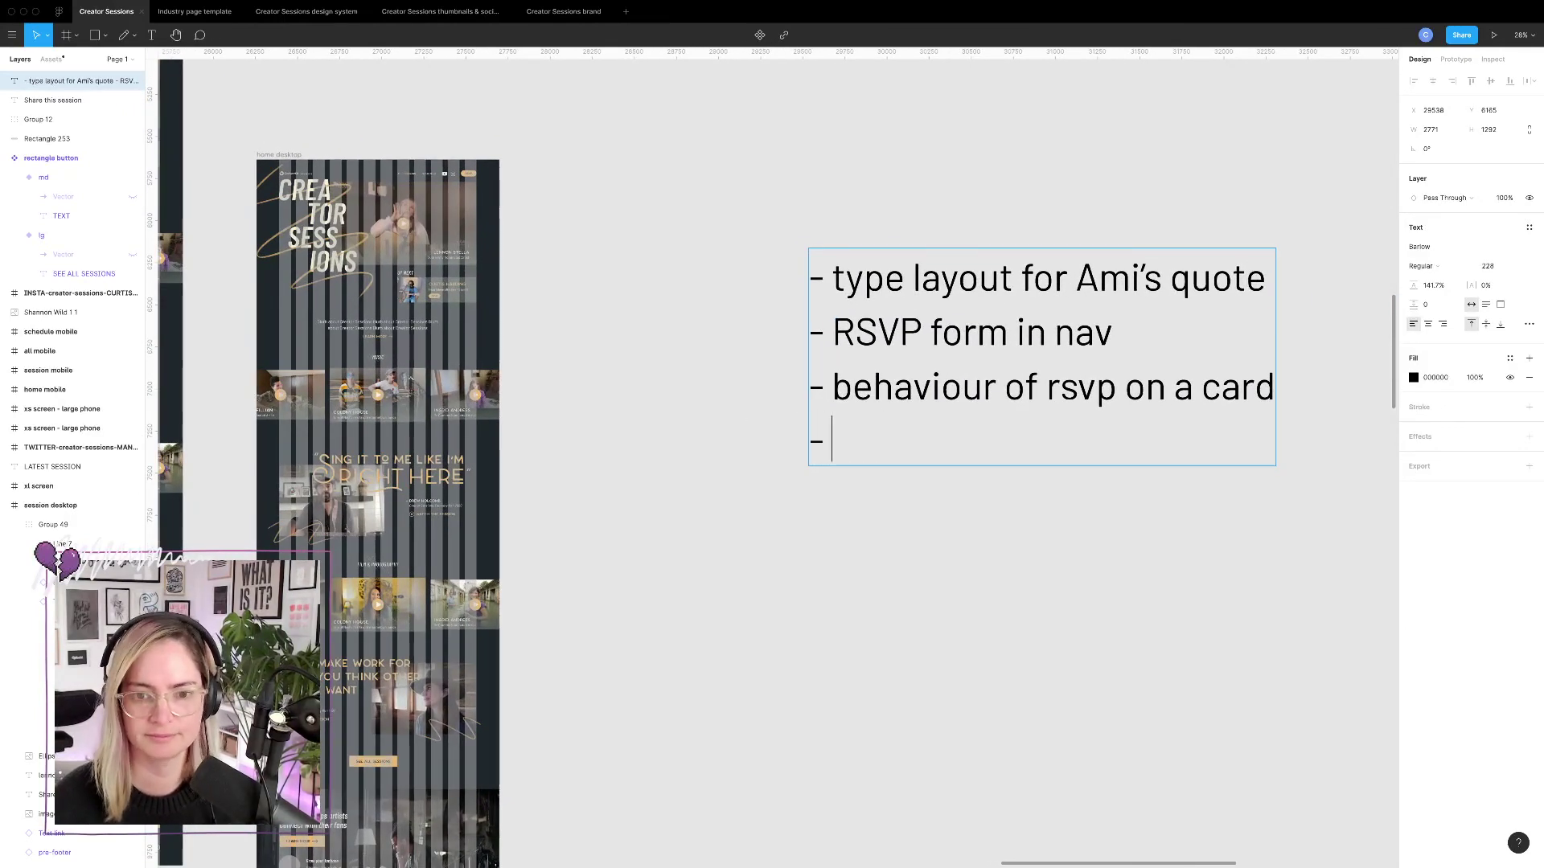
scroll(518, 616, "down", 15)
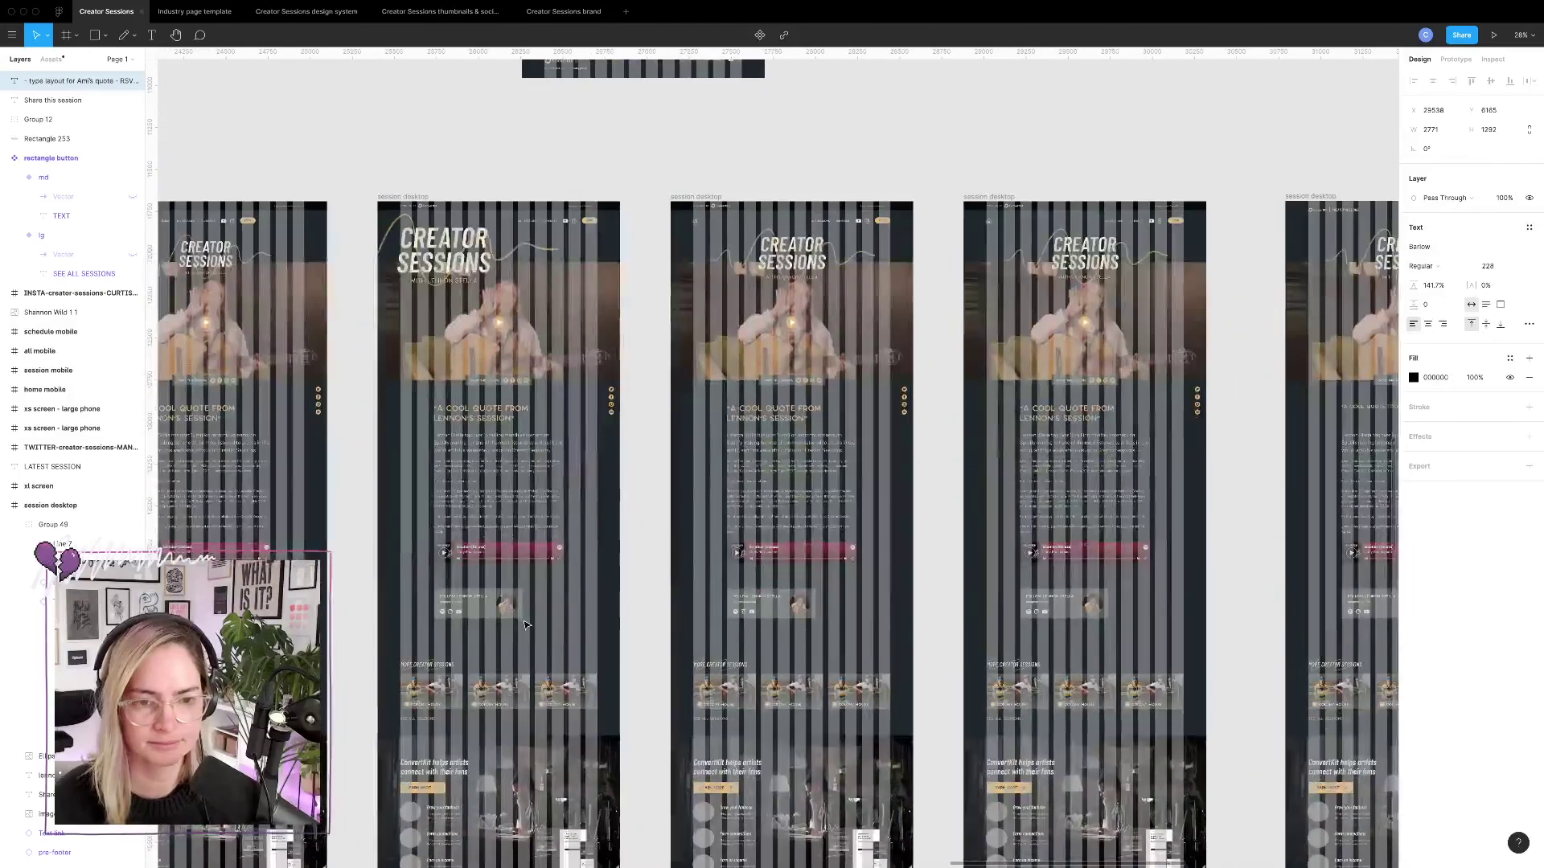
scroll(524, 625, "down", 5)
scroll(563, 563, "down", 5)
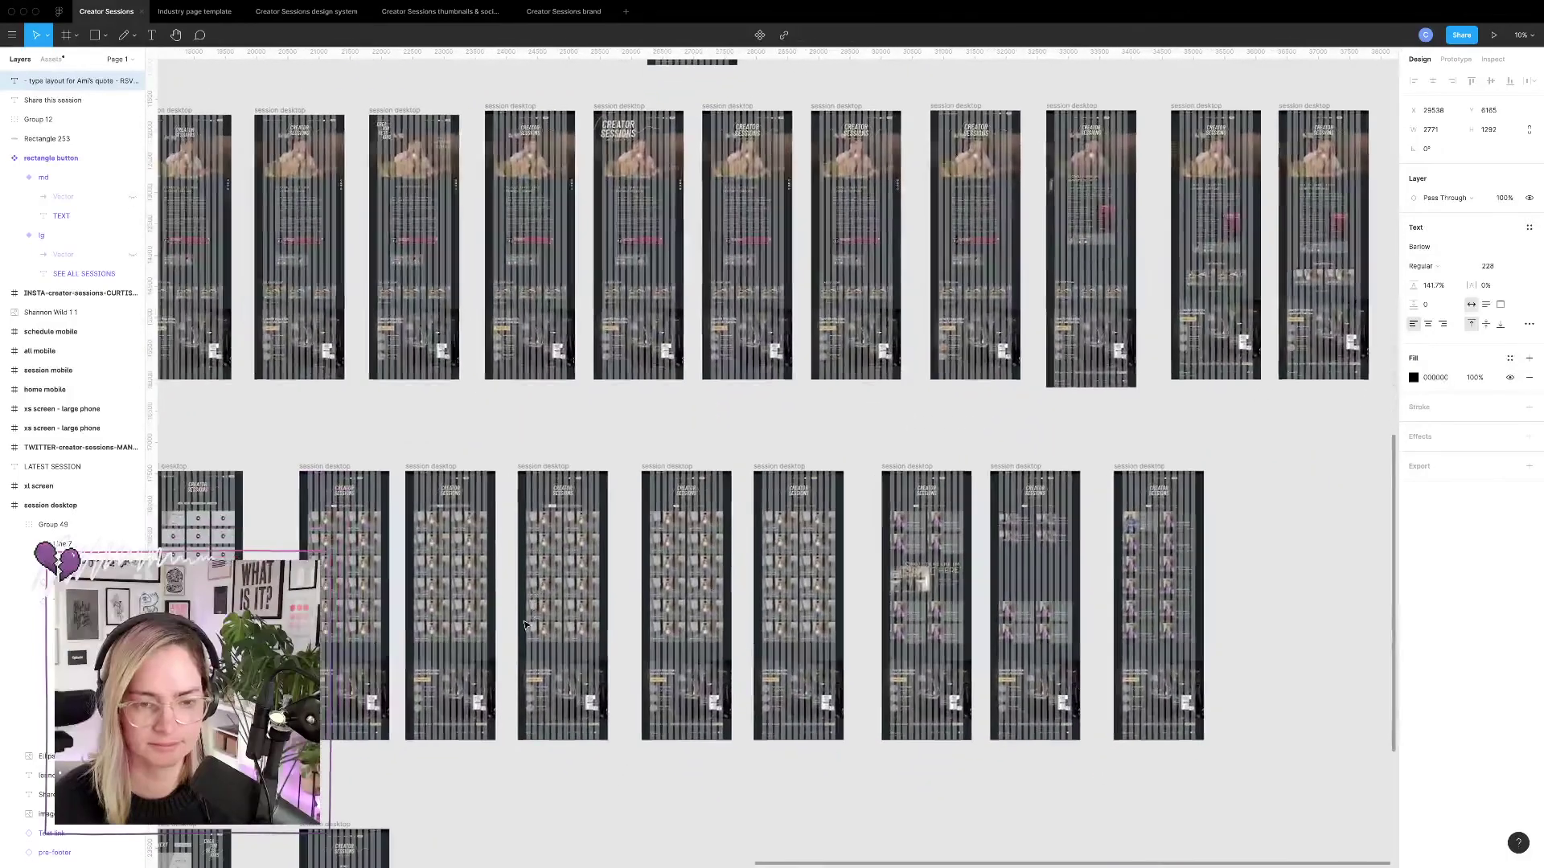
scroll(613, 536, "down", 7)
scroll(627, 534, "left", 4)
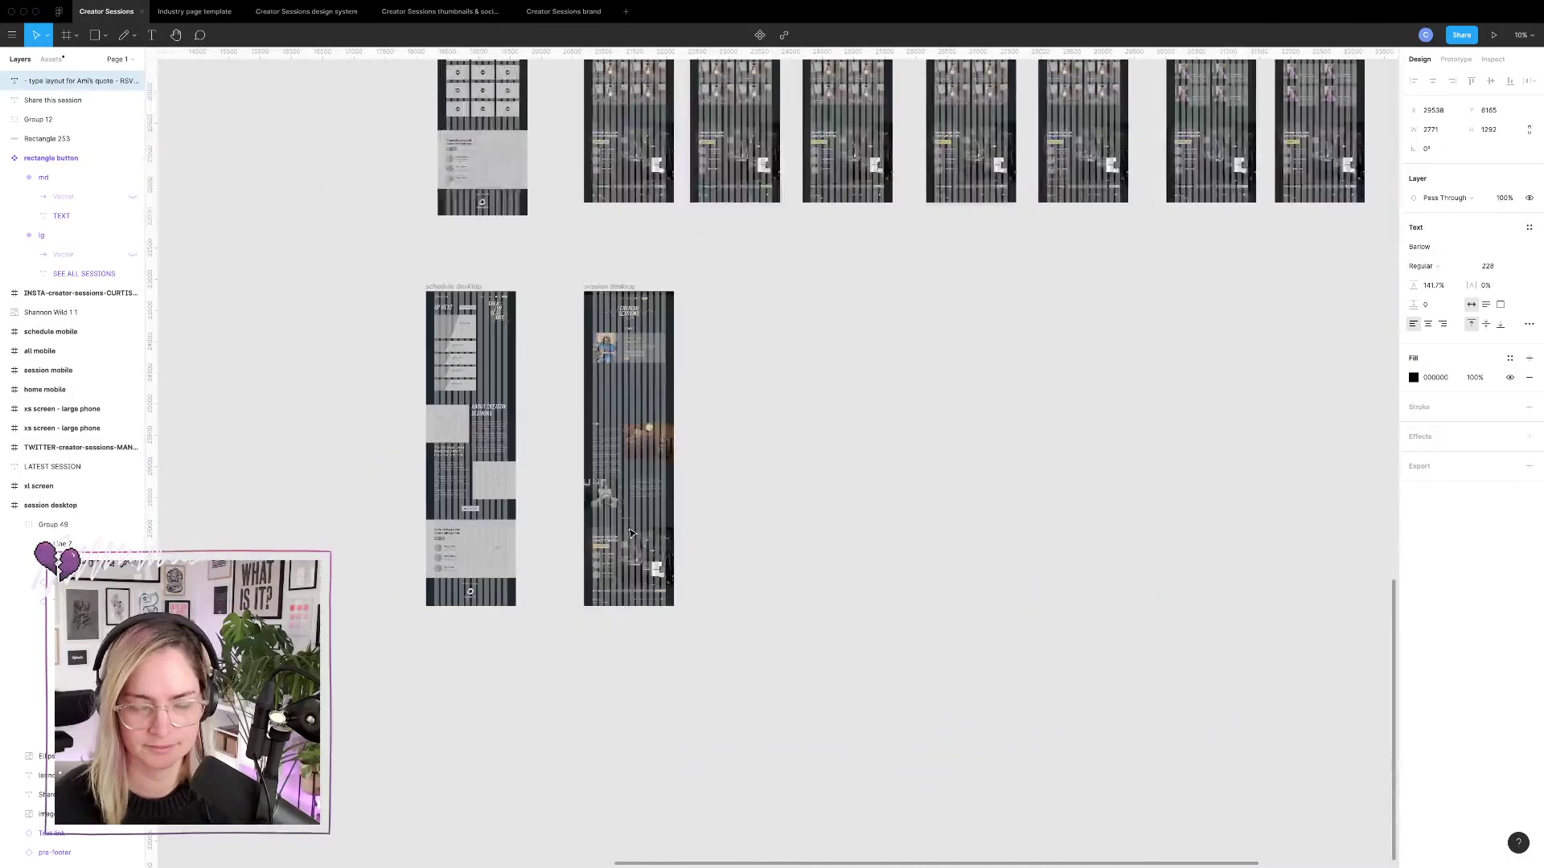
scroll(629, 533, "up", 15)
scroll(630, 533, "right", 5)
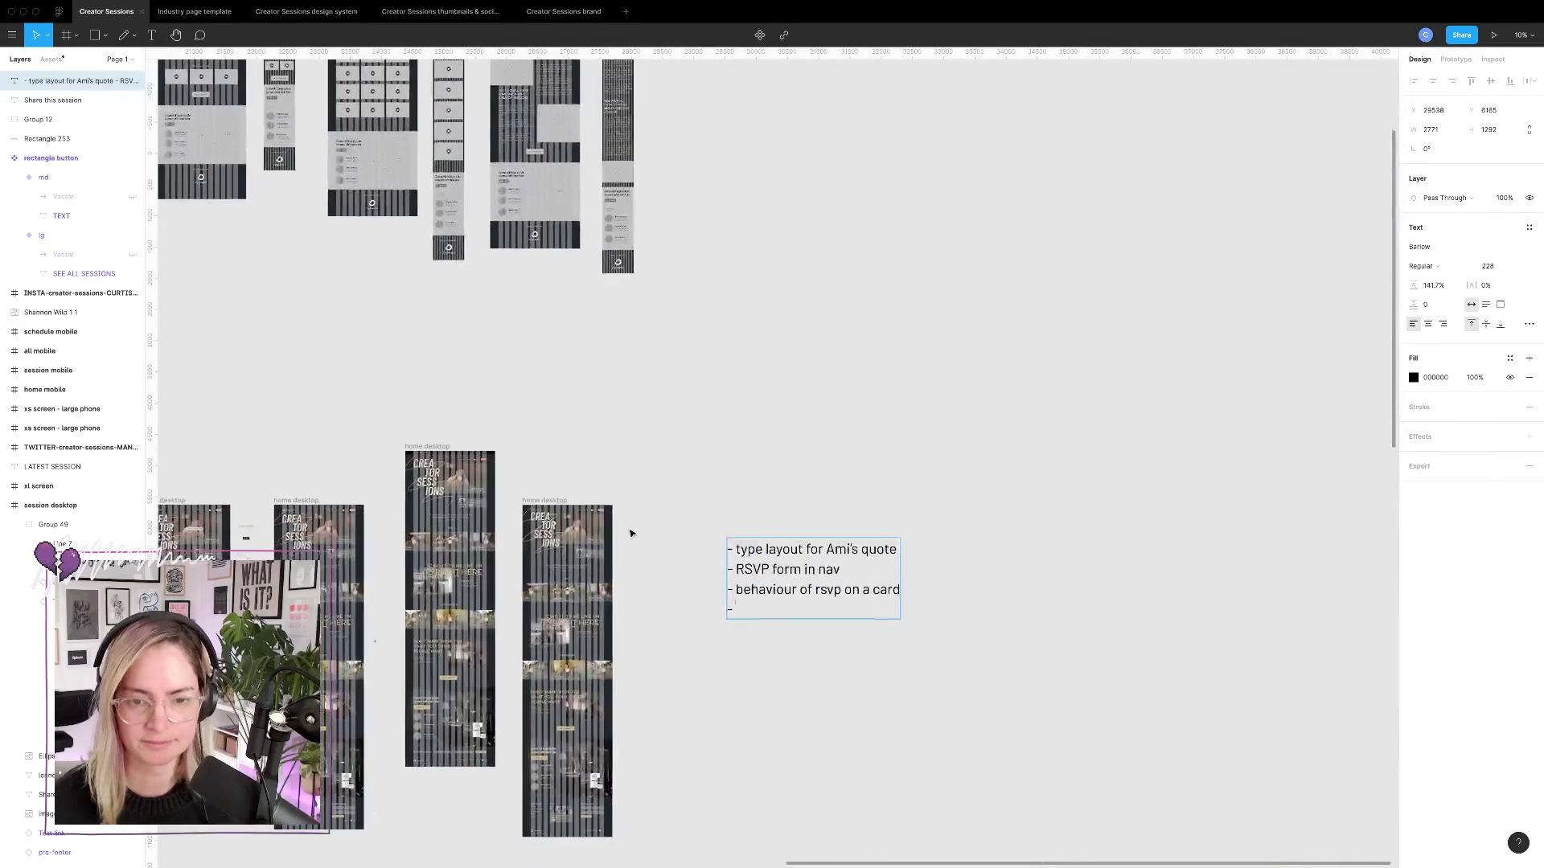
type("up next")
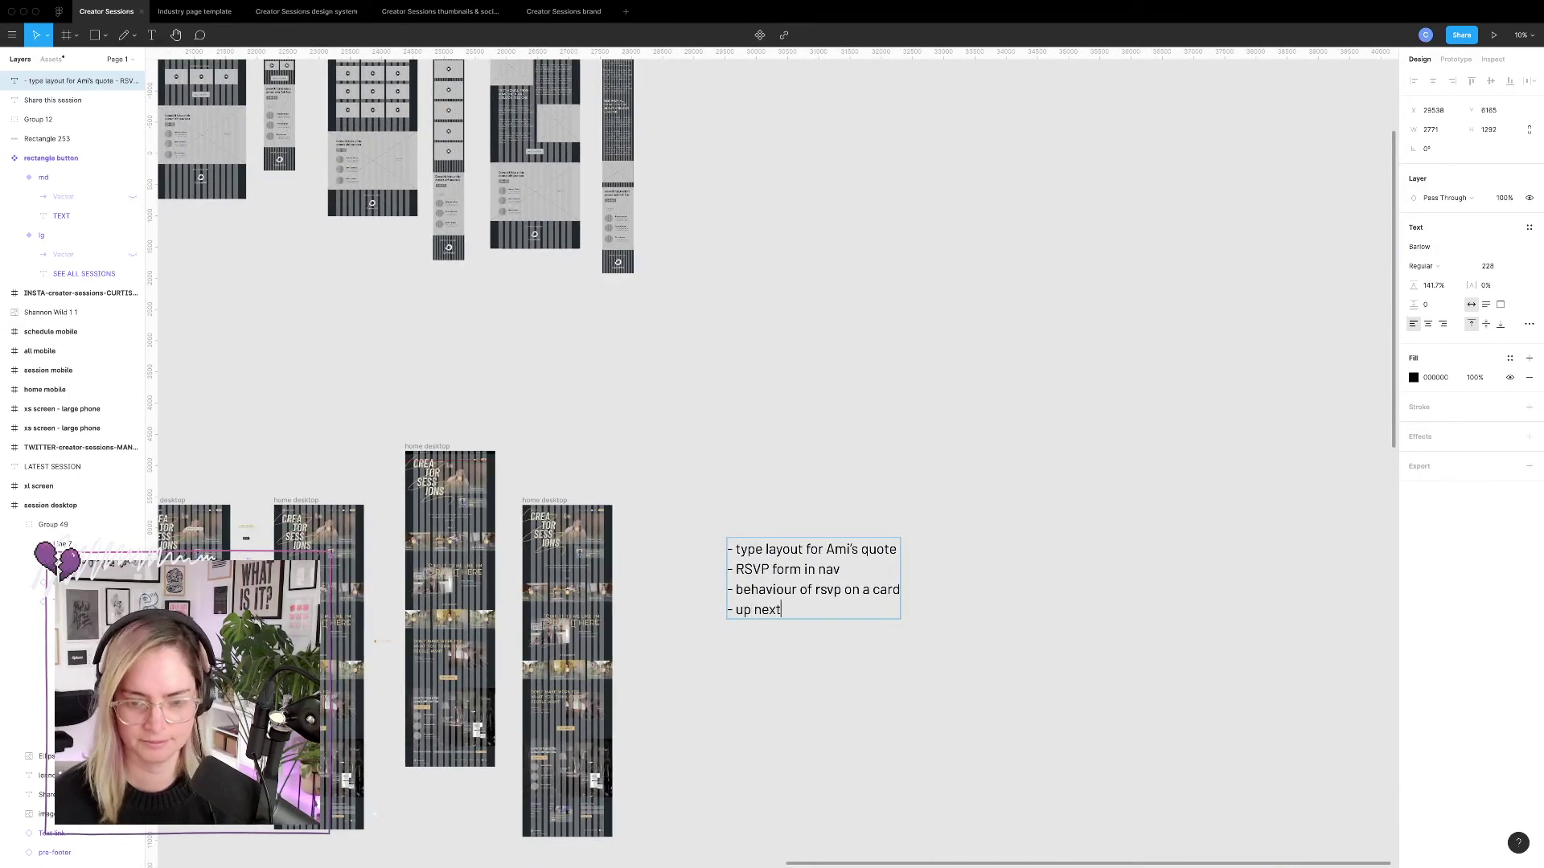
type("/schedule")
Add a fifth line "- about section" to the to-do note and move the note straight down, alongside the last home desktop frame.
key("Return")
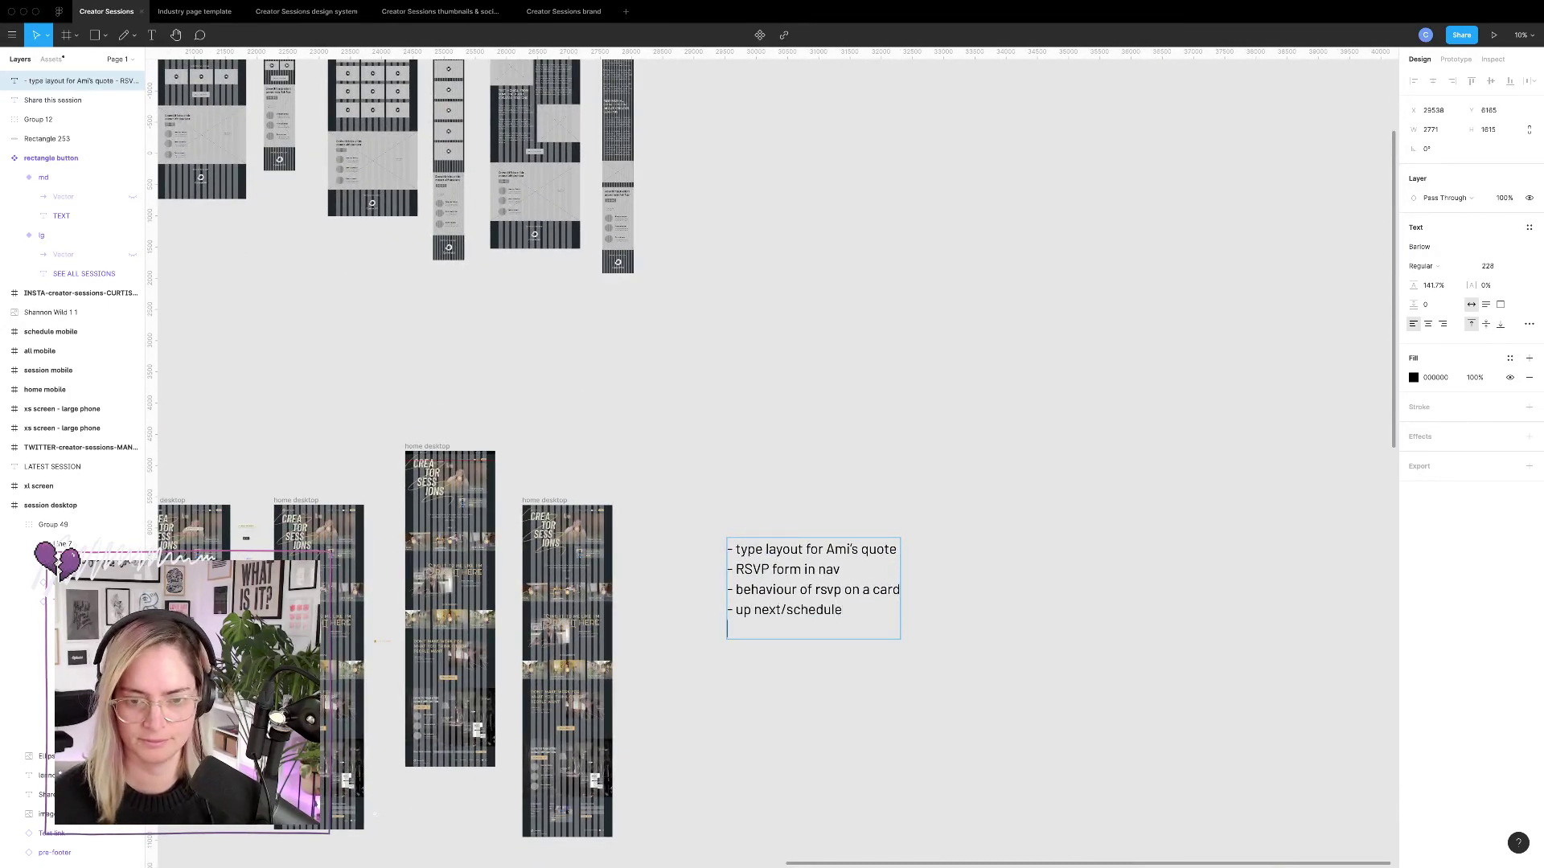
type("- about section")
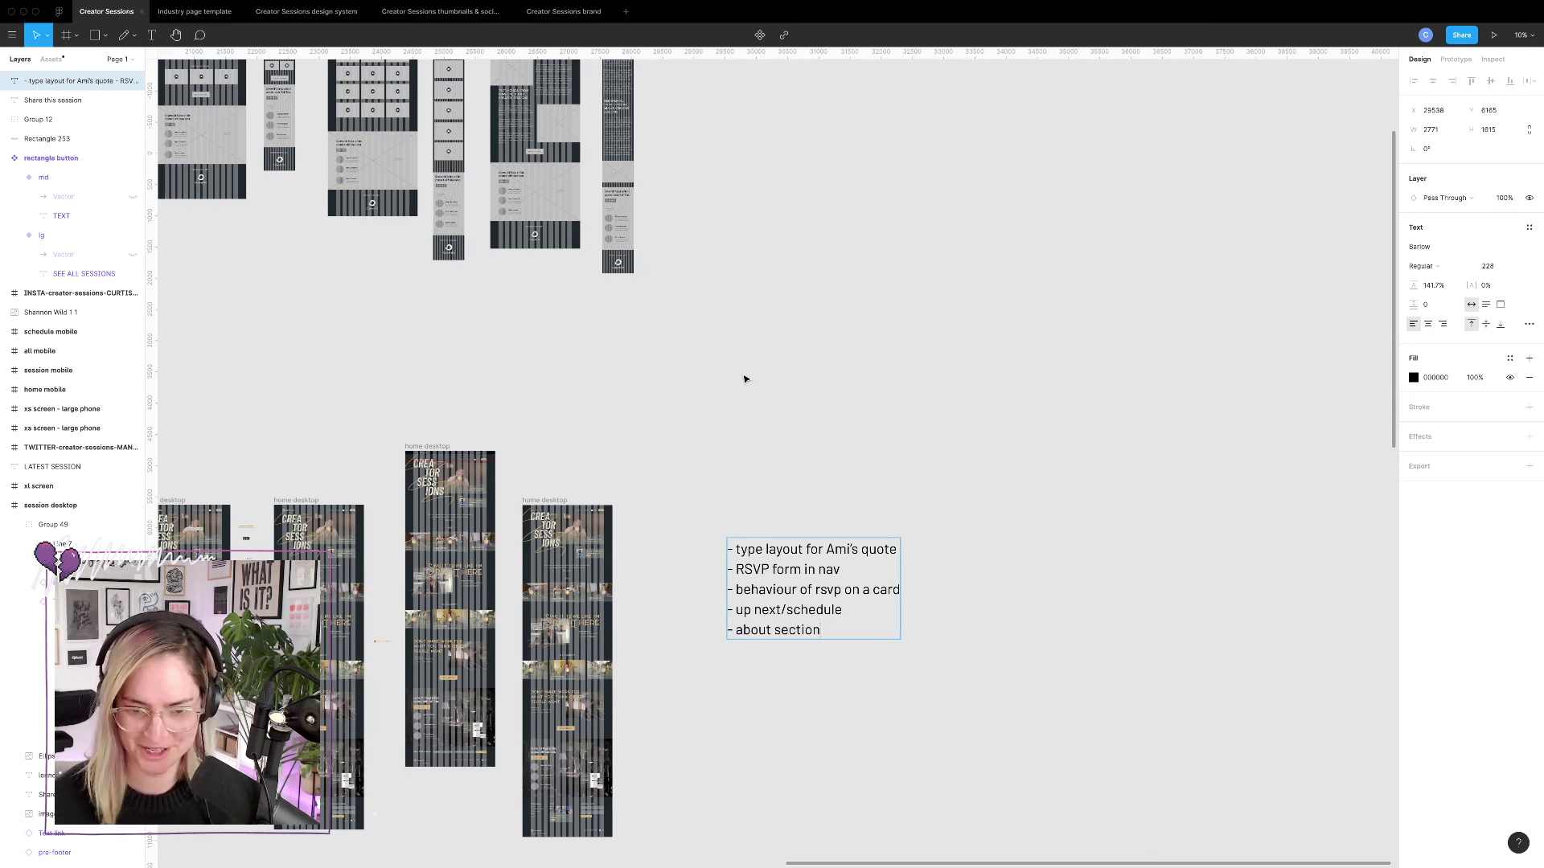
key("Escape")
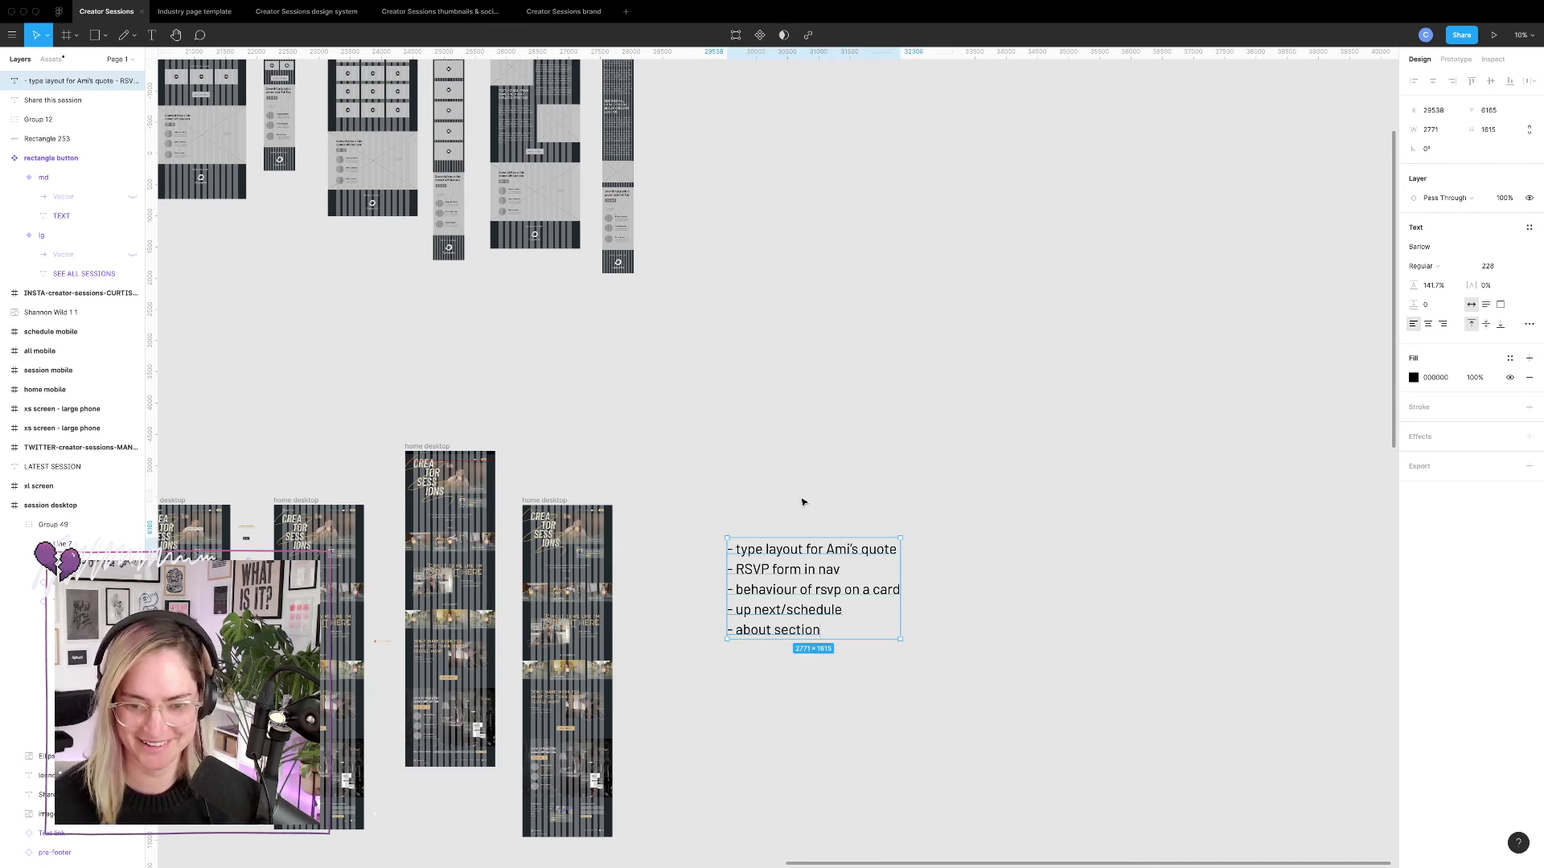
left_click(802, 503)
left_click(810, 589)
left_click_drag(792, 583, 792, 661)
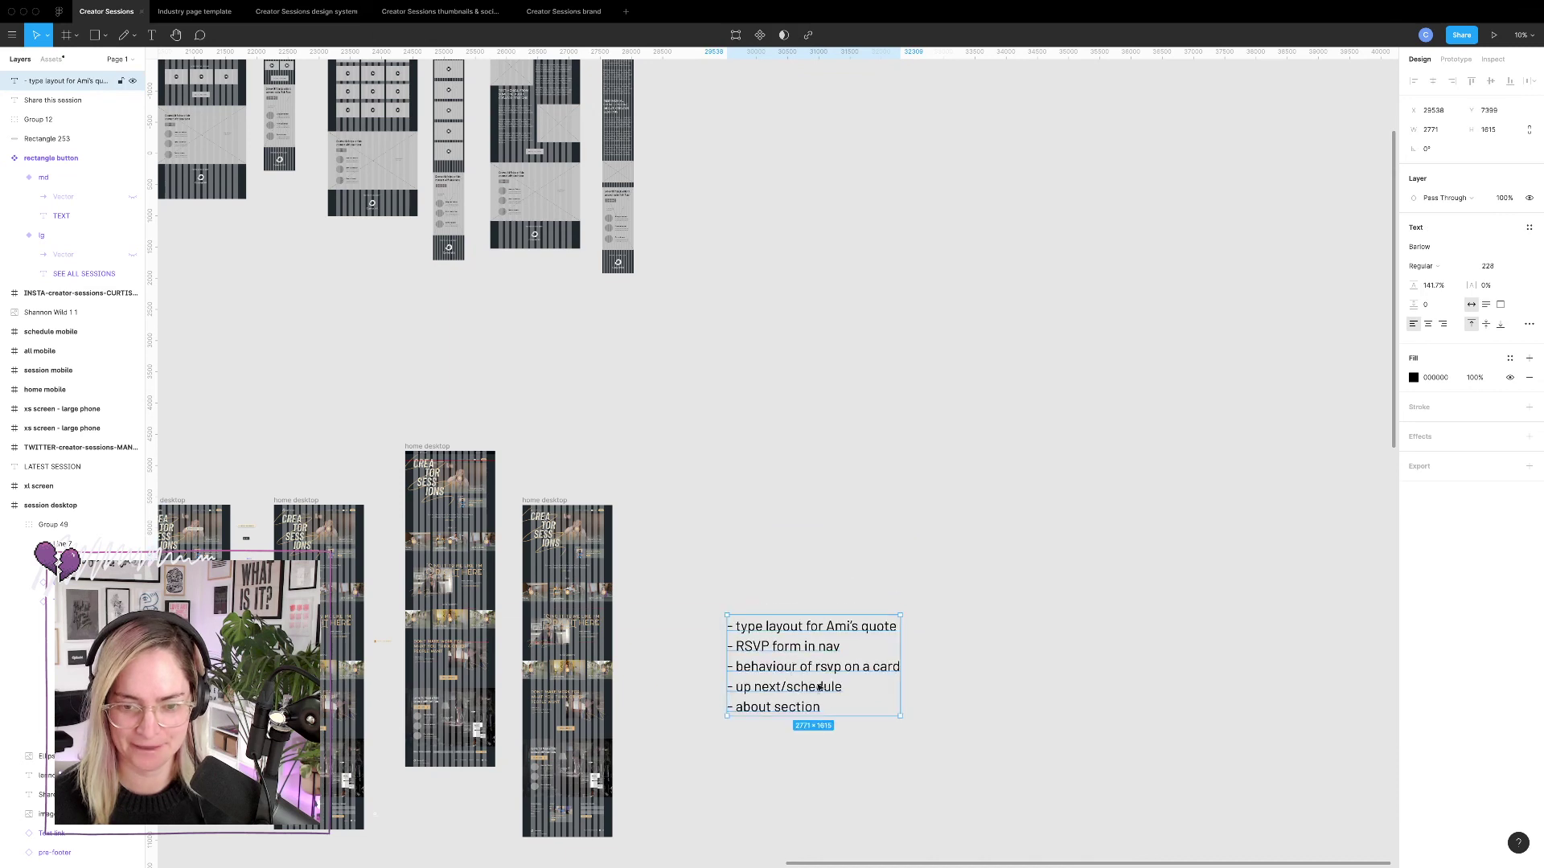
Append the line "- custom squiggles" at the end of the to-do note.
key("Return")
key("Right")
key("Return")
type("- ")
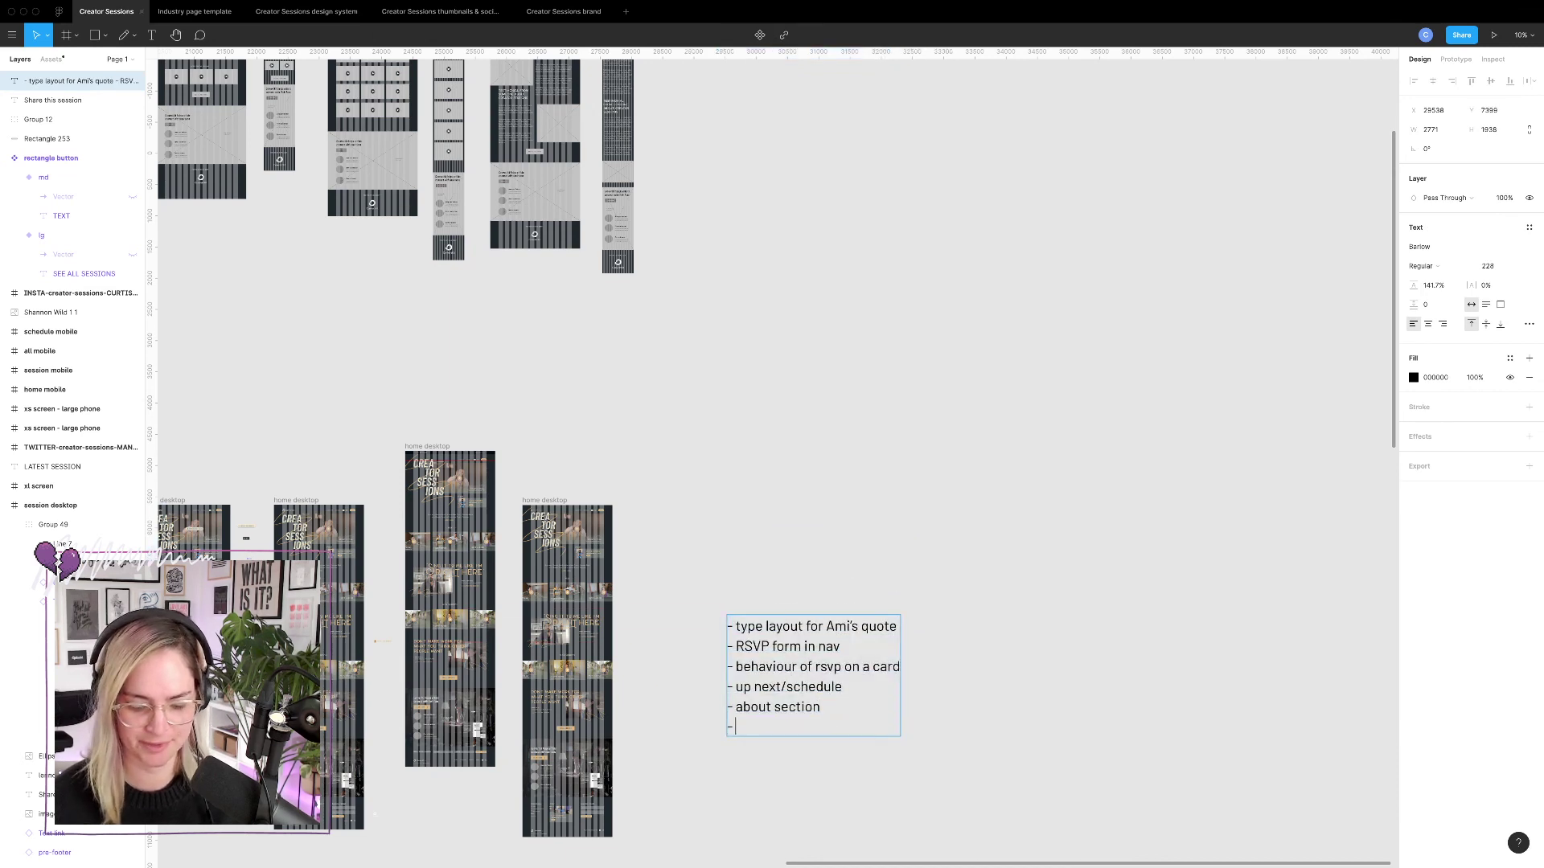
type("custo")
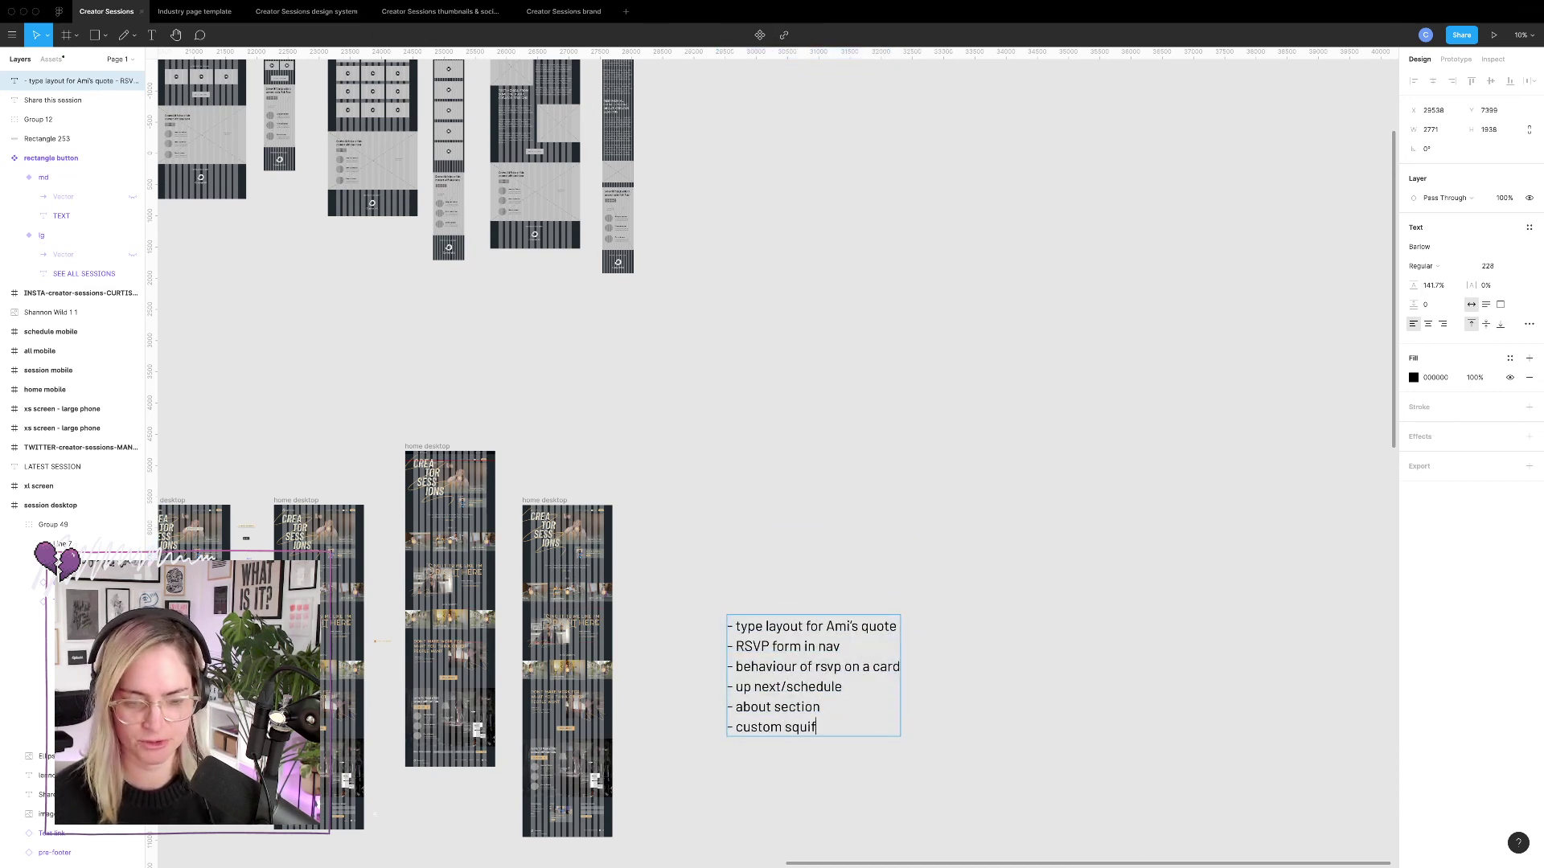
type("m squiggles")
Add two sub-items under custom squiggles: "— behind nav for active state" and "— on top of images".
key("Return")
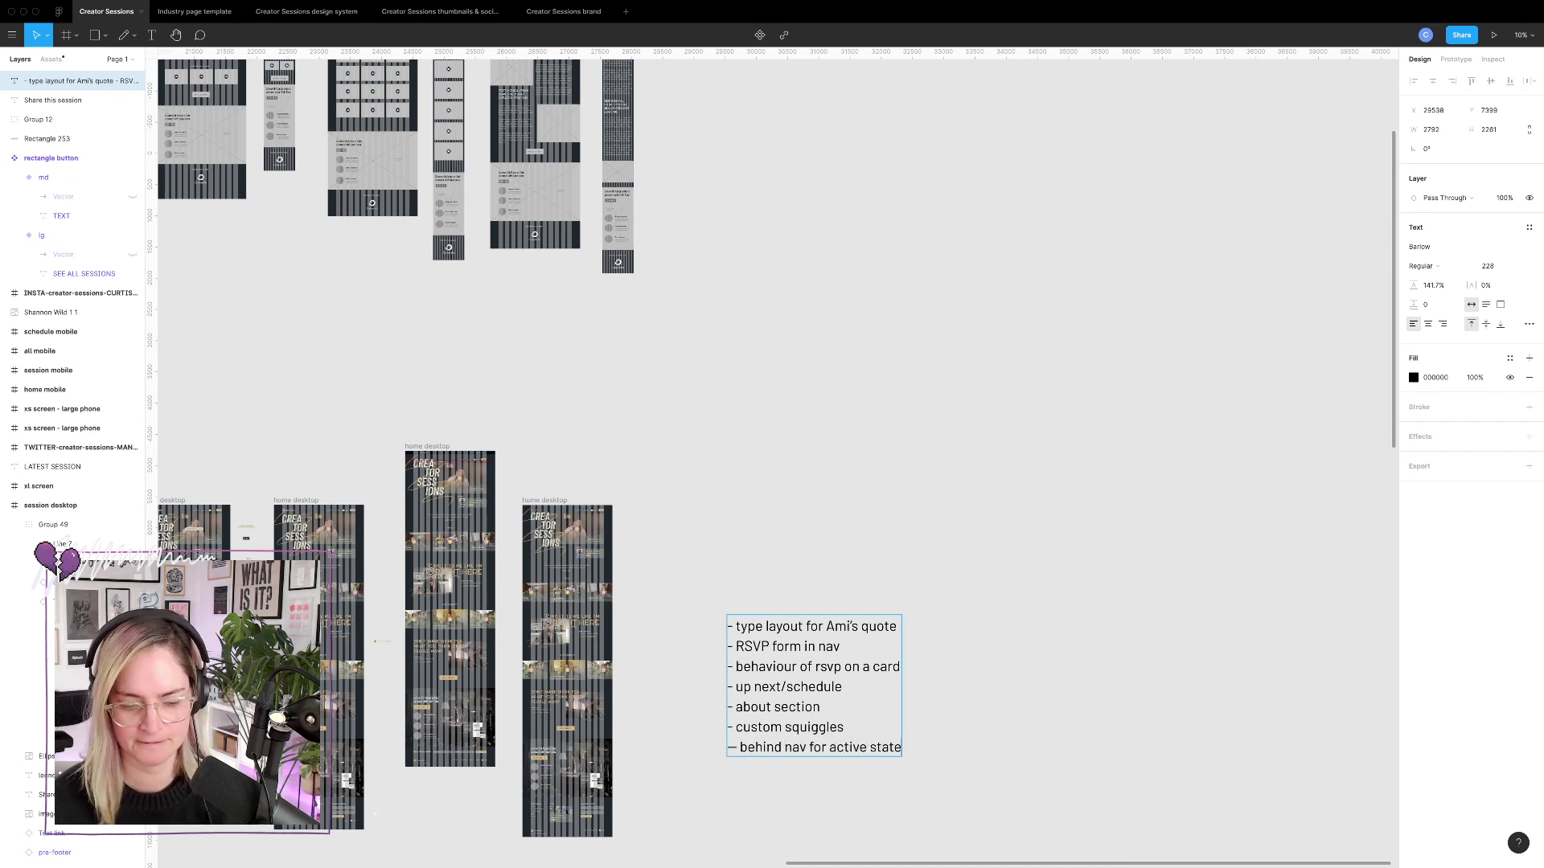
key("Return")
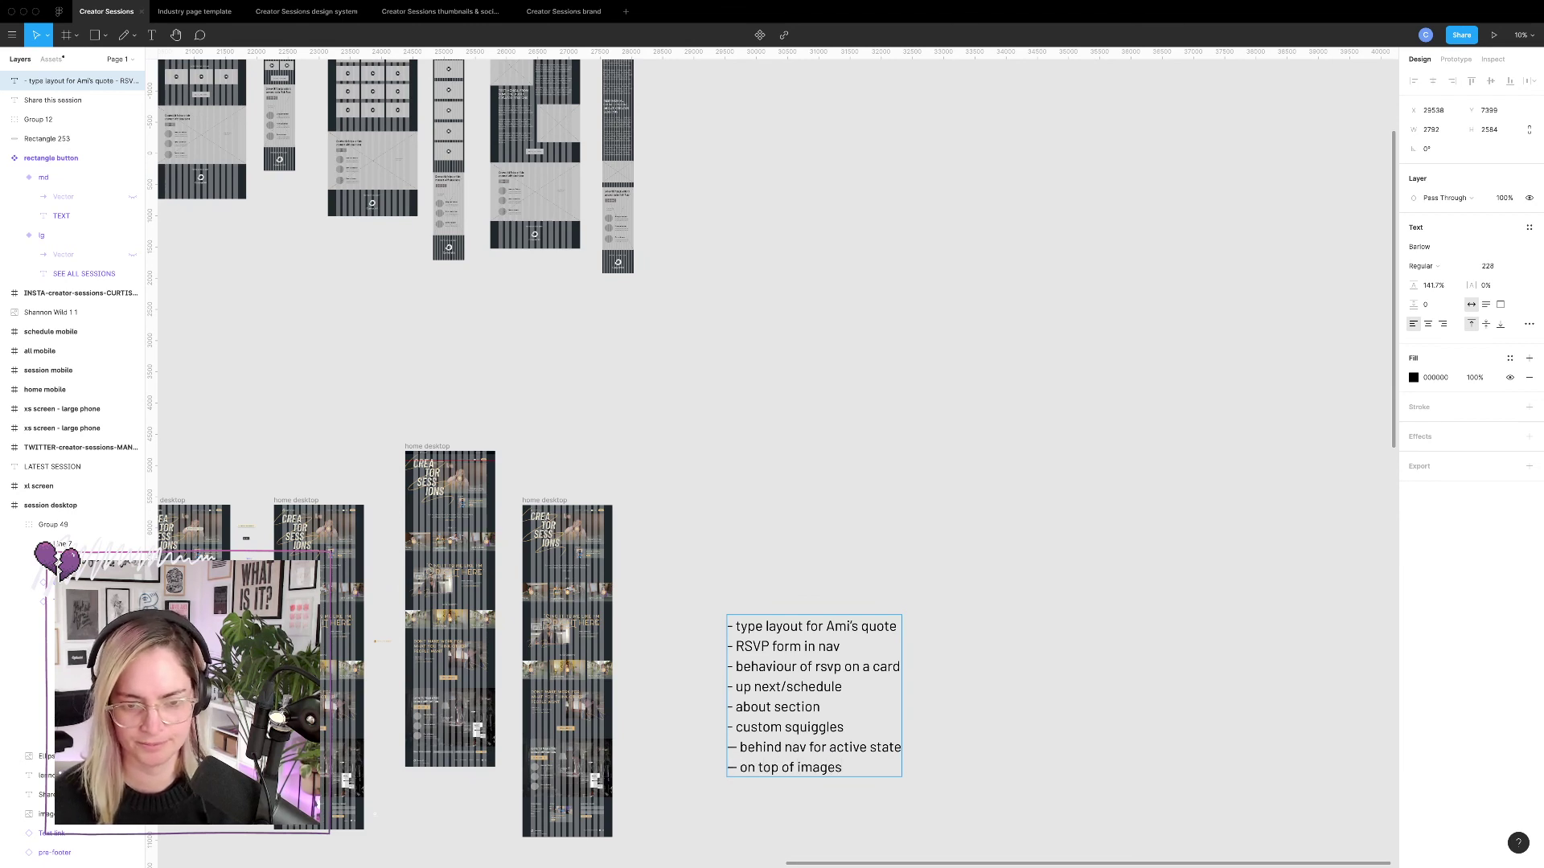
scroll(722, 718, "down", 10)
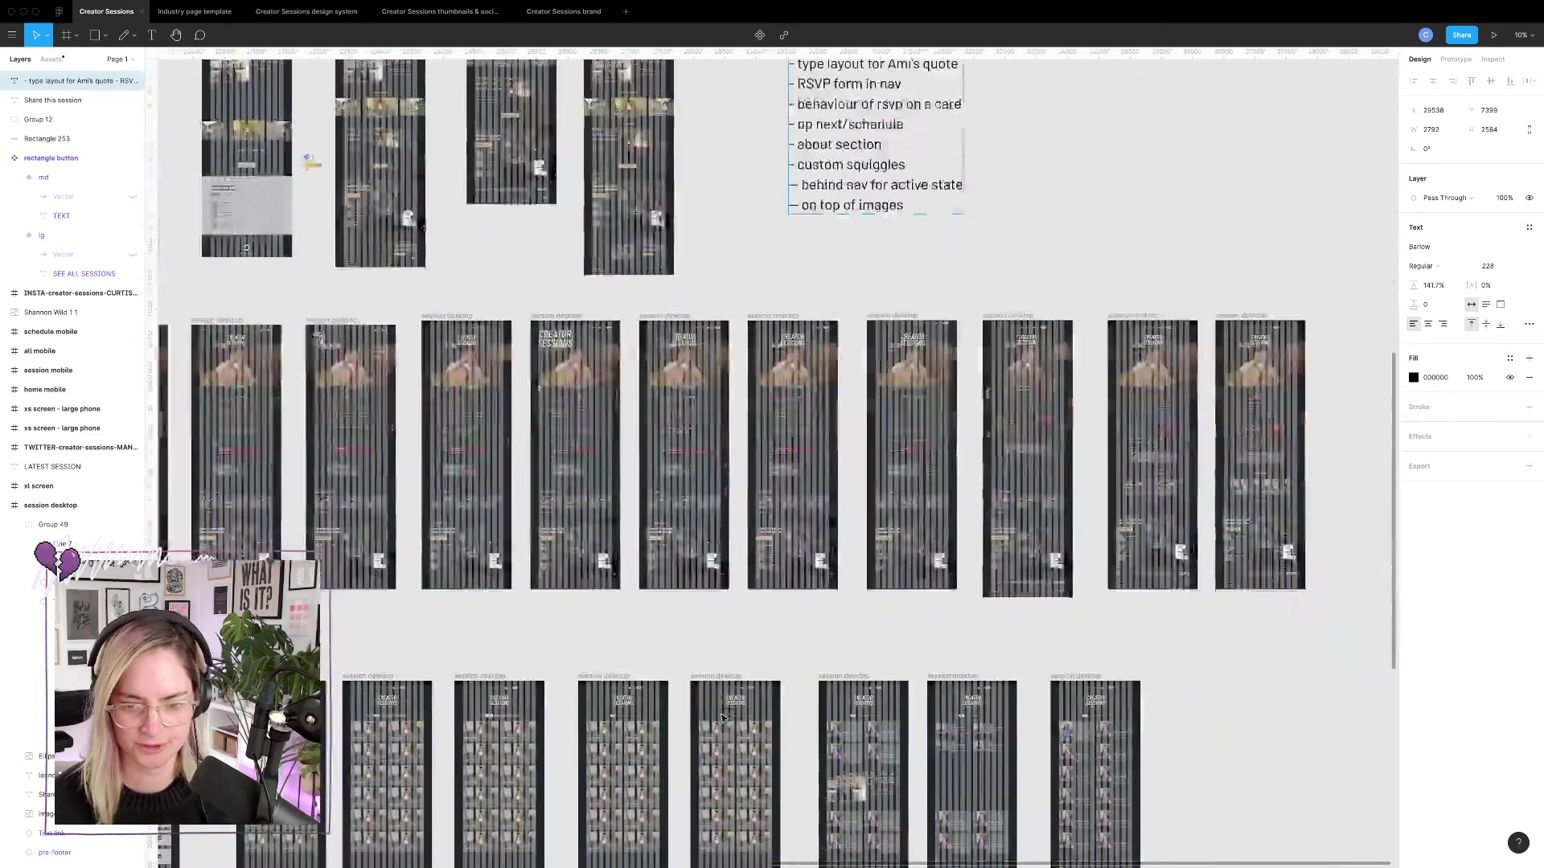
scroll(722, 718, "up", 8)
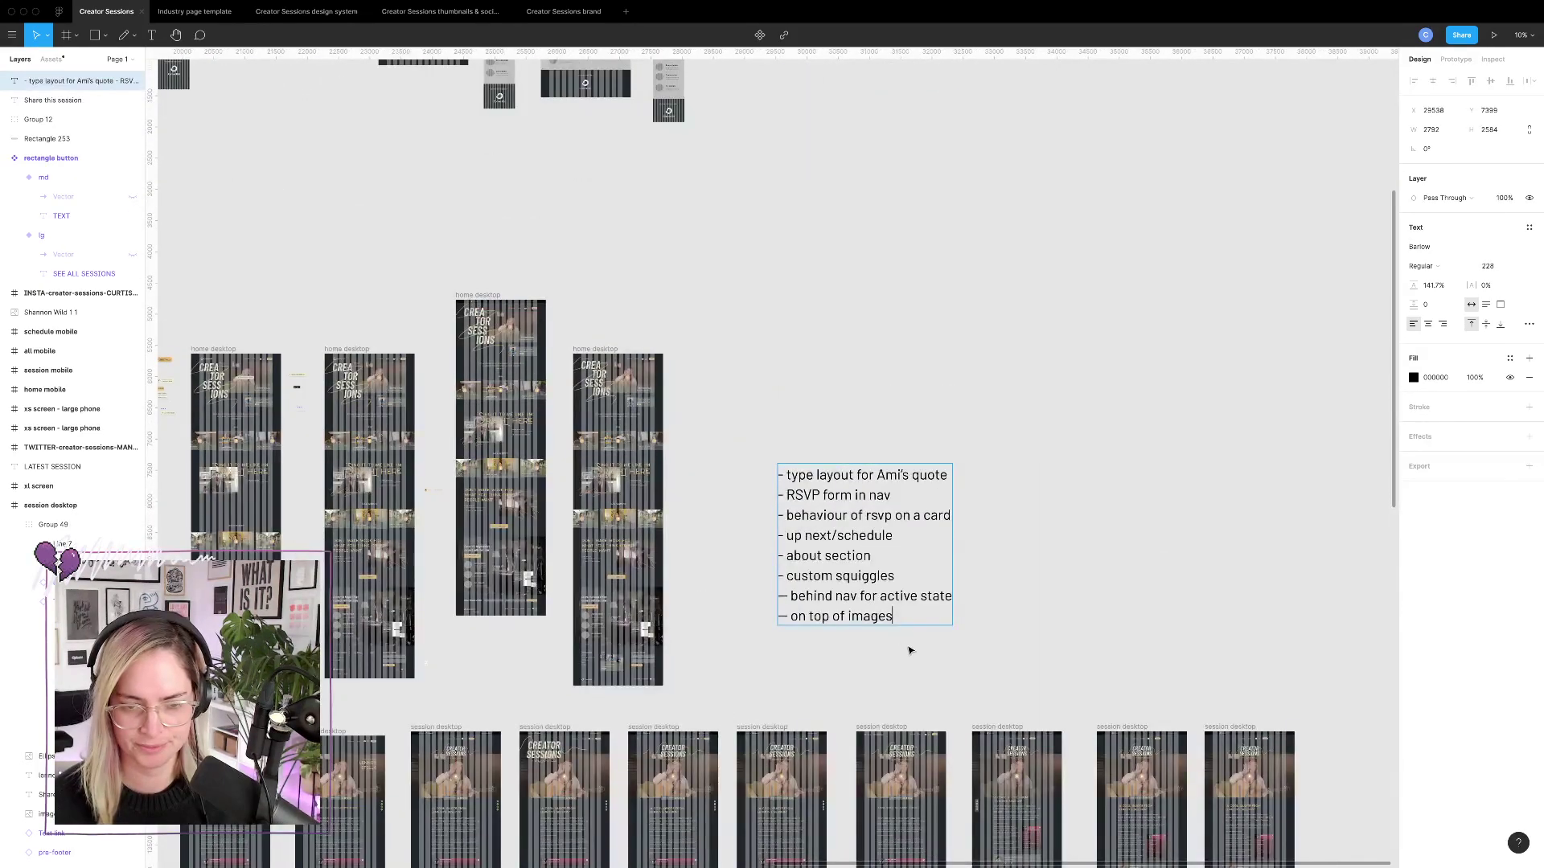
key("Escape")
left_click(829, 664)
Insert the line "- icons in CK pre-footer" between the about section and custom squiggles lines of the note.
double_click(883, 577)
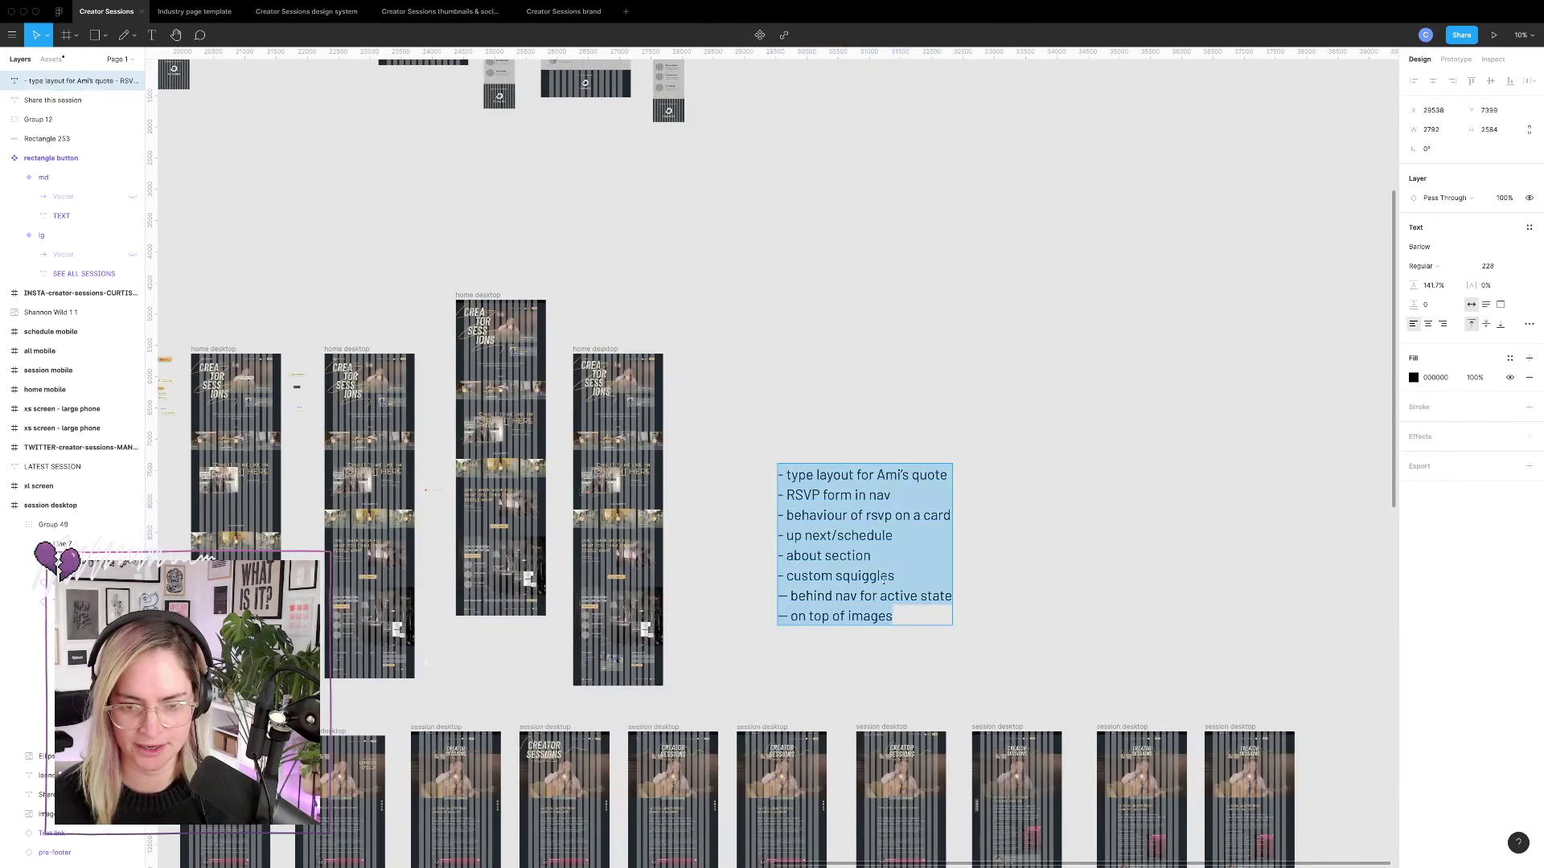
left_click(875, 556)
key("Return")
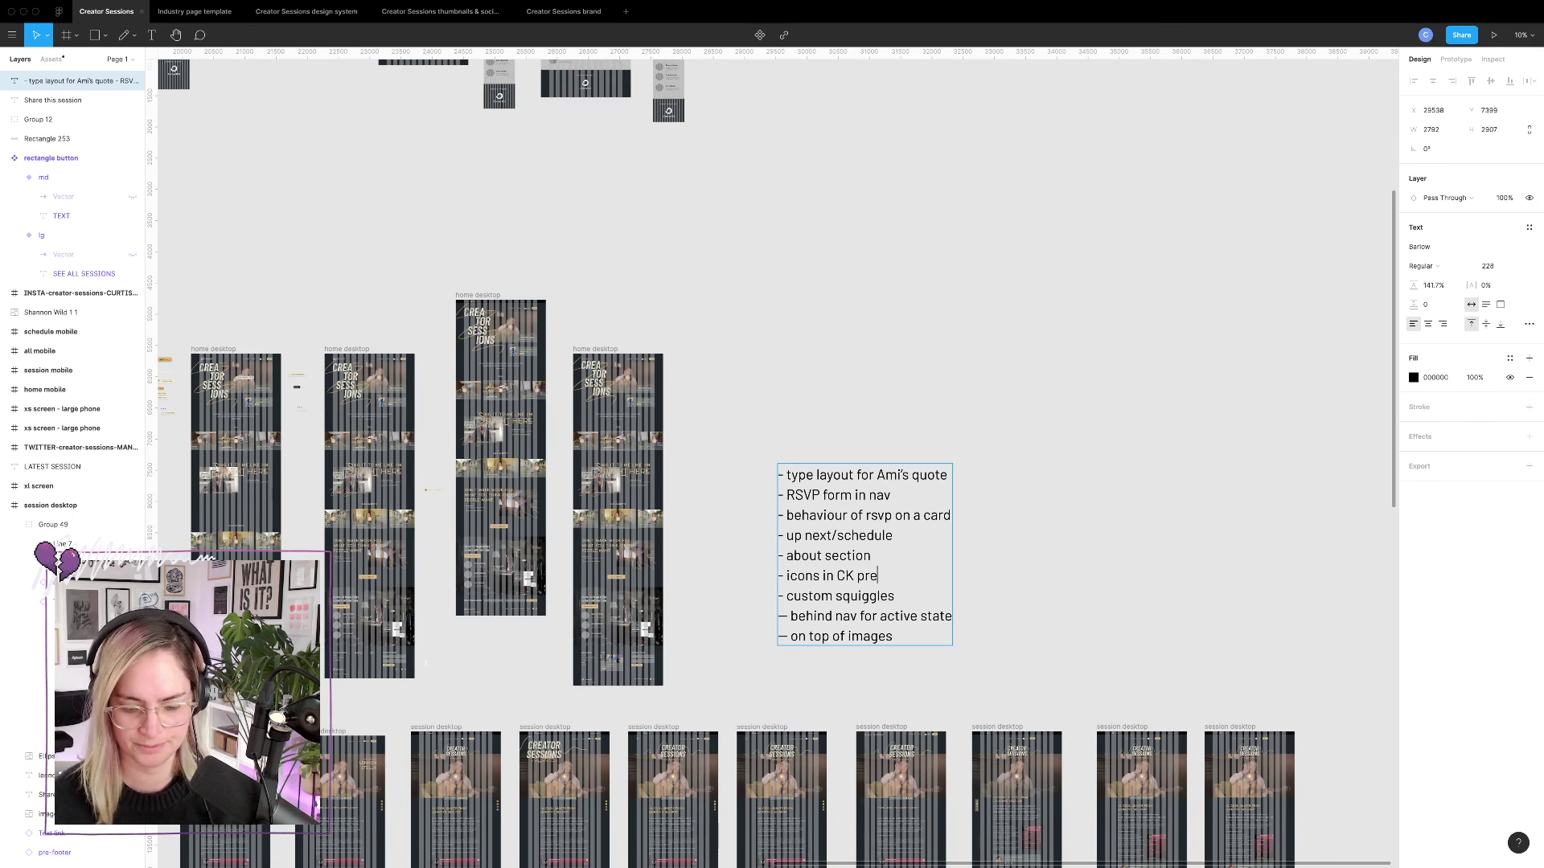
key("Escape")
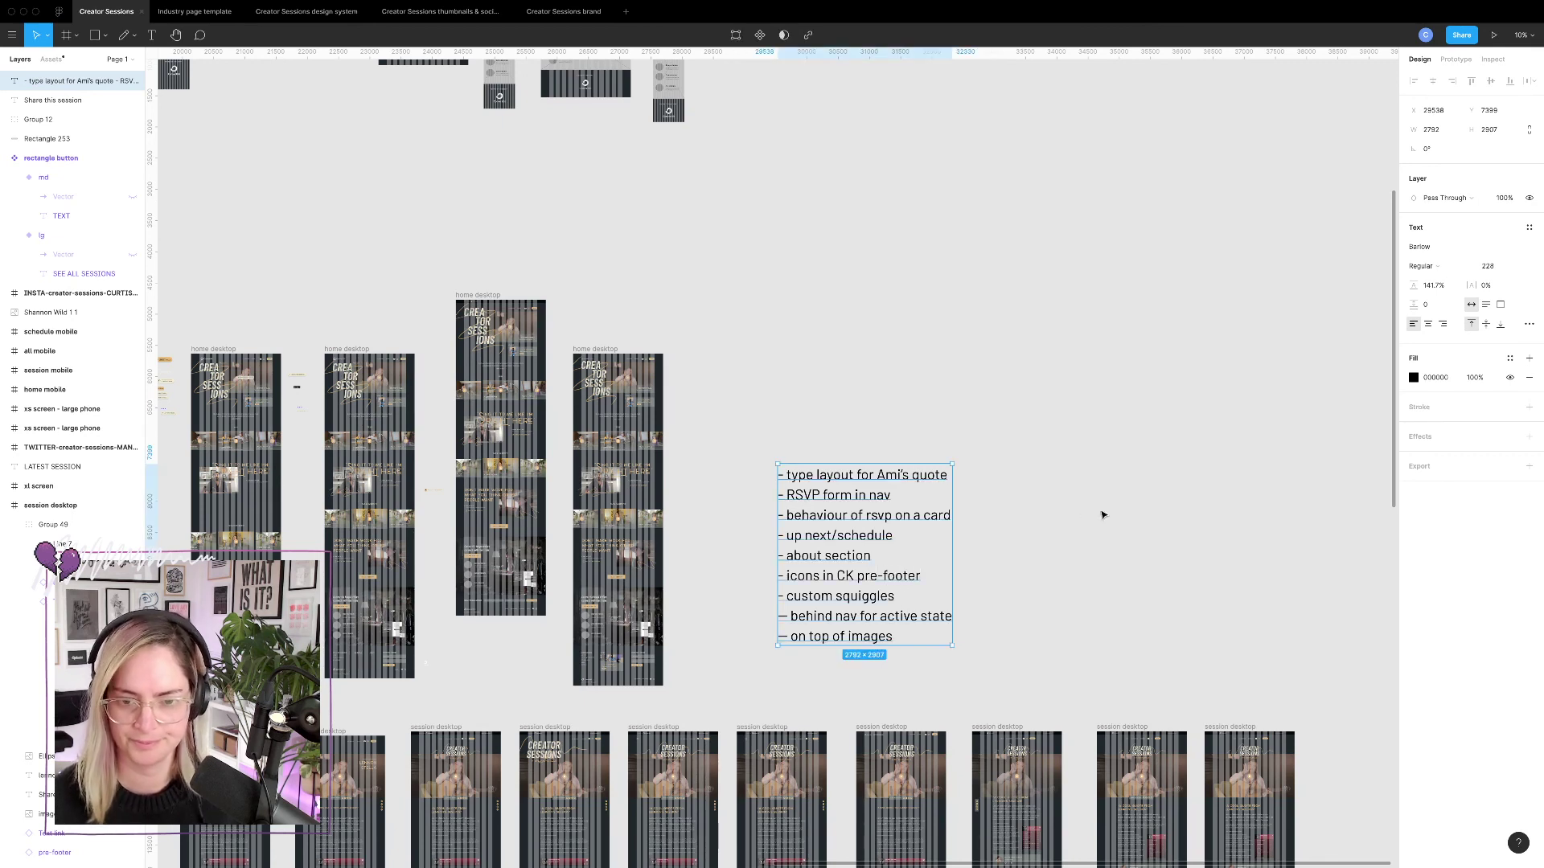
Move the to-do note up slightly beside the last home desktop frame and hide the layout grids.
left_click_drag(854, 543, 849, 489)
left_click(1126, 510)
key("ctrl+g")
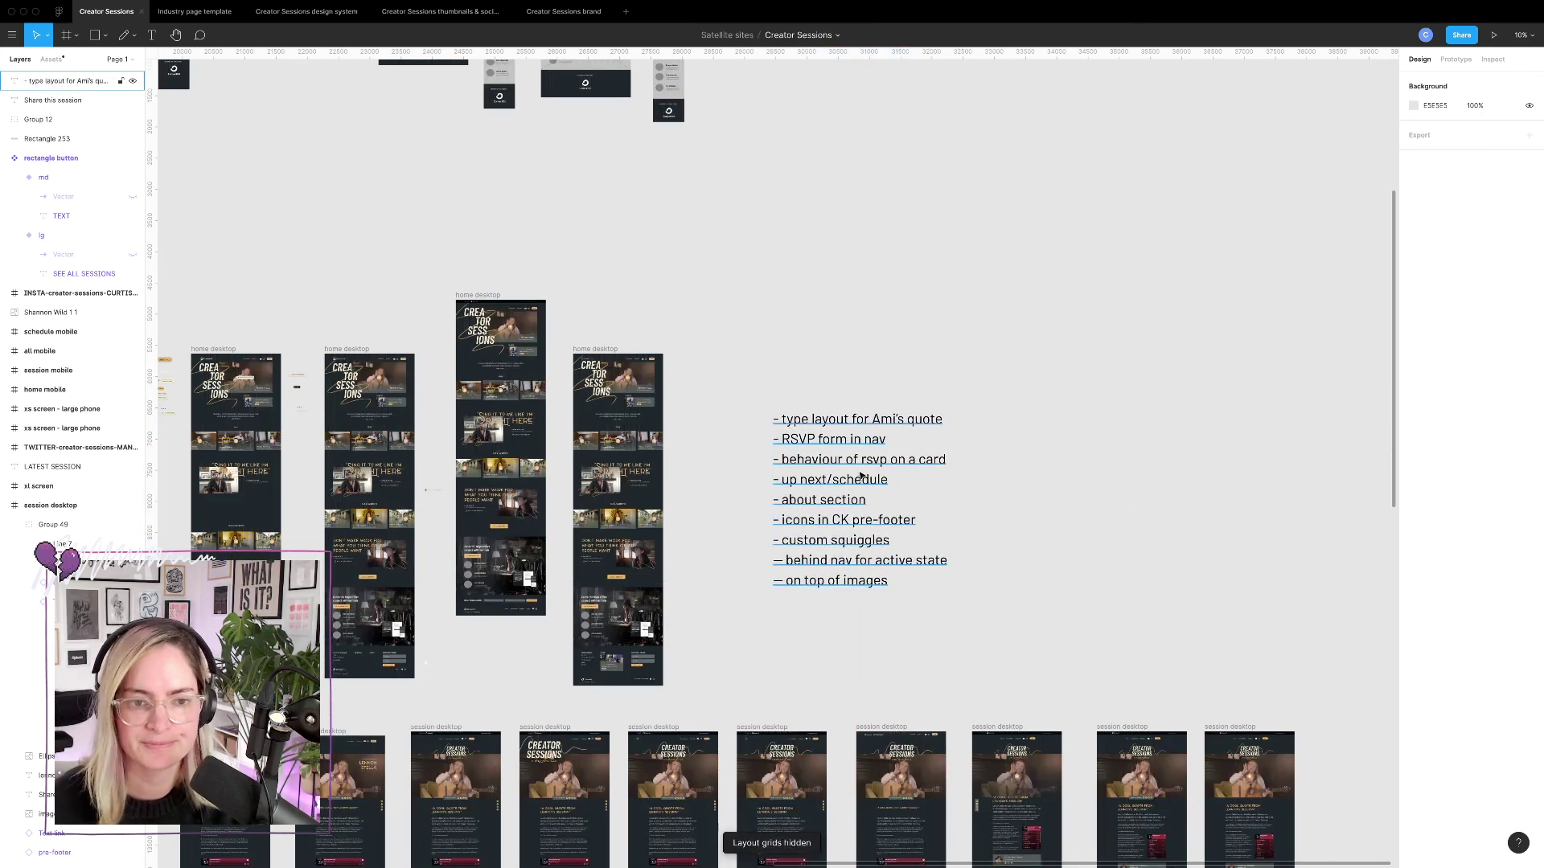
Review the home, session and schedule desktop frames across the canvas against the to-do note.
scroll(865, 476, "up", 5)
scroll(860, 475, "down", 3)
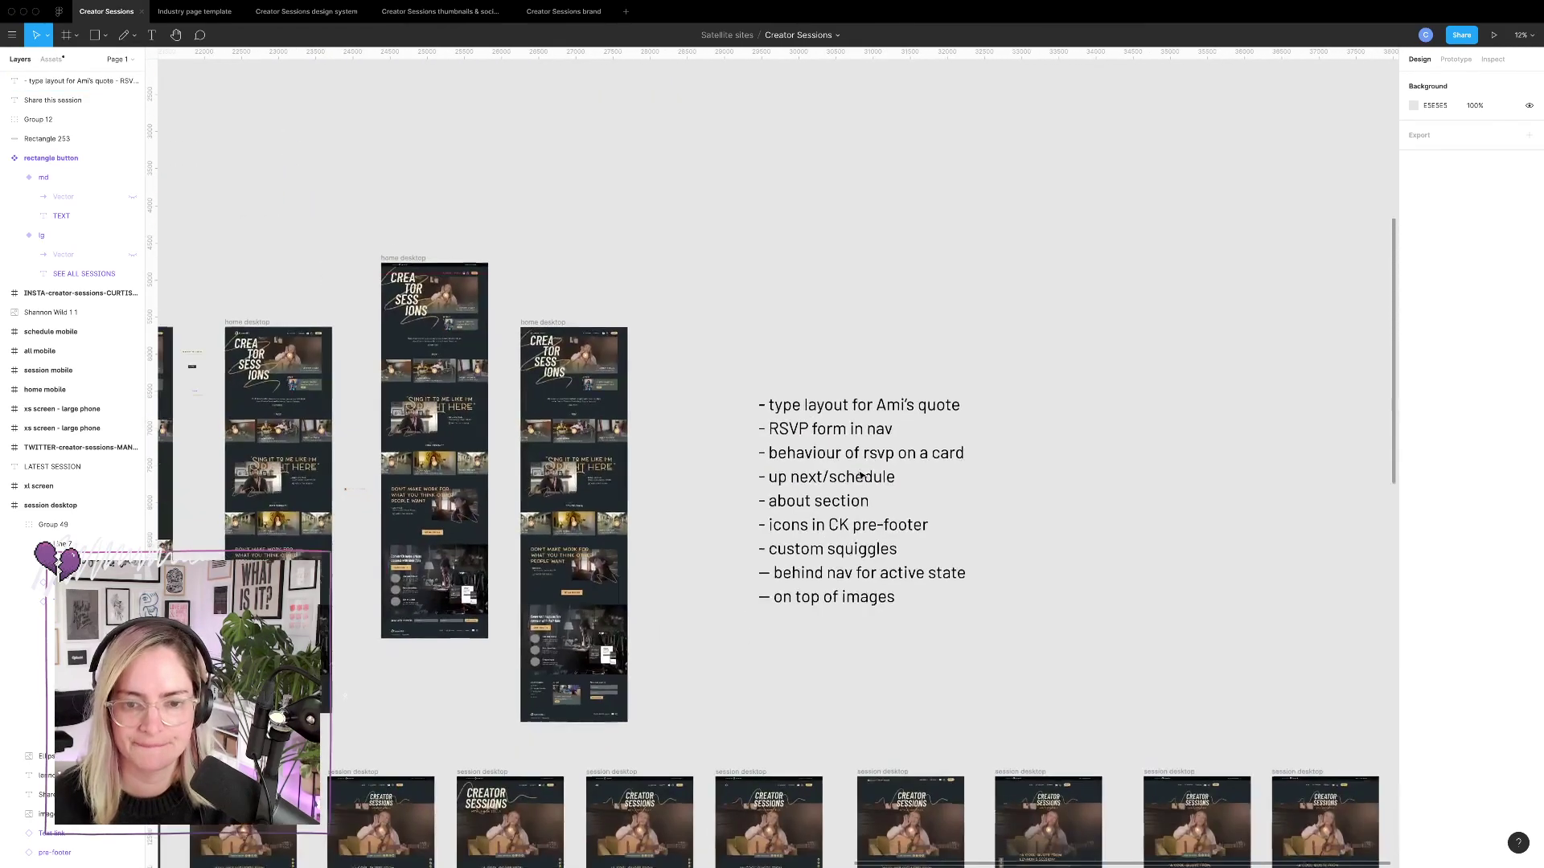
scroll(861, 476, "down", 5)
scroll(860, 474, "down", 3)
scroll(861, 474, "down", 10)
scroll(862, 473, "left", 3)
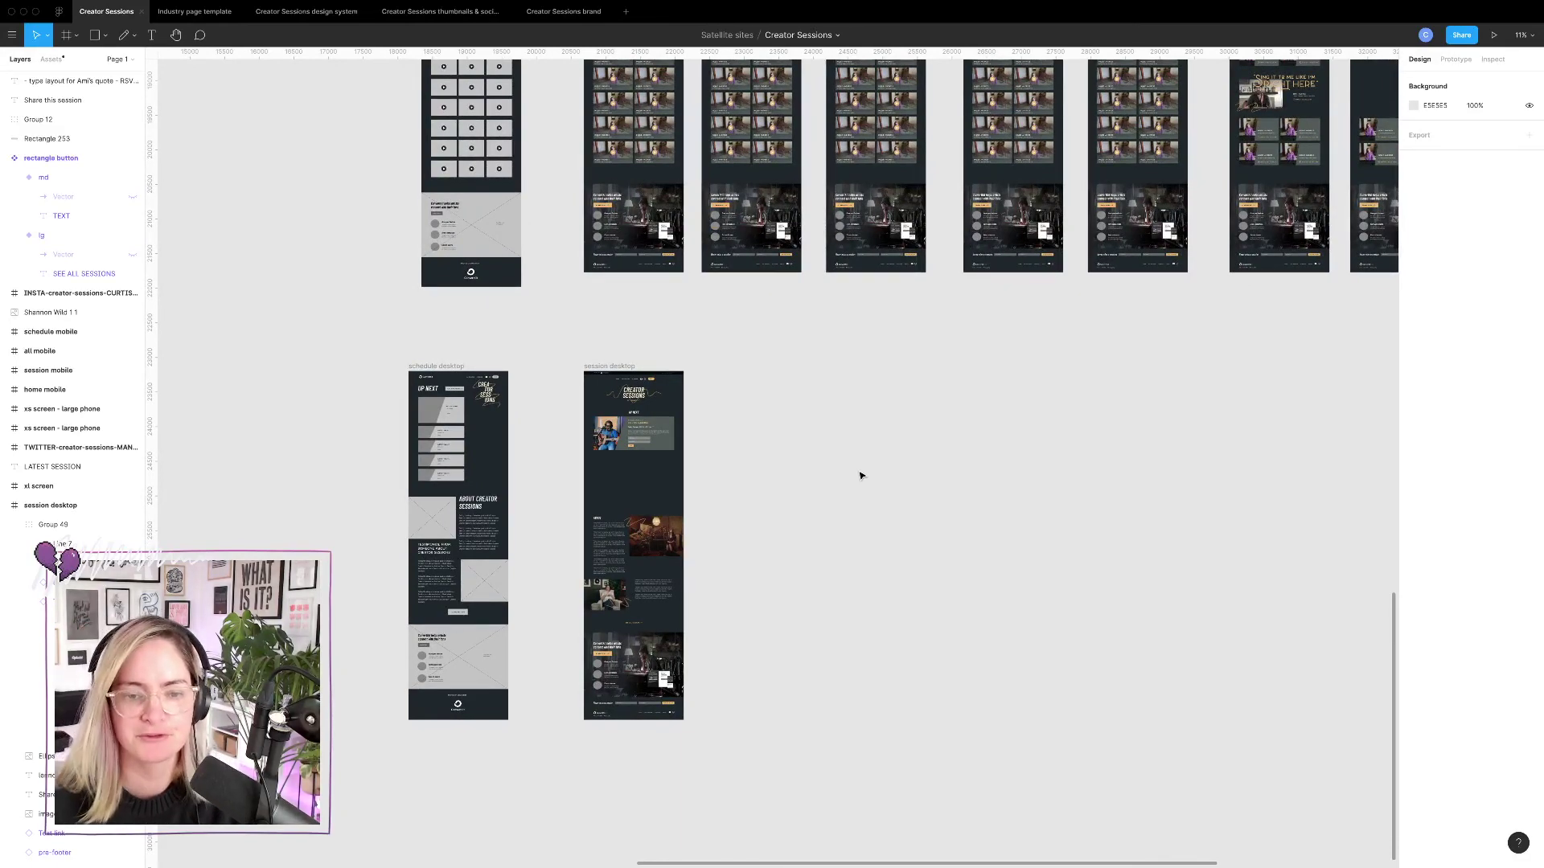
scroll(717, 431, "up", 15)
scroll(716, 431, "right", 5)
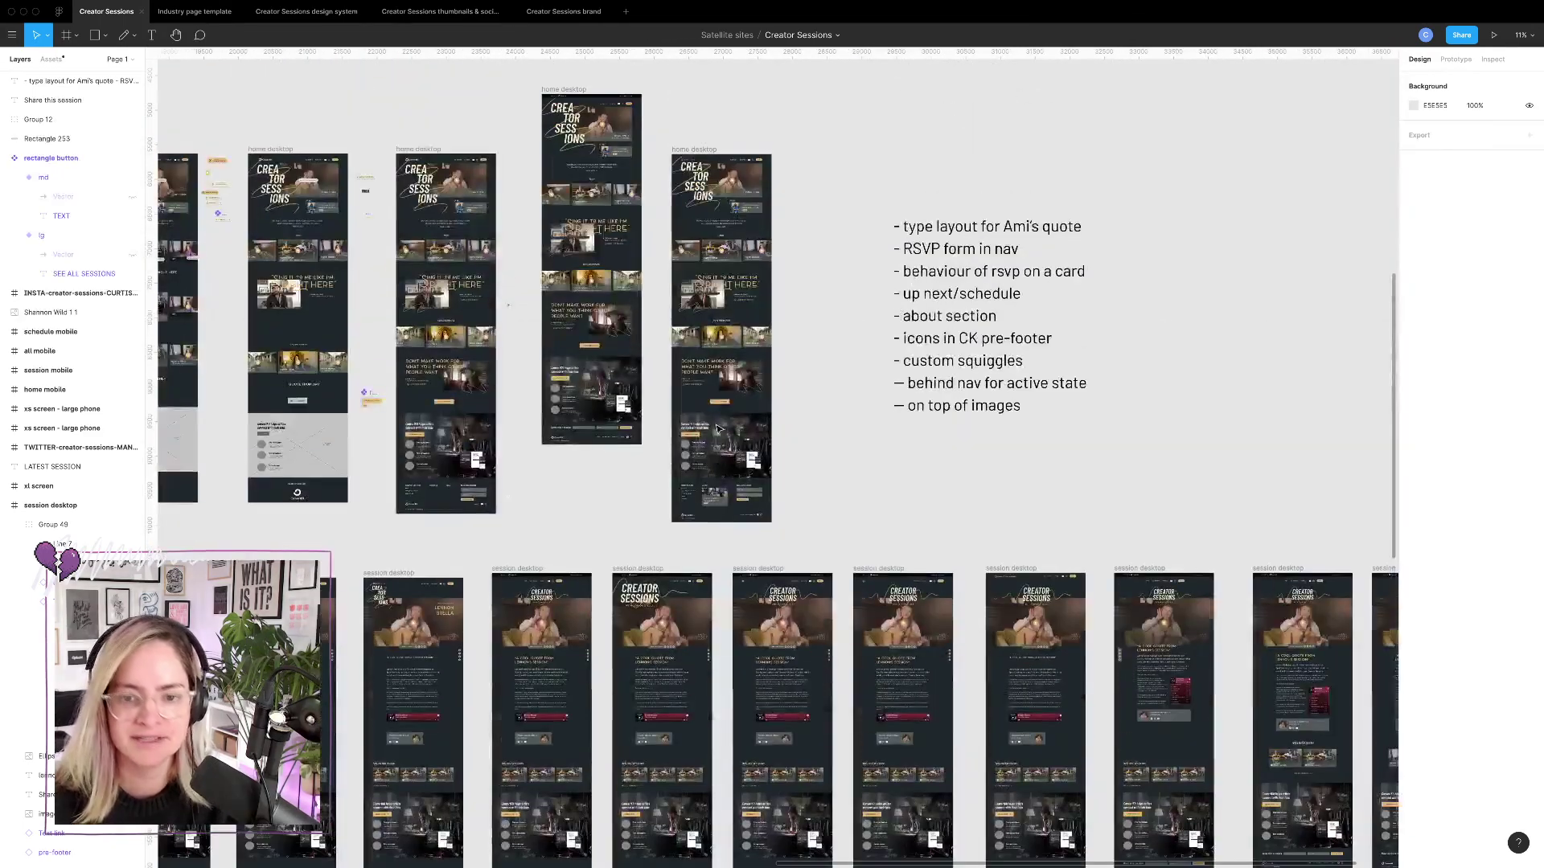
scroll(718, 428, "down", 4)
scroll(718, 428, "up", 3)
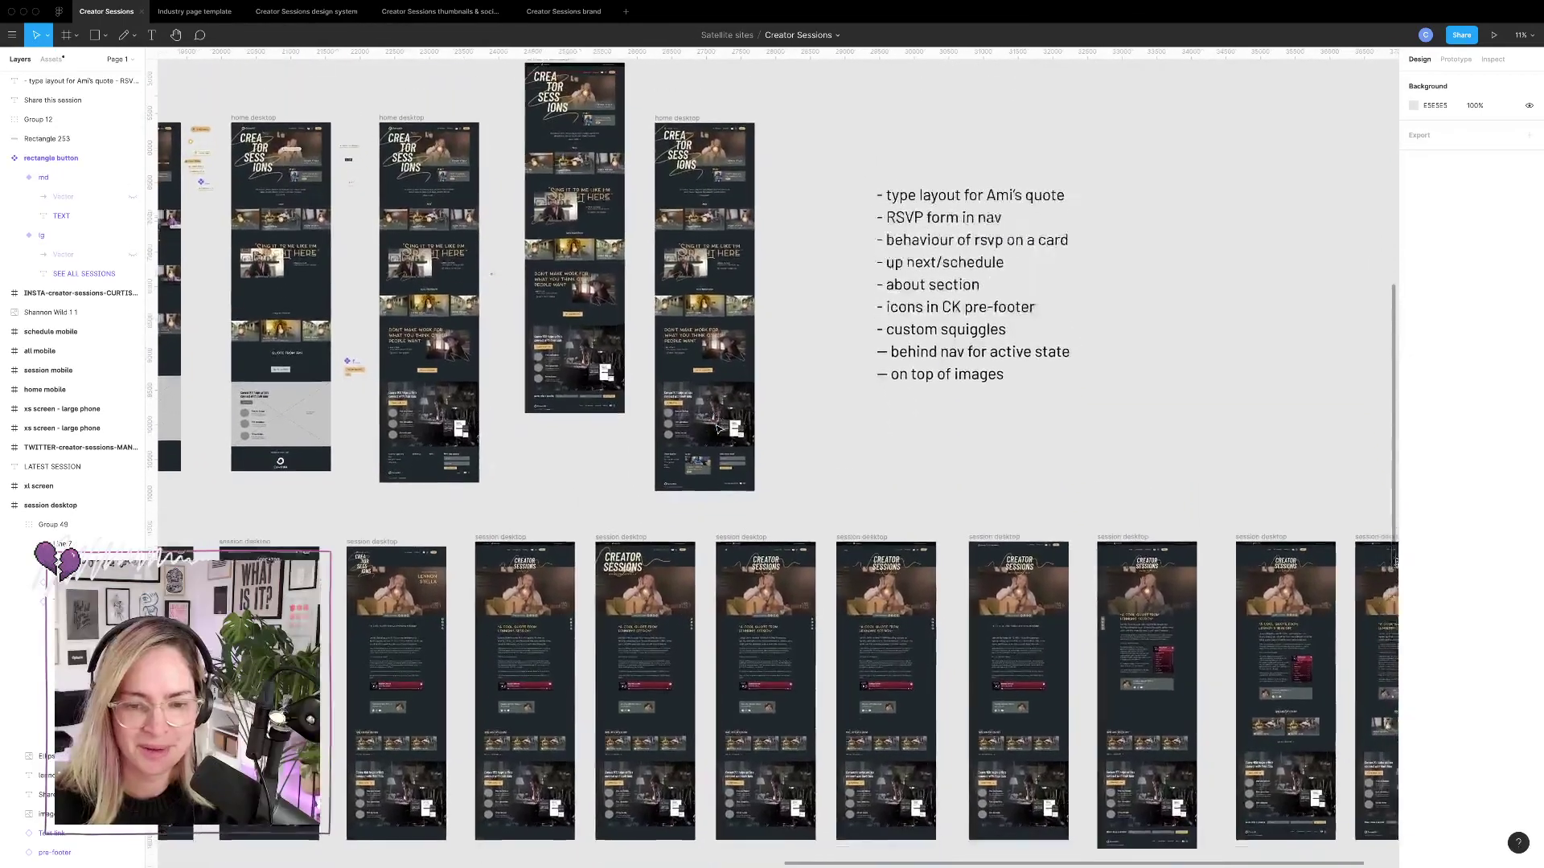
scroll(718, 428, "down", 3)
scroll(718, 428, "down", 5)
scroll(718, 429, "up", 4)
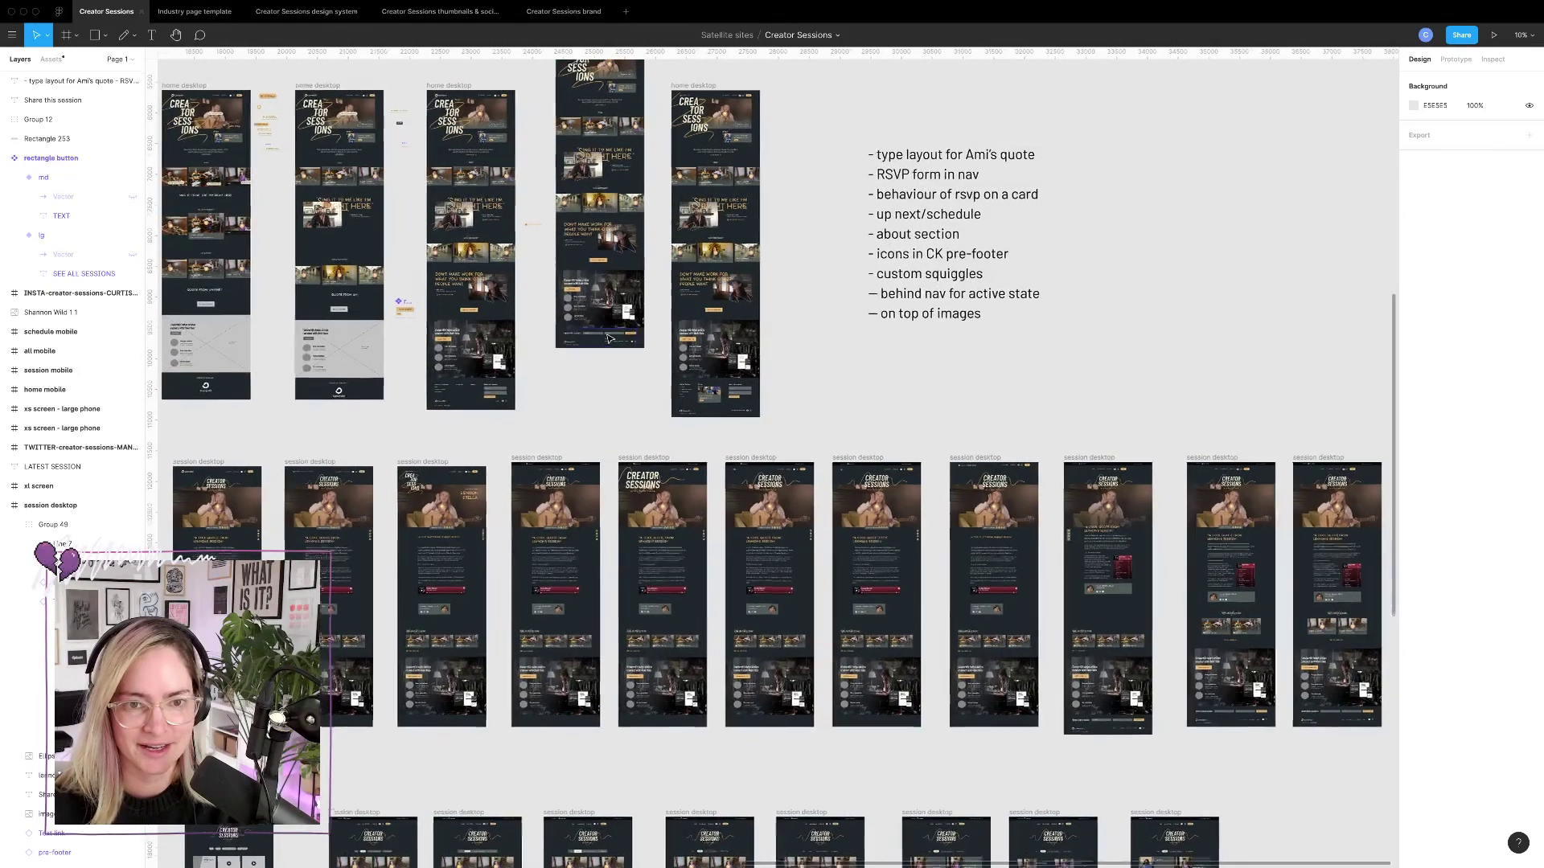
Examine the top bar, navigation and logo header on the raised home desktop frame and the last session desktop frames.
scroll(671, 305, "up", 6)
scroll(759, 370, "right", 2)
scroll(759, 370, "down", 1)
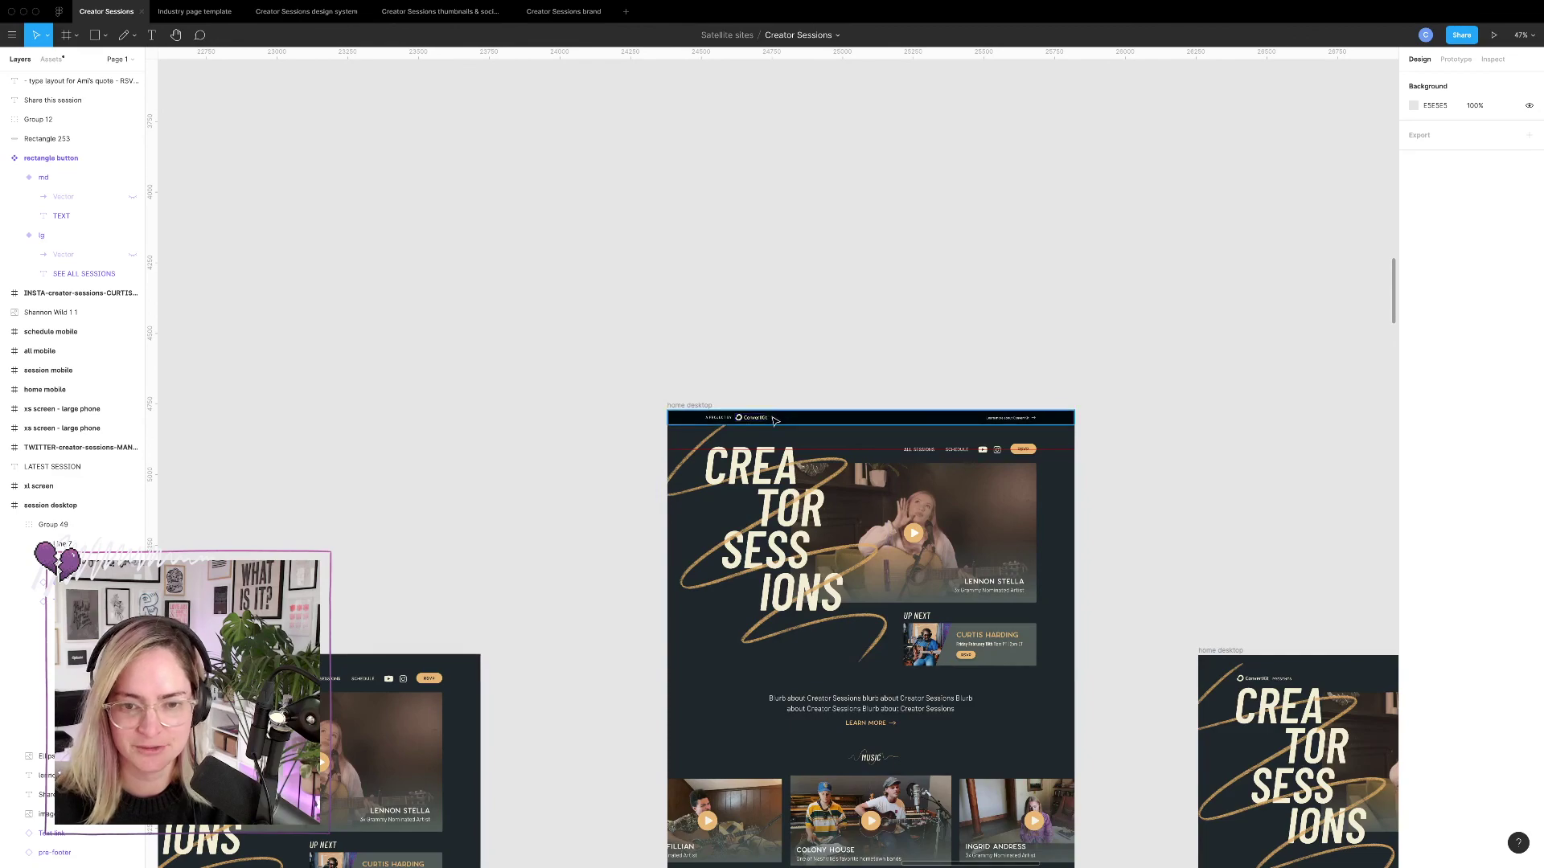
scroll(804, 406, "down", 10)
scroll(737, 393, "right", 8)
scroll(737, 394, "down", 4)
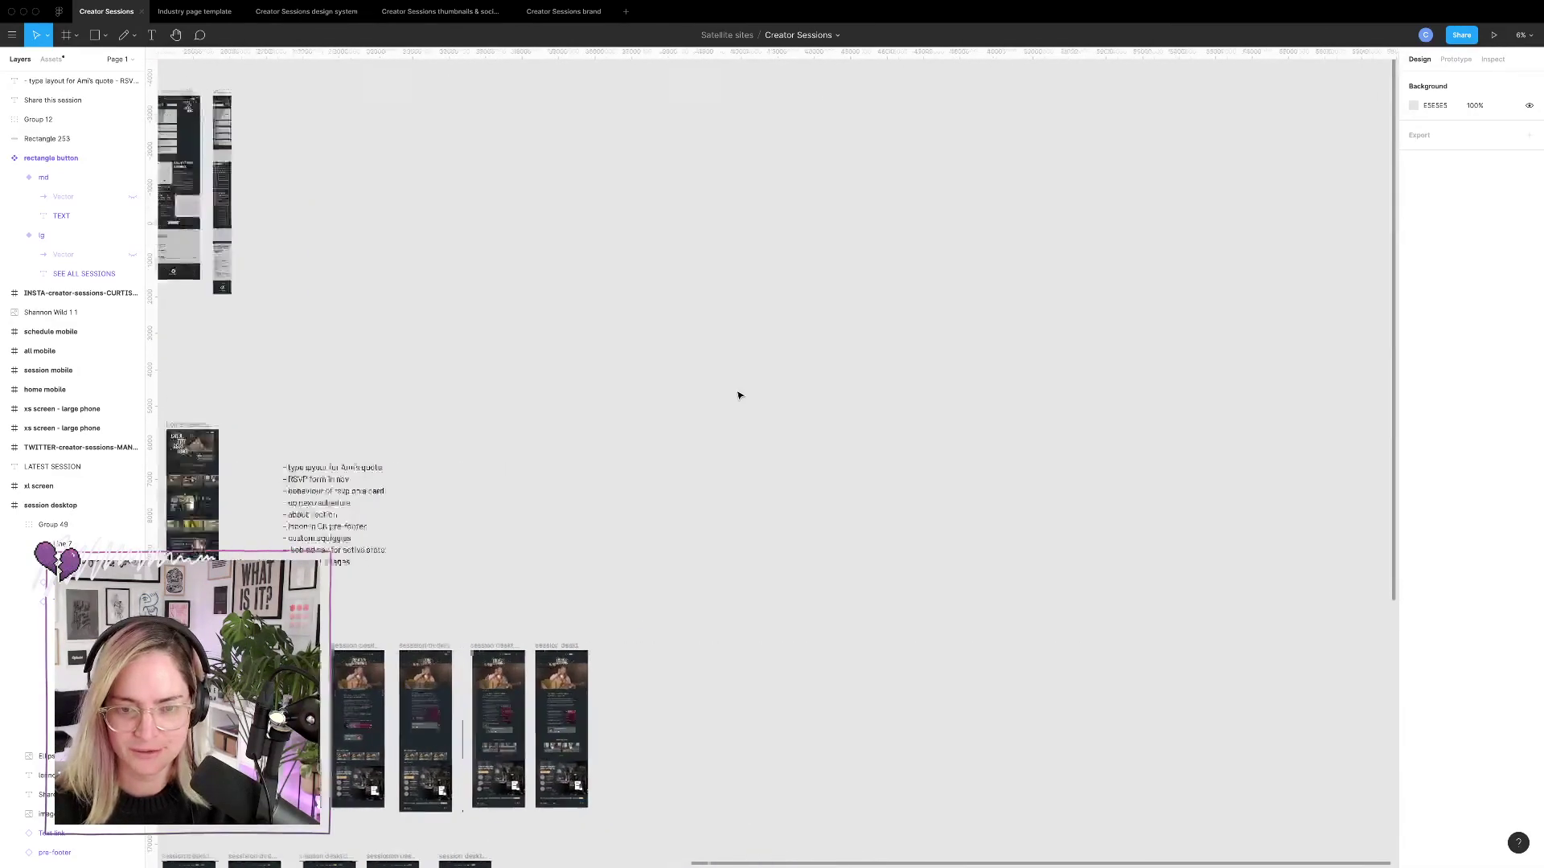
scroll(631, 349, "up", 8)
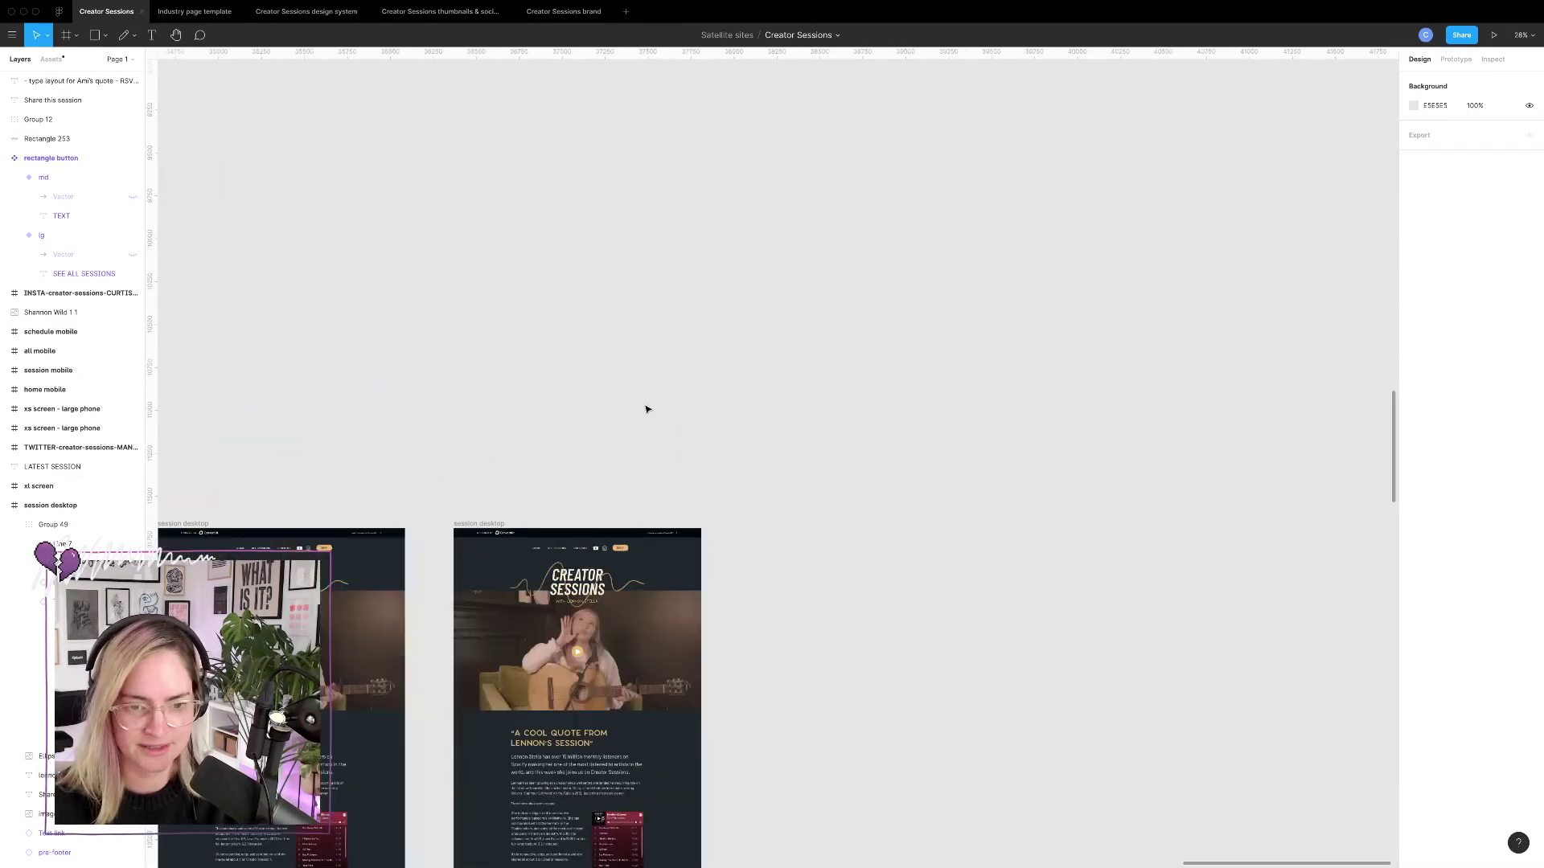
scroll(631, 462, "down", 1)
scroll(631, 464, "up", 8)
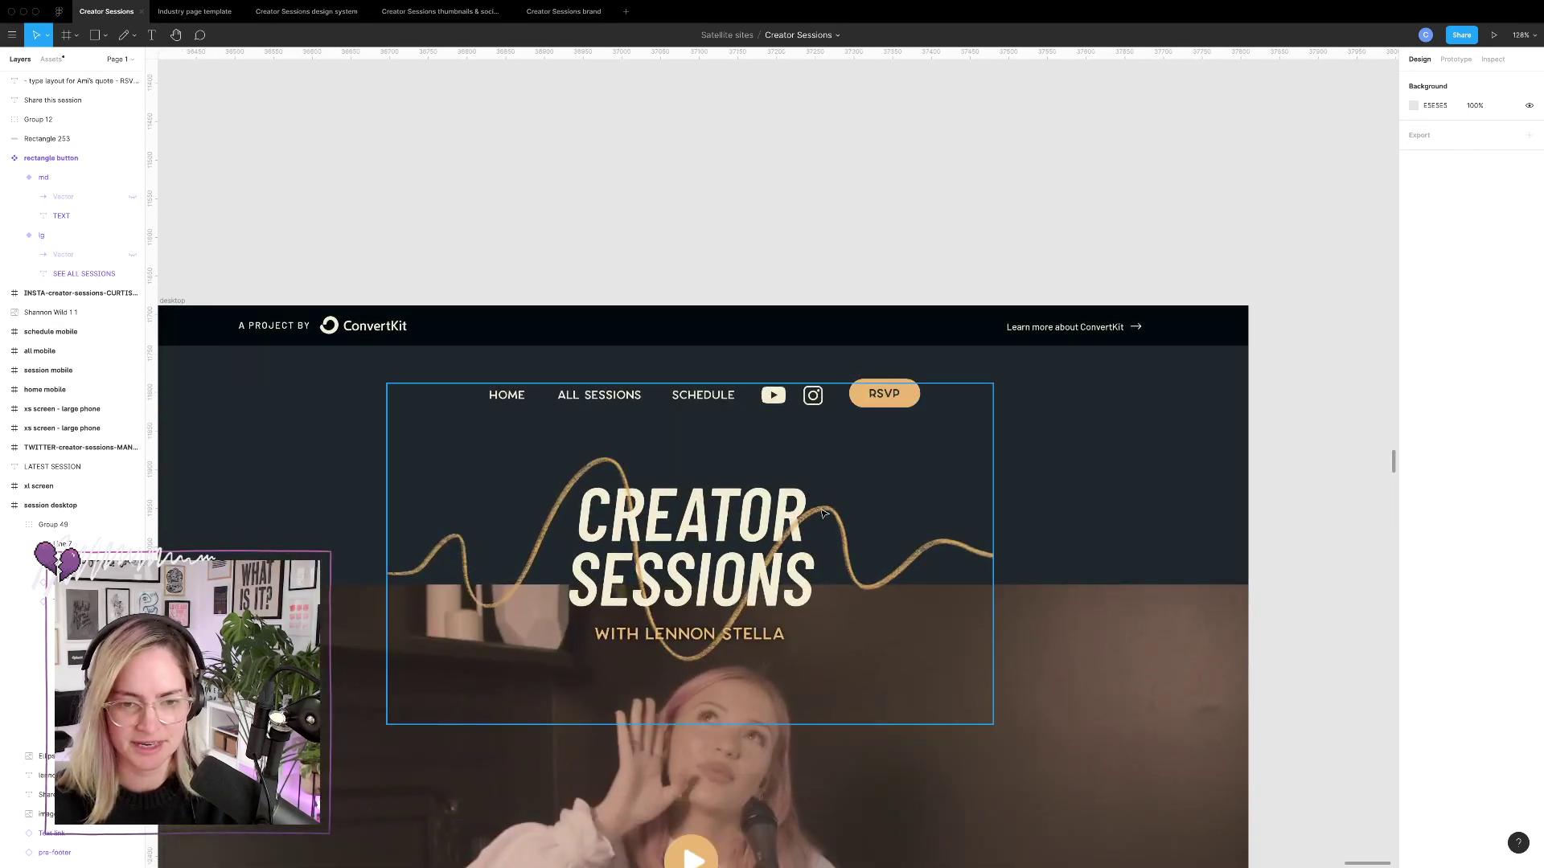
scroll(821, 513, "down", 8)
scroll(822, 513, "down", 5)
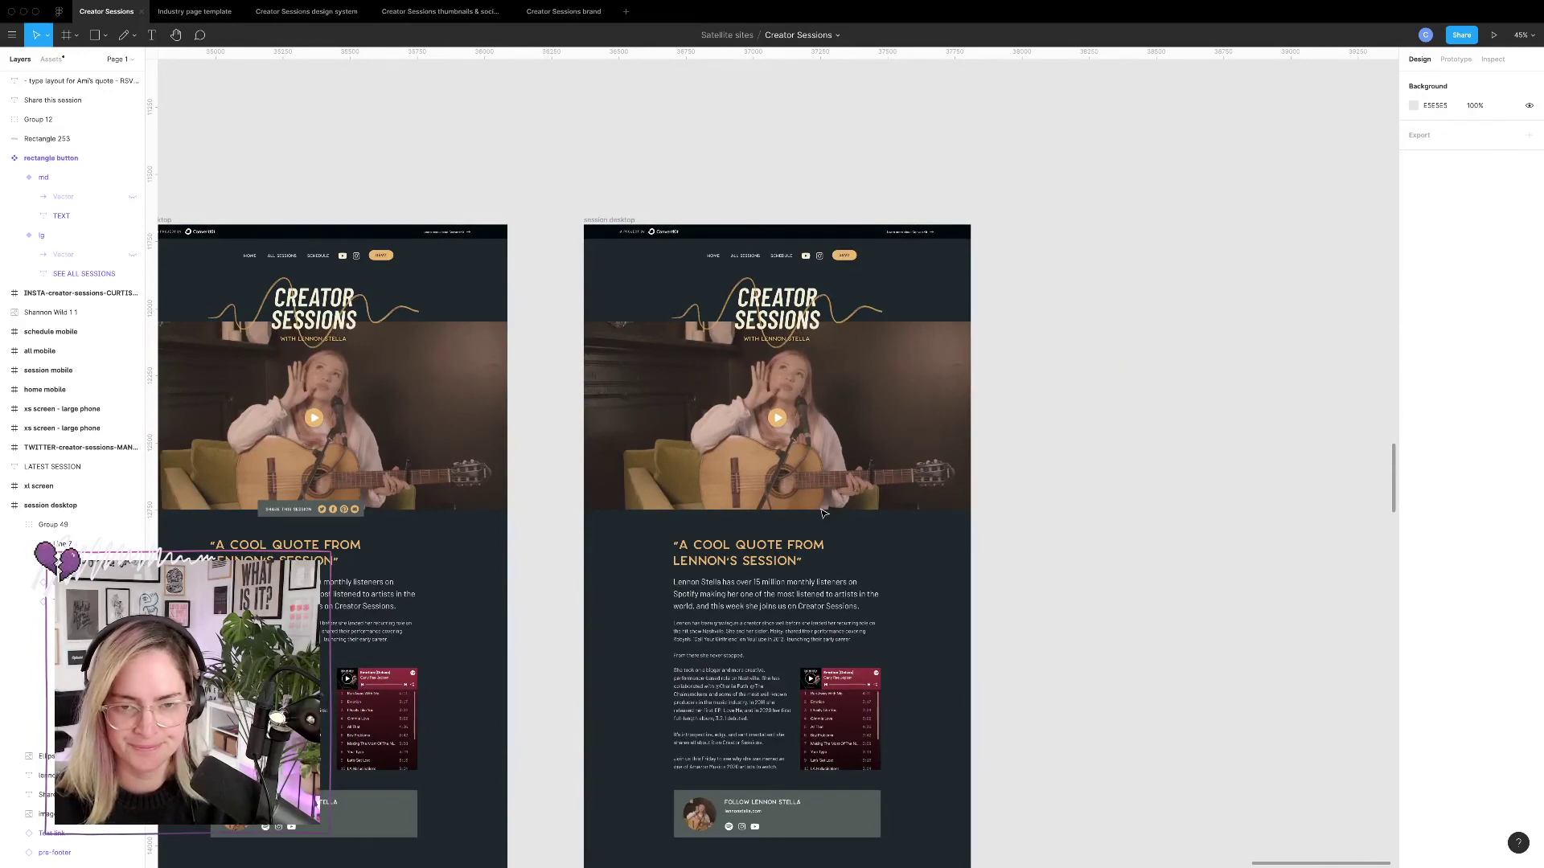
scroll(822, 513, "down", 5)
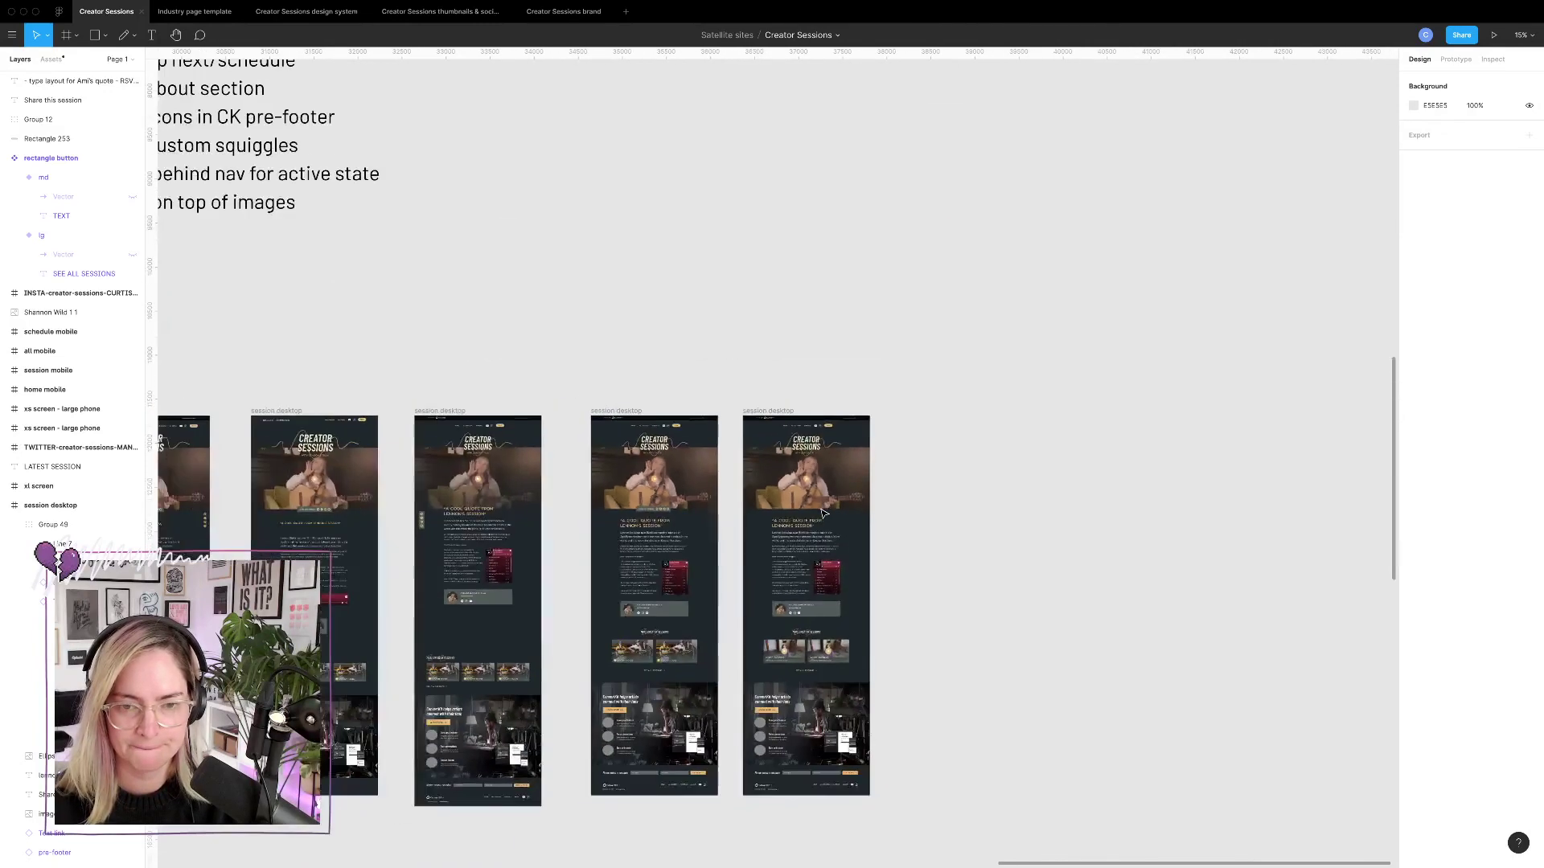
Examine the header, category filters, session cards and footer of the last session listing frame in the lower row.
scroll(821, 513, "down", 5)
scroll(822, 514, "left", 5)
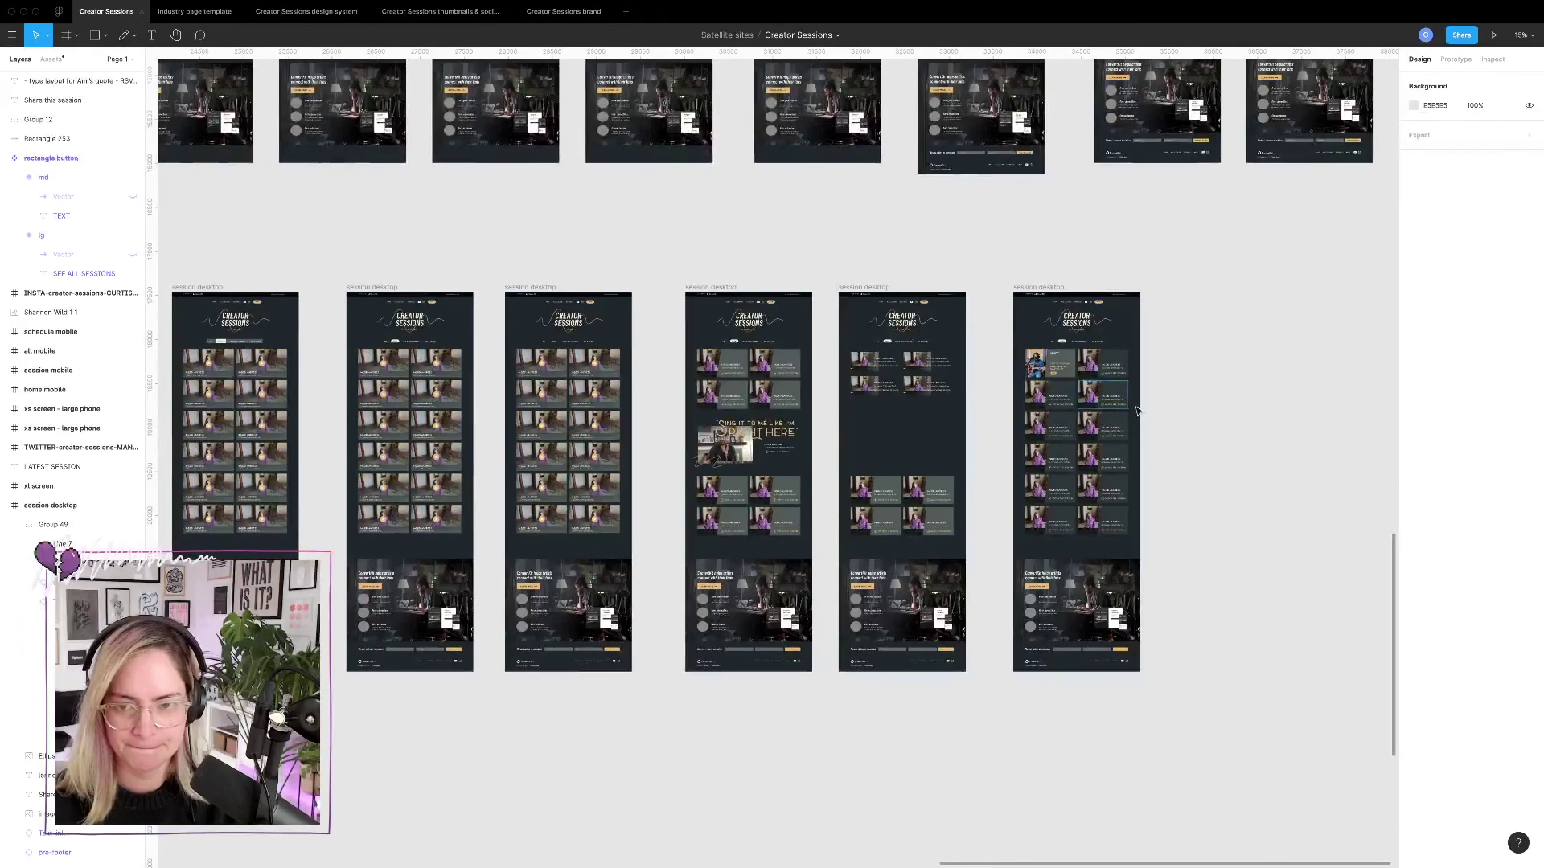
scroll(1136, 410, "up", 10)
scroll(1142, 415, "up", 5)
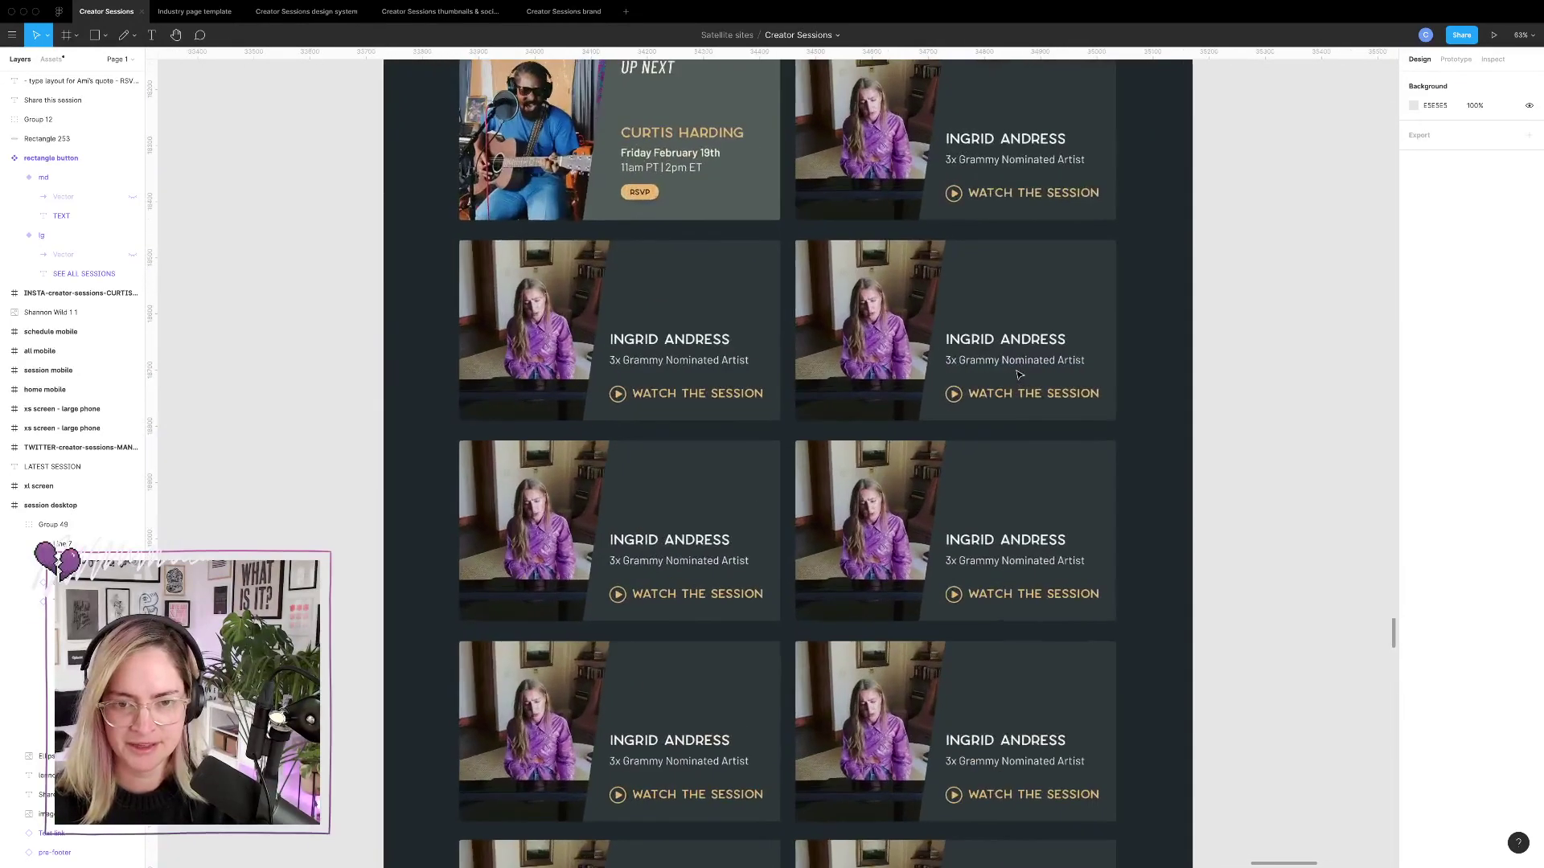
scroll(1019, 376, "up", 5)
scroll(1019, 376, "up", 4)
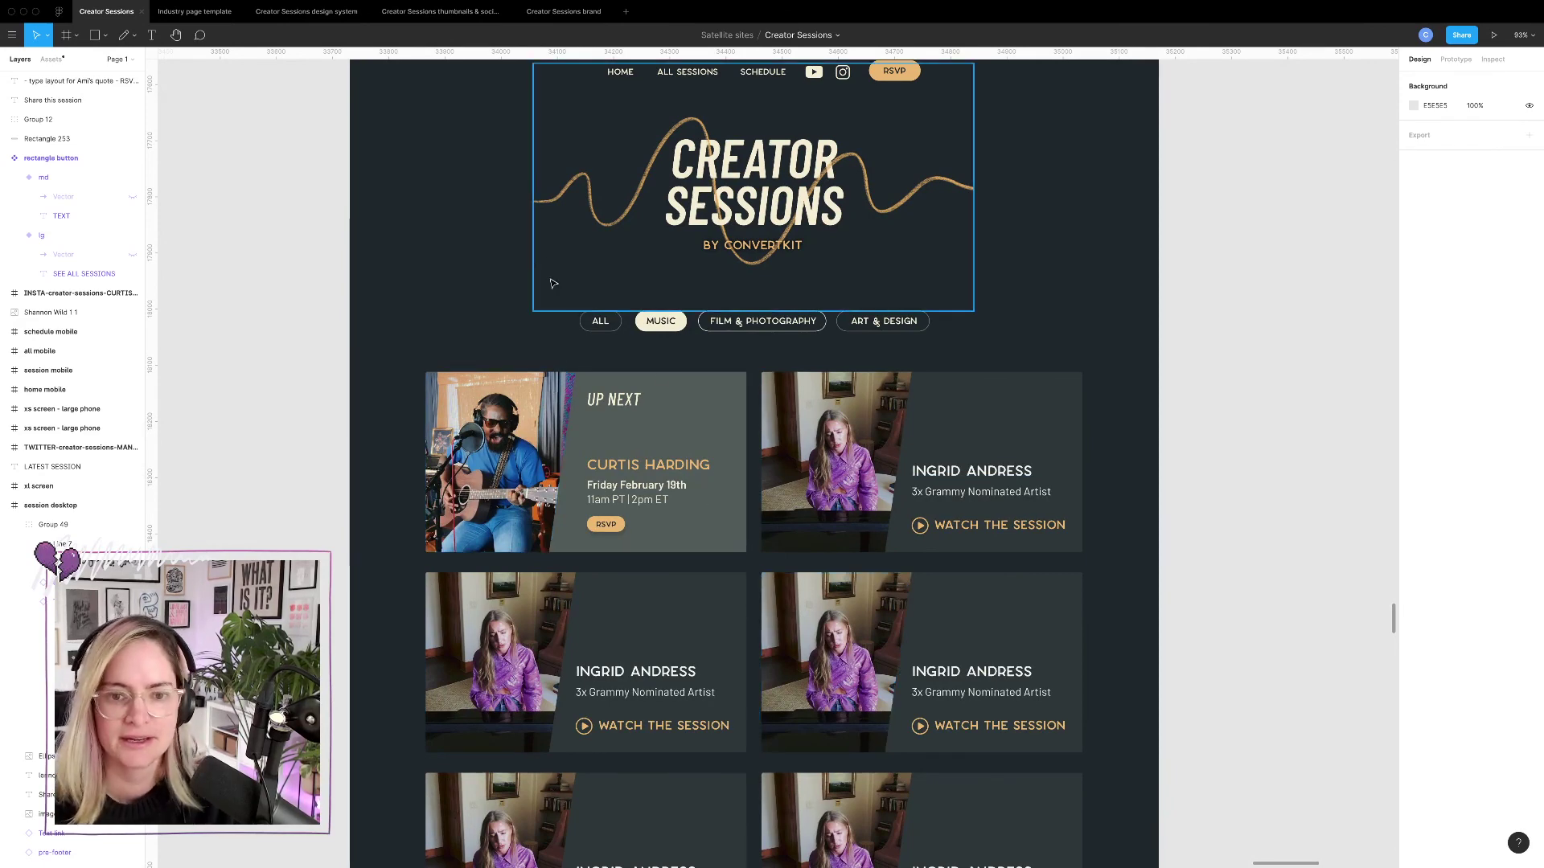
scroll(527, 263, "up", 2)
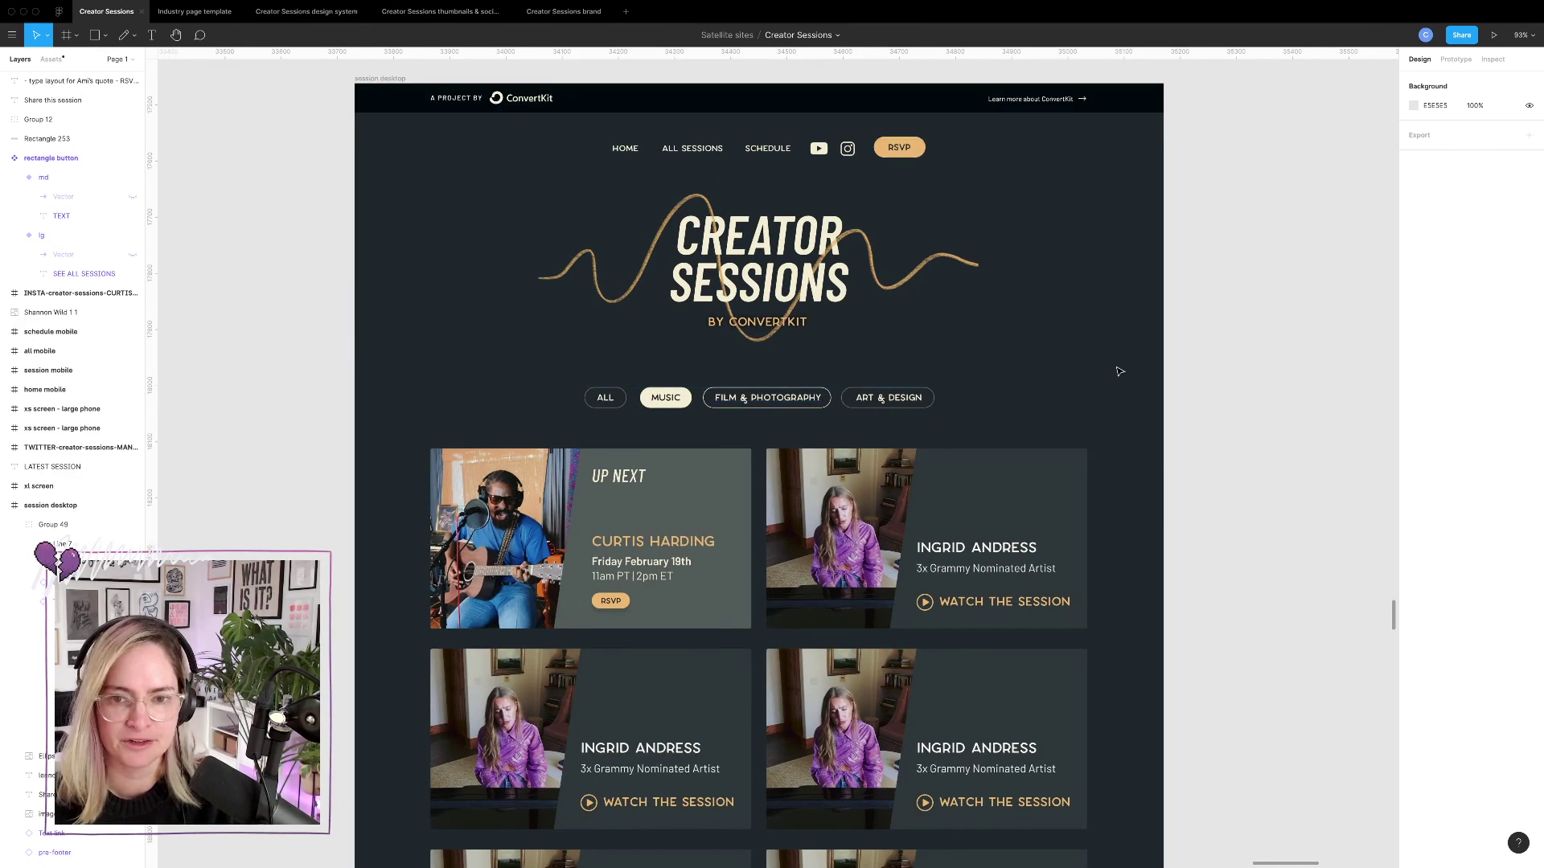
scroll(1043, 408, "down", 10)
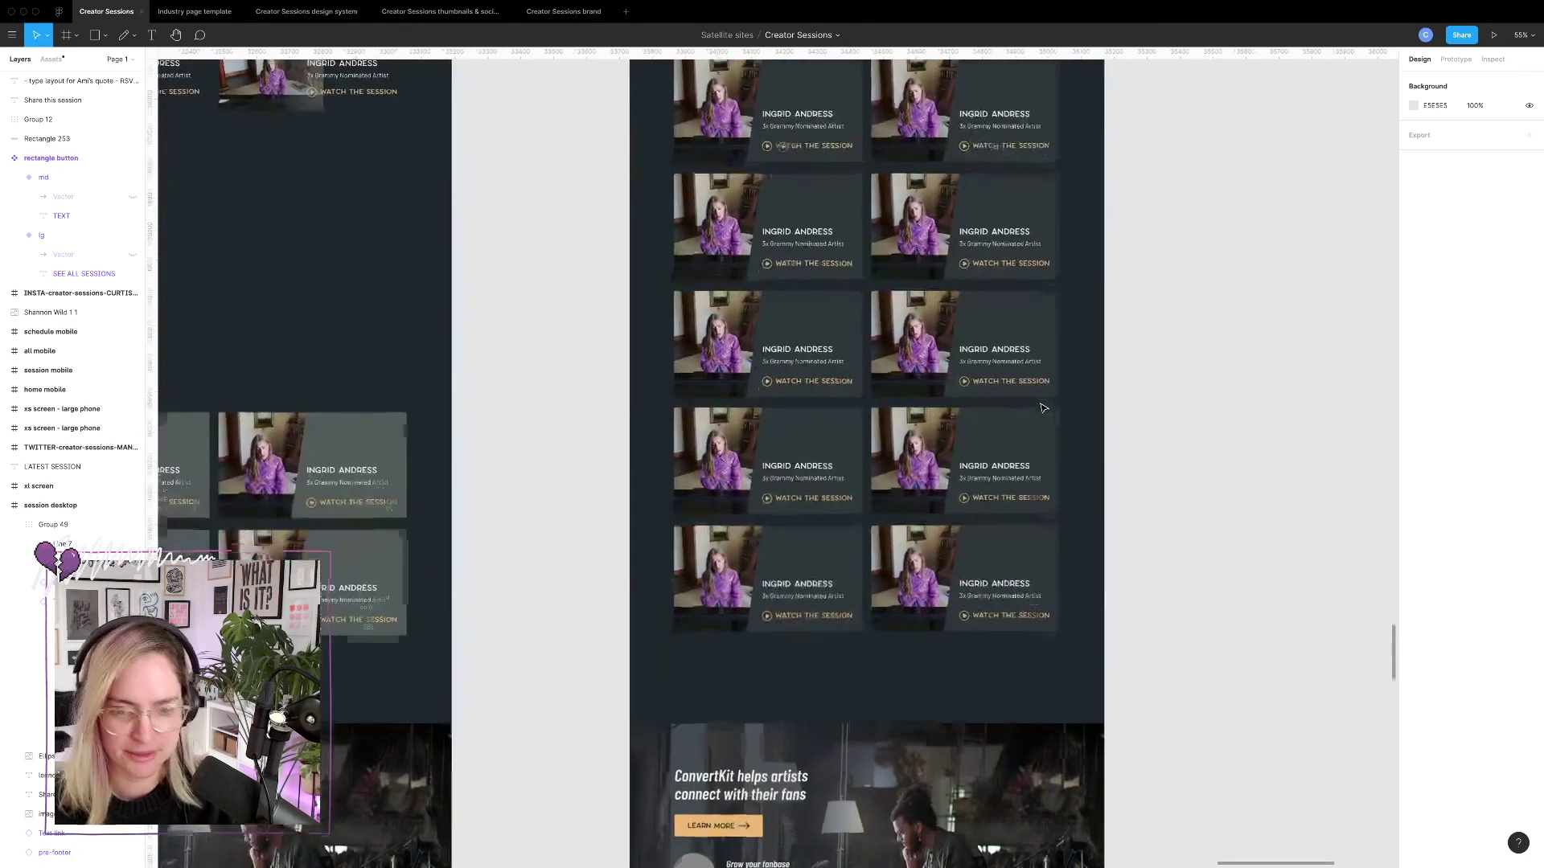
scroll(1053, 466, "down", 4)
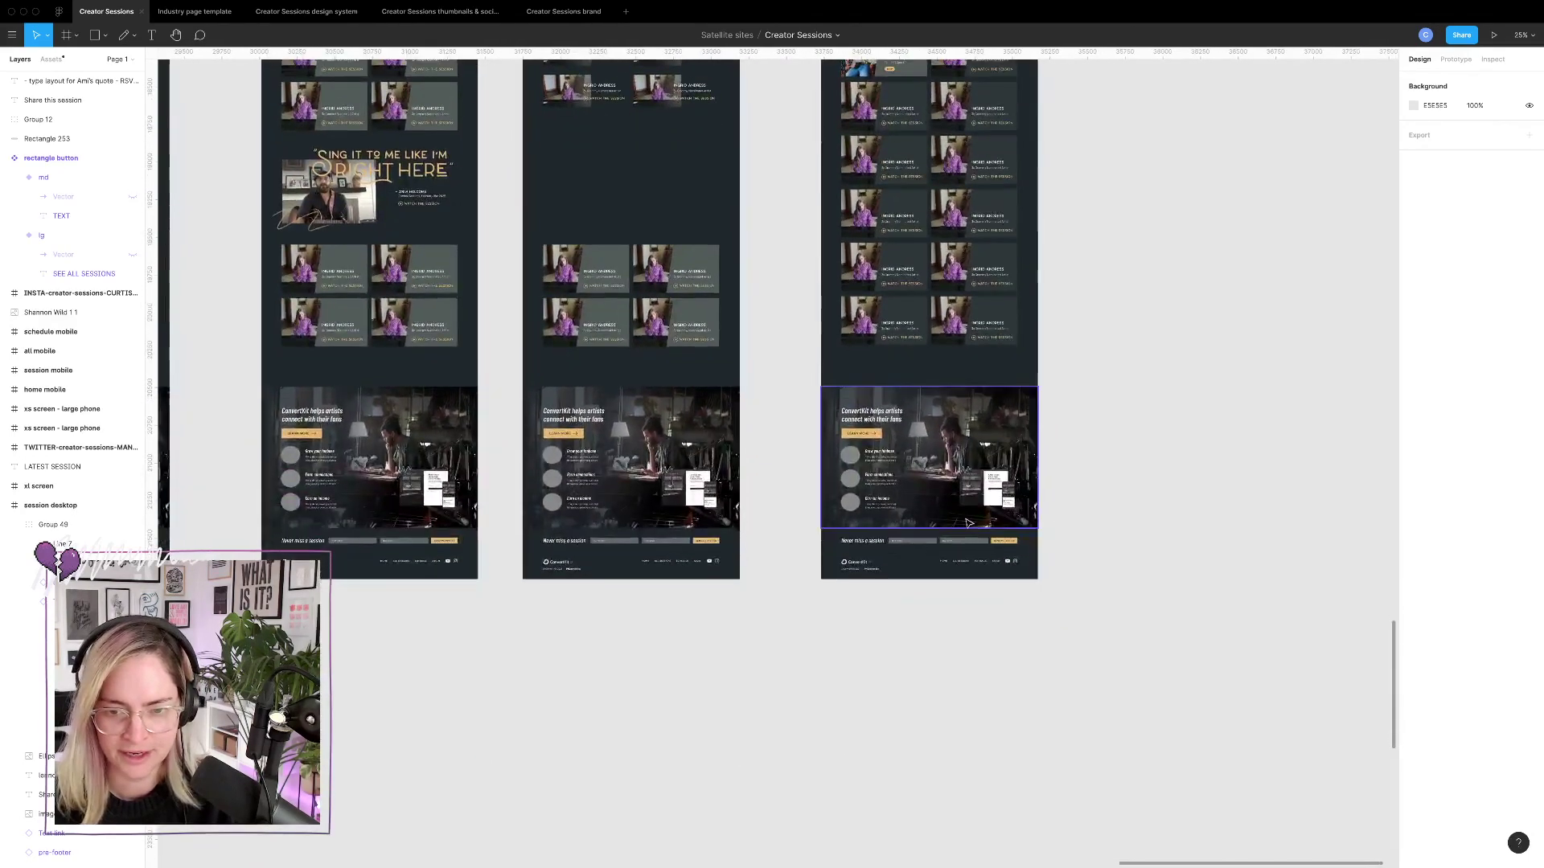
scroll(969, 523, "up", 5)
scroll(969, 523, "down", 6)
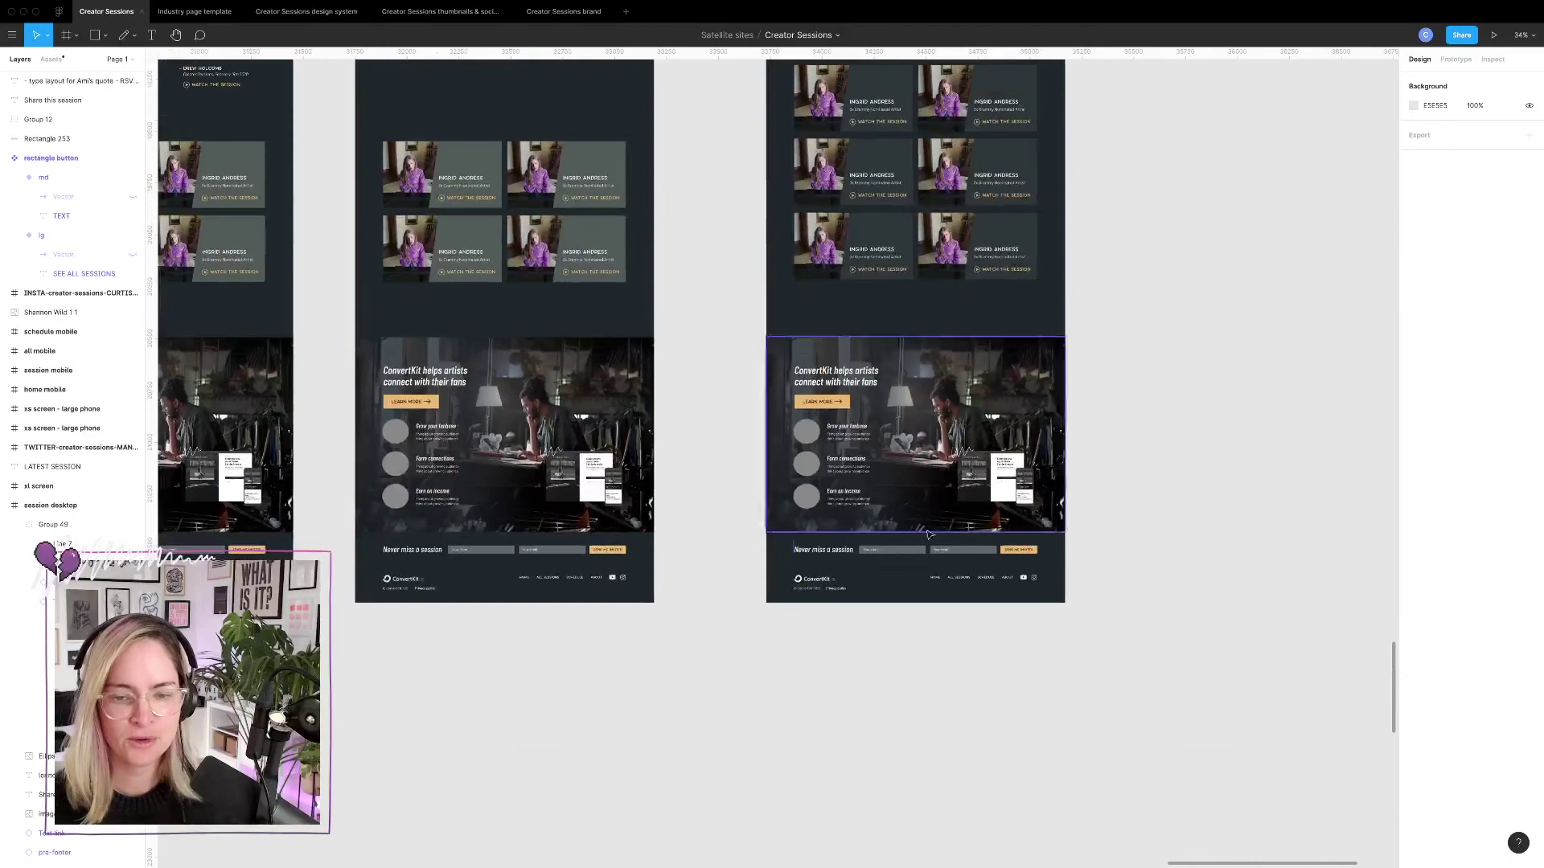
Go to the main component of the footer used in the last session listing frame.
left_click(860, 563)
scroll(860, 559, "down", 5)
scroll(860, 561, "left", 5)
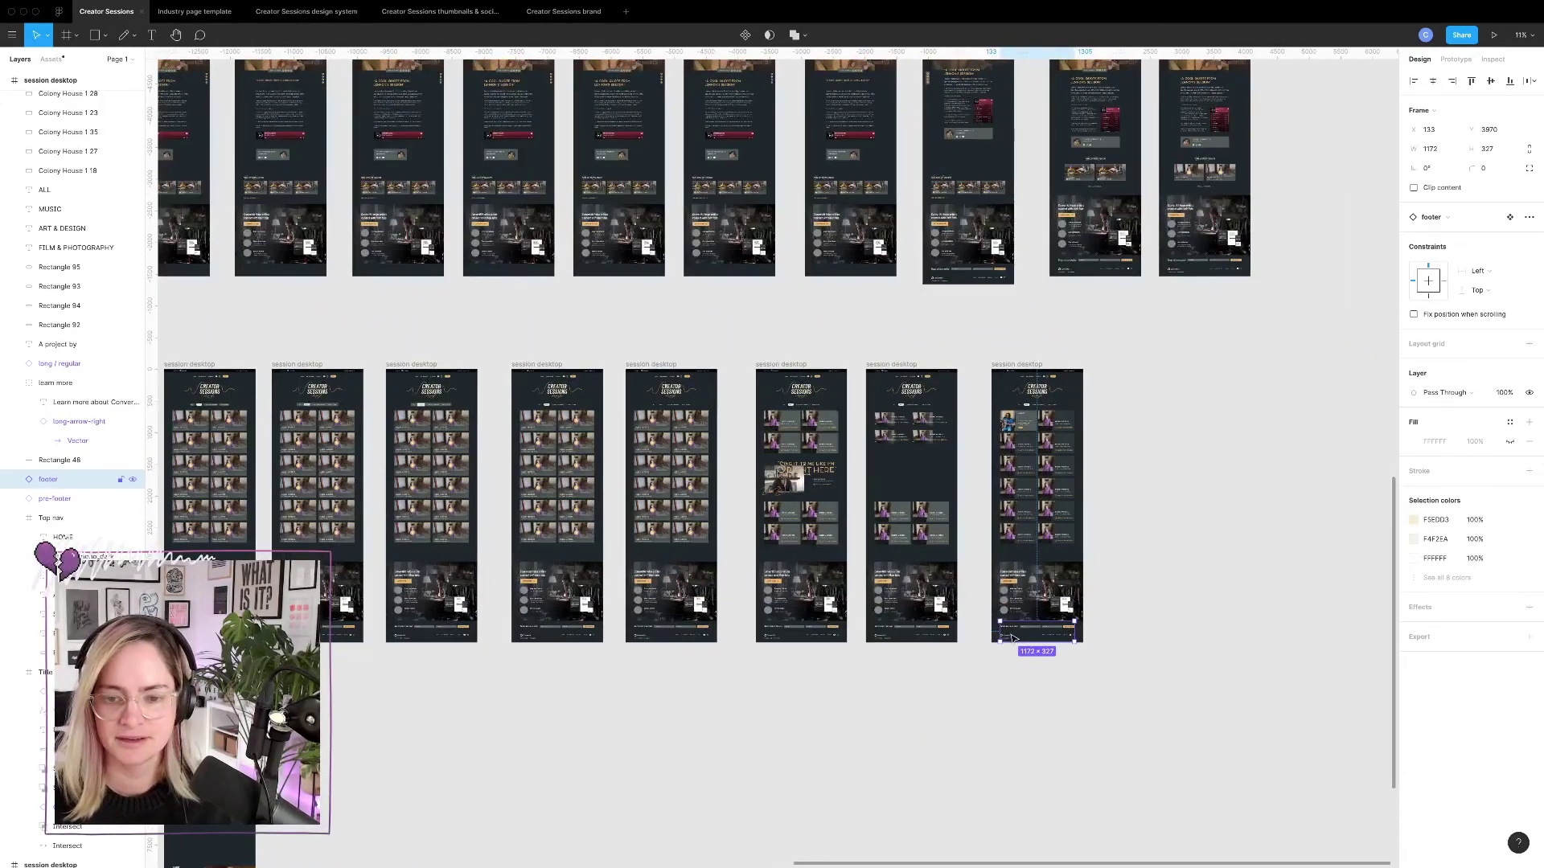
right_click(1013, 638)
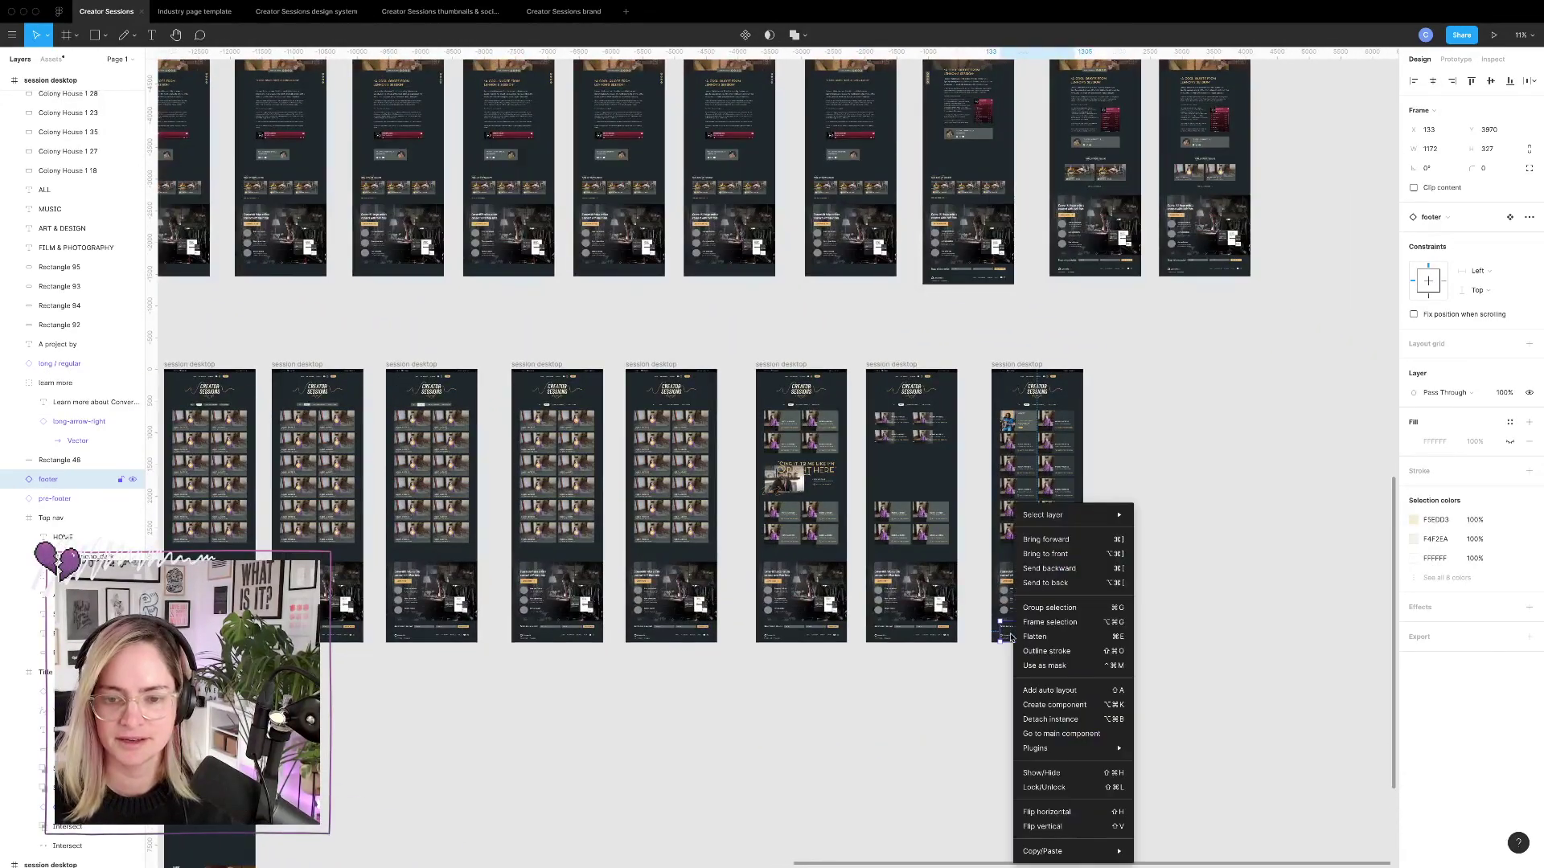
left_click(1077, 734)
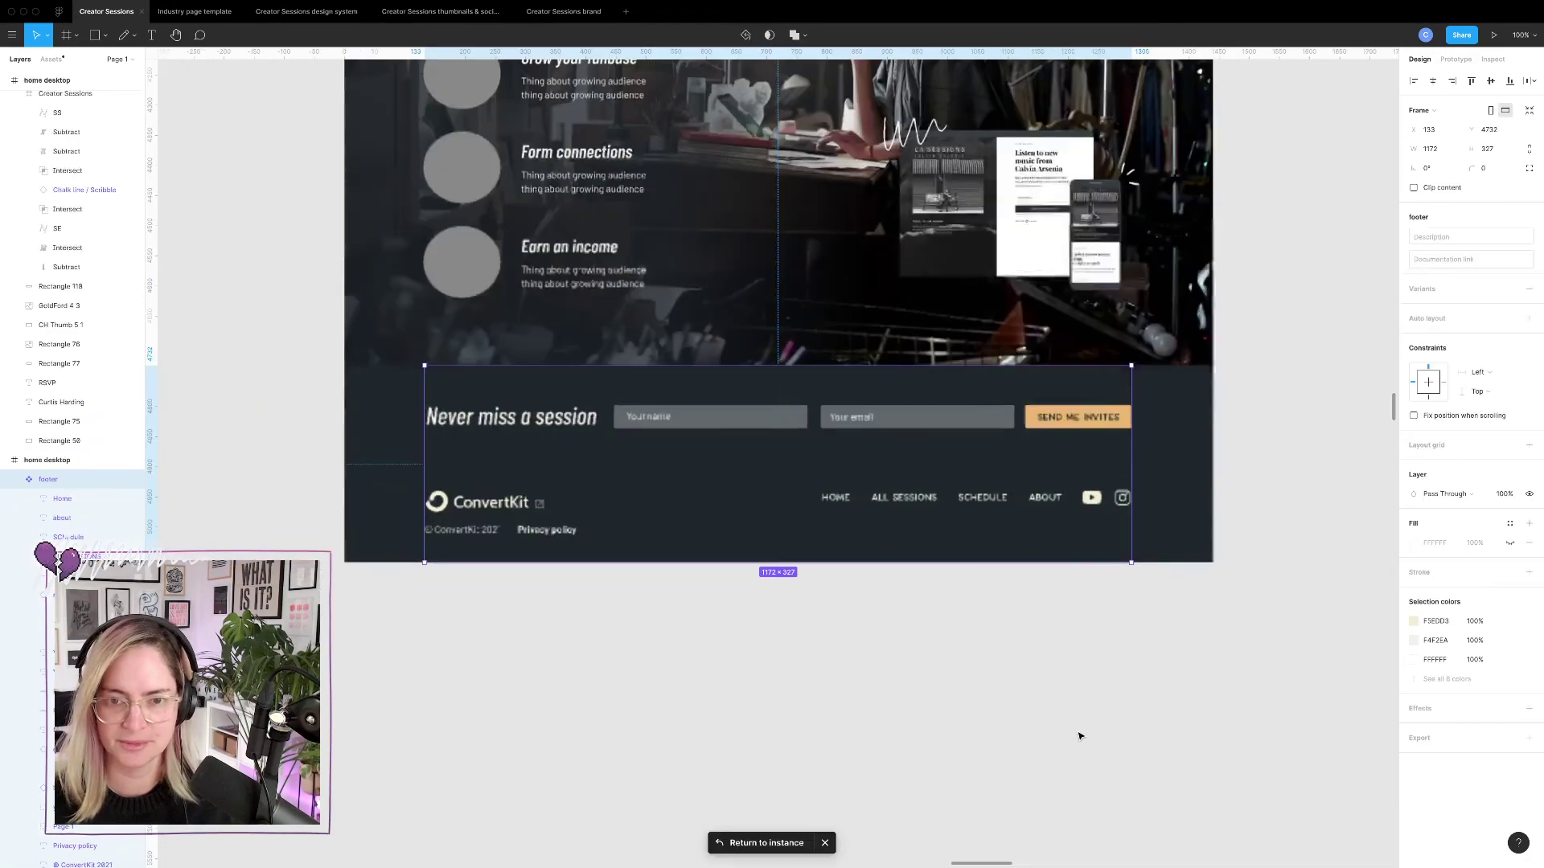
Copy the small scribble from a session desktop frame's "More Creator Sessions" heading and paste it into the main footer component.
scroll(800, 421, "down", 5)
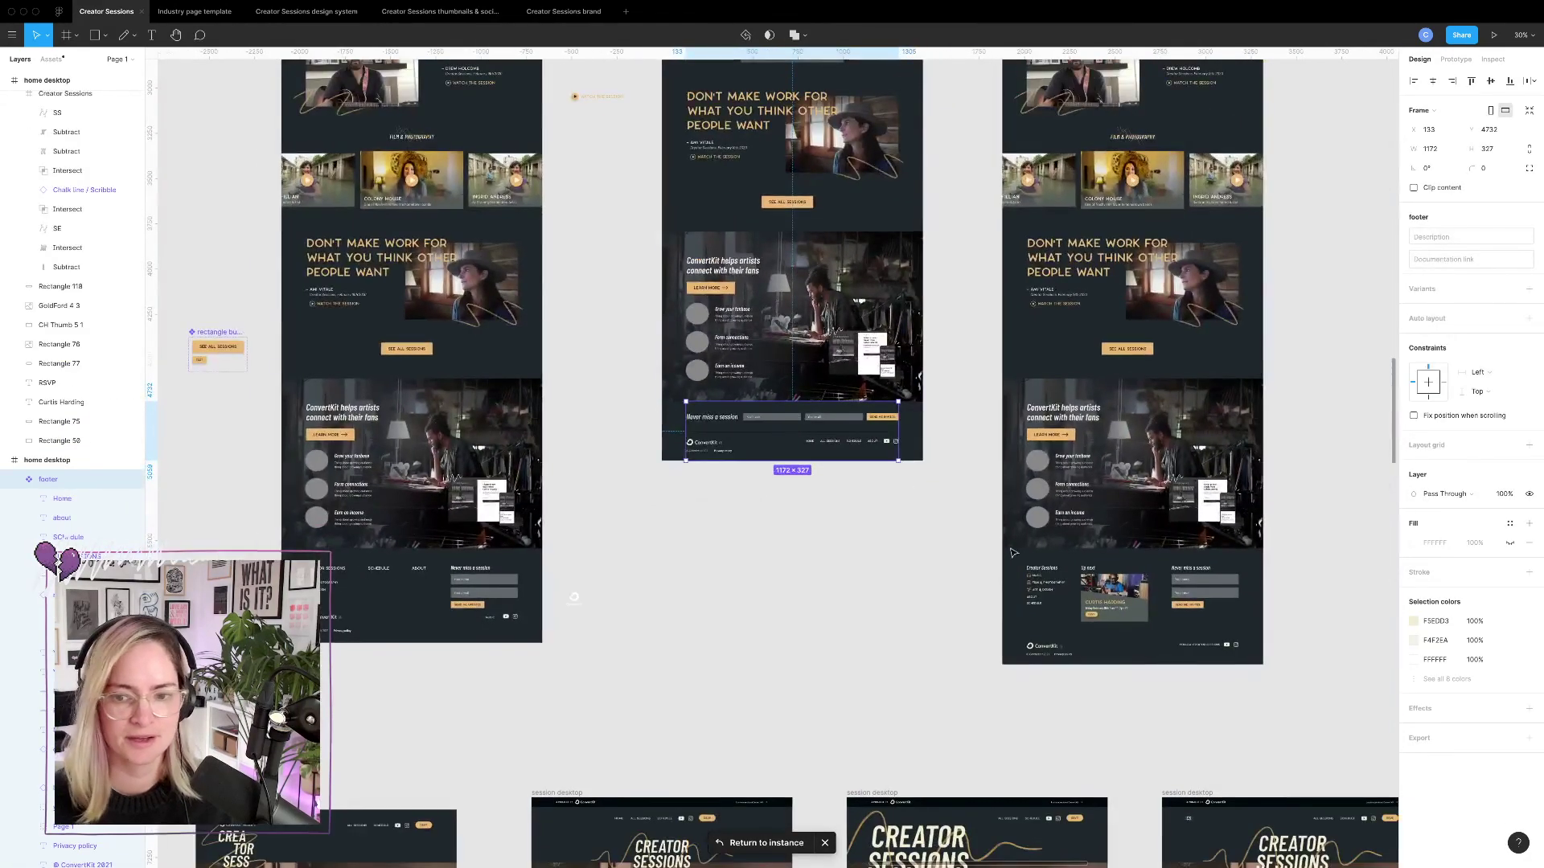
scroll(1001, 769, "down", 10)
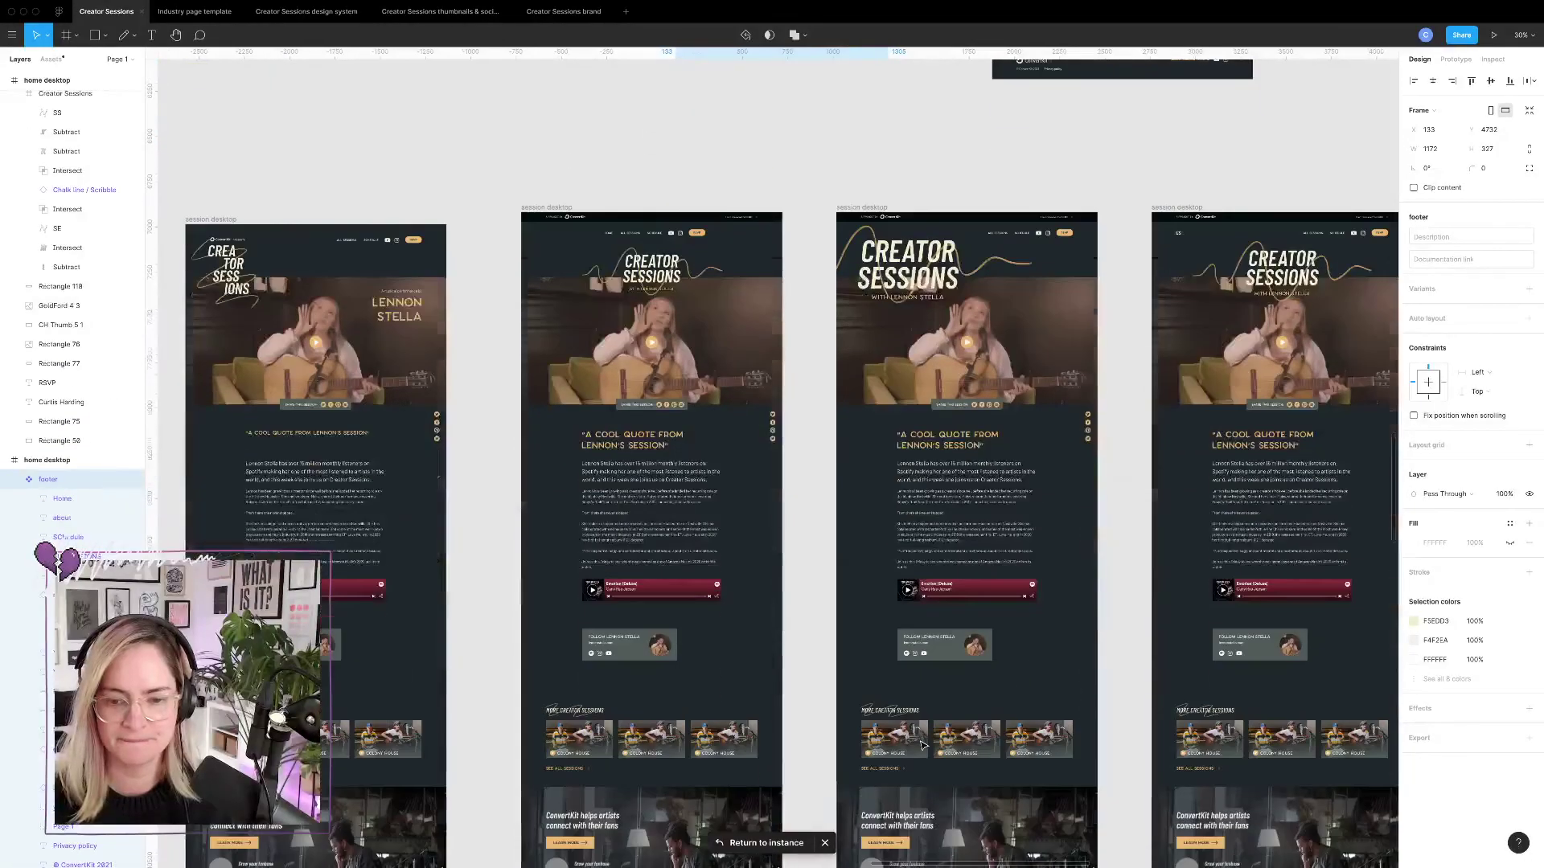
left_click(887, 708)
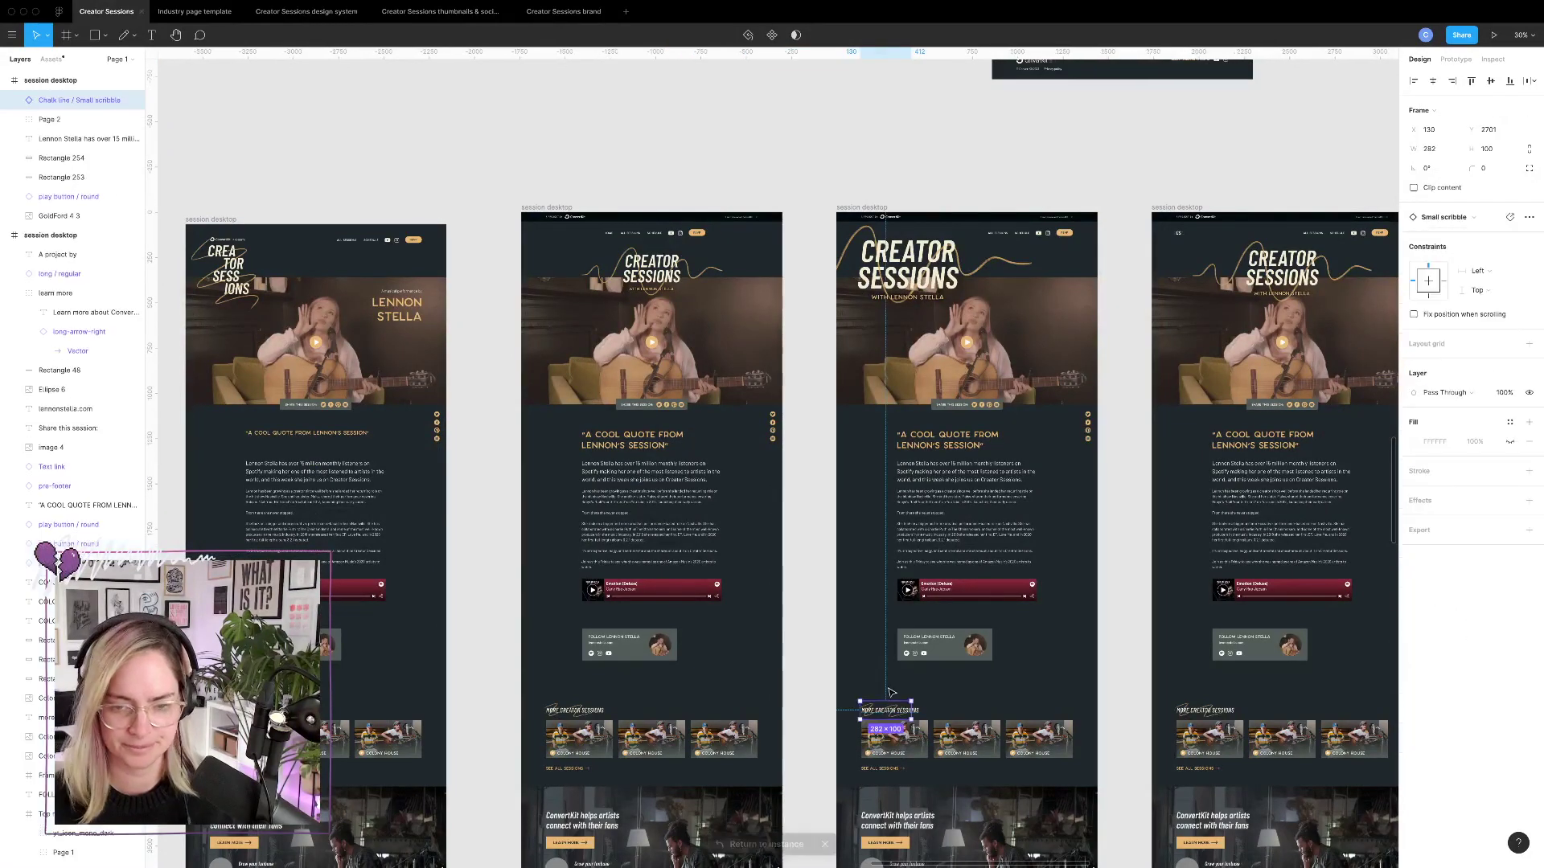
scroll(884, 667, "down", 10)
scroll(647, 394, "up", 5)
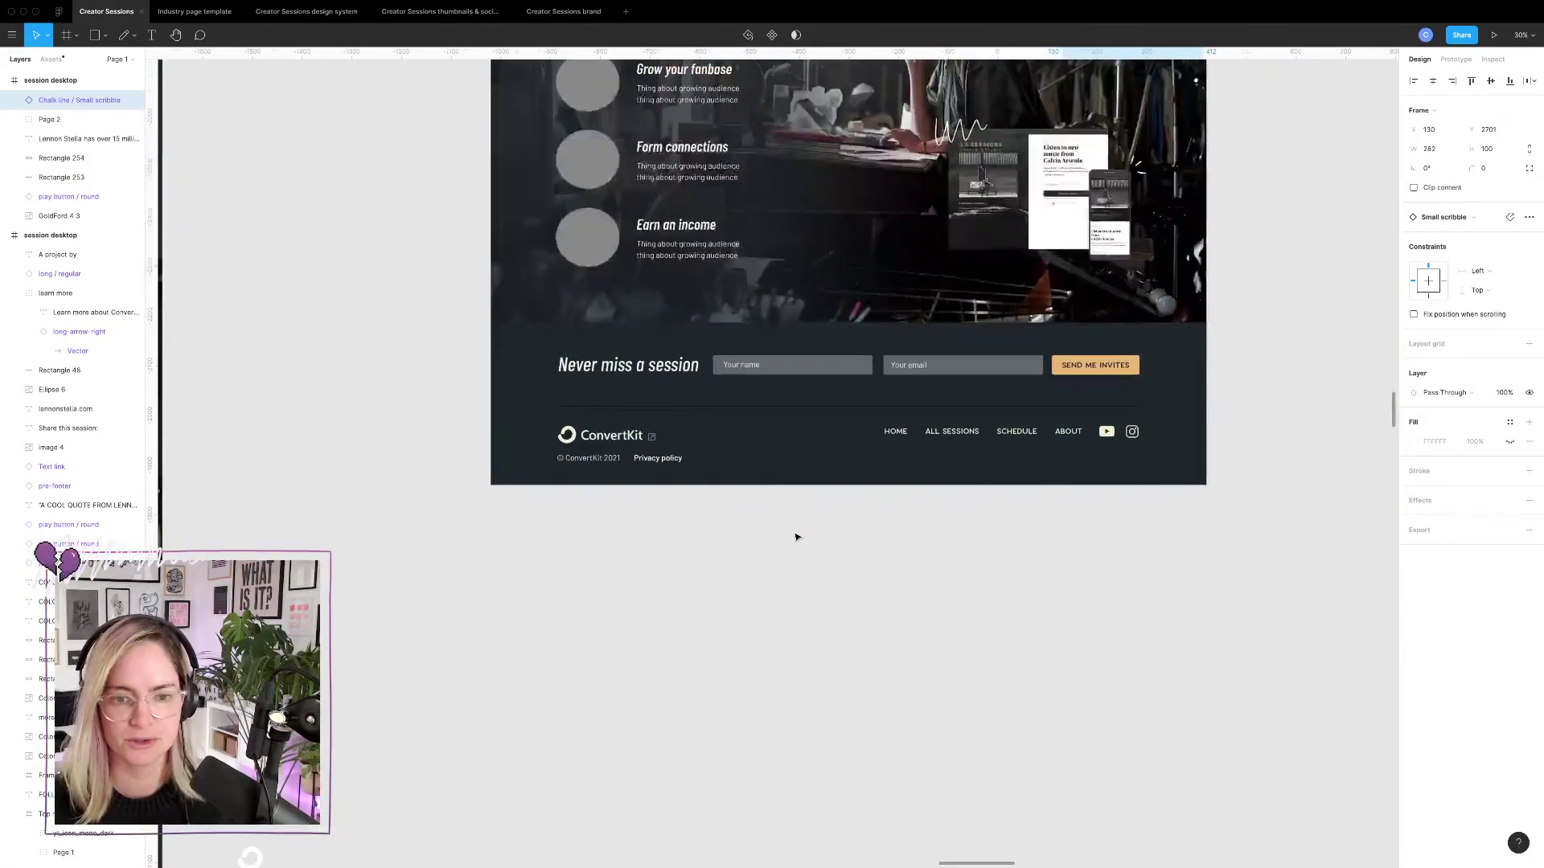
left_click(647, 394)
key("ctrl+v")
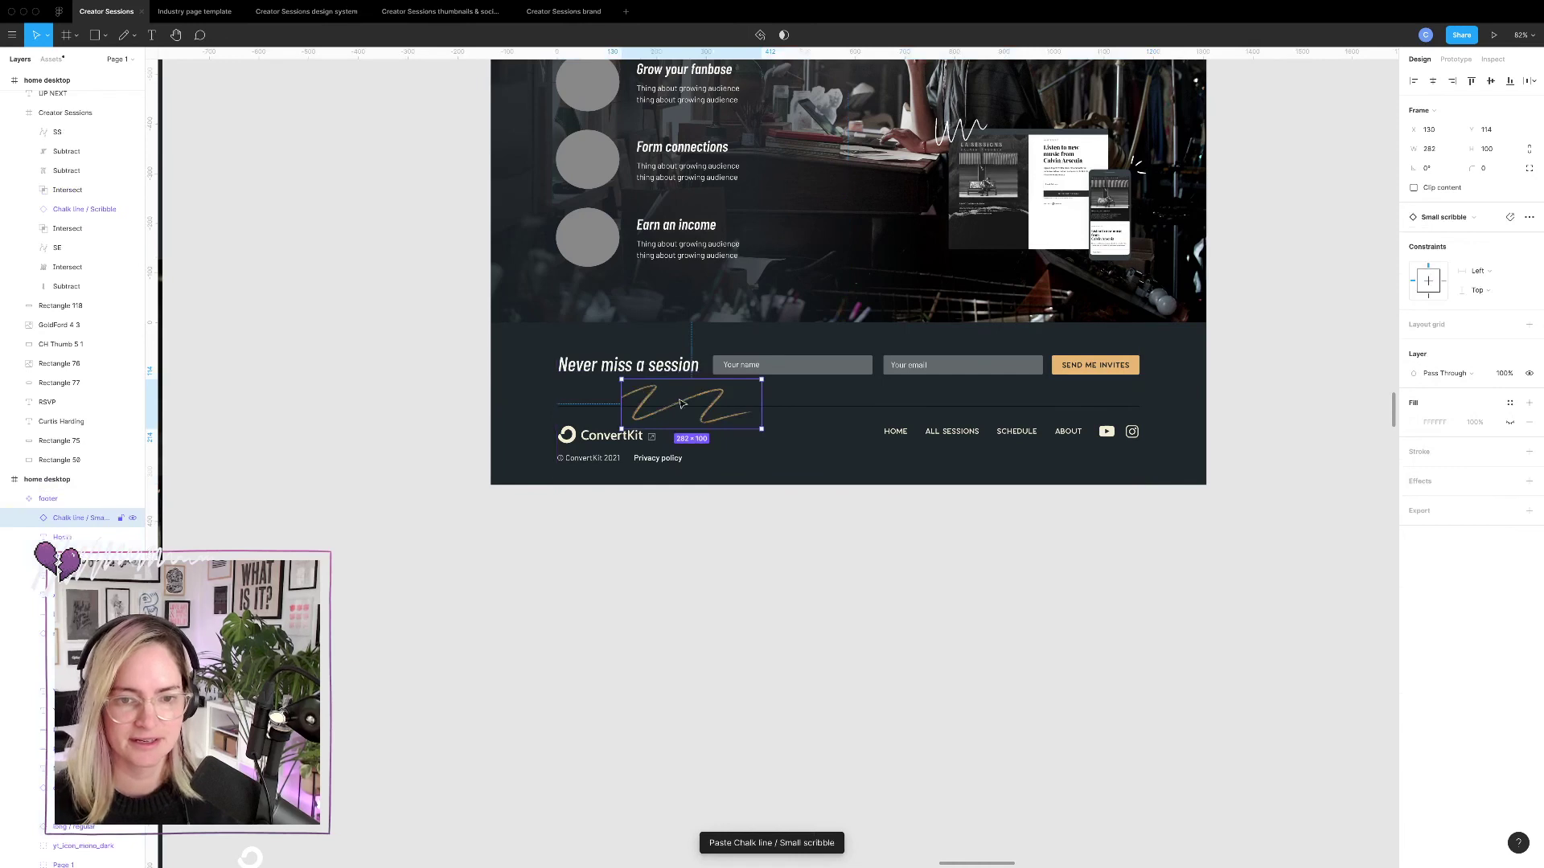
Position the scribble over the footer's "Never miss a session" heading and move its layer behind the heading text.
mouse_move(647, 378)
left_mouse_down()
mouse_move(596, 371)
mouse_move(611, 373)
left_mouse_up()
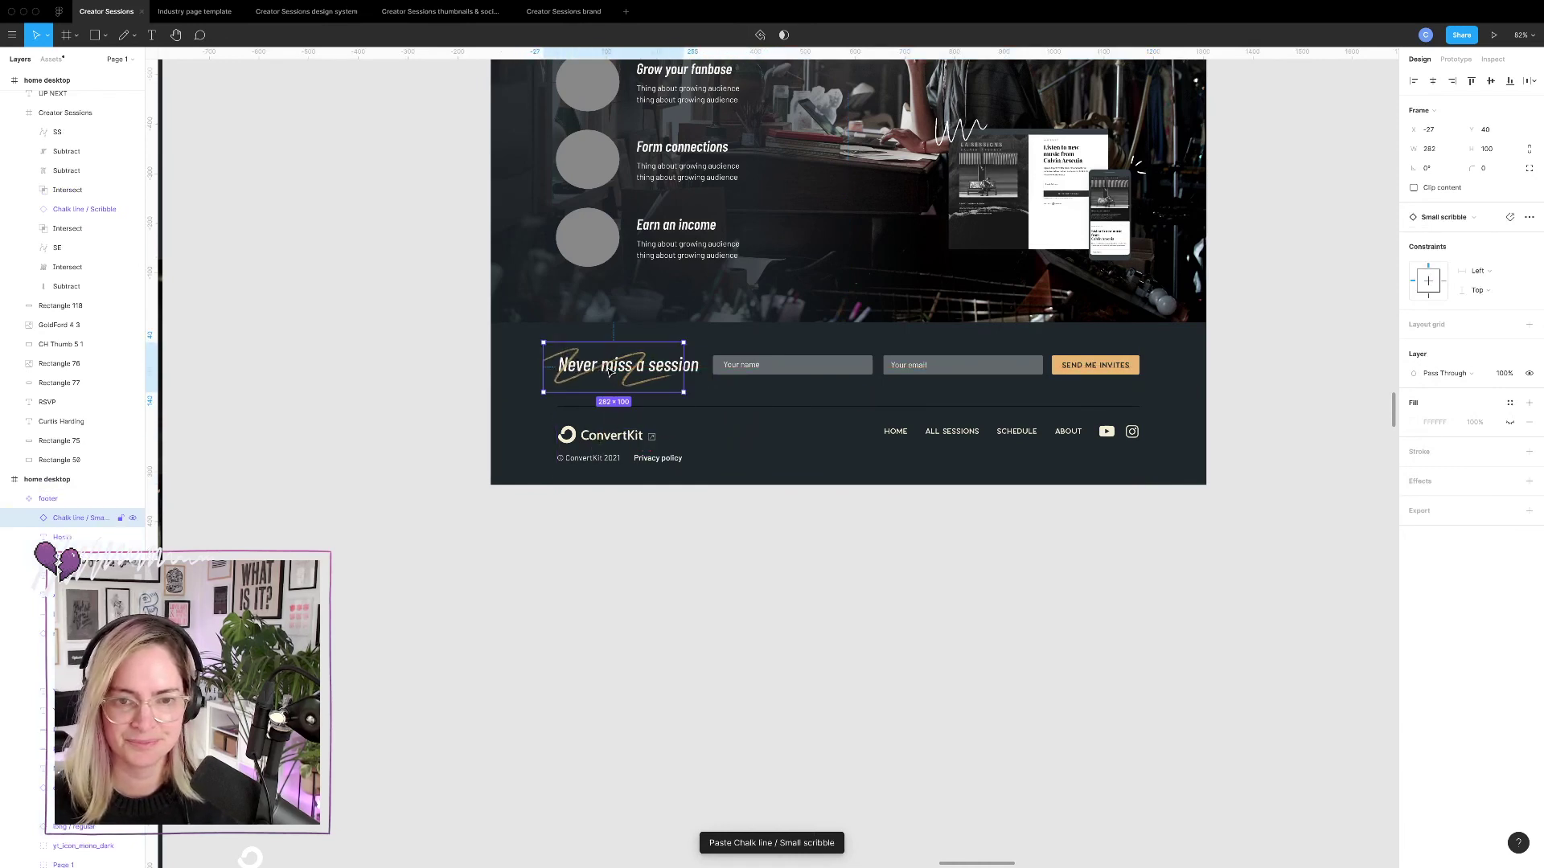
left_click(789, 557)
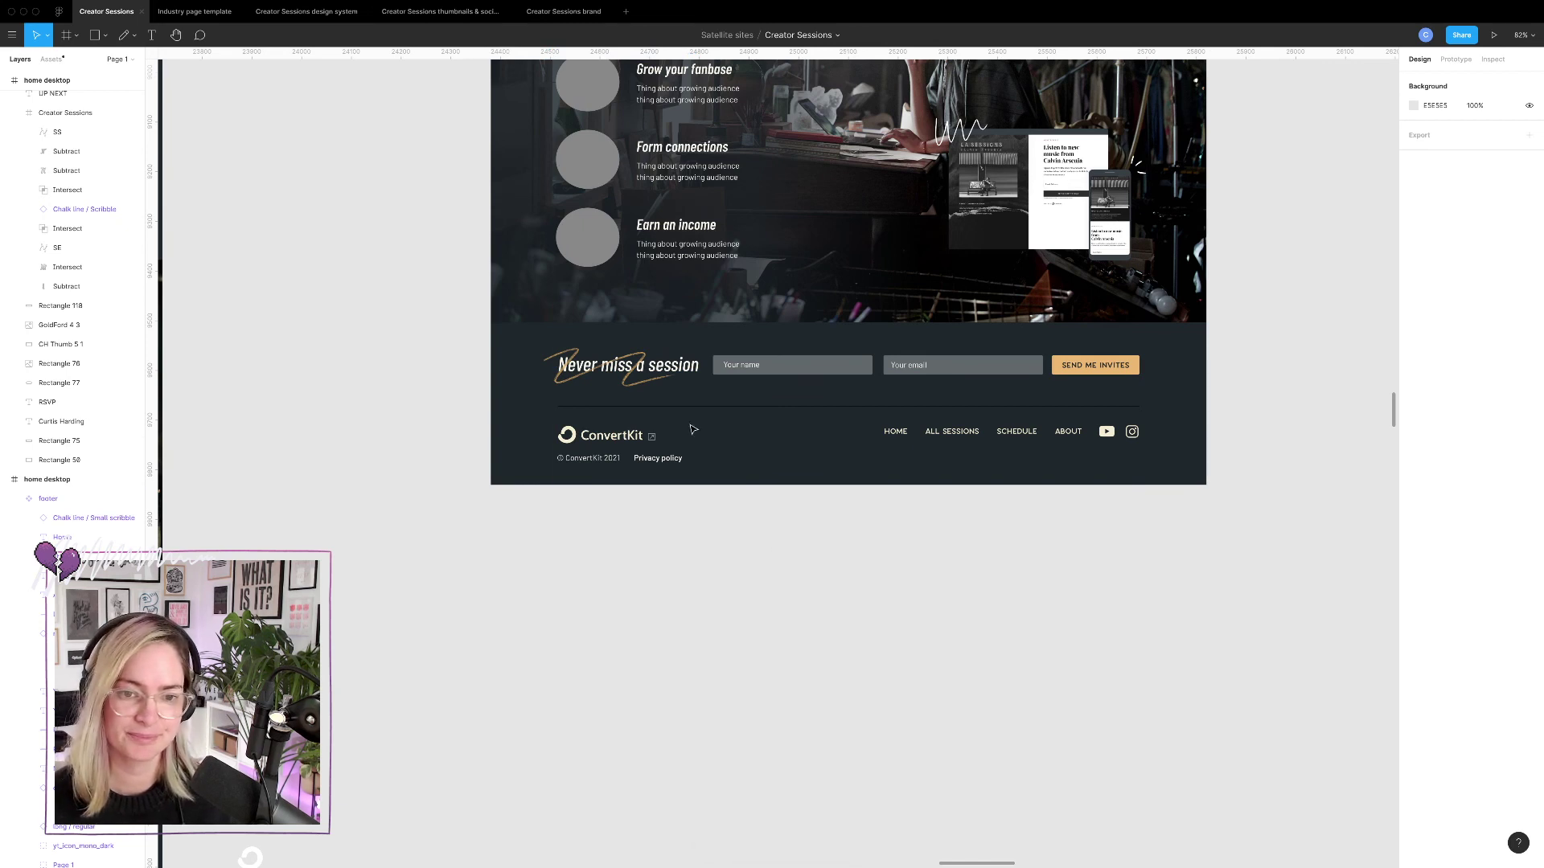
left_click(601, 376)
left_click(578, 390)
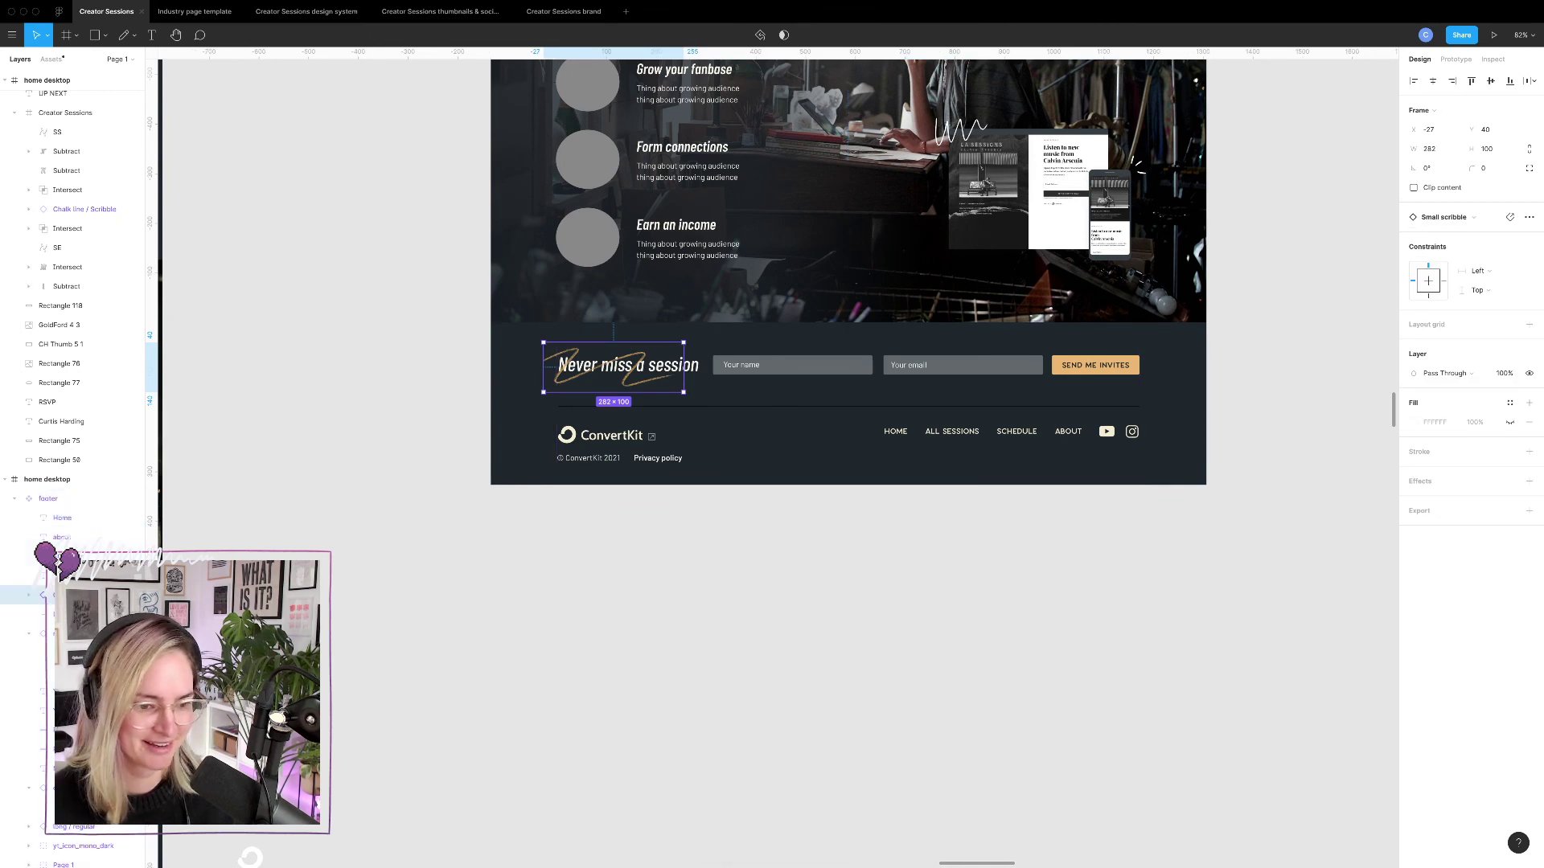
scroll(73, 434, "down", 2)
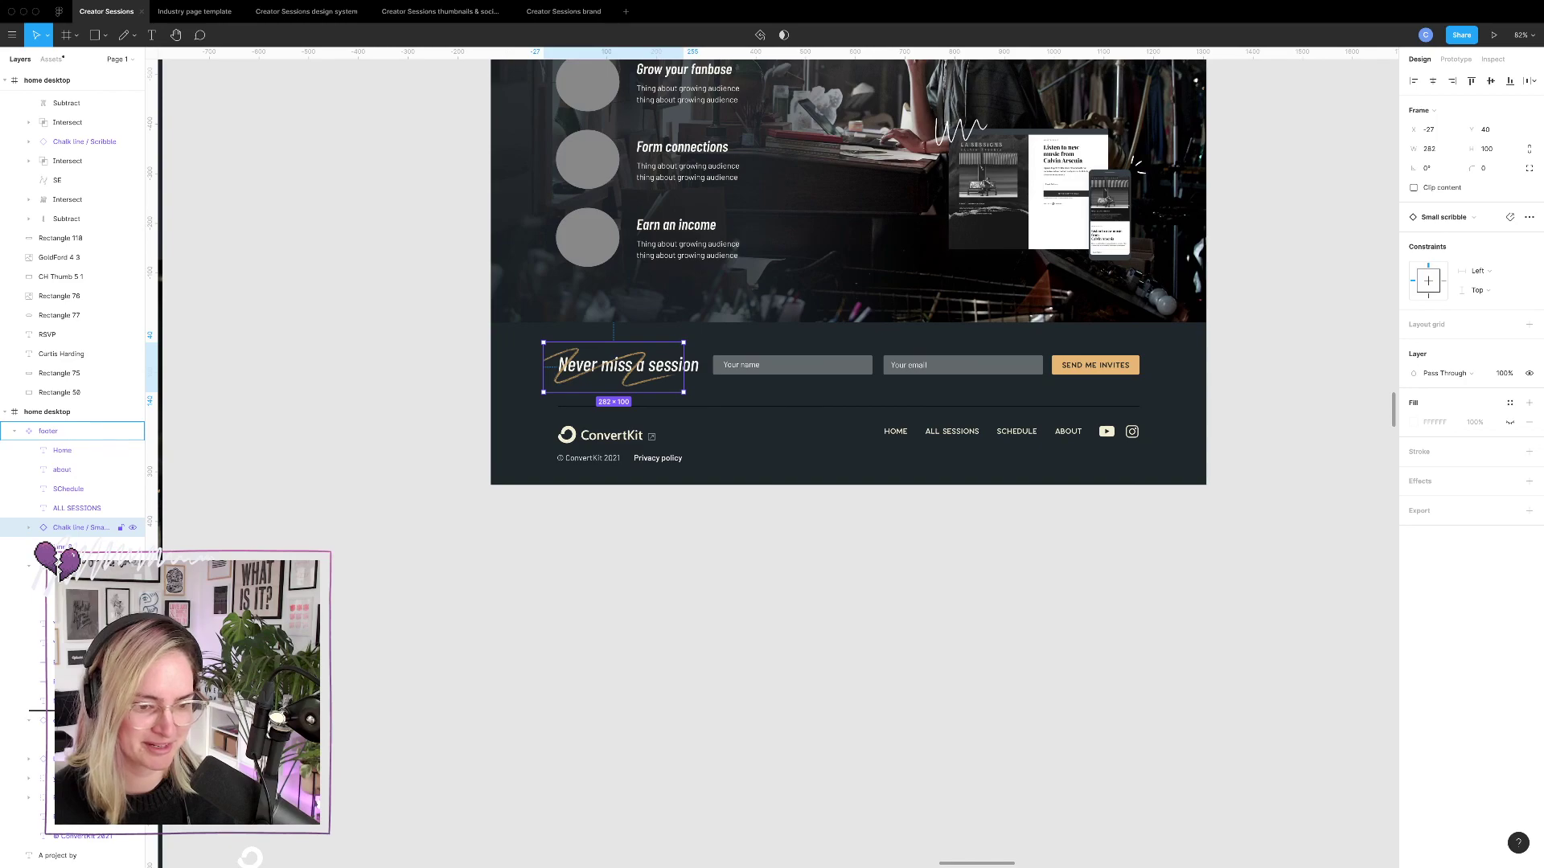
left_click(682, 620)
Review the last session desktop frames, checking the footer scribble, share bar, quote text and "More Creator Sessions" section.
scroll(683, 620, "down", 5)
scroll(683, 620, "down", 3)
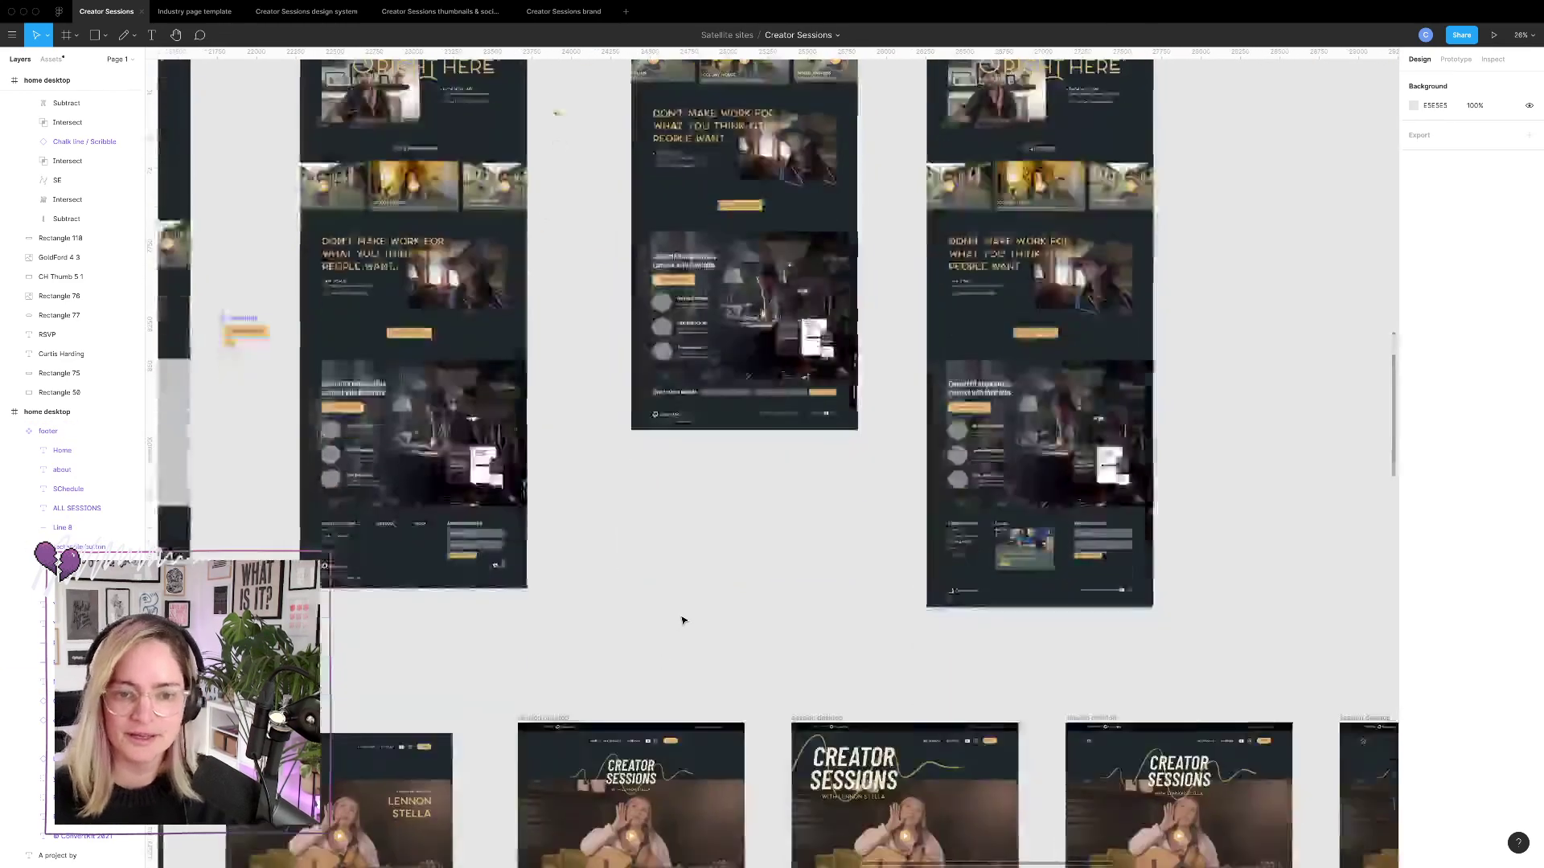
scroll(682, 620, "down", 15)
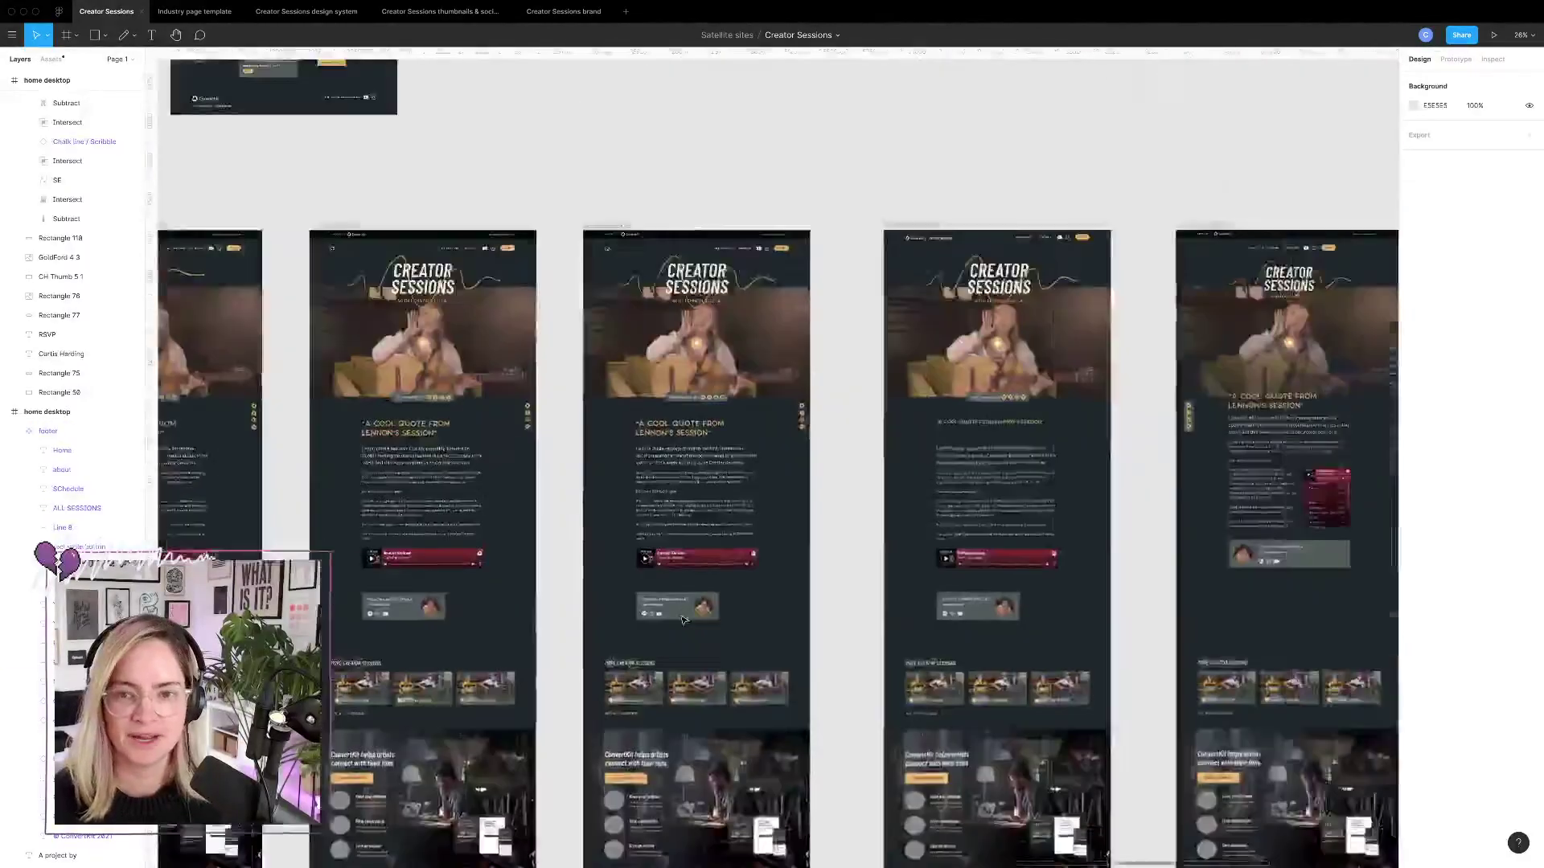
scroll(683, 620, "down", 10)
scroll(683, 620, "left", 3)
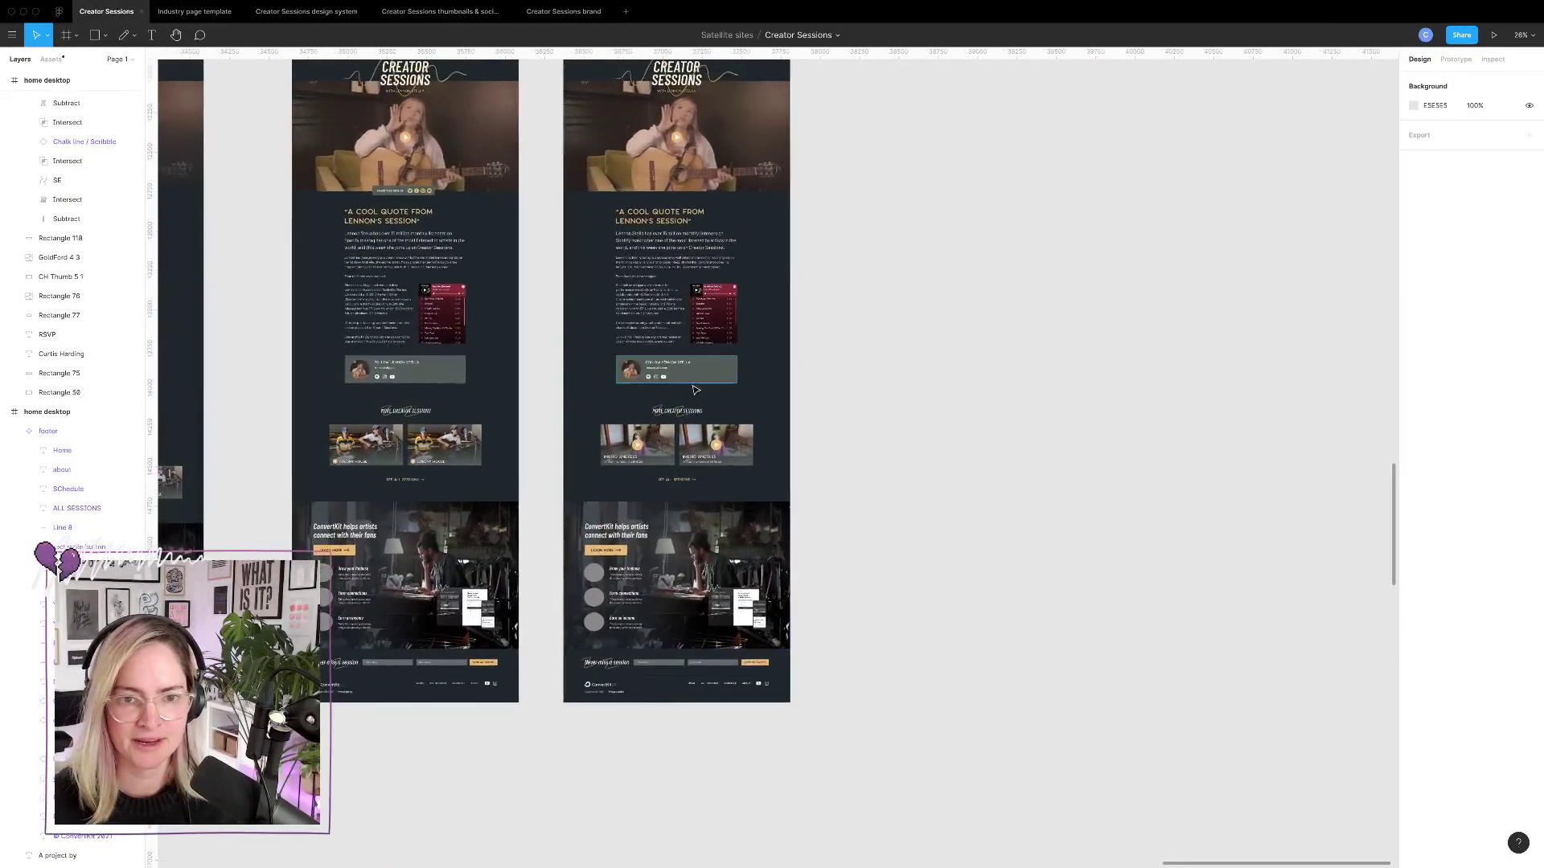
scroll(562, 345, "left", 3)
scroll(562, 344, "up", 2)
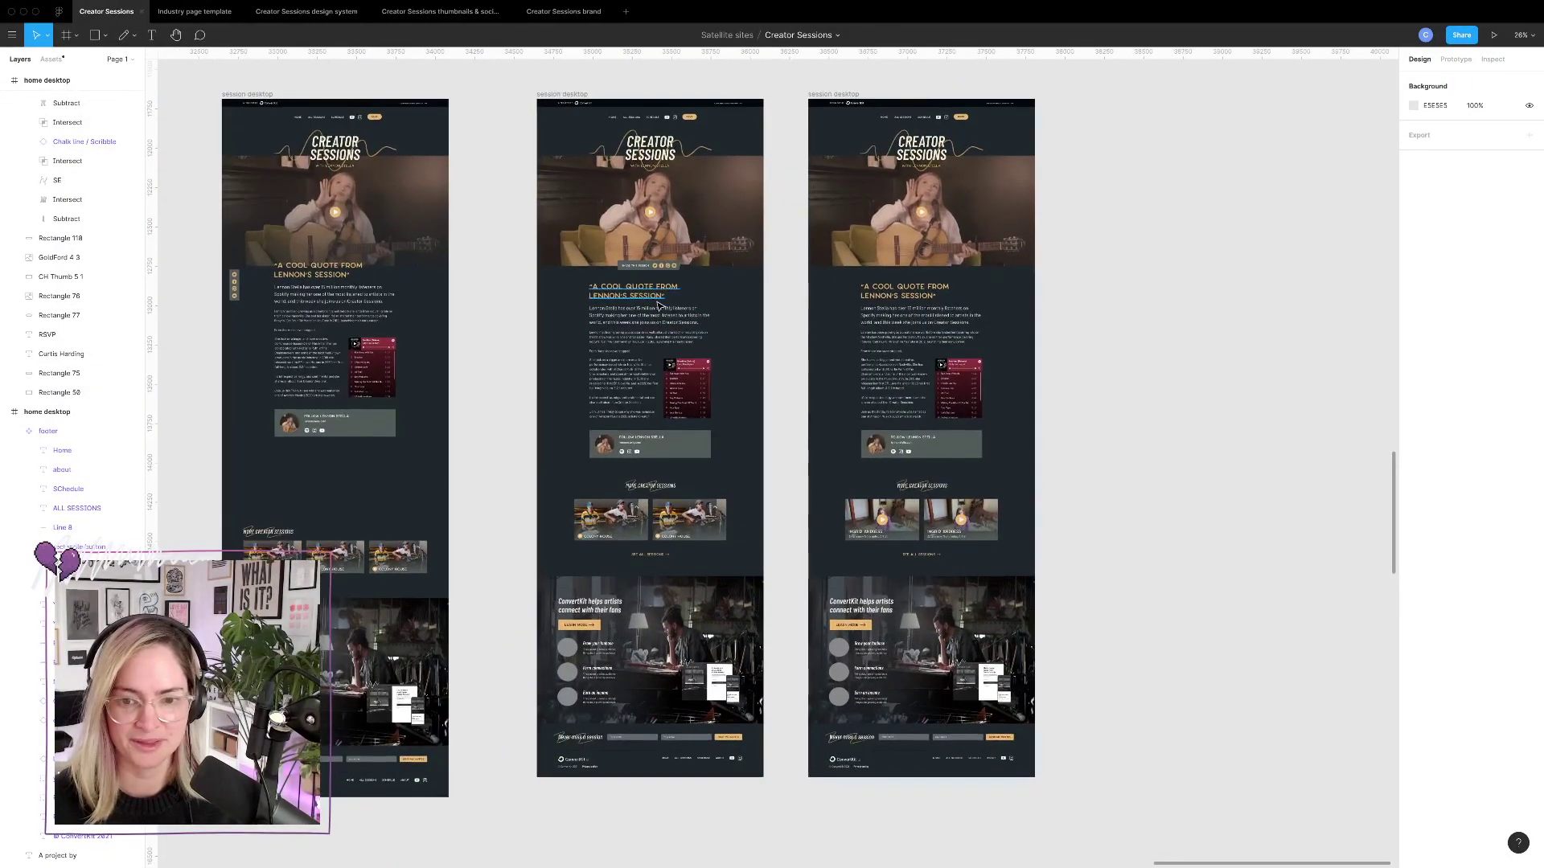
scroll(653, 308, "up", 10)
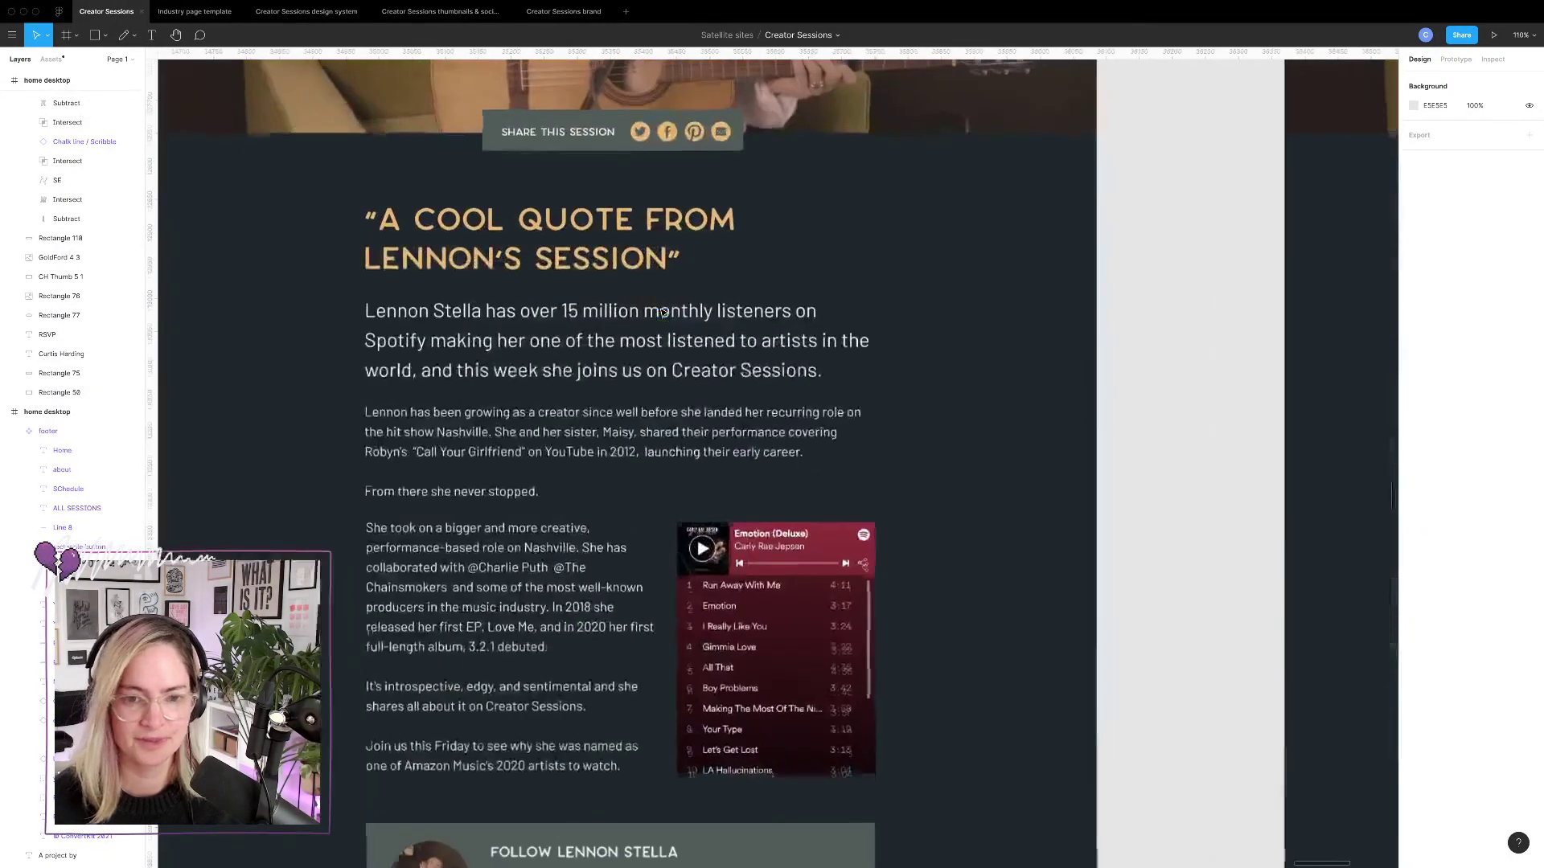
scroll(662, 312, "up", 4)
scroll(663, 312, "down", 12)
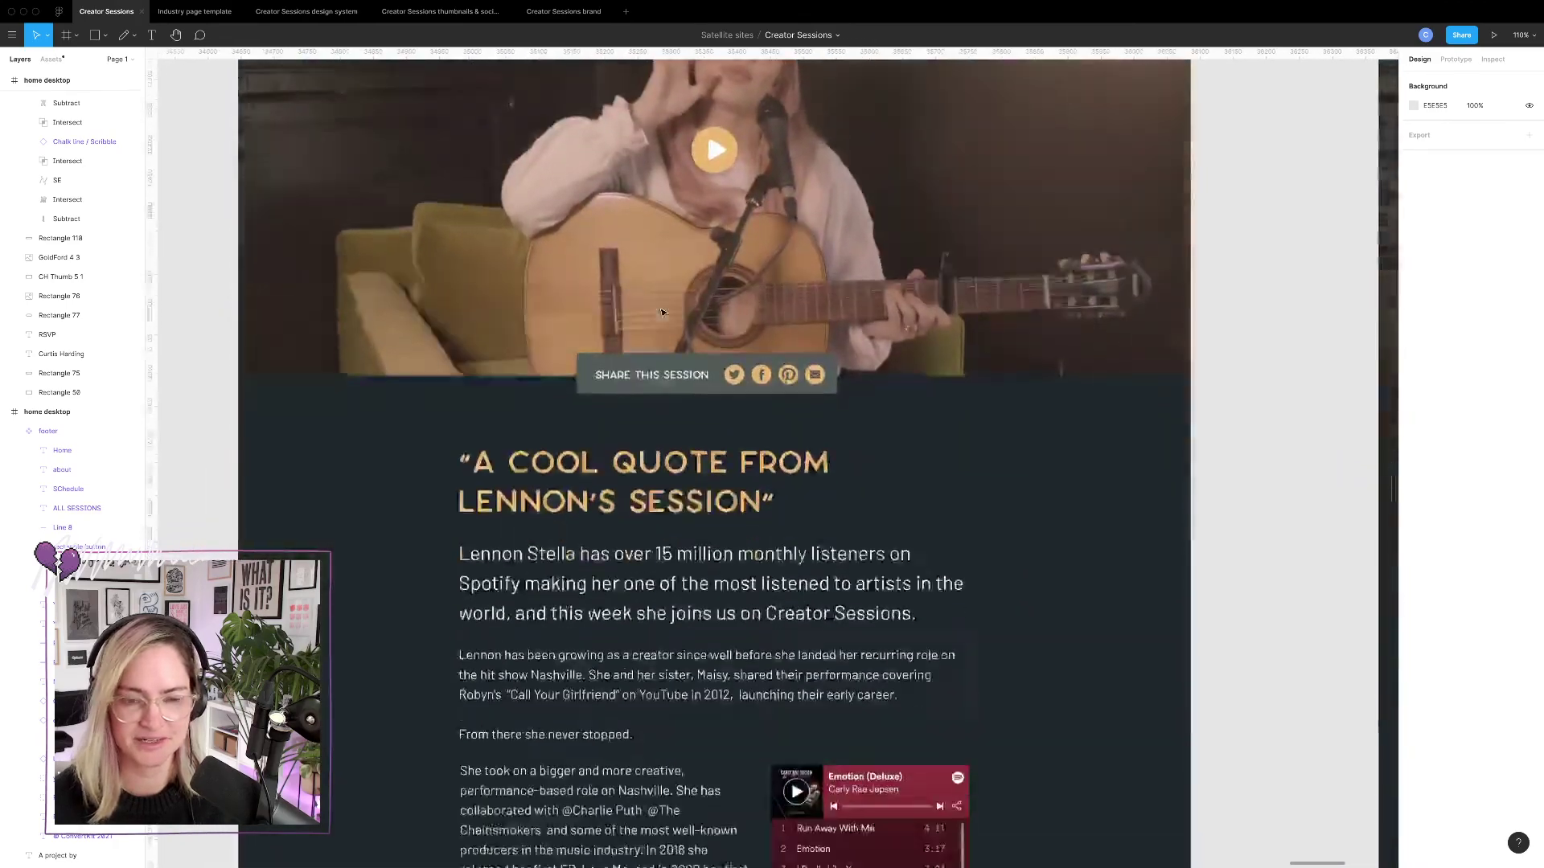
scroll(663, 312, "down", 6)
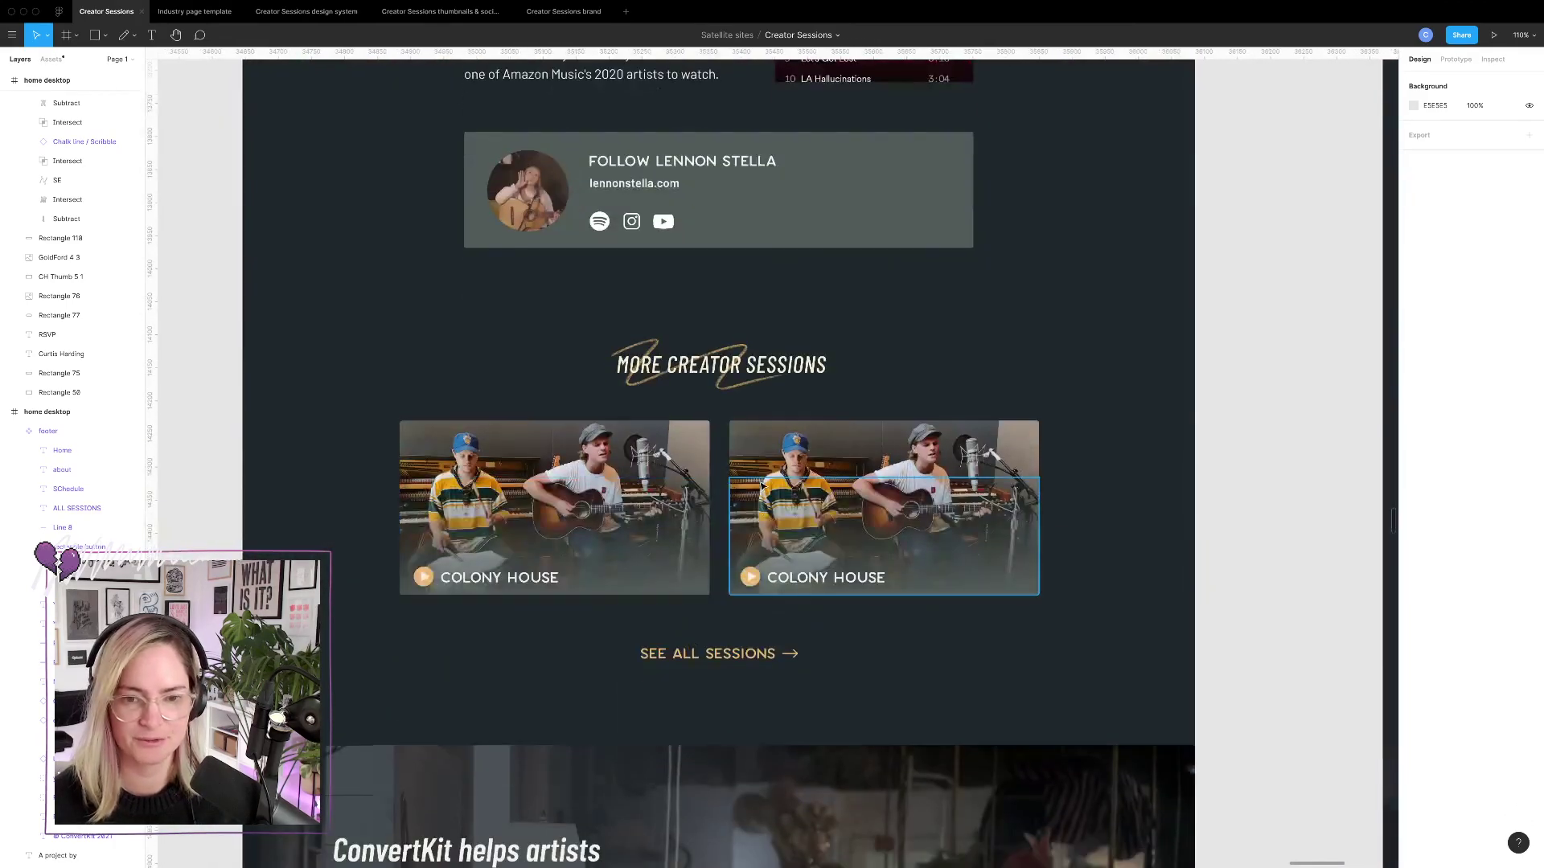
scroll(762, 486, "up", 7)
scroll(762, 486, "up", 6)
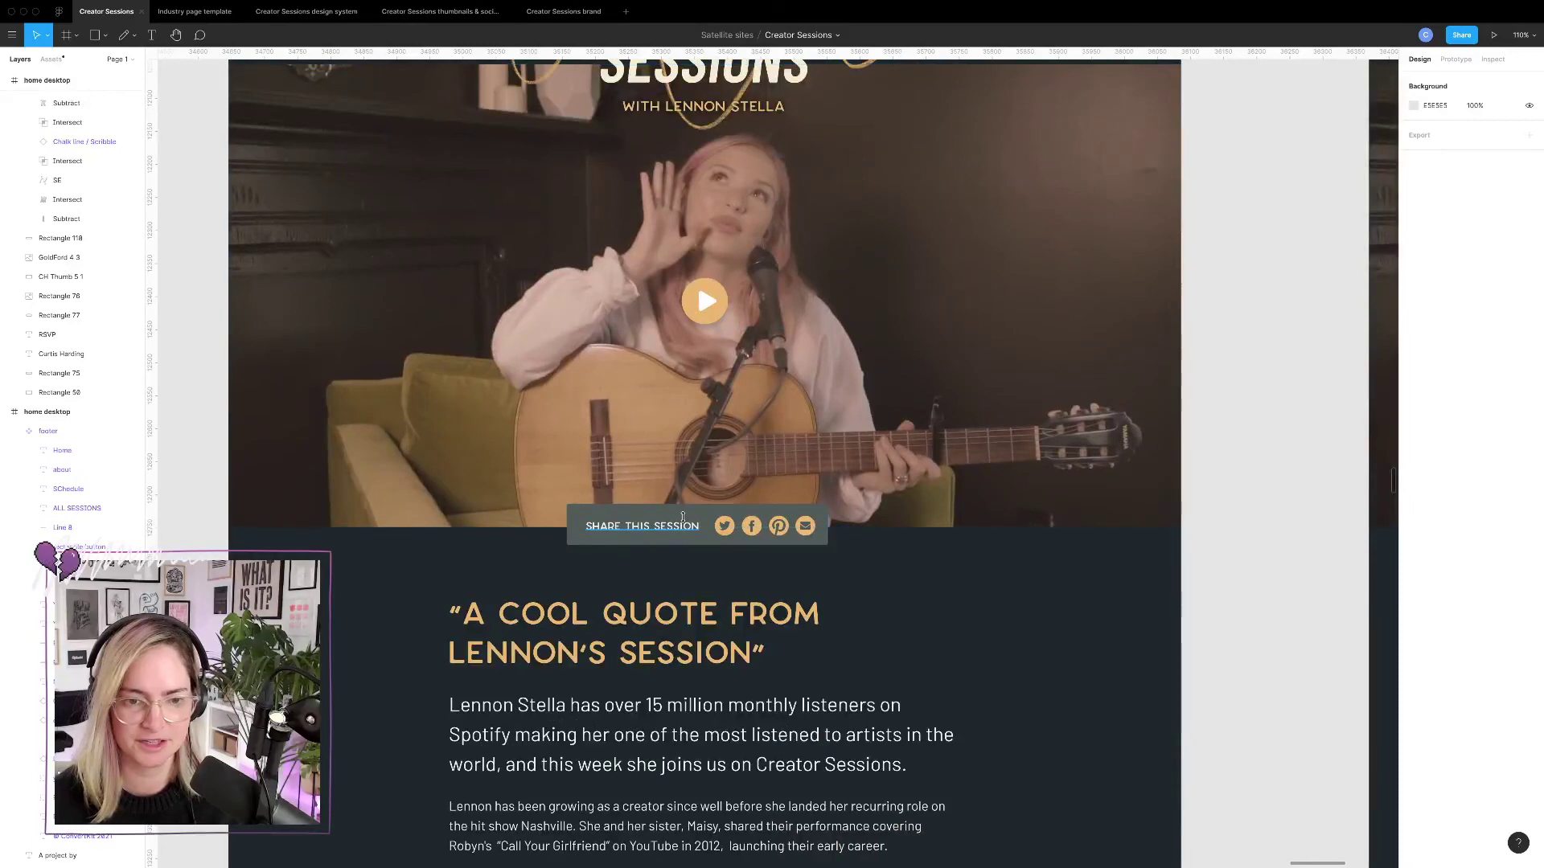
Put the "Share this session" text, icons and background inside their session desktop frame and copy the bar to the last session desktop frame.
left_click(683, 521)
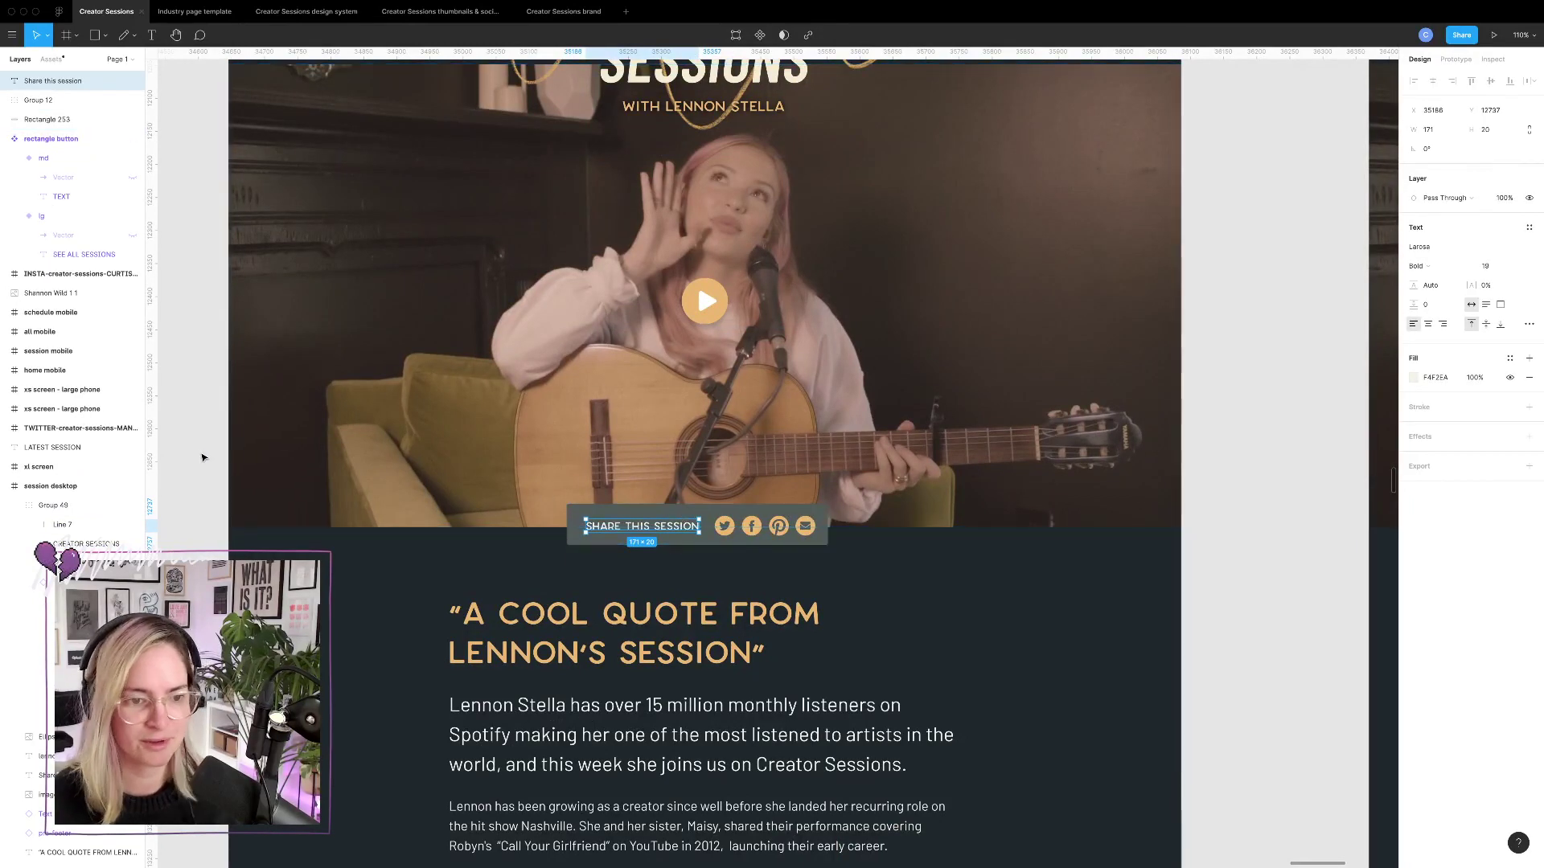
left_click_drag(202, 458, 859, 586)
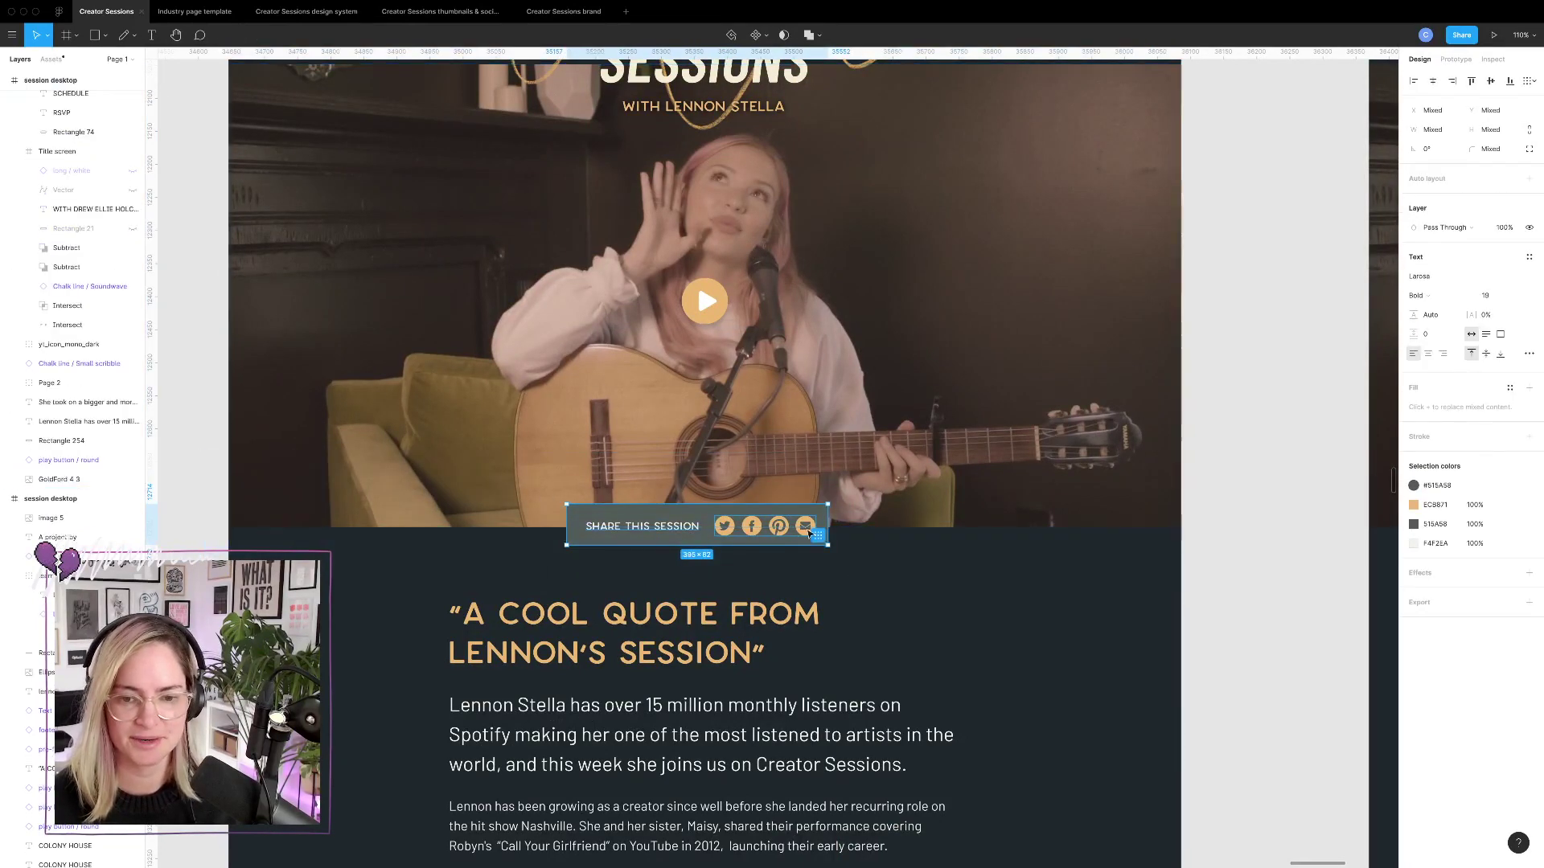
scroll(808, 533, "left", 5)
left_click_drag(1119, 533, 1104, 579)
scroll(1103, 576, "right", 15)
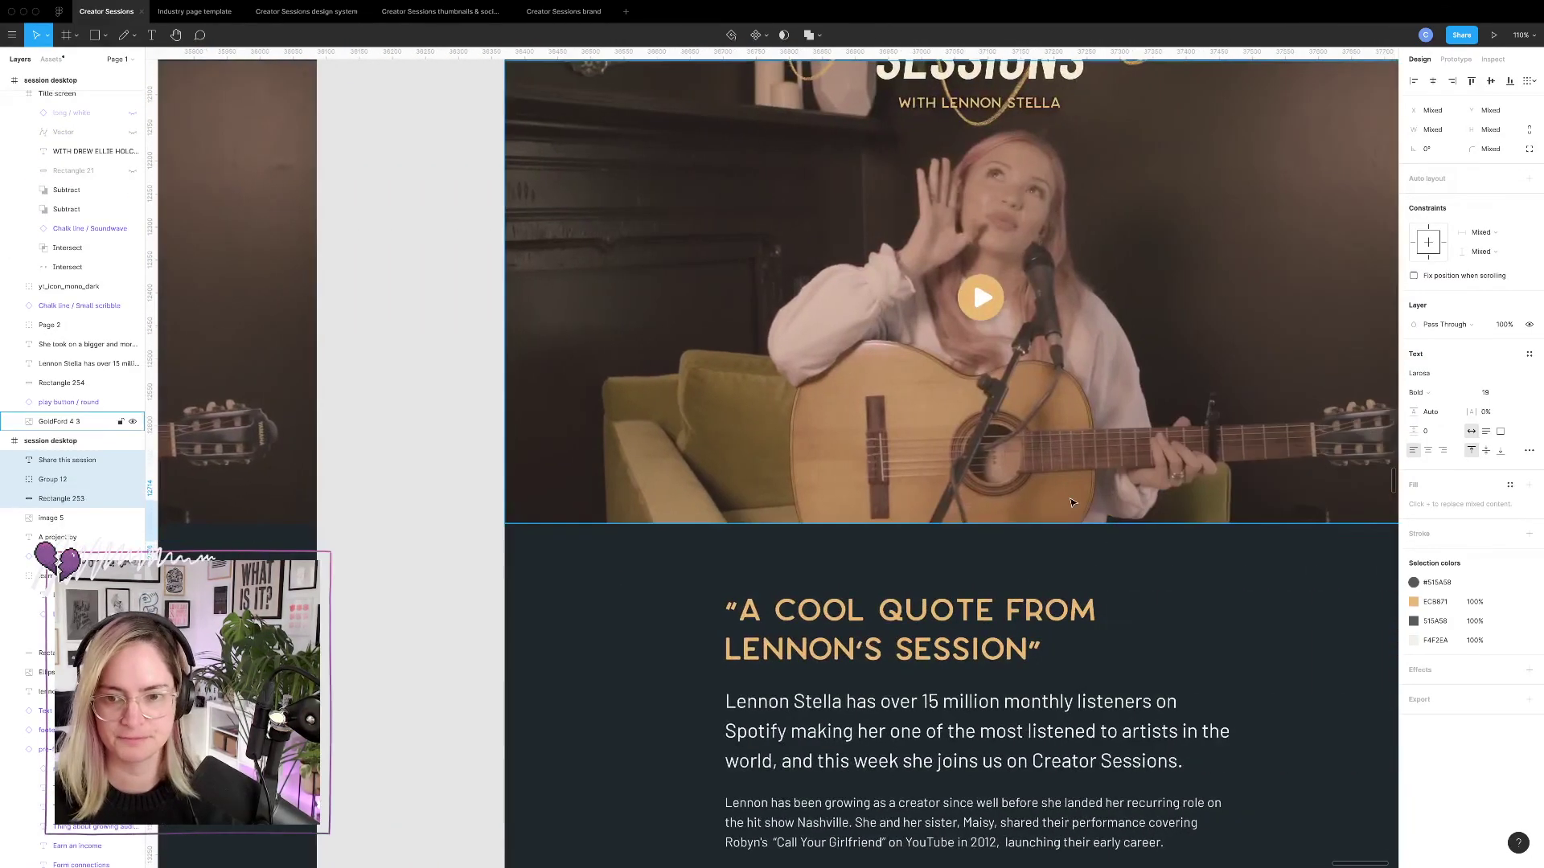
key("super+v")
key("Escape")
Compare the article text, artist follow card and "More Creator Sessions" cards of the last two session desktop frames.
scroll(1190, 623, "down", 7)
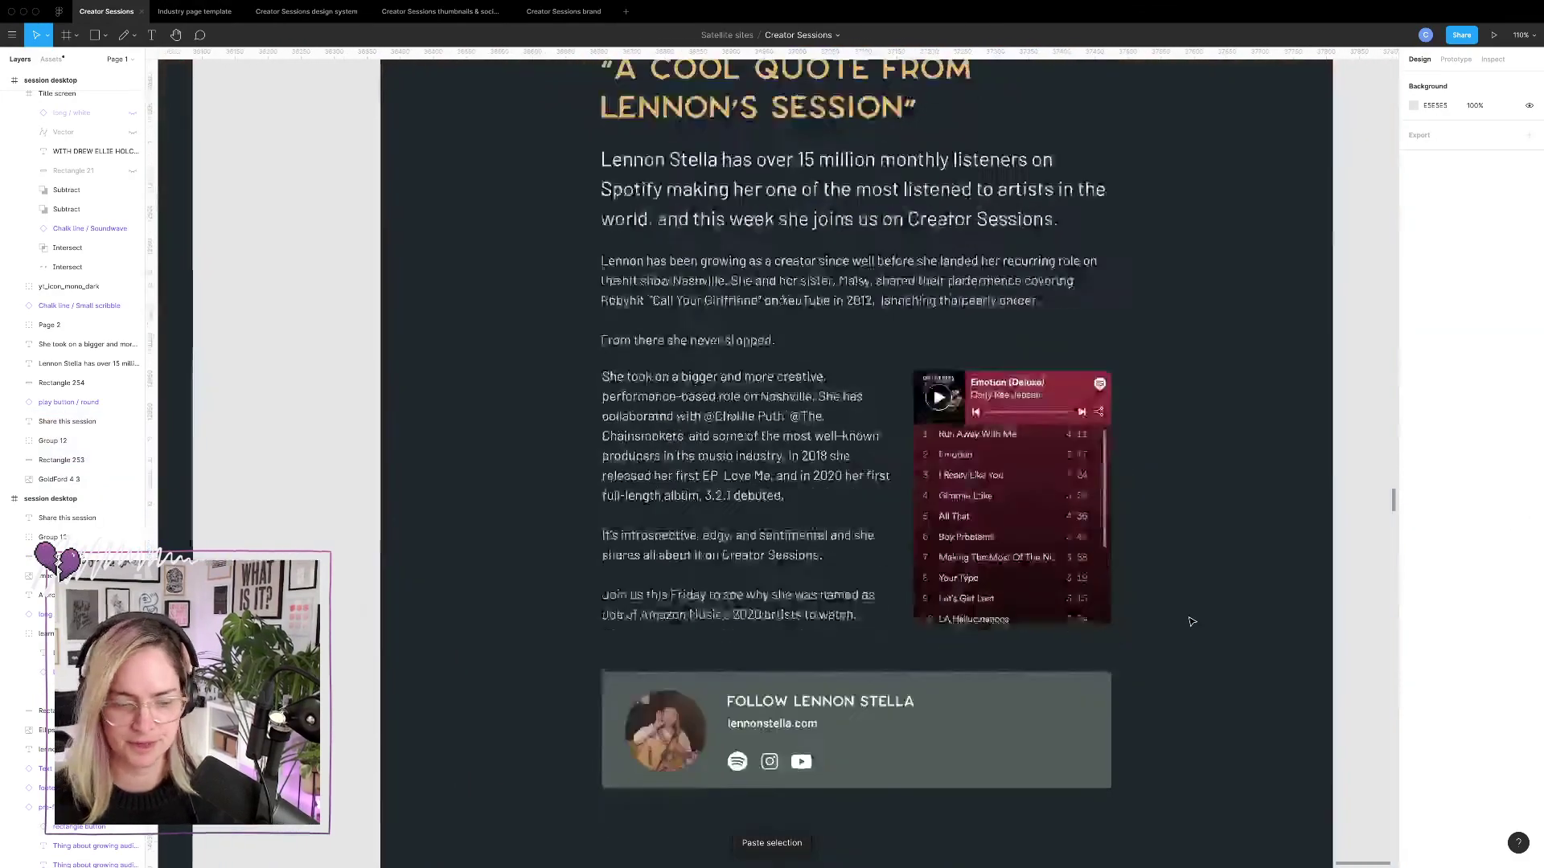
scroll(1192, 621, "down", 10)
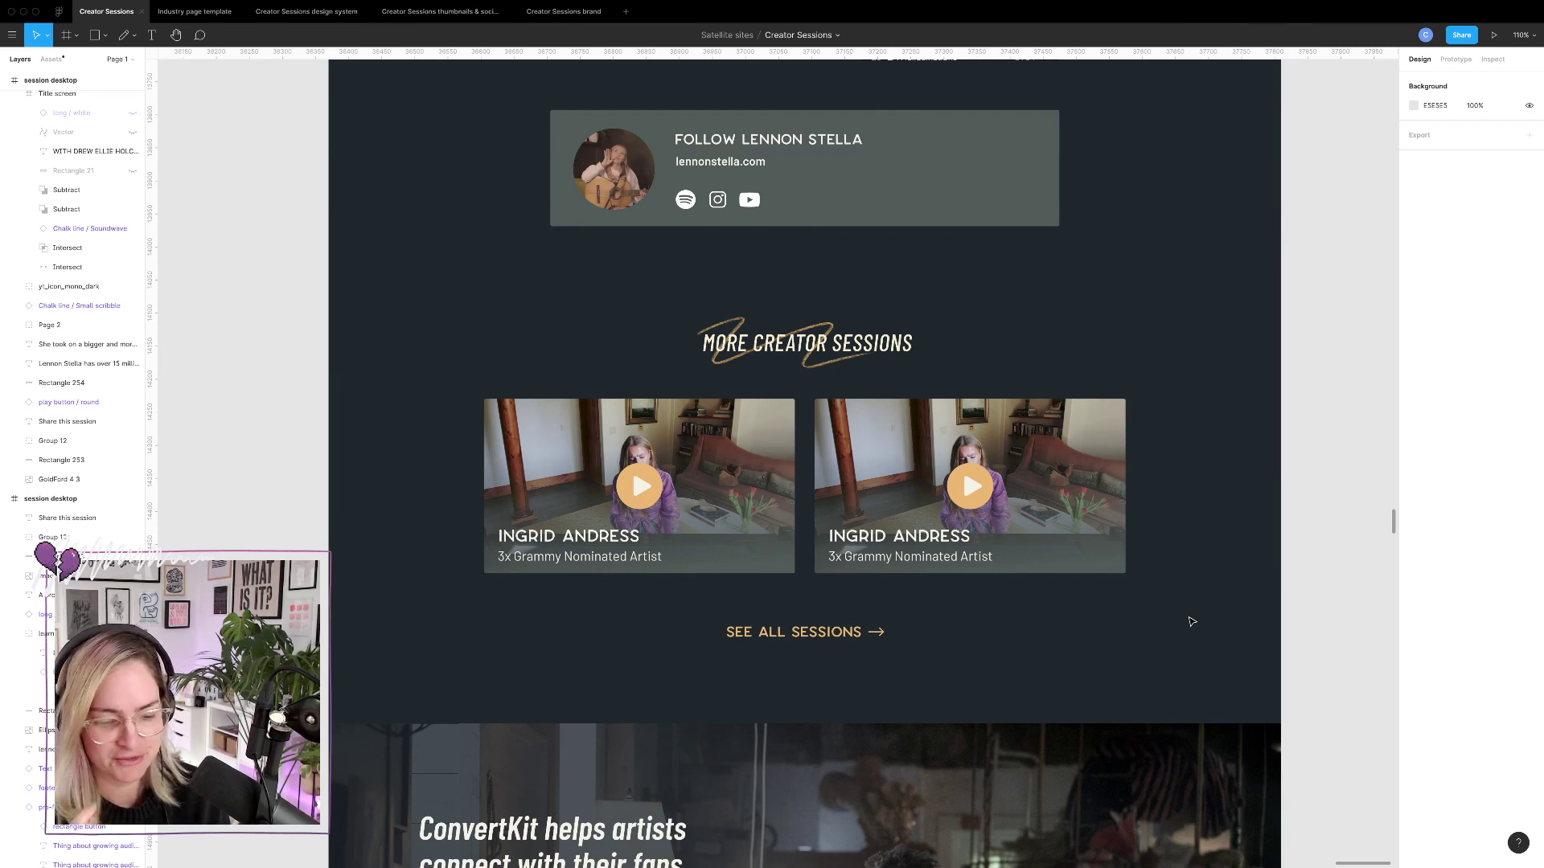
scroll(1193, 480, "down", 10)
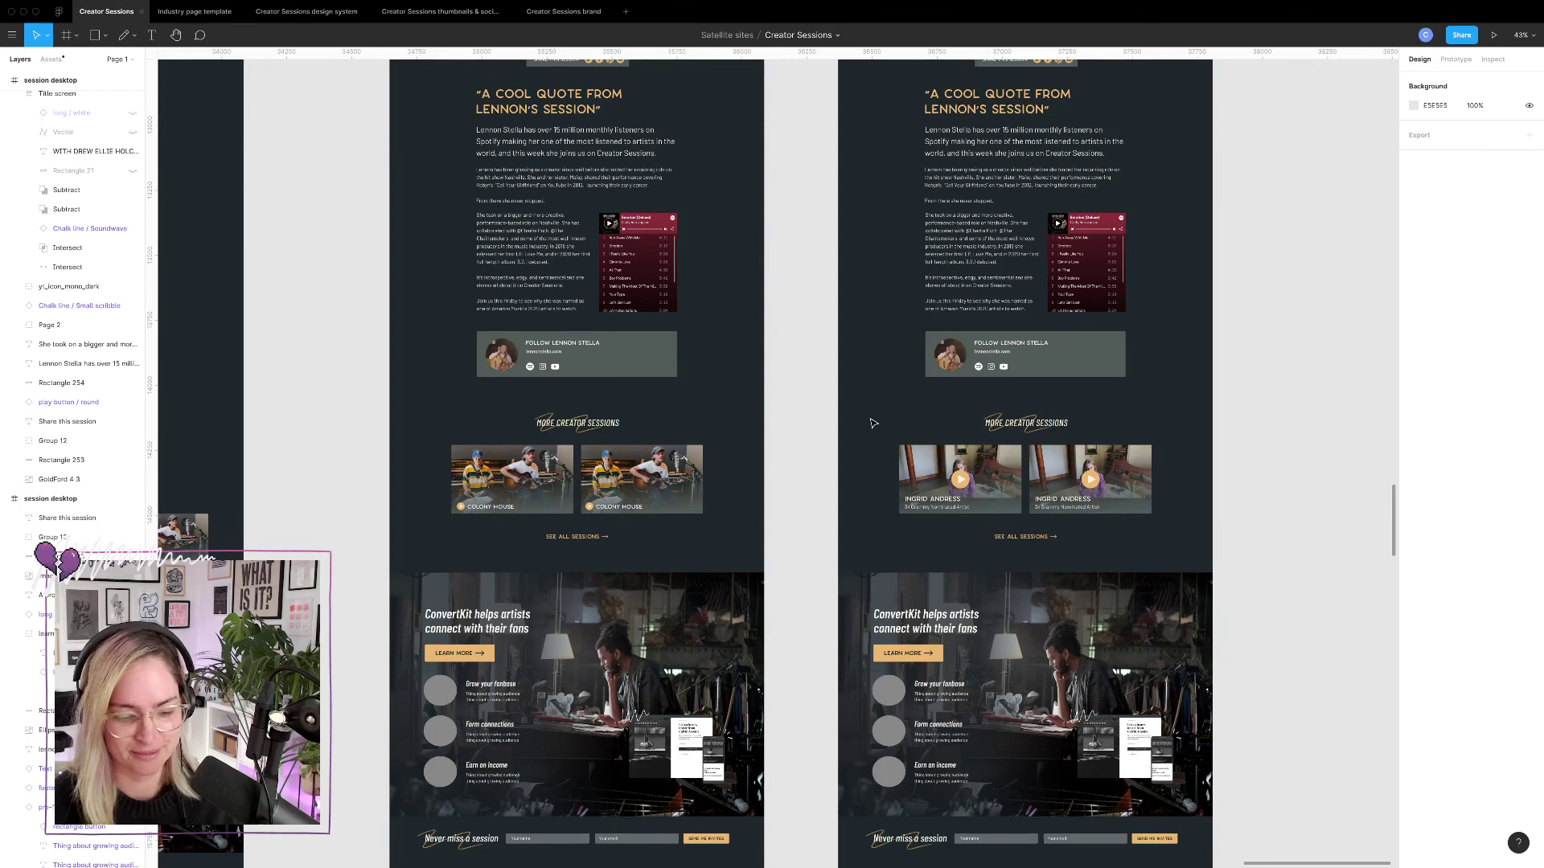
scroll(873, 423, "down", 6)
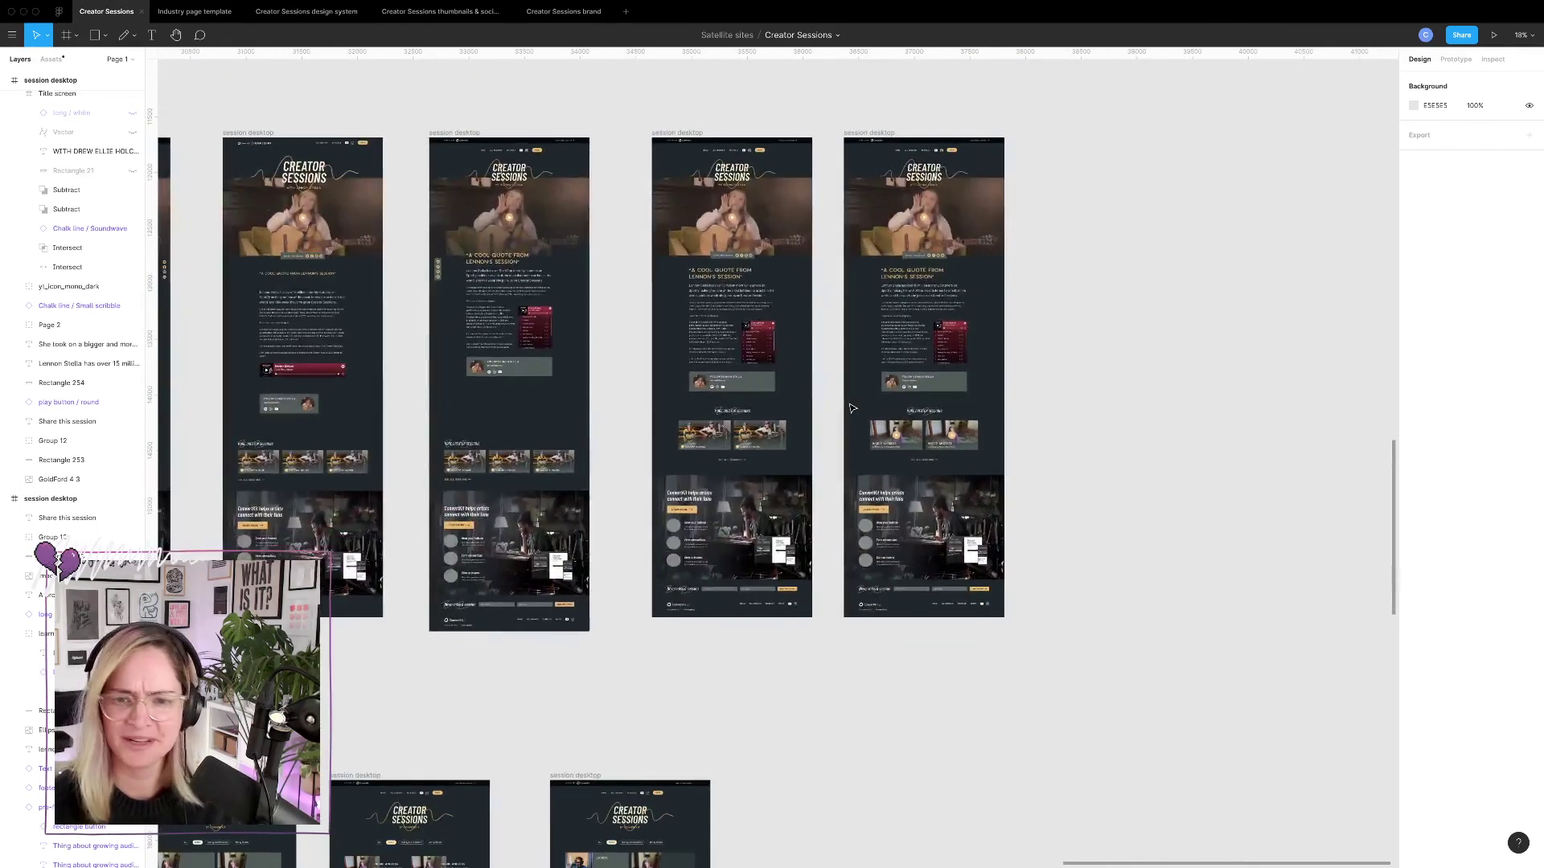
scroll(852, 409, "up", 3)
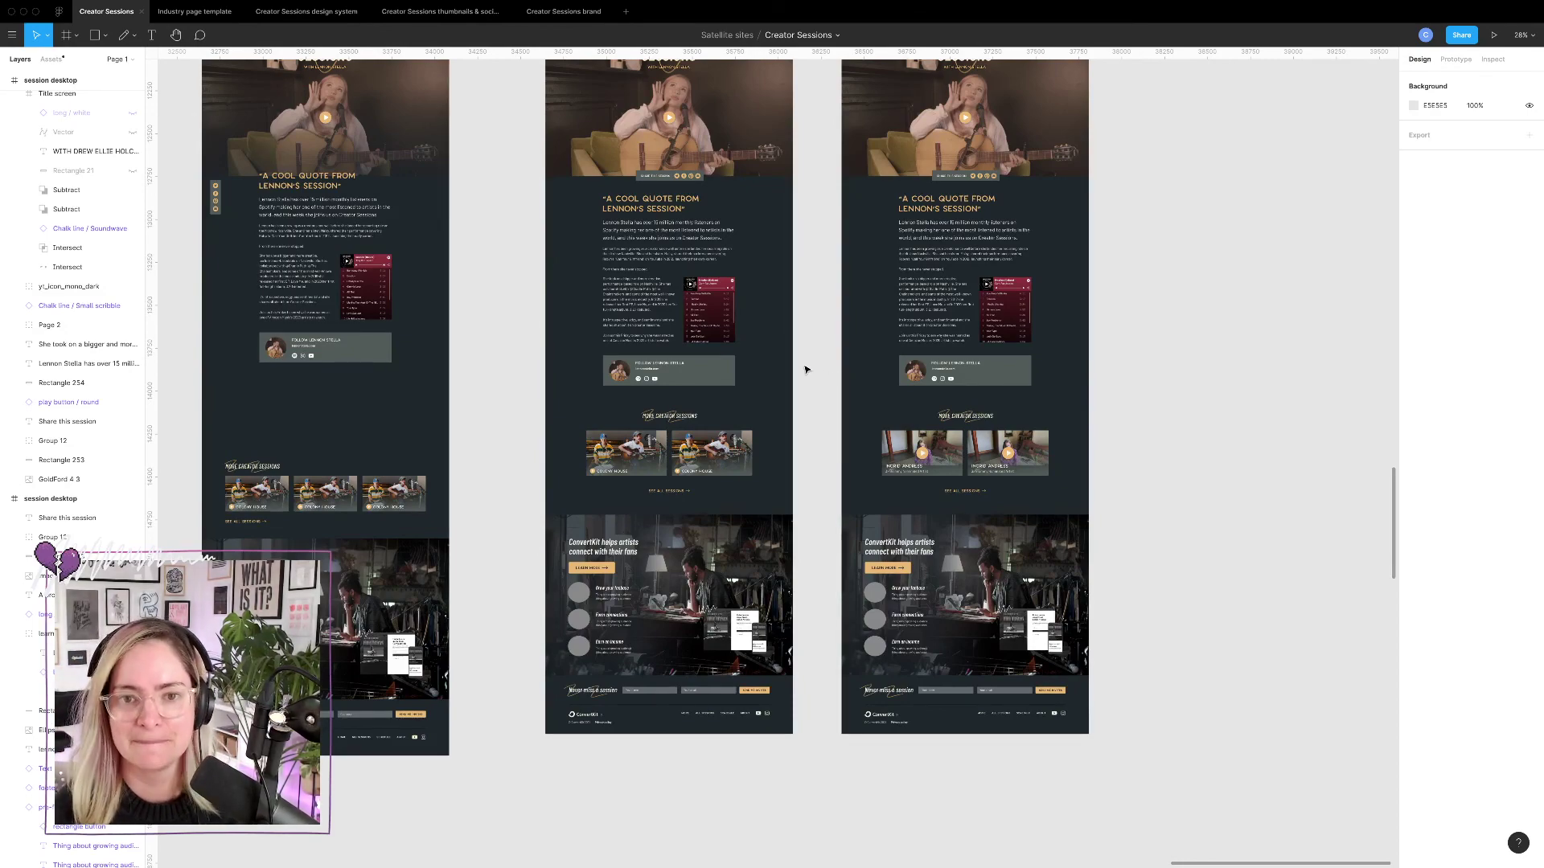
key("ctrl+Left")
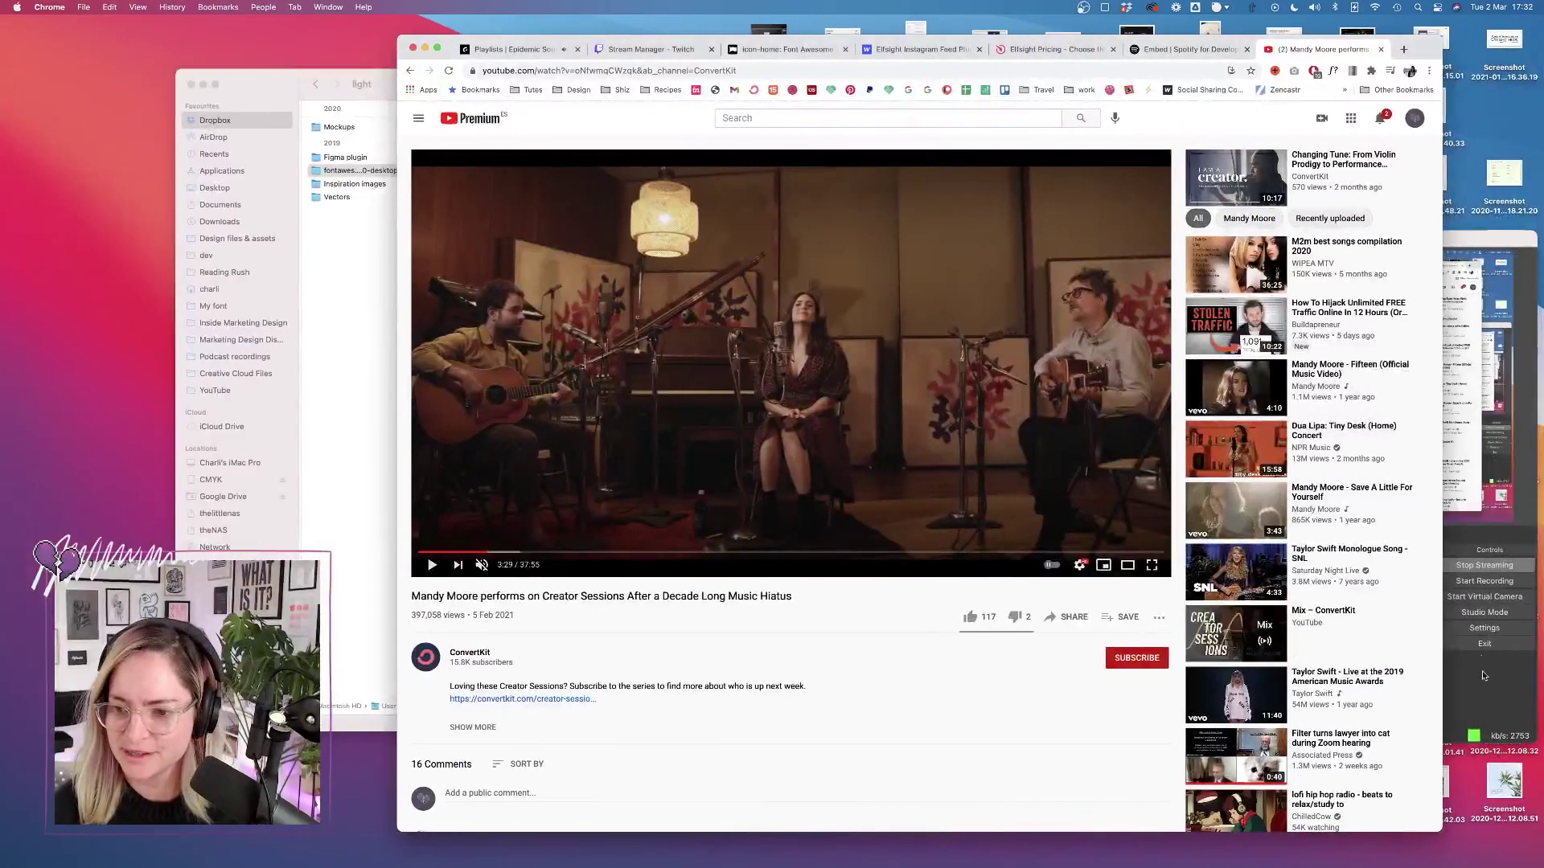
key("super+Tab")
left_click(1034, 595)
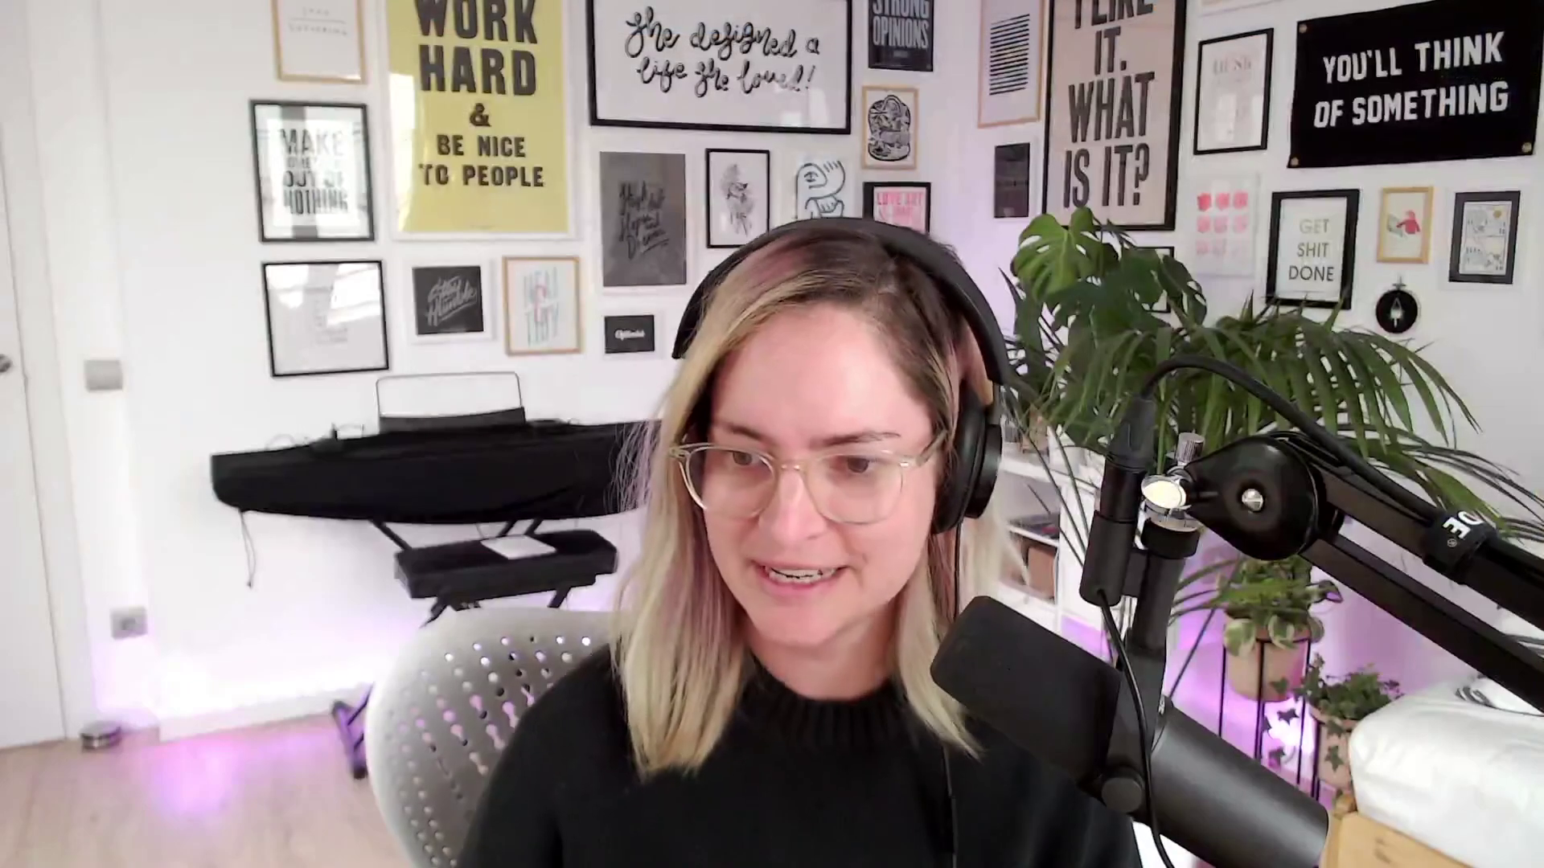